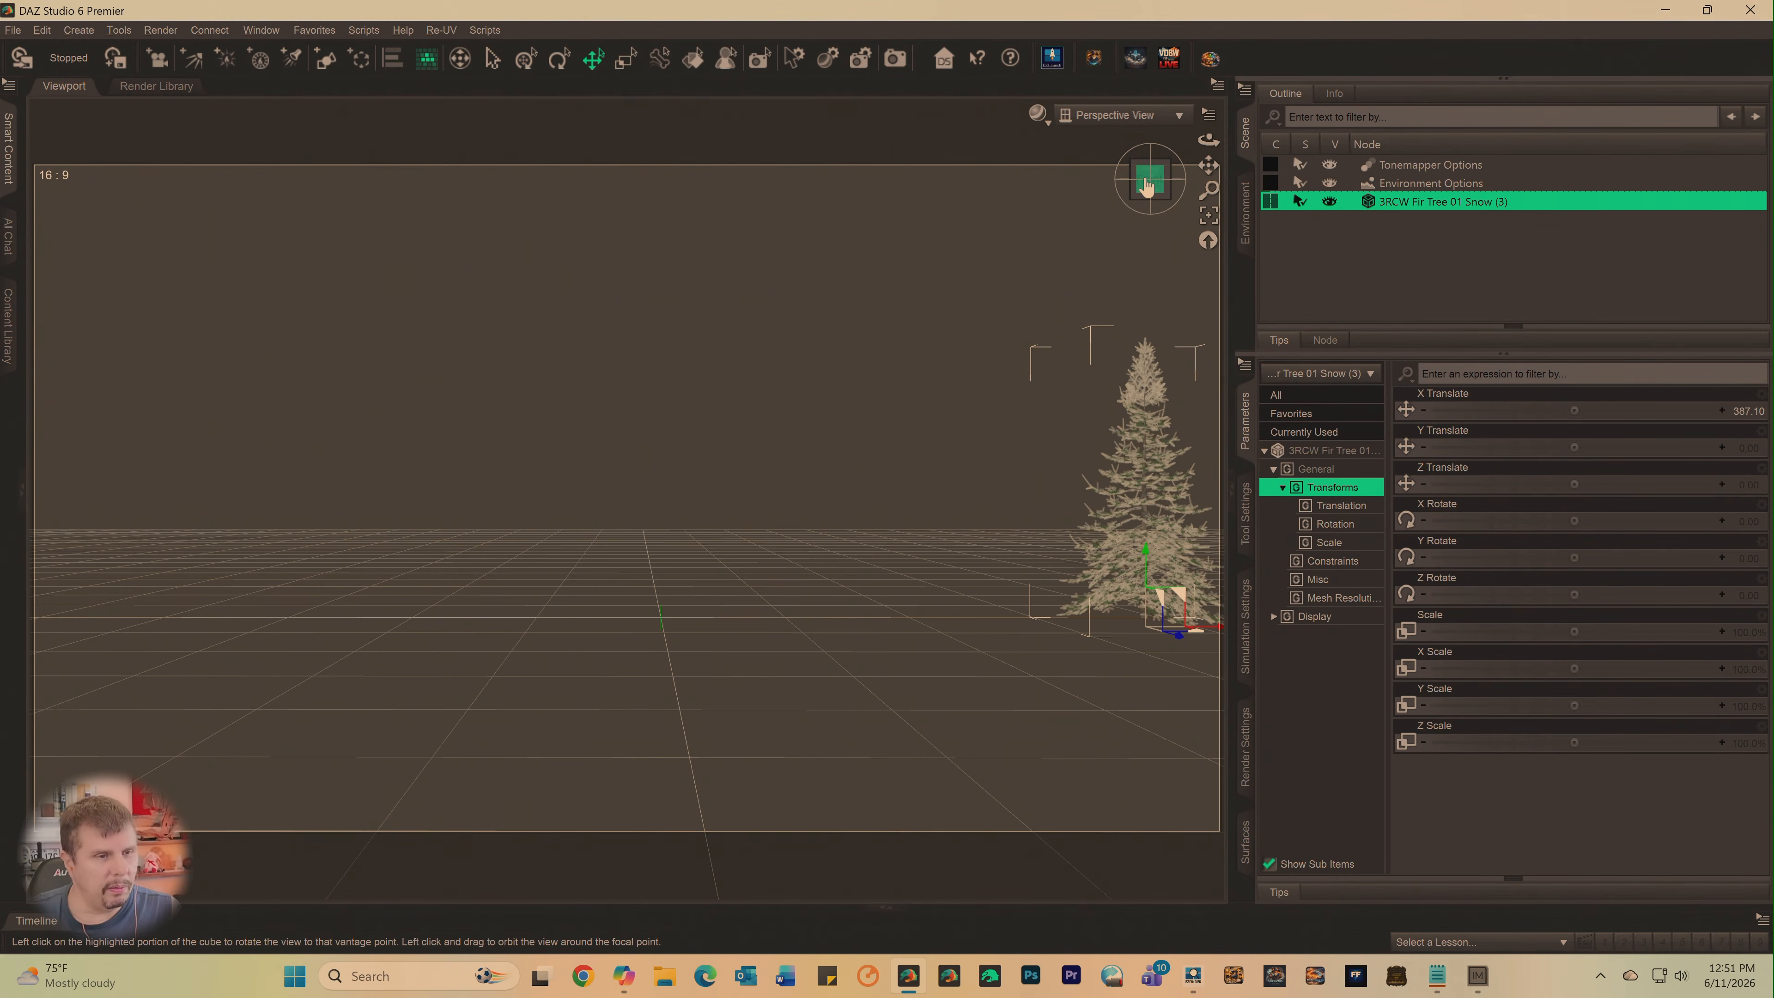
# - Inspect the snowy fir tree from several angles, including a brief preview with rendered shading in the viewport
pyautogui.moveTo(1147, 185)
pyautogui.mouseDown()
pyautogui.moveTo(1152, 210)
pyautogui.moveTo(1149, 182)
pyautogui.mouseUp()
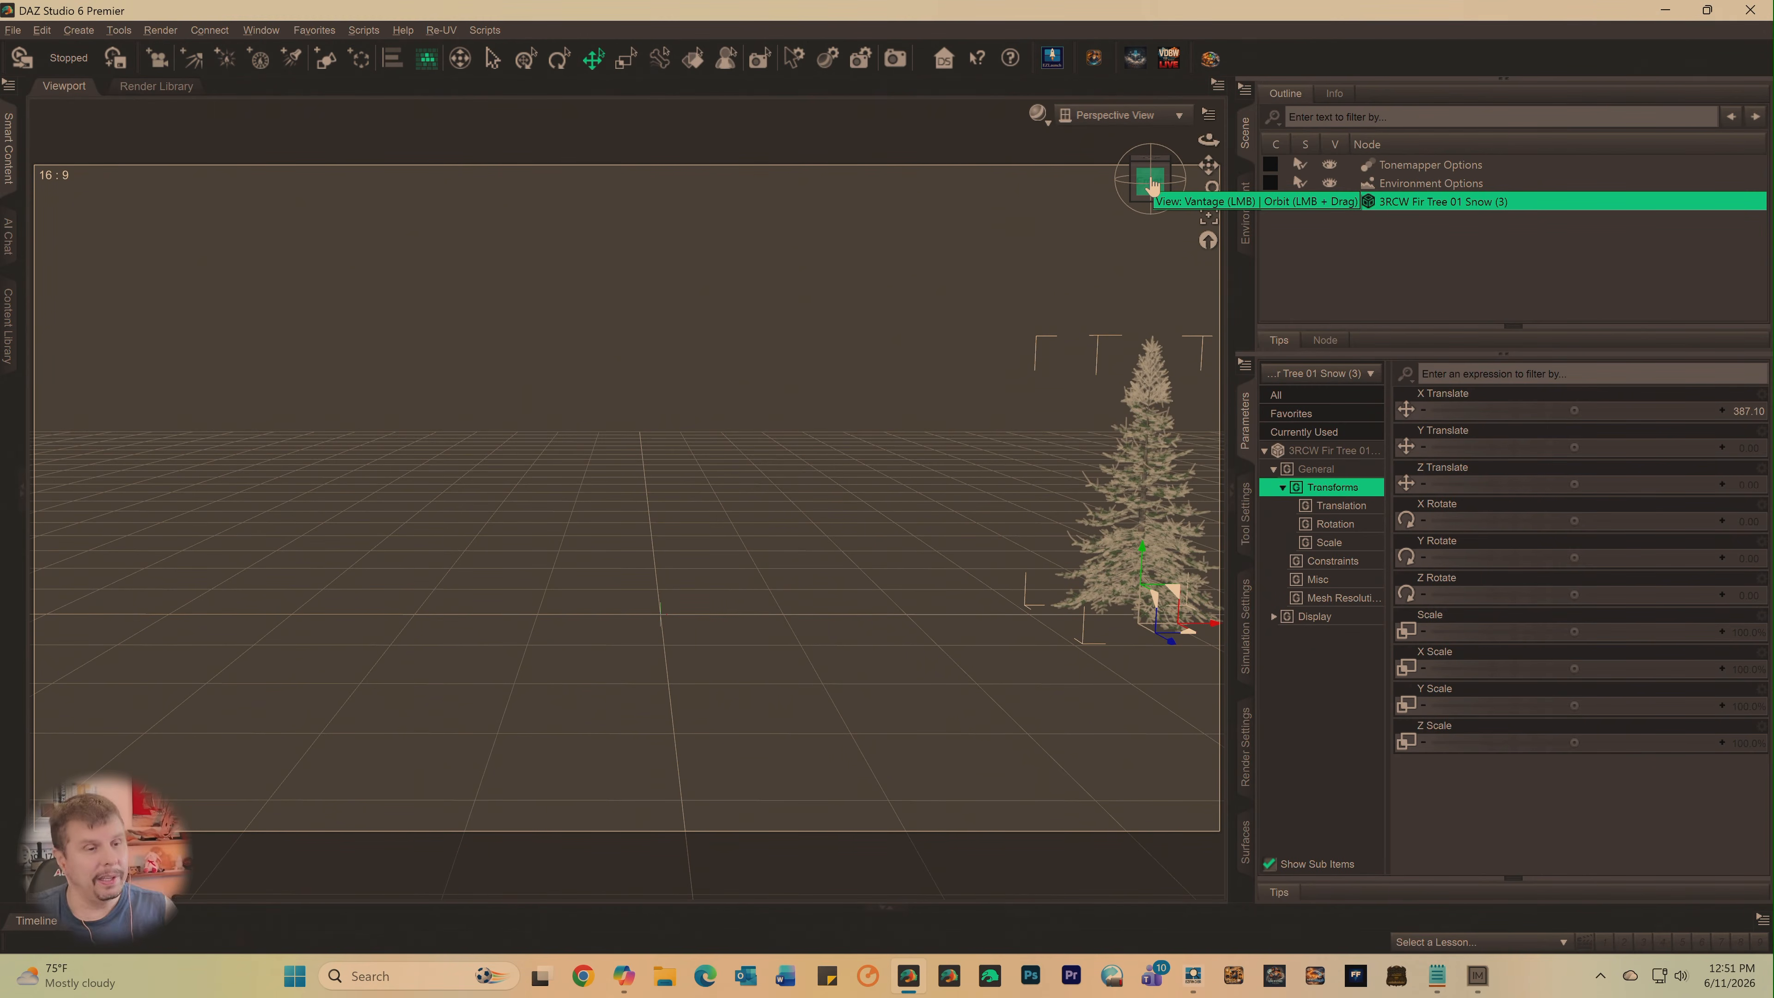
pyautogui.moveTo(1209, 169); pyautogui.dragTo(1216, 168)
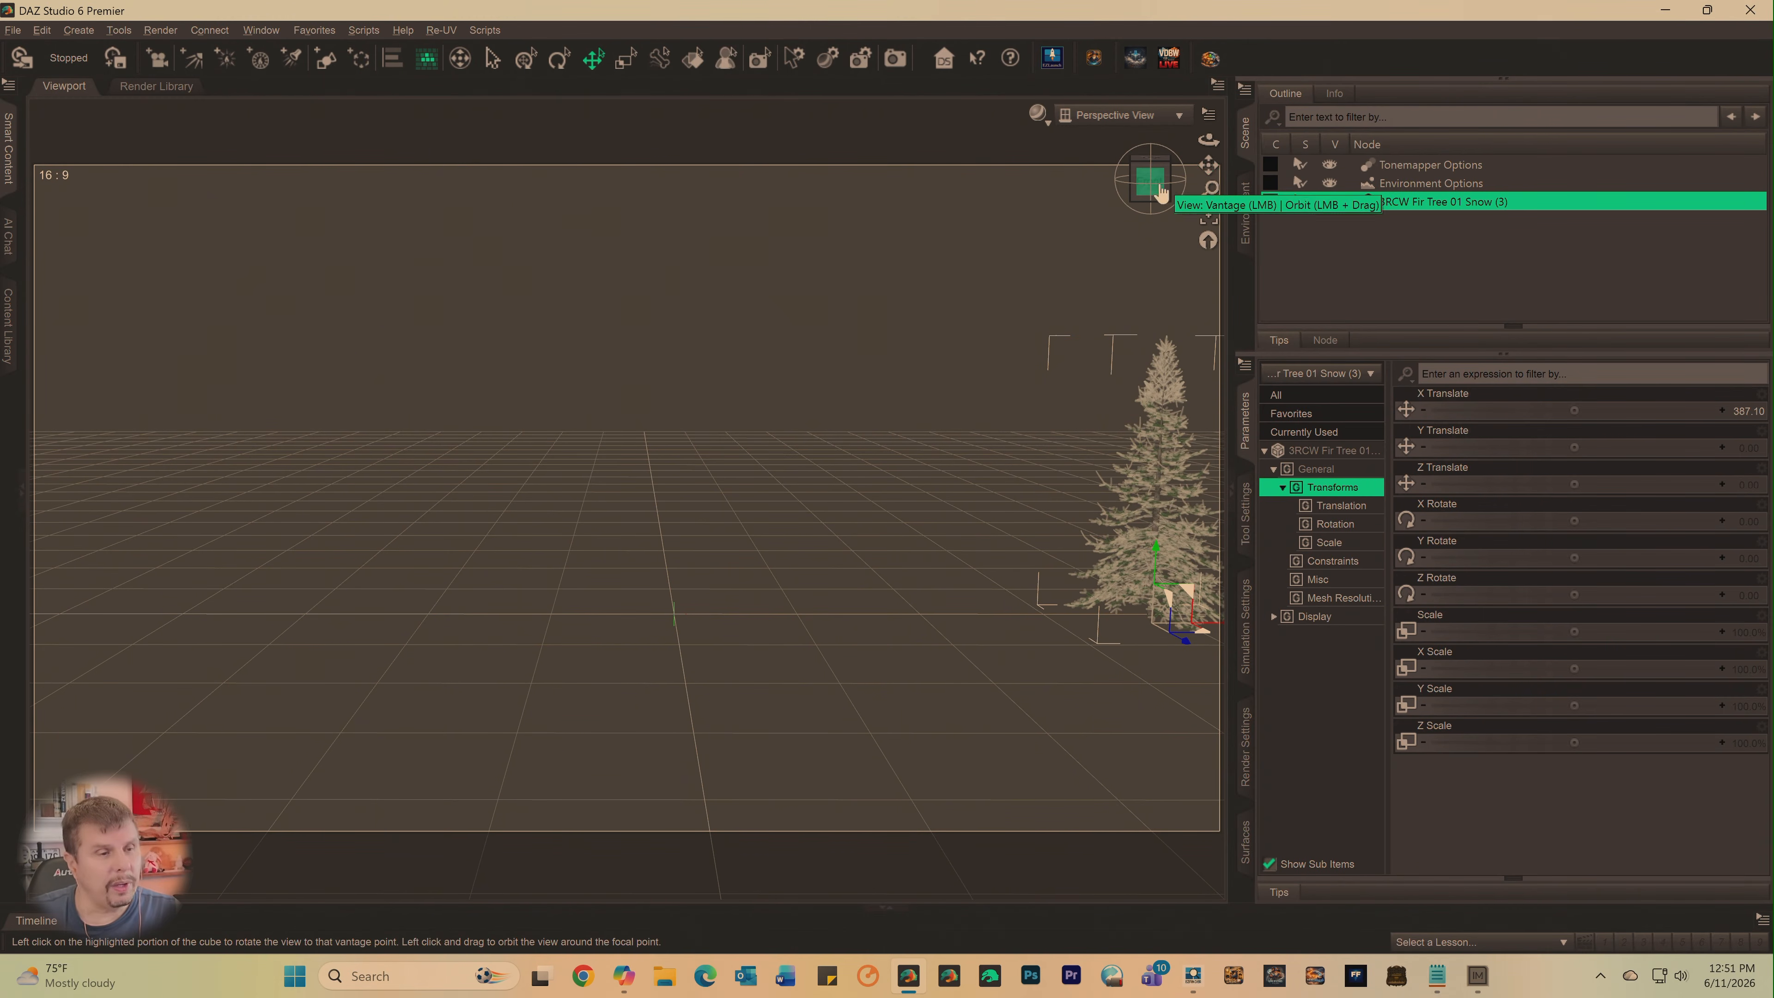
pyautogui.moveTo(1161, 189)
pyautogui.mouseDown()
pyautogui.moveTo(1189, 166)
pyautogui.moveTo(1172, 165)
pyautogui.mouseUp()
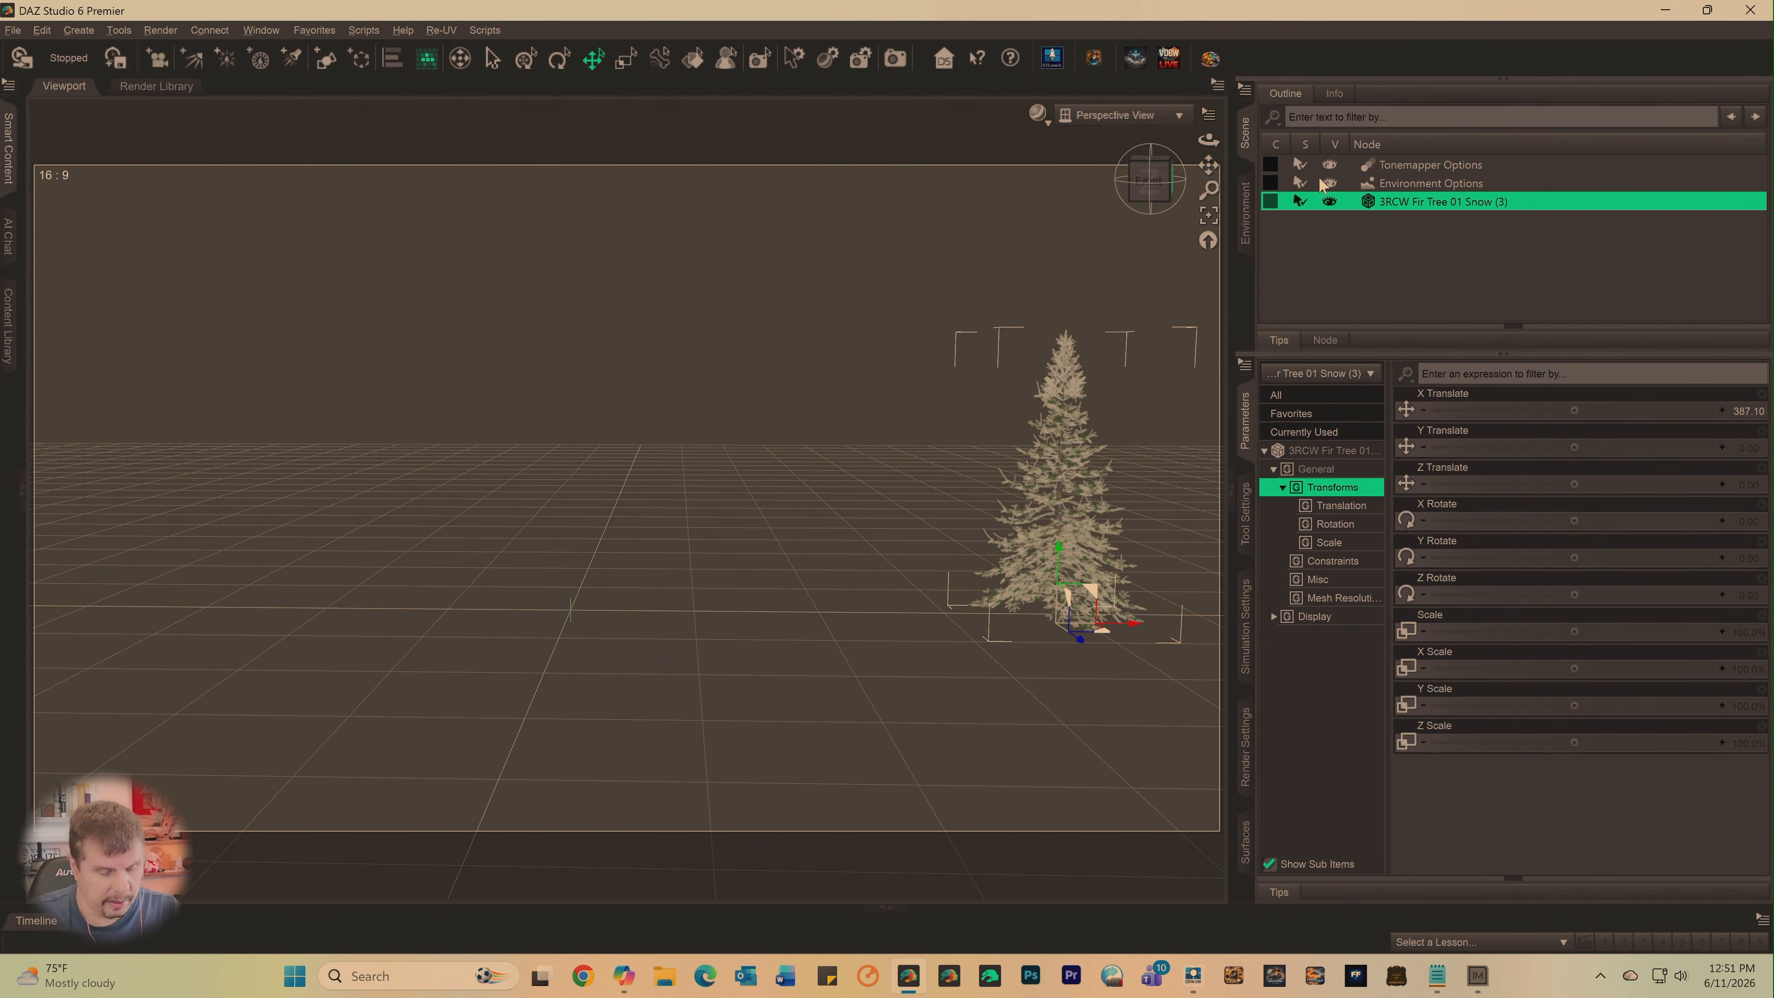
pyautogui.hotkey('ctrl', '0')
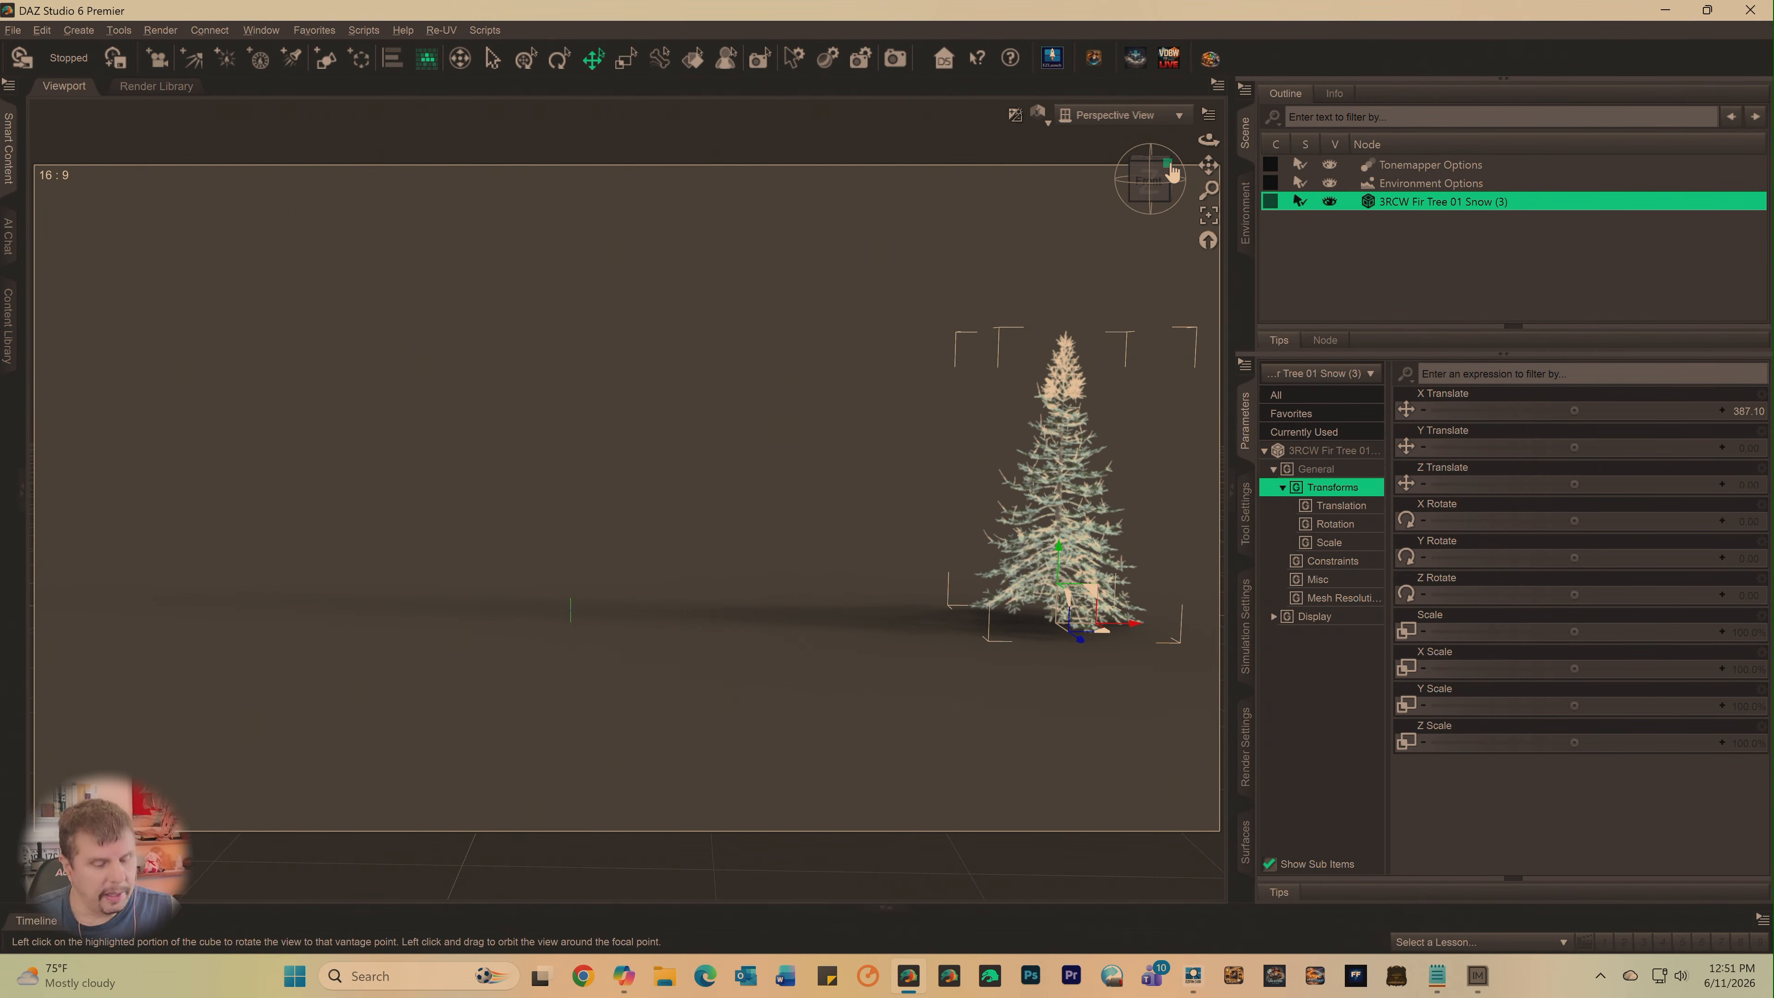
pyautogui.hotkey('ctrl', '9')
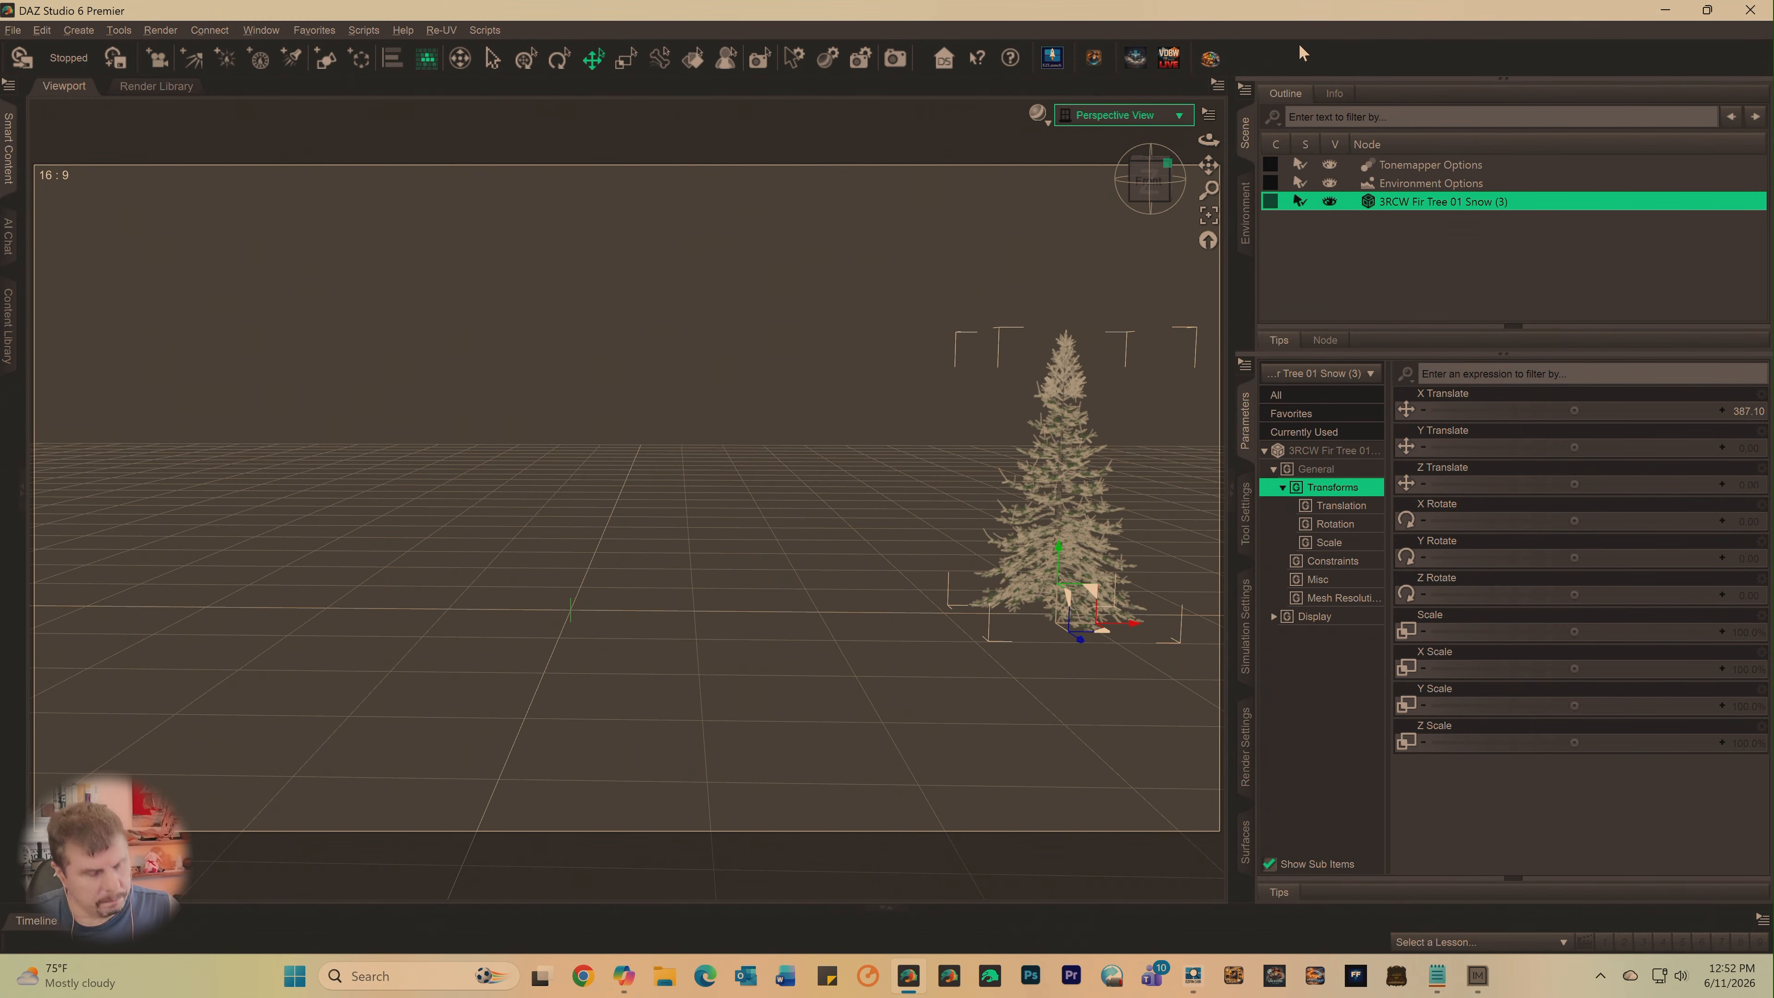
pyautogui.moveTo(1149, 191); pyautogui.dragTo(1208, 172)
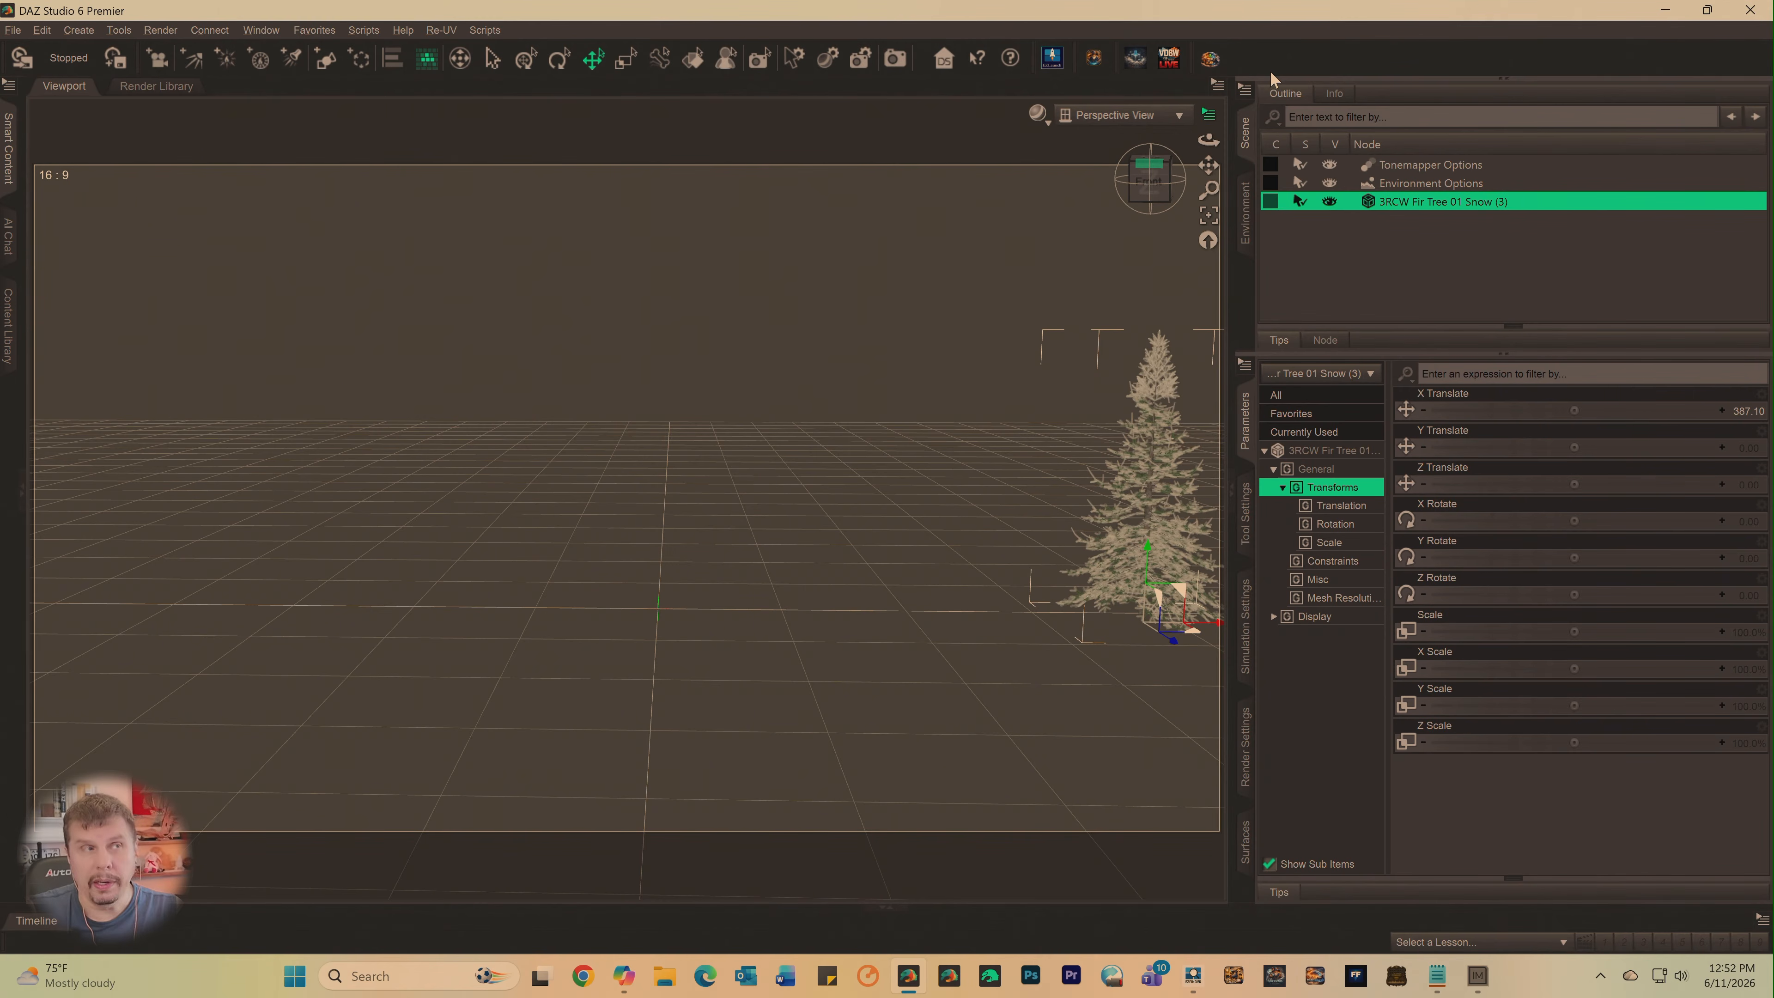
pyautogui.moveTo(1149, 185); pyautogui.dragTo(1041, 171)
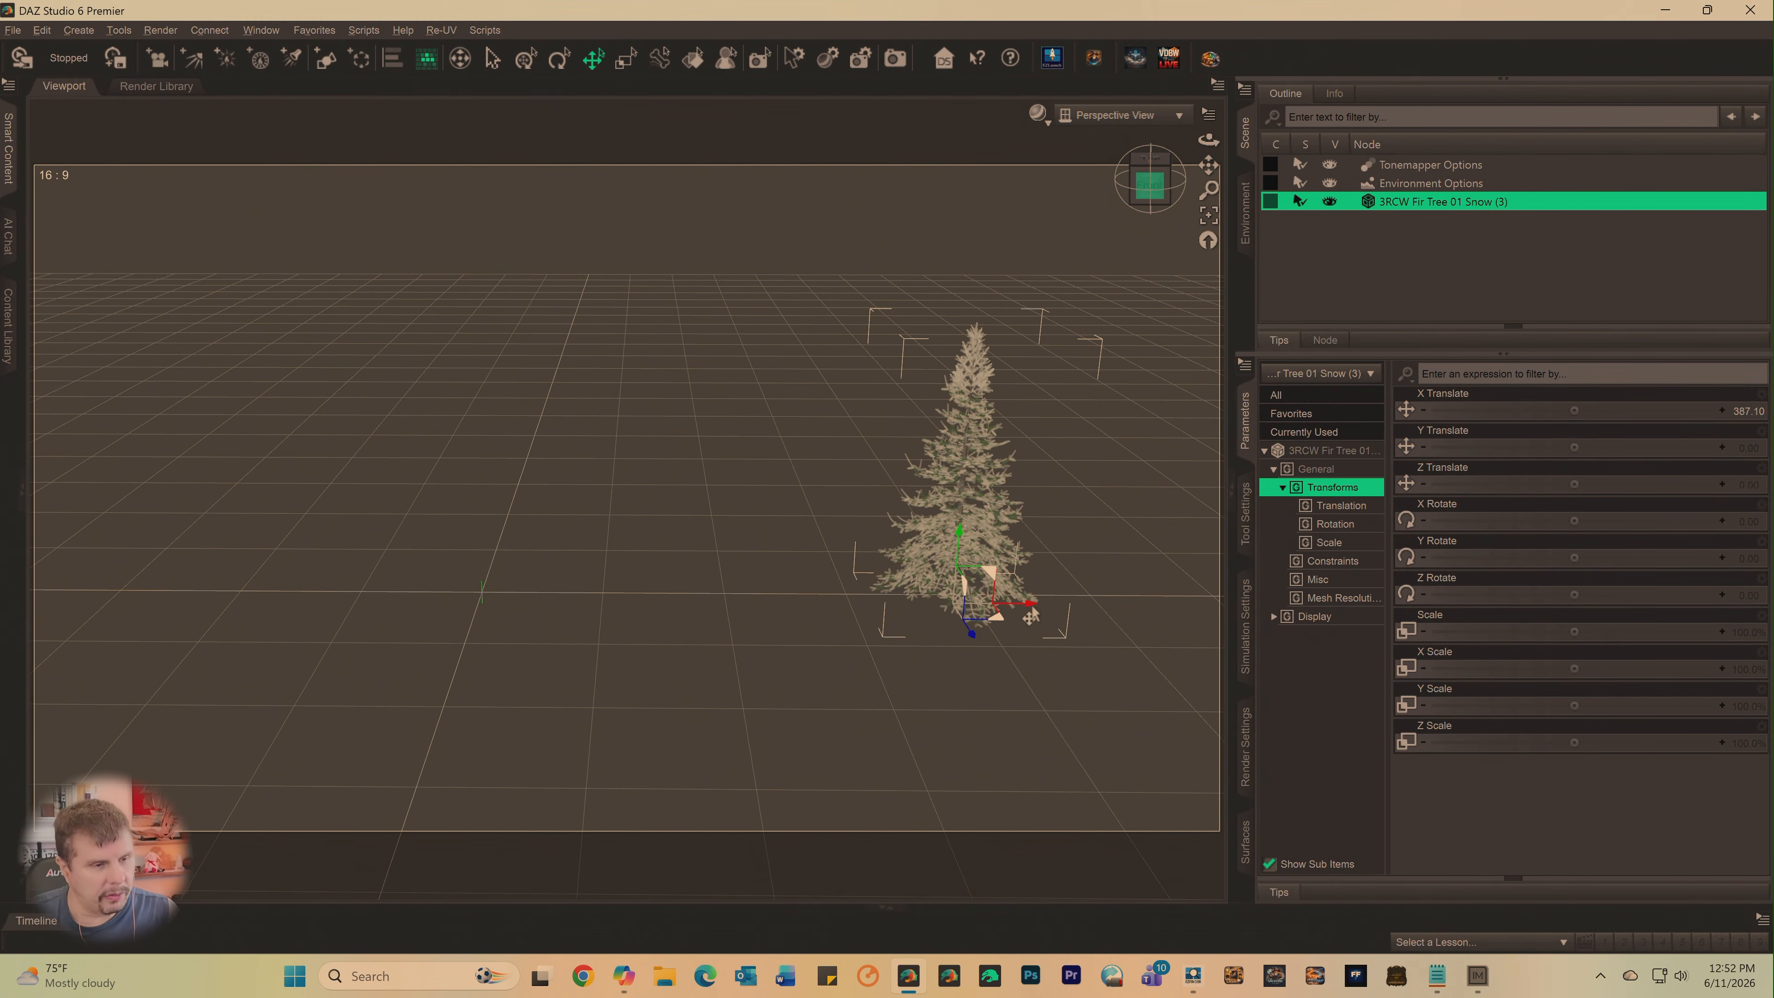
# - Try moving the fir tree along X to 447.63 and rotating it about Y to -76.80, and undo the rotation
pyautogui.moveTo(1029, 615); pyautogui.dragTo(1117, 654)
pyautogui.moveTo(1558, 521); pyautogui.dragTo(1501, 558)
pyautogui.hotkey('ctrl', 'z')
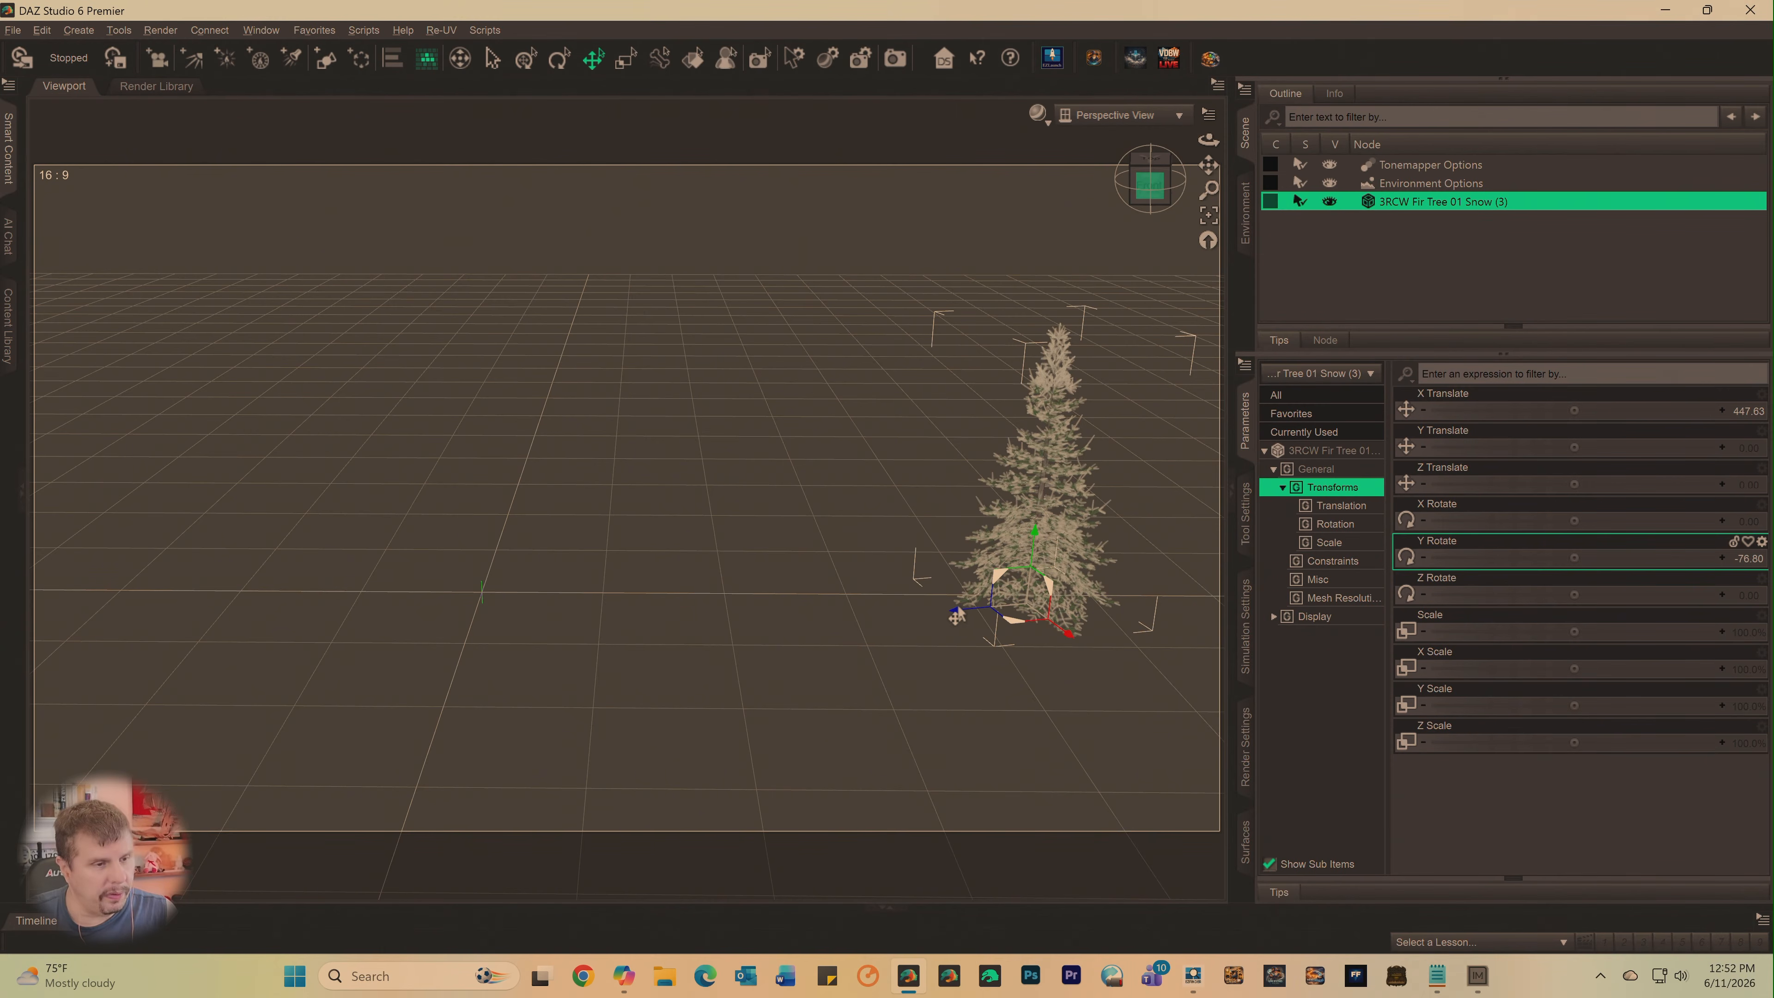
pyautogui.moveTo(954, 622)
pyautogui.mouseDown()
pyautogui.moveTo(206, 667)
pyautogui.moveTo(1194, 629)
pyautogui.moveTo(601, 689)
pyautogui.moveTo(936, 634)
pyautogui.mouseUp()
pyautogui.hotkey('ctrl', 'z')
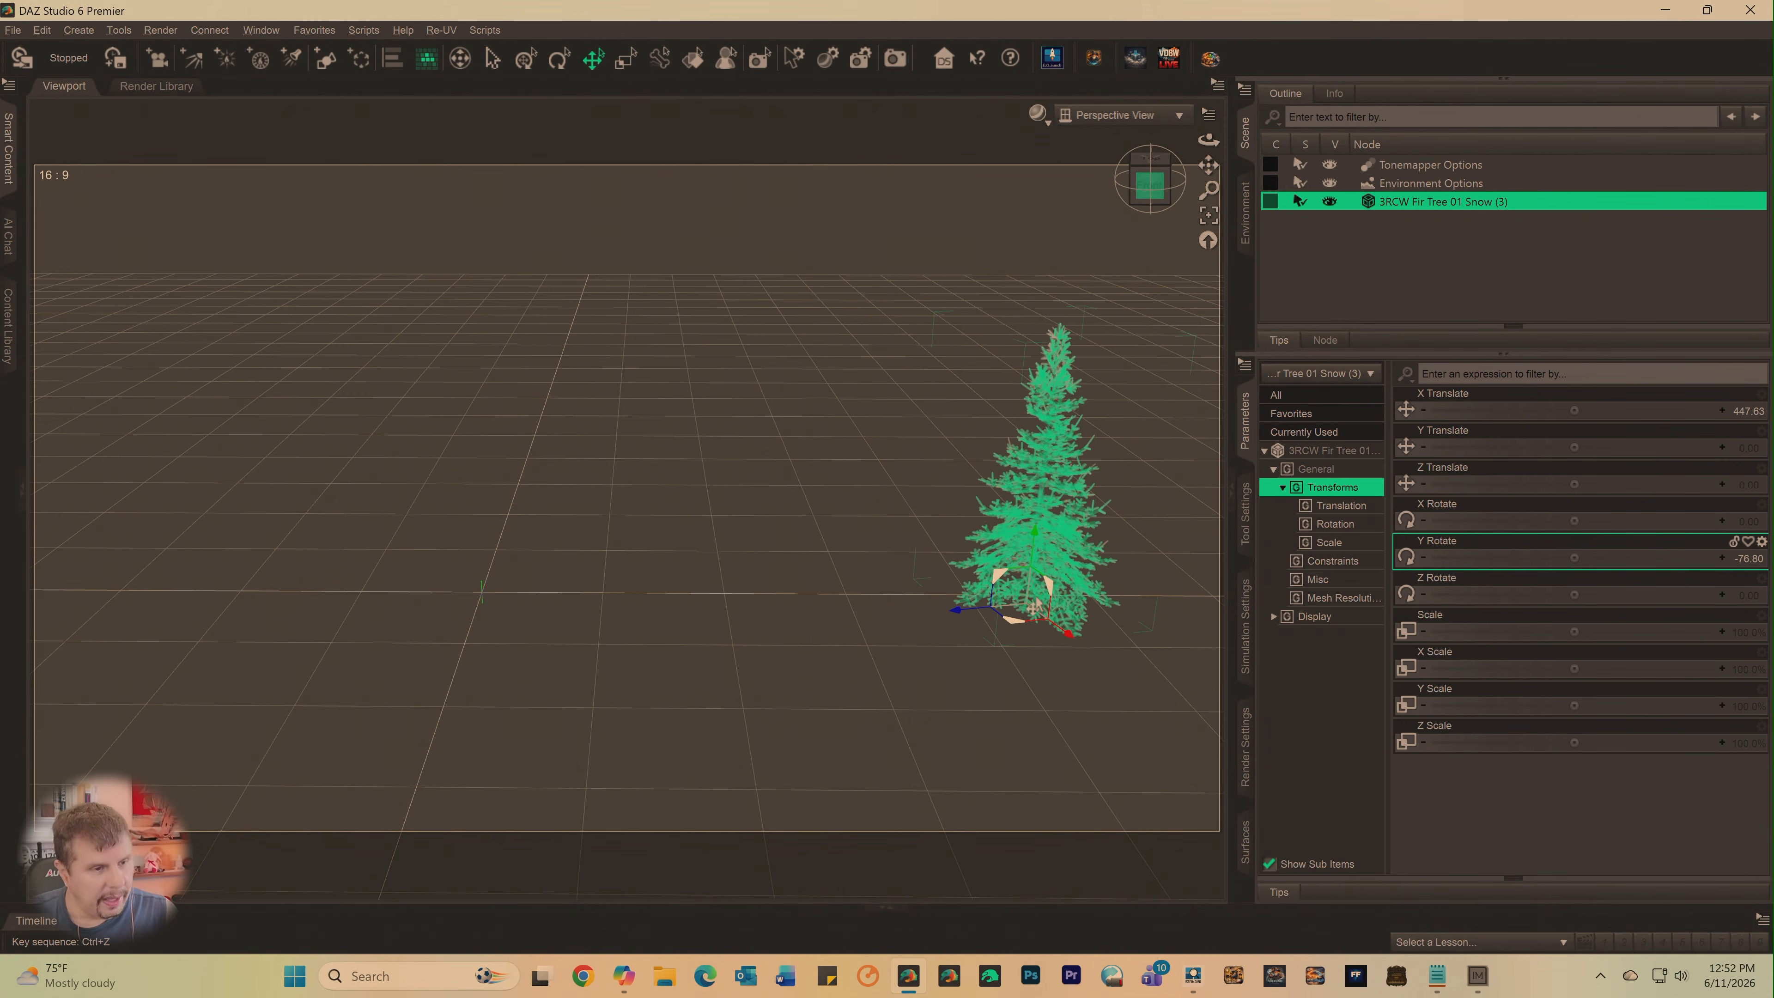
pyautogui.hotkey('ctrl', 'z')
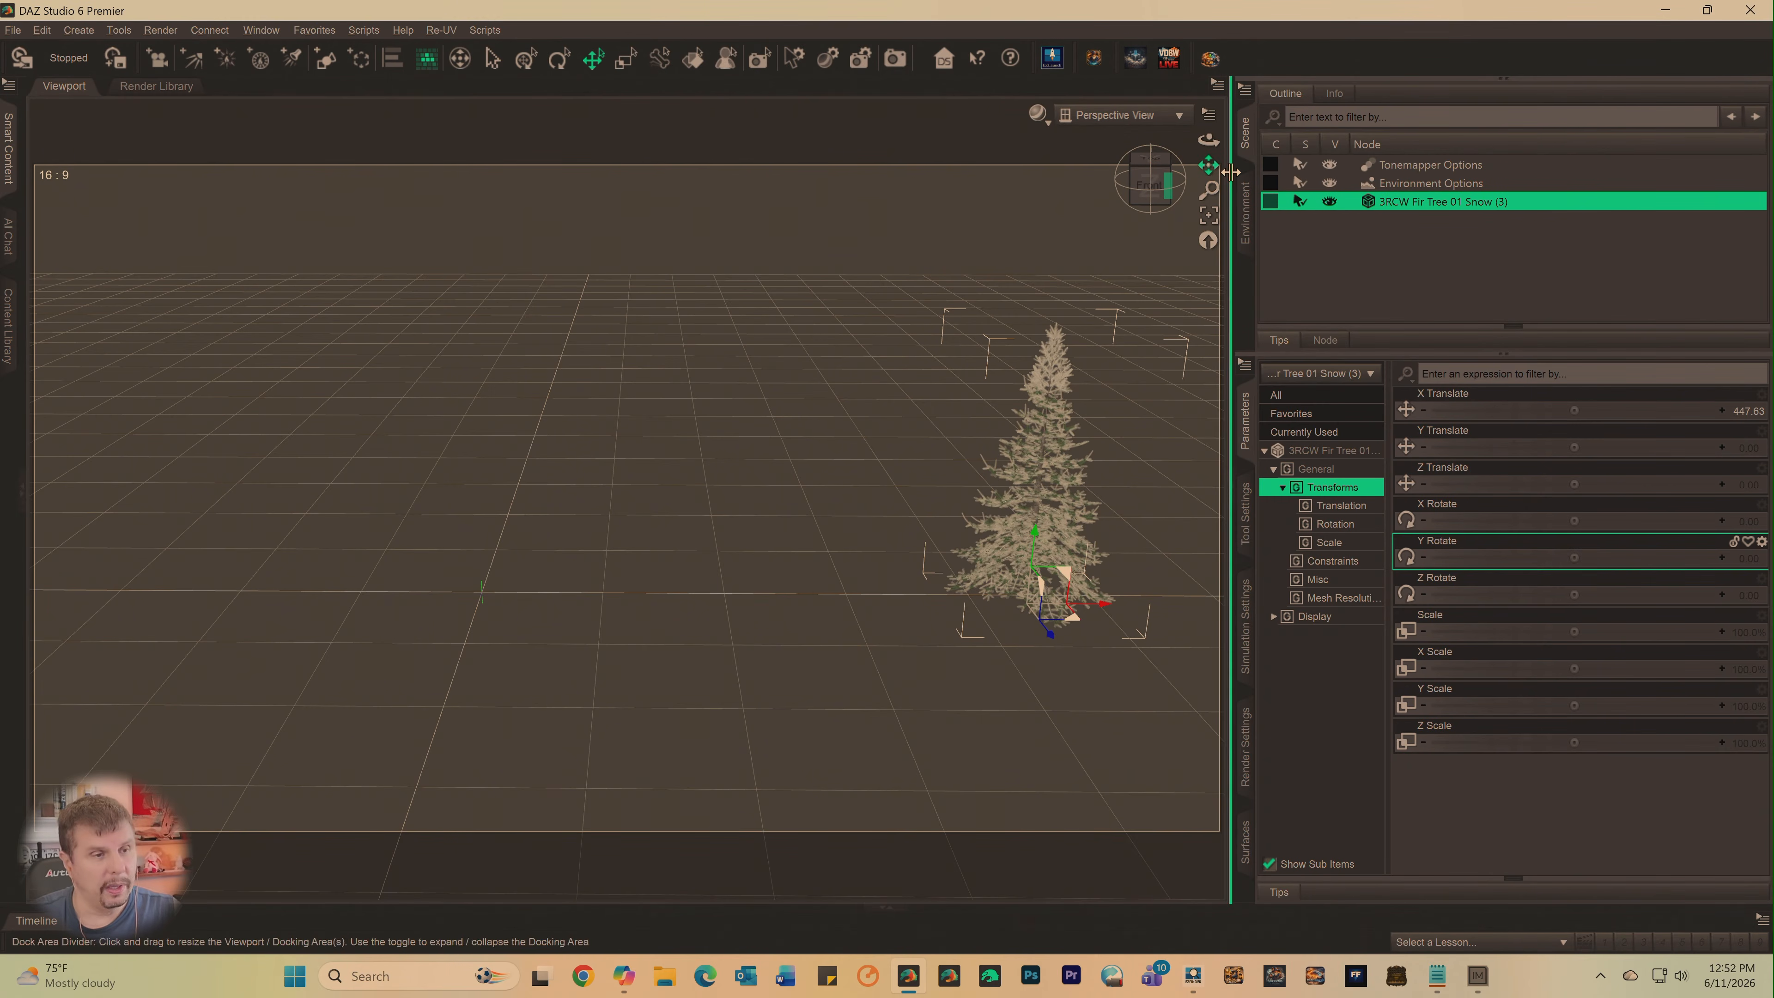
# - Reframe the perspective view at ground level and create a new camera that copies the active view
pyautogui.moveTo(1208, 165); pyautogui.dragTo(1179, 183)
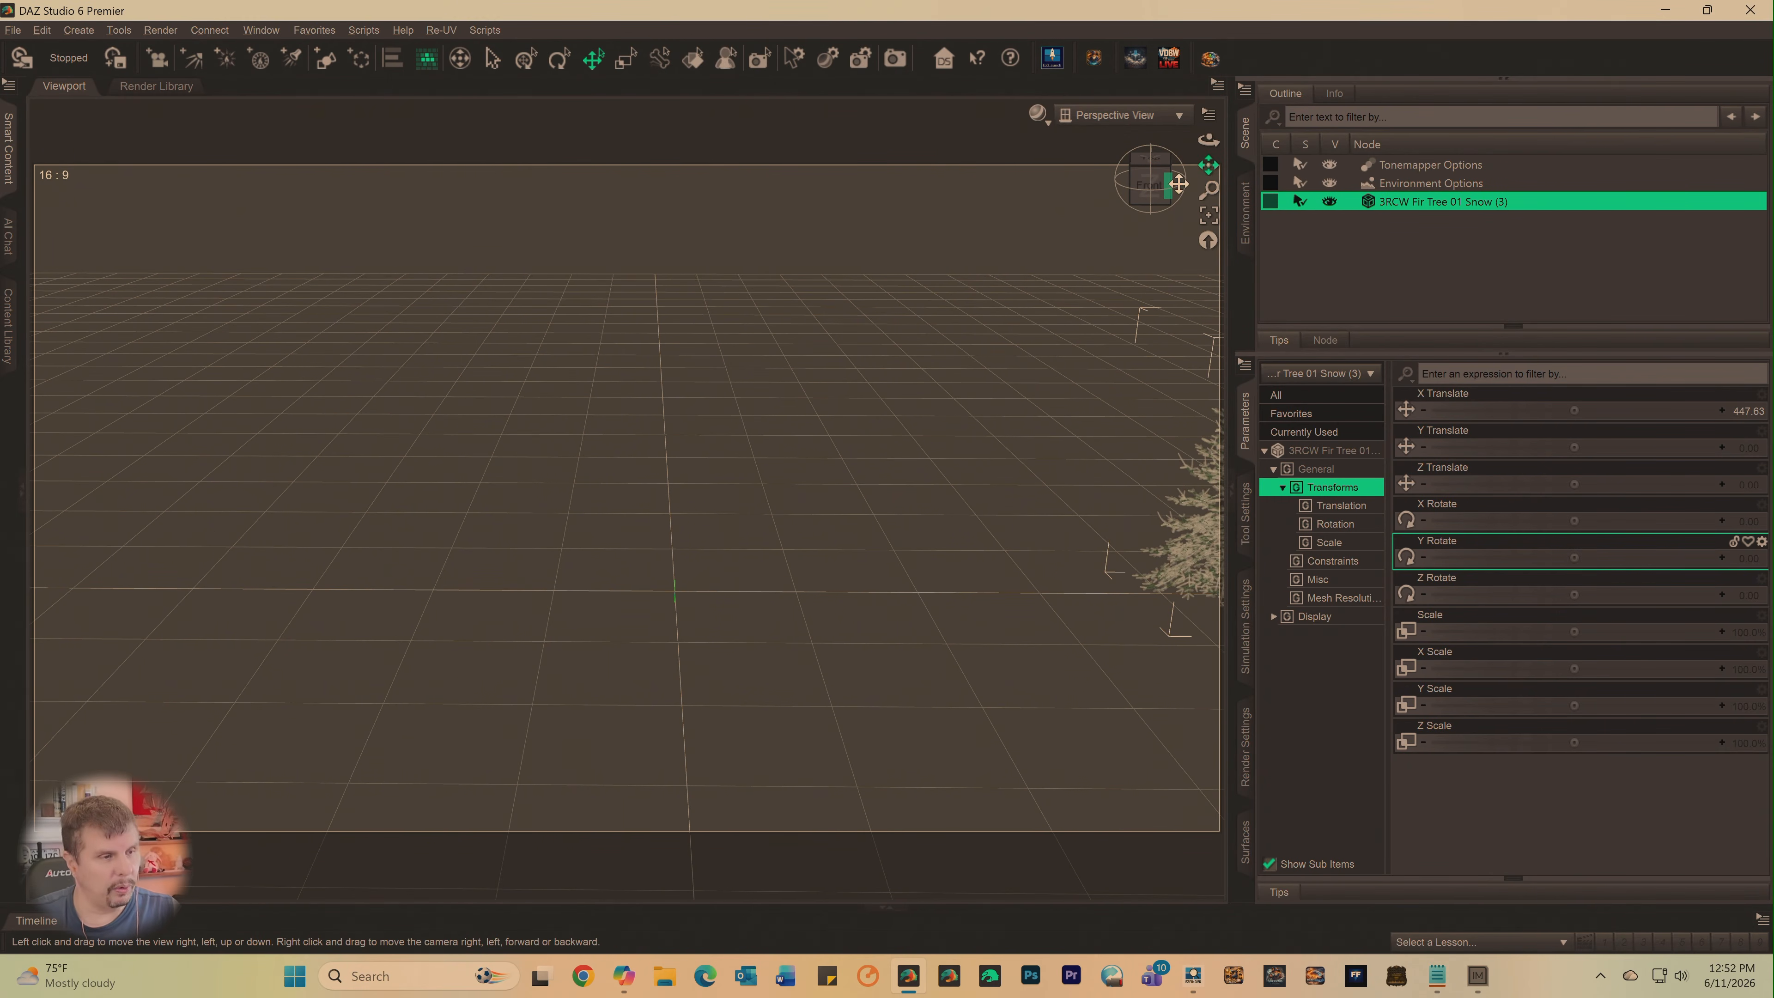
pyautogui.click(1149, 187)
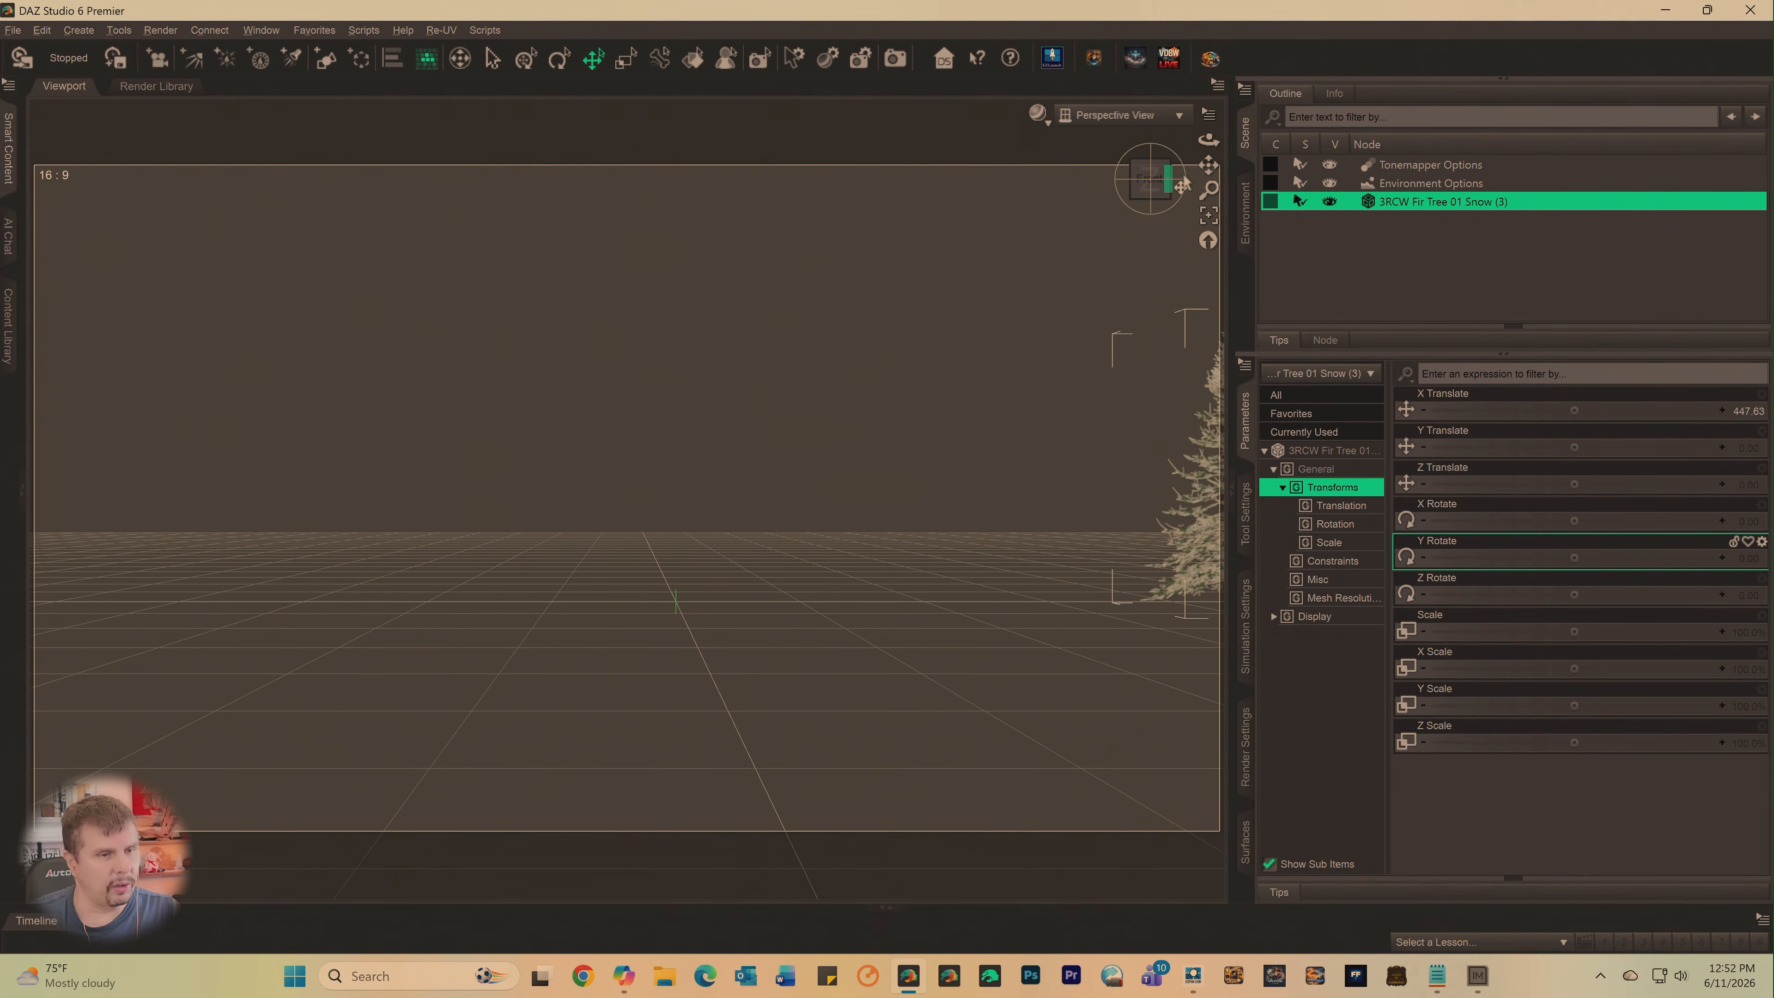
pyautogui.moveTo(1208, 166); pyautogui.dragTo(1154, 188)
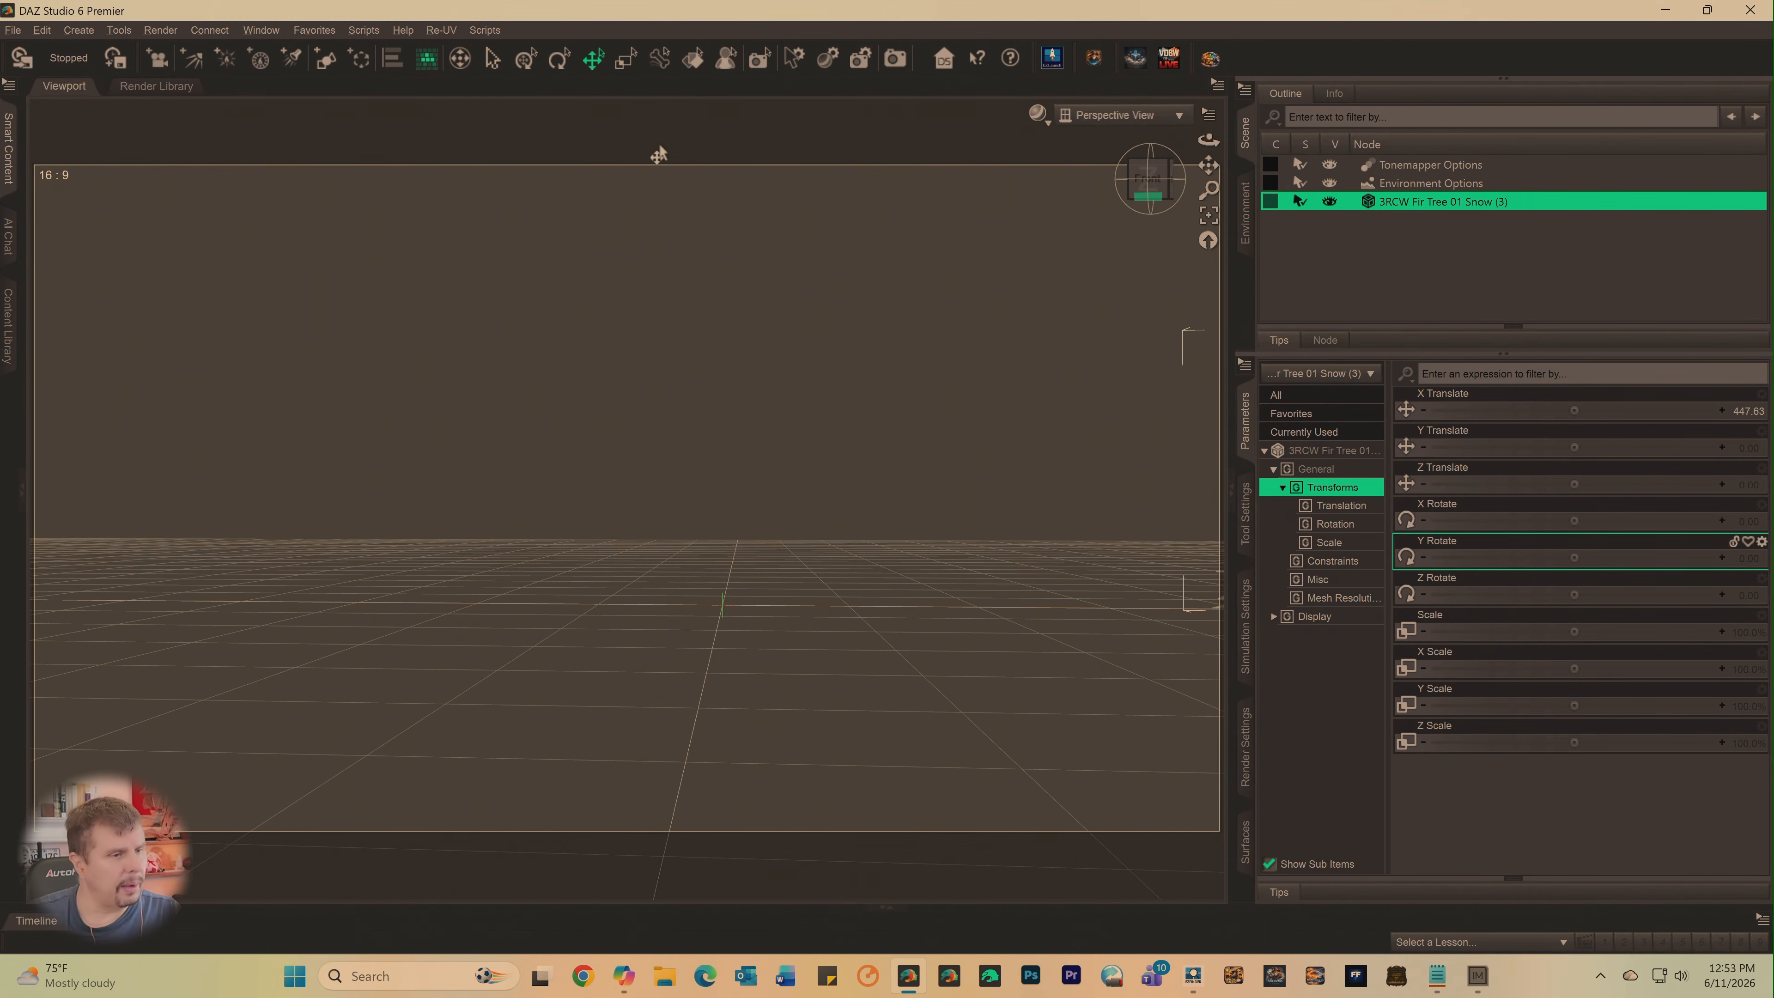
pyautogui.click(78, 30)
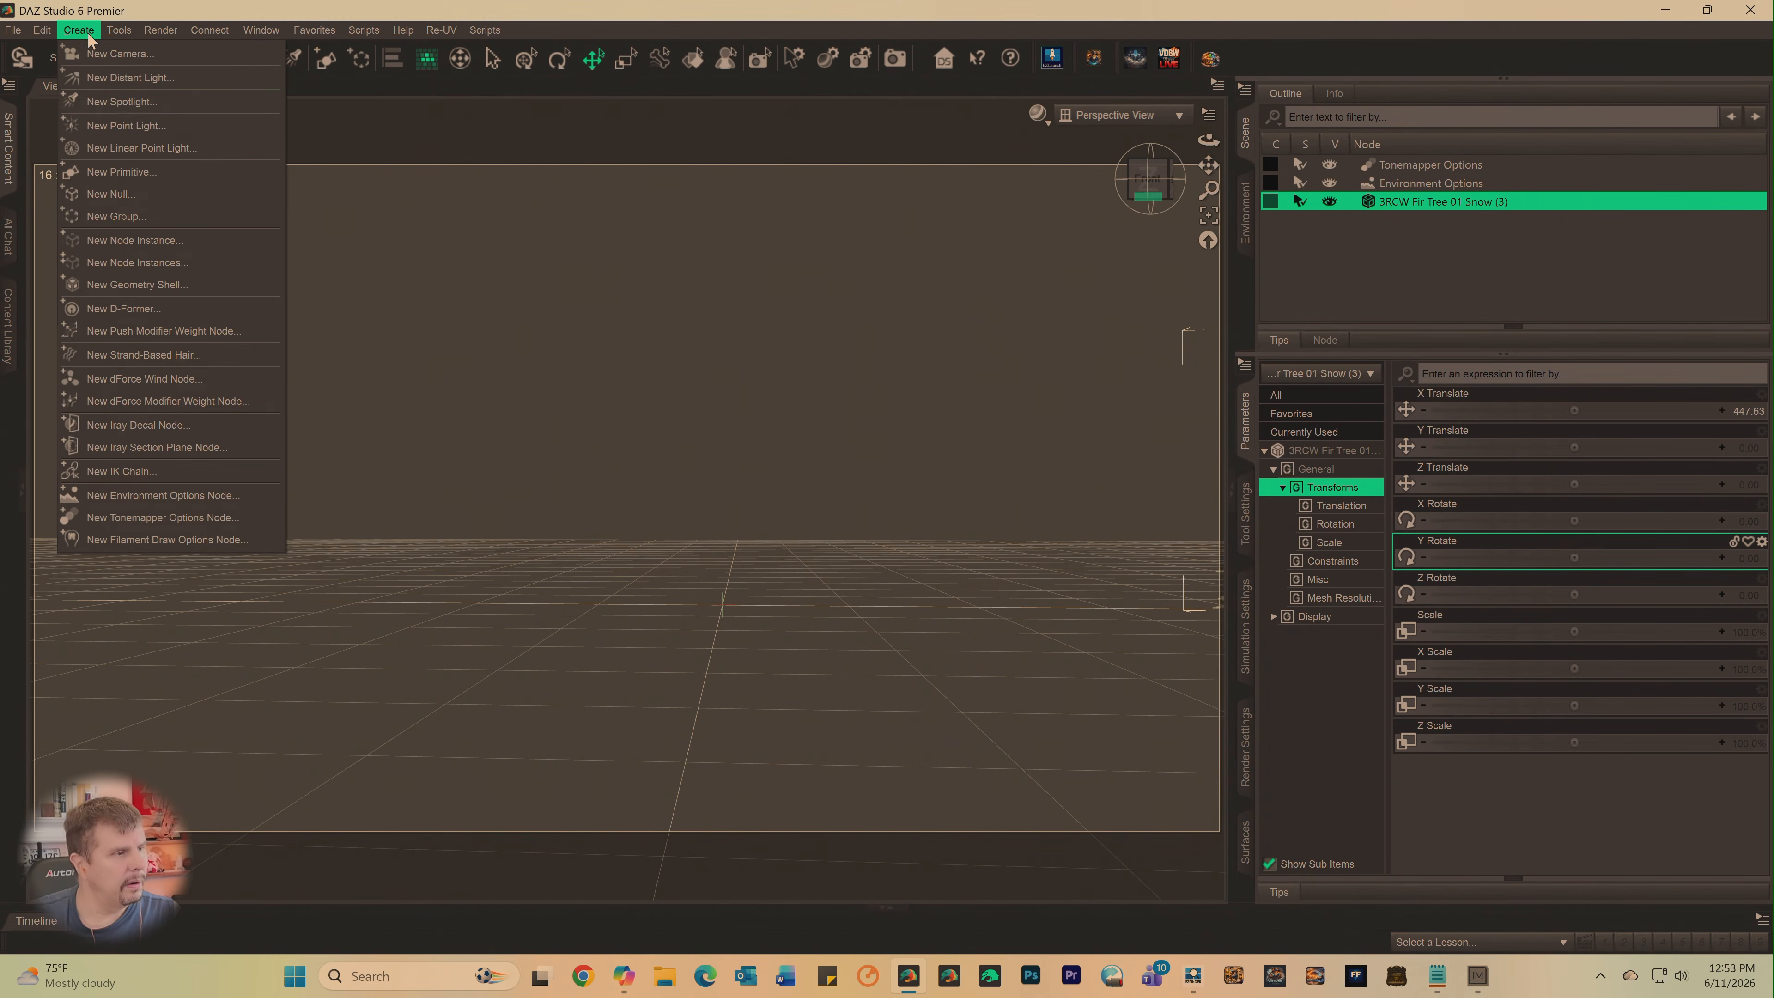
pyautogui.click(112, 62)
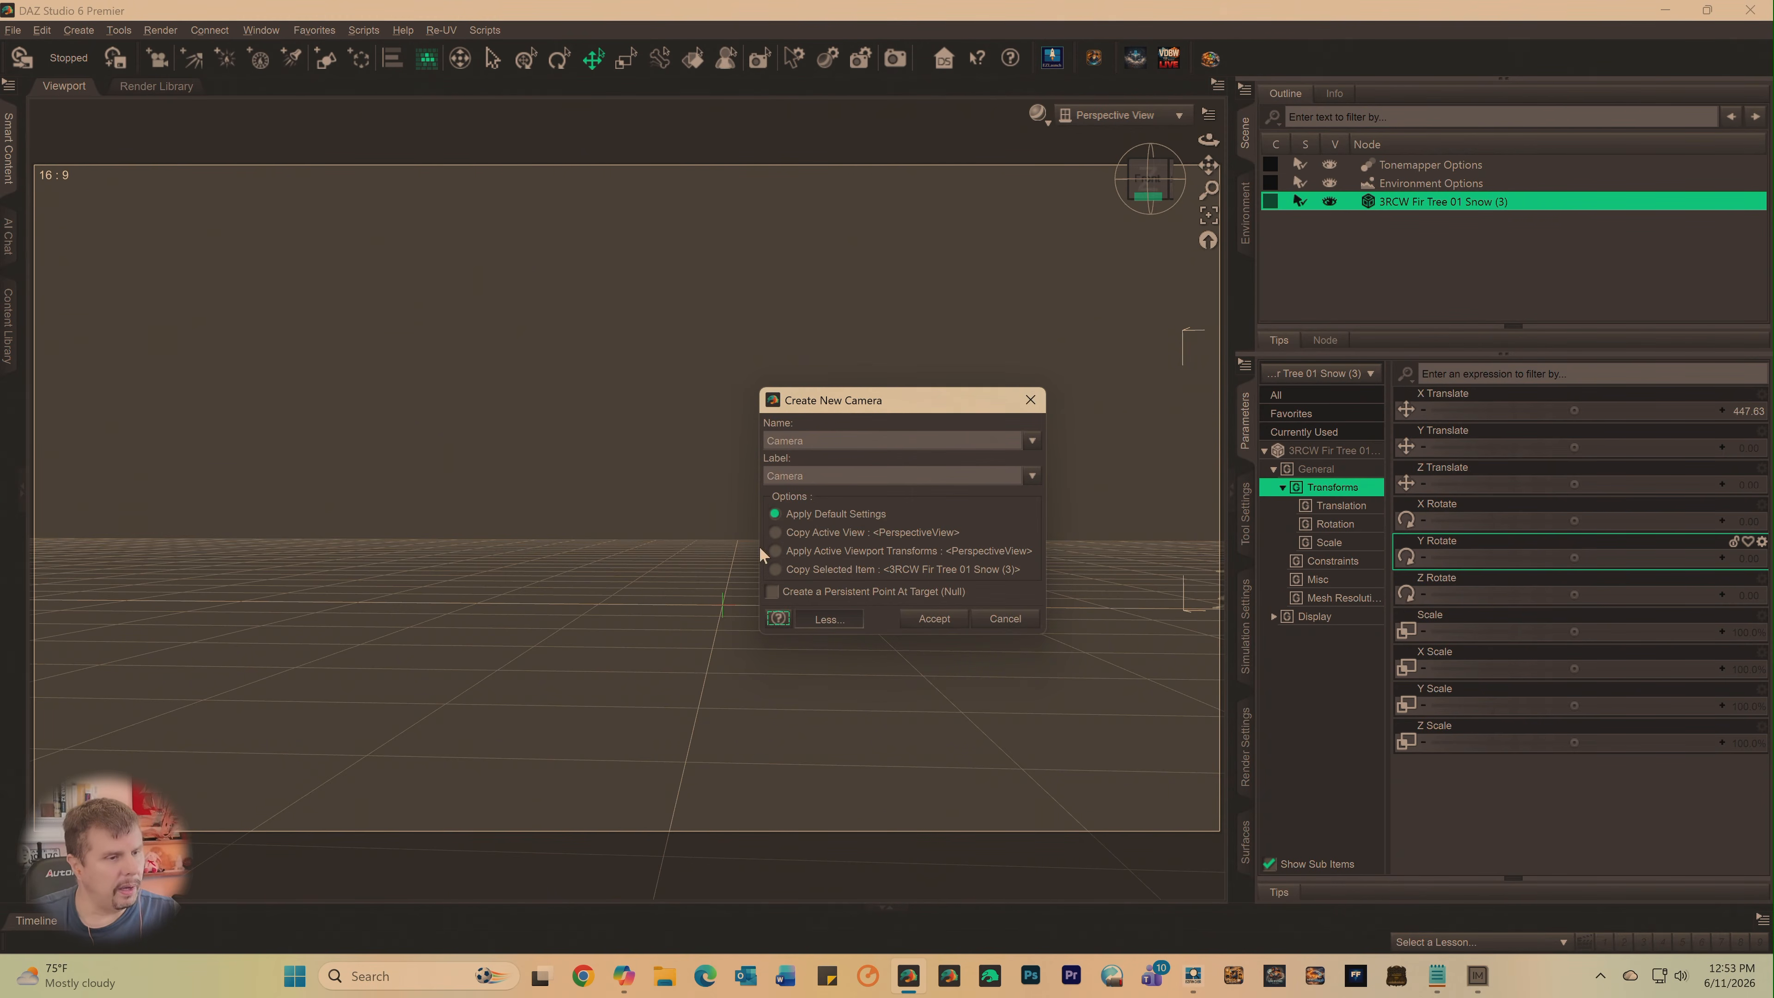
pyautogui.click(776, 532)
pyautogui.click(933, 617)
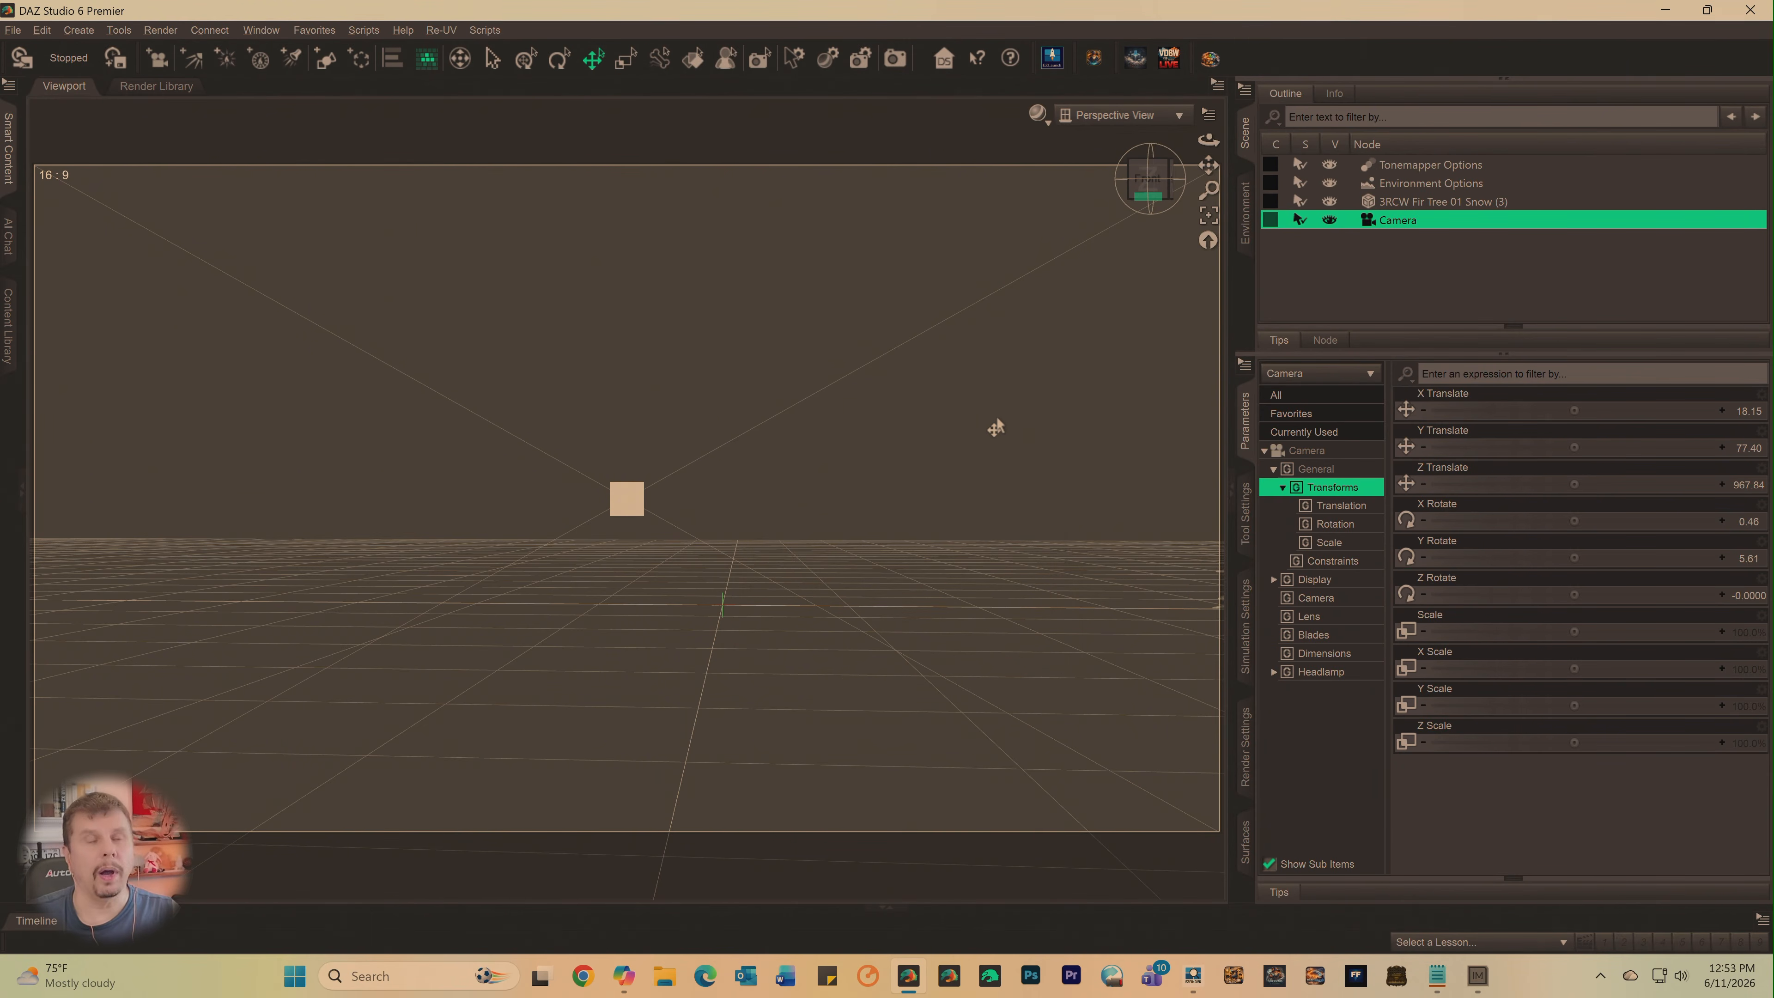
# - Set the fir tree's X Translate to 314.12 to bring it back inside the frame
pyautogui.click(1422, 204)
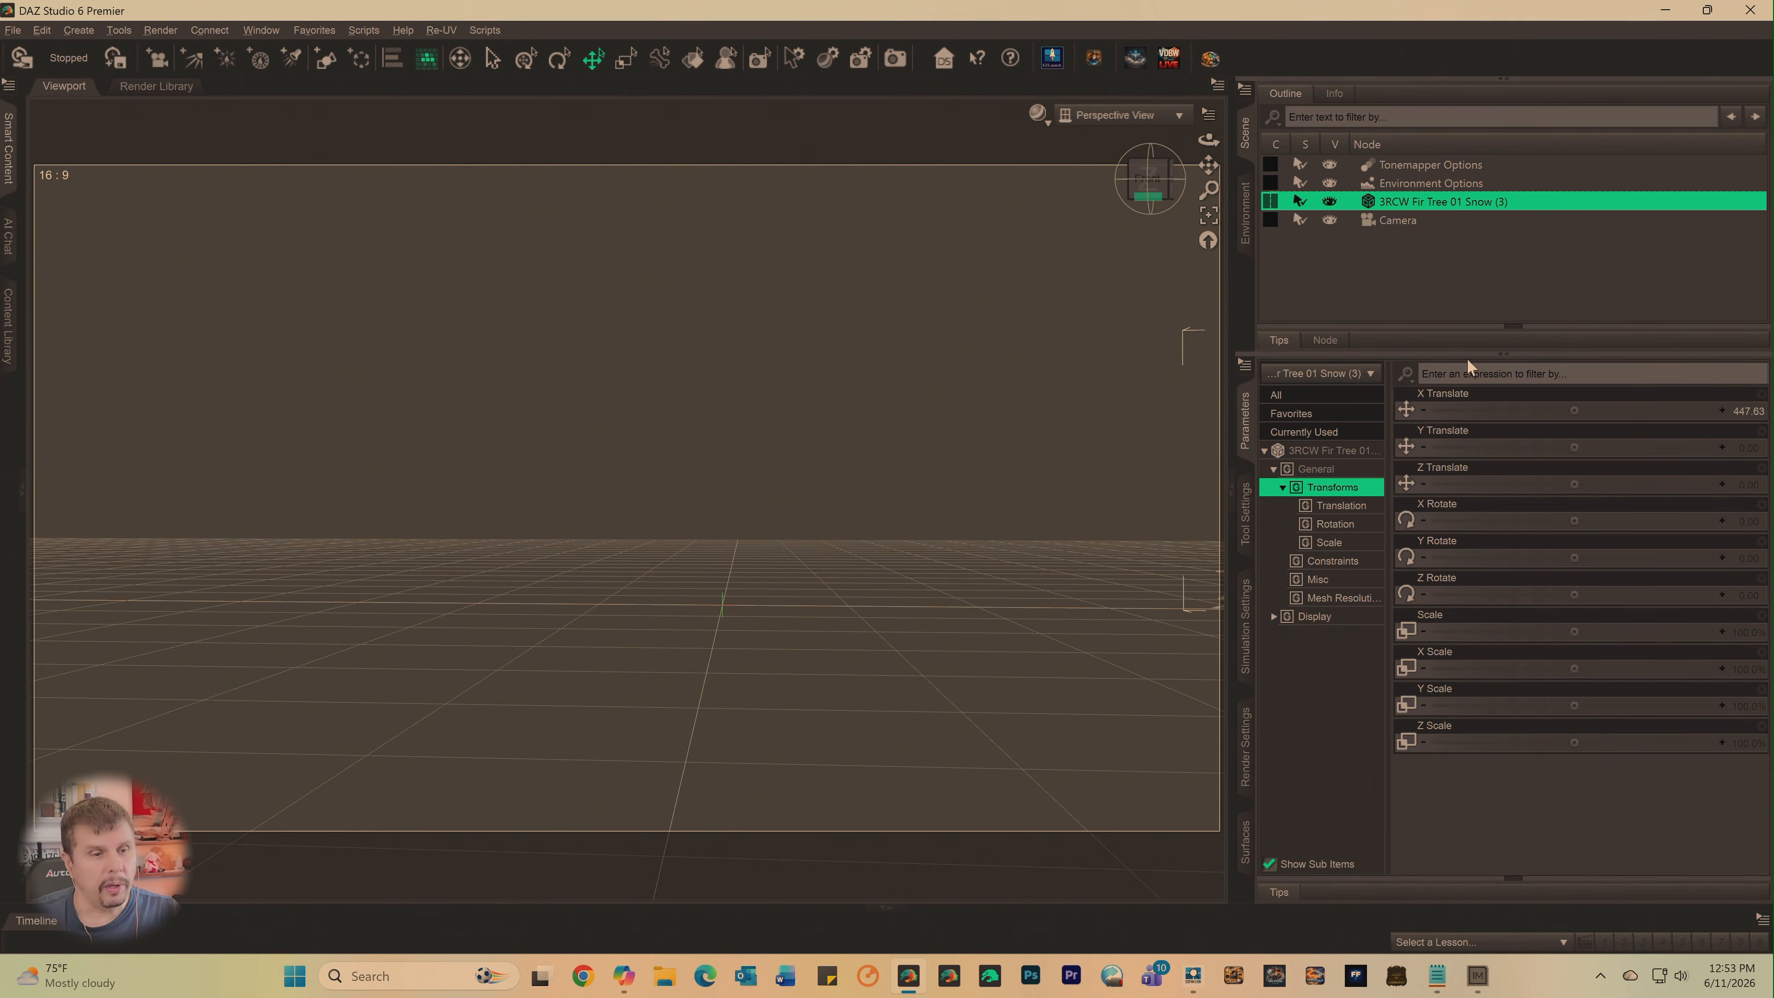
pyautogui.moveTo(1571, 411)
pyautogui.mouseDown()
pyautogui.moveTo(1500, 410)
pyautogui.moveTo(1603, 410)
pyautogui.mouseUp()
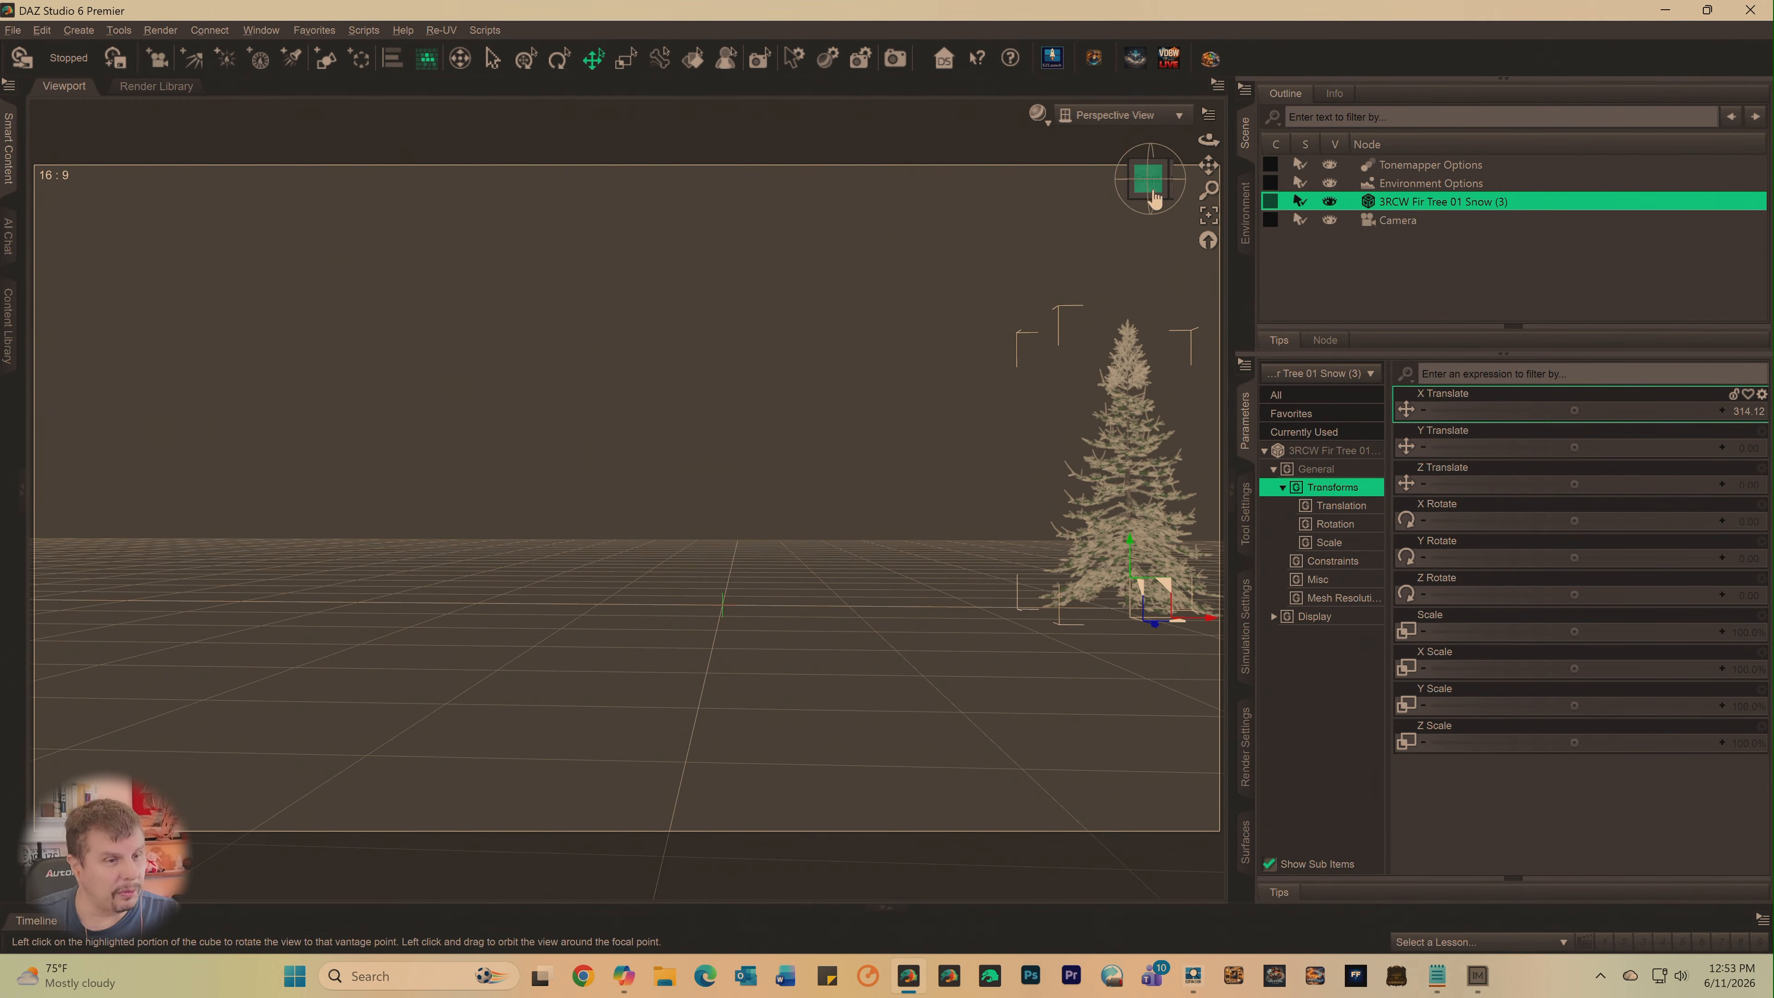
pyautogui.moveTo(1148, 179); pyautogui.dragTo(1156, 176)
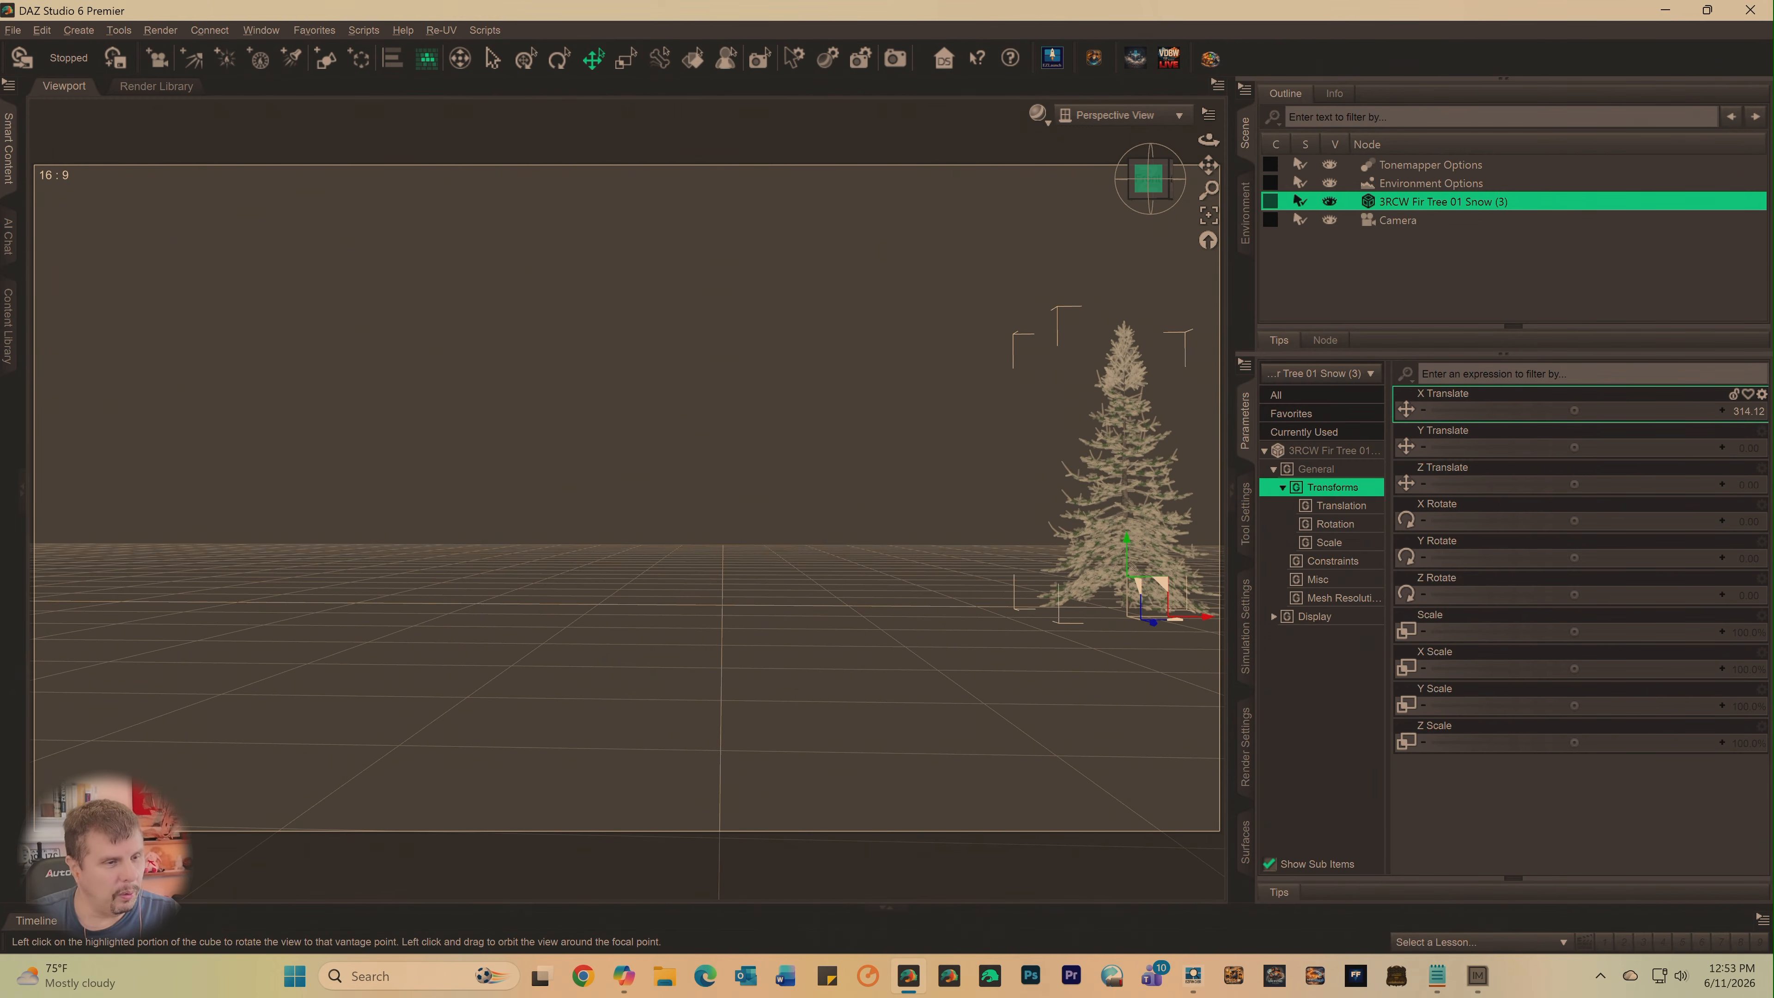
# - Look through the new camera and adjust its framing so the fir tree stands at the frame's right edge
pyautogui.click(1117, 115)
pyautogui.click(1087, 283)
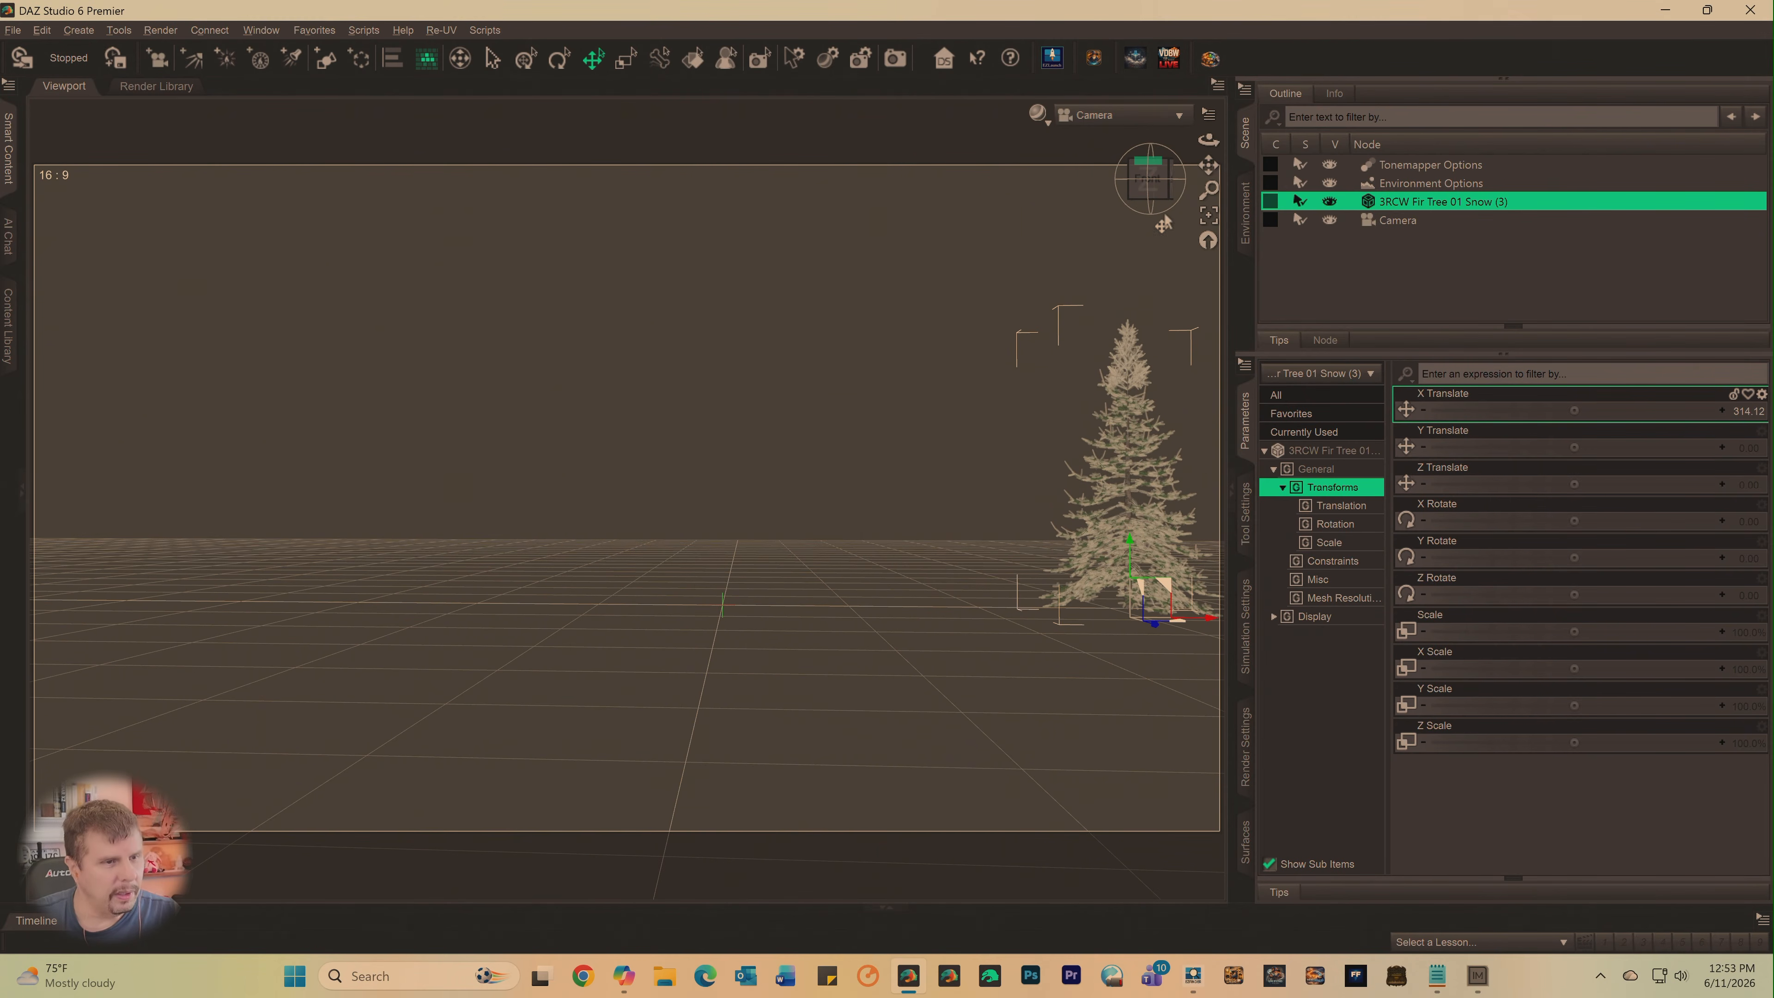
pyautogui.moveTo(1208, 165)
pyautogui.mouseDown()
pyautogui.moveTo(1211, 151)
pyautogui.moveTo(1203, 174)
pyautogui.moveTo(1144, 177)
pyautogui.moveTo(1220, 158)
pyautogui.moveTo(1139, 189)
pyautogui.moveTo(1210, 165)
pyautogui.mouseUp()
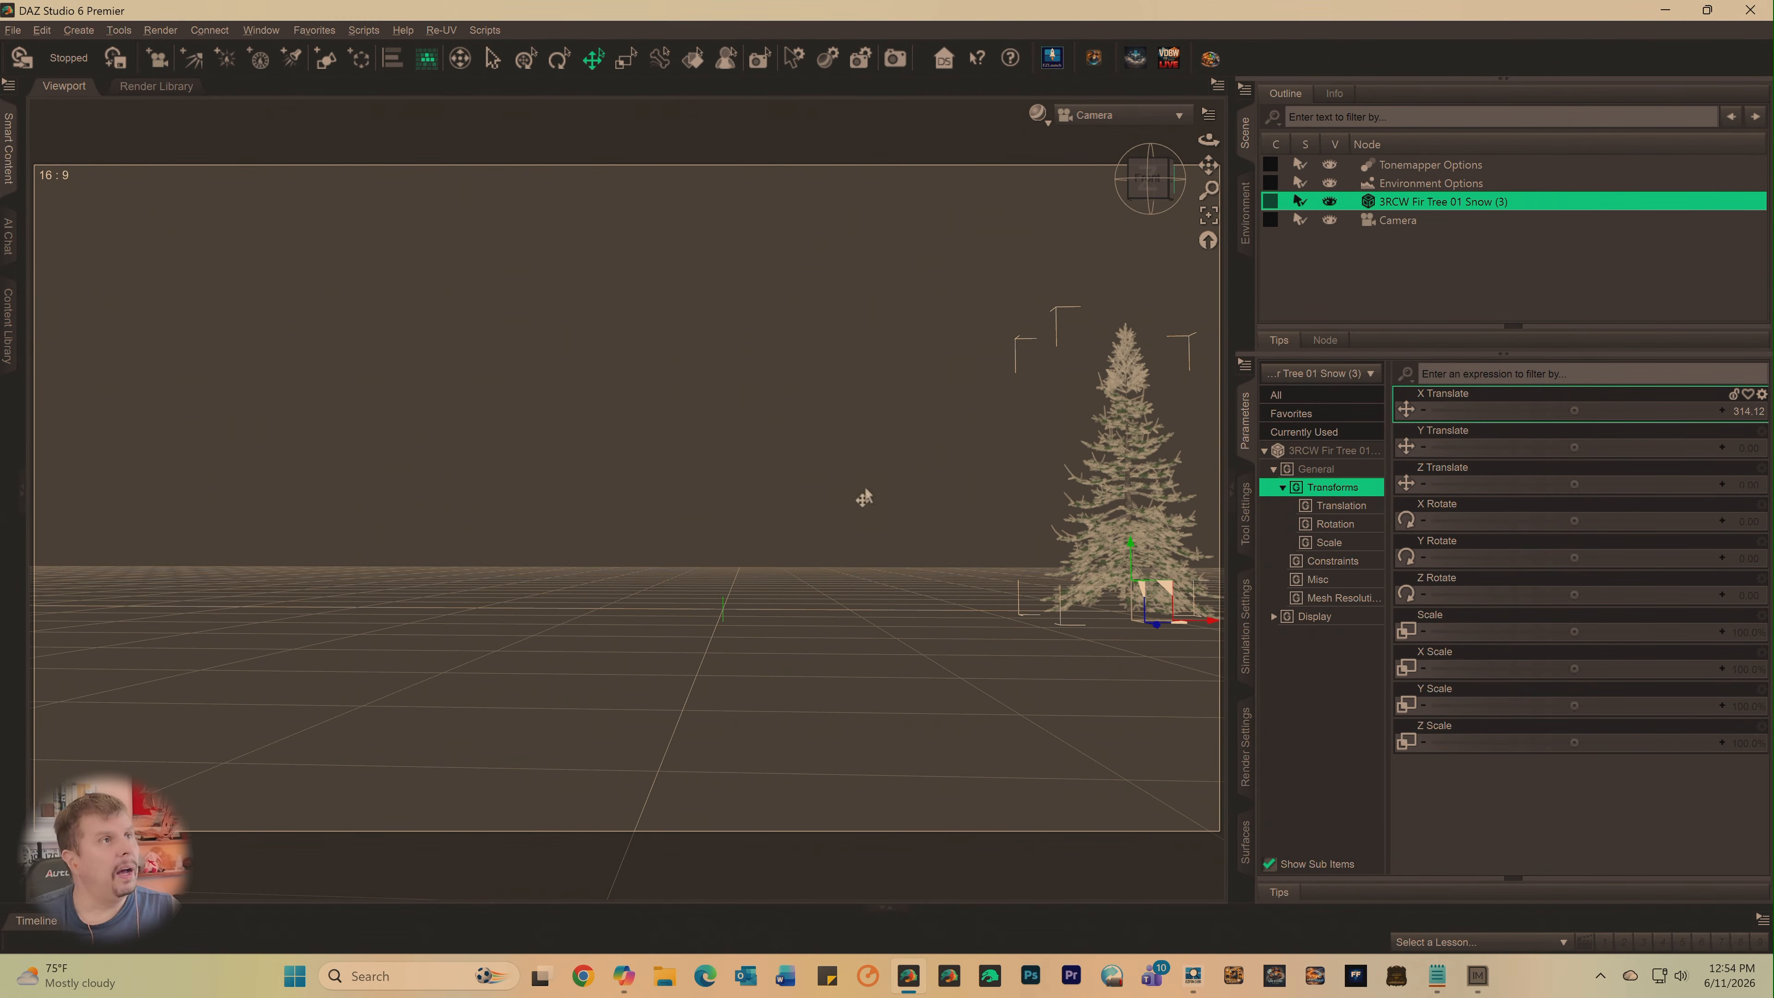
pyautogui.scroll(-3, 742, 637)
pyautogui.scroll(2, 747, 634)
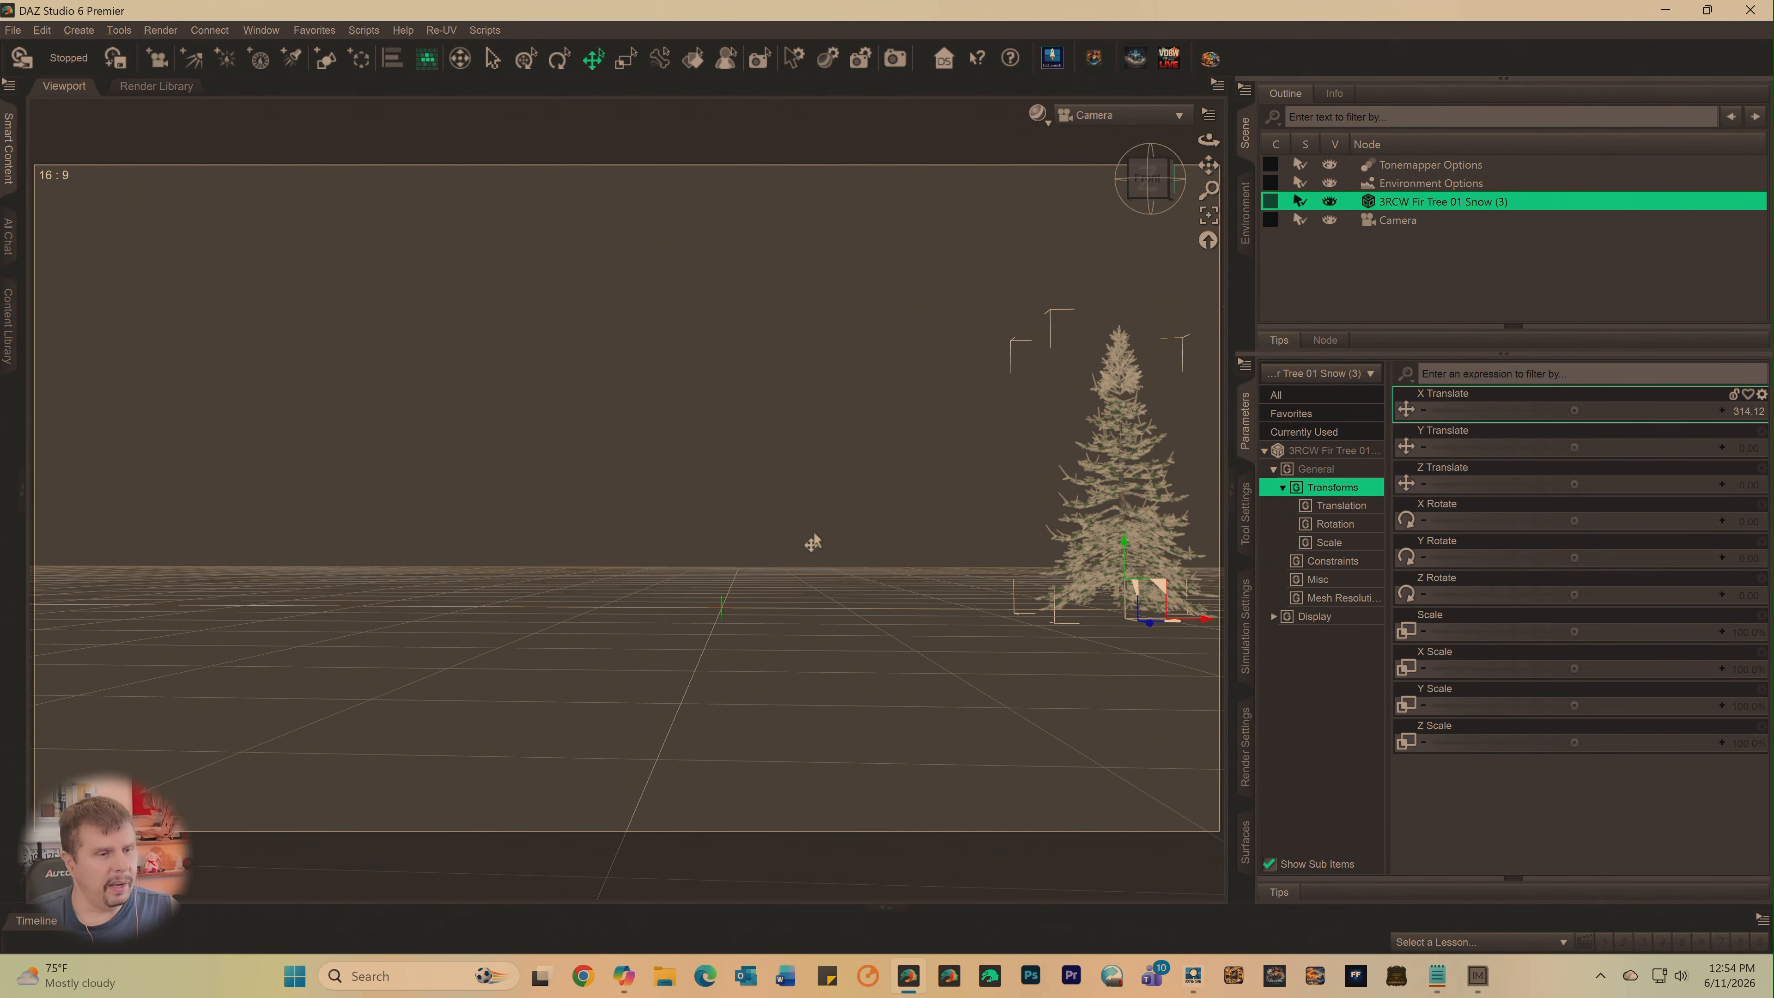
pyautogui.moveTo(1208, 165); pyautogui.dragTo(1148, 181)
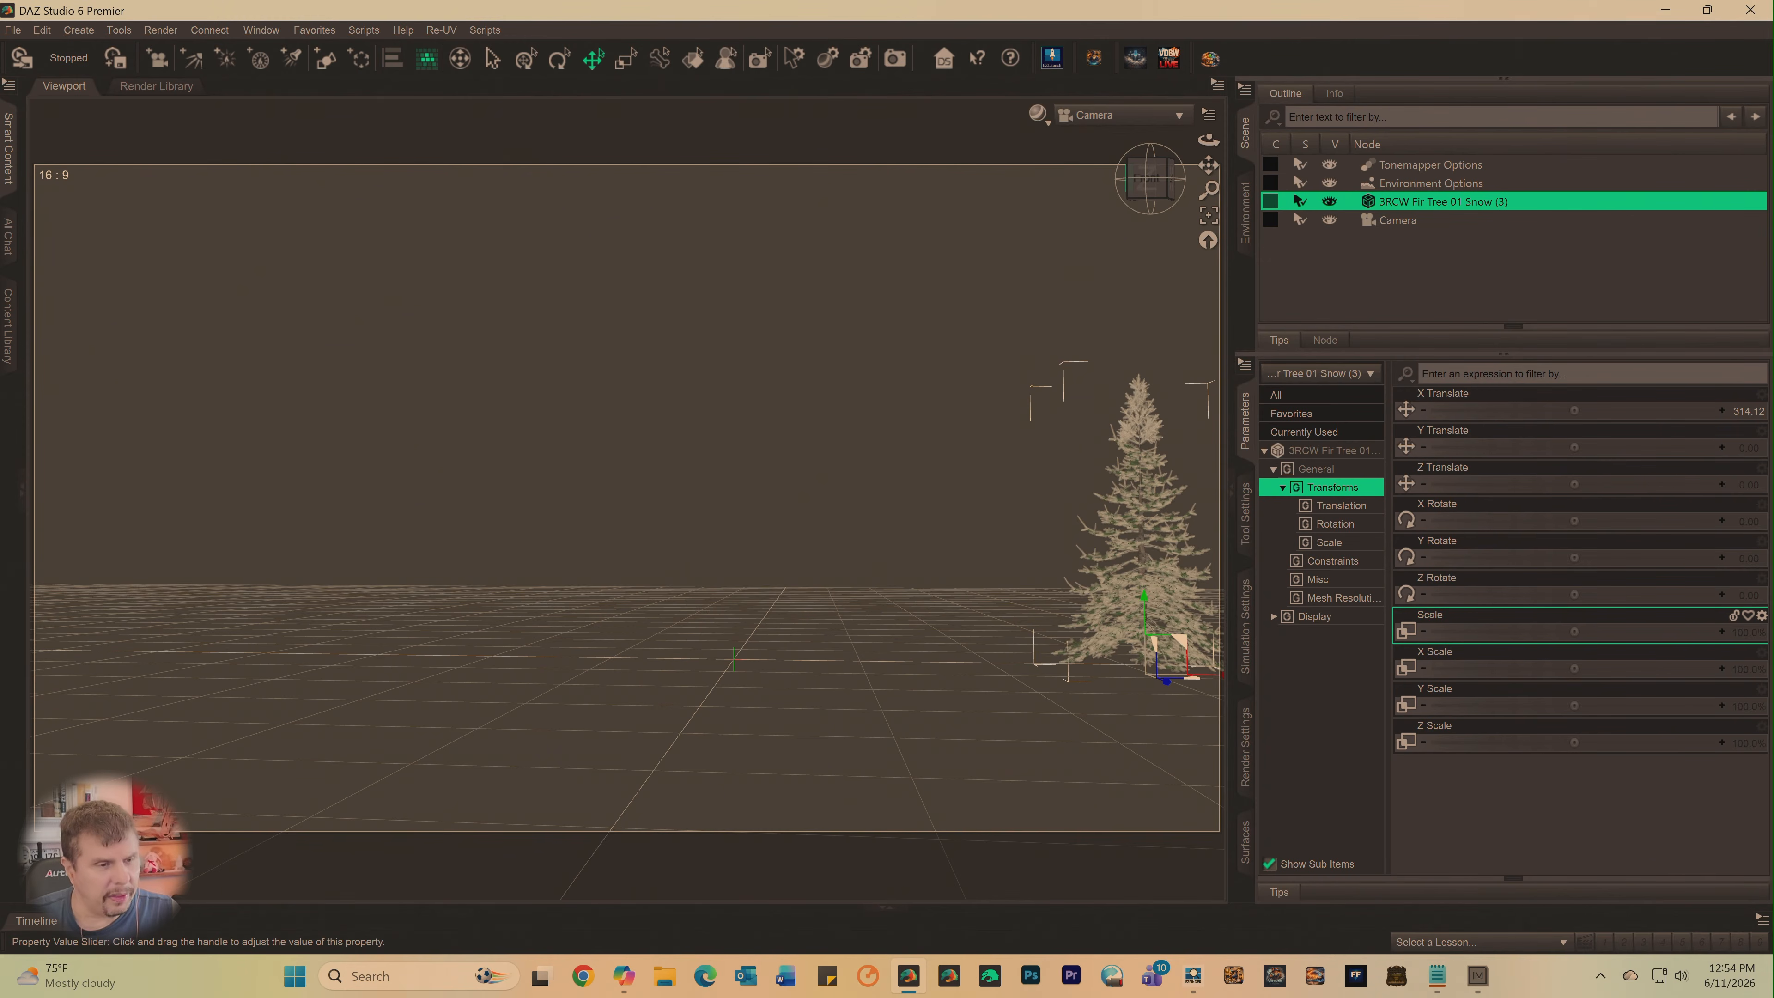
# - Scale the fir tree to 103.5% and make a first duplicate of its node
pyautogui.moveTo(1574, 631)
pyautogui.mouseDown()
pyautogui.moveTo(1536, 632)
pyautogui.moveTo(1606, 632)
pyautogui.mouseUp()
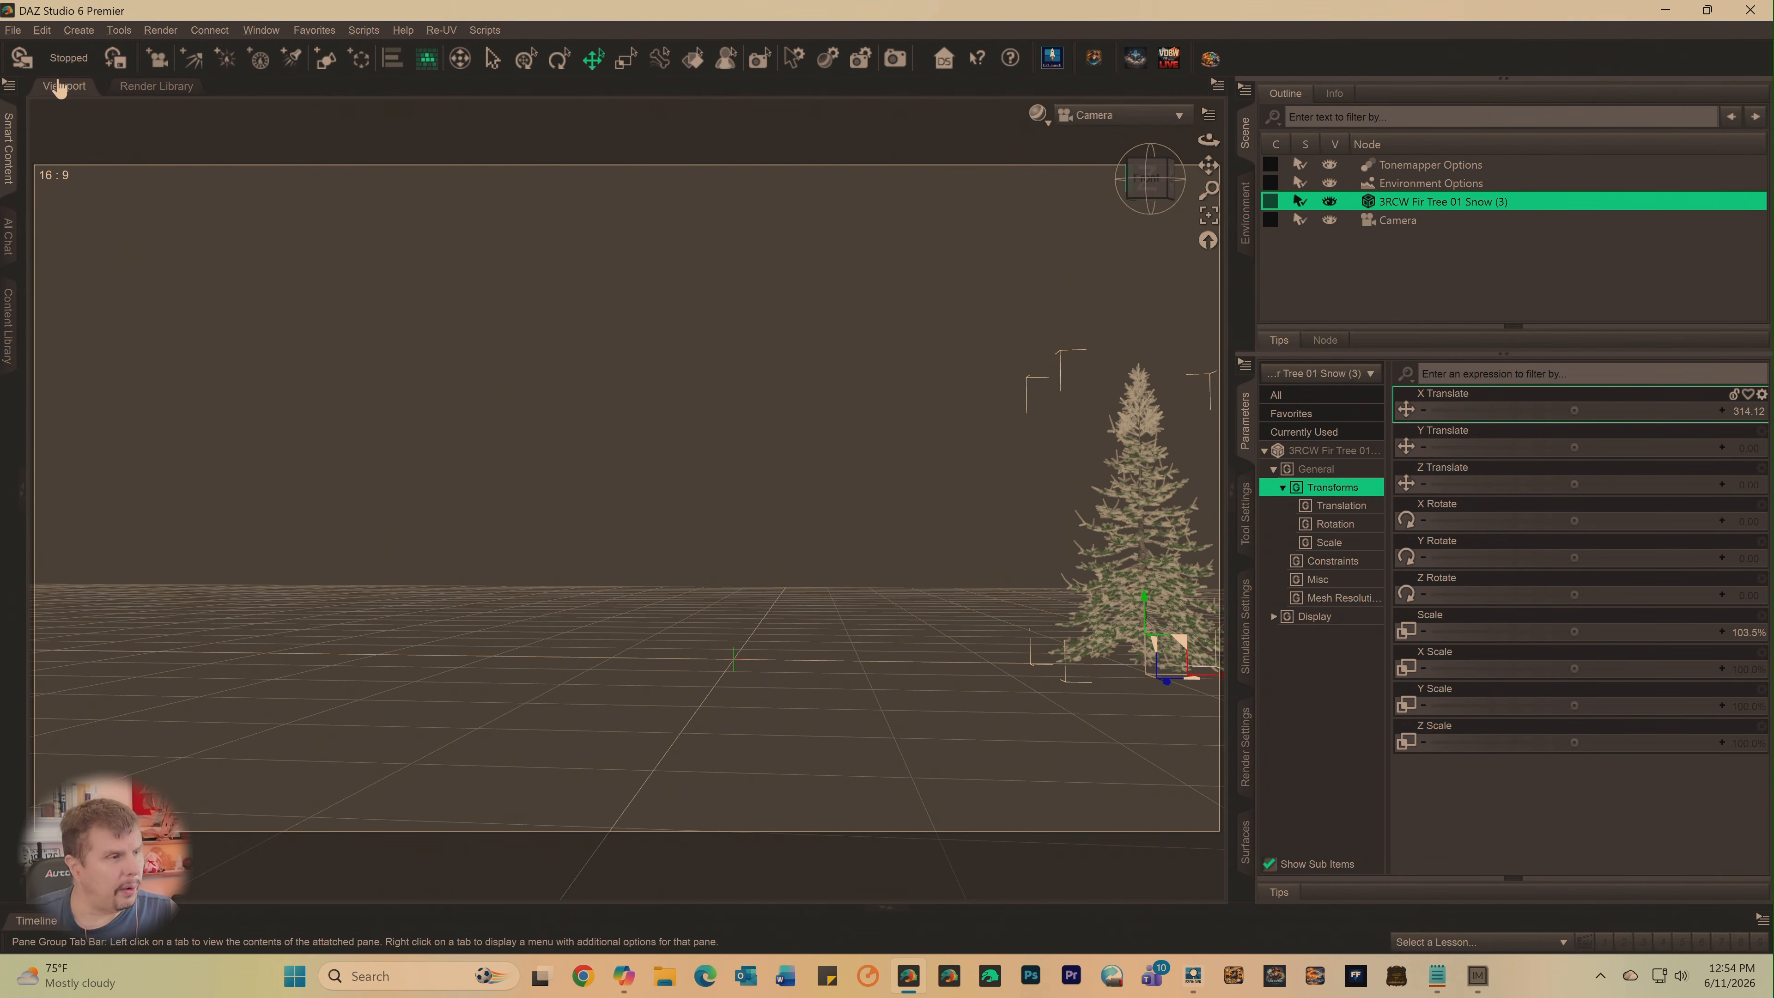
pyautogui.click(6, 31)
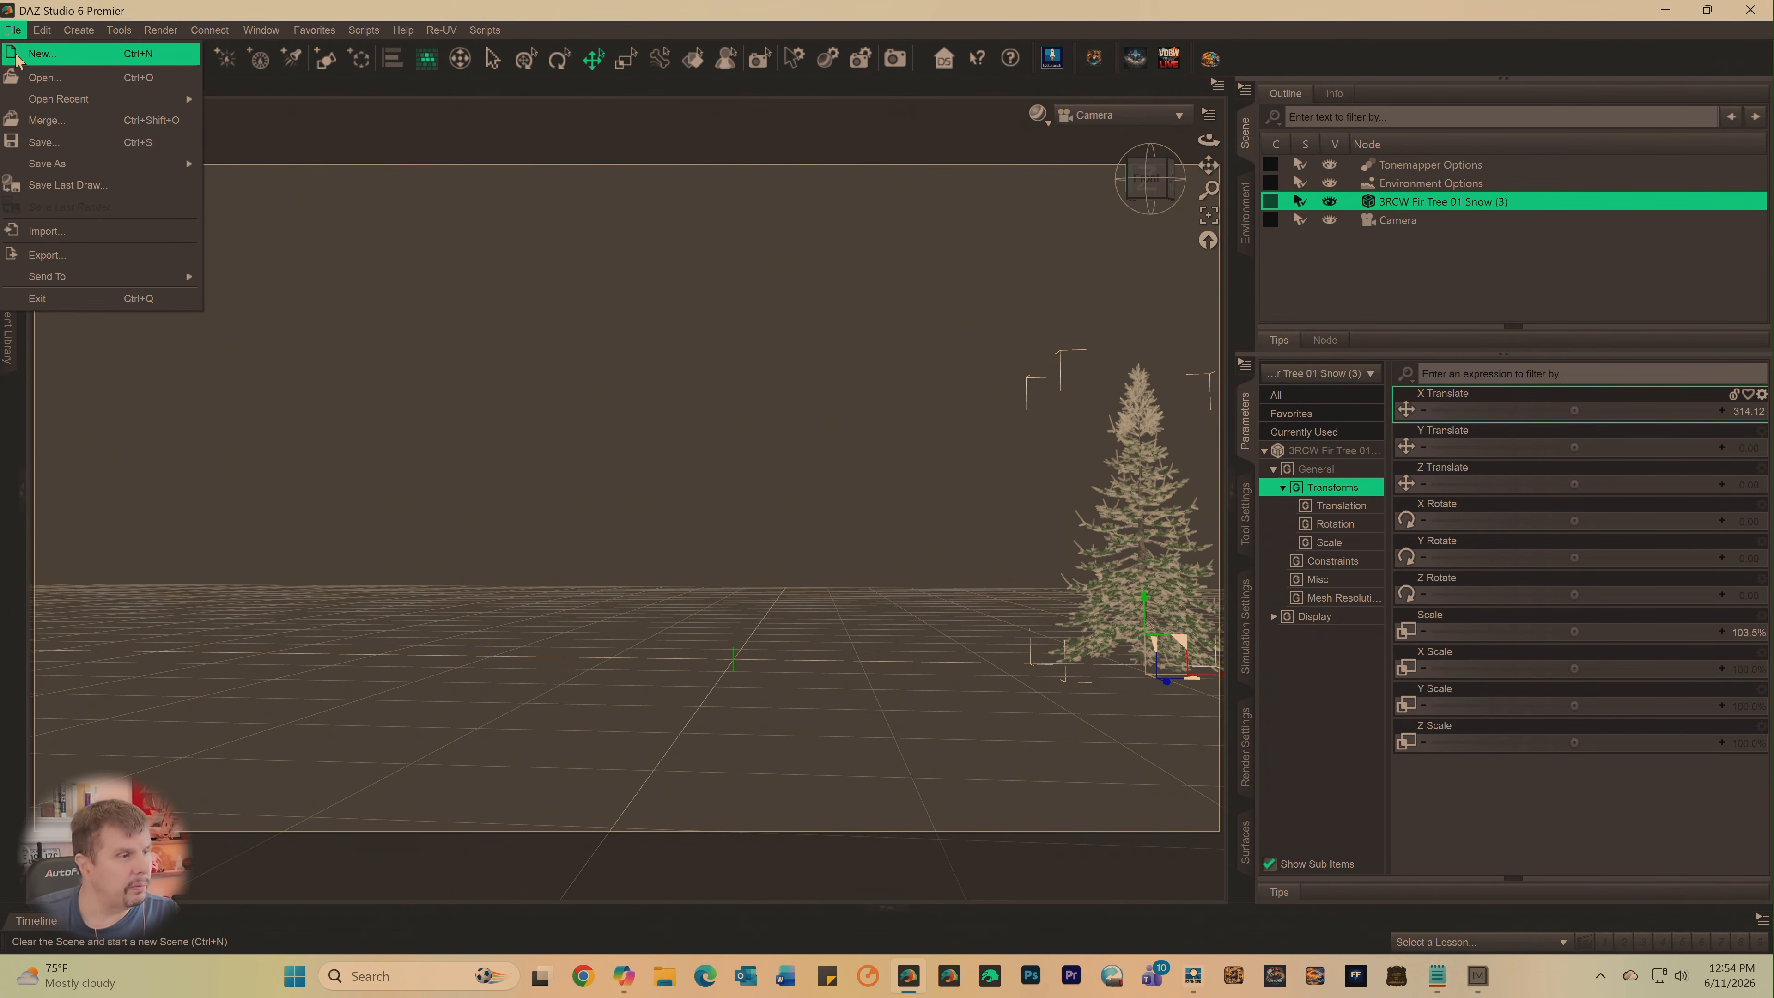
pyautogui.moveTo(38, 35)
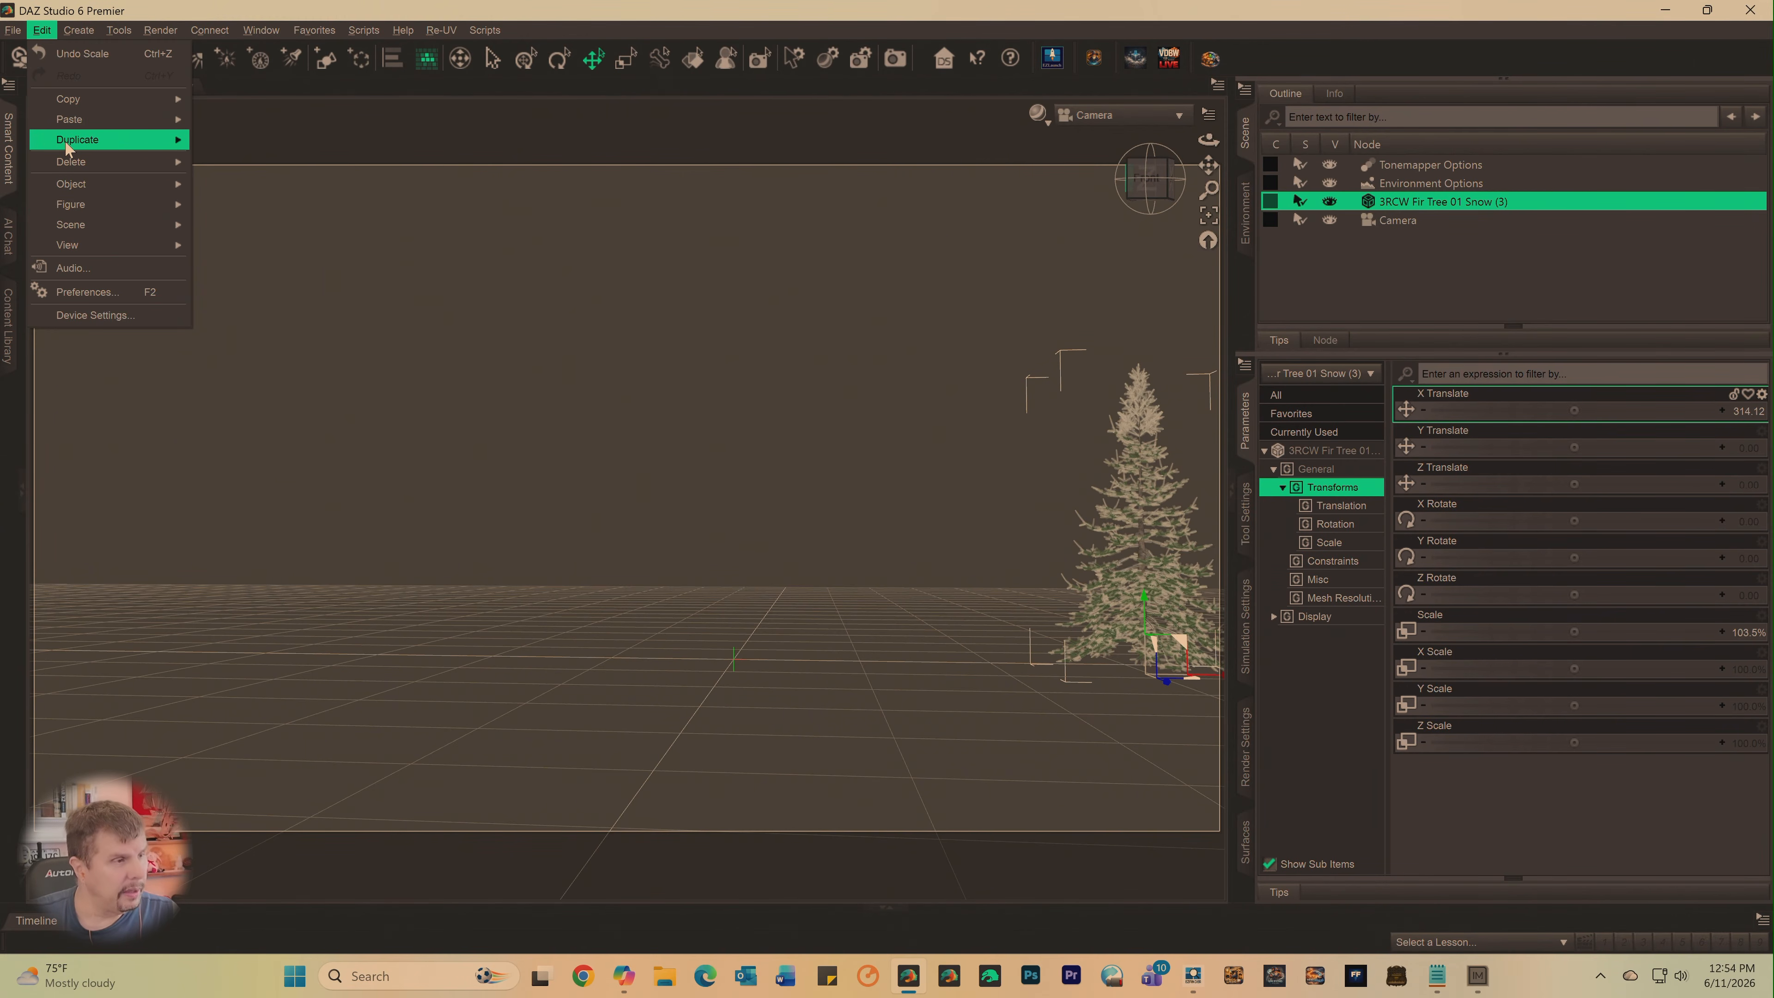
pyautogui.moveTo(68, 147)
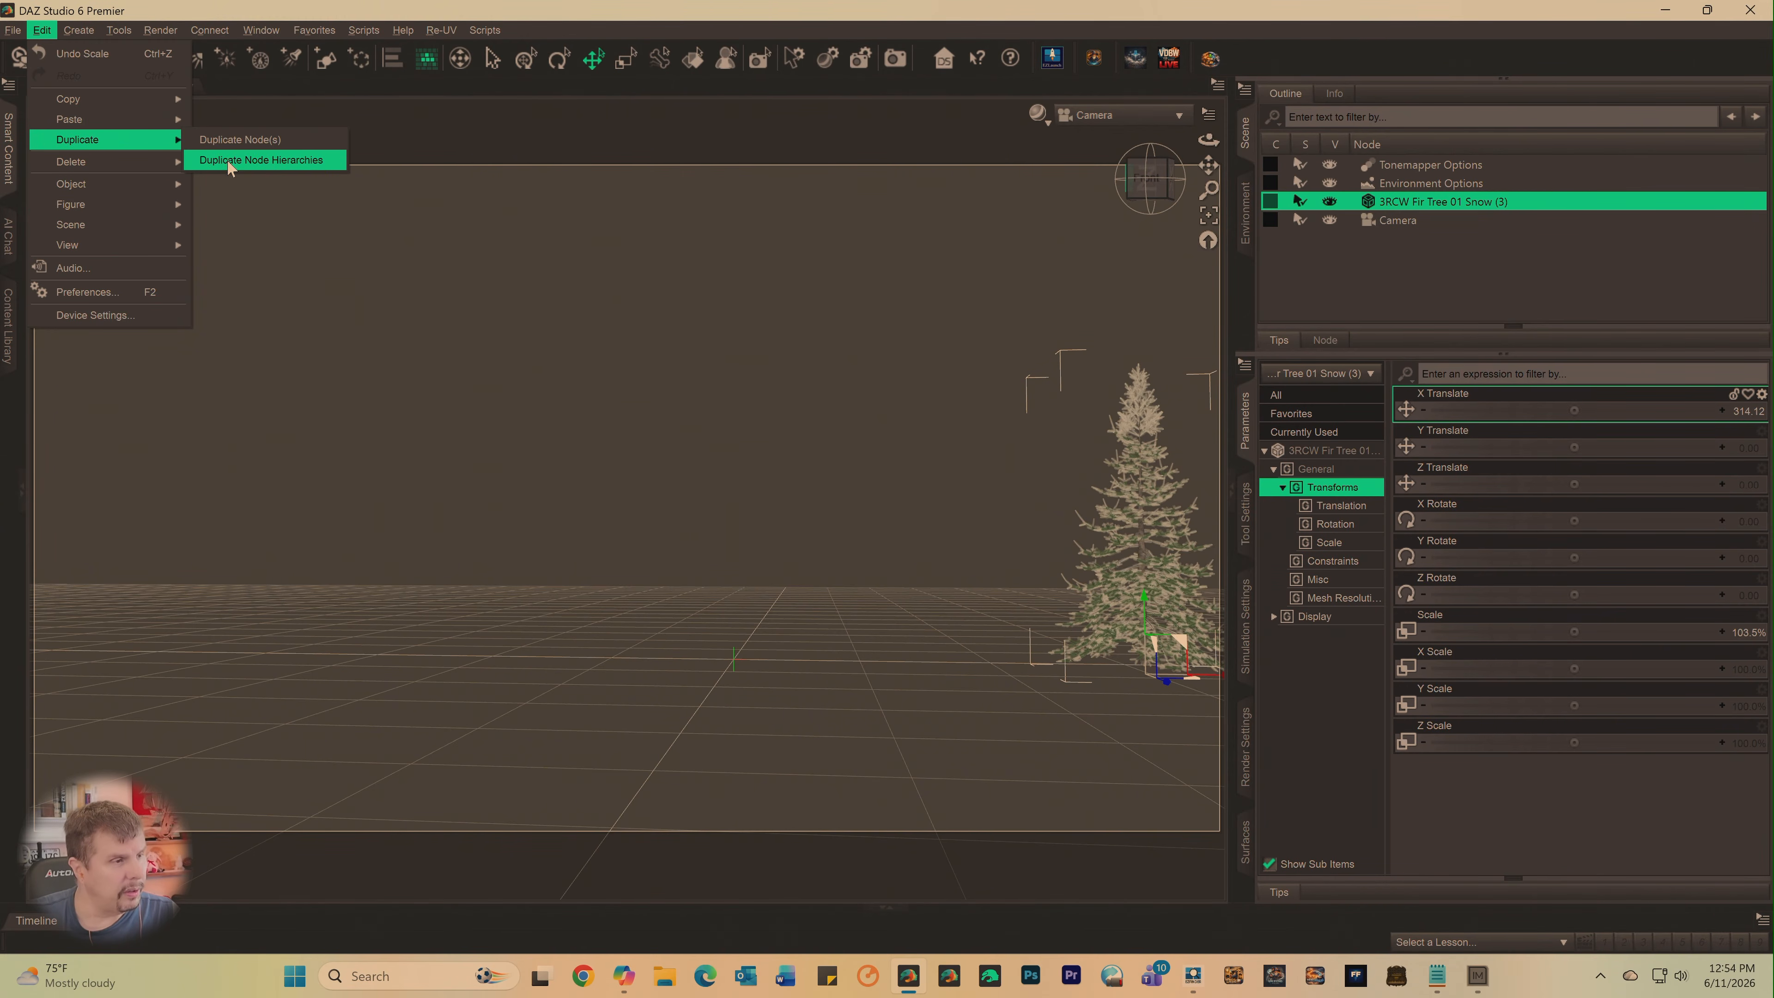
pyautogui.click(231, 140)
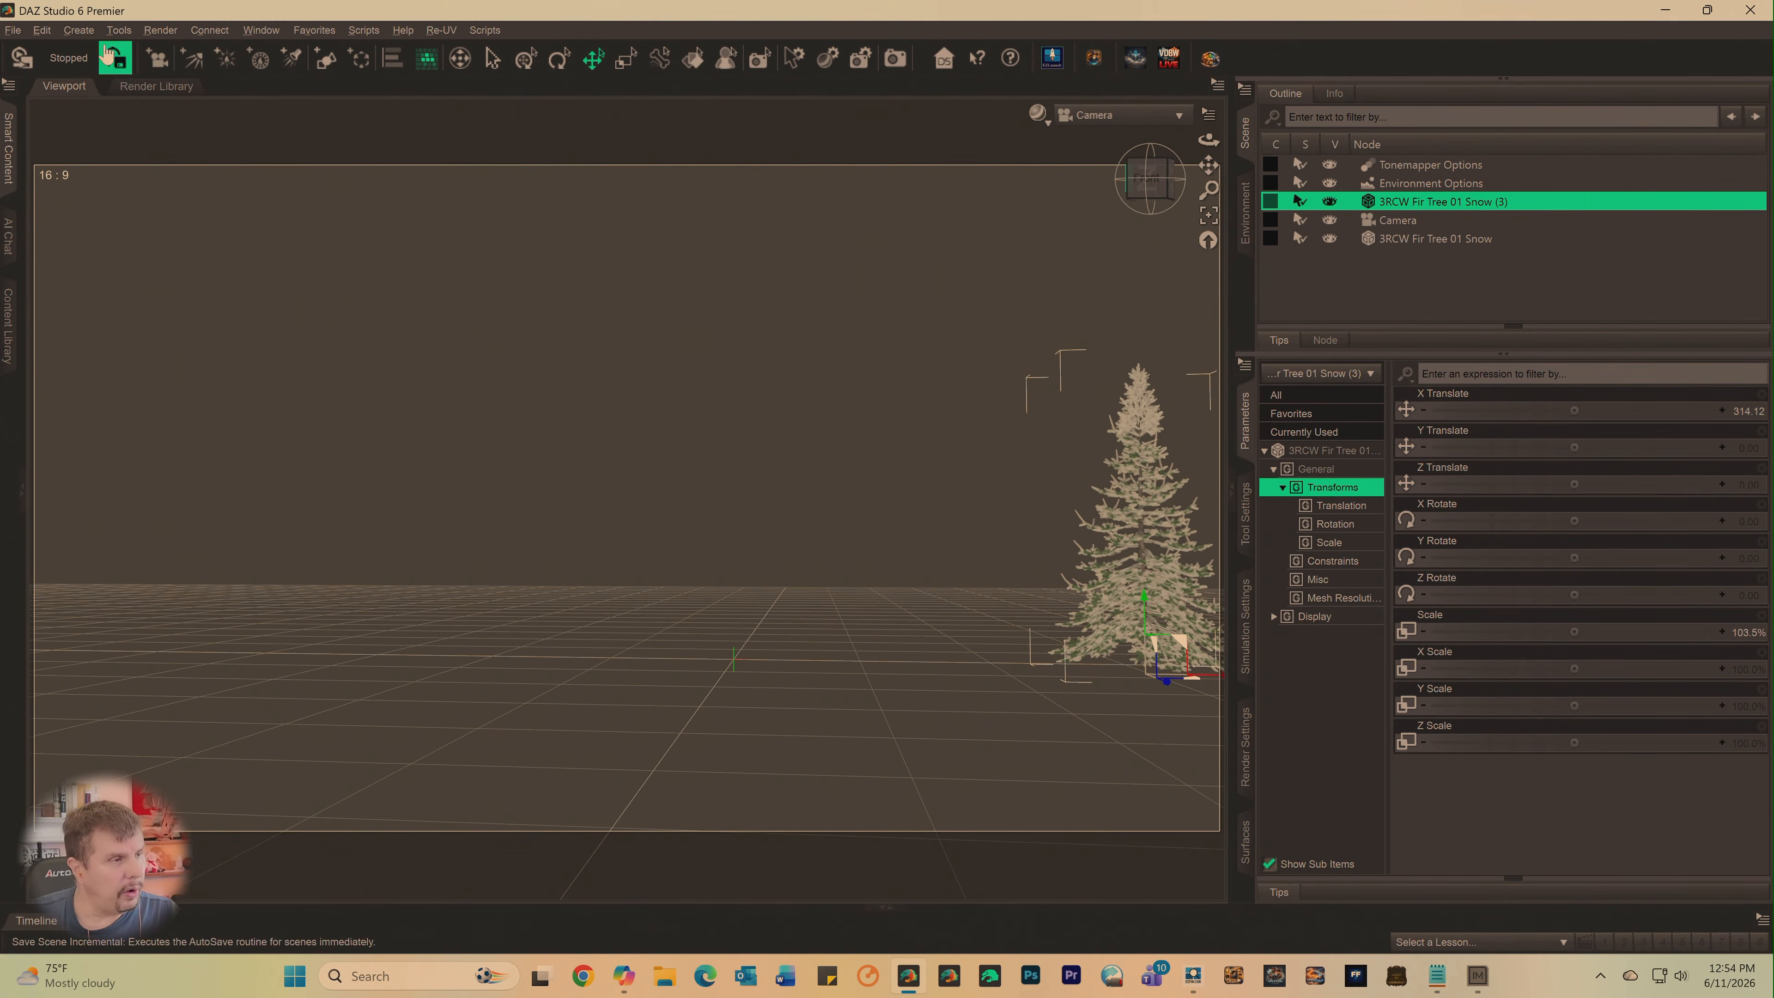
# - Duplicate the selected fir tree node four more times
pyautogui.click(50, 35)
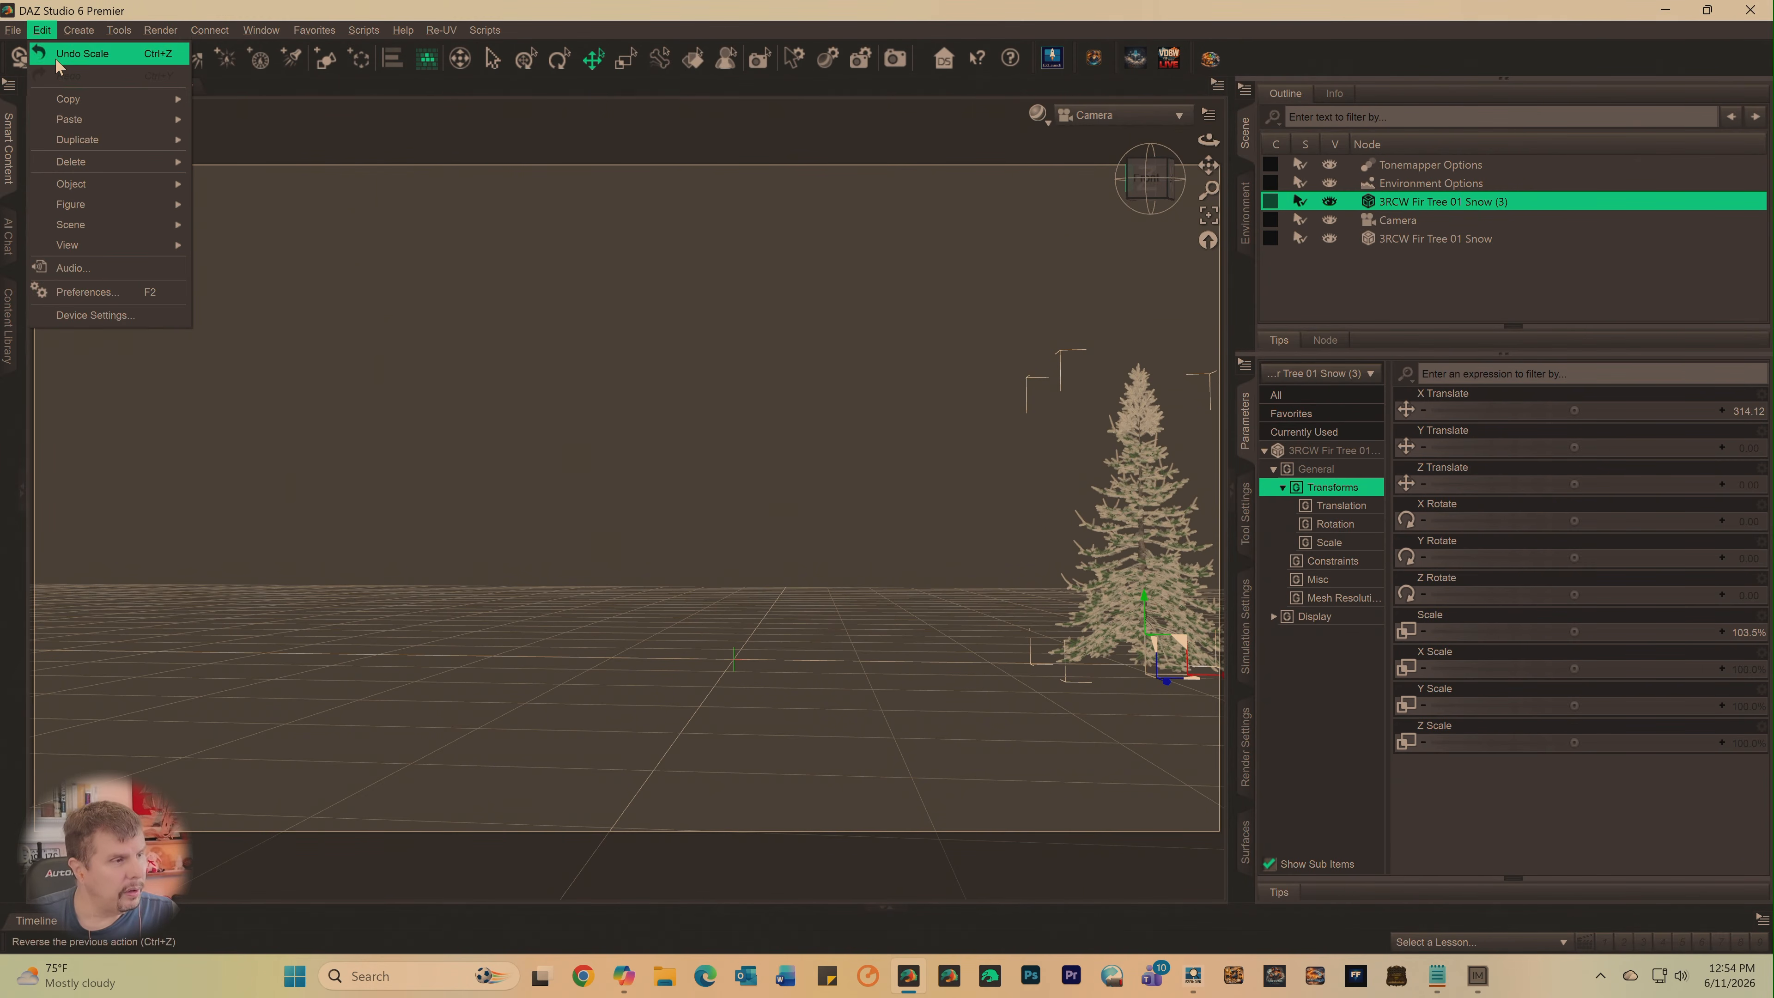
pyautogui.moveTo(105, 140)
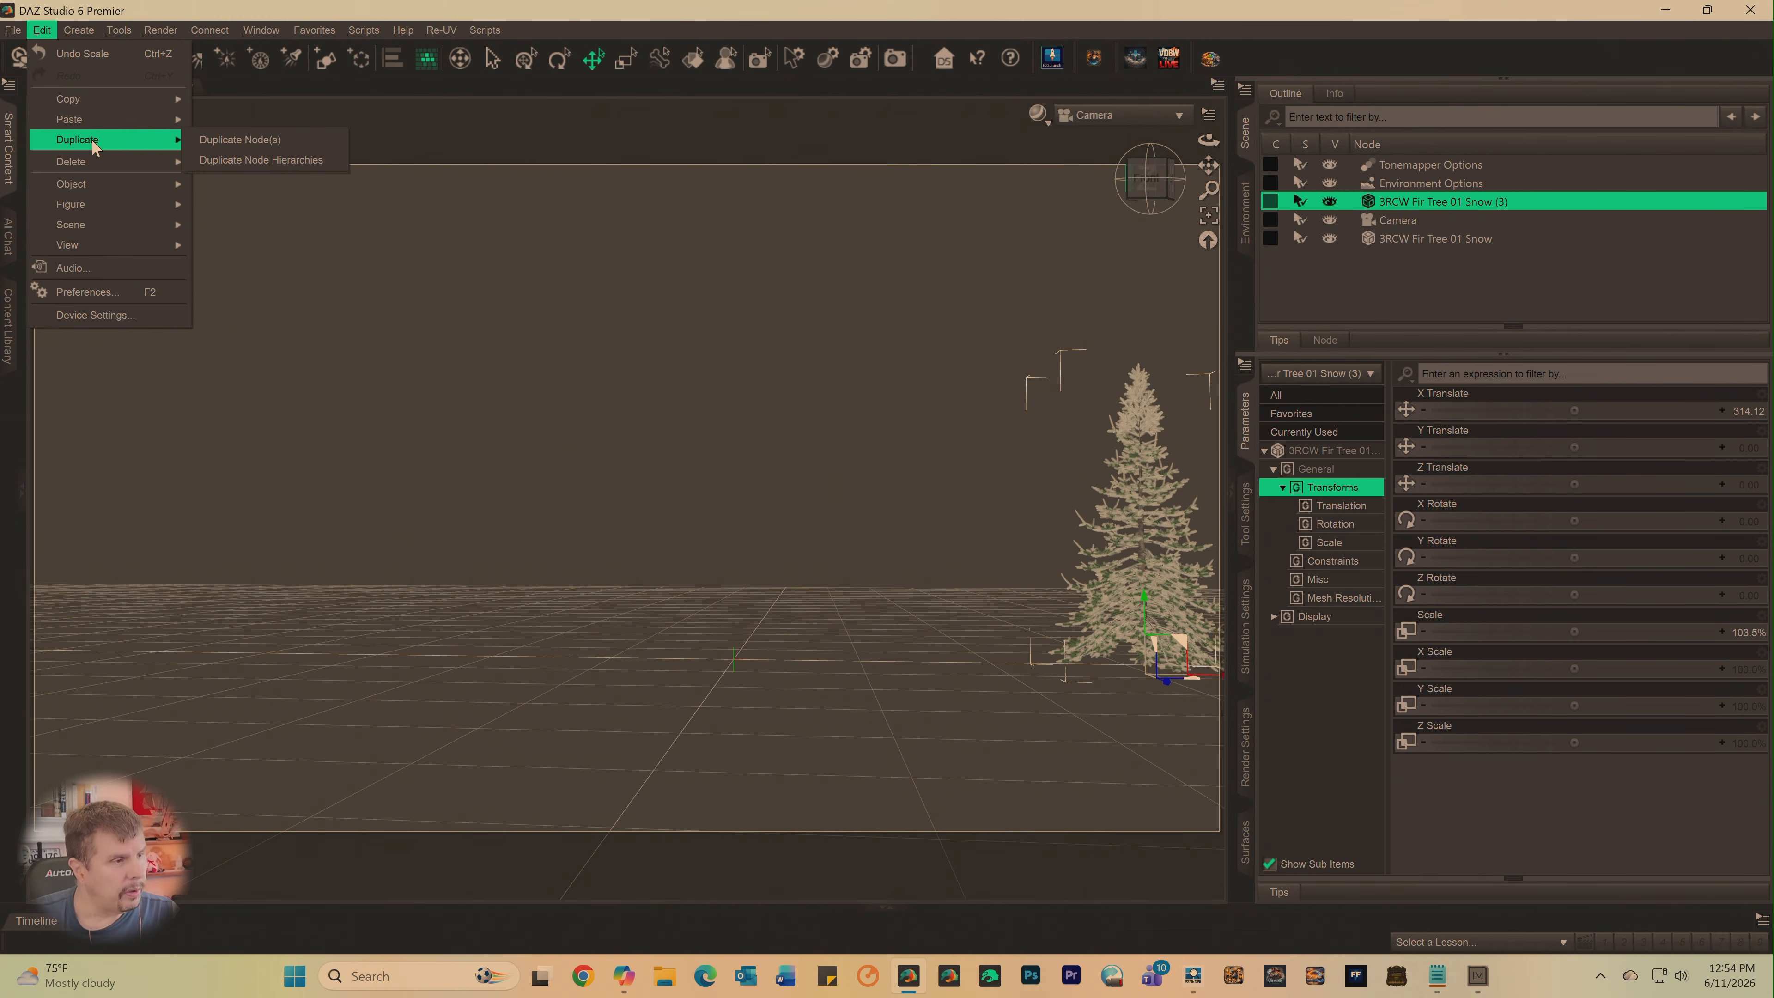
pyautogui.click(208, 142)
pyautogui.click(38, 31)
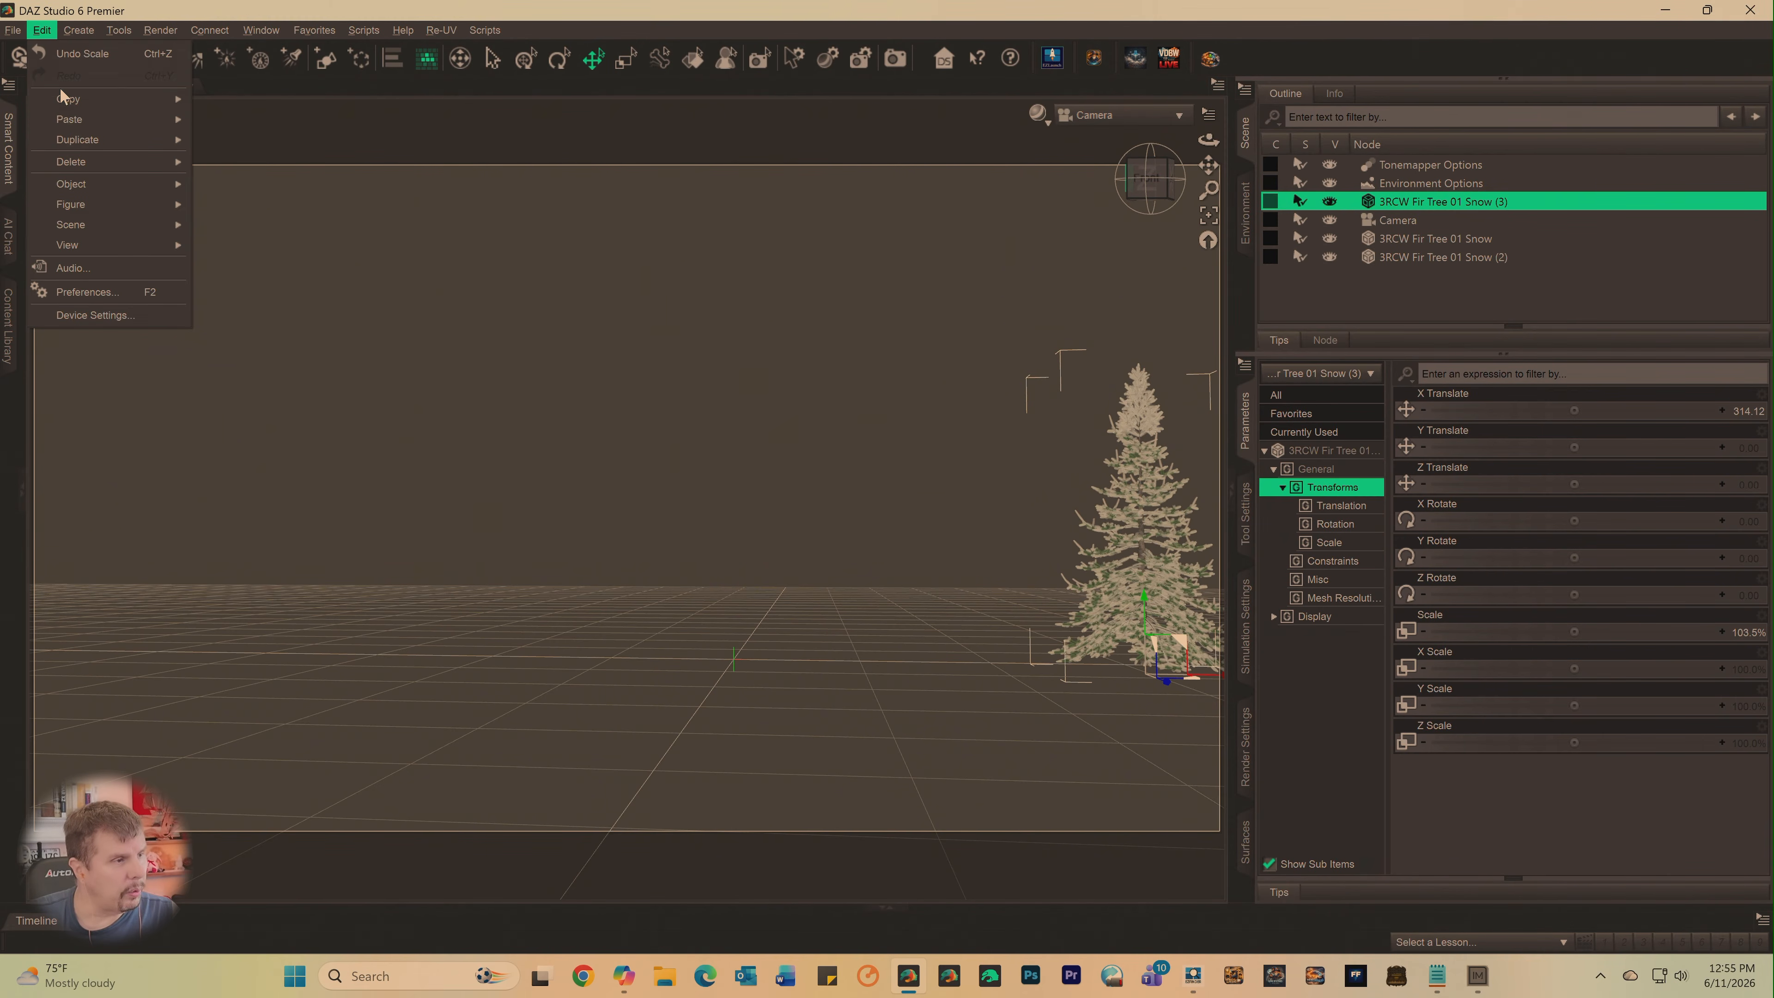
pyautogui.moveTo(77, 140)
pyautogui.click(240, 140)
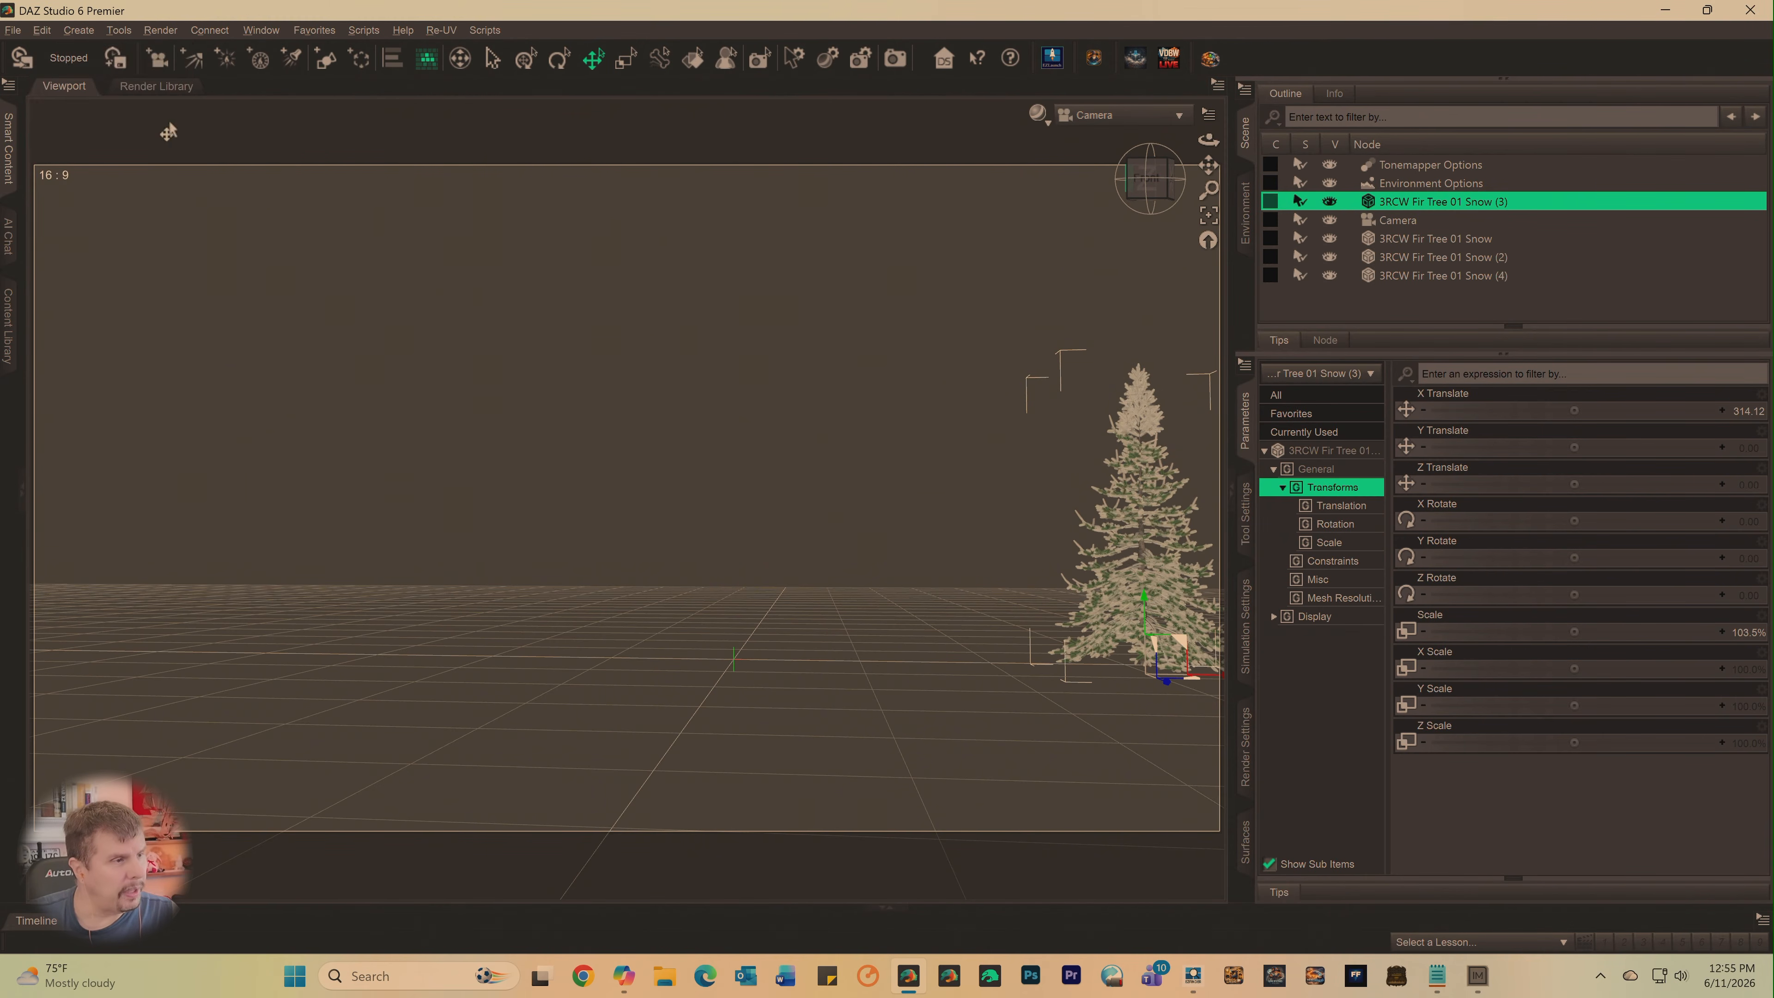
pyautogui.click(42, 30)
pyautogui.moveTo(77, 138)
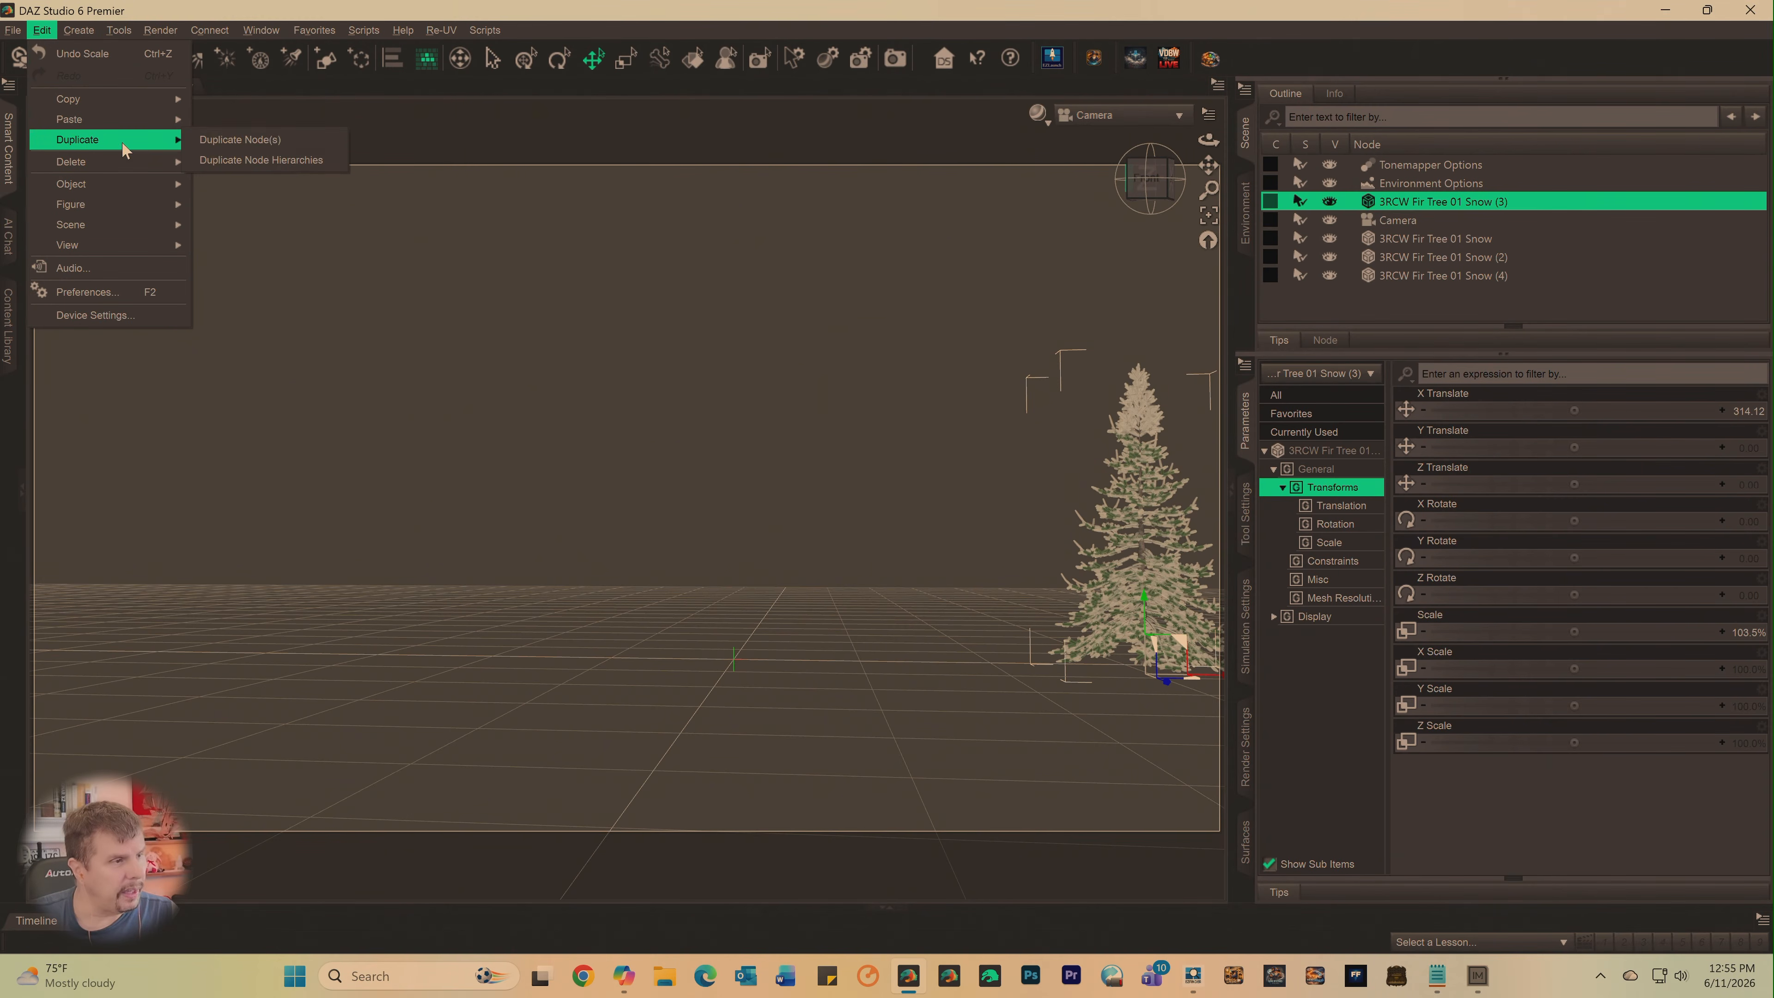
pyautogui.click(213, 141)
pyautogui.click(42, 30)
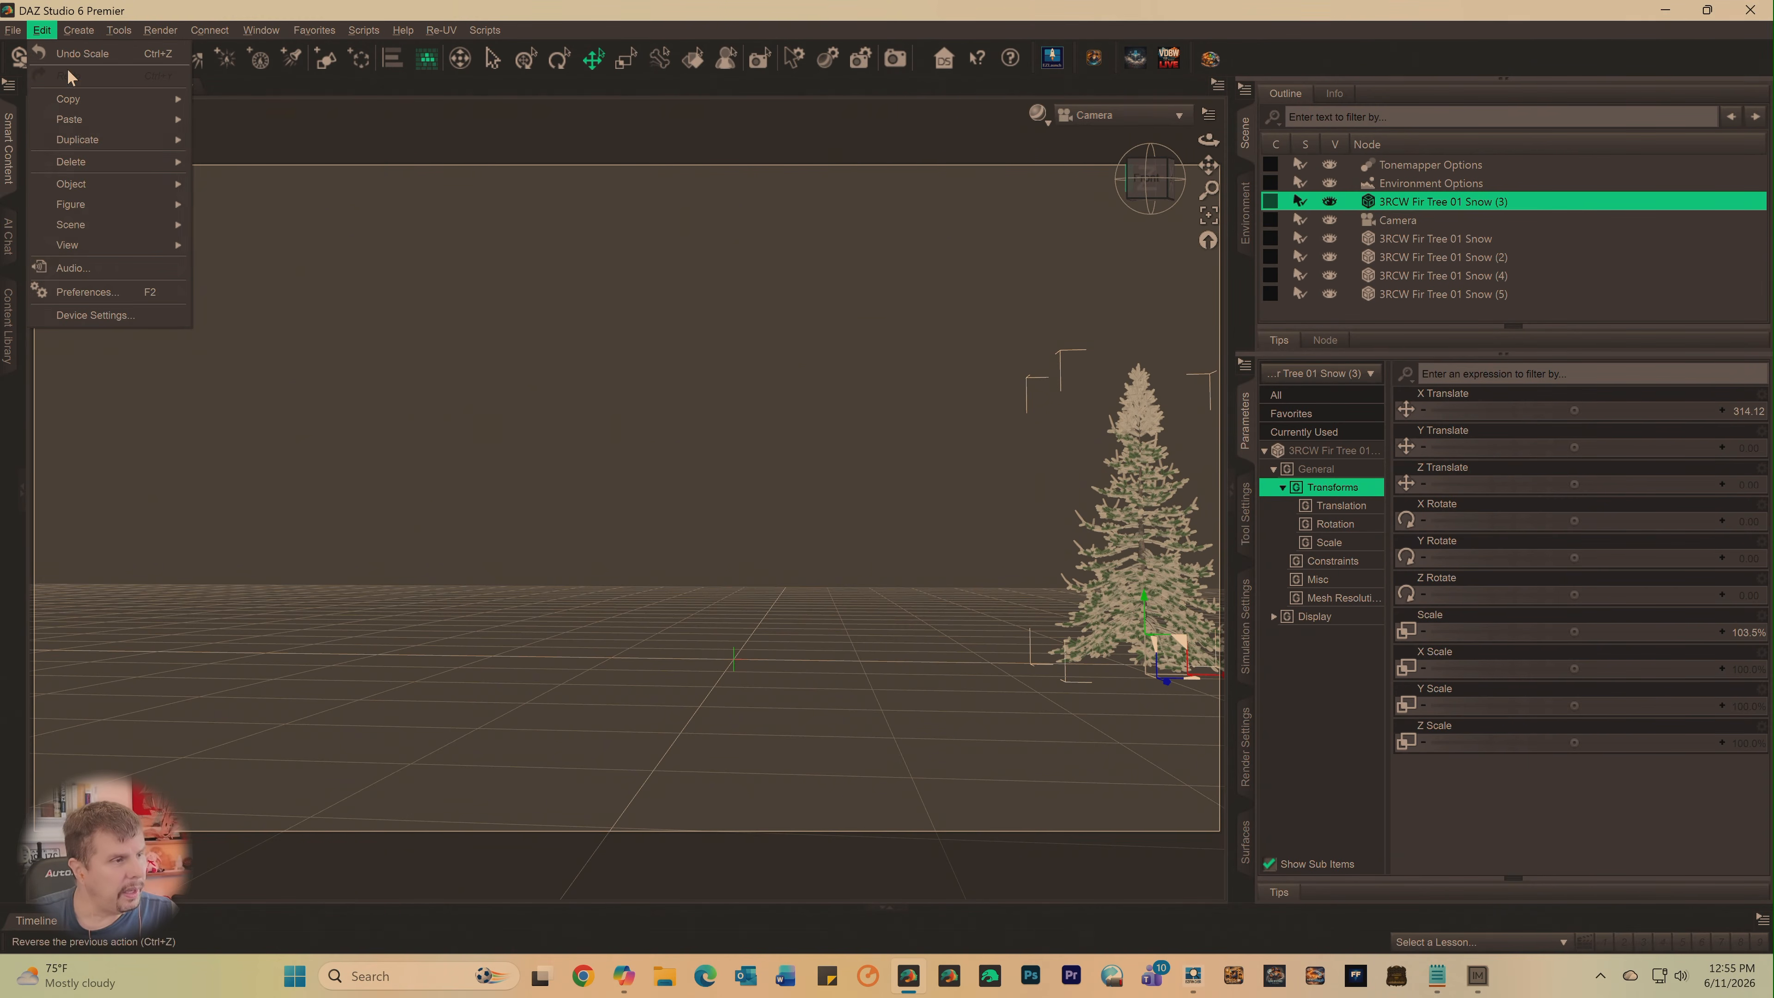
pyautogui.moveTo(83, 140)
pyautogui.click(219, 142)
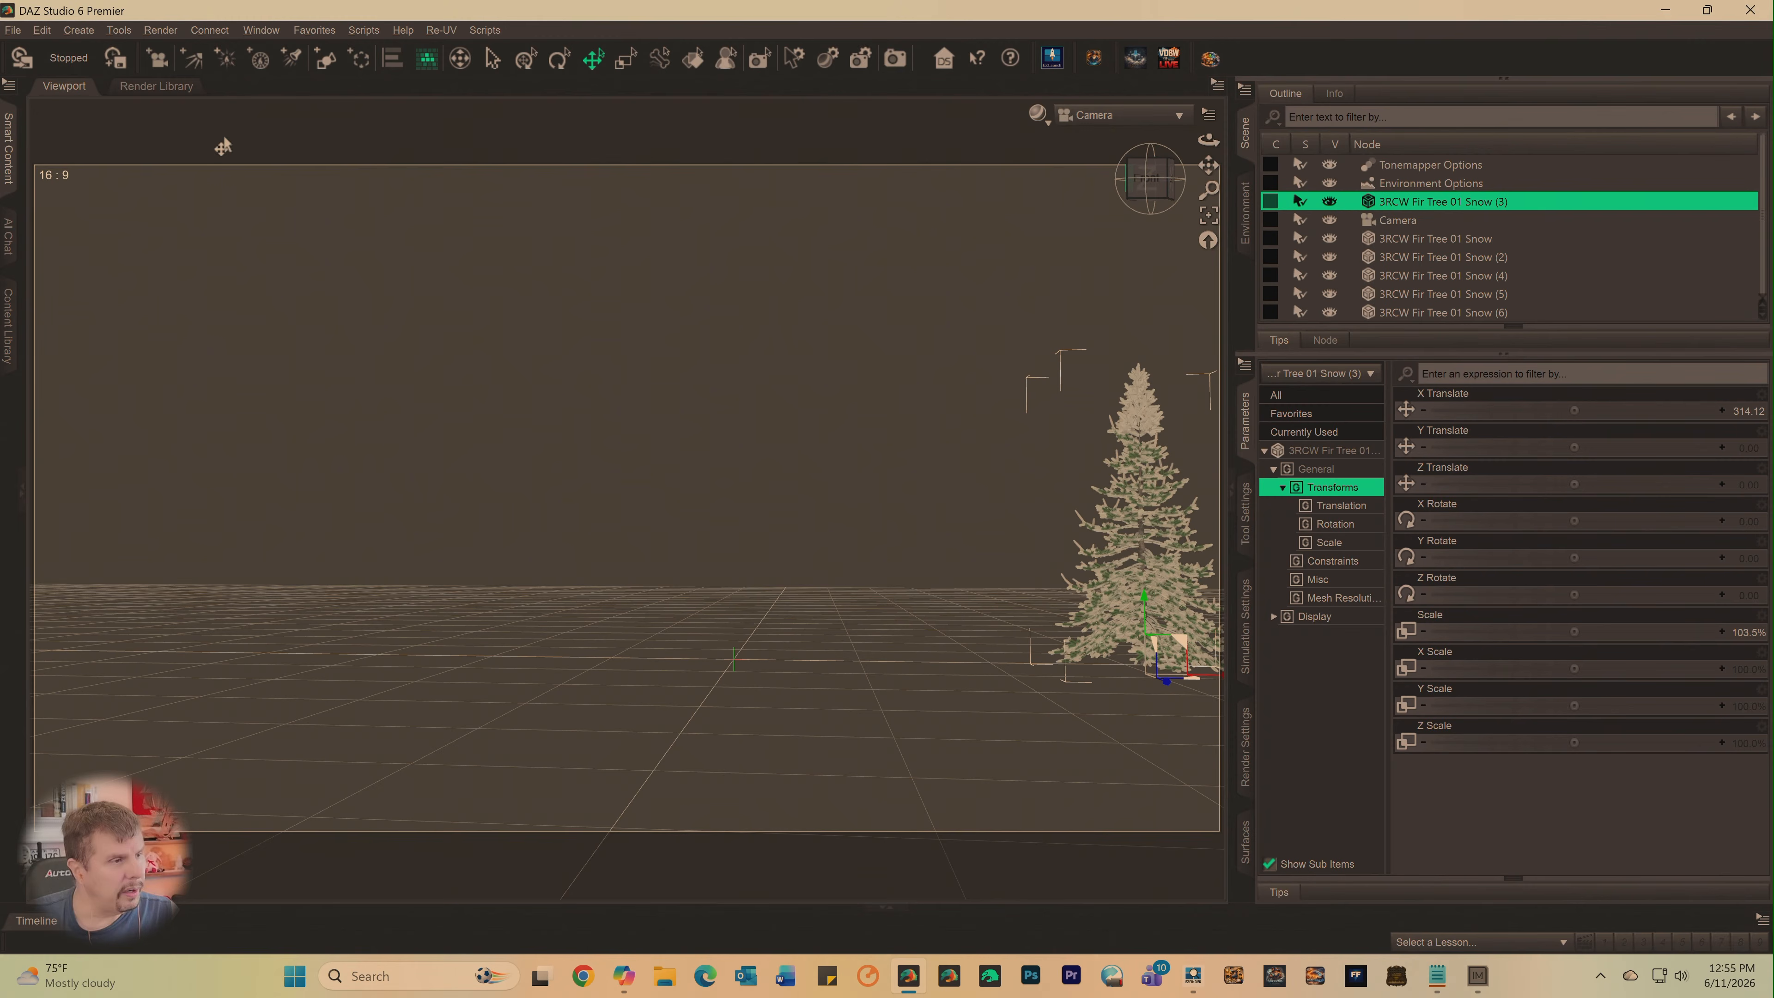
# - Duplicate the selected 3RCW Fir Tree 01 Snow (3) node seventeen more times
pyautogui.click(42, 30)
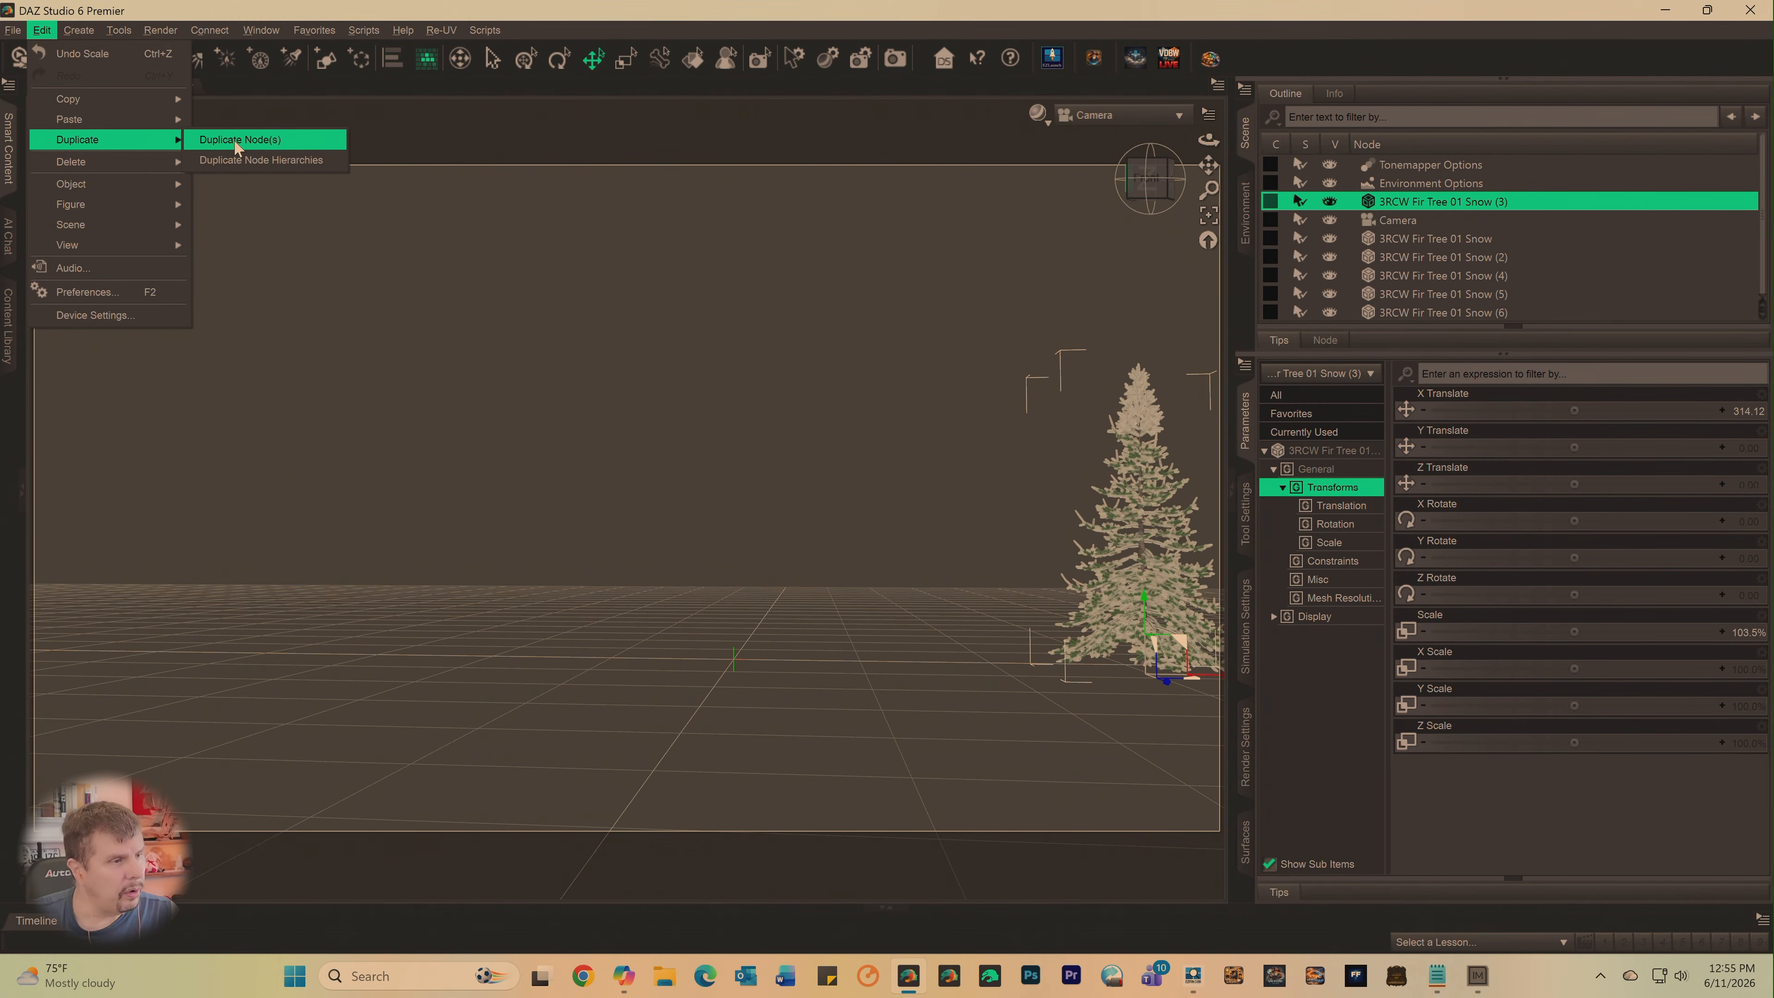
pyautogui.click(234, 143)
pyautogui.click(42, 30)
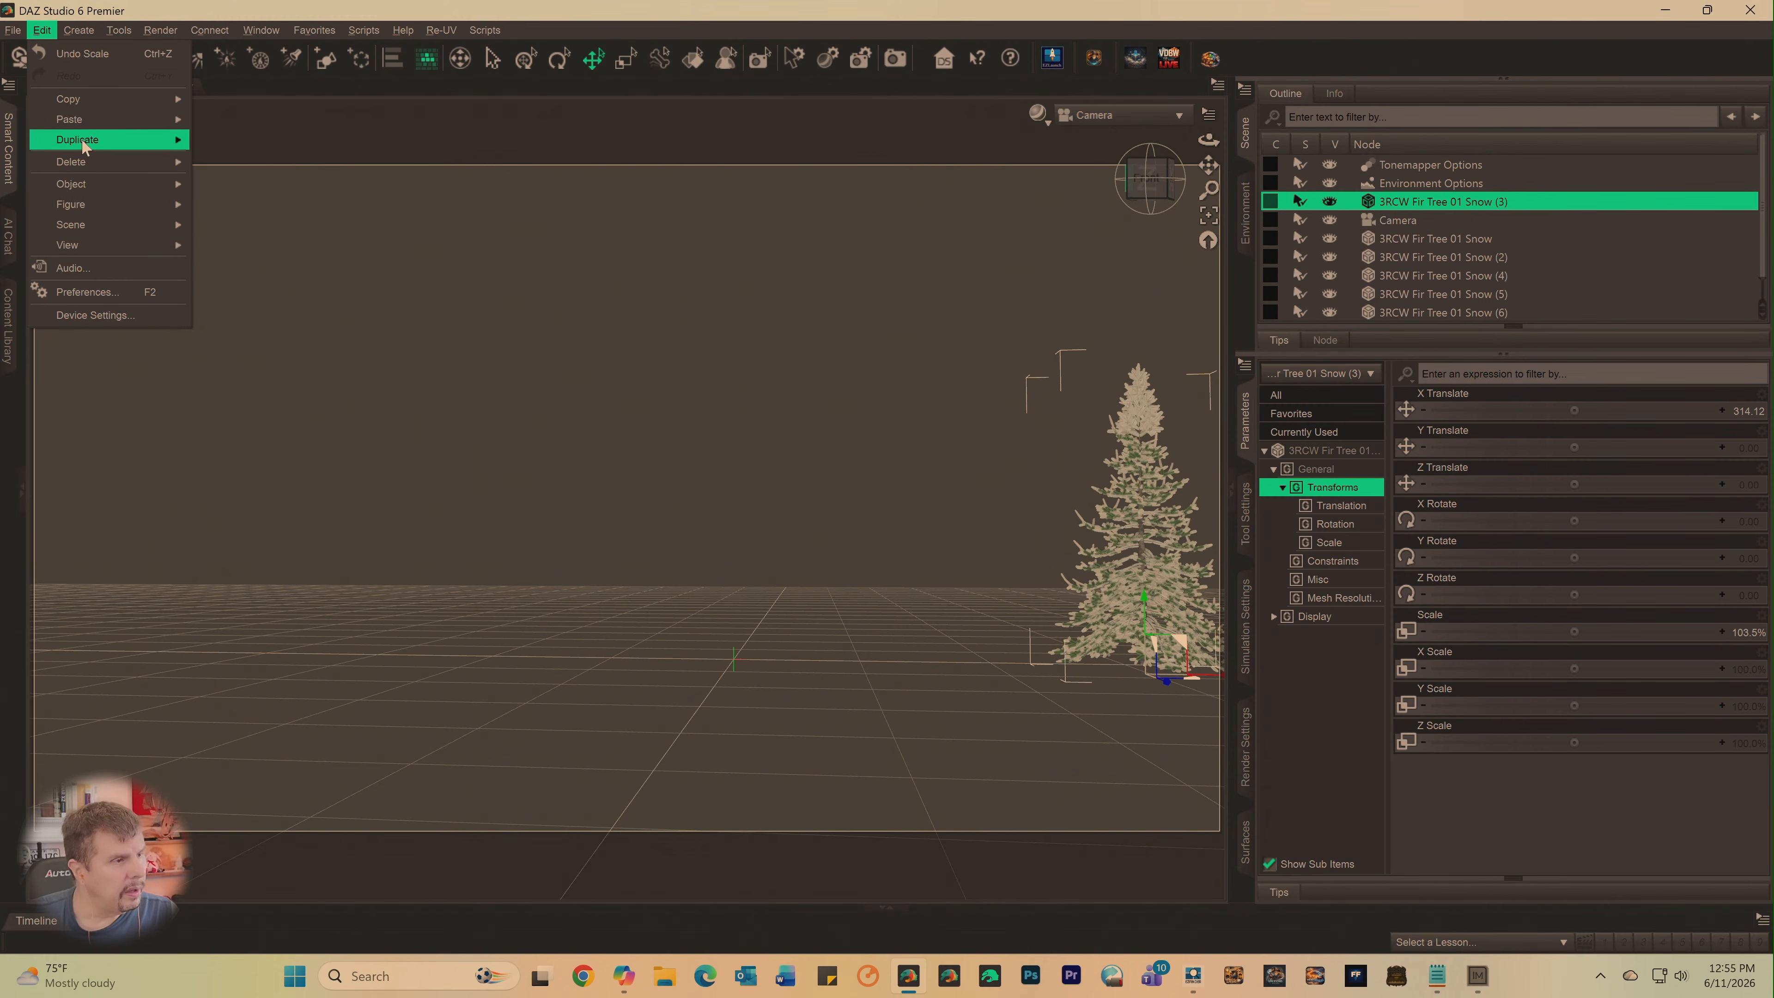
pyautogui.moveTo(98, 140)
pyautogui.click(249, 140)
pyautogui.click(42, 30)
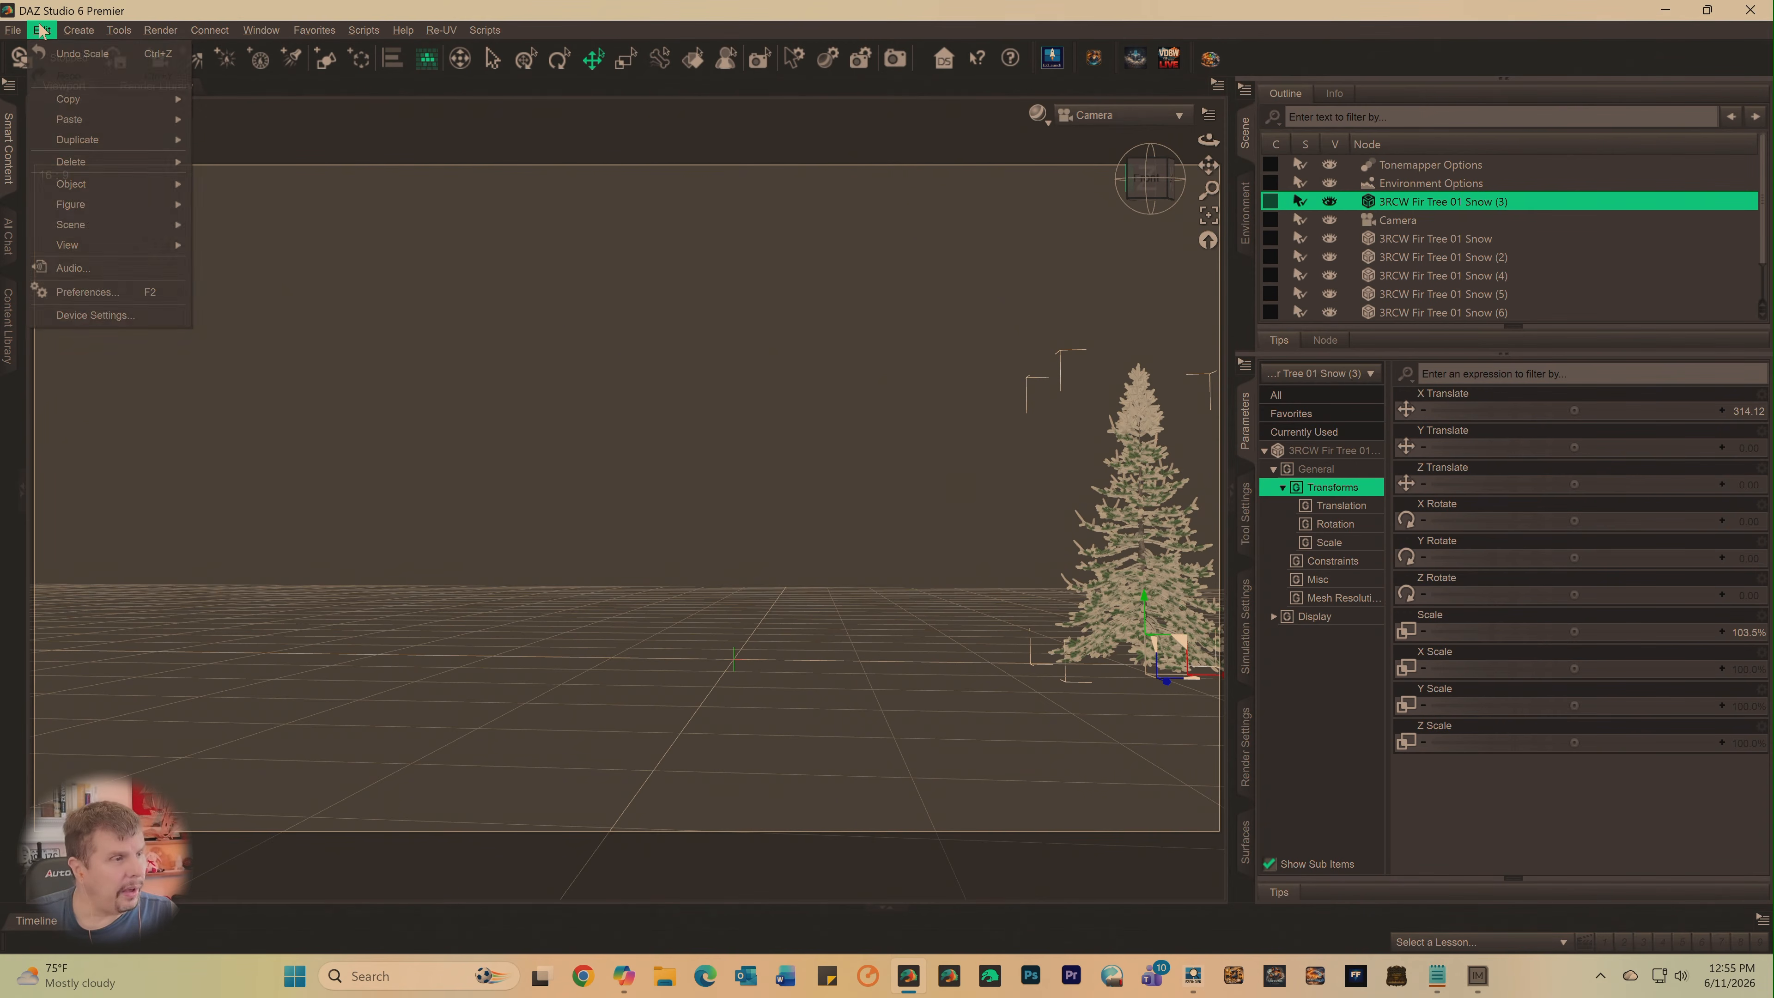
pyautogui.click(238, 140)
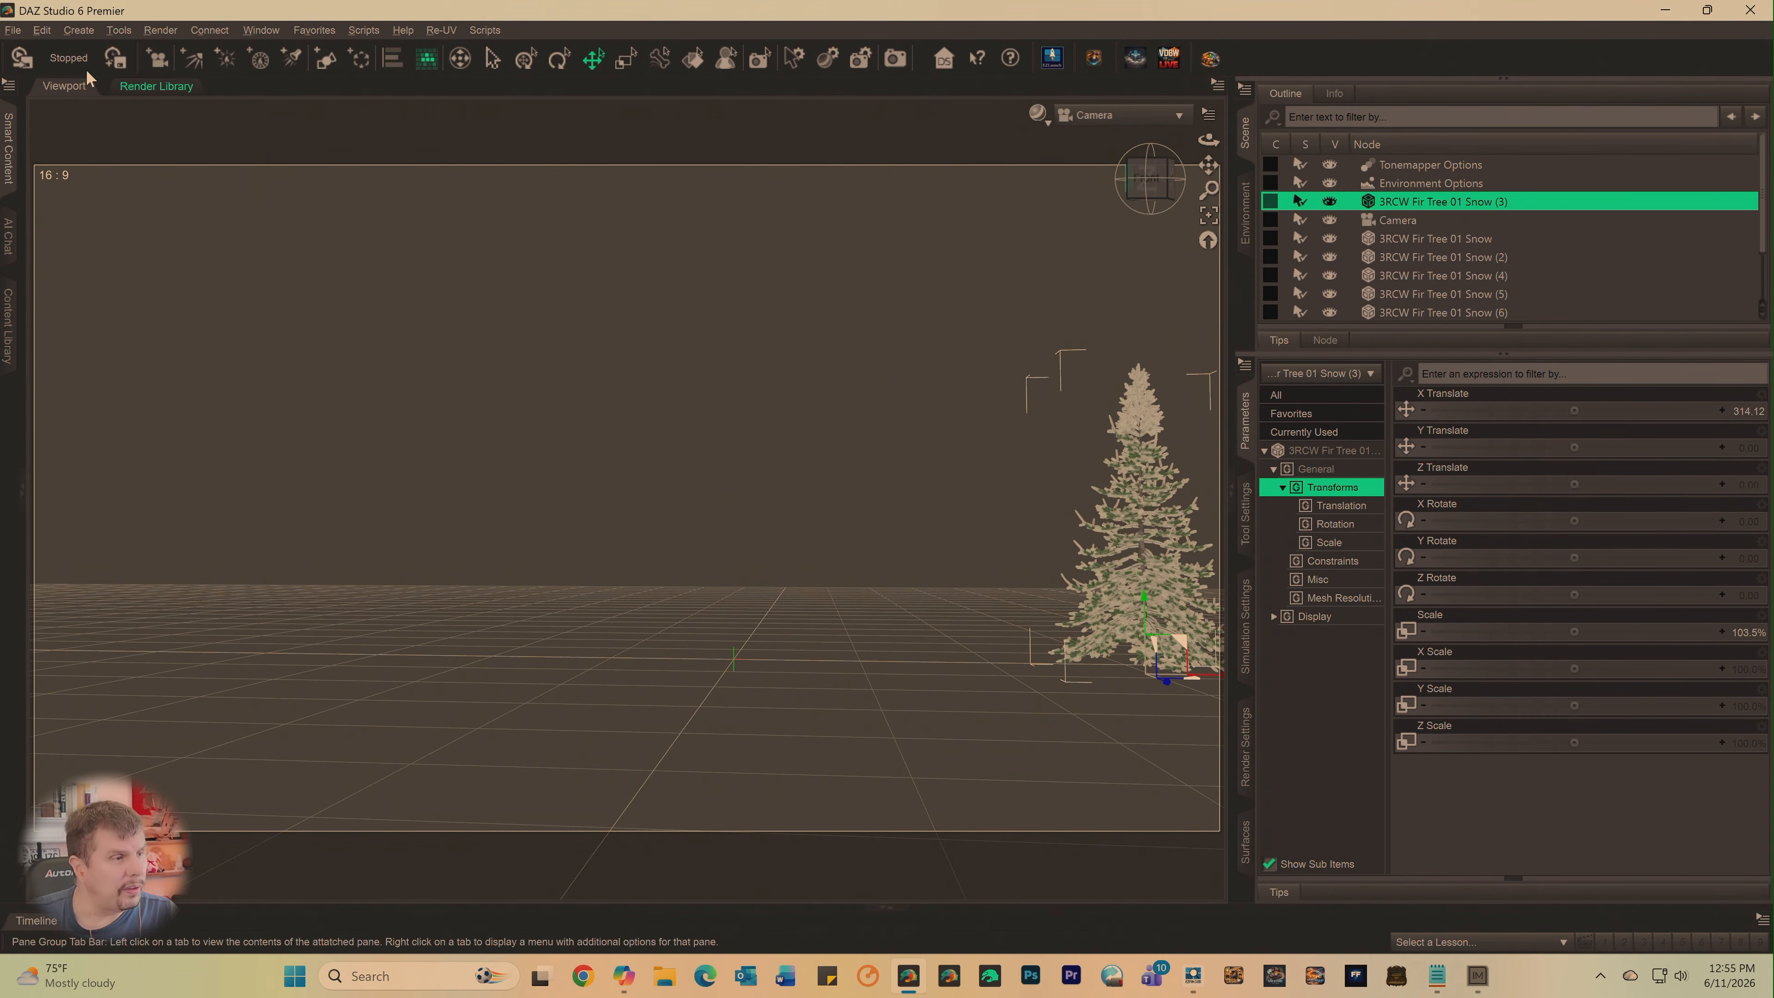
pyautogui.click(42, 30)
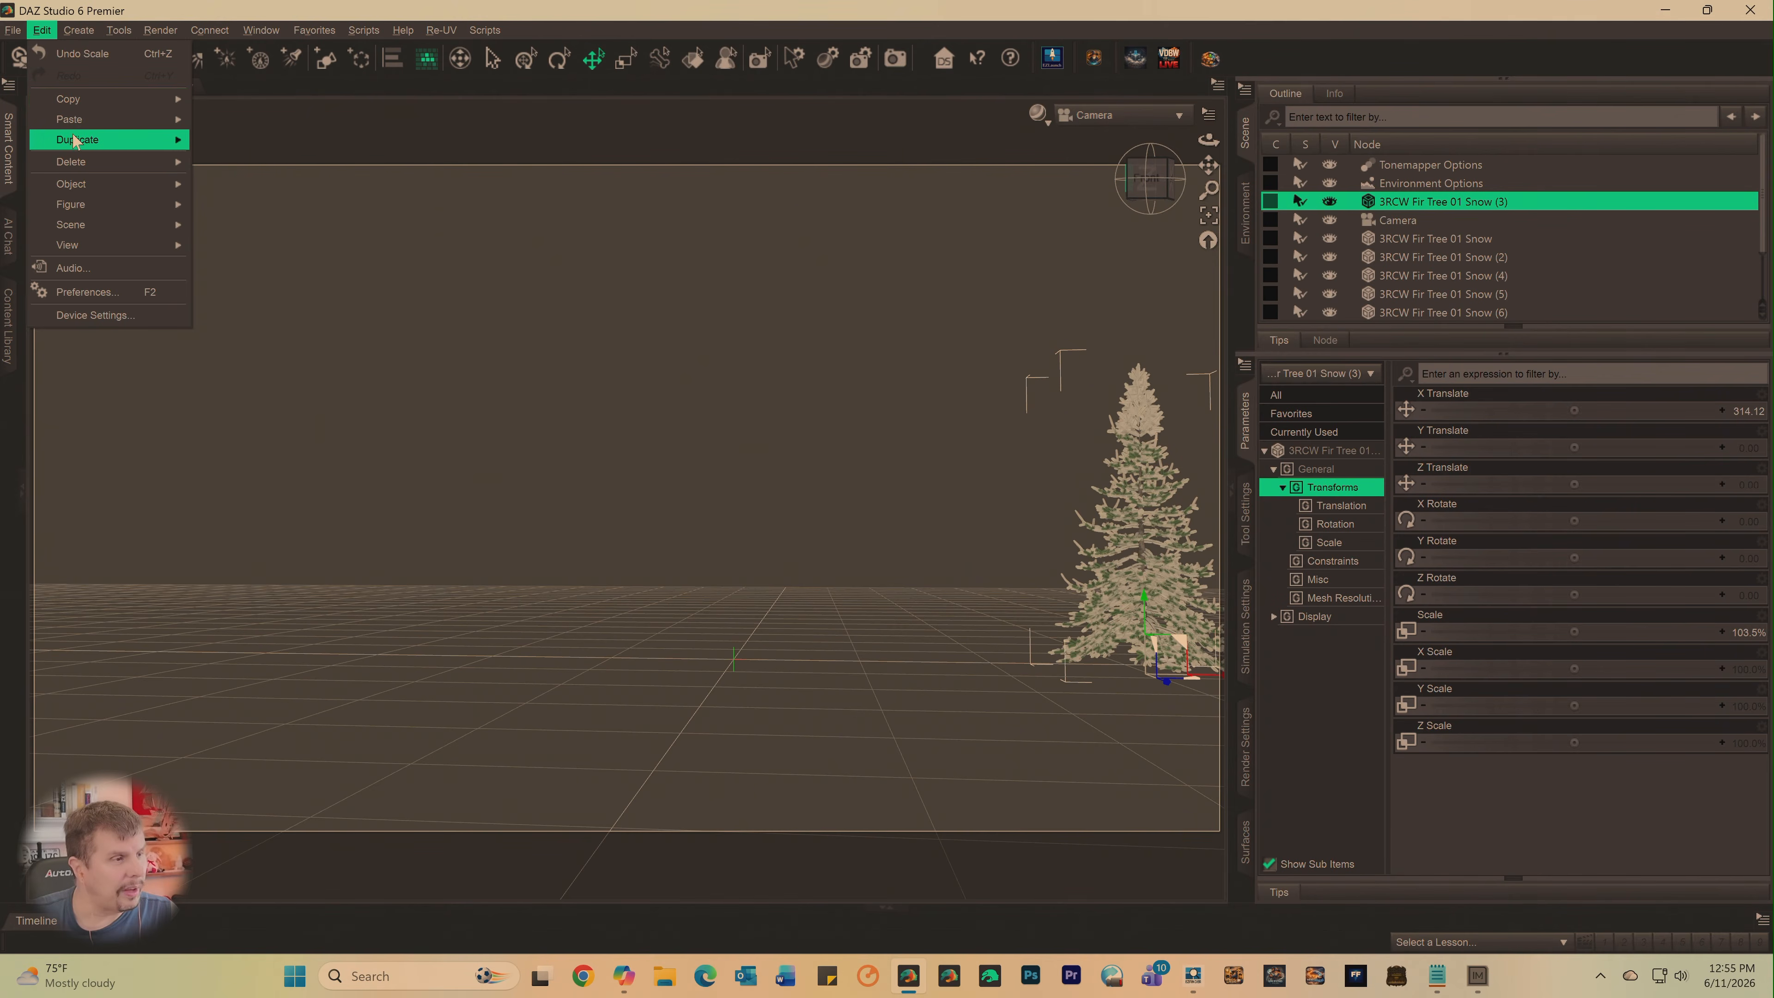
pyautogui.moveTo(98, 140)
pyautogui.click(222, 138)
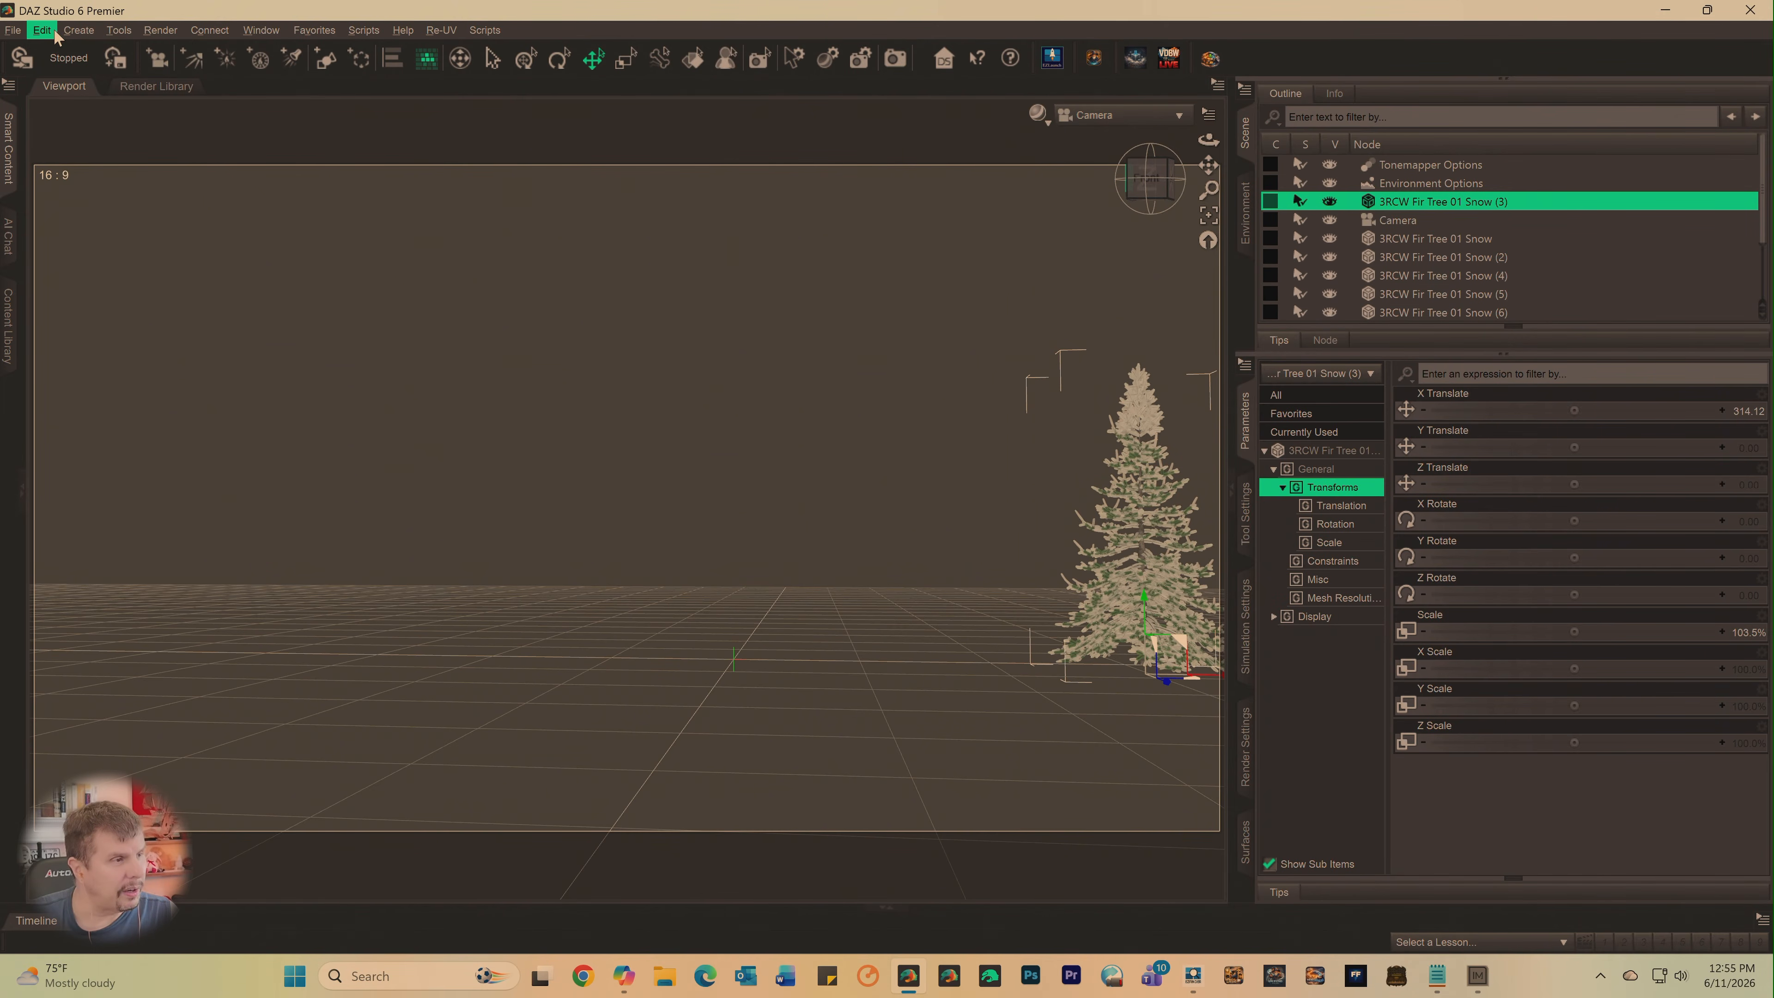
pyautogui.click(43, 30)
pyautogui.moveTo(97, 140)
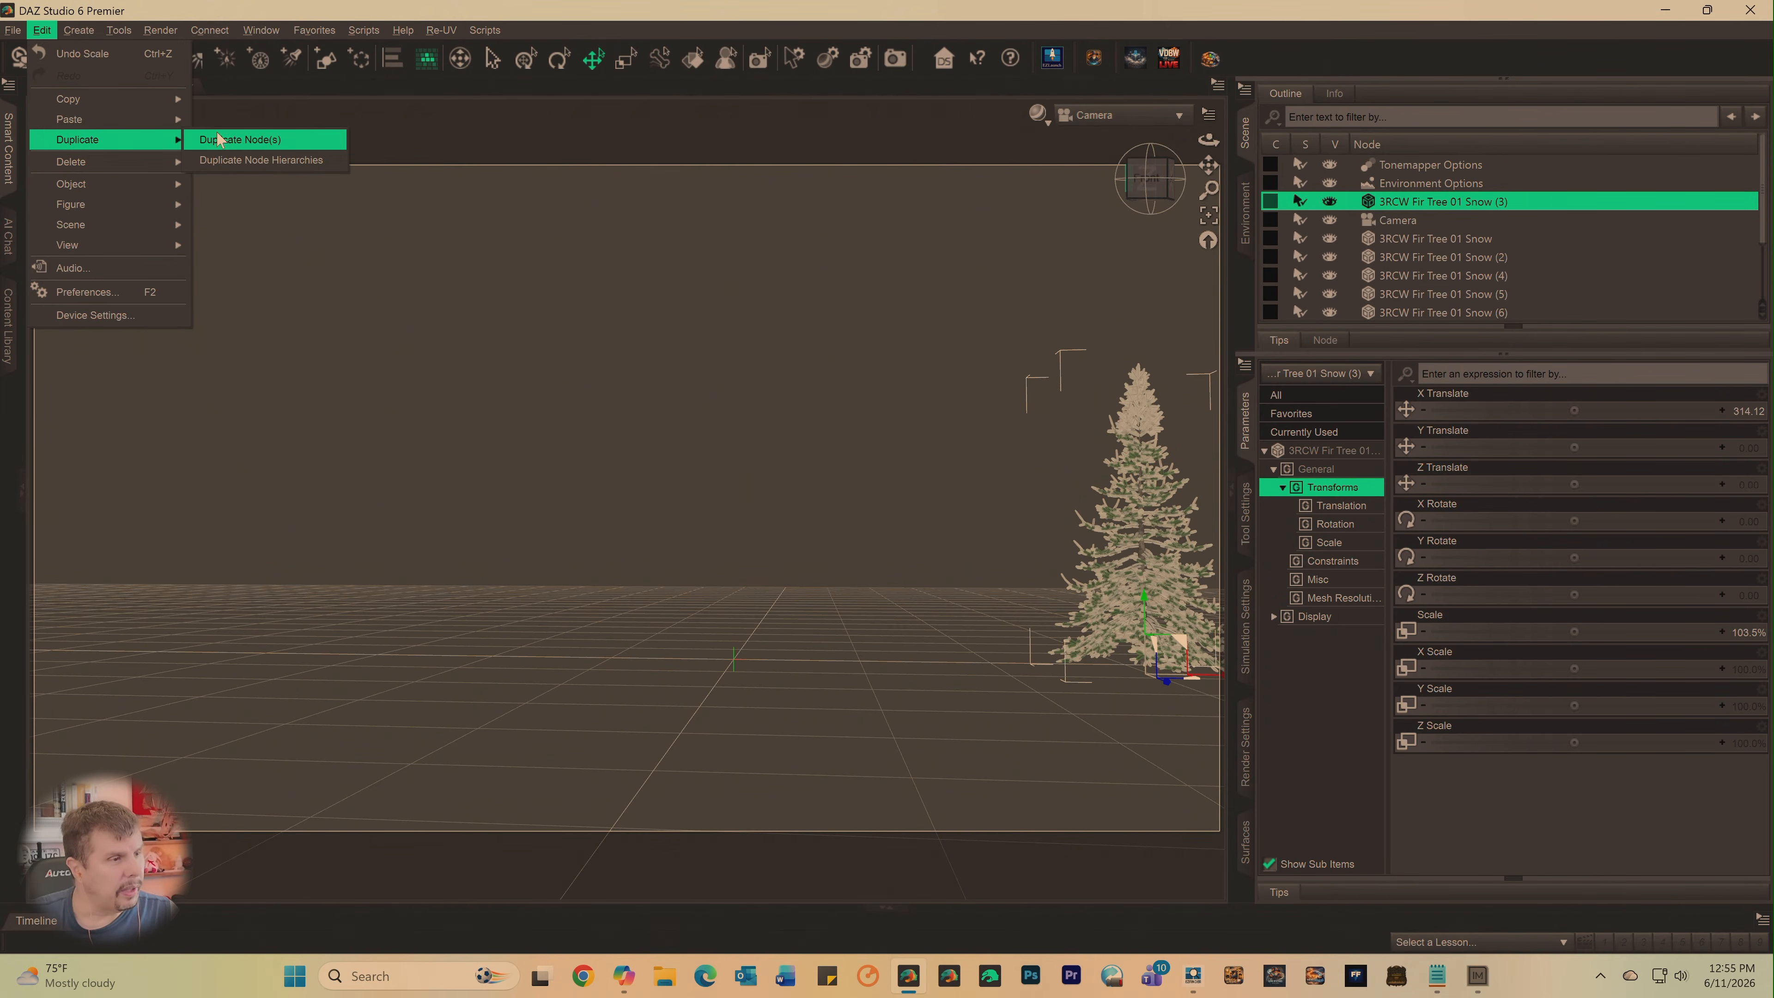
pyautogui.click(245, 144)
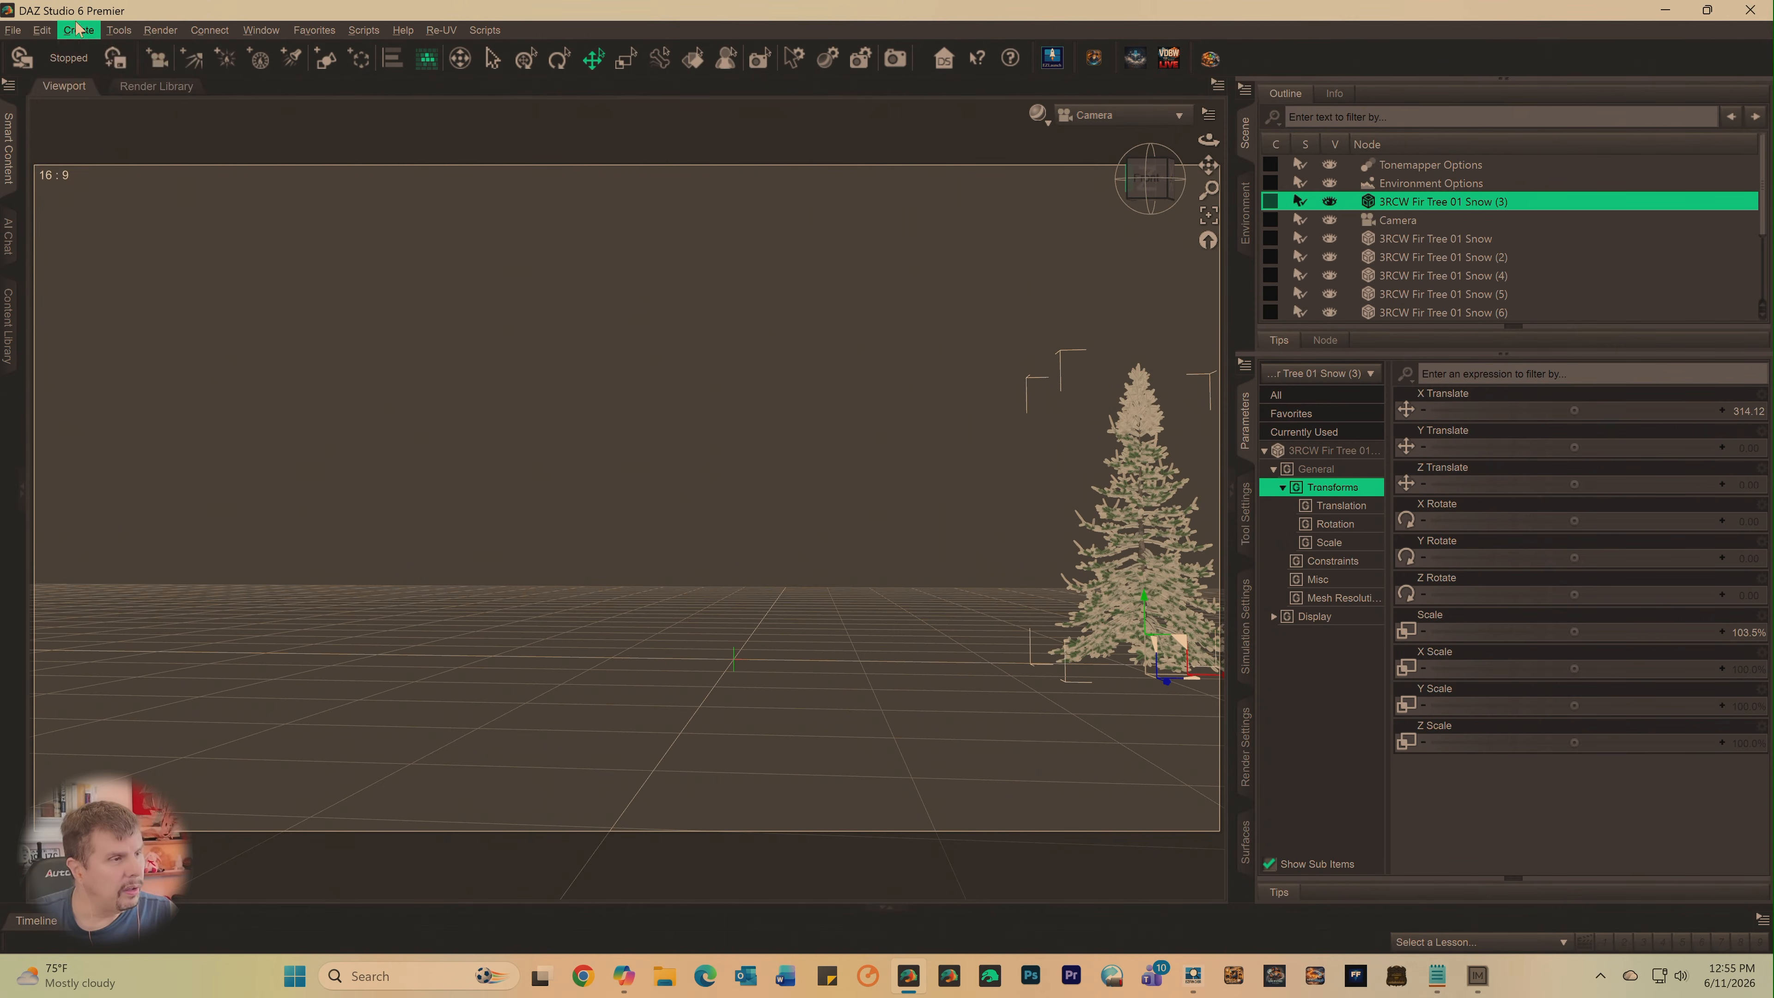
pyautogui.click(42, 30)
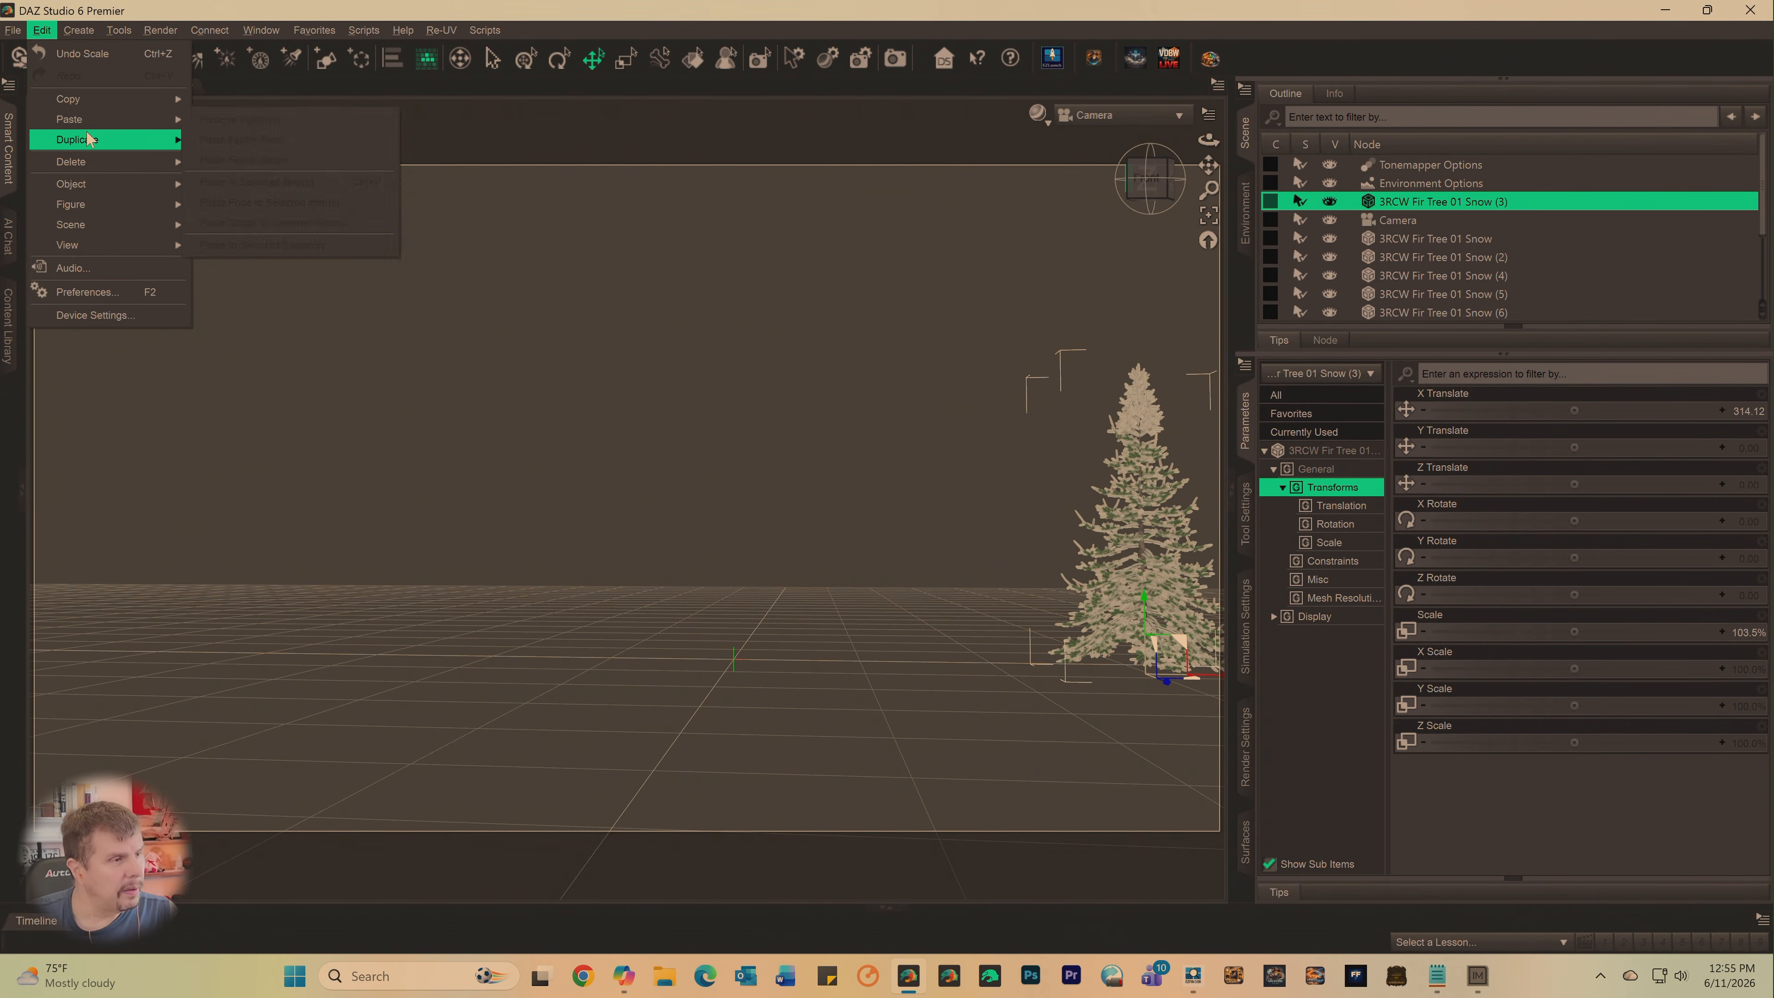
pyautogui.click(220, 144)
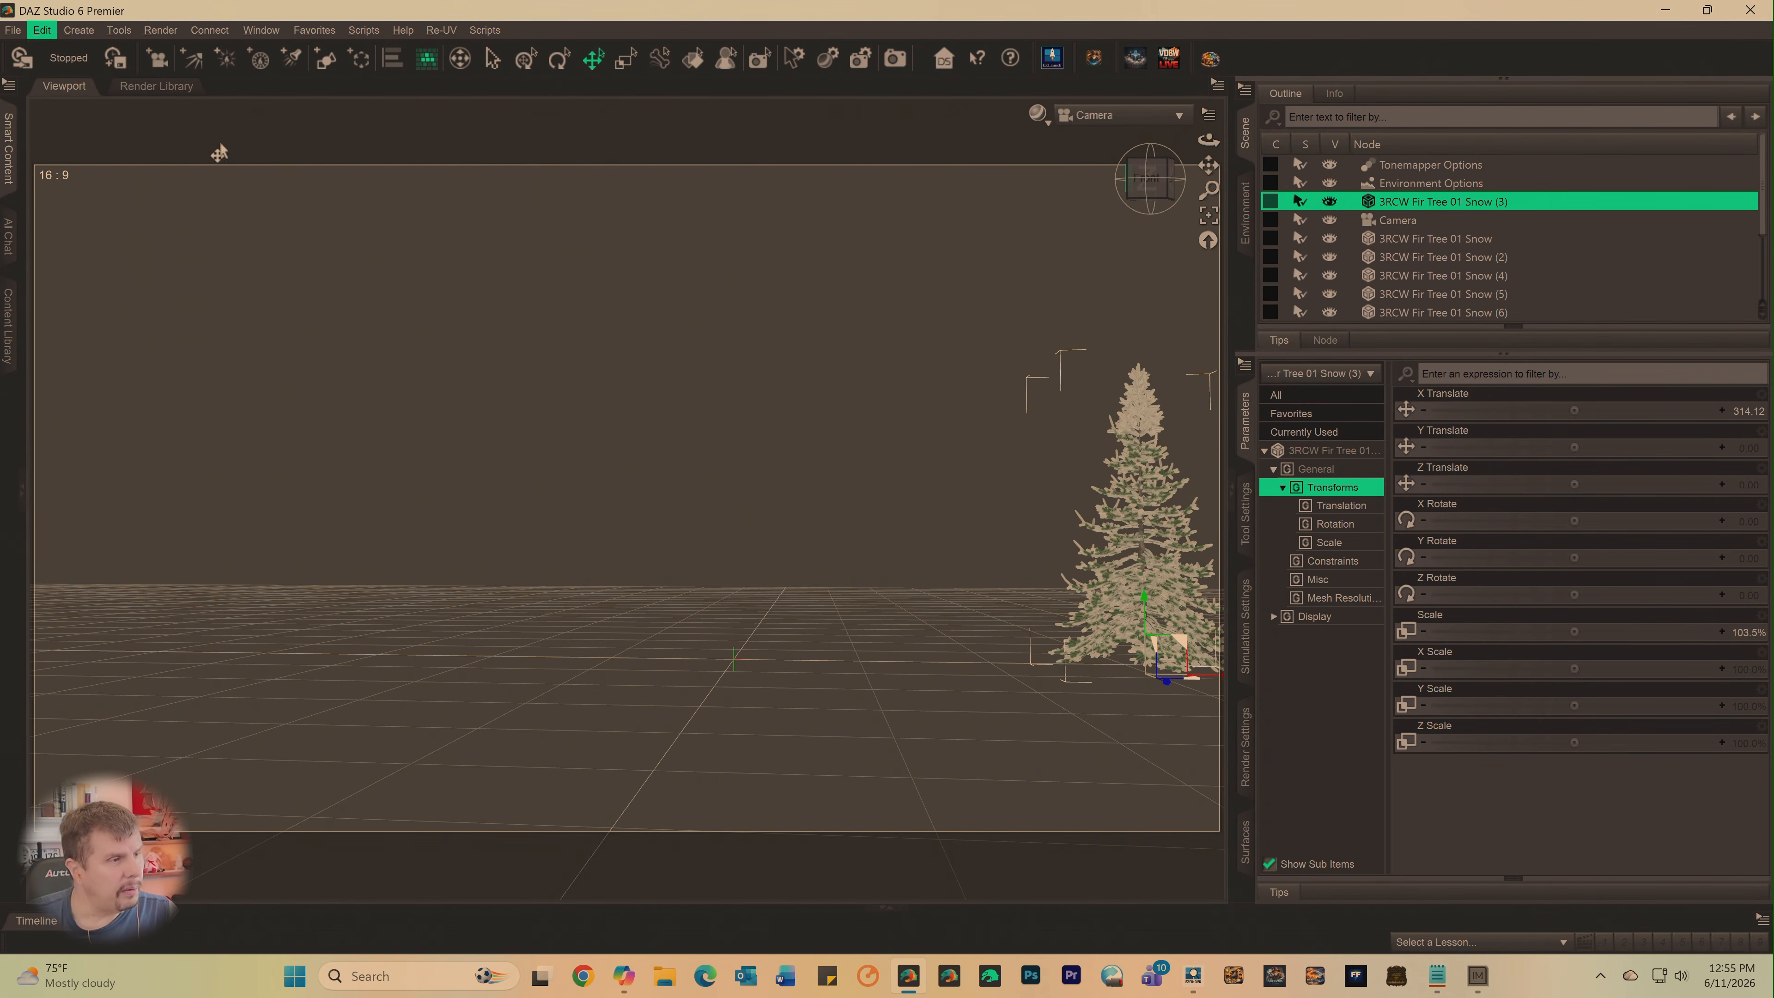
pyautogui.click(42, 32)
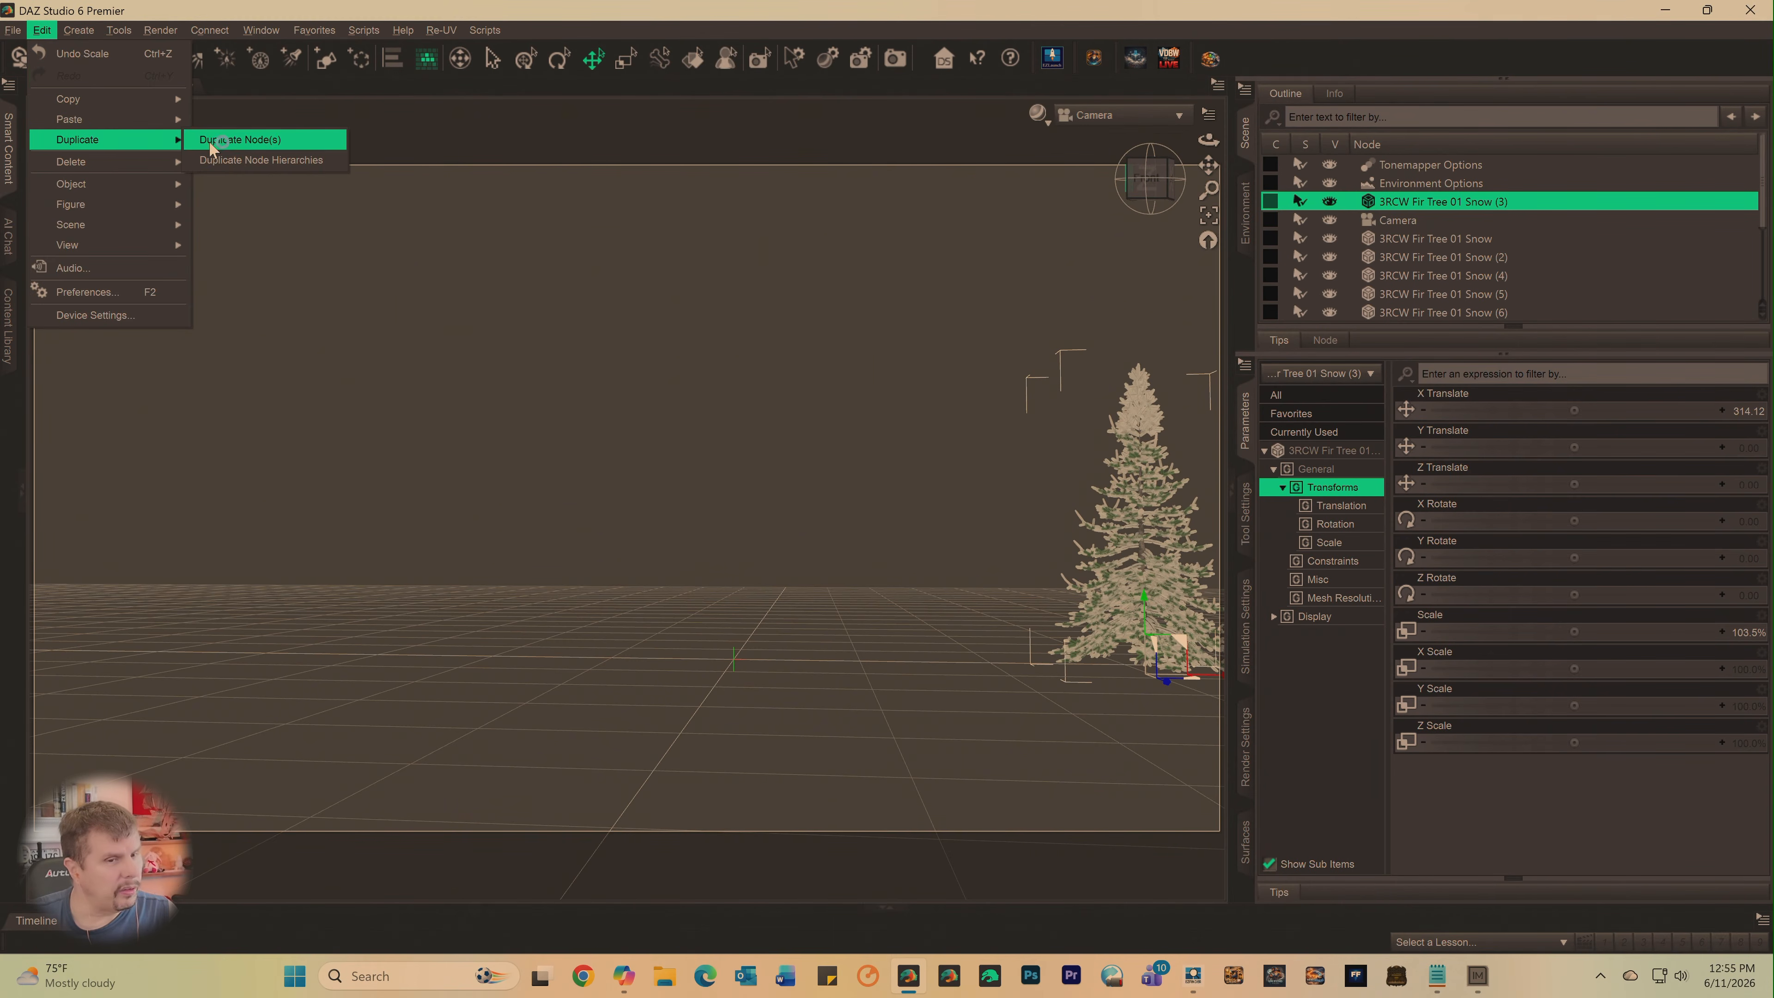
pyautogui.click(212, 140)
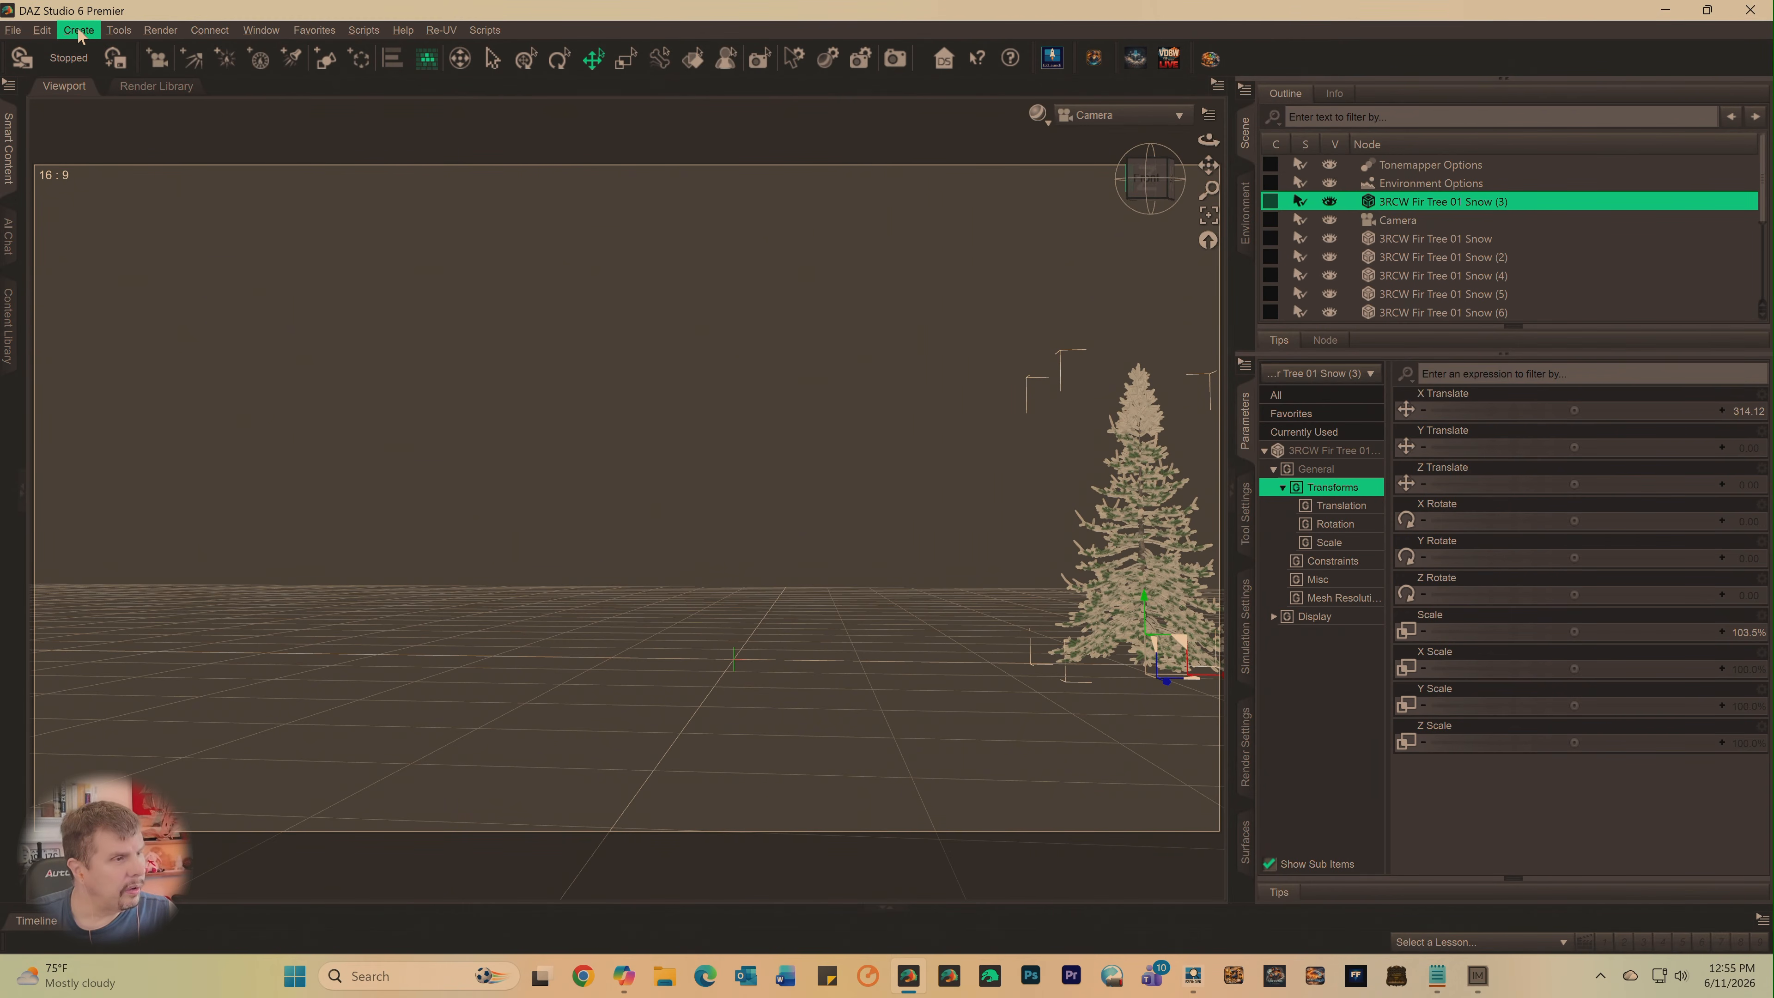
pyautogui.click(50, 33)
pyautogui.moveTo(133, 140)
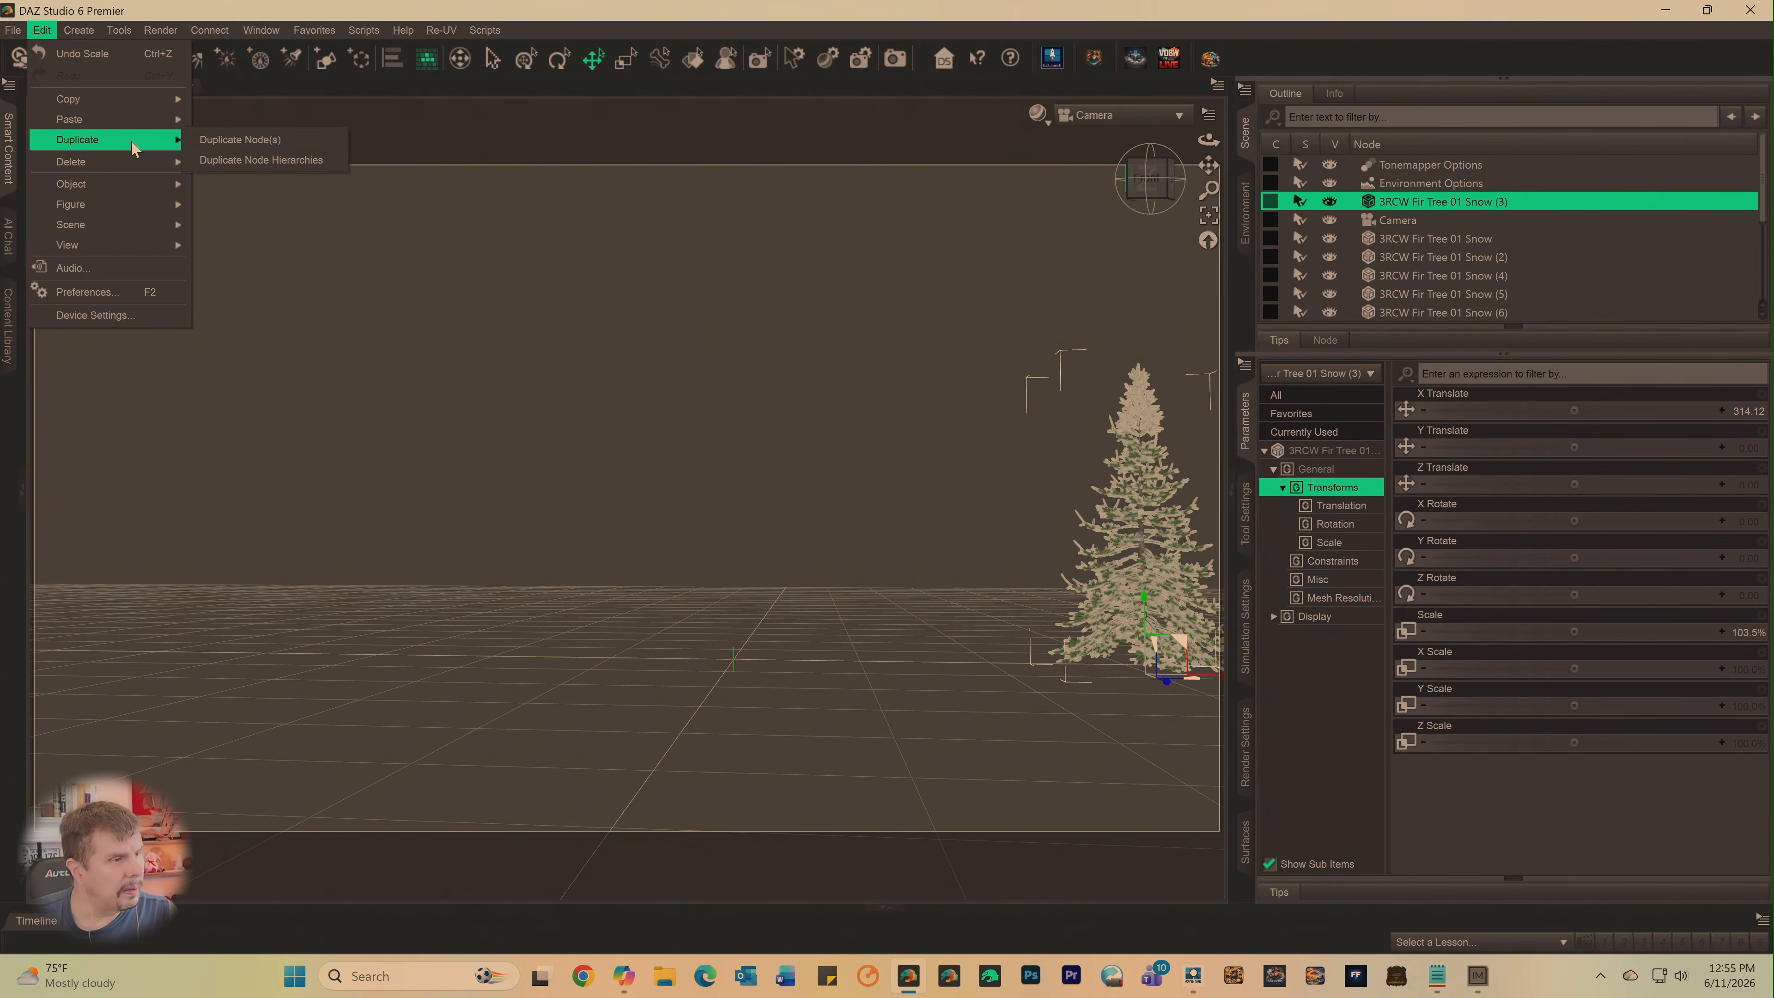
pyautogui.click(206, 140)
pyautogui.click(42, 30)
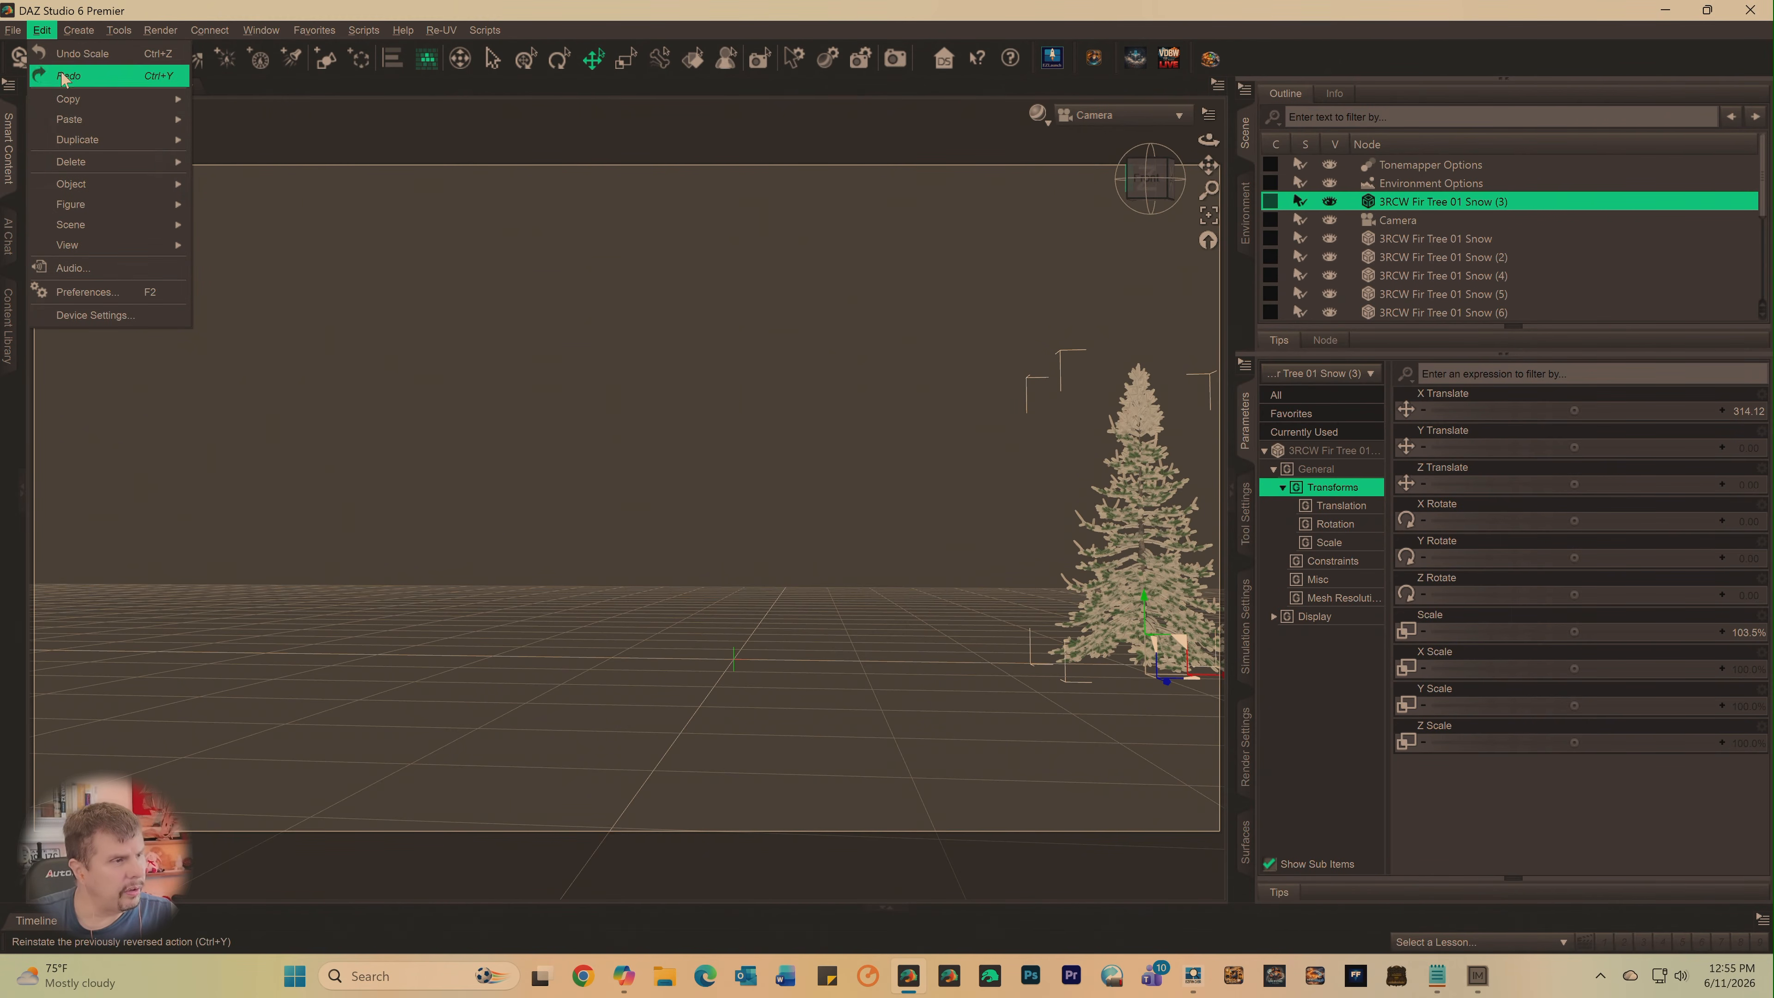
pyautogui.click(192, 140)
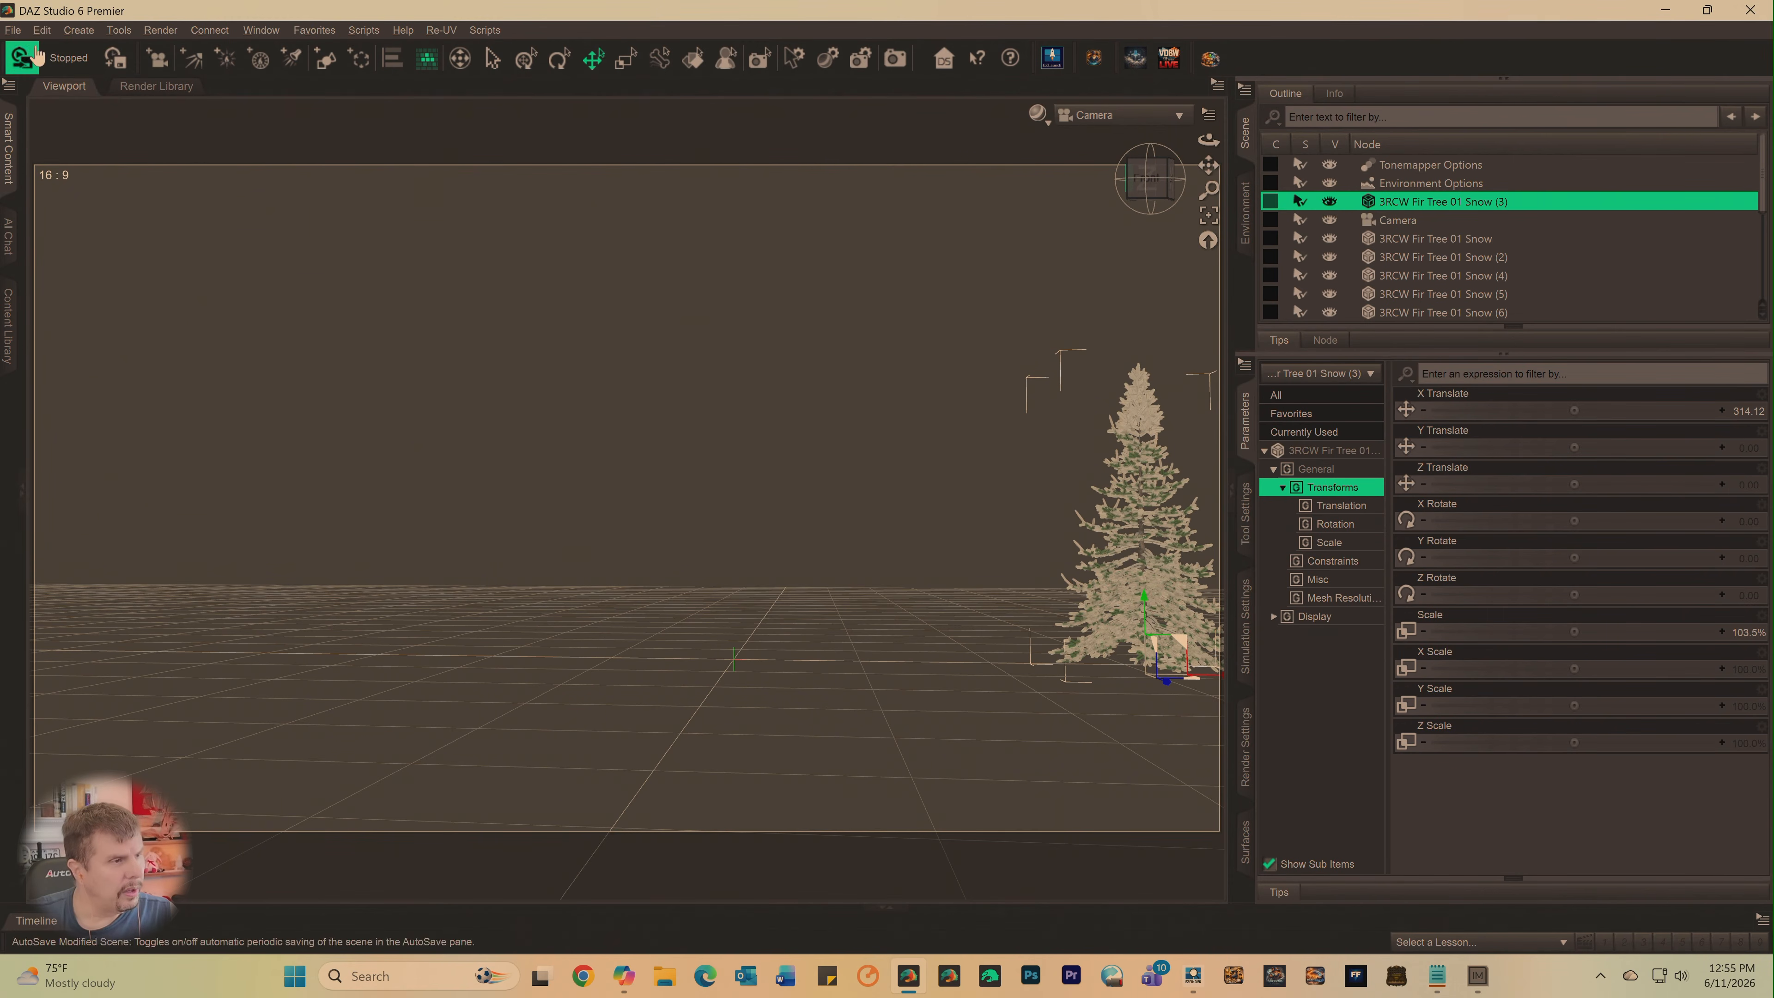
pyautogui.click(42, 30)
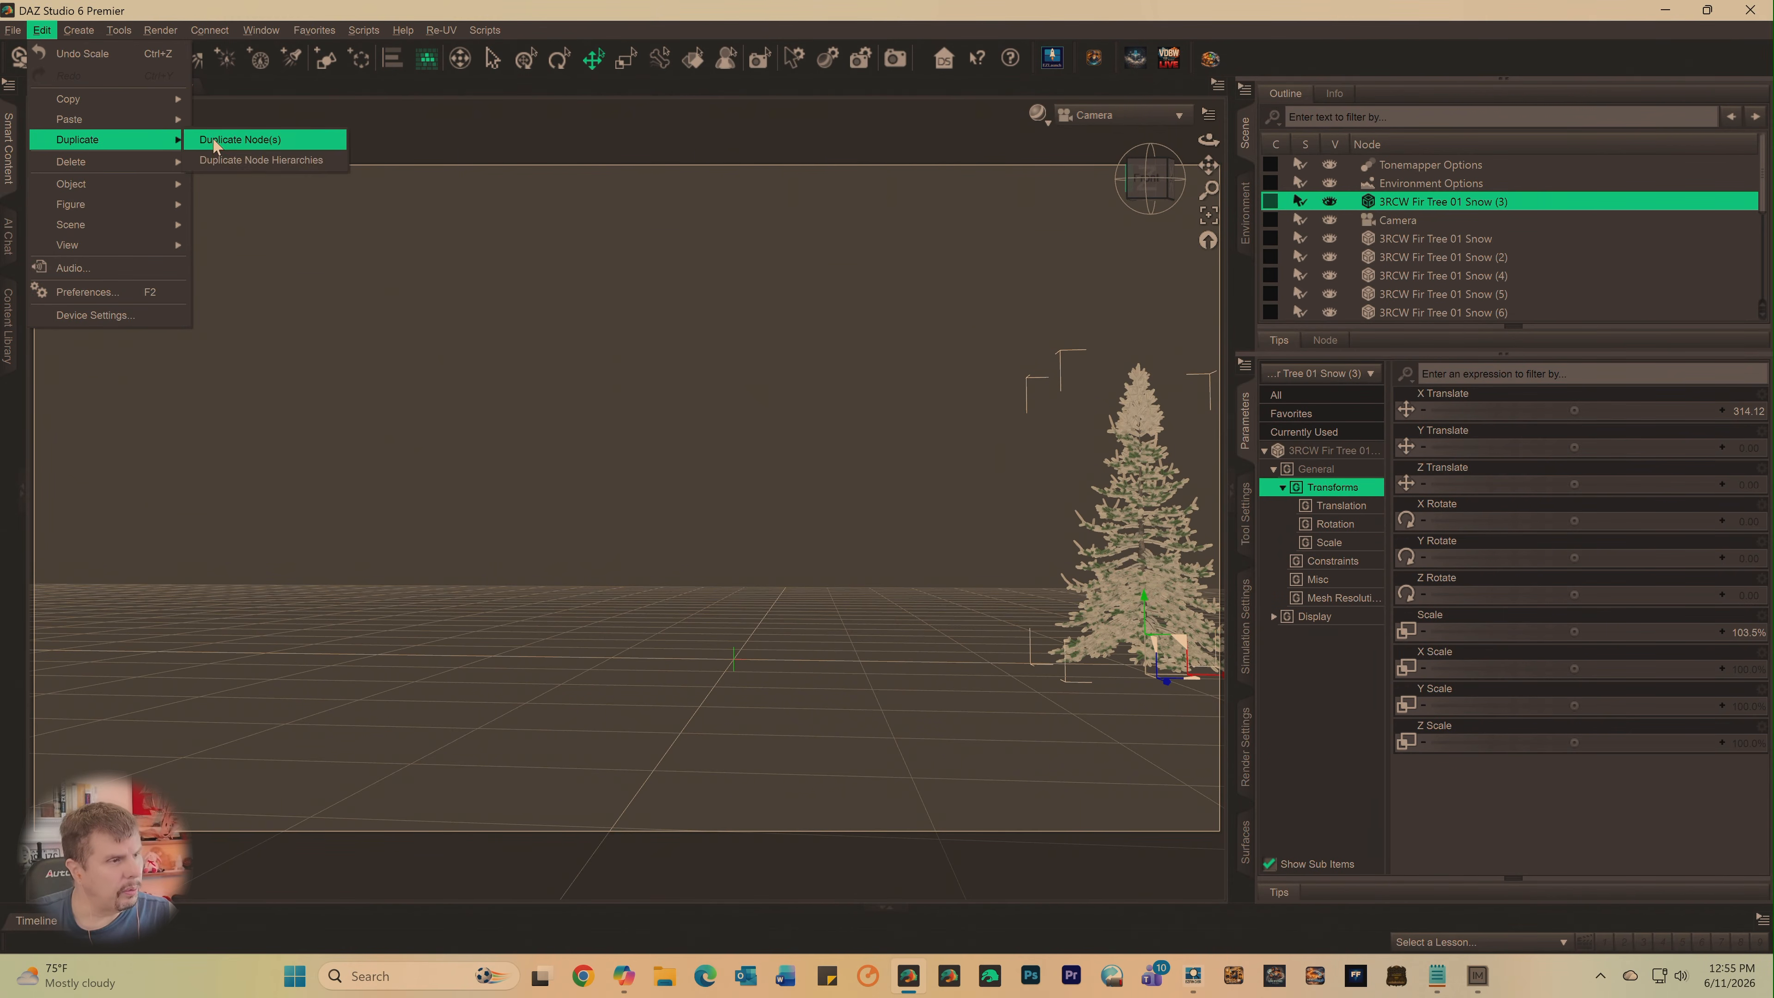
pyautogui.click(215, 143)
pyautogui.click(46, 32)
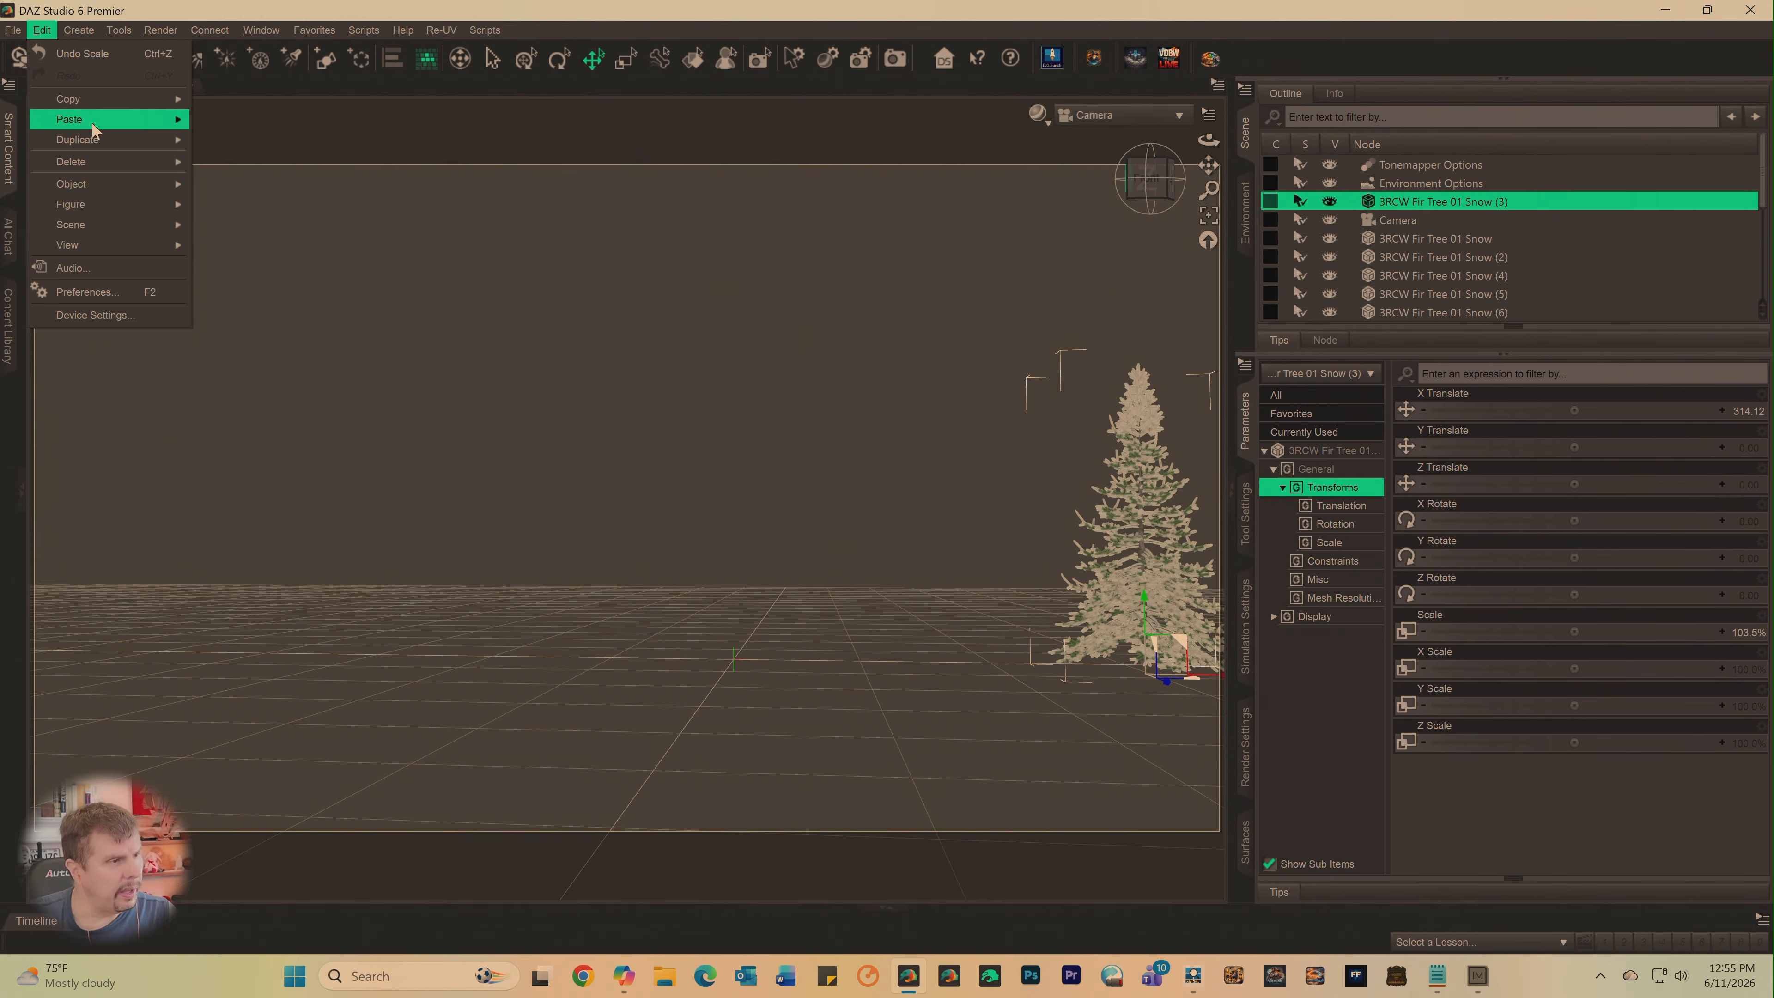
pyautogui.moveTo(96, 140)
pyautogui.click(231, 140)
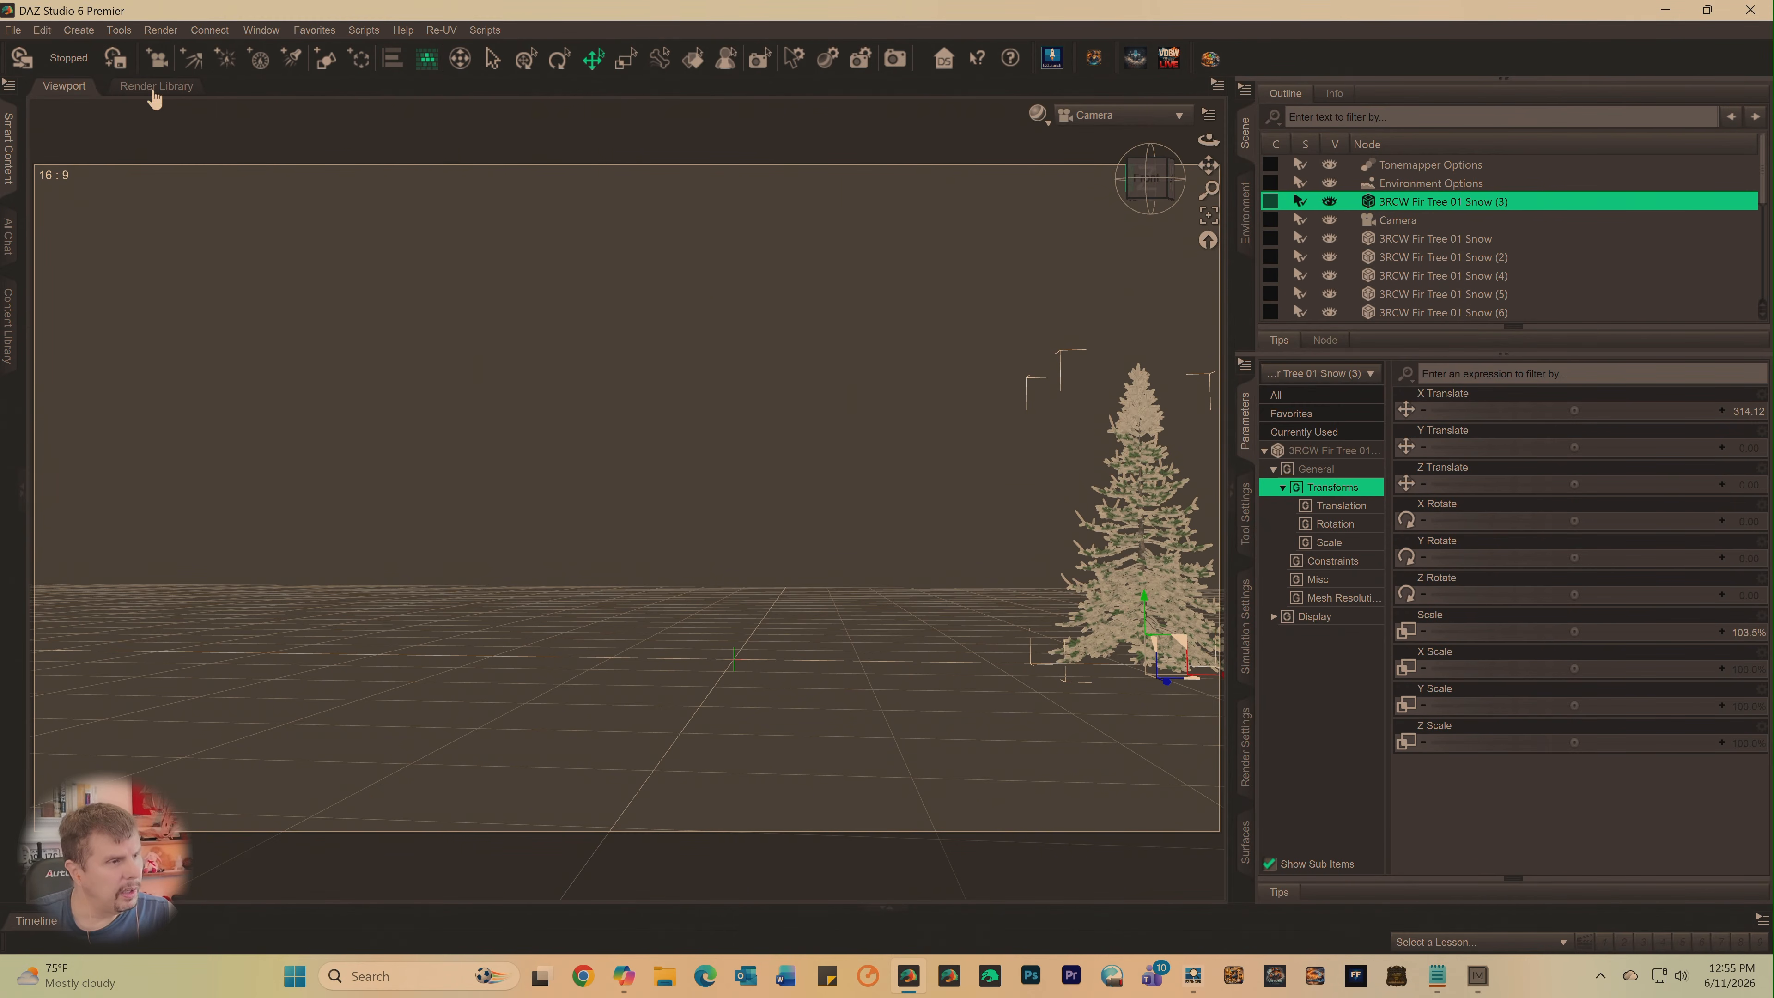
pyautogui.click(43, 30)
pyautogui.moveTo(119, 140)
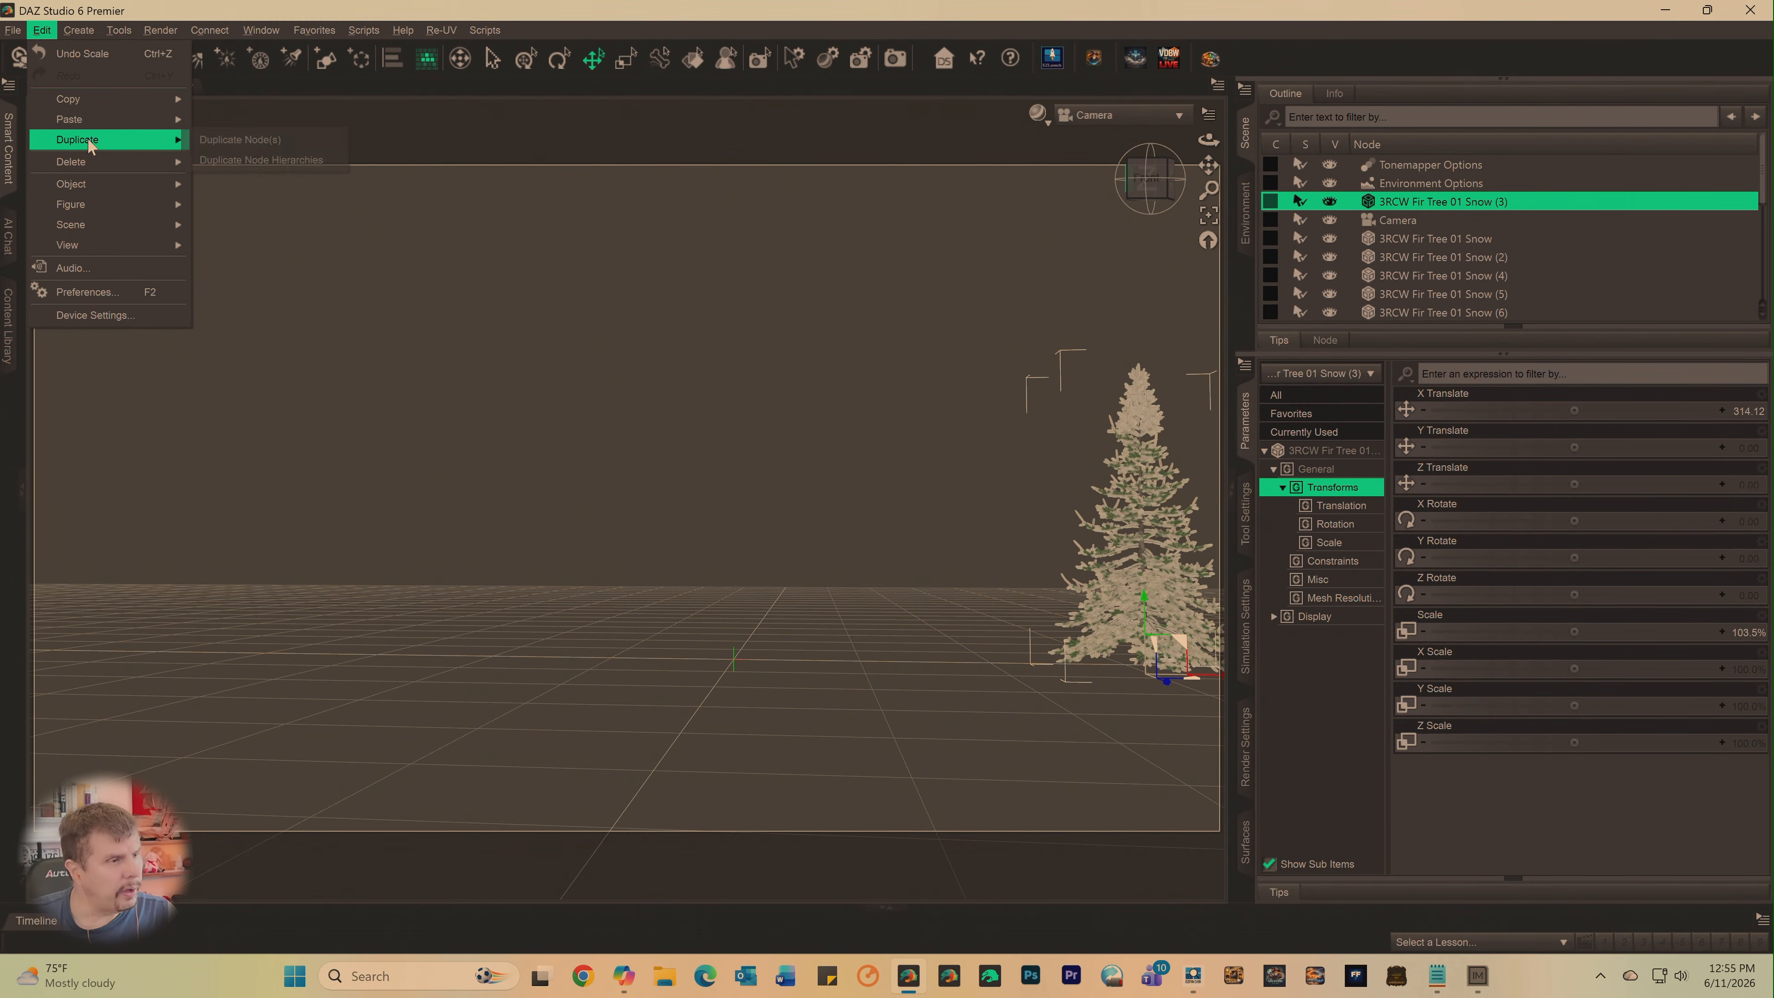
pyautogui.click(210, 140)
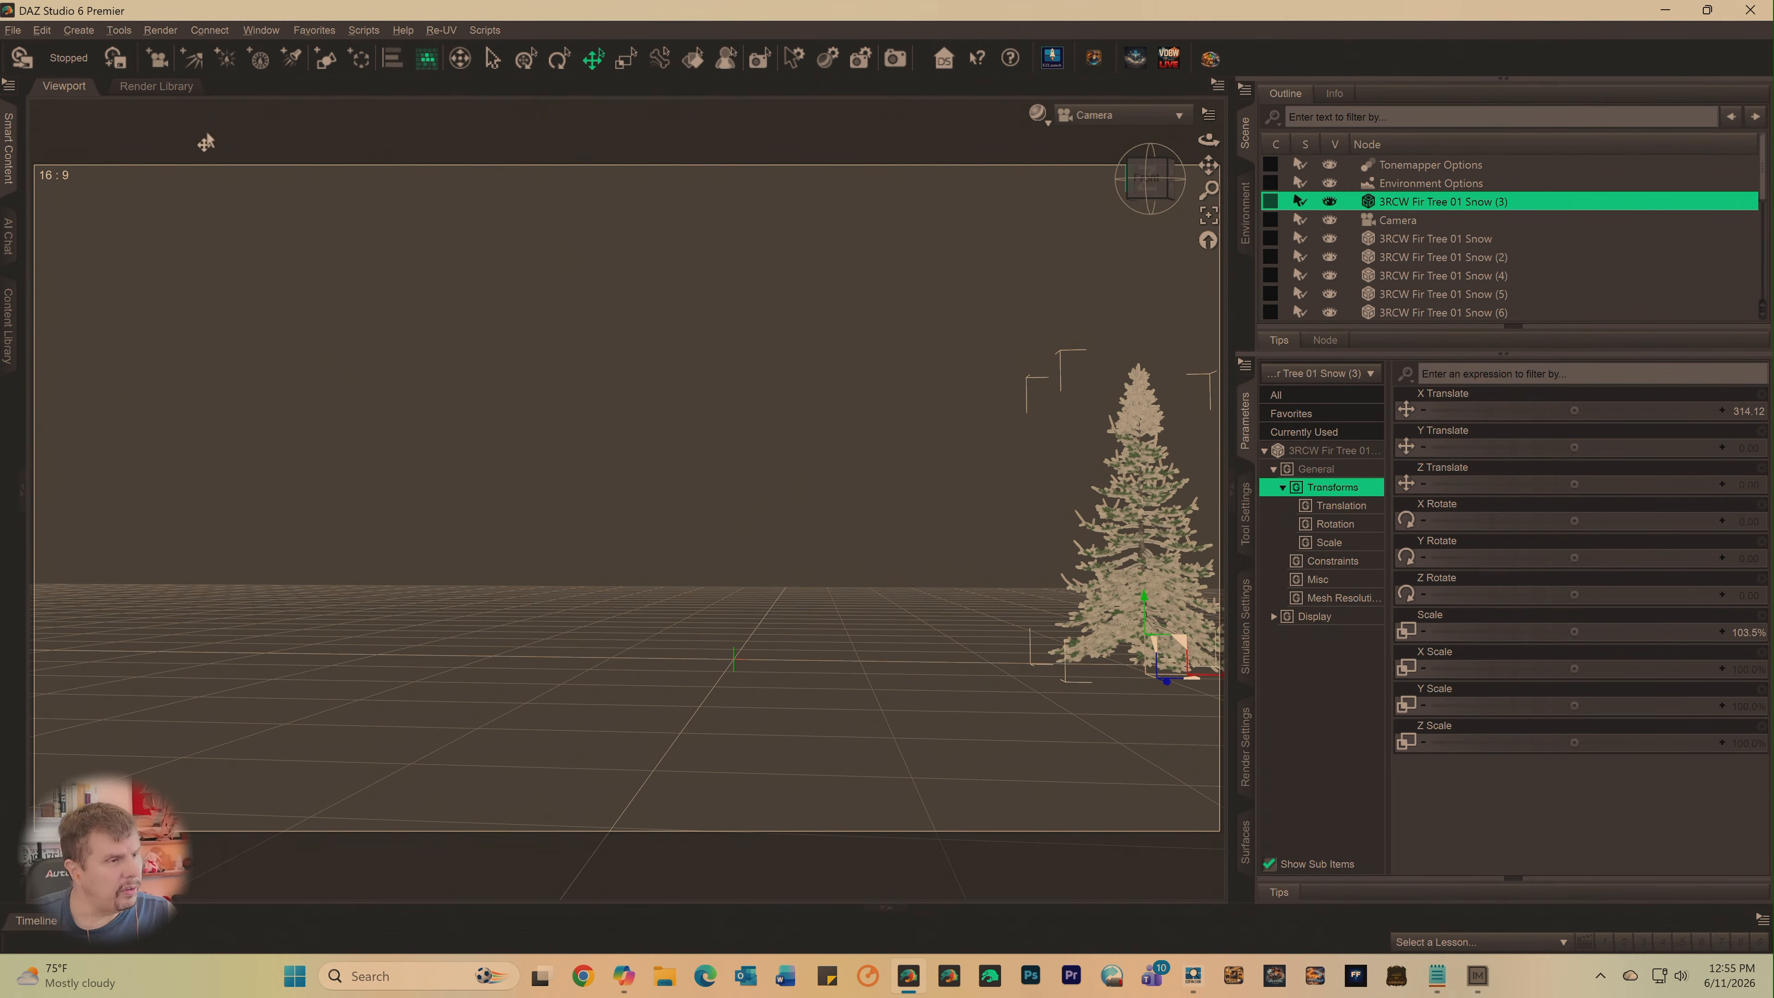
pyautogui.click(42, 30)
pyautogui.moveTo(73, 140)
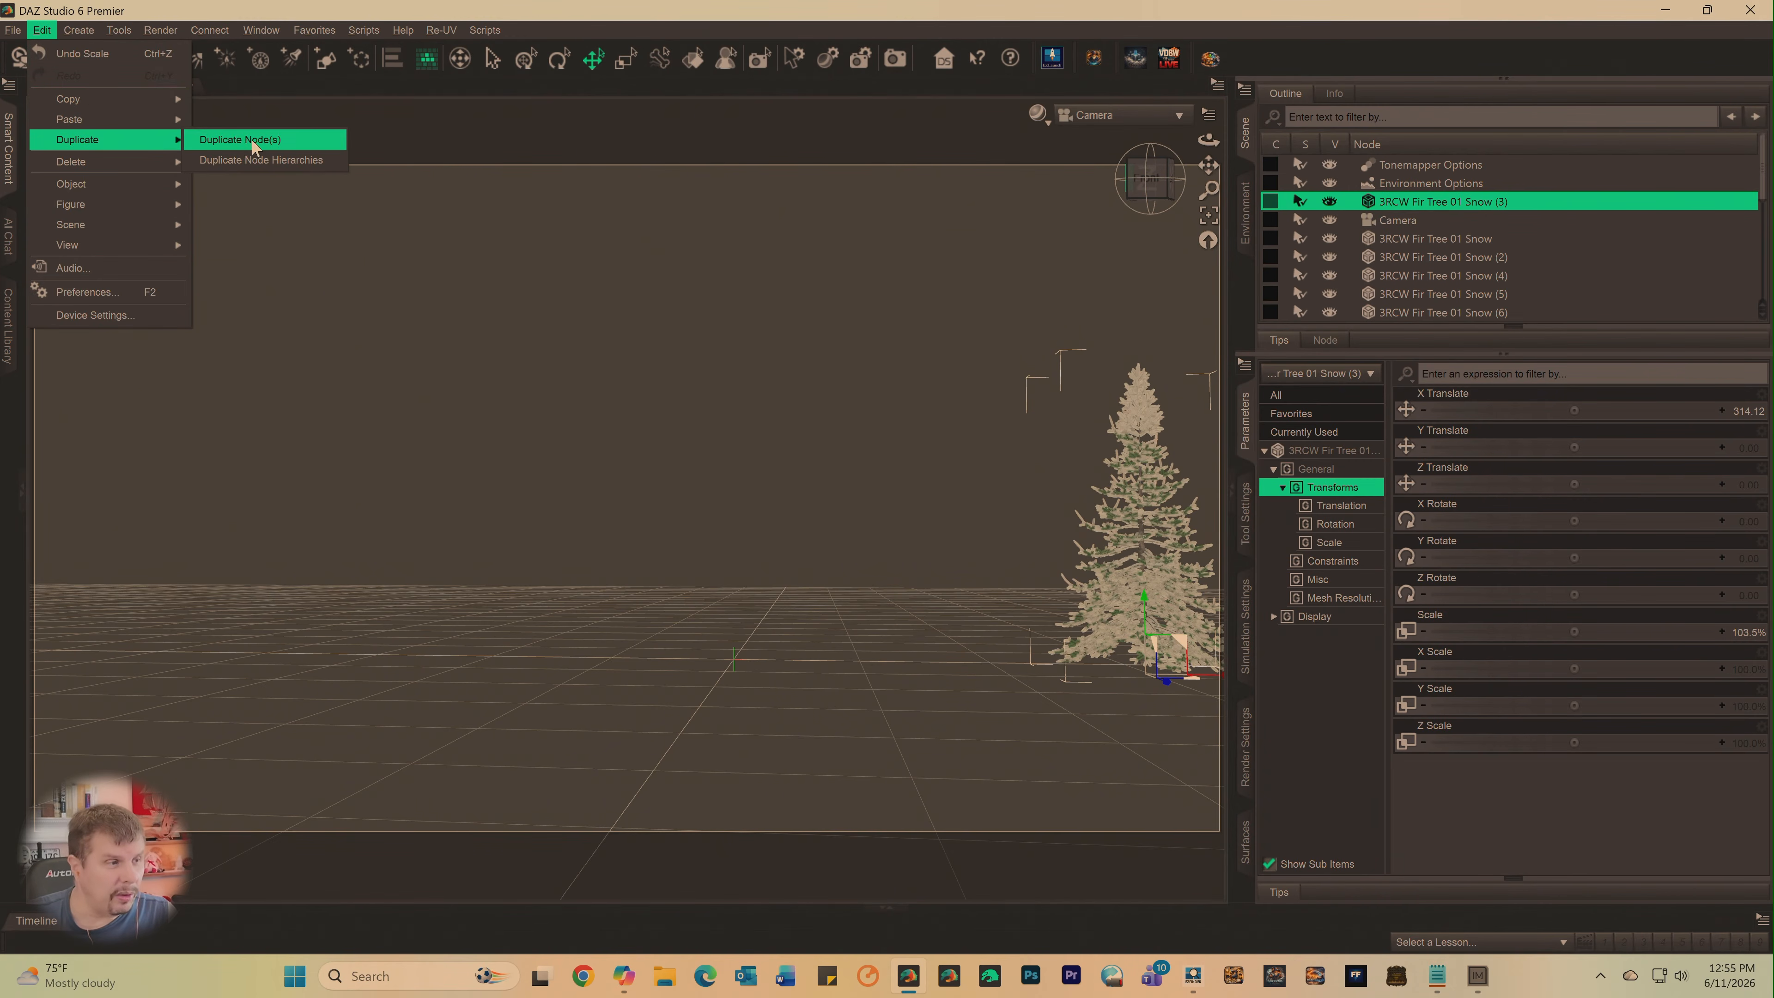
pyautogui.click(254, 140)
pyautogui.click(42, 30)
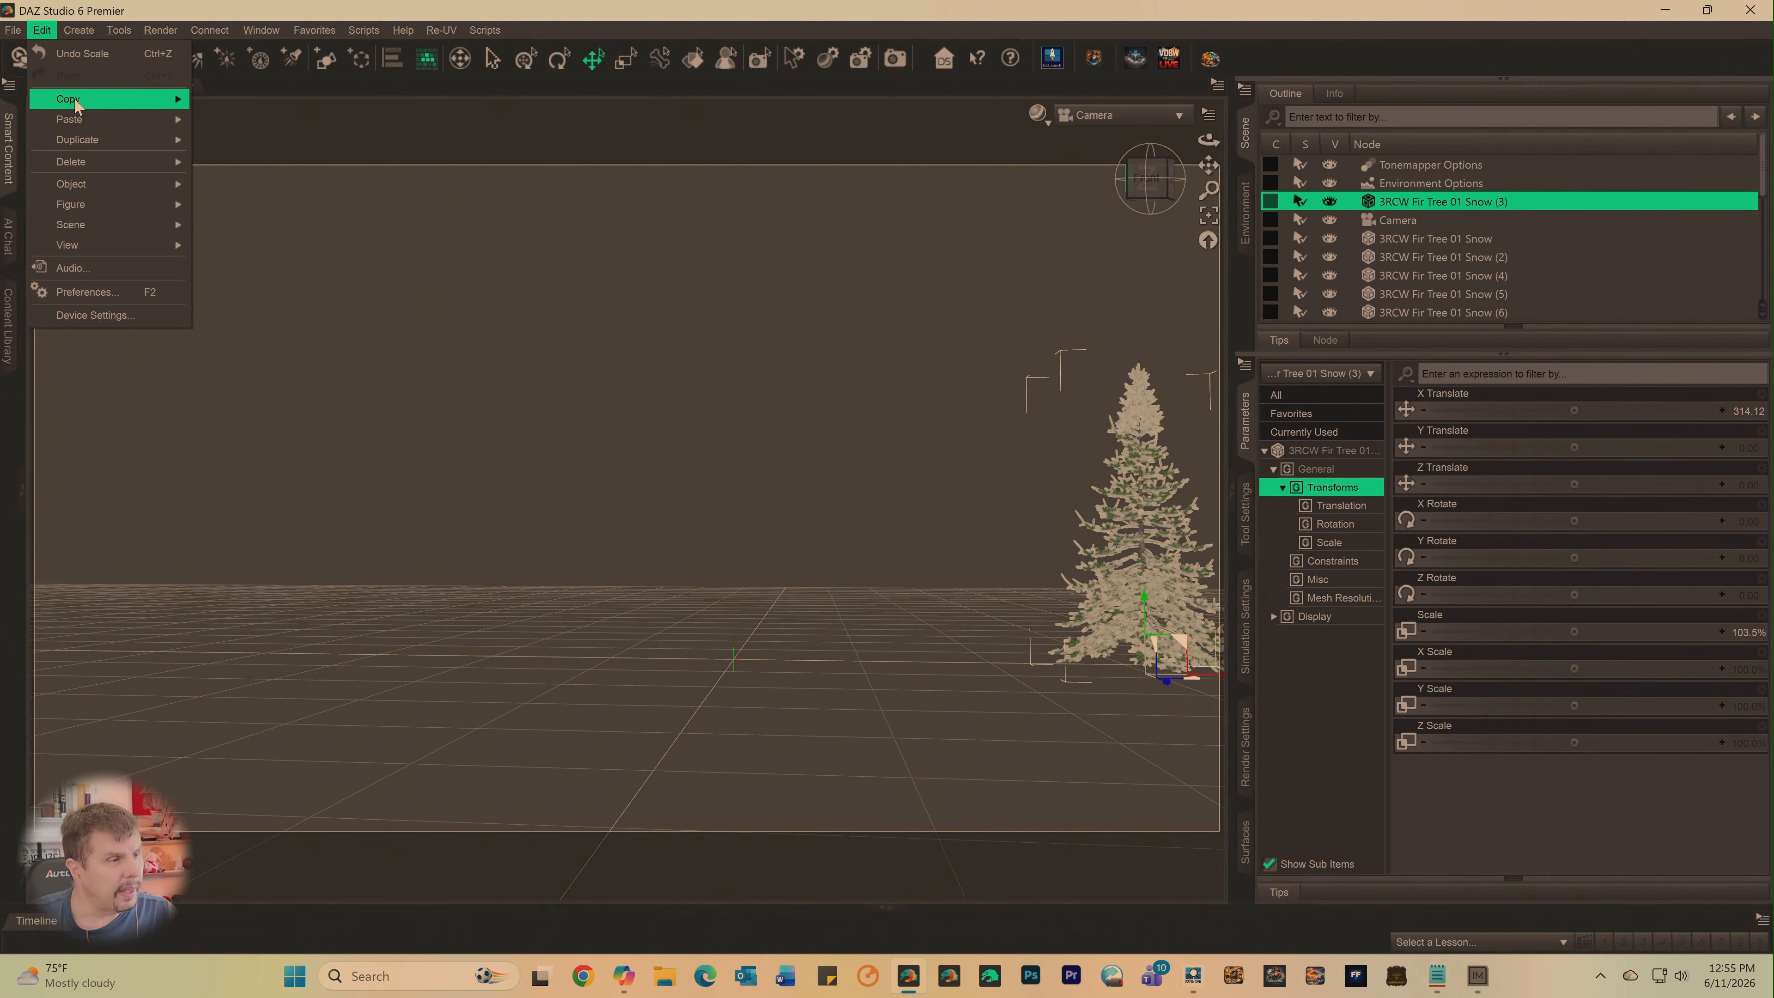
pyautogui.moveTo(139, 140)
pyautogui.click(217, 140)
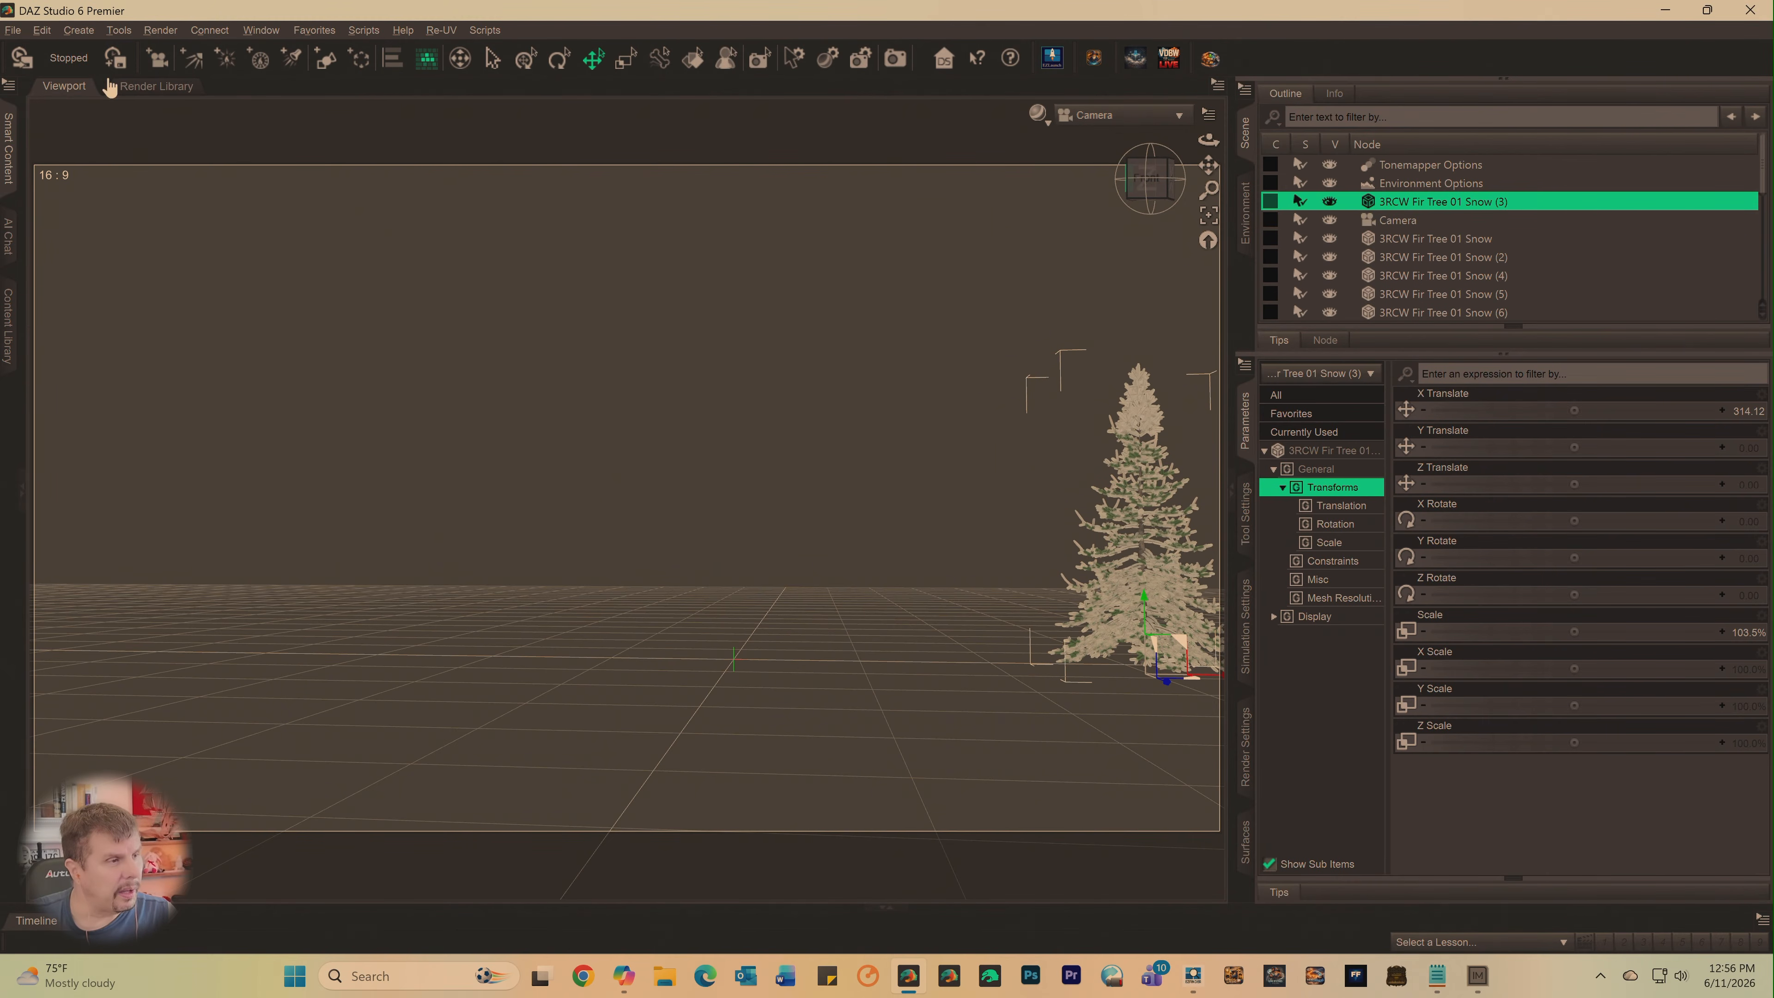
pyautogui.click(42, 30)
pyautogui.moveTo(81, 140)
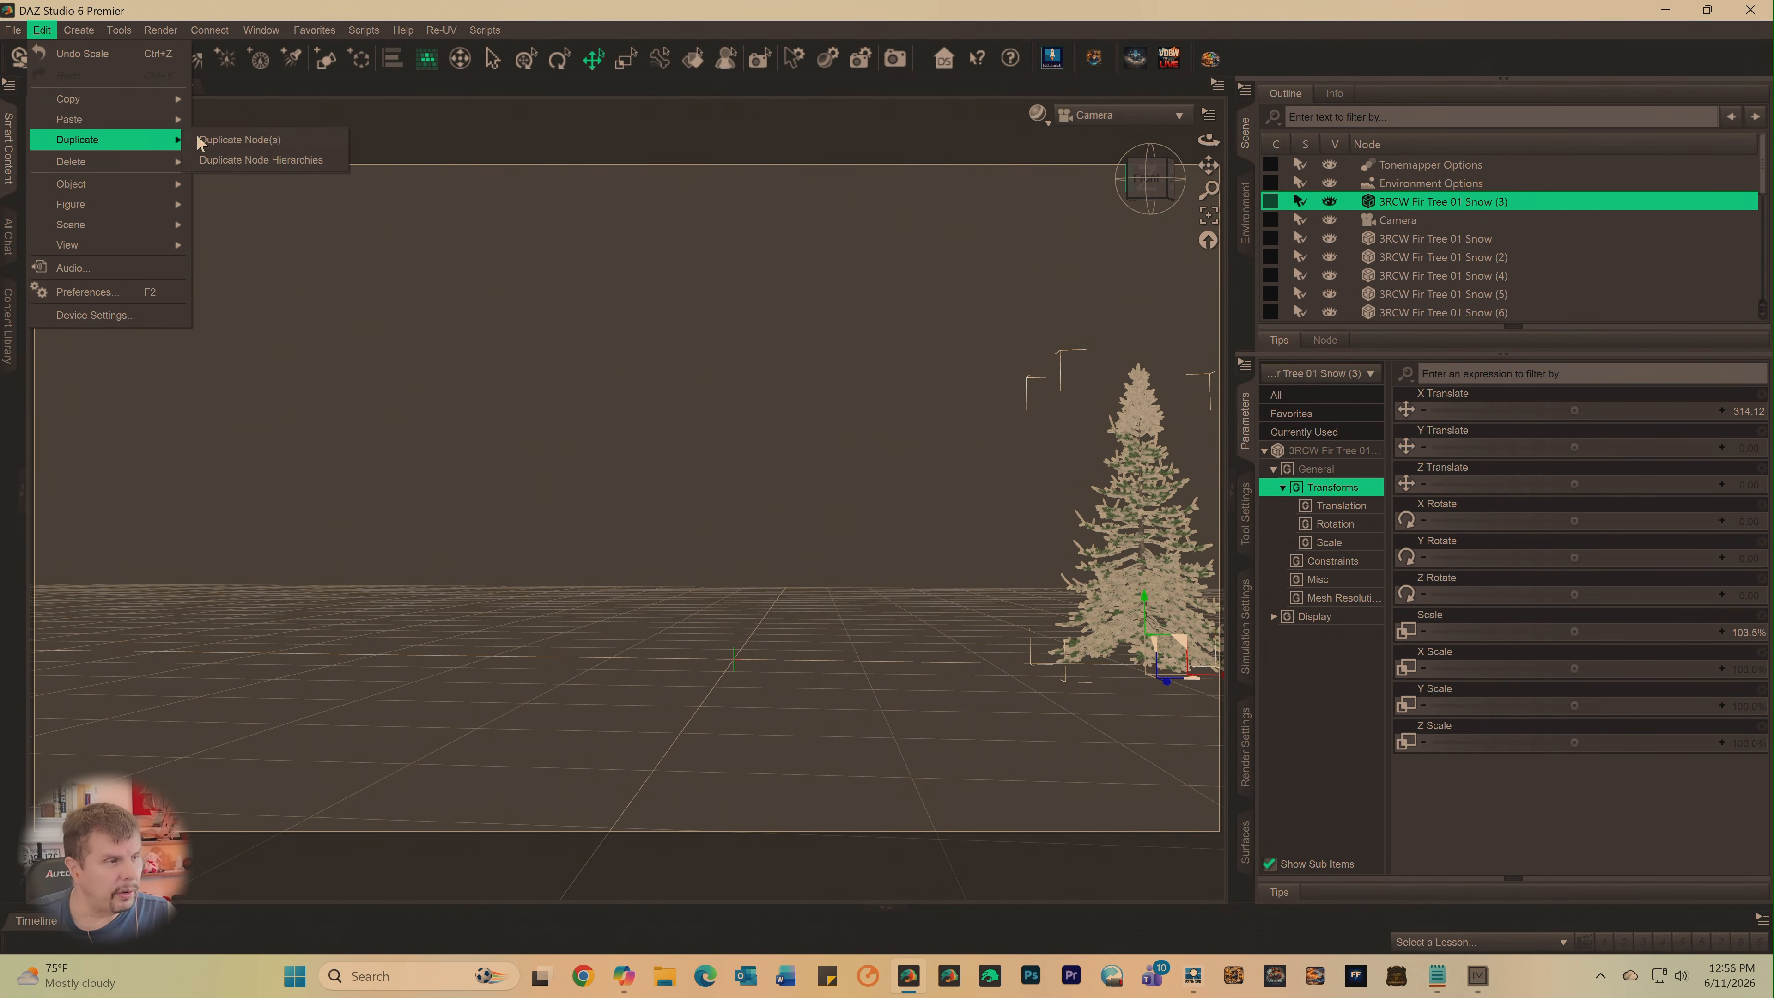
pyautogui.click(248, 140)
pyautogui.click(42, 30)
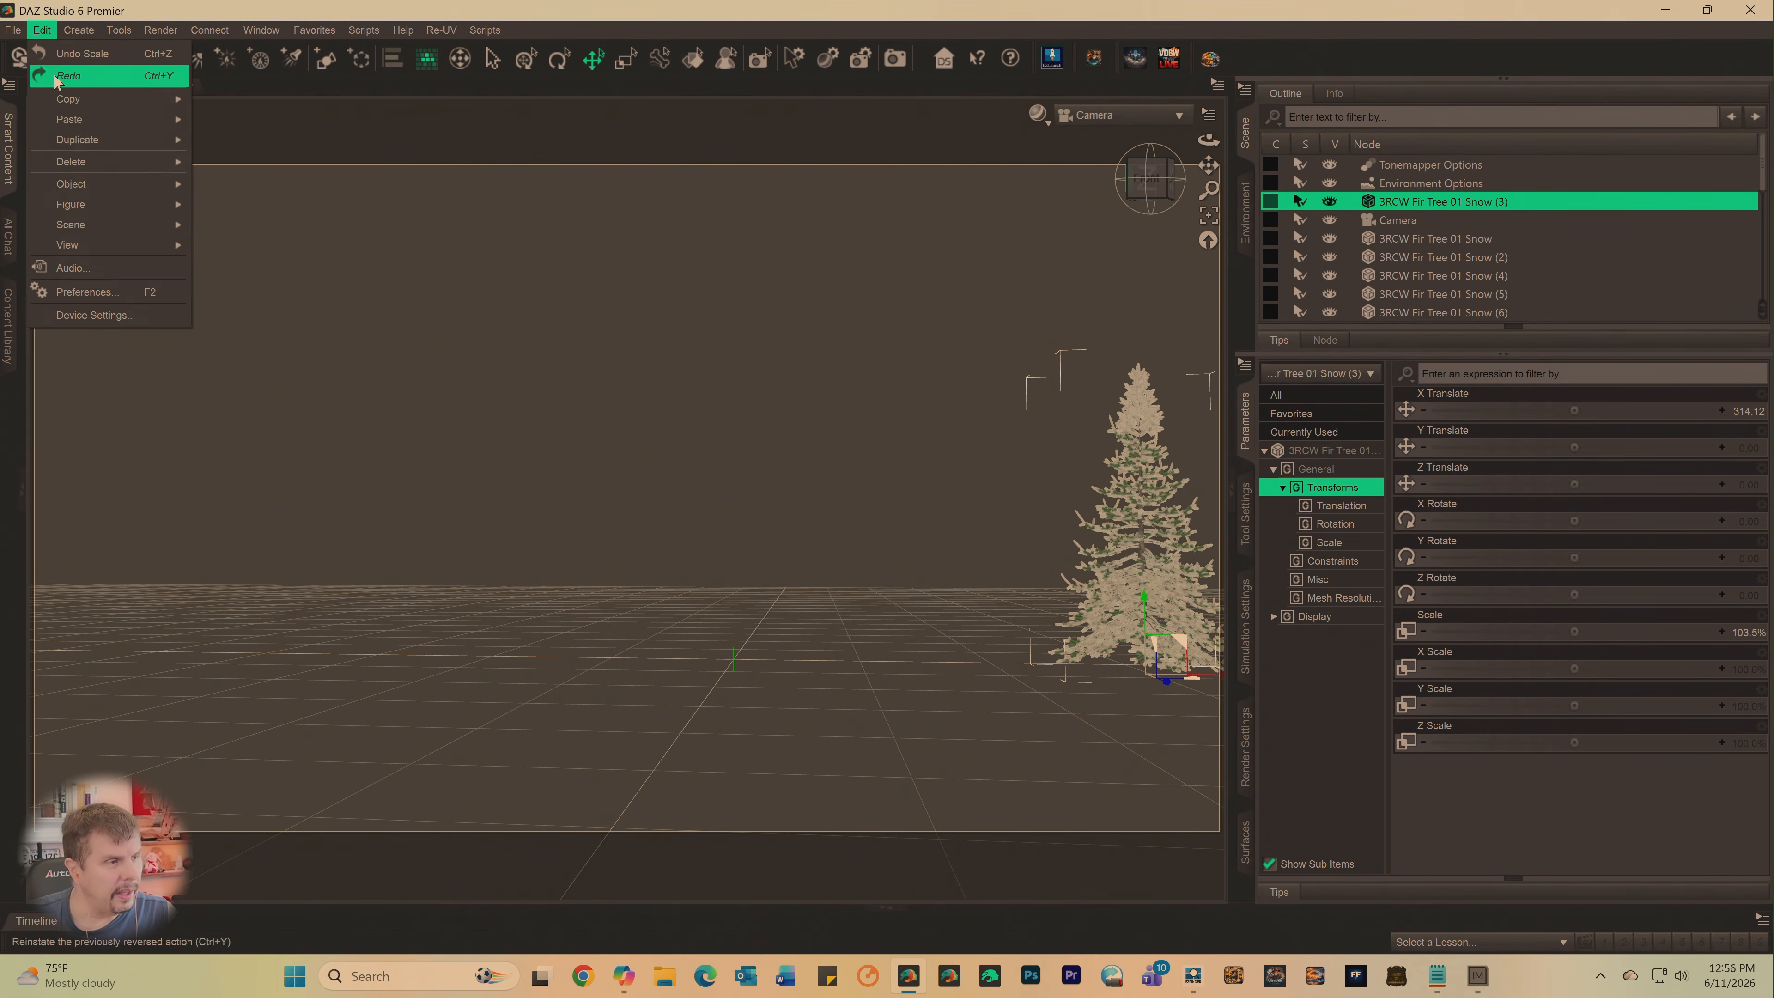
pyautogui.moveTo(80, 140)
pyautogui.click(213, 140)
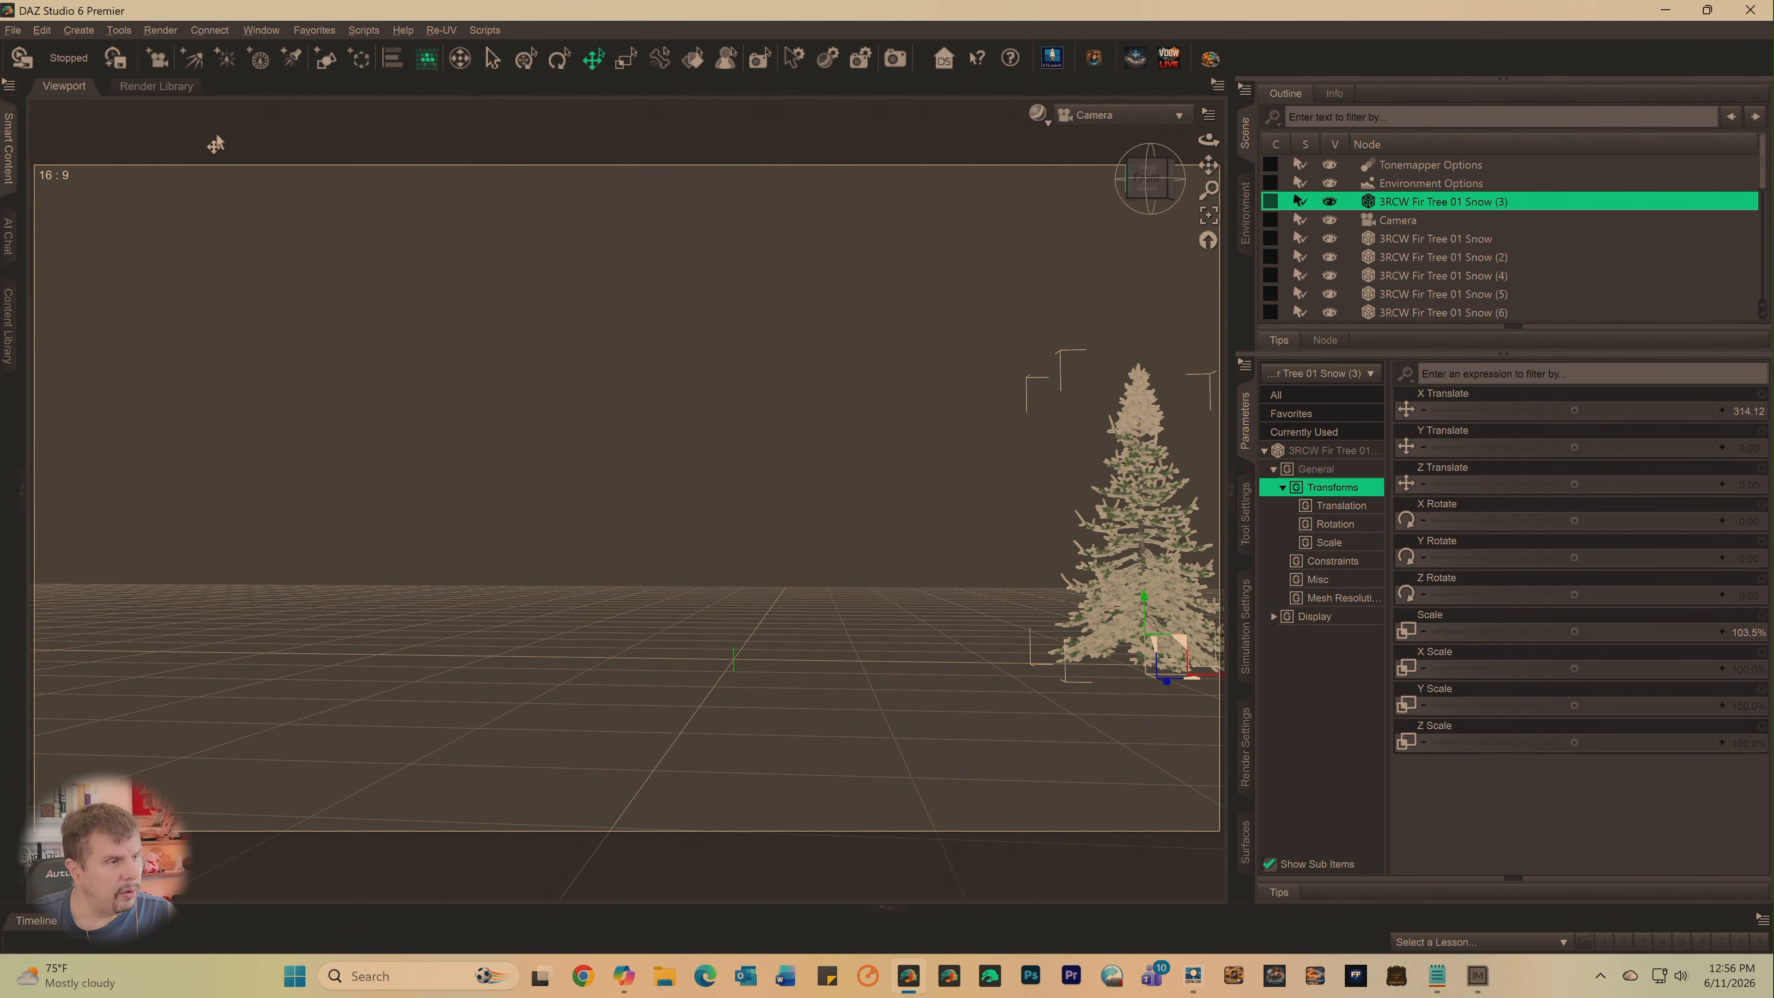
pyautogui.click(42, 30)
pyautogui.moveTo(79, 140)
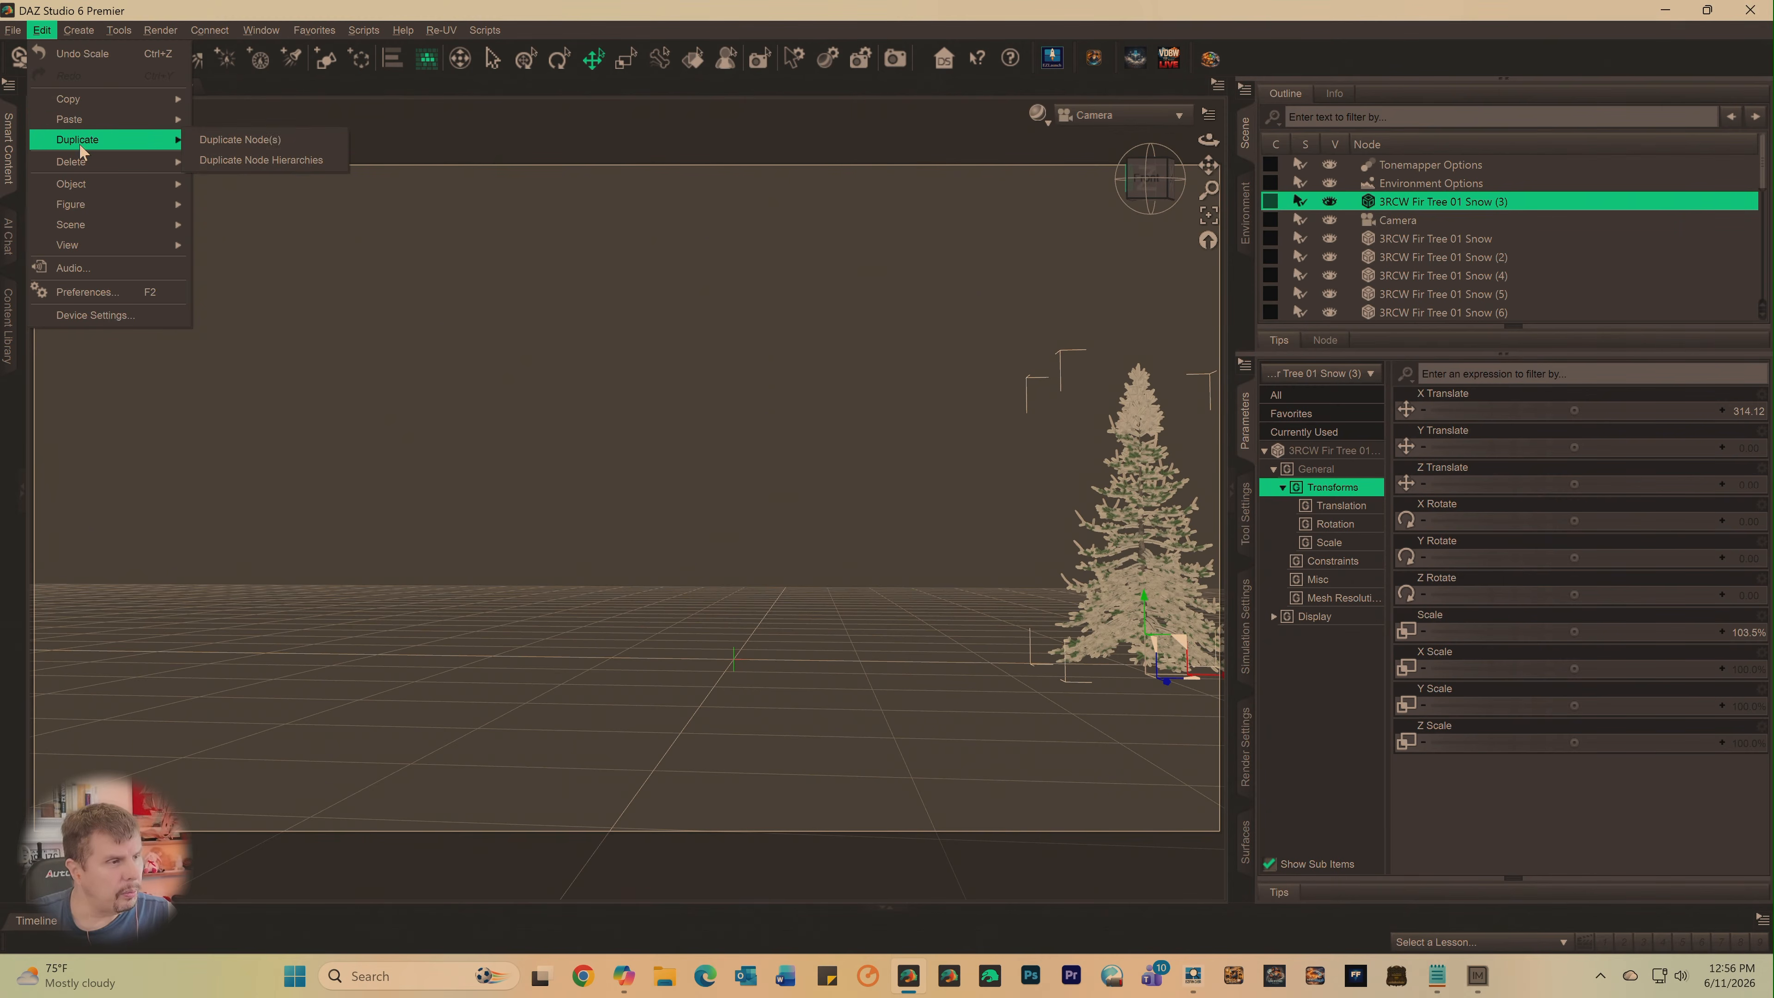
pyautogui.click(223, 140)
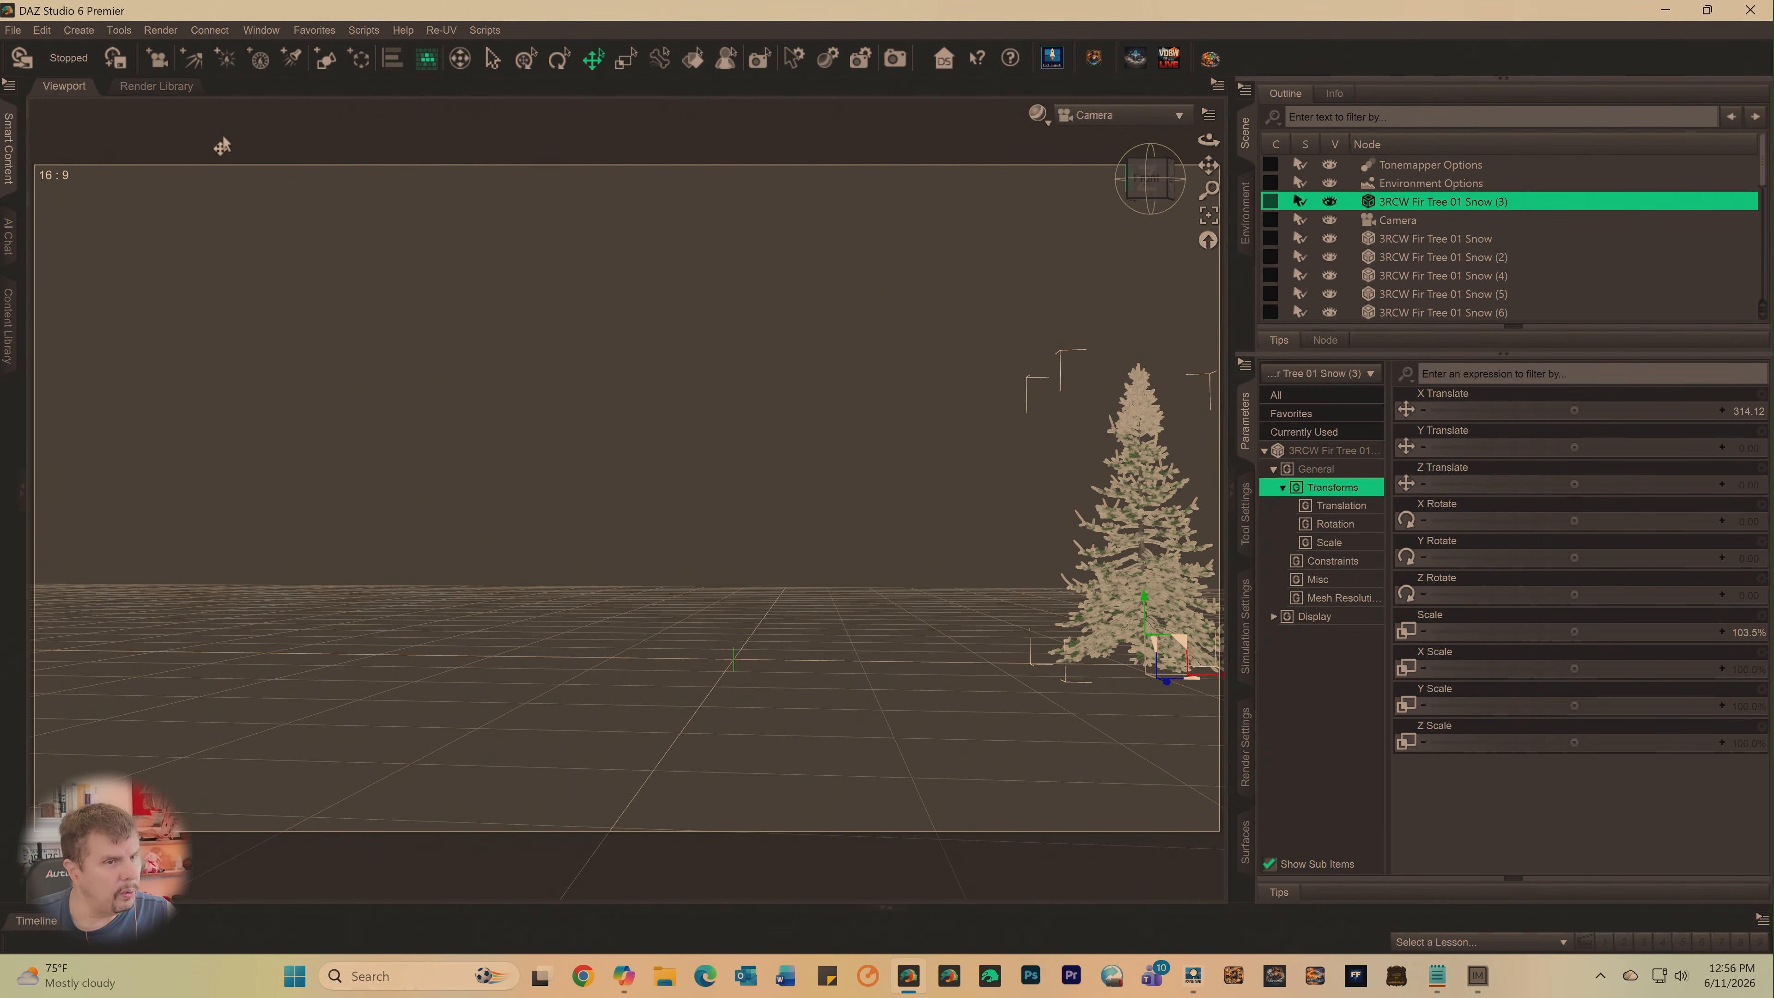
# - Select the 3RCW Fir Tree 01 Snow (5) node and duplicate it five times
pyautogui.click(43, 30)
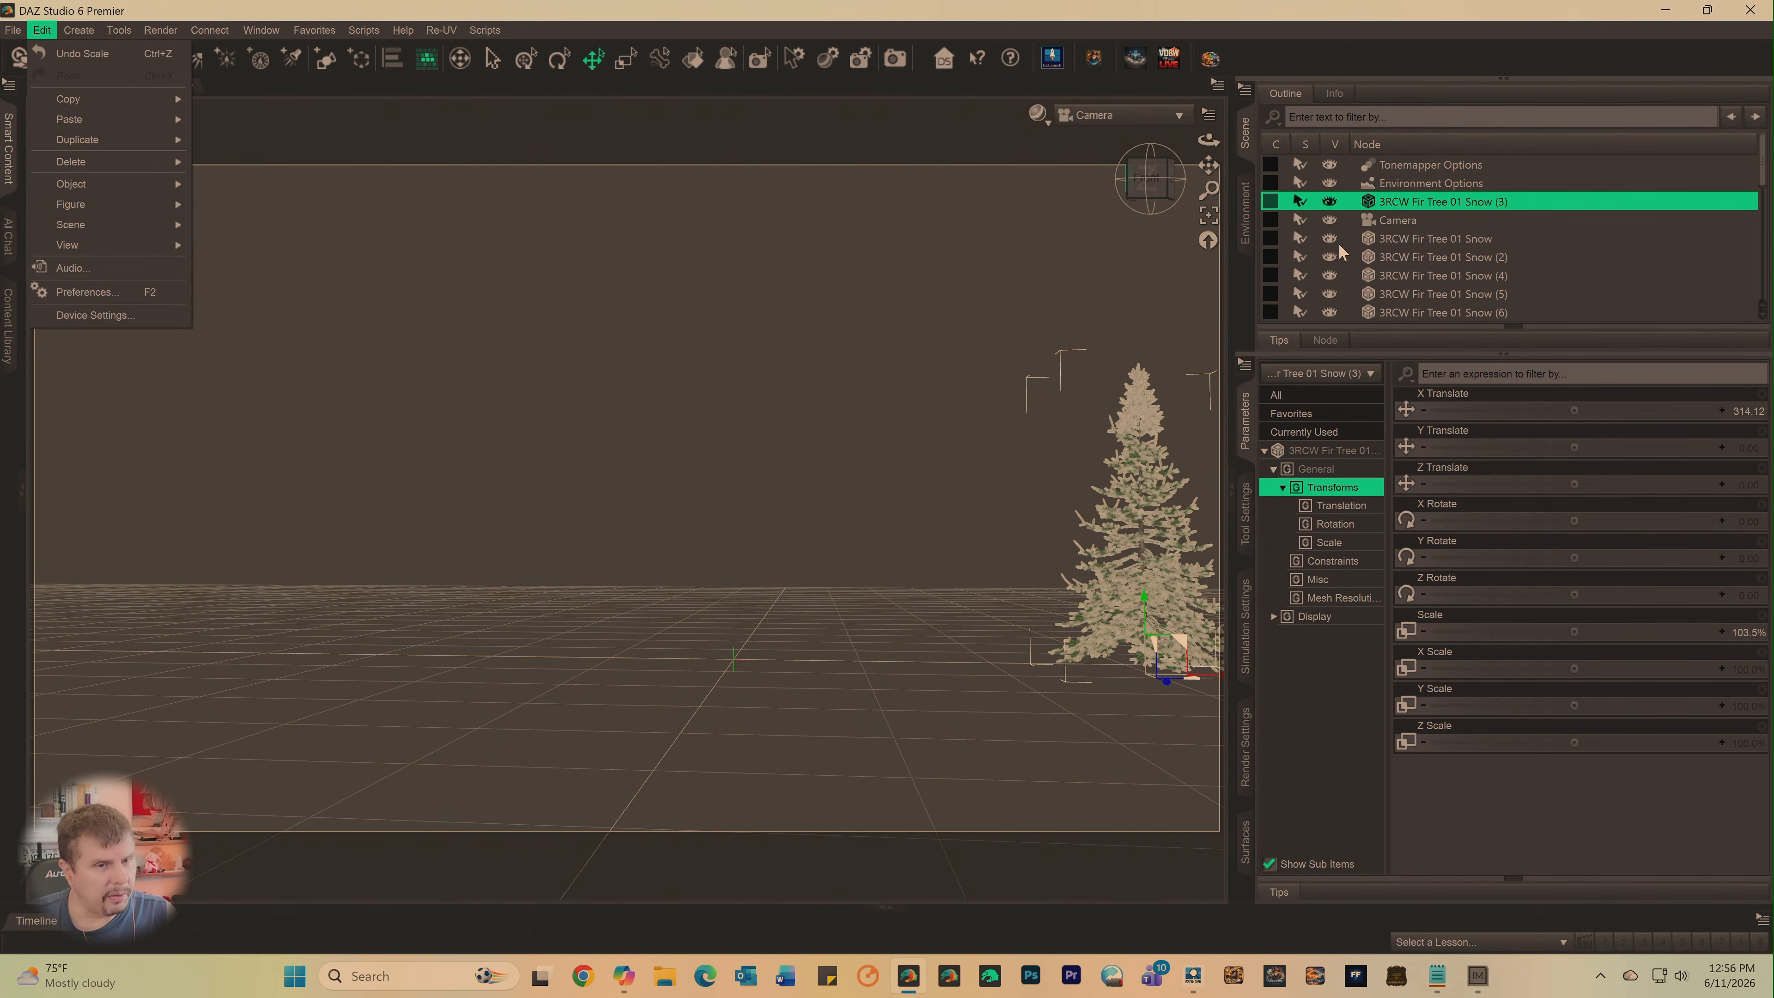
pyautogui.click(1422, 293)
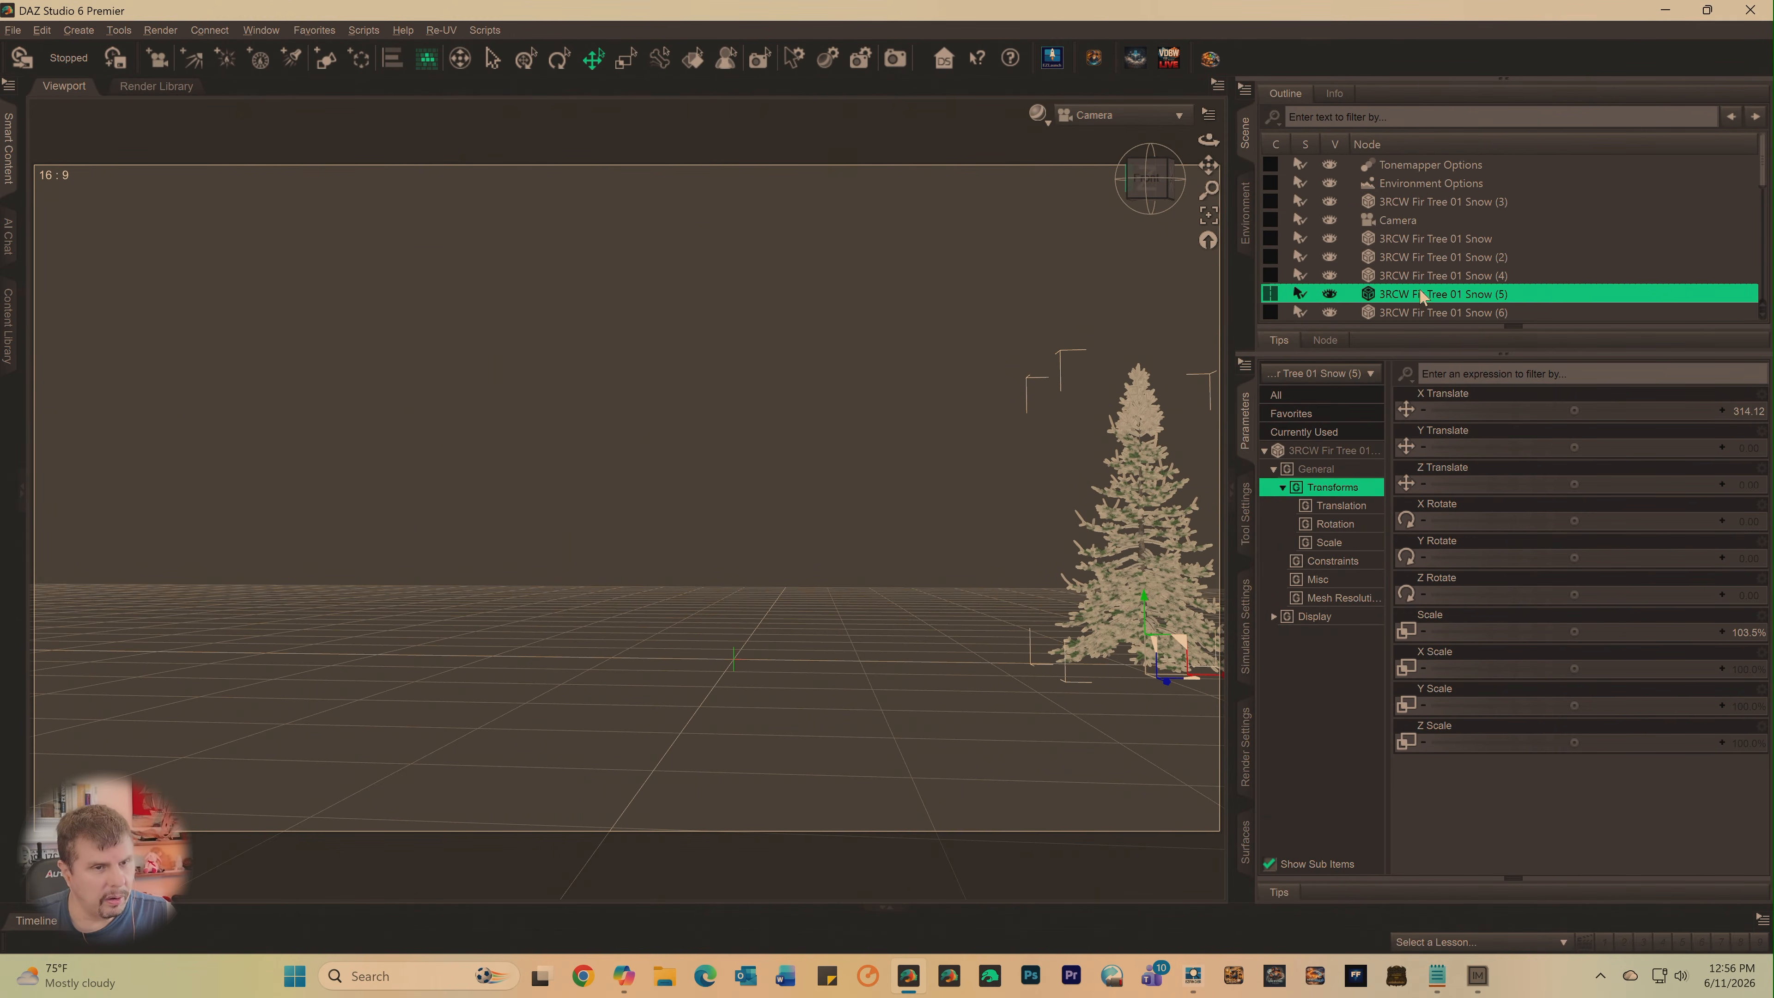
pyautogui.scroll(-6, 1422, 290)
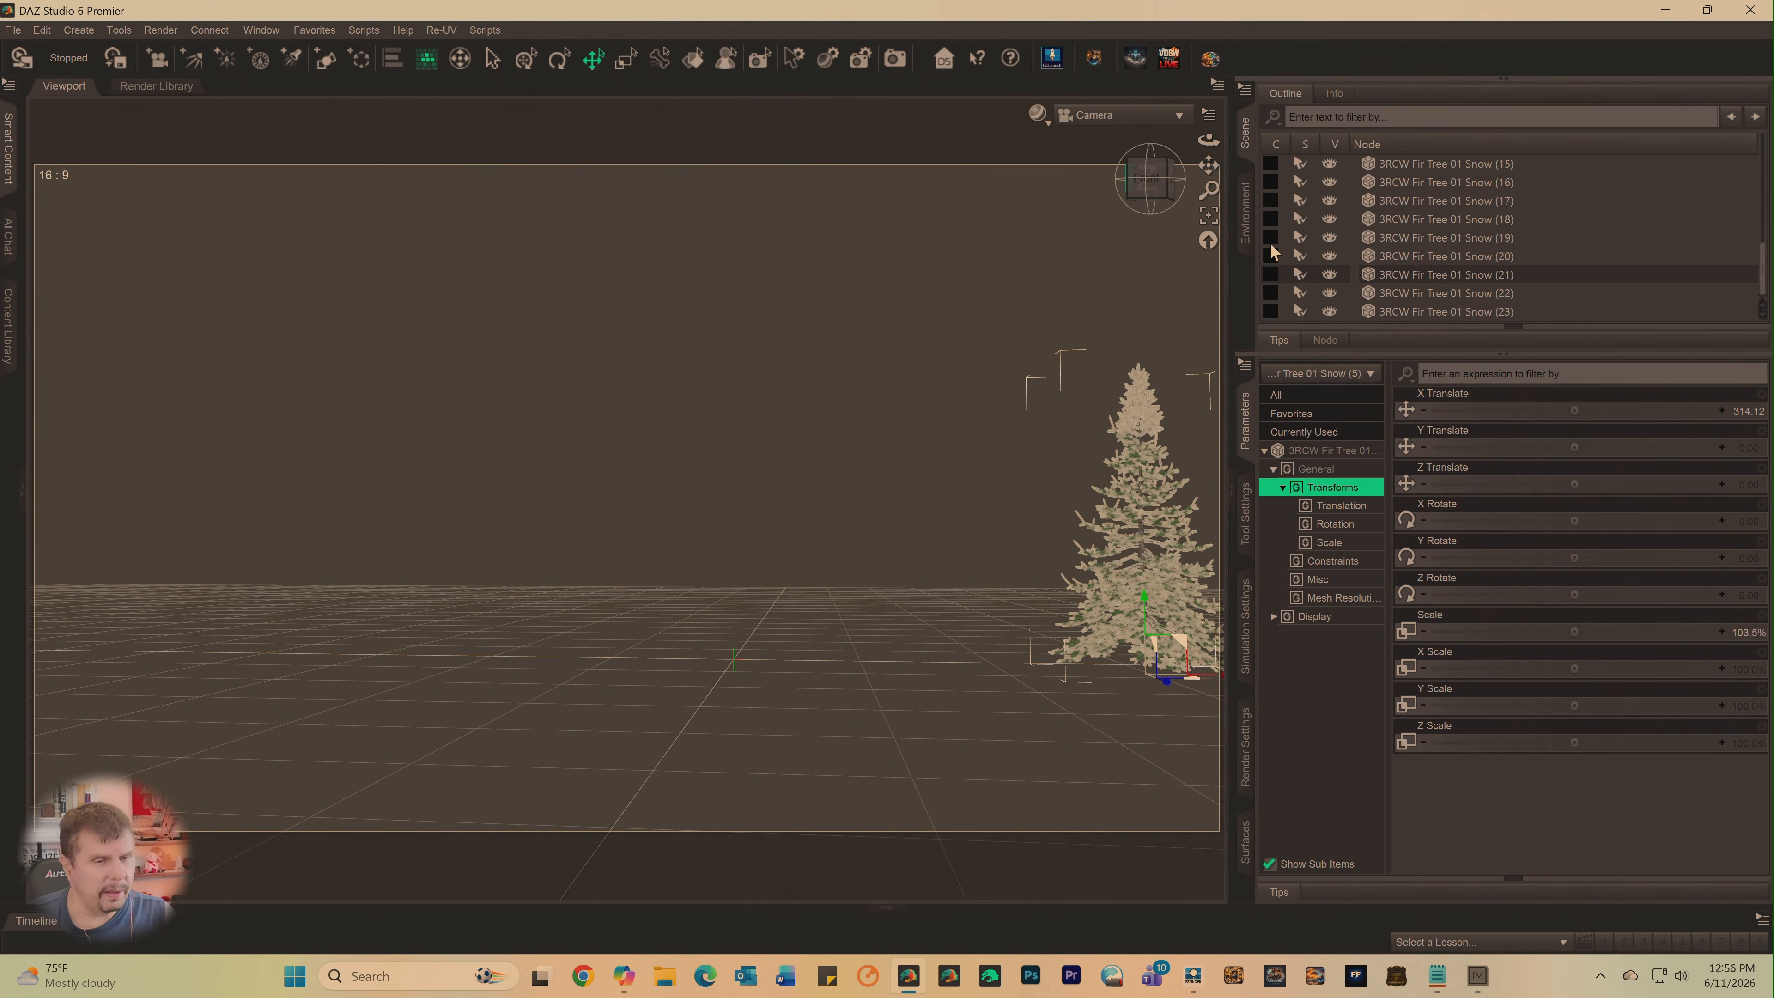
pyautogui.click(42, 30)
pyautogui.moveTo(85, 139)
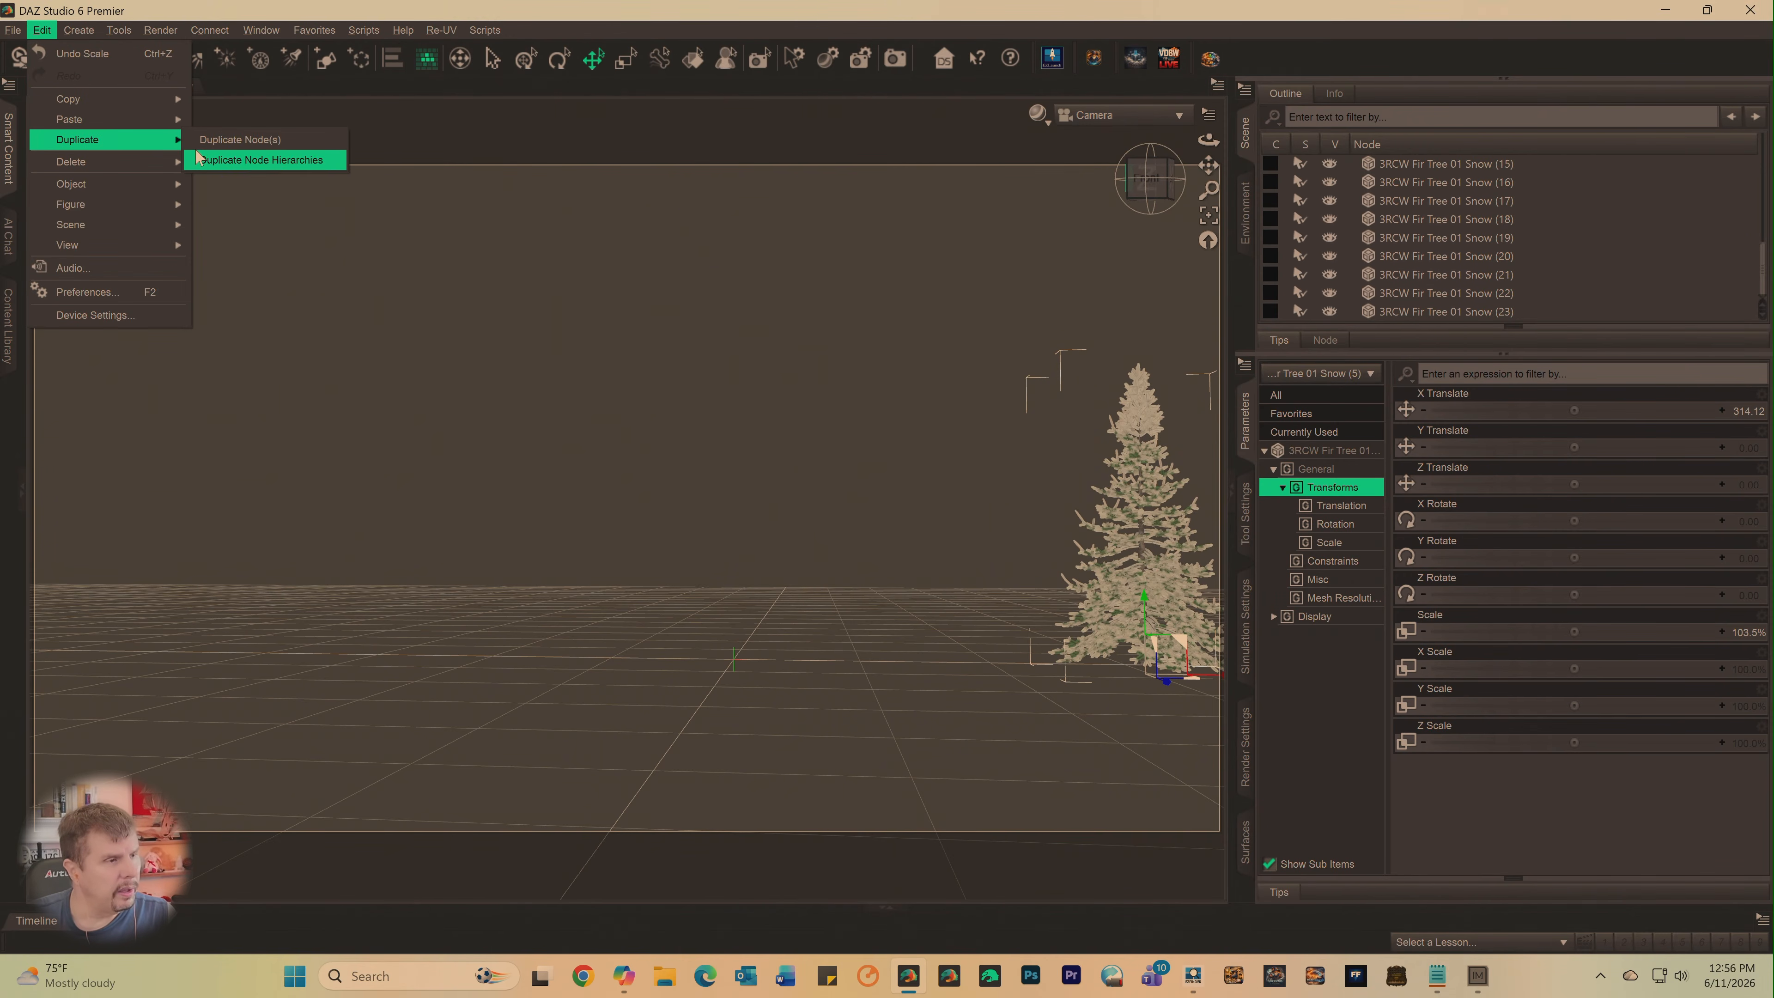
pyautogui.click(223, 140)
pyautogui.click(42, 30)
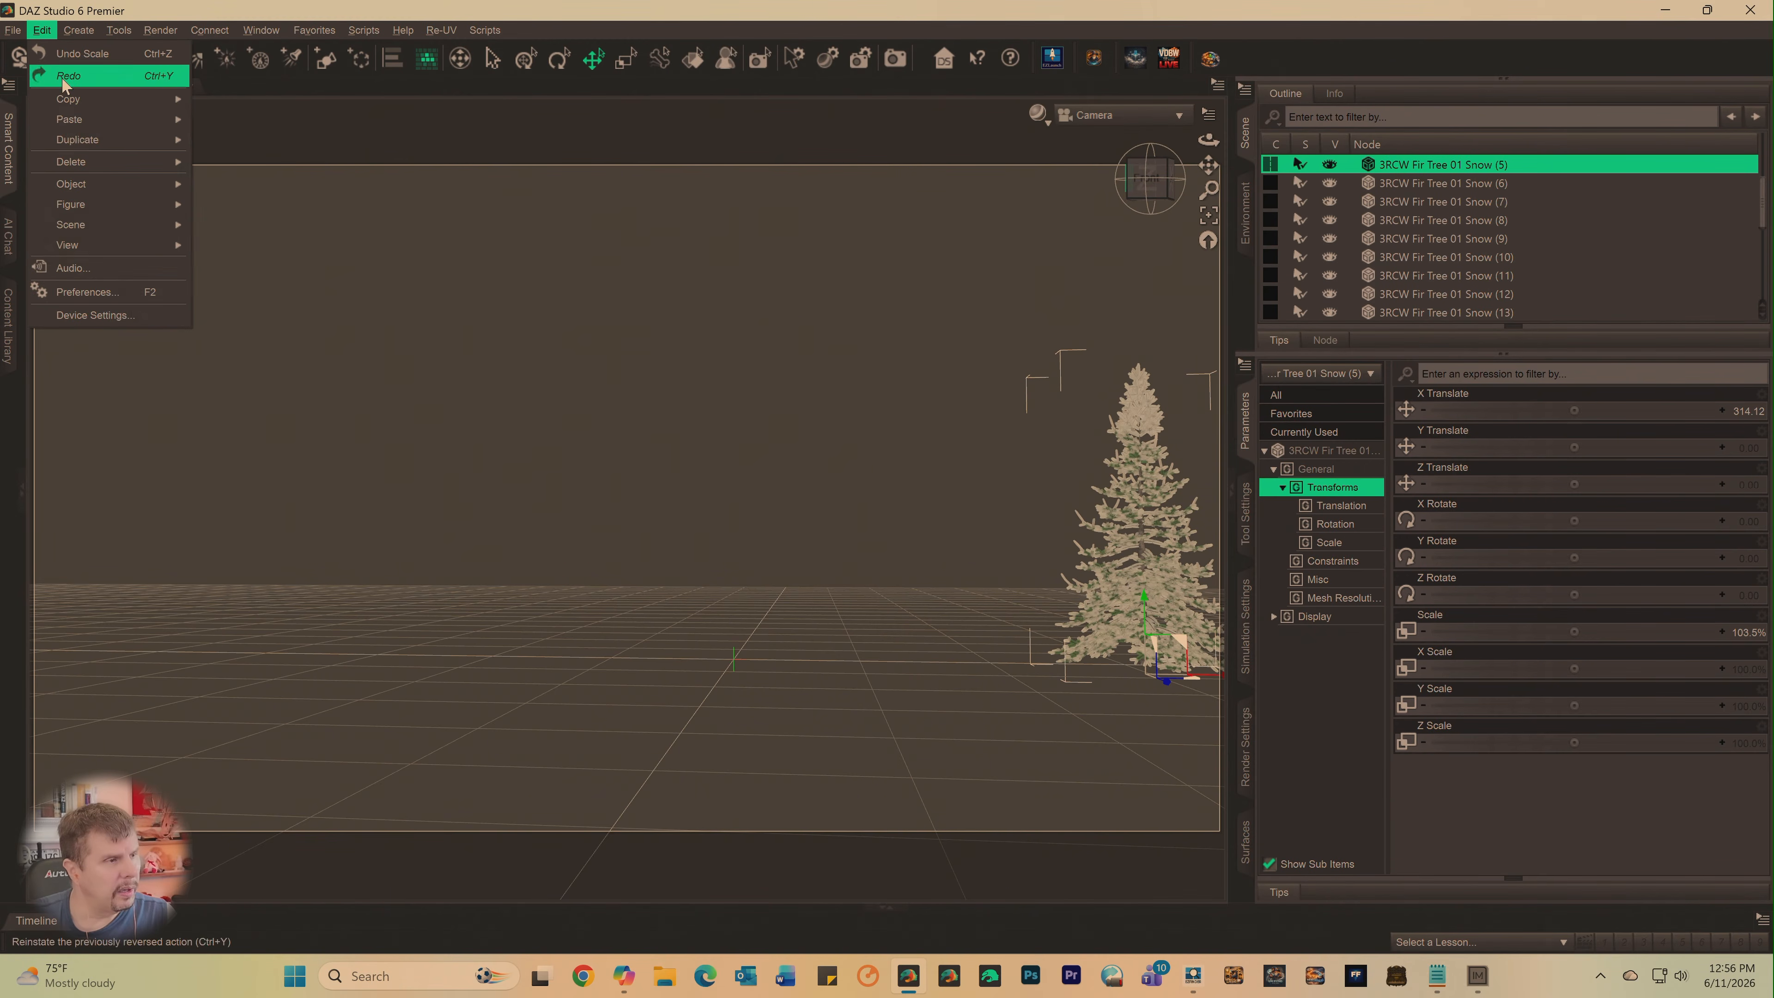
pyautogui.moveTo(85, 139)
pyautogui.click(205, 160)
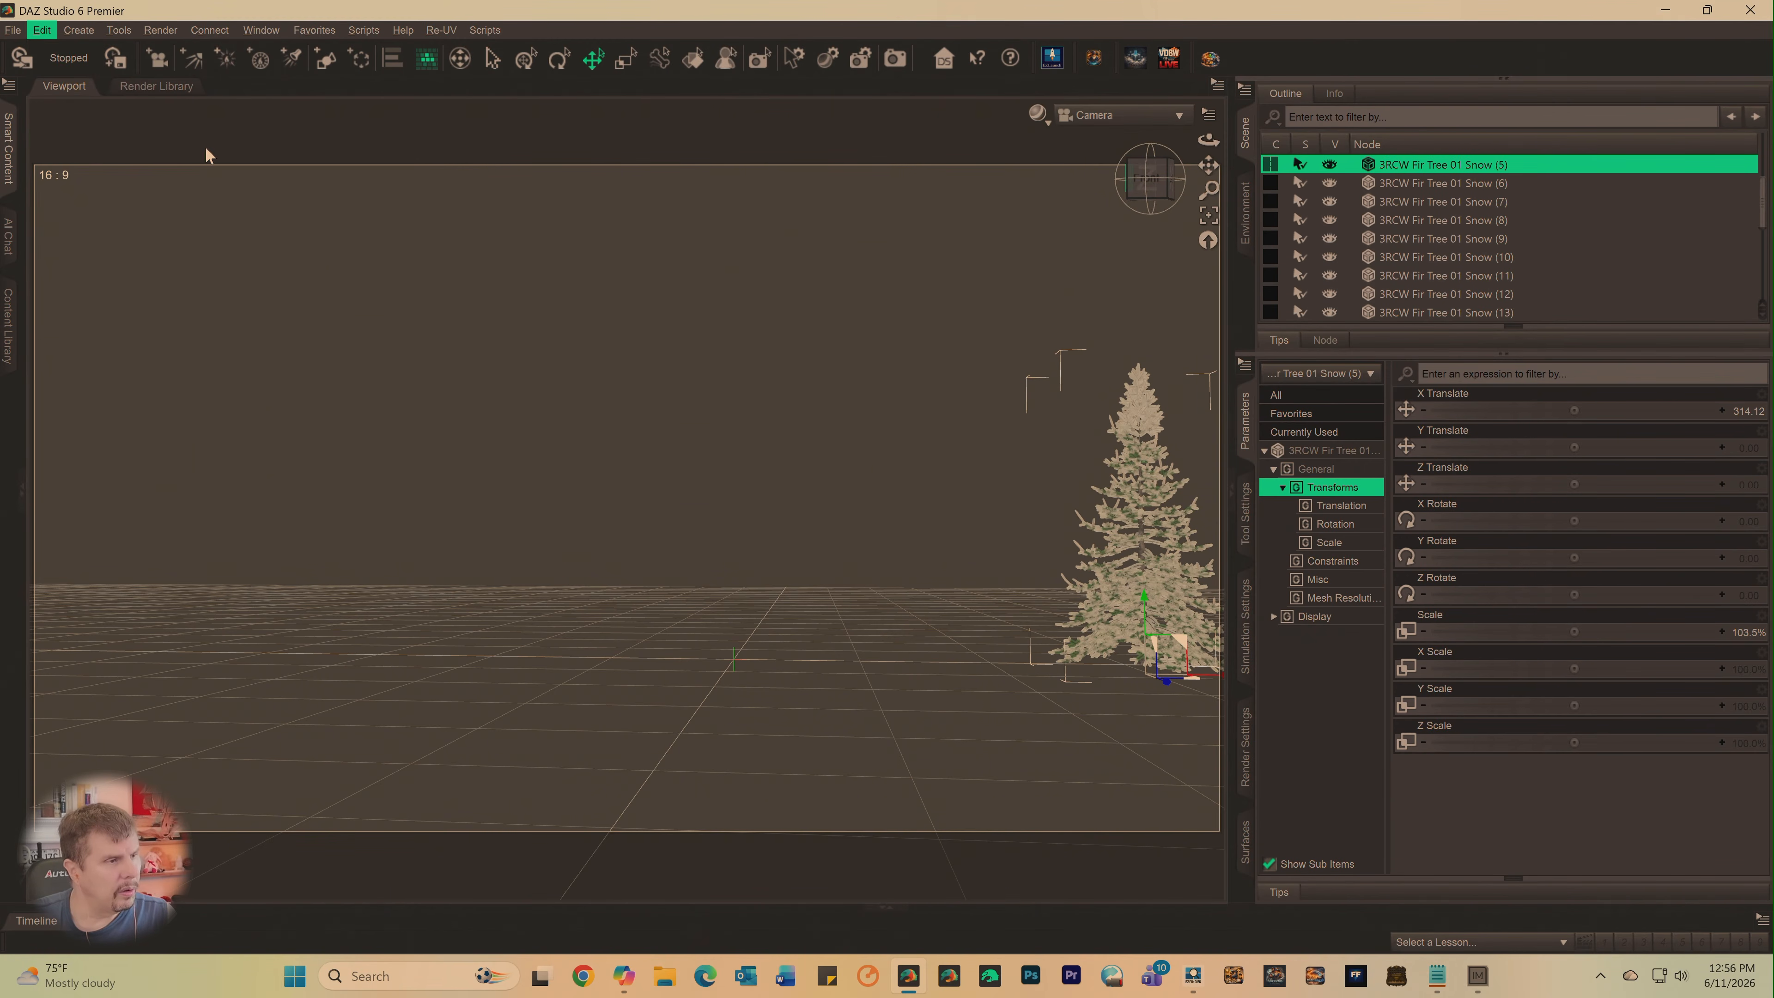
pyautogui.click(42, 30)
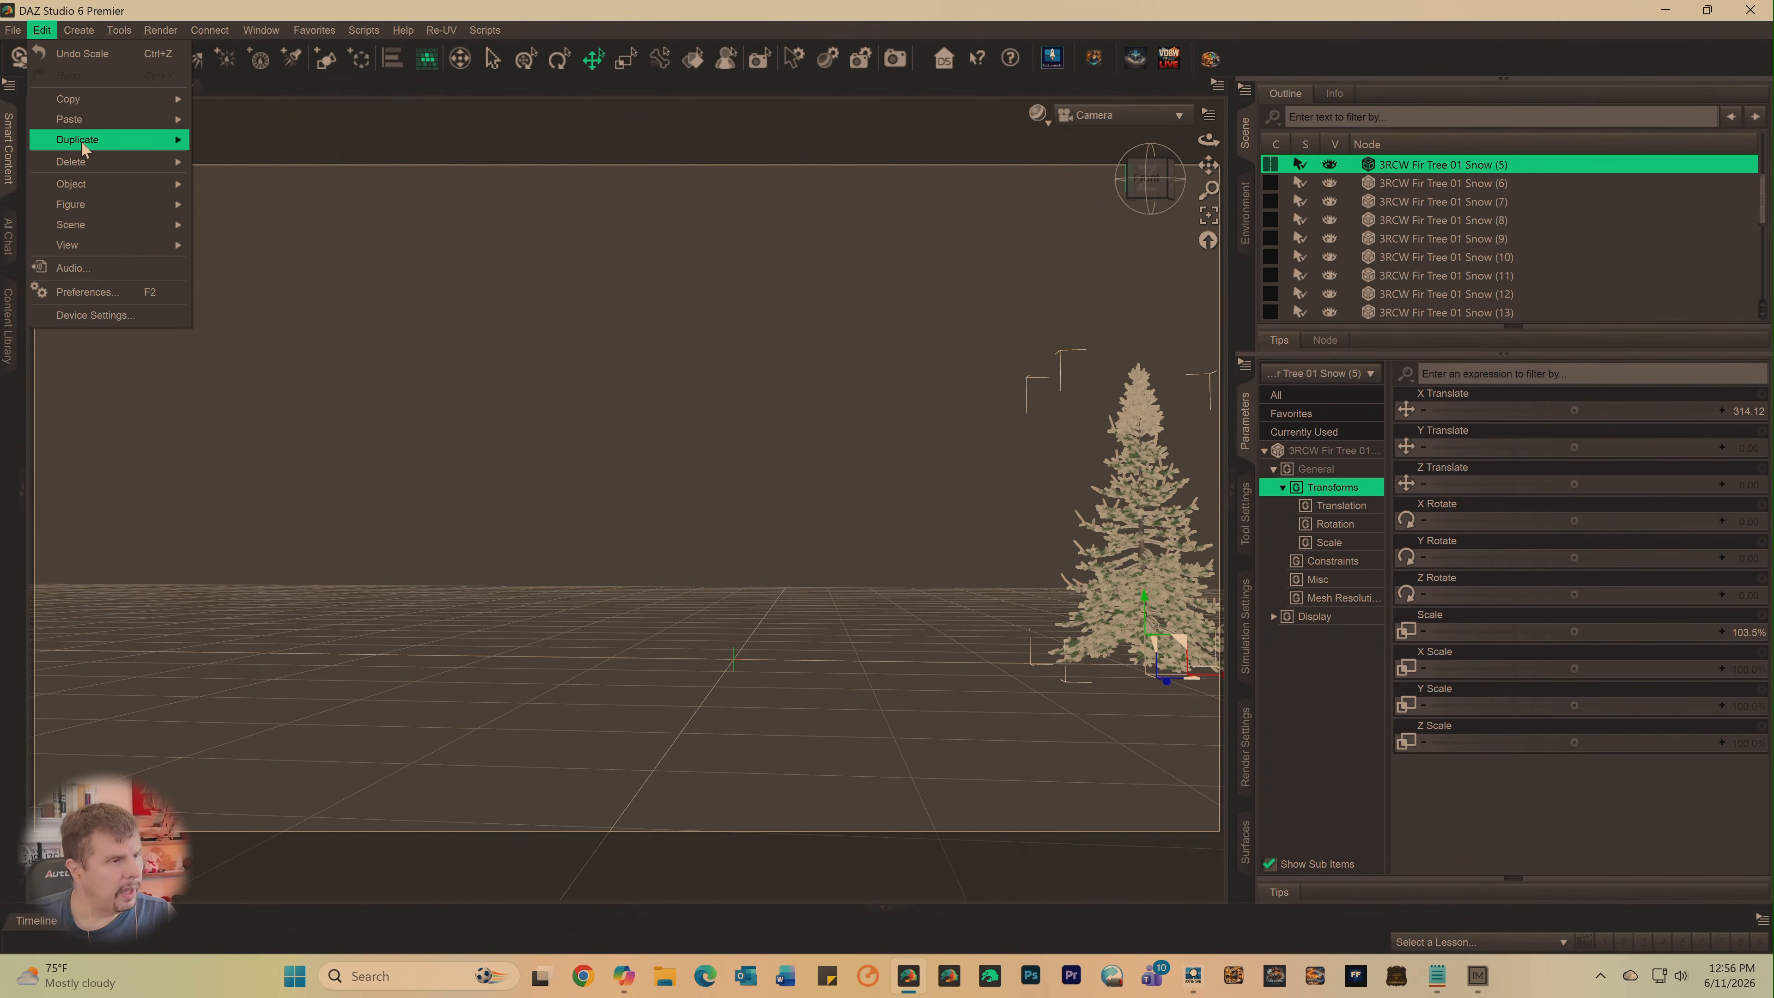
pyautogui.moveTo(85, 139)
pyautogui.click(216, 145)
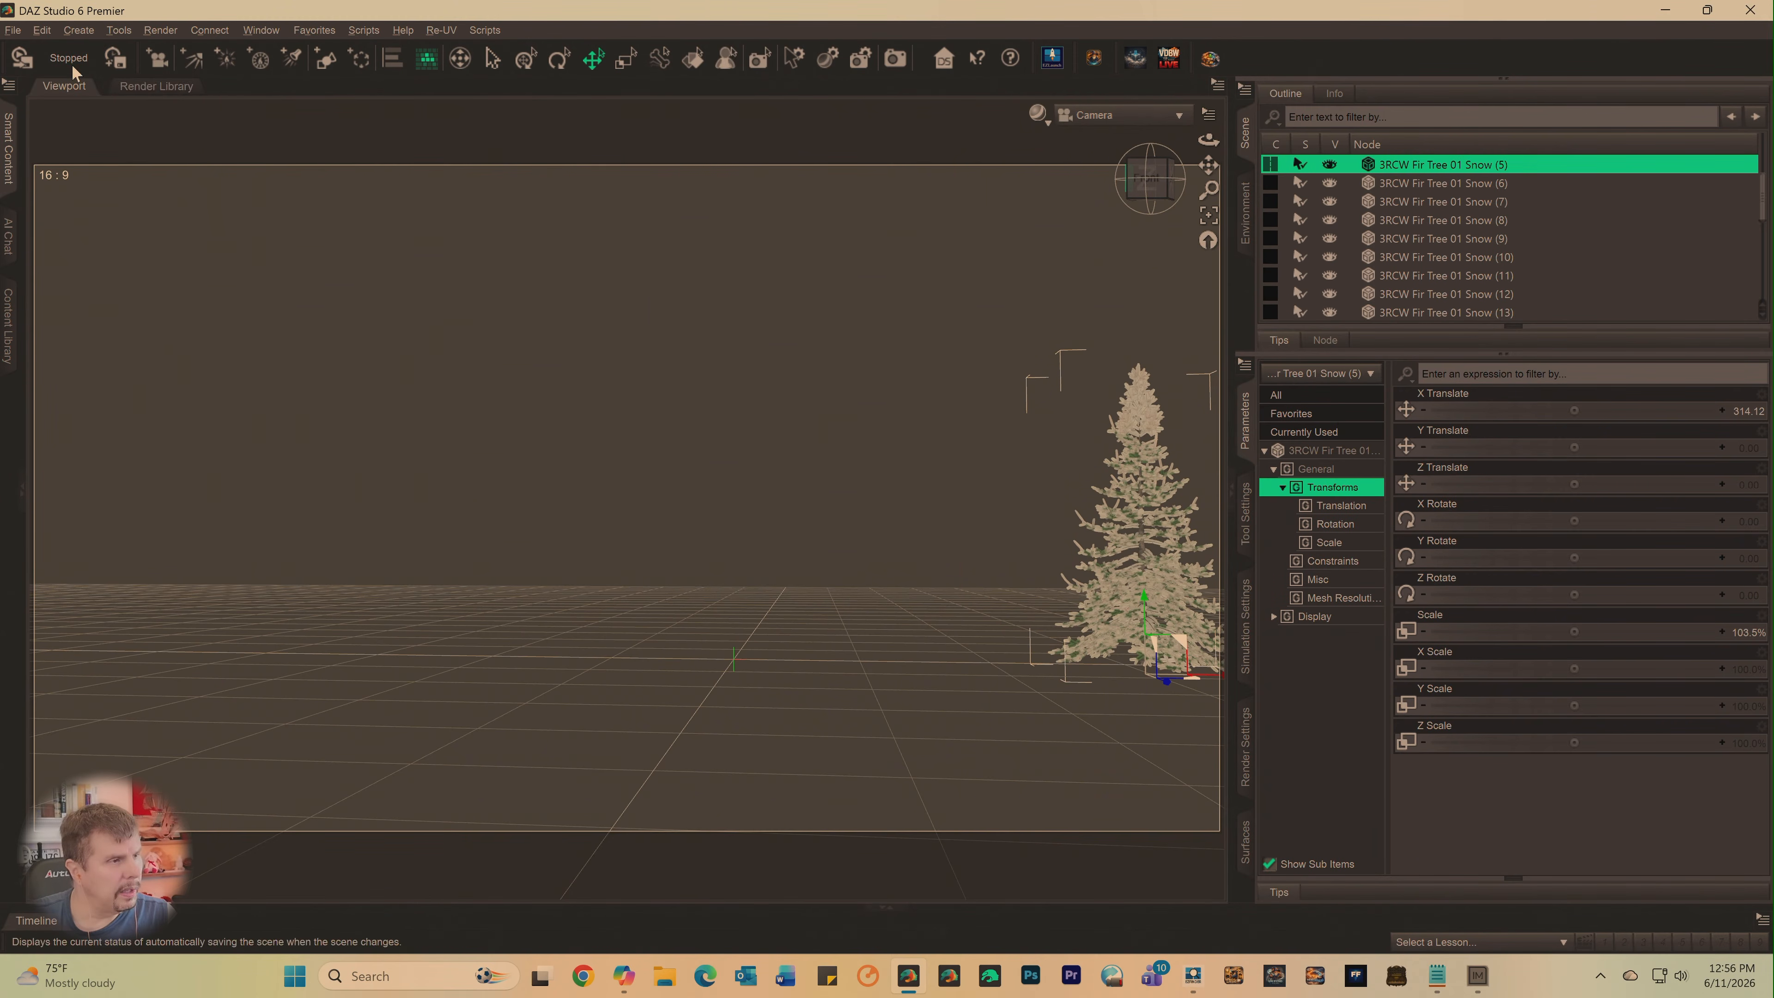
pyautogui.click(42, 30)
pyautogui.moveTo(131, 145)
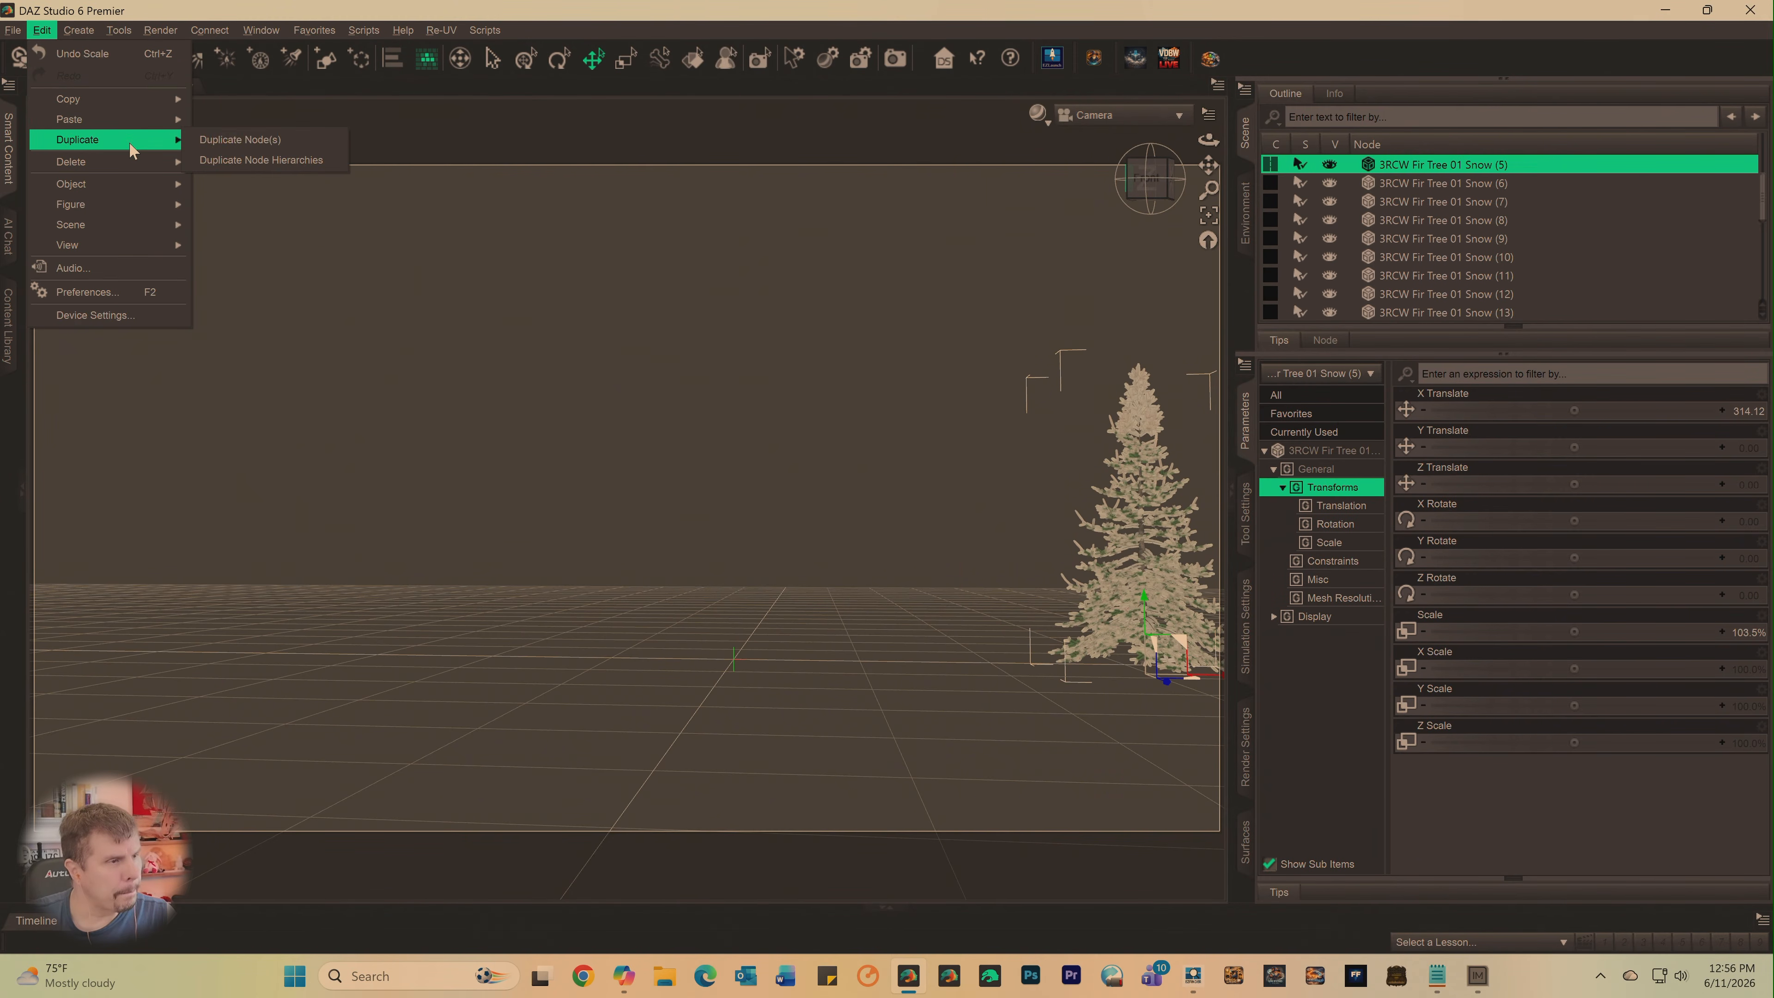
pyautogui.click(222, 140)
pyautogui.click(51, 32)
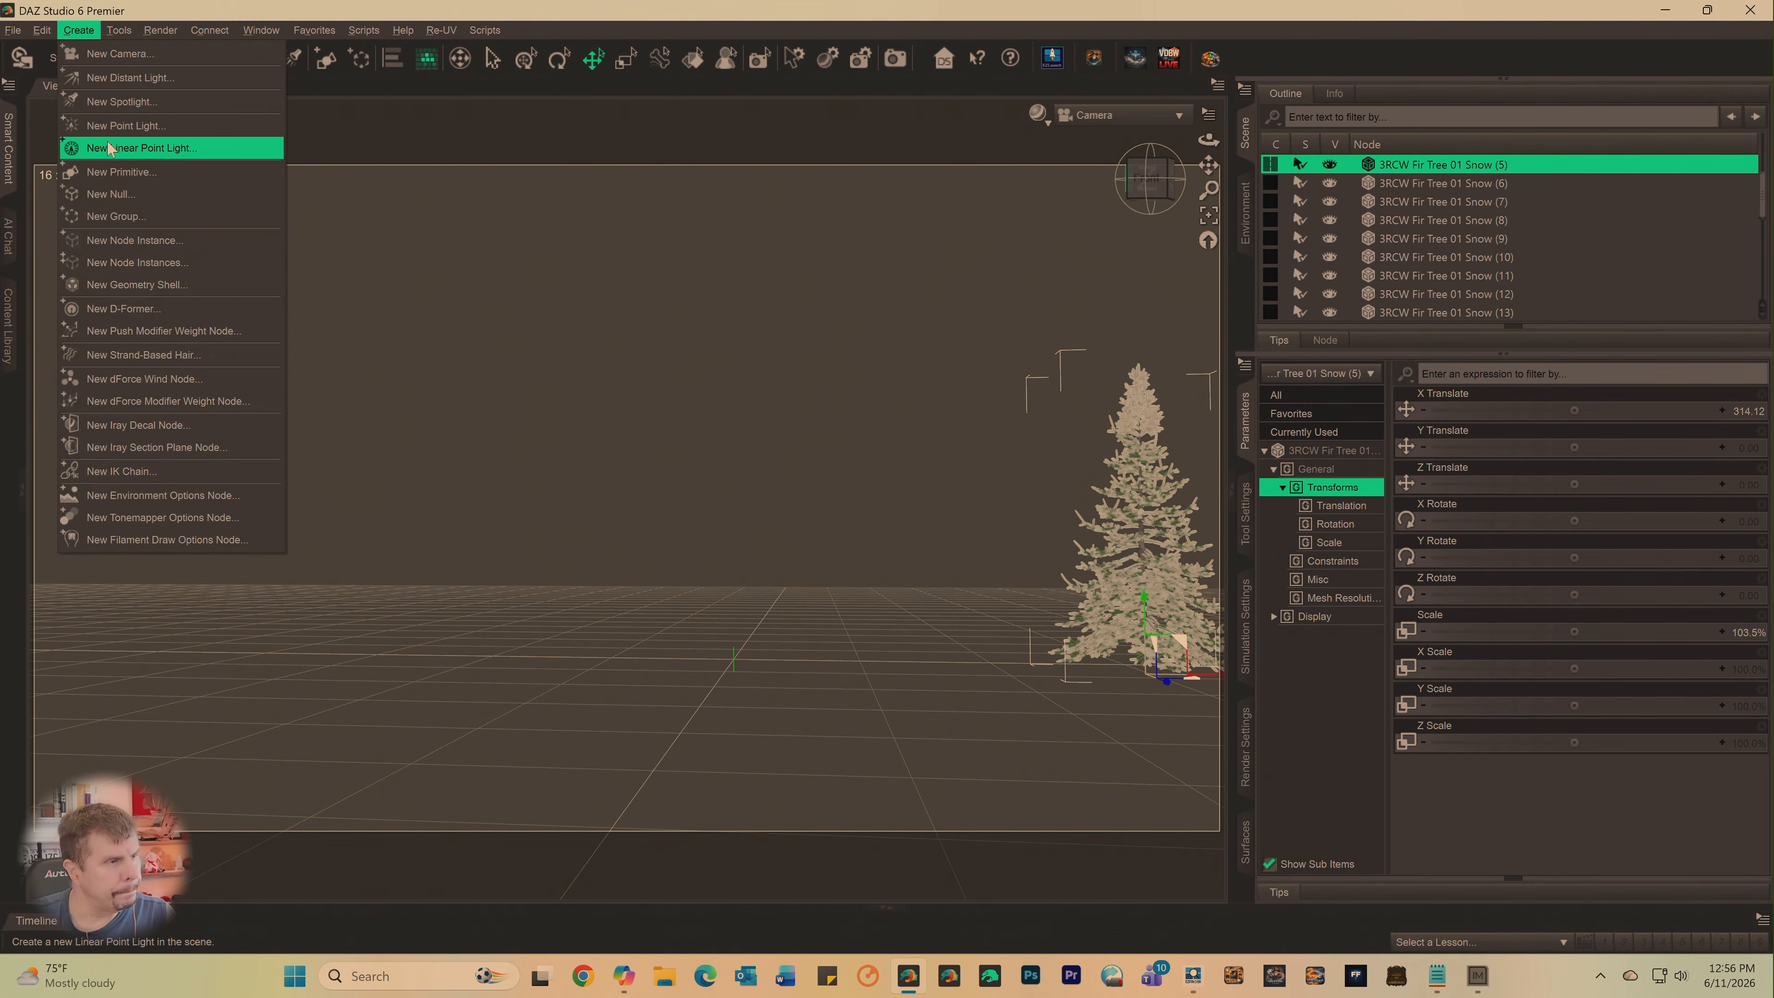
pyautogui.moveTo(70, 139)
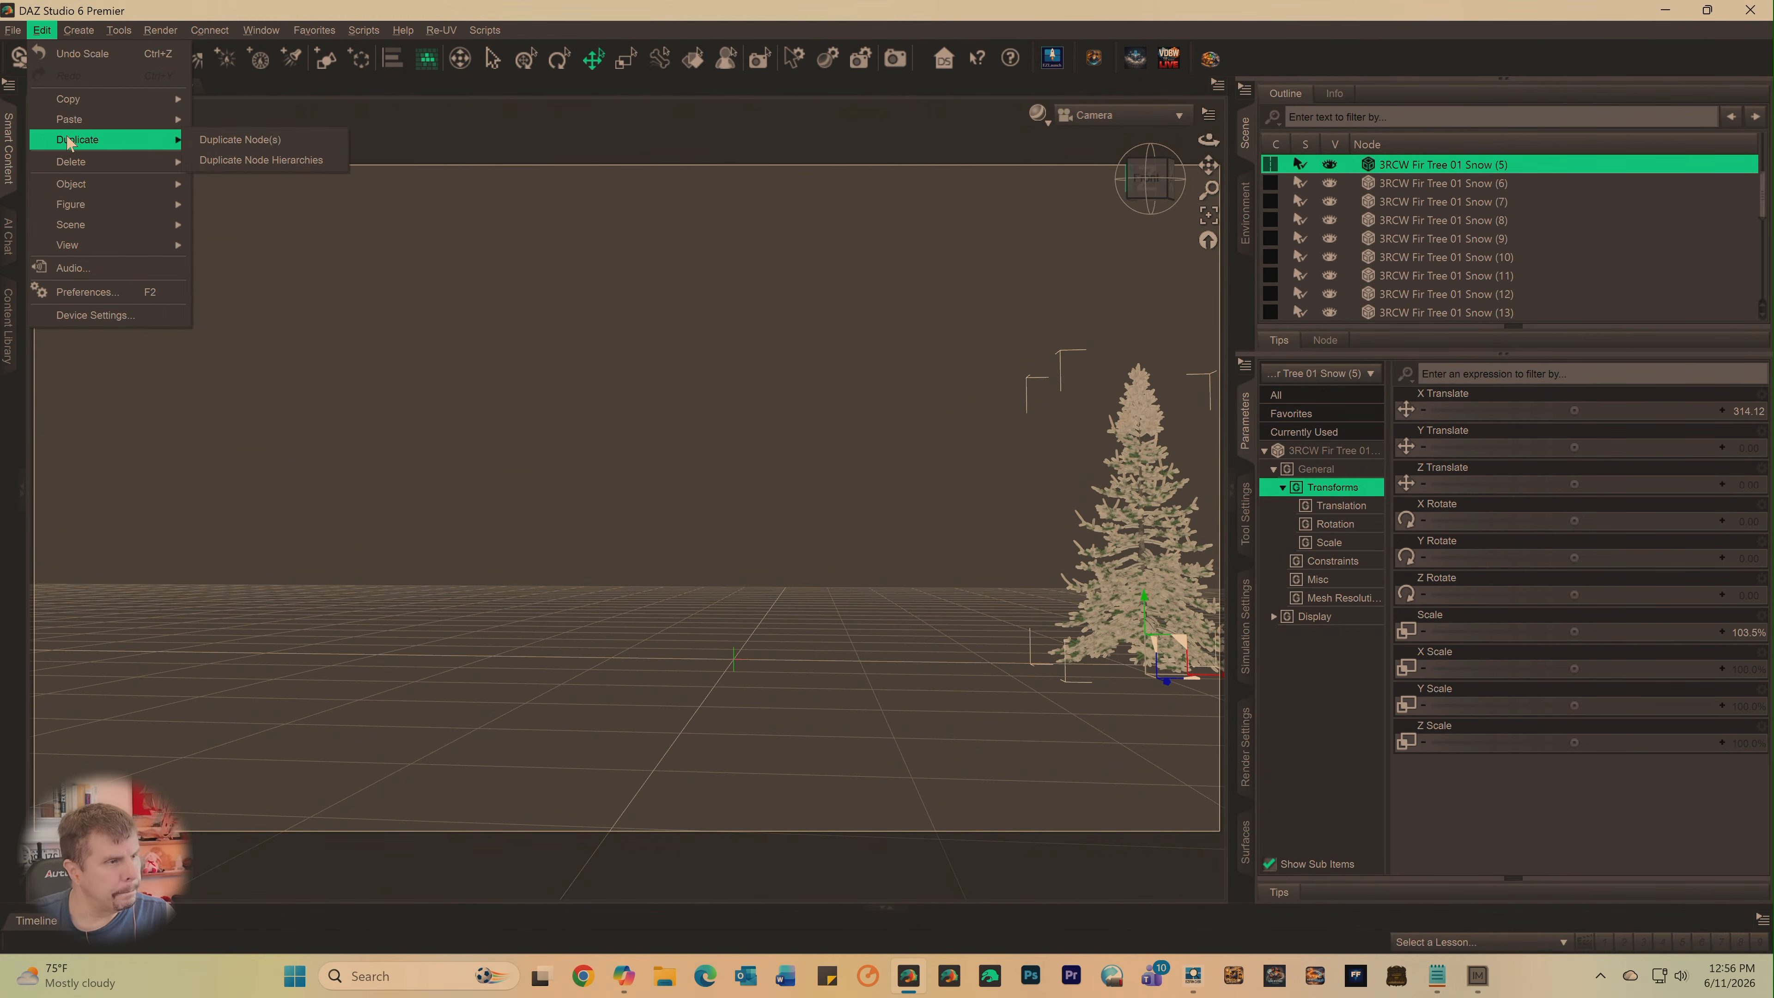
pyautogui.click(223, 137)
pyautogui.scroll(-5, 1436, 282)
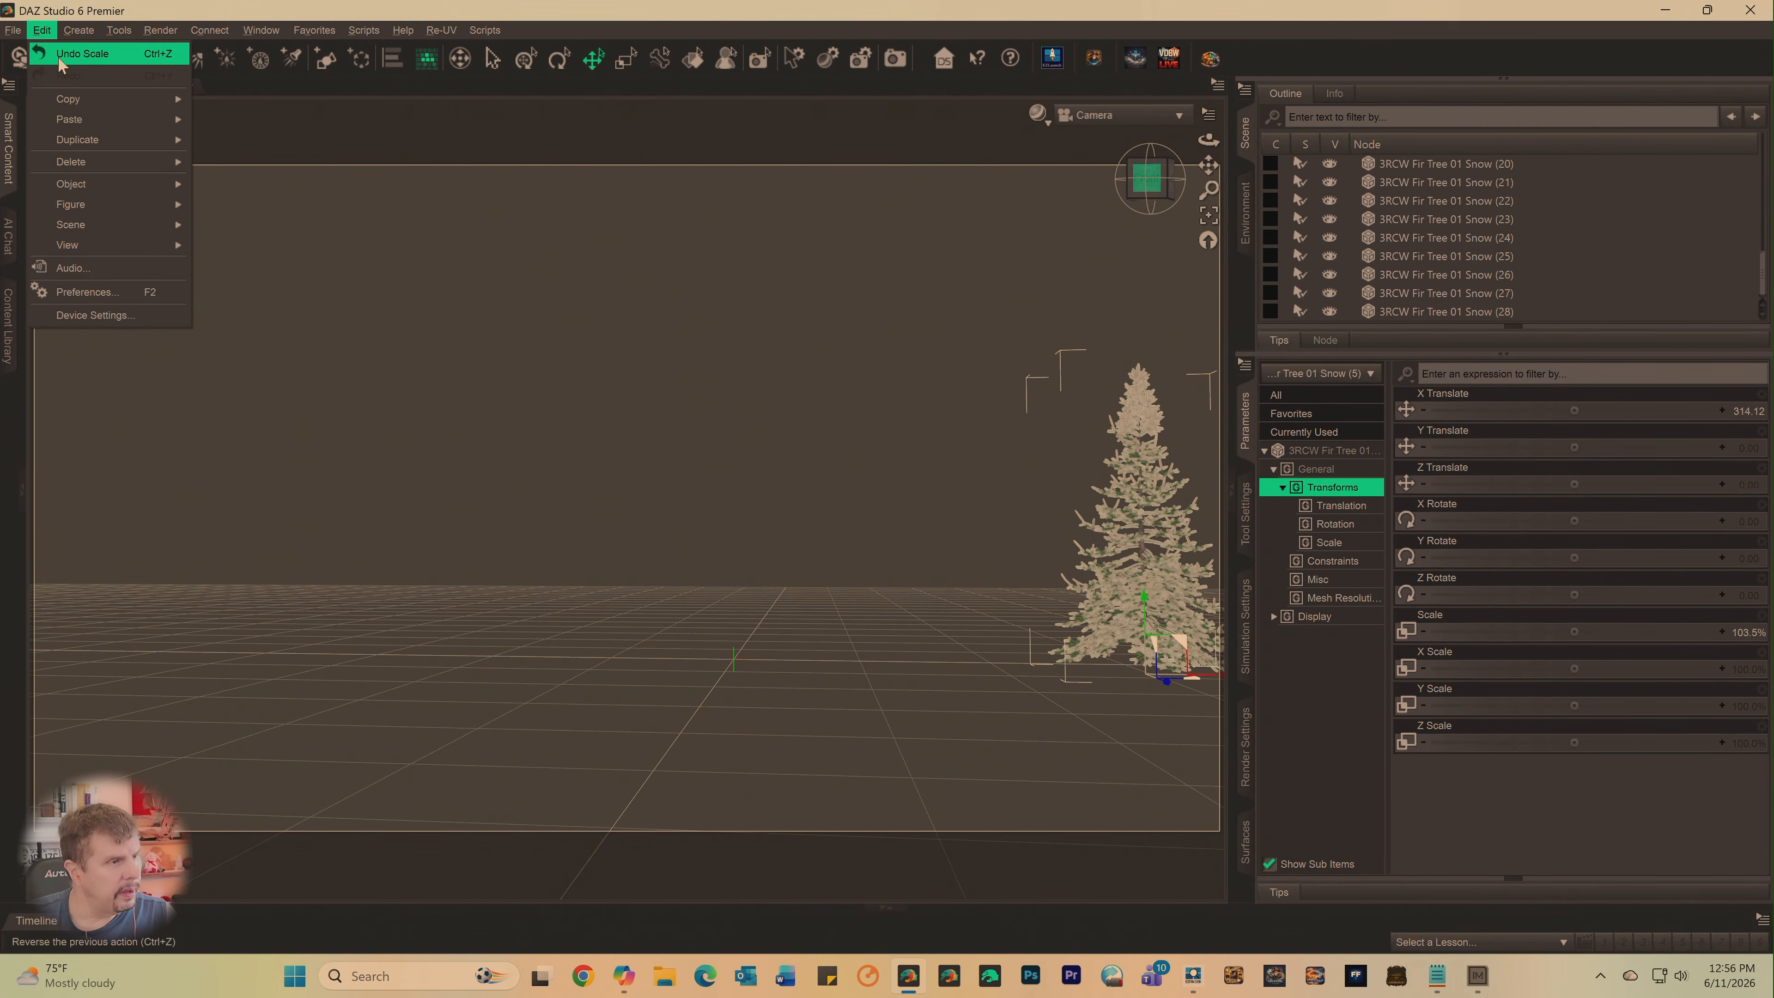
# - Duplicate the selected 3RCW Fir Tree 01 Snow (5) node two more times
pyautogui.click(209, 141)
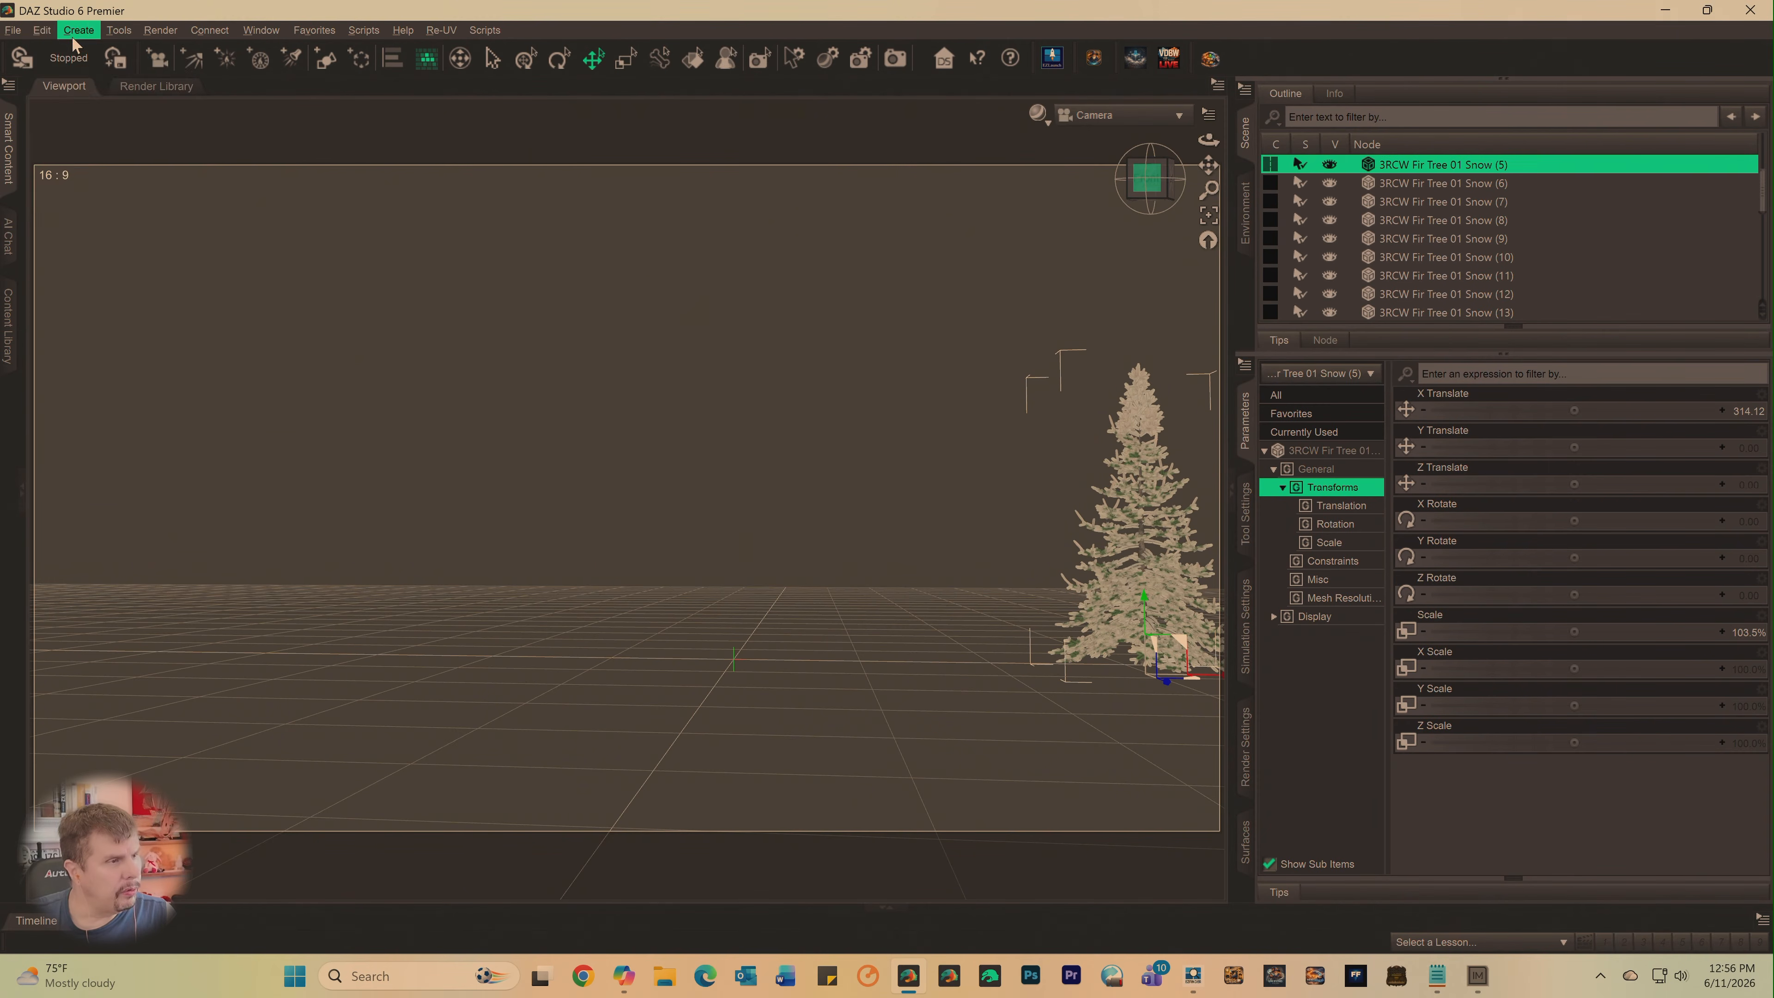
pyautogui.click(42, 30)
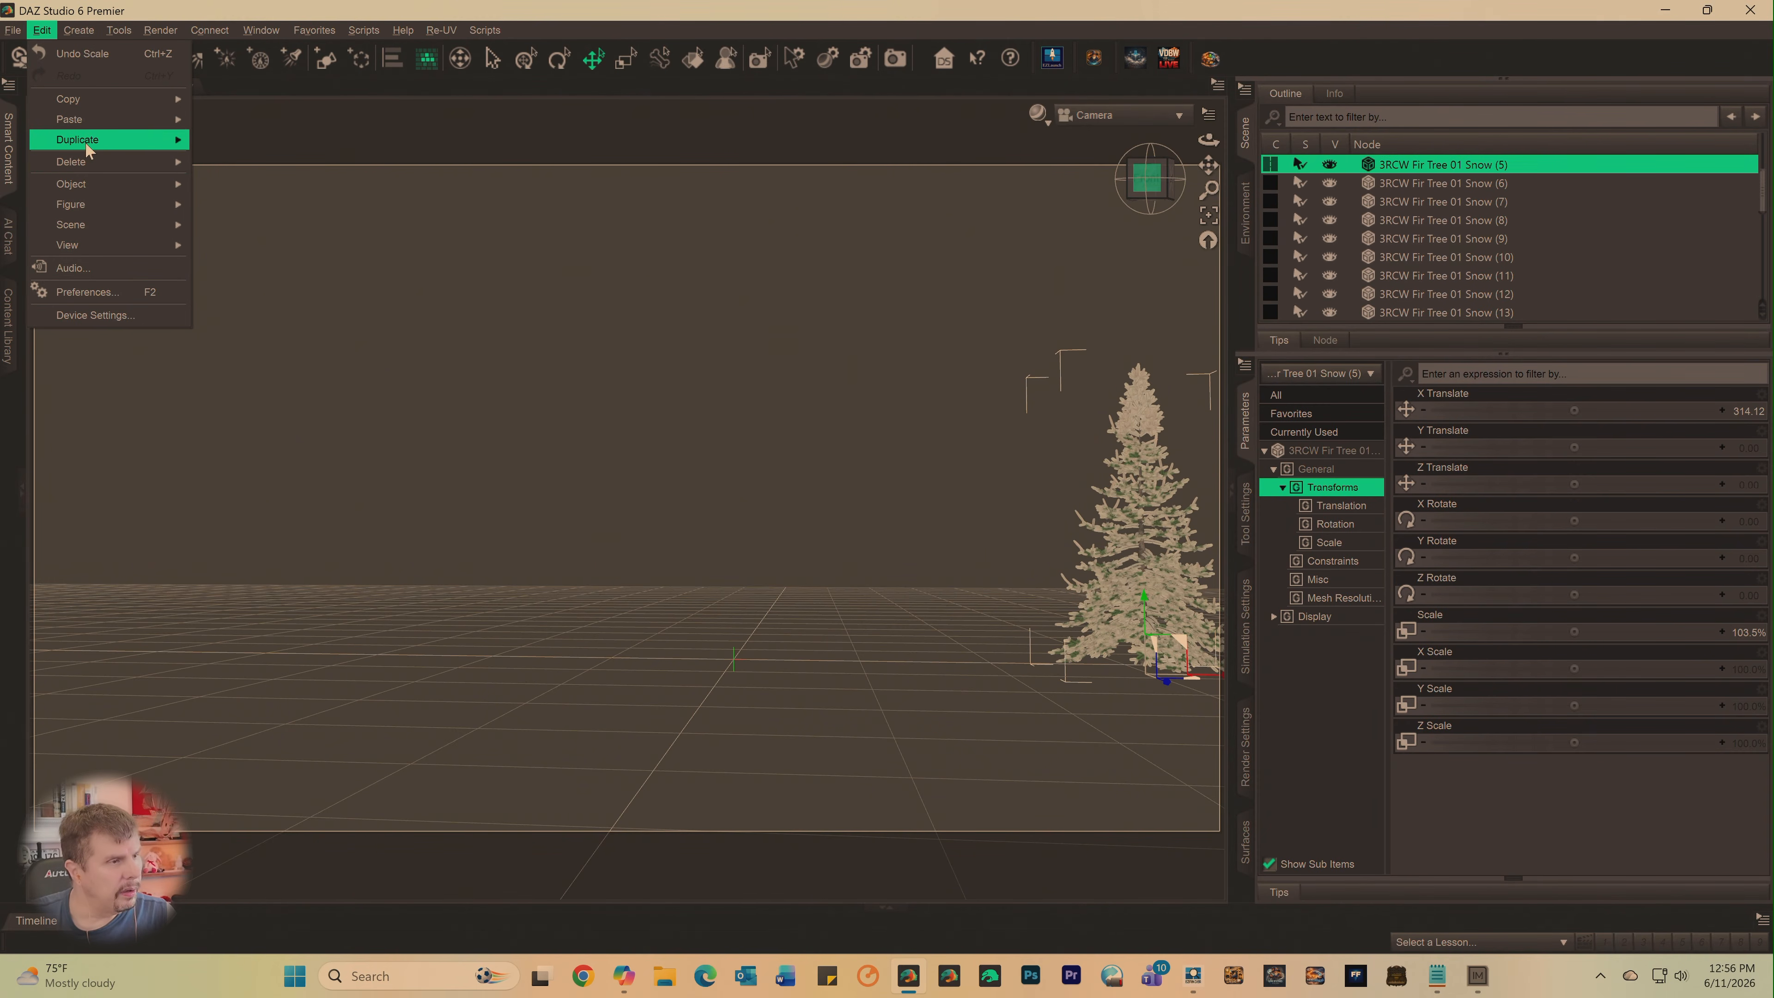
pyautogui.moveTo(87, 145)
pyautogui.click(279, 140)
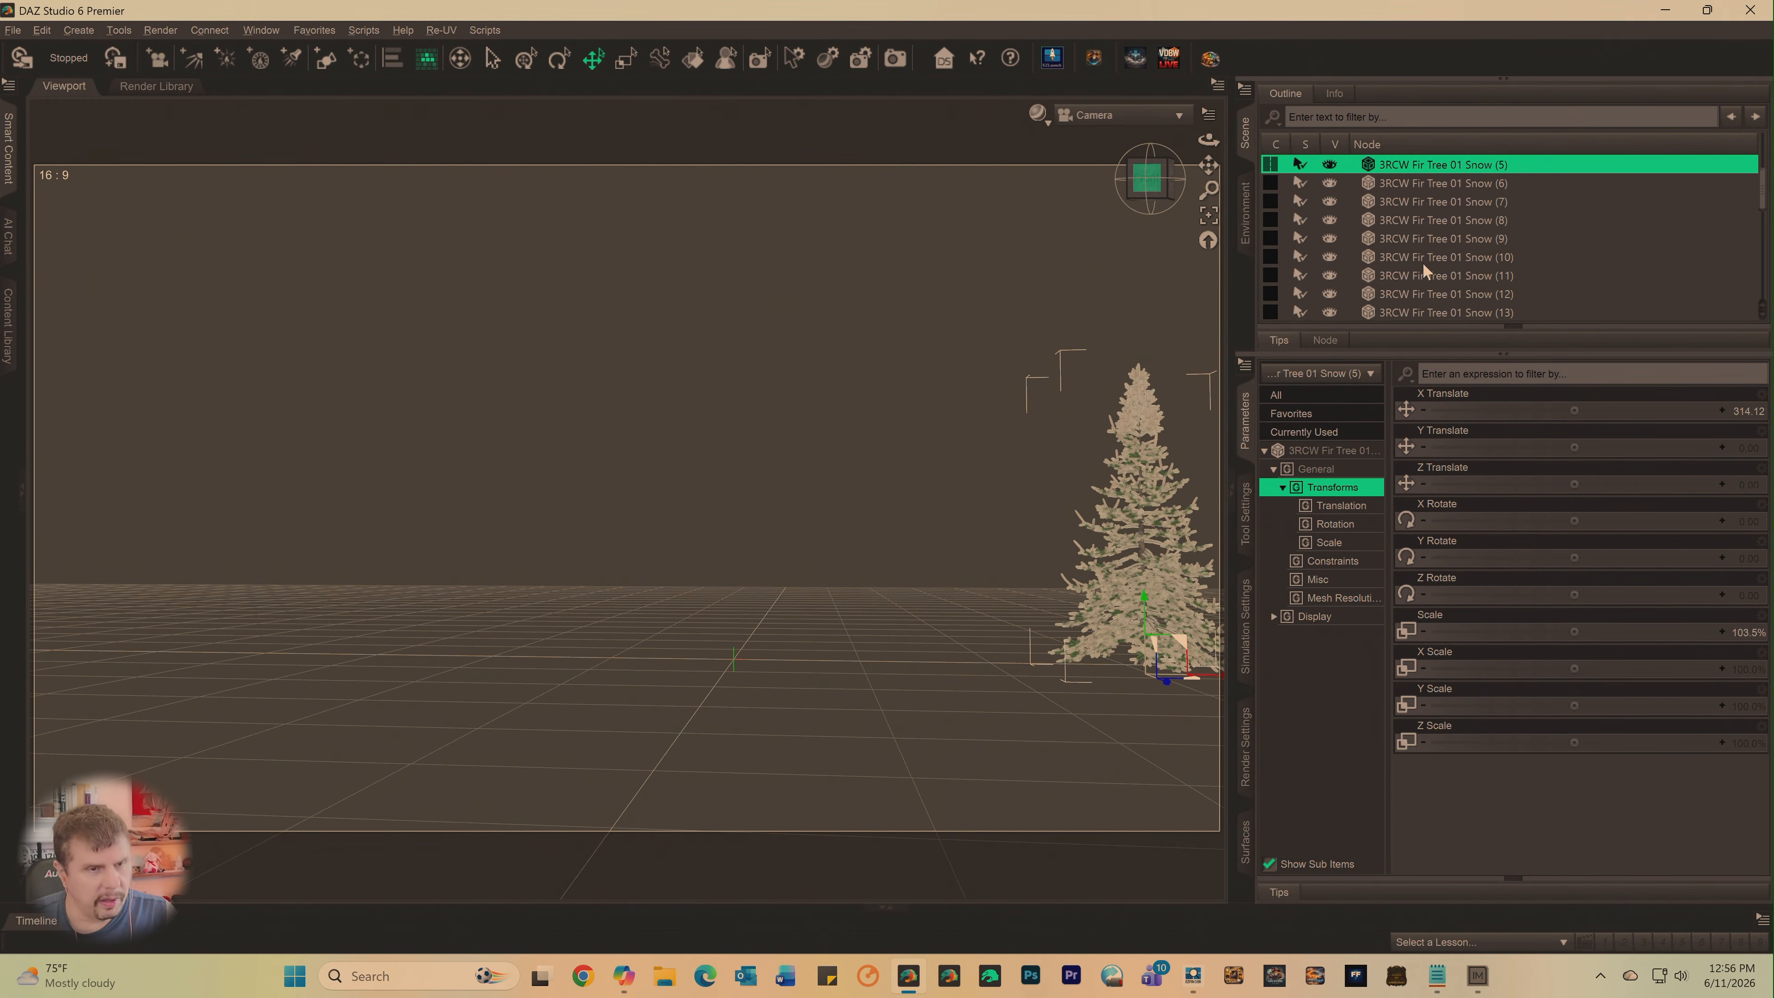
pyautogui.scroll(-6, 1423, 271)
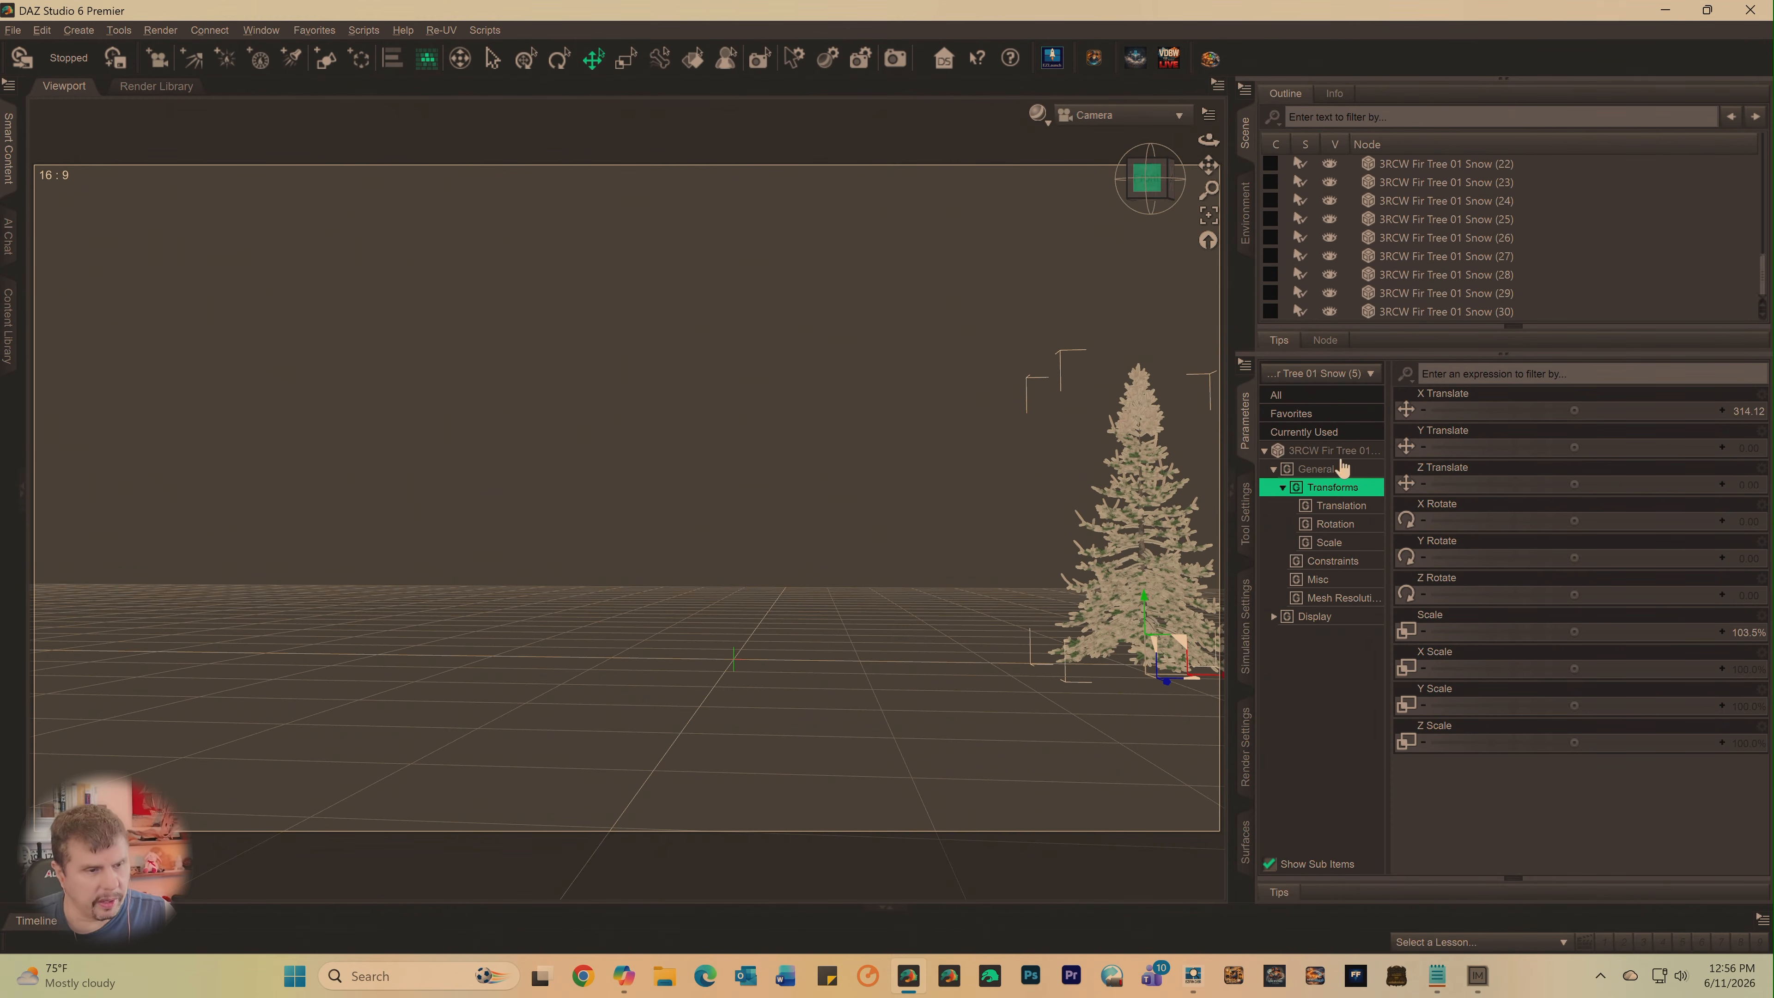
# - Move 3RCW Fir Tree 01 Snow (5) across the frame to X about -521 and turn the camera so both trees fit
pyautogui.scroll(-2, 1024, 616)
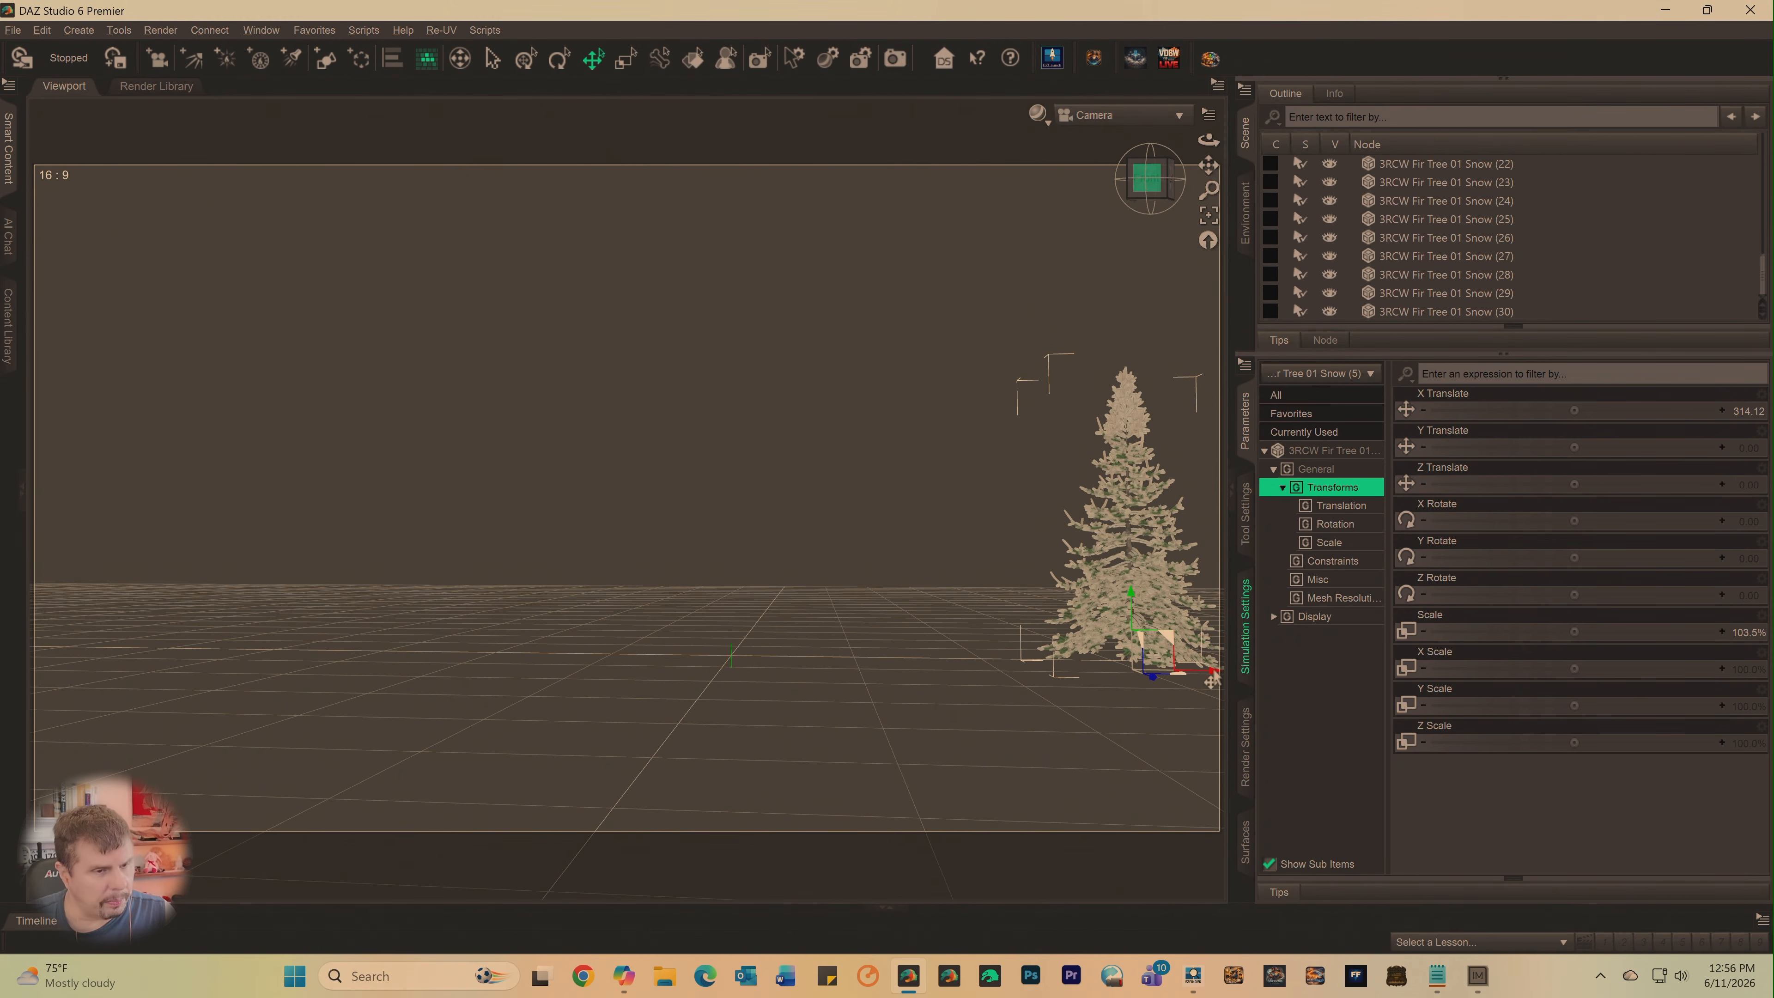
pyautogui.moveTo(1211, 681); pyautogui.dragTo(204, 643)
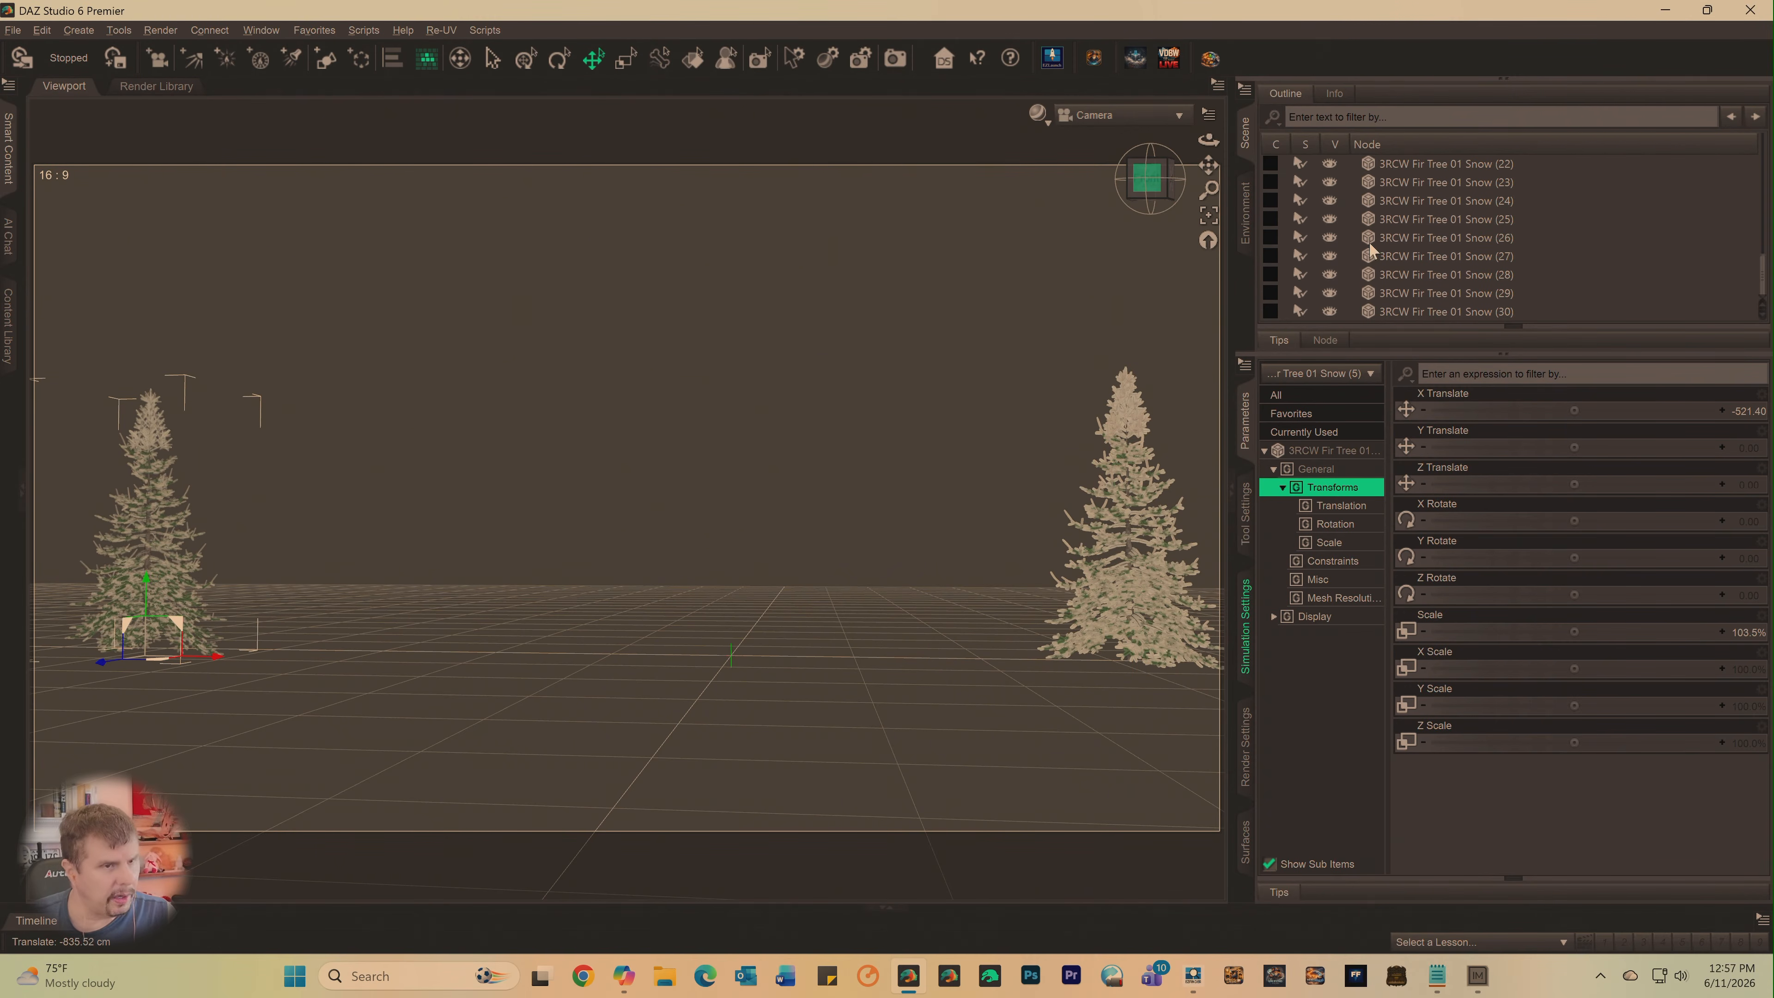
pyautogui.click(1172, 204)
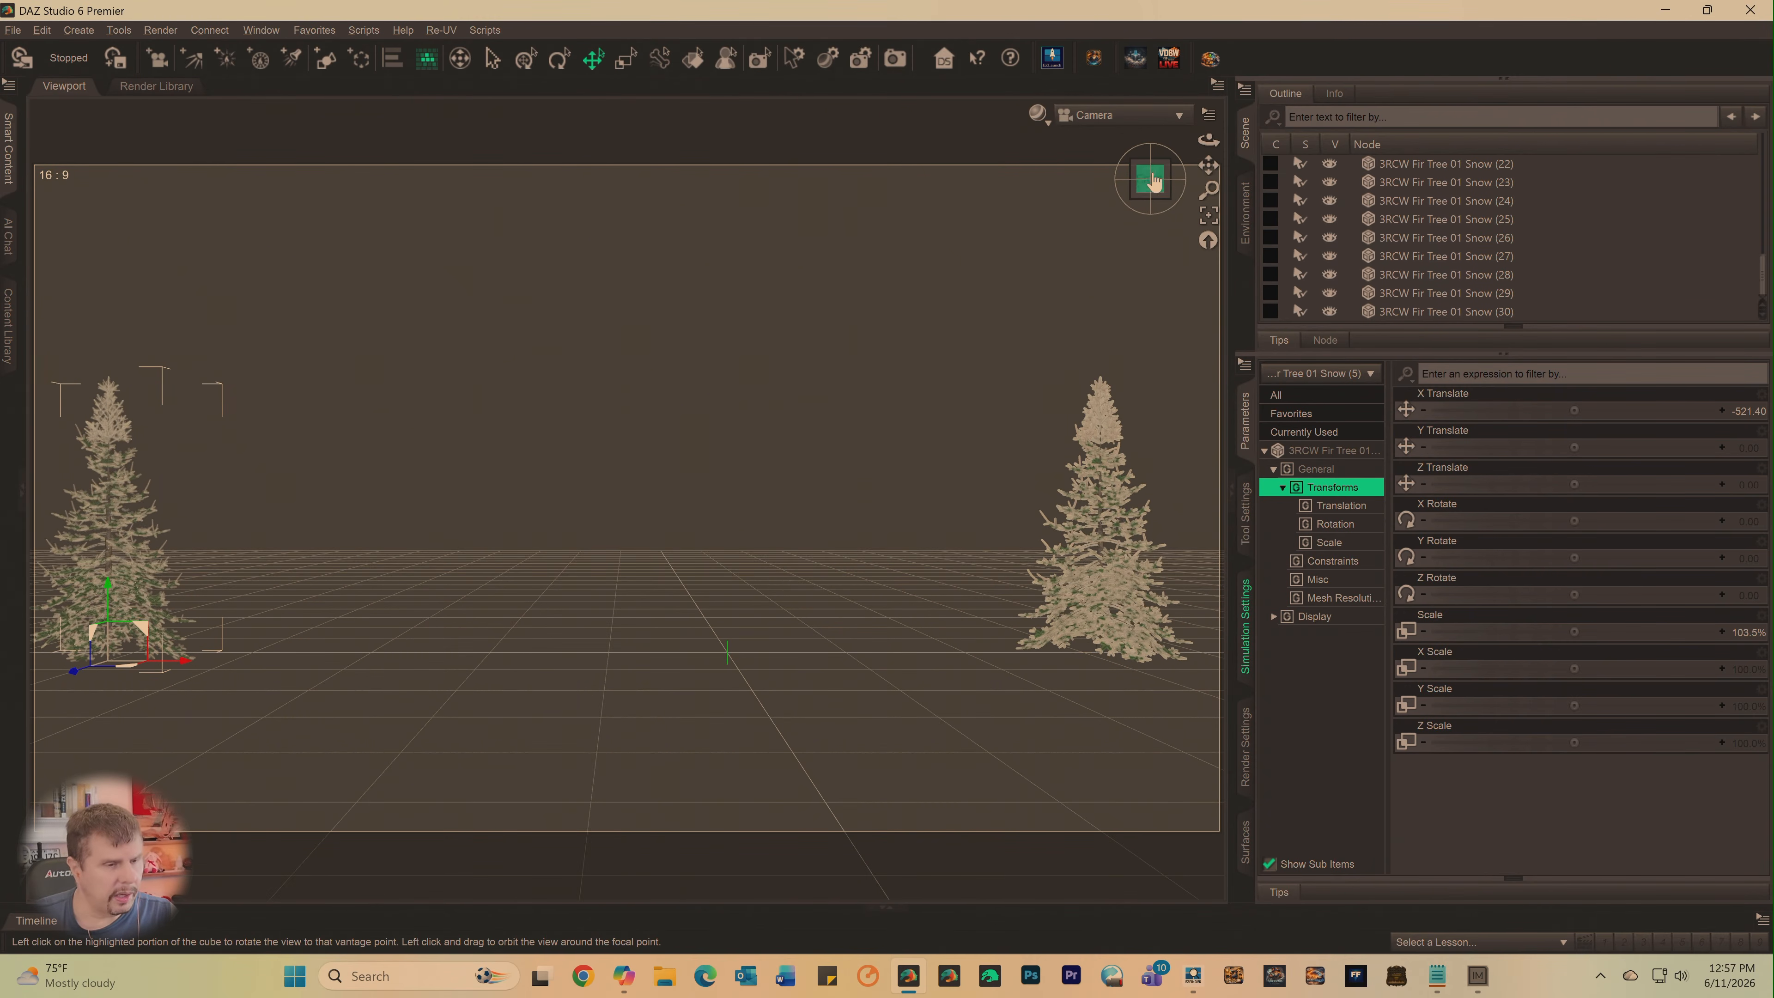
pyautogui.moveTo(1208, 168); pyautogui.dragTo(1207, 165)
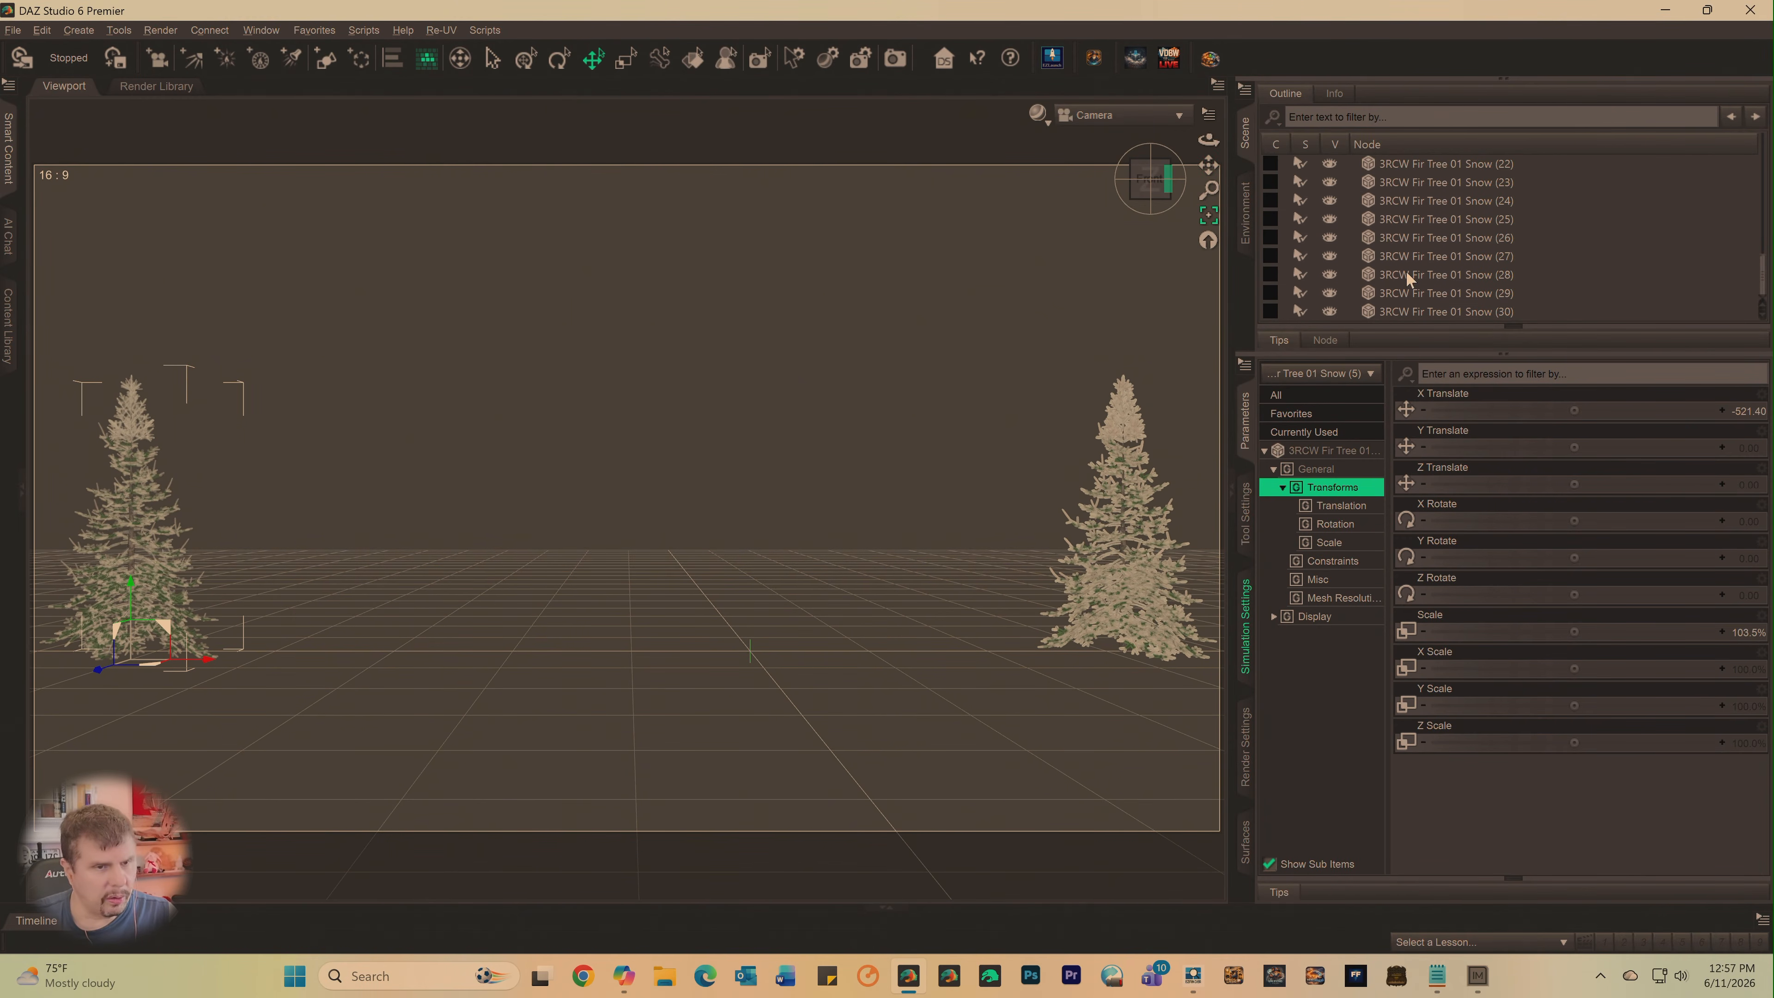
# - Place 3RCW Fir Tree 01 Snow just right of the leftmost tree and Snow (2) beyond it at X about -230
pyautogui.scroll(4, 1406, 284)
pyautogui.scroll(2, 1422, 285)
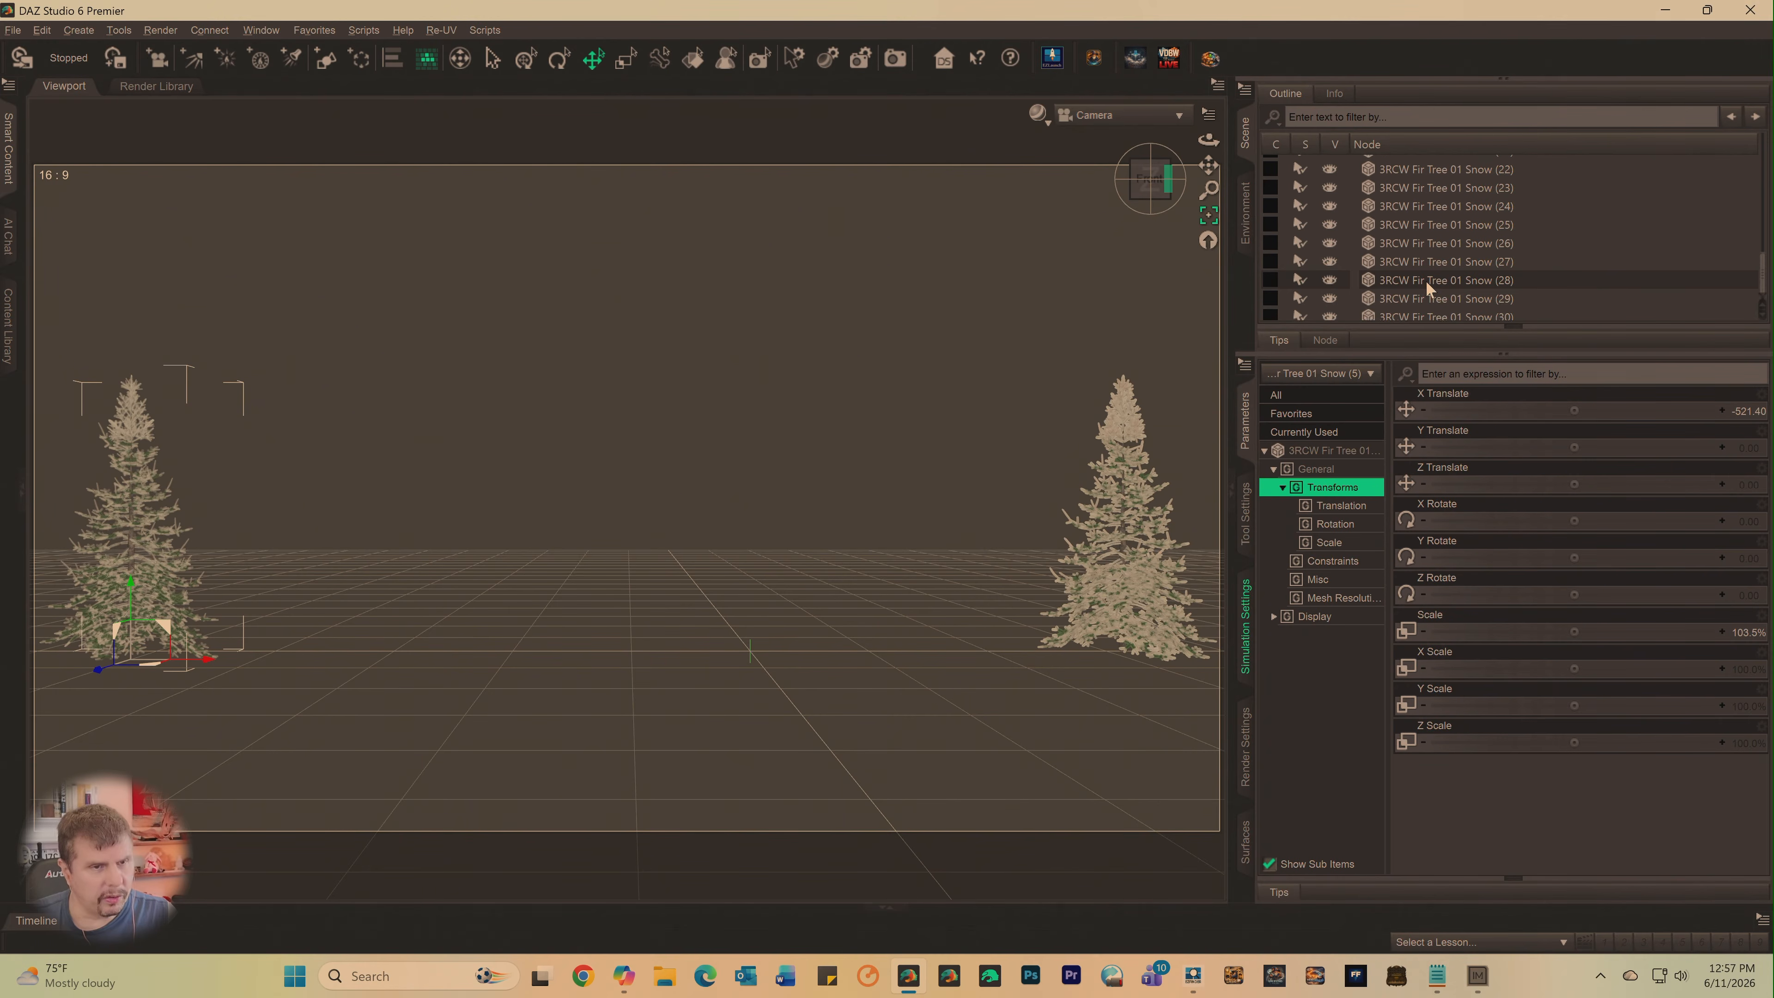
pyautogui.scroll(3, 1429, 277)
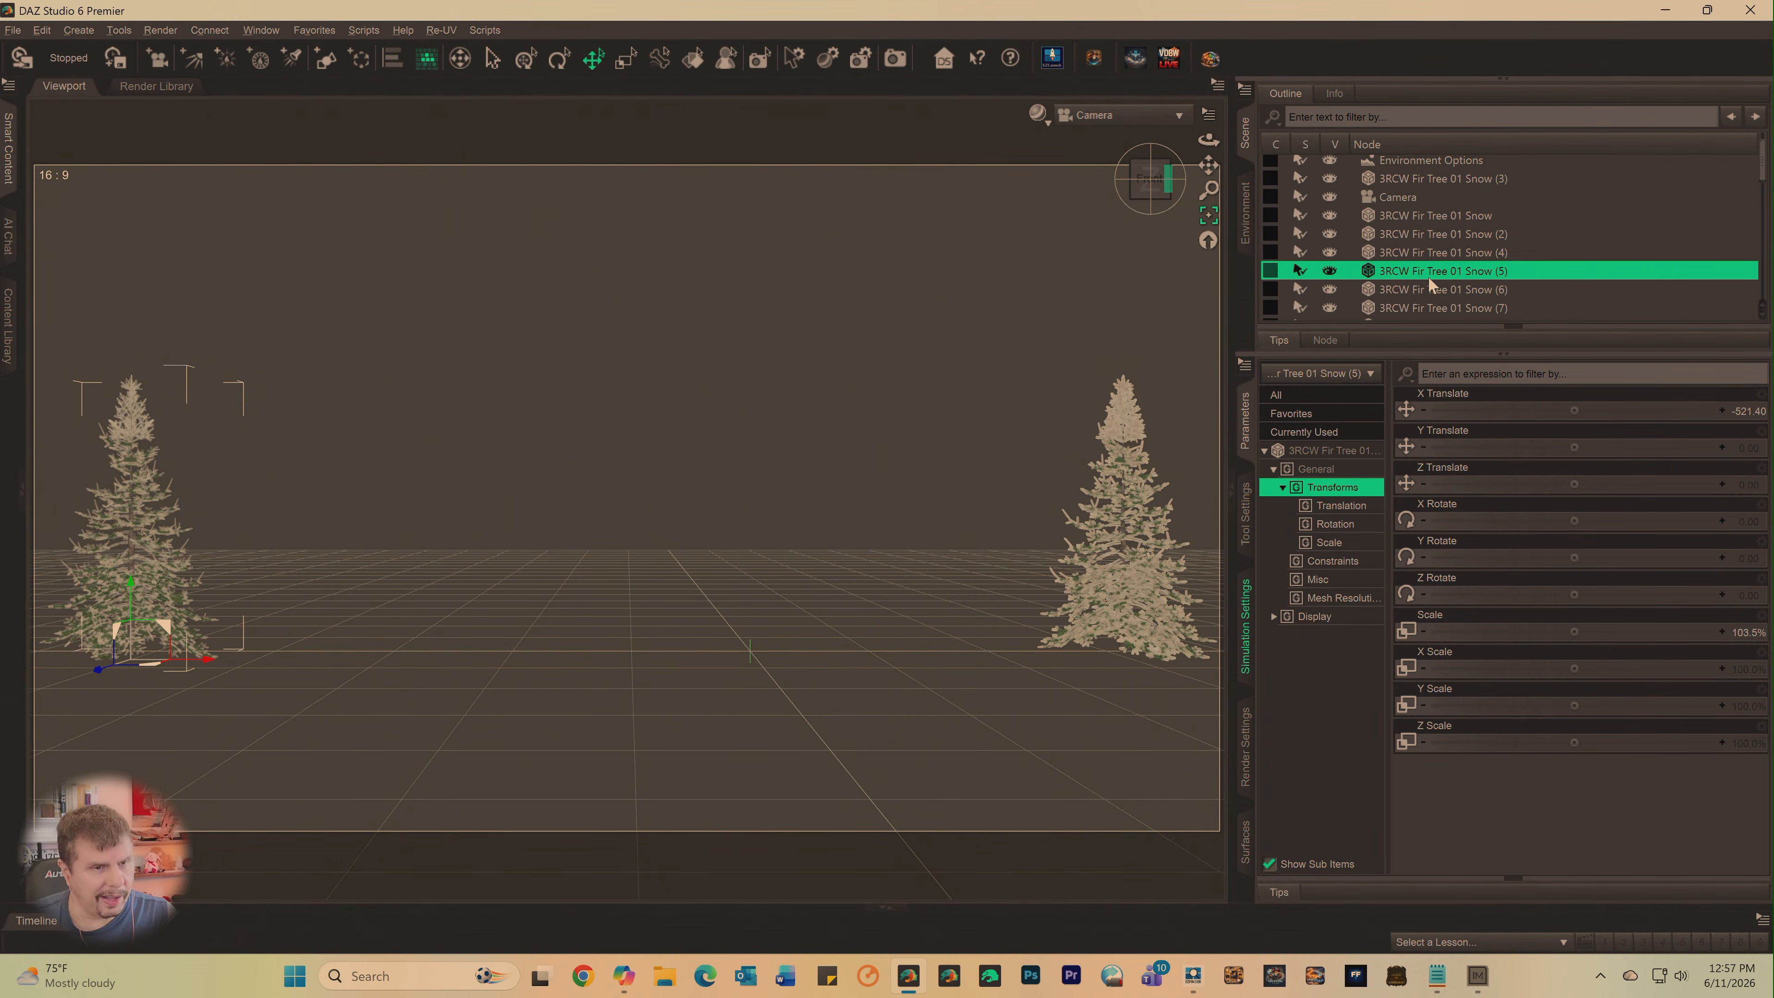
pyautogui.click(1195, 661)
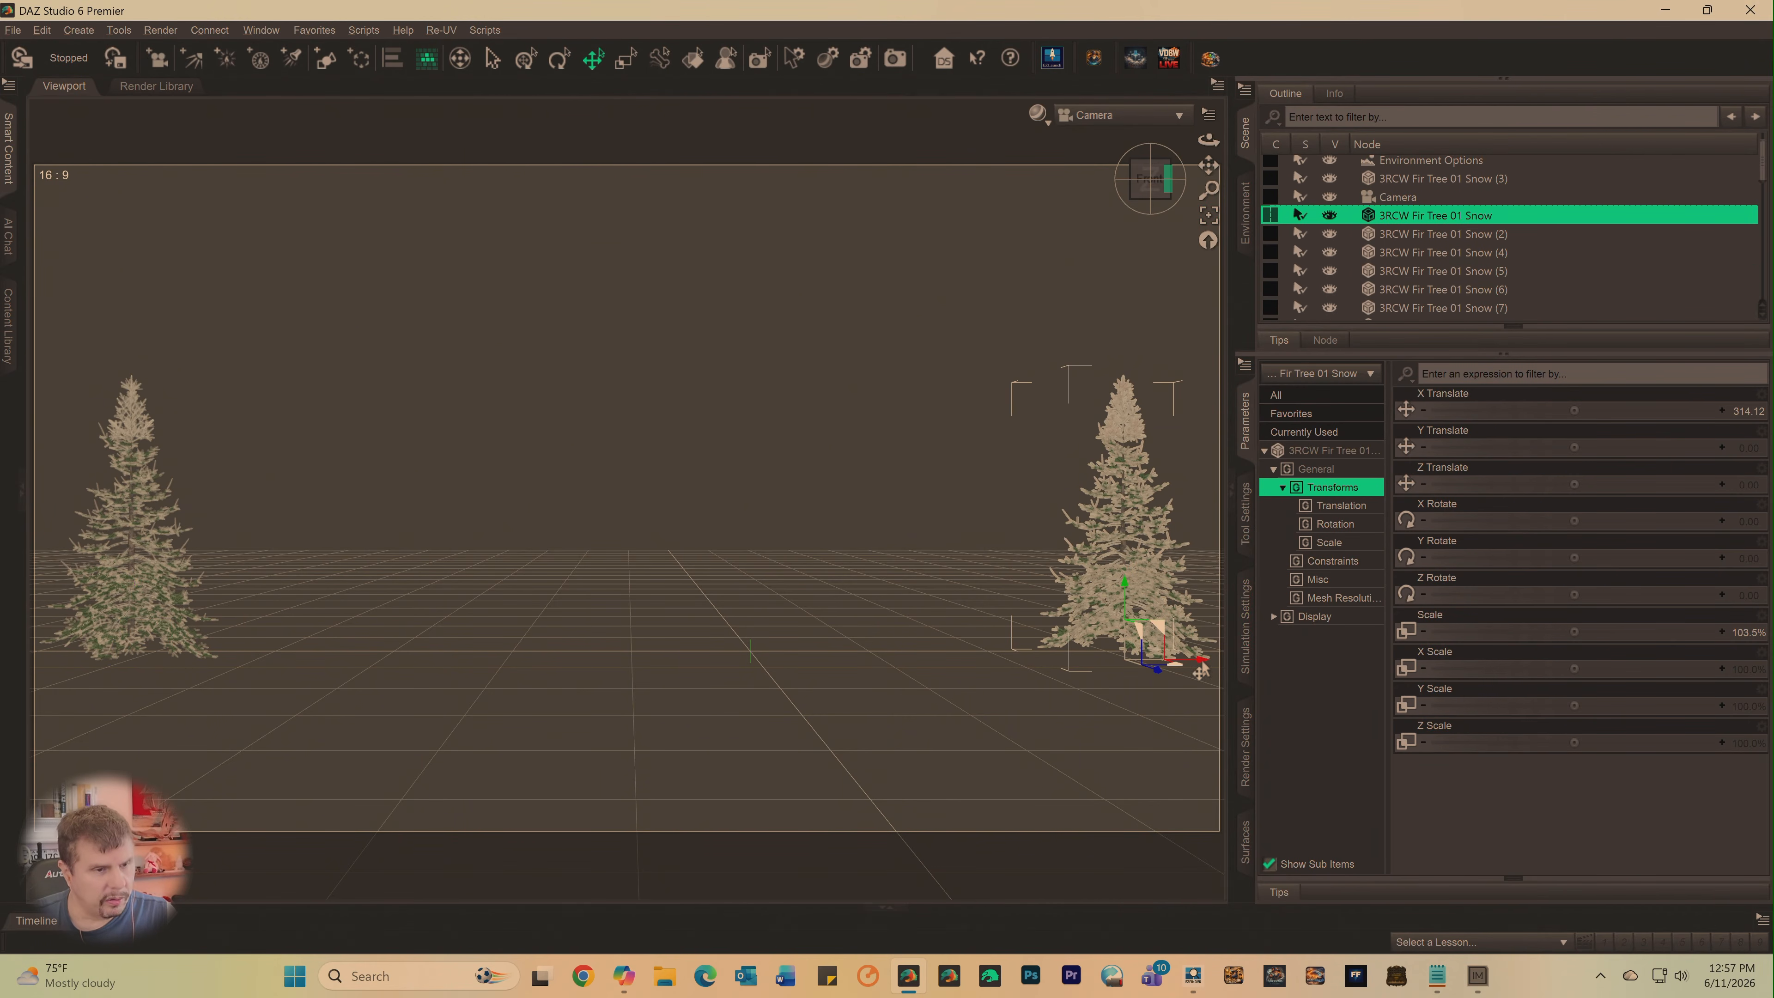
pyautogui.click(1159, 668)
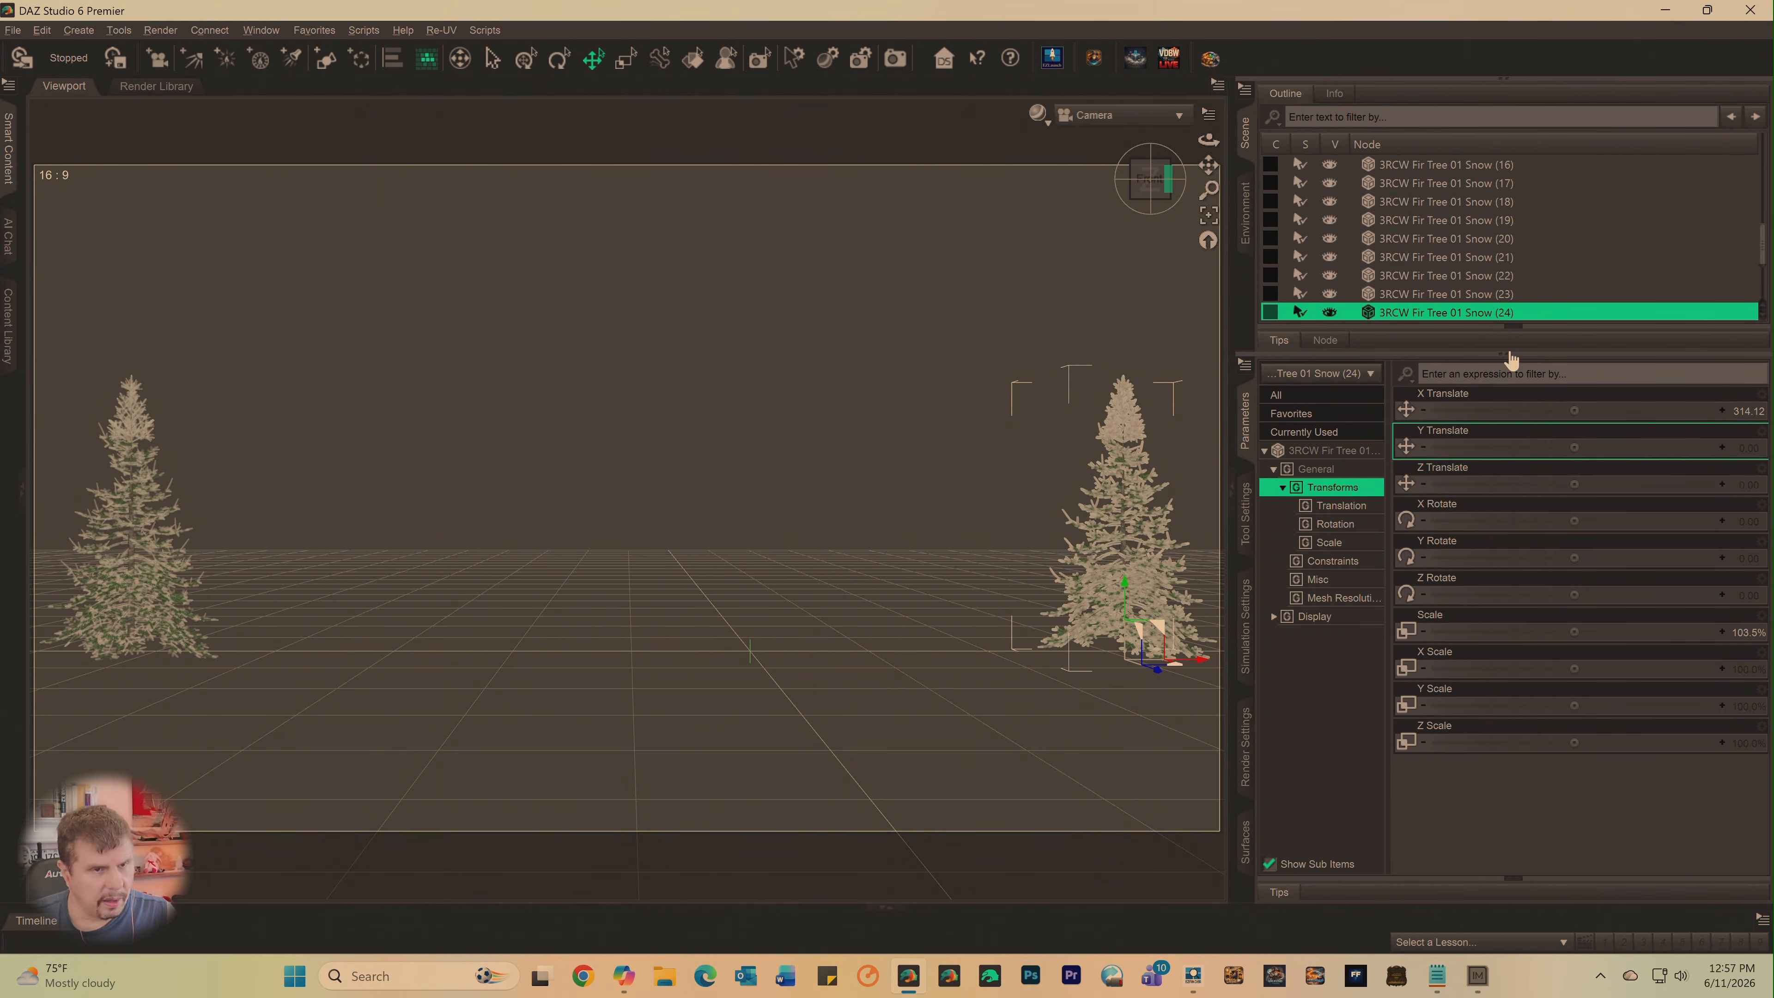
pyautogui.scroll(4, 1481, 261)
pyautogui.scroll(3, 1486, 254)
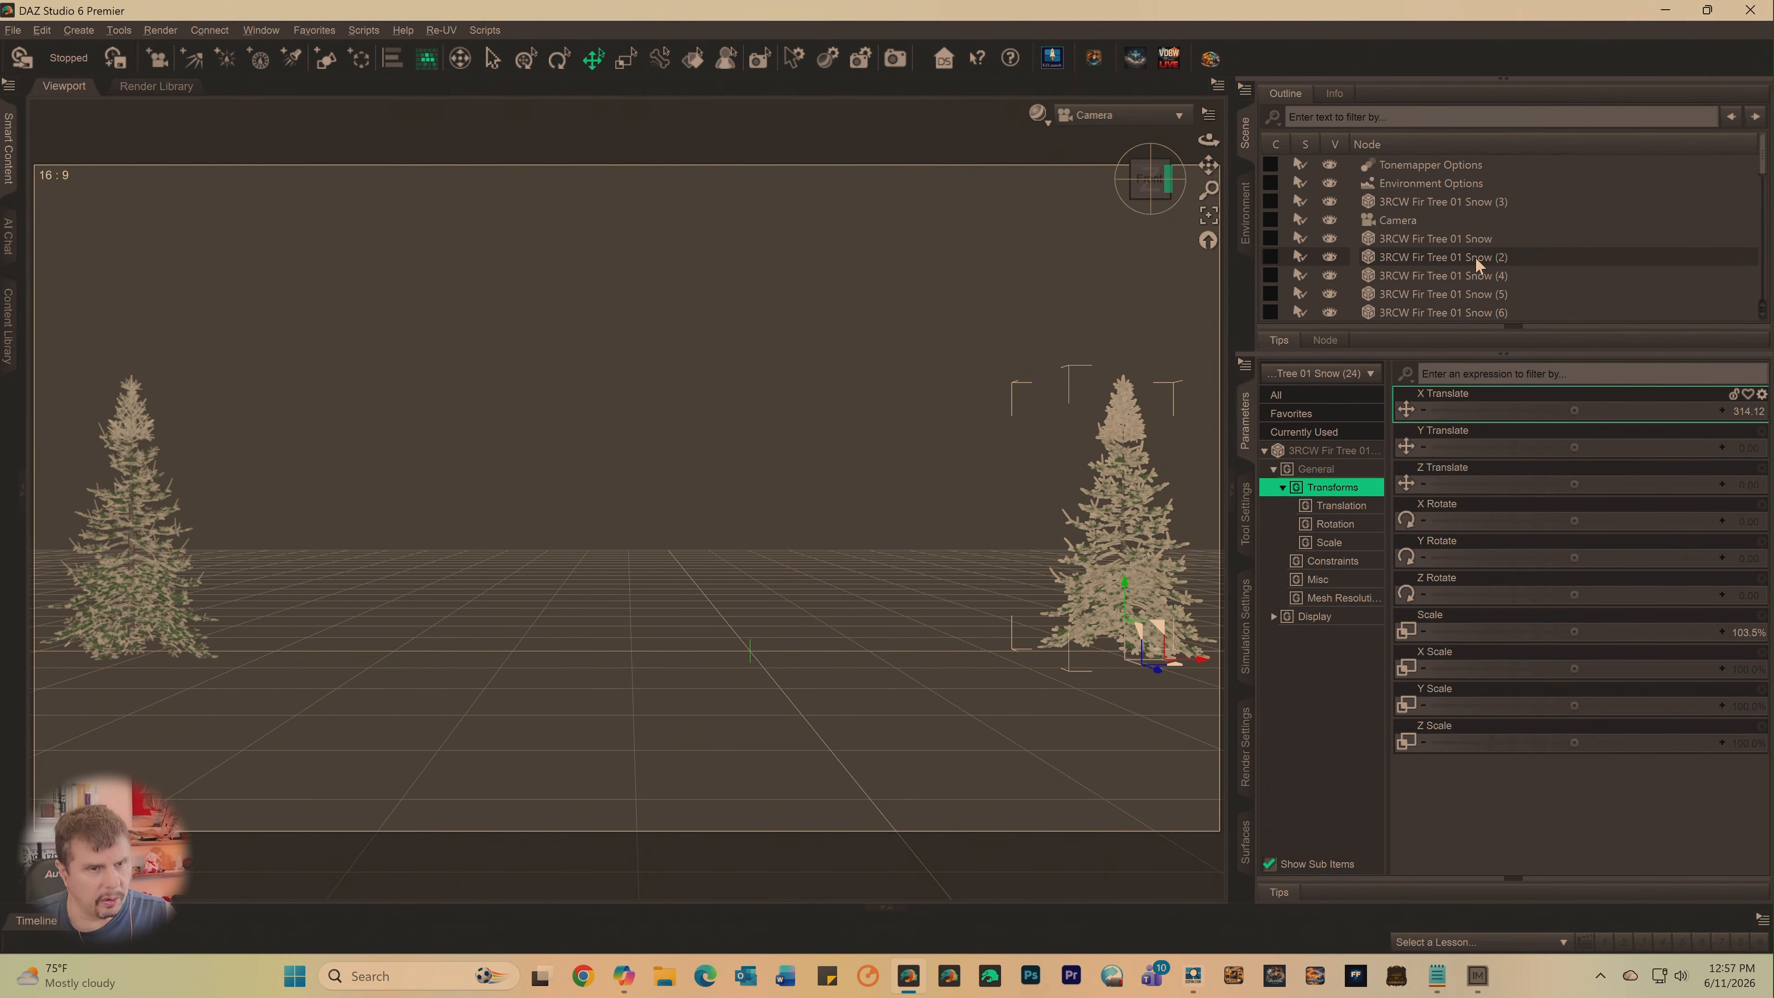
pyautogui.click(1440, 243)
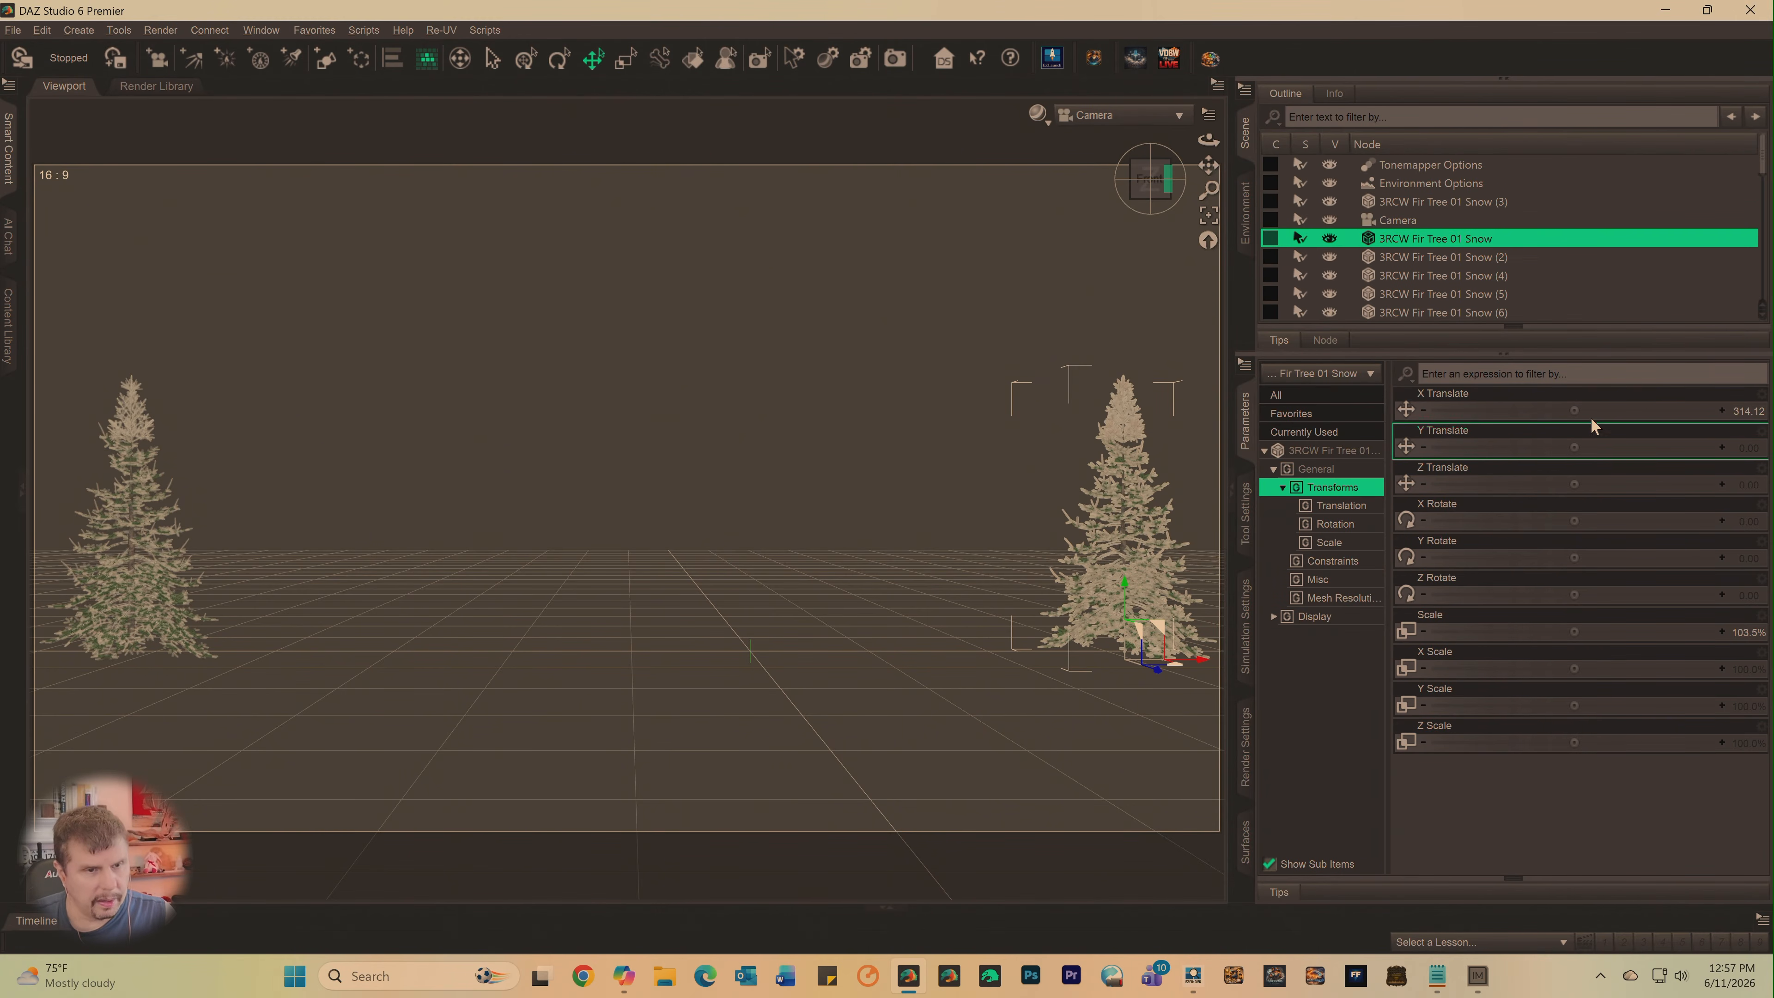
pyautogui.moveTo(1574, 410); pyautogui.dragTo(1482, 410)
pyautogui.click(1460, 257)
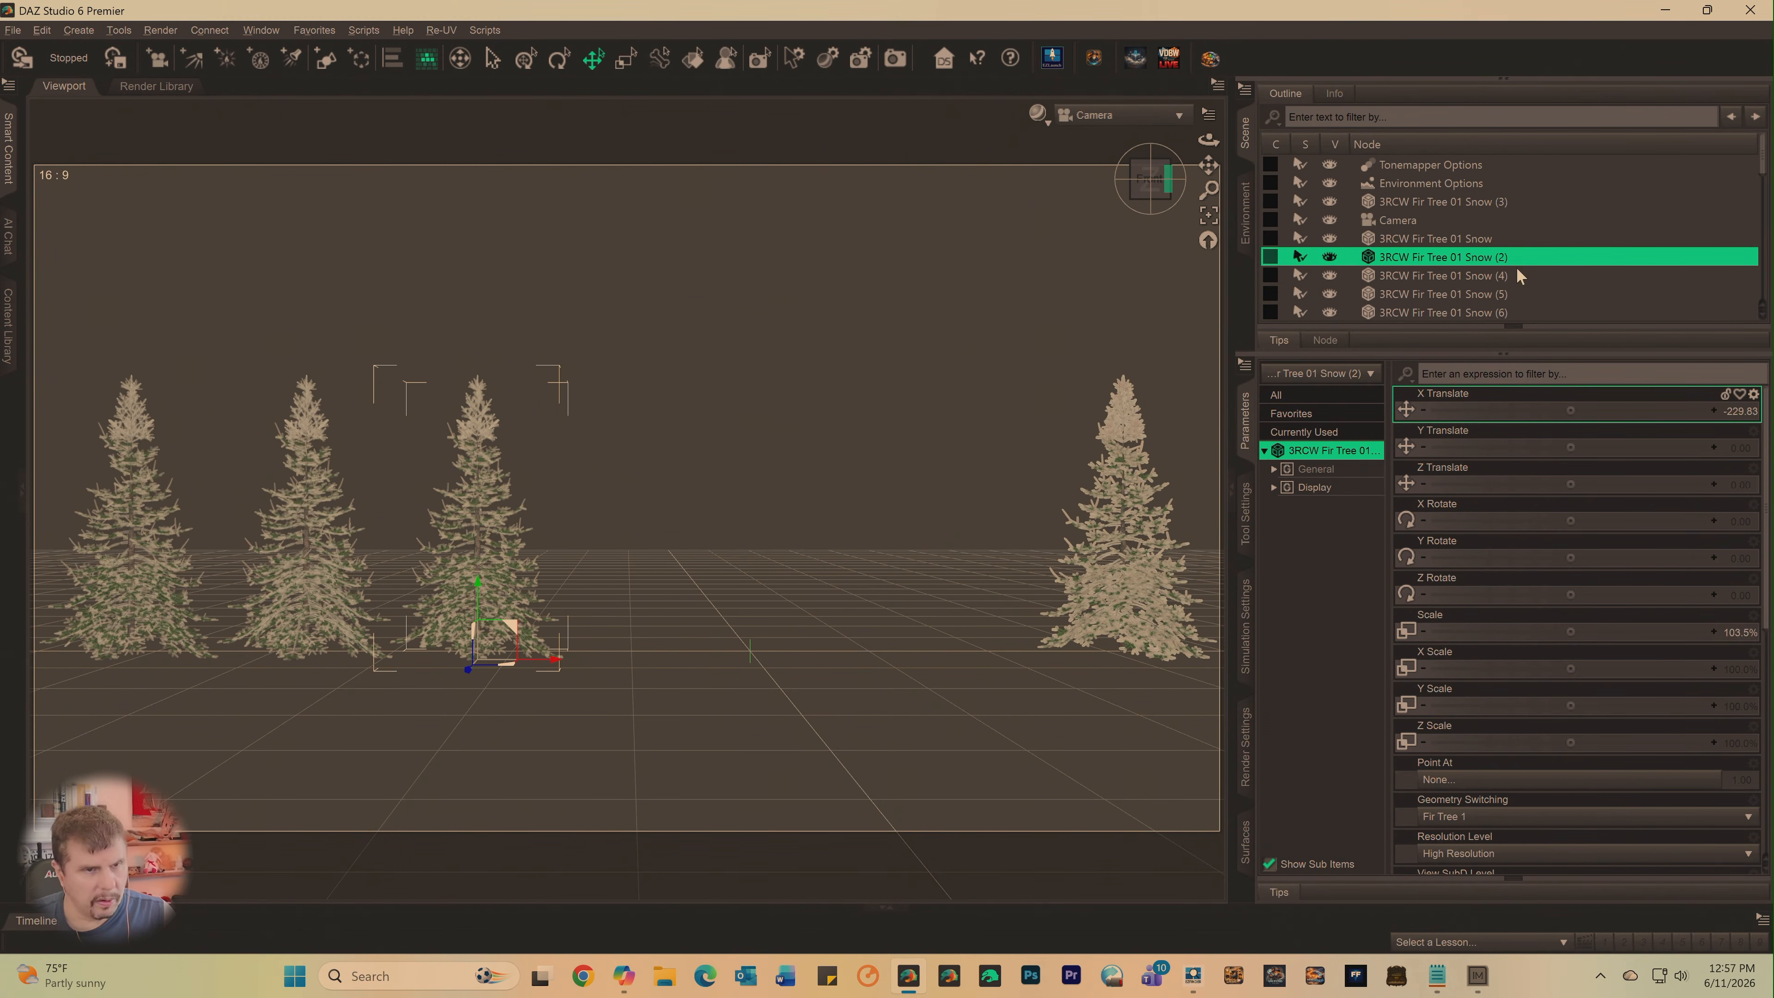
# - Continue the row with 3RCW Fir Tree 01 Snow (4) at X about -105 and shift Snow (5) to X about -536
pyautogui.click(1433, 272)
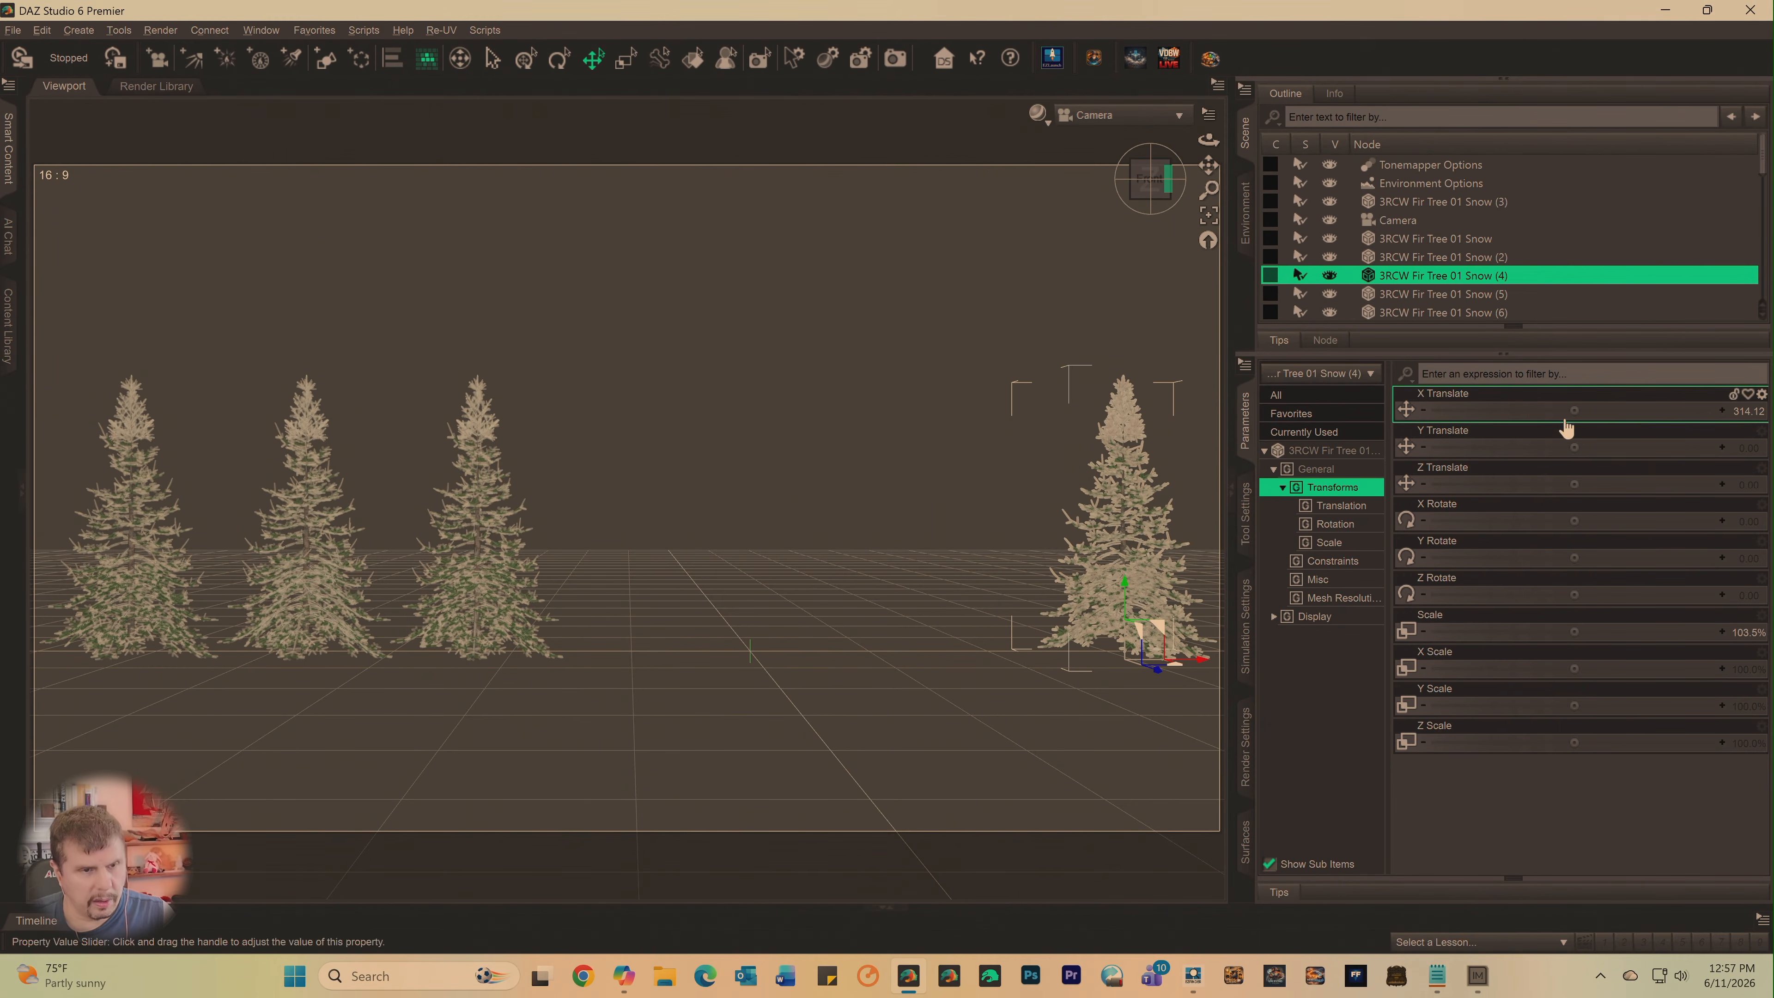
pyautogui.moveTo(1574, 411); pyautogui.dragTo(1488, 411)
pyautogui.moveTo(1489, 411); pyautogui.dragTo(1485, 411)
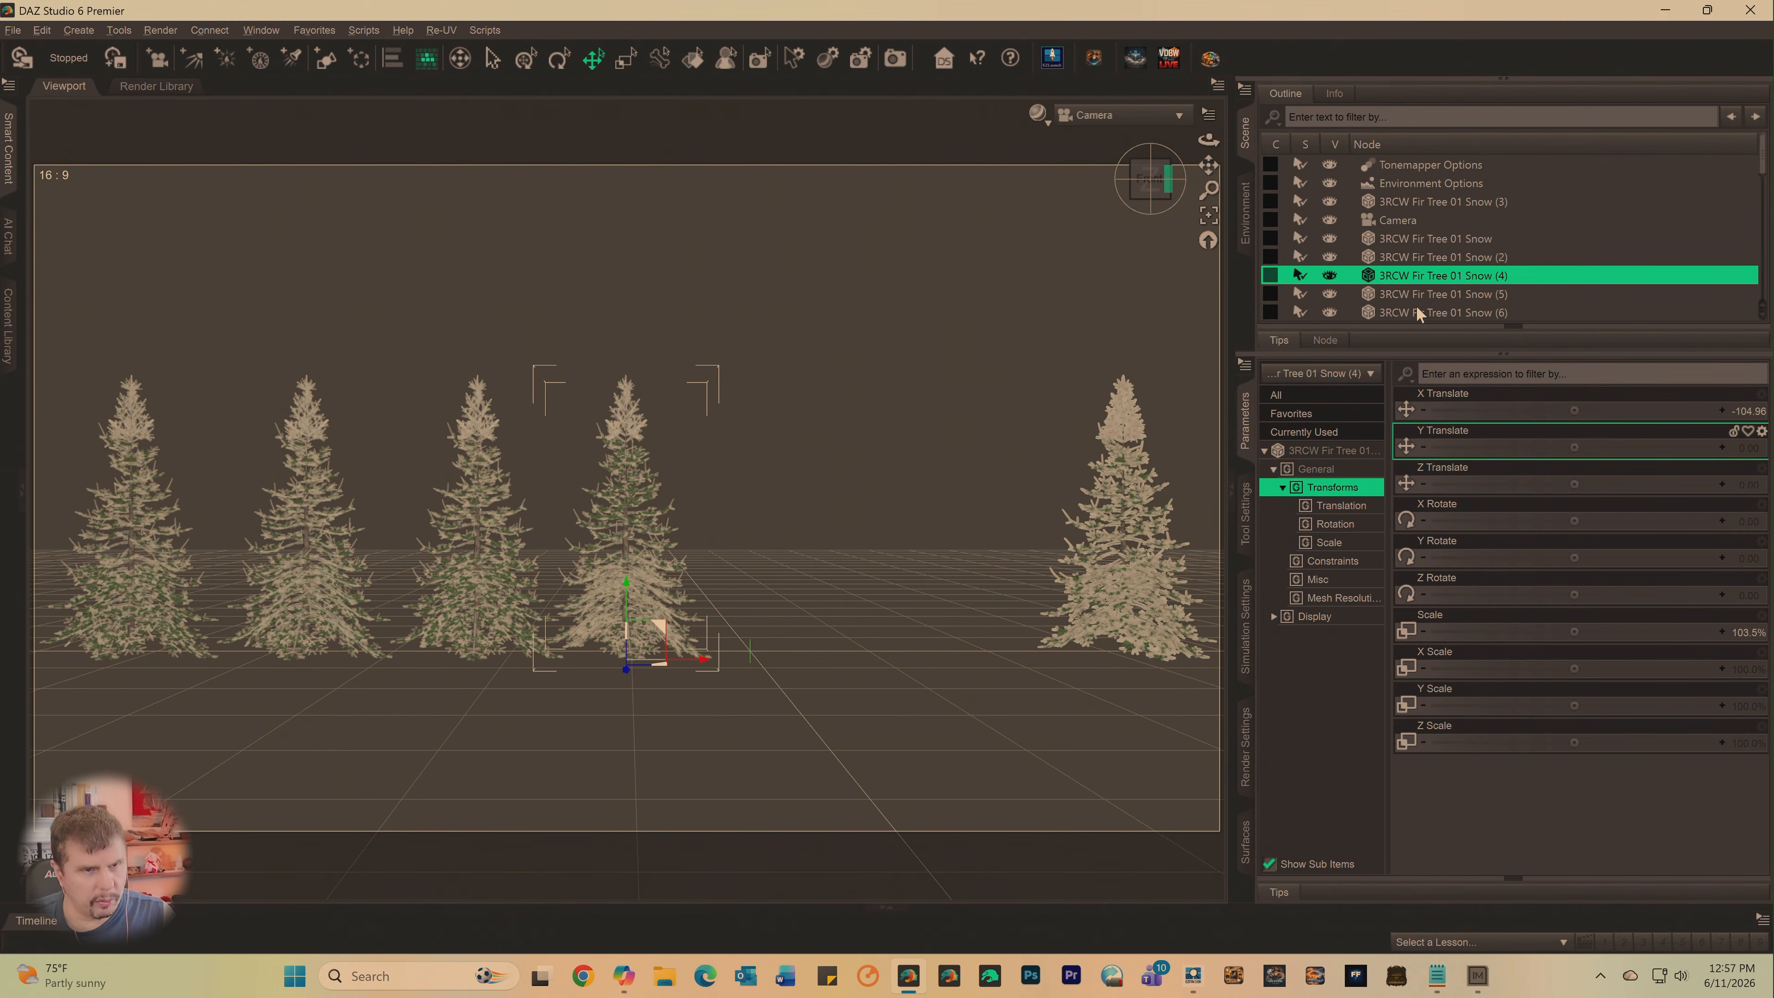
pyautogui.click(1427, 294)
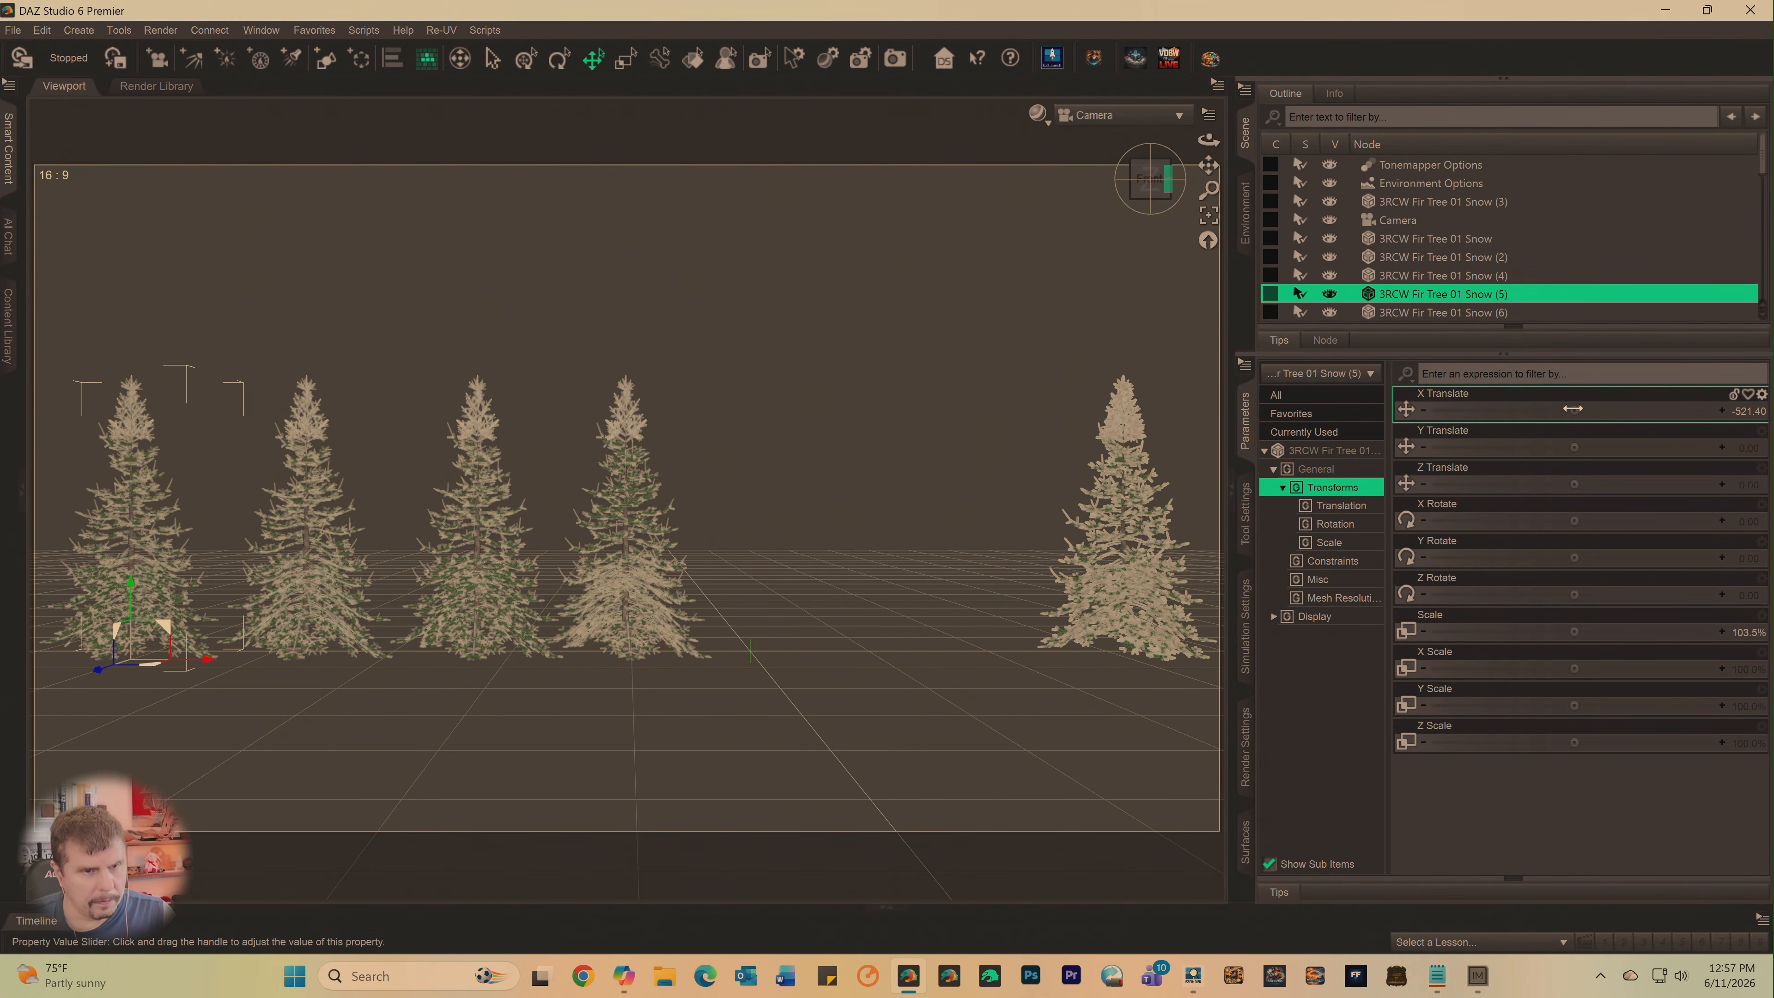
pyautogui.moveTo(1558, 410)
pyautogui.mouseDown()
pyautogui.moveTo(1492, 411)
pyautogui.moveTo(1532, 411)
pyautogui.mouseUp()
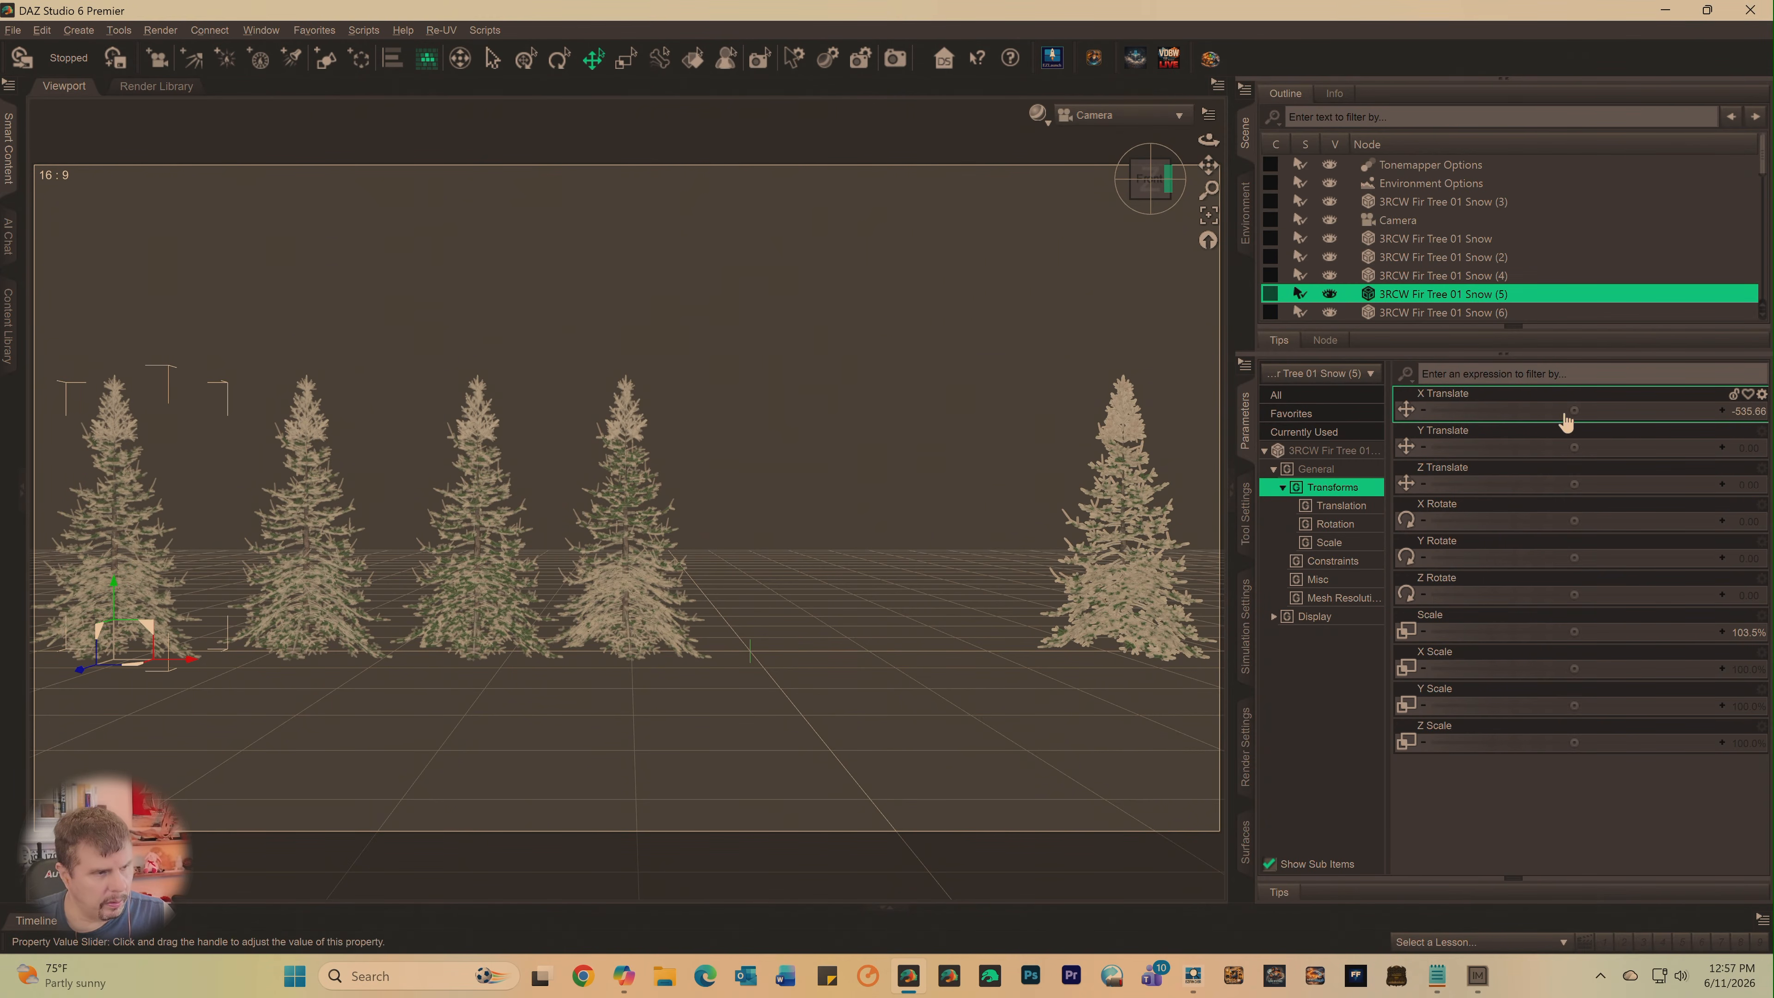
# - Move 3RCW Fir Tree 01 Snow (6) to X about 41, right of the fourth tree in the row
pyautogui.scroll(-1, 1488, 241)
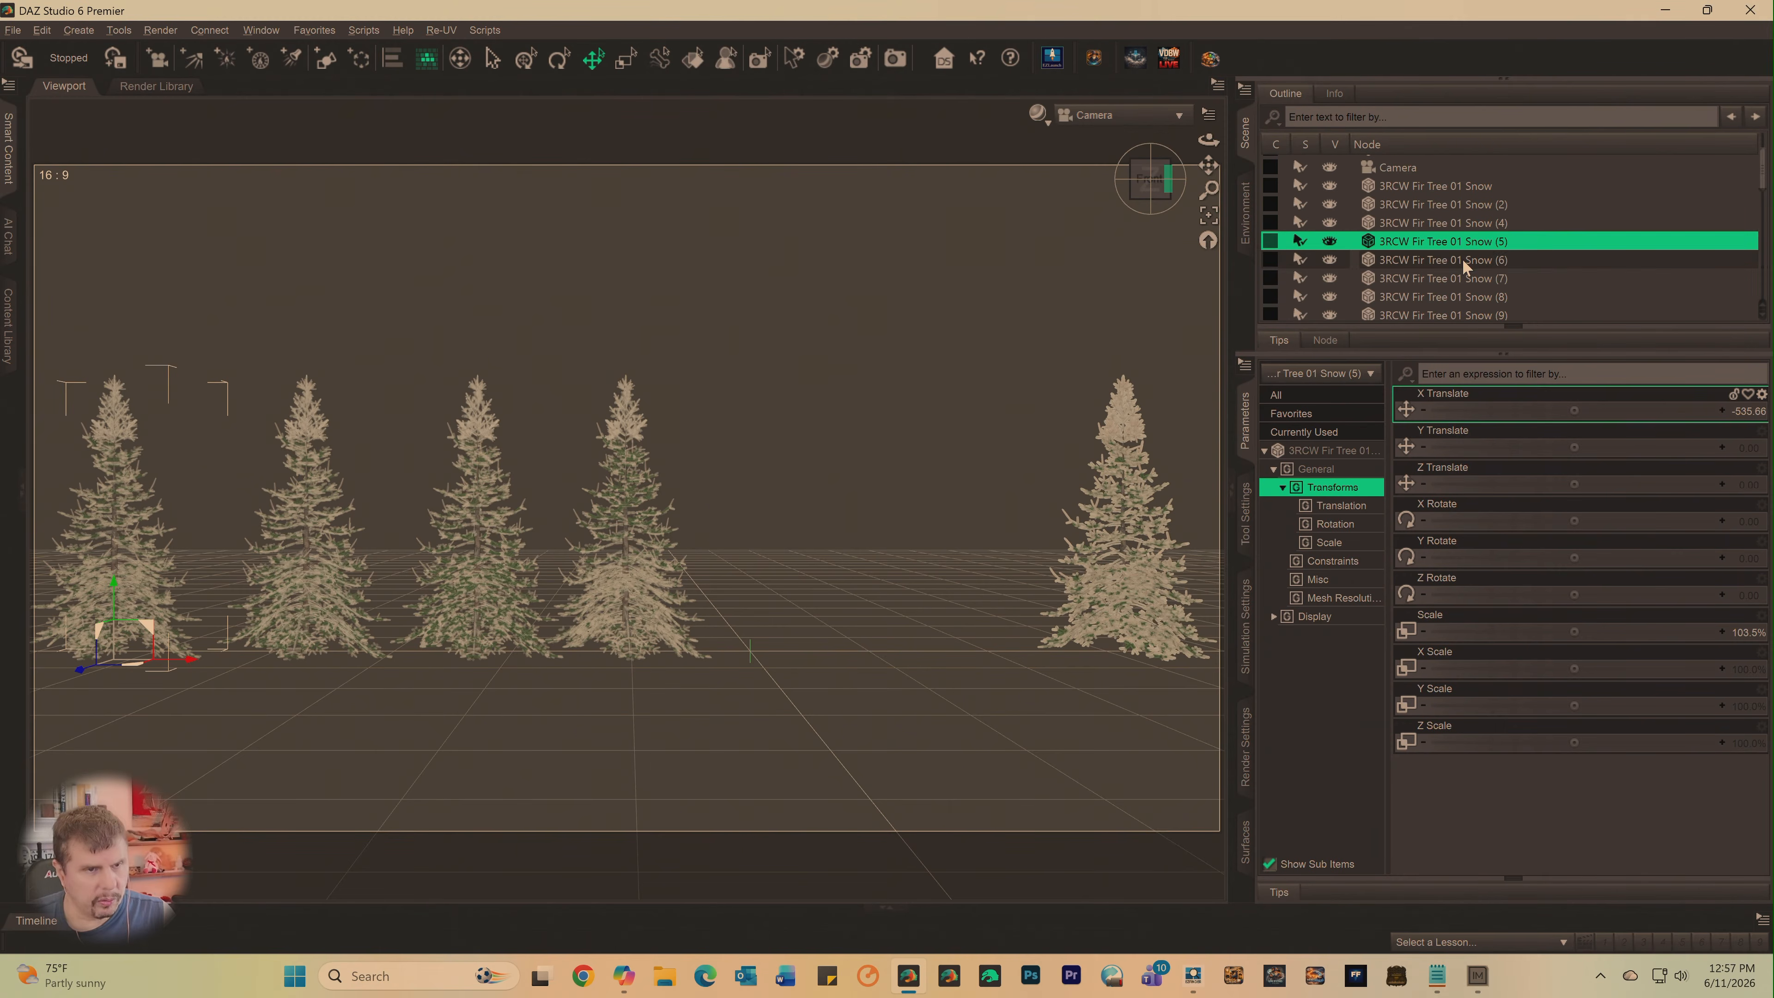
pyautogui.click(1463, 259)
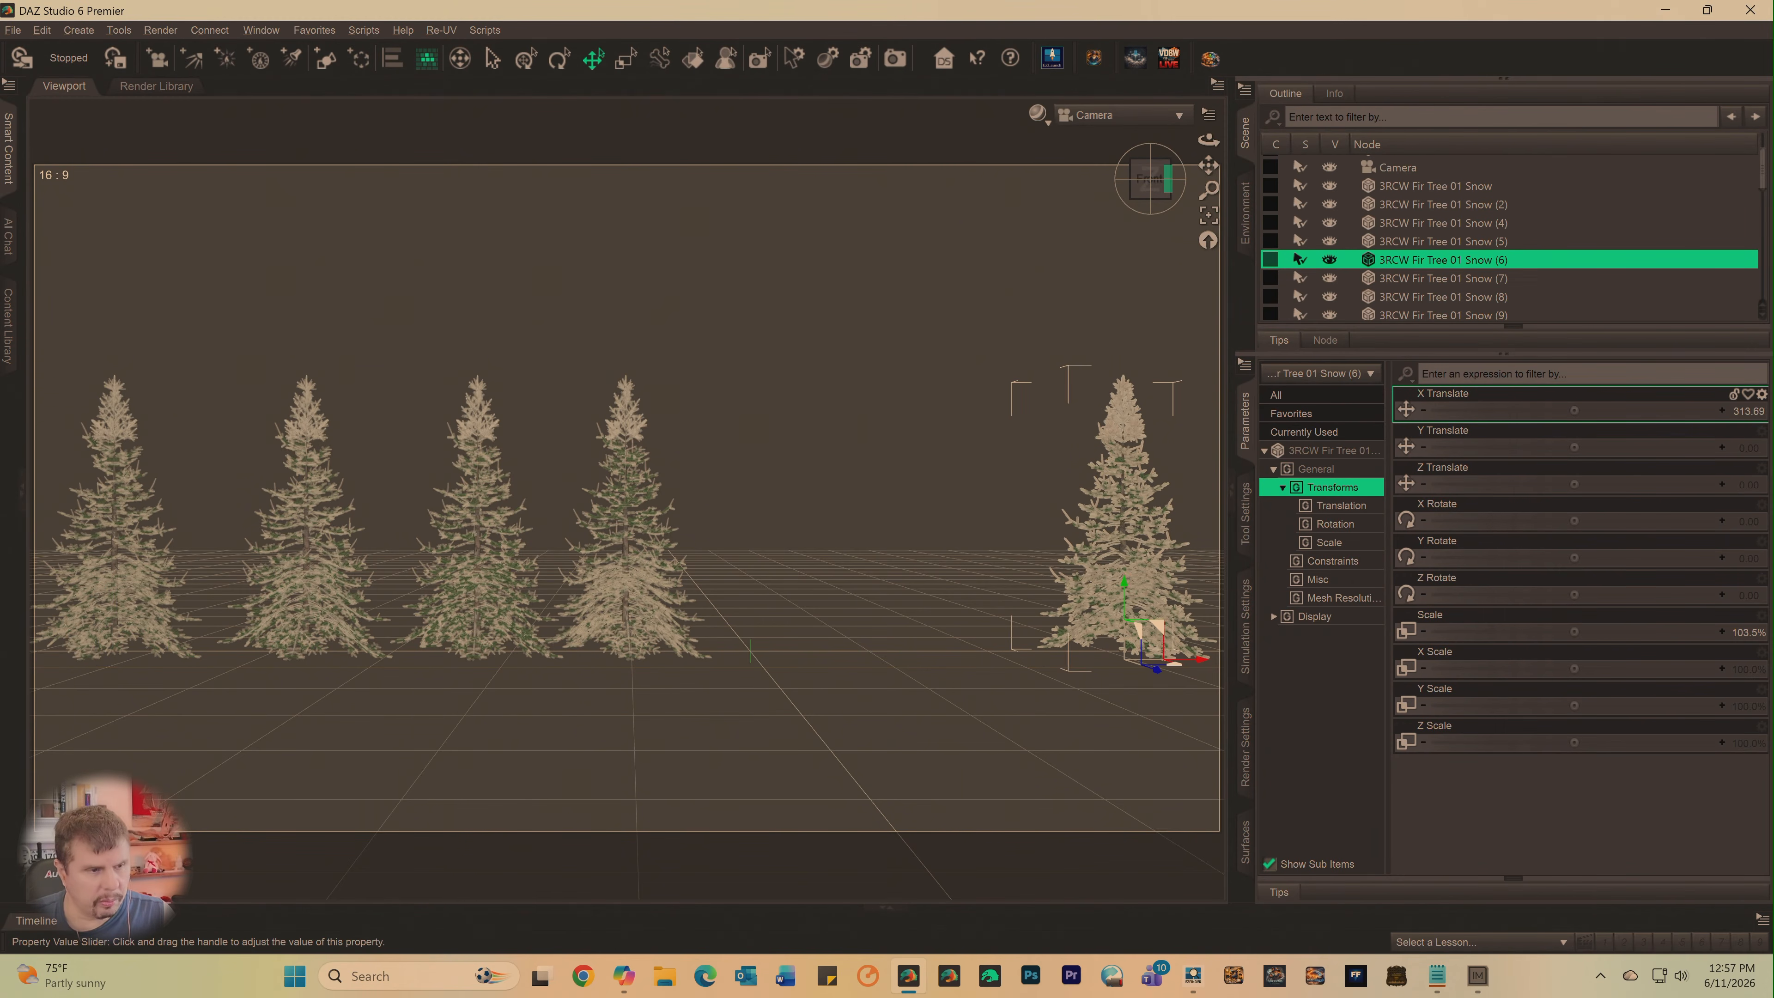
pyautogui.moveTo(1574, 410); pyautogui.dragTo(1495, 411)
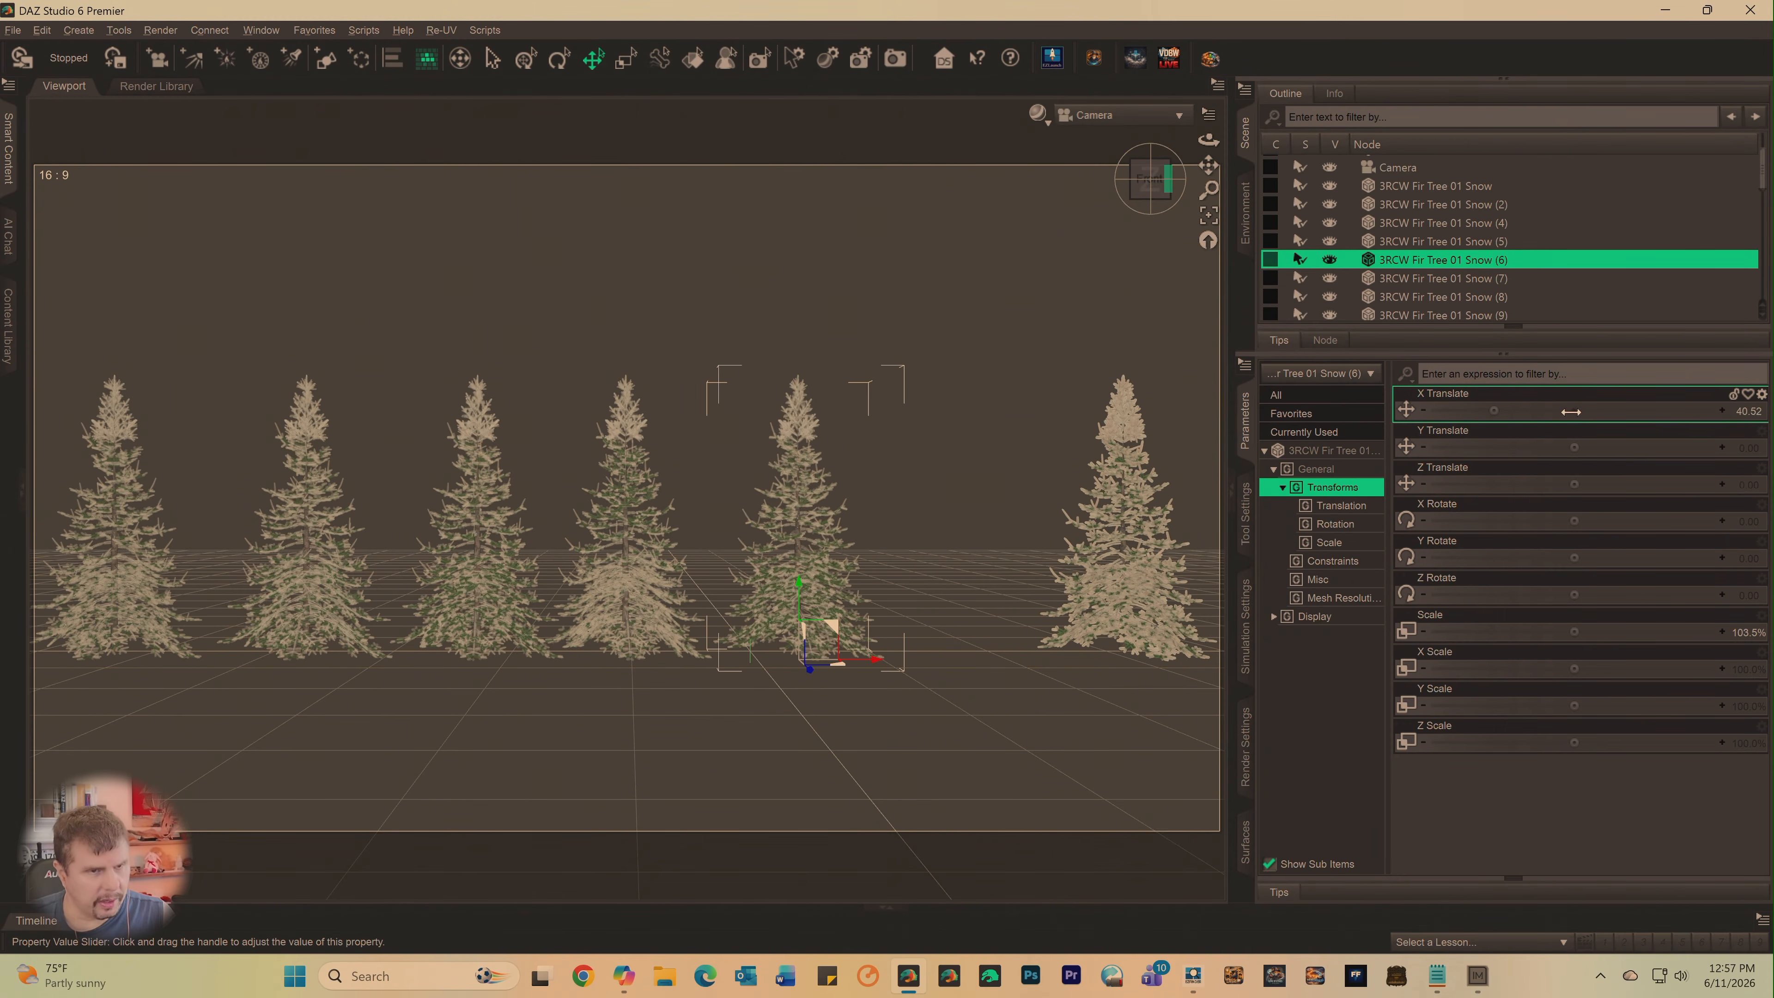
# - Move 3RCW Fir Tree 01 Snow (7) to X about 185, filling the gap before the last tree in the row
pyautogui.click(1455, 279)
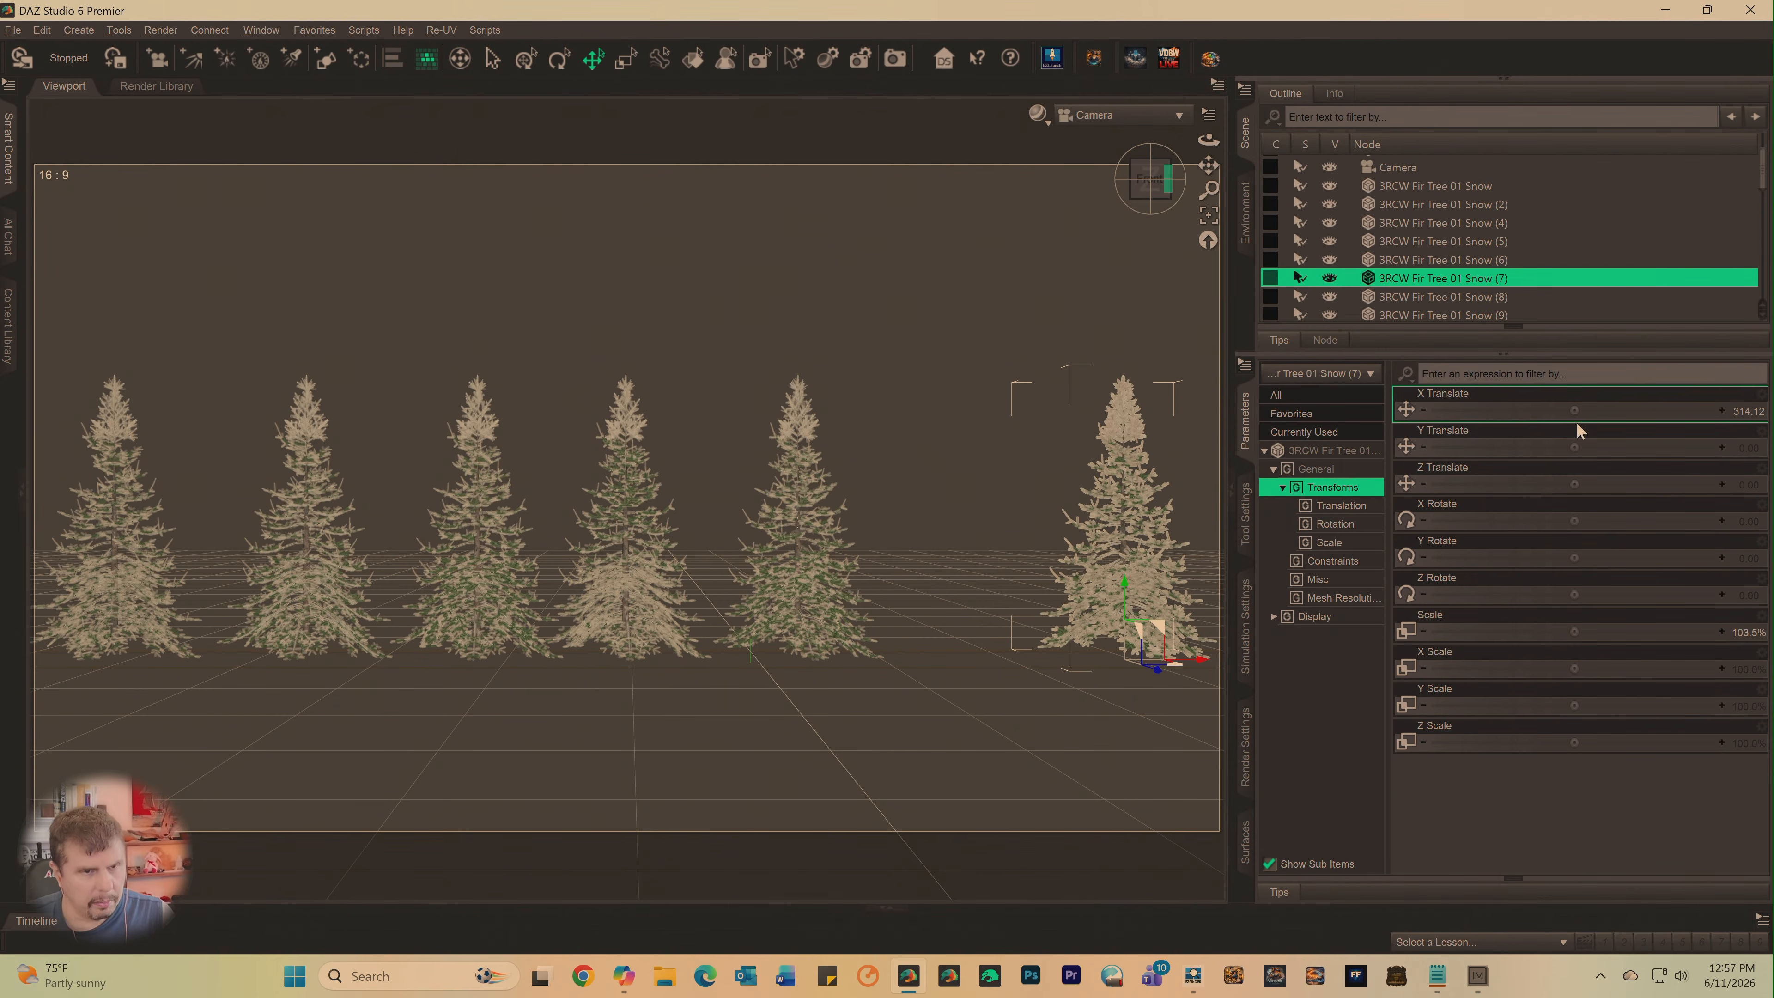
pyautogui.moveTo(1575, 411); pyautogui.dragTo(1502, 410)
# - Move 3RCW Fir Tree 01 Snow (8) behind the row at X about 275 and Z about -160, viewing the trees from above
pyautogui.scroll(-2, 1467, 210)
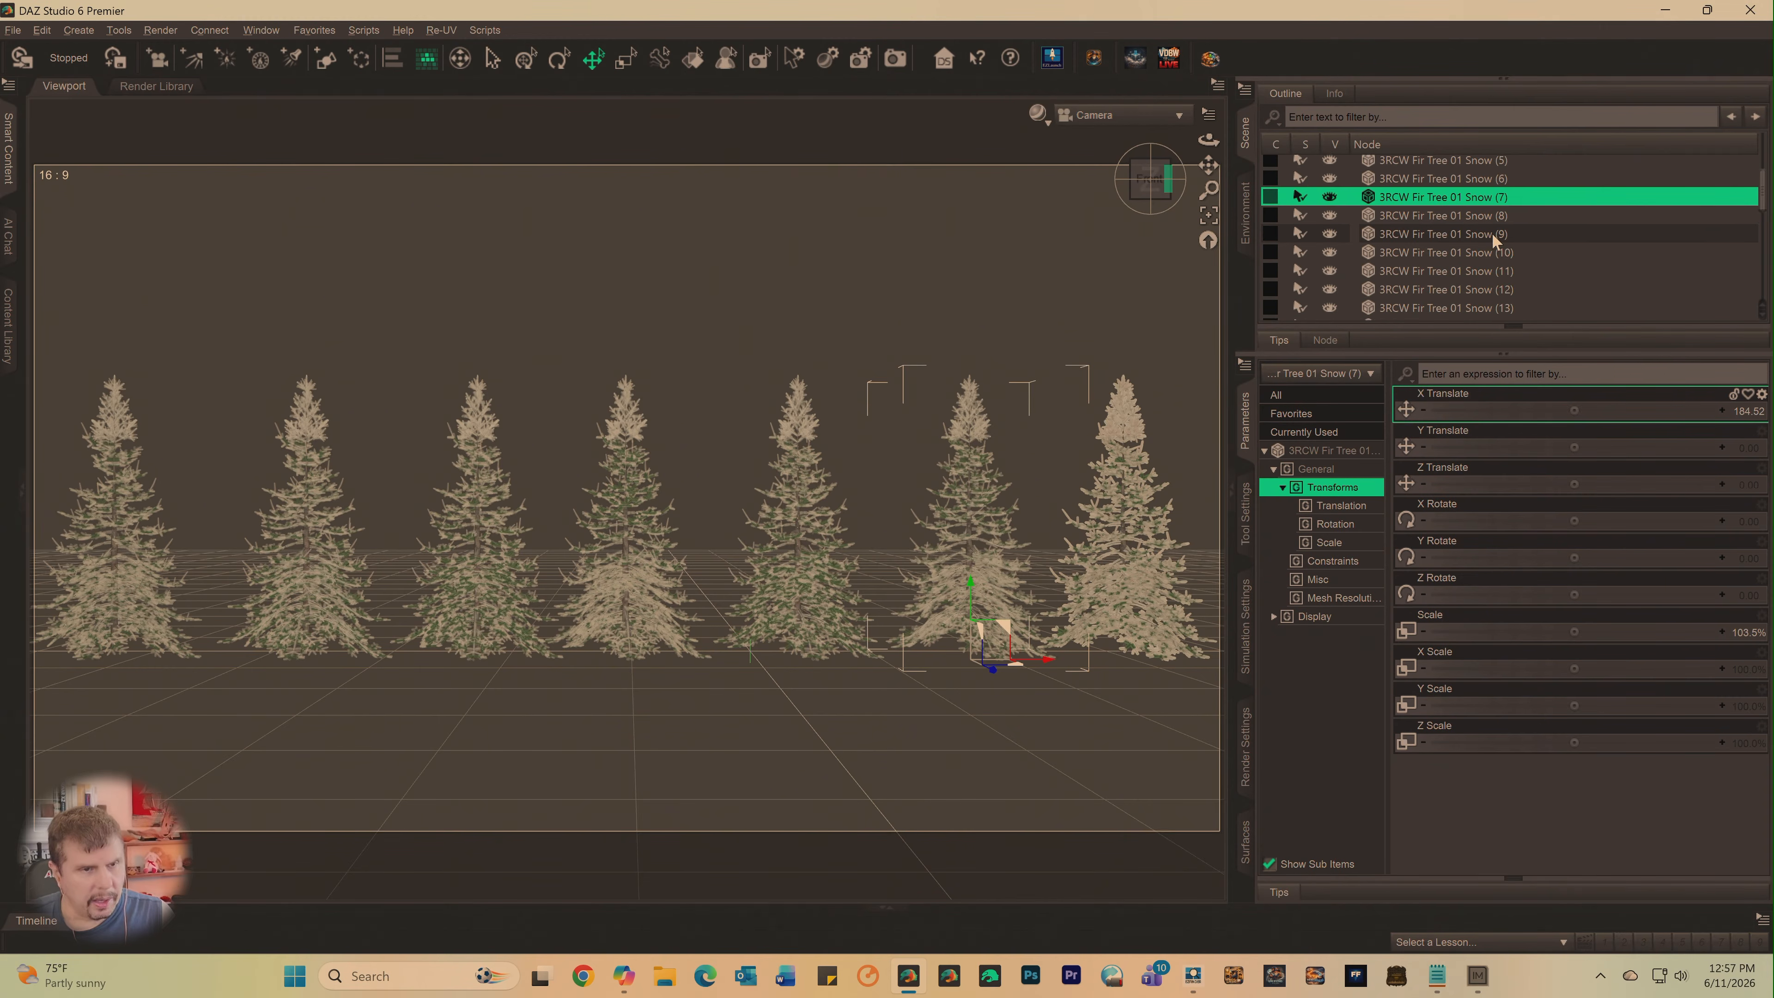
pyautogui.click(1440, 191)
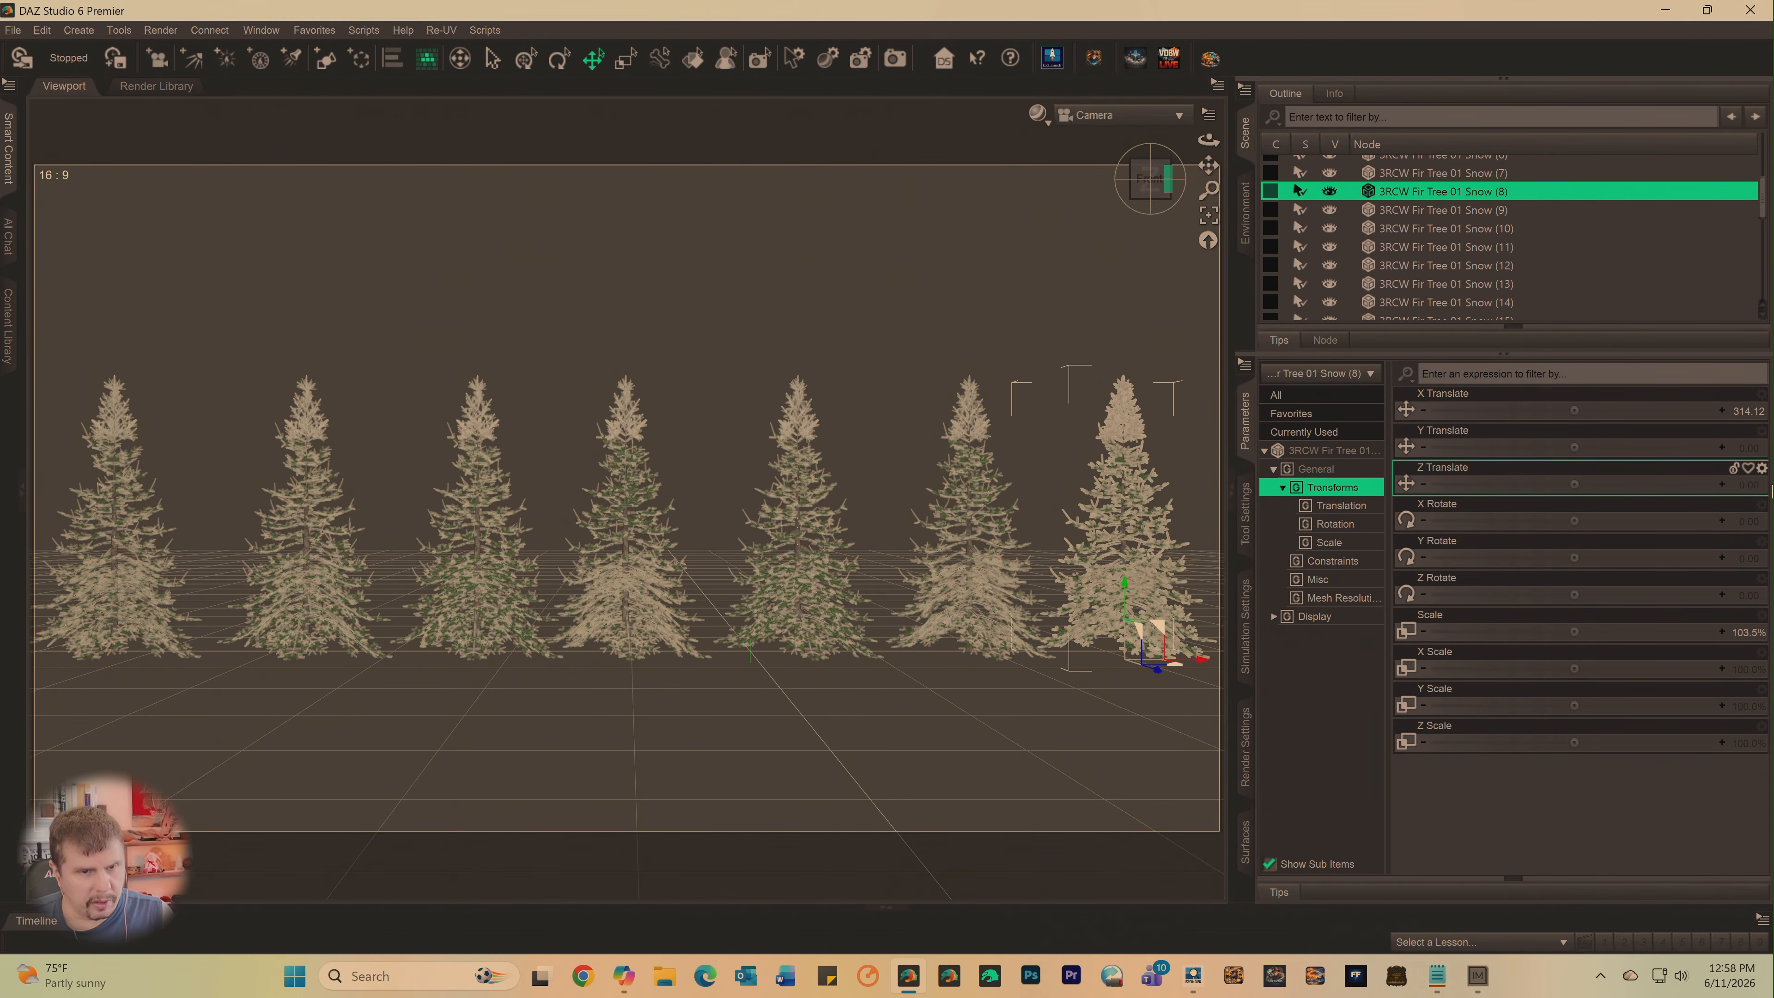
pyautogui.moveTo(1569, 487); pyautogui.dragTo(1494, 484)
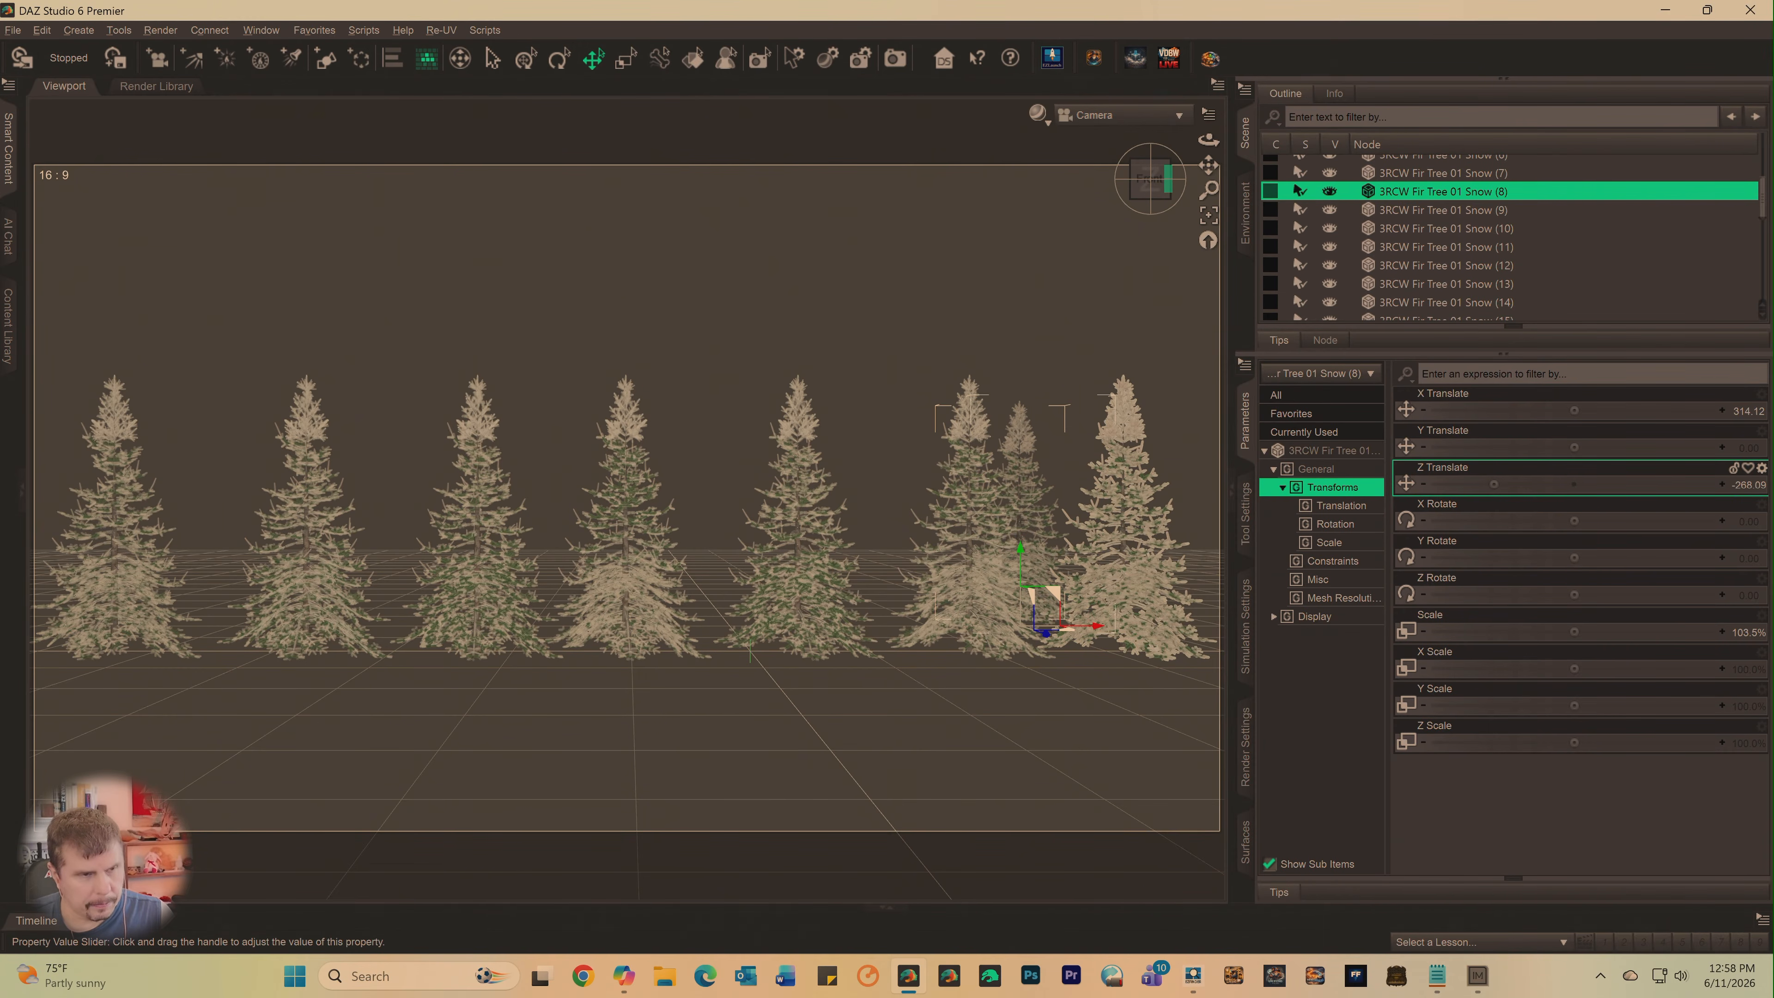
pyautogui.moveTo(1494, 484); pyautogui.dragTo(1496, 484)
pyautogui.moveTo(1151, 181); pyautogui.dragTo(1163, 224)
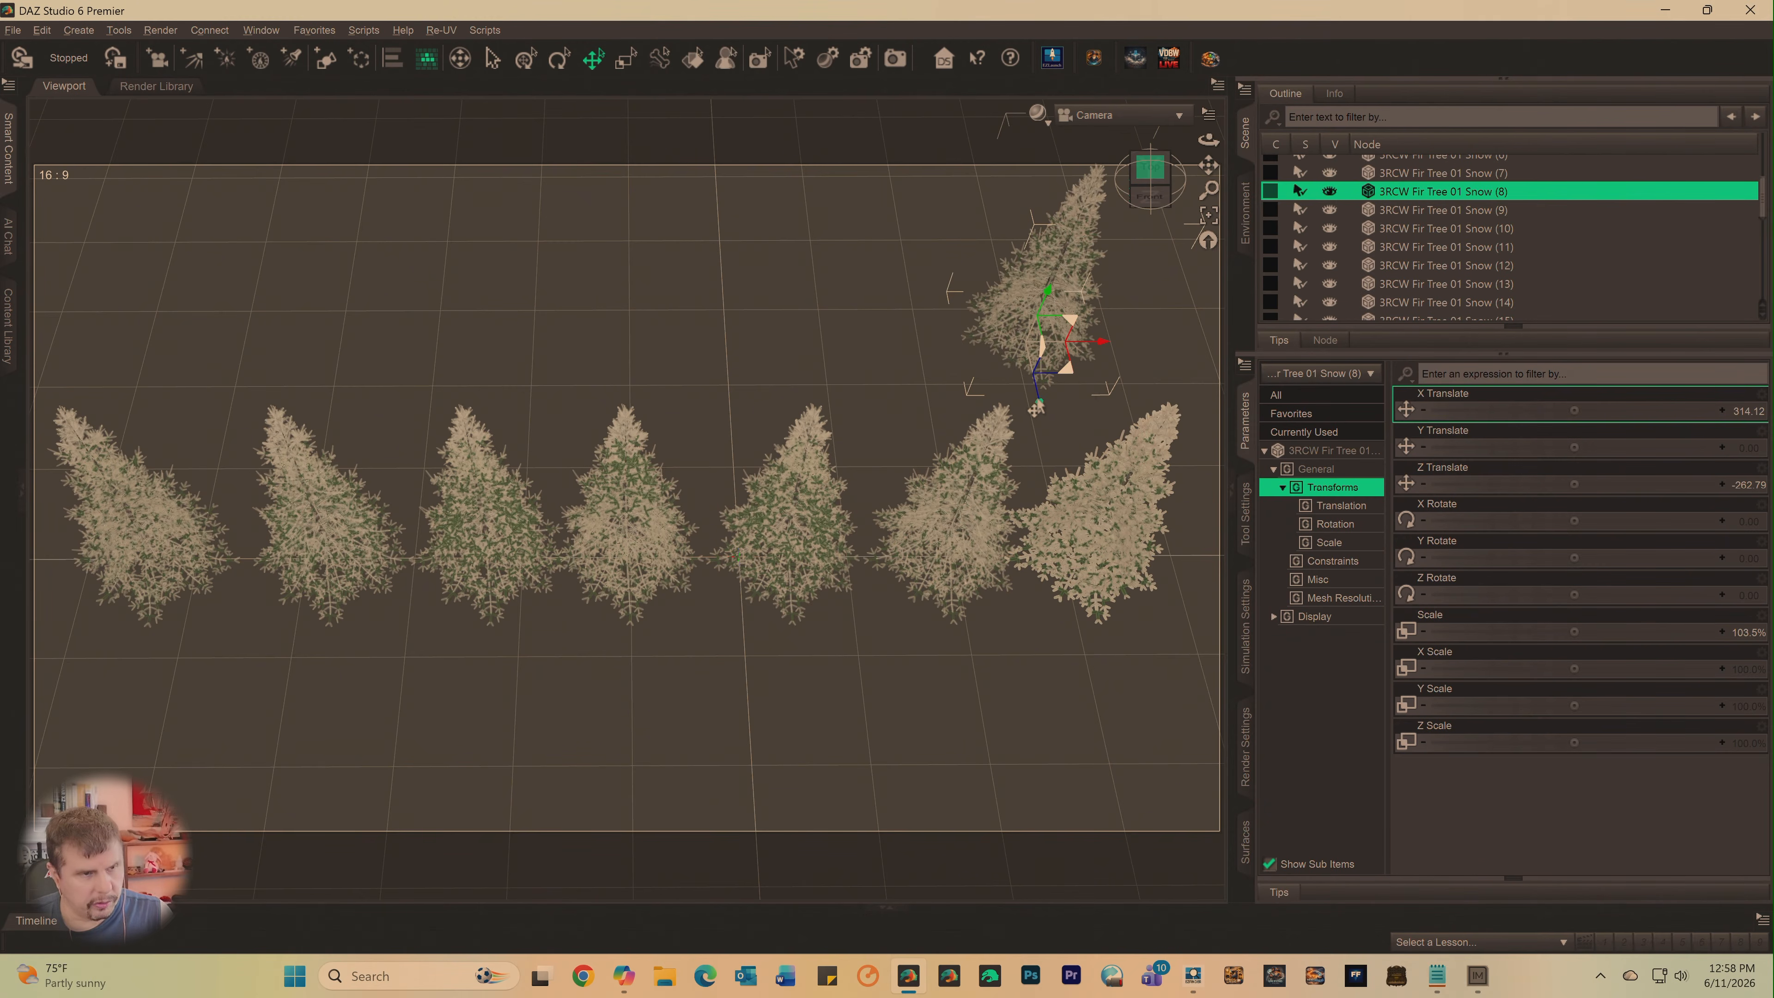
pyautogui.moveTo(1036, 409); pyautogui.dragTo(1059, 486)
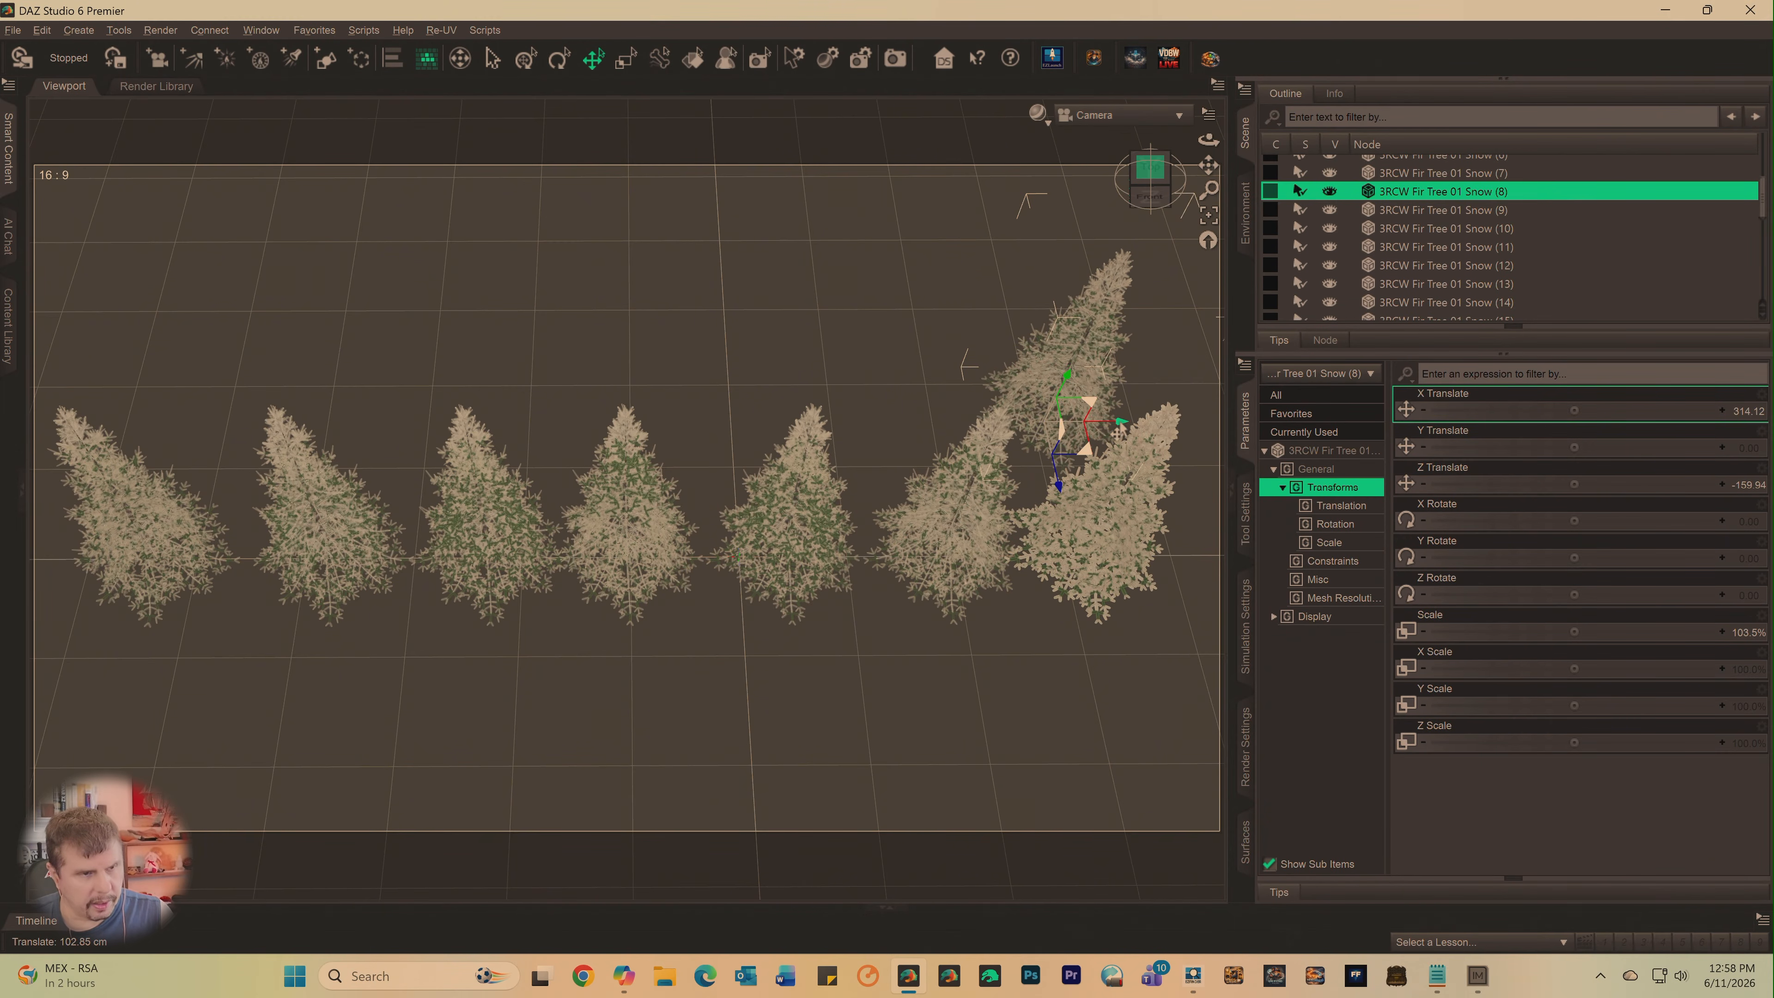
pyautogui.moveTo(1118, 431); pyautogui.dragTo(1081, 453)
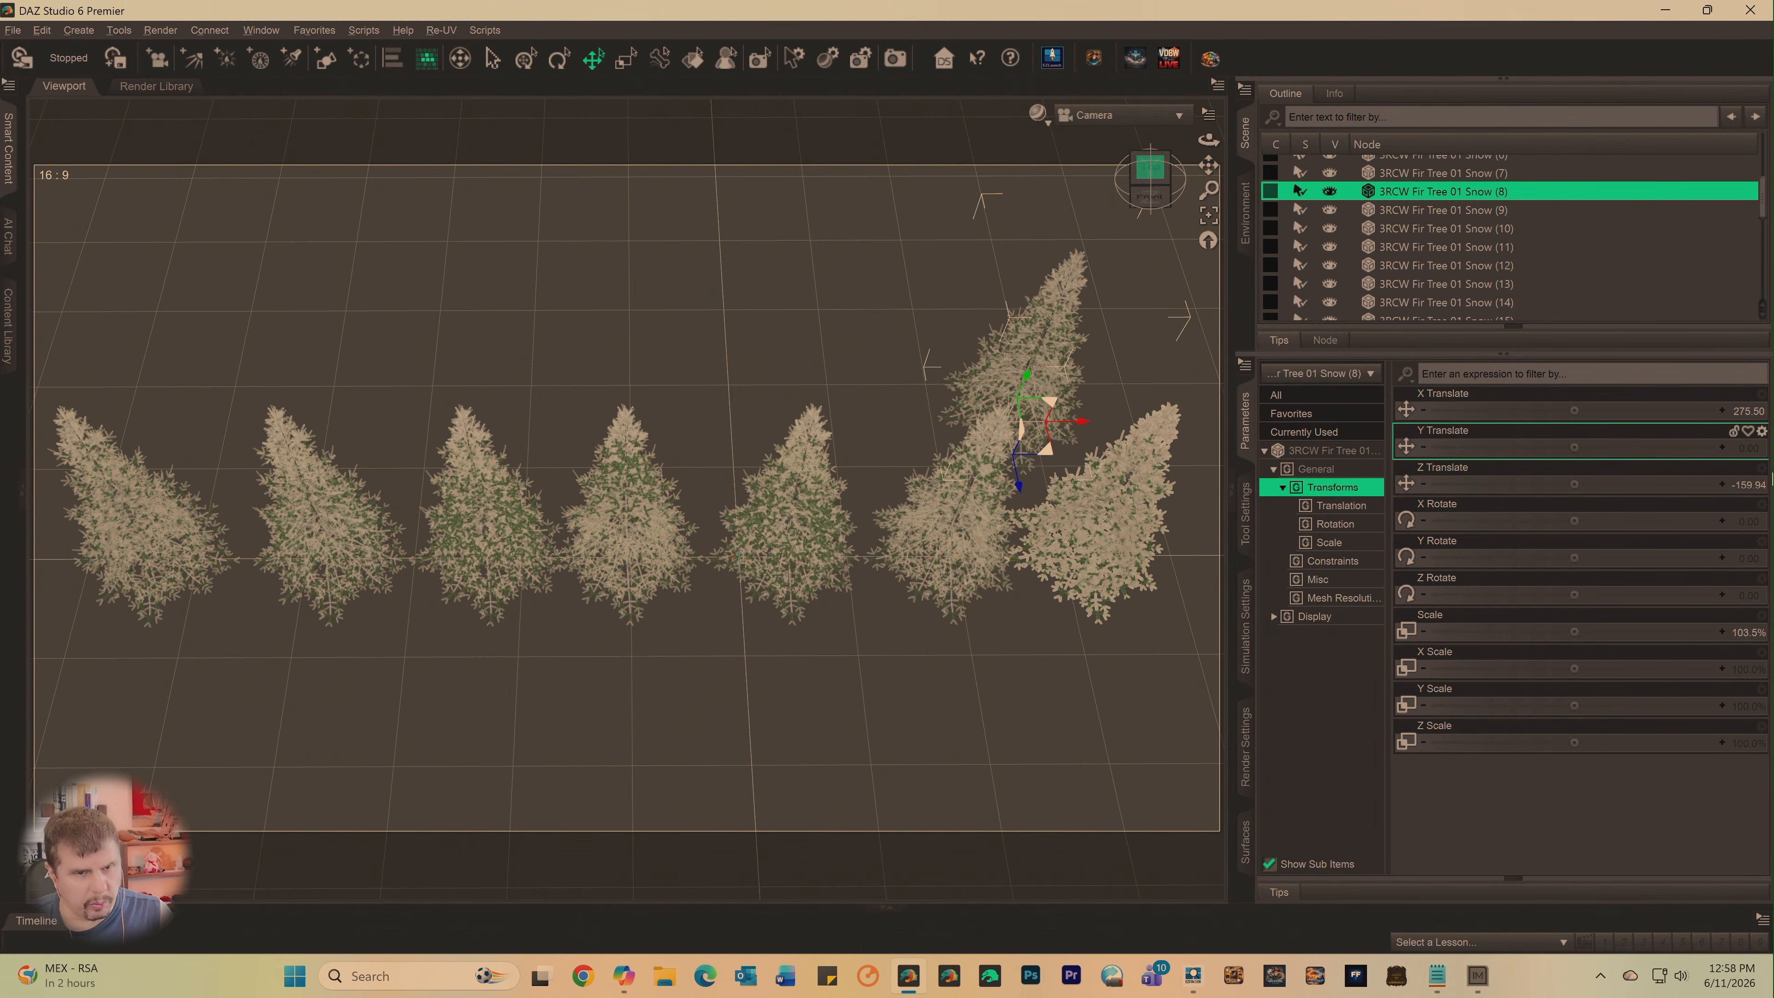
# - Set the Z Translate of 3RCW Fir Tree 01 Snow (8) to exactly -160
pyautogui.click(1746, 488)
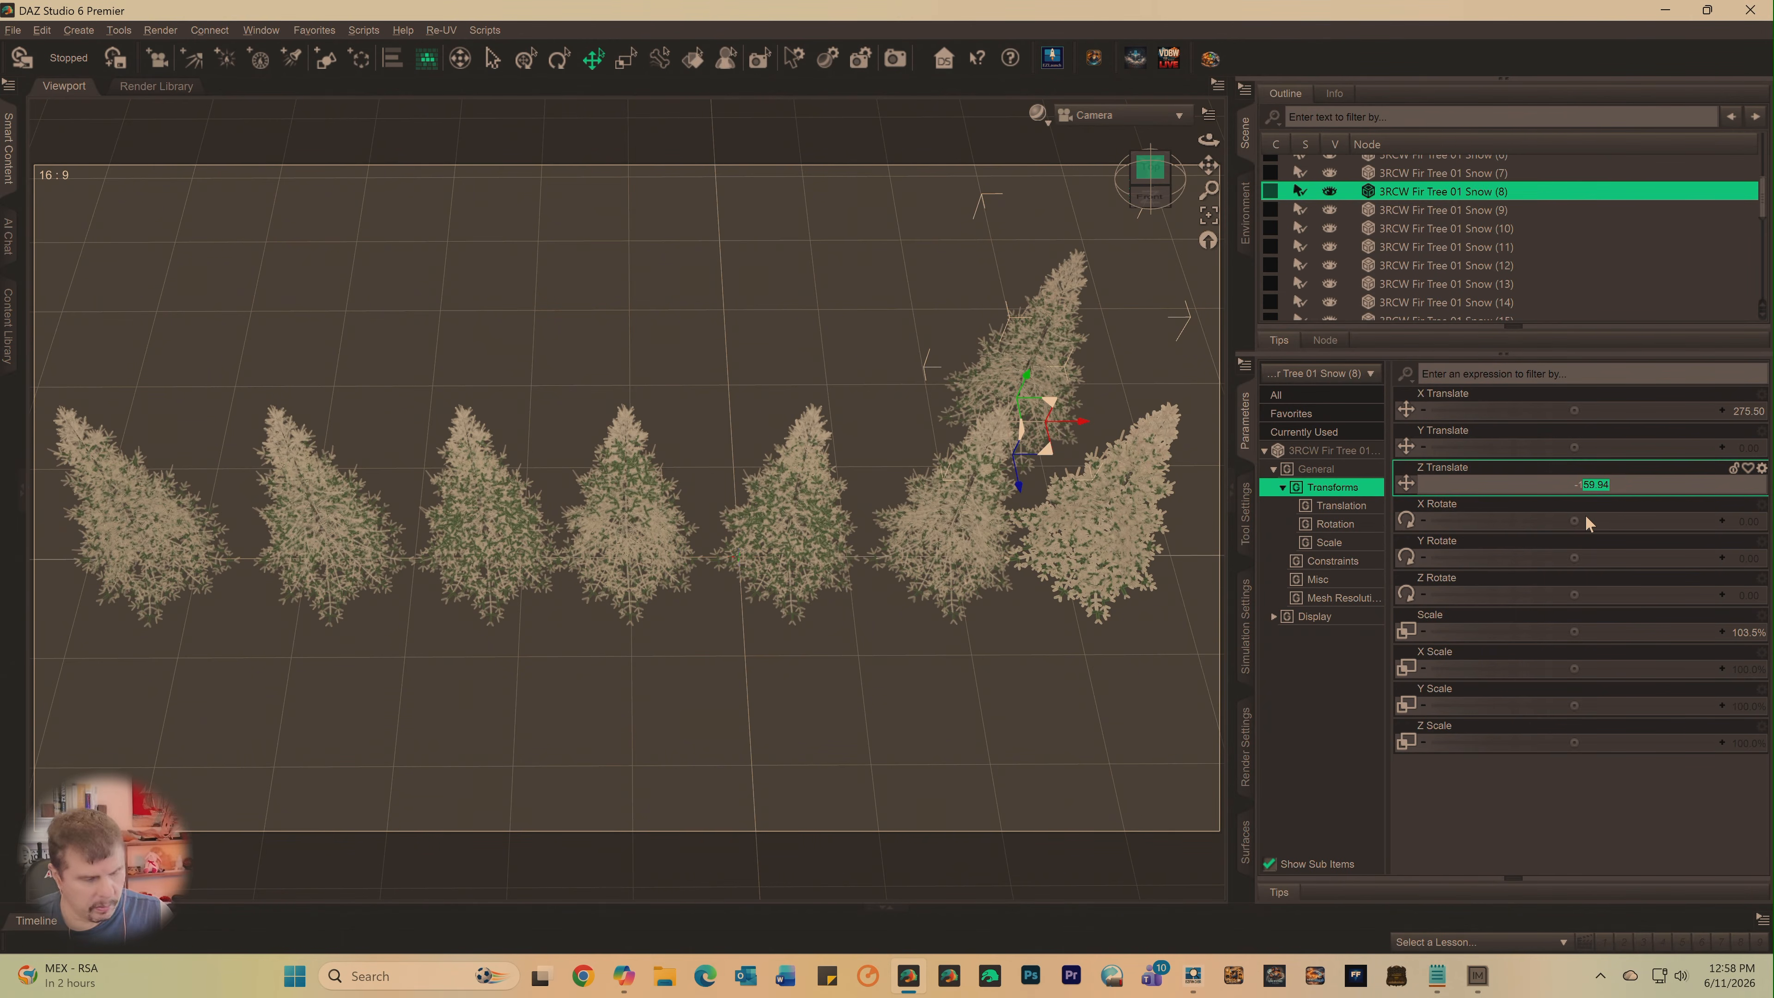
pyautogui.write('-1160')
pyautogui.press('Return')
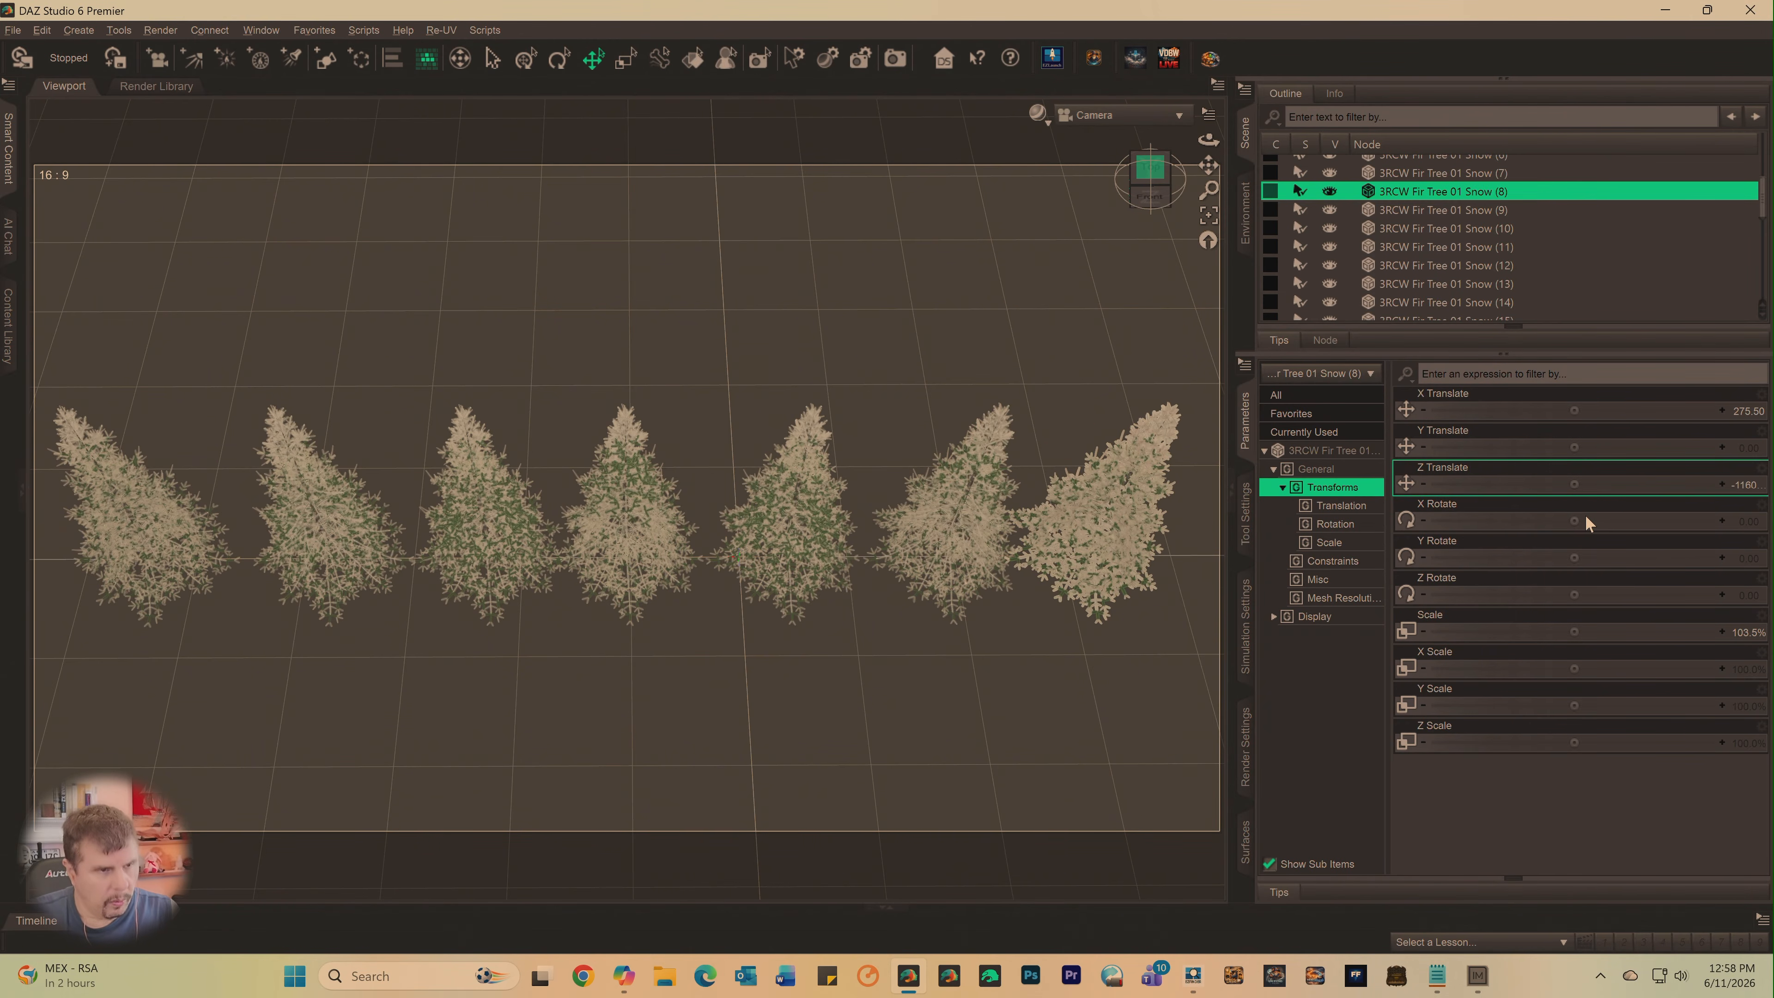
pyautogui.click(1754, 485)
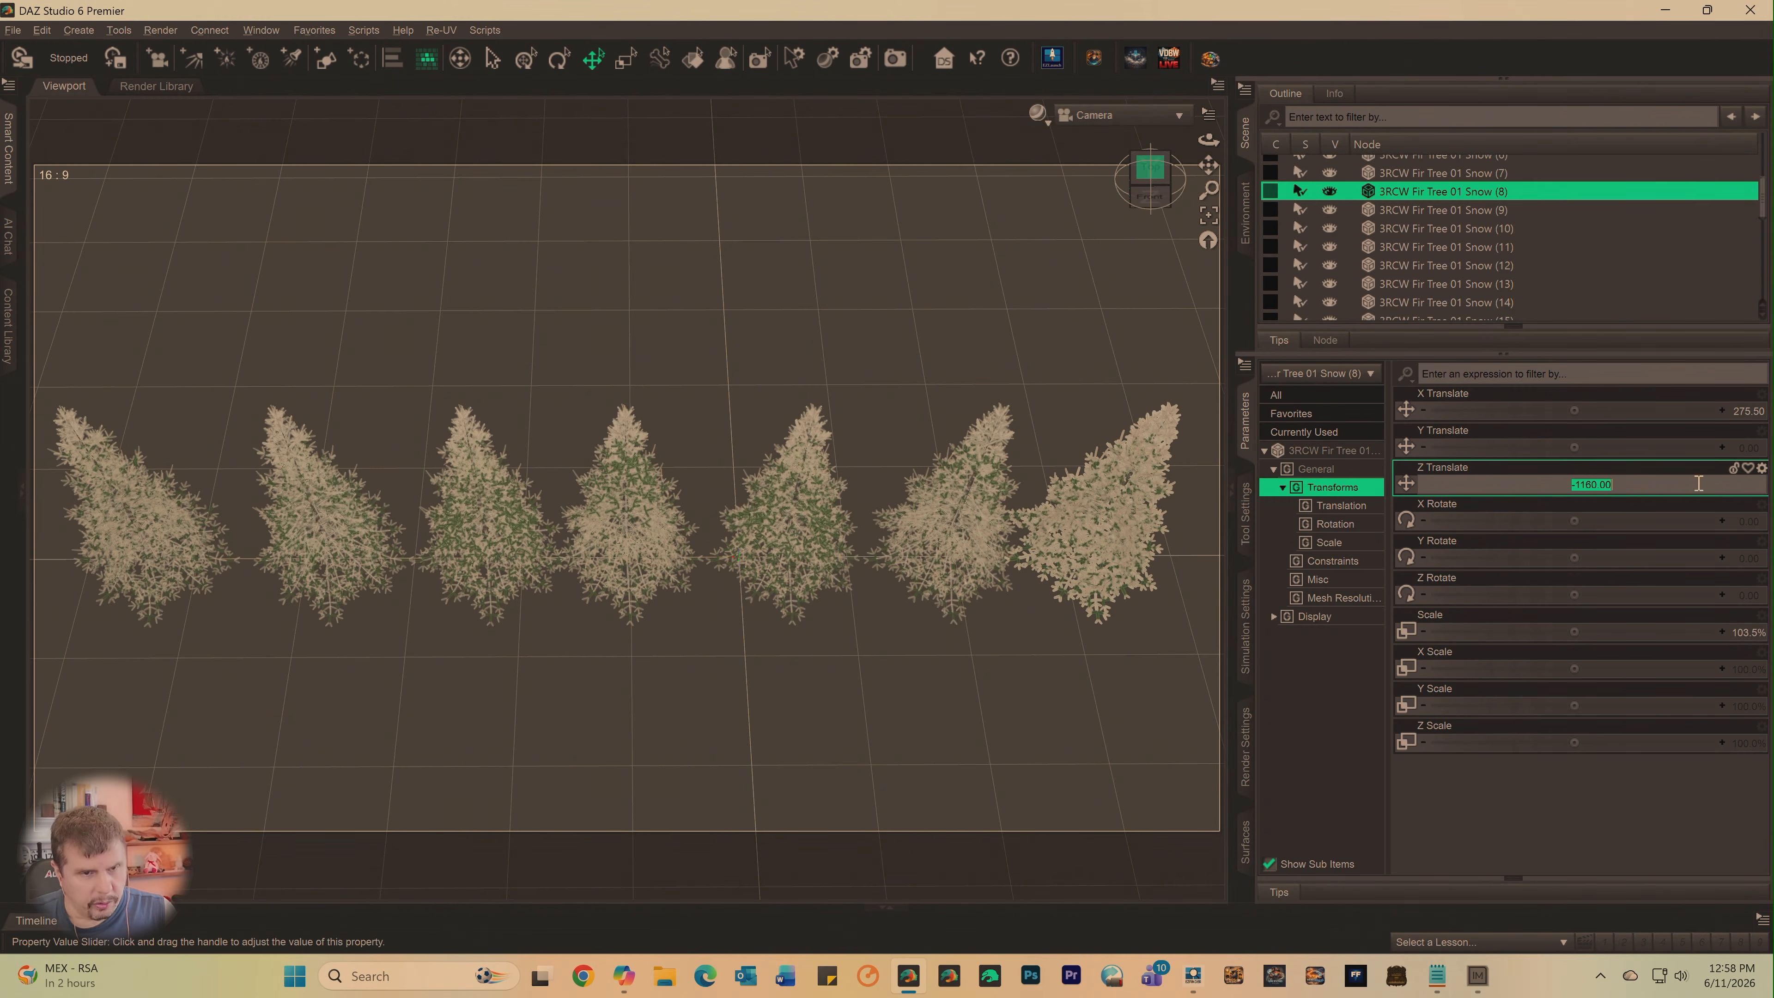
pyautogui.click(1583, 485)
pyautogui.press('BackSpace')
pyautogui.press('Return')
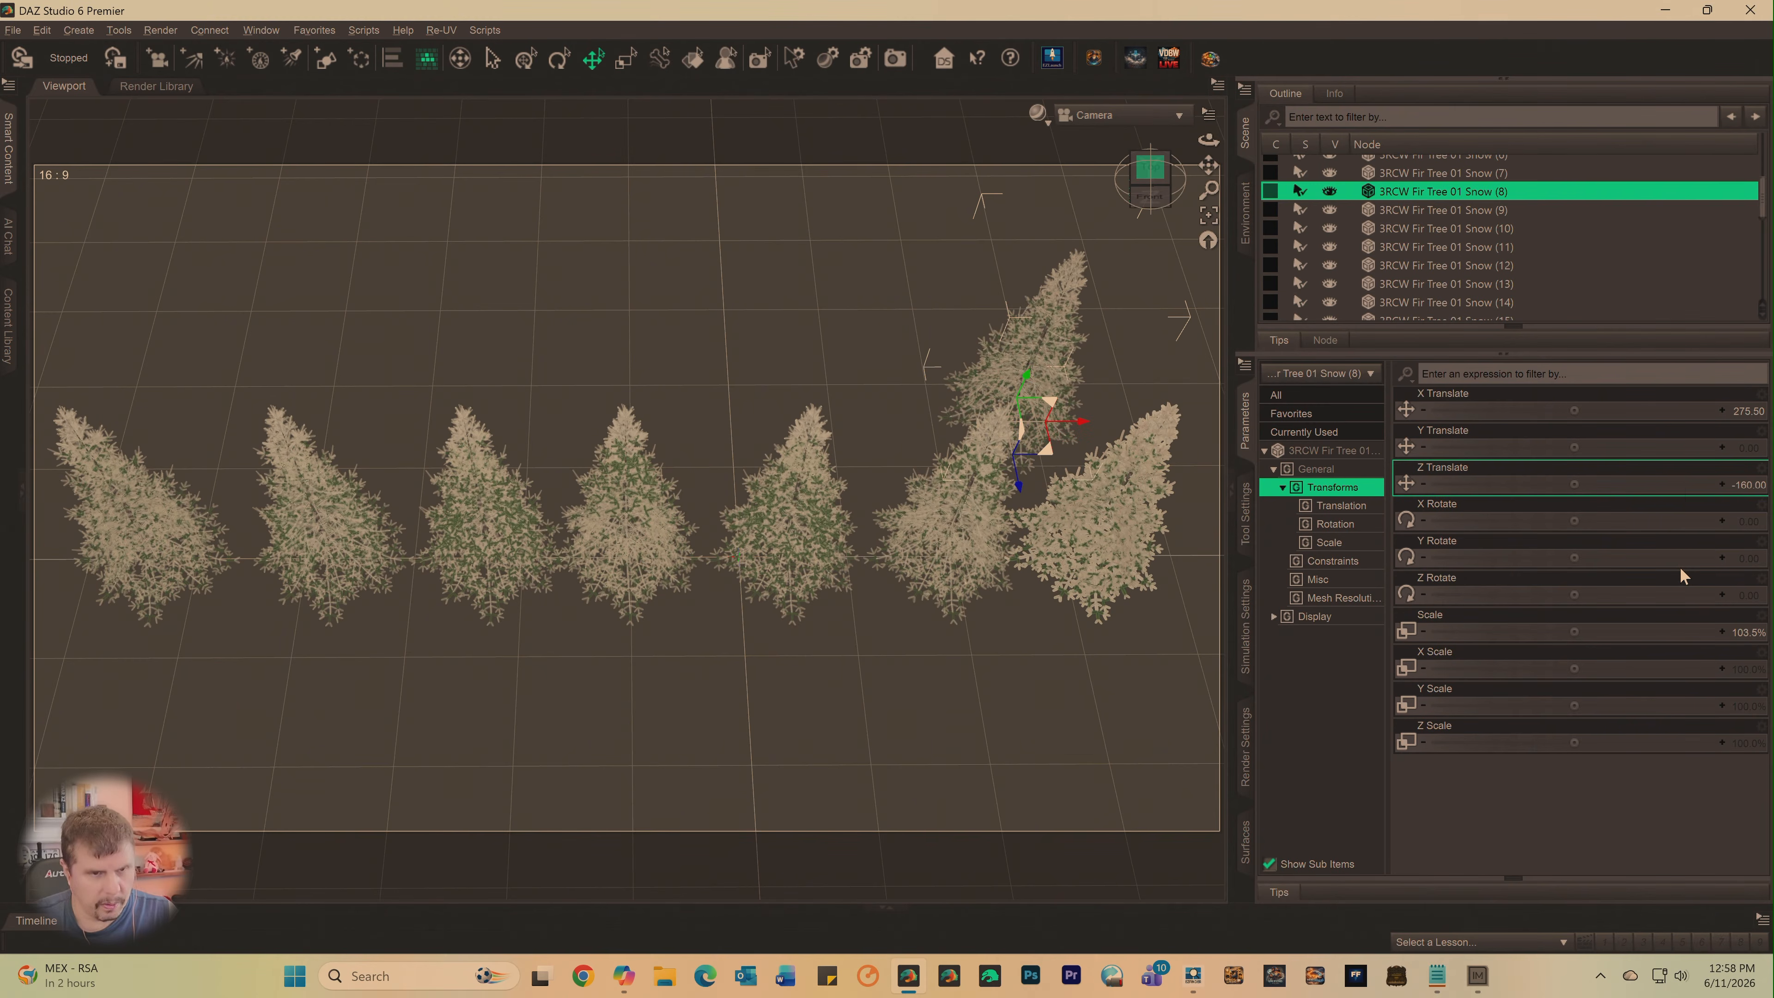
# - Set the Z Translate of 3RCW Fir Tree 01 Snow (9) to -160 and slide it left to X about 128
pyautogui.click(1411, 209)
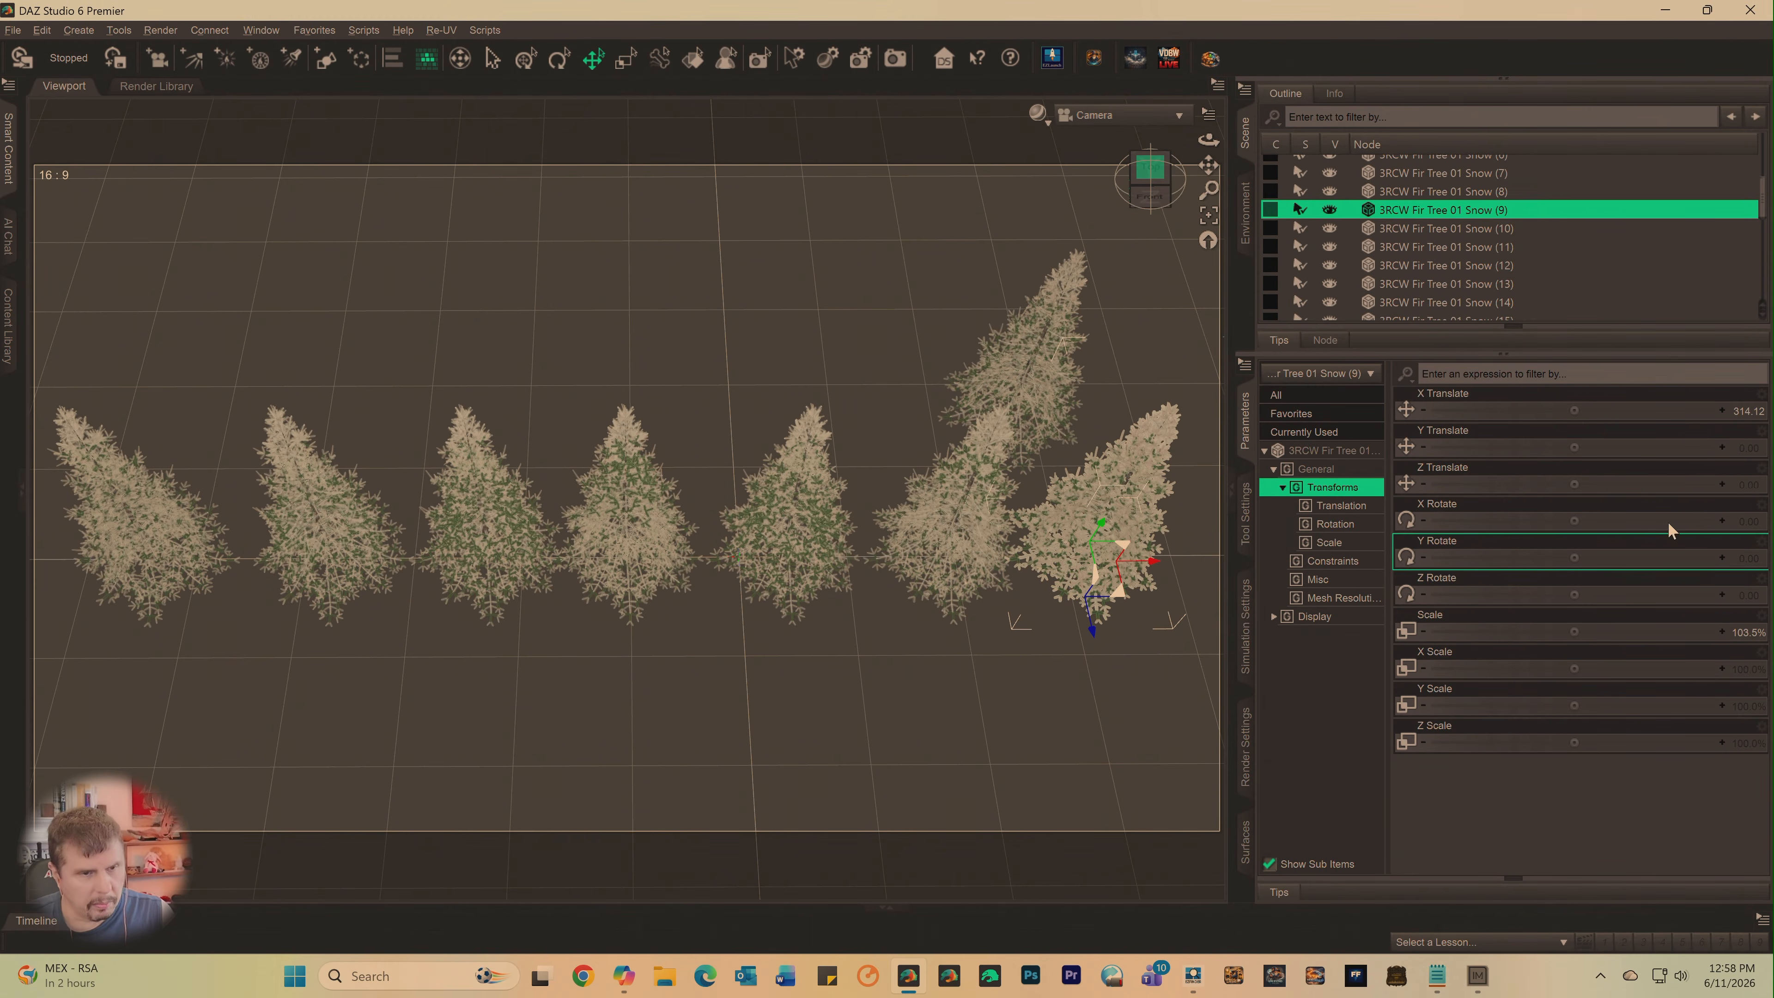
pyautogui.click(1749, 489)
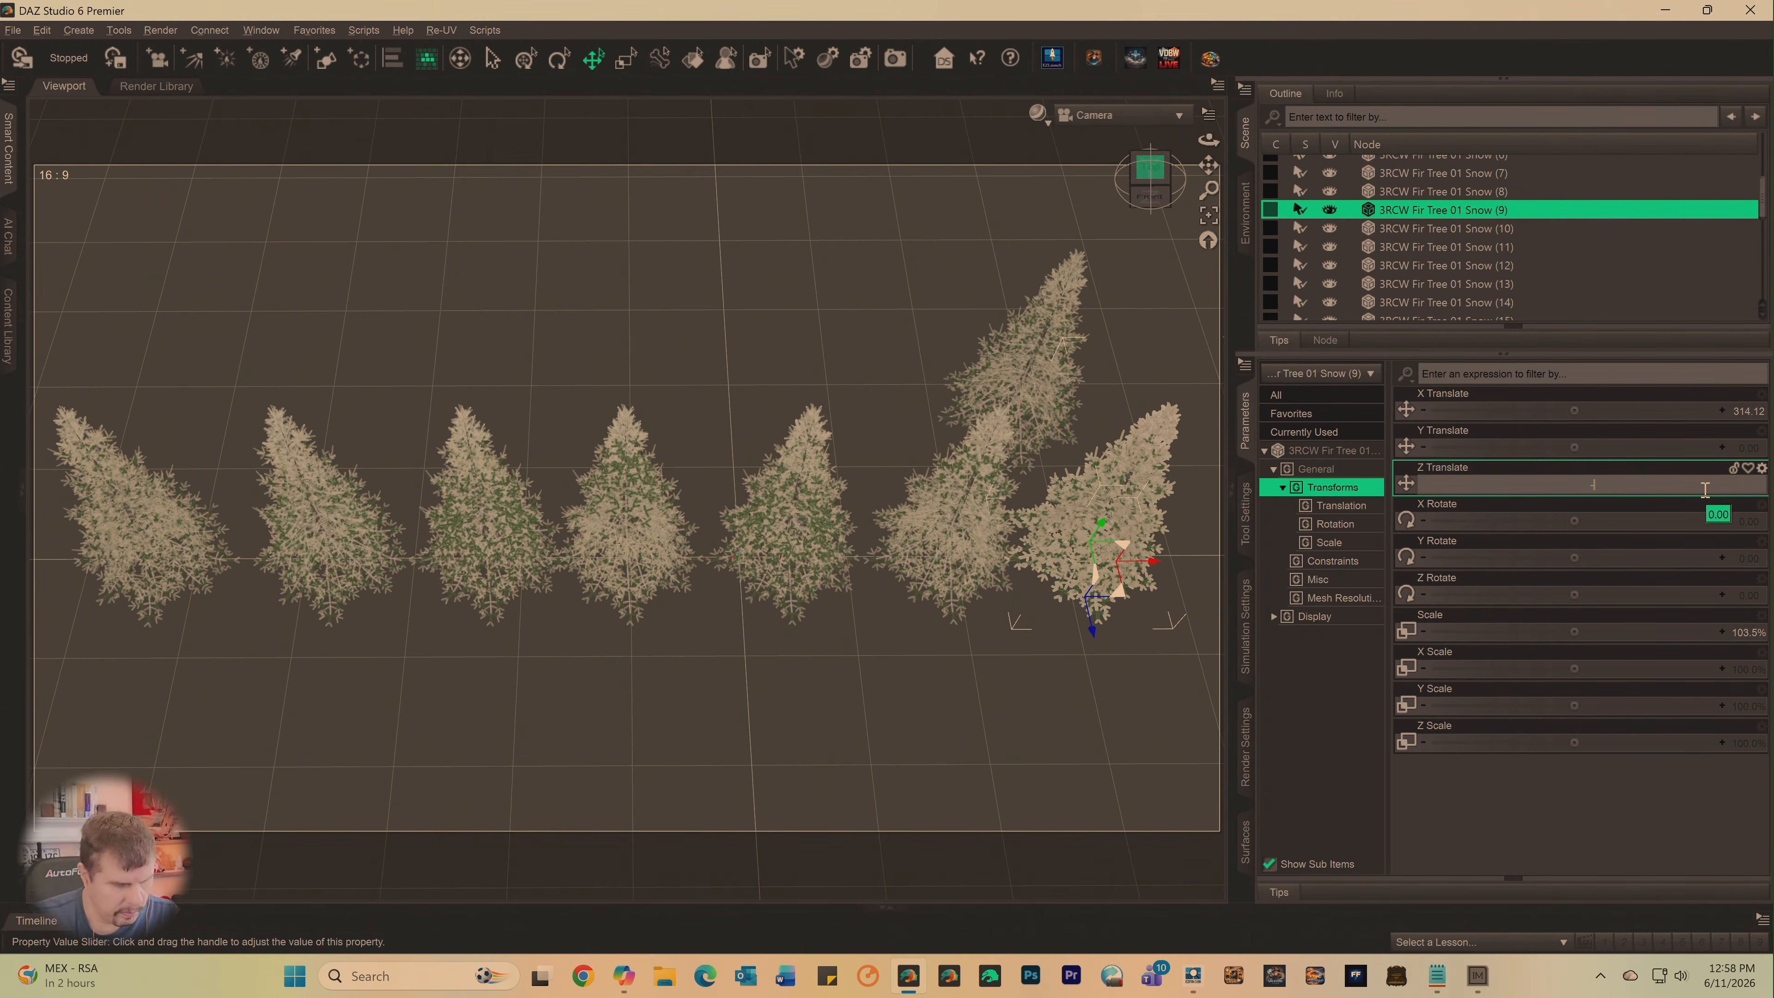
pyautogui.write('-160')
pyautogui.press('Return')
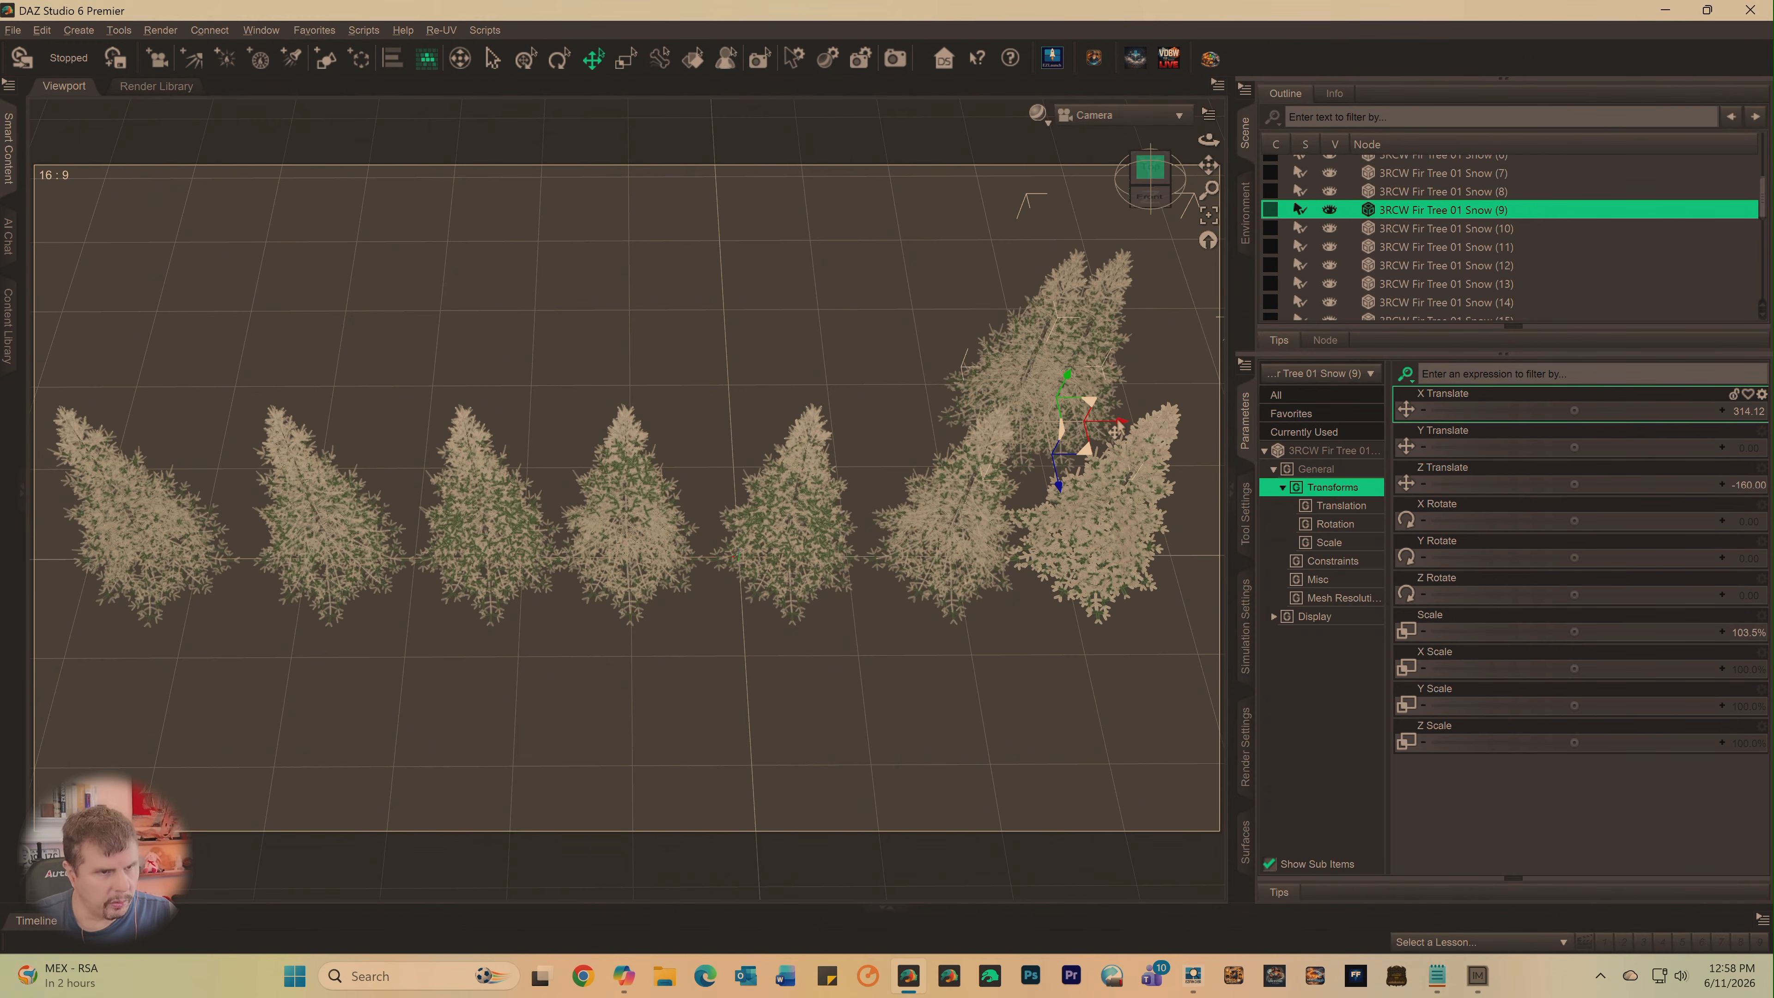
pyautogui.moveTo(1119, 433); pyautogui.dragTo(935, 472)
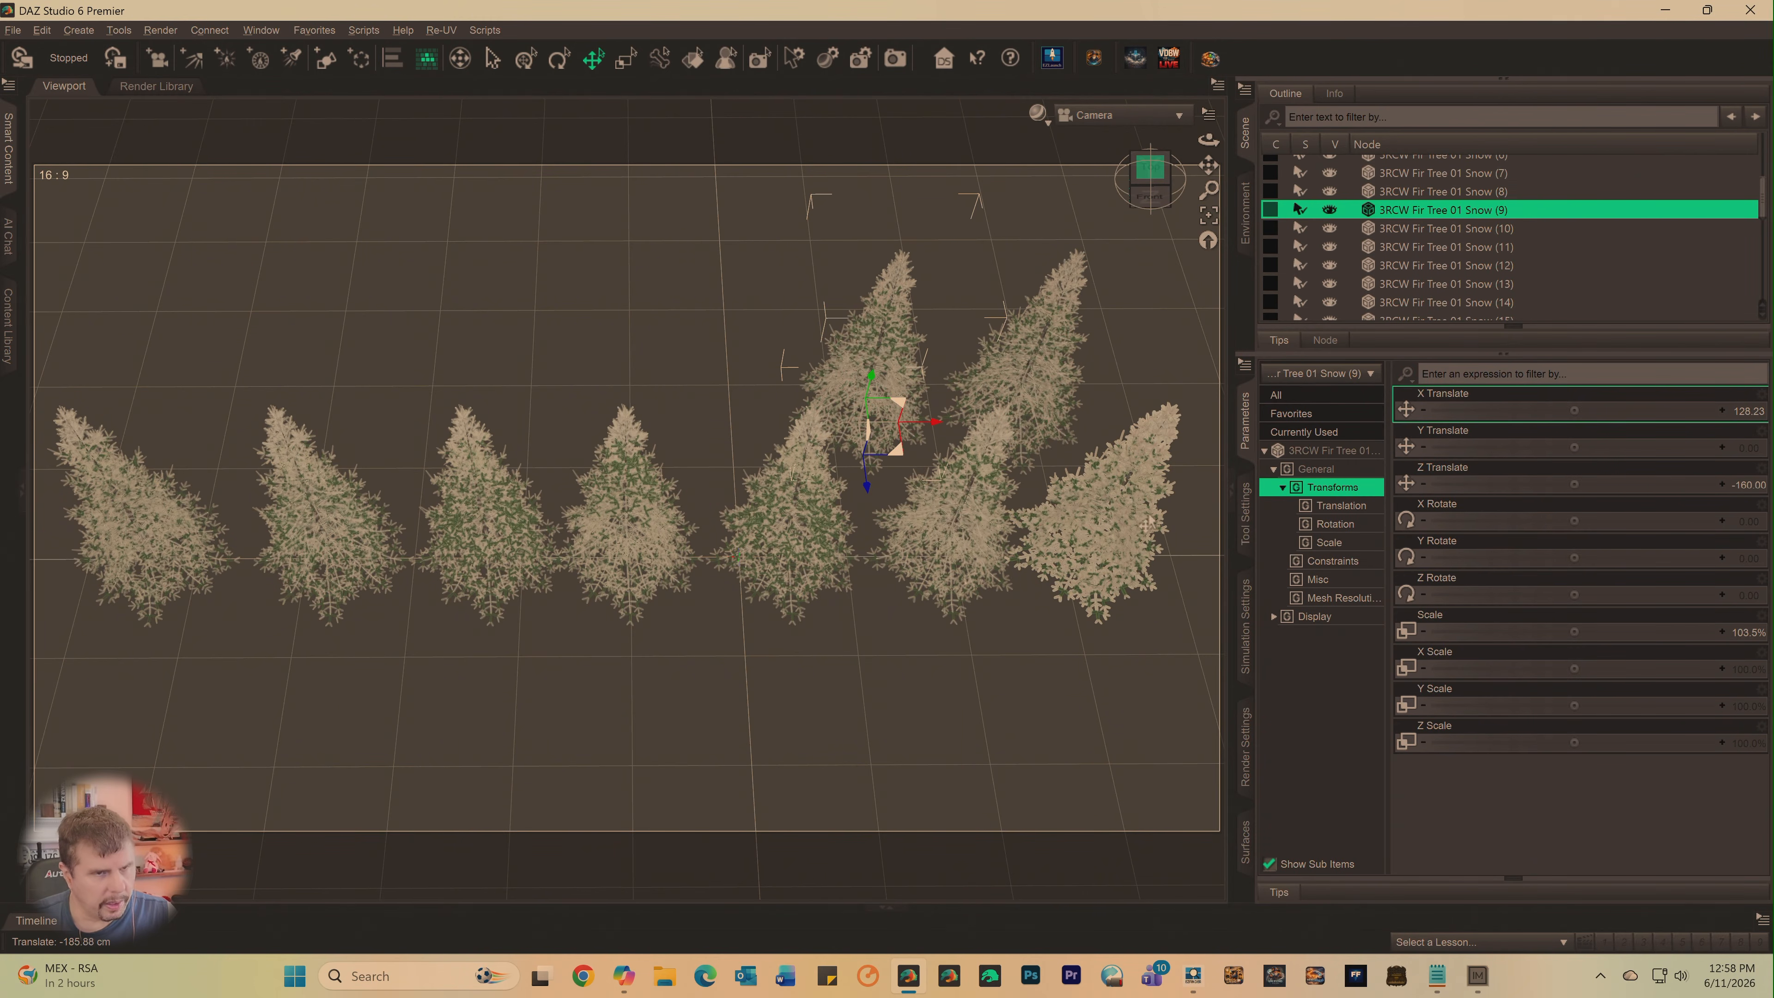
# - Set the Z Translate of 3RCW Fir Tree 01 Snow (10) to -160 and slide it left of Snow (9) in the back row
pyautogui.click(1419, 228)
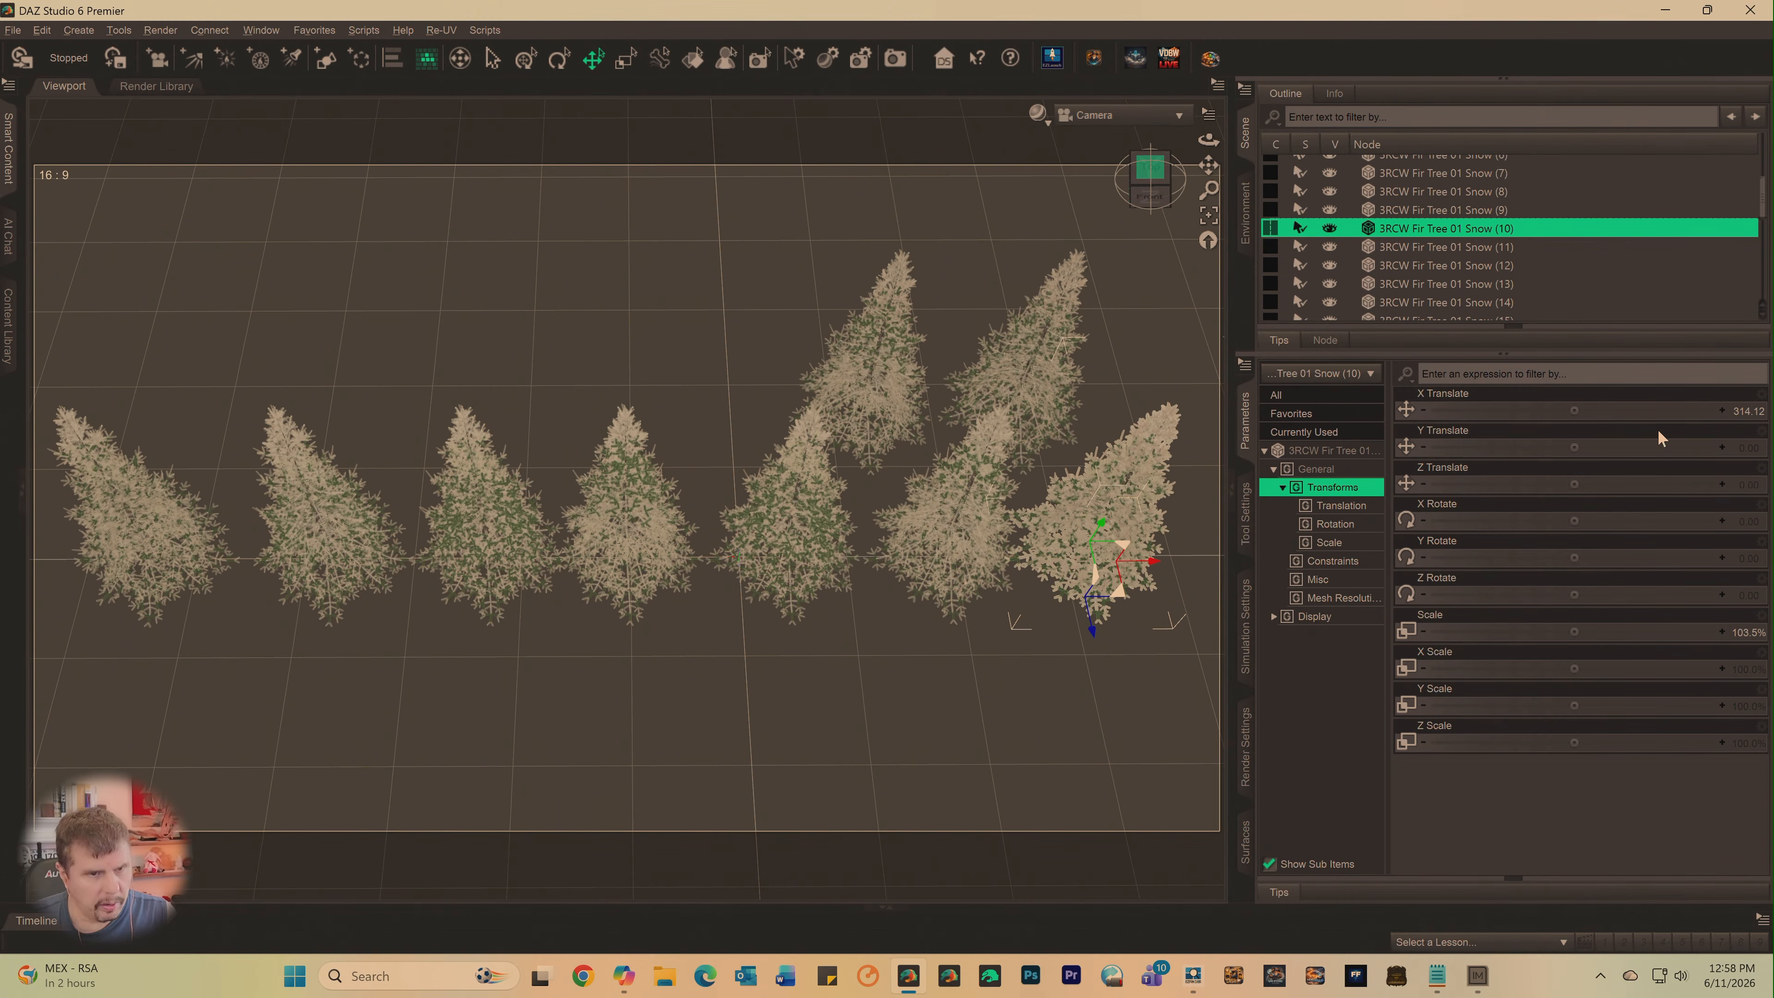
pyautogui.click(1746, 484)
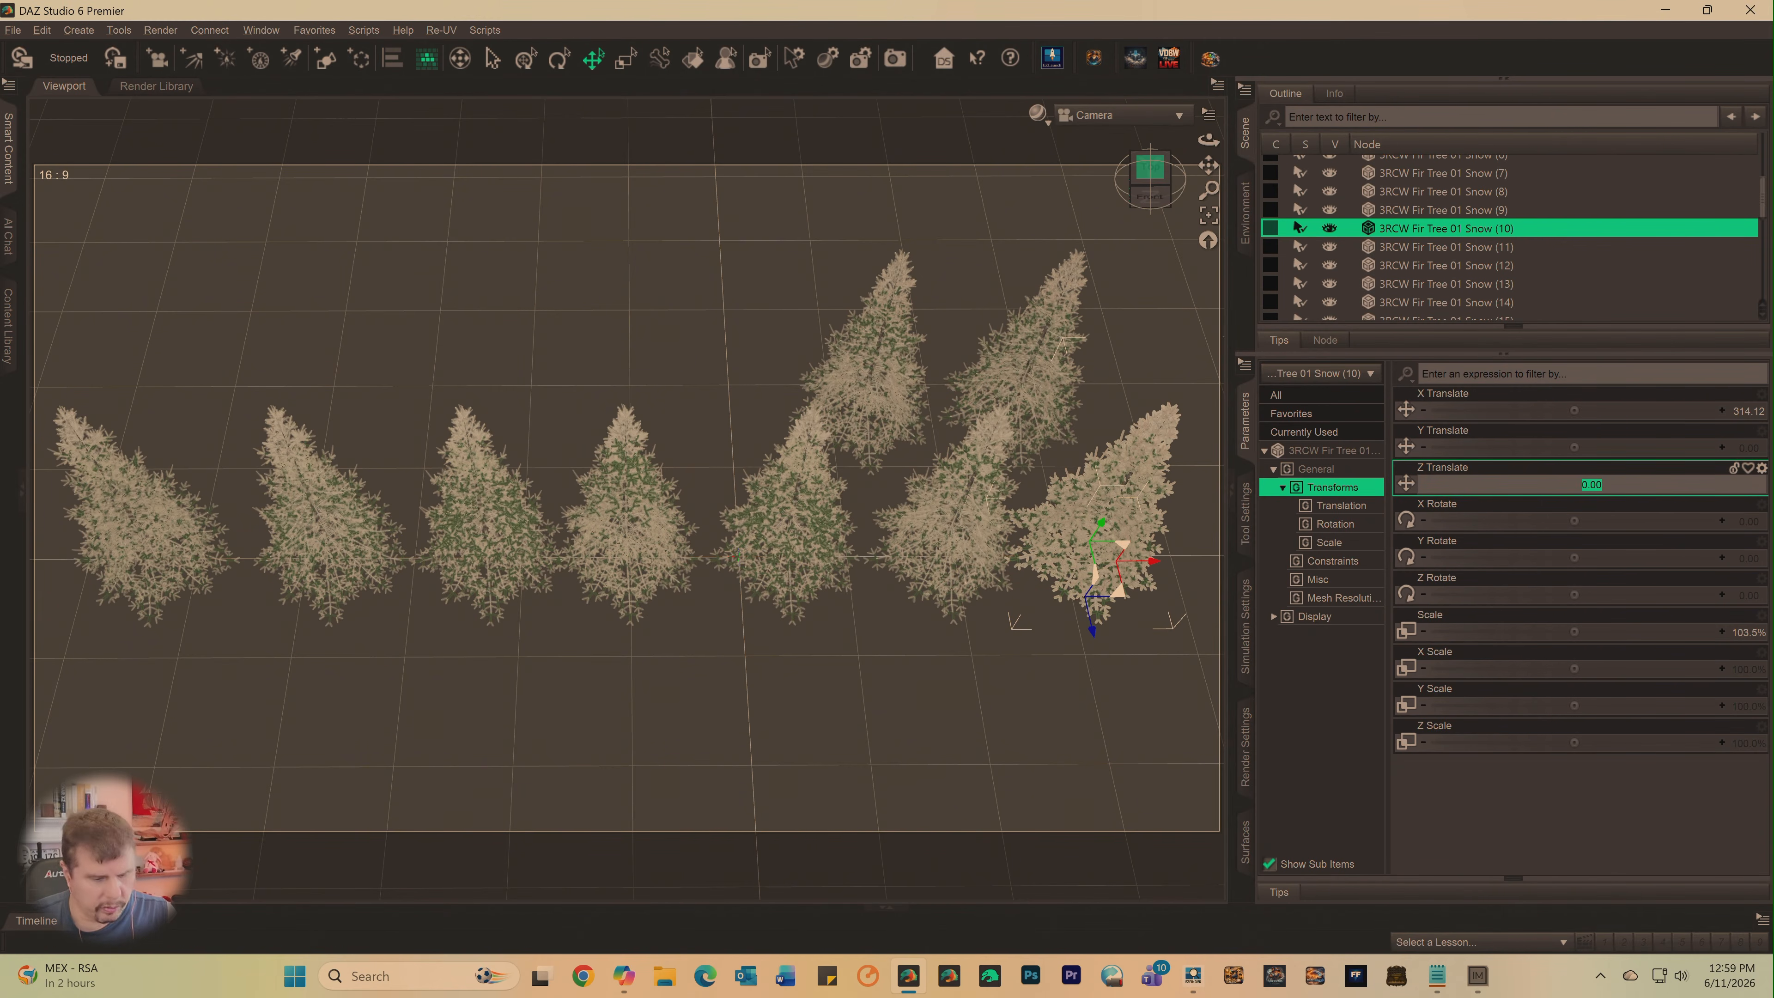
pyautogui.press('BackSpace')
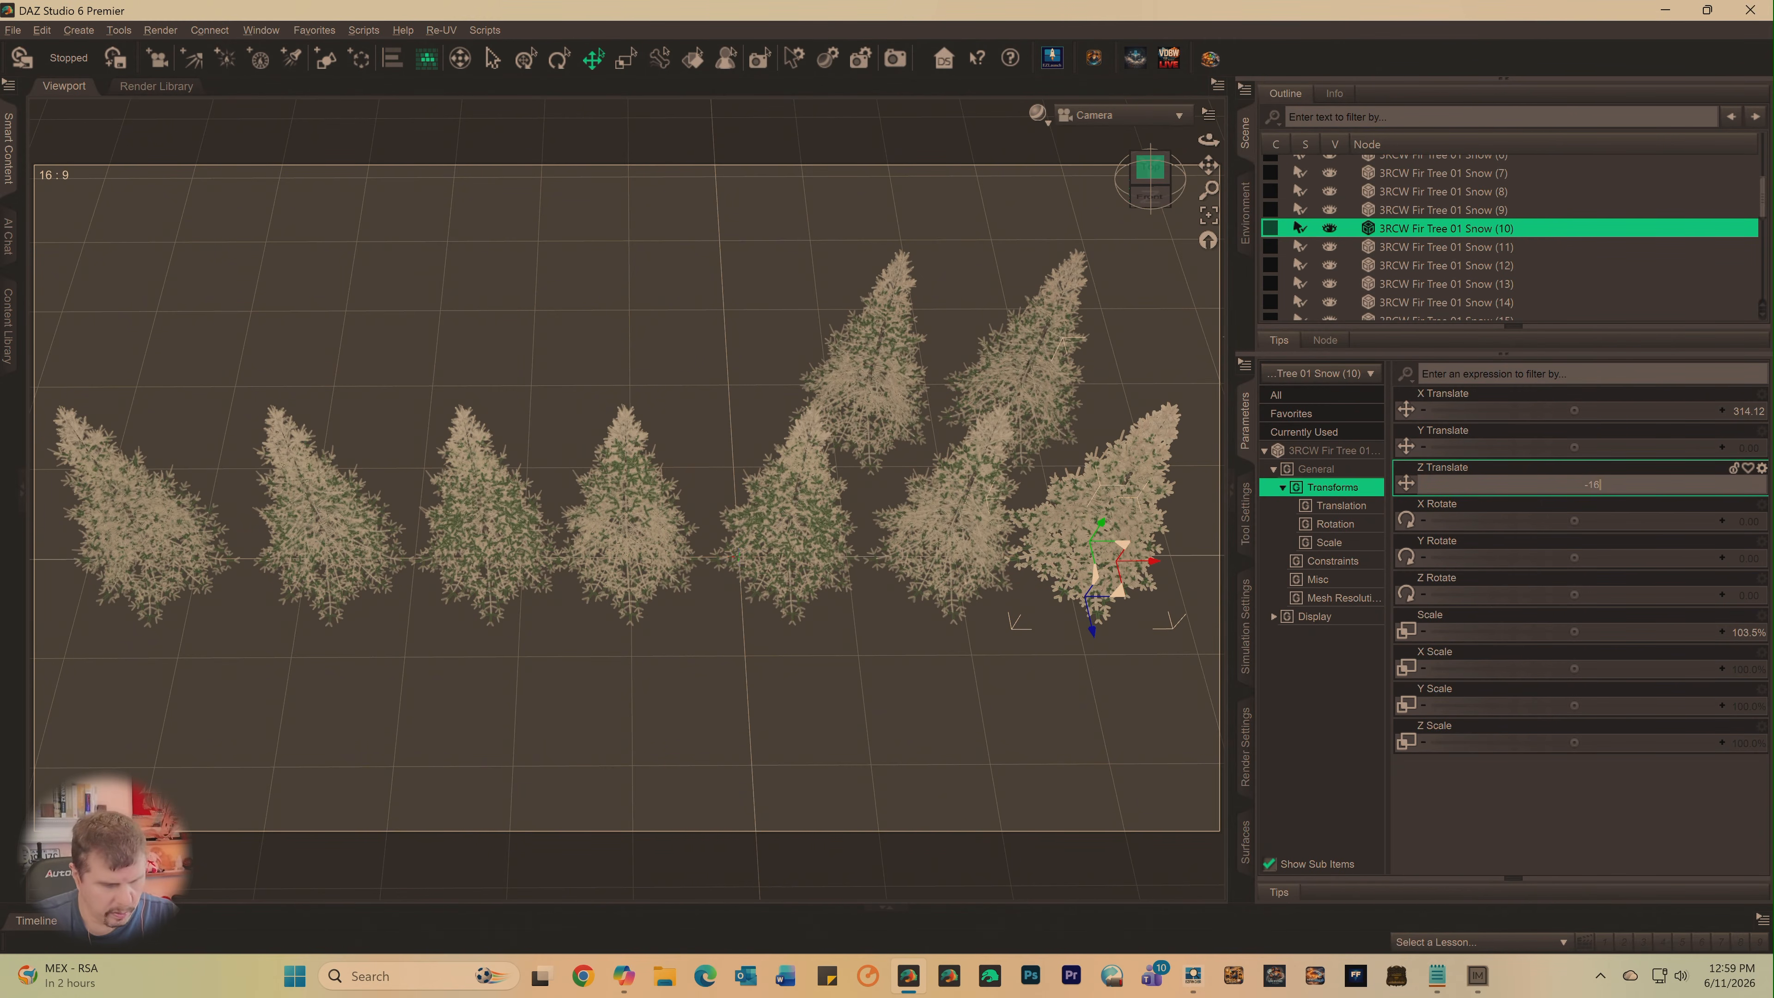
pyautogui.press('Return')
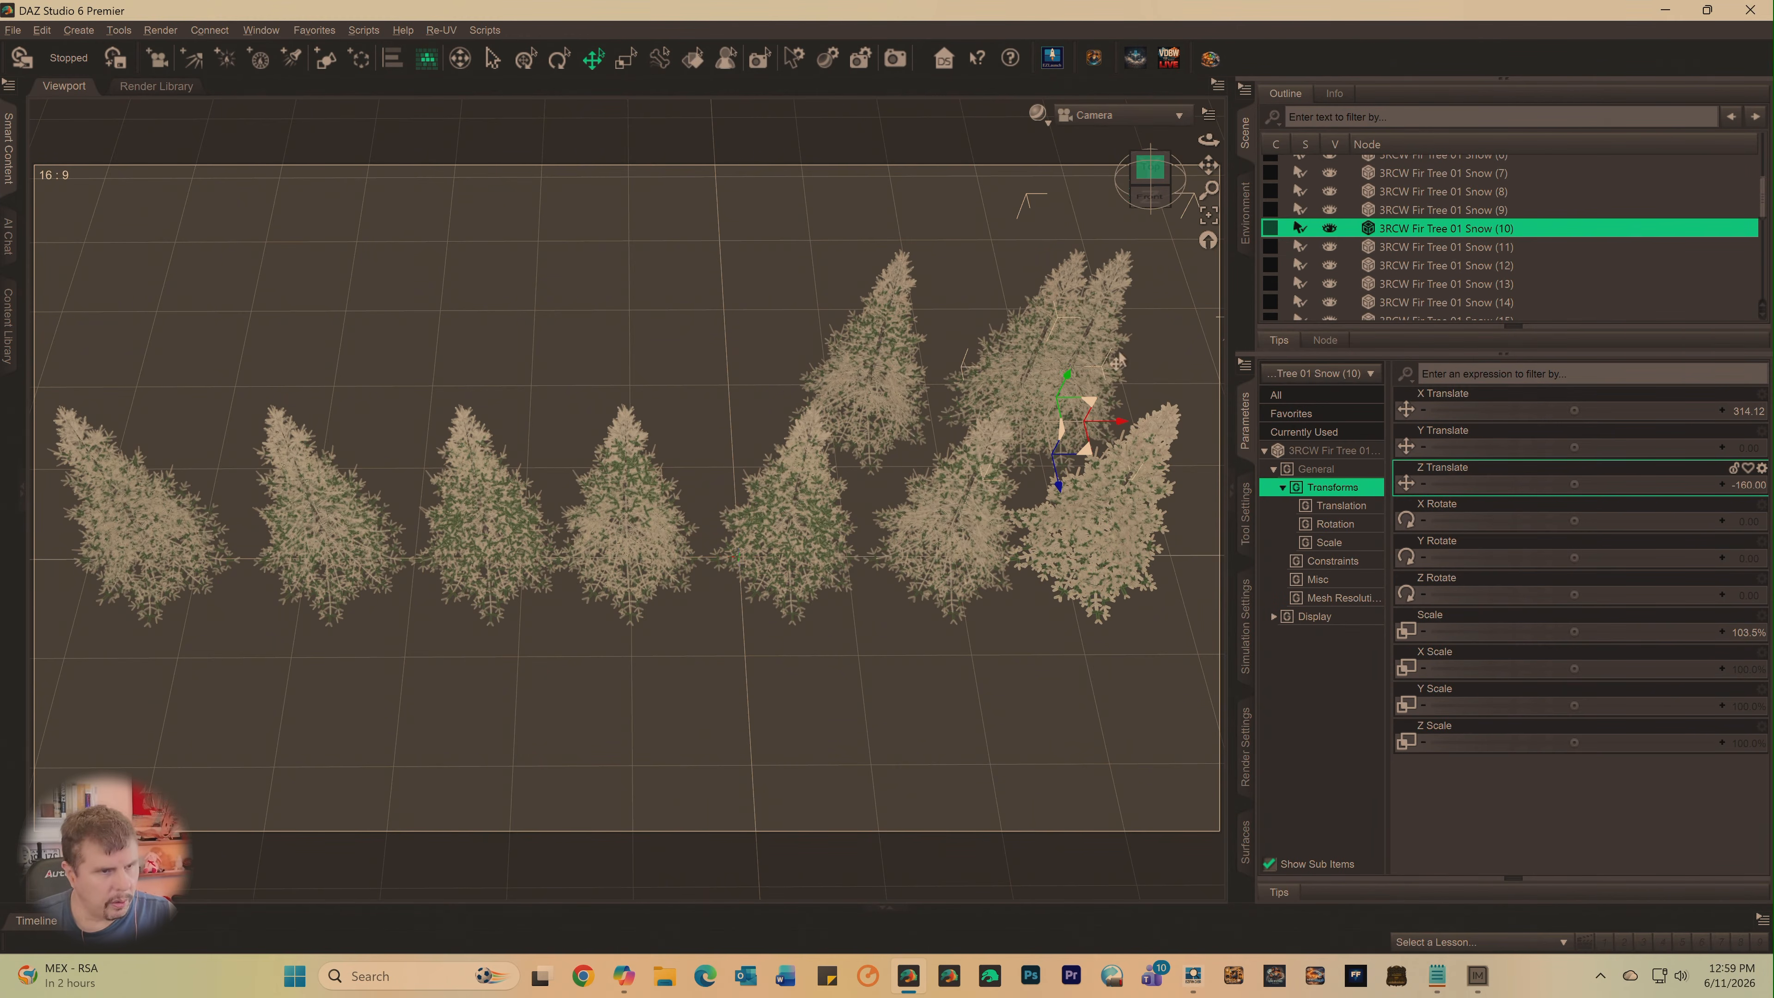
pyautogui.moveTo(1118, 432); pyautogui.dragTo(779, 497)
# - Set the Z Translate of 3RCW Fir Tree 01 Snow (11) to -160 and slide it left to X about -168
pyautogui.click(1102, 594)
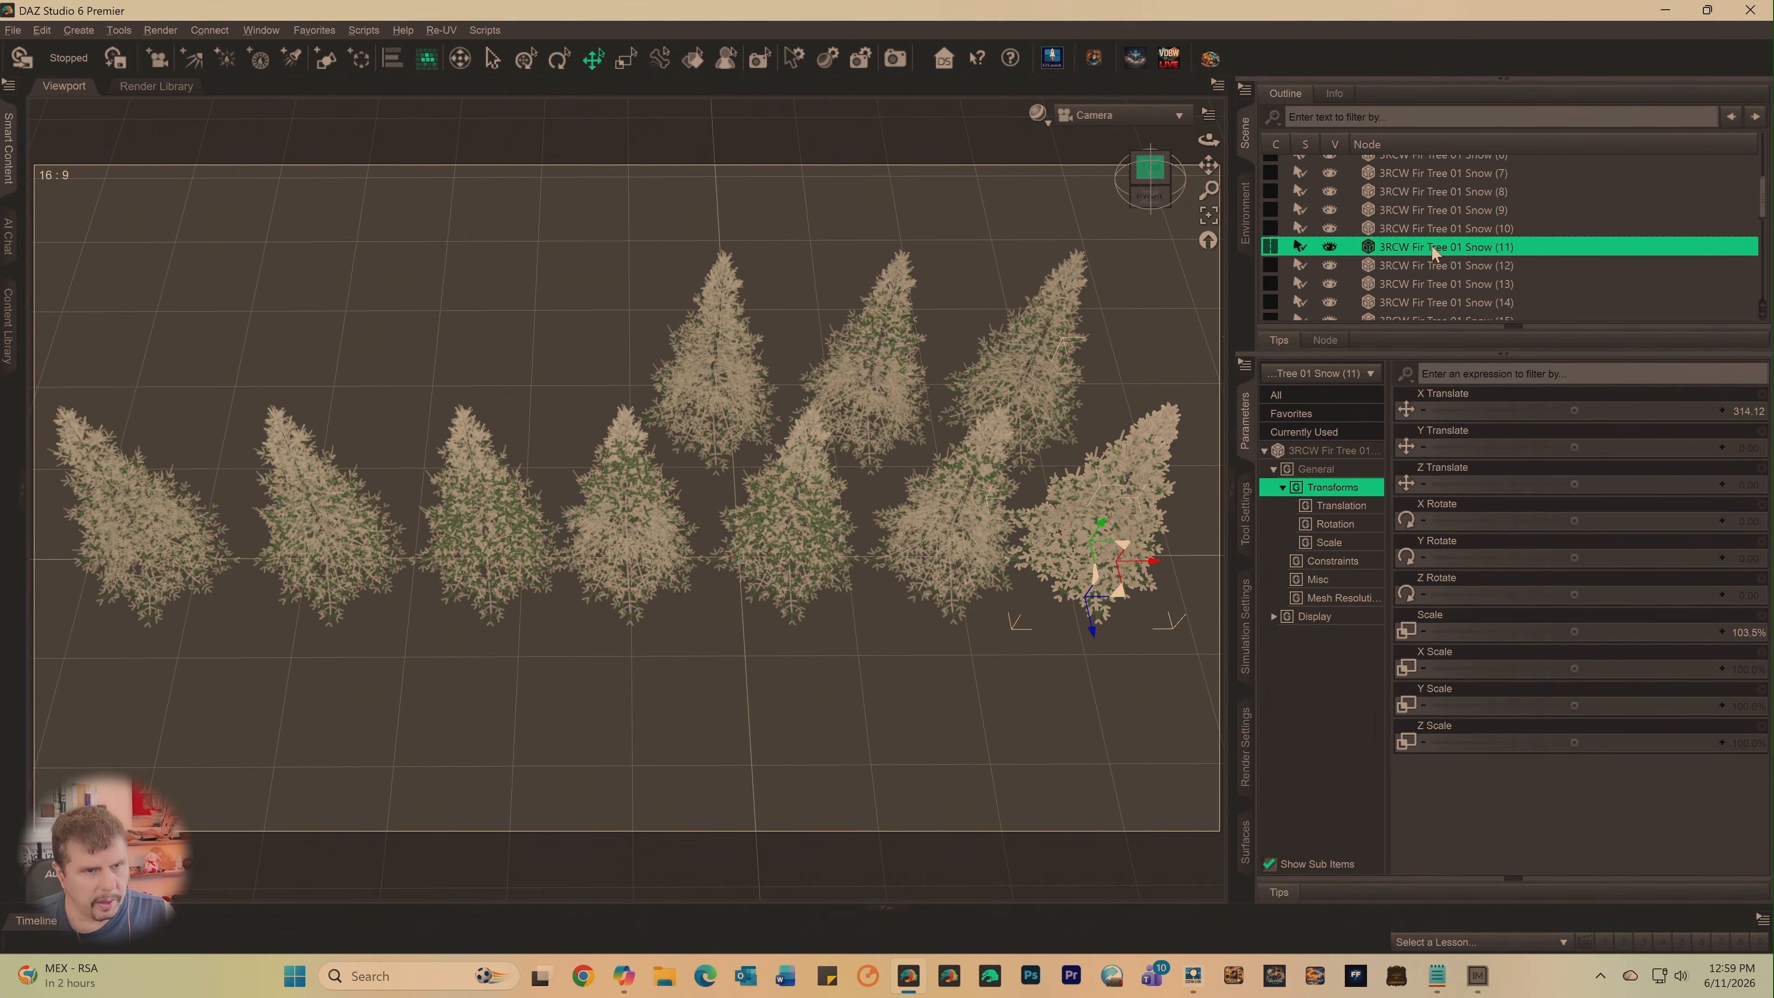
pyautogui.click(1753, 488)
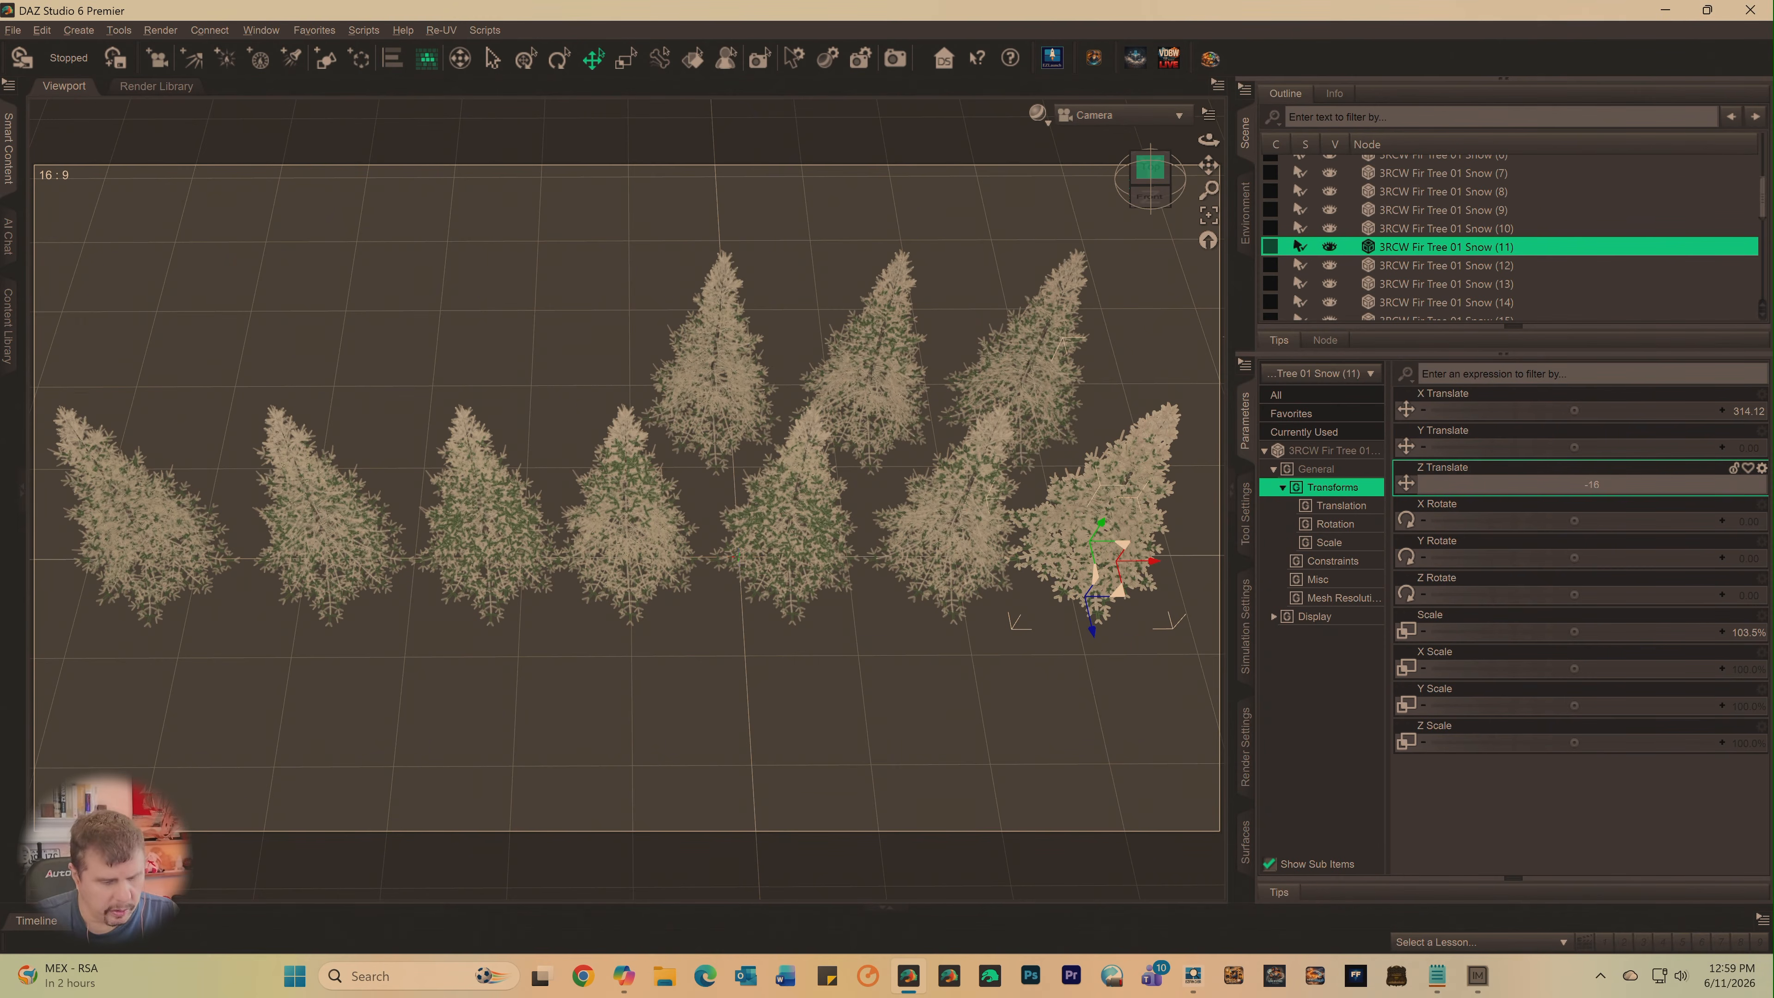
pyautogui.write('-160')
pyautogui.press('Return')
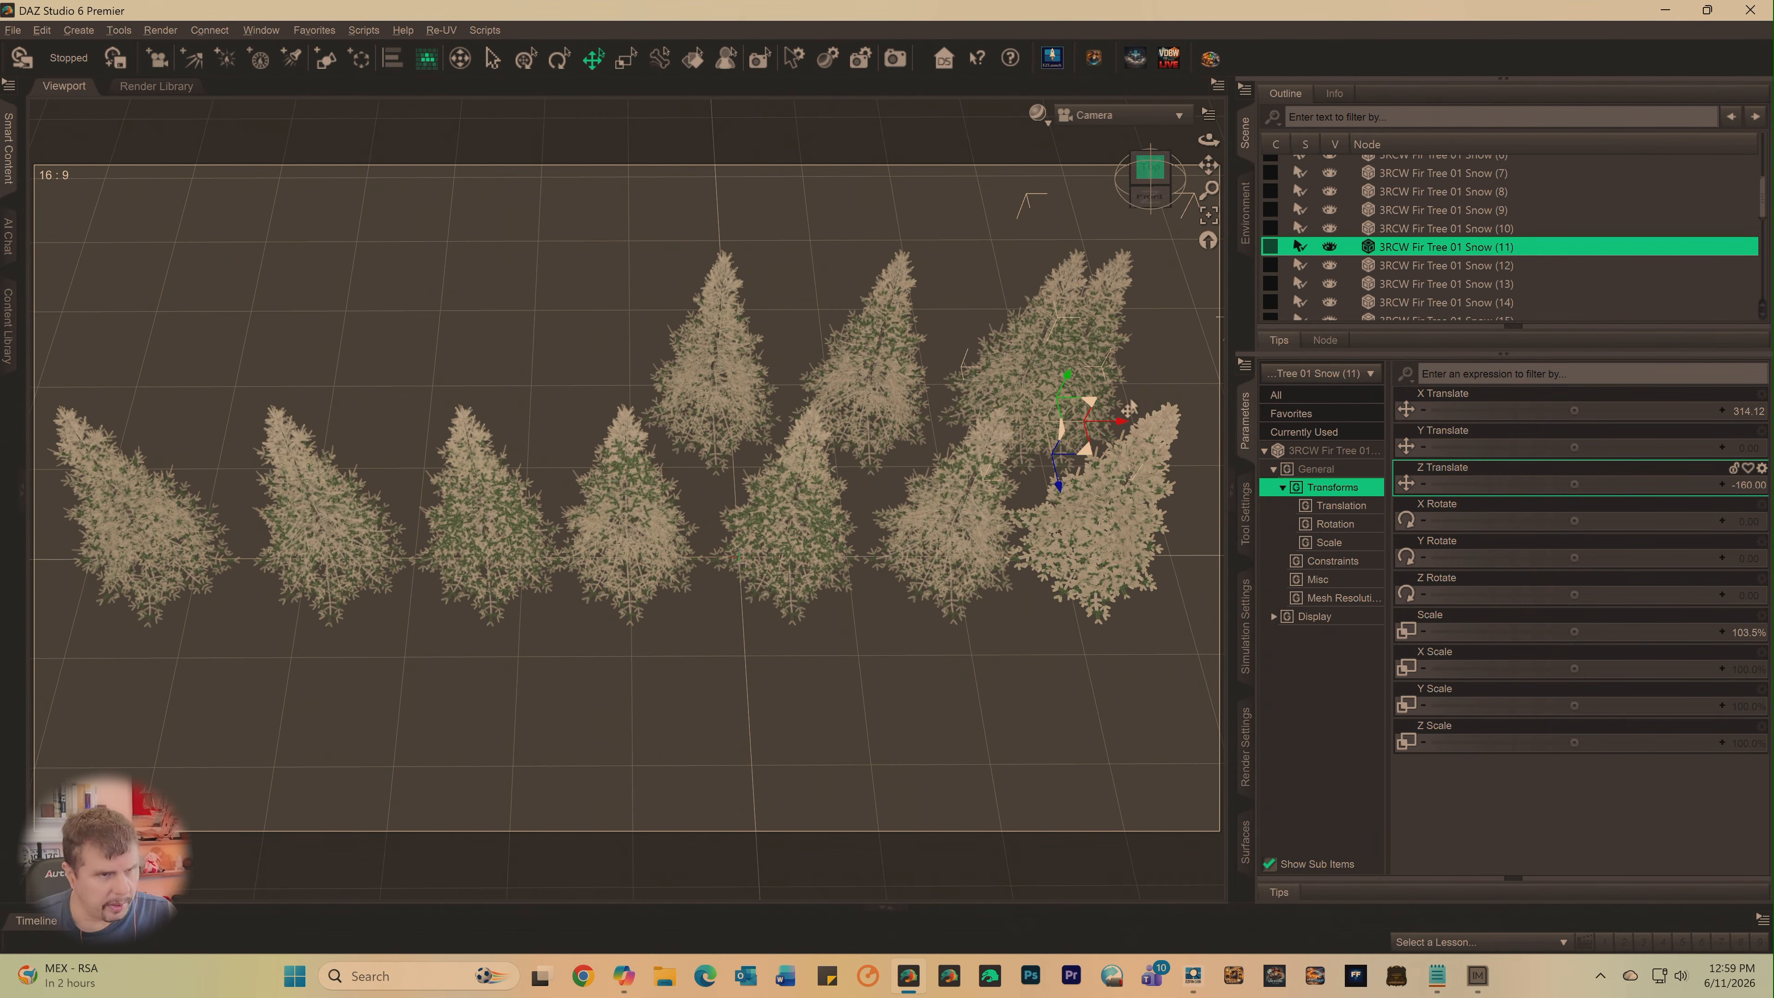
pyautogui.moveTo(1120, 431); pyautogui.dragTo(635, 496)
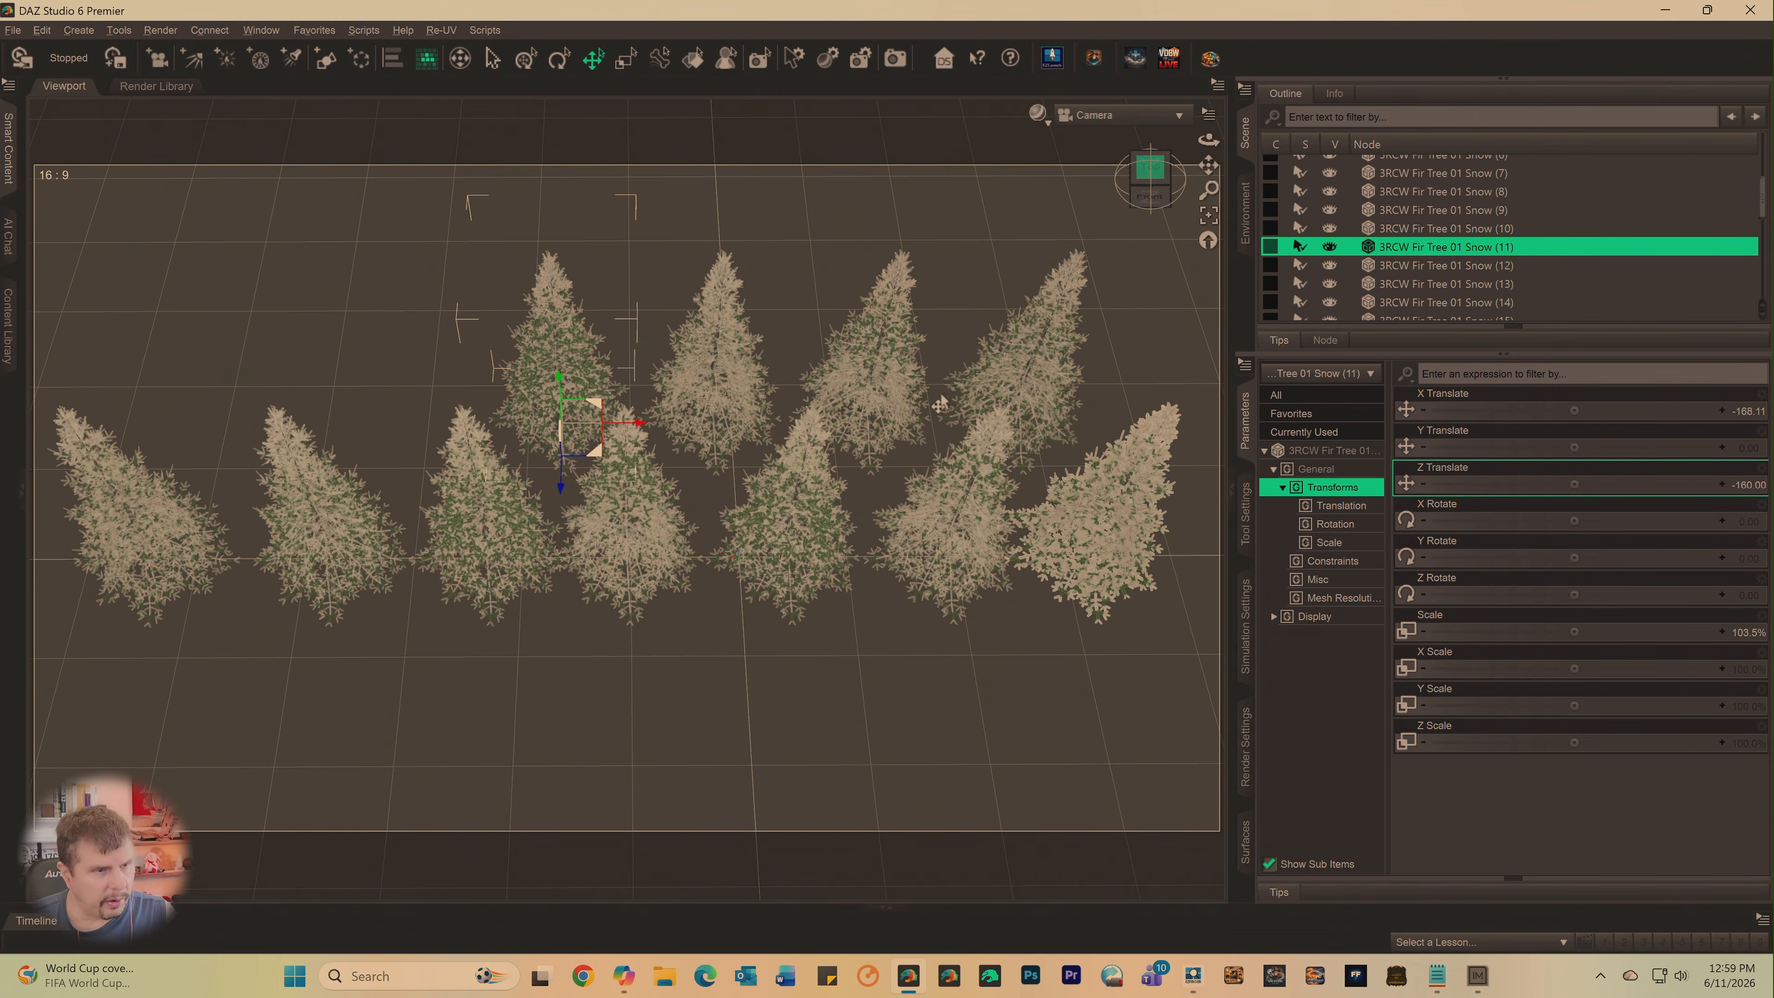
# - Set the Z Translate of 3RCW Fir Tree 01 Snow (12) to -160 and slide it left to X about -324
pyautogui.click(1422, 265)
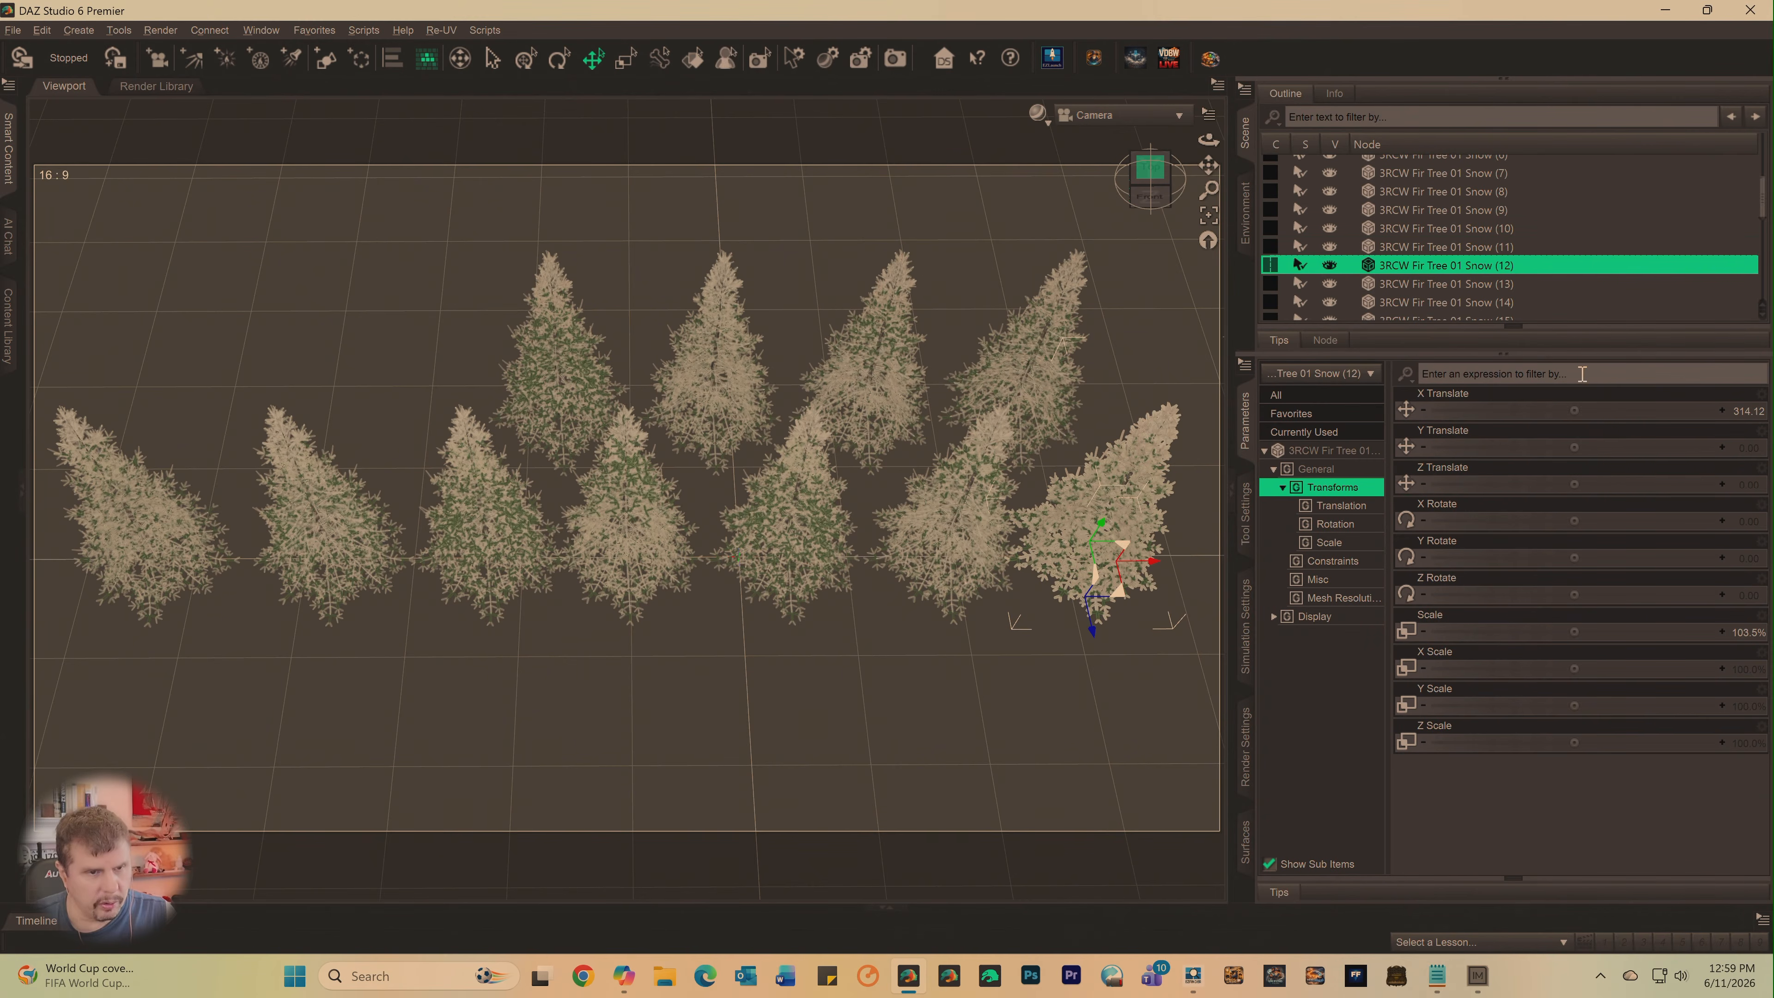
pyautogui.click(1743, 486)
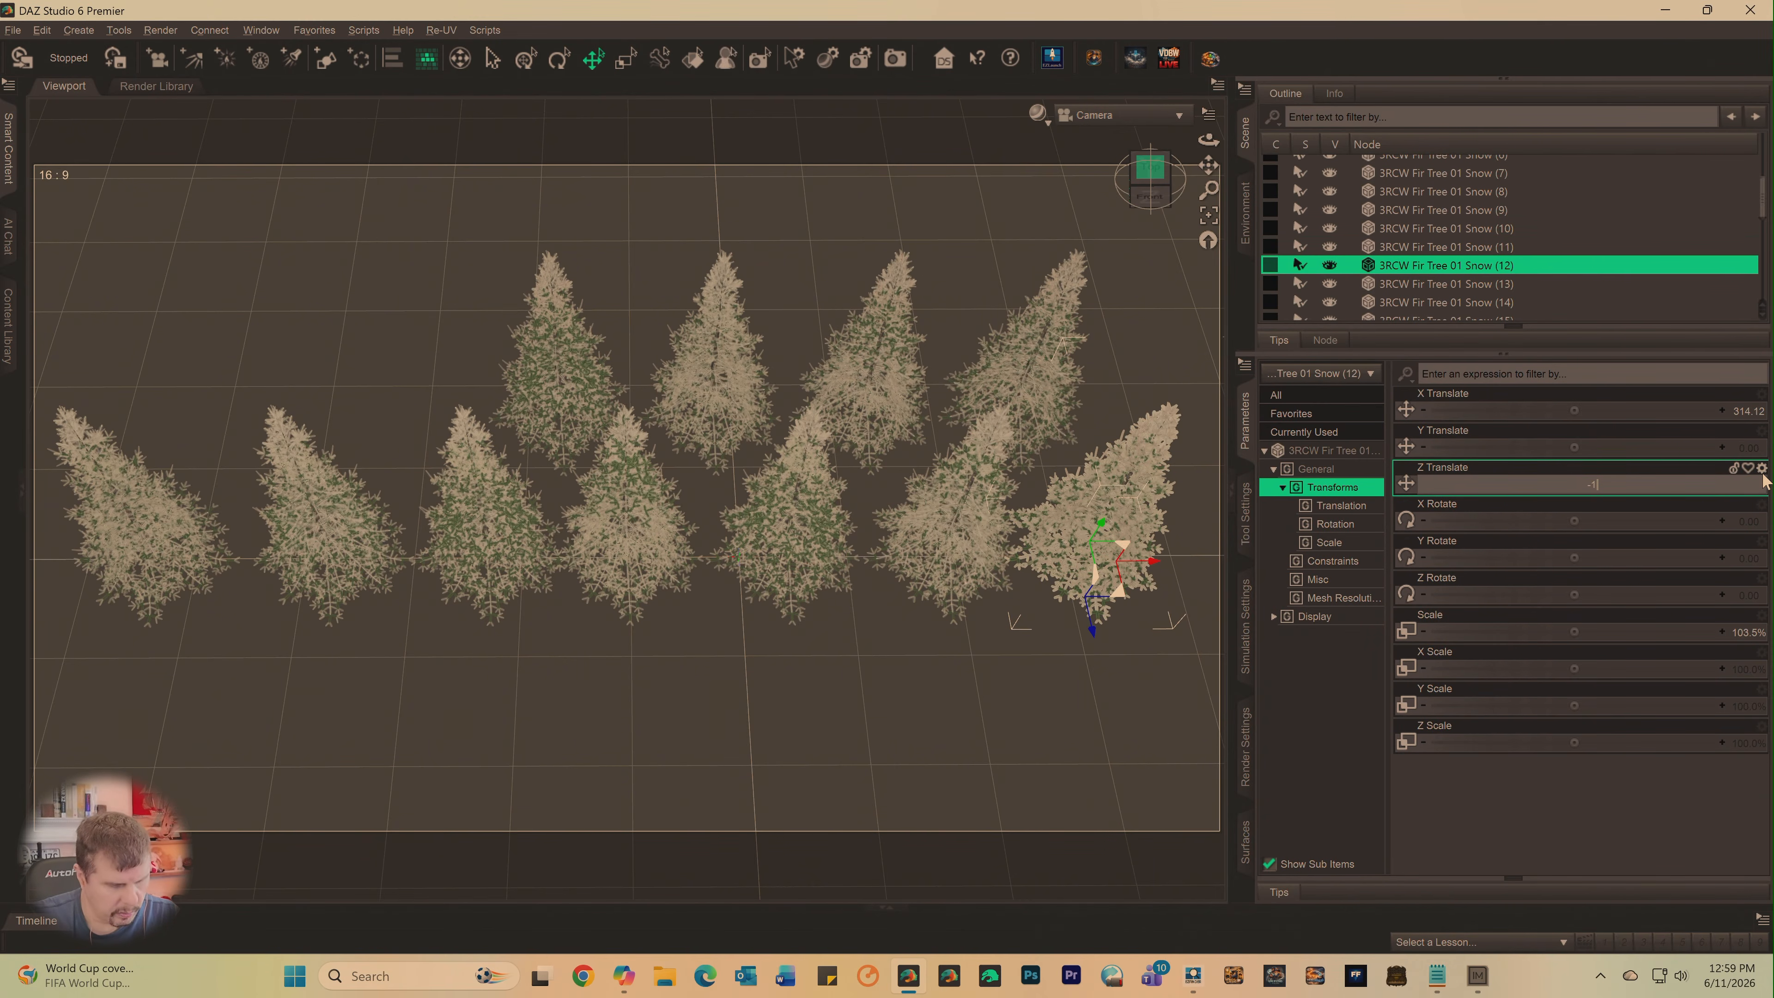
pyautogui.write('-160')
pyautogui.press('Return')
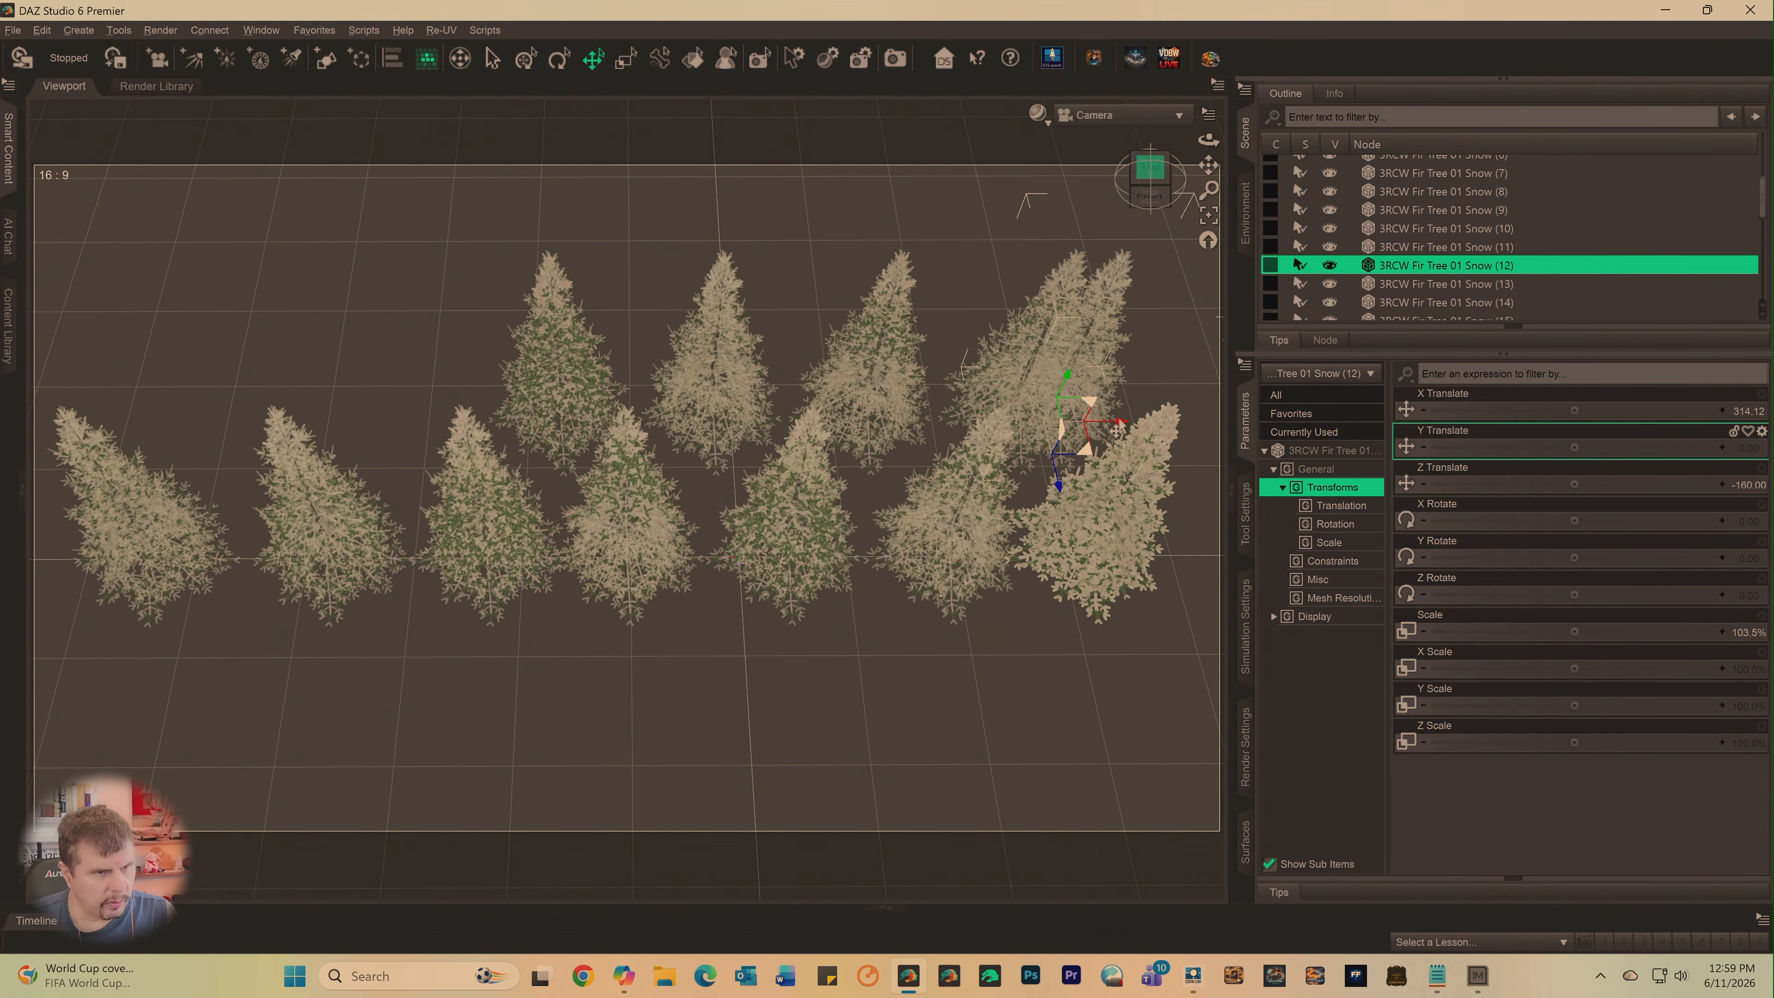
pyautogui.moveTo(1119, 432); pyautogui.dragTo(482, 436)
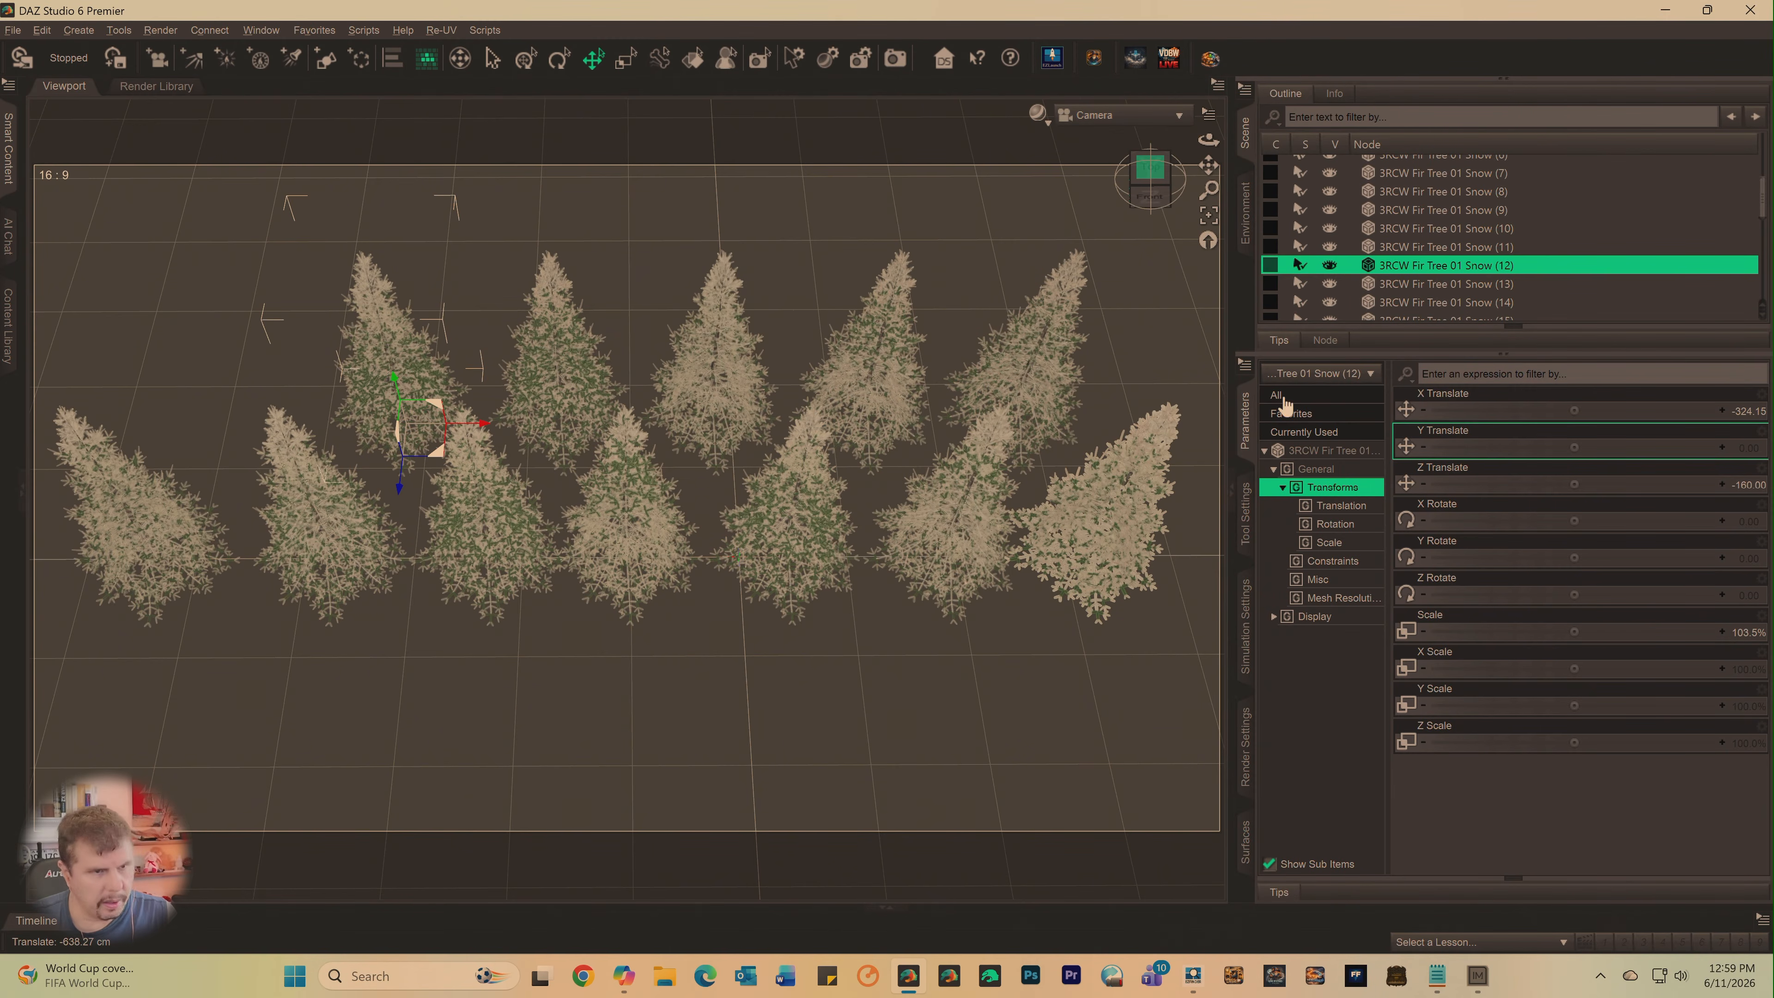
# - Set the Z Translate of 3RCW Fir Tree 01 Snow (13) to -160 and slide it left to X about -485
pyautogui.click(1448, 284)
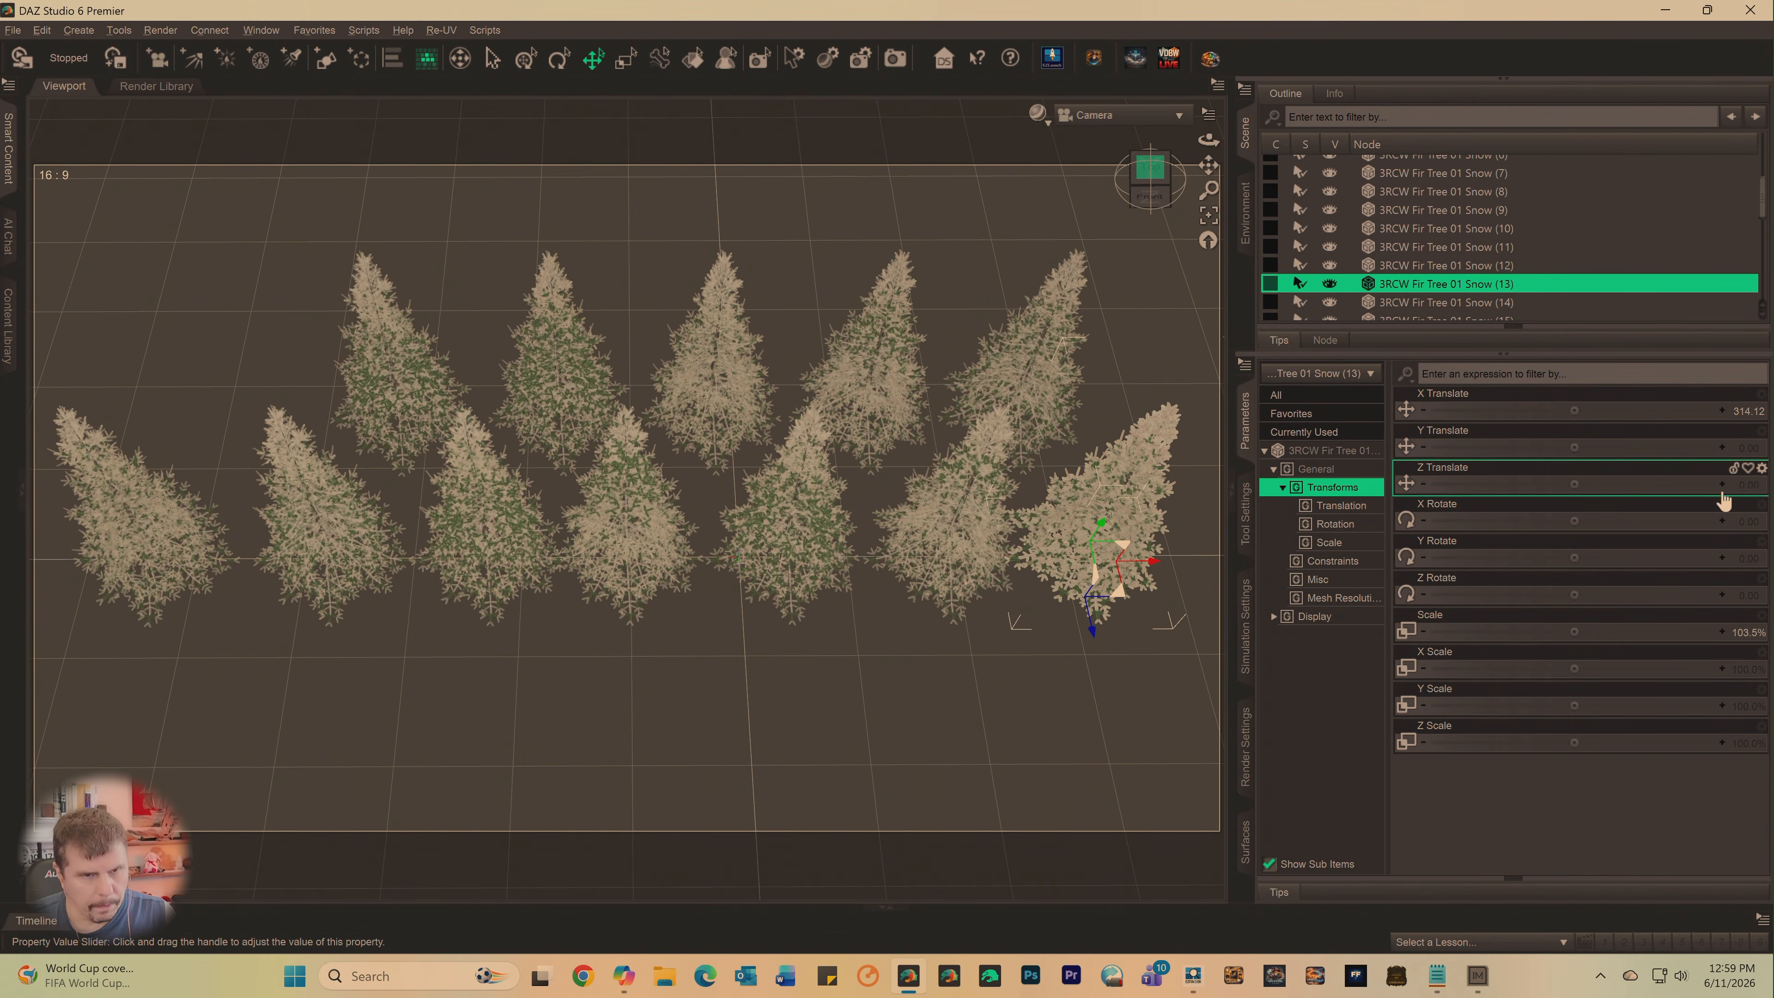
pyautogui.click(1760, 490)
pyautogui.write('-1')
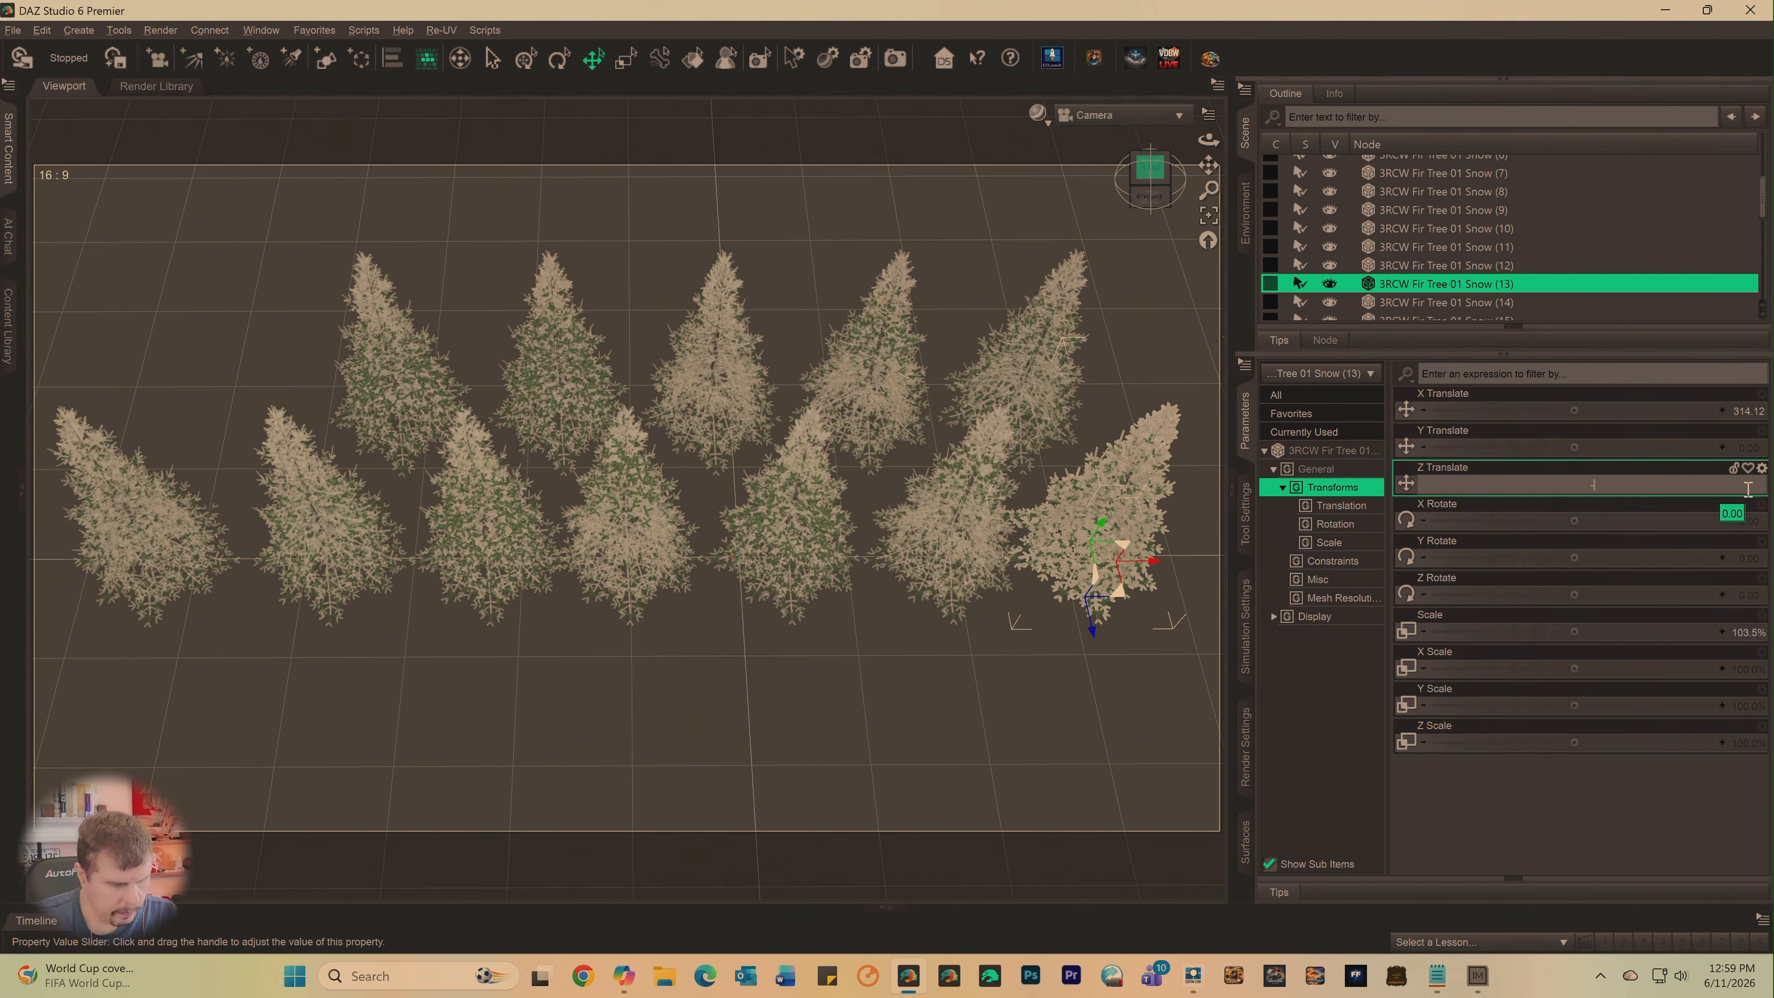
pyautogui.write('60')
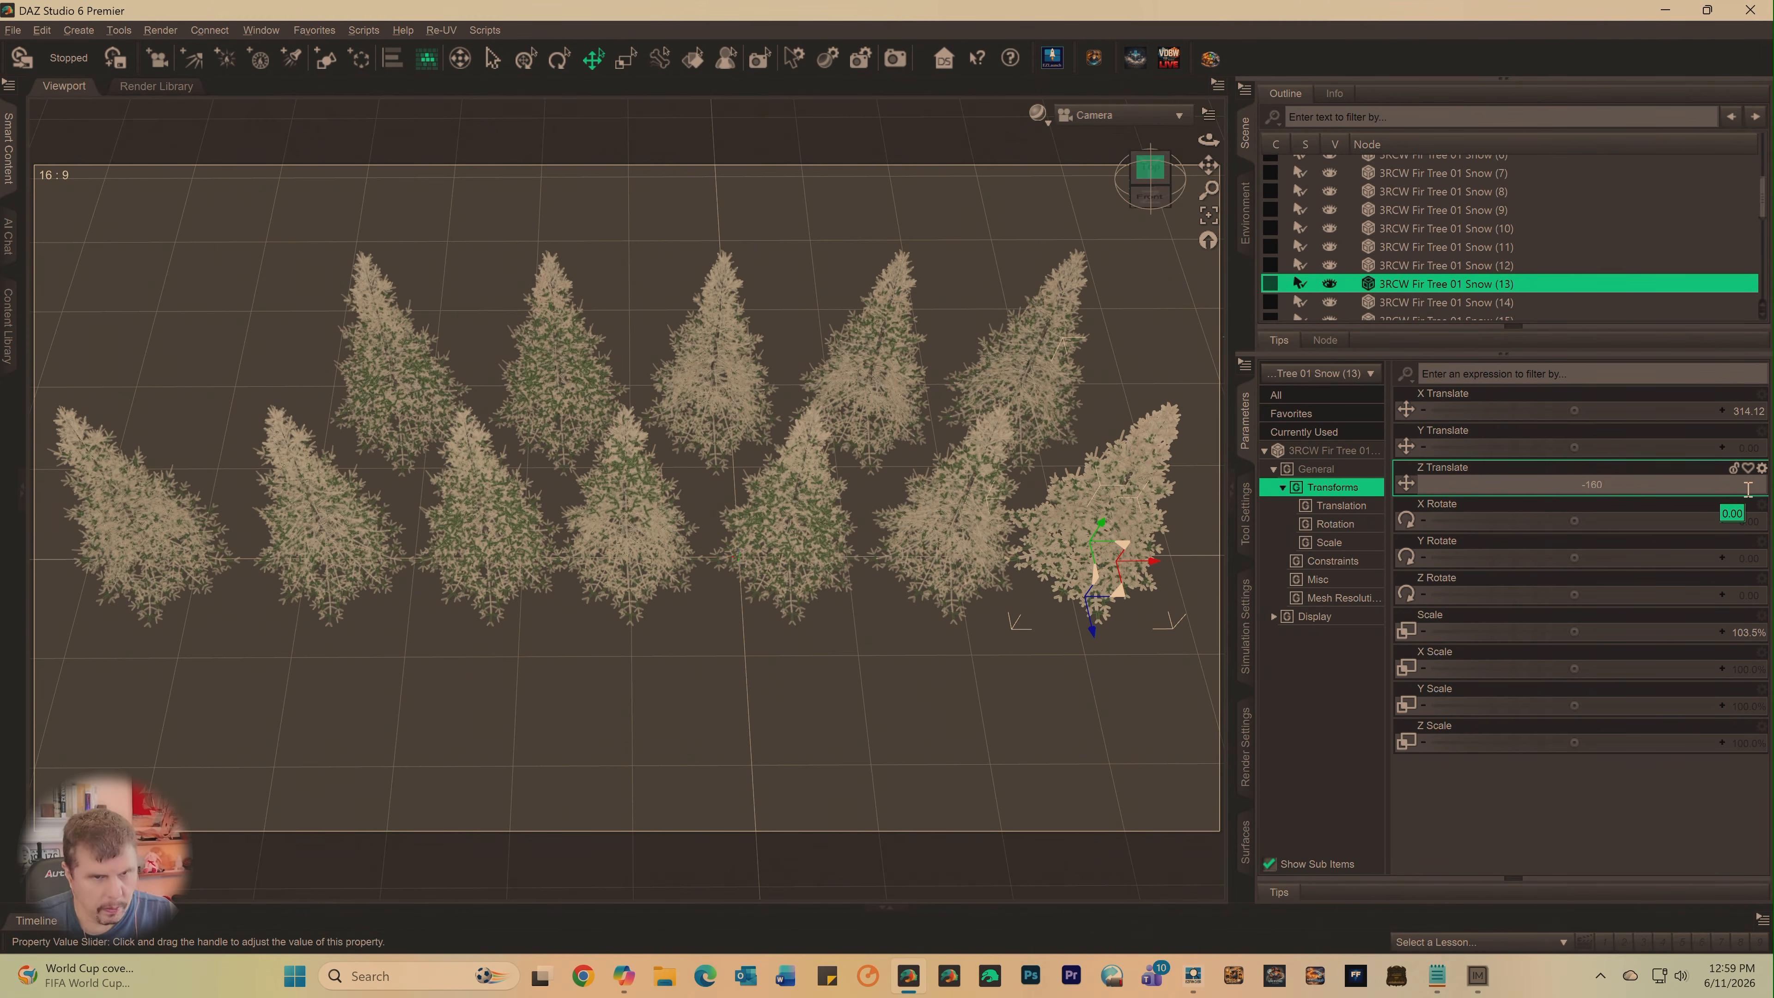
pyautogui.press('Return')
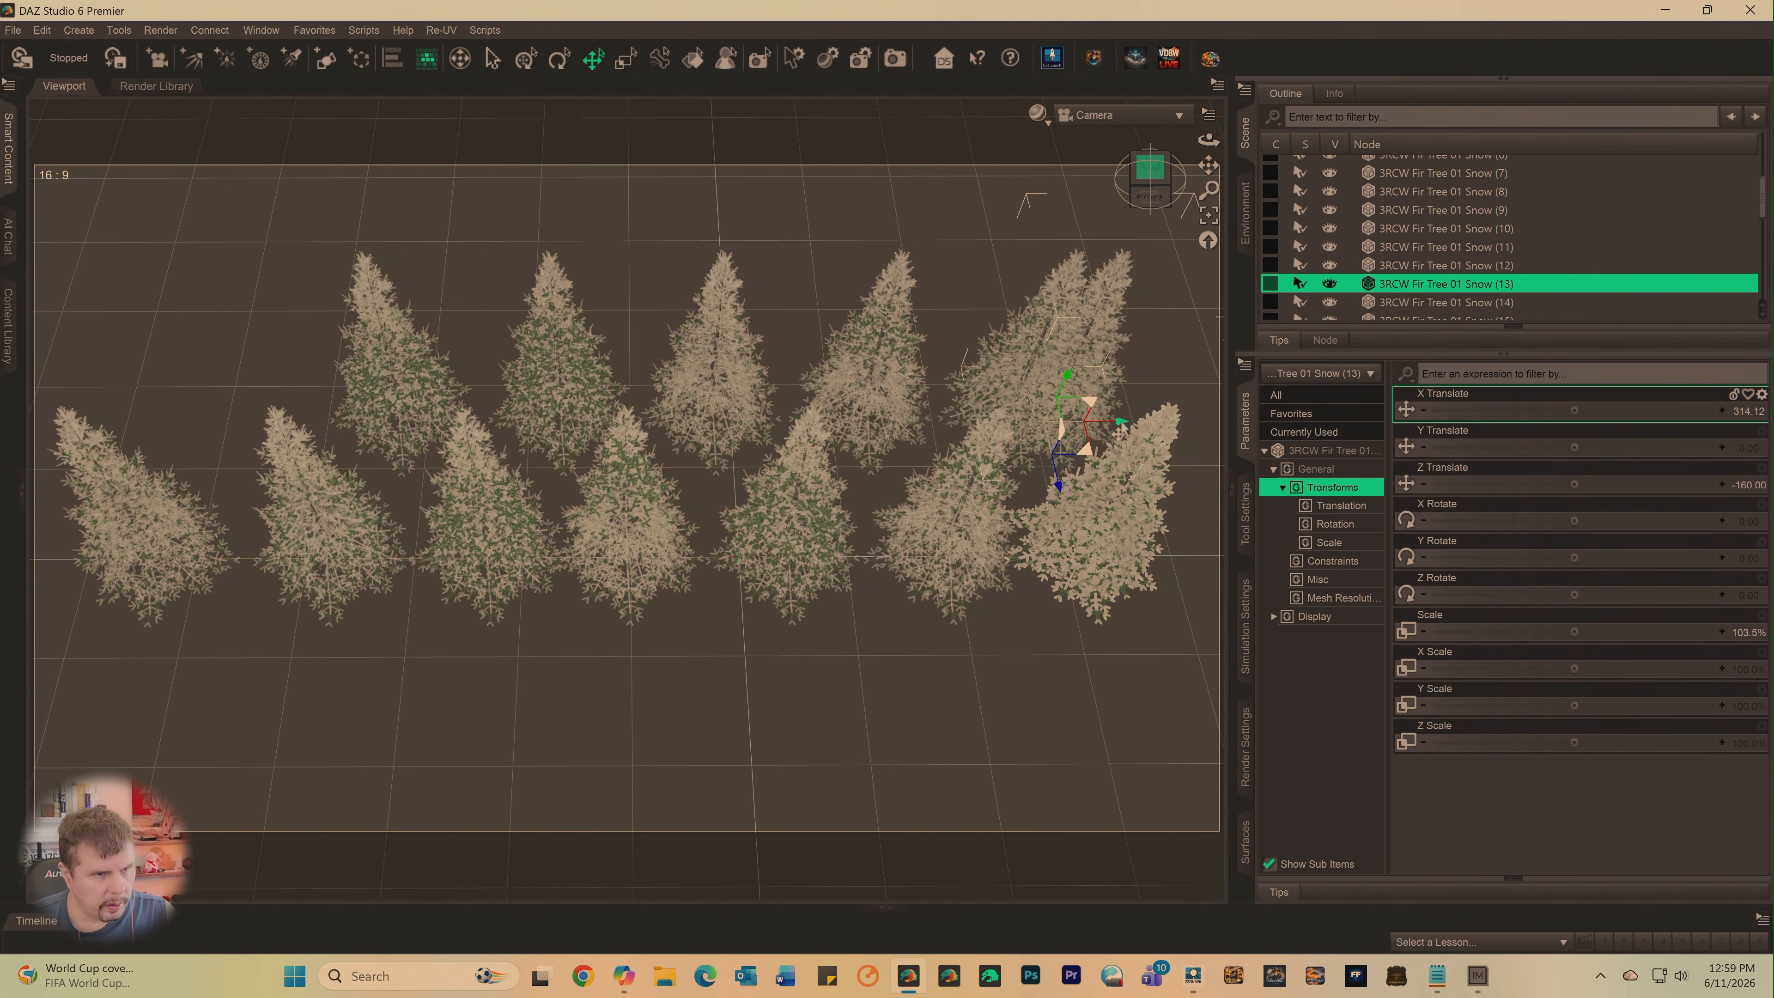
pyautogui.moveTo(1119, 431); pyautogui.dragTo(321, 523)
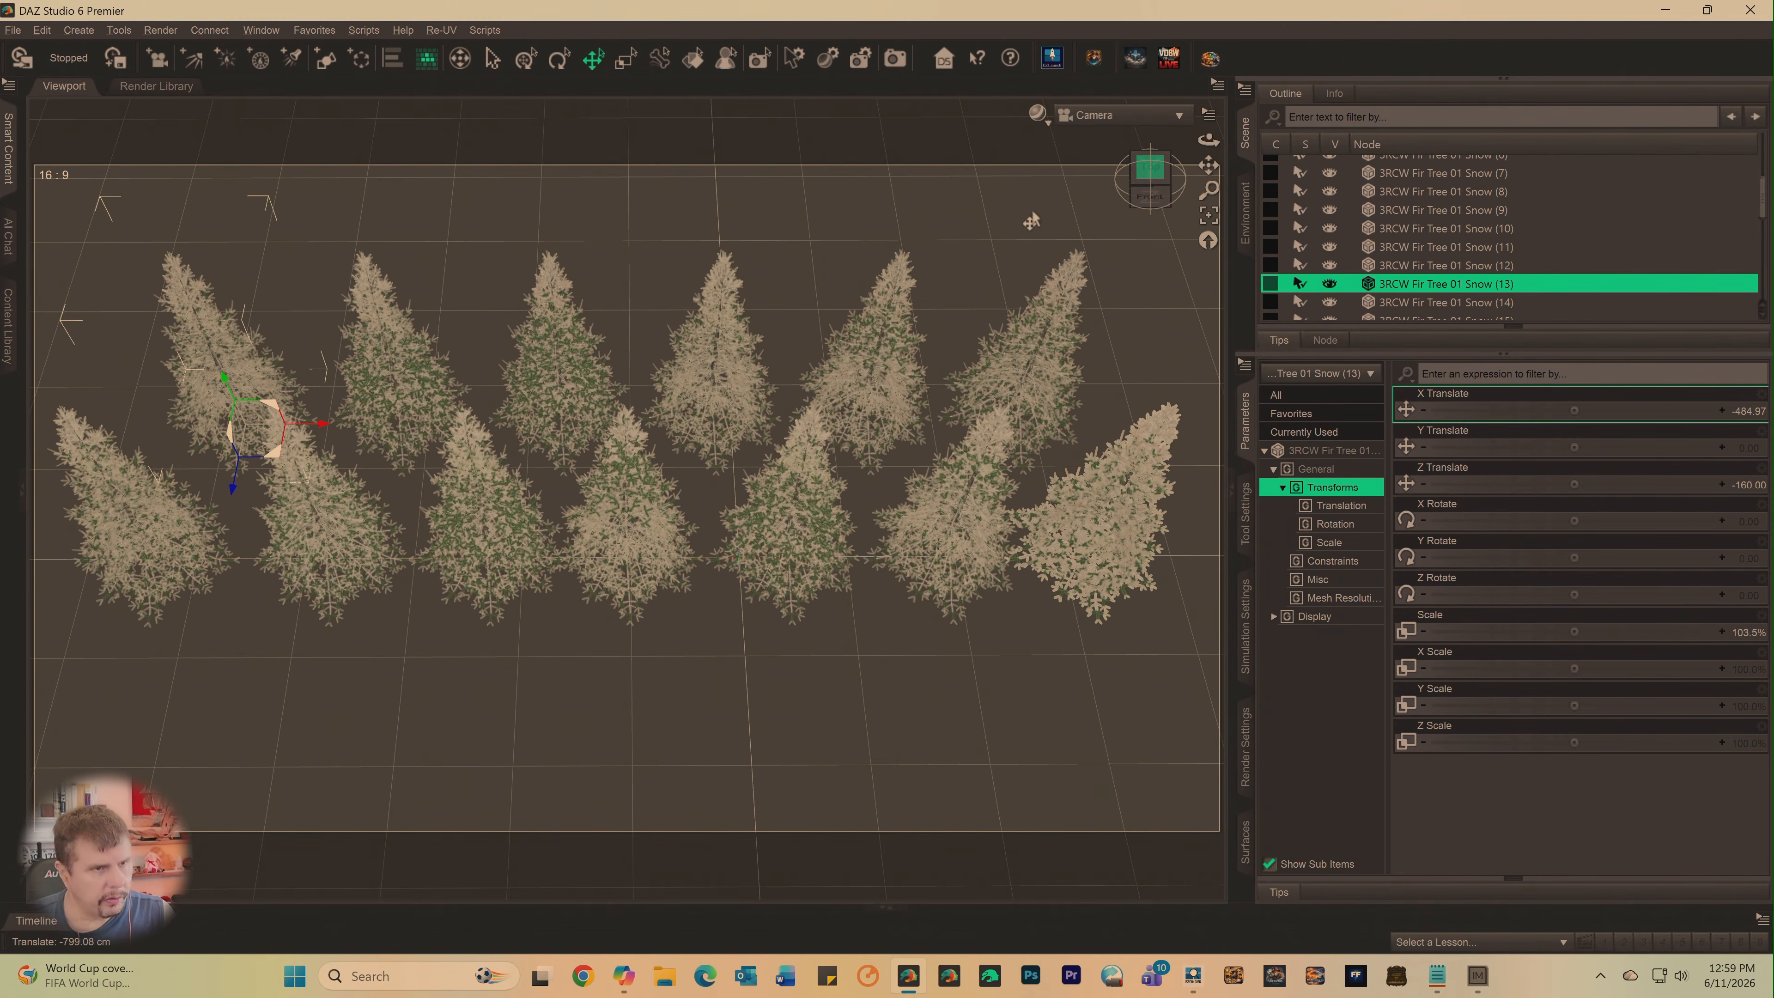
# - Turn the camera back to a low front view of both tree rows and select the rightmost front tree
pyautogui.click(1117, 114)
pyautogui.click(1056, 294)
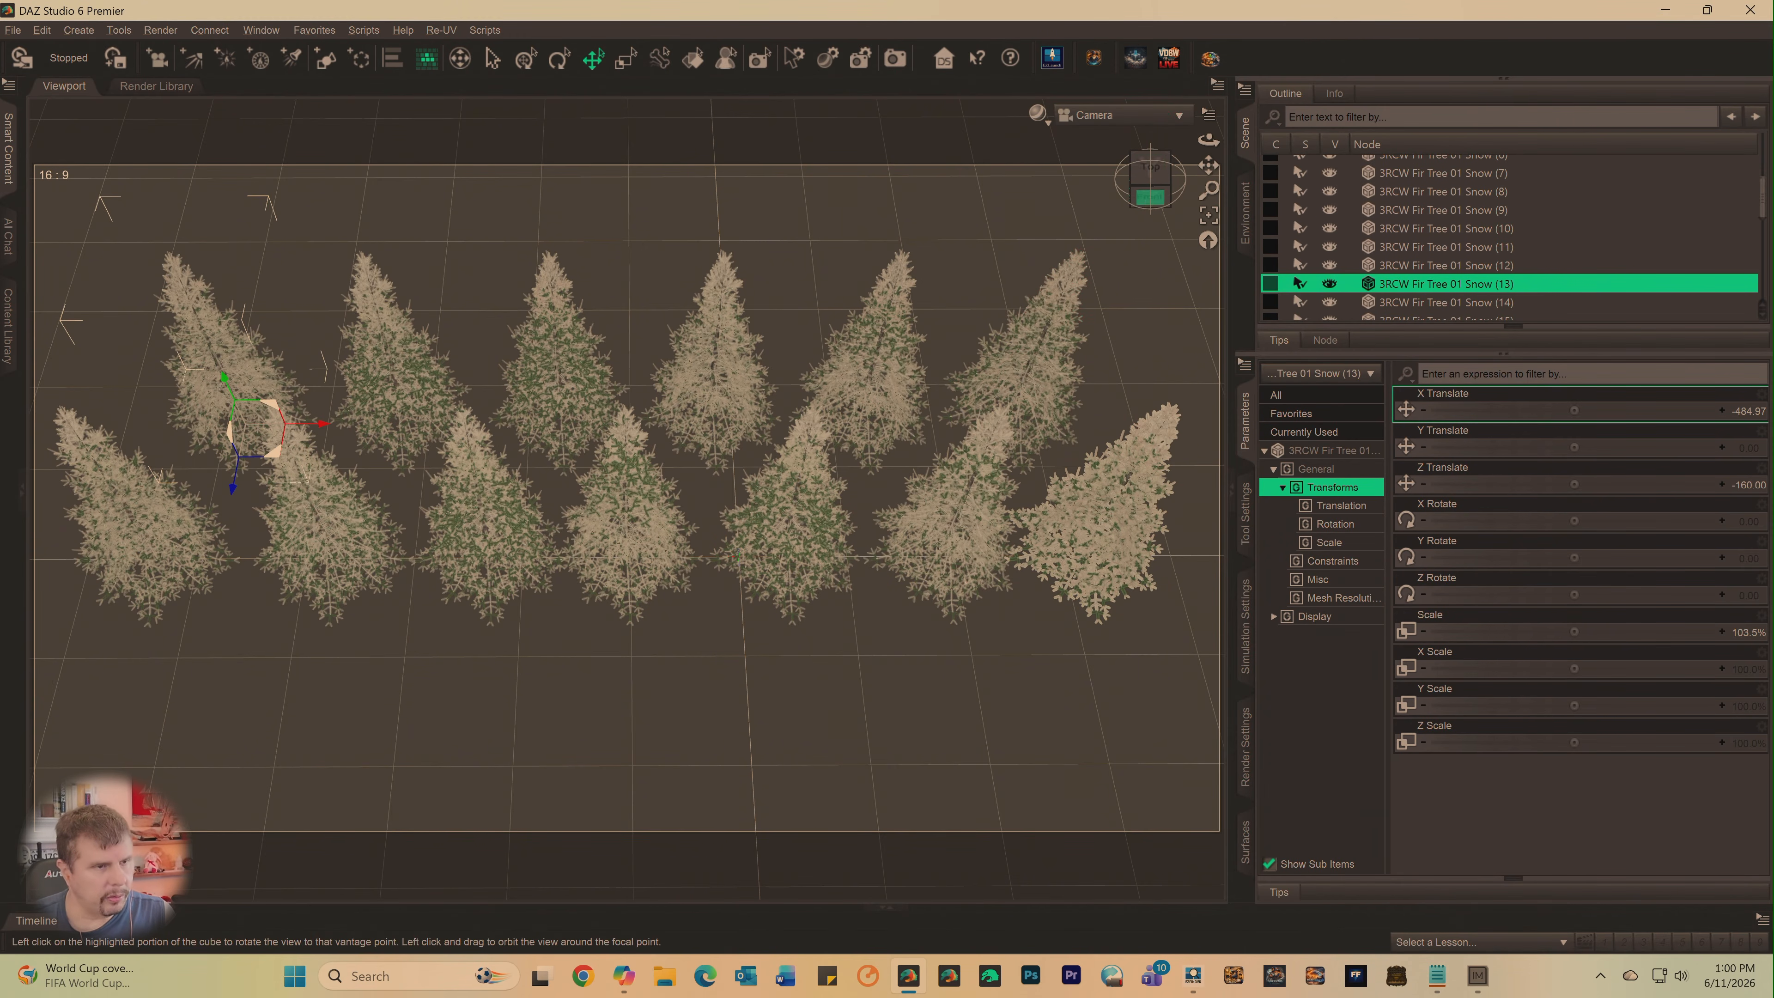
pyautogui.moveTo(1149, 181); pyautogui.dragTo(1210, 170)
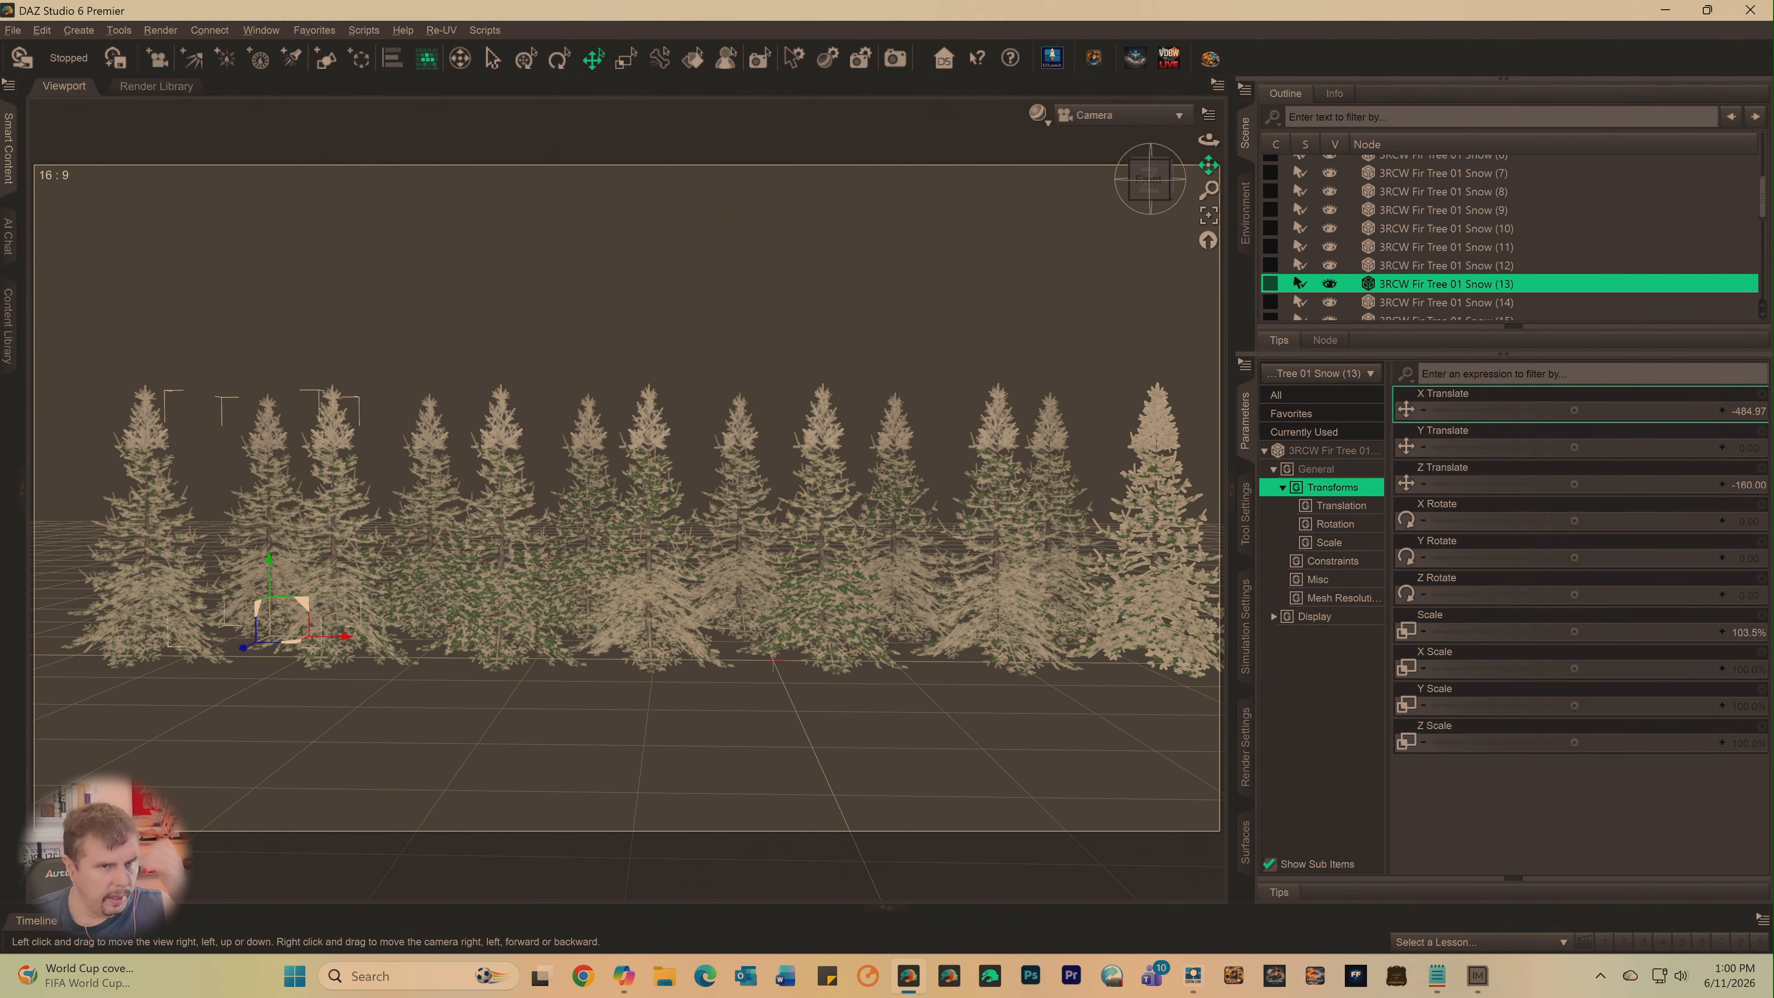
pyautogui.click(1143, 633)
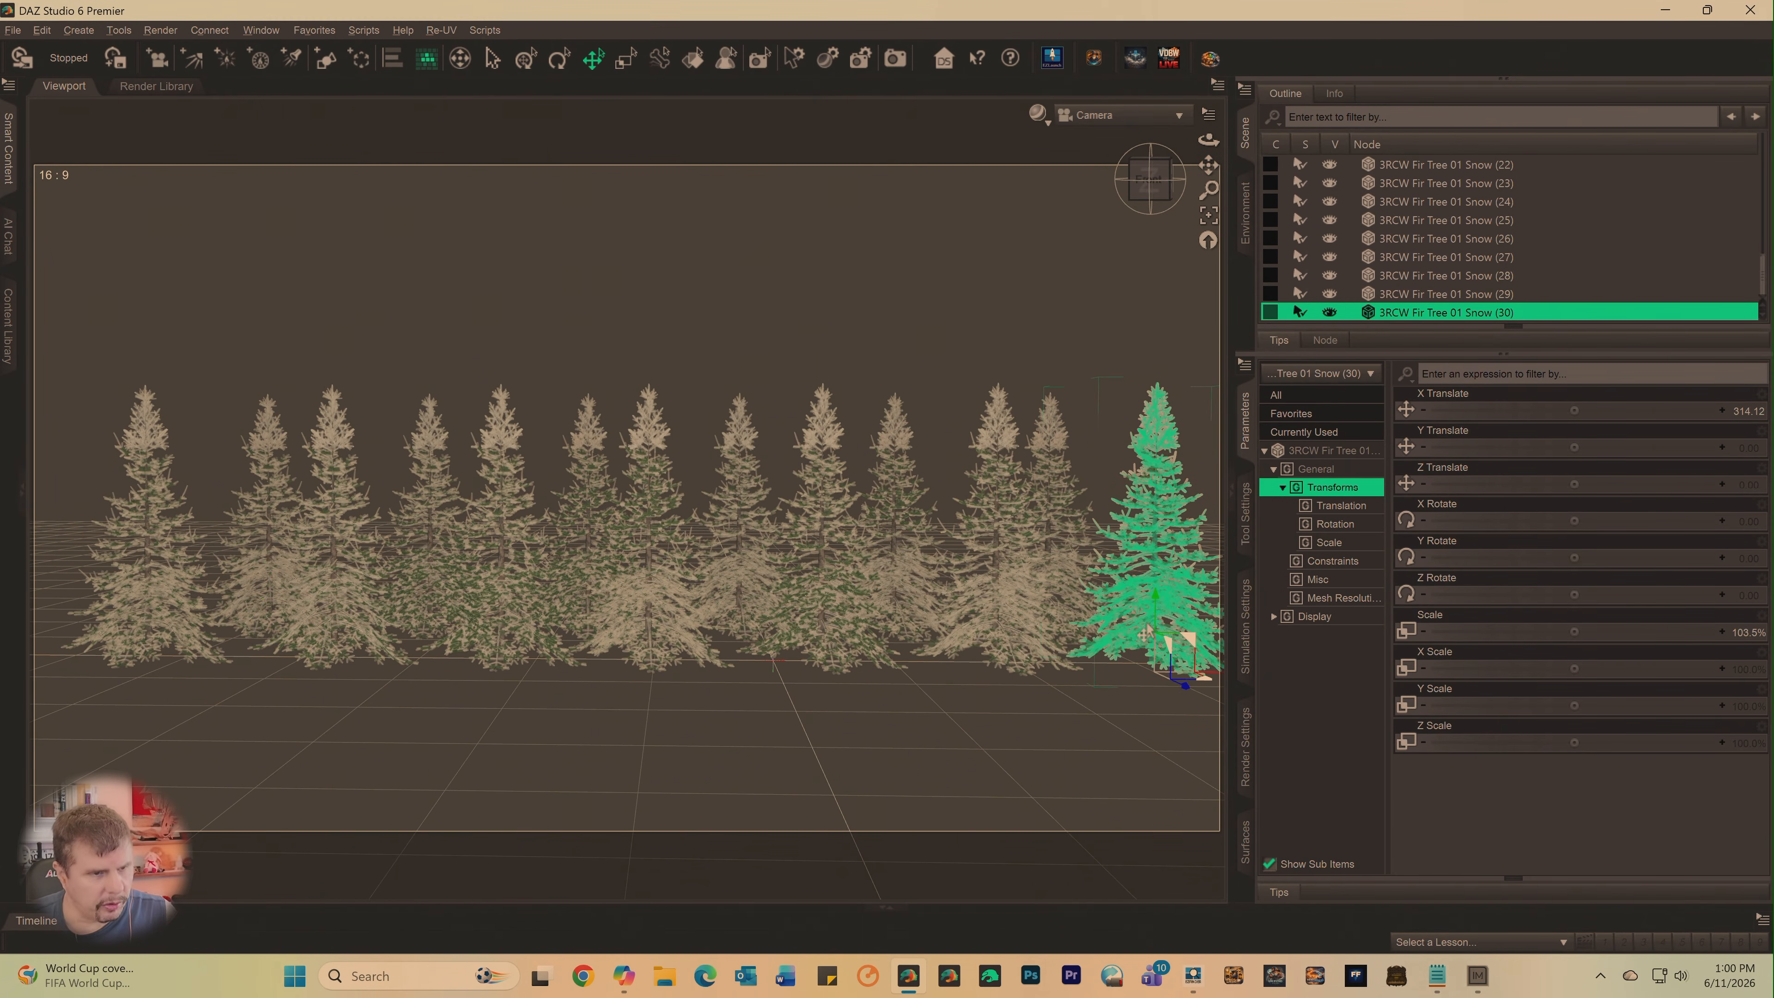
# - Delete the surplus copies stacked on the rightmost front tree one by one, undoing the last deletion to keep a single tree there
pyautogui.press('Delete')
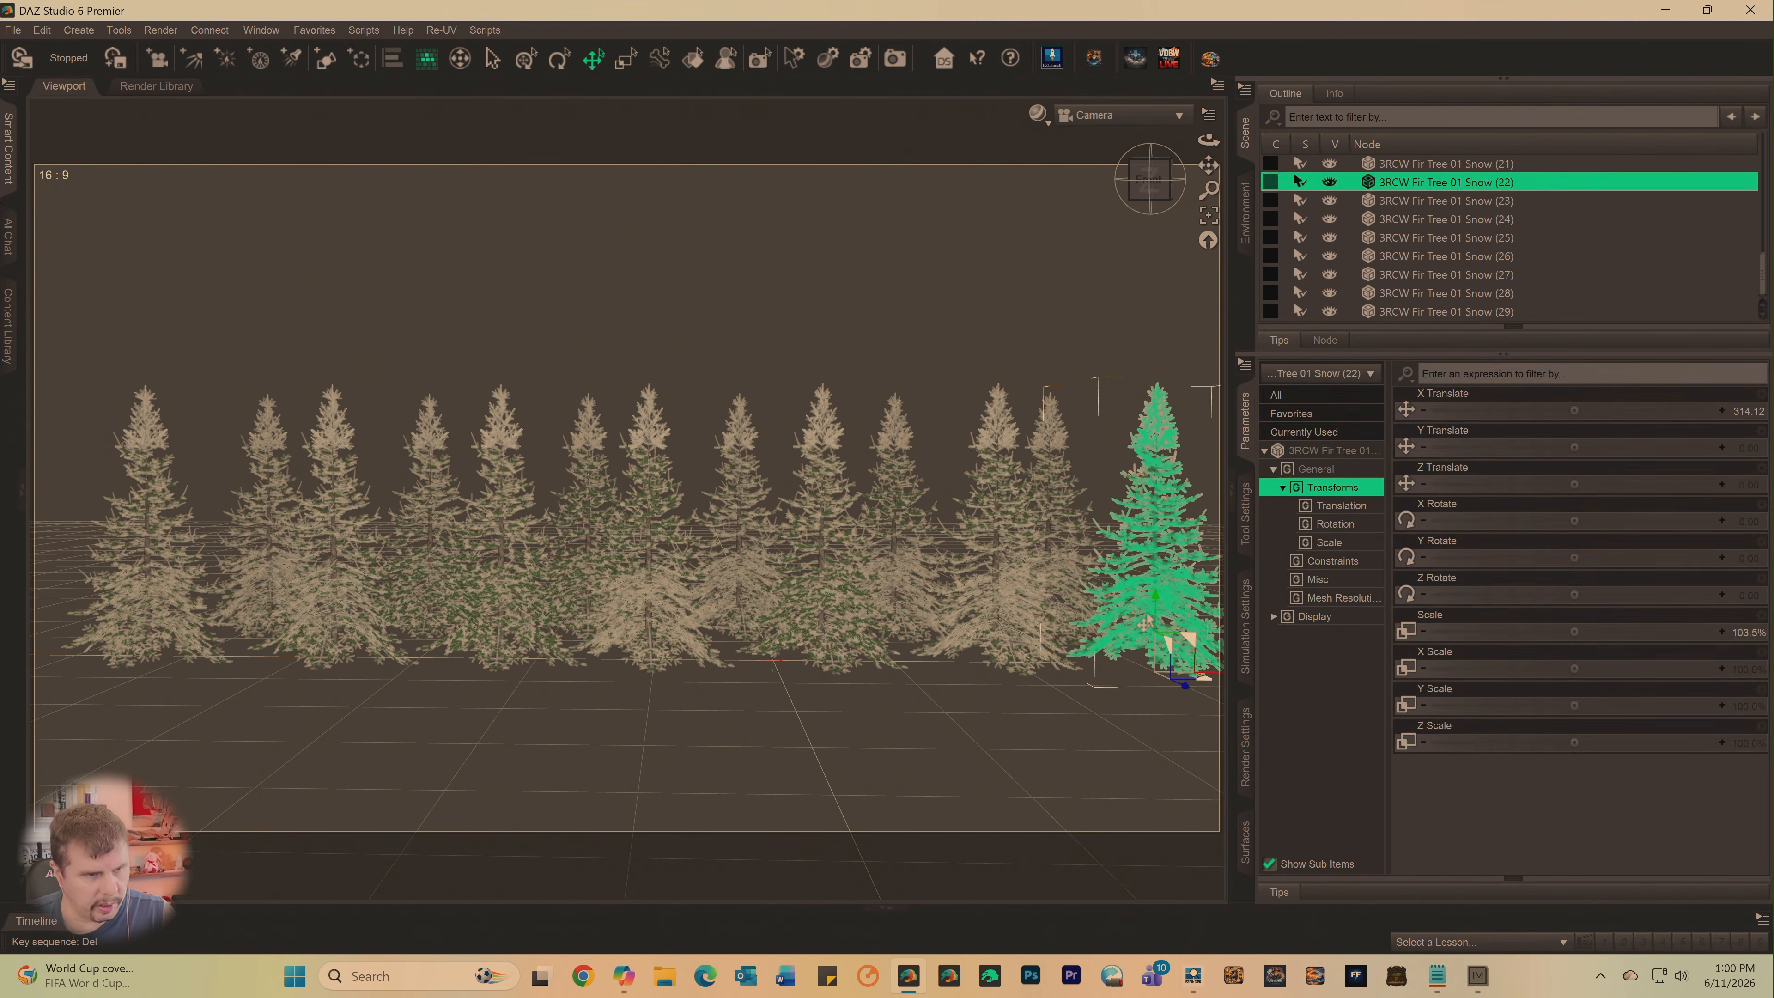
pyautogui.press('Delete')
pyautogui.click(1145, 624)
pyautogui.press('Delete')
pyautogui.click(1144, 623)
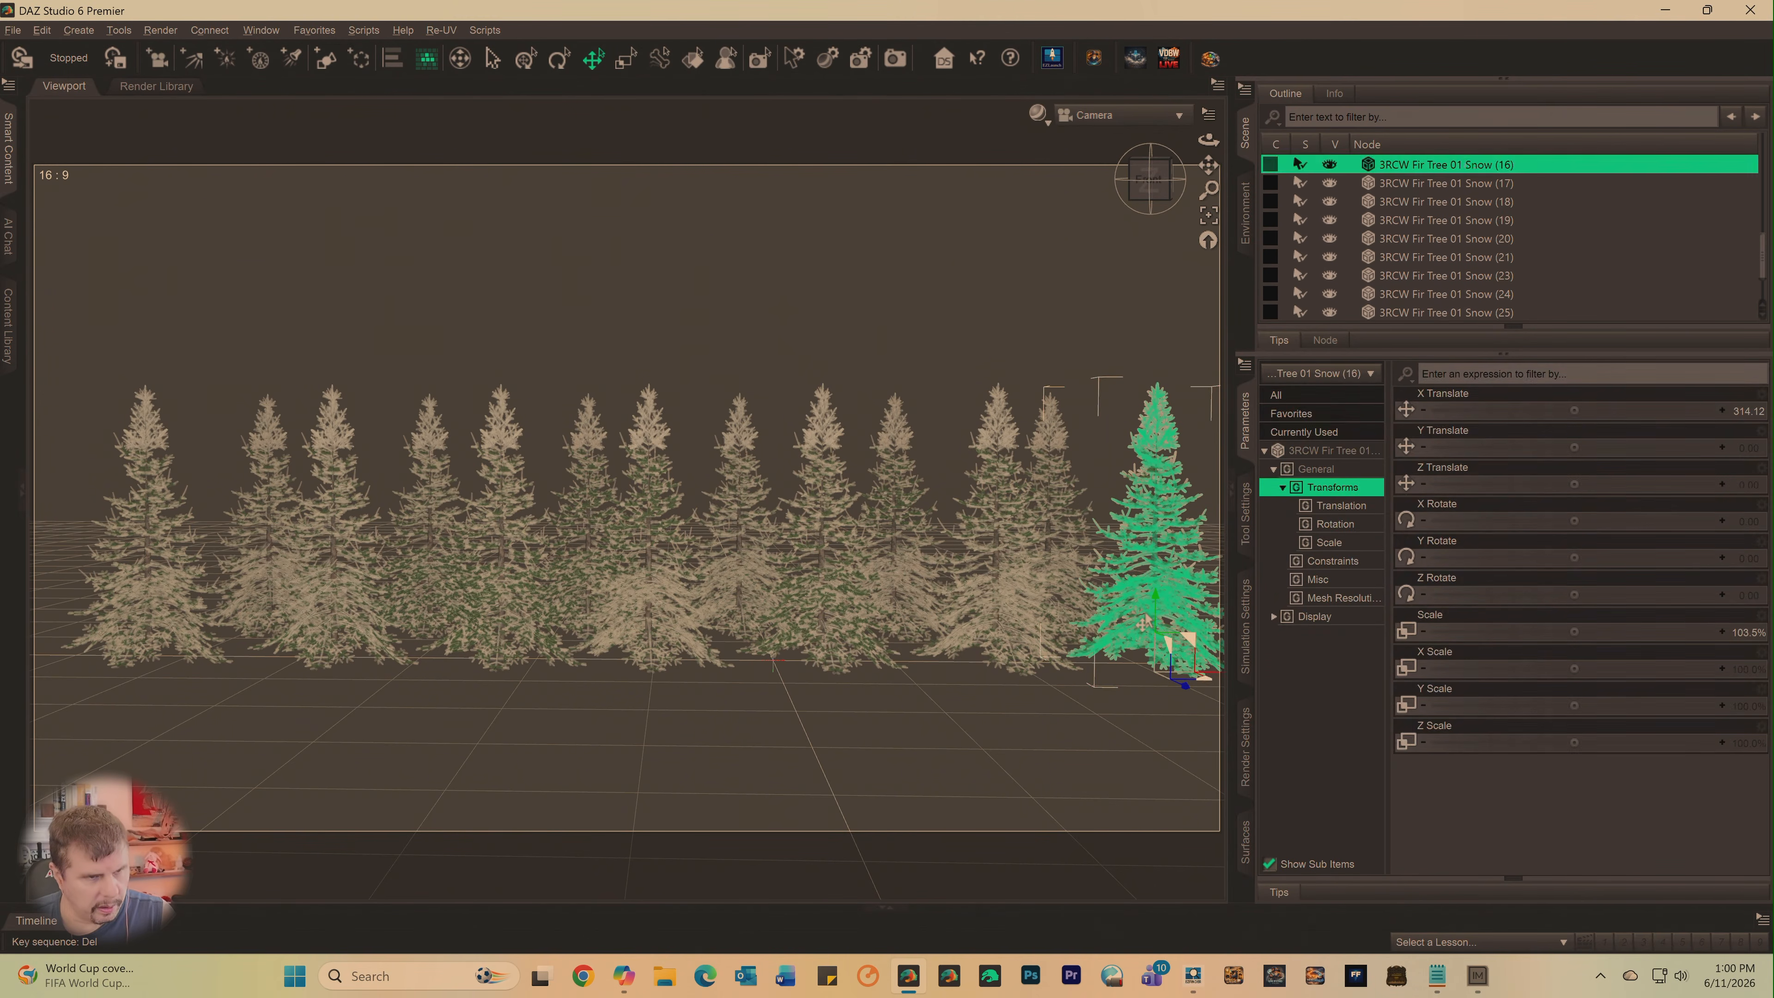
pyautogui.press('Delete')
pyautogui.click(1144, 623)
pyautogui.press('Delete')
pyautogui.click(1143, 622)
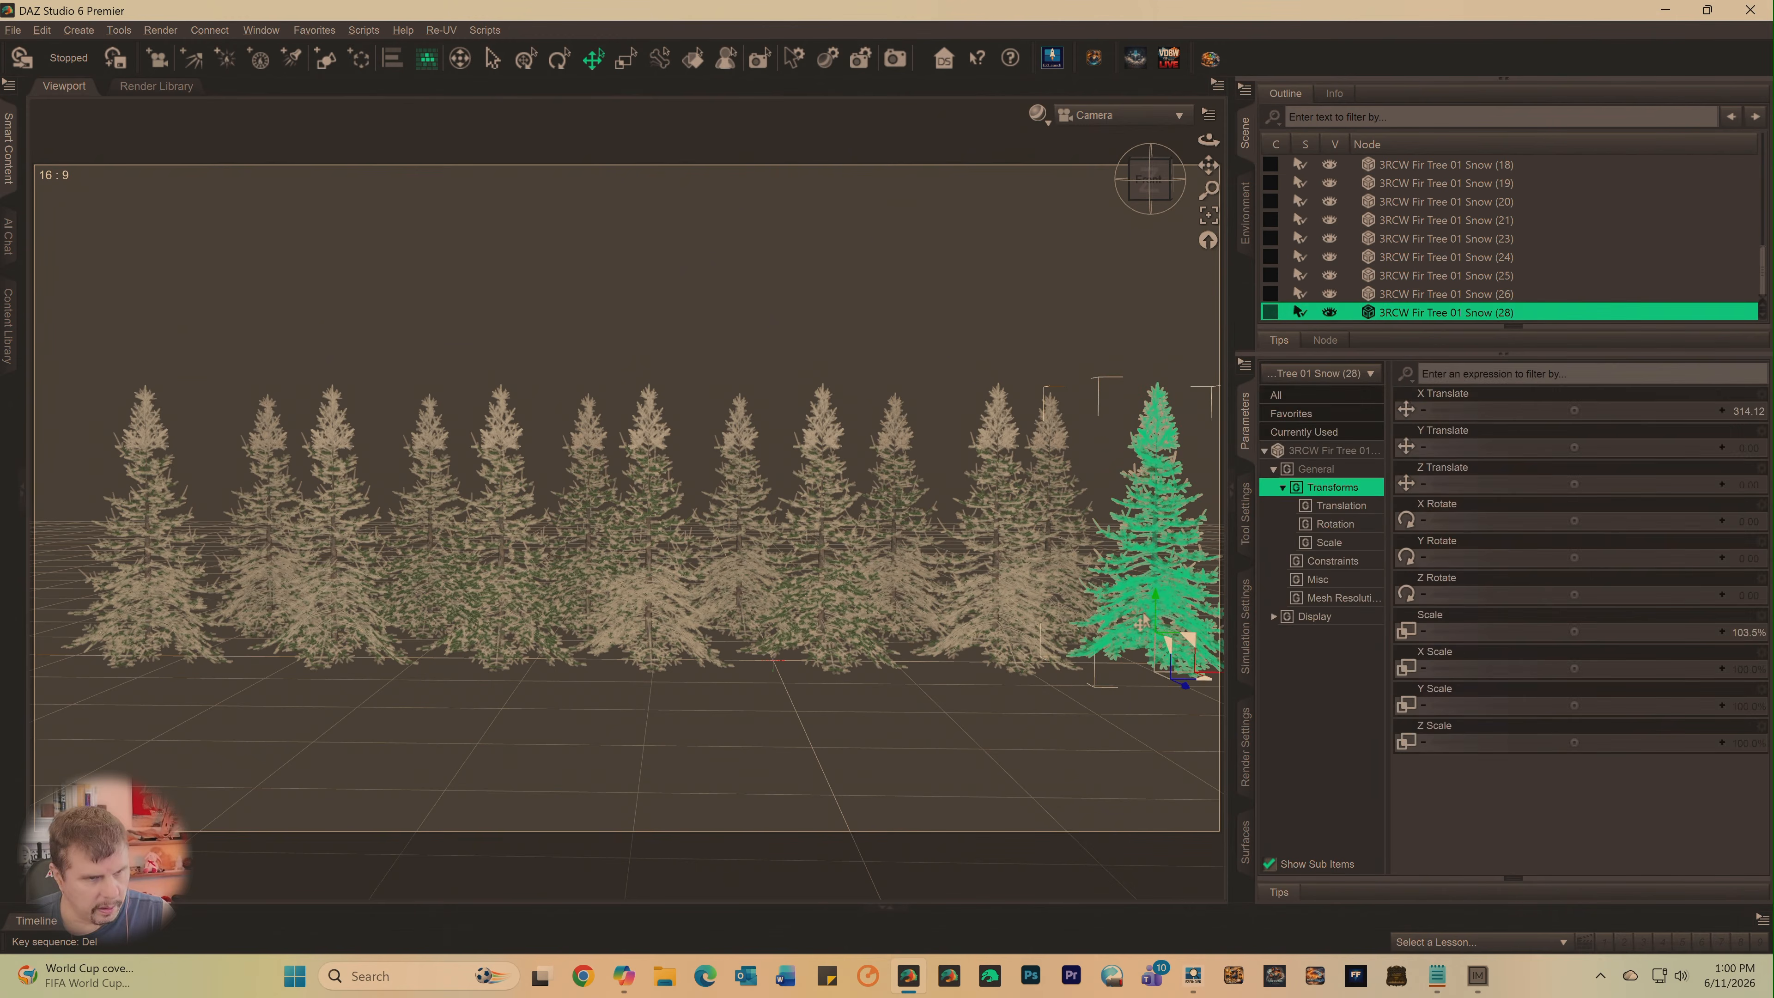
pyautogui.press('Delete')
pyautogui.click(1142, 622)
pyautogui.press('Delete')
pyautogui.click(1136, 621)
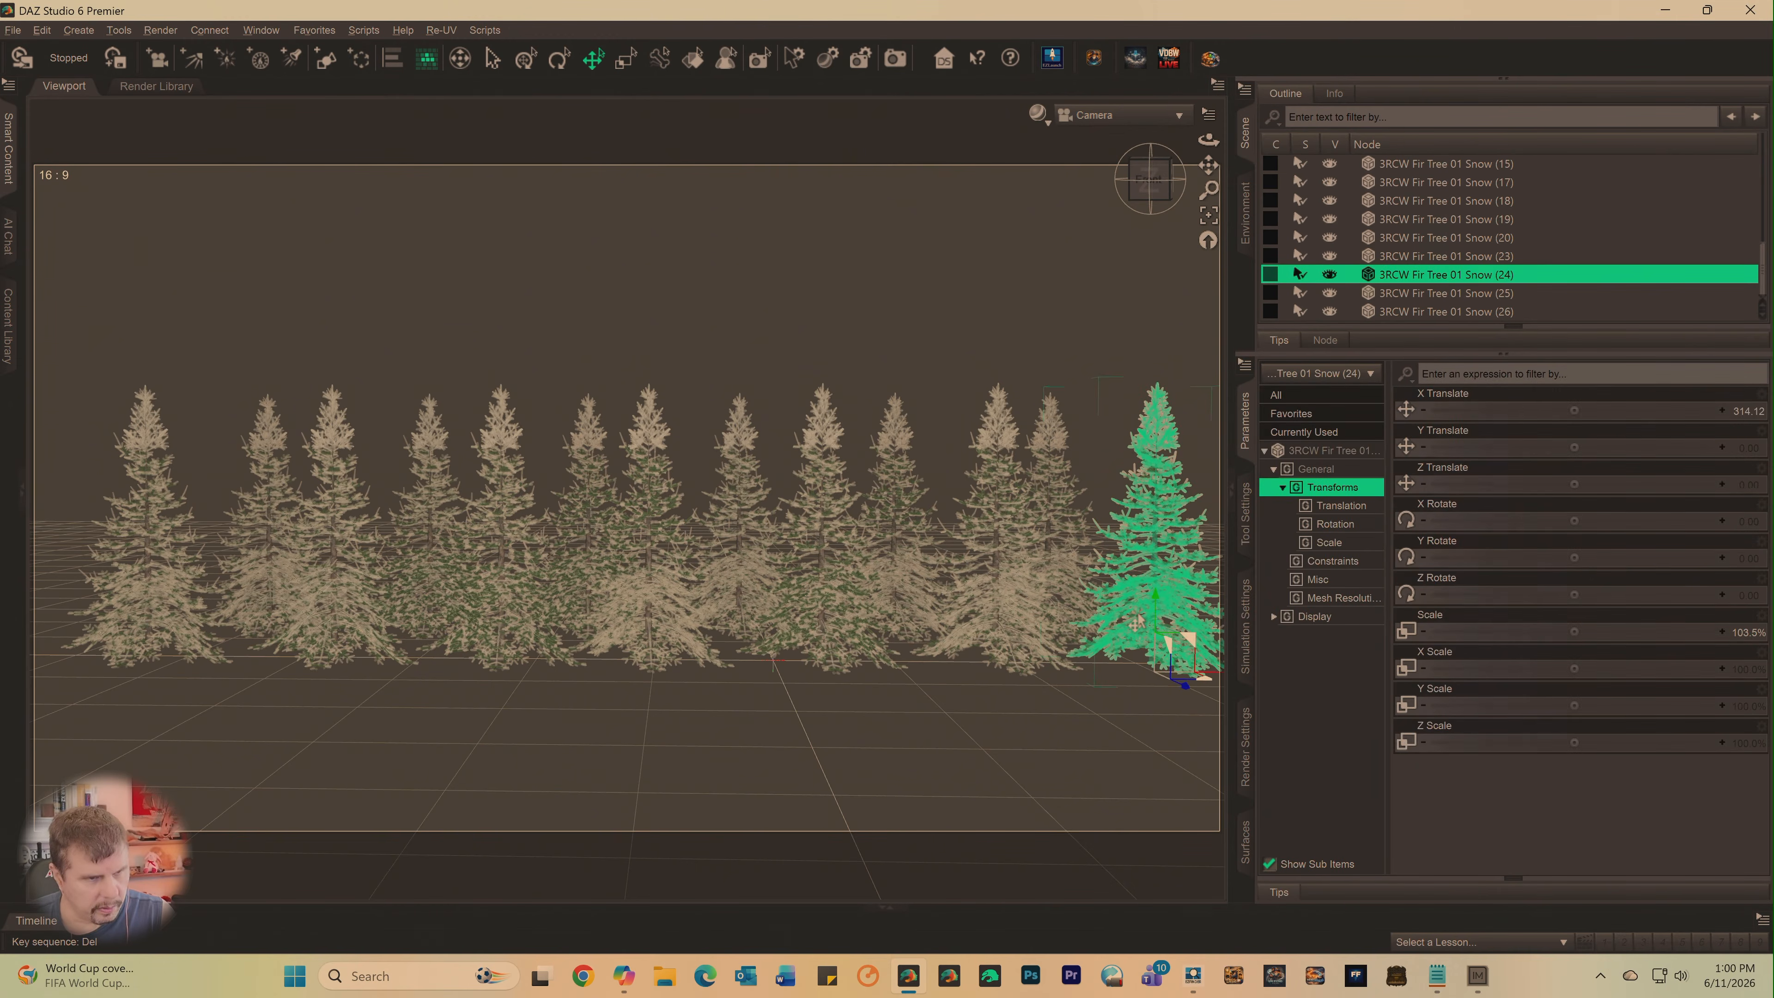
pyautogui.press('Delete')
pyautogui.click(1135, 623)
pyautogui.press('Delete')
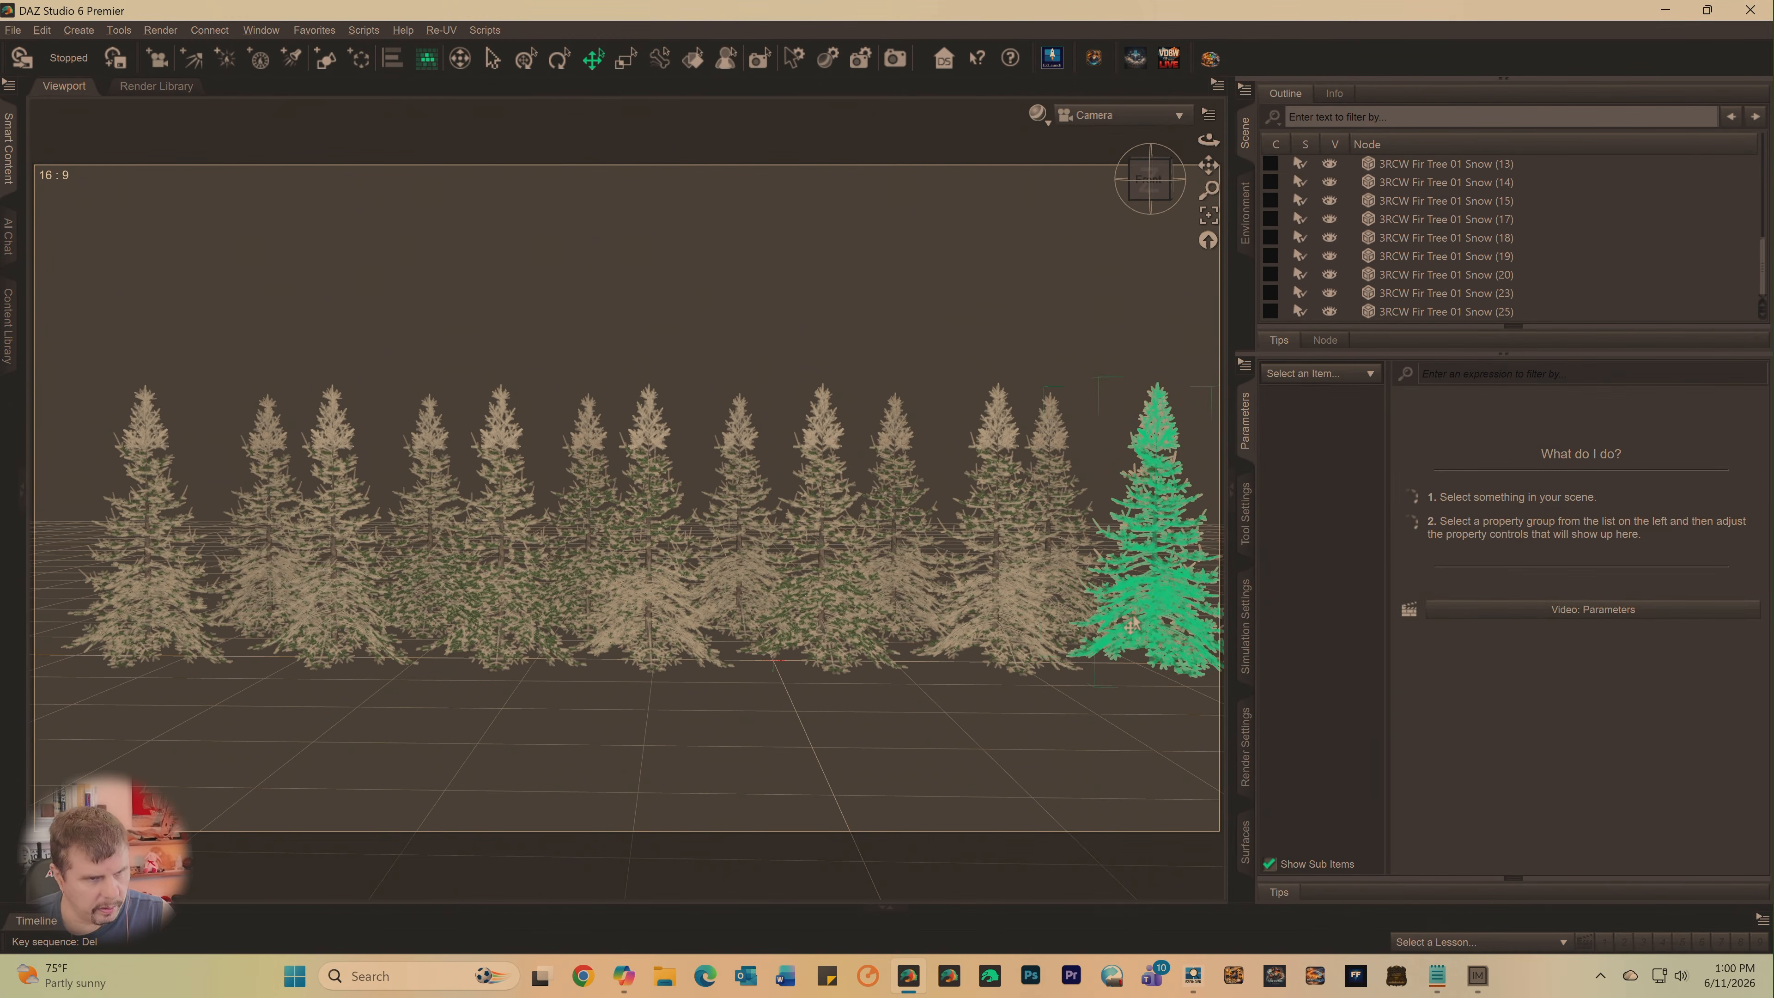
pyautogui.click(1130, 624)
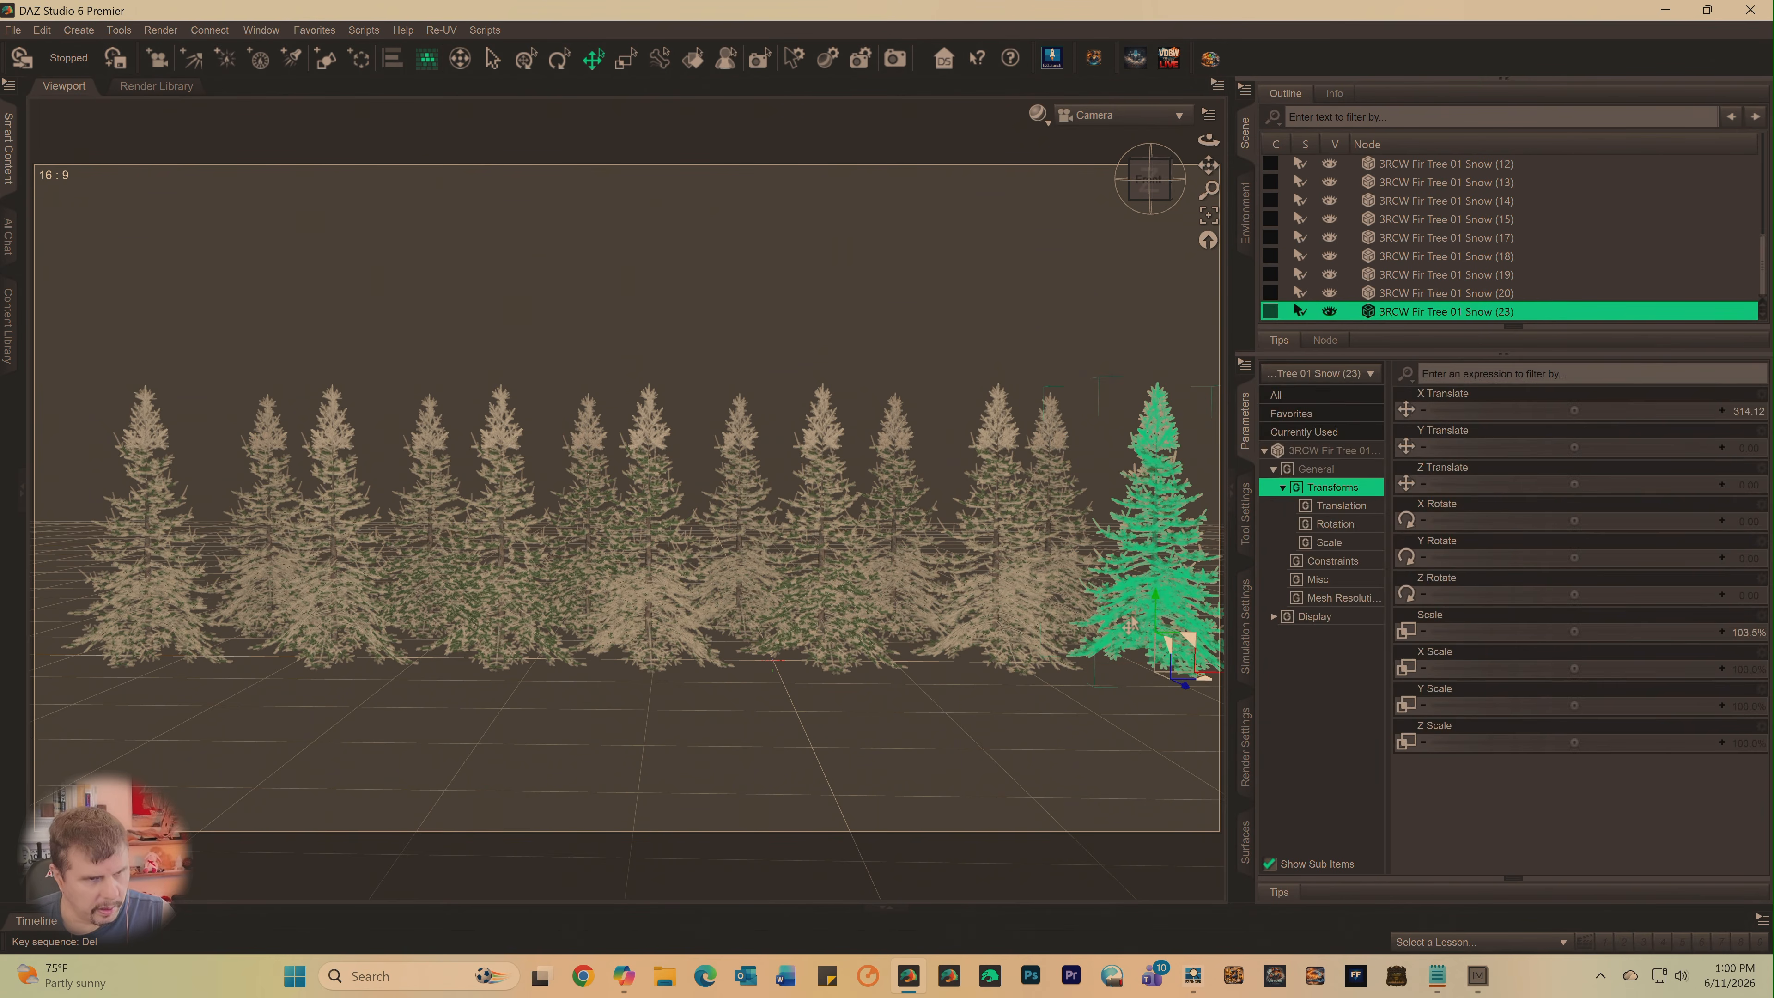
pyautogui.press('Delete')
pyautogui.click(1129, 625)
pyautogui.press('Delete')
pyautogui.click(1129, 624)
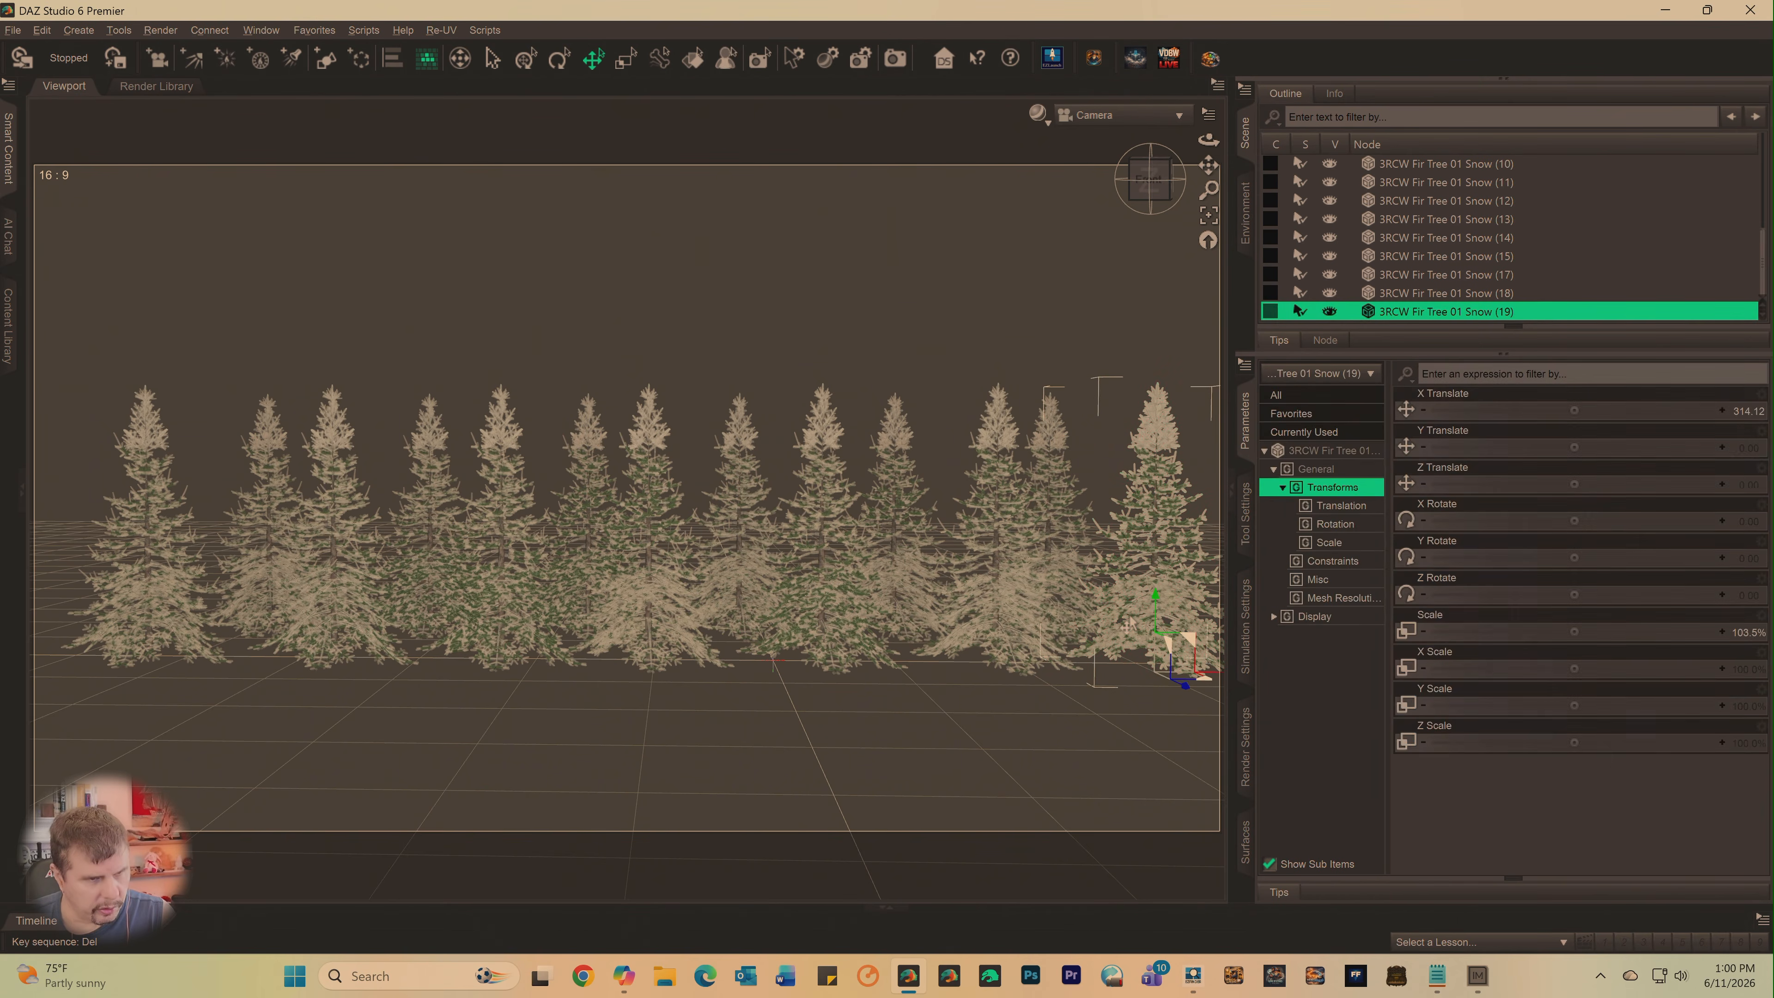
pyautogui.press('Delete')
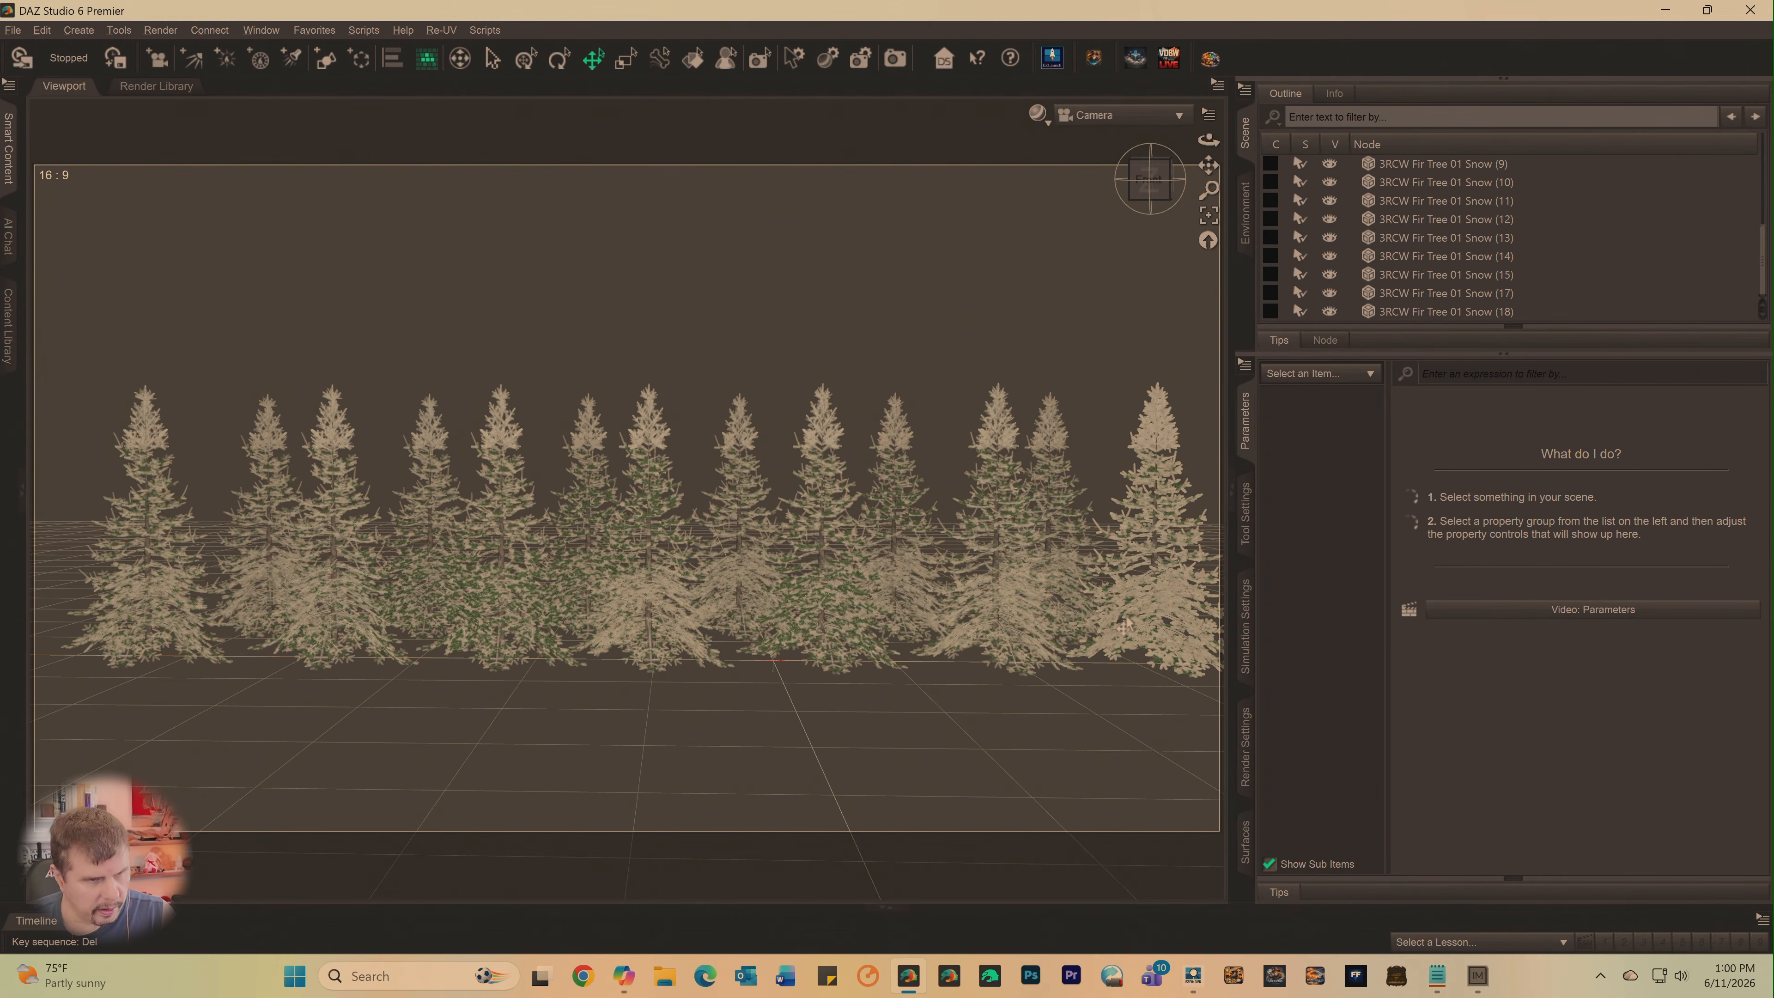
pyautogui.click(1141, 633)
pyautogui.press('Delete')
pyautogui.click(1144, 634)
pyautogui.press('Delete')
pyautogui.click(1144, 634)
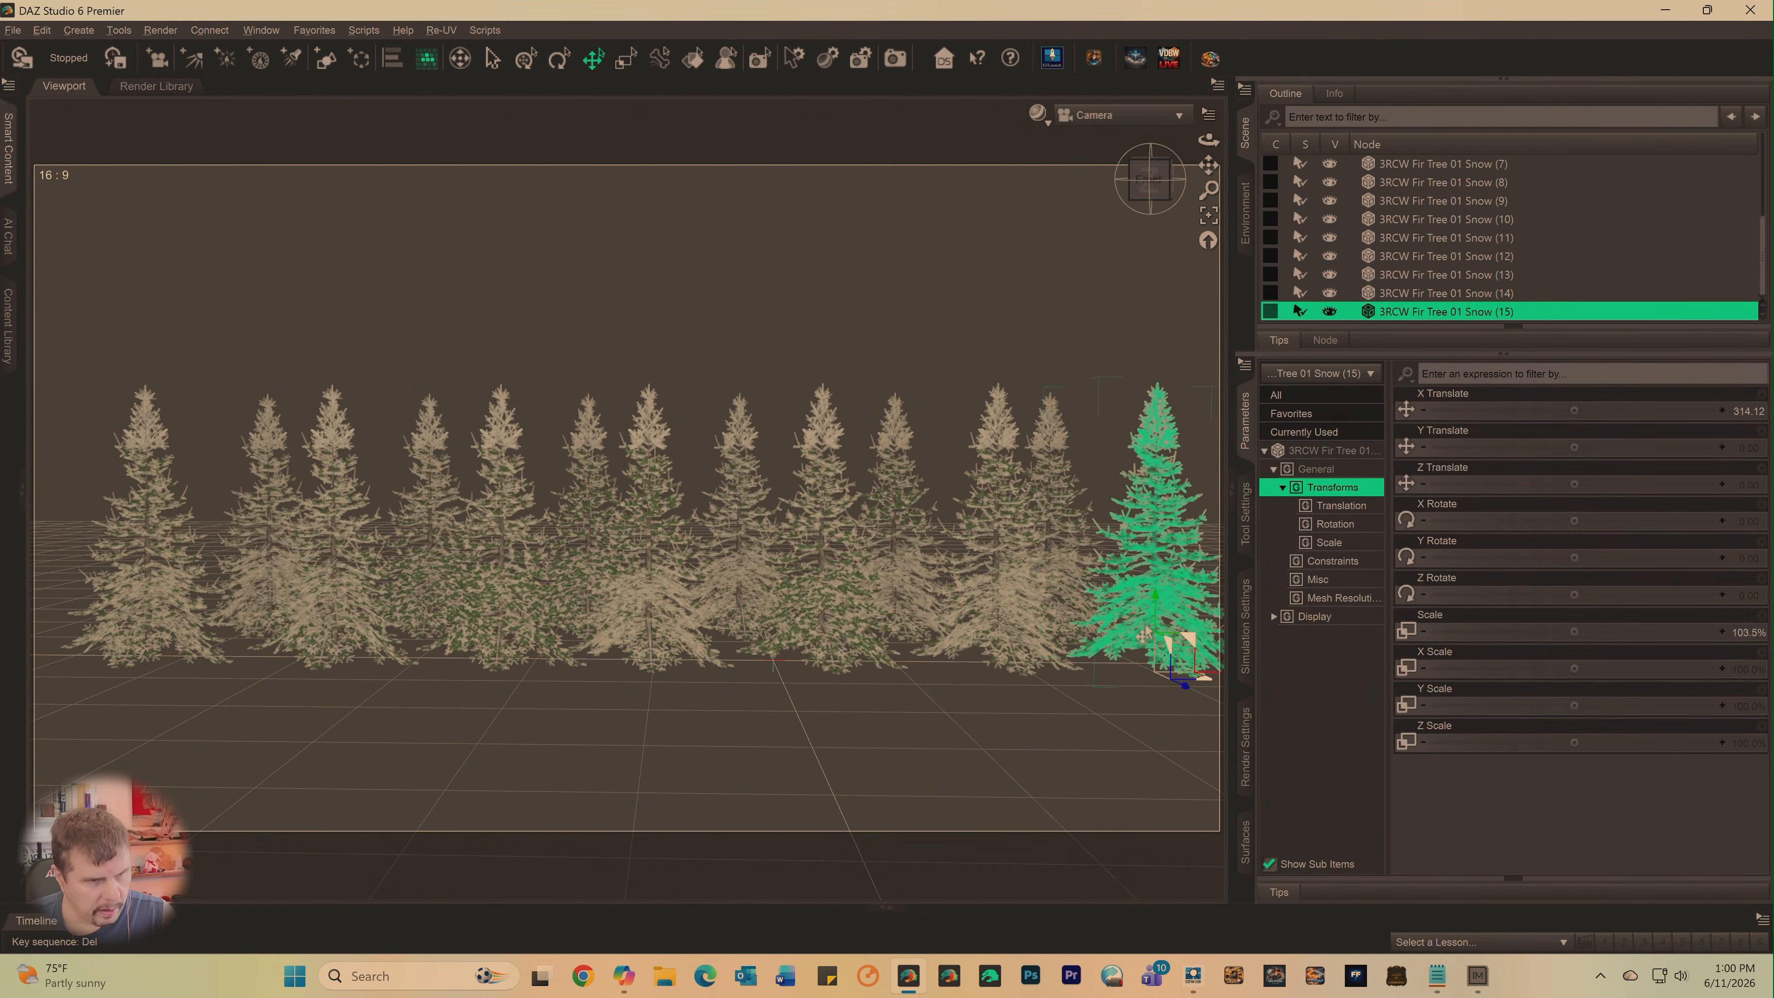
pyautogui.press('Delete')
pyautogui.click(1143, 634)
pyautogui.press('Delete')
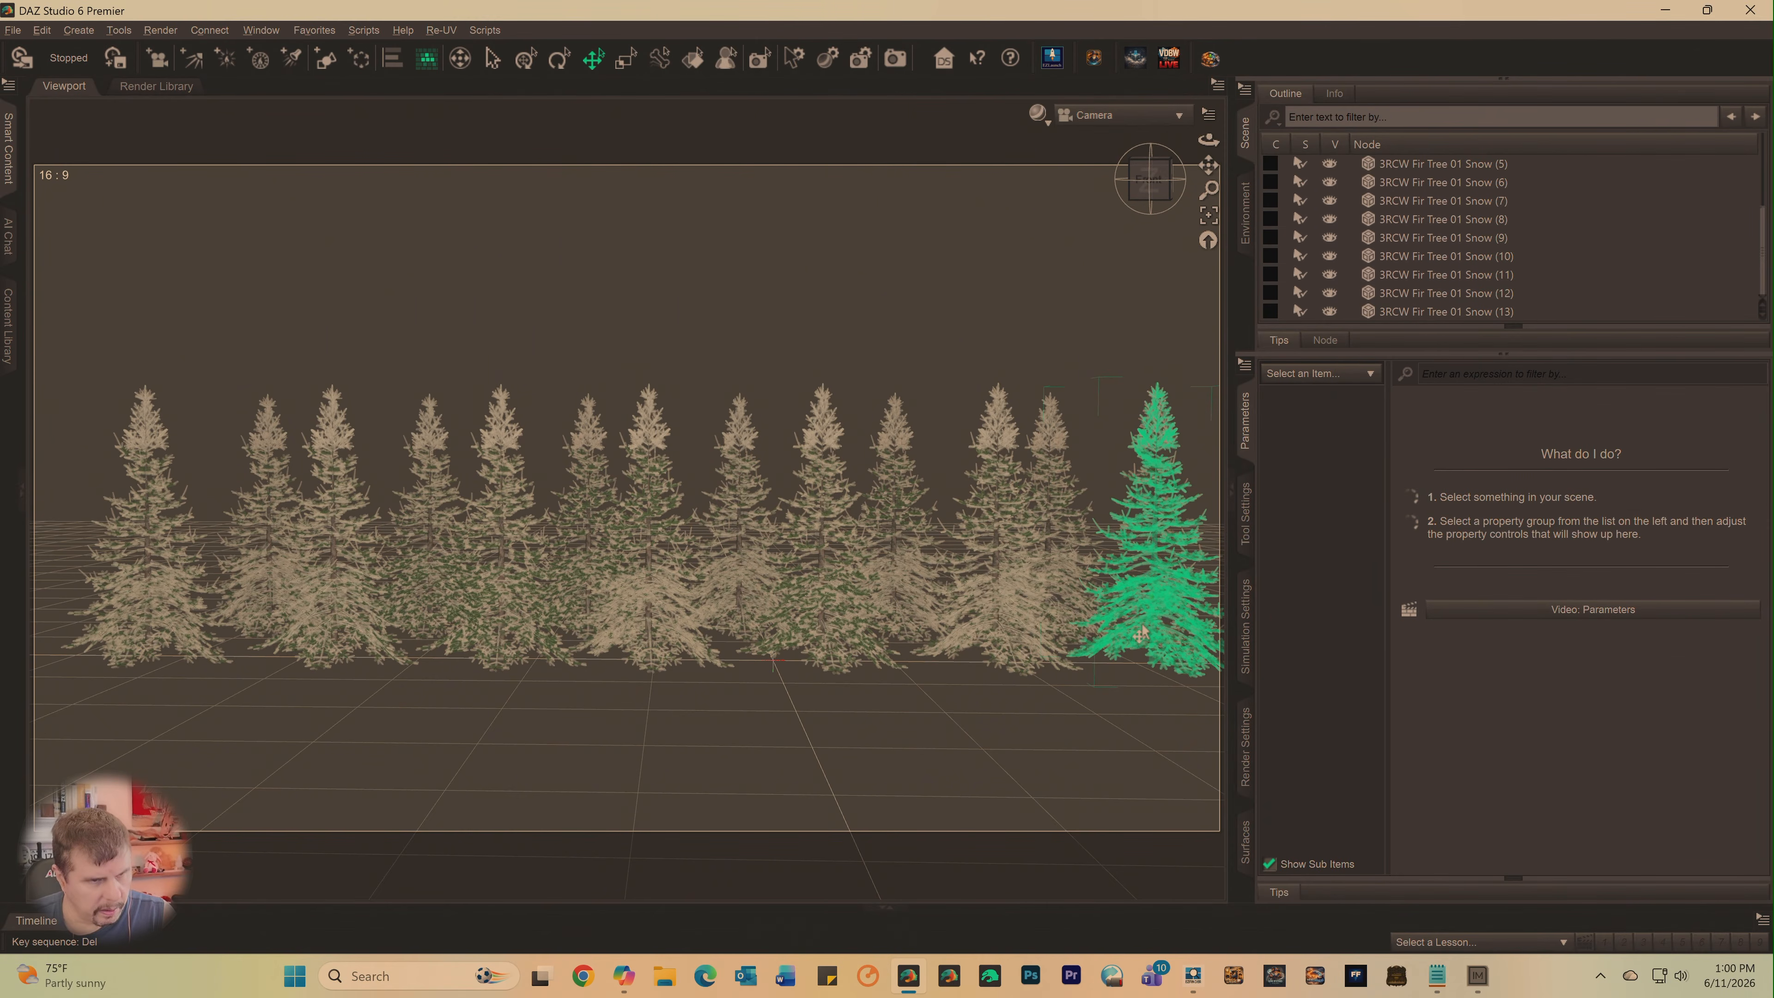
pyautogui.click(1141, 634)
pyautogui.press('Delete')
pyautogui.hotkey('ctrl', 'z')
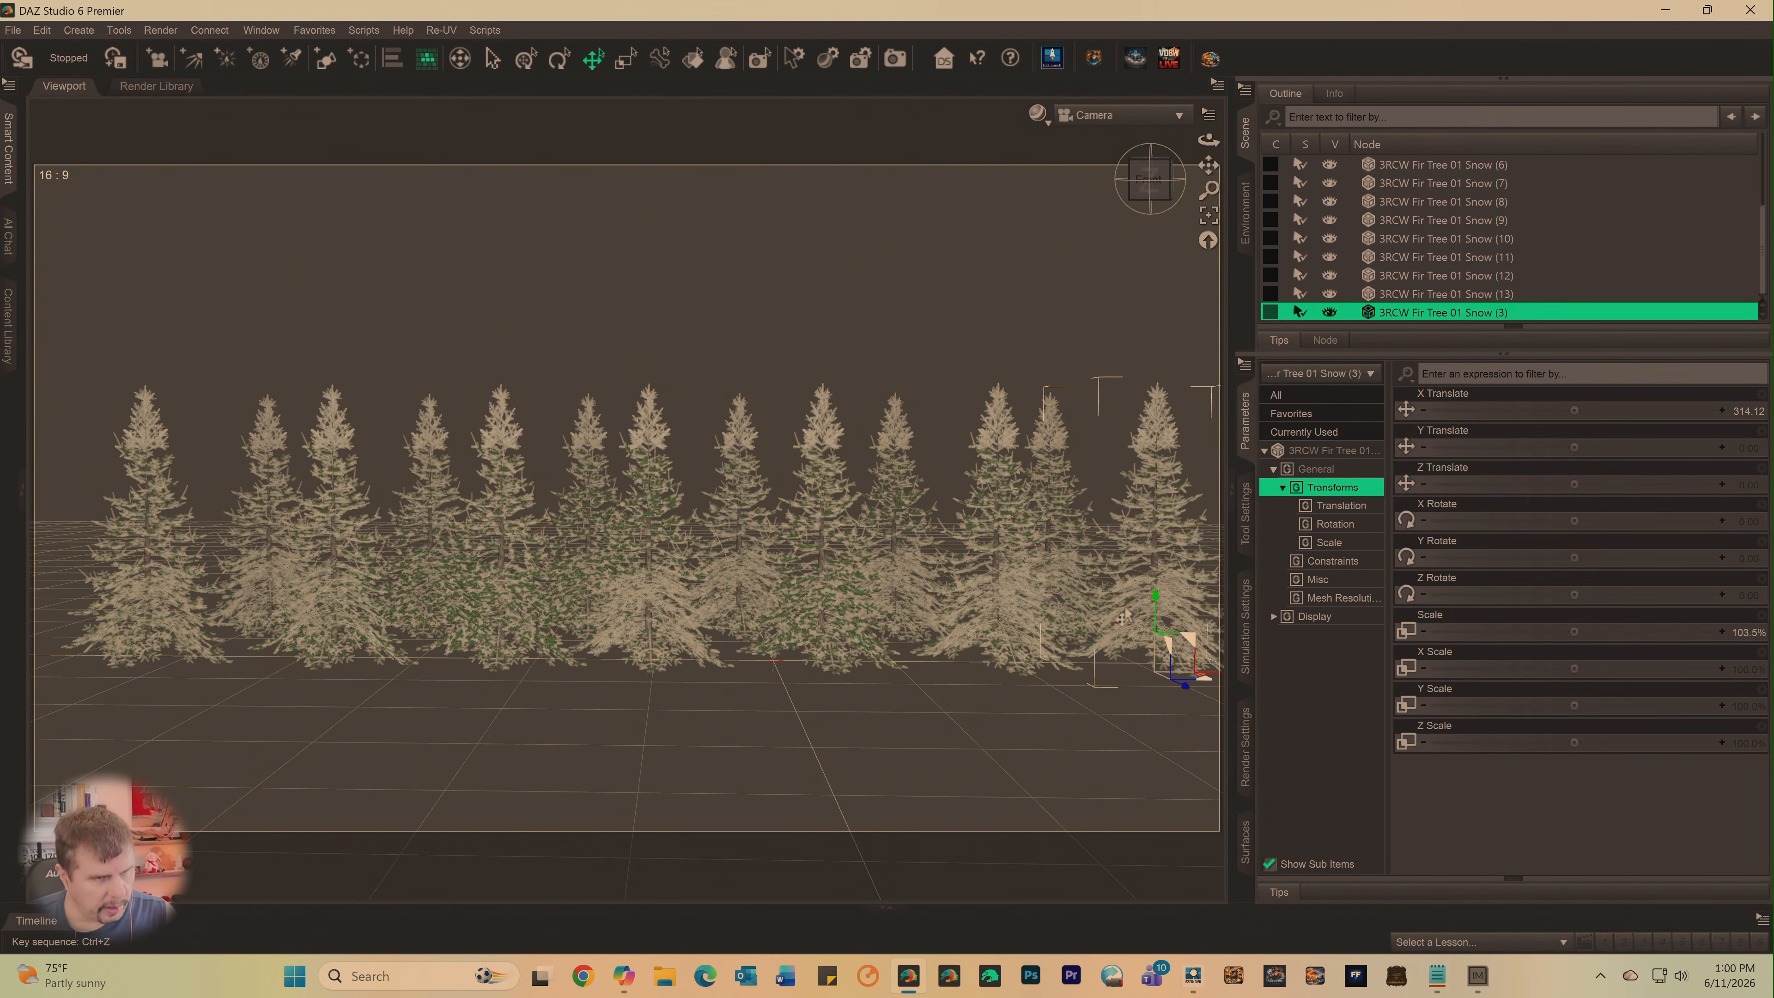
# - Reframe both tree rows in a low front view and reduce the Scale of 3RCW Fir Tree 01 Snow to about 85%
pyautogui.scroll(-2, 1111, 371)
pyautogui.scroll(3, 1110, 374)
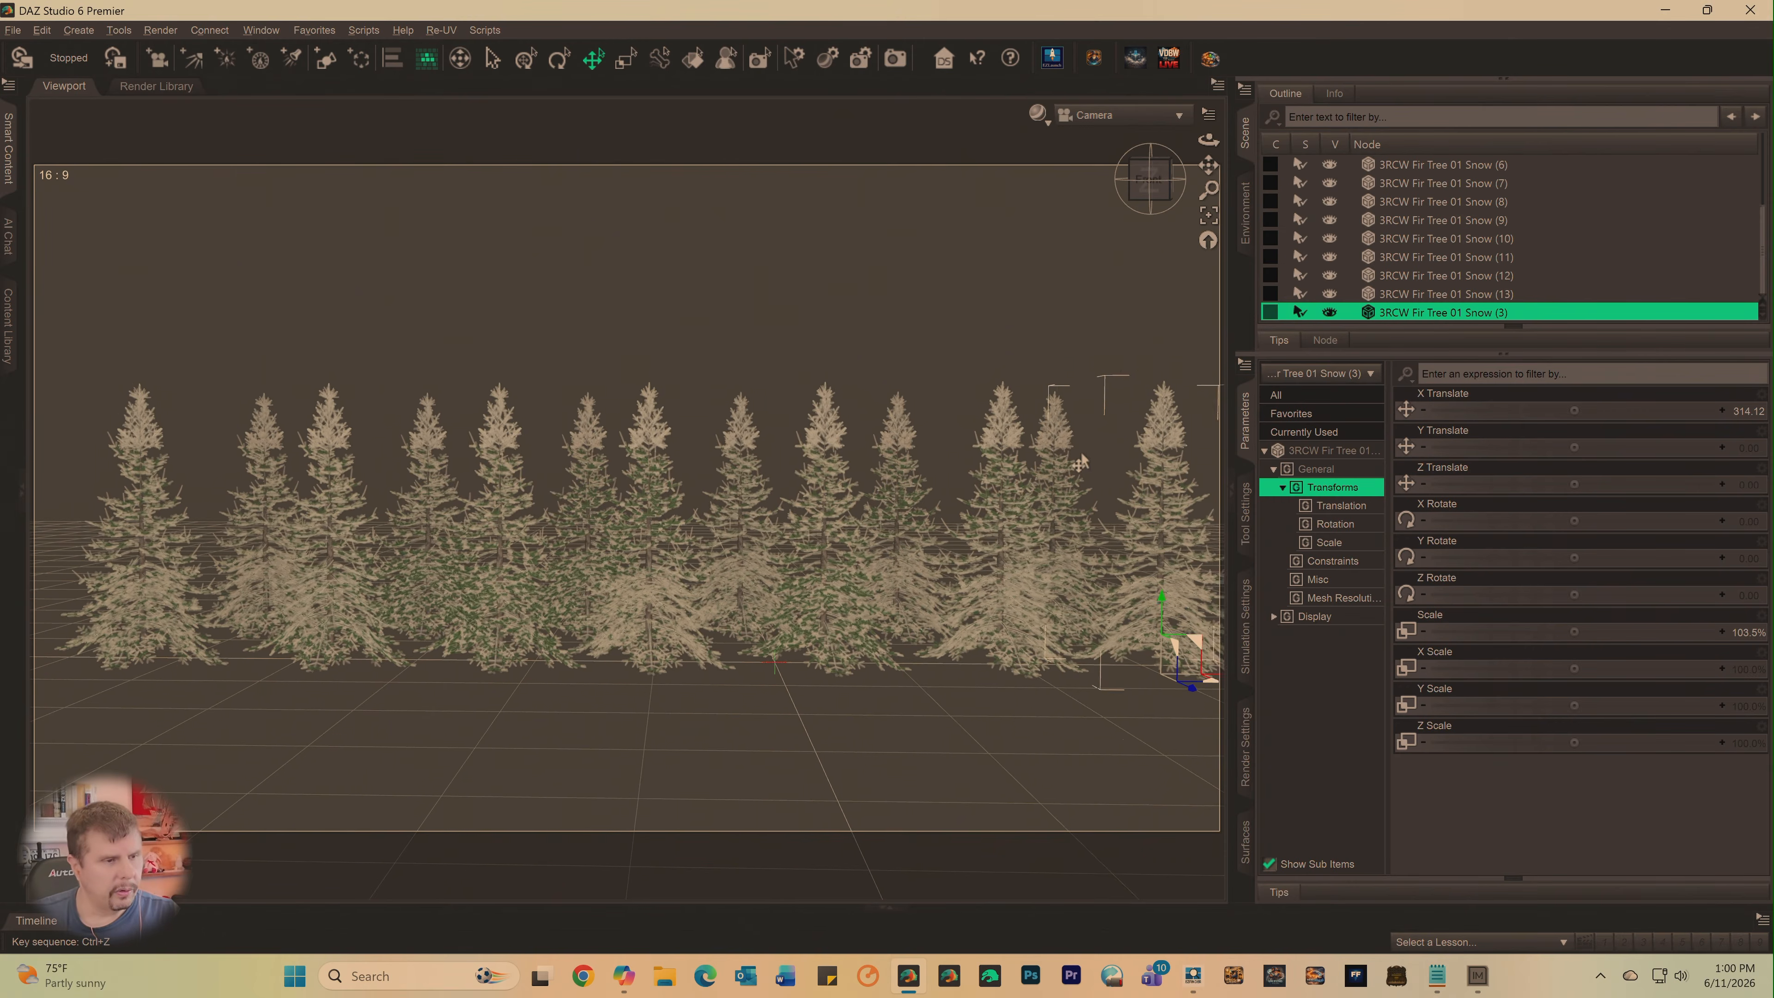
pyautogui.scroll(1, 1082, 453)
pyautogui.click(1150, 180)
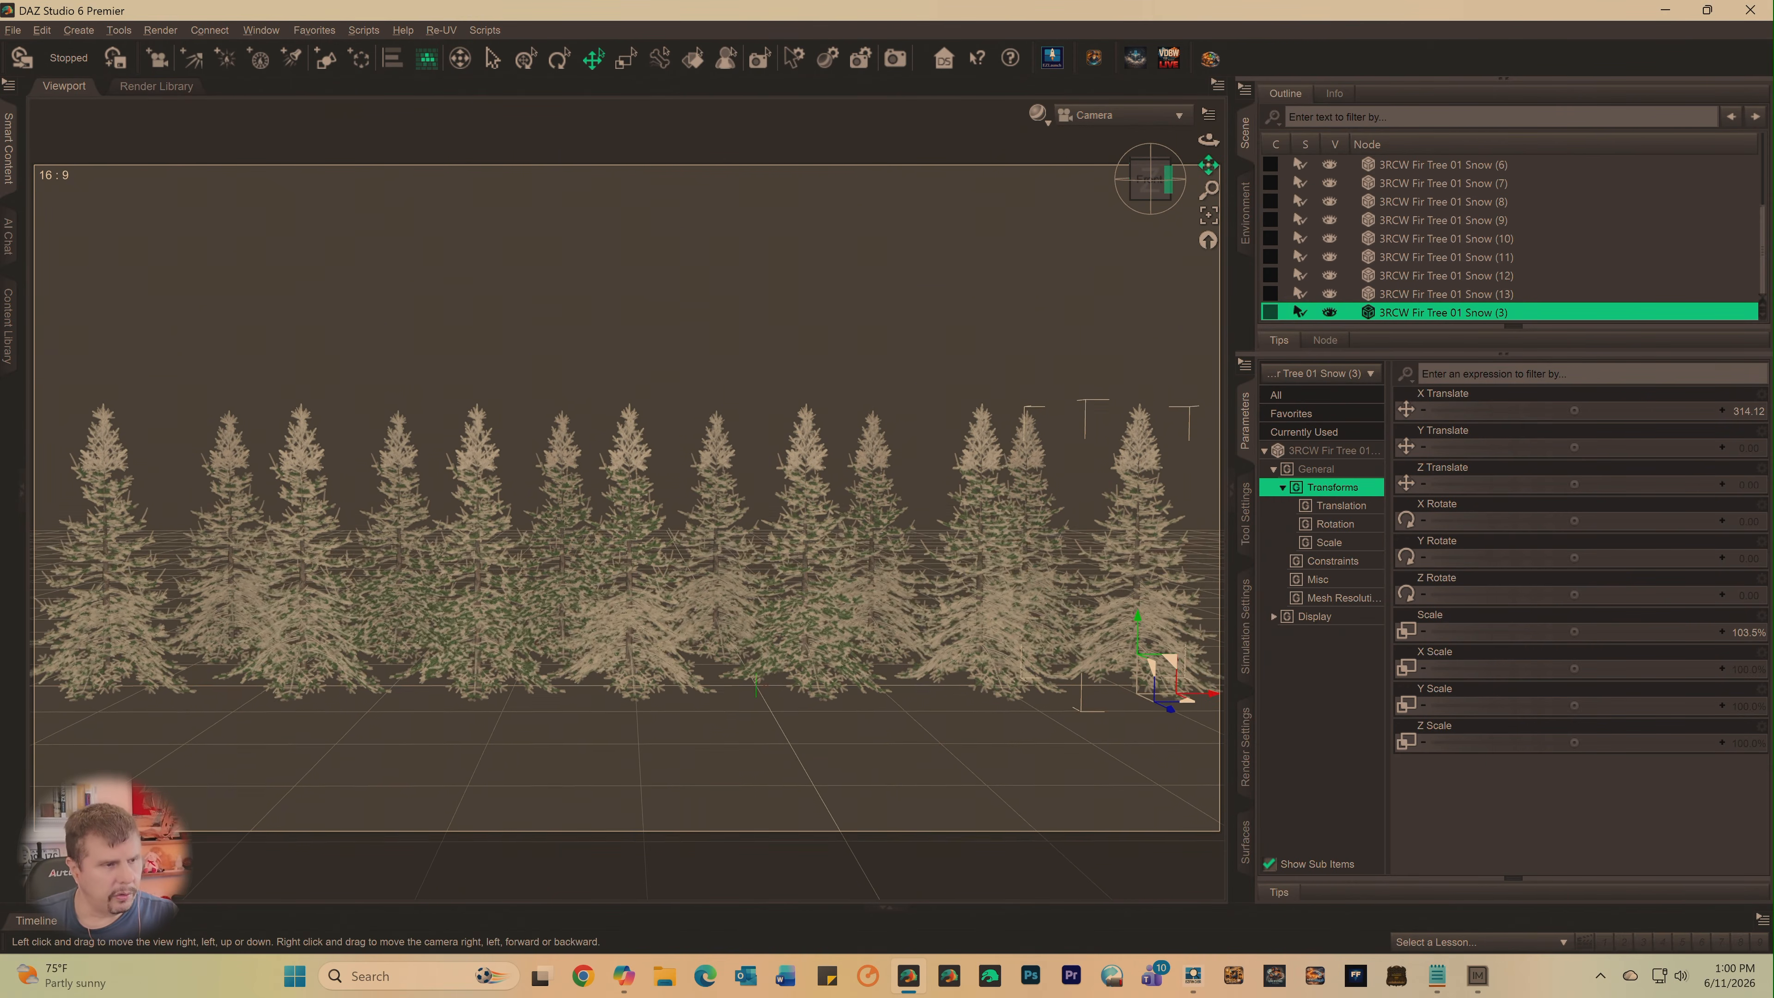
pyautogui.scroll(3, 1409, 289)
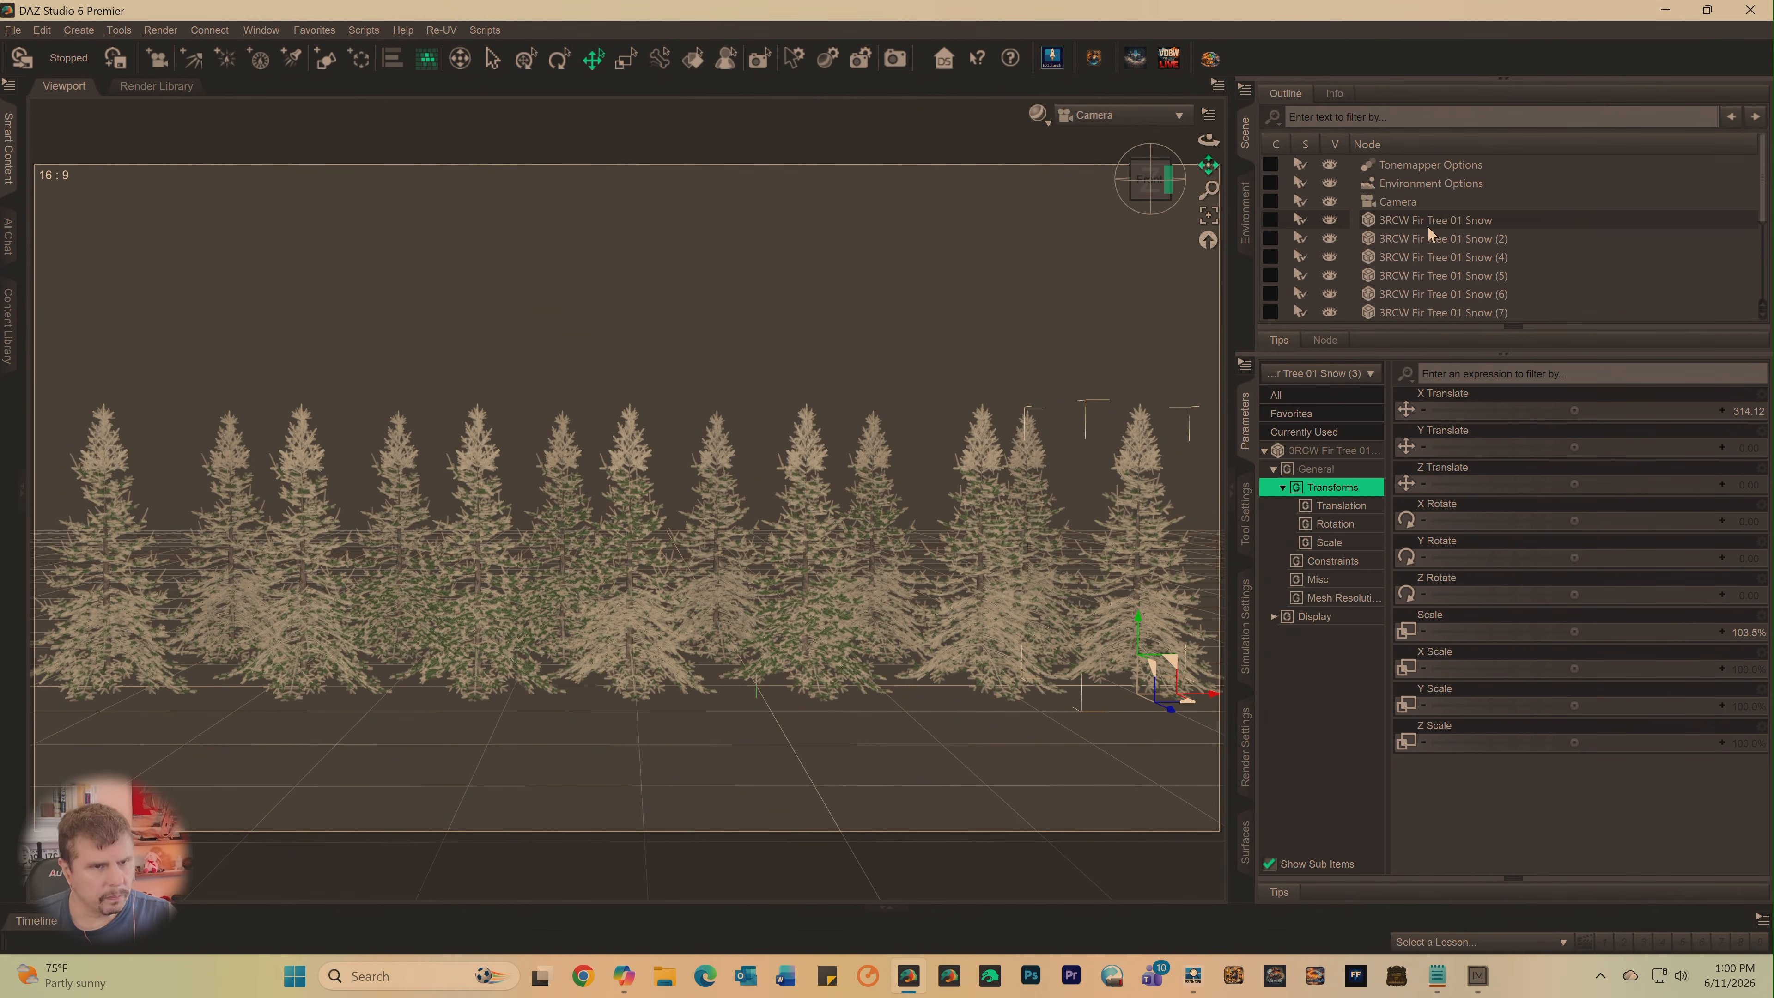
pyautogui.click(1436, 222)
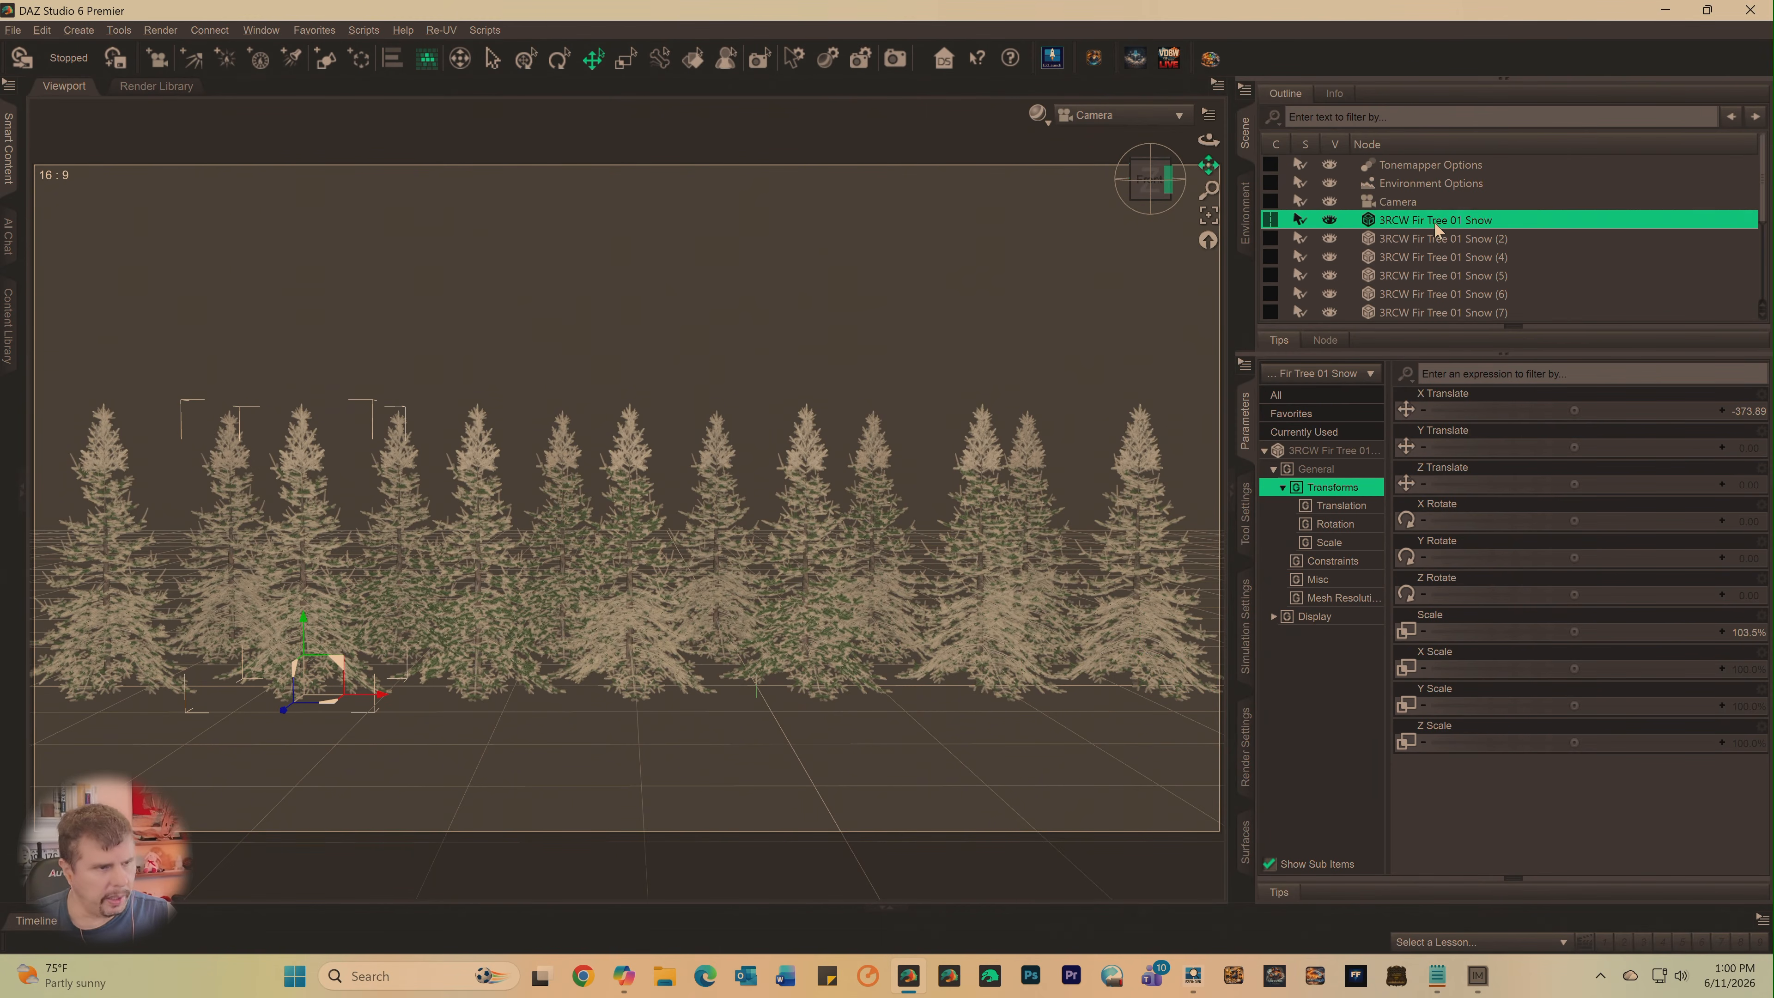
pyautogui.moveTo(1143, 176); pyautogui.dragTo(1152, 186)
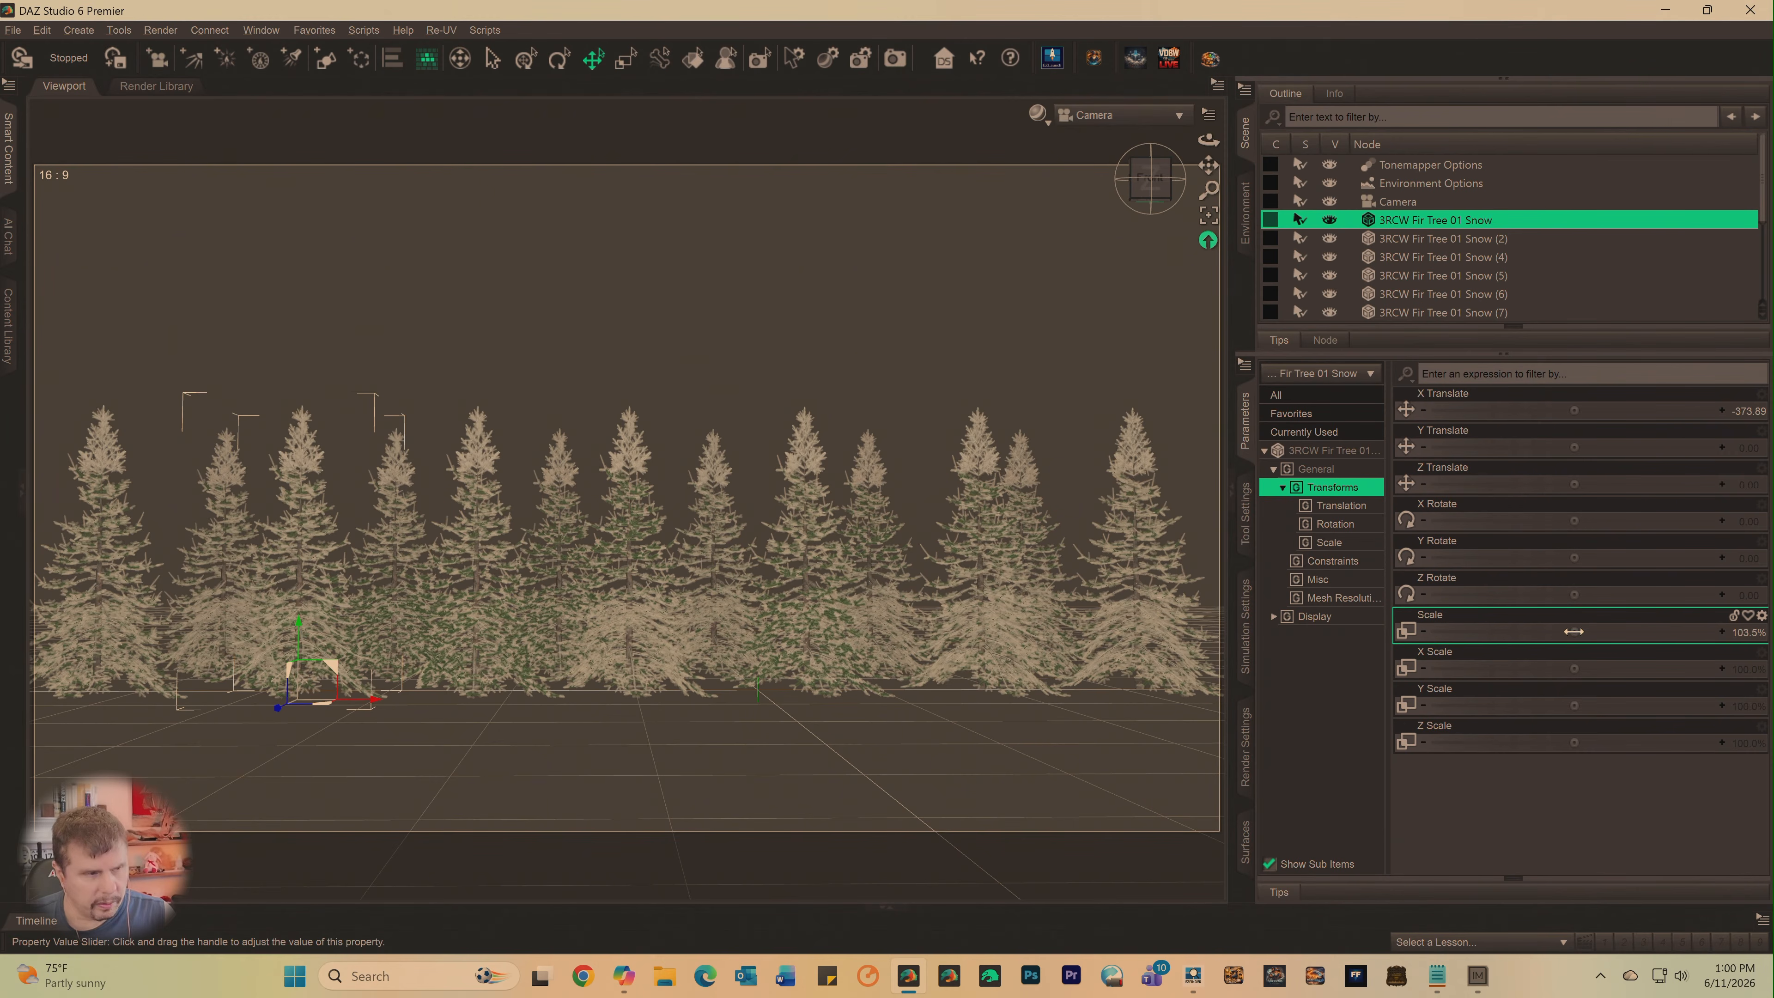
pyautogui.moveTo(1574, 631); pyautogui.dragTo(1518, 631)
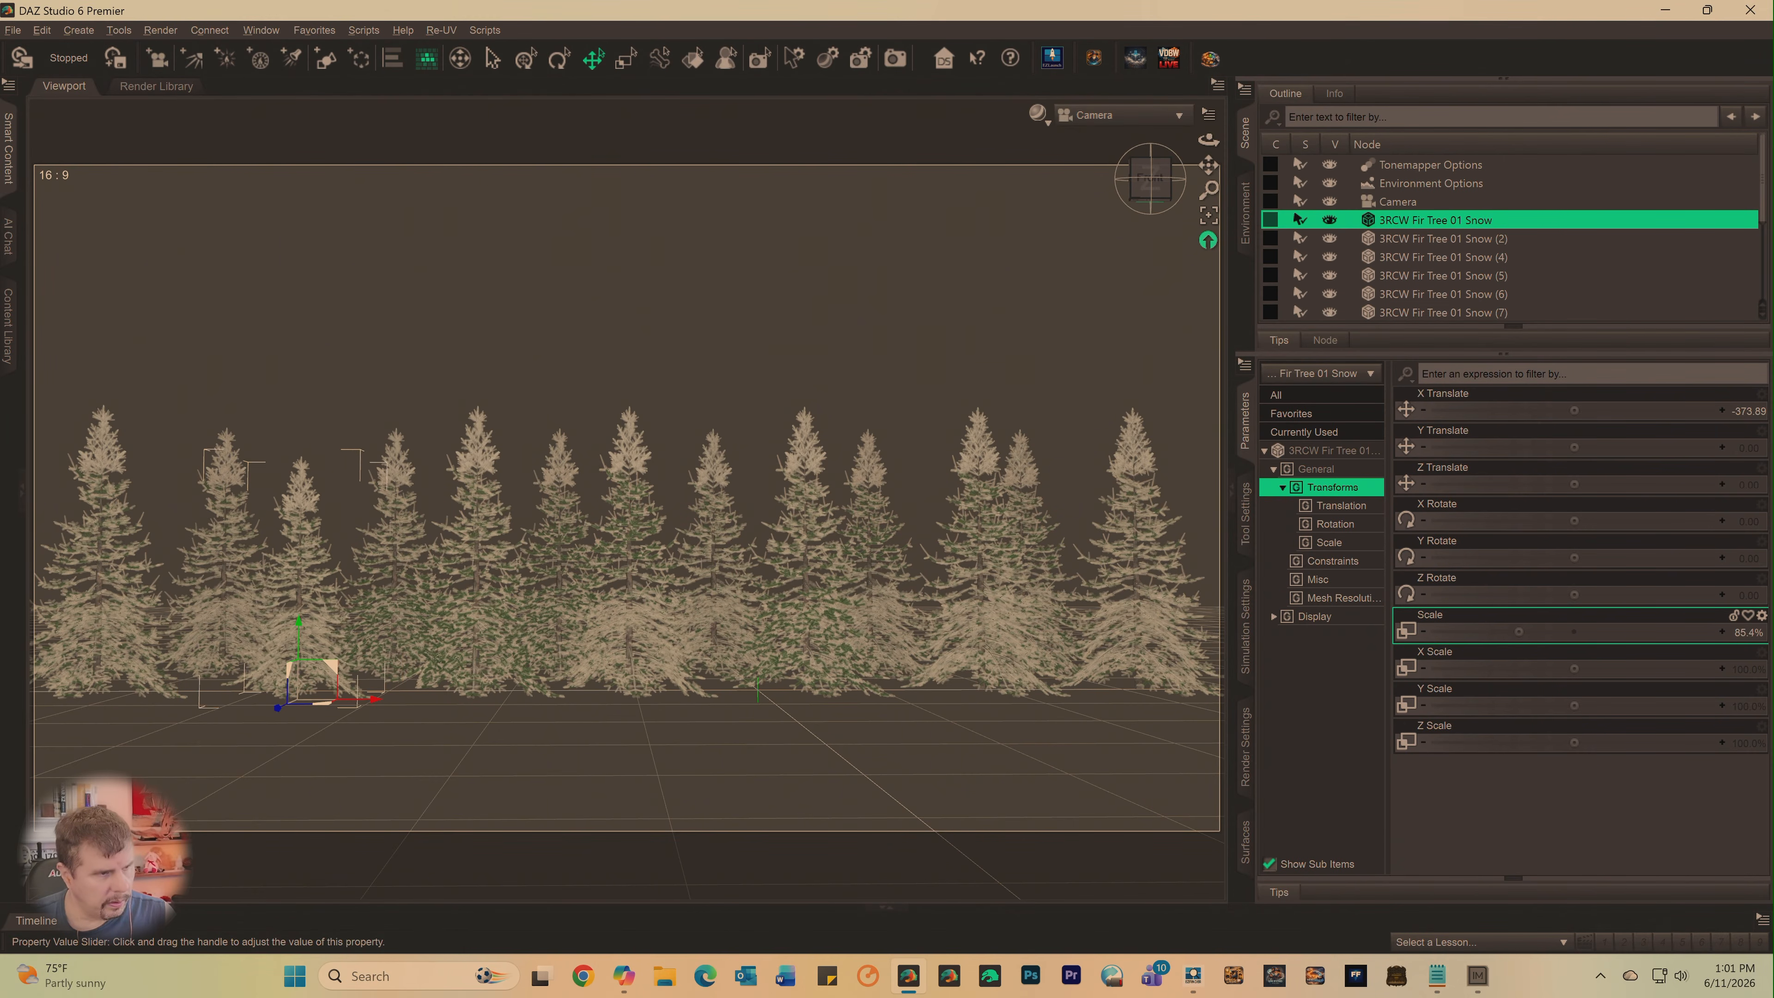
# - Reduce the Scale of 3RCW Fir Tree 01 Snow (2) to about 90.8% and of Snow (4) to about 86.4%
pyautogui.click(1401, 239)
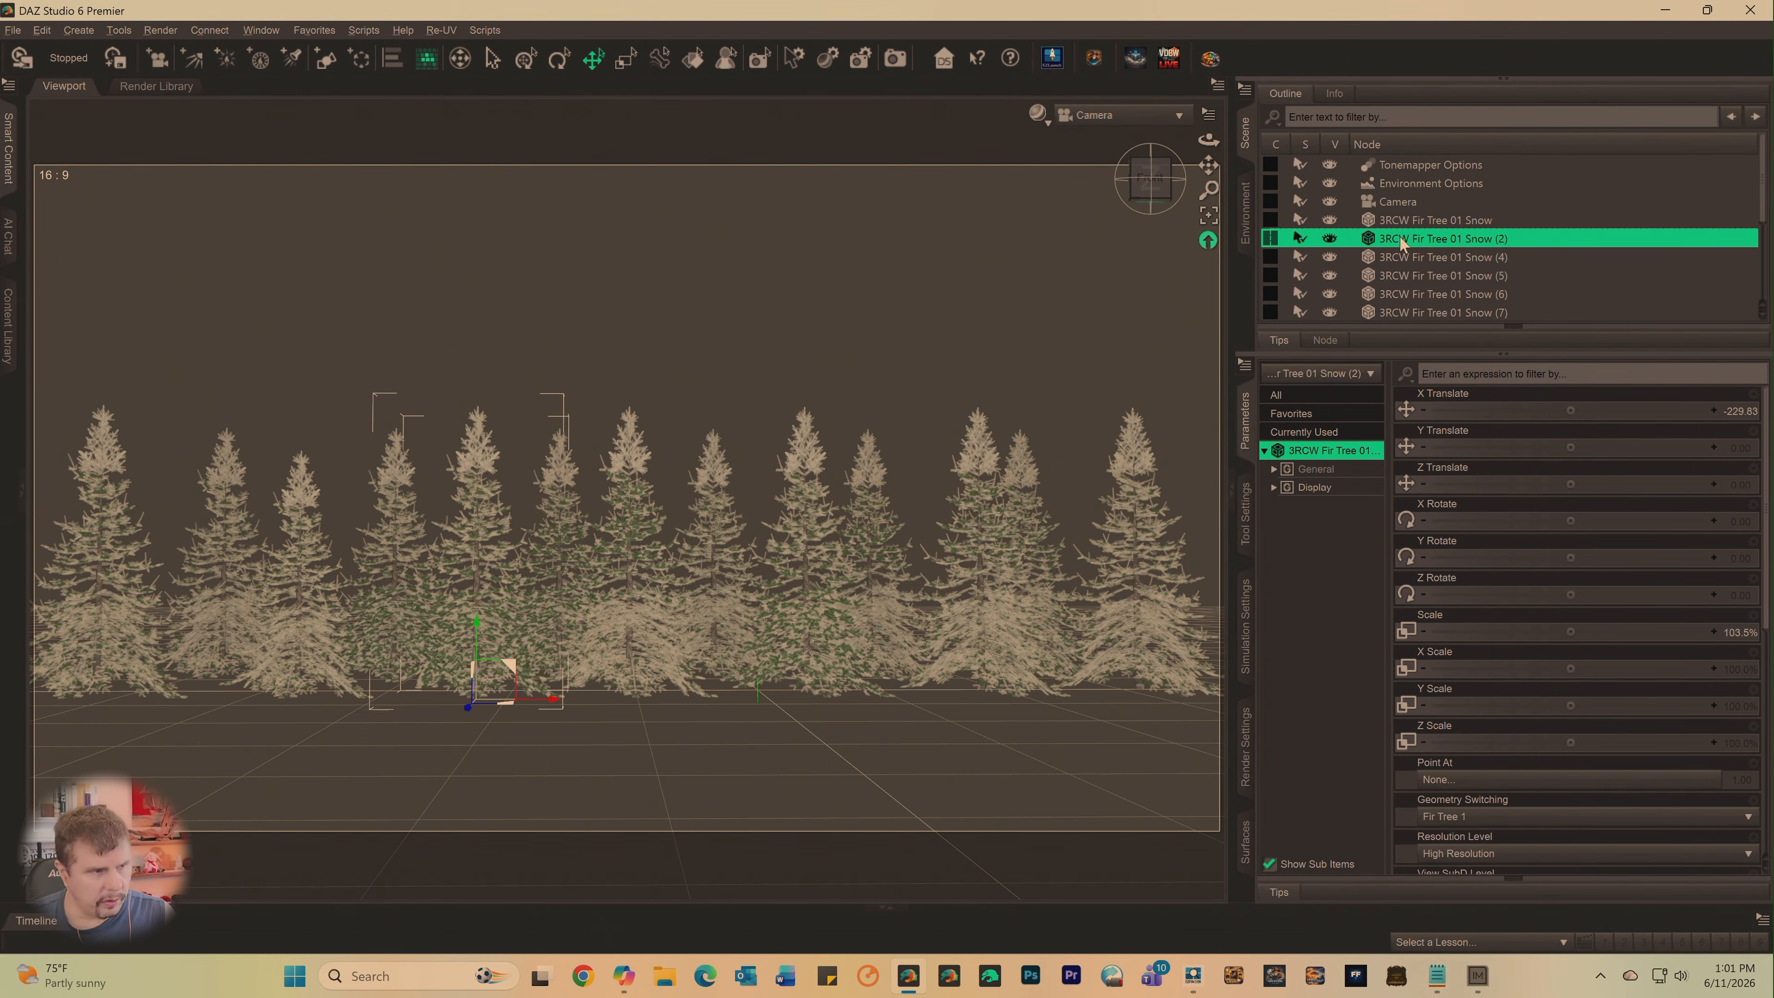
pyautogui.moveTo(1150, 178); pyautogui.dragTo(1242, 252)
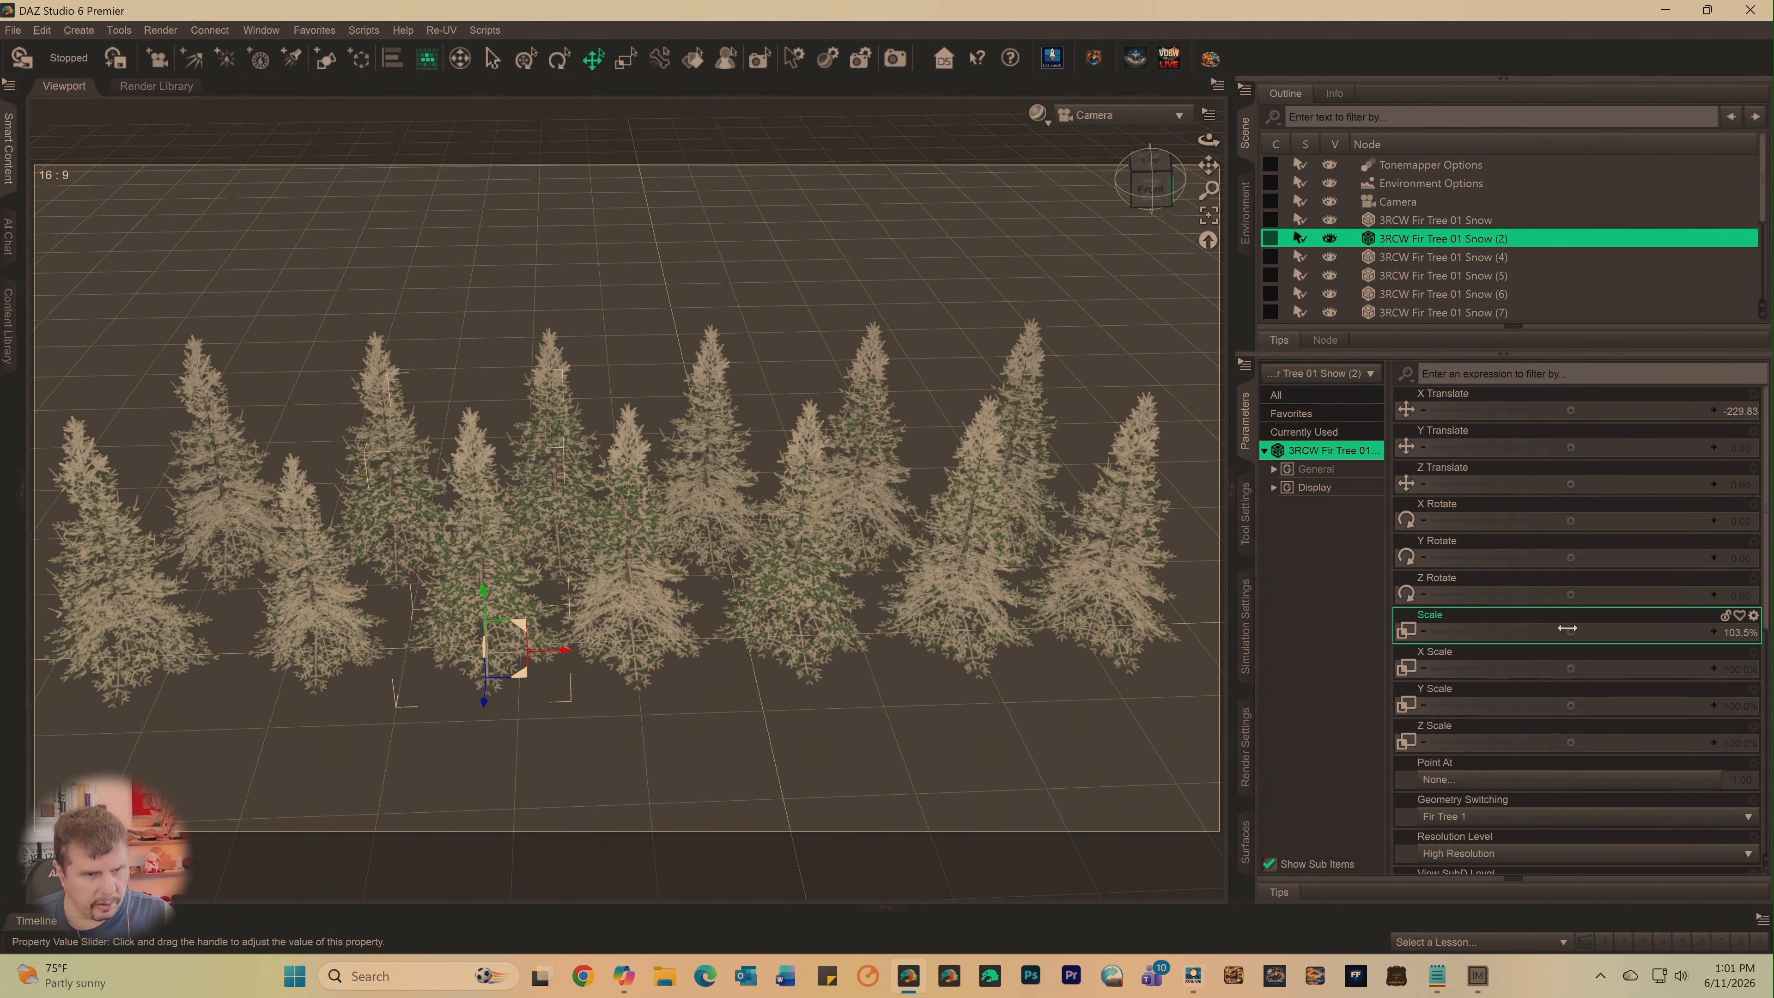
pyautogui.moveTo(1570, 629); pyautogui.dragTo(1548, 630)
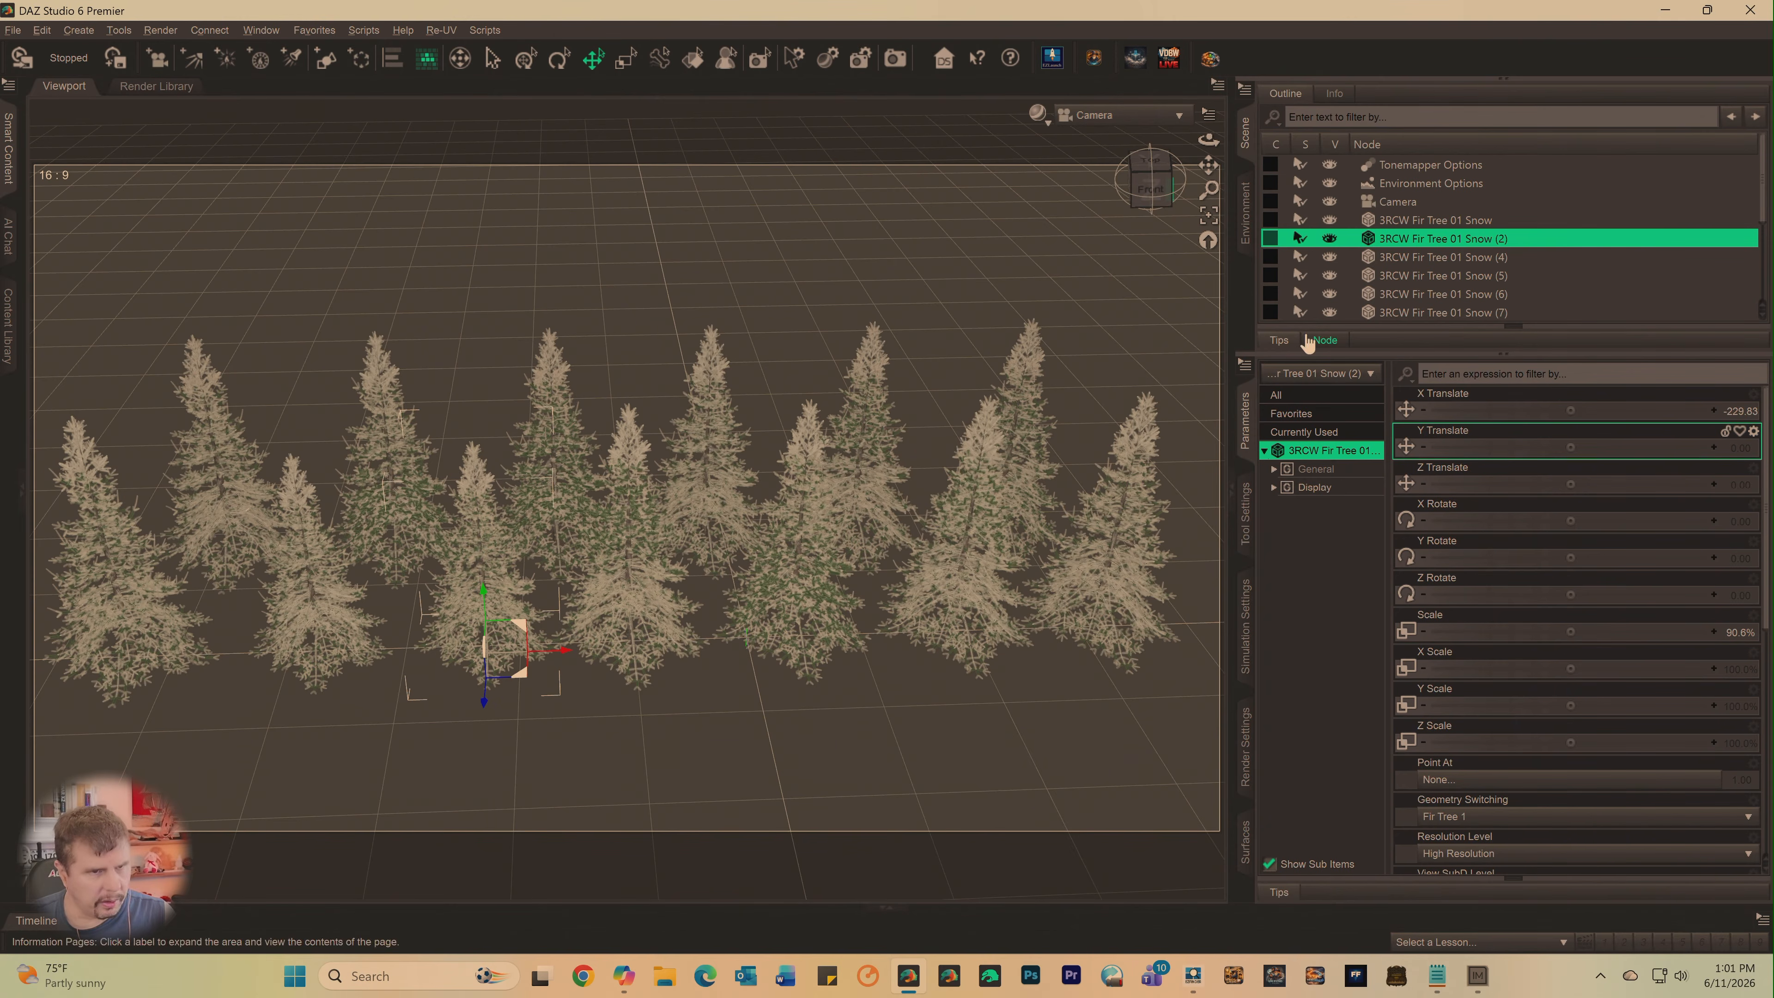
pyautogui.click(1400, 259)
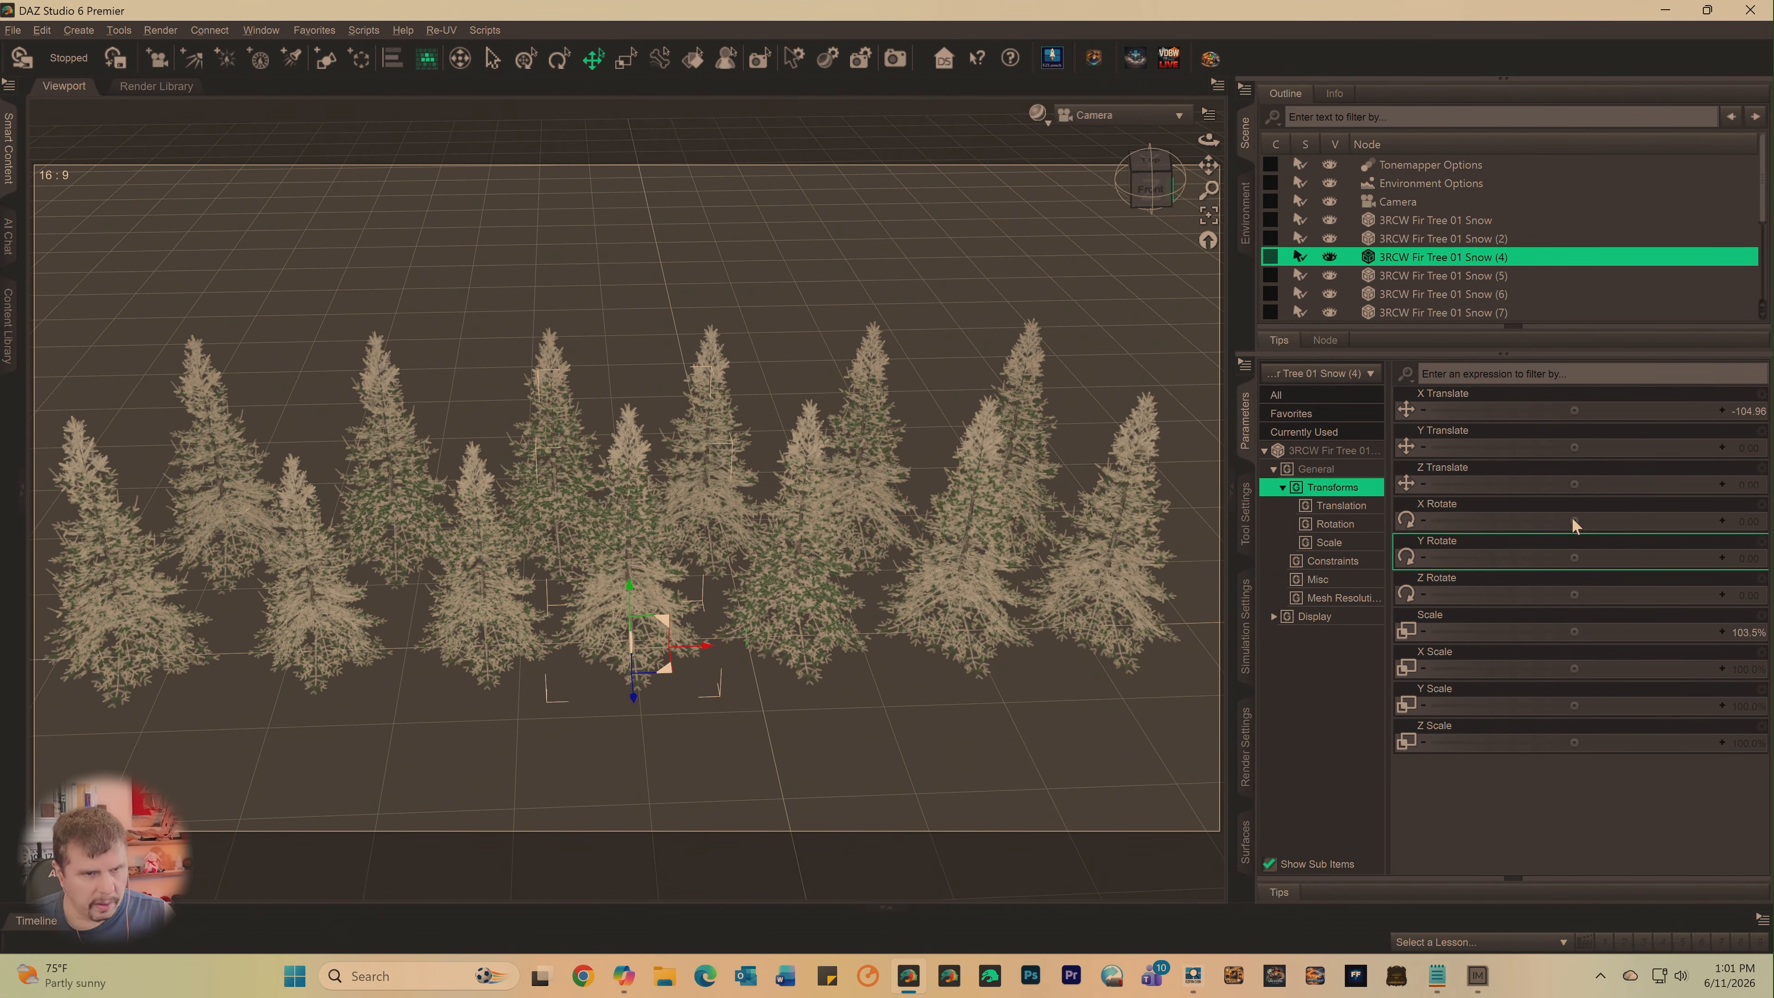
pyautogui.moveTo(1569, 629); pyautogui.dragTo(1541, 630)
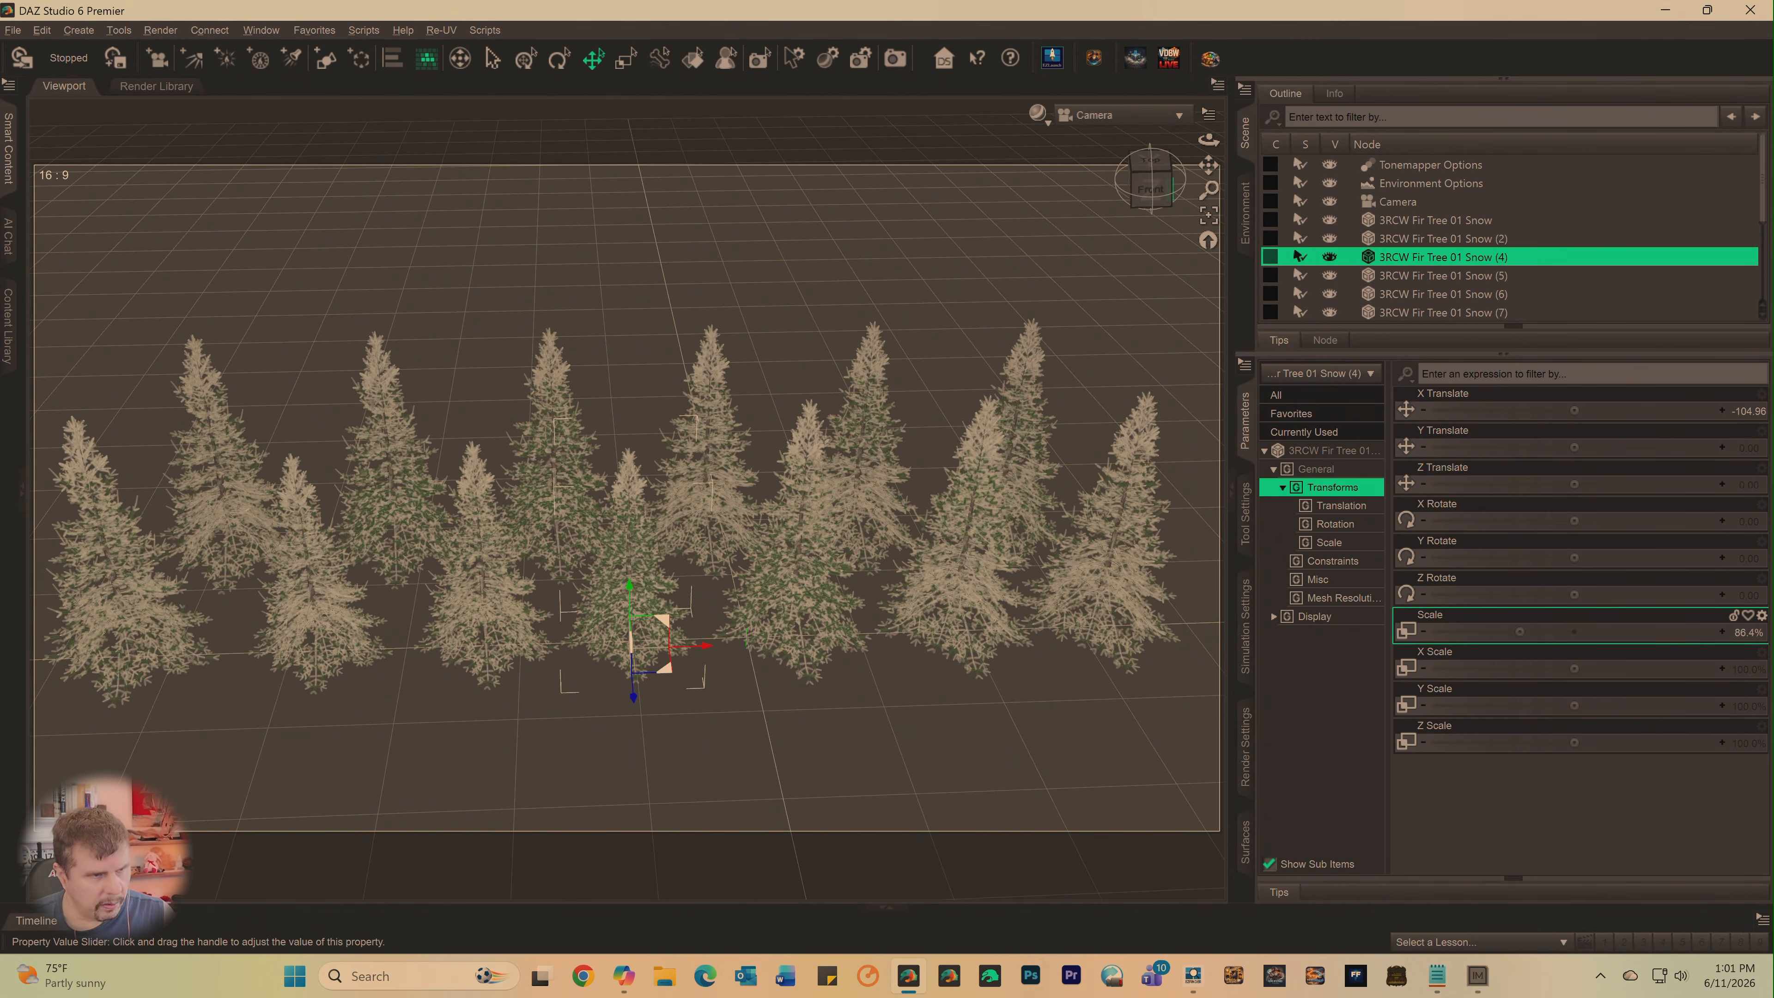
# - Scale down front-row tree 3RCW Fir Tree 01 Snow (6) and reduce the Scale of Snow (7) to about 90.7%
pyautogui.click(1406, 275)
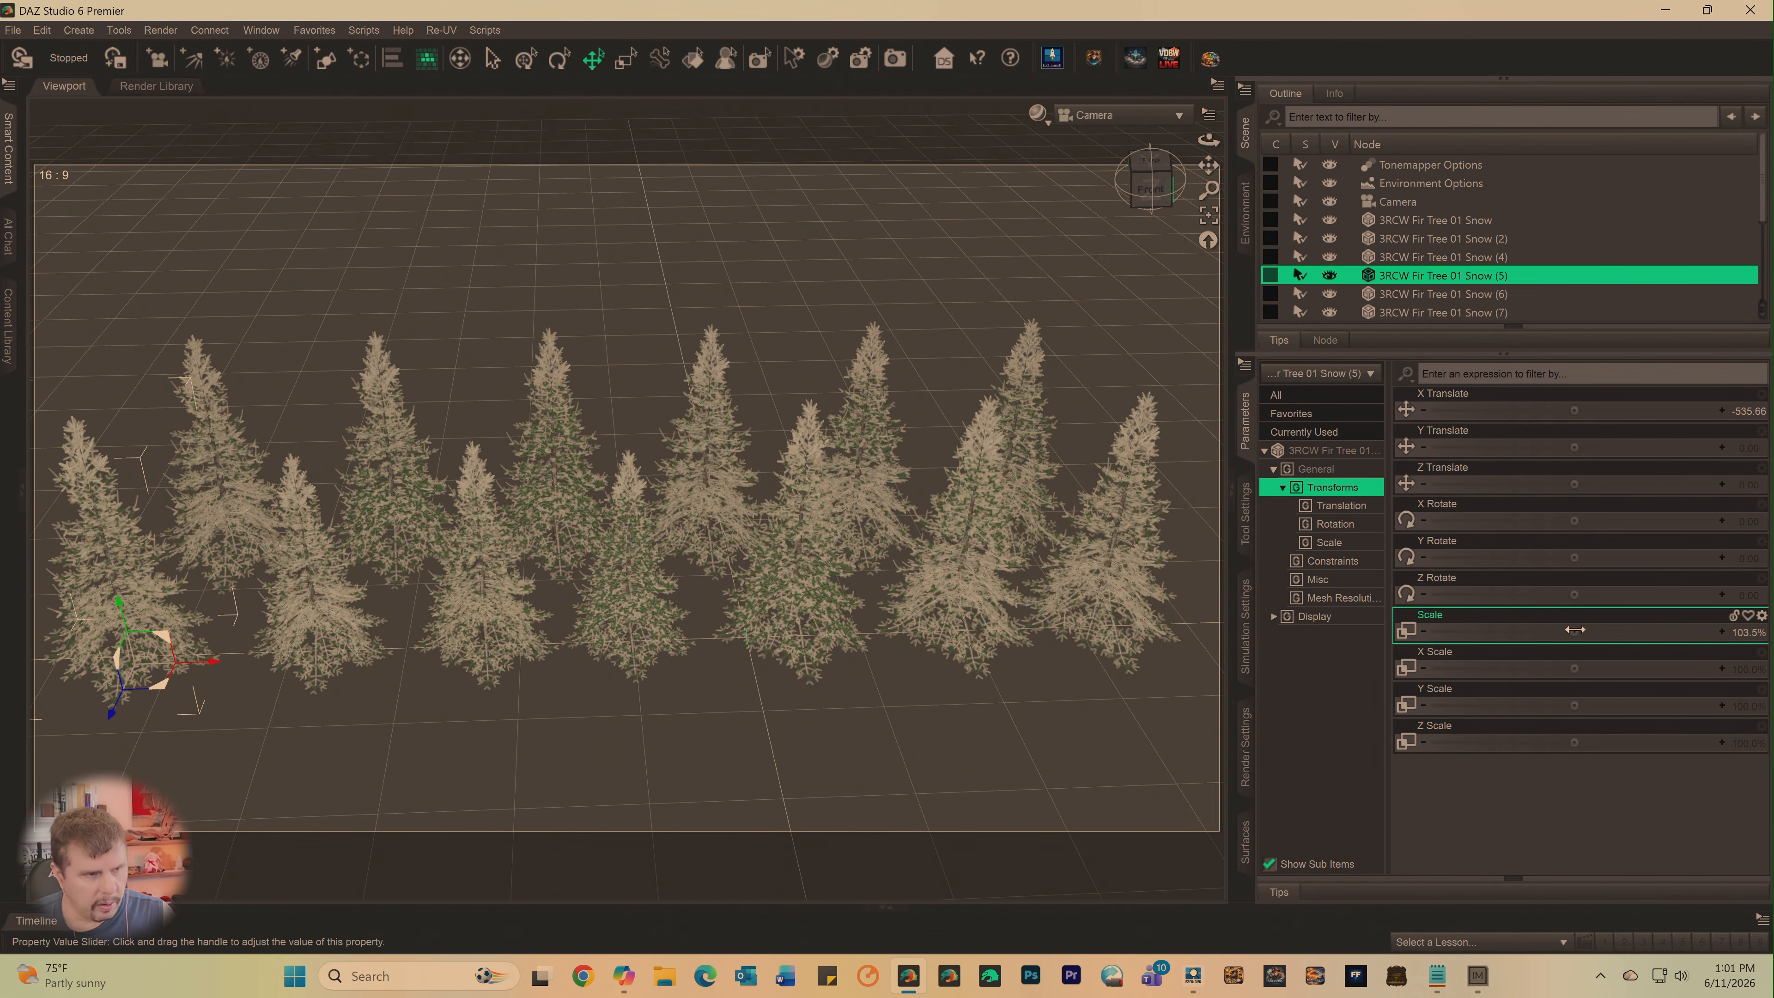
pyautogui.click(768, 624)
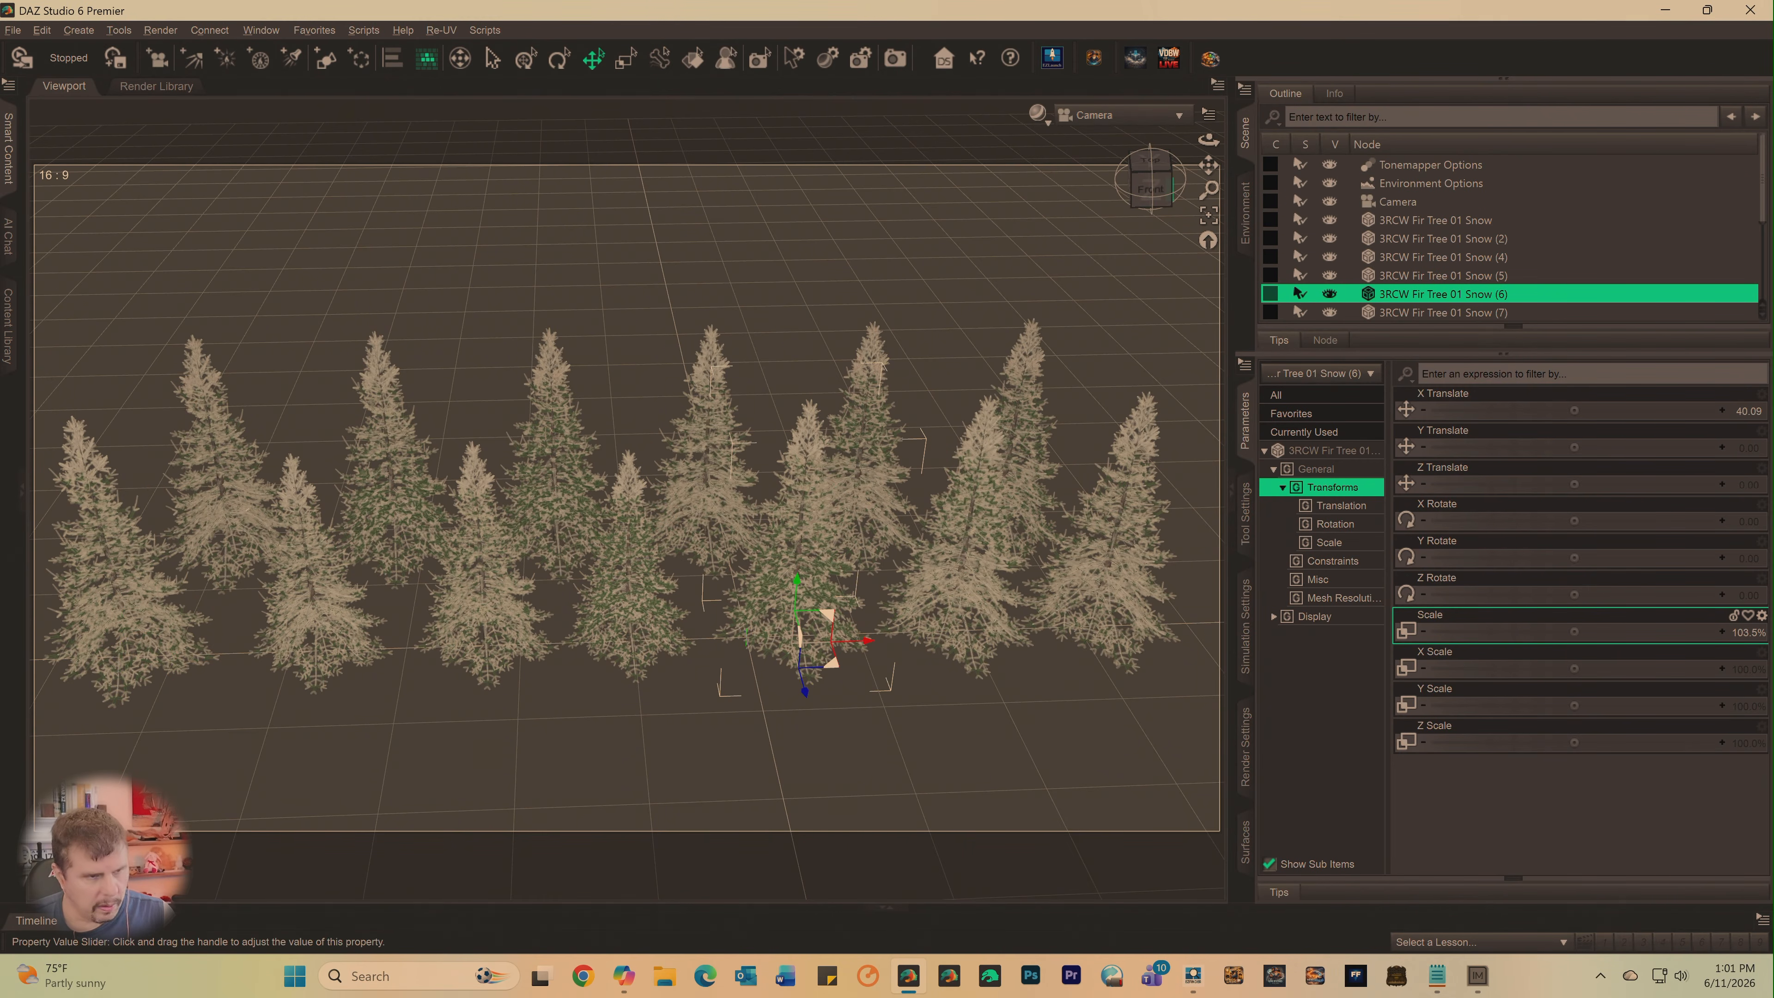
pyautogui.moveTo(1575, 632); pyautogui.dragTo(1522, 632)
pyautogui.click(947, 589)
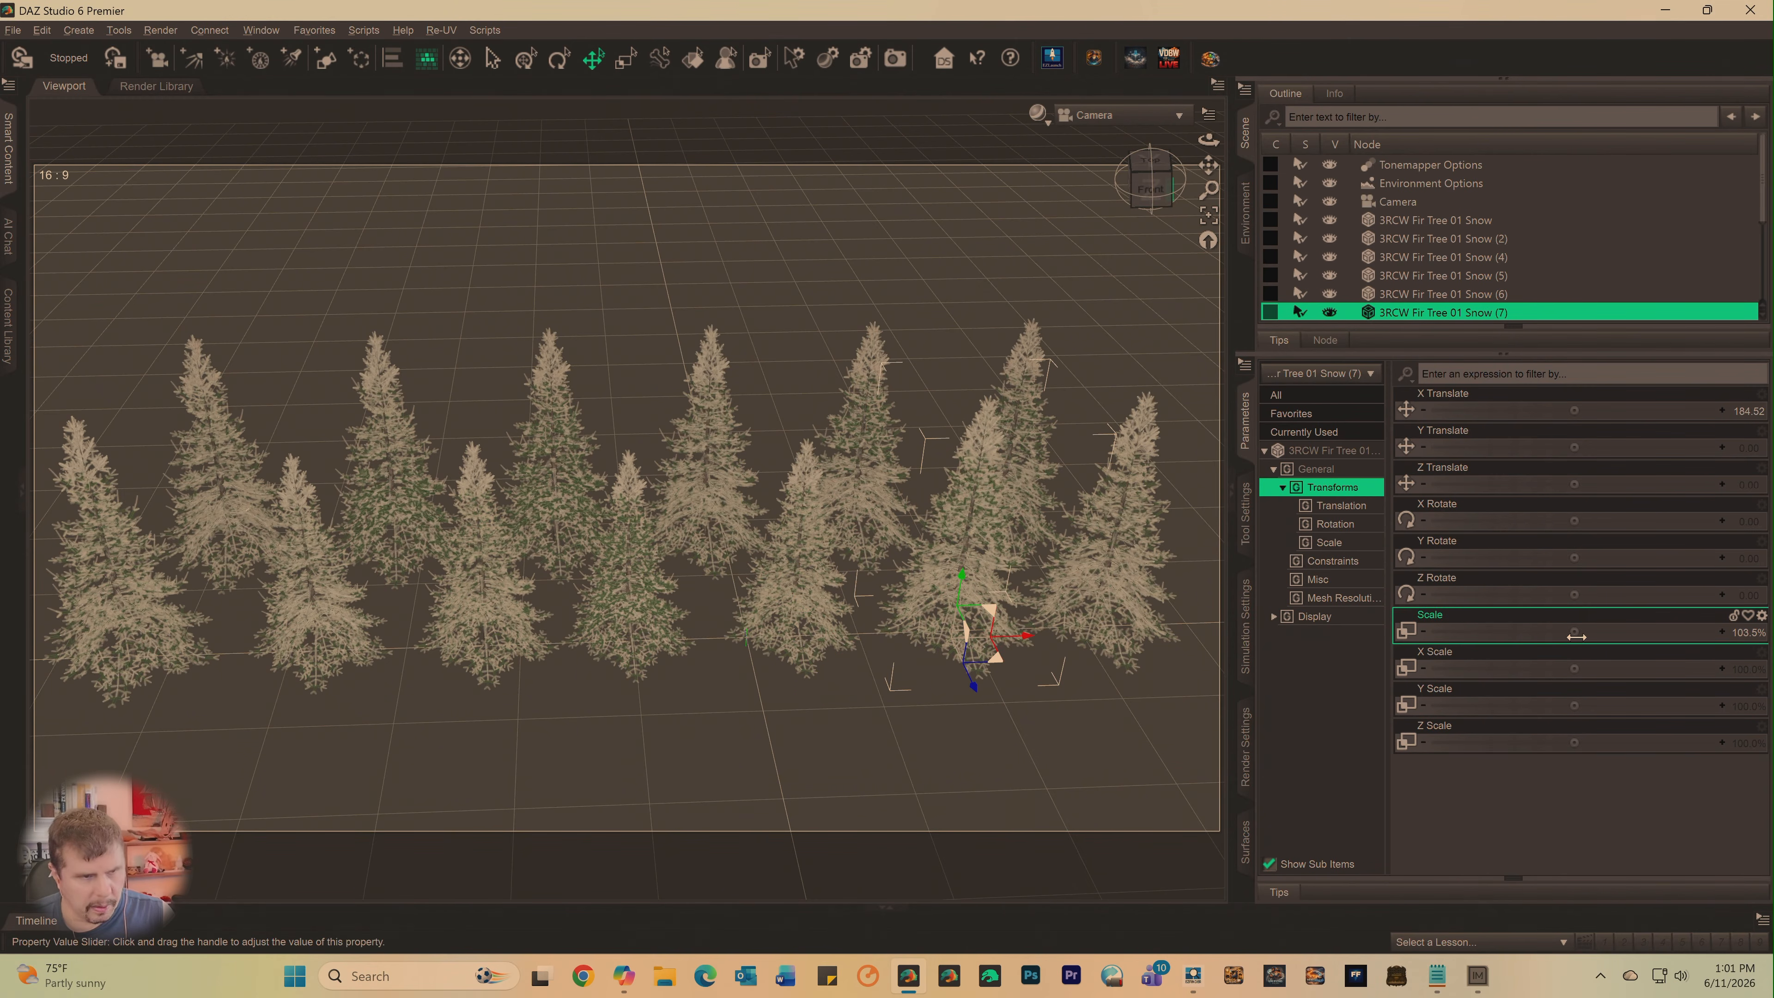
pyautogui.moveTo(1575, 631); pyautogui.dragTo(1532, 632)
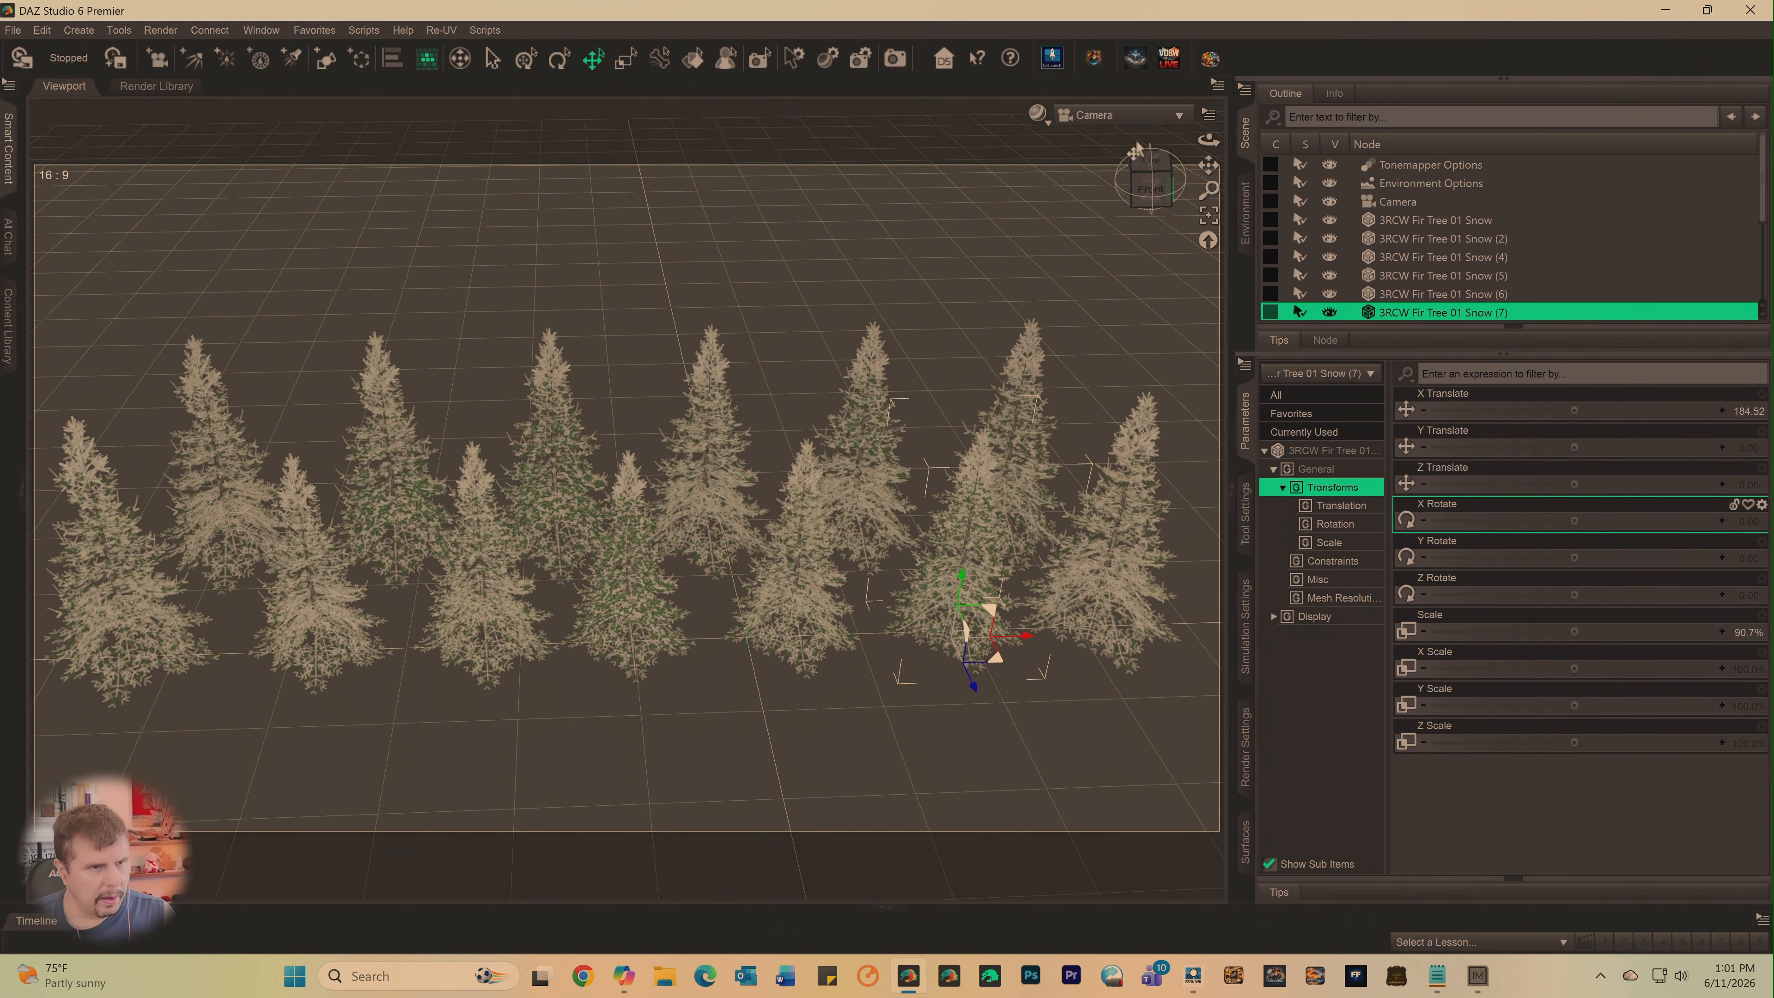
# - Reduce the Scale of the leftmost back-row tree, 3RCW Fir Tree 01 Snow (13), to about 84.2%
pyautogui.click(1150, 183)
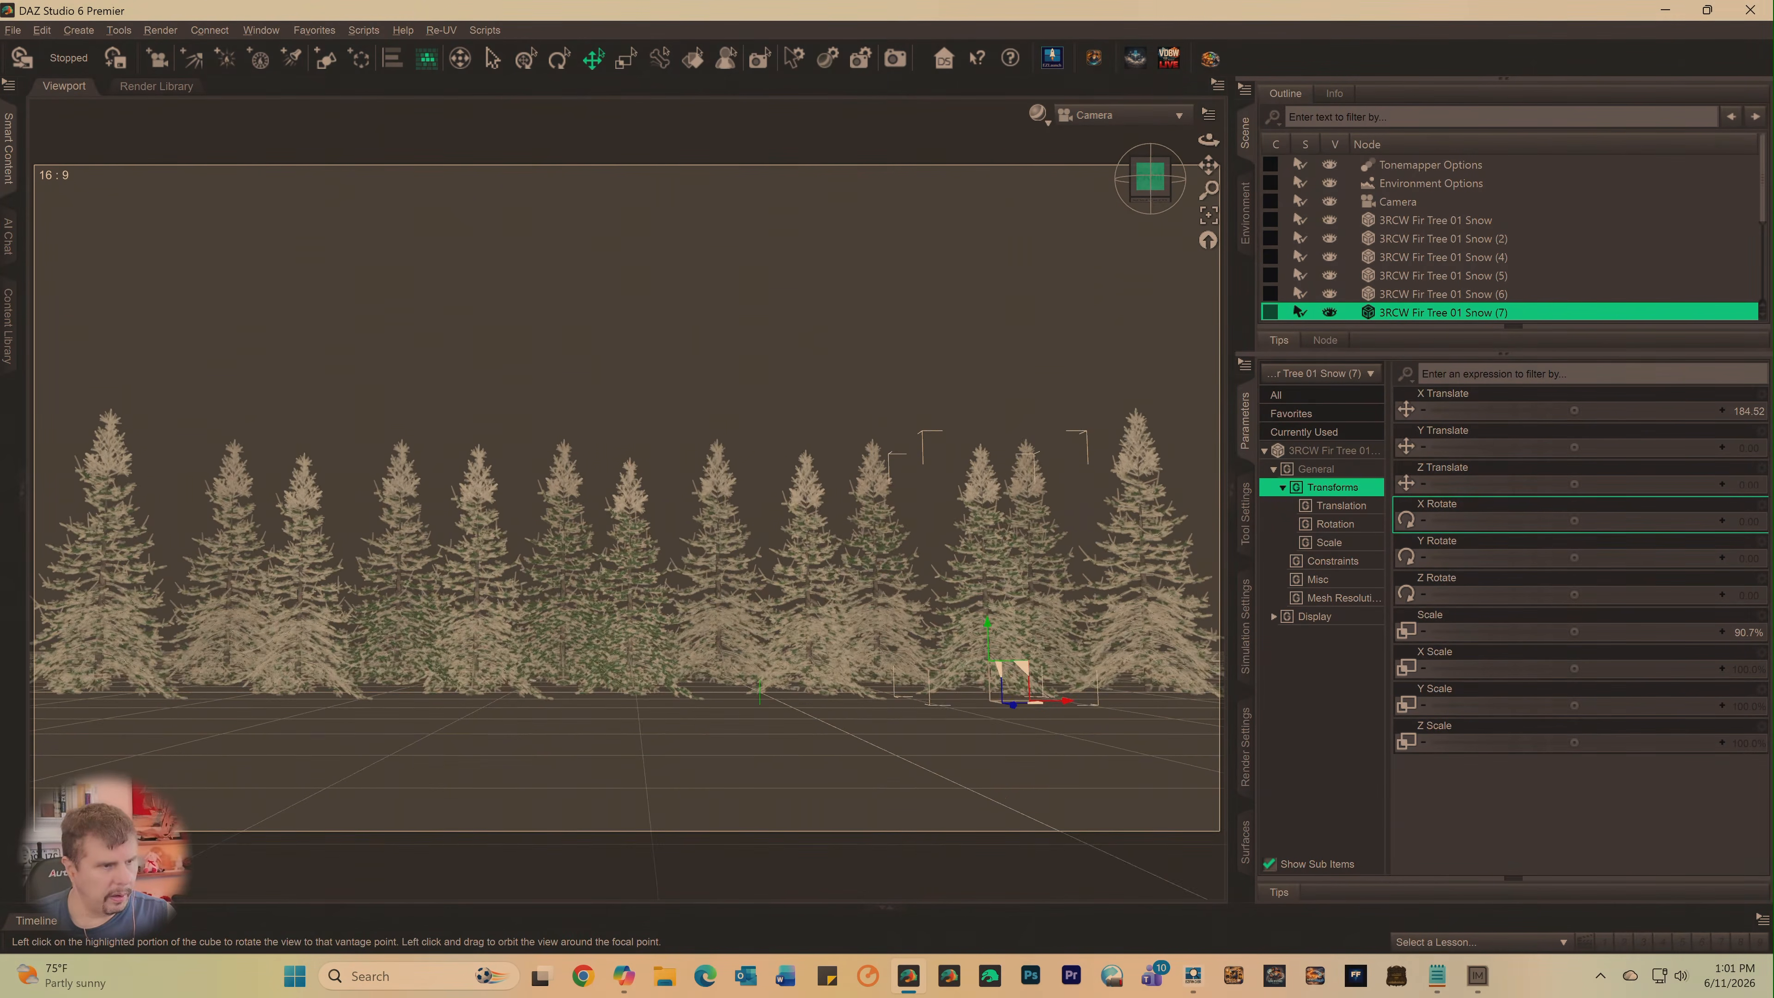
pyautogui.moveTo(1151, 180); pyautogui.dragTo(1150, 200)
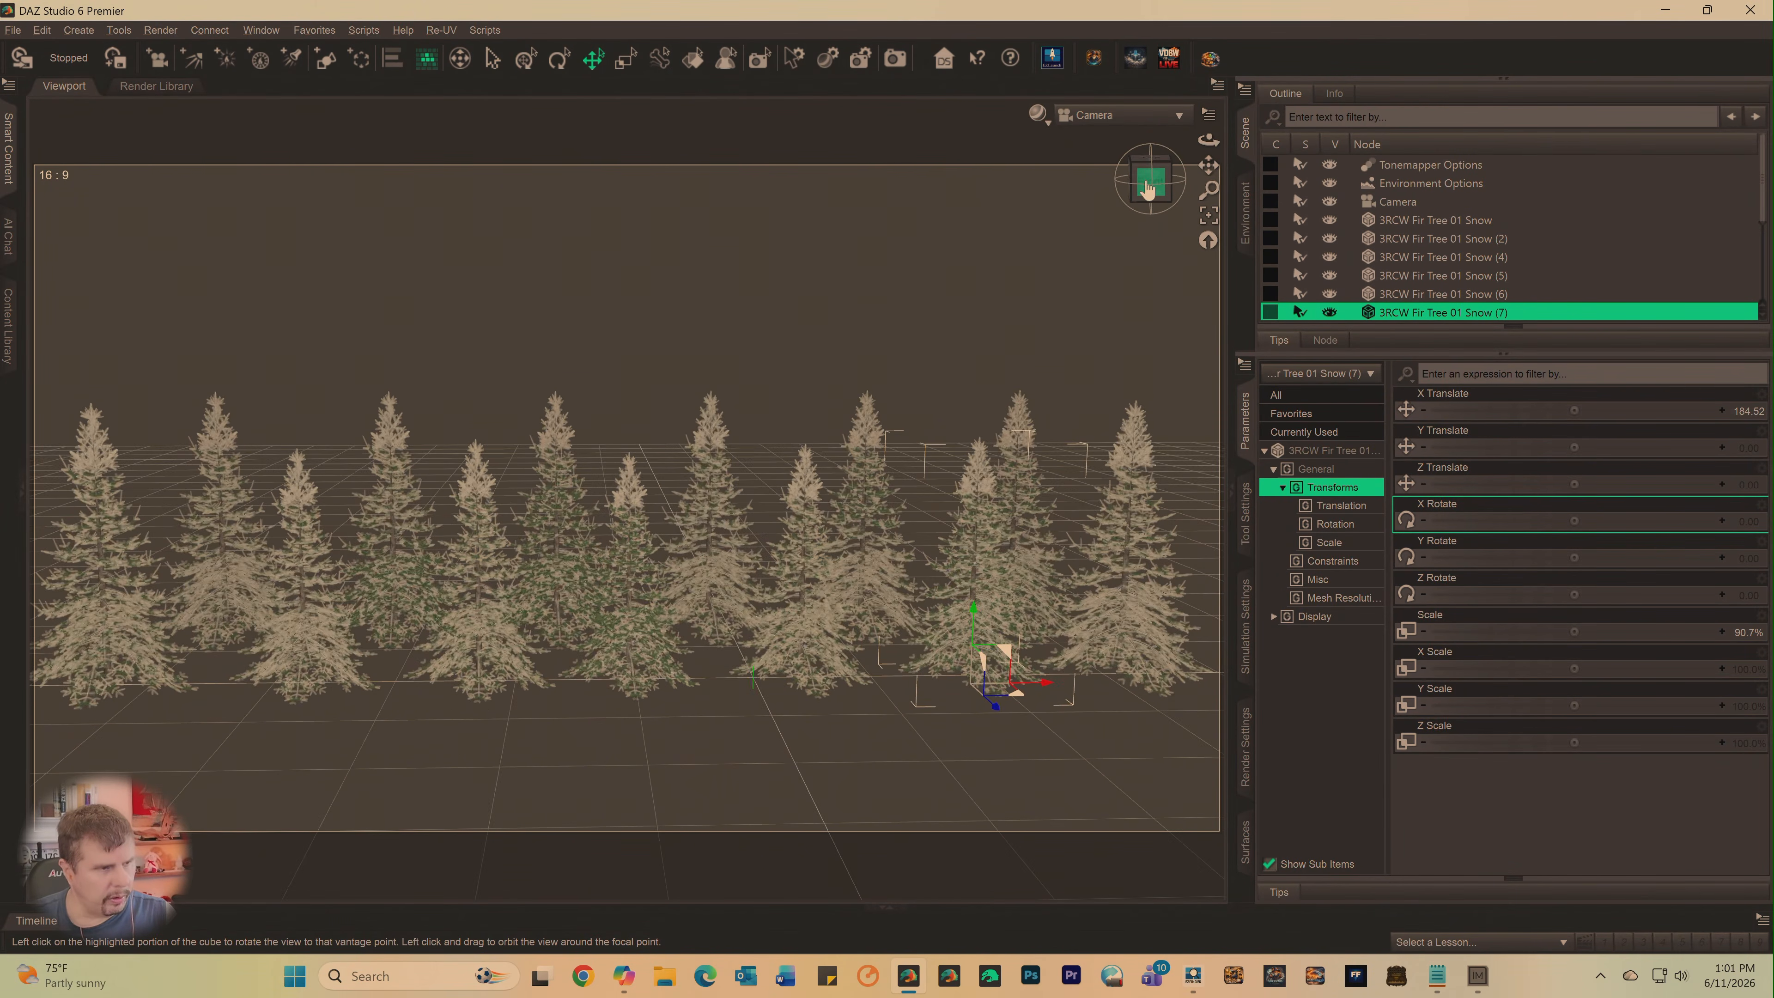
pyautogui.click(219, 587)
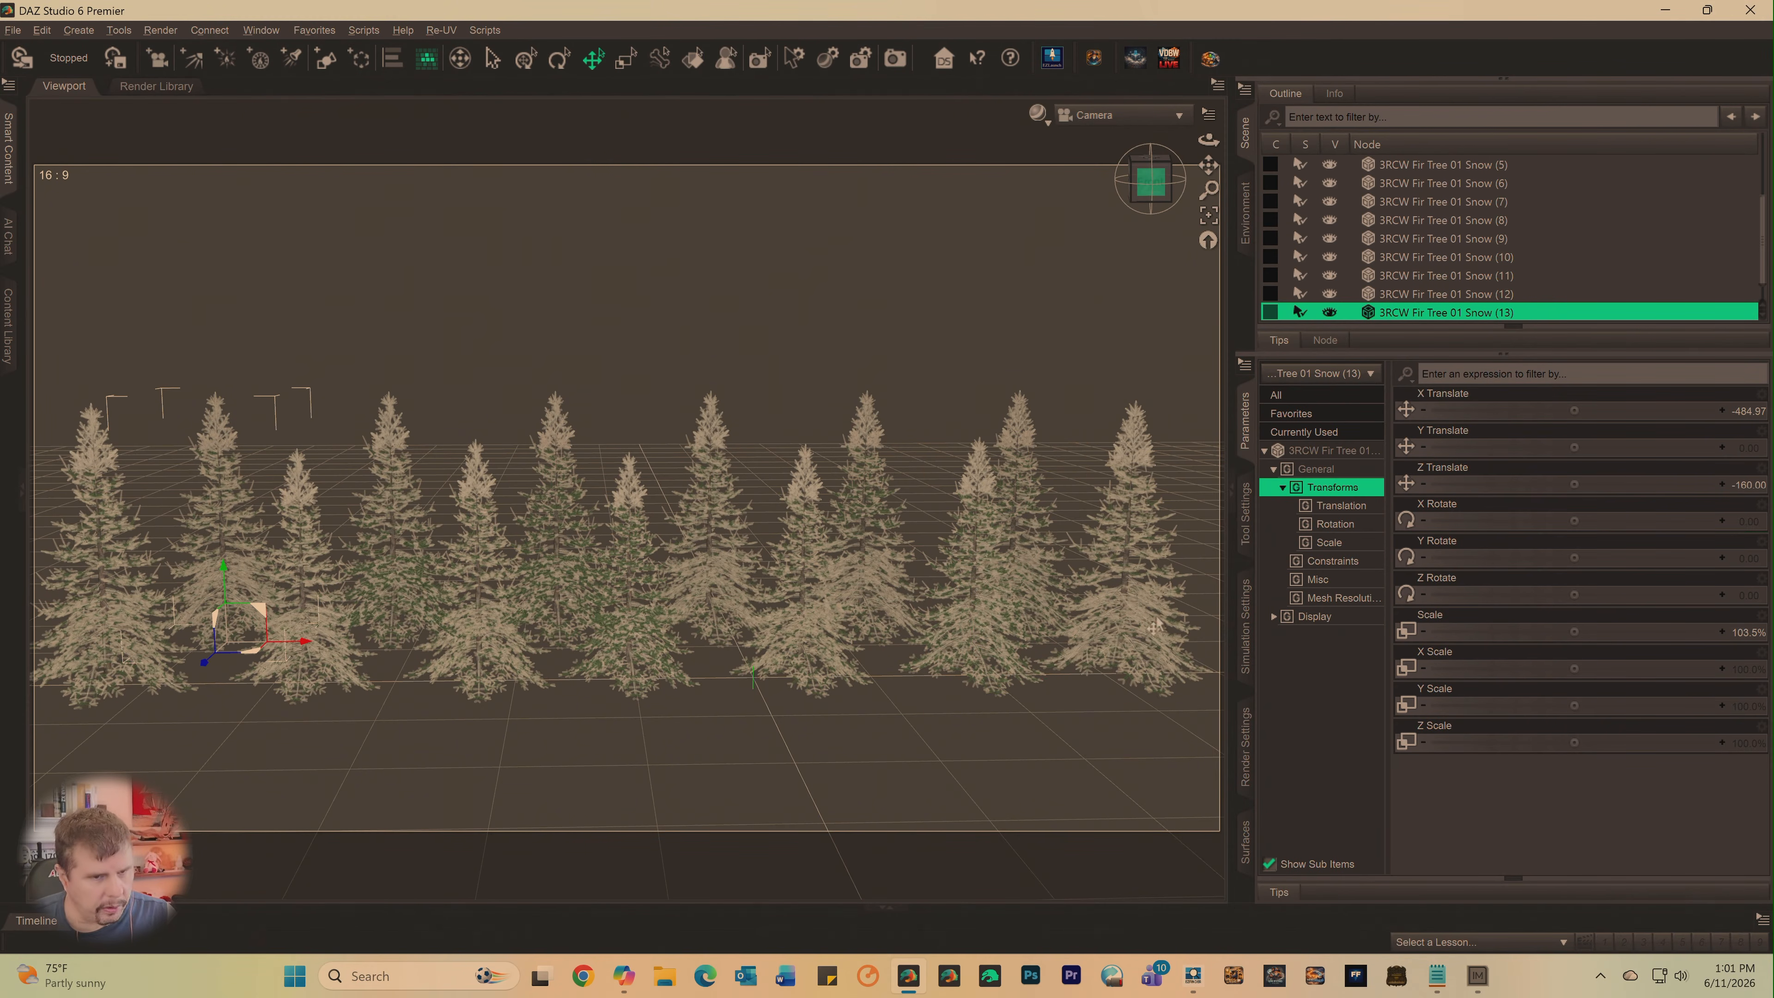
pyautogui.moveTo(1571, 631); pyautogui.dragTo(1494, 631)
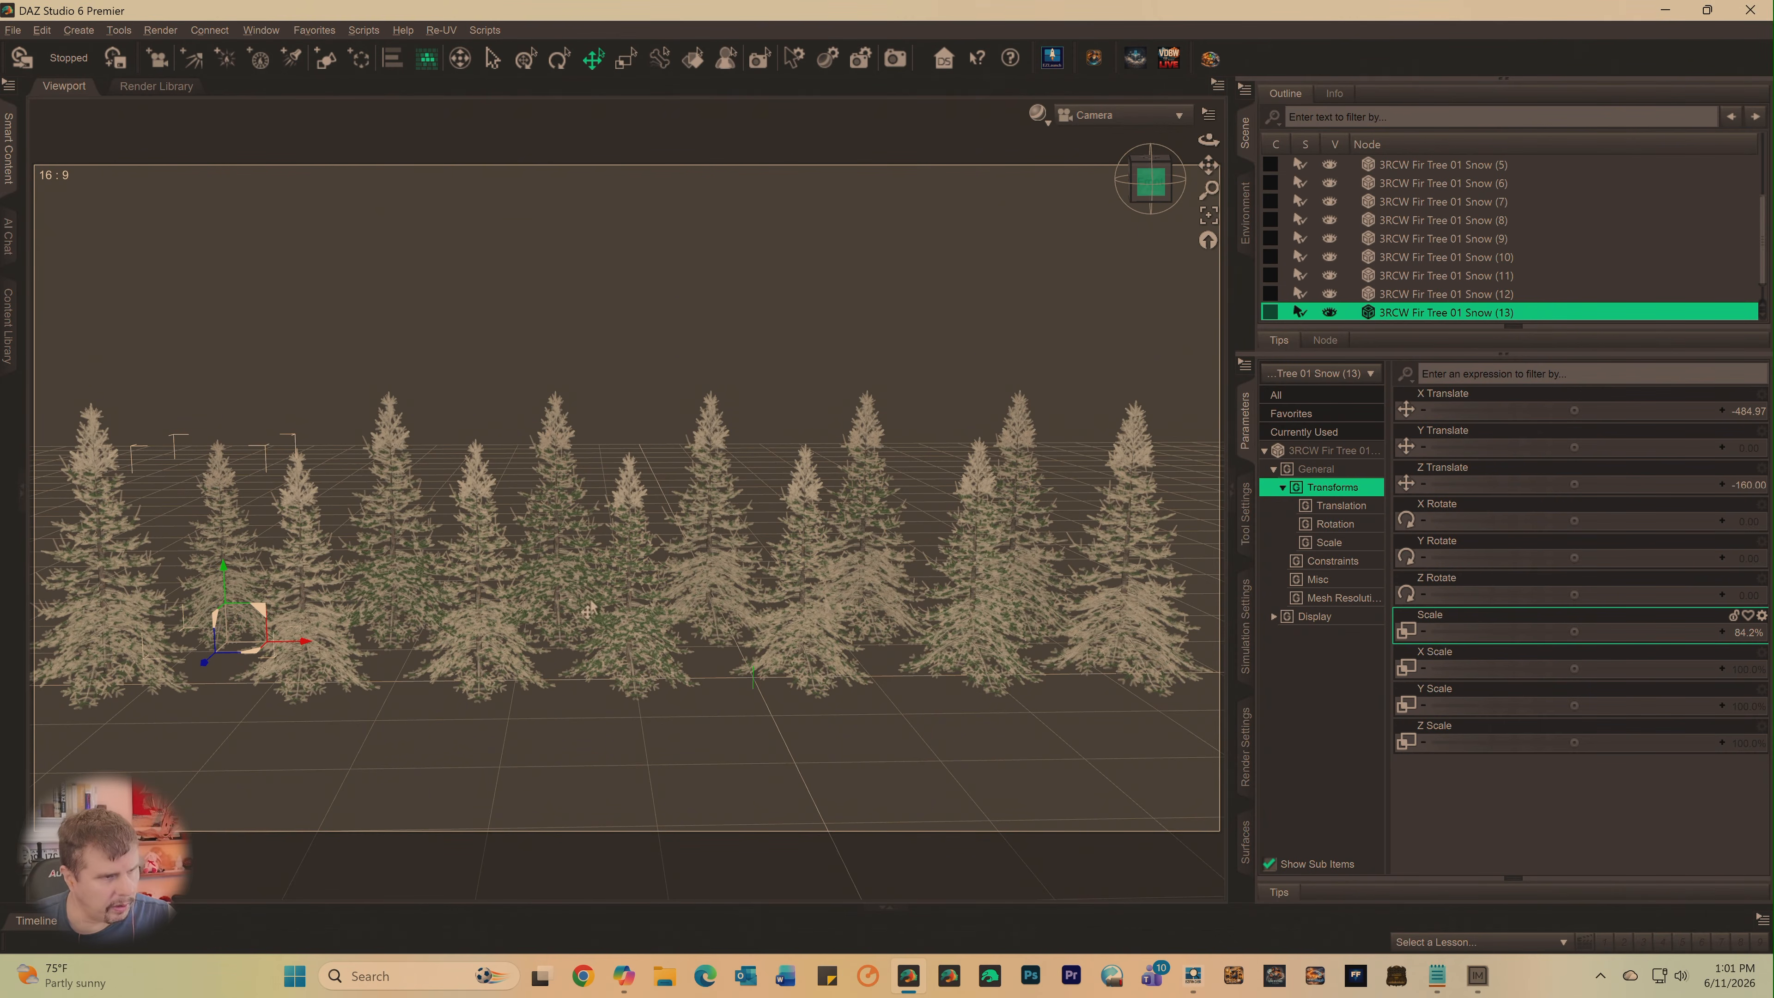
# - Scale down back-row tree 3RCW Fir Tree 01 Snow (12) and reduce the Scale of Snow (11) to about 74.9%
pyautogui.click(397, 550)
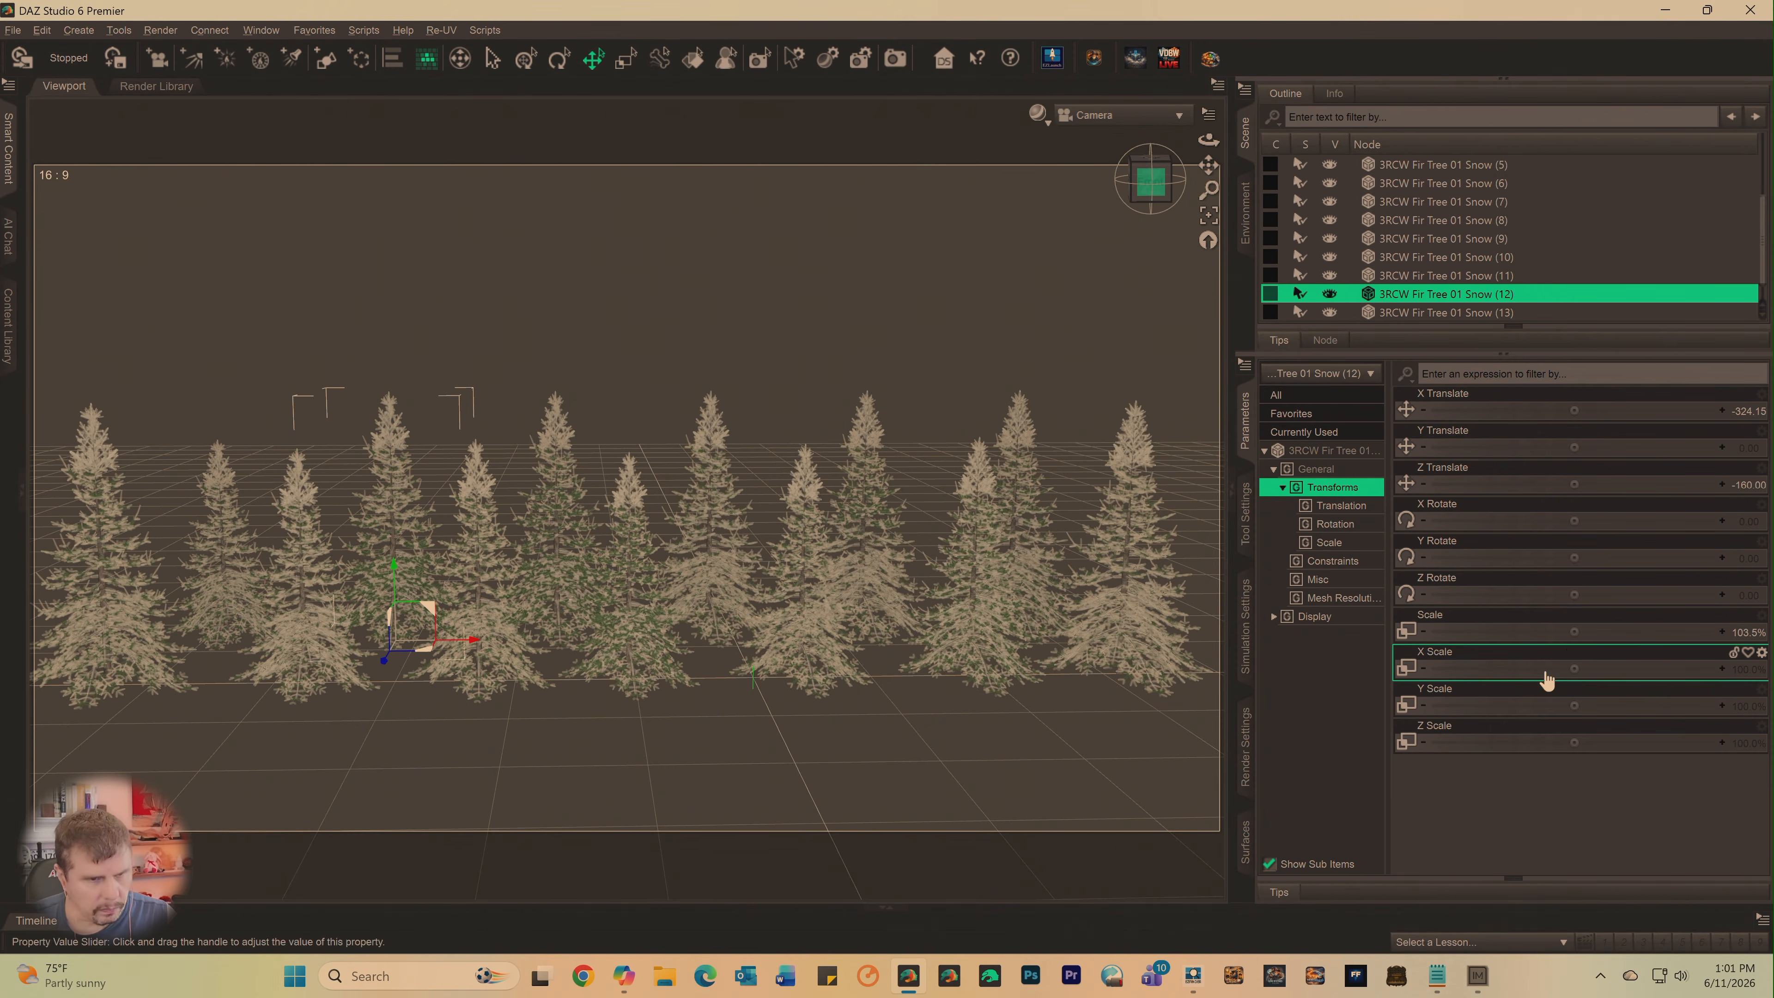
pyautogui.moveTo(1572, 631); pyautogui.dragTo(1485, 631)
pyautogui.click(546, 528)
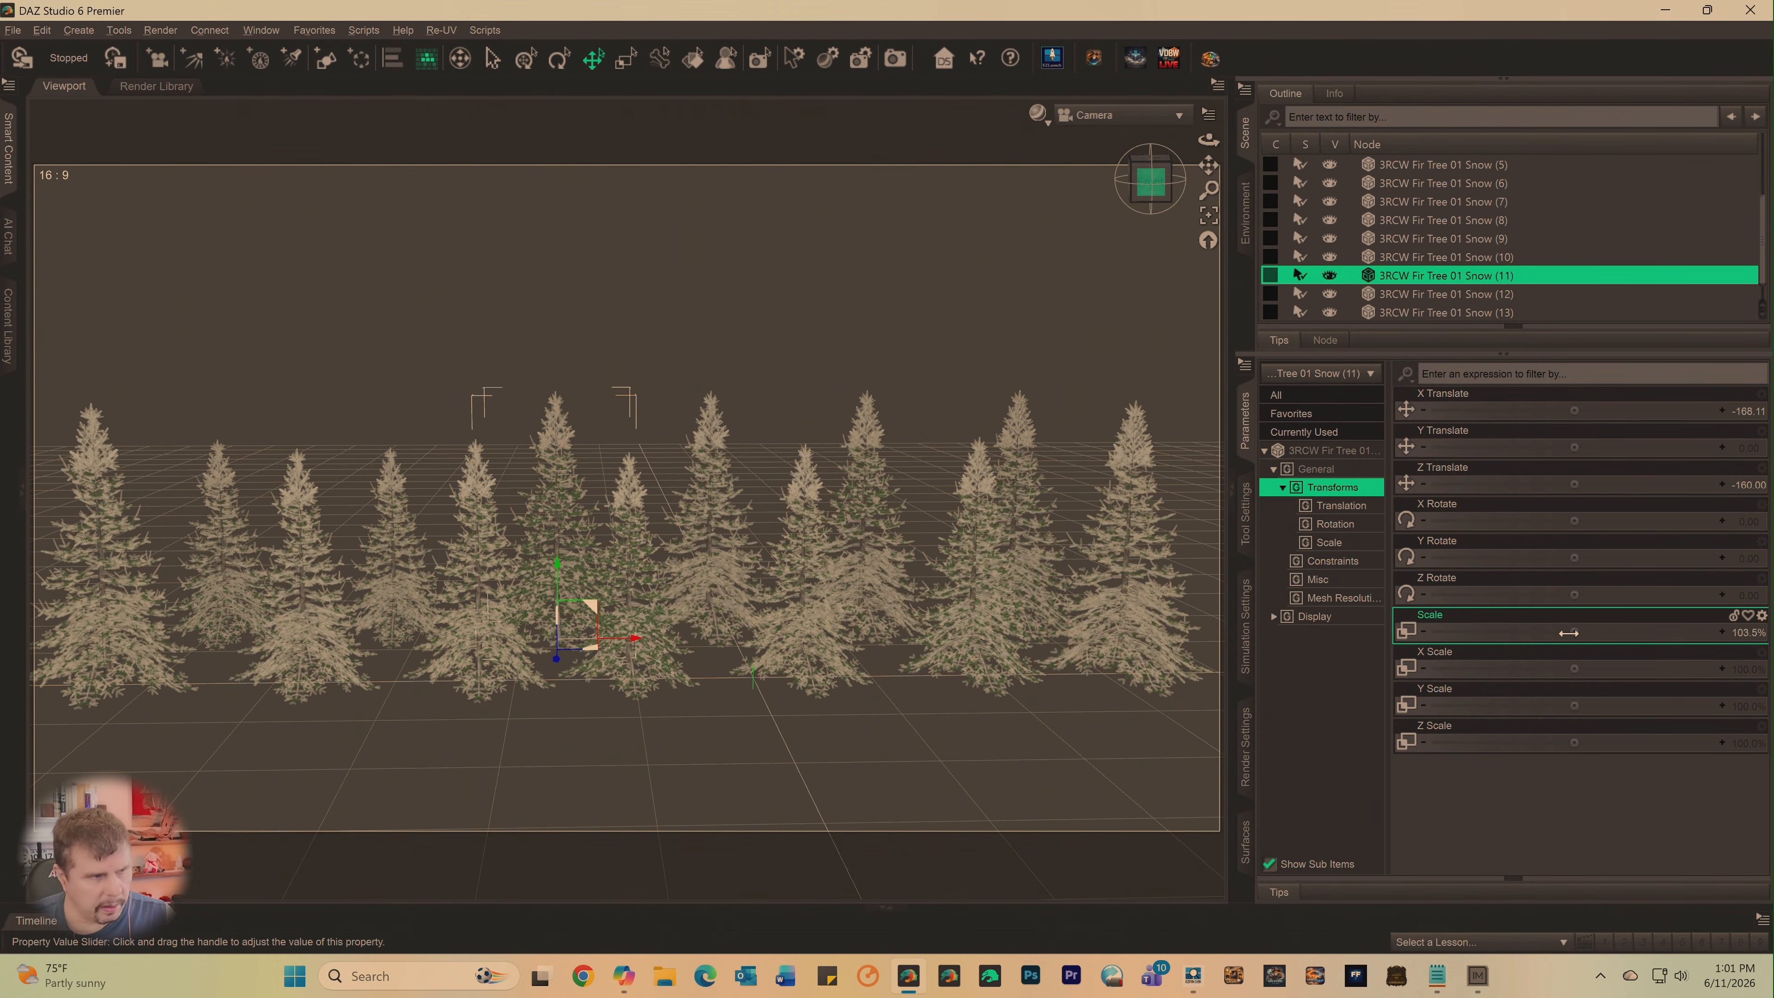
pyautogui.moveTo(1569, 633)
pyautogui.mouseDown()
pyautogui.moveTo(1512, 634)
pyautogui.moveTo(1569, 645)
pyautogui.mouseUp()
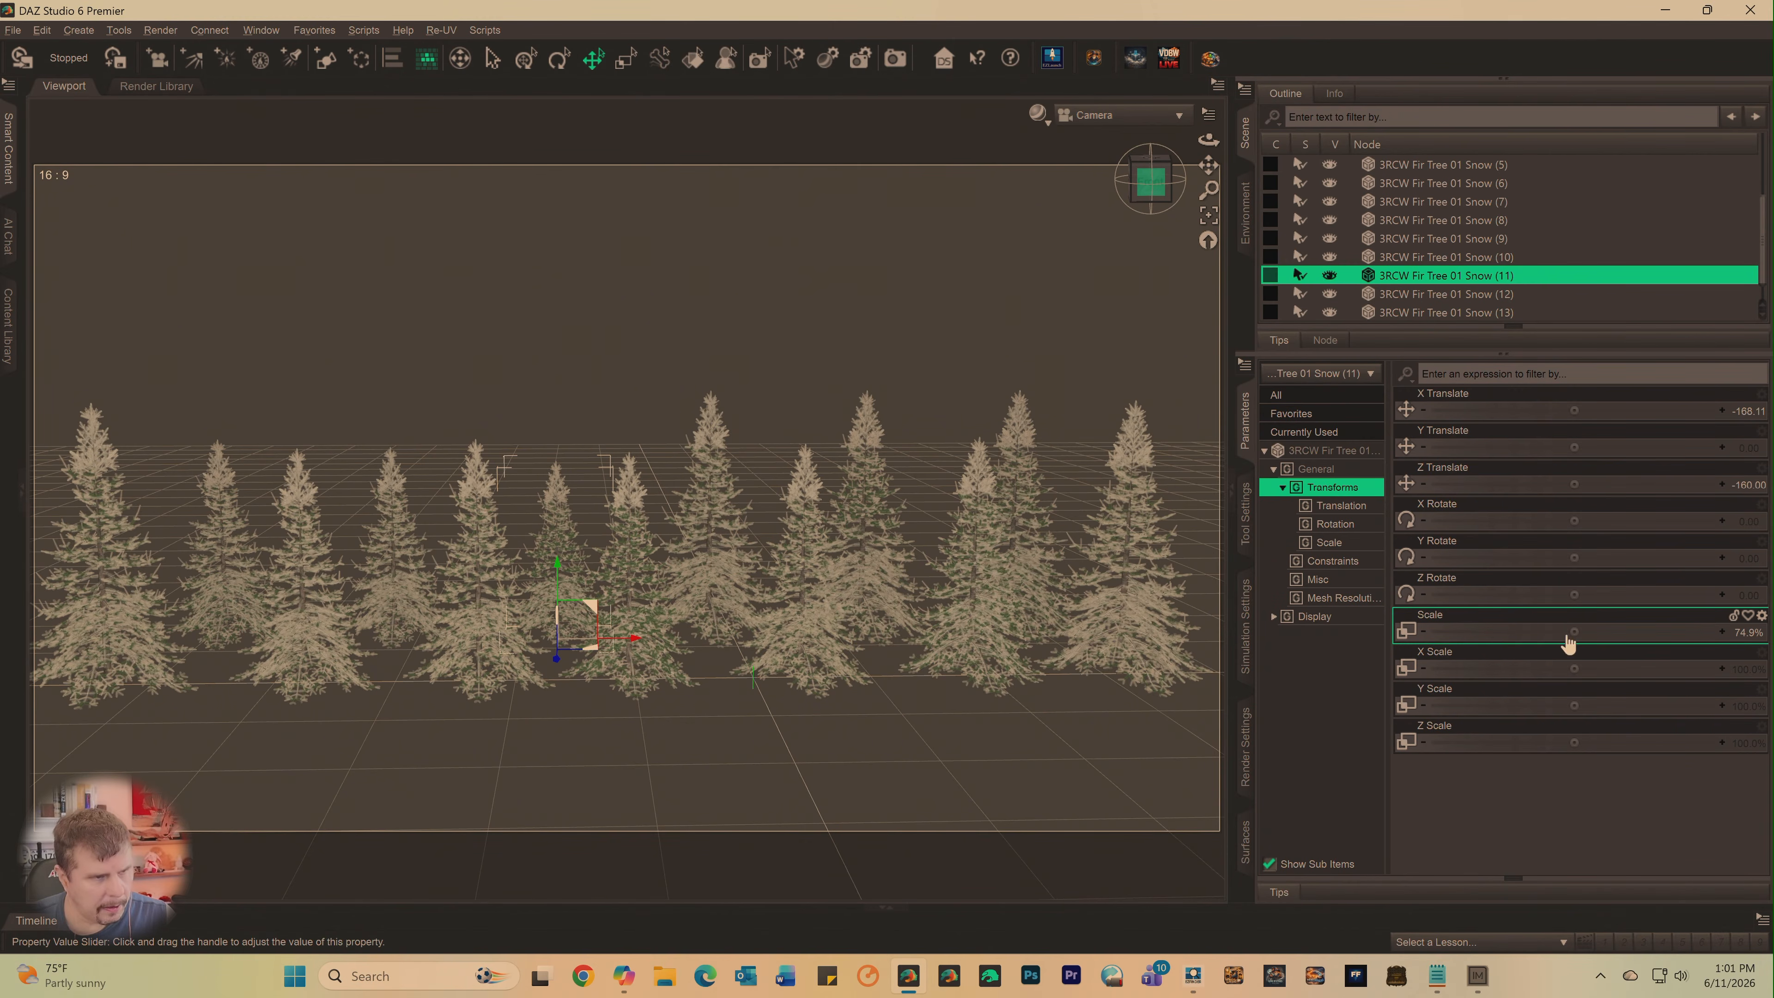
# - Reduce the Scale of back-row trees 3RCW Fir Tree 01 Snow (10) to about 80%, Snow (9) to 77.8% and Snow (8) to 84.2%
pyautogui.click(741, 523)
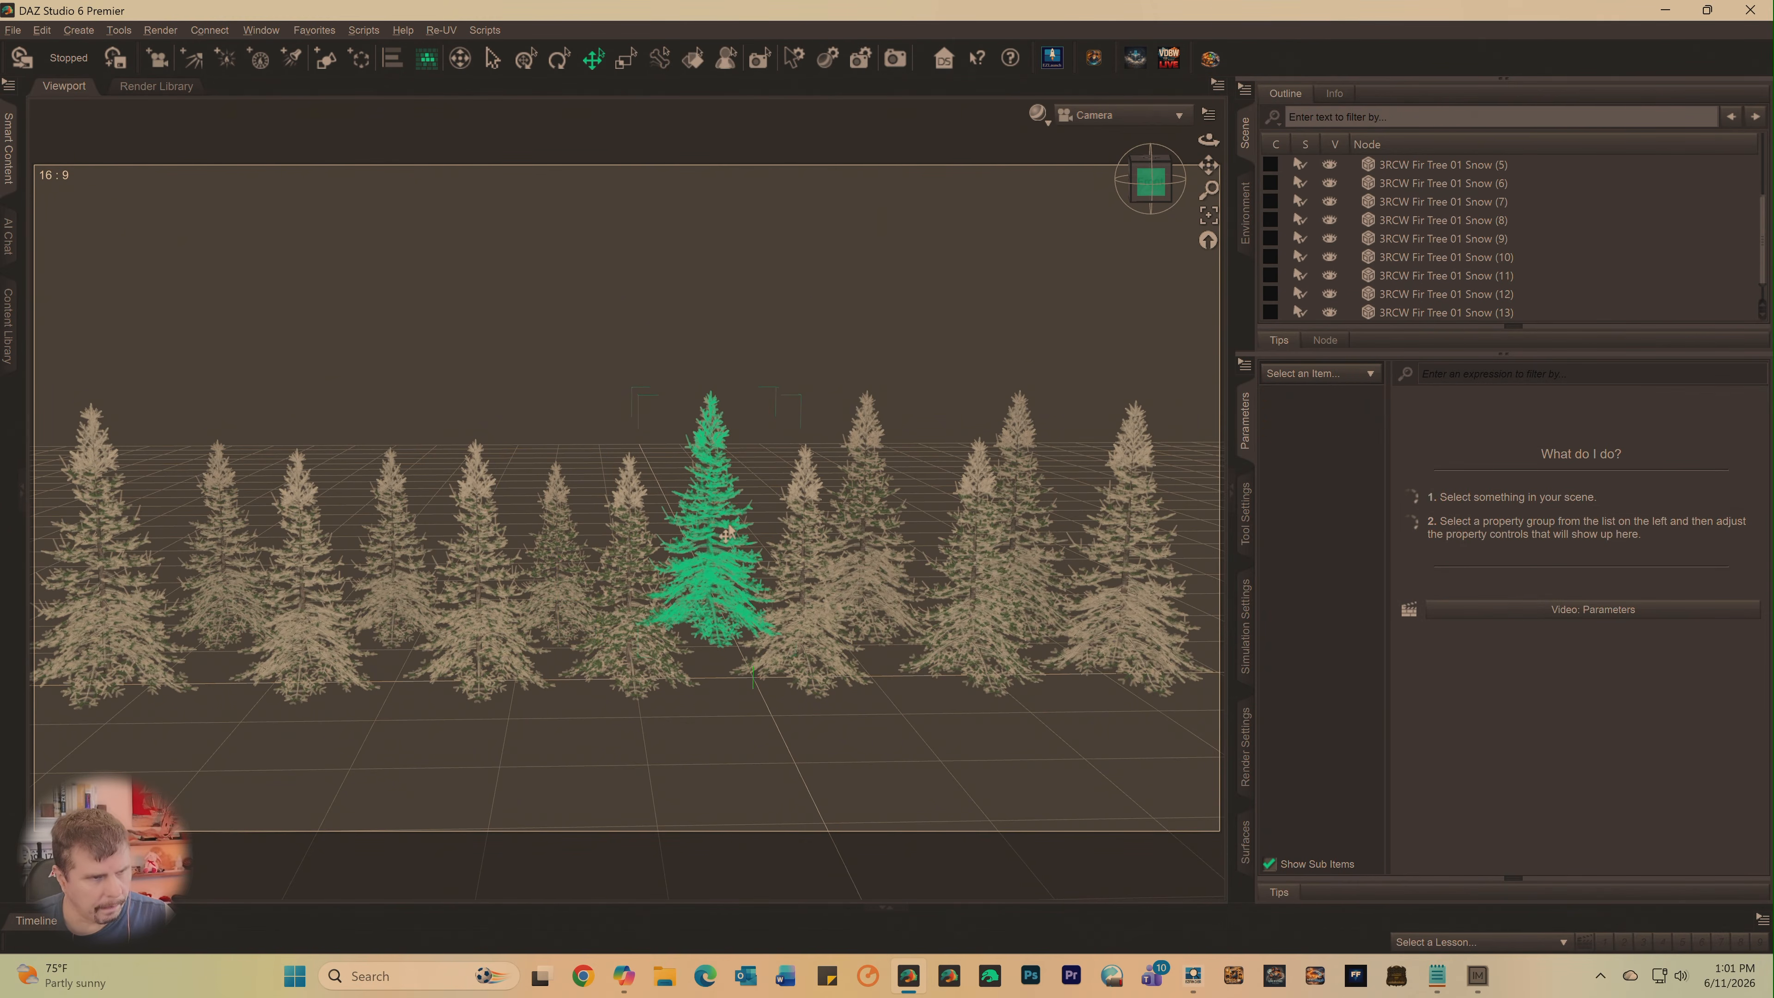
pyautogui.click(723, 535)
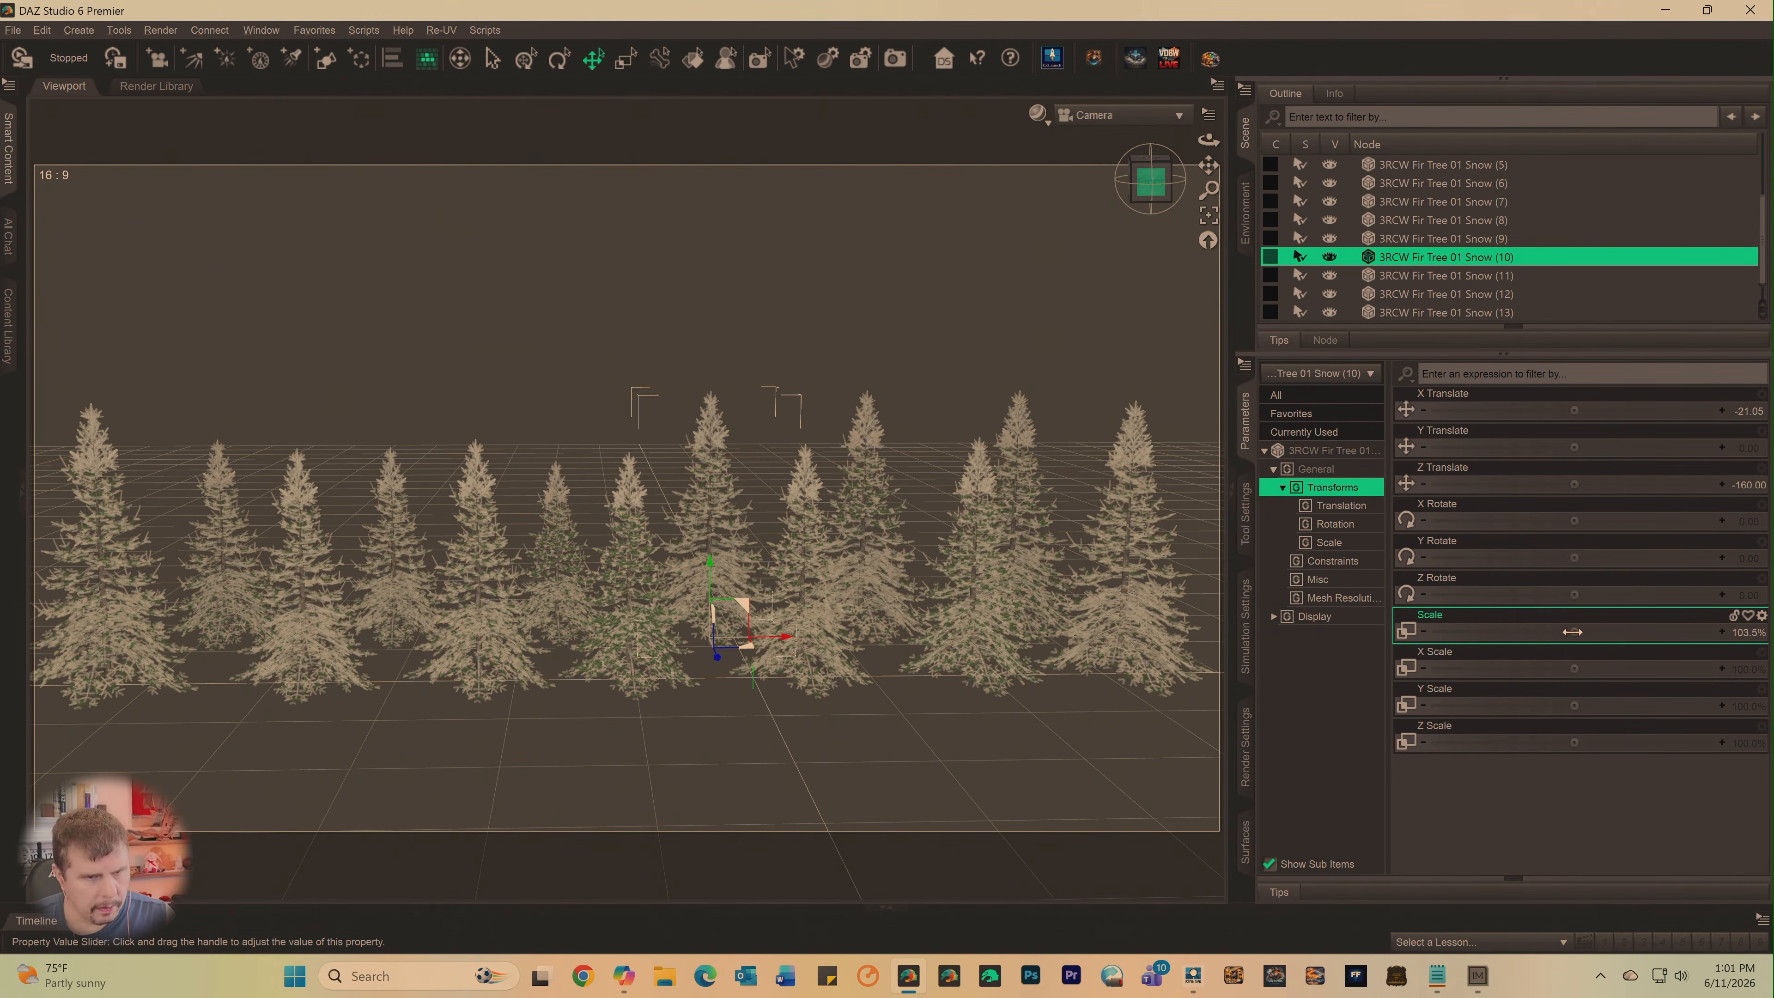
pyautogui.moveTo(1572, 632); pyautogui.dragTo(1526, 632)
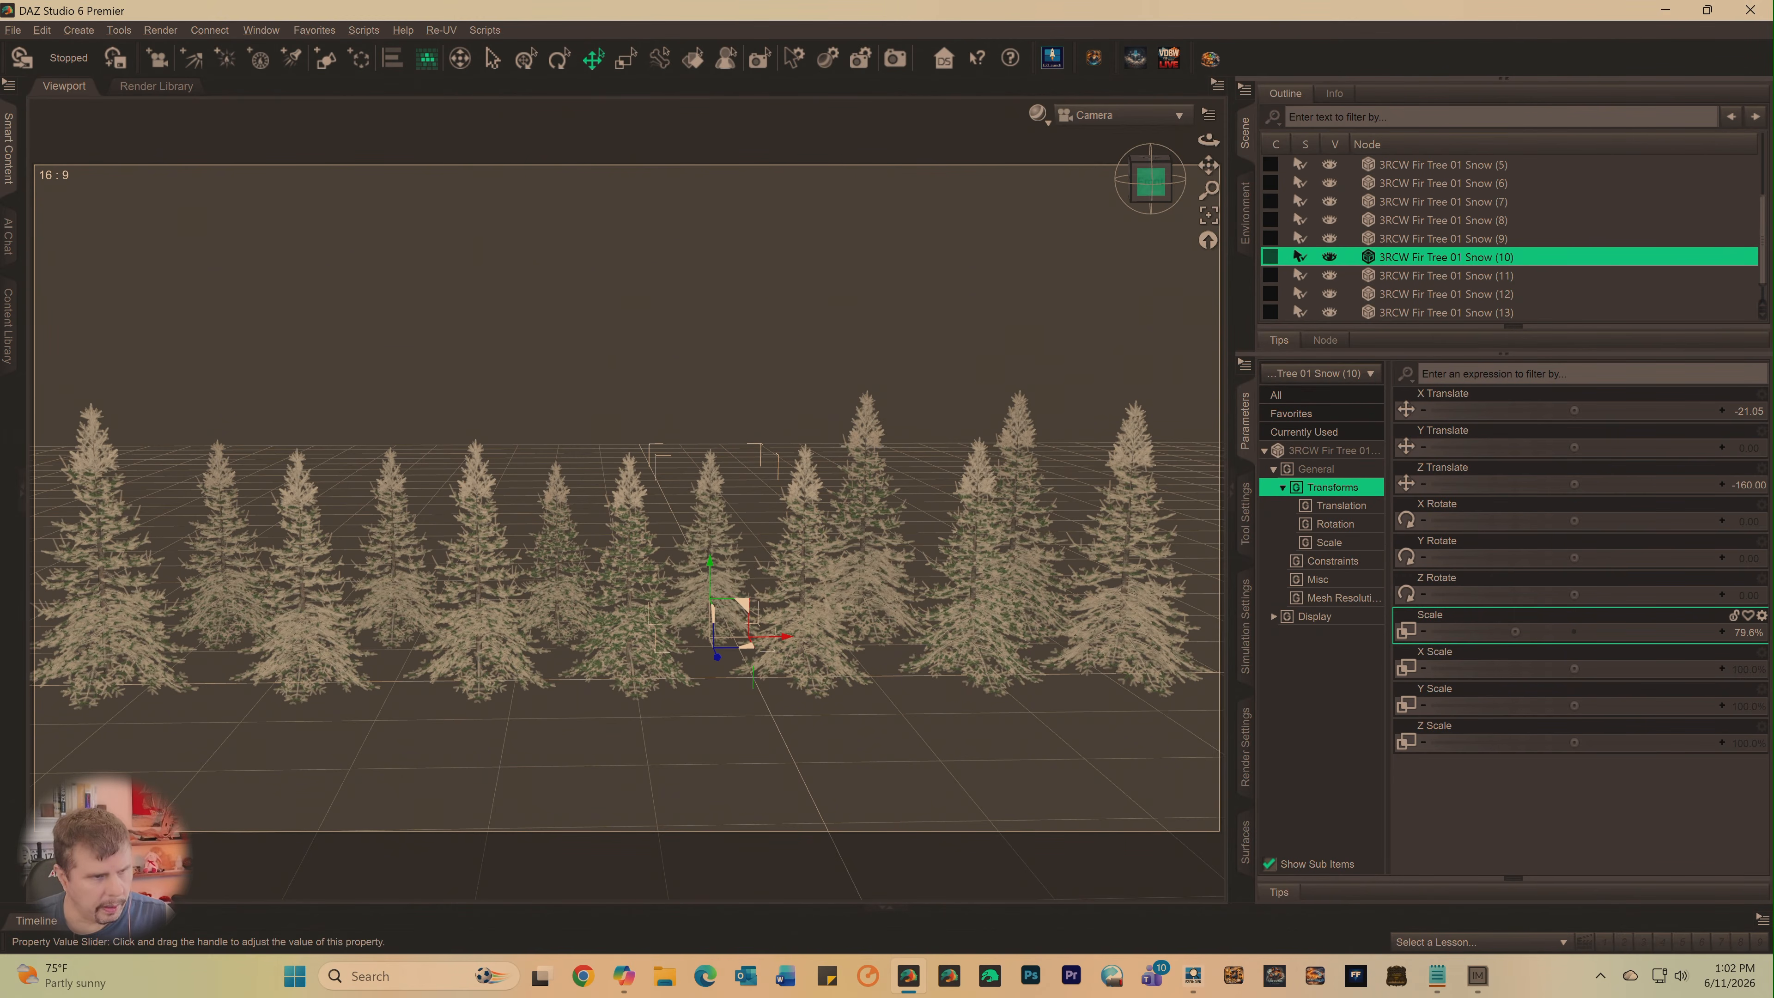
pyautogui.click(861, 461)
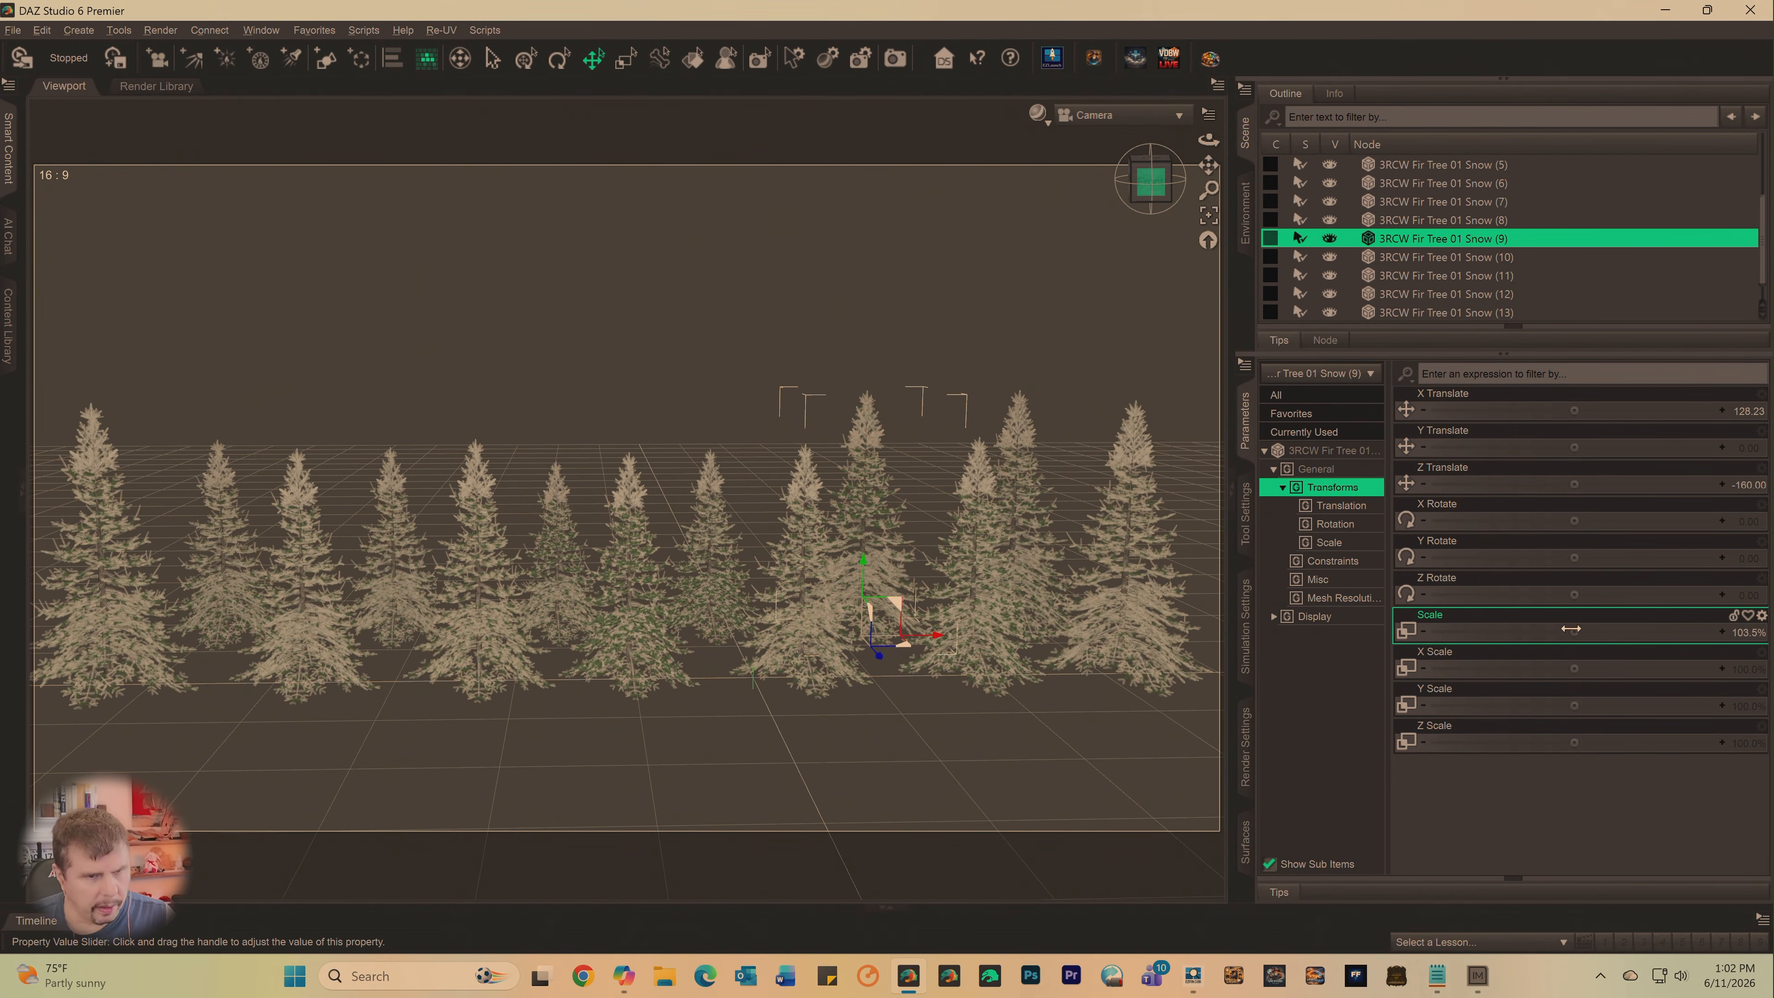
pyautogui.moveTo(1571, 632); pyautogui.dragTo(1523, 631)
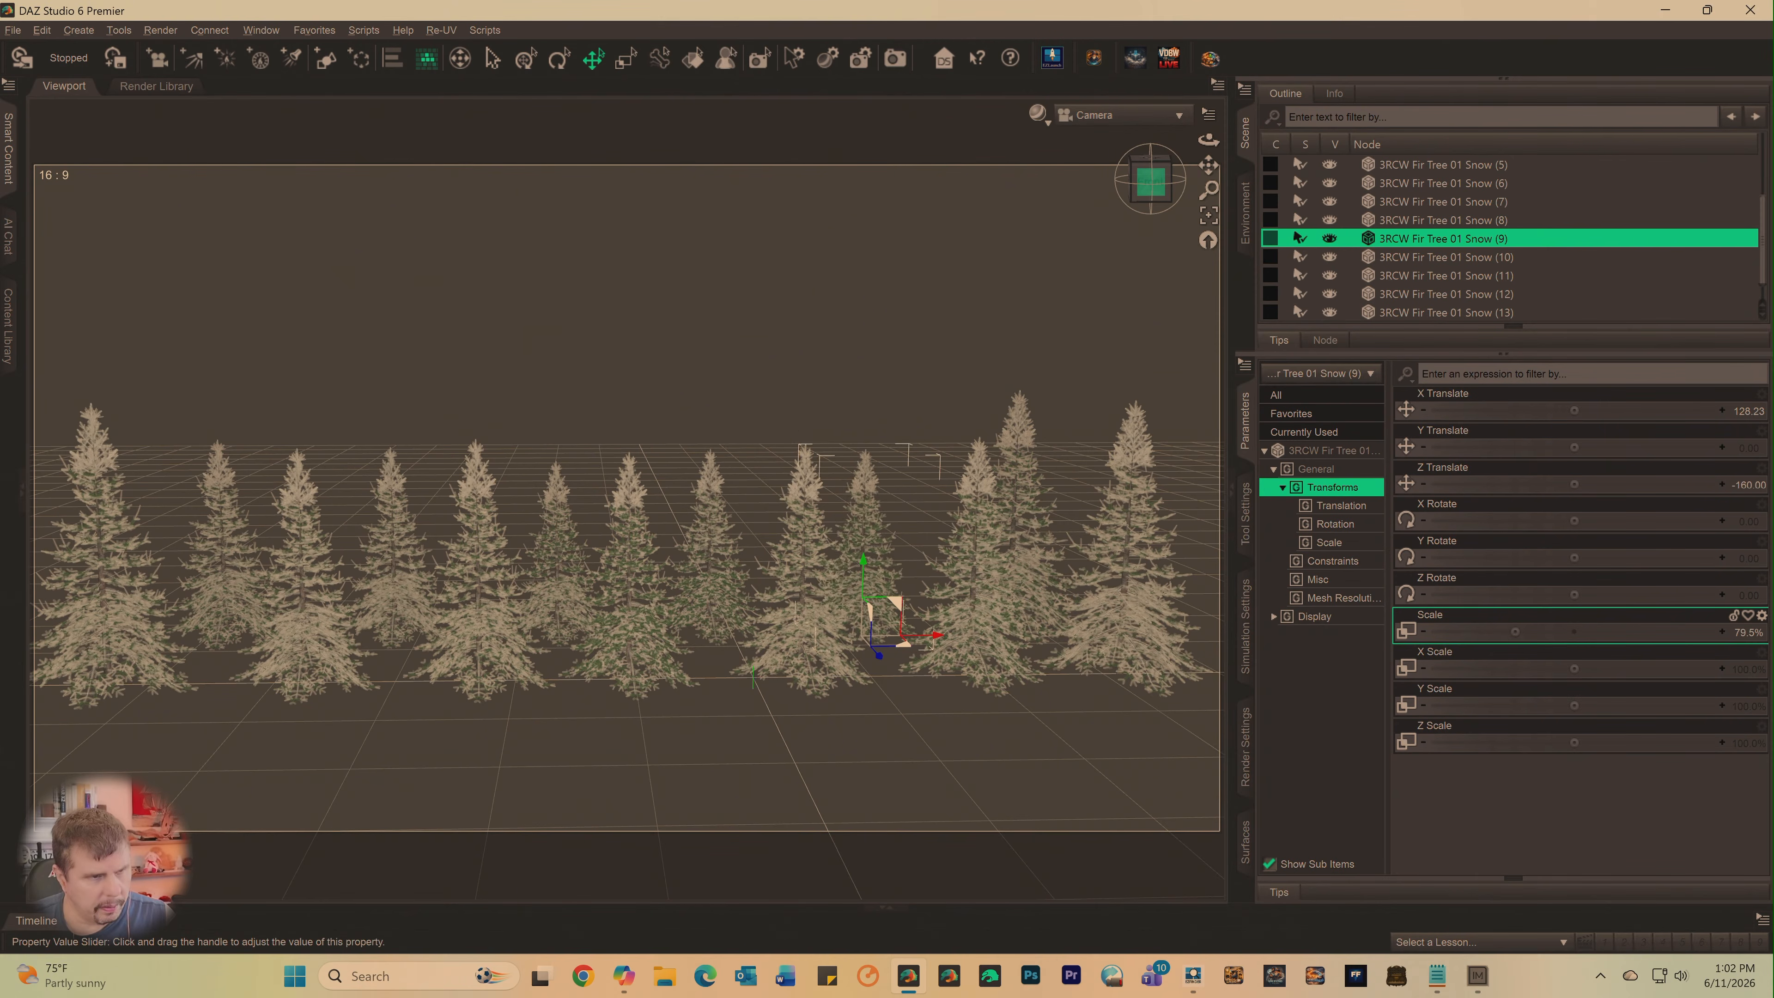
pyautogui.click(1018, 530)
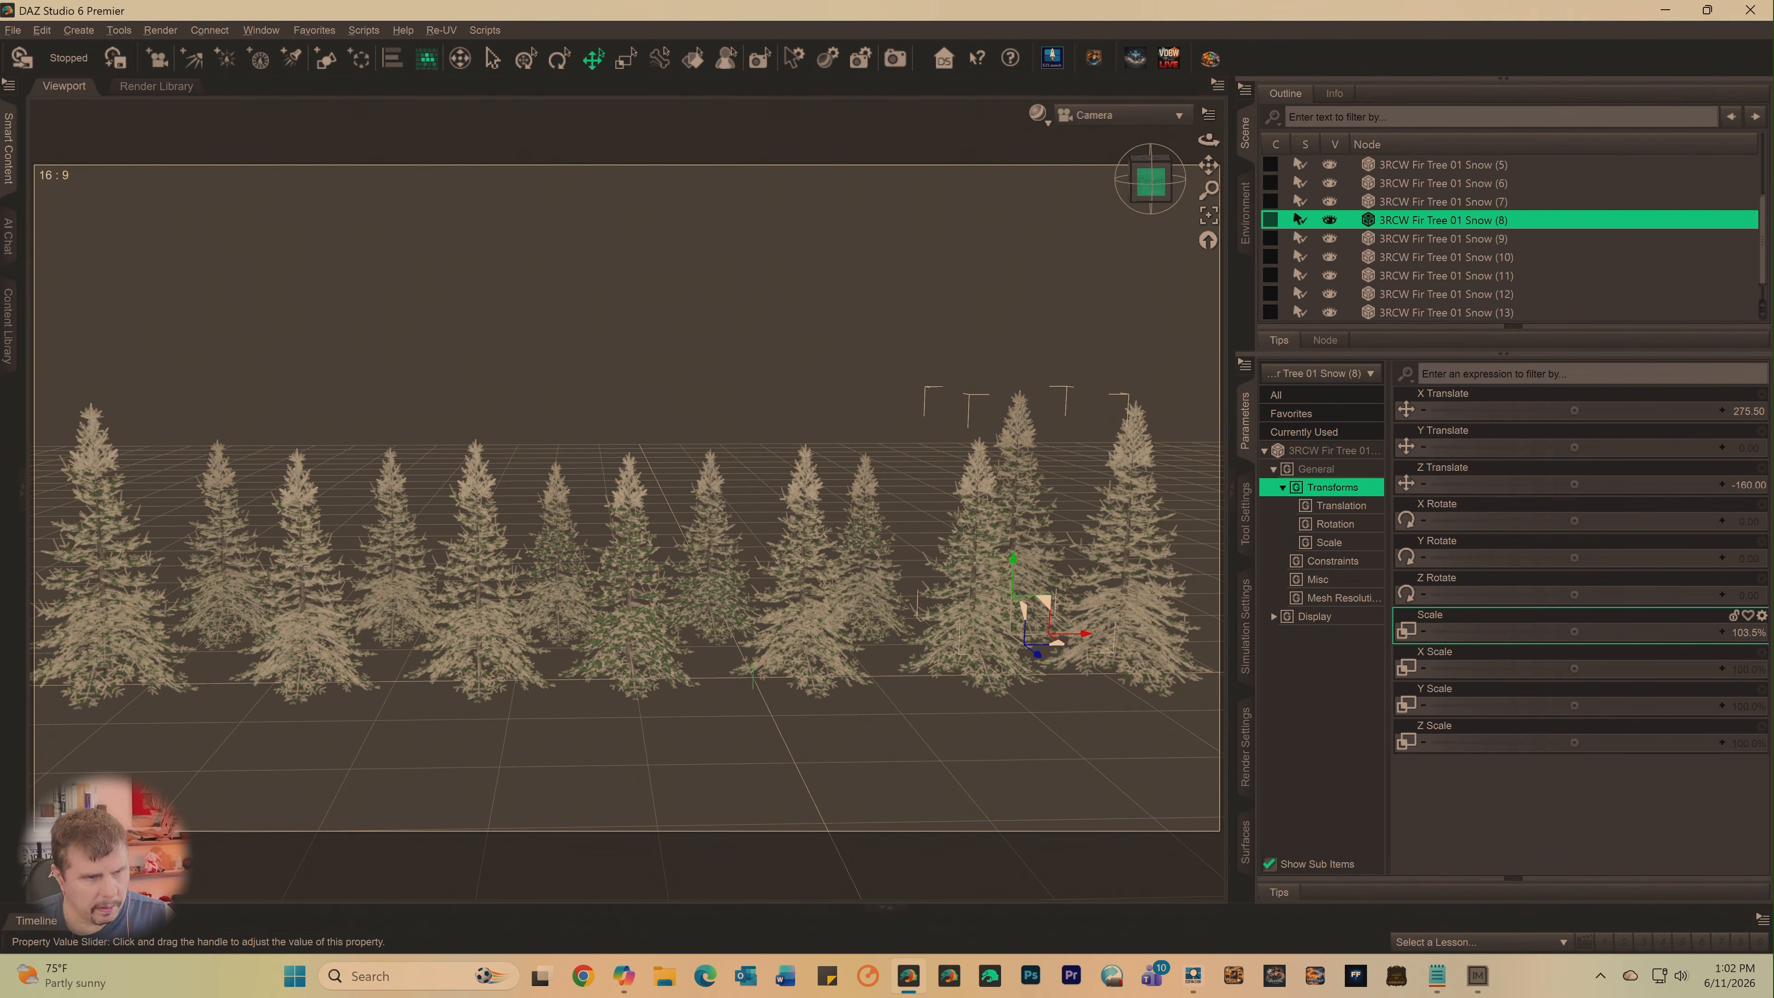
pyautogui.moveTo(1572, 631); pyautogui.dragTo(1544, 631)
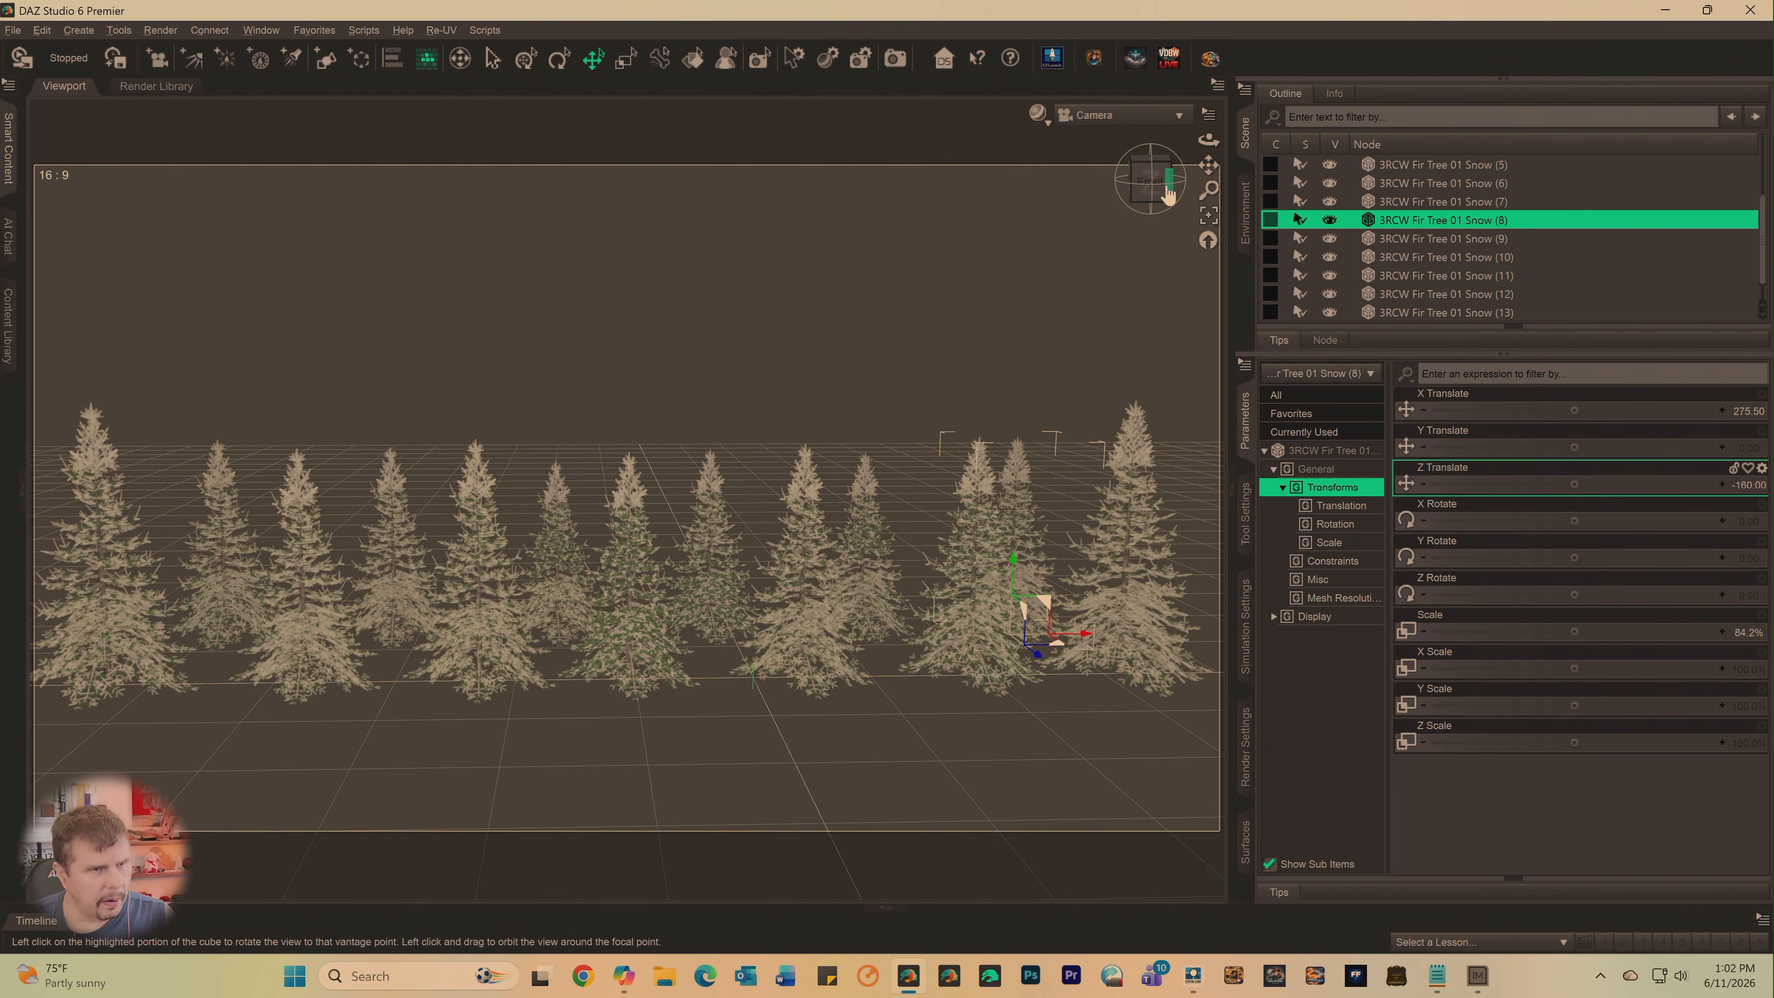
# - Turn front-row trees 3RCW Fir Tree 01 Snow (2) and Snow (4) about the Y axis to vary their orientation
pyautogui.moveTo(1168, 196)
pyautogui.mouseDown()
pyautogui.moveTo(1161, 180)
pyautogui.moveTo(1212, 183)
pyautogui.moveTo(1205, 232)
pyautogui.moveTo(1201, 210)
pyautogui.moveTo(1141, 186)
pyautogui.mouseUp()
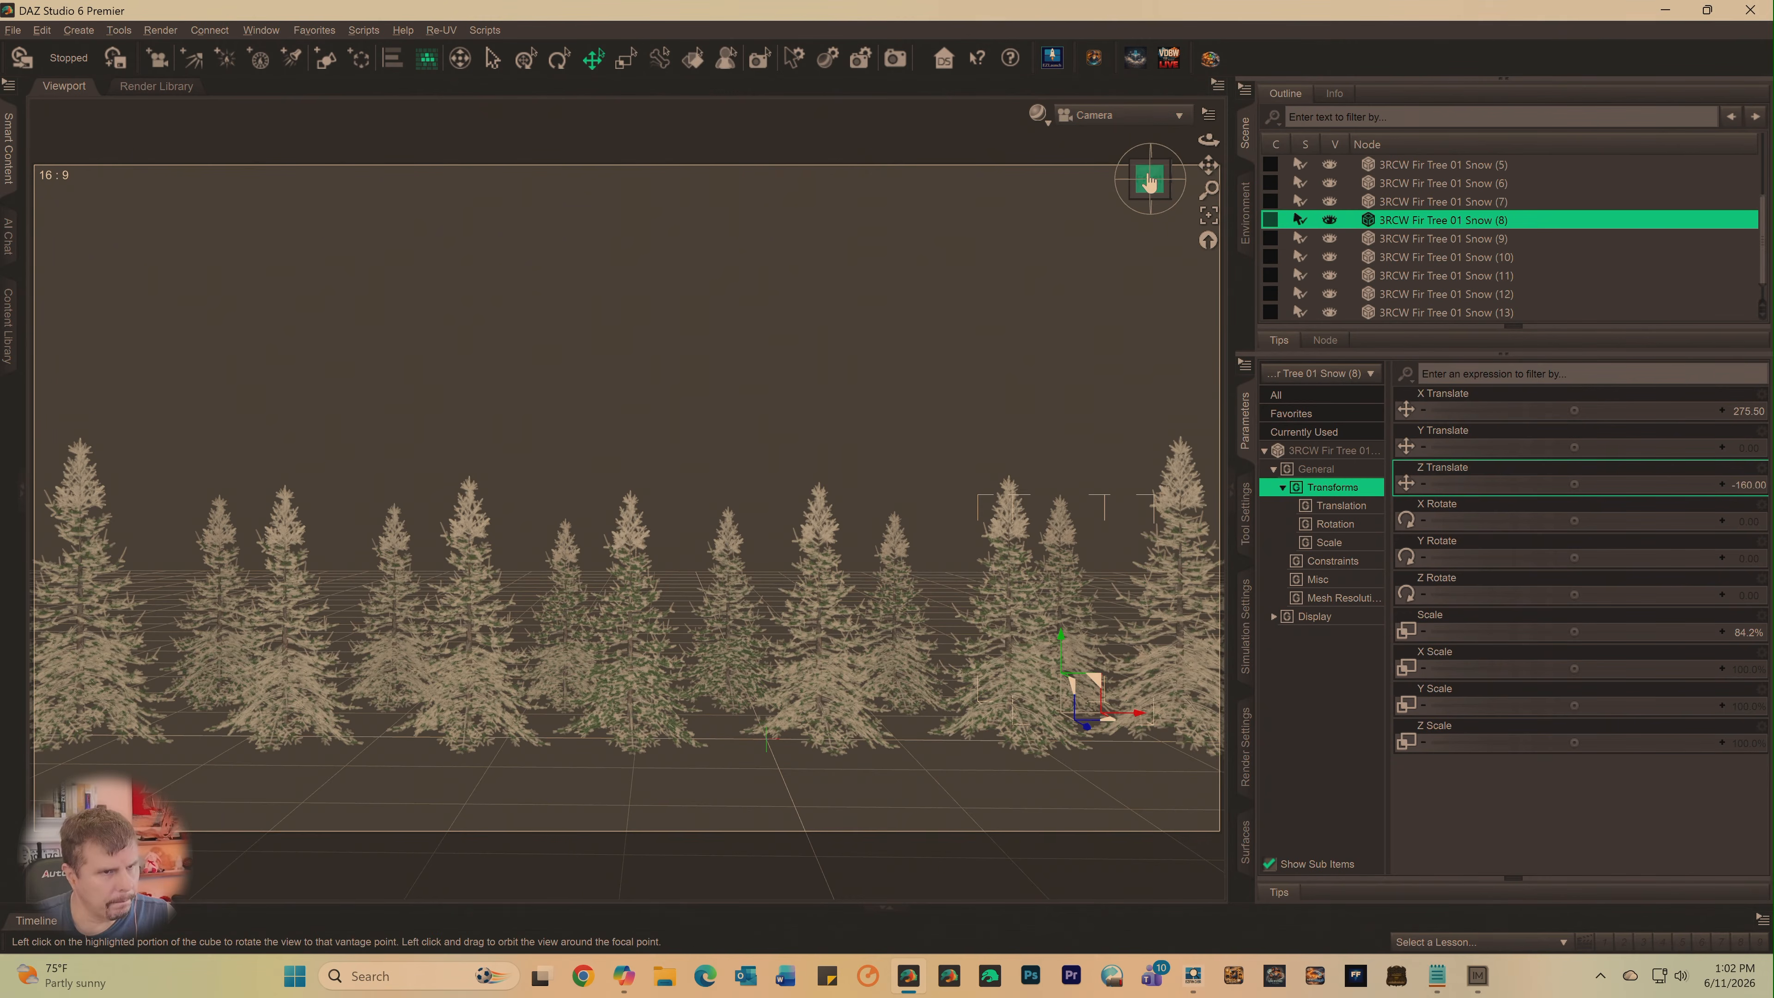
pyautogui.moveTo(1151, 177); pyautogui.dragTo(1189, 186)
pyautogui.scroll(-2, 1053, 243)
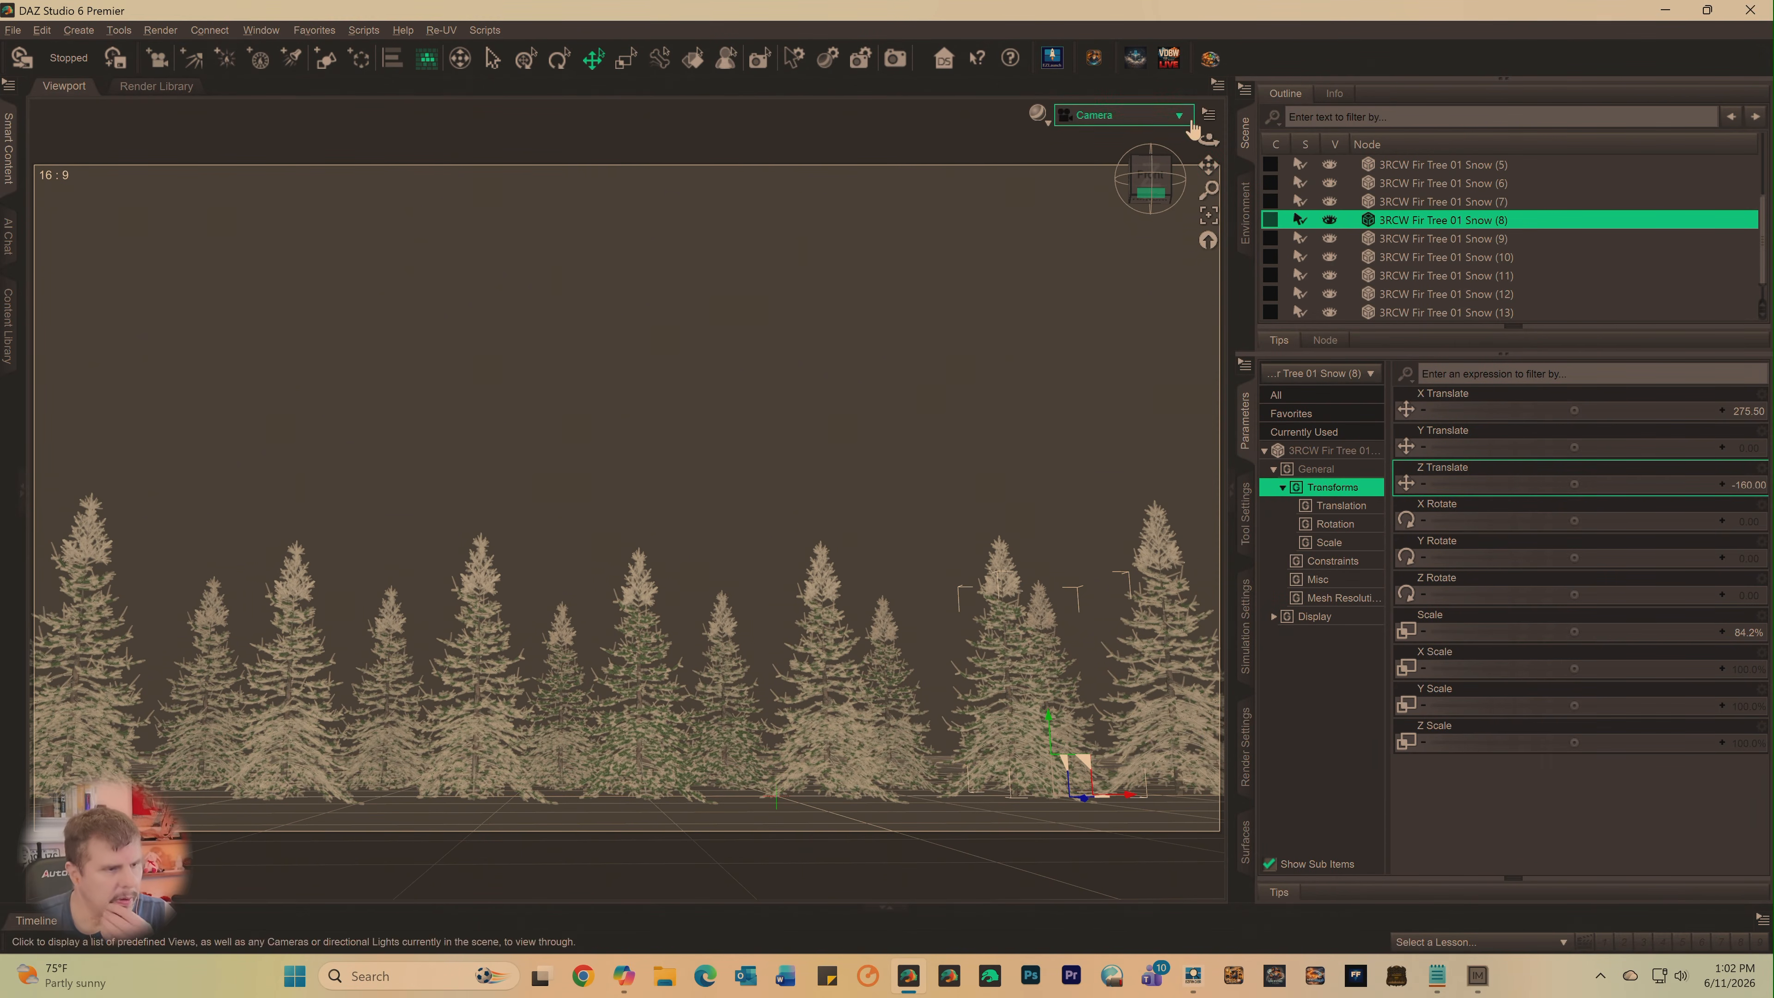
pyautogui.click(461, 769)
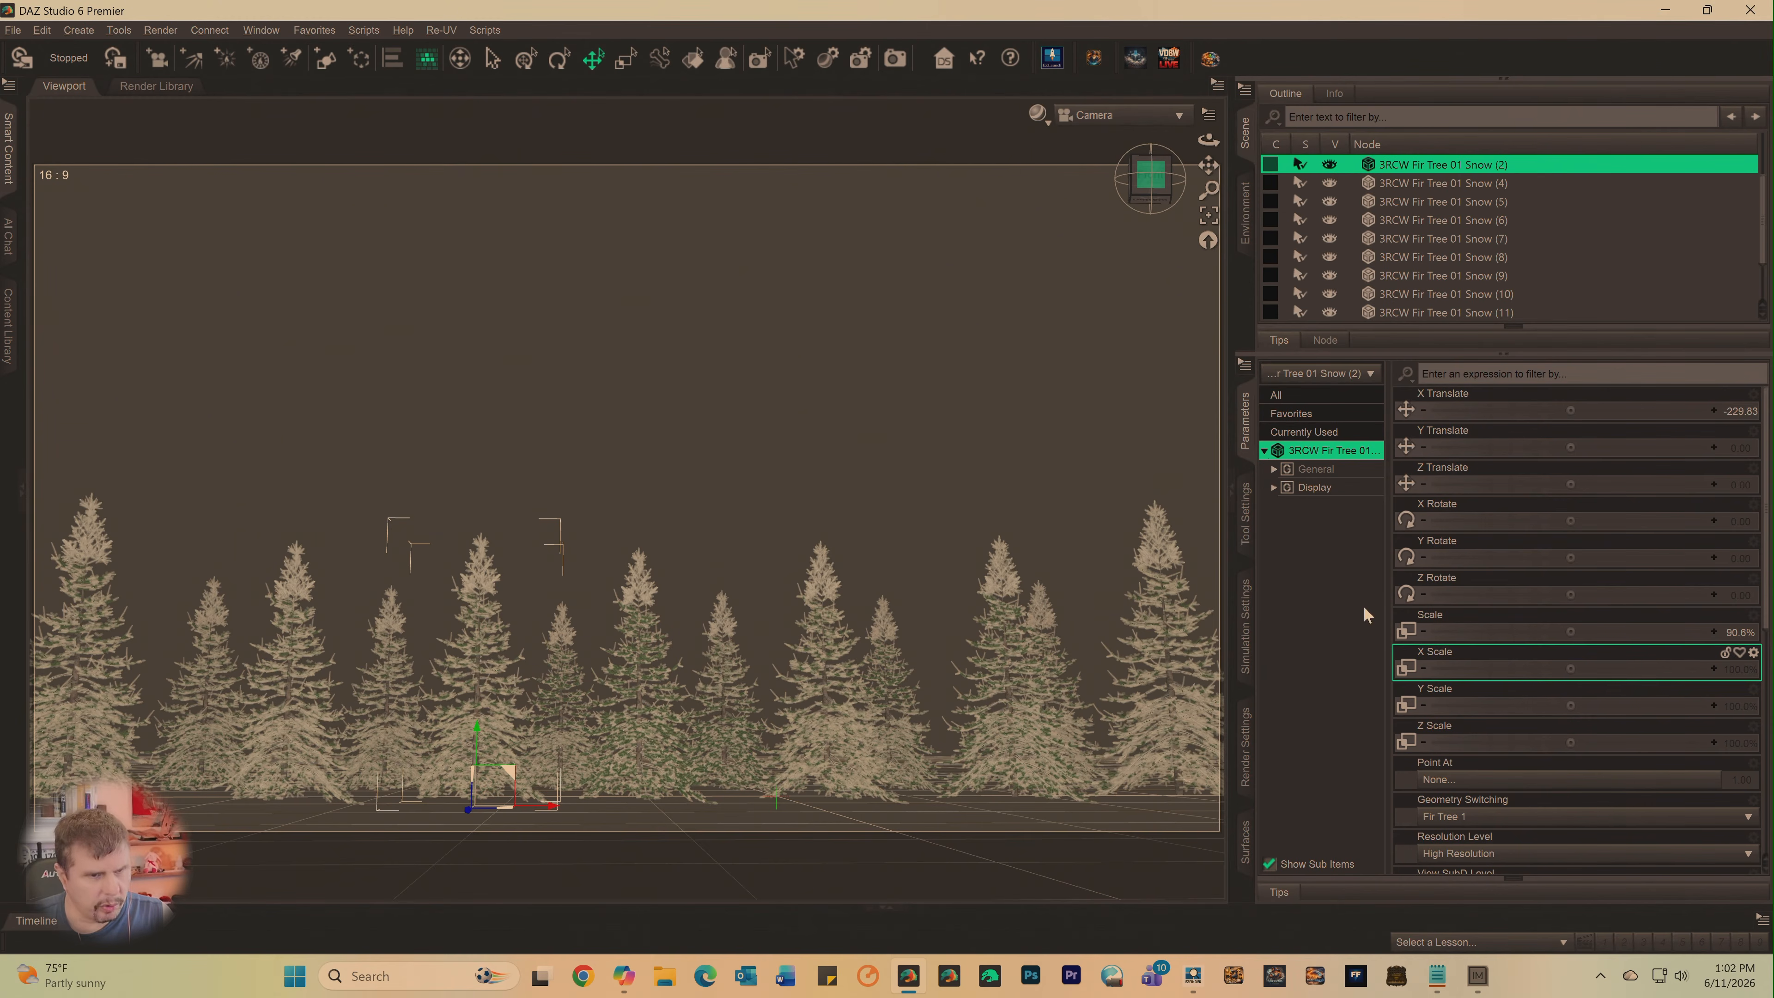
pyautogui.moveTo(1552, 556); pyautogui.dragTo(1570, 557)
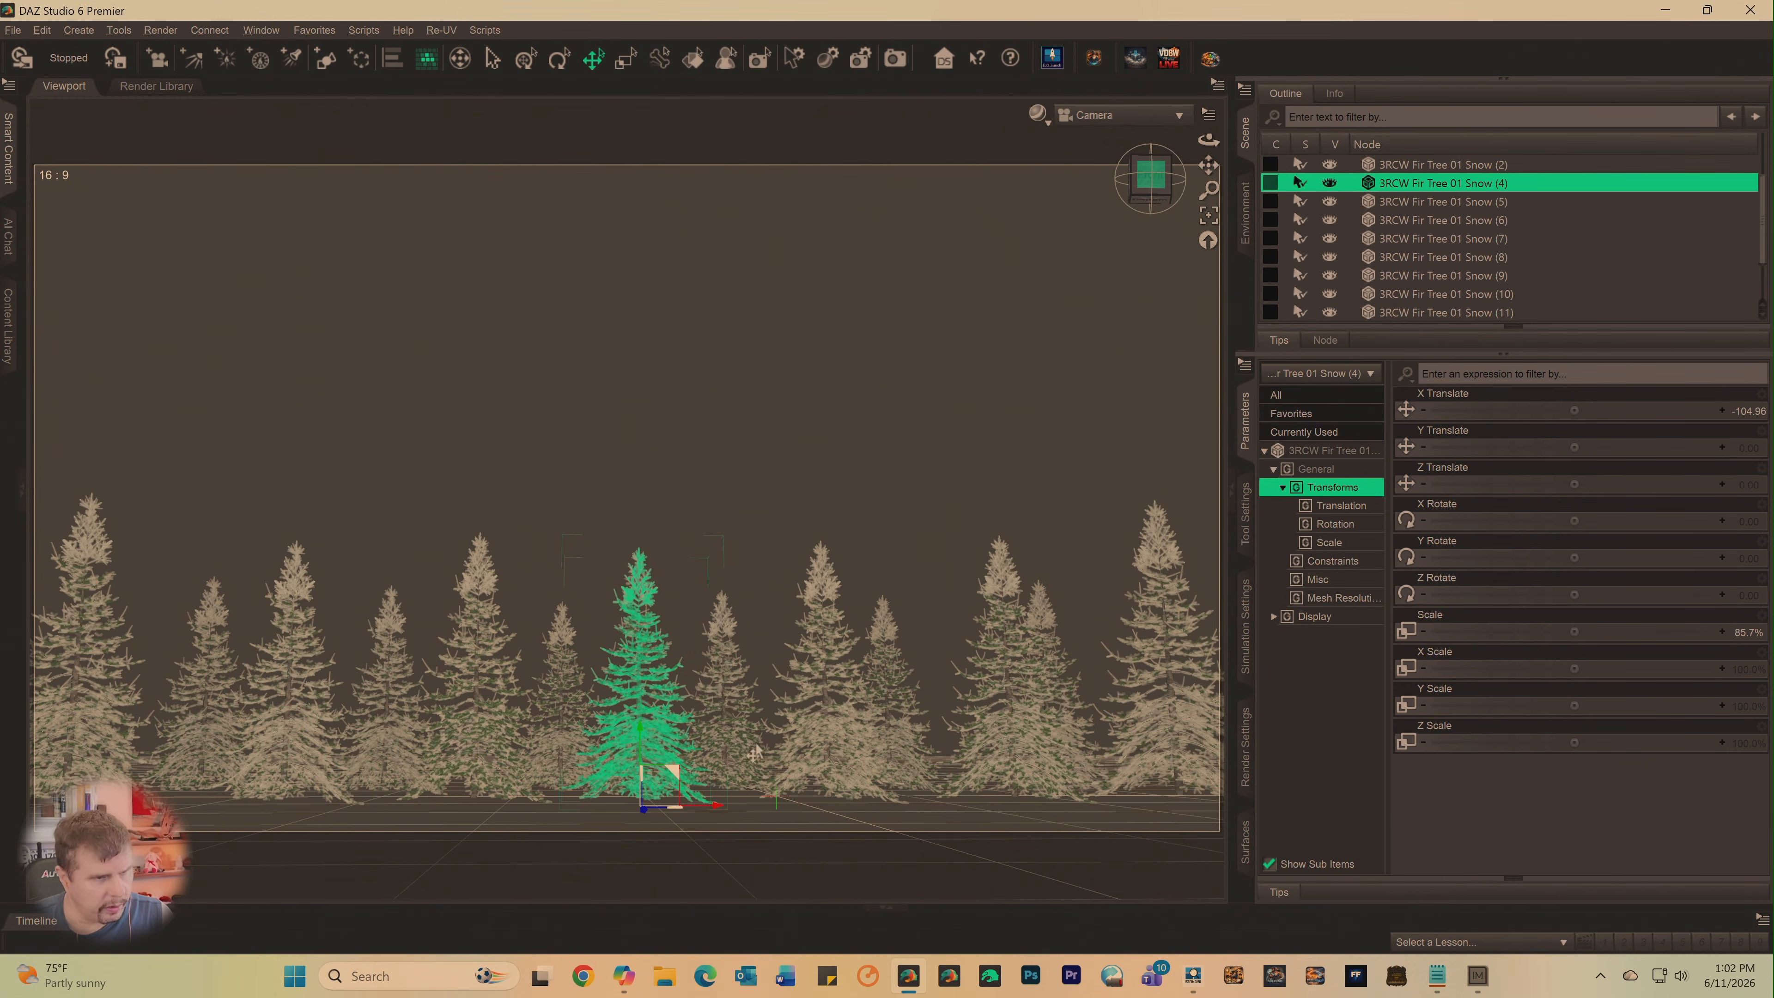
pyautogui.click(646, 760)
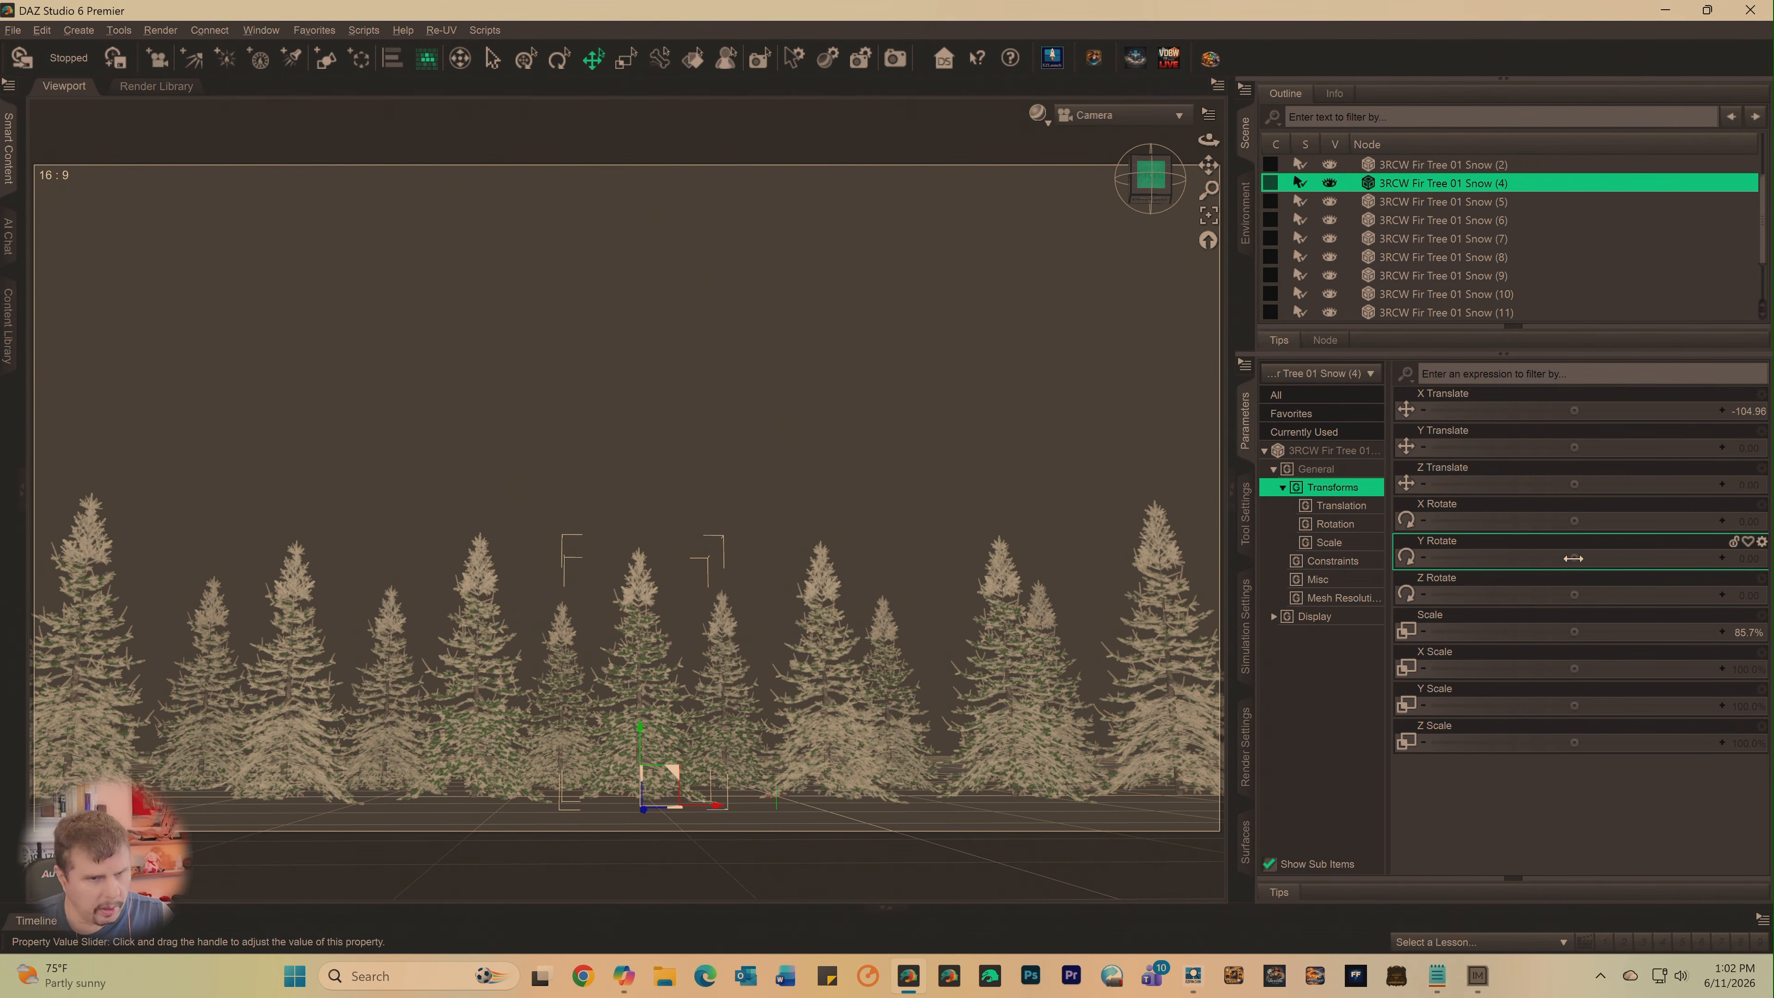
# - Turn 3RCW Fir Tree 01 Snow (6) about the Y axis and set the Y Rotate of Snow (7) to about 21.4
pyautogui.click(831, 769)
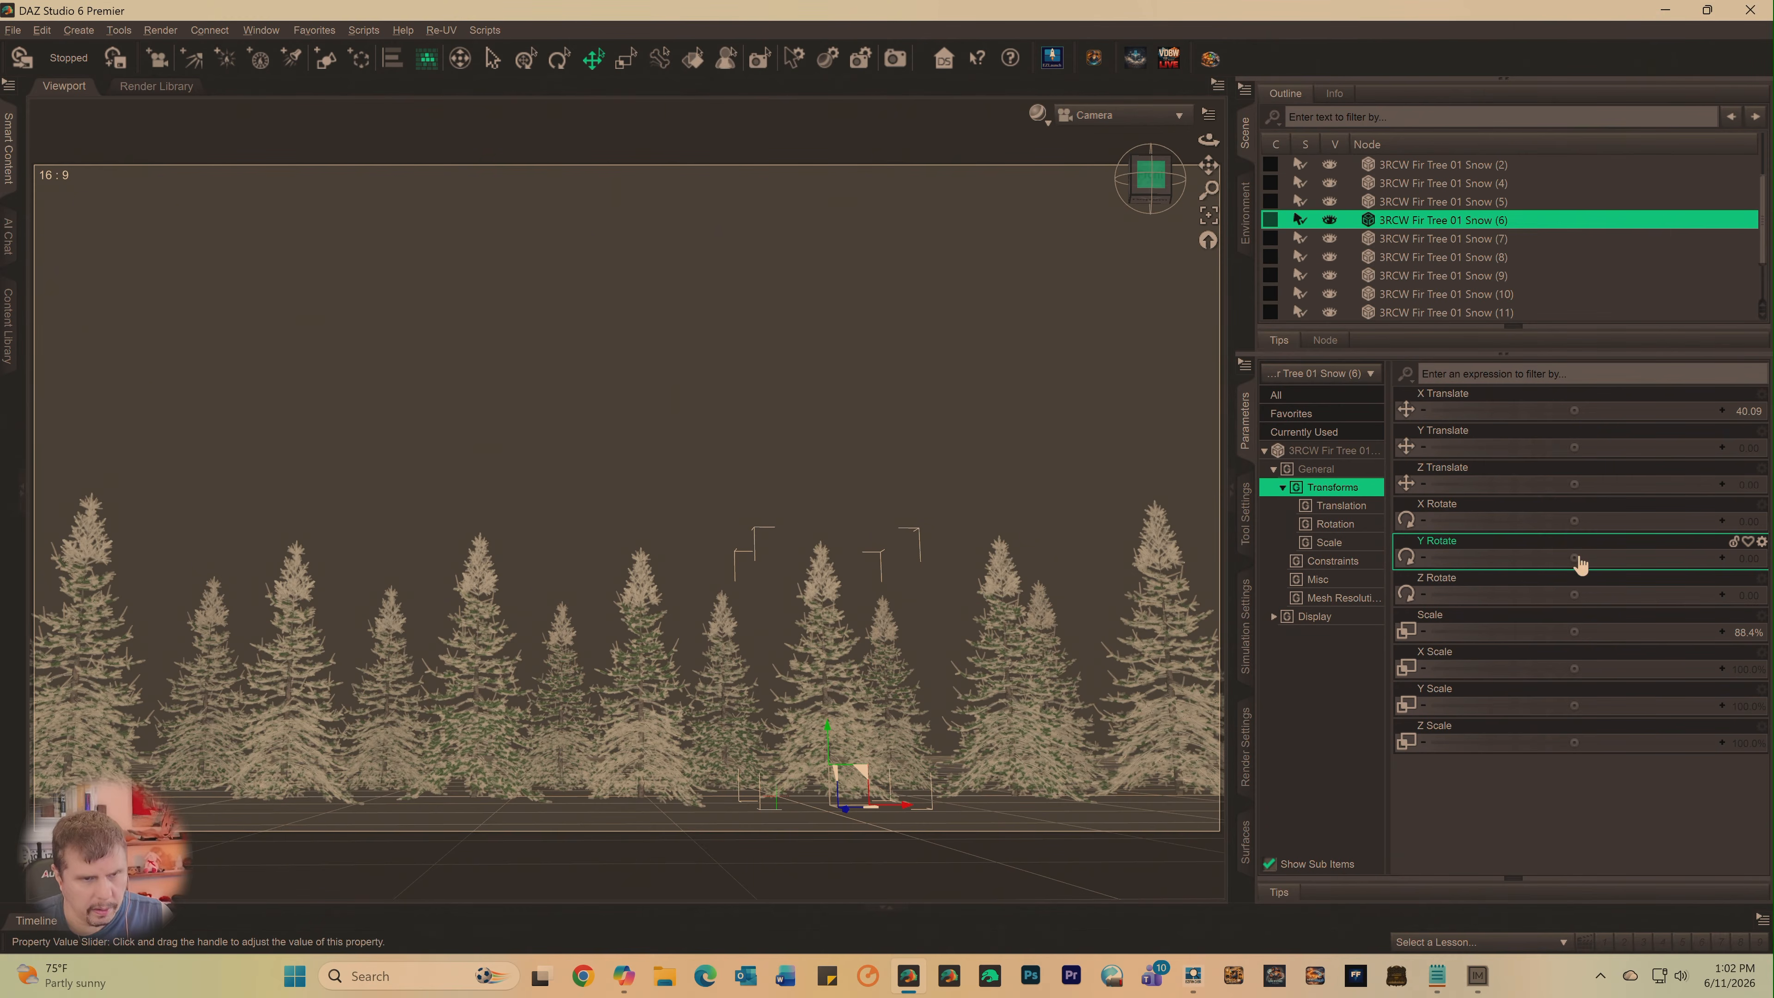
pyautogui.moveTo(1574, 559); pyautogui.dragTo(1655, 557)
pyautogui.click(1012, 700)
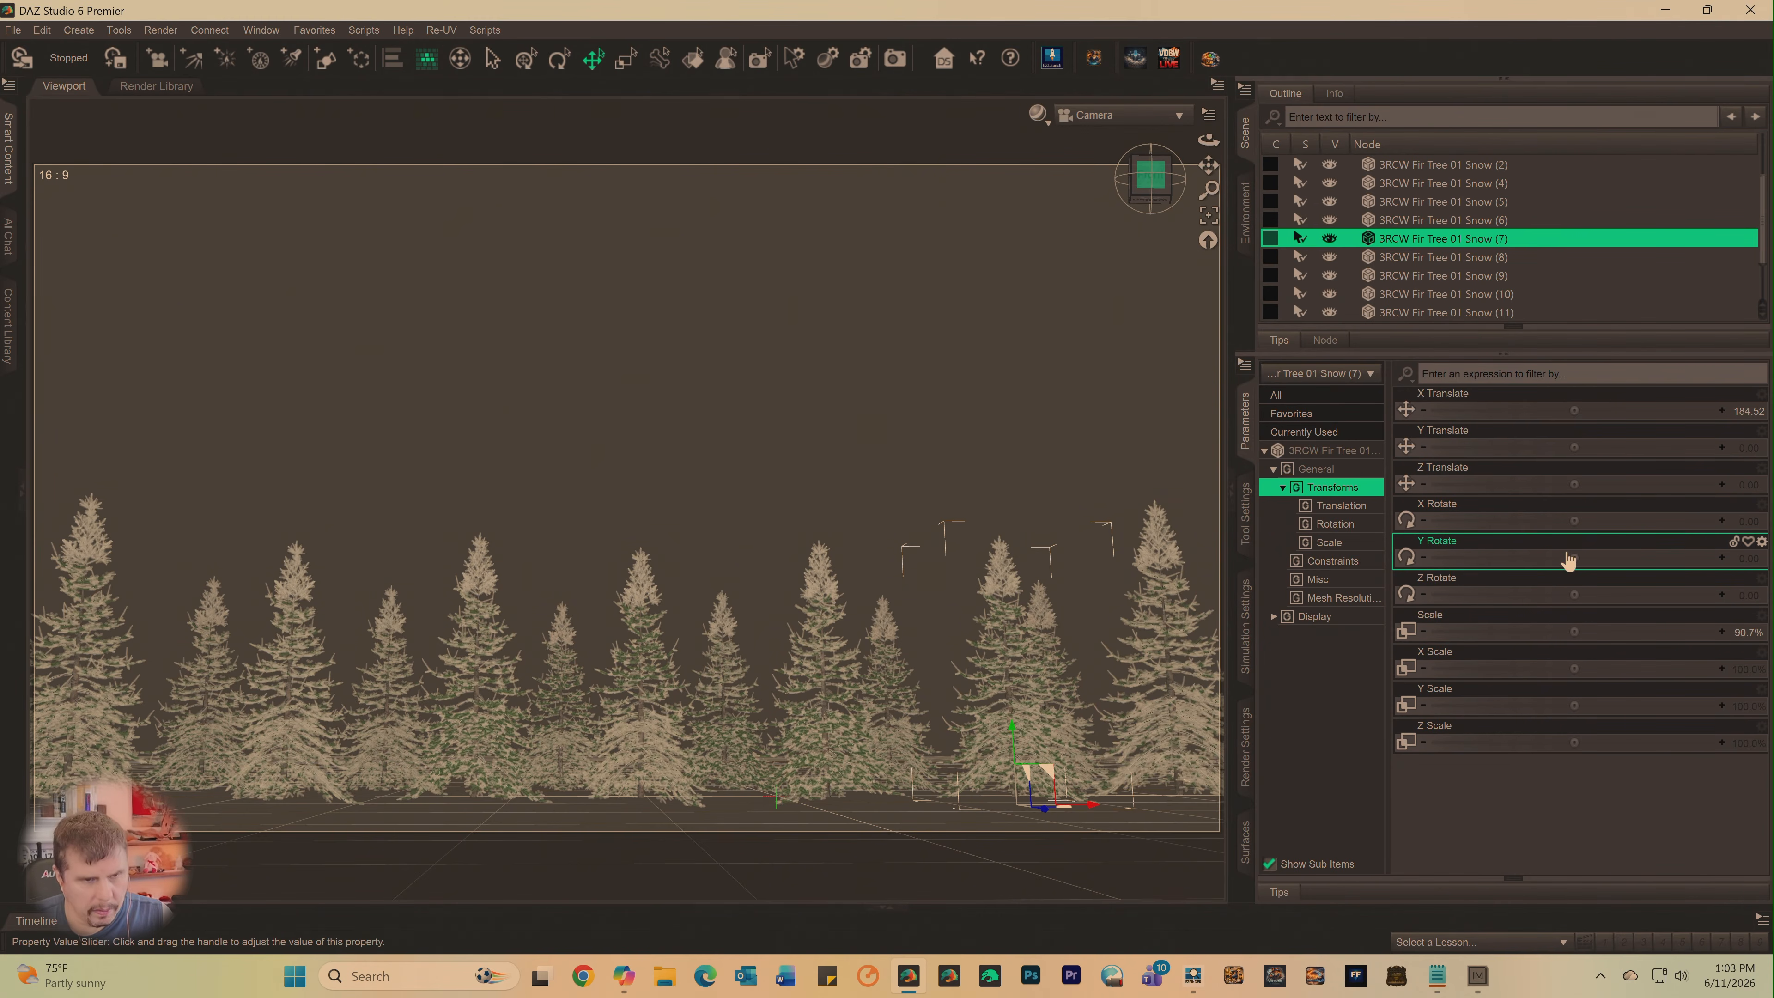
pyautogui.moveTo(1583, 558); pyautogui.dragTo(1607, 560)
# - Set the Y Rotate of 3RCW Fir Tree 01 Snow (3) to about -21.15 and readjust the Y rotation of Snow (7)
pyautogui.click(1149, 690)
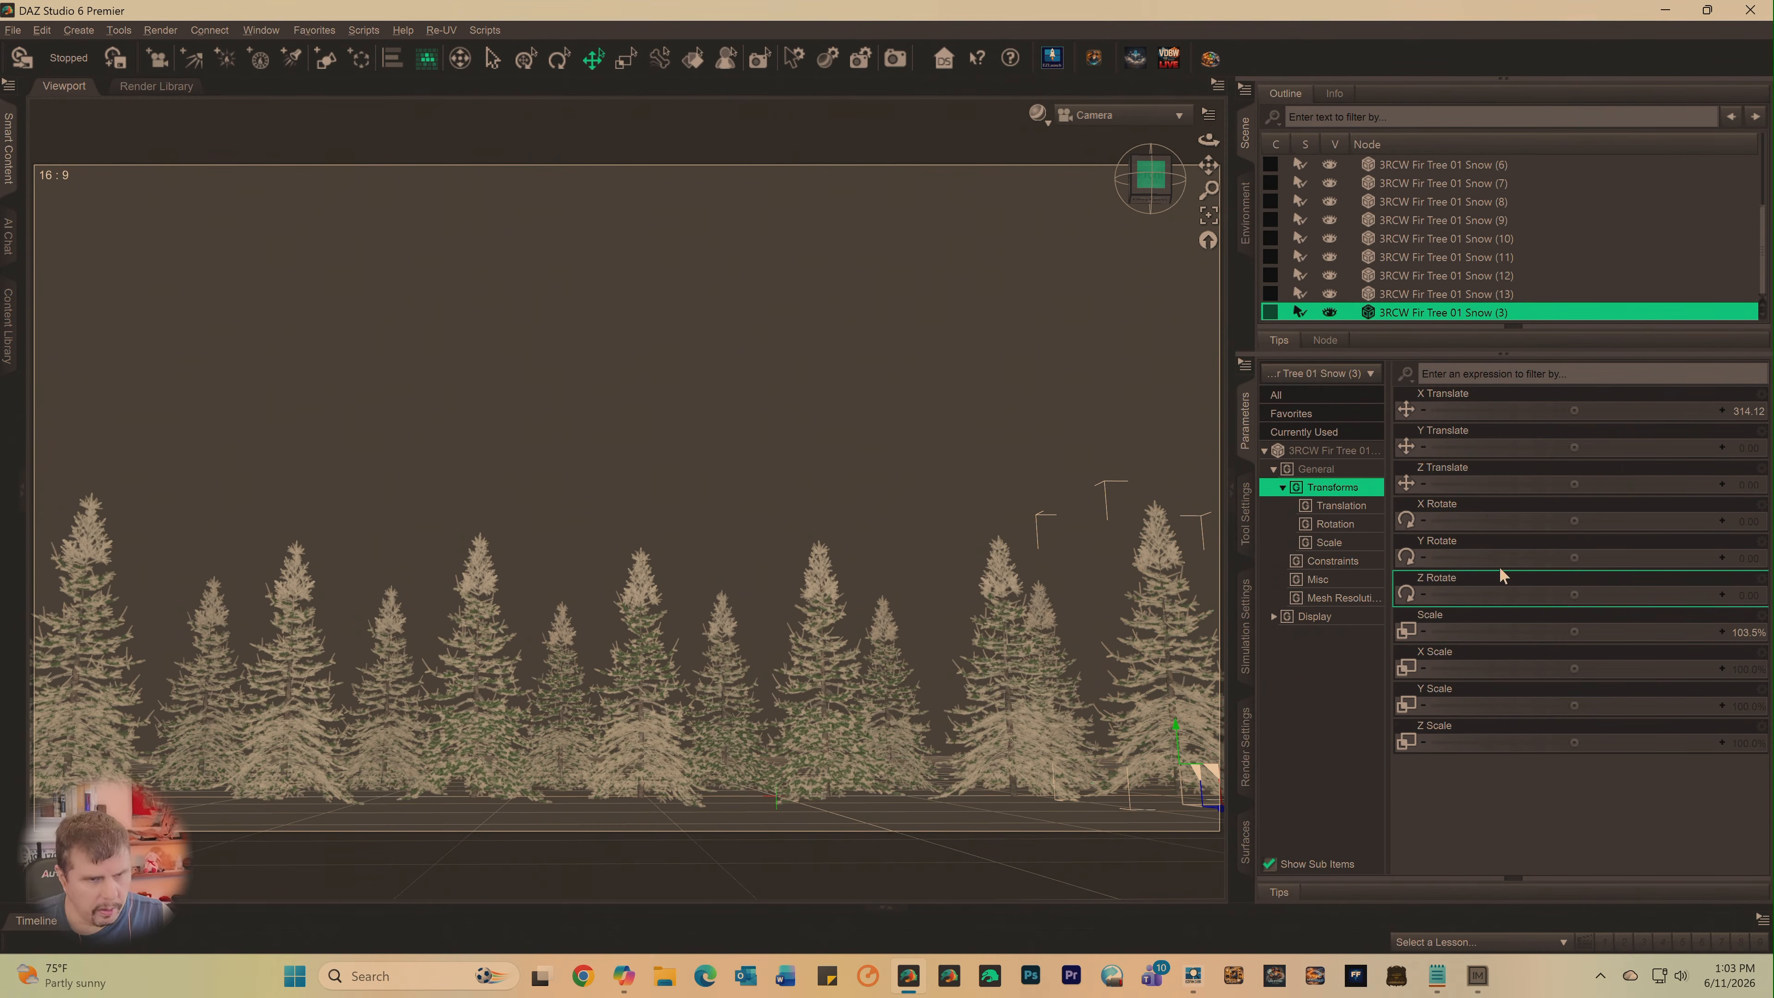
pyautogui.moveTo(1575, 556); pyautogui.dragTo(1295, 557)
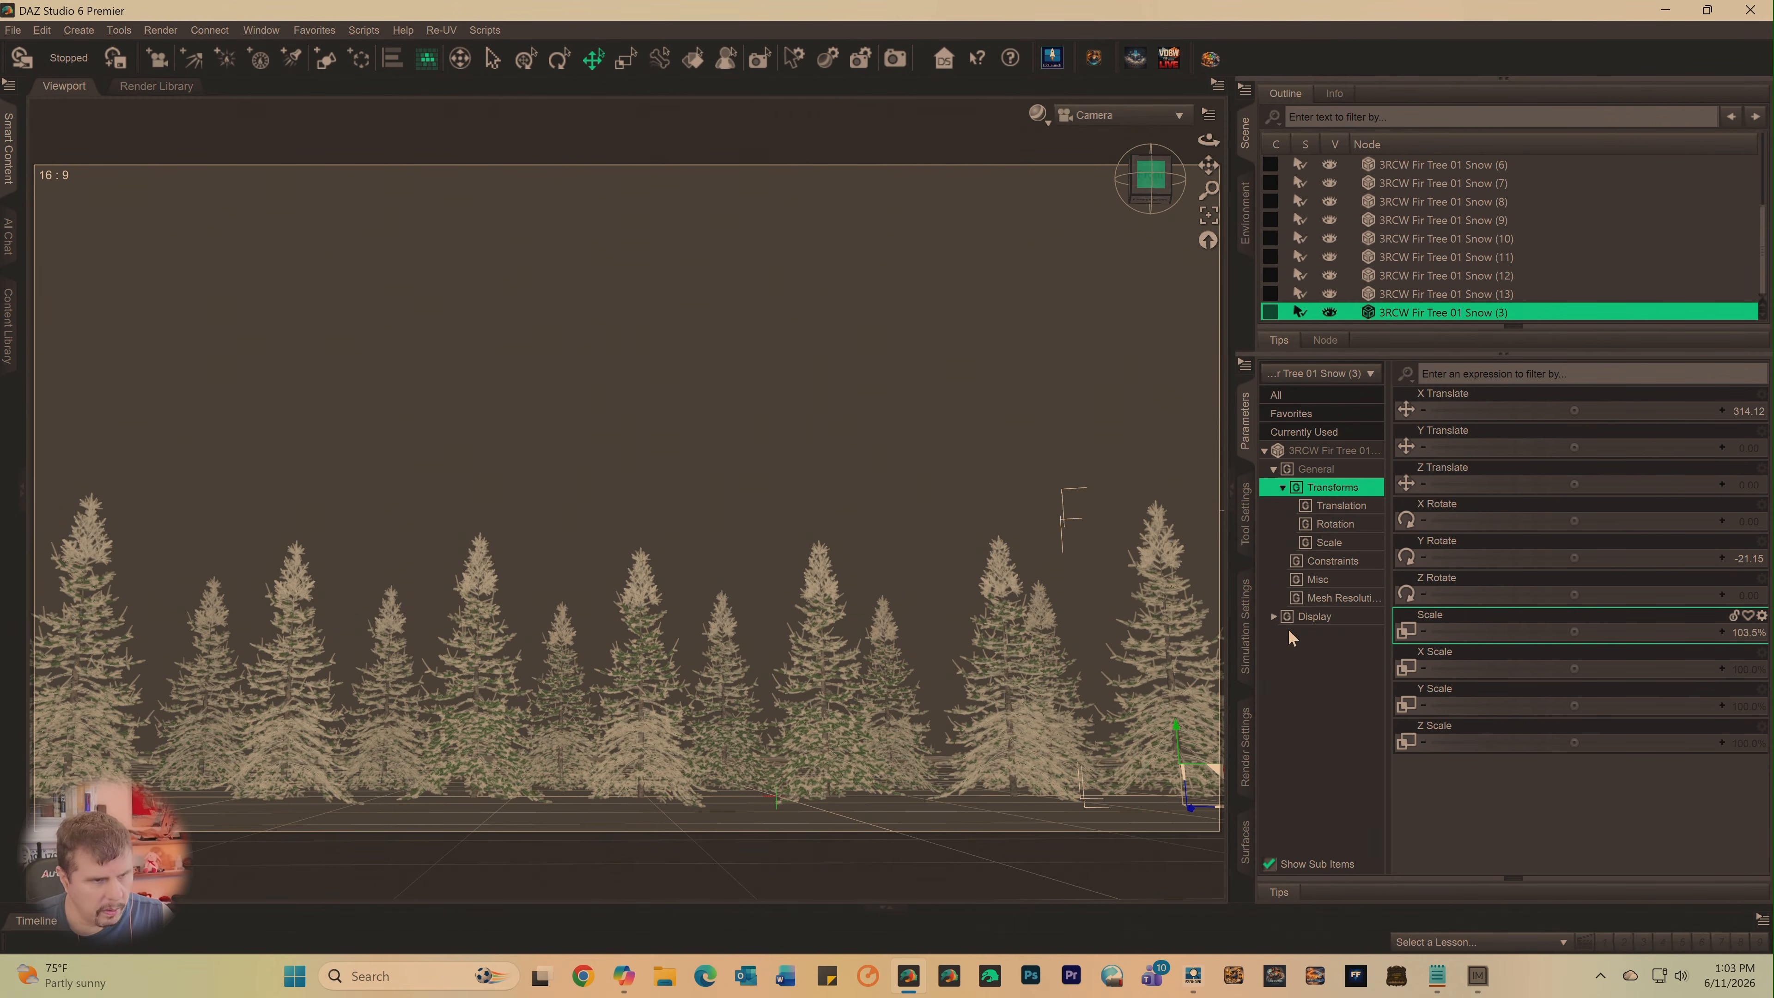
pyautogui.click(1013, 617)
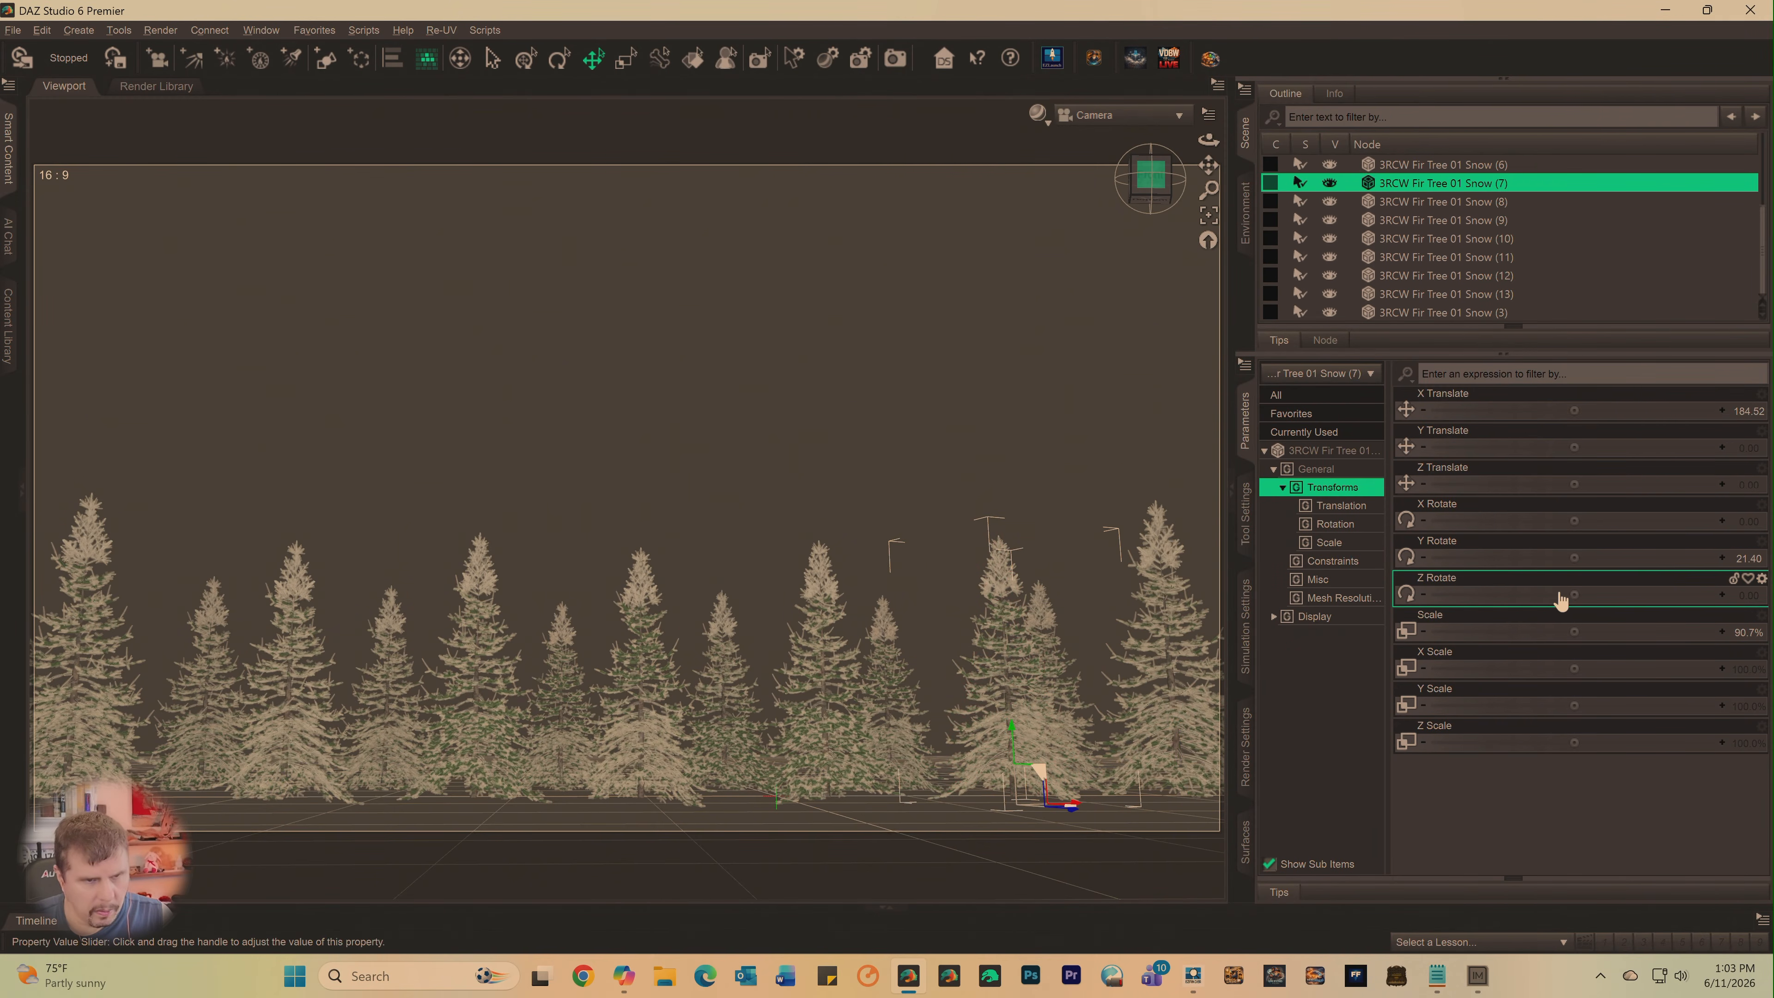
pyautogui.moveTo(1575, 557); pyautogui.dragTo(1296, 559)
# - Set the Y Rotate of back-row tree 3RCW Fir Tree 01 Snow (9) to about 117.9 and of Snow (10) to about 43.4
pyautogui.click(890, 700)
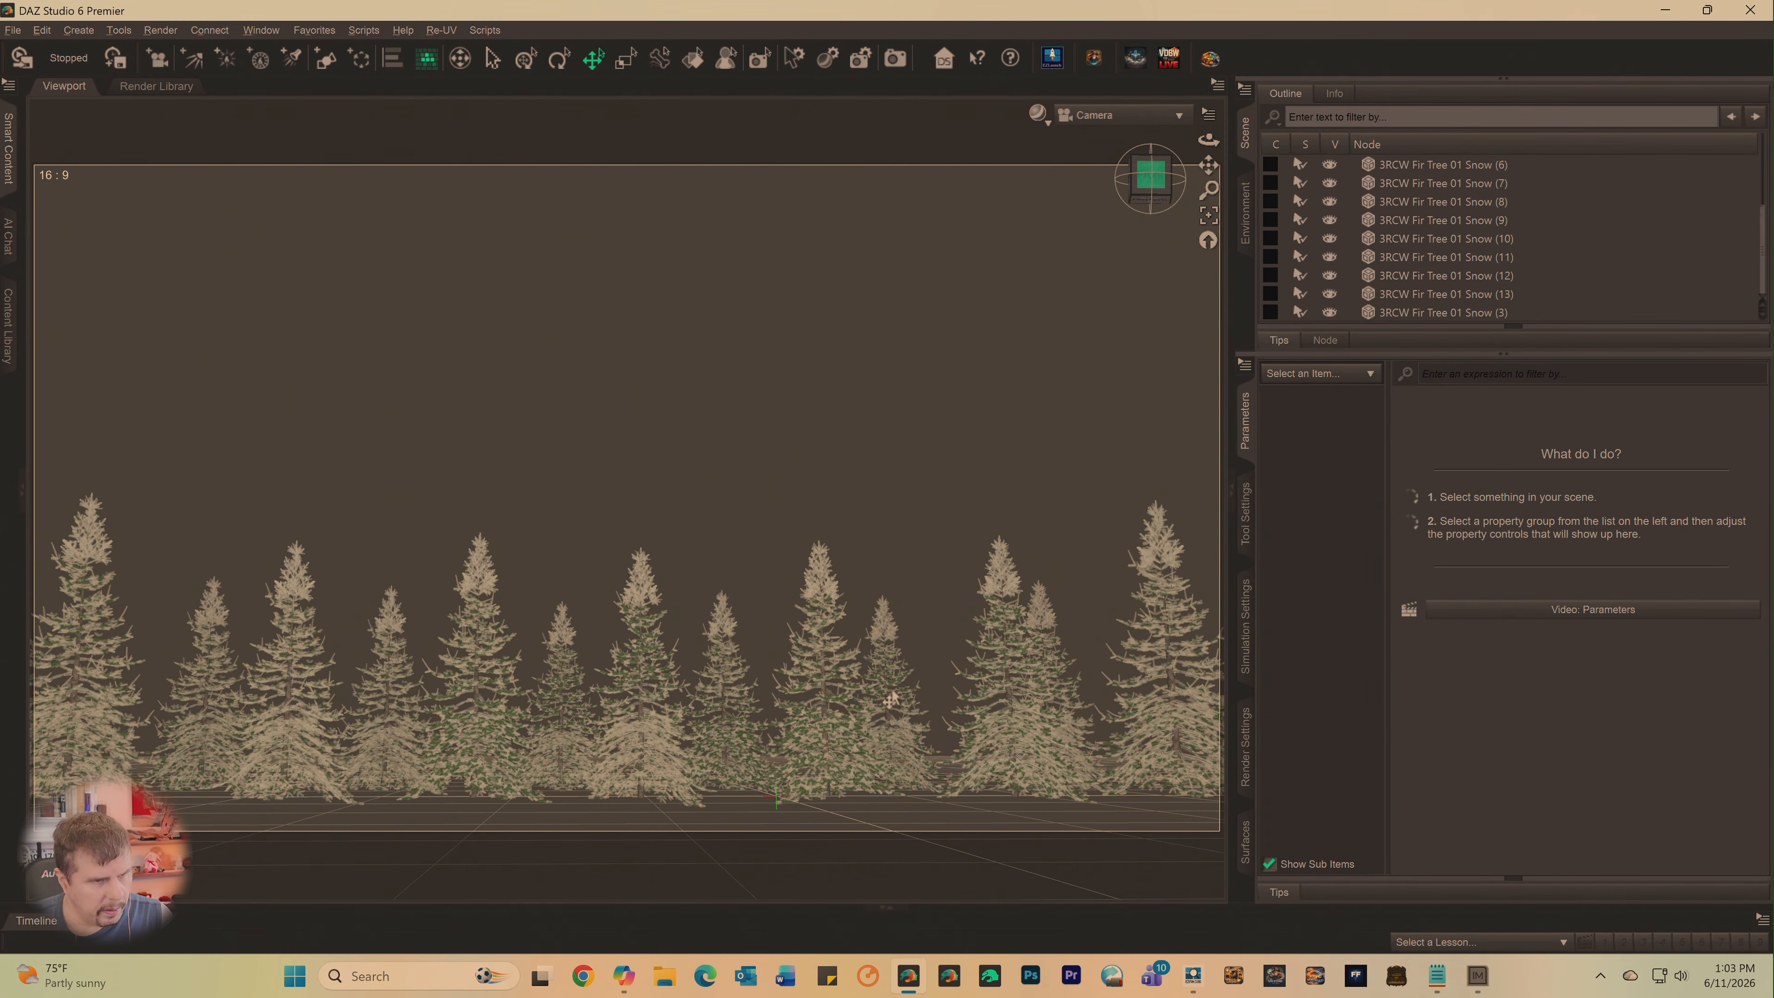
pyautogui.click(880, 694)
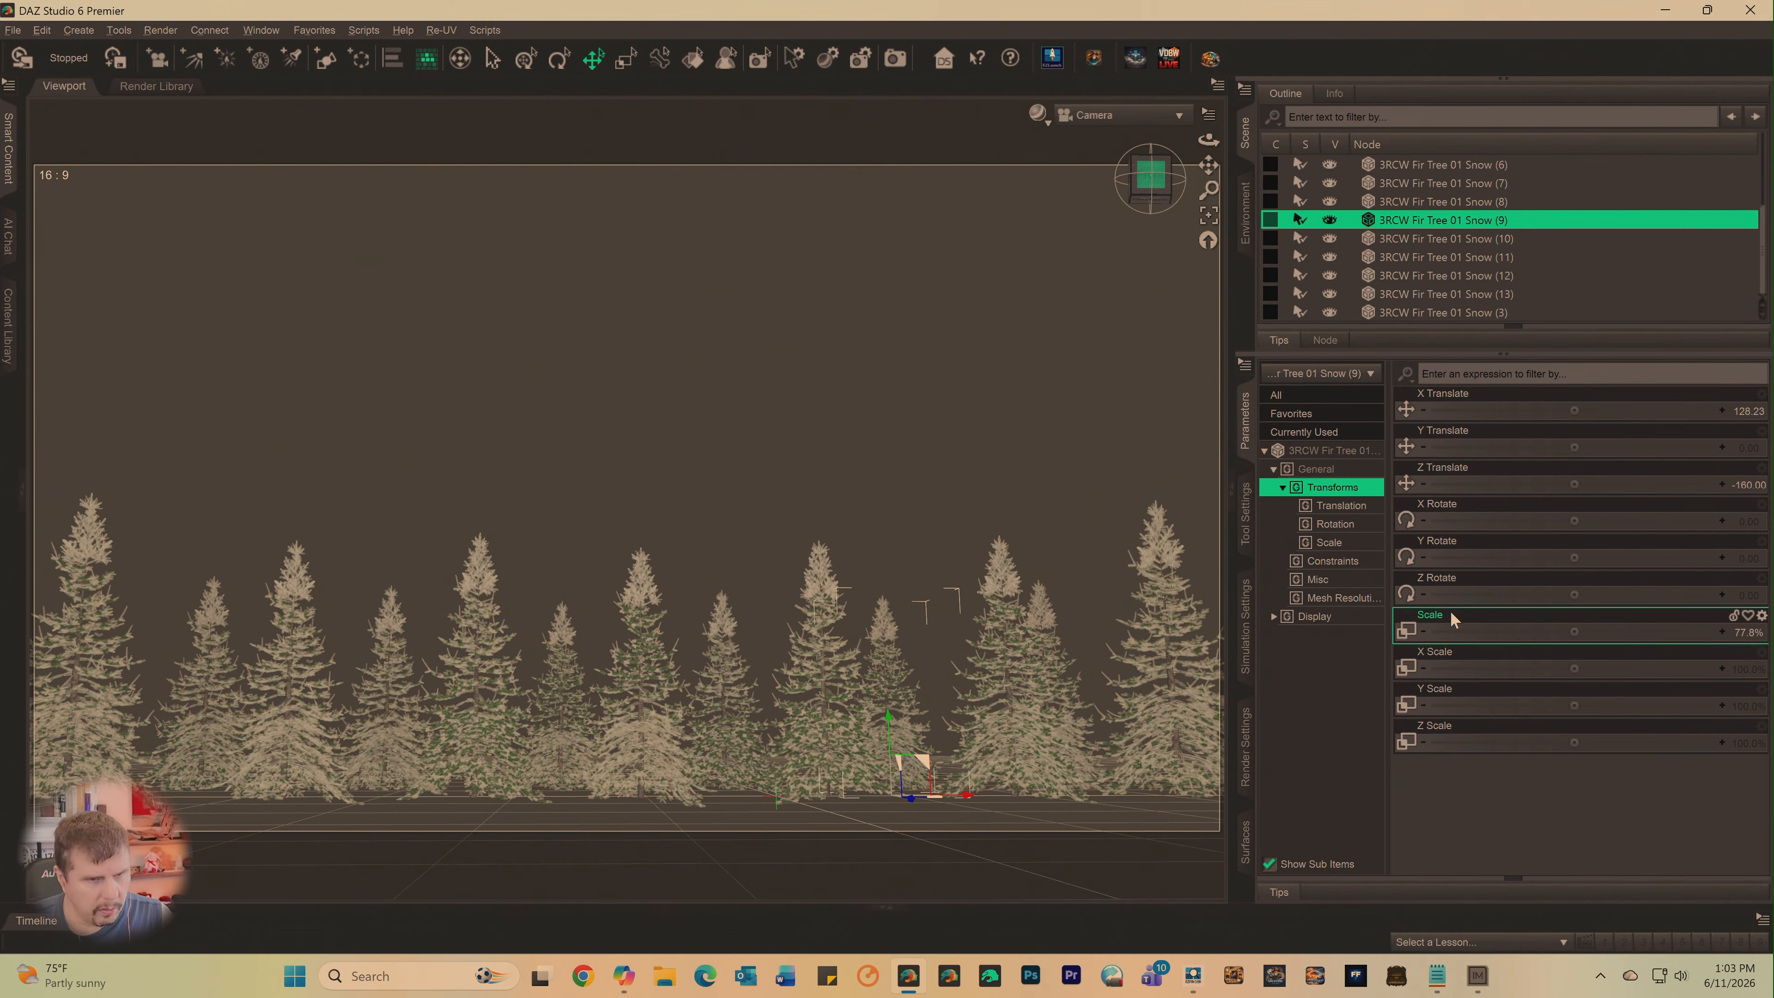
pyautogui.moveTo(1575, 558); pyautogui.dragTo(1652, 557)
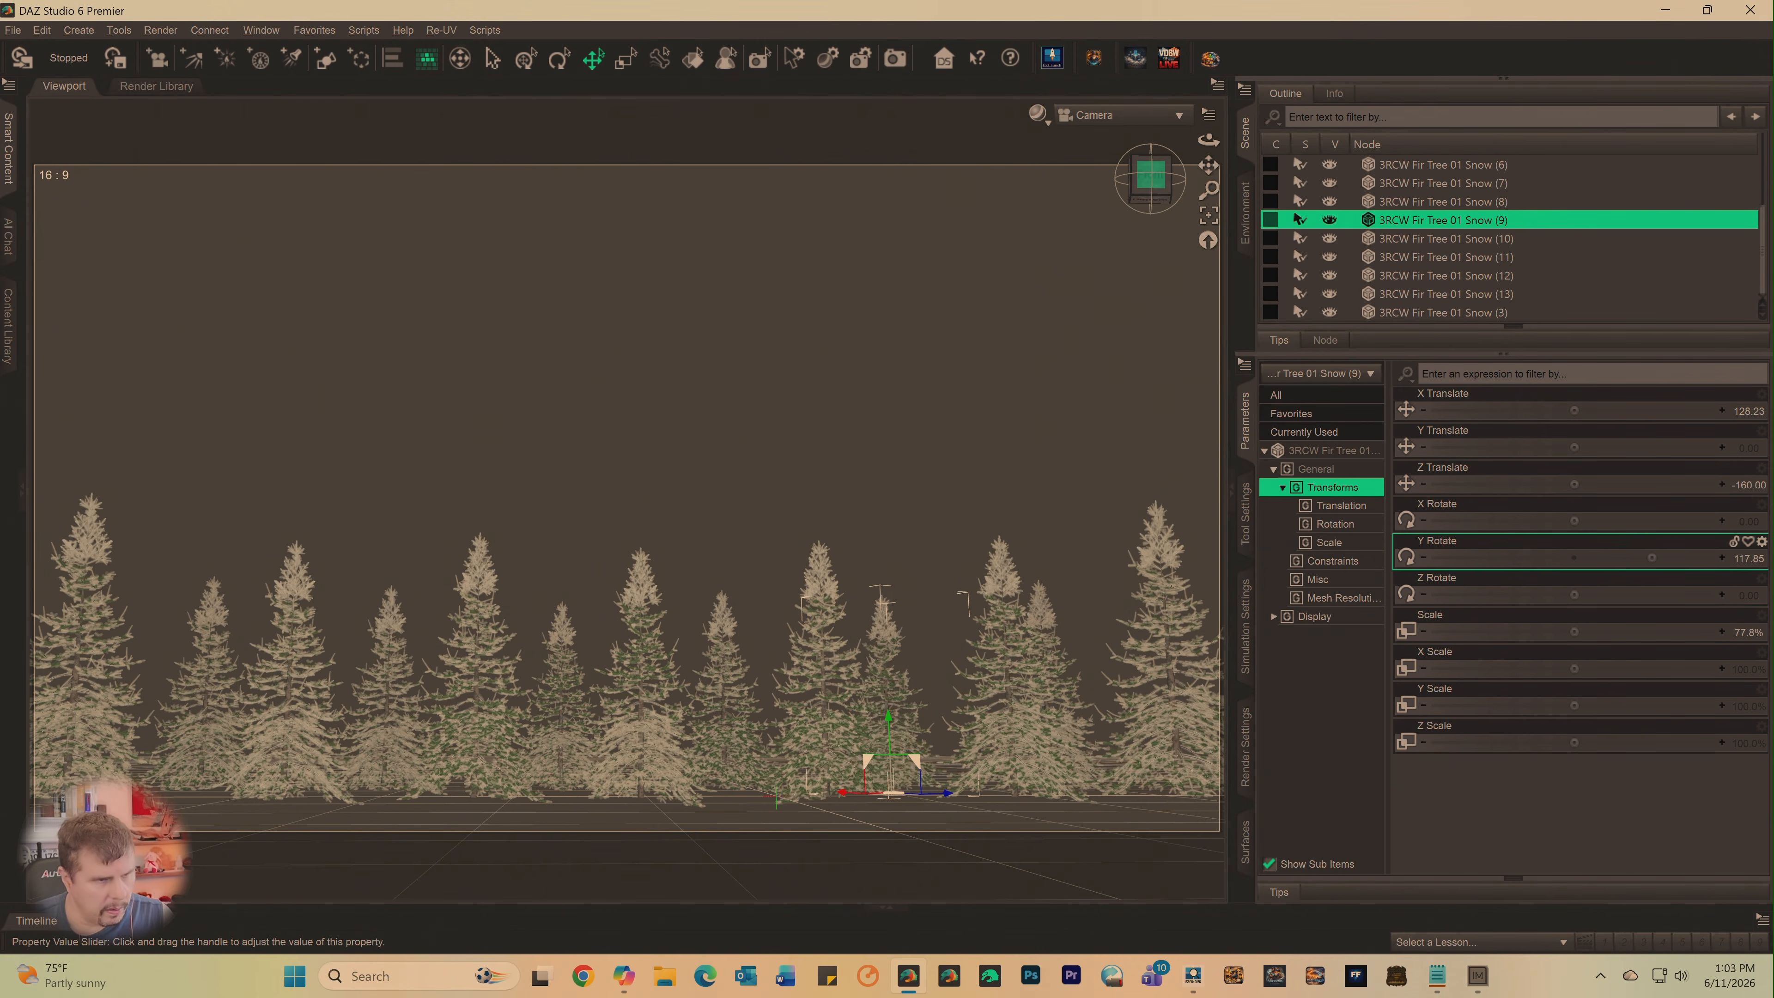
pyautogui.click(711, 695)
pyautogui.click(723, 694)
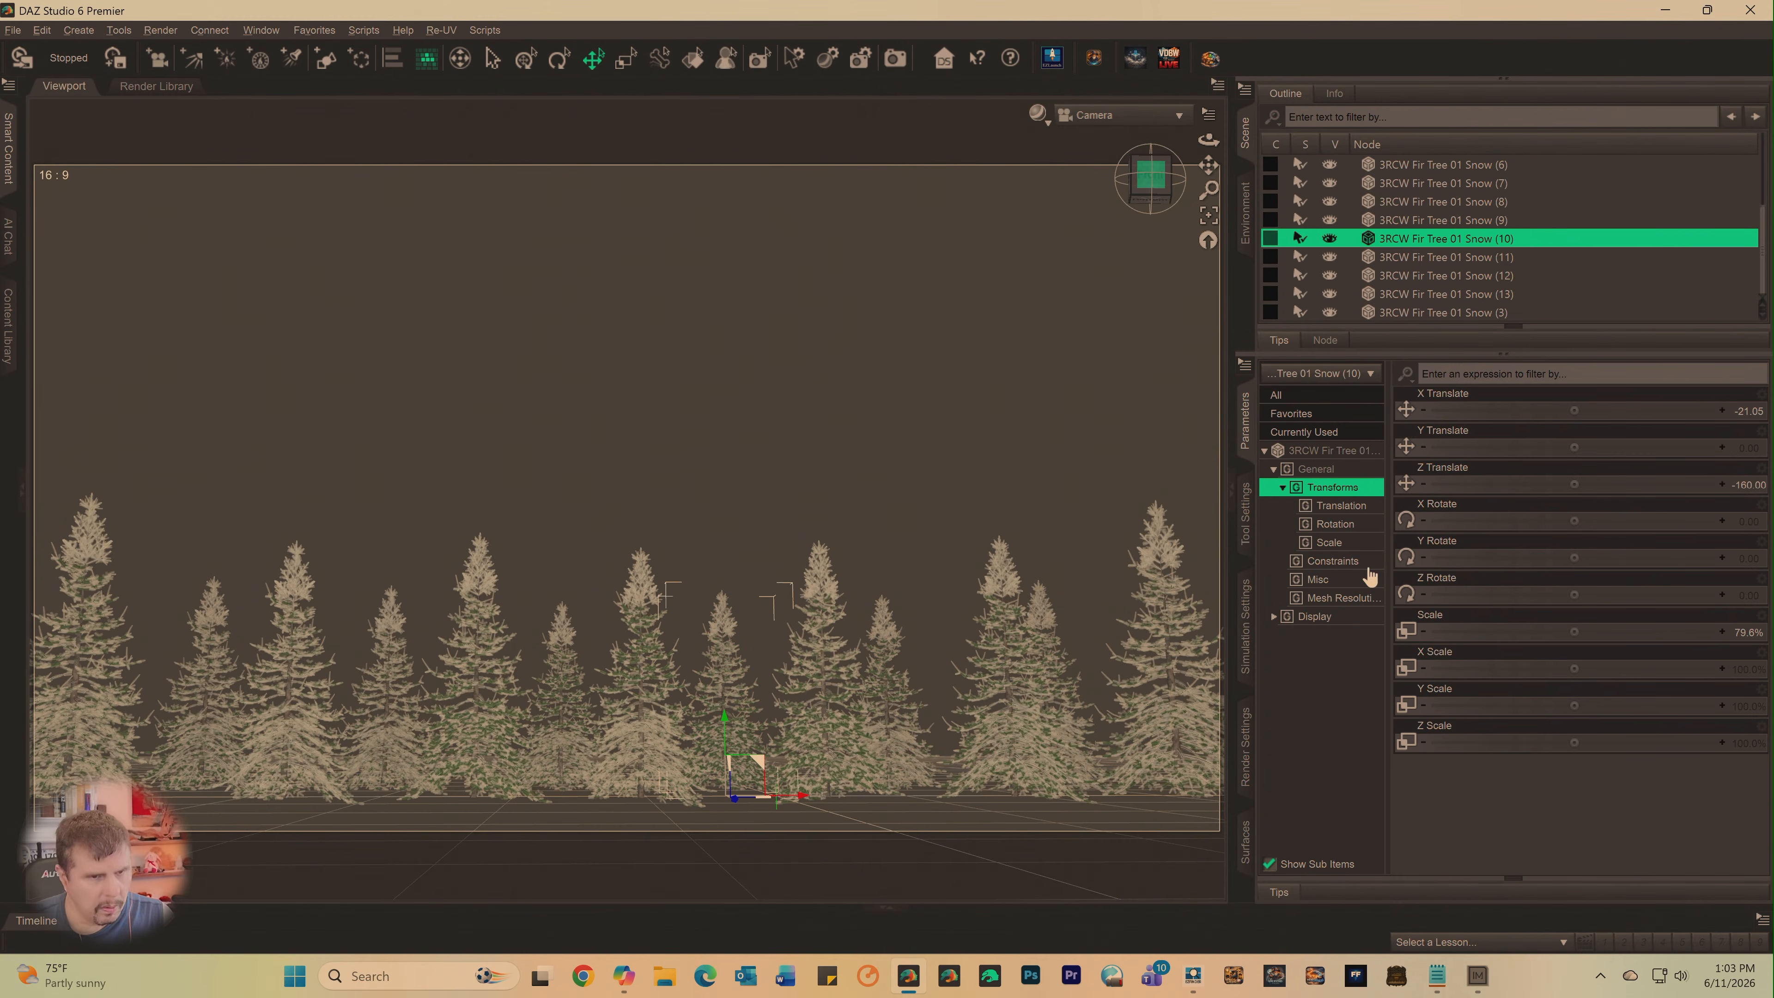
pyautogui.moveTo(1571, 559); pyautogui.dragTo(1604, 559)
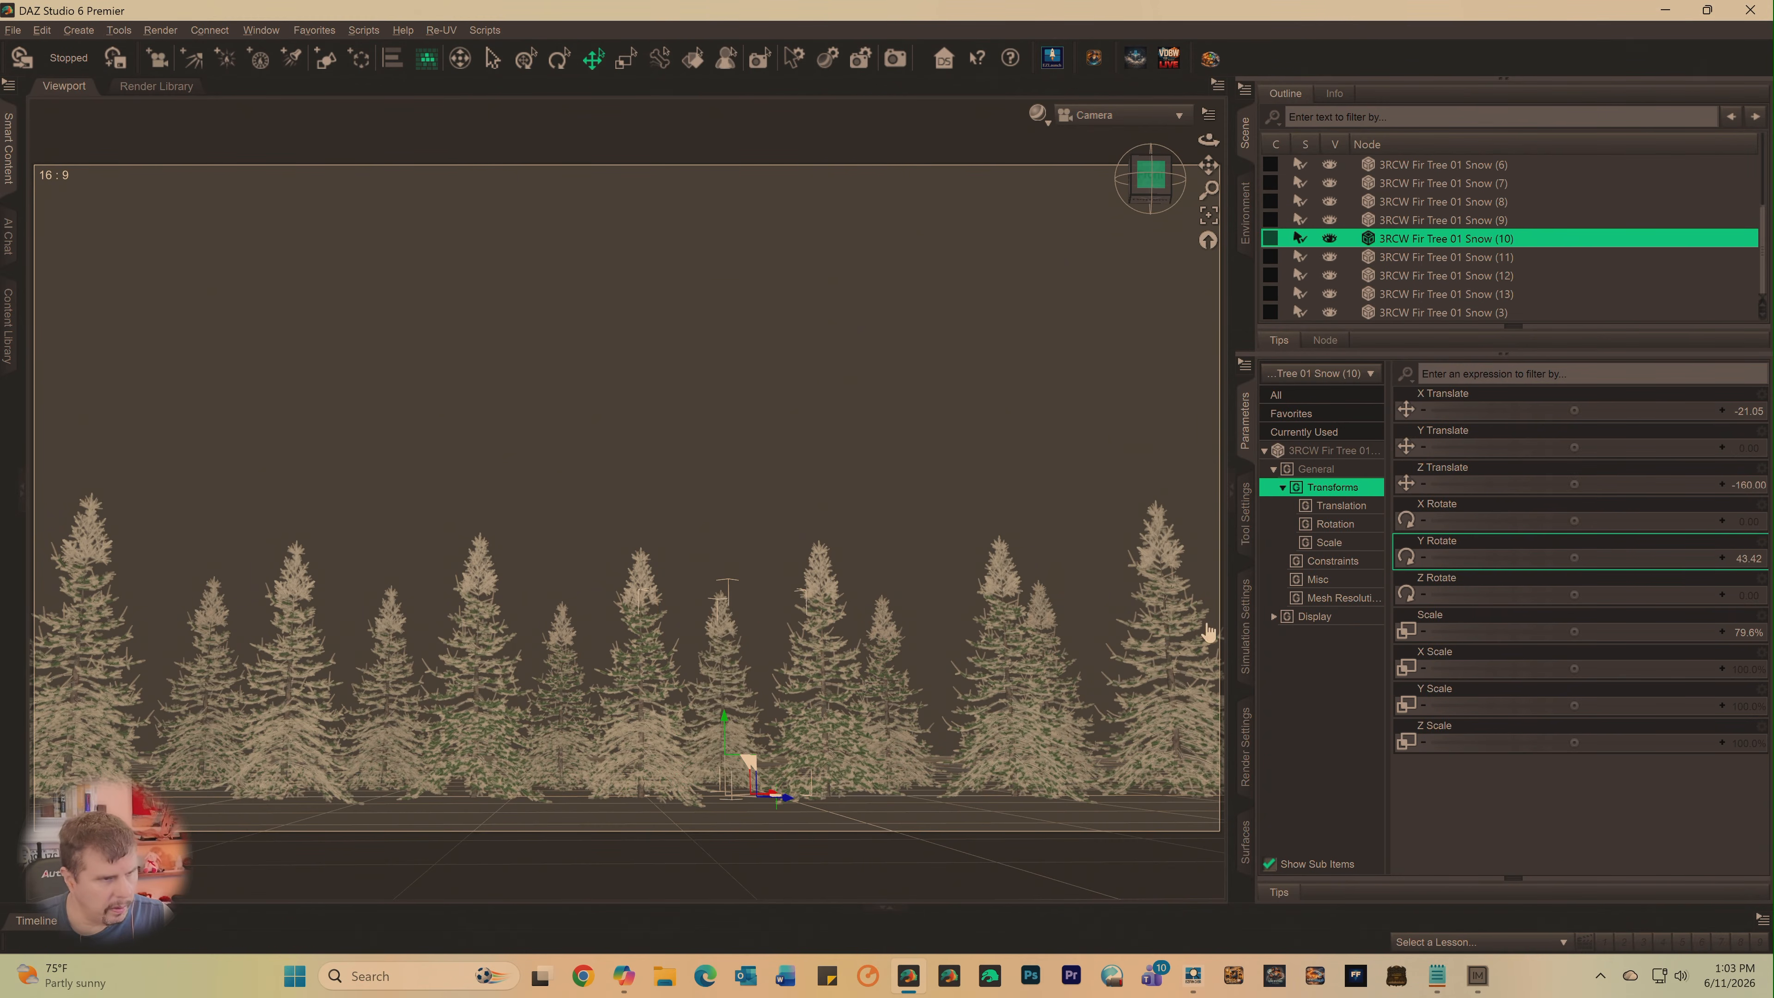
# - Set the Y Rotate of back-row tree 3RCW Fir Tree 01 Snow (11) to about -82.3
pyautogui.click(562, 688)
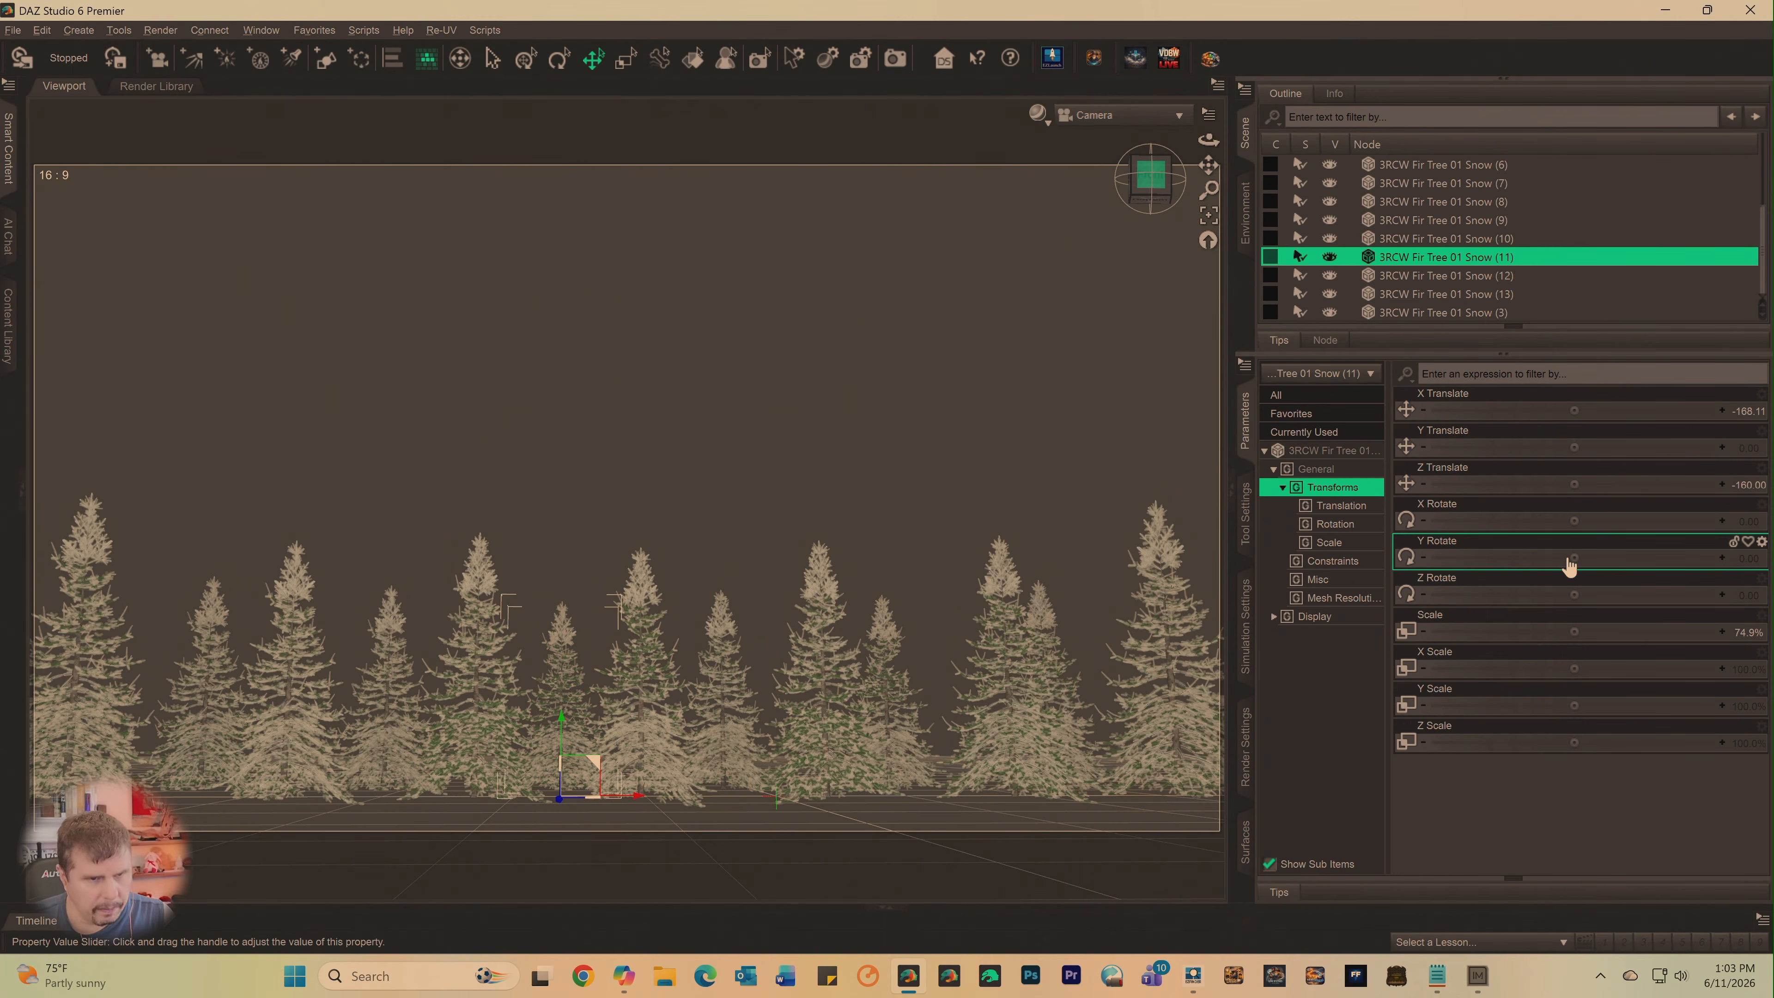
pyautogui.moveTo(1574, 557); pyautogui.dragTo(1510, 557)
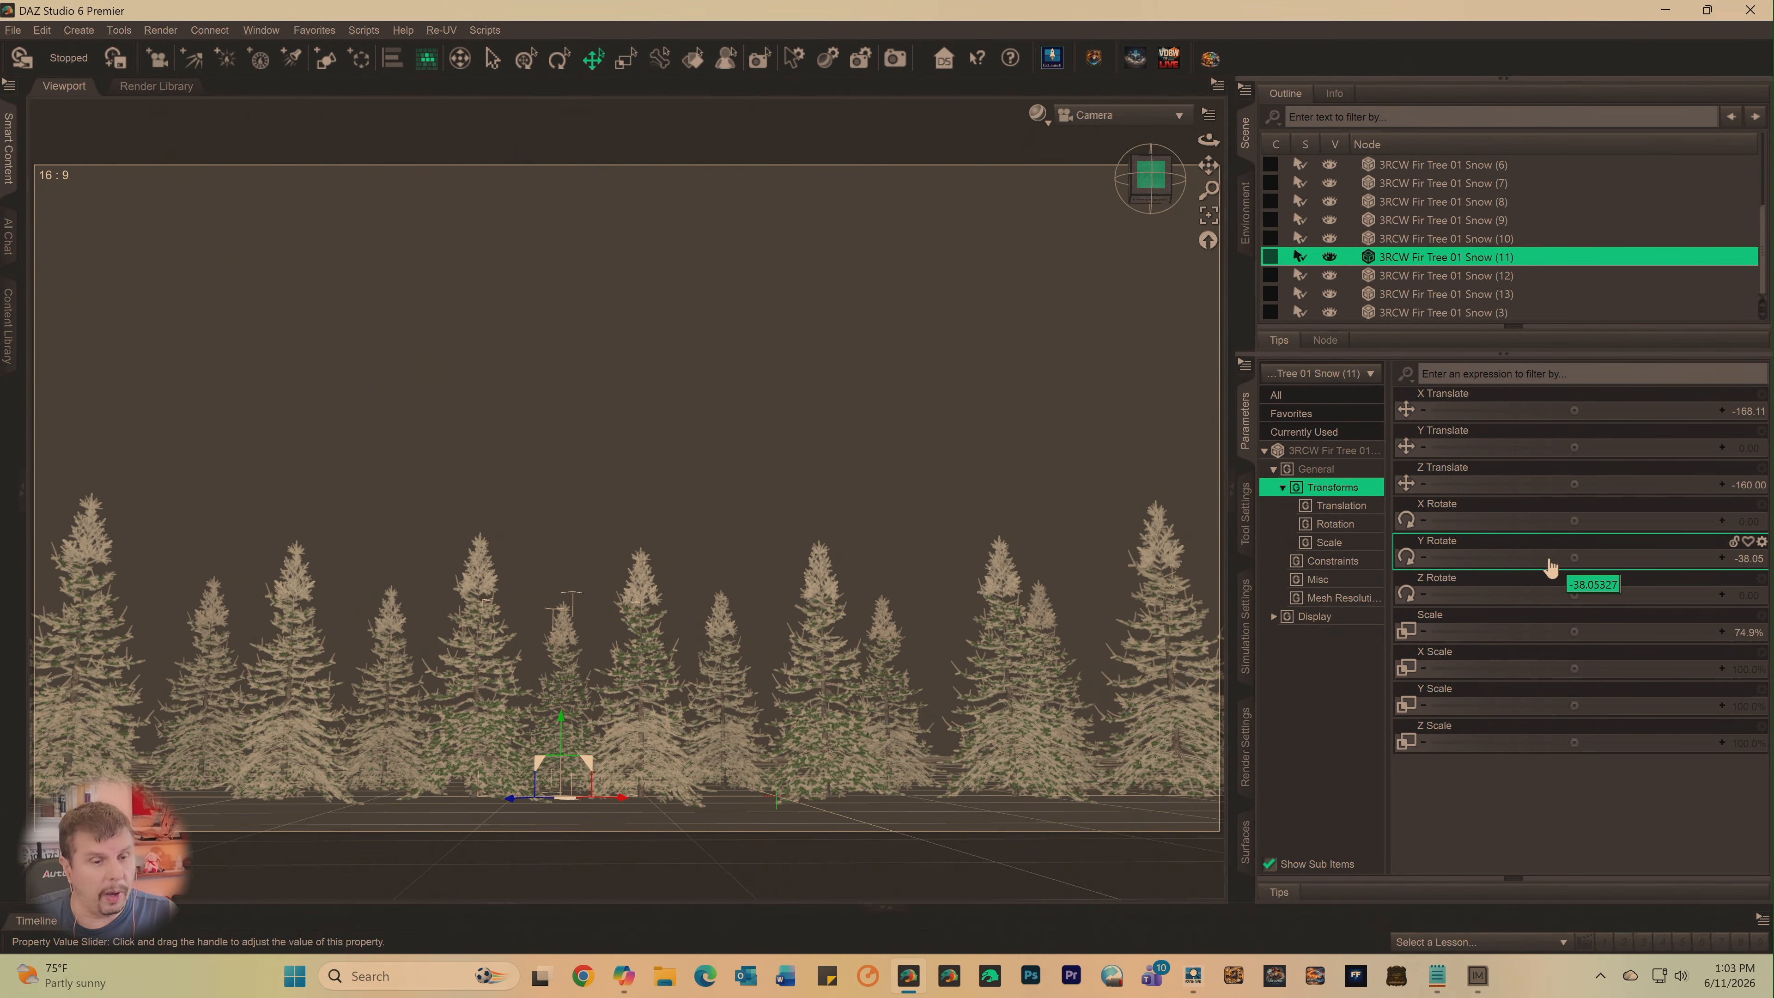
pyautogui.moveTo(1577, 557); pyautogui.dragTo(1428, 557)
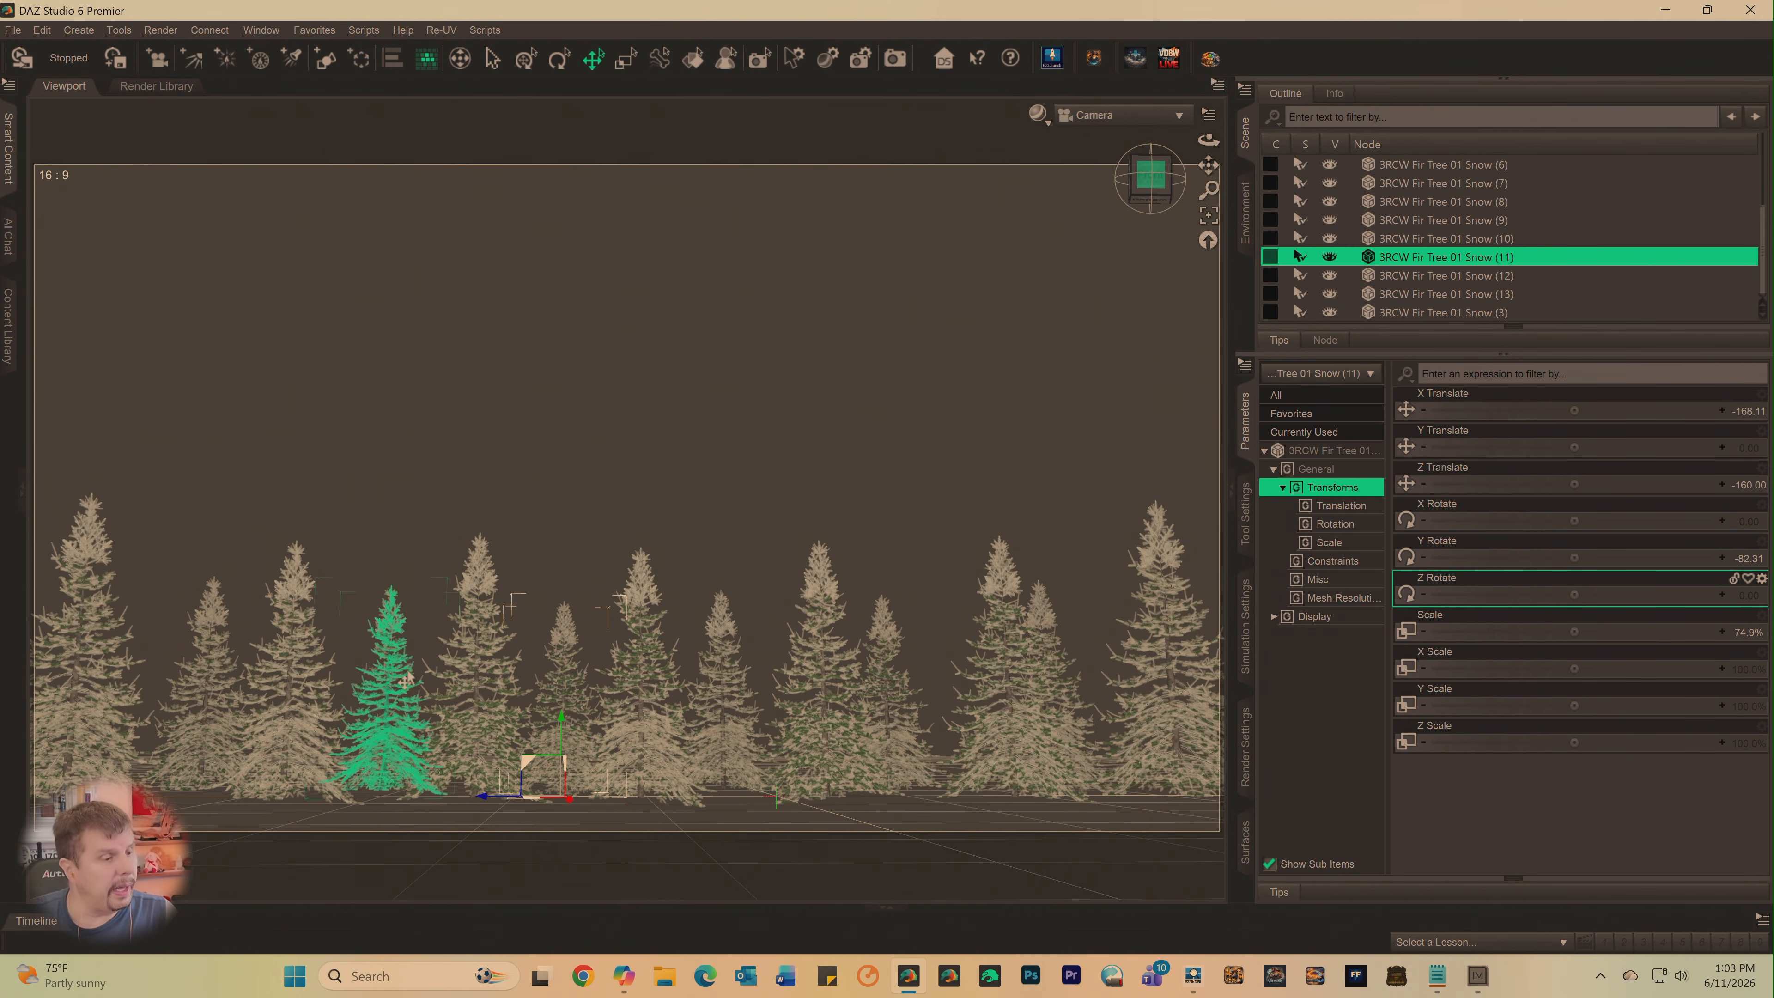
# - Set the Y Rotate of 3RCW Fir Tree 01 Snow (12) to about -47.3 and of Snow (13) to about 46.8
pyautogui.click(392, 684)
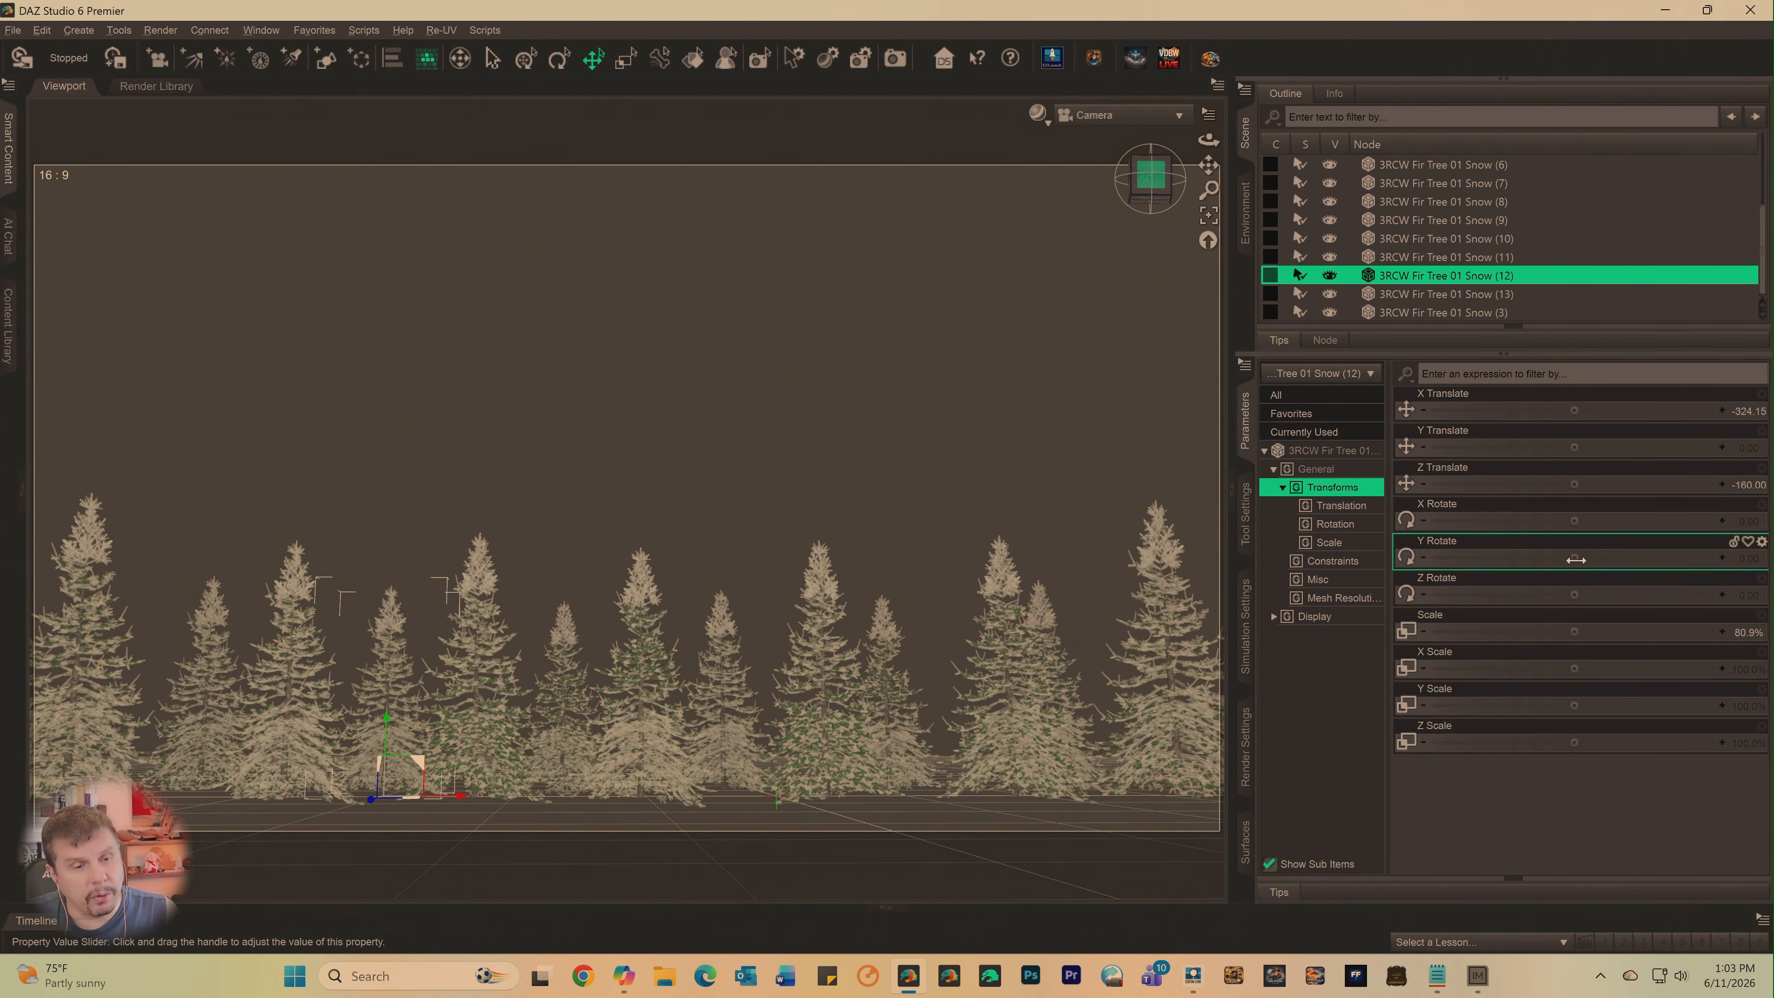
pyautogui.moveTo(1575, 557); pyautogui.dragTo(1509, 558)
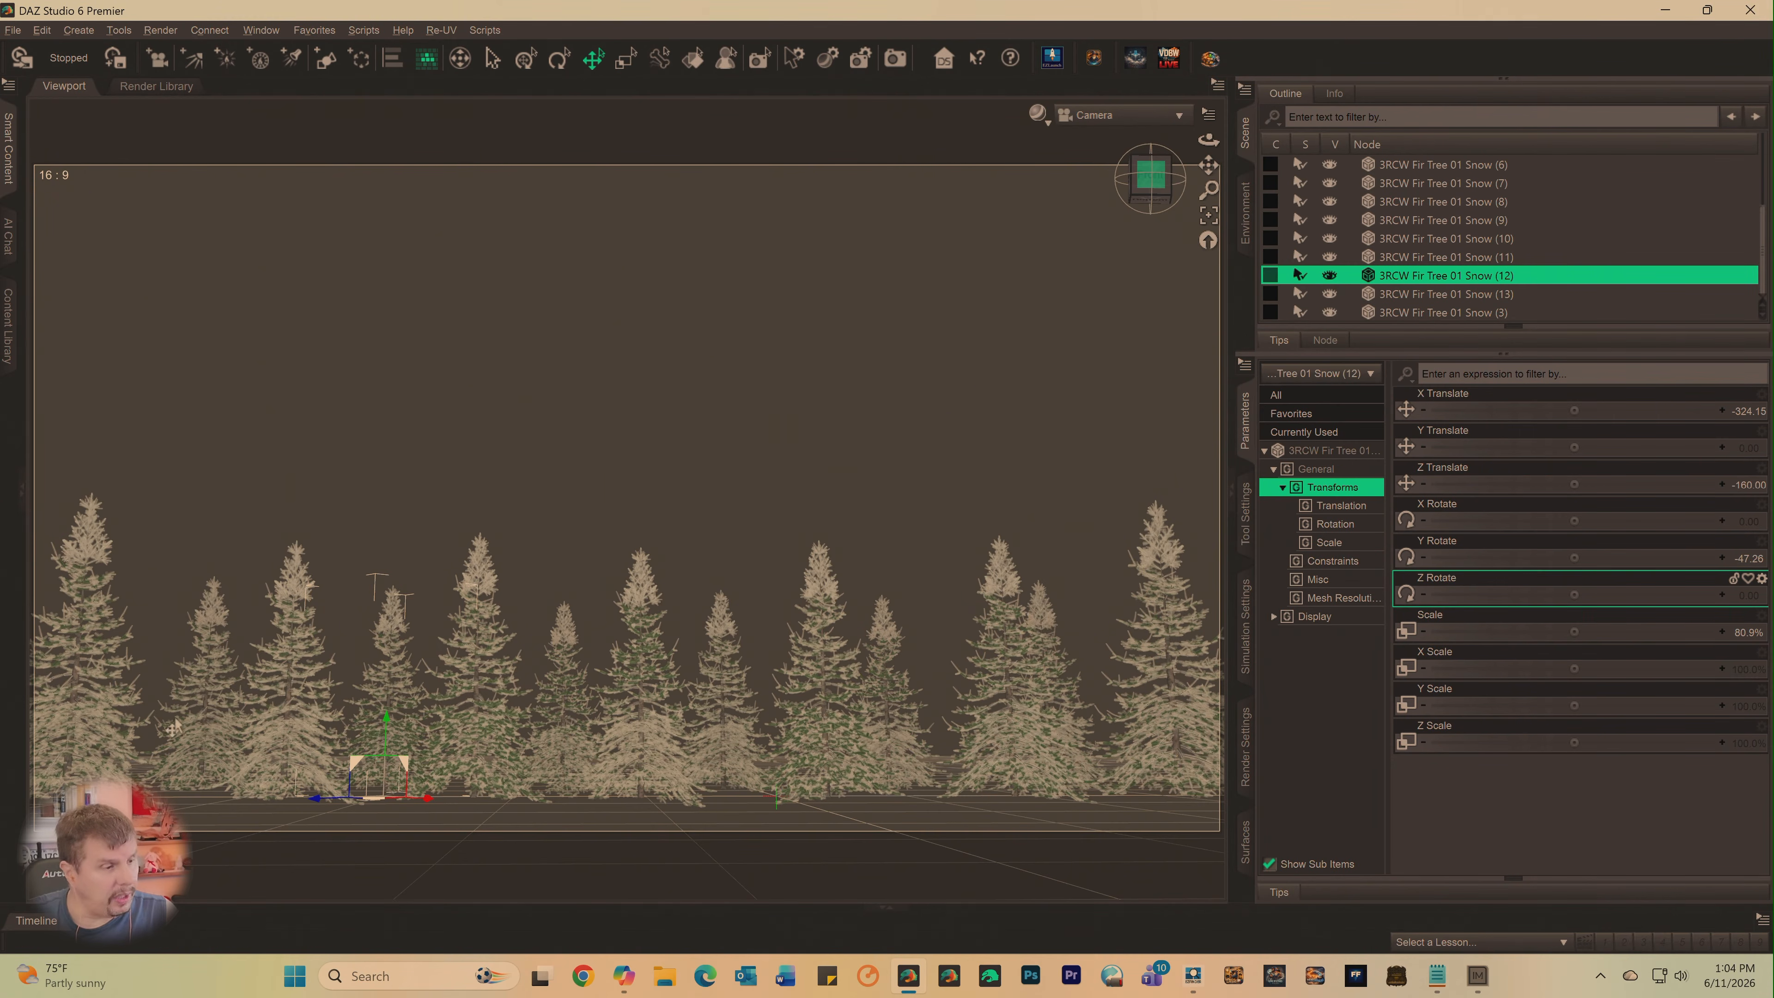
pyautogui.click(196, 728)
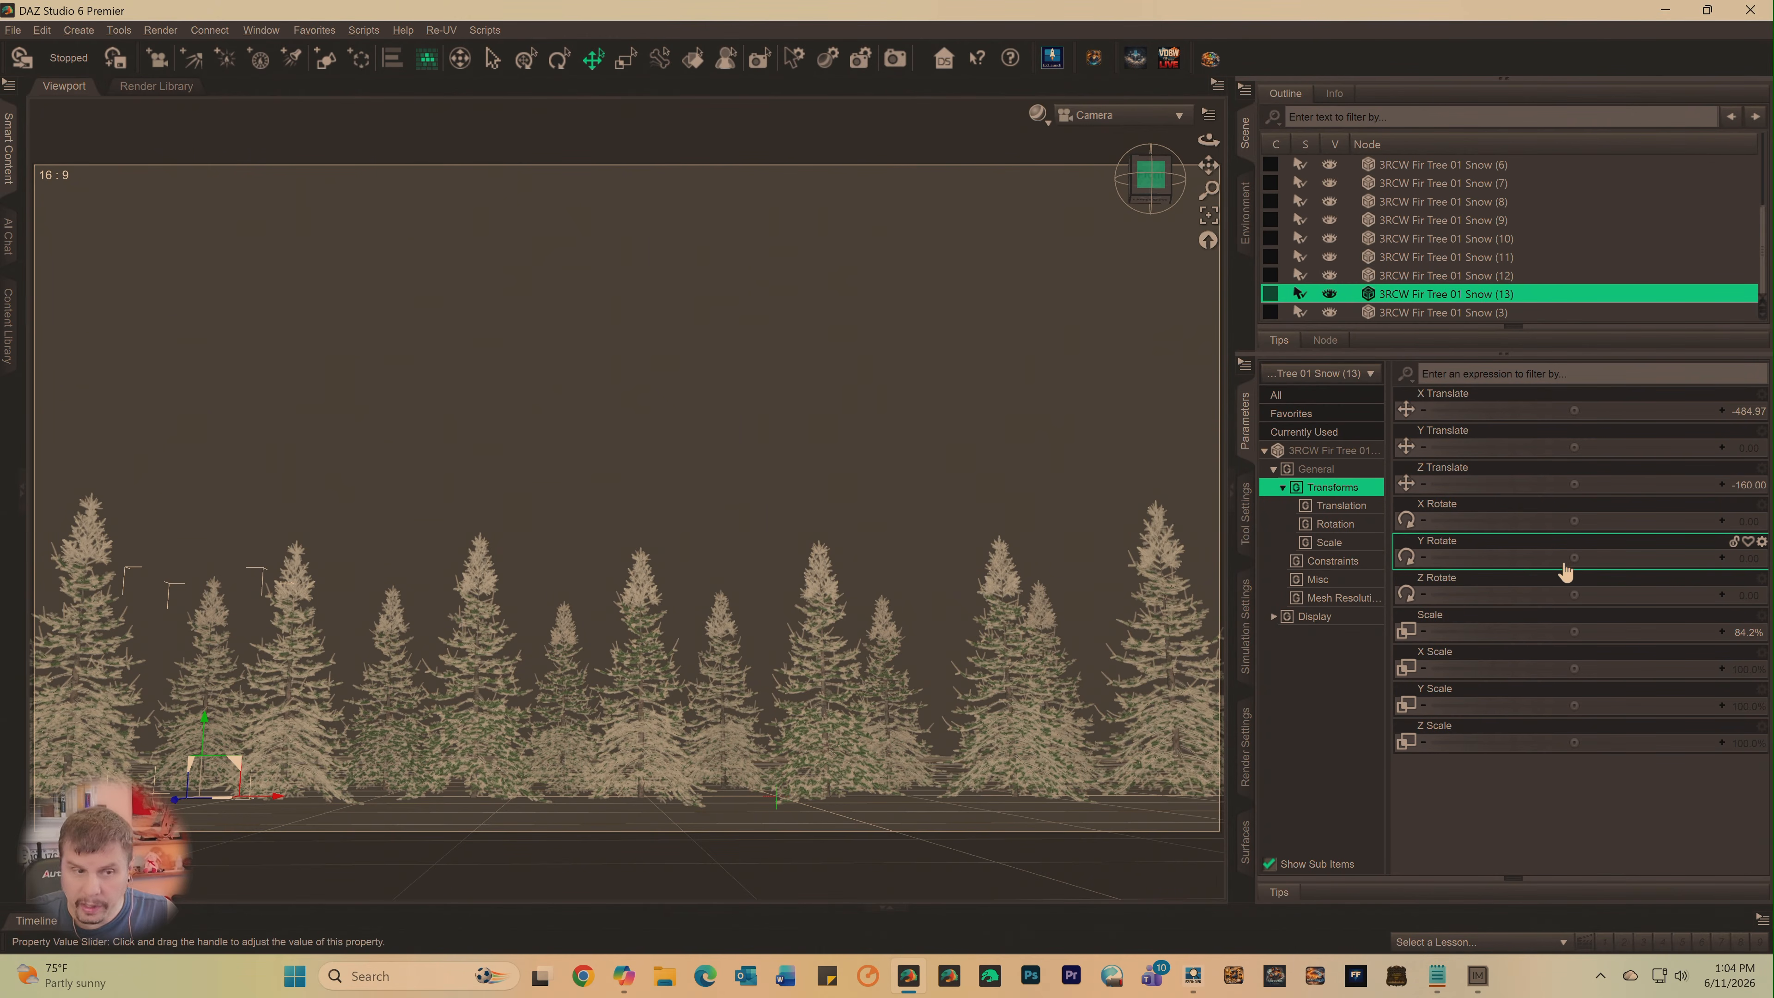
pyautogui.moveTo(1573, 559); pyautogui.dragTo(1635, 559)
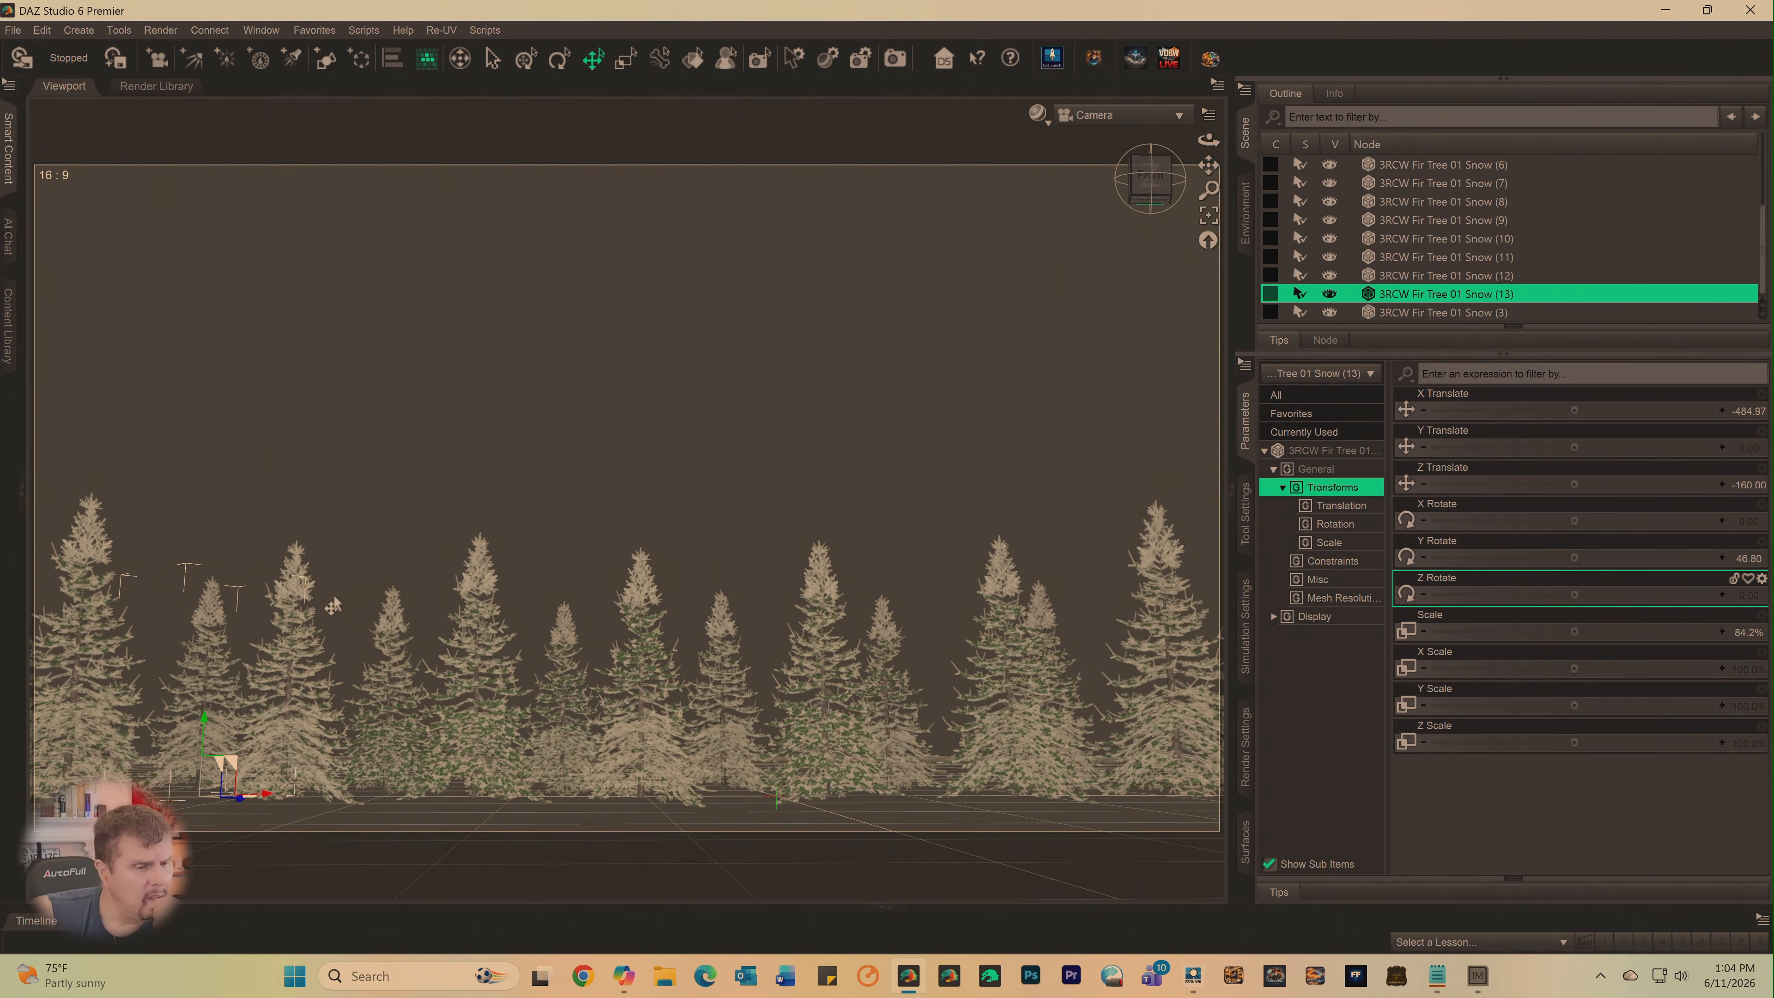
# - Switch to EZFinder and search the content folders for "ground"
pyautogui.click(1195, 978)
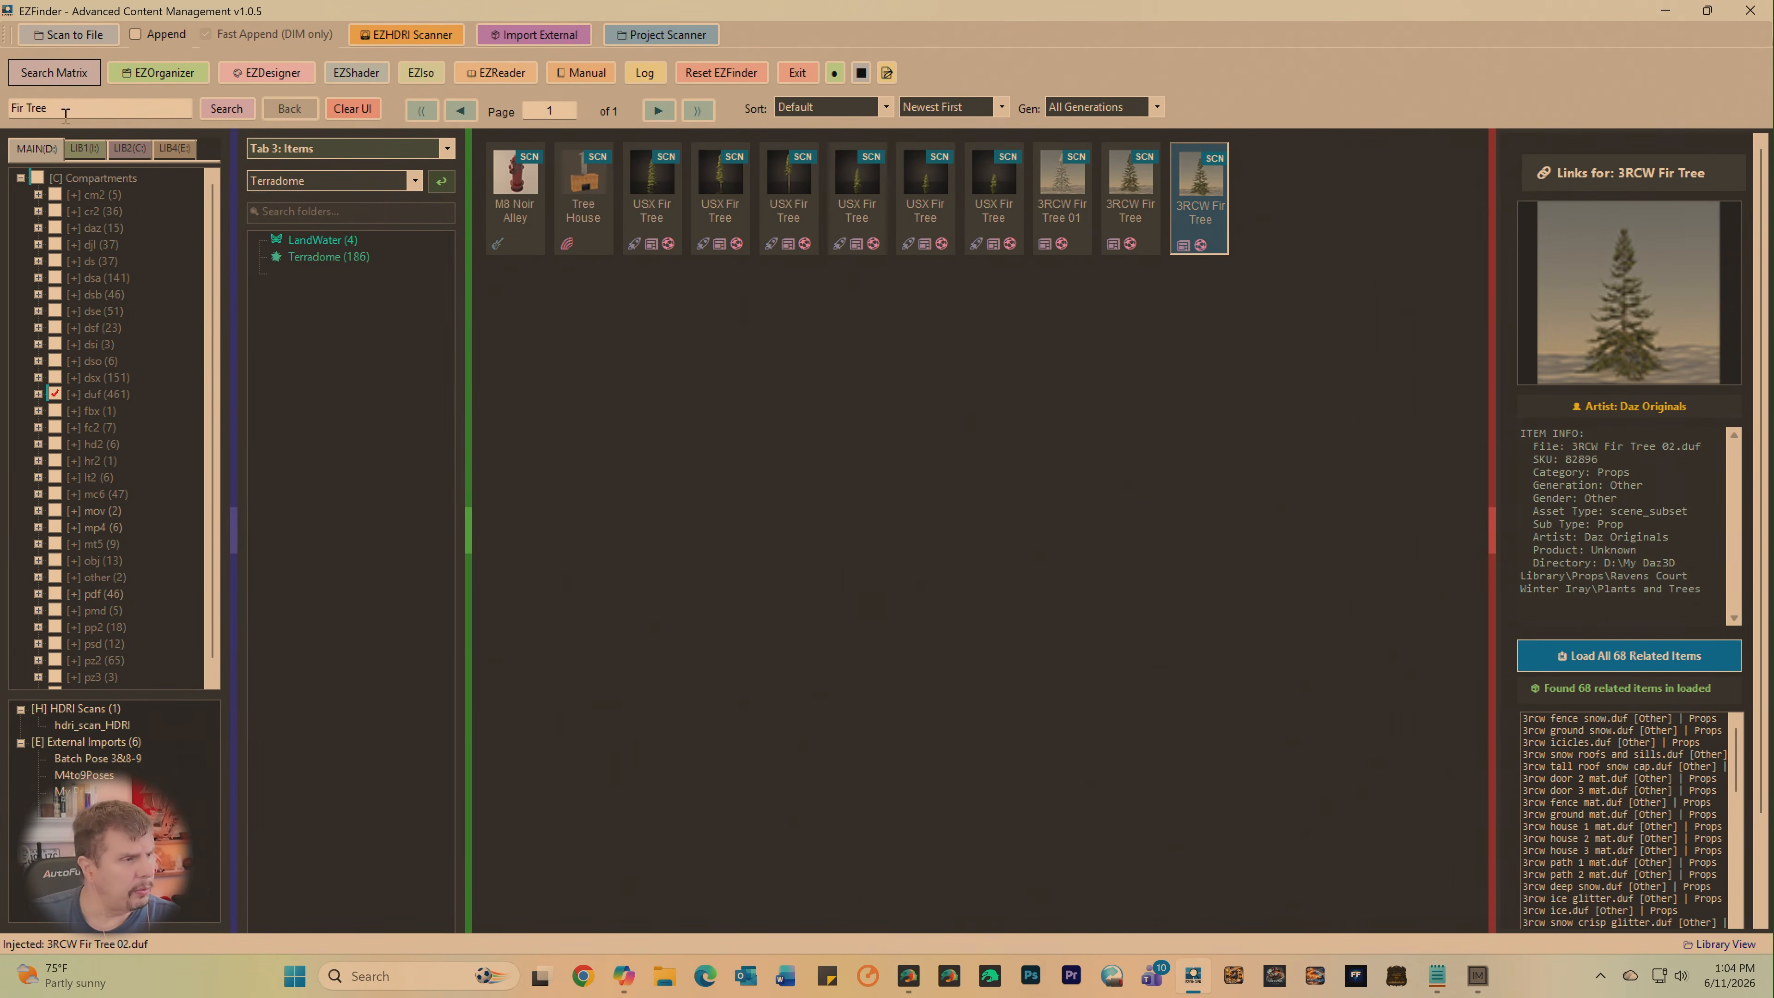
pyautogui.click(101, 104)
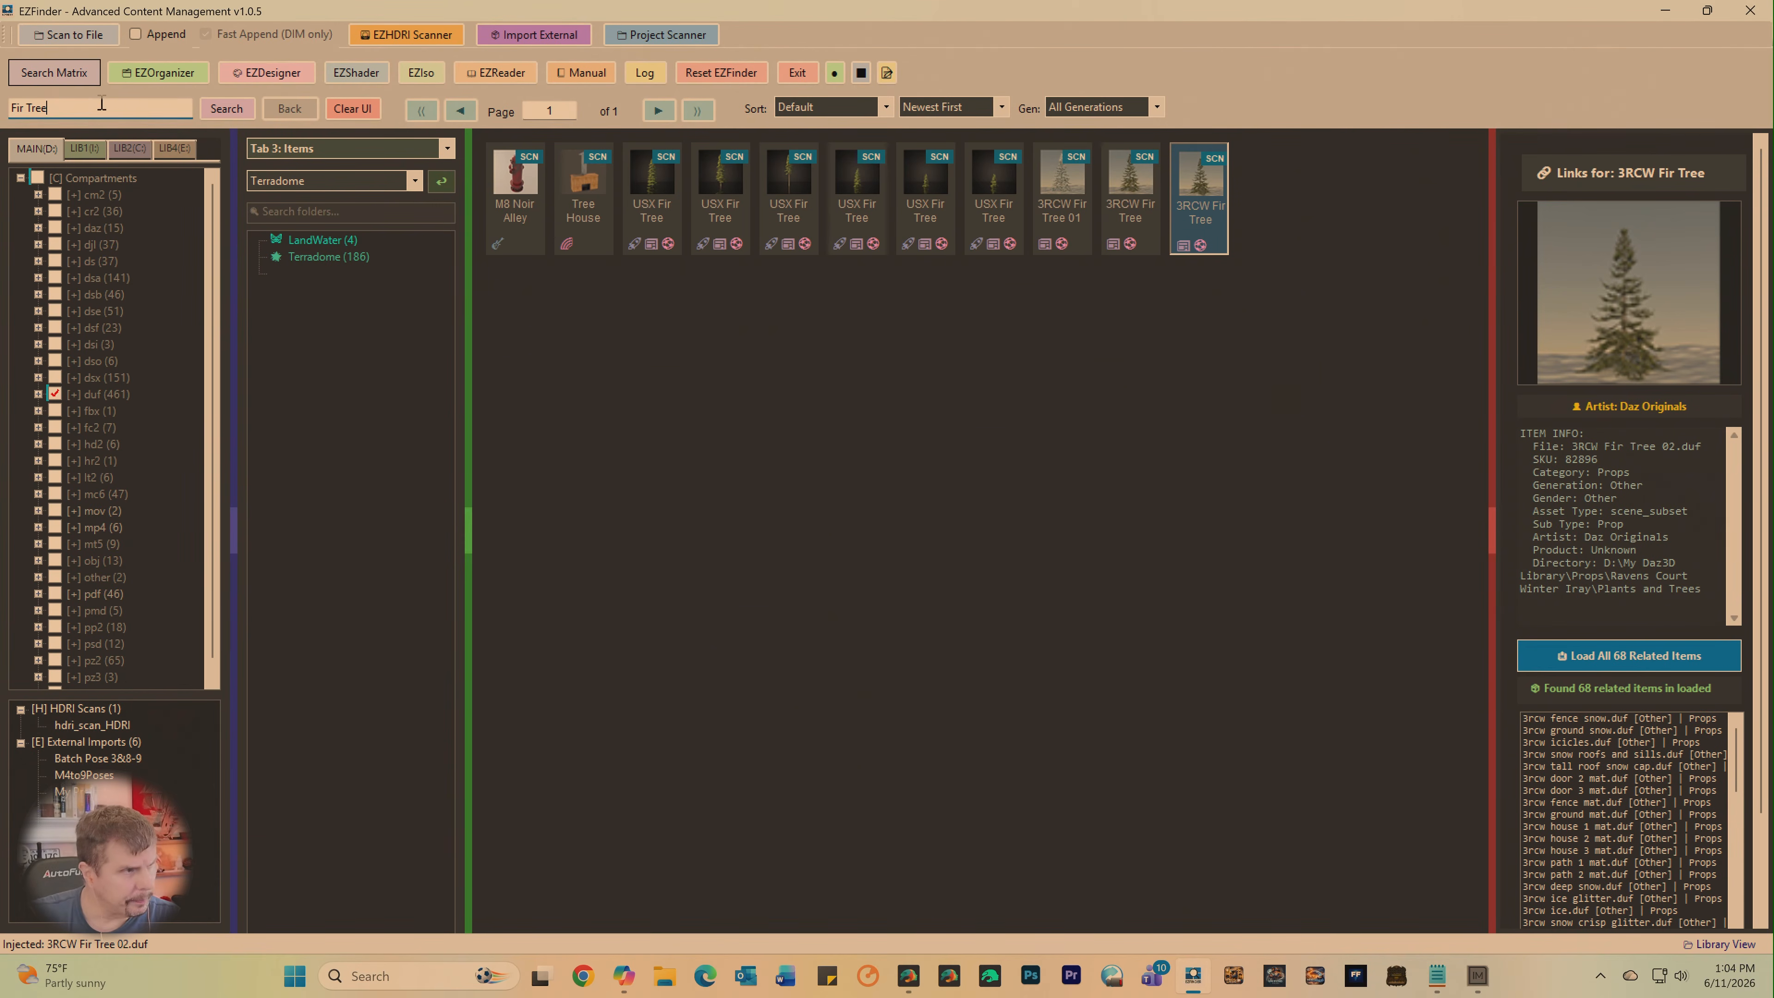
pyautogui.click(303, 187)
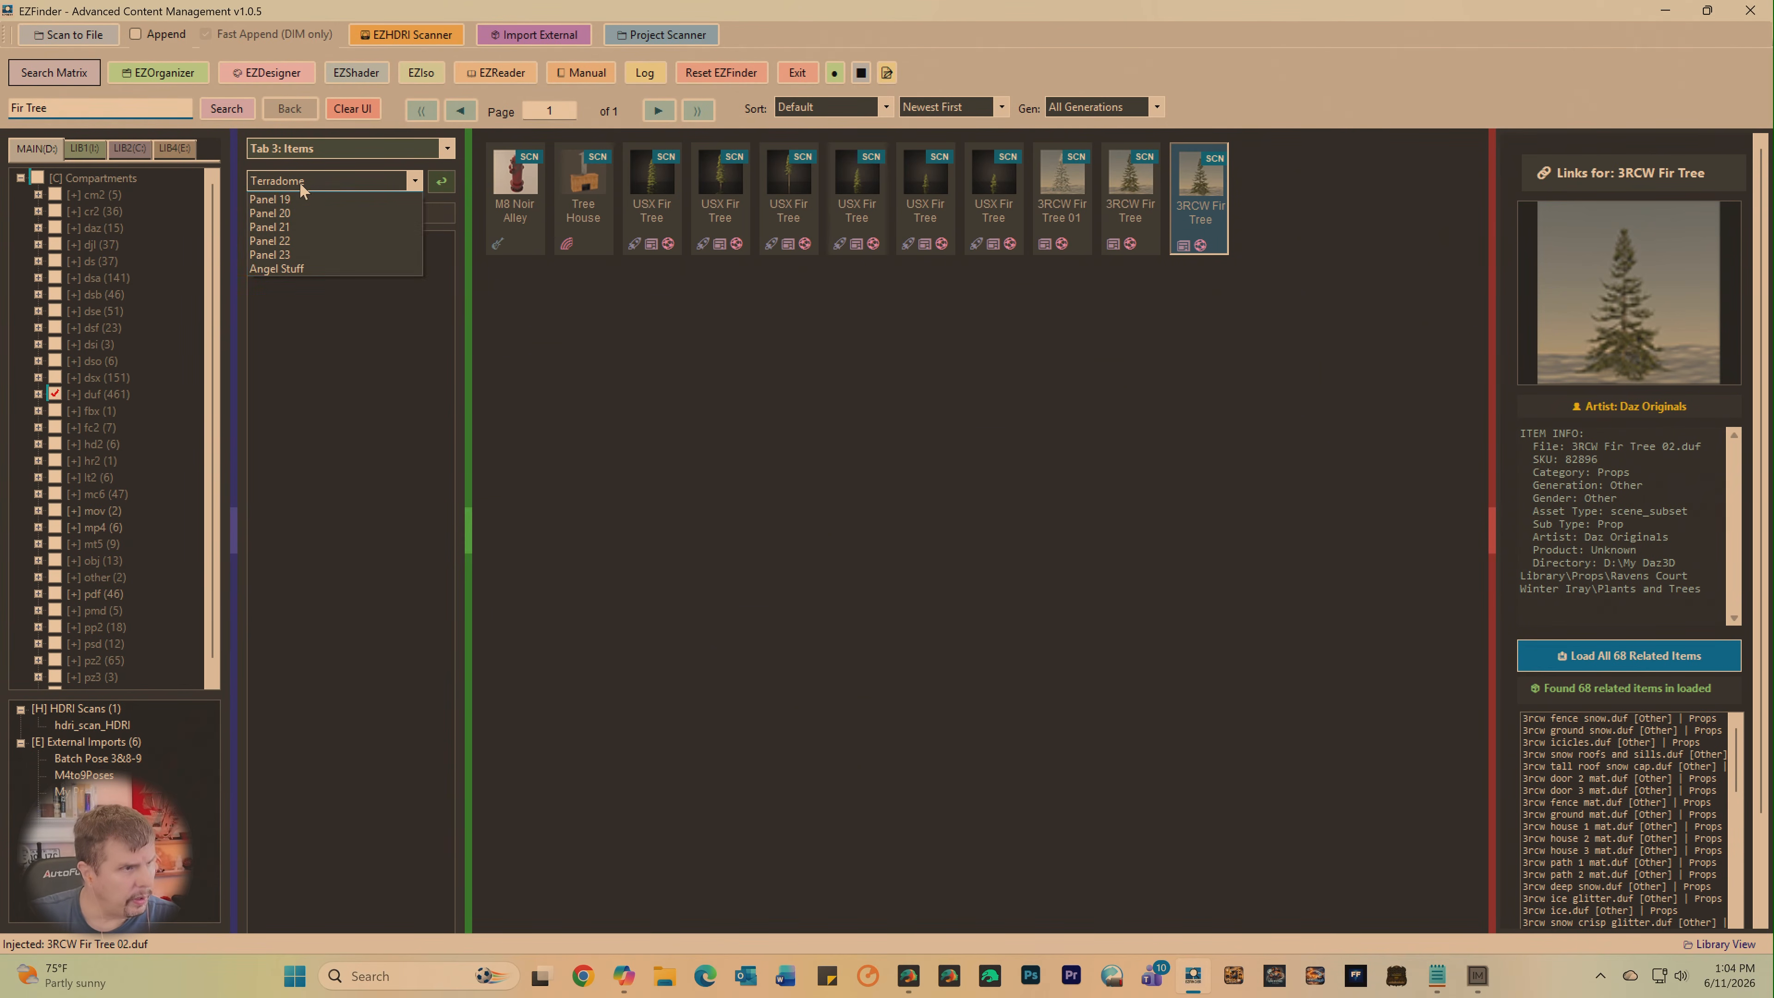
pyautogui.click(323, 183)
pyautogui.click(297, 211)
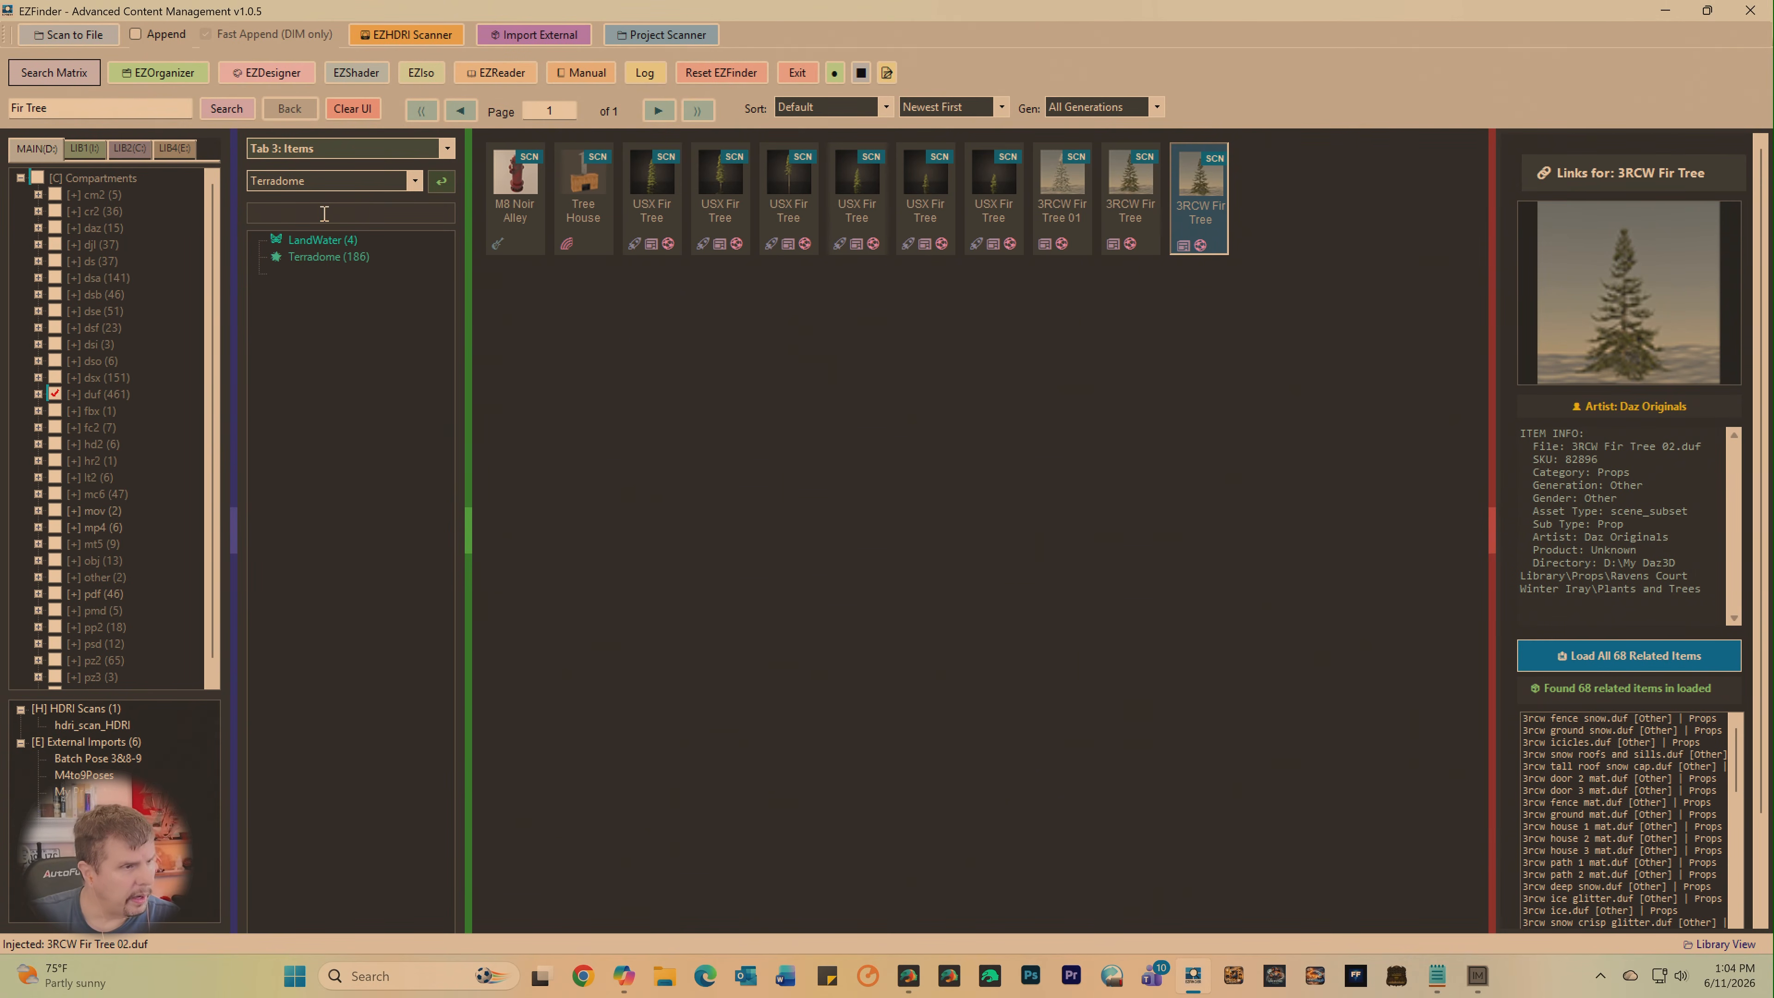
pyautogui.write('ground')
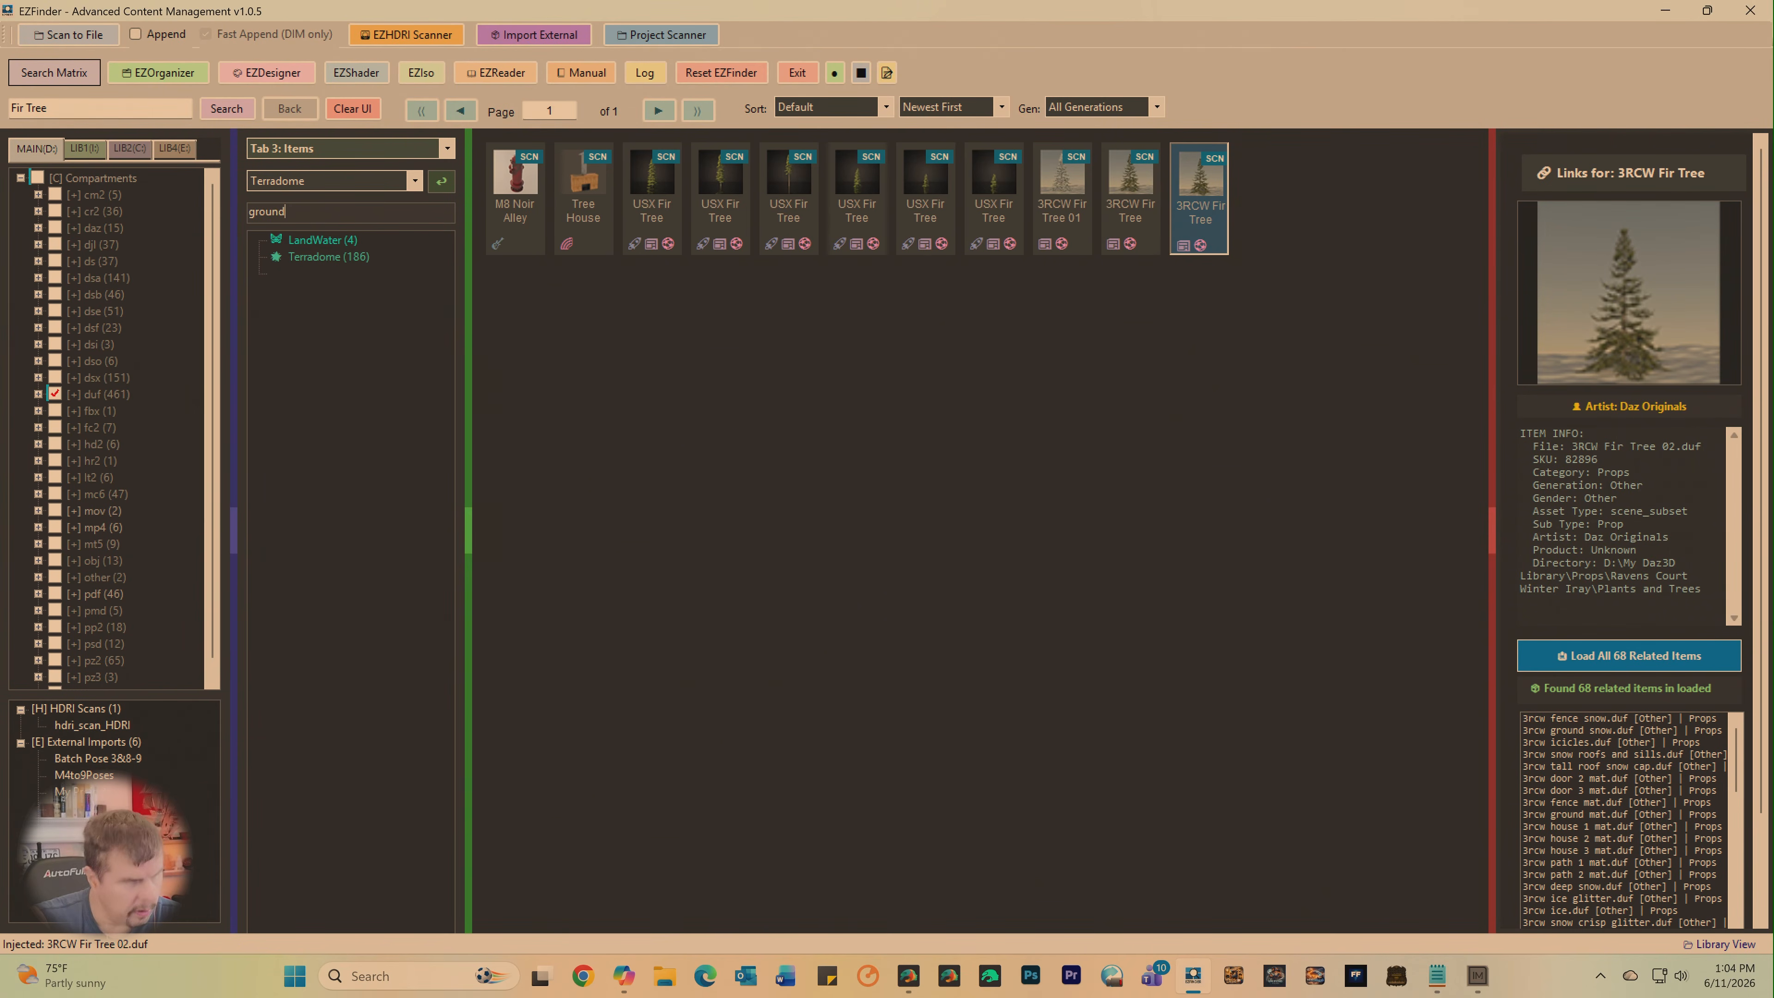
pyautogui.press('Return')
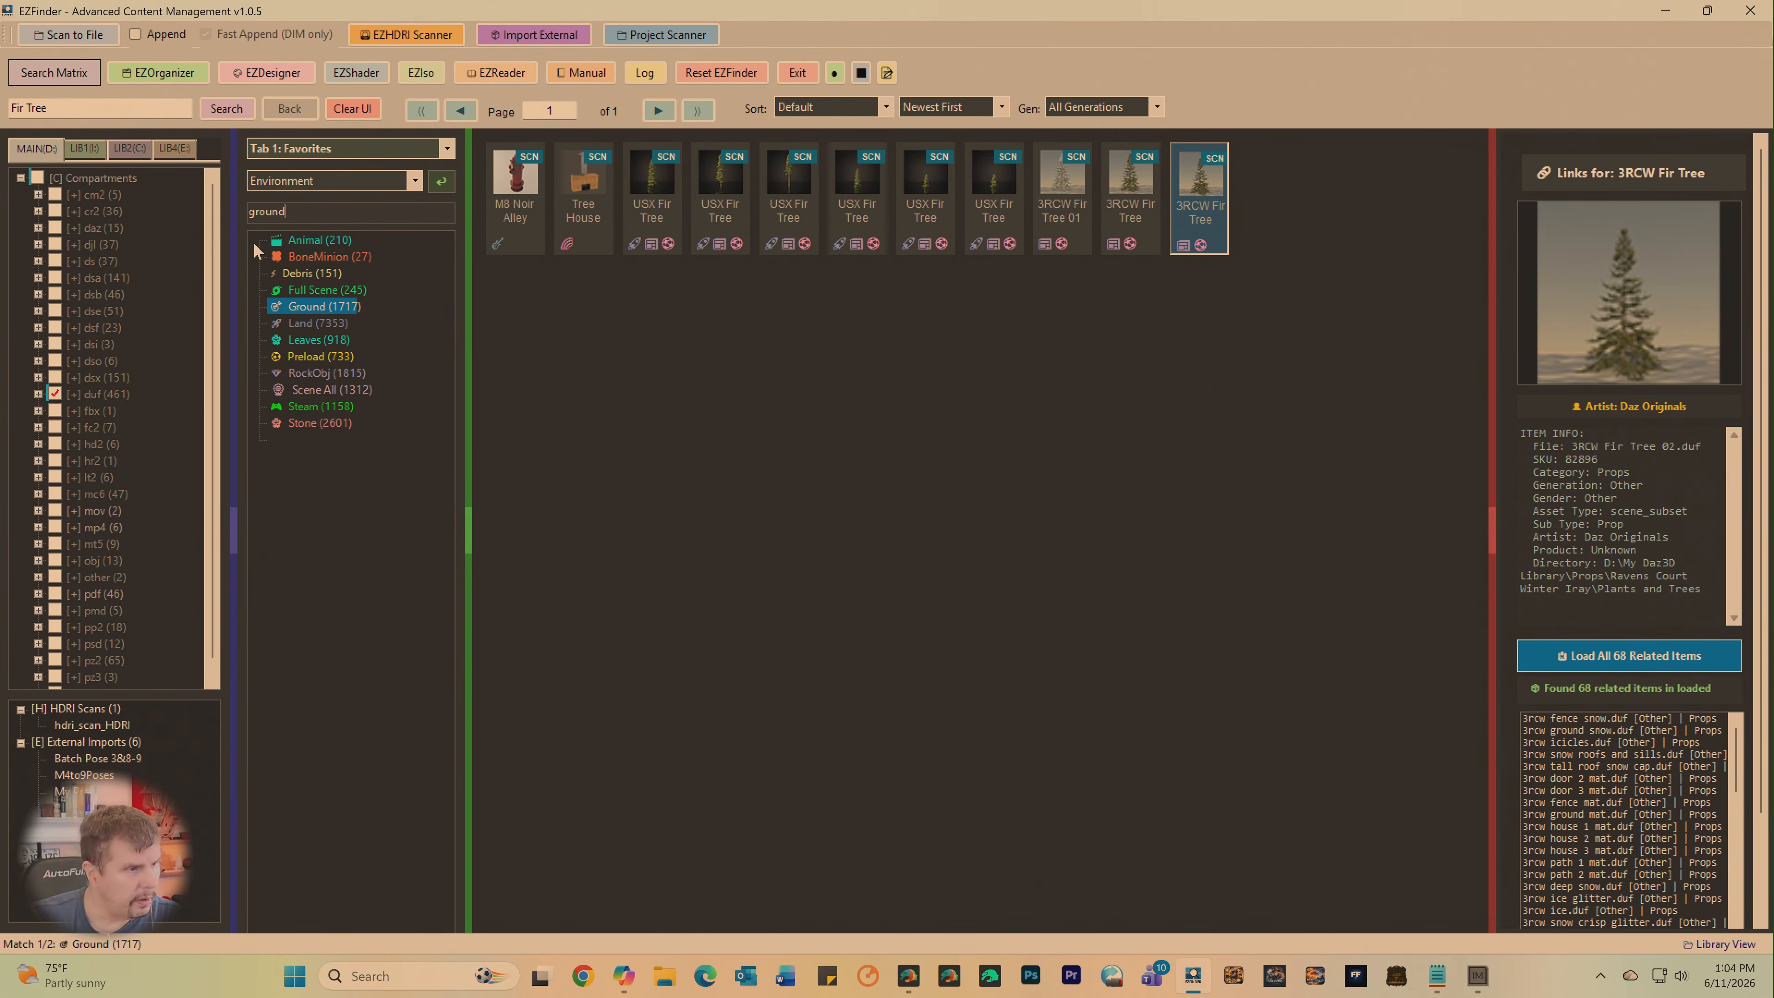
# - Browse the Ground content category up to page 5, previewing Tefairyums Jug Ground and GE Ground with Geo Shell as ground candidates
pyautogui.click(305, 318)
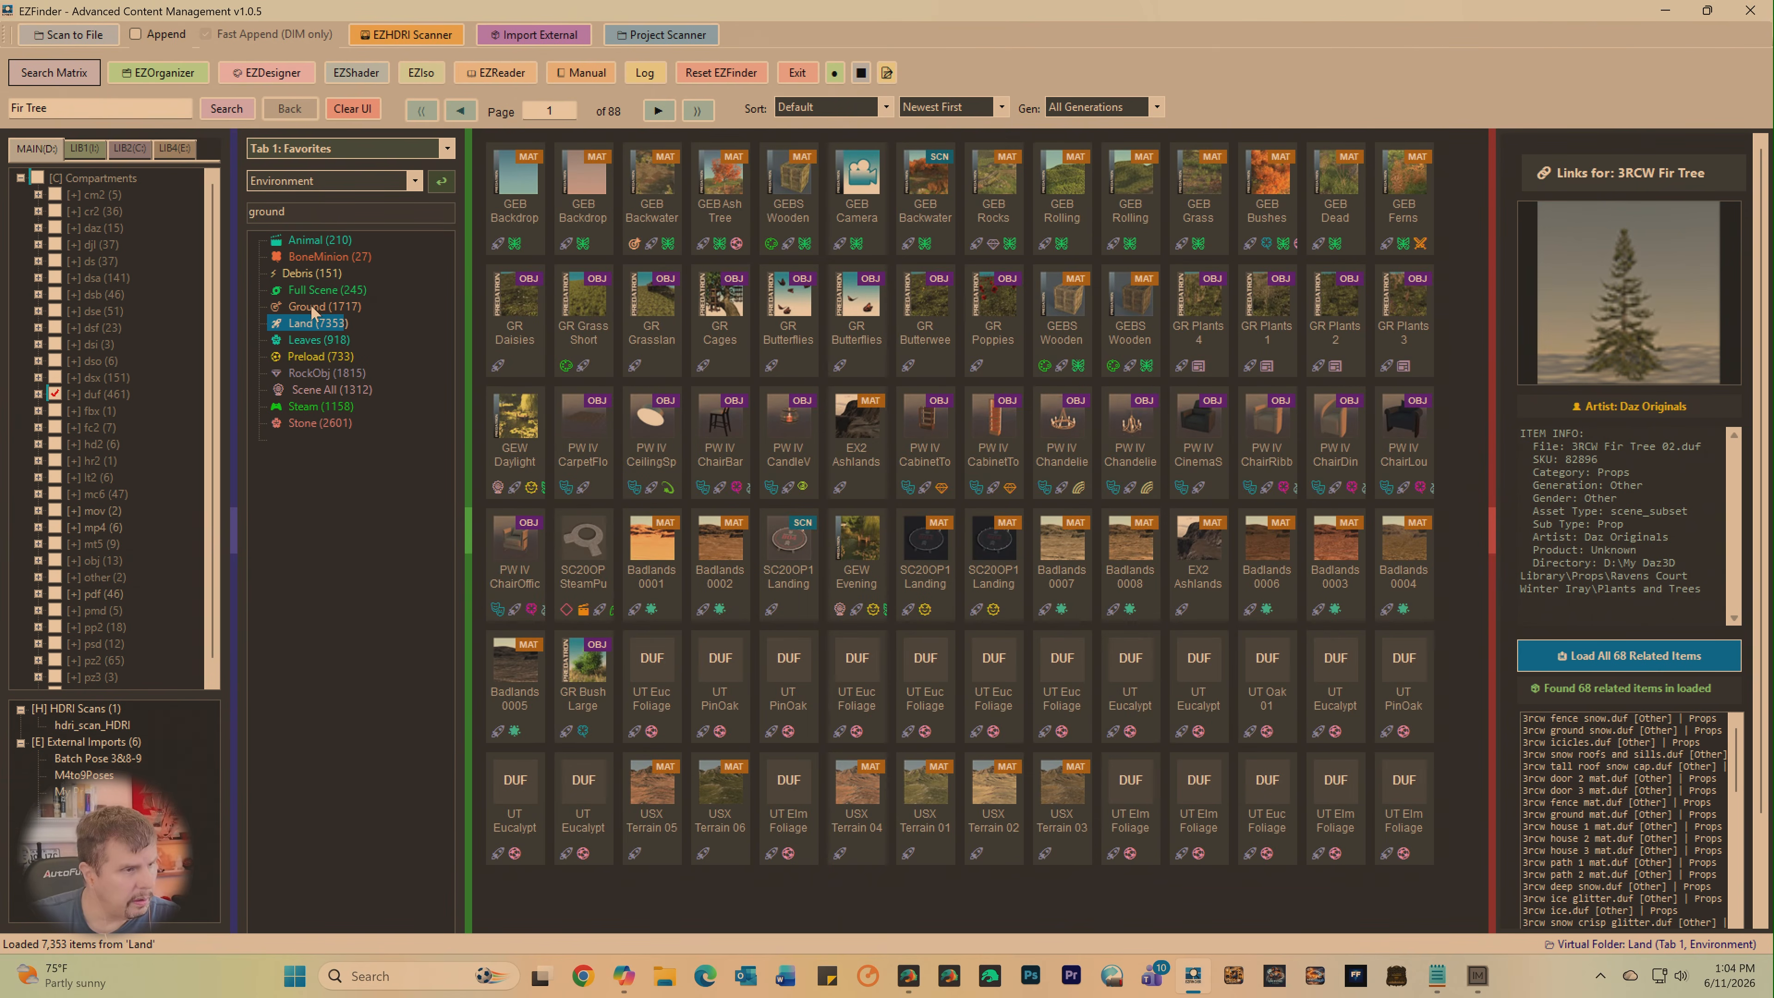
pyautogui.click(308, 308)
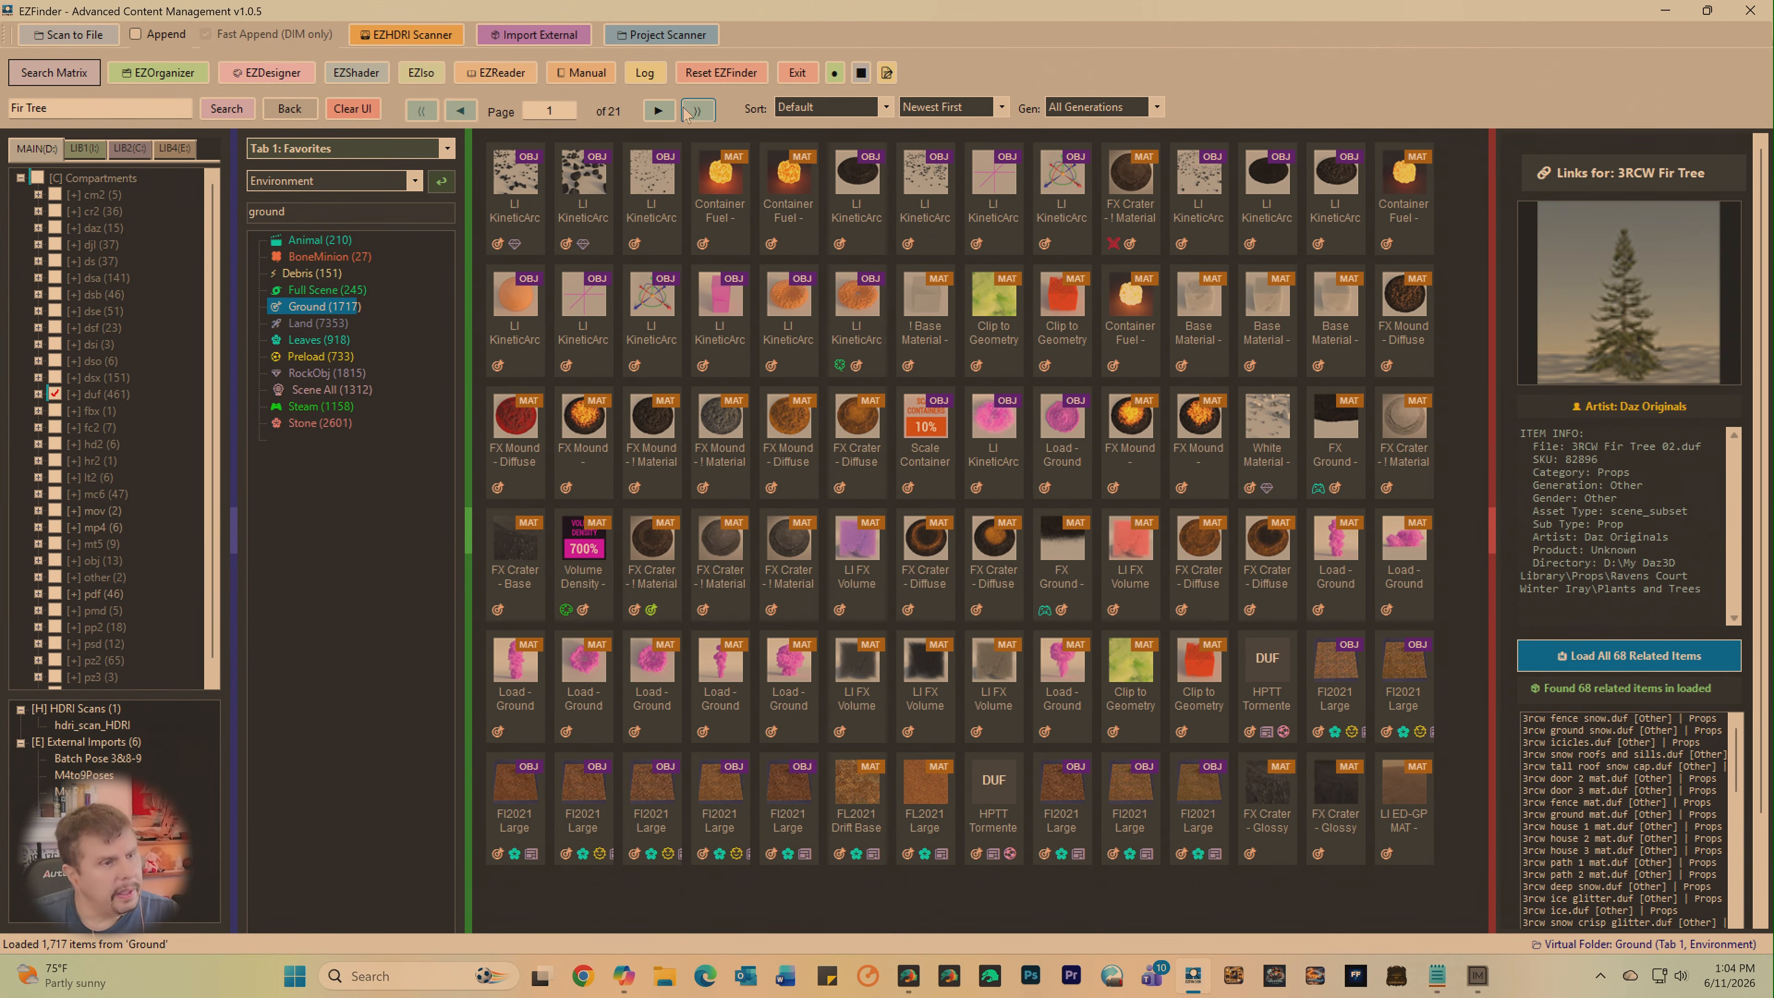
pyautogui.click(659, 110)
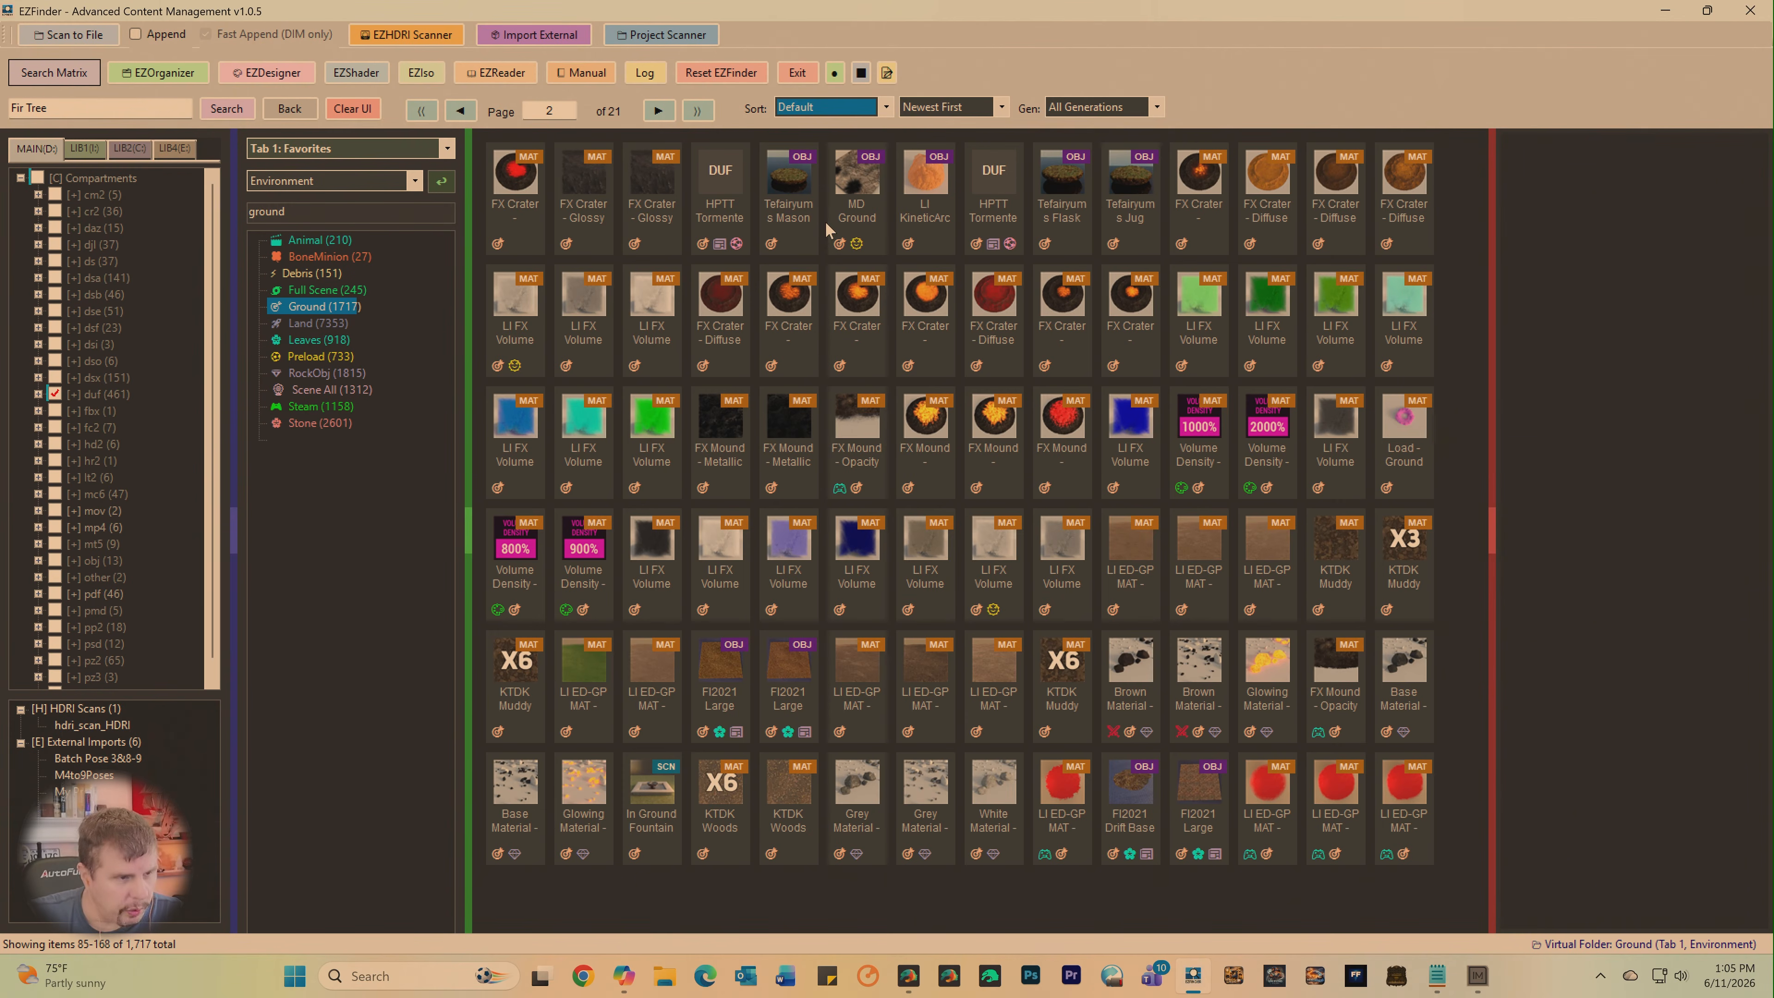
pyautogui.click(1137, 177)
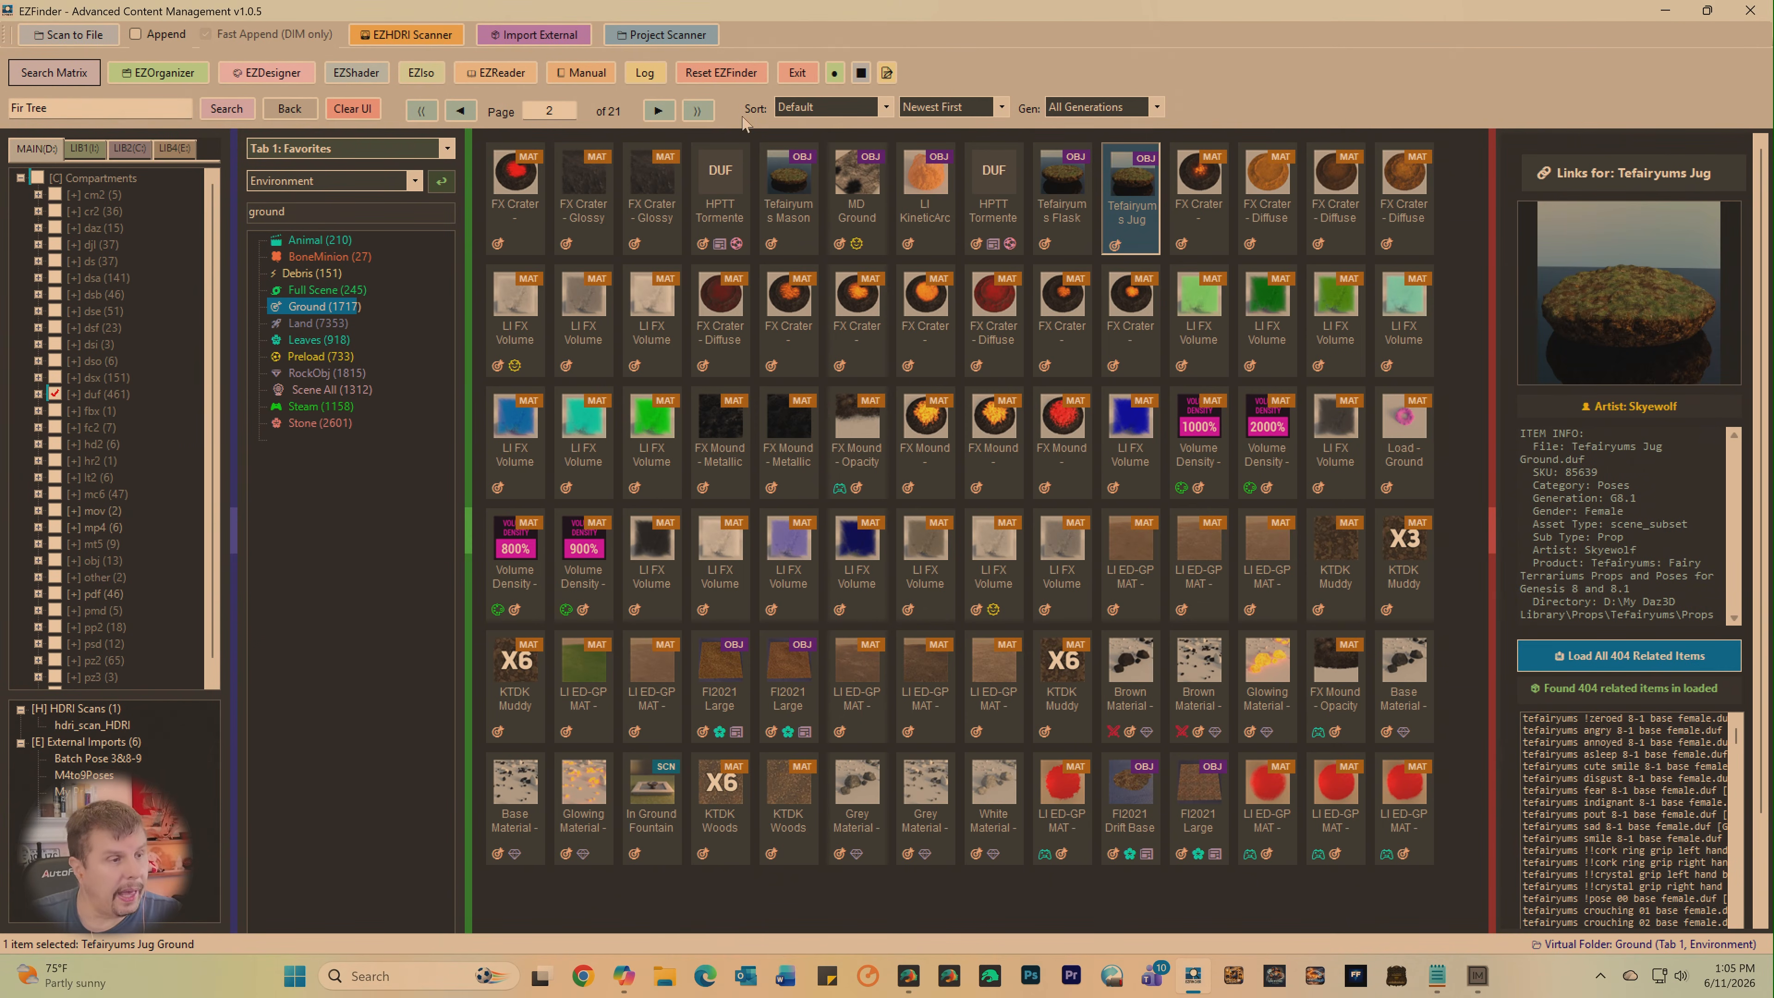
pyautogui.click(657, 112)
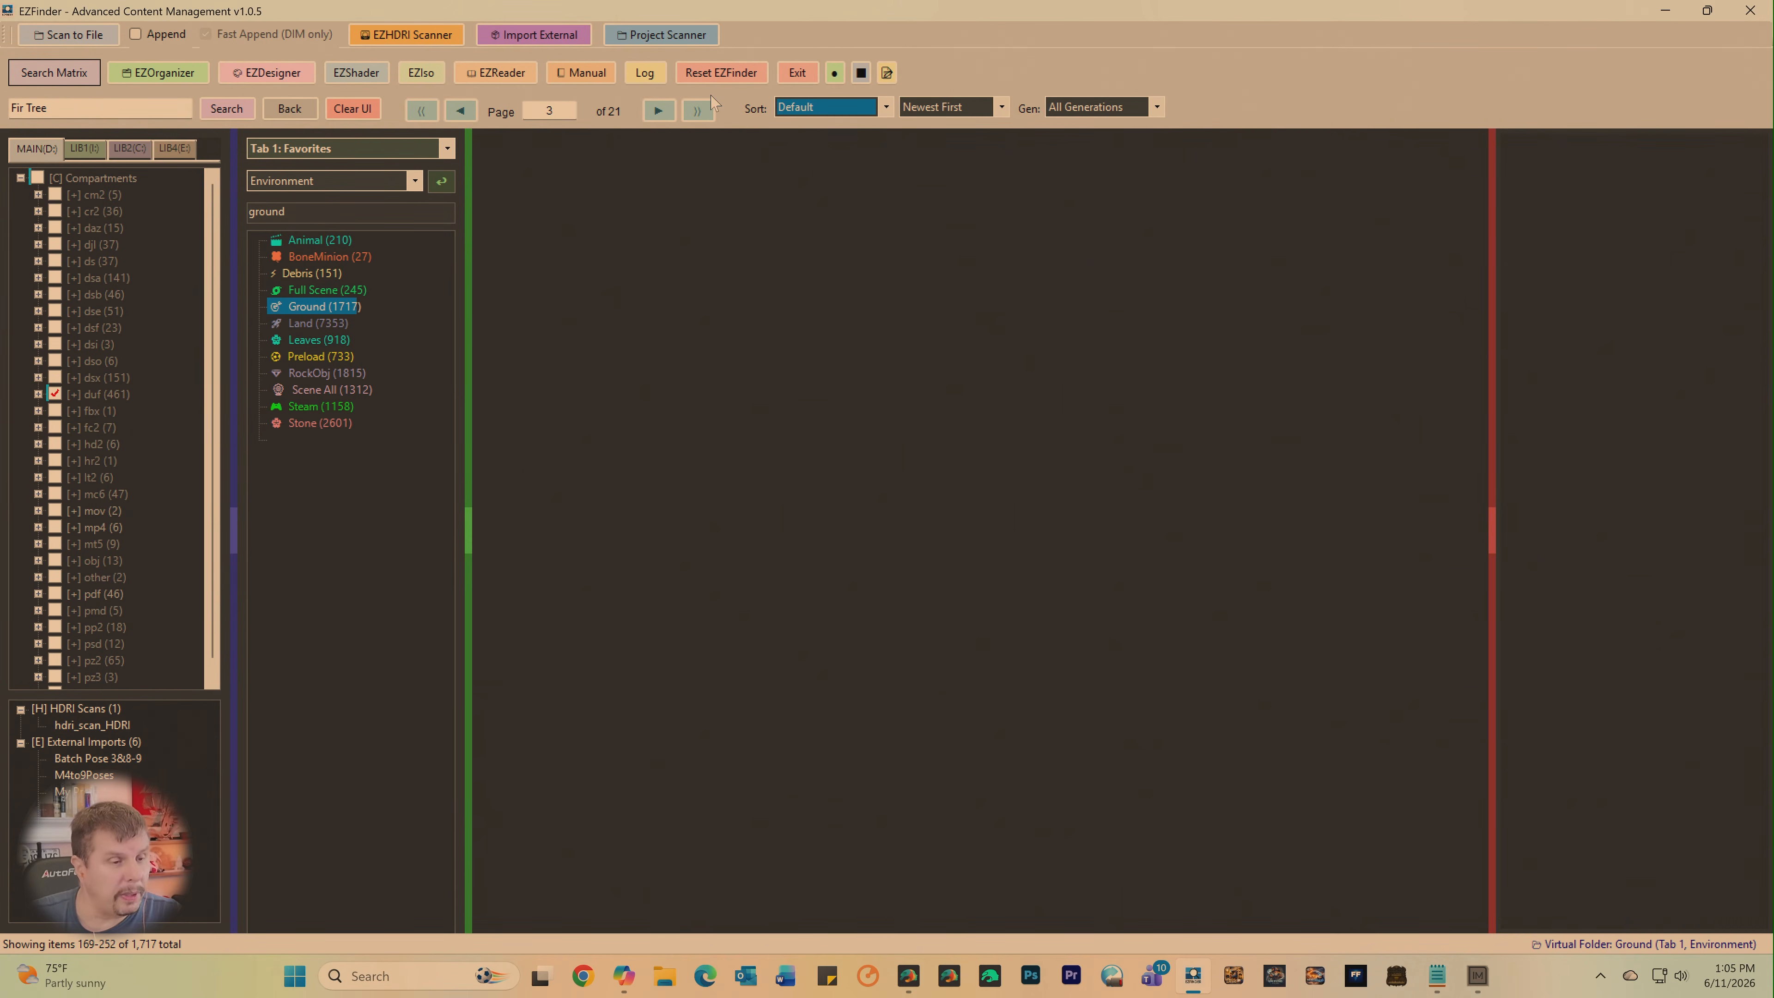
pyautogui.click(663, 113)
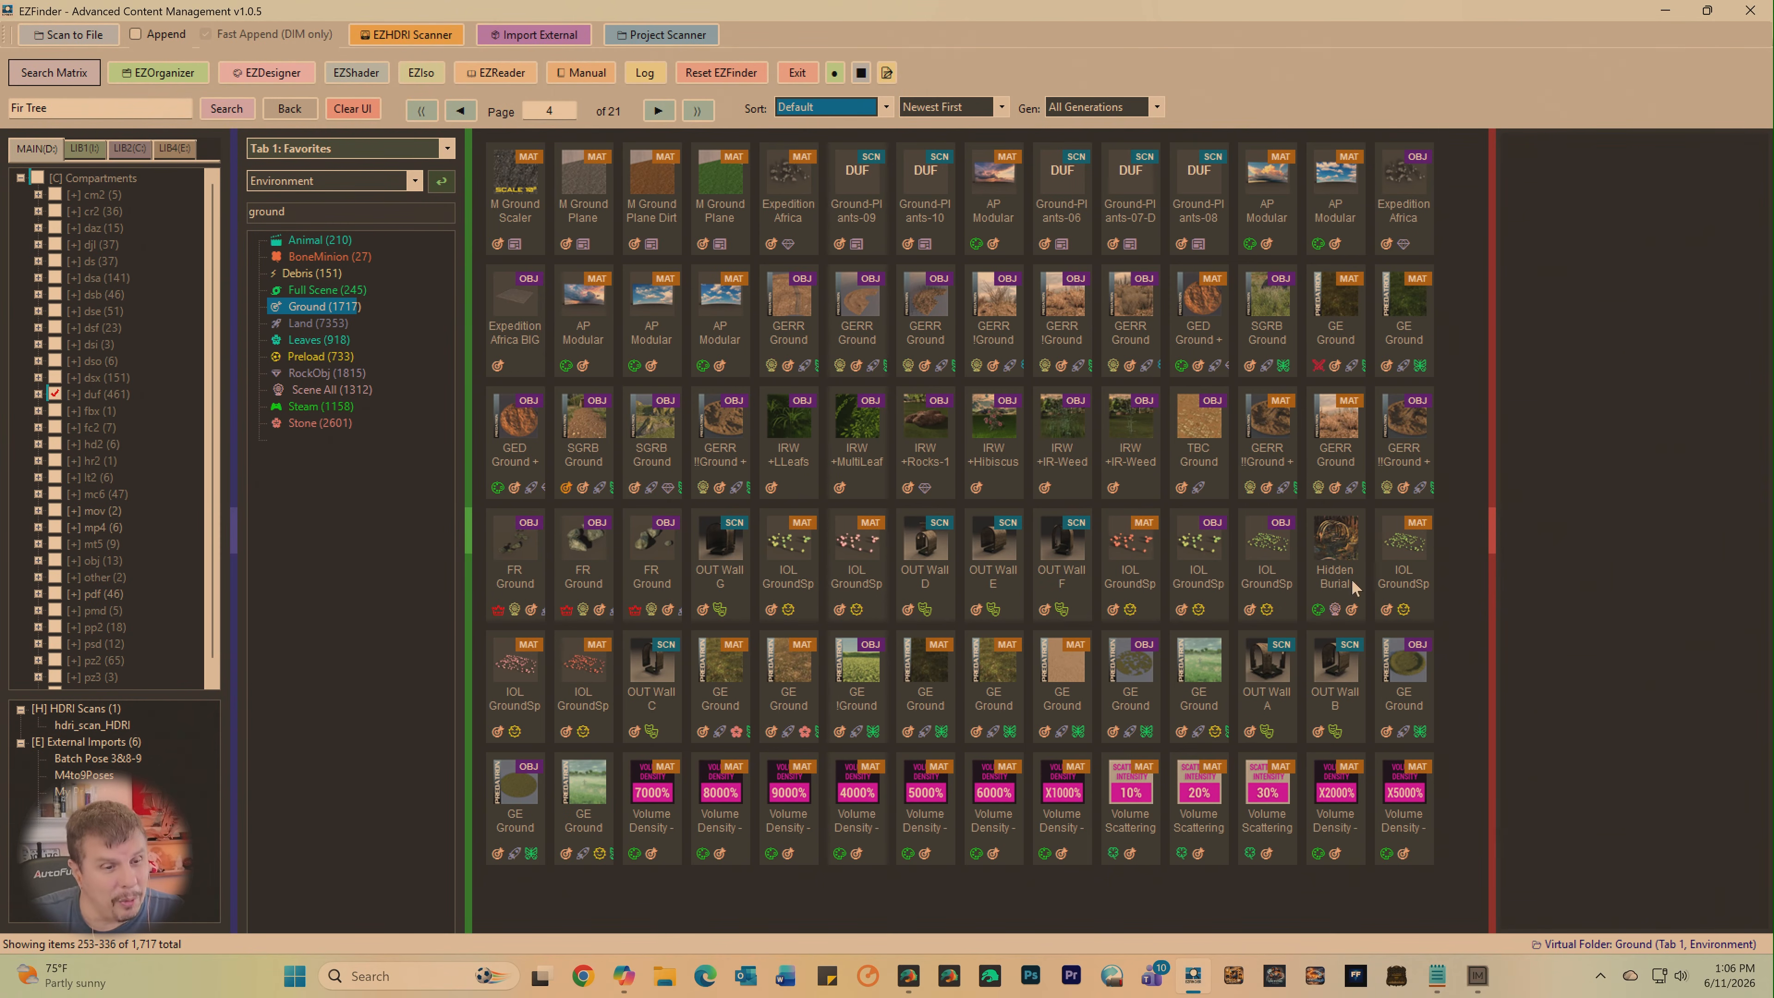
pyautogui.click(1406, 664)
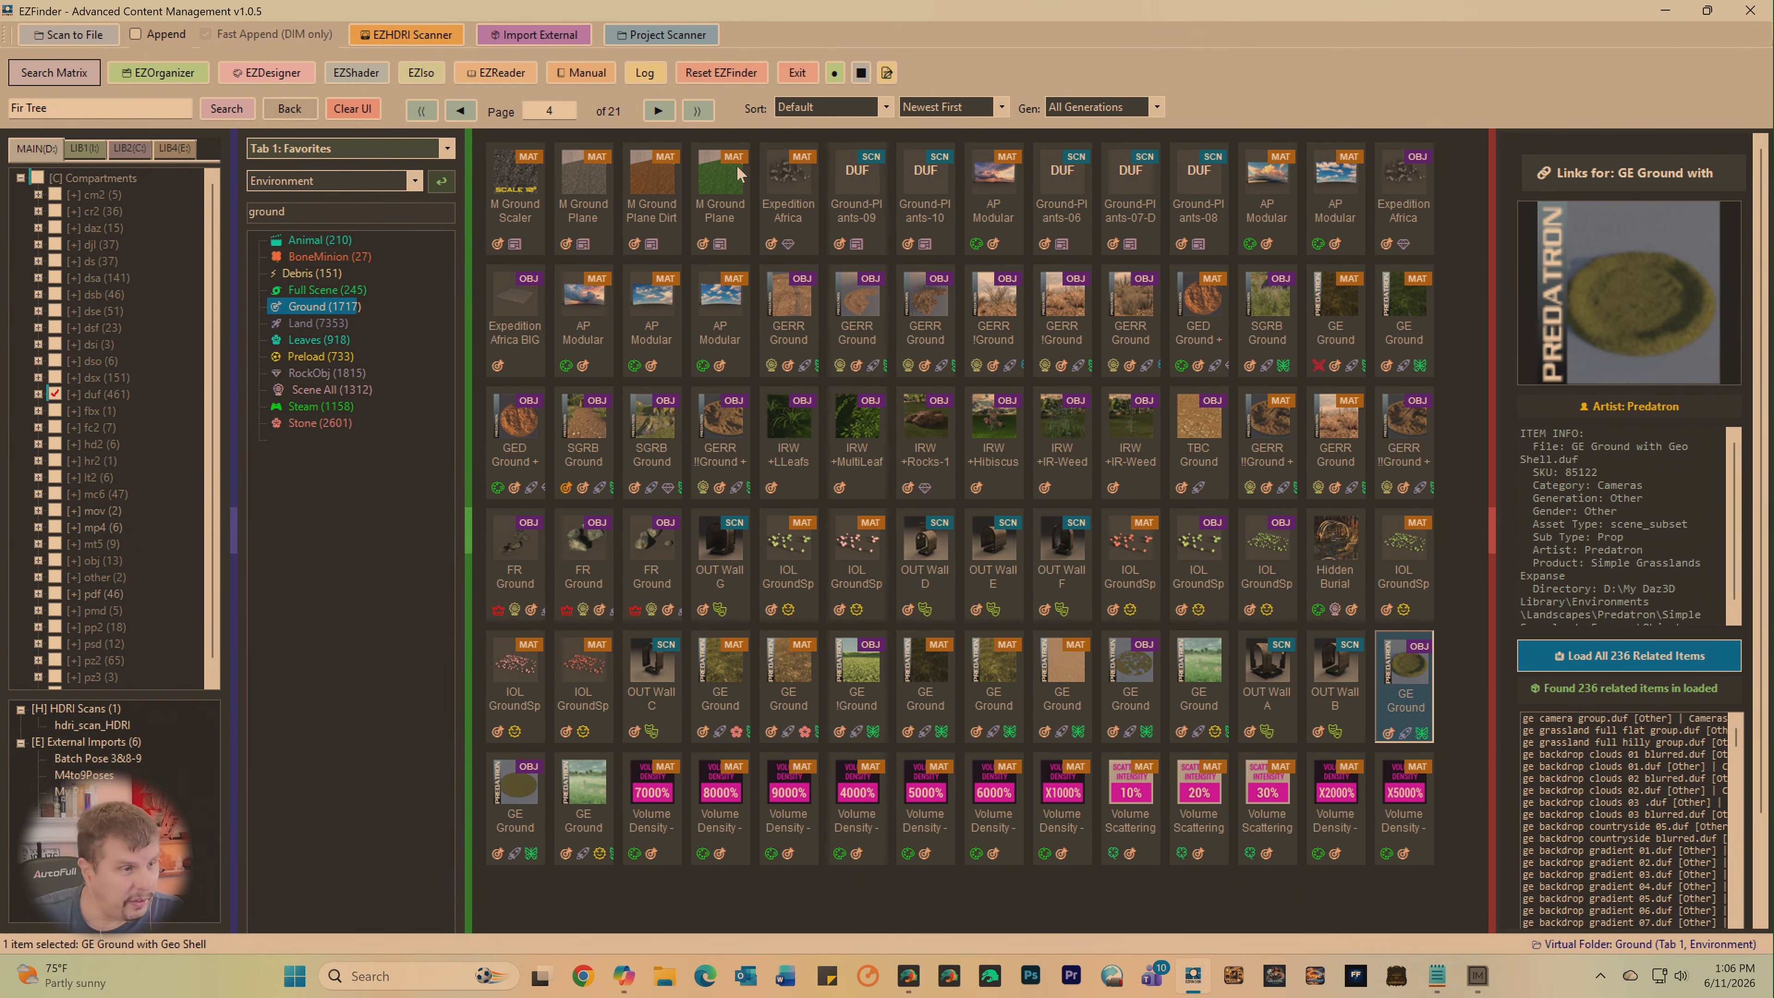
pyautogui.click(658, 112)
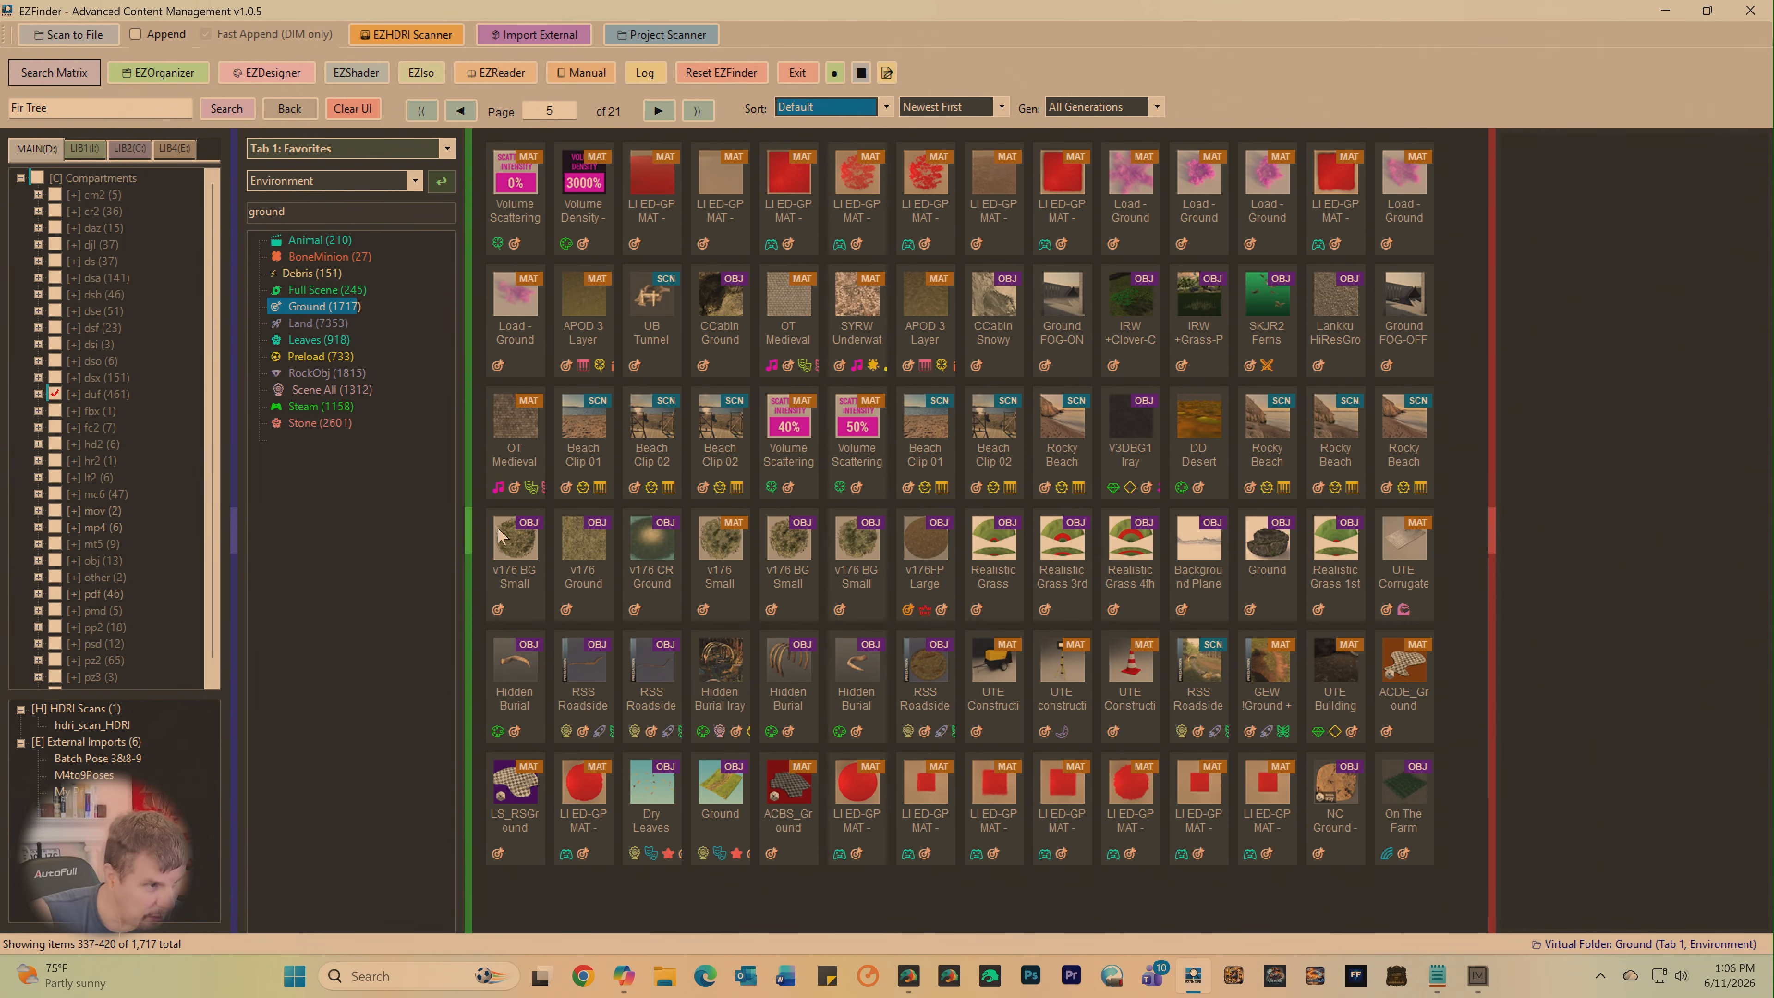
# - Inject v176 BG Small Ground 3 into the DAZ scene and switch to DAZ Studio
pyautogui.click(505, 544)
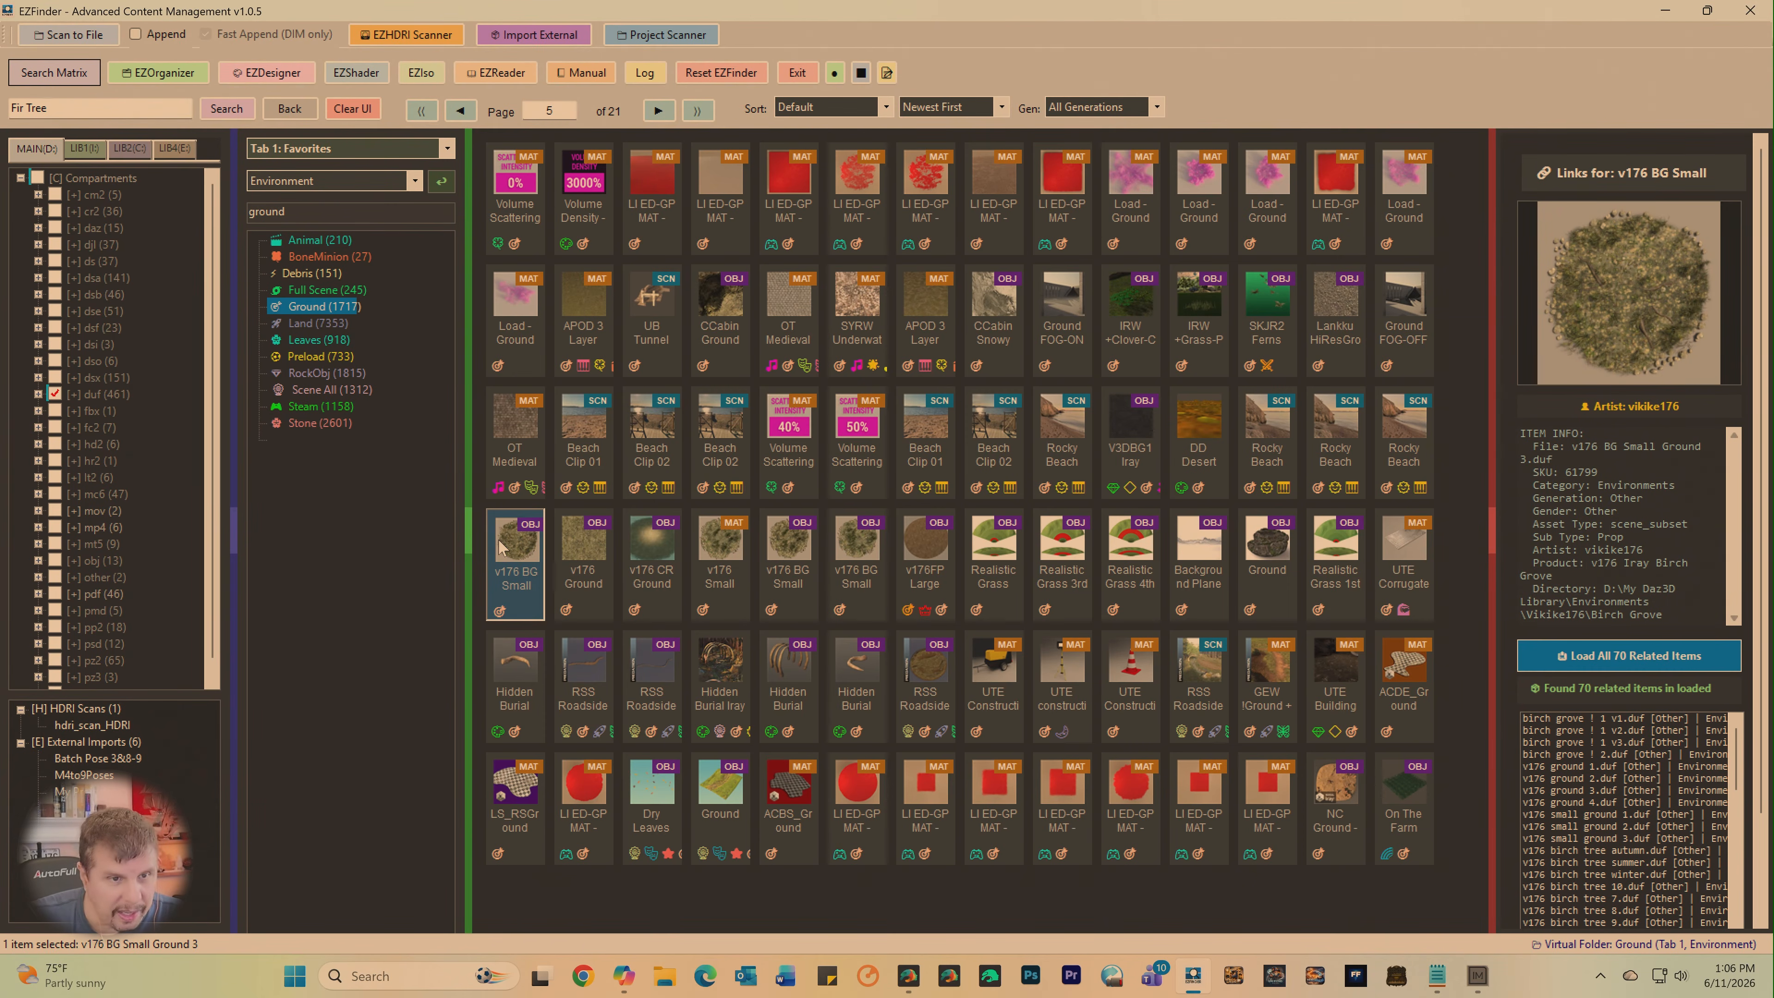
pyautogui.rightClick(502, 549)
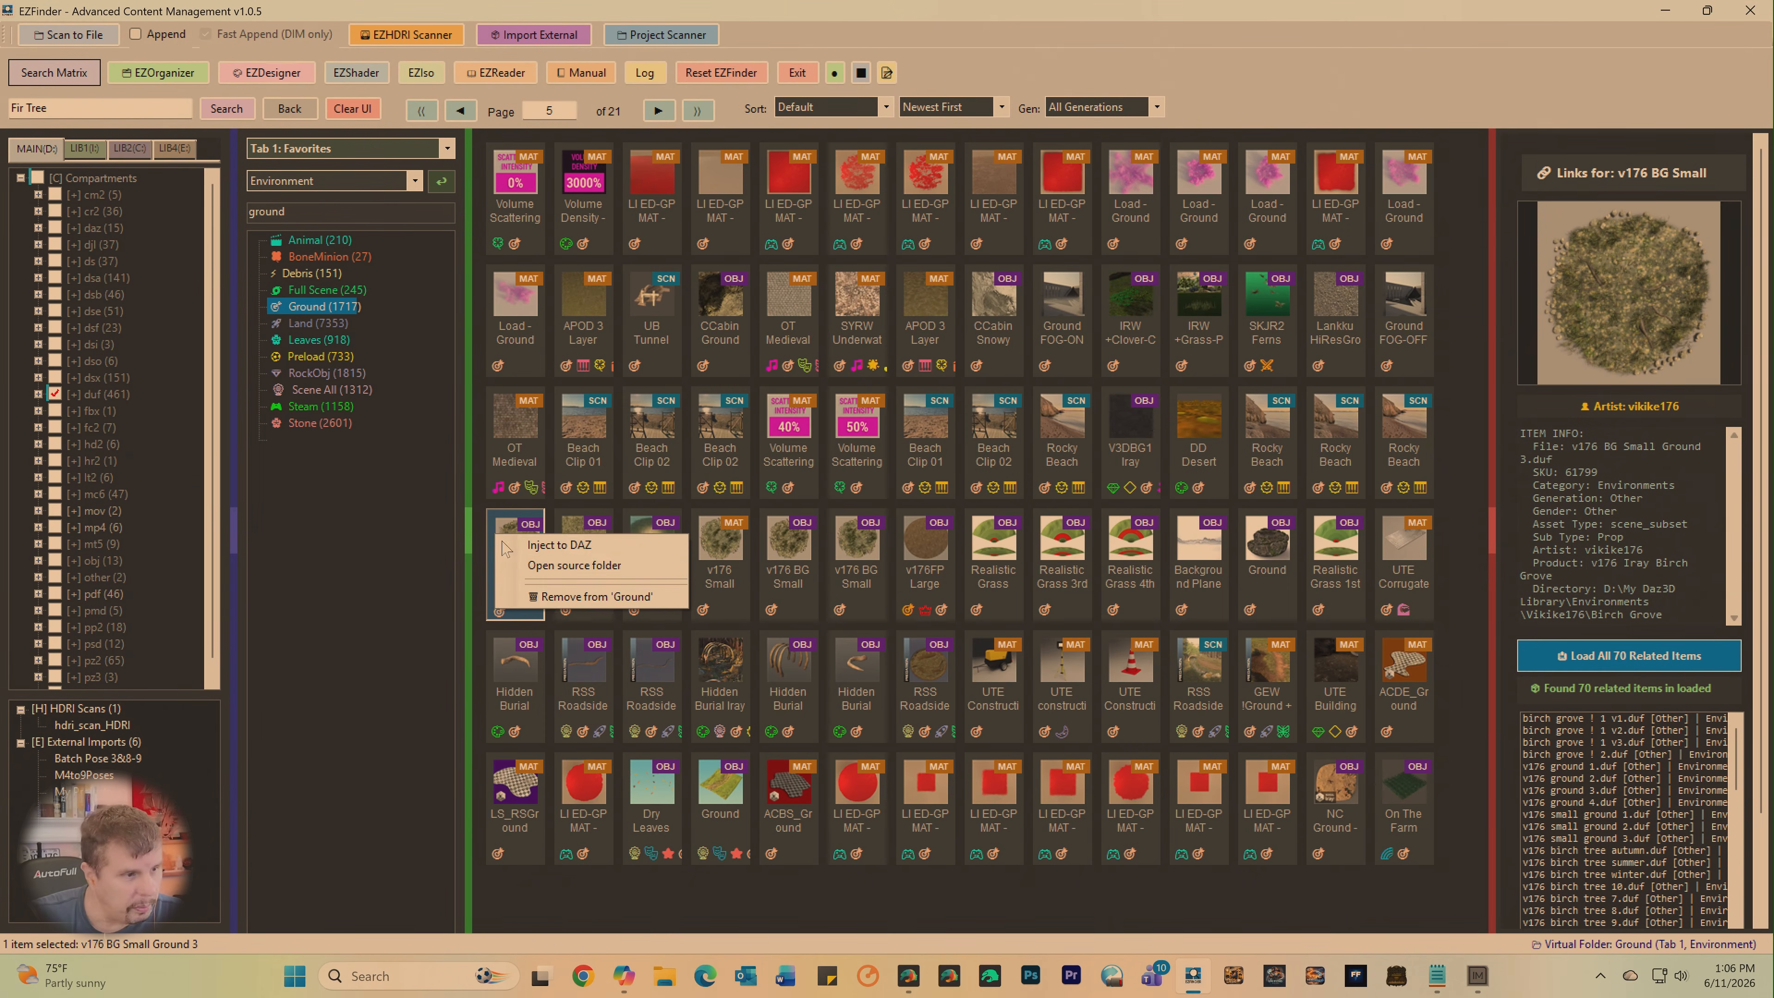
pyautogui.click(561, 550)
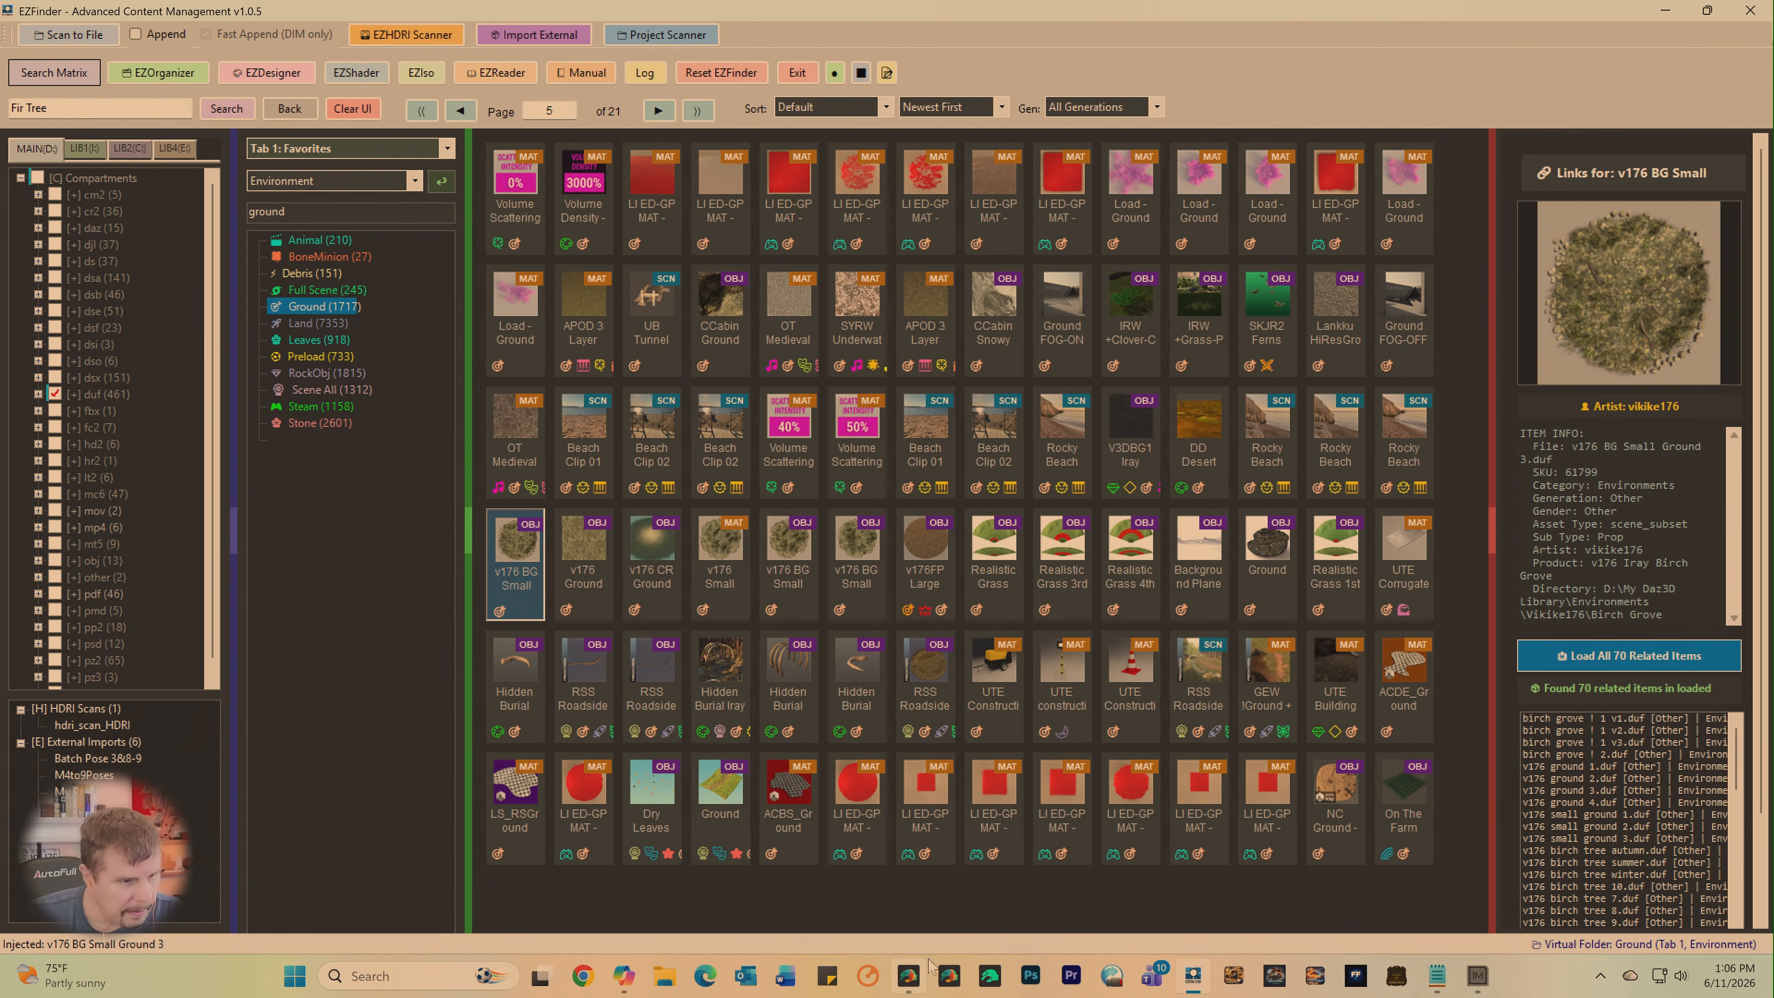
pyautogui.click(910, 979)
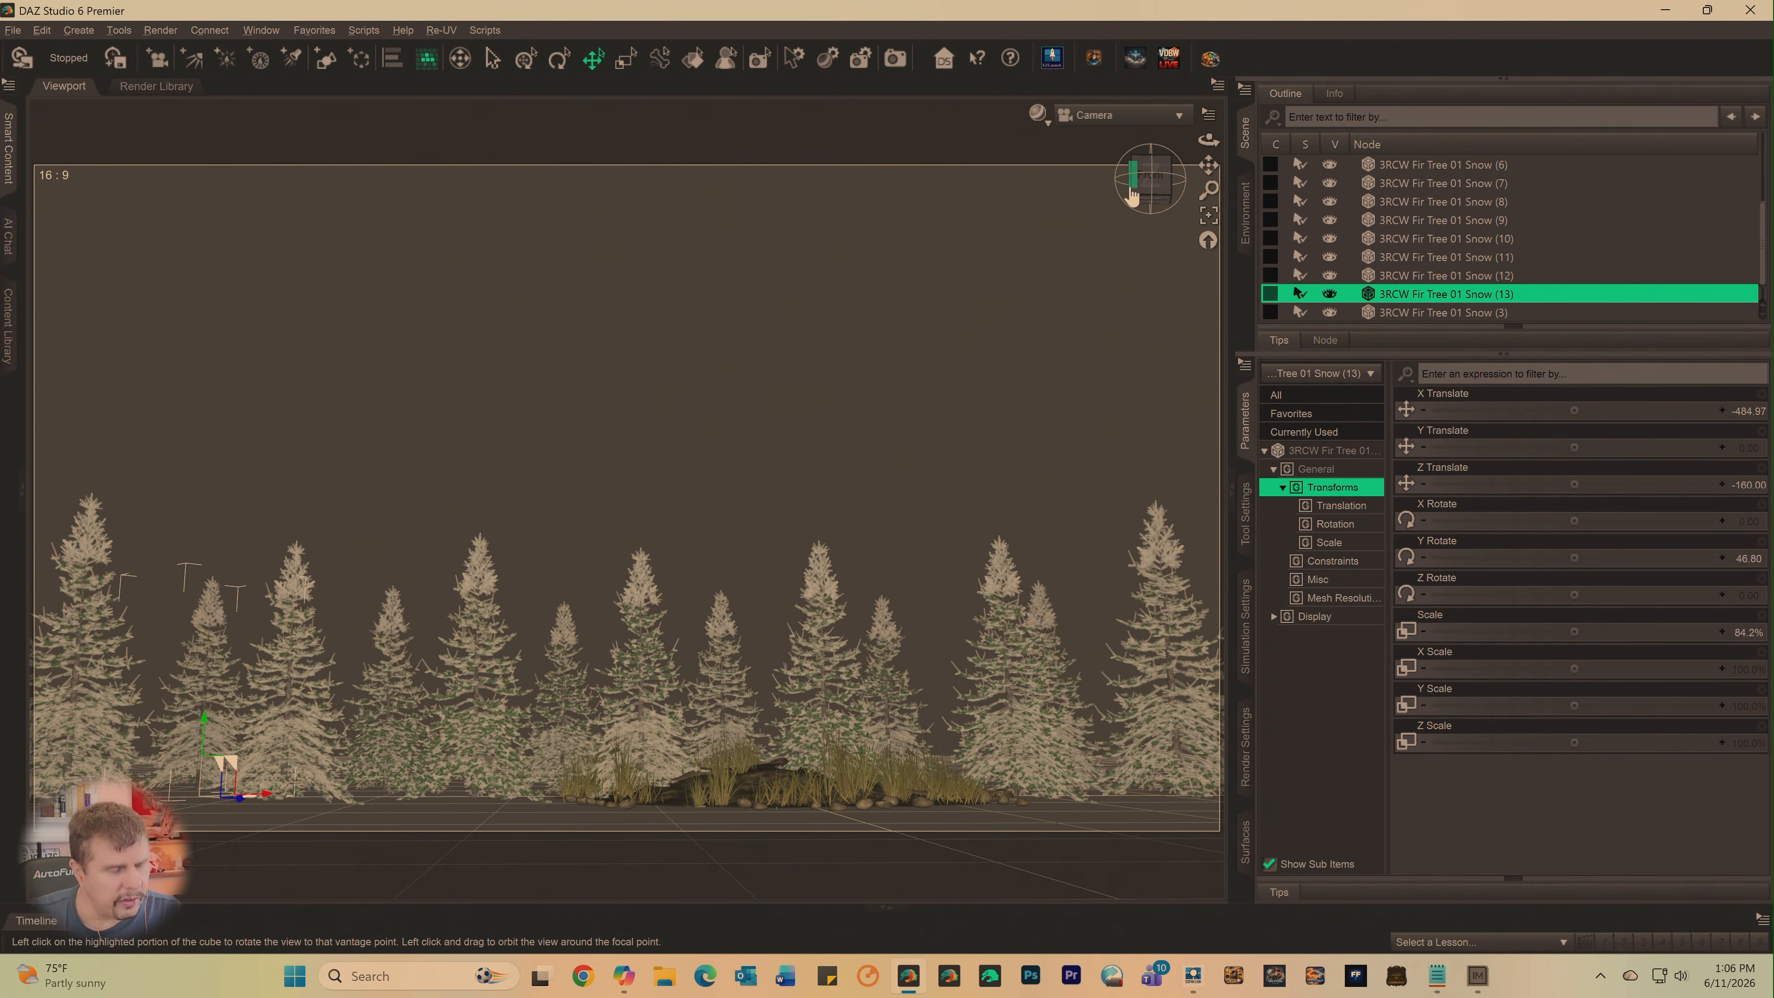
# - Move v176 BG Small Ground 3 under the end trees at X Translate about 274.3 and lower it to Y Translate about -6.6
pyautogui.moveTo(1132, 193); pyautogui.dragTo(1135, 248)
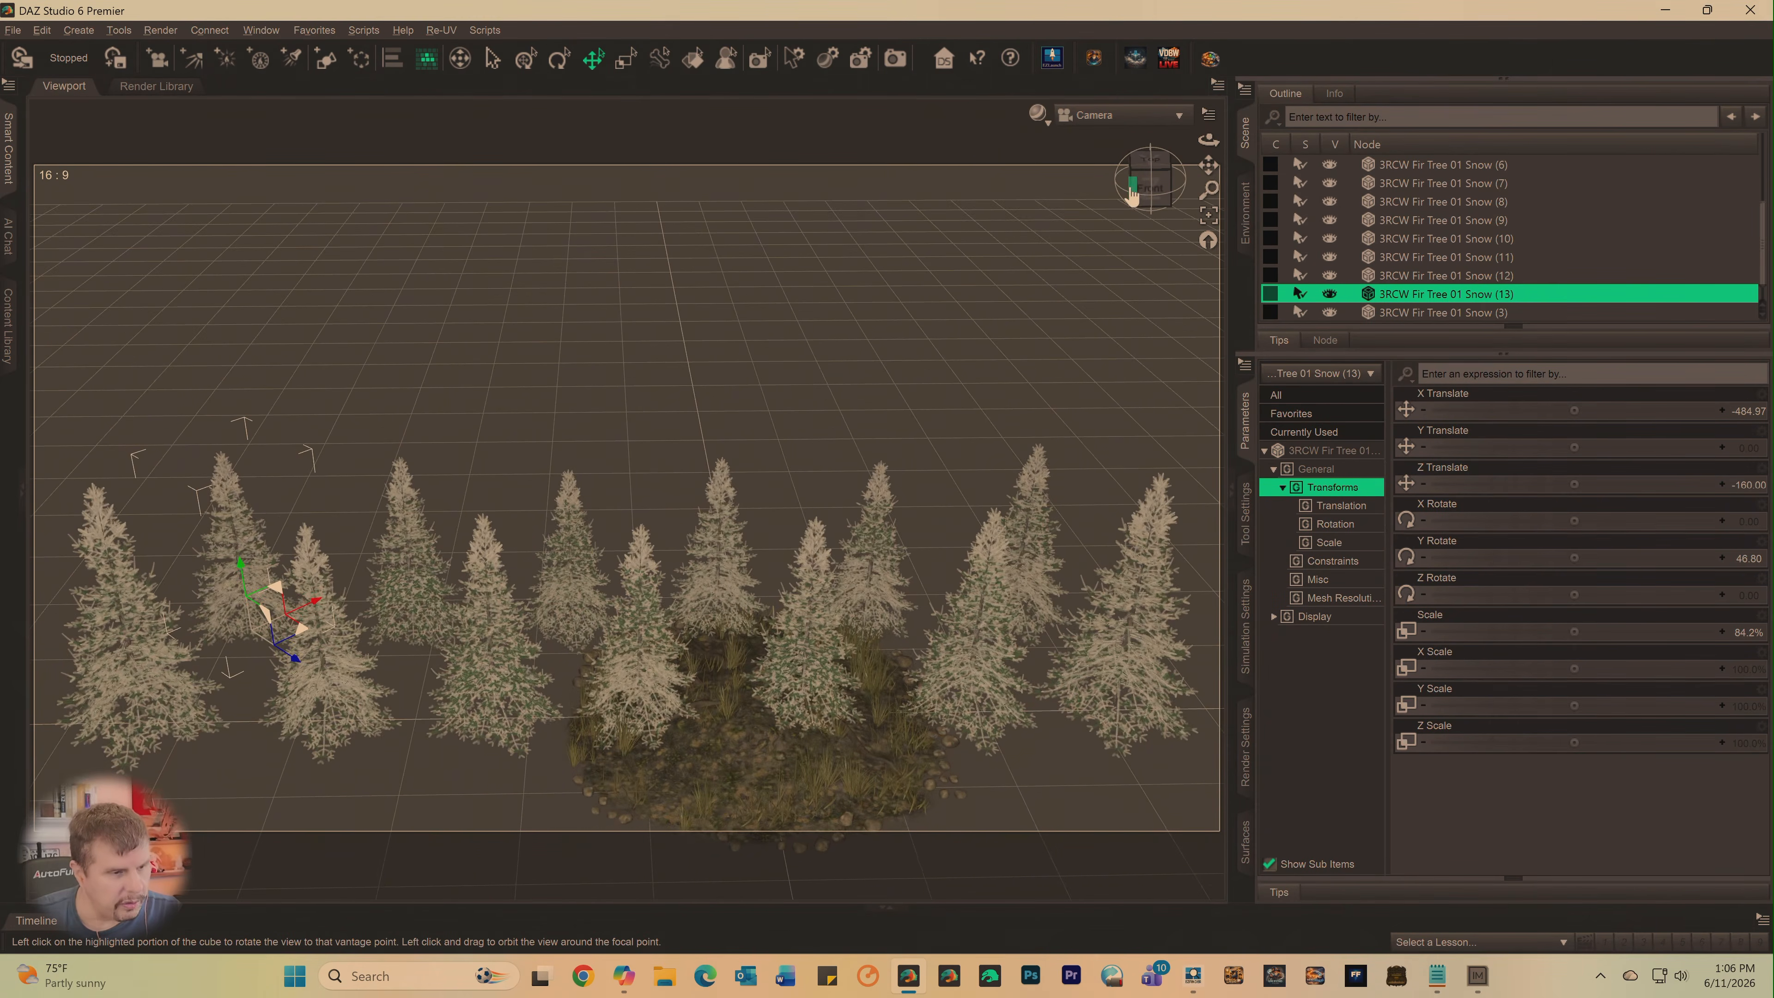
pyautogui.scroll(-1, 1437, 279)
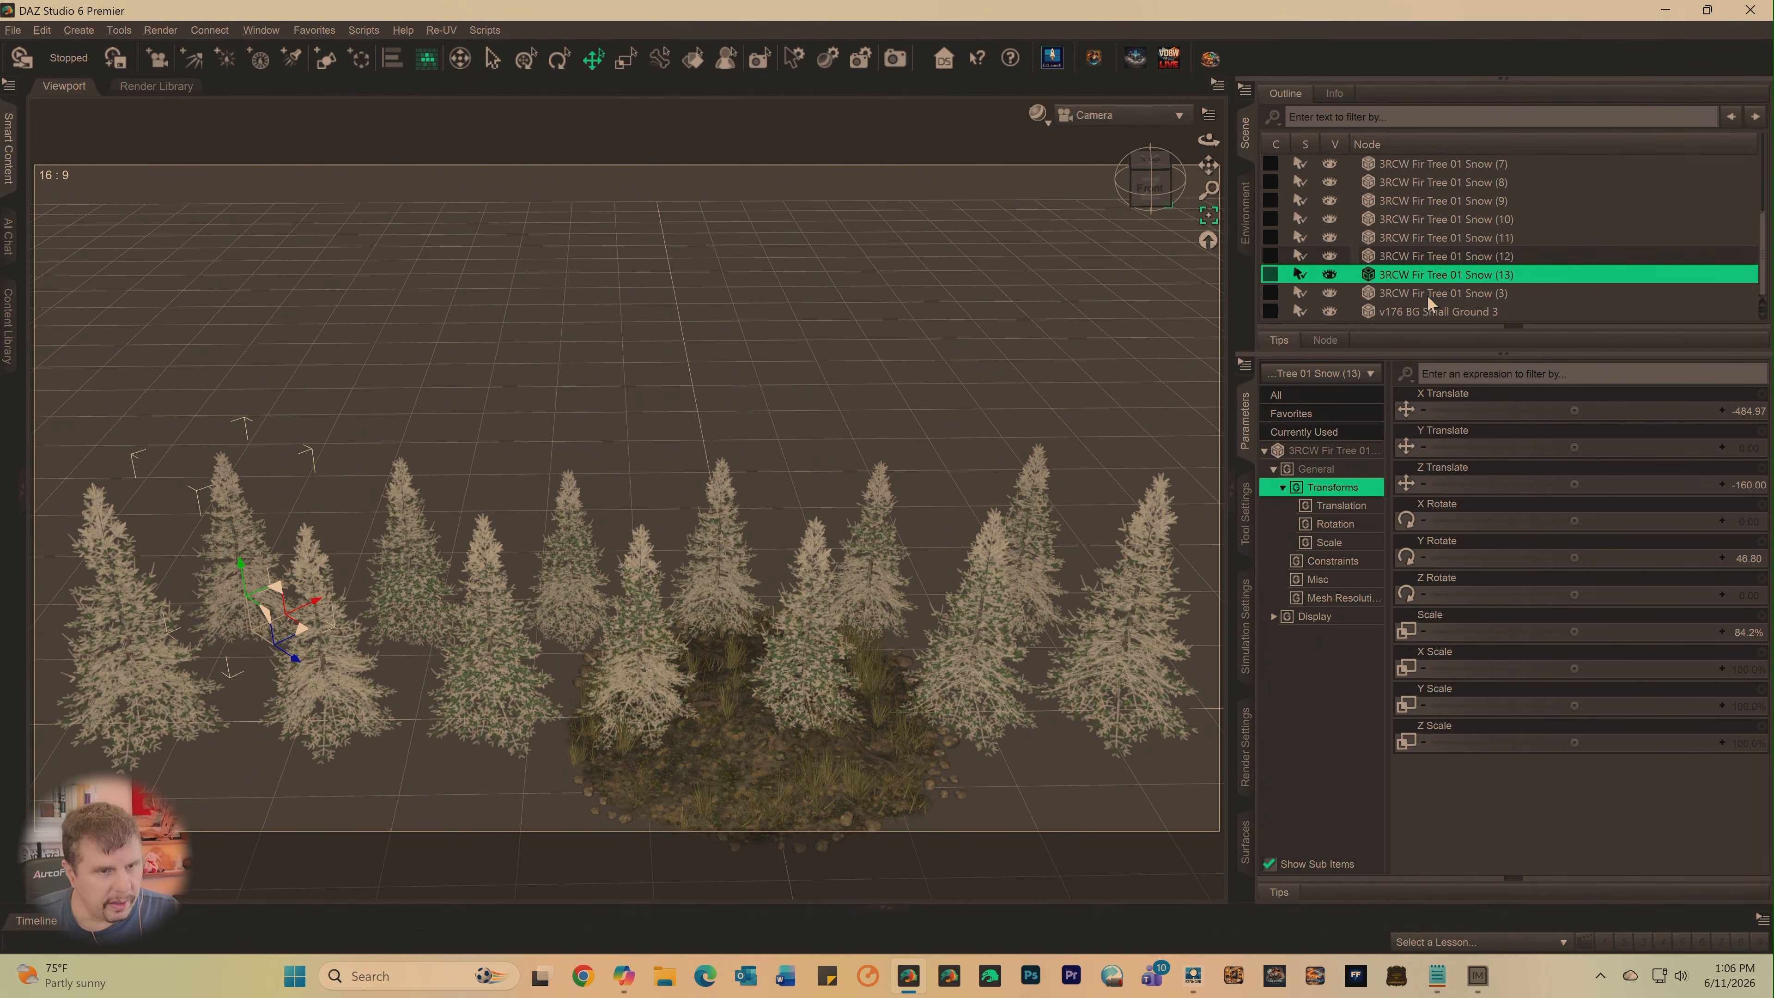
pyautogui.click(1417, 314)
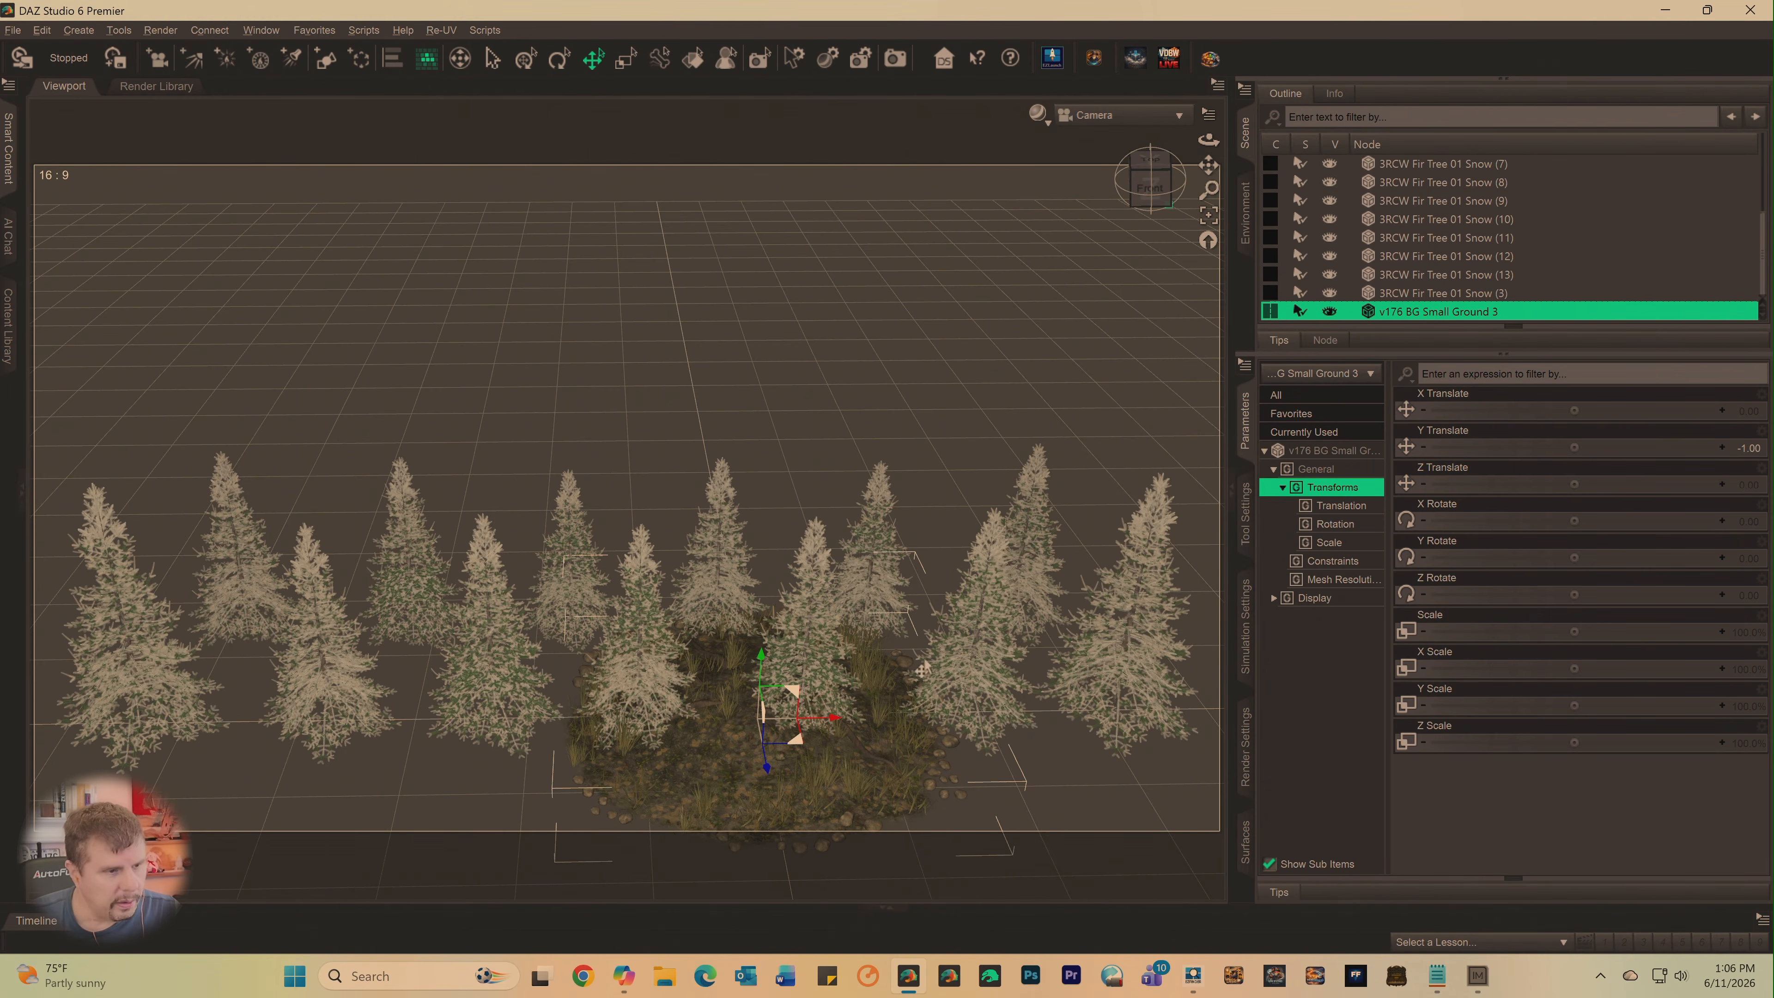
pyautogui.moveTo(830, 727); pyautogui.dragTo(1097, 688)
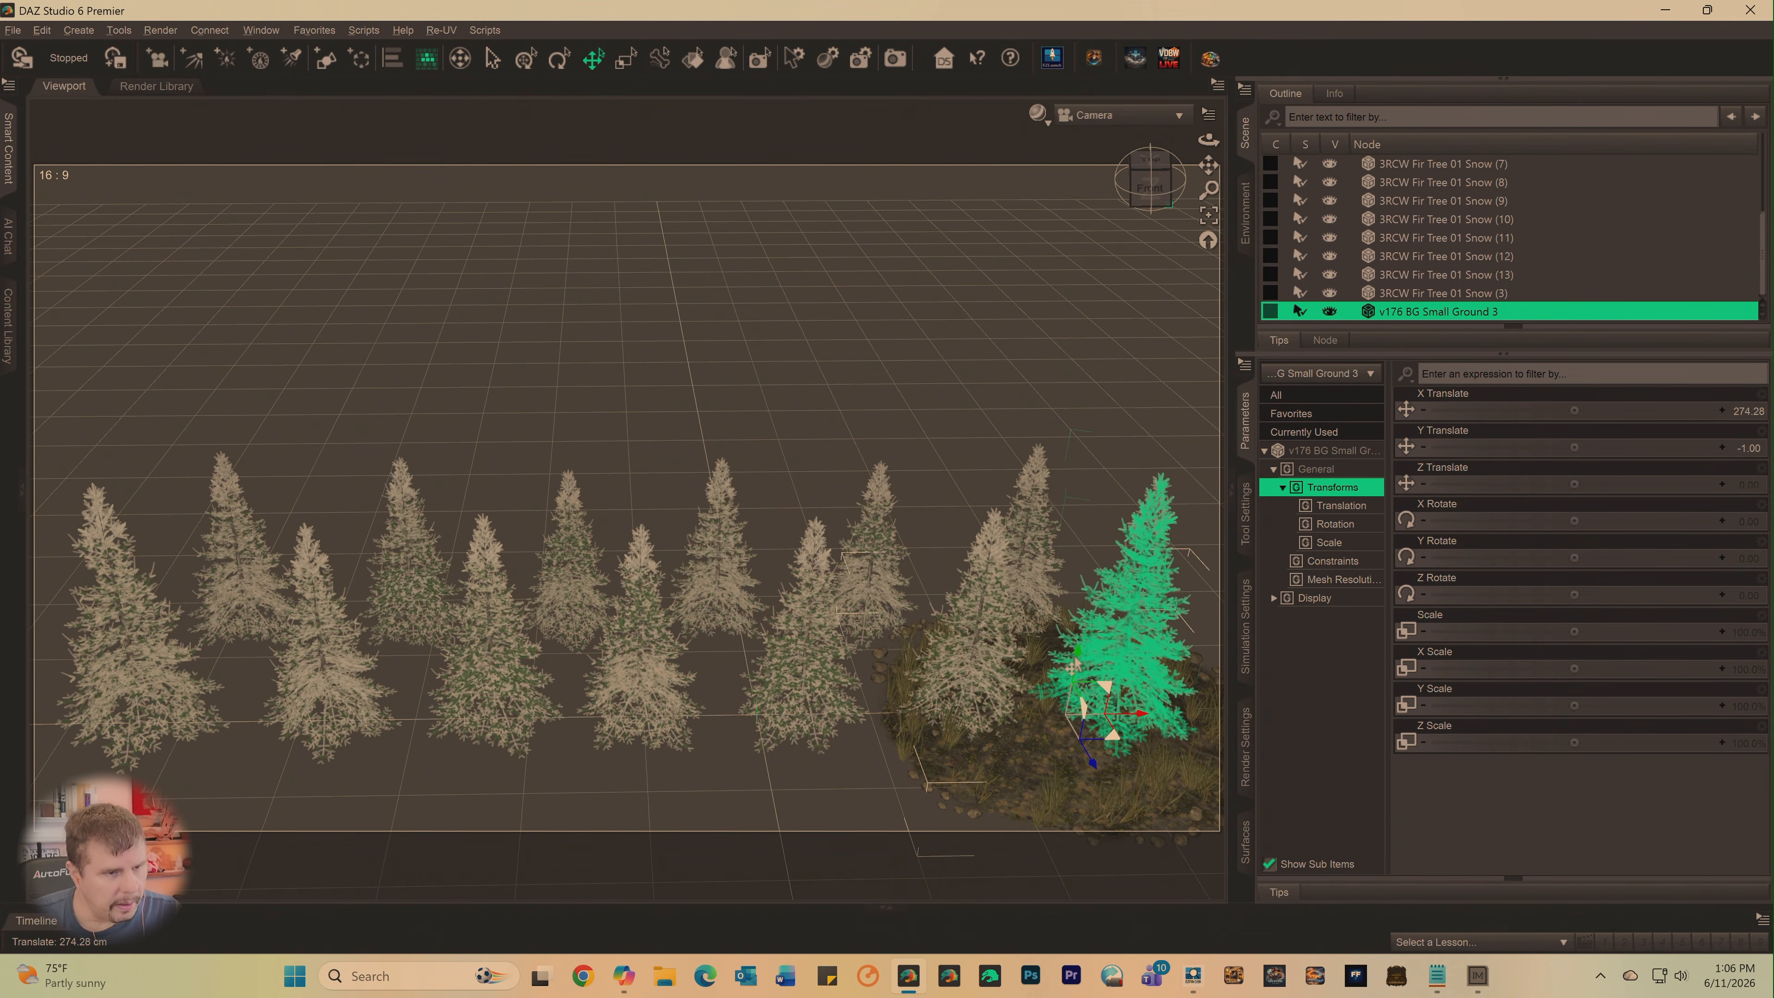
pyautogui.moveTo(1071, 664); pyautogui.dragTo(1077, 665)
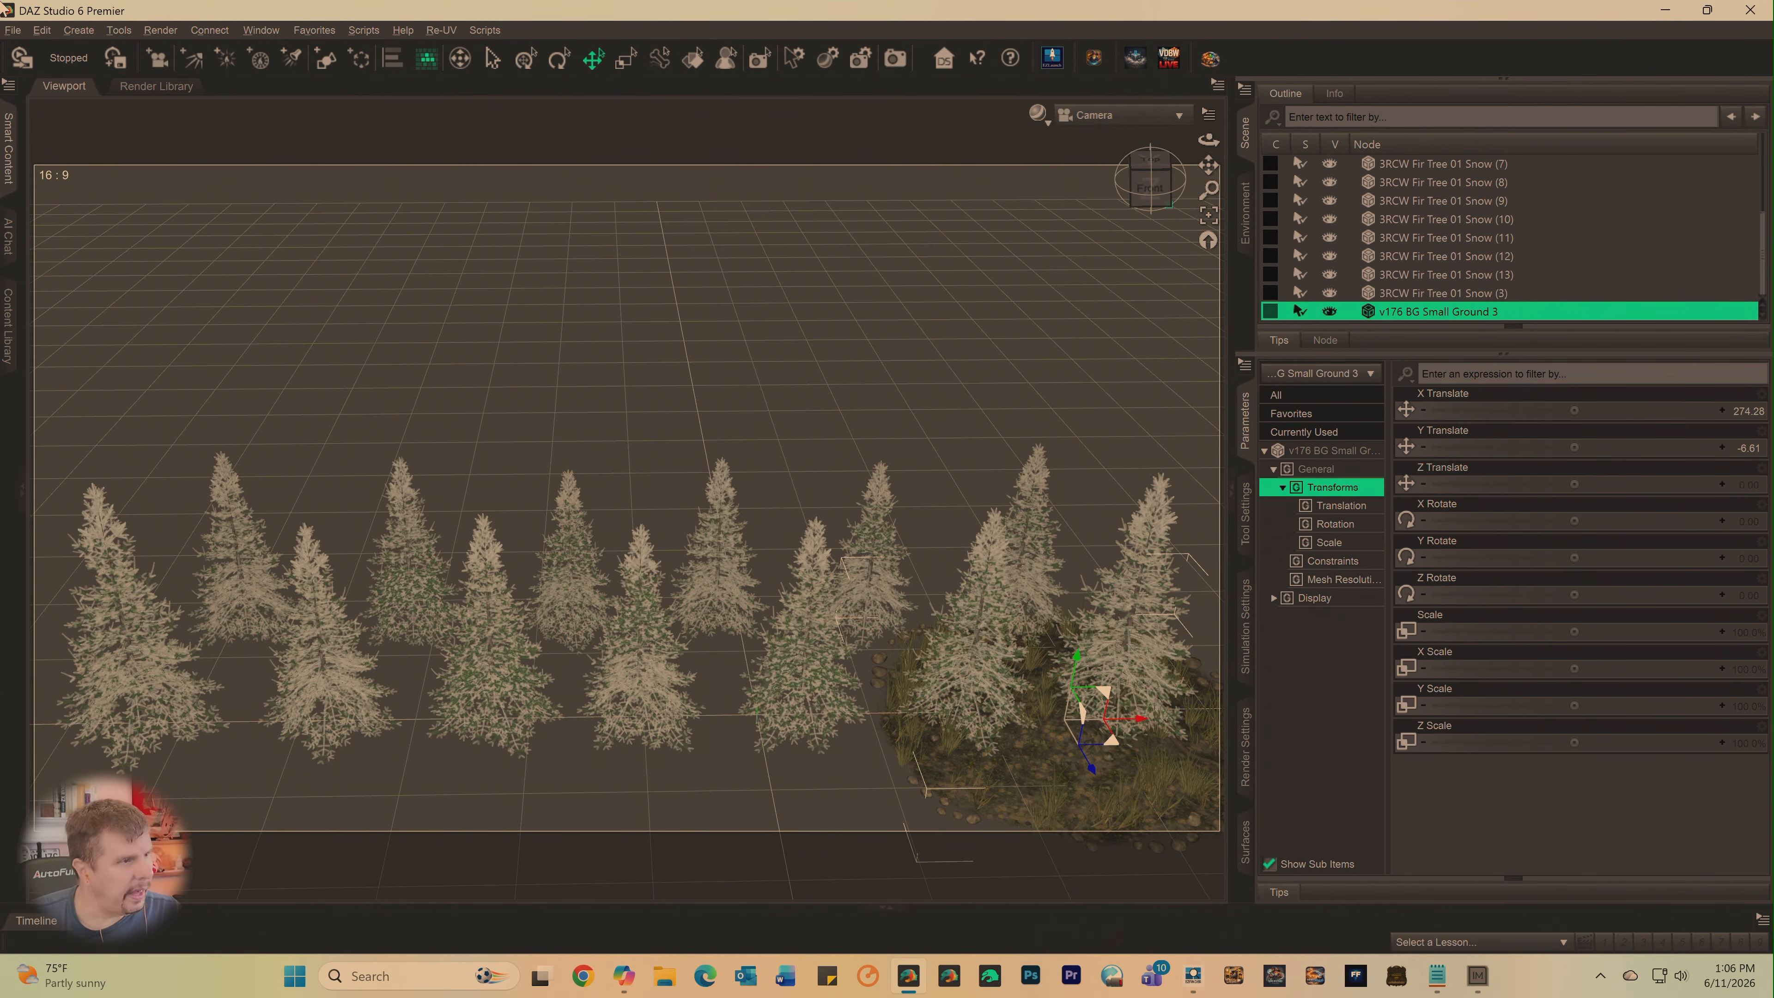
# - Duplicate the ground patch's node hierarchy and move the original along X to about 29.7
pyautogui.click(40, 31)
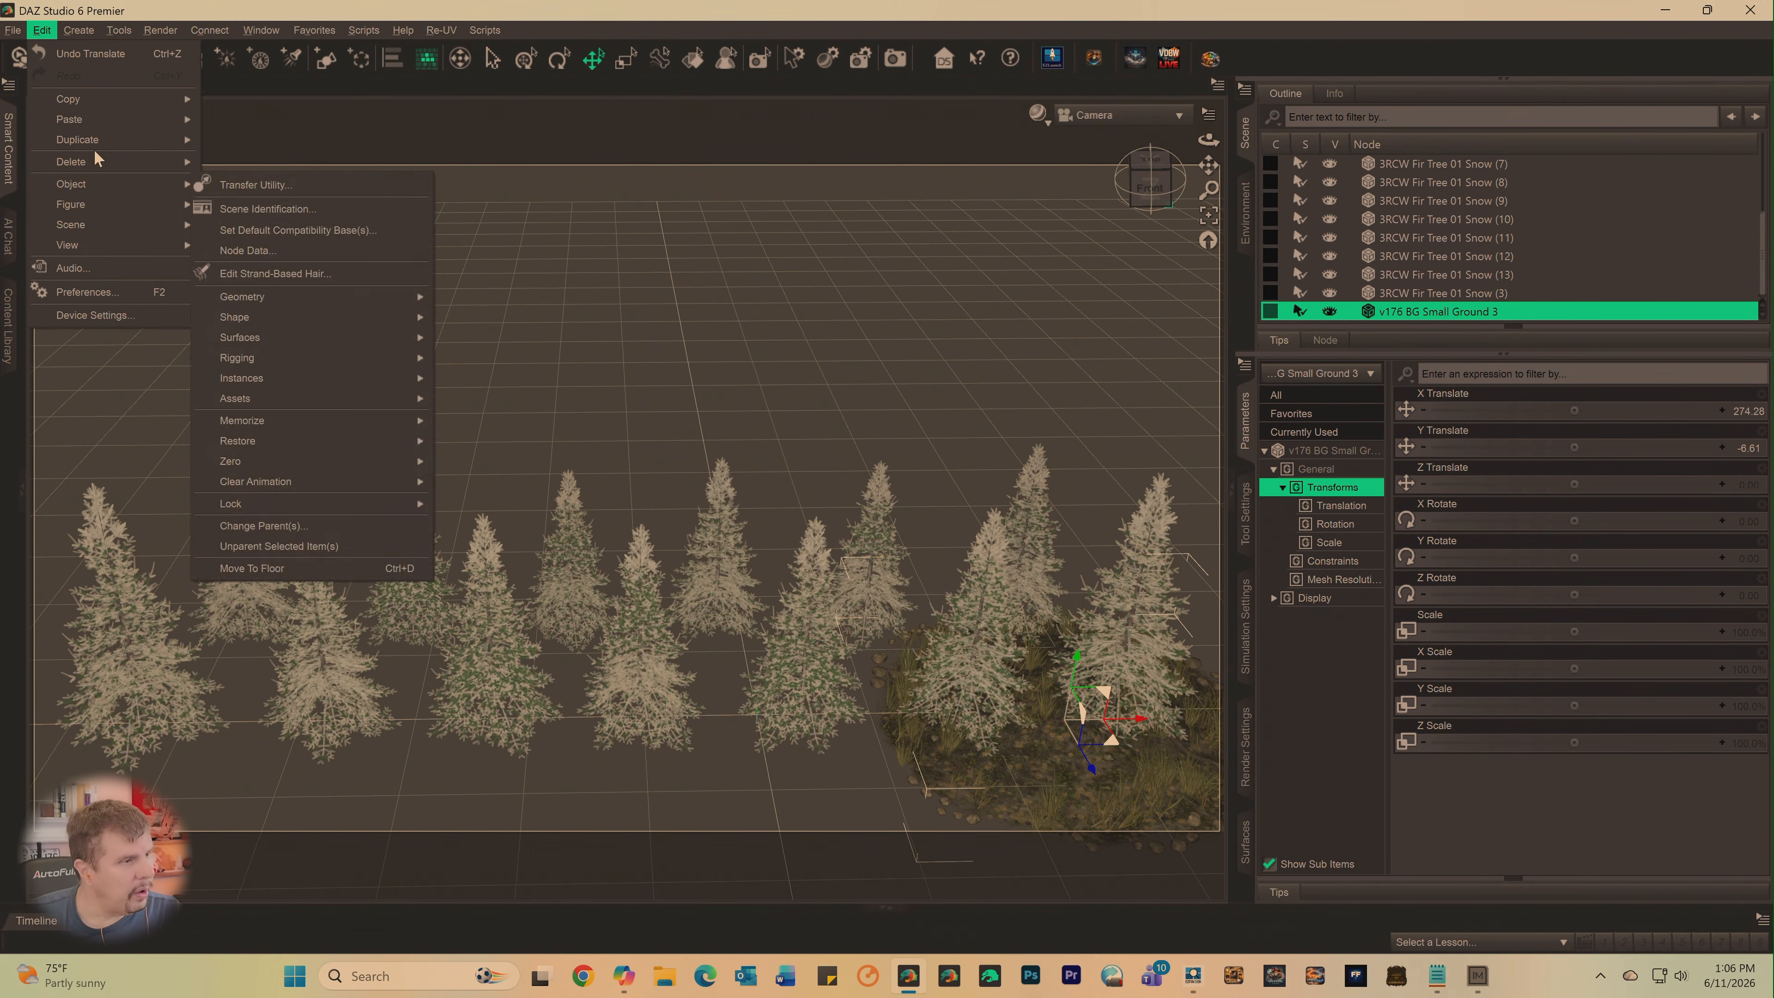
pyautogui.moveTo(95, 147)
pyautogui.click(256, 160)
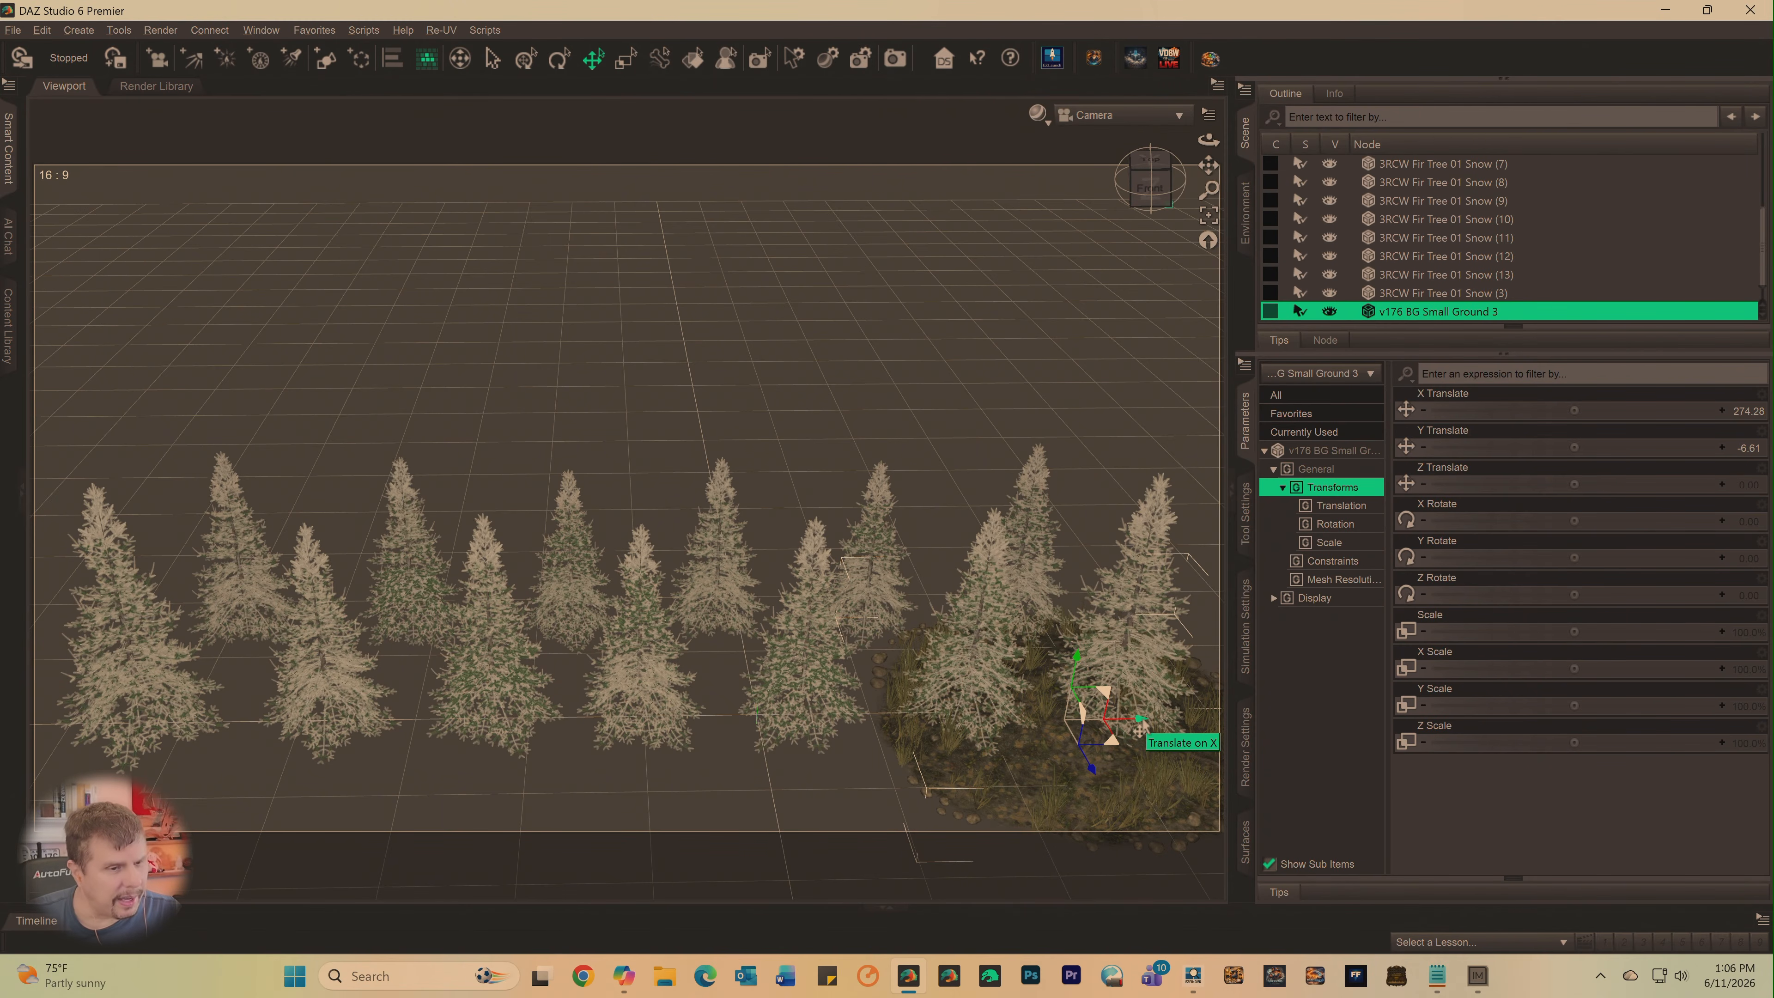
pyautogui.moveTo(1141, 724); pyautogui.dragTo(865, 741)
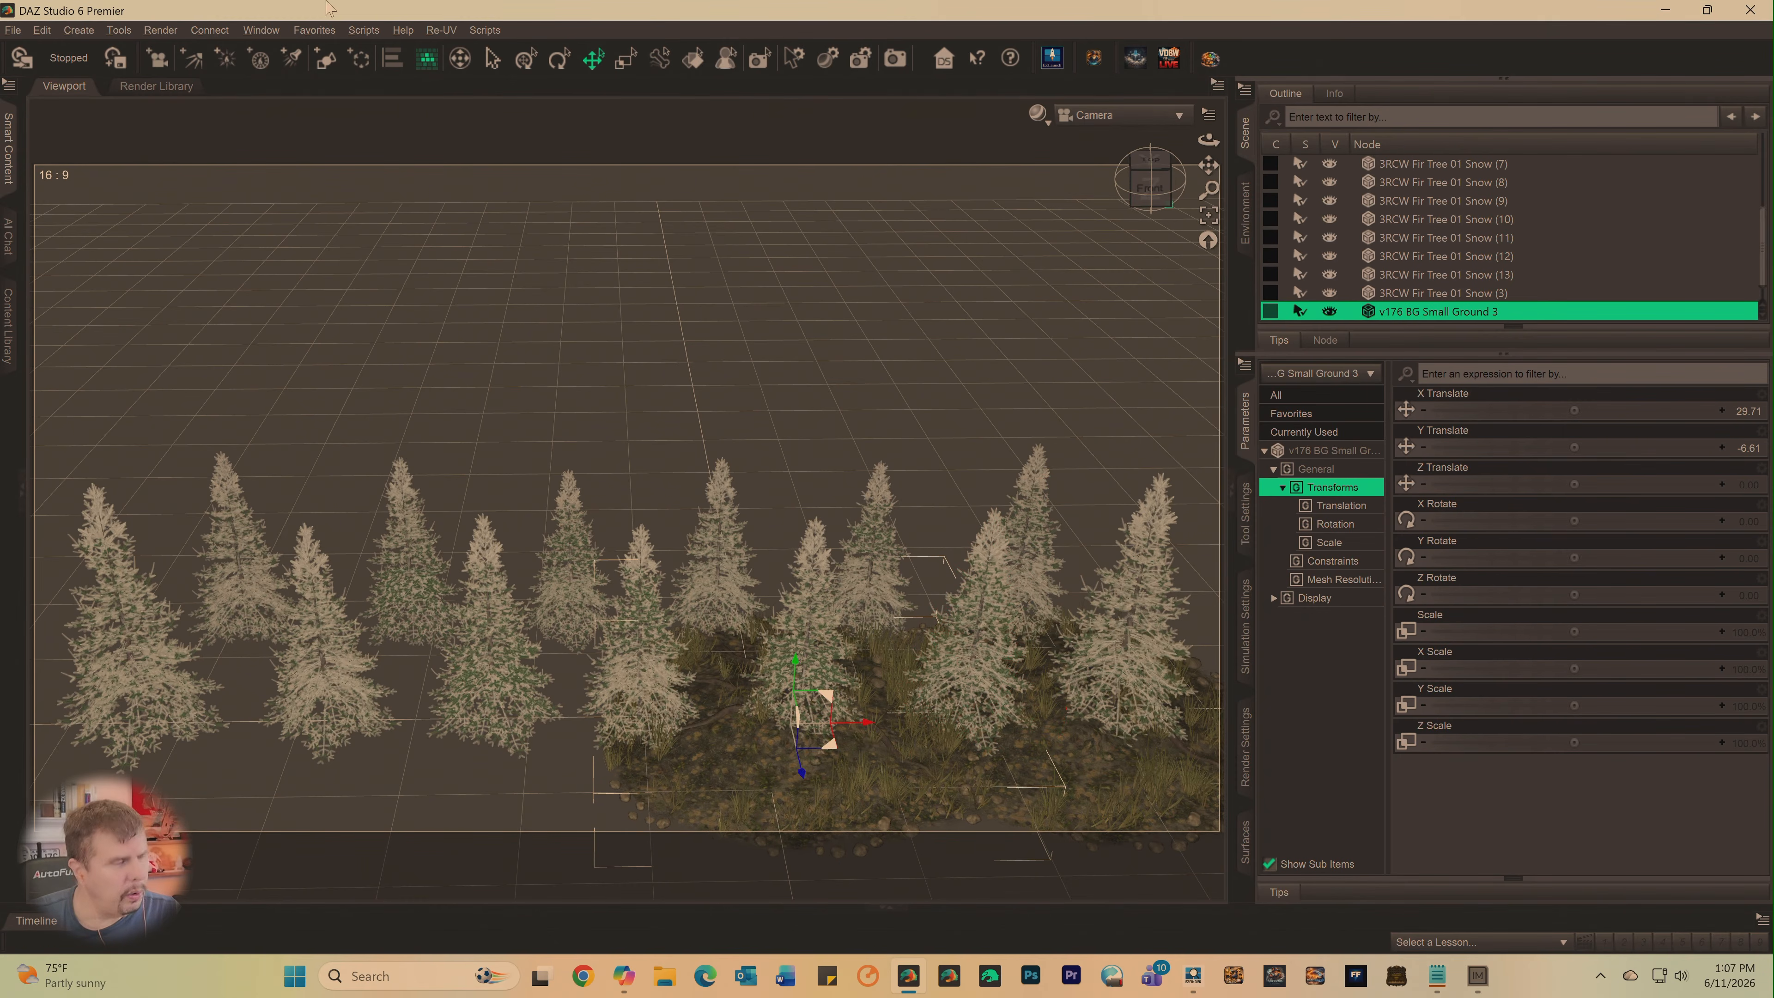
# - Duplicate the ground patch again with its hierarchy and move the original to X Translate about -177.0
pyautogui.click(43, 30)
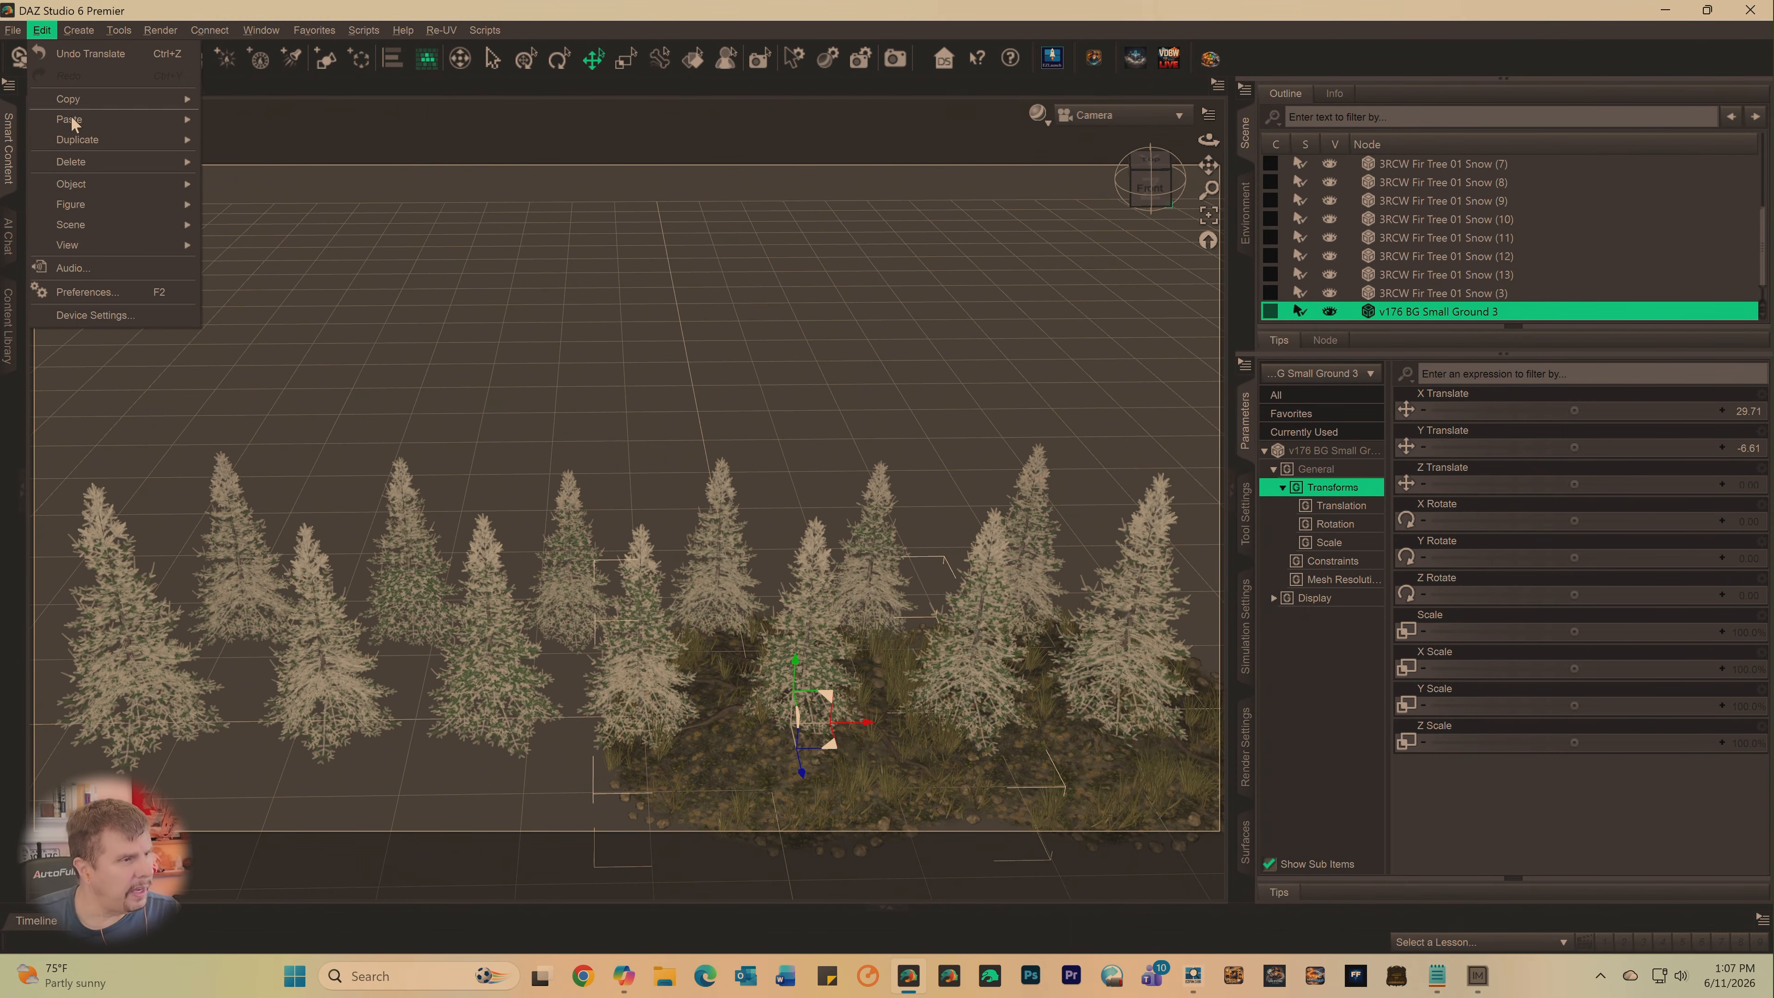
pyautogui.moveTo(93, 143)
pyautogui.click(245, 160)
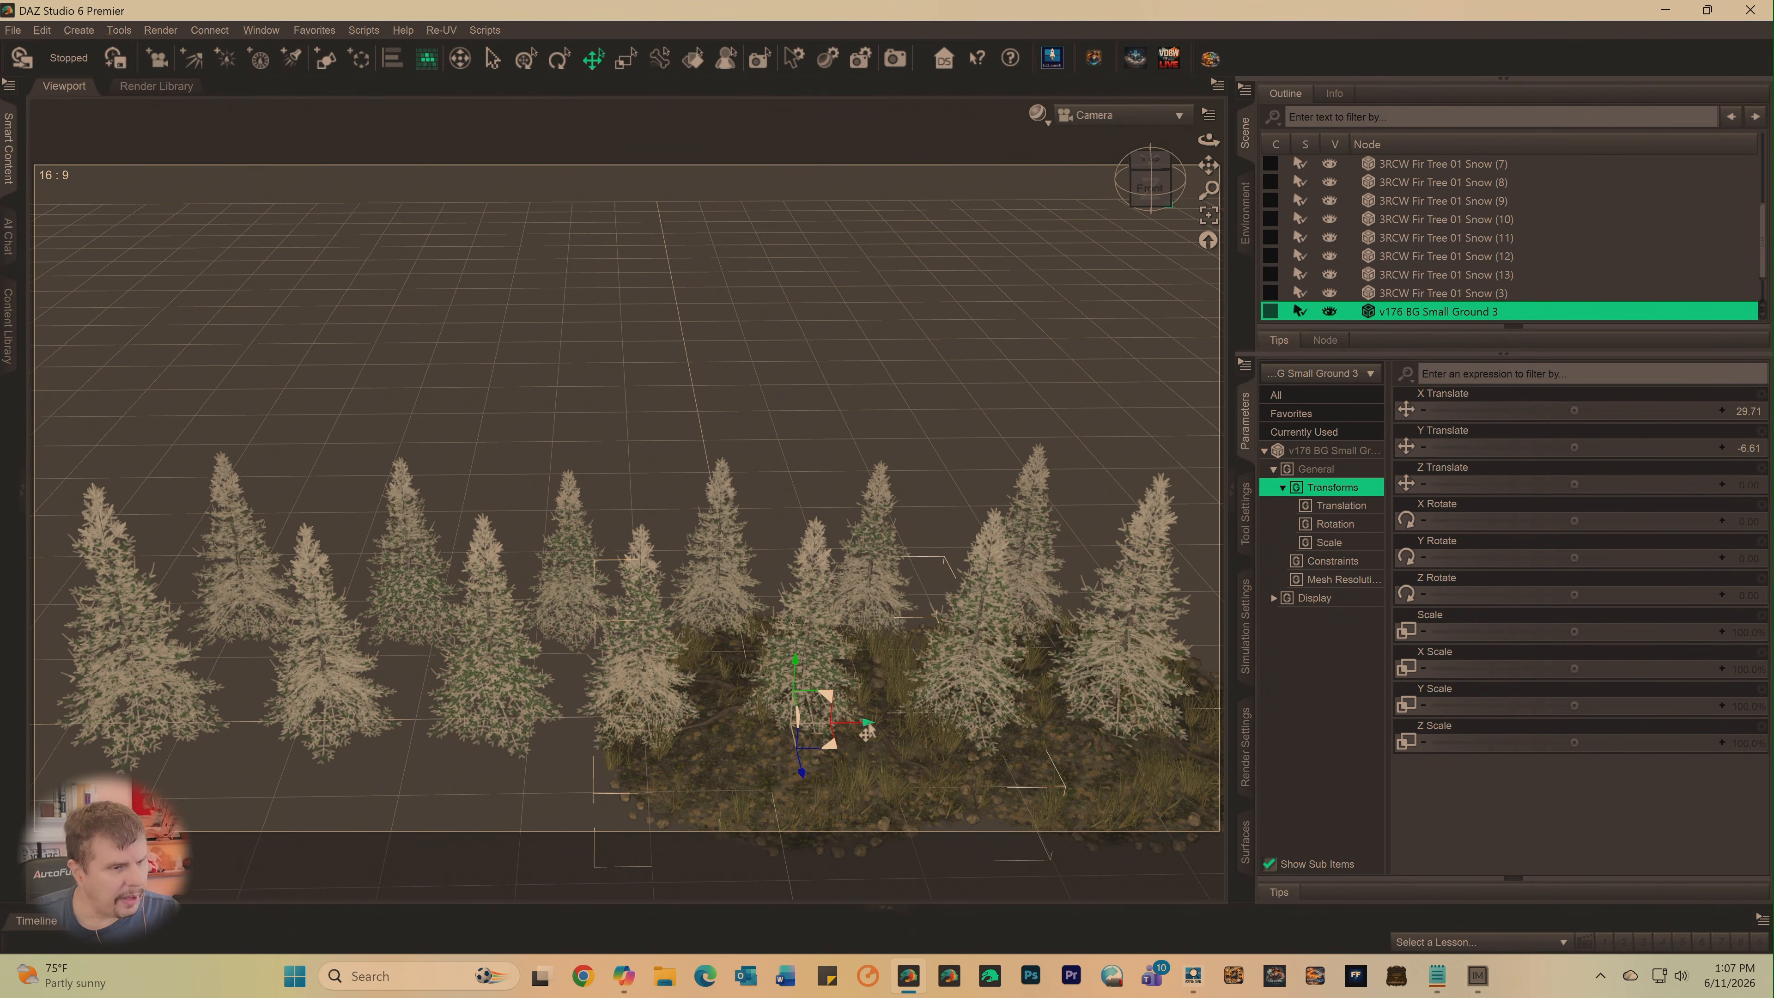
pyautogui.moveTo(867, 731); pyautogui.dragTo(634, 723)
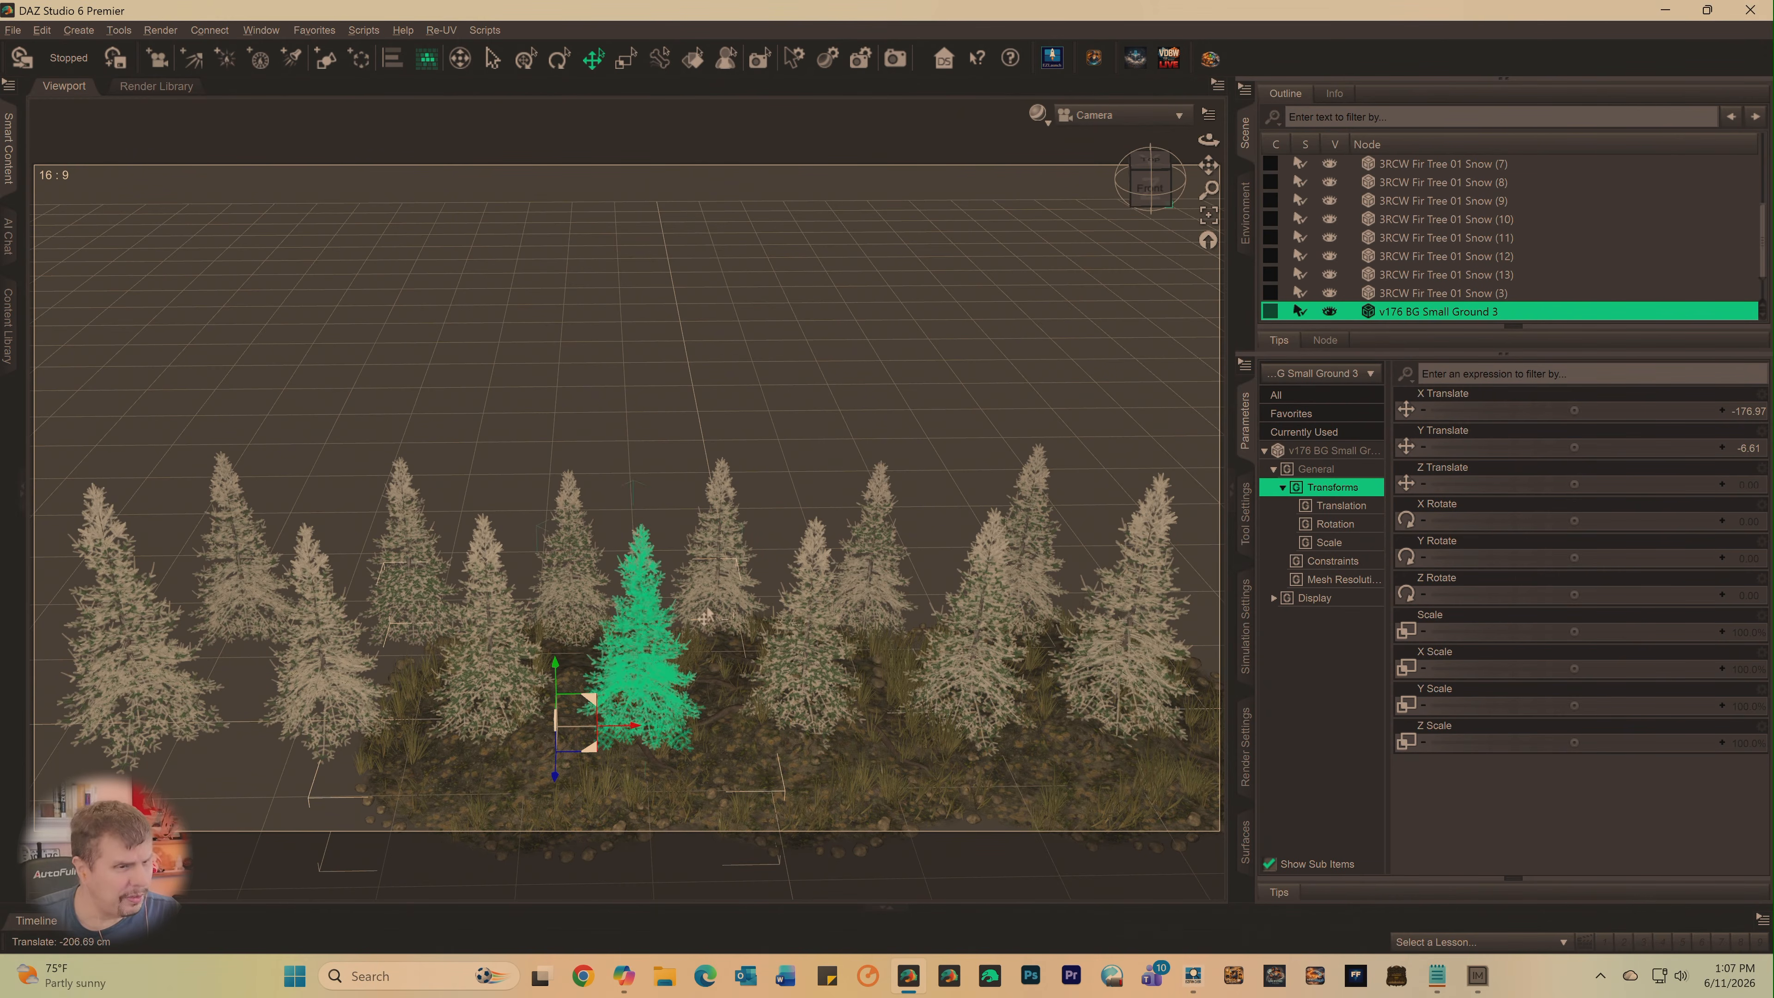
# - Make a third duplicate of the ground patch with its hierarchy and move the original to X Translate about -450.8
pyautogui.click(42, 31)
pyautogui.moveTo(78, 140)
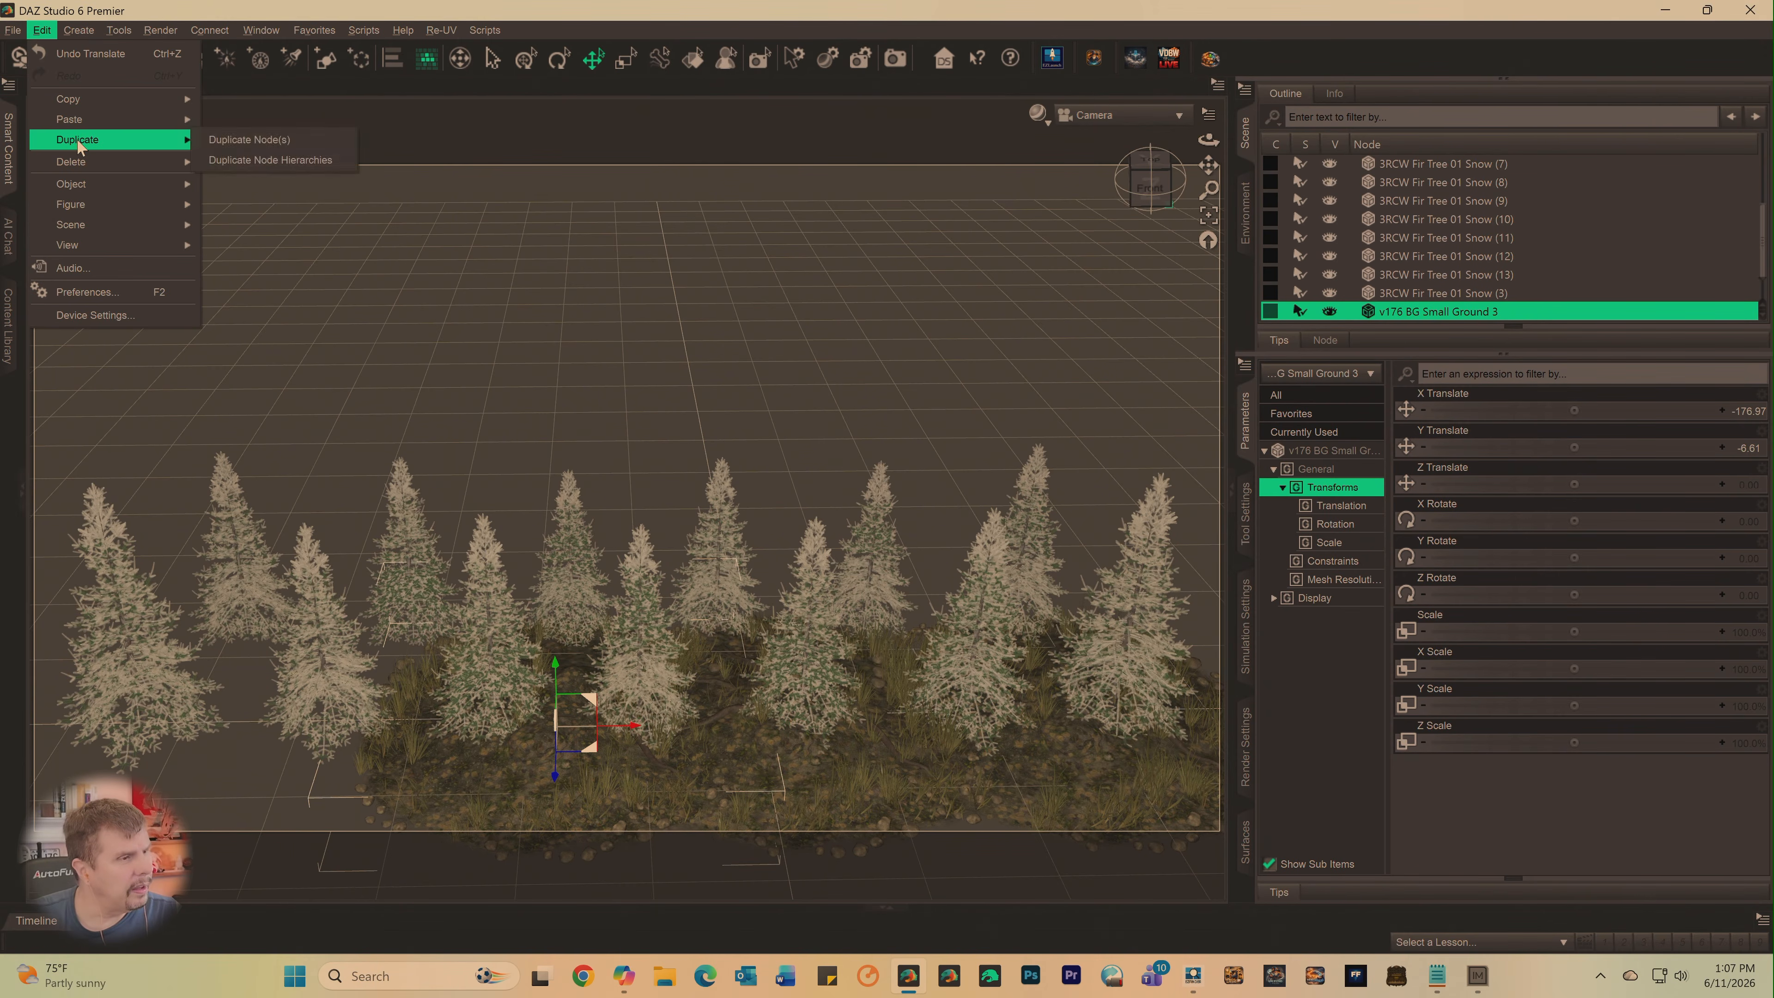
pyautogui.click(219, 162)
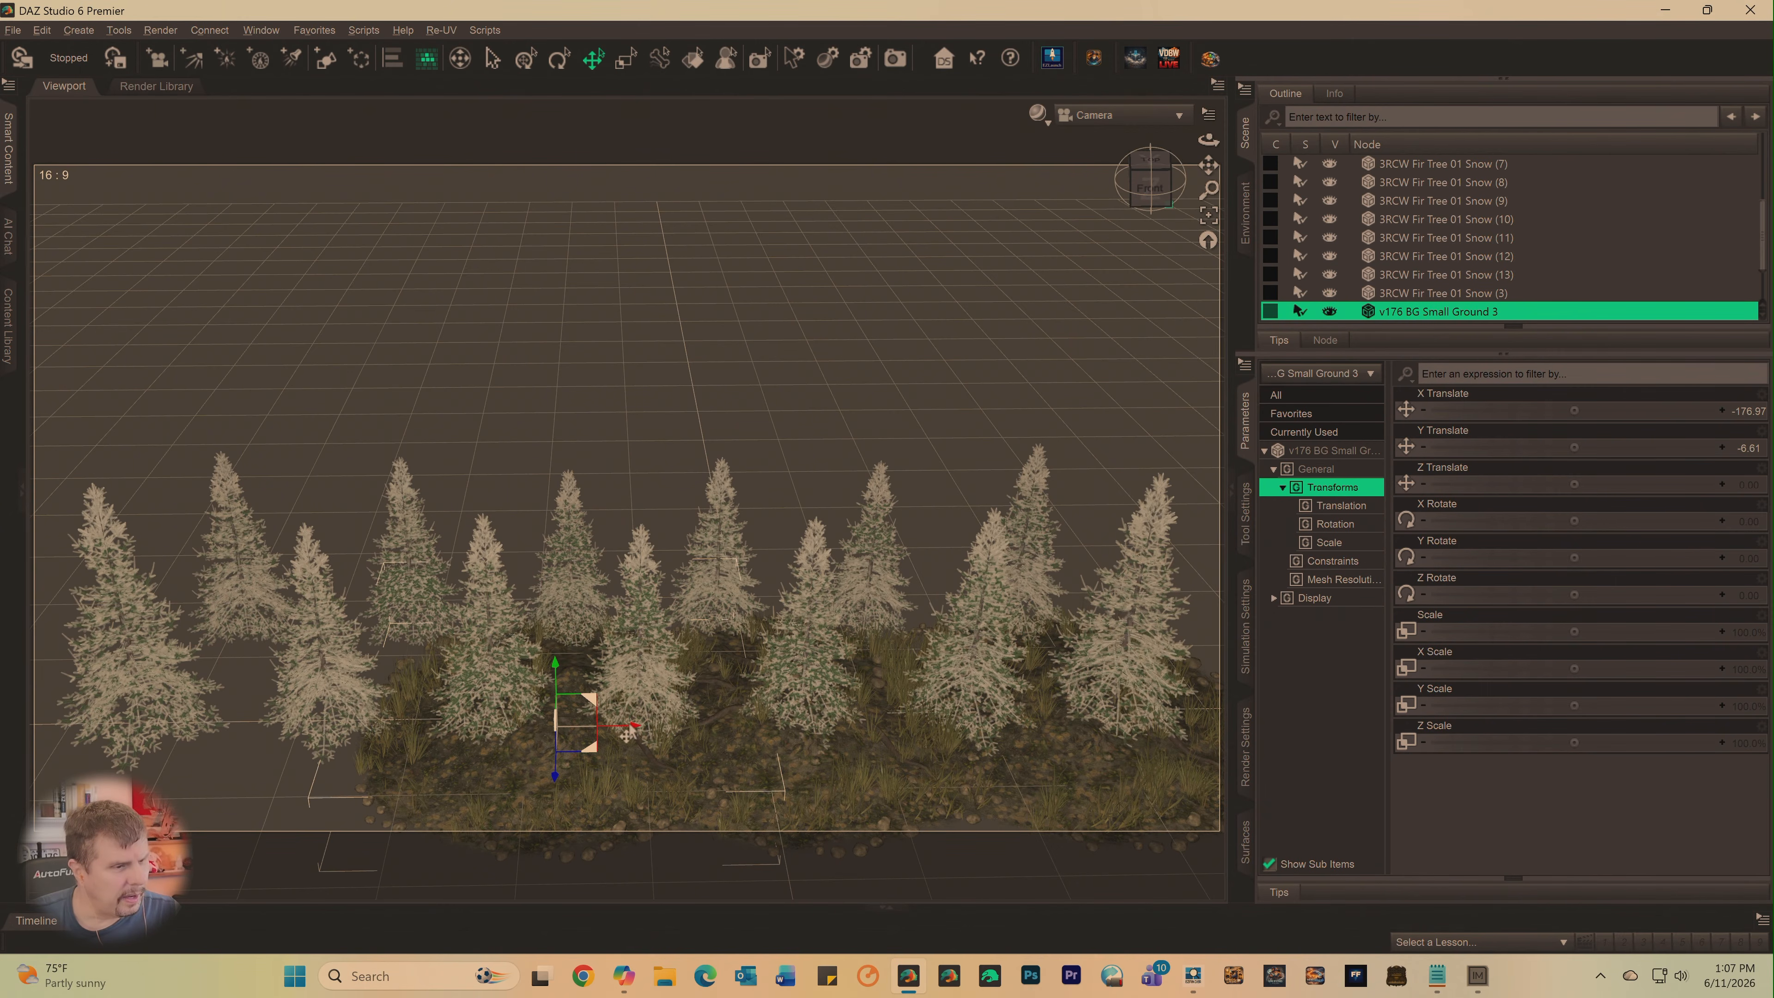
pyautogui.moveTo(632, 728); pyautogui.dragTo(322, 720)
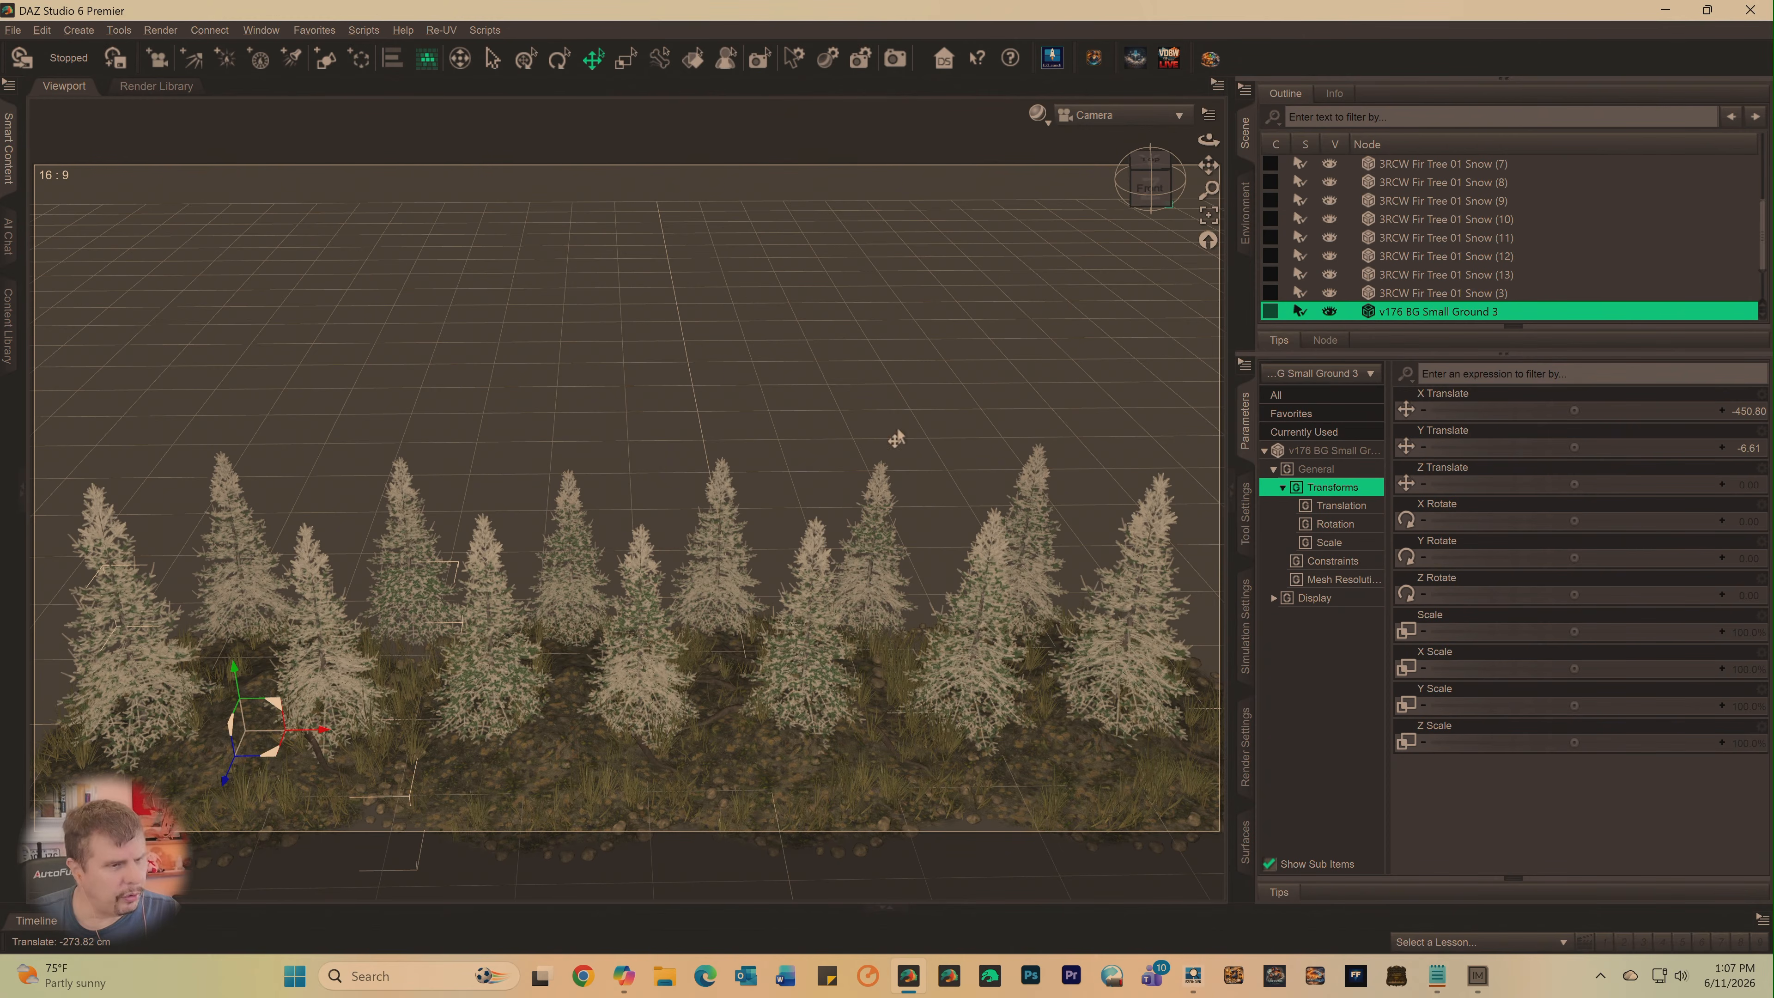
# - Vary the Y rotation of the original ground patch and its copies, setting v176 BG Small Ground 3 (3) to about 31.3
pyautogui.click(1150, 183)
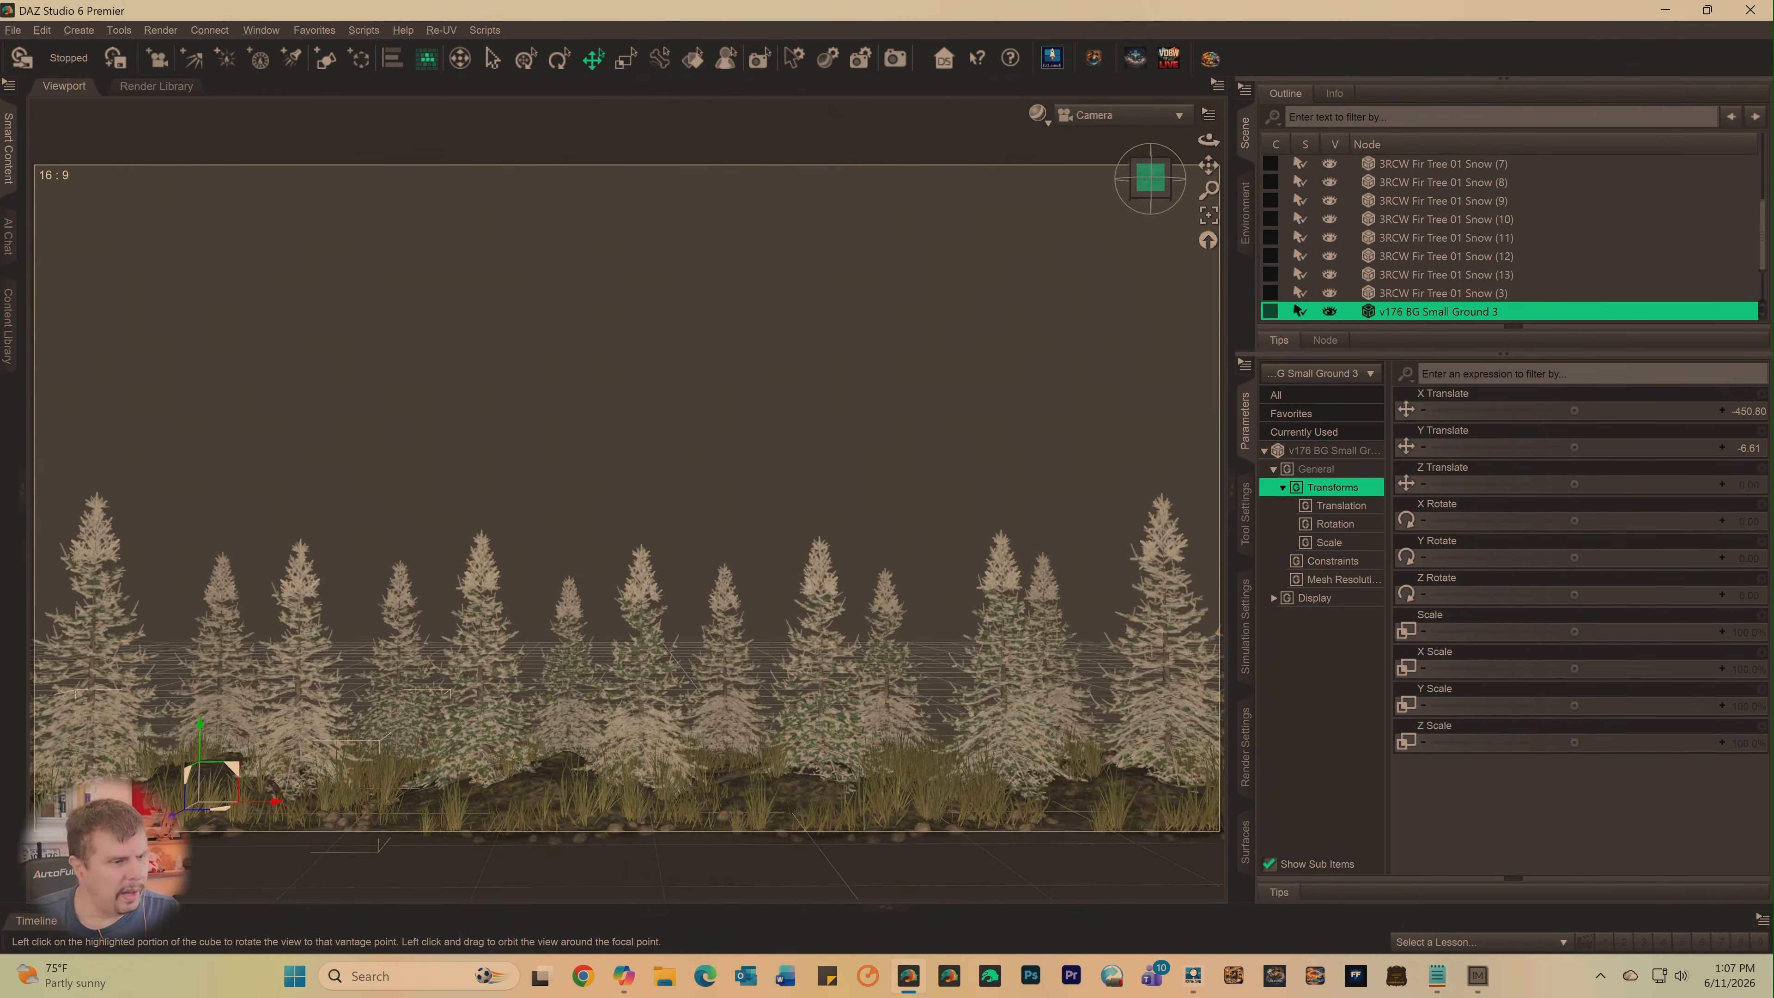
pyautogui.moveTo(1150, 183); pyautogui.dragTo(1082, 316)
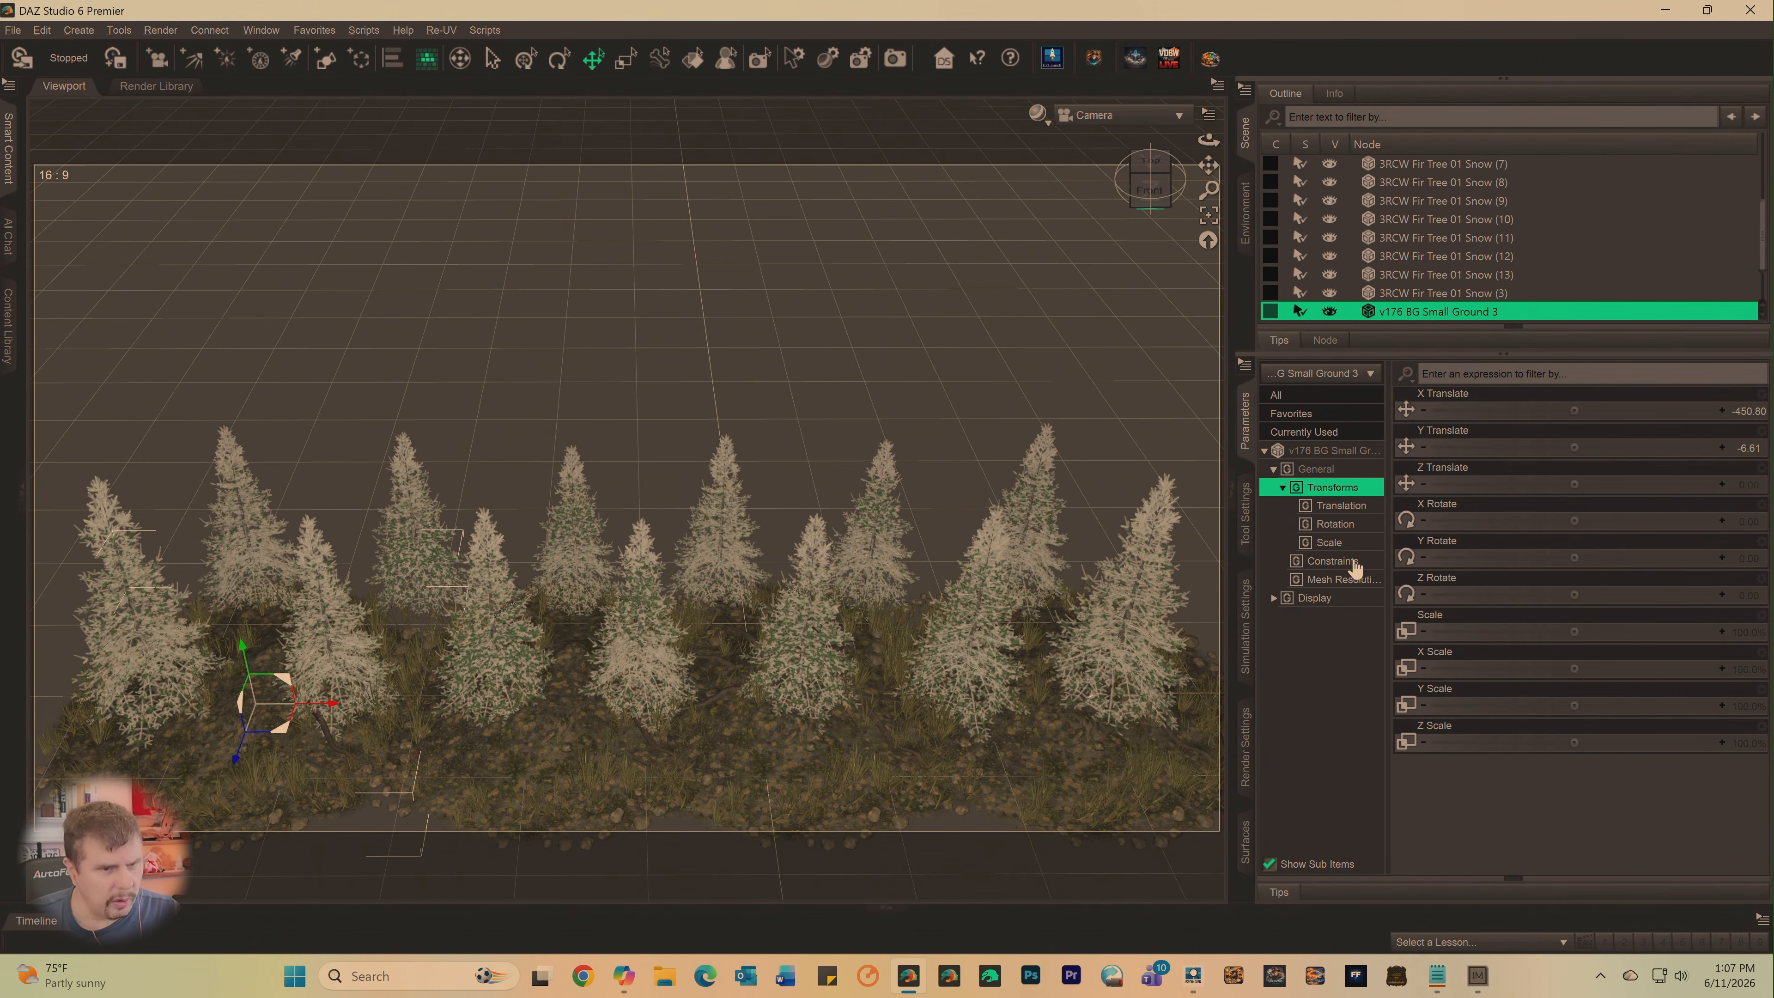
pyautogui.moveTo(1549, 567); pyautogui.dragTo(1613, 568)
pyautogui.click(593, 692)
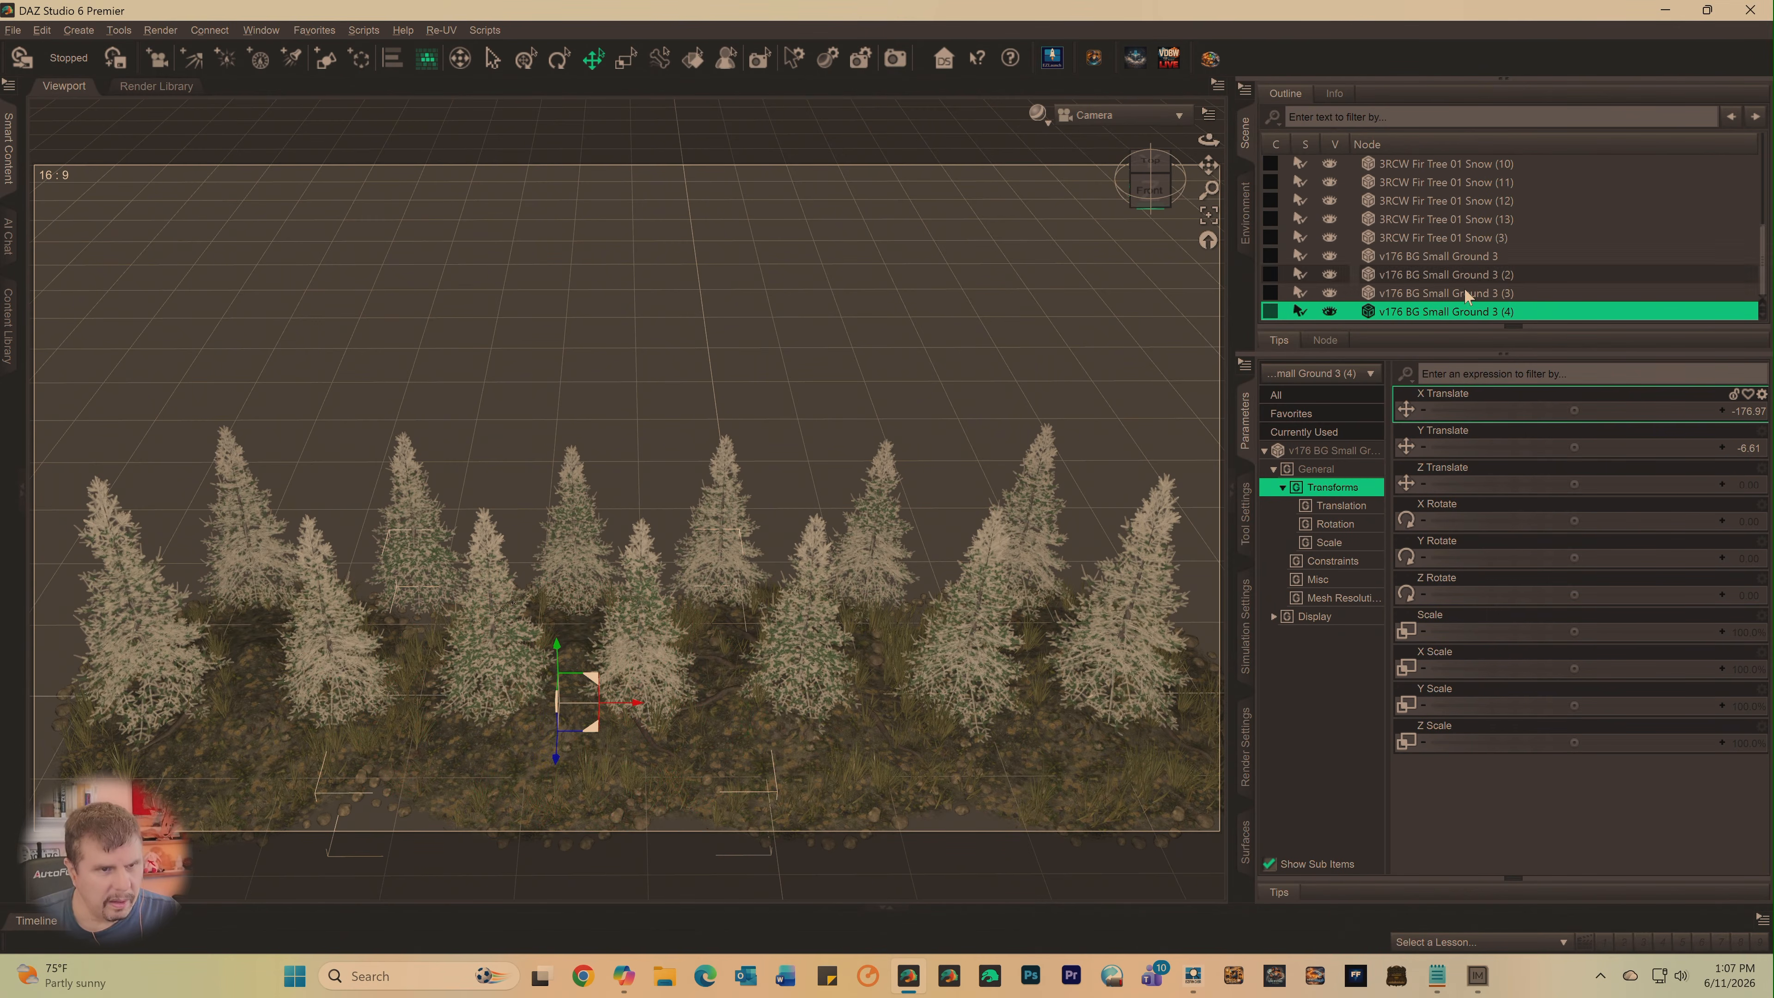
pyautogui.moveTo(1570, 557)
pyautogui.mouseDown()
pyautogui.moveTo(1544, 557)
pyautogui.moveTo(1571, 555)
pyautogui.mouseUp()
pyautogui.click(879, 769)
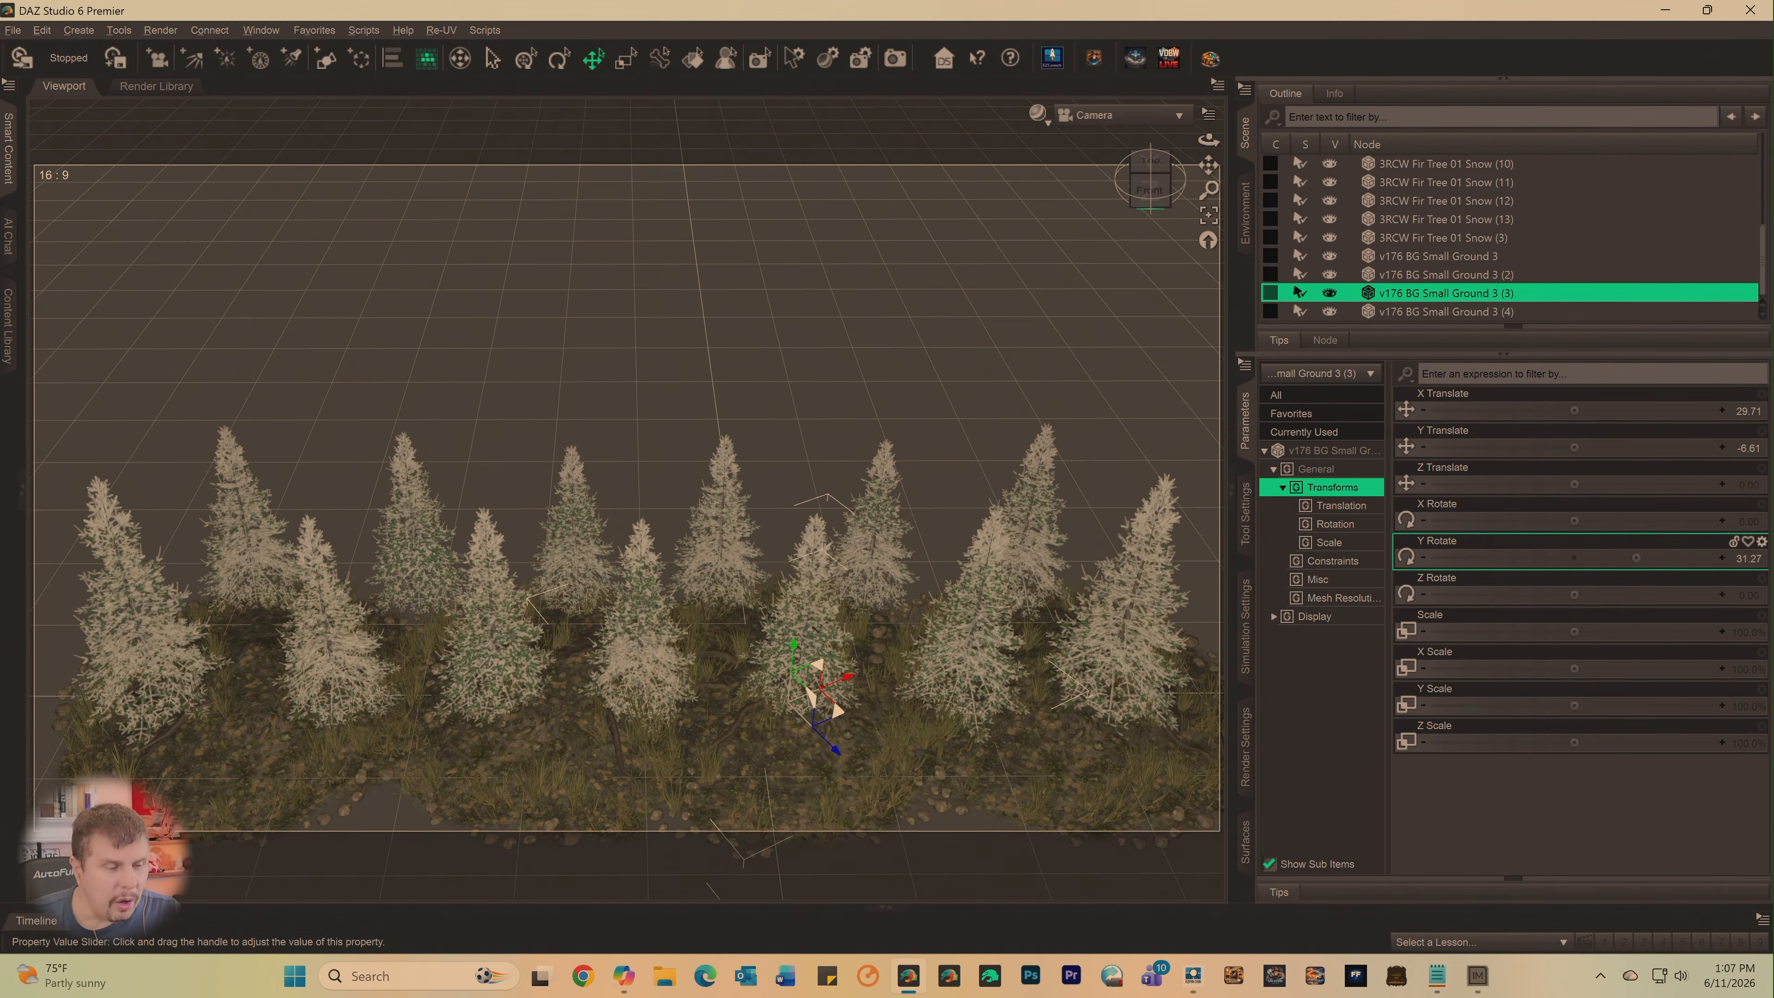
# - Select v176 BG Small Ground 3 (2) and inspect the tree rows and ground coverage from the front at several zoom distances
pyautogui.click(1140, 768)
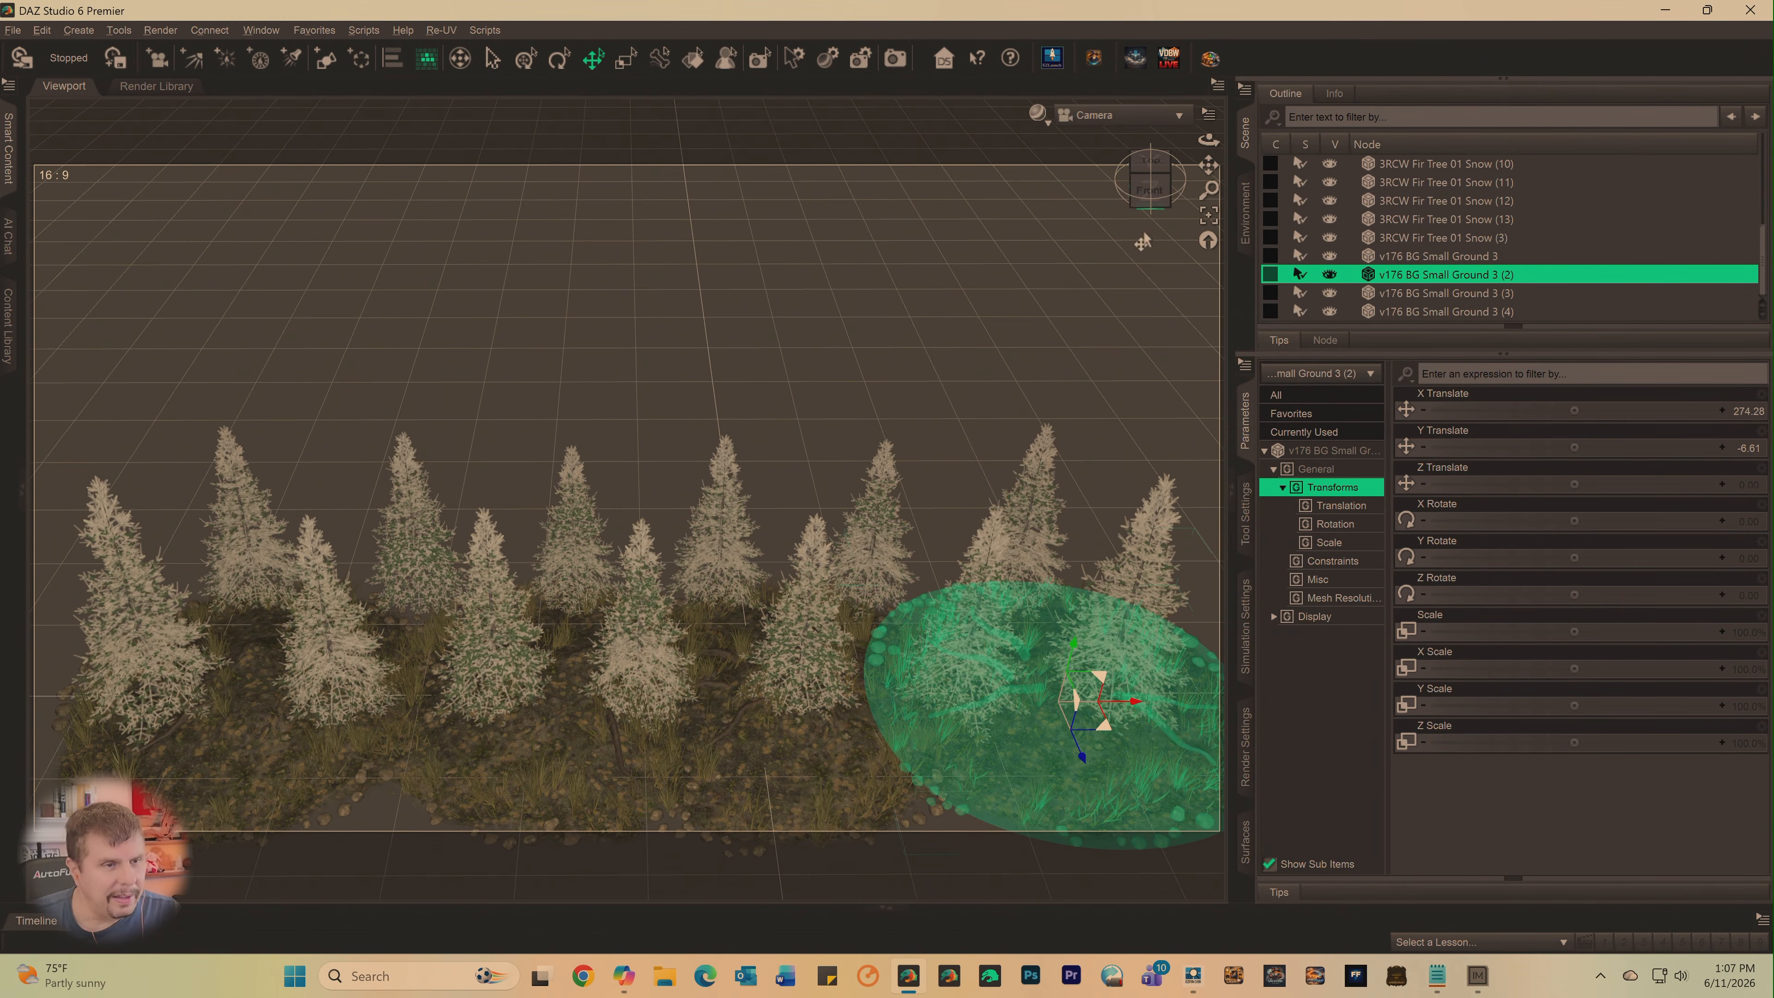
pyautogui.click(1149, 187)
pyautogui.moveTo(1149, 185); pyautogui.dragTo(1151, 166)
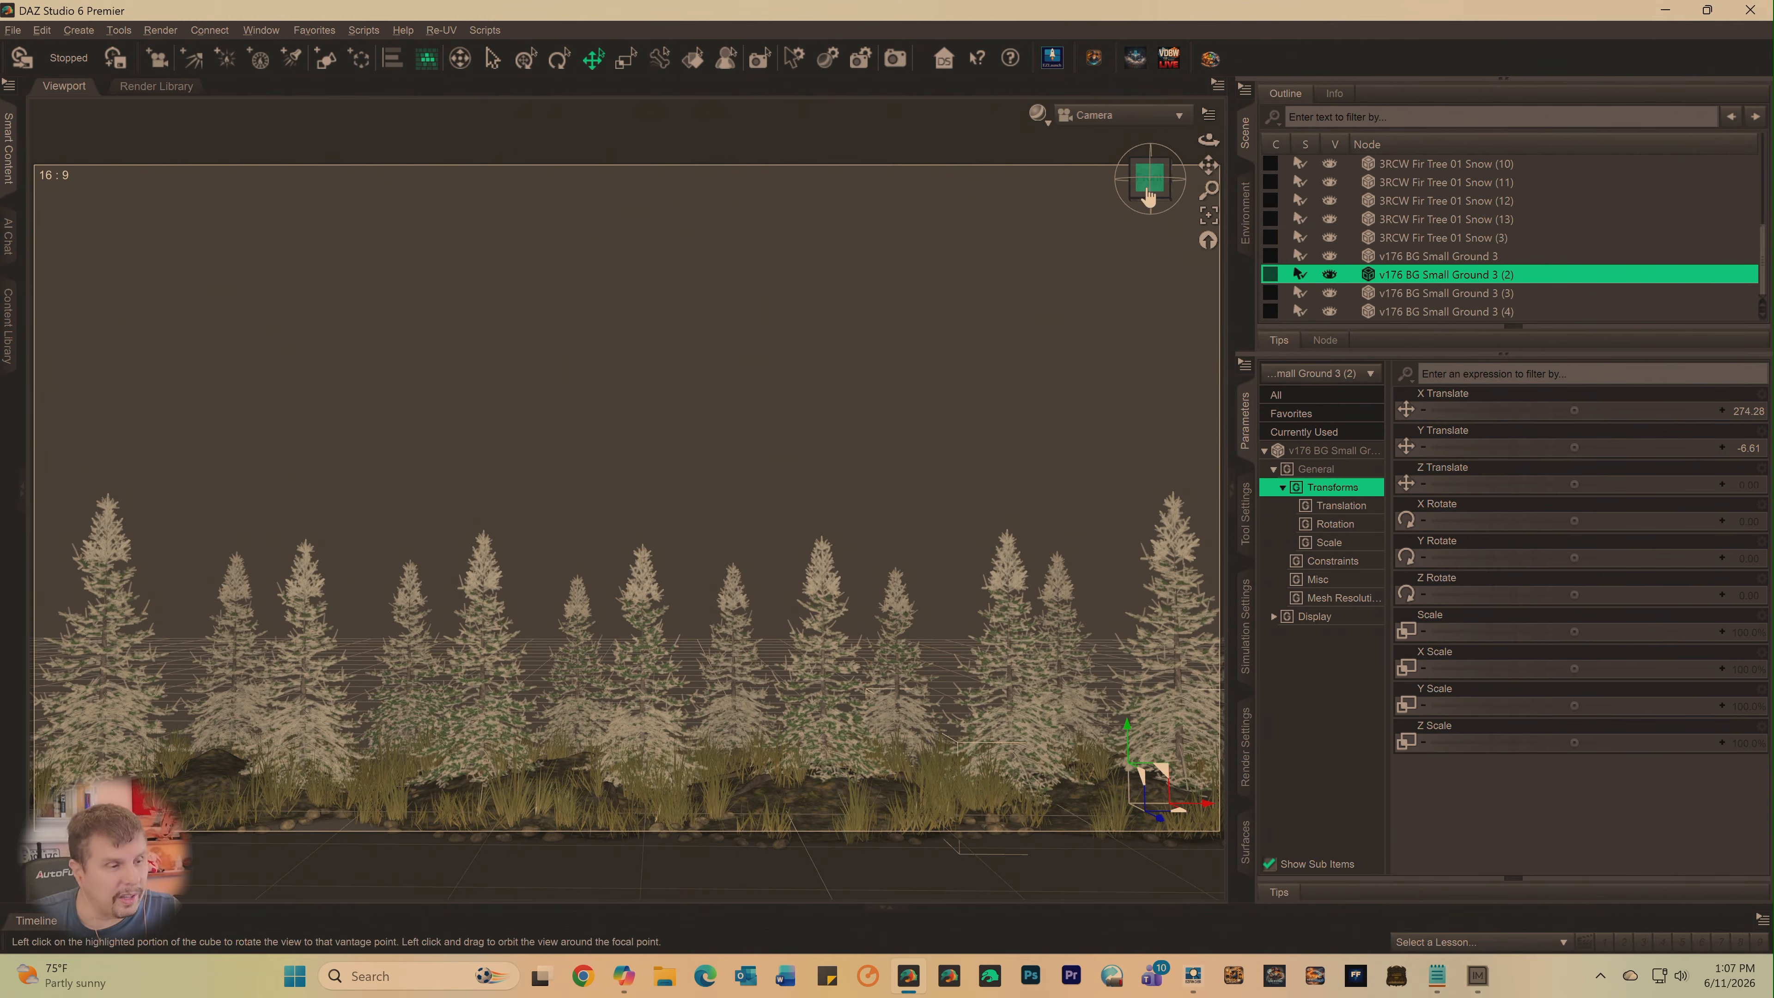
pyautogui.moveTo(1208, 166); pyautogui.dragTo(1206, 164)
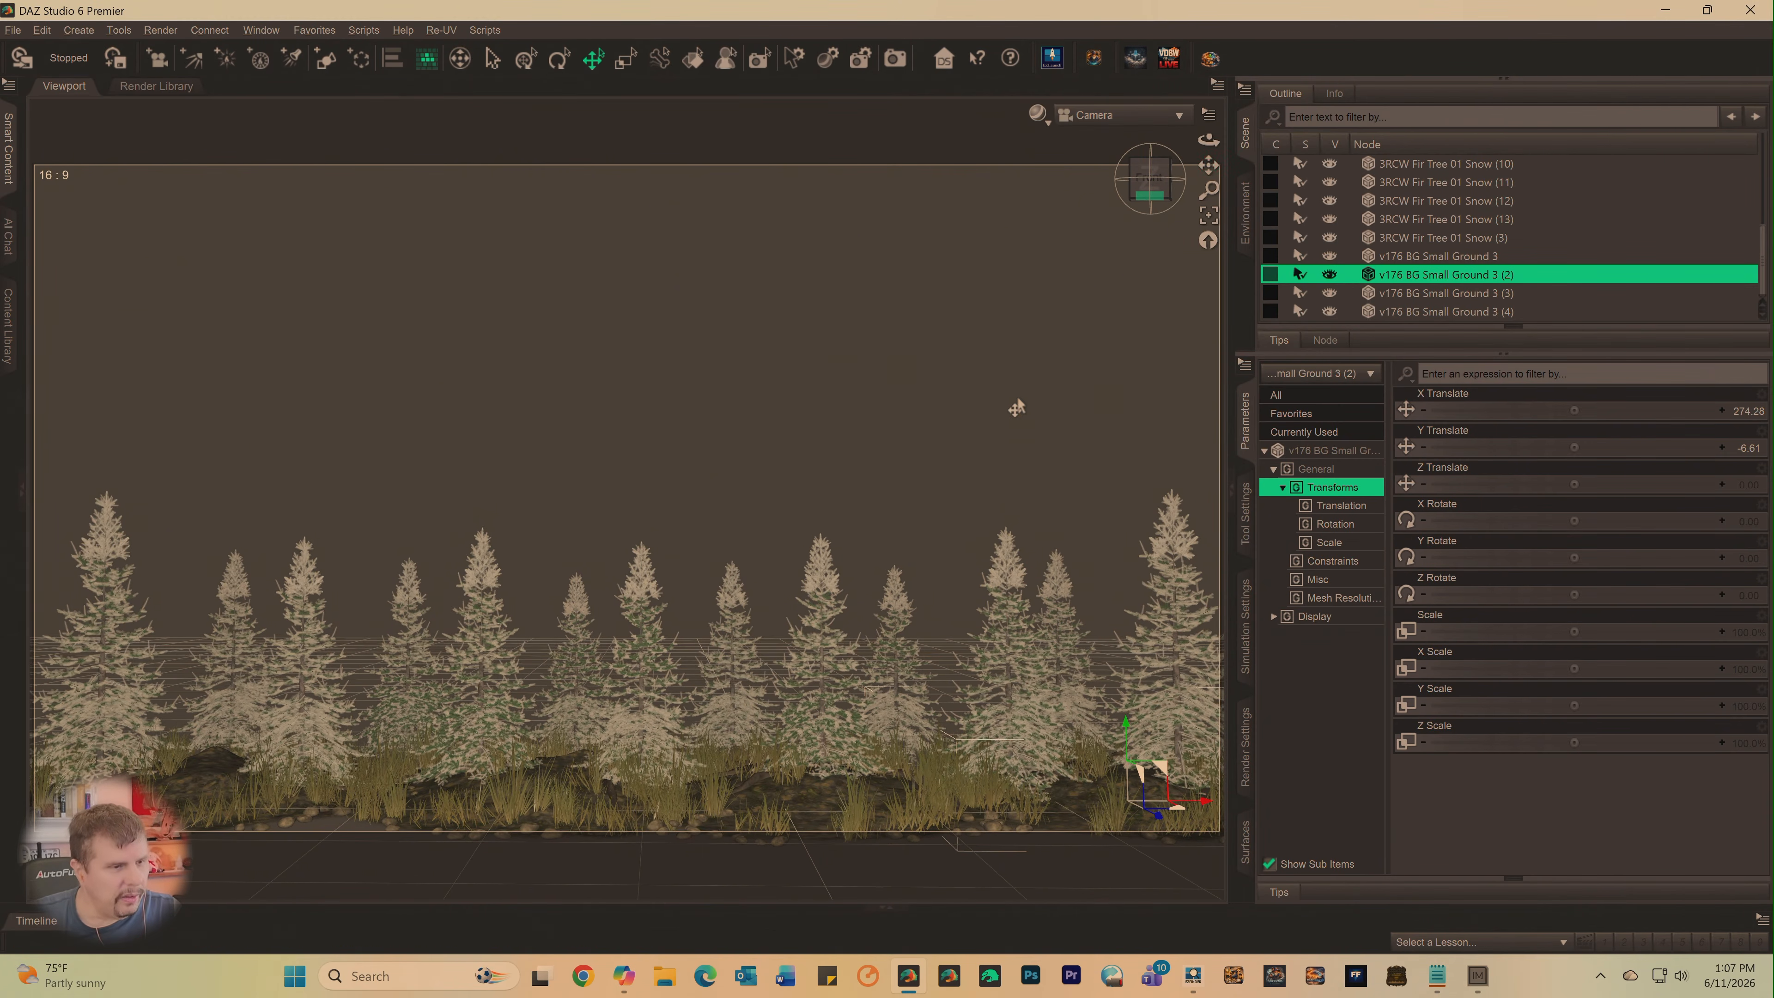
pyautogui.scroll(2, 1018, 398)
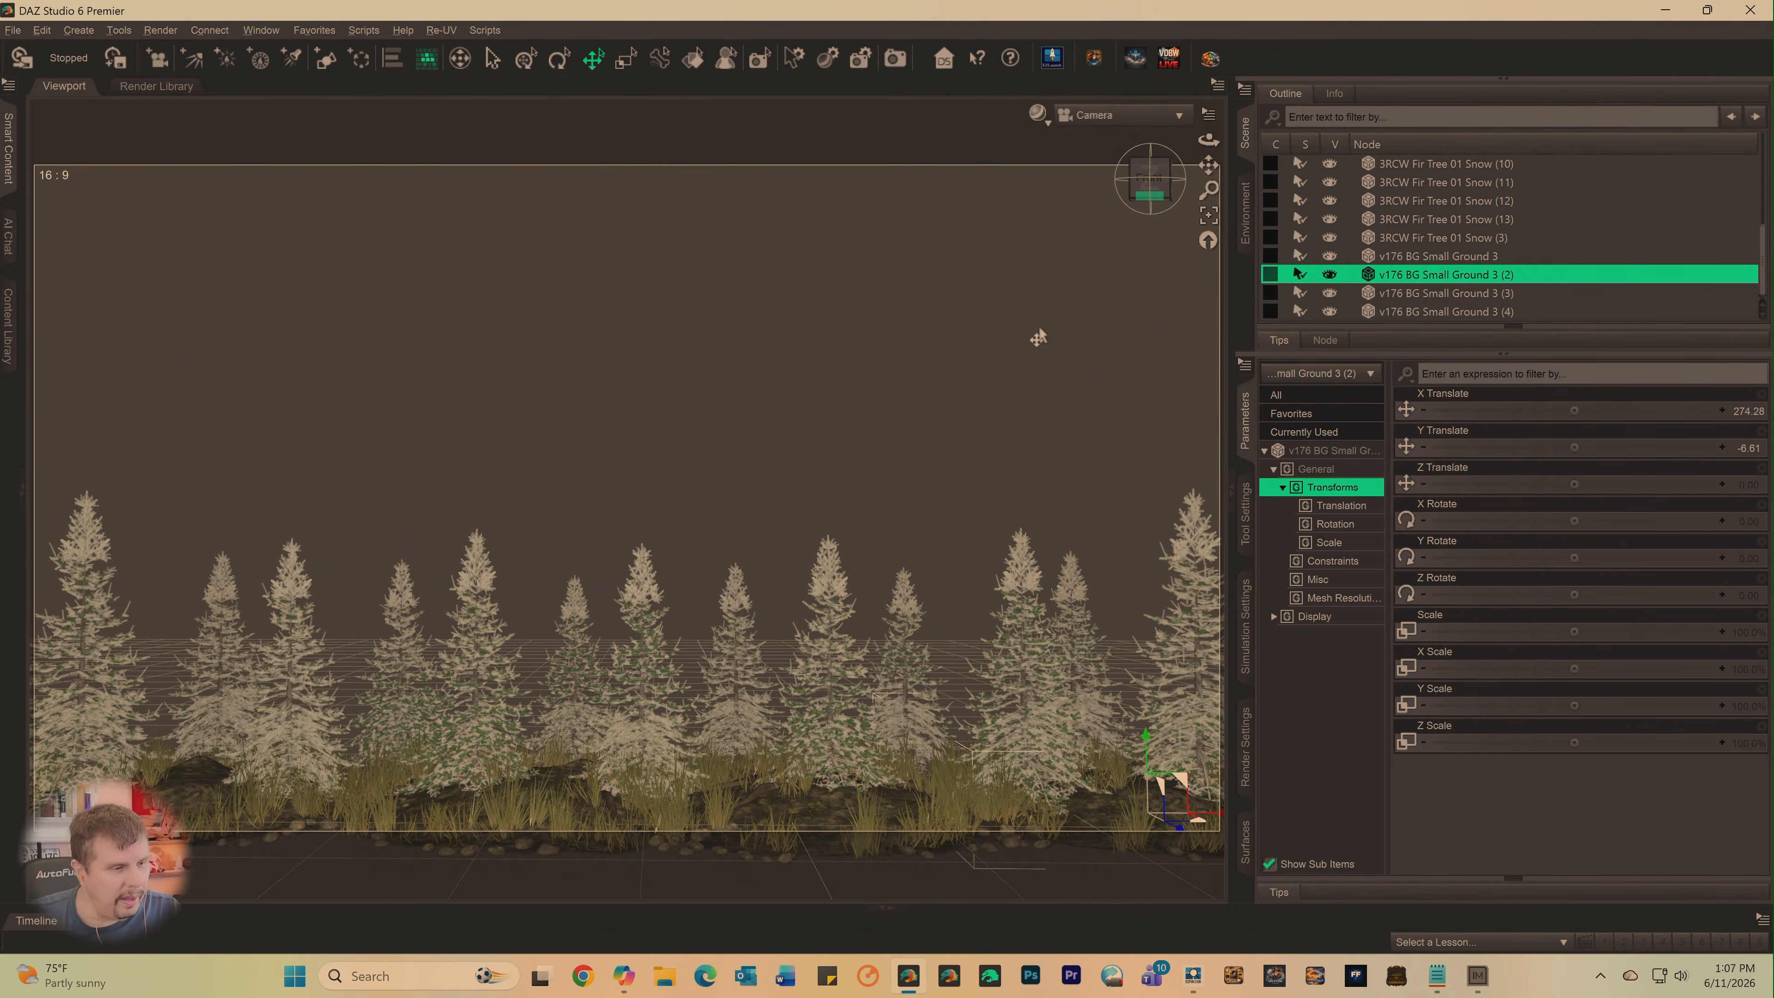
pyautogui.scroll(-4, 1039, 338)
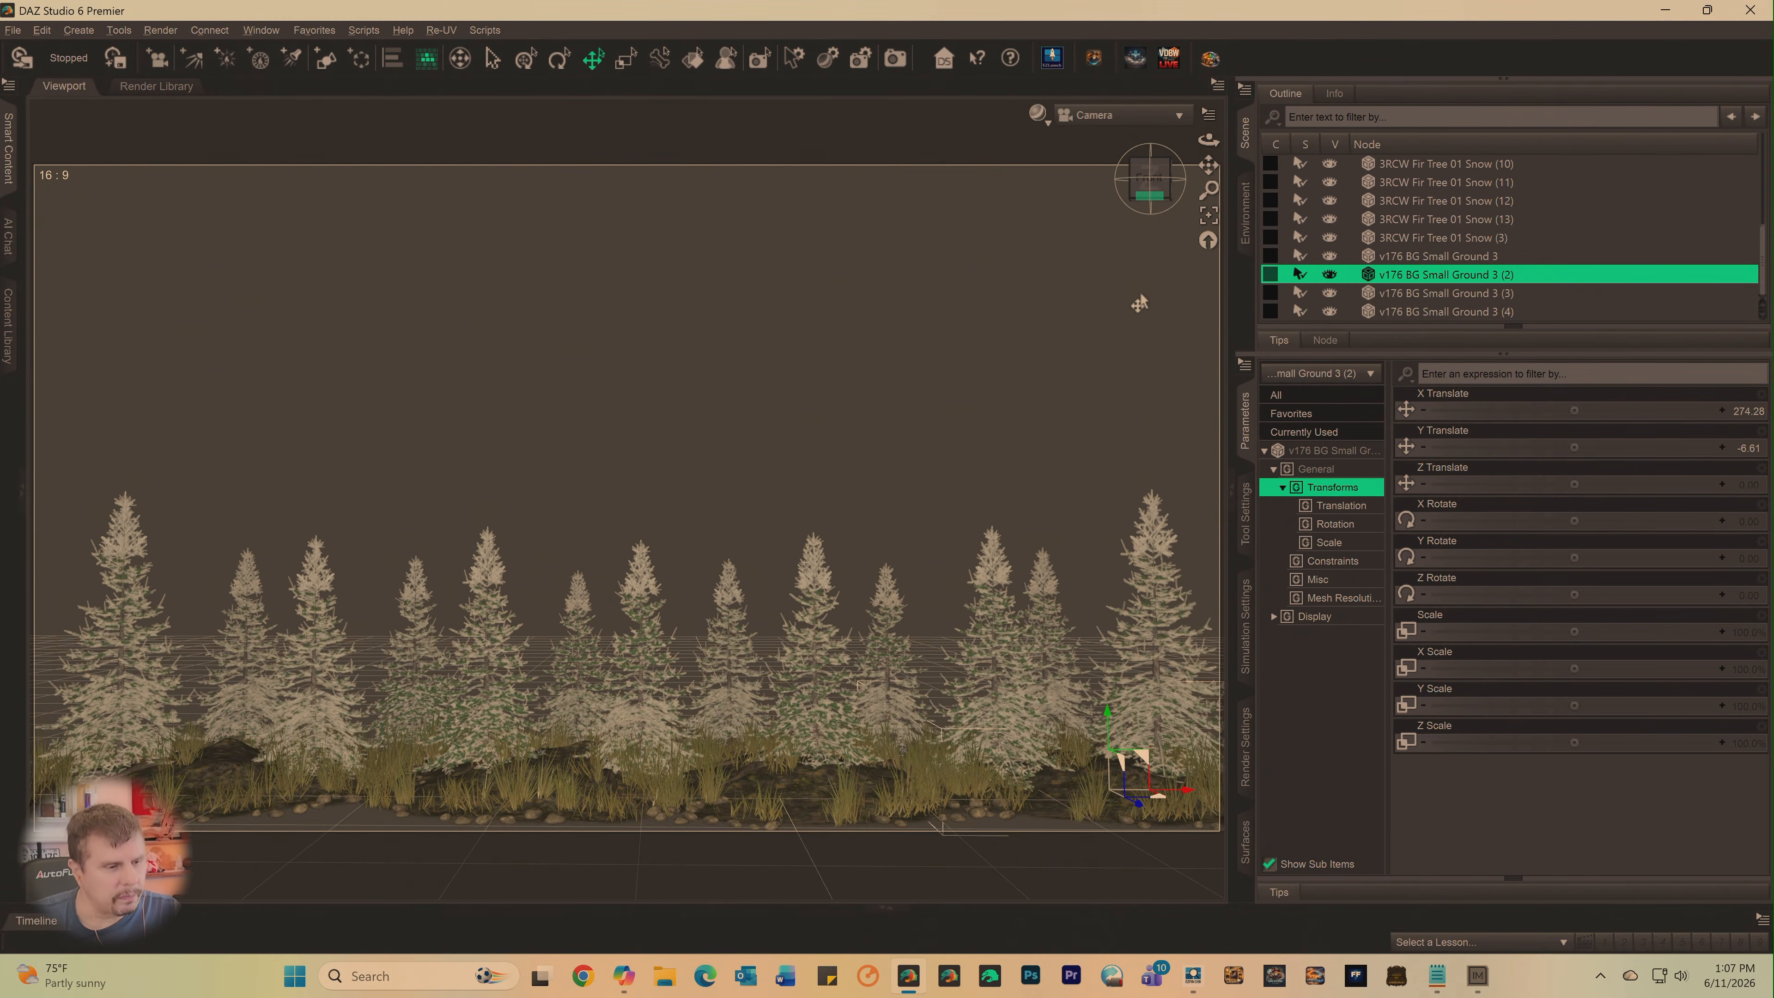
pyautogui.scroll(4, 1141, 304)
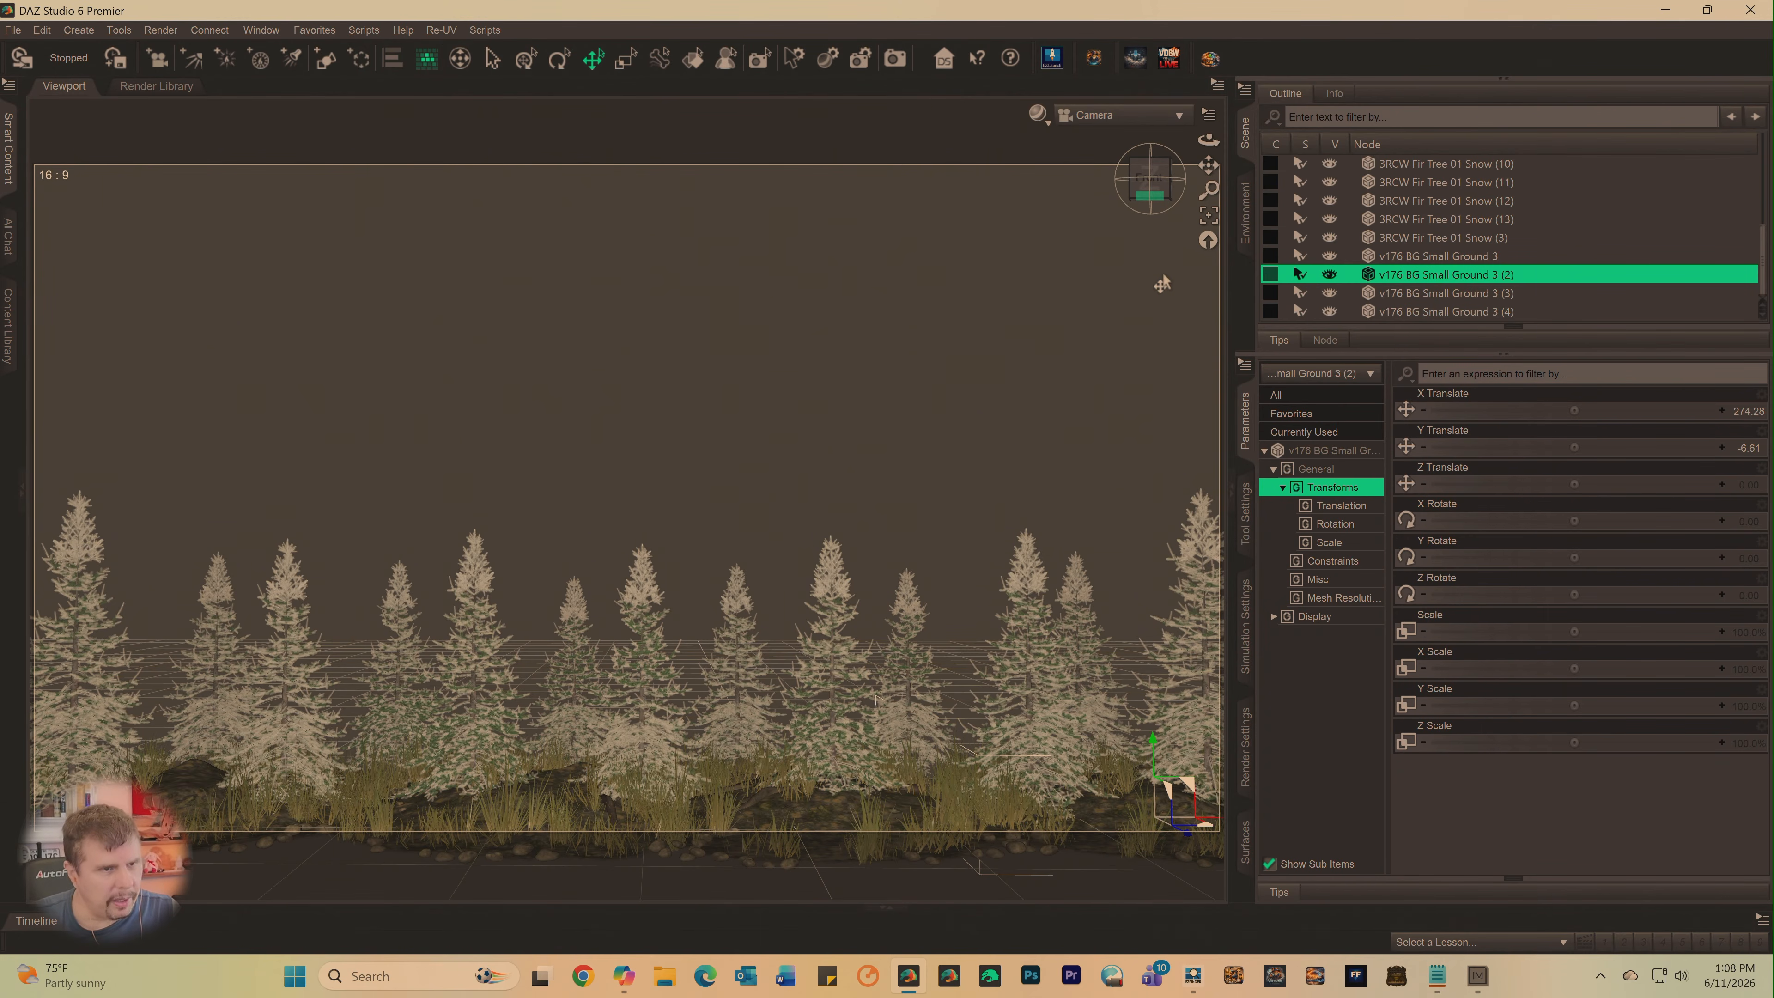
# - Enlarge the foreground tree 3RCW Fir Tree 01 Snow (3) at the far right of the row to a Scale of about 117.9%
pyautogui.click(1152, 179)
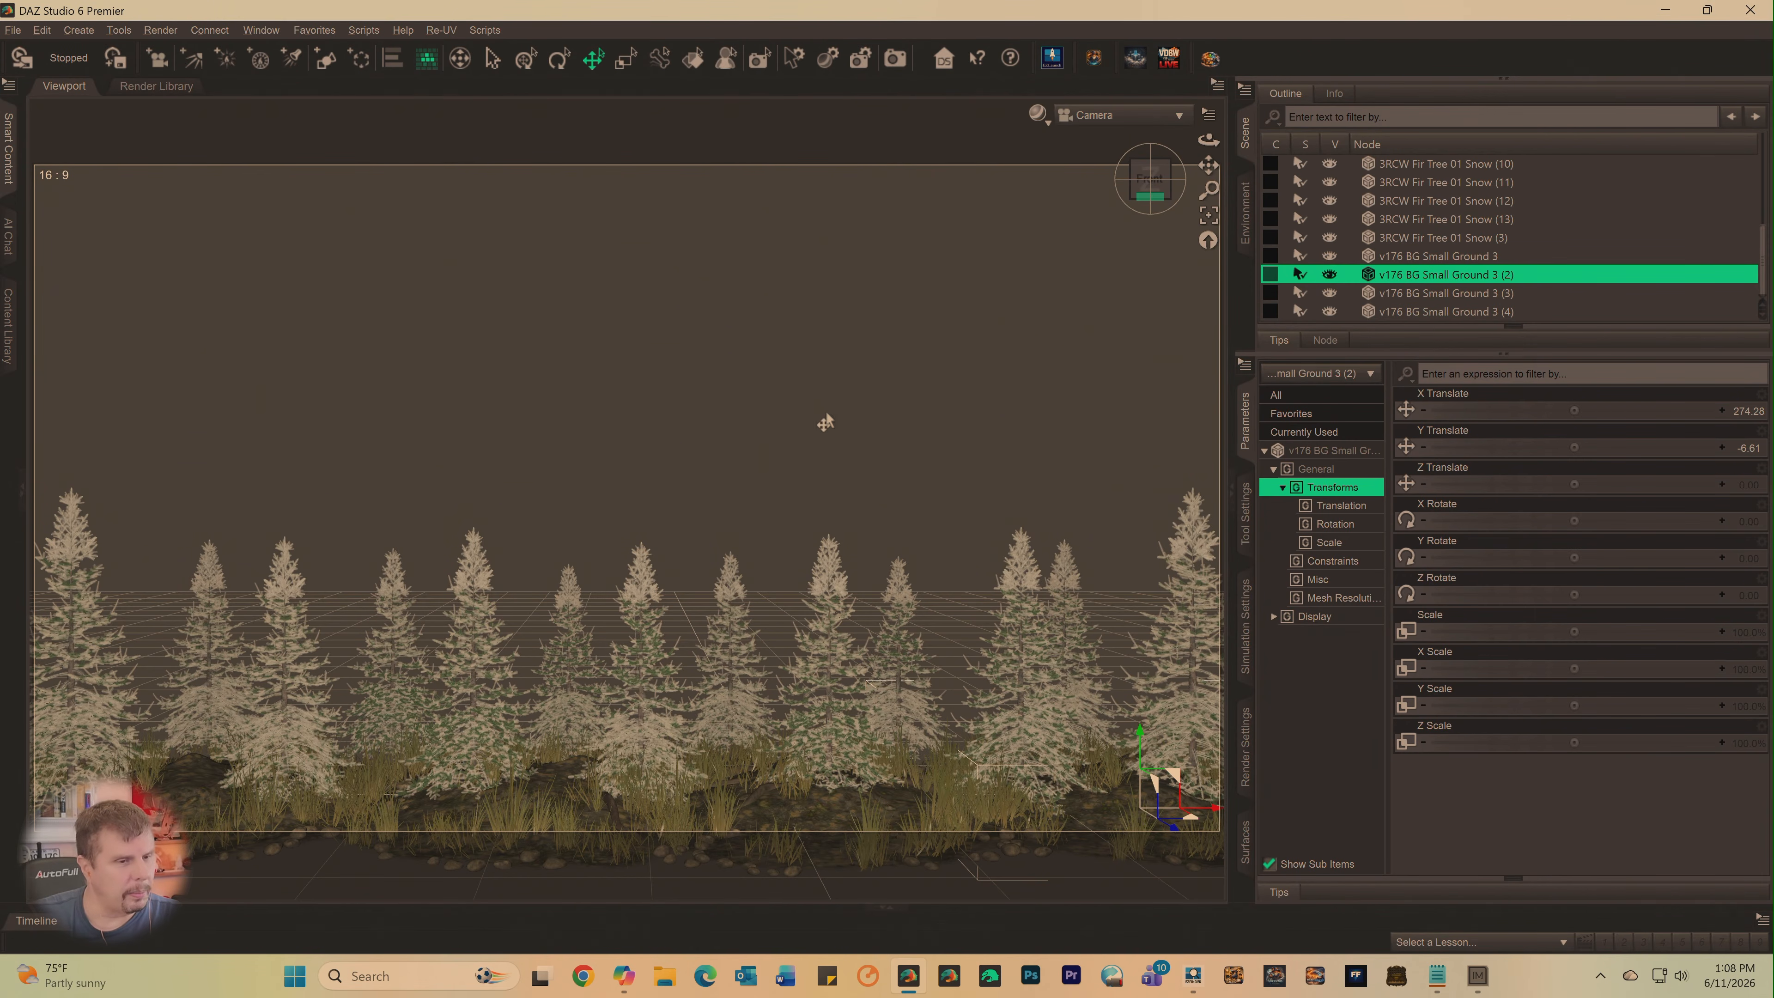
pyautogui.scroll(3, 1469, 241)
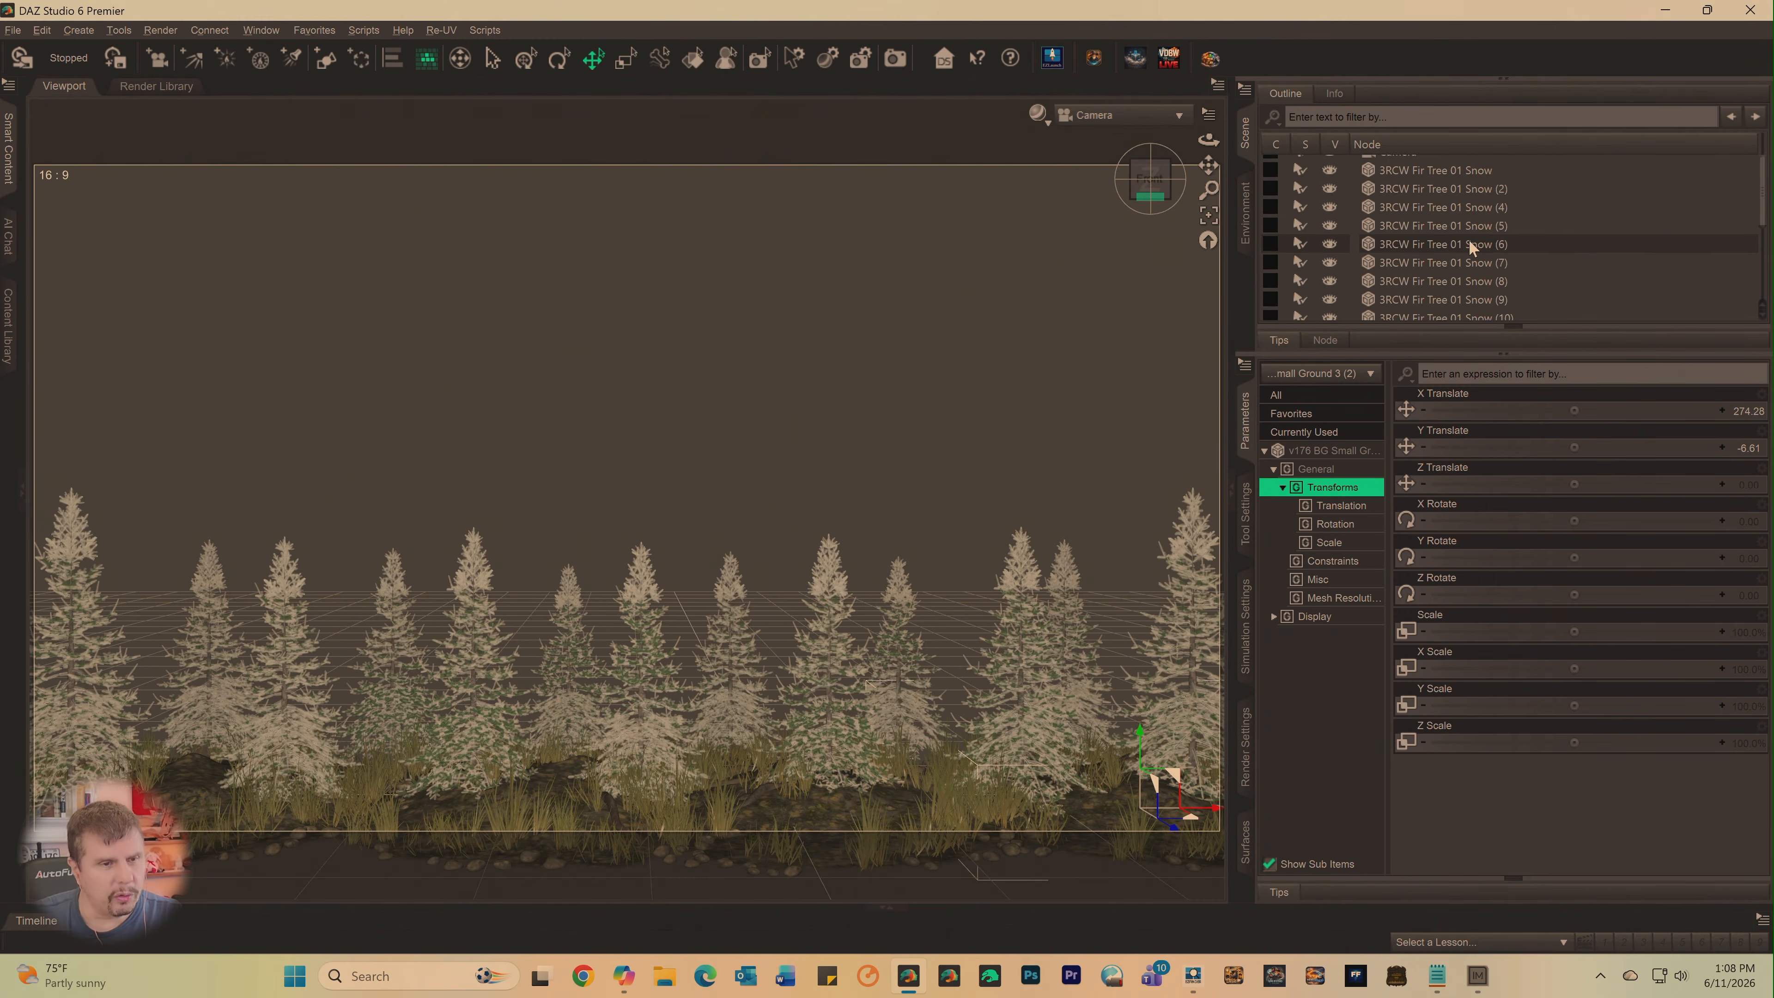
pyautogui.scroll(-2, 1467, 243)
pyautogui.click(1219, 633)
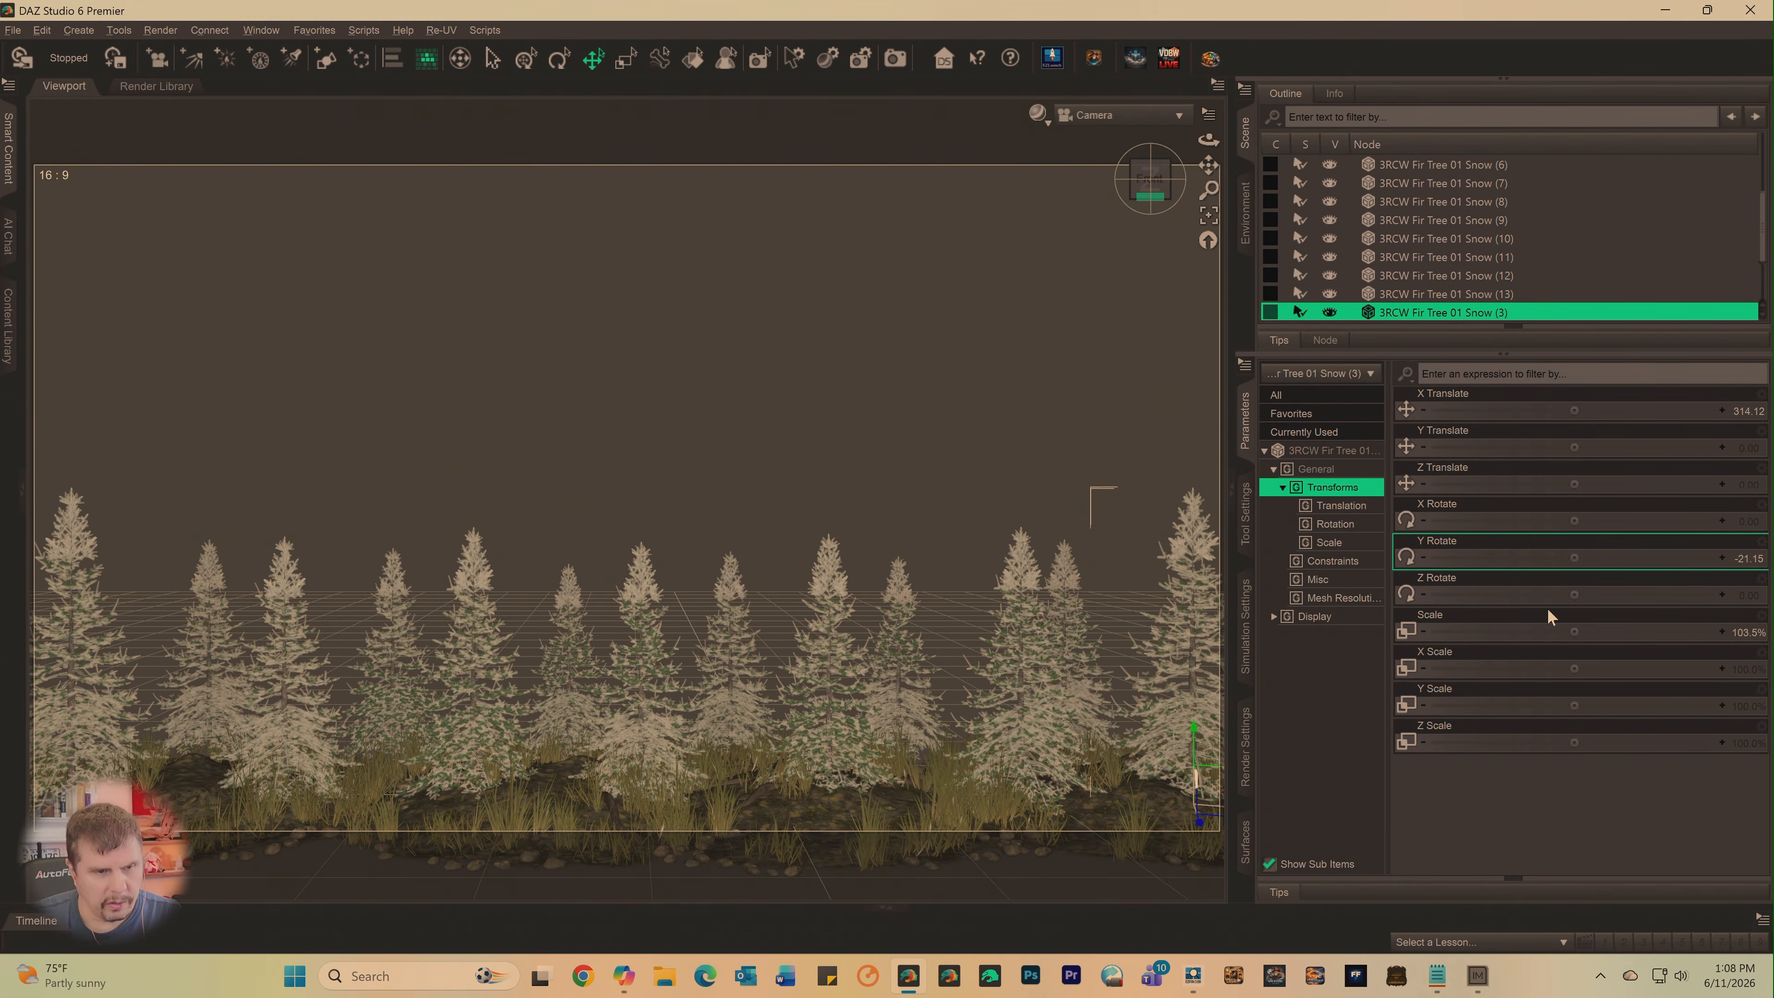
pyautogui.moveTo(1572, 632); pyautogui.dragTo(1637, 633)
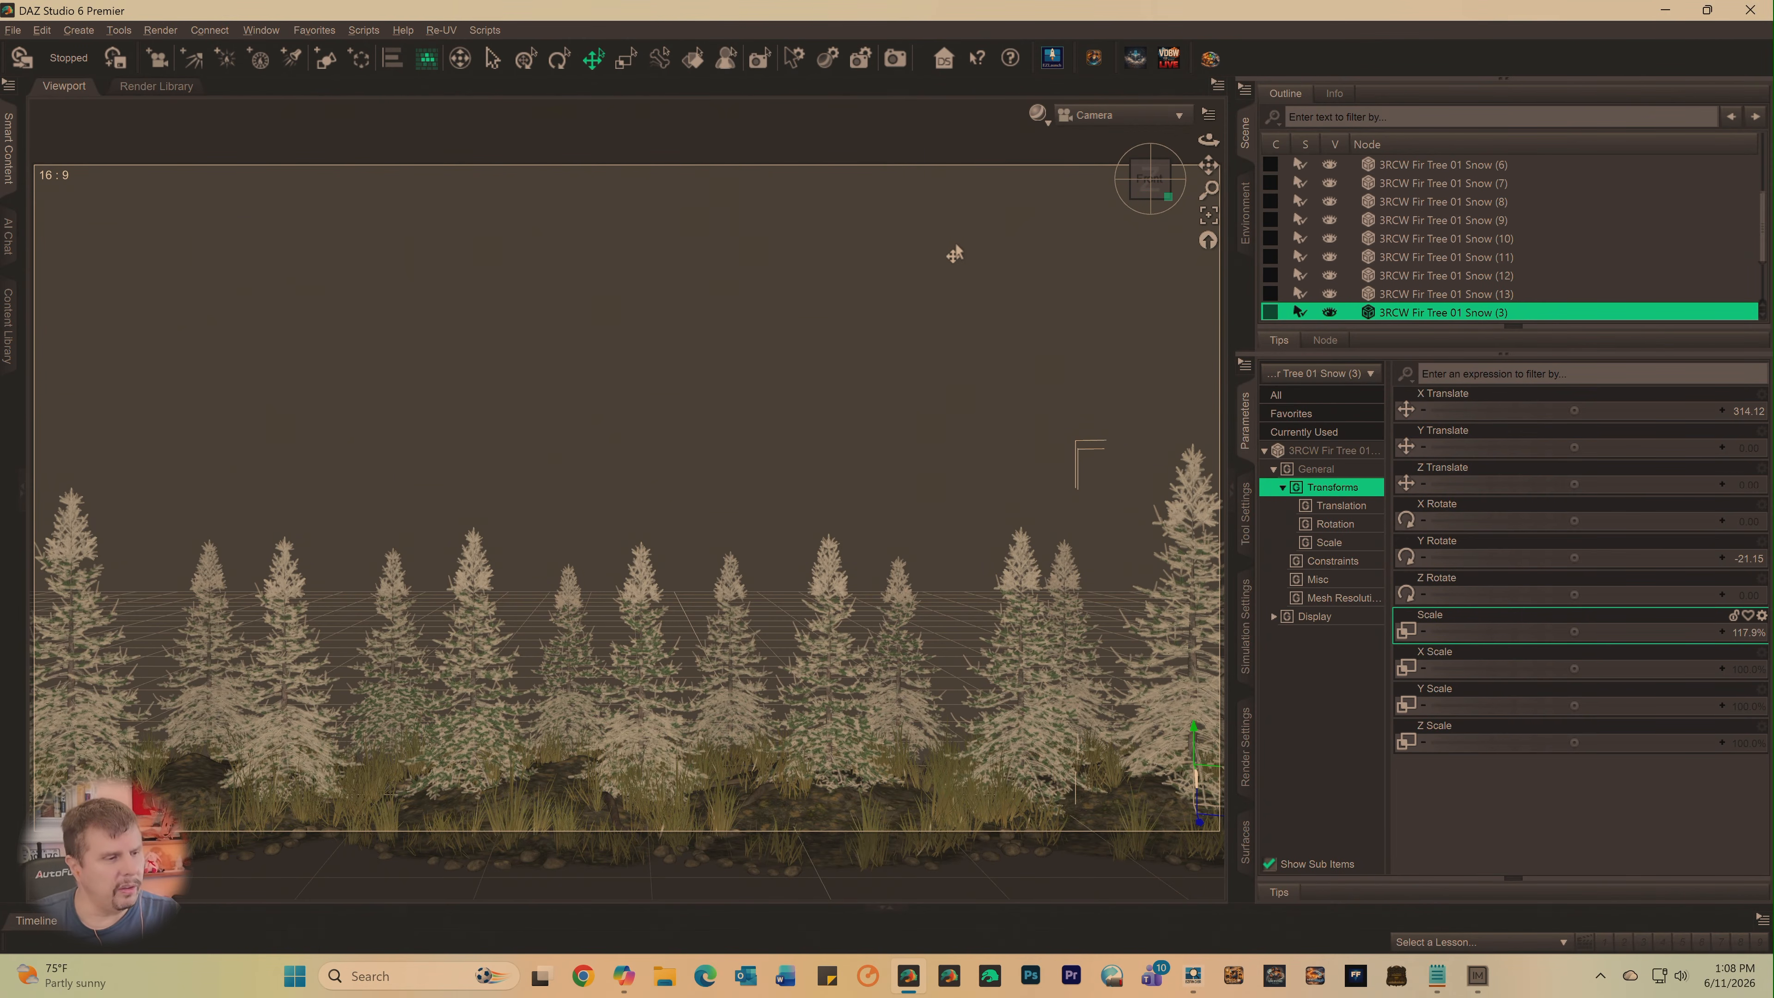
# - Vary the back row heights by scaling 3RCW Fir Tree 01 Snow (11) to about 70.9% and Snow (13) to about 97.4%
pyautogui.click(551, 632)
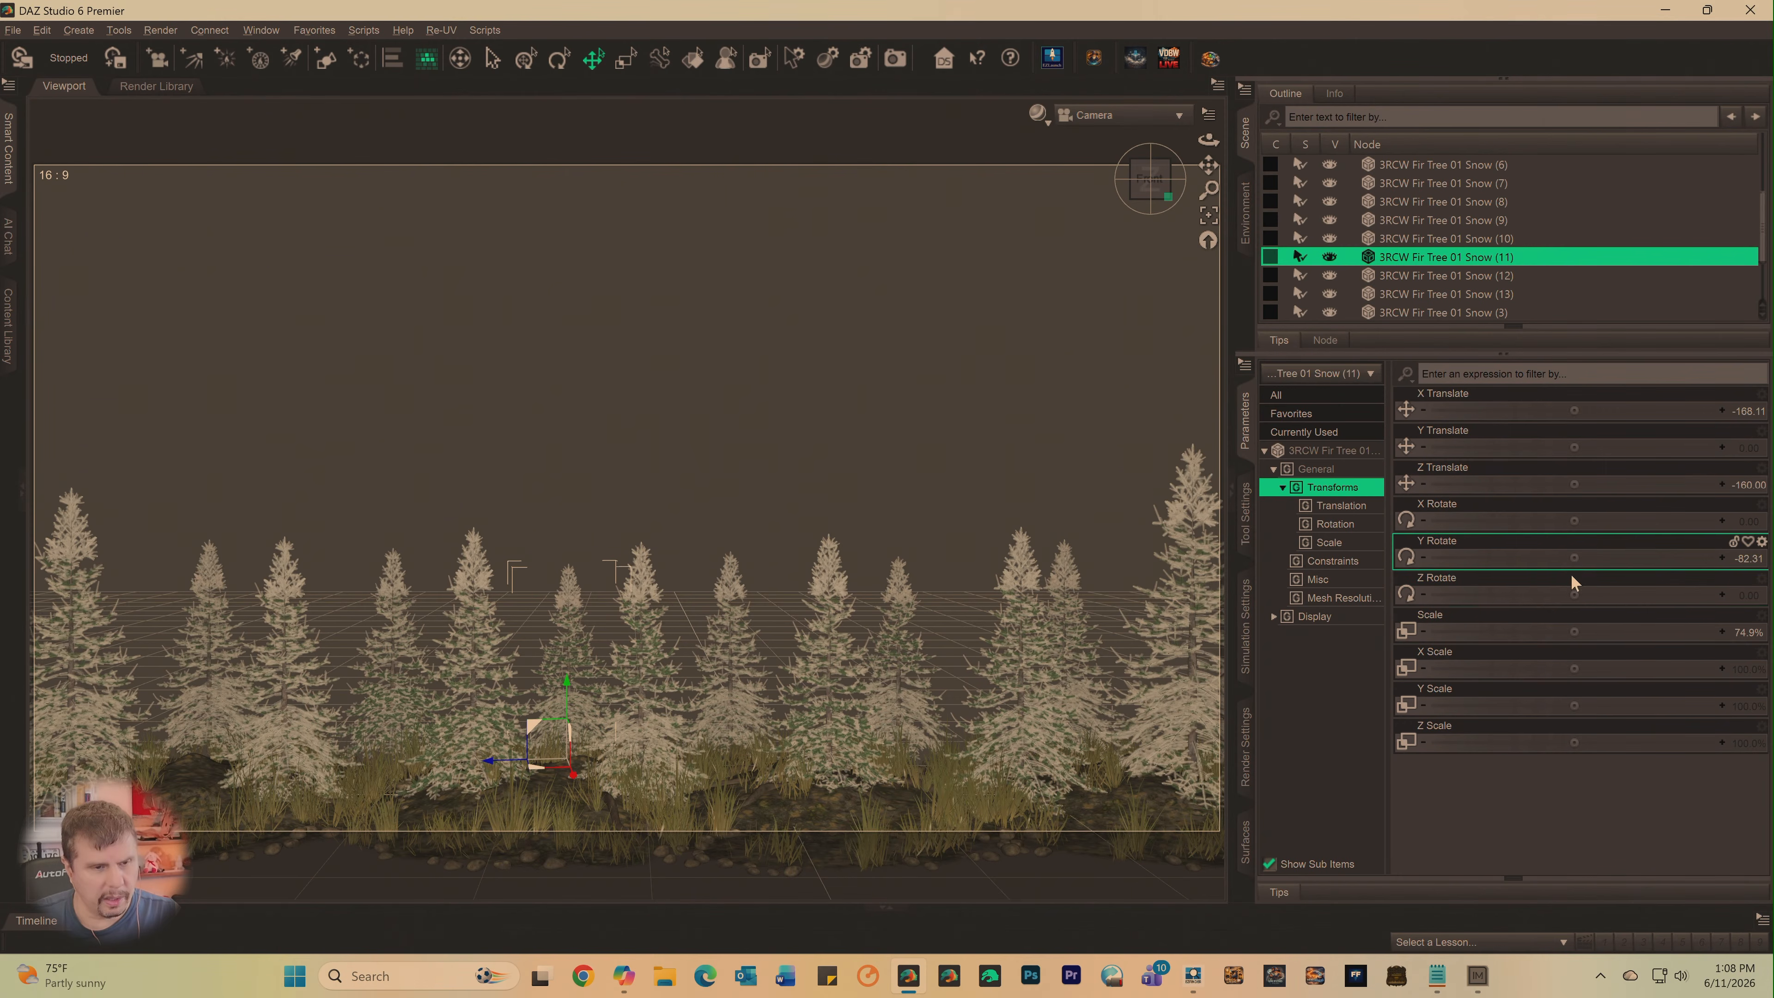
pyautogui.moveTo(1574, 630); pyautogui.dragTo(1539, 631)
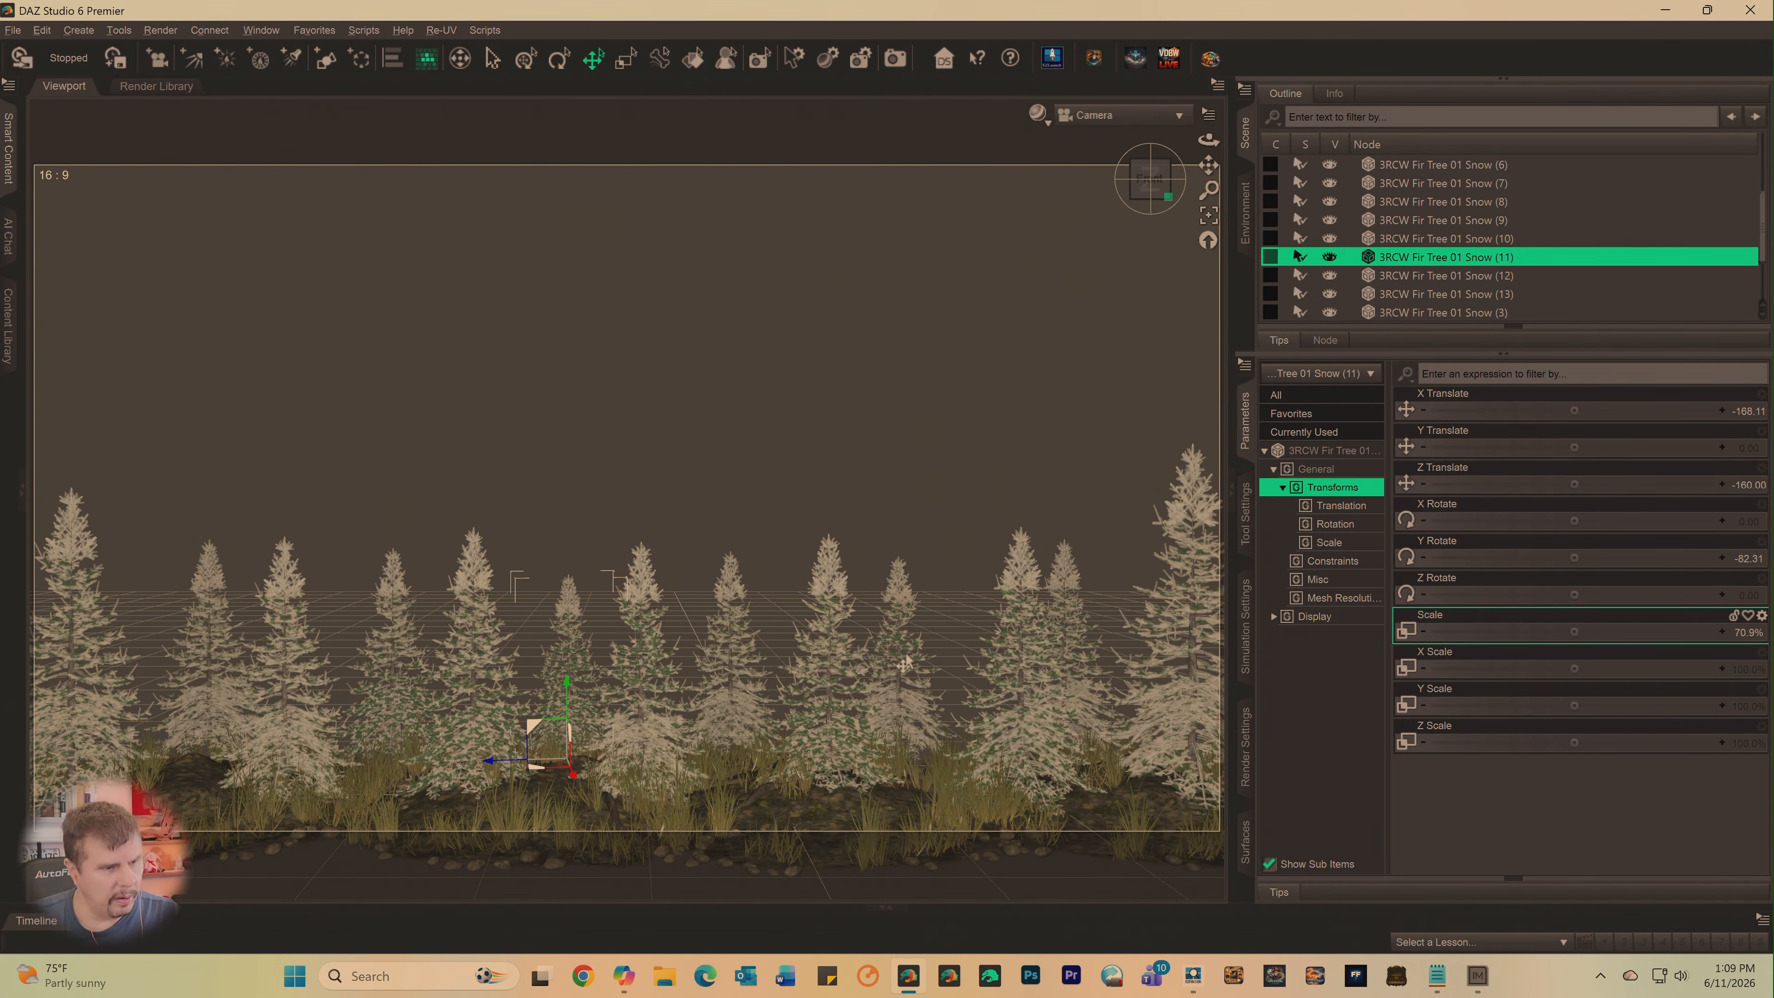
pyautogui.click(215, 633)
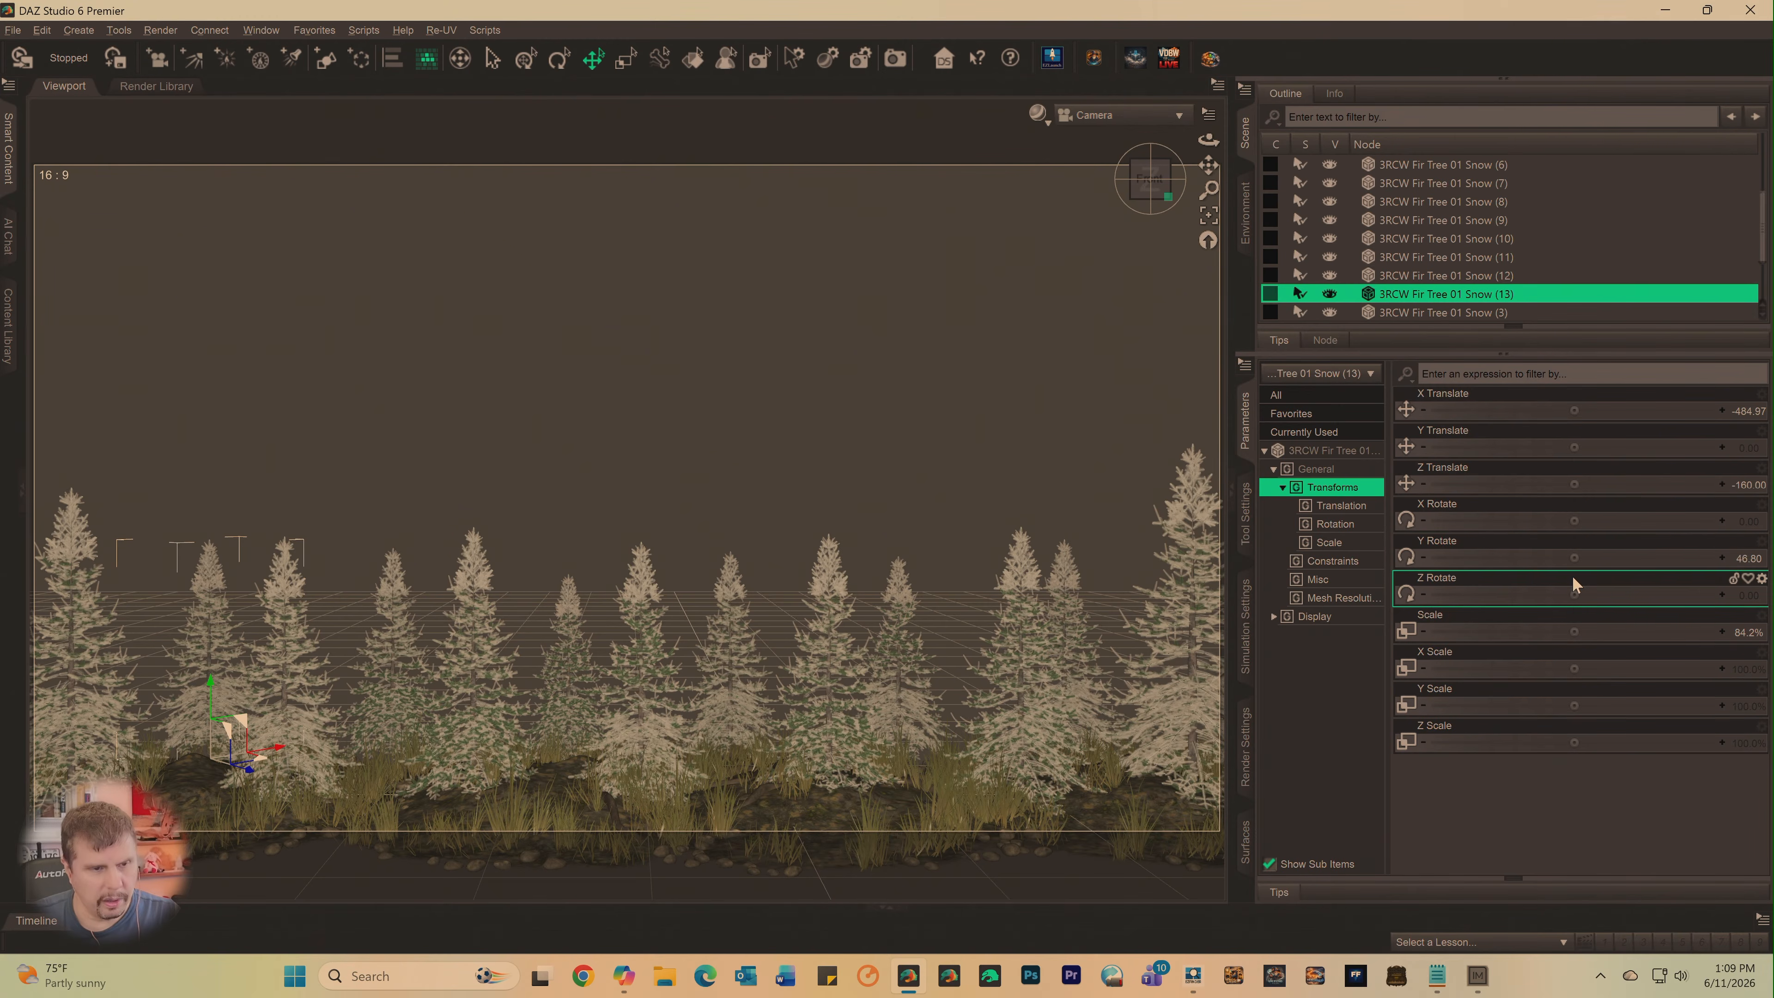
pyautogui.moveTo(1607, 632); pyautogui.dragTo(1649, 632)
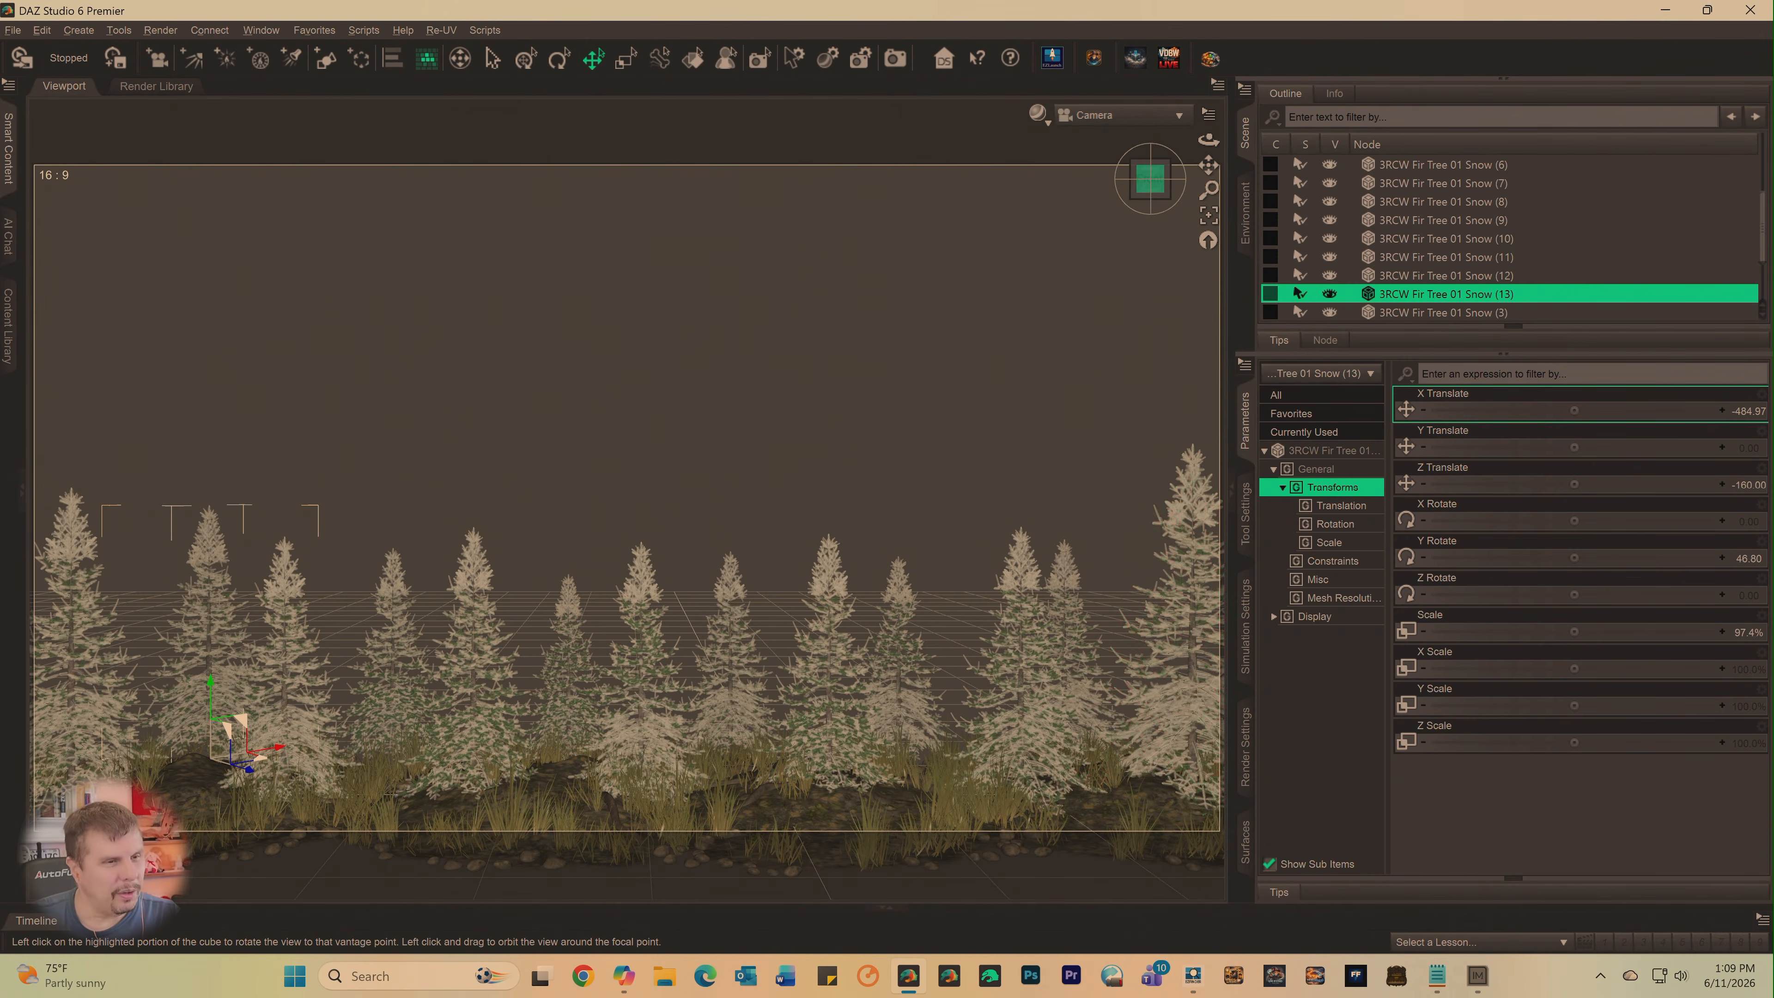
# - Select Tonemapper Options, try a Saturation of about 3.51, and undo that change
pyautogui.moveTo(1148, 193); pyautogui.dragTo(1147, 183)
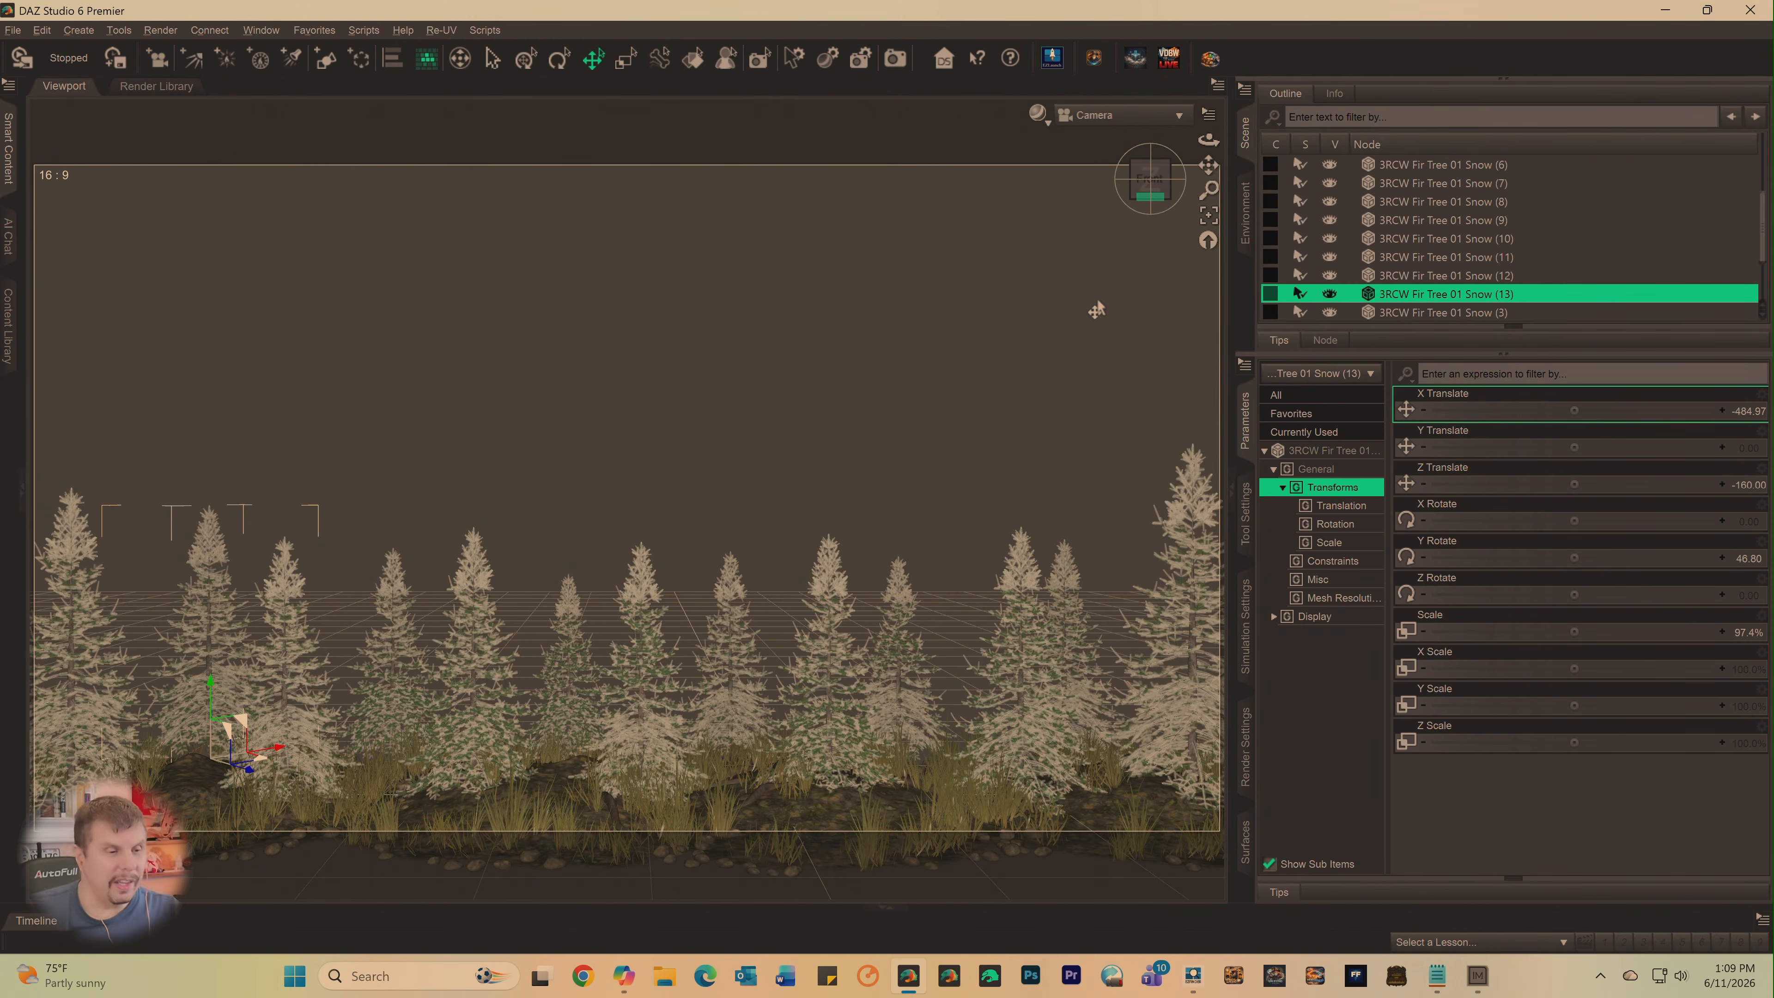
pyautogui.scroll(3, 1488, 223)
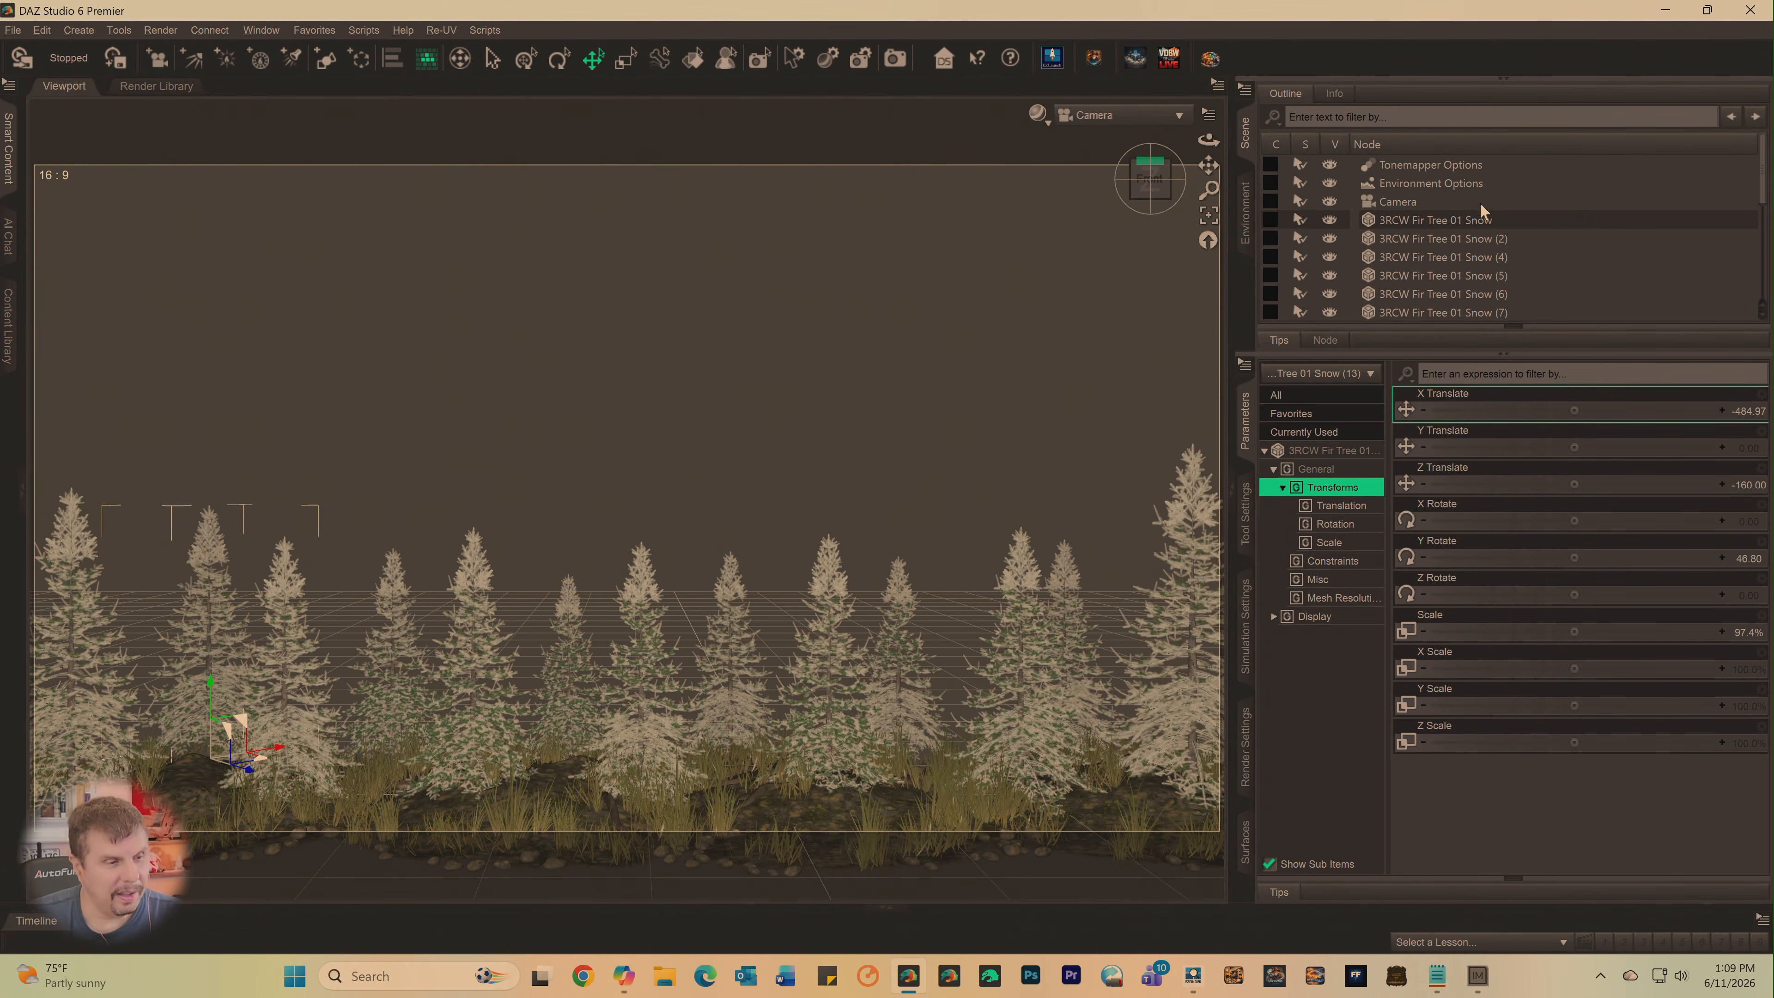
pyautogui.click(1429, 165)
pyautogui.scroll(-2, 1509, 552)
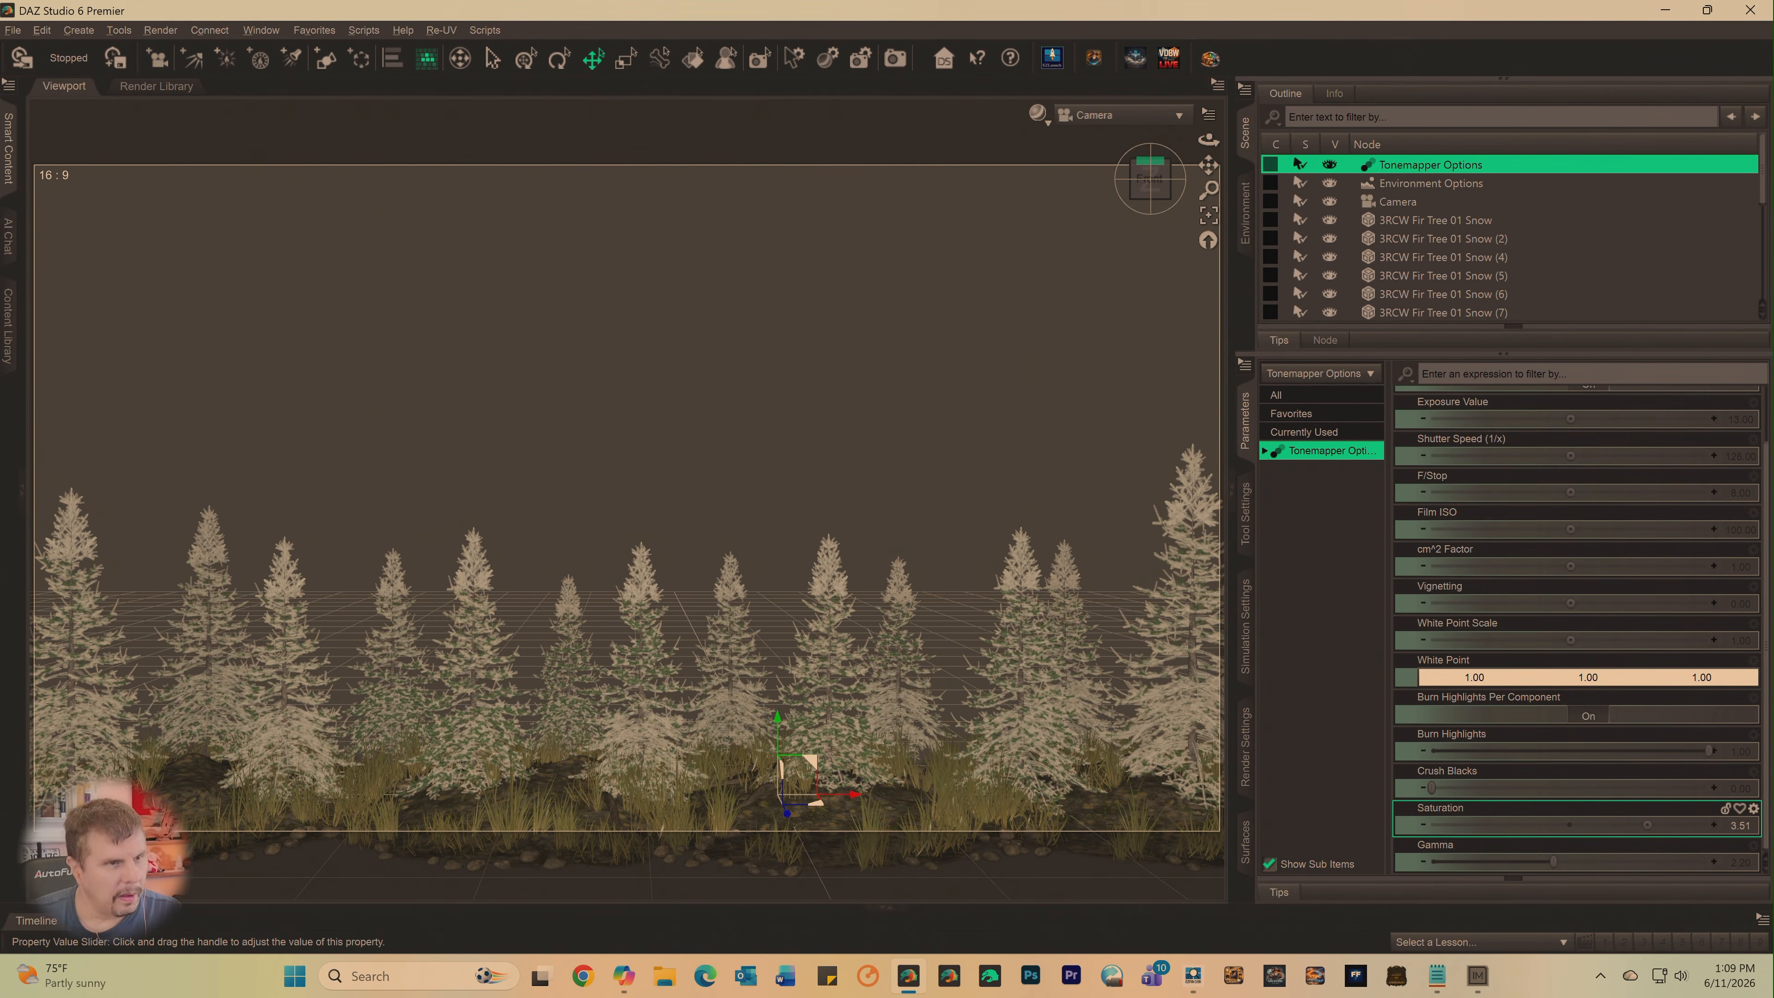
pyautogui.hotkey('ctrl', 'z')
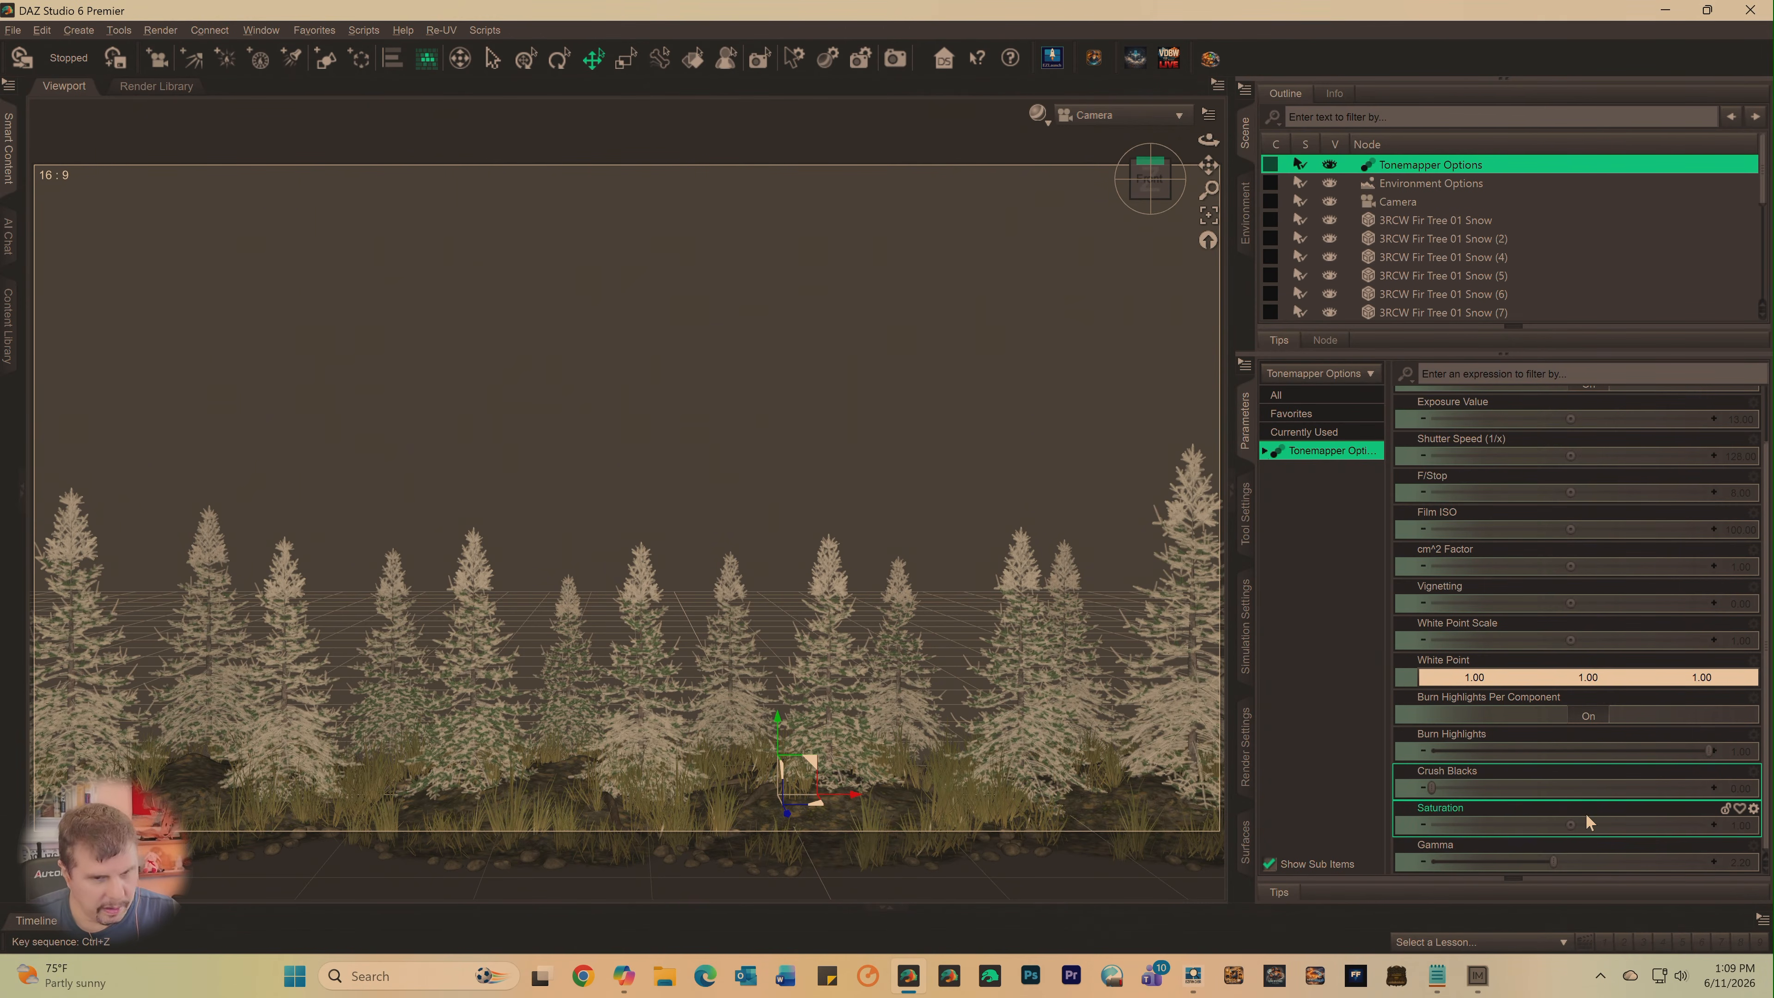
# - Preview the viewport in NVIDIA Iray and set the tonemapper Saturation to about 1.17
pyautogui.click(1038, 112)
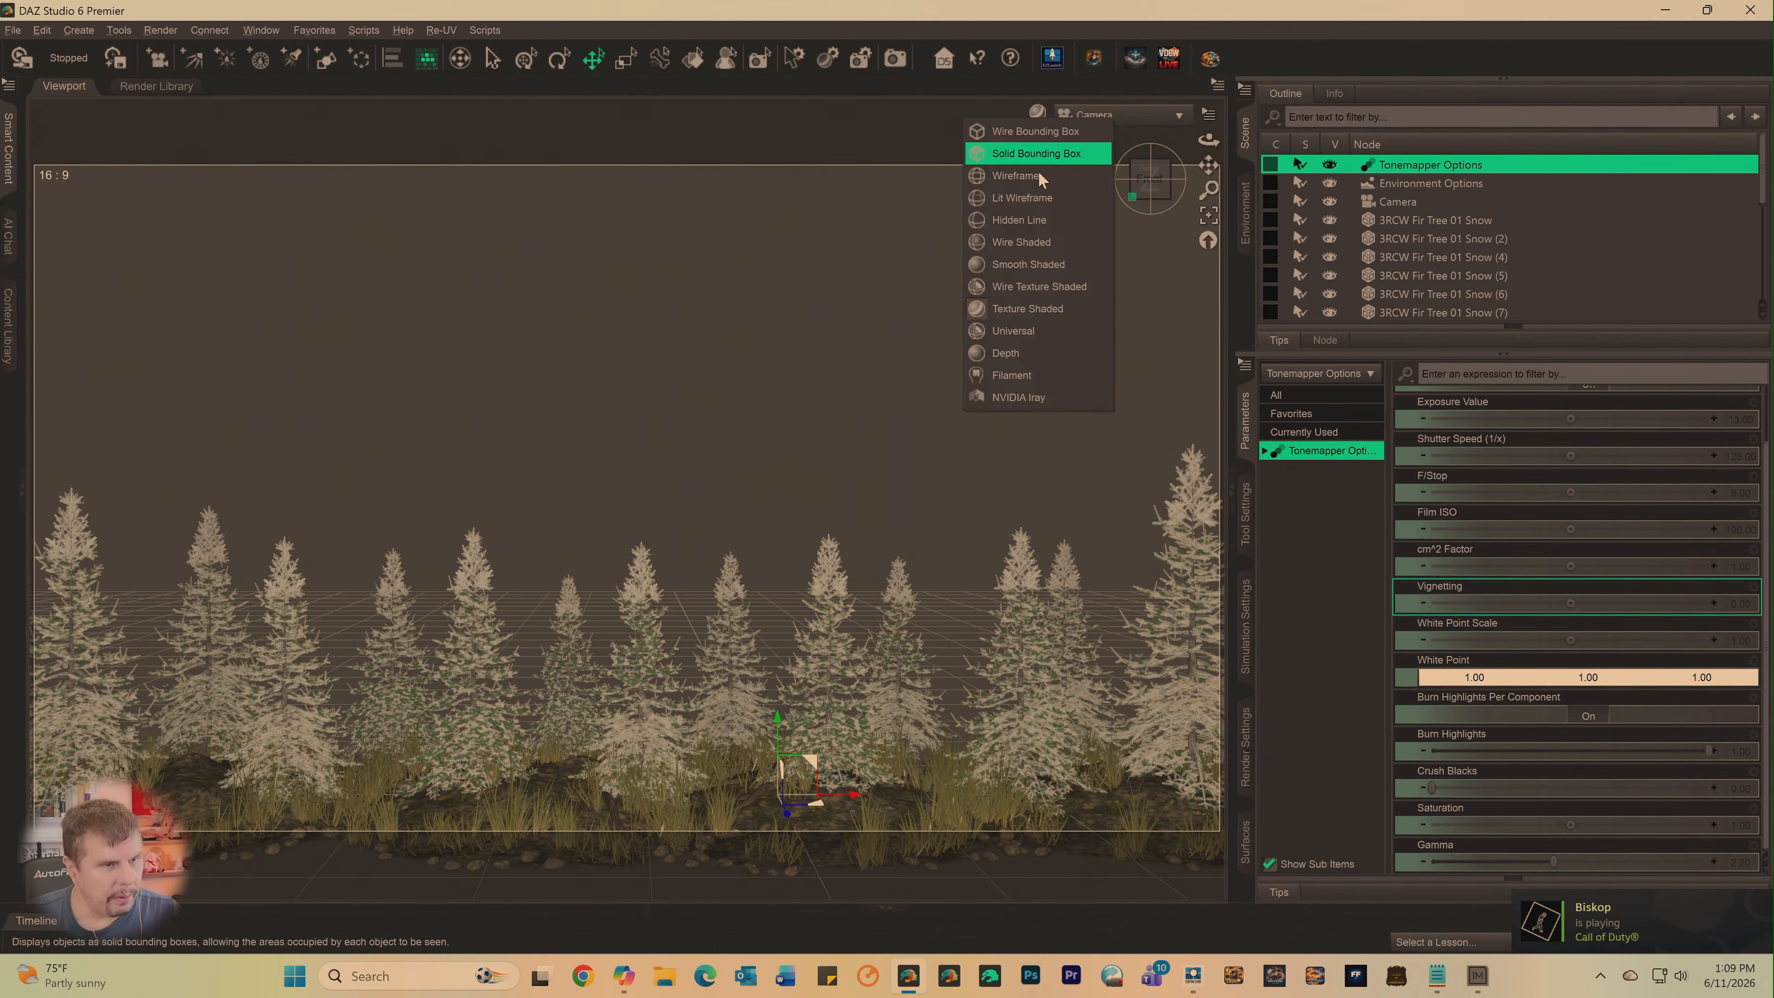
pyautogui.click(1018, 396)
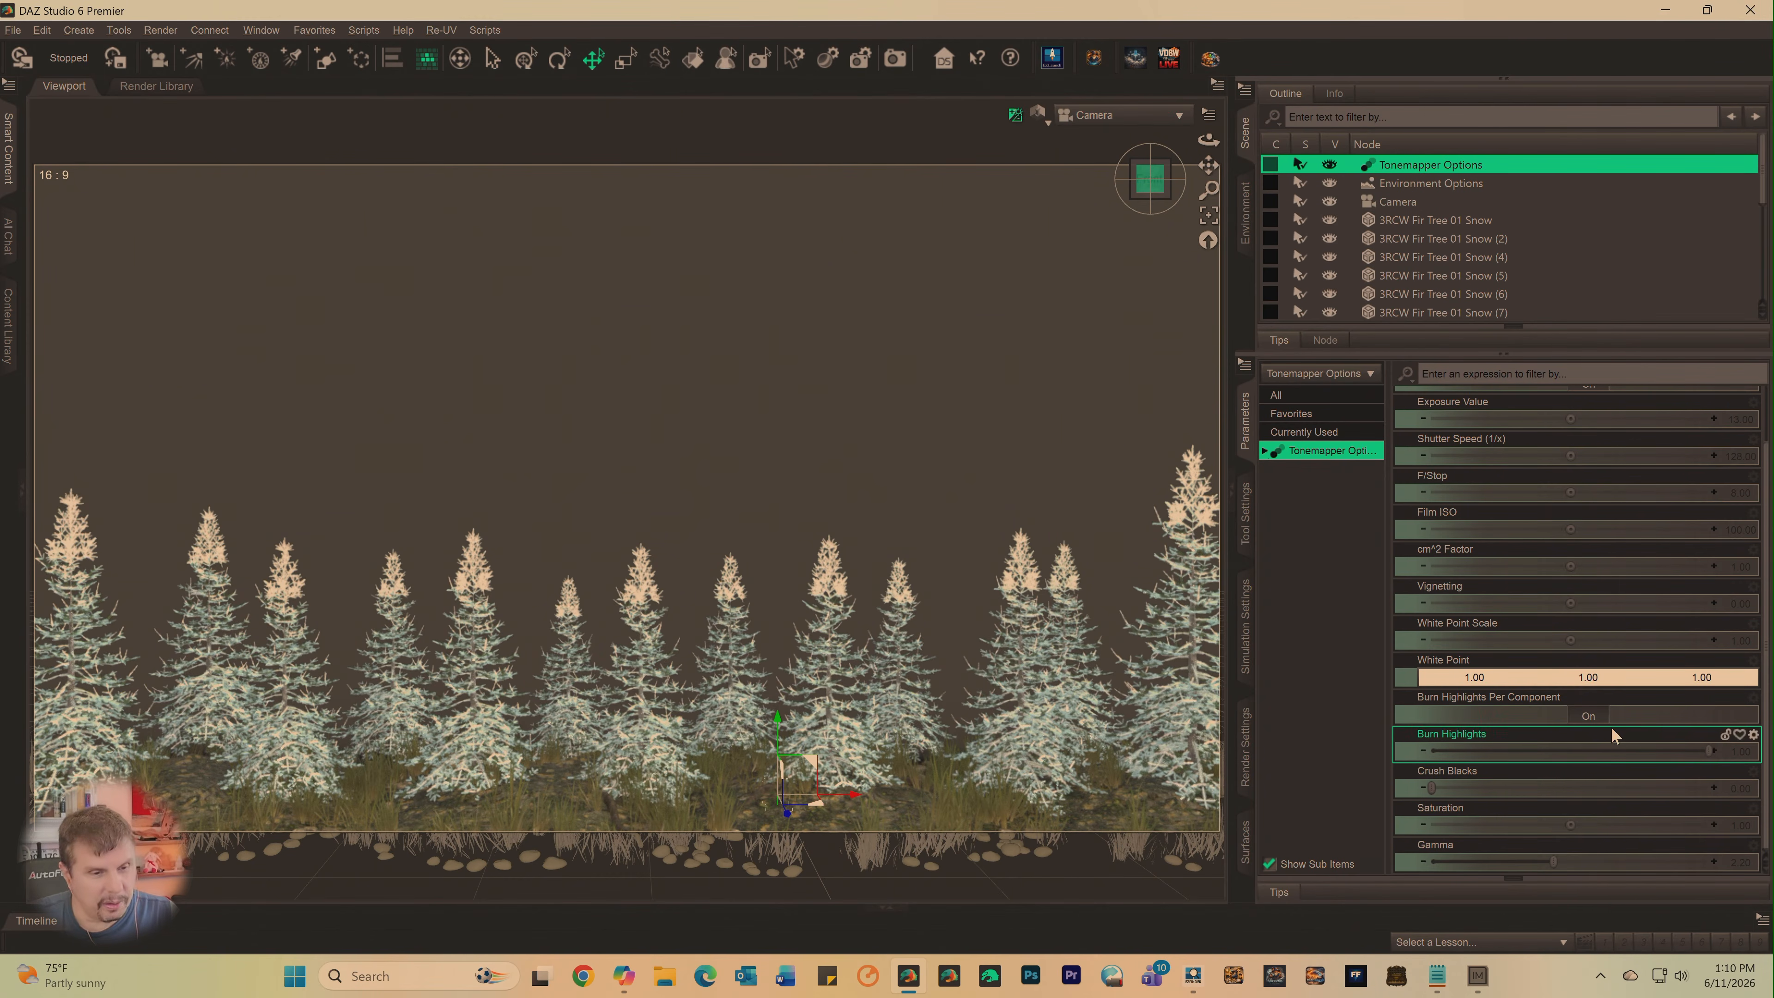
pyautogui.moveTo(1567, 828); pyautogui.dragTo(1580, 828)
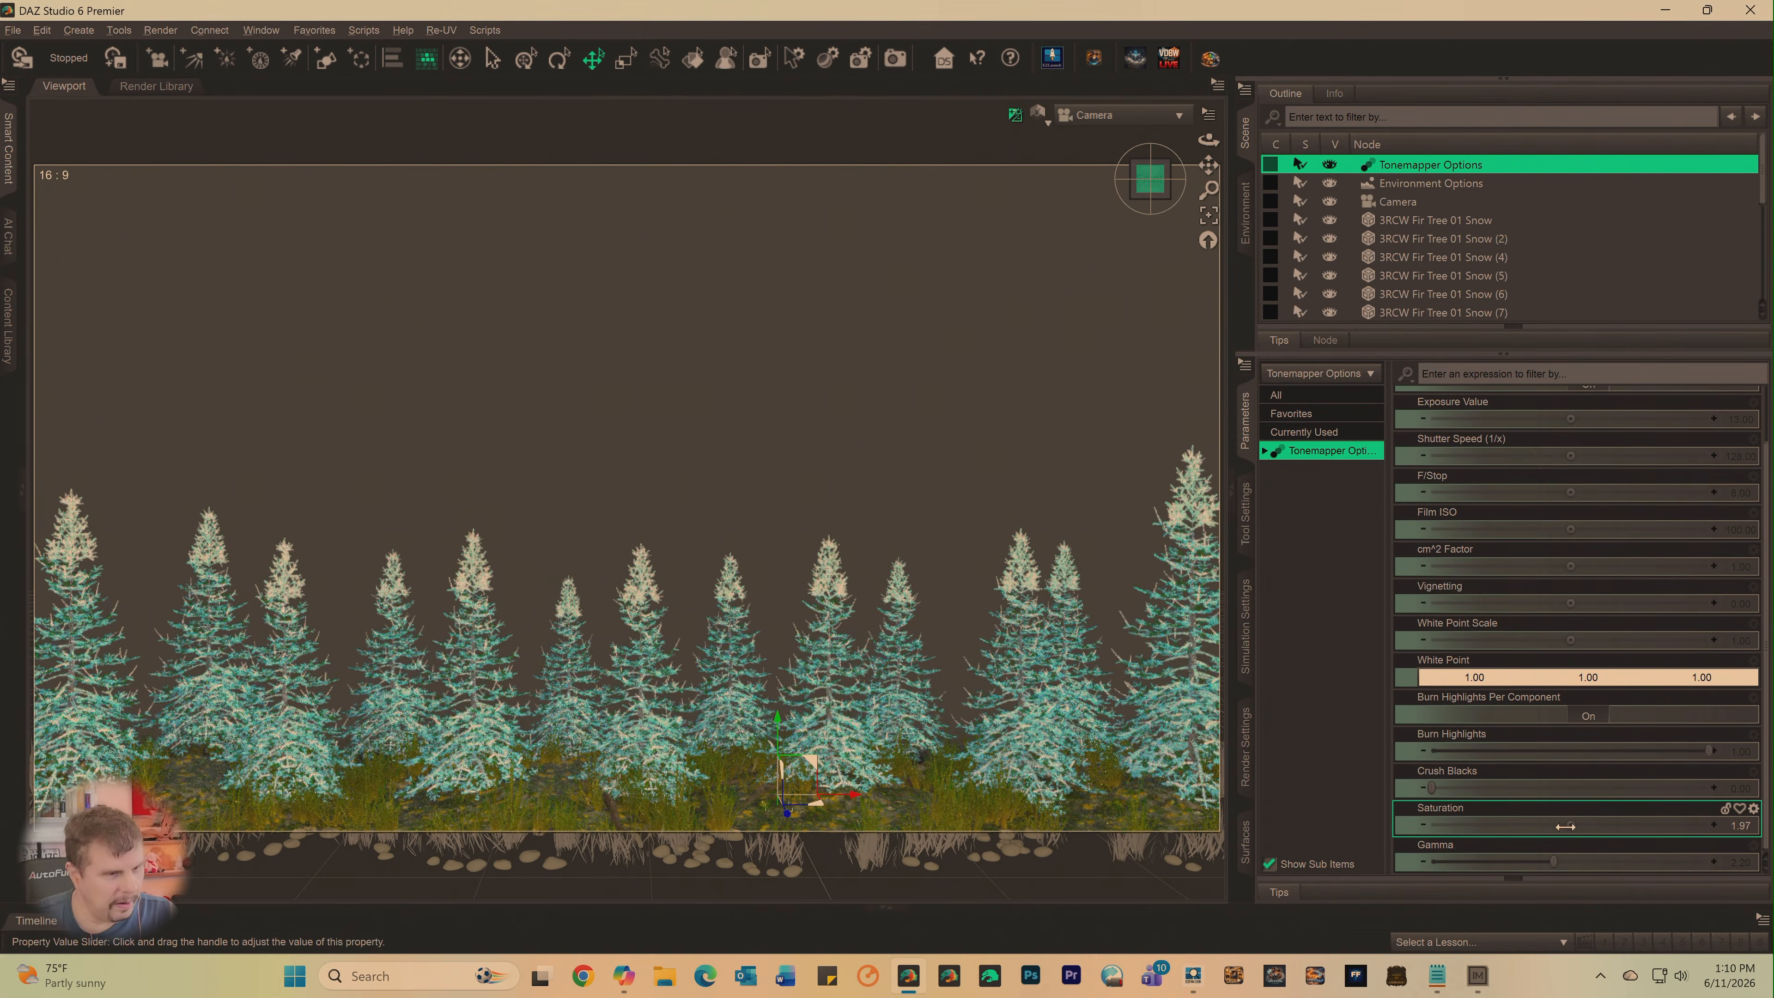
pyautogui.moveTo(1566, 838)
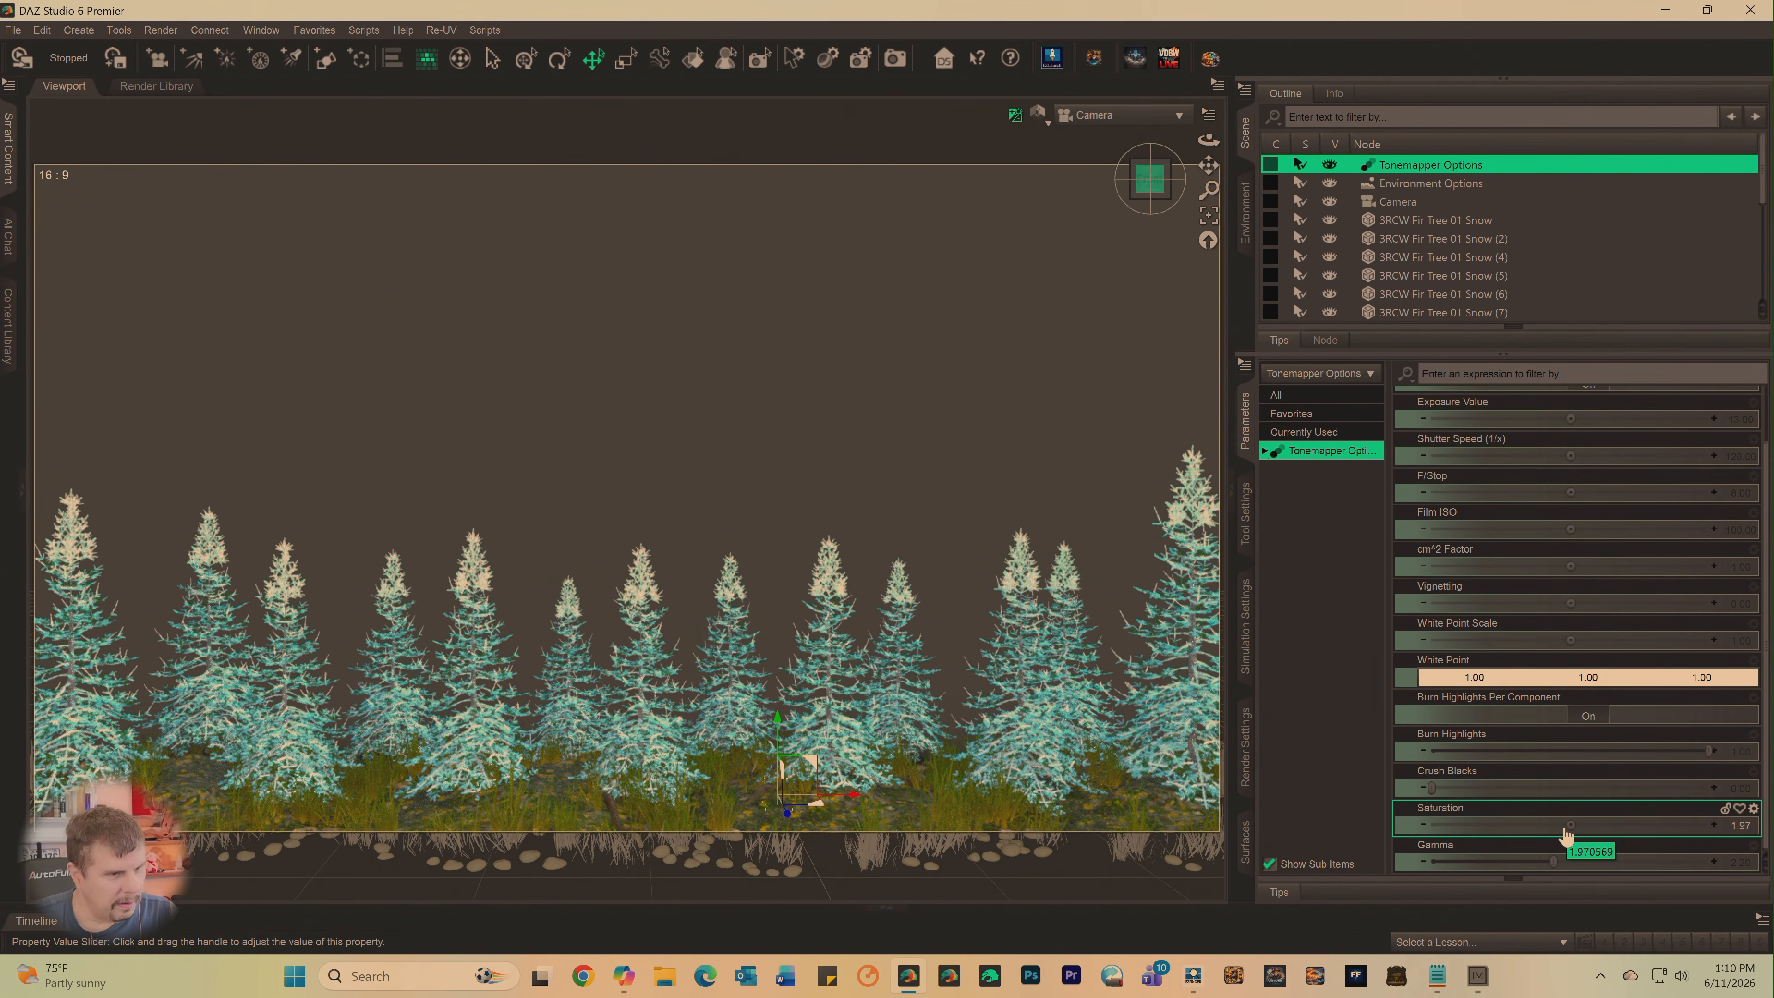
pyautogui.moveTo(1566, 828); pyautogui.dragTo(1496, 825)
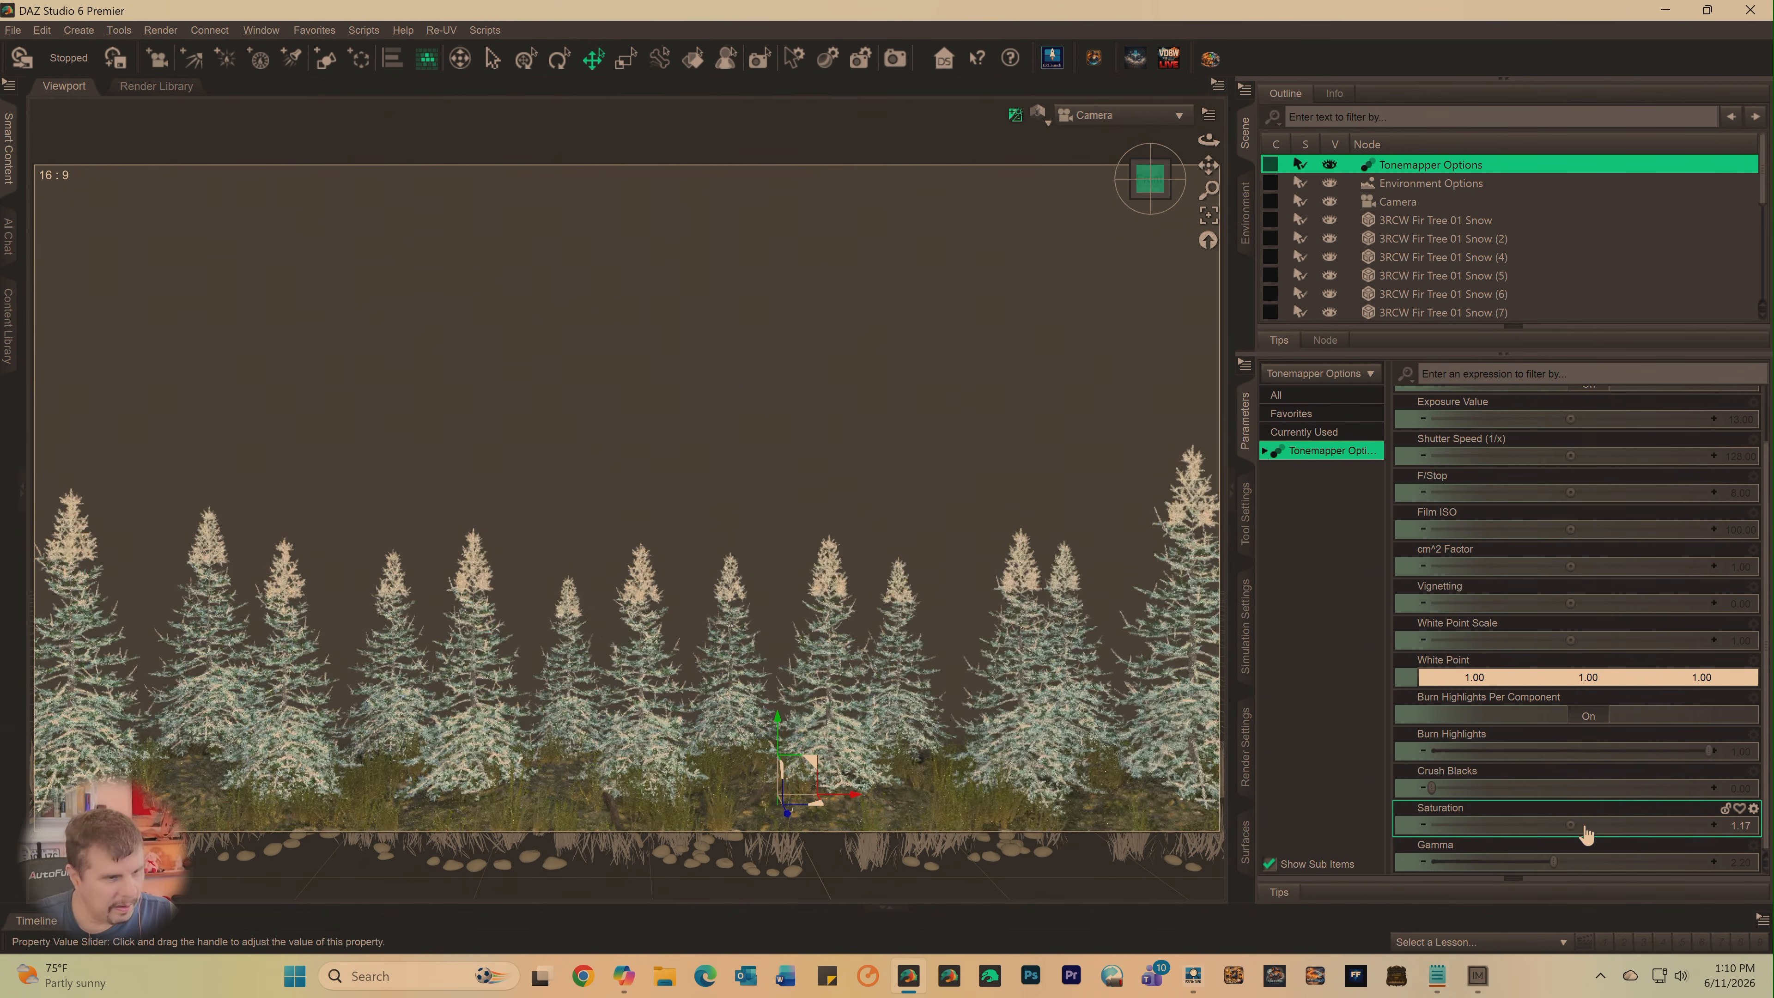
pyautogui.moveTo(1585, 827)
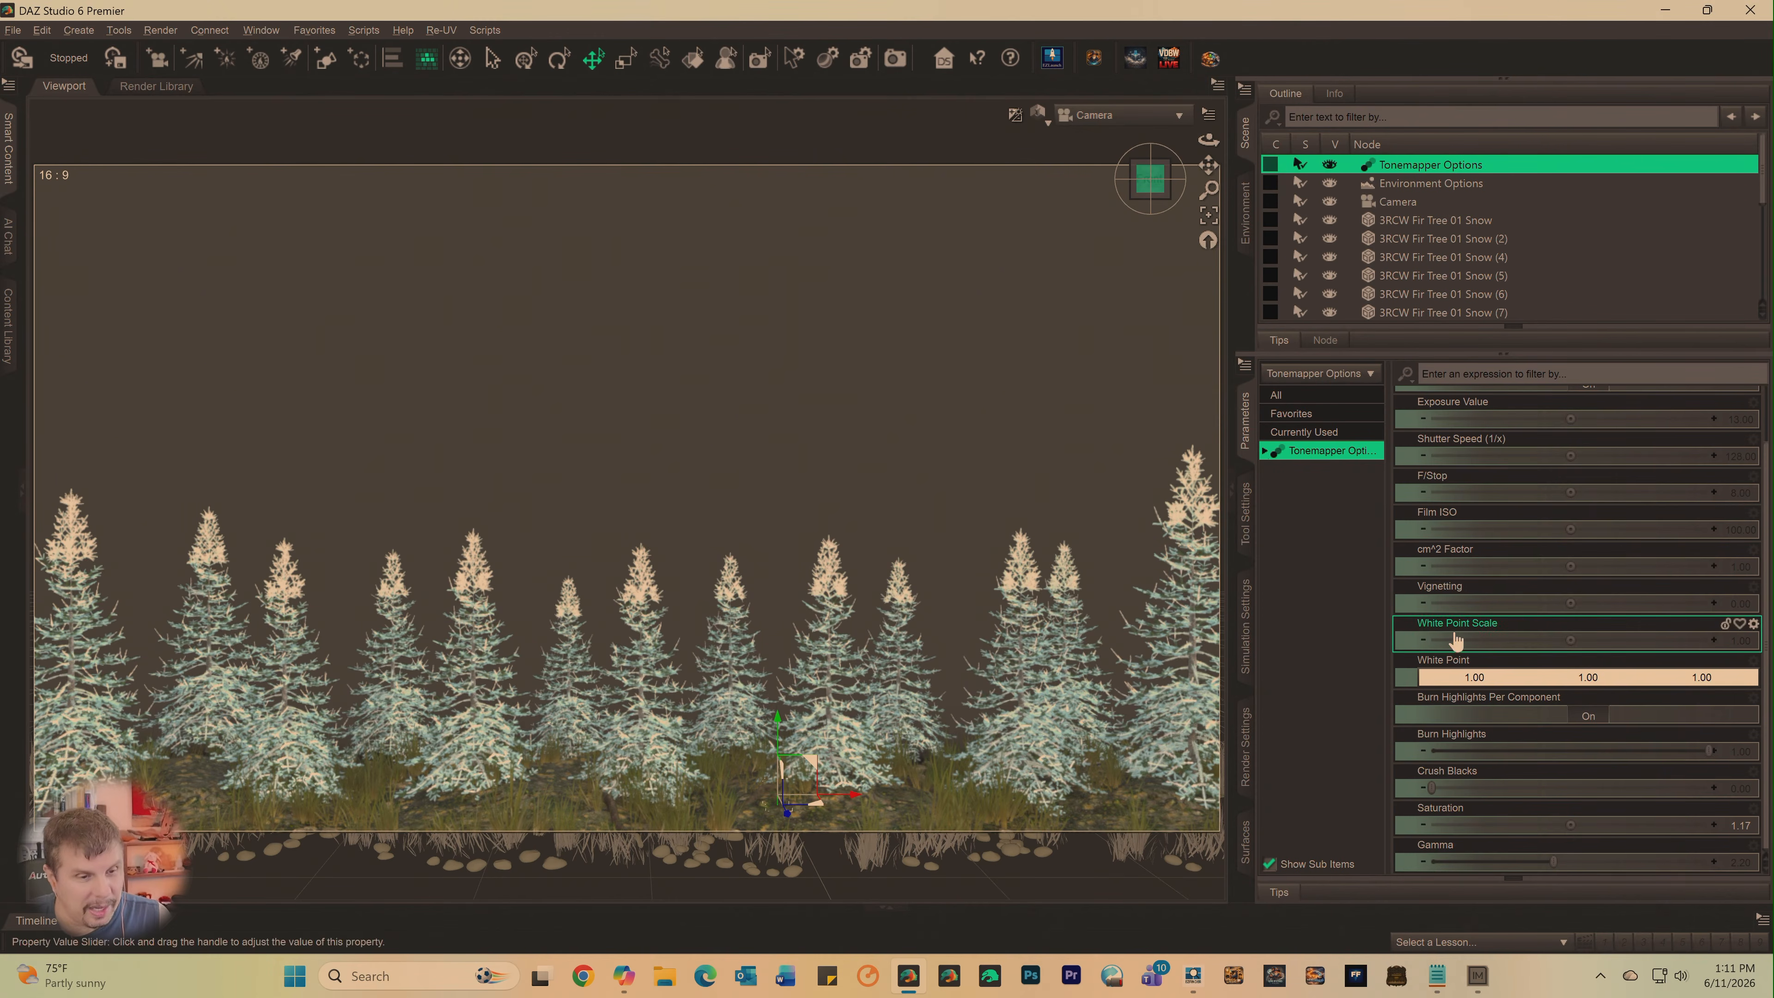
# - Raise the tonemapper Exposure Value to about 6720.89 to darken the trees into silhouettes, and show the render settings
pyautogui.scroll(2, 1572, 690)
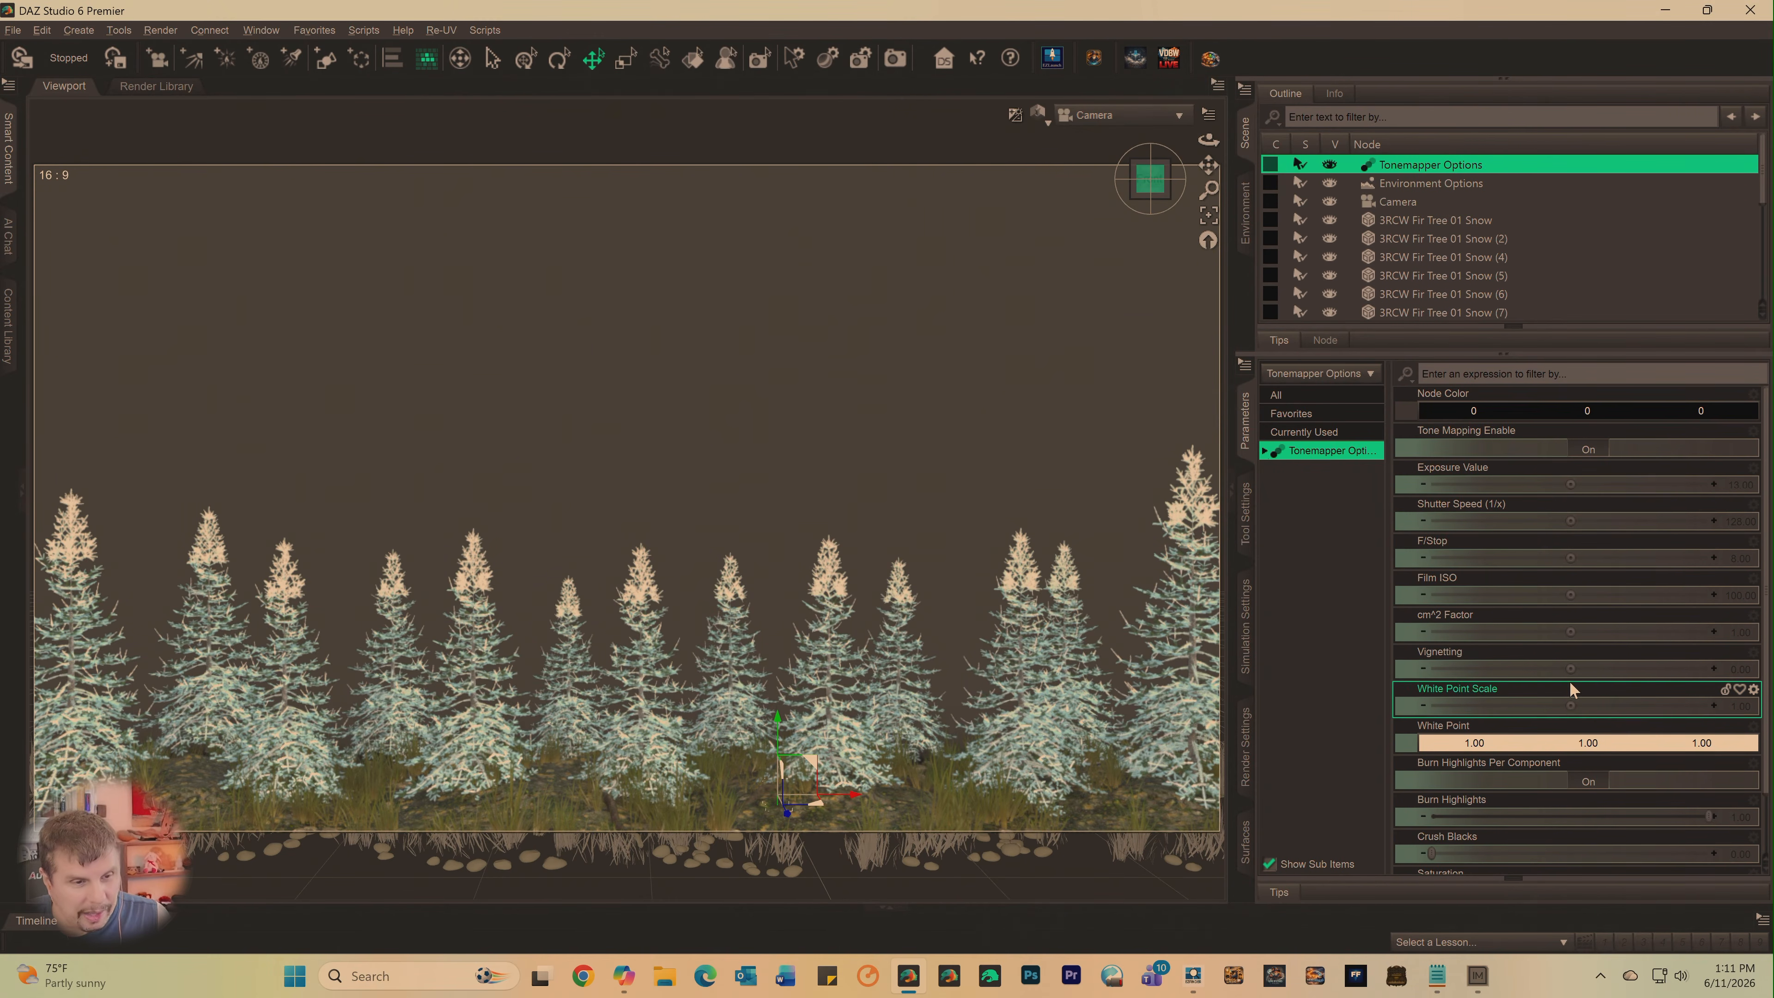
pyautogui.scroll(-2, 1565, 615)
pyautogui.scroll(2, 1566, 613)
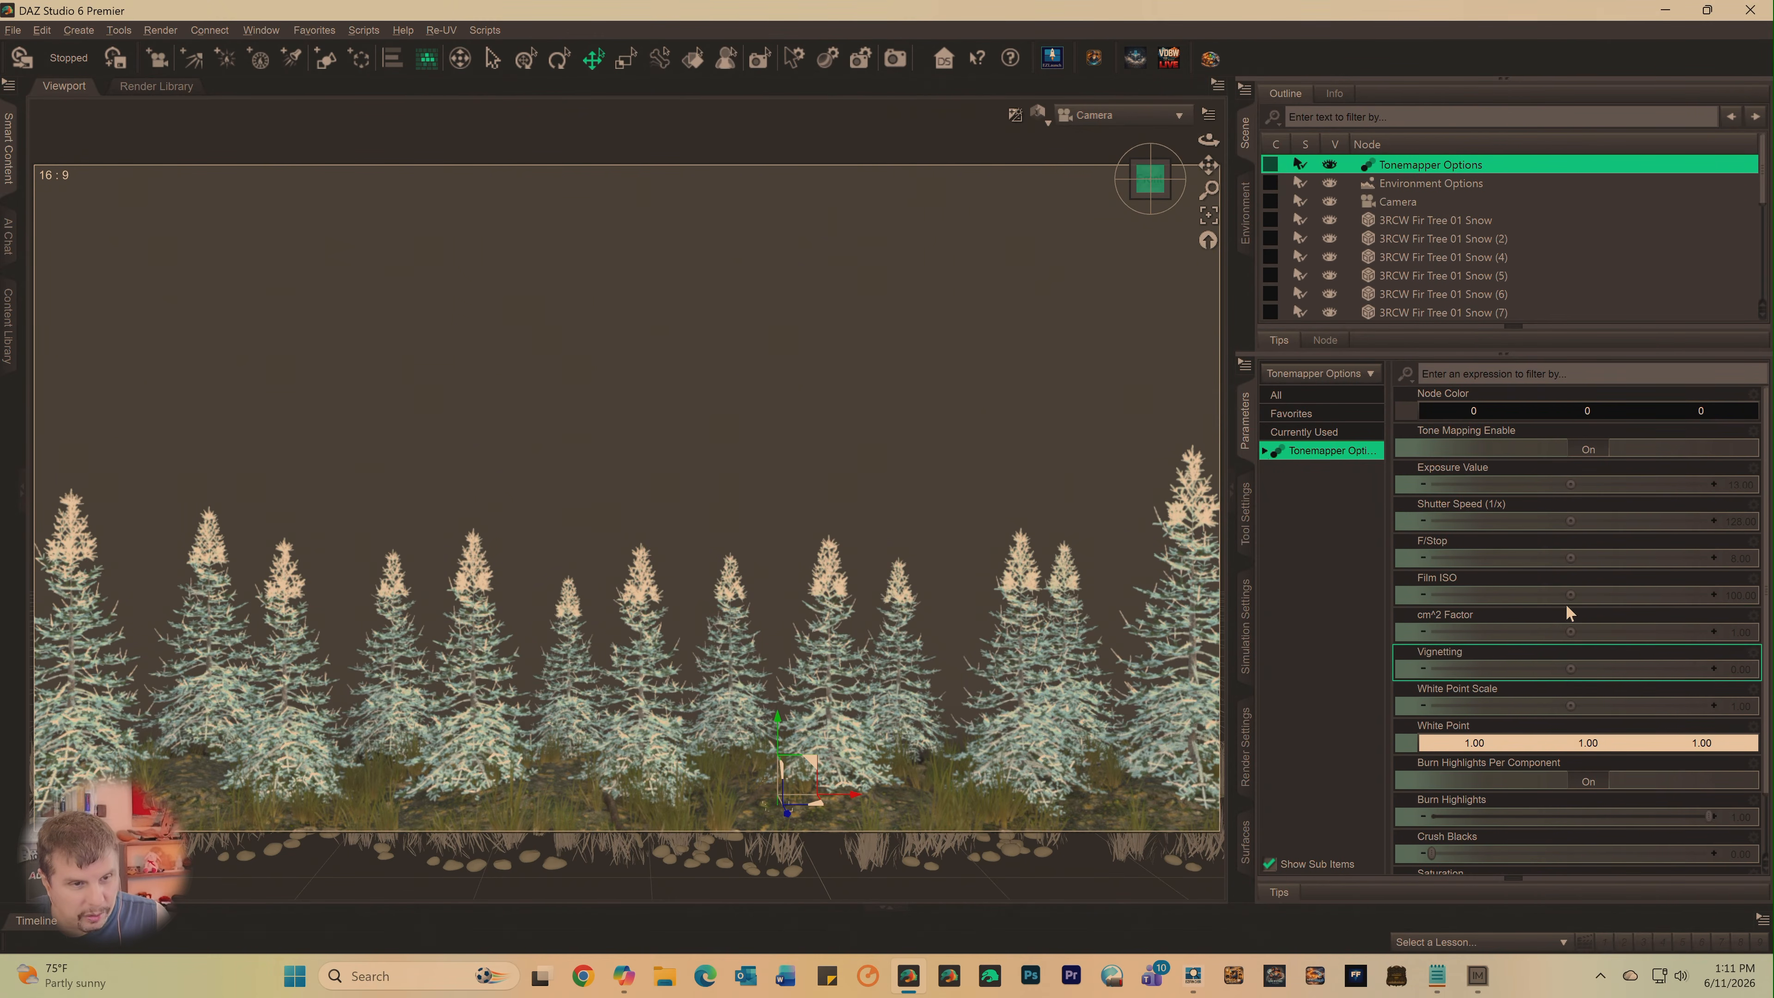
pyautogui.moveTo(1570, 484); pyautogui.dragTo(1705, 485)
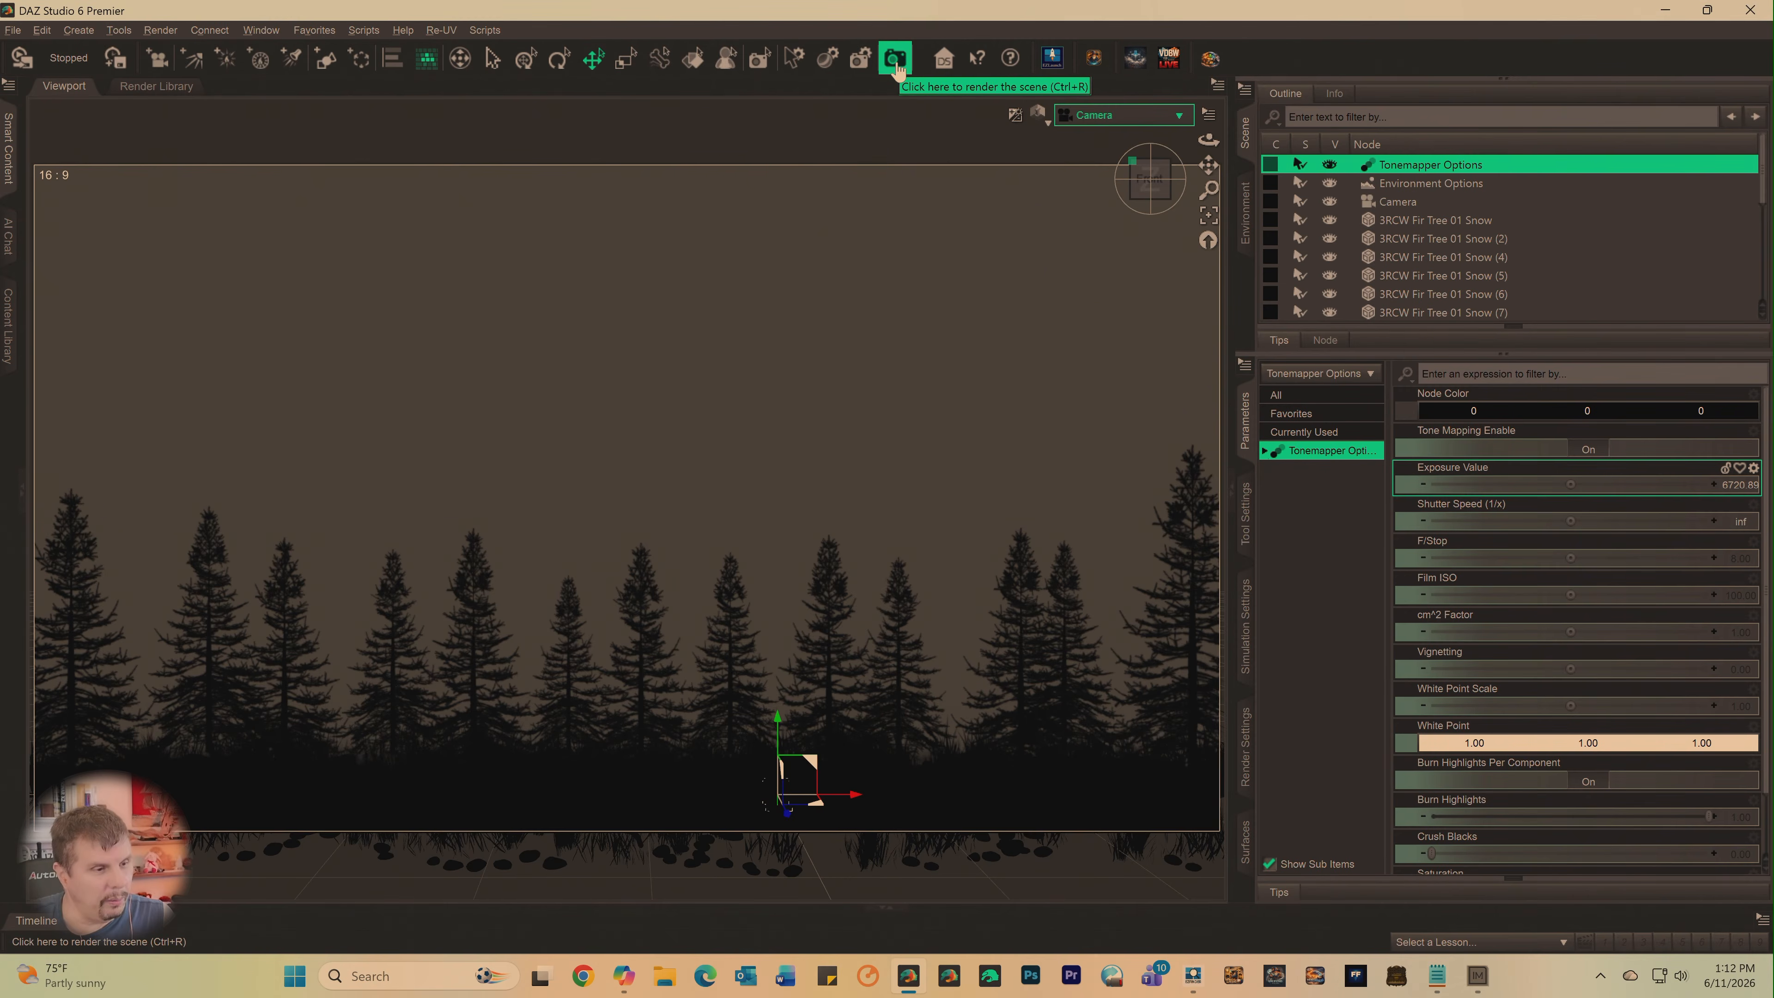
pyautogui.click(1245, 746)
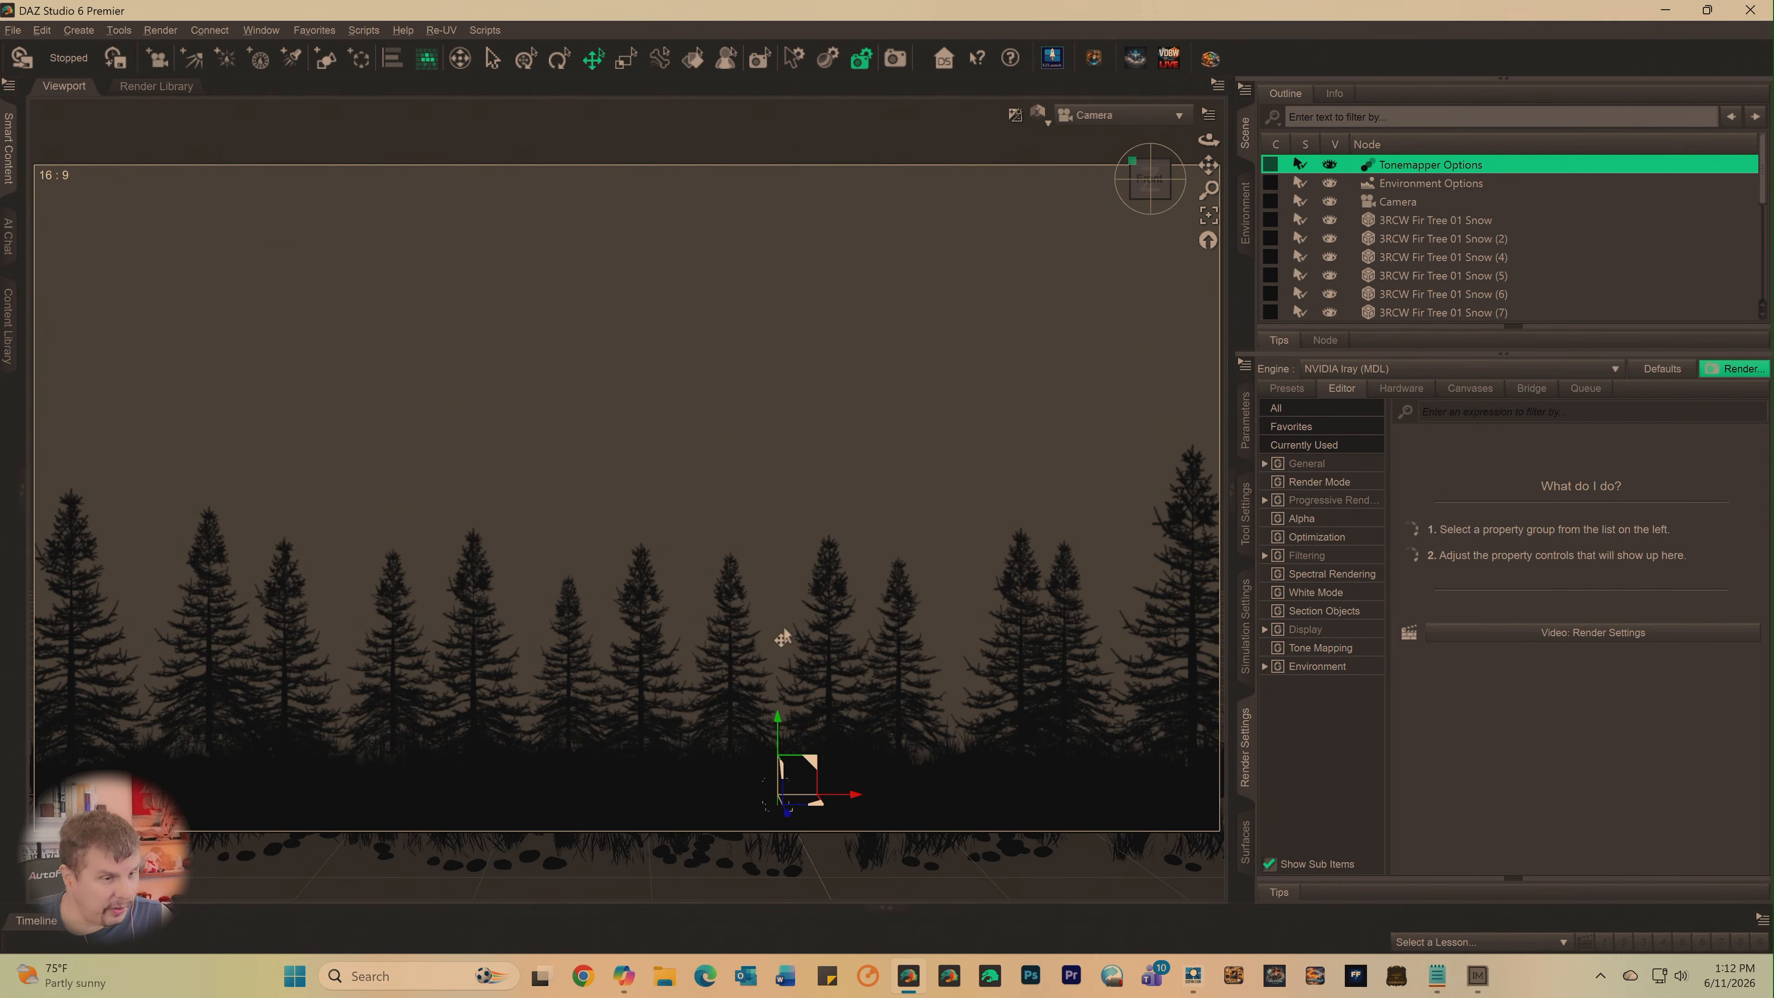
# - Select 3RCW Fir Tree 01 Snow (7) and set its Y Rotate to about 63.81
pyautogui.click(1015, 661)
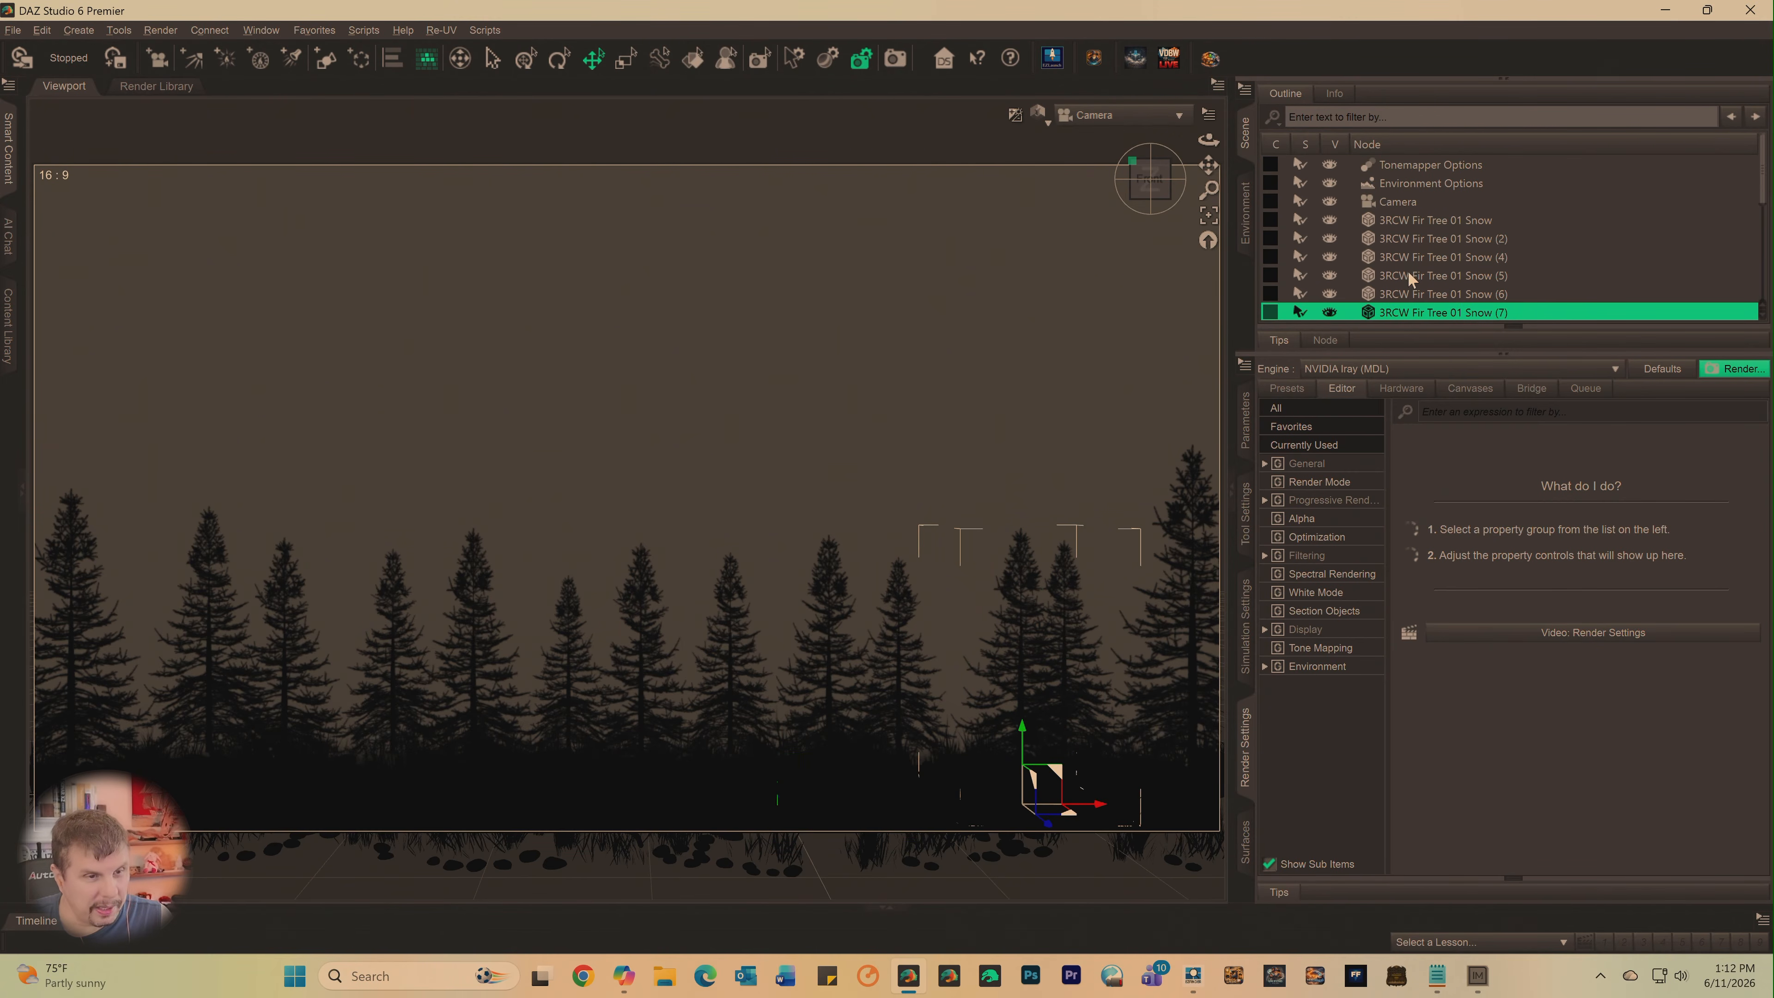
pyautogui.click(1246, 430)
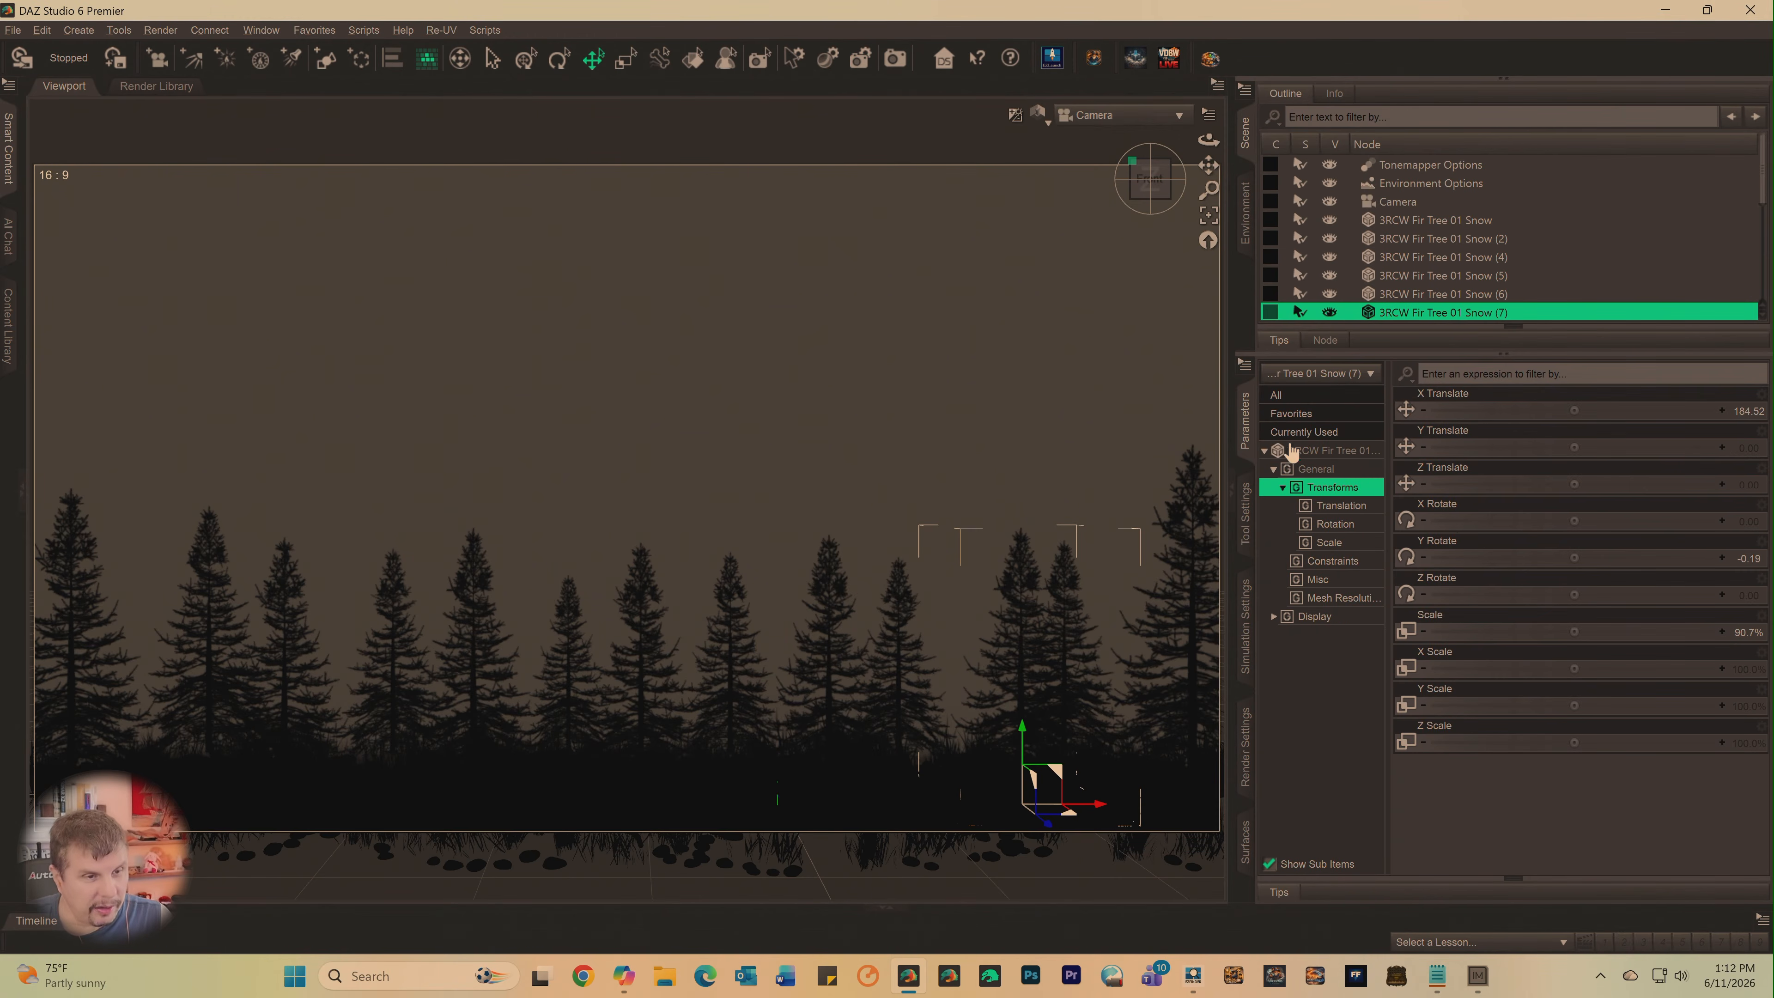
pyautogui.click(1337, 452)
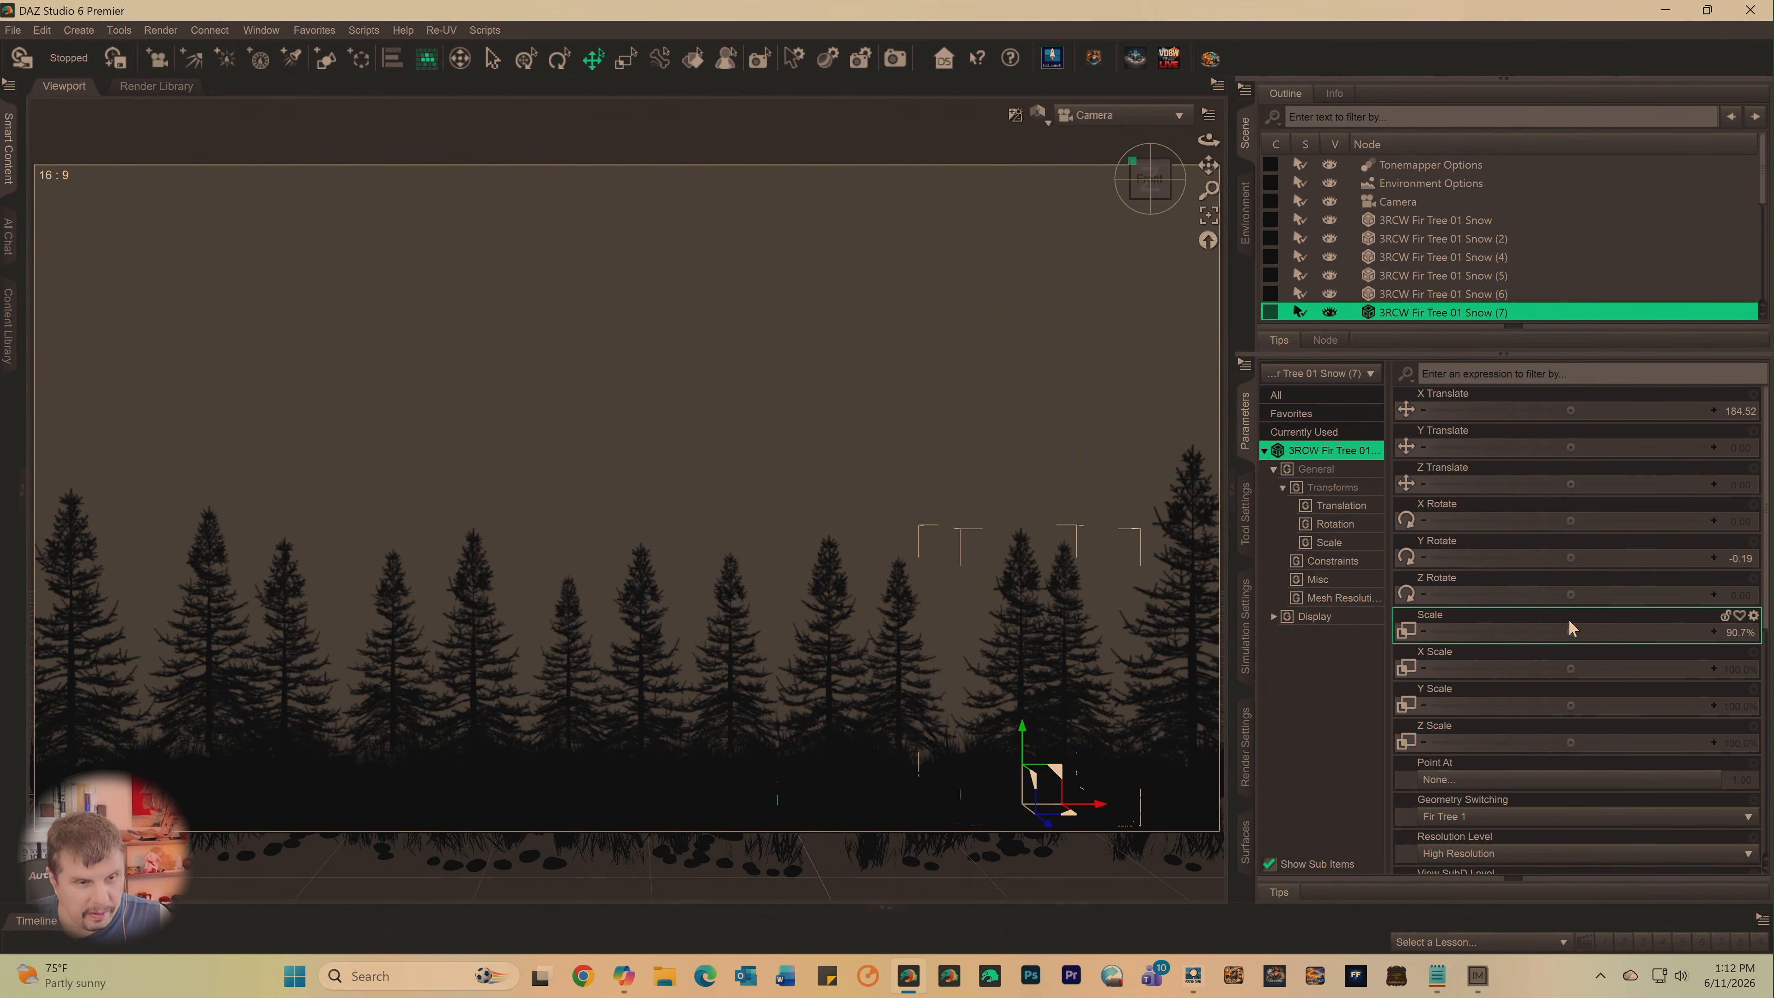
pyautogui.moveTo(1571, 557)
pyautogui.mouseDown()
pyautogui.moveTo(1643, 557)
pyautogui.moveTo(1569, 552)
pyautogui.mouseUp()
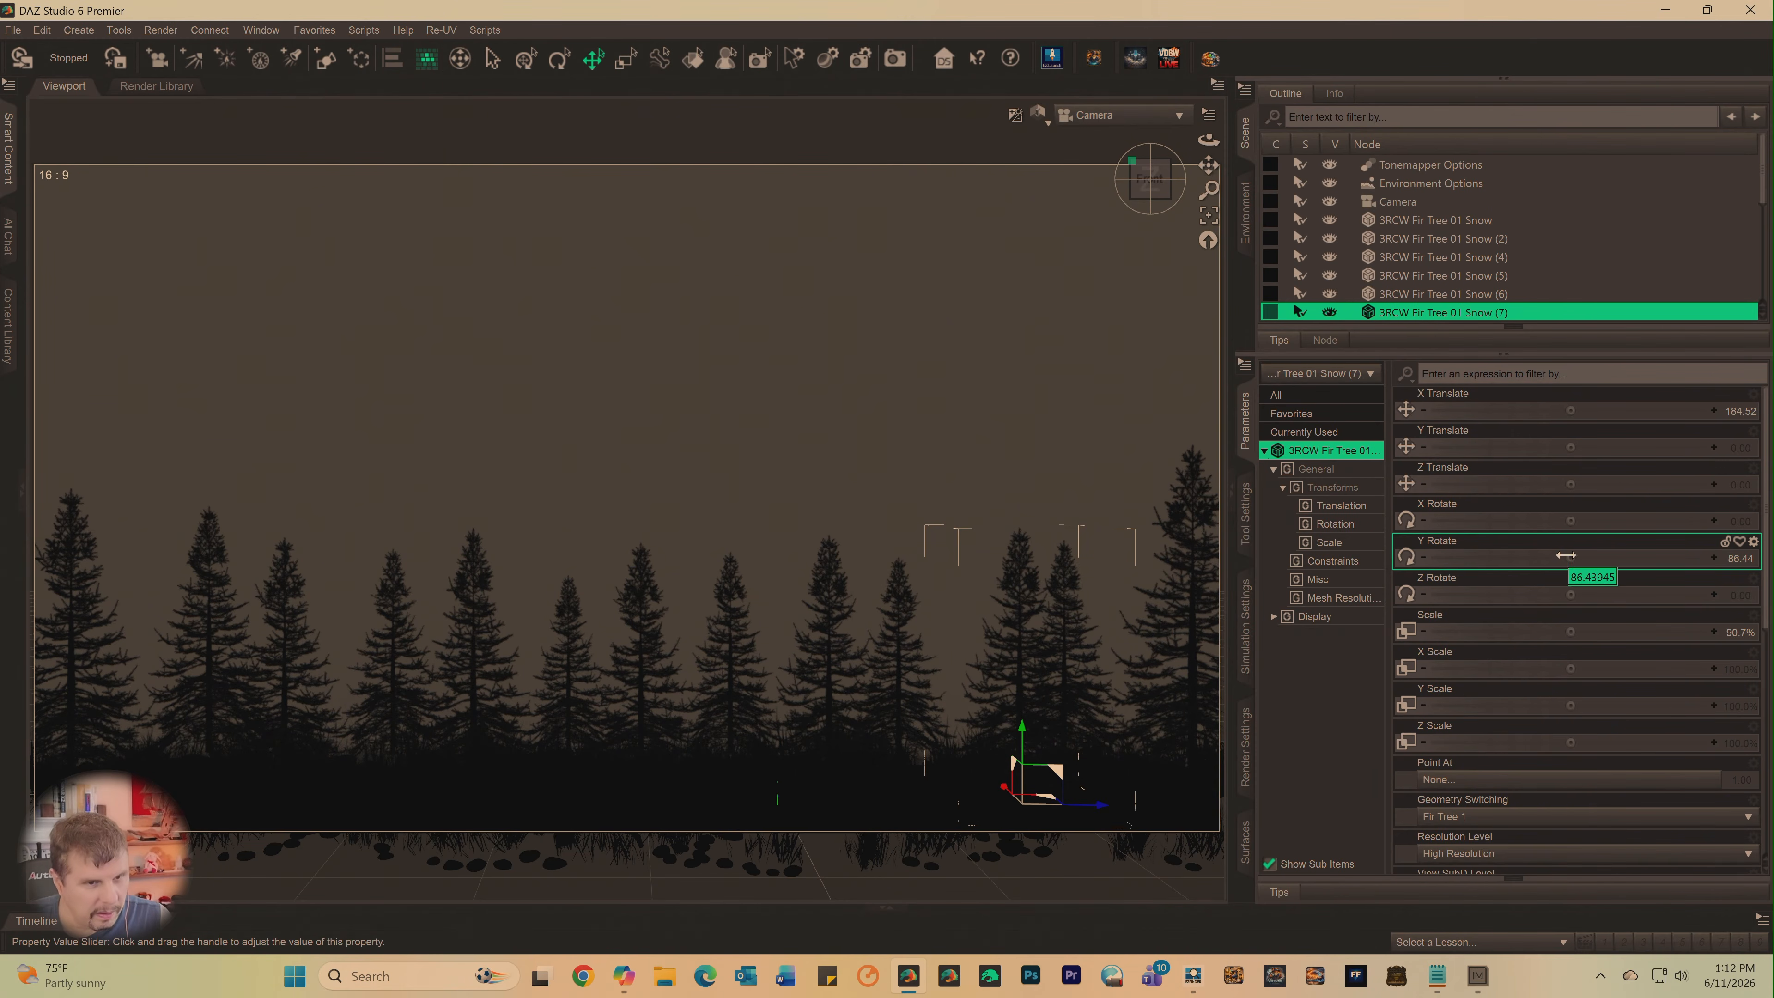
pyautogui.moveTo(1566, 558); pyautogui.dragTo(1646, 557)
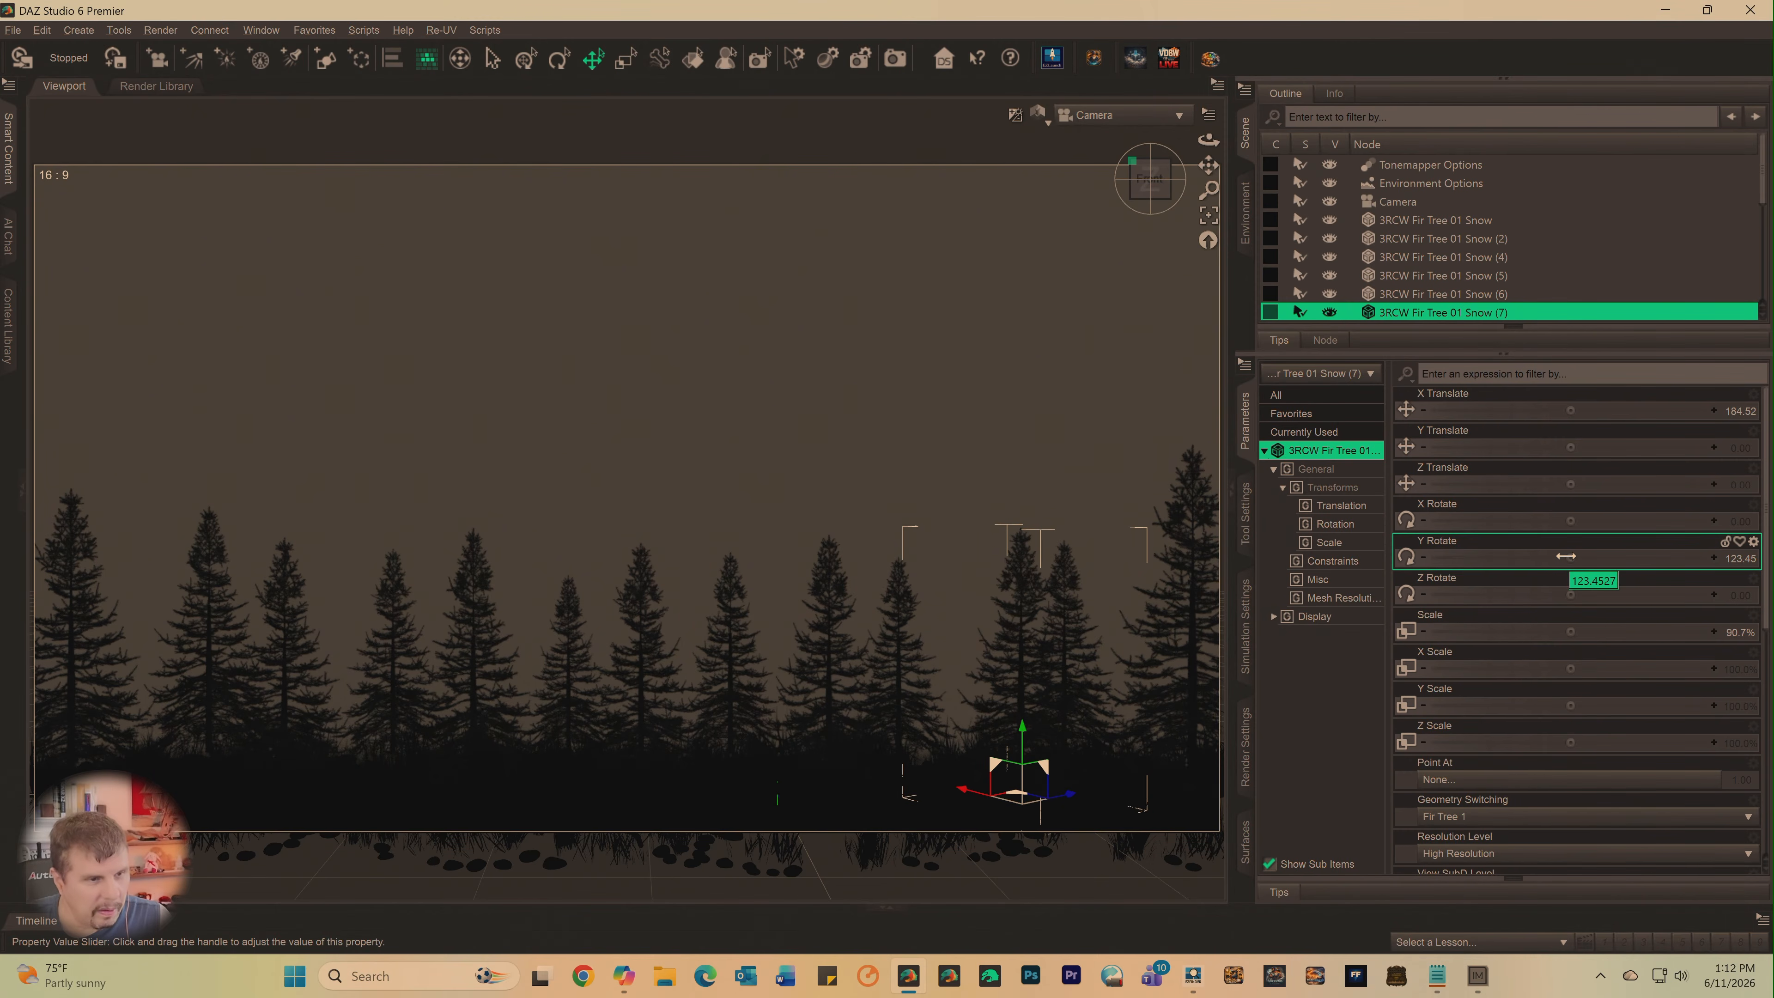
pyautogui.moveTo(1565, 558); pyautogui.dragTo(1487, 557)
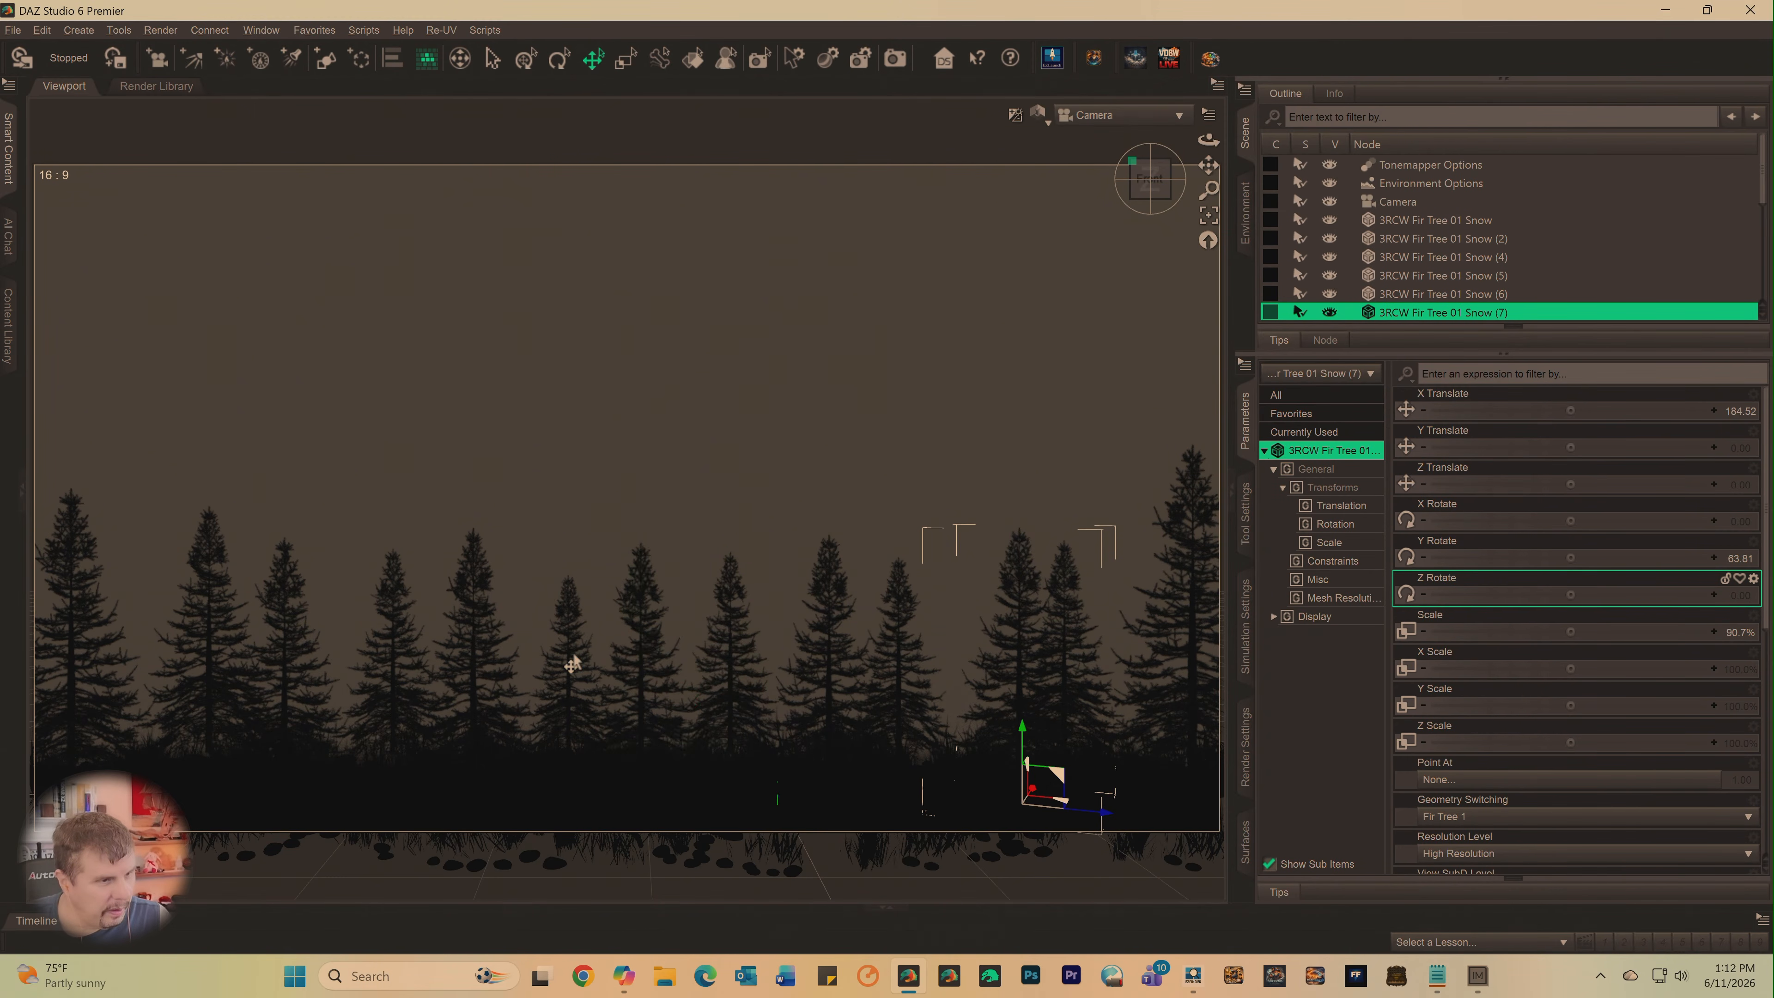
# - Select 3RCW Fir Tree 01 Snow (2), switch to EZFinder, and run a fresh search for Fir Tree
pyautogui.click(467, 647)
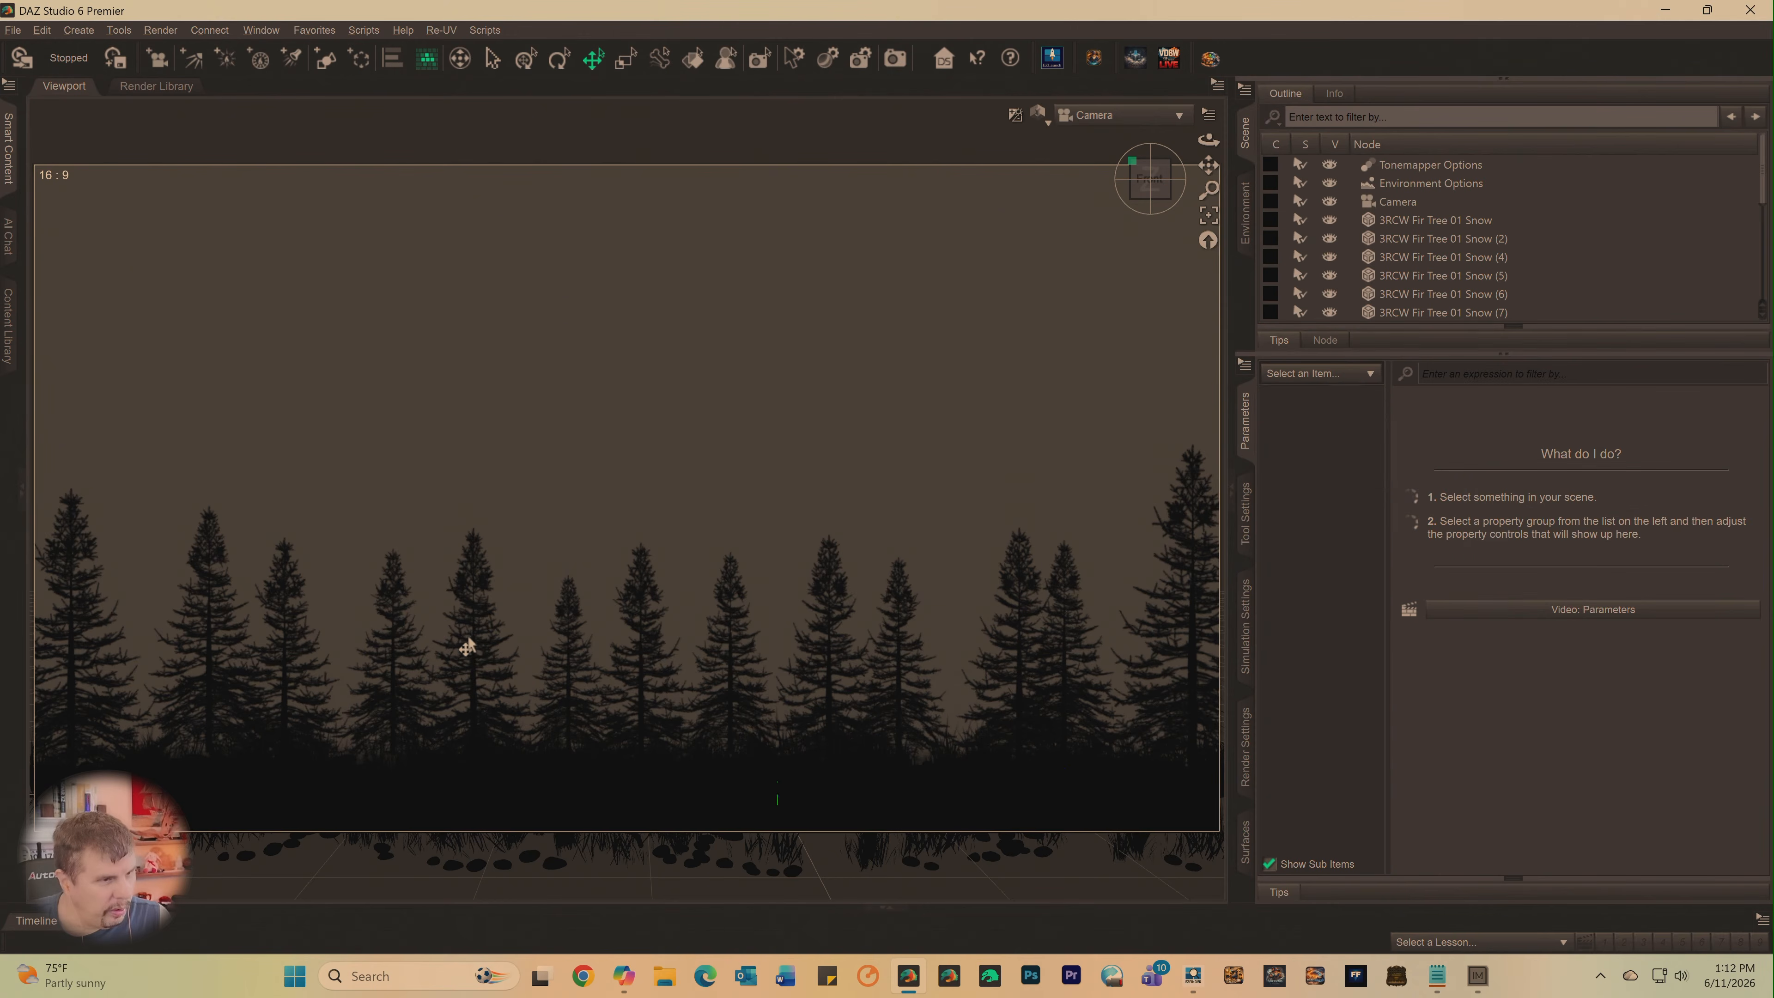
pyautogui.click(472, 678)
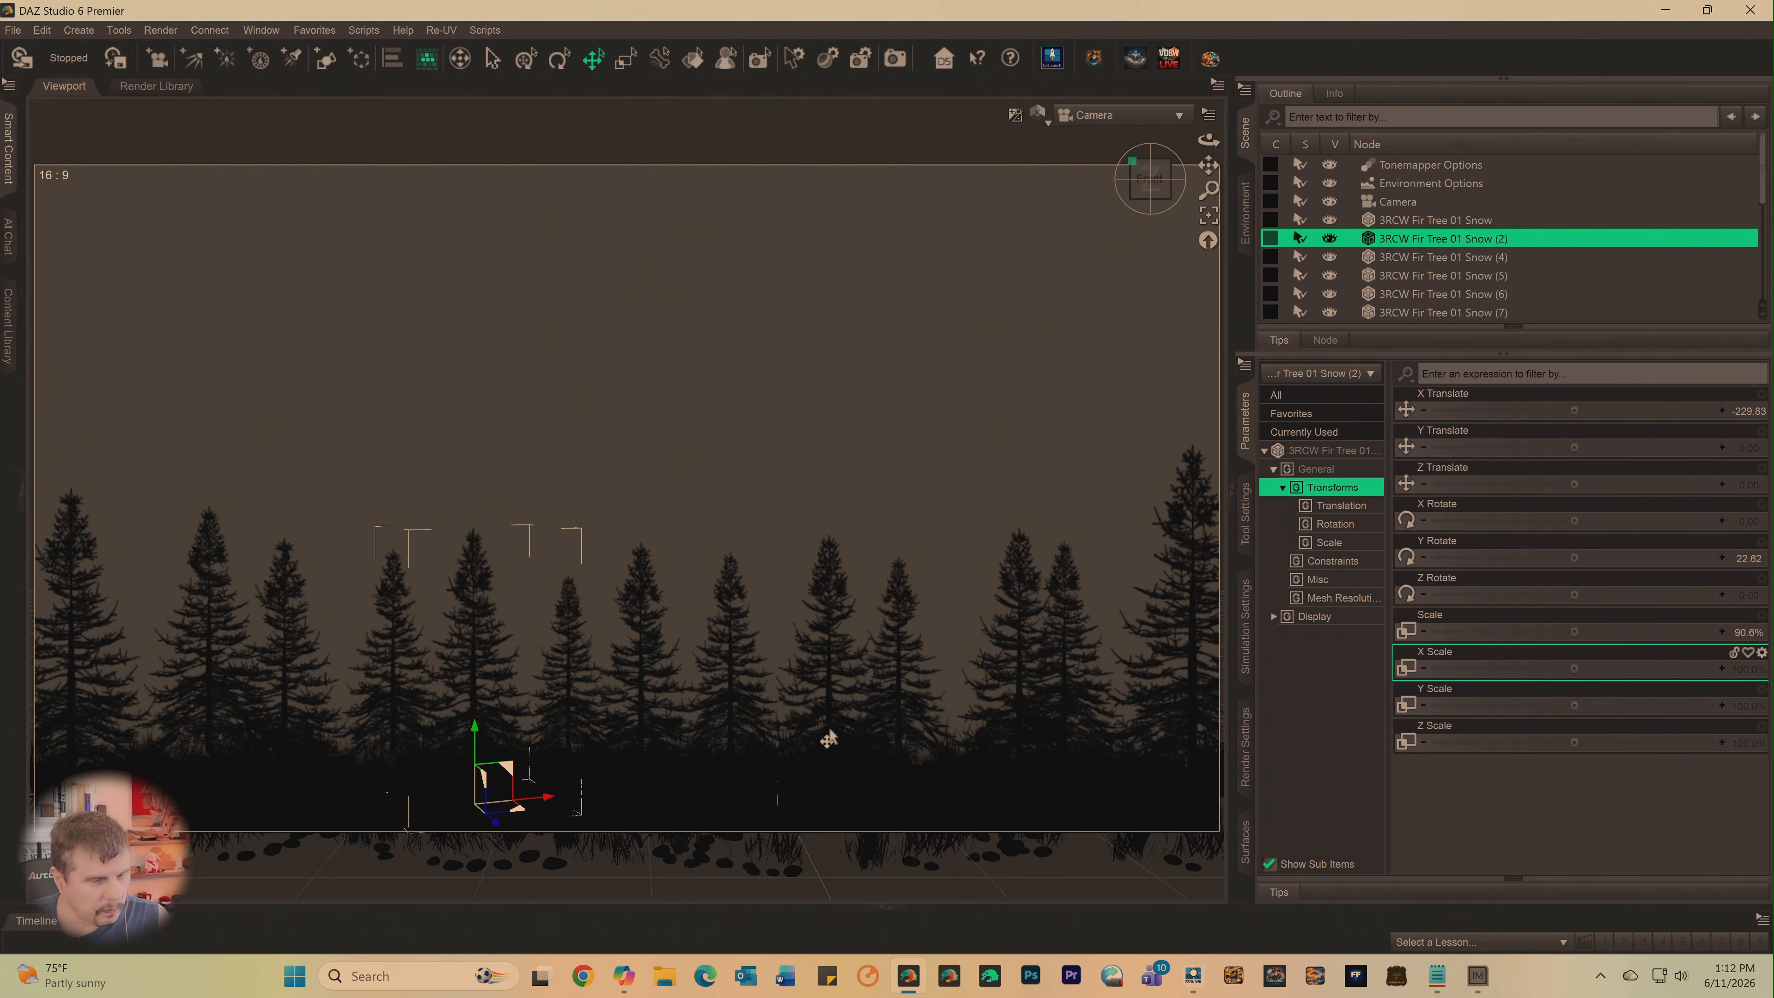
pyautogui.click(1200, 962)
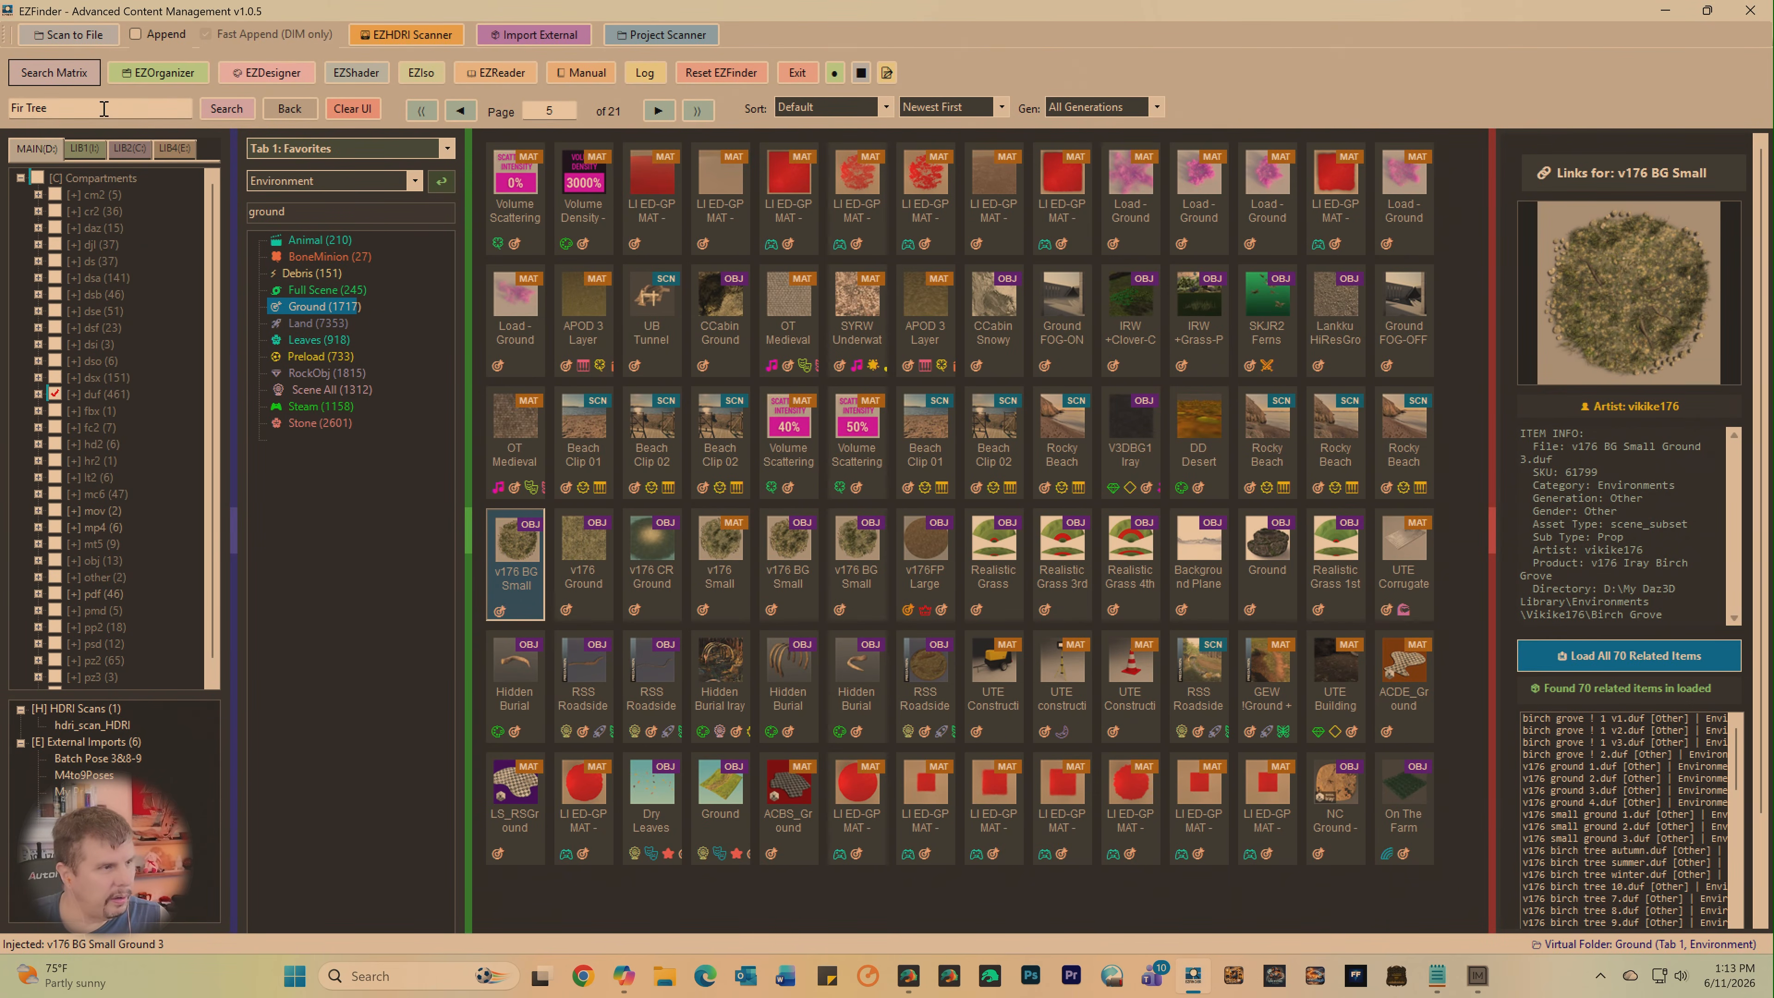
pyautogui.click(367, 116)
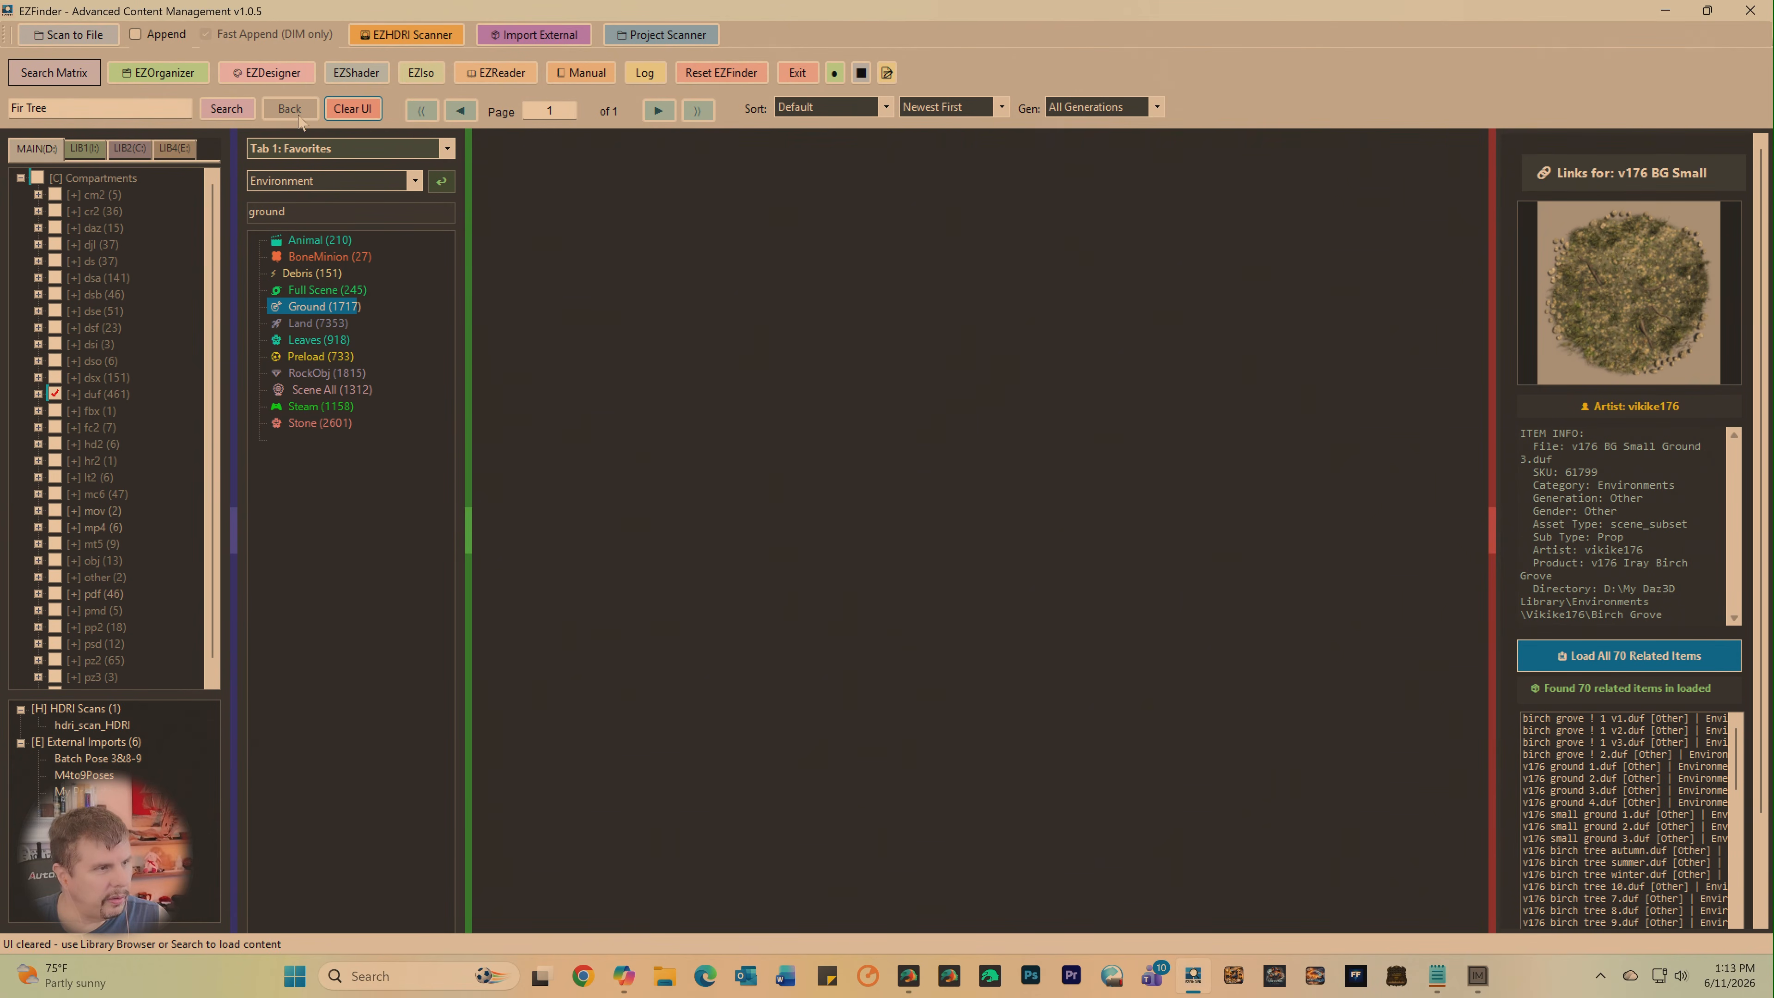
pyautogui.click(221, 115)
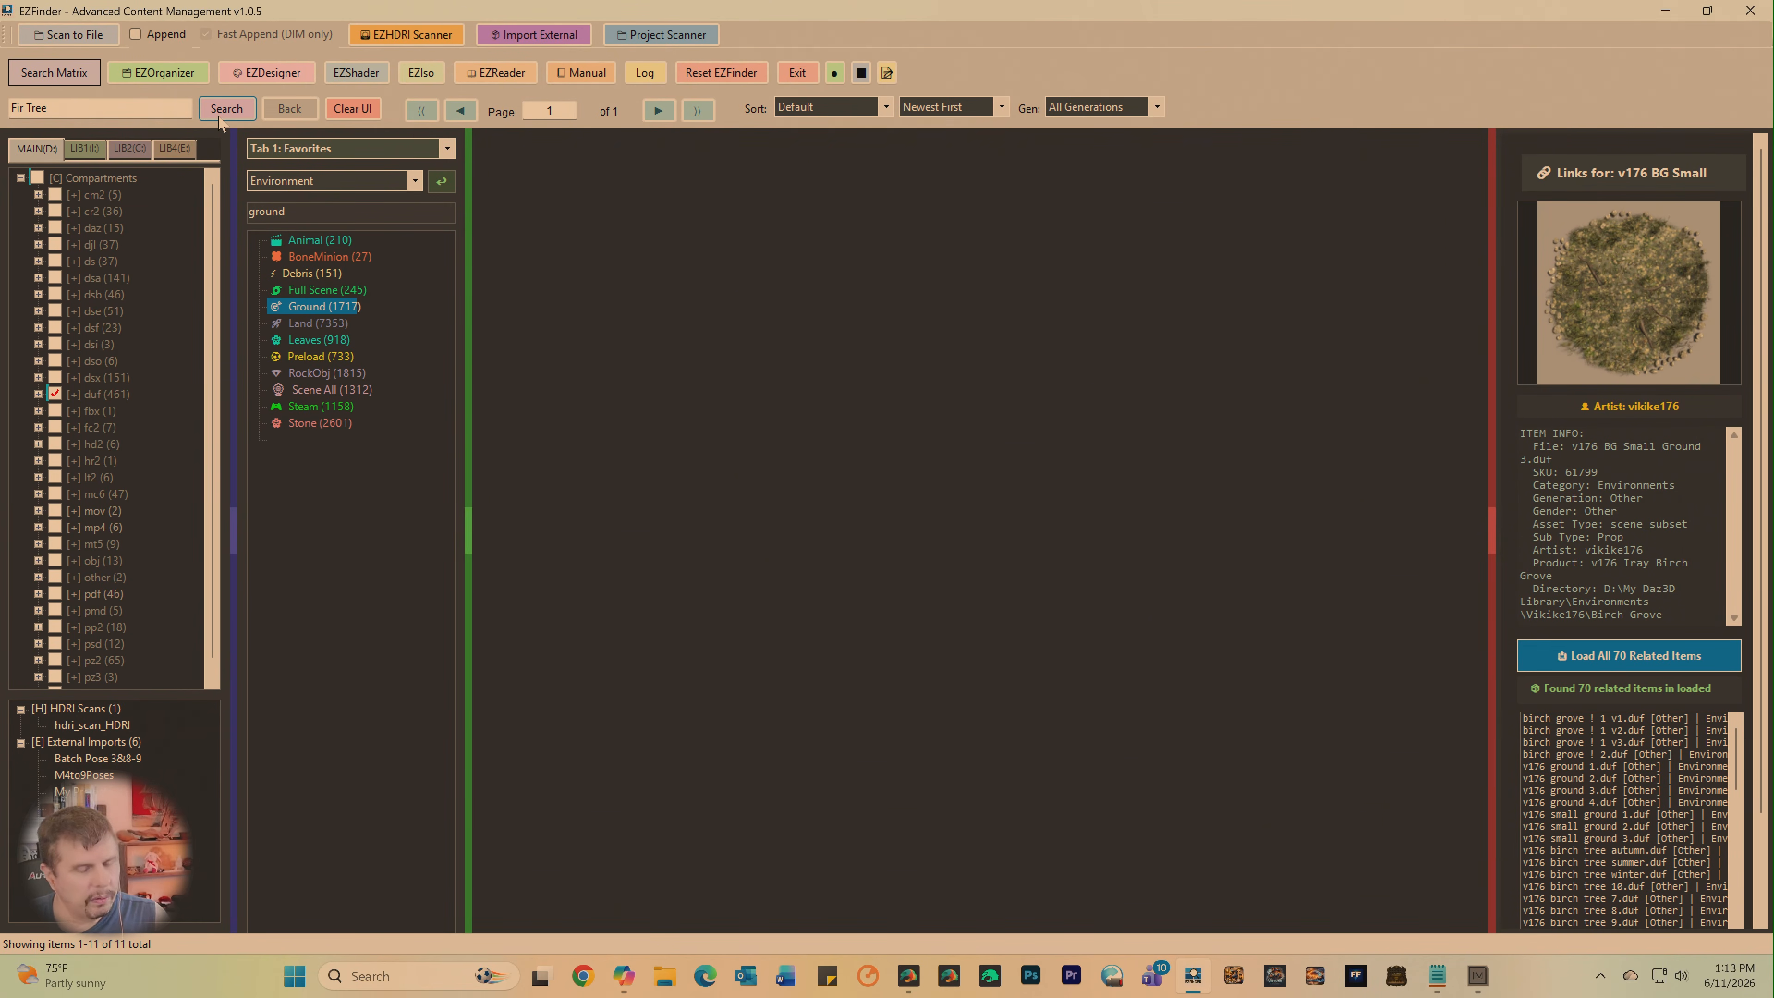
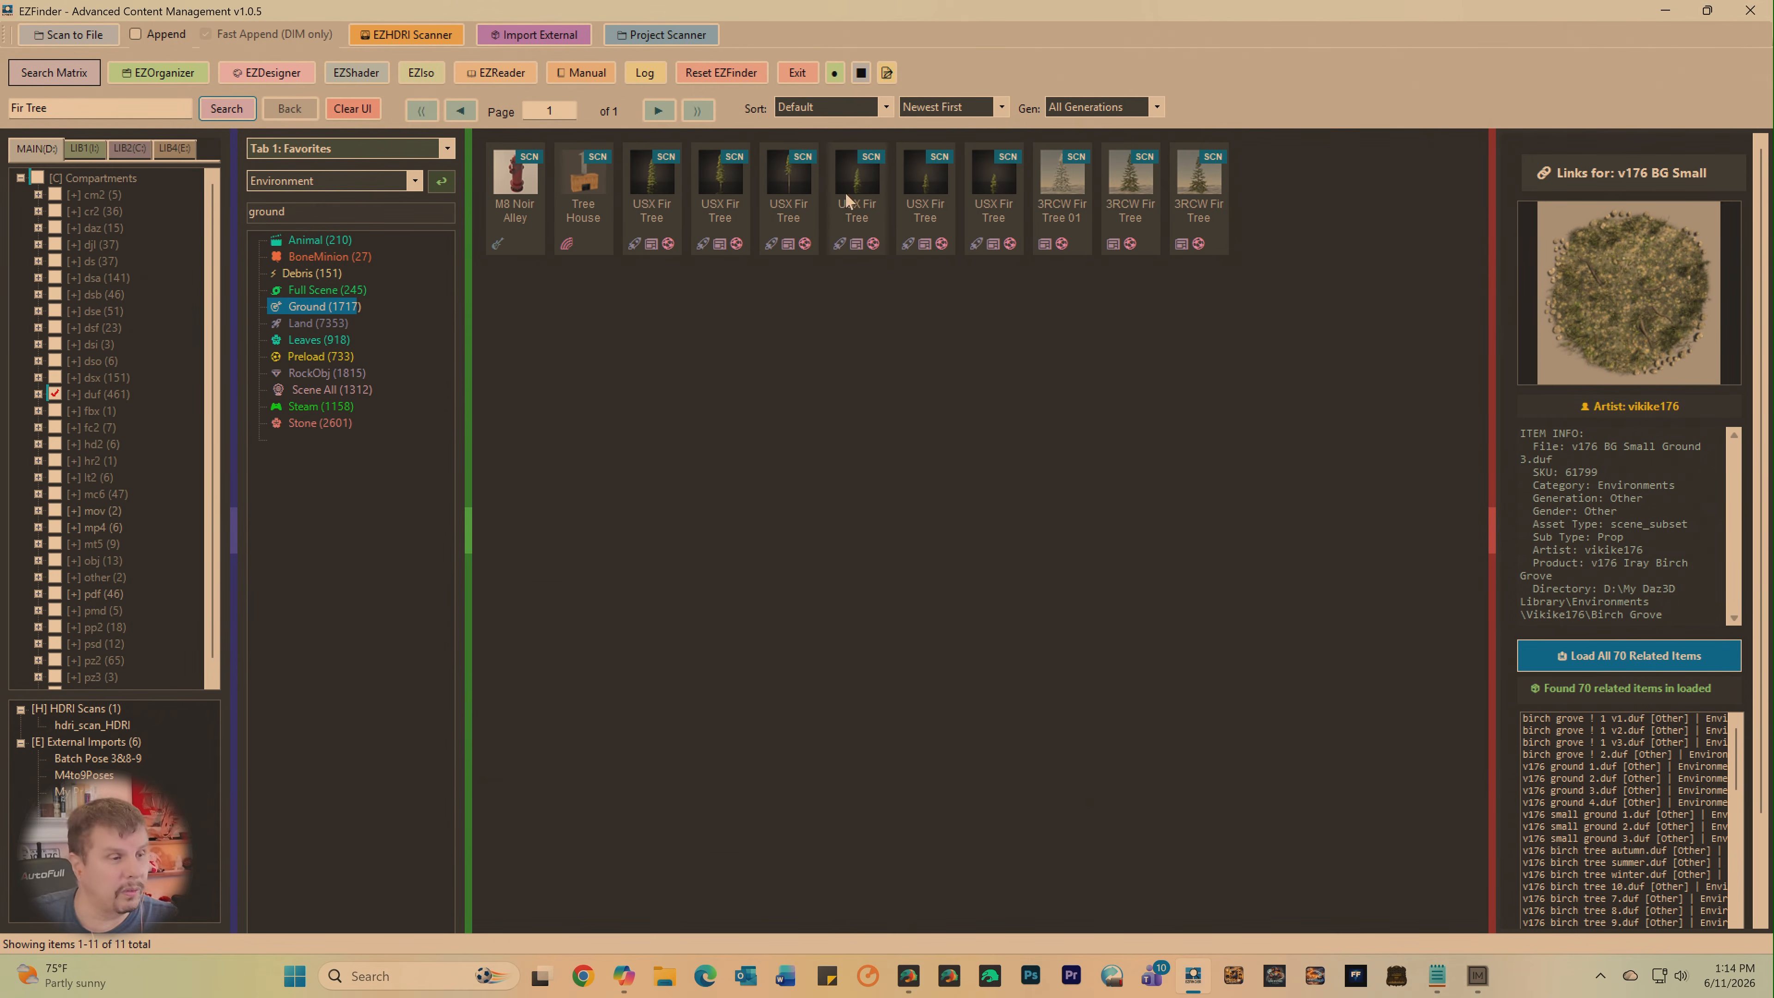
# - Inject USX Fir Tree 01 into DAZ from the search results and switch to DAZ Studio
pyautogui.click(657, 187)
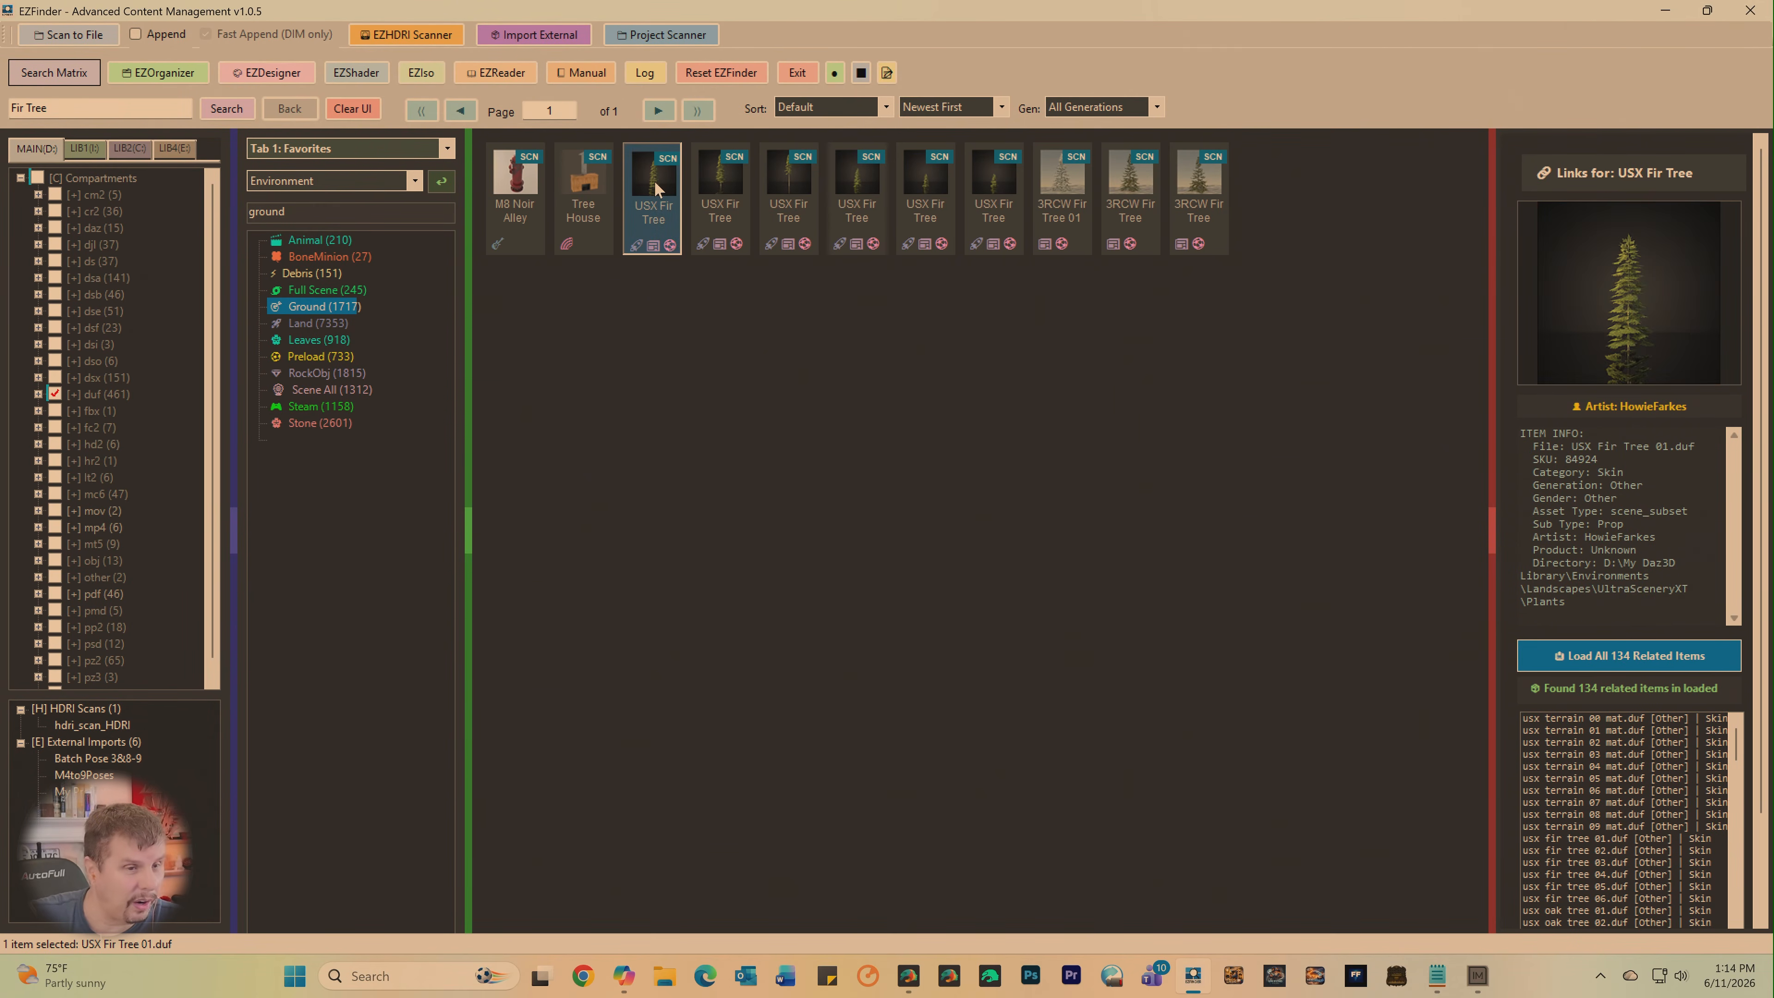
pyautogui.rightClick(656, 187)
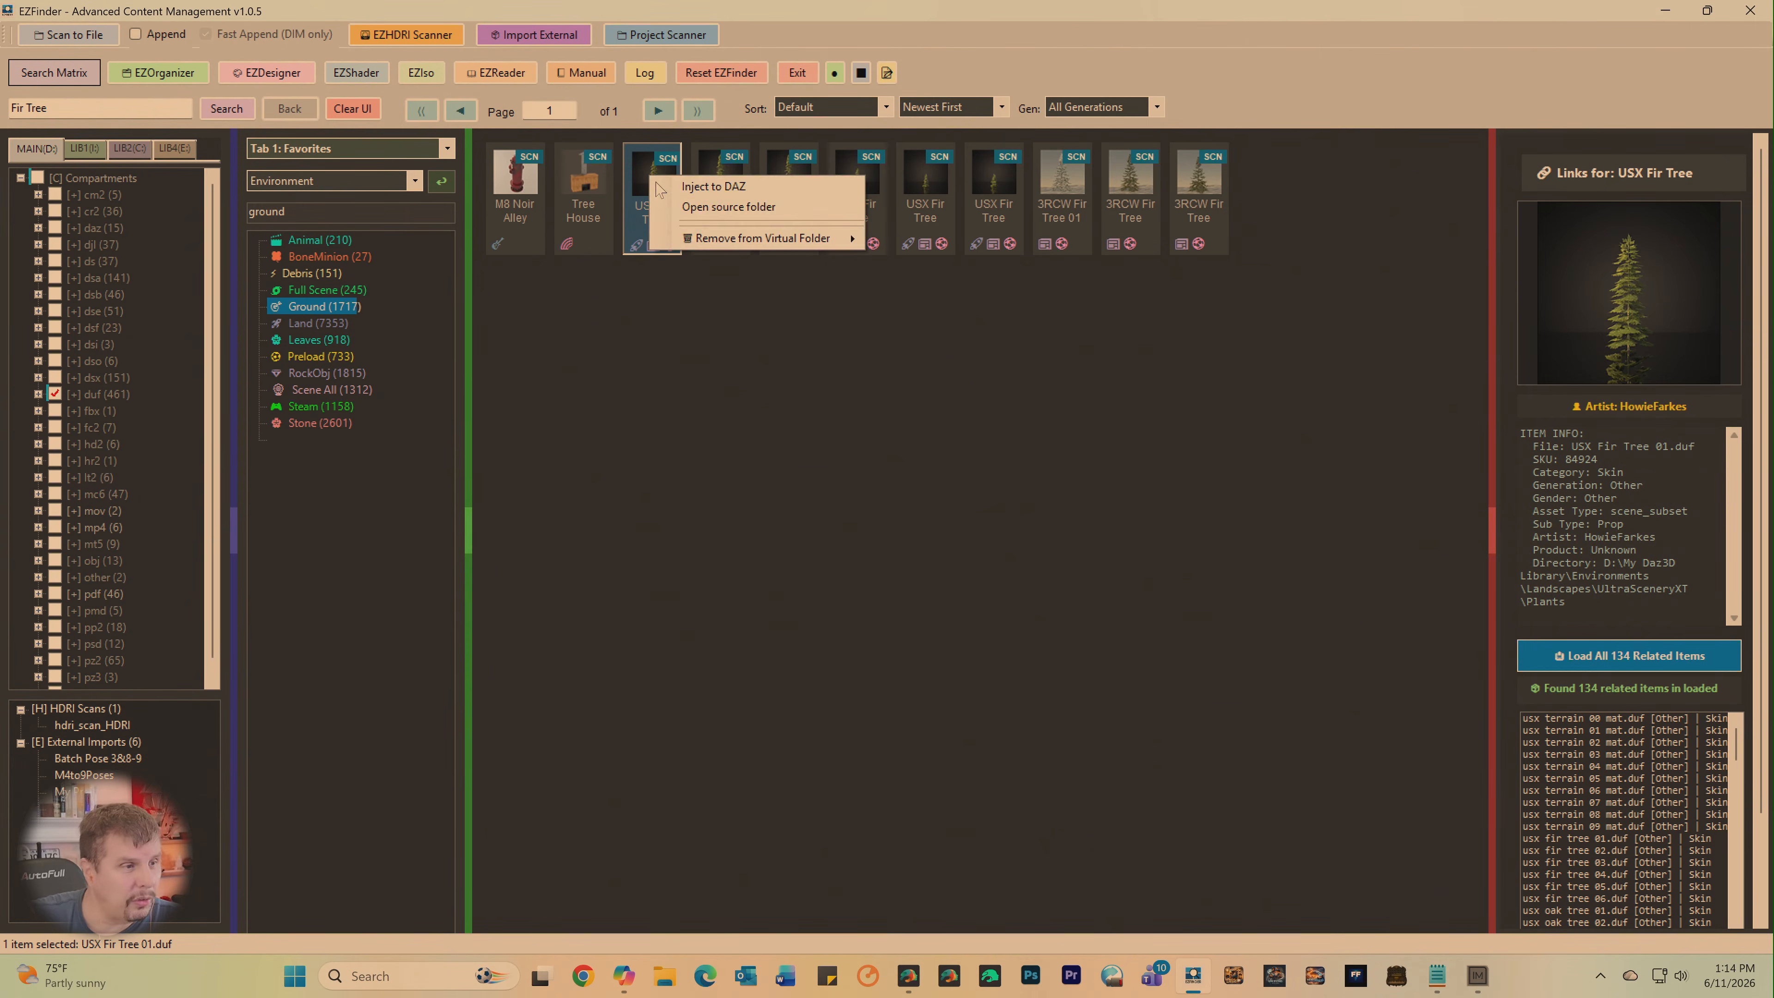
pyautogui.click(708, 187)
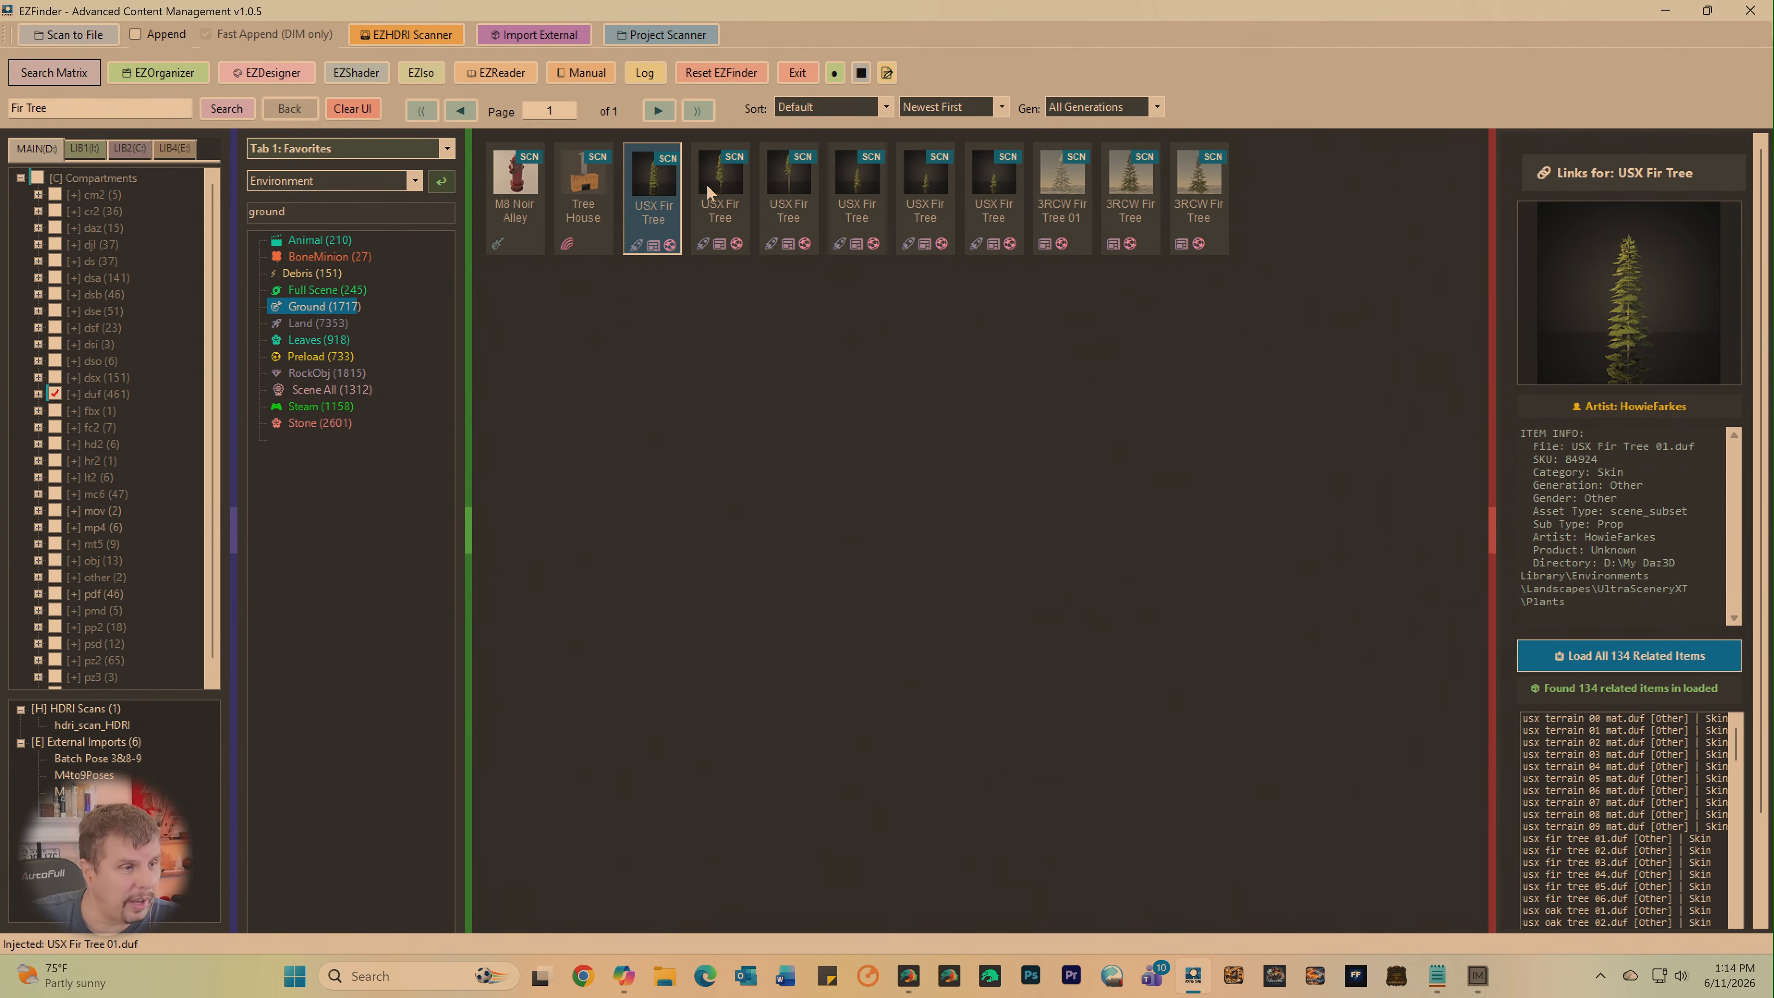
pyautogui.click(921, 977)
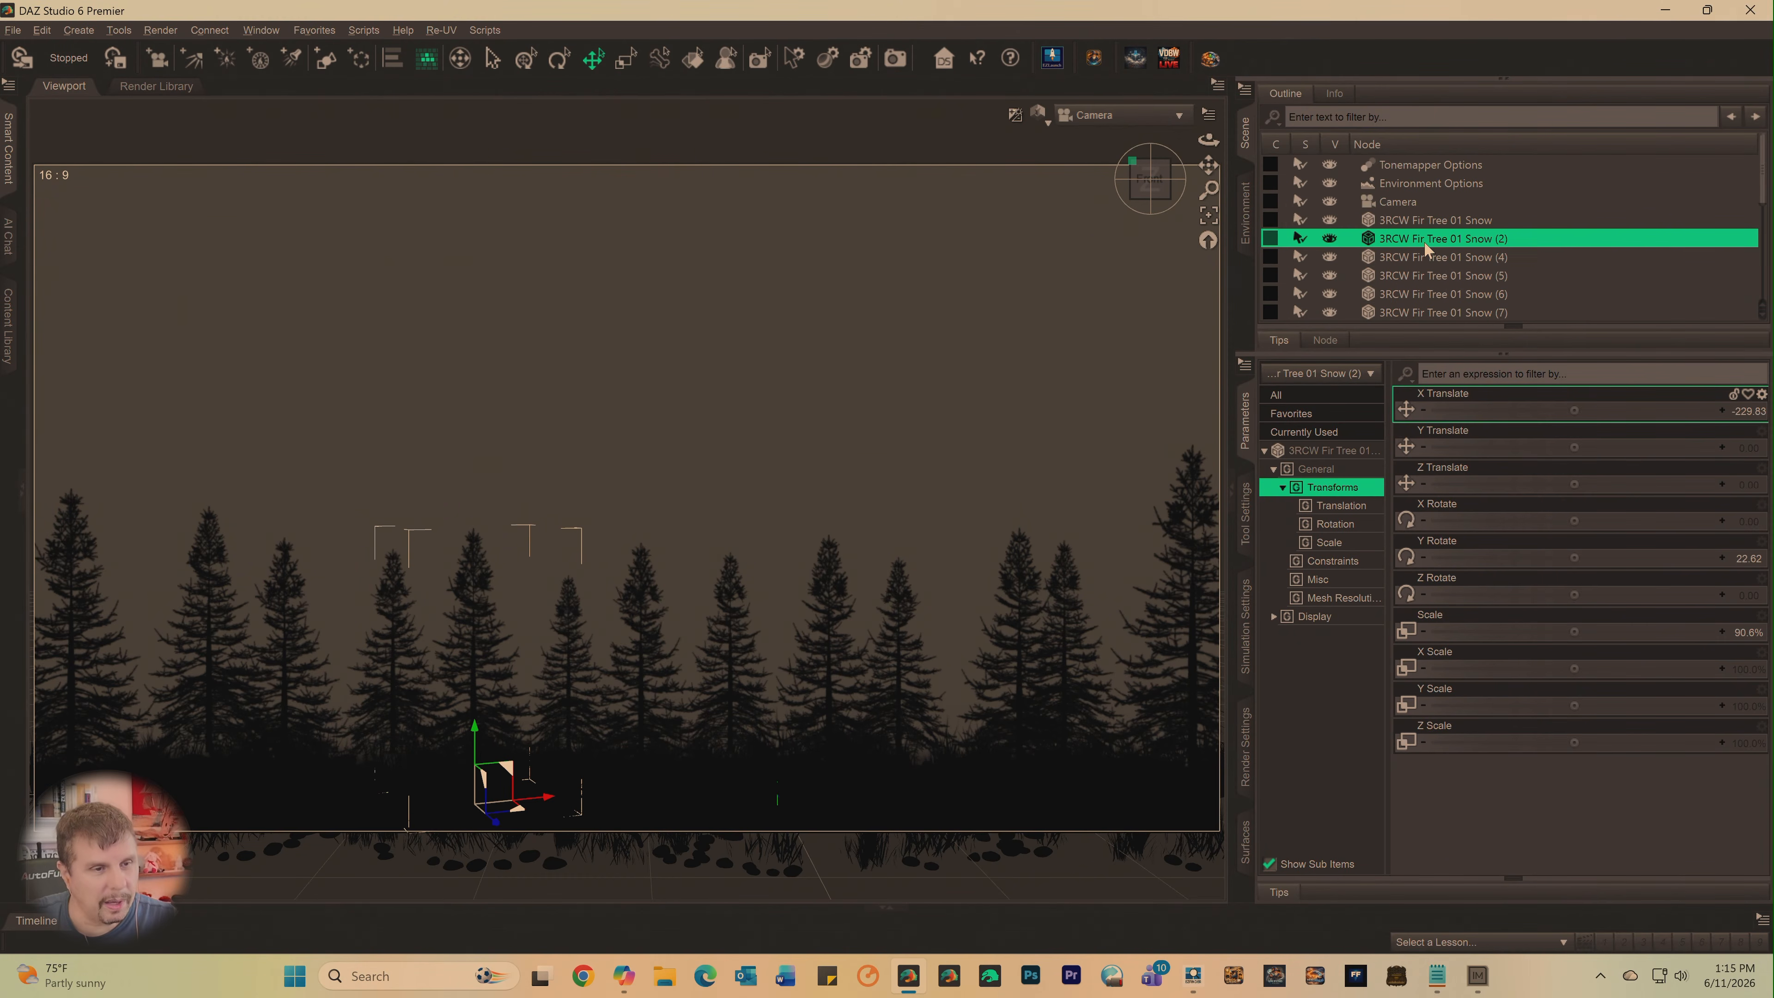
# - Delete the 3RCW Fir Tree 01 Snow copies (2) through (13) from the scene, keeping the original tree
pyautogui.scroll(-4, 1463, 272)
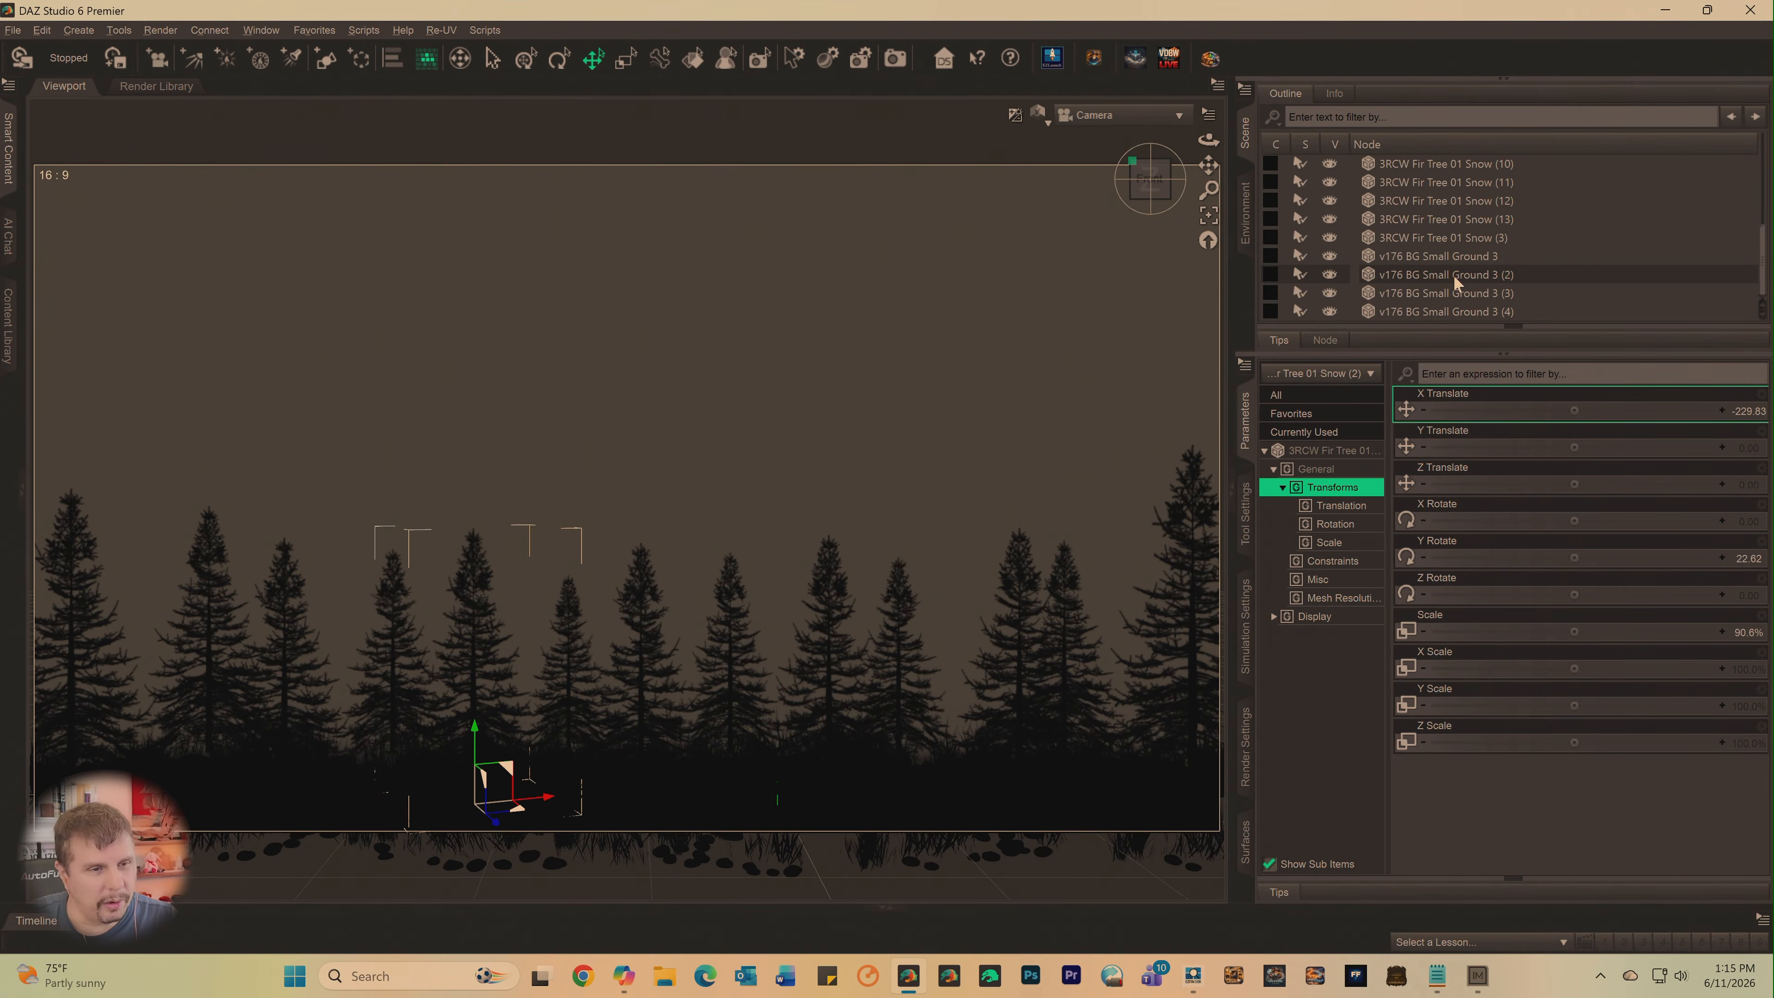
pyautogui.keyDown('shift'); pyautogui.click(1455, 240); pyautogui.keyUp('shift')
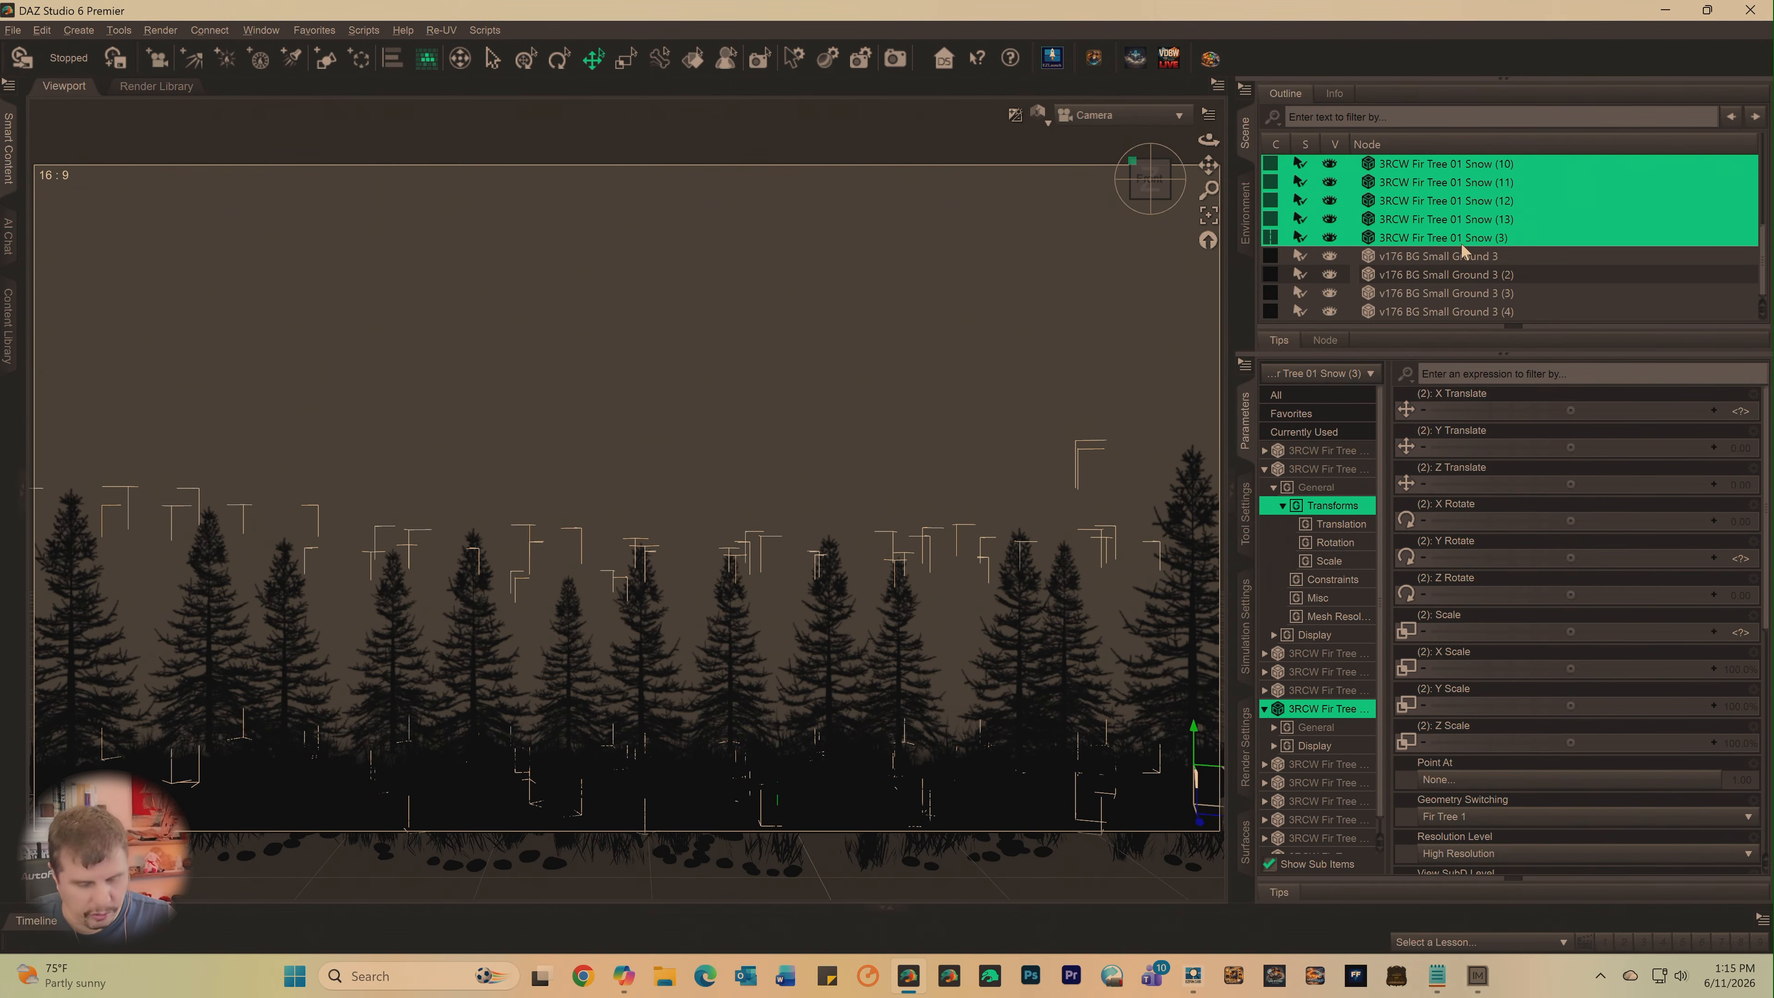
pyautogui.press('Delete')
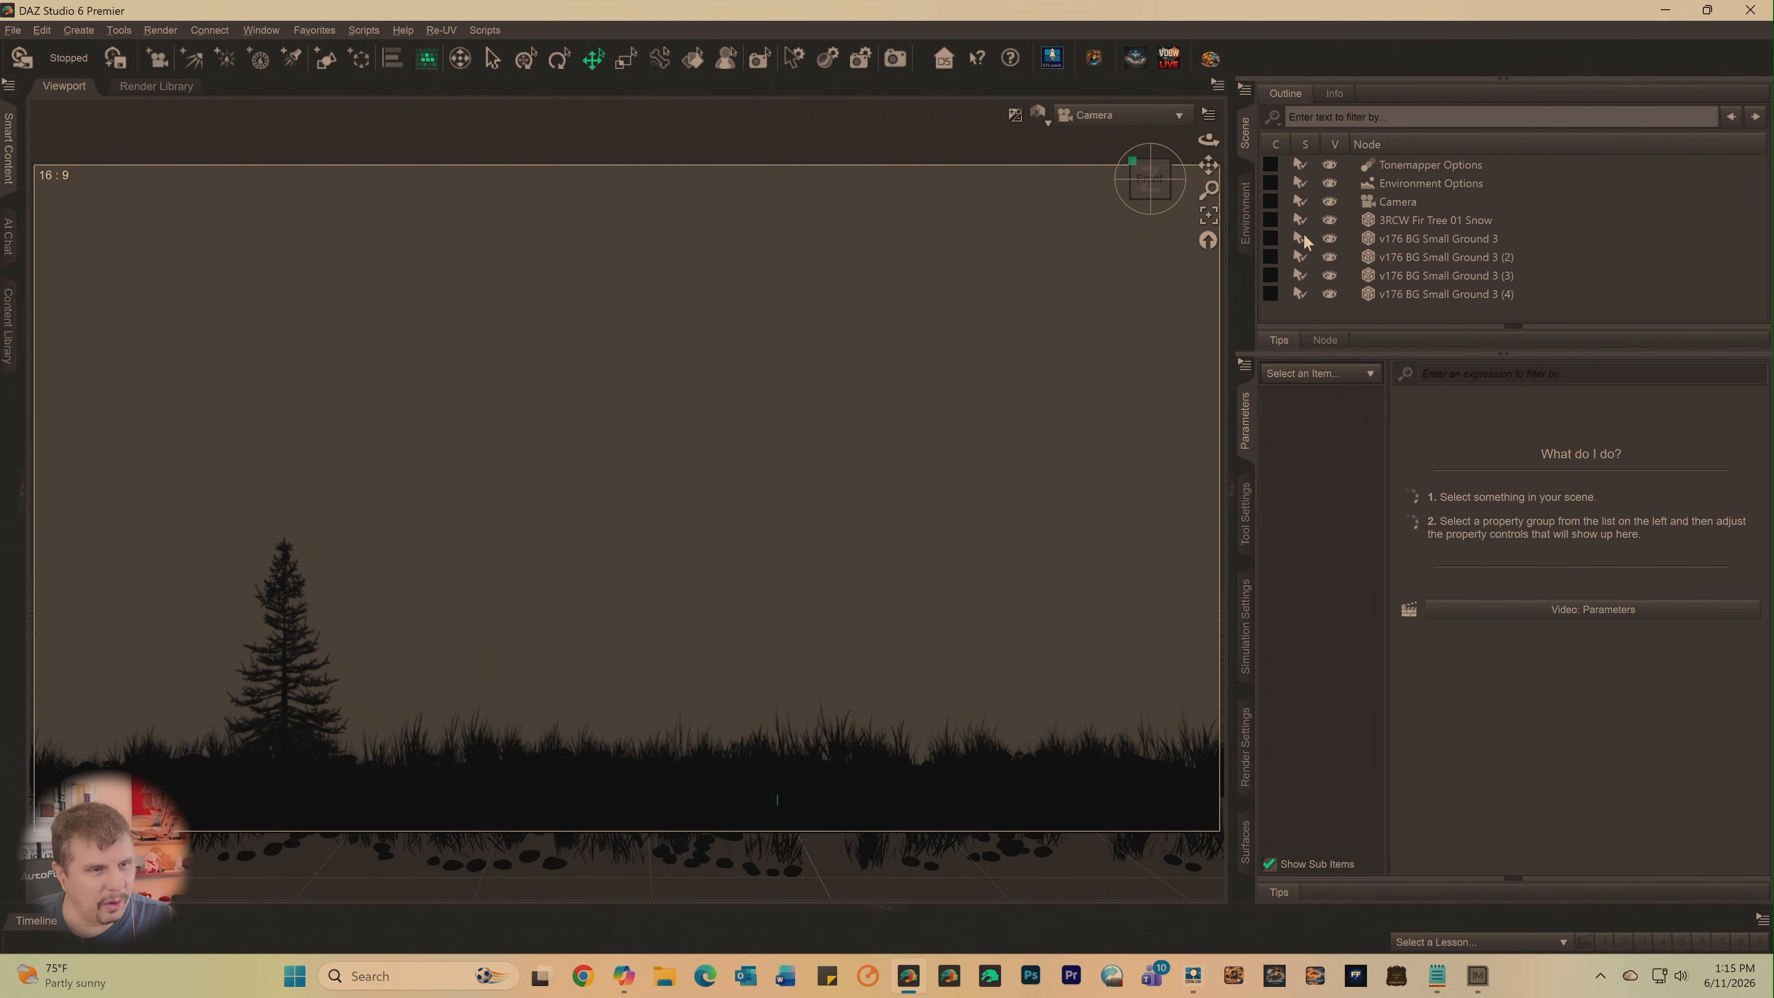
# - Load the injected USX Fir Tree 01, scale it to about 48.0%, and move it to about 277.47 on X Translate
pyautogui.click(1052, 61)
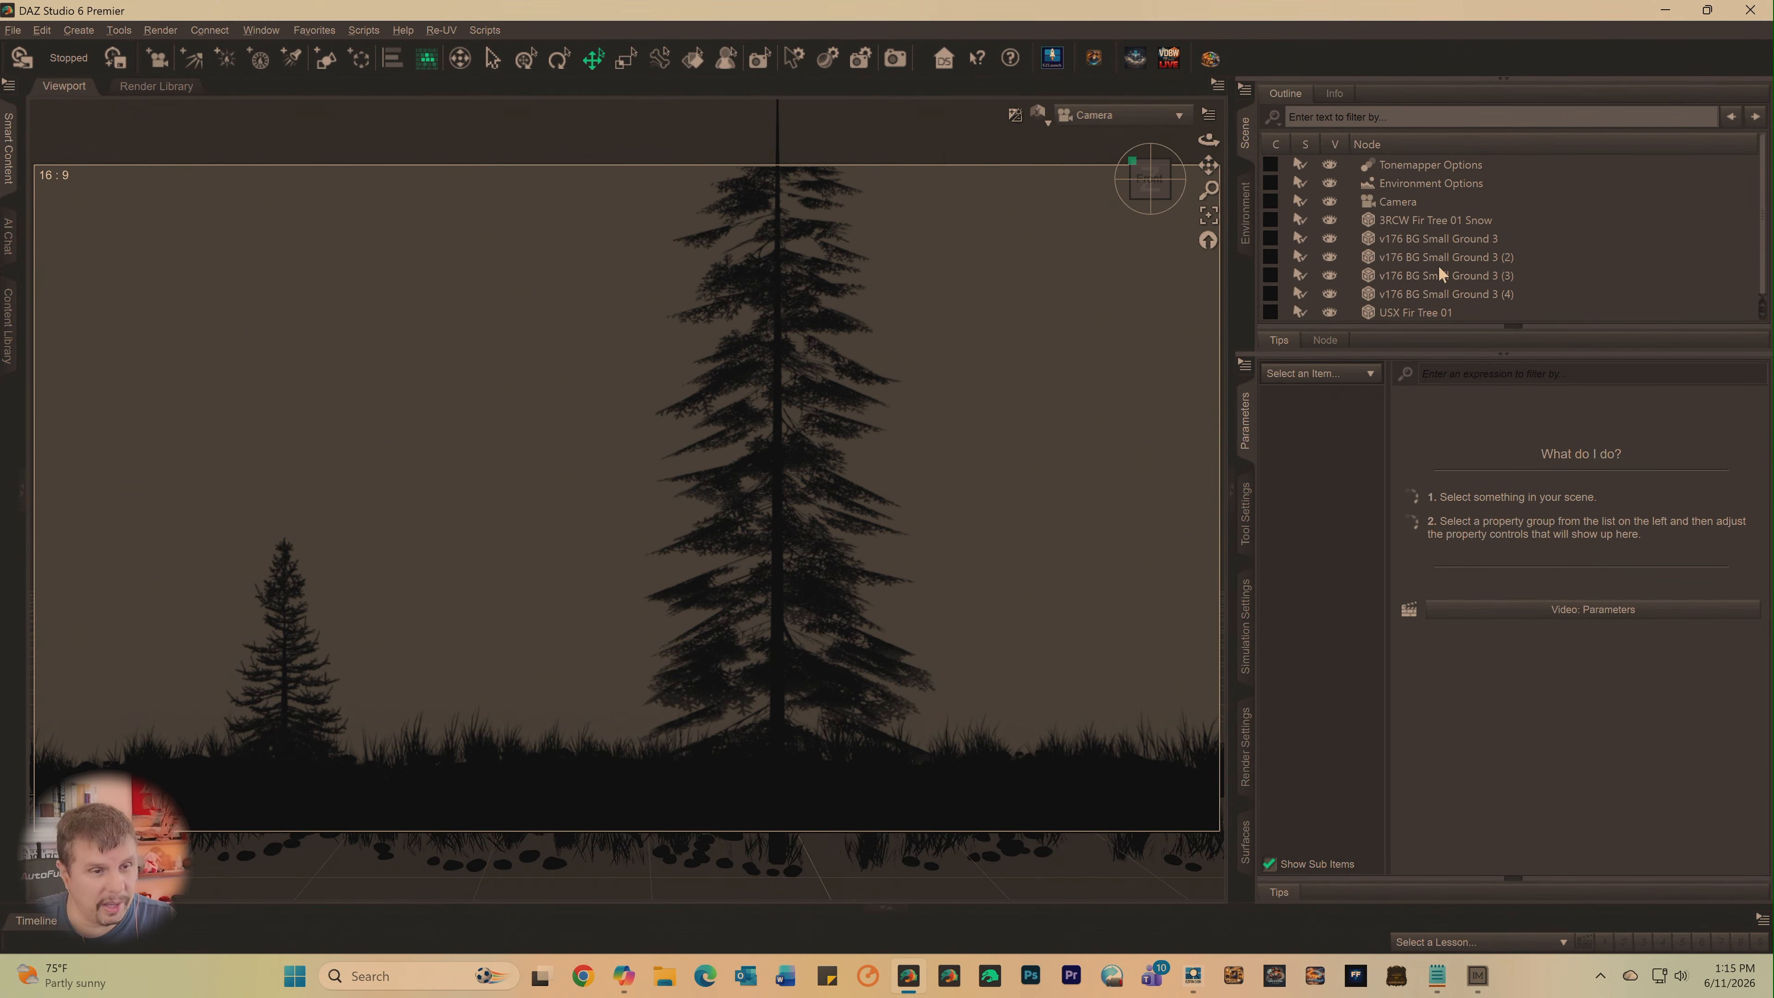
pyautogui.click(1407, 312)
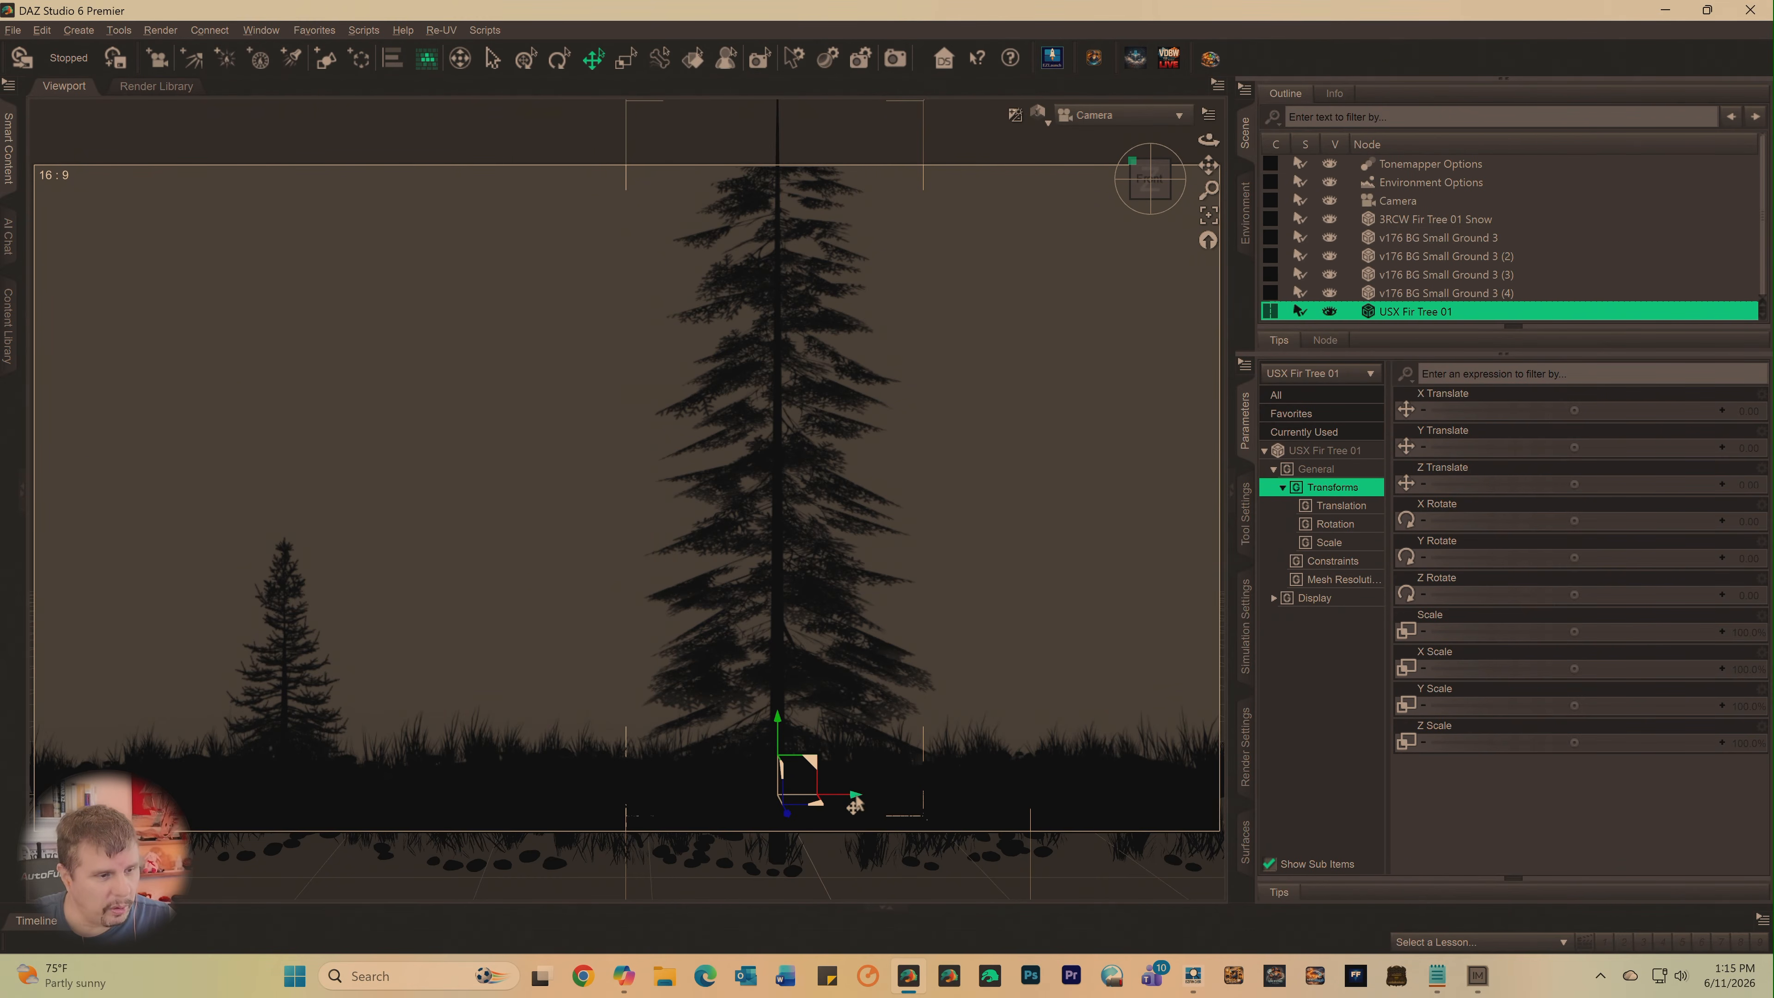
pyautogui.moveTo(854, 798); pyautogui.dragTo(1155, 811)
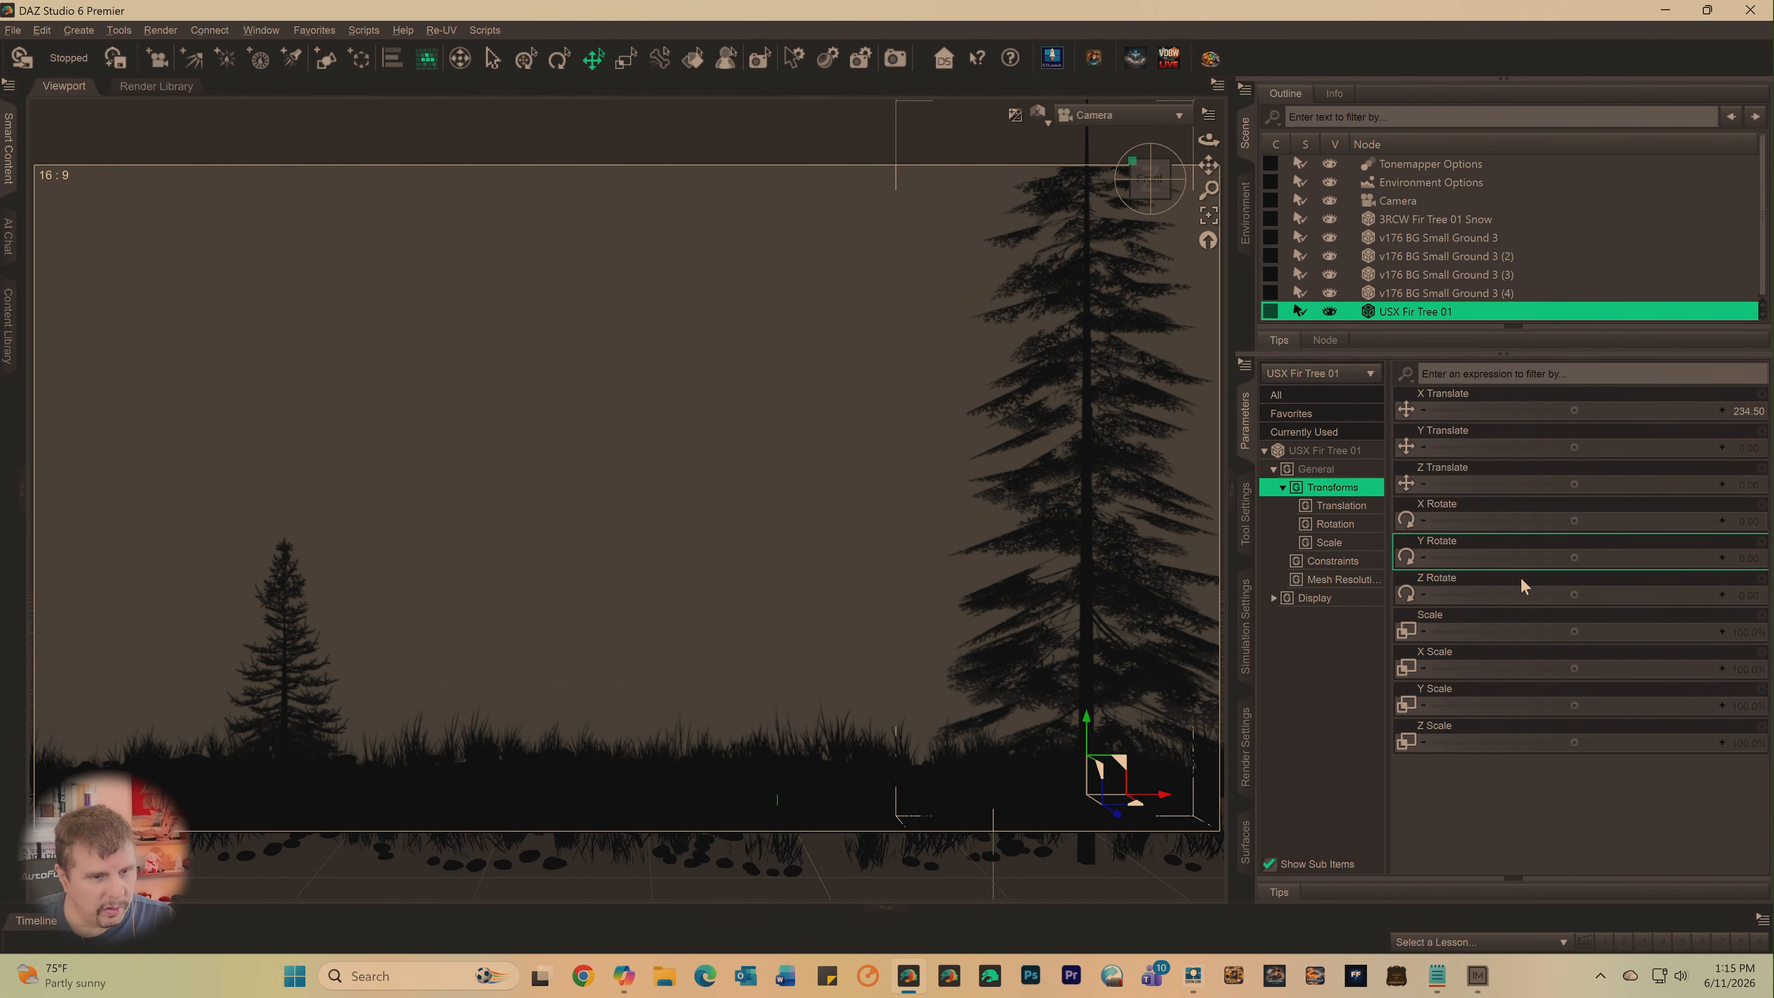
pyautogui.moveTo(1574, 631); pyautogui.dragTo(1550, 660)
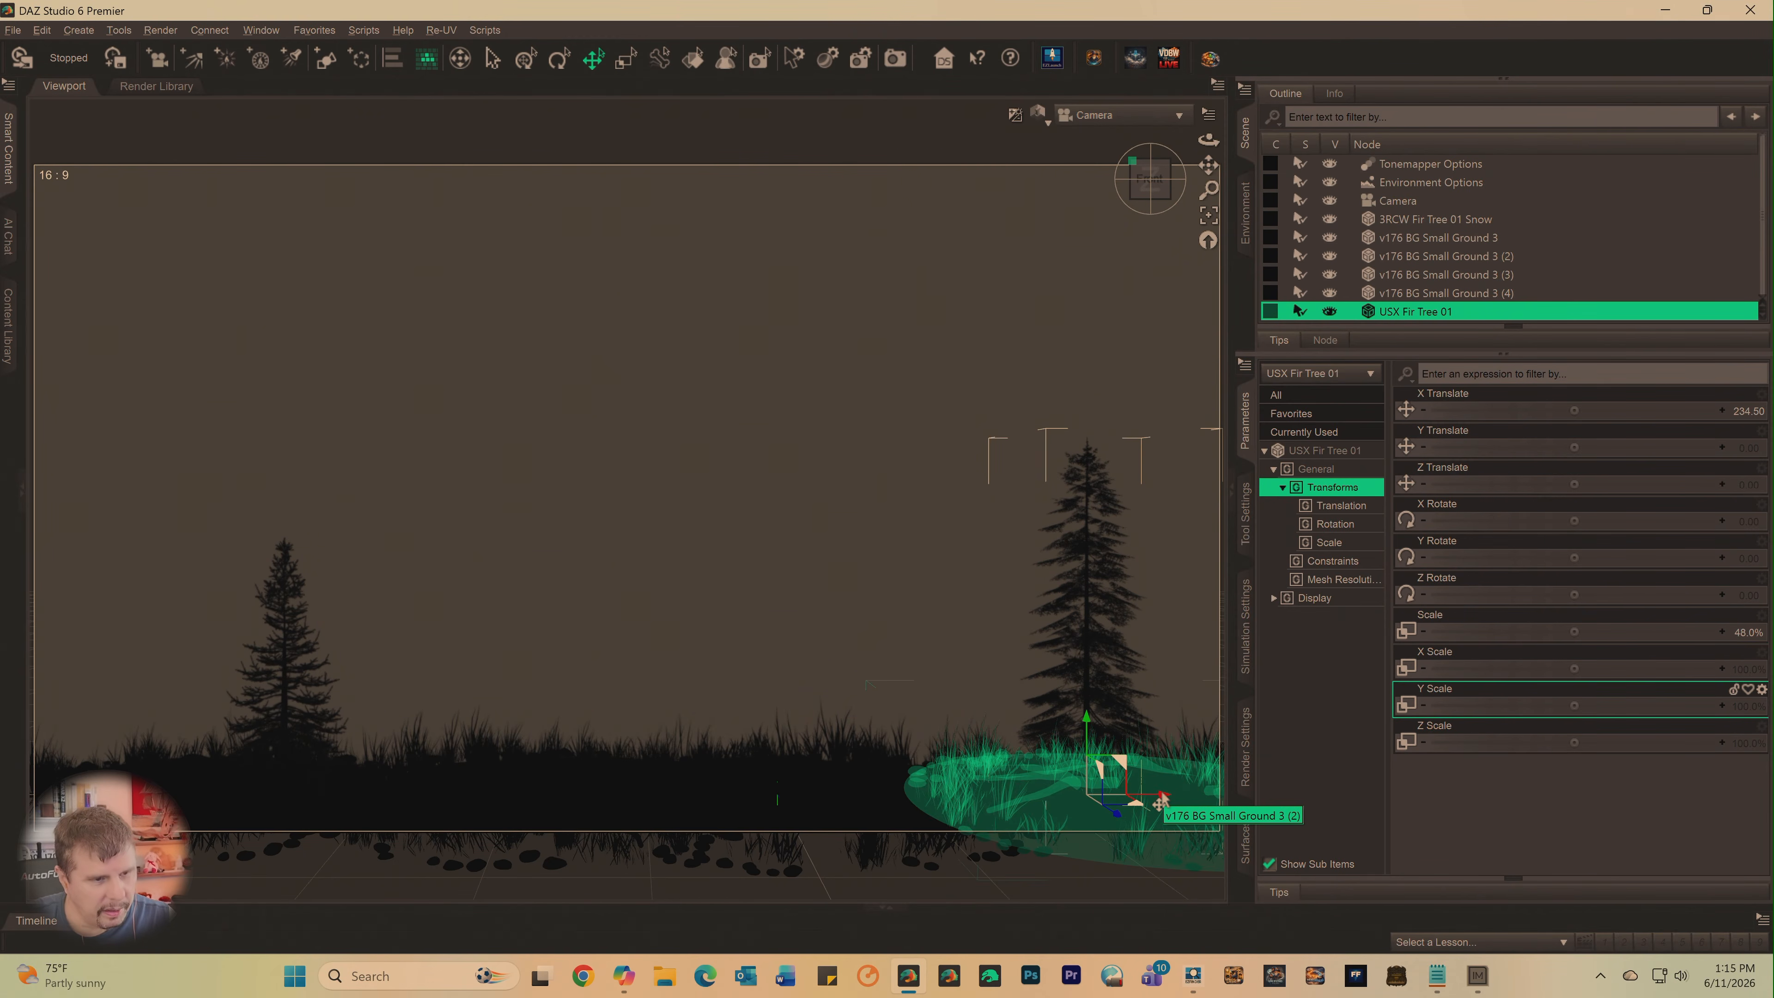
pyautogui.moveTo(1160, 802); pyautogui.dragTo(1209, 796)
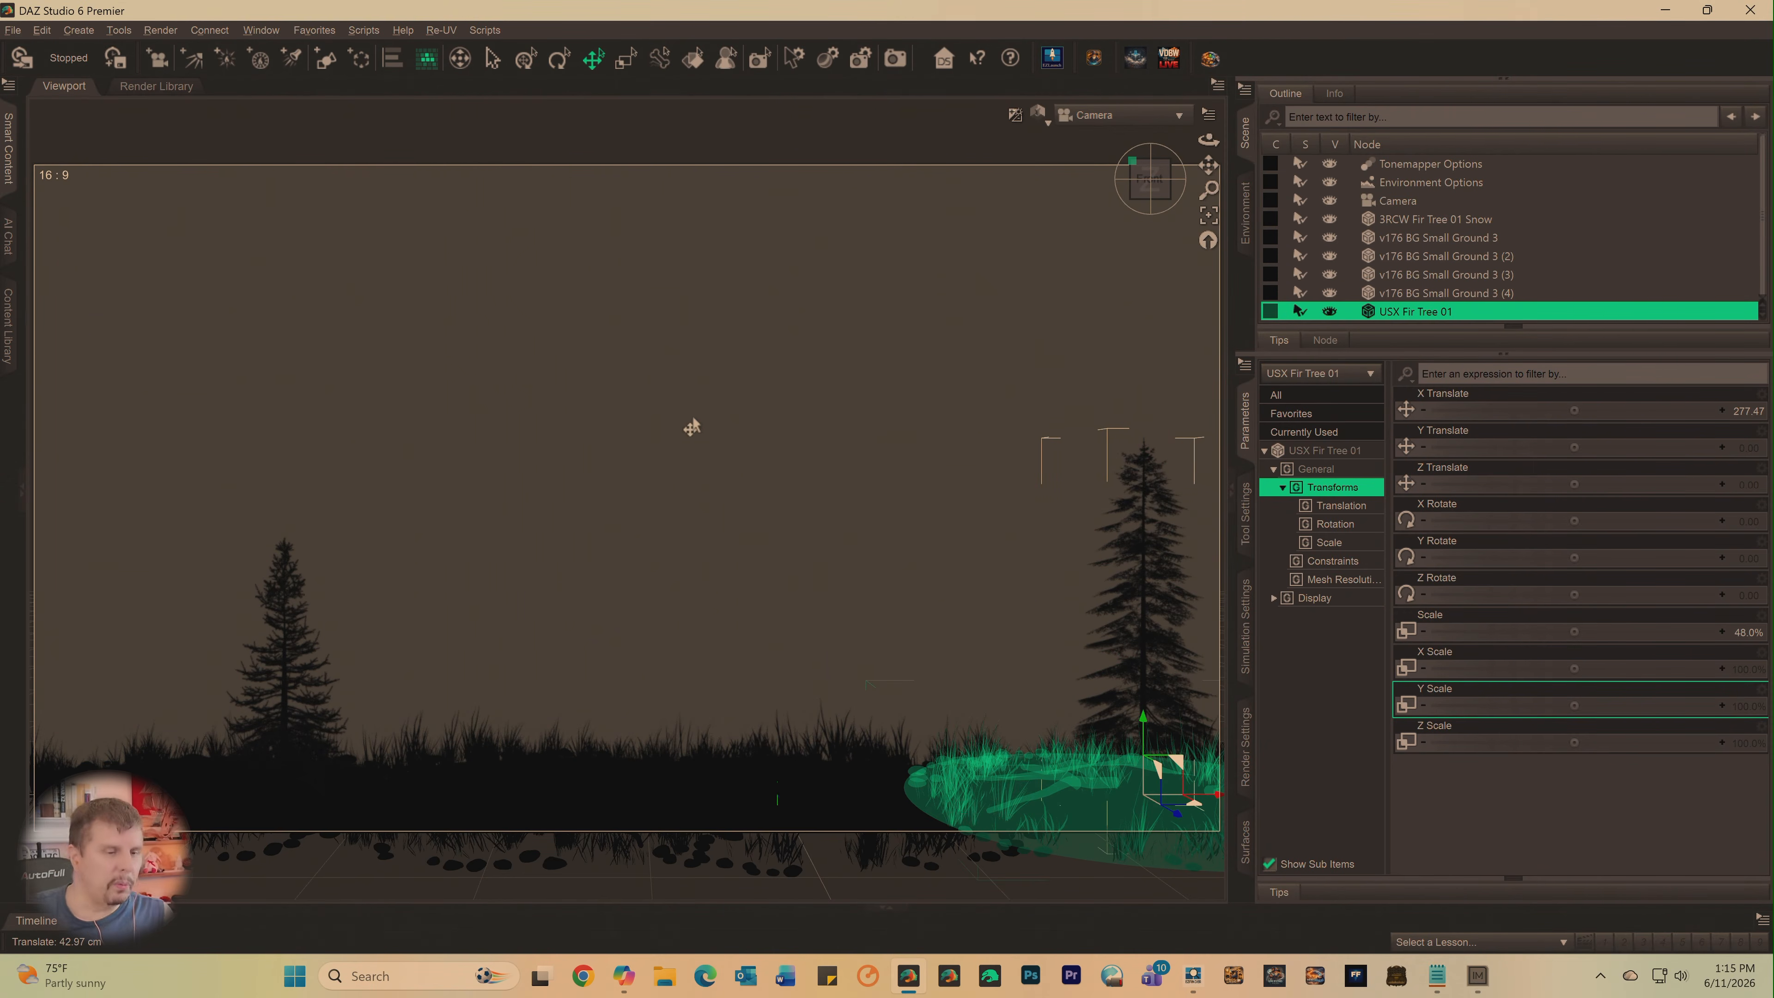
# - Switch to EZFinder, inject USX Fir Tree 02 into DAZ, and return to DAZ Studio
pyautogui.click(1193, 989)
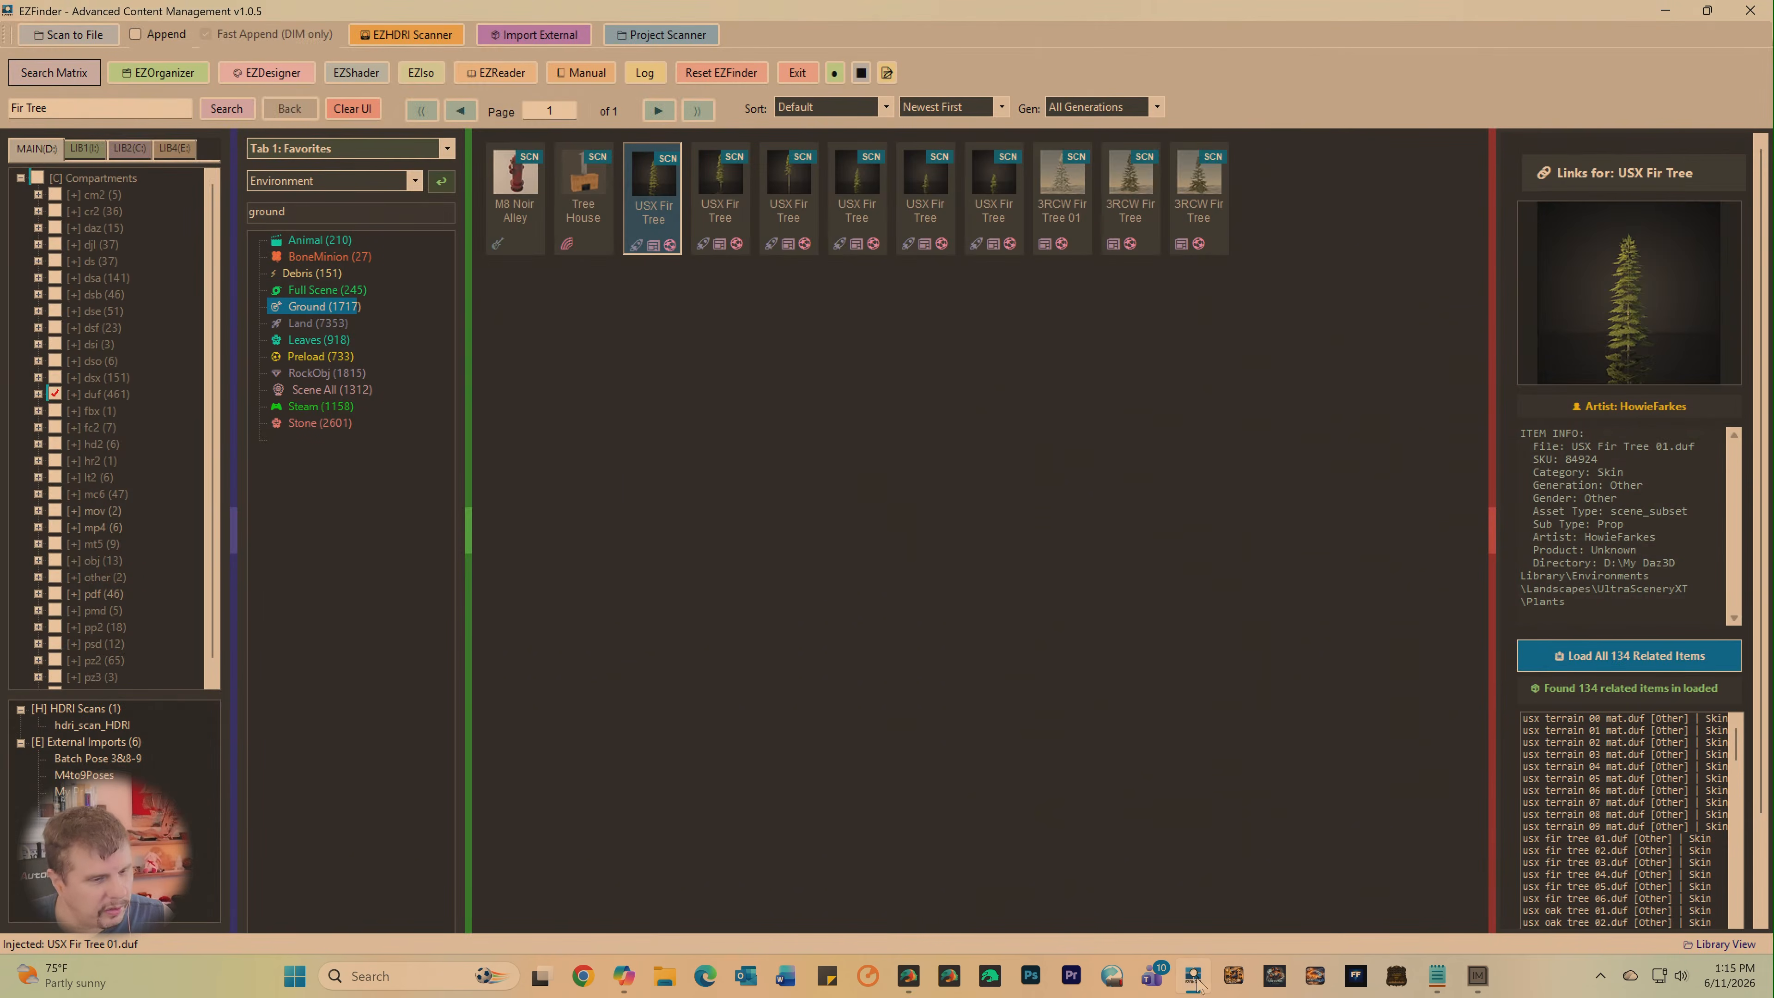
pyautogui.click(708, 179)
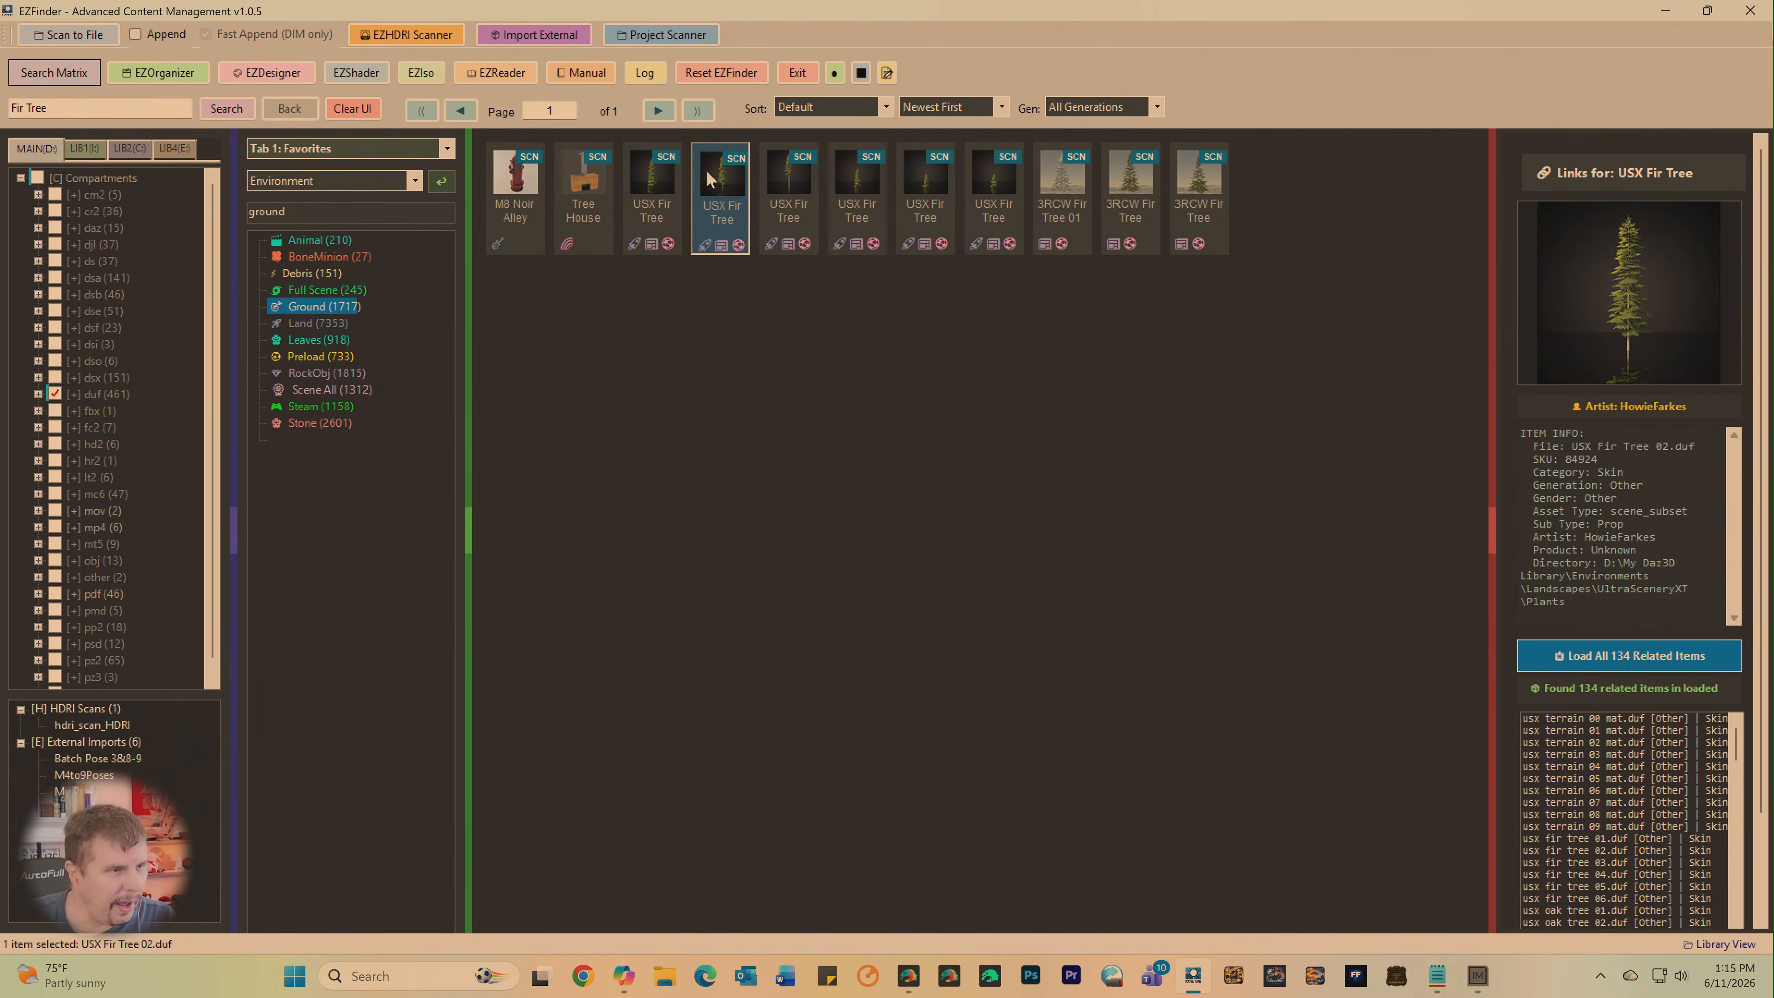
pyautogui.rightClick(709, 180)
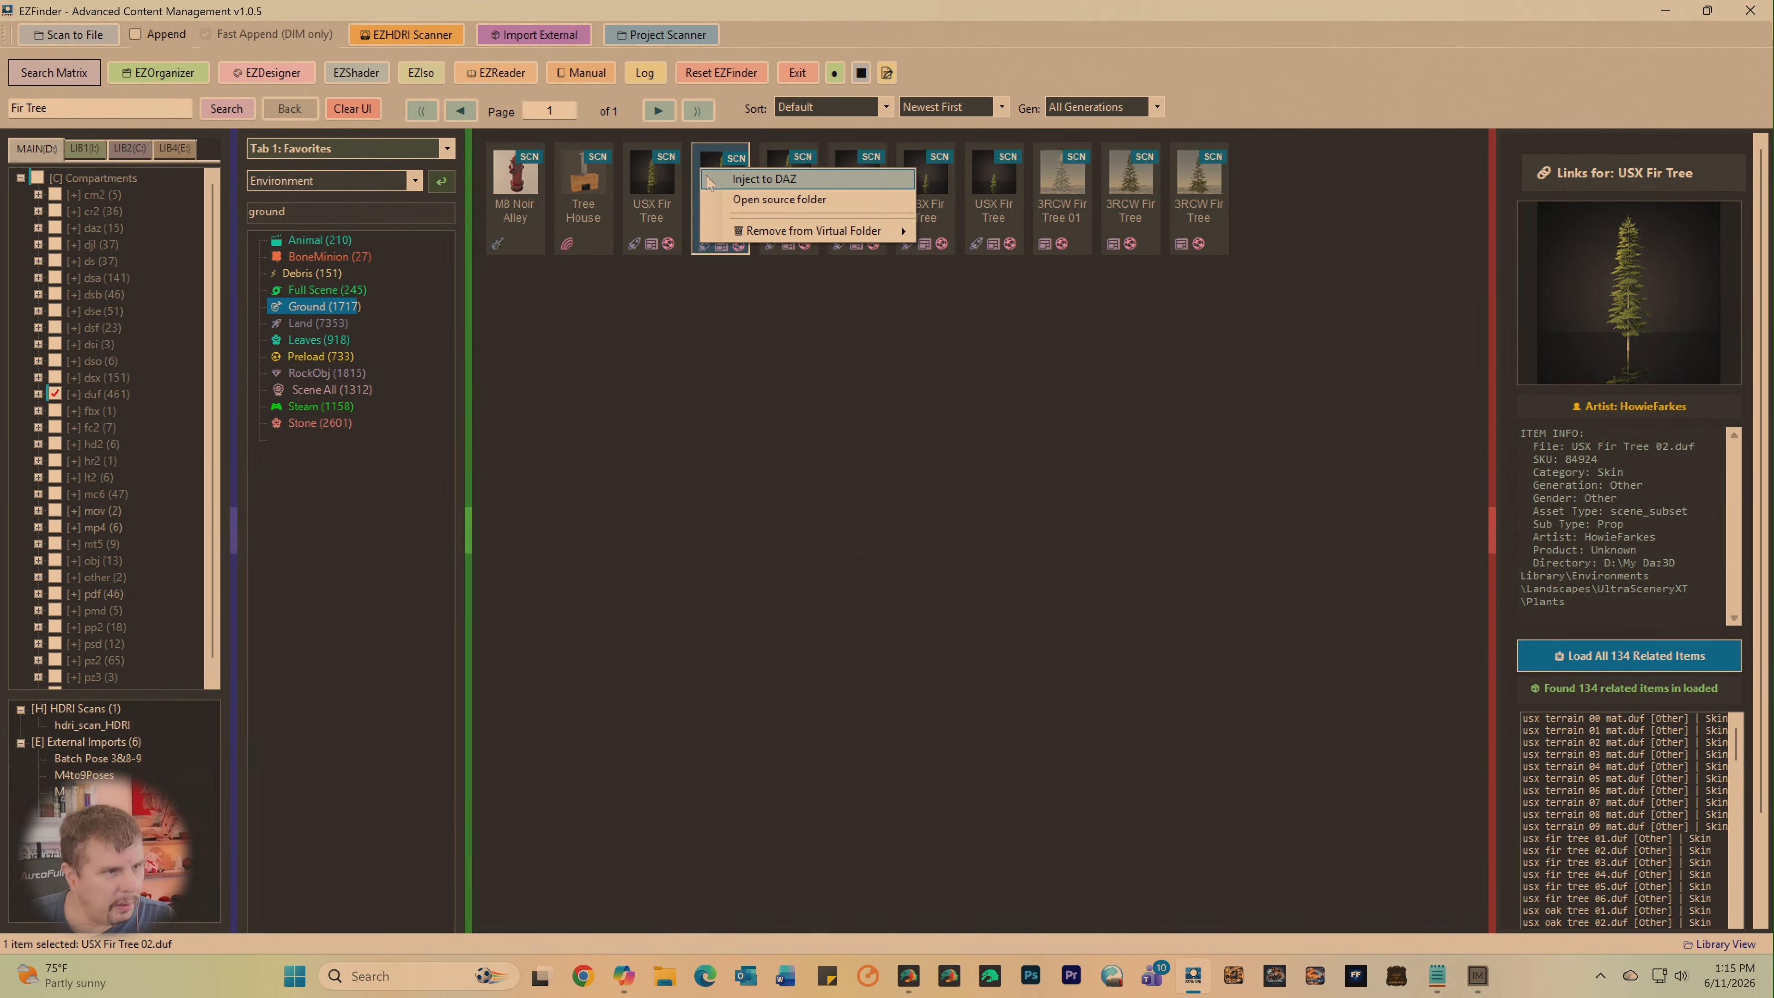
pyautogui.click(763, 180)
pyautogui.click(905, 984)
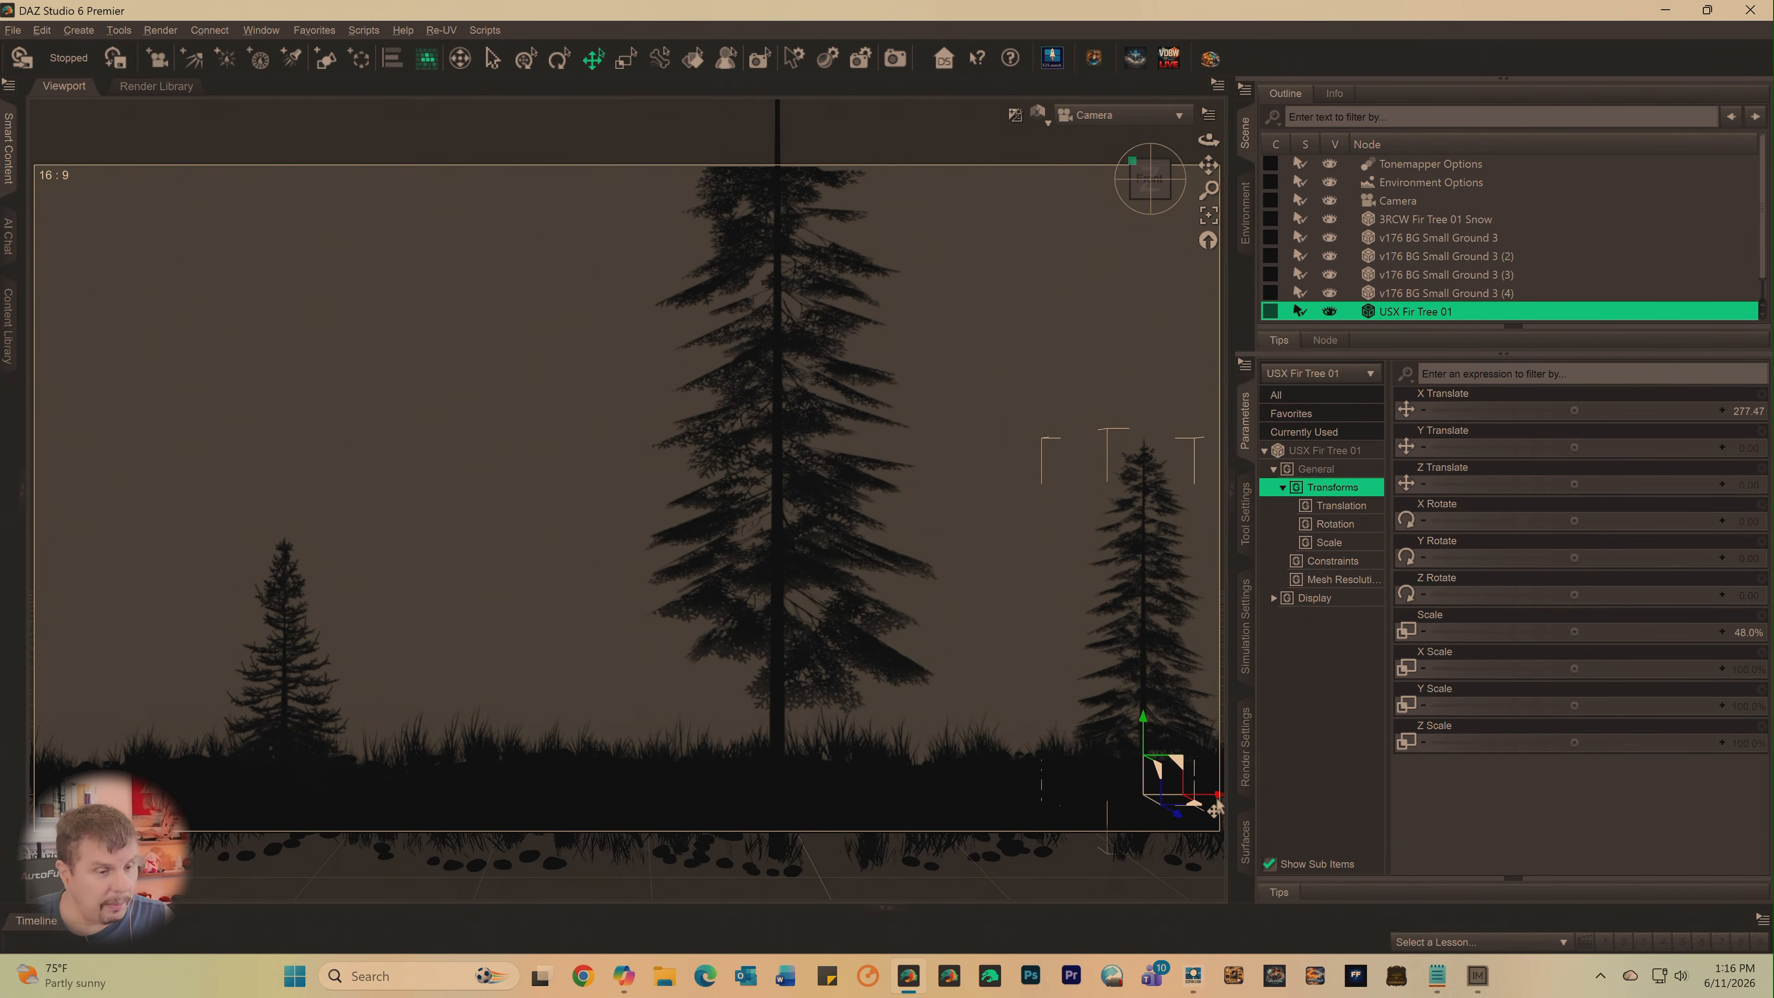
# - Select USX Fir Tree 02, scale it to about 49.5%, and move it to about -514.56 on X Translate
pyautogui.moveTo(1216, 809); pyautogui.dragTo(872, 810)
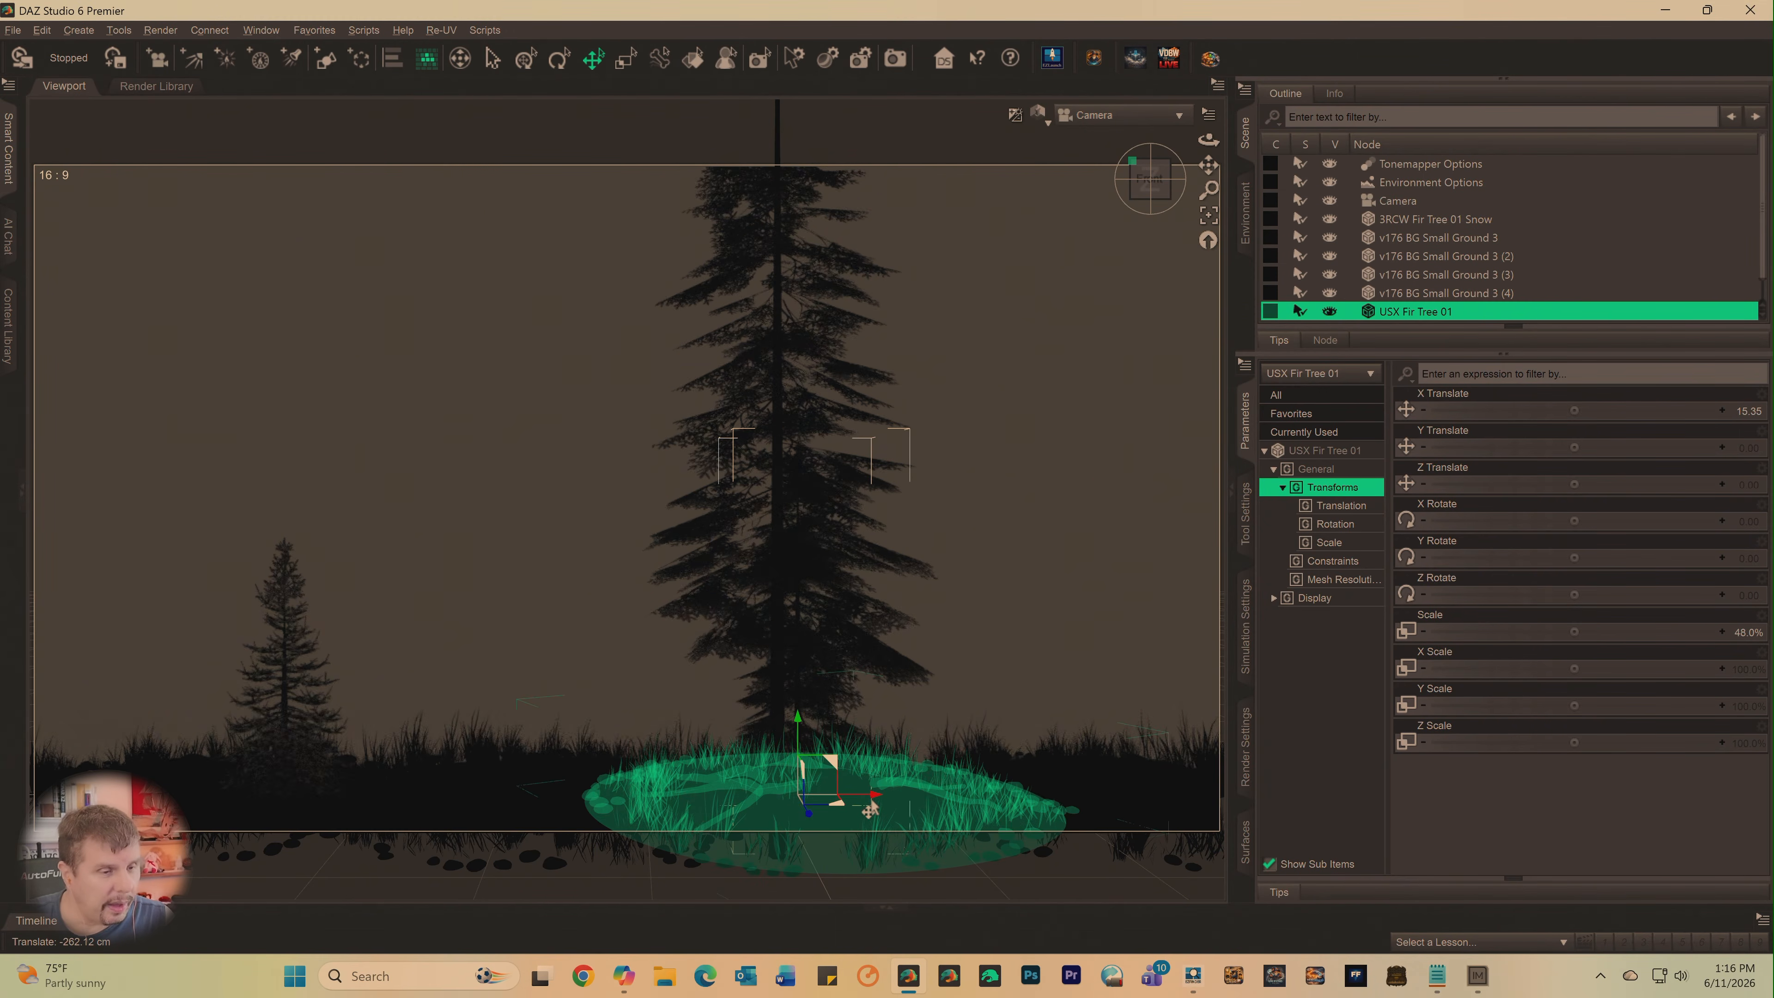
pyautogui.hotkey('ctrl', 'z')
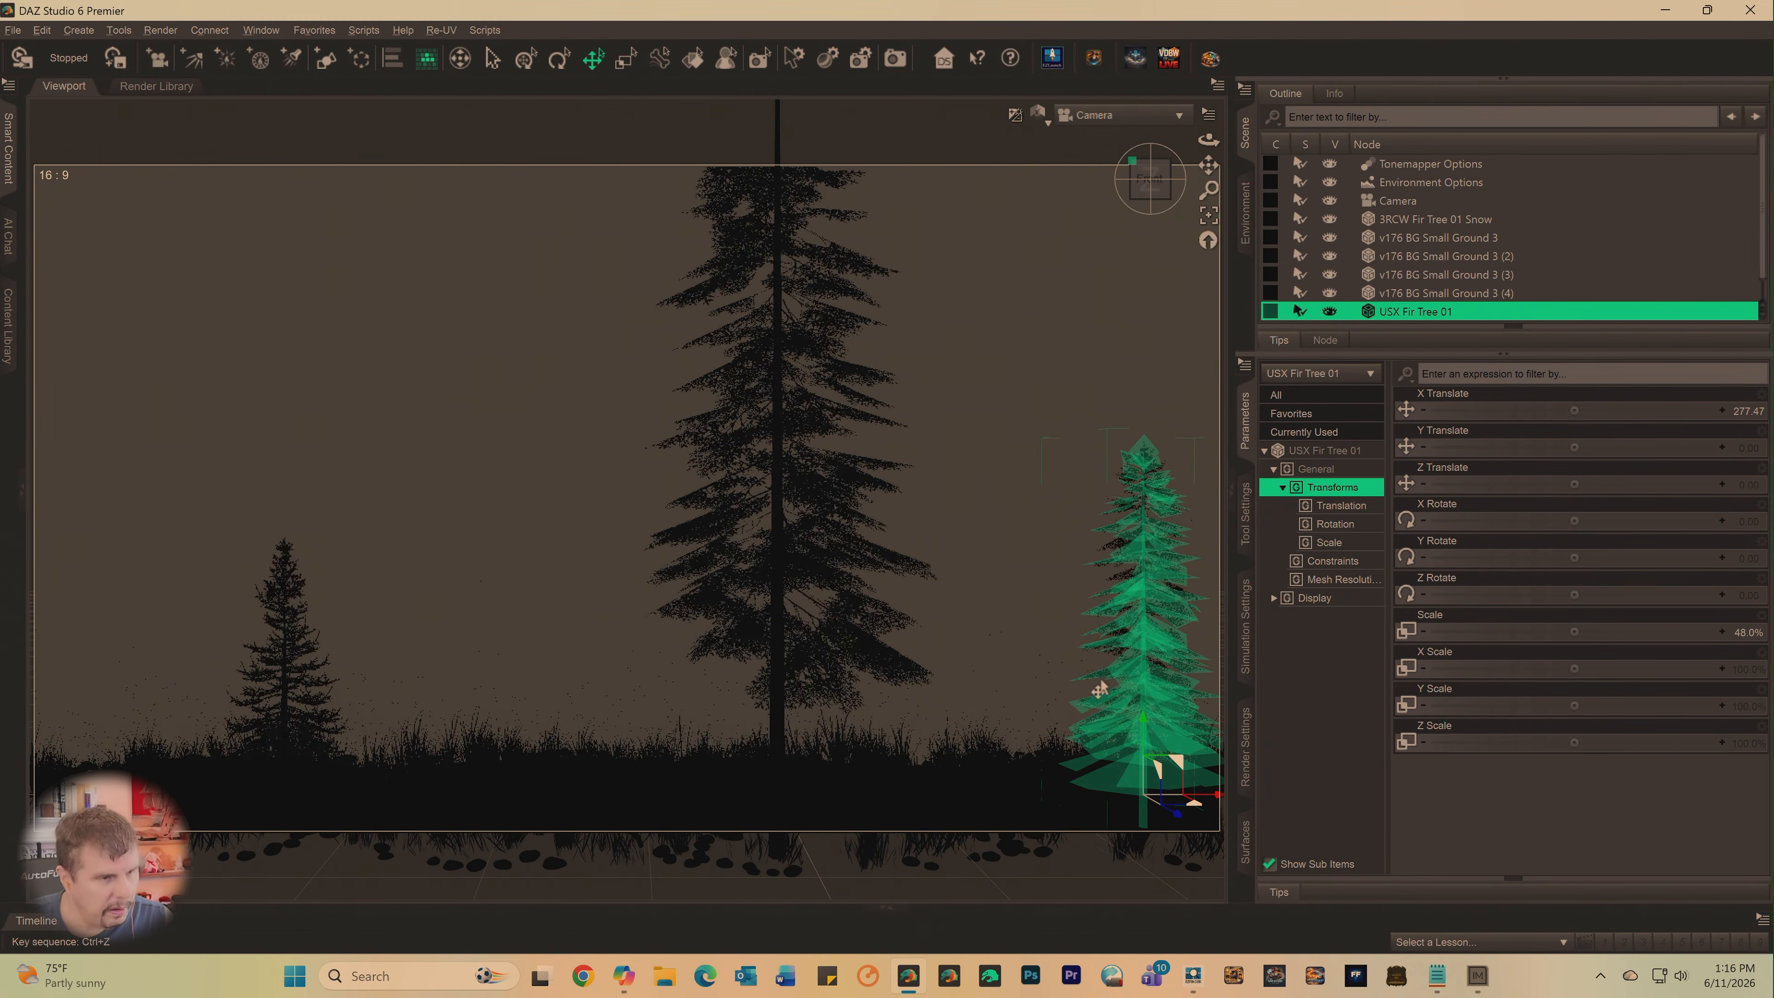
pyautogui.scroll(-1, 1466, 257)
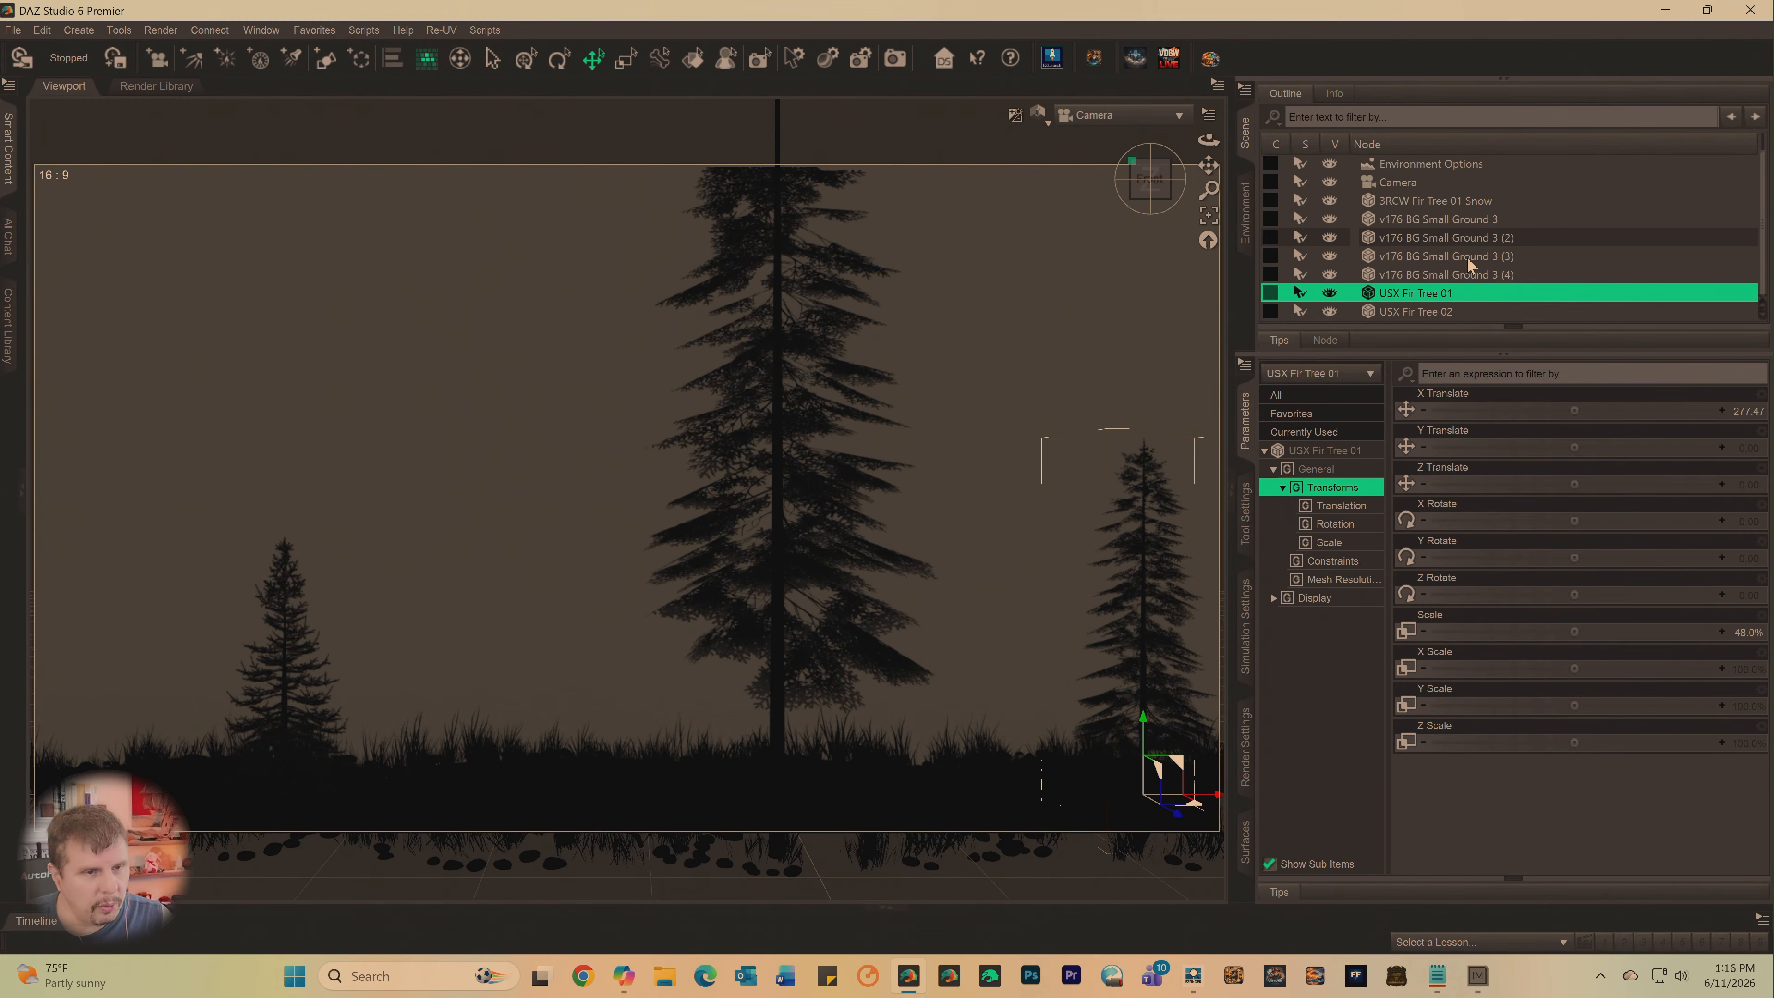
pyautogui.click(1423, 312)
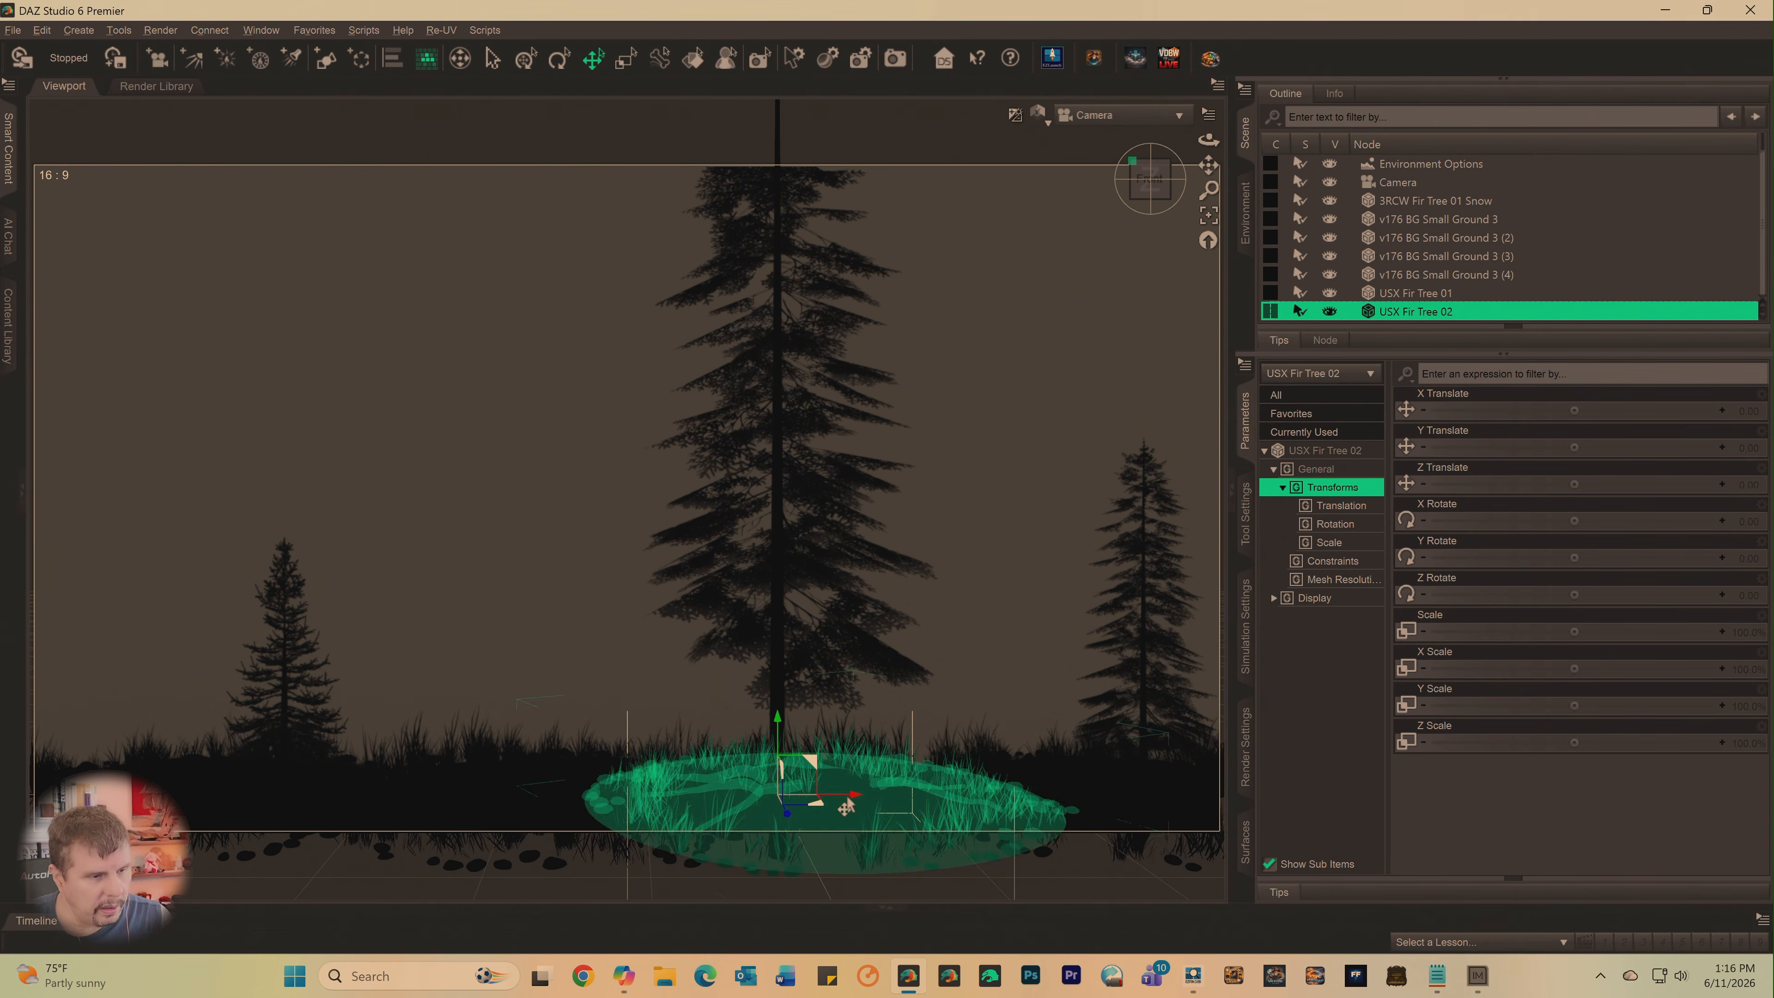
pyautogui.moveTo(848, 795); pyautogui.dragTo(138, 739)
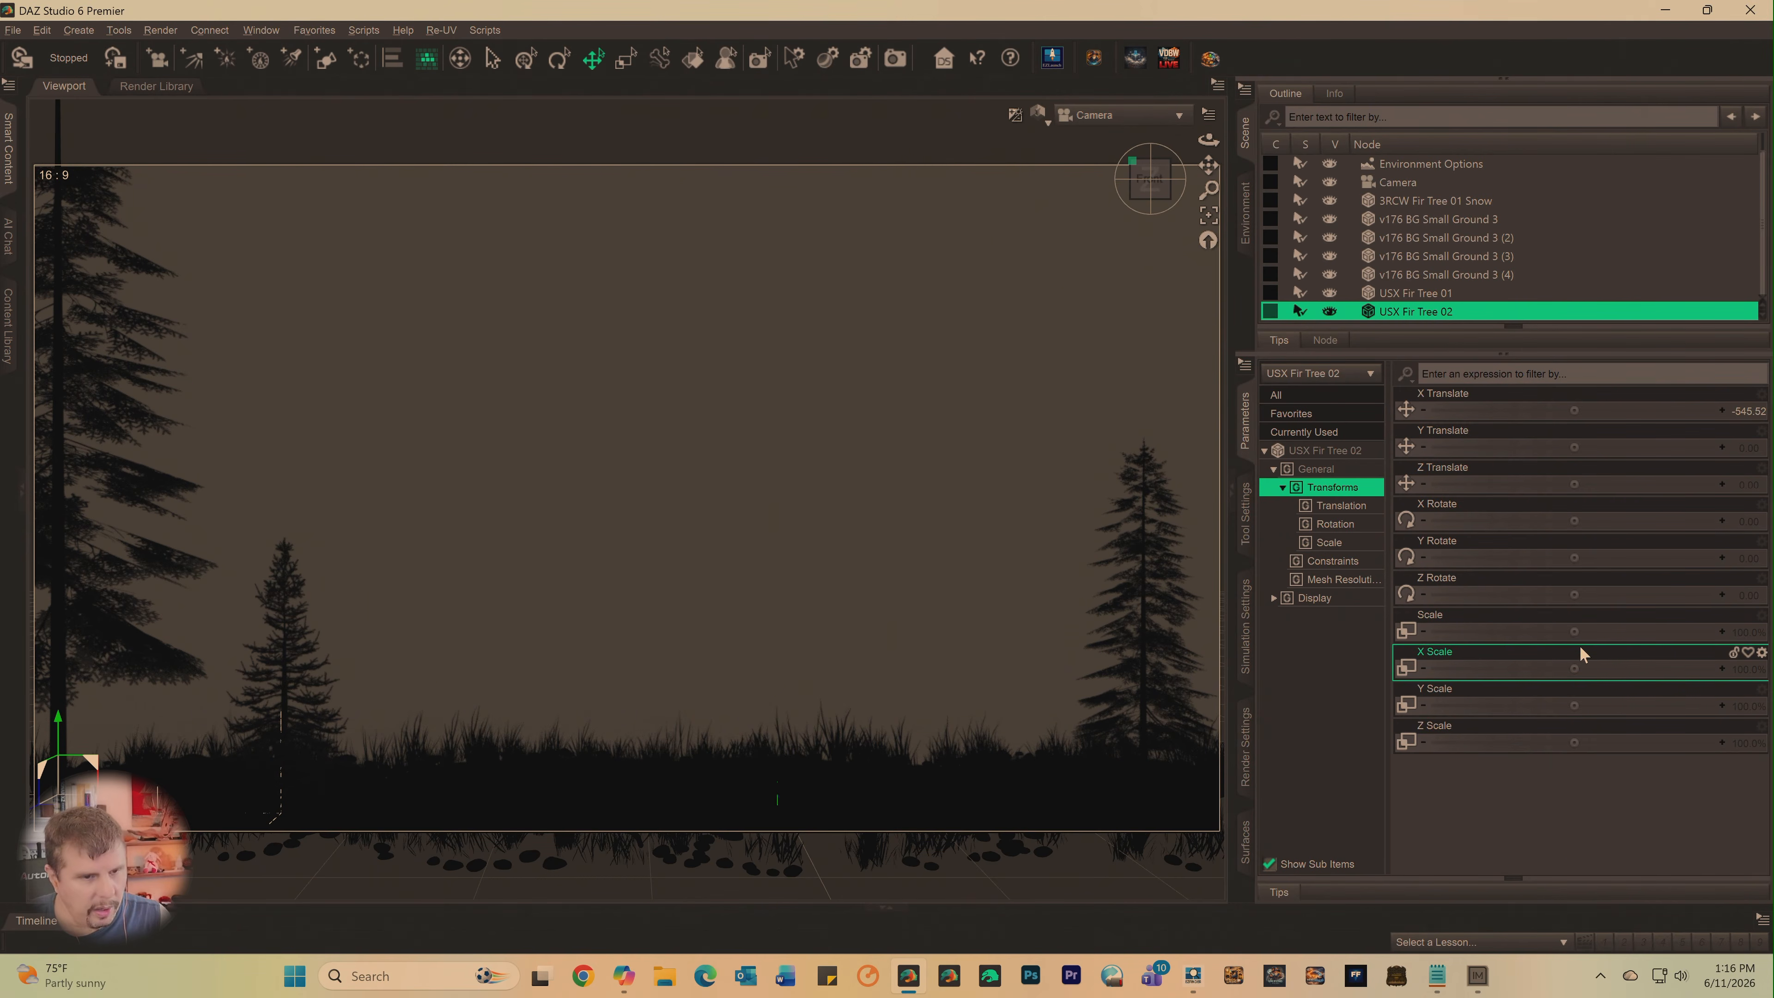
pyautogui.moveTo(1572, 632); pyautogui.dragTo(1506, 632)
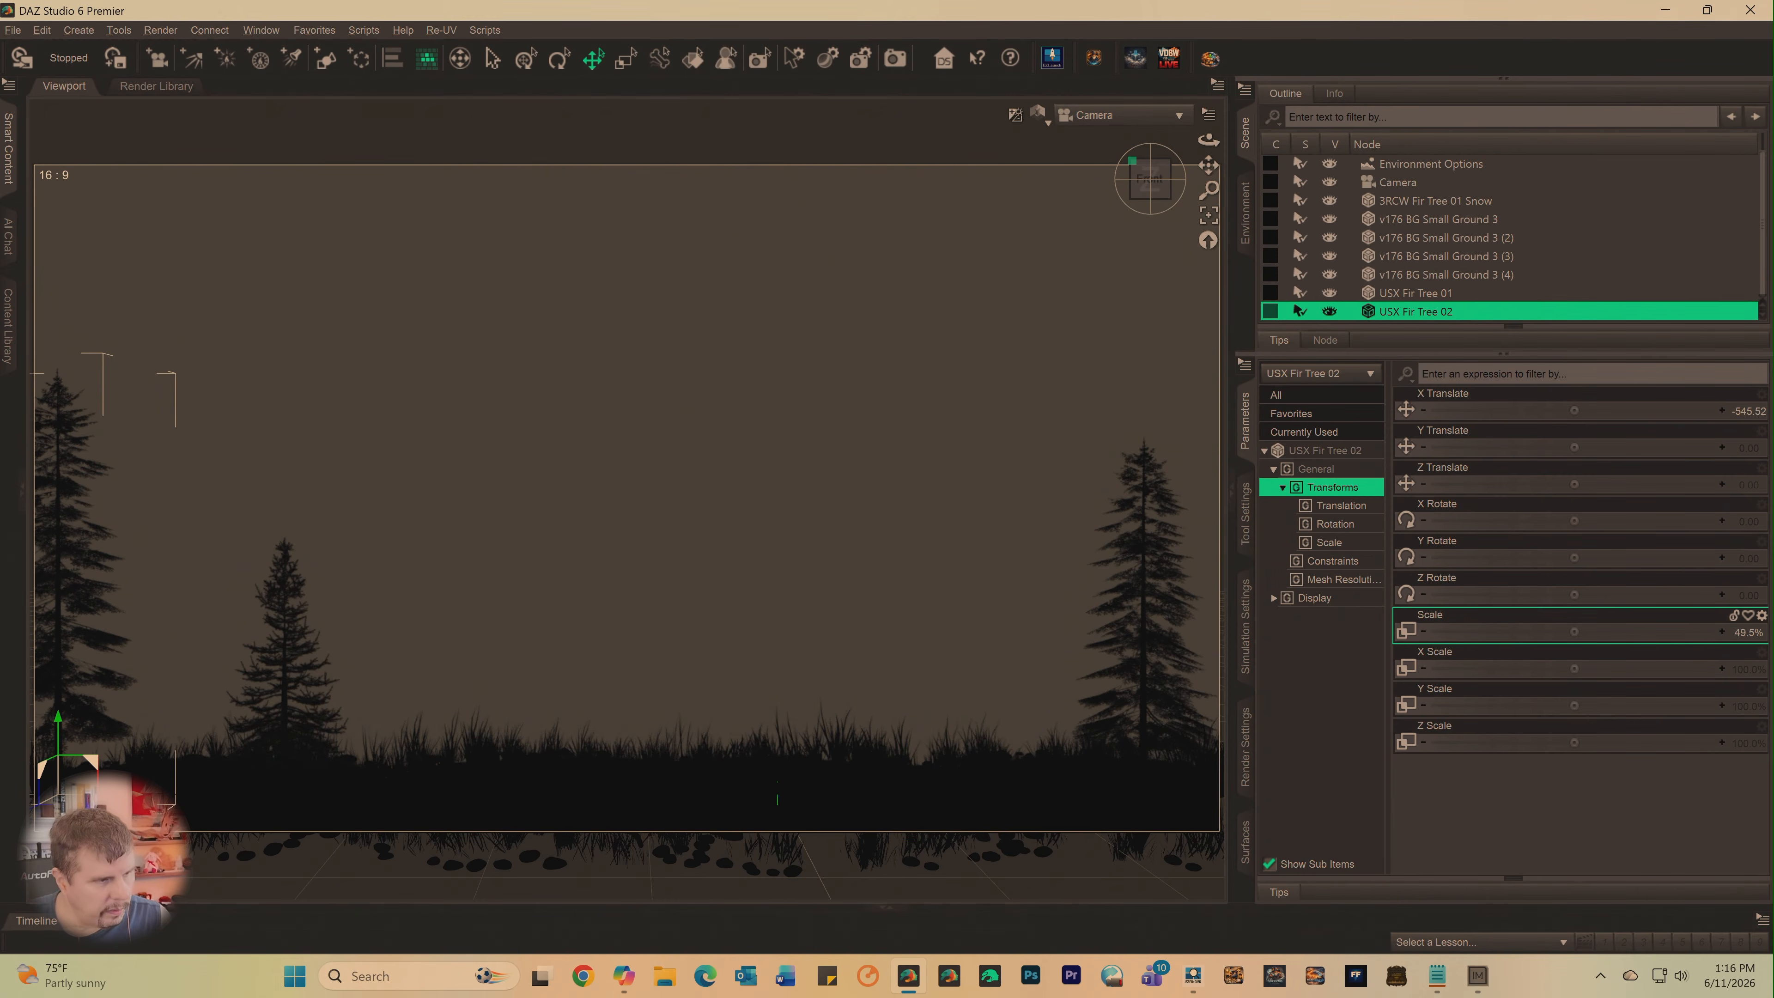
pyautogui.moveTo(128, 801); pyautogui.dragTo(176, 792)
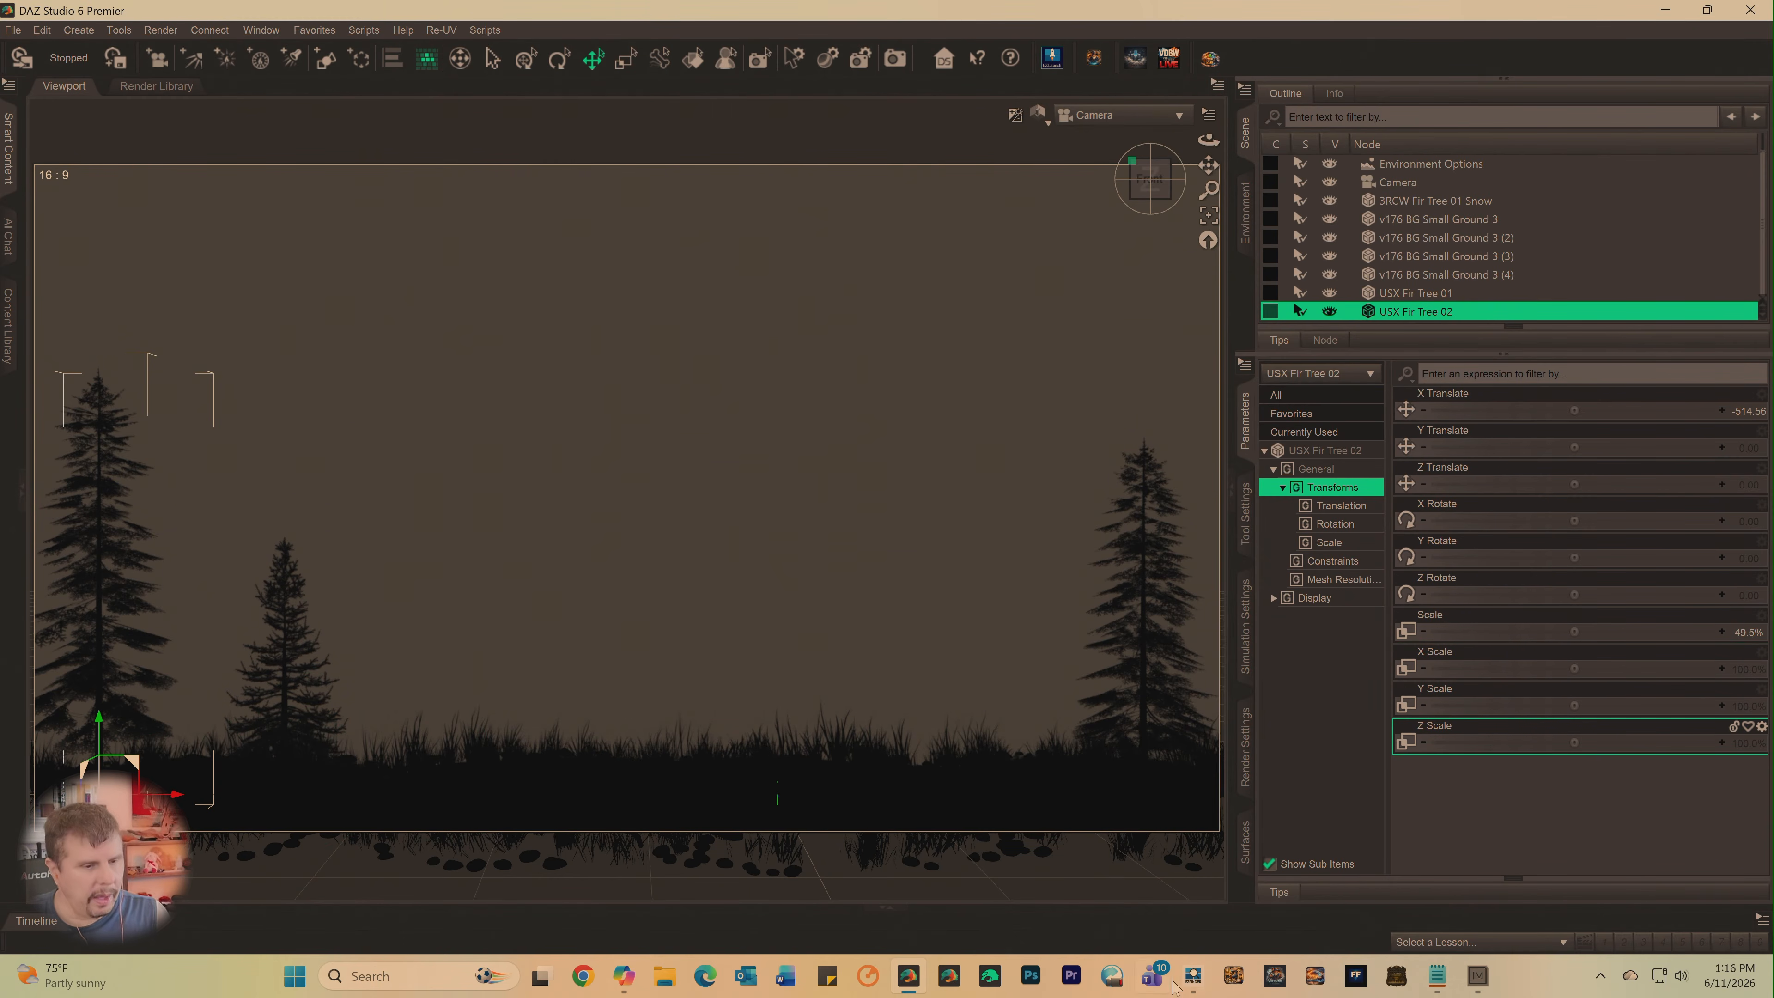
# - Switch to EZFinder, inject USX Fir Tree 03 into DAZ, and return to DAZ Studio
pyautogui.click(1196, 977)
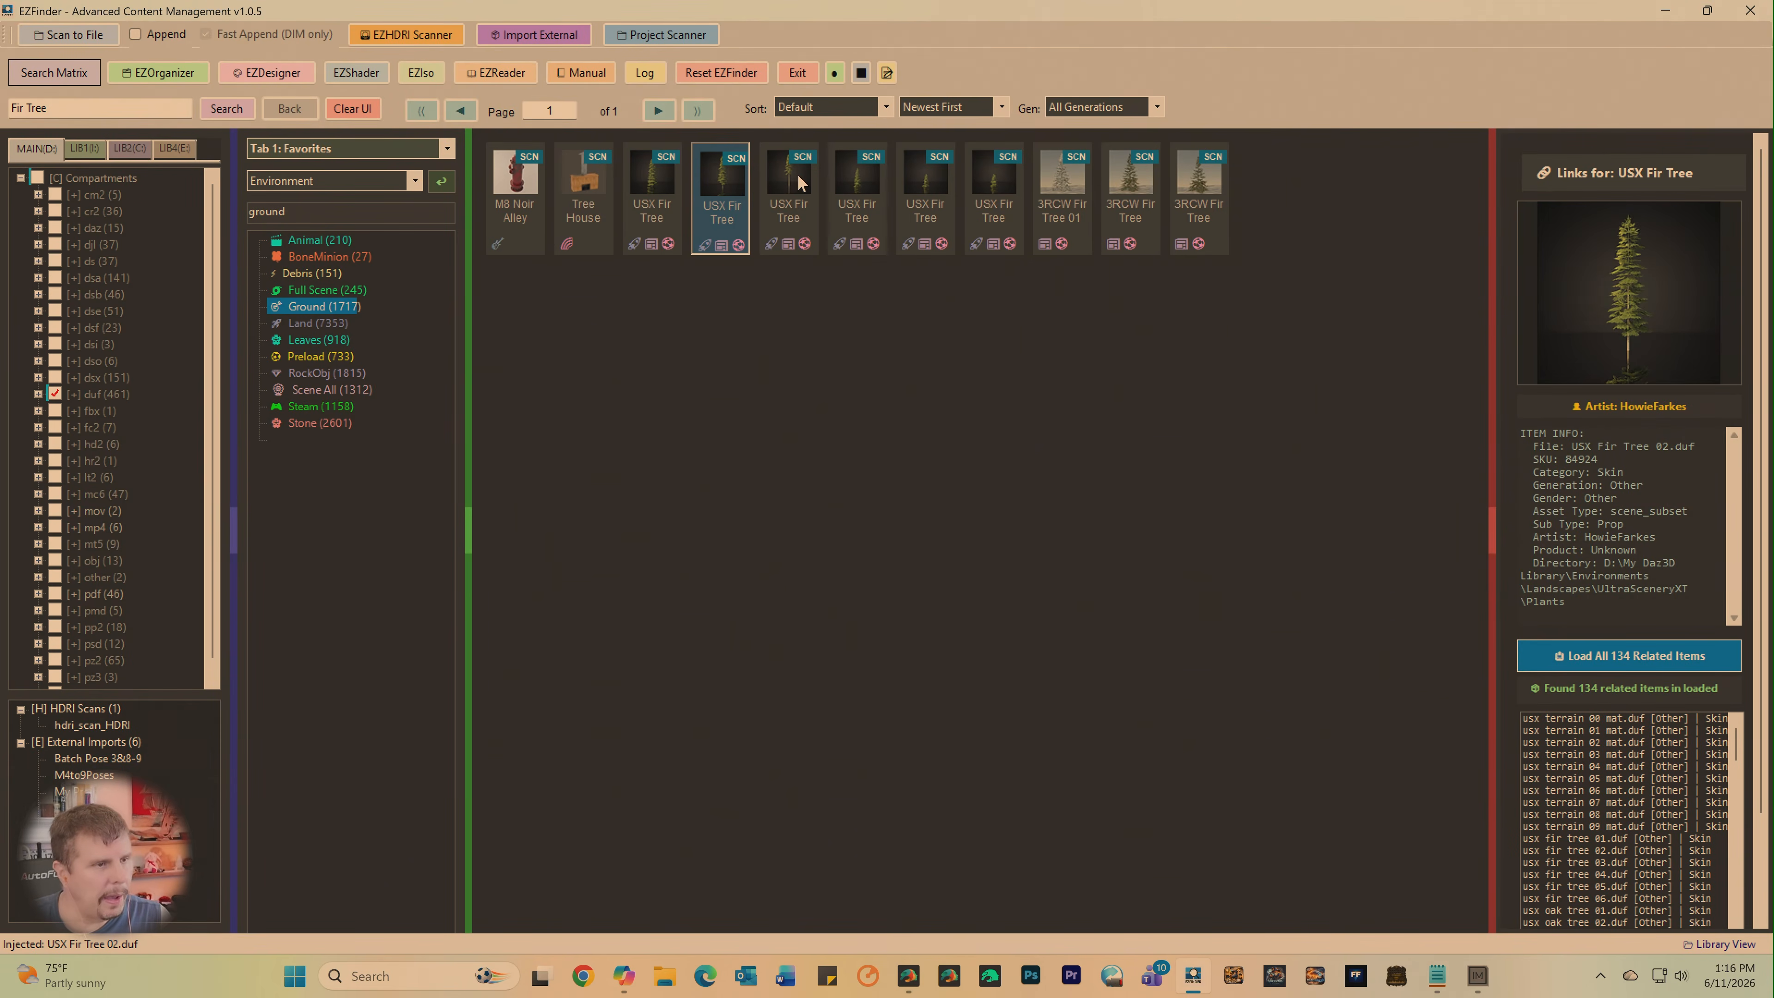
pyautogui.click(798, 175)
pyautogui.rightClick(793, 179)
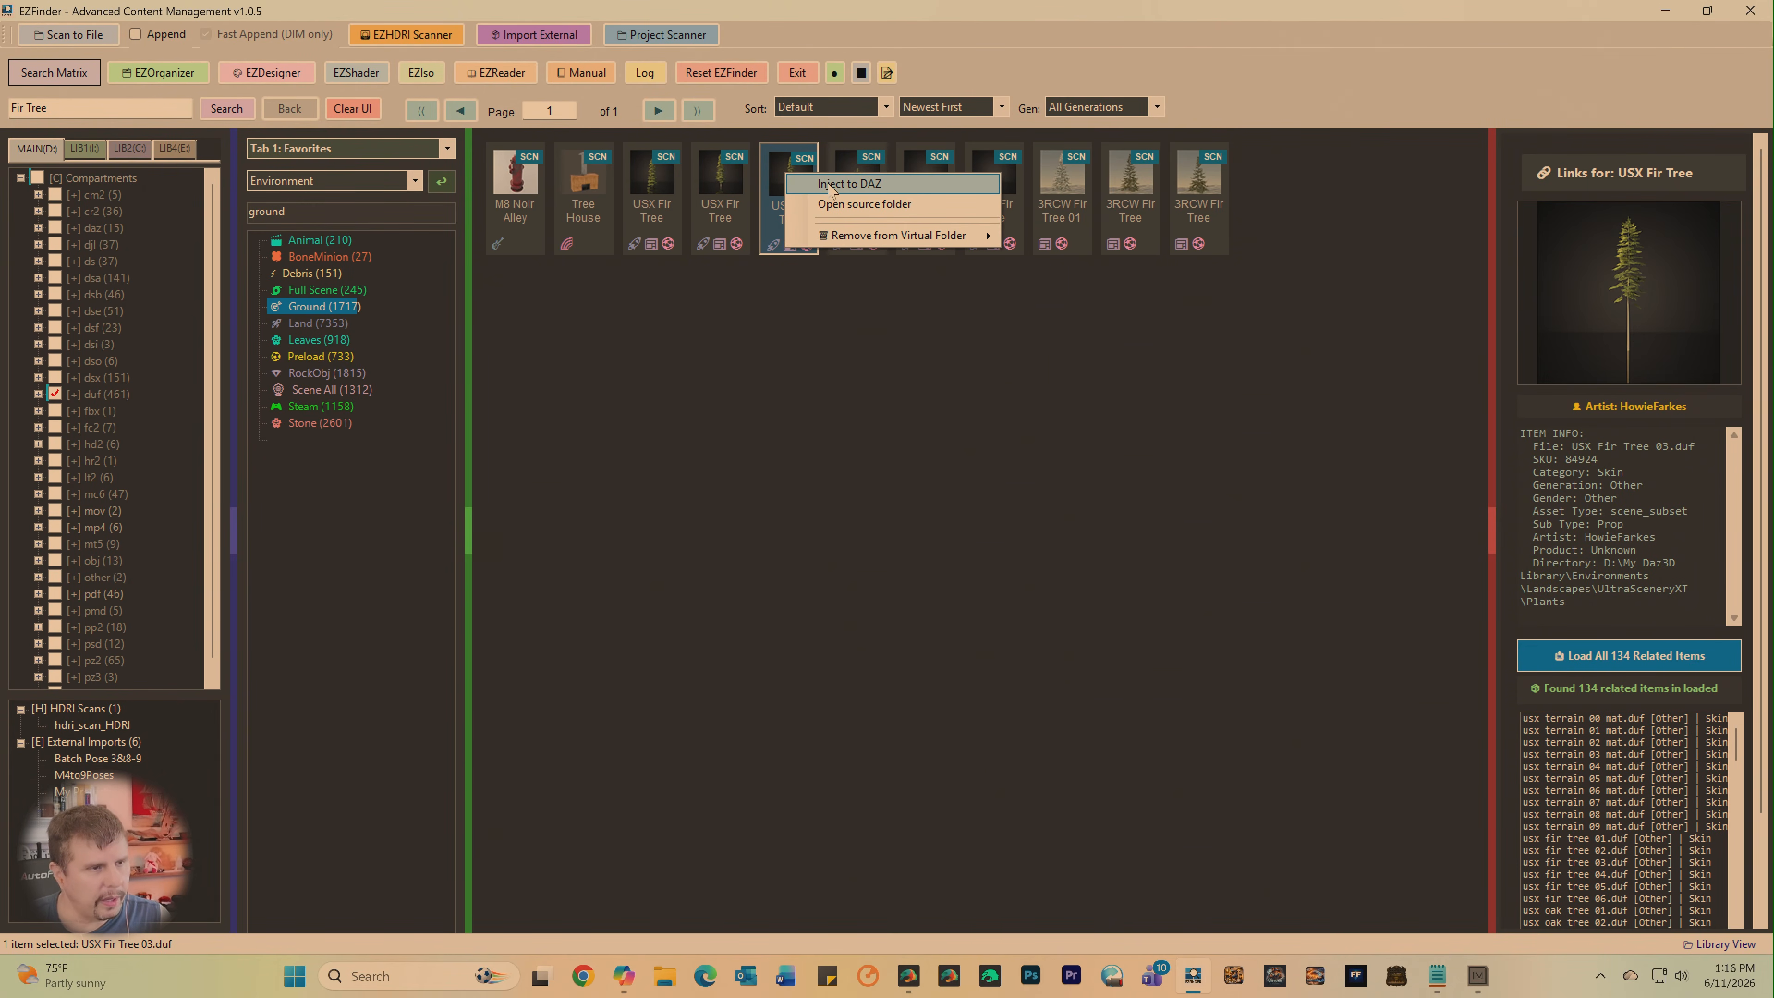
pyautogui.click(848, 184)
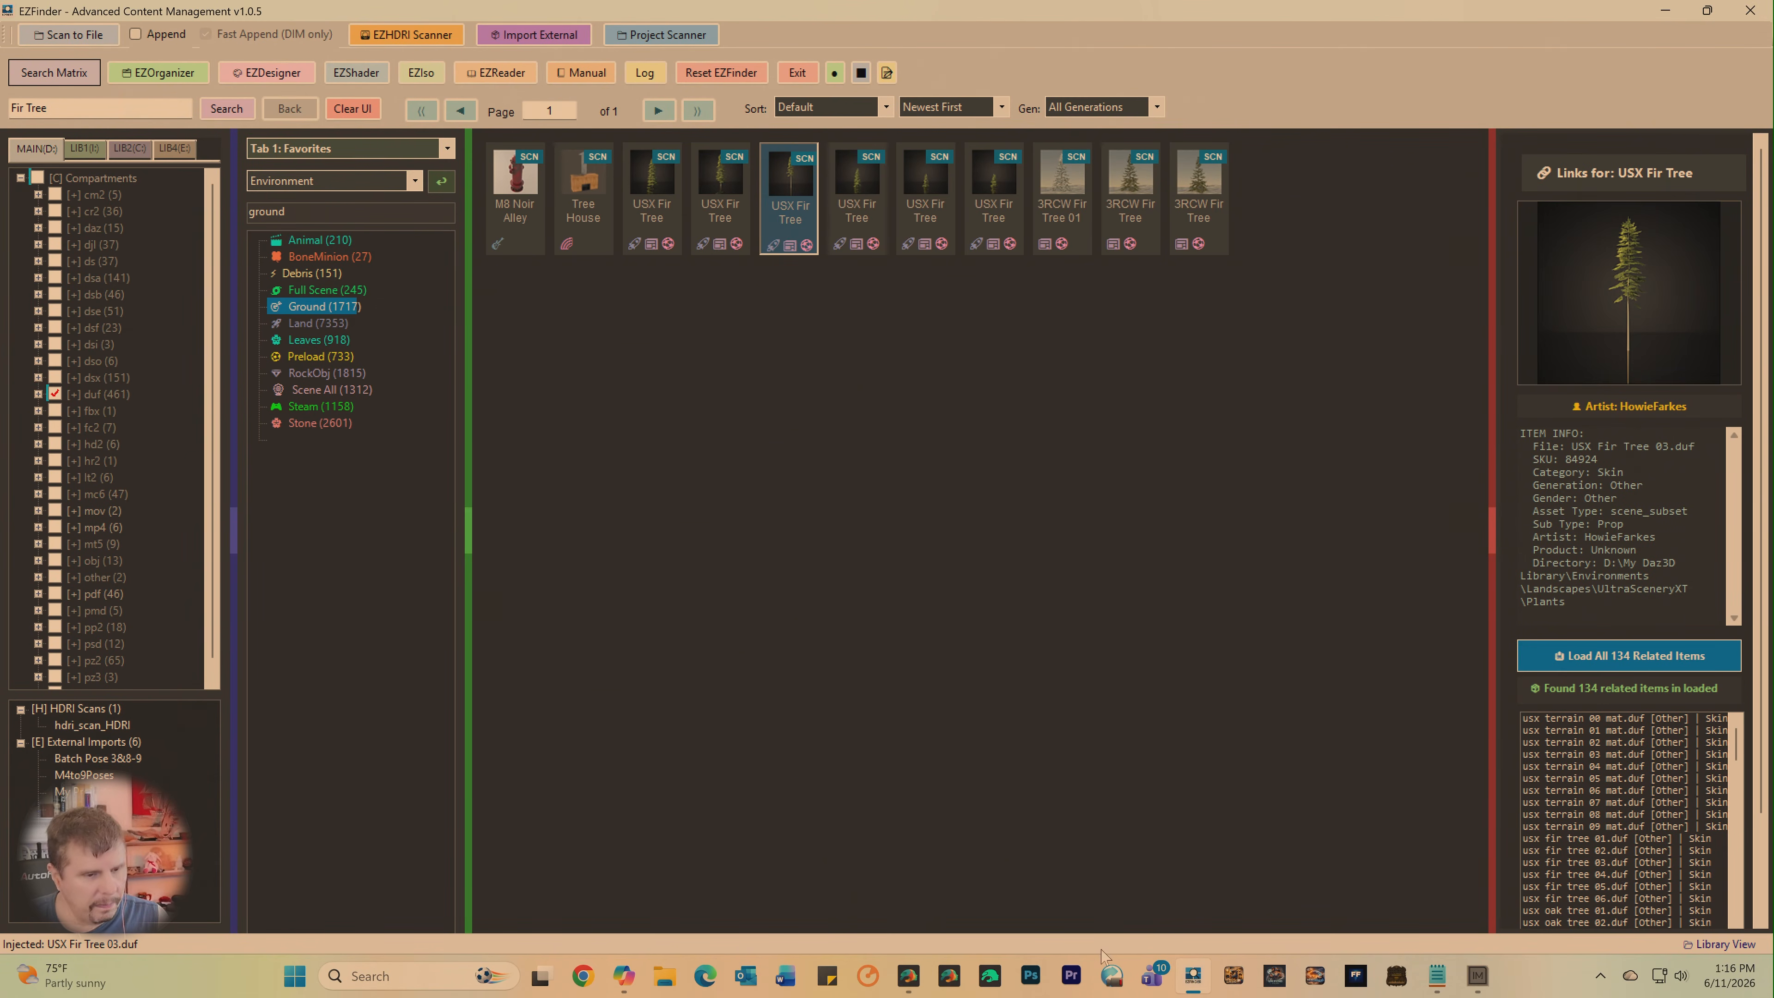
pyautogui.click(1197, 977)
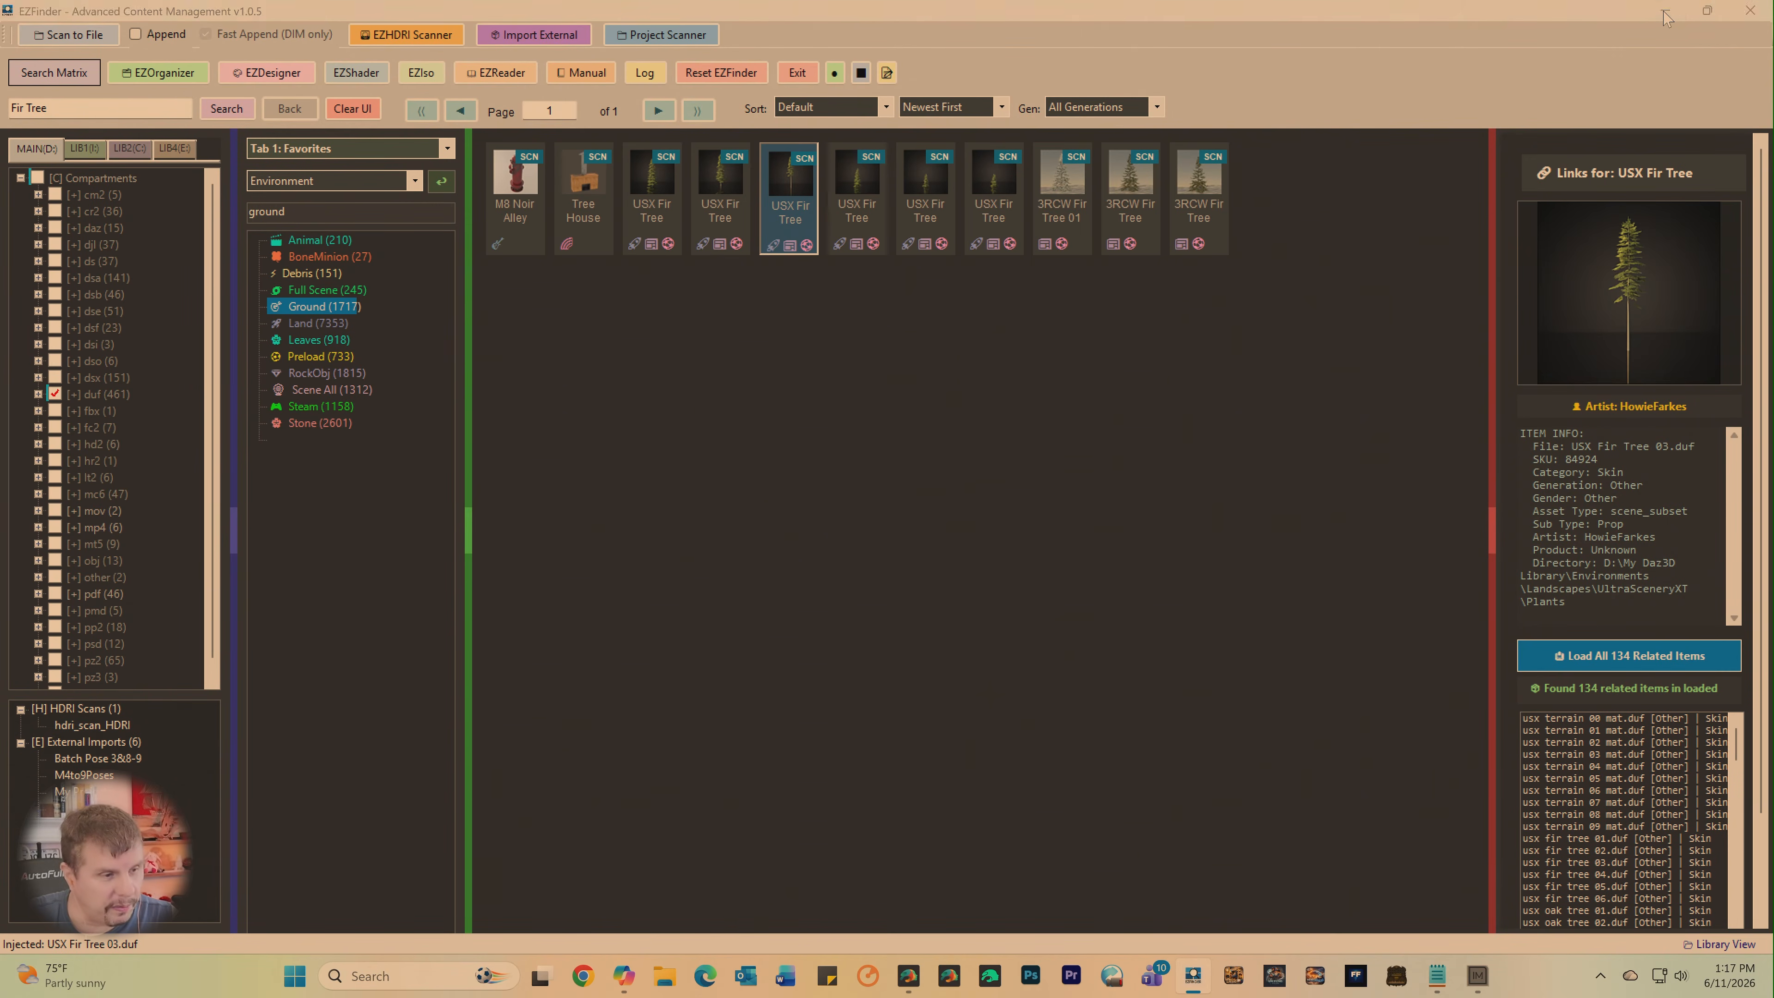
pyautogui.click(1665, 12)
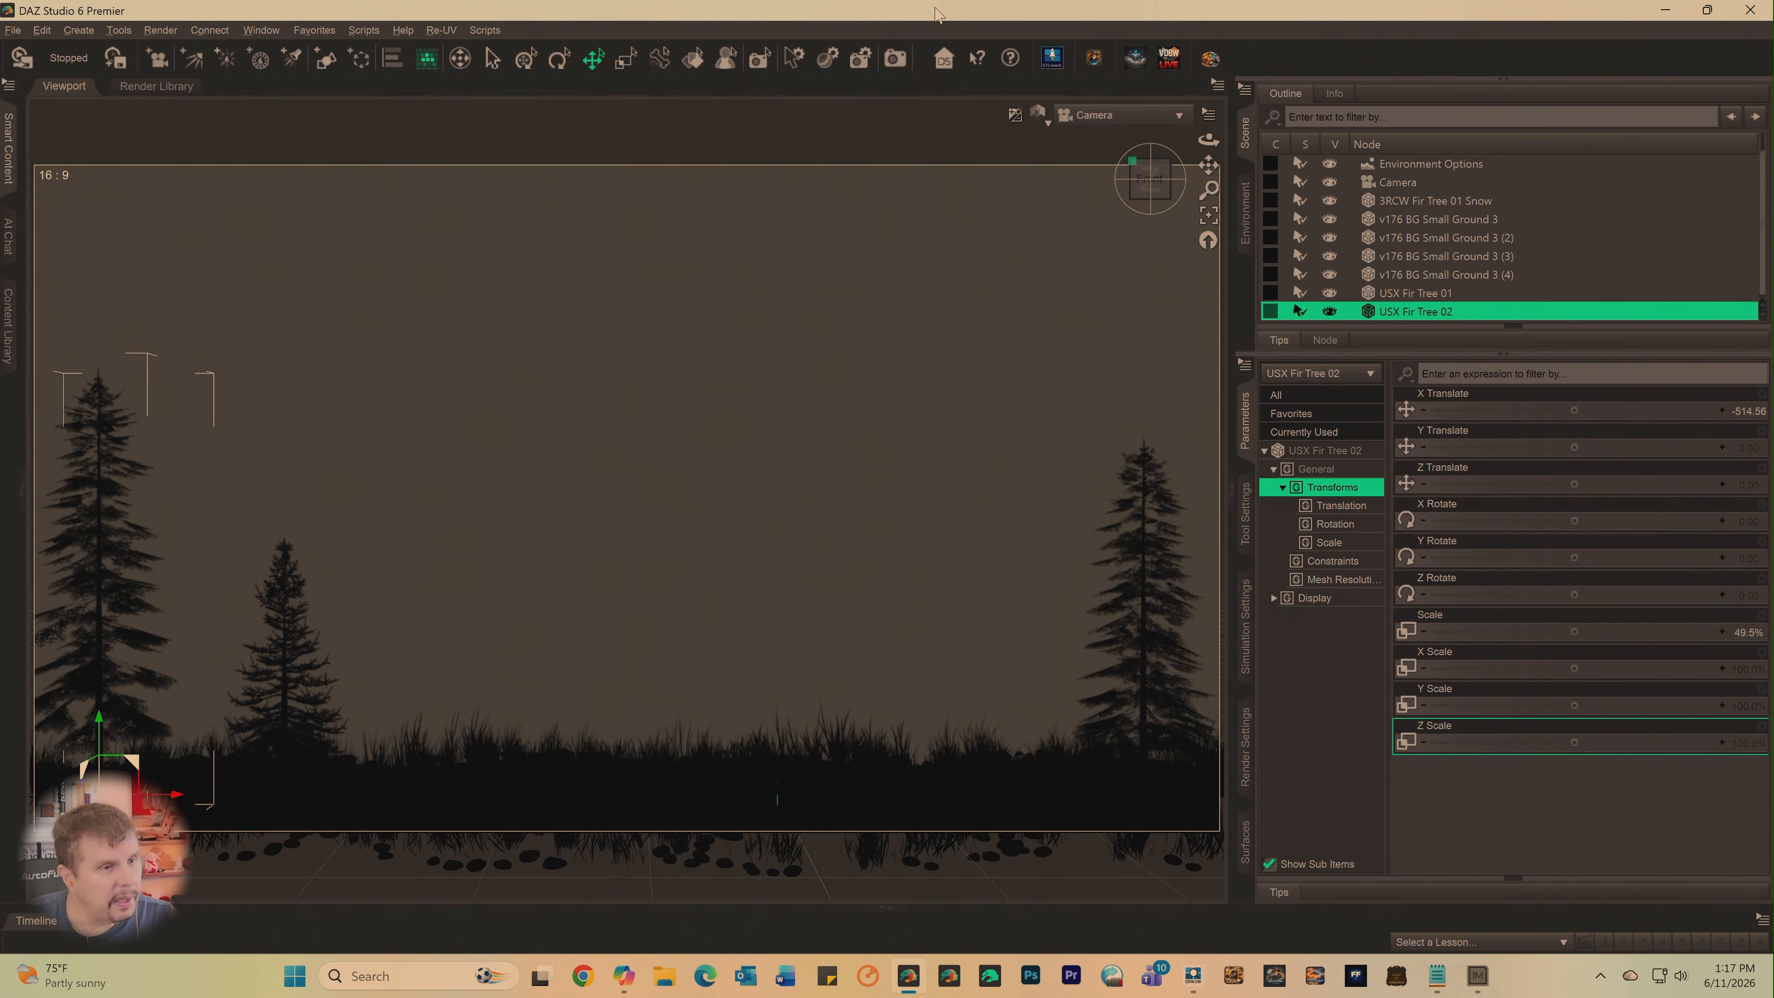
# - Load the injected USX Fir Tree 03 and scale it to about 43.0%
pyautogui.click(1046, 67)
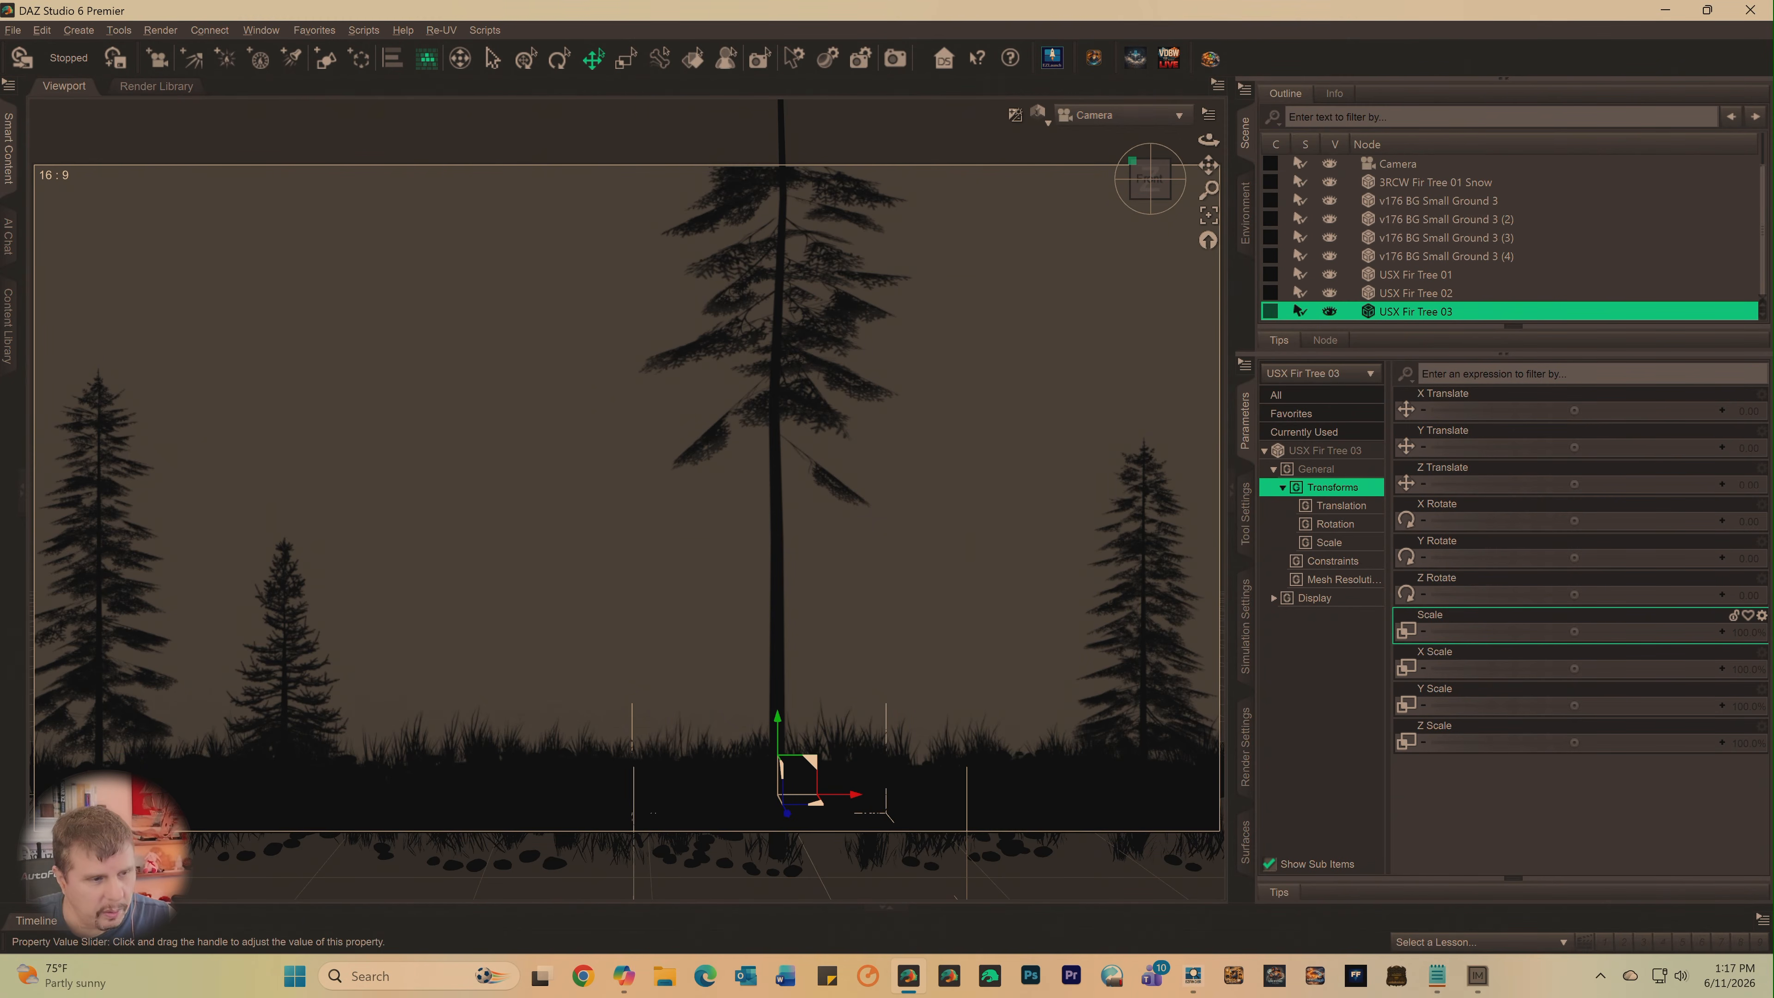
pyautogui.moveTo(1575, 631)
pyautogui.mouseDown()
pyautogui.moveTo(1504, 631)
pyautogui.moveTo(1580, 633)
pyautogui.mouseUp()
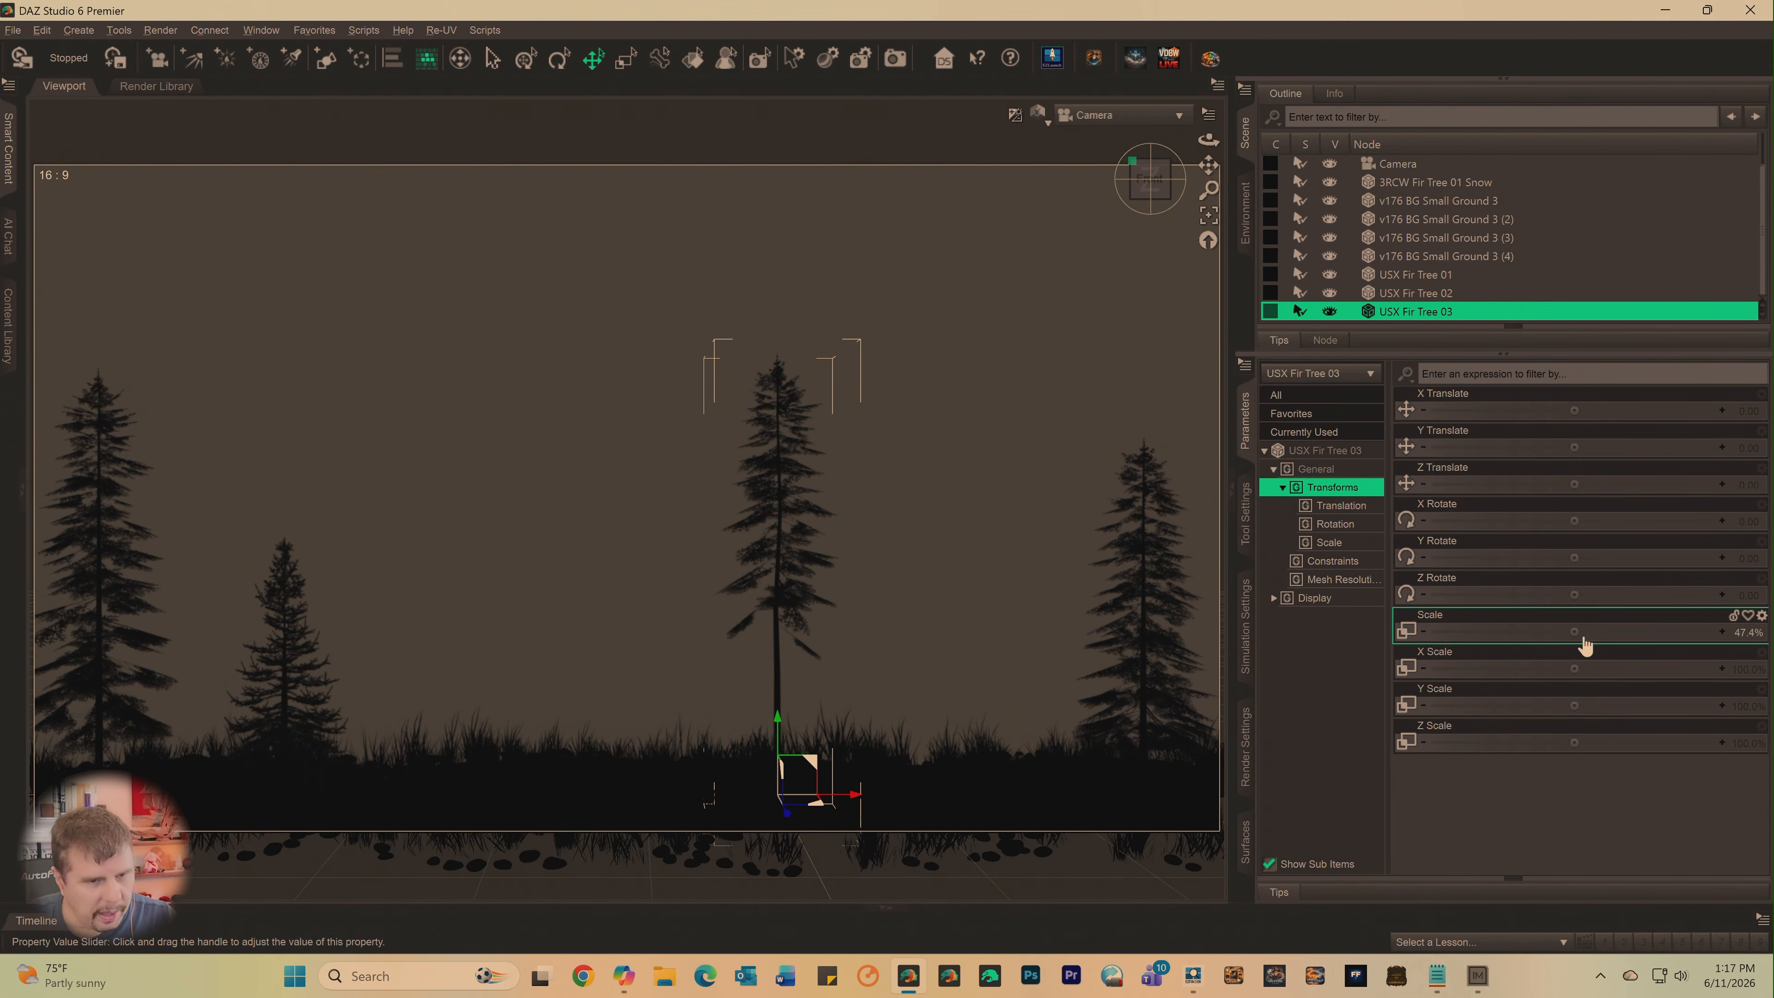
pyautogui.moveTo(1574, 631); pyautogui.dragTo(1561, 631)
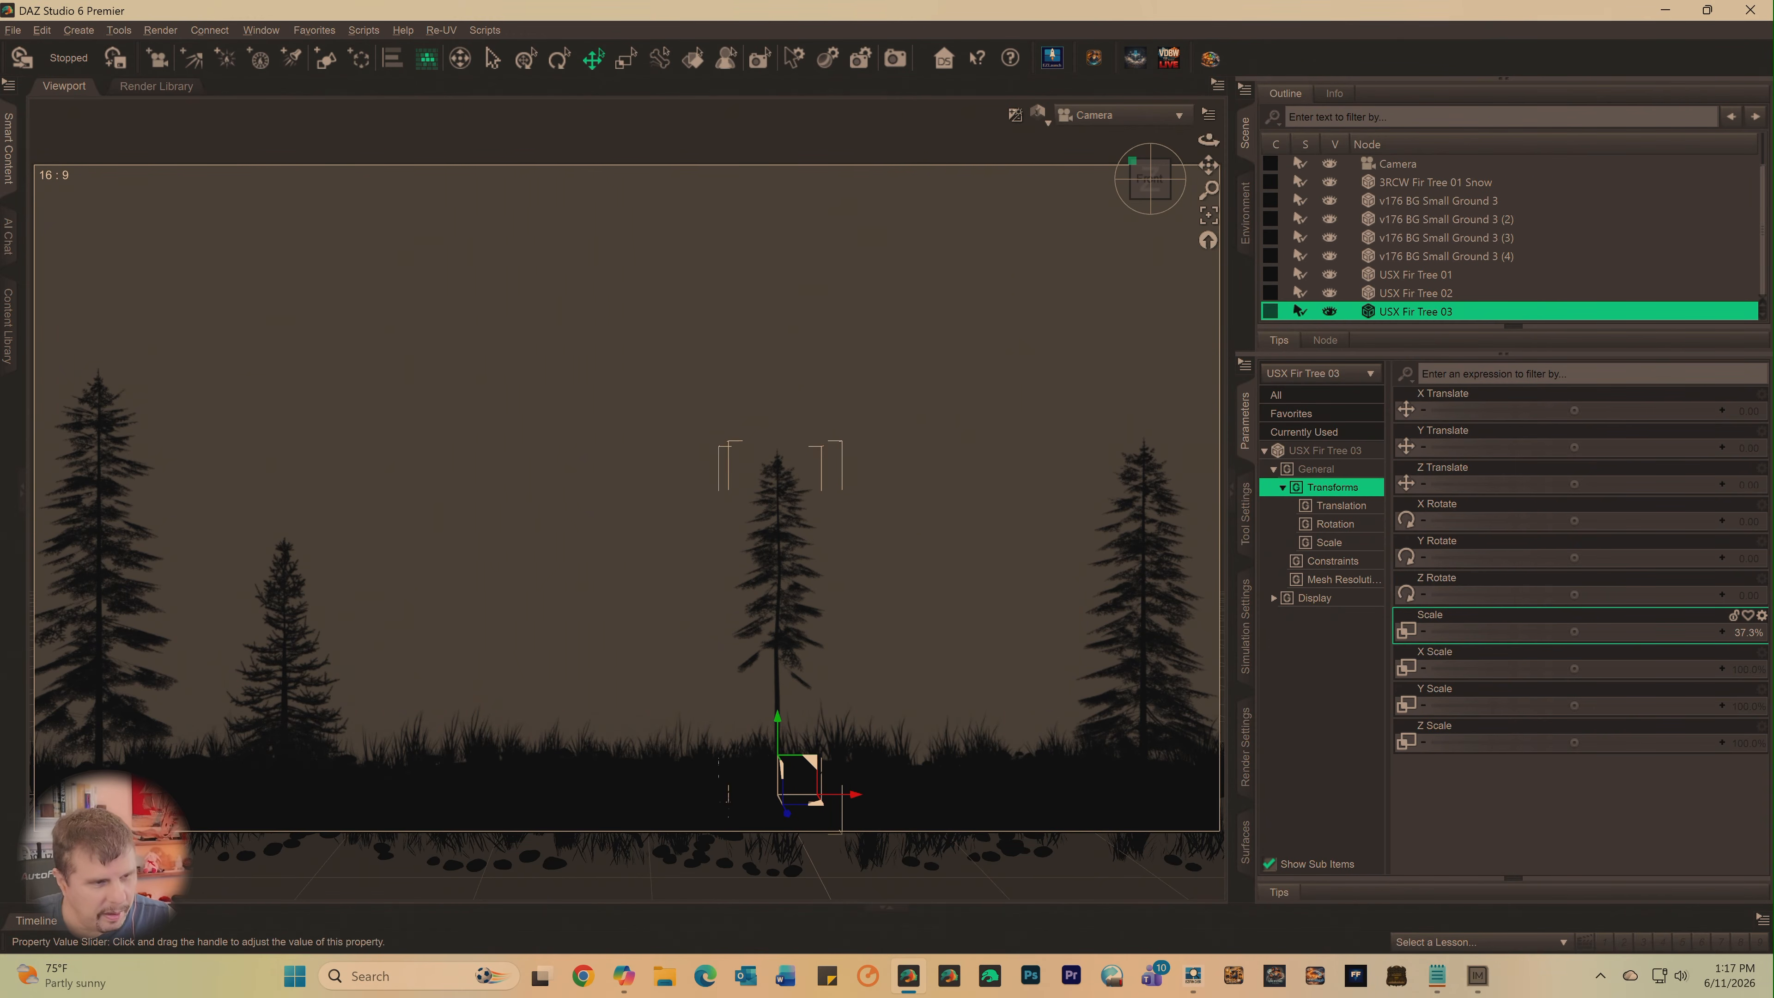
pyautogui.moveTo(1564, 632); pyautogui.dragTo(1577, 633)
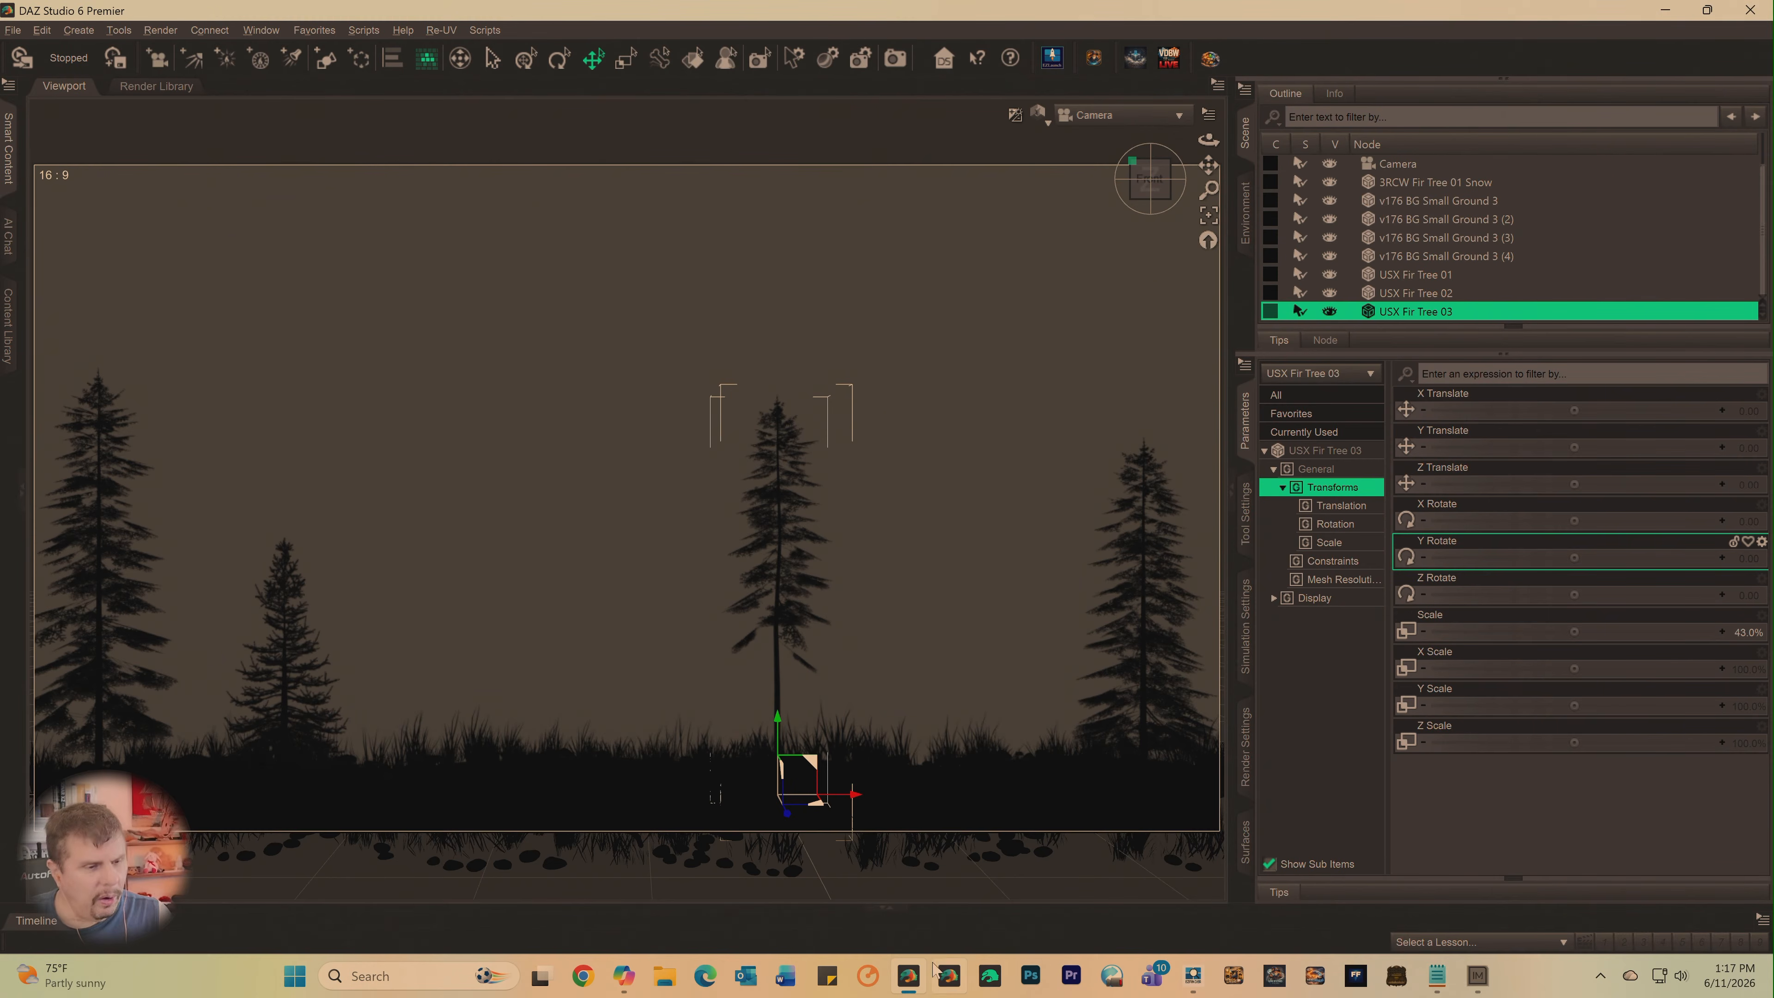
# - Switch to EZFinder and search the loaded items for "tree"
pyautogui.click(906, 975)
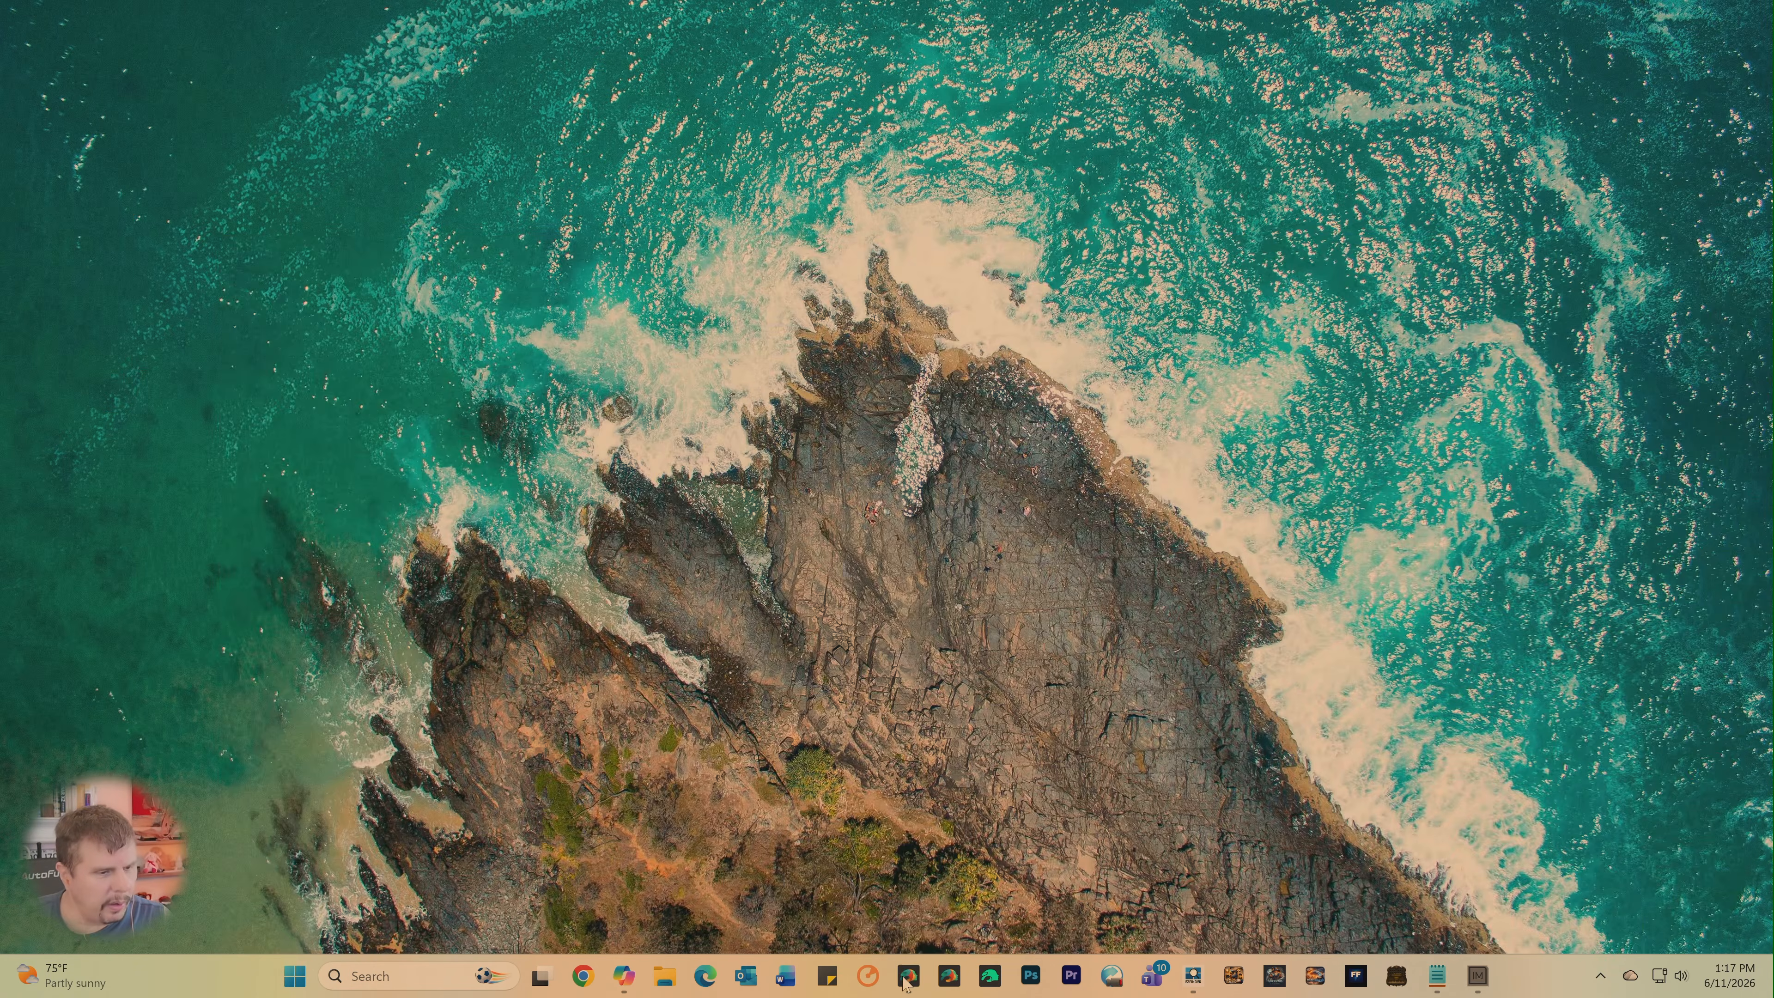
pyautogui.click(906, 975)
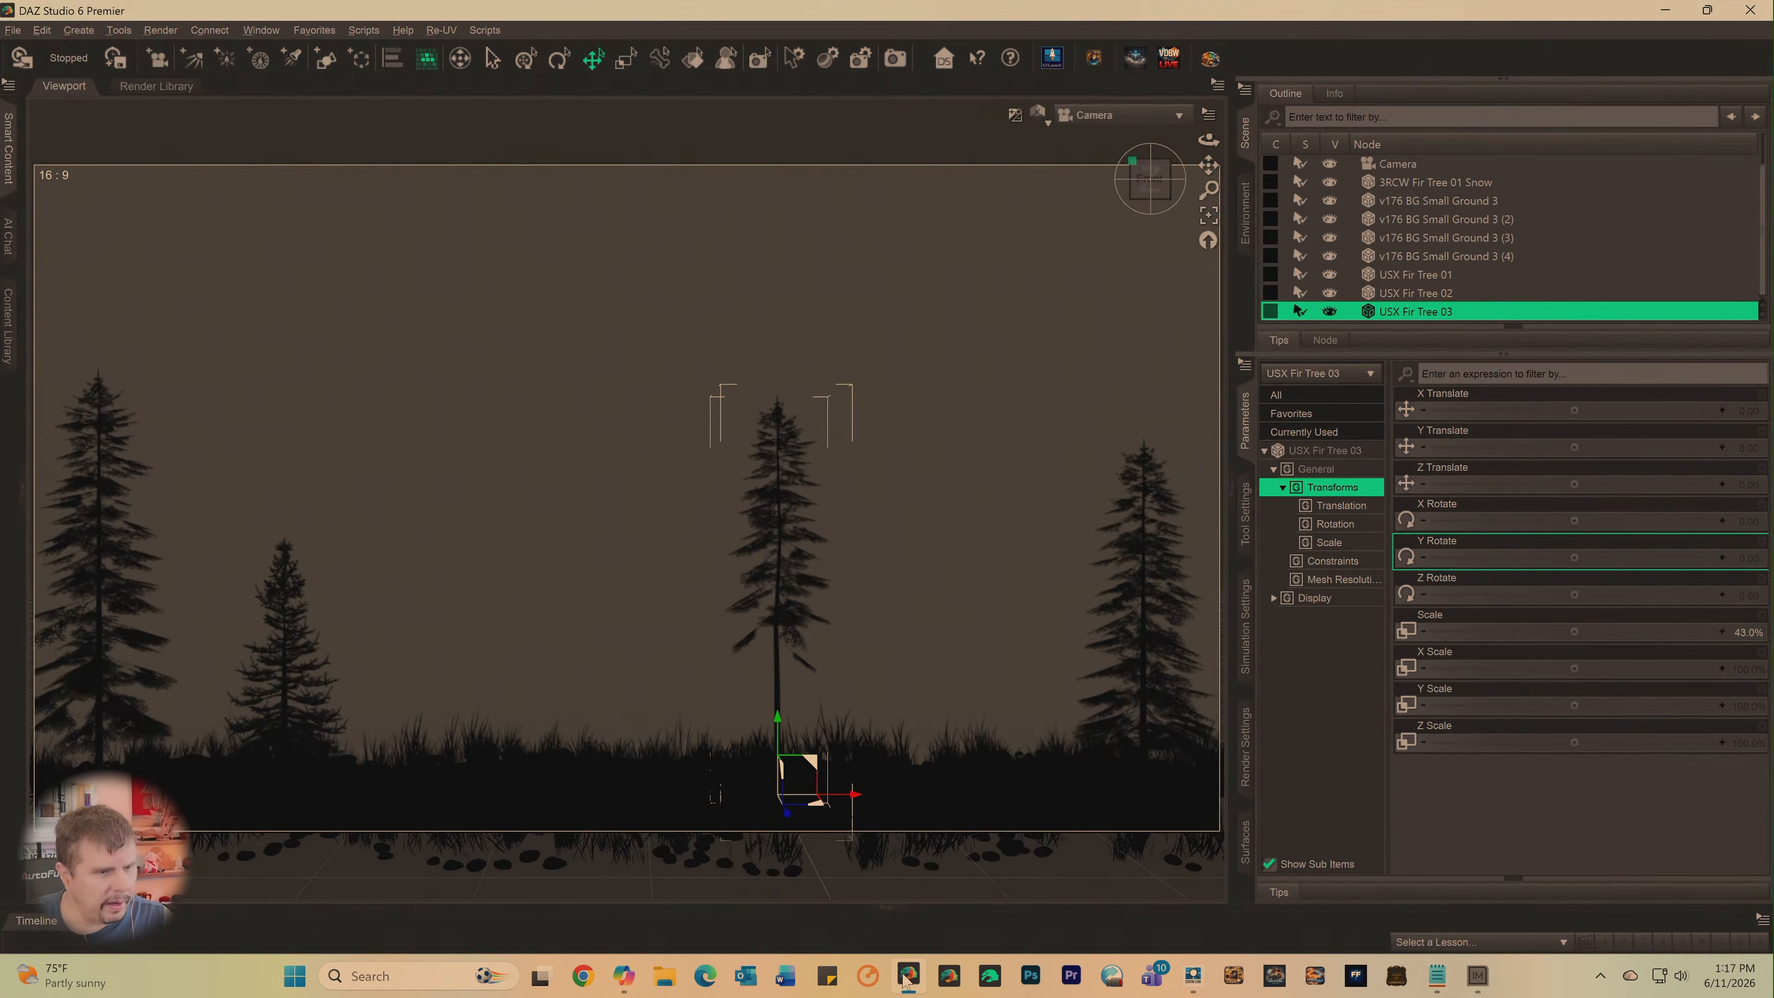
pyautogui.click(1193, 975)
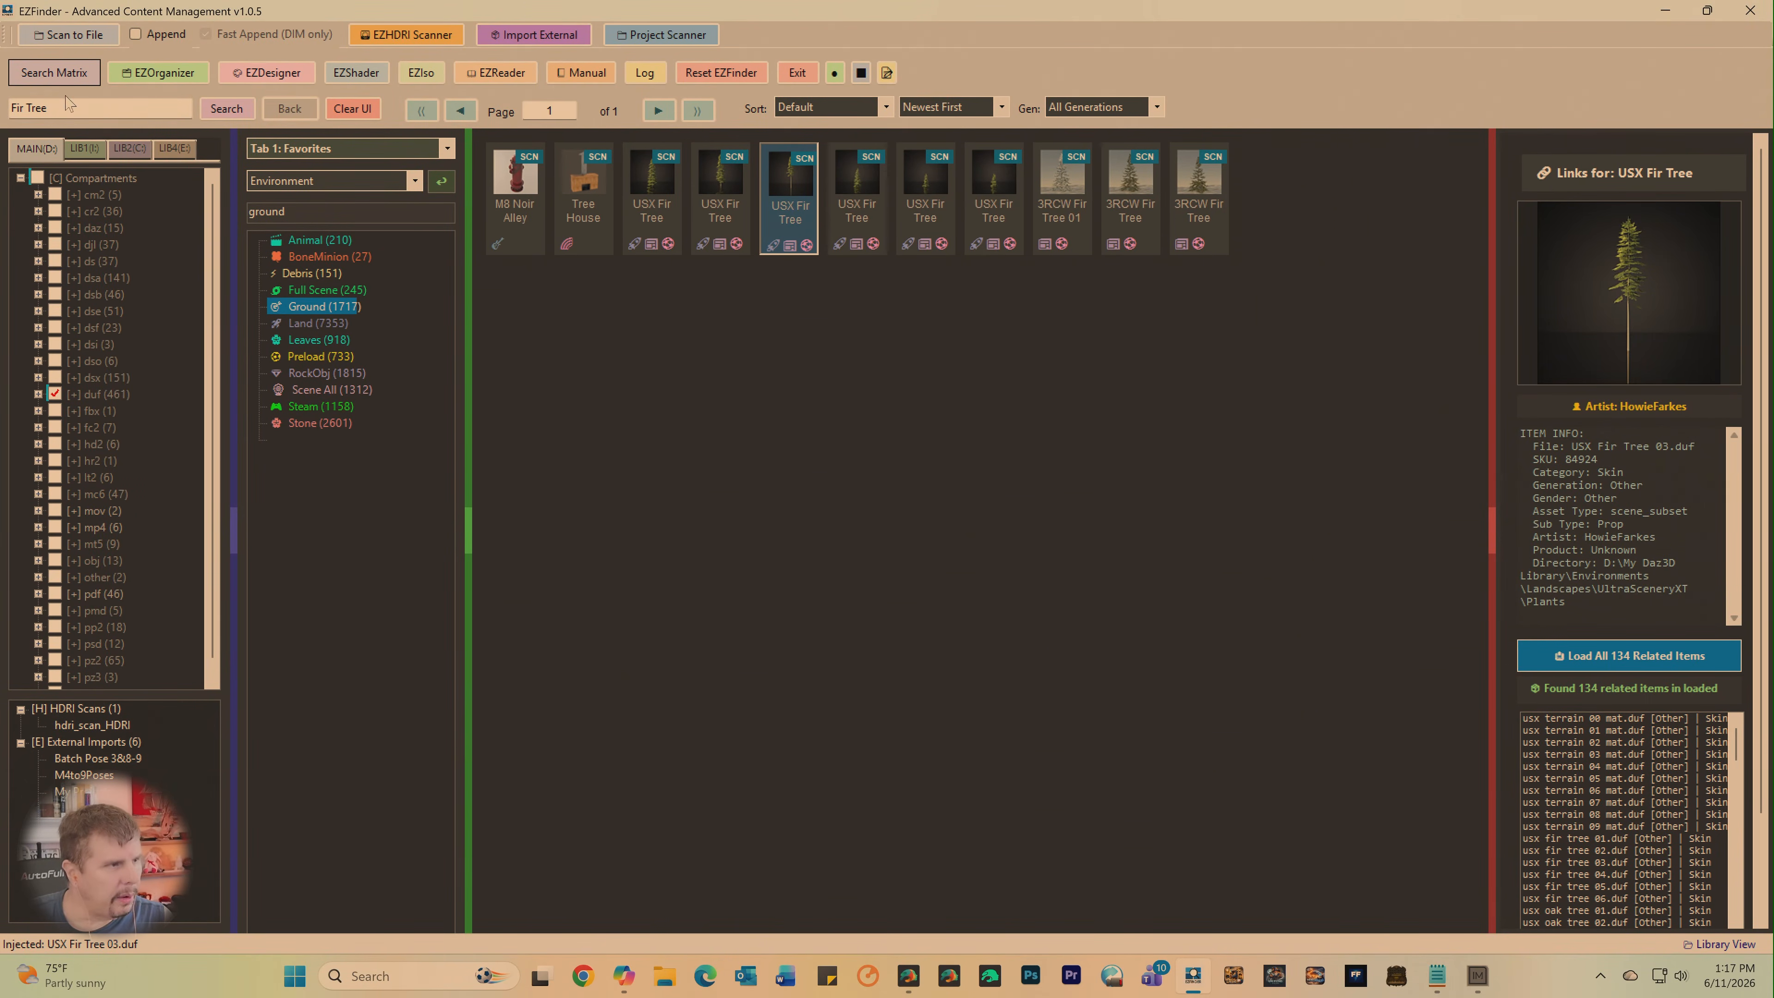
pyautogui.moveTo(68, 107); pyautogui.dragTo(1, 90)
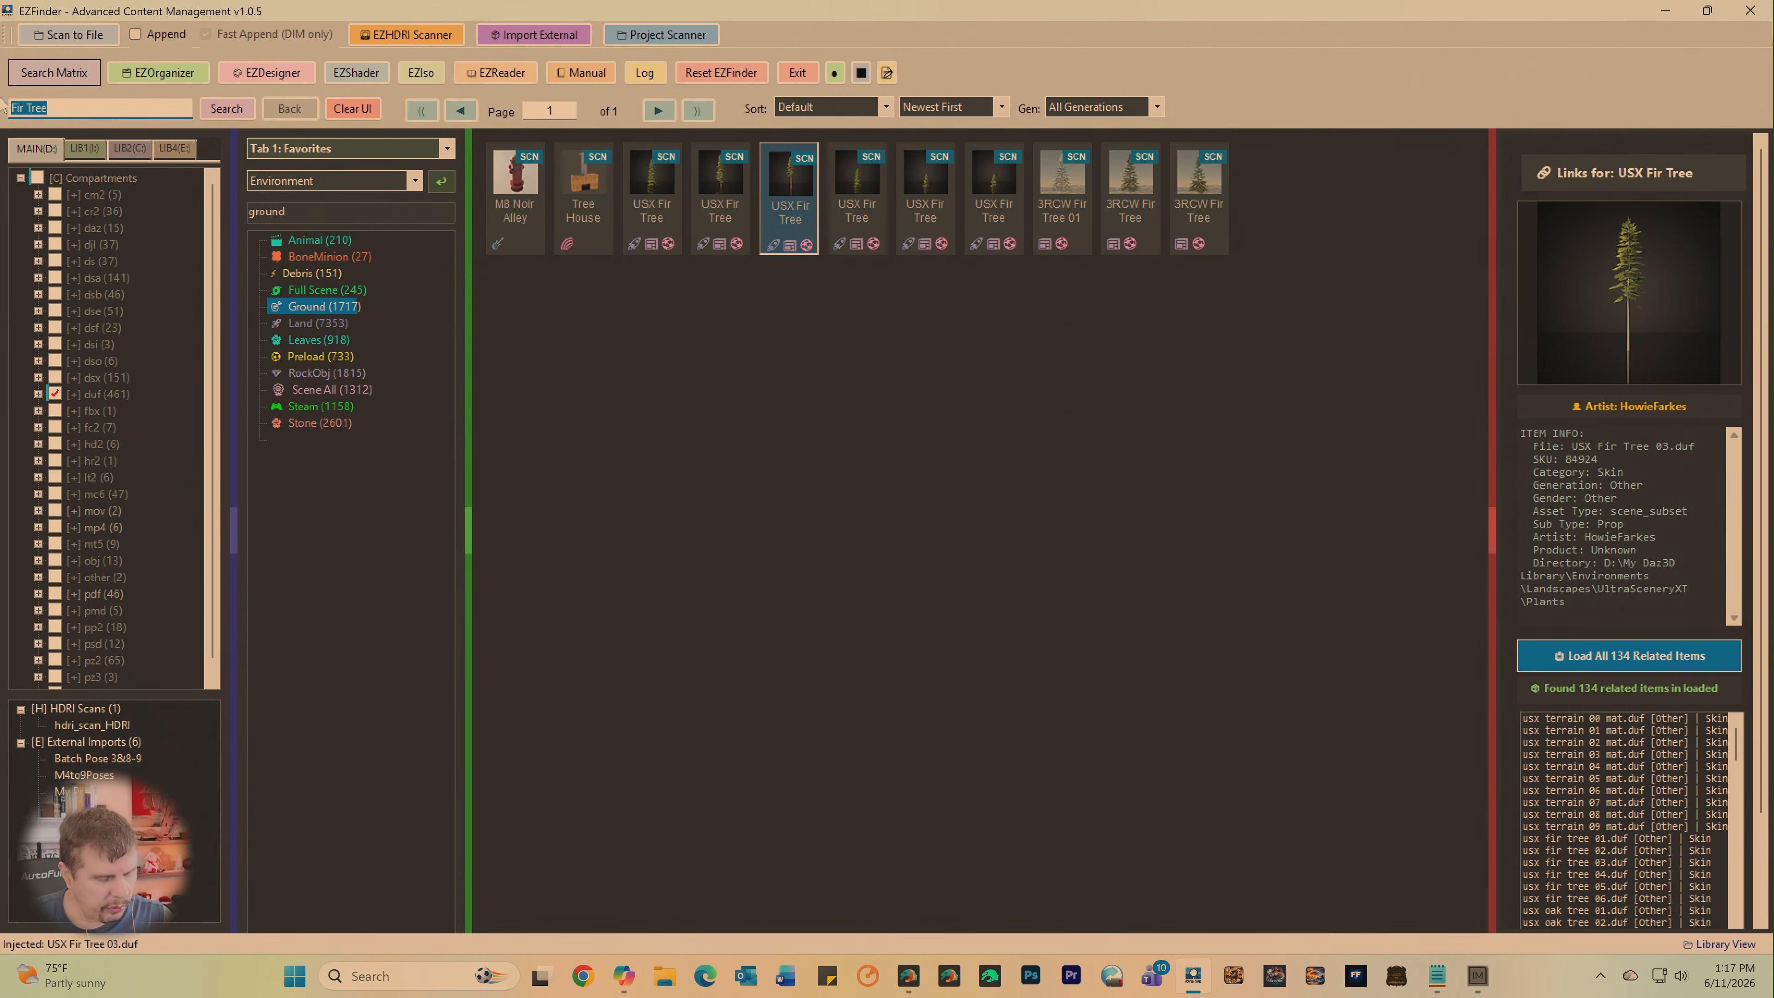
pyautogui.write('t')
pyautogui.press('Return')
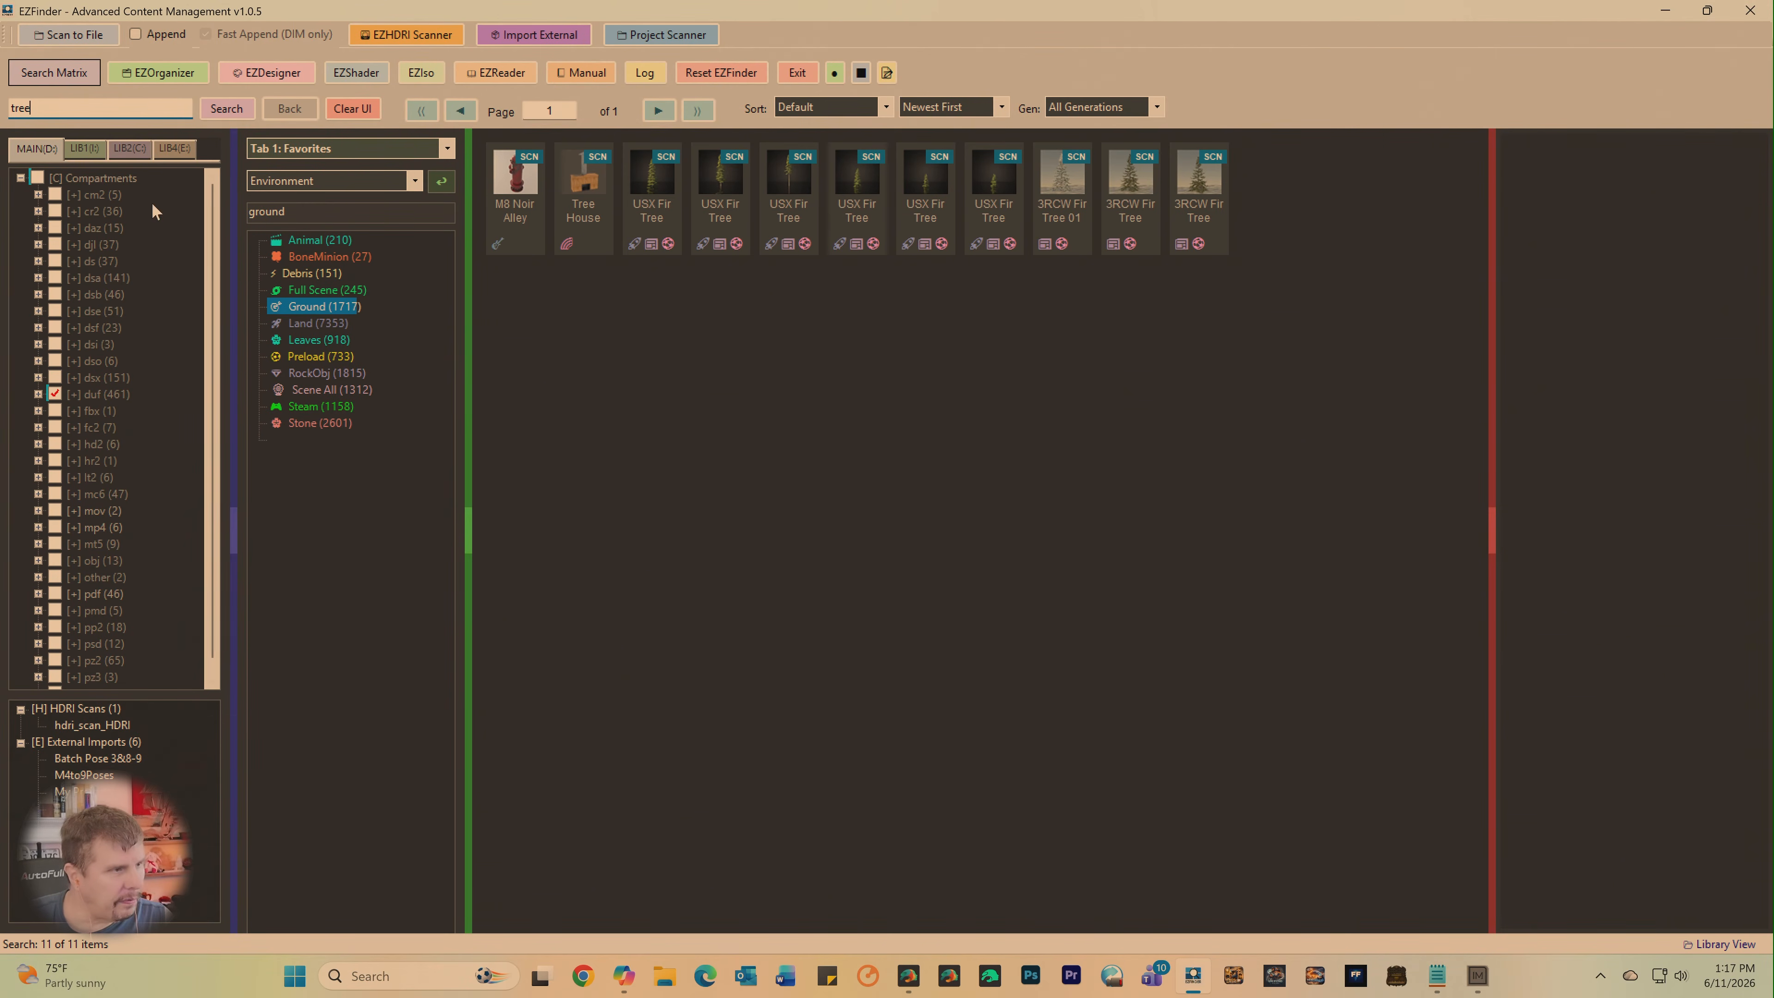
# - Load the duf compartment of the LIB1 library, clear the old results, and search for "tree"
pyautogui.click(98, 153)
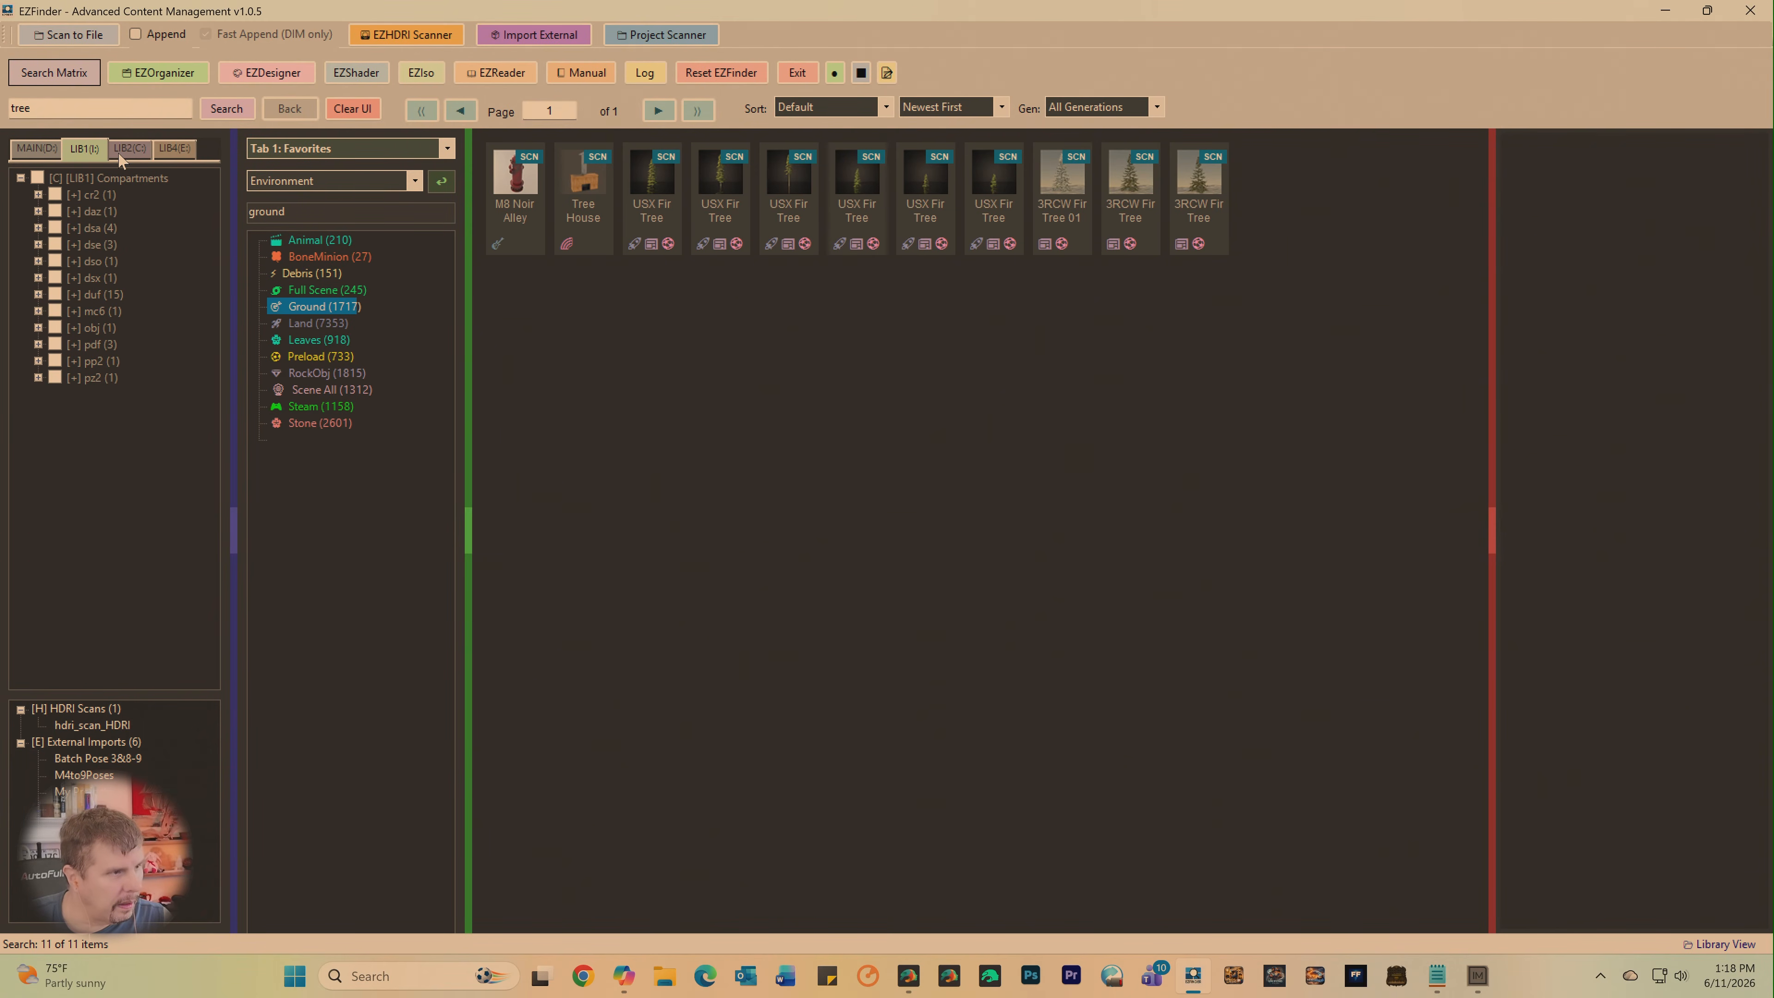
pyautogui.click(126, 151)
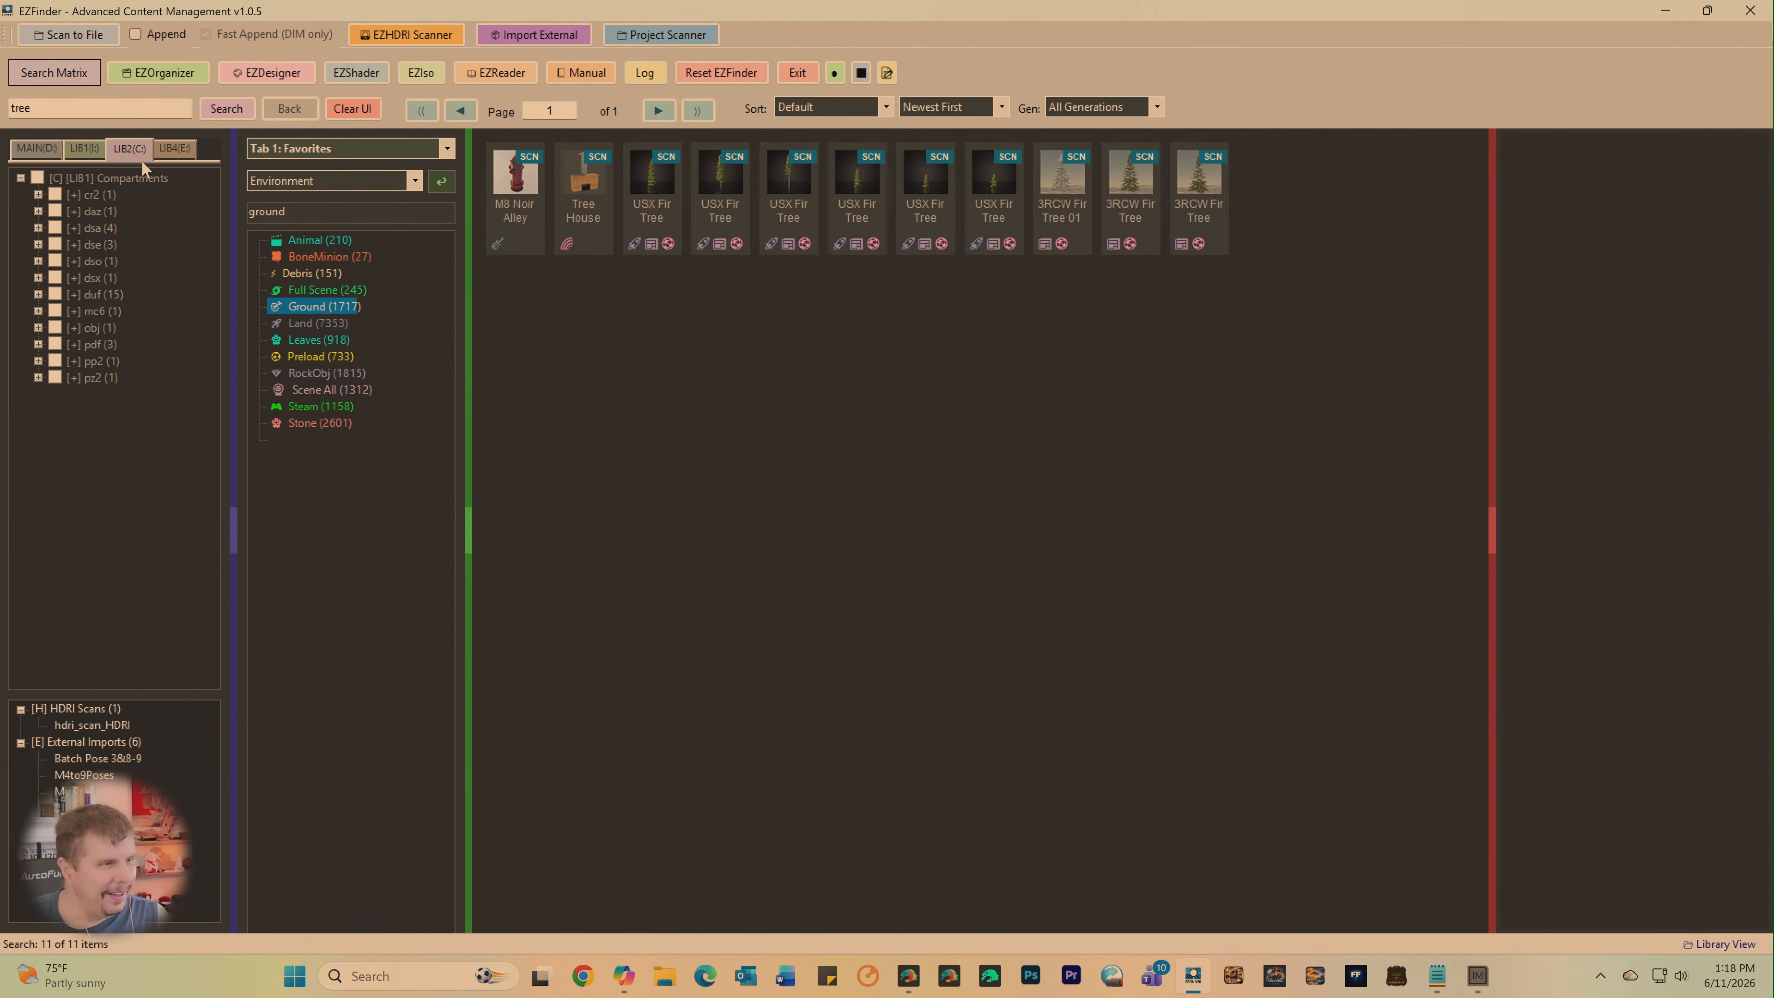
pyautogui.click(82, 154)
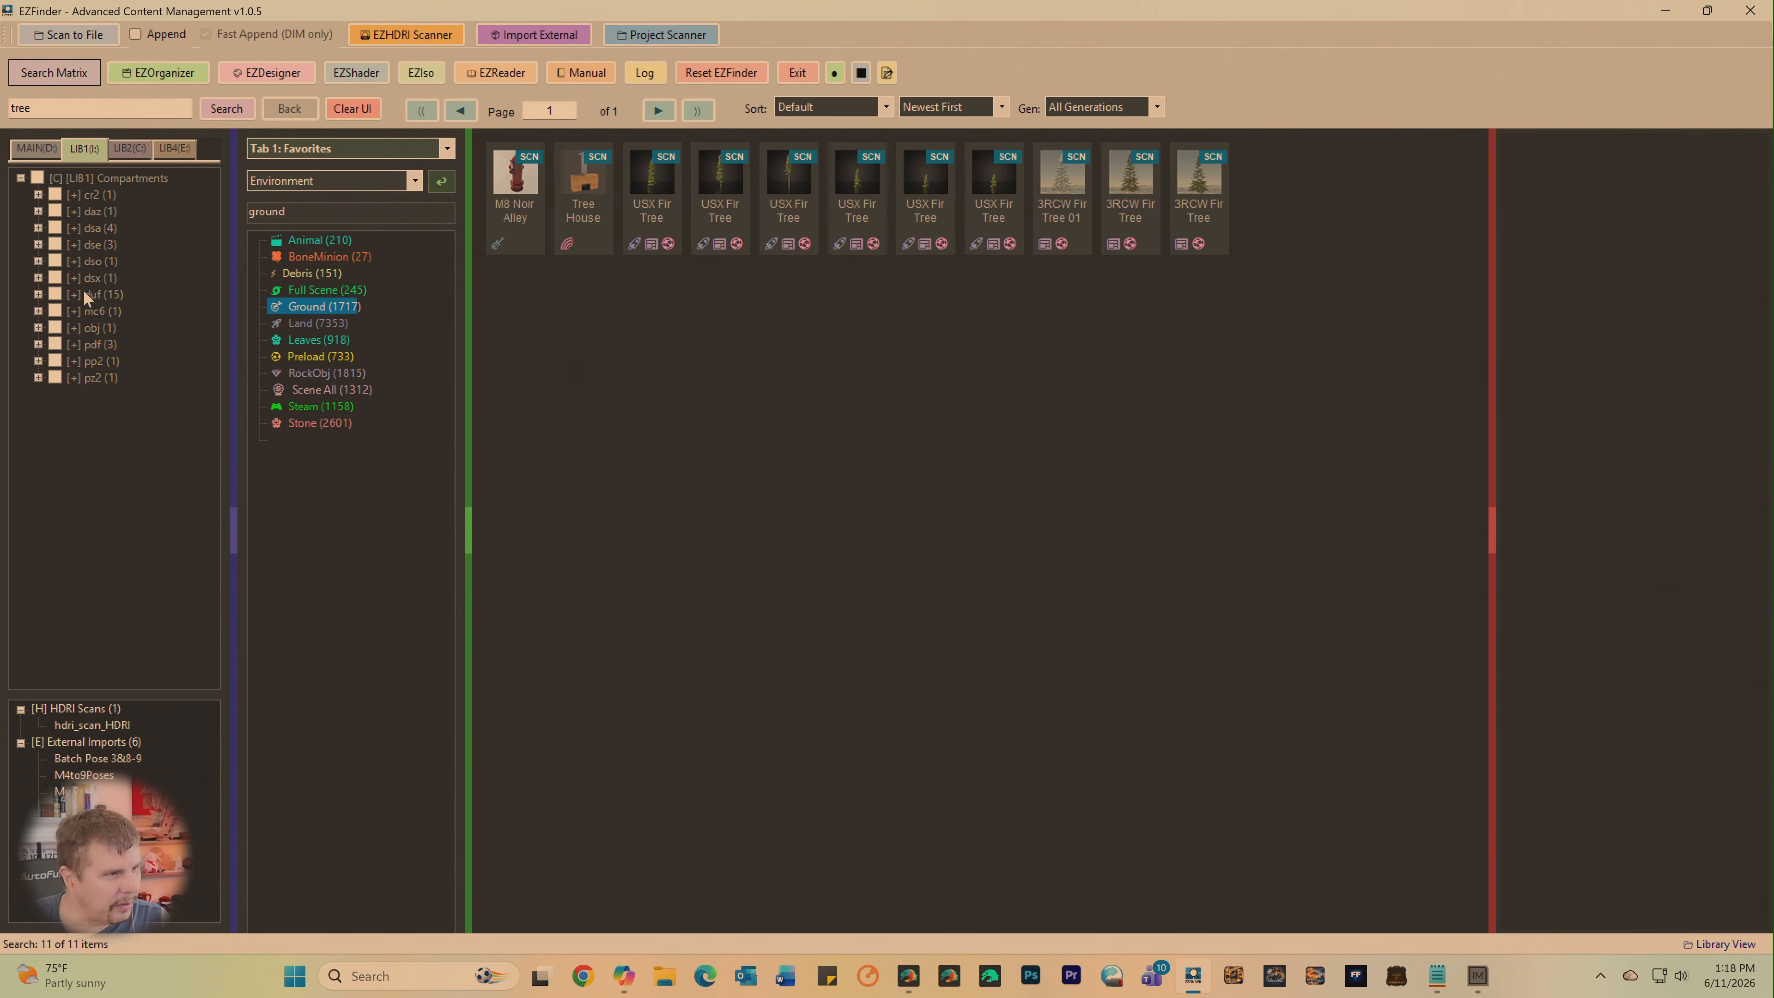
pyautogui.click(55, 294)
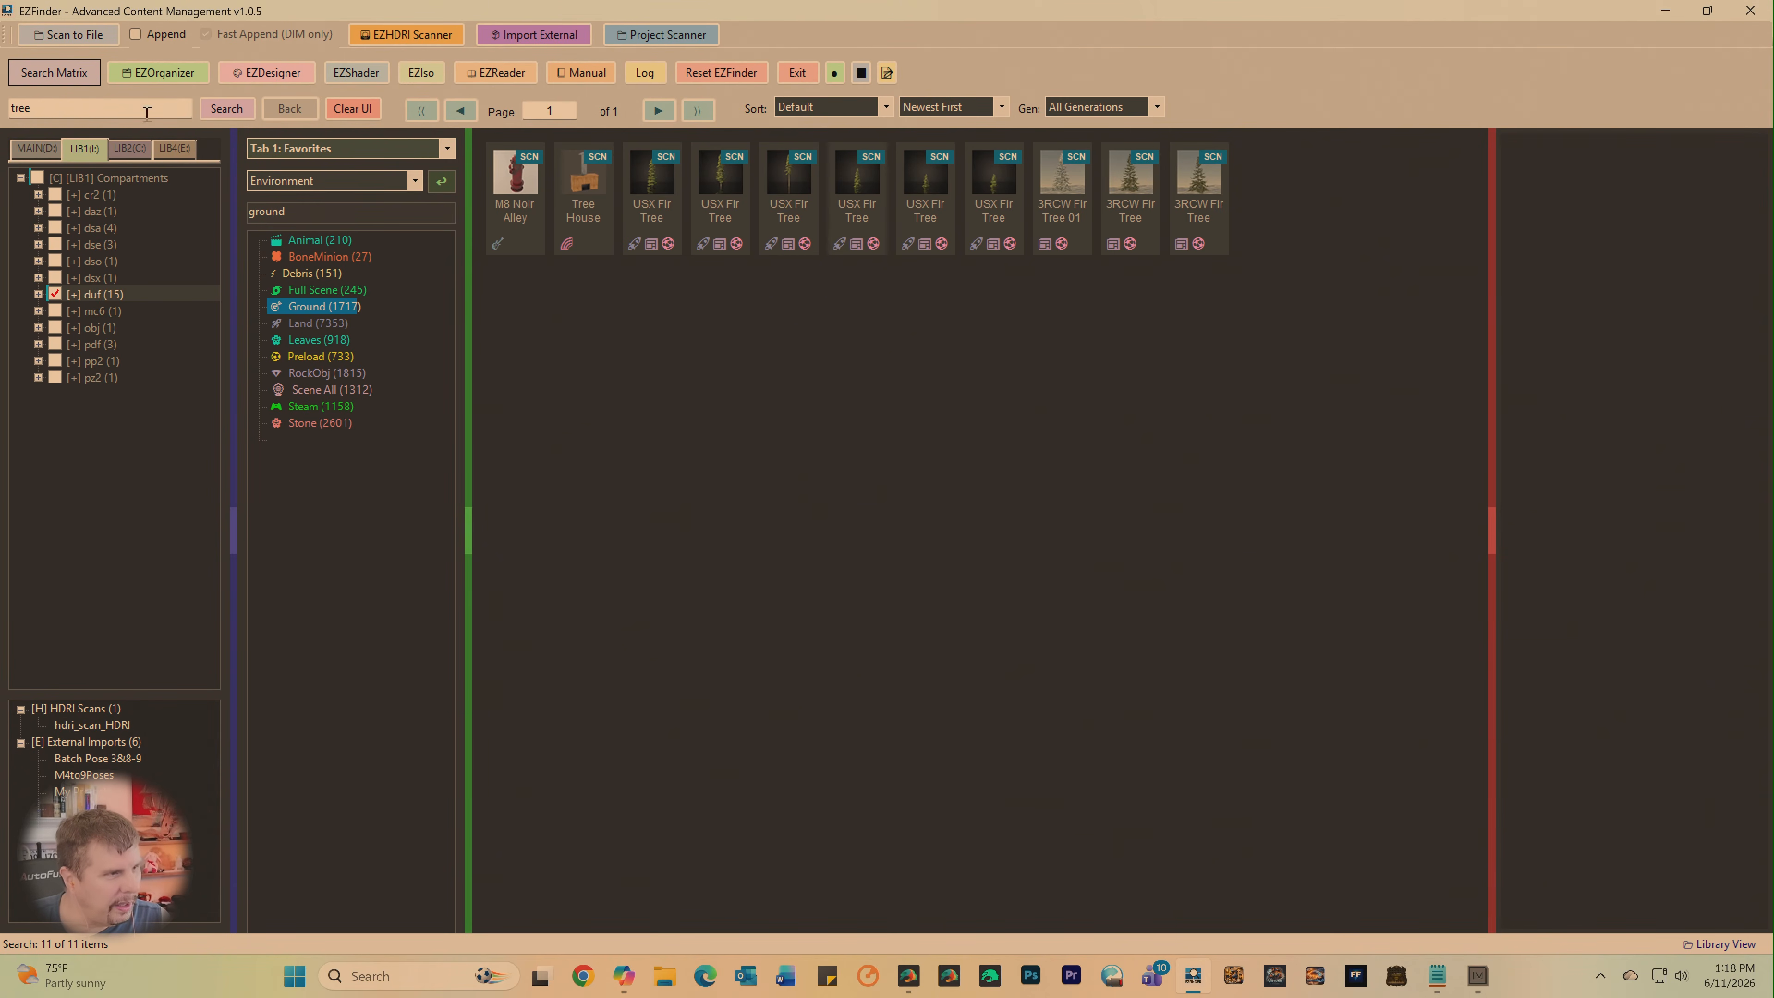
pyautogui.click(347, 112)
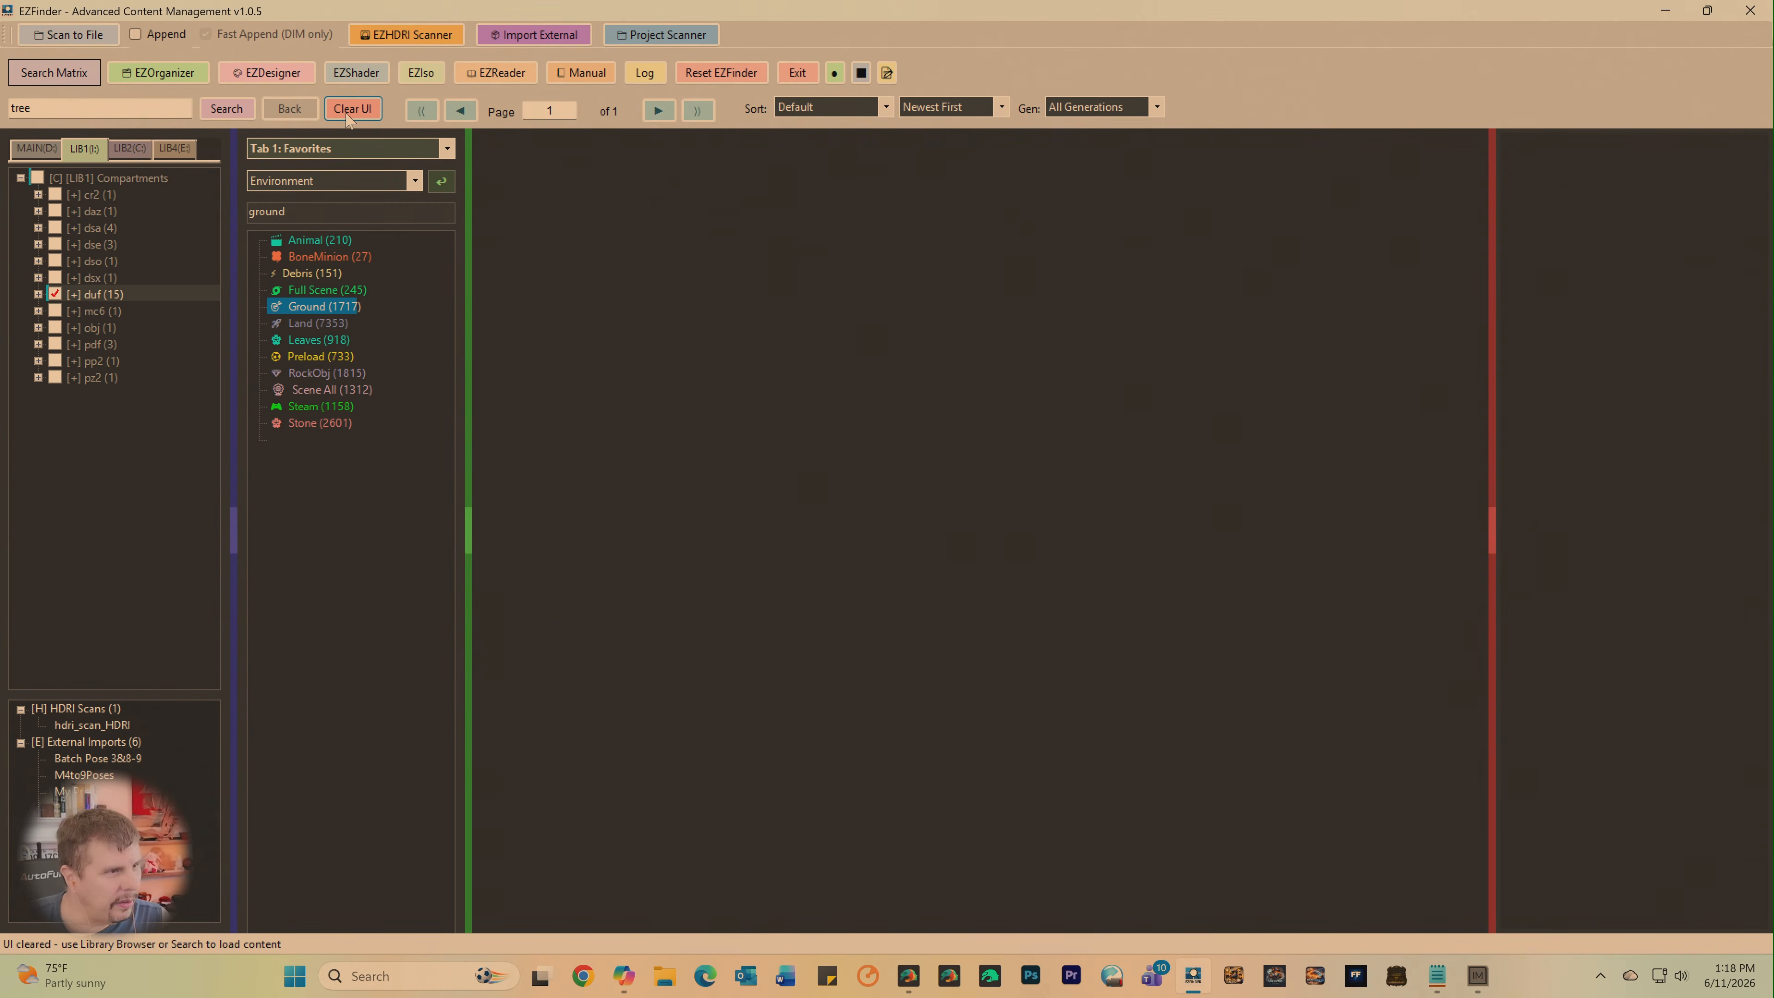
pyautogui.click(218, 115)
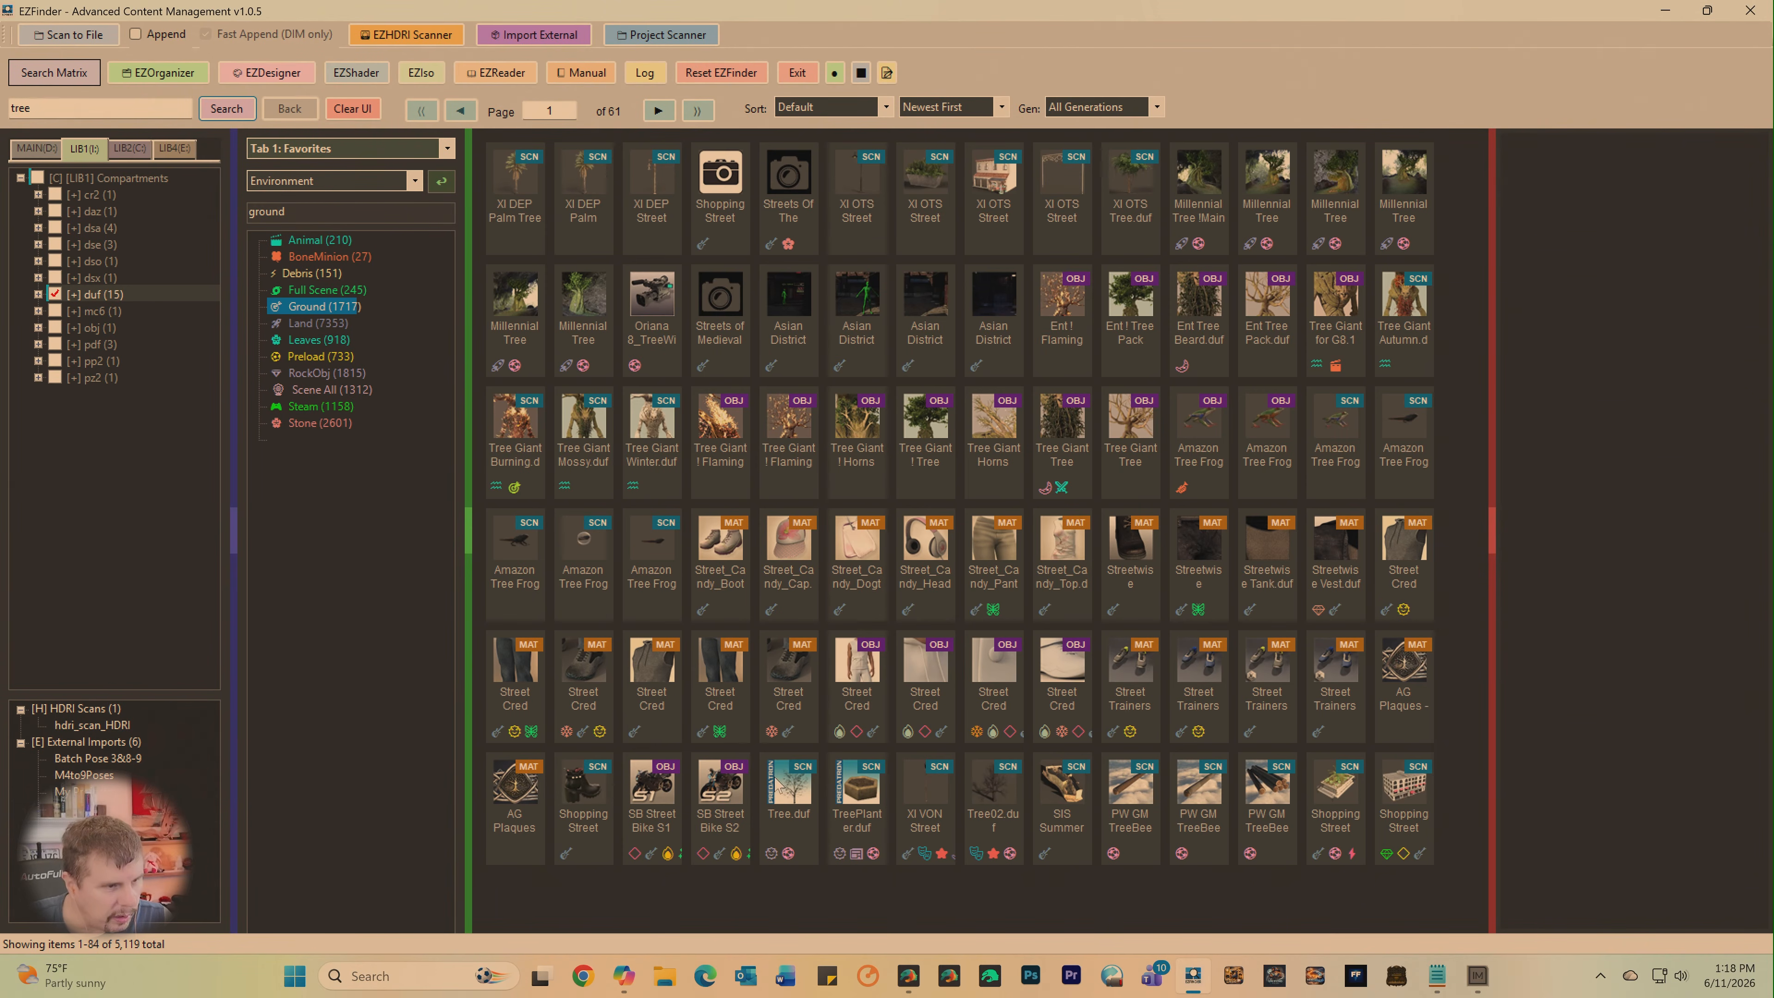
# - Browse the tree results through page 5 and narrow the search to "fir tree"
pyautogui.click(660, 112)
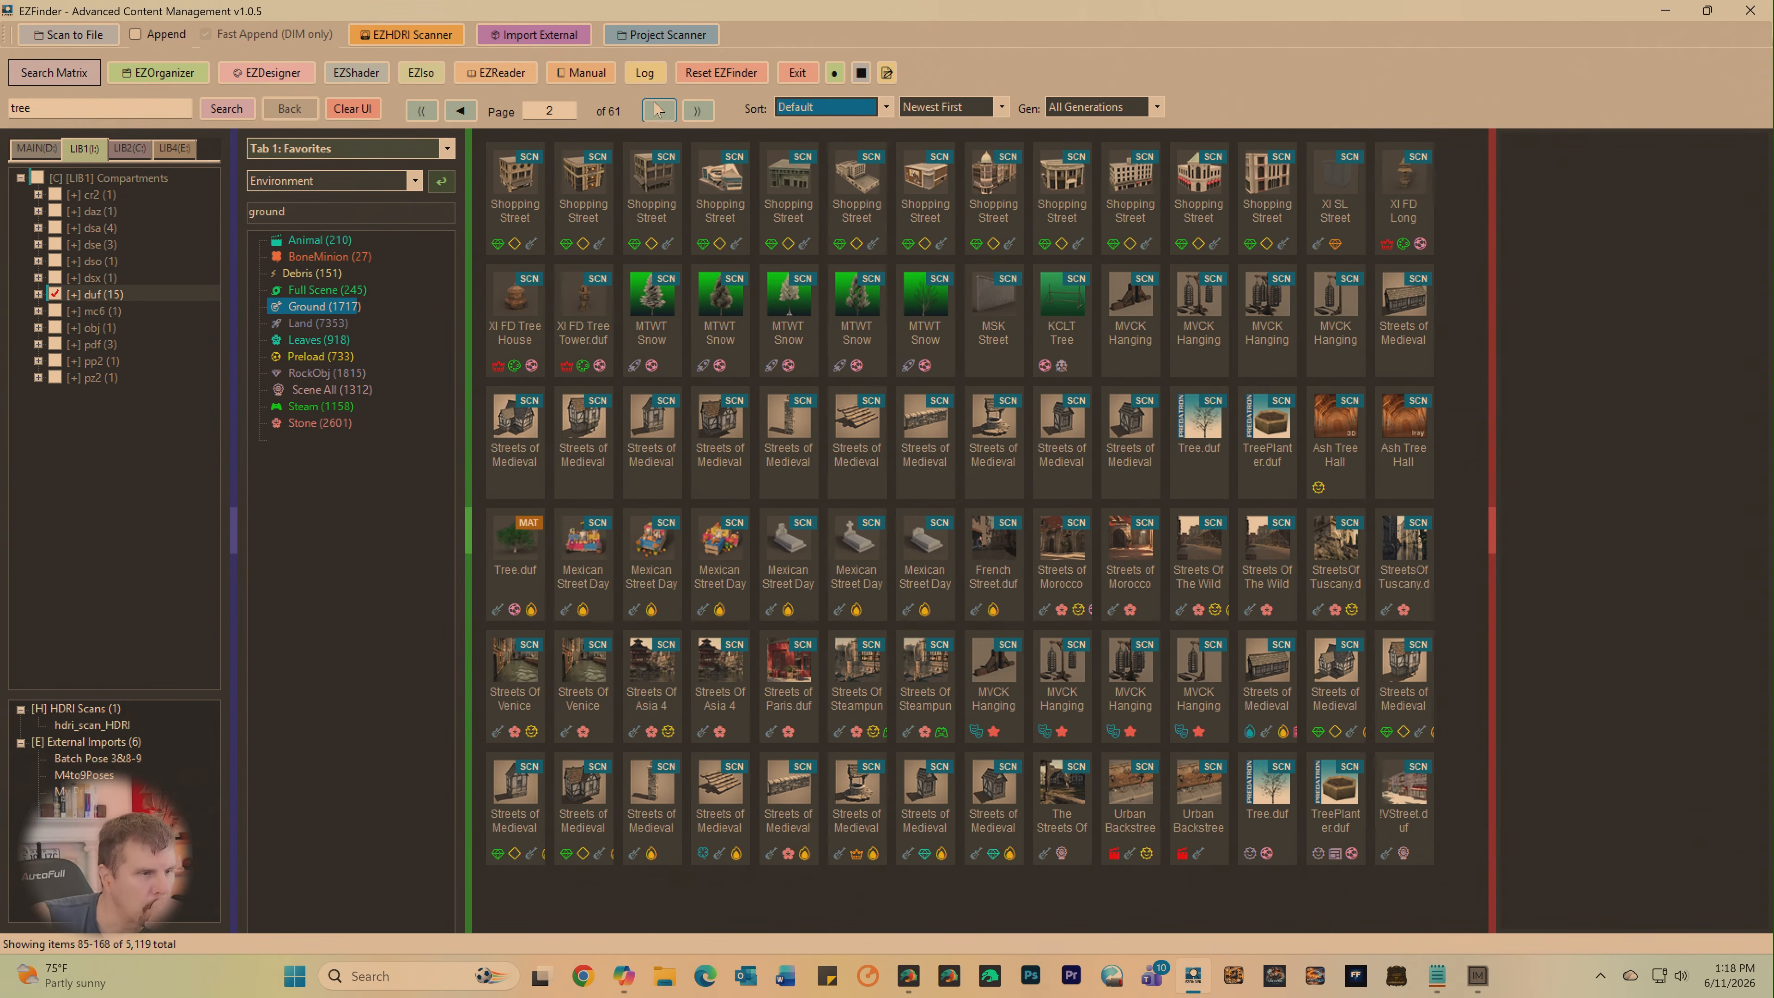
pyautogui.click(659, 112)
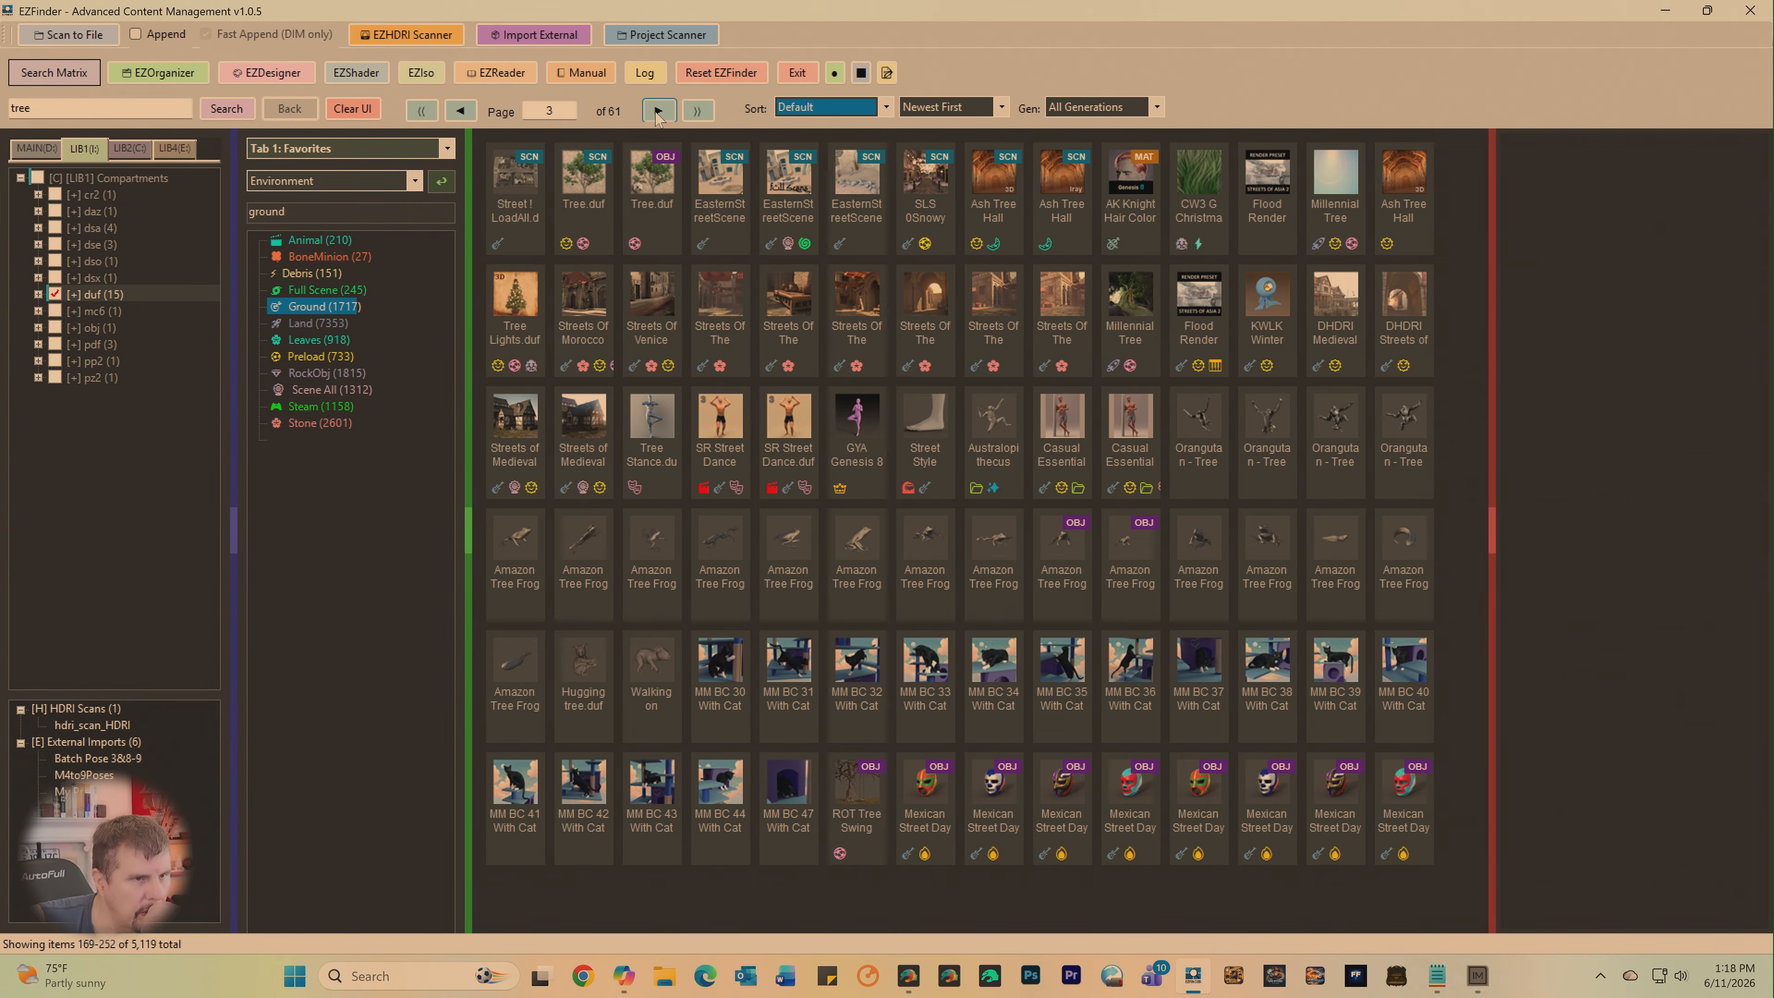
pyautogui.click(659, 111)
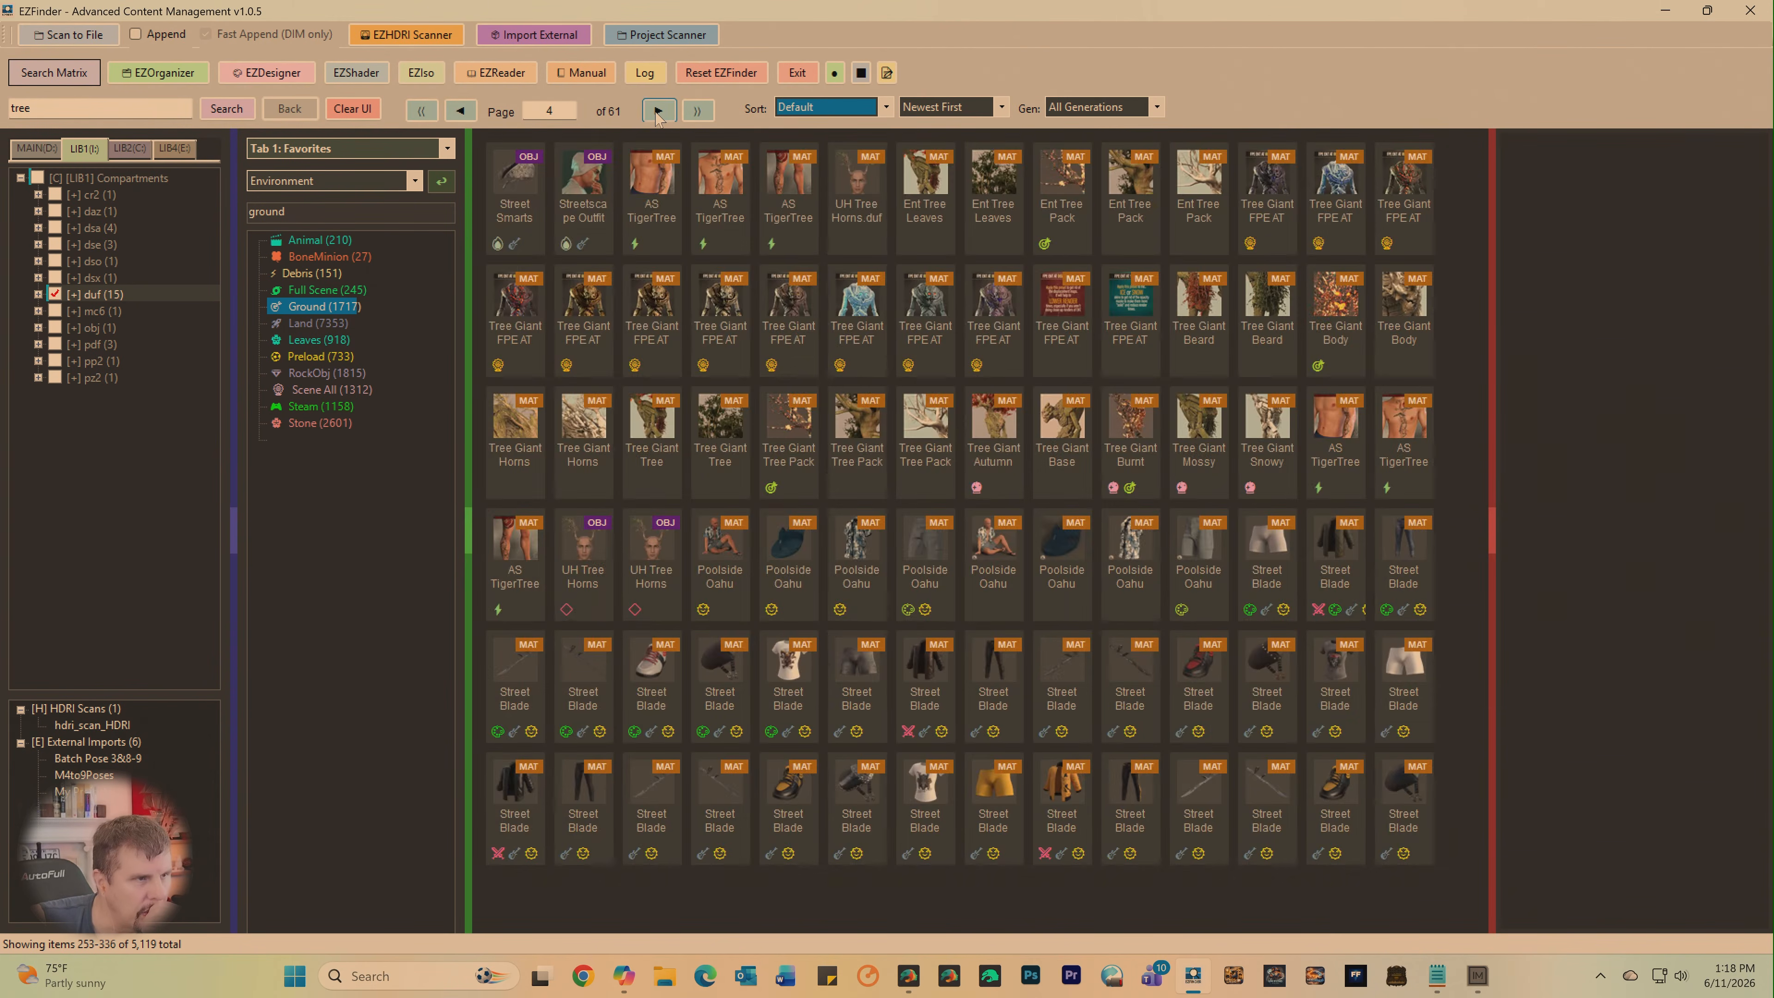
pyautogui.click(658, 113)
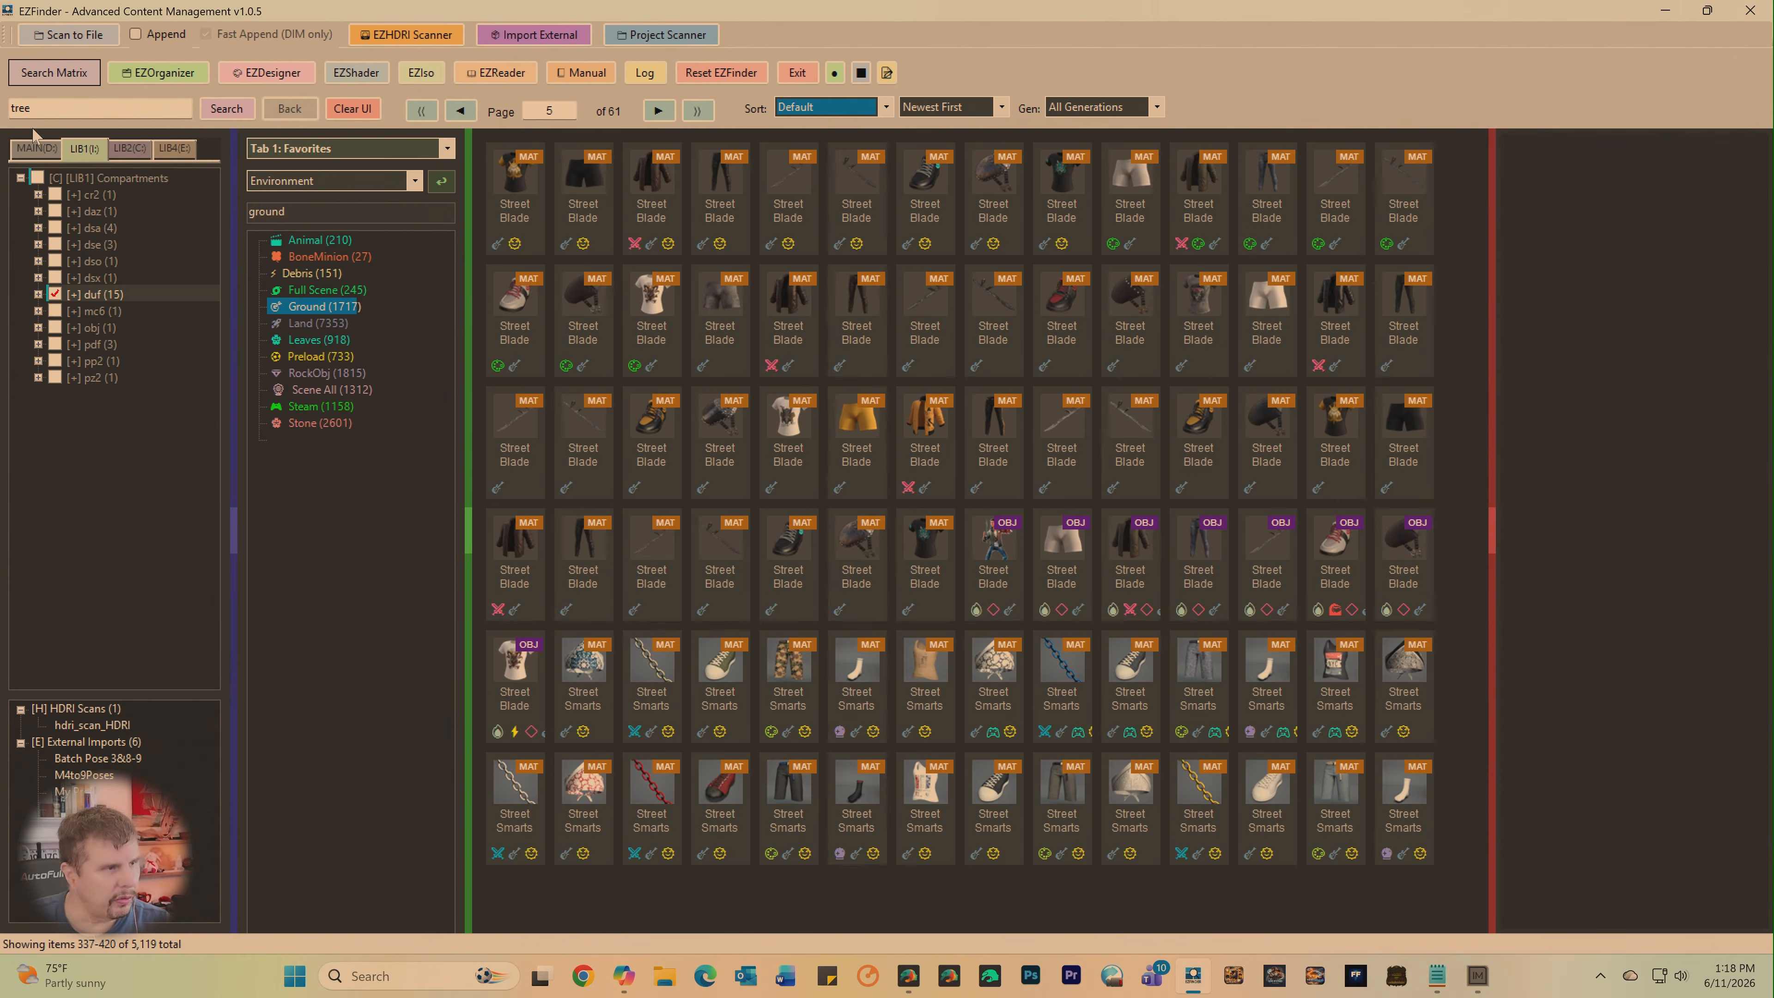
pyautogui.click(21, 108)
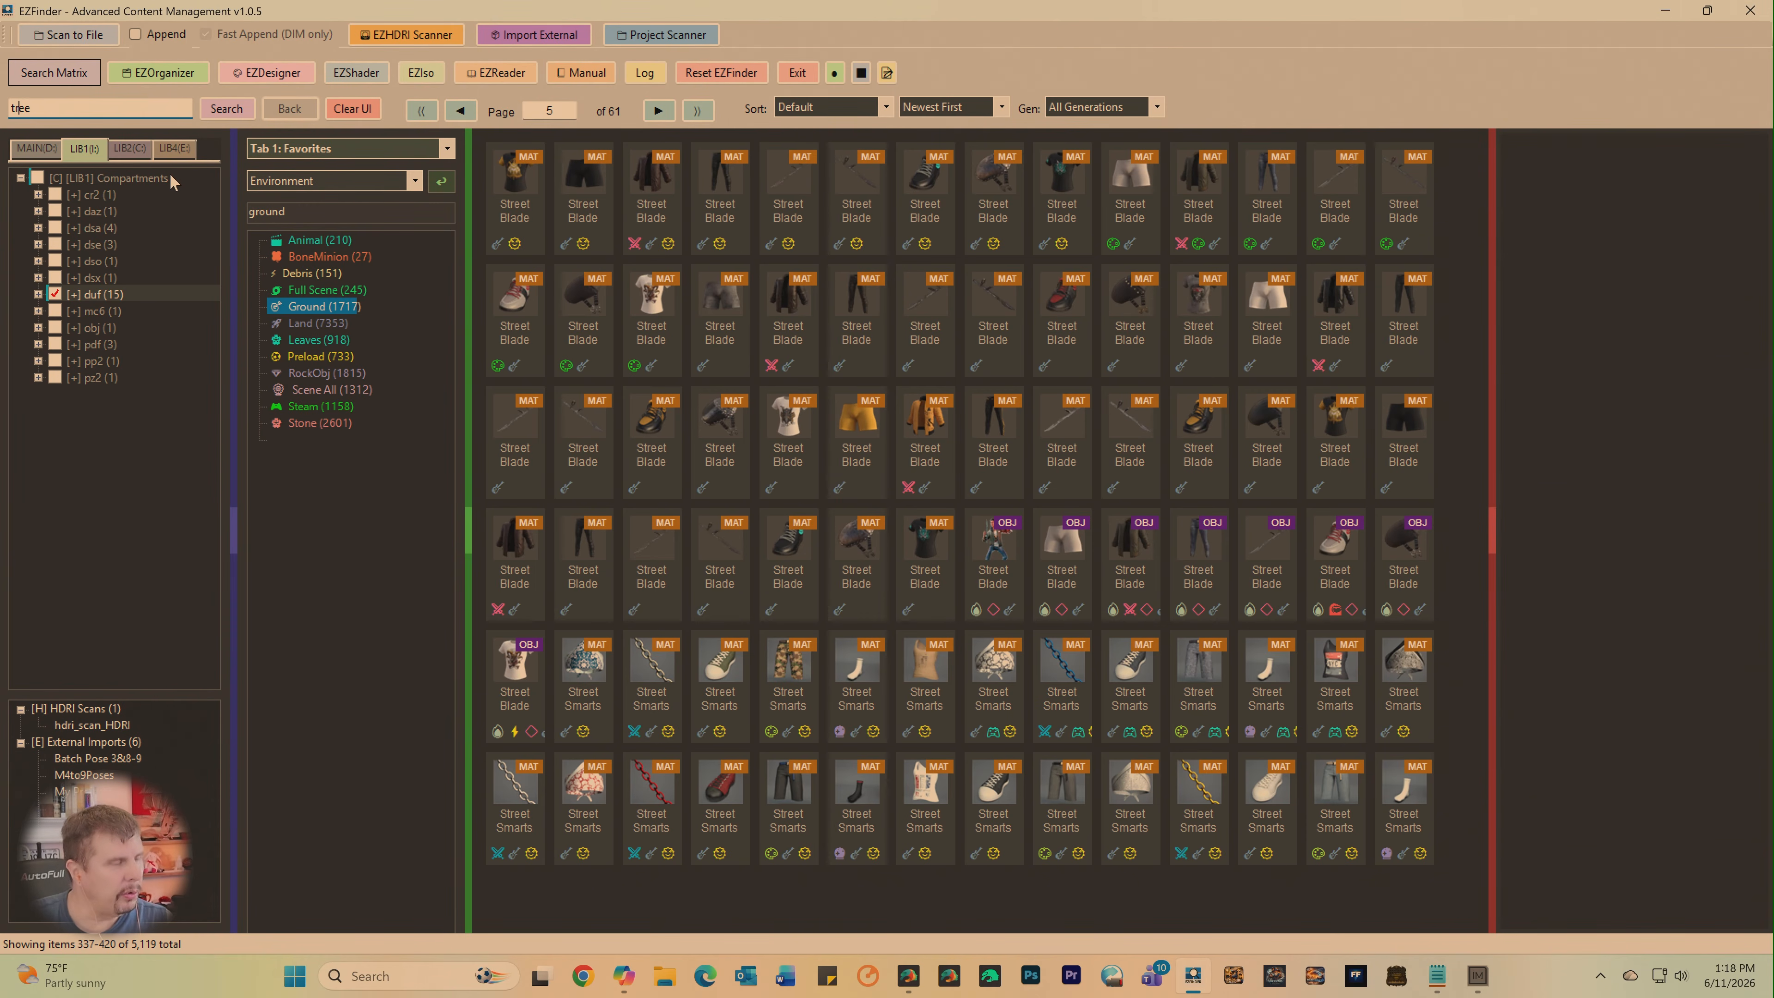
pyautogui.write('fir')
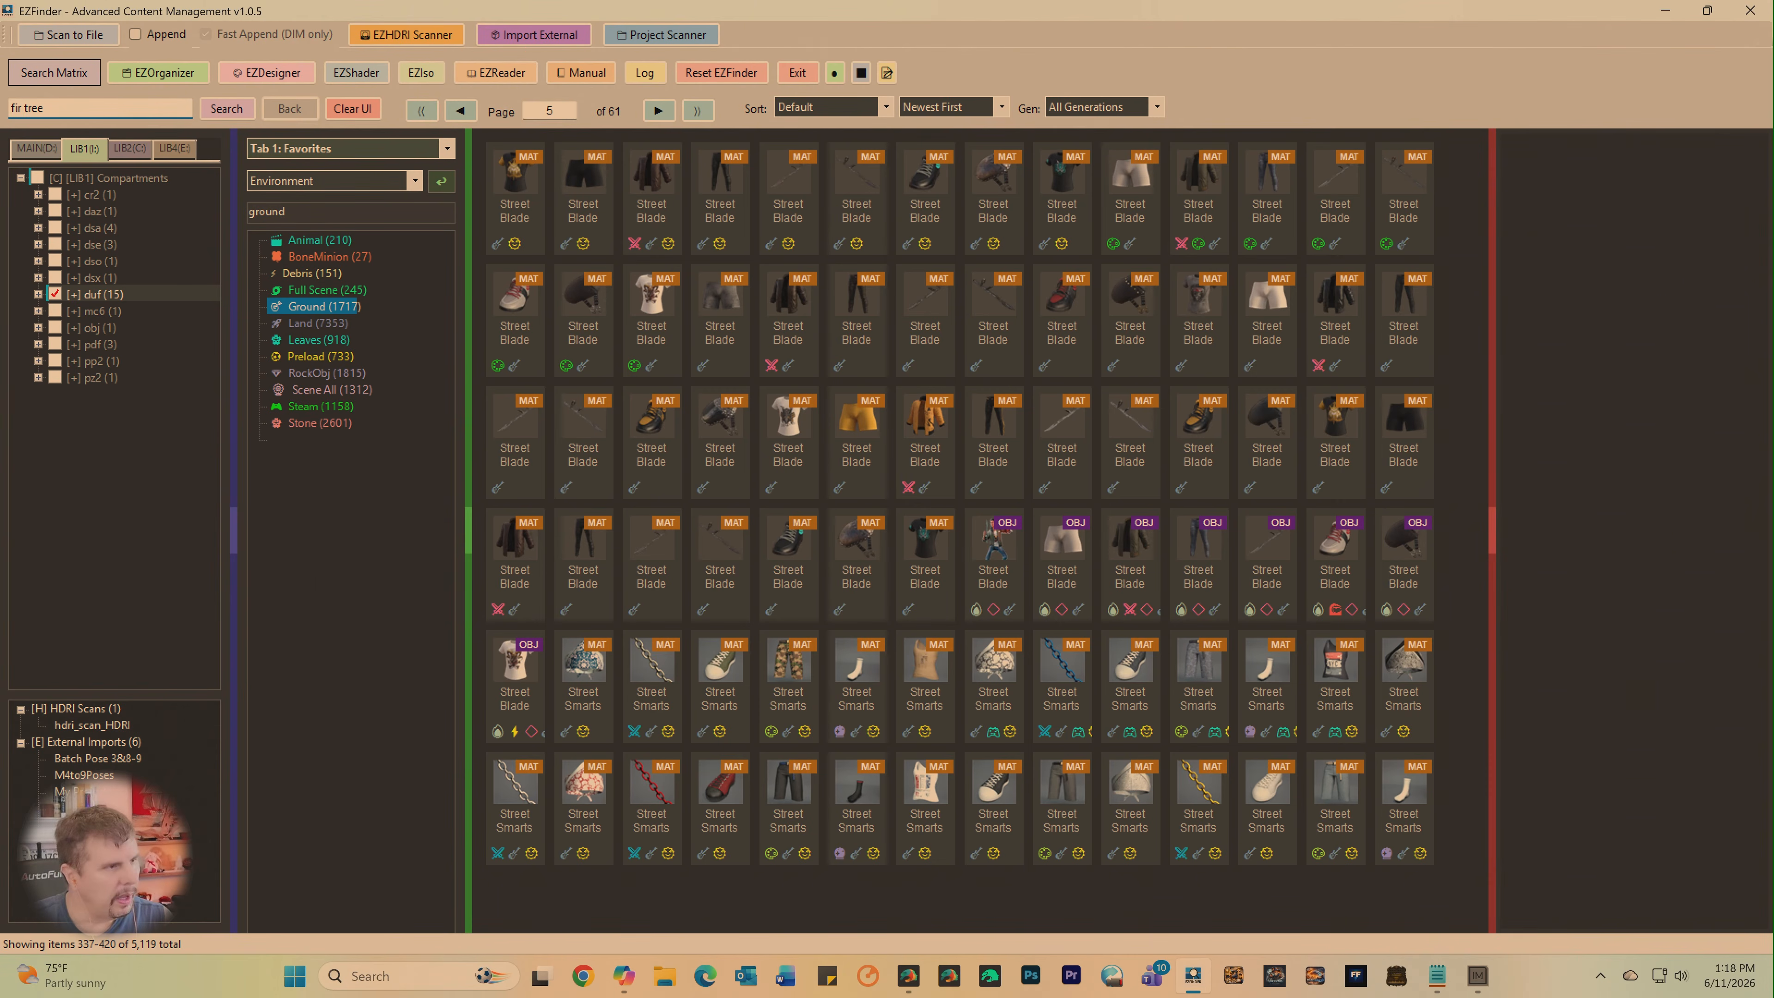
pyautogui.press('Return')
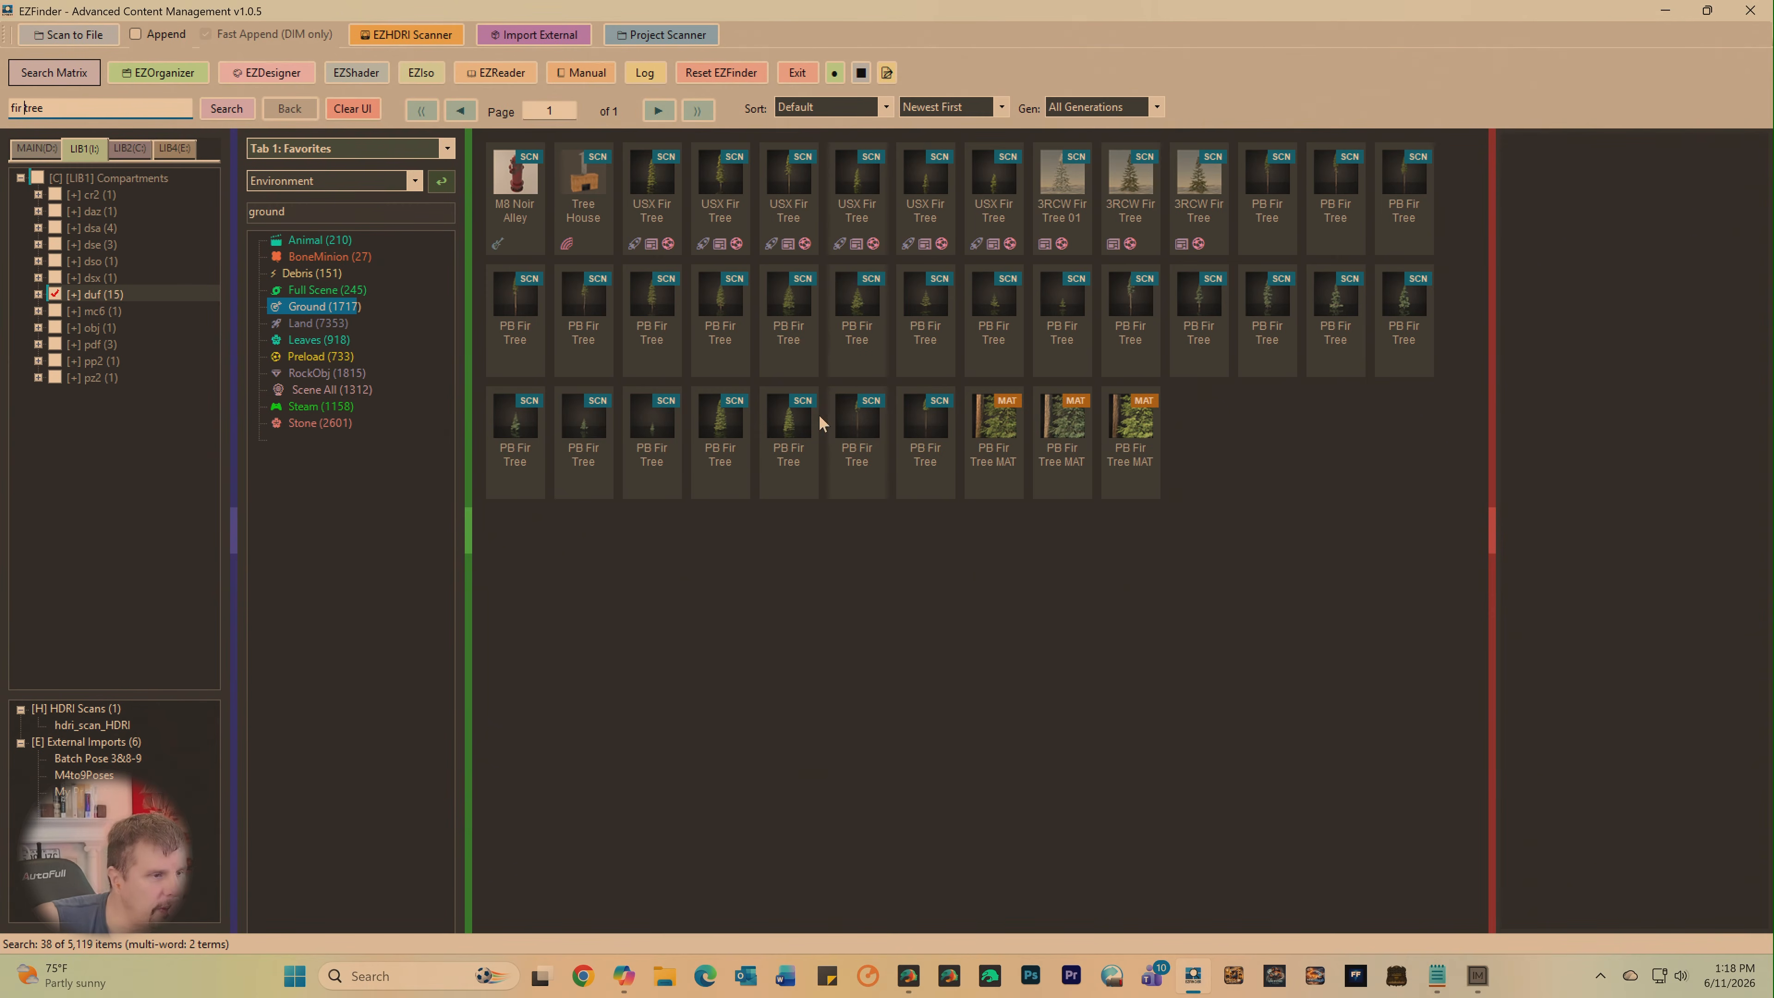
# - Preview several PB Fir Tree models, including 21, 11 and 08
pyautogui.click(722, 429)
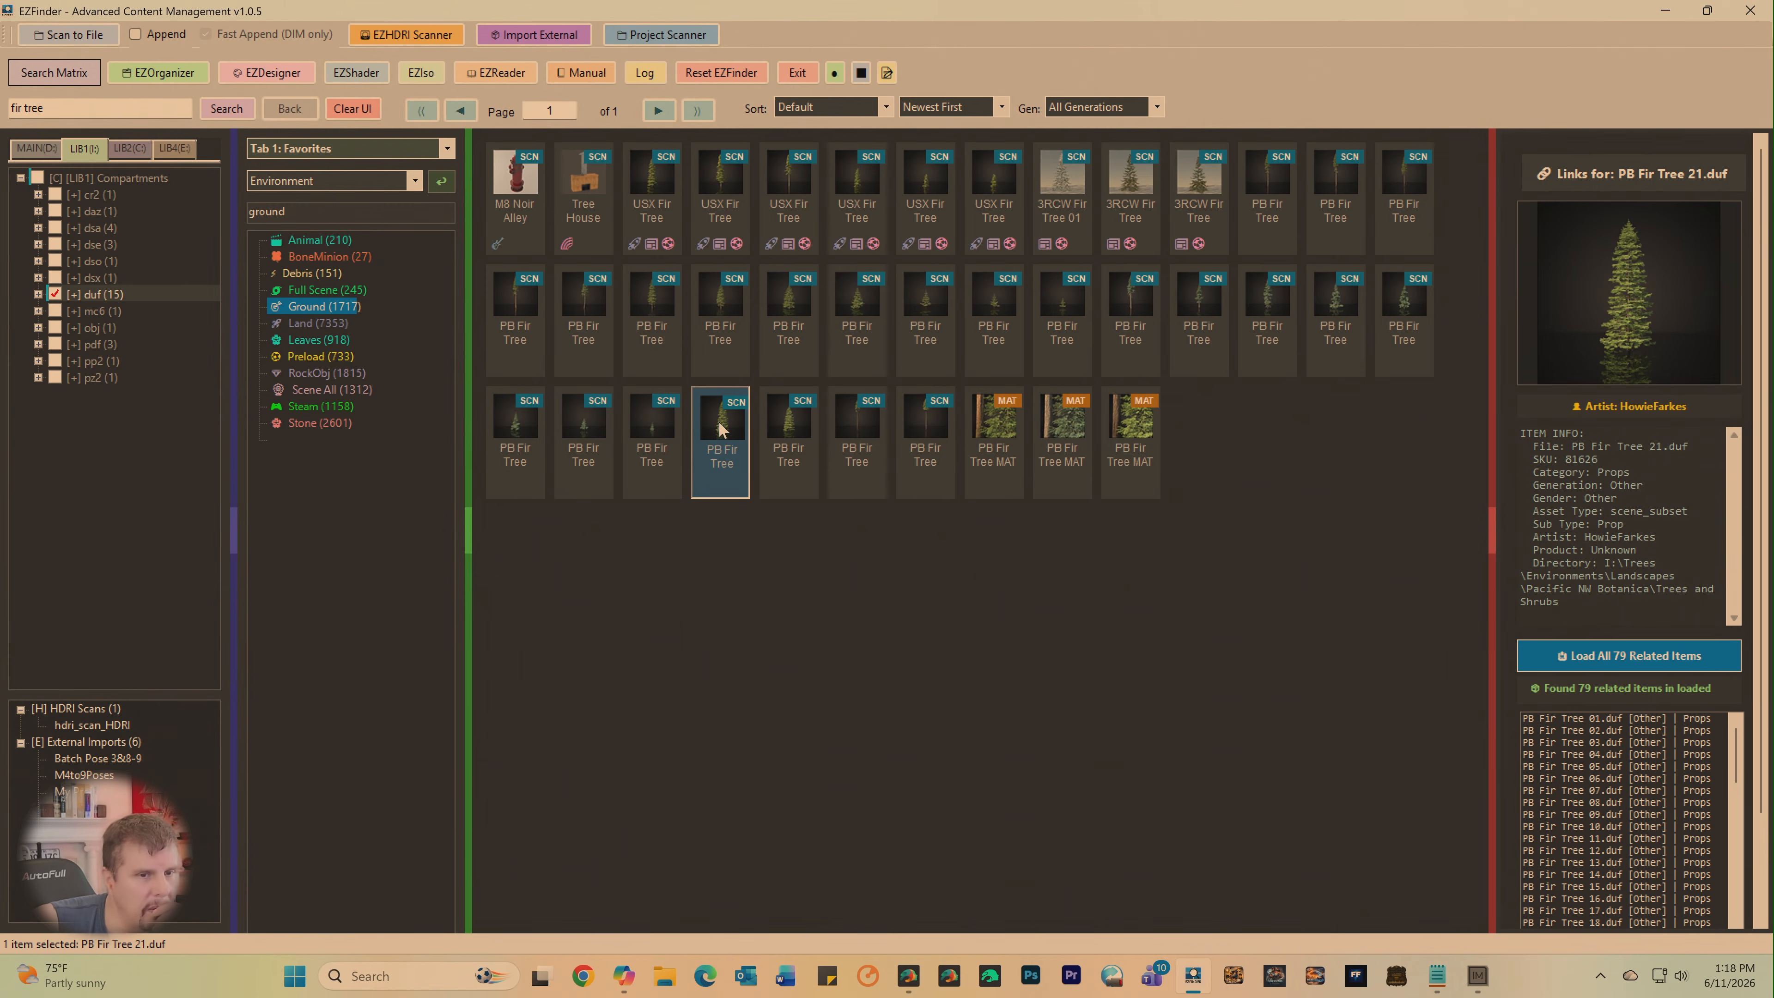
pyautogui.click(992, 304)
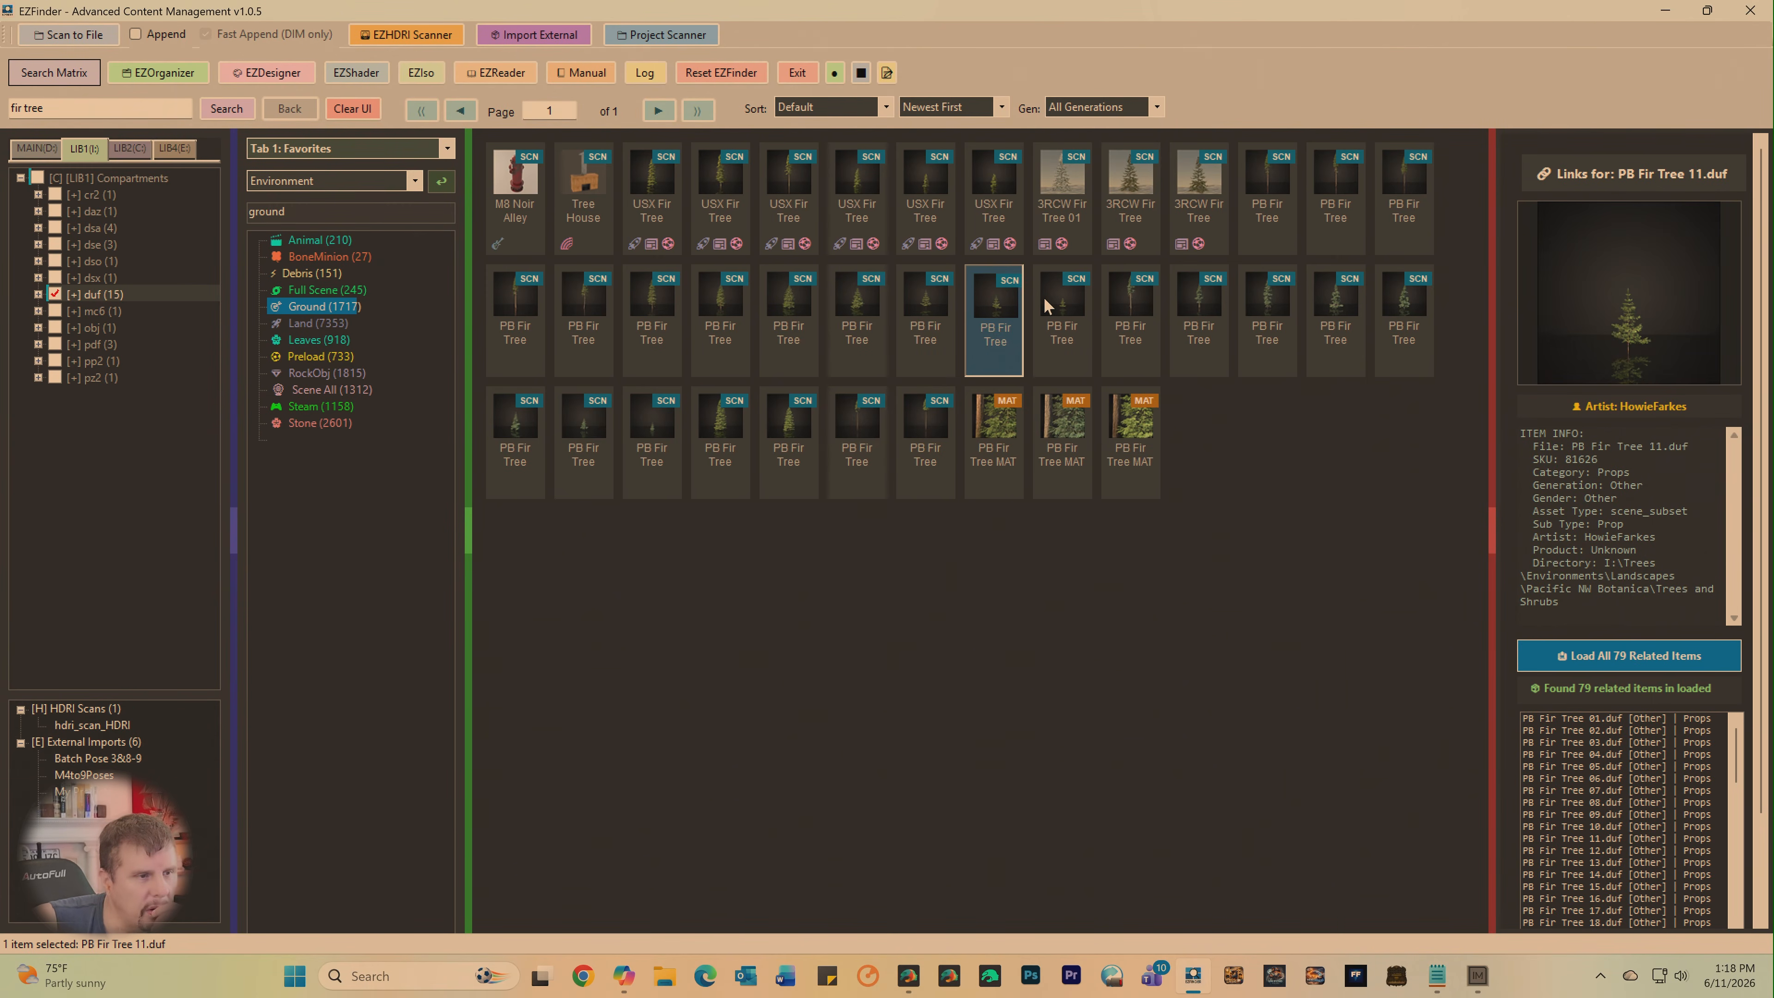
pyautogui.click(1045, 305)
pyautogui.click(804, 301)
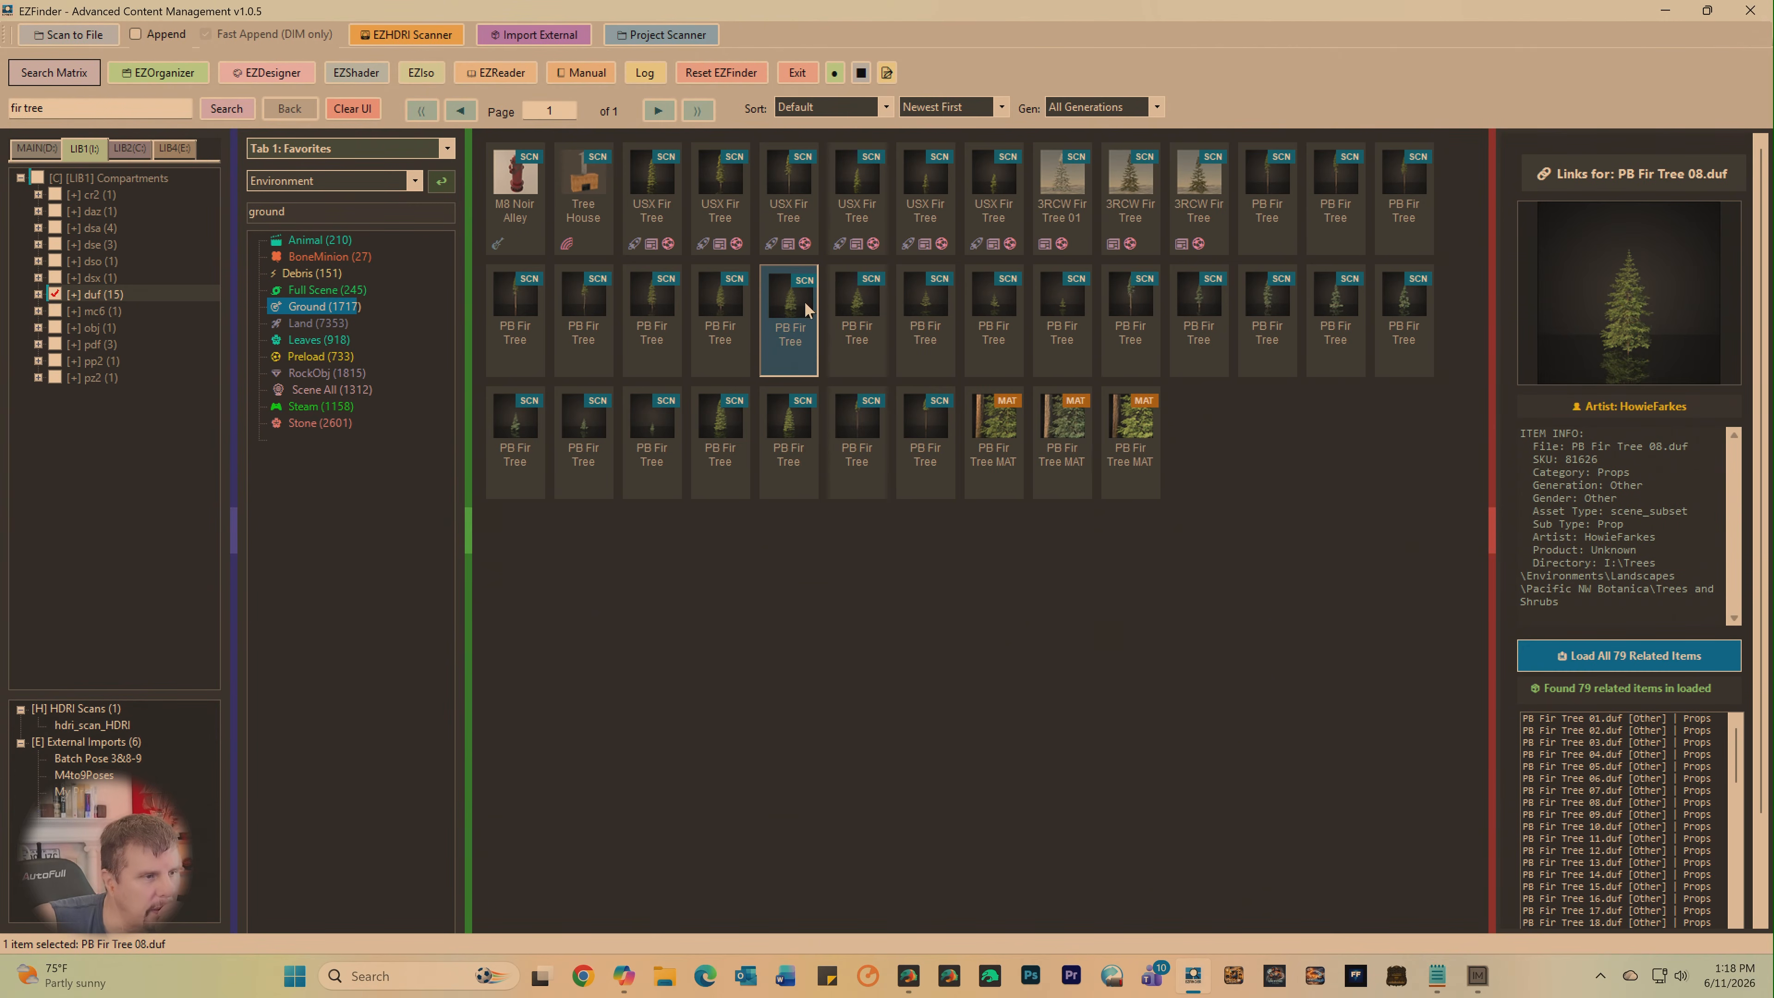
# - Inject PB Fir Tree 06 into DAZ and switch to DAZ Studio
pyautogui.click(659, 310)
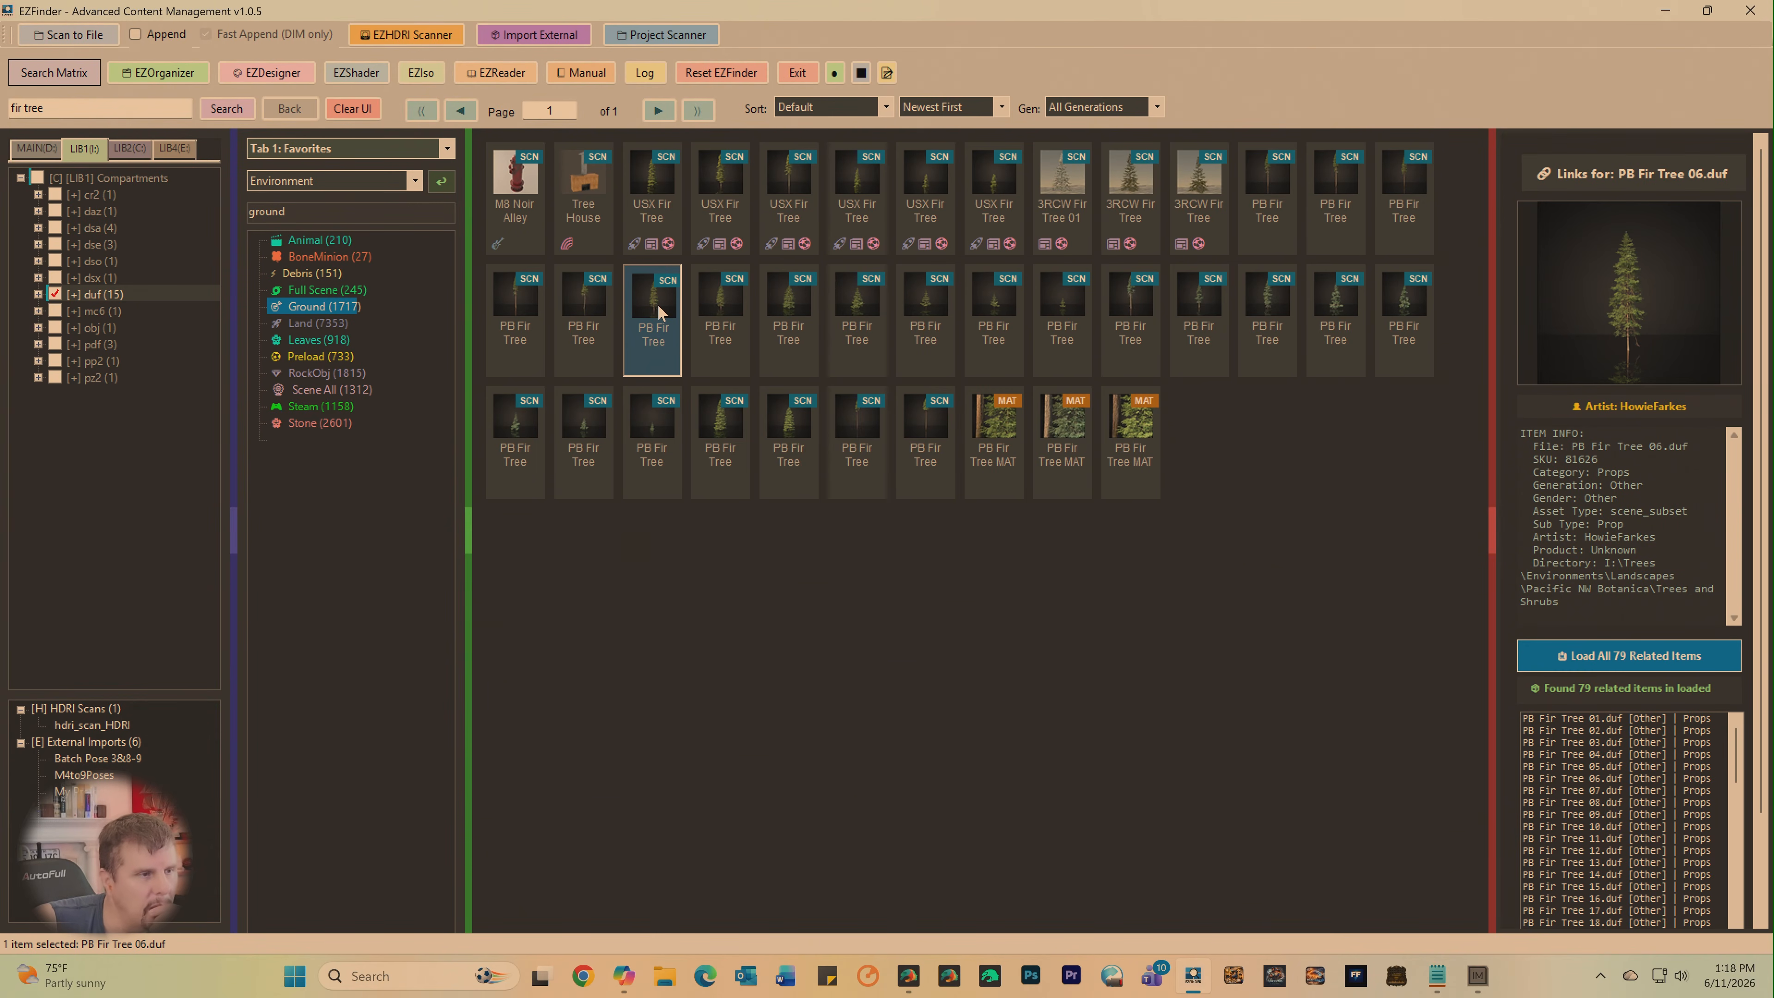
pyautogui.rightClick(659, 309)
pyautogui.click(691, 310)
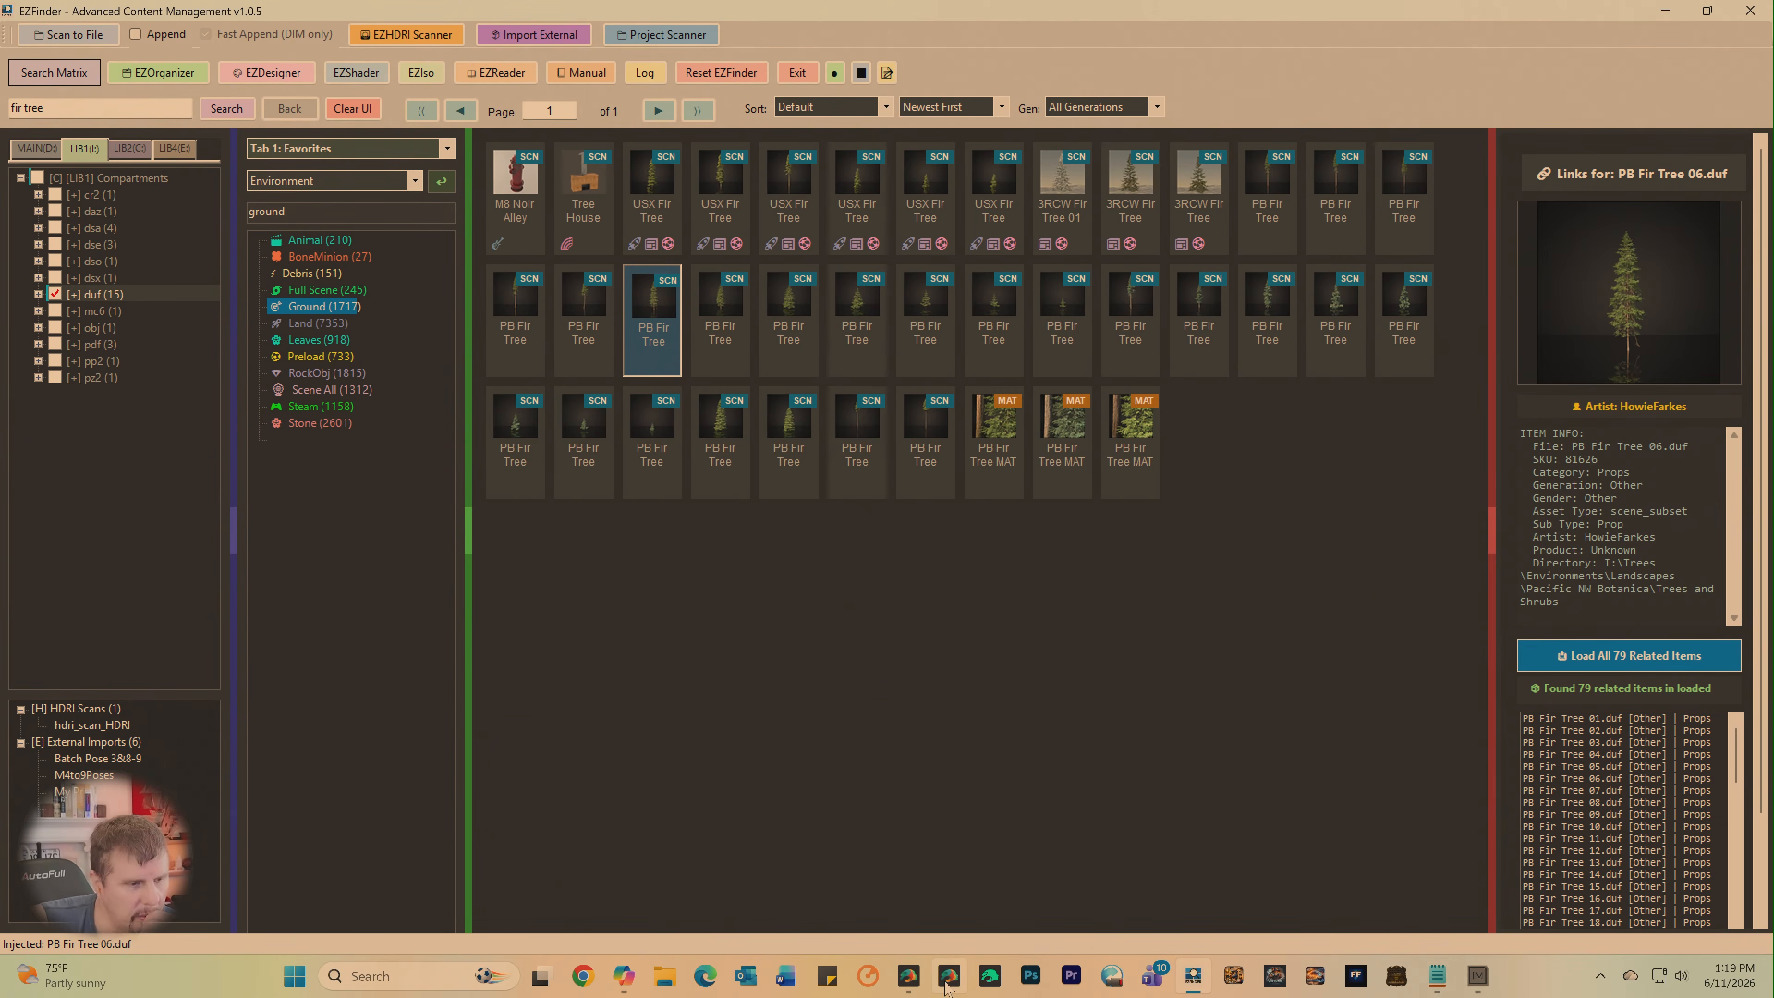
pyautogui.click(909, 976)
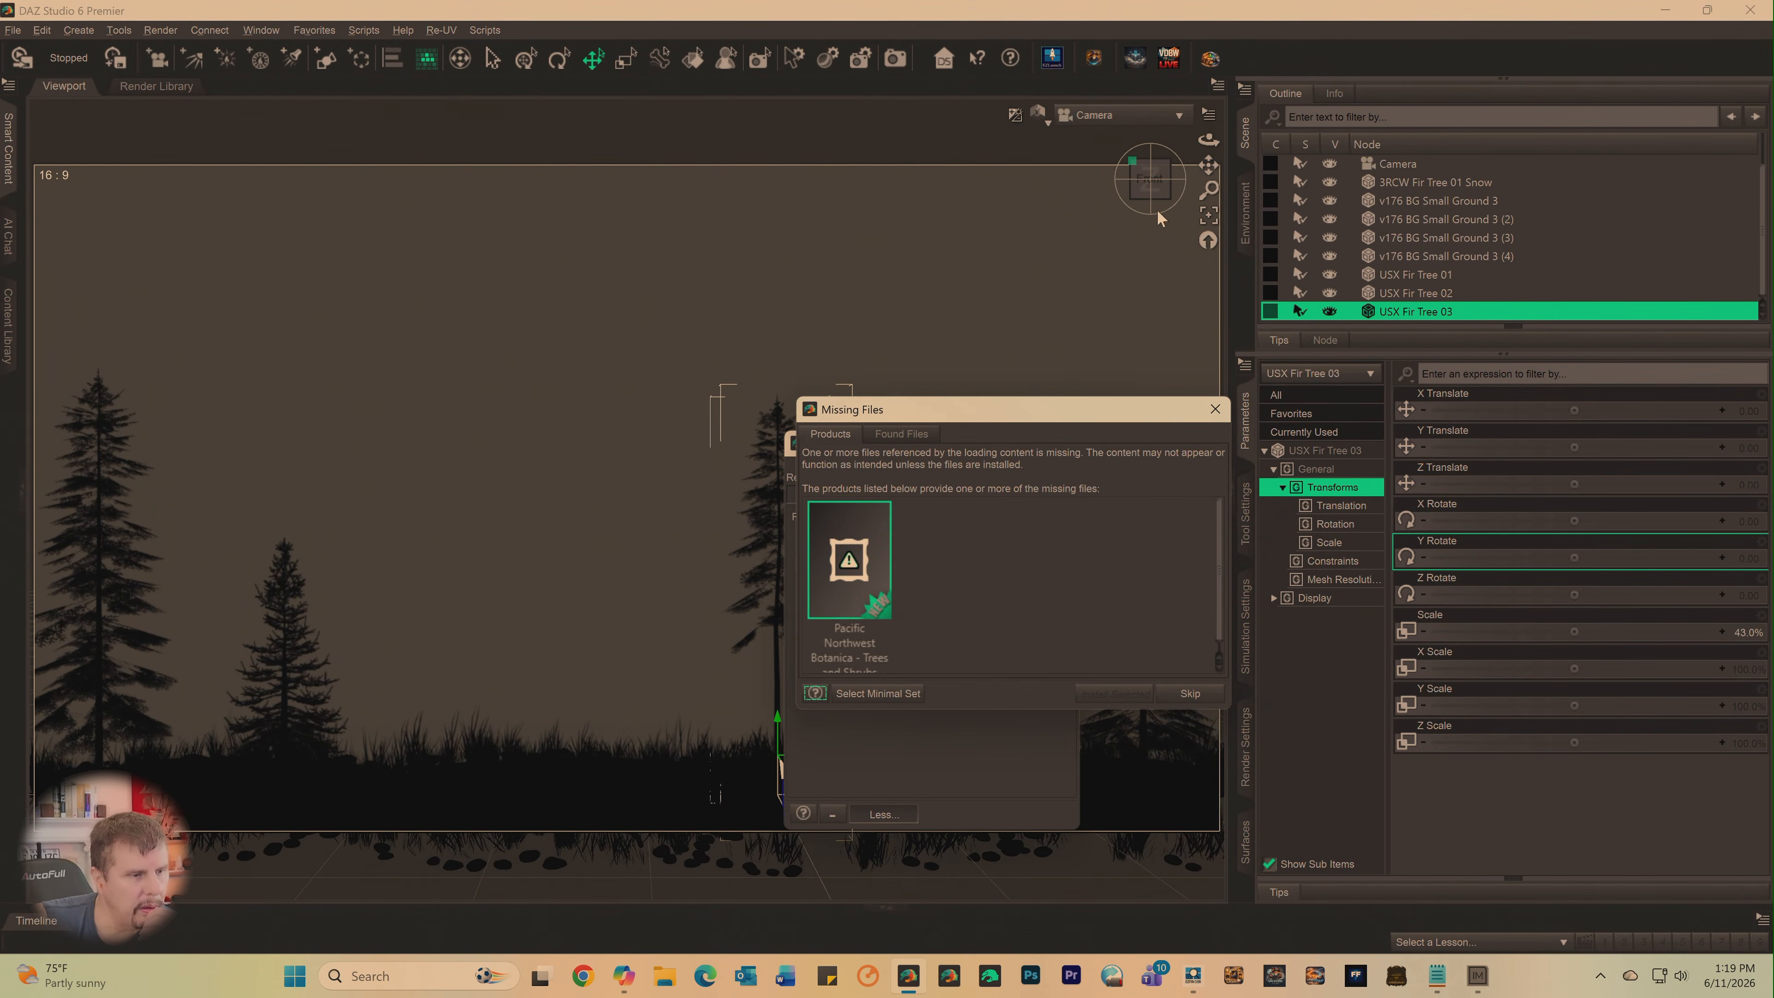
# - Skip the missing files, try PB Fir Tree 06 at about 23.1% scale, and delete it from the scene
pyautogui.click(1181, 697)
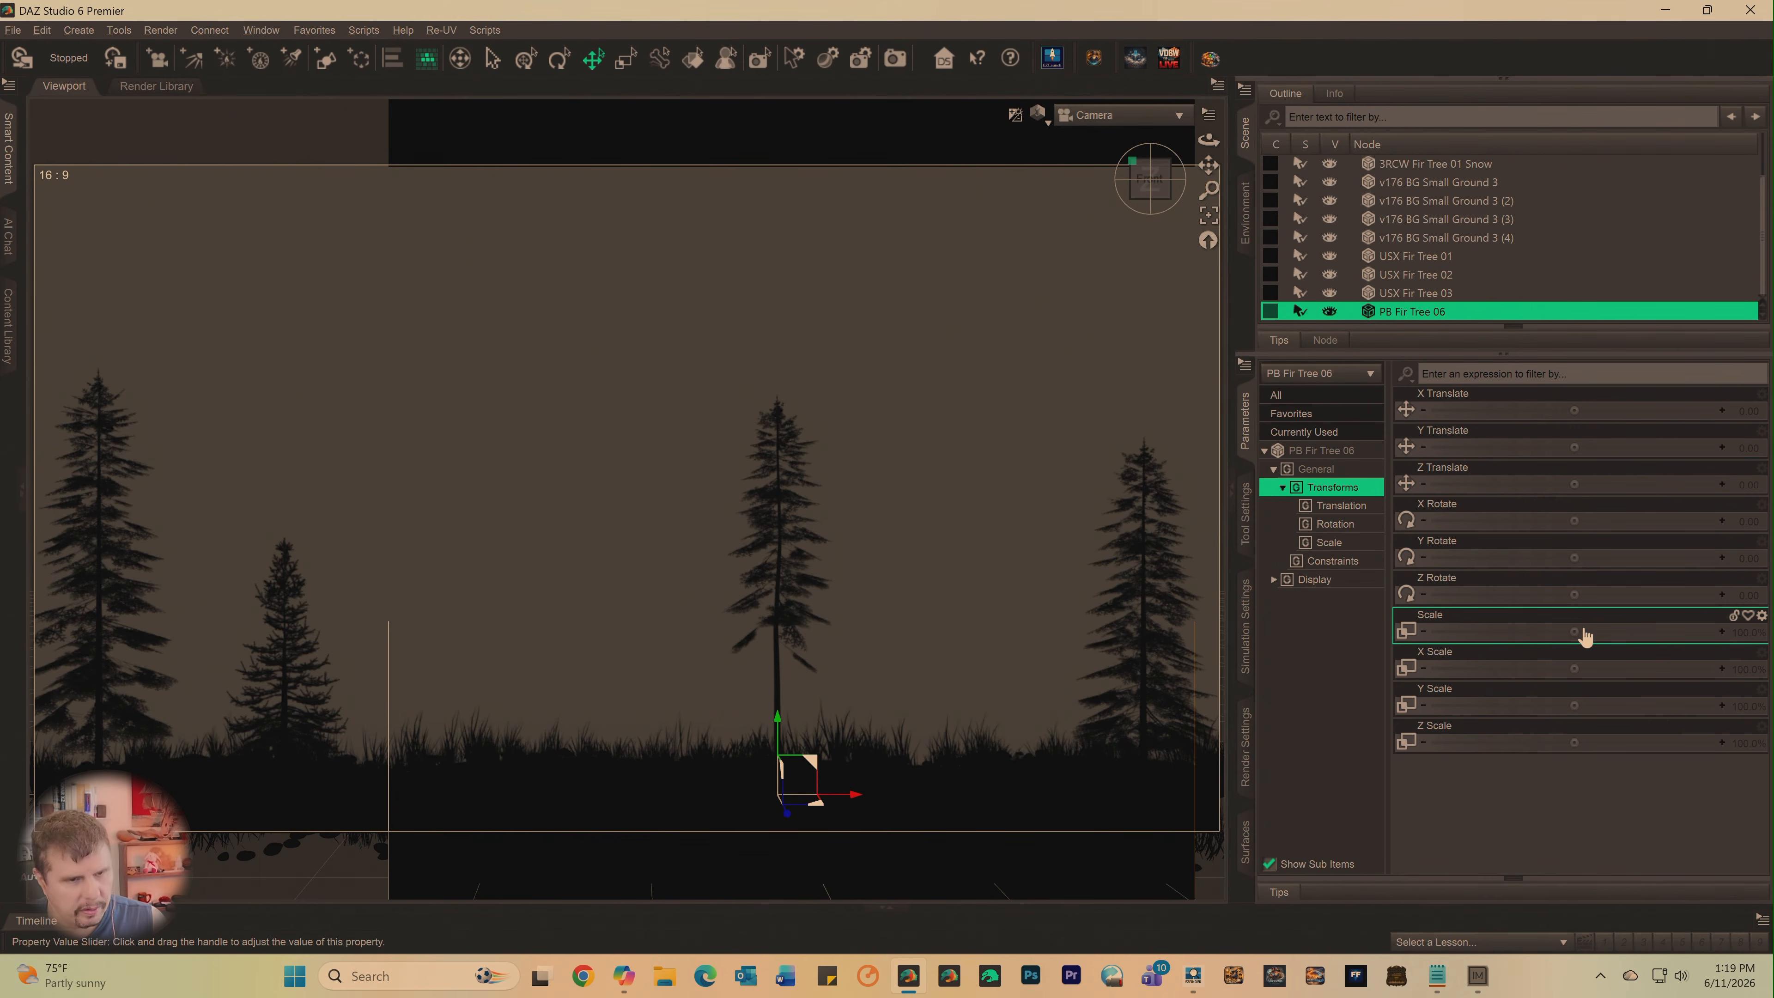
pyautogui.moveTo(1572, 632); pyautogui.dragTo(1500, 632)
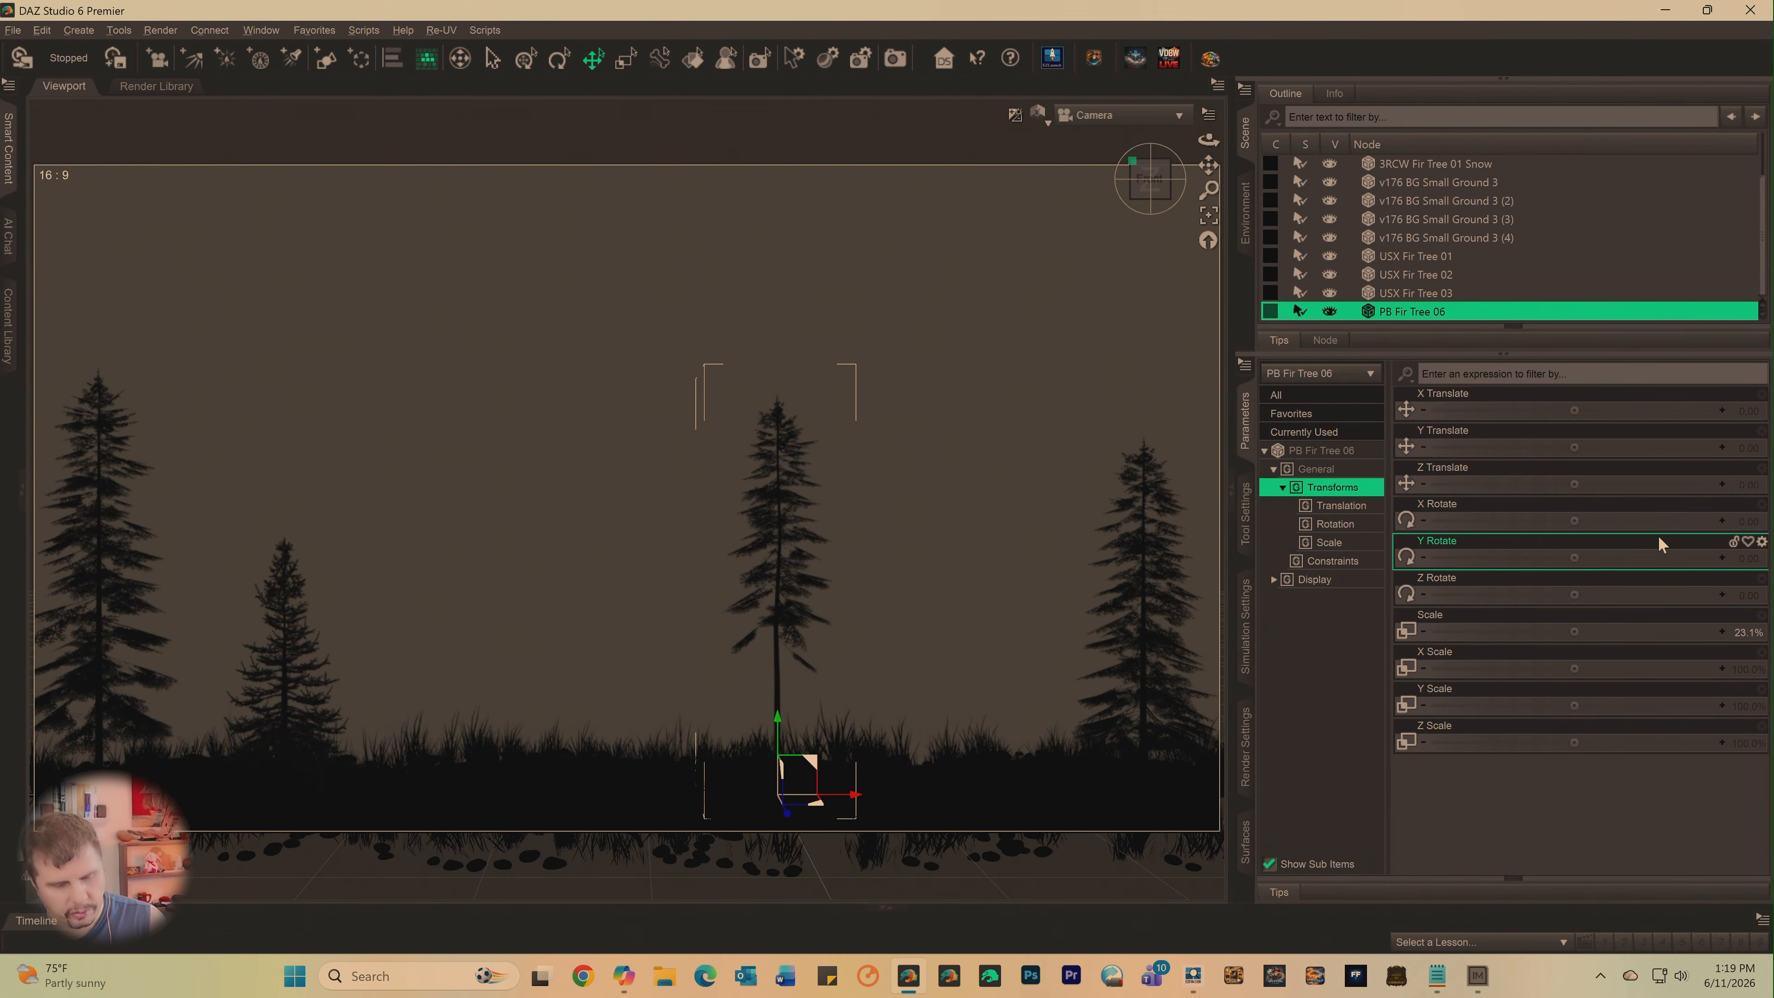
pyautogui.press('Delete')
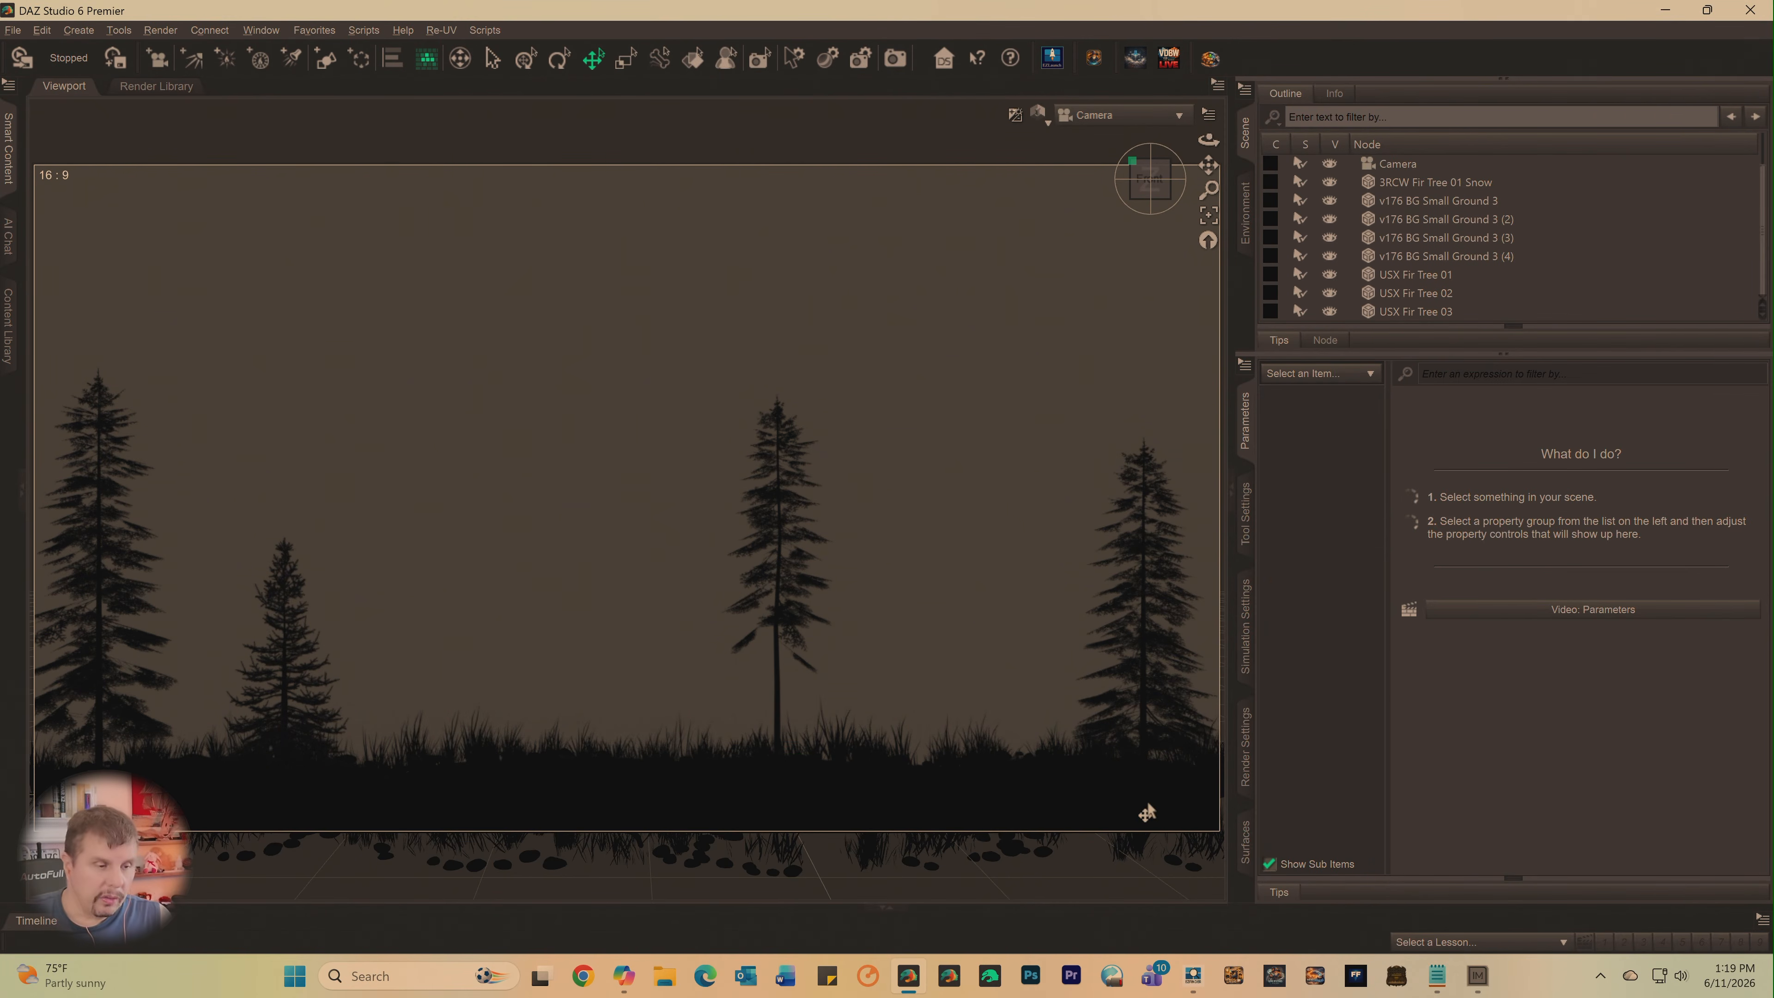
# - Switch to EZFinder, return to the MAIN library, and load its dsx compartment
pyautogui.moveTo(905, 980)
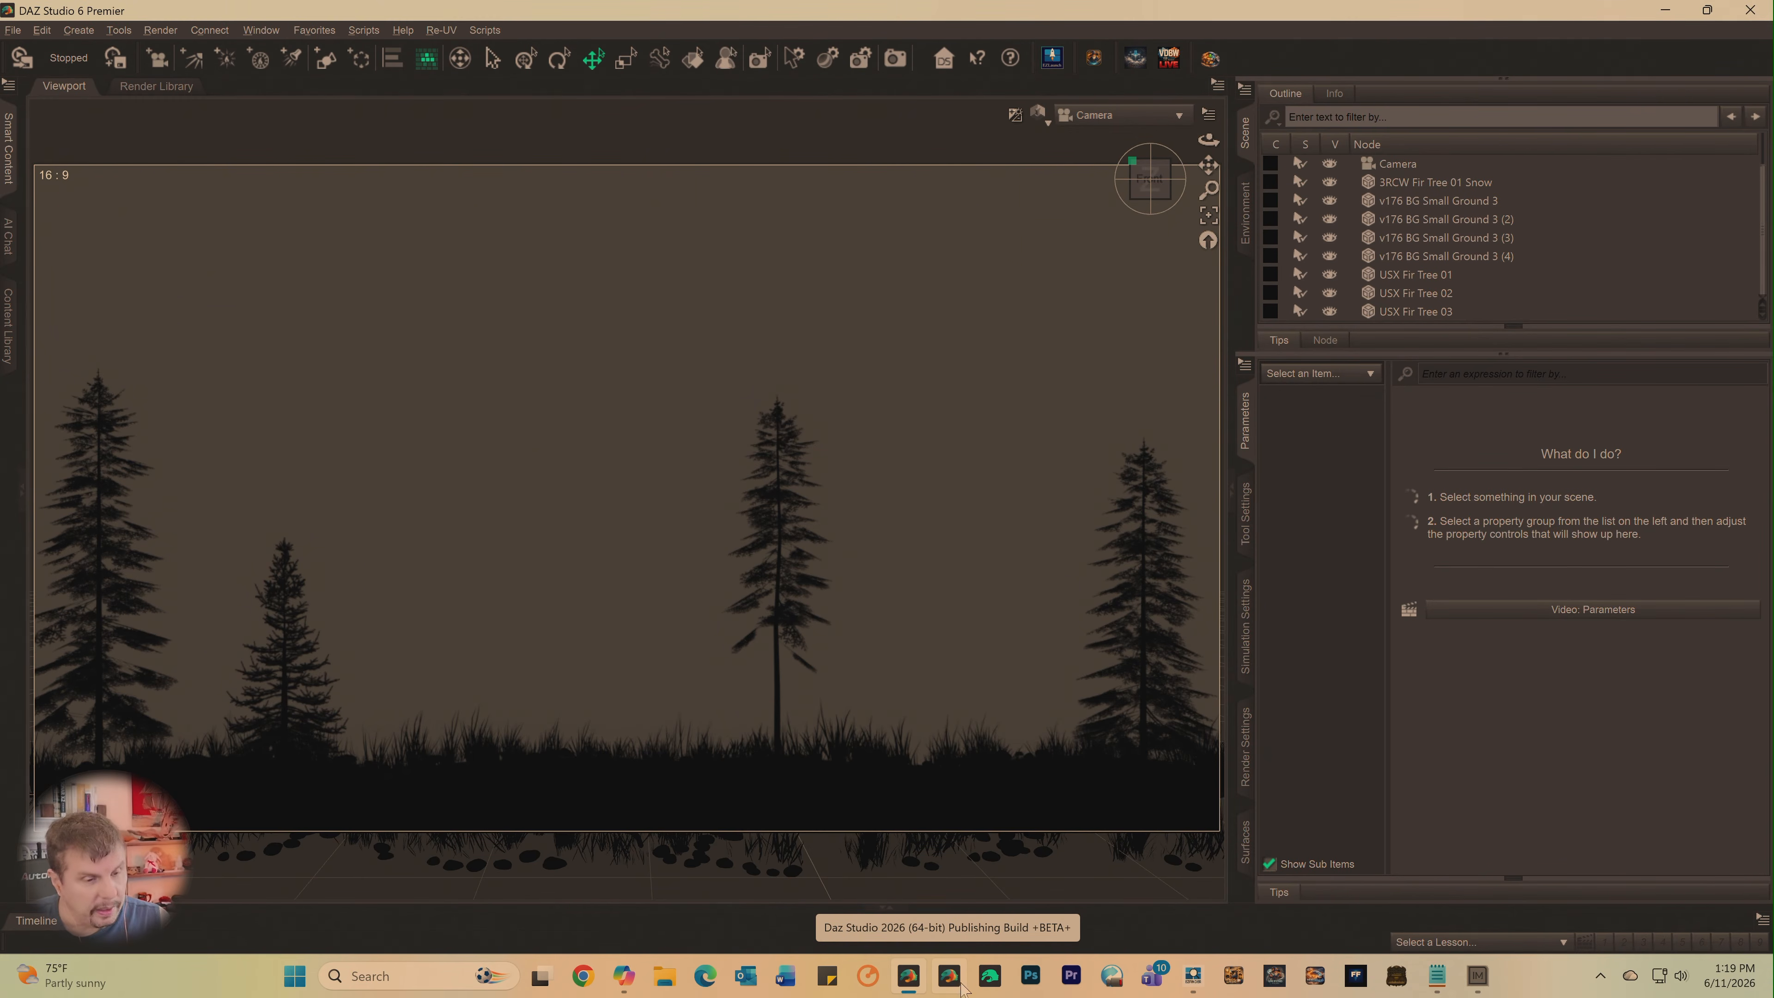
pyautogui.click(910, 977)
pyautogui.click(909, 977)
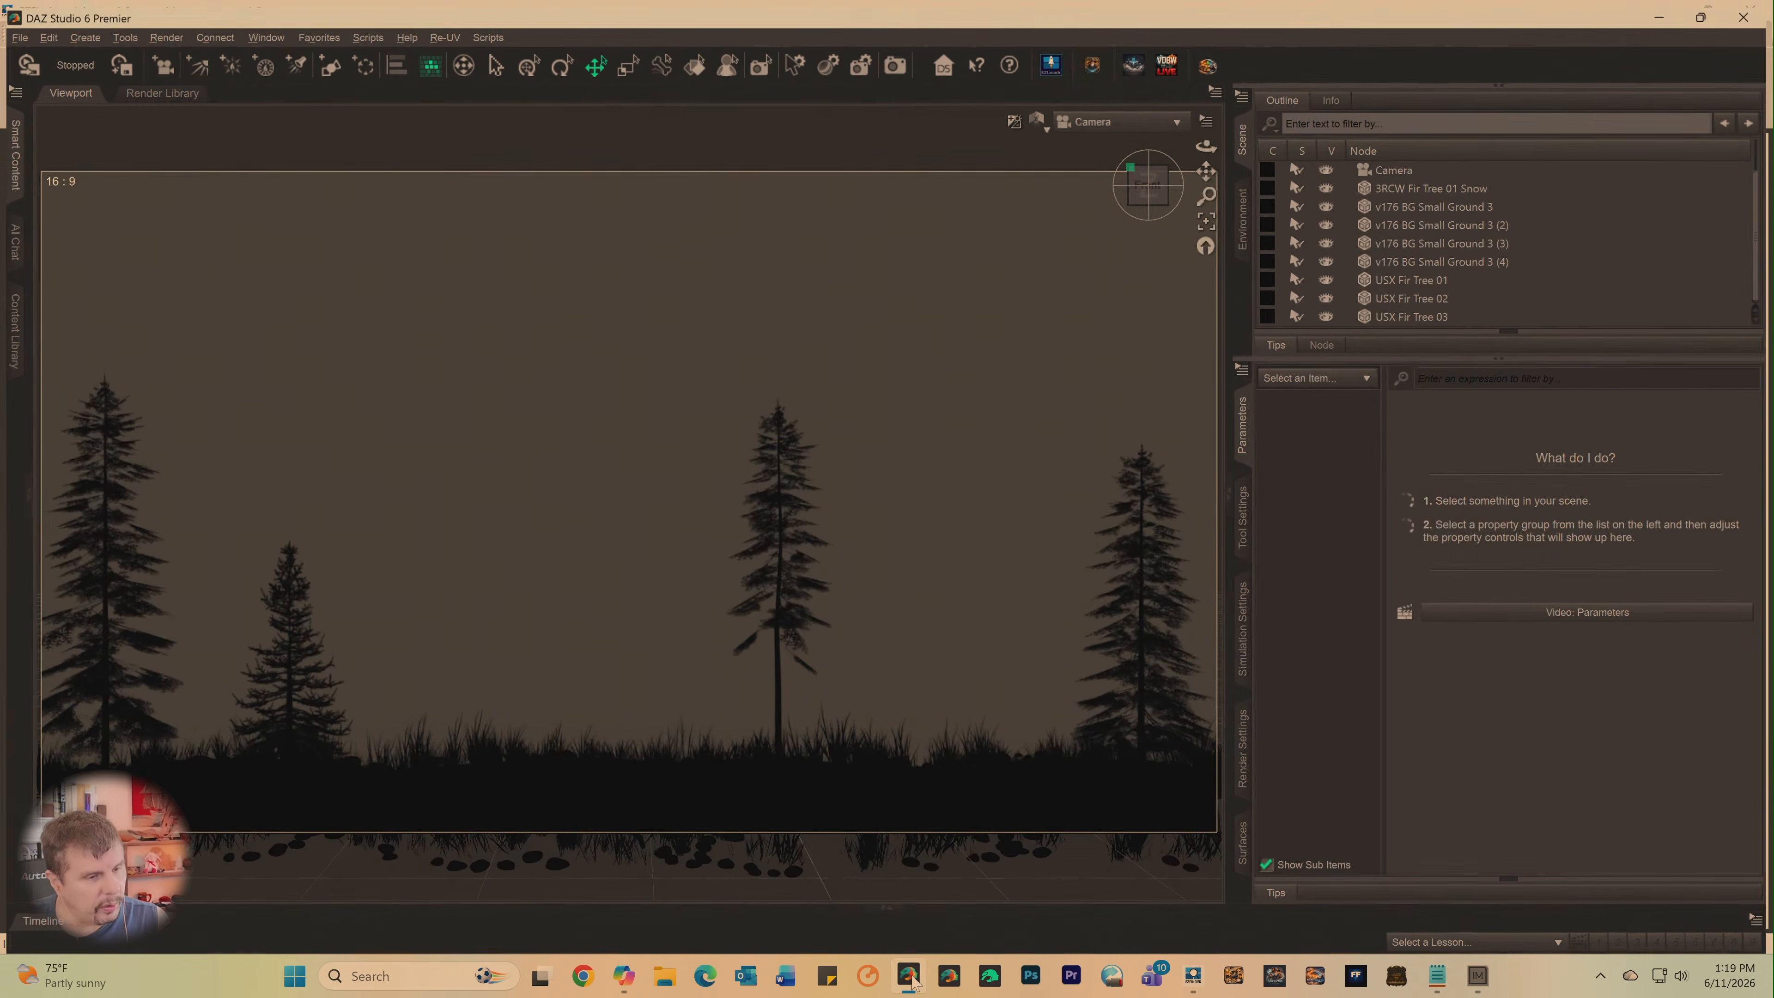
pyautogui.click(909, 978)
pyautogui.click(909, 978)
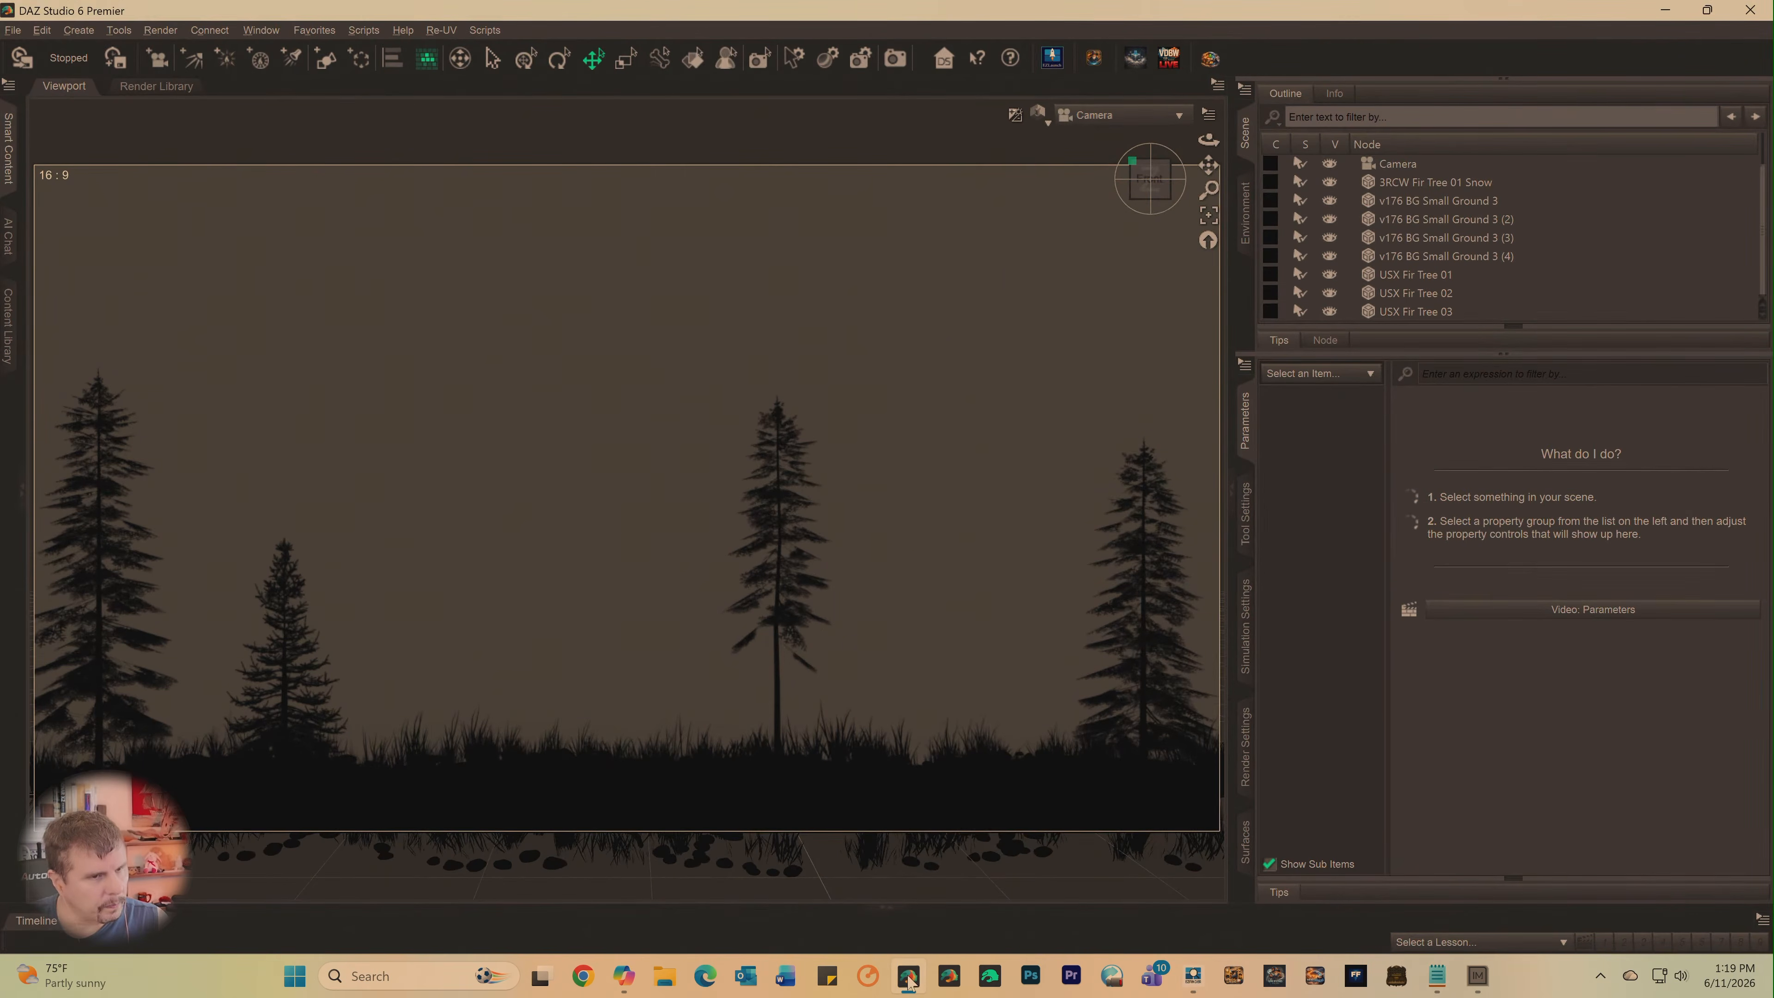
pyautogui.click(909, 979)
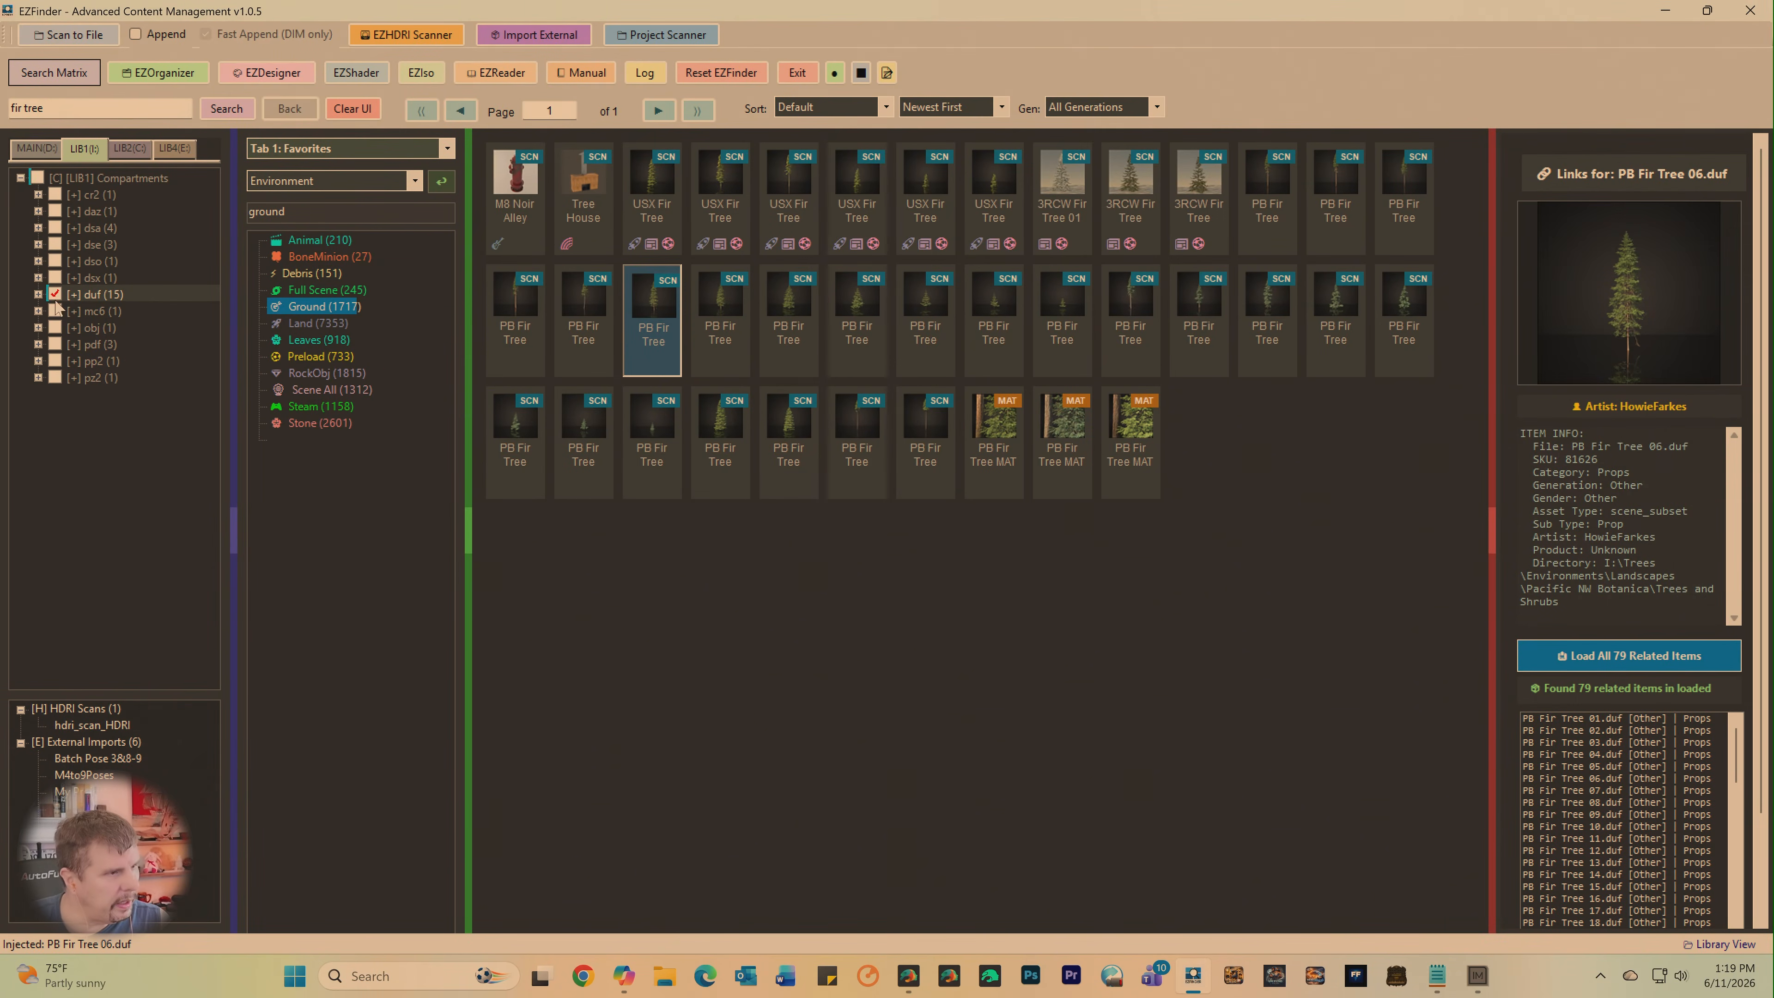
pyautogui.click(37, 148)
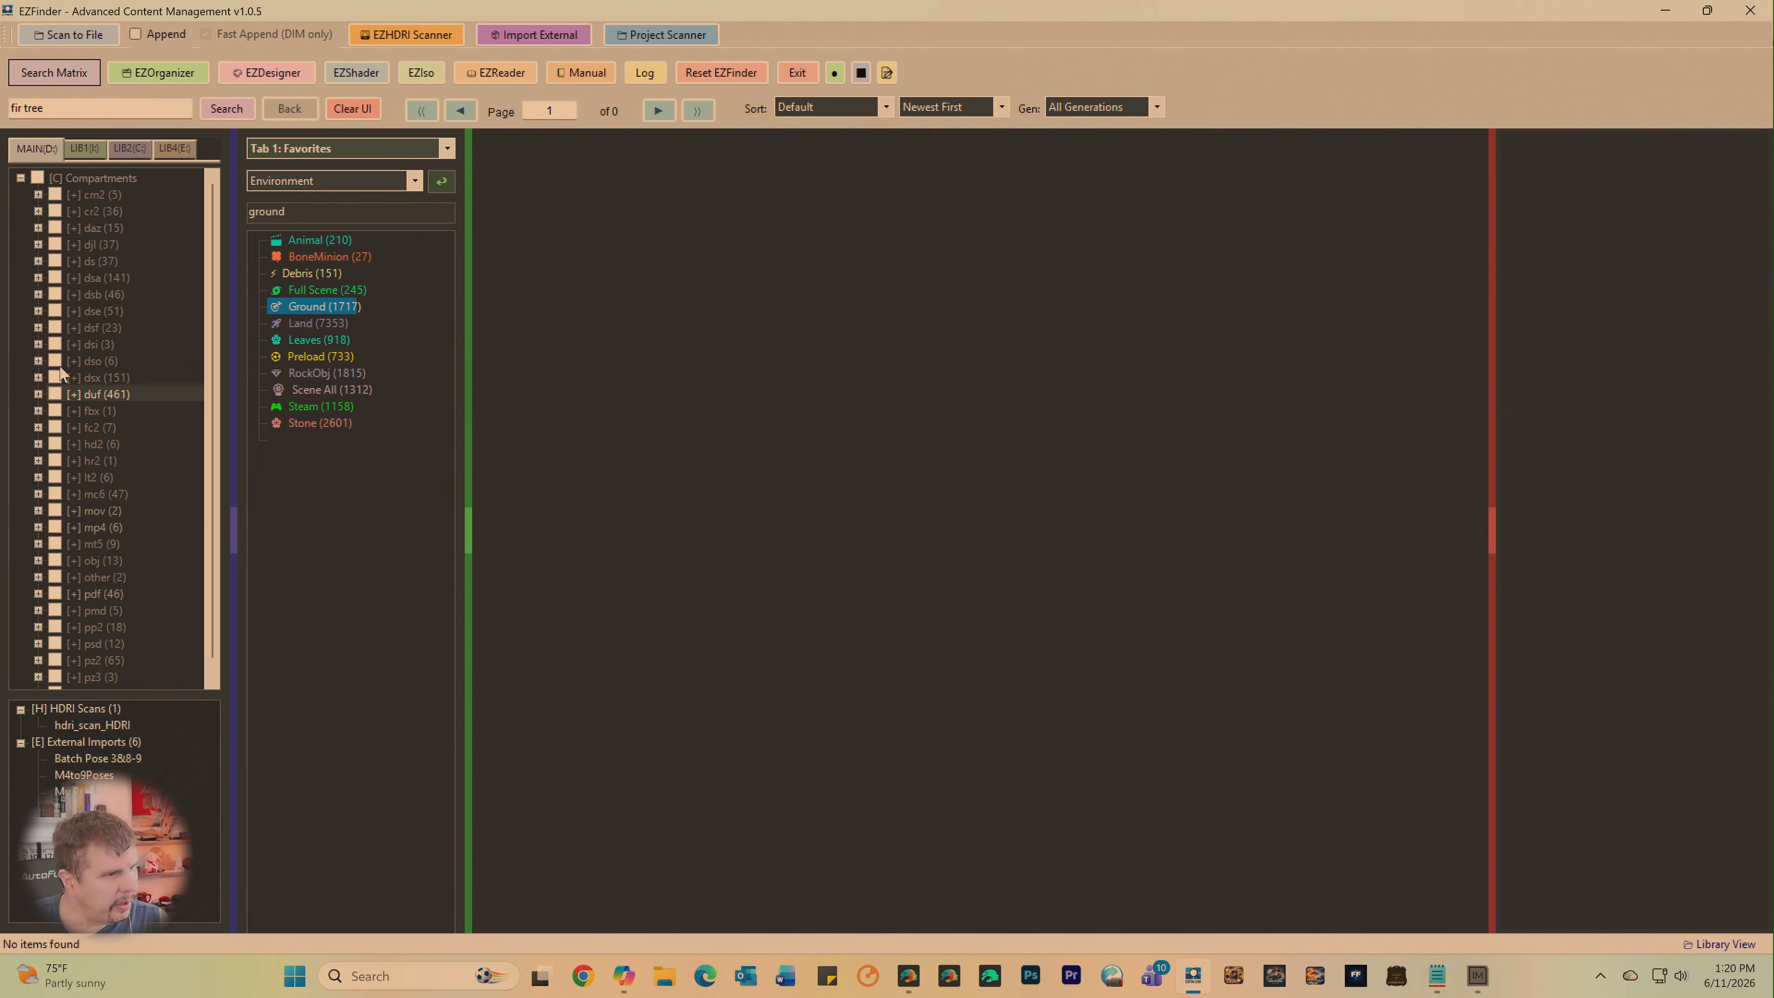
pyautogui.click(55, 377)
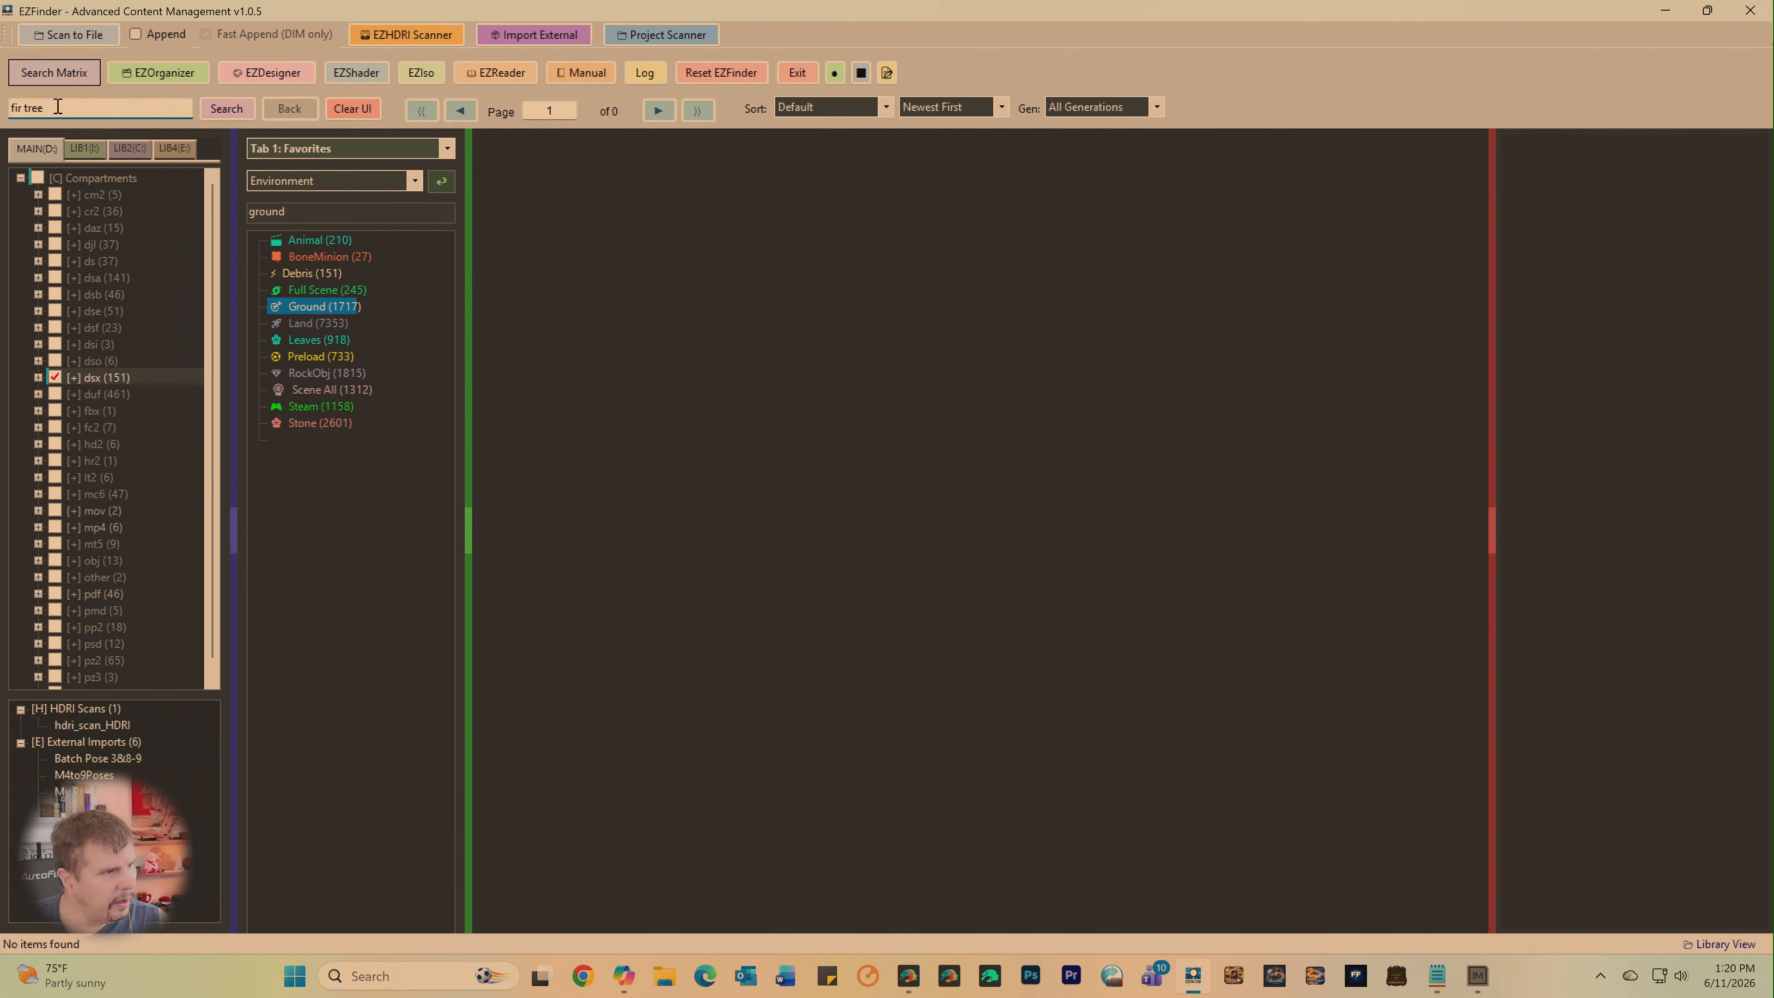
# - Clear the earlier results and search the dsx compartment for "Ultra"
pyautogui.moveTo(58, 107); pyautogui.dragTo(0, 119)
pyautogui.write('Ul')
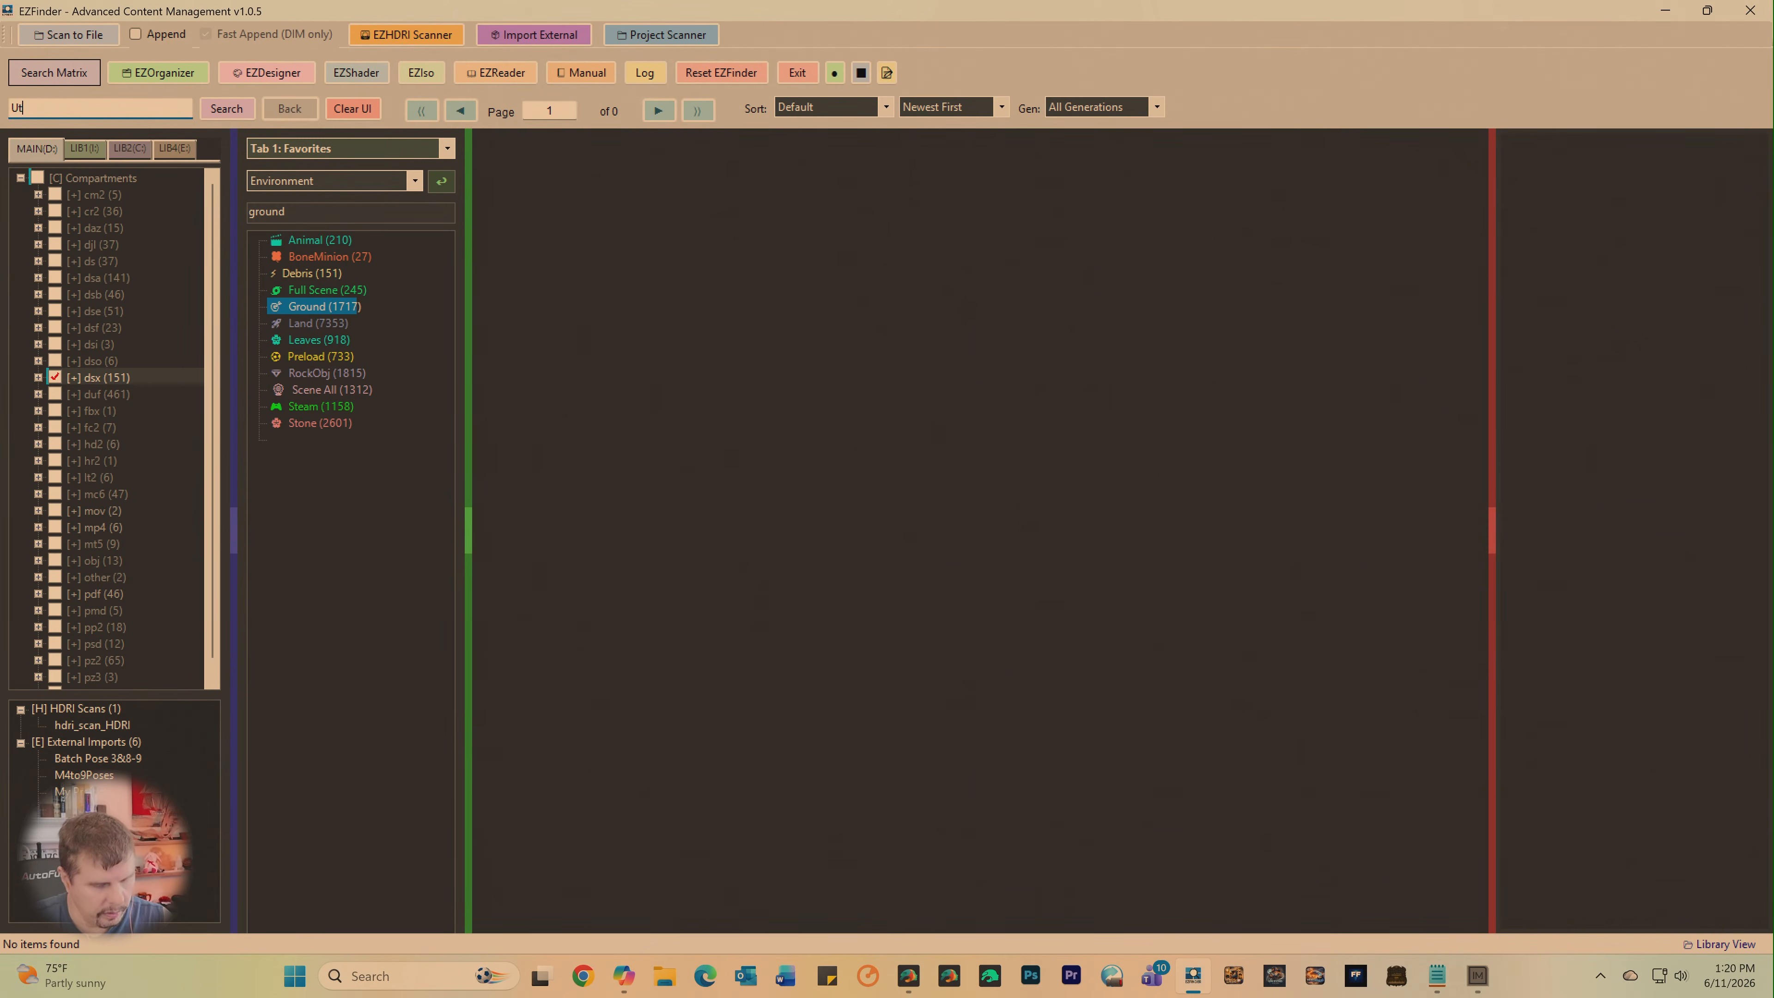
pyautogui.write('k')
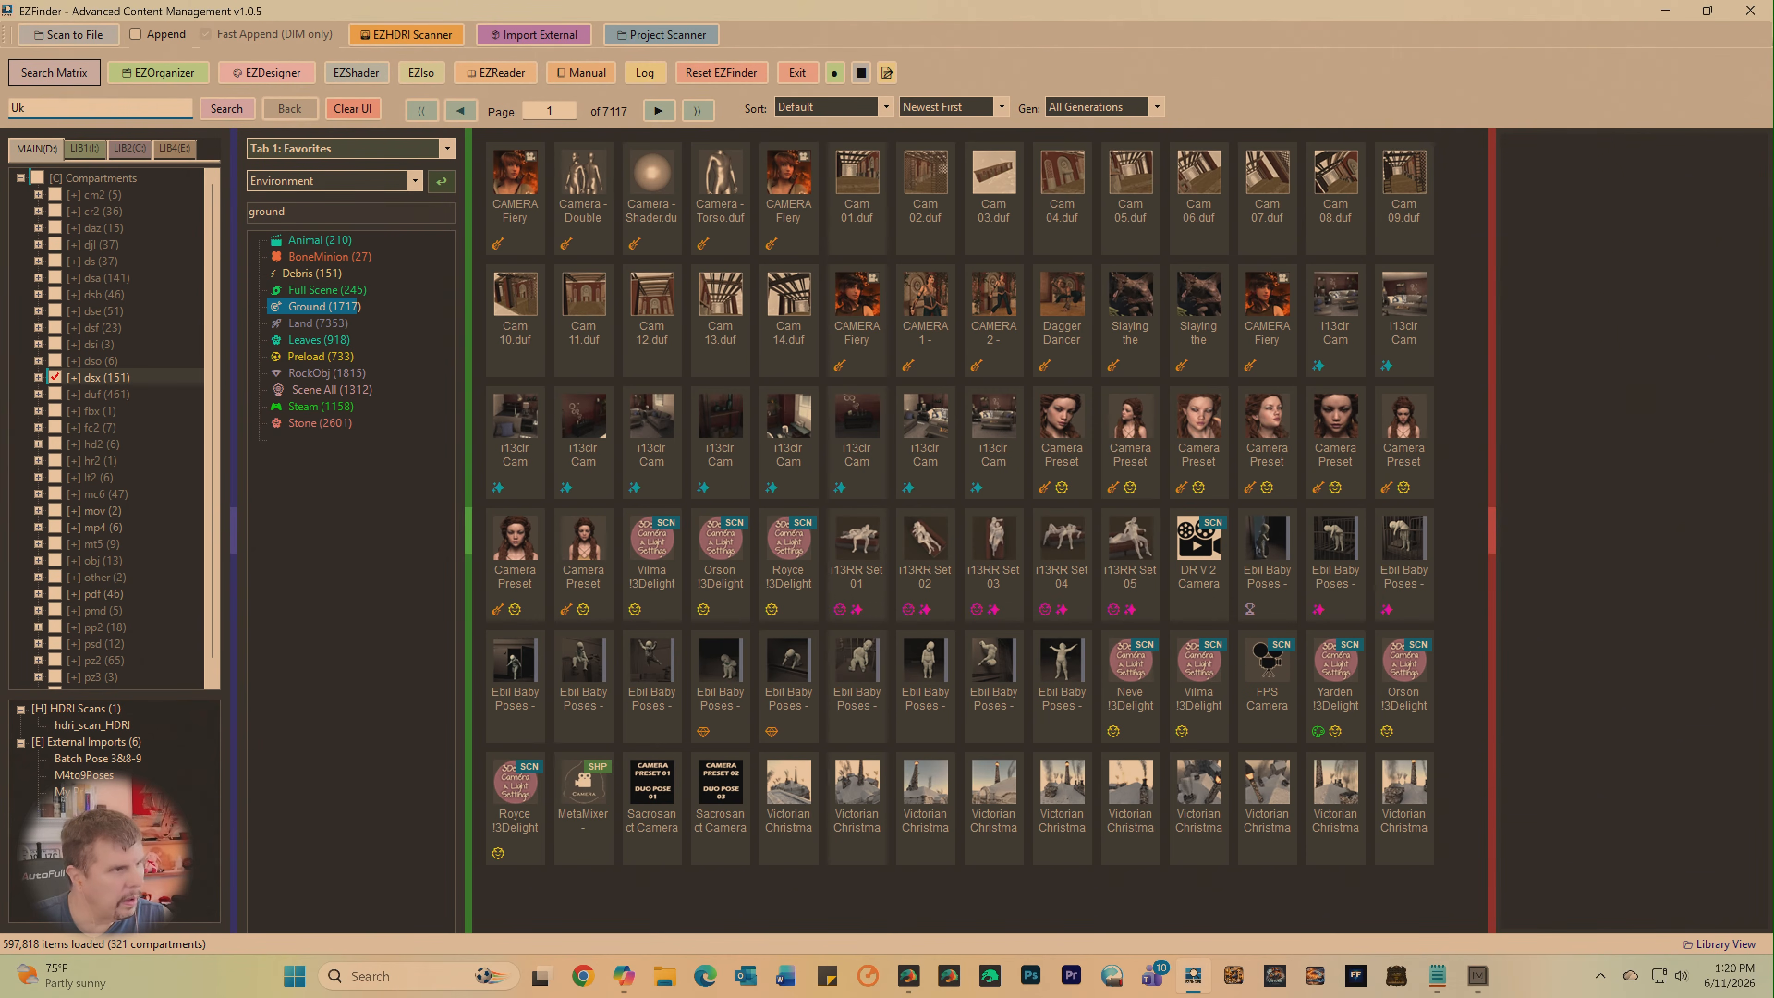
pyautogui.write('tr')
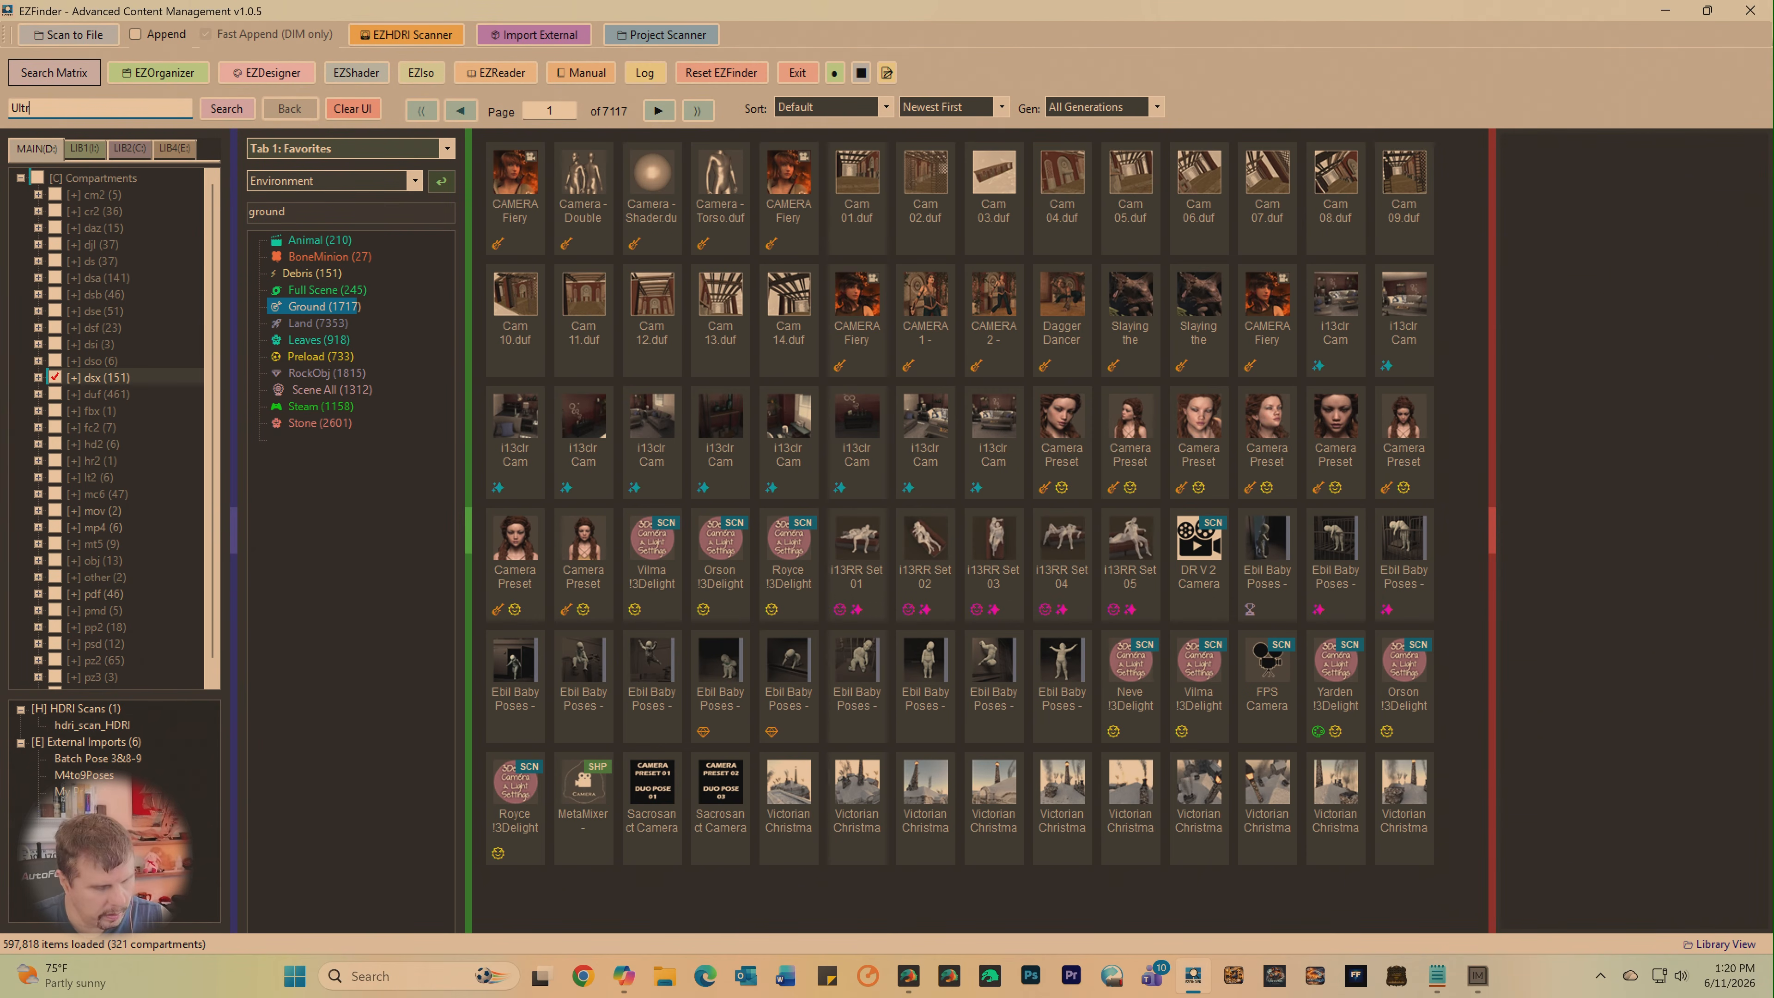
pyautogui.write('a')
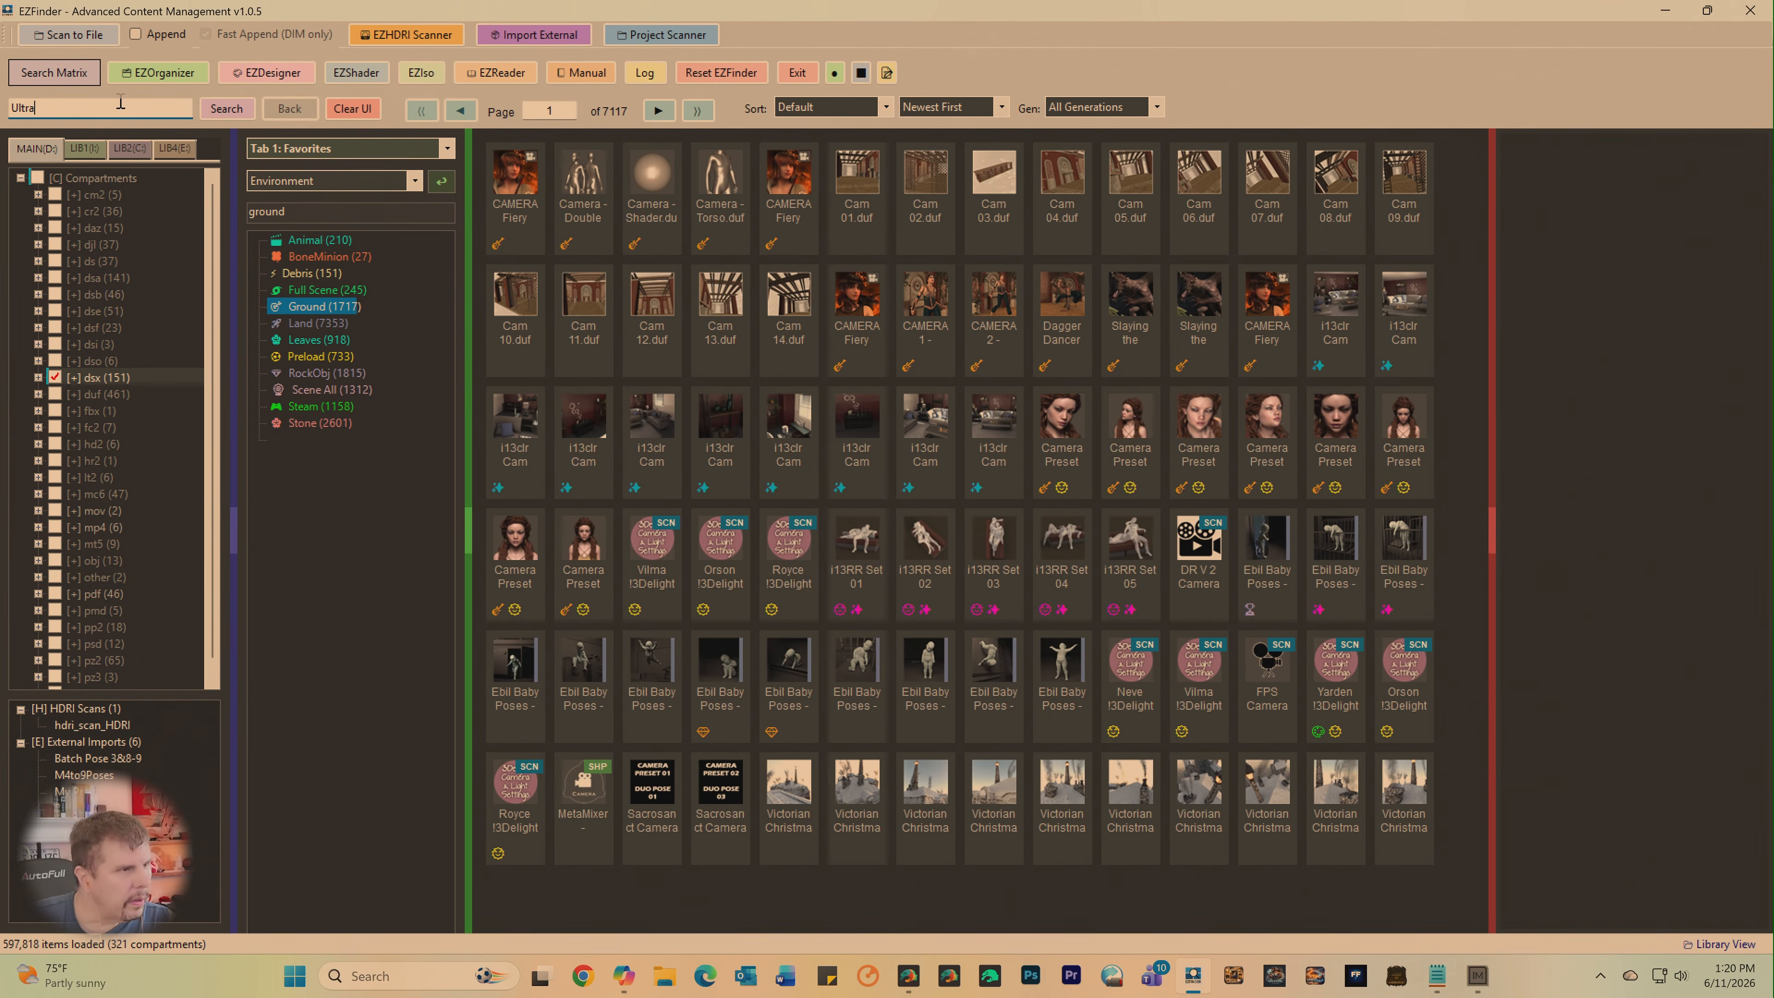
pyautogui.click(232, 108)
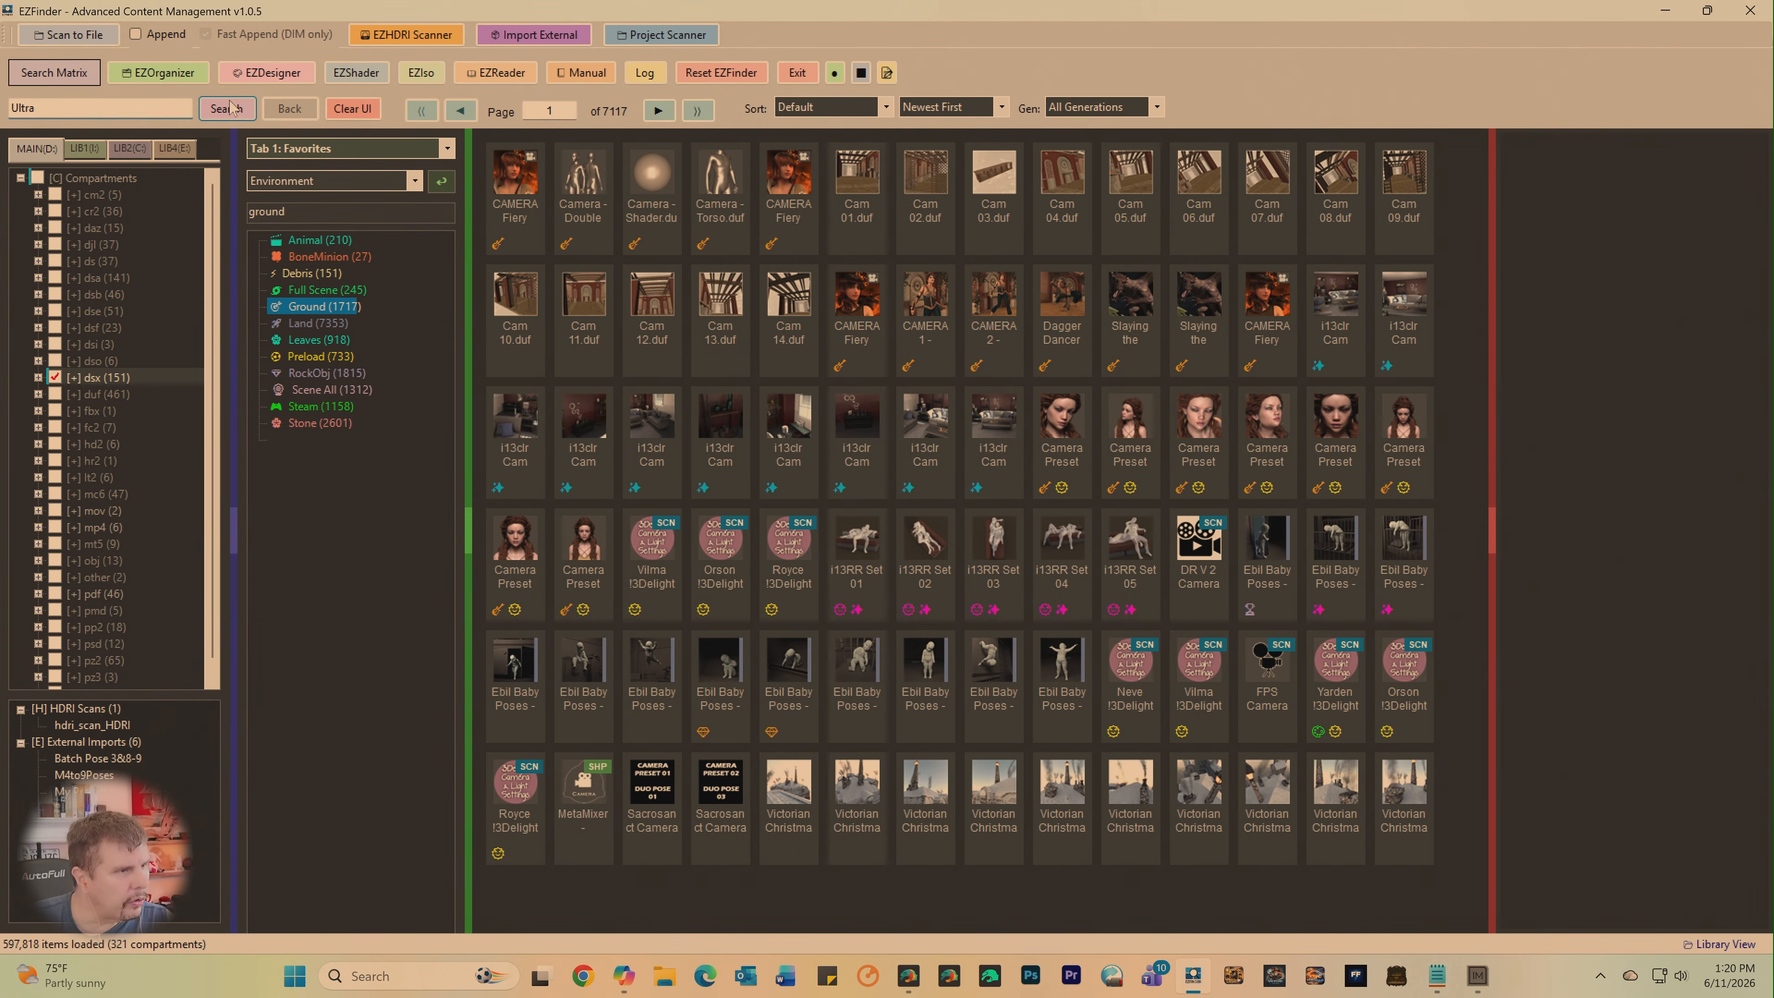
pyautogui.click(359, 110)
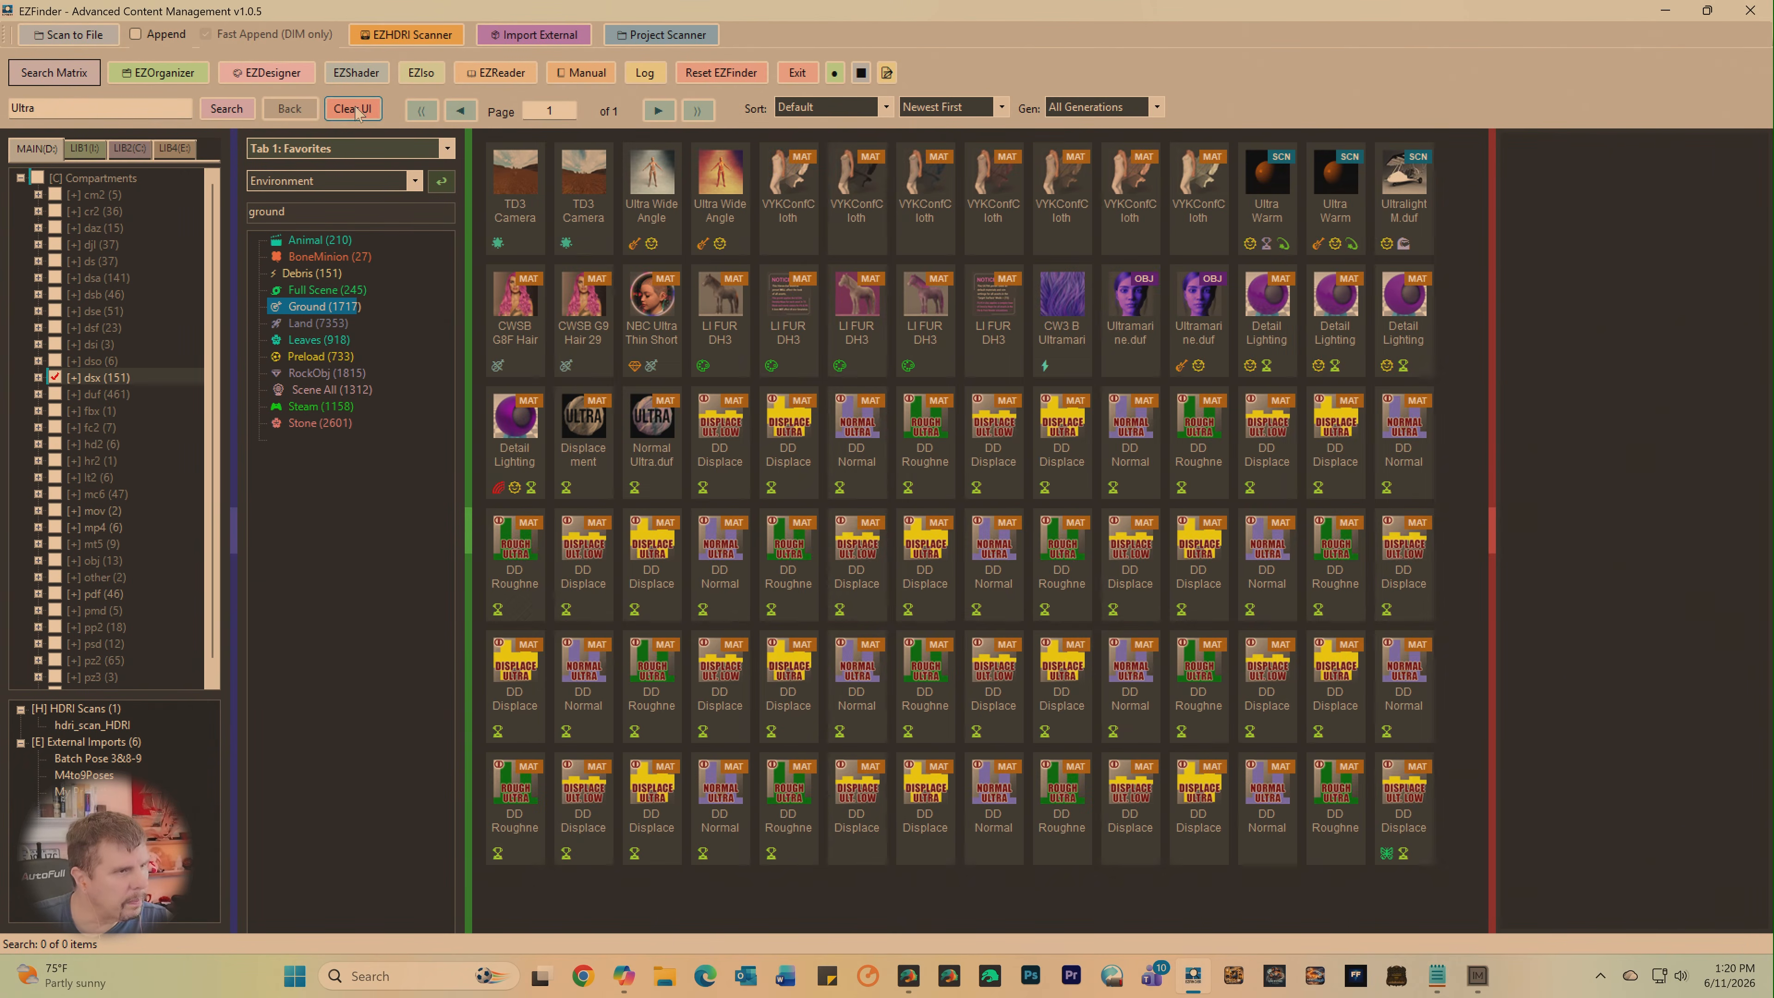
pyautogui.click(229, 114)
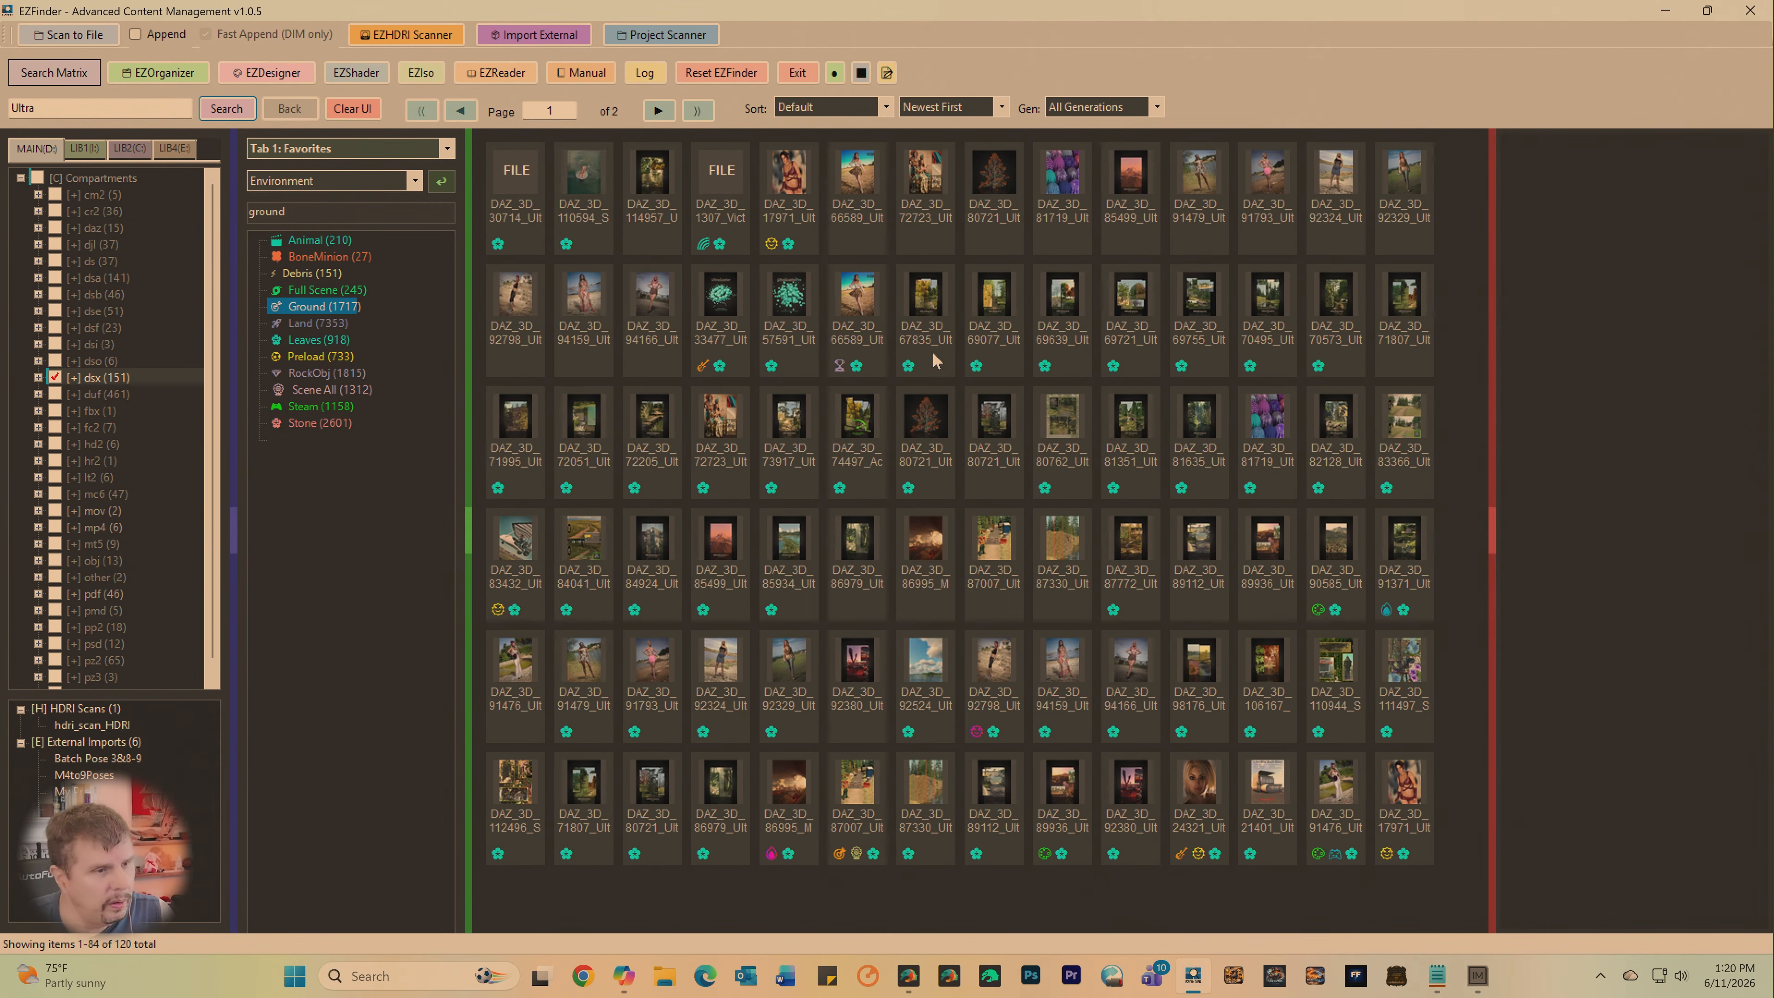
# - Enlarge the result thumbnails and look through all five pages of Ultra products for usable trees
pyautogui.keyDown('ctrl'); pyautogui.scroll(1, 945, 359); pyautogui.keyUp('ctrl')
pyautogui.keyDown('ctrl'); pyautogui.scroll(1, 946, 350); pyautogui.keyUp('ctrl')
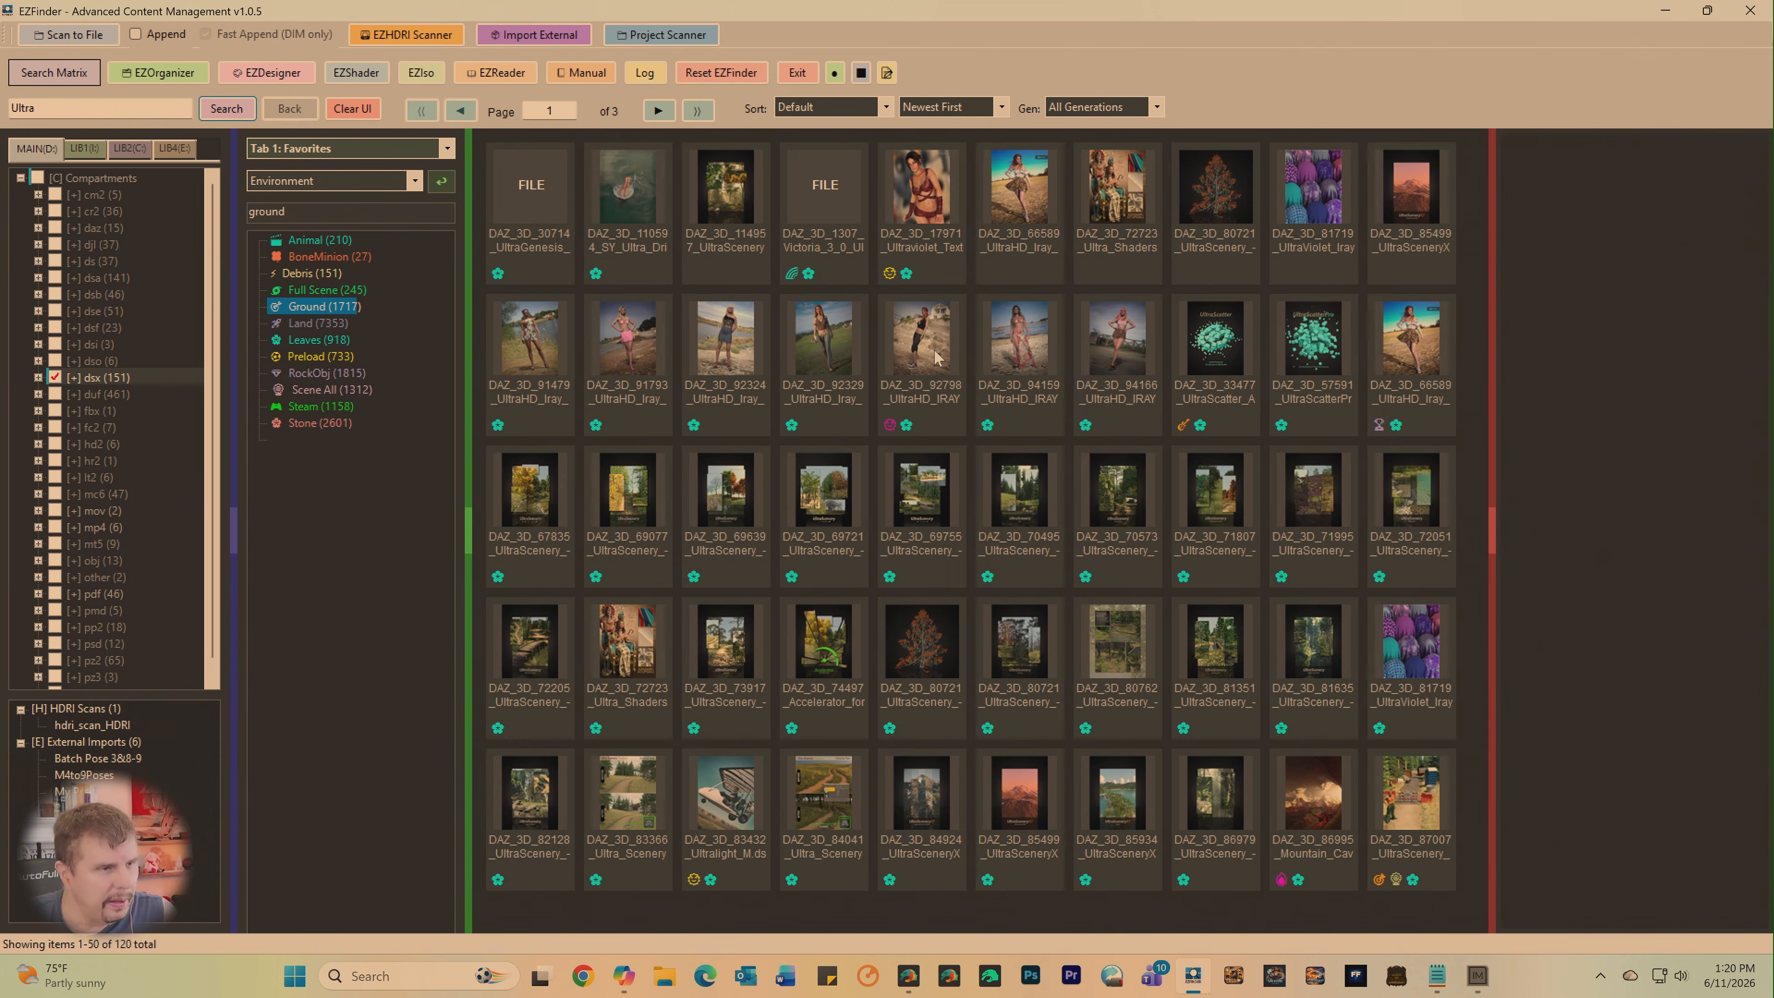
pyautogui.keyDown('ctrl'); pyautogui.scroll(1, 968, 354); pyautogui.keyUp('ctrl')
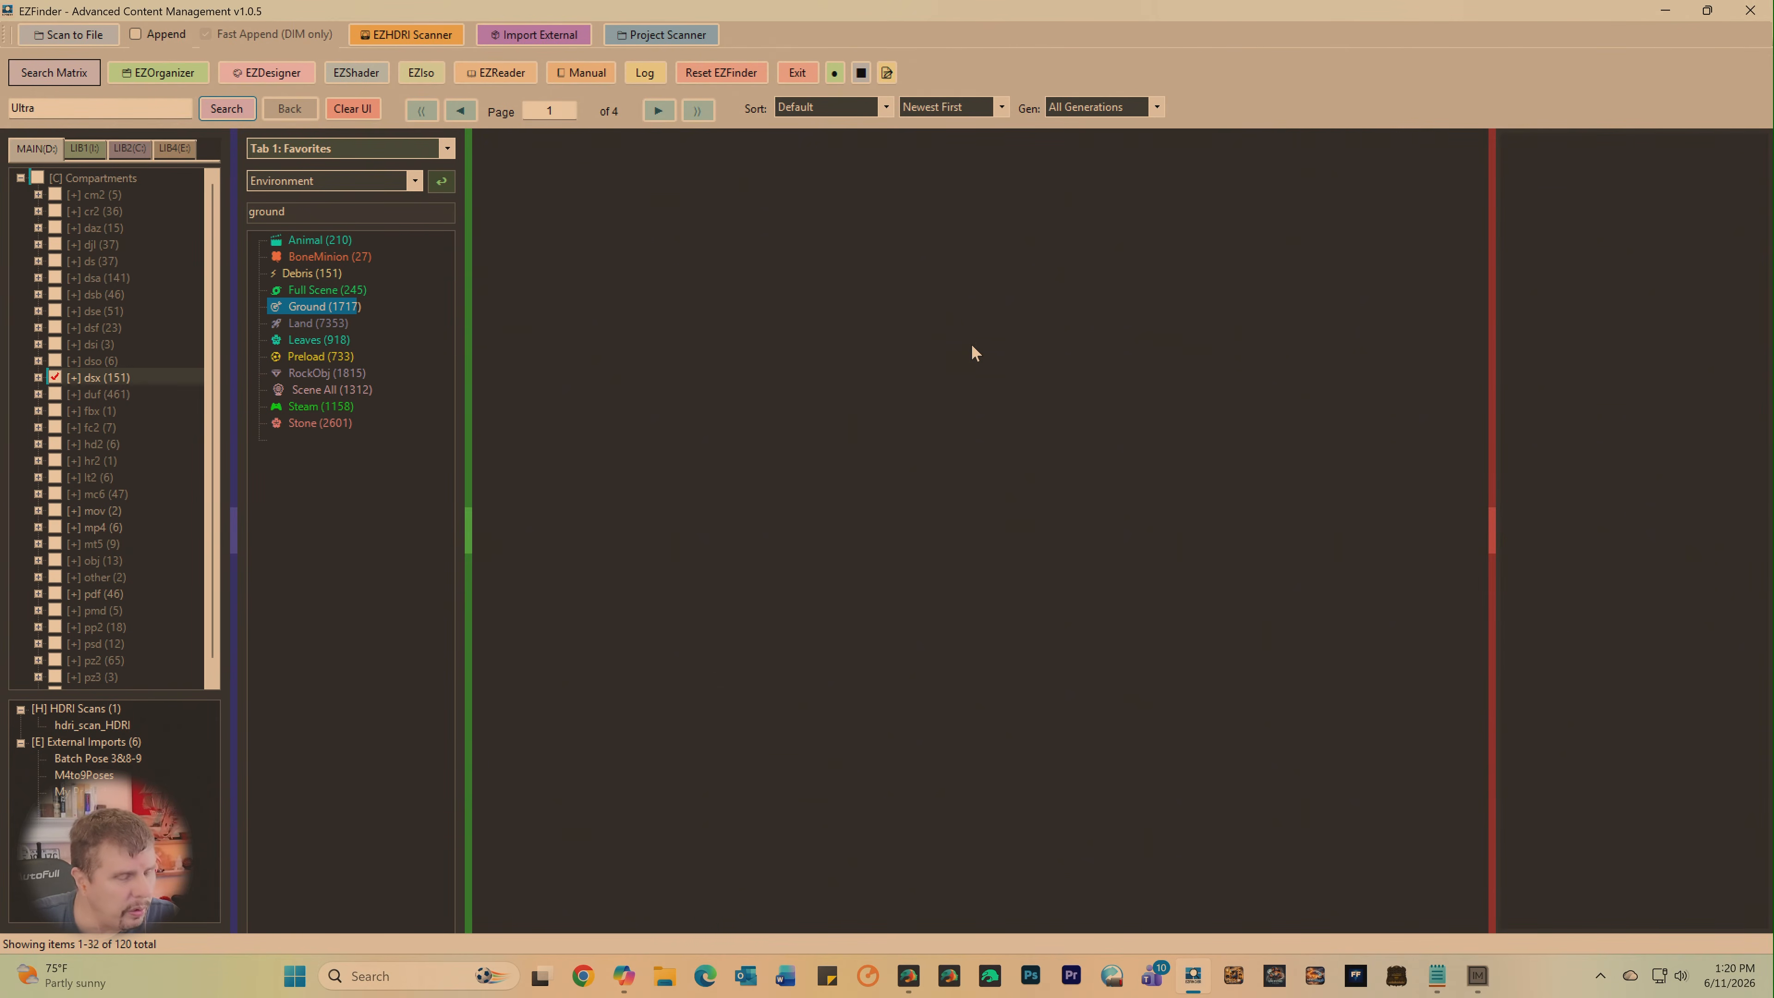
pyautogui.keyDown('ctrl'); pyautogui.scroll(1, 980, 348); pyautogui.keyUp('ctrl')
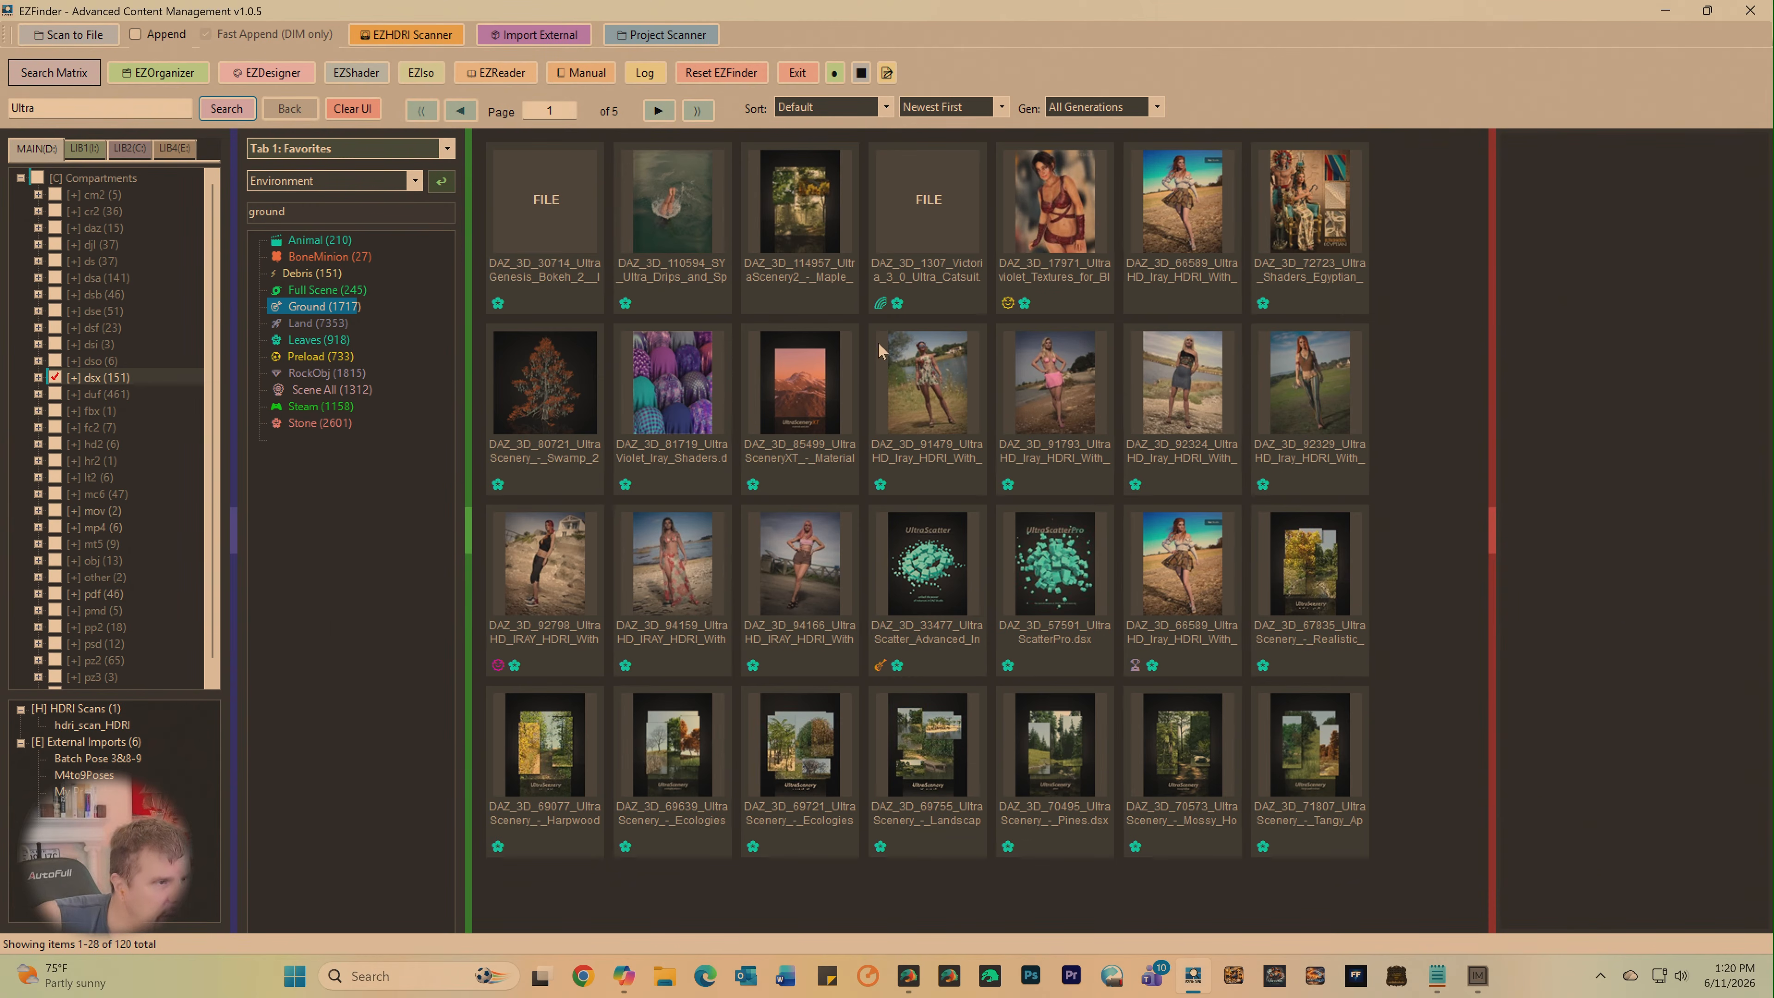
pyautogui.click(659, 111)
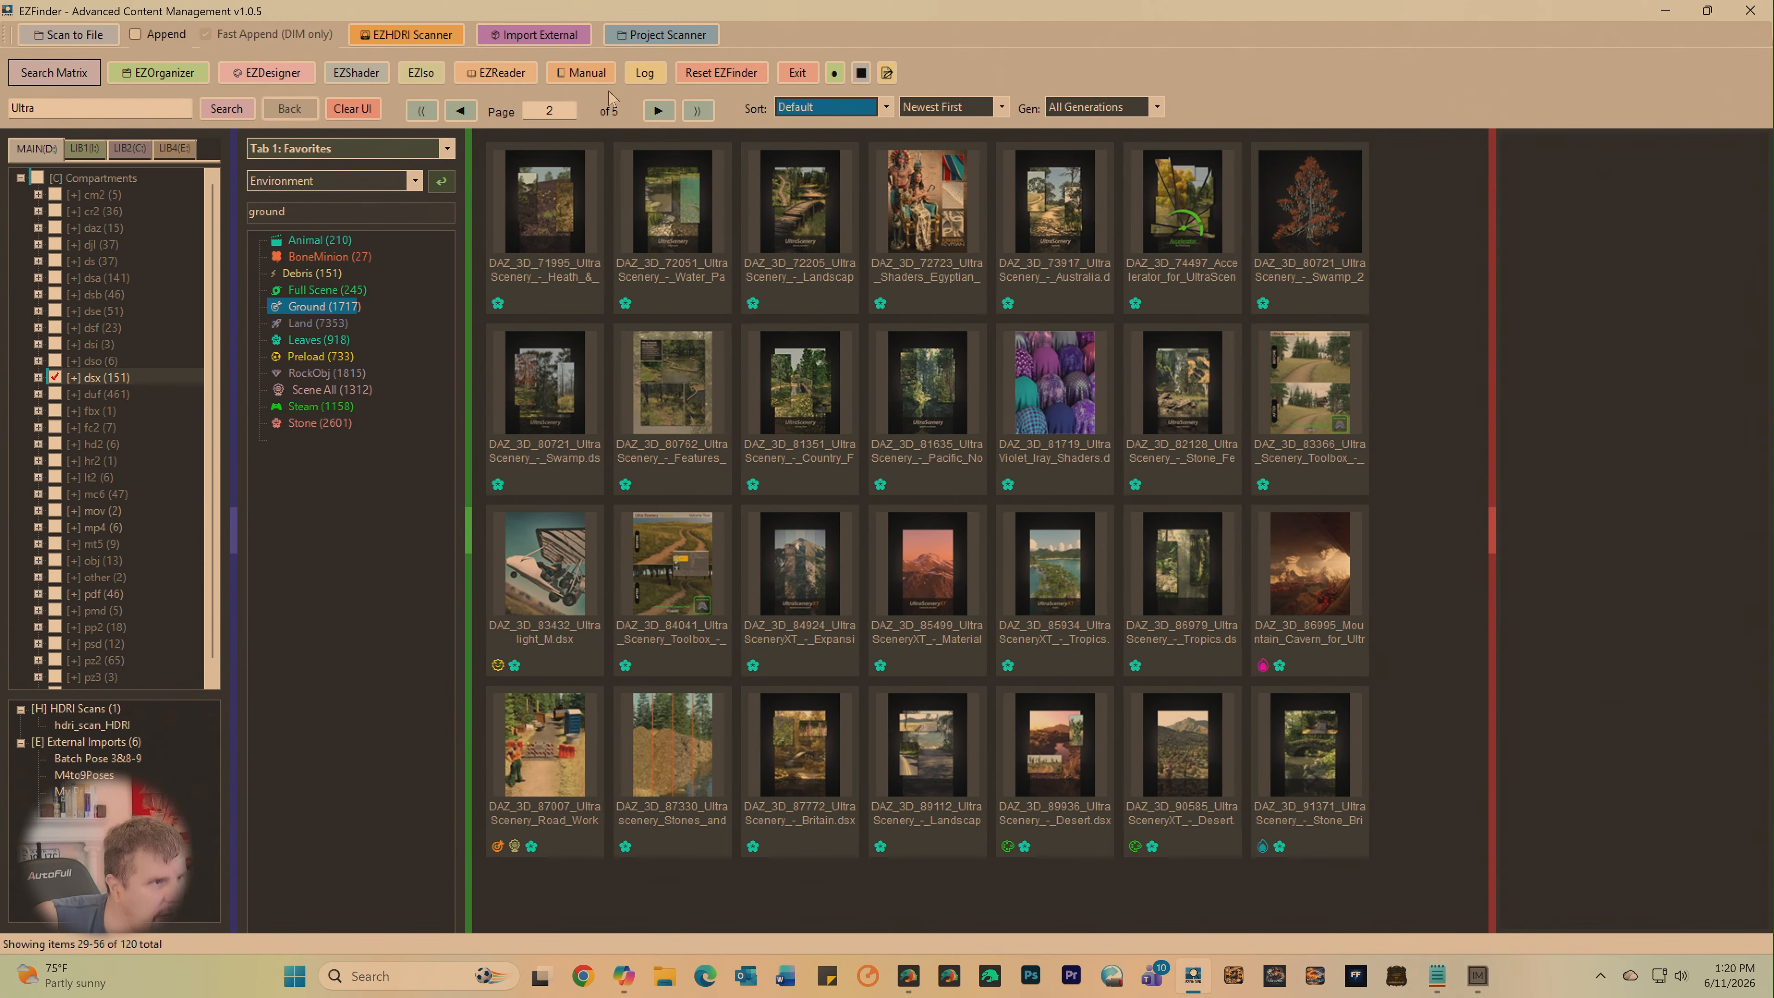
pyautogui.click(658, 111)
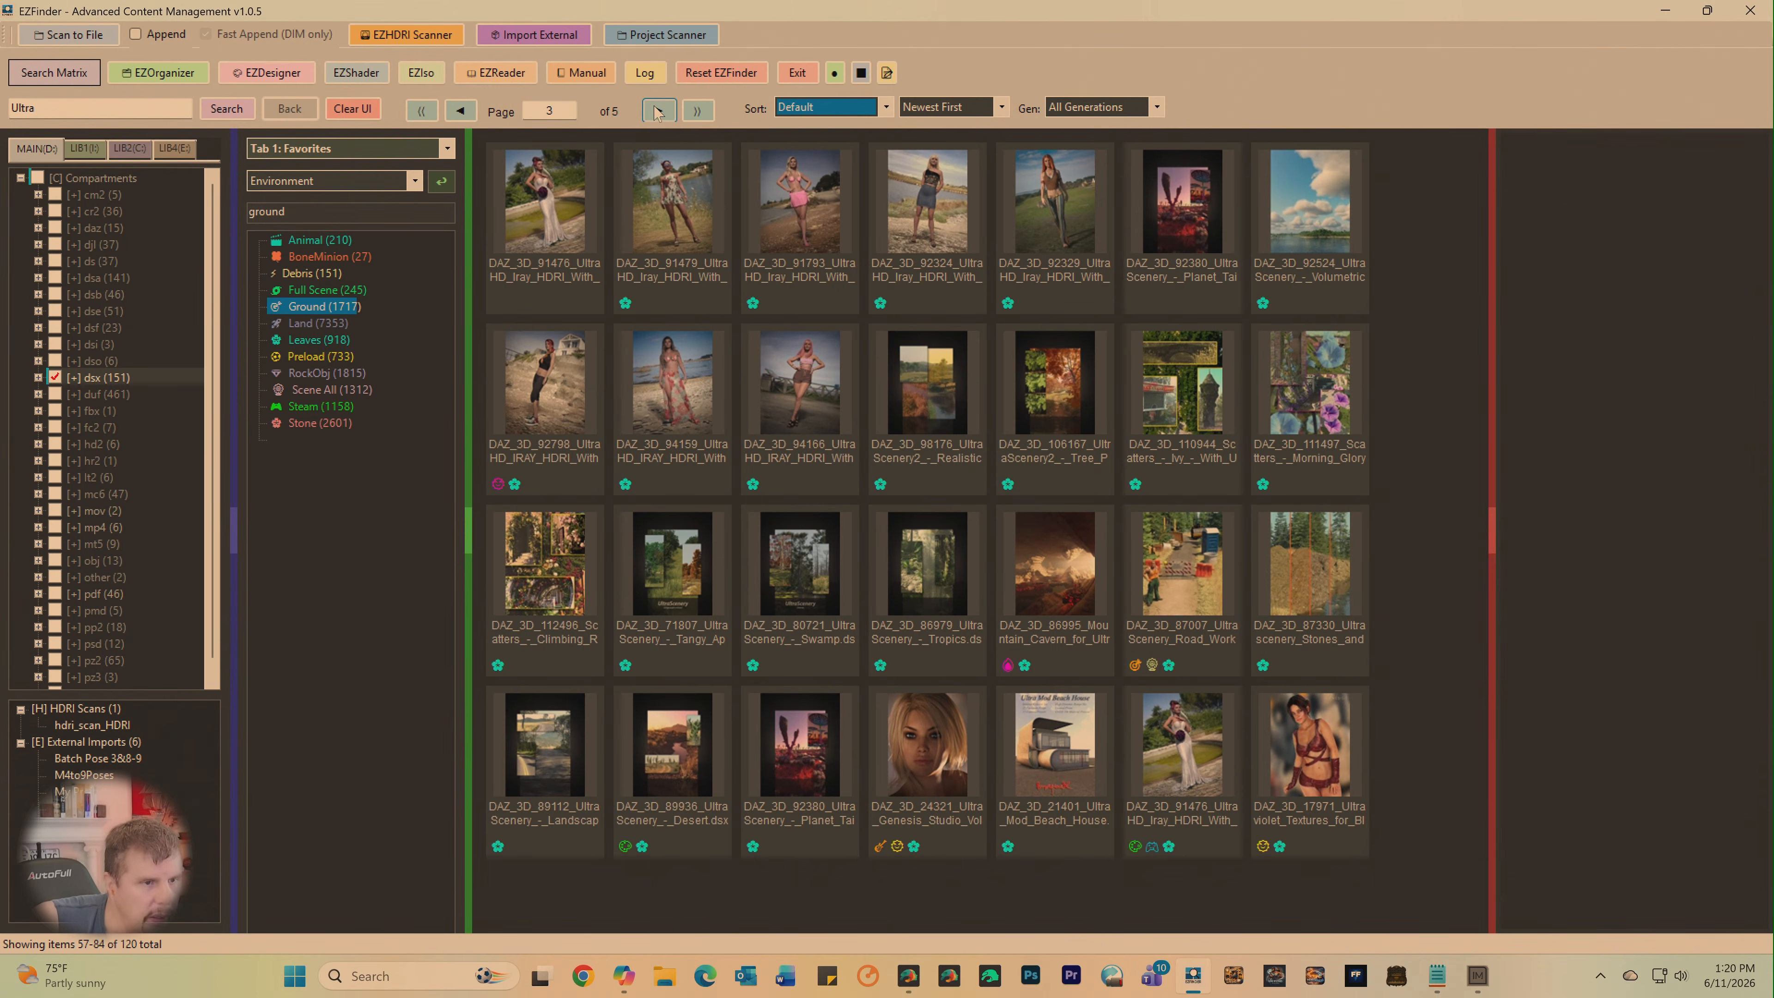
pyautogui.click(658, 110)
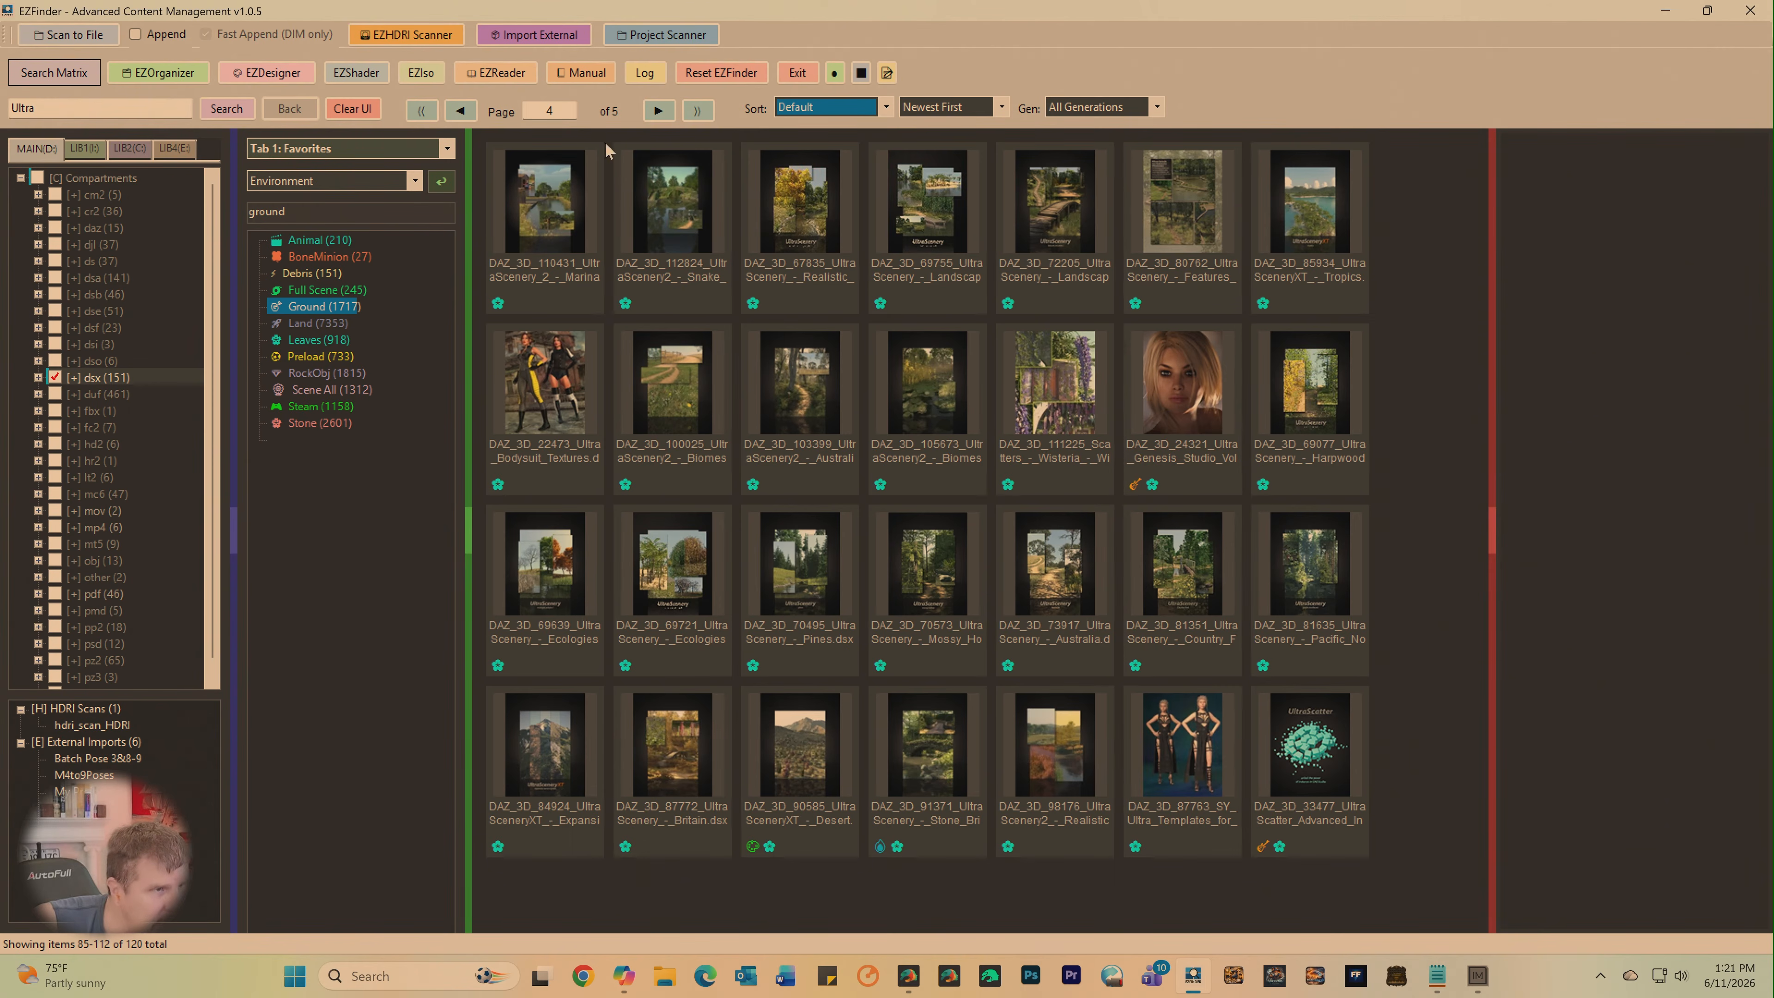
pyautogui.click(658, 111)
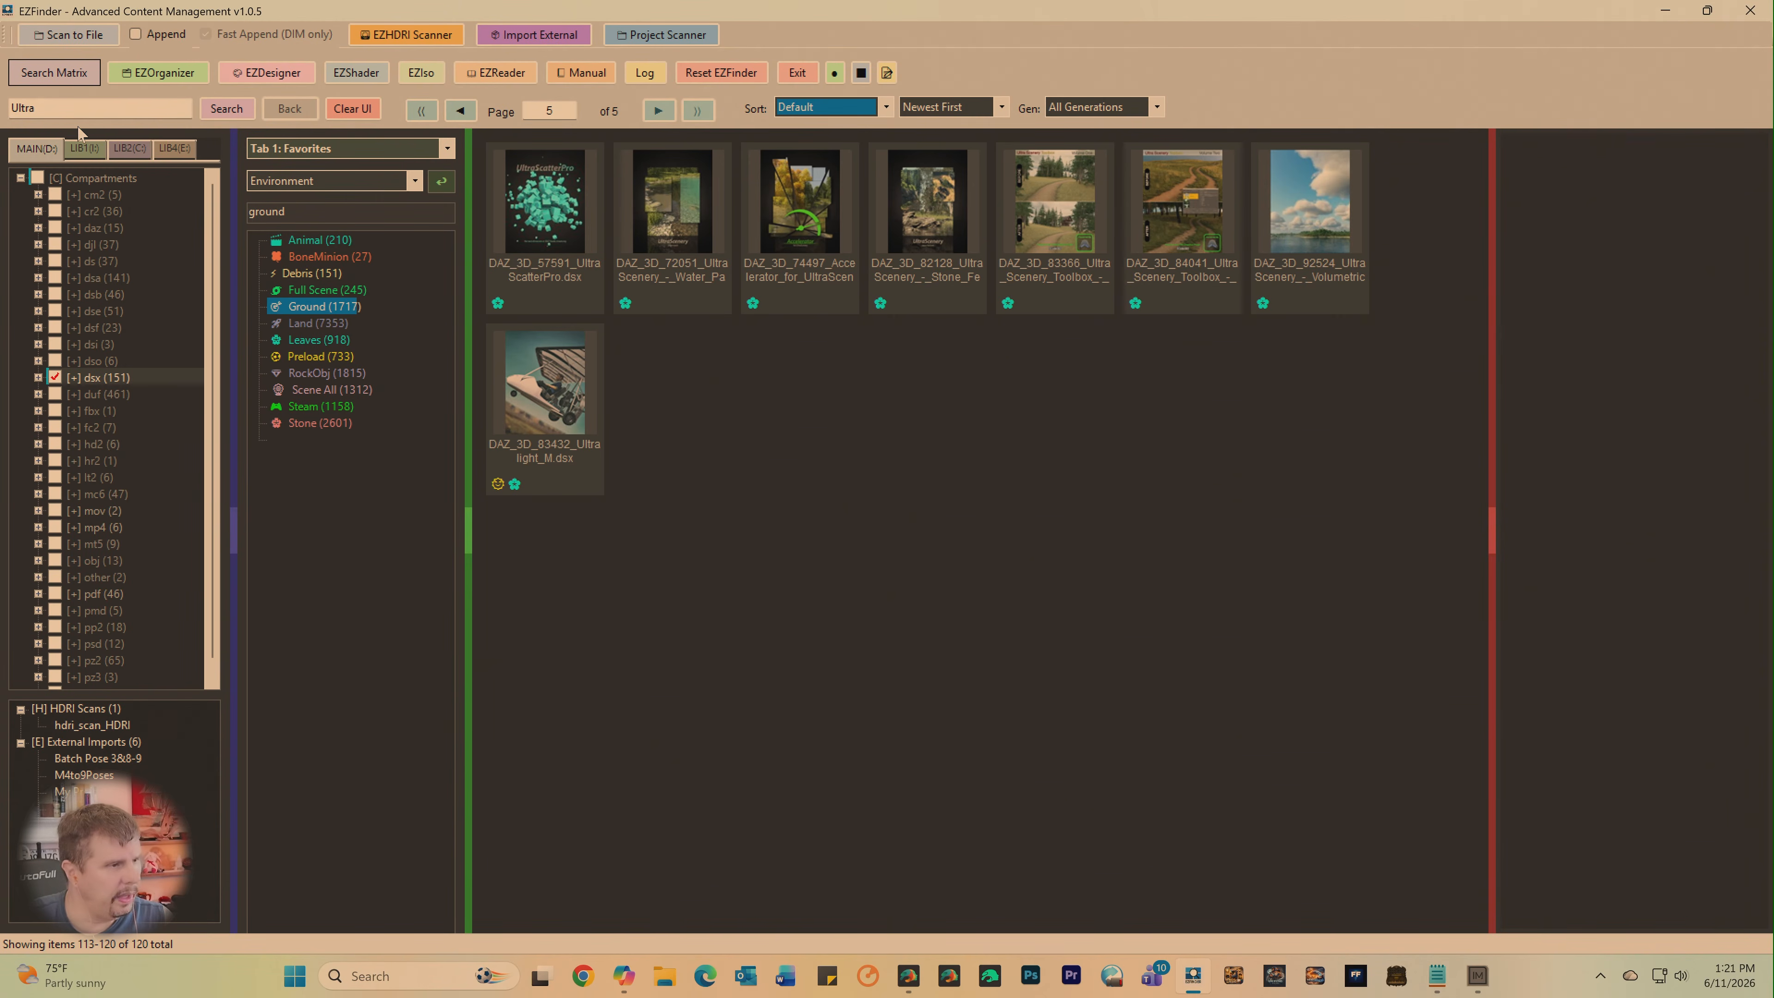
# - Search for "tree", clearing the Ultra results so the search covers the full dsx compartment
pyautogui.doubleClick(73, 105)
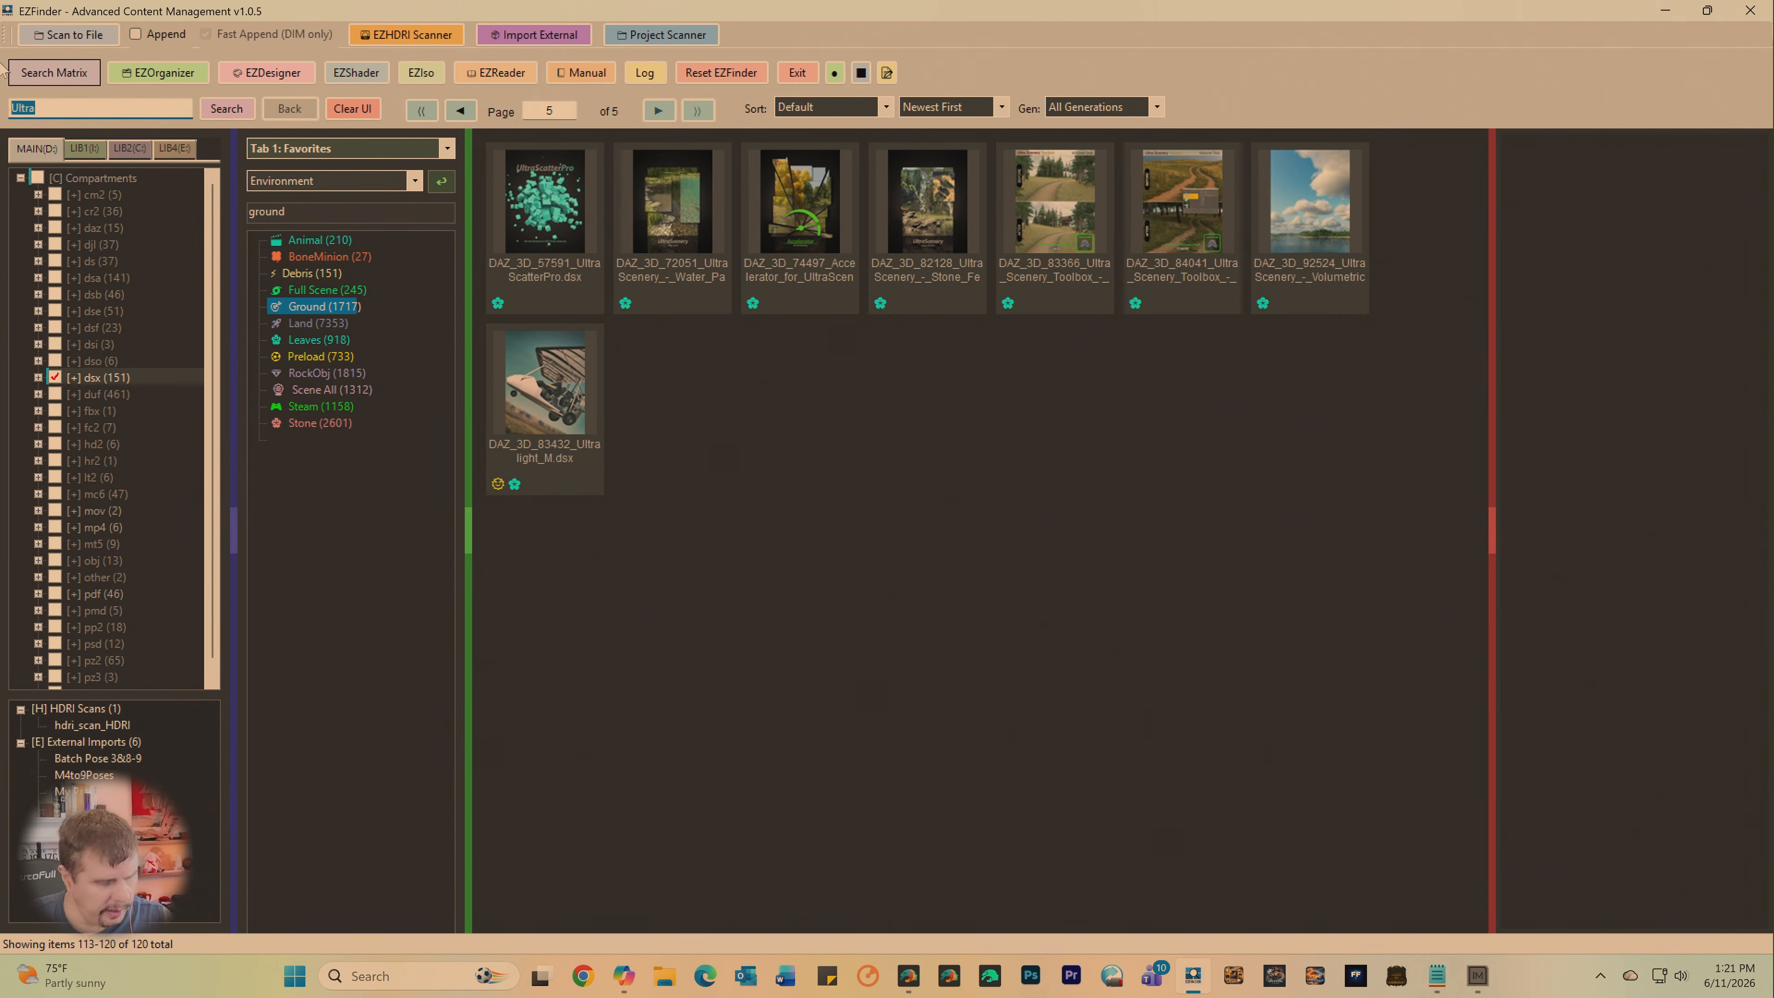
pyautogui.write('tree')
pyautogui.press('Return')
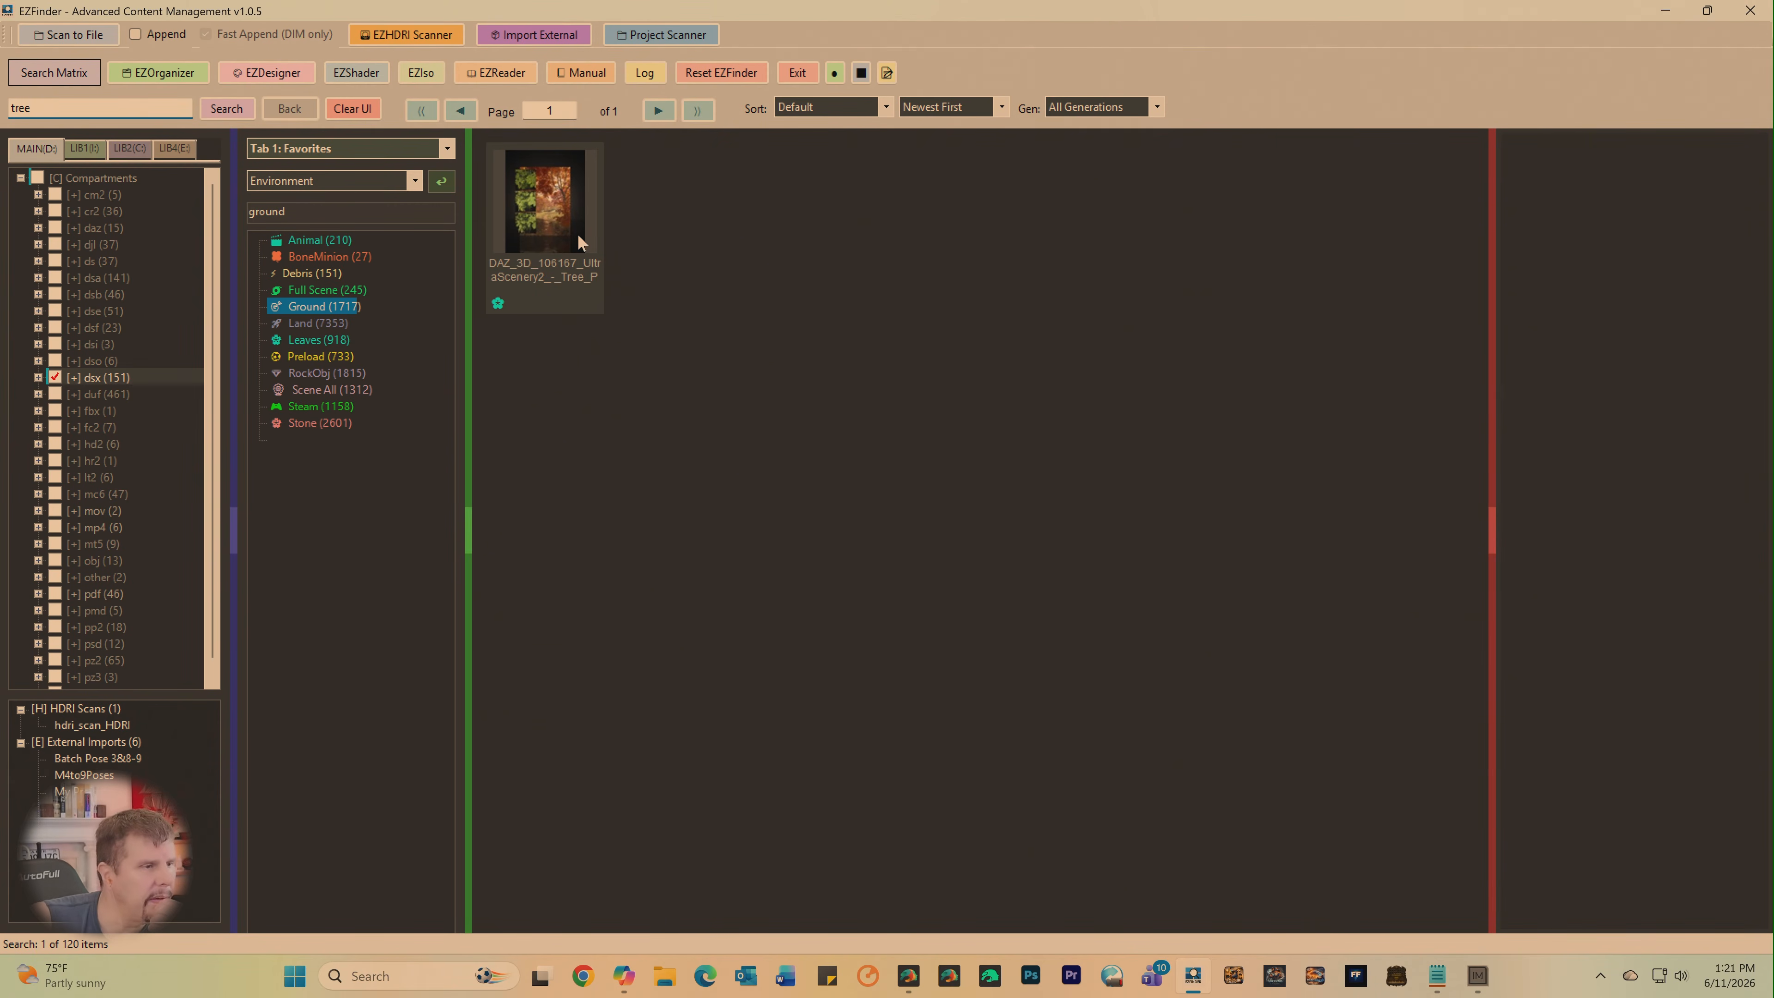
pyautogui.click(352, 108)
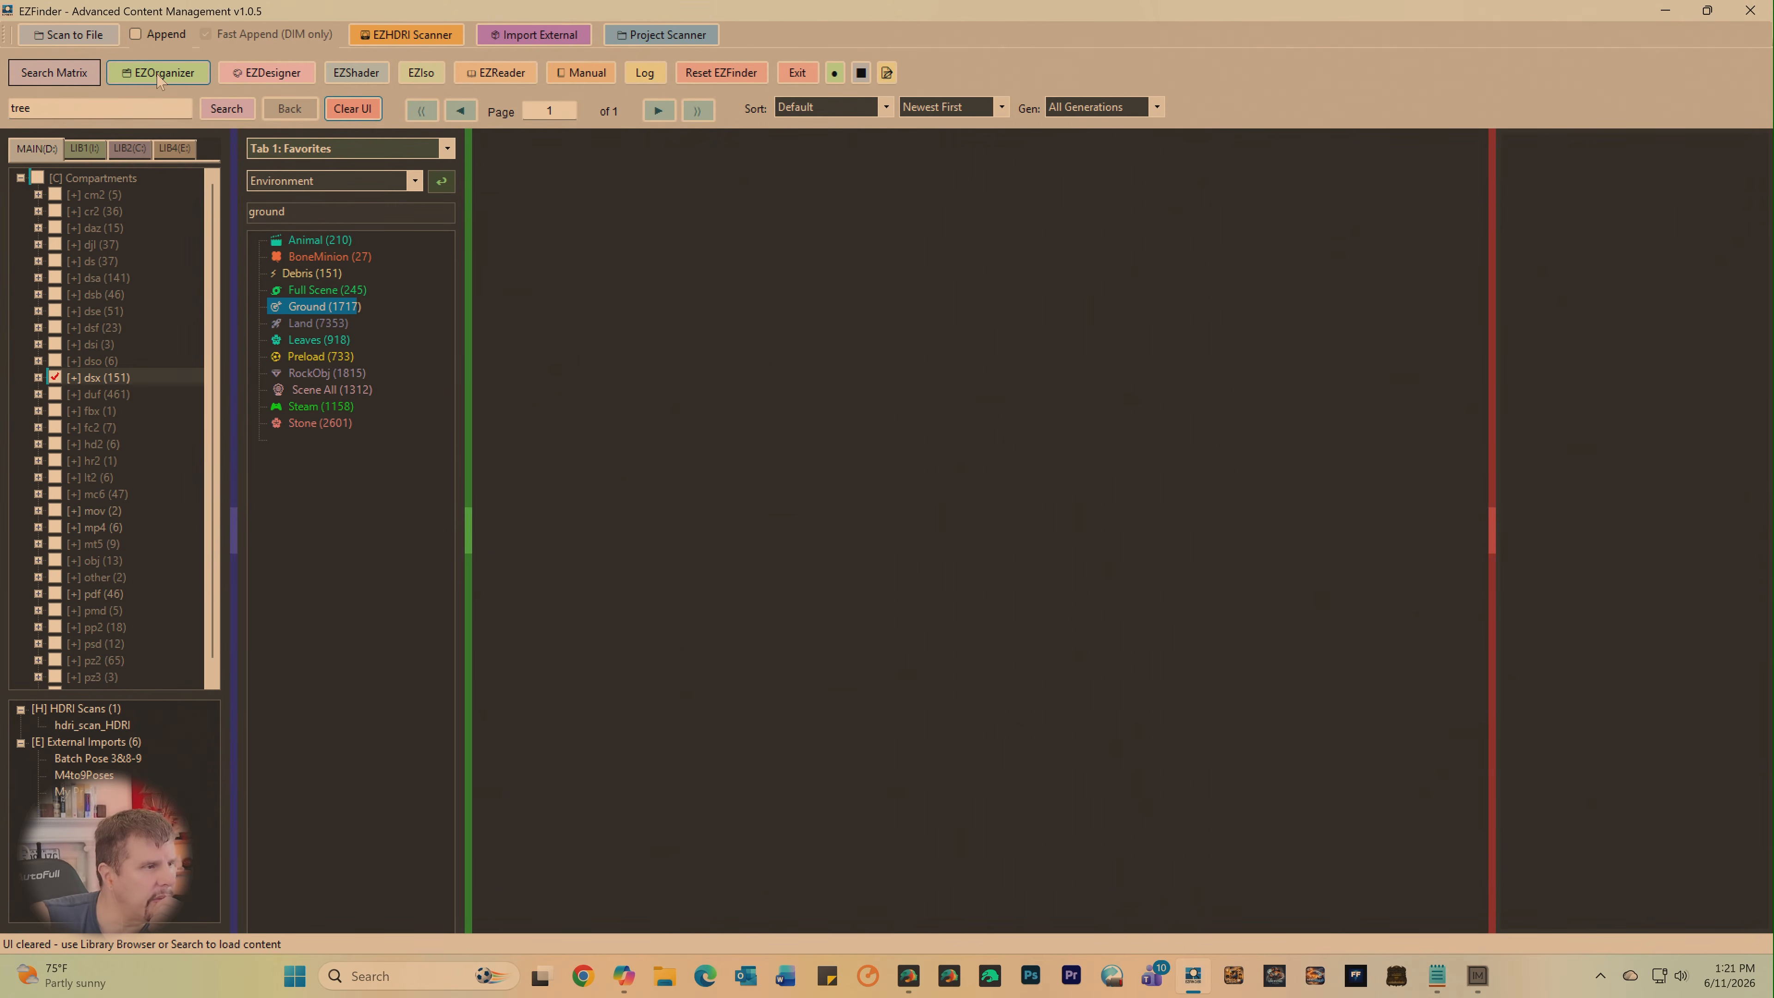
pyautogui.click(227, 109)
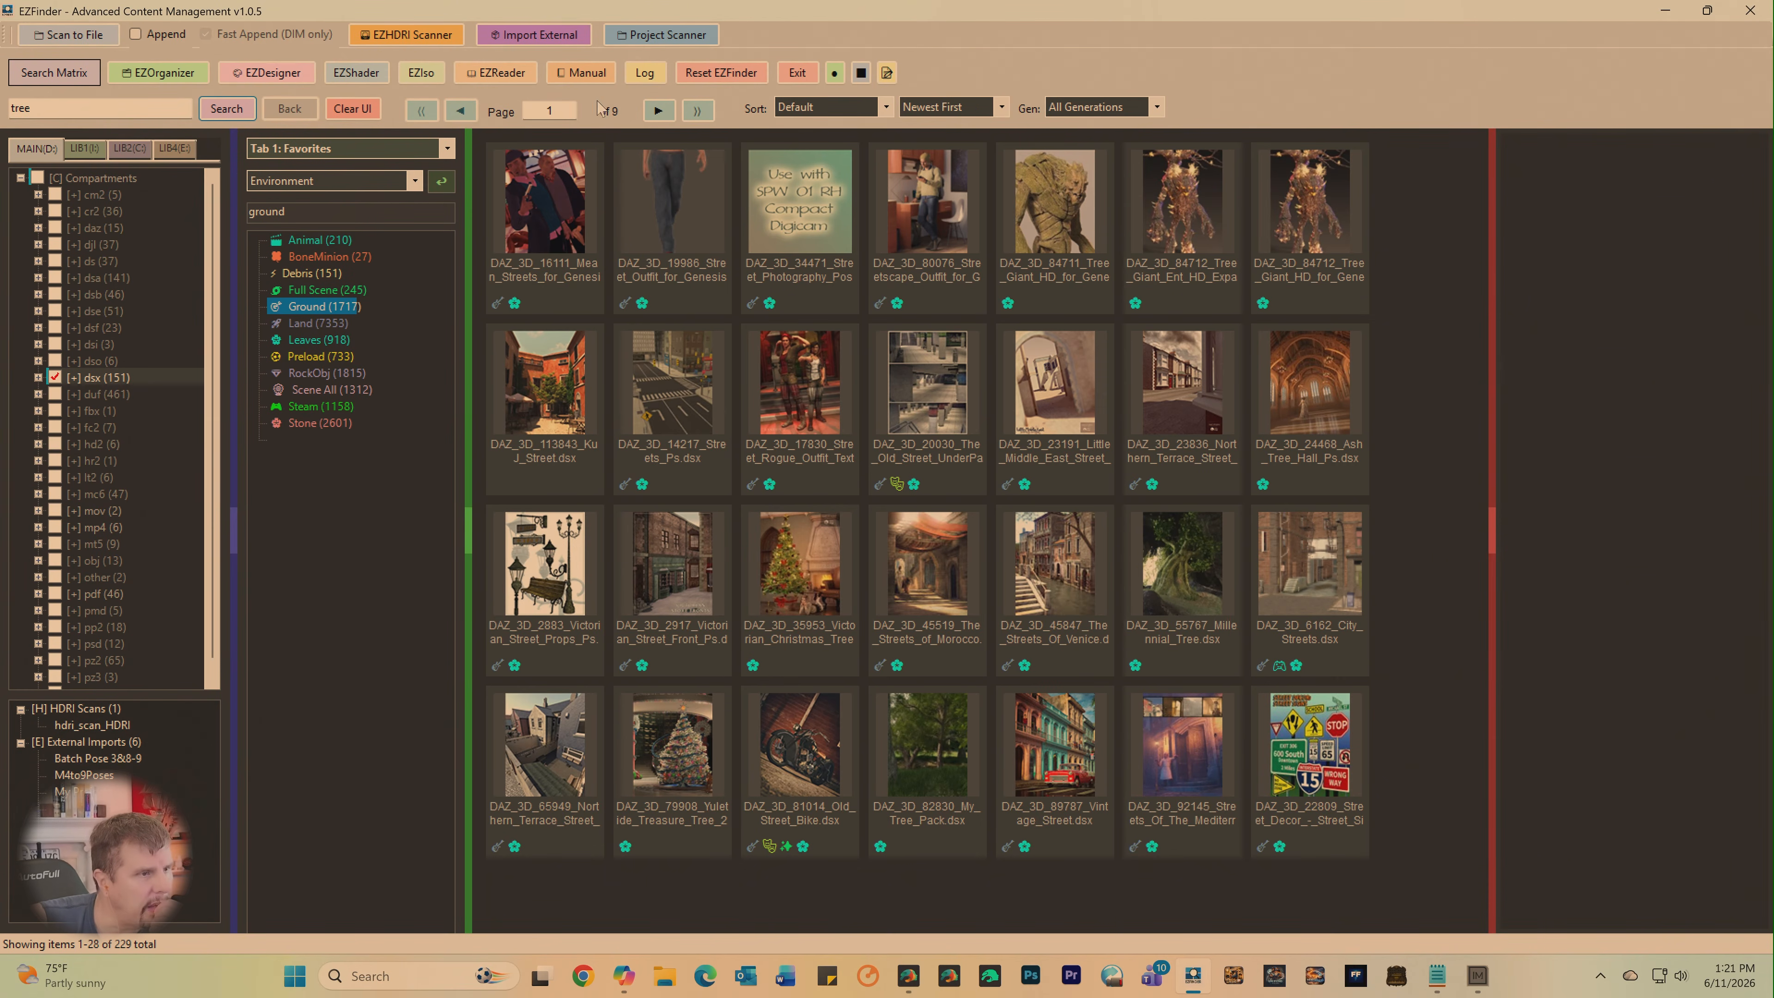
# - Look through the tree results up to page 9 and inspect the iREAL Animated Hybrid Tree product details
pyautogui.click(651, 116)
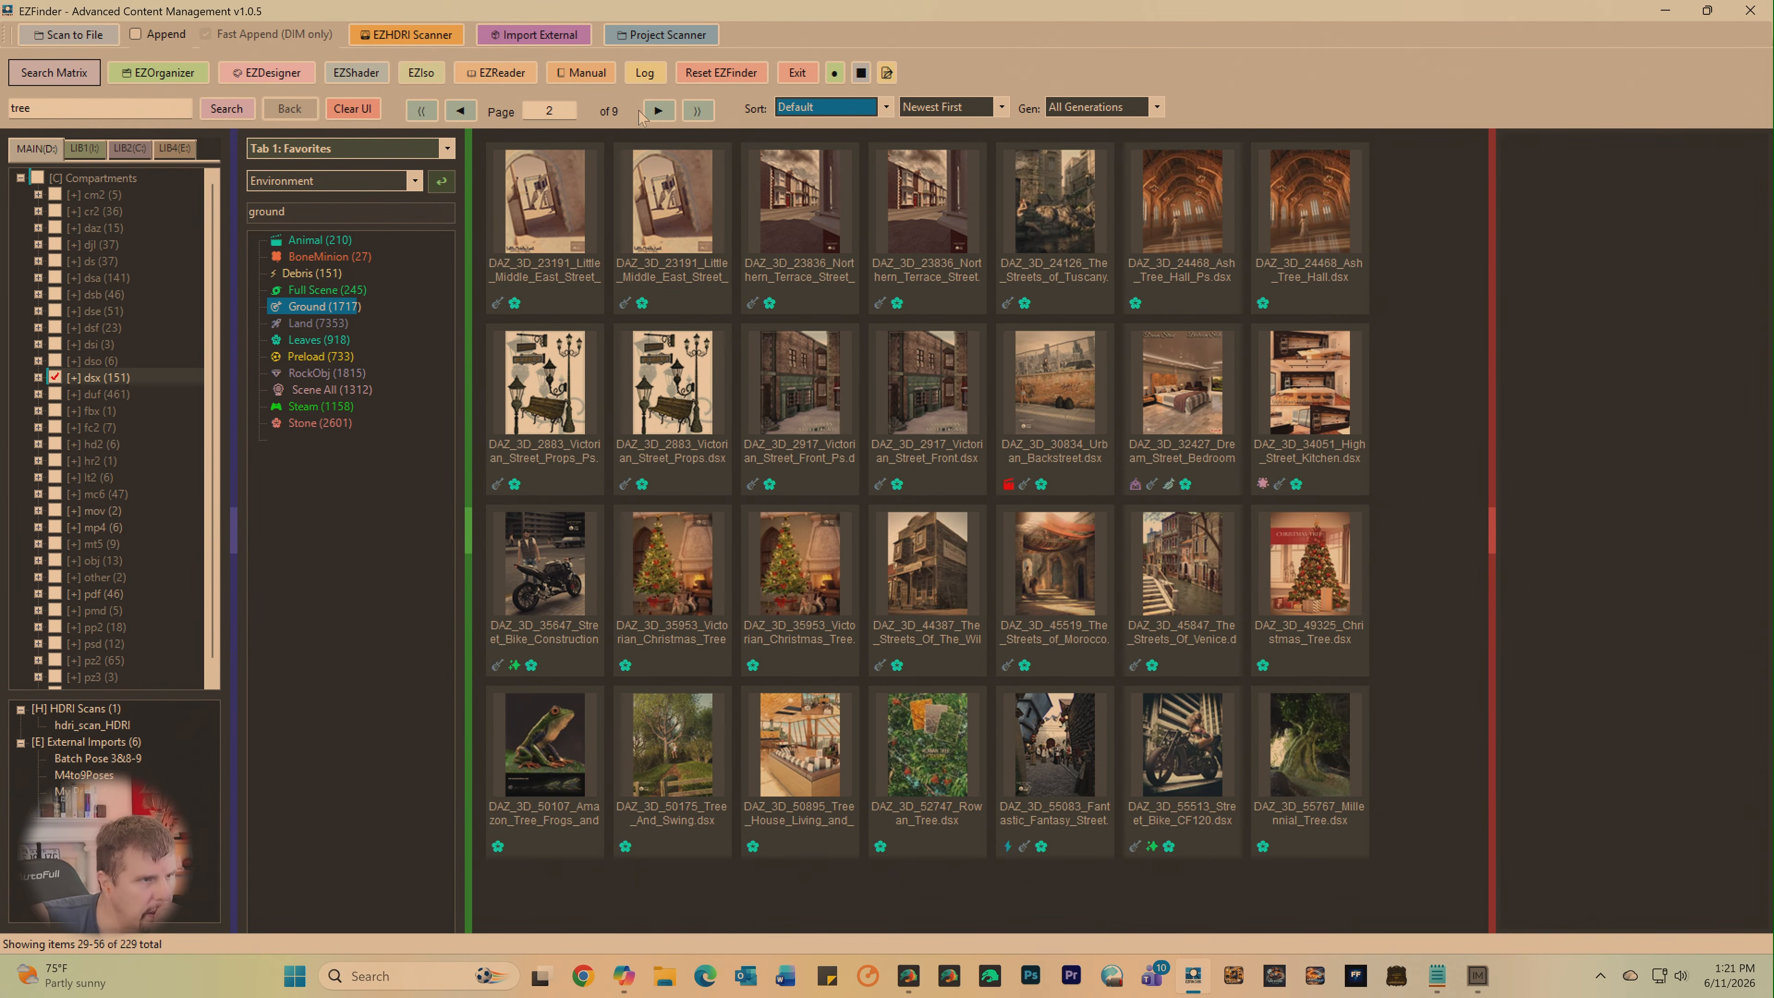
pyautogui.click(657, 112)
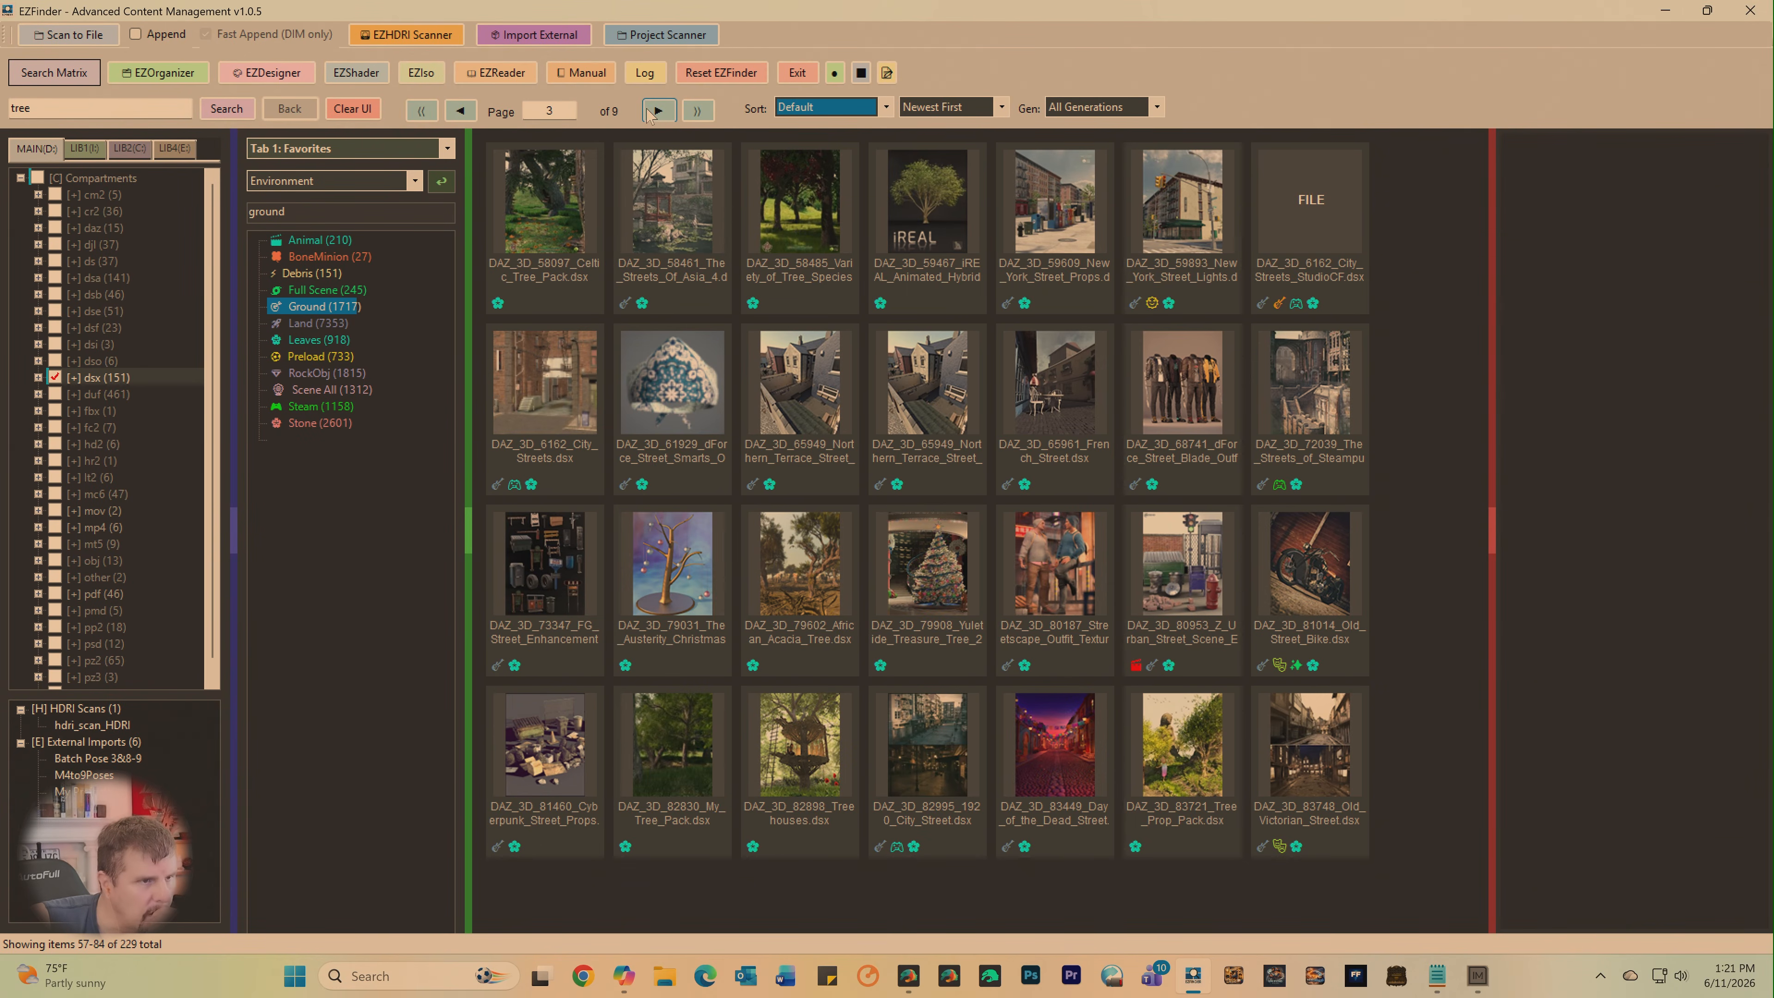
pyautogui.click(936, 246)
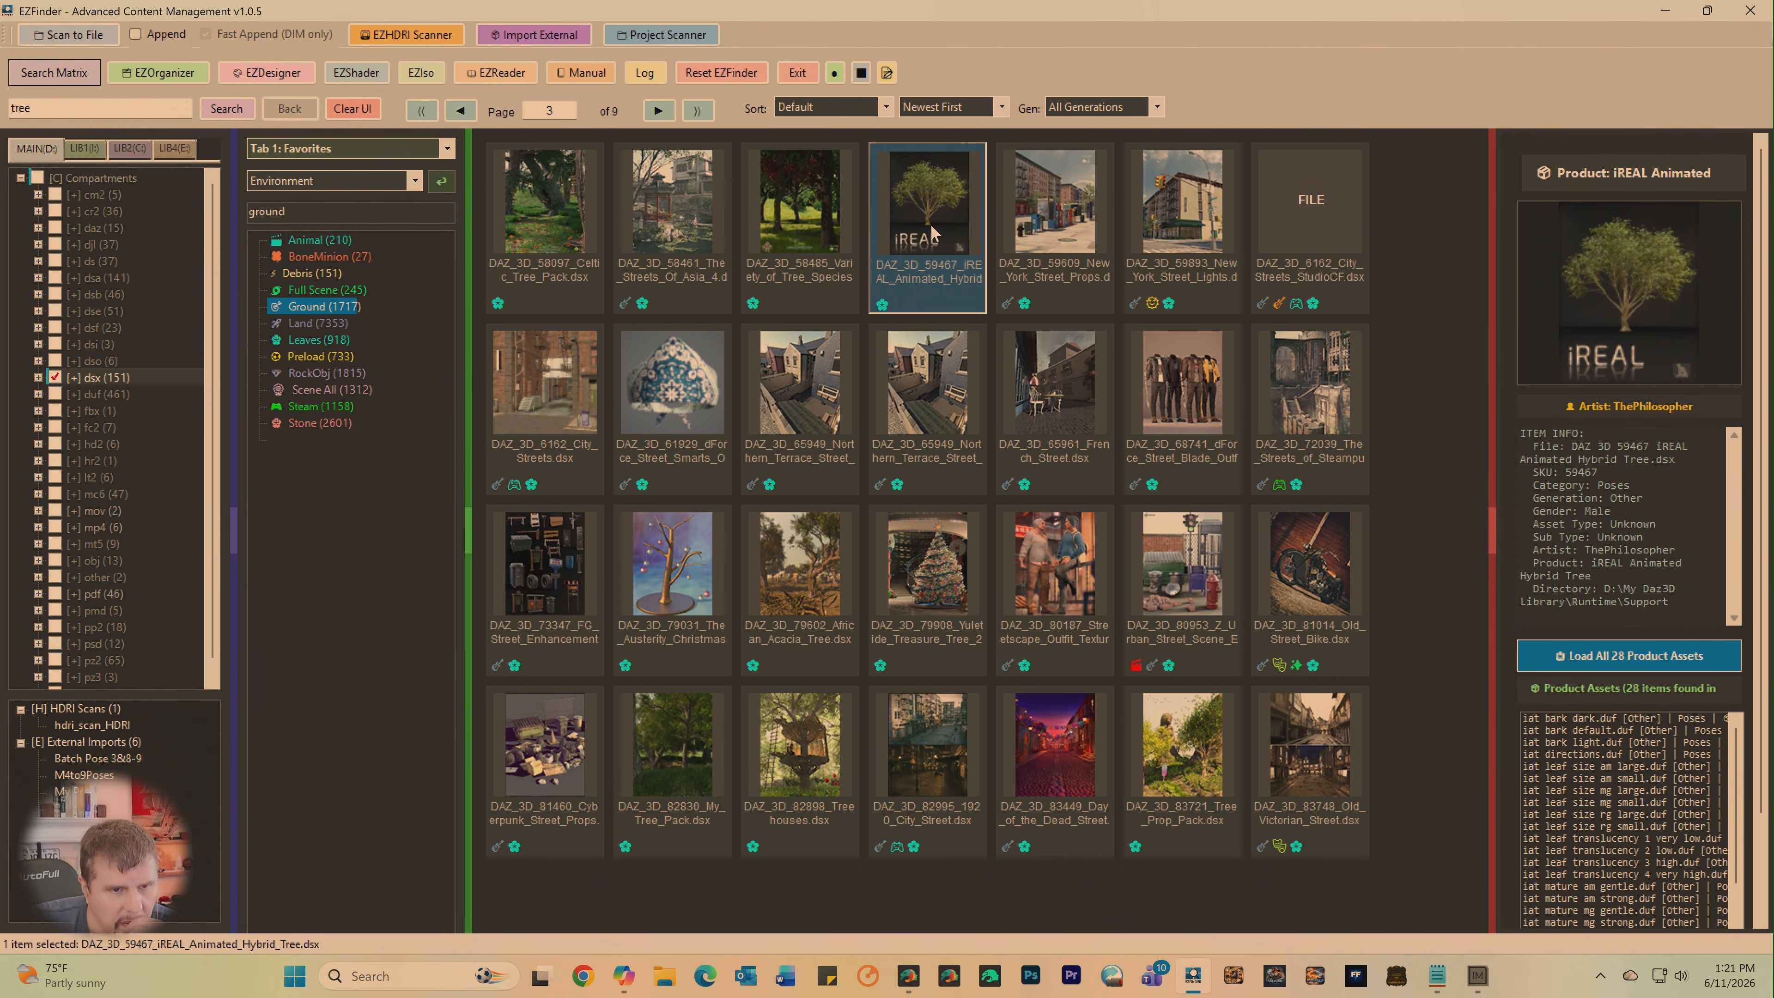
pyautogui.click(658, 110)
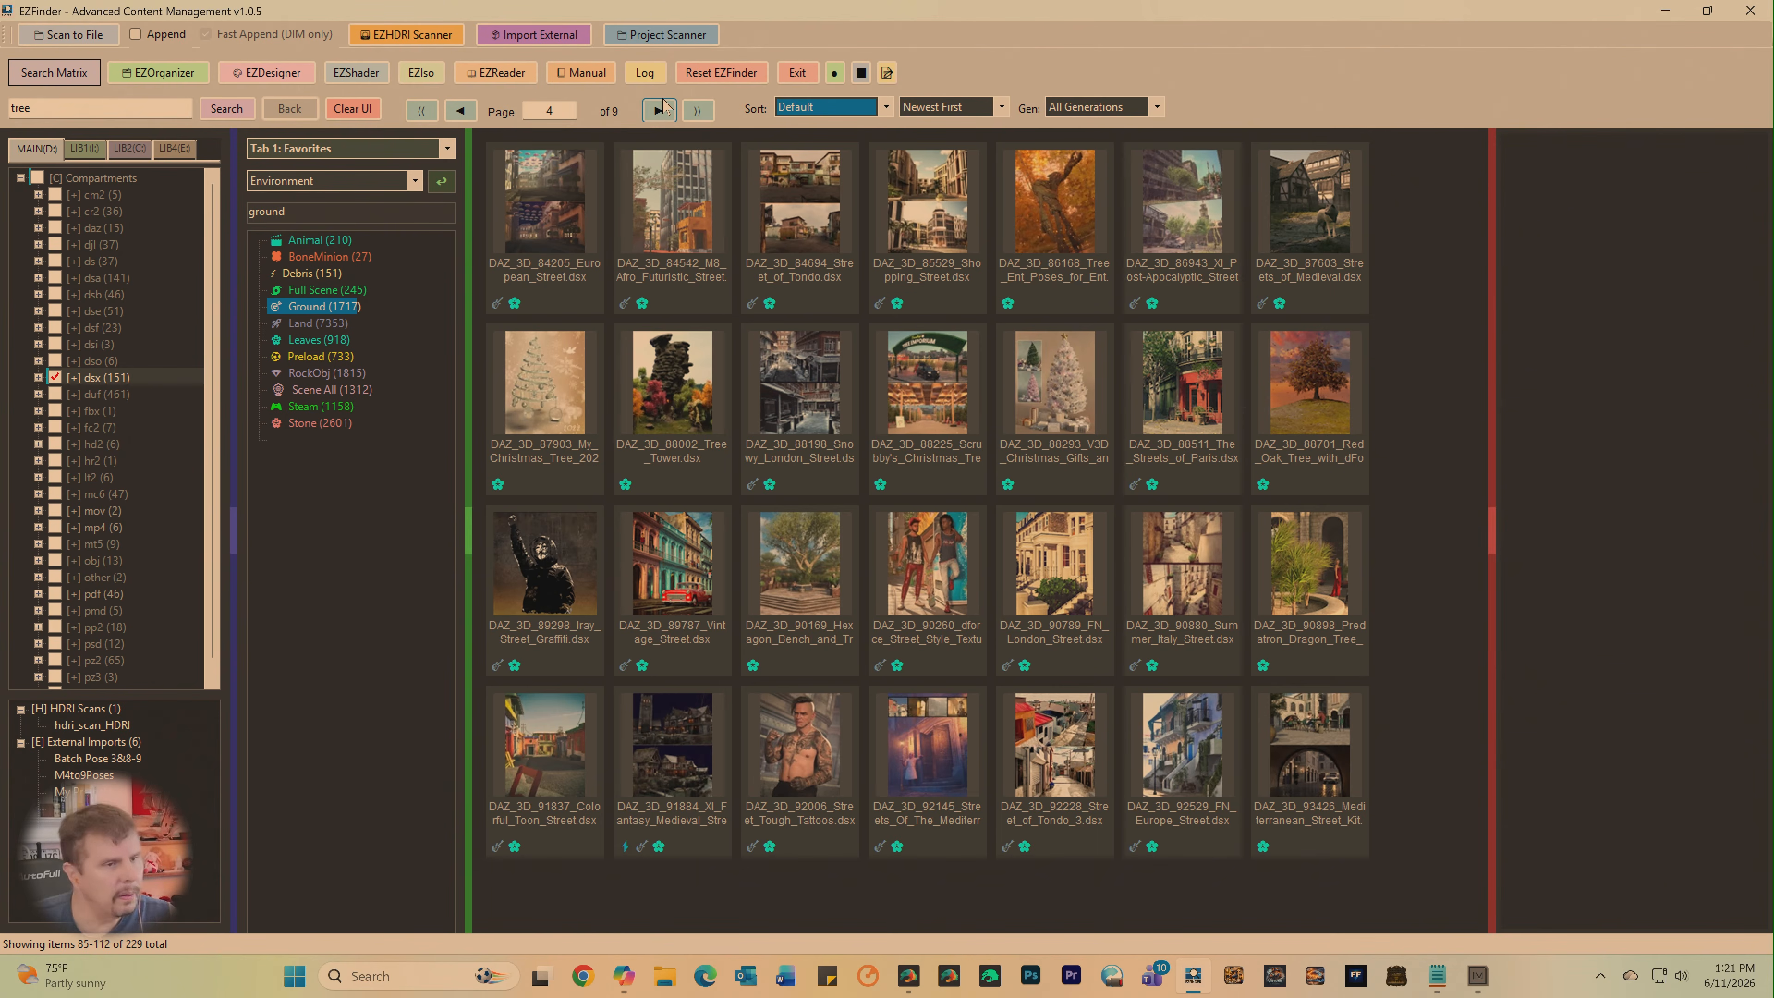
pyautogui.click(659, 110)
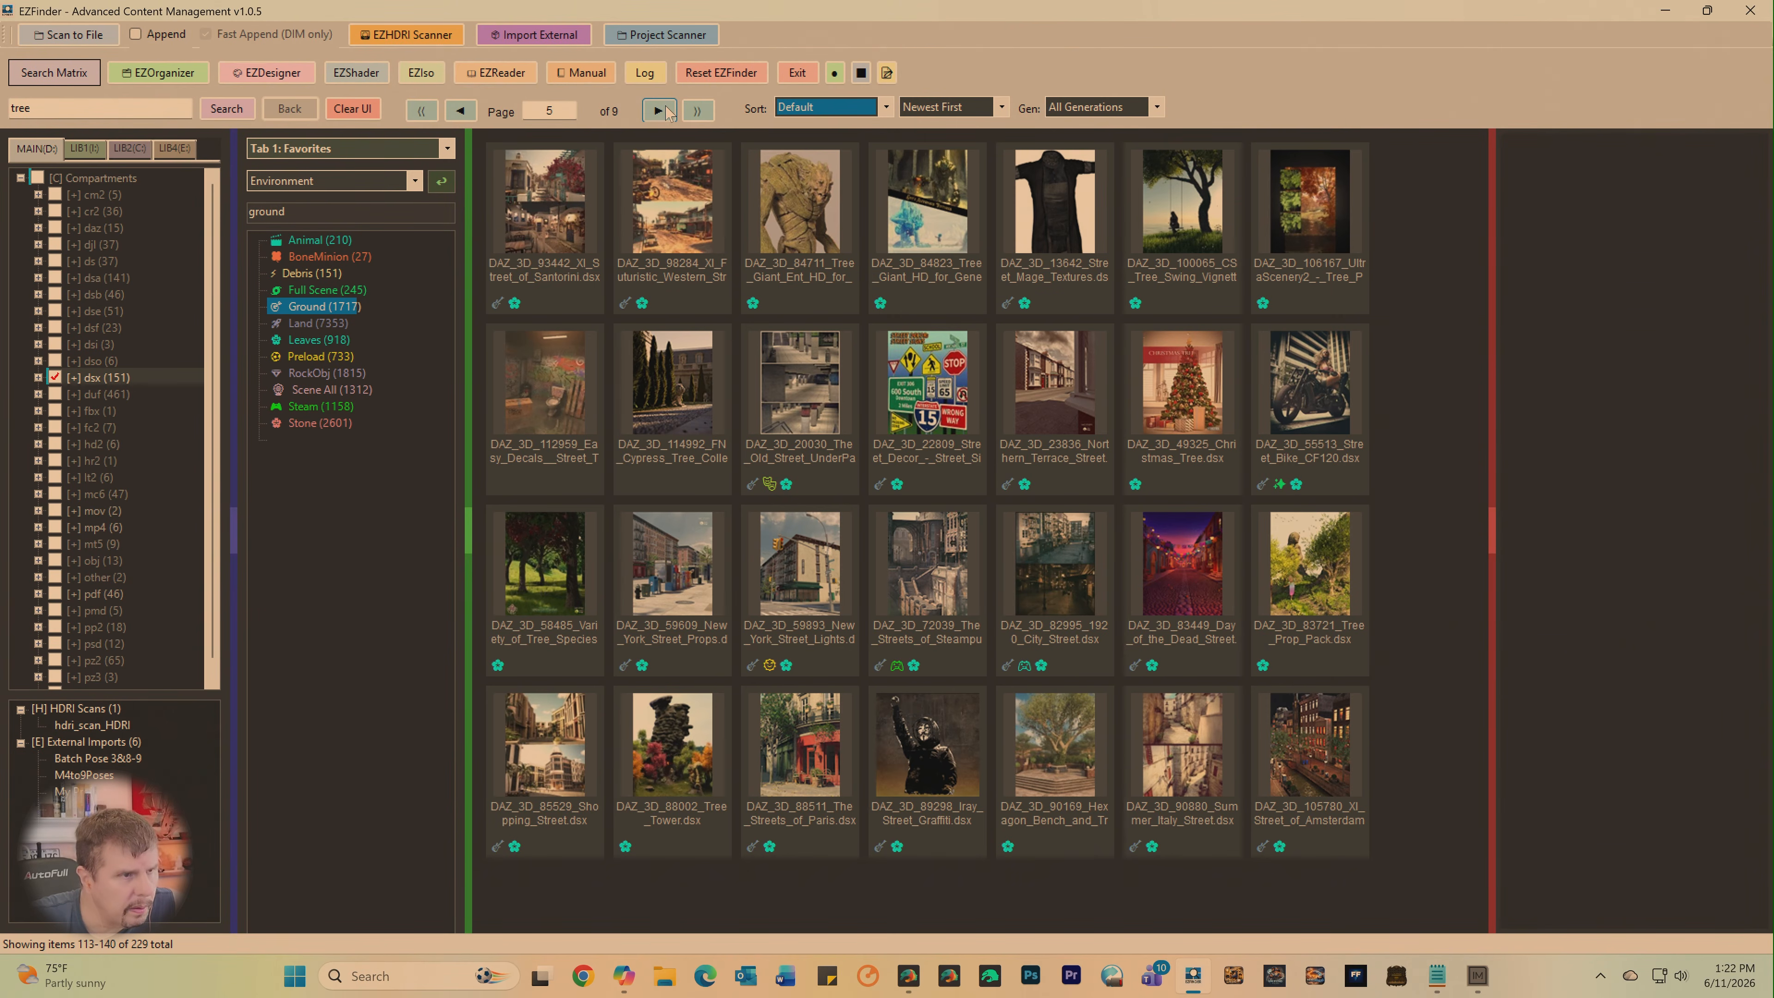
pyautogui.click(659, 110)
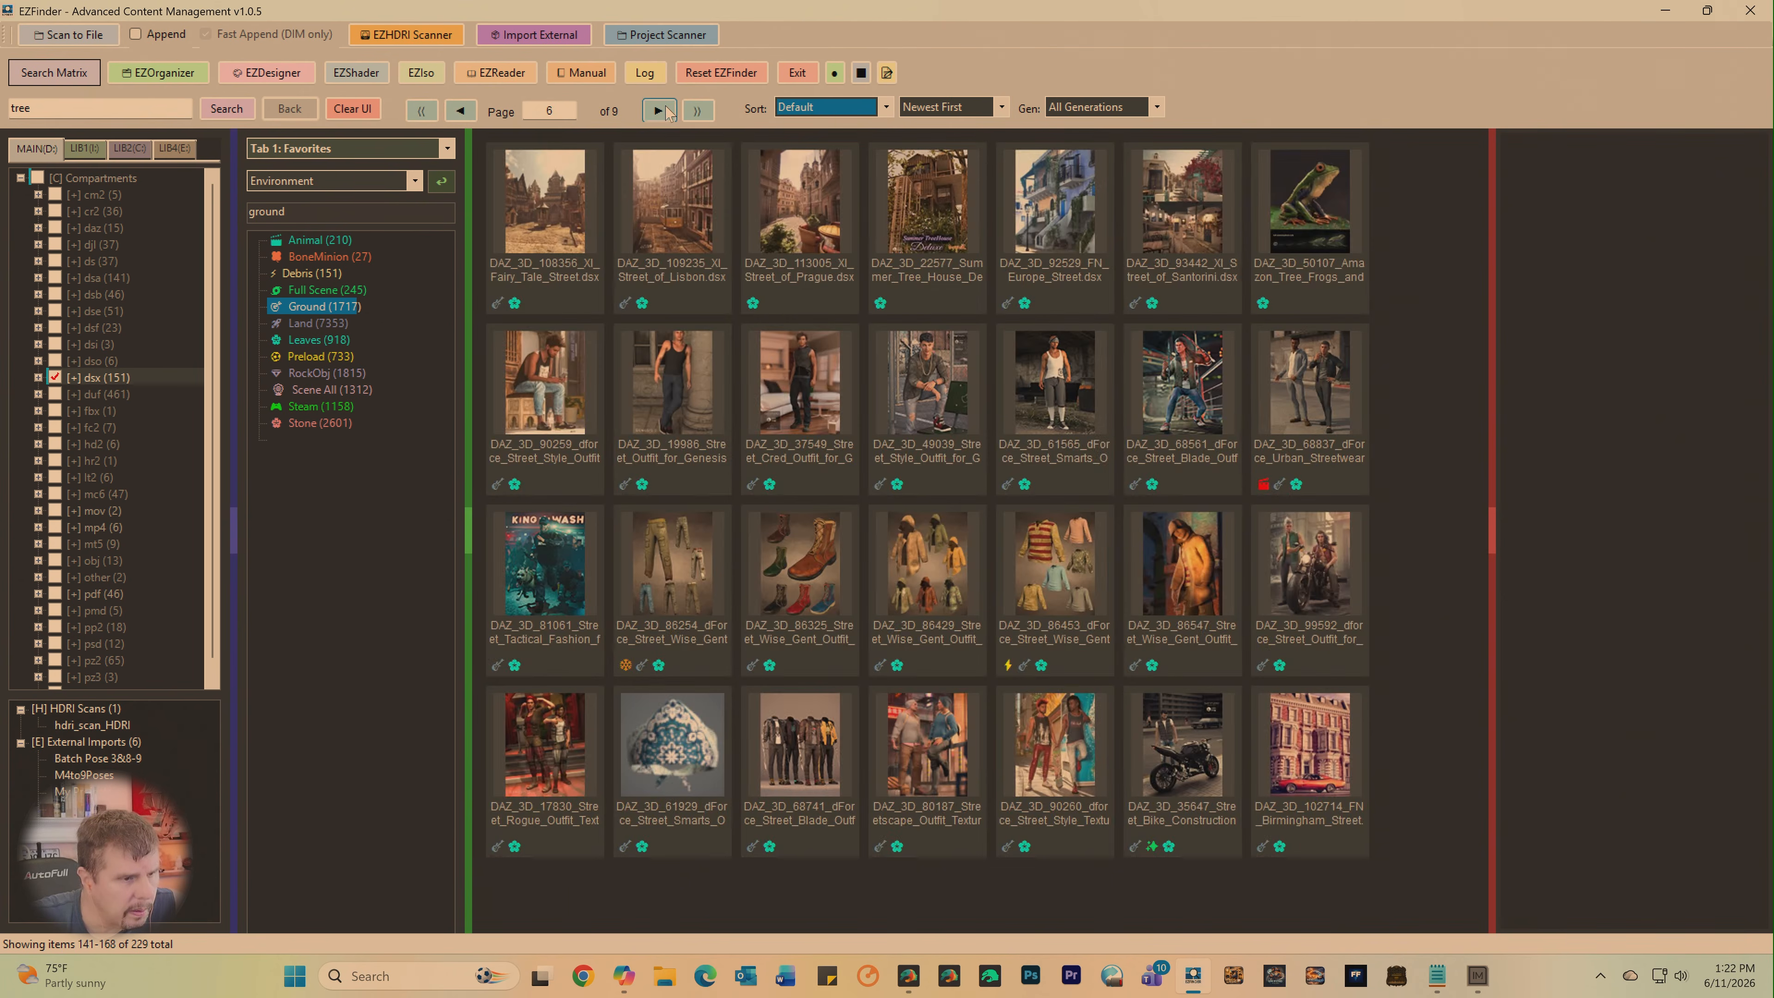
pyautogui.click(659, 110)
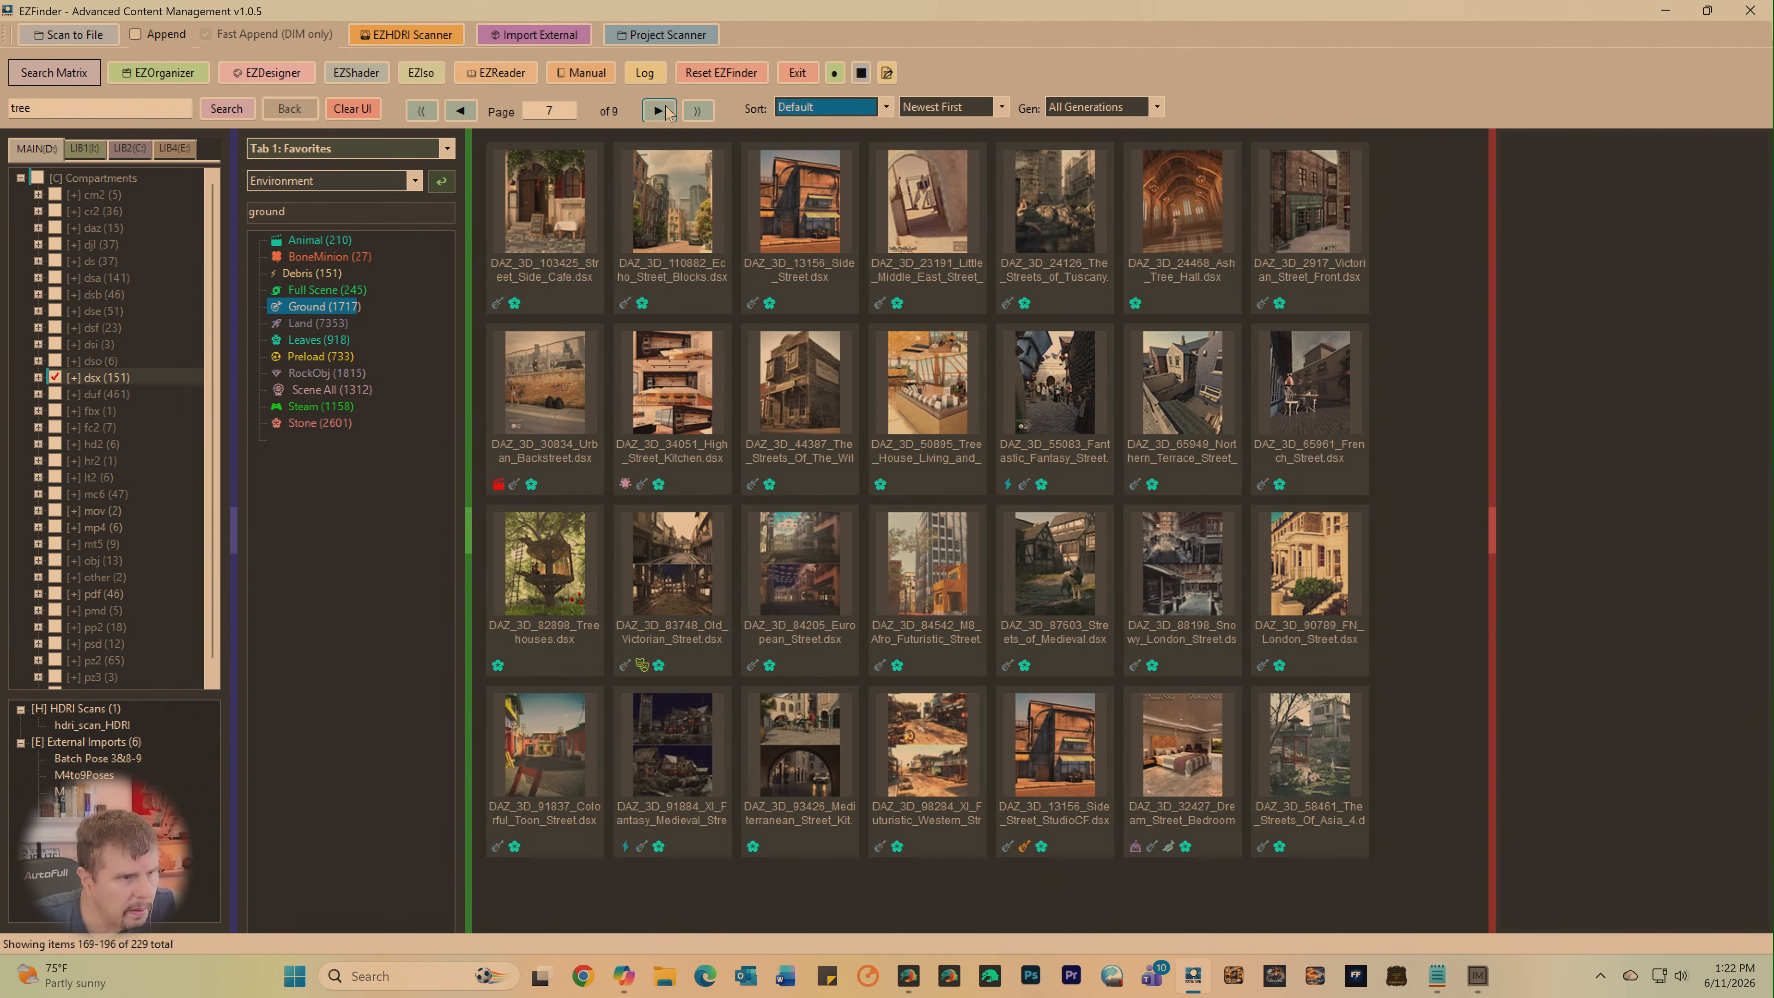
pyautogui.click(659, 110)
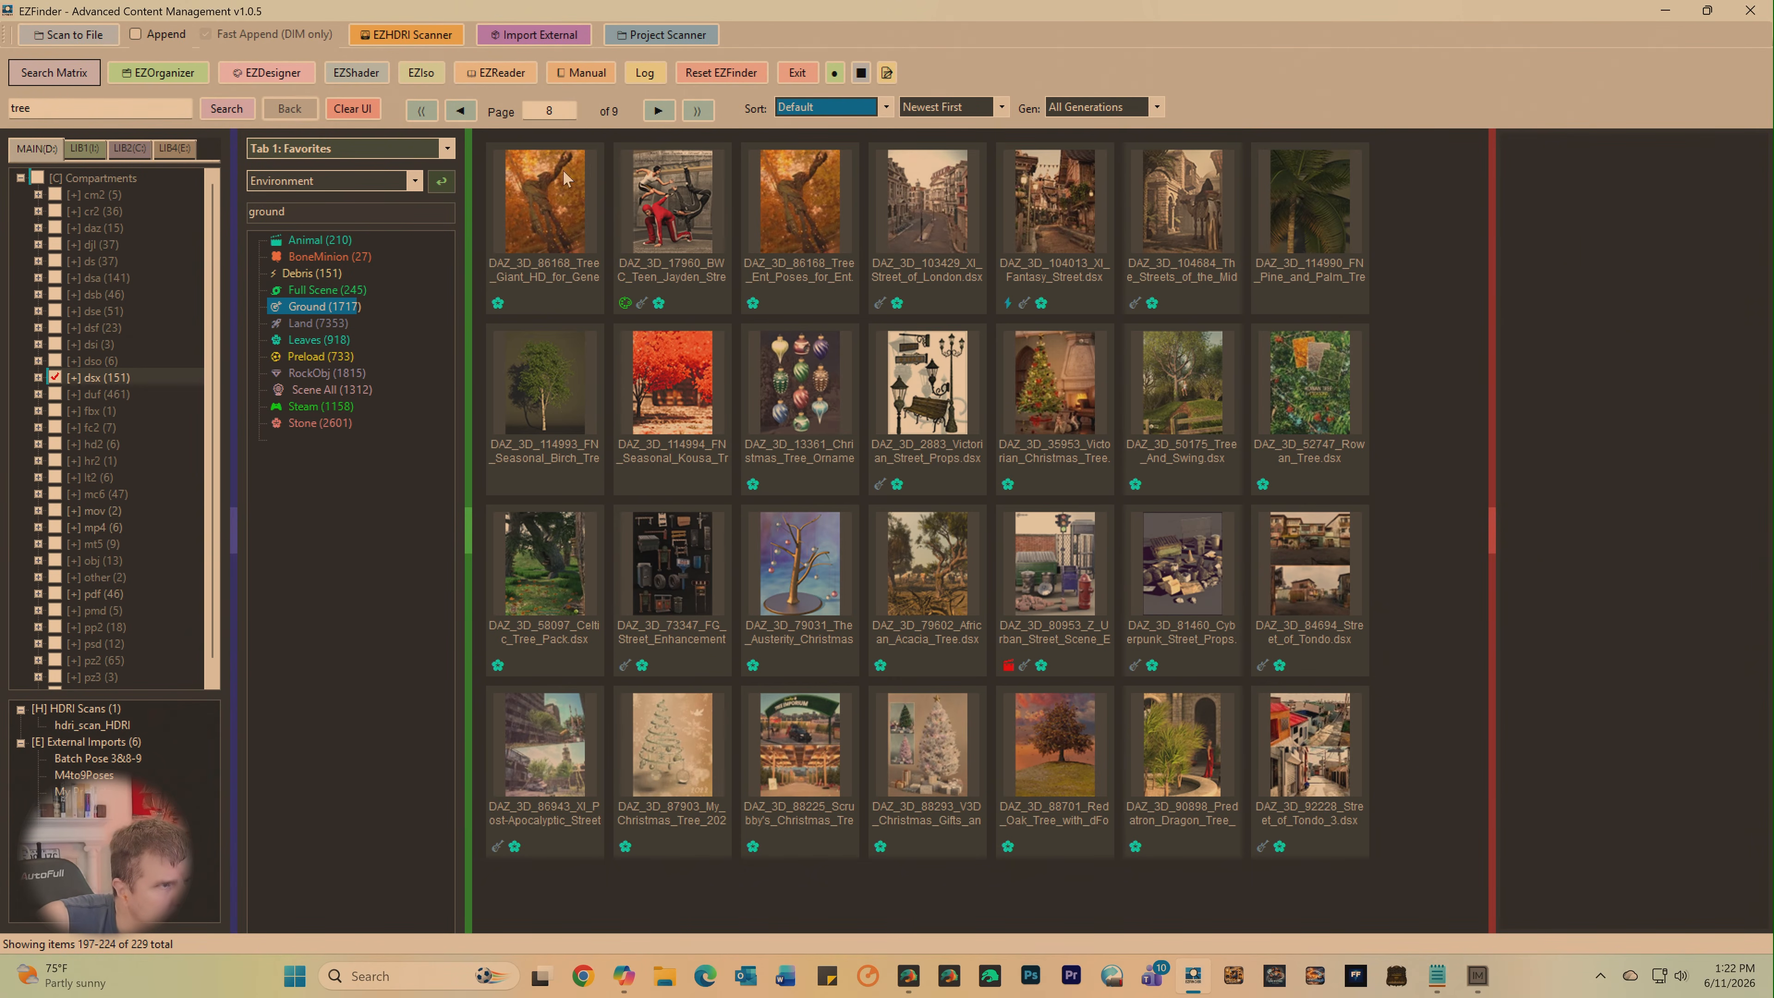
pyautogui.click(658, 110)
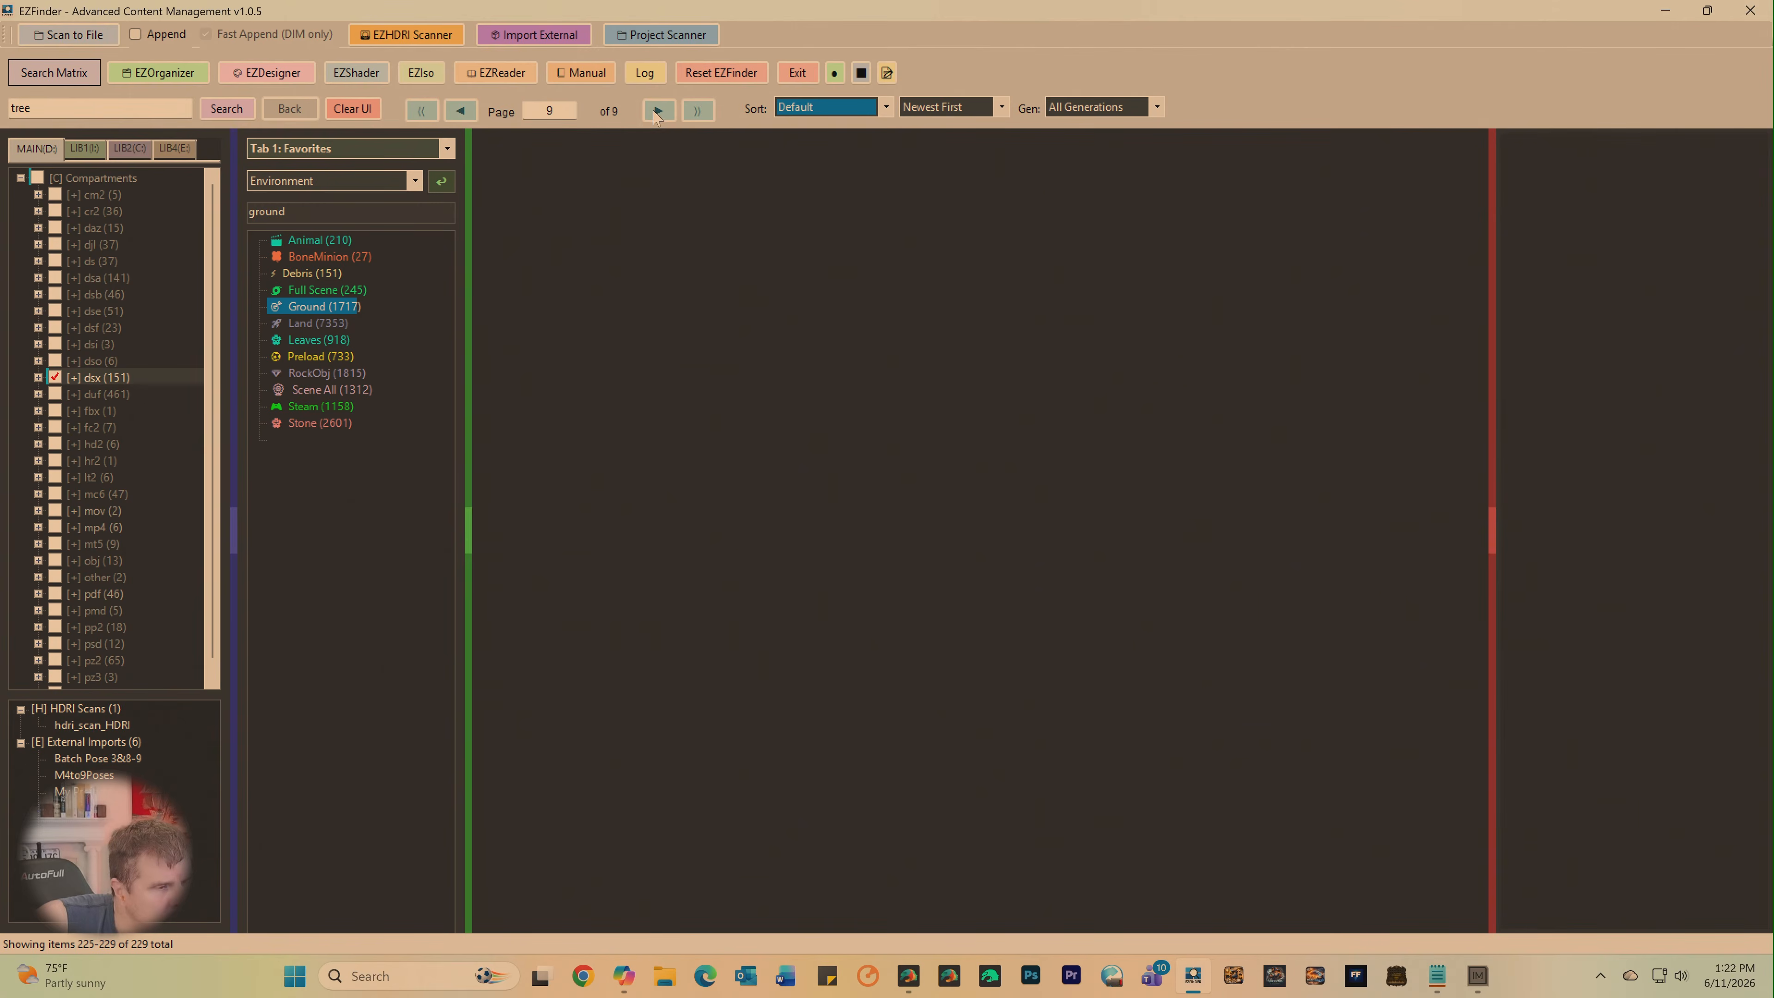
pyautogui.click(1058, 210)
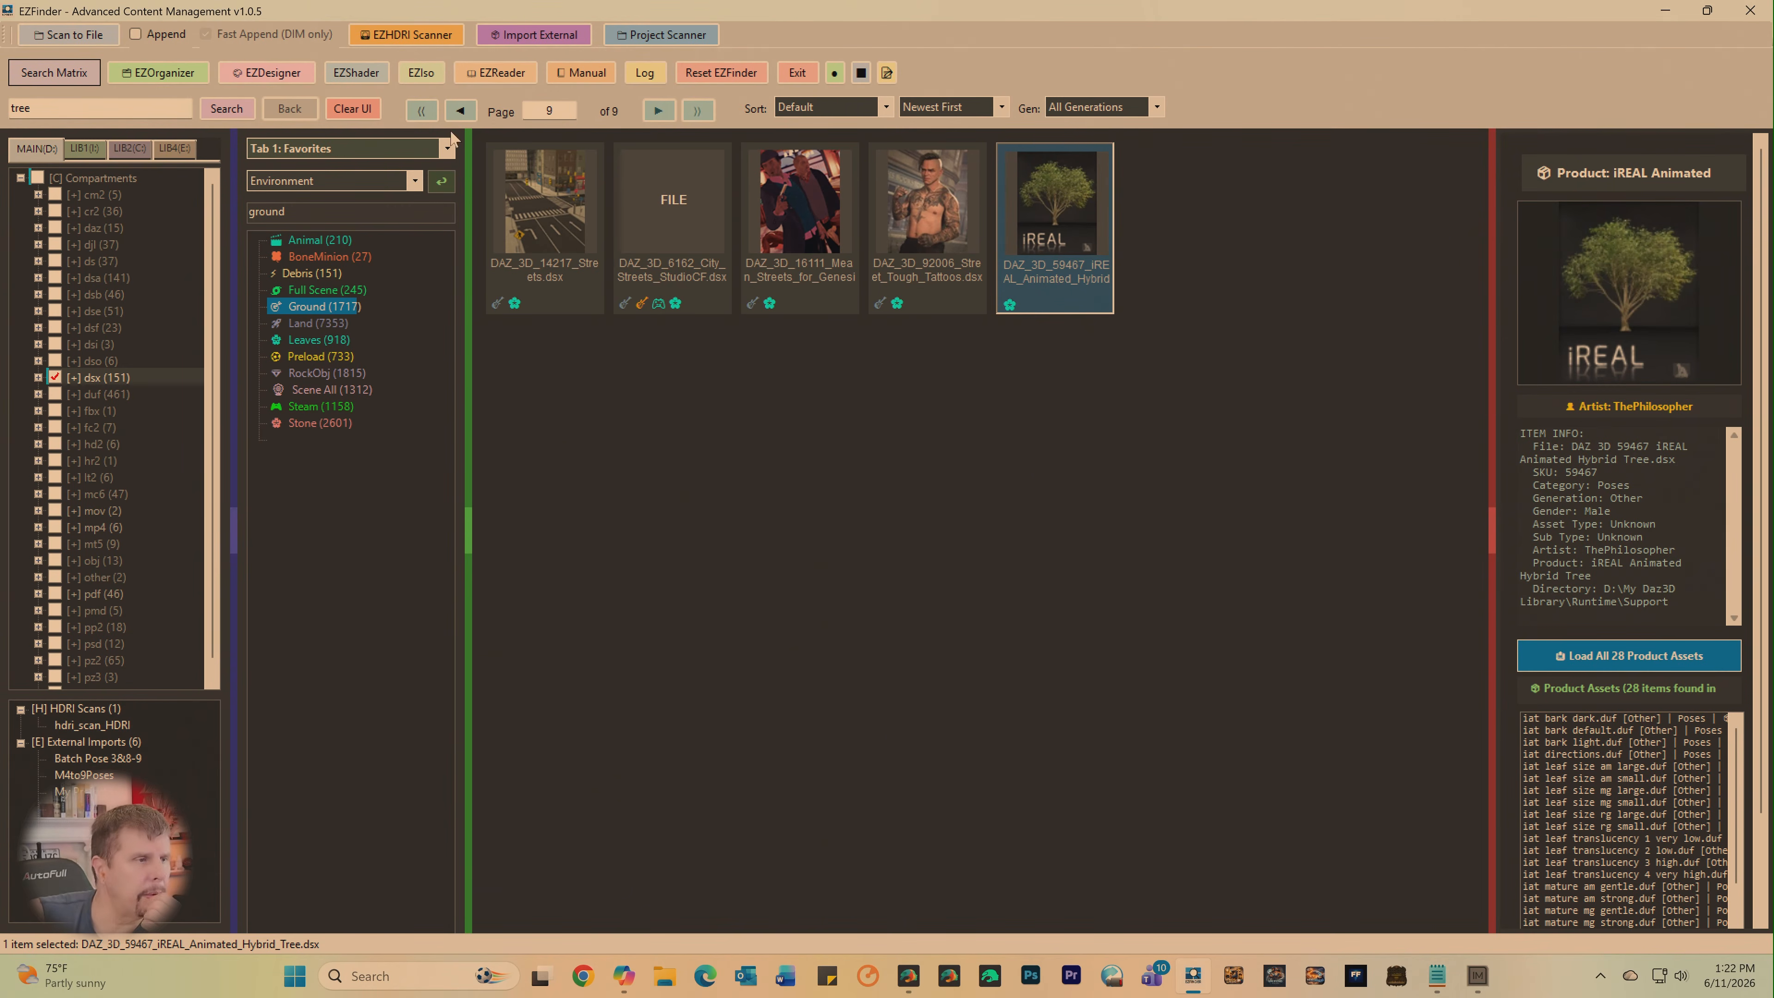
# - Restrict the dsx compartment to its Environments category and search it for "tree"
pyautogui.click(56, 380)
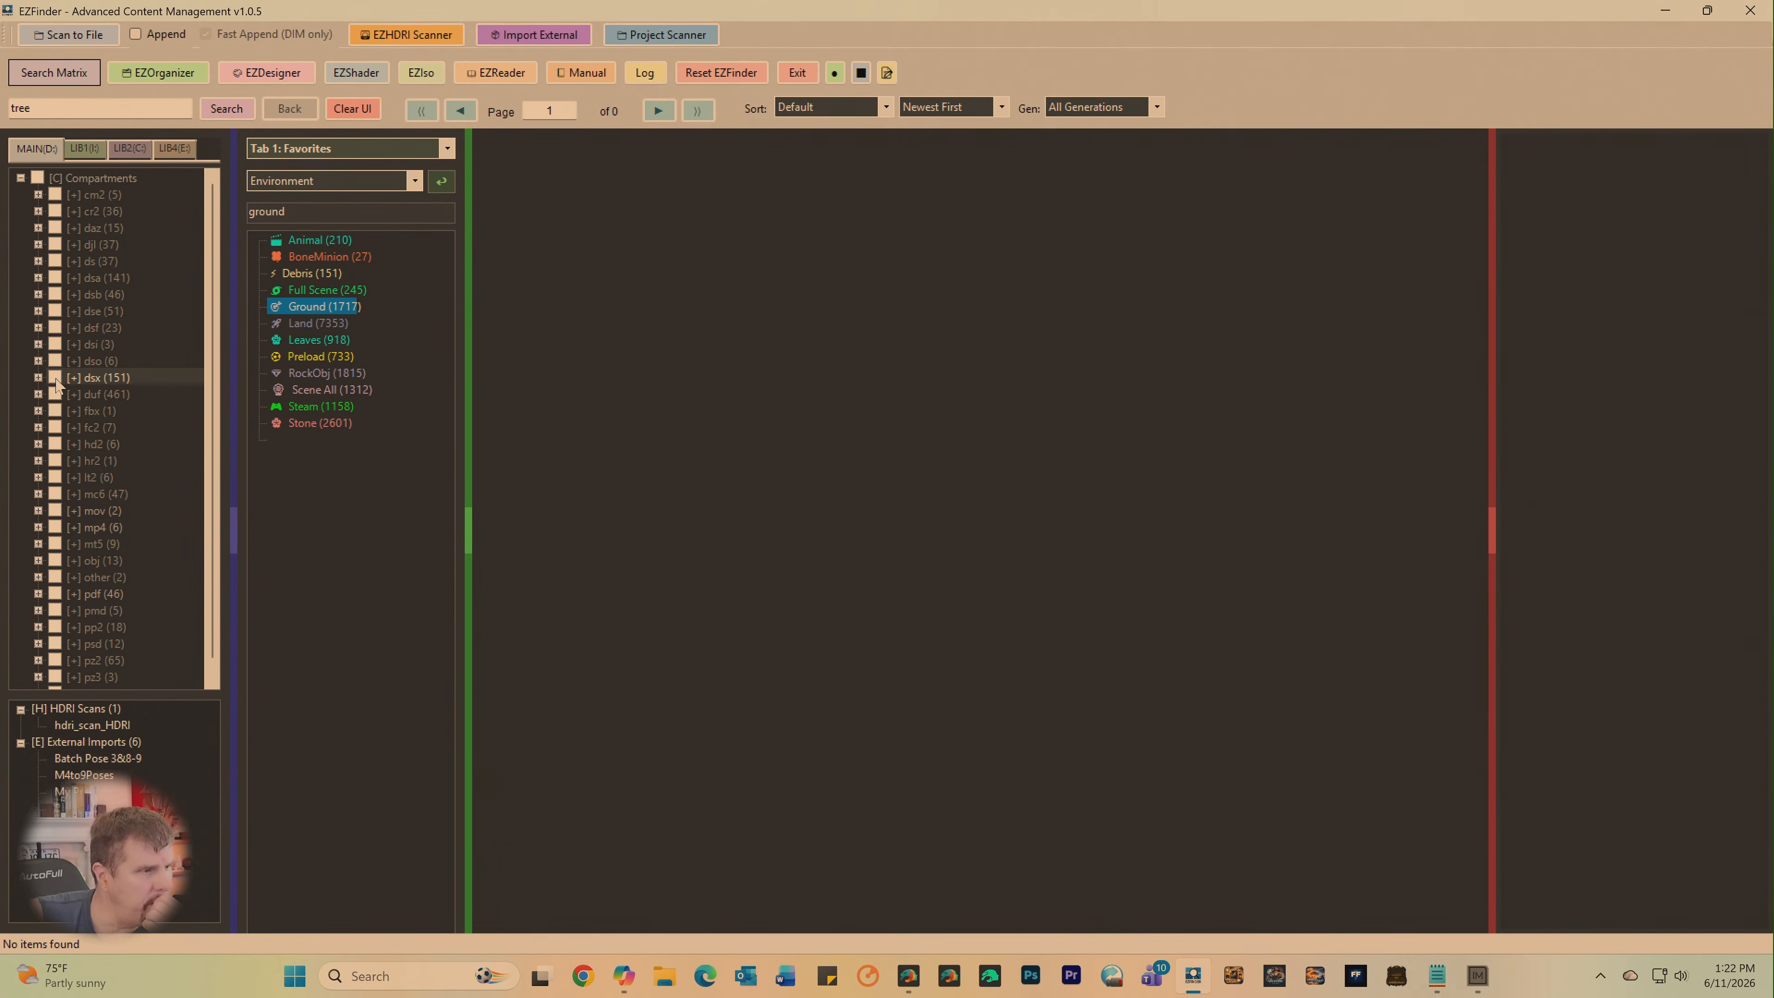
pyautogui.click(38, 378)
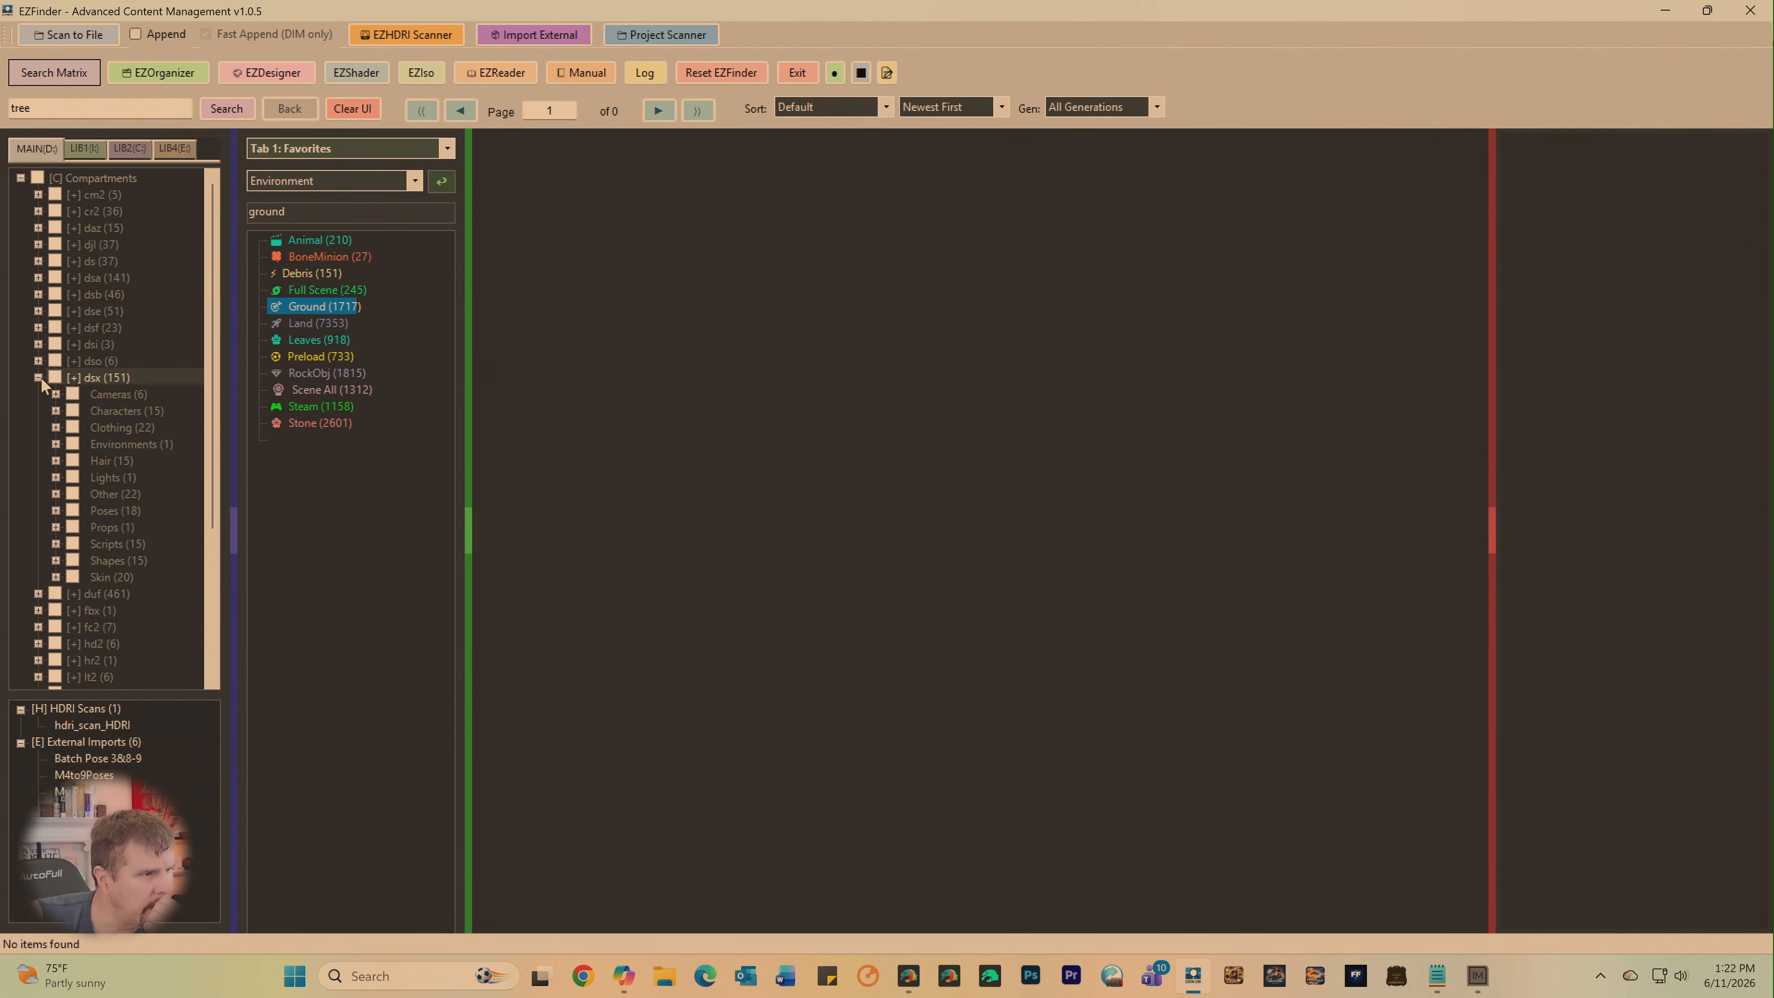
pyautogui.click(81, 443)
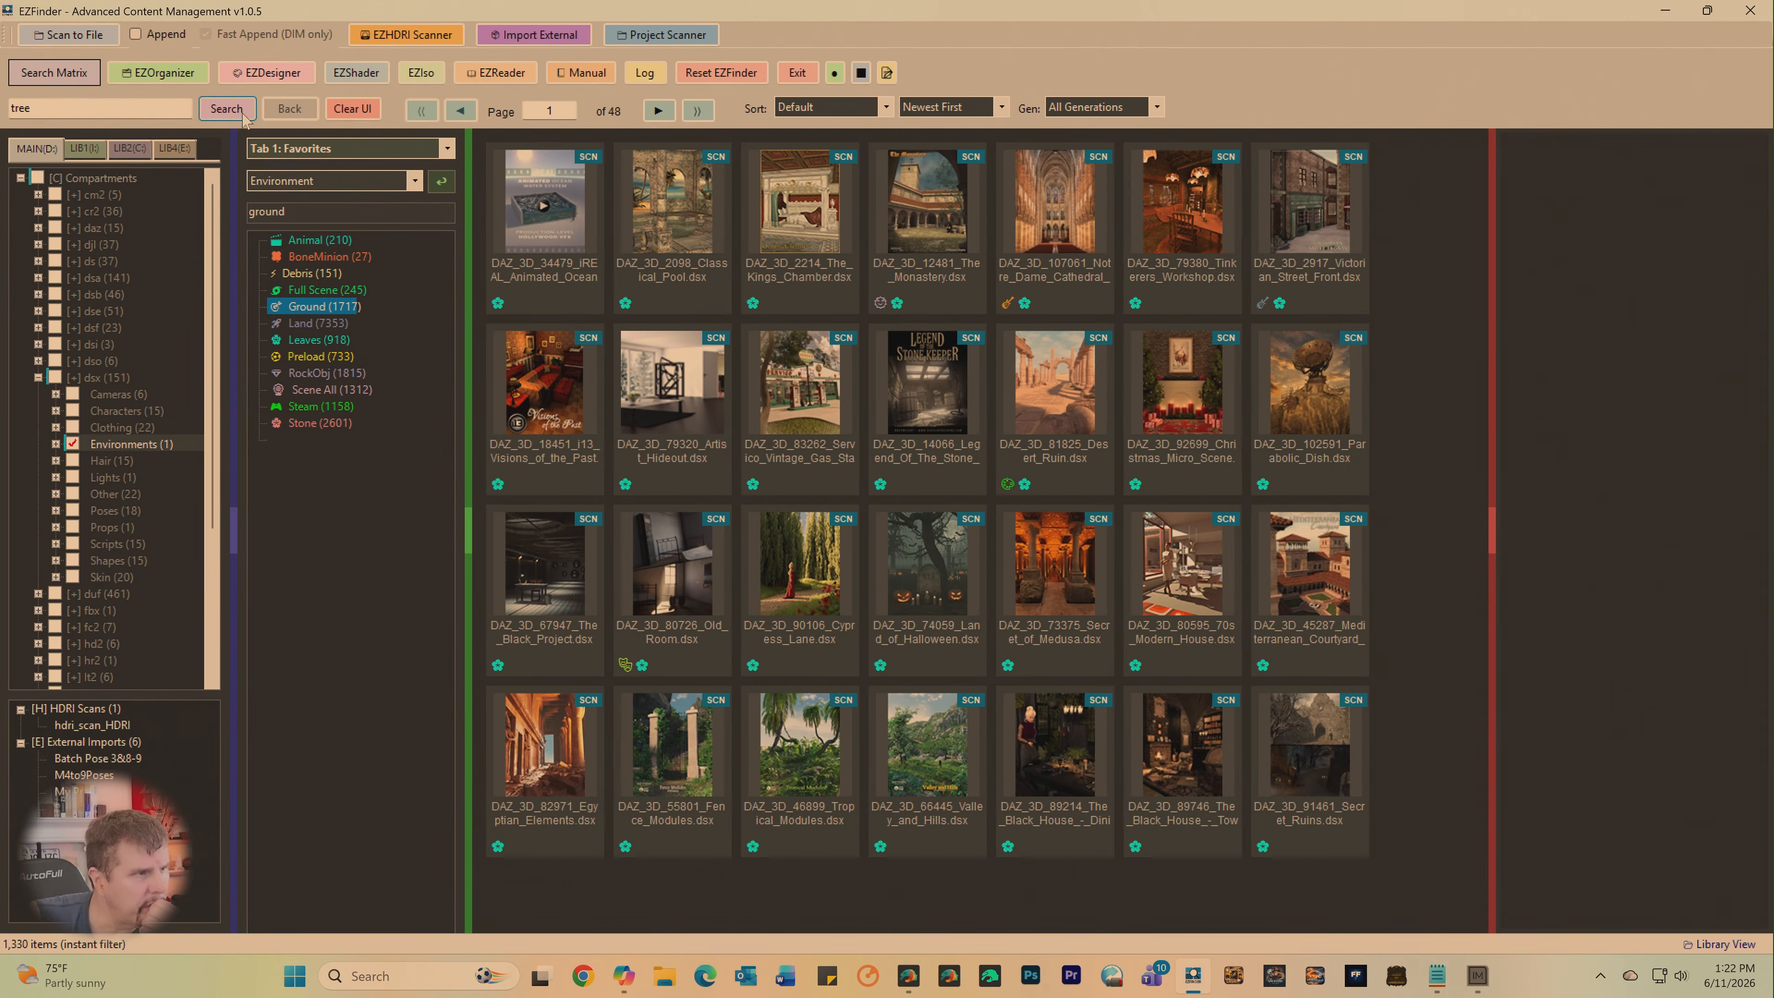
pyautogui.click(226, 109)
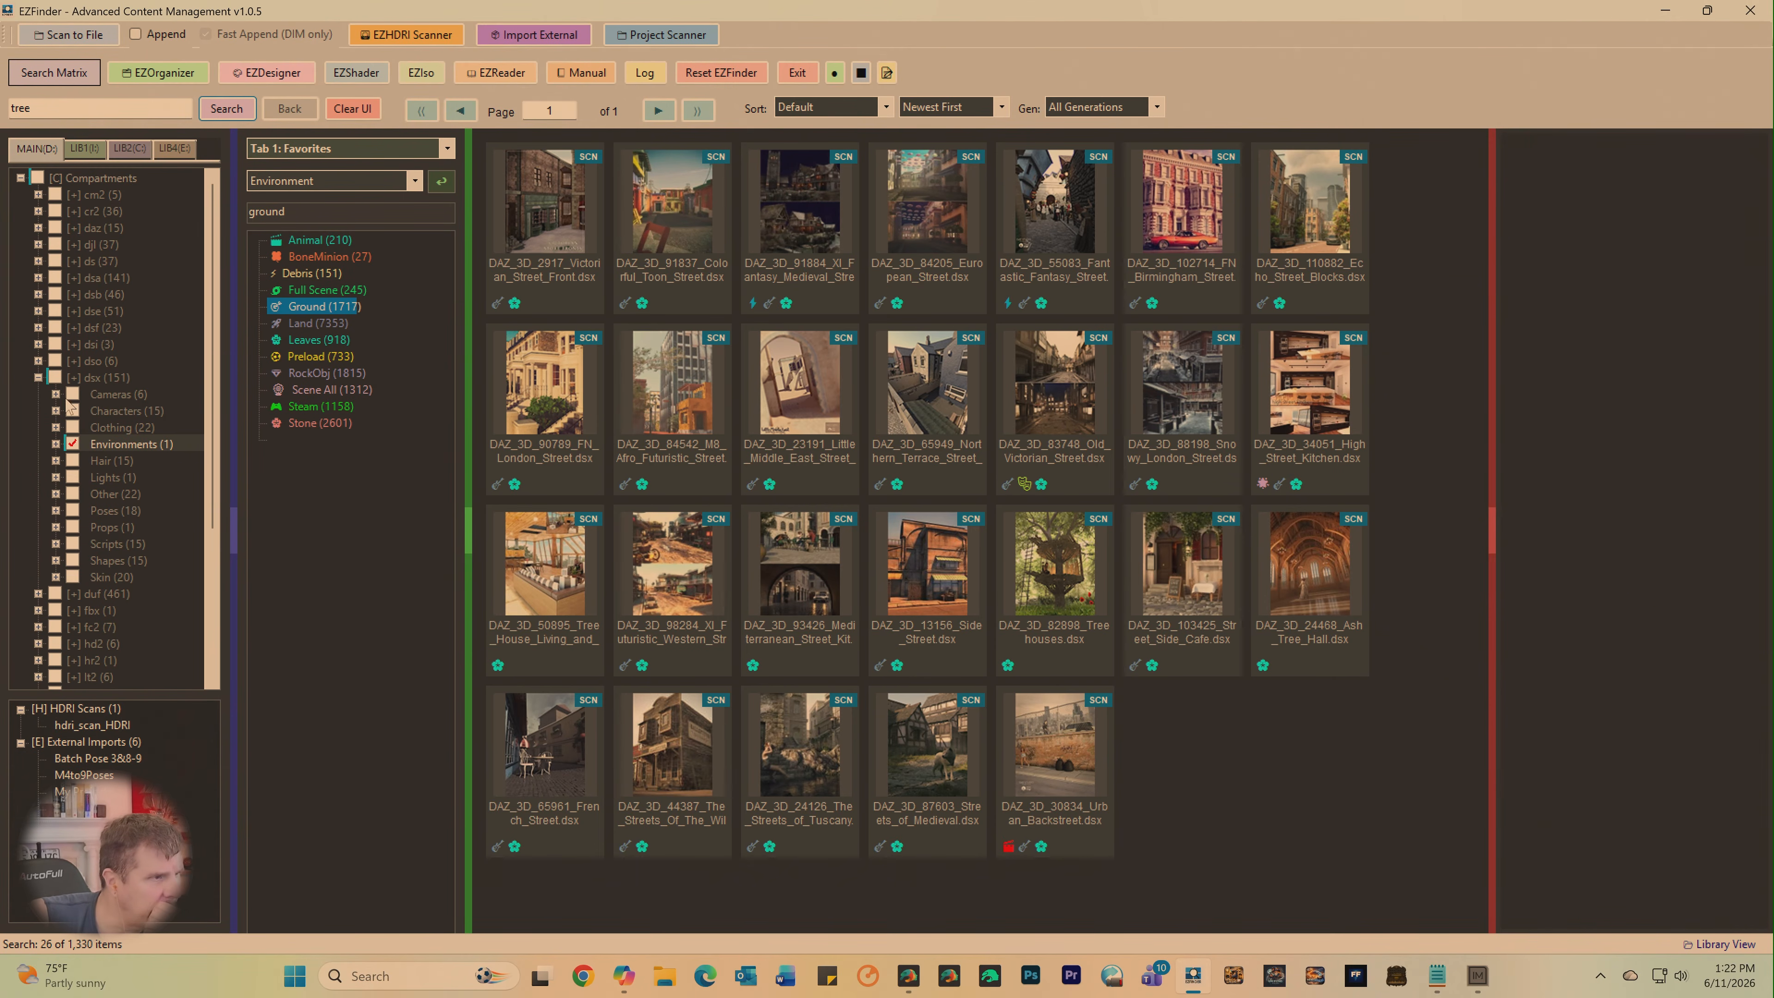
# - Search for "tree" across the complete dsx compartment together with the dsa and dsf compartments of the main library
pyautogui.click(56, 377)
pyautogui.click(56, 378)
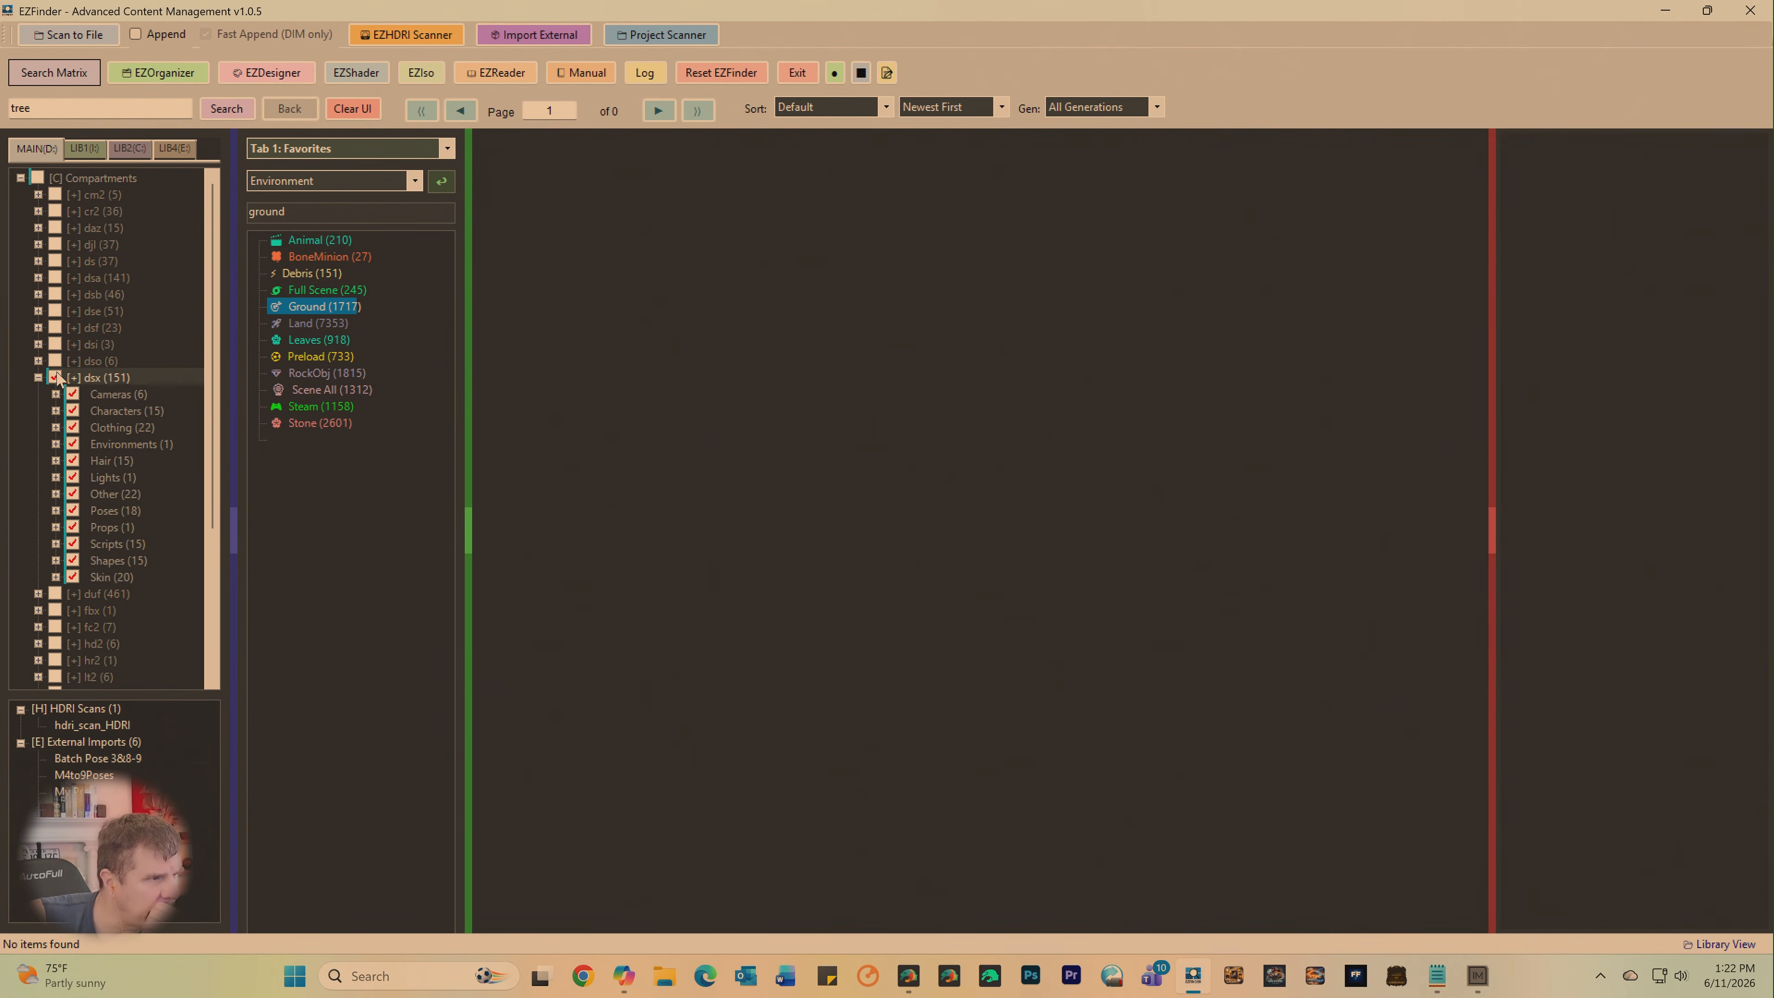
pyautogui.click(218, 111)
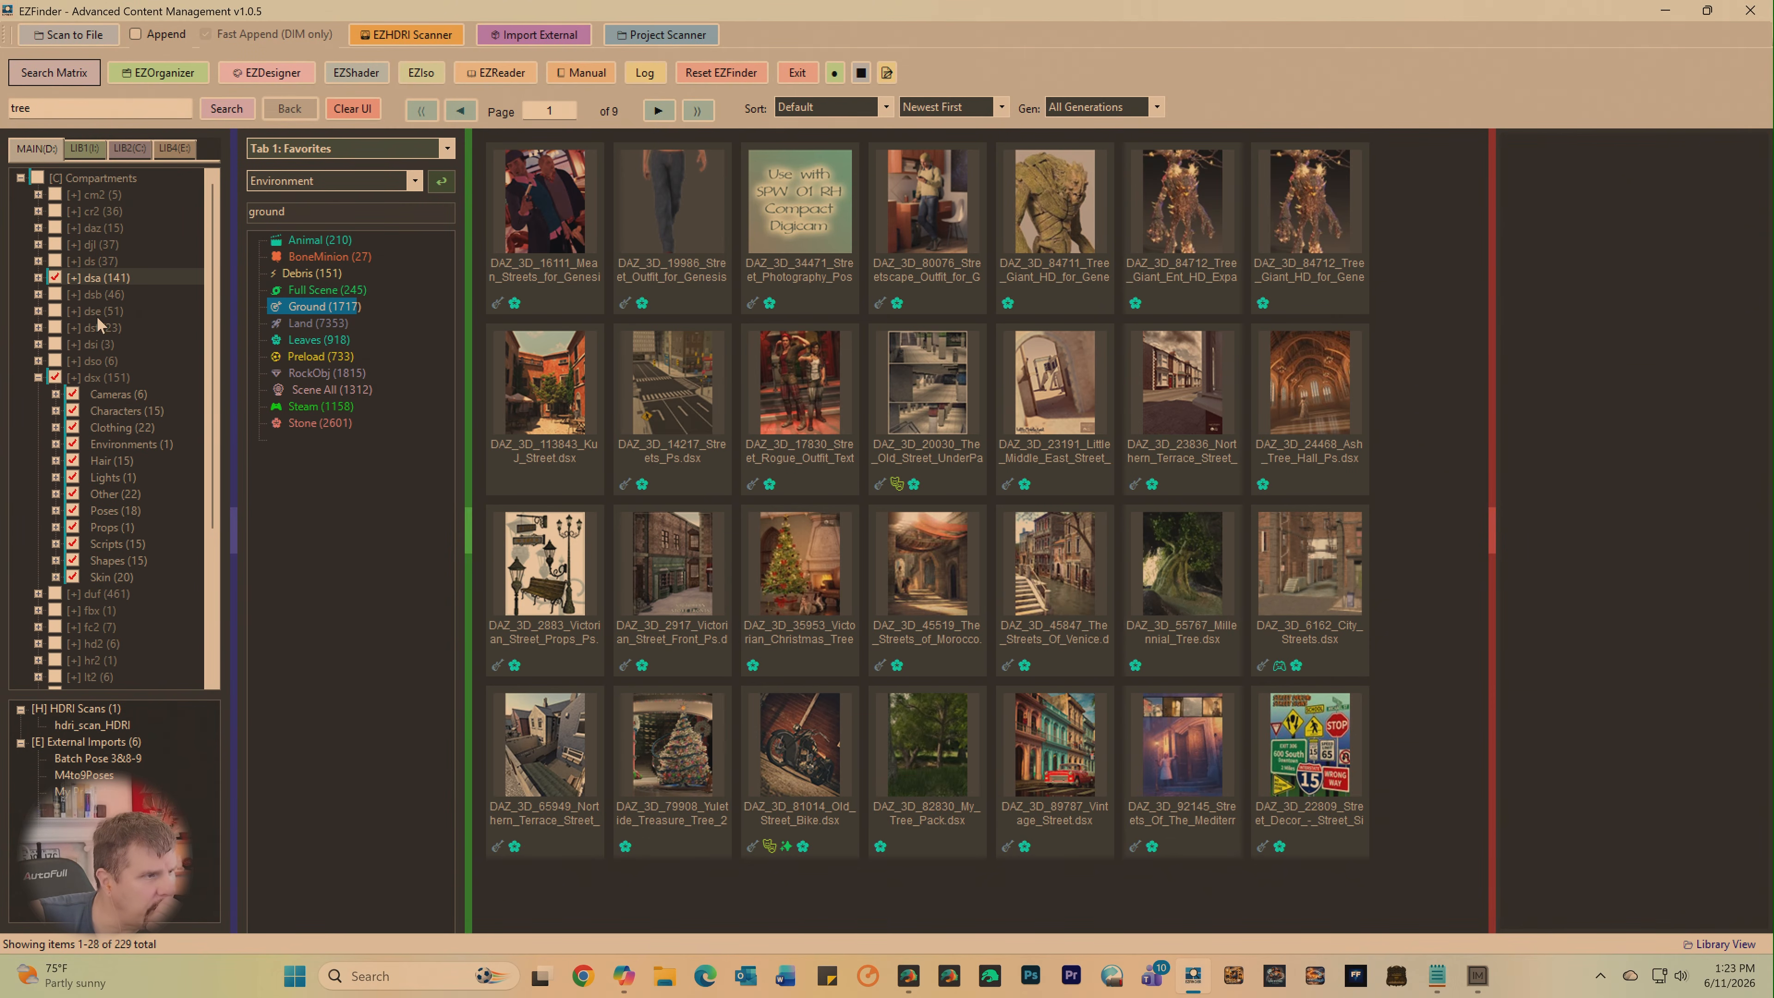
pyautogui.click(55, 328)
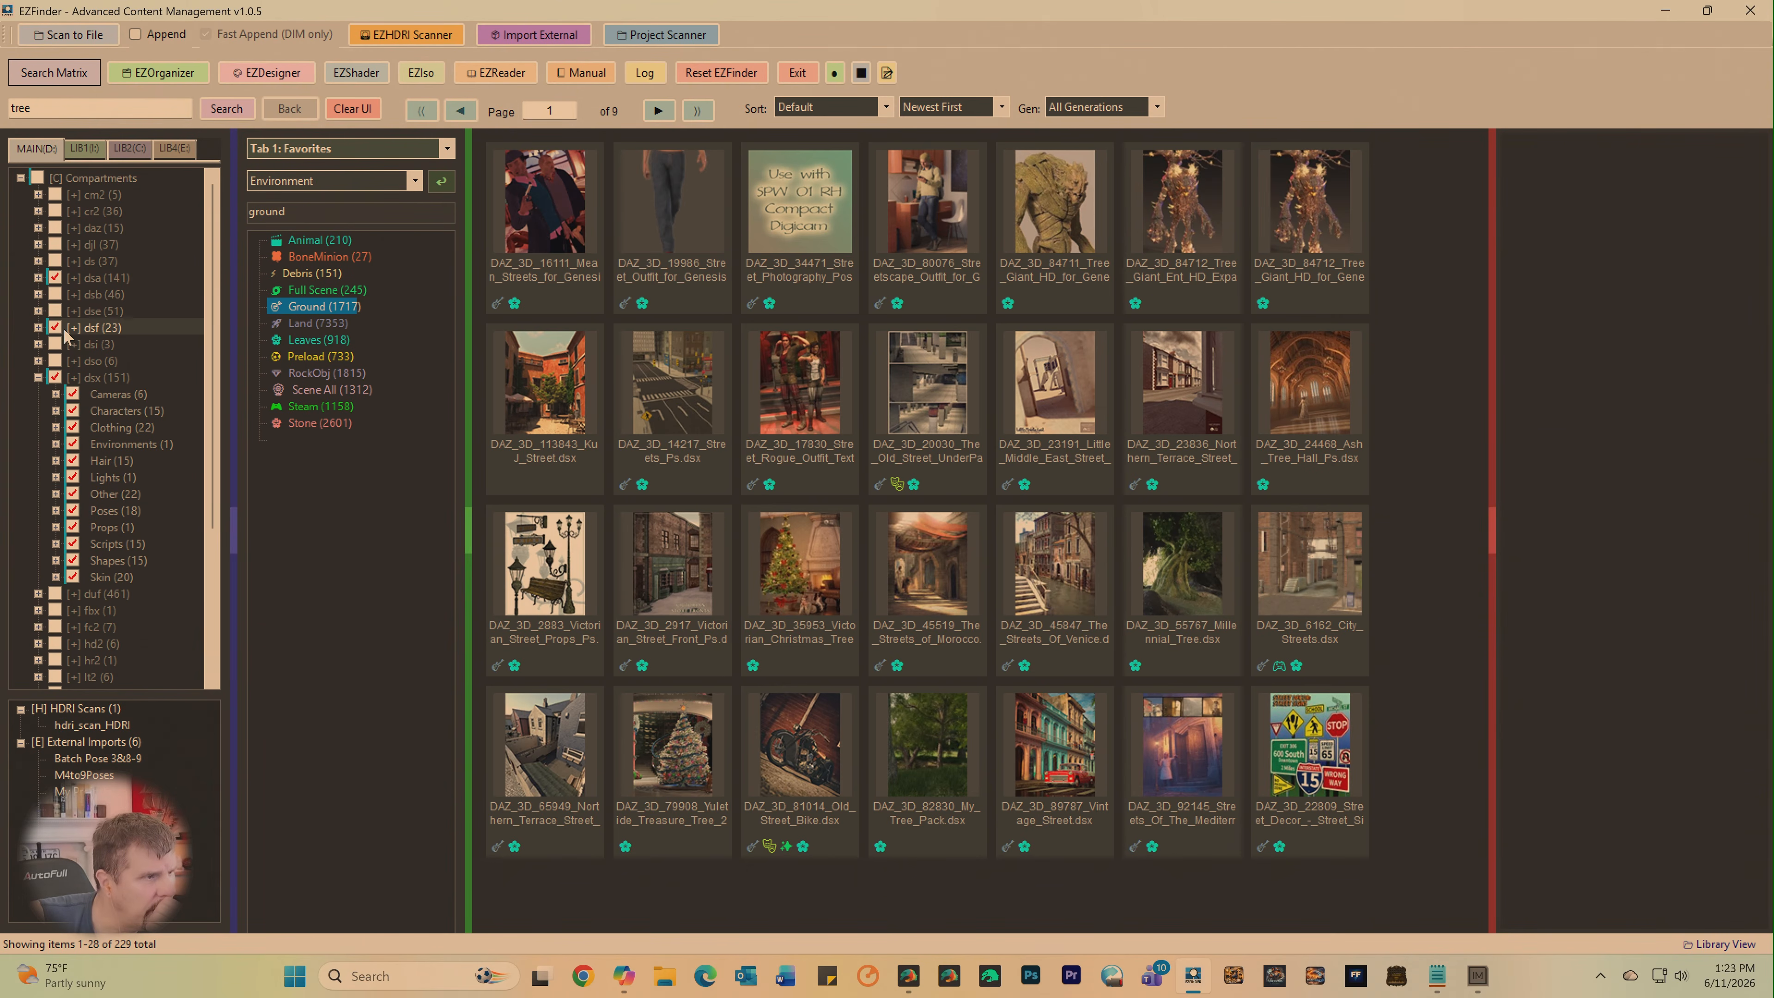
pyautogui.click(221, 114)
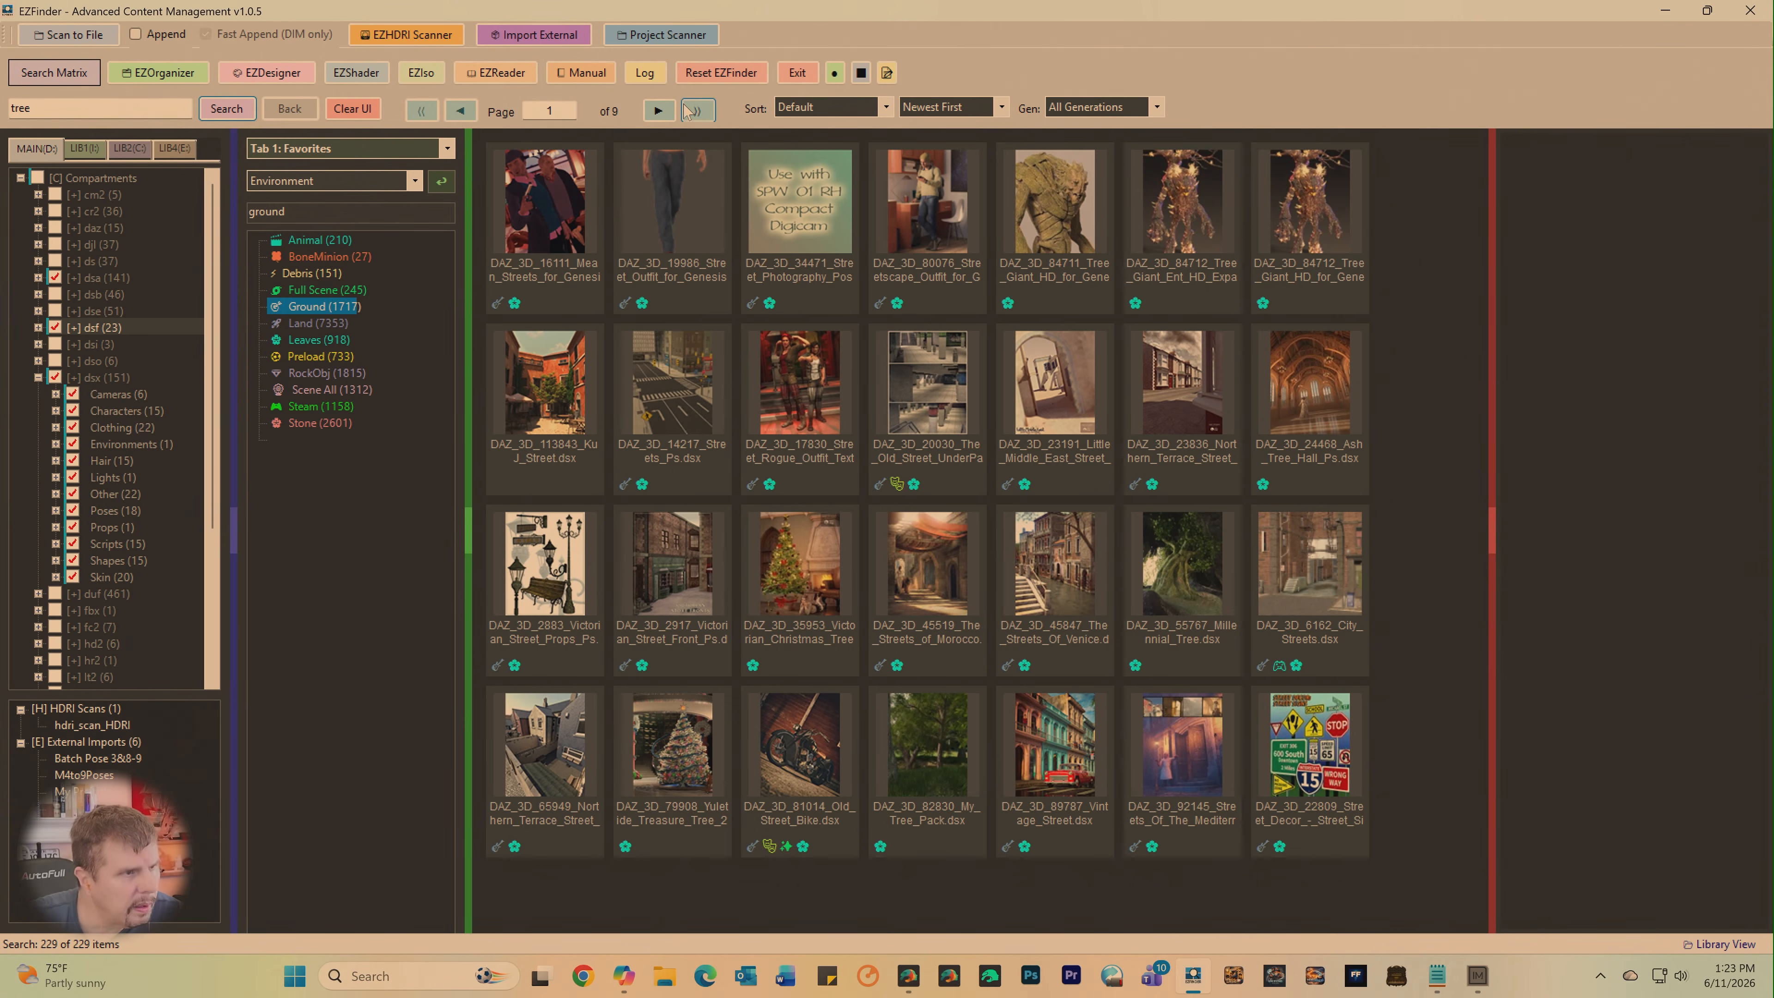
# - Look through the combined tree results up to page 8 for usable trees
pyautogui.click(666, 106)
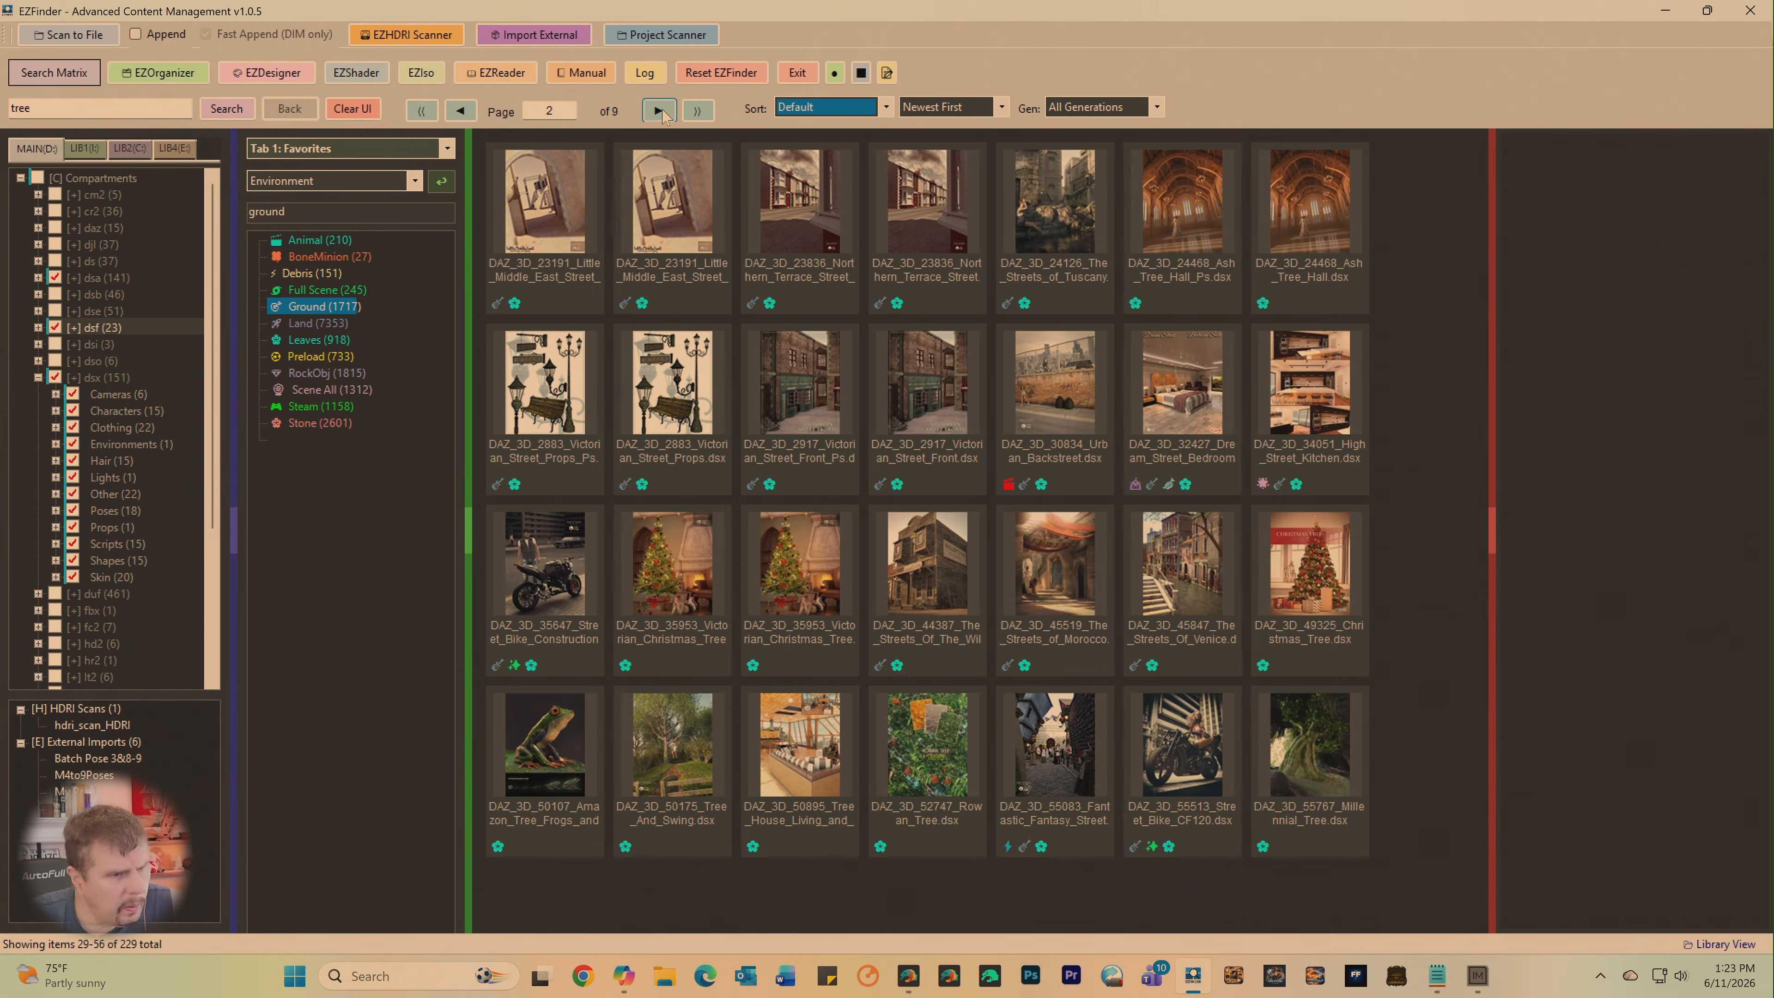
pyautogui.click(659, 110)
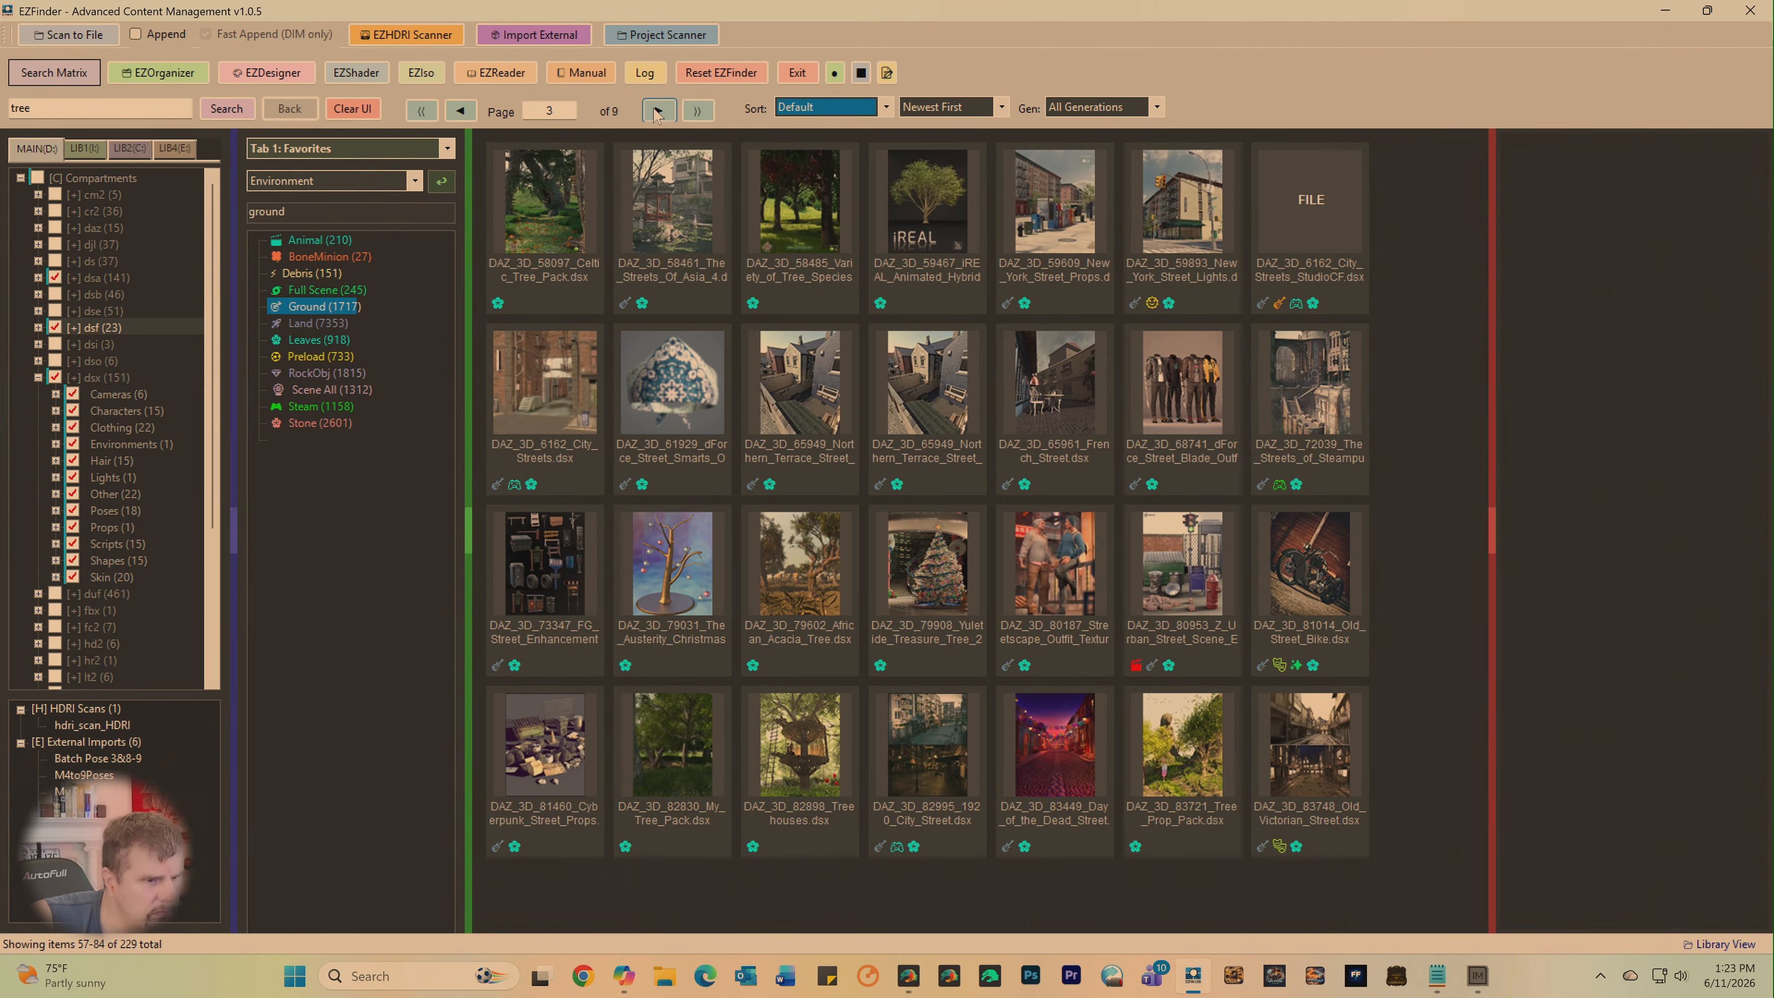
pyautogui.click(657, 111)
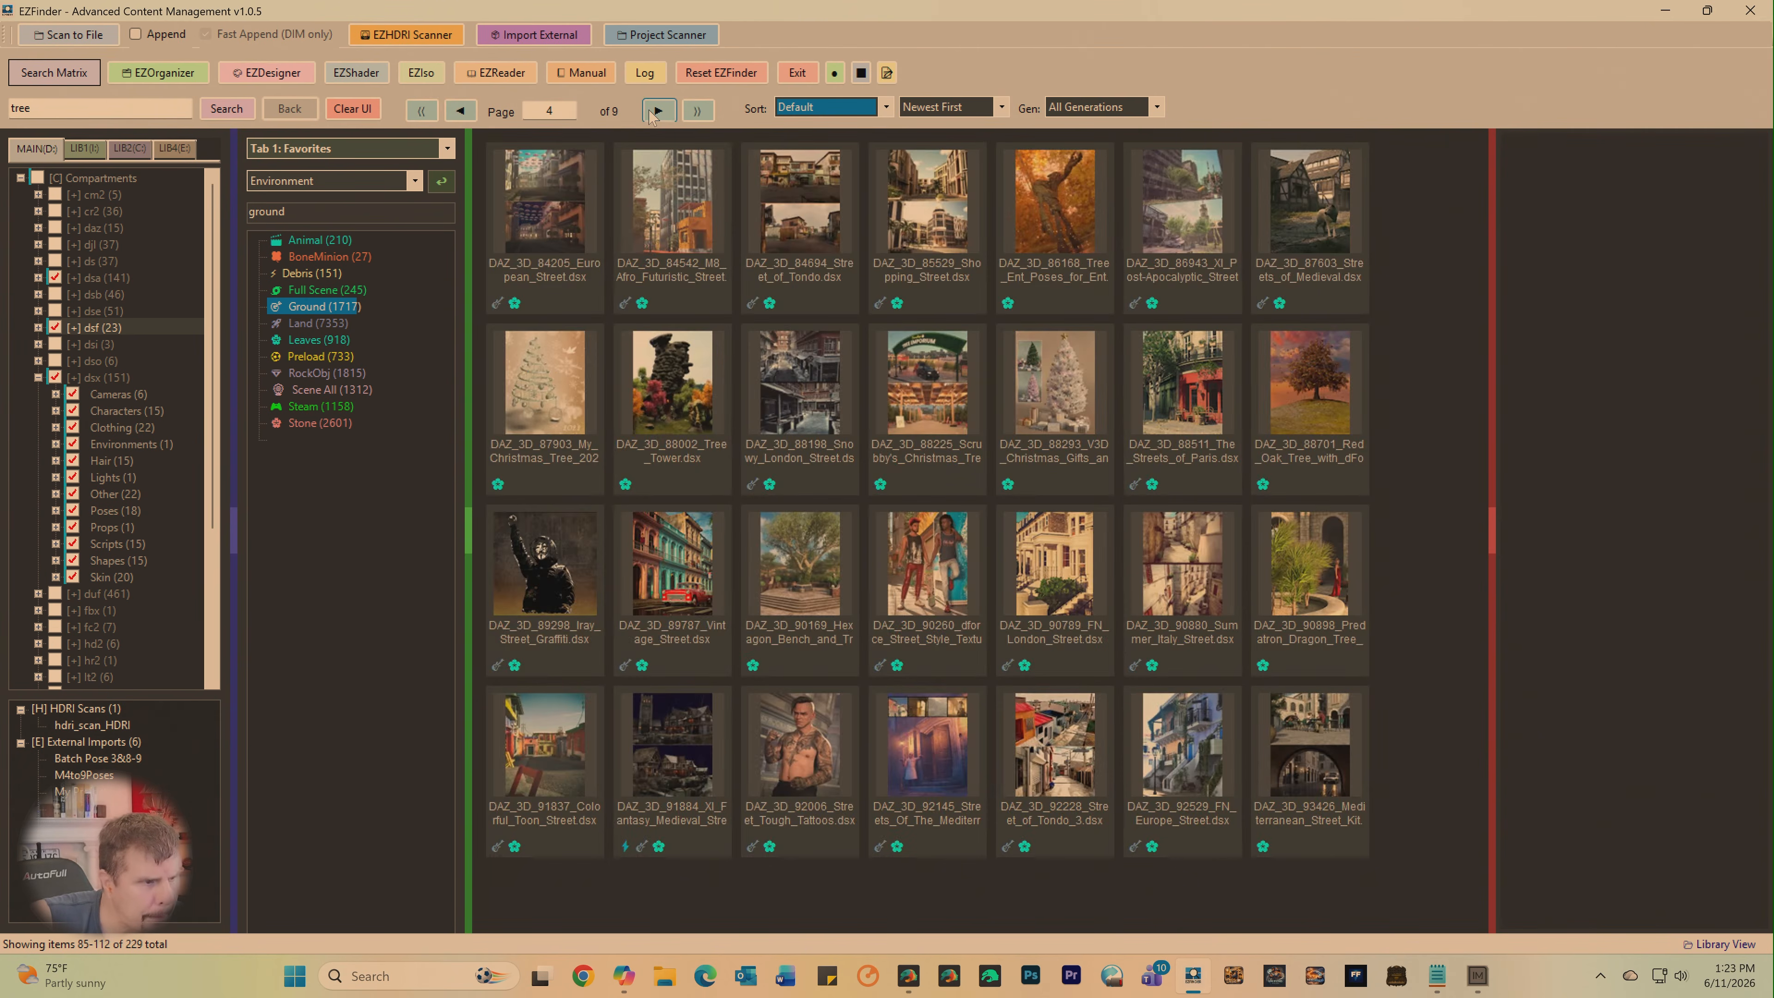
pyautogui.click(650, 114)
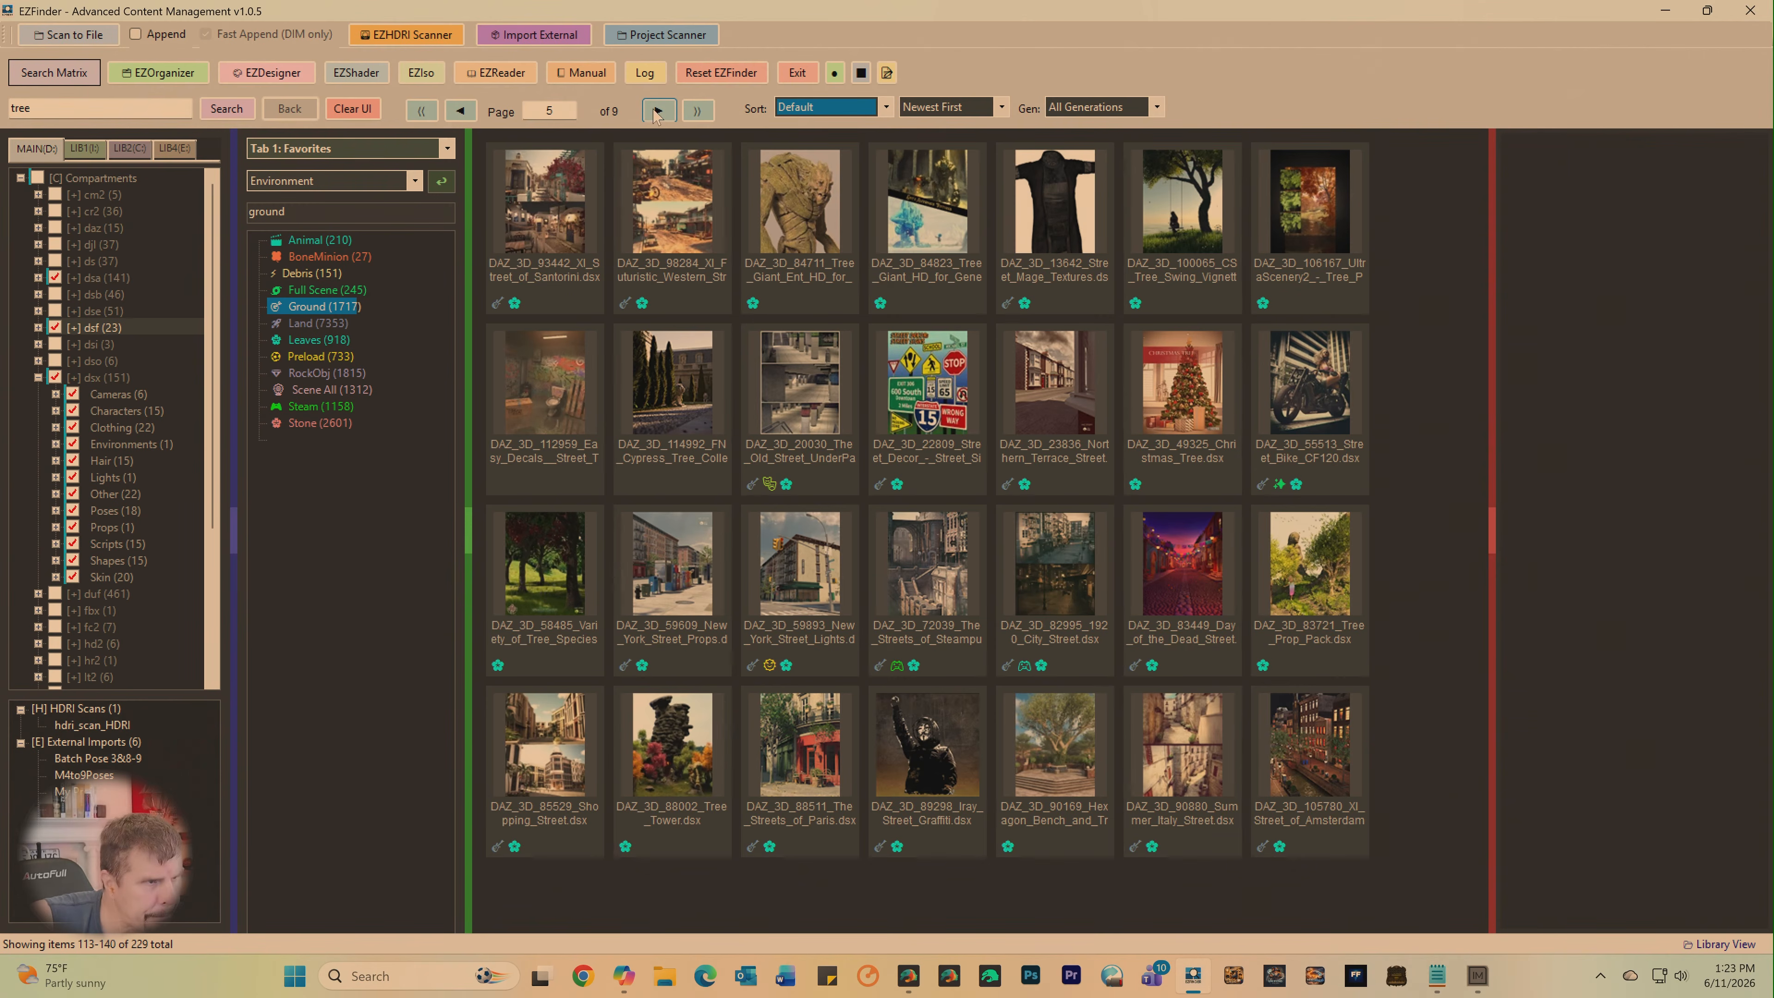
pyautogui.click(660, 112)
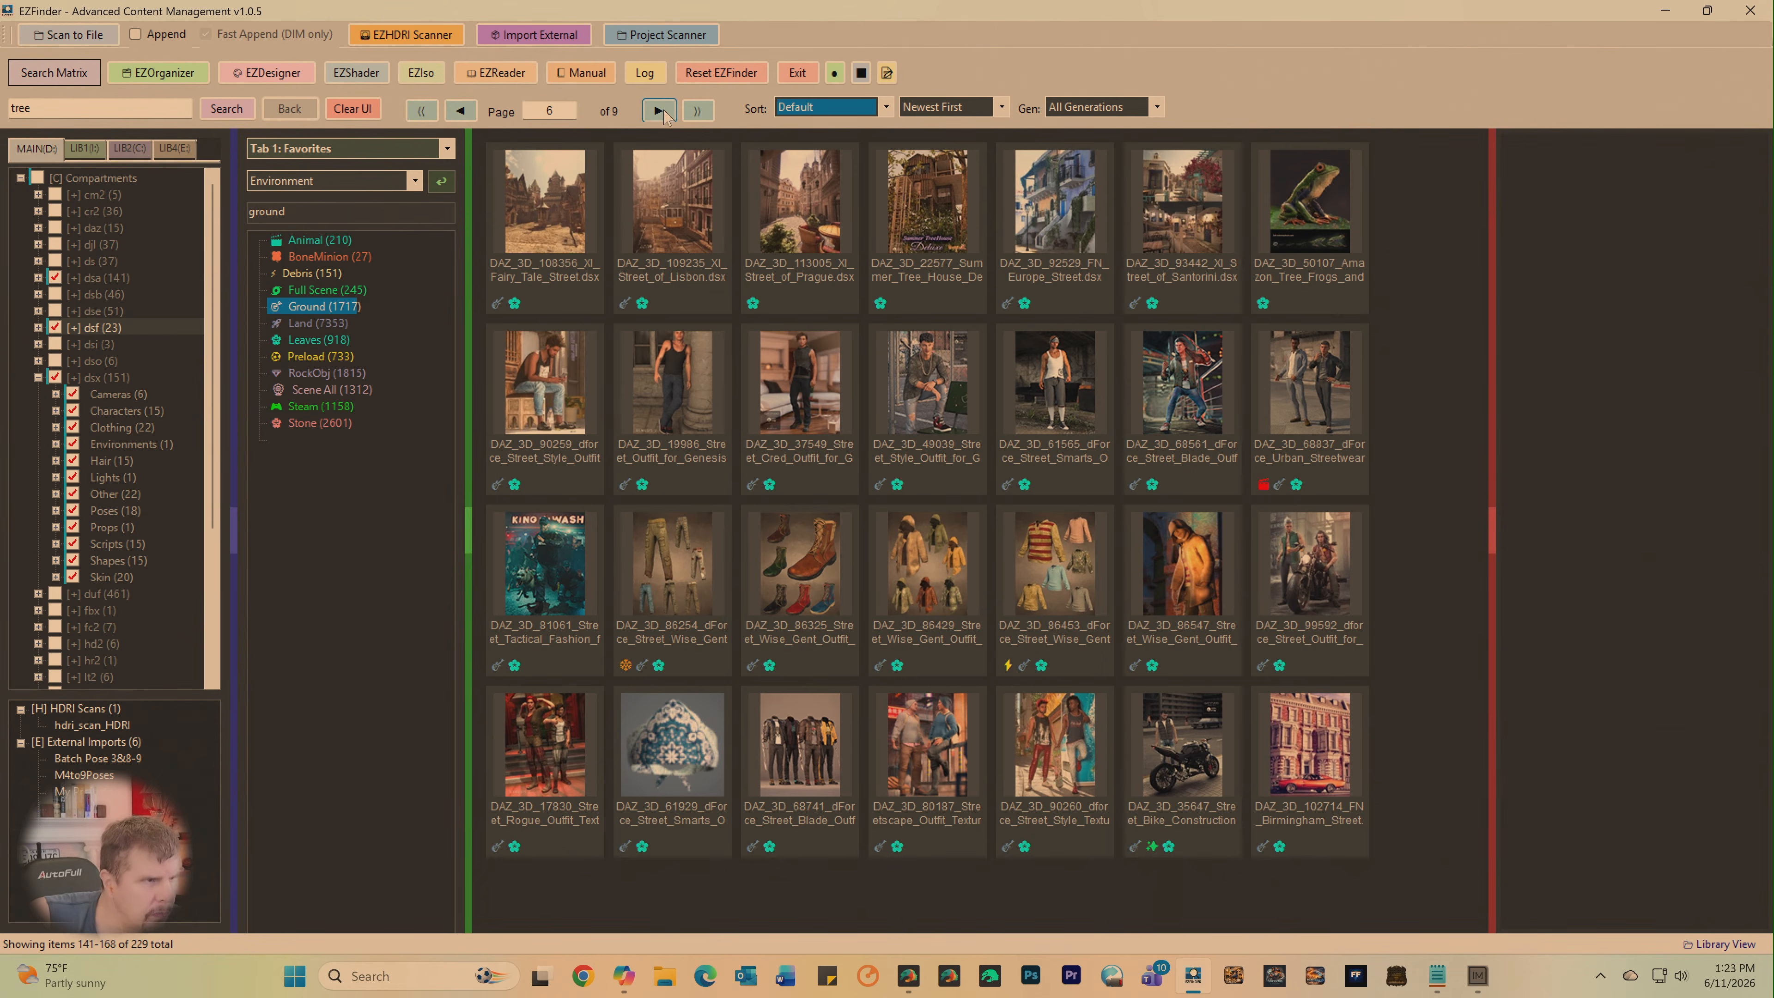
pyautogui.click(659, 112)
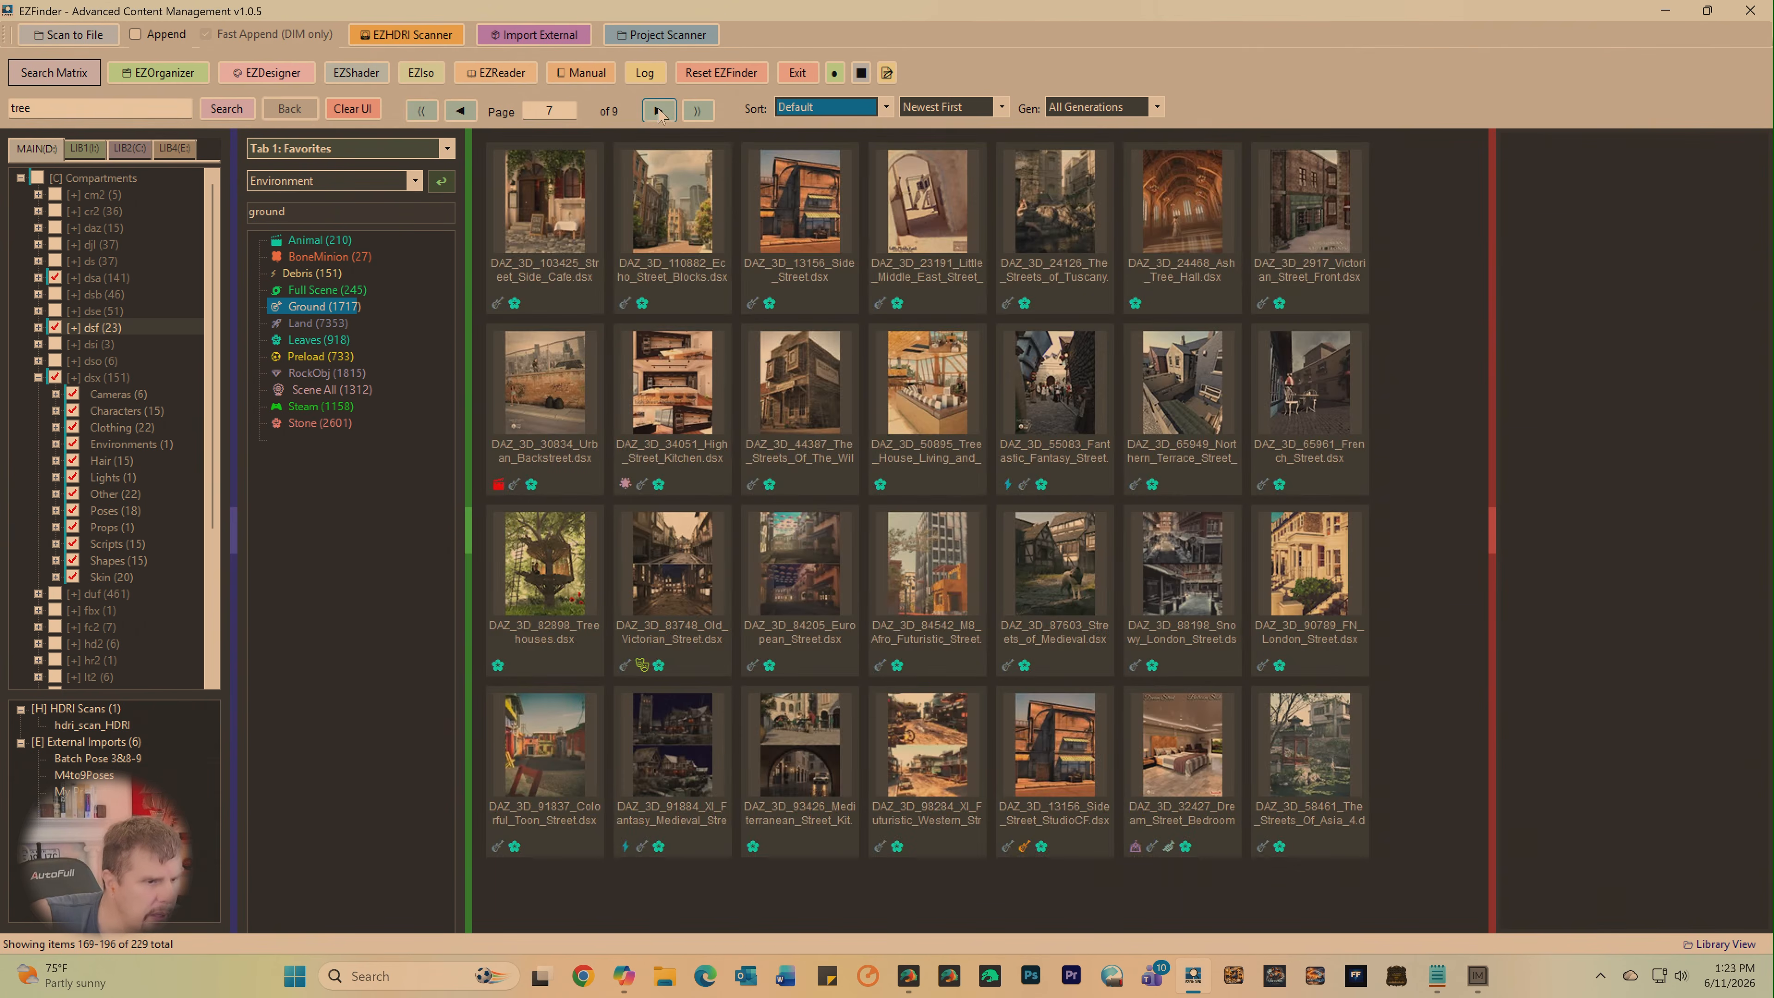
pyautogui.click(659, 112)
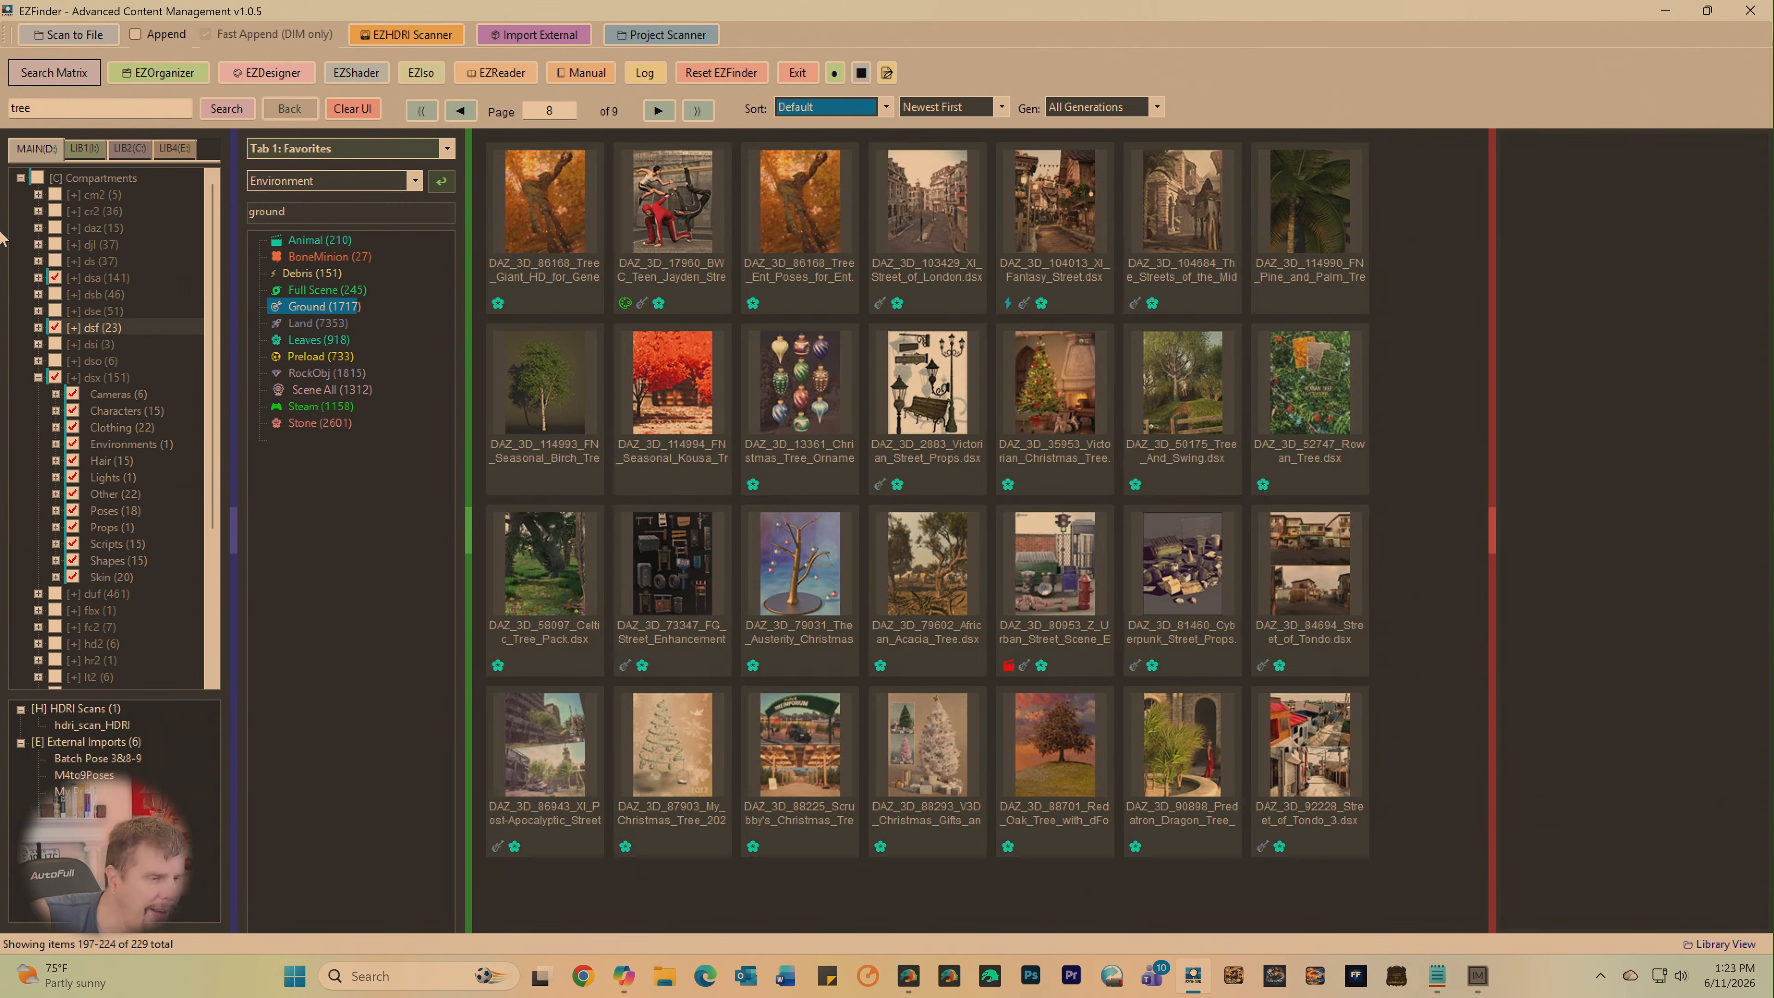
# - Include the dsx compartments of LIB1 and LIB2, check LIB4, and rerun the "tree" search from the main library
pyautogui.click(78, 149)
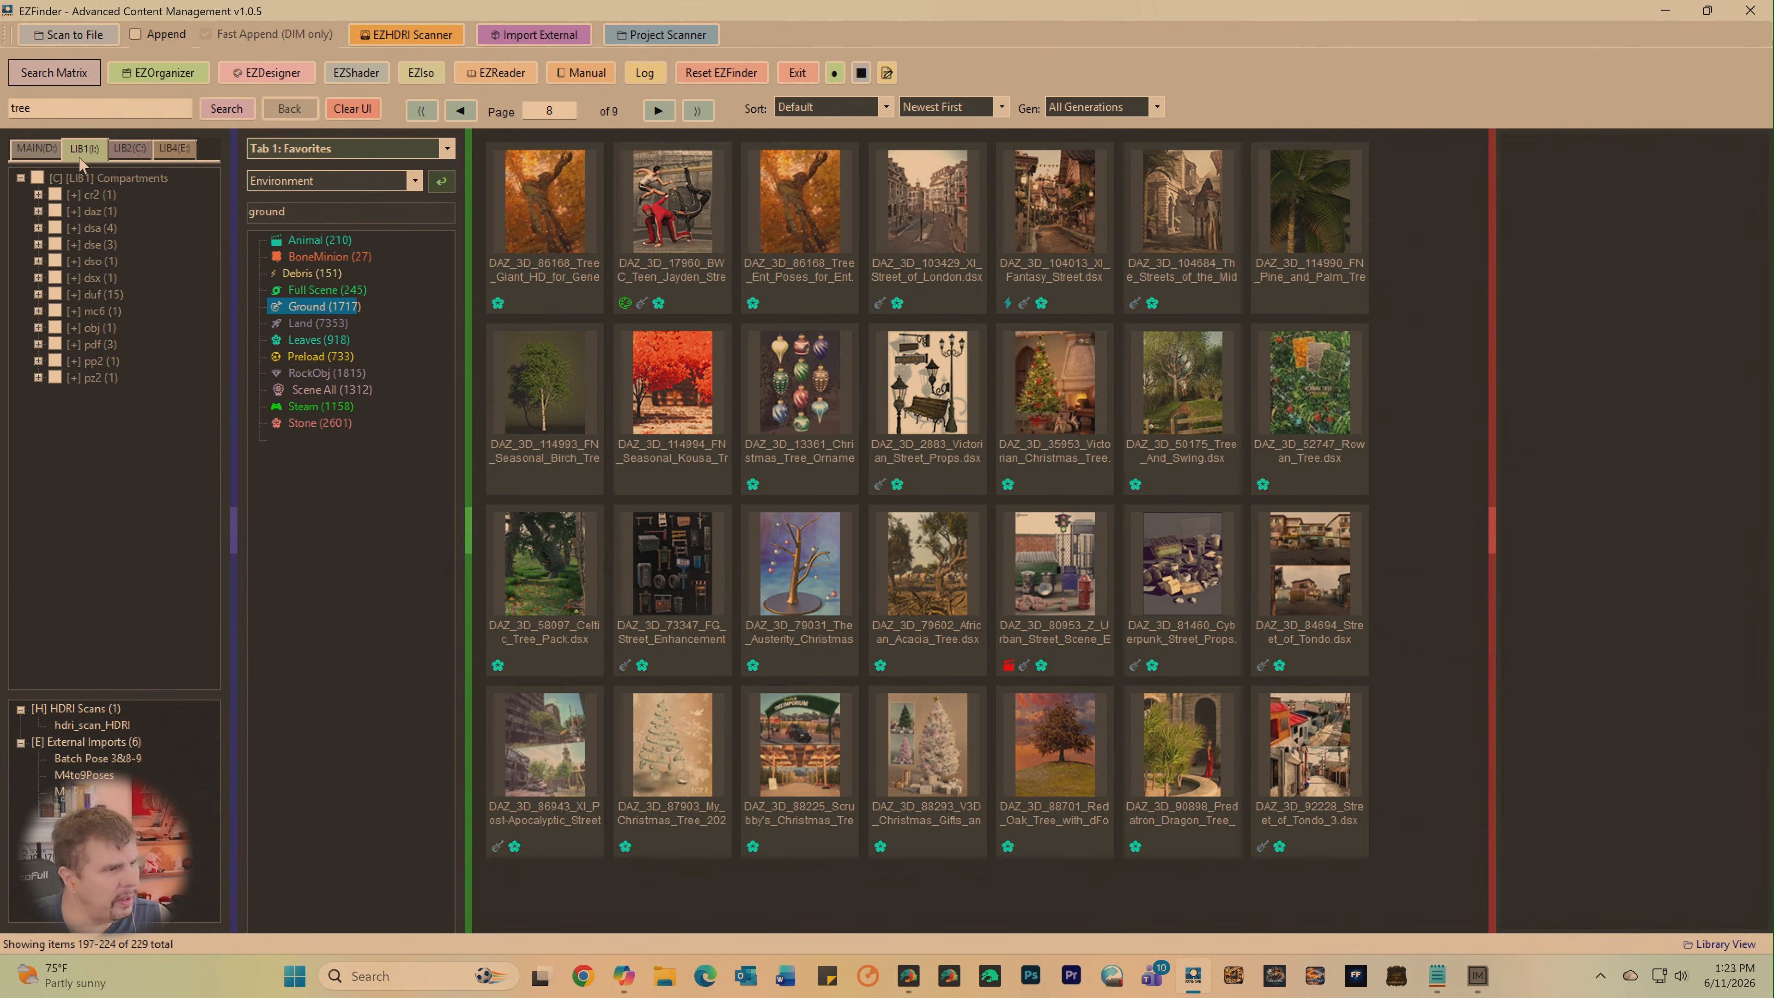
pyautogui.click(55, 278)
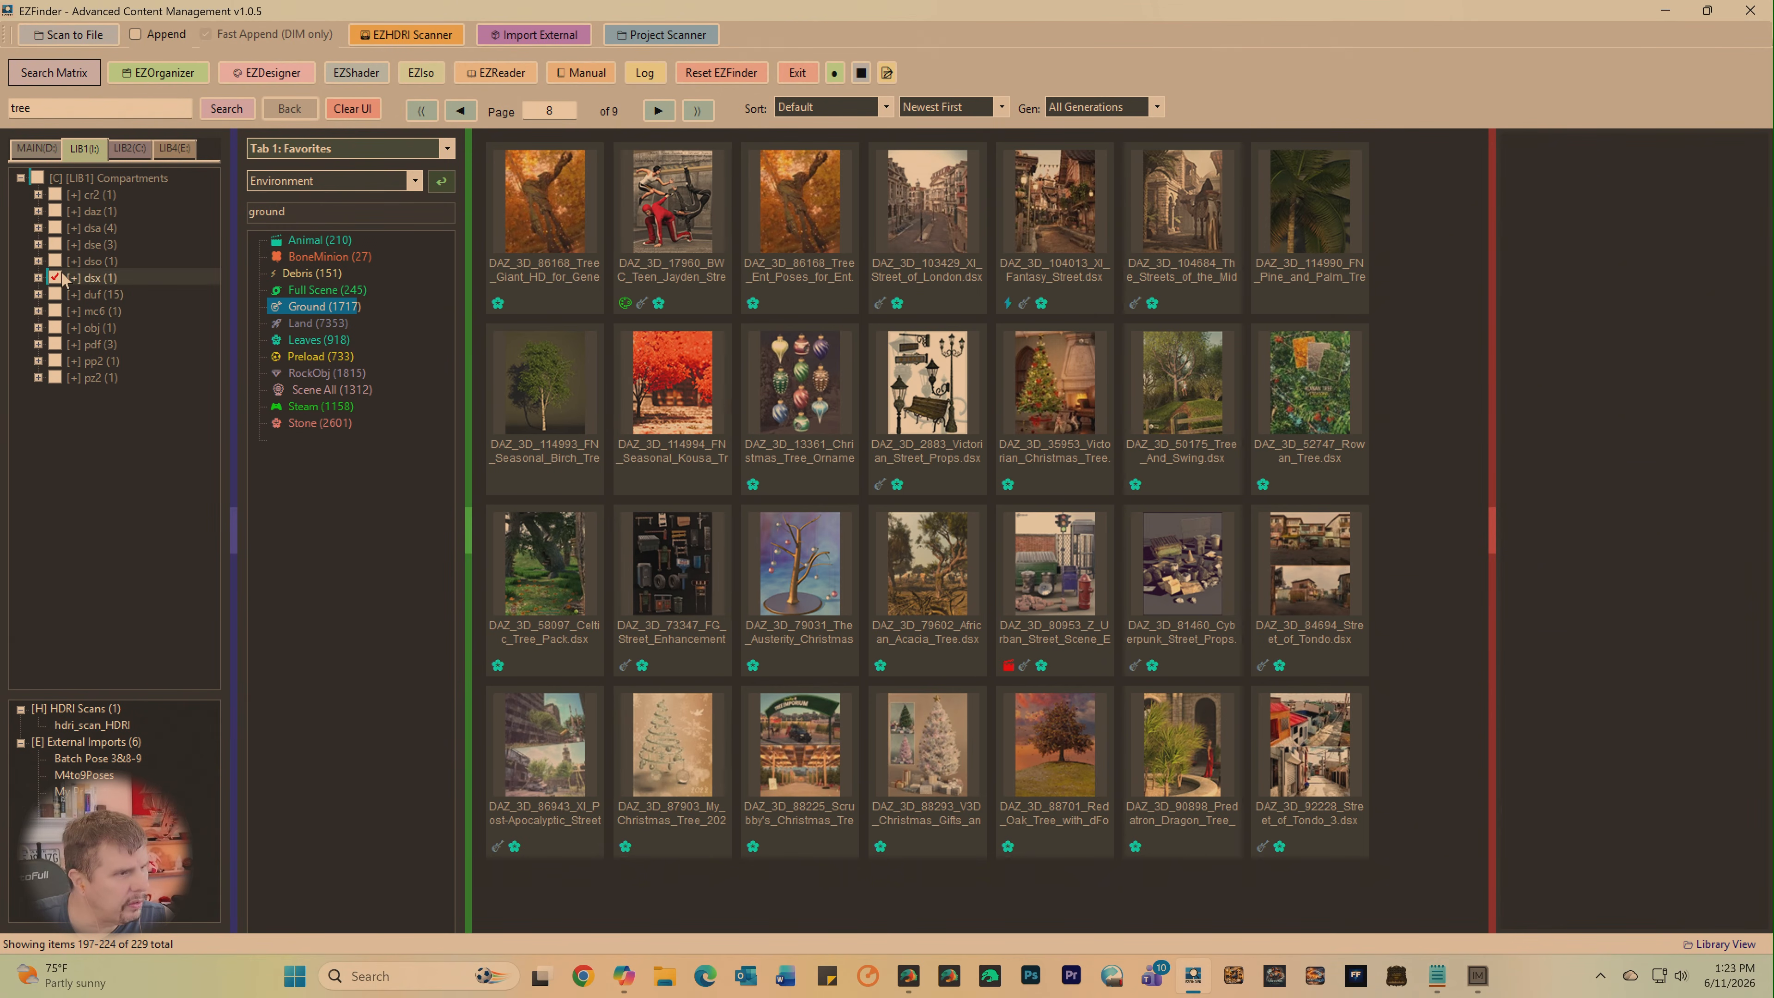
pyautogui.click(124, 150)
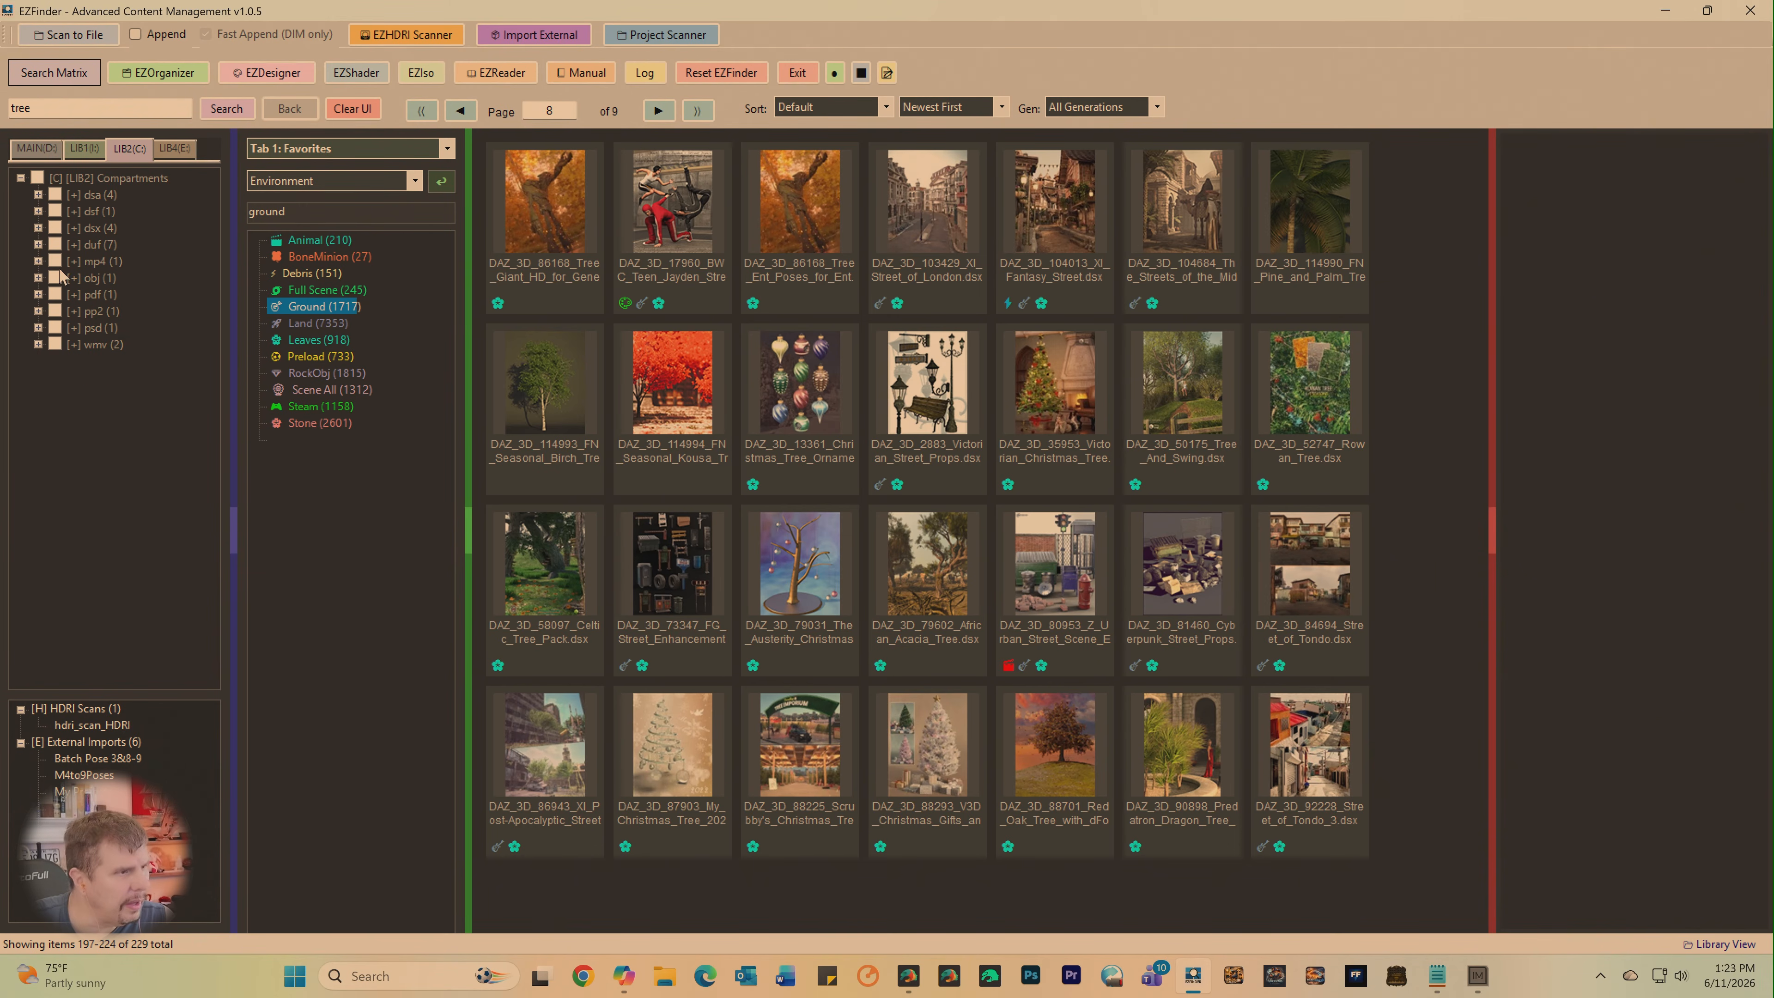
pyautogui.click(56, 229)
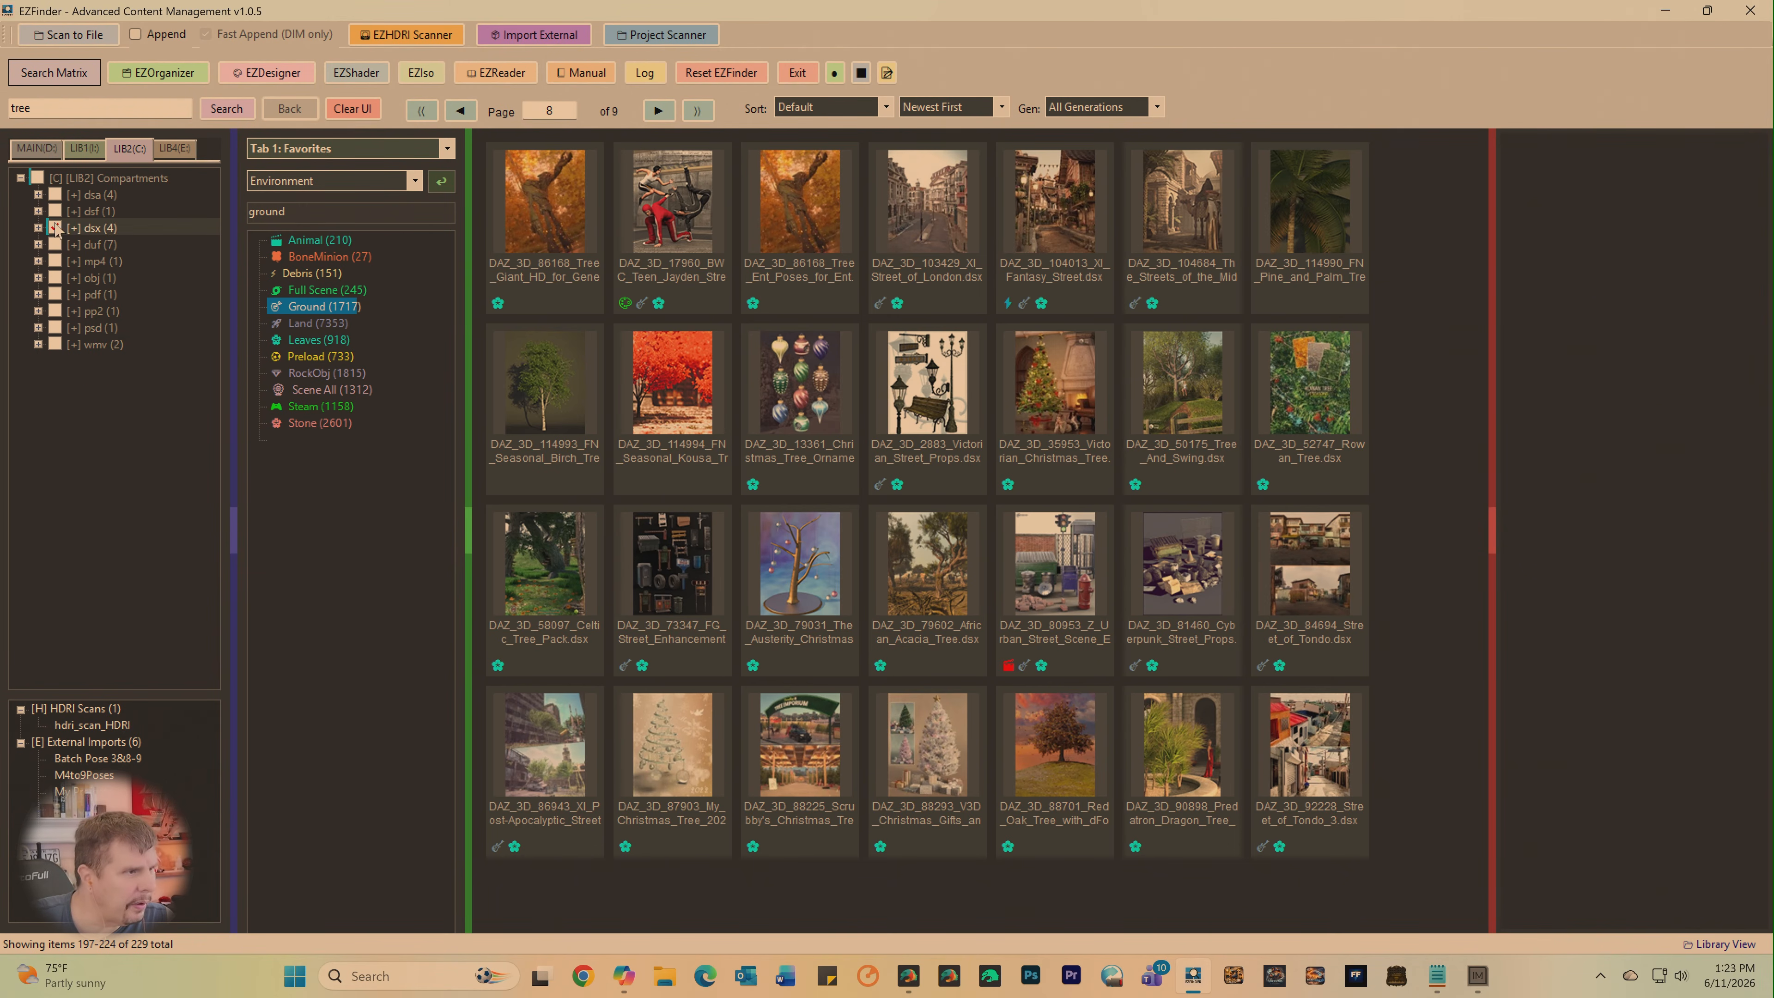
pyautogui.click(171, 148)
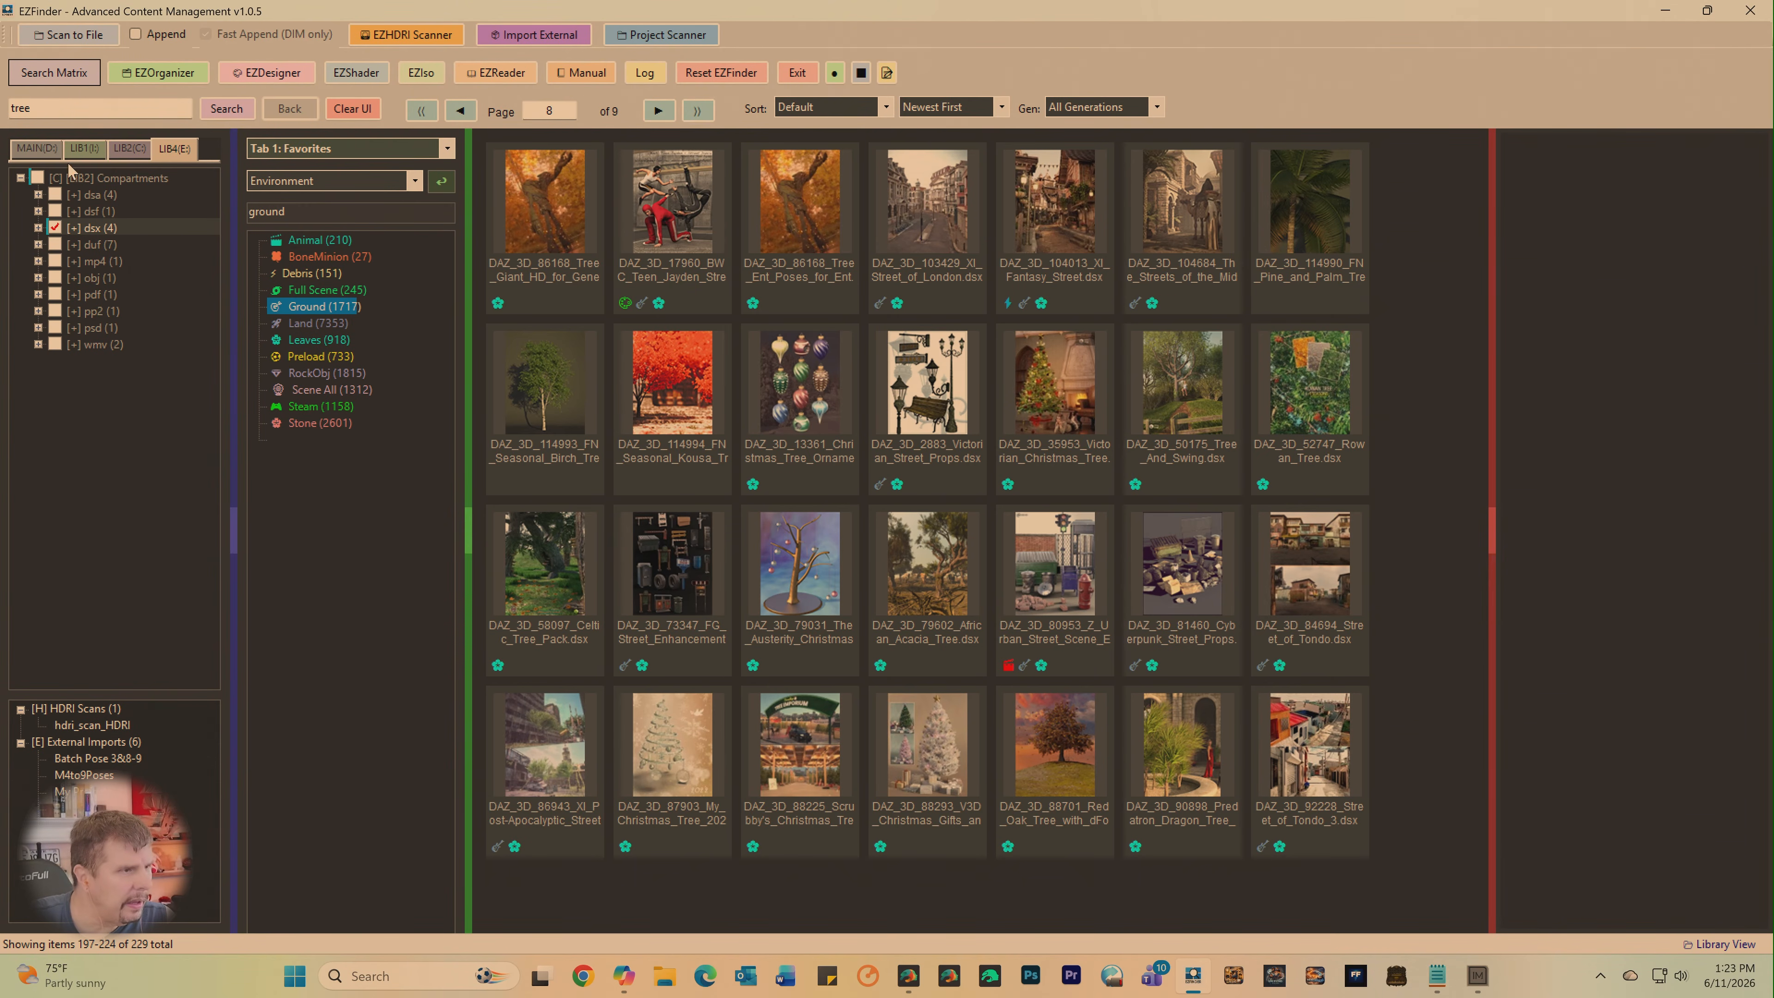
pyautogui.click(37, 149)
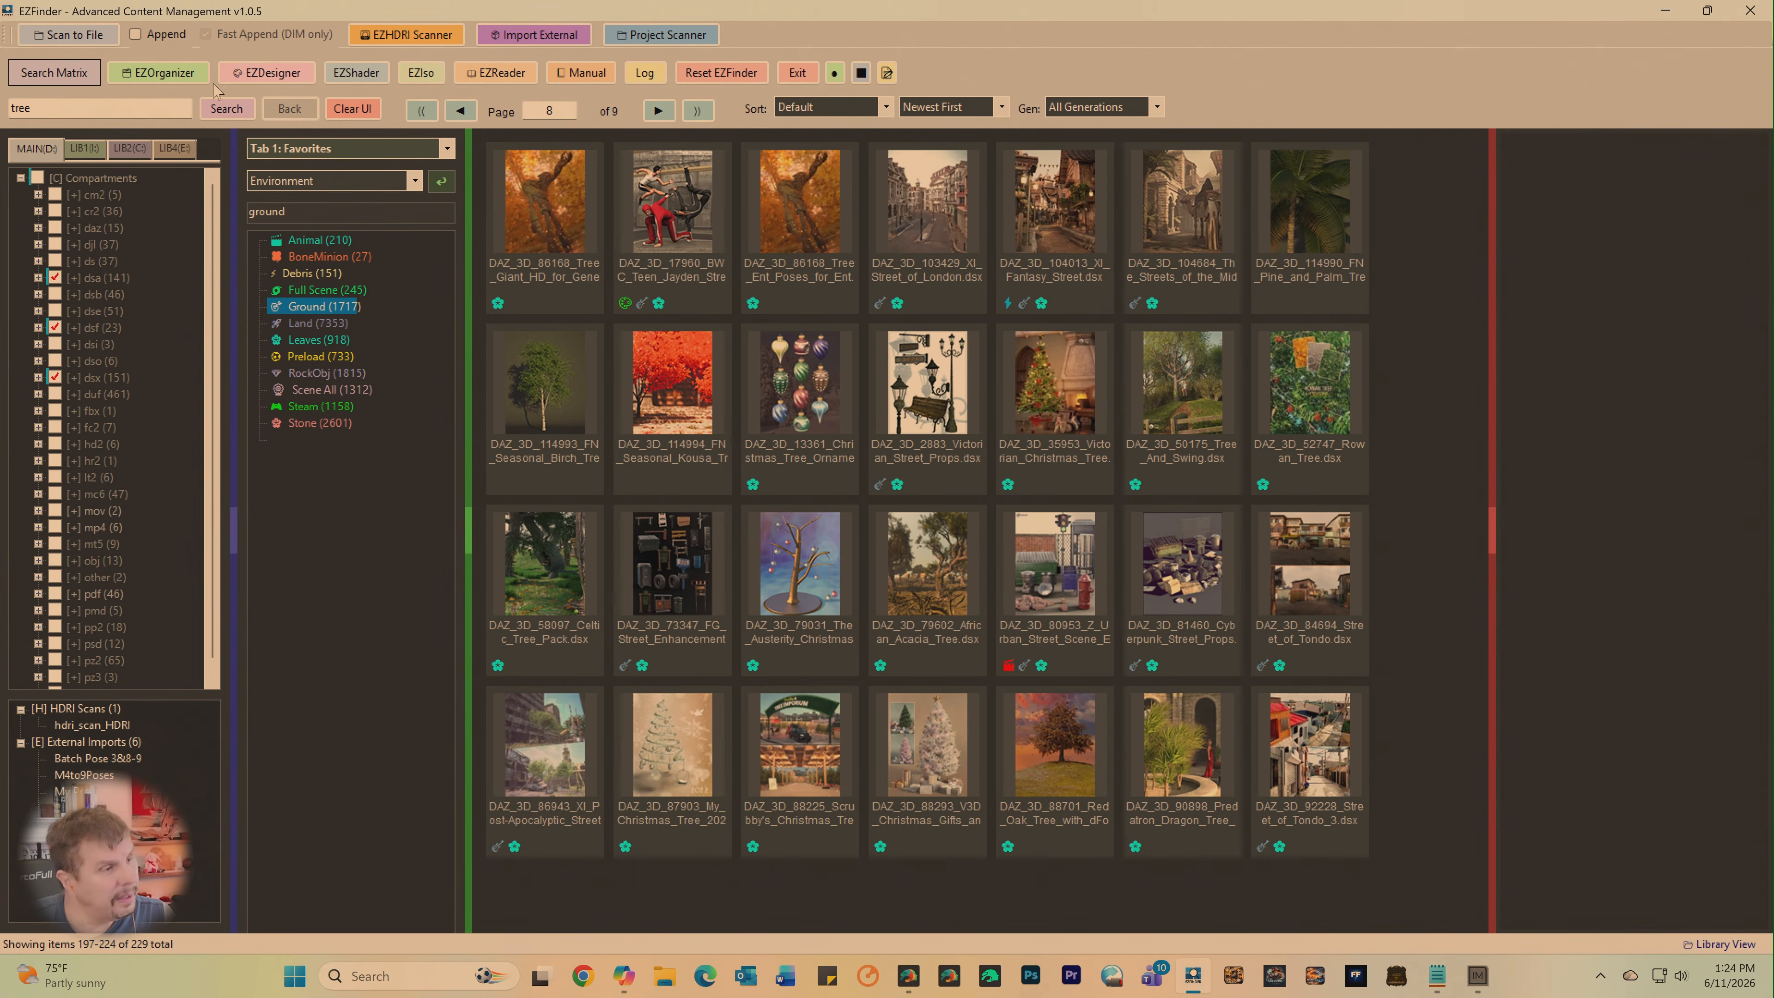
pyautogui.click(225, 109)
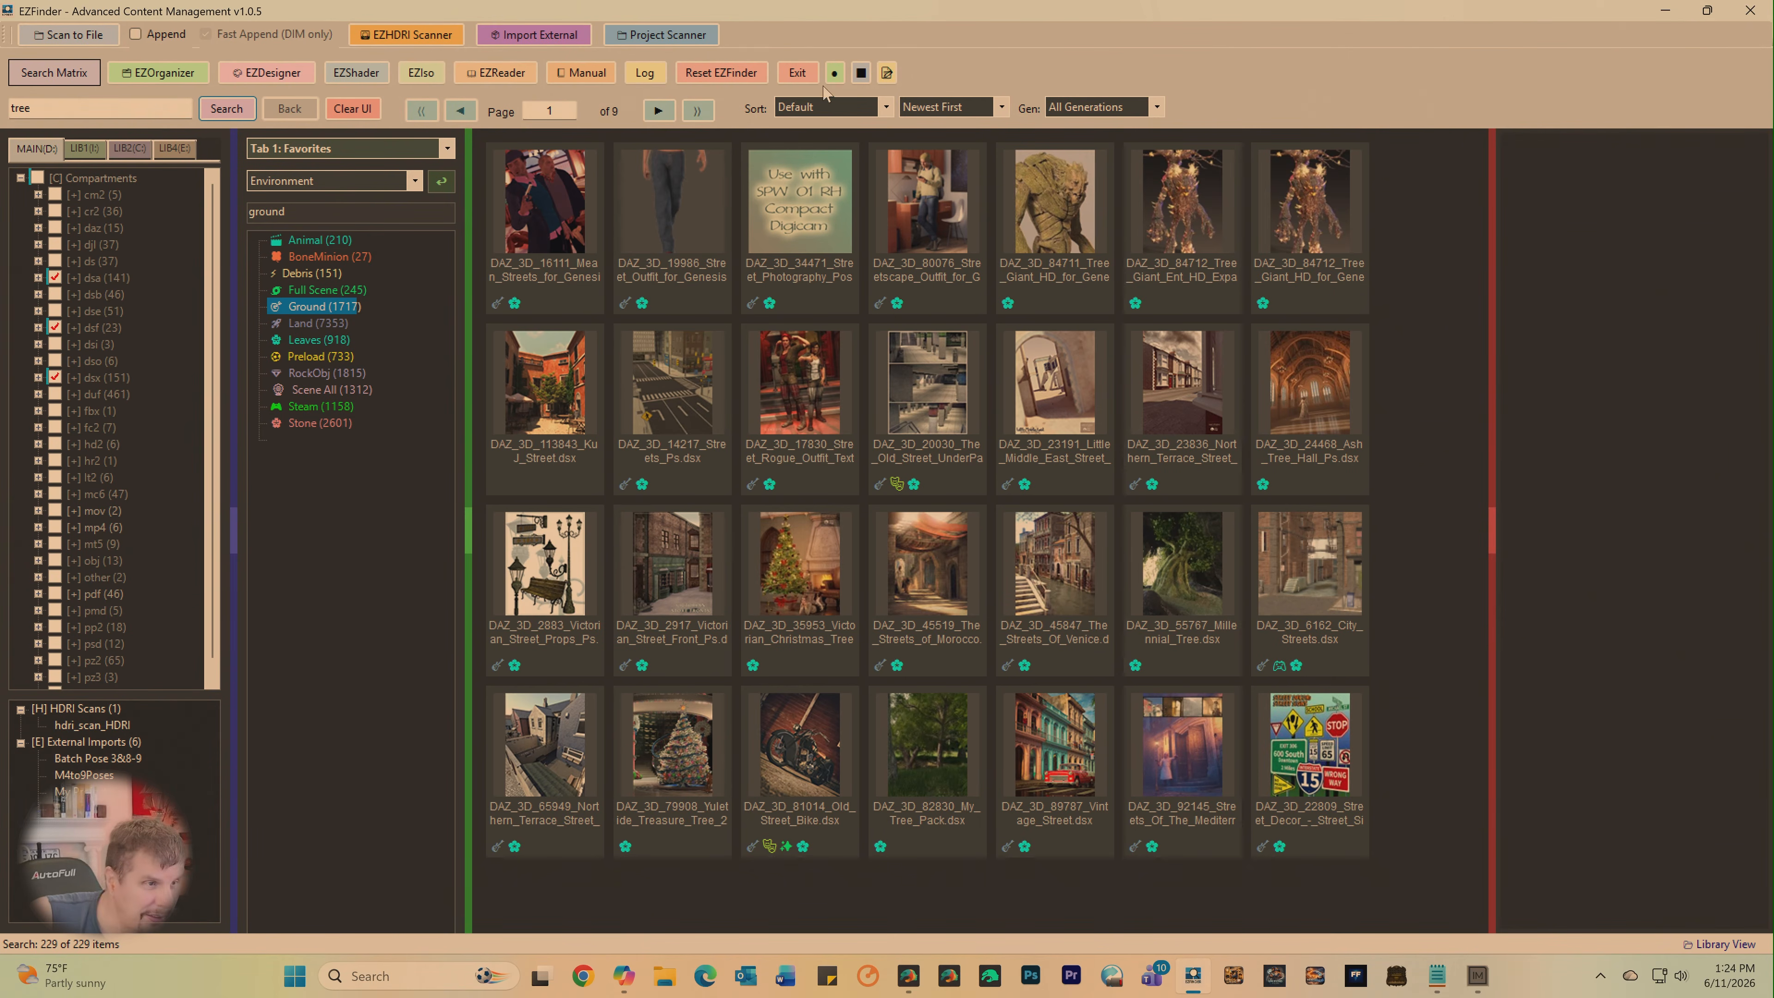
# - Look through all nine pages of the rerun tree search and inspect the iREAL Animated Hybrid Tree product details
pyautogui.click(657, 110)
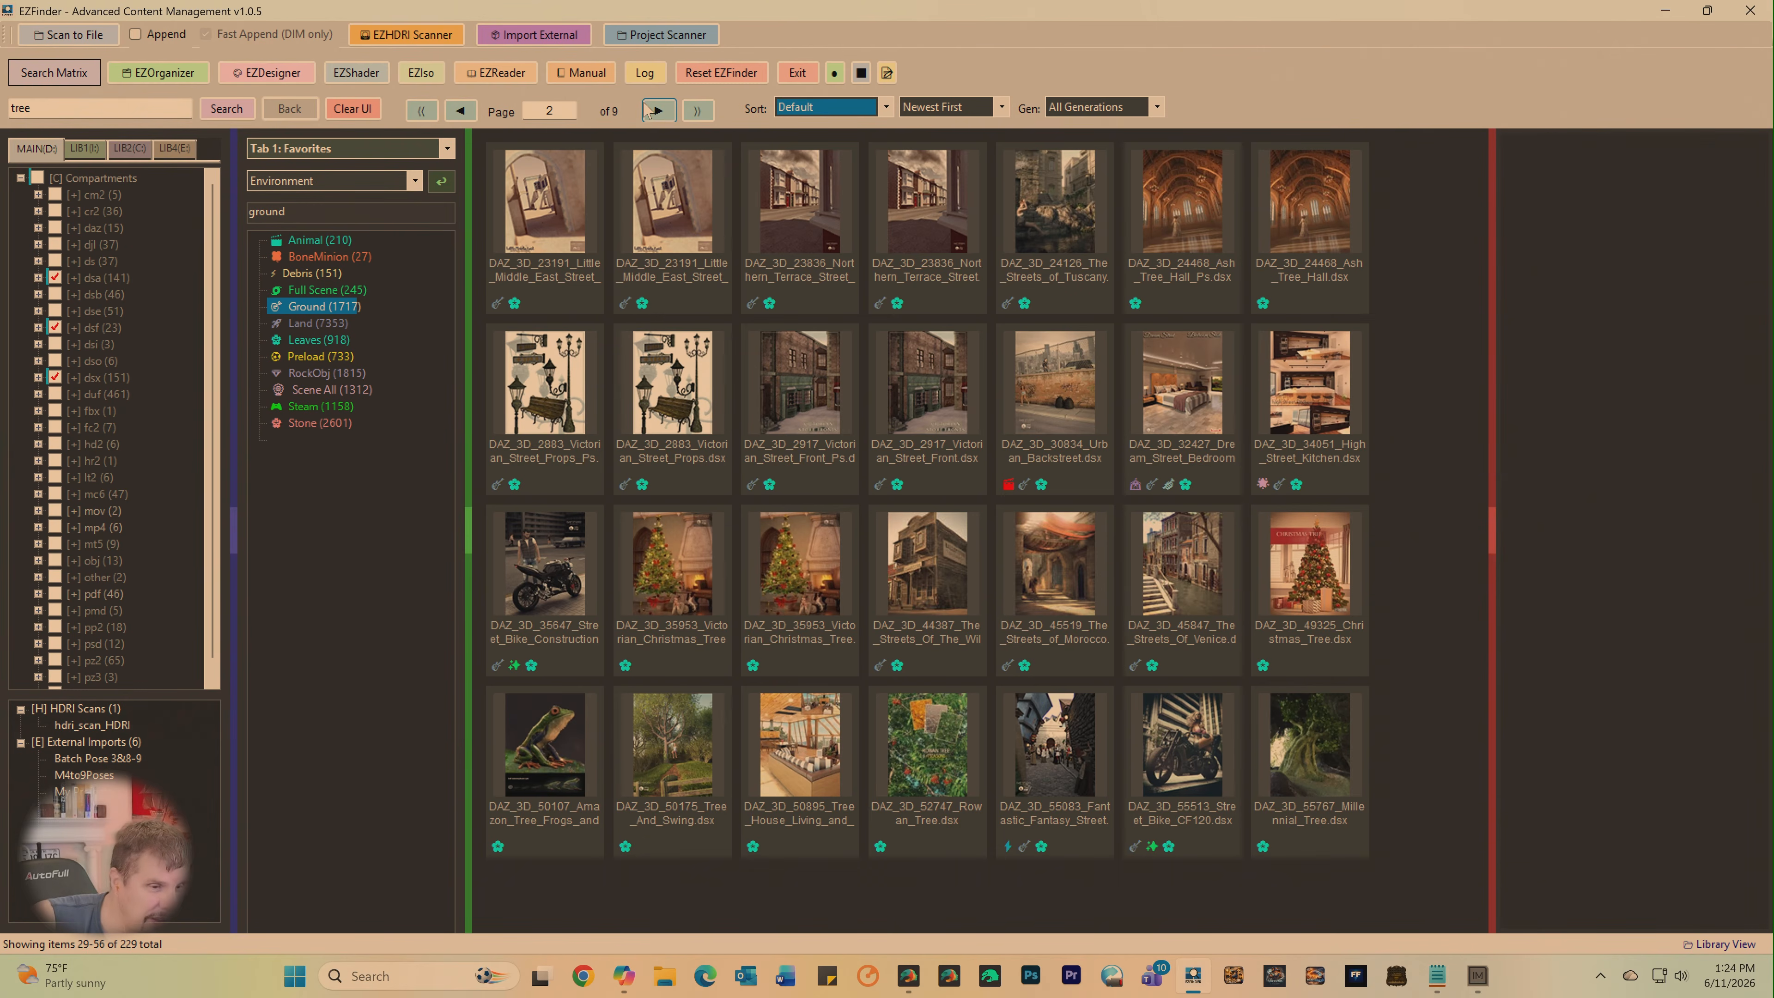
pyautogui.click(655, 109)
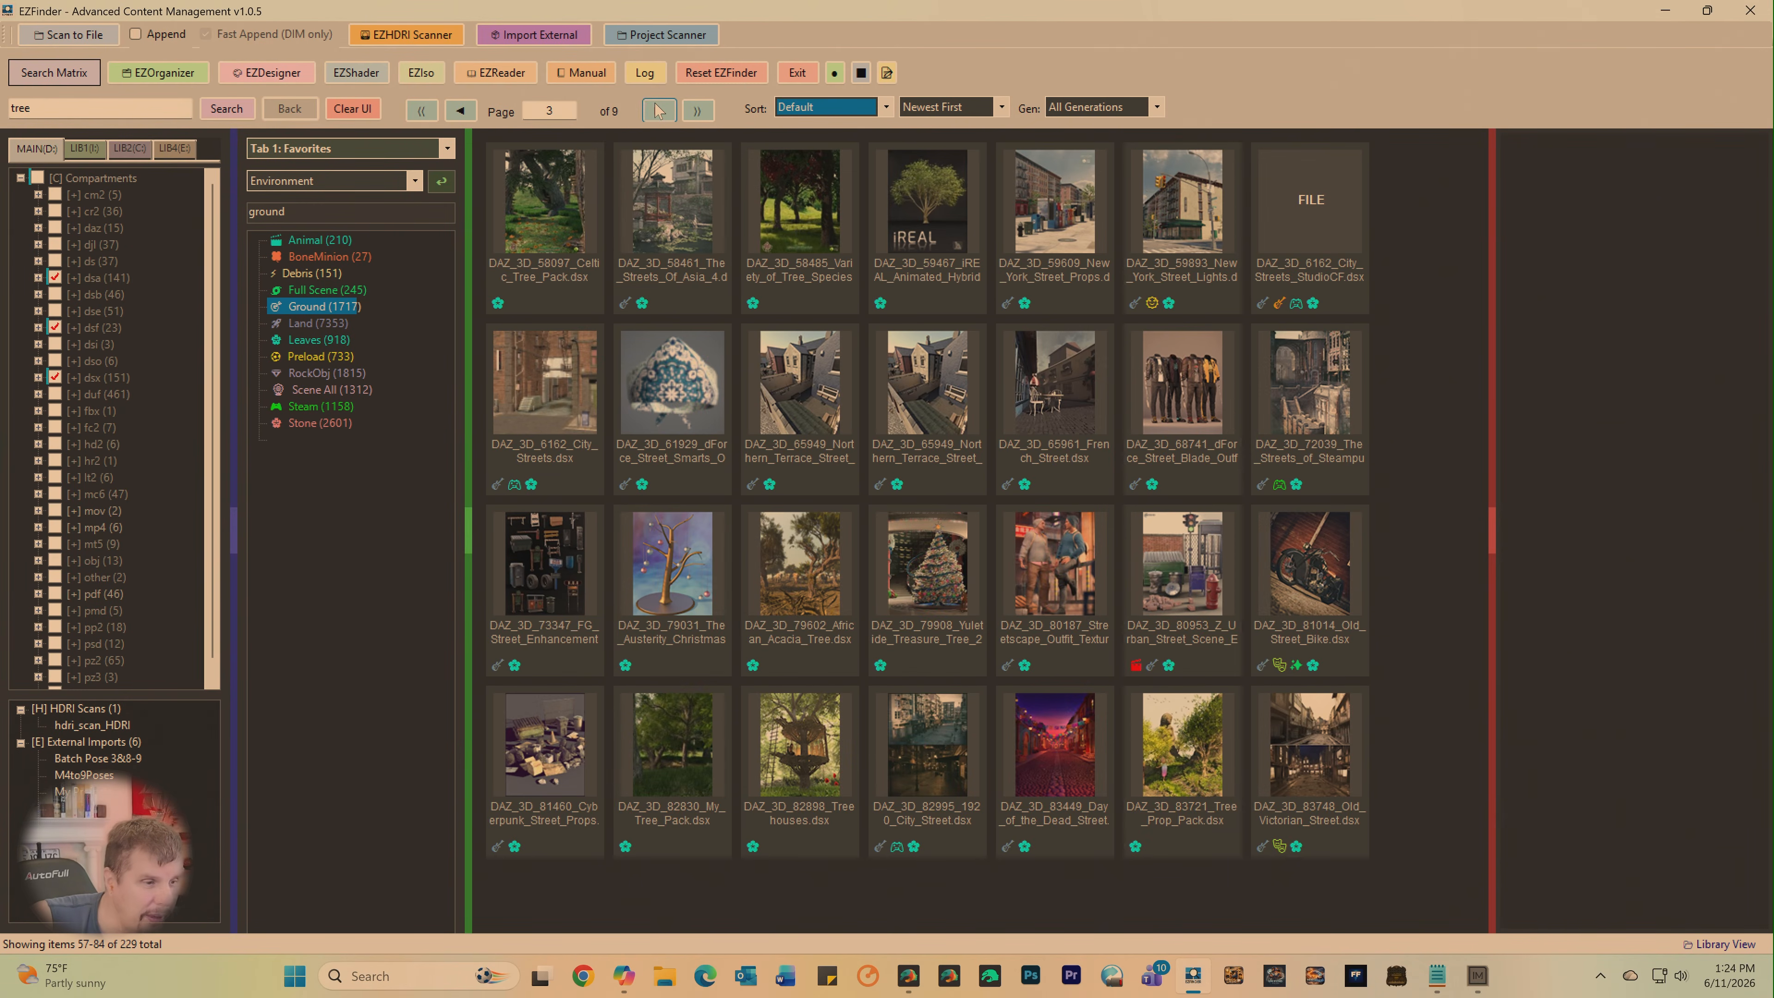
pyautogui.click(659, 110)
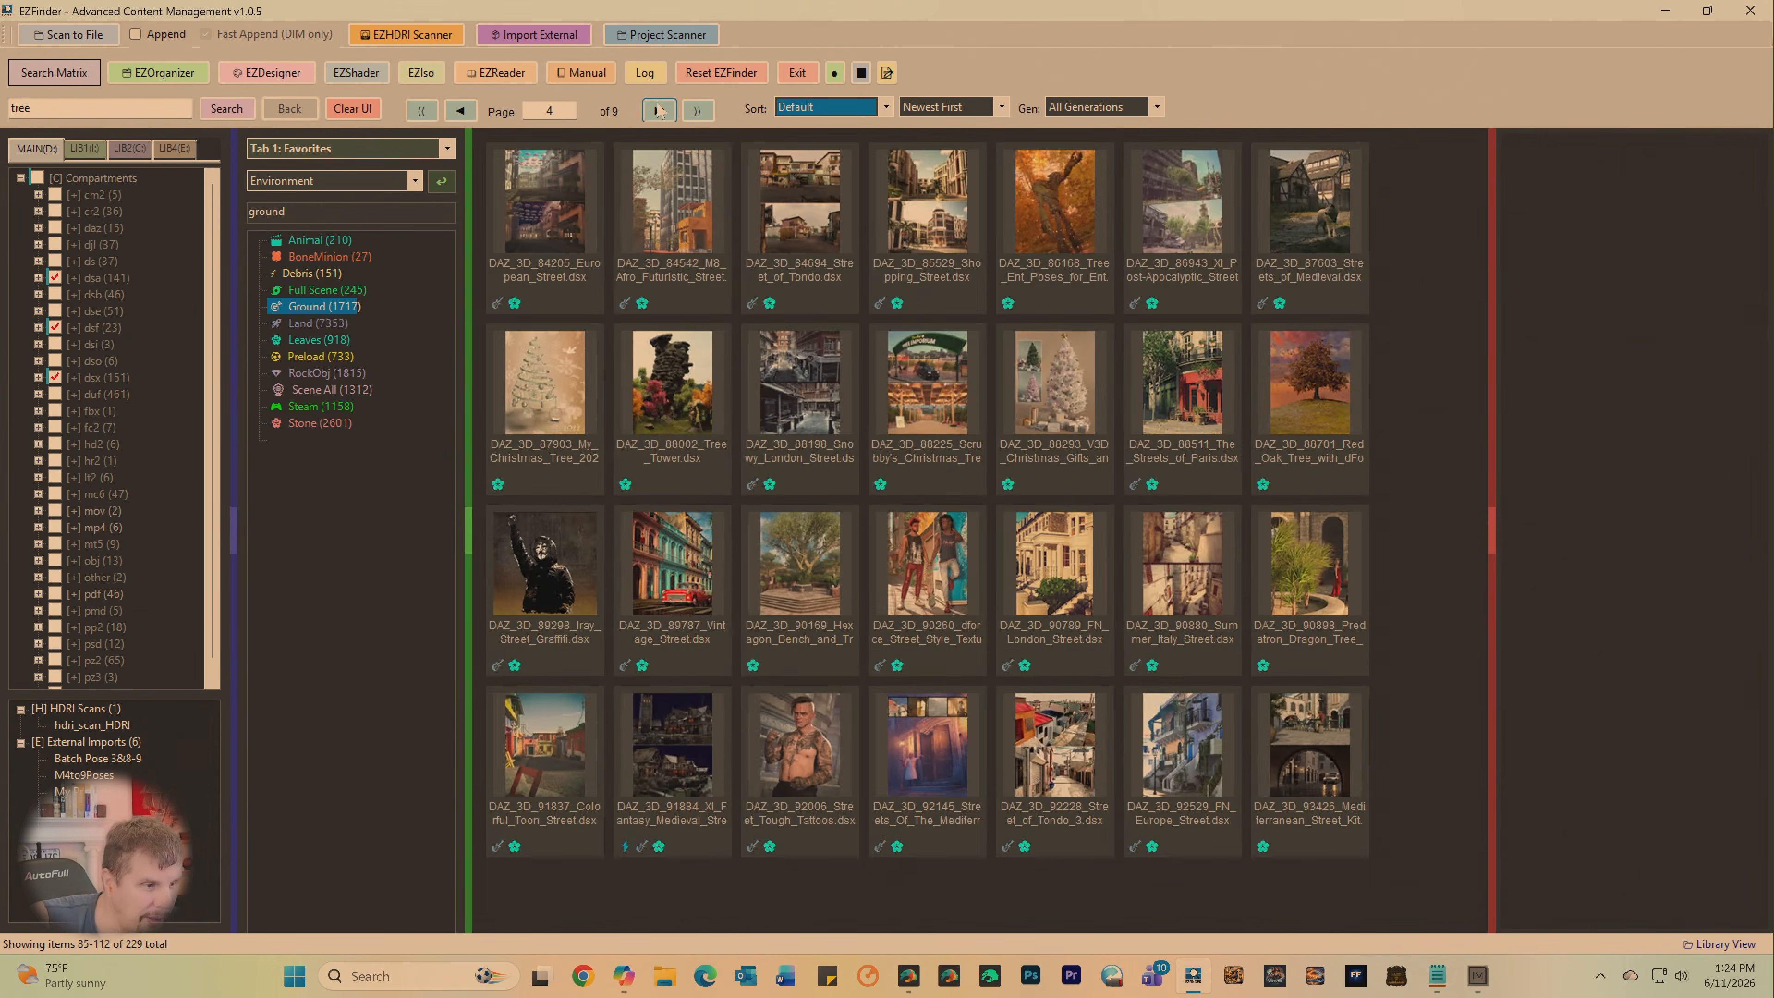
pyautogui.click(659, 109)
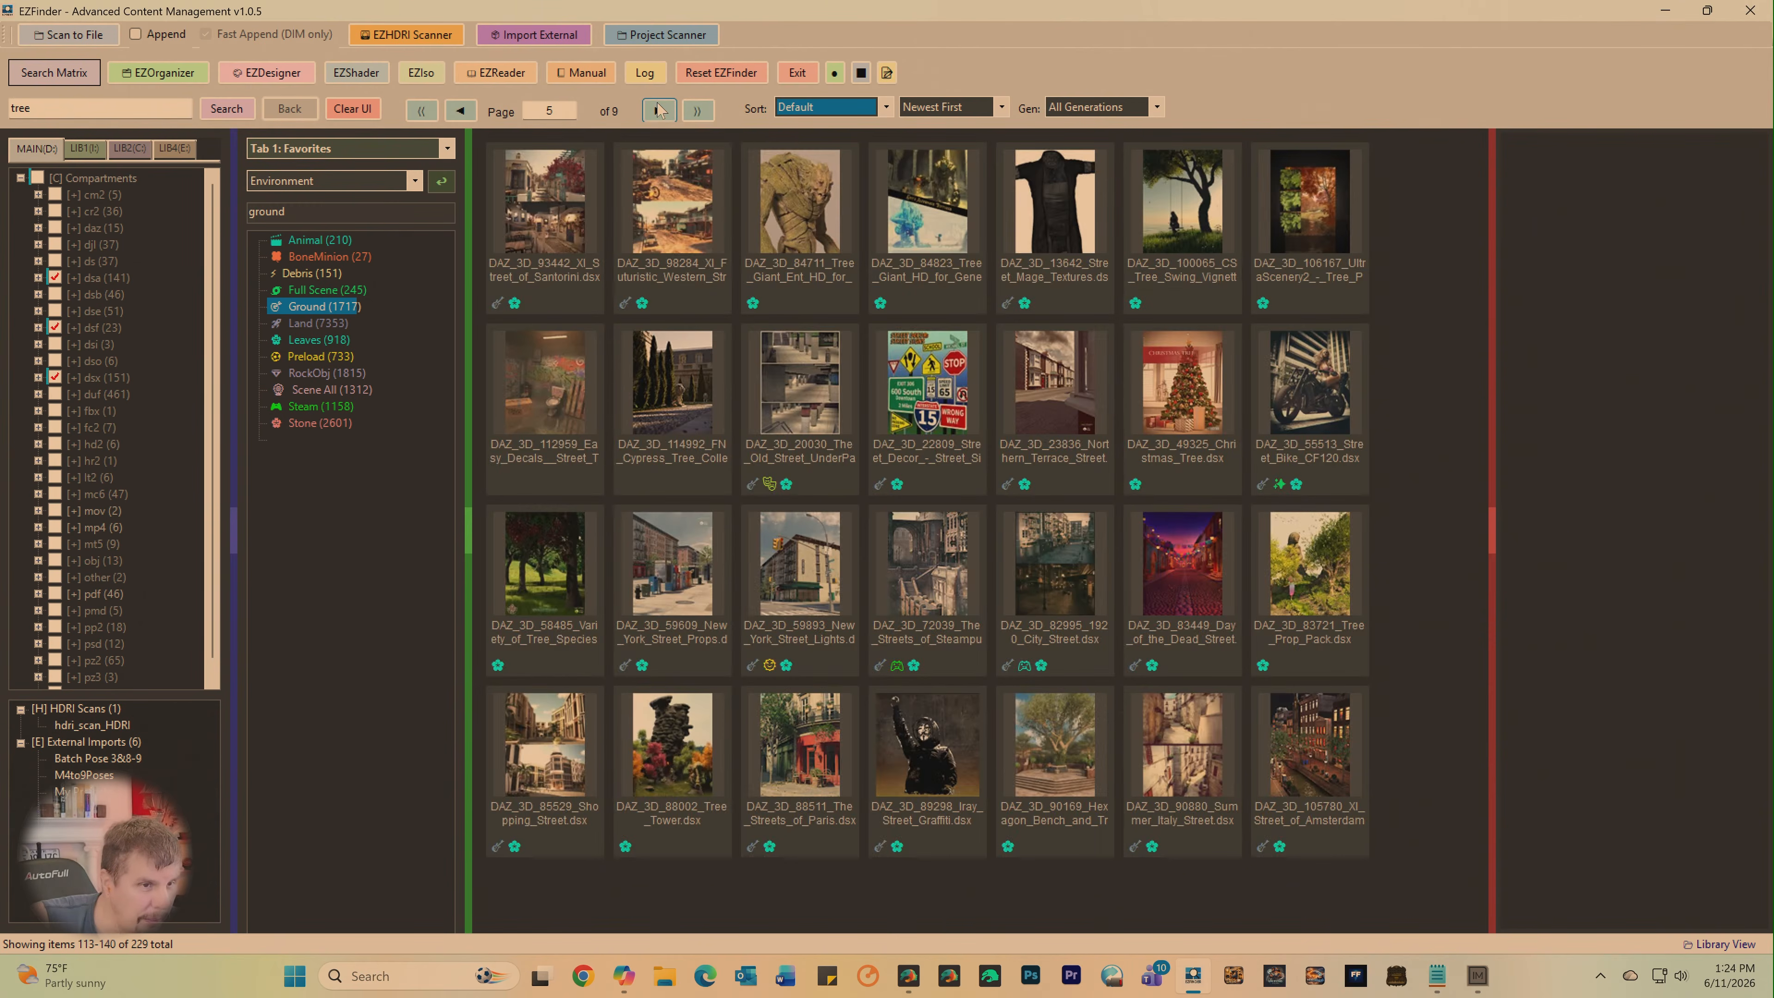
pyautogui.click(659, 110)
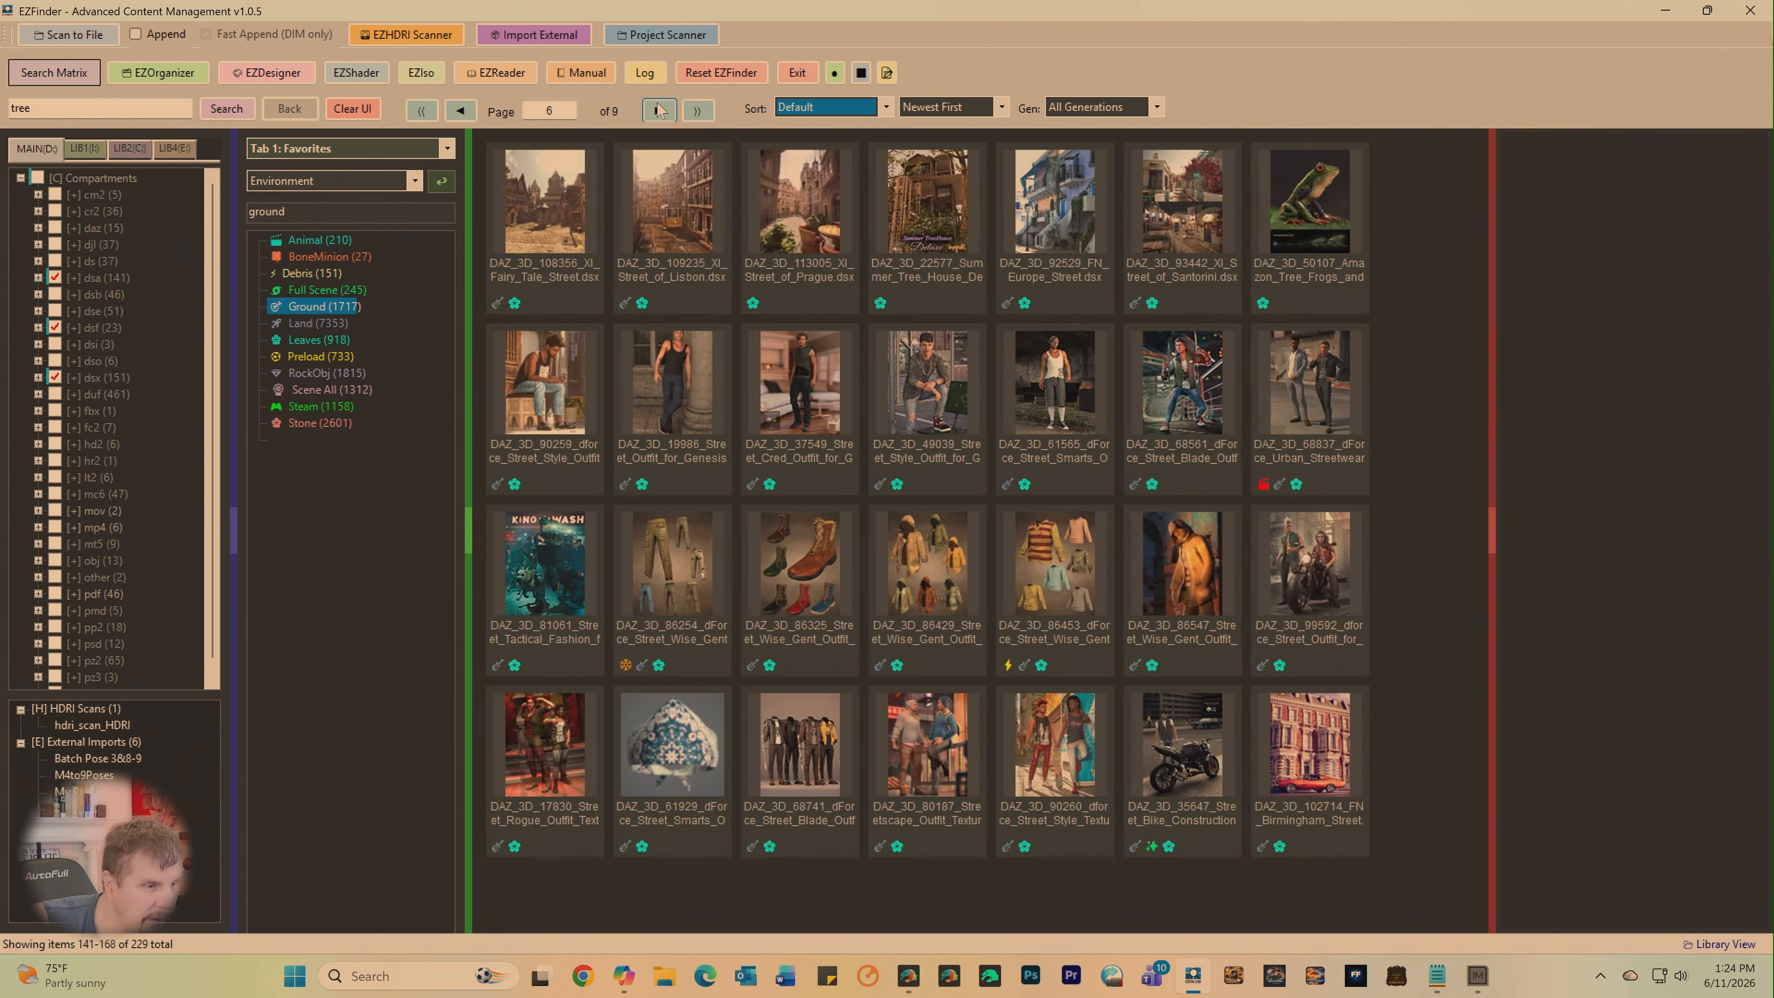
pyautogui.click(659, 109)
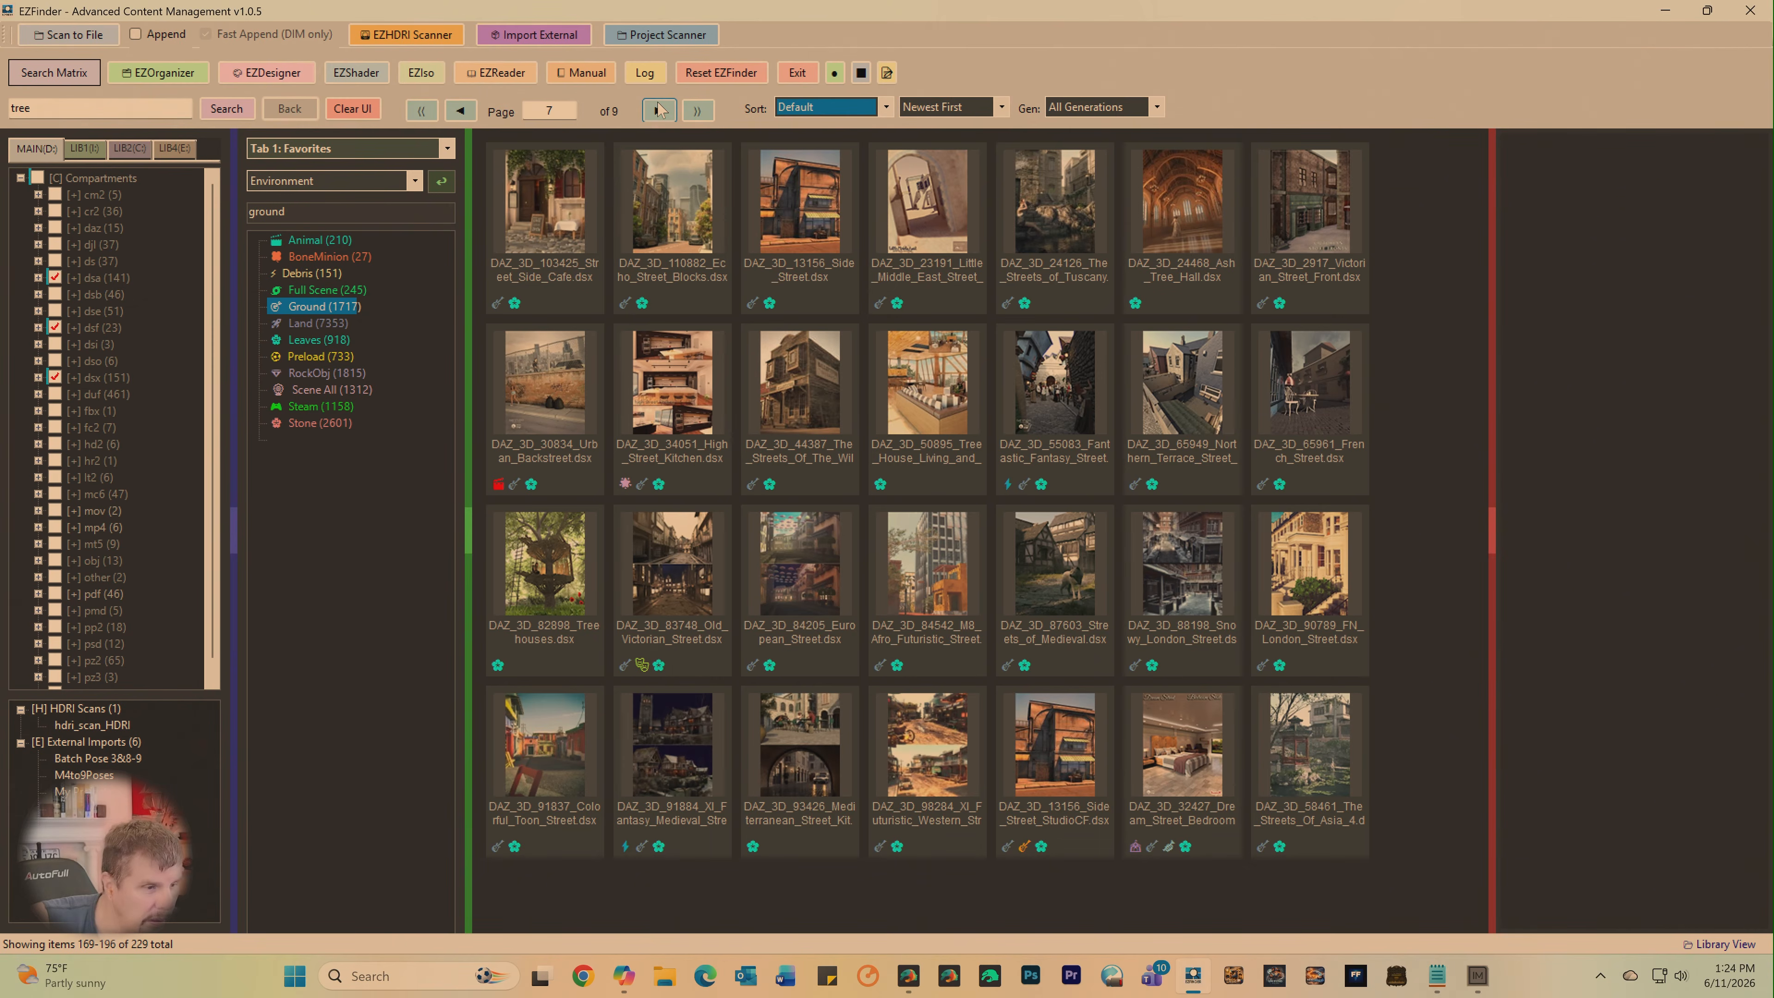
pyautogui.click(658, 110)
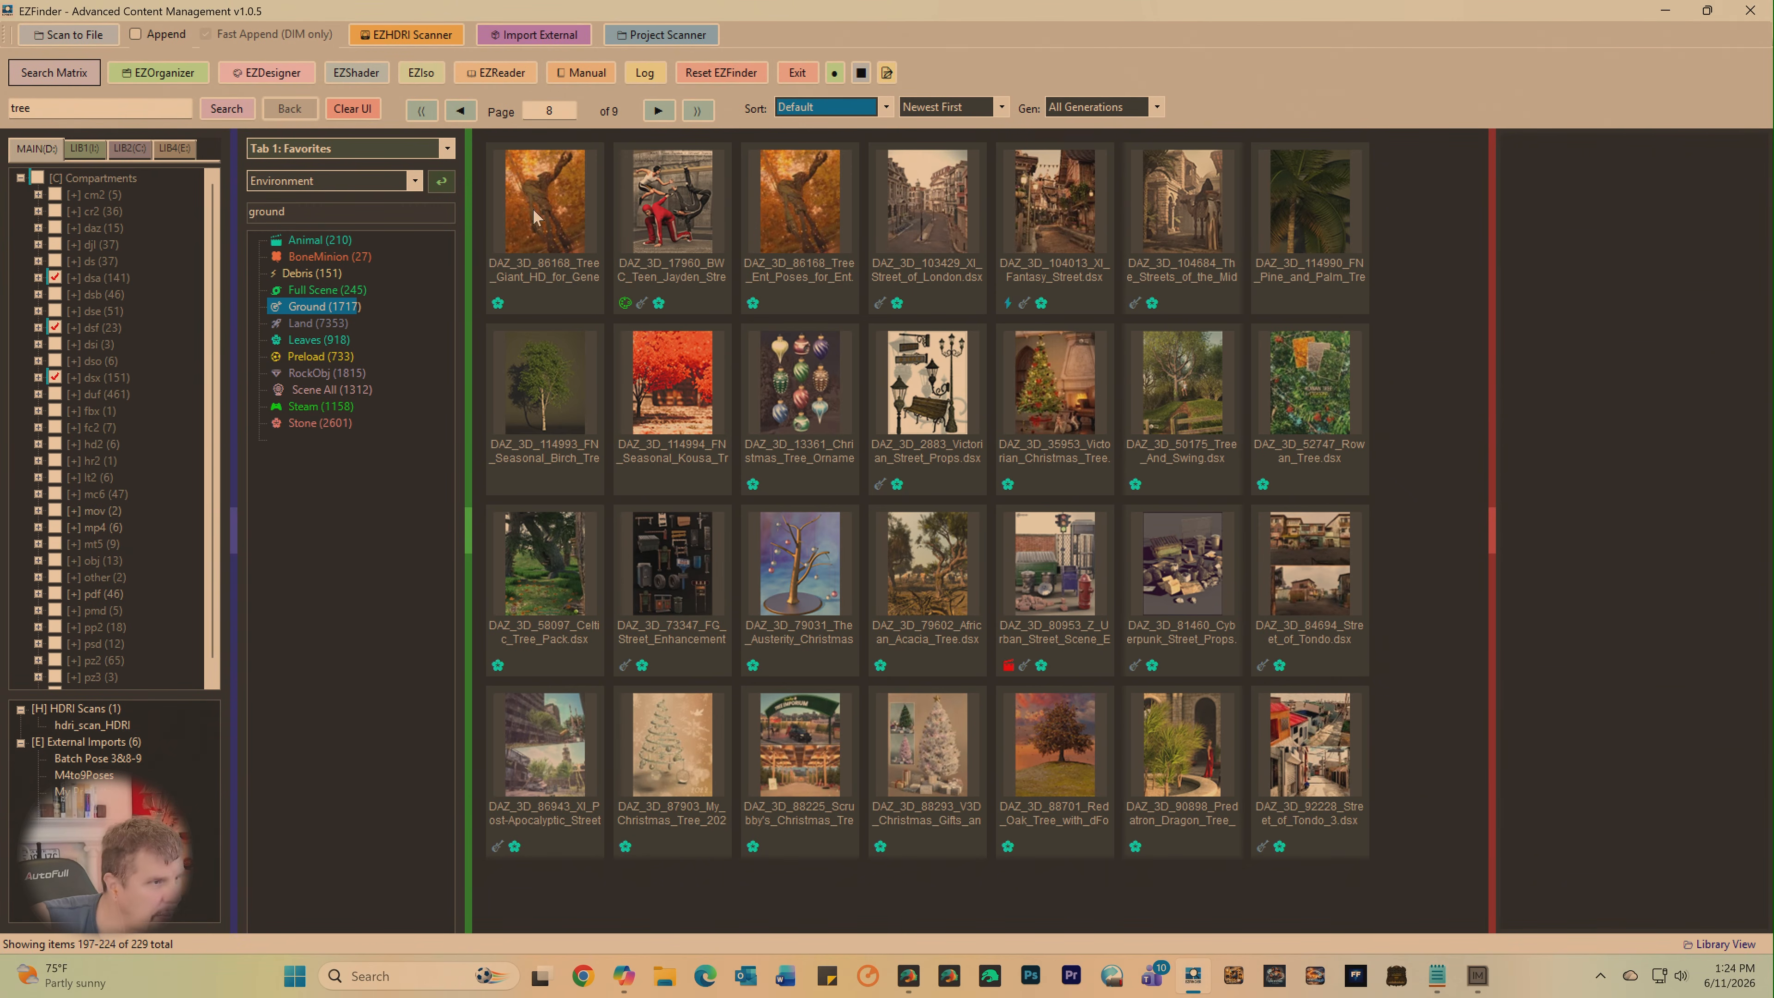
pyautogui.click(665, 110)
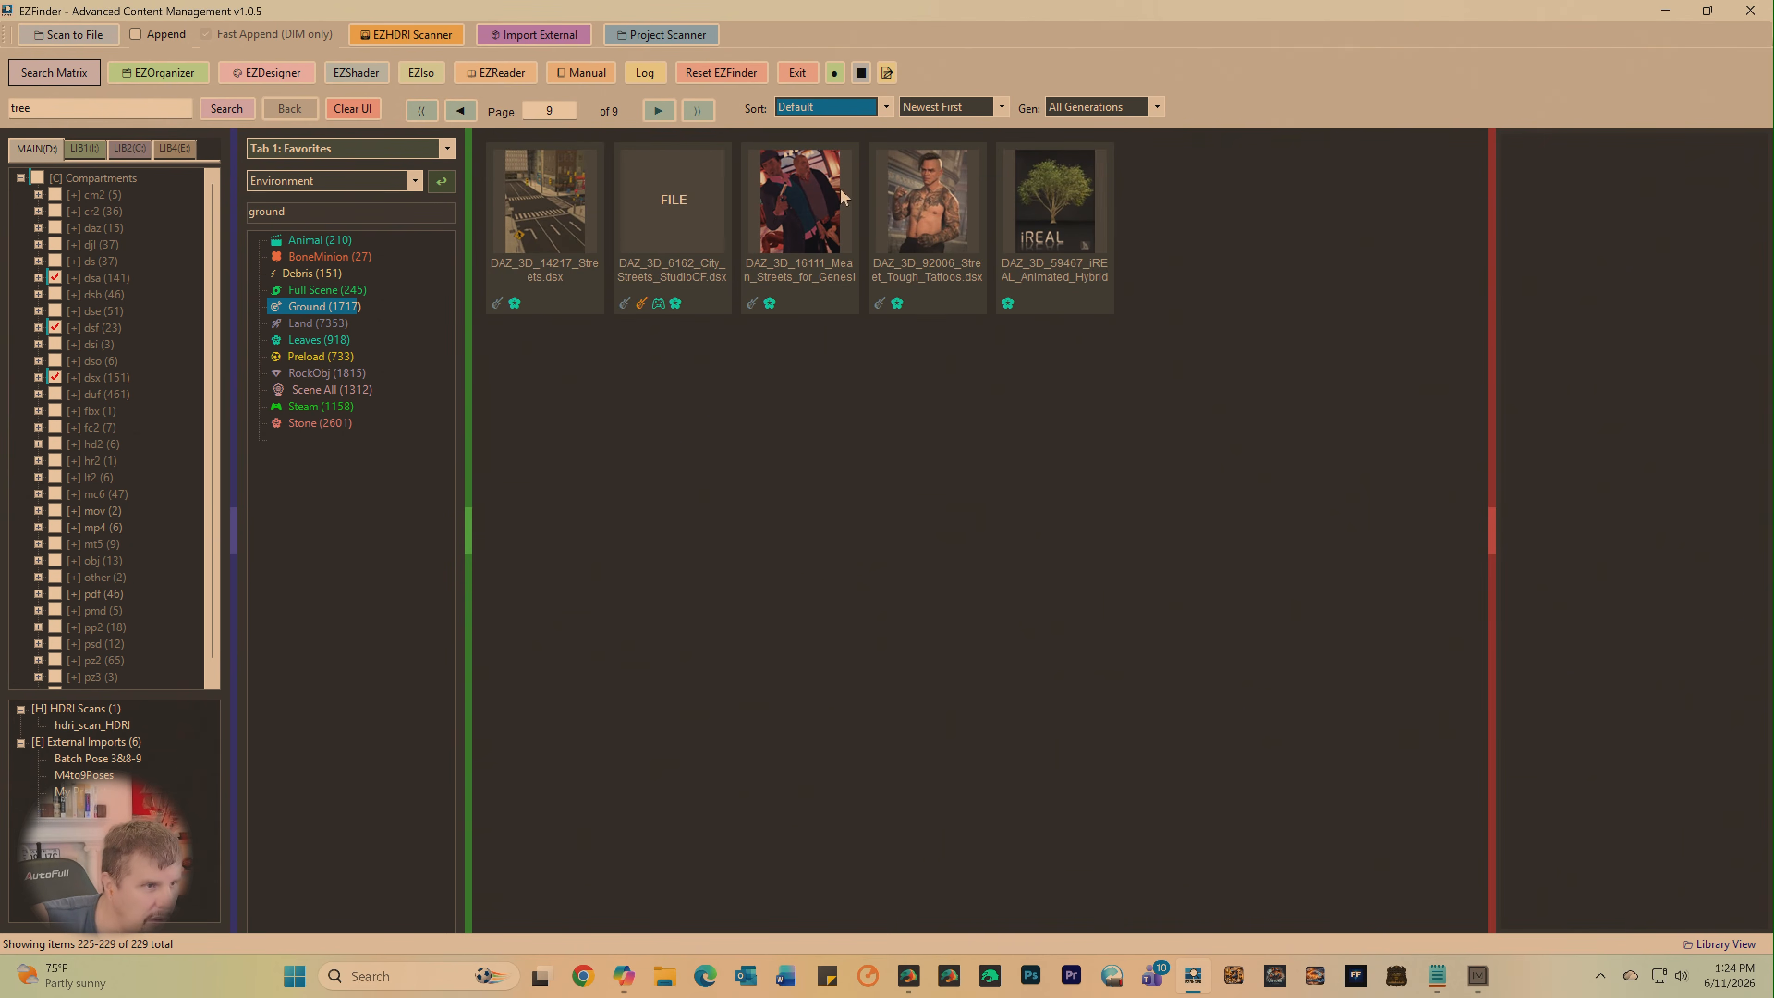
pyautogui.click(994, 231)
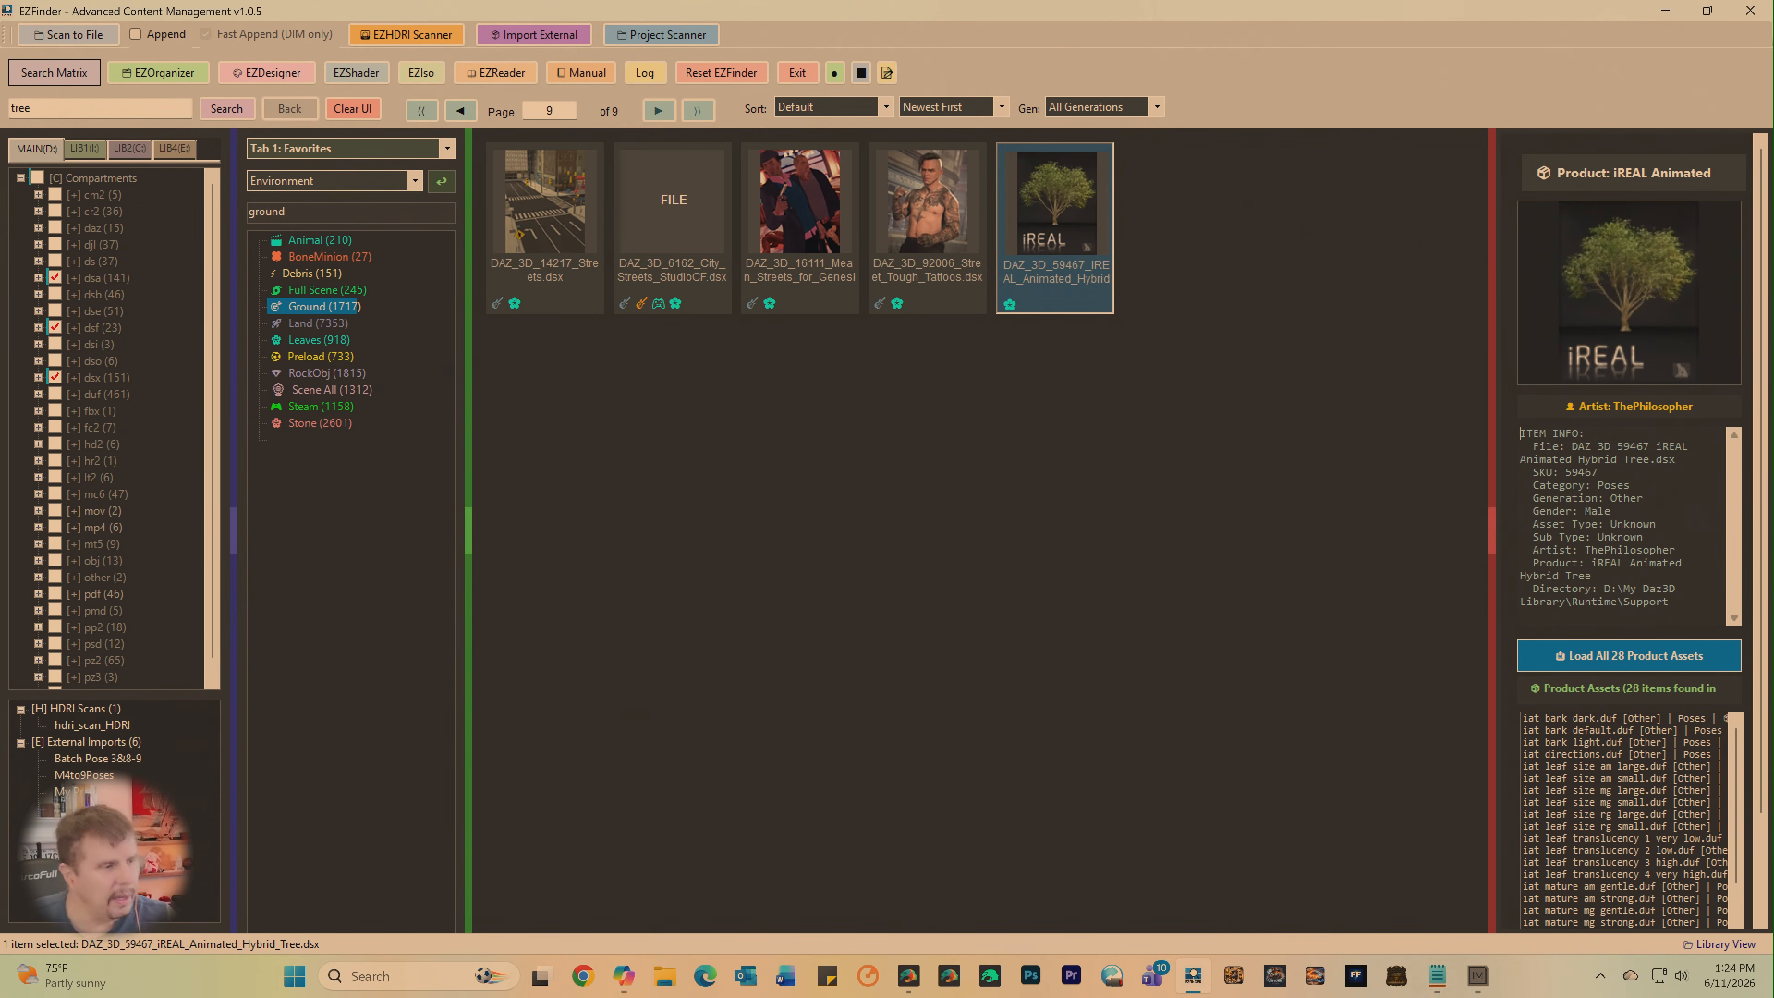
# - Switch to DAZ Studio and filter the Utilities category of the Smart Content products by "tree"
pyautogui.click(908, 976)
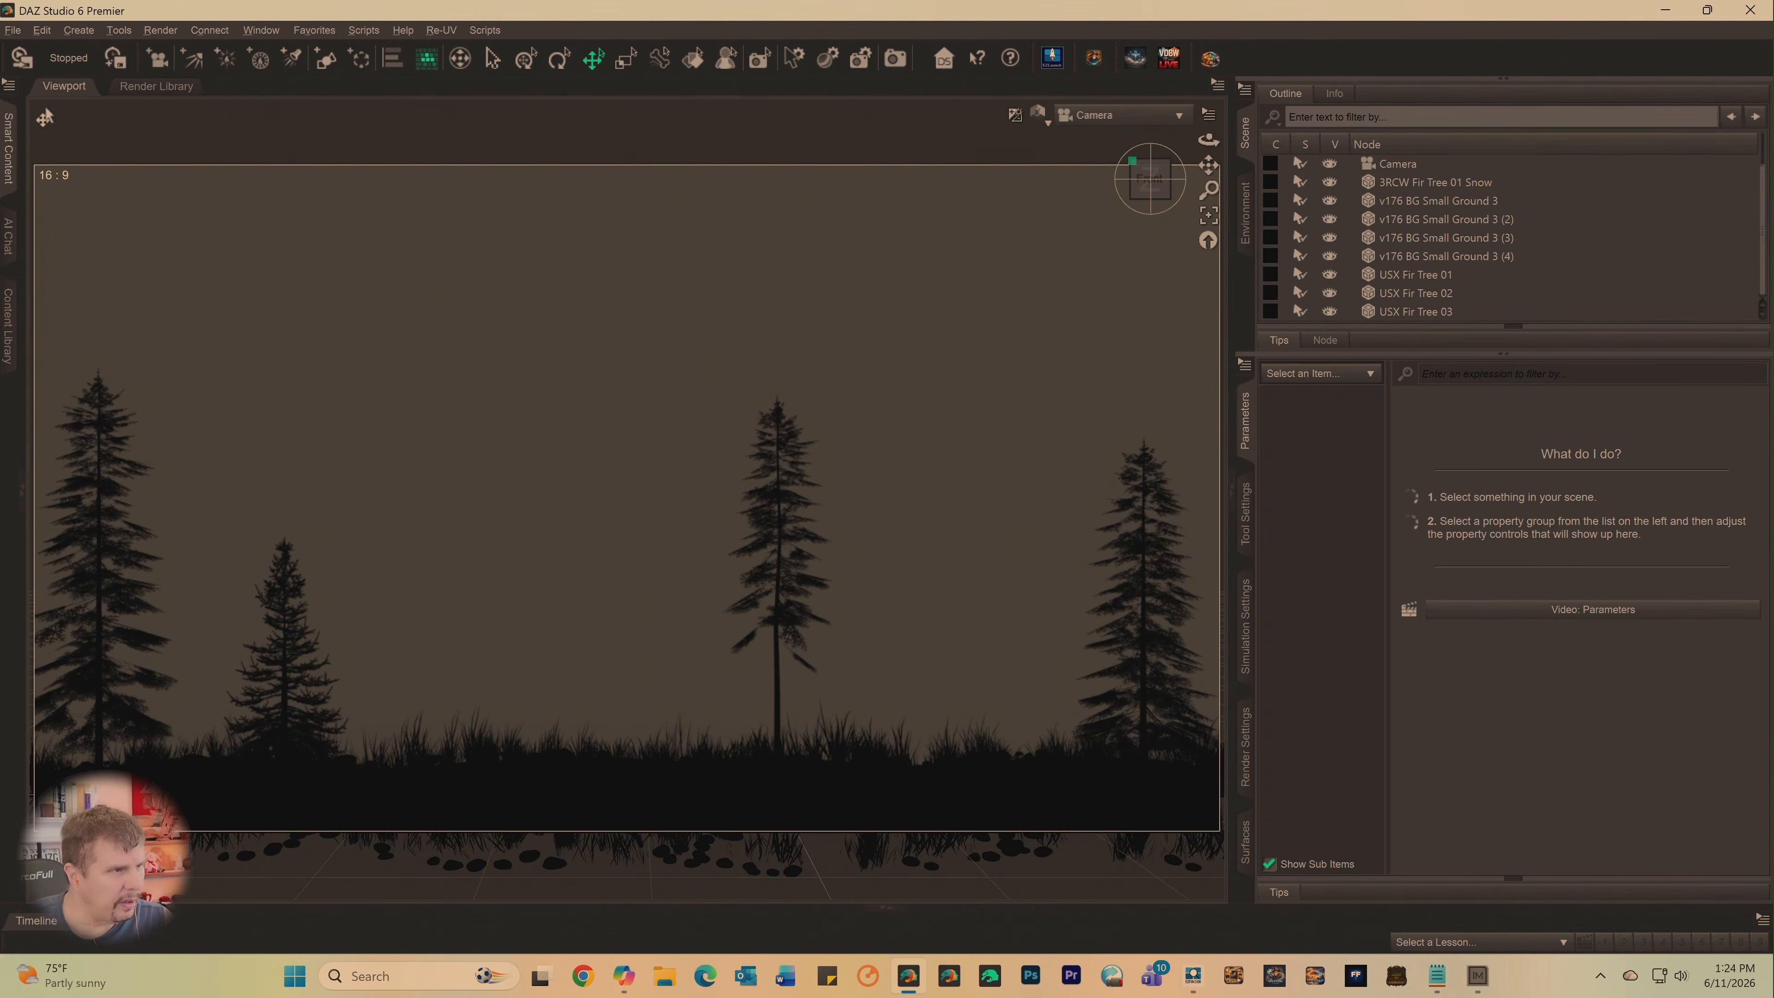
pyautogui.click(7, 148)
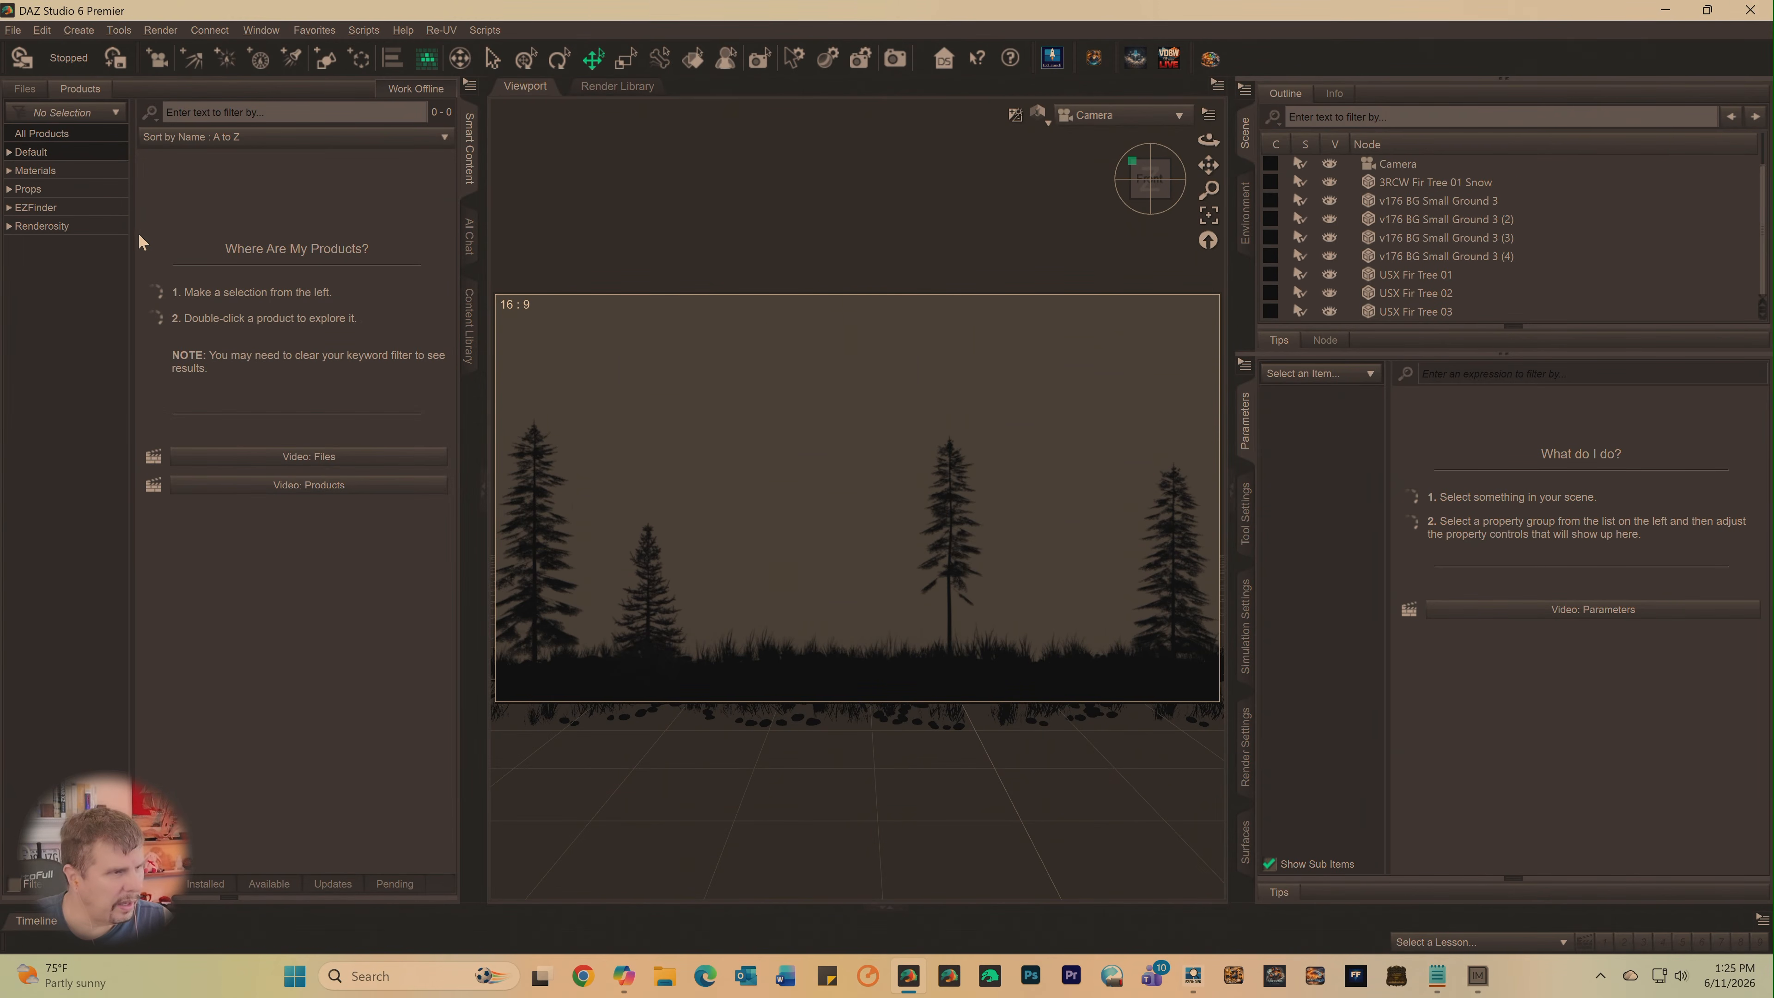
pyautogui.click(8, 153)
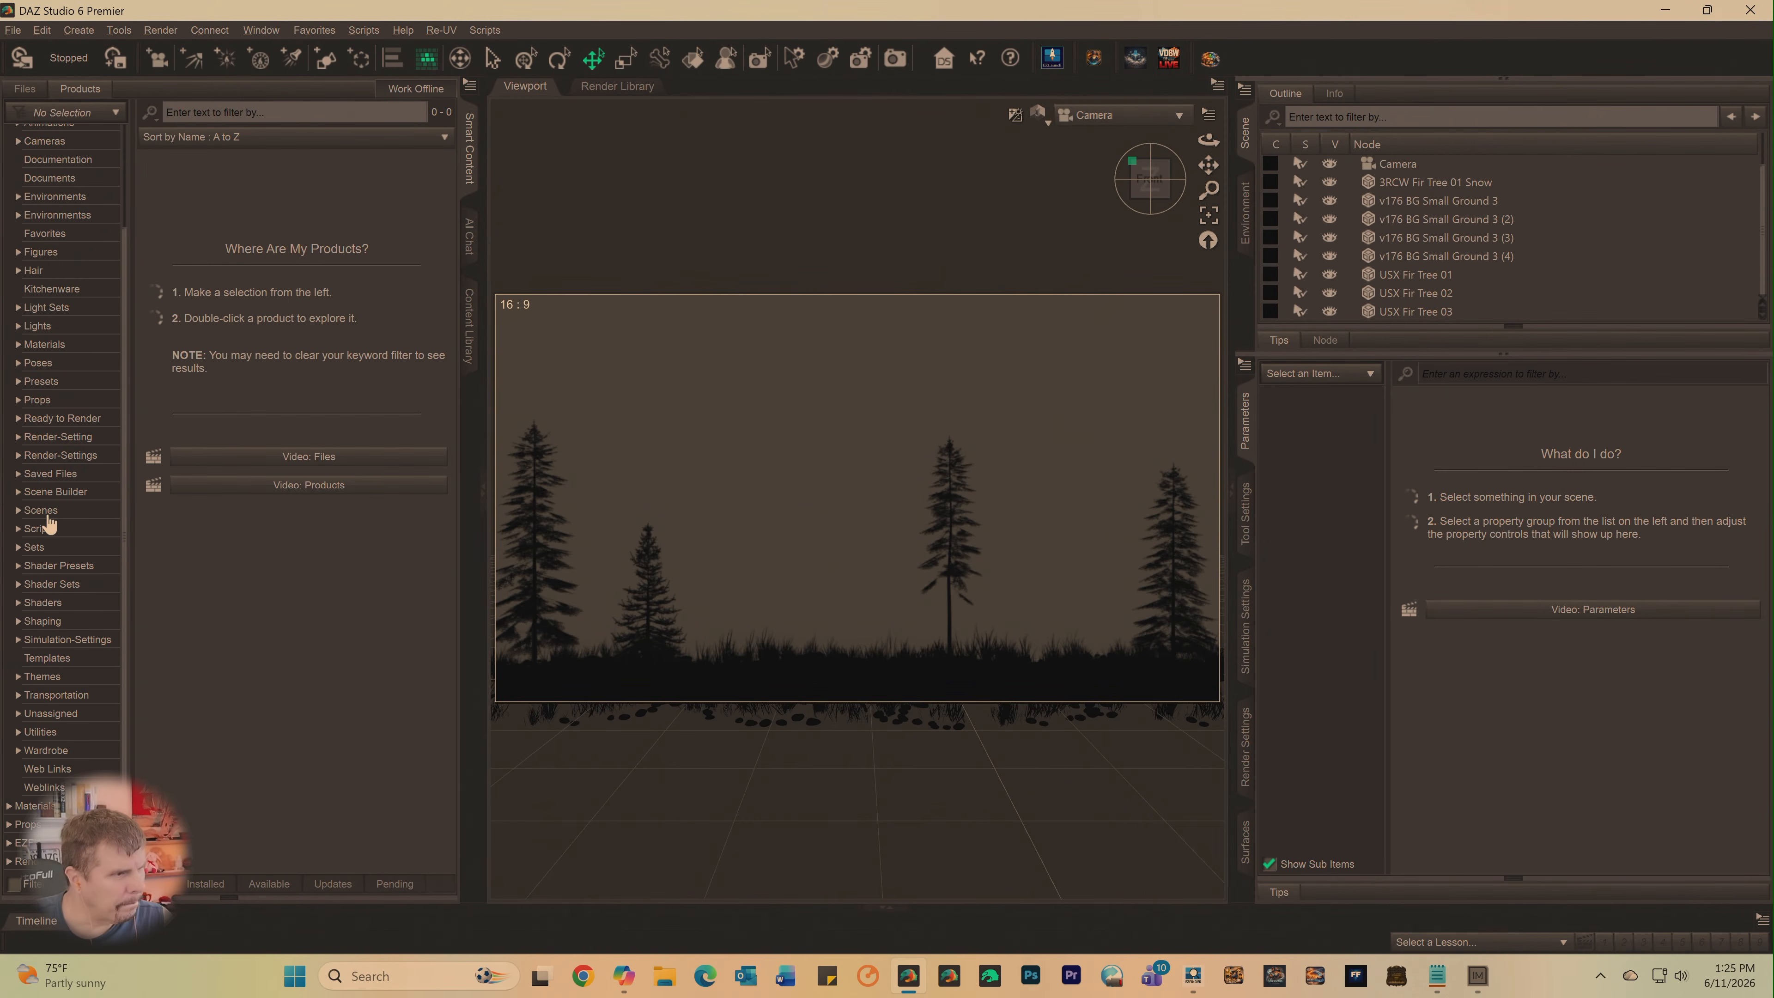
pyautogui.click(50, 732)
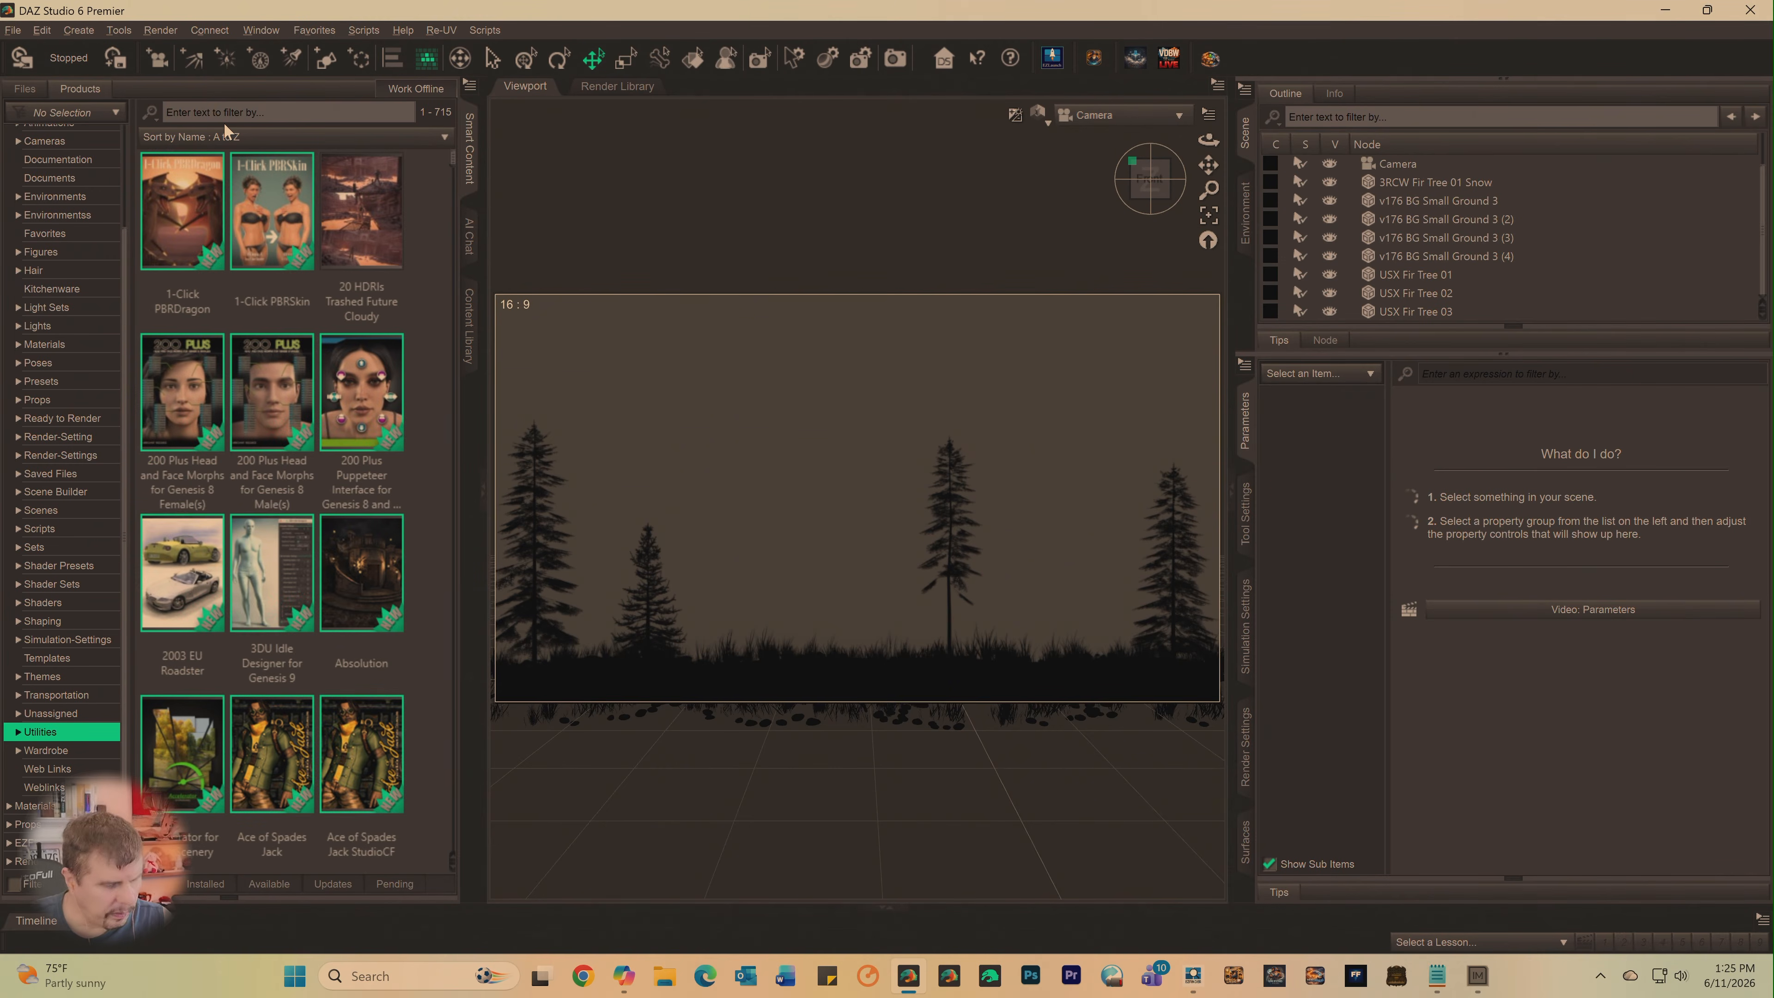
pyautogui.write('tree')
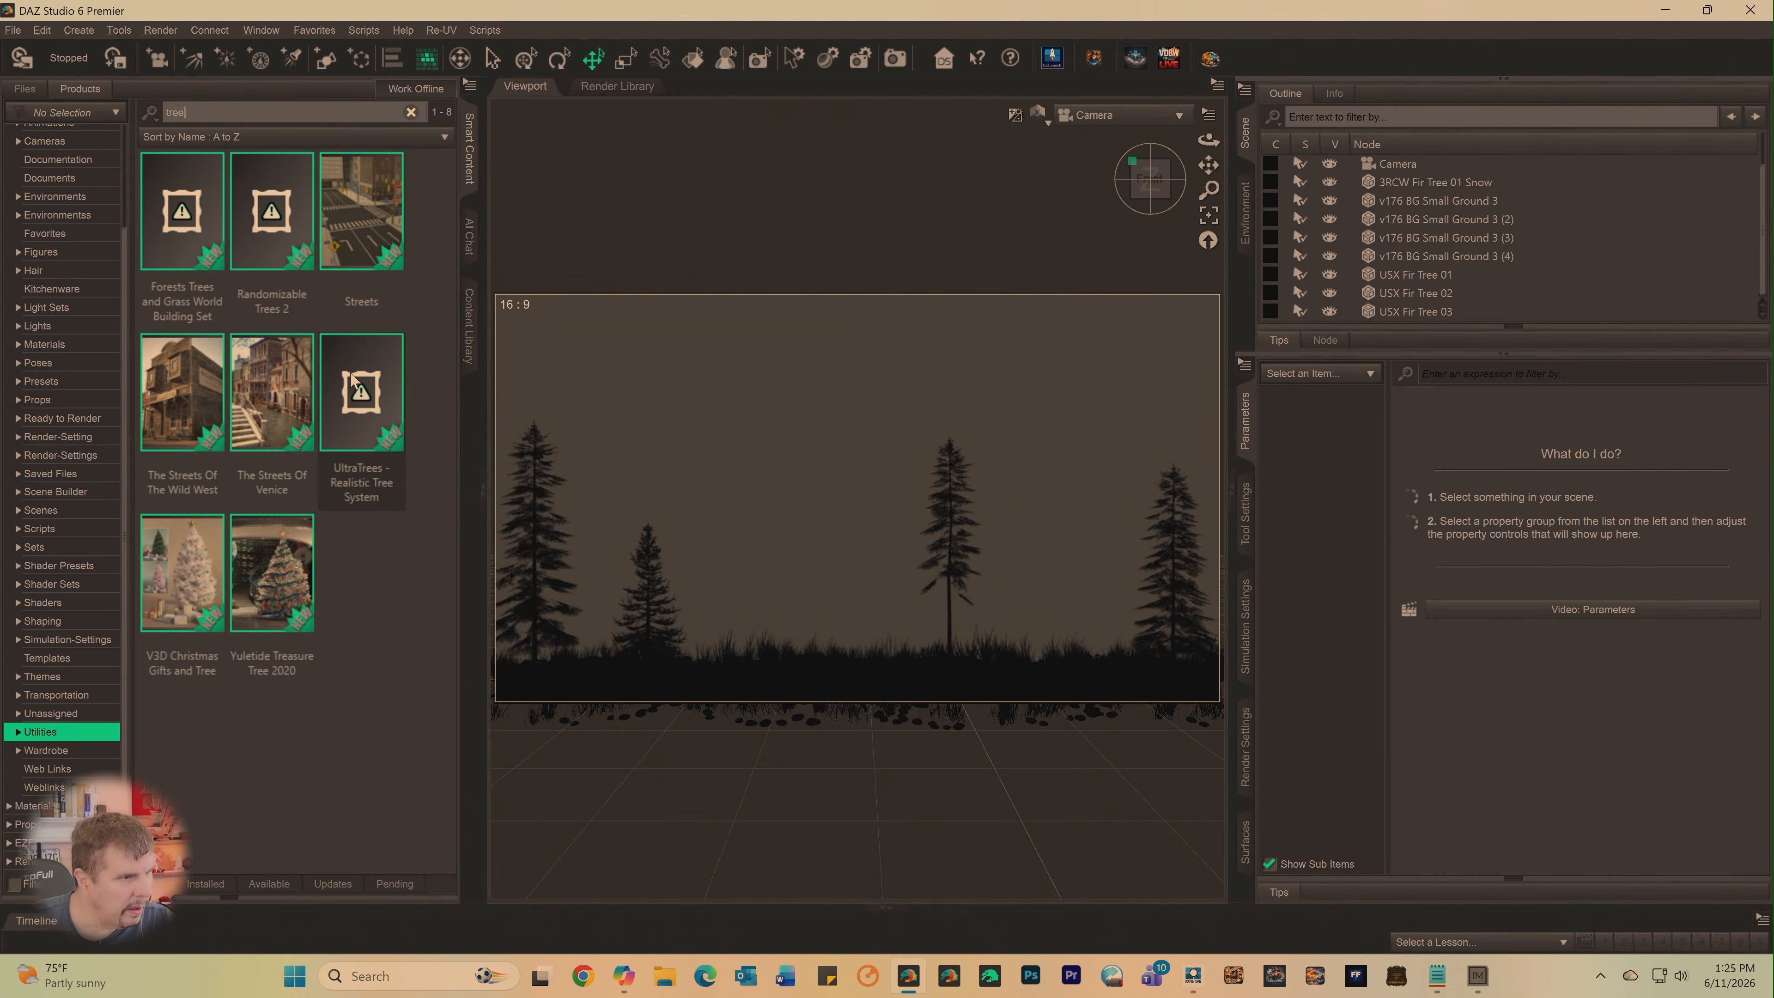
# - Open the UltraTrees - Realistic Tree System product and show the files in its Utilities category
pyautogui.click(359, 390)
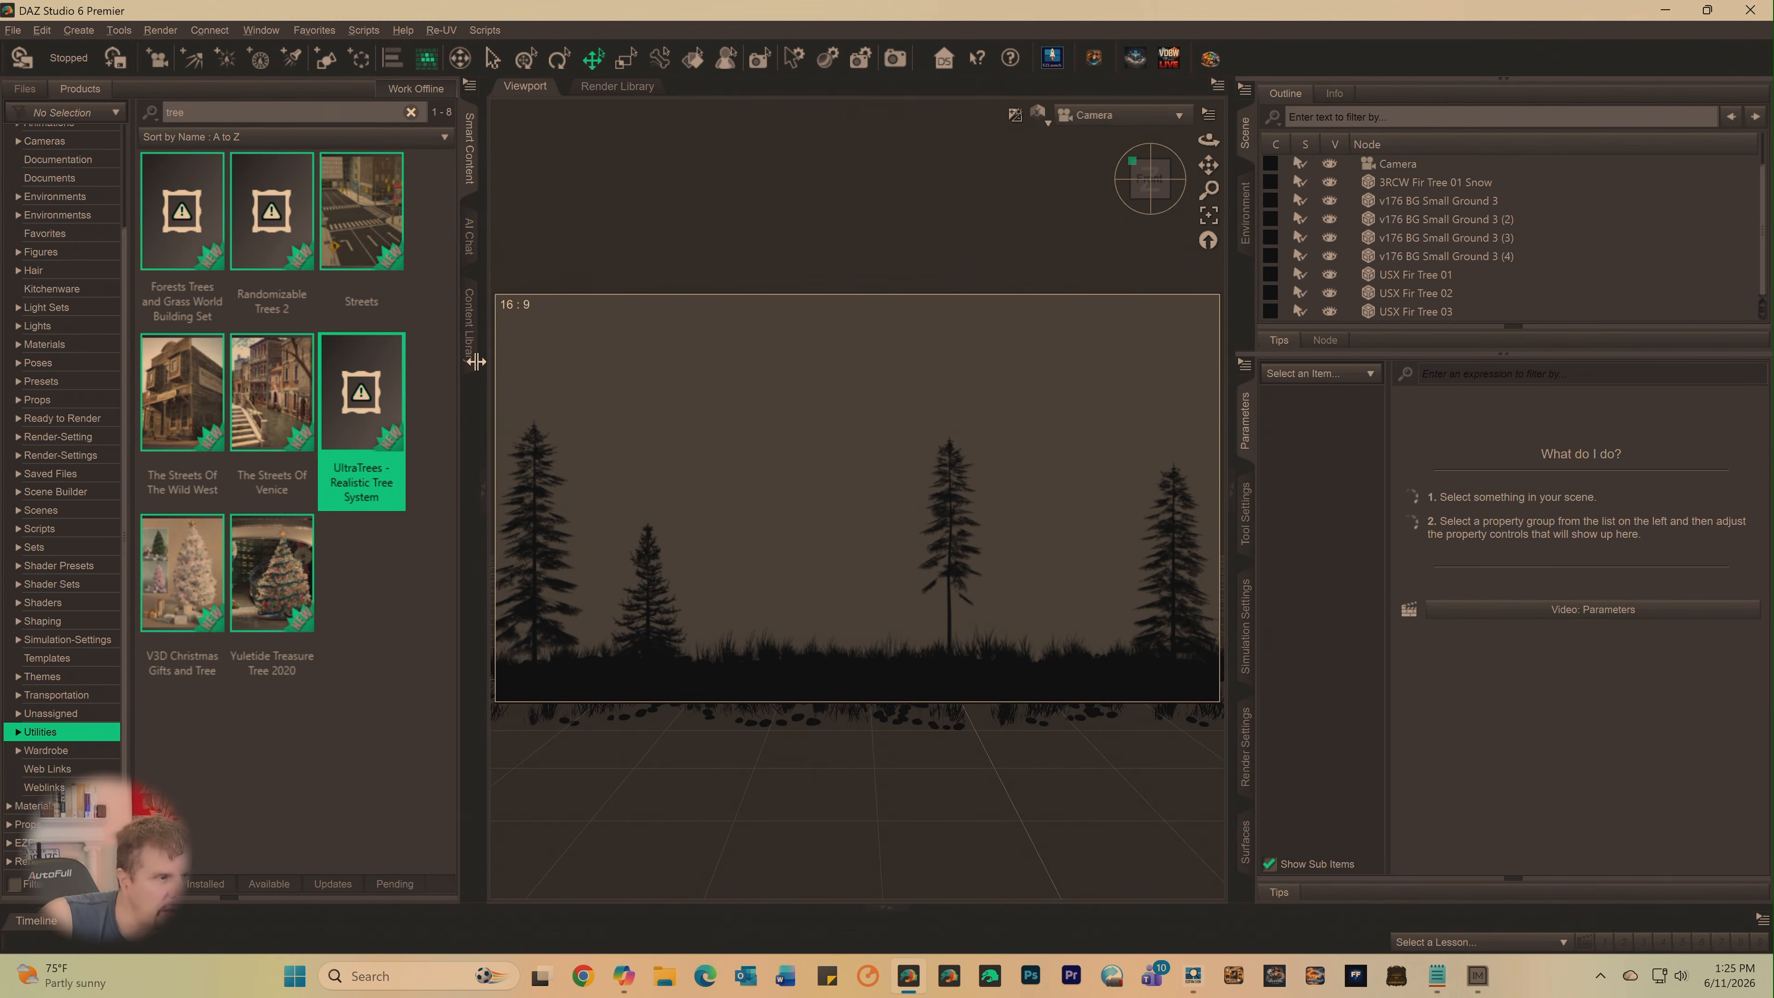
pyautogui.doubleClick(362, 417)
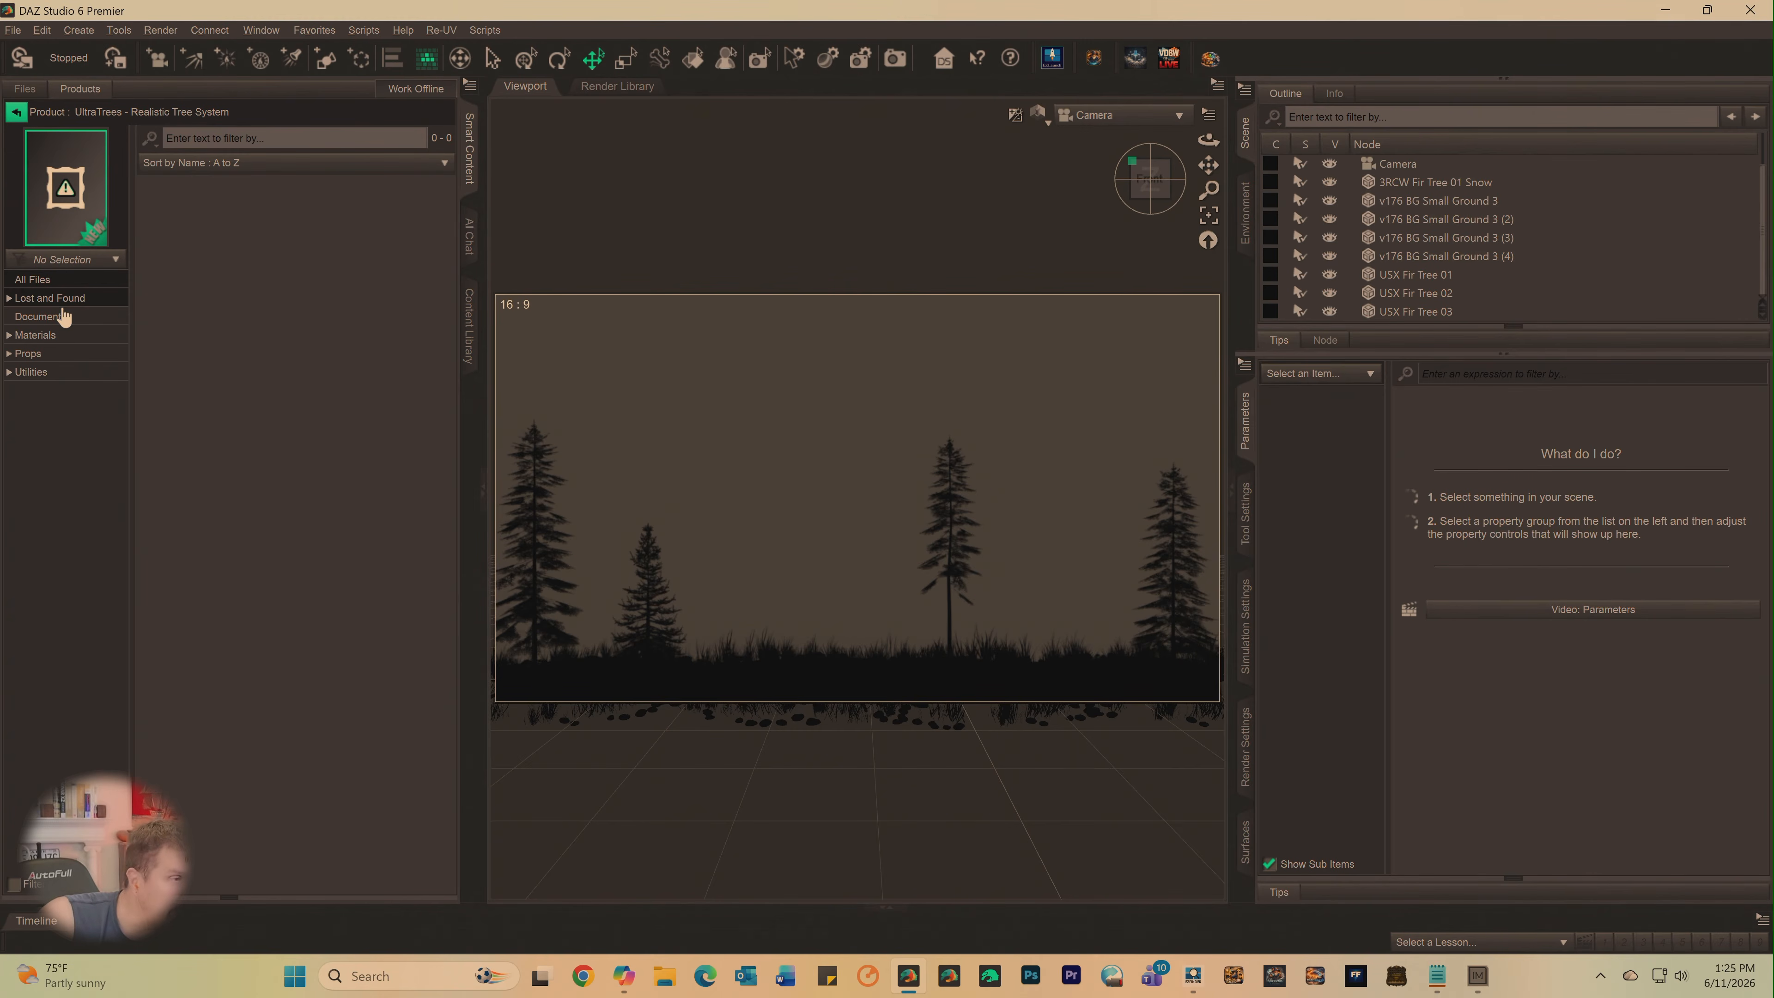
pyautogui.click(32, 373)
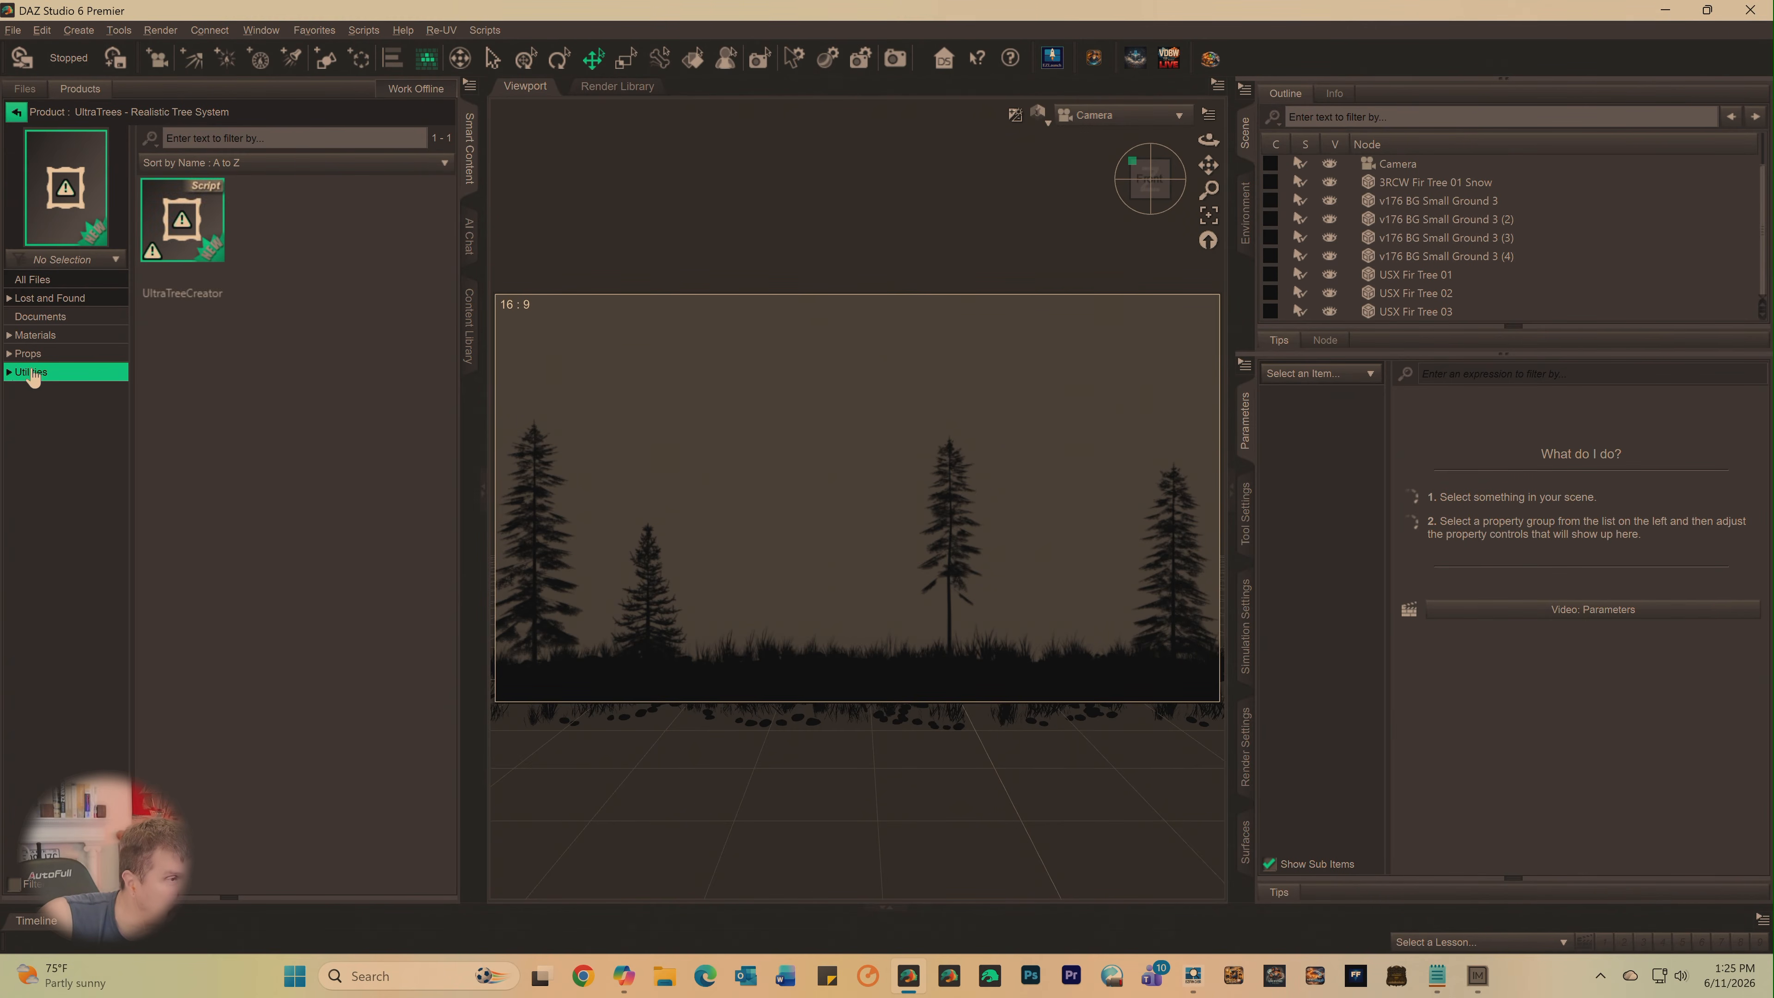
# - Try to run the UltraTreeCreator script, then cancel at the save-changes request
pyautogui.doubleClick(176, 254)
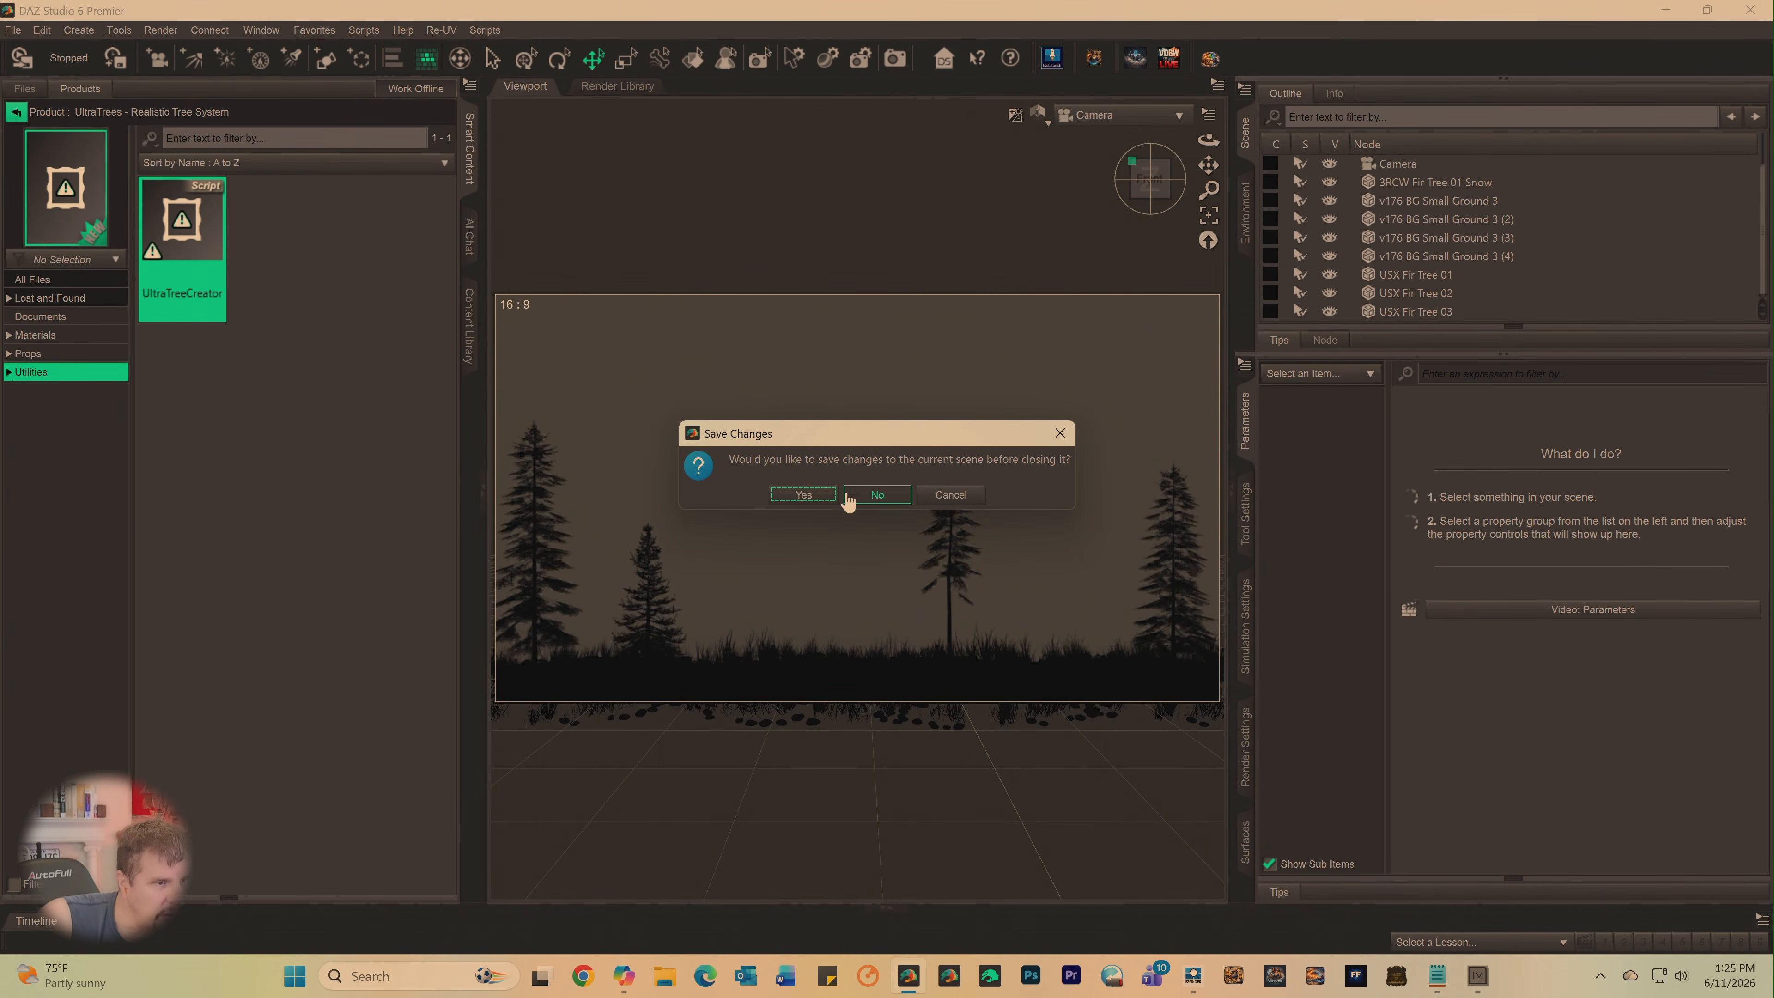
pyautogui.click(947, 497)
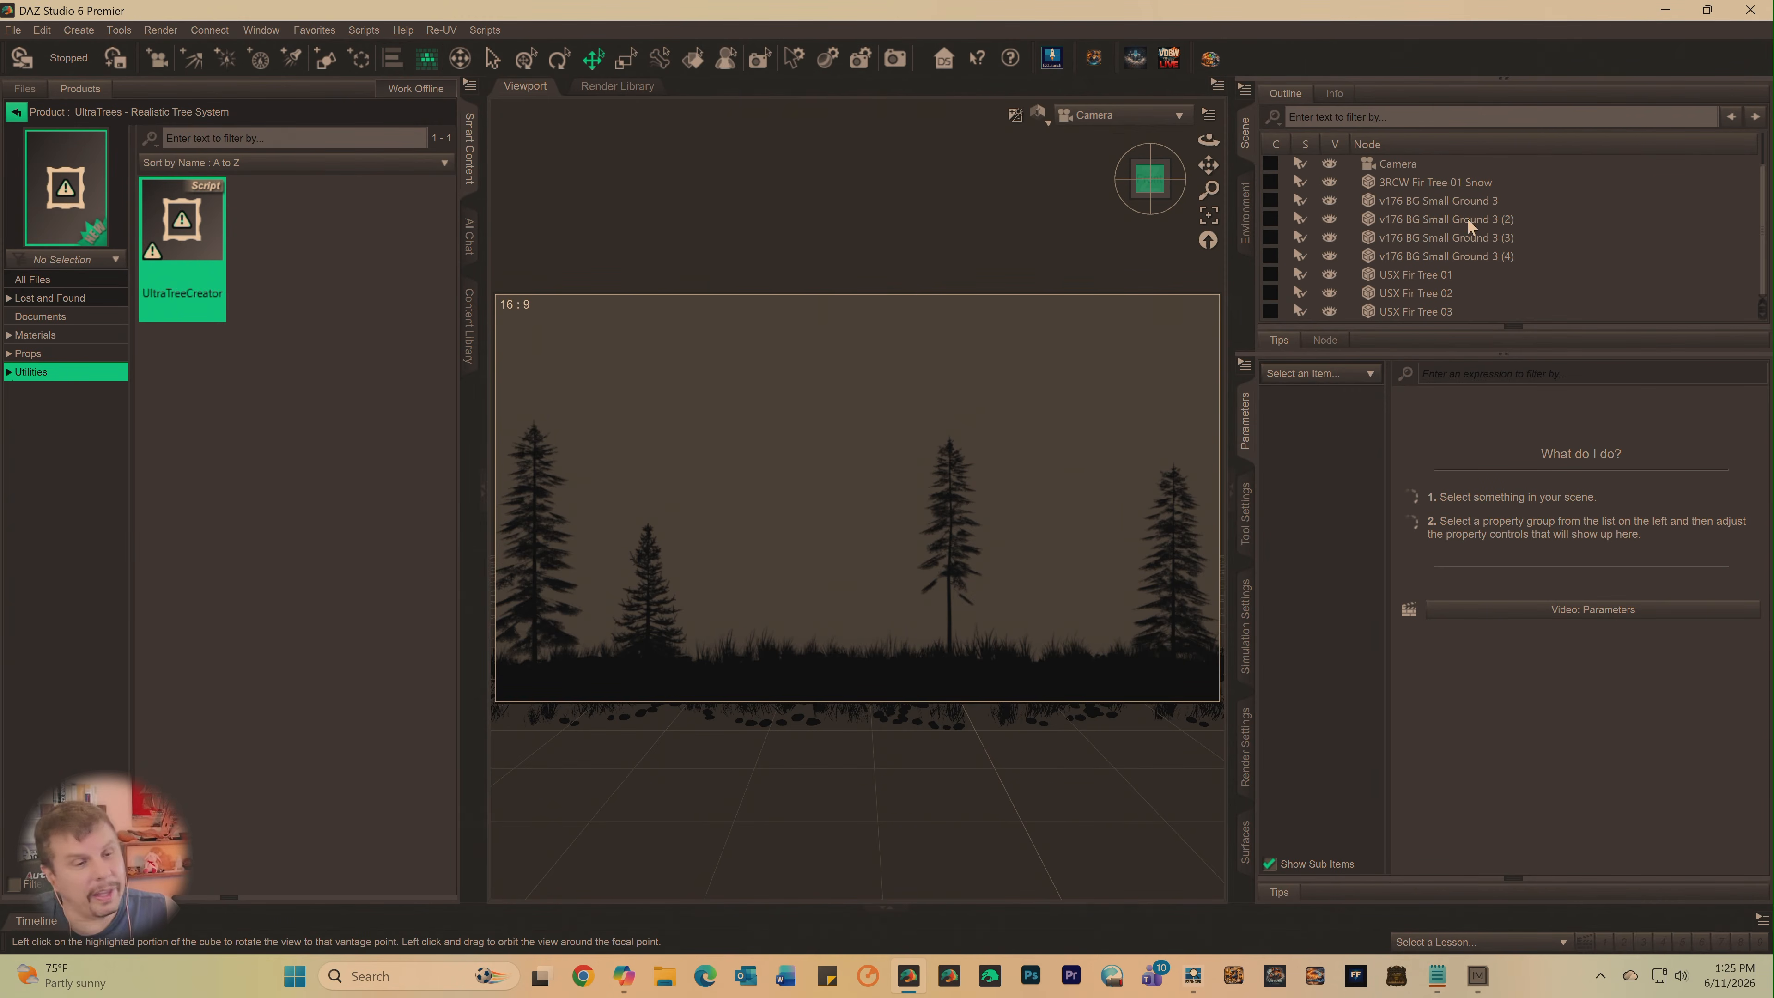
# - Enlarge the Scene pane's node list so every node down to USX Fir Tree 03 fits
pyautogui.click(1505, 337)
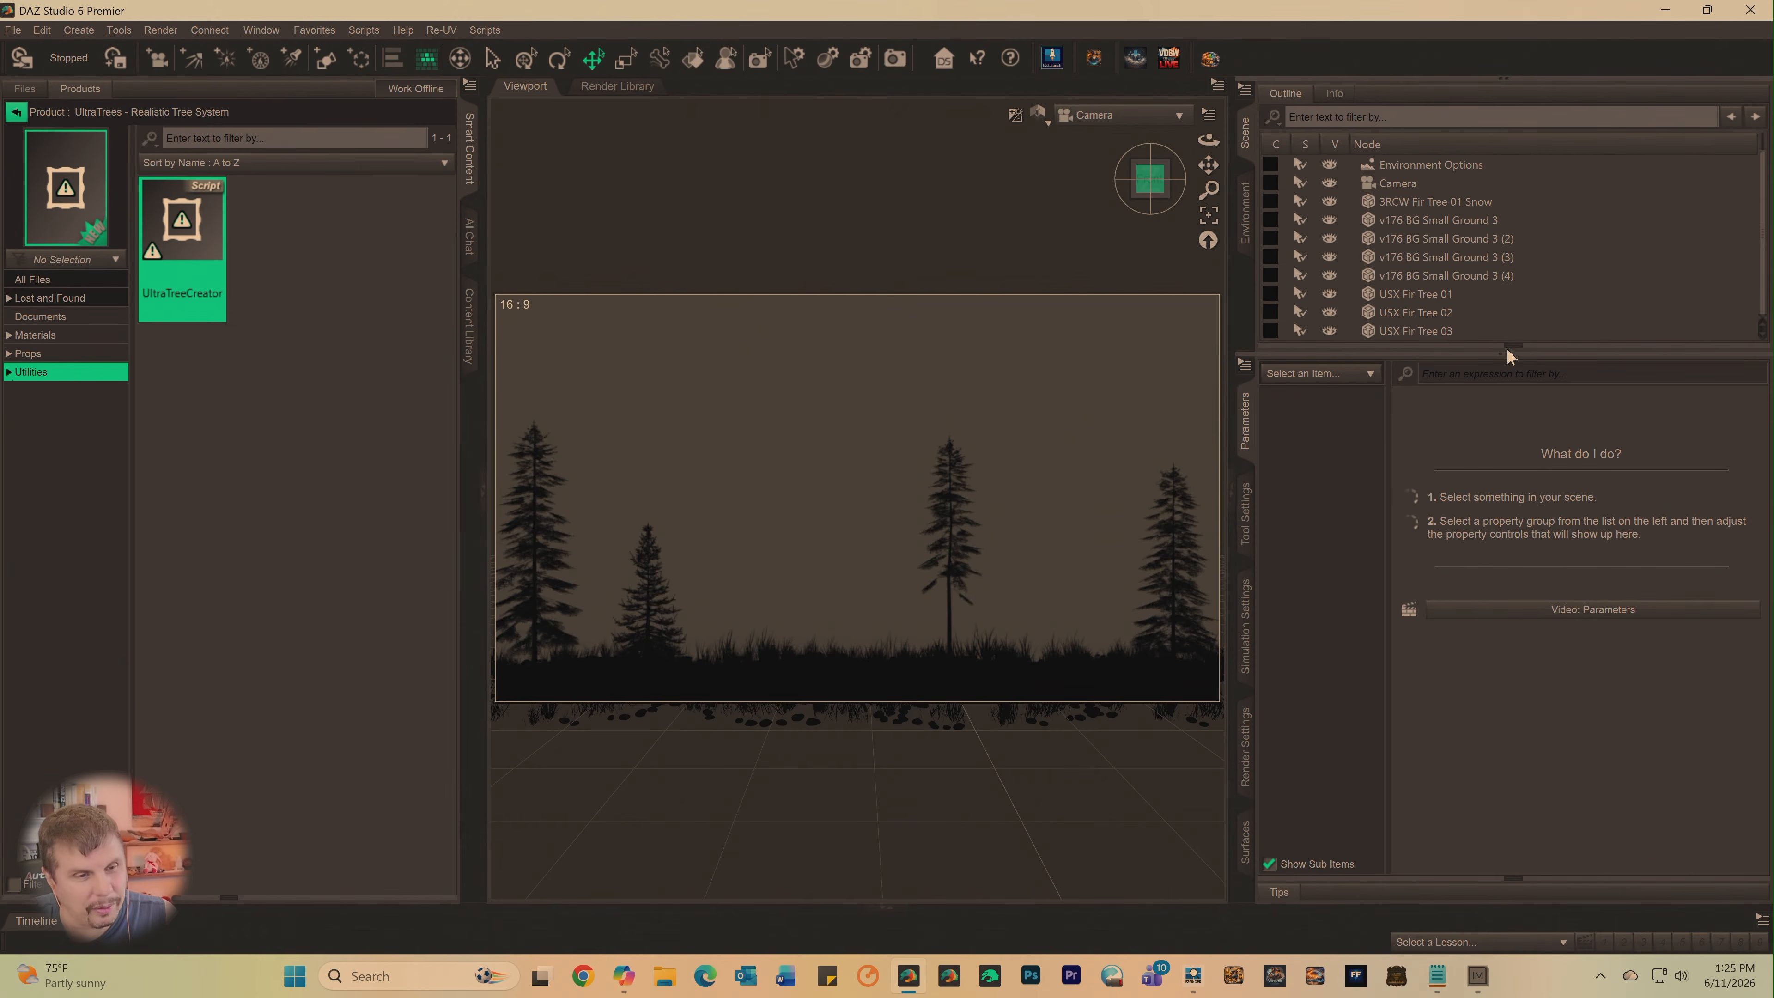
pyautogui.click(1507, 343)
pyautogui.click(1503, 282)
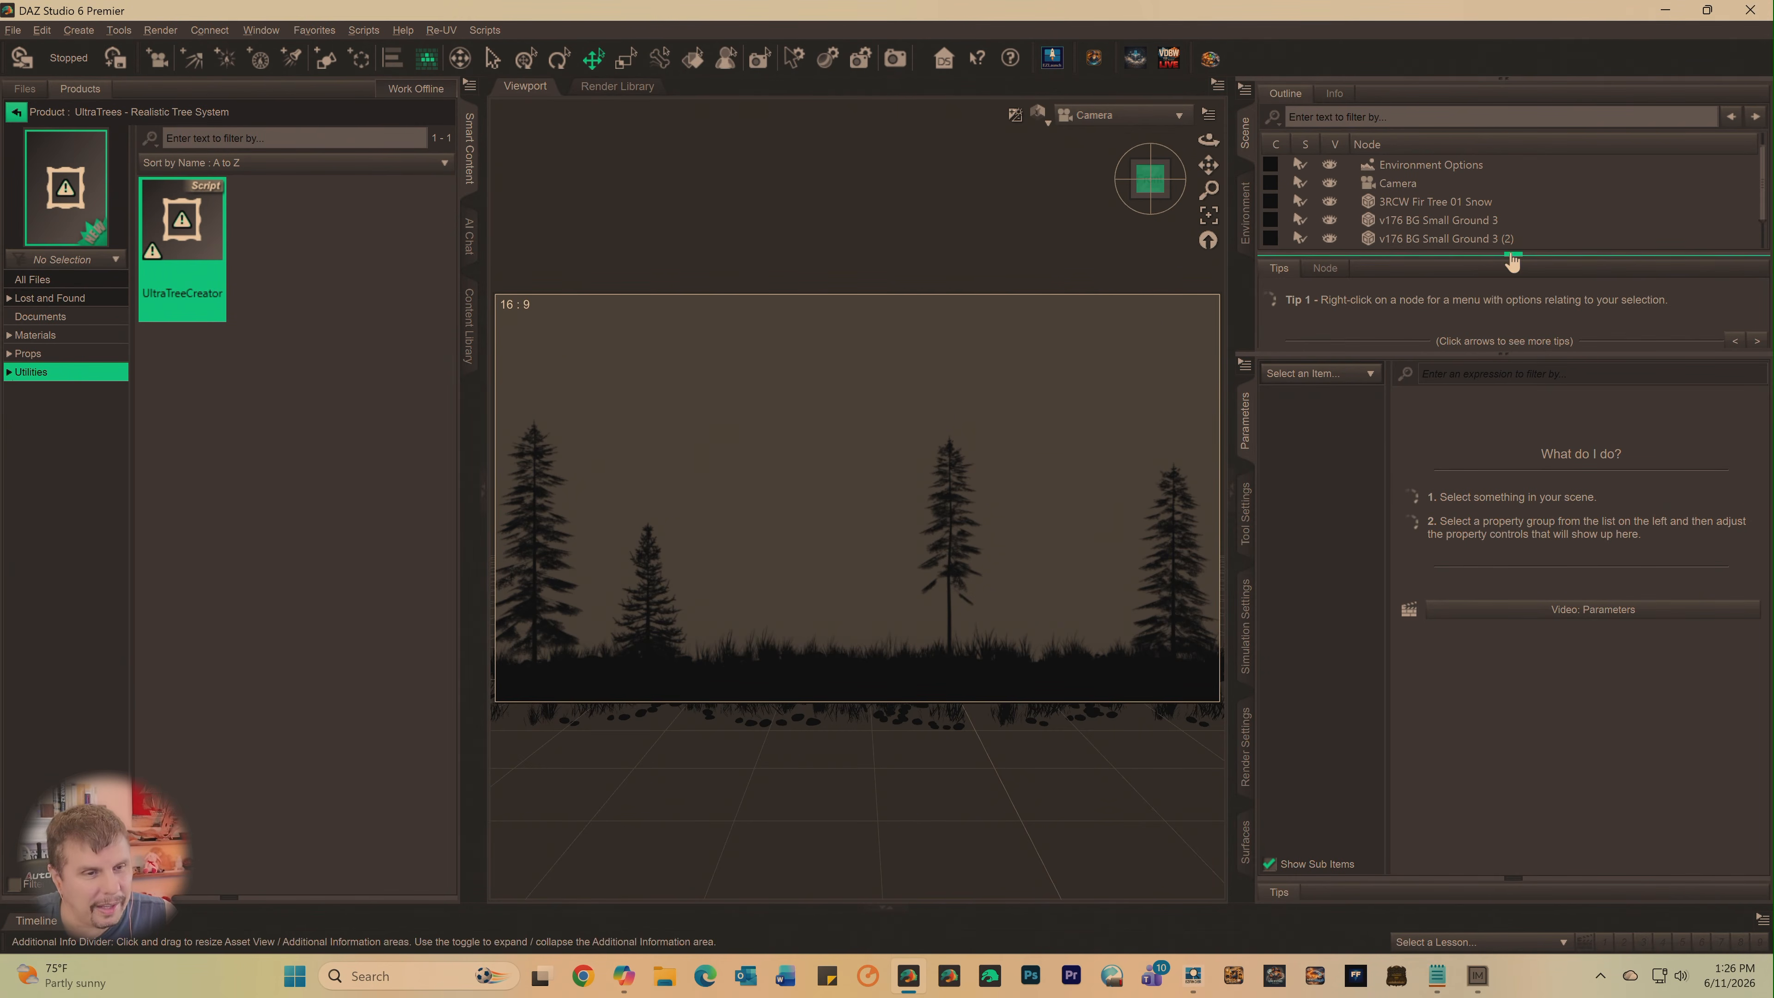
pyautogui.click(1495, 357)
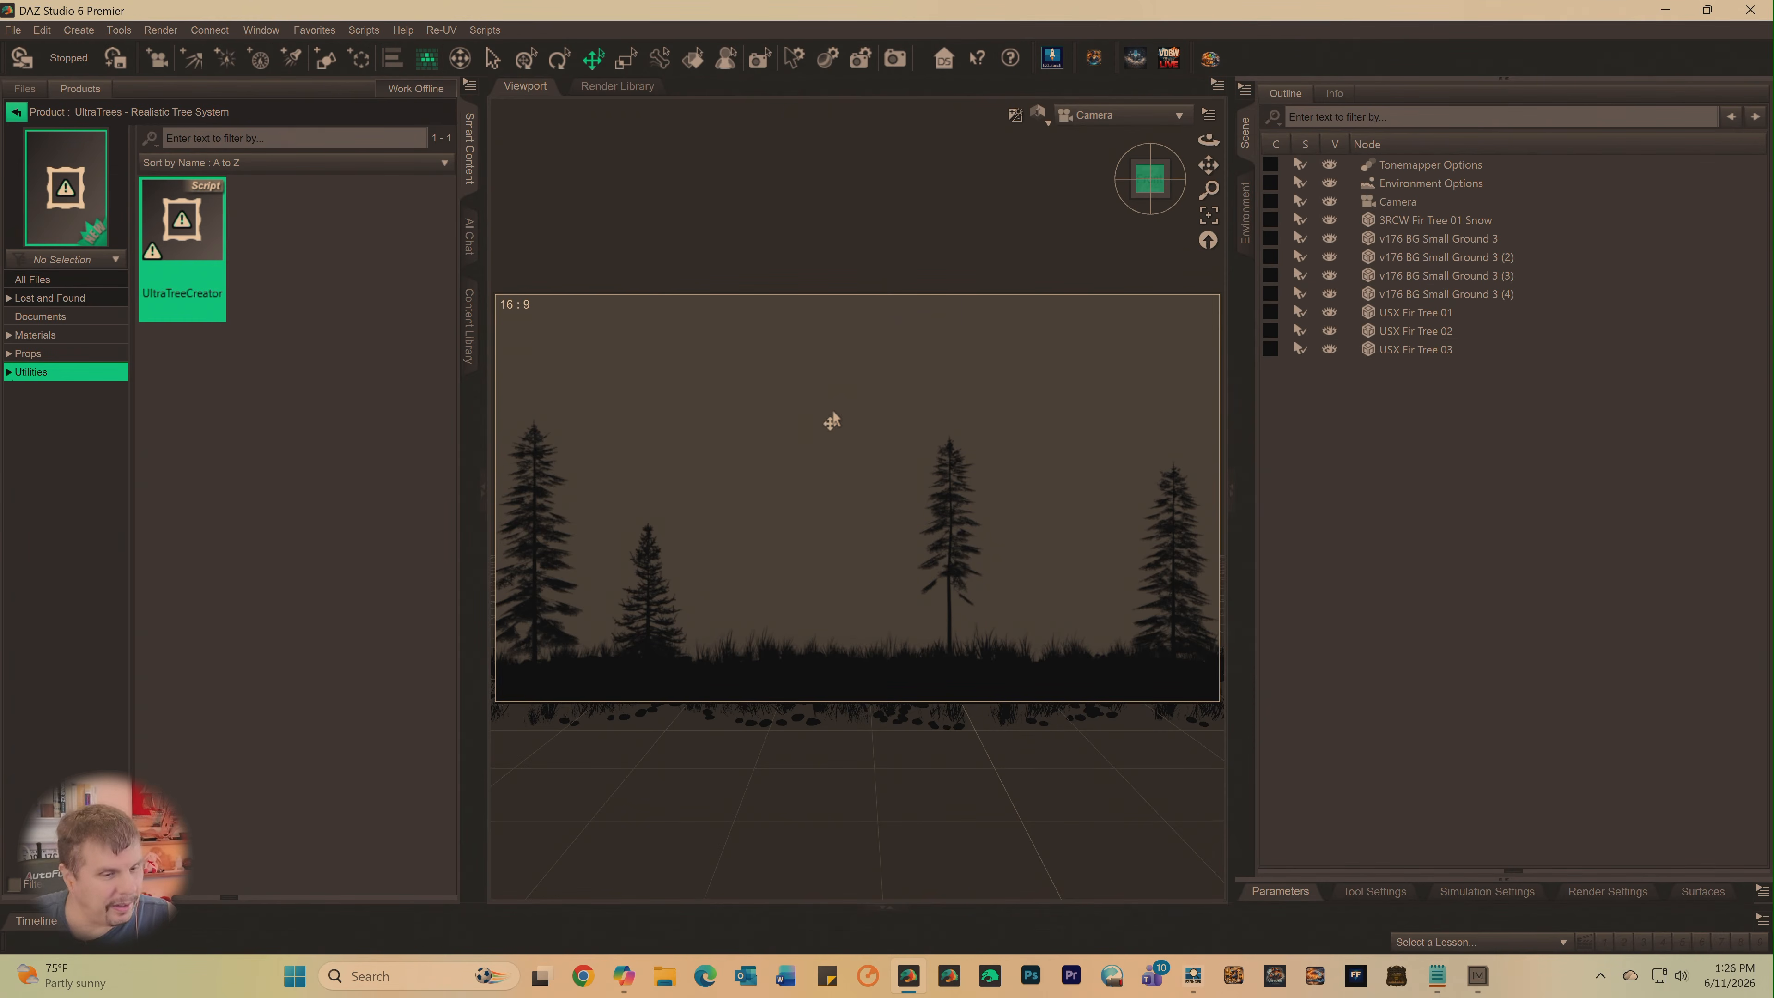
pyautogui.click(1506, 881)
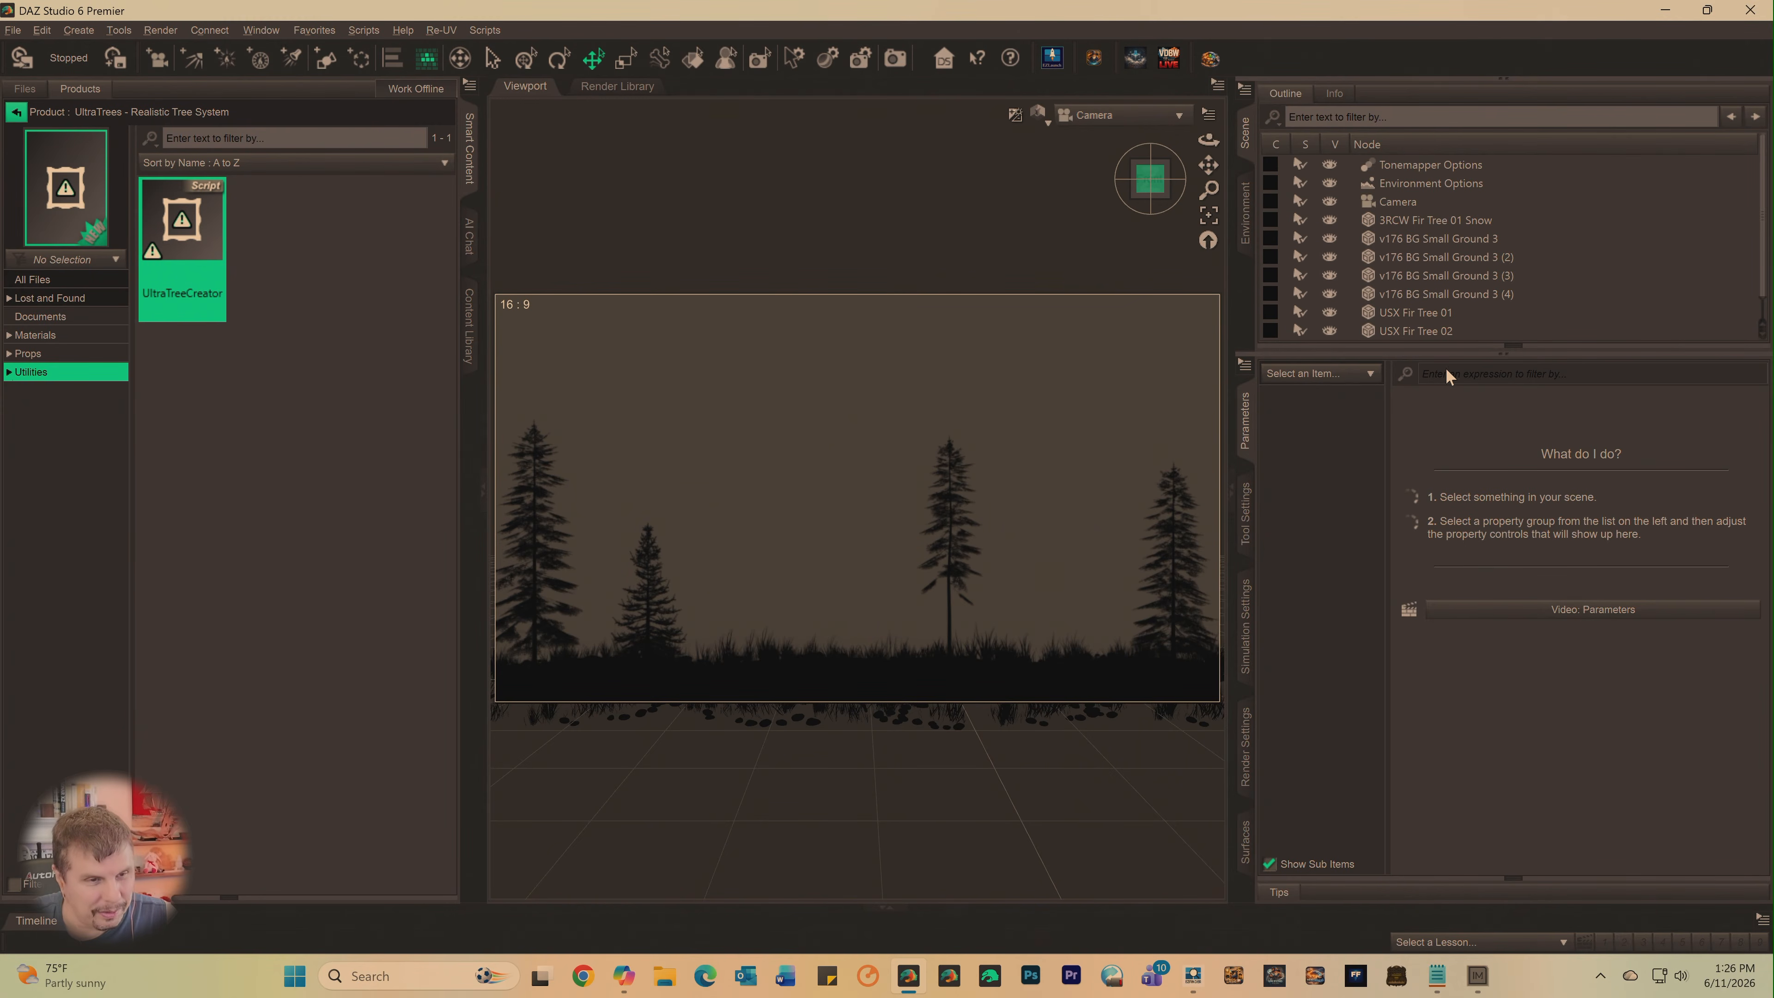
pyautogui.moveTo(1449, 356); pyautogui.dragTo(1452, 545)
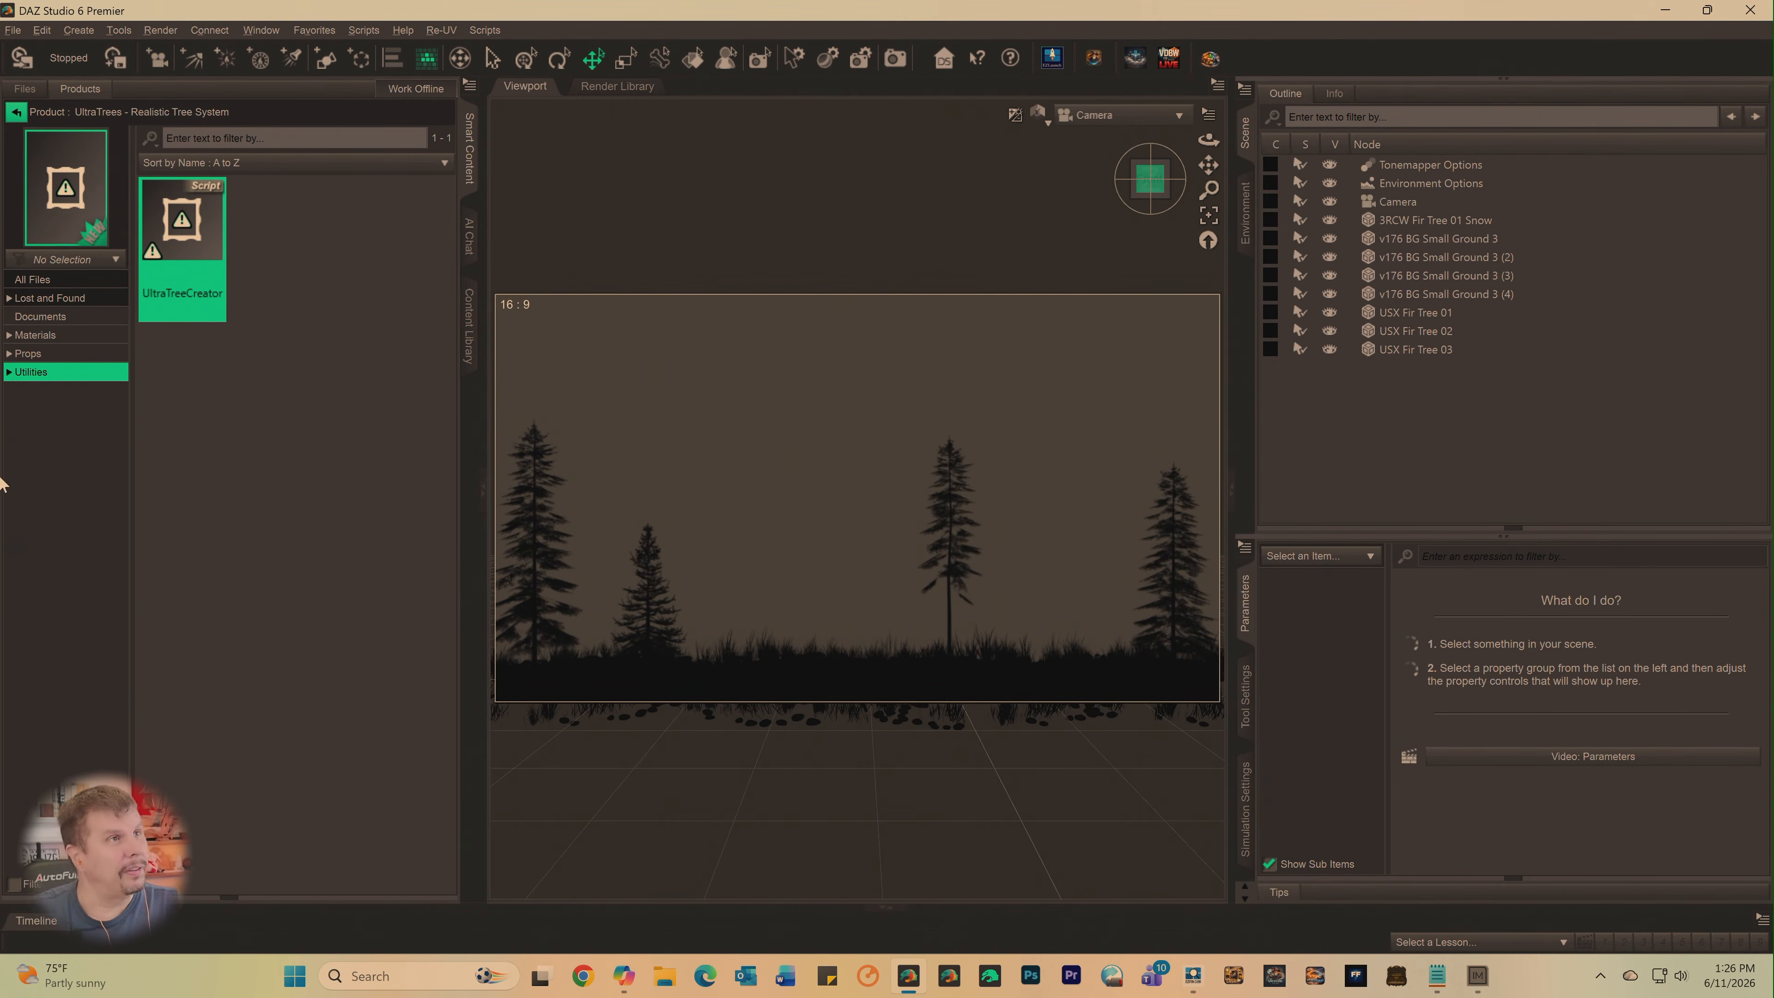
# - Retry the UltraTreeCreator script, cancel it, and look through the UltraTrees product's Props files
pyautogui.doubleClick(179, 255)
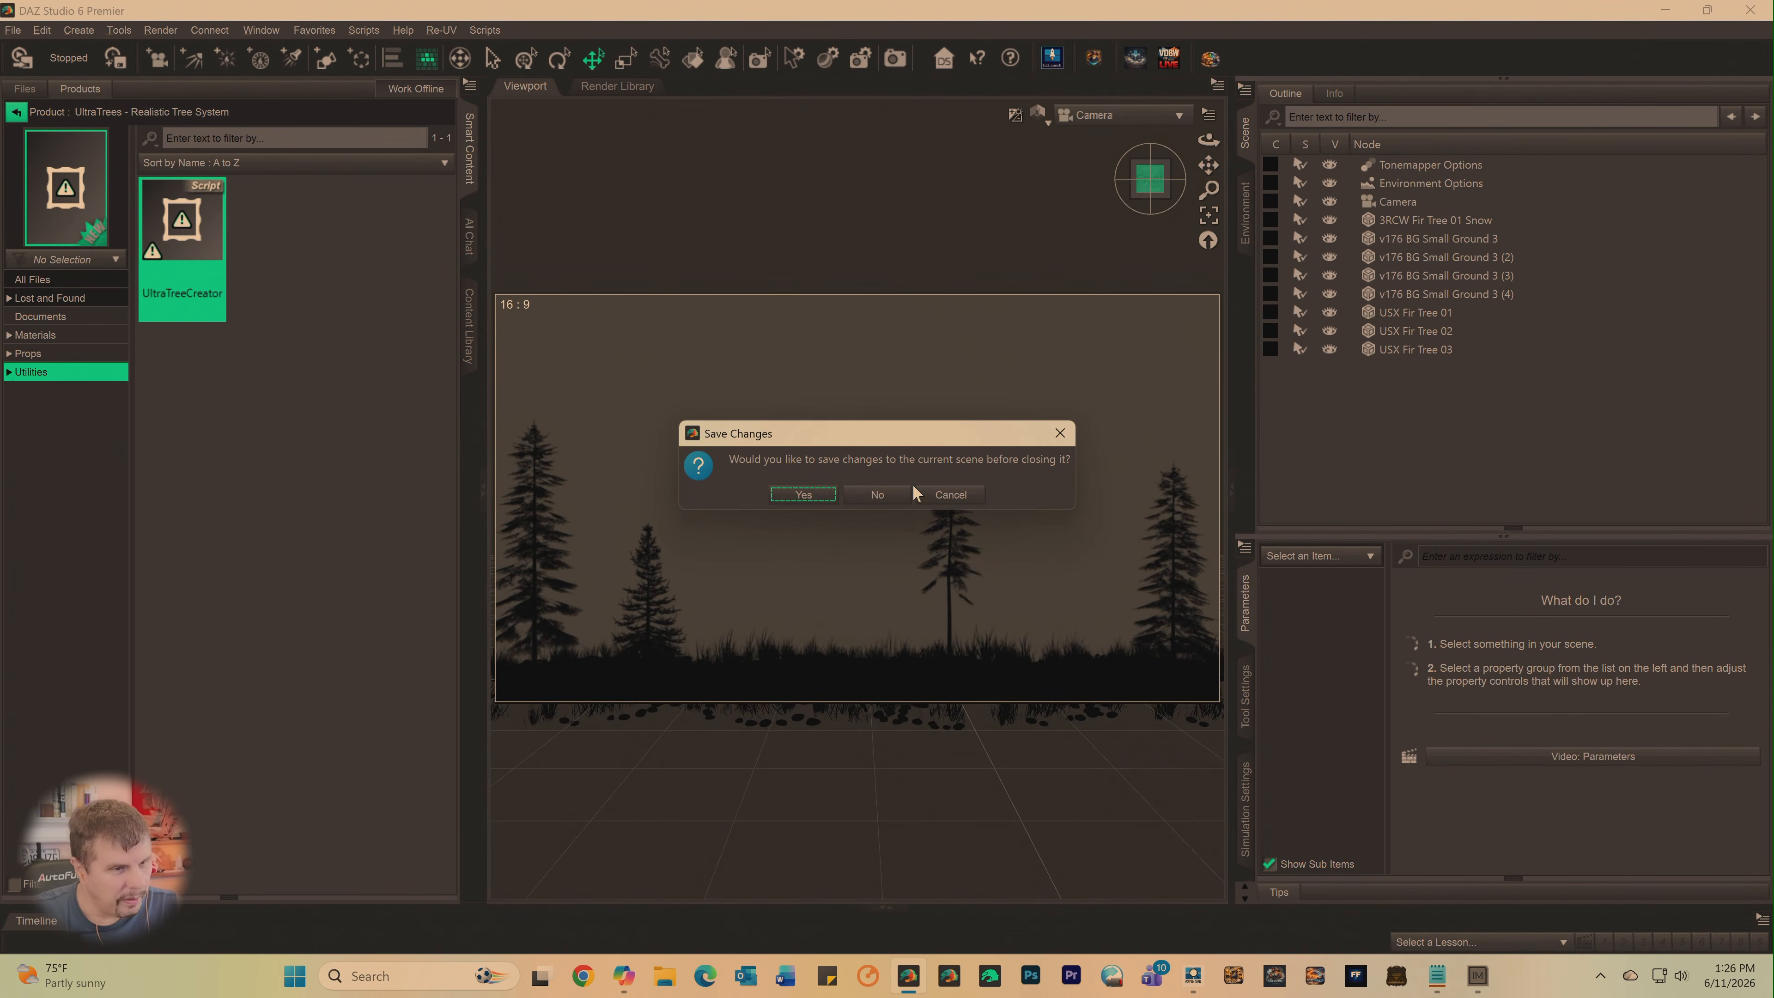
pyautogui.click(944, 497)
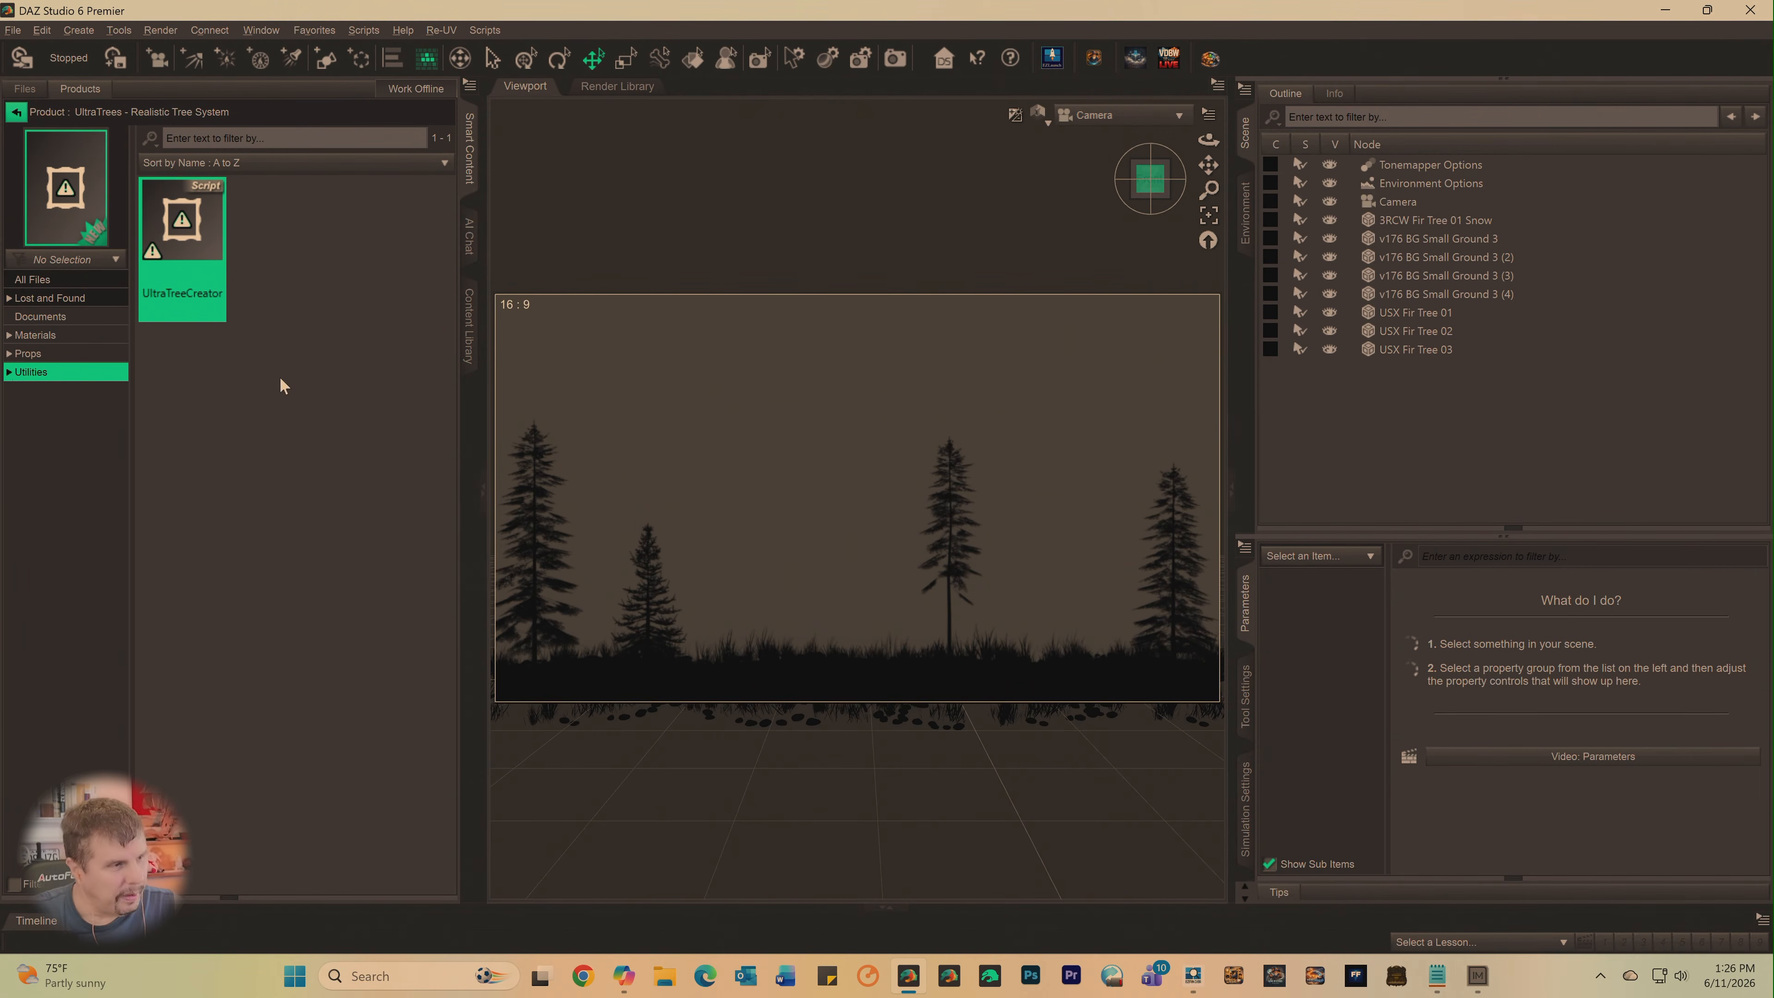
pyautogui.click(65, 356)
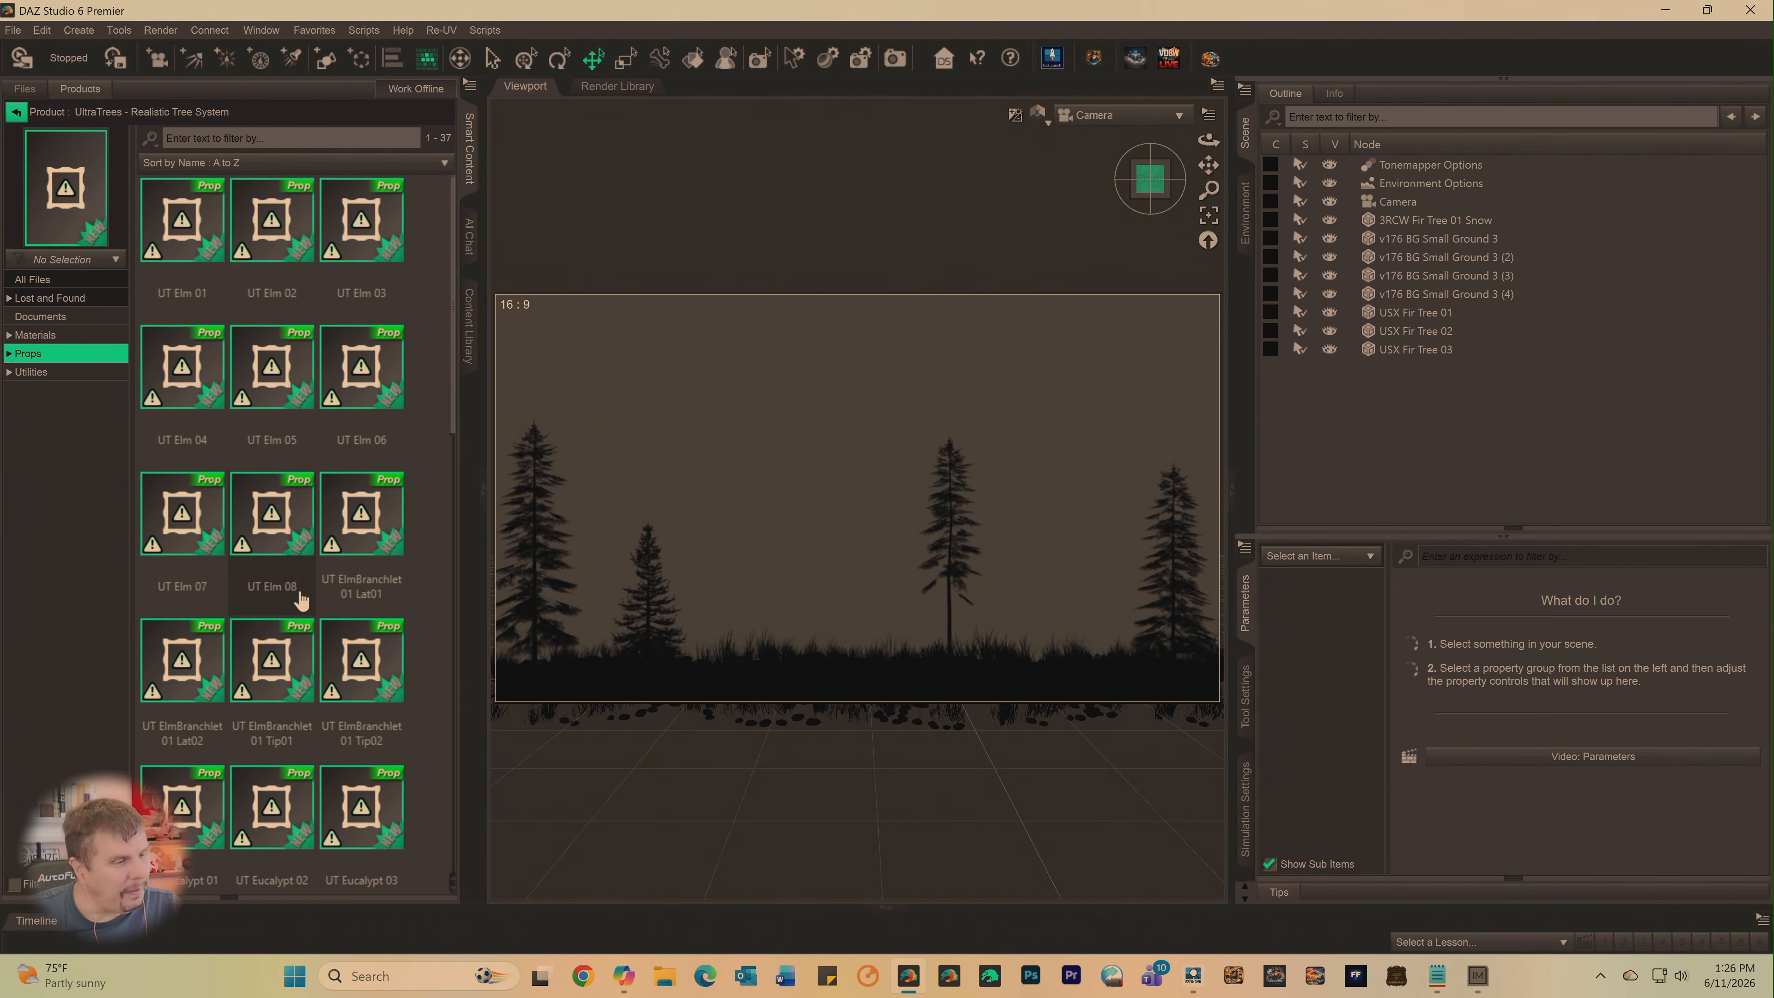
pyautogui.scroll(-10, 302, 599)
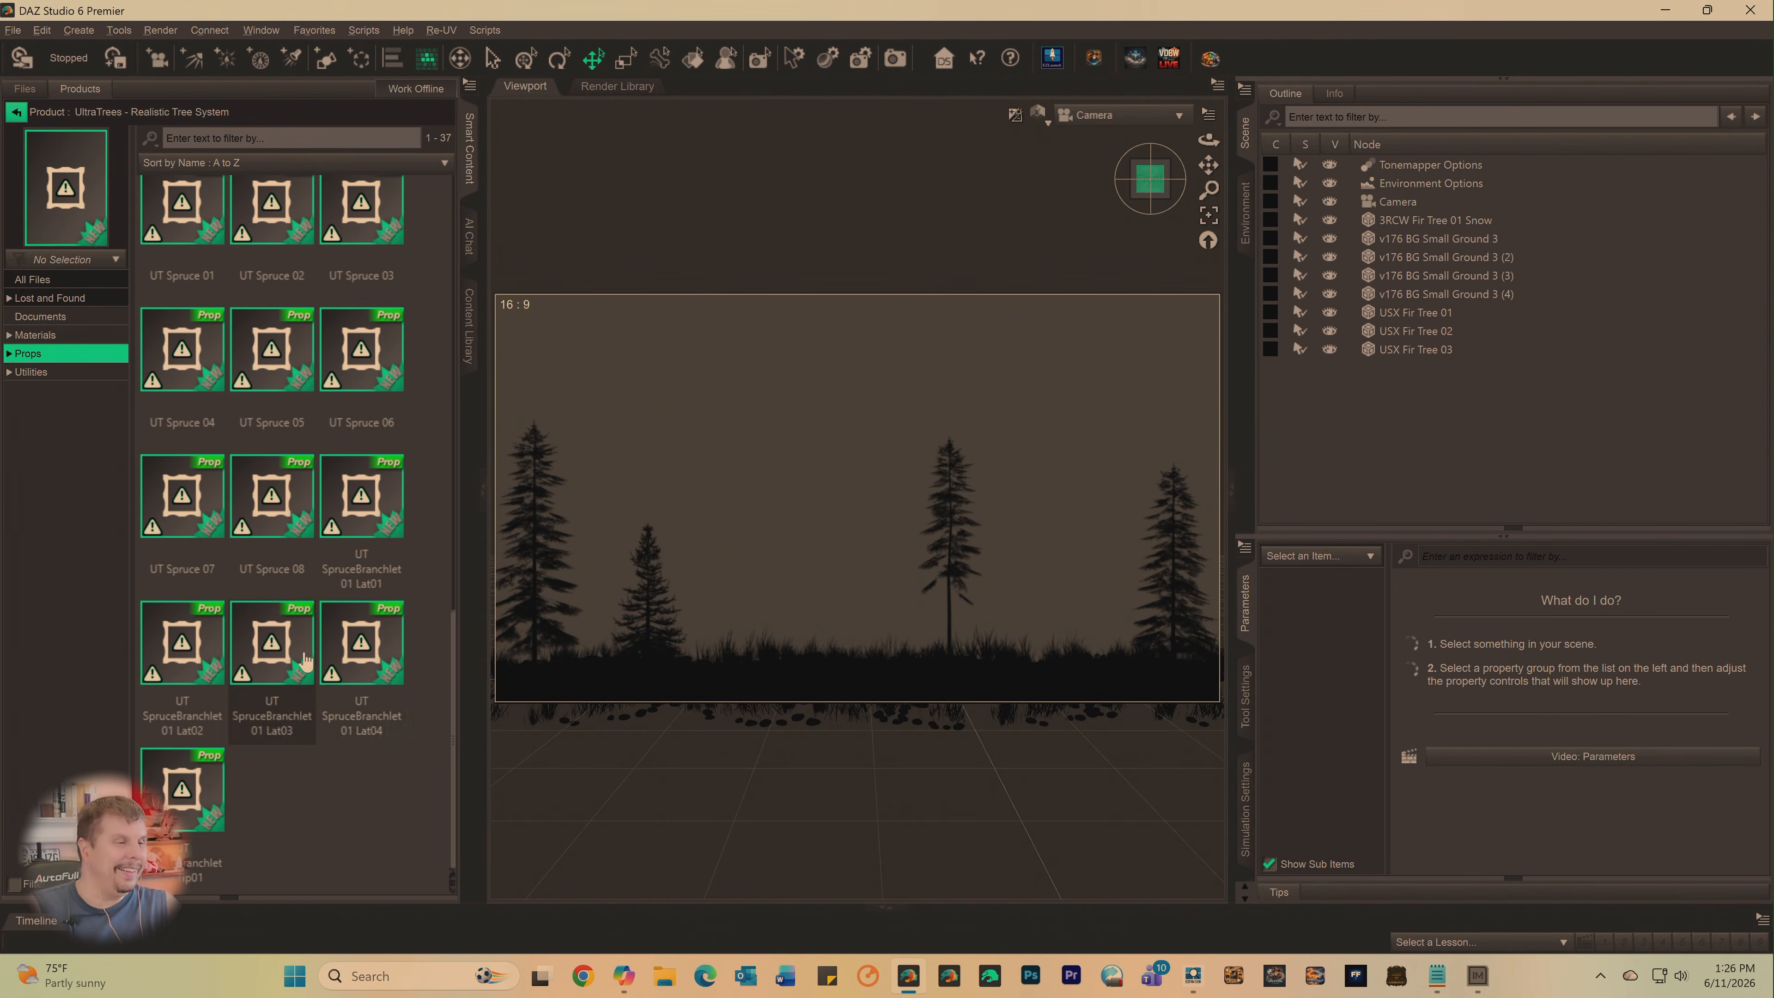
pyautogui.scroll(10, 294, 629)
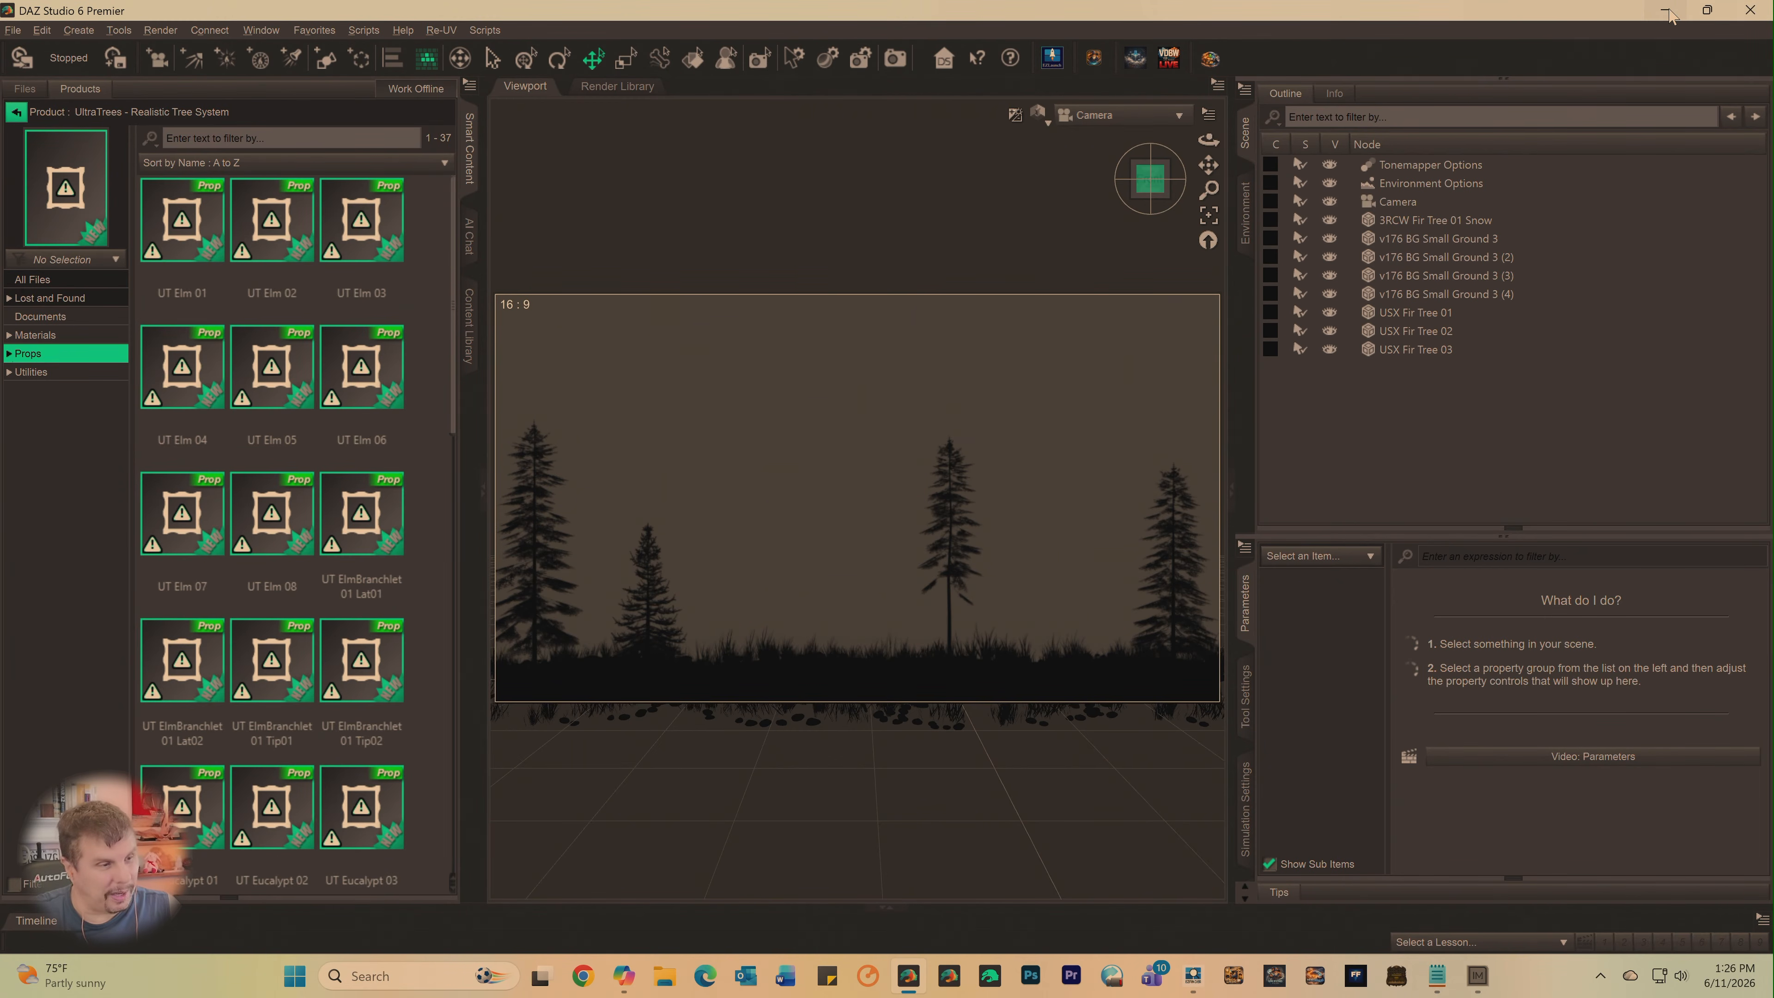
# - Switch to DAZ Install Manager and set the installation content path shortcut to Trees-Trees
pyautogui.click(1477, 976)
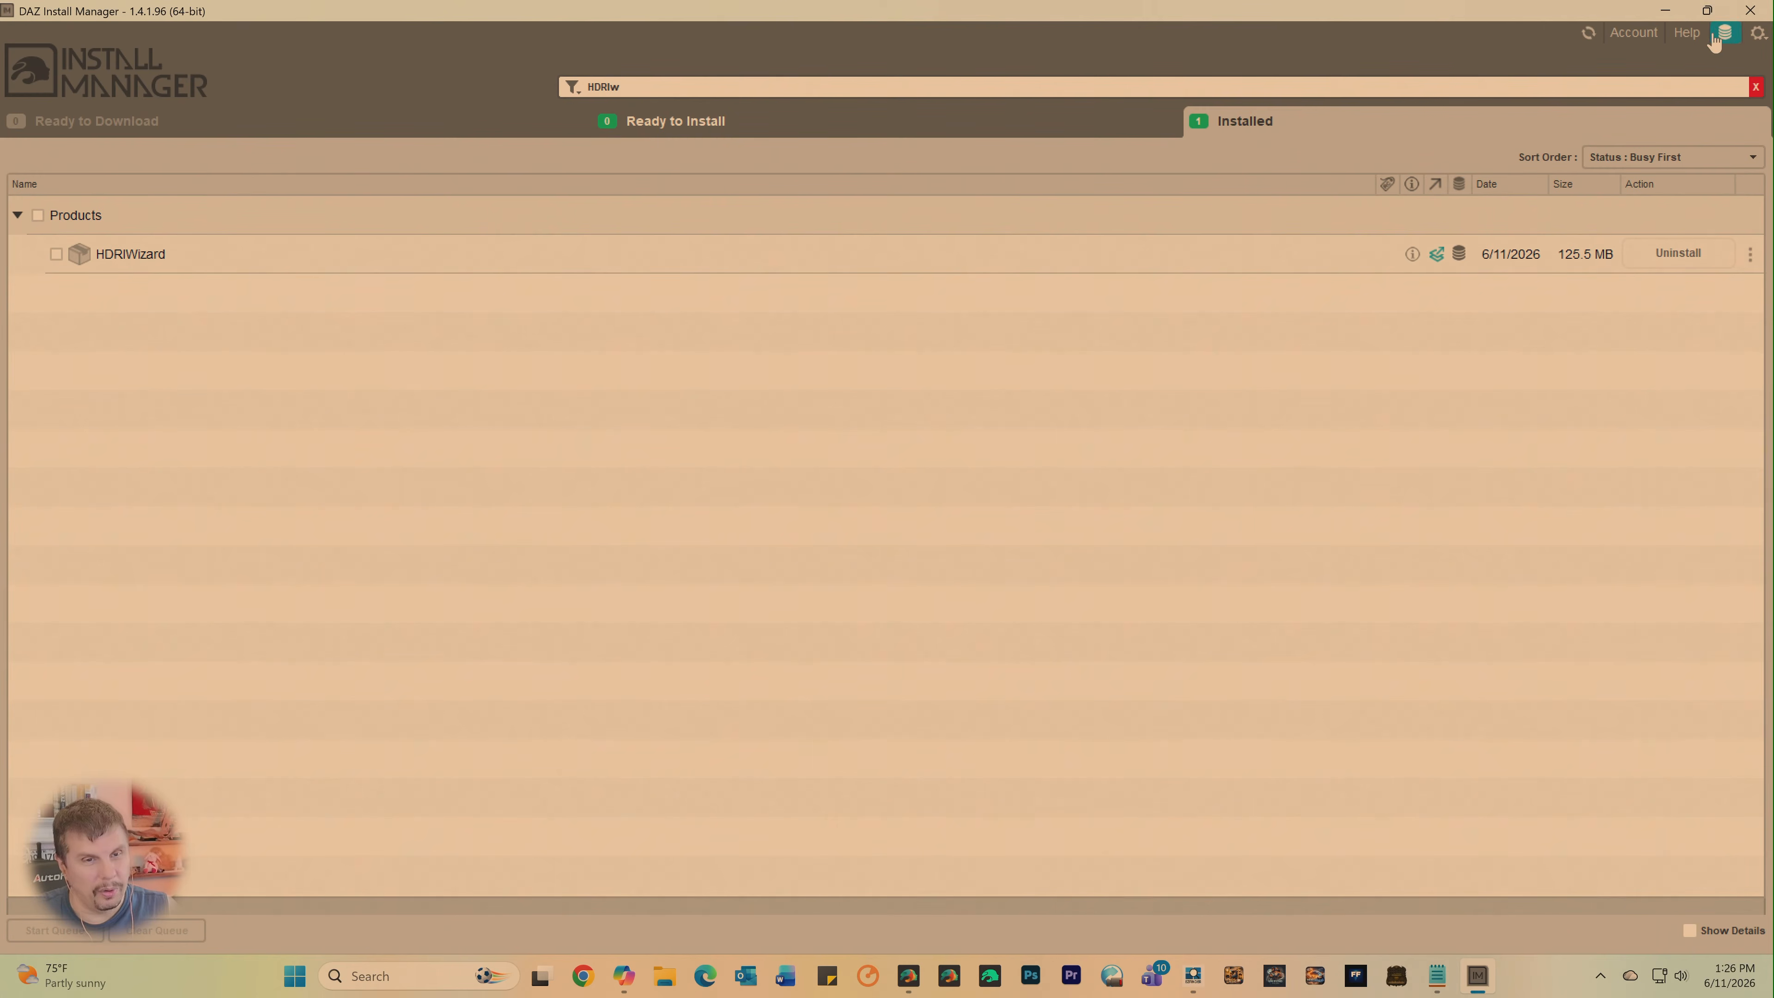
pyautogui.click(1753, 44)
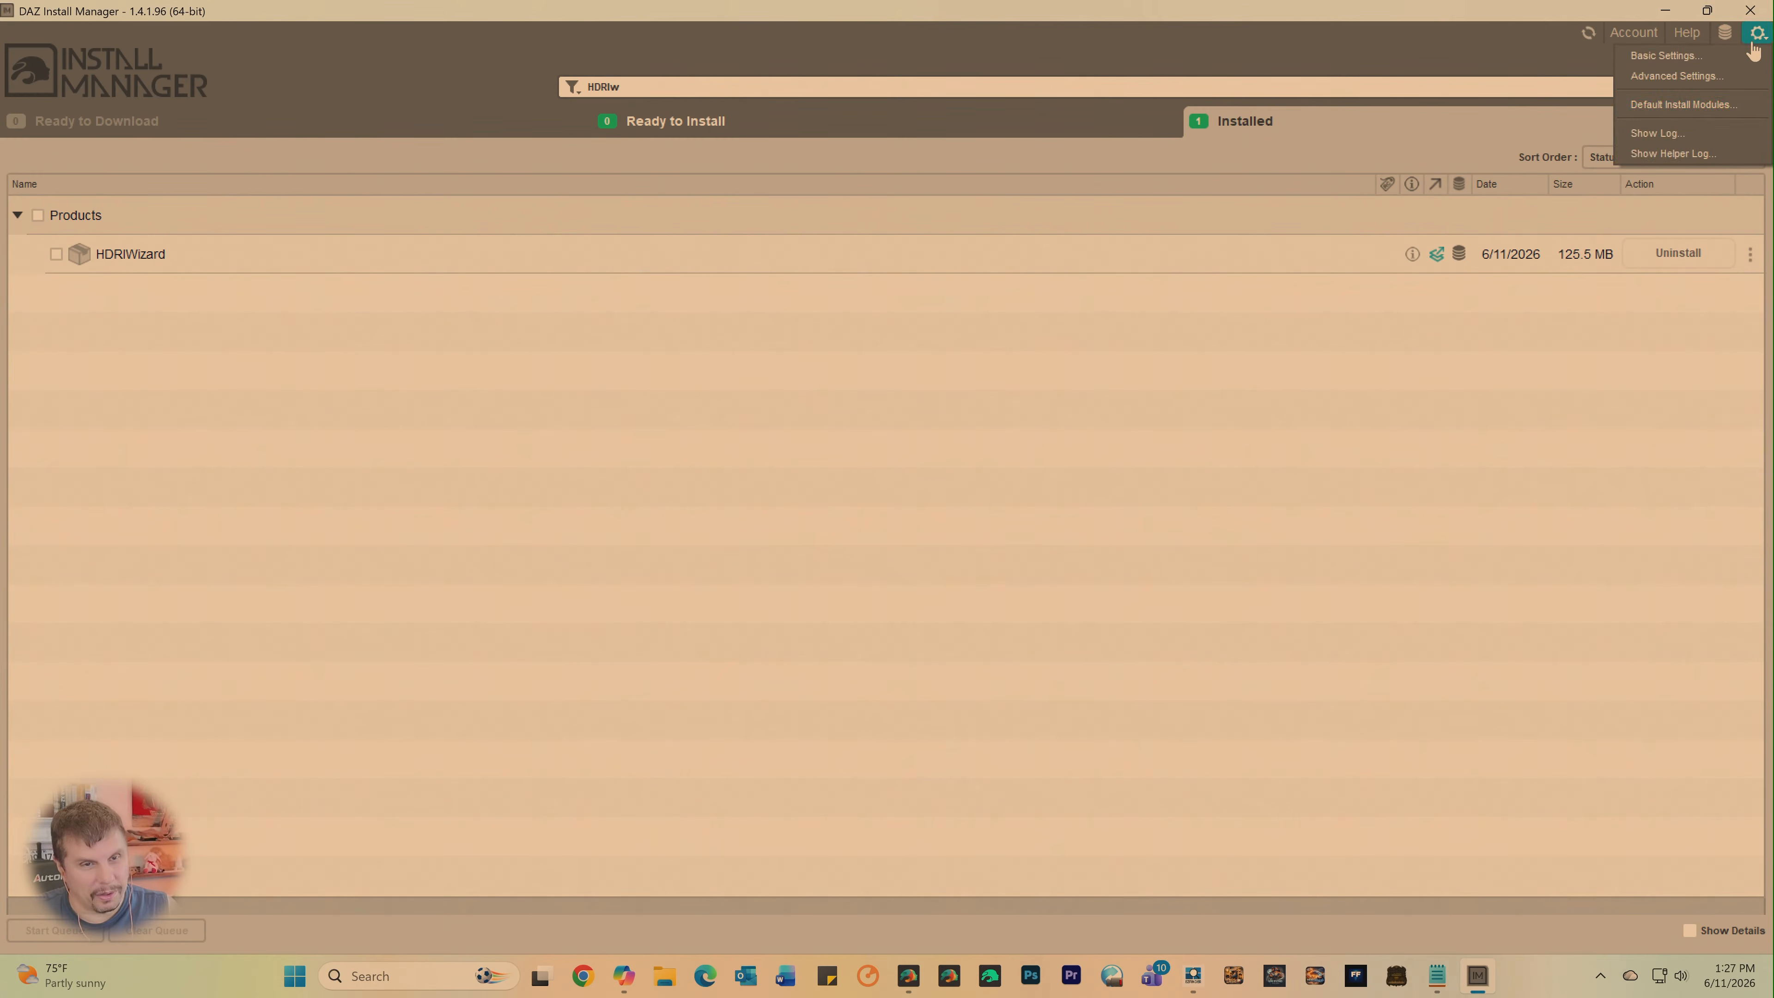
pyautogui.click(1668, 77)
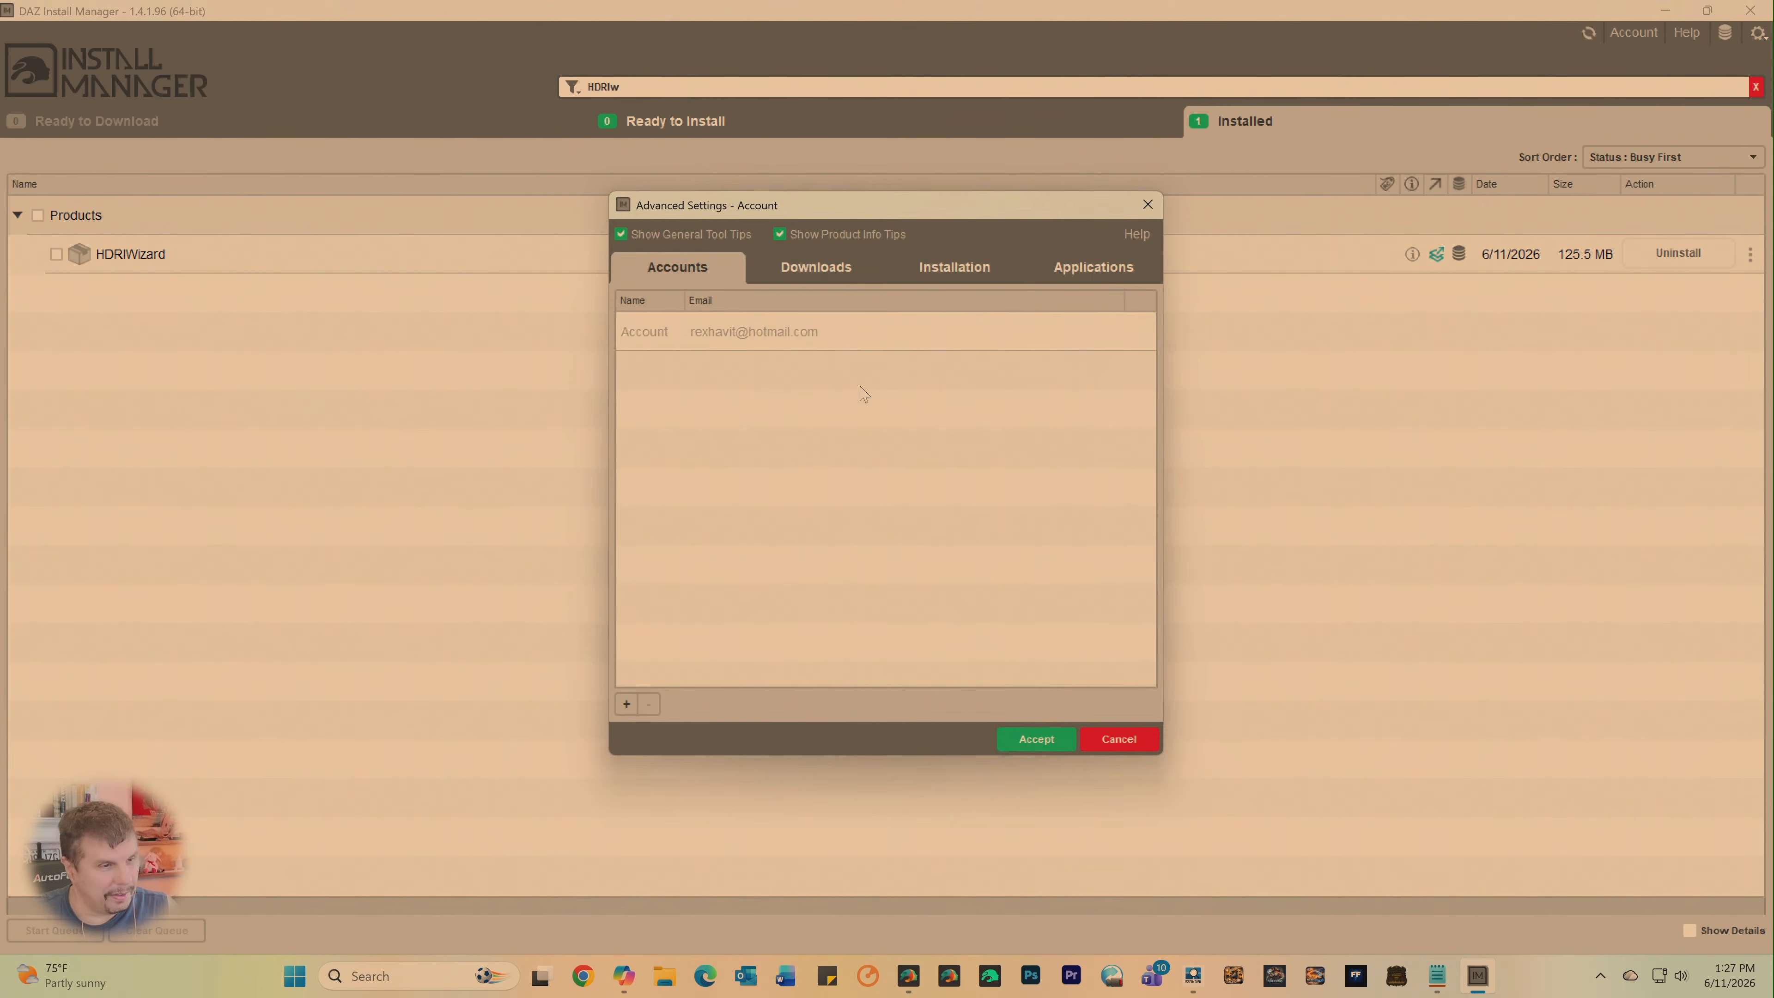
pyautogui.click(908, 269)
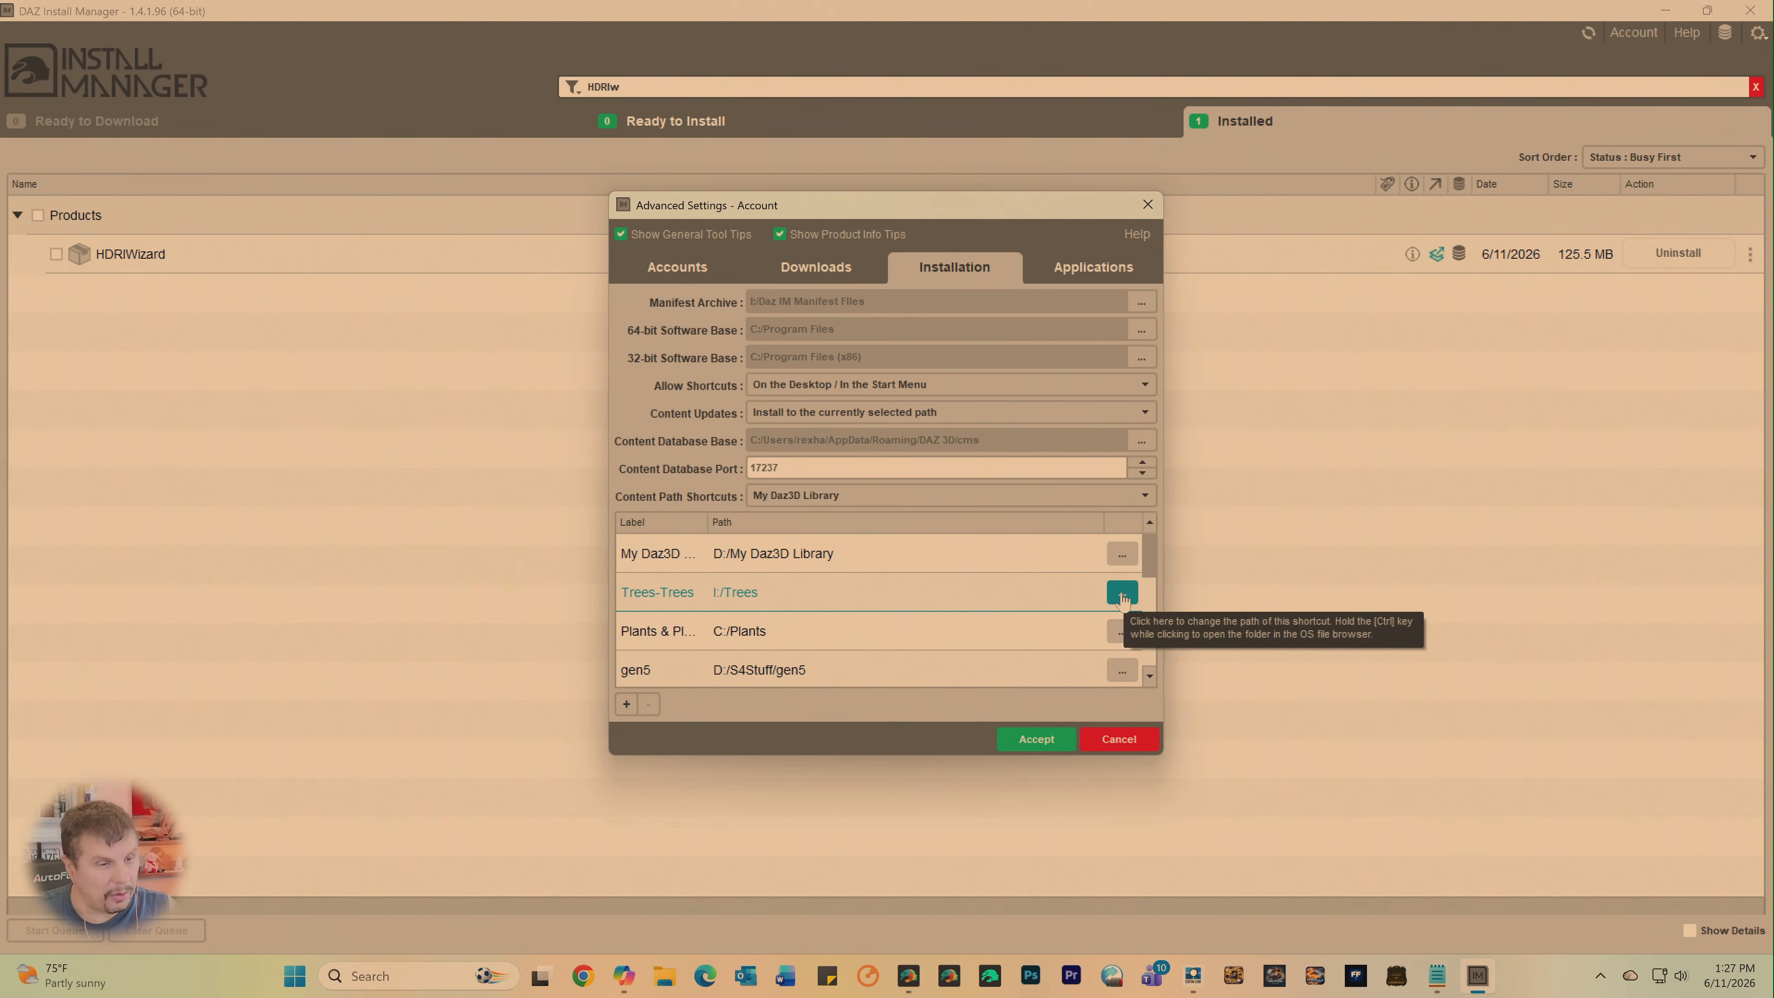
pyautogui.click(873, 496)
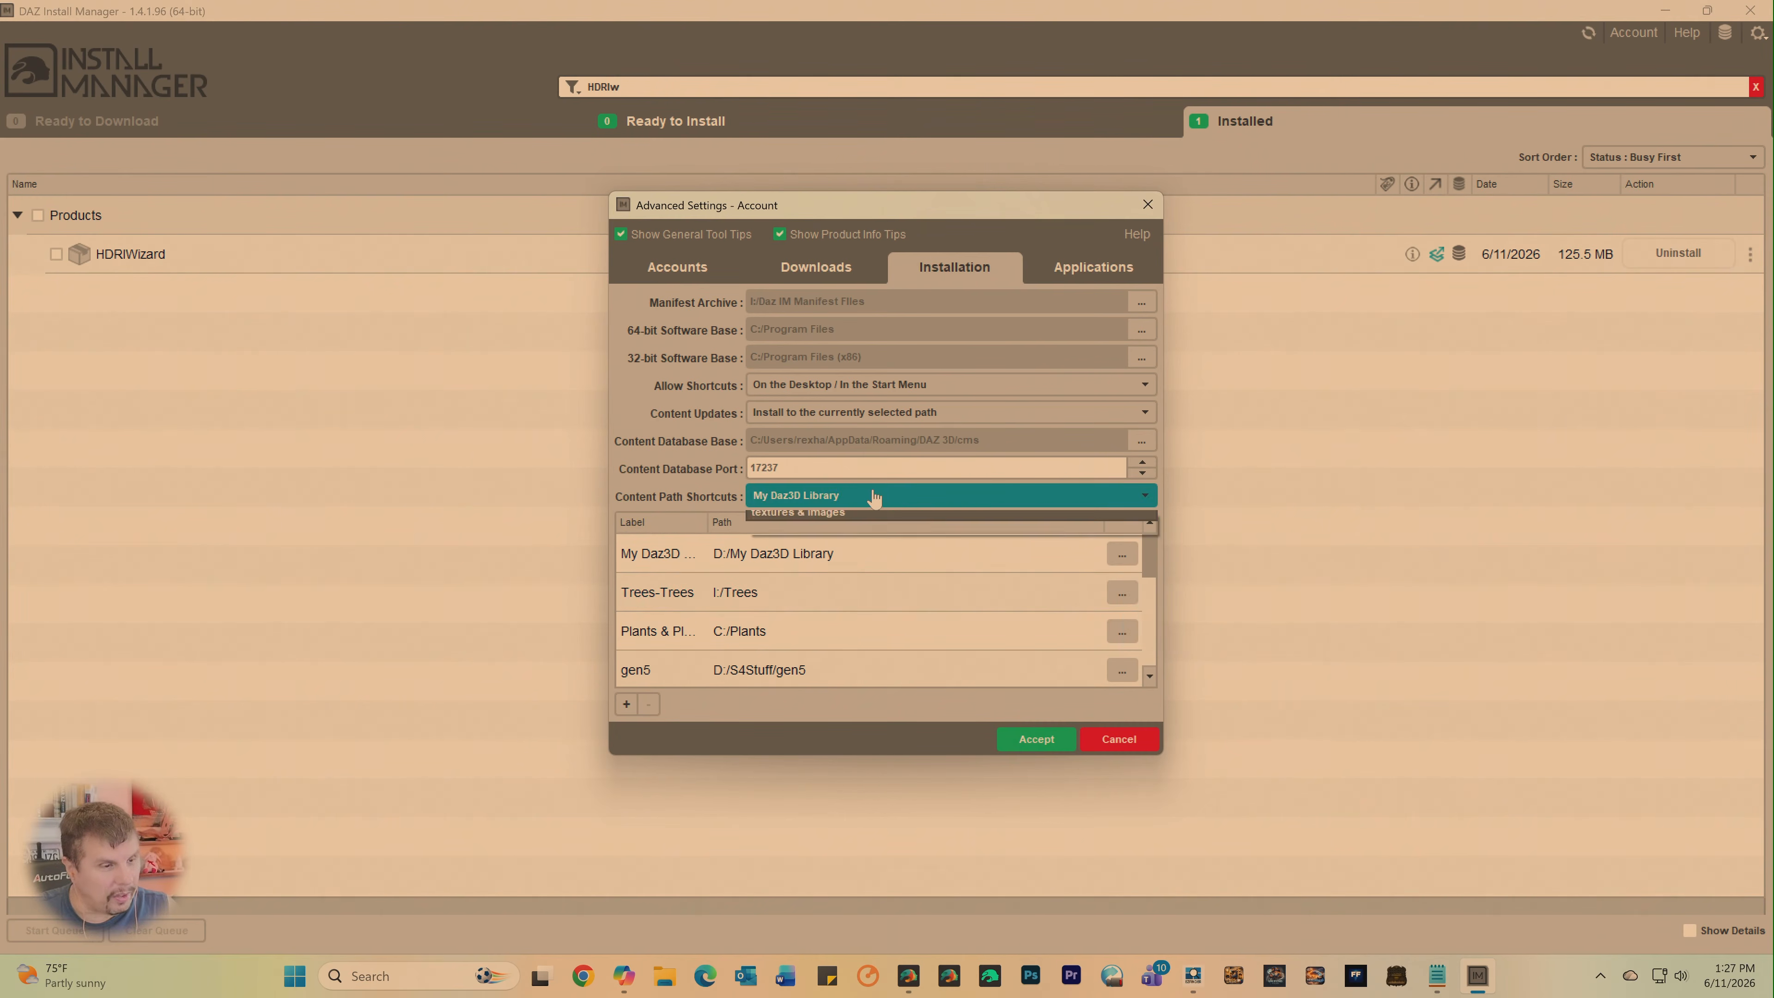
pyautogui.click(799, 535)
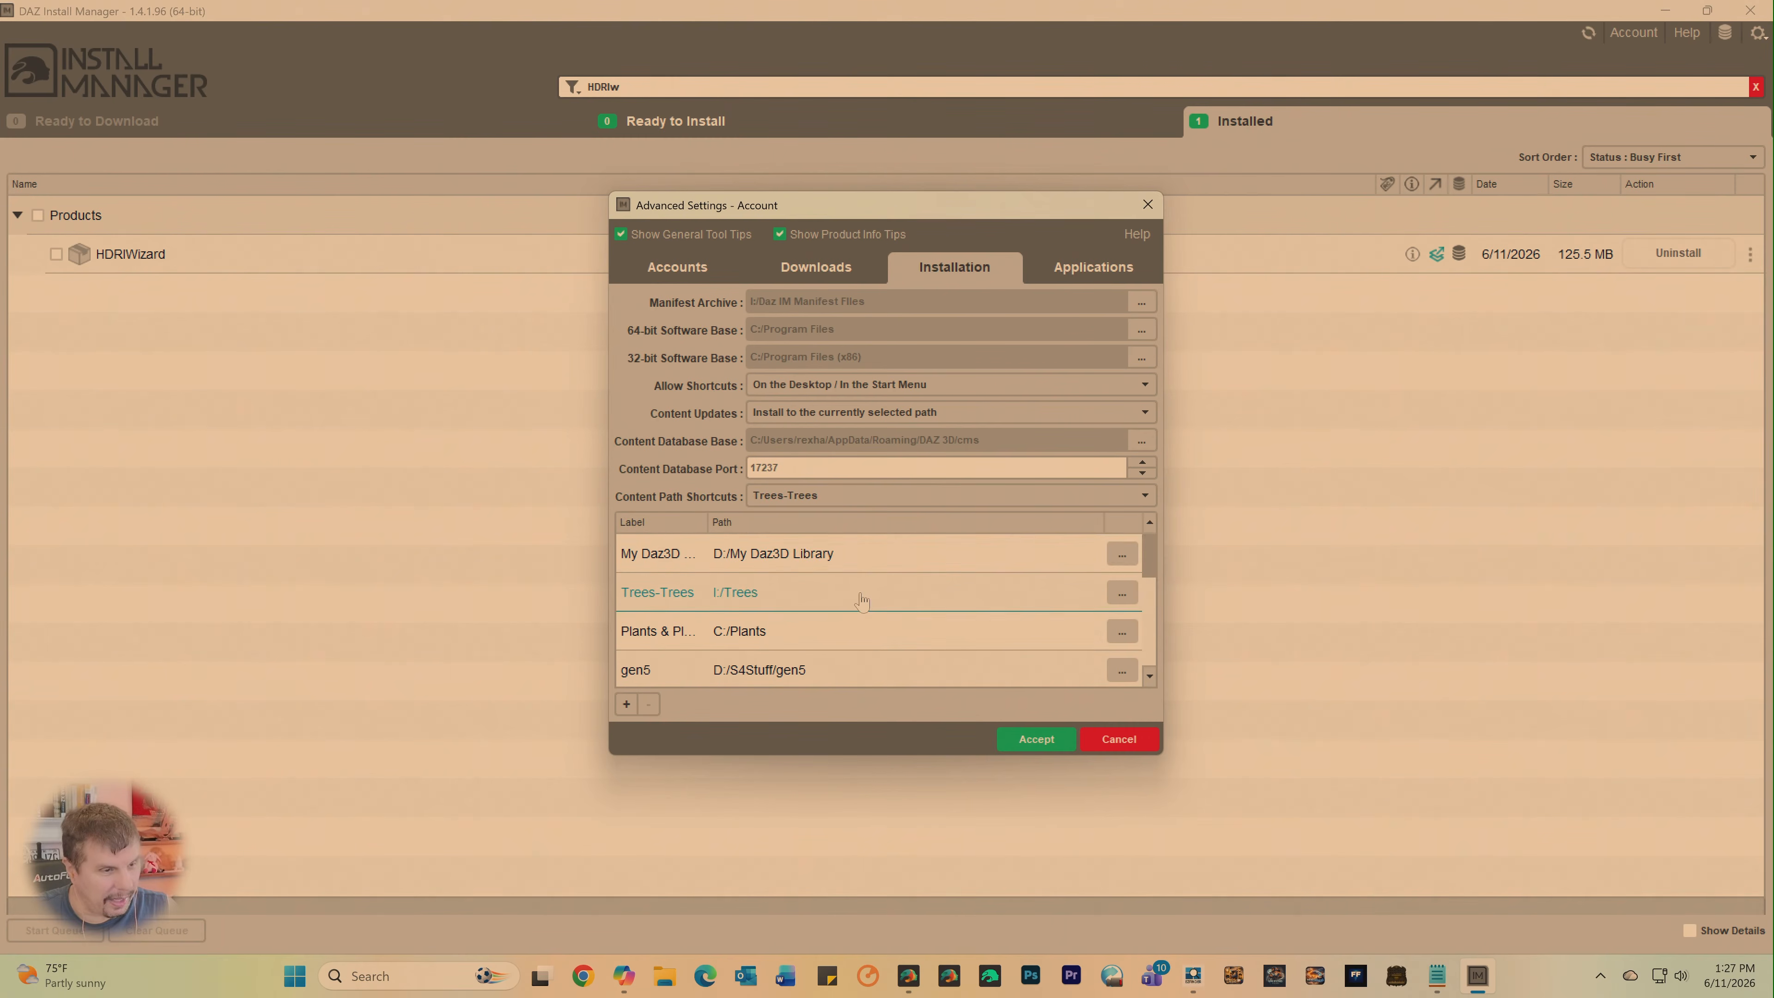
pyautogui.click(1028, 741)
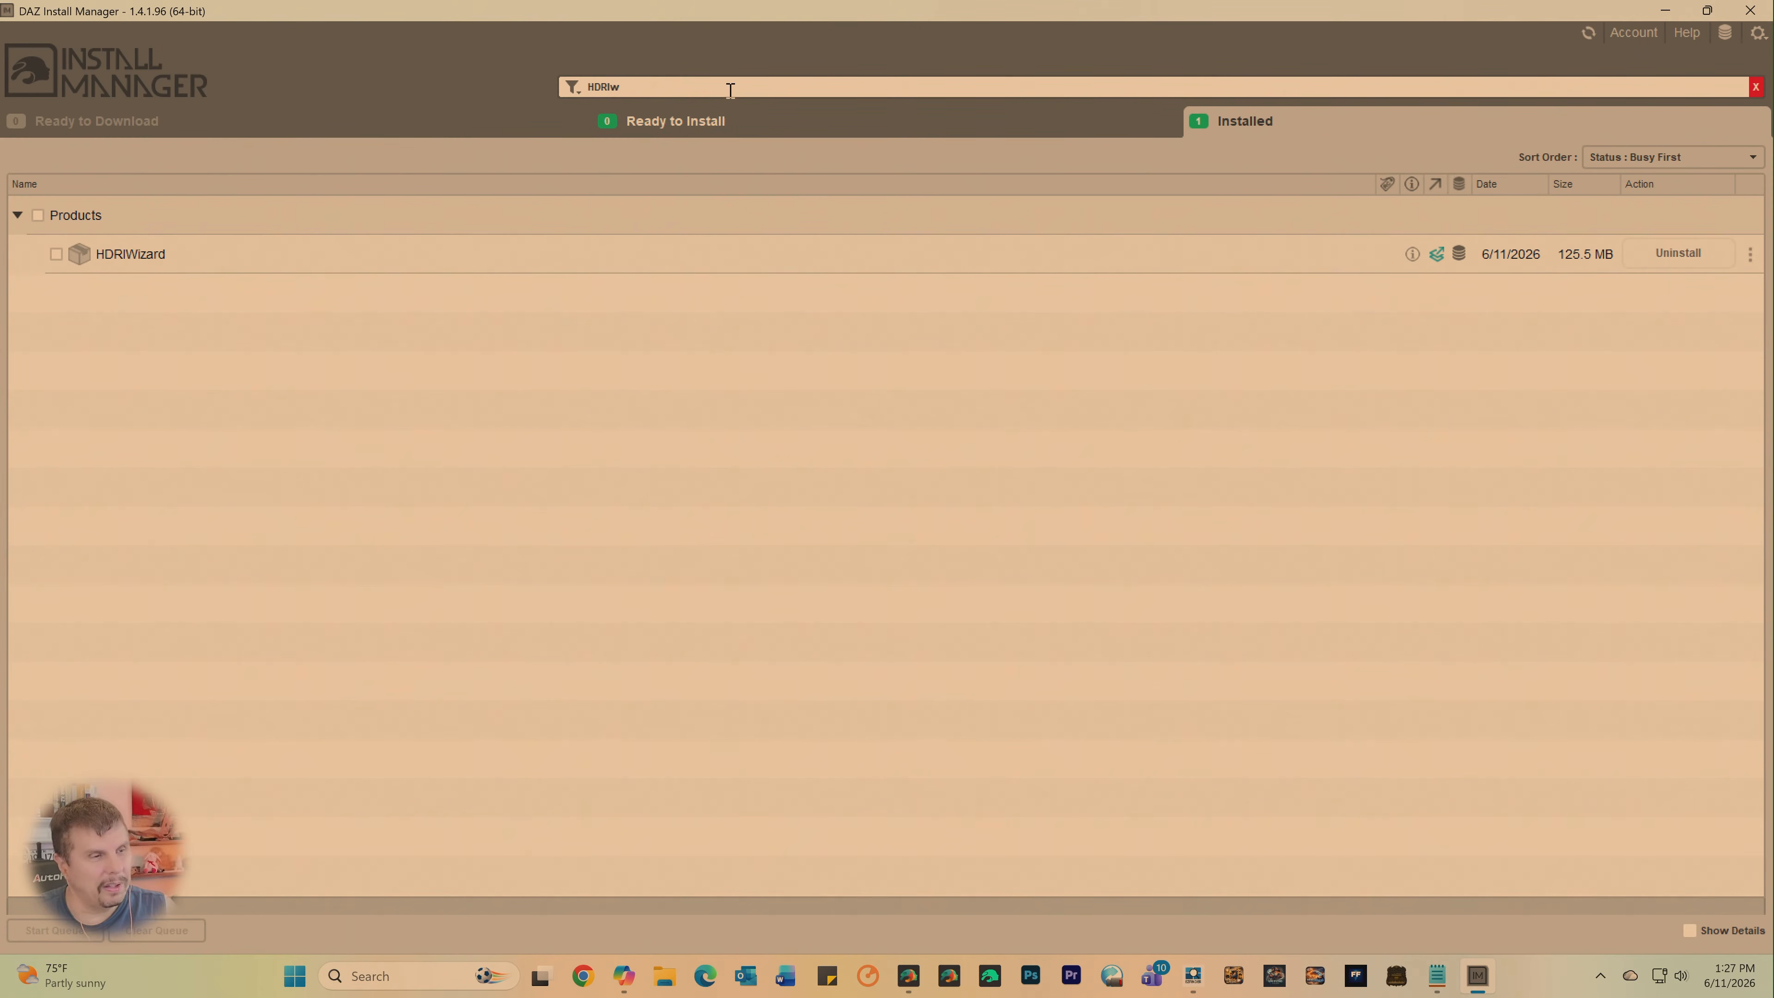
# - Filter the installed products by "trees", select all the matching packages, and uninstall them
pyautogui.moveTo(730, 90); pyautogui.dragTo(542, 85)
pyautogui.write('trees')
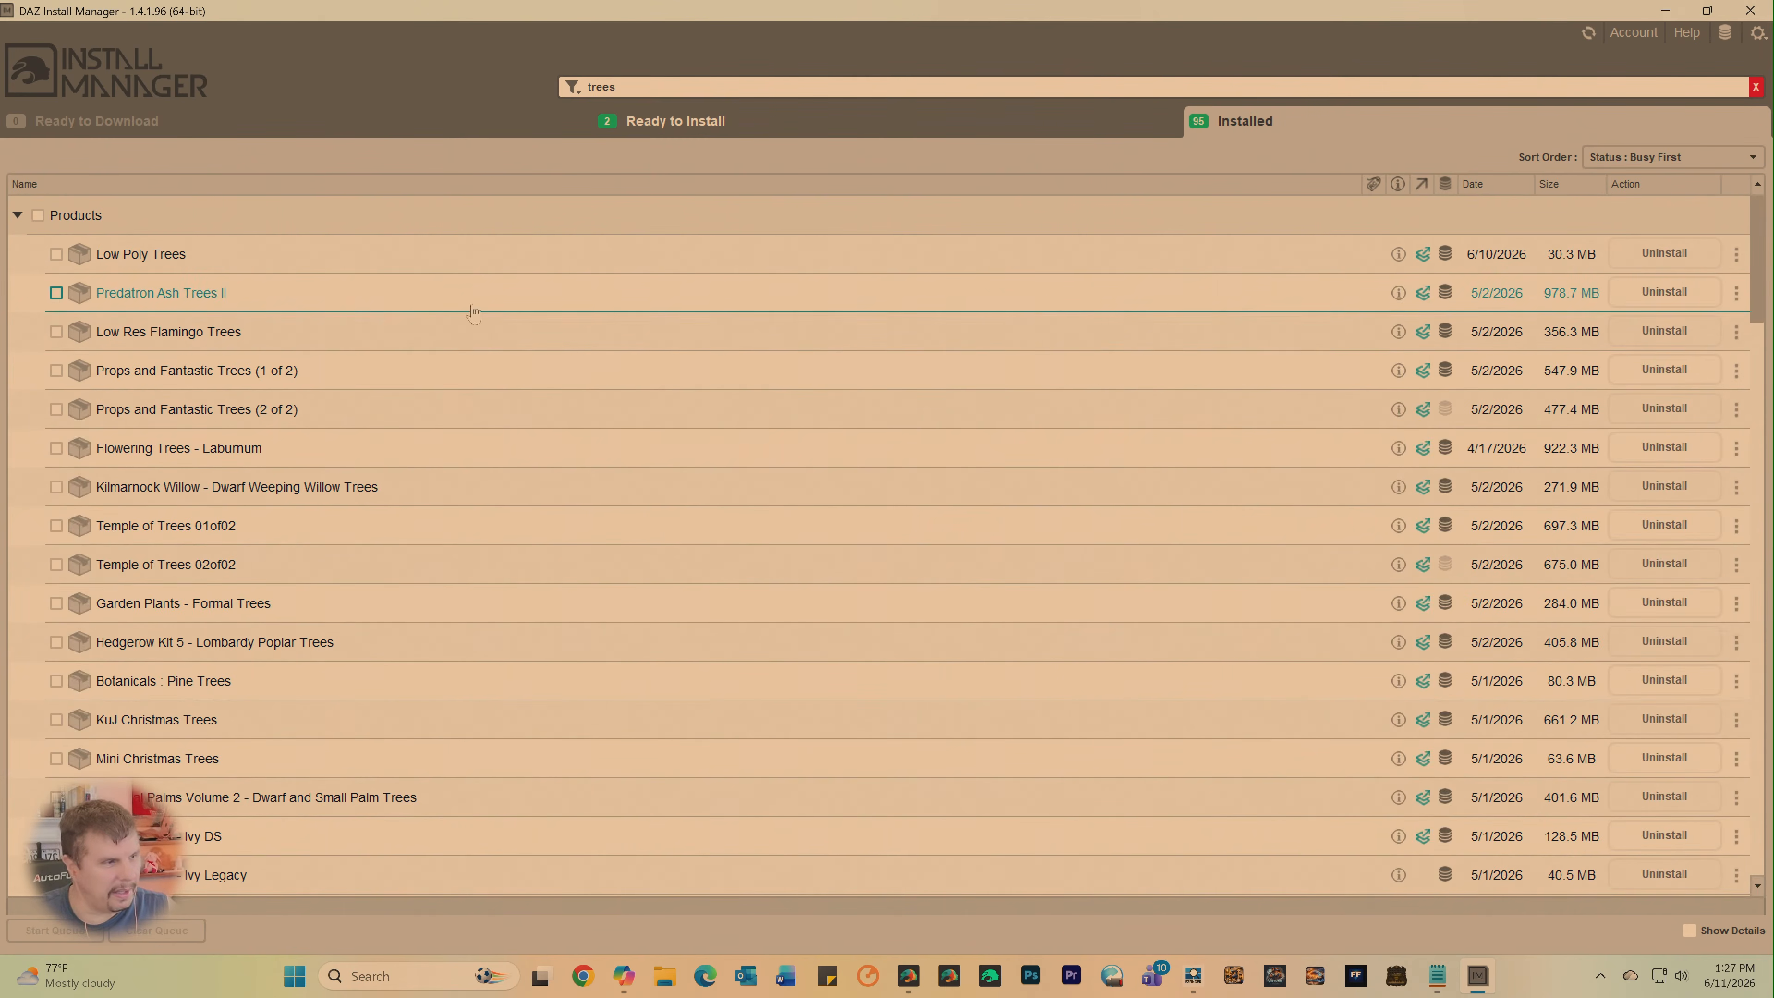
pyautogui.click(38, 216)
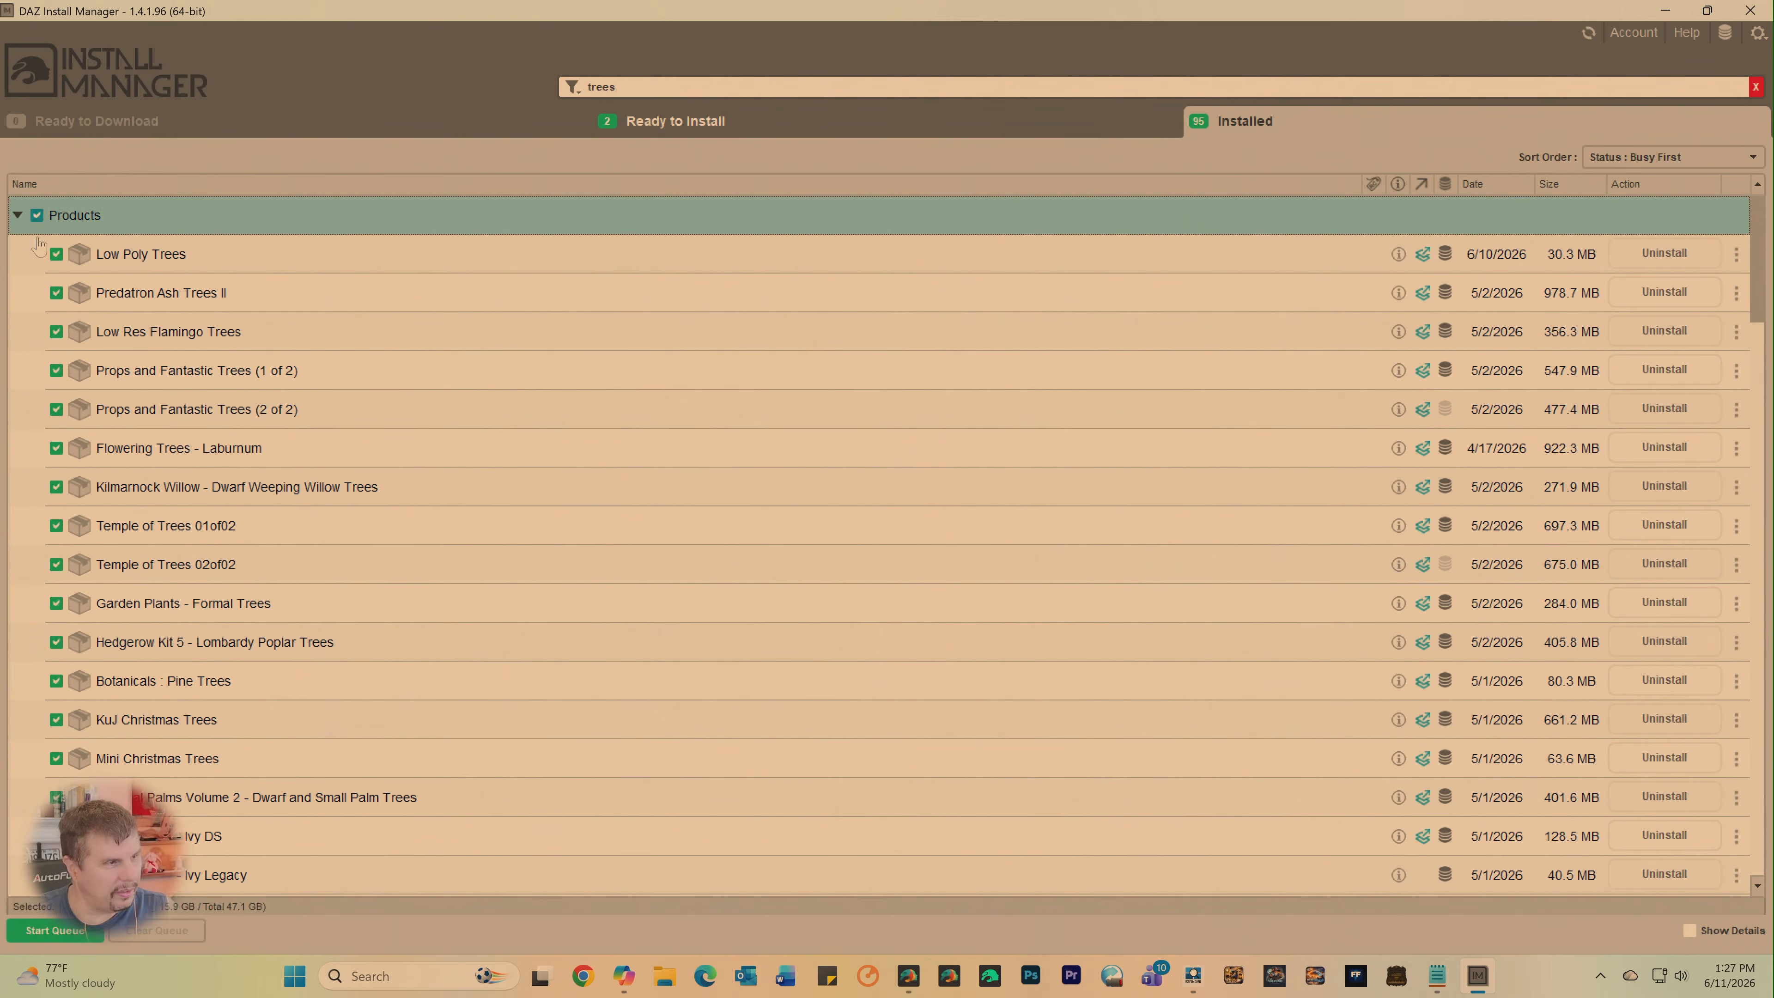
pyautogui.scroll(-4, 274, 643)
pyautogui.scroll(-4, 274, 643)
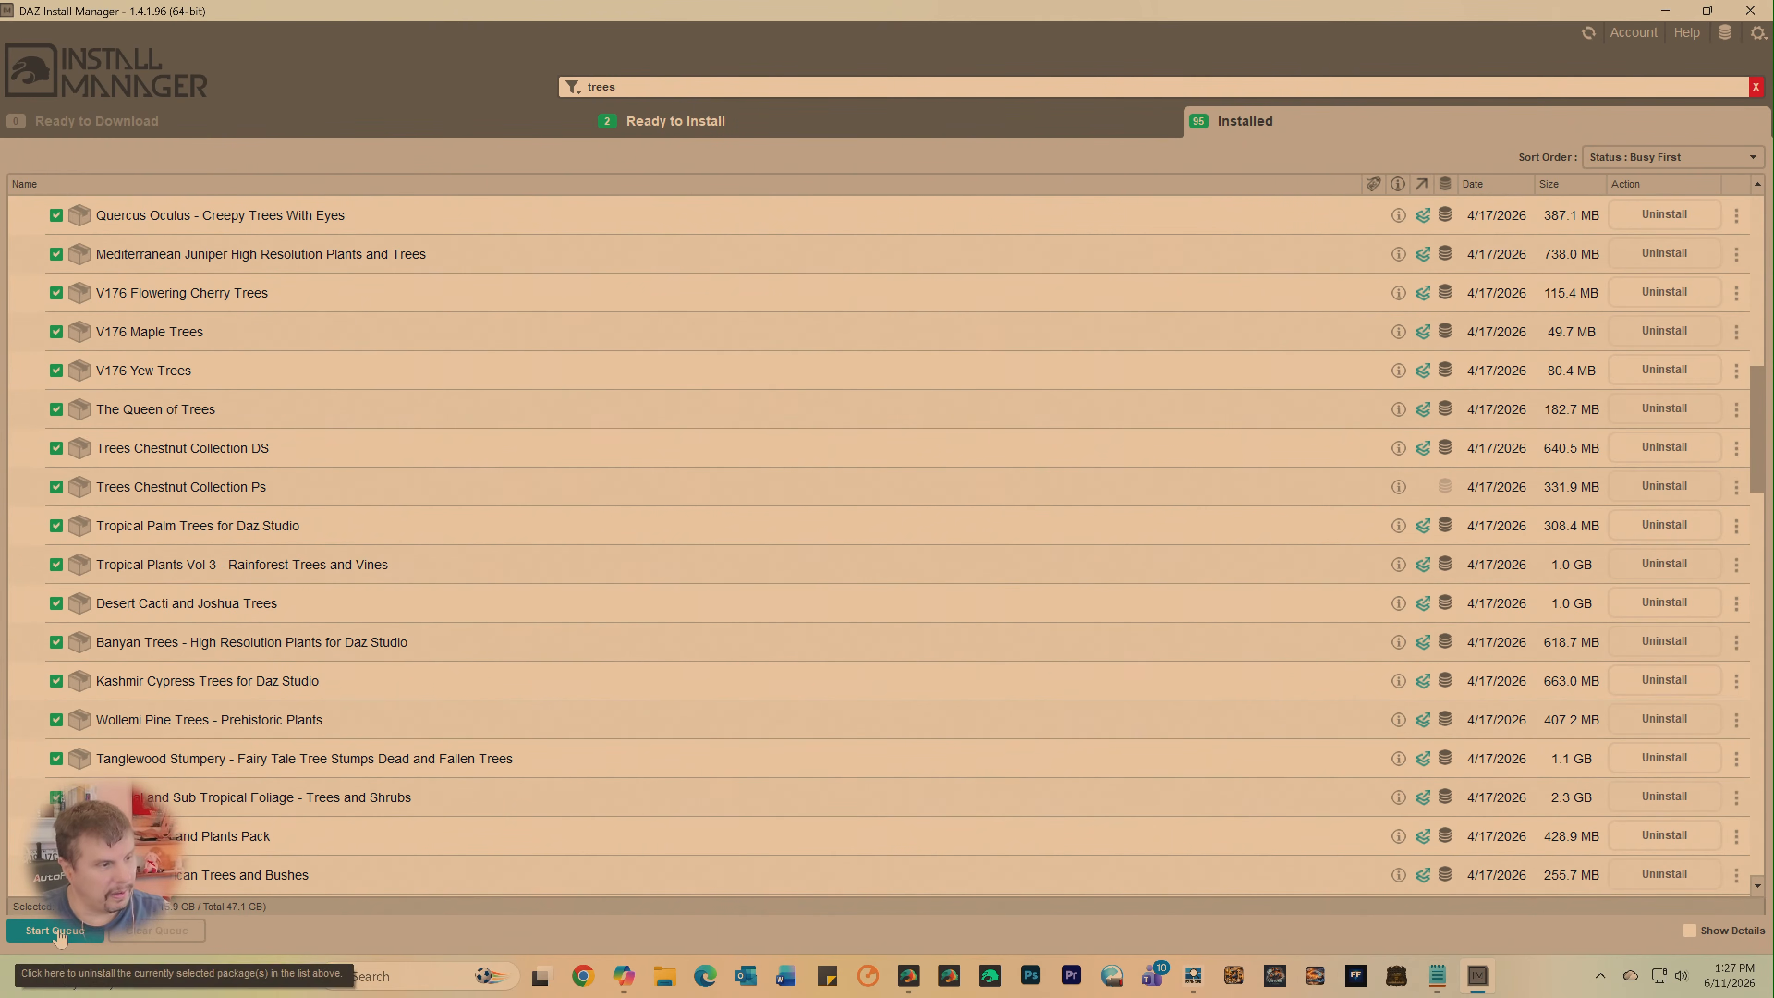
pyautogui.click(42, 930)
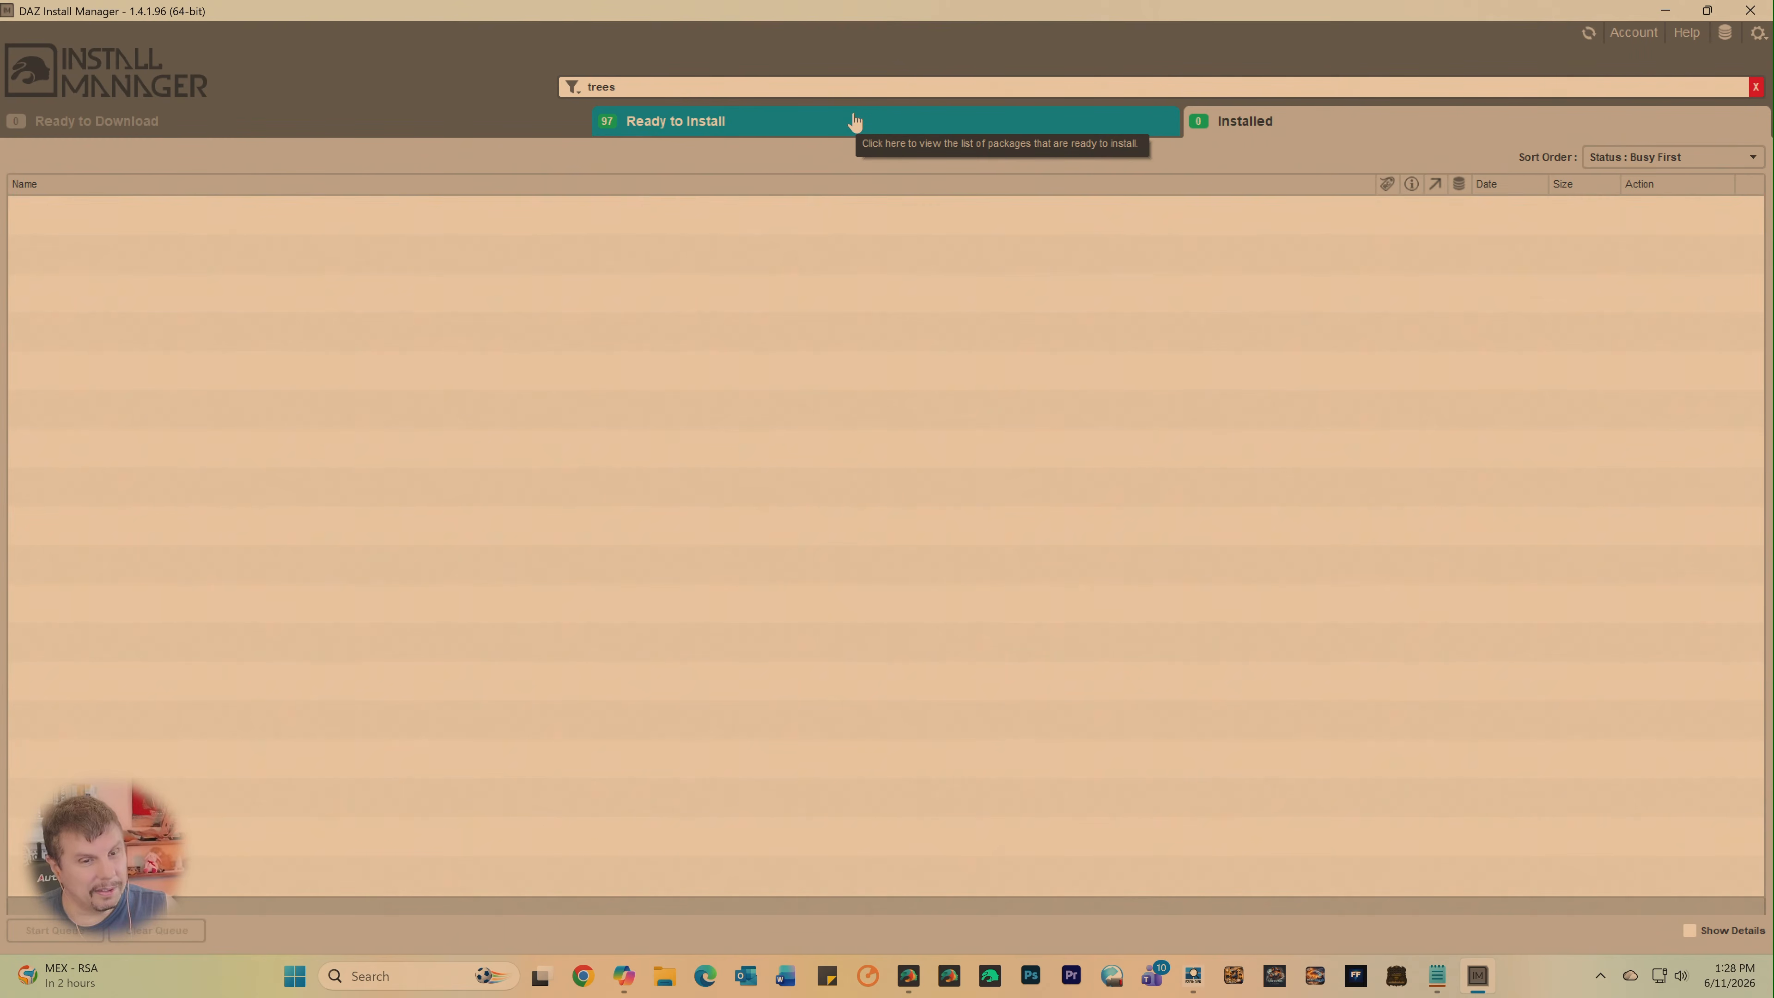
# - Select all the "trees" packages that are ready to install and review the selection
pyautogui.click(922, 122)
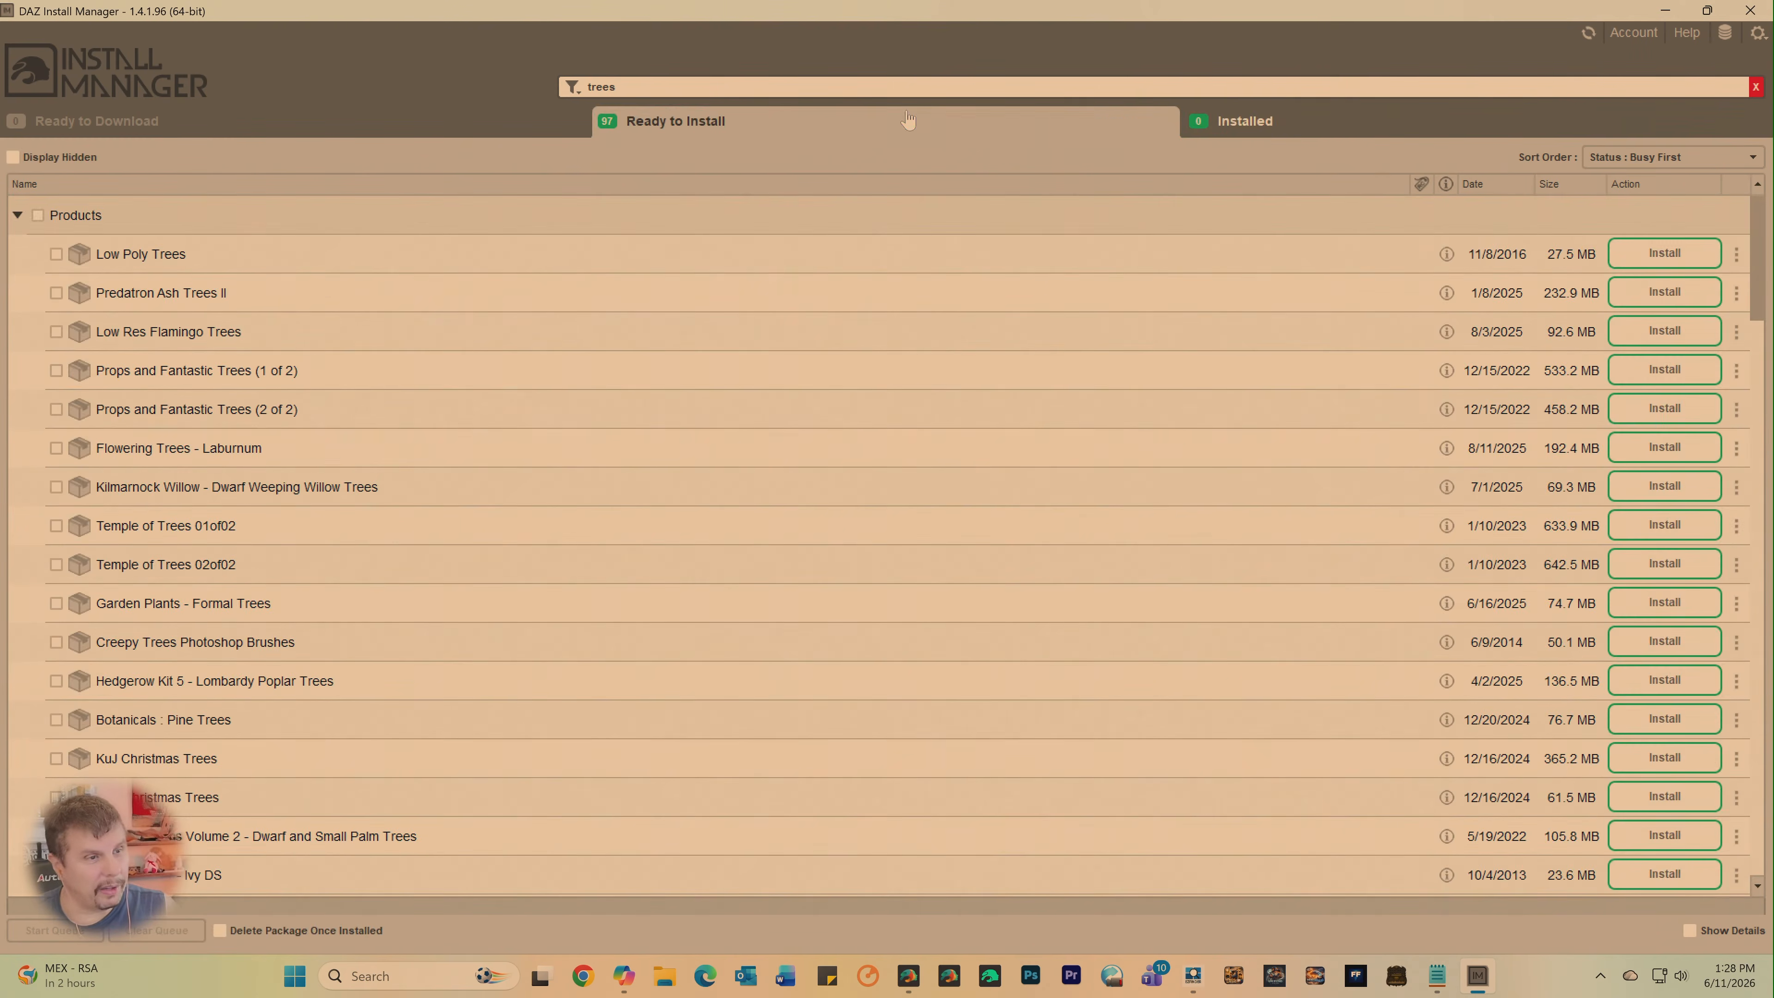
pyautogui.click(37, 217)
pyautogui.scroll(-9, 279, 482)
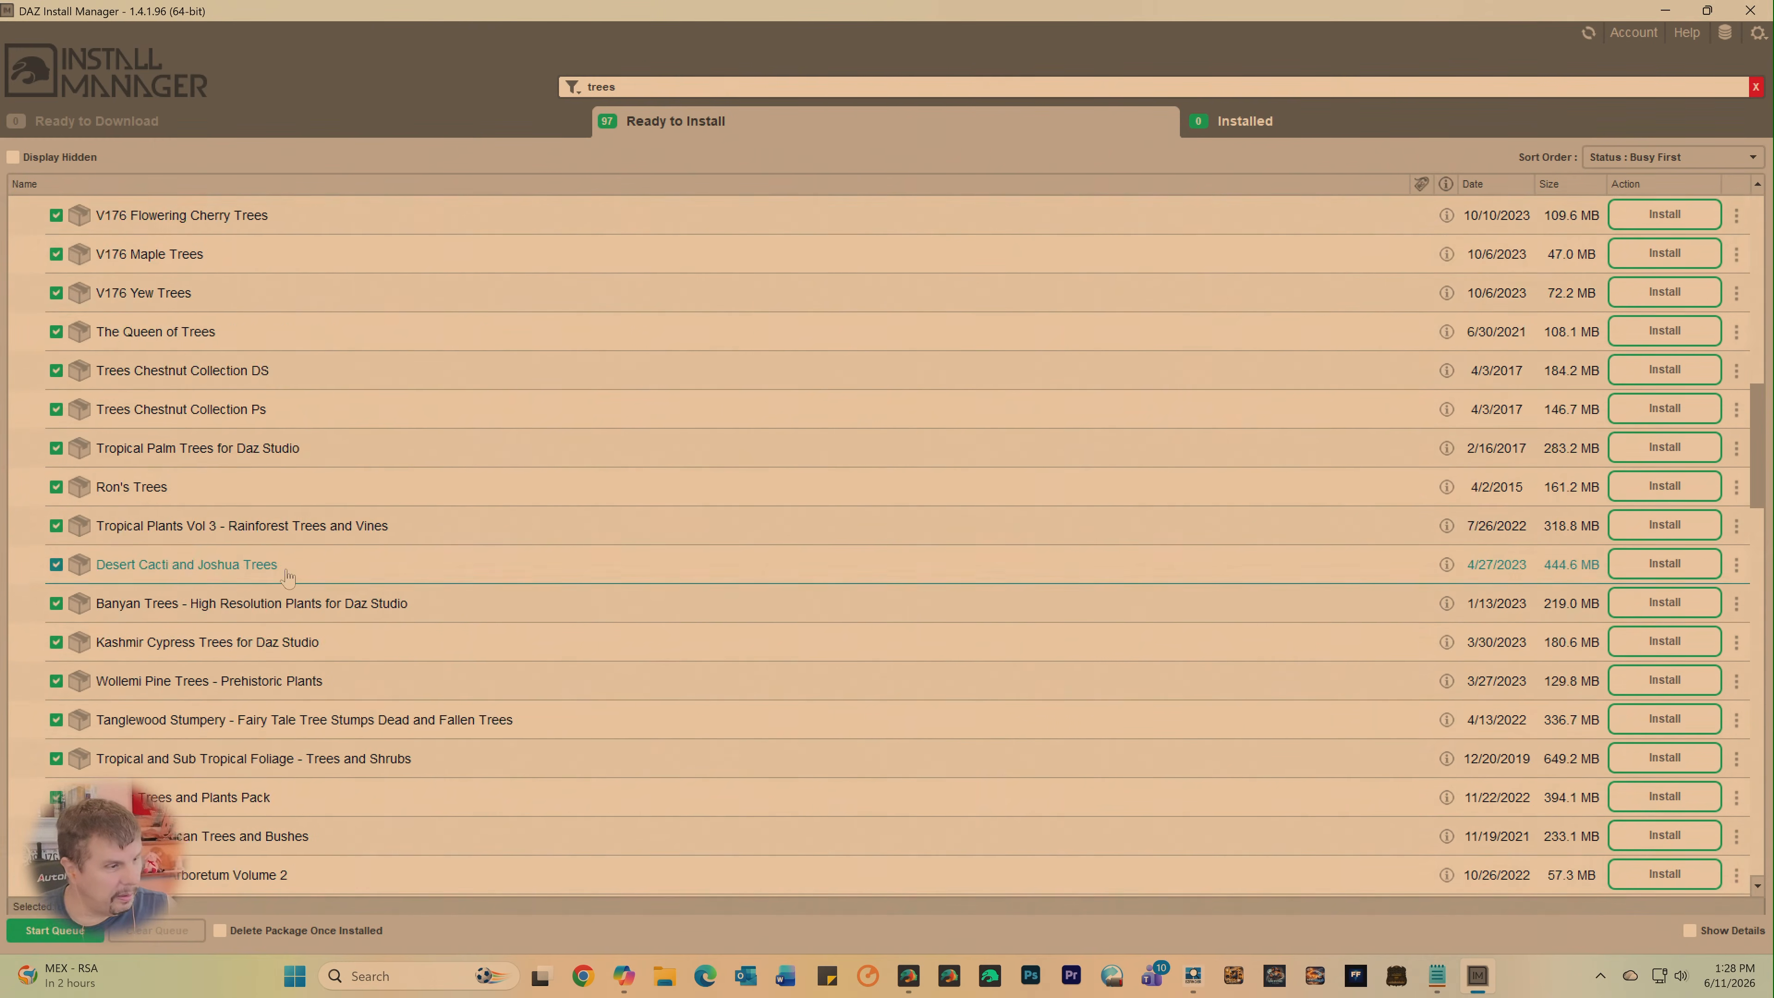
pyautogui.scroll(-15, 288, 577)
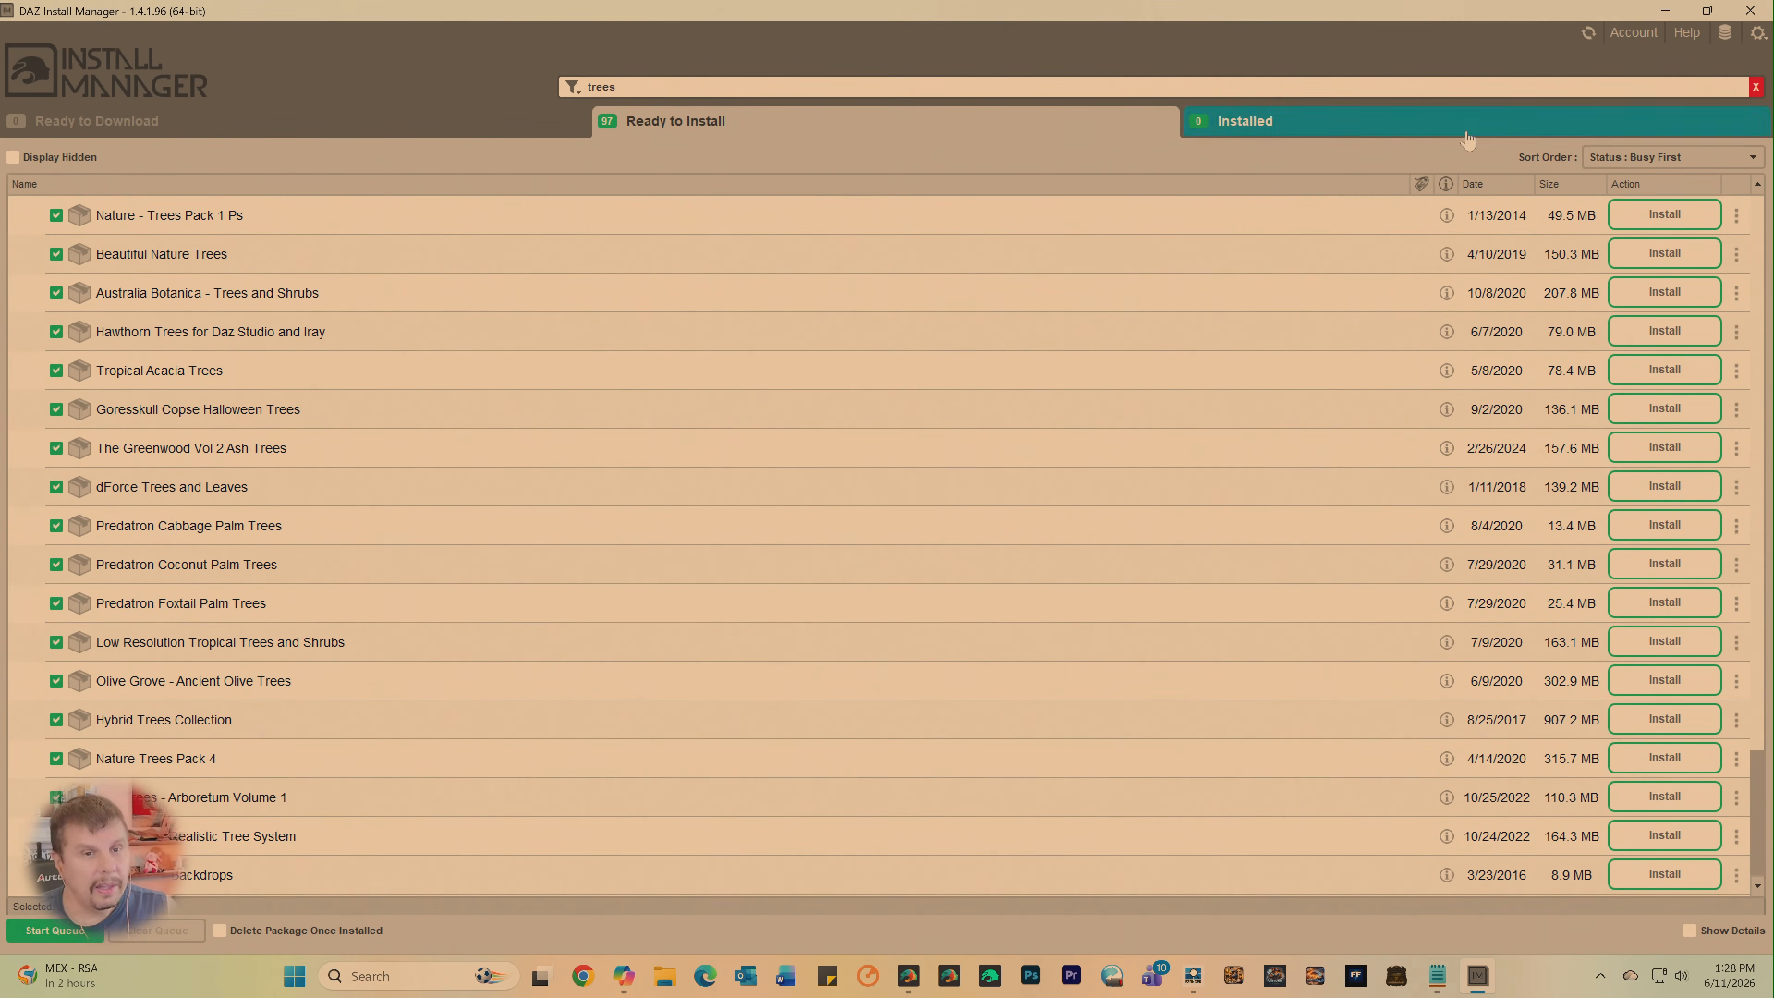
# - Set the installation content path shortcut to My Daz3D Library and install the selected tree packages
pyautogui.click(1737, 39)
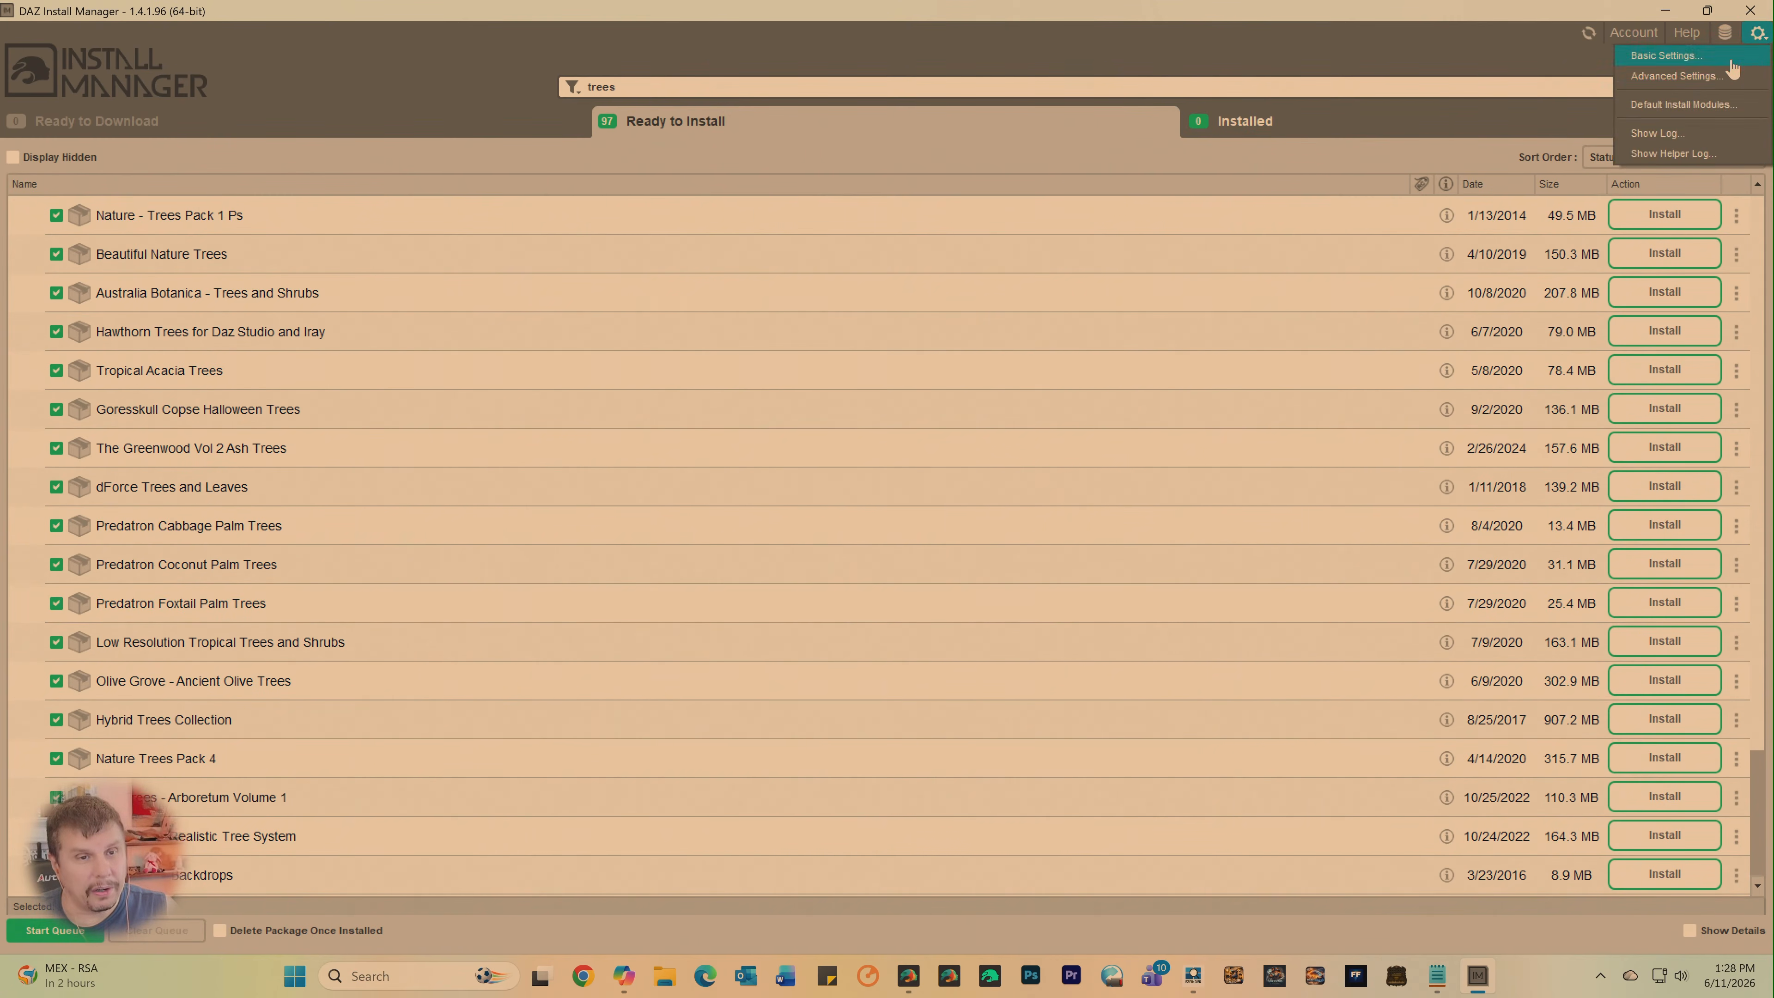
pyautogui.click(1698, 77)
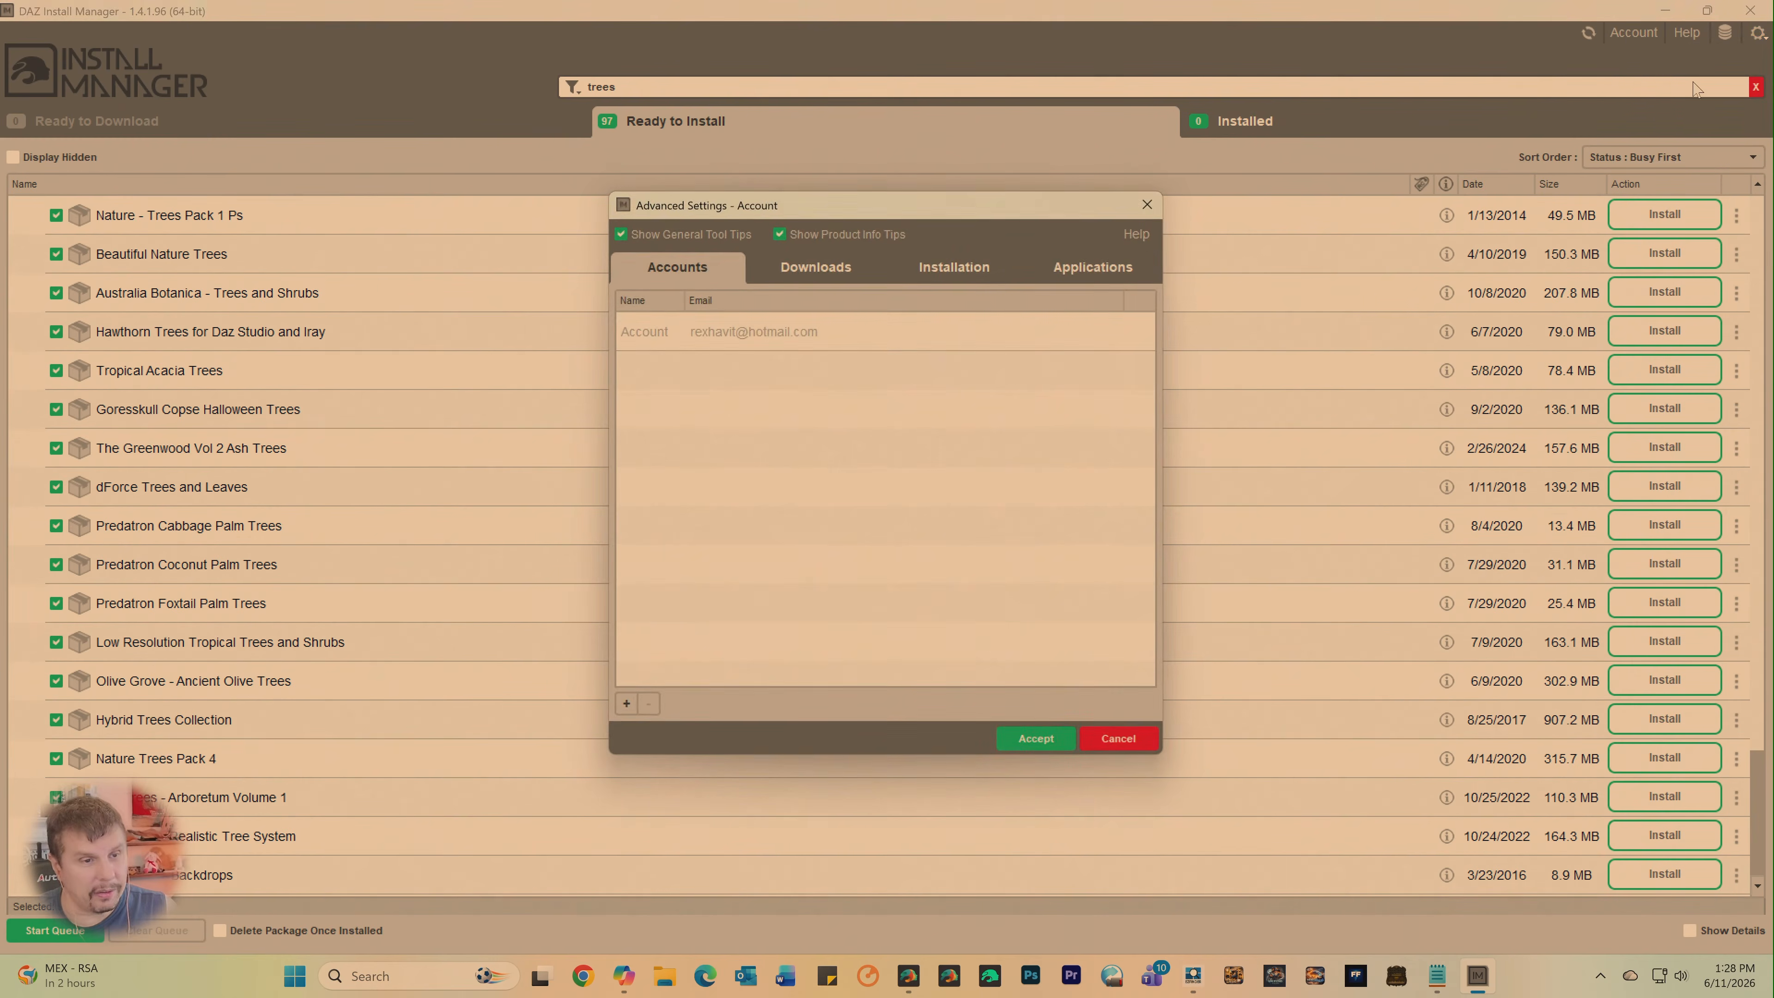
pyautogui.click(954, 272)
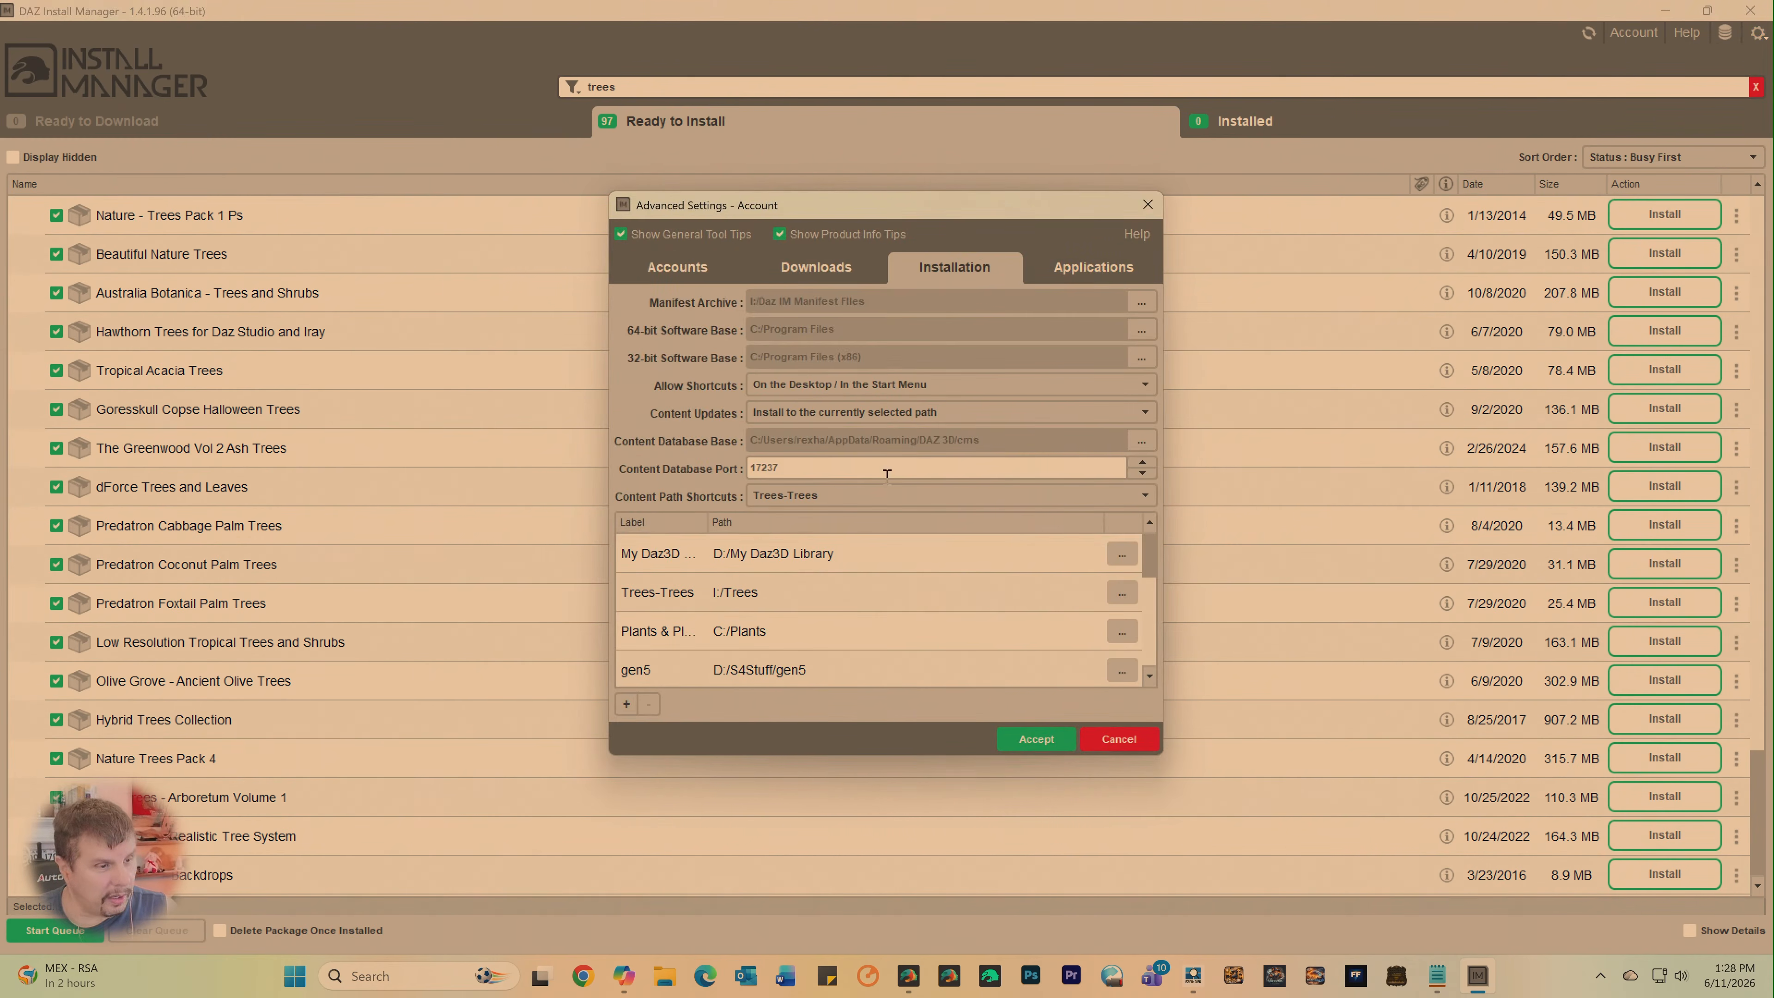
pyautogui.click(882, 496)
pyautogui.click(797, 525)
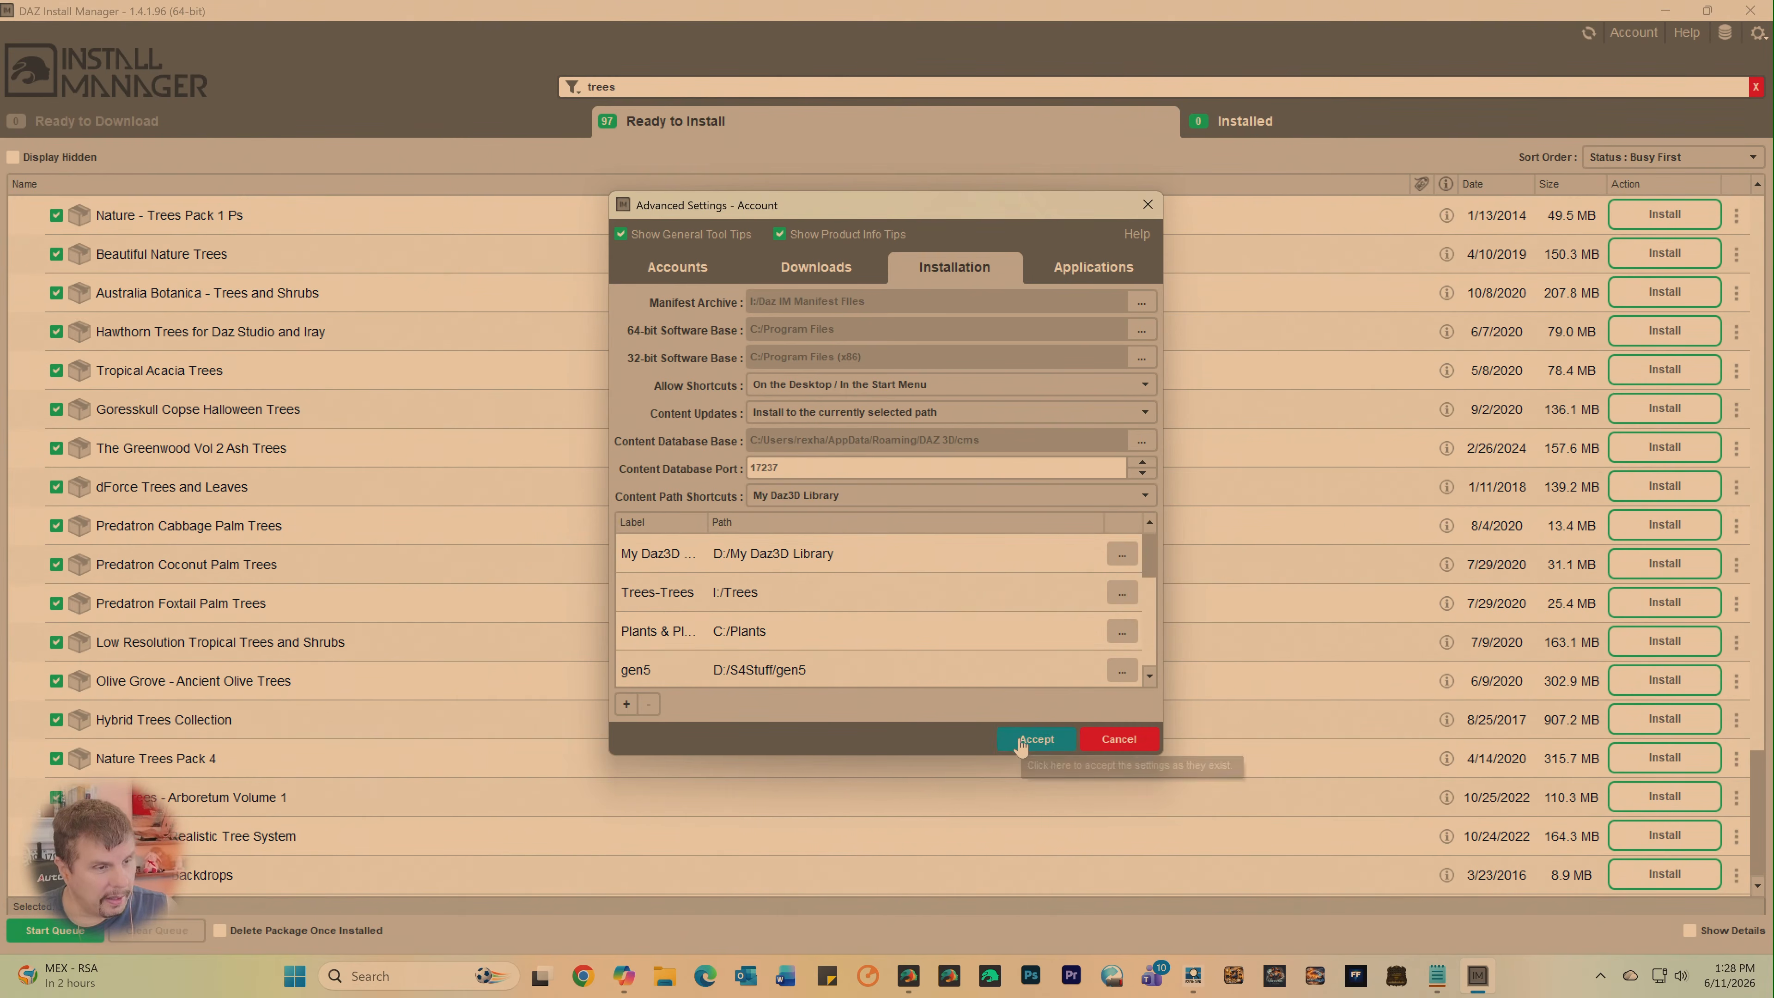
pyautogui.click(1035, 739)
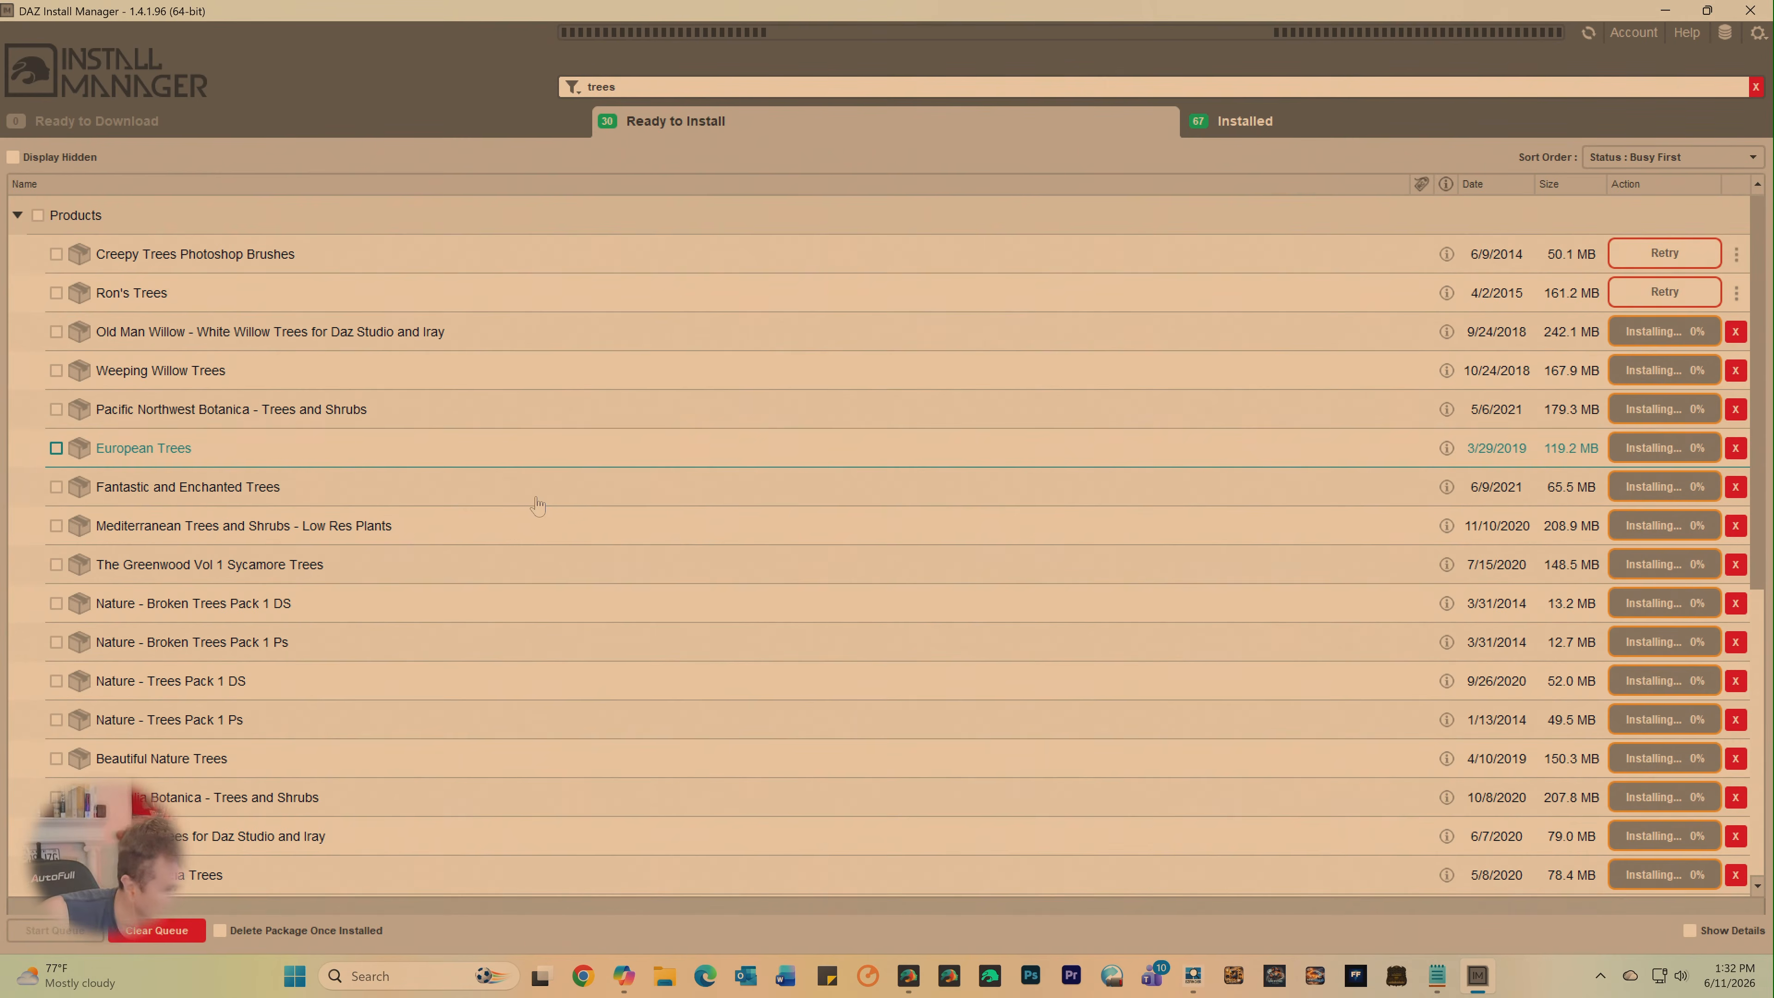
# - Check the tree package installation queue, dismiss the install errors, and return to DAZ Studio
pyautogui.scroll(-4, 536, 504)
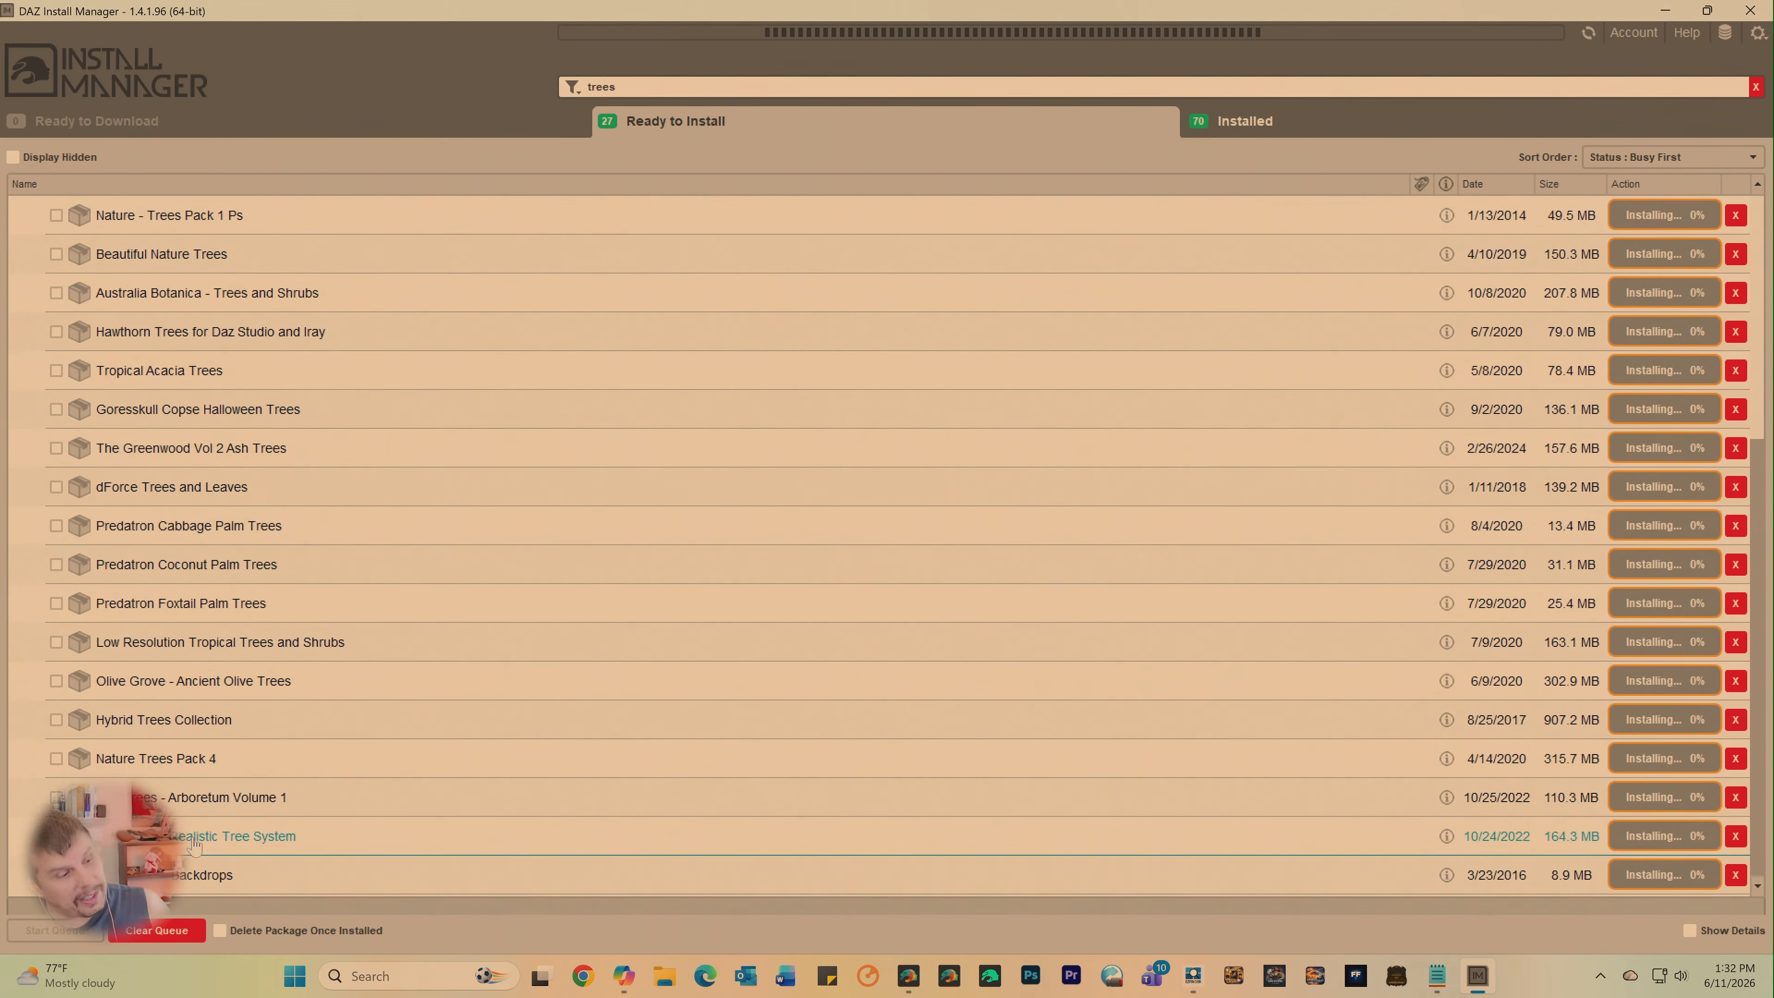
pyautogui.moveTo(181, 846)
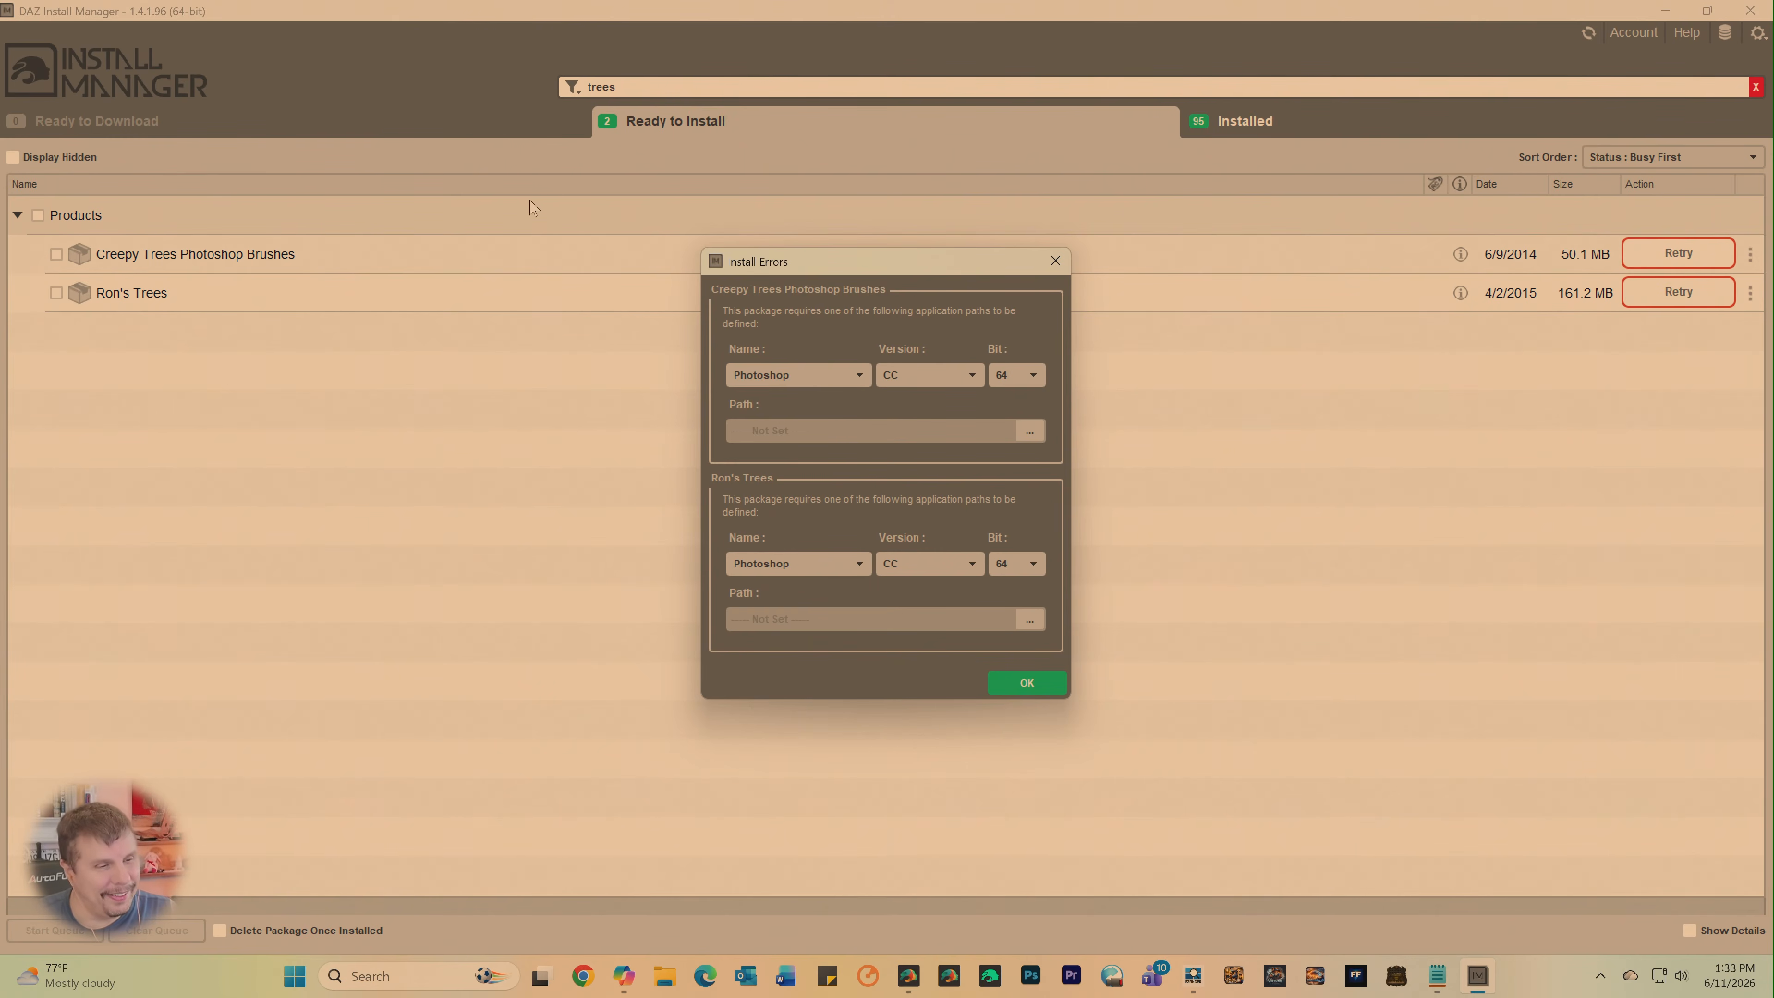
pyautogui.click(1019, 678)
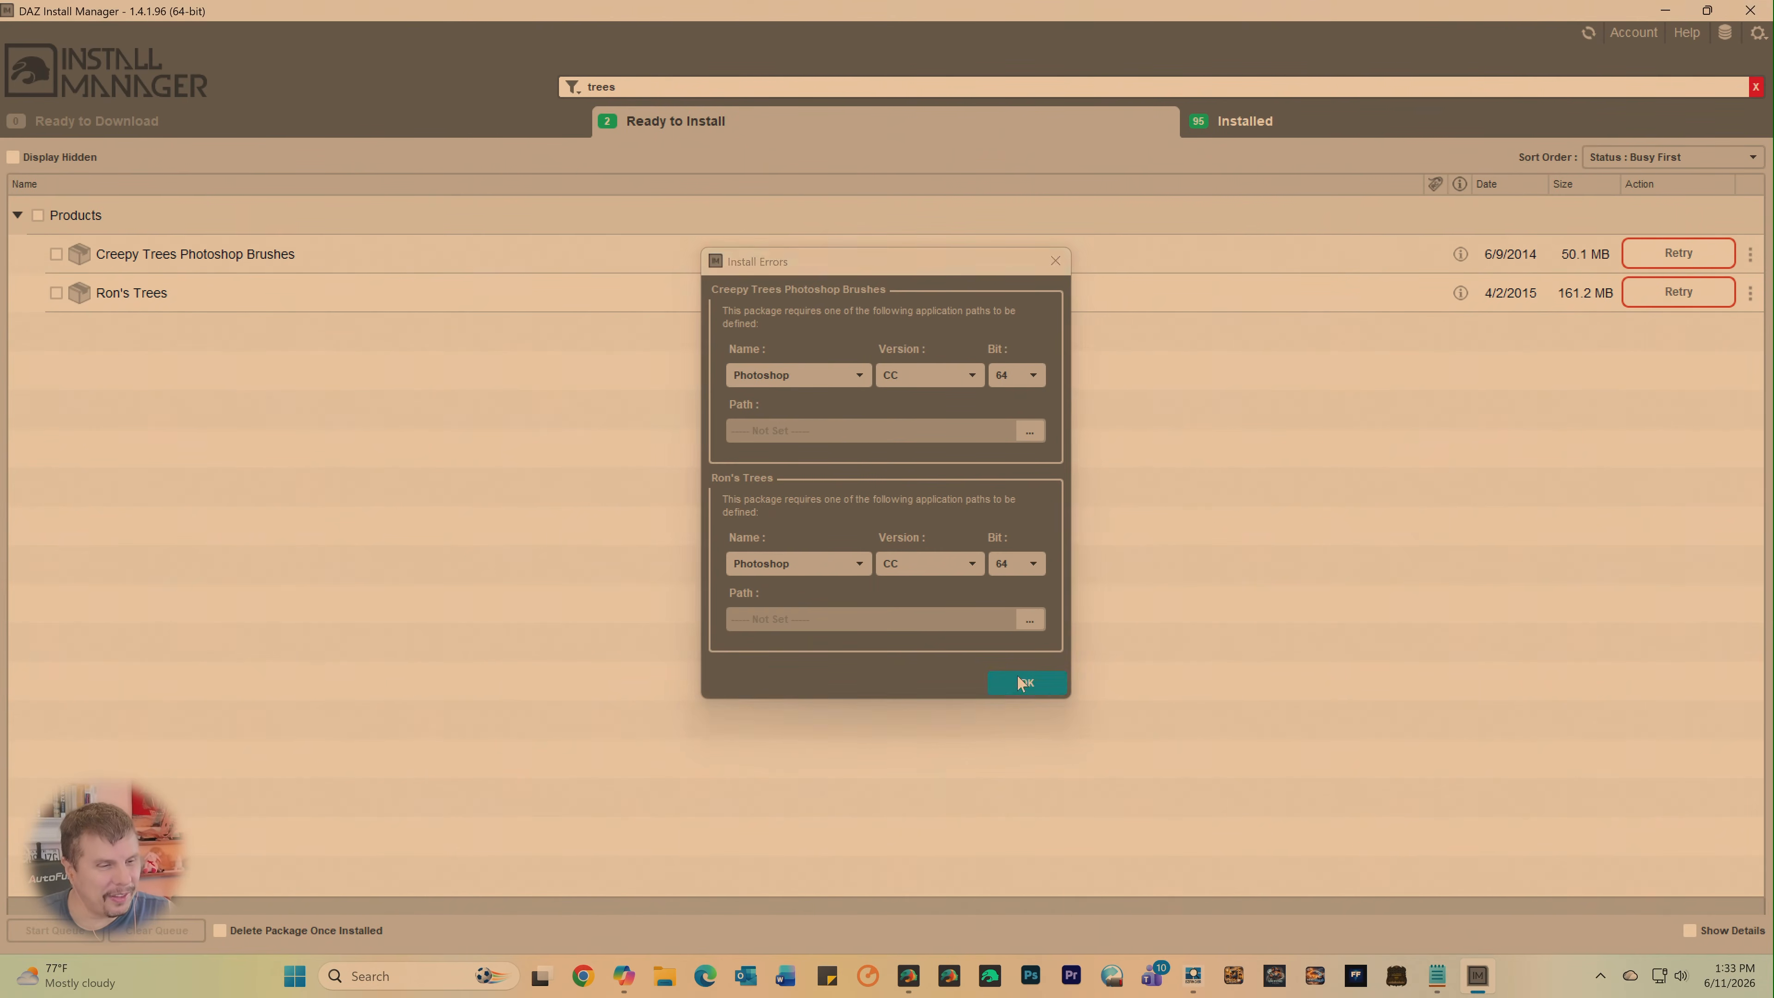
pyautogui.click(1671, 14)
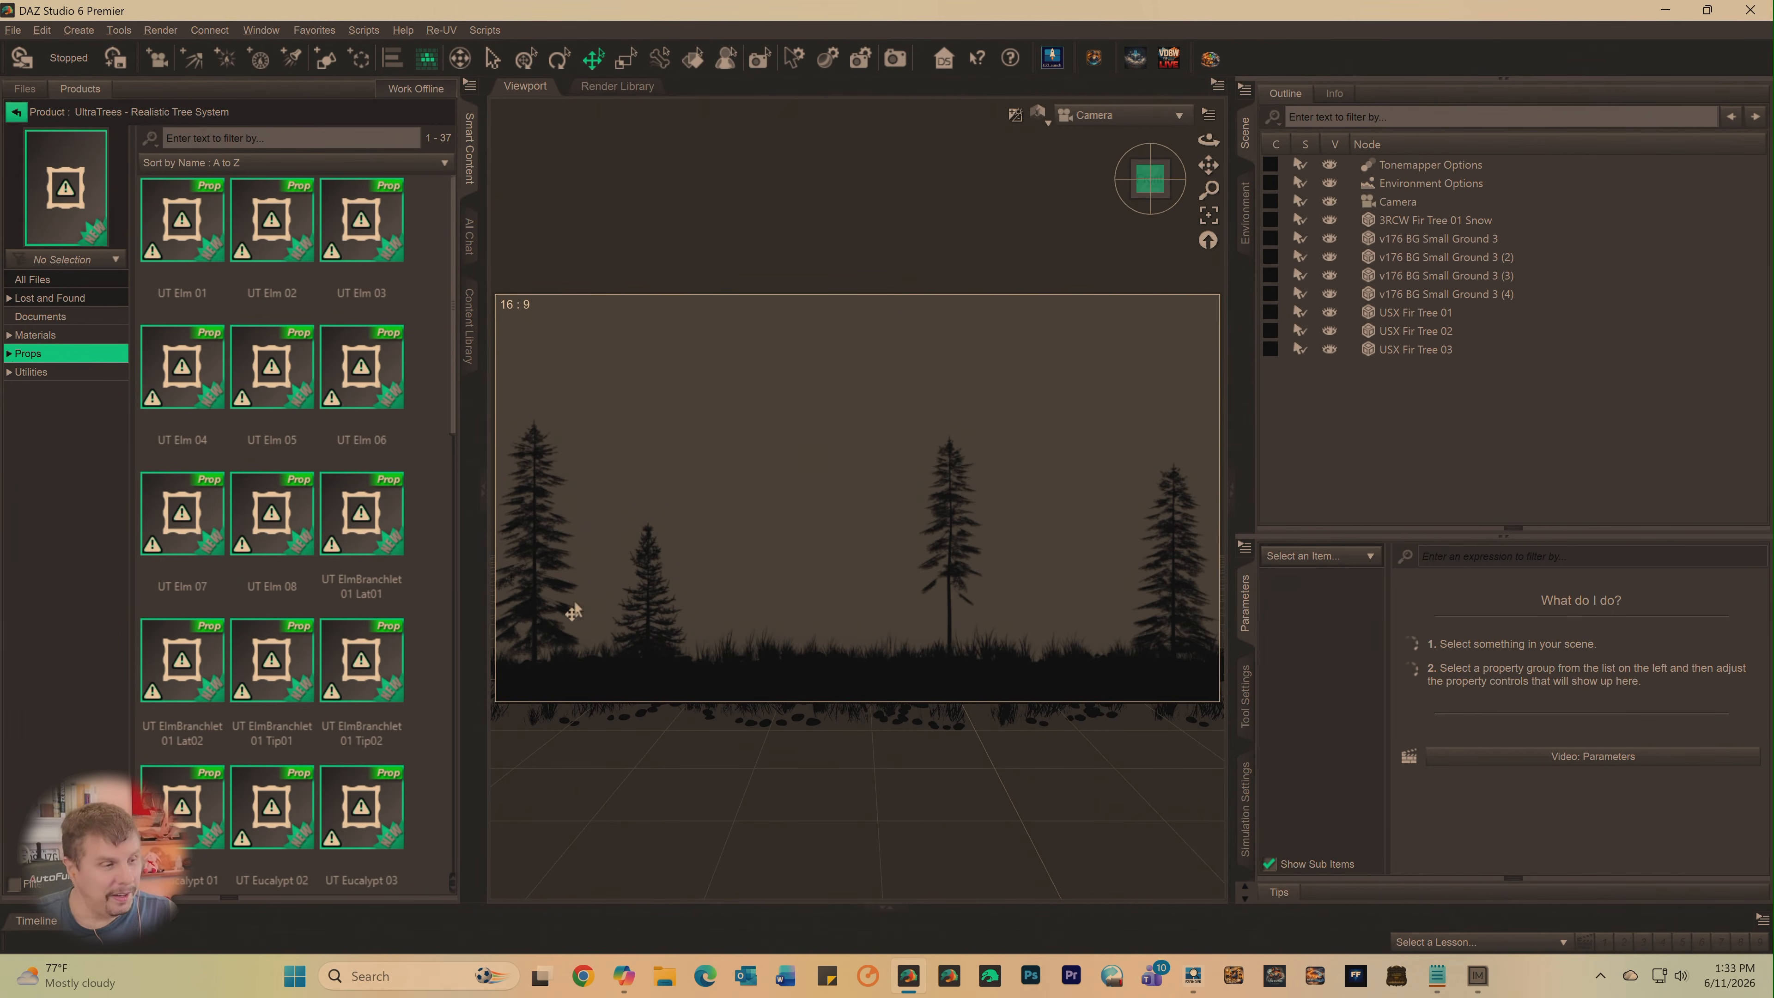
# - Save the scene as "Tree Line Silhouette" in the New Daz Scenes folder, accepting the scene save options
pyautogui.click(12, 32)
pyautogui.moveTo(44, 167)
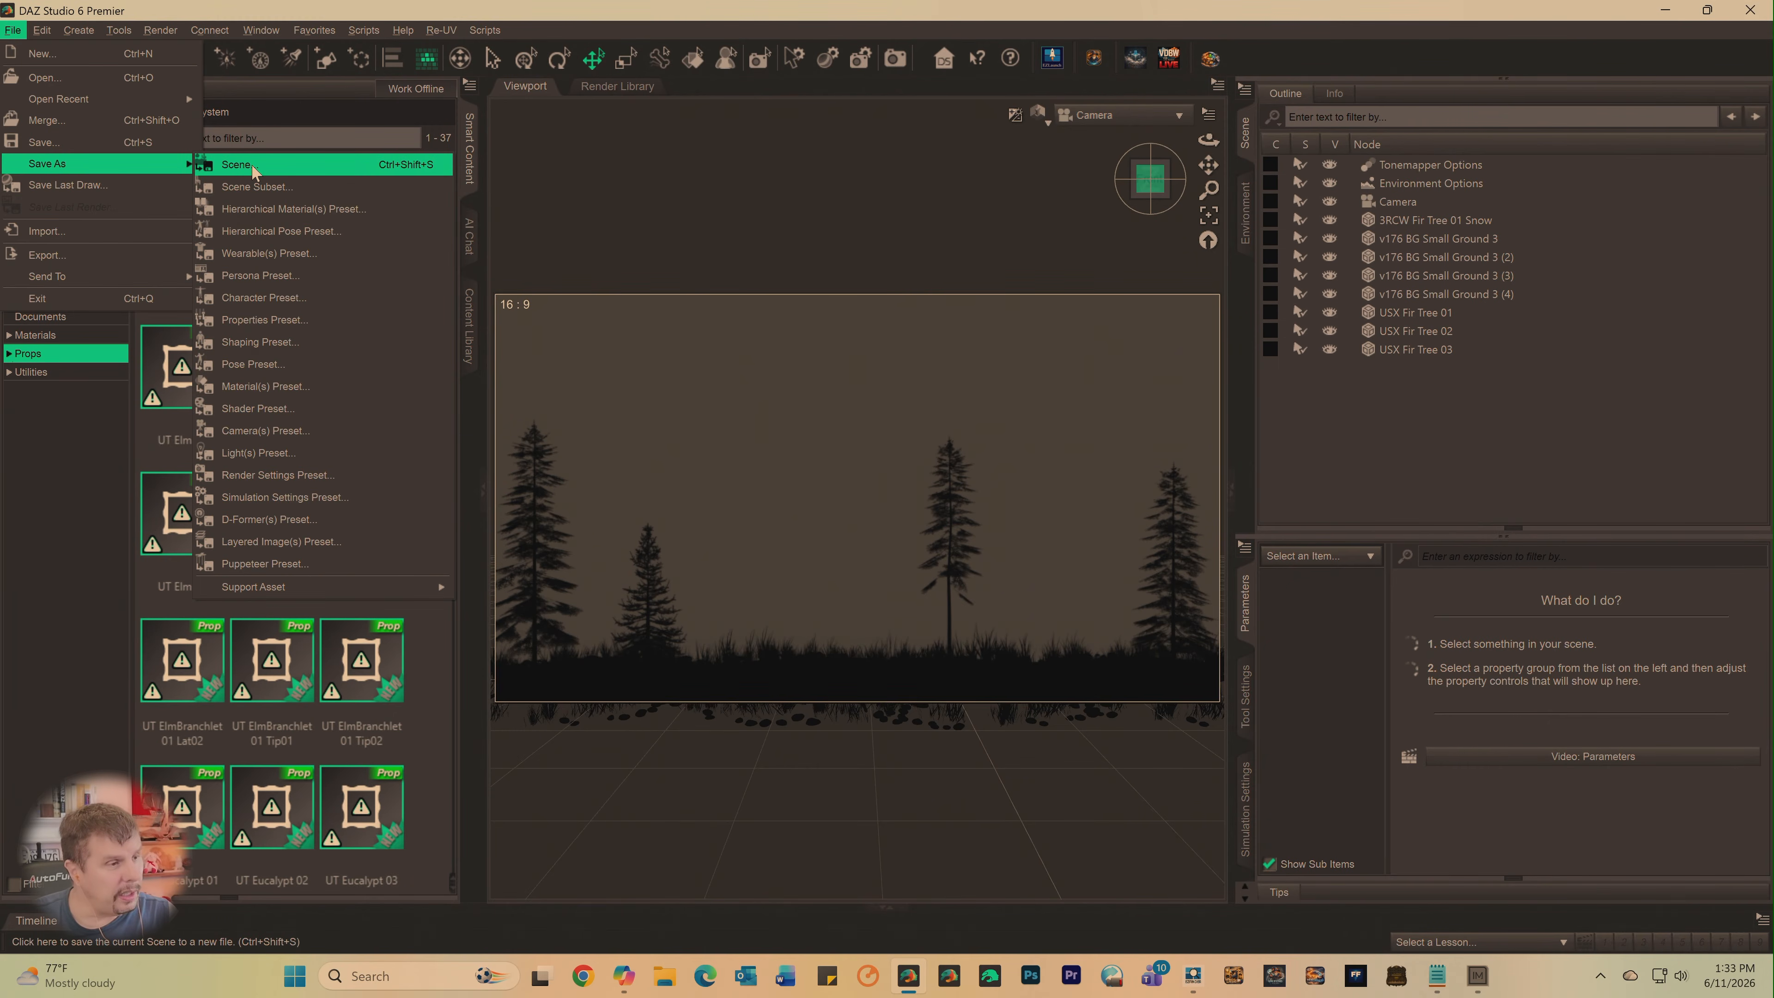
pyautogui.click(237, 165)
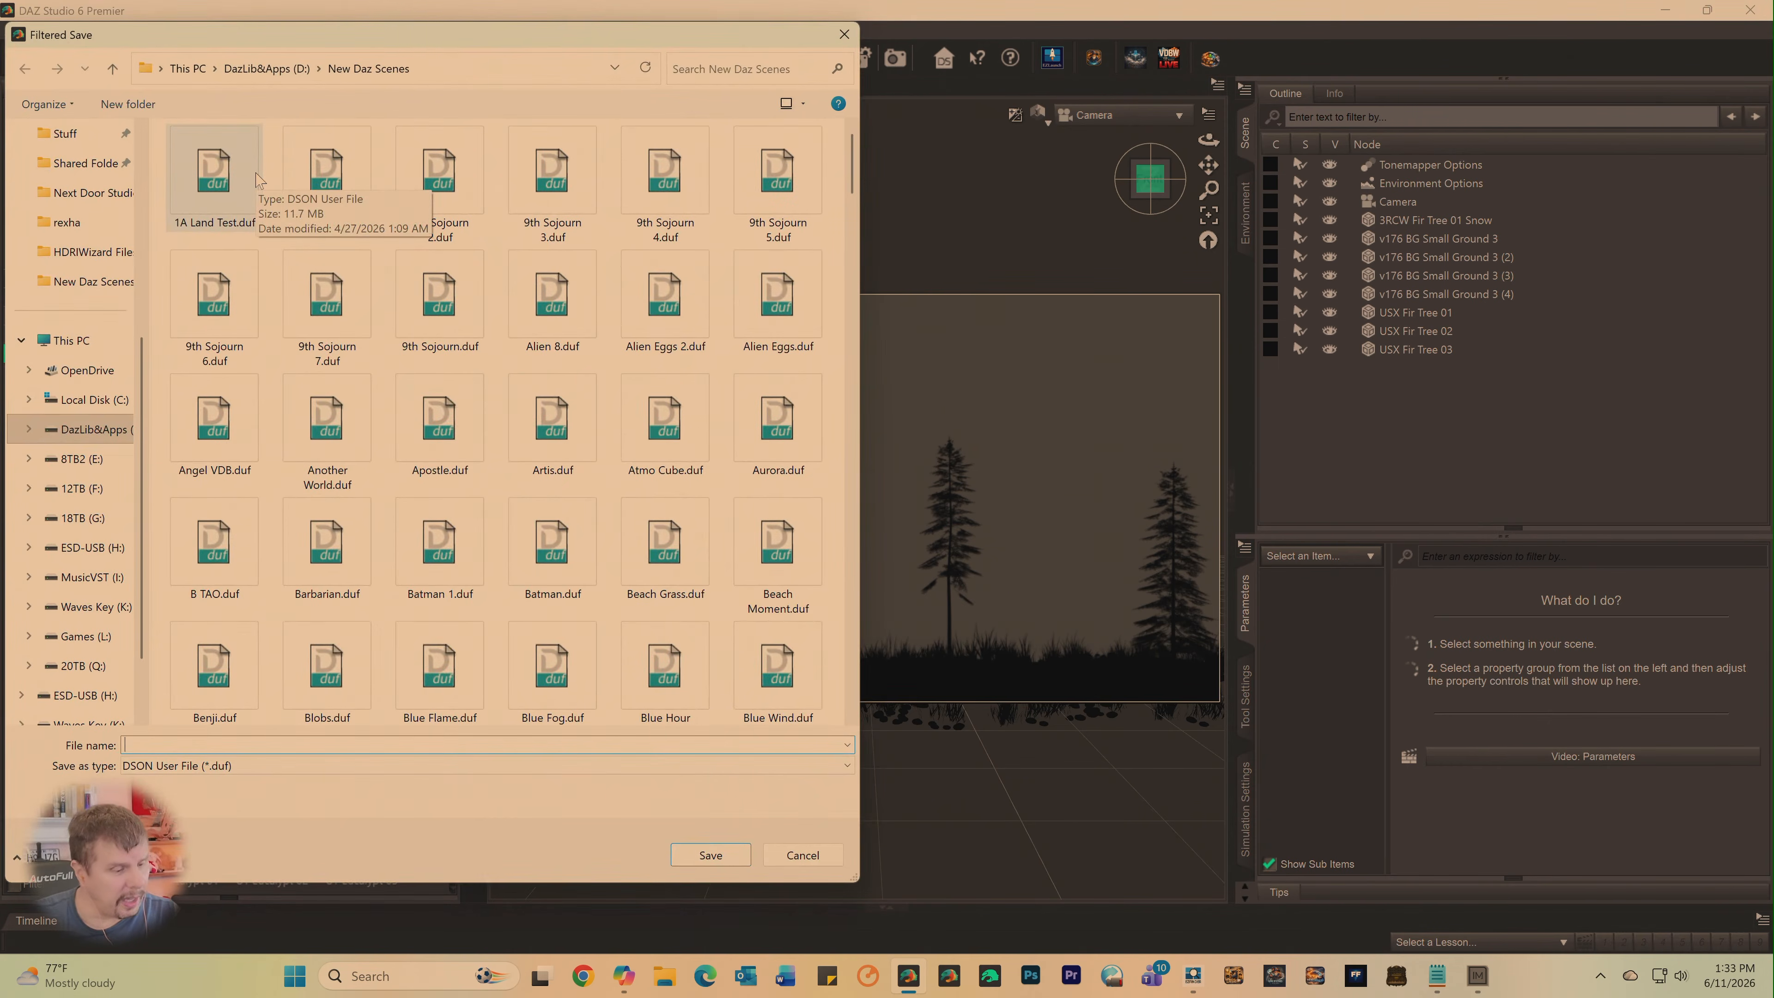
pyautogui.write('Tree')
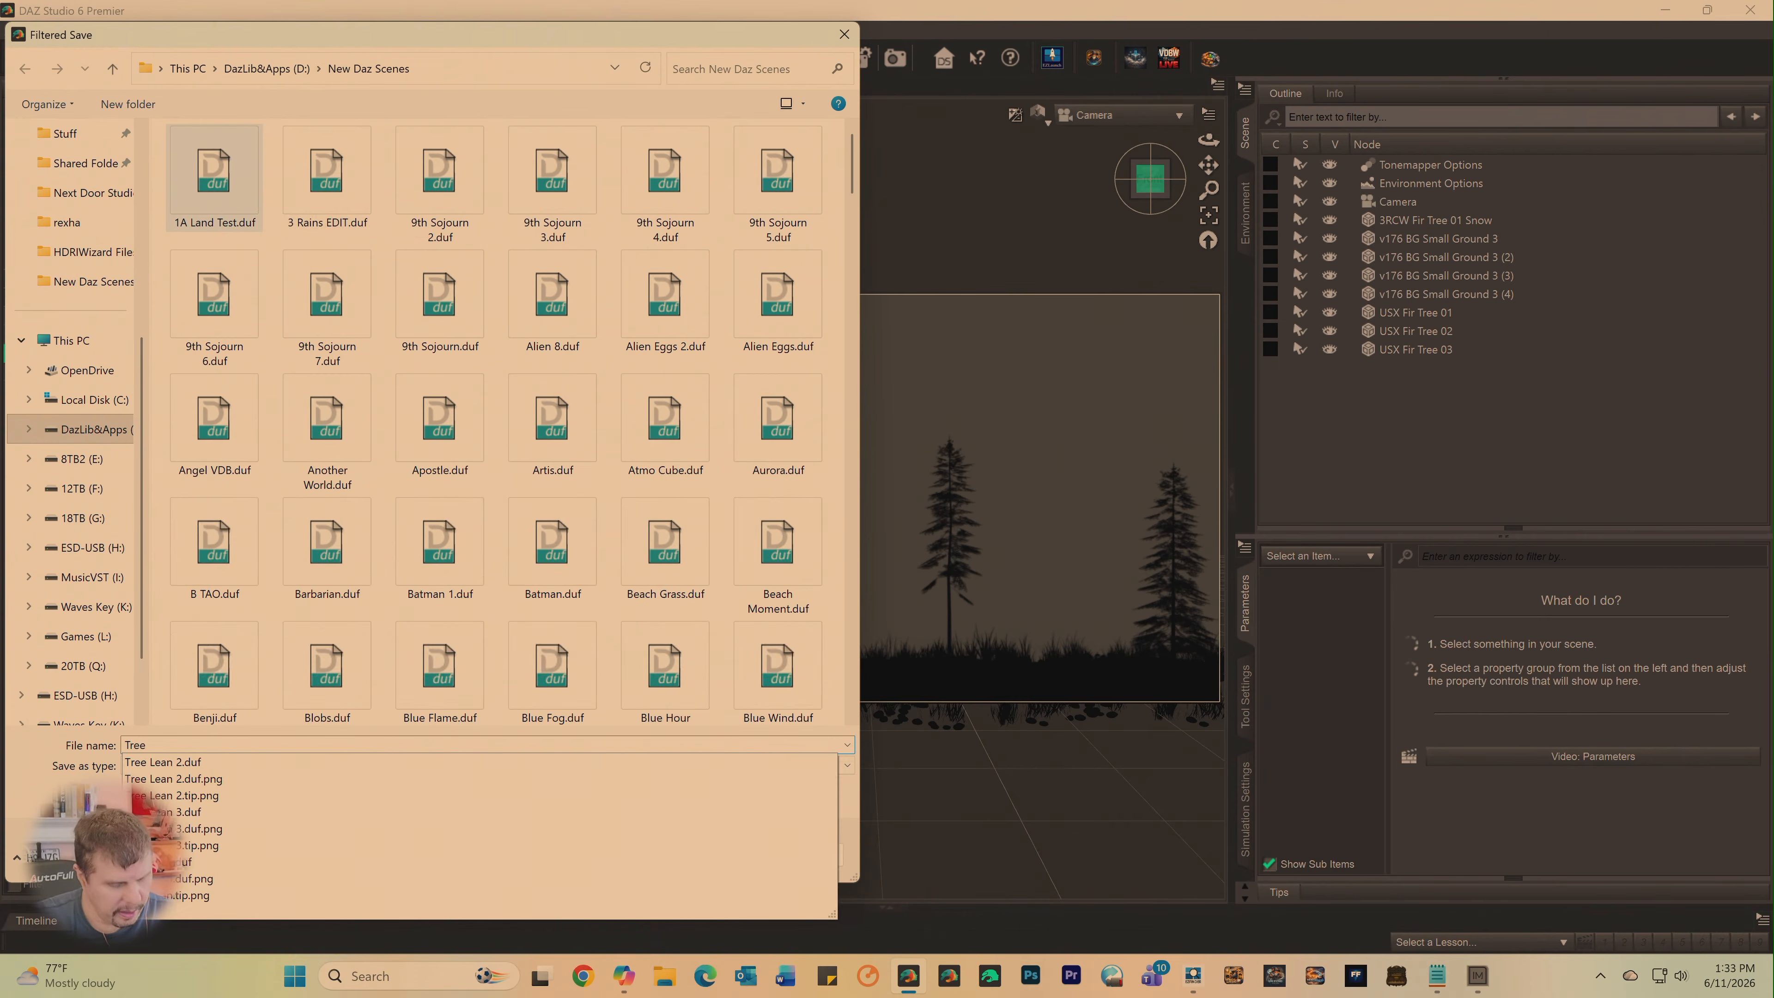
pyautogui.write(' Line Silhouette')
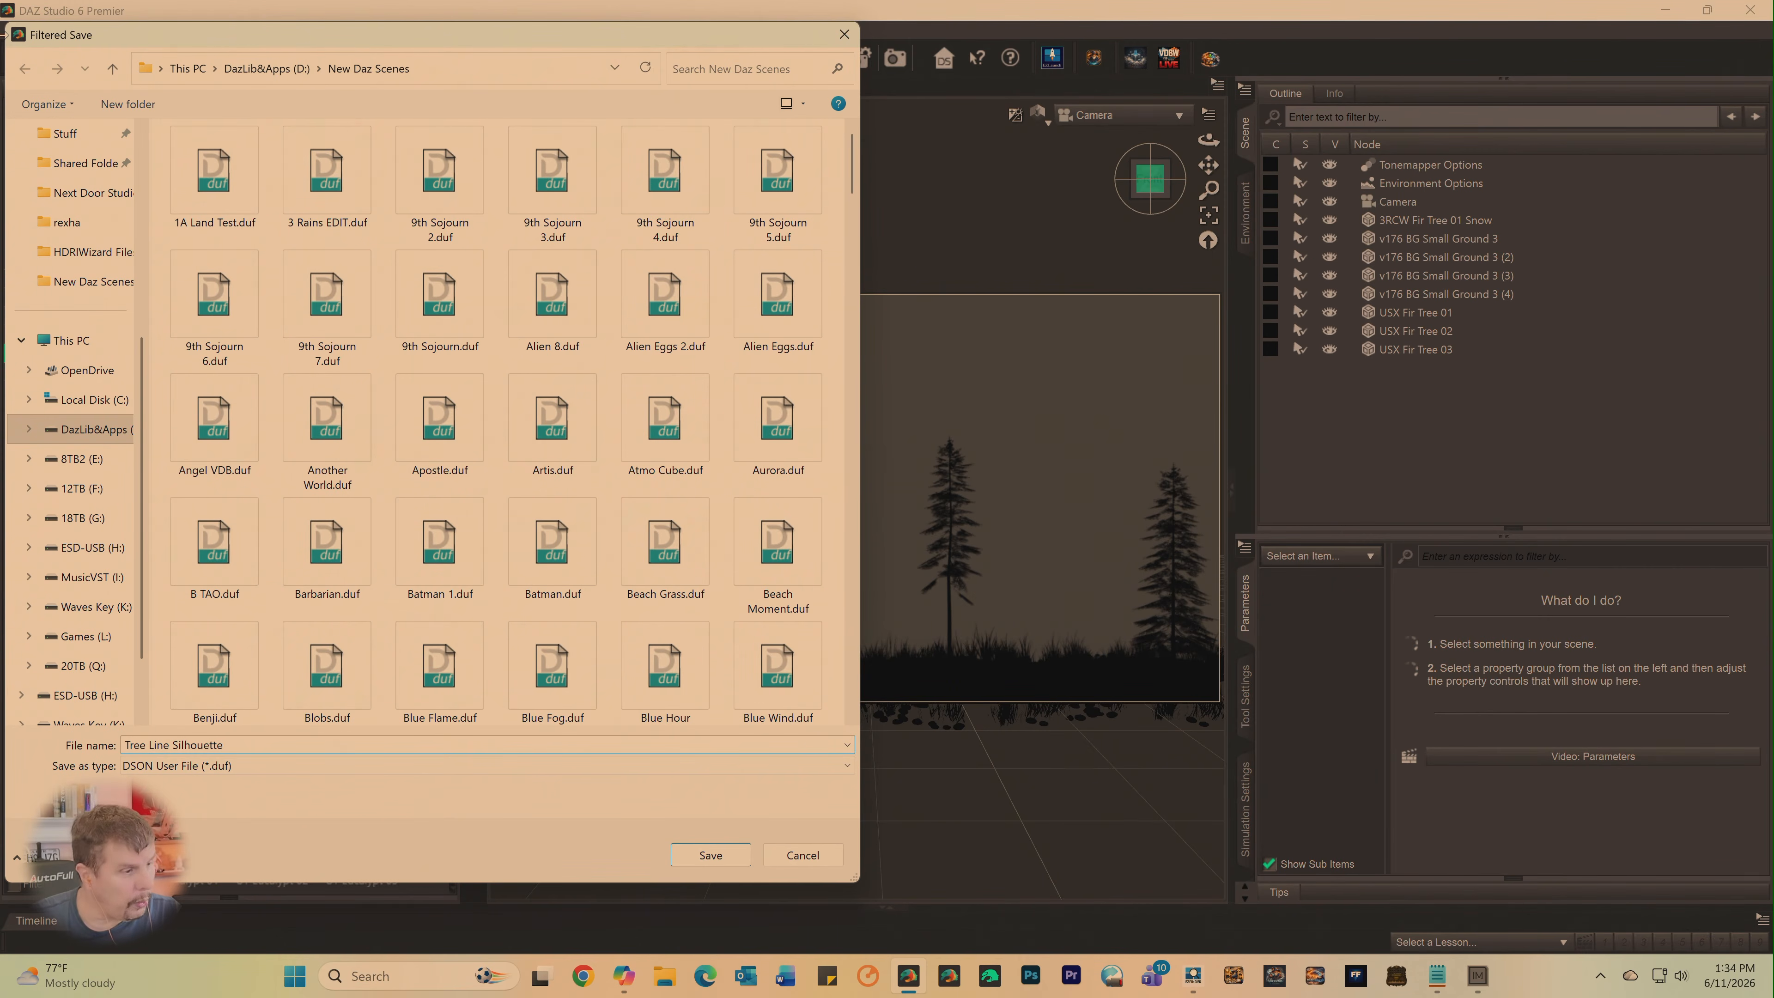
pyautogui.scroll(-2, 42, 420)
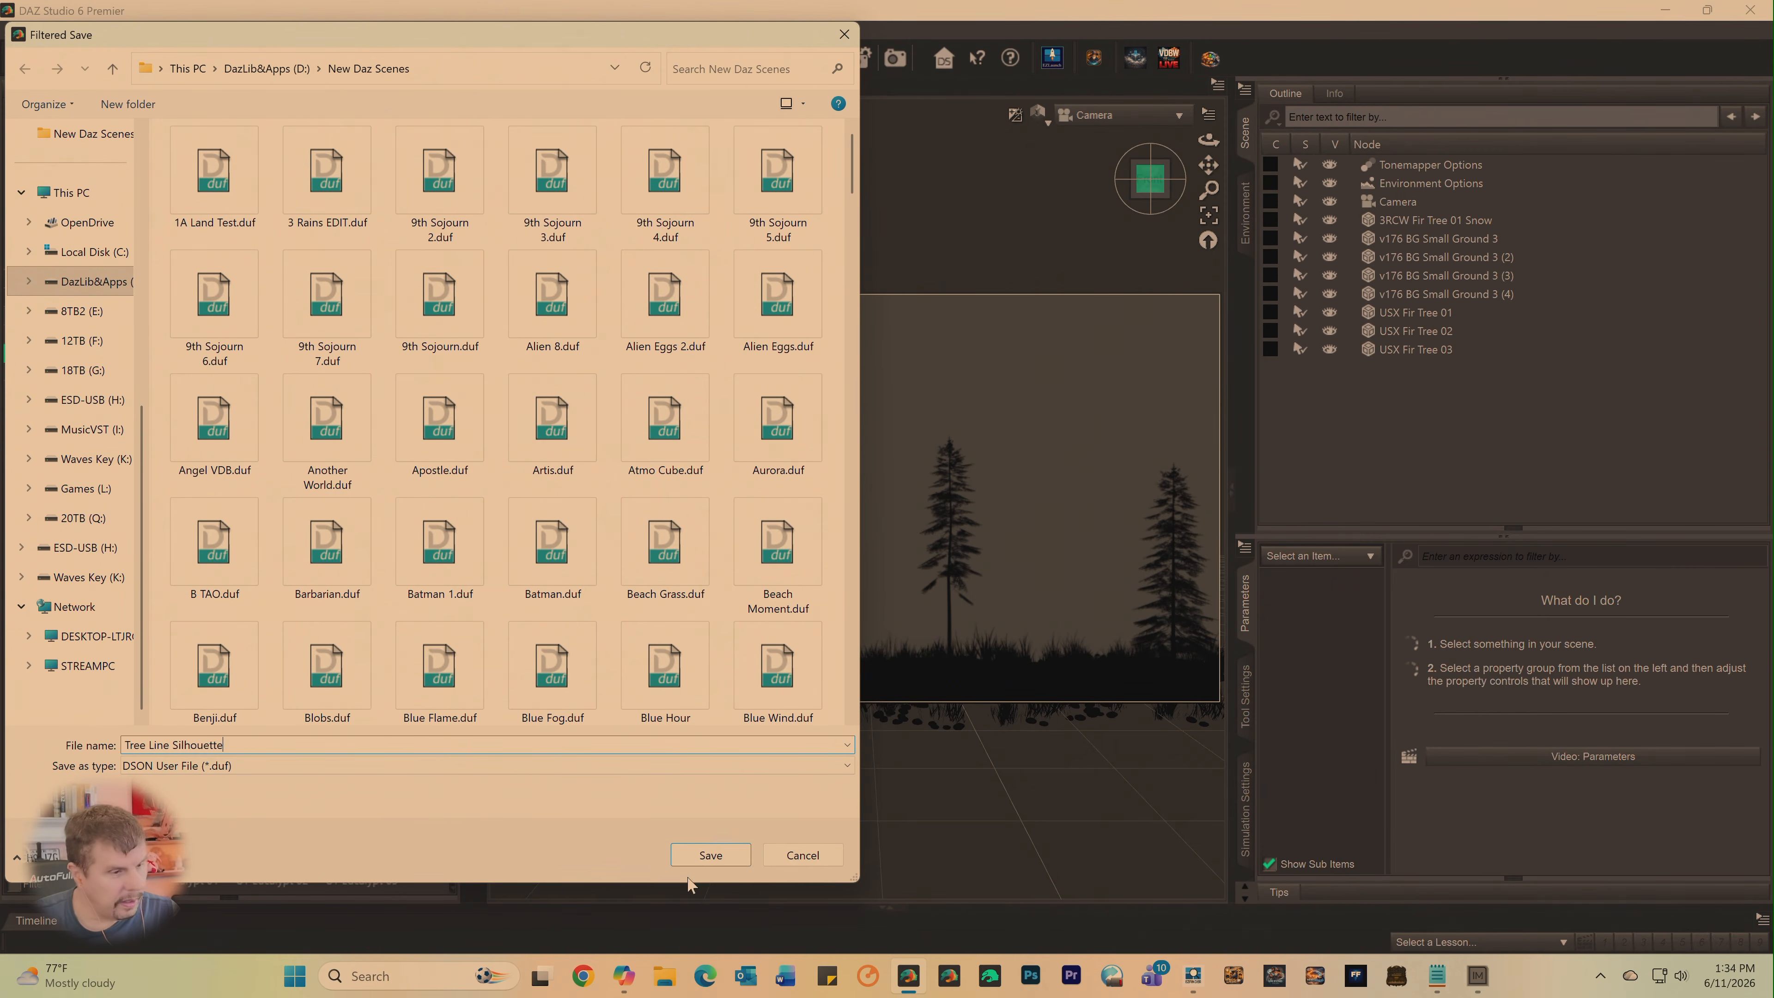
pyautogui.click(710, 856)
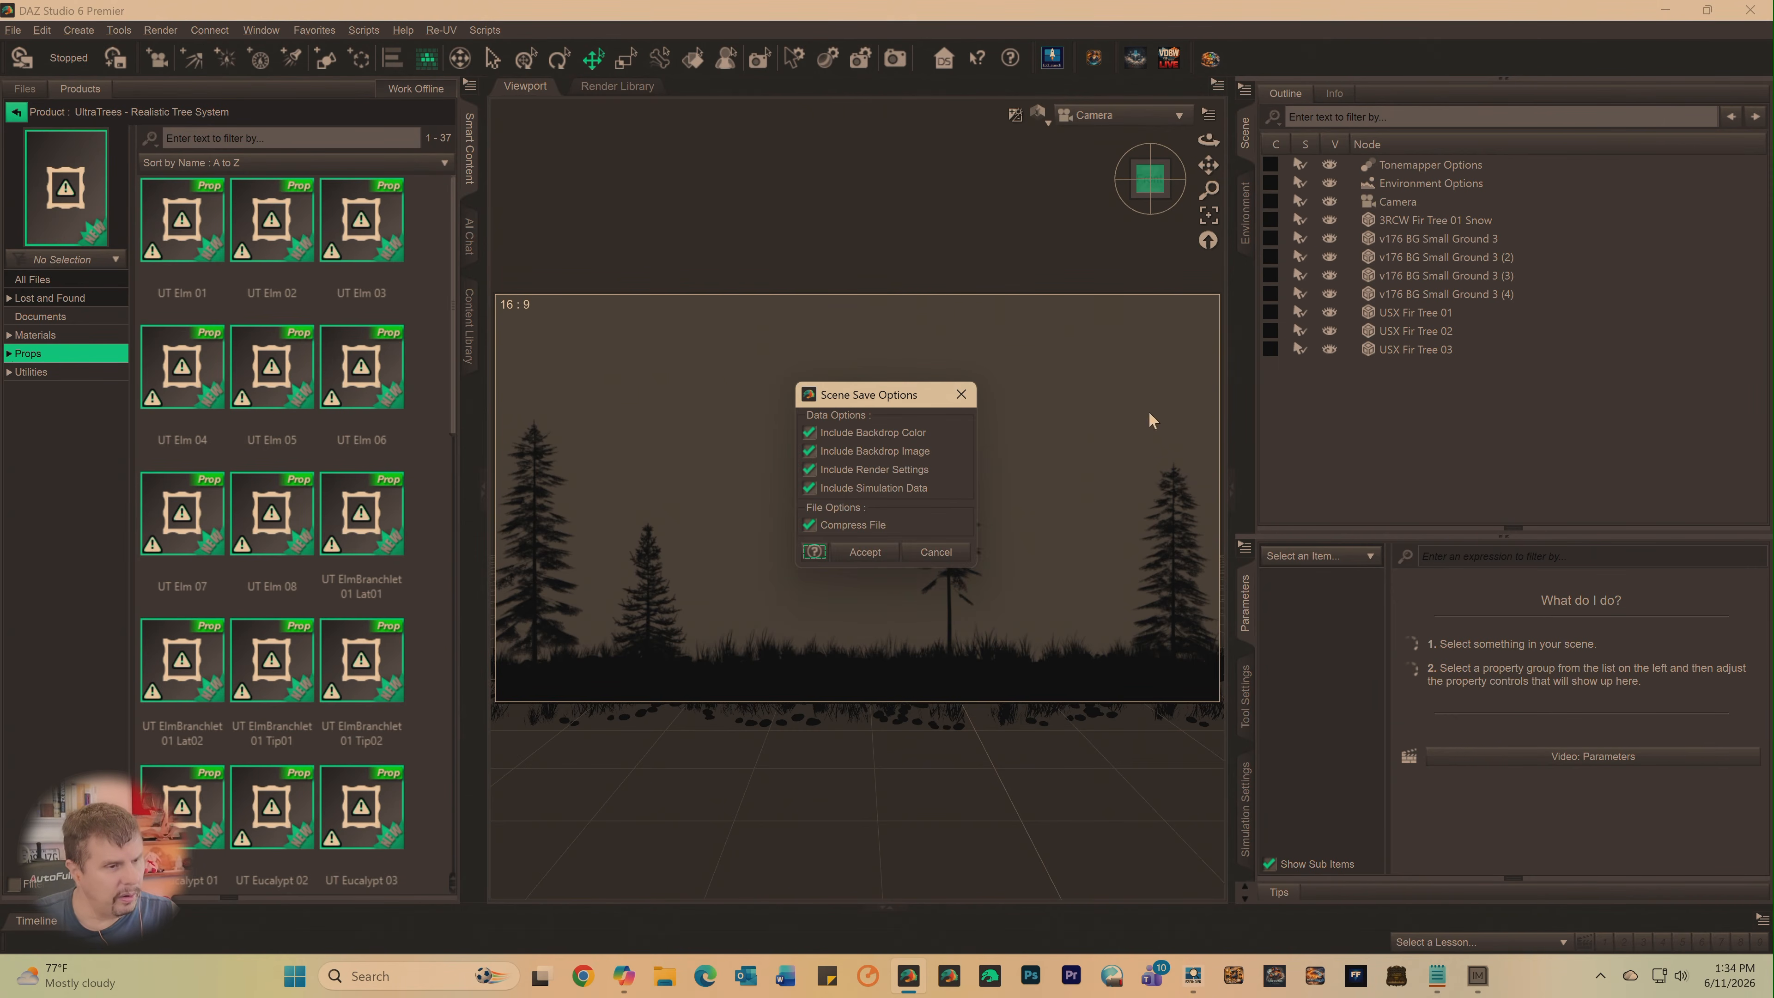
pyautogui.click(886, 554)
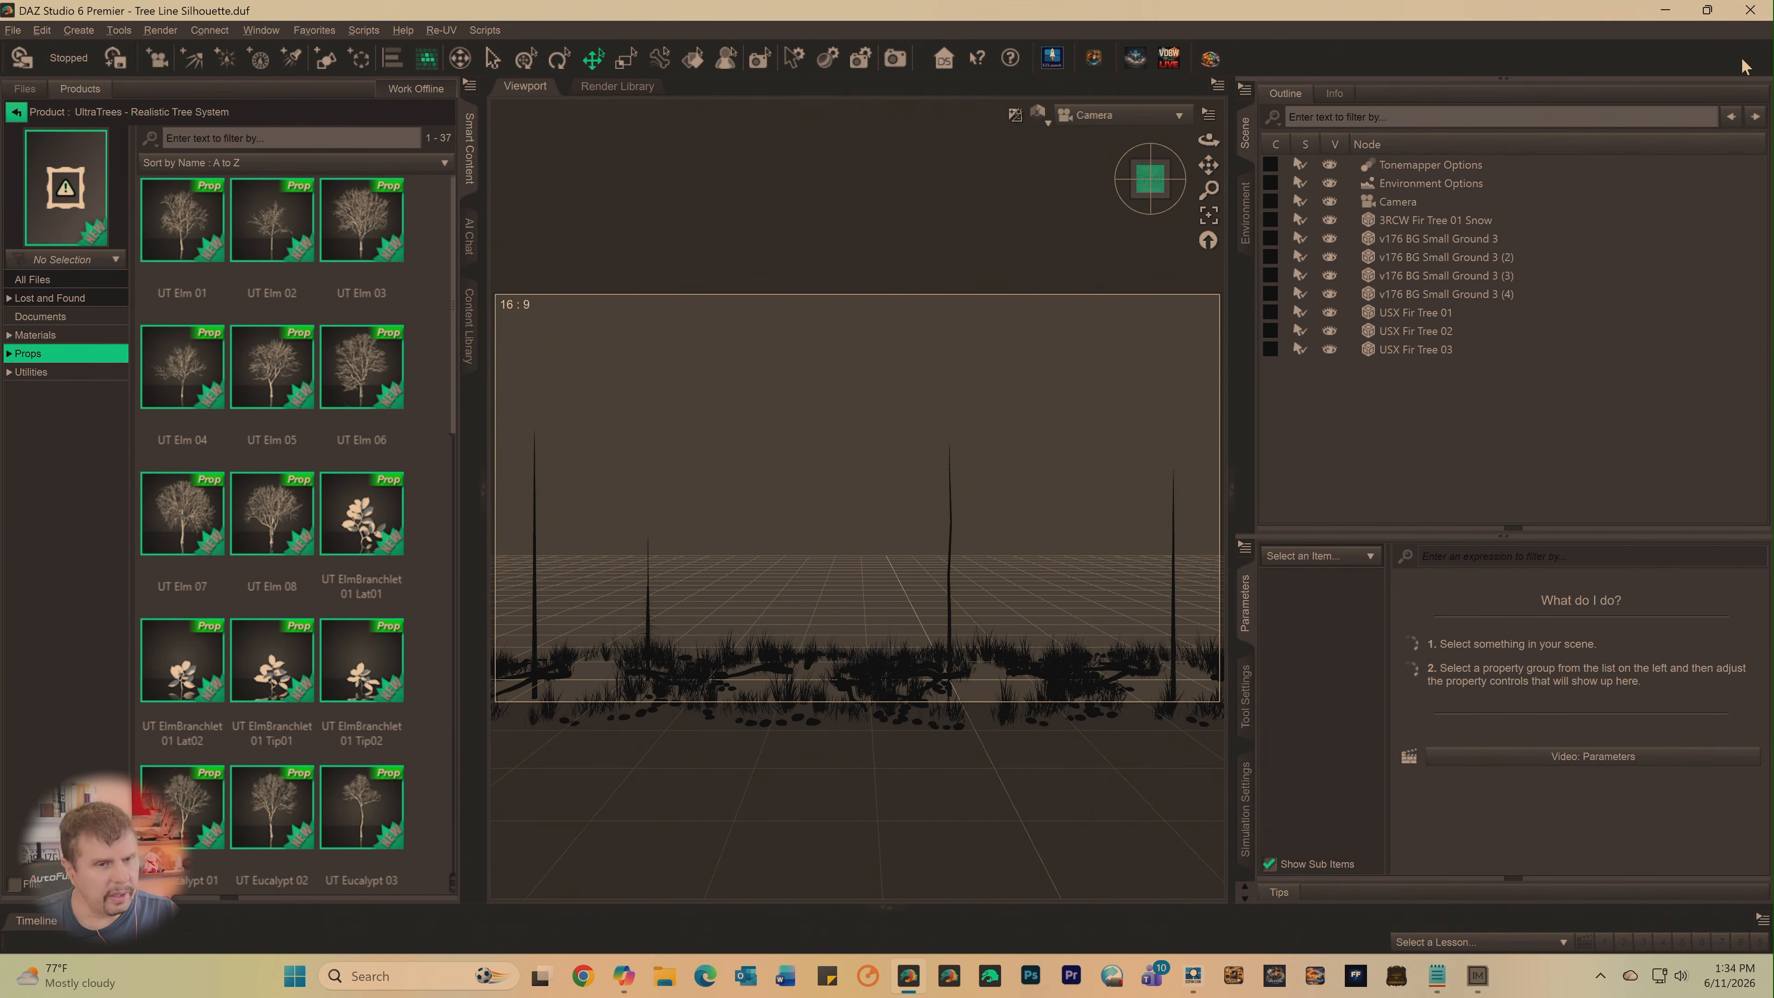
# - Close DAZ Studio and show the LIB1 library's compartments in EZFinder
pyautogui.click(1750, 10)
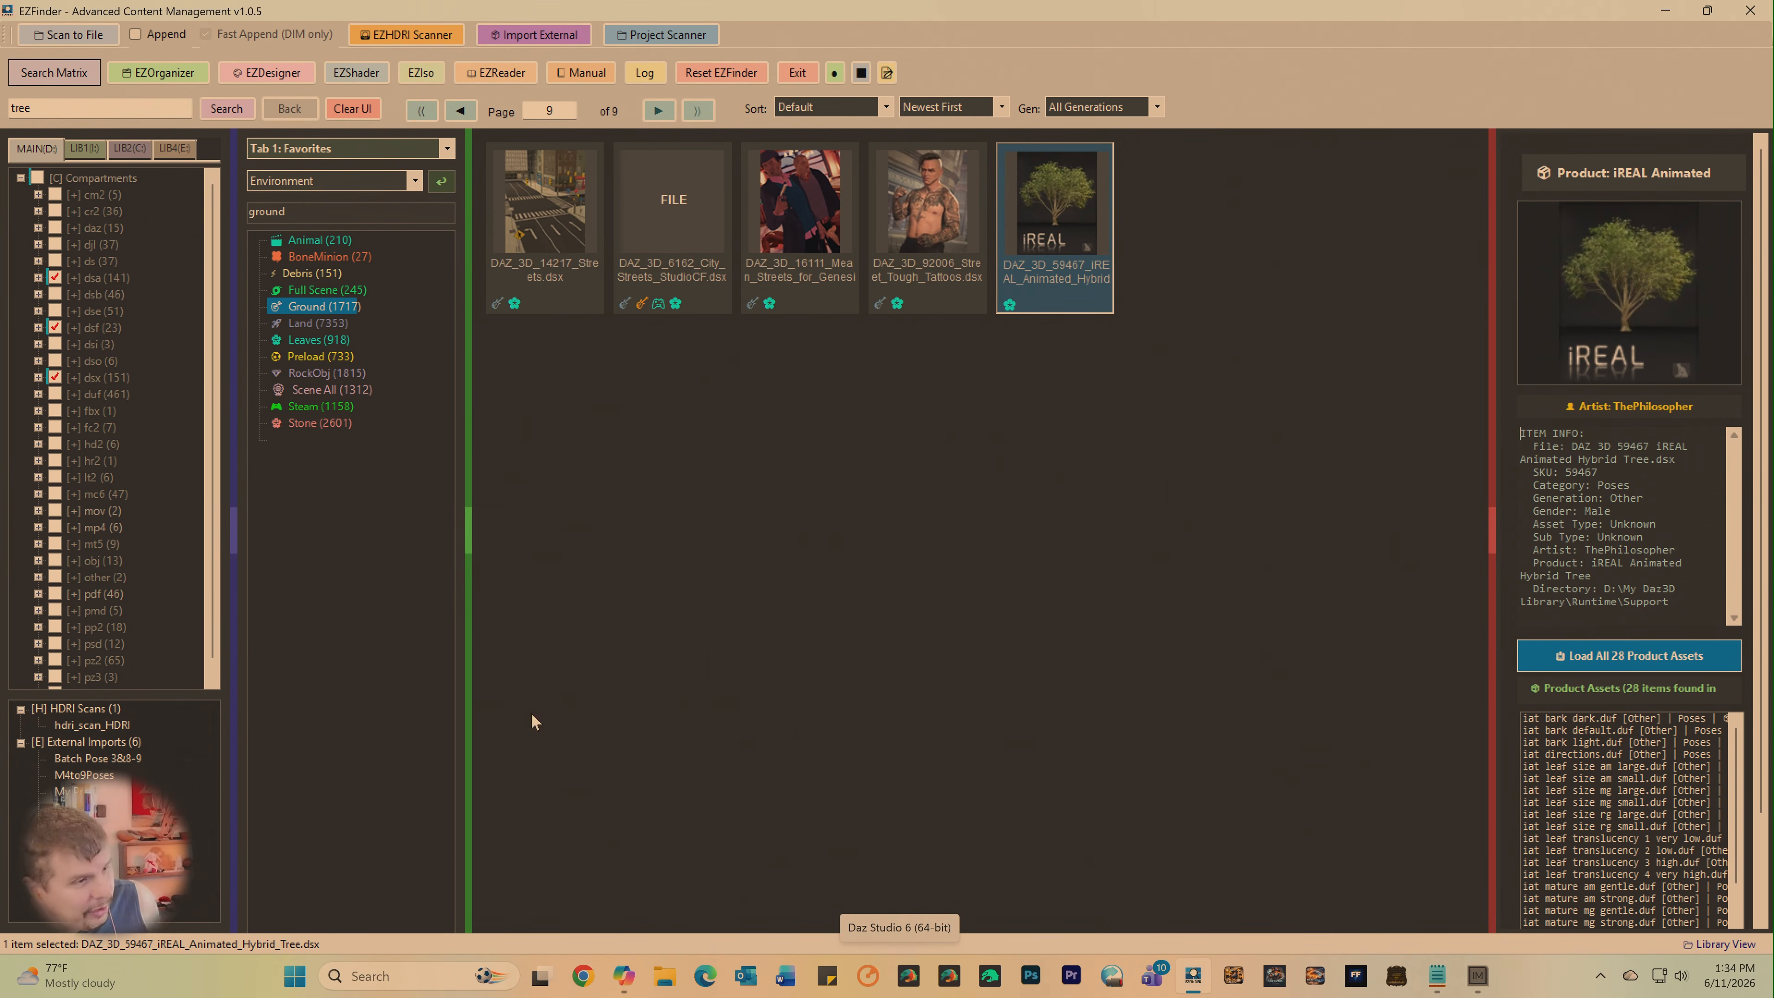
pyautogui.click(85, 149)
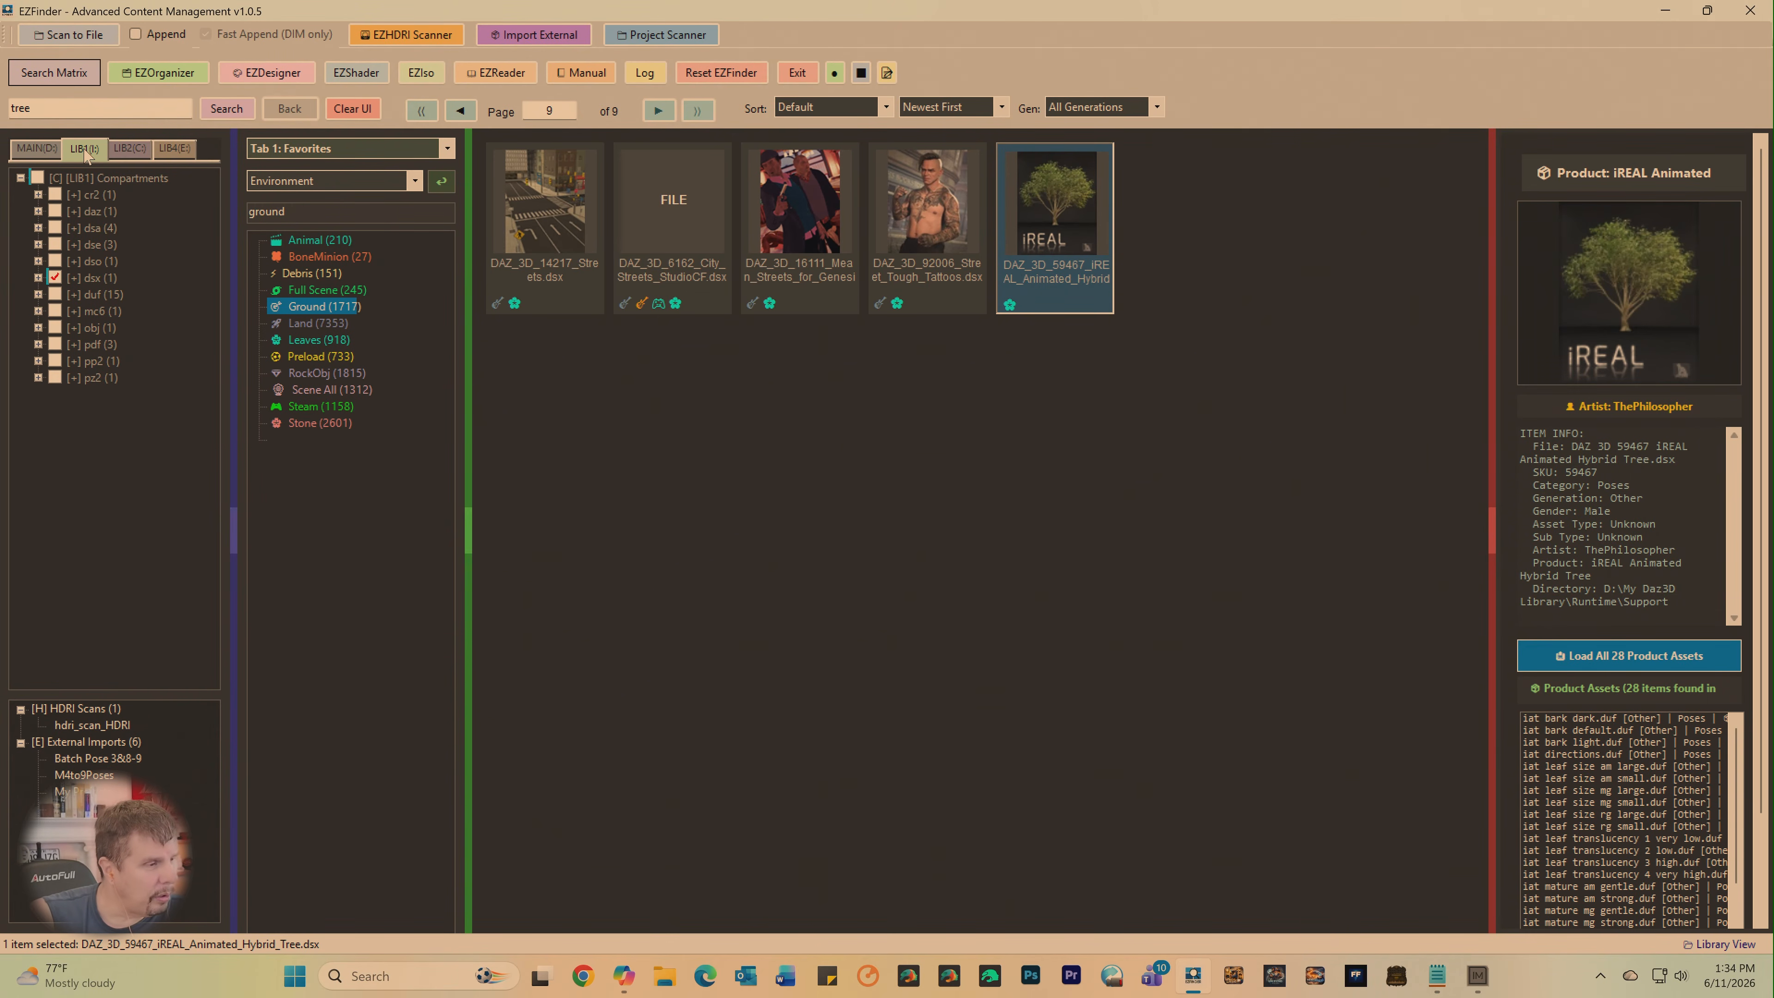
pyautogui.rightClick(104, 182)
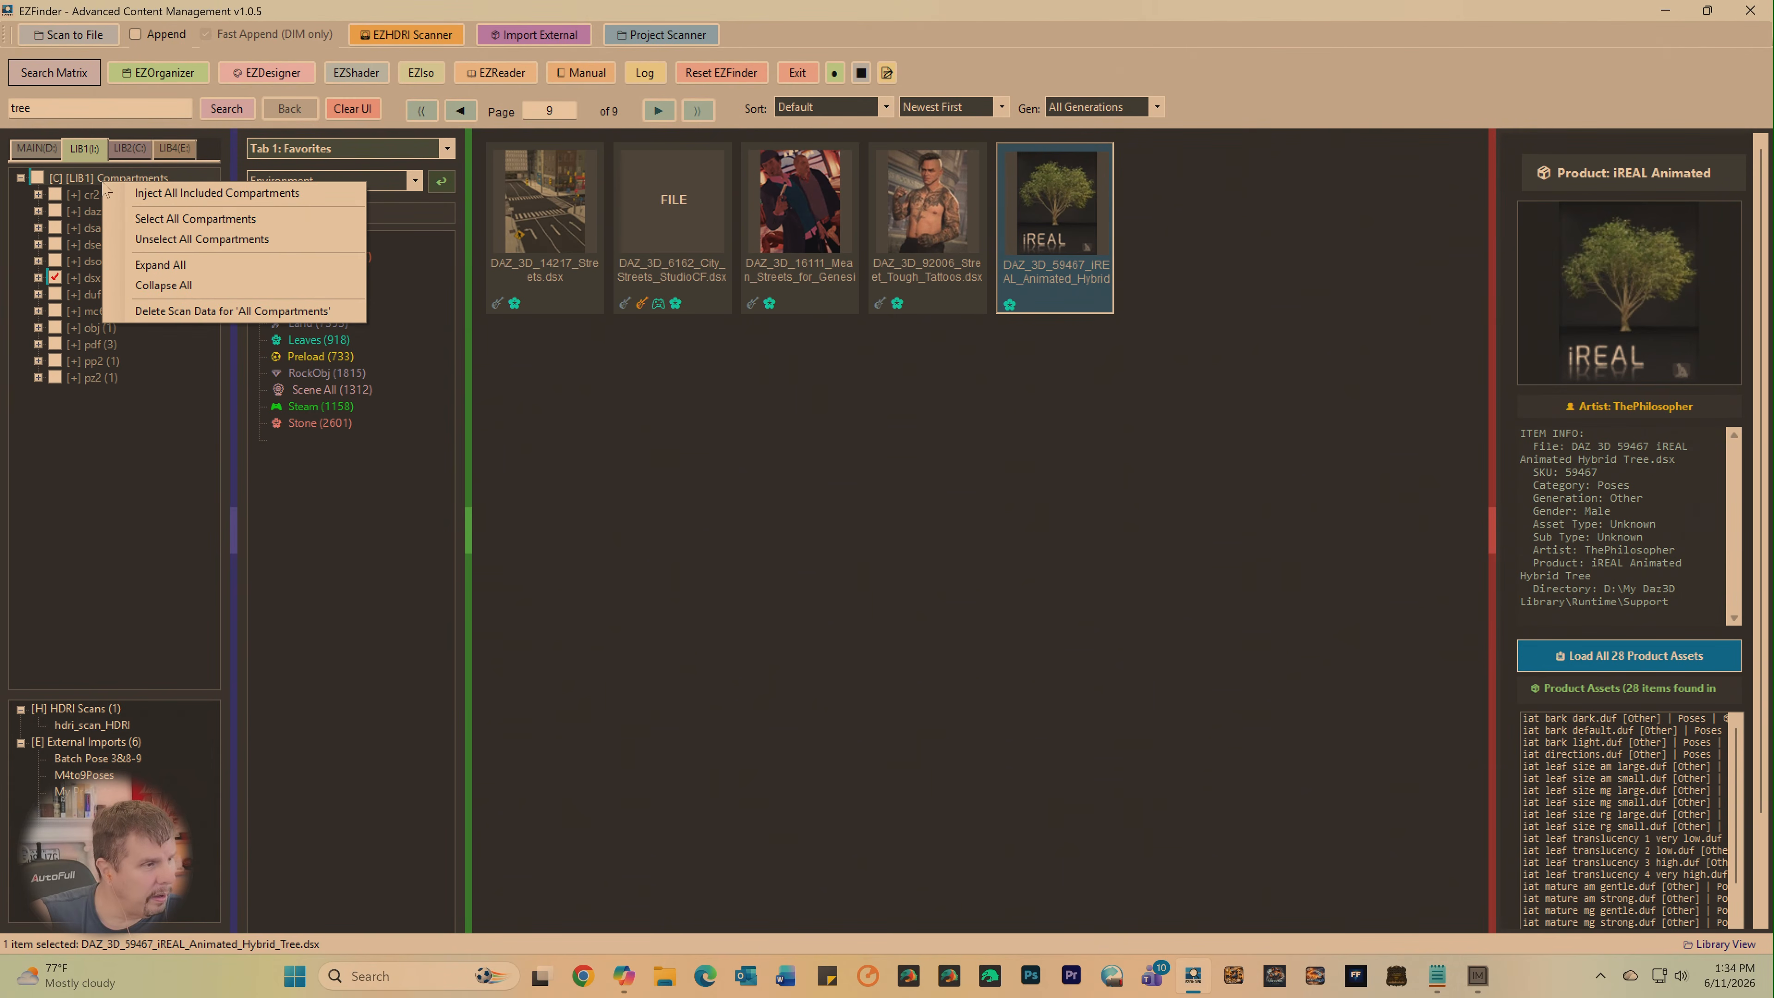
pyautogui.click(179, 312)
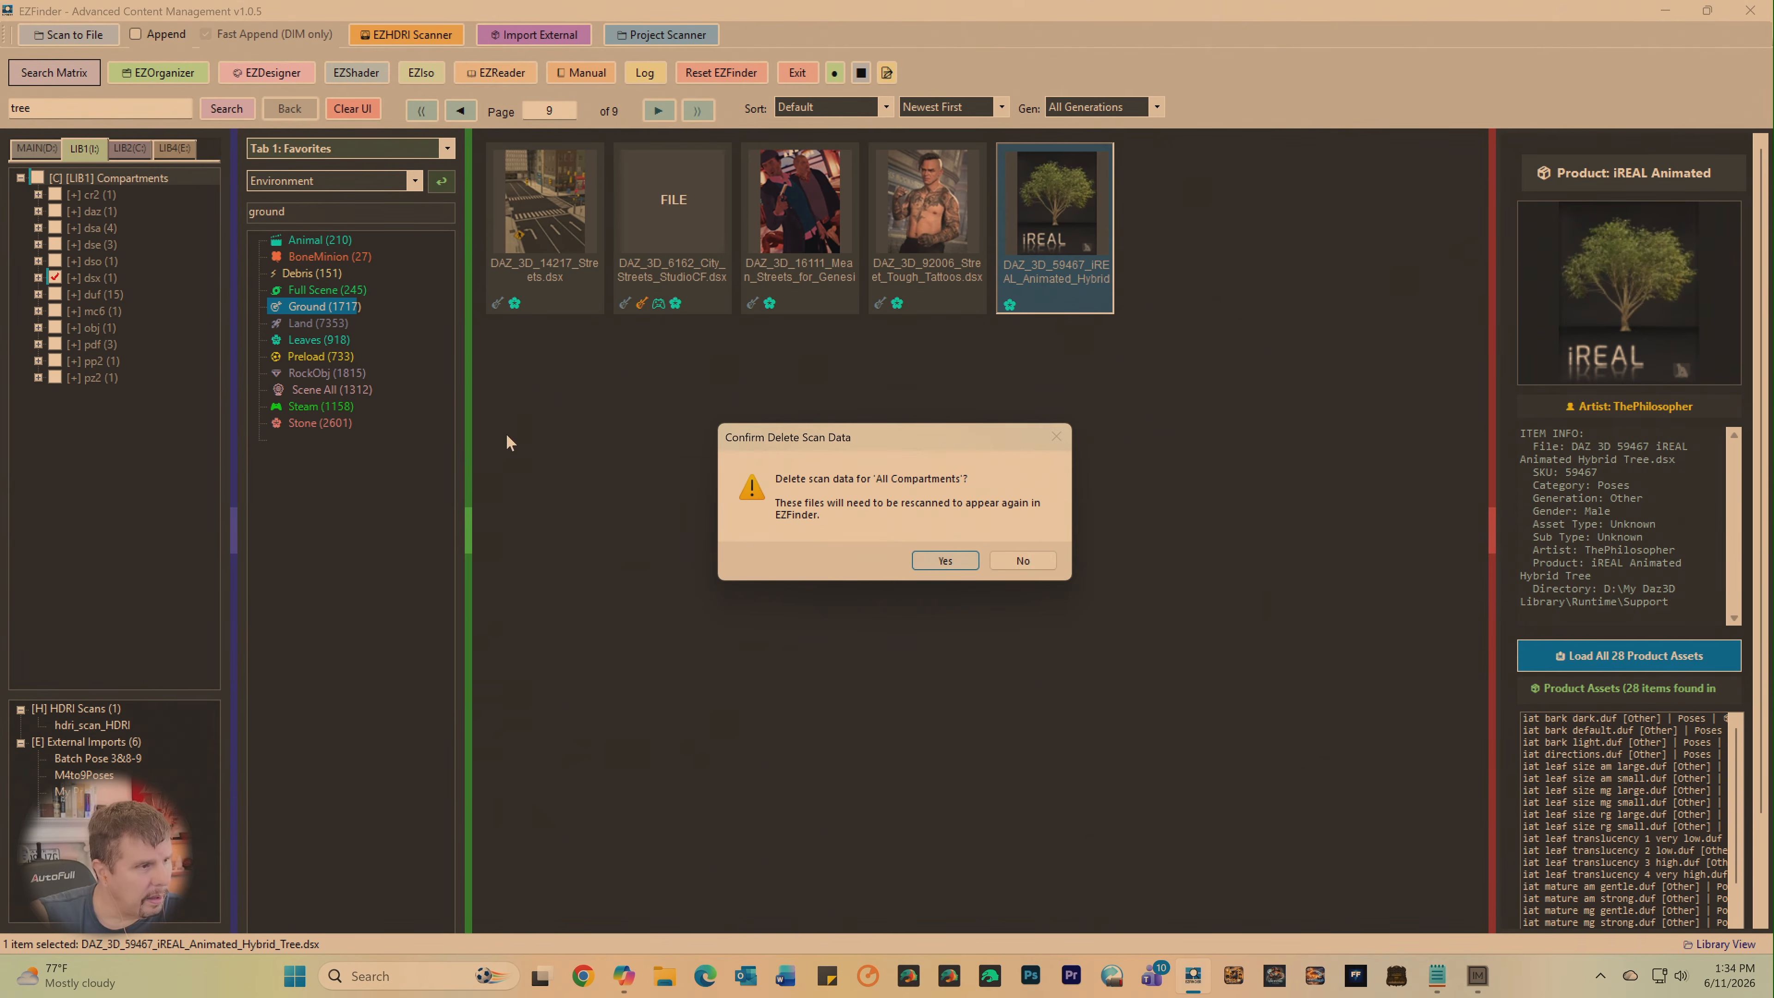
pyautogui.click(1003, 566)
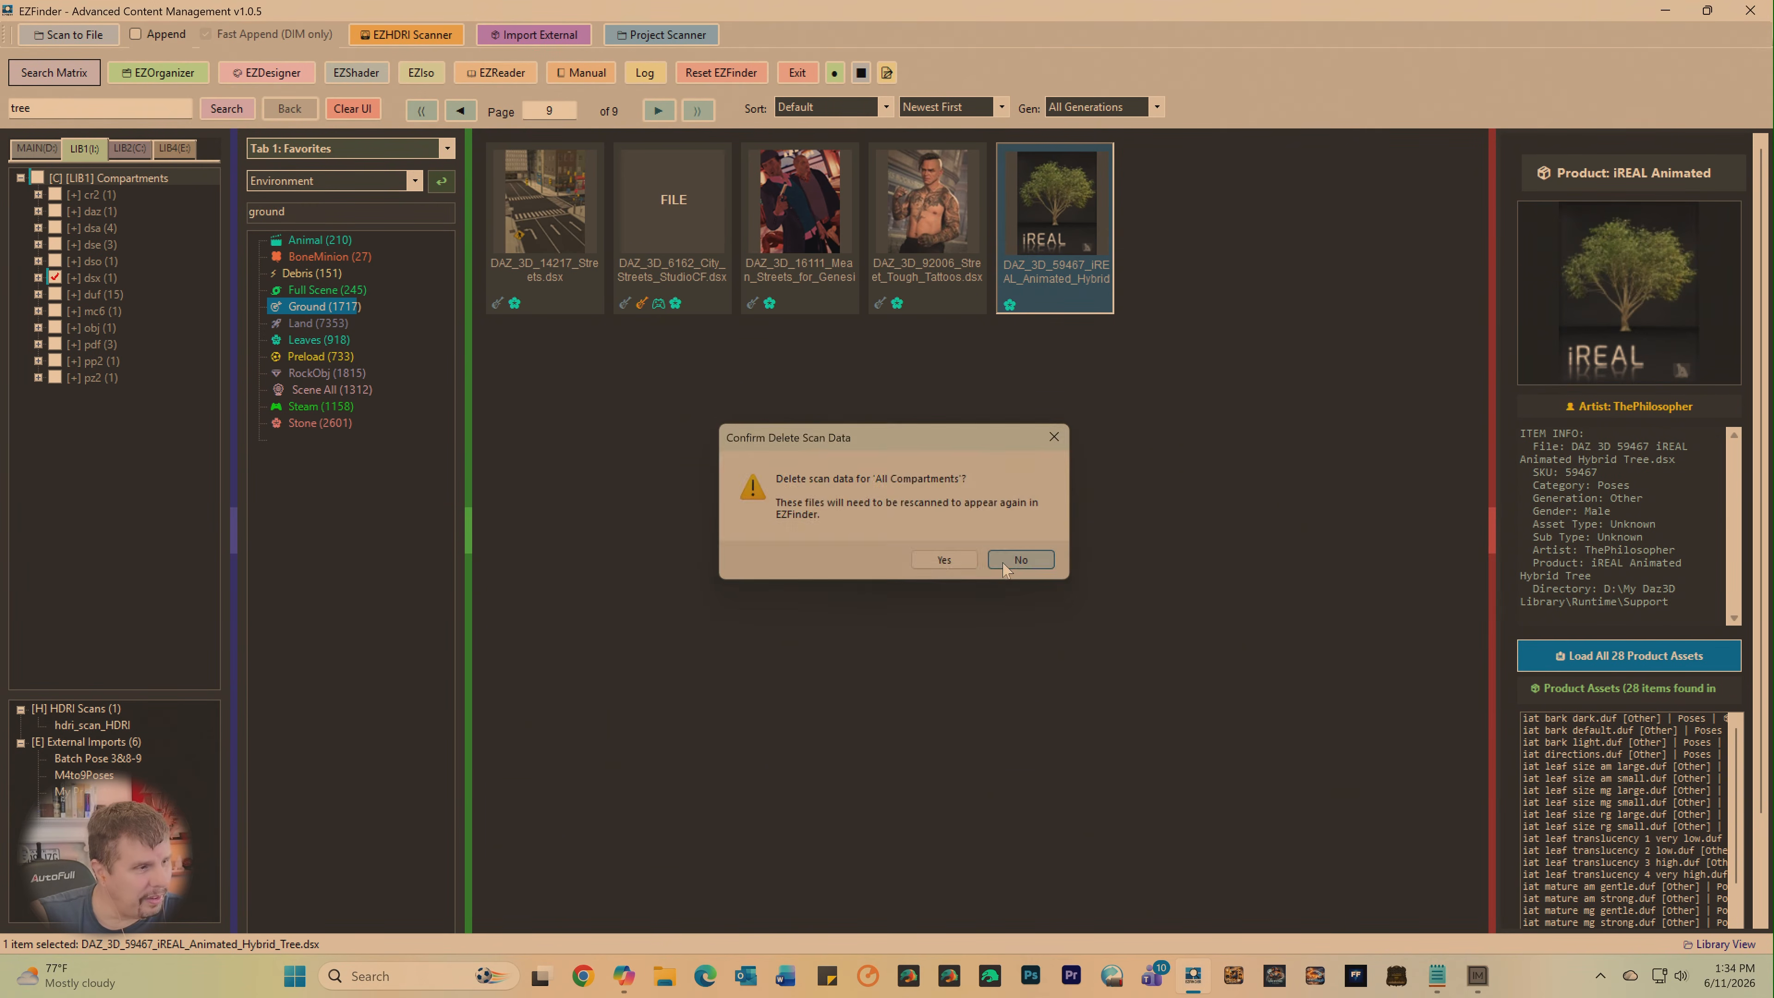
# - Swap the LIB1 compartment selection from dsx to duf and unselect all compartments in the MAIN library
pyautogui.click(61, 277)
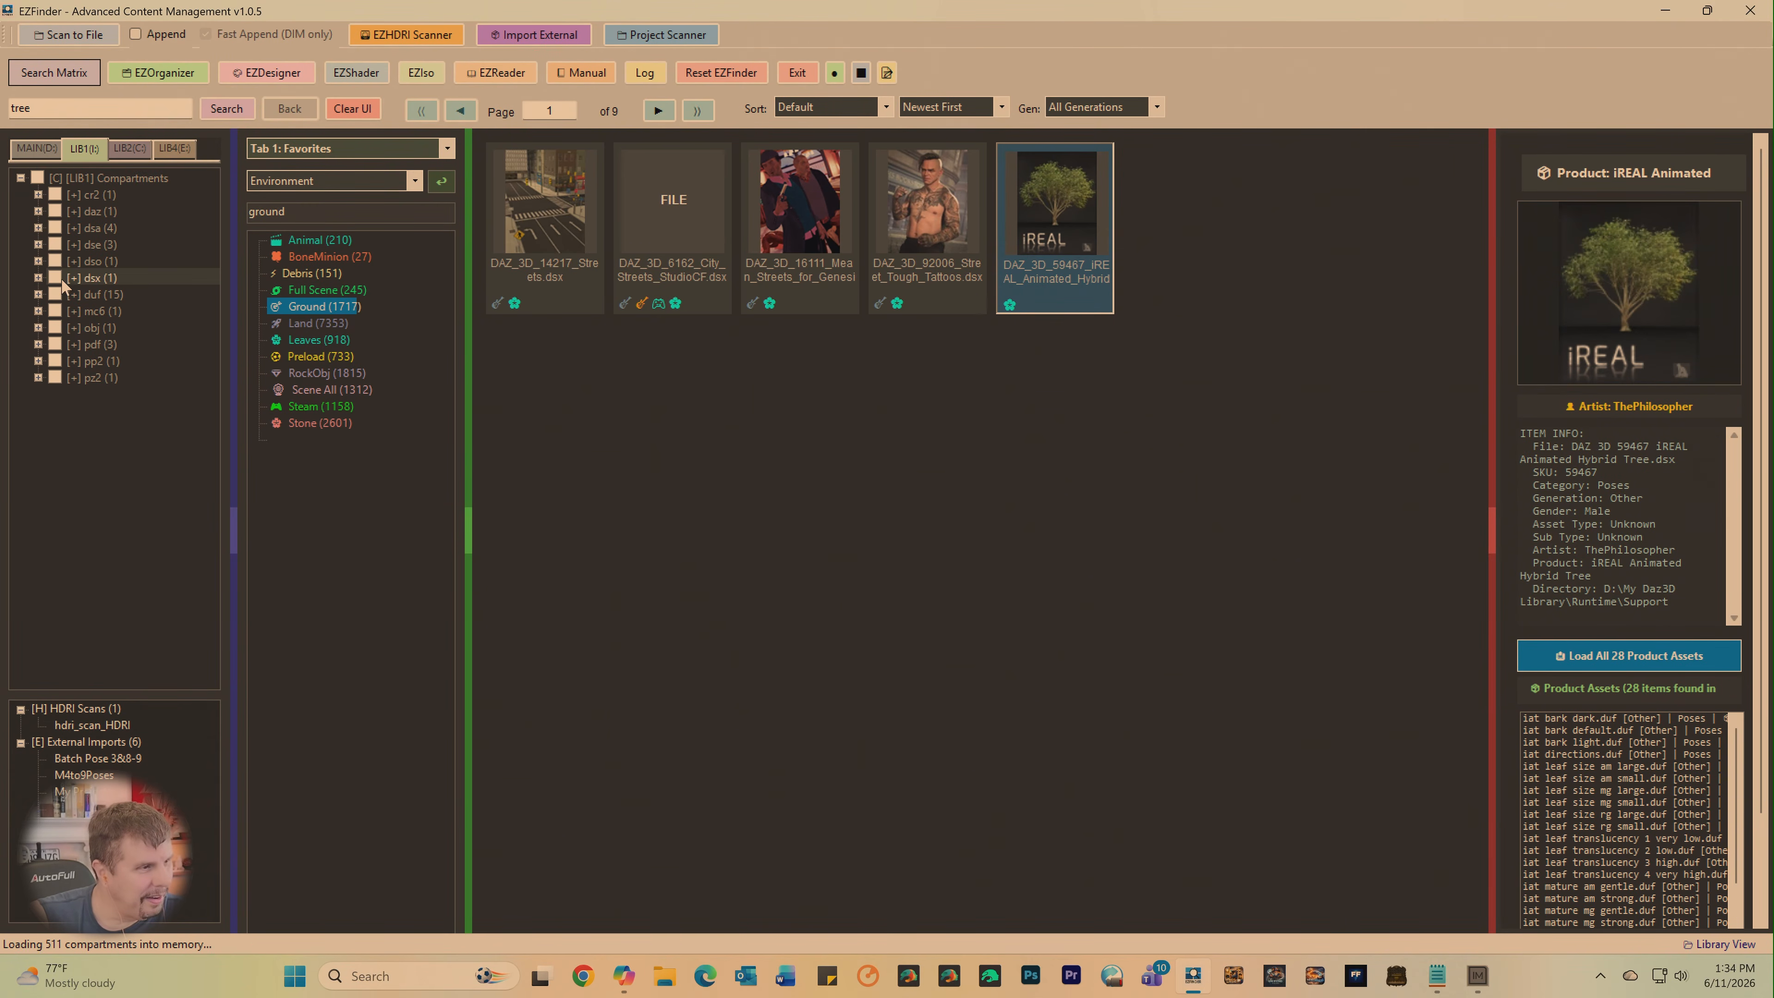
pyautogui.click(56, 294)
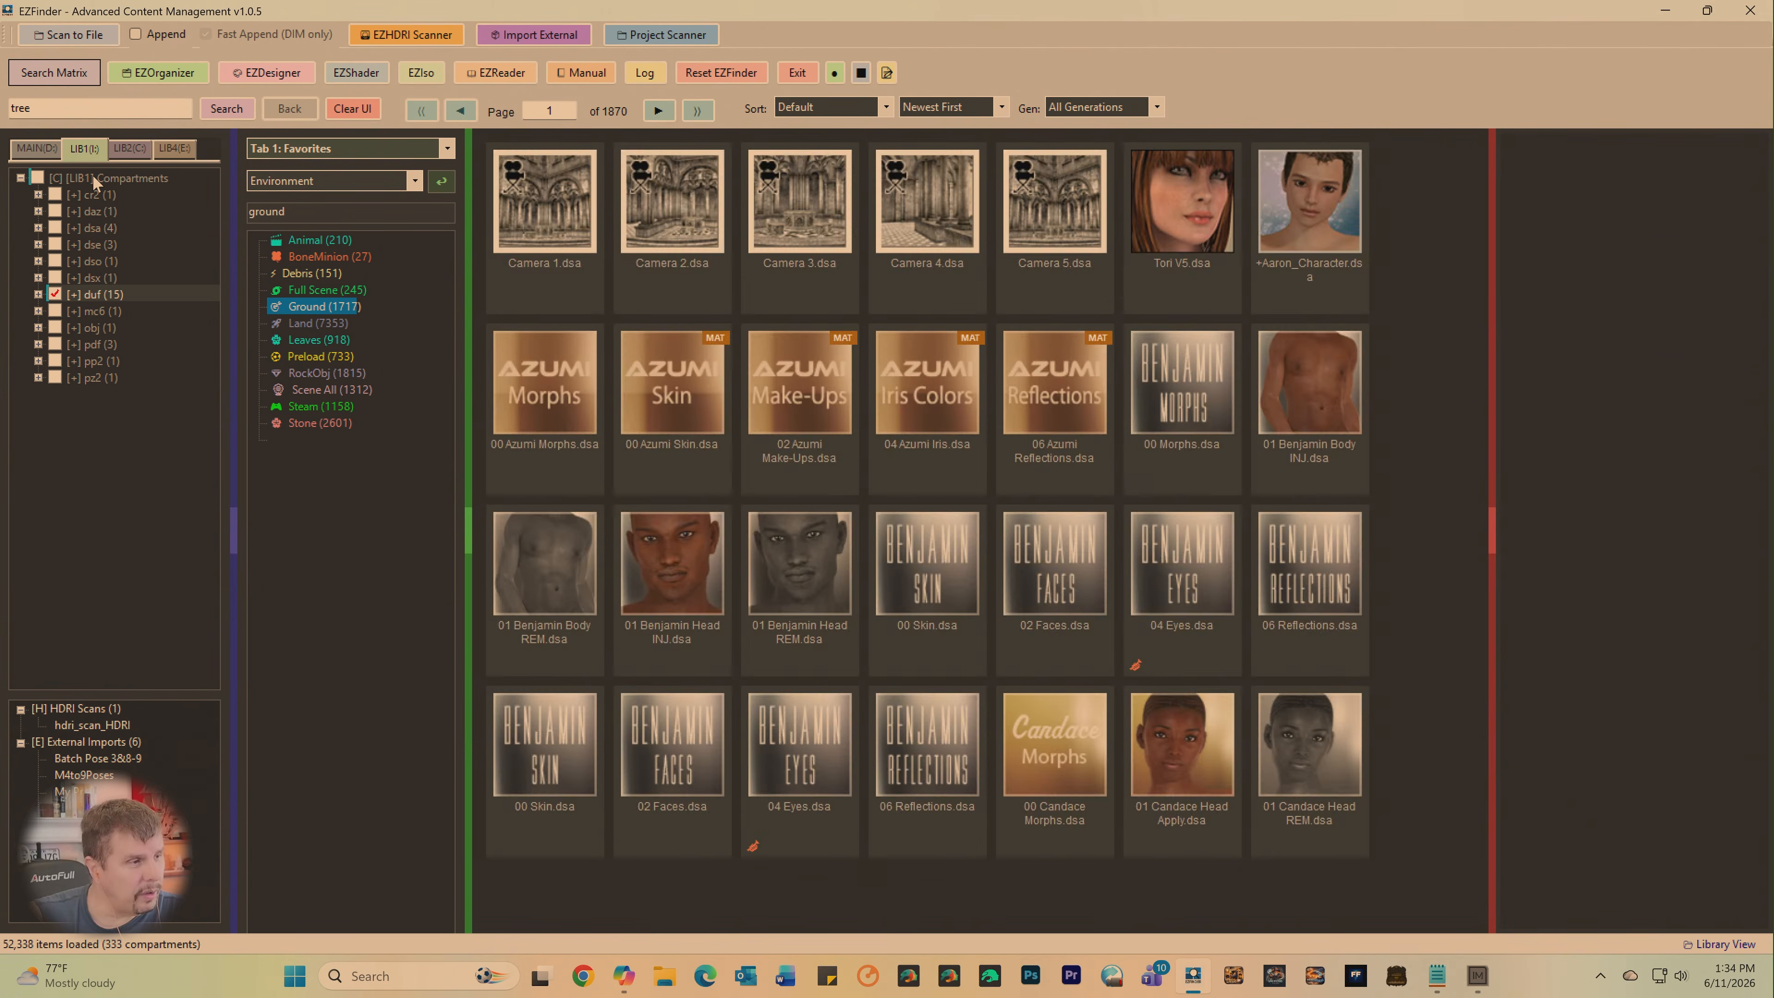
pyautogui.click(36, 148)
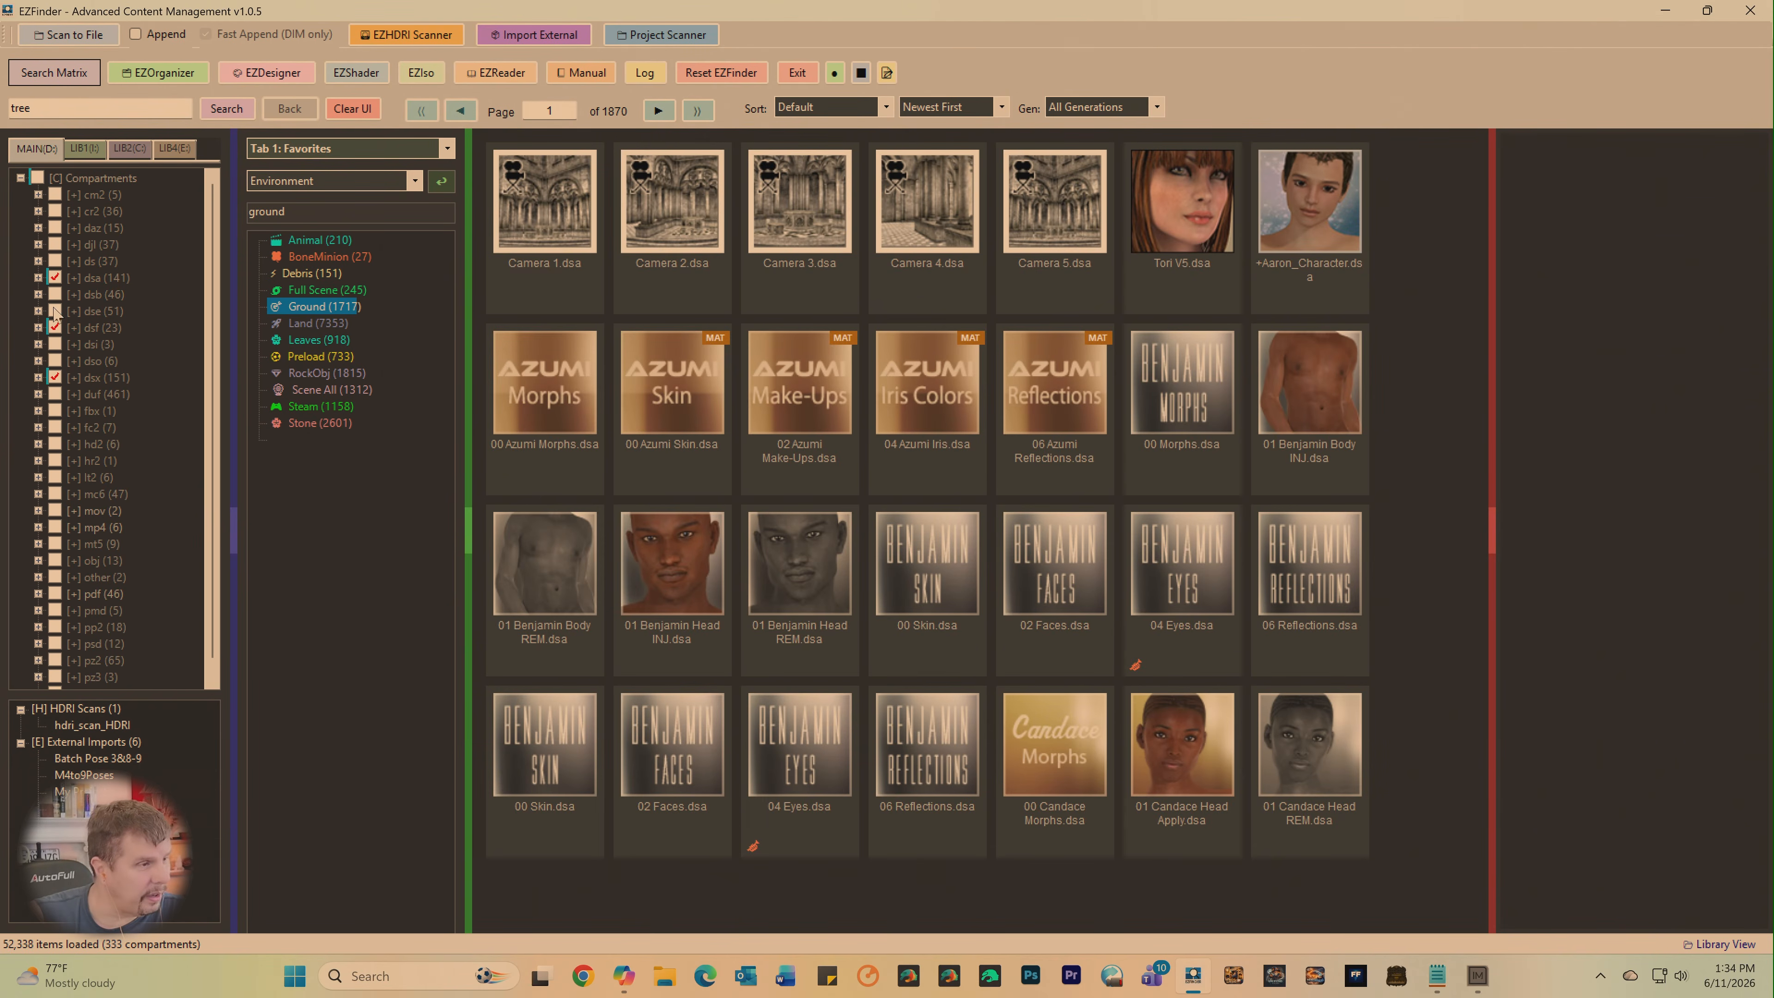
pyautogui.rightClick(98, 182)
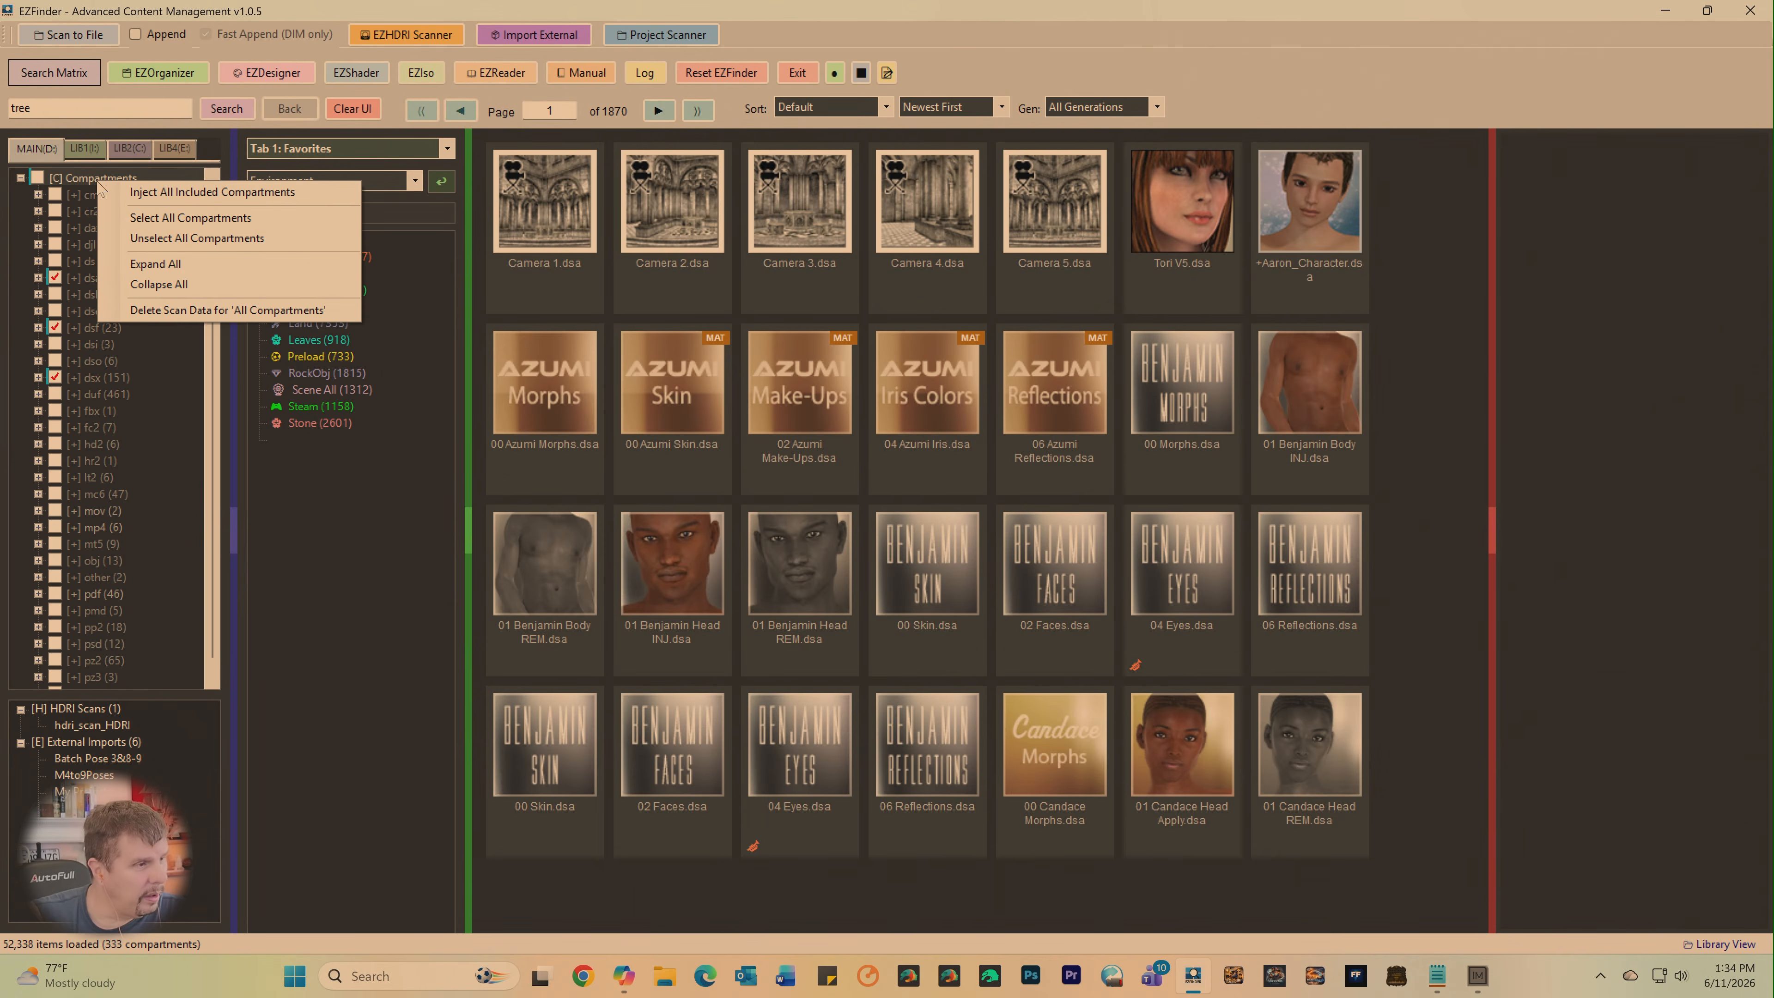
pyautogui.click(148, 238)
# - Unselect the duf compartments in LIB1, the dsx compartments in LIB2 and the duf compartments in LIB4
pyautogui.click(91, 149)
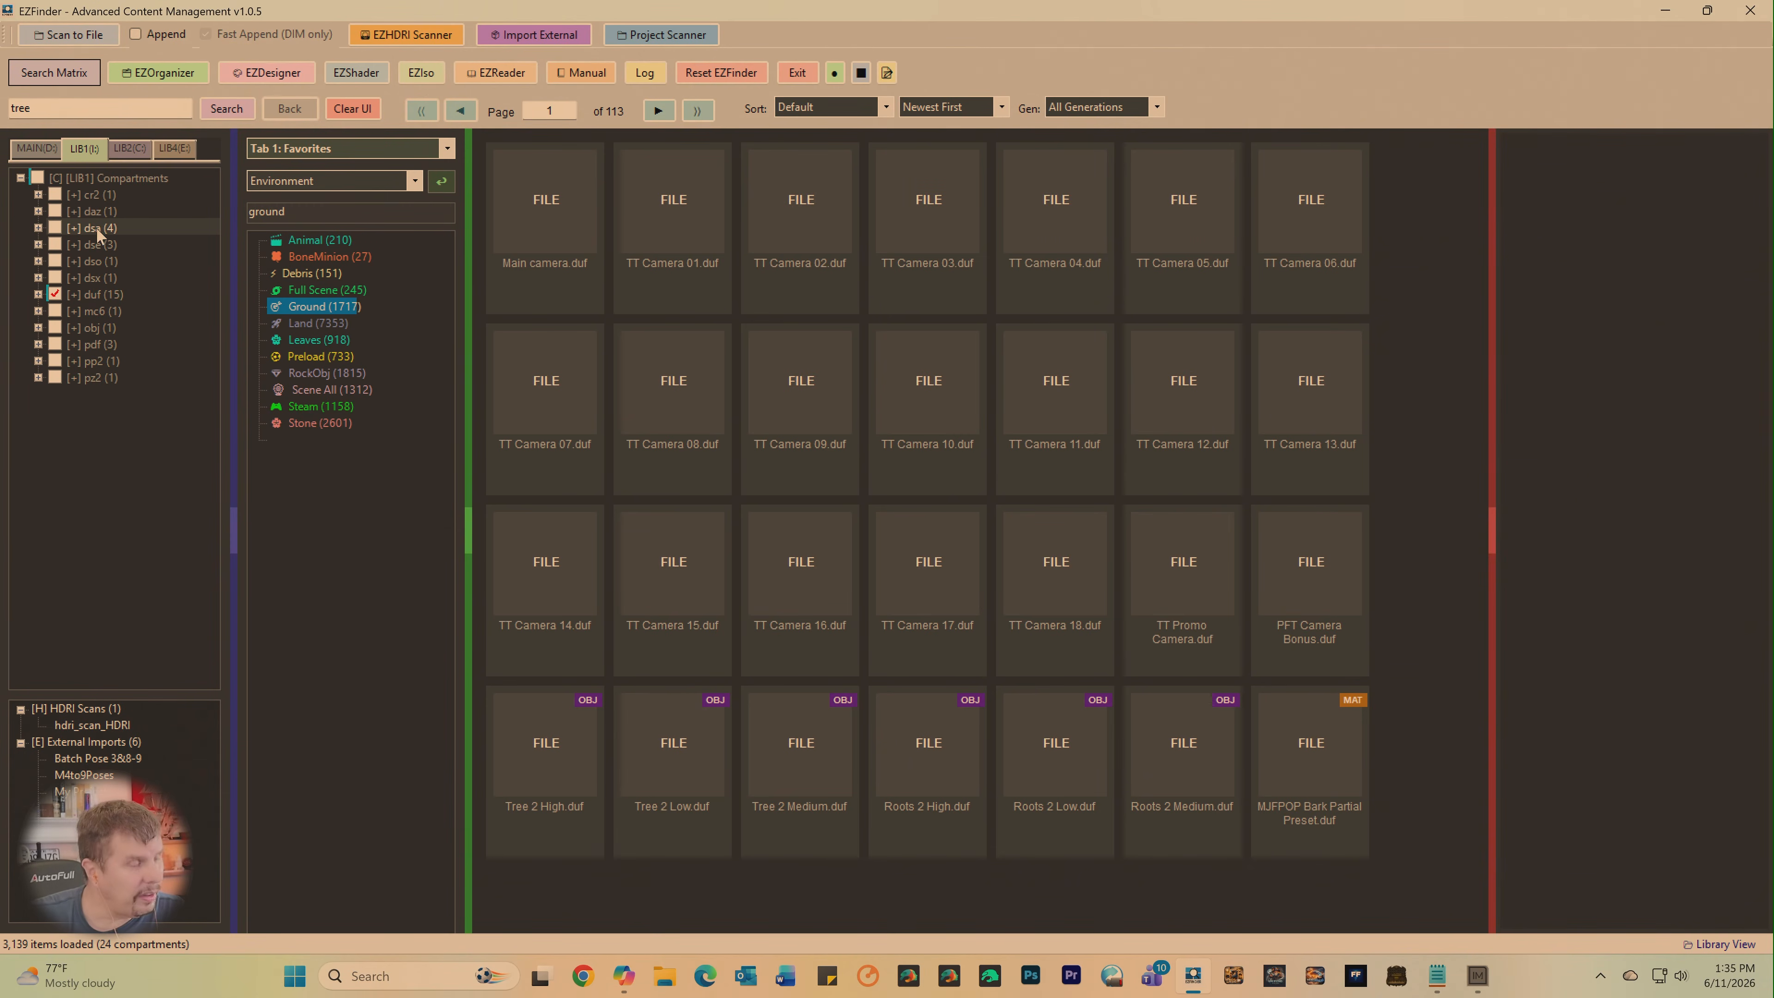
pyautogui.click(55, 295)
pyautogui.click(138, 150)
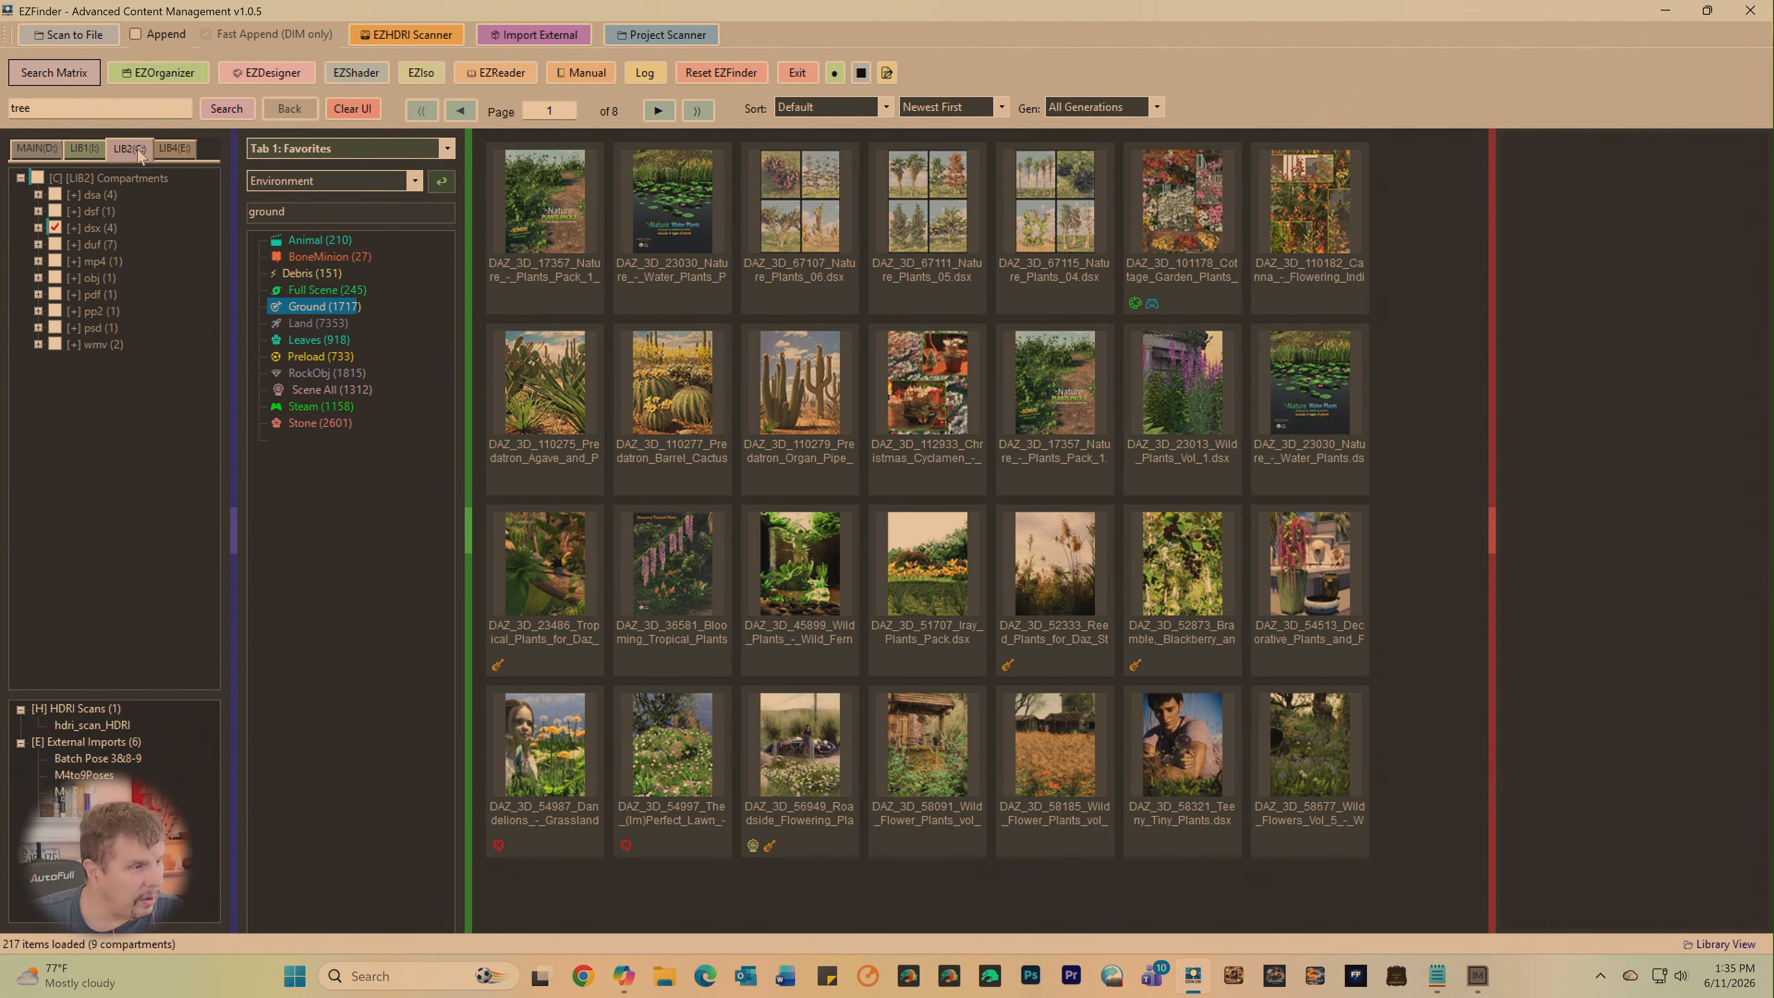
pyautogui.click(55, 229)
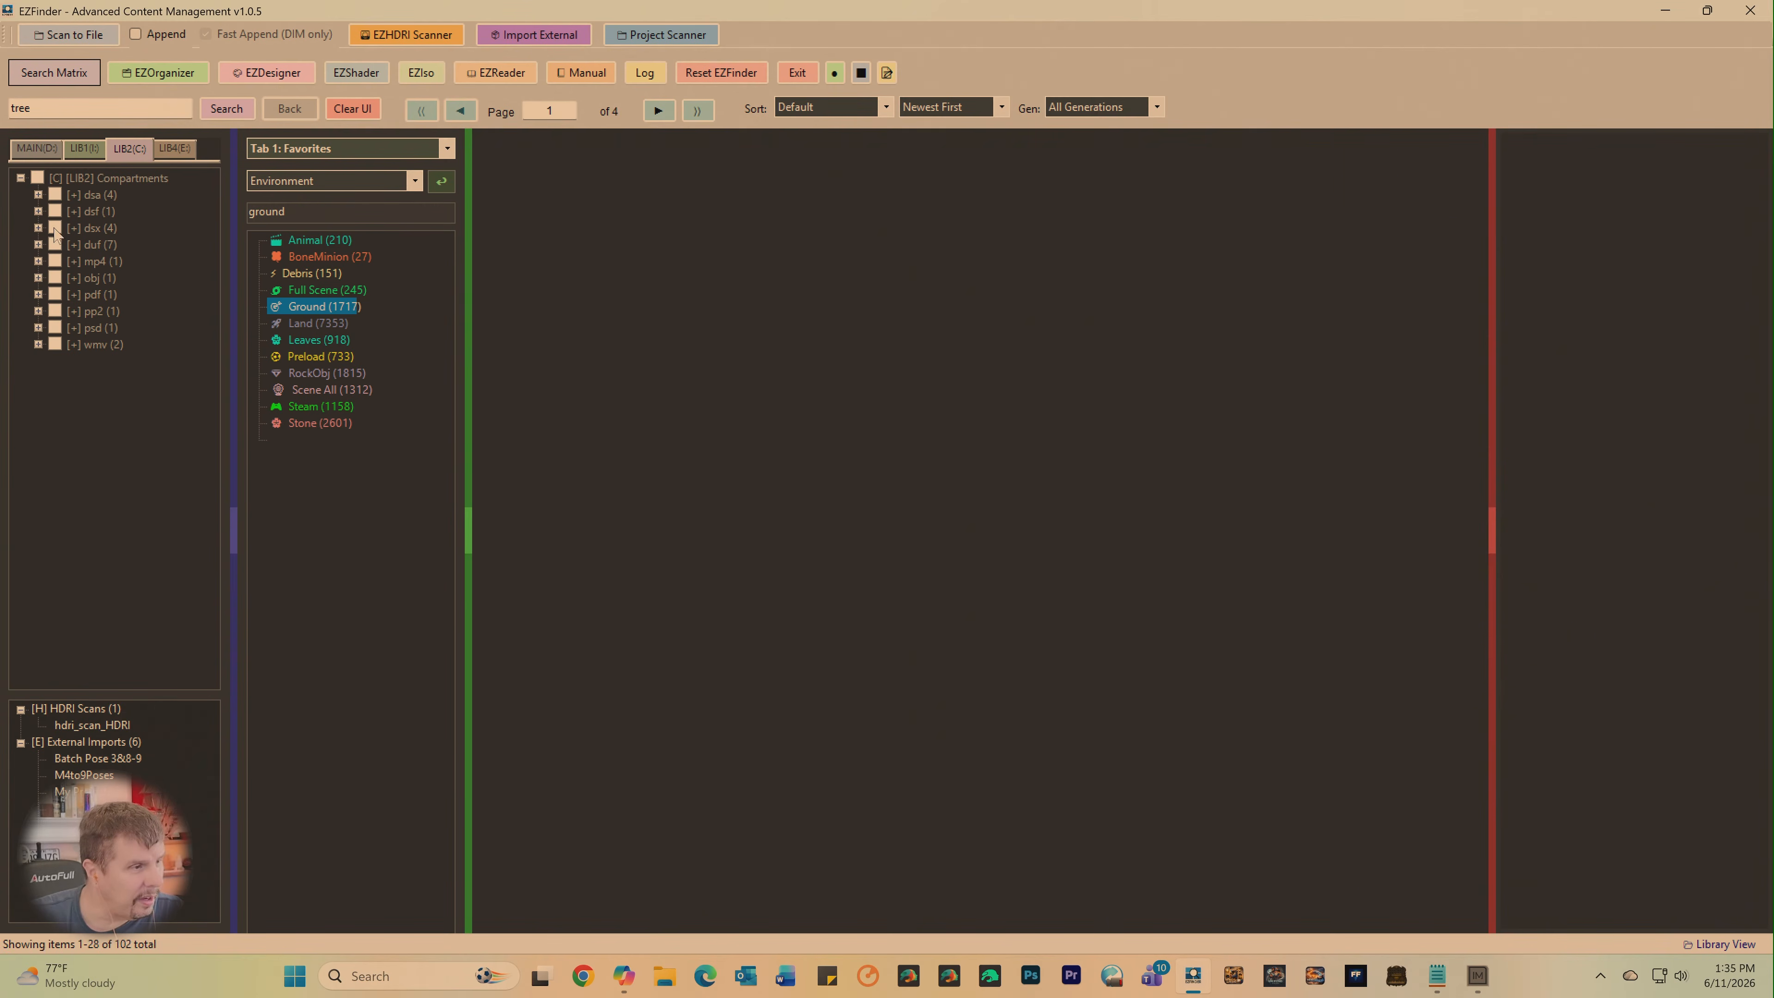
pyautogui.click(174, 149)
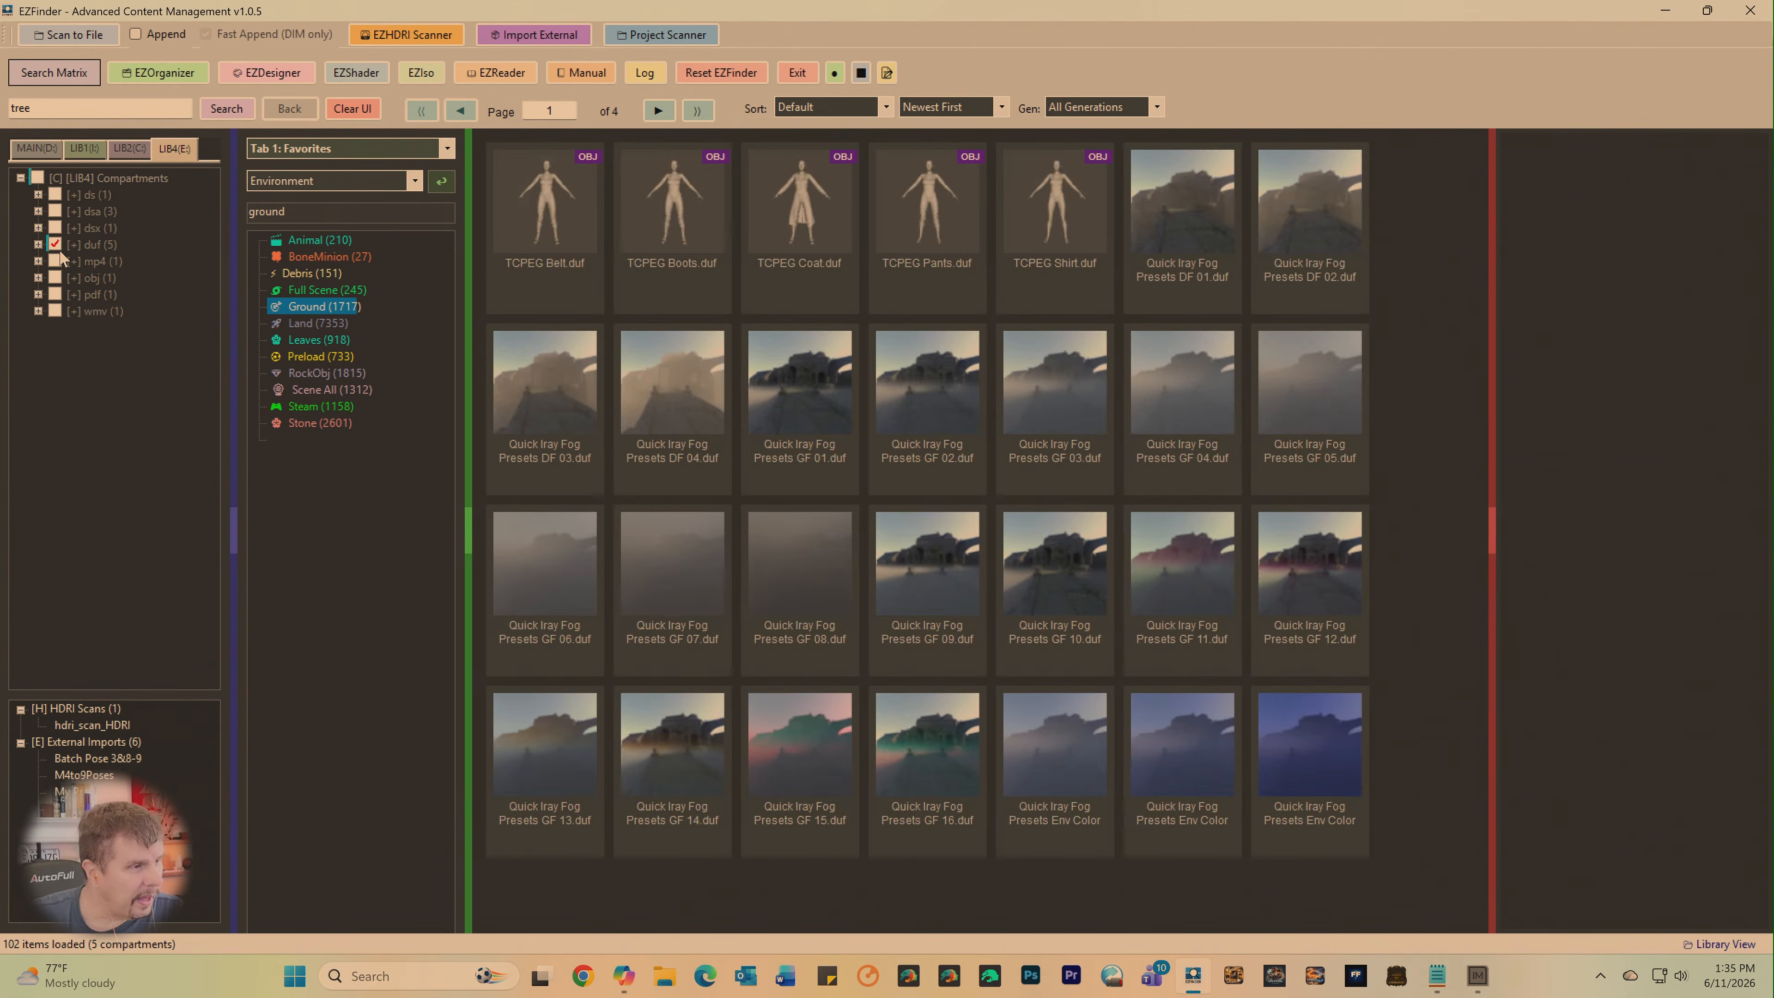
pyautogui.click(56, 246)
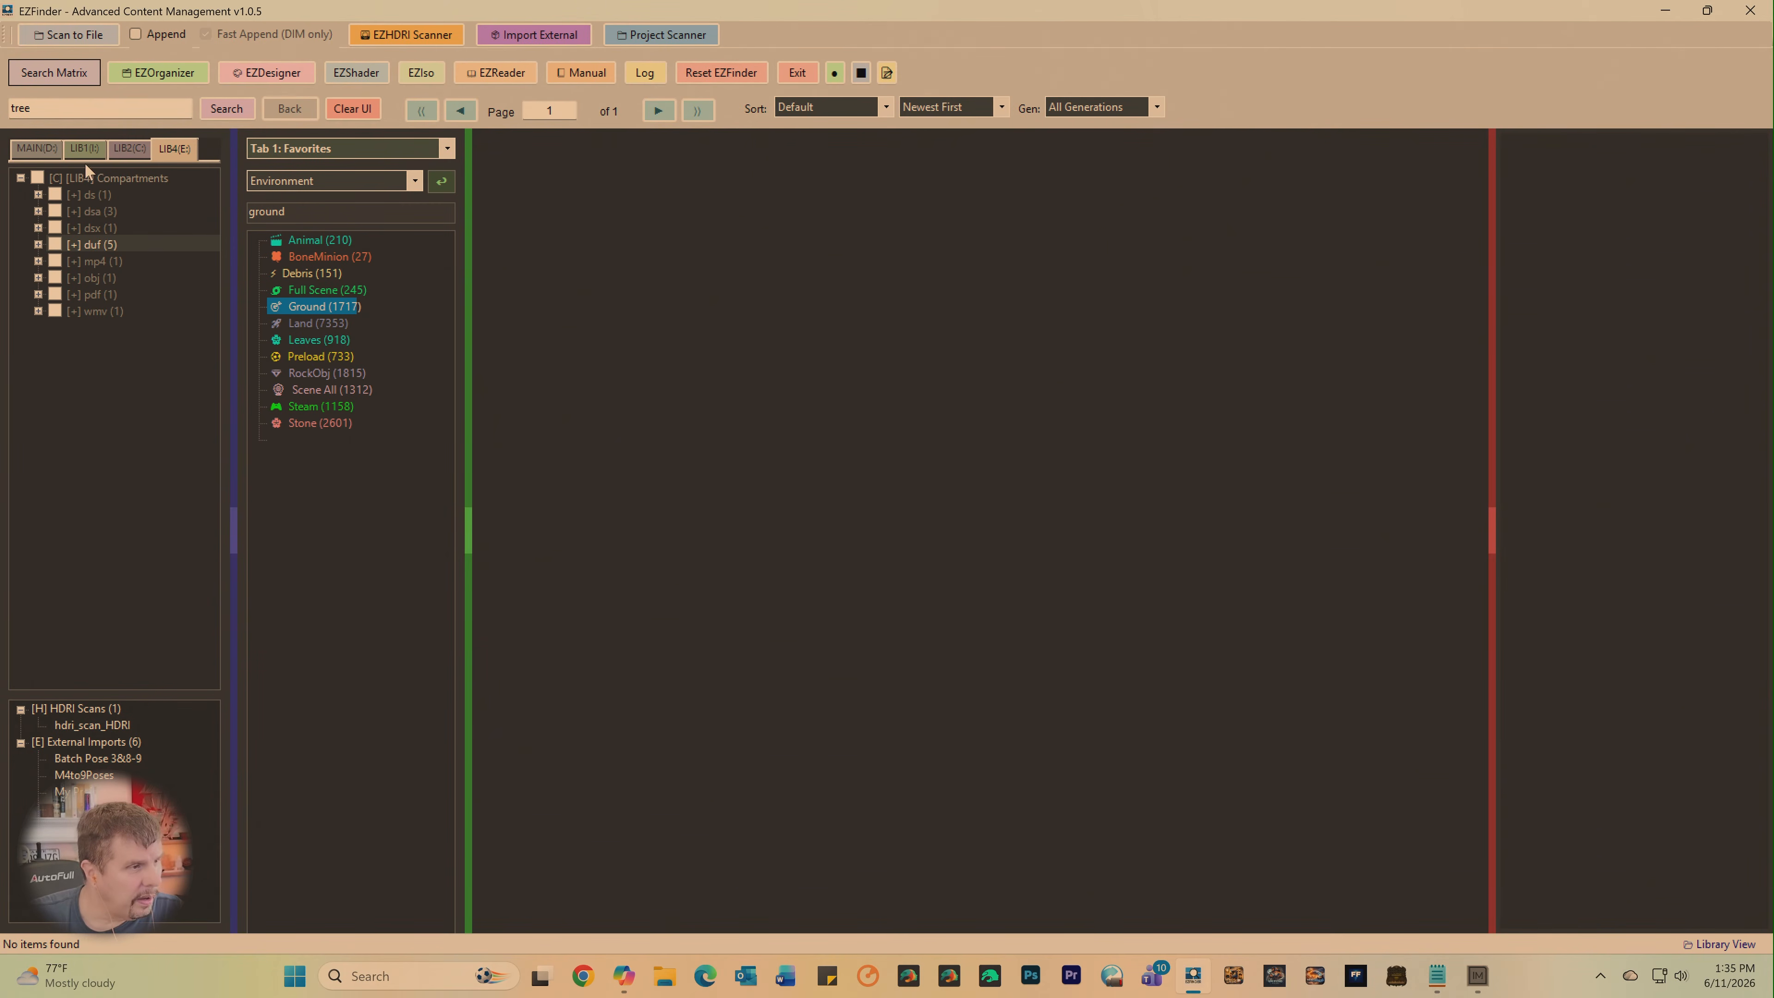
# - Load only the LIB1 duf compartments and browse their items through page 5
pyautogui.click(38, 154)
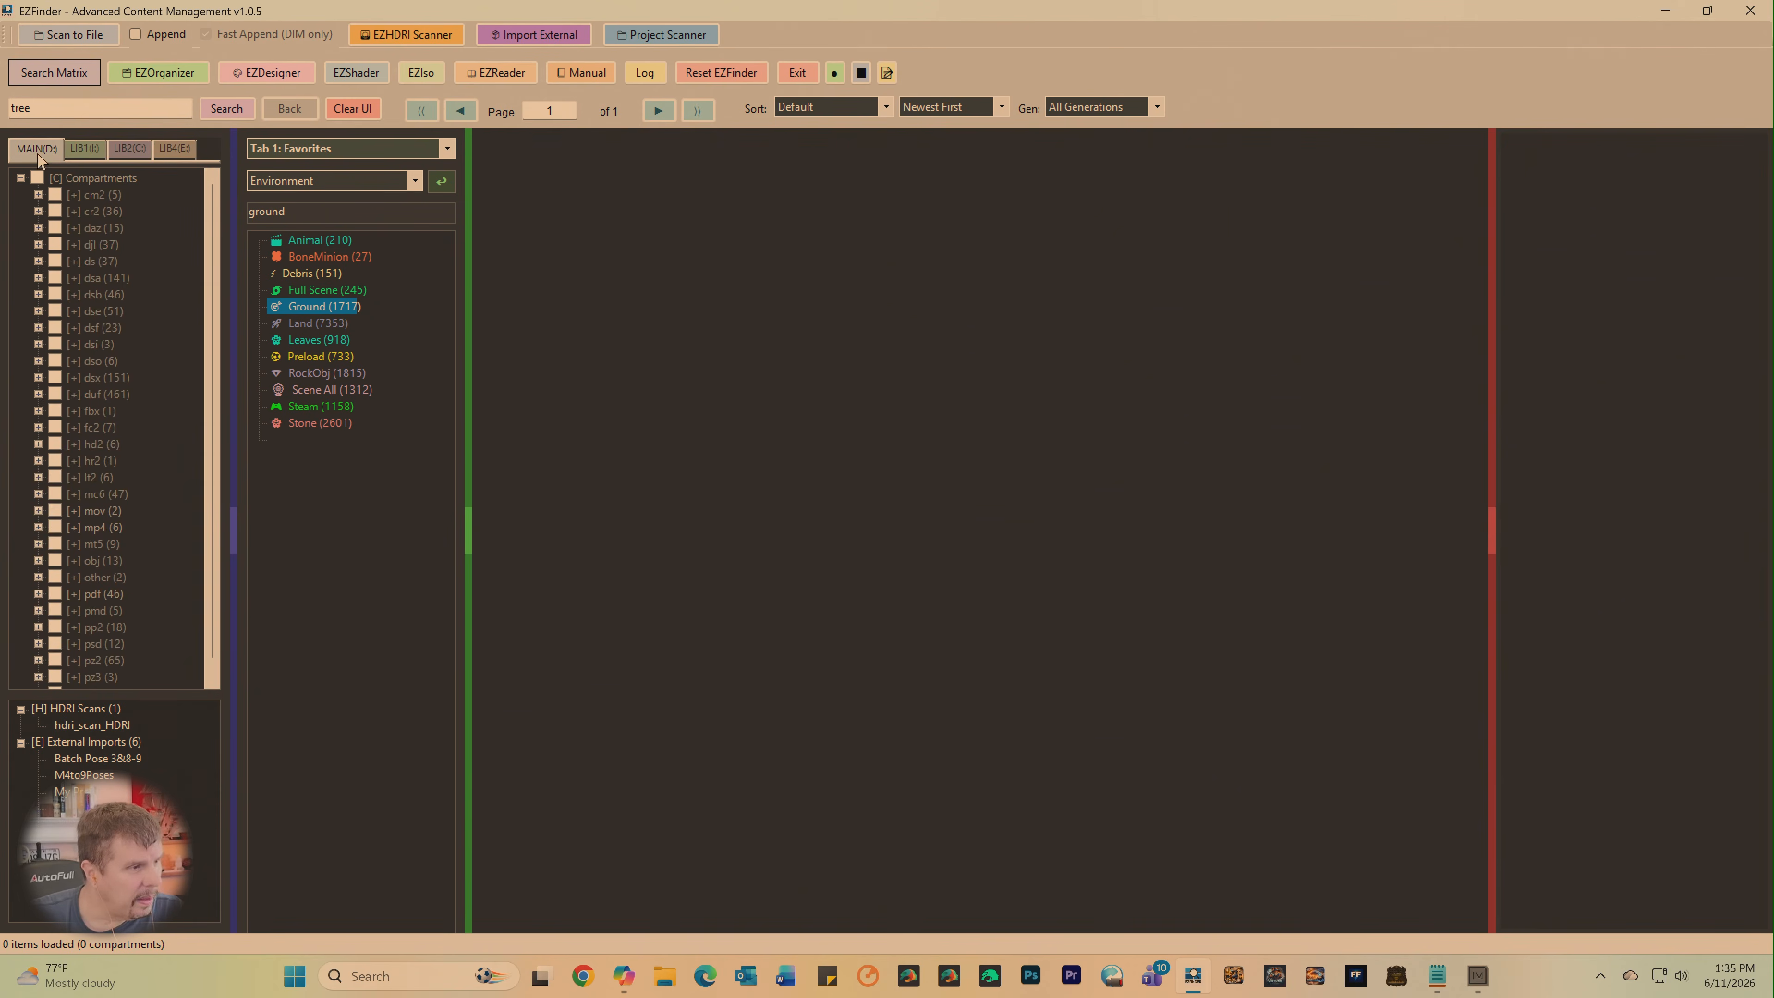
pyautogui.click(72, 152)
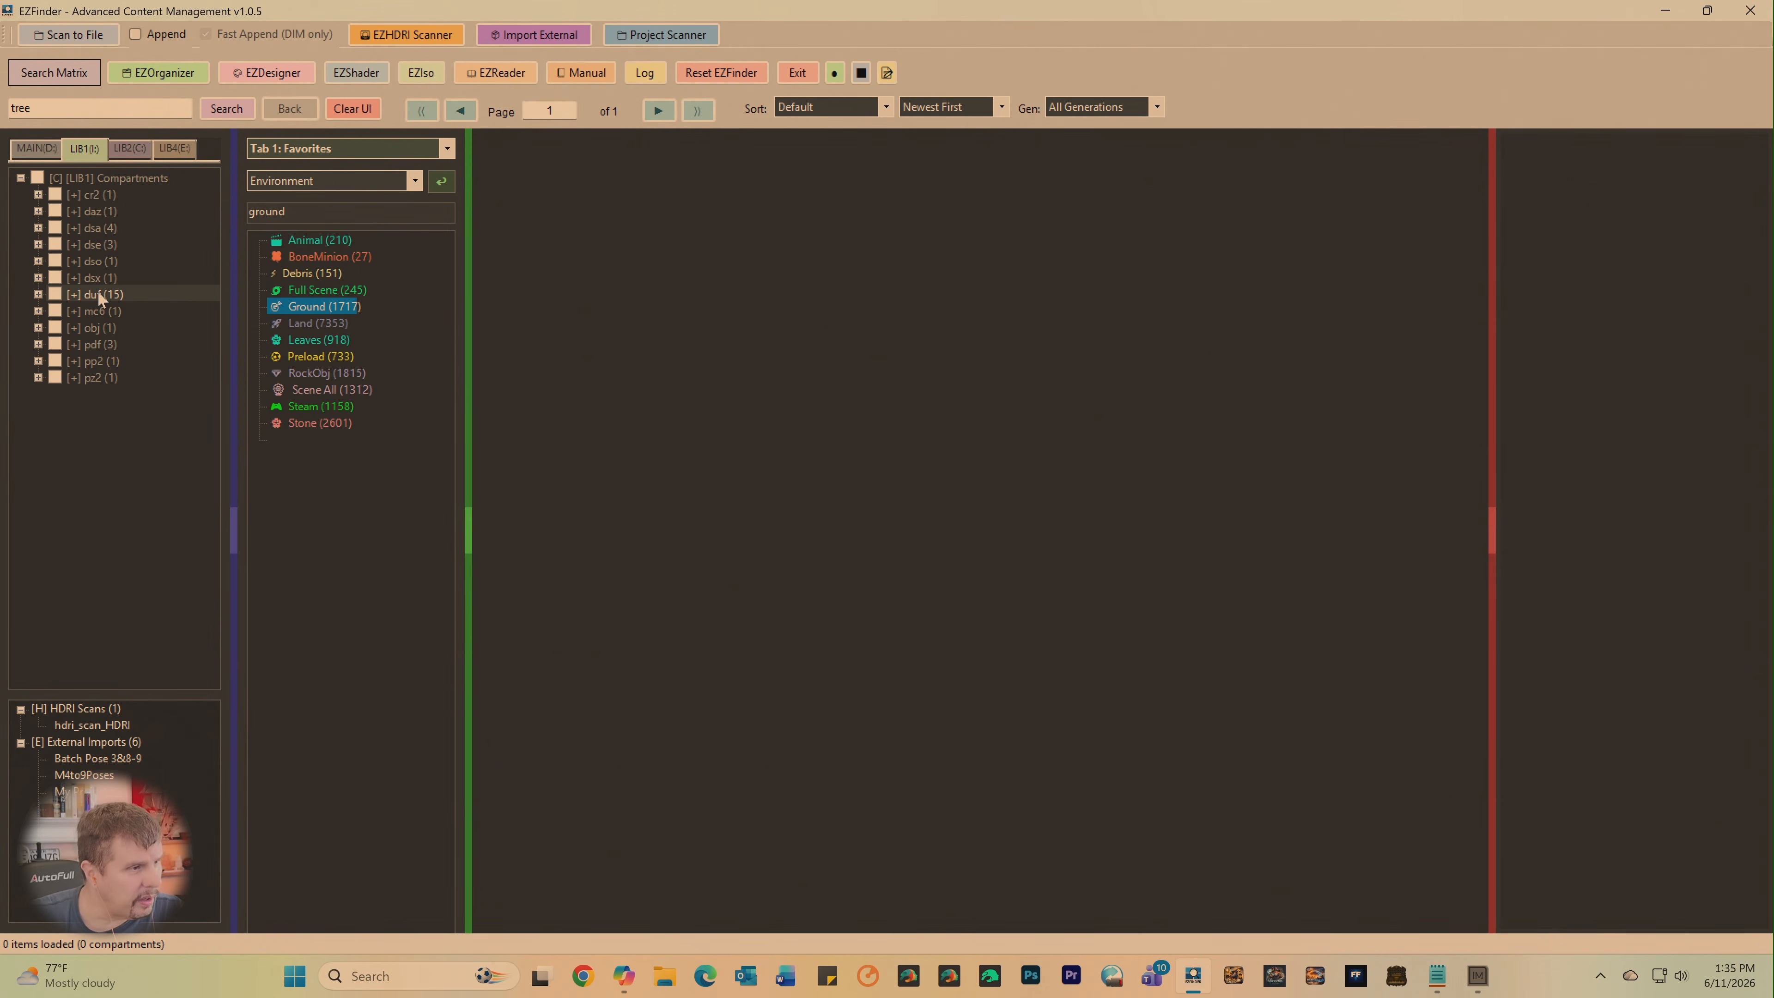
pyautogui.click(55, 294)
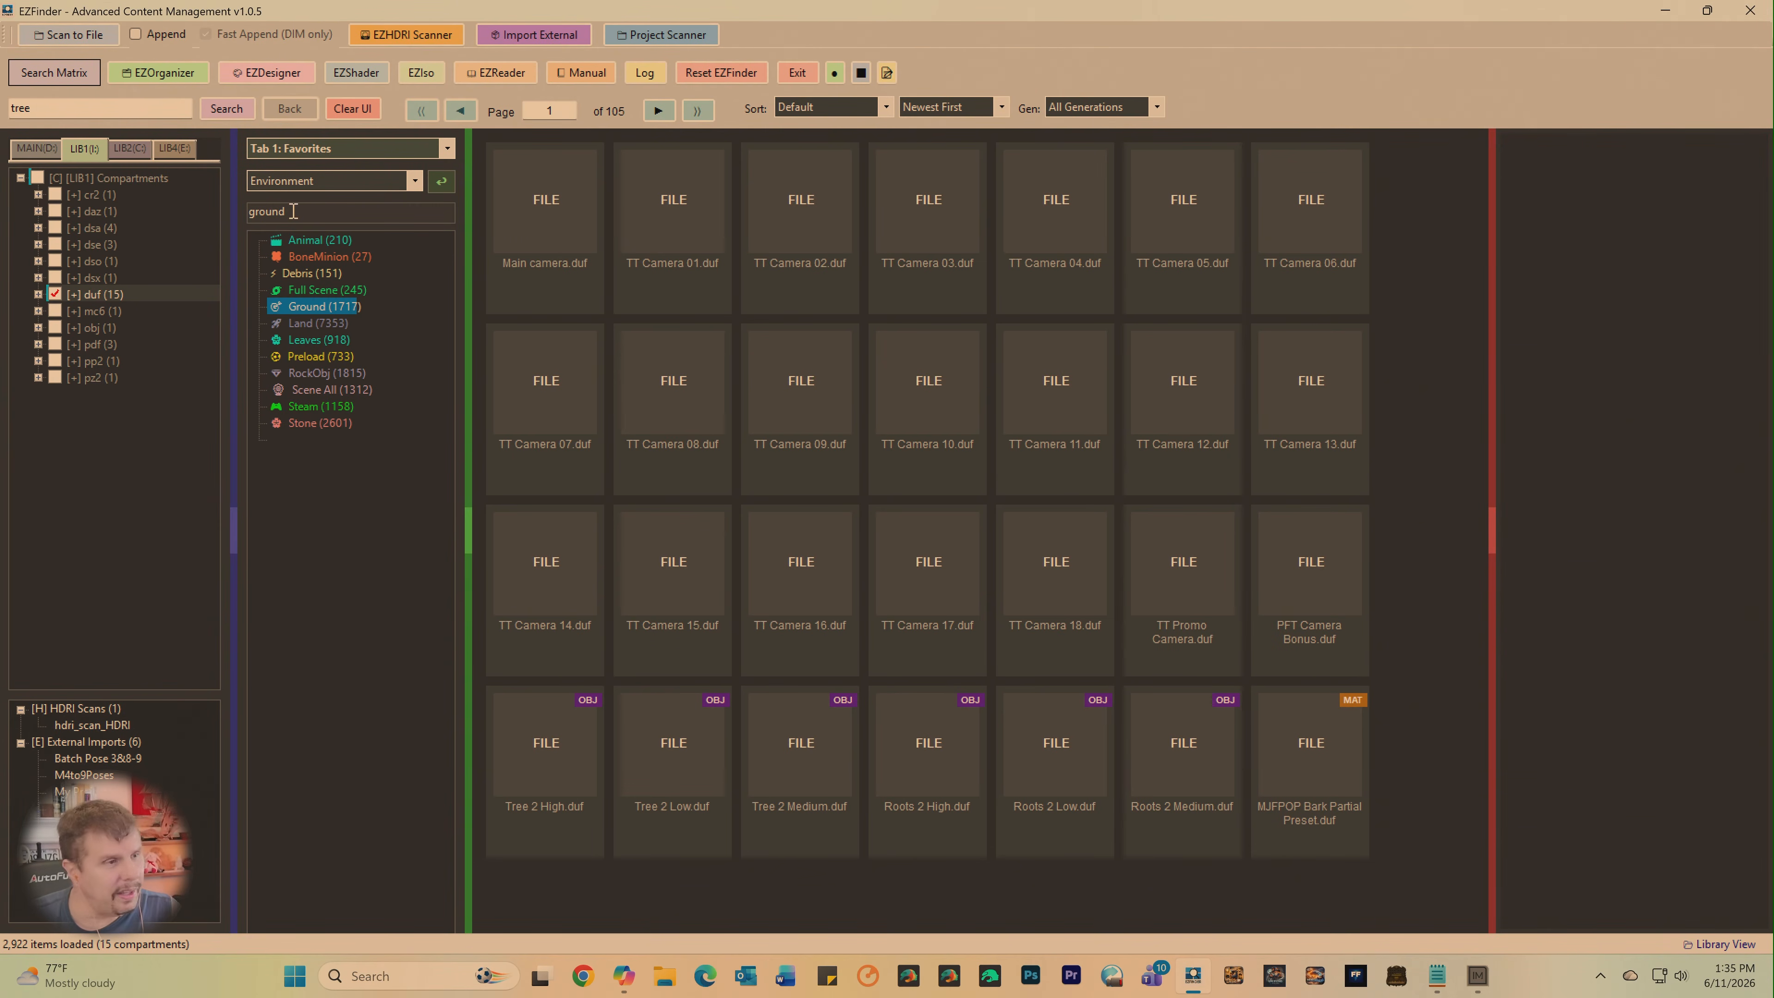
pyautogui.click(663, 112)
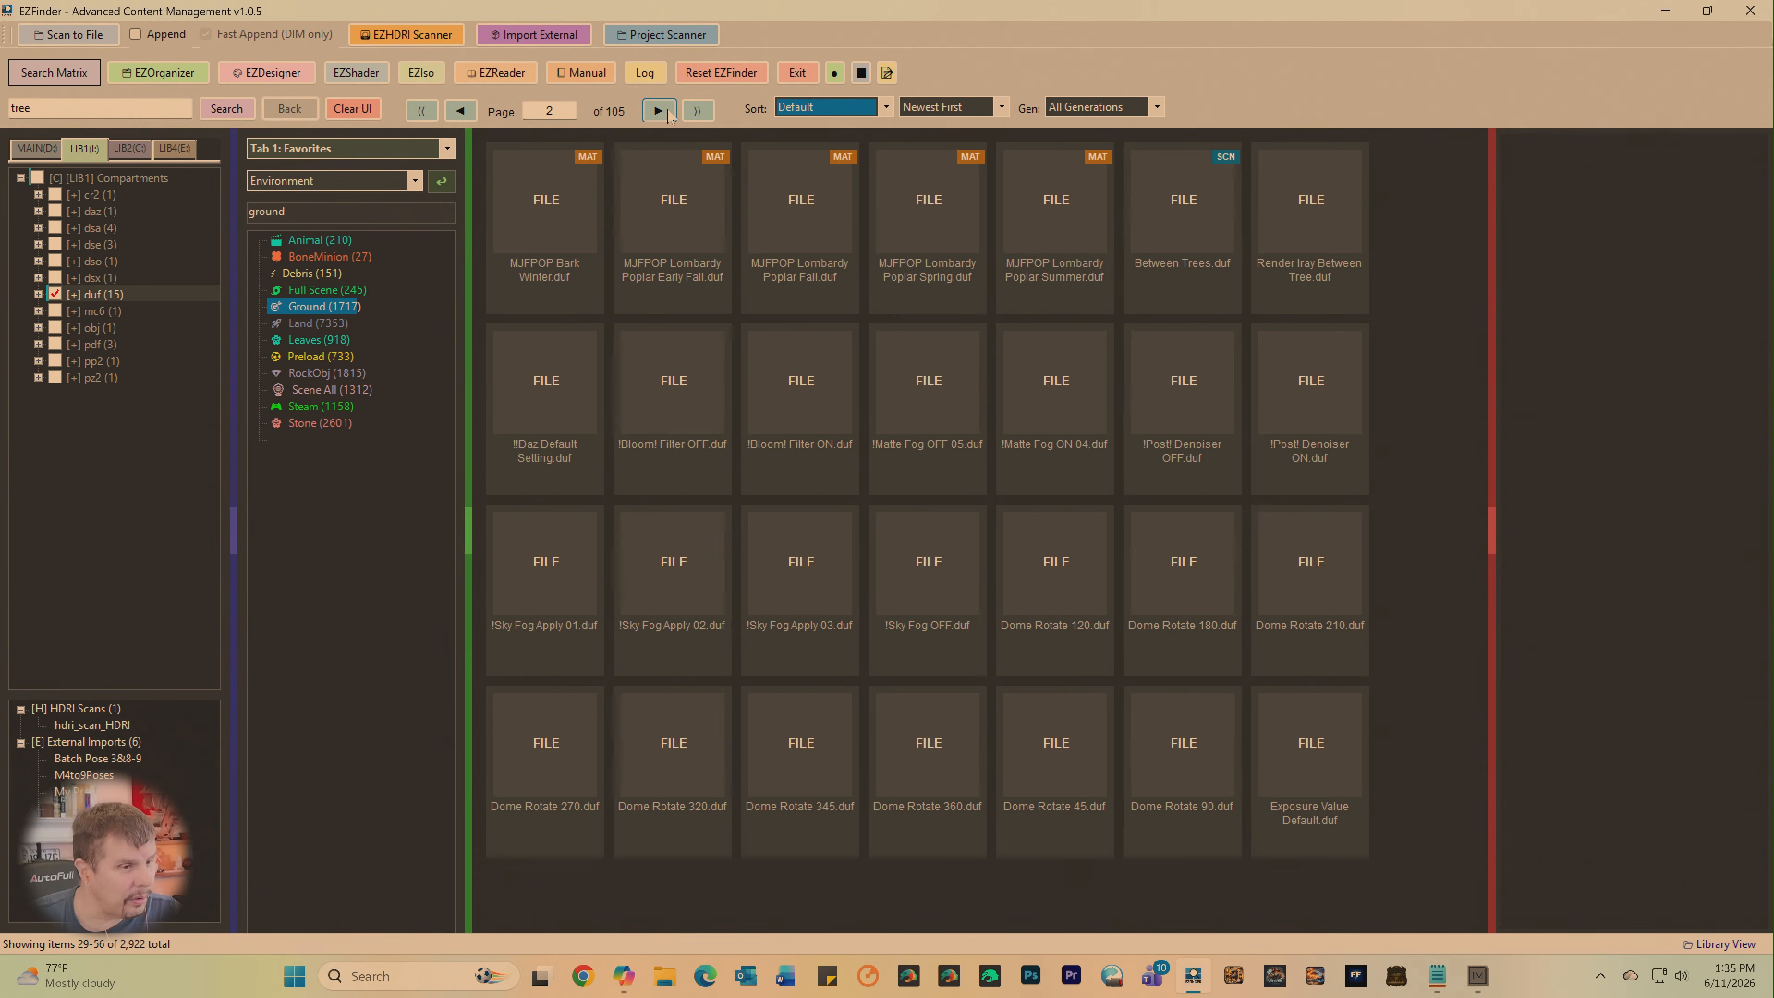
pyautogui.click(660, 112)
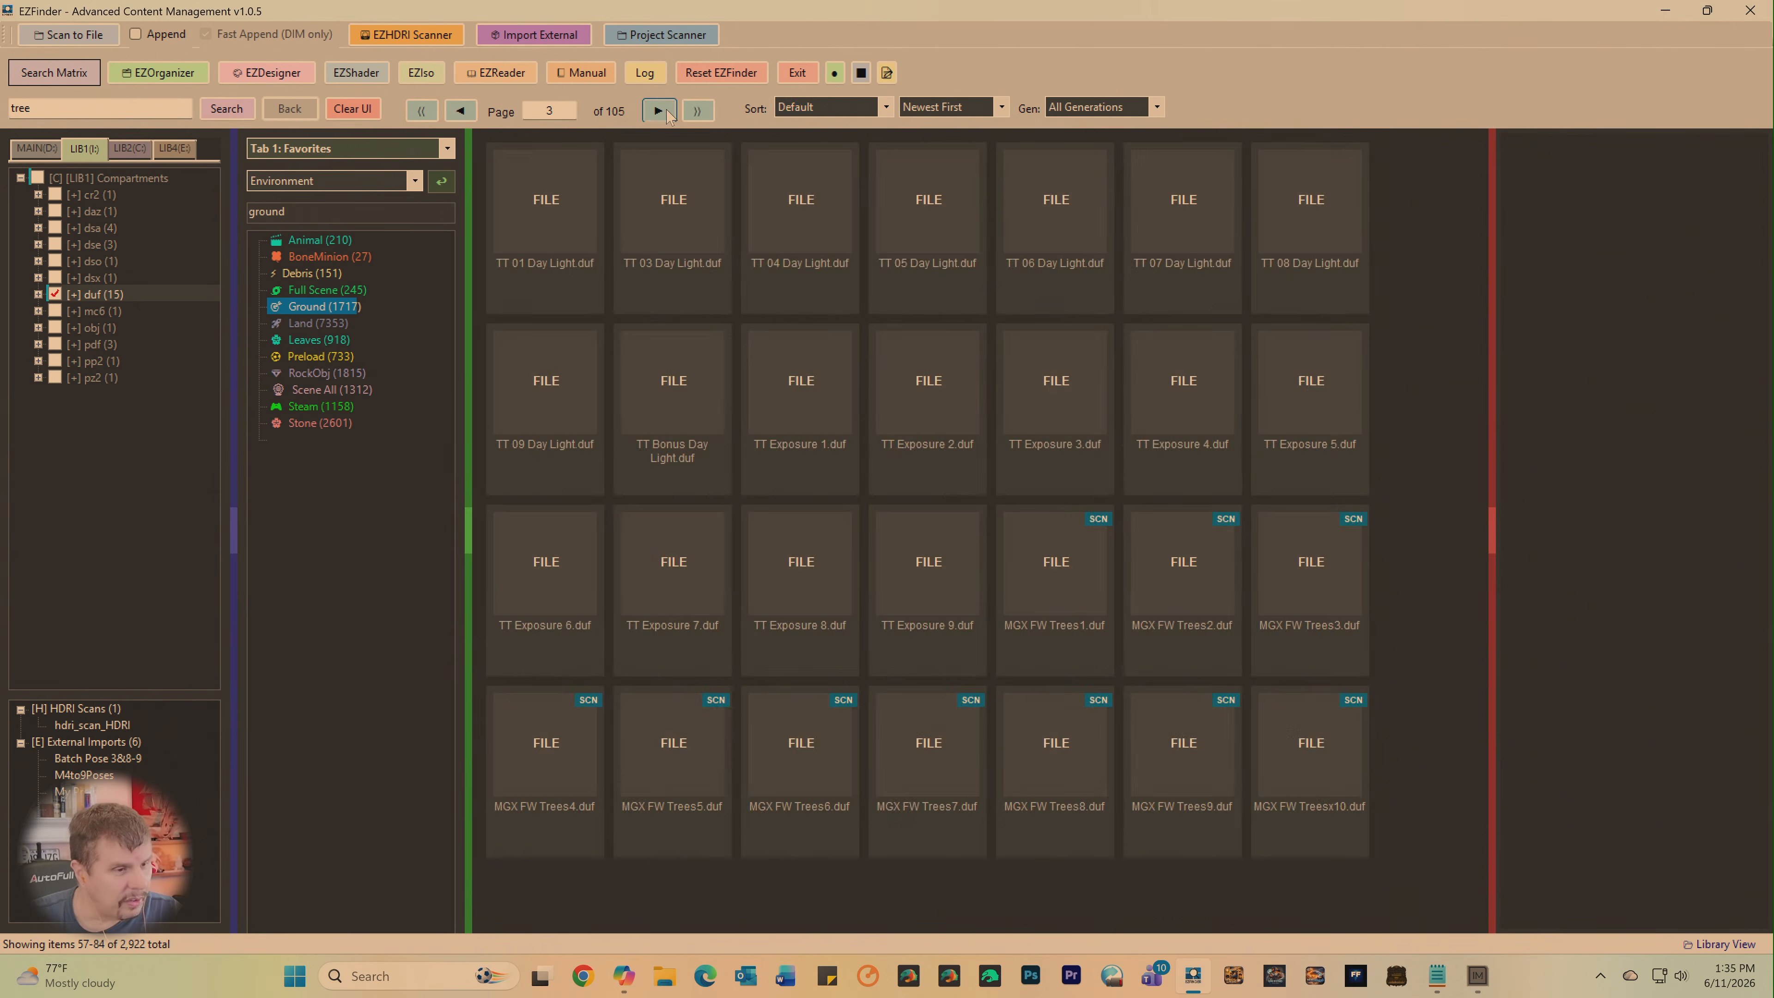
pyautogui.click(660, 112)
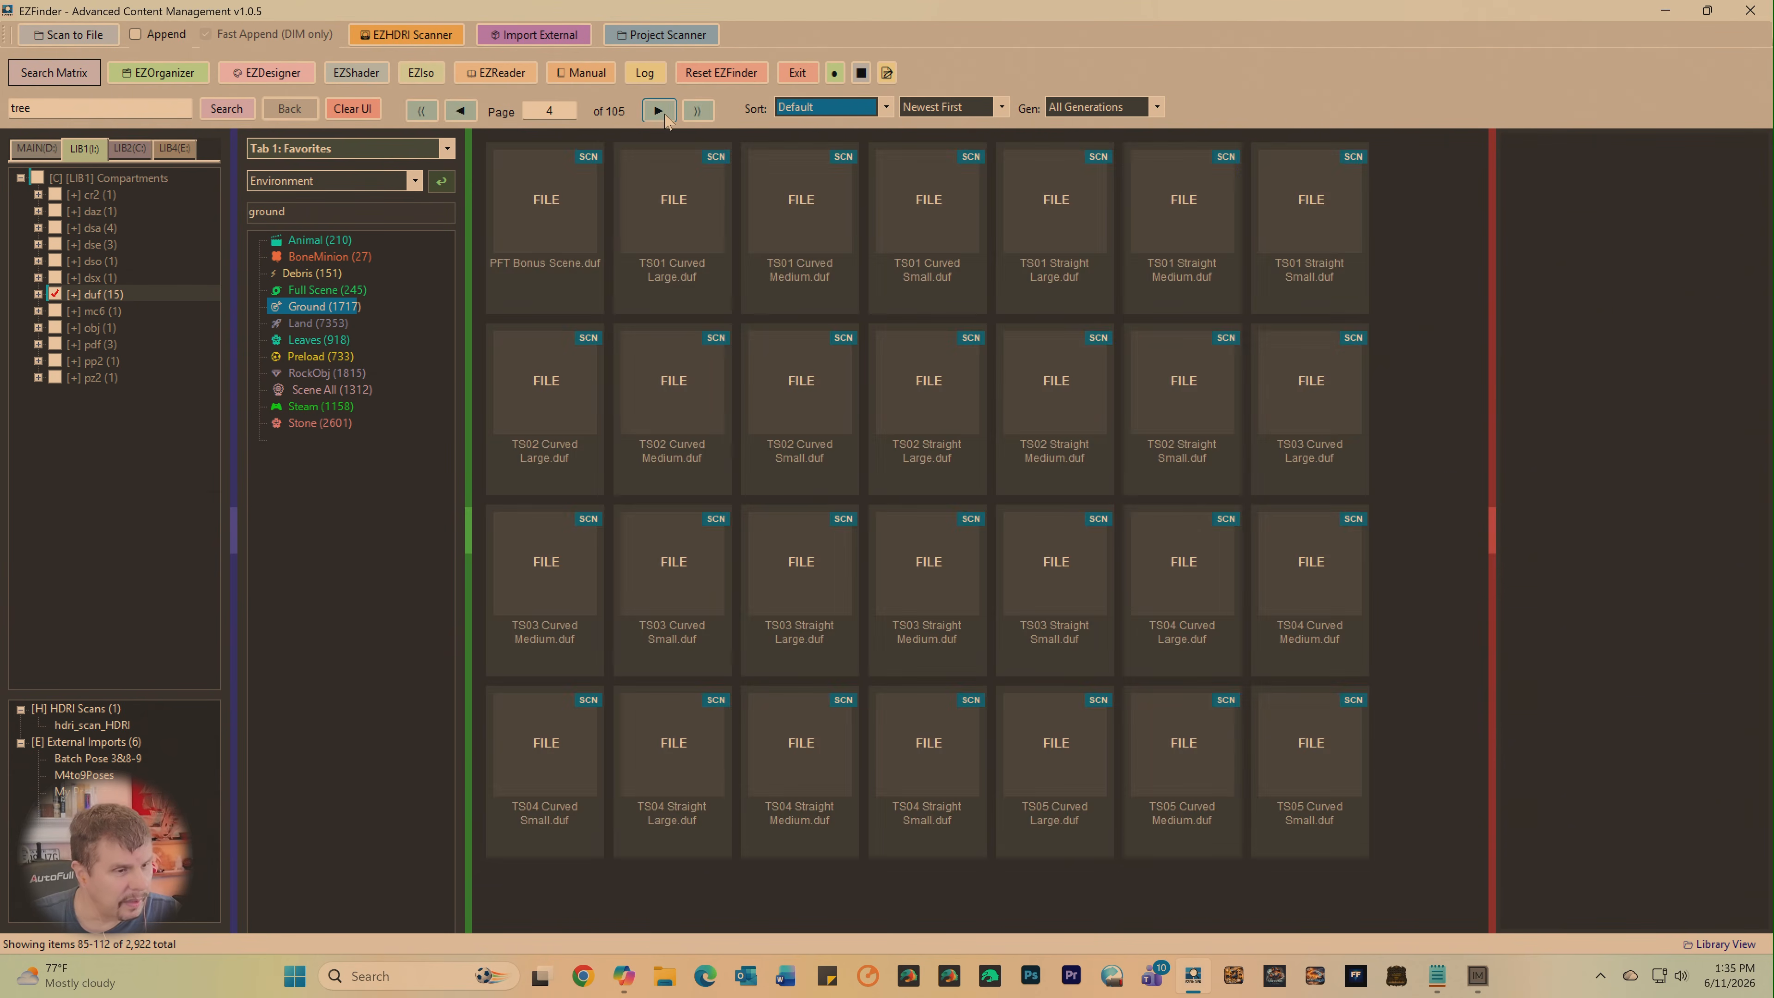
pyautogui.click(661, 112)
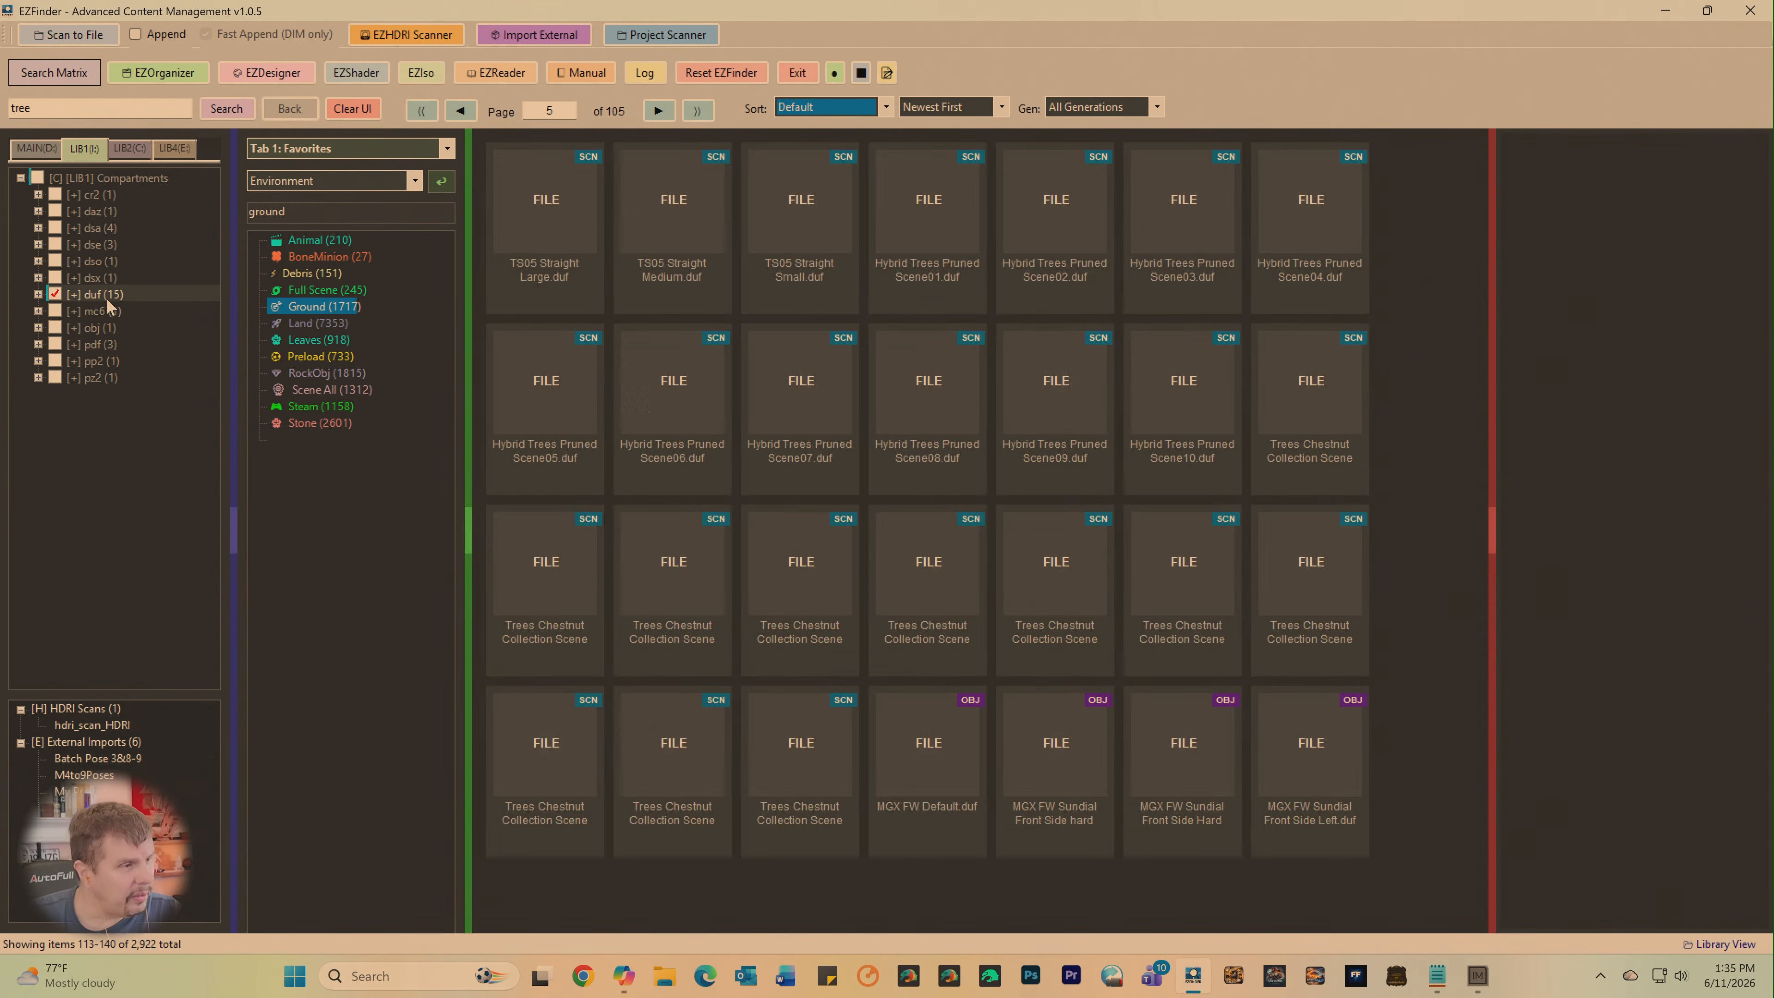
# - Clear the LIB1 duf selection and load the LIB2 duf compartments to review their items
pyautogui.rightClick(93, 177)
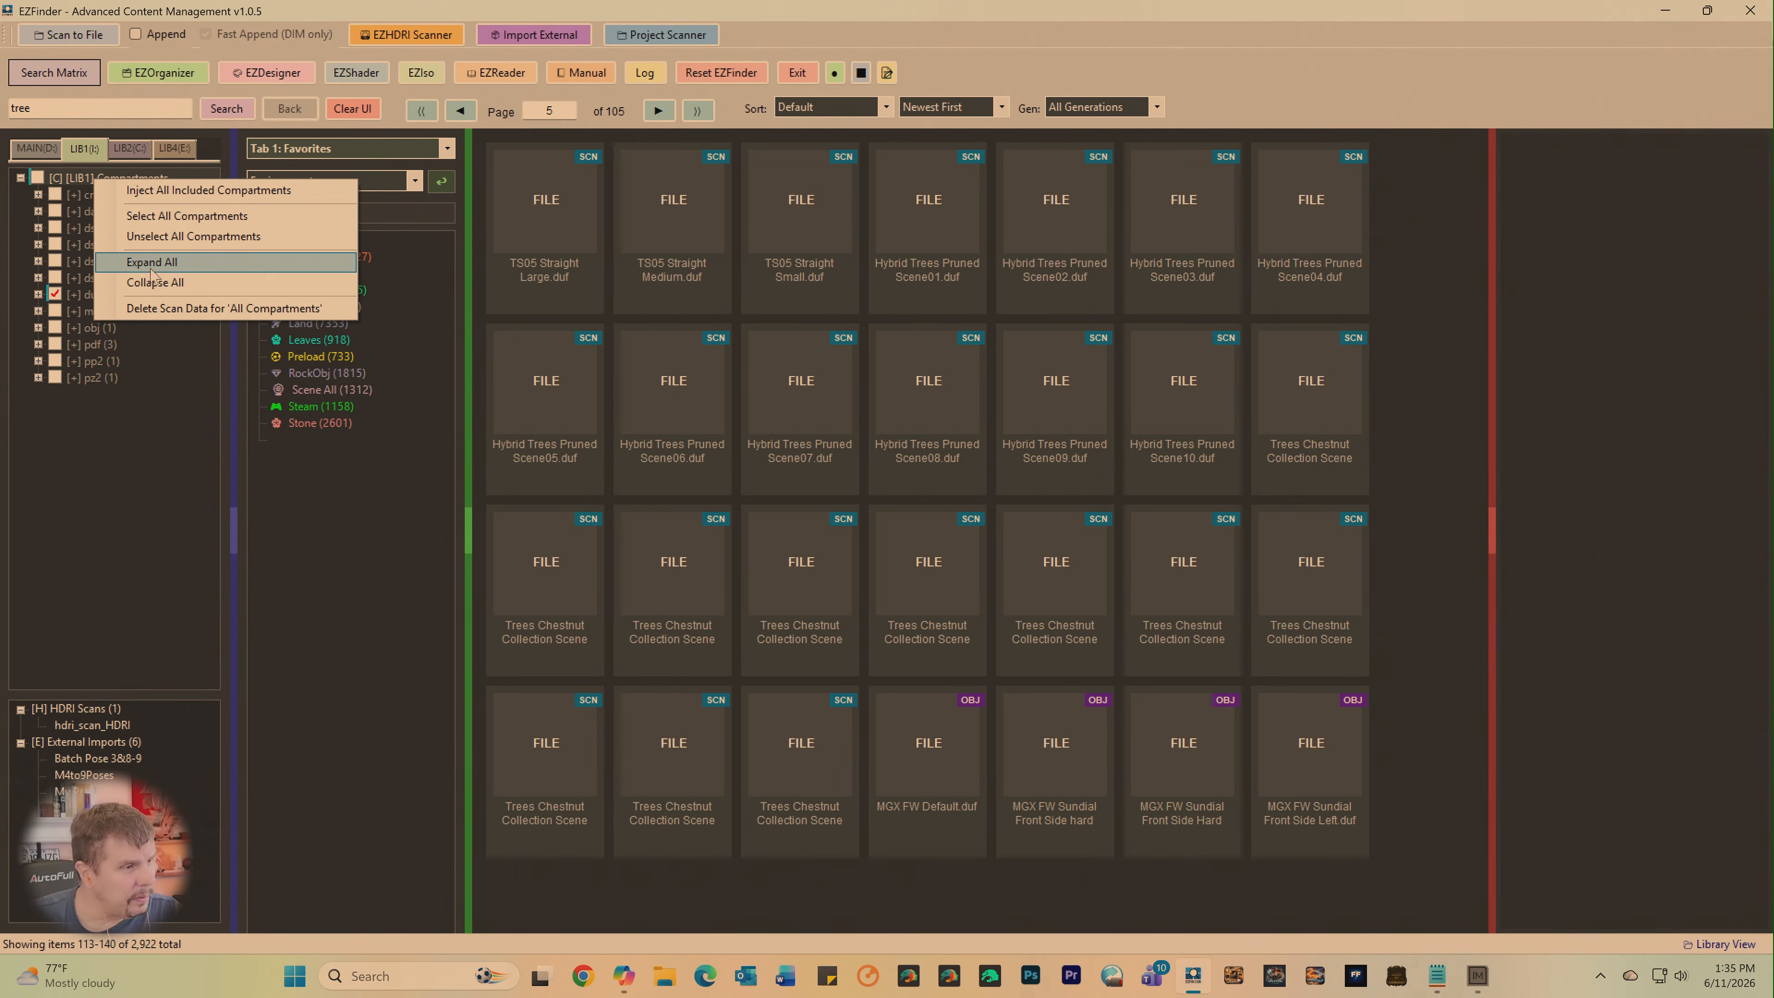
pyautogui.click(131, 149)
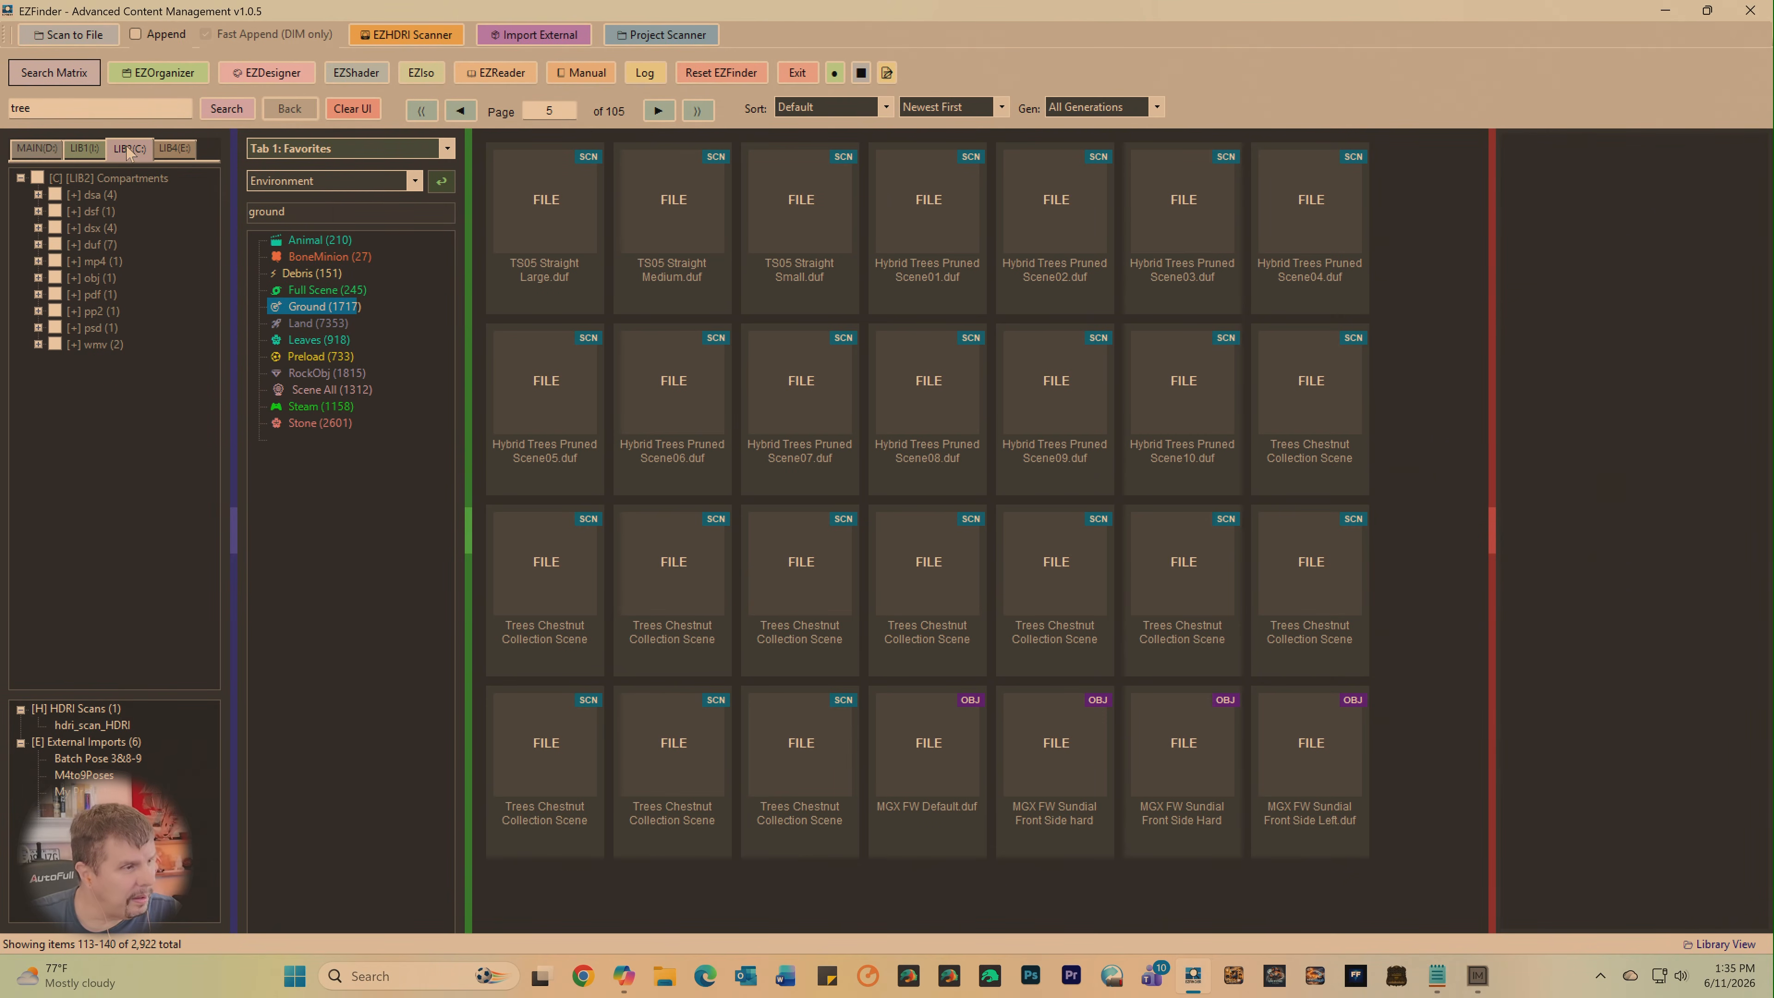
pyautogui.click(83, 149)
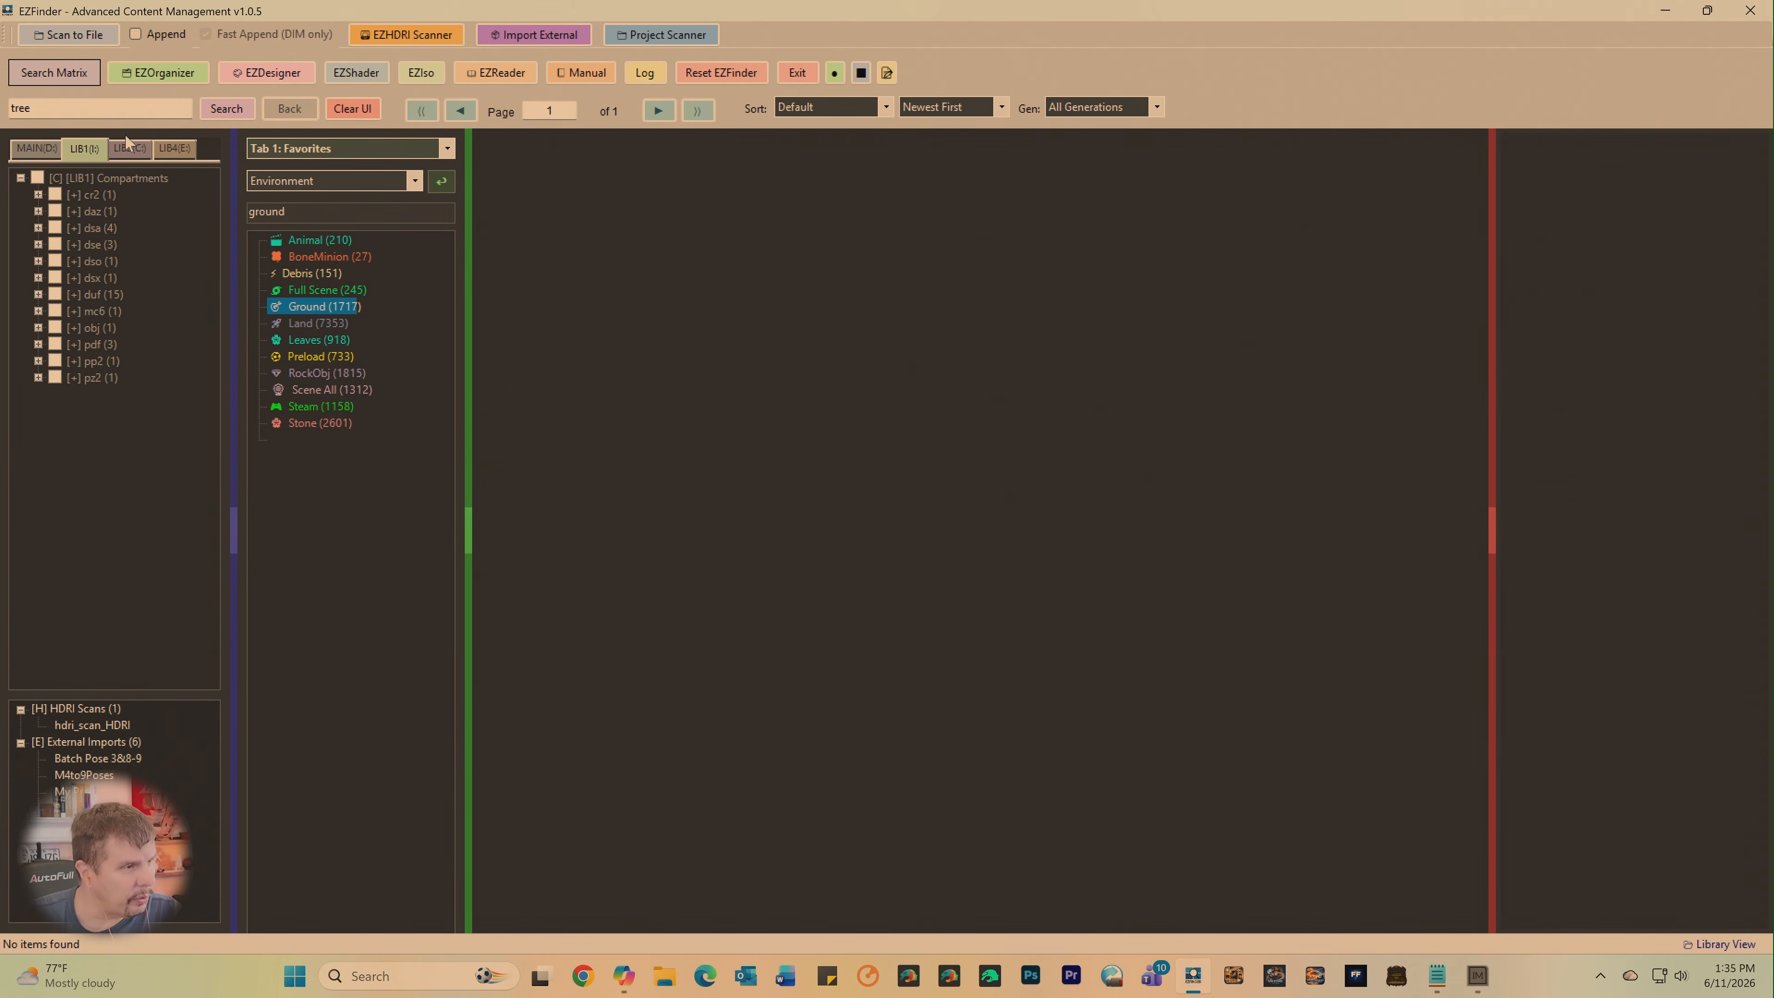
pyautogui.click(128, 153)
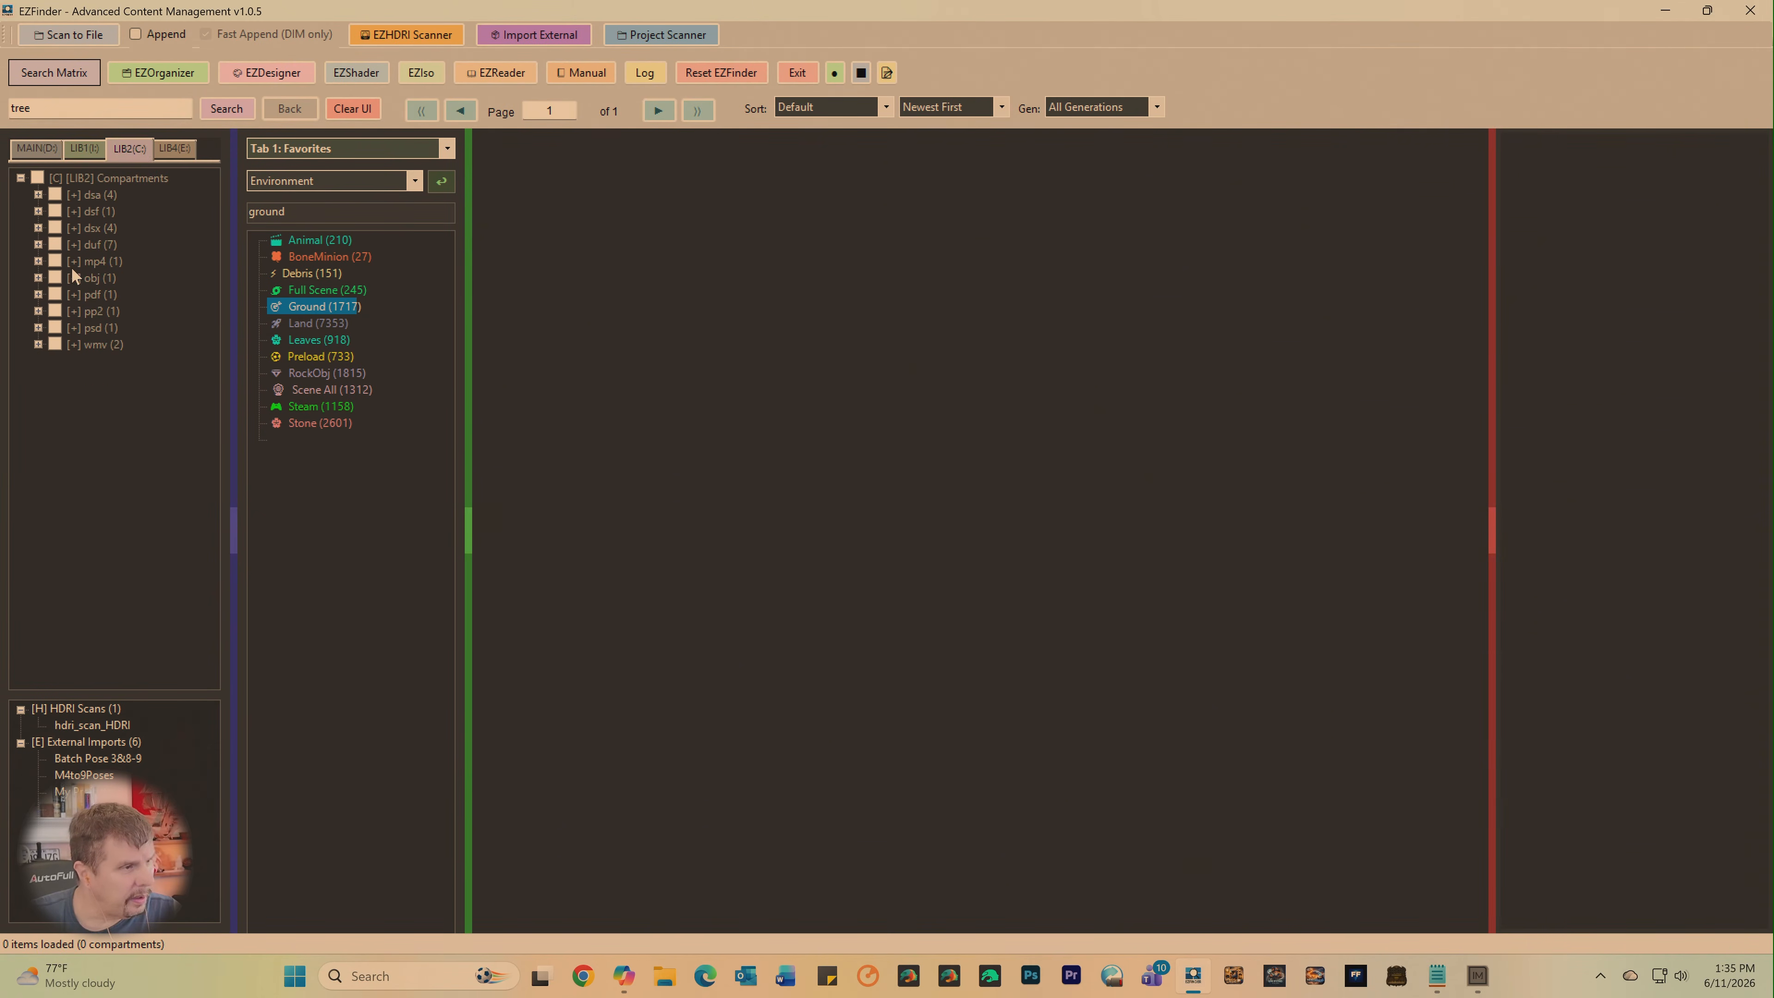
pyautogui.click(56, 244)
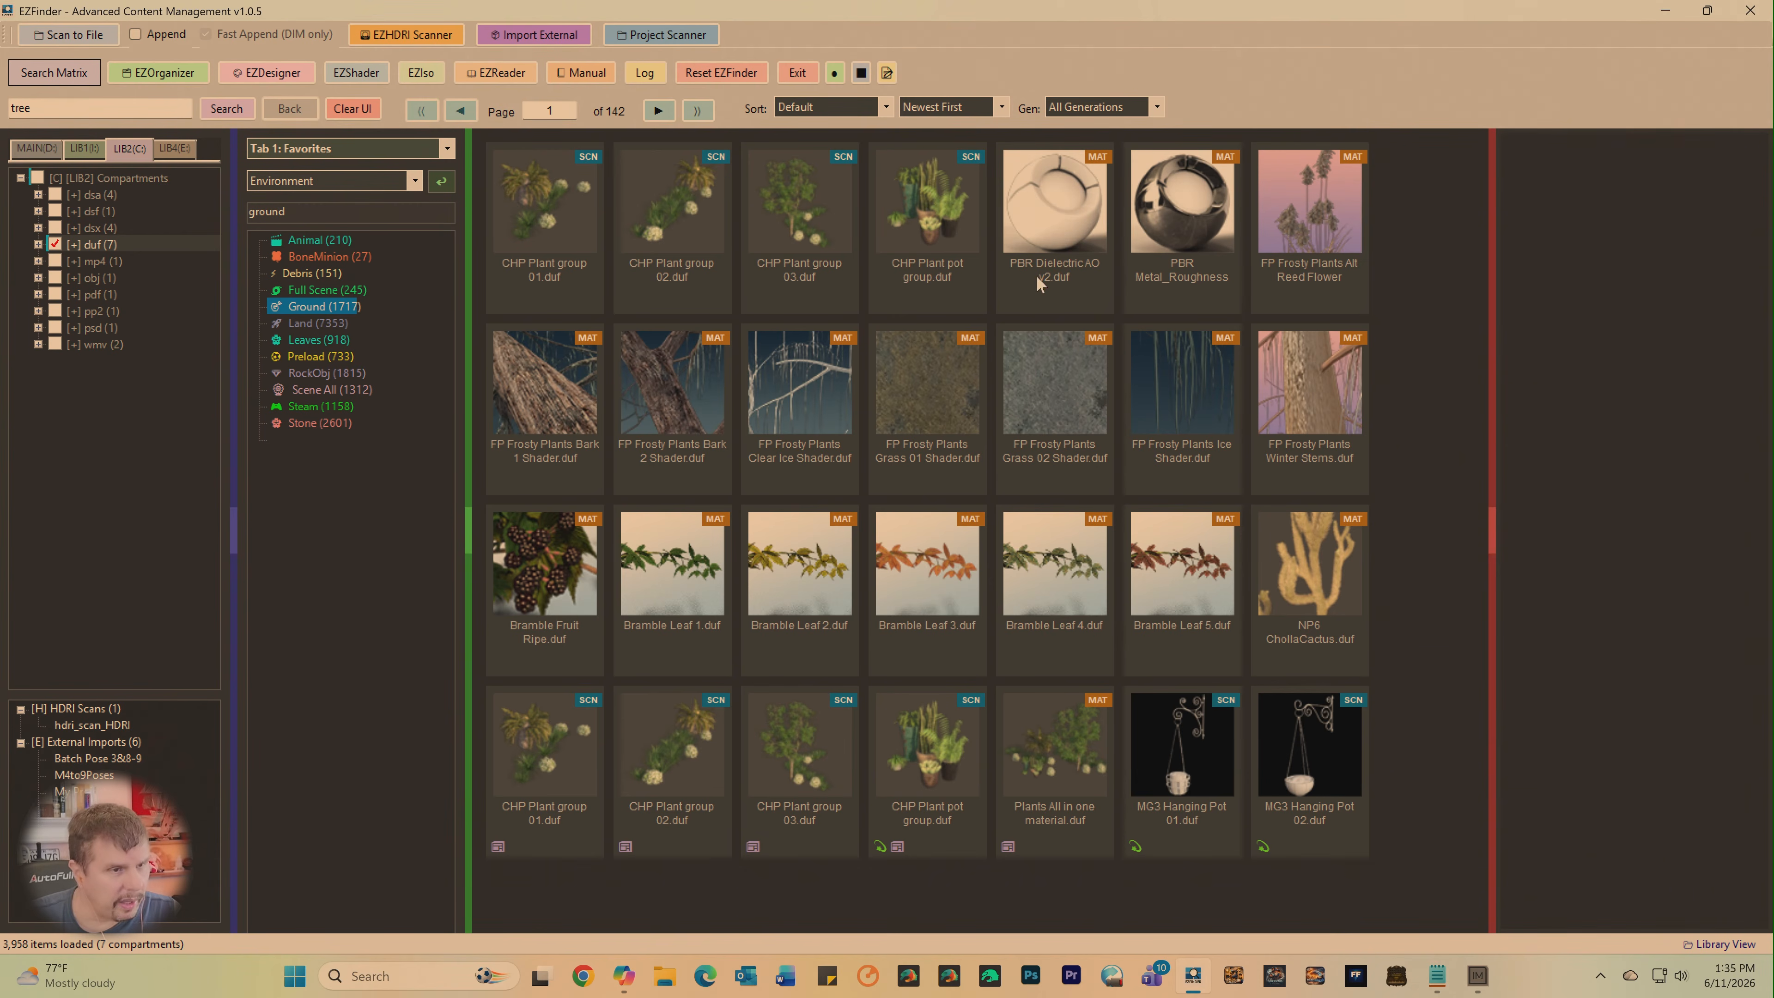
# - Check the LIB4 compartments, clear the LIB2 duf selection, and show the MAIN library's compartments
pyautogui.click(175, 148)
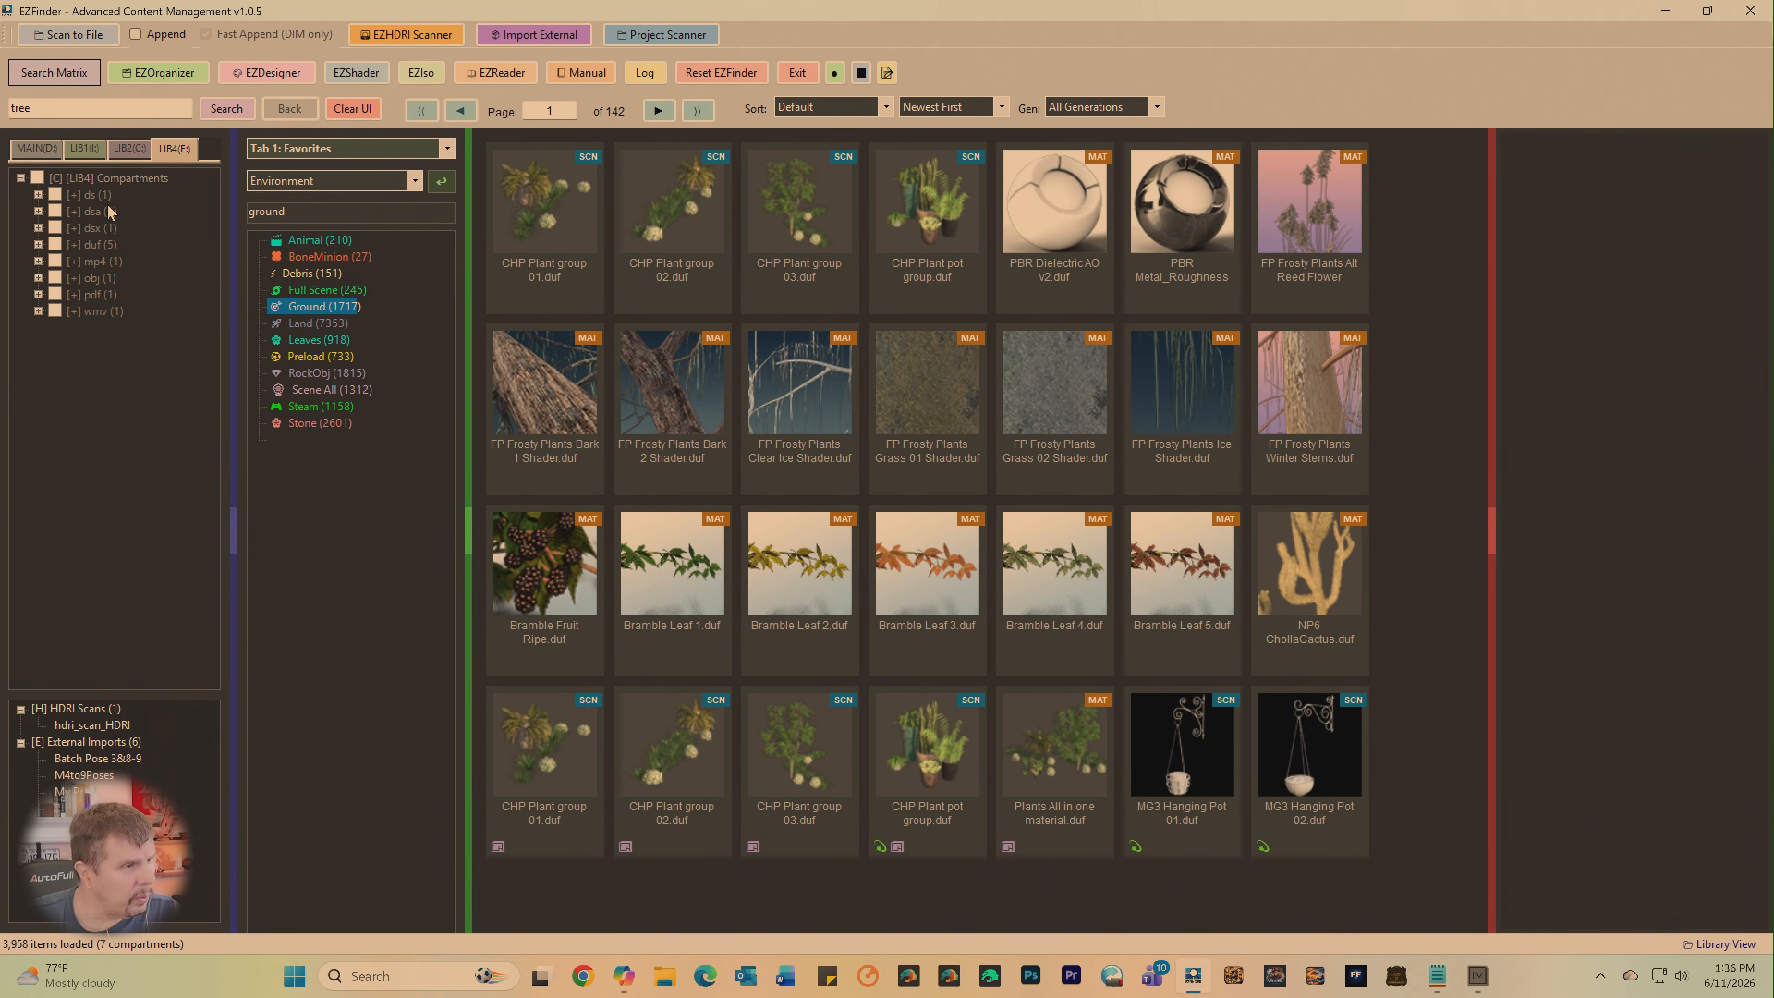
pyautogui.click(130, 149)
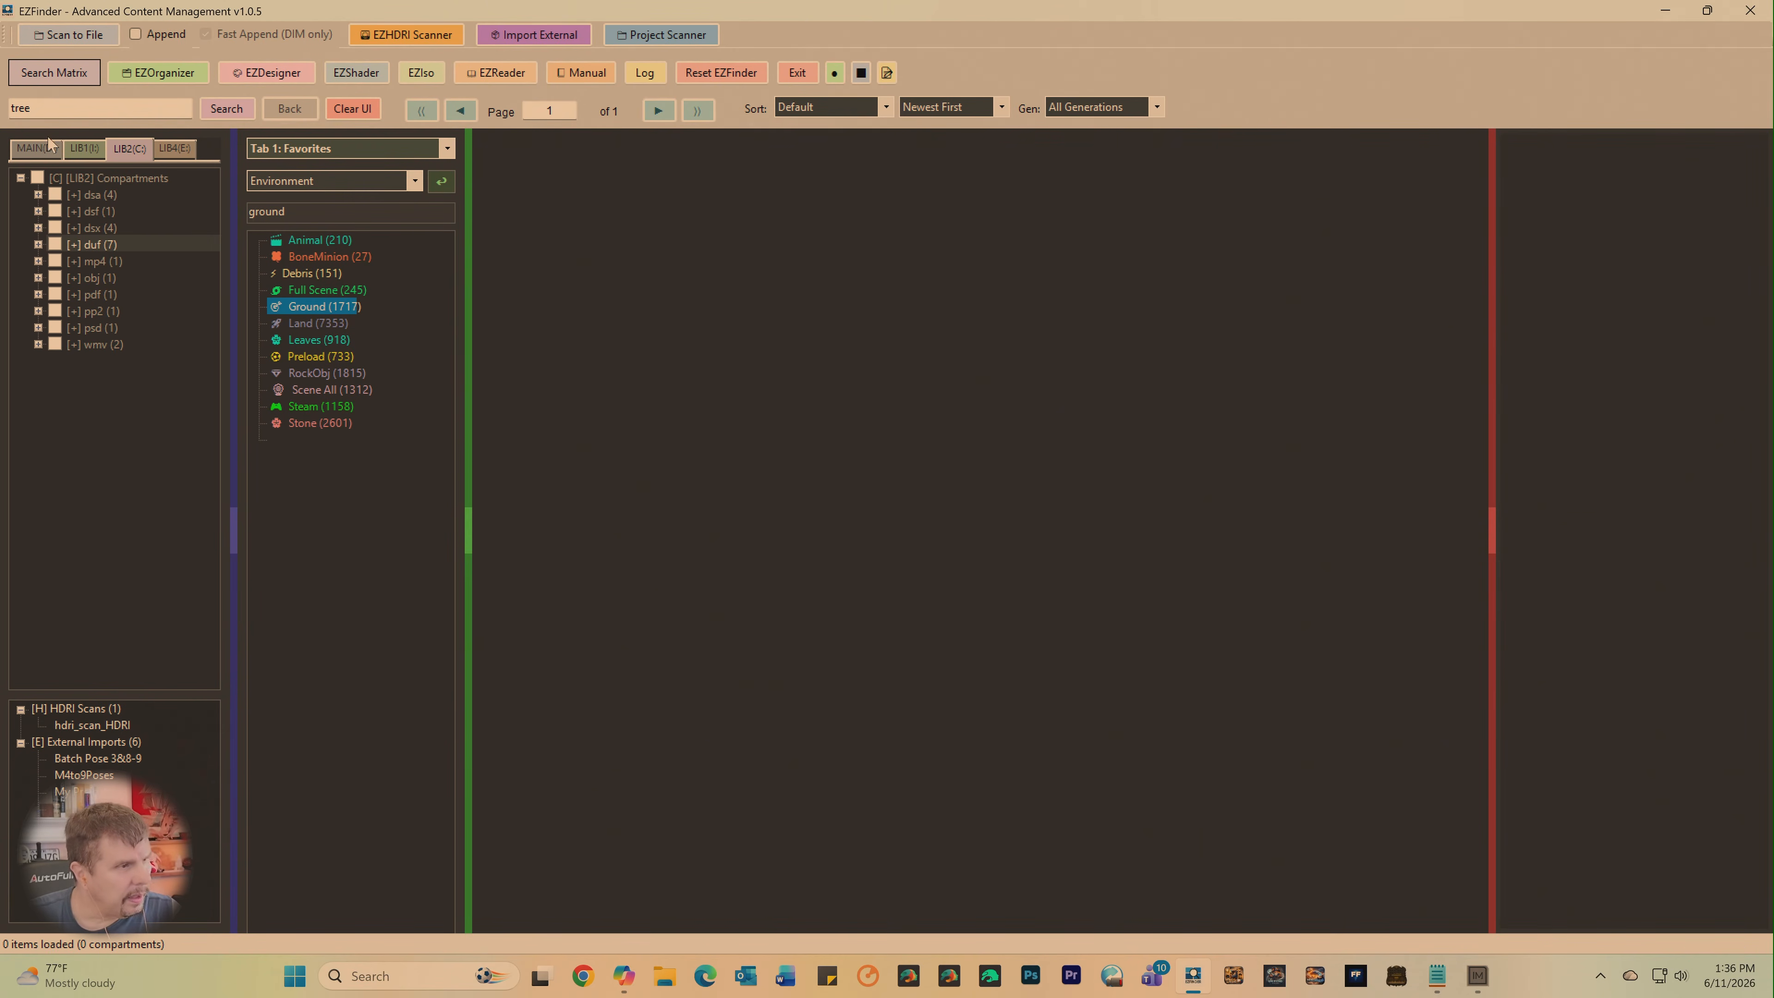
pyautogui.click(50, 148)
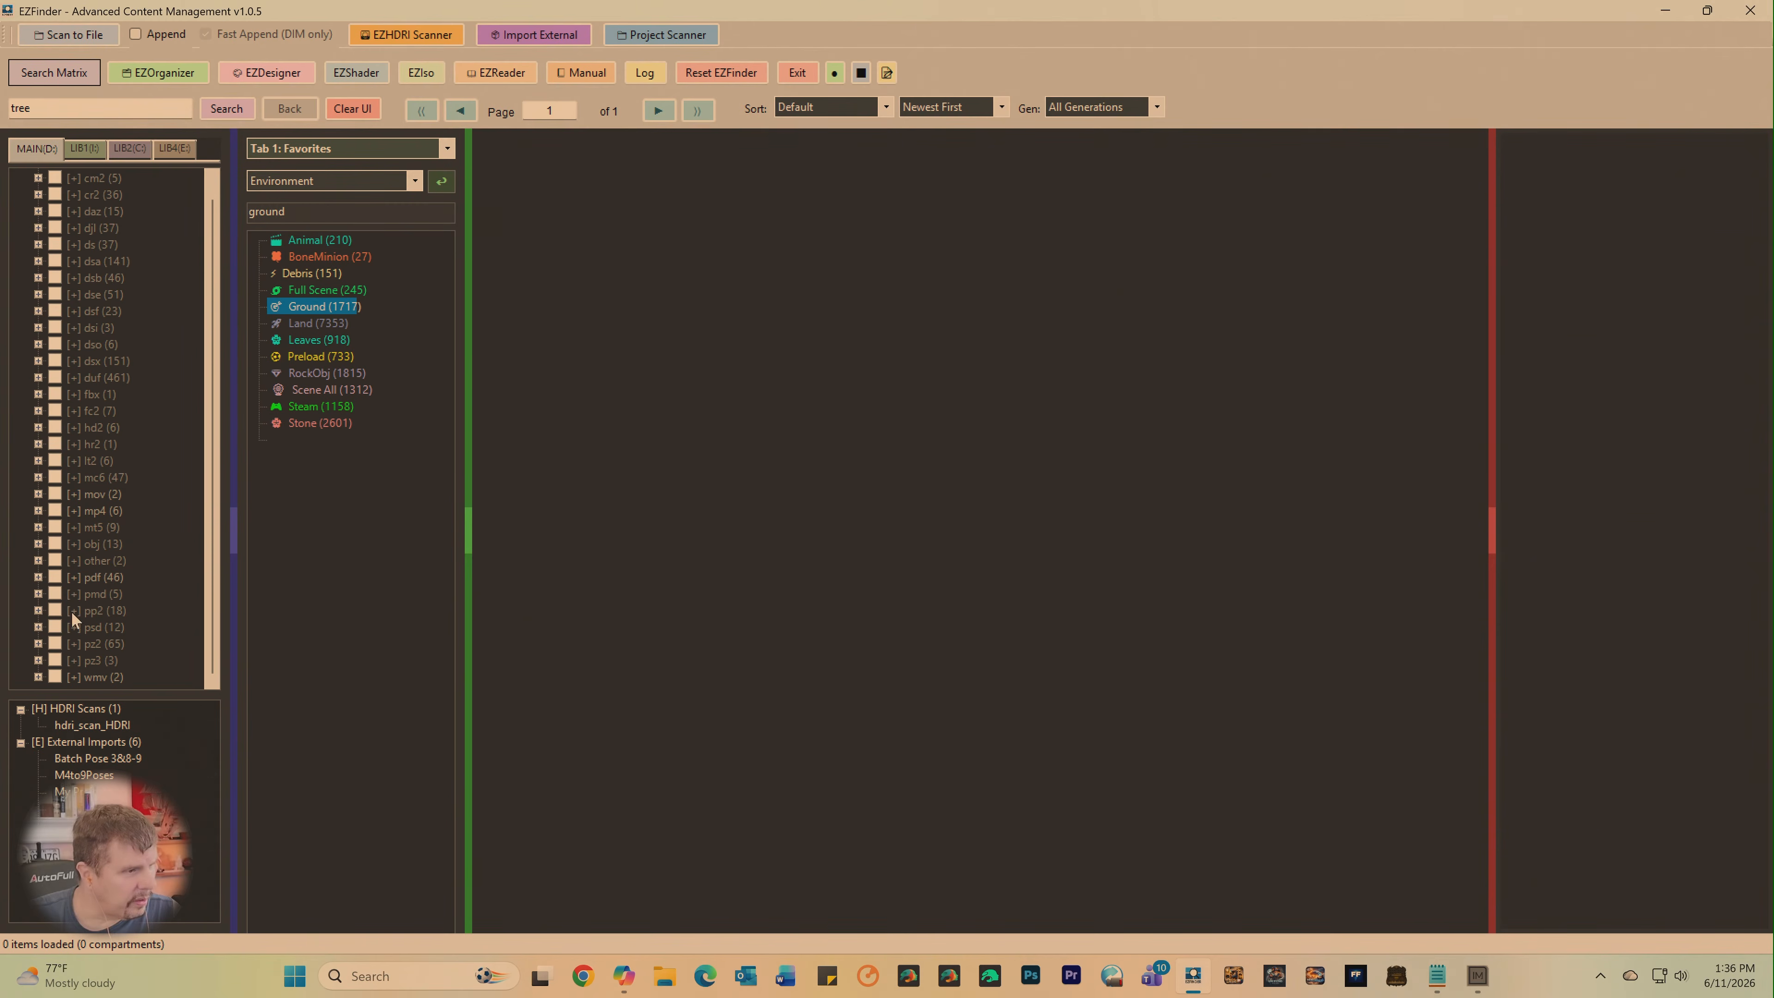
# - Look over the MAIN compartments, clear the loaded content from the interface, and empty the search term "tree"
pyautogui.scroll(-1, 112, 545)
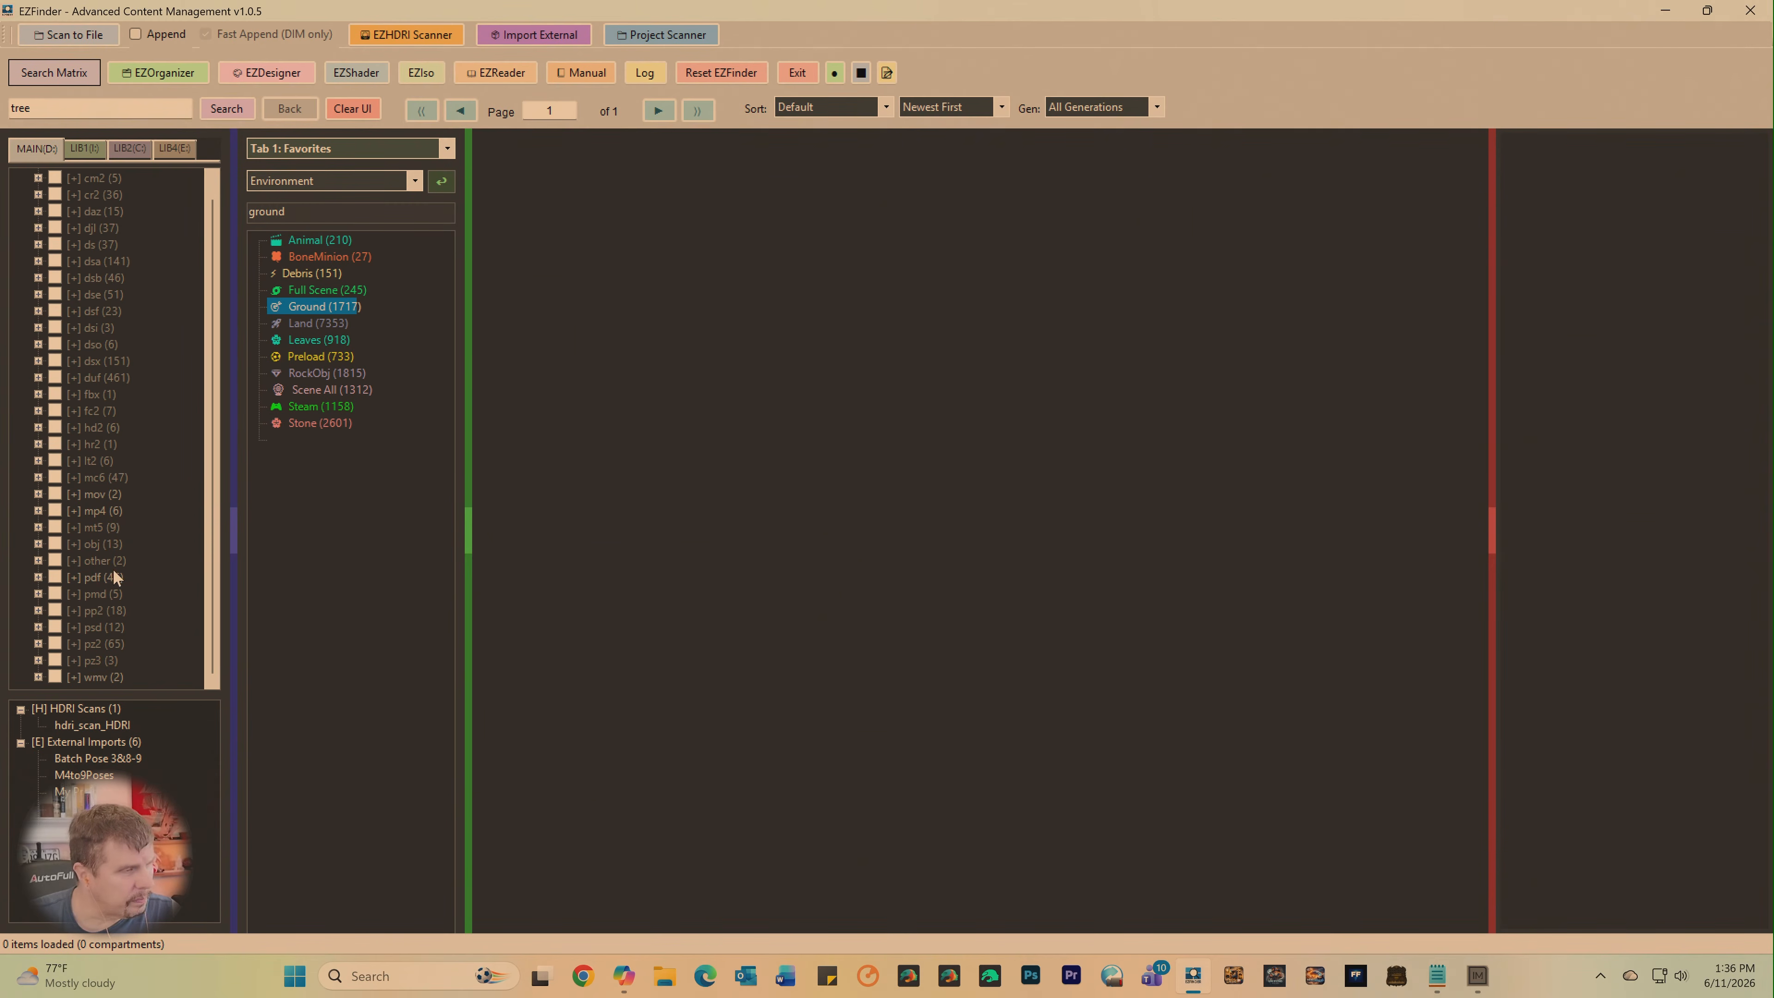
pyautogui.scroll(1, 114, 490)
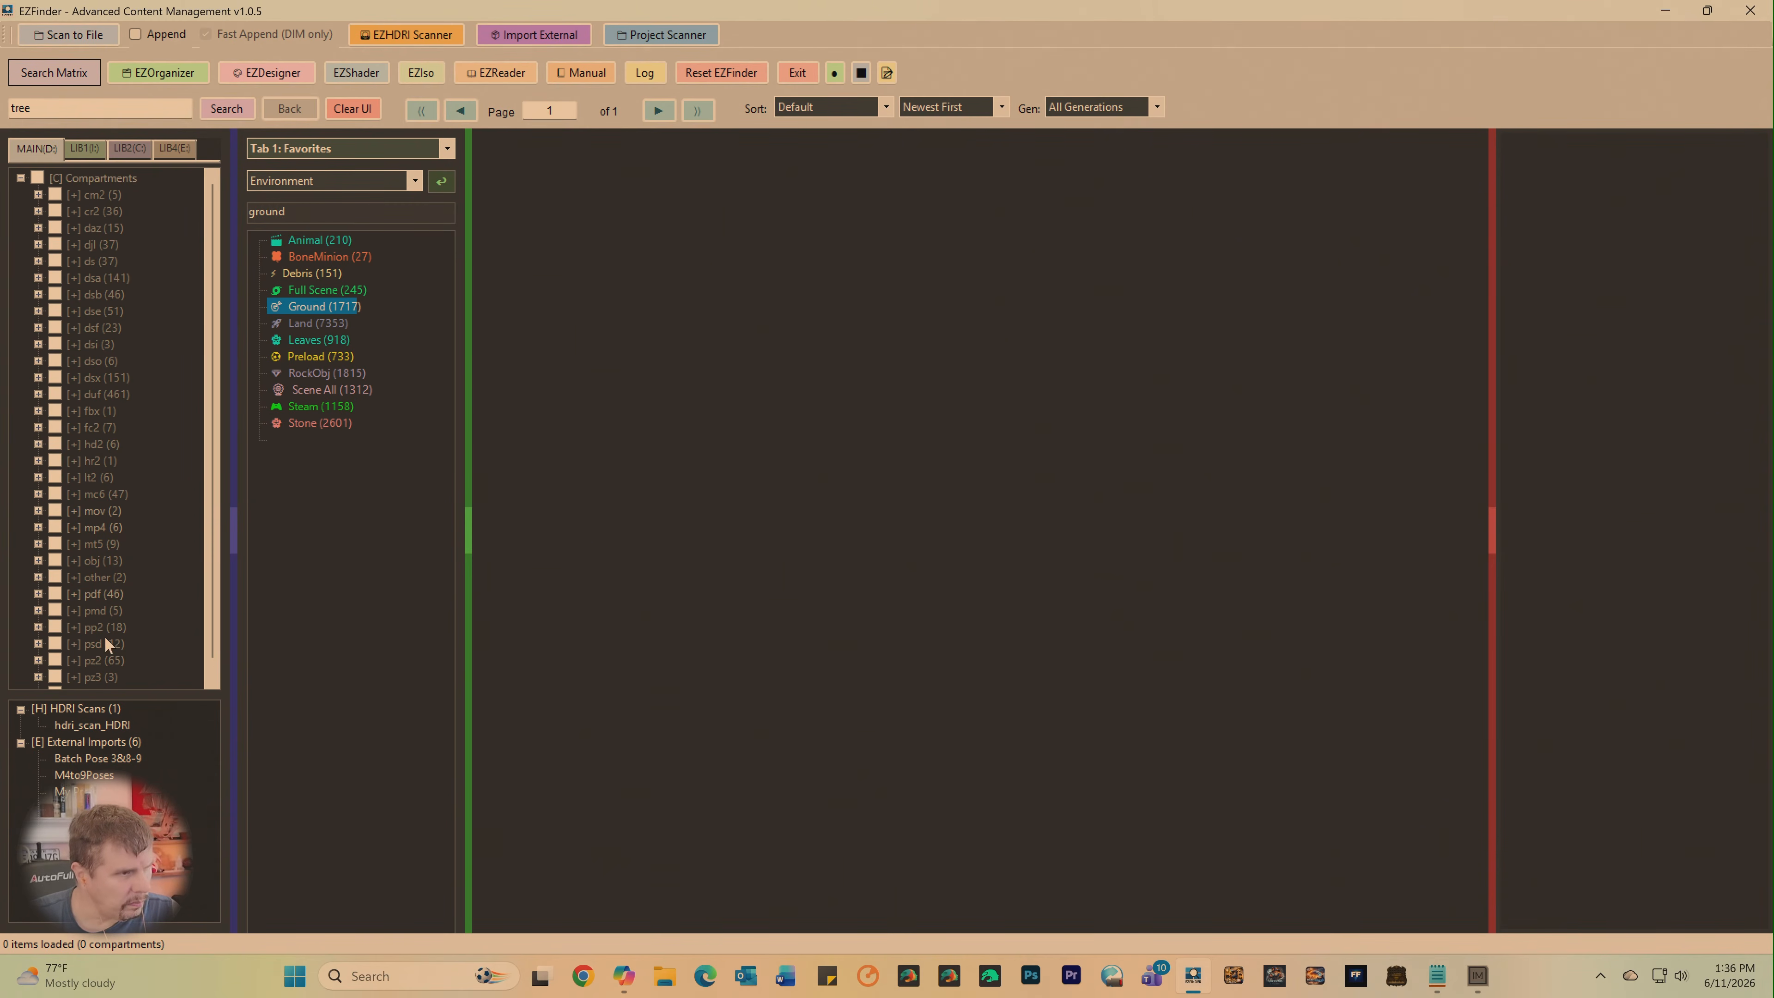
pyautogui.click(349, 112)
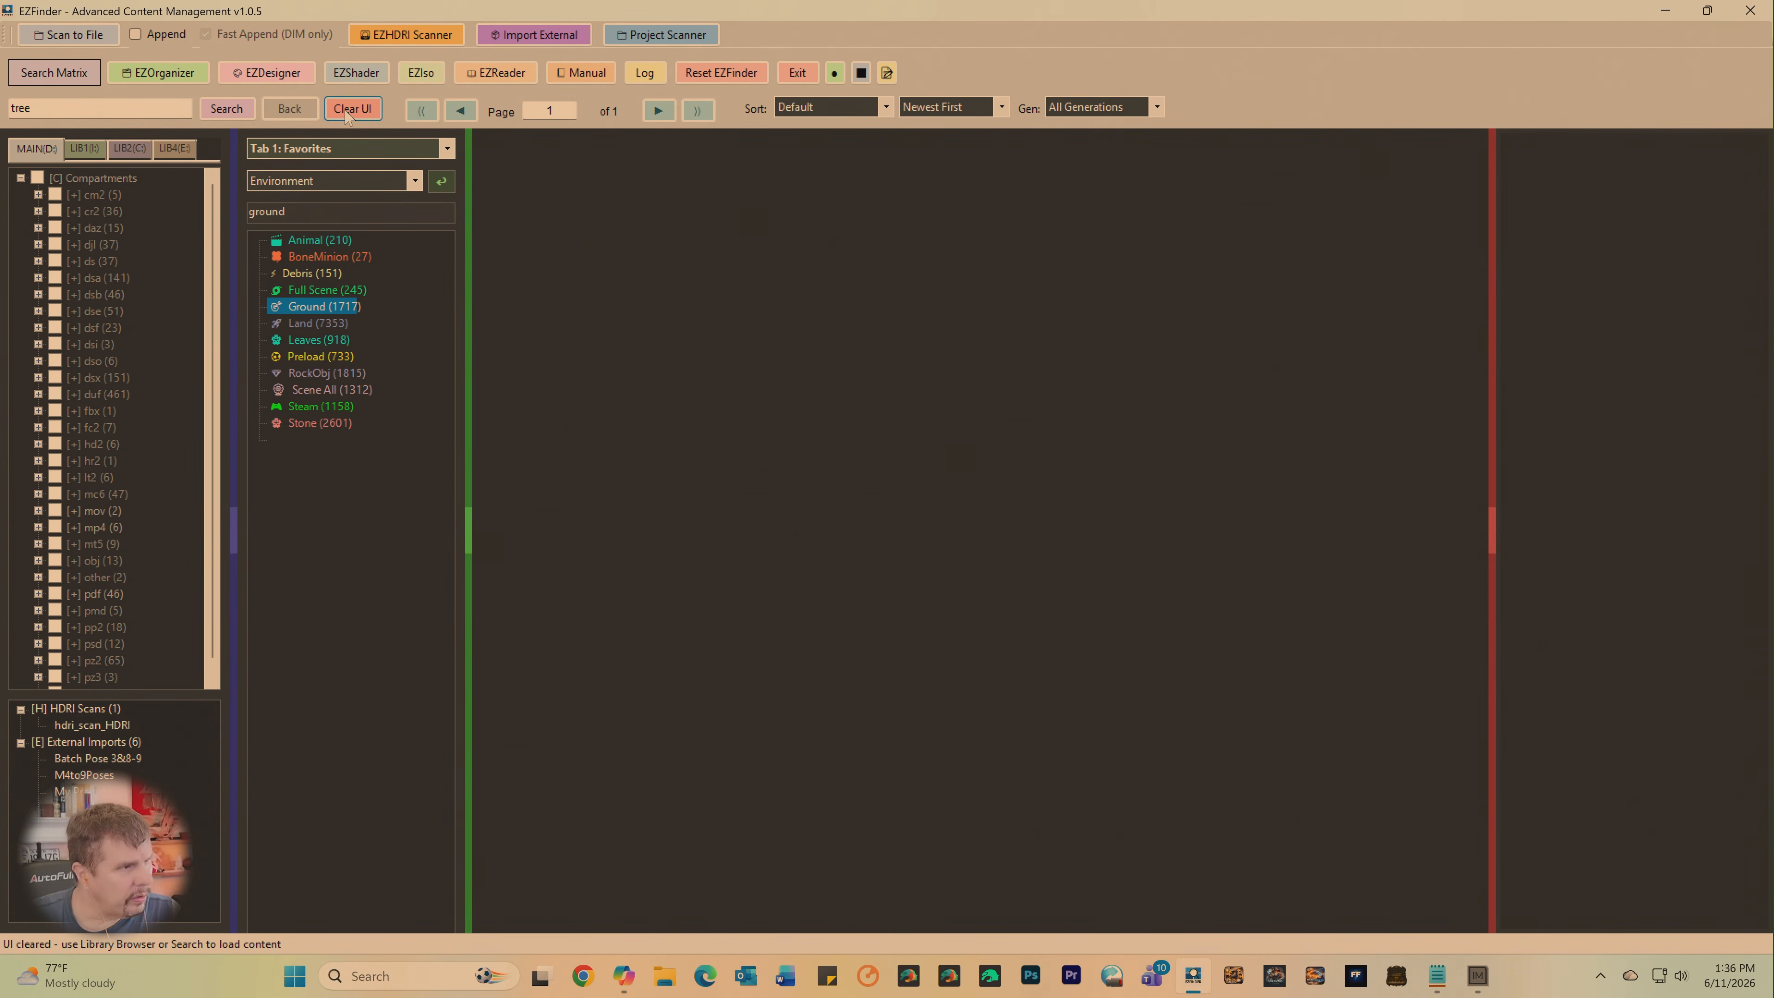
pyautogui.click(83, 149)
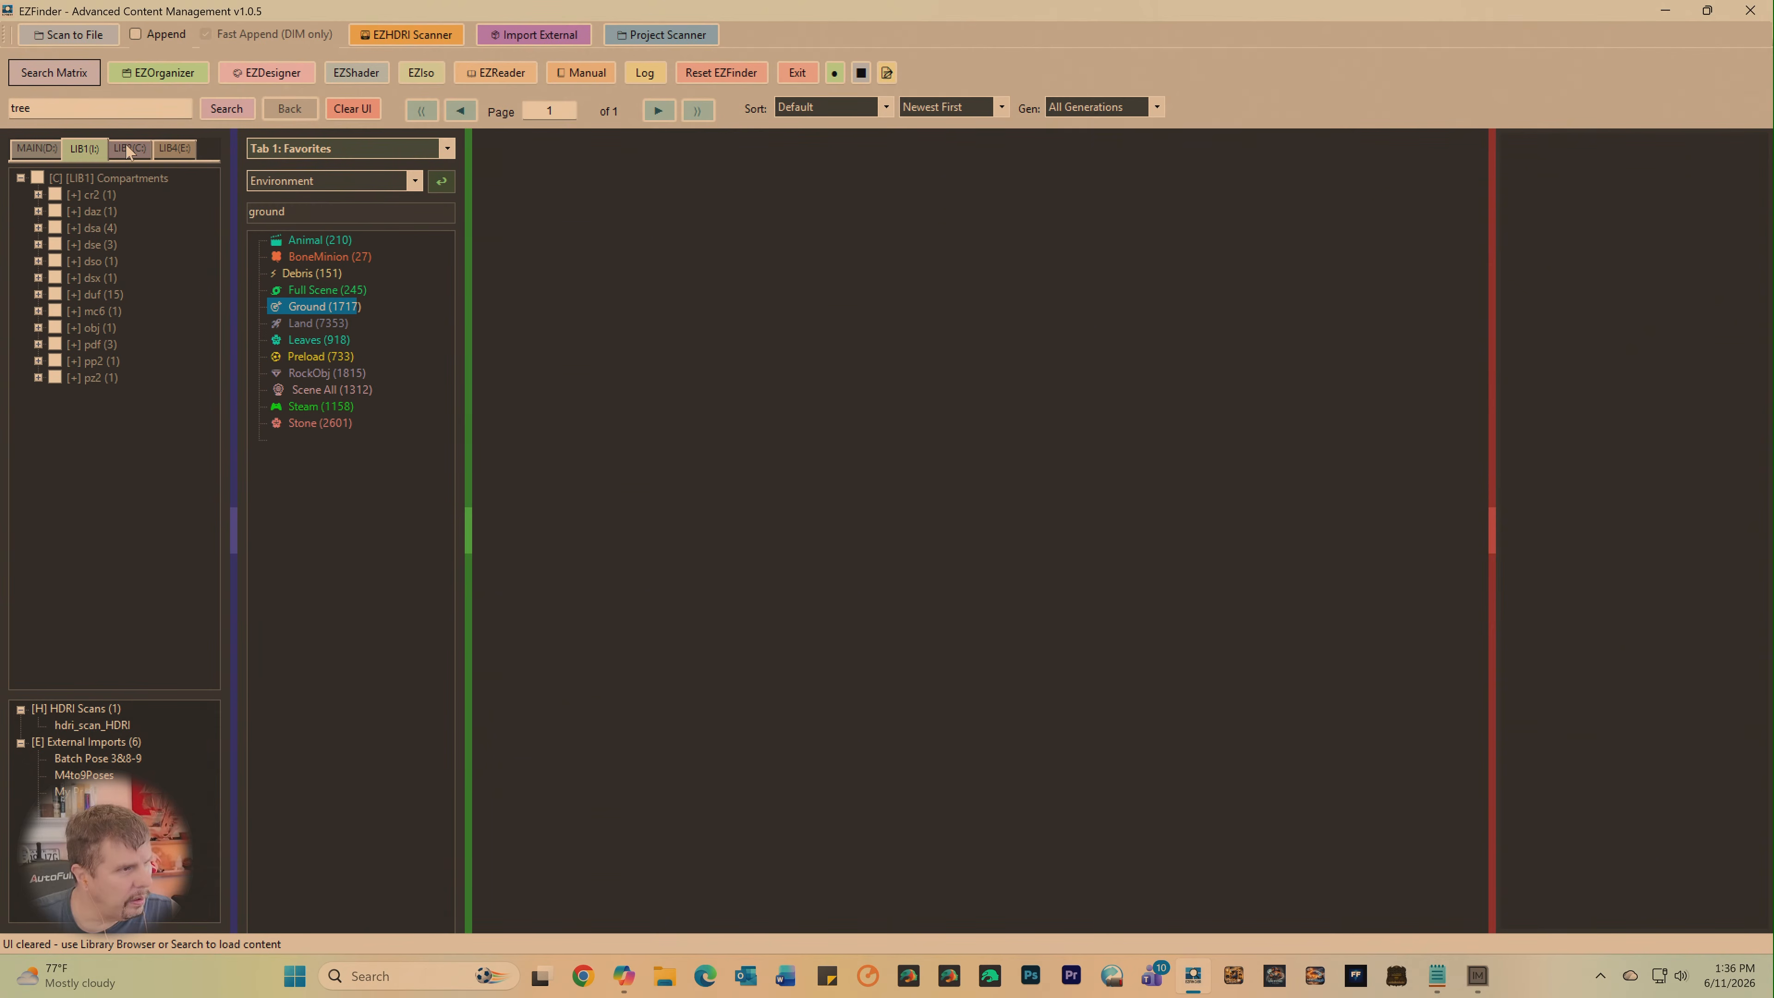
pyautogui.doubleClick(20, 108)
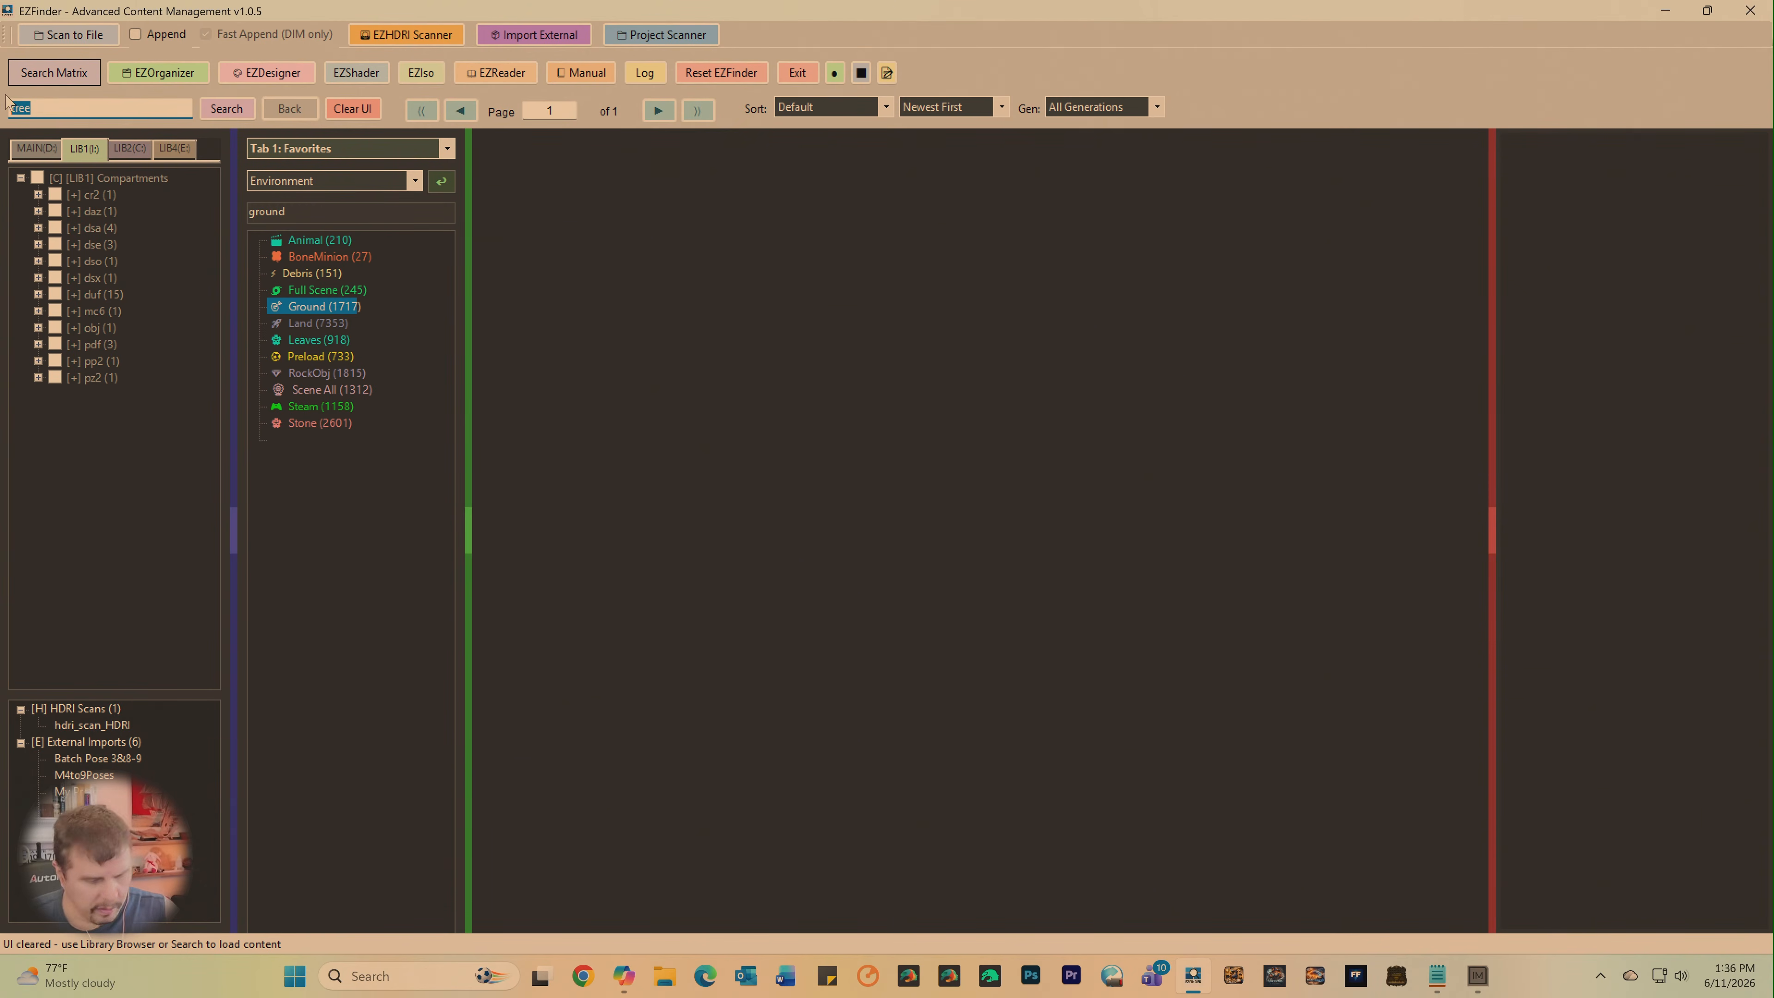
pyautogui.press('BackSpace')
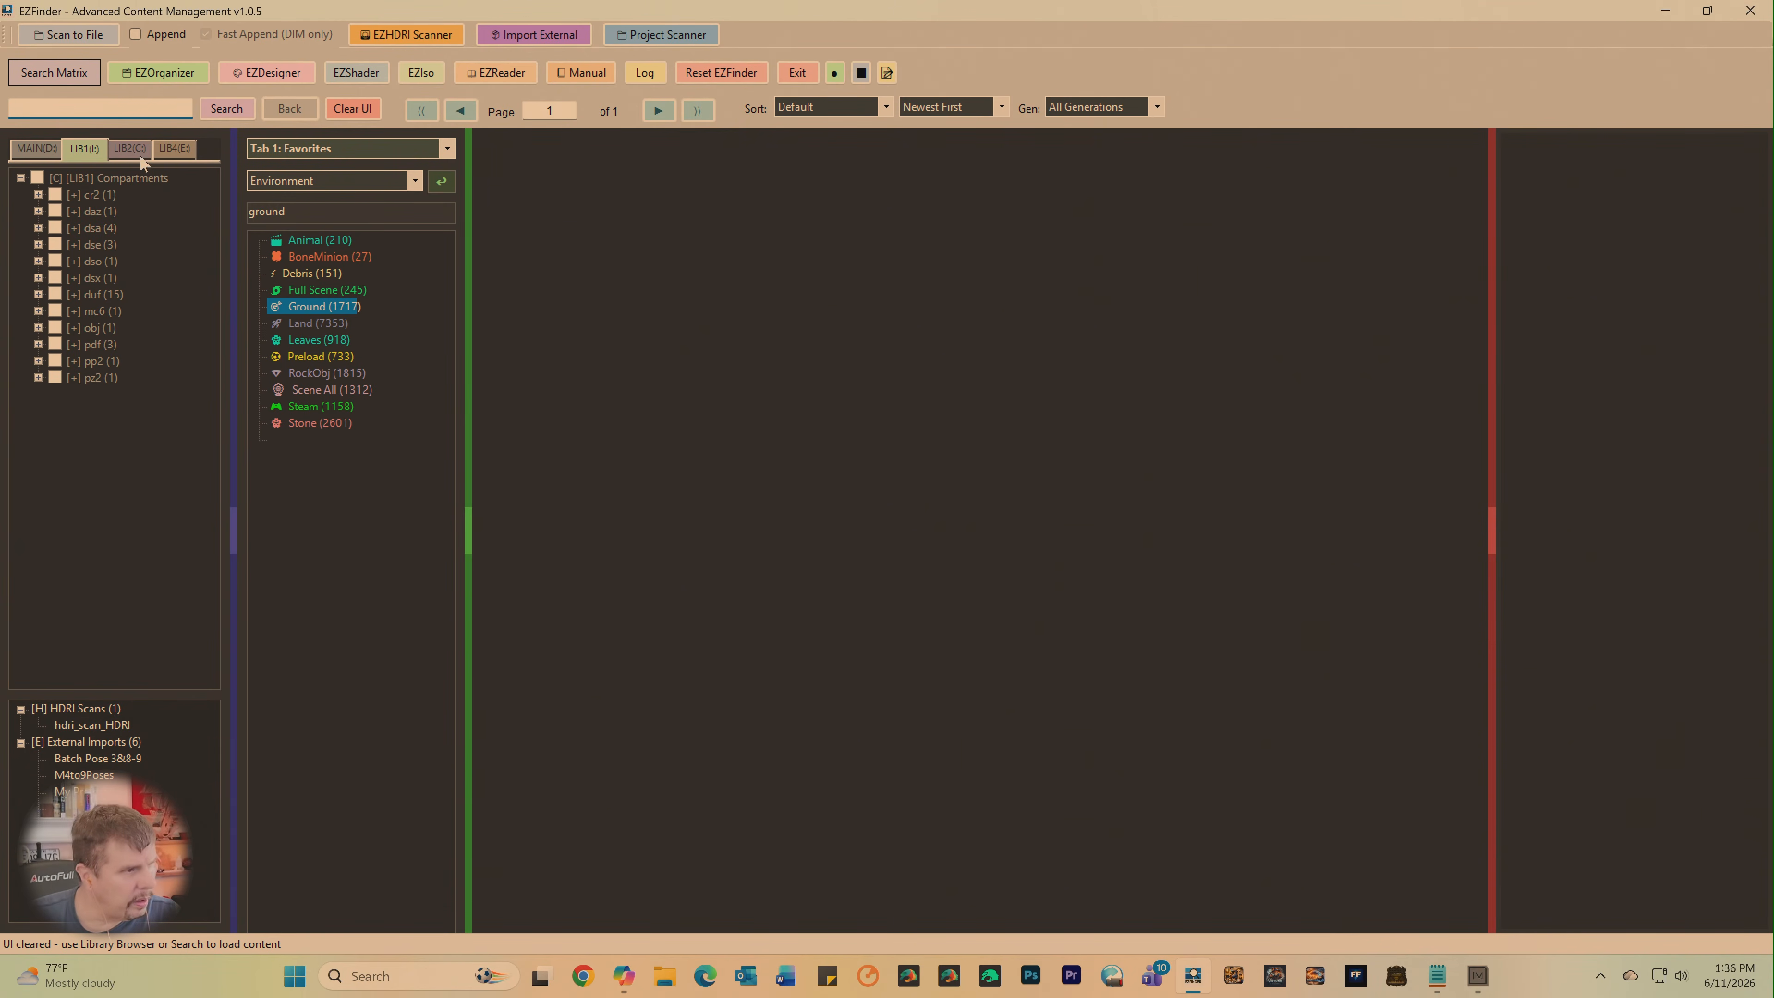
# - Check the LIB2 and LIB4 compartments, and load the LIB1 duf compartments without a search term
pyautogui.click(127, 157)
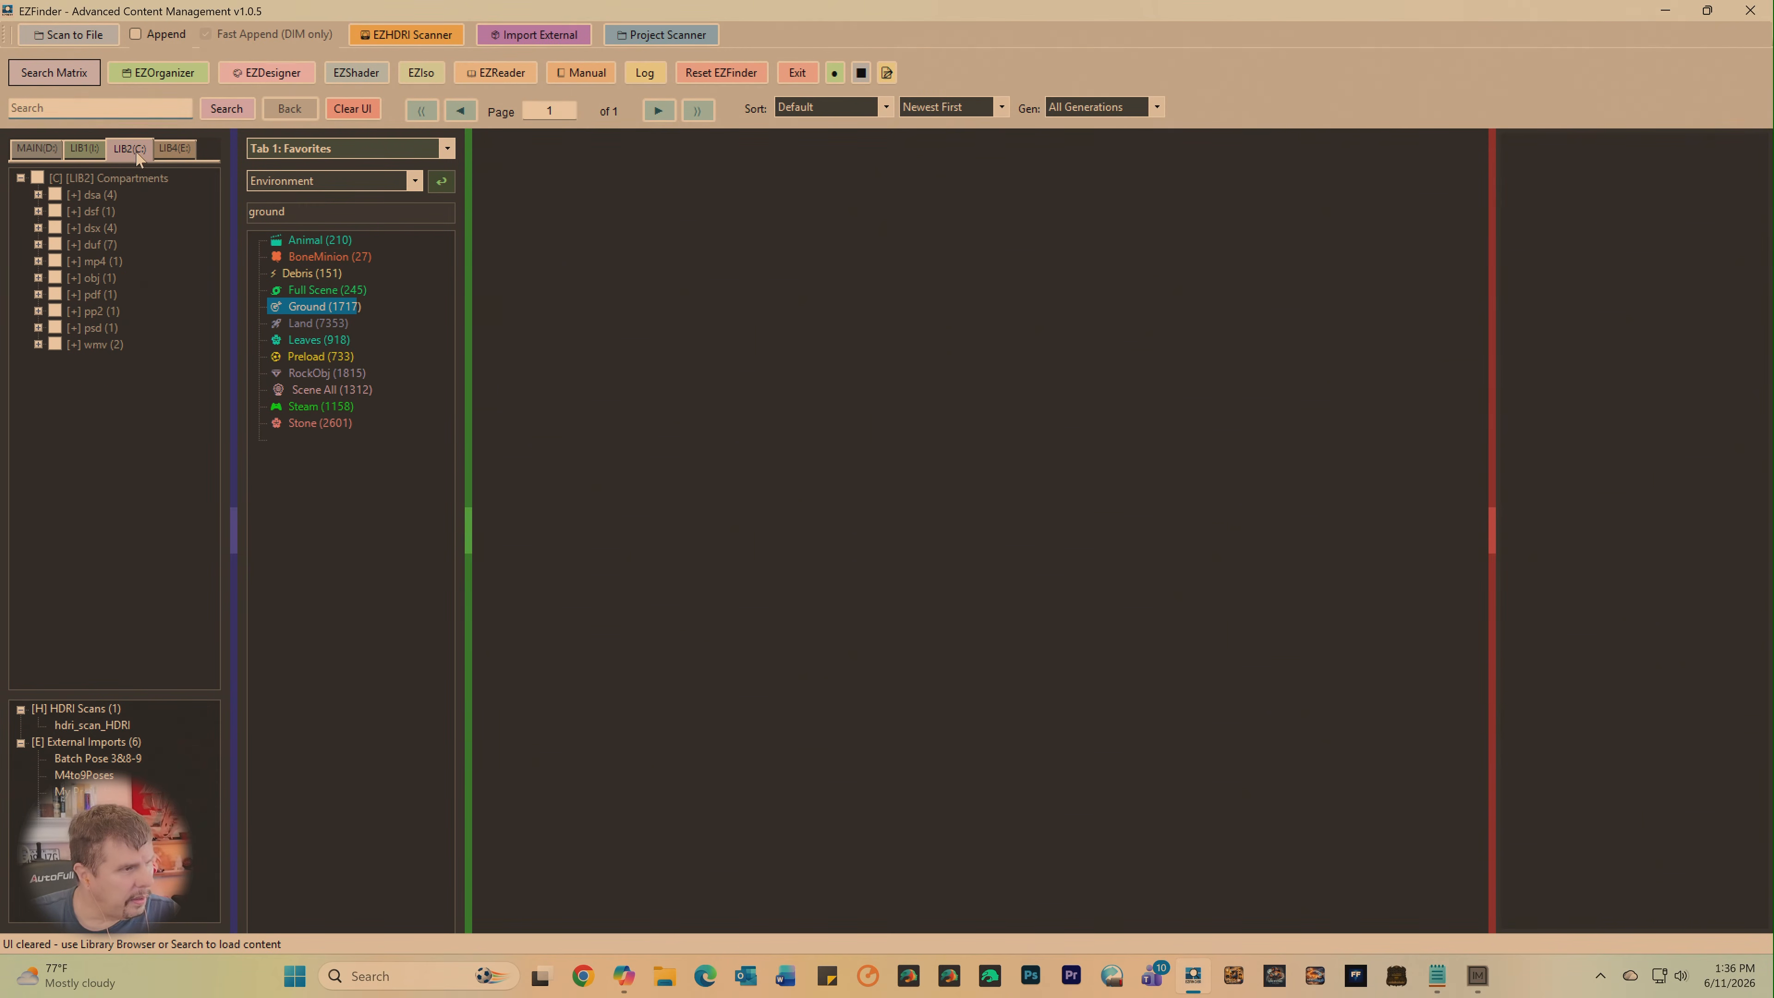
pyautogui.click(159, 152)
pyautogui.click(73, 154)
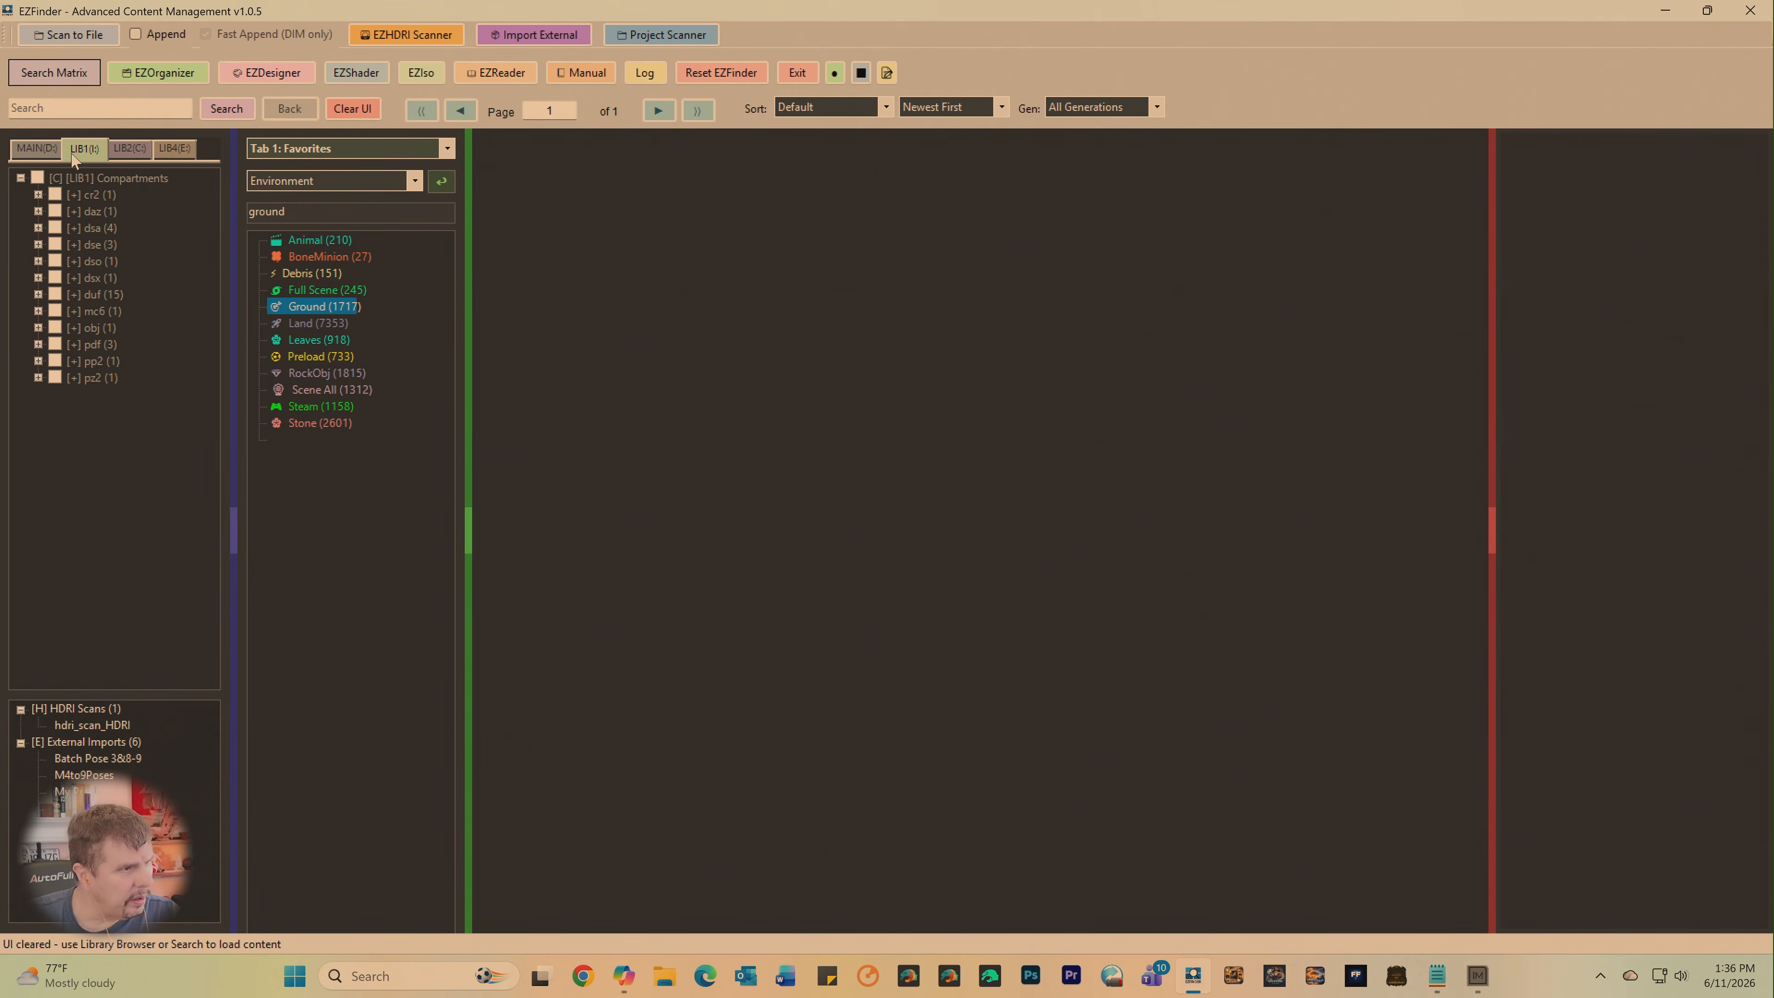
pyautogui.click(57, 295)
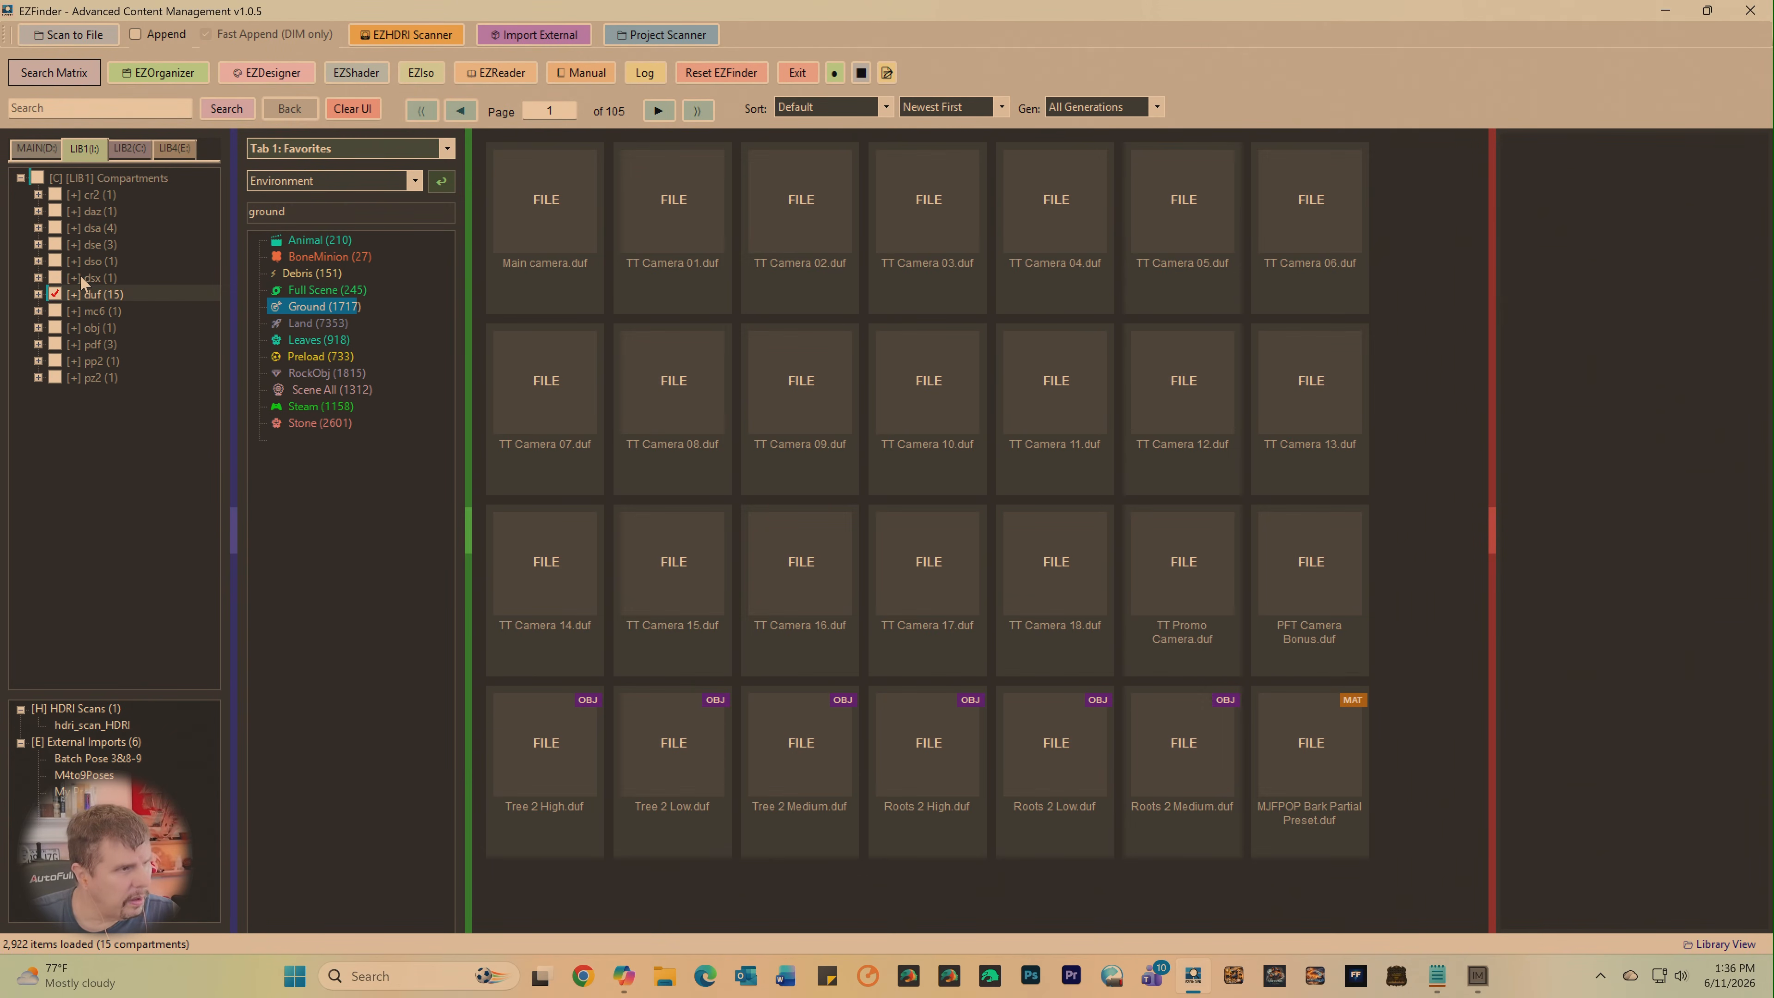
# - Select all LIB1 compartments and delete their scan data
pyautogui.click(38, 179)
pyautogui.click(38, 179)
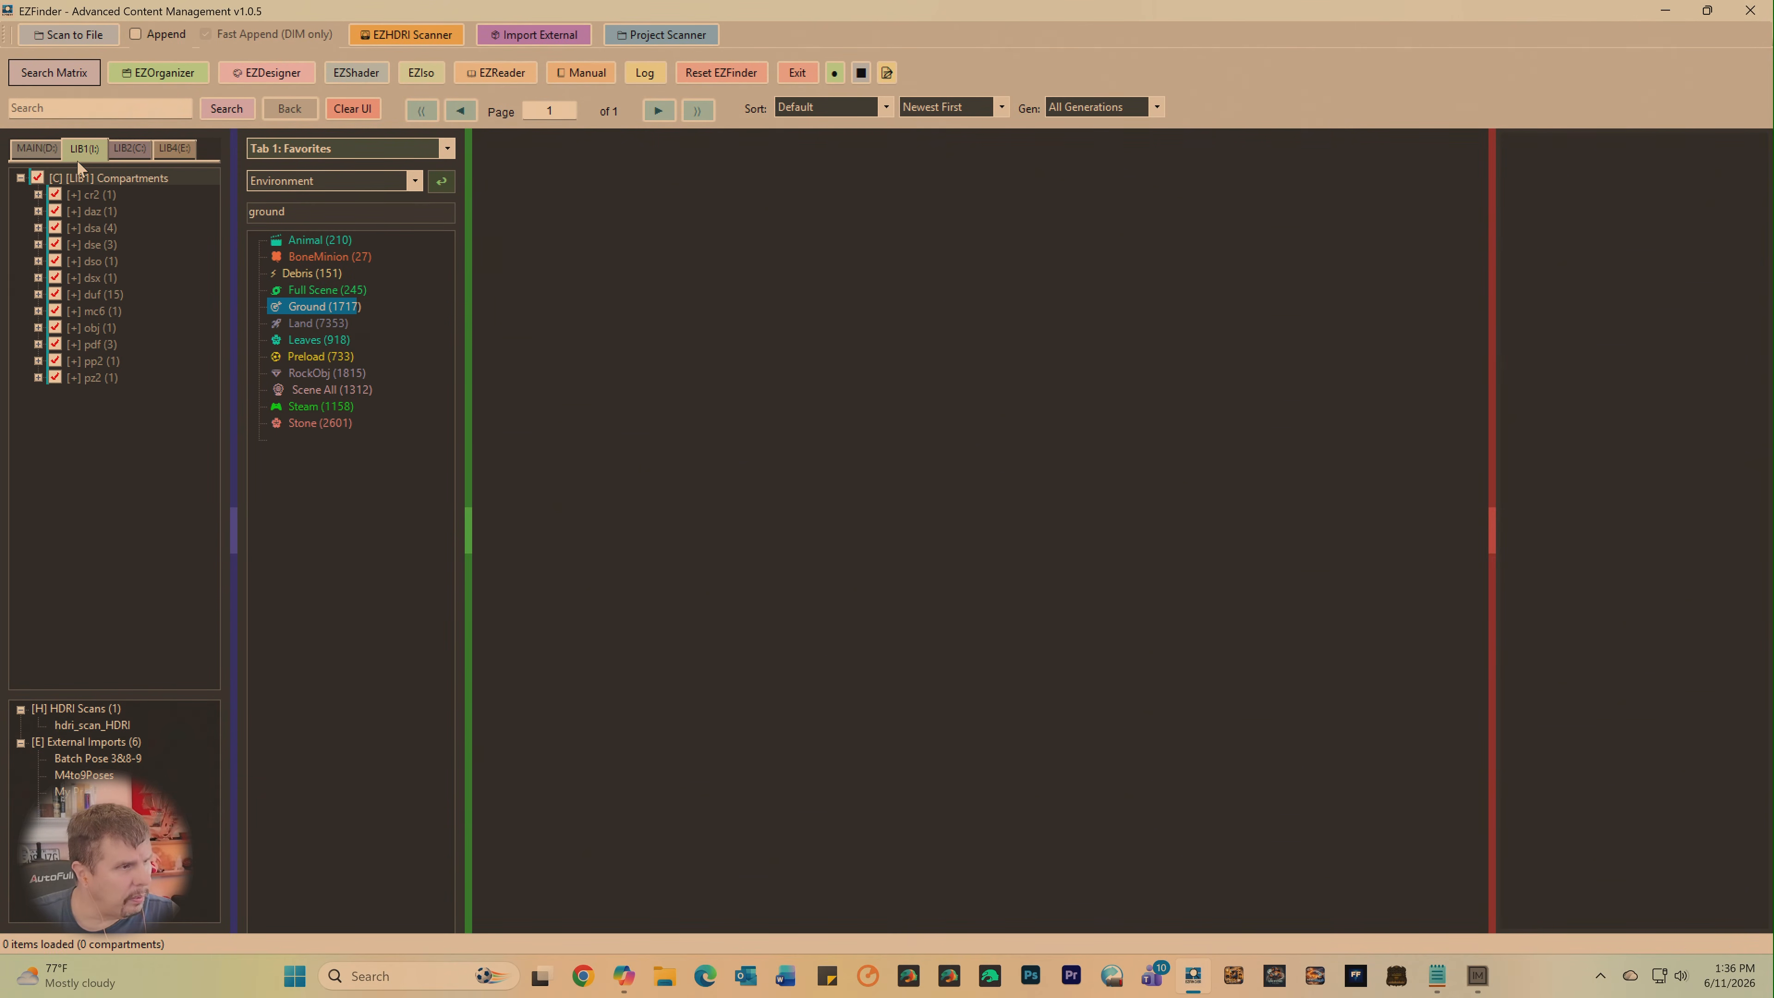
pyautogui.rightClick(103, 178)
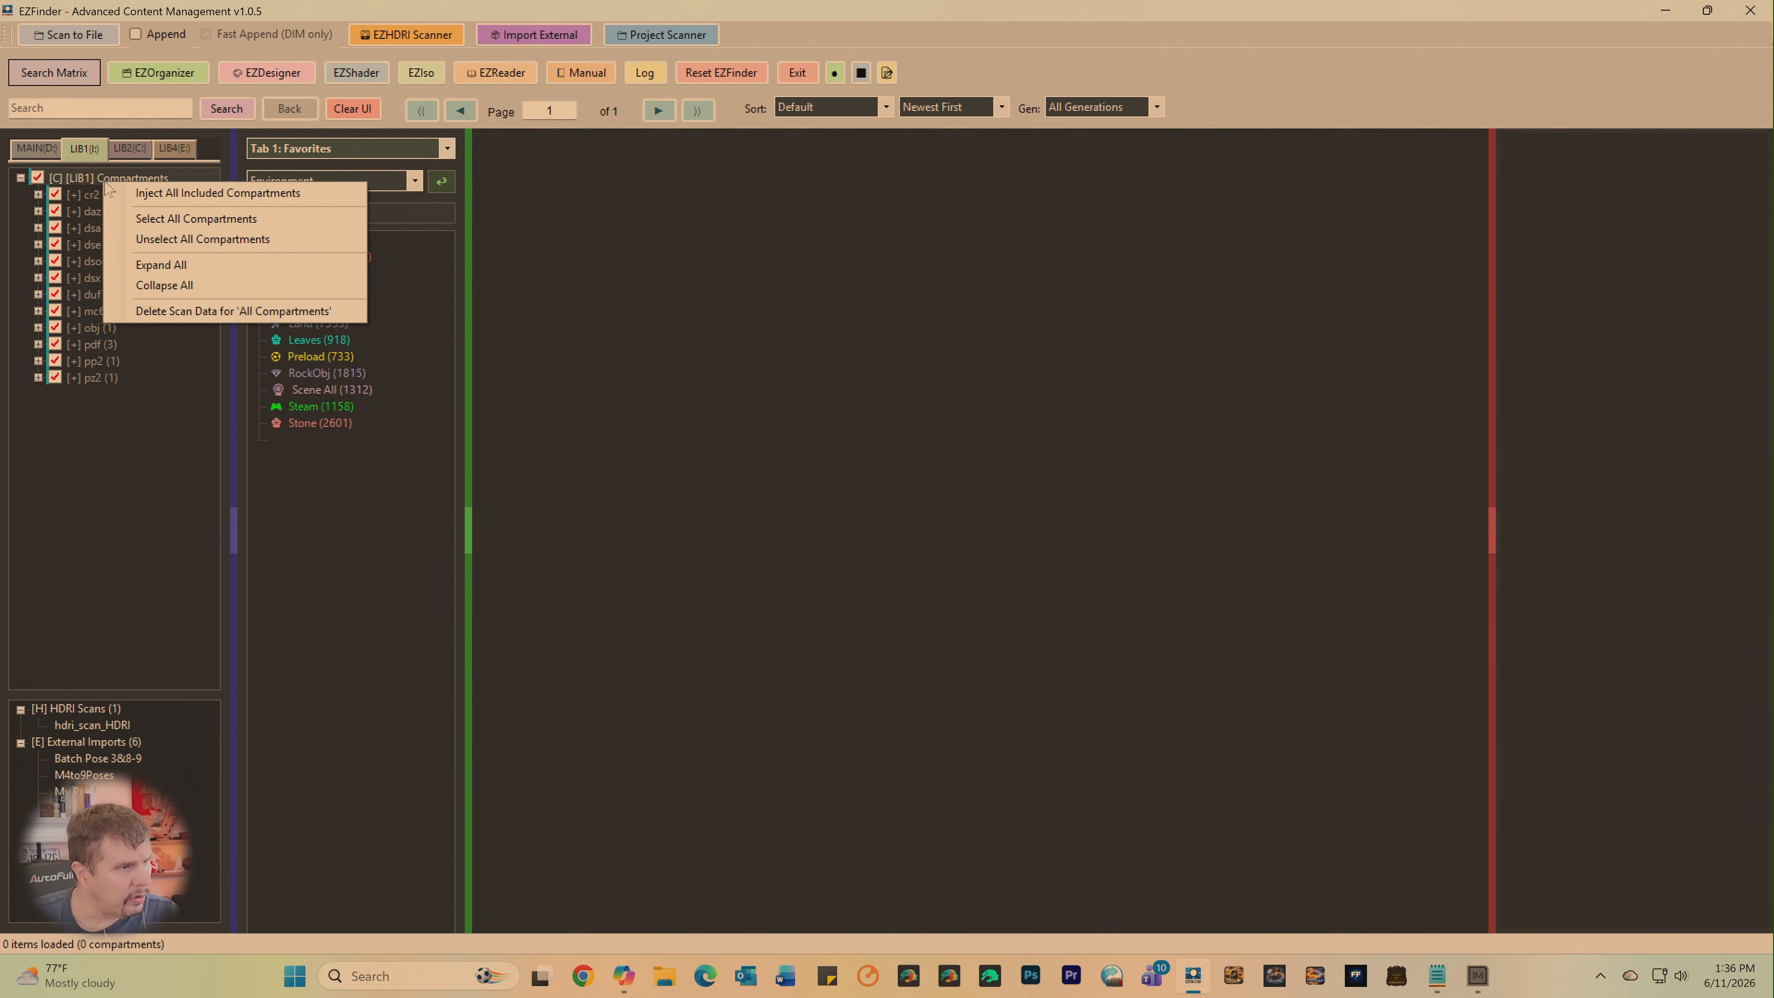
pyautogui.click(168, 313)
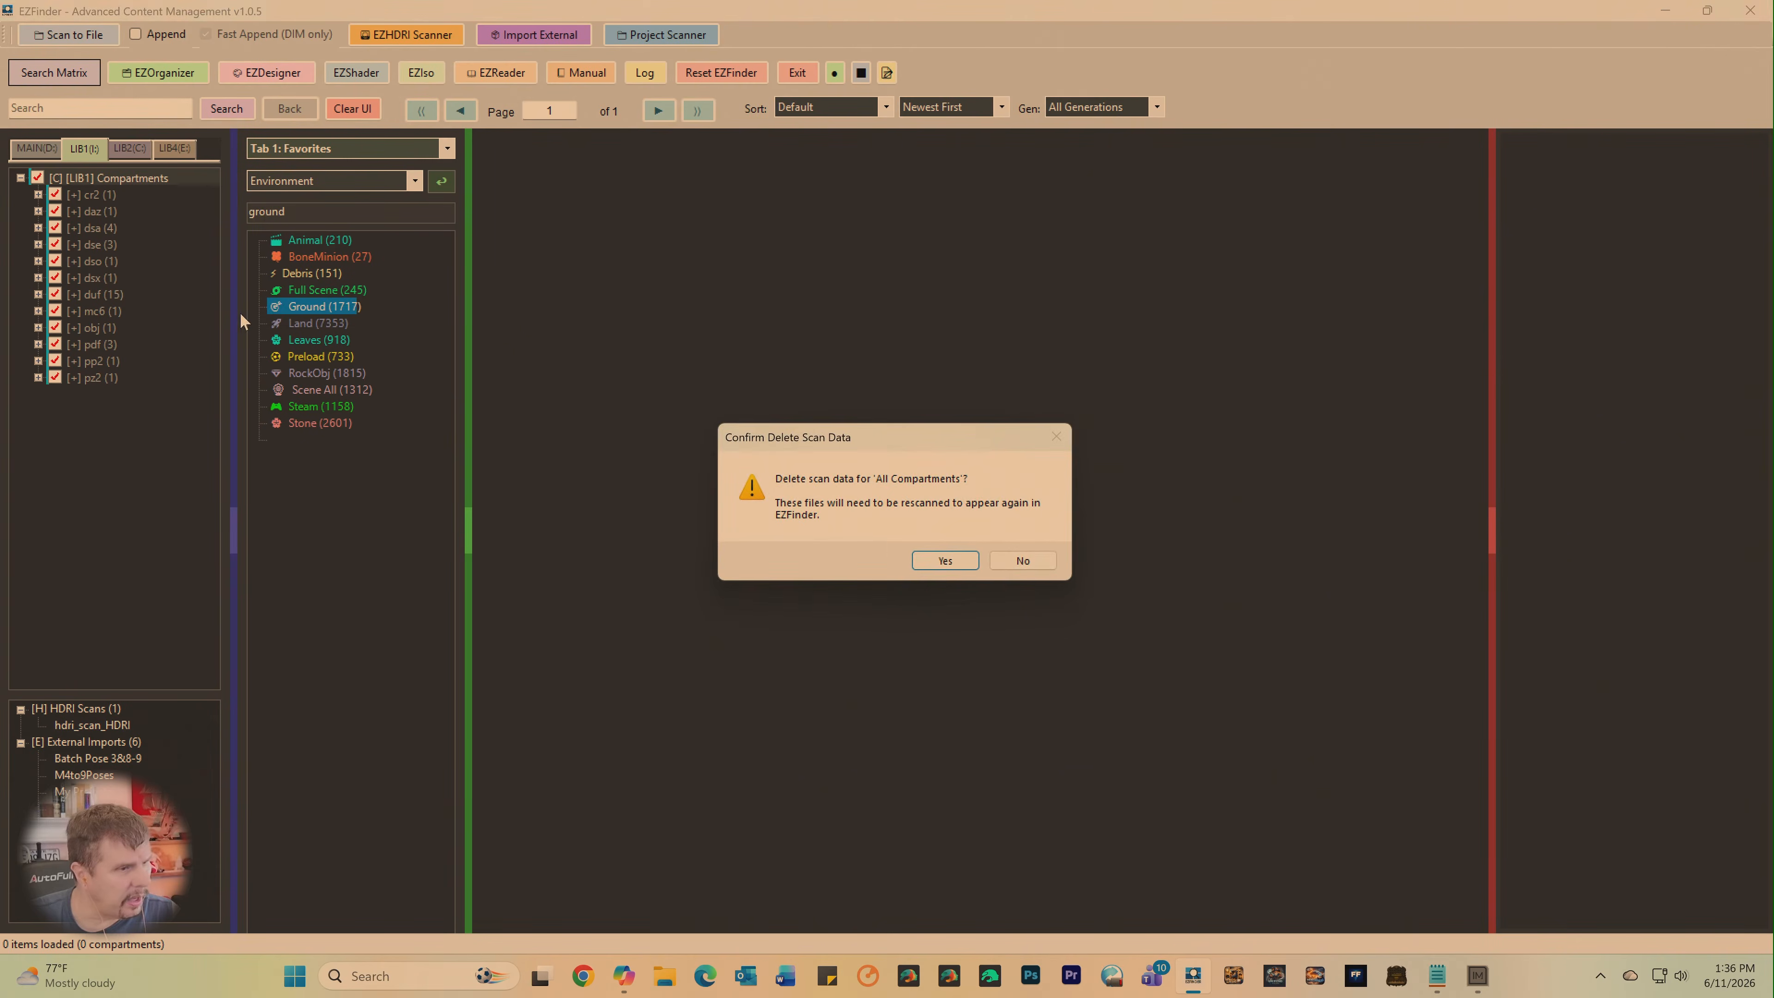
pyautogui.click(947, 558)
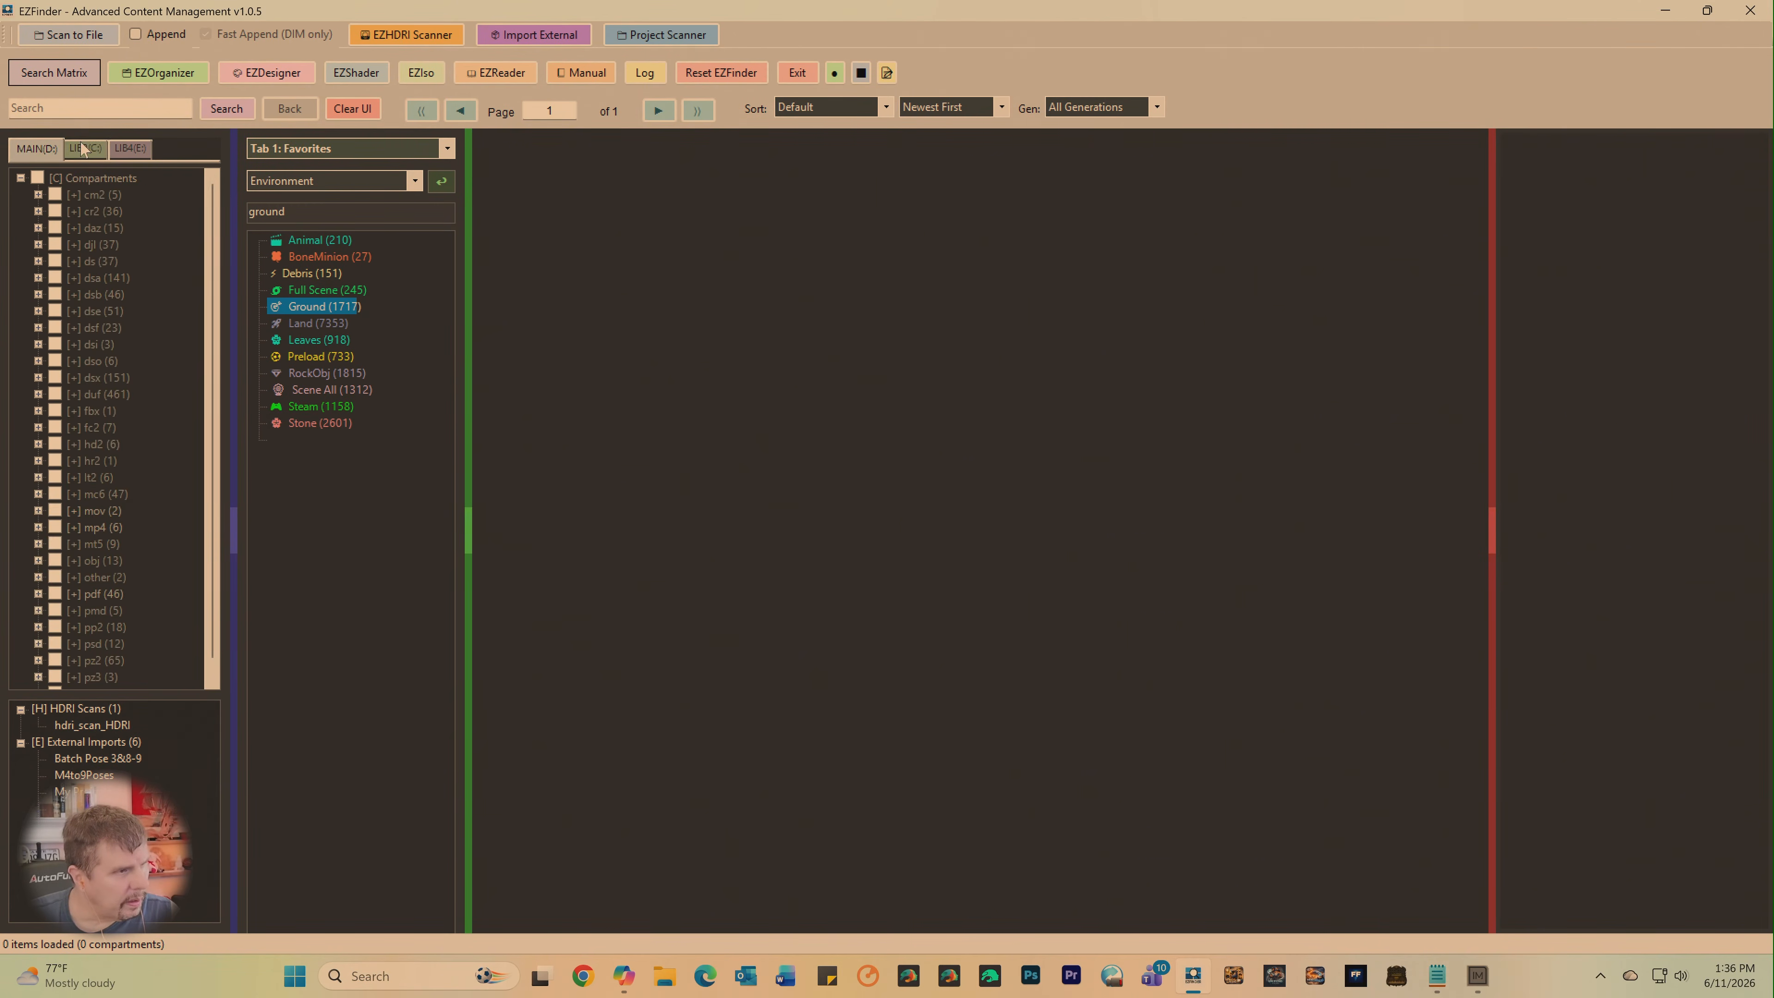
# - Check the LIB2 compartments and search the MAIN library's dsx compartments for "ultratree"
pyautogui.click(82, 149)
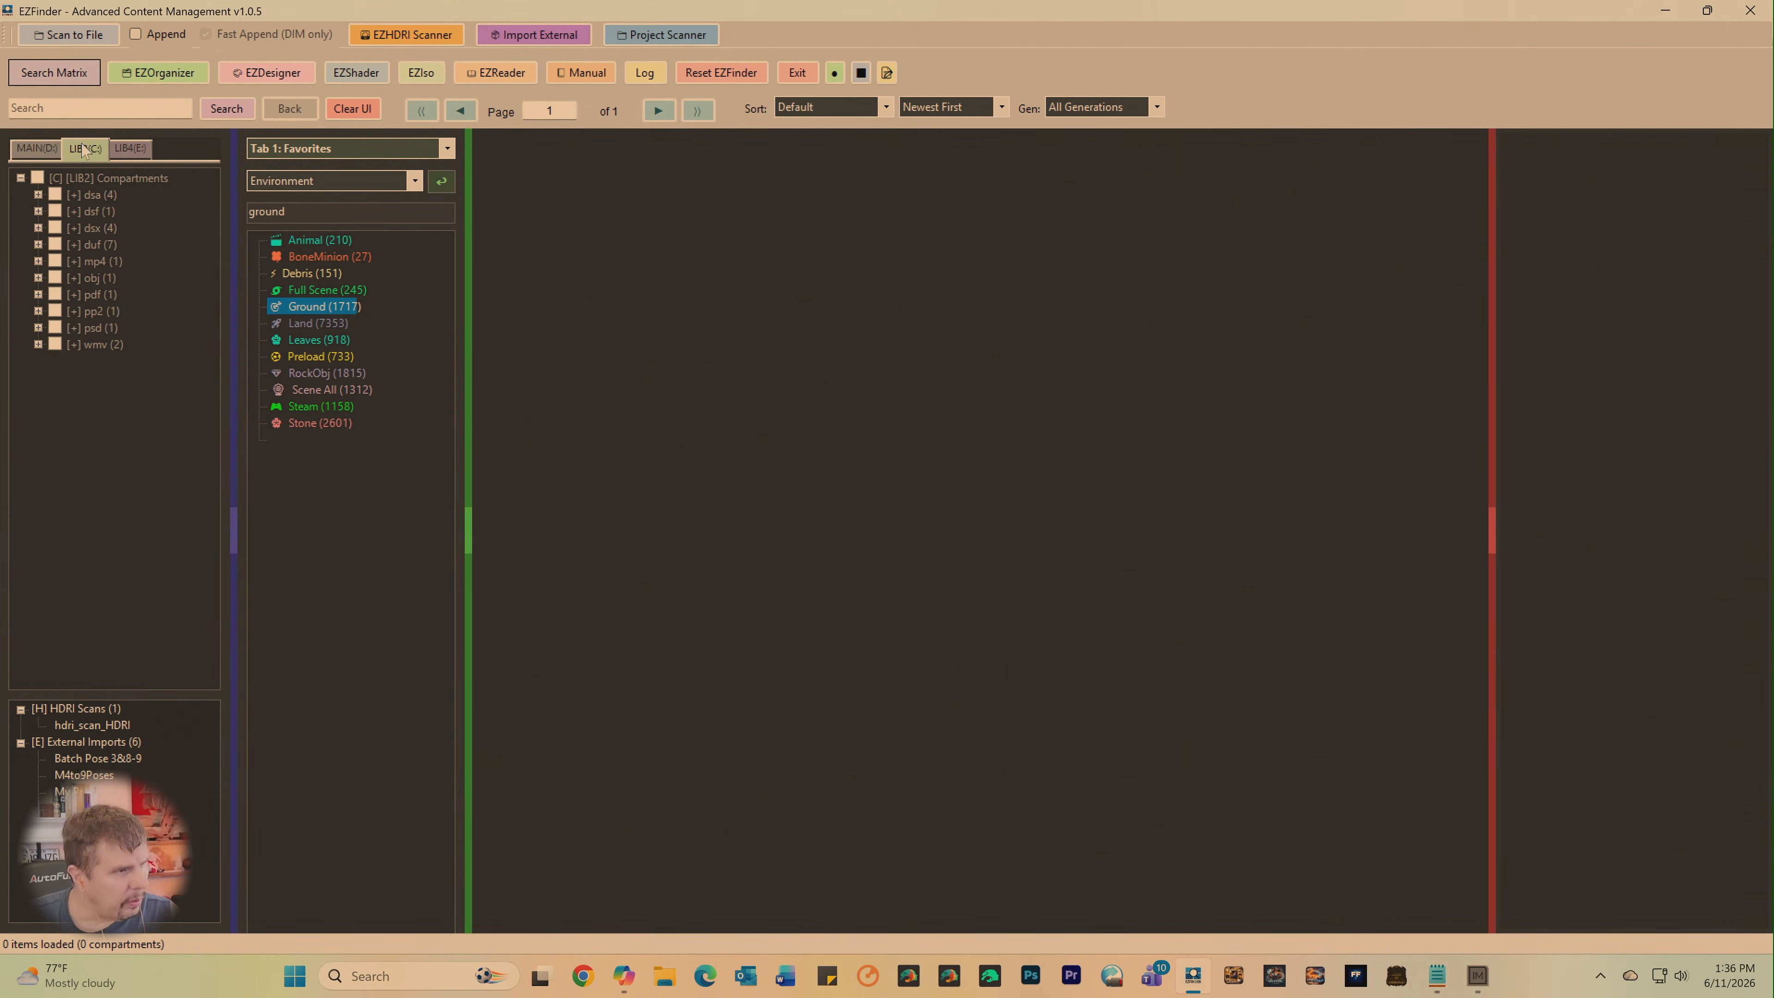
pyautogui.click(31, 150)
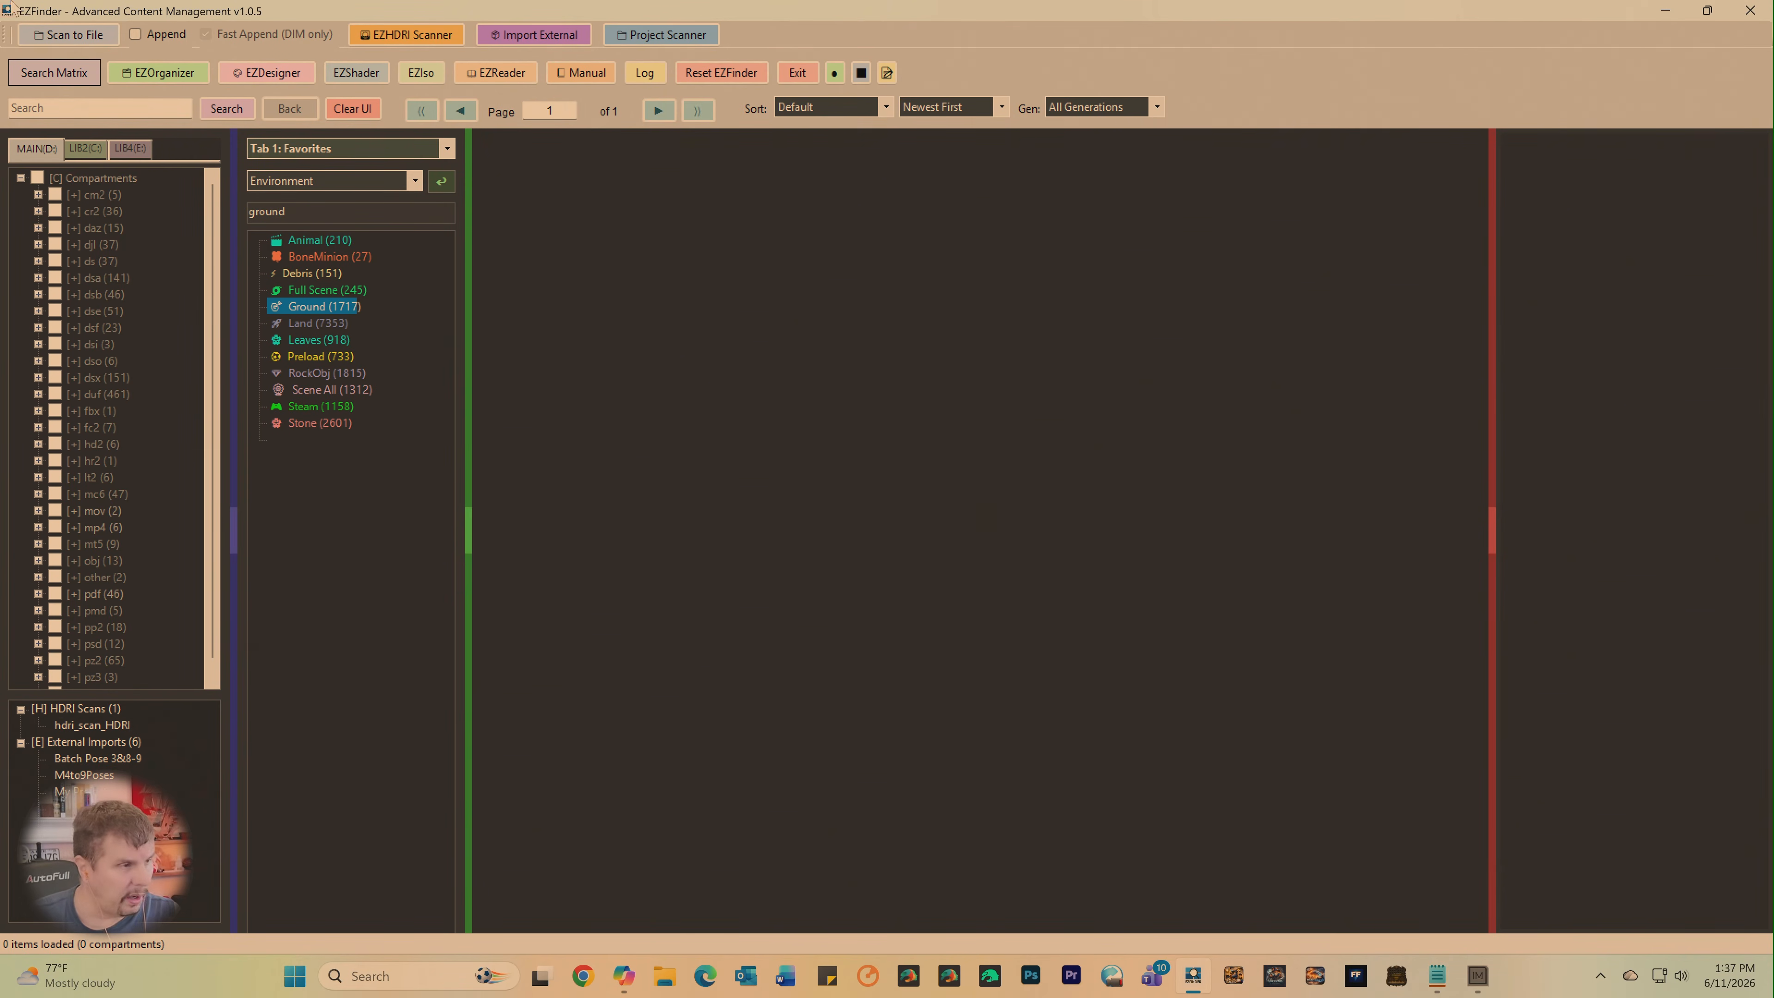
pyautogui.click(56, 378)
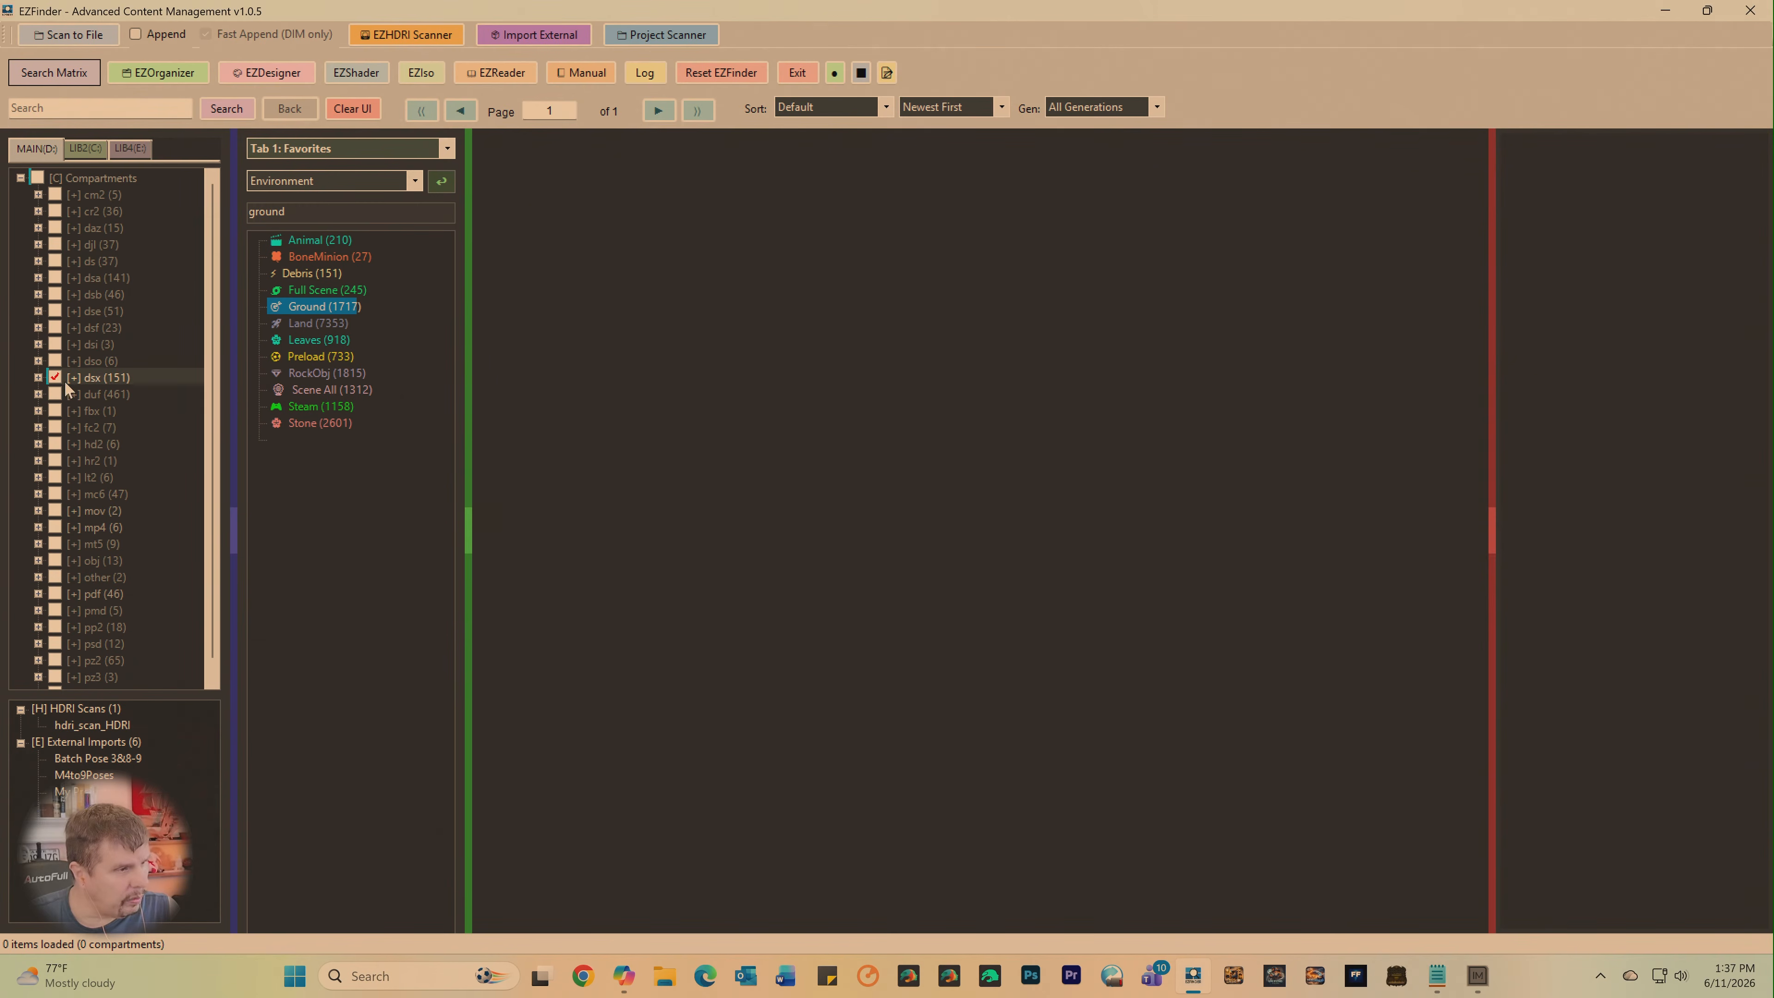
pyautogui.click(43, 107)
pyautogui.write('ultr')
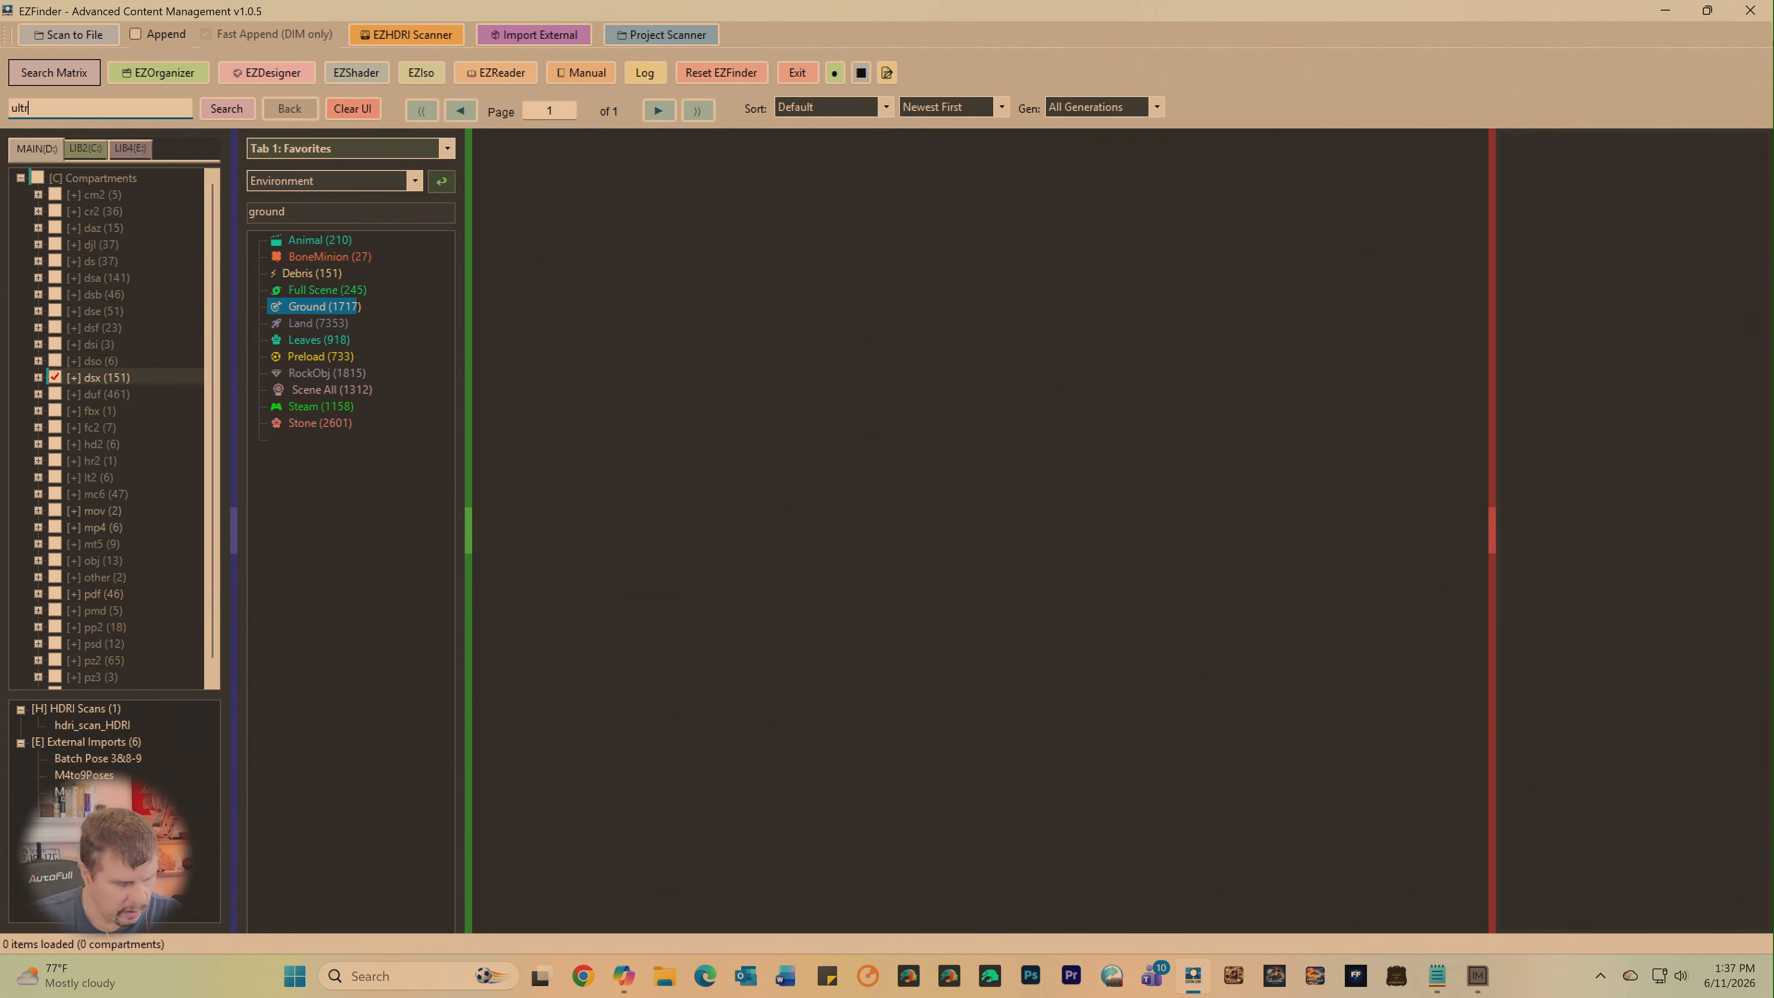
pyautogui.write('atree')
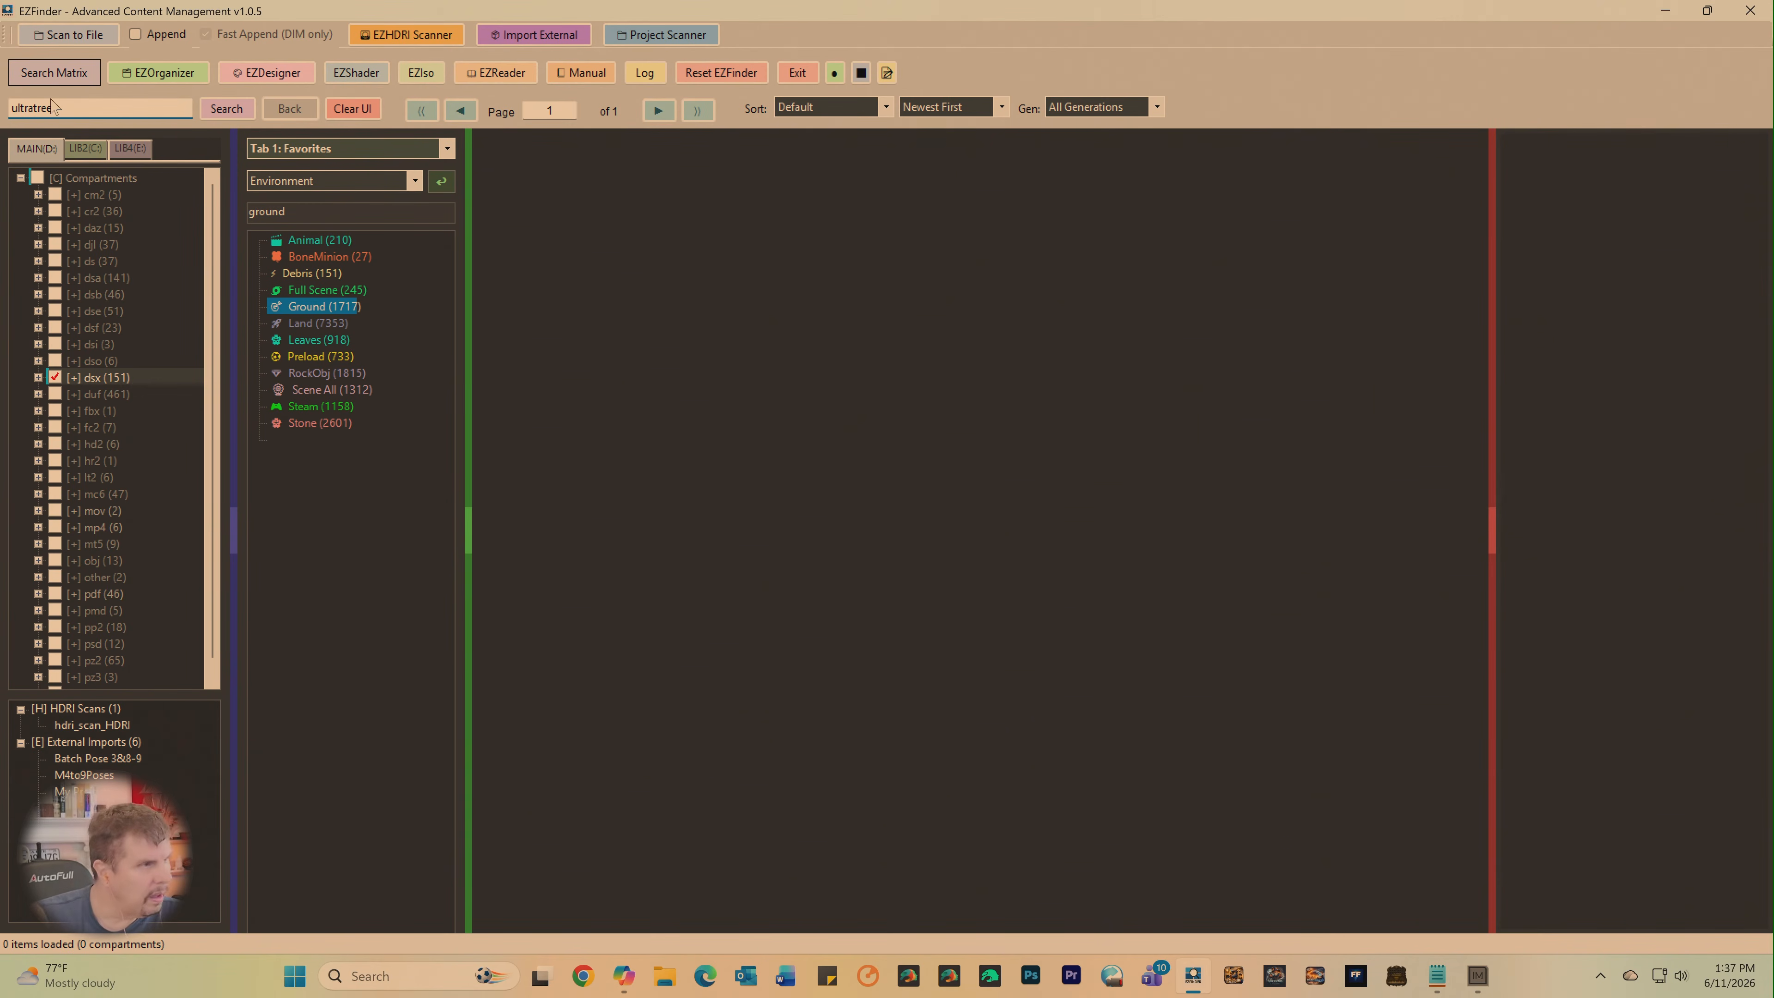
pyautogui.press('Return')
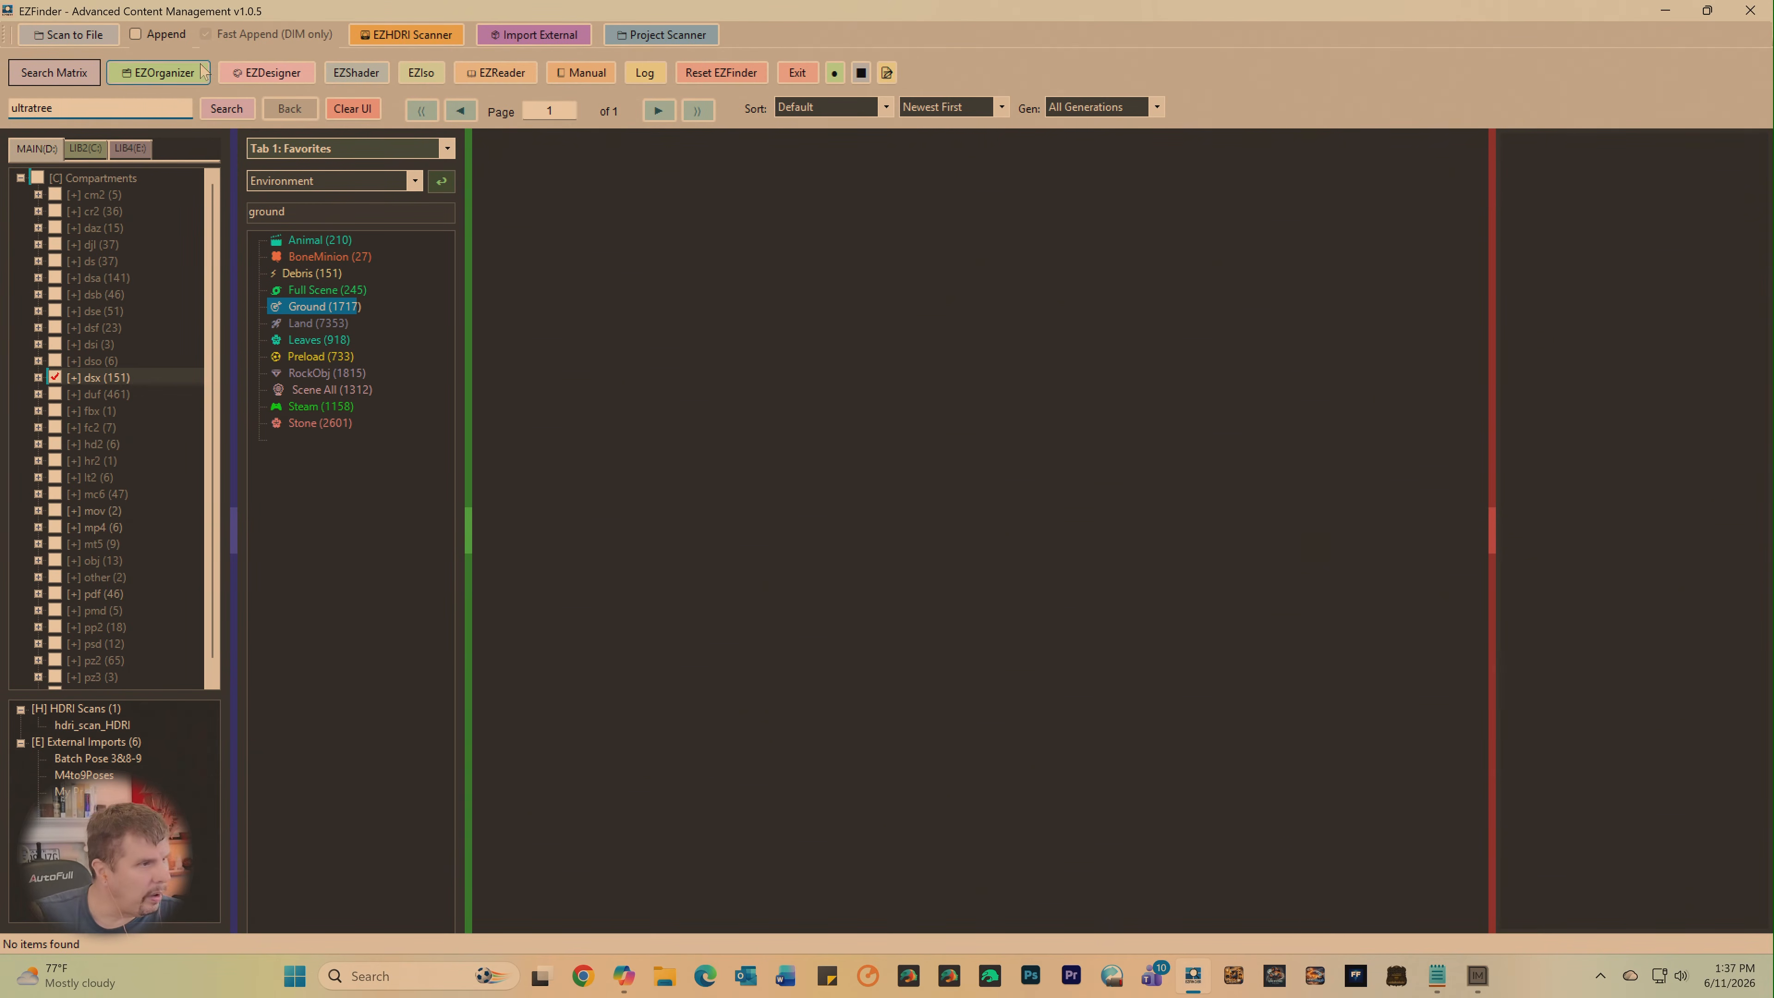
pyautogui.click(225, 109)
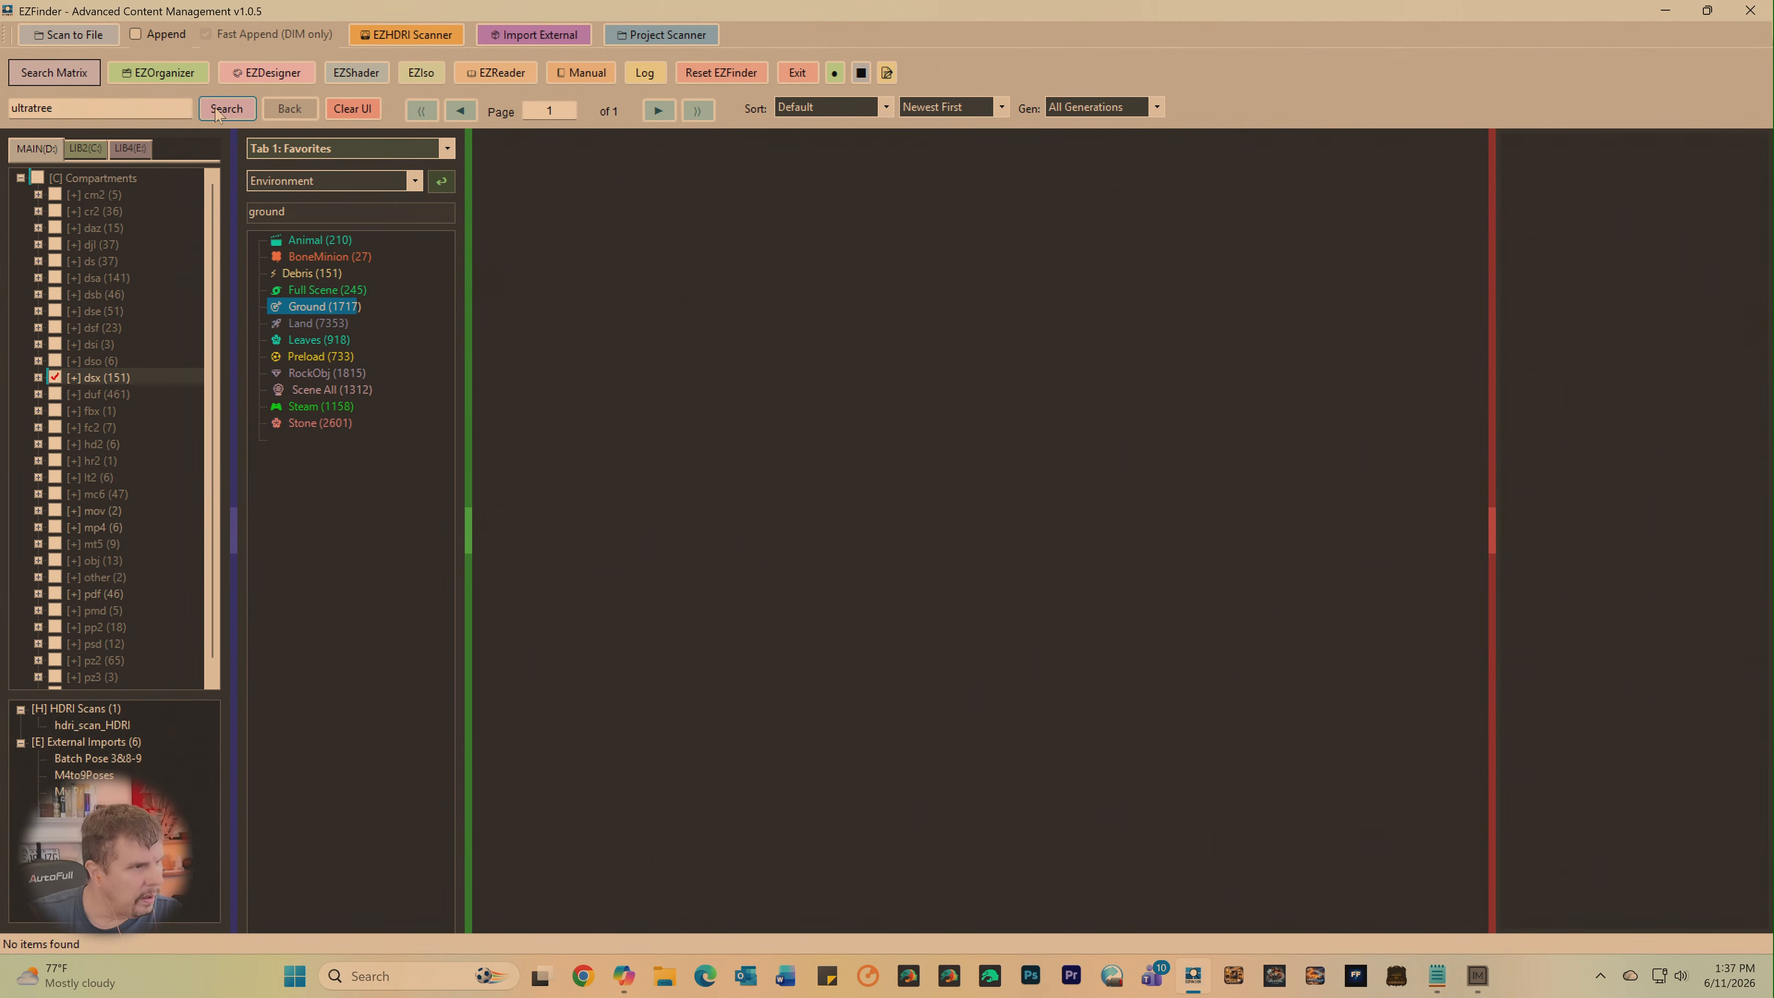
# - Add the MAIN duf, dsa and dsf compartments to the dsx selection and search them for "ultratree" and "ultra tree"
pyautogui.click(55, 378)
pyautogui.click(57, 378)
pyautogui.click(57, 395)
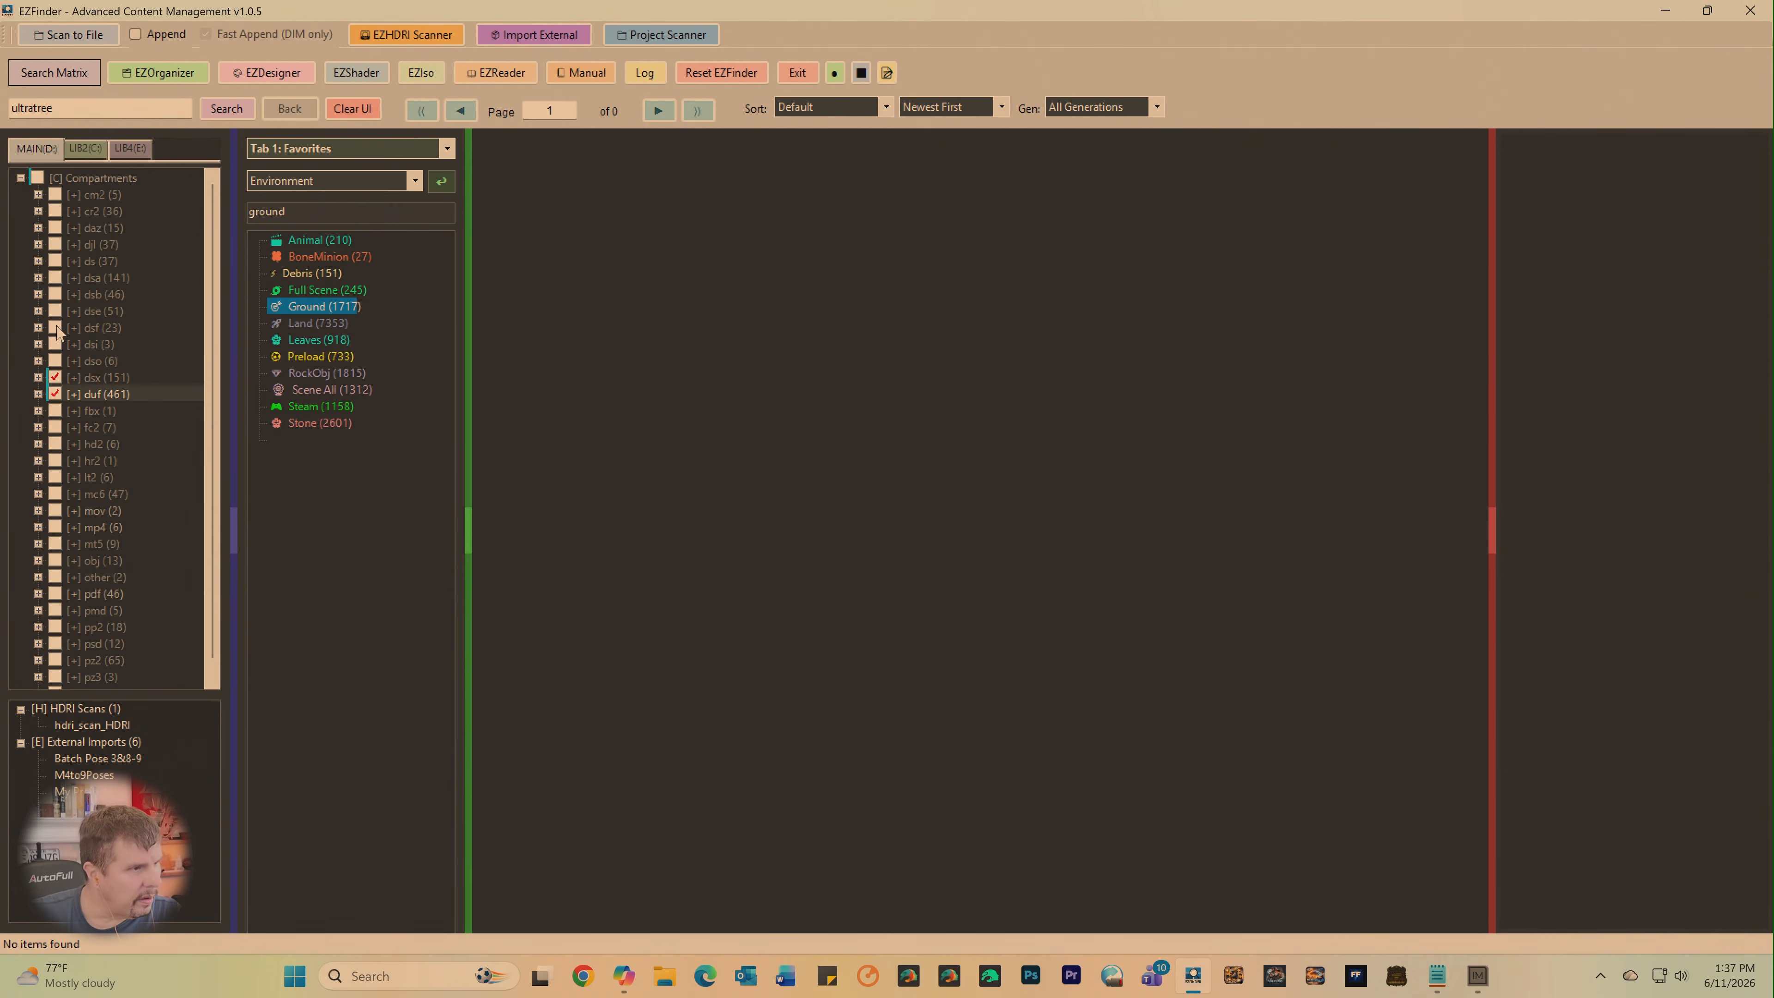
pyautogui.click(55, 278)
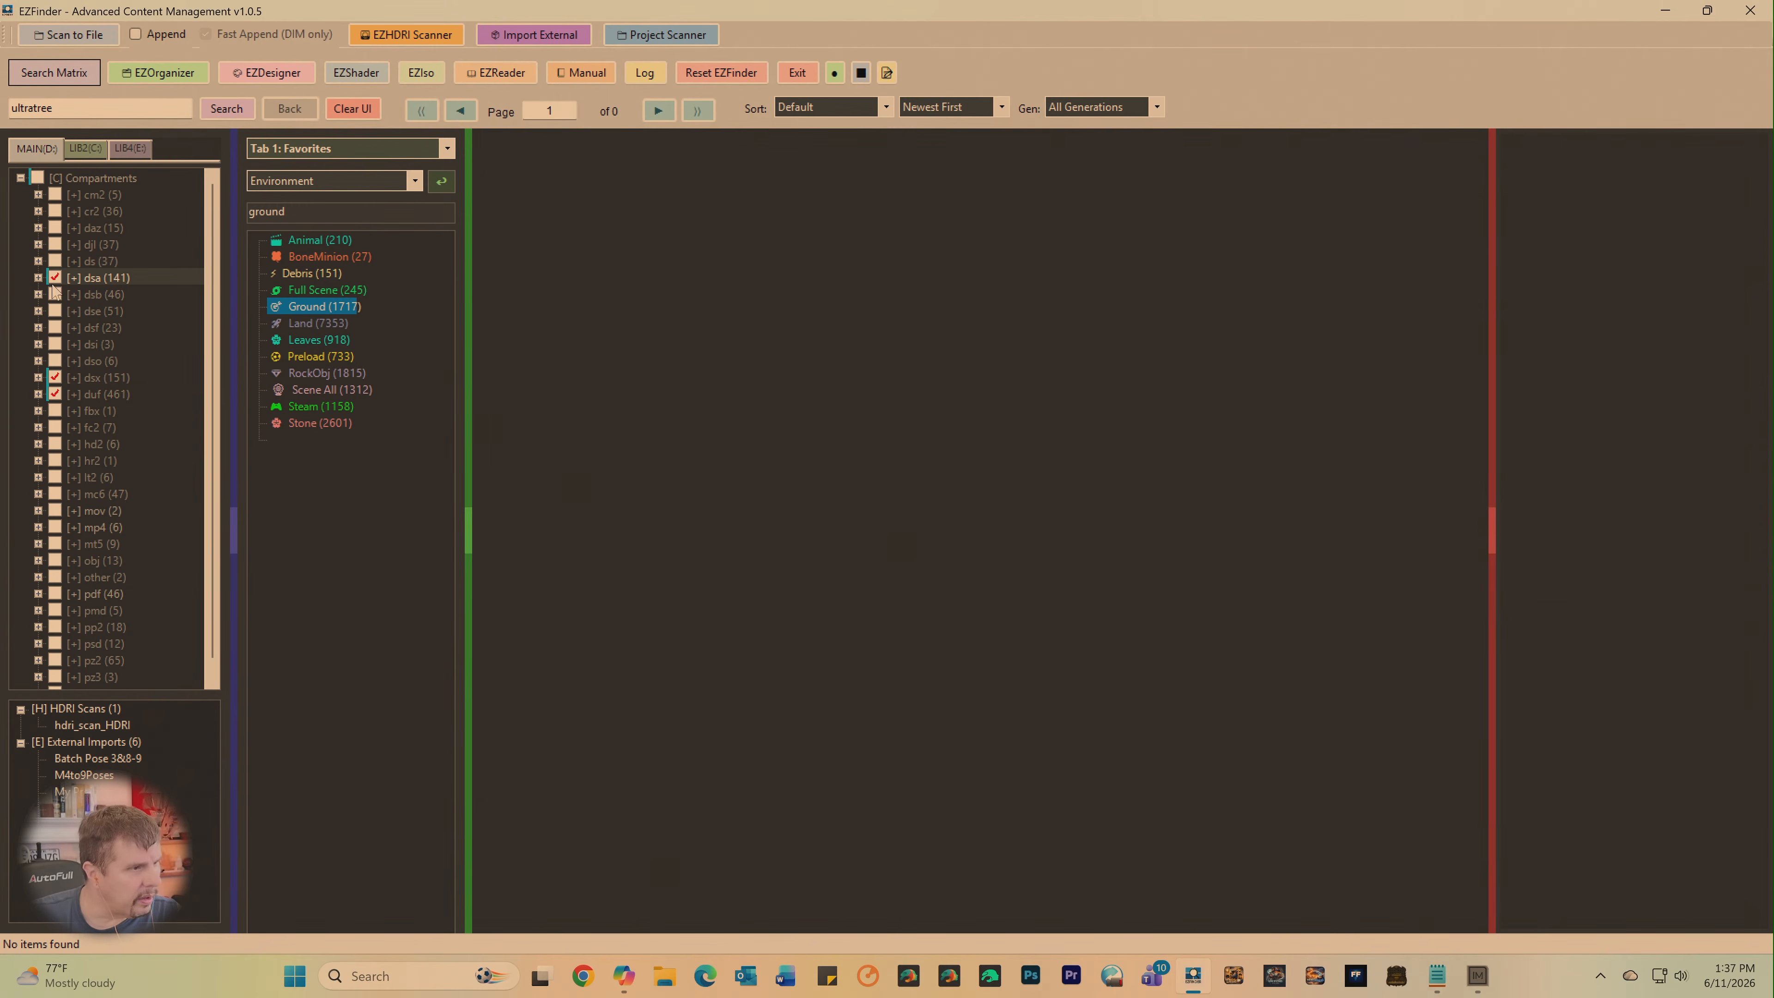
pyautogui.click(56, 327)
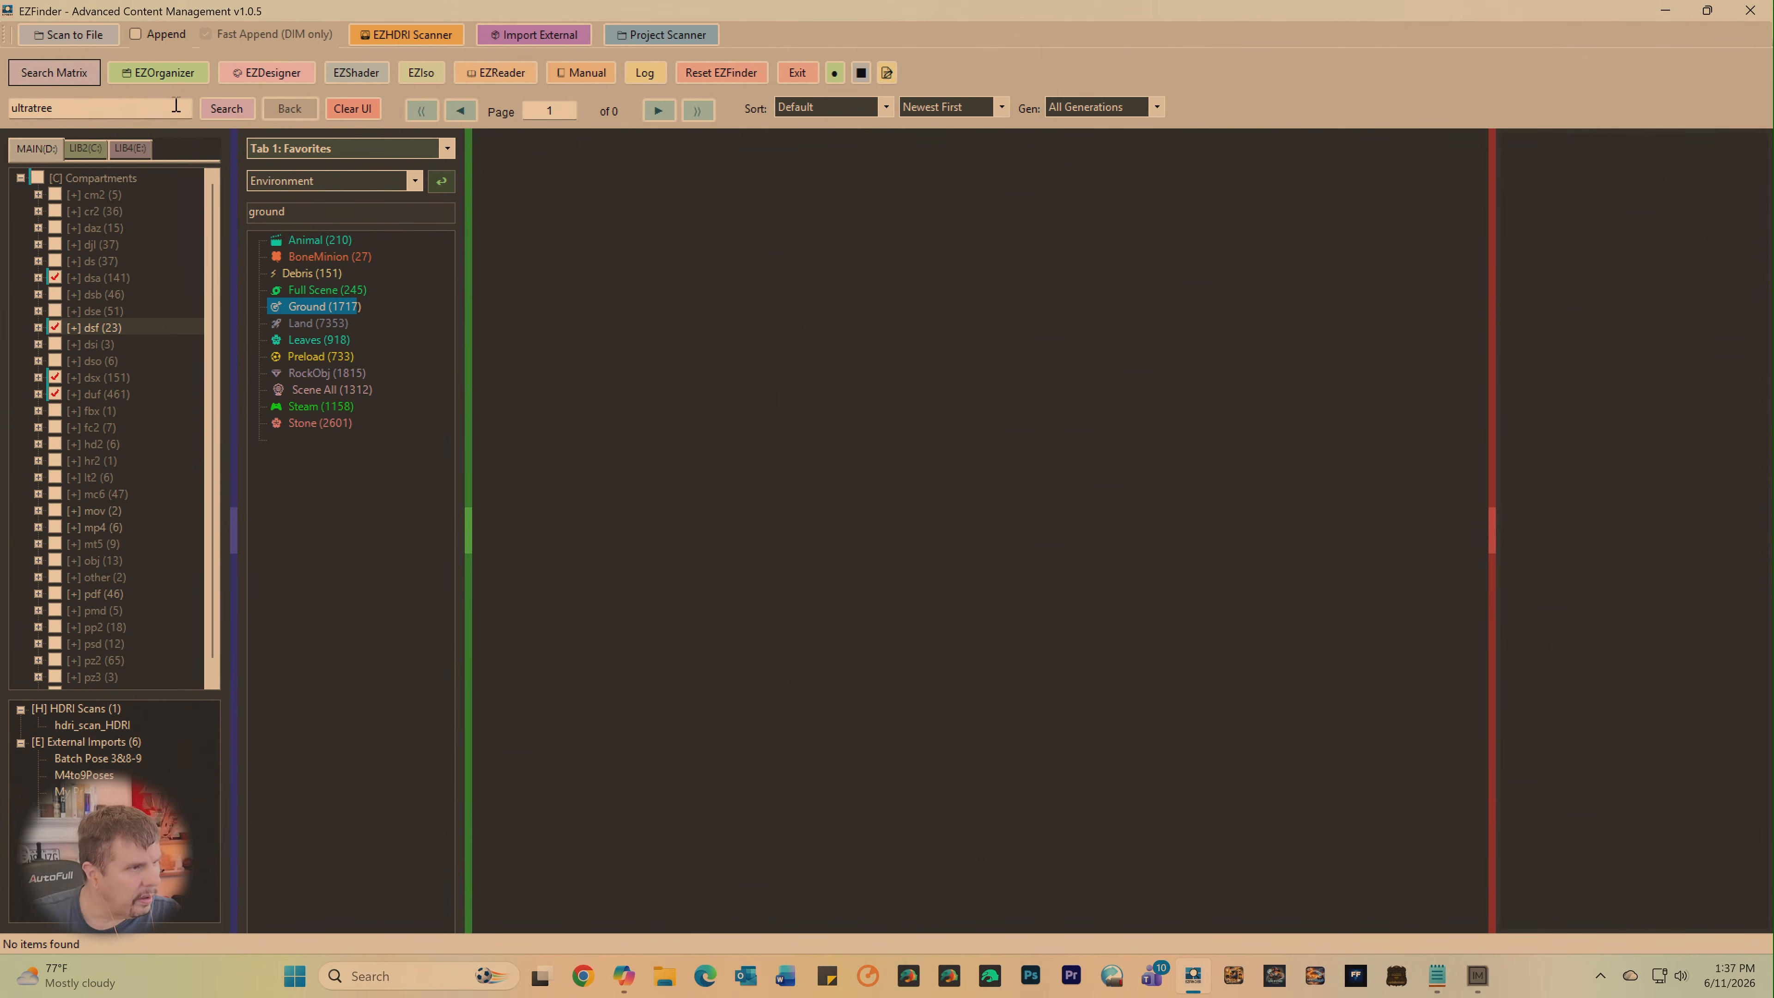
pyautogui.click(221, 111)
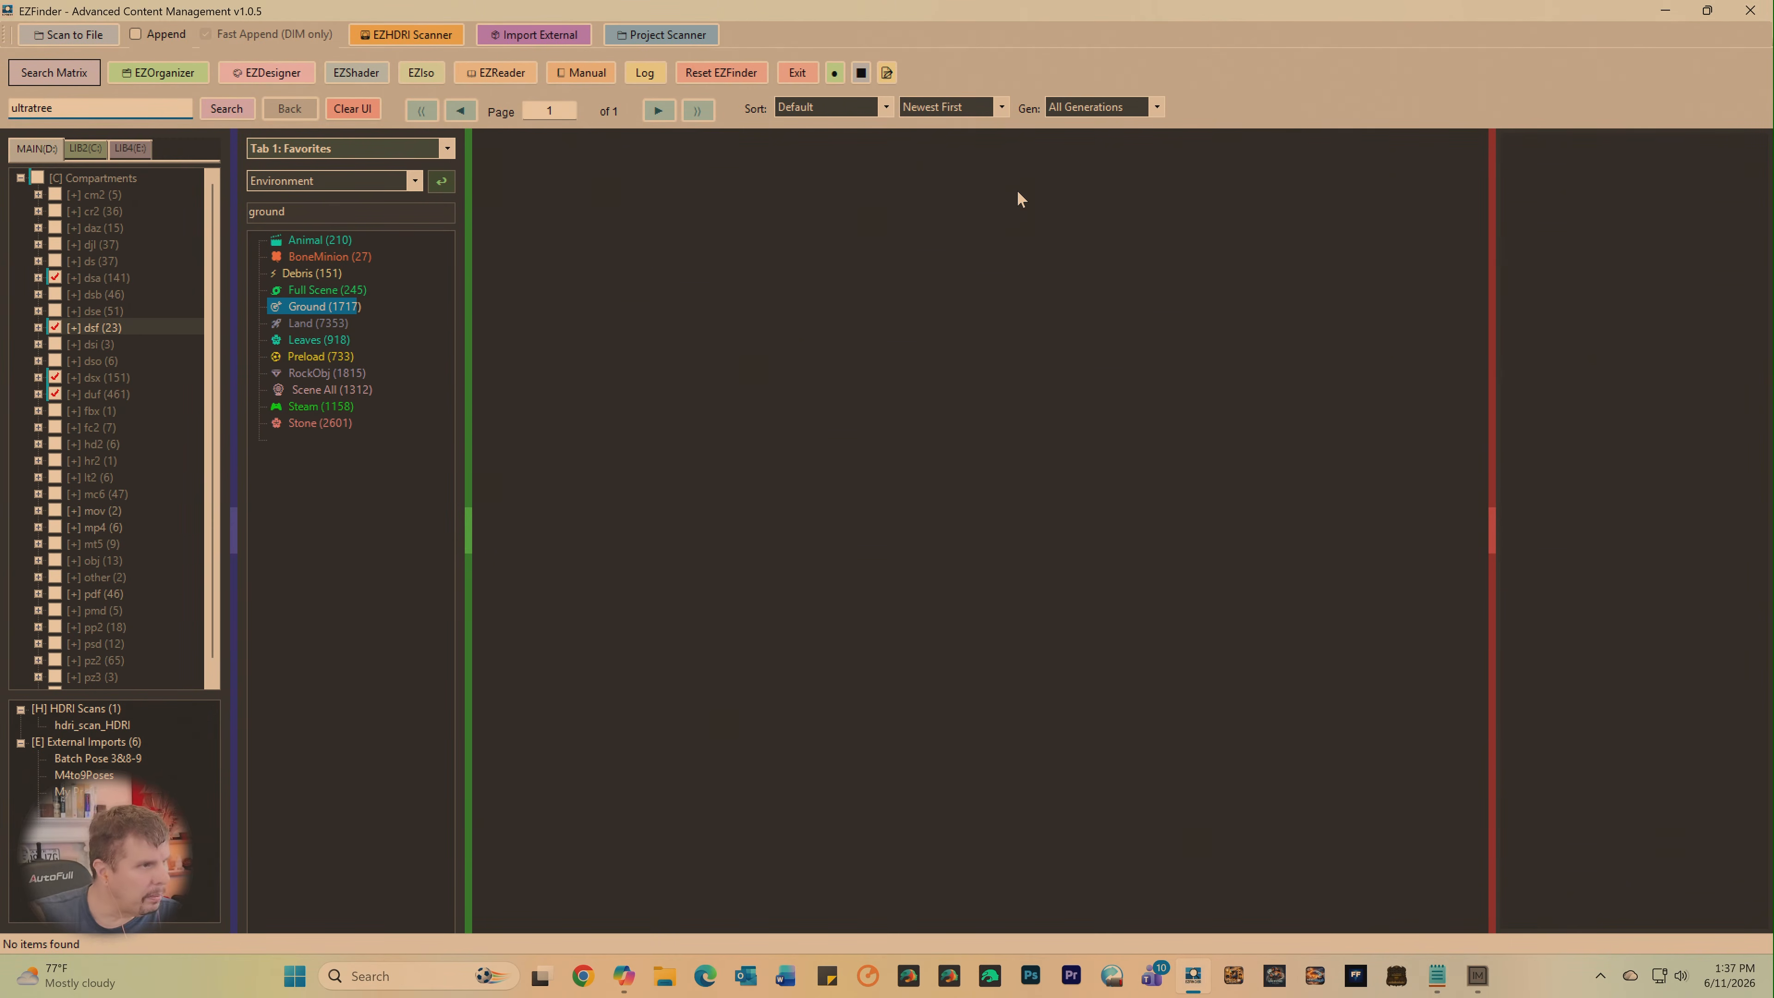
pyautogui.press('Return')
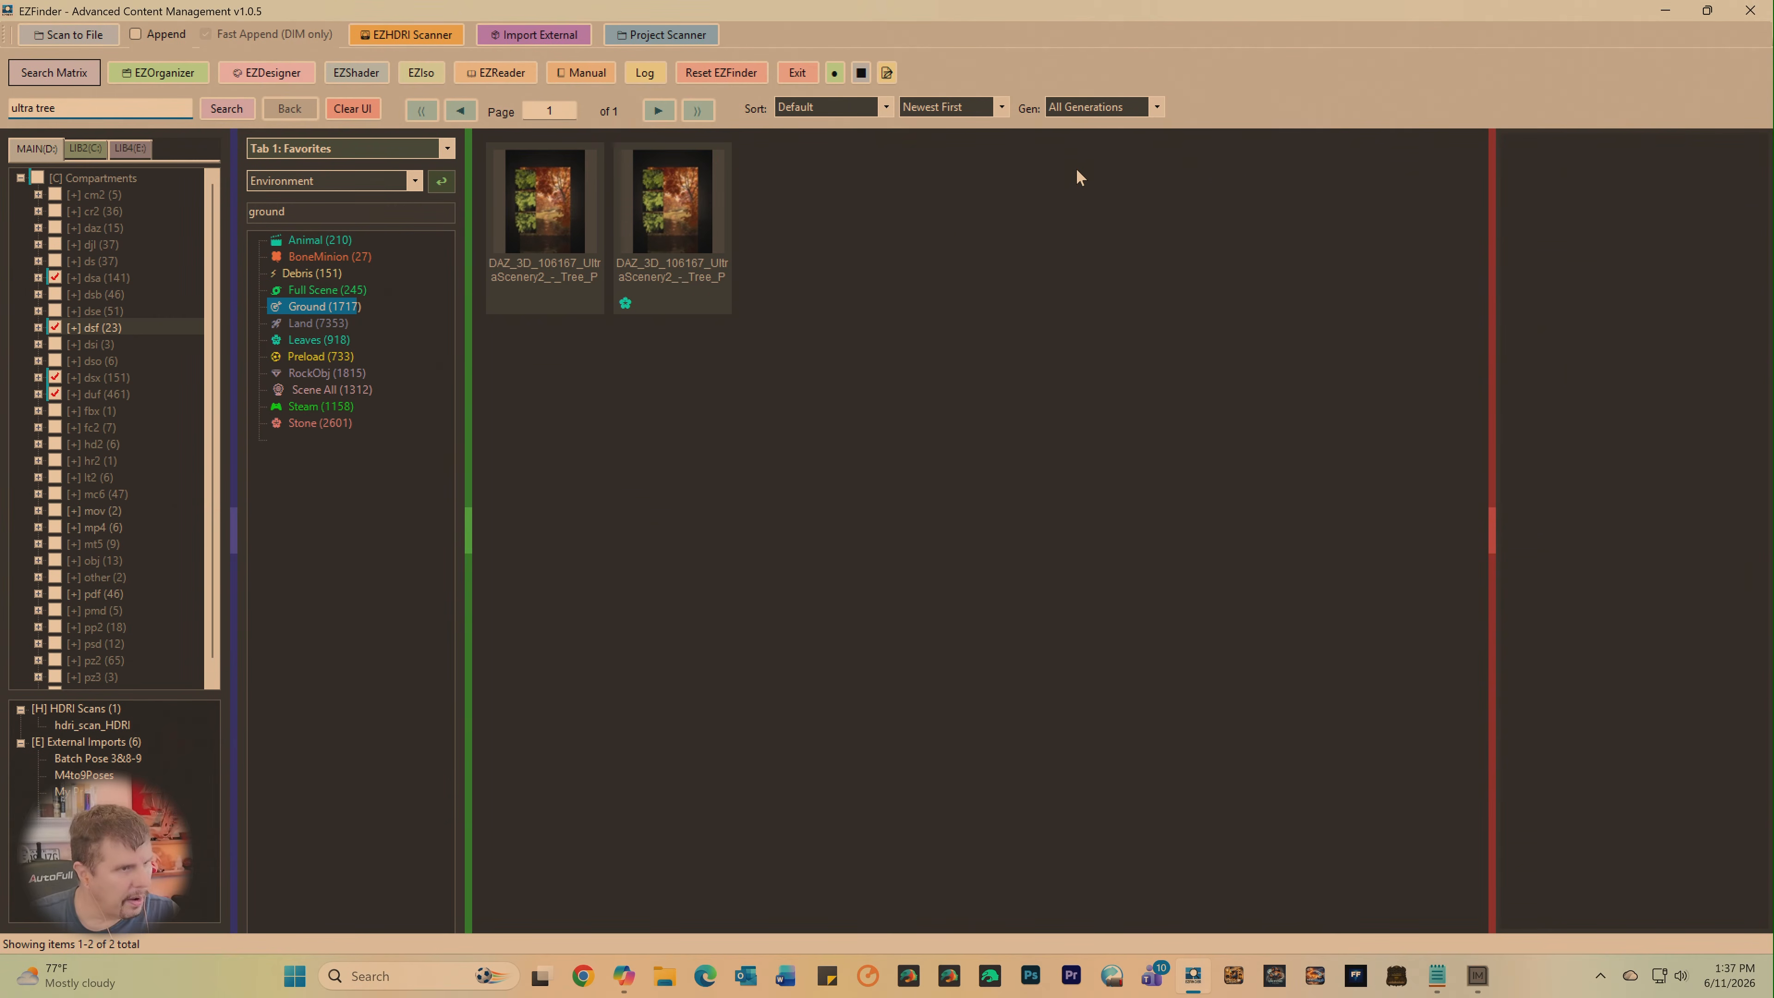
# - Inspect the details of both UltraScenery2 - Tree Pack 1 results and unselect the dsa, dsf, dsx and duf compartments
pyautogui.click(656, 231)
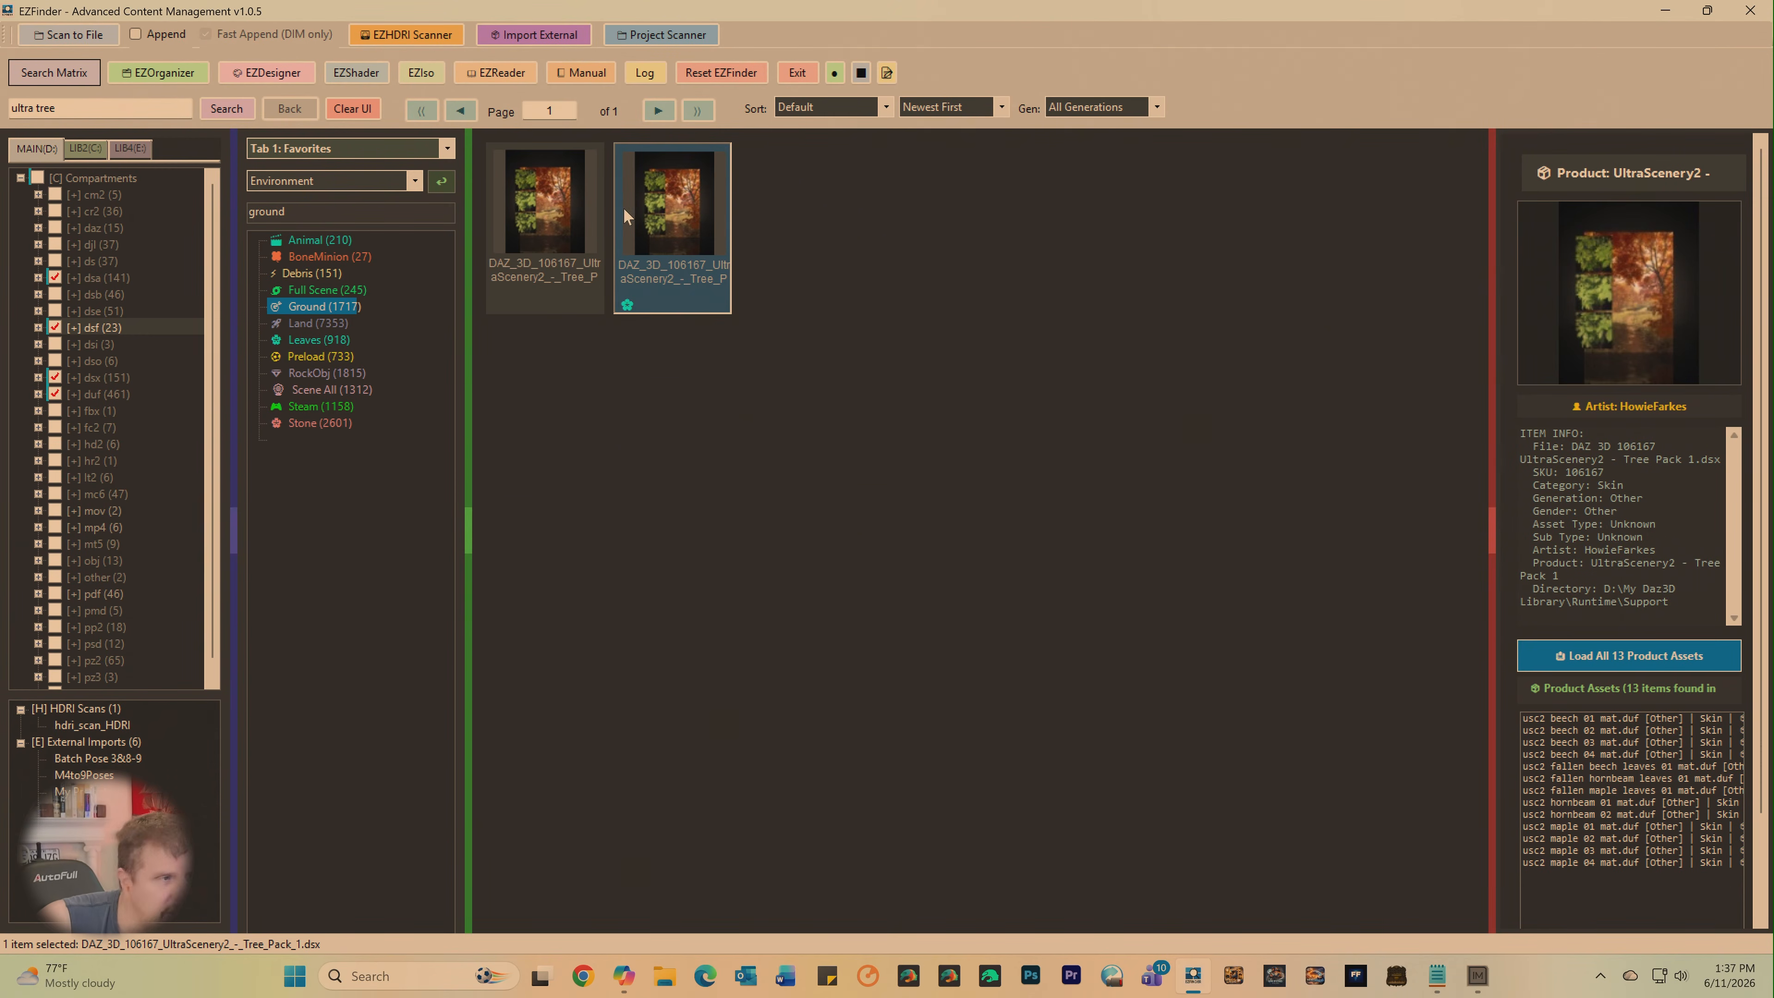
pyautogui.click(588, 215)
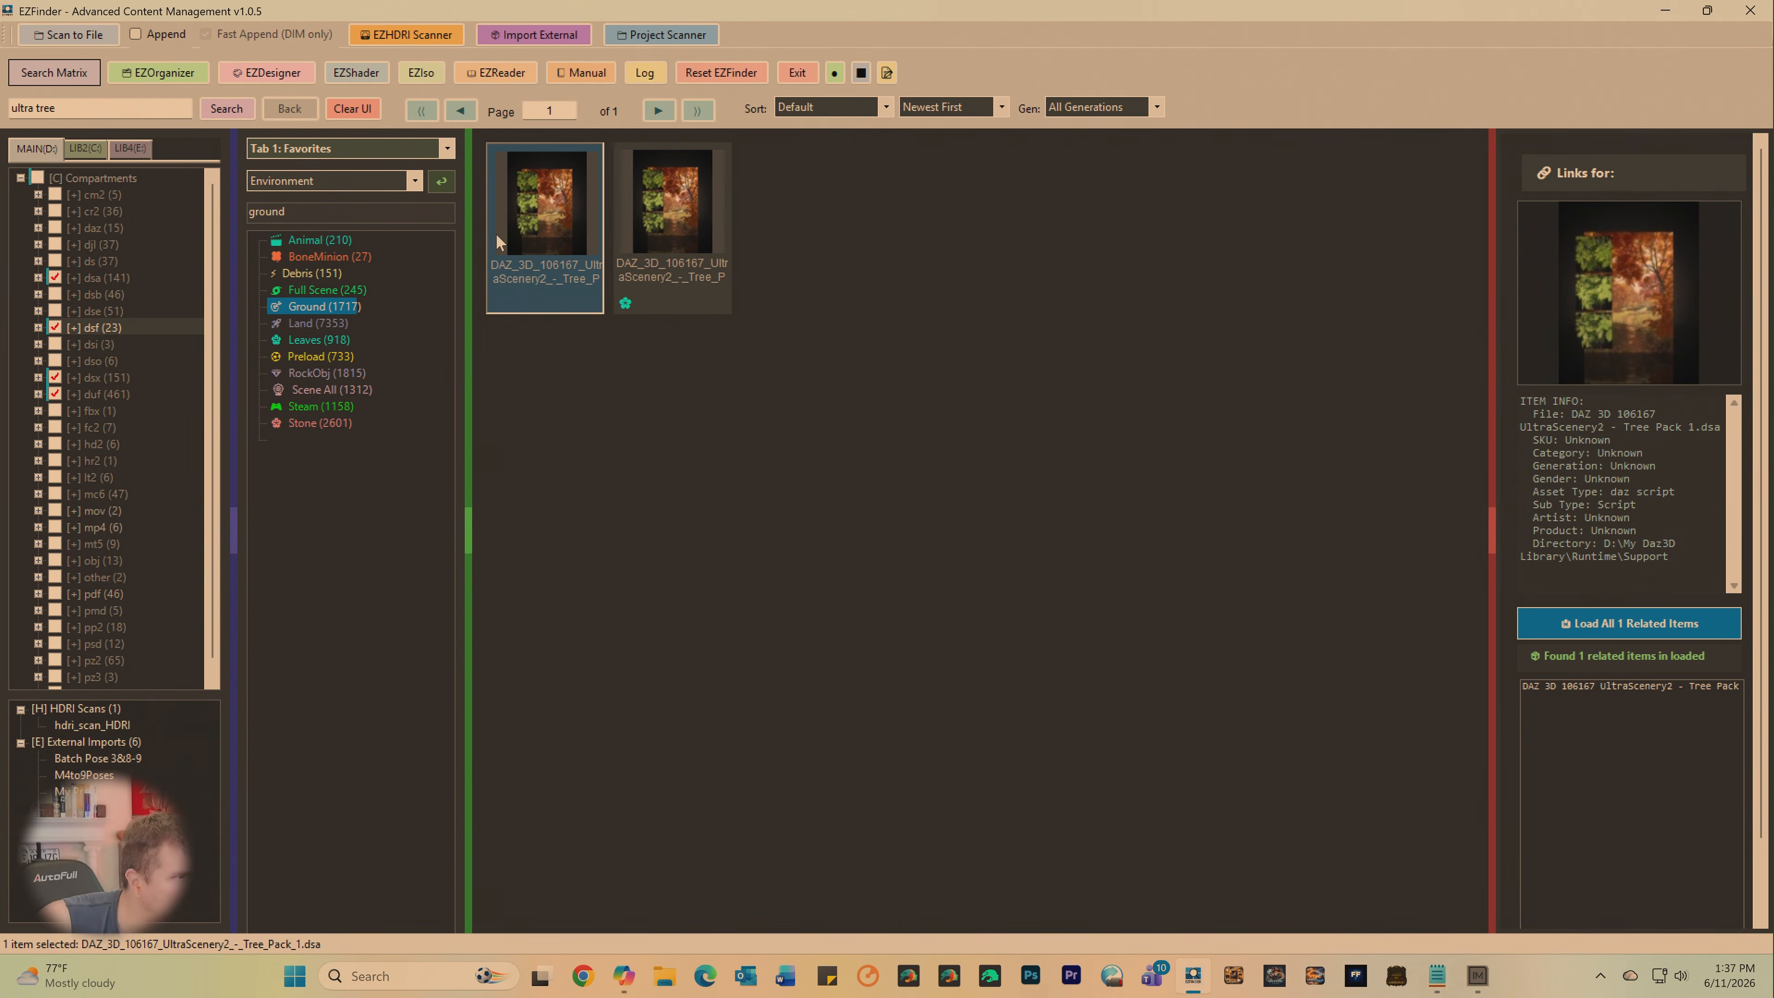
pyautogui.click(55, 327)
pyautogui.click(55, 377)
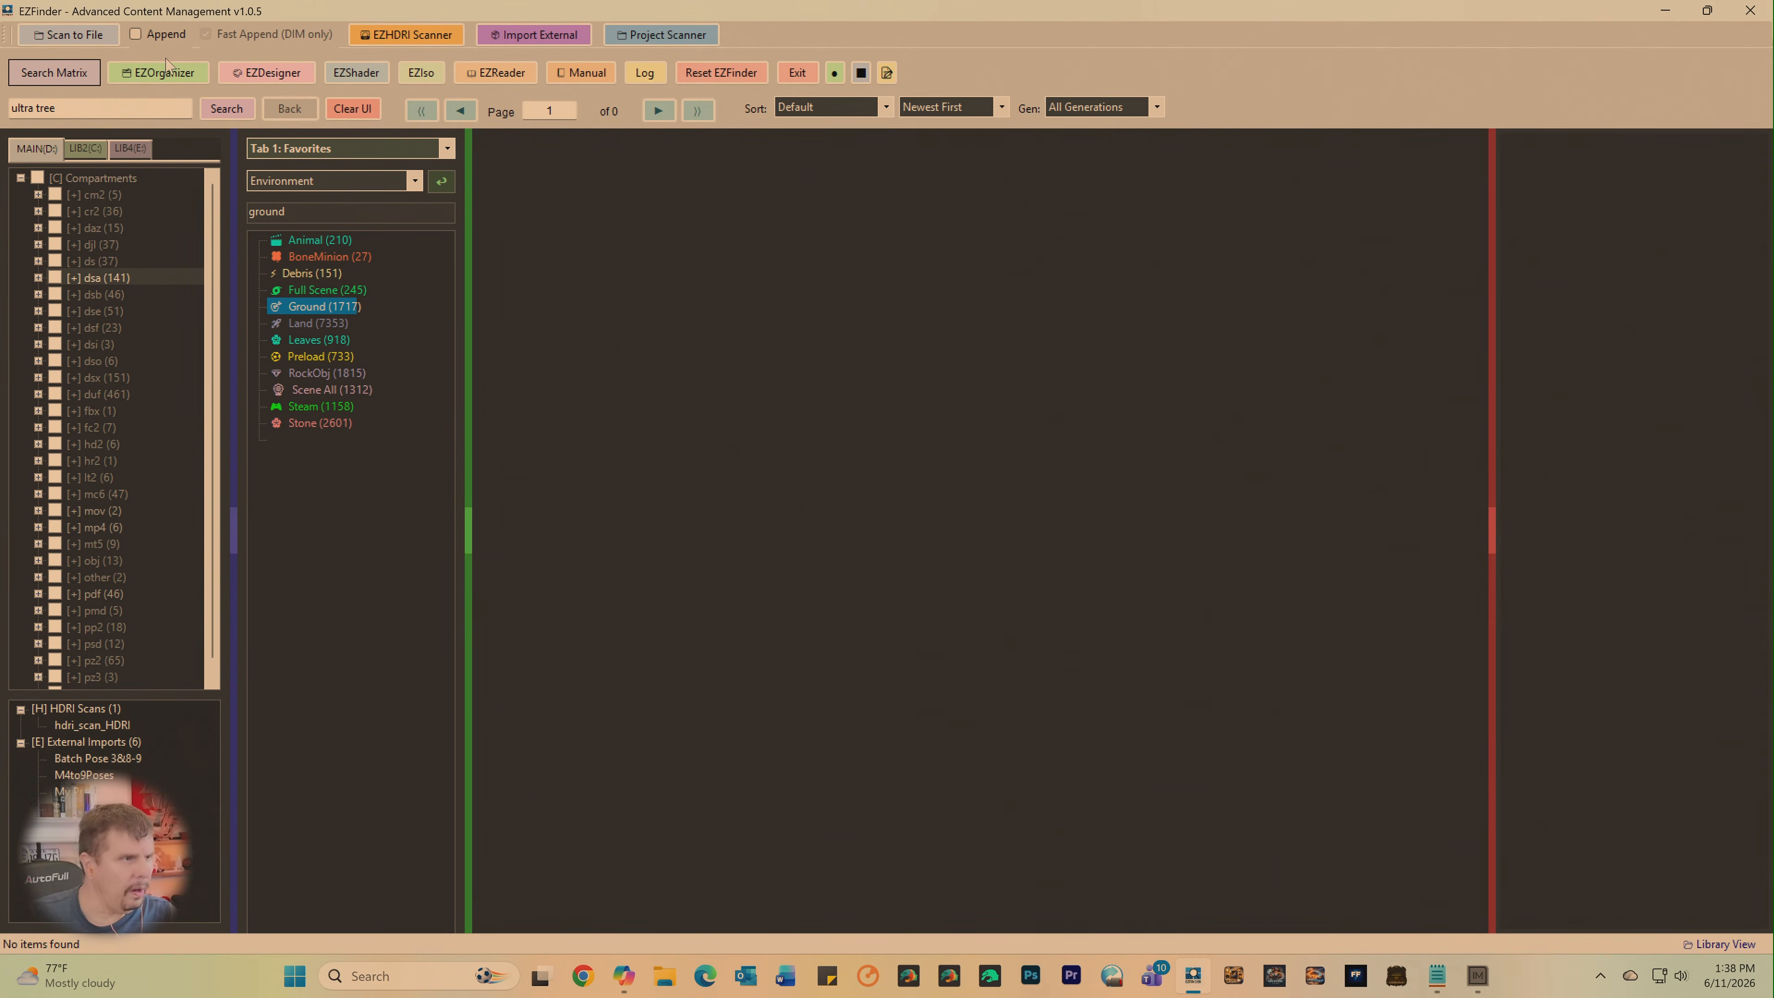
# - Enable Append with Fast Append and start a scan to file of the libraries
pyautogui.click(136, 33)
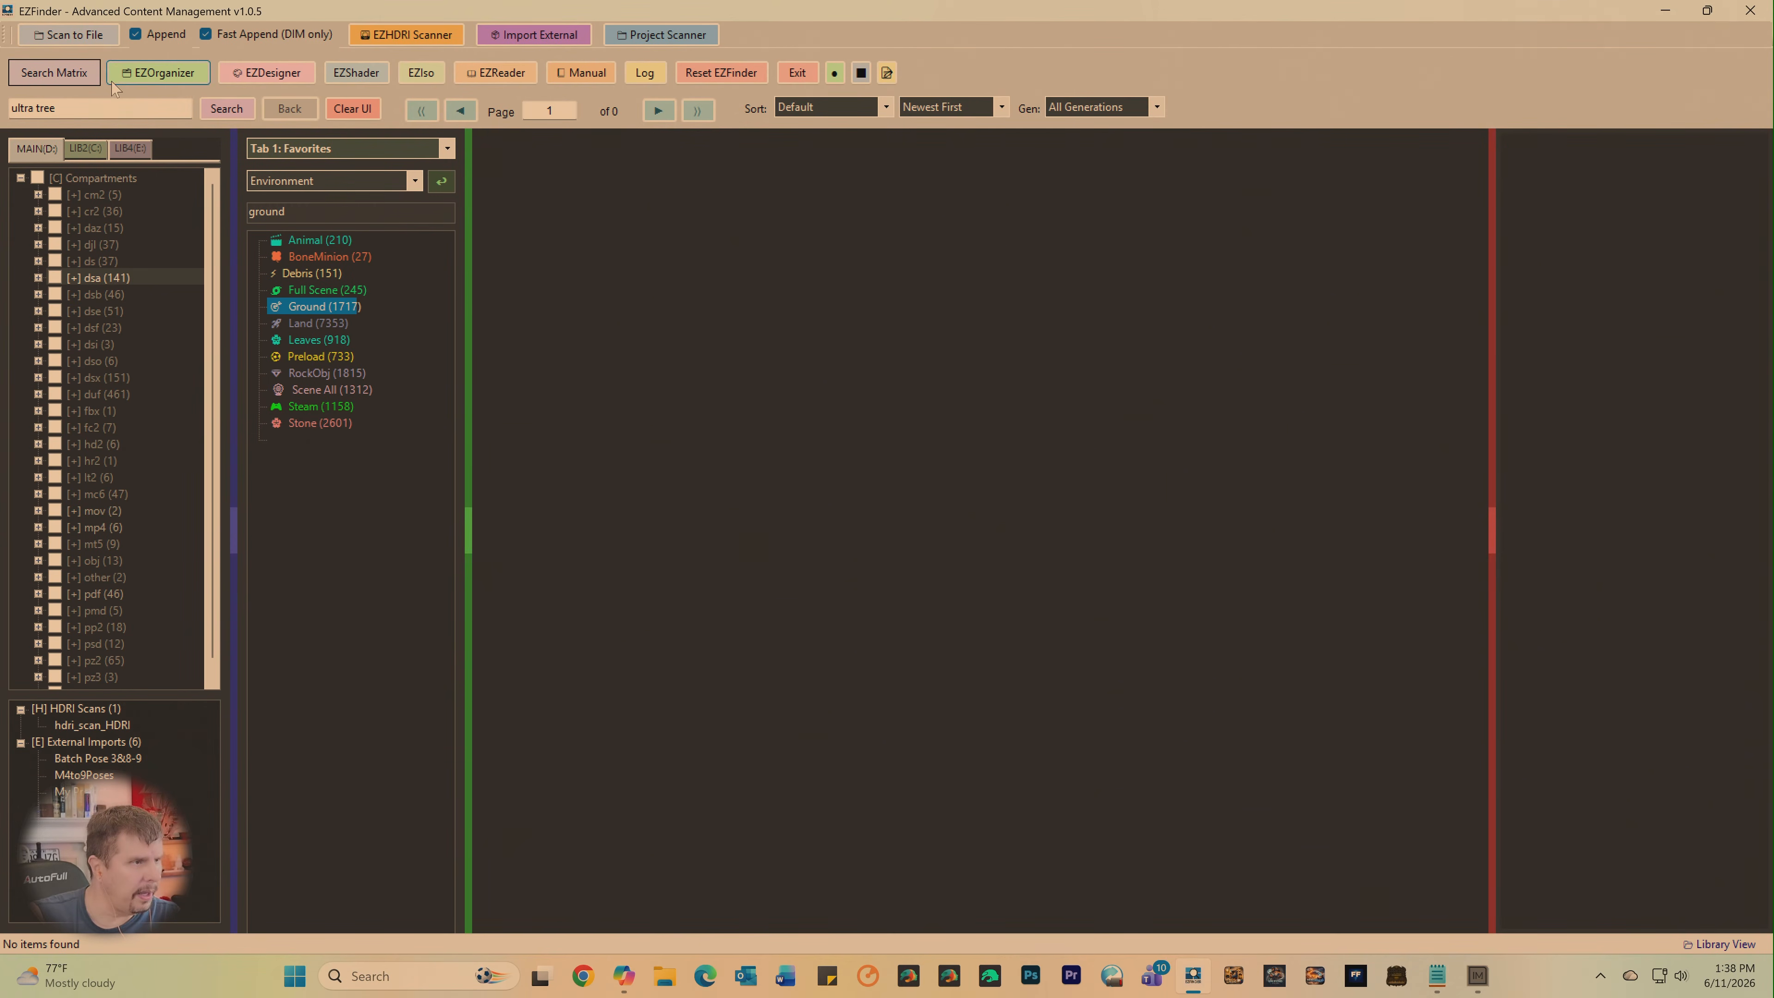
pyautogui.click(88, 35)
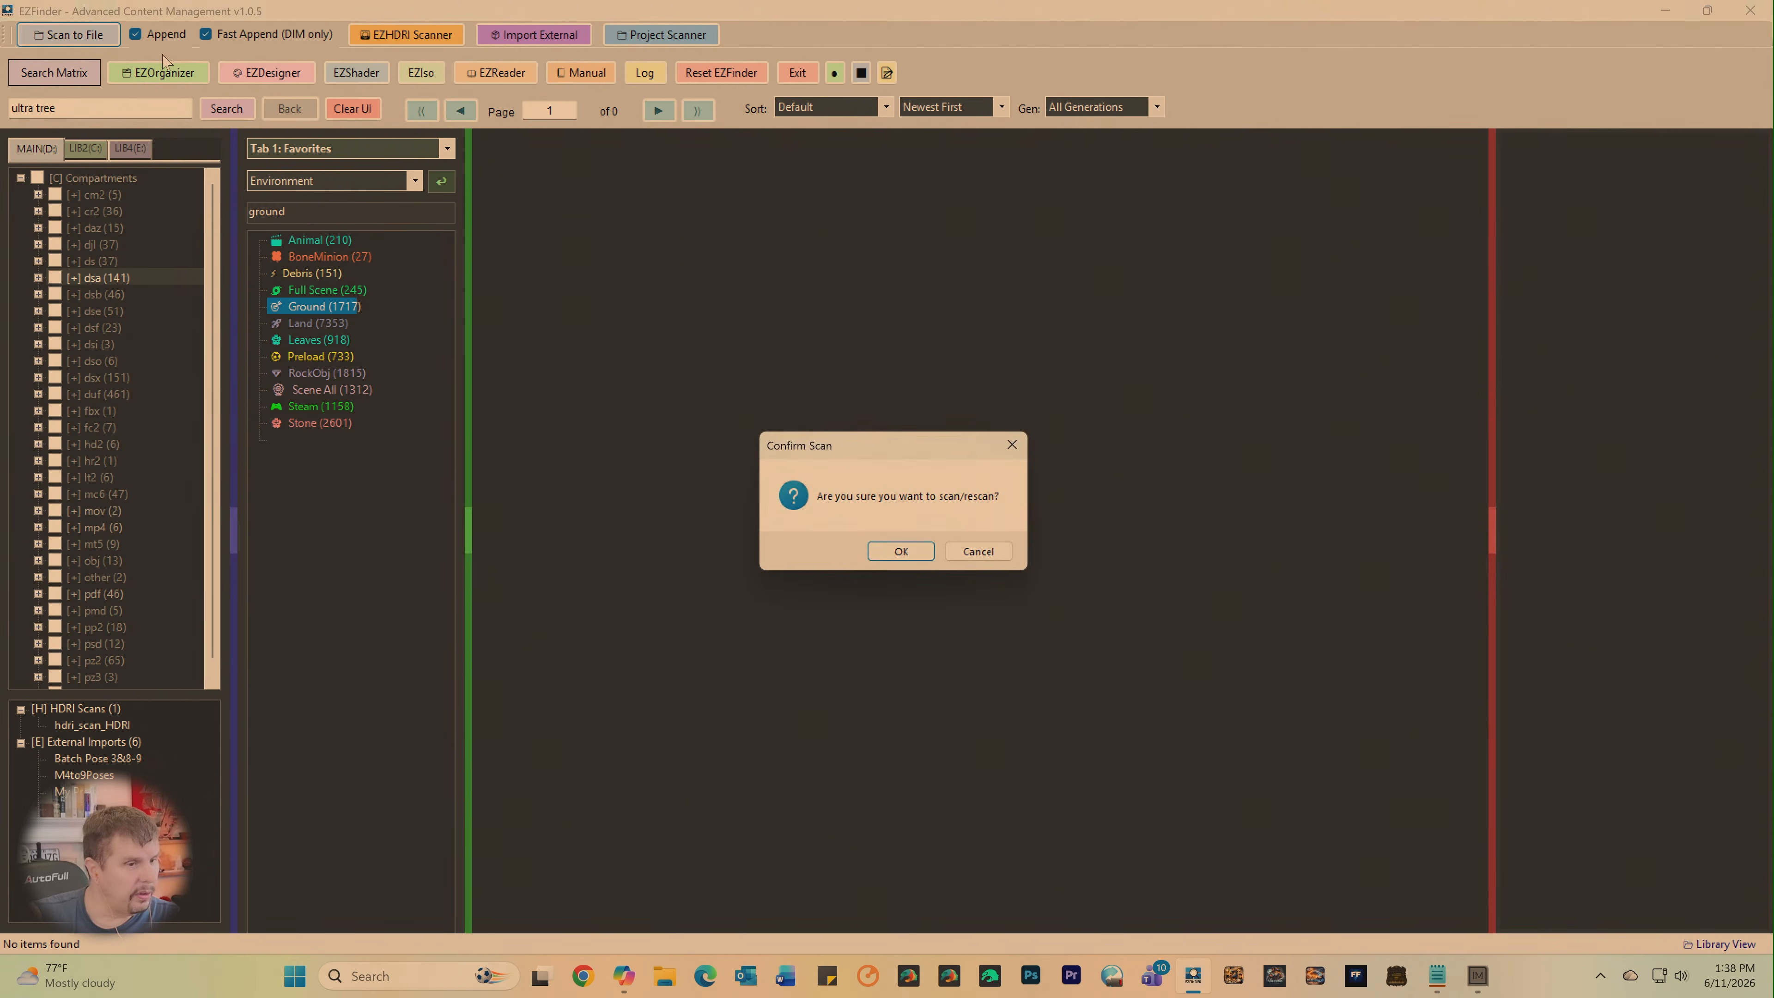
pyautogui.click(901, 557)
pyautogui.click(1024, 596)
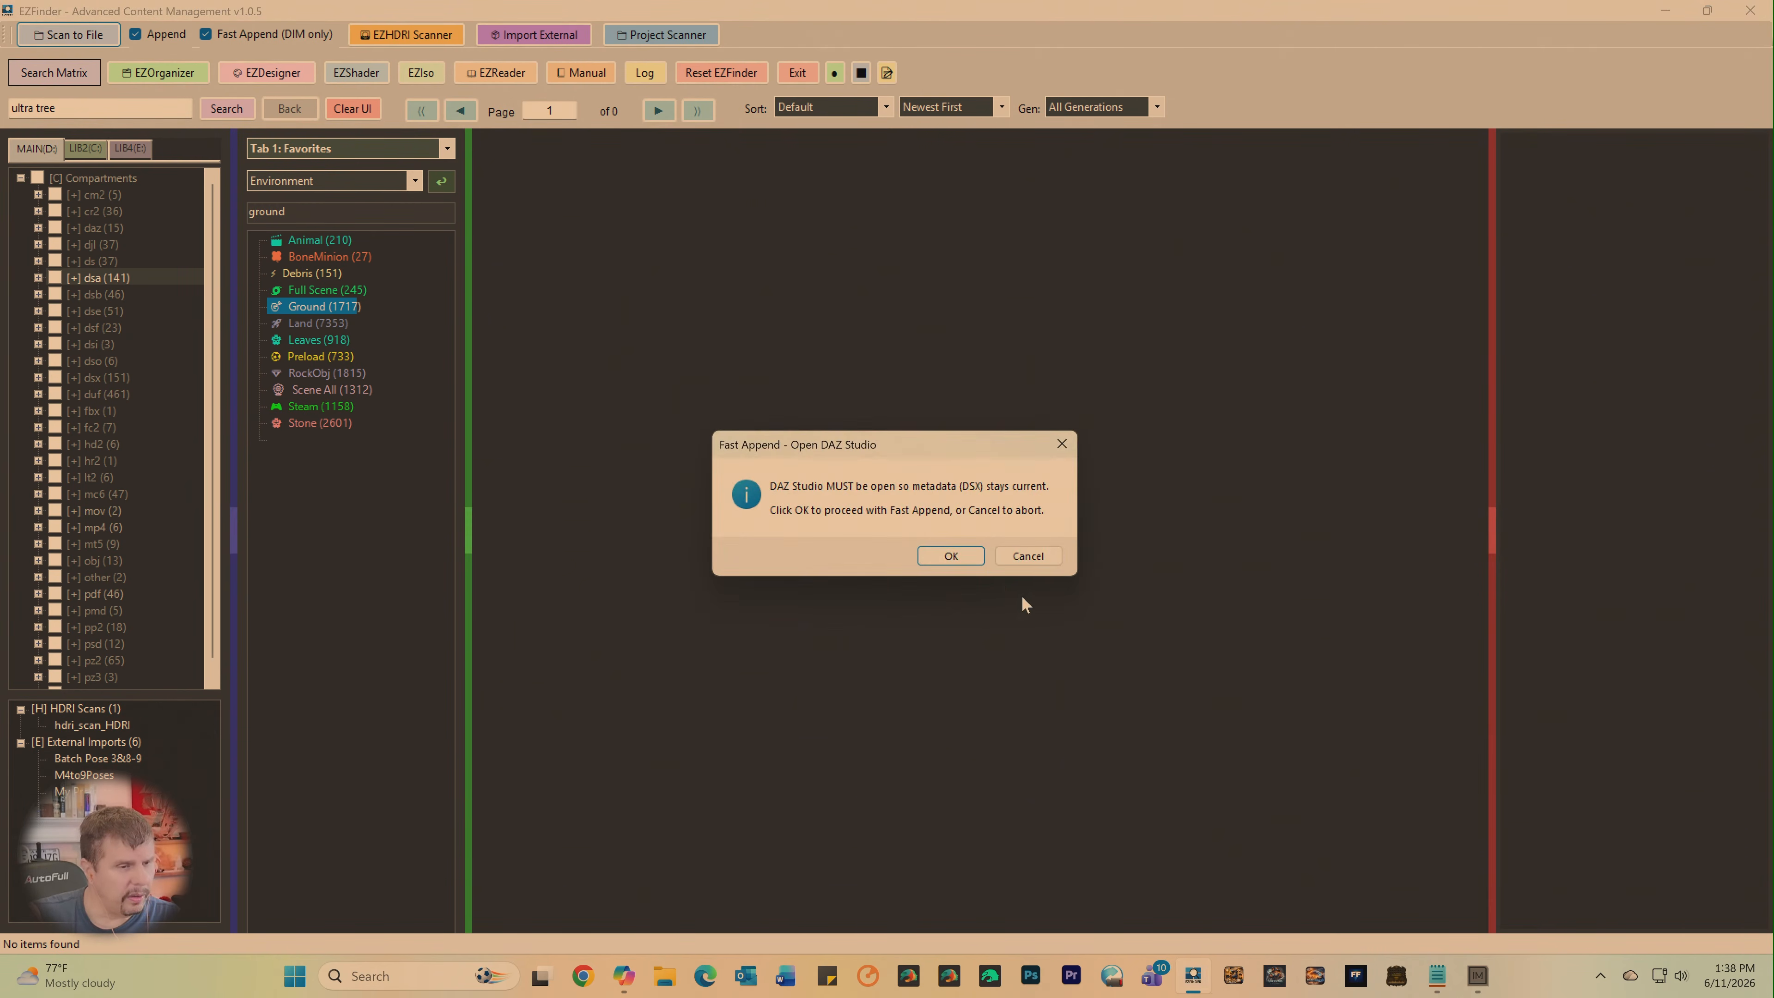
pyautogui.click(951, 557)
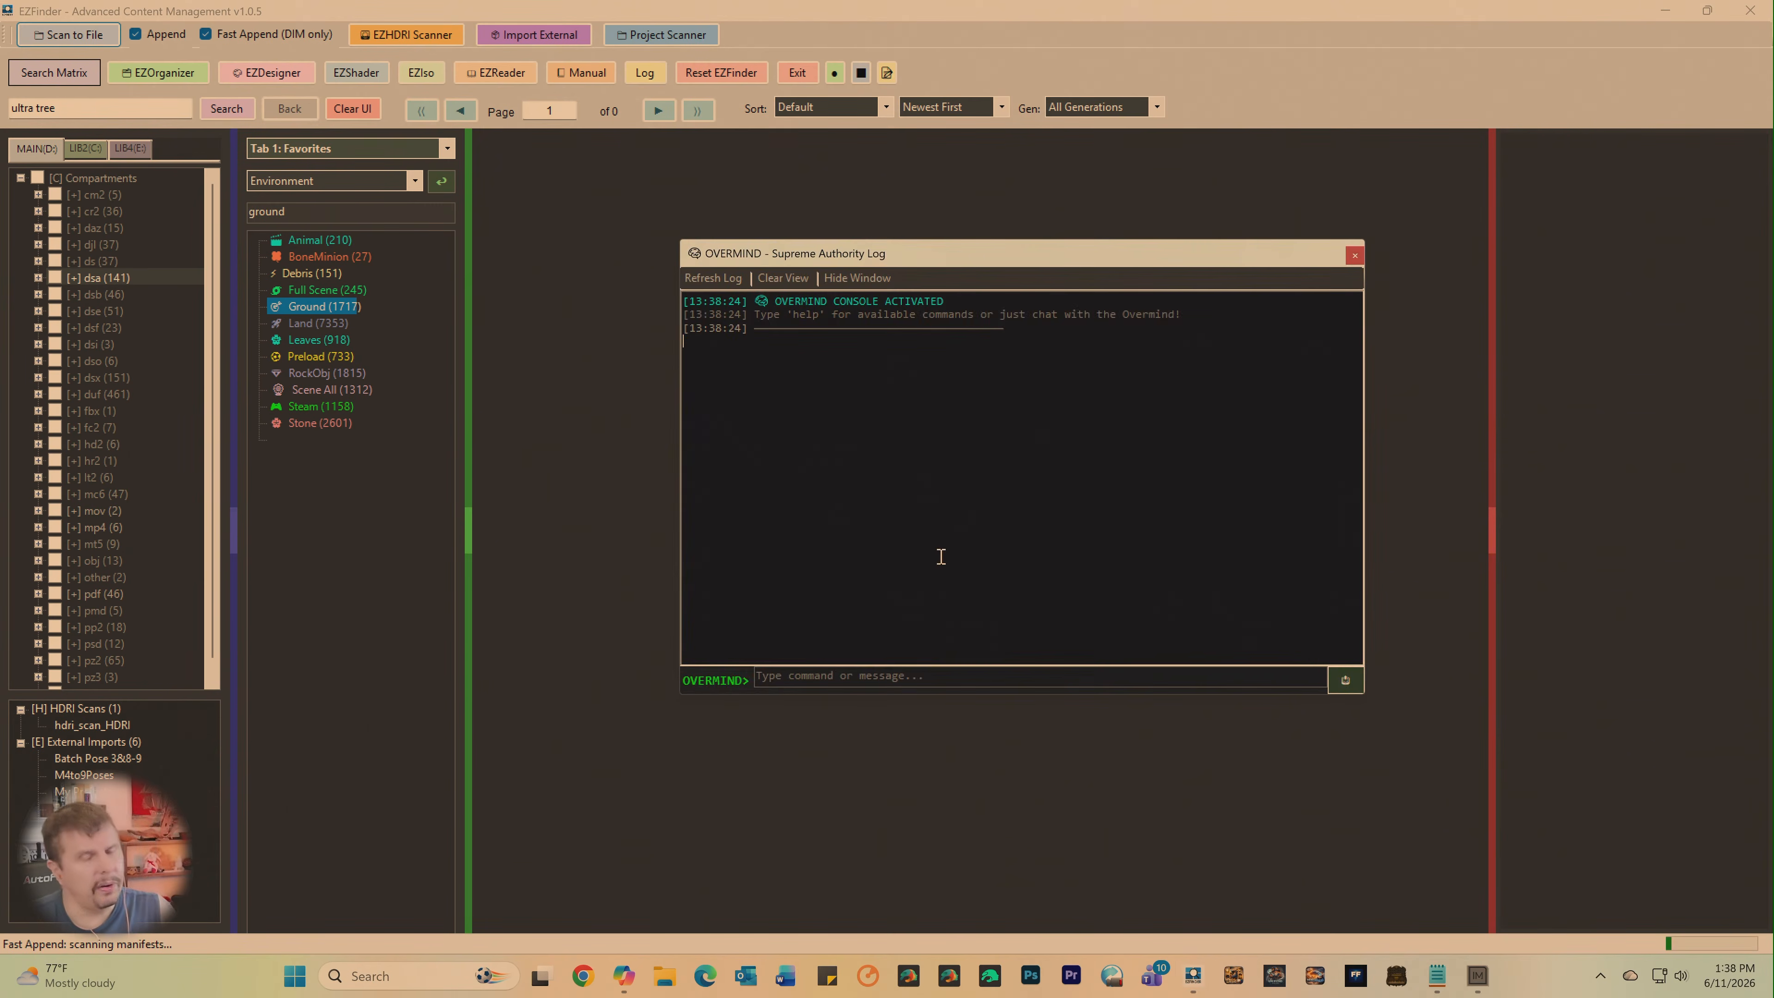
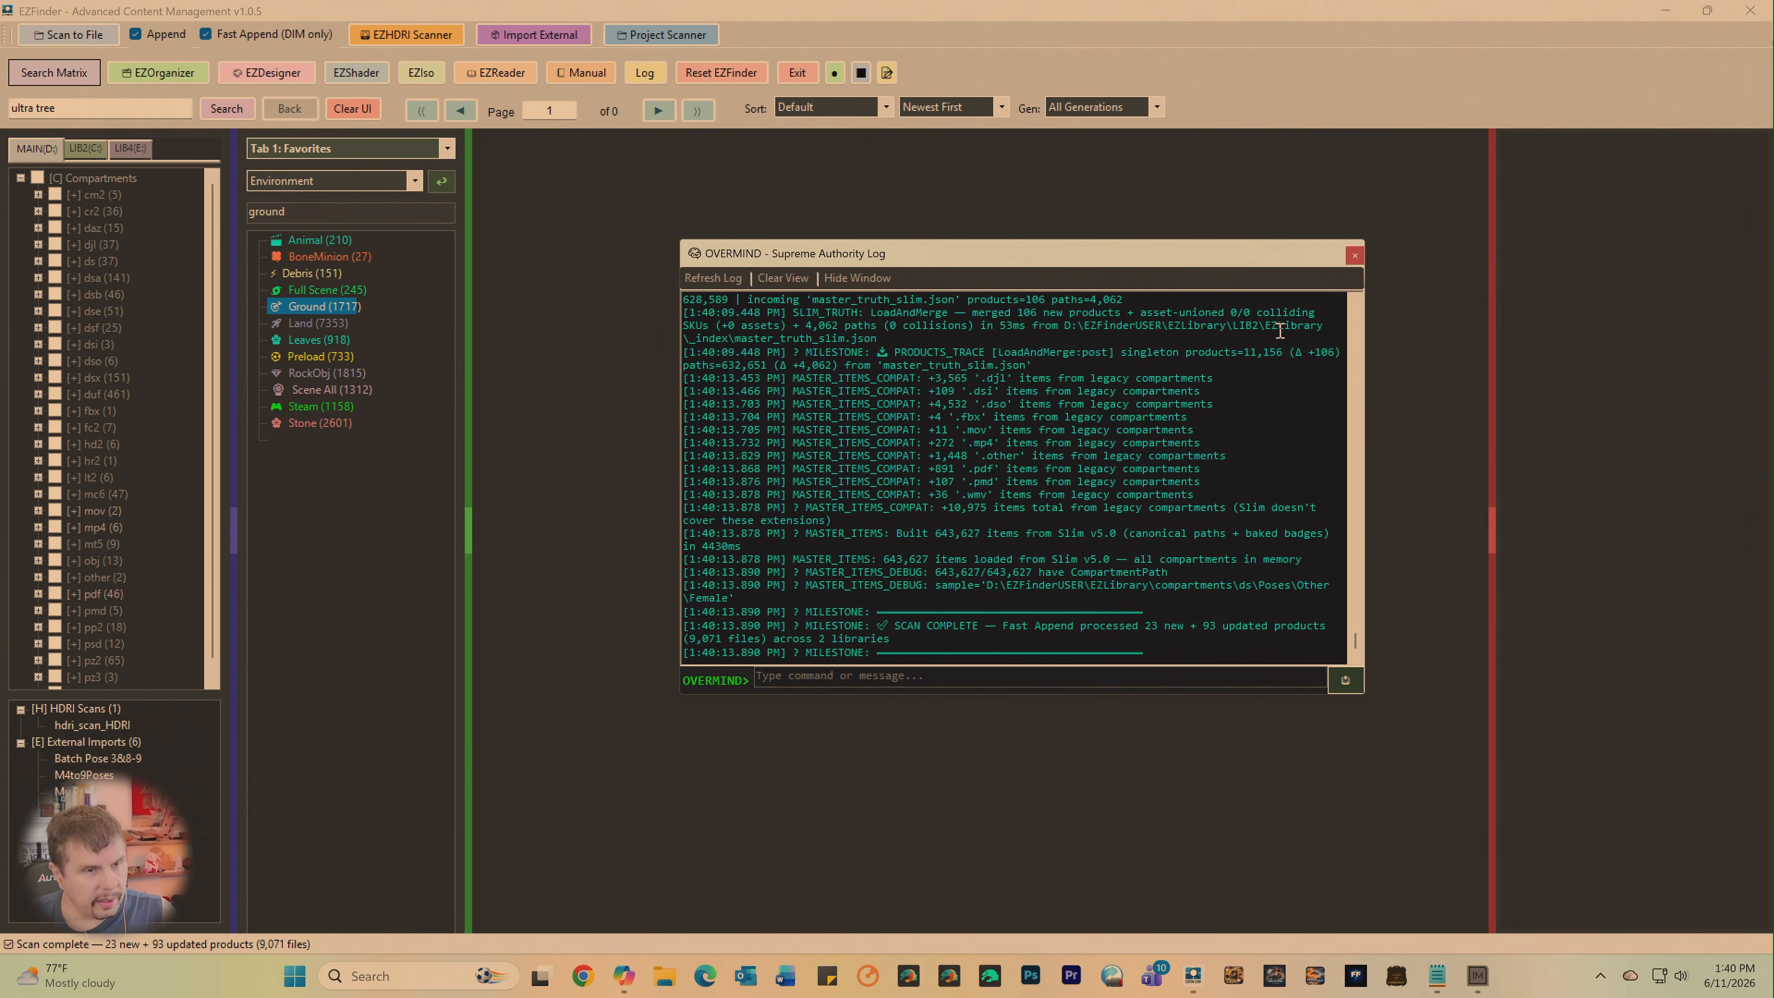
# - Close the scan log and search the MAIN library's fbx compartment for "ultra tree"
pyautogui.click(1355, 255)
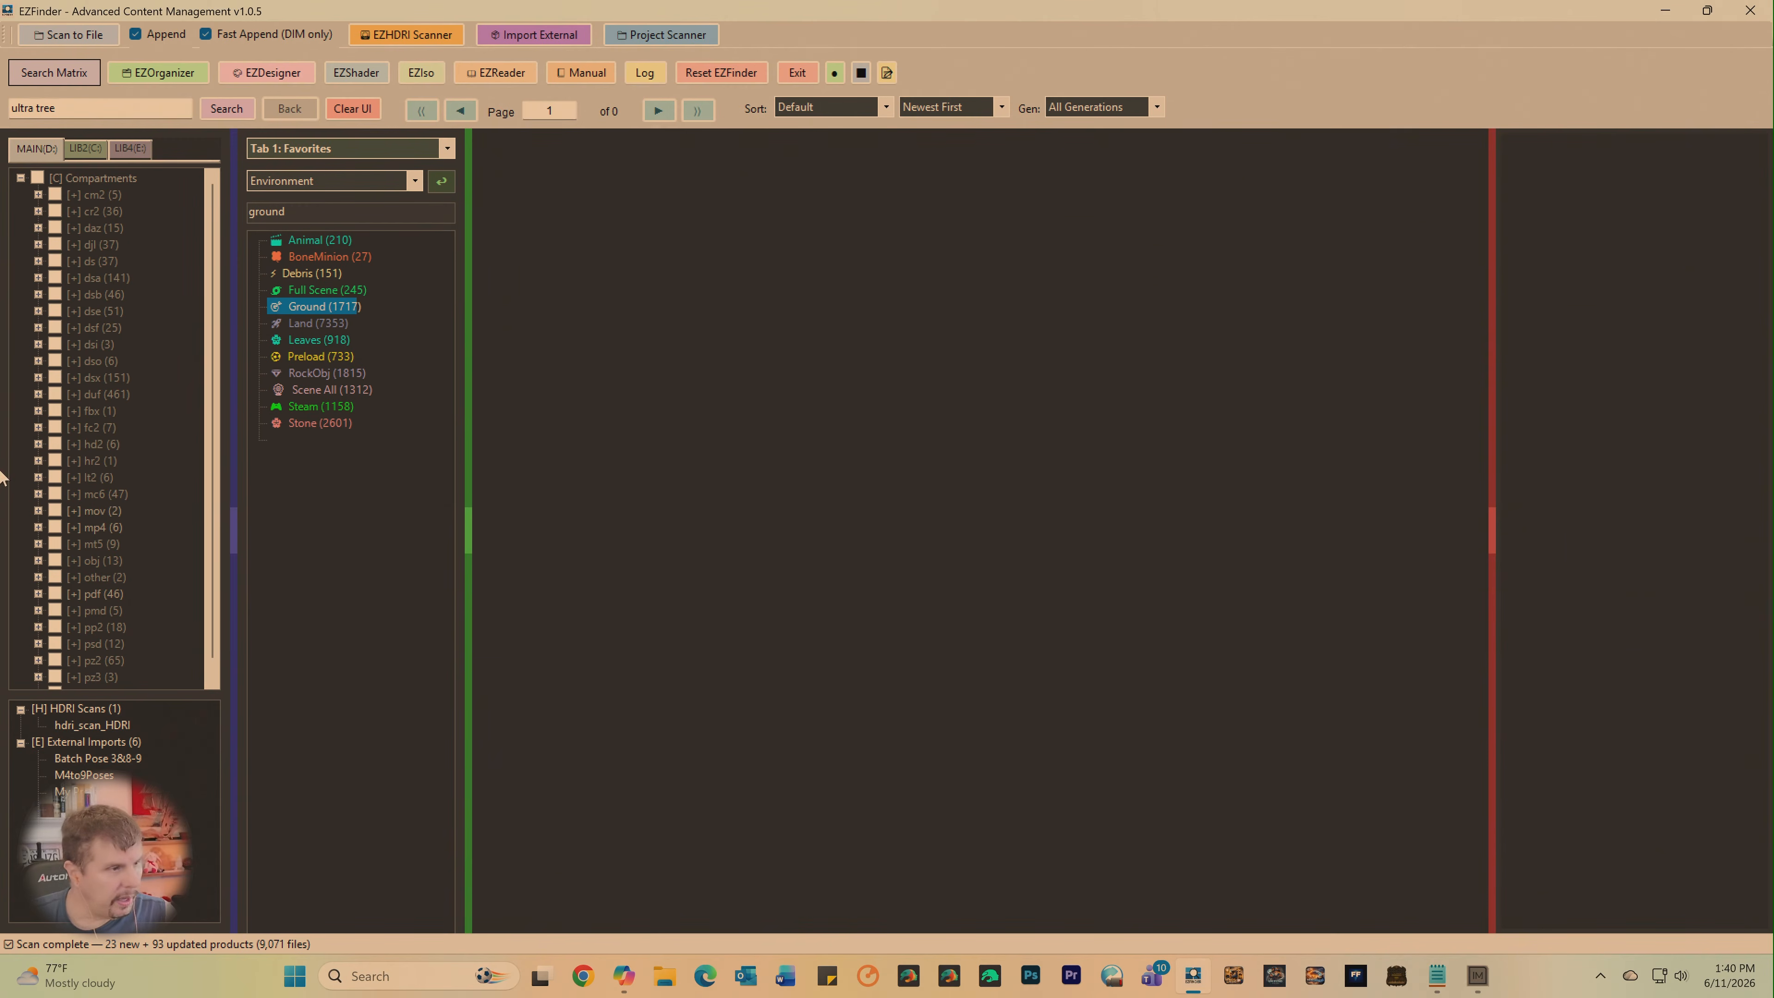
pyautogui.click(54, 411)
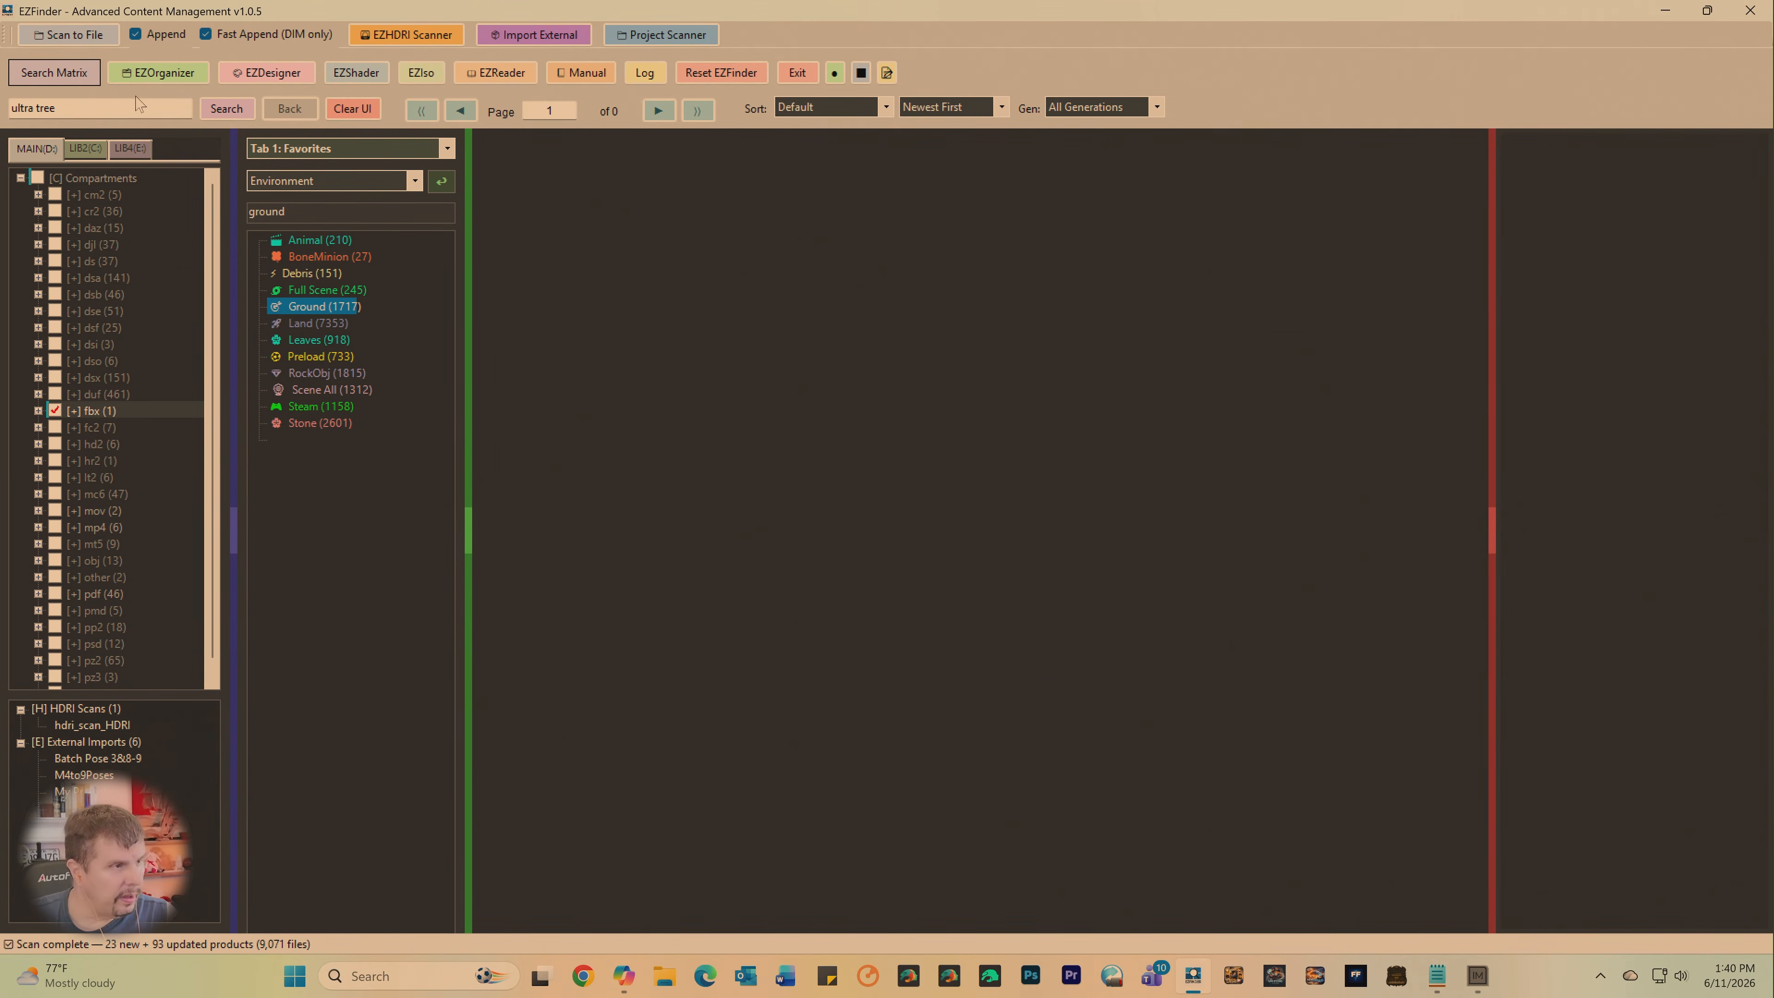
pyautogui.click(228, 109)
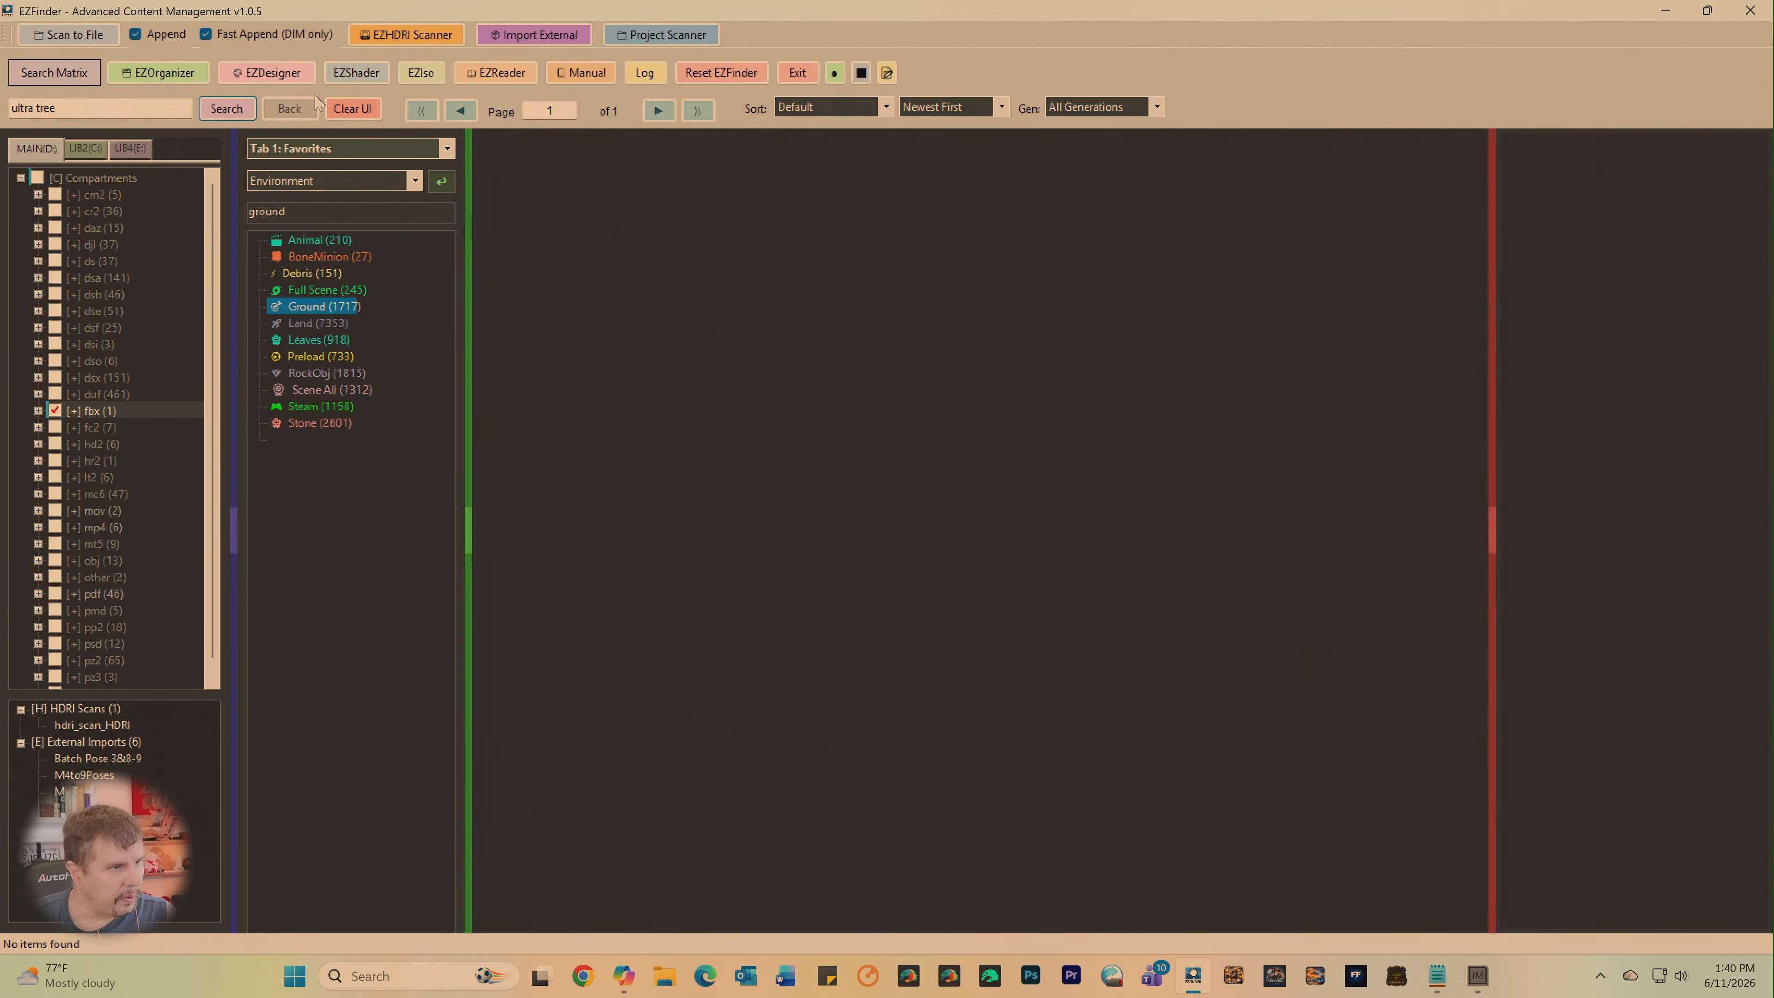
pyautogui.click(353, 112)
pyautogui.click(230, 117)
pyautogui.click(44, 108)
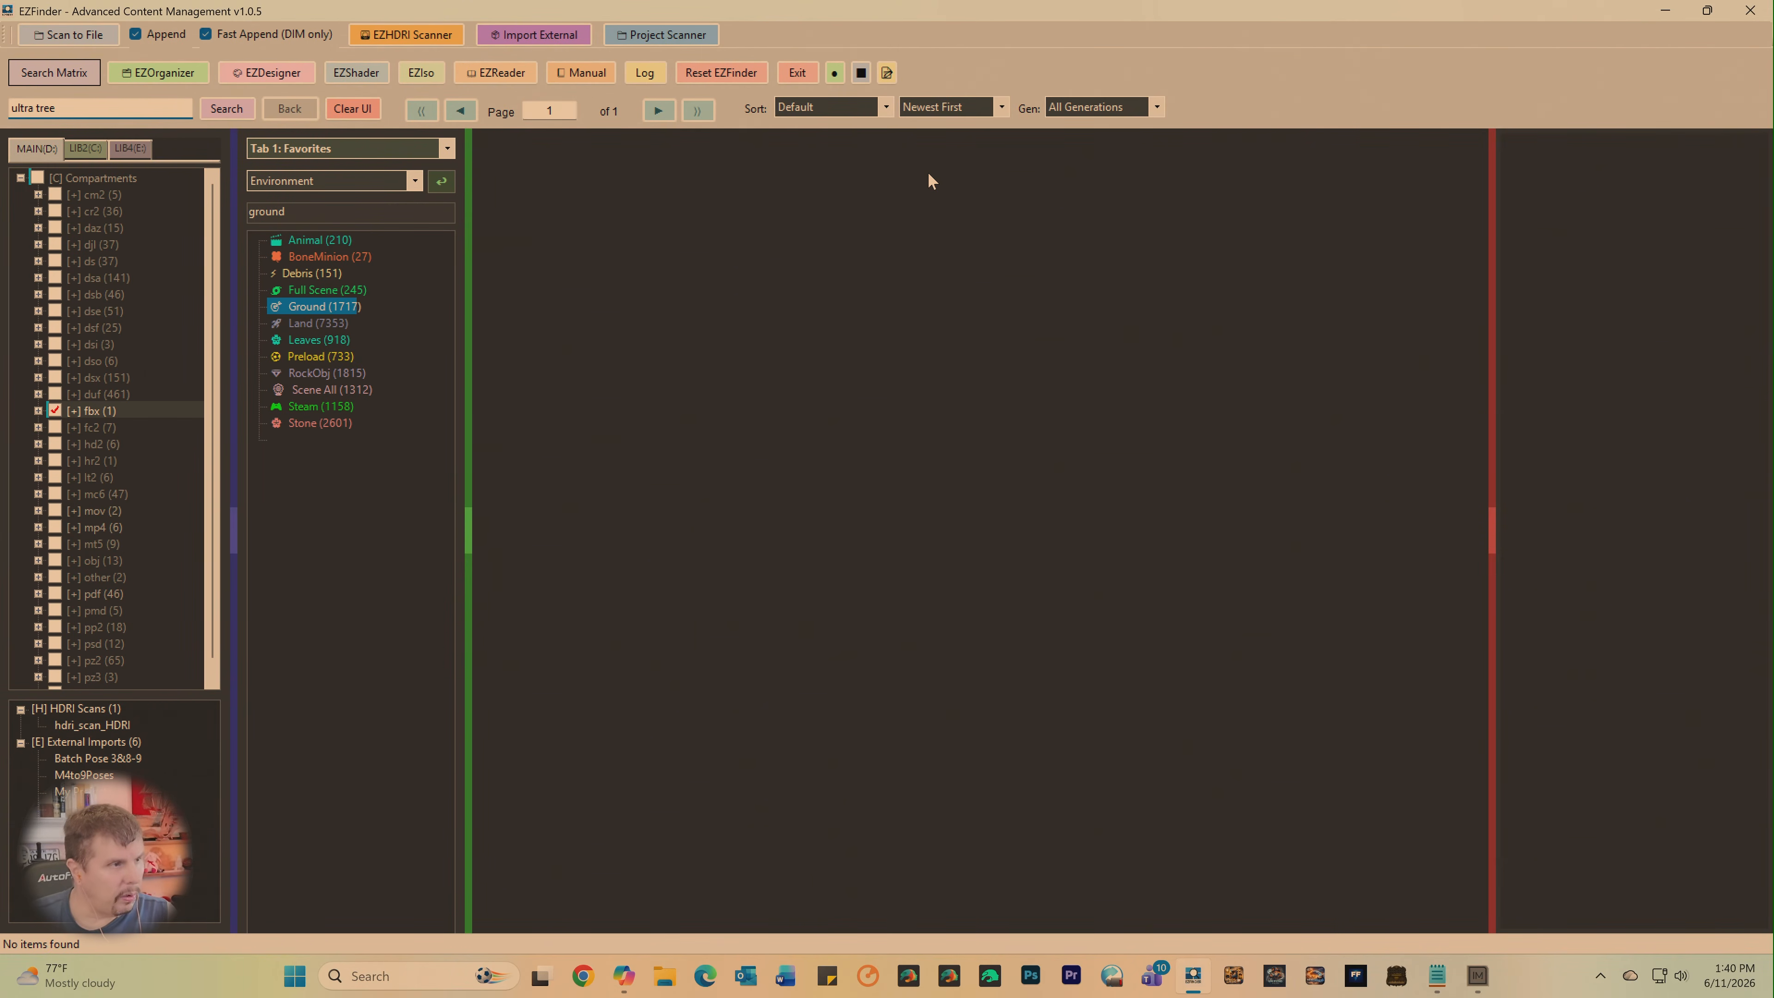
# - Select the MAIN library's duf and dsx compartments instead of fbx and search them for "ultratree" and "ultra tree"
pyautogui.press('BackSpace')
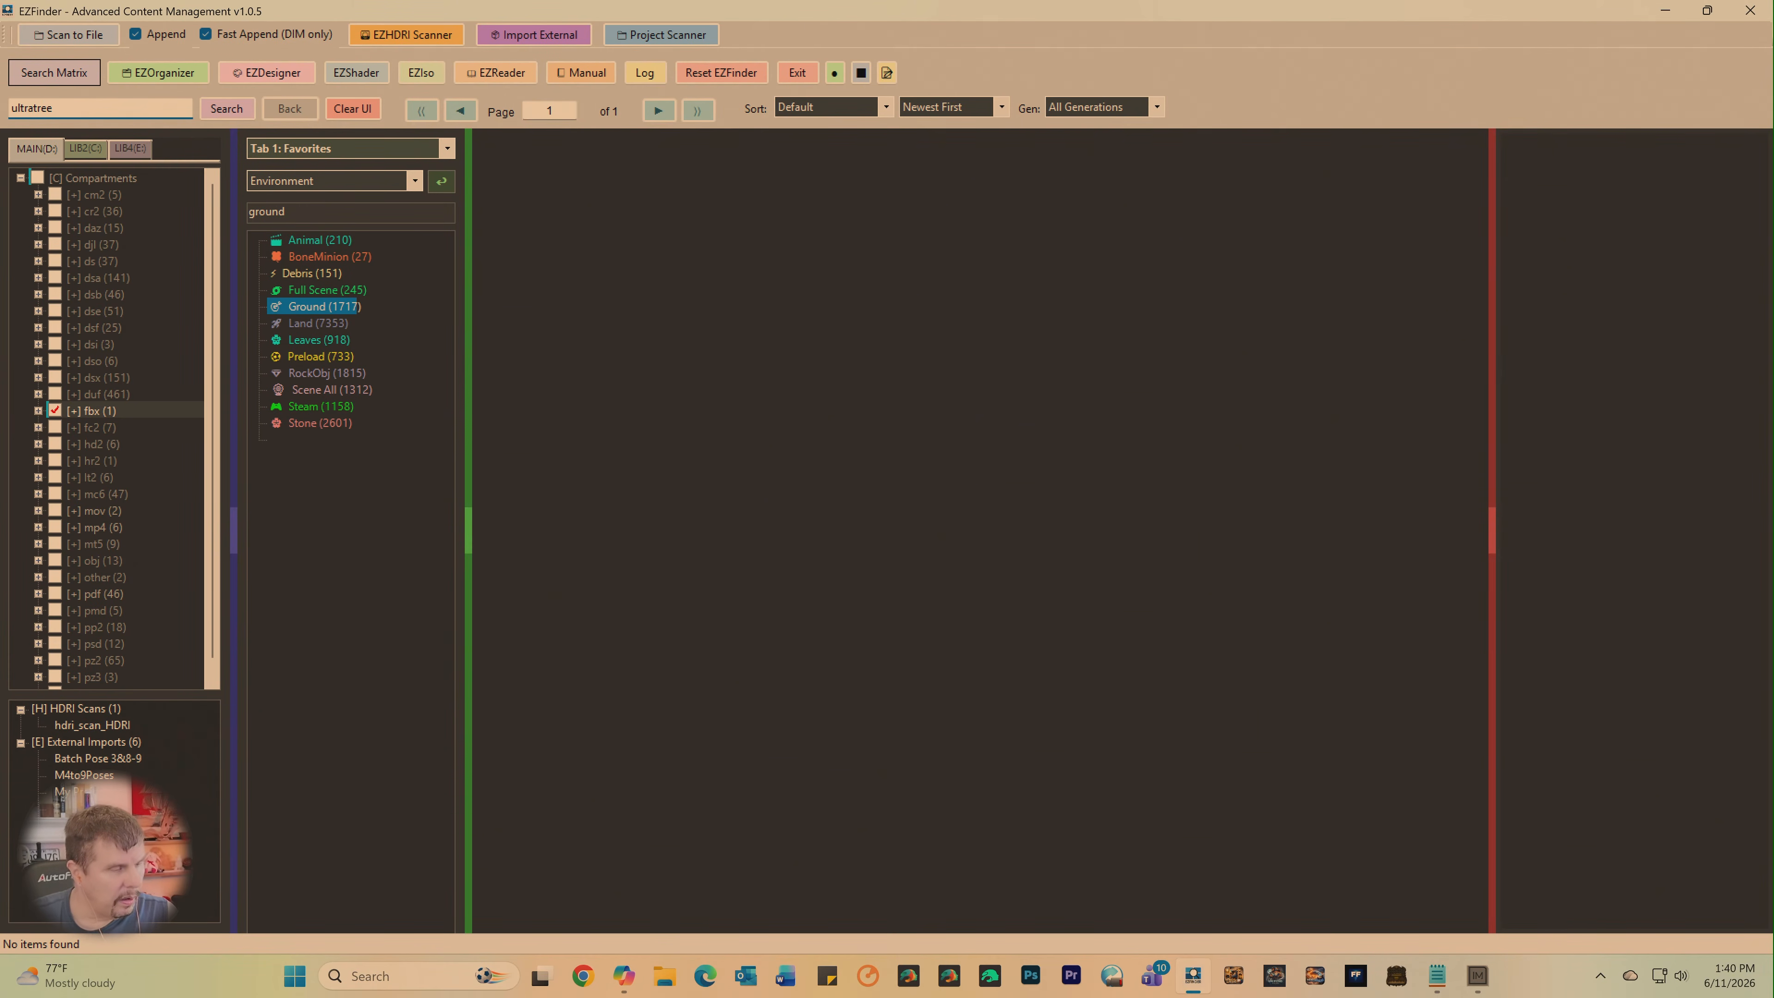
pyautogui.click(55, 411)
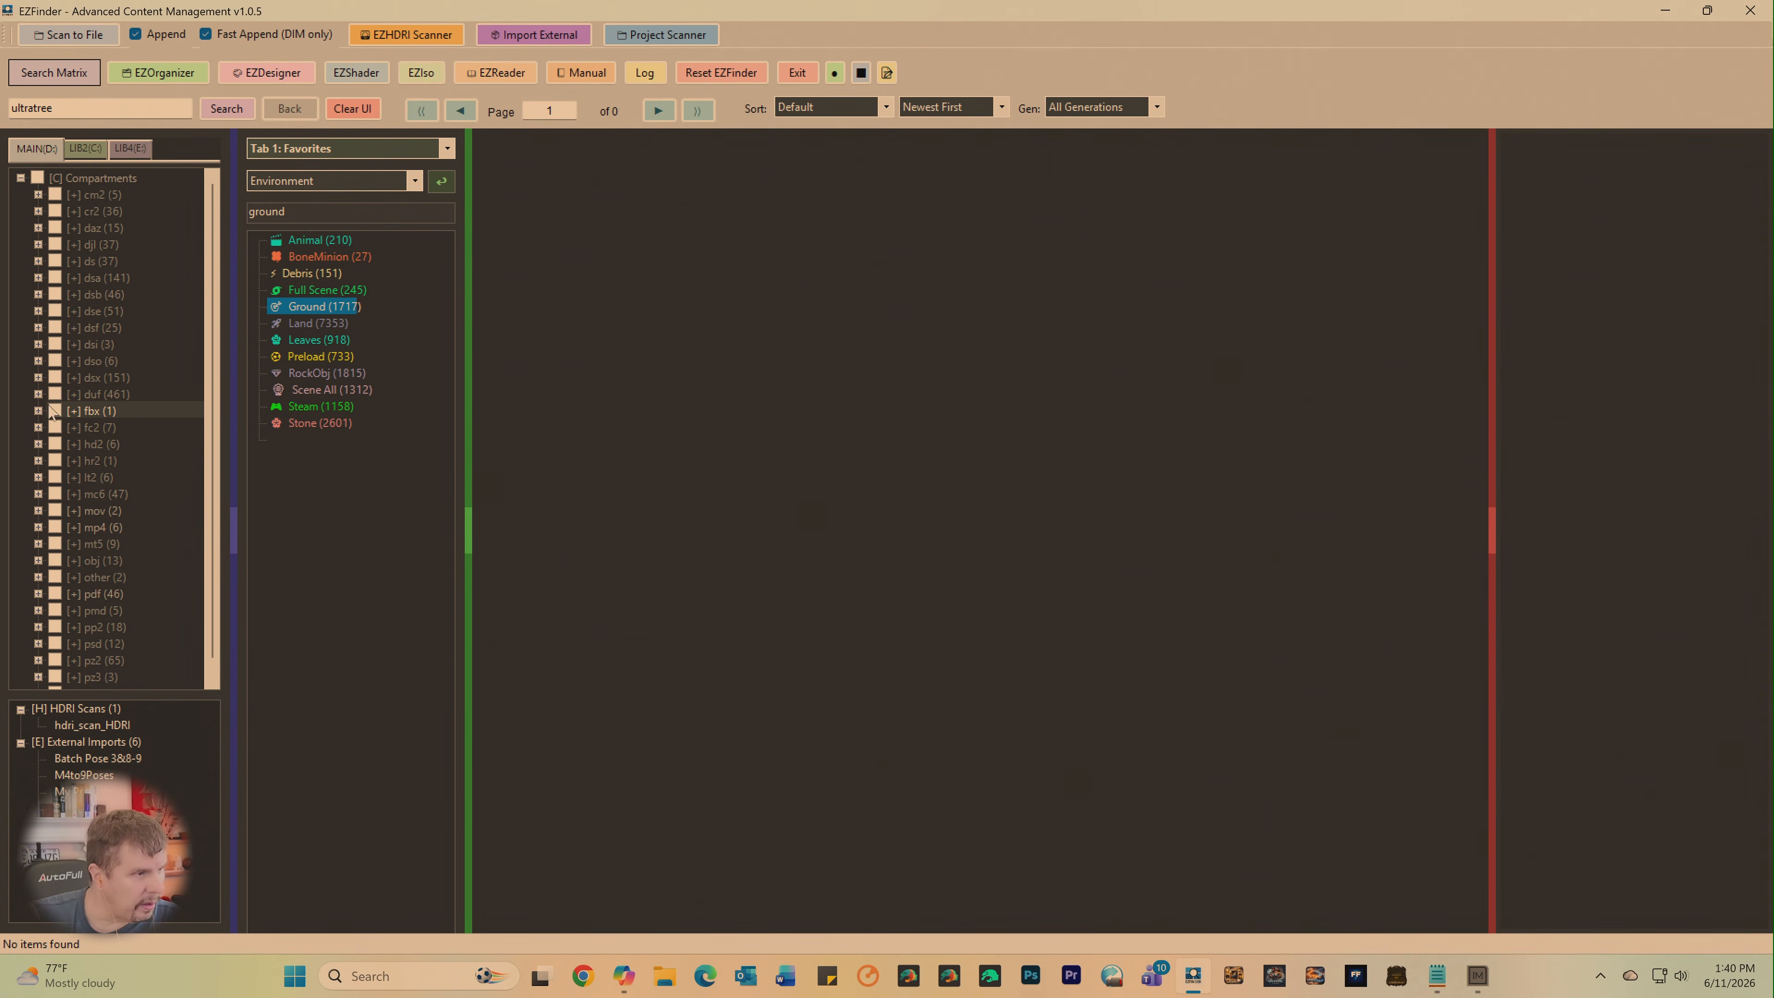
pyautogui.click(55, 394)
pyautogui.click(54, 378)
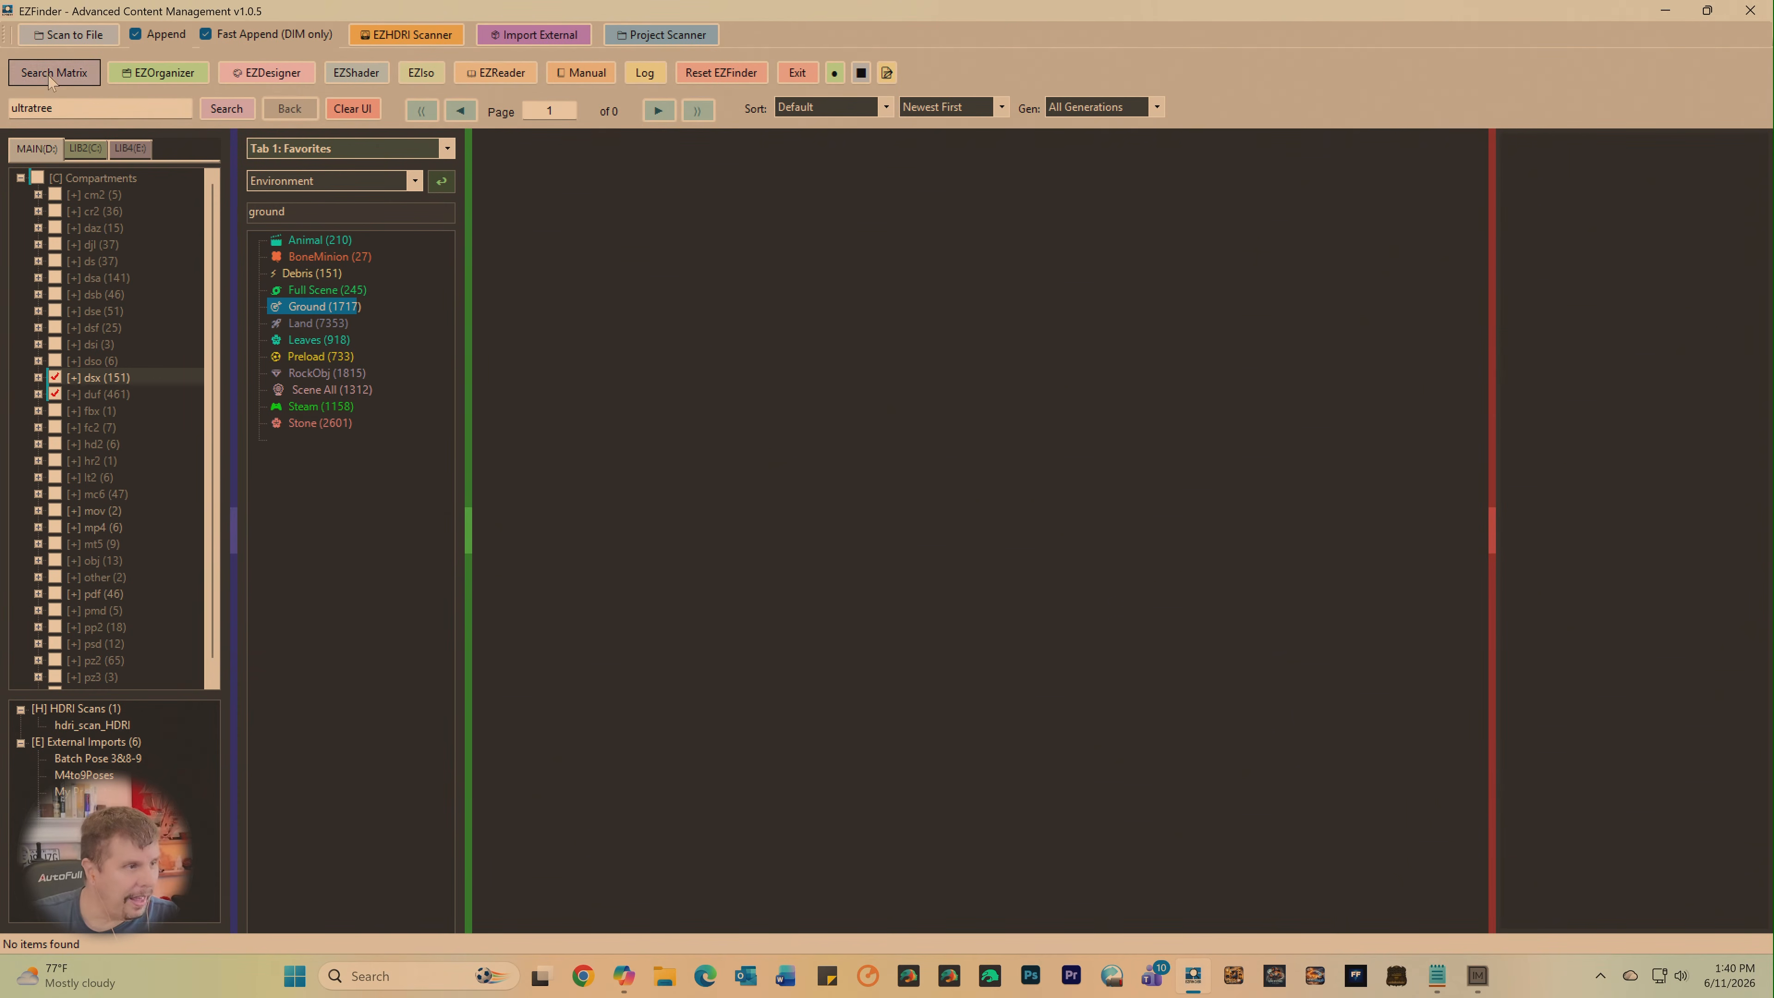
pyautogui.click(241, 110)
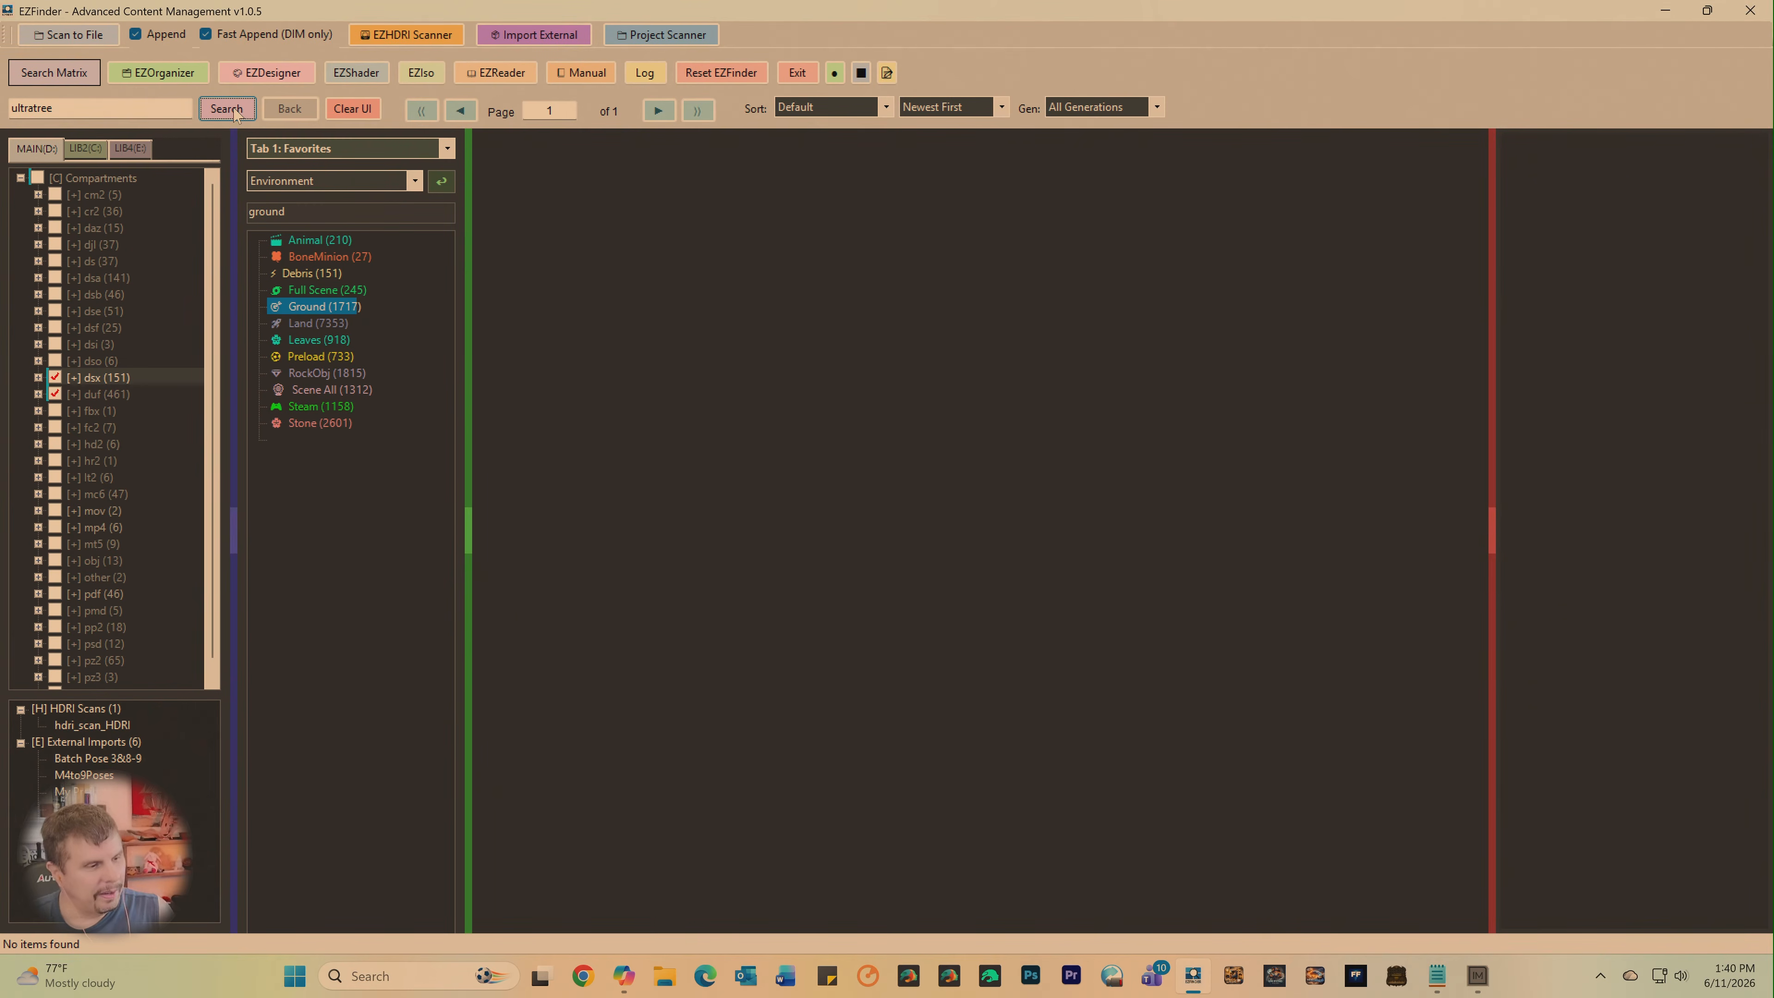
pyautogui.click(50, 108)
pyautogui.write('e')
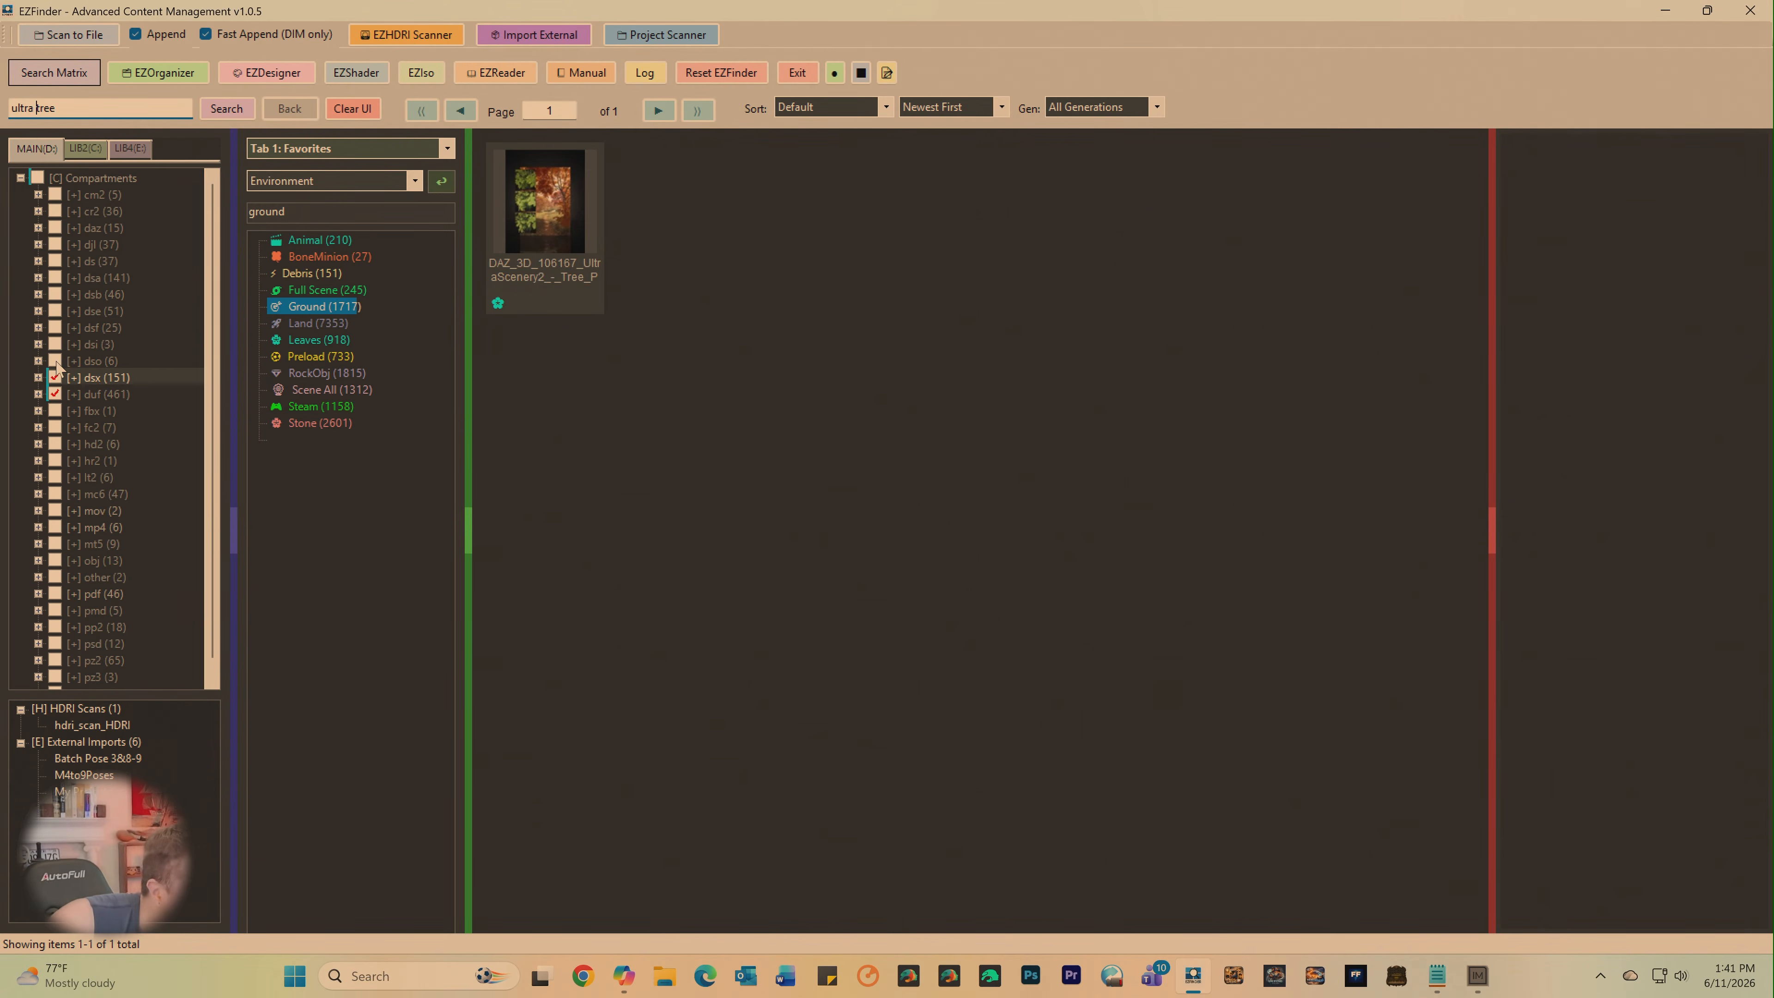
# - Search all MAIN compartments for "ultra tree" and load all items related to UltraTreeCreator.dse
pyautogui.click(42, 180)
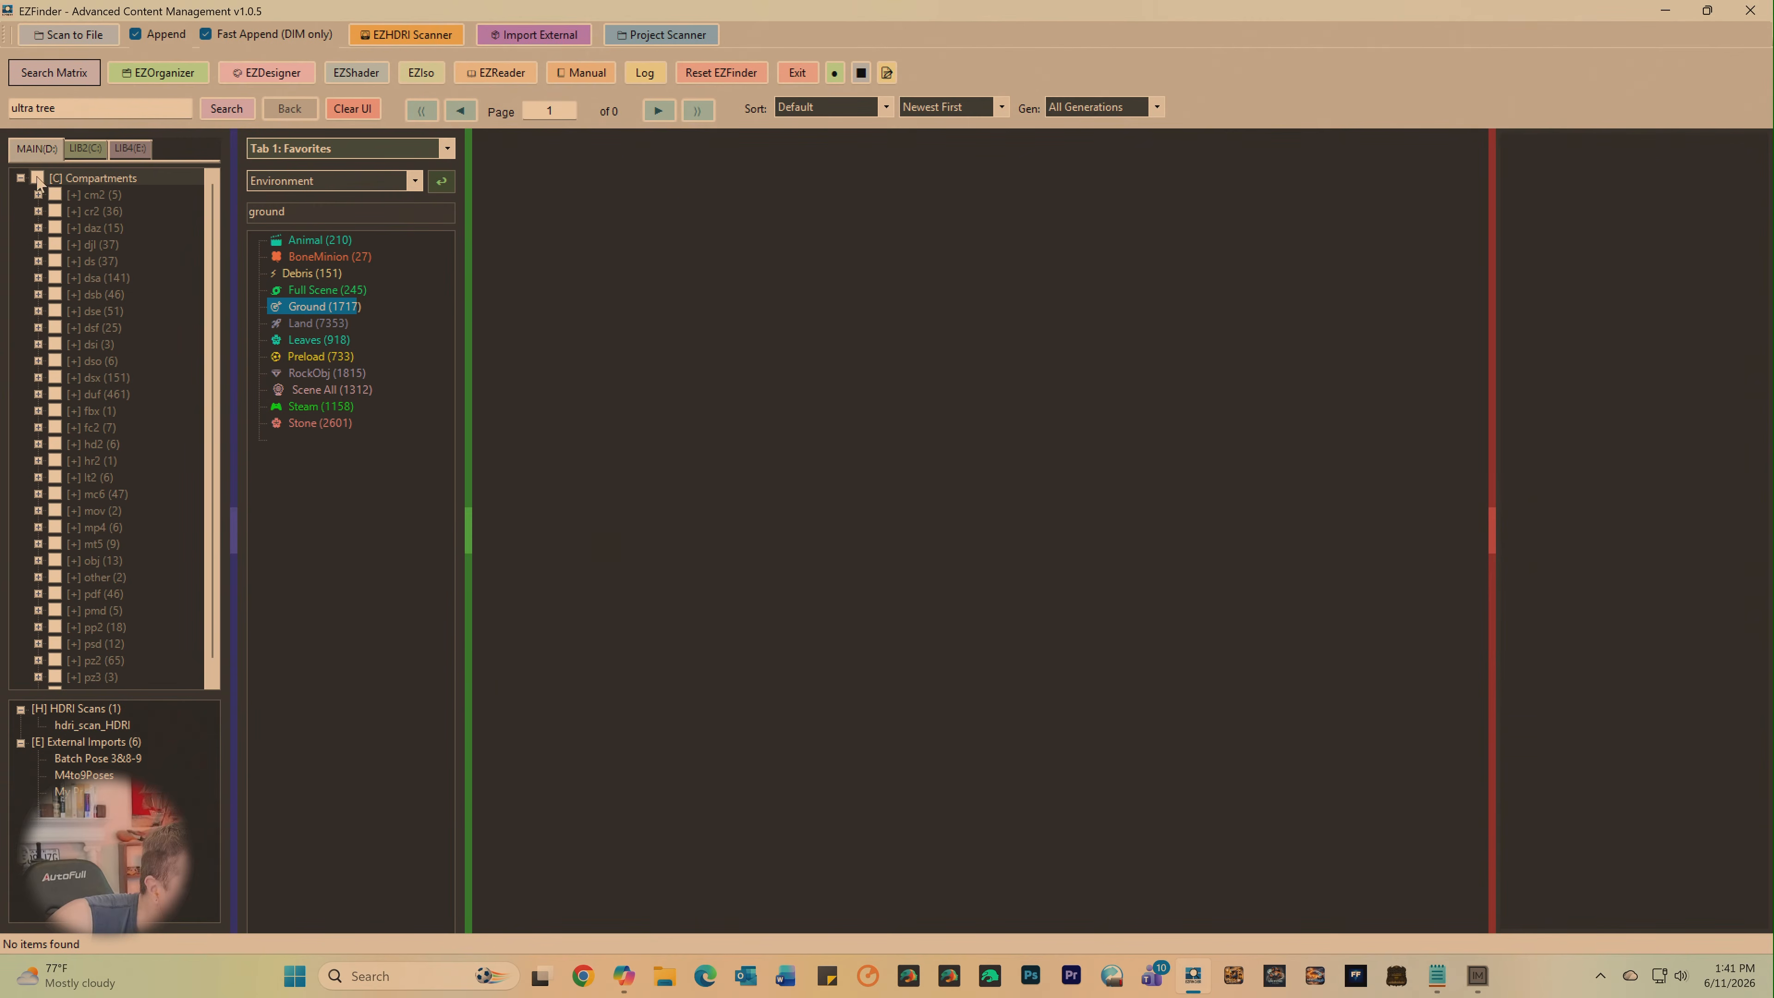
pyautogui.click(38, 179)
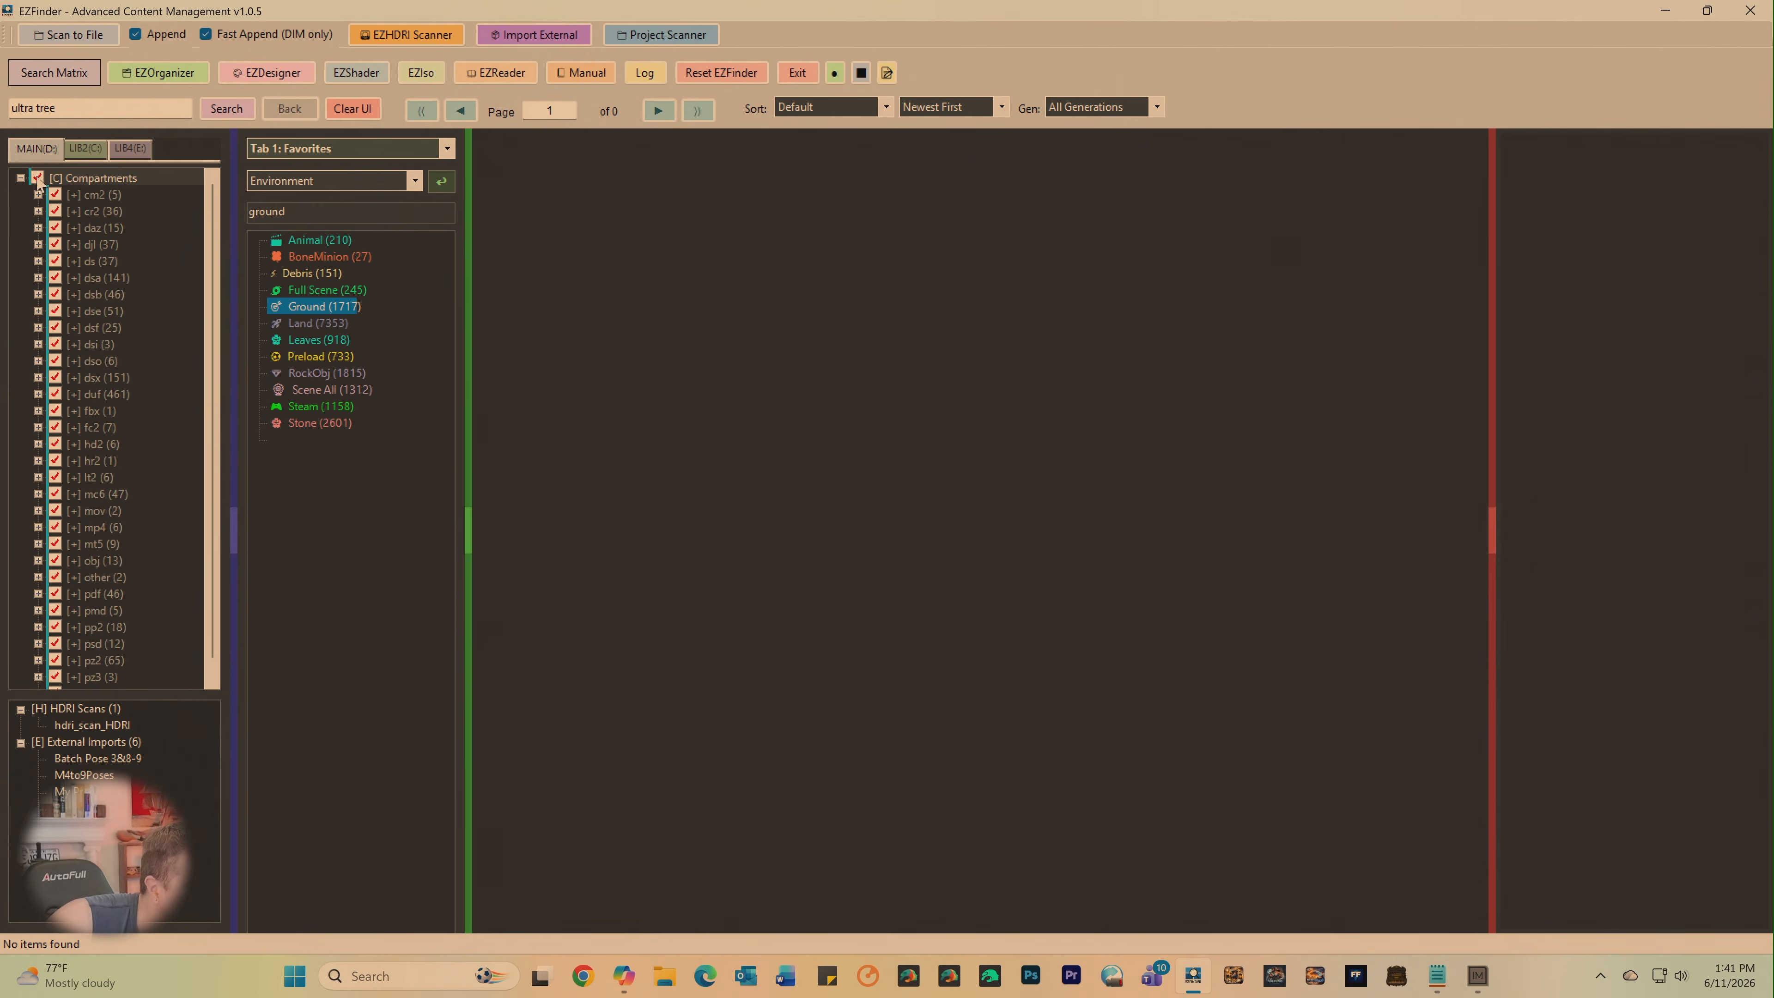
pyautogui.click(231, 108)
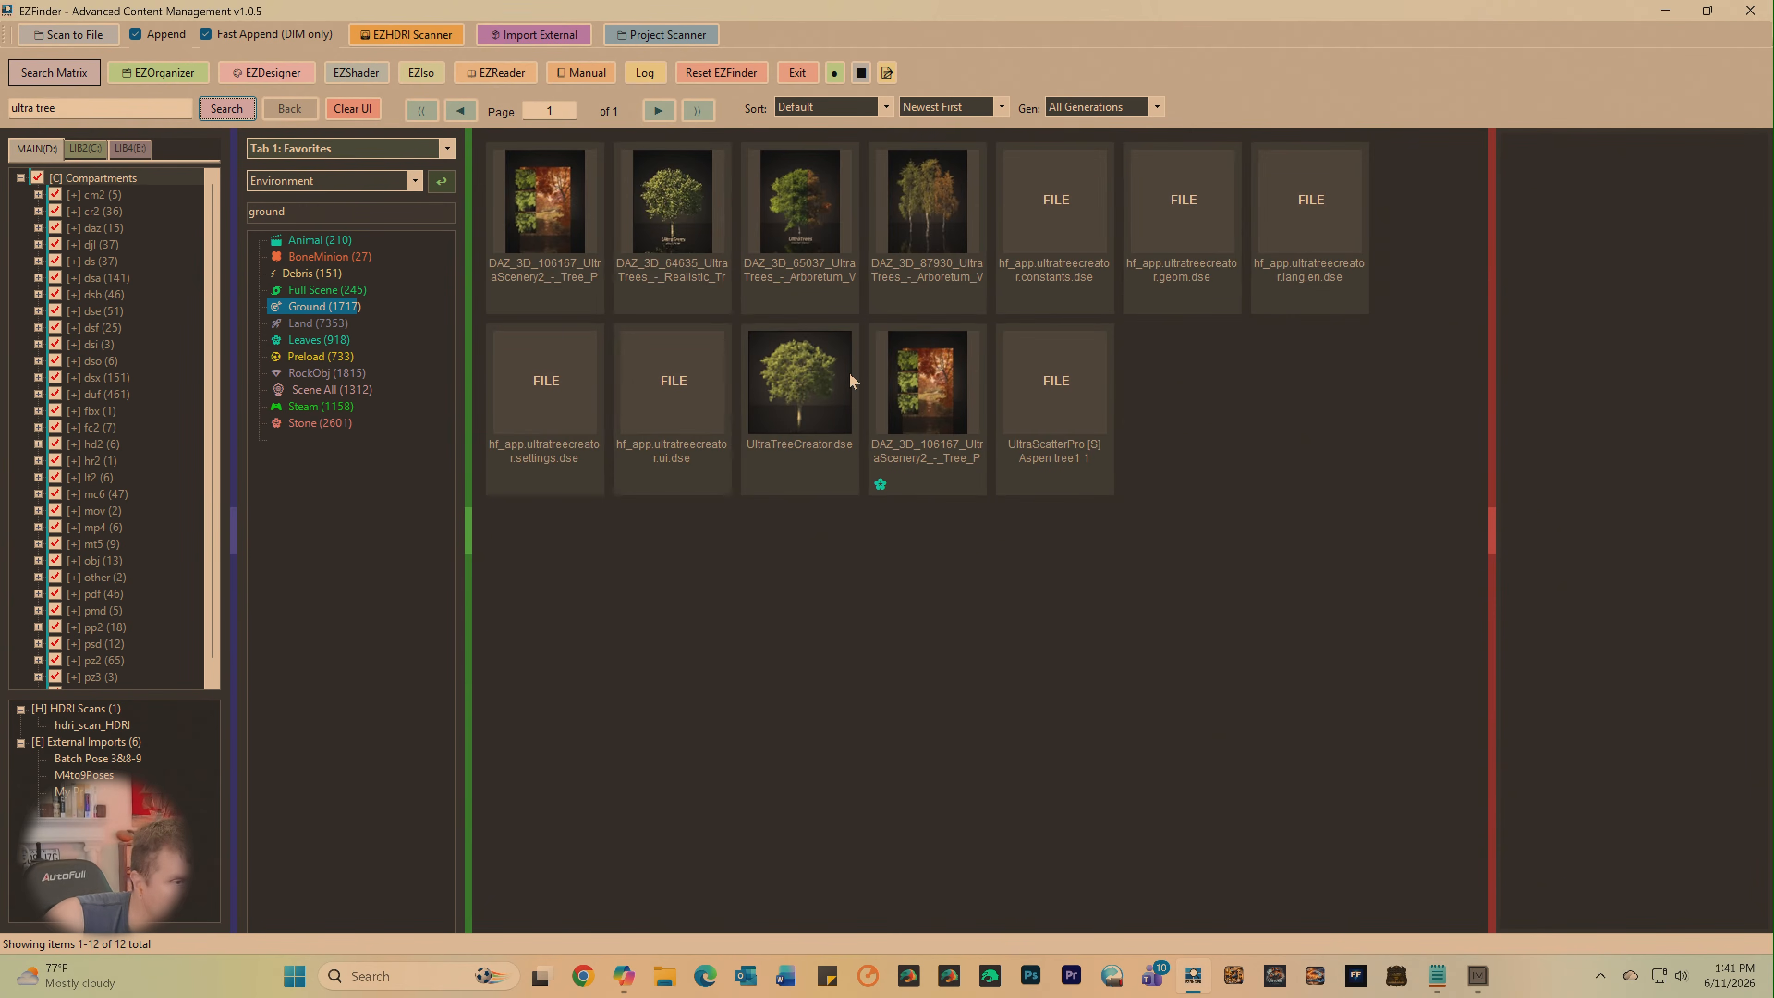
pyautogui.click(818, 397)
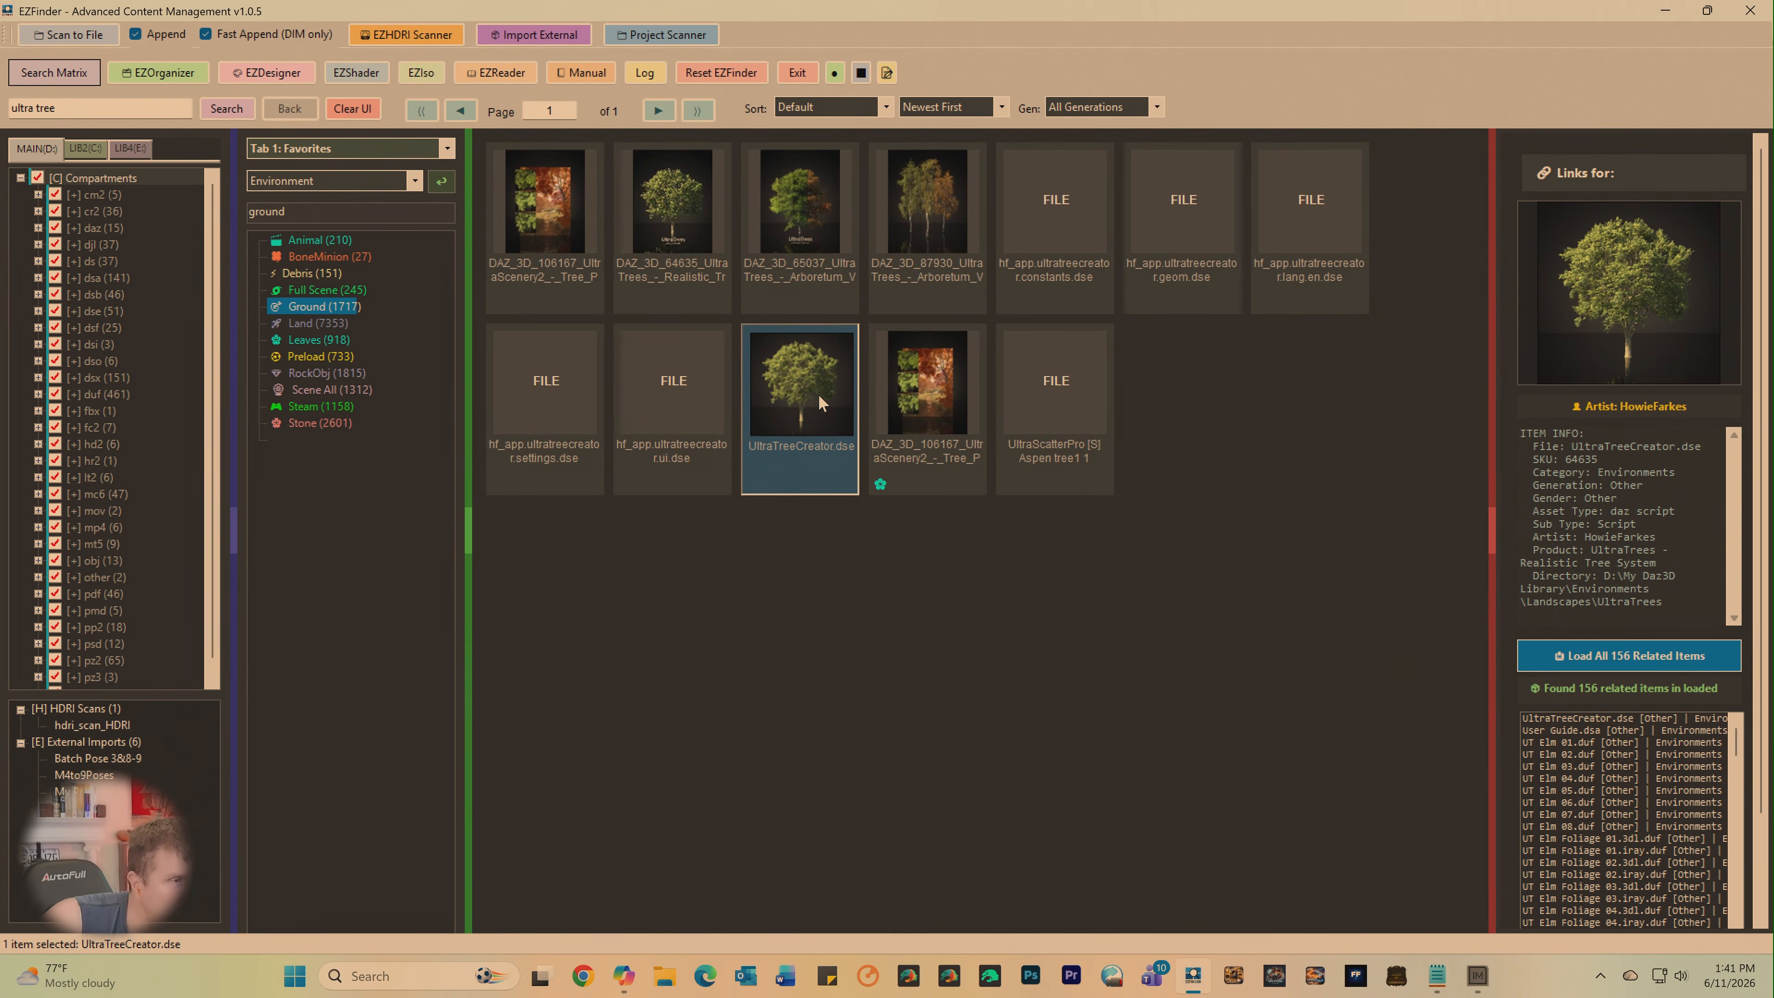
pyautogui.click(1548, 655)
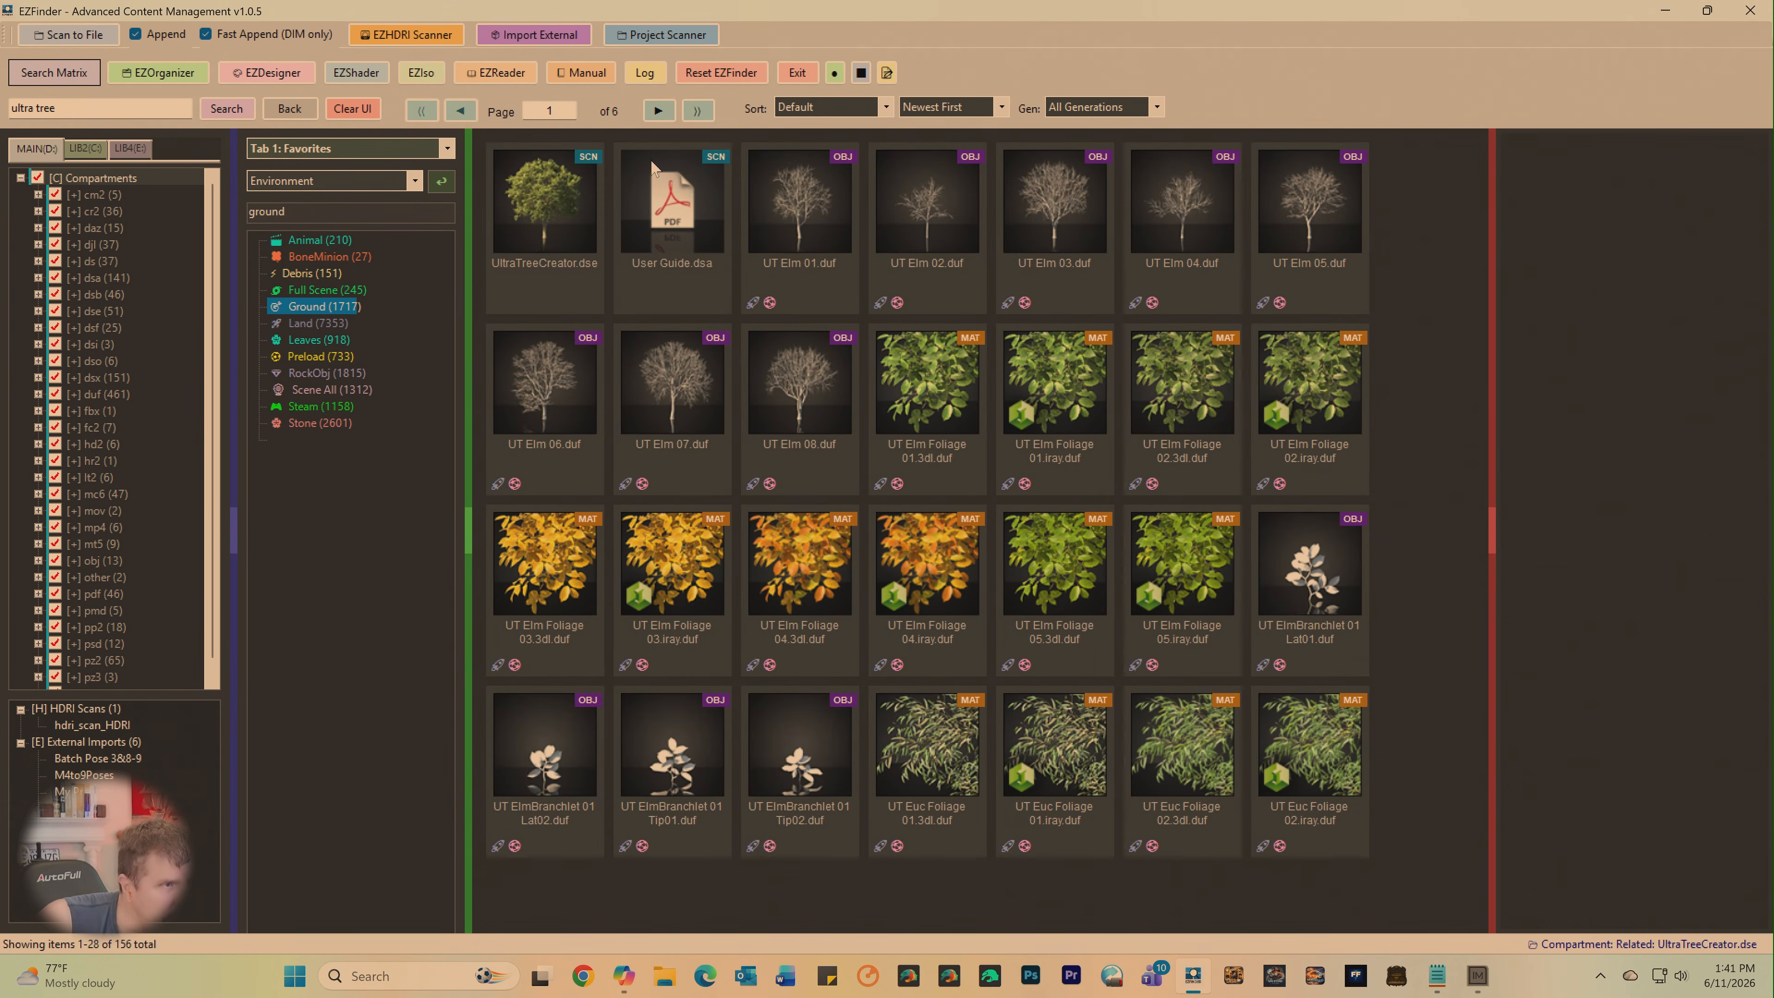
# - Look through all pages of the related UltraTrees items and return to page 3
pyautogui.click(658, 112)
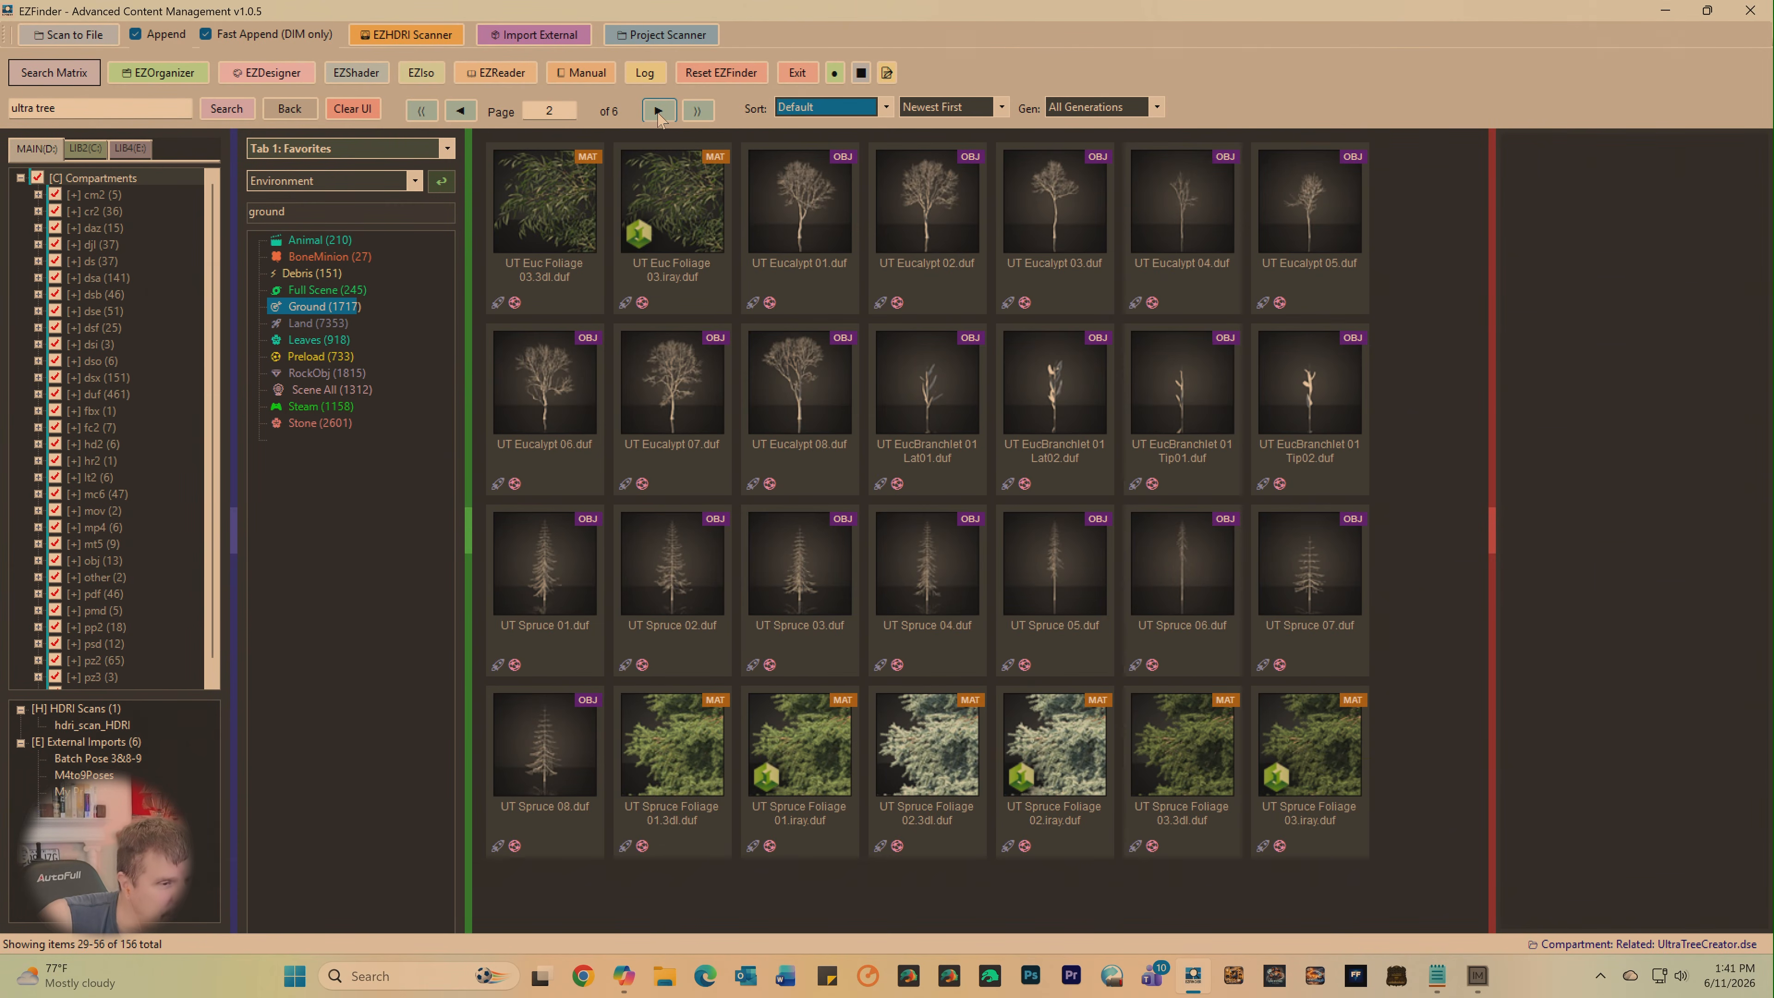
pyautogui.click(658, 112)
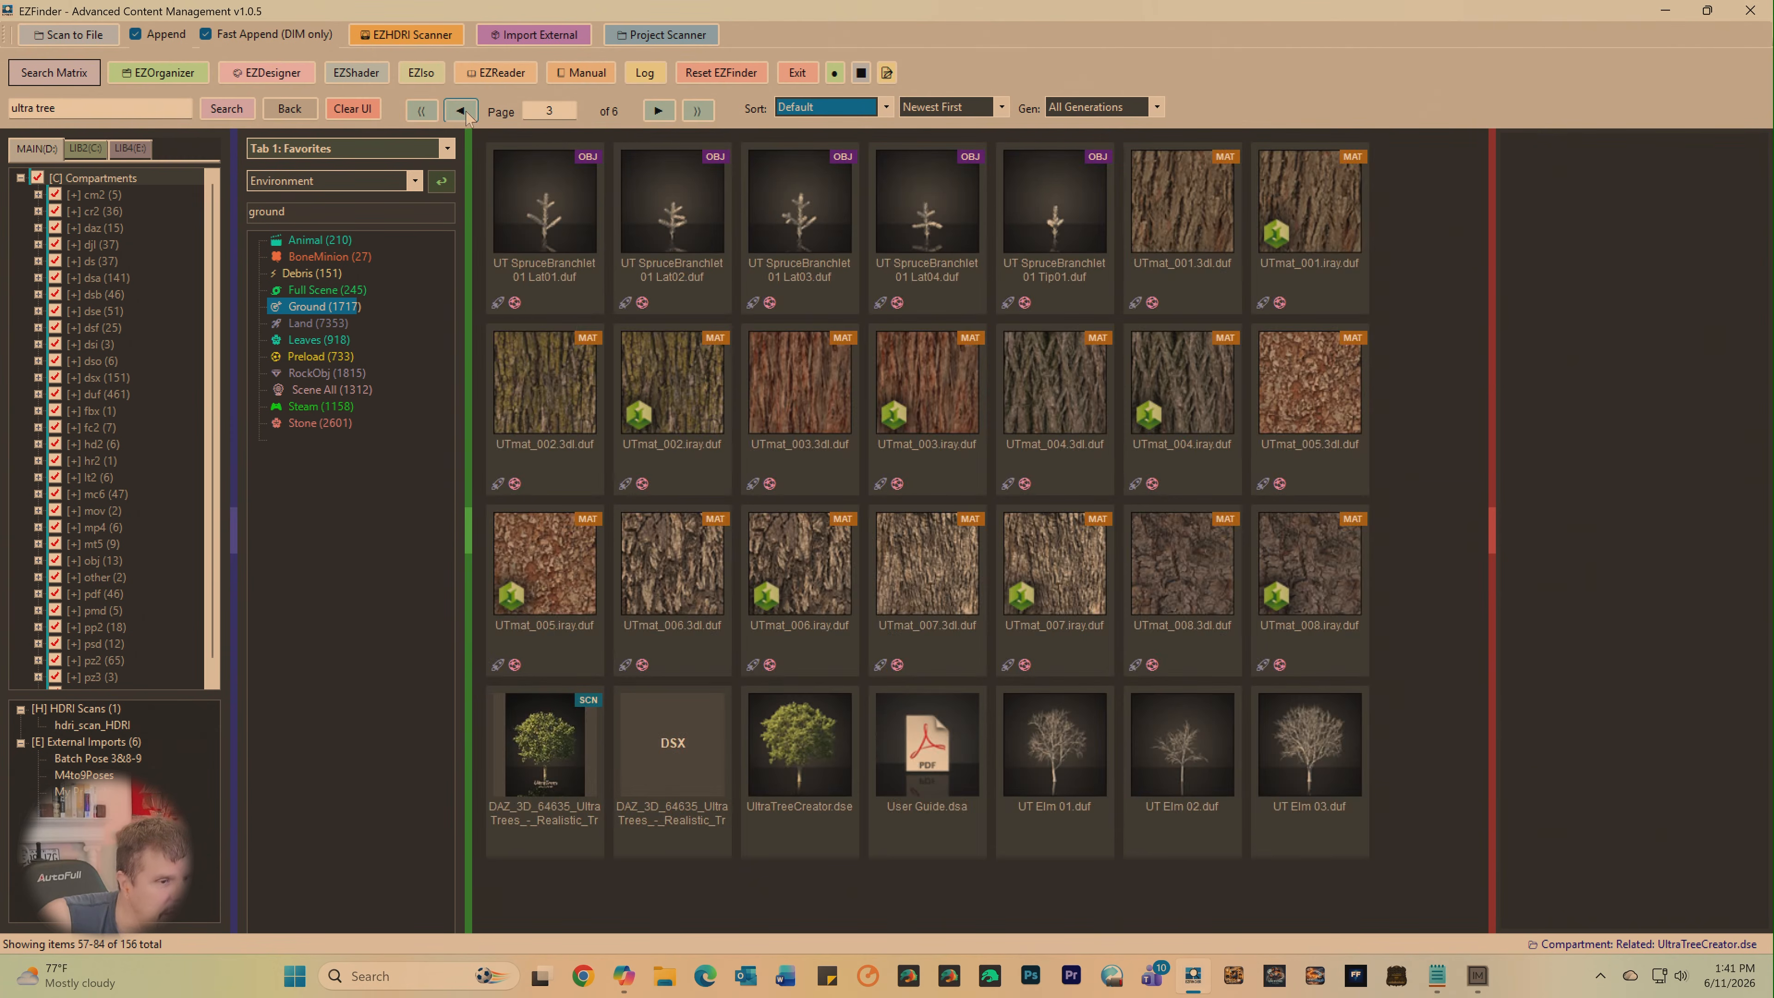
pyautogui.click(659, 112)
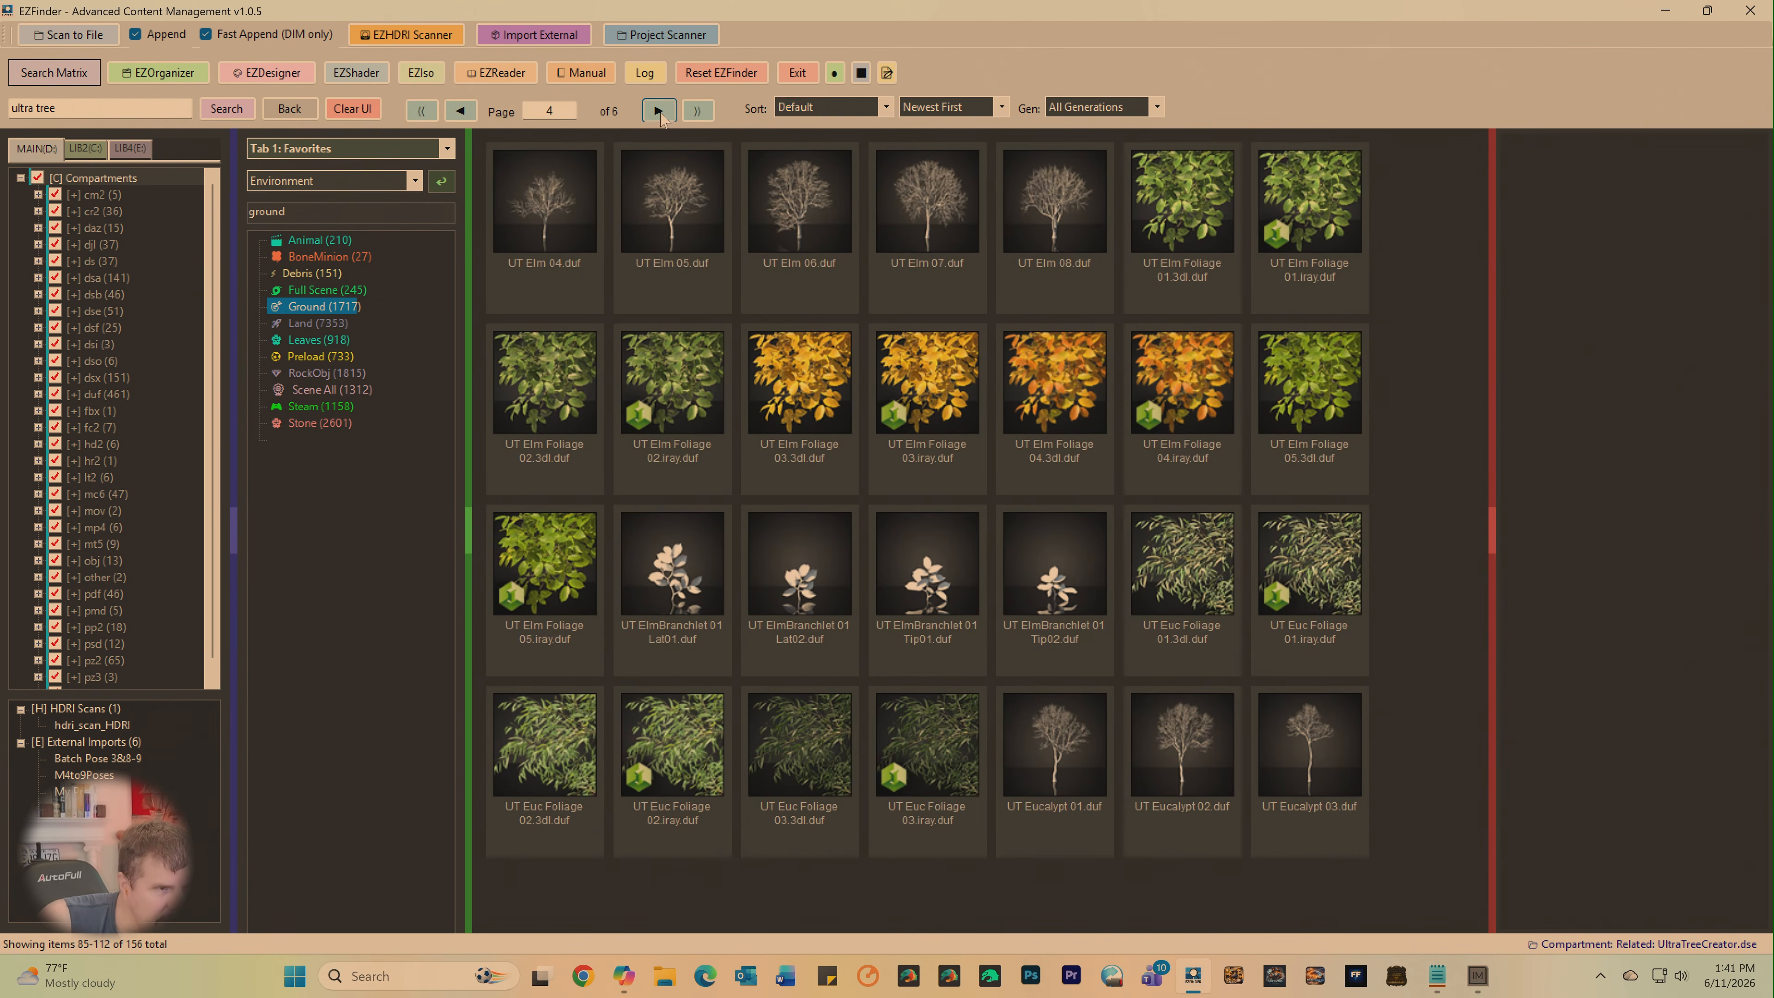
pyautogui.click(659, 111)
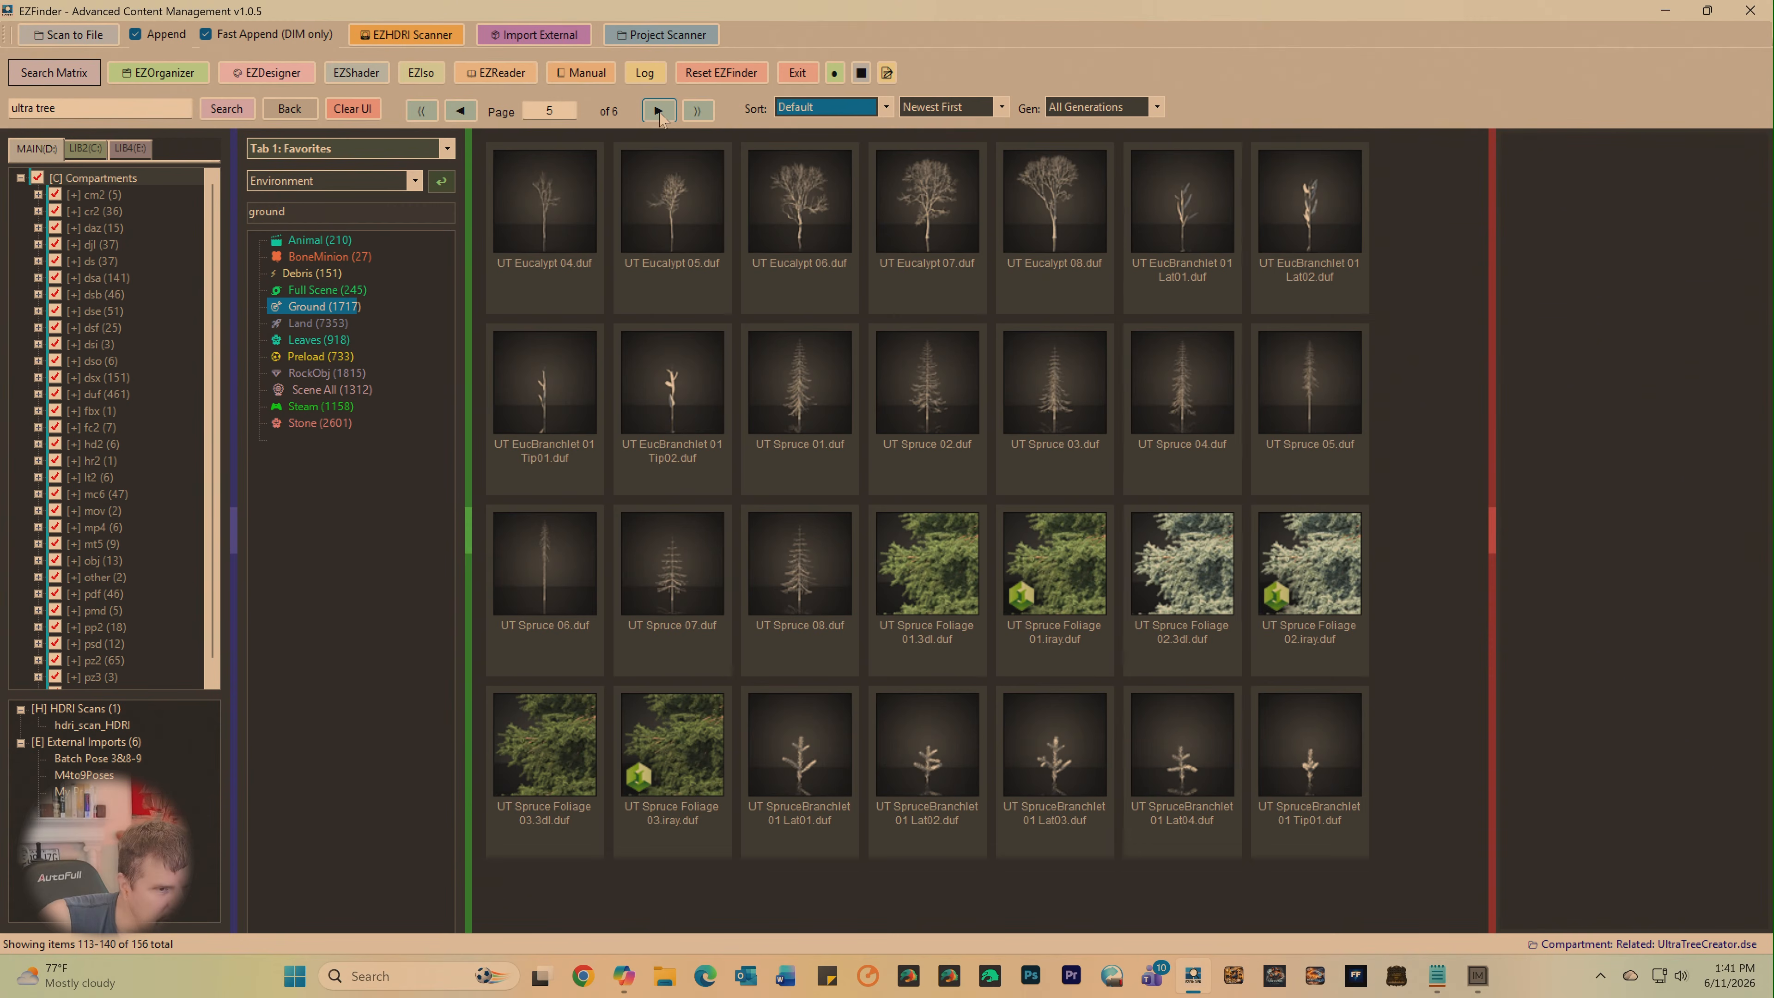
pyautogui.click(659, 112)
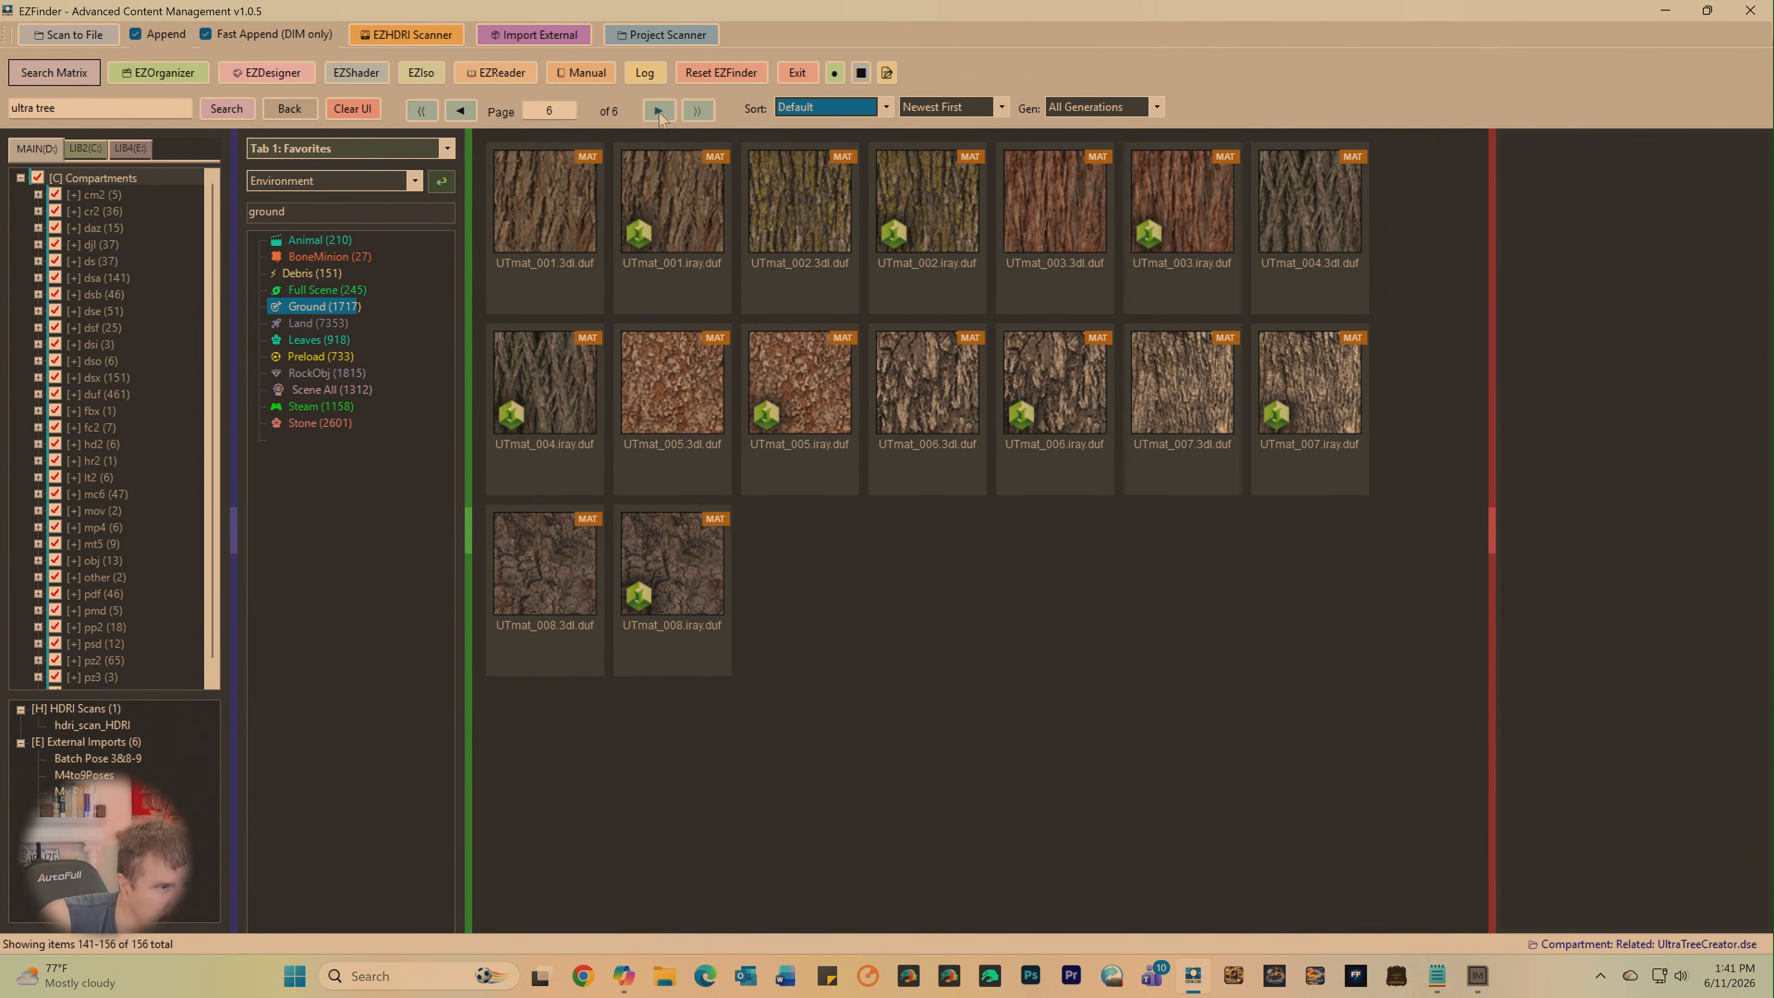
pyautogui.click(462, 112)
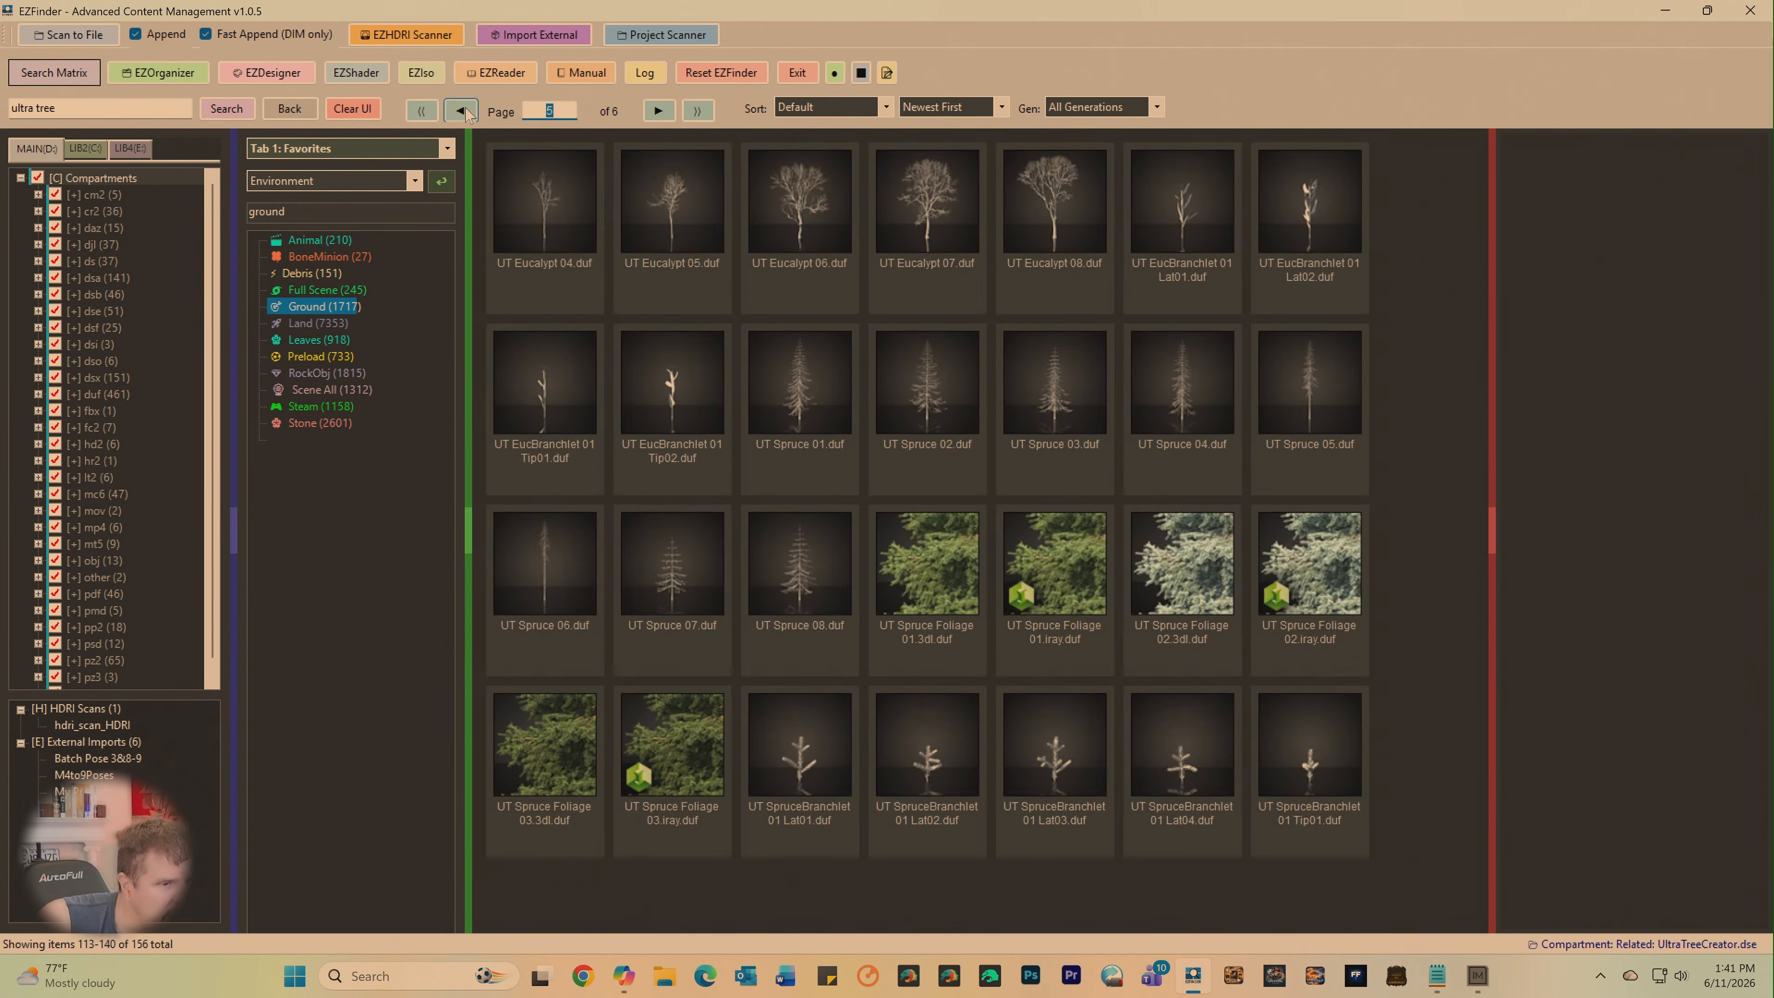
pyautogui.click(463, 112)
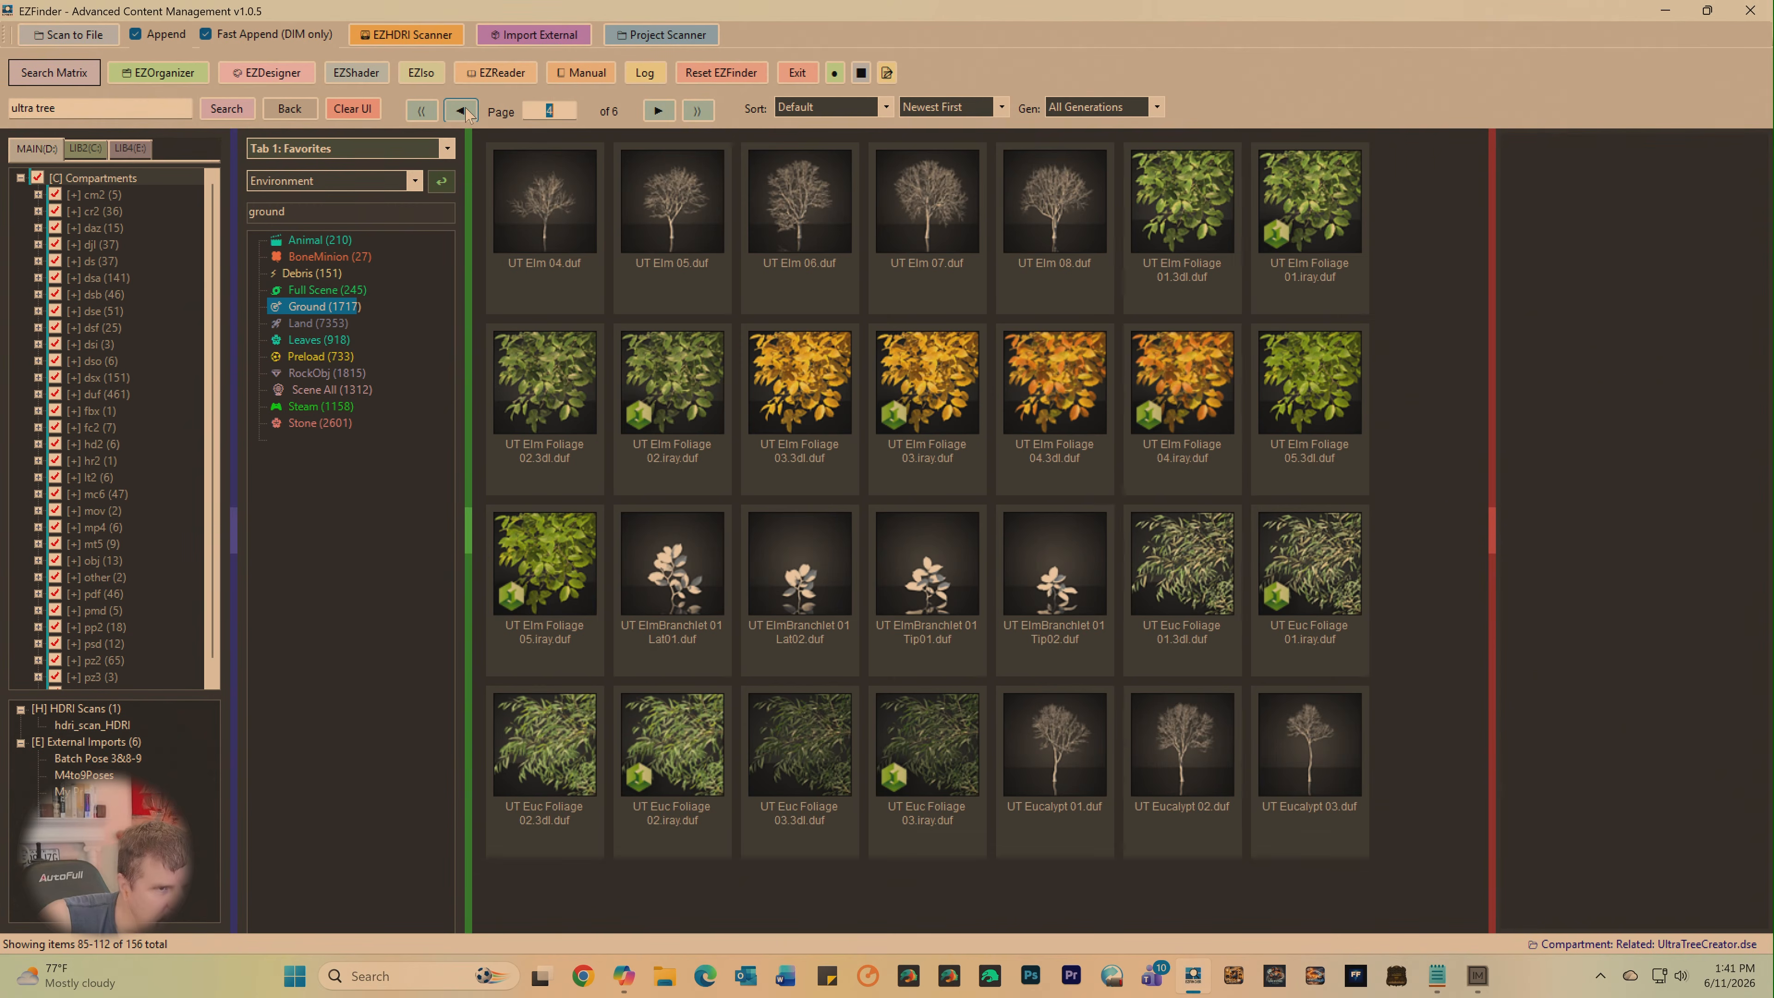
pyautogui.click(463, 112)
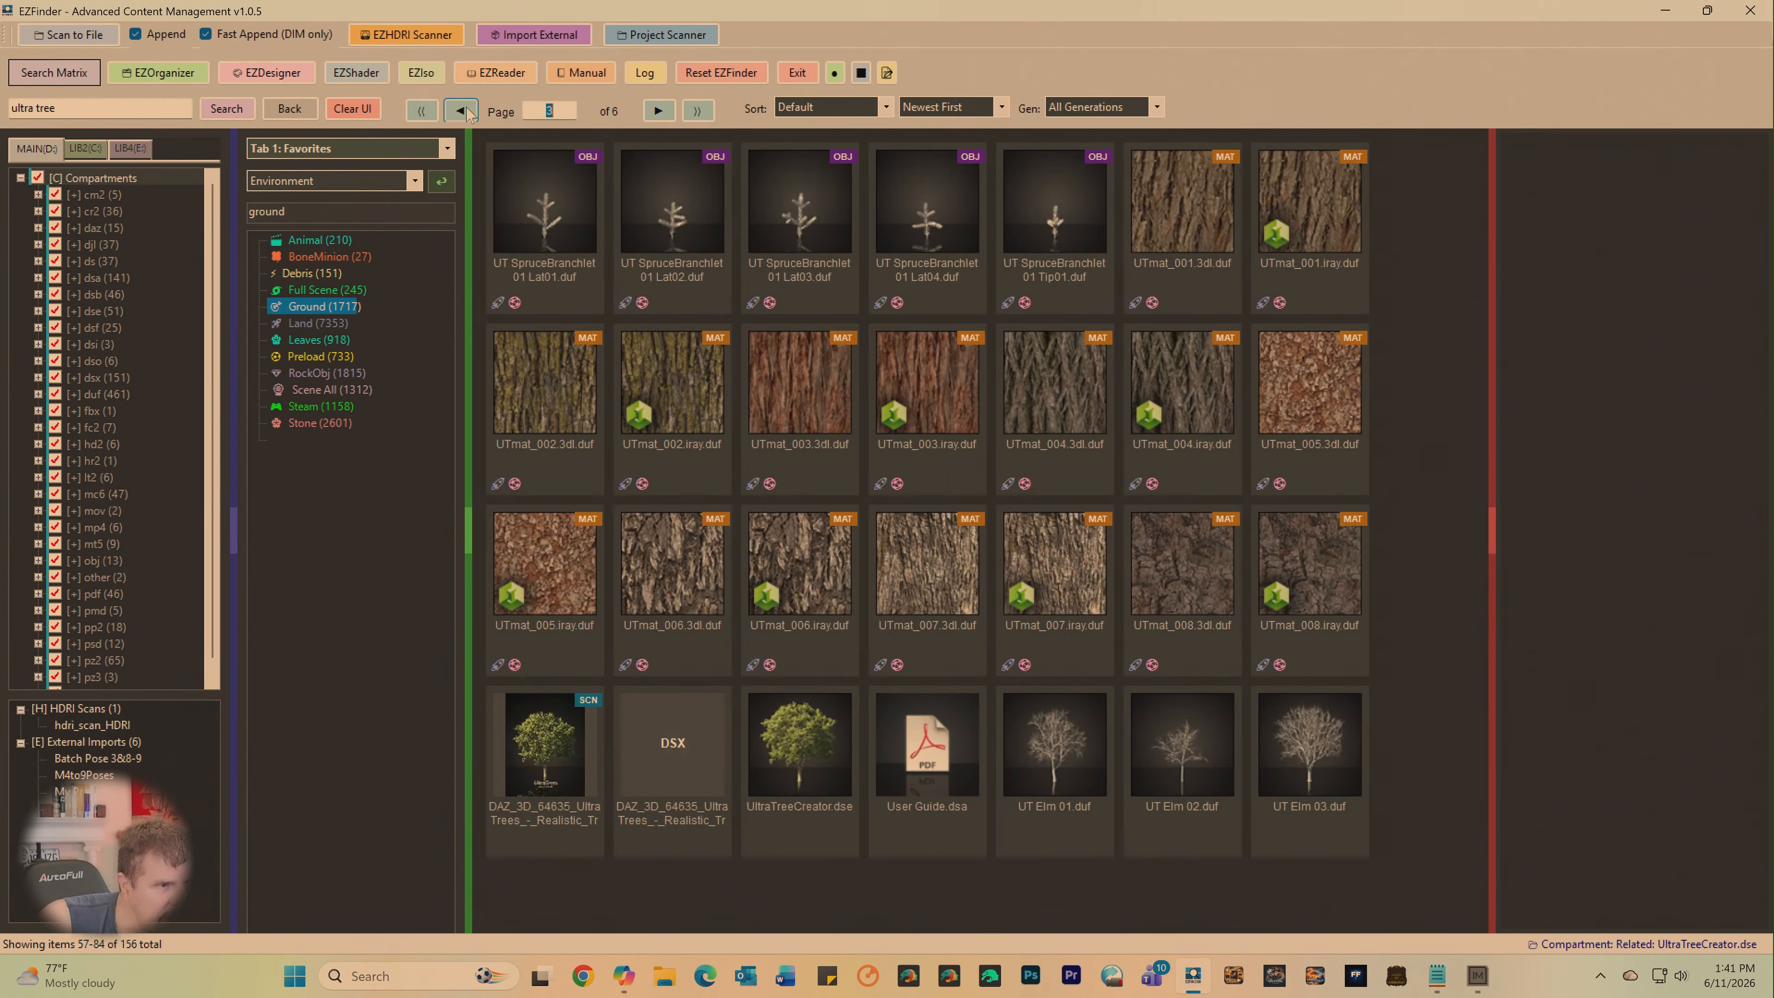
# - Inspect both UltraTrees - Realistic Tree System dsx items and inject the one with the tree thumbnail into DAZ Studio
pyautogui.click(697, 785)
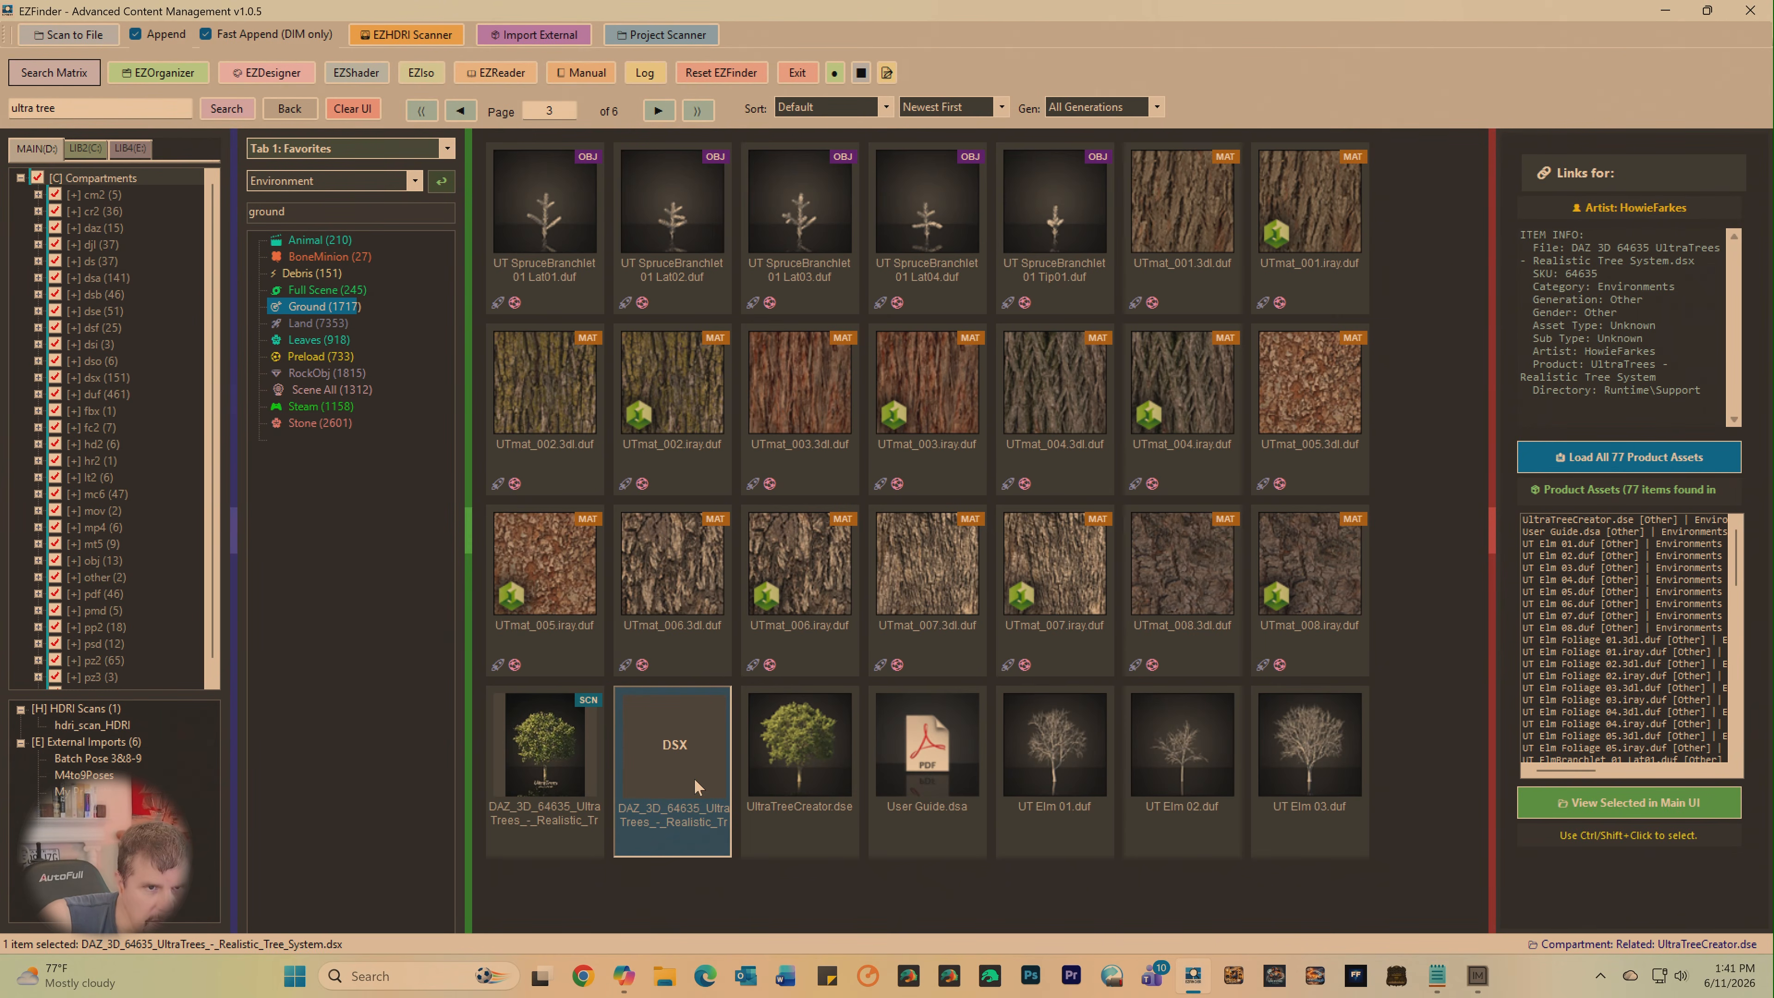
pyautogui.rightClick(675, 745)
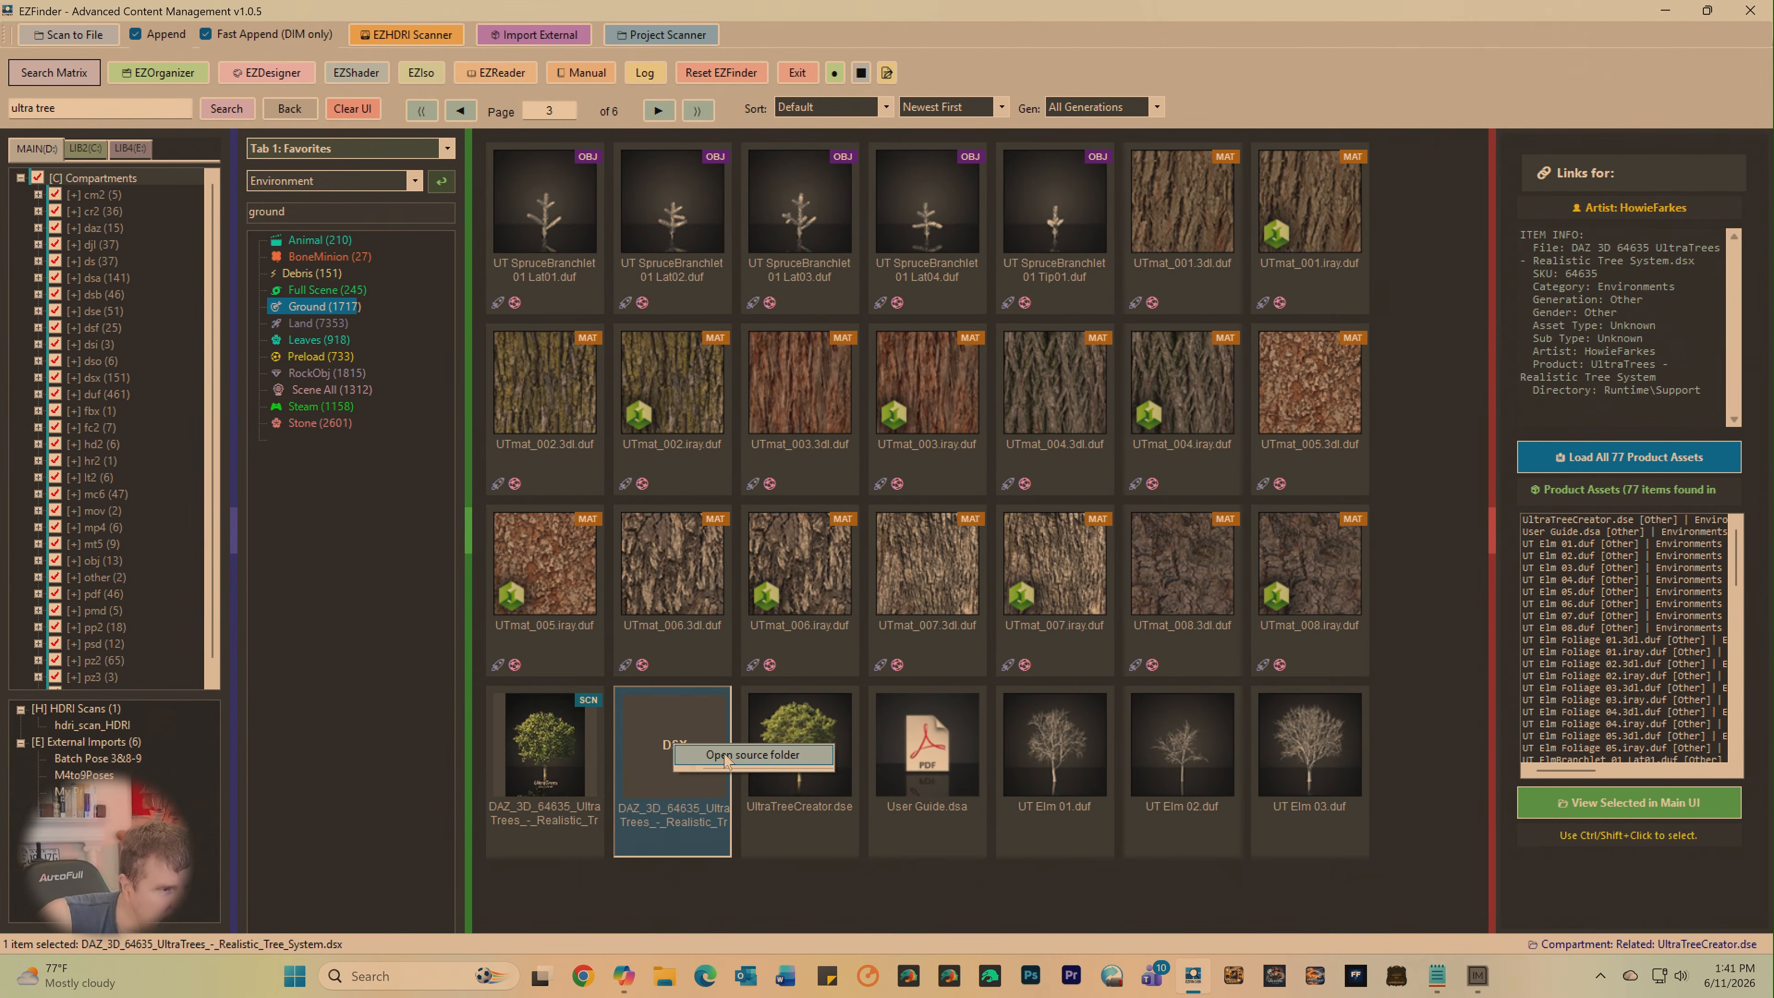
pyautogui.click(656, 791)
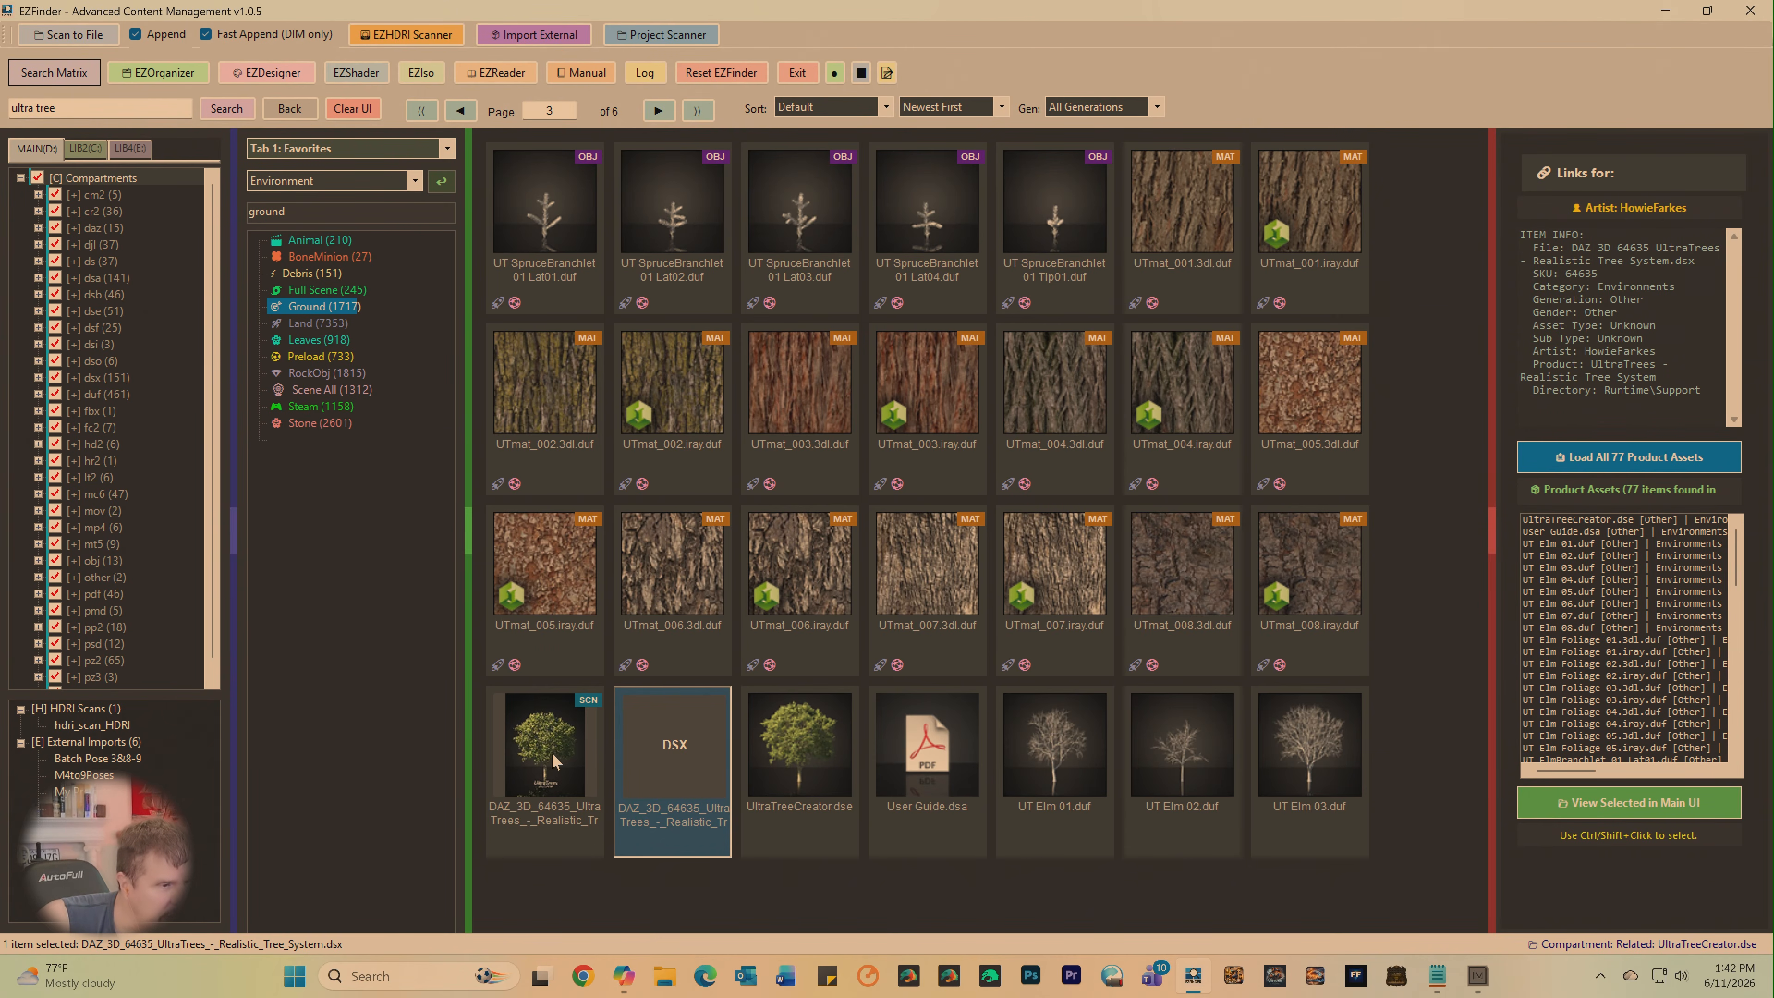
pyautogui.click(554, 764)
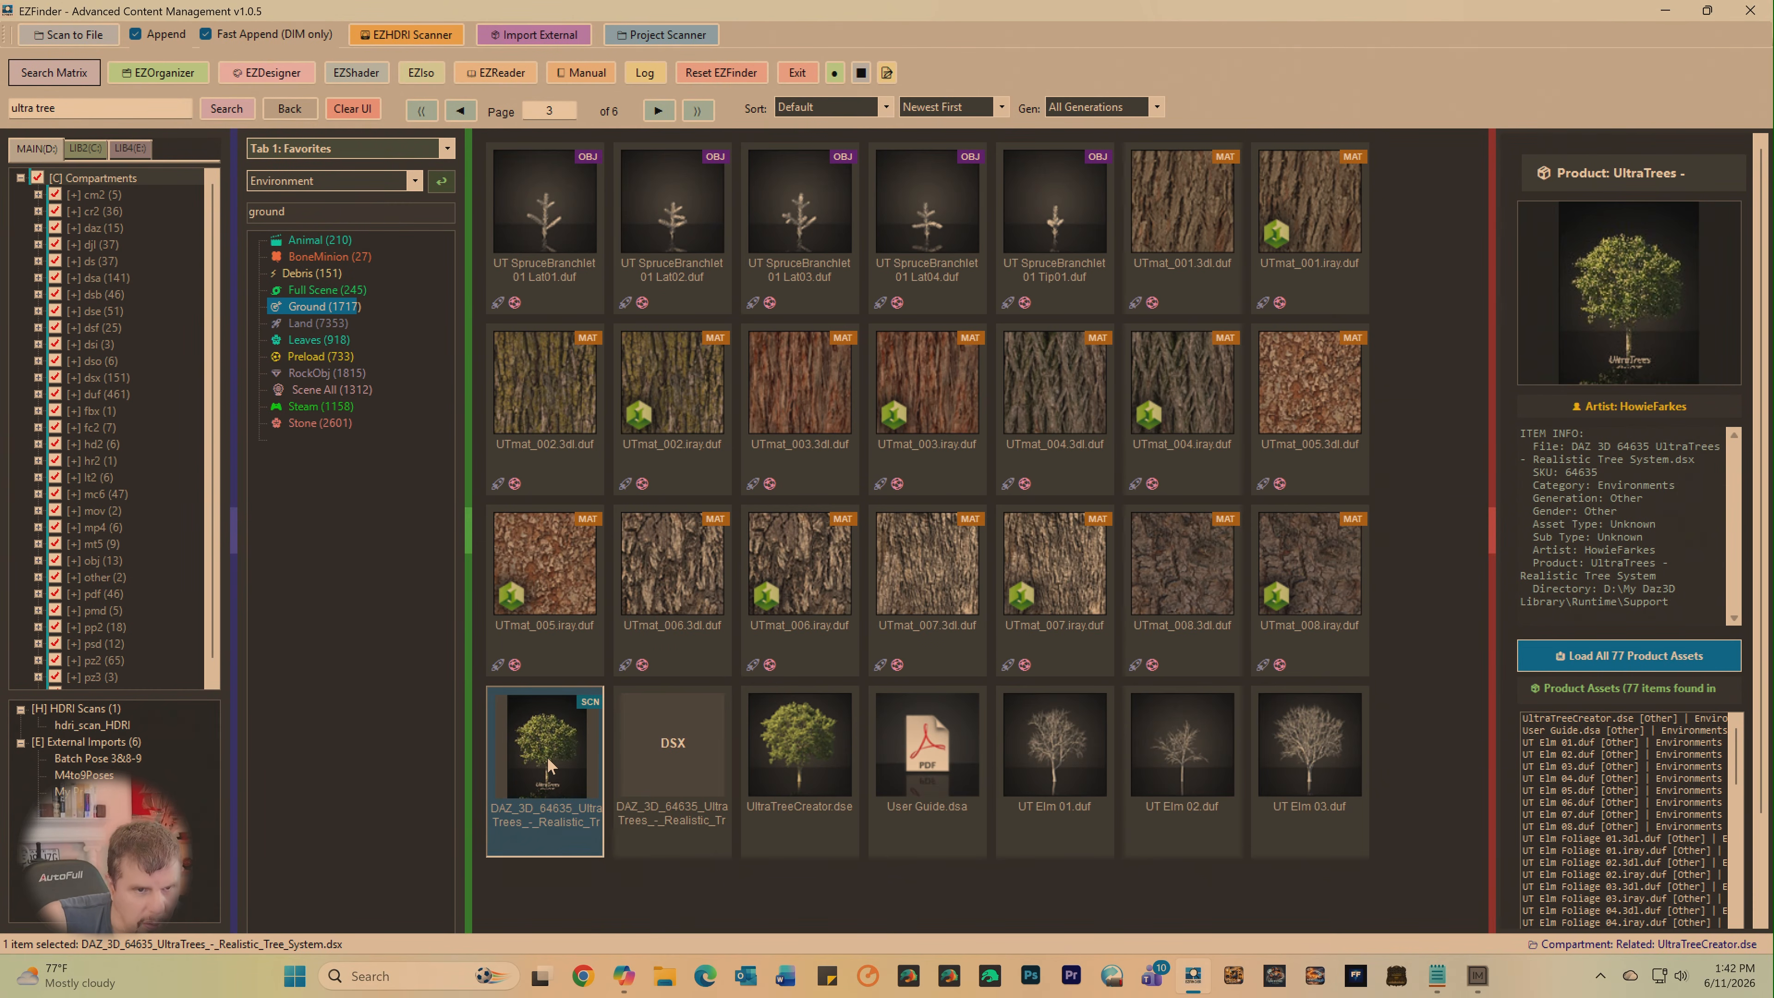
pyautogui.rightClick(549, 764)
pyautogui.click(587, 762)
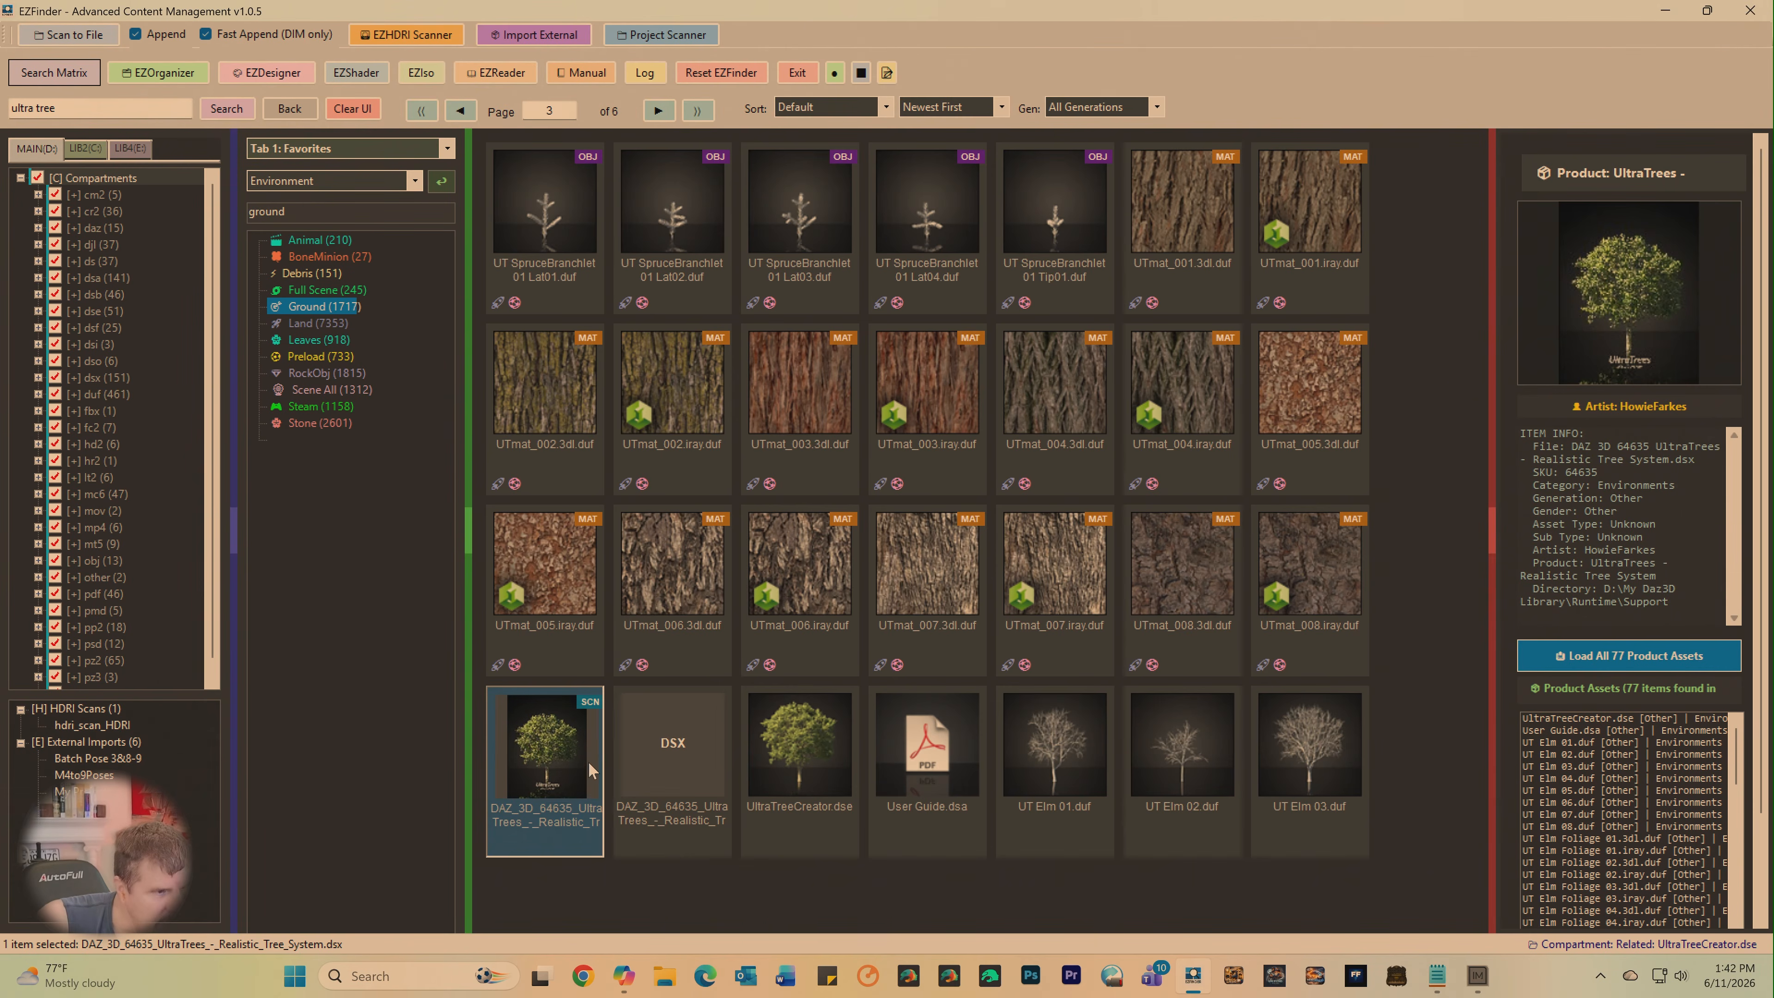
# - Switch to DAZ Studio and reopen the recent scene Tree Line Silhouette.duf without saving the current scene
pyautogui.click(908, 977)
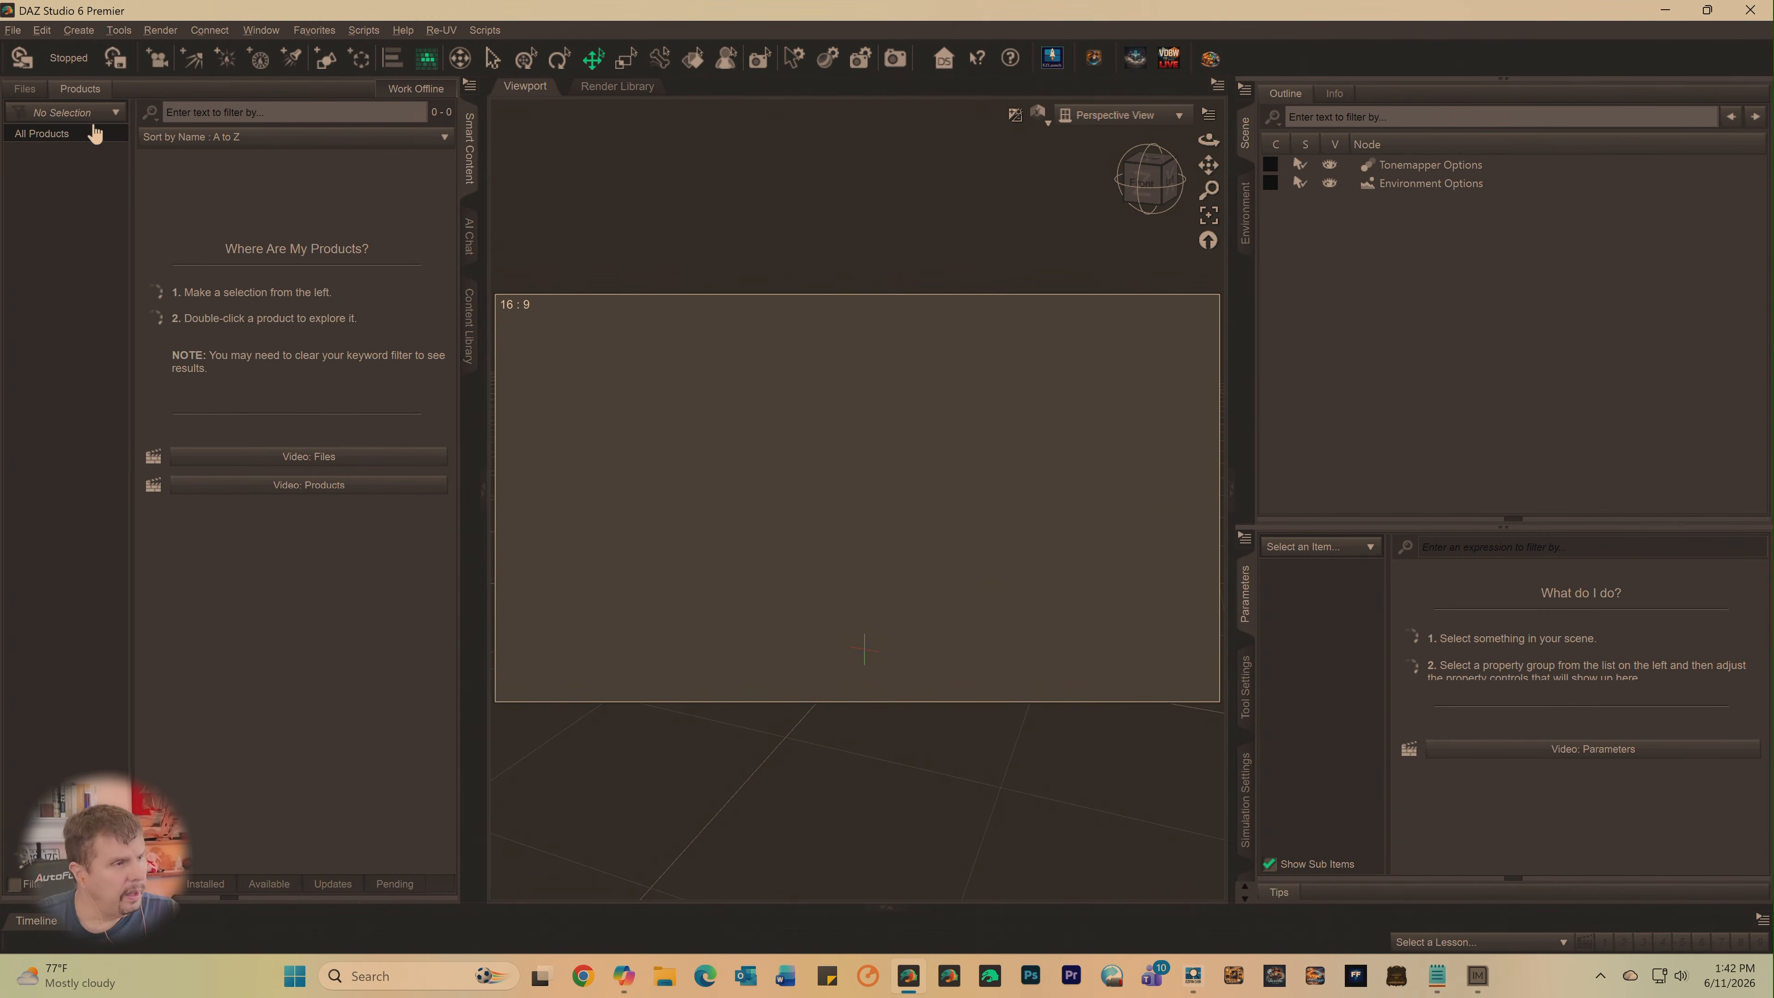
pyautogui.click(12, 29)
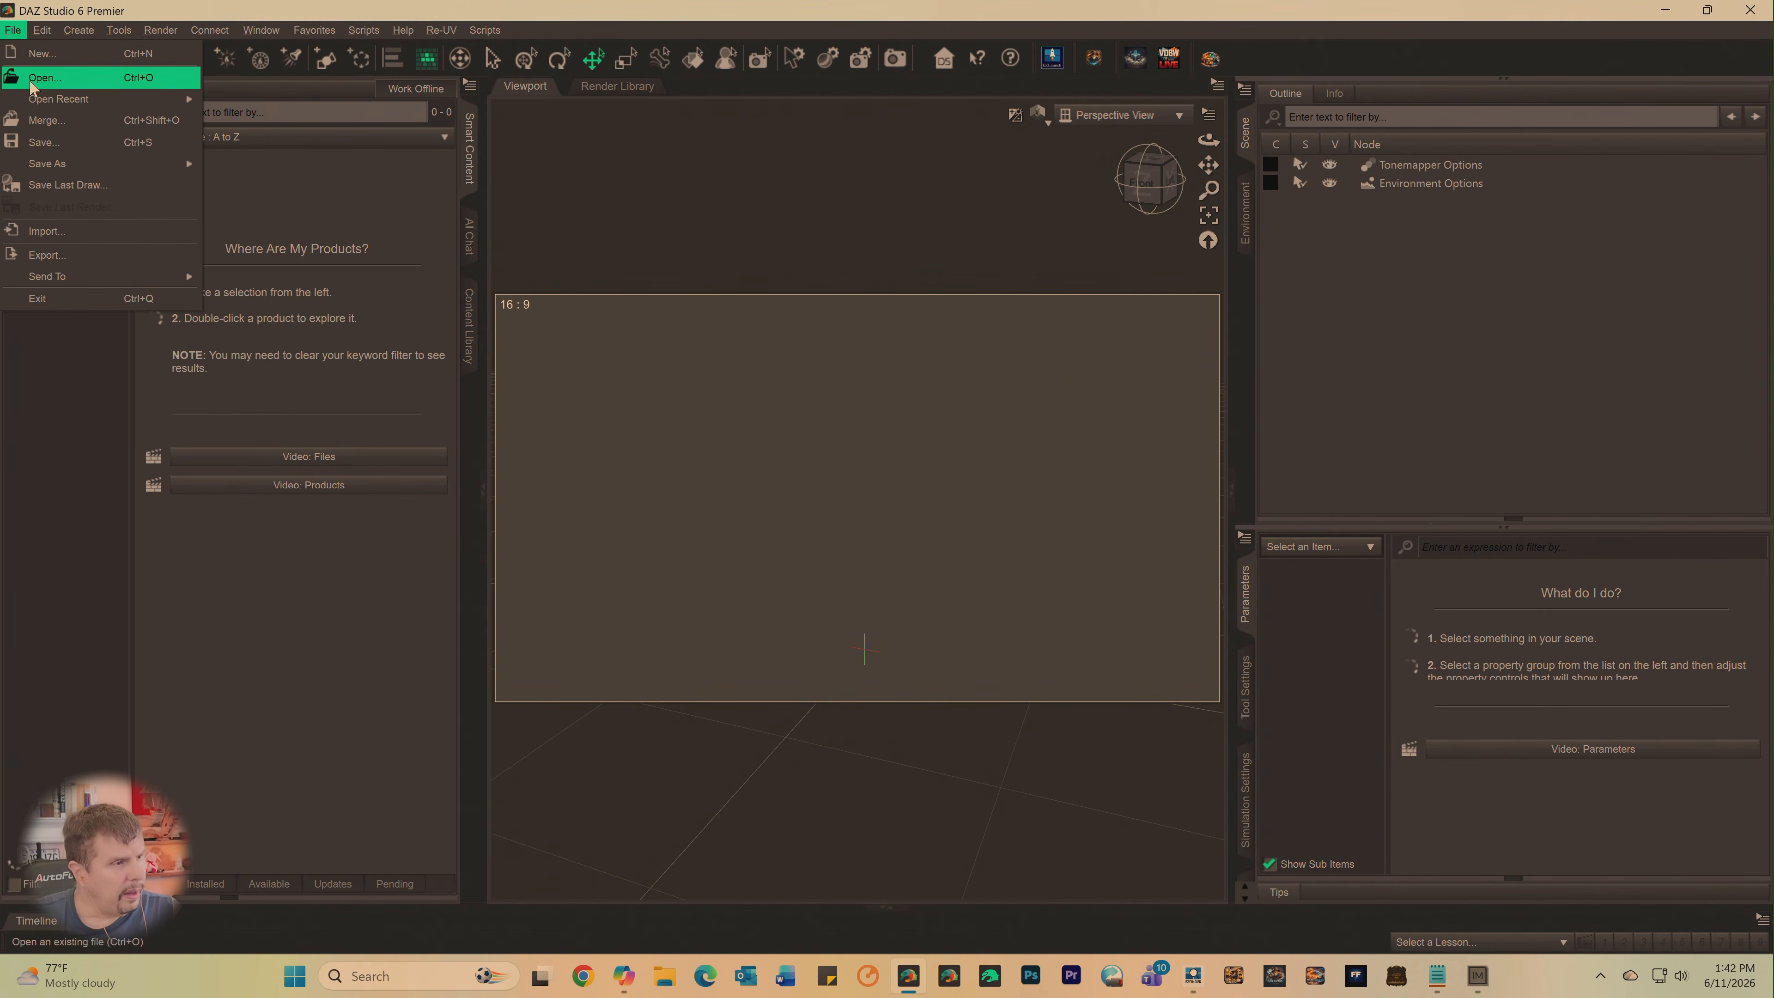
pyautogui.moveTo(35, 101)
pyautogui.click(265, 99)
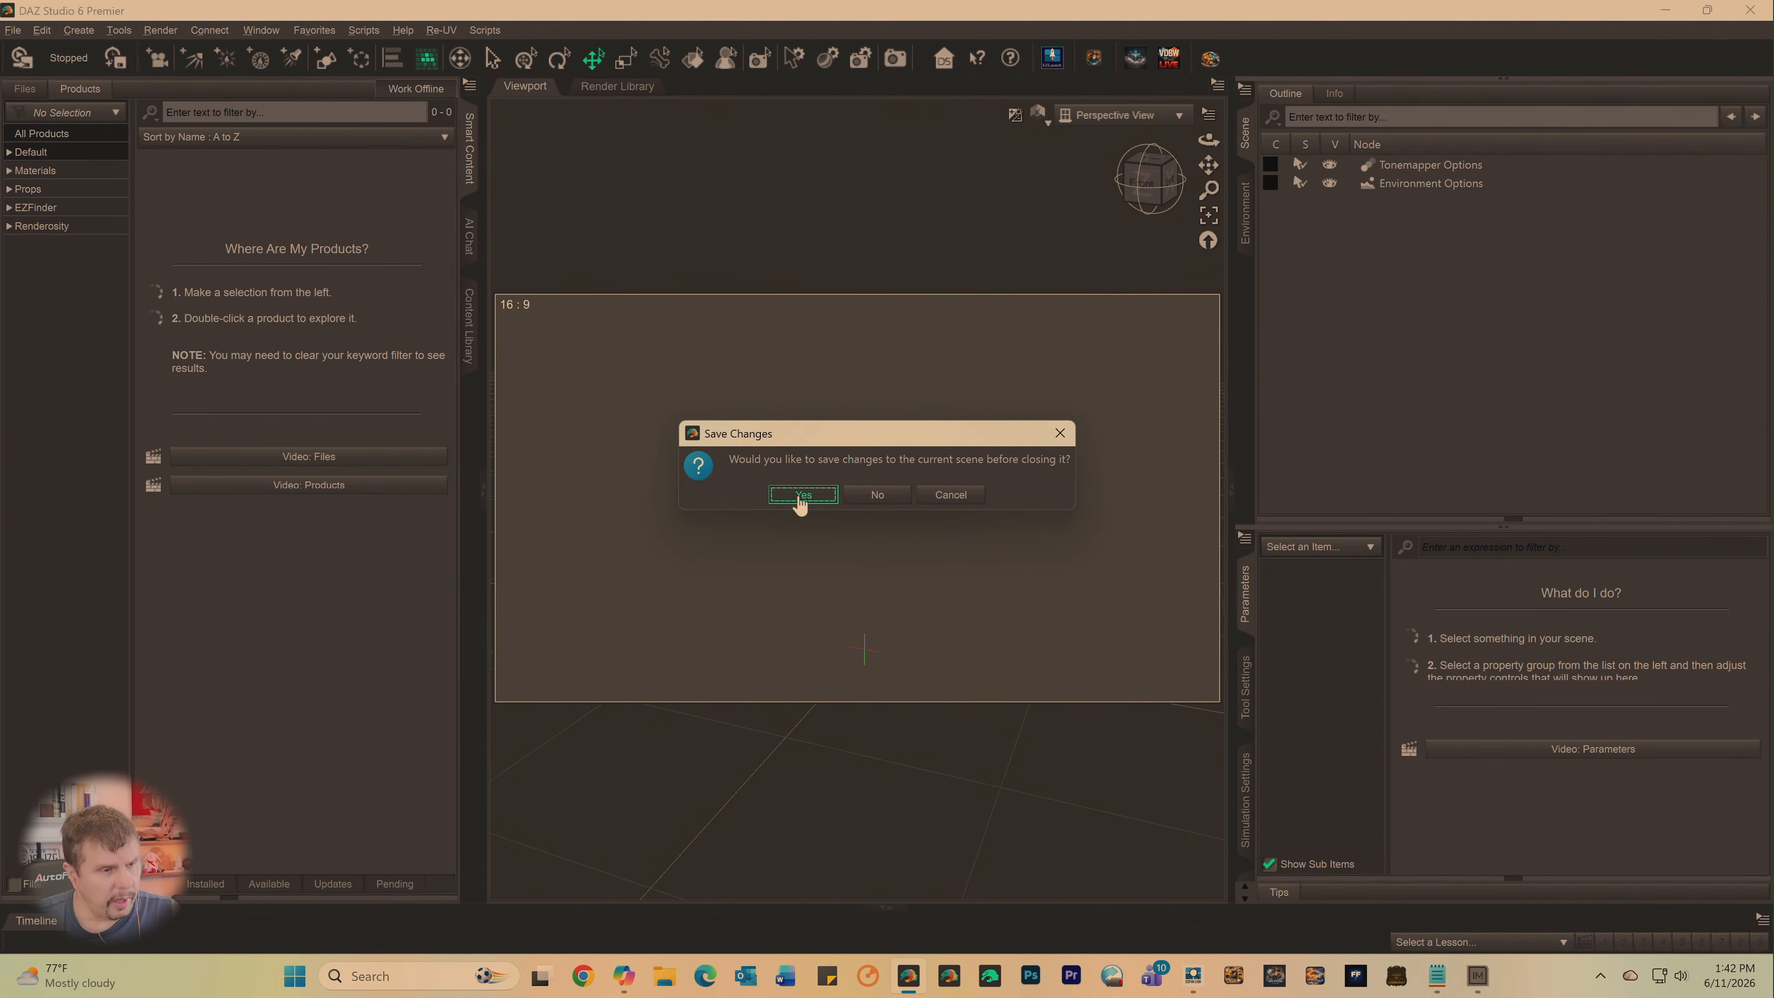
pyautogui.click(876, 496)
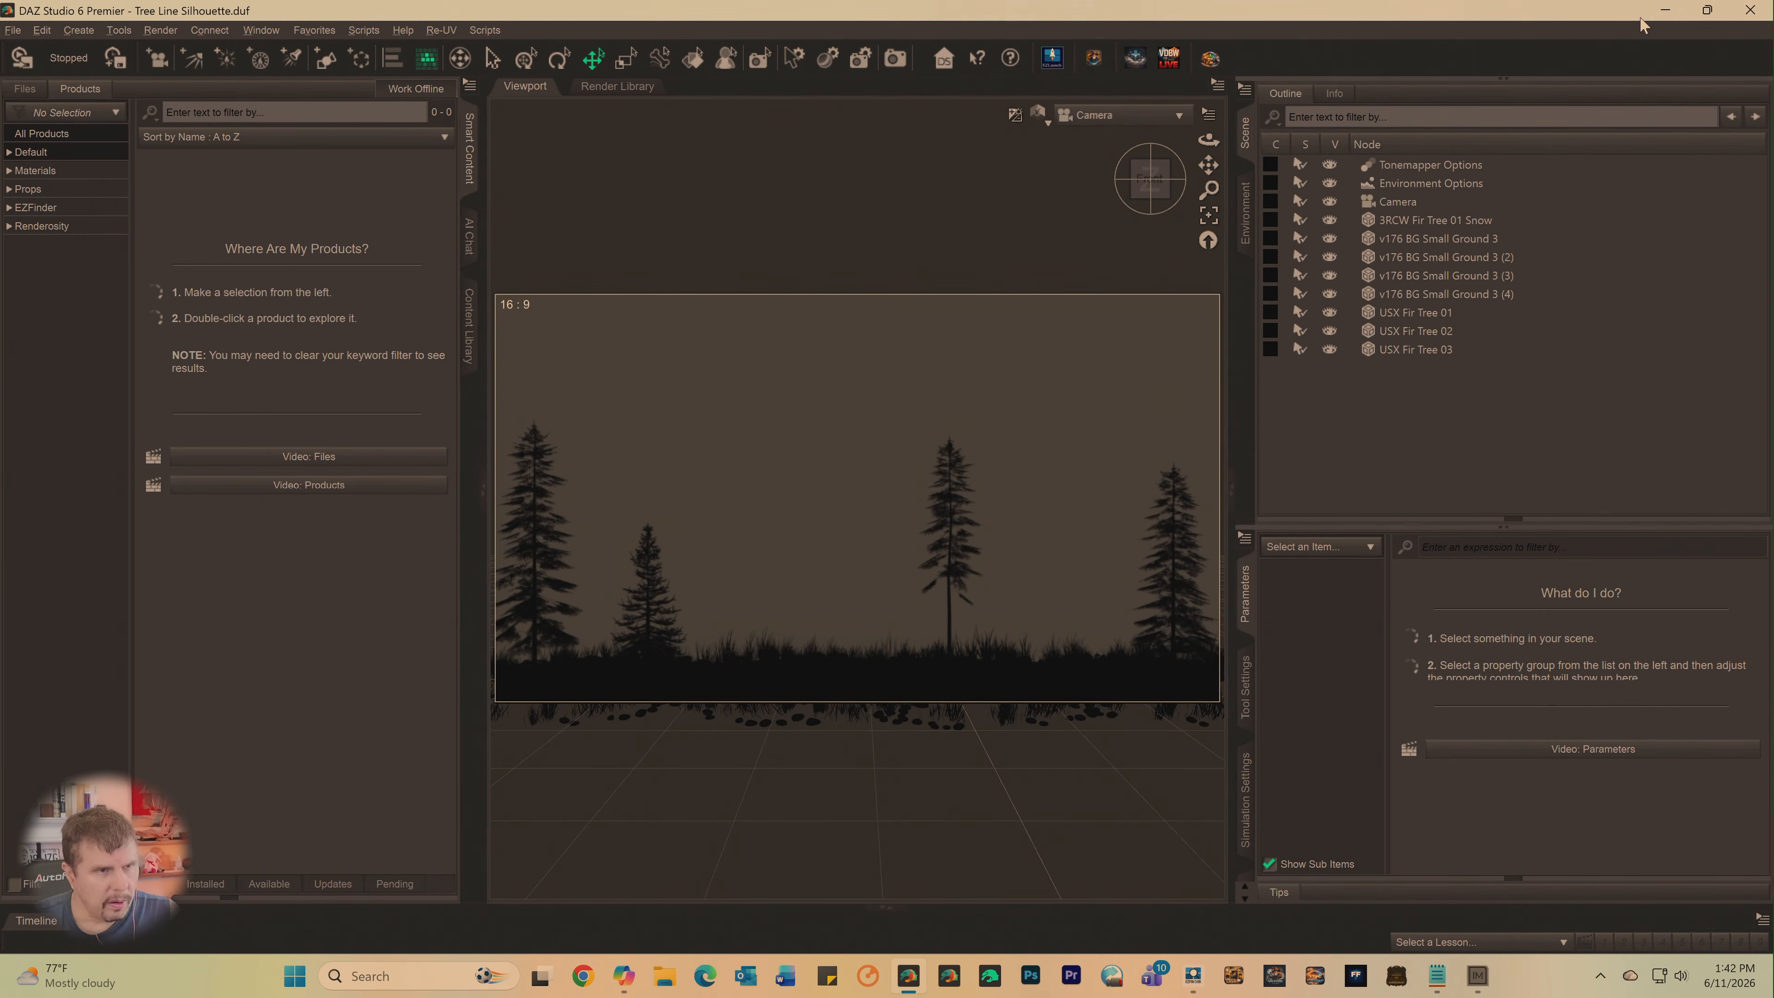
# - Return to EZFinder, go back to page 2 of the related UltraTrees items, and inject UT Spruce 01.duf into DAZ Studio
pyautogui.click(1666, 10)
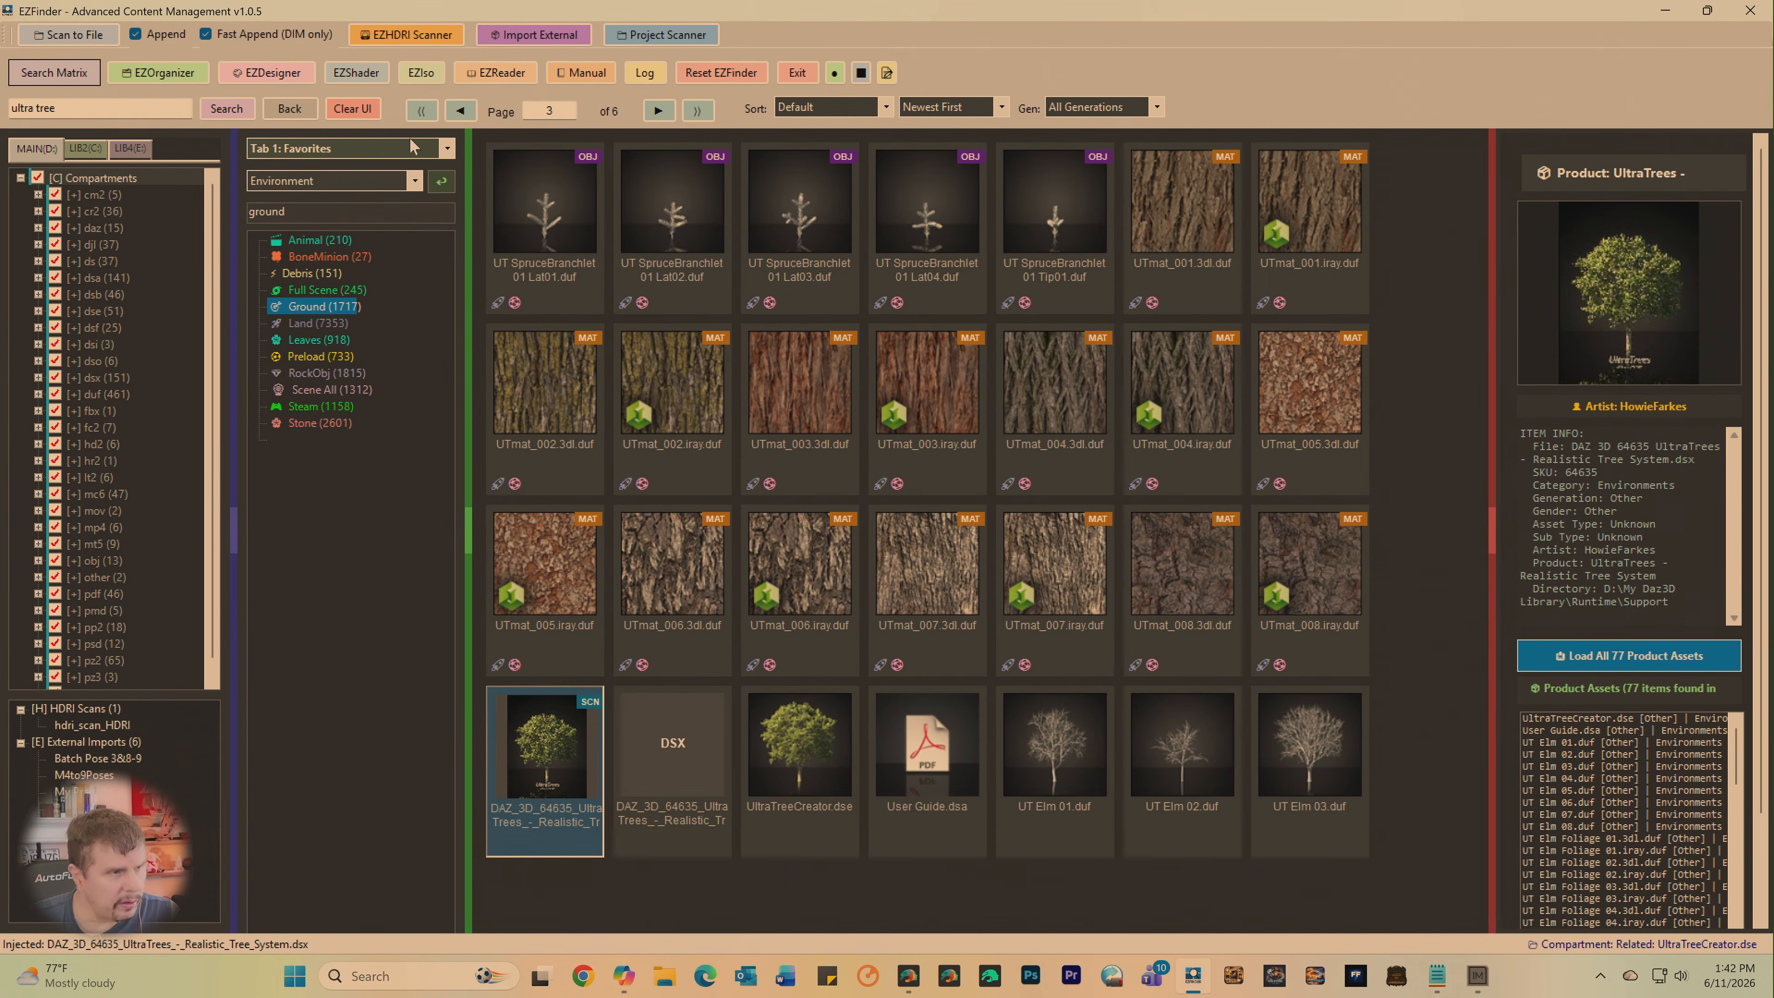
pyautogui.click(457, 116)
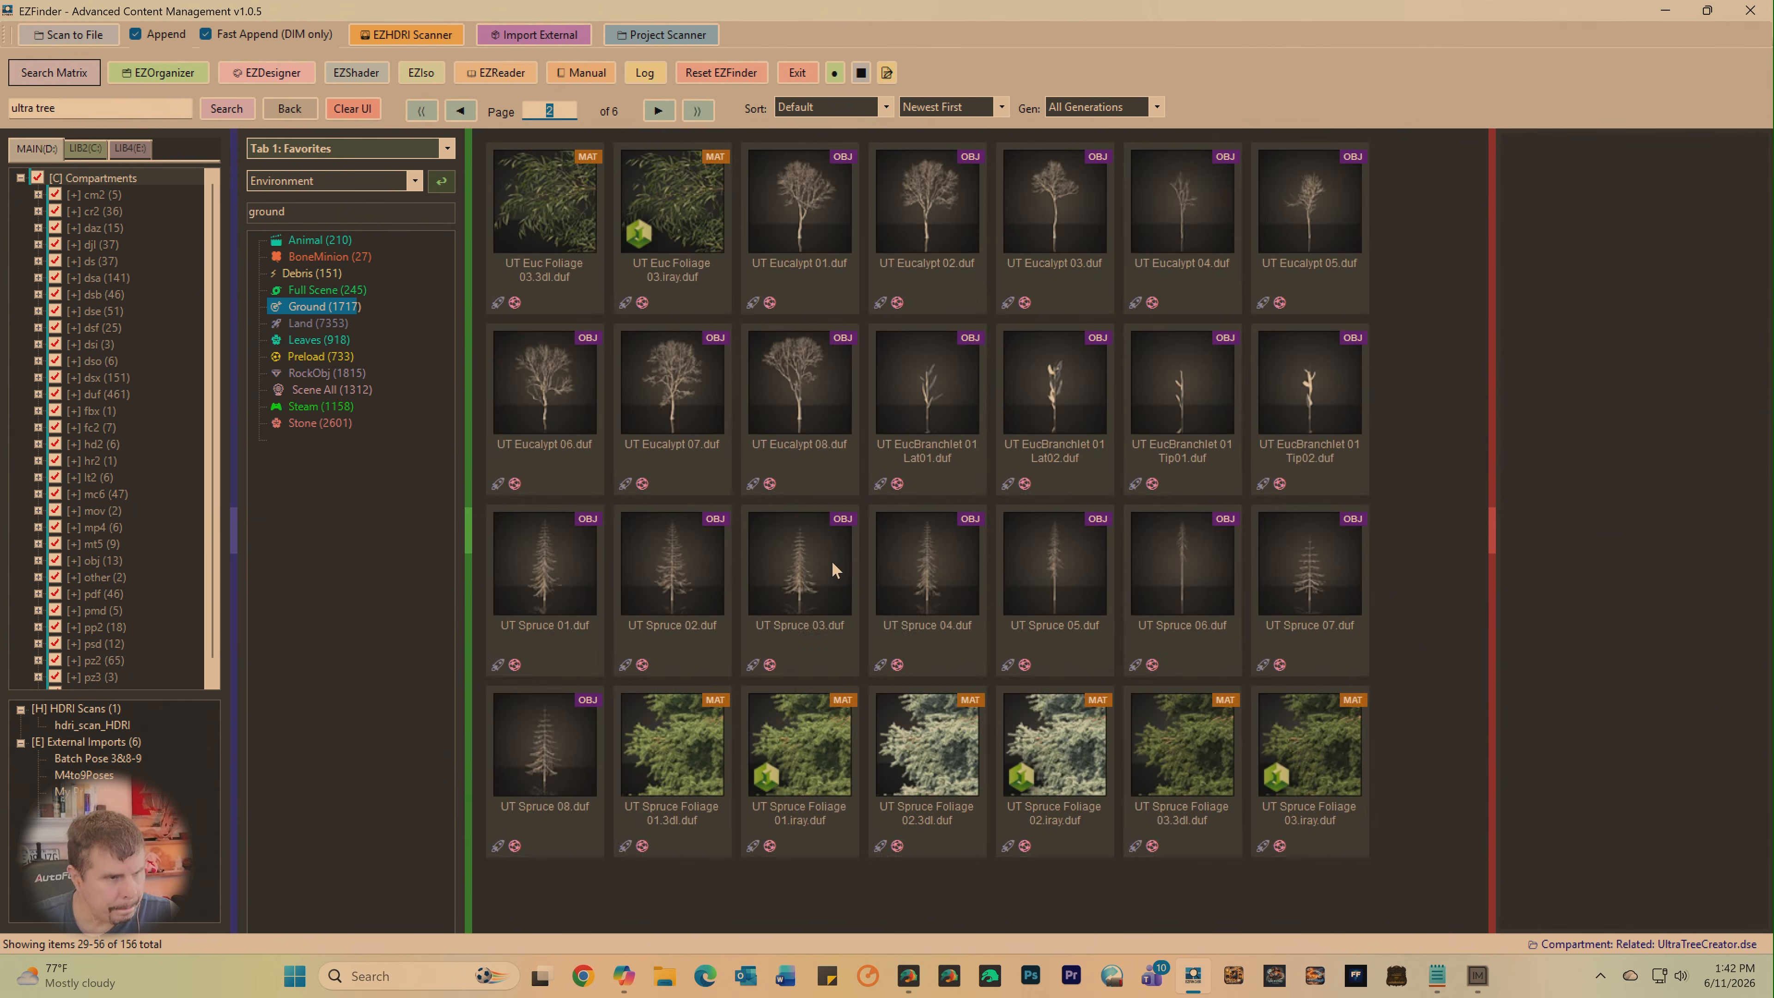
pyautogui.click(801, 577)
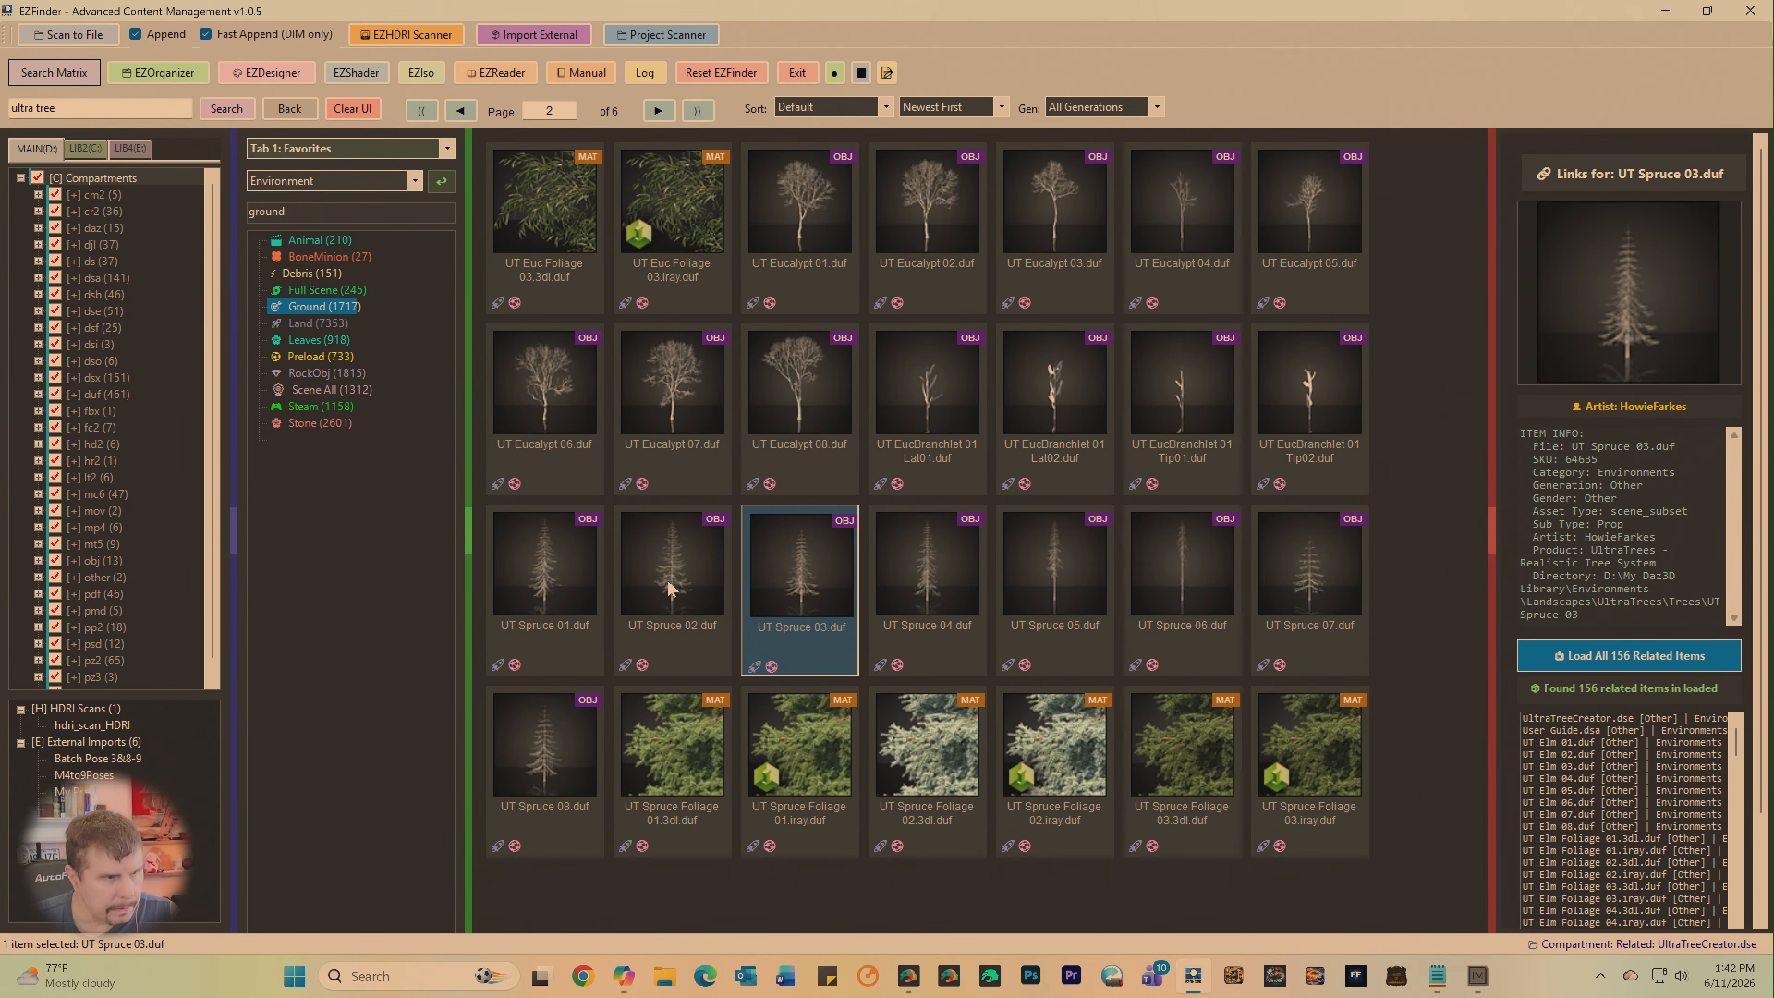
pyautogui.click(543, 578)
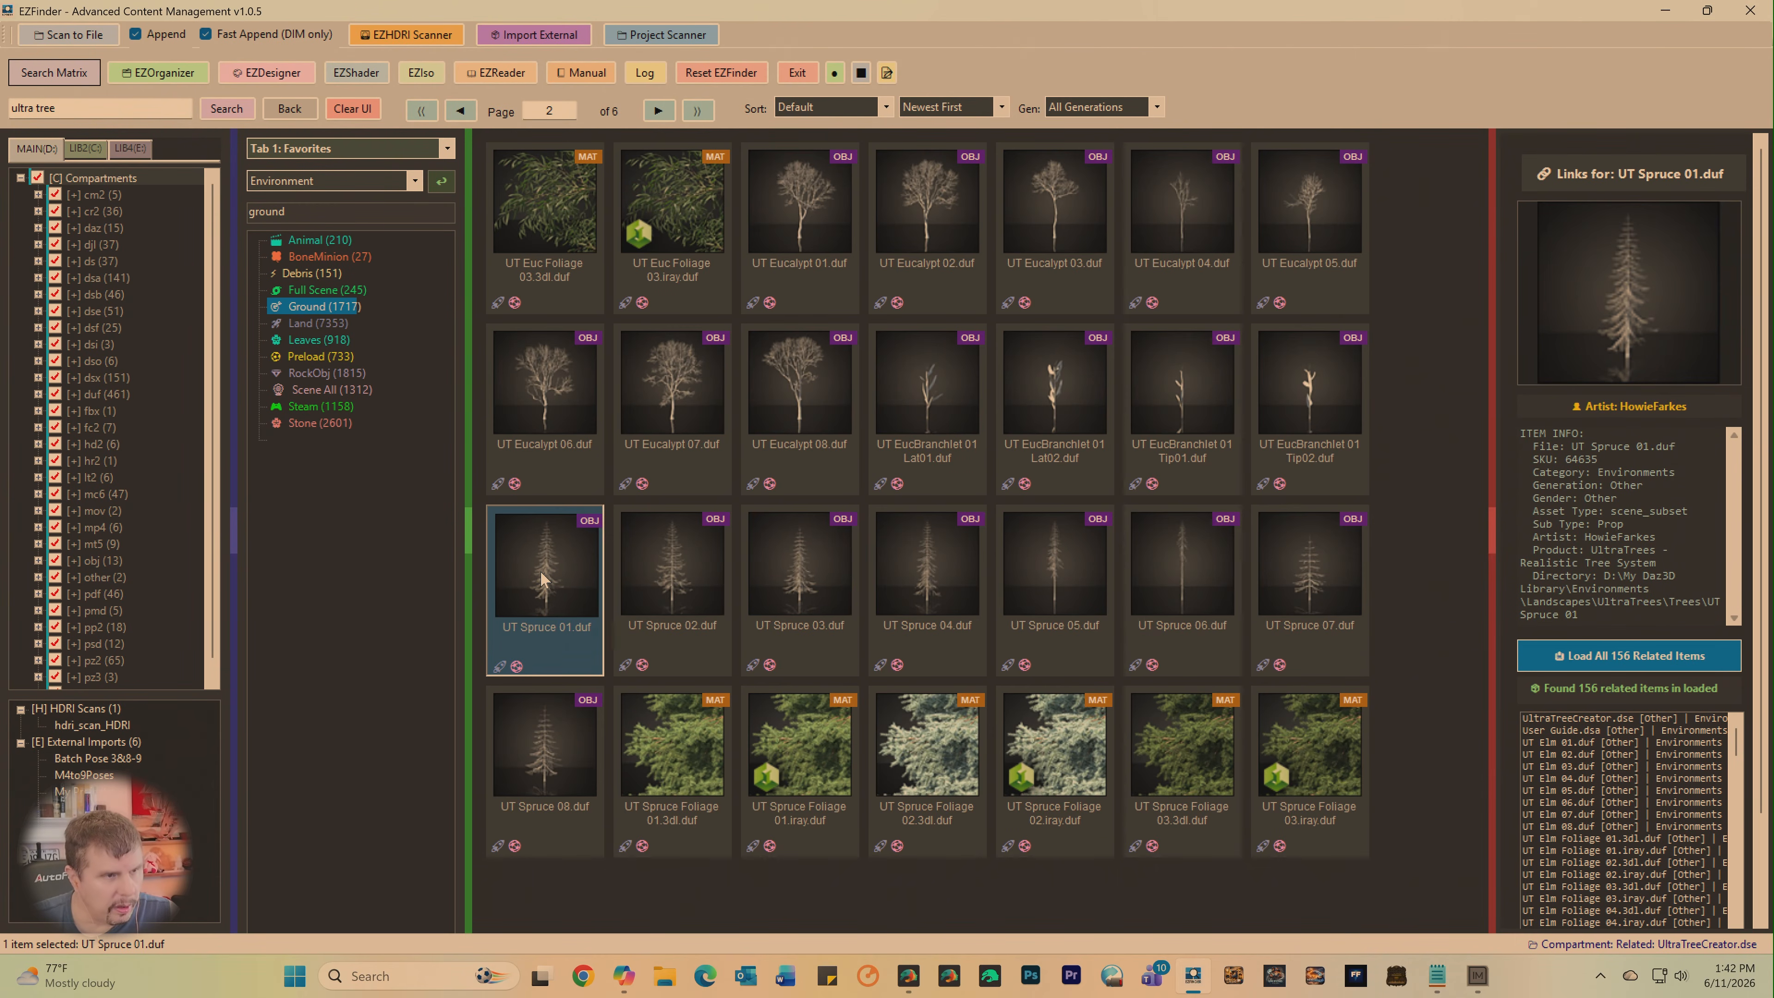
pyautogui.rightClick(543, 579)
pyautogui.click(583, 575)
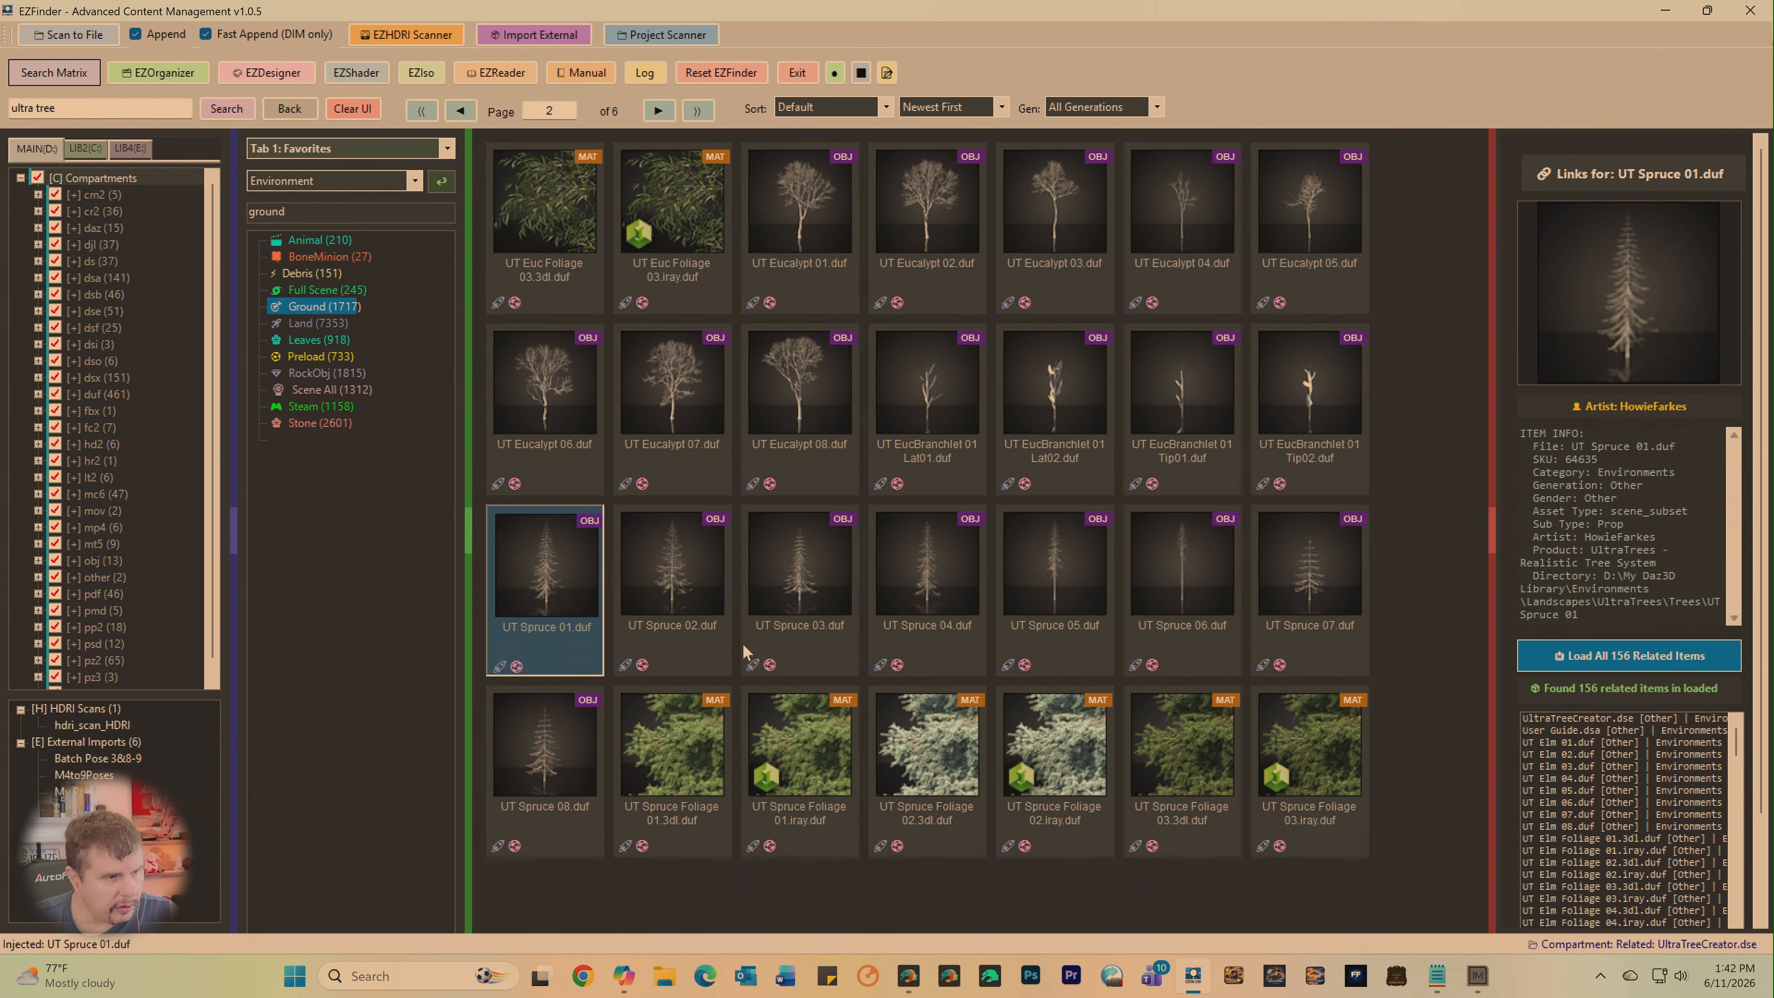
# - Switch to the DAZ Studio scene and select the UT Spruce 01 tree in the node list
pyautogui.moveTo(908, 976)
pyautogui.click(921, 923)
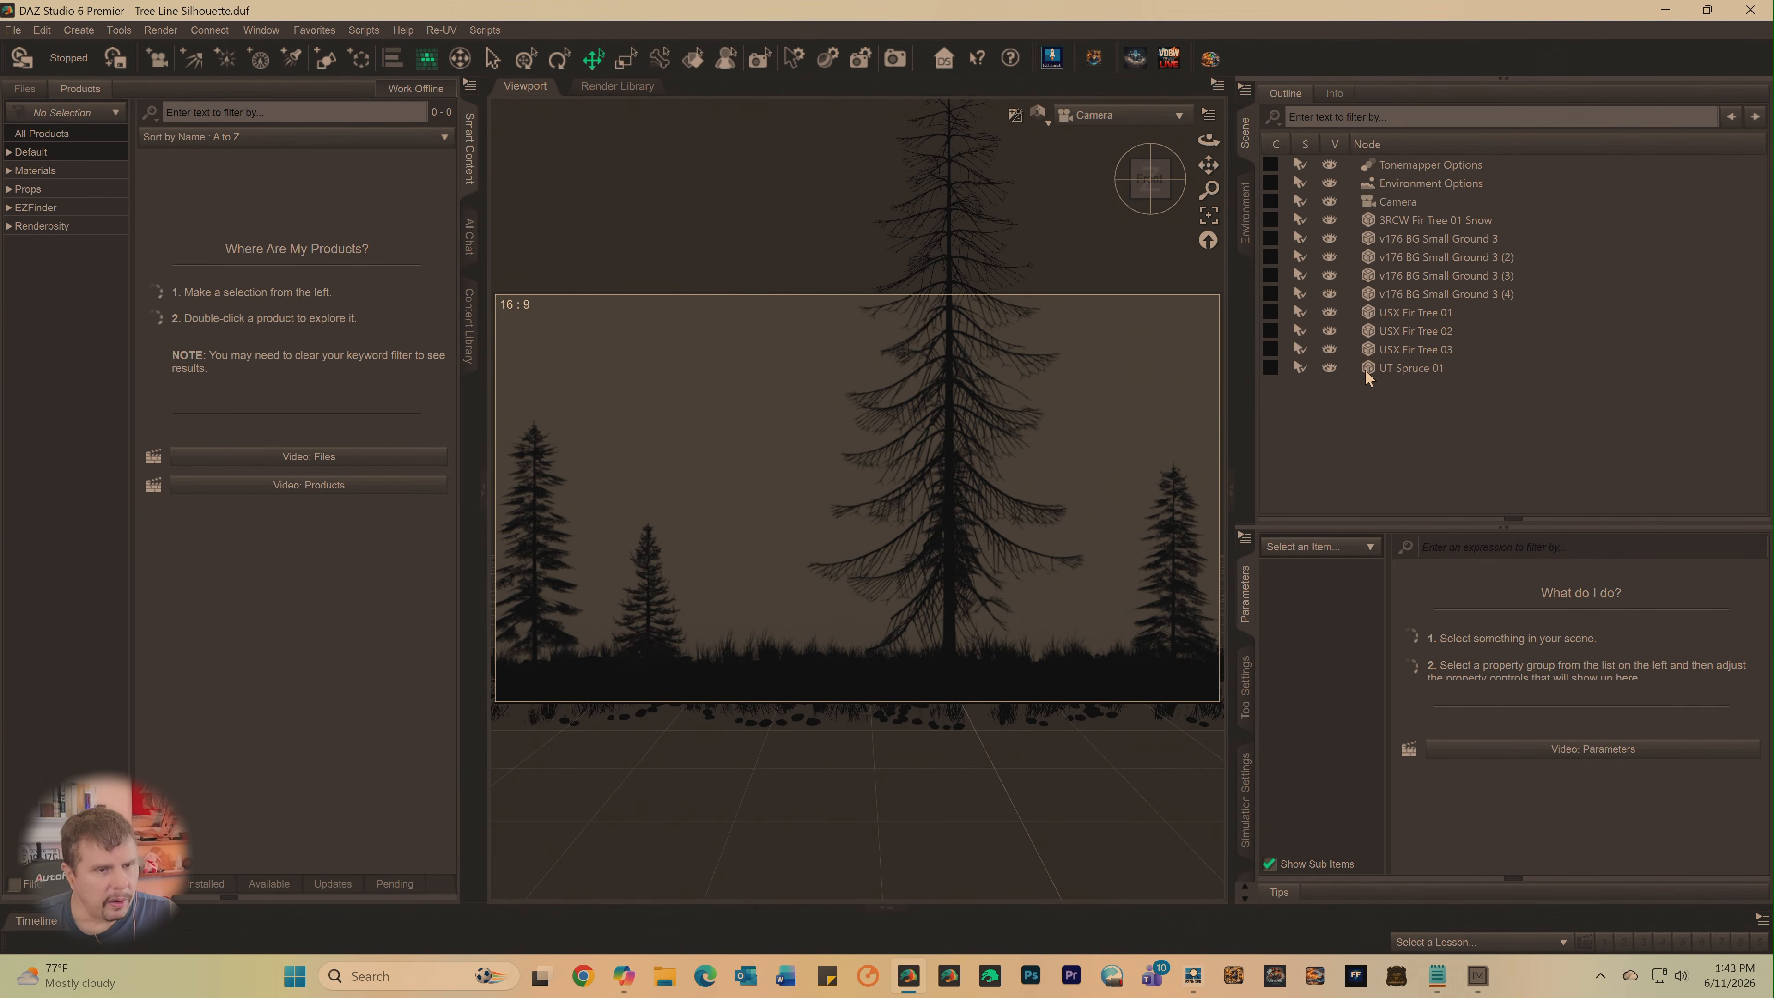
pyautogui.click(1362, 372)
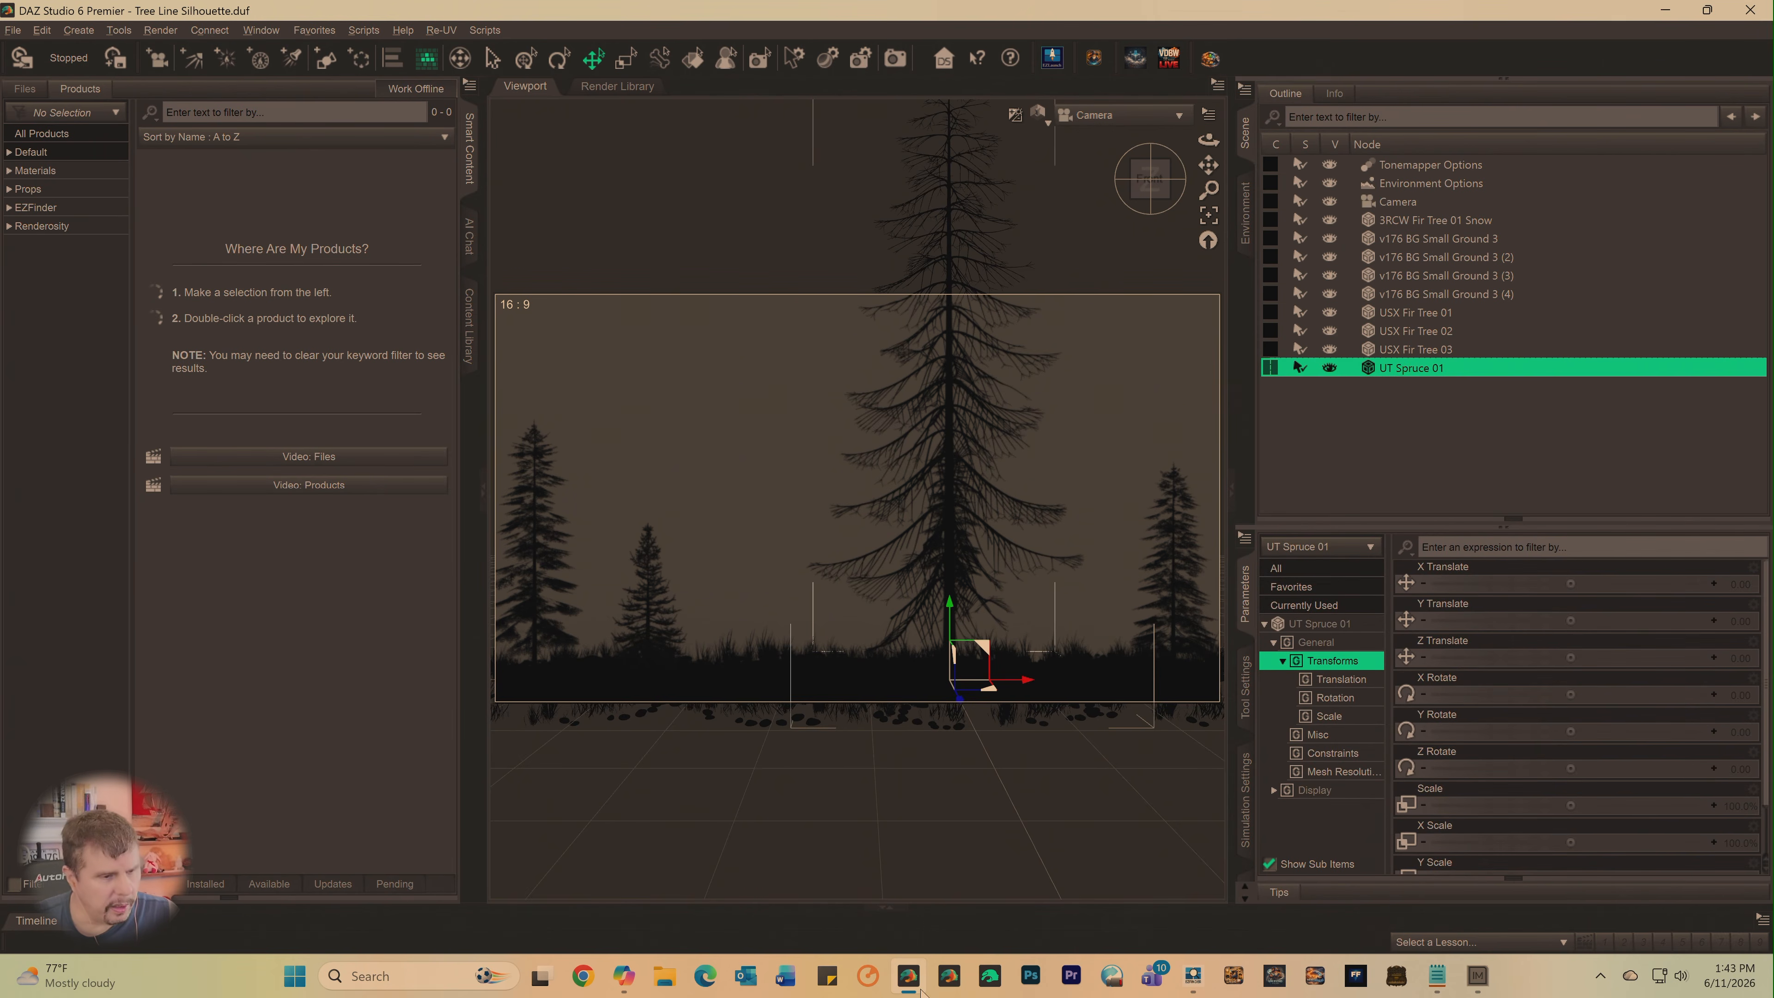
# - Return to EZFinder and inject the UltraTrees - Realistic Tree System dsx item with the tree thumbnail from page 3 into DAZ Studio
pyautogui.click(908, 977)
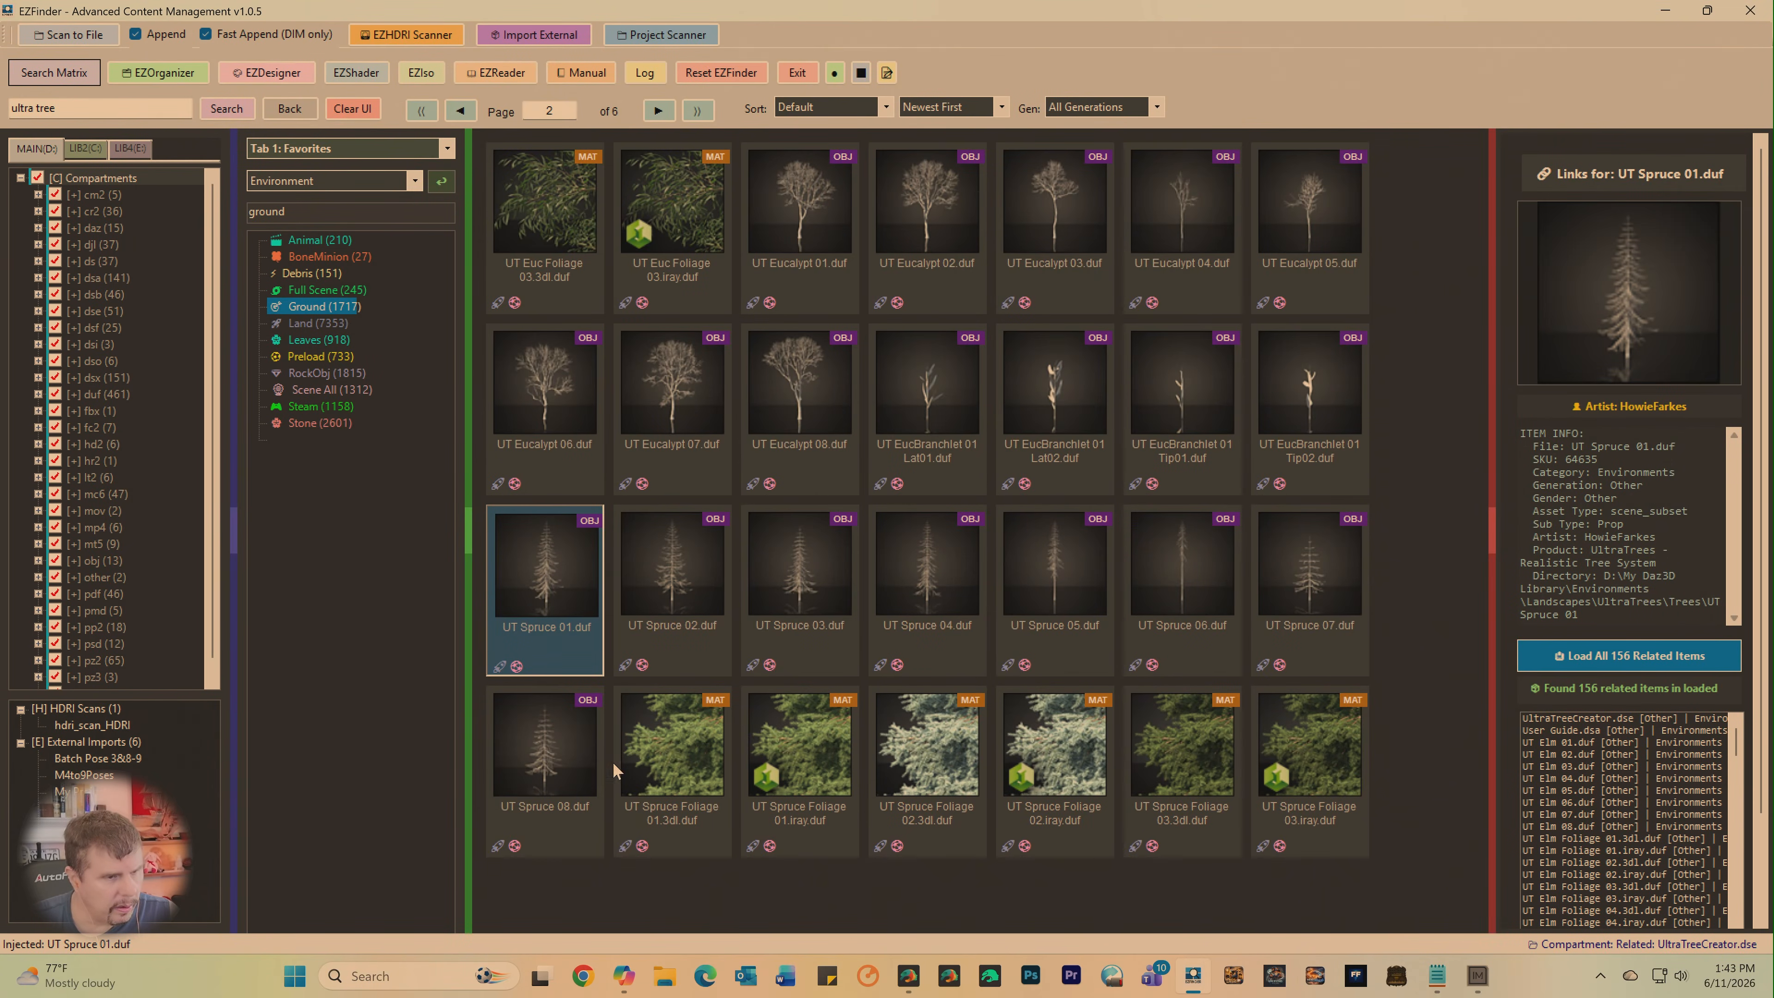
pyautogui.click(658, 109)
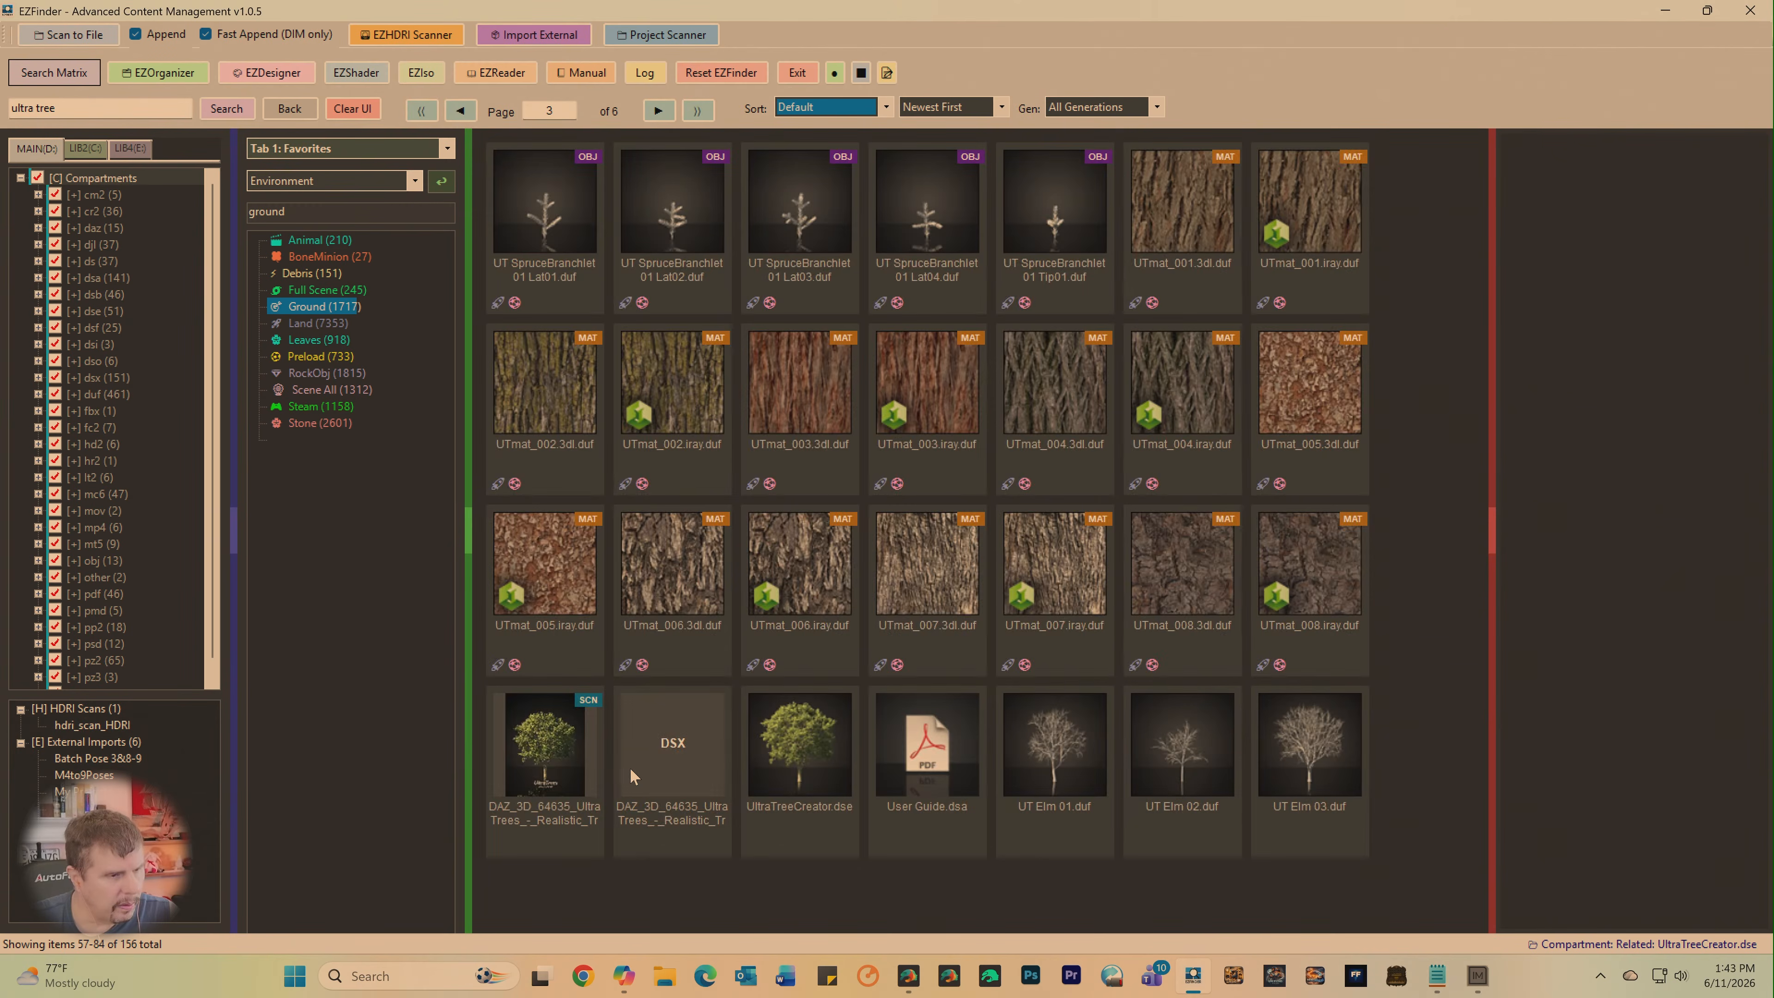
pyautogui.rightClick(542, 757)
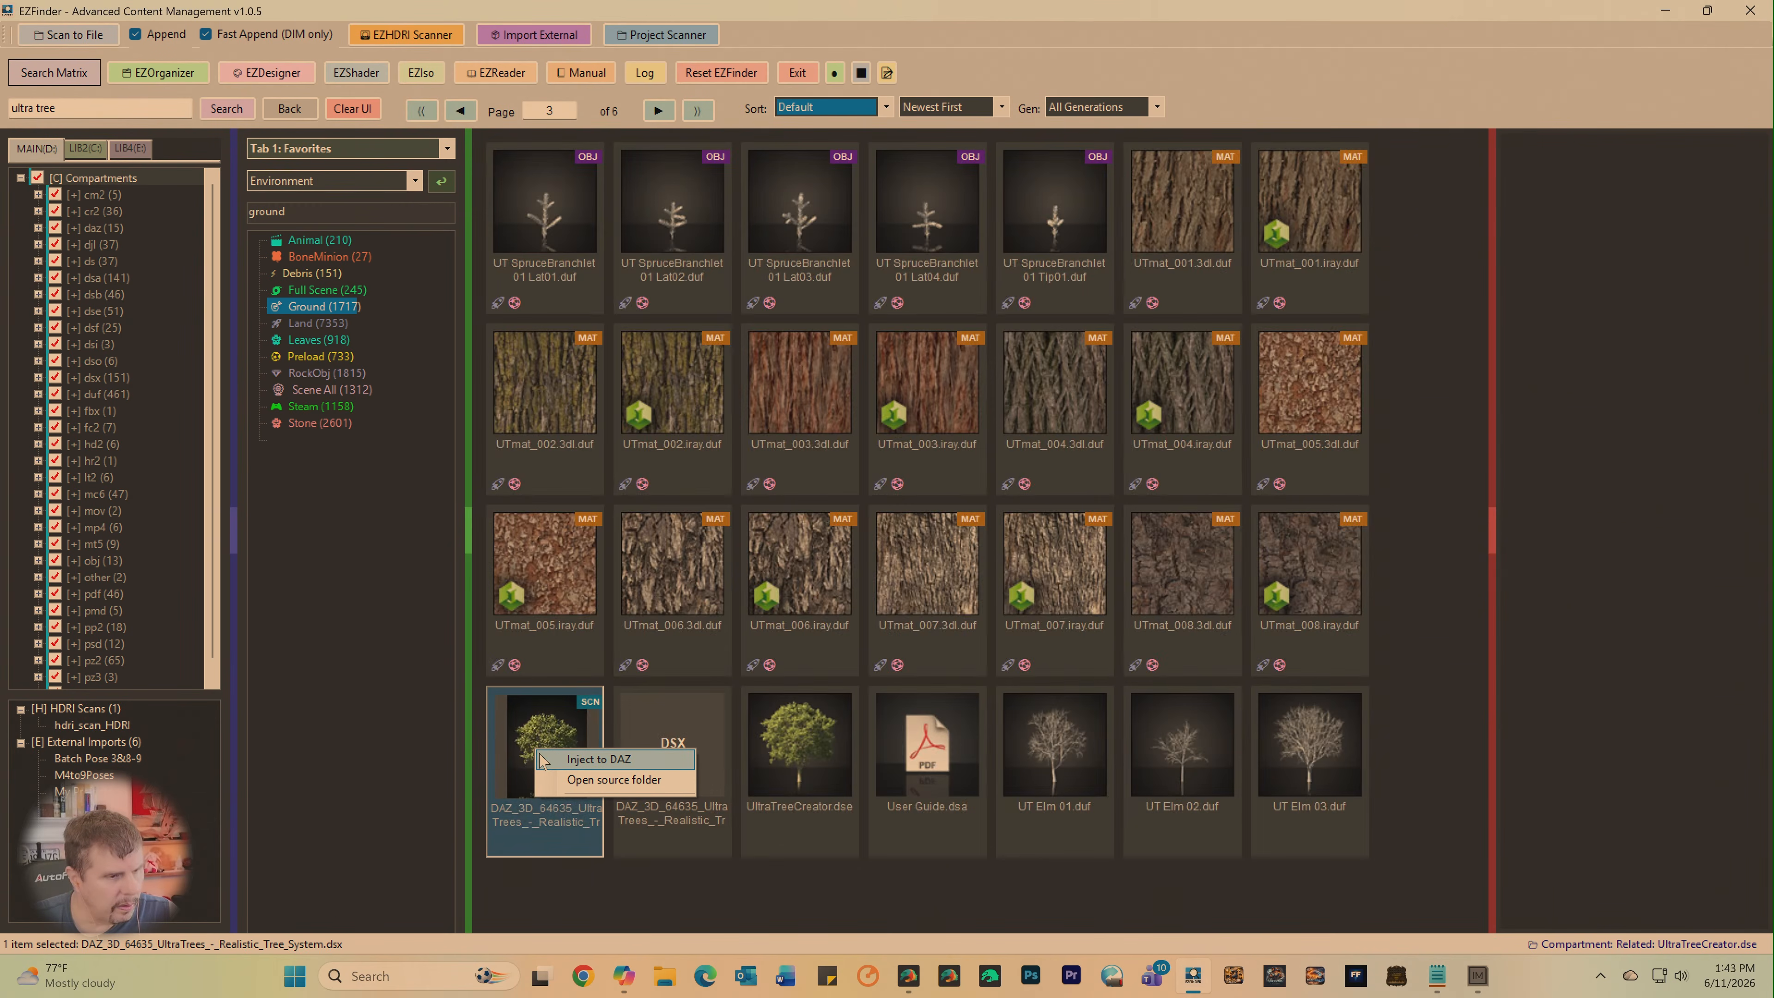
pyautogui.click(575, 759)
# - Switch to DAZ Studio and filter the Default category of installed products by "Ultra tree"
pyautogui.click(911, 971)
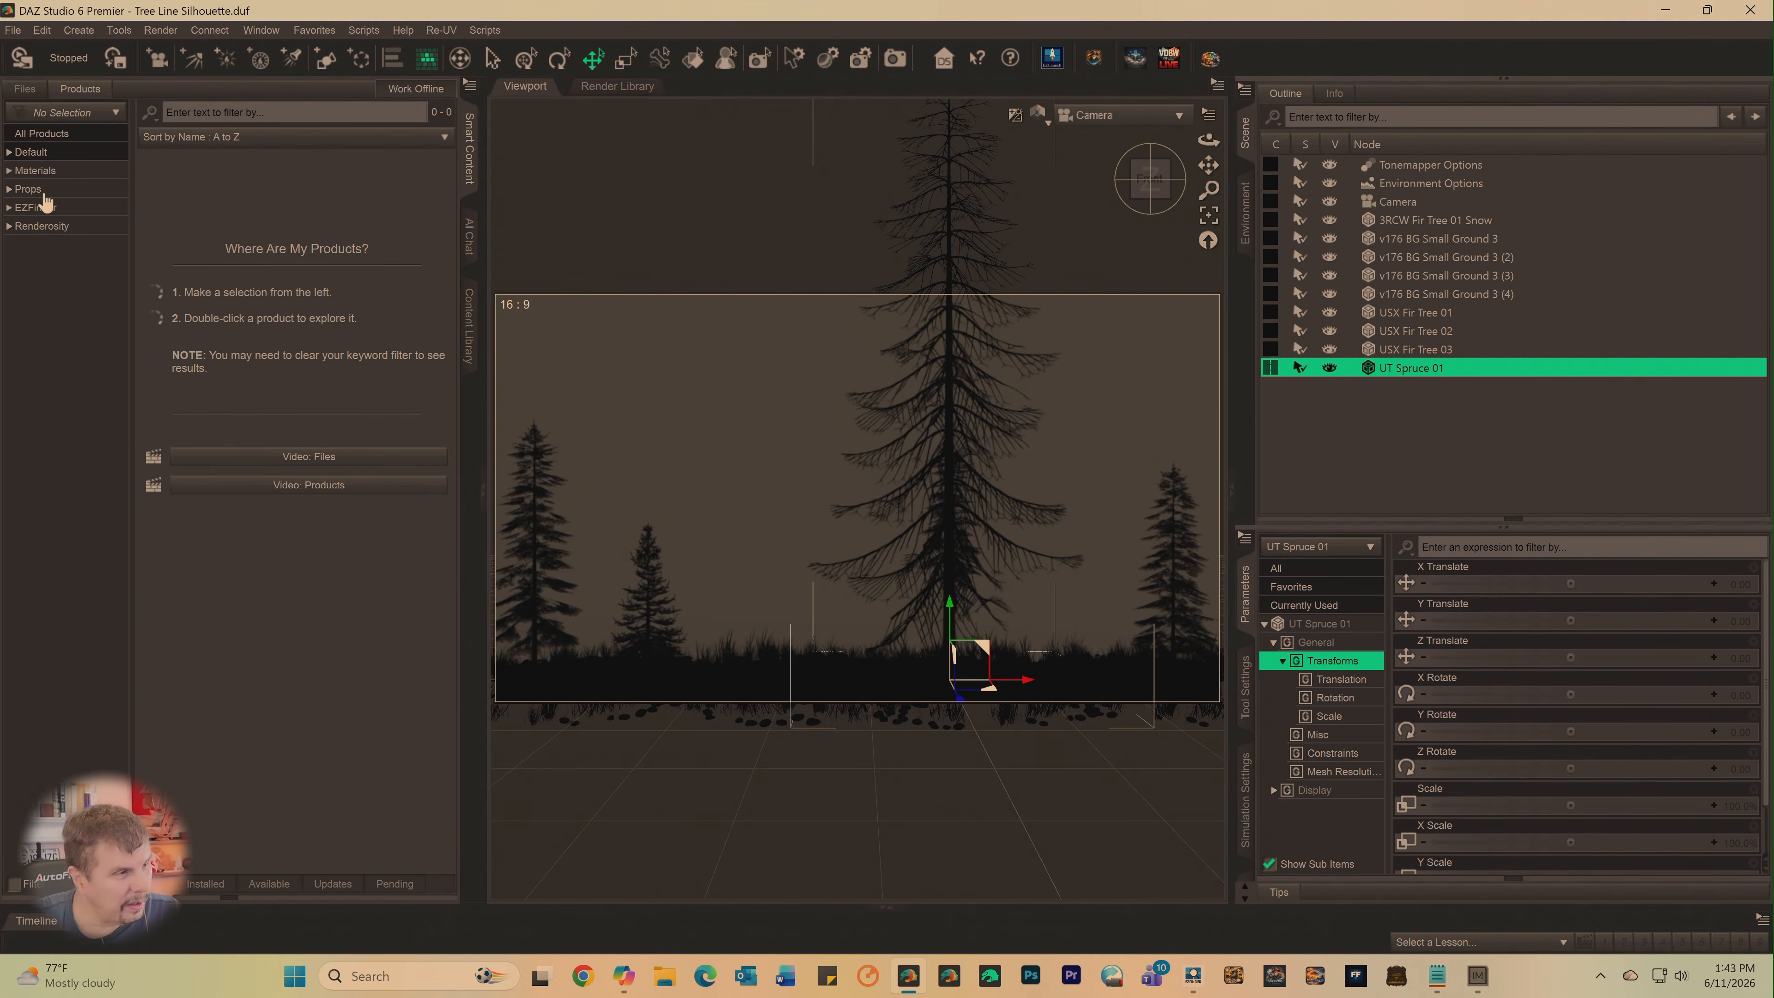
pyautogui.click(28, 154)
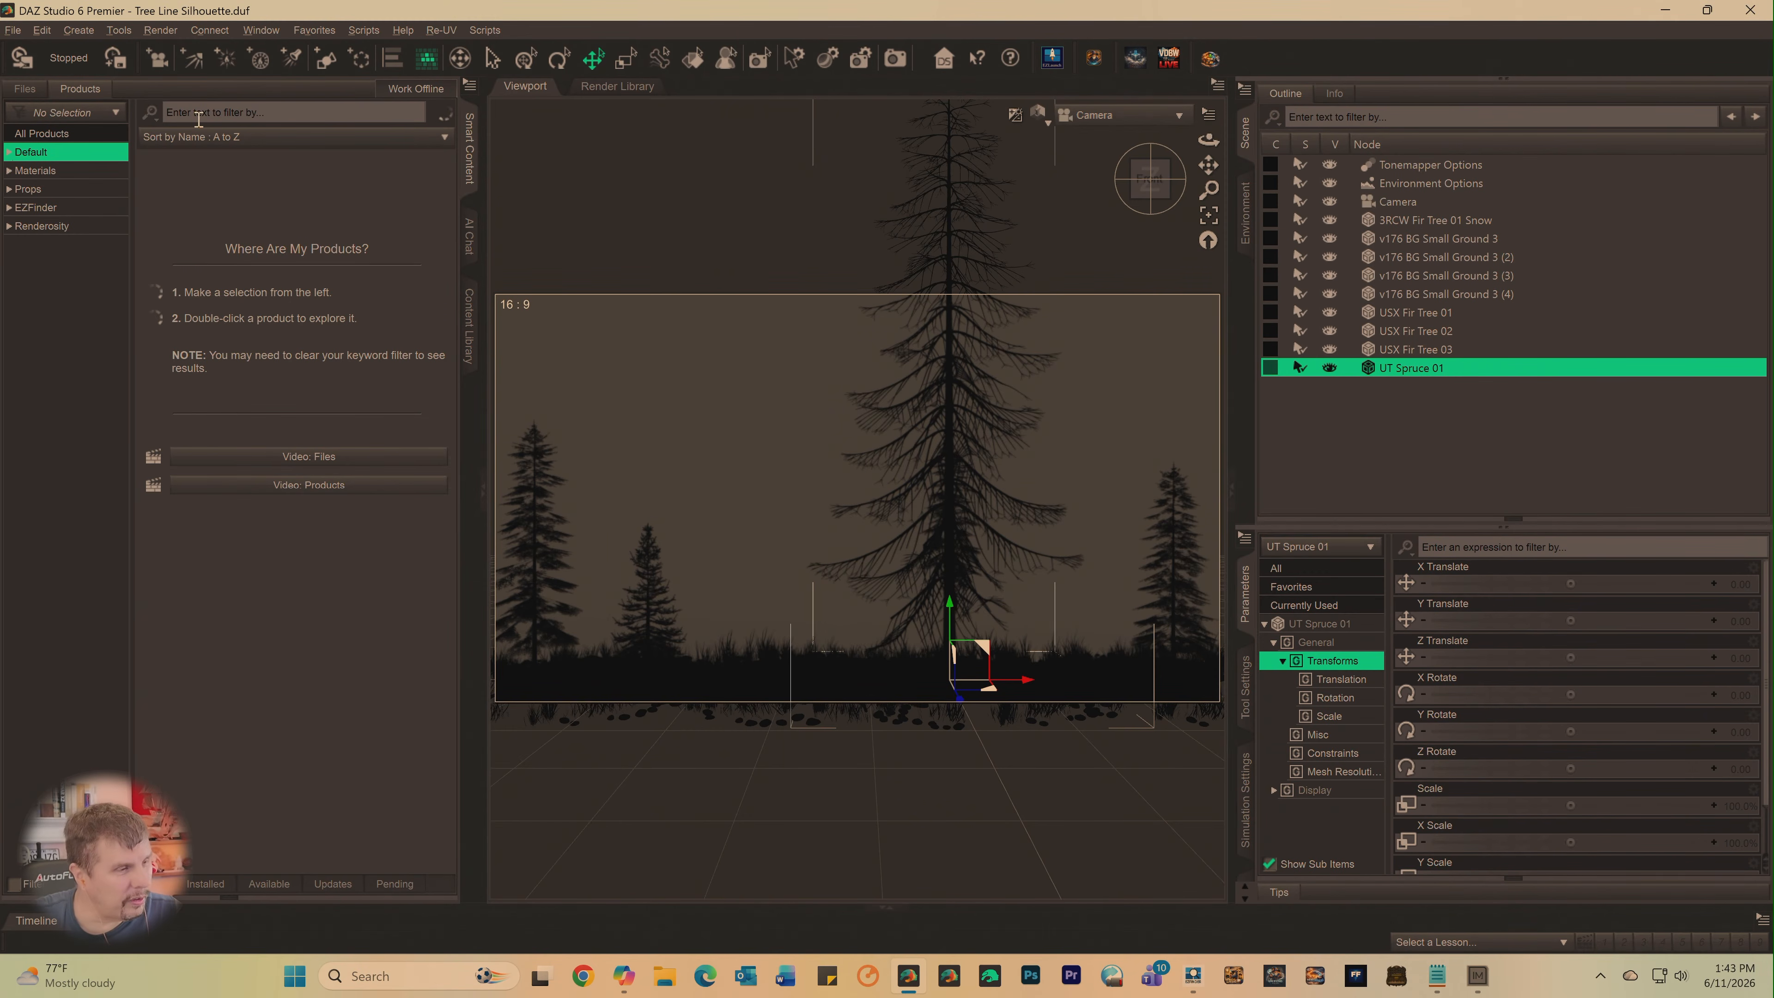
pyautogui.write('Ultra tree')
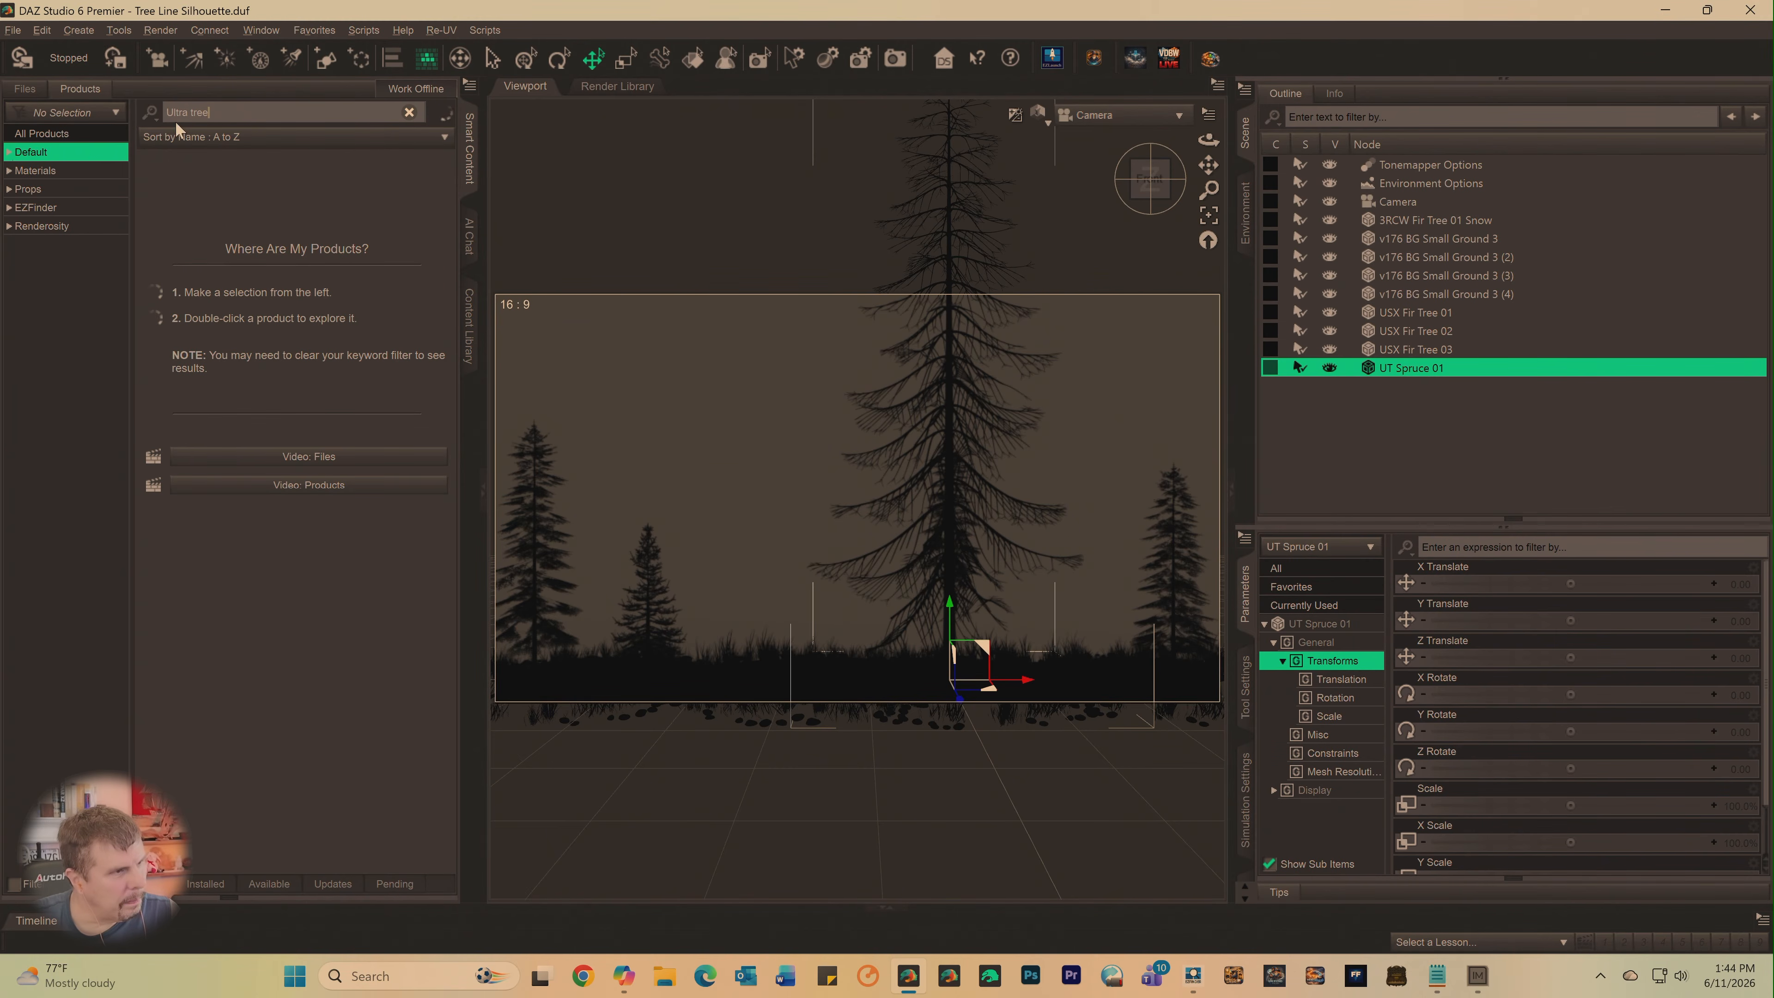
pyautogui.click(187, 114)
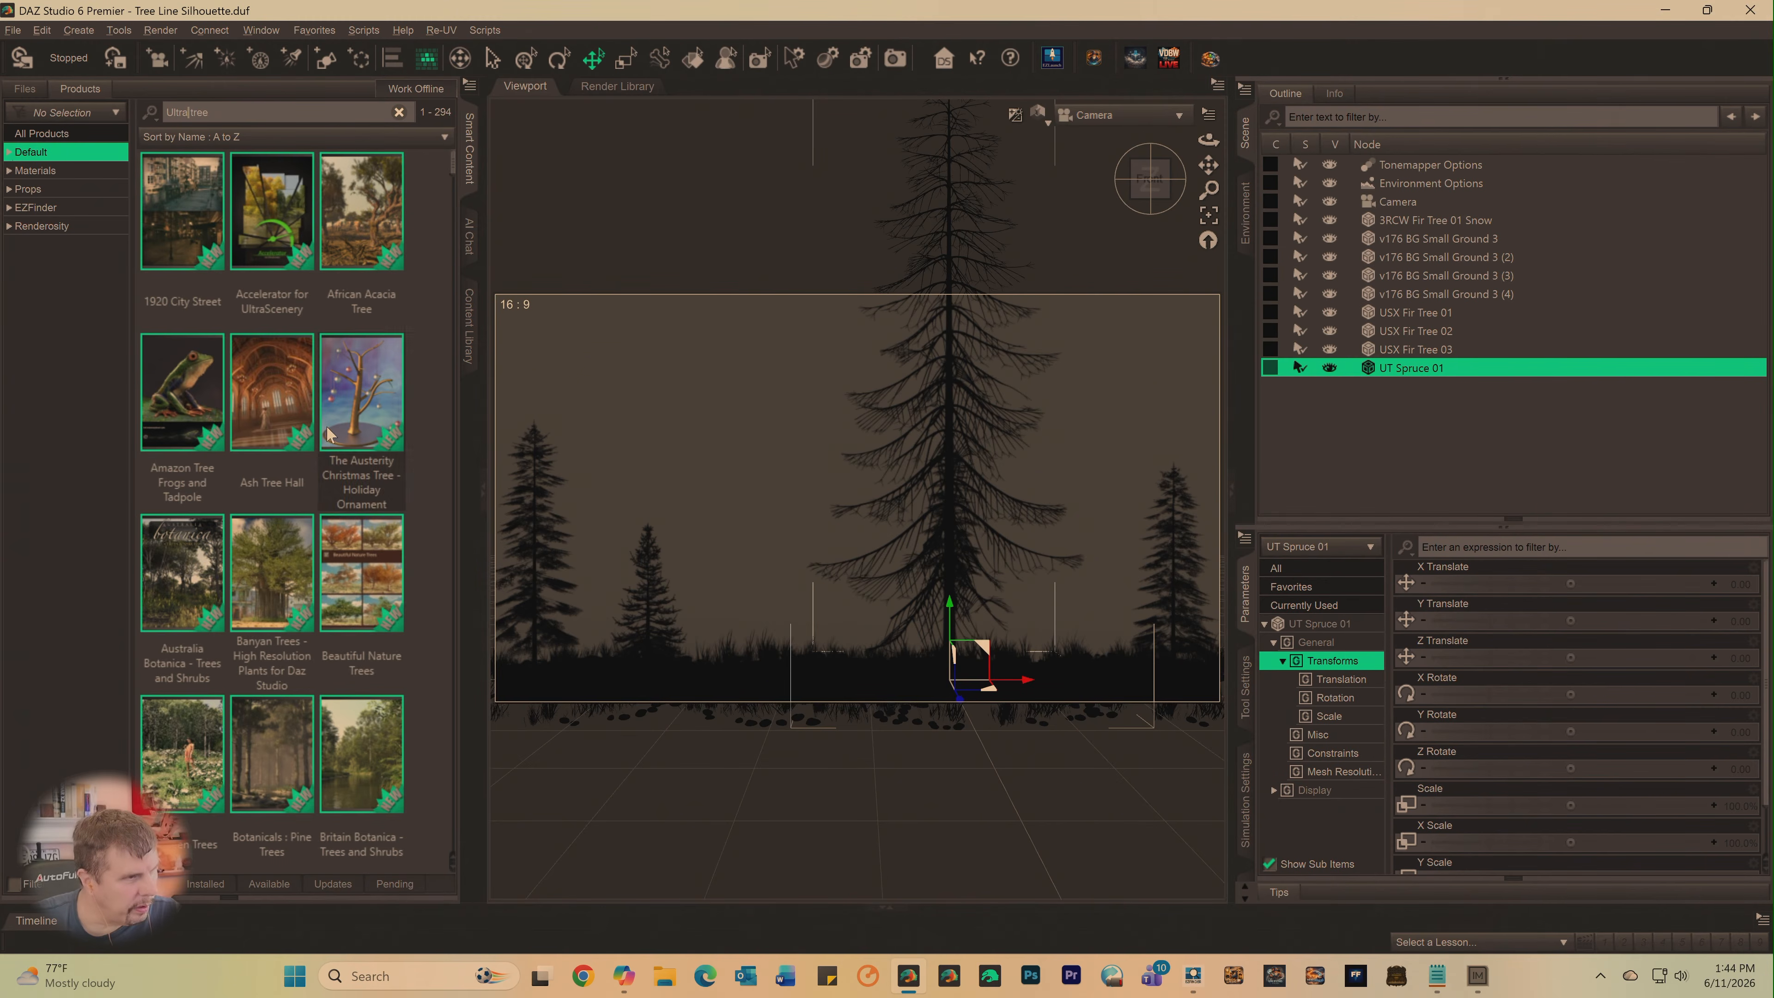
# - Find the UltraTrees - Realistic Tree System product among the filtered products and open it
pyautogui.scroll(-10, 320, 453)
pyautogui.scroll(-5, 320, 453)
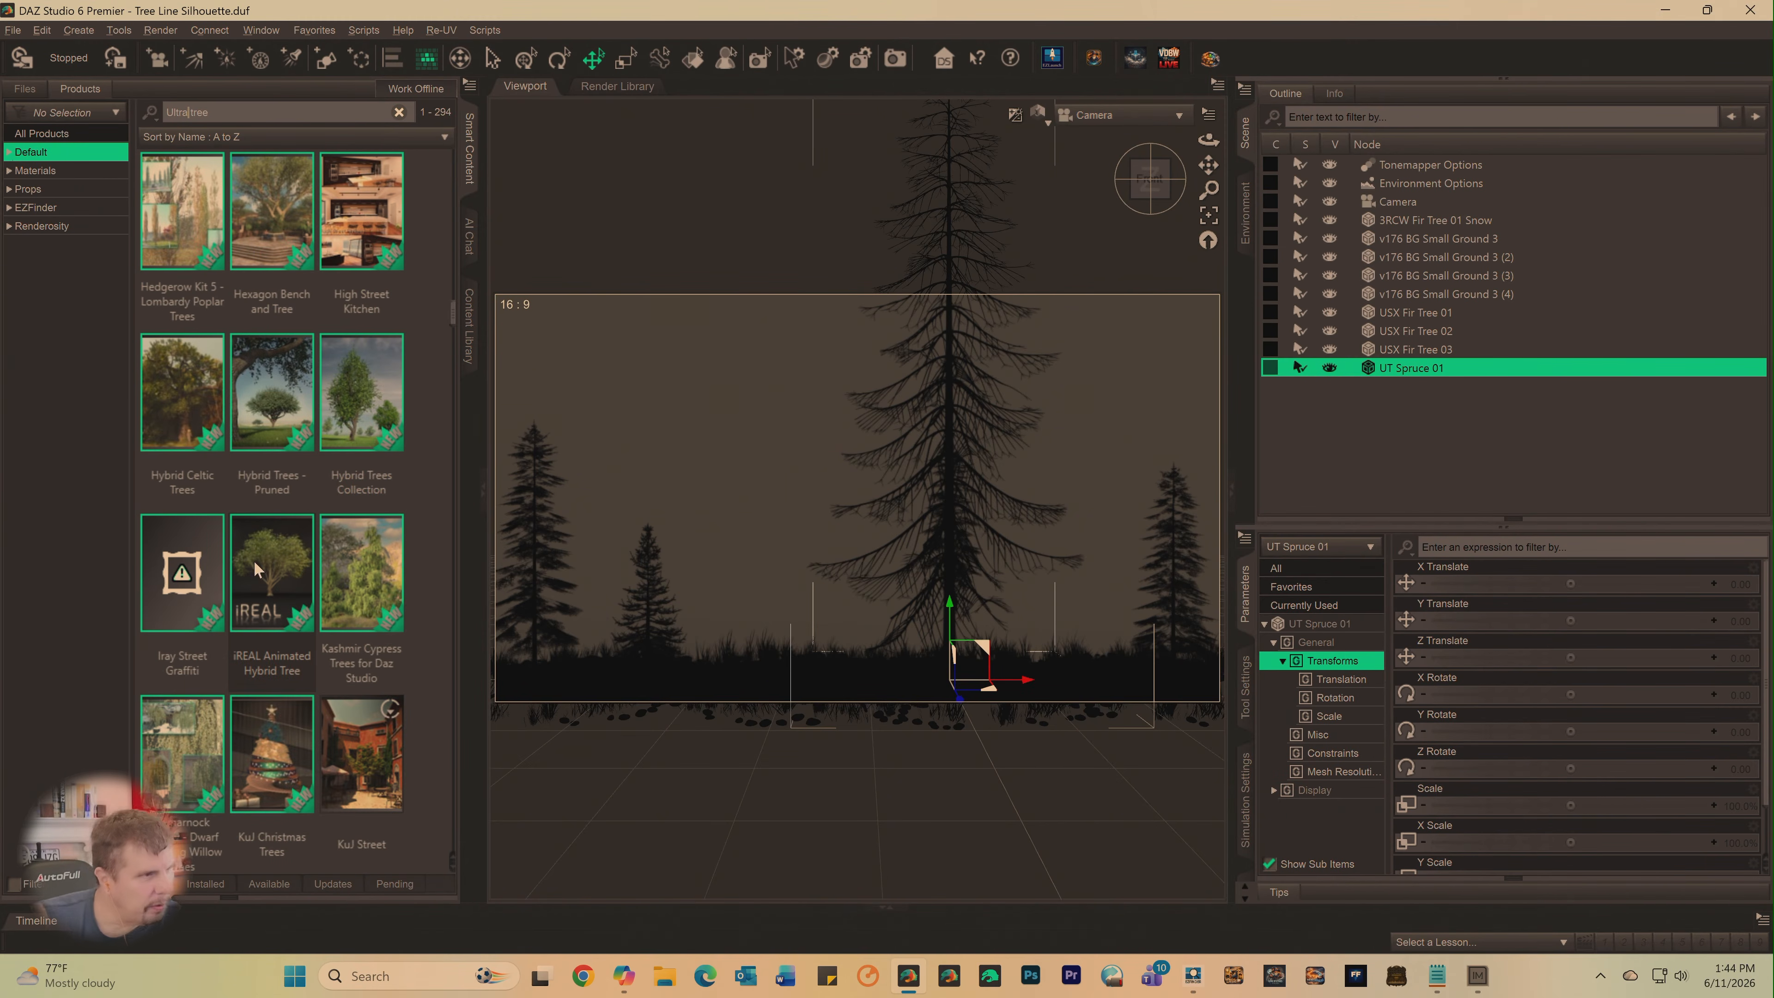
pyautogui.scroll(-3, 255, 535)
pyautogui.scroll(-5, 255, 534)
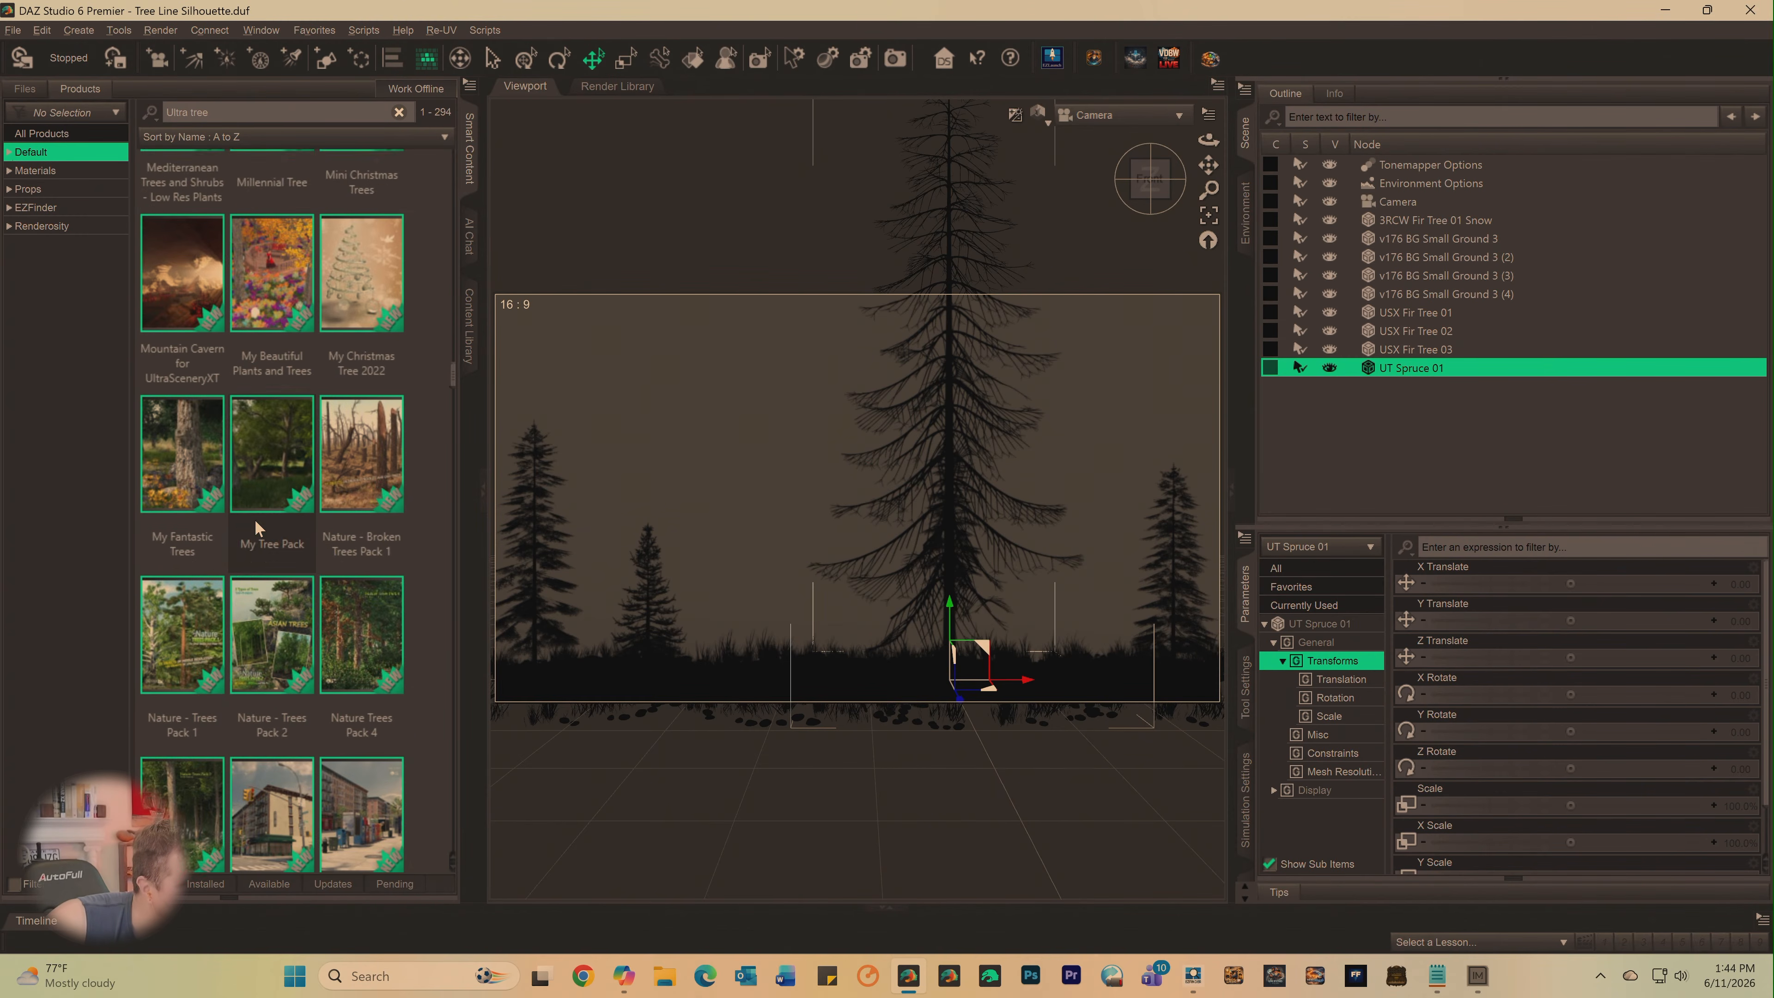
pyautogui.scroll(-6, 255, 523)
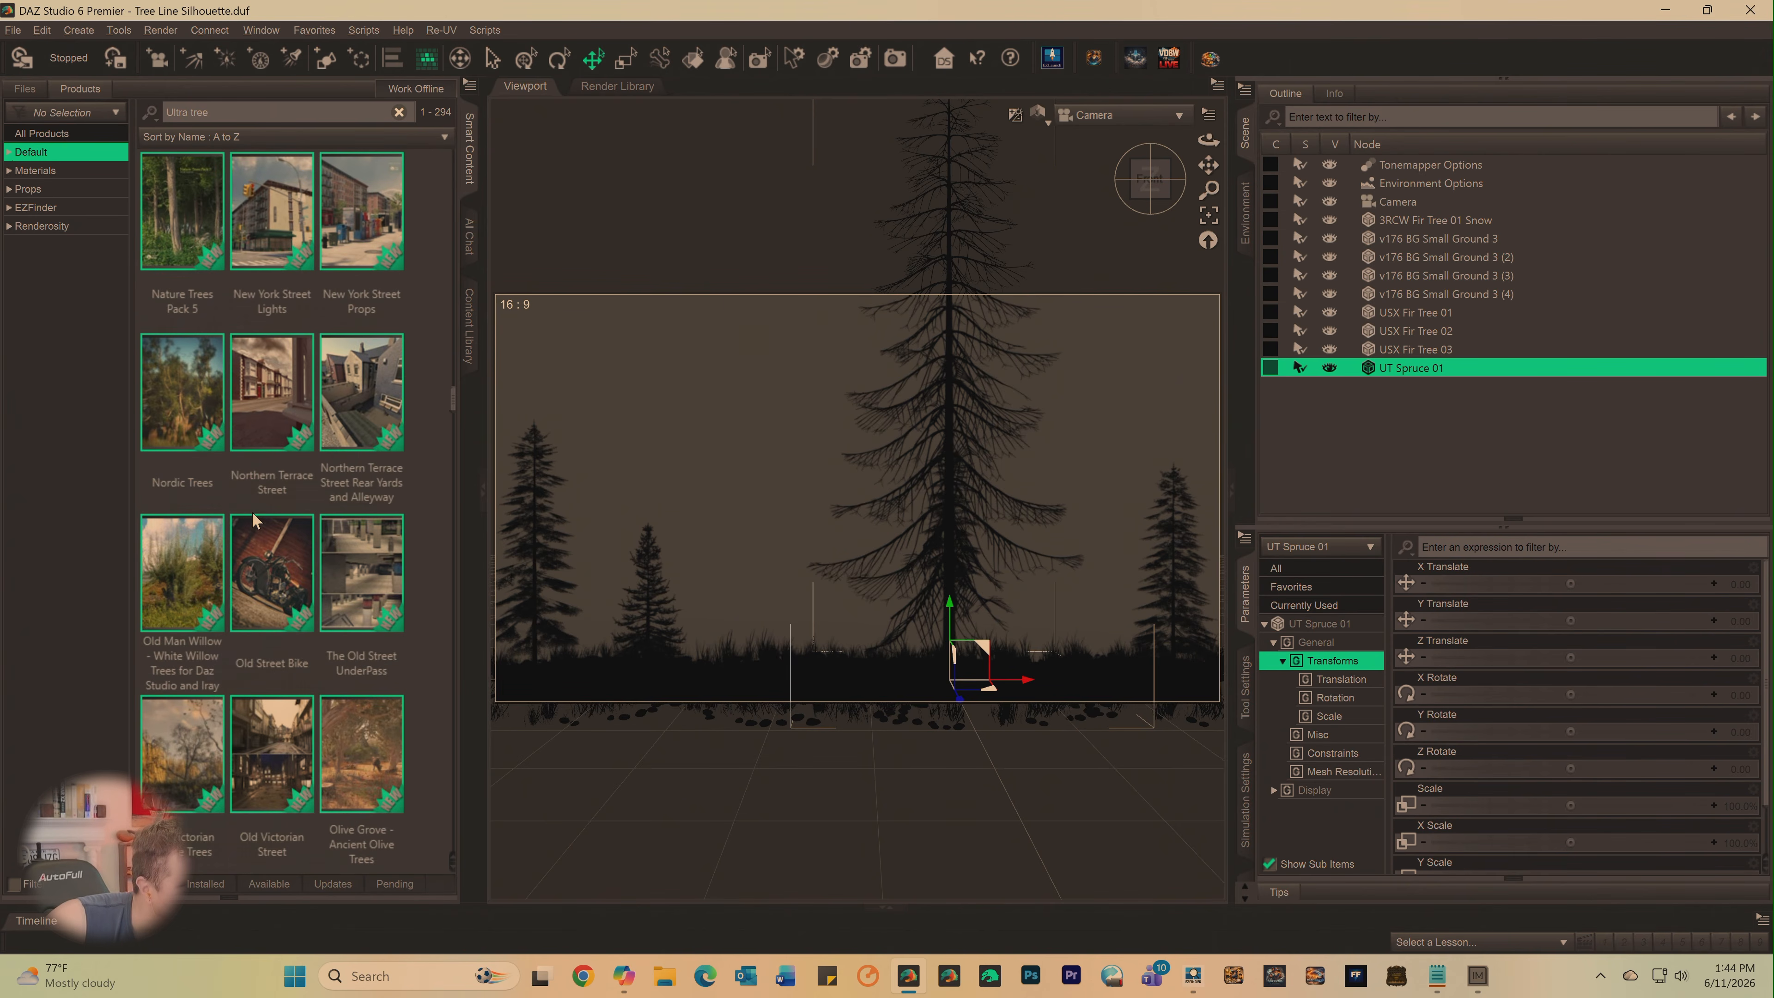
pyautogui.scroll(-3, 251, 502)
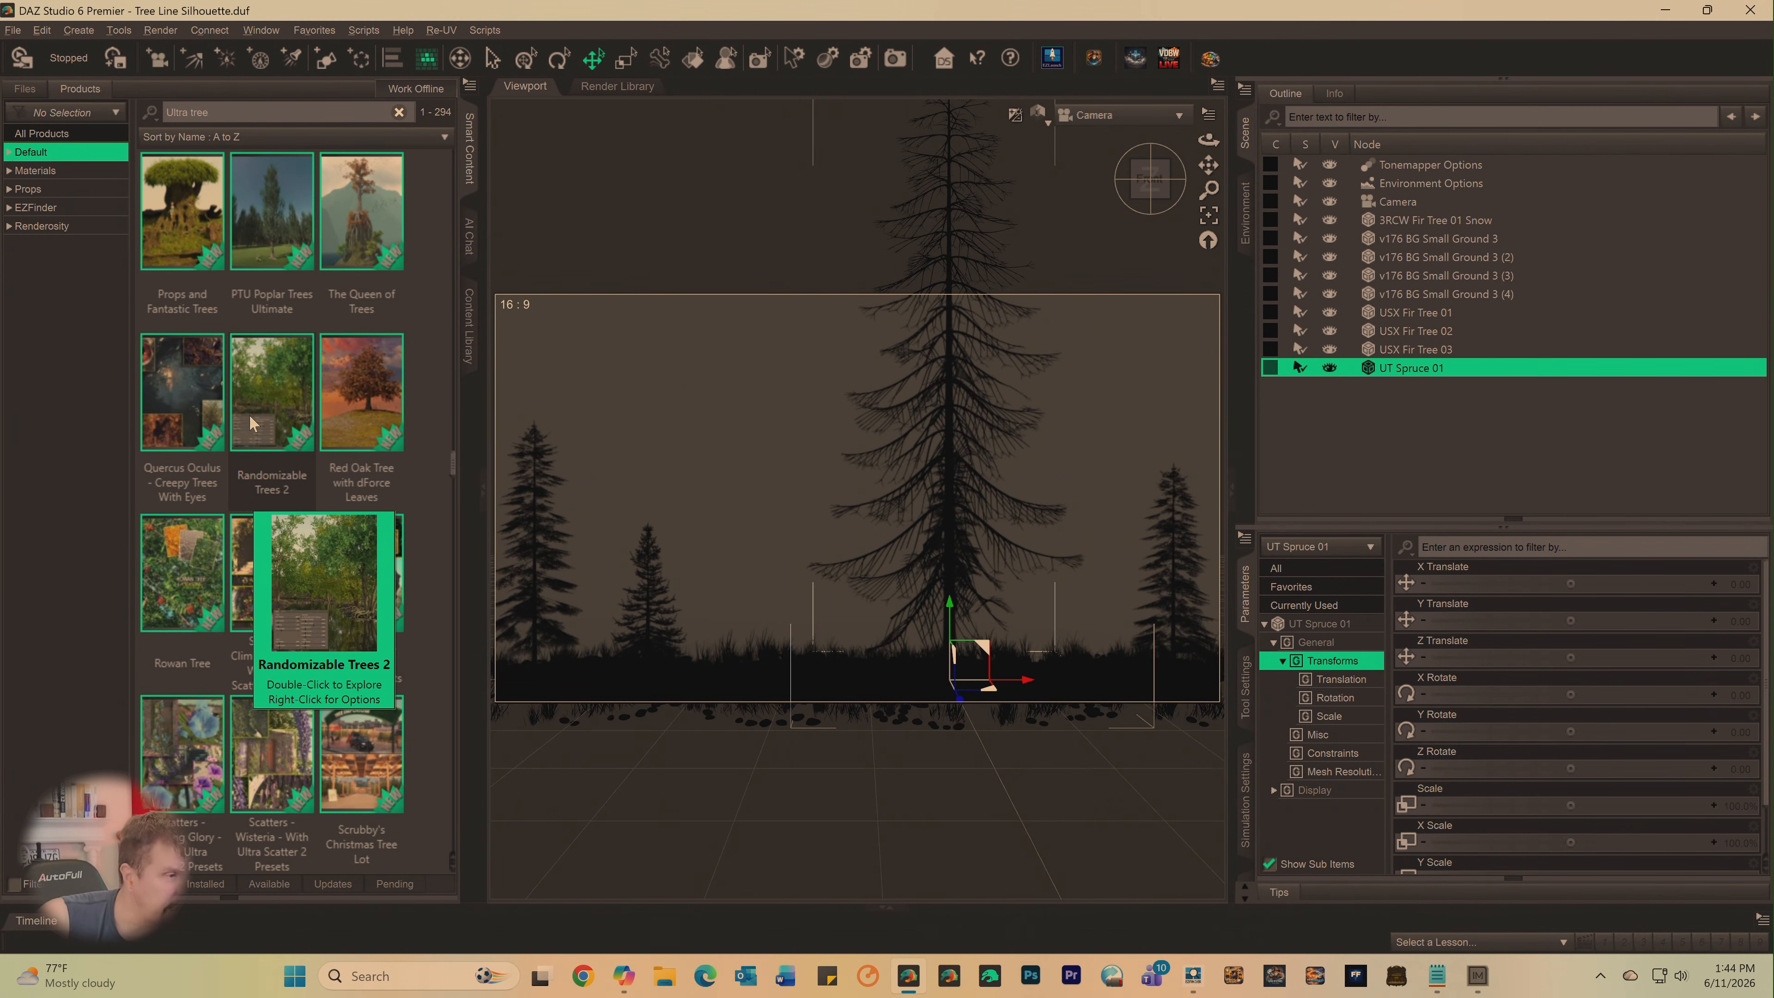
pyautogui.scroll(-15, 255, 482)
pyautogui.scroll(-20, 265, 418)
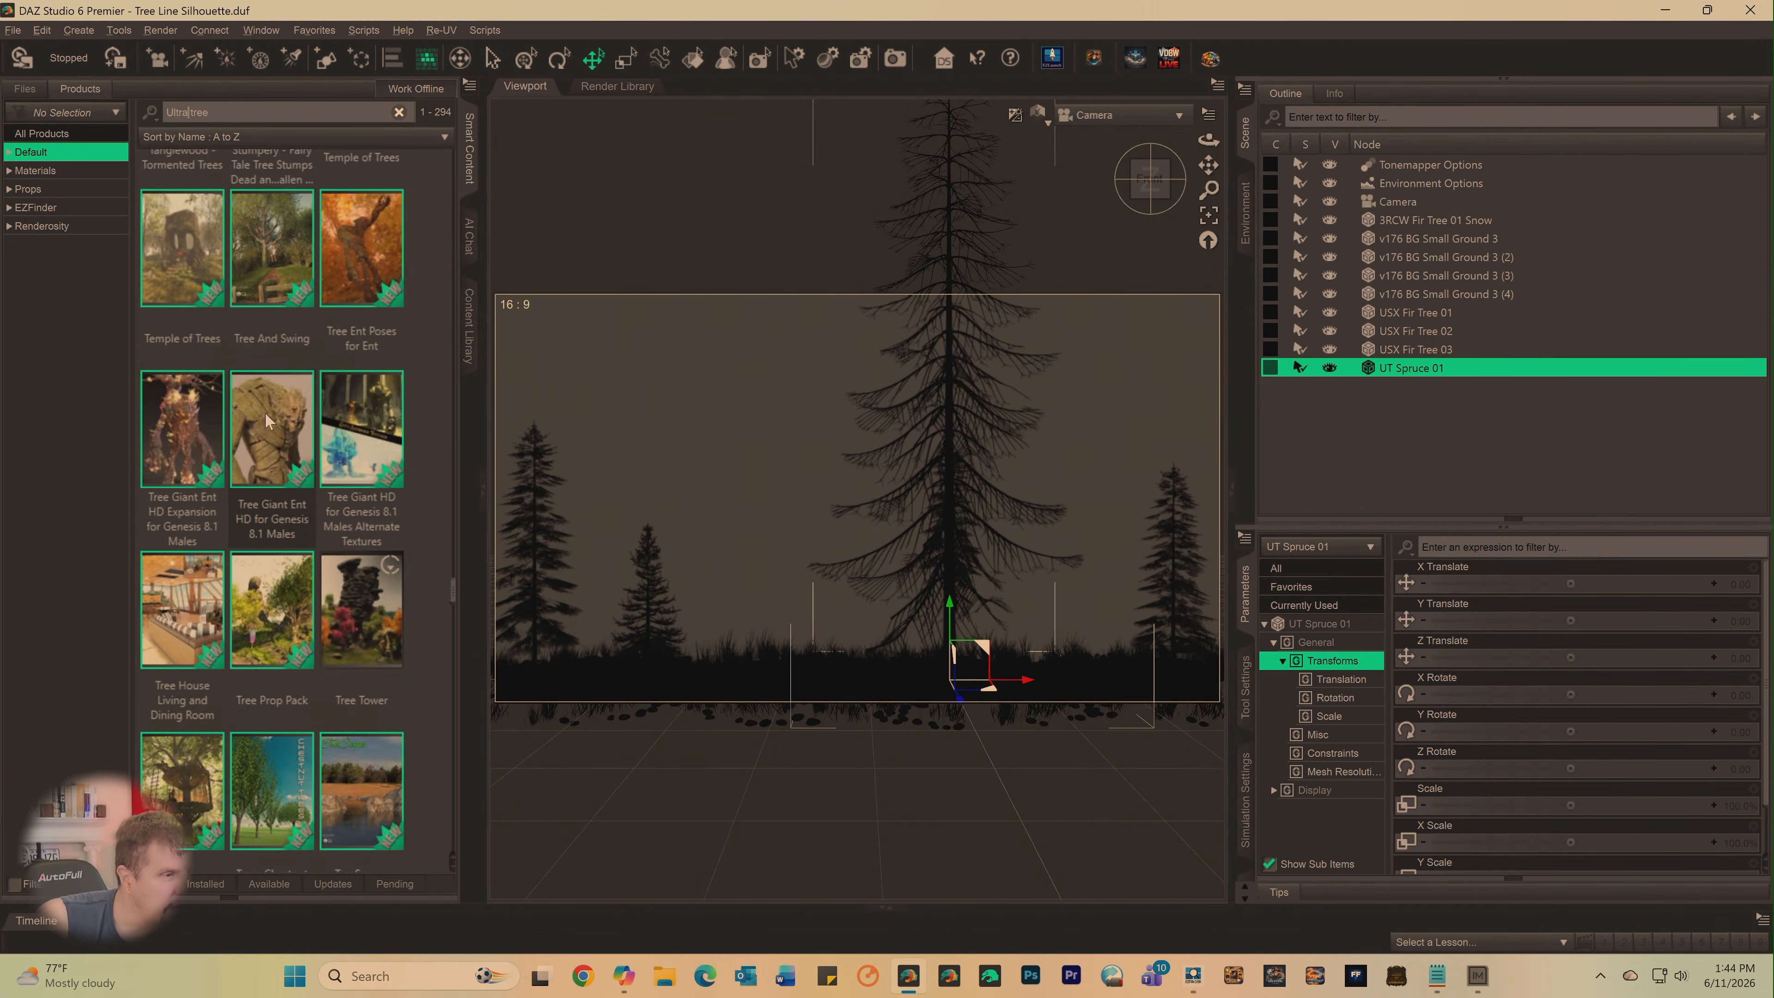
pyautogui.scroll(-3, 268, 430)
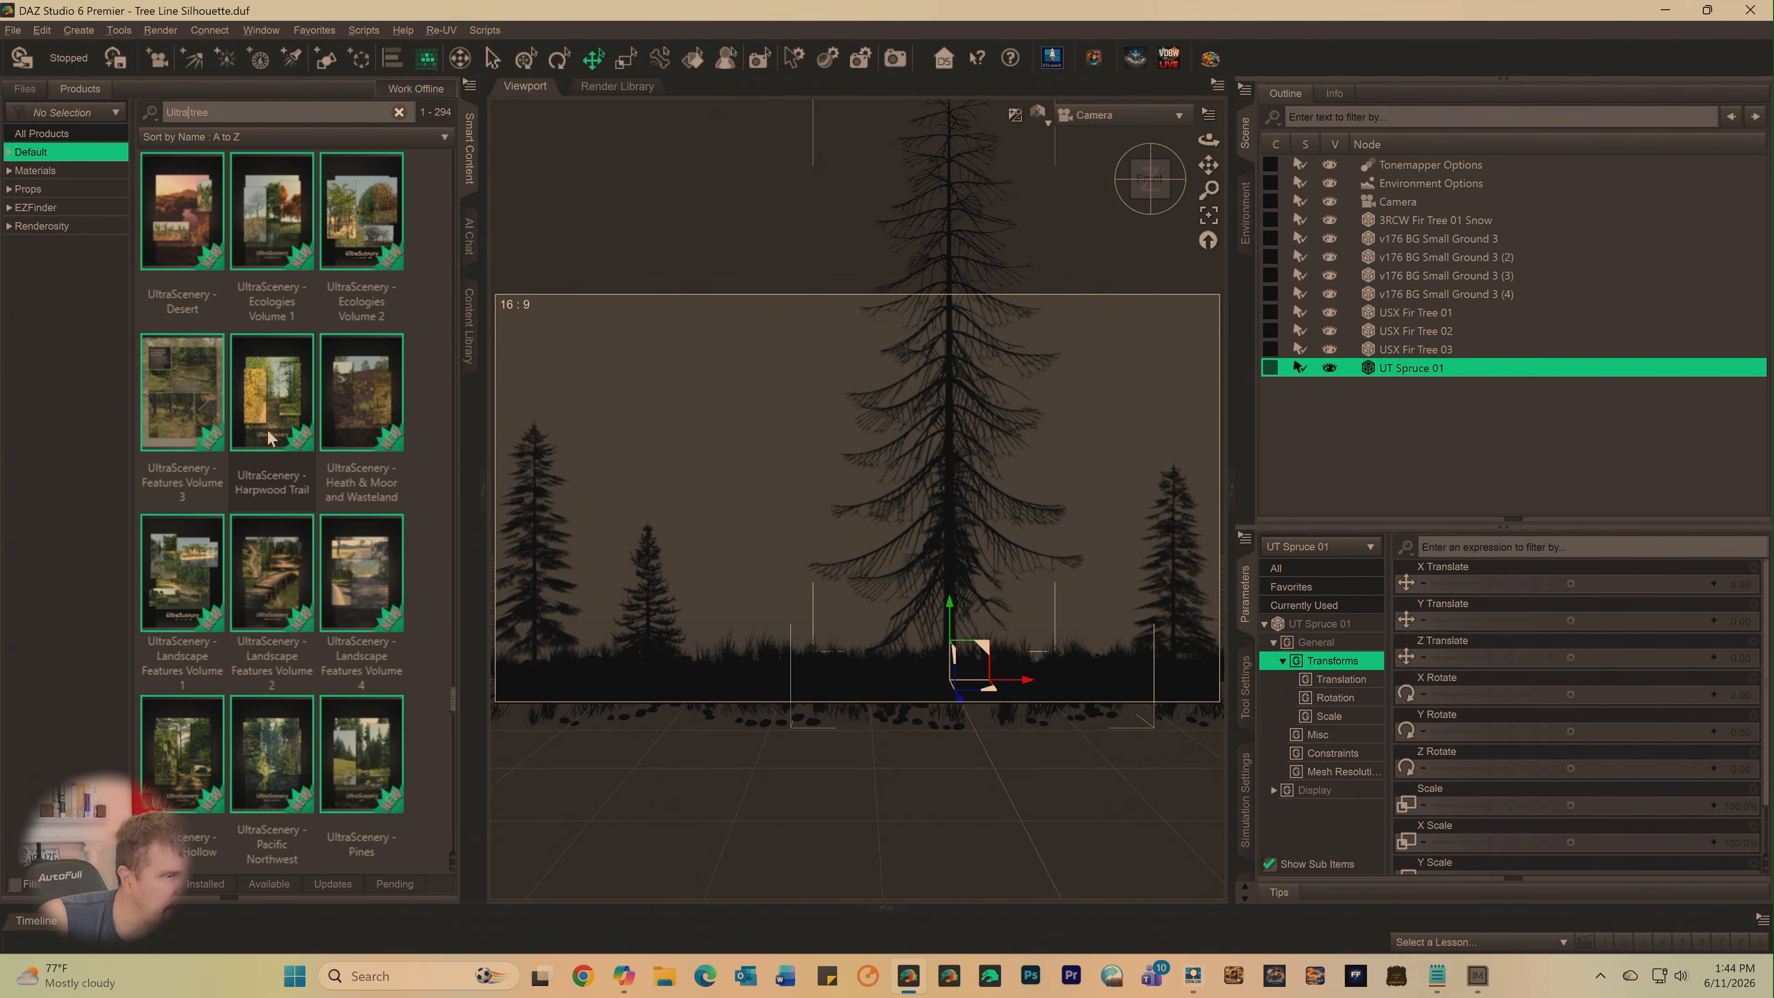
pyautogui.scroll(-3, 264, 428)
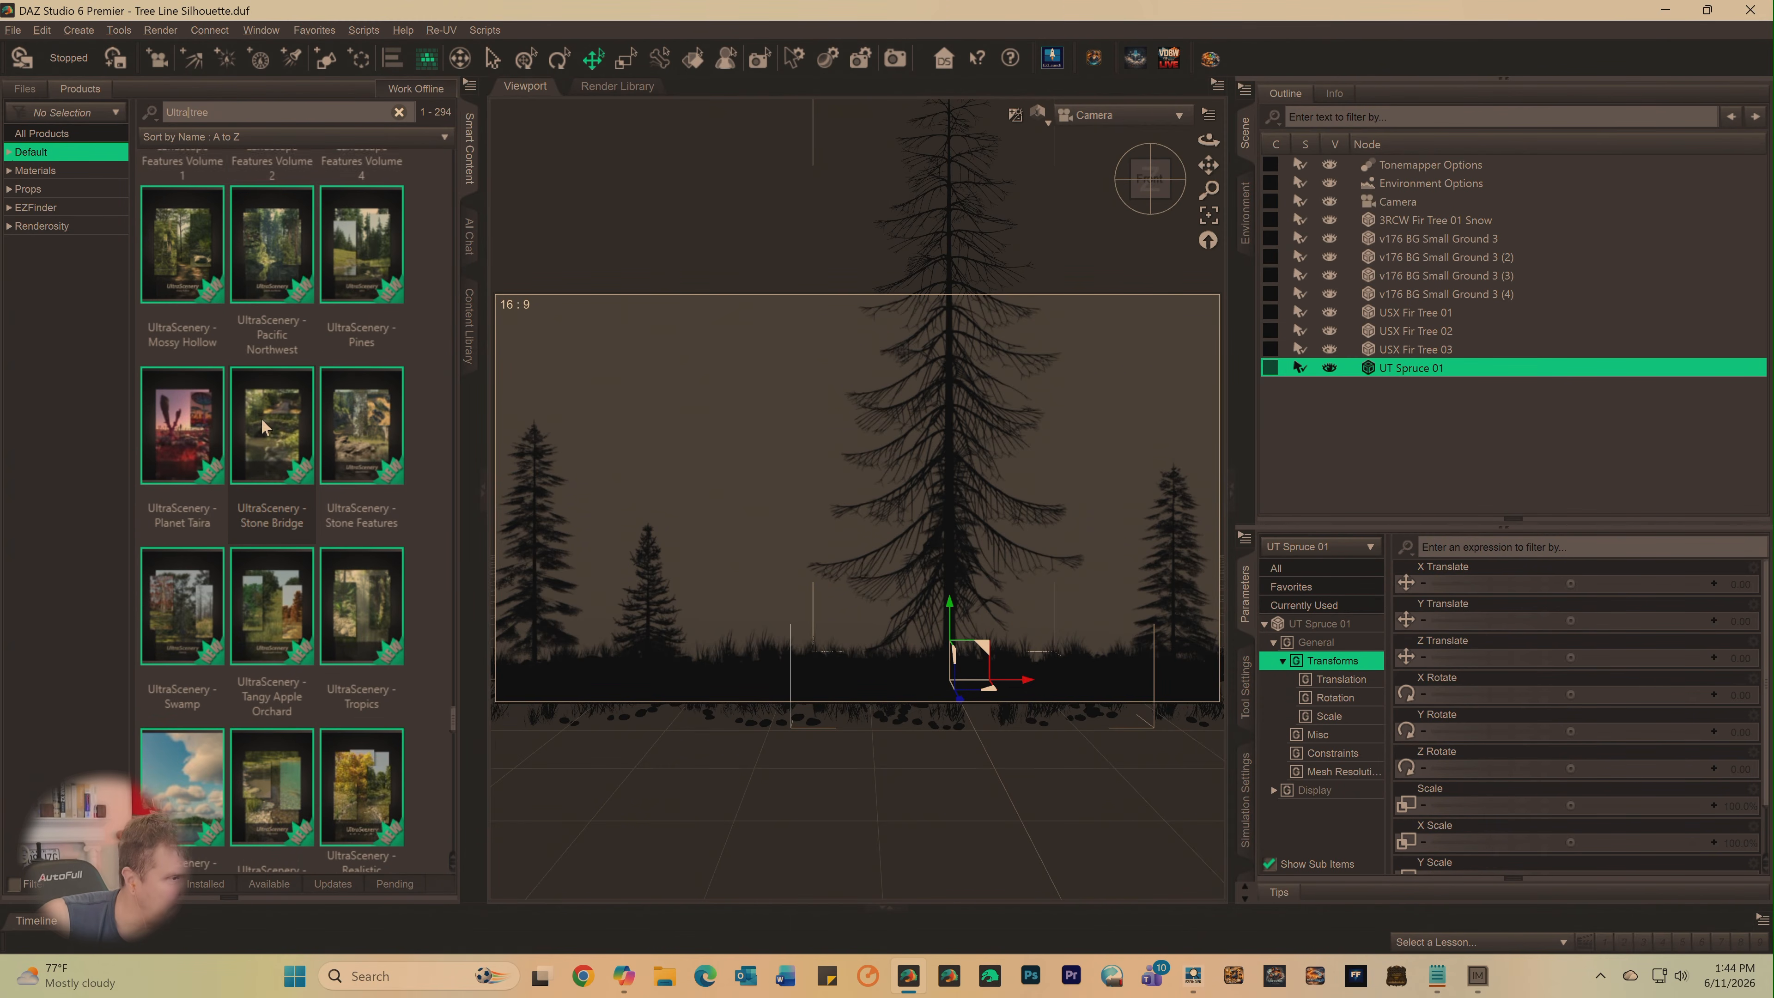
pyautogui.scroll(-3, 341, 531)
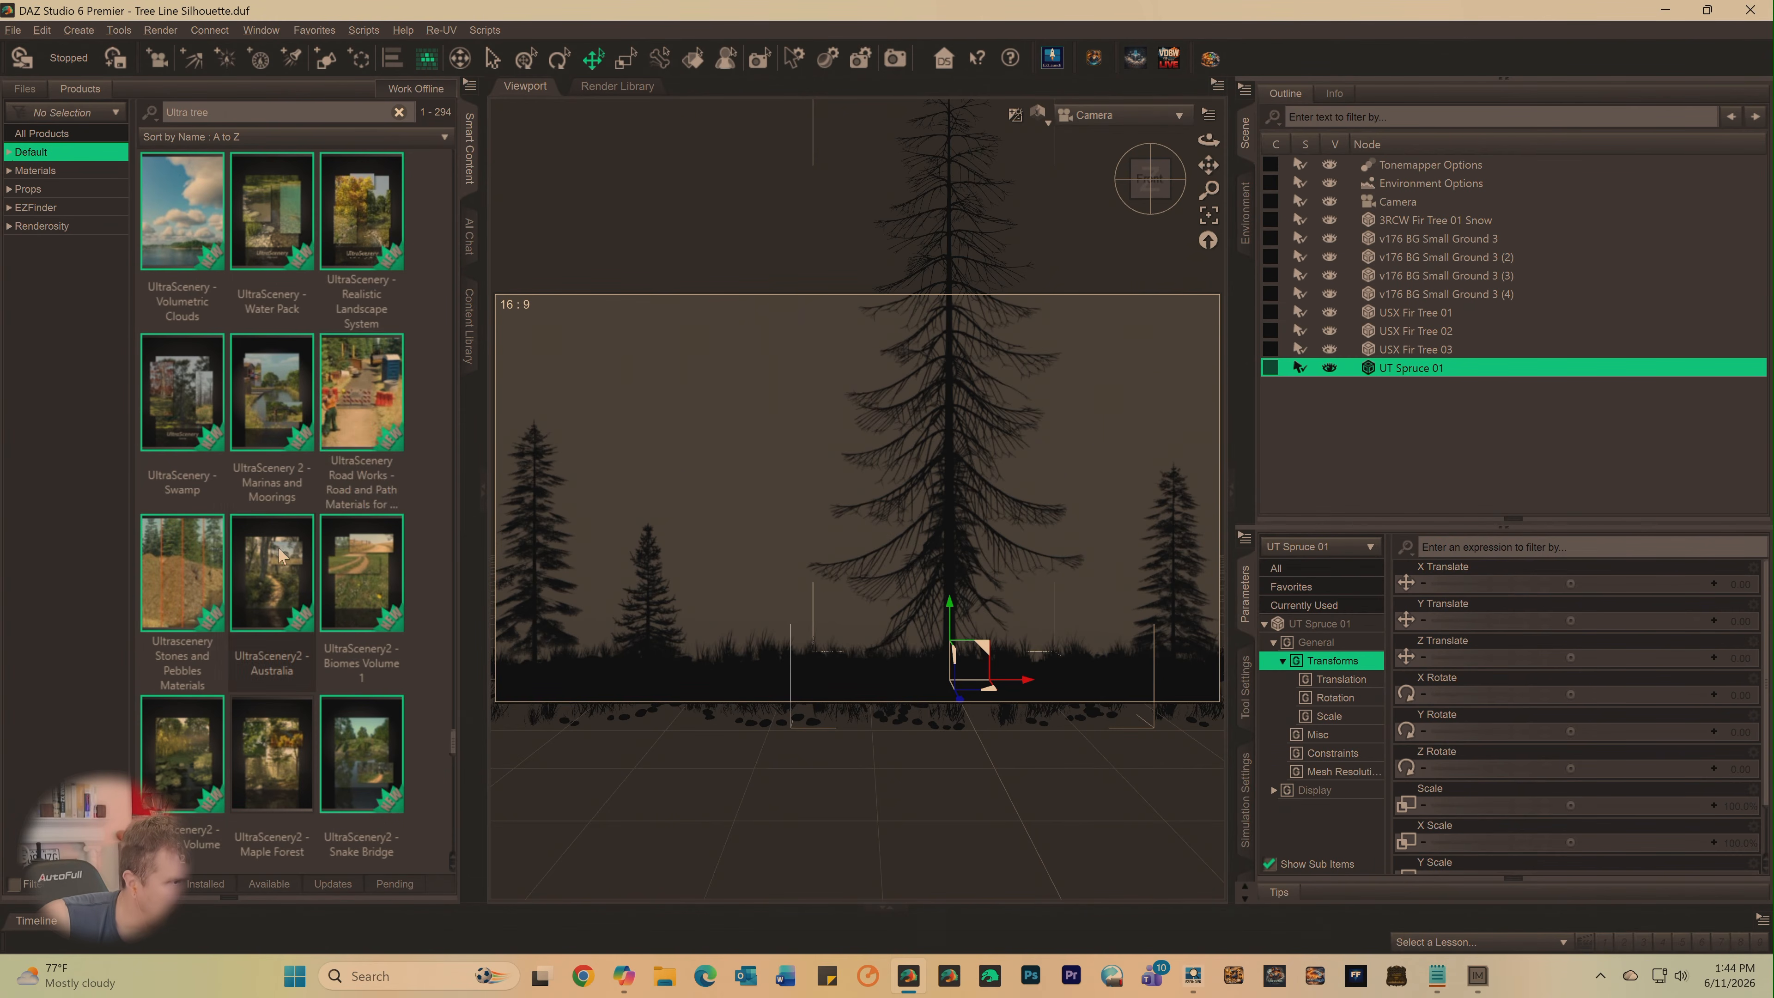
pyautogui.scroll(-3, 283, 542)
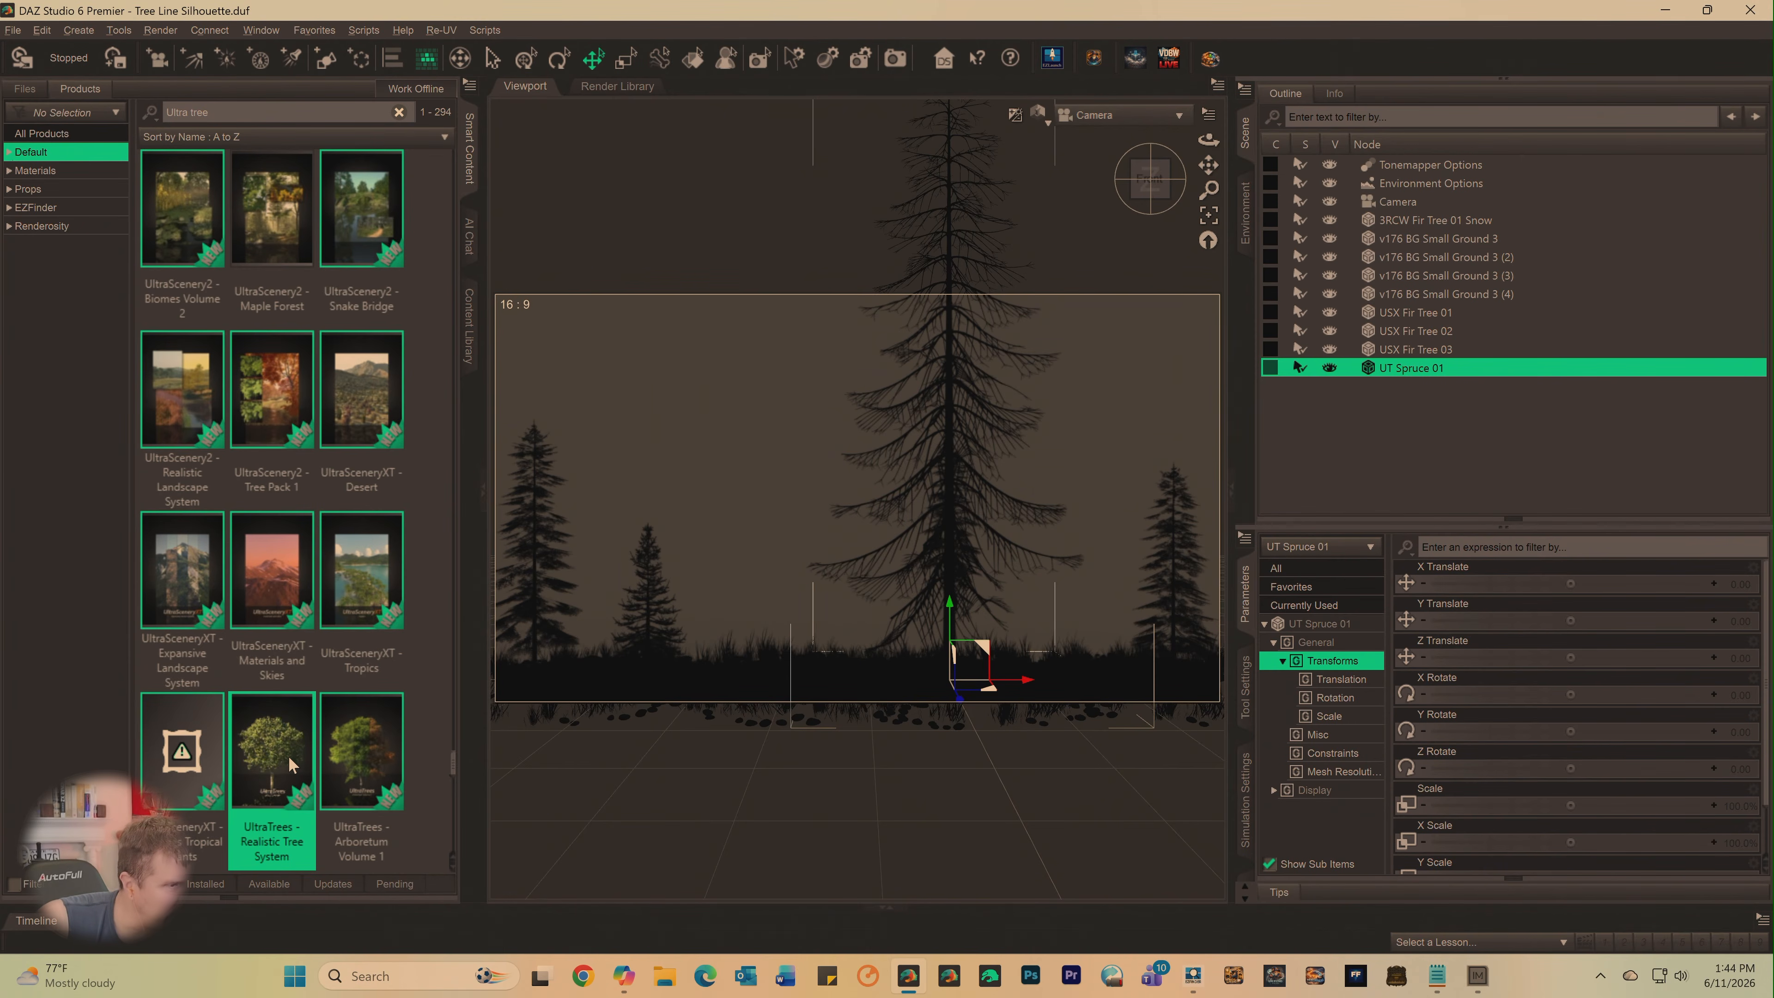
pyautogui.doubleClick(292, 762)
# - Try to run the UltraTreeCreator script from the product's Utilities on the UT Spruce 01 tree
pyautogui.click(70, 373)
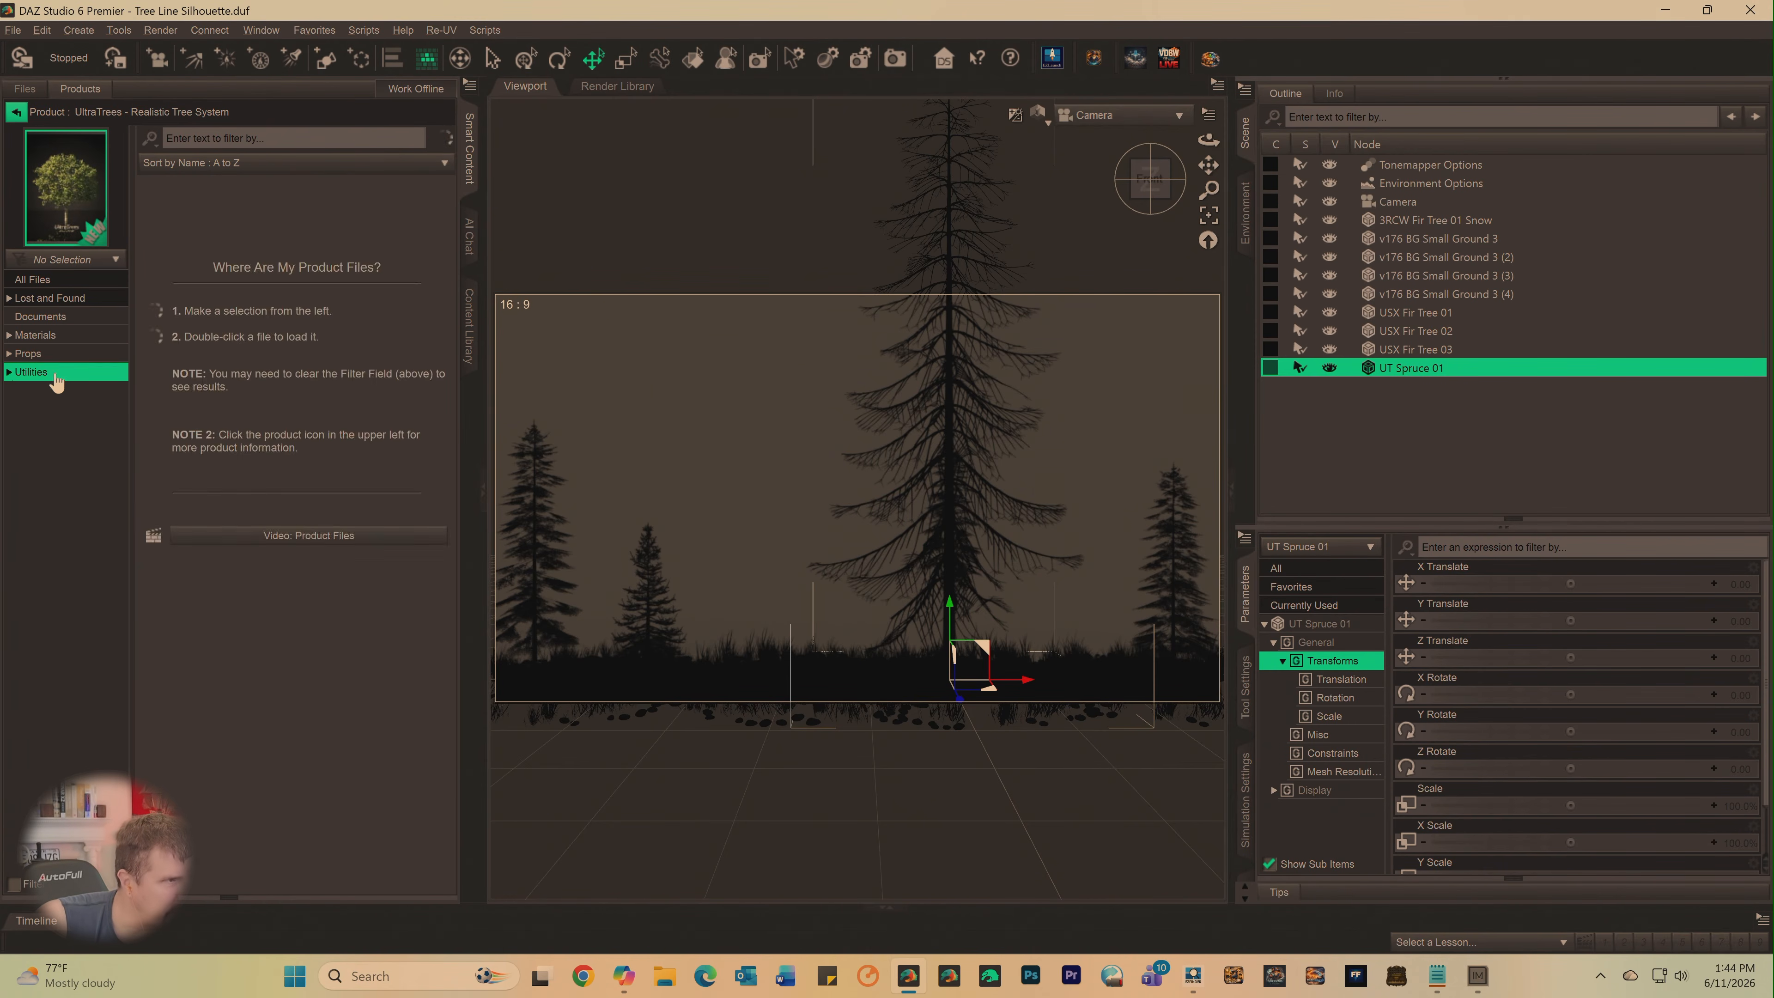
pyautogui.doubleClick(192, 231)
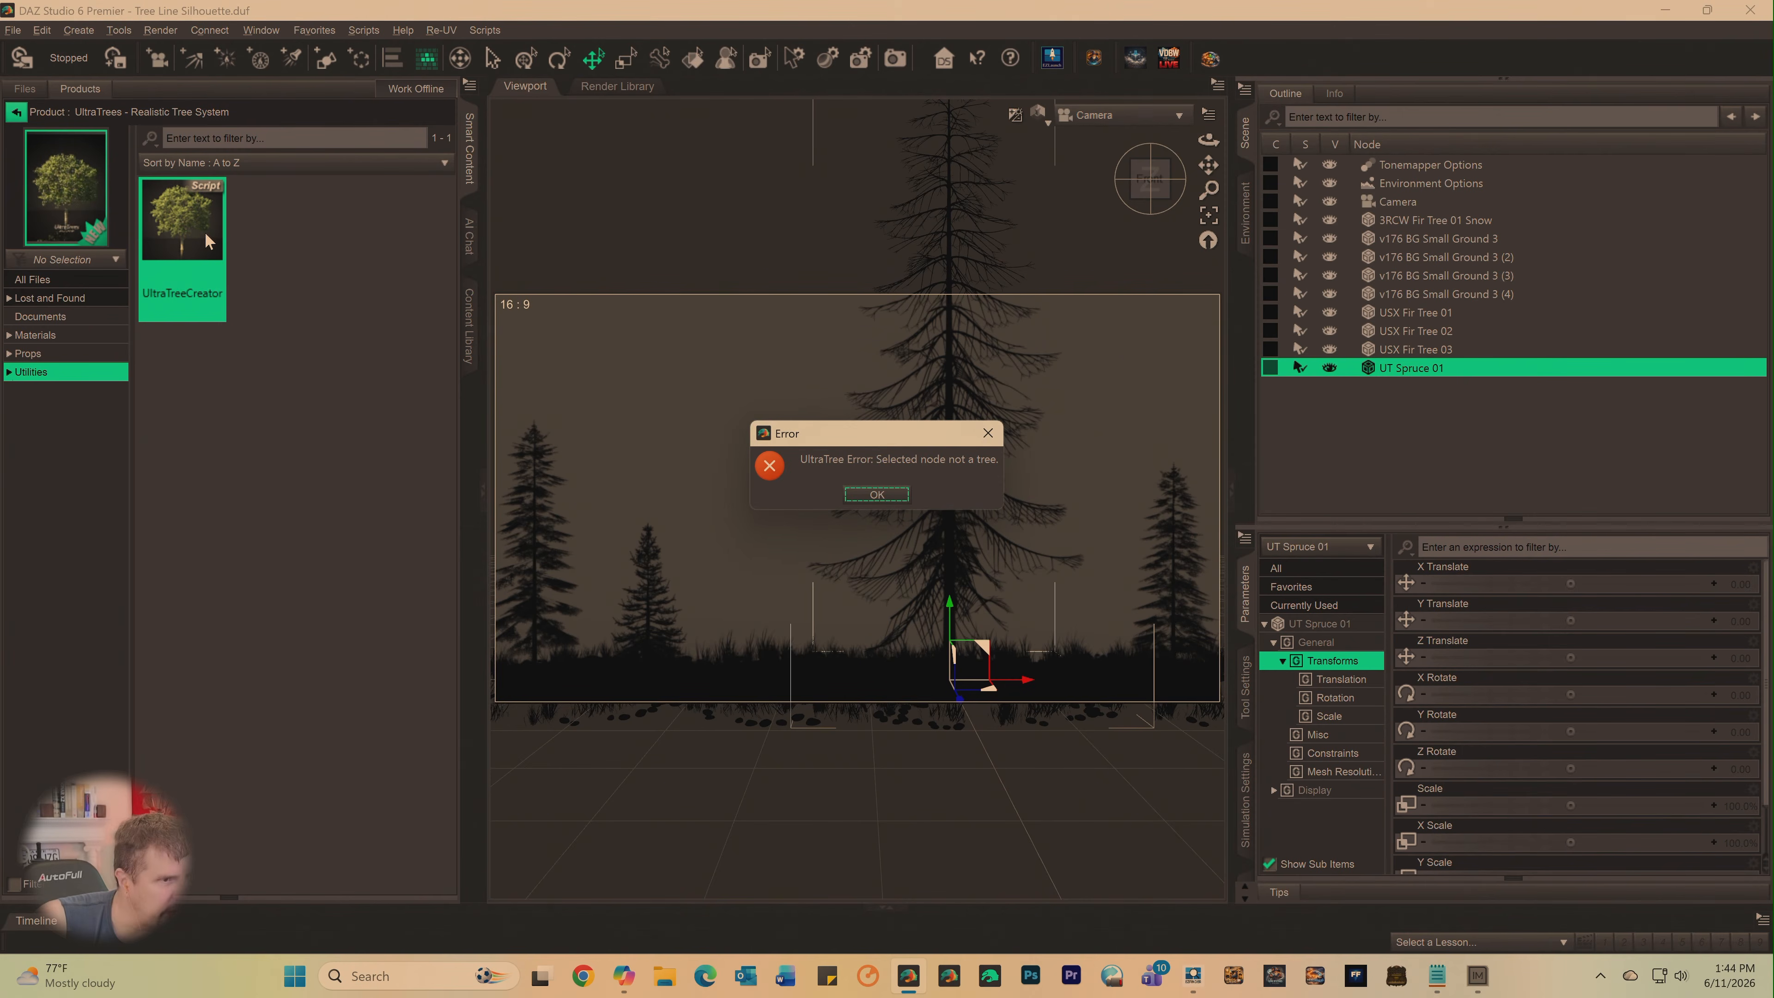
pyautogui.click(878, 495)
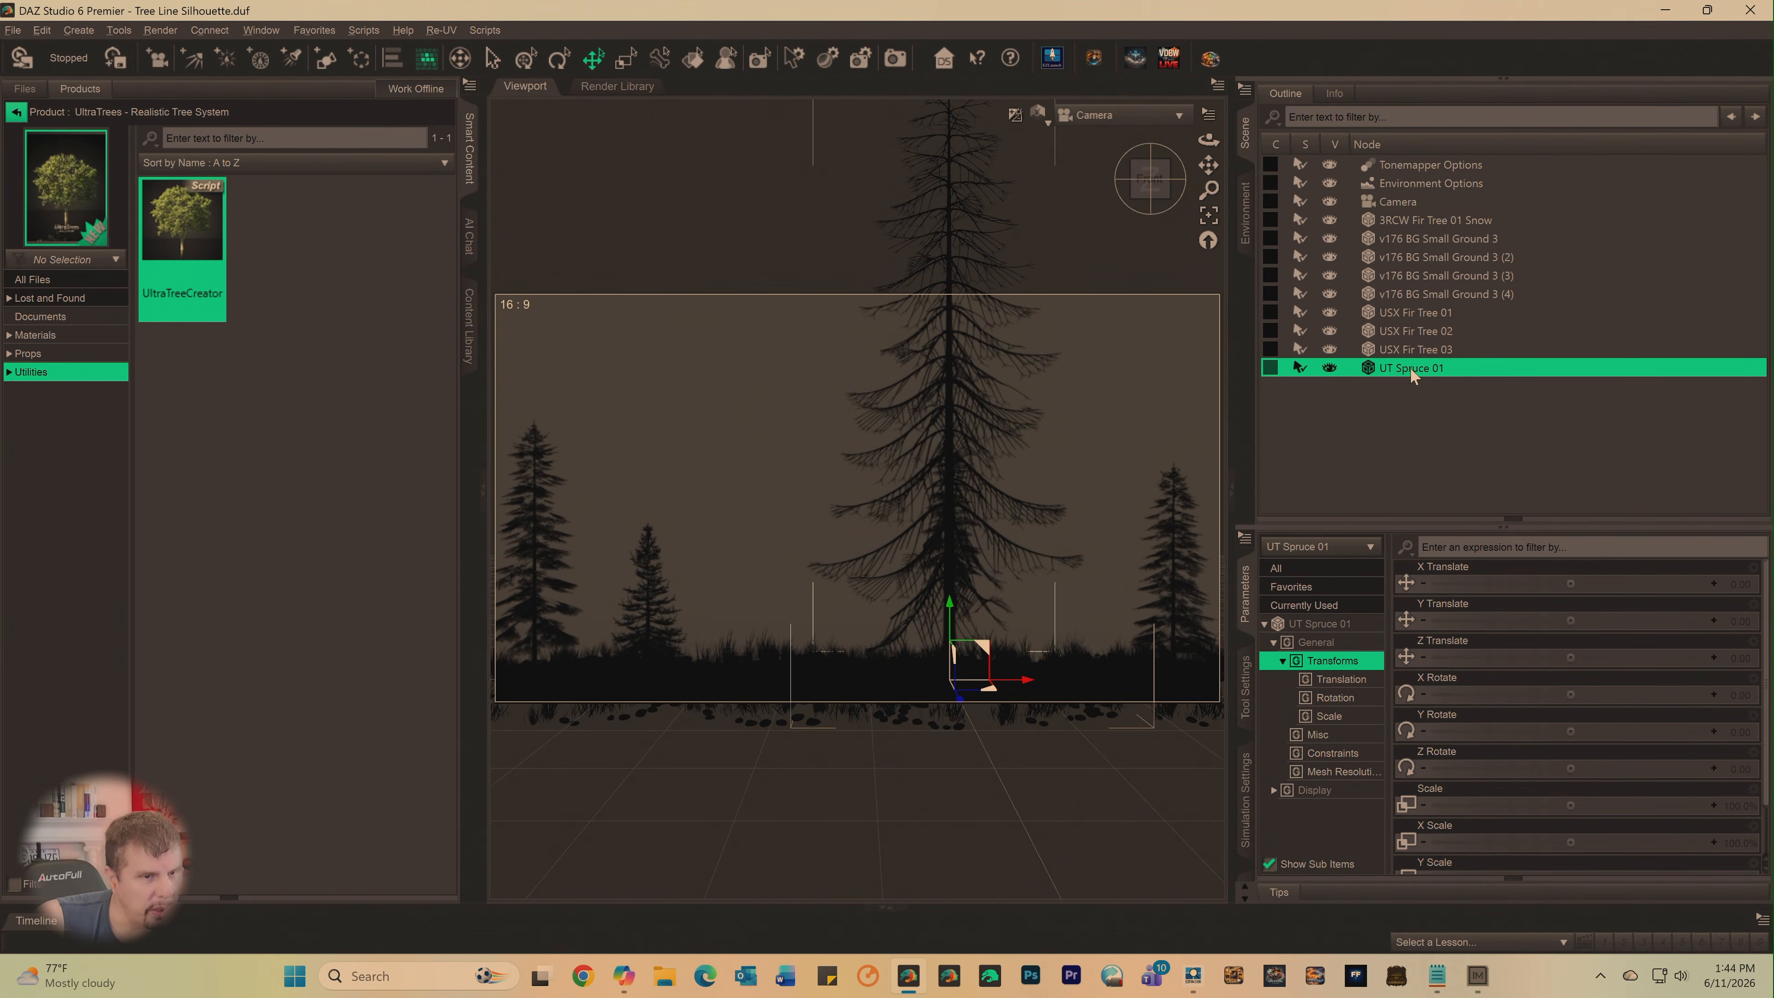
# - Reselect UT Spruce 01 in the scene and show the Scripts subcategory of the product's Utilities
pyautogui.doubleClick(1369, 373)
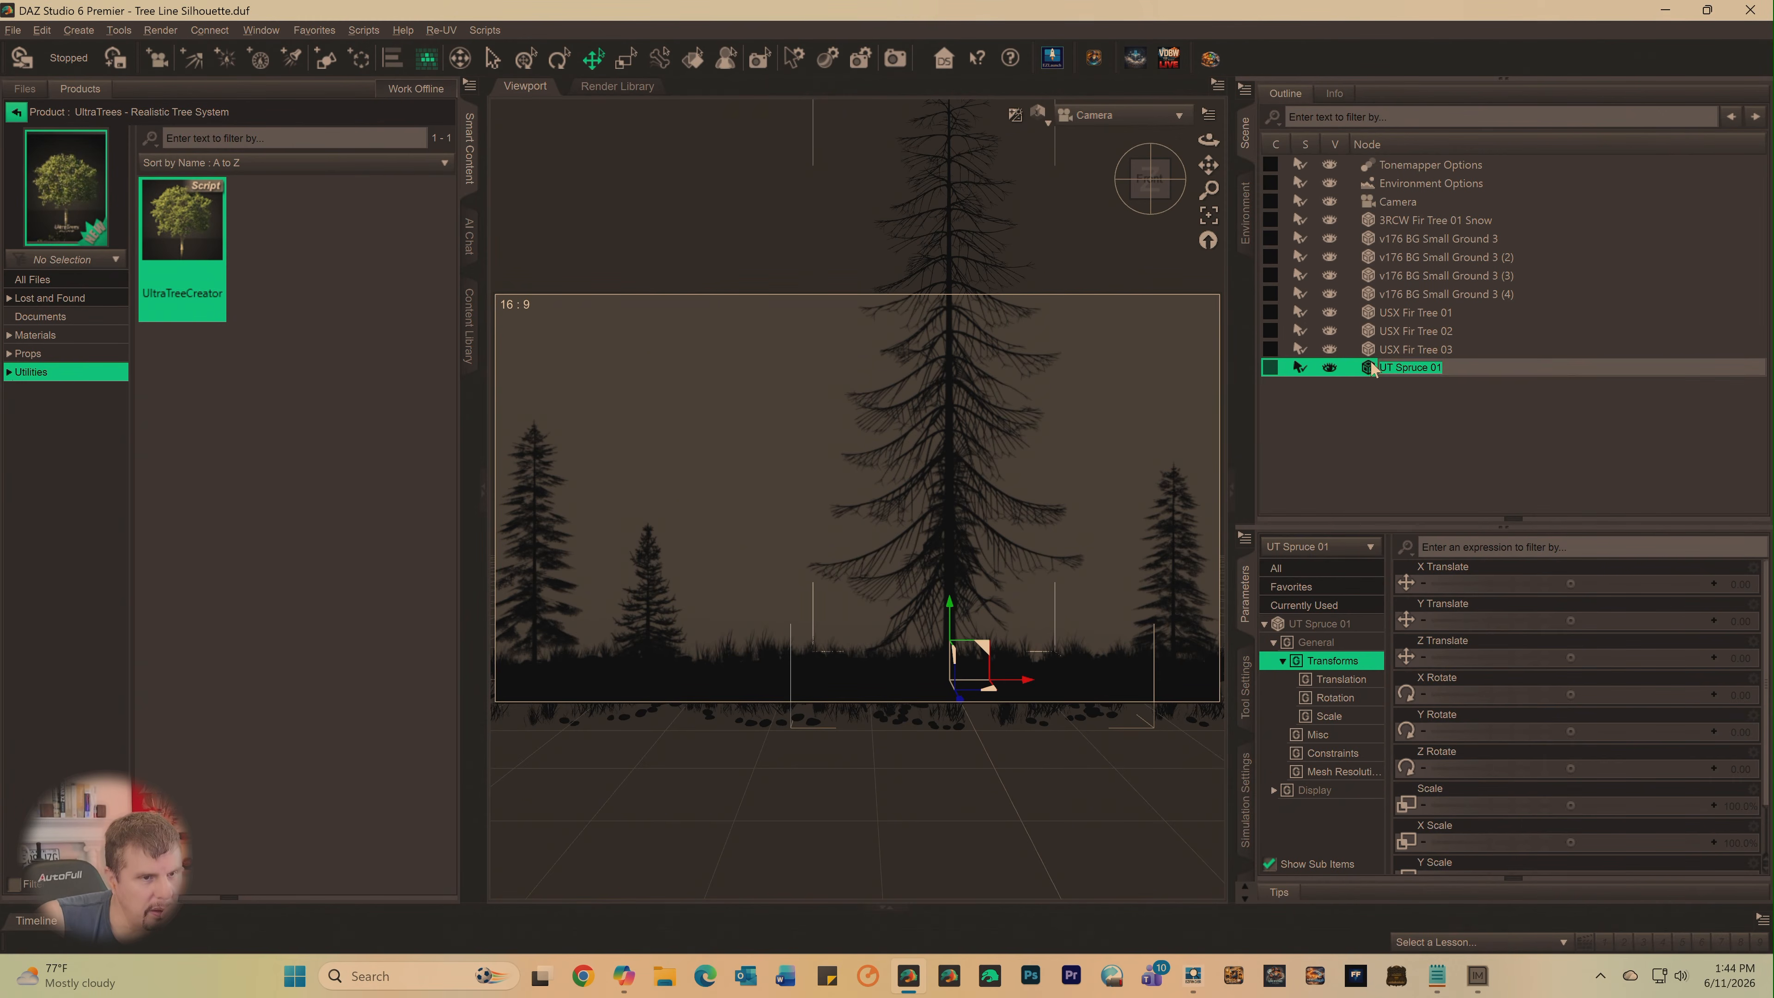
pyautogui.click(1372, 355)
pyautogui.click(1373, 369)
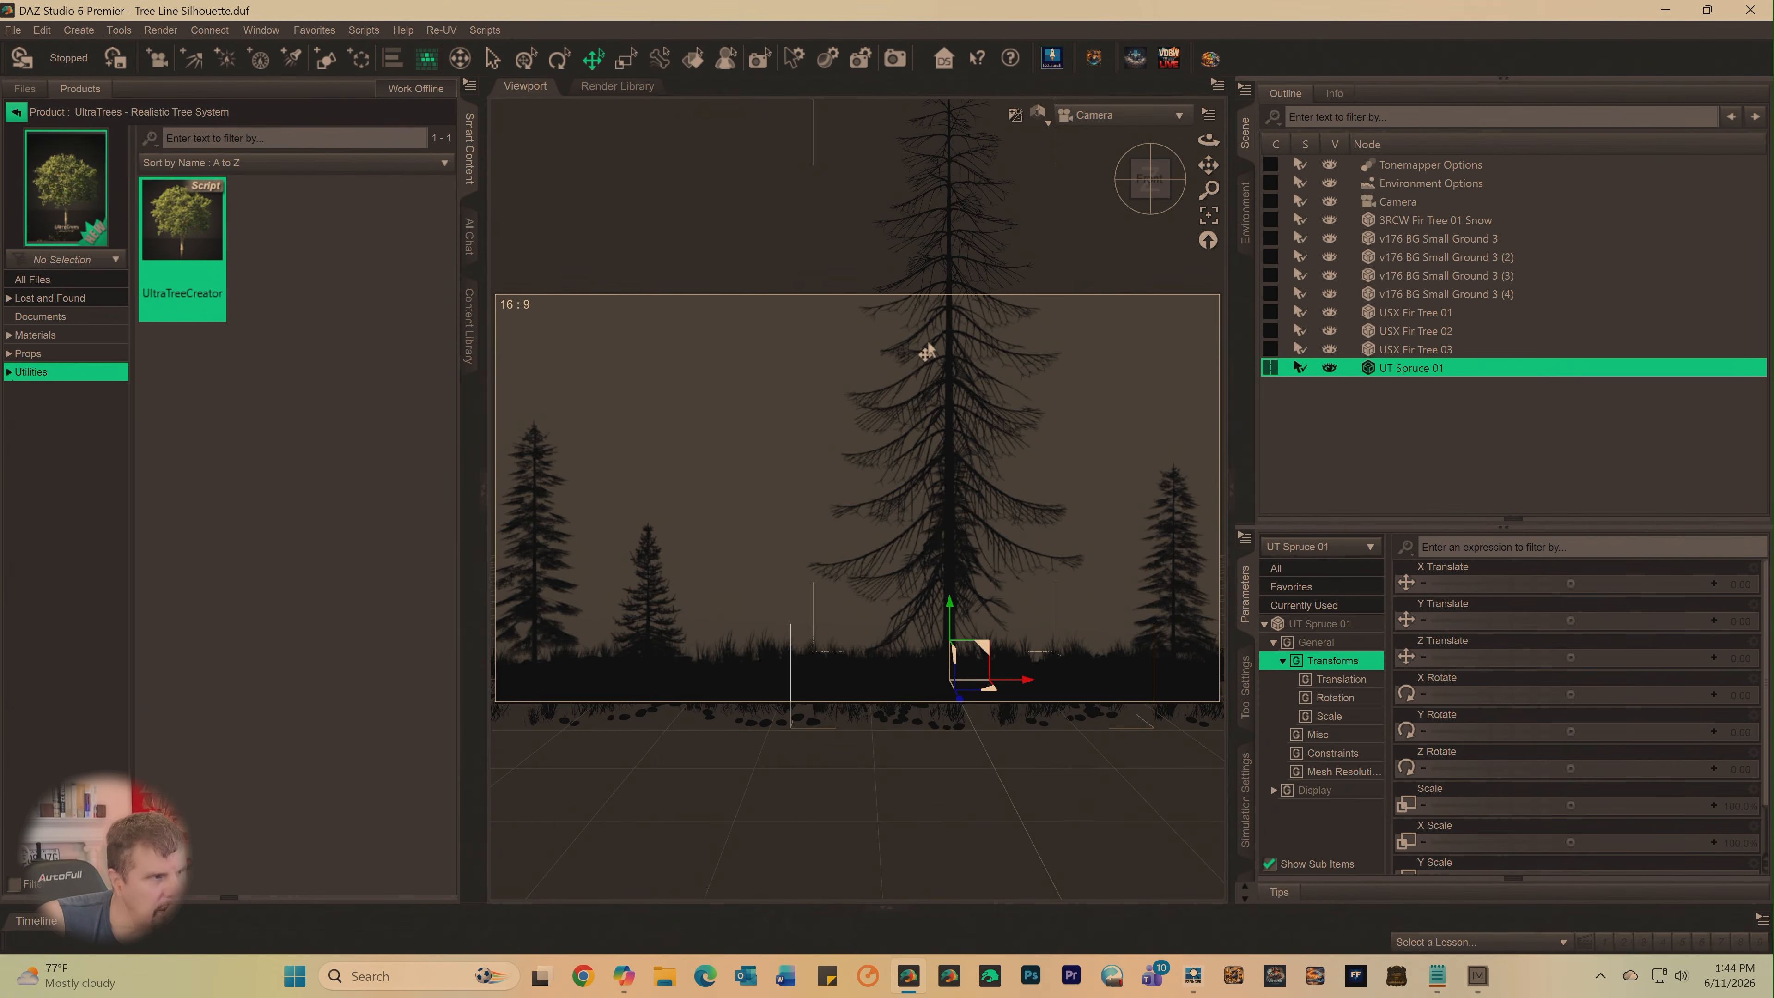
pyautogui.doubleClick(23, 378)
pyautogui.click(33, 396)
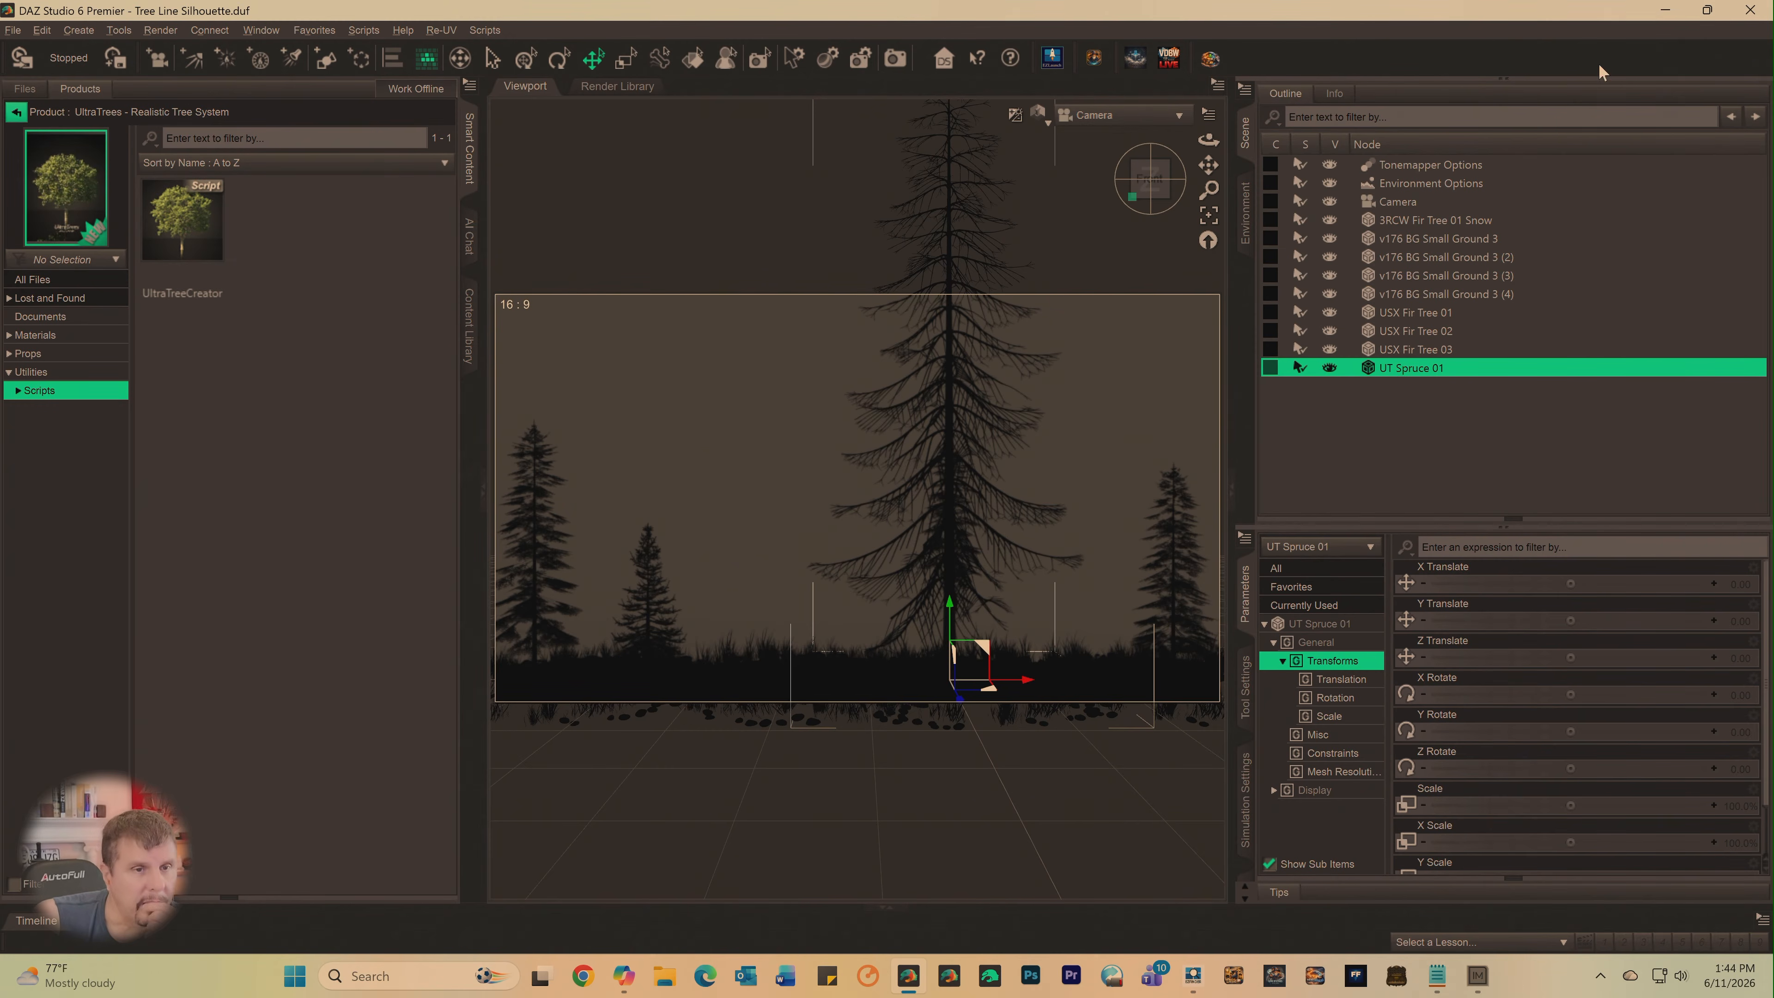
# - Return to EZFinder, inspect UltraTreeCreator.dse, and look through pages 1 to 3 of the related UltraTrees items
pyautogui.click(1666, 12)
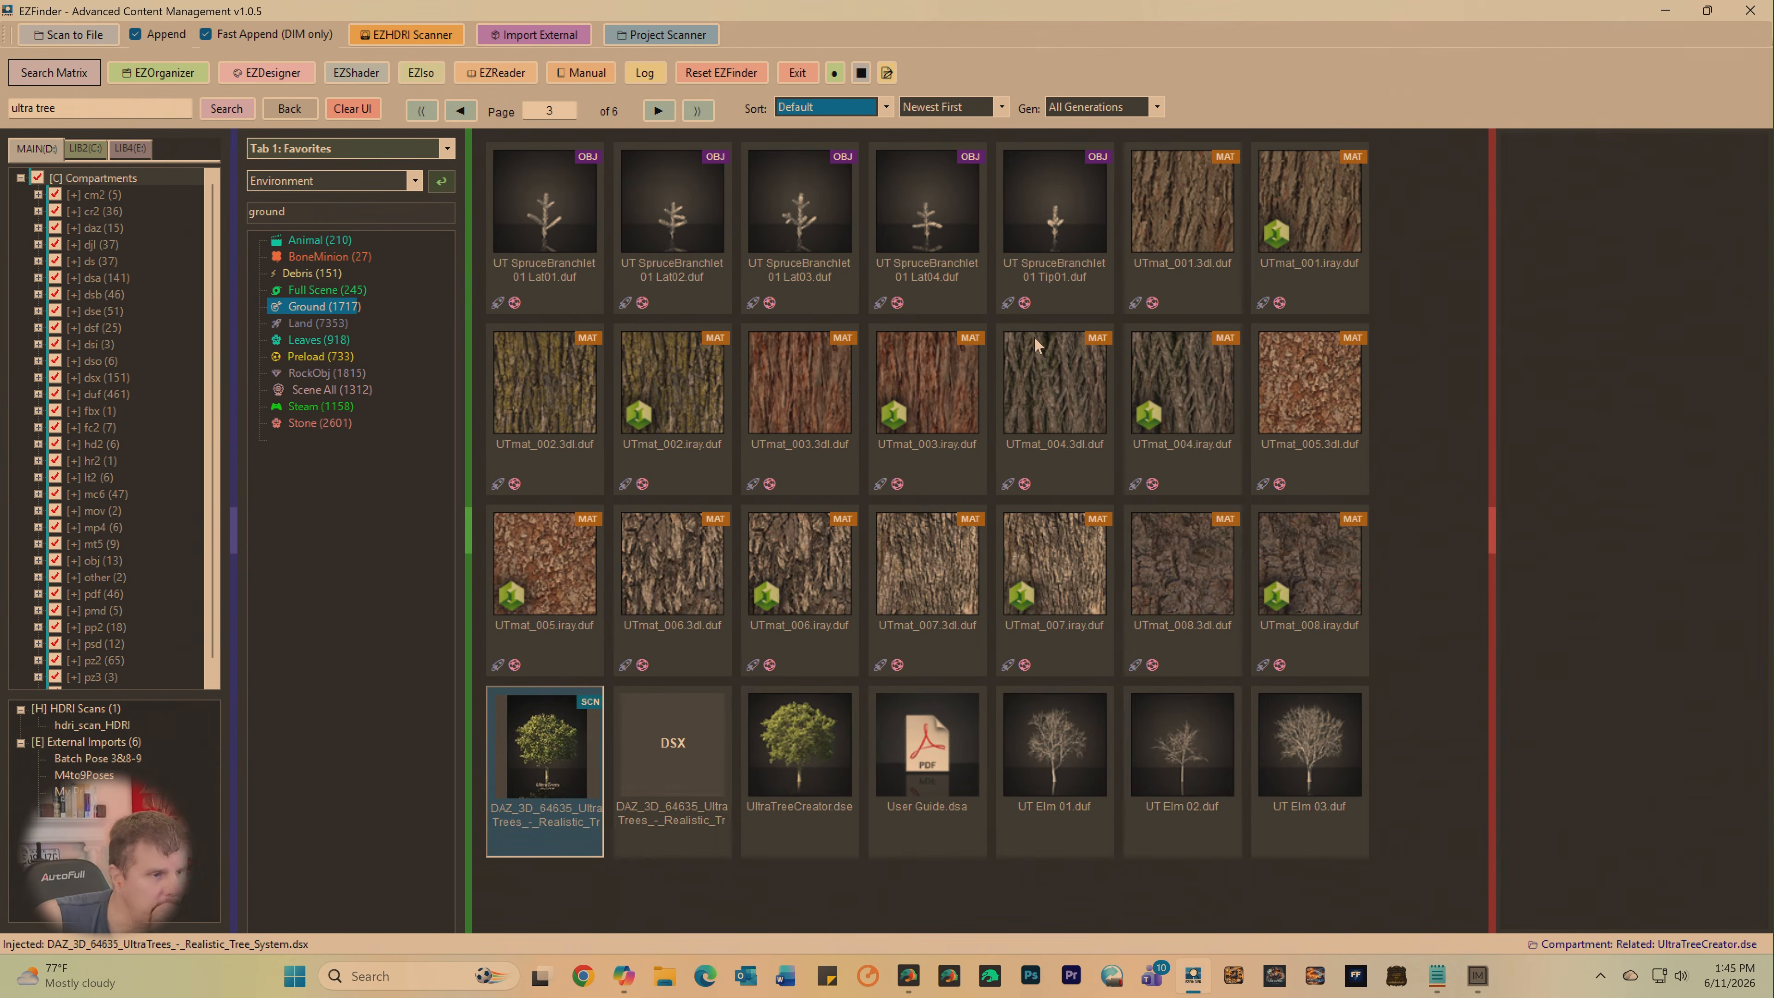
pyautogui.click(822, 758)
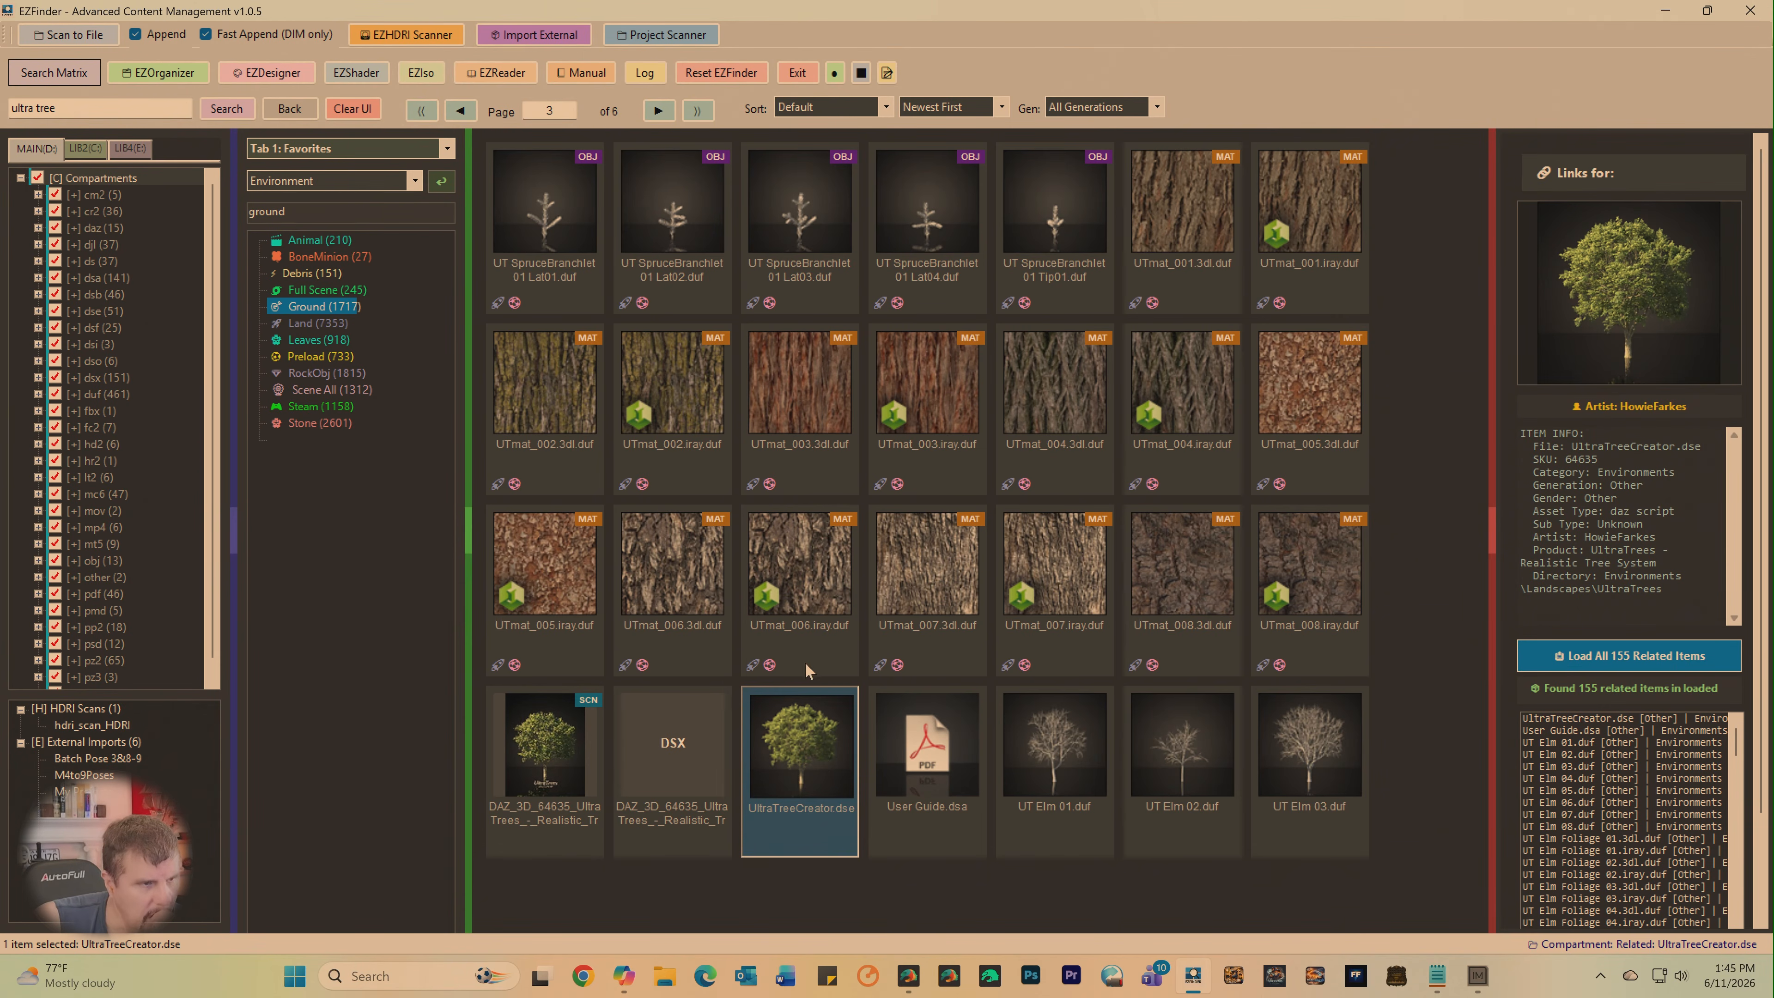
pyautogui.click(461, 110)
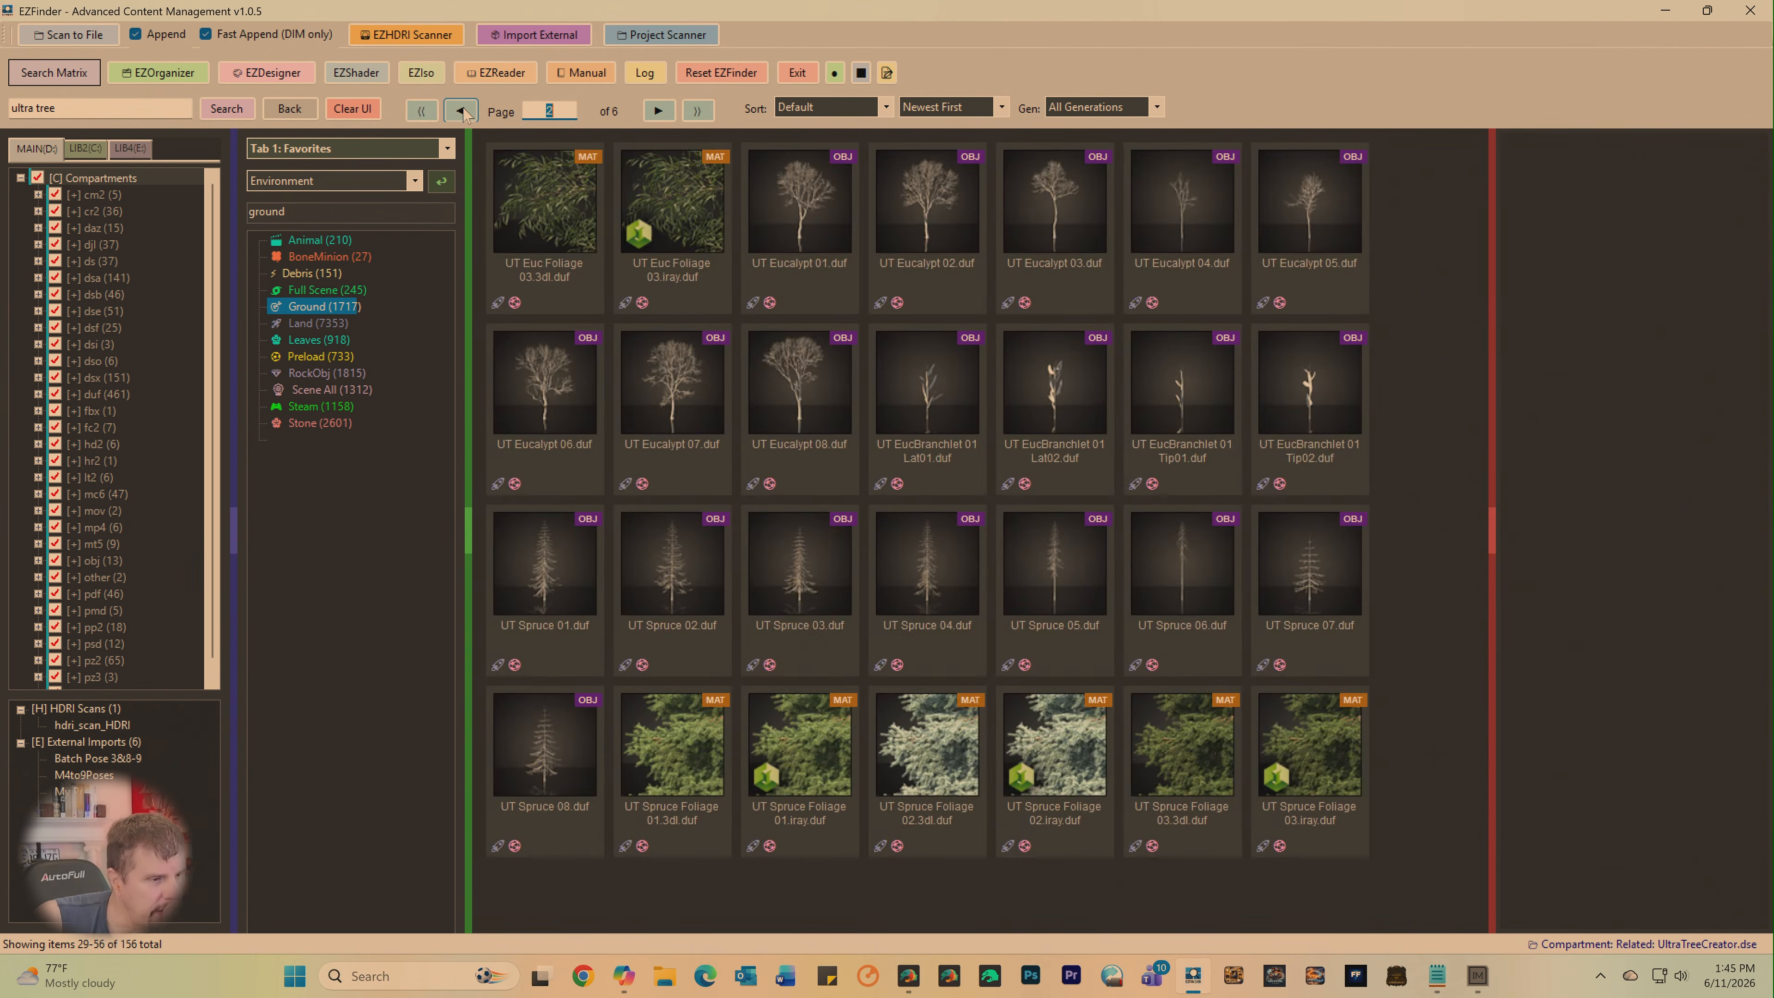
pyautogui.click(461, 111)
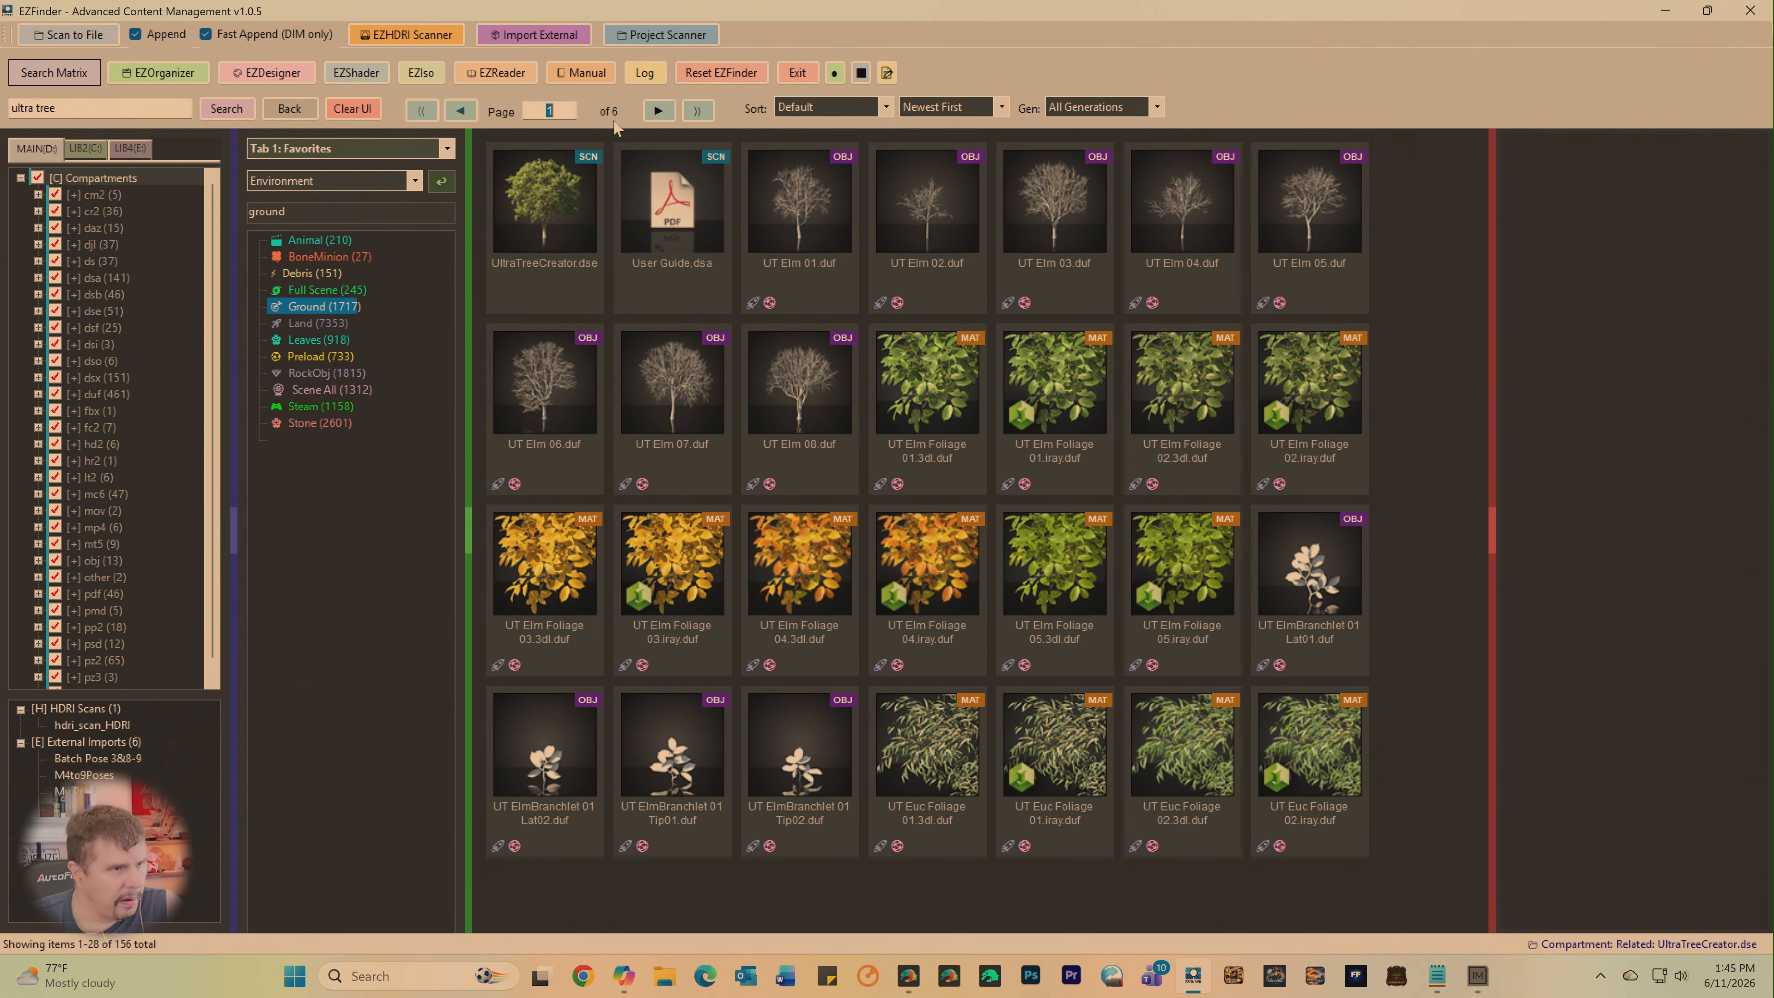
pyautogui.click(658, 110)
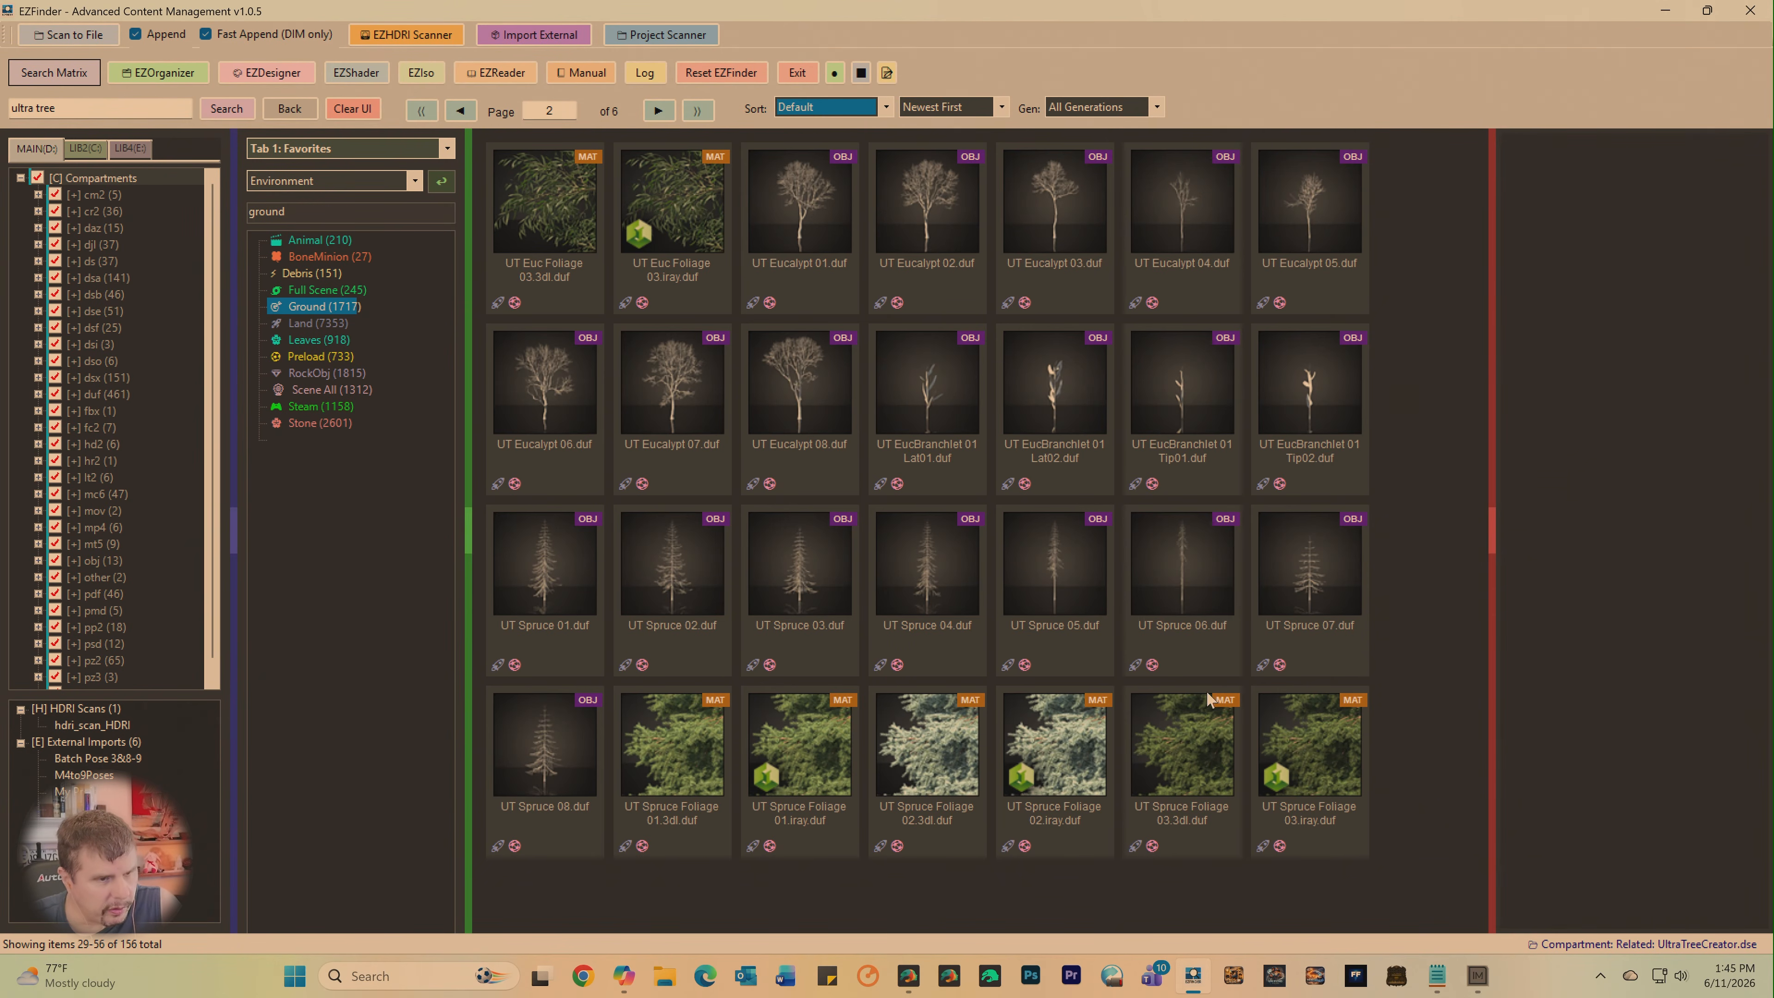
pyautogui.click(658, 111)
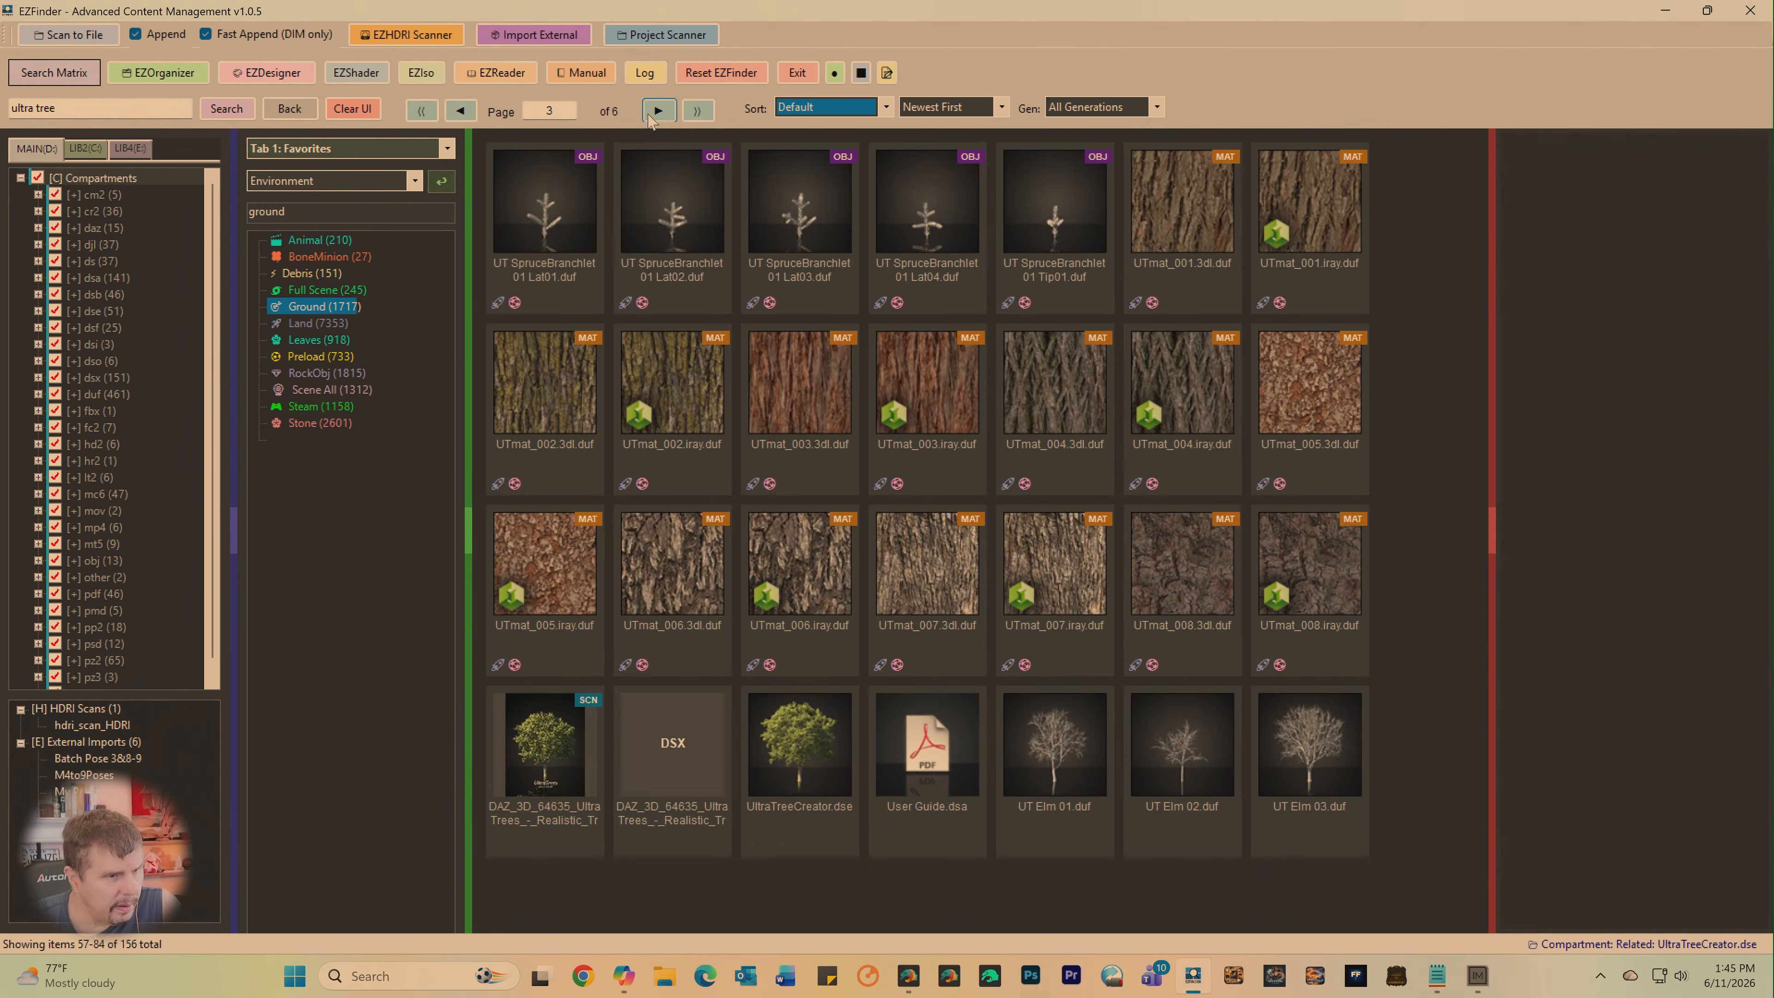
# - Inject UltraTreeCreator.dse into DAZ Studio, switch there, and try to run it on UT Spruce 01
pyautogui.click(787, 733)
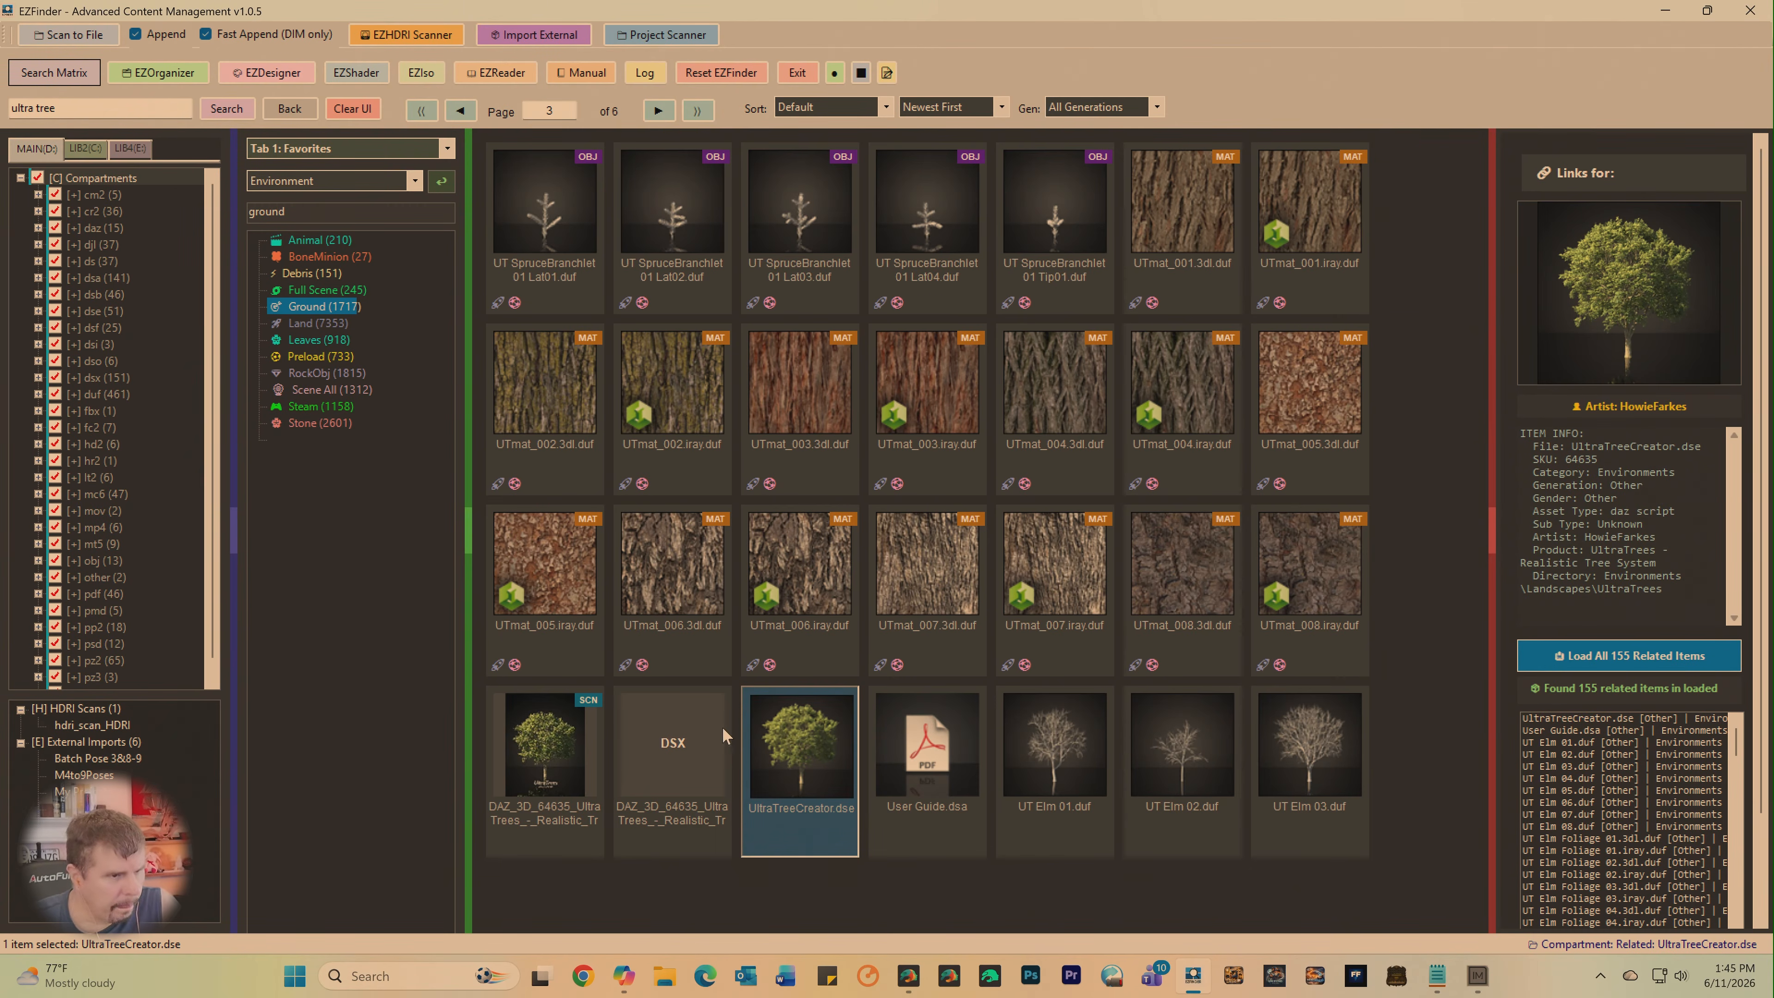
pyautogui.rightClick(775, 721)
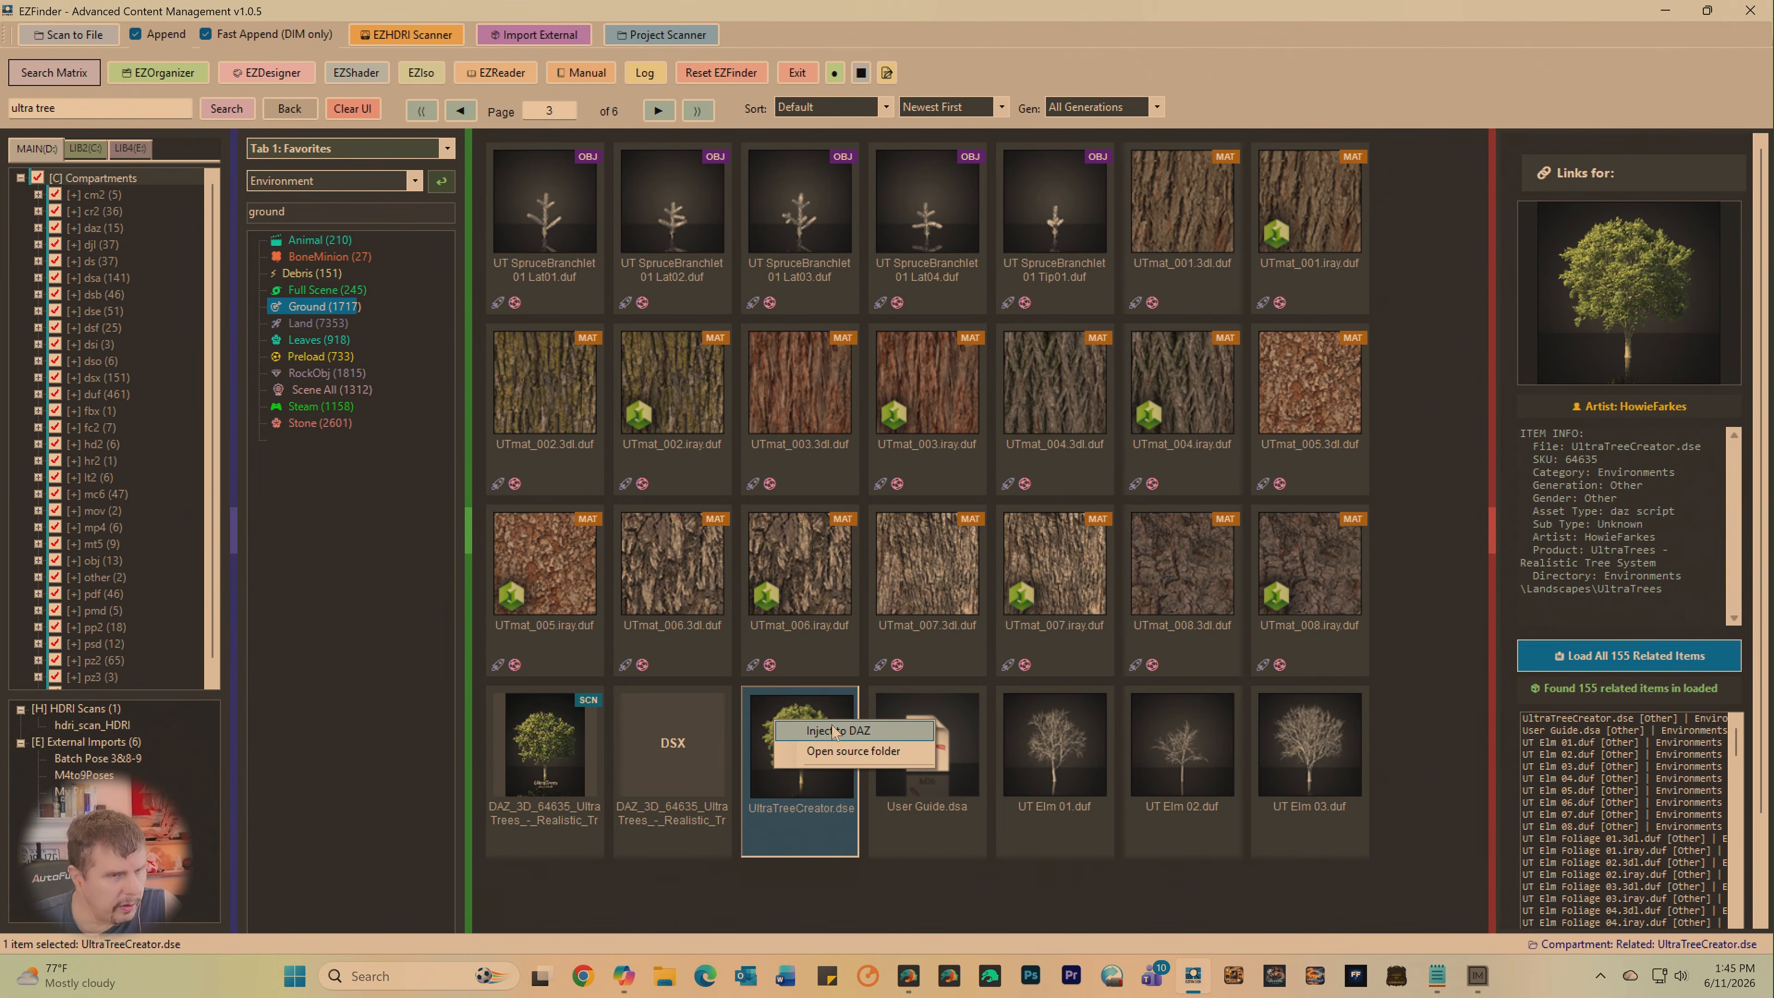
pyautogui.click(835, 731)
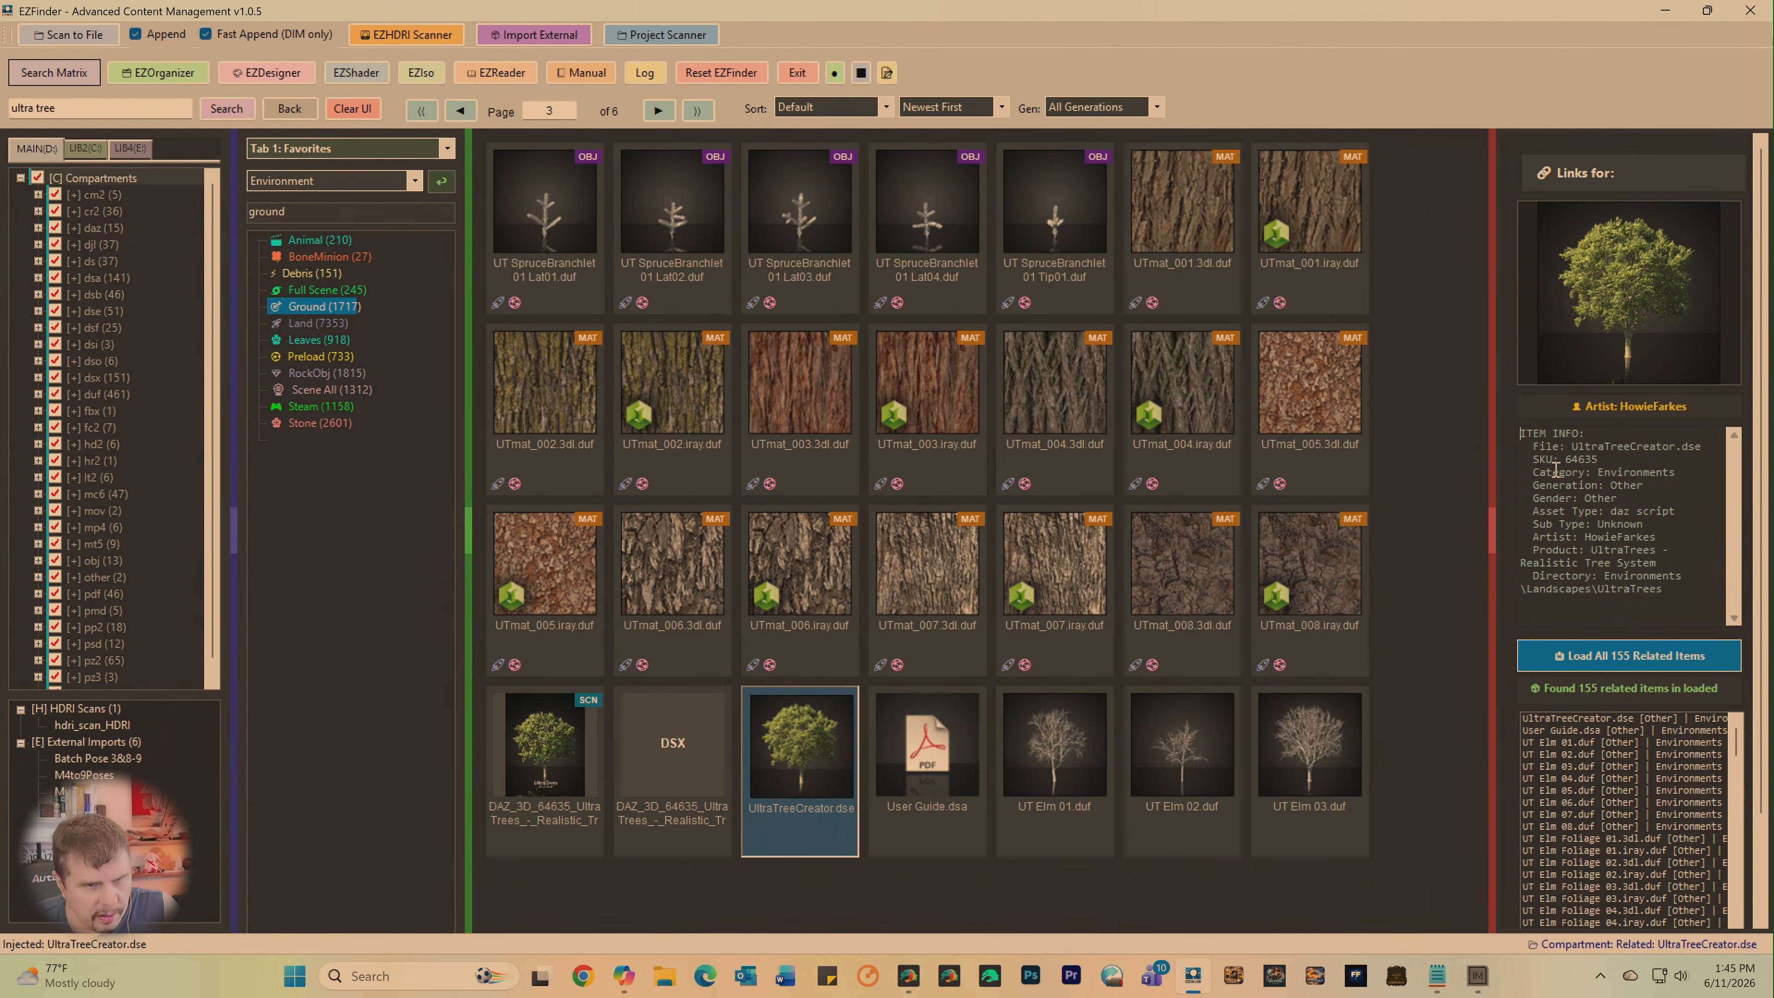
pyautogui.click(909, 978)
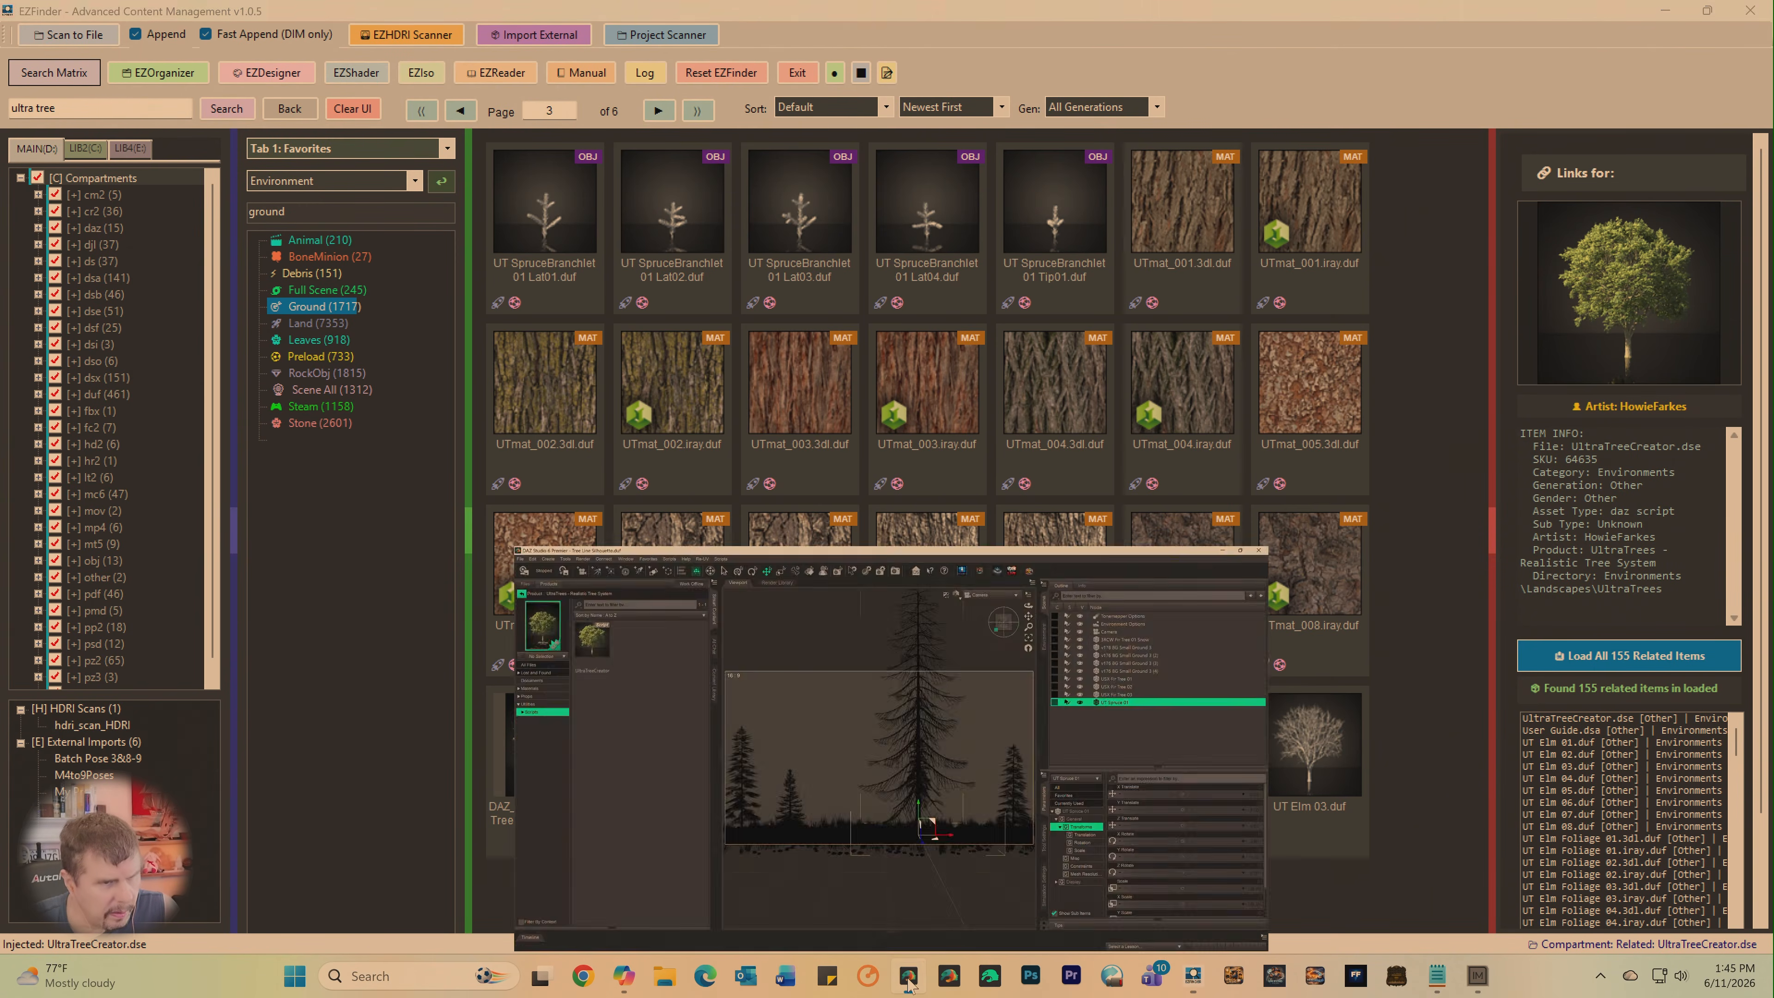
pyautogui.click(1052, 58)
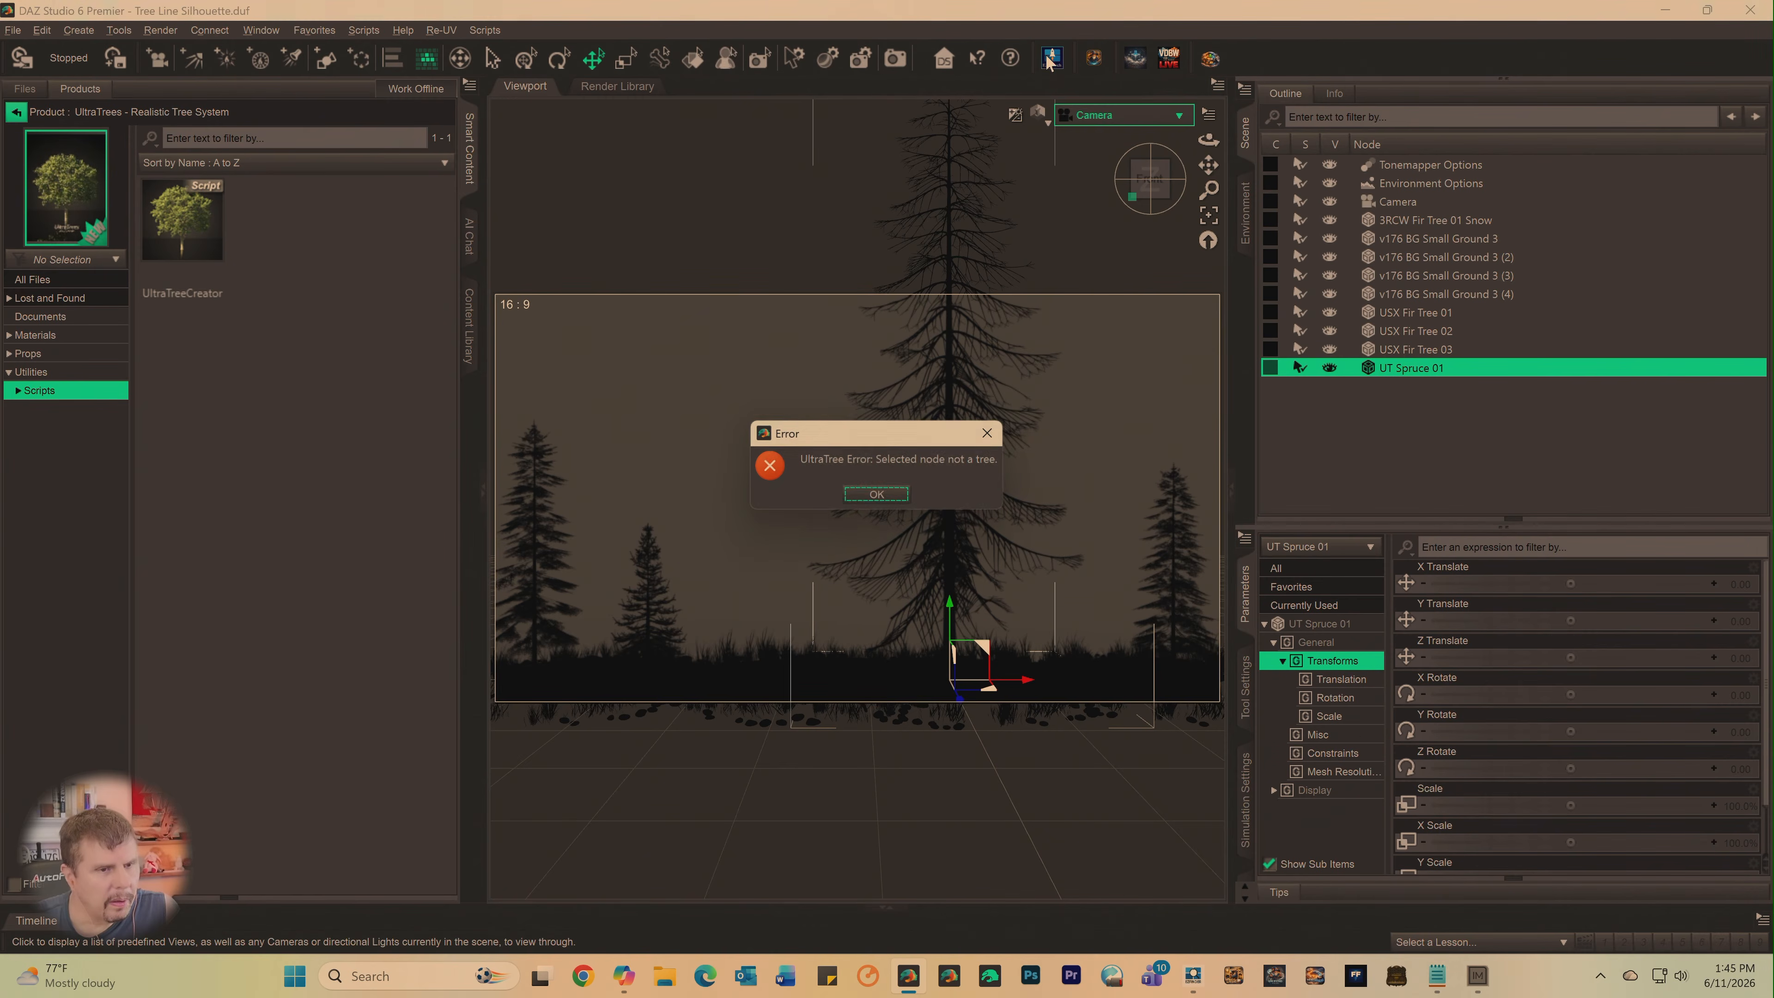
pyautogui.click(888, 494)
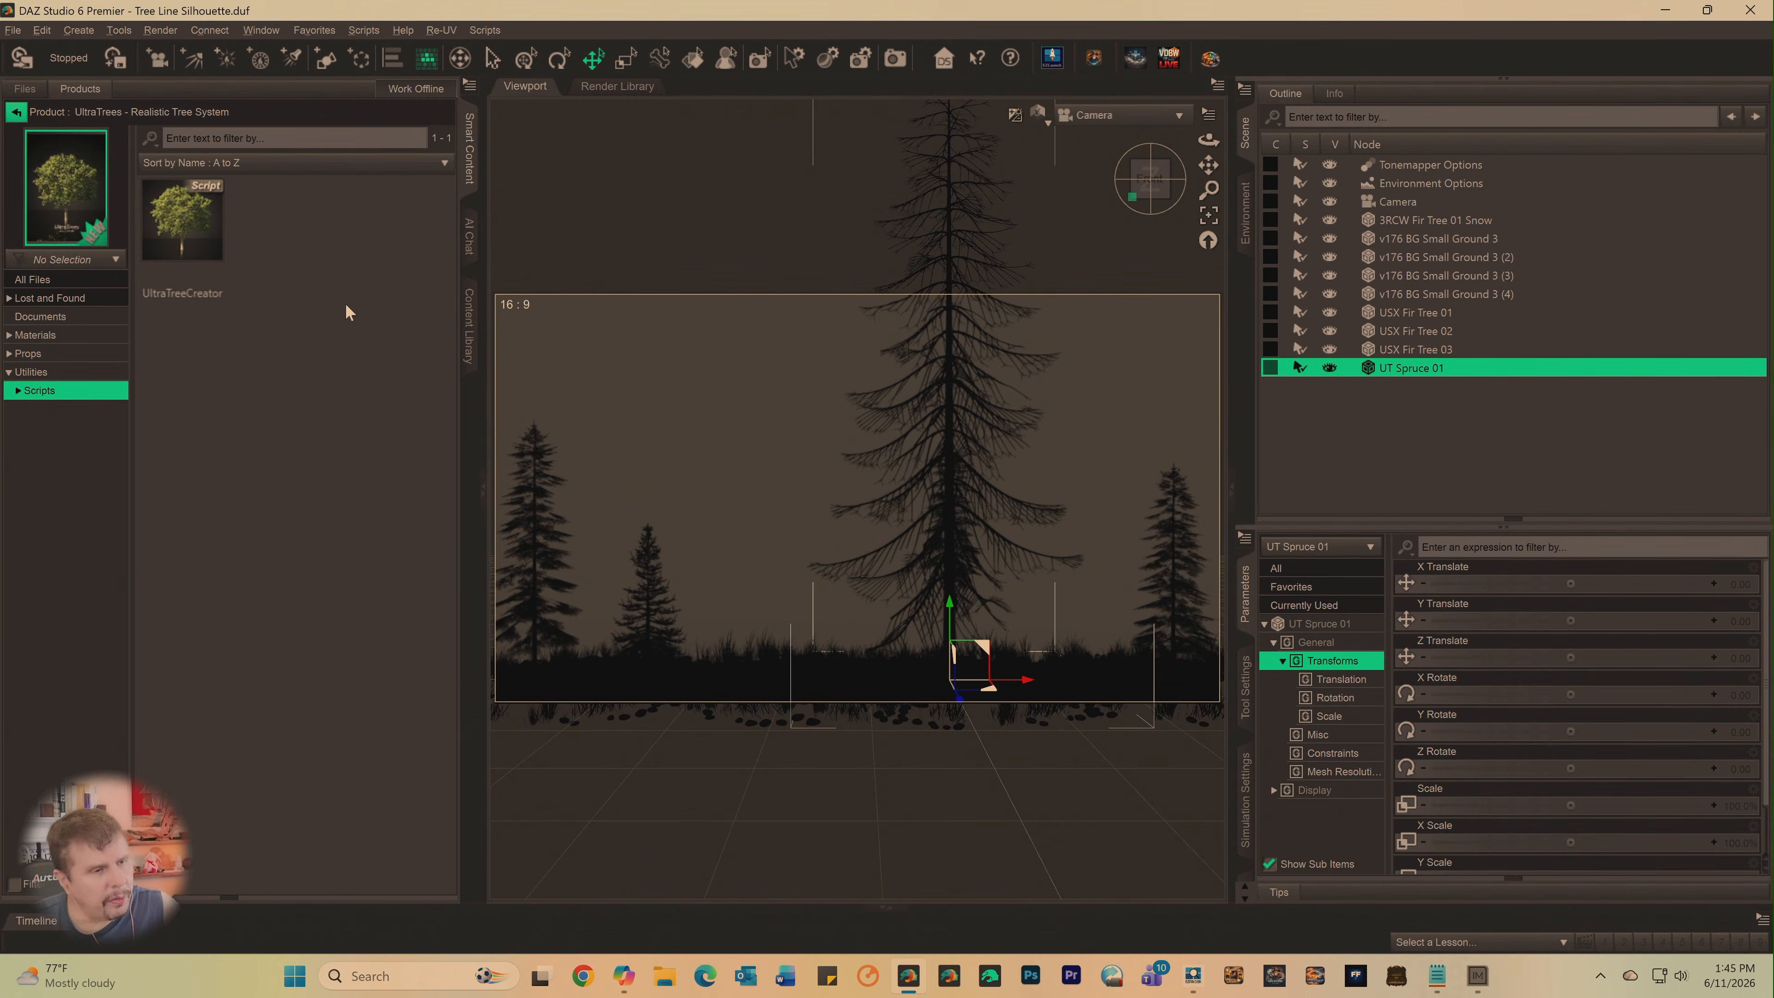
# - Save the Tree Line Silhouette scene and close DAZ Studio 6 Premier
pyautogui.click(13, 30)
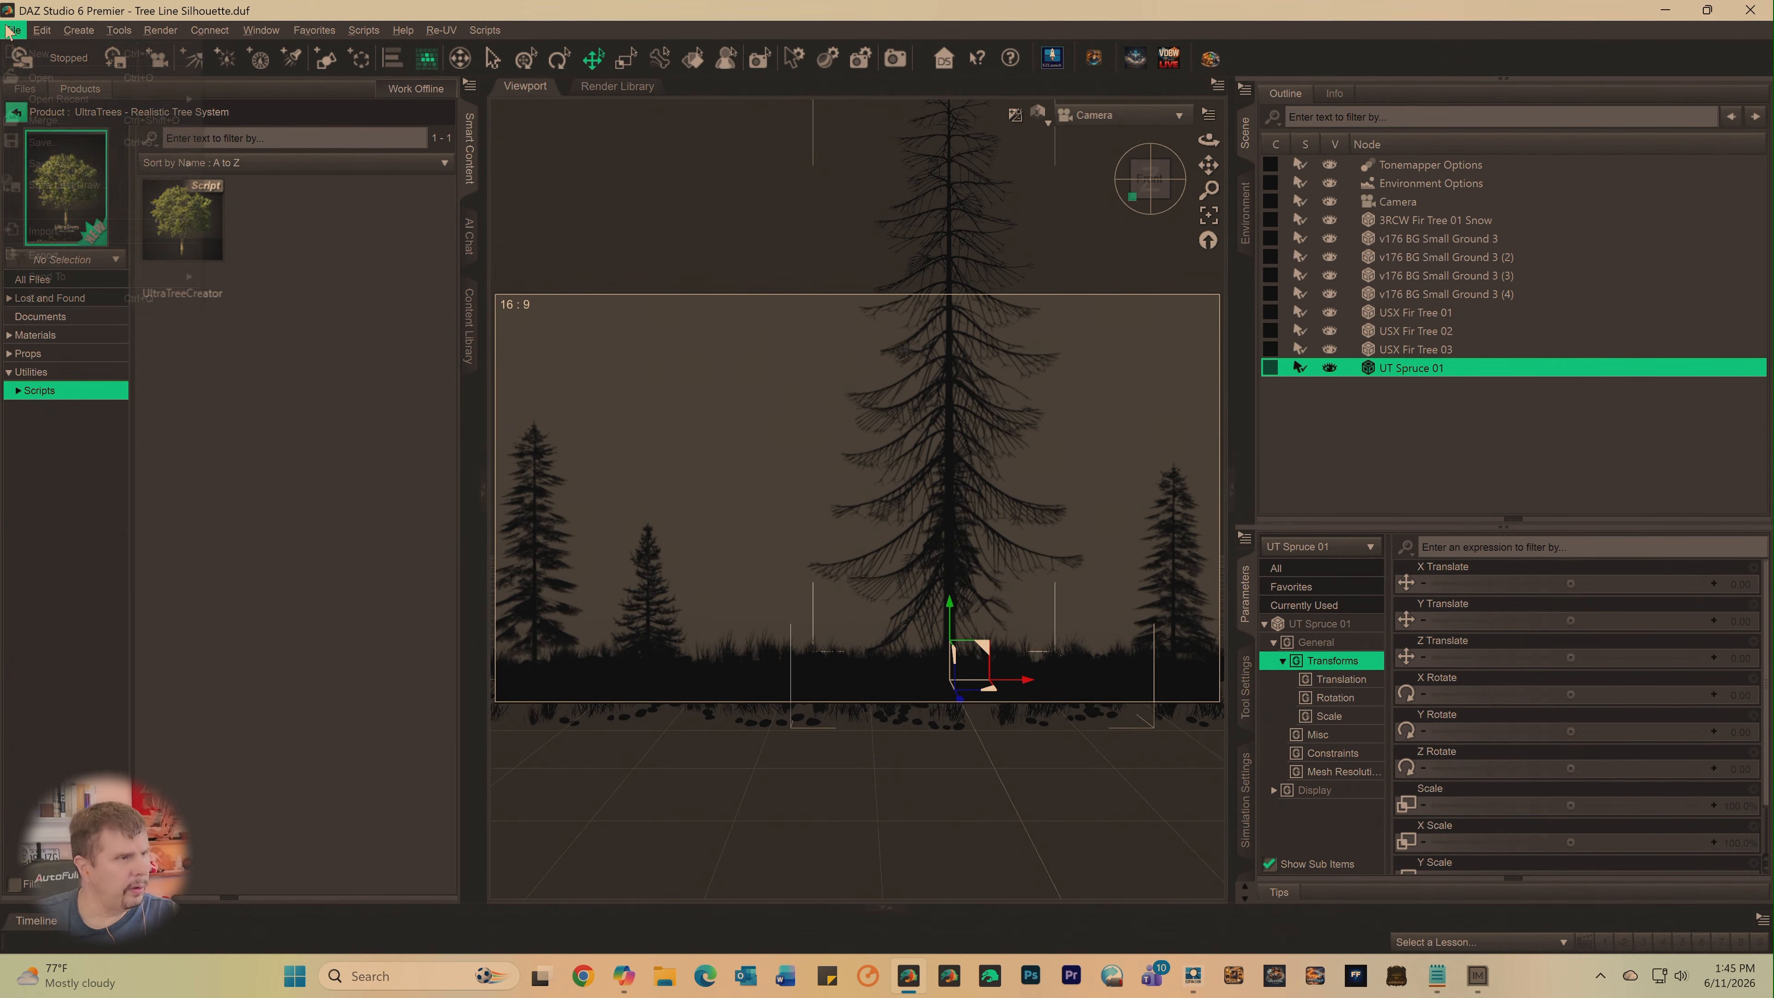
pyautogui.click(29, 143)
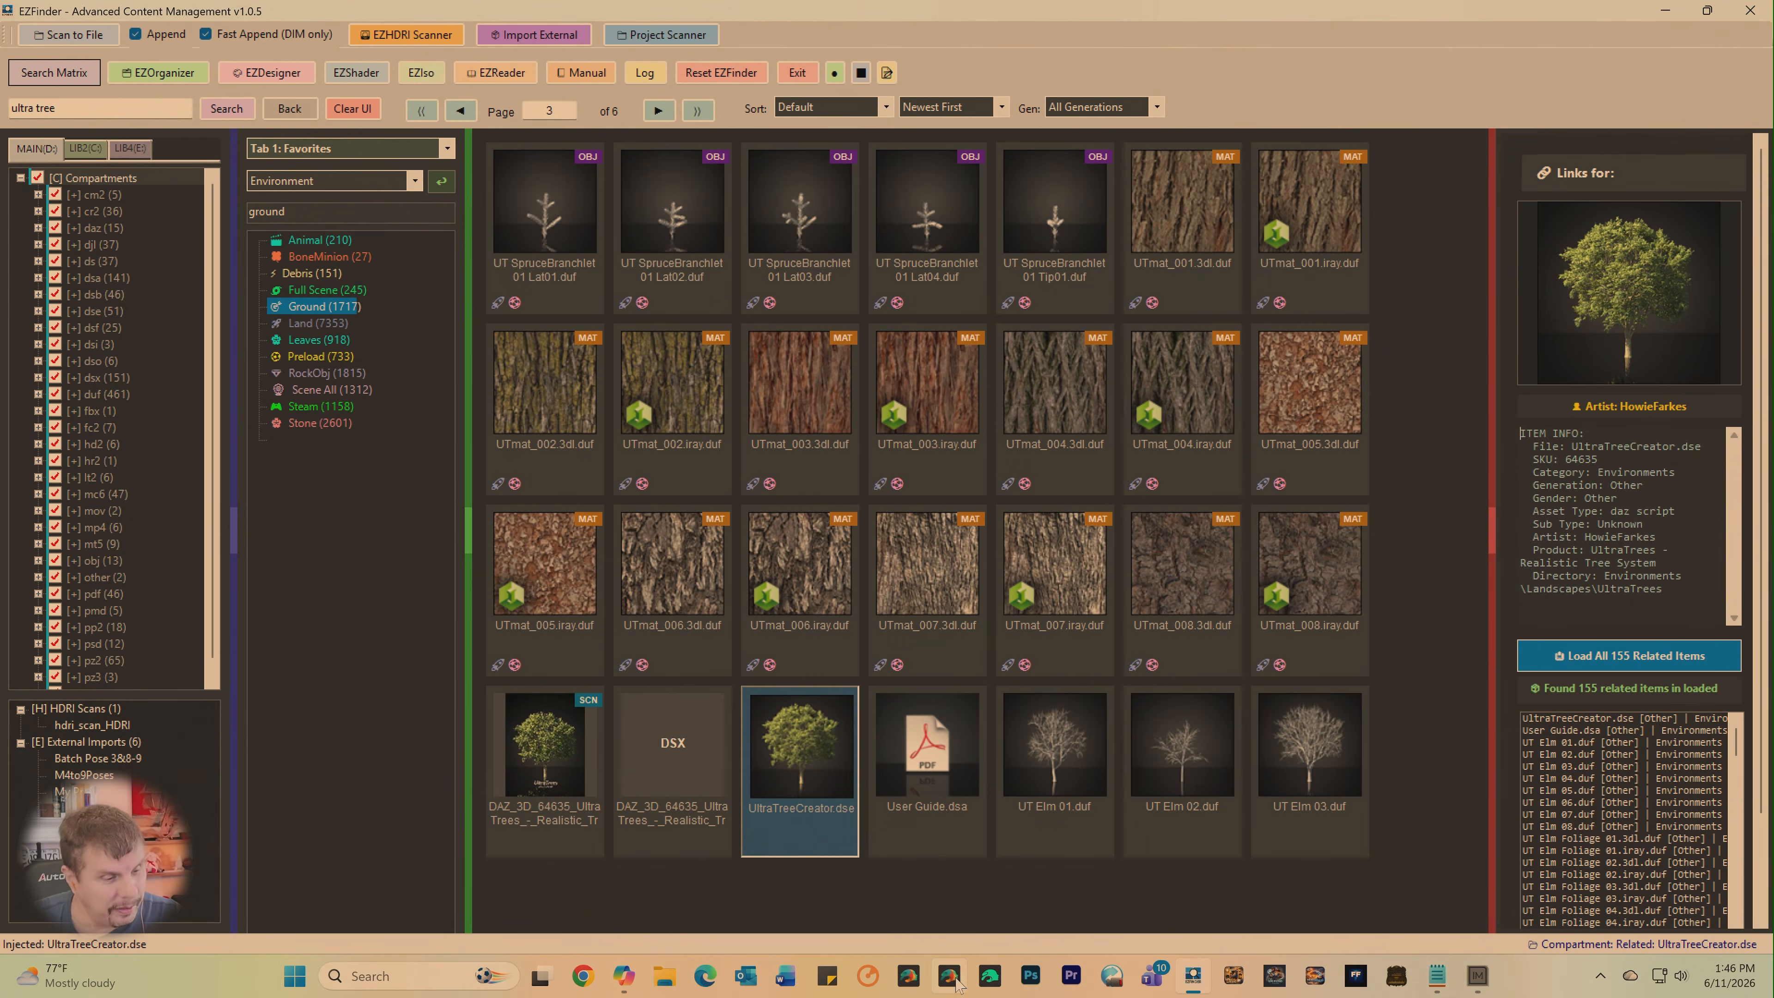
# - Close the DAZ Studio 6 Premier Publishing Build after opening it, and start Daz Studio 4.24 instead
pyautogui.click(950, 976)
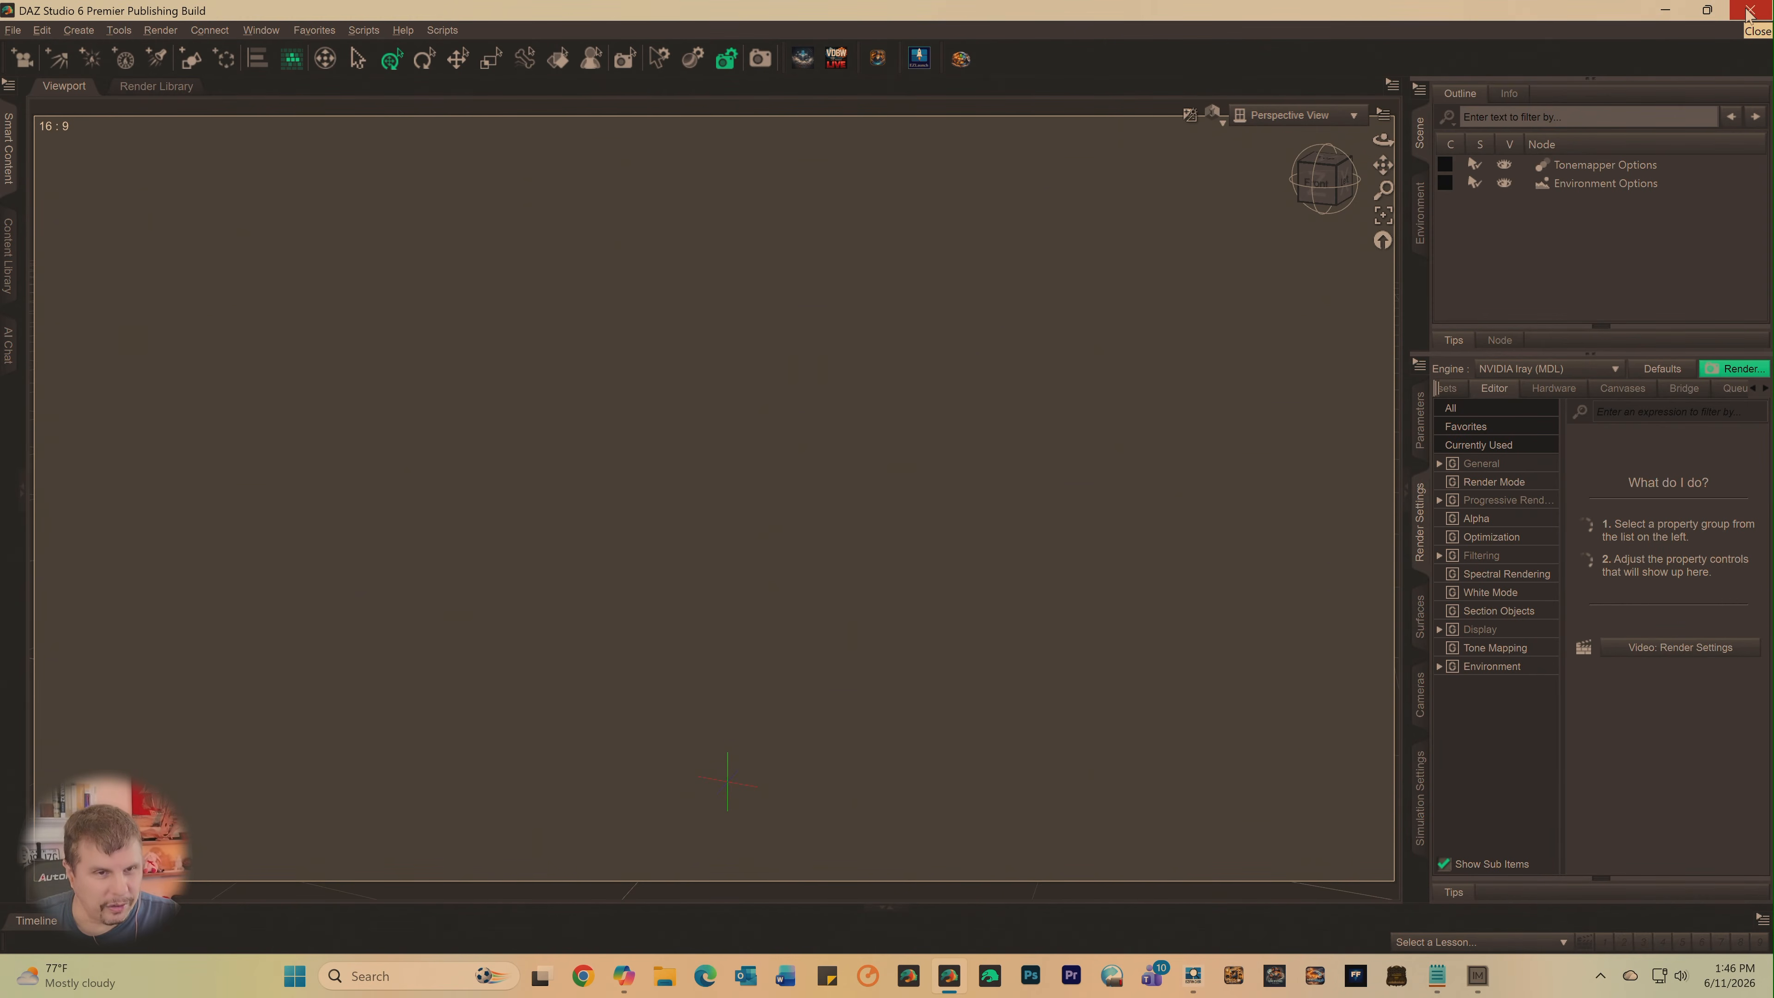
pyautogui.click(1750, 11)
pyautogui.click(869, 495)
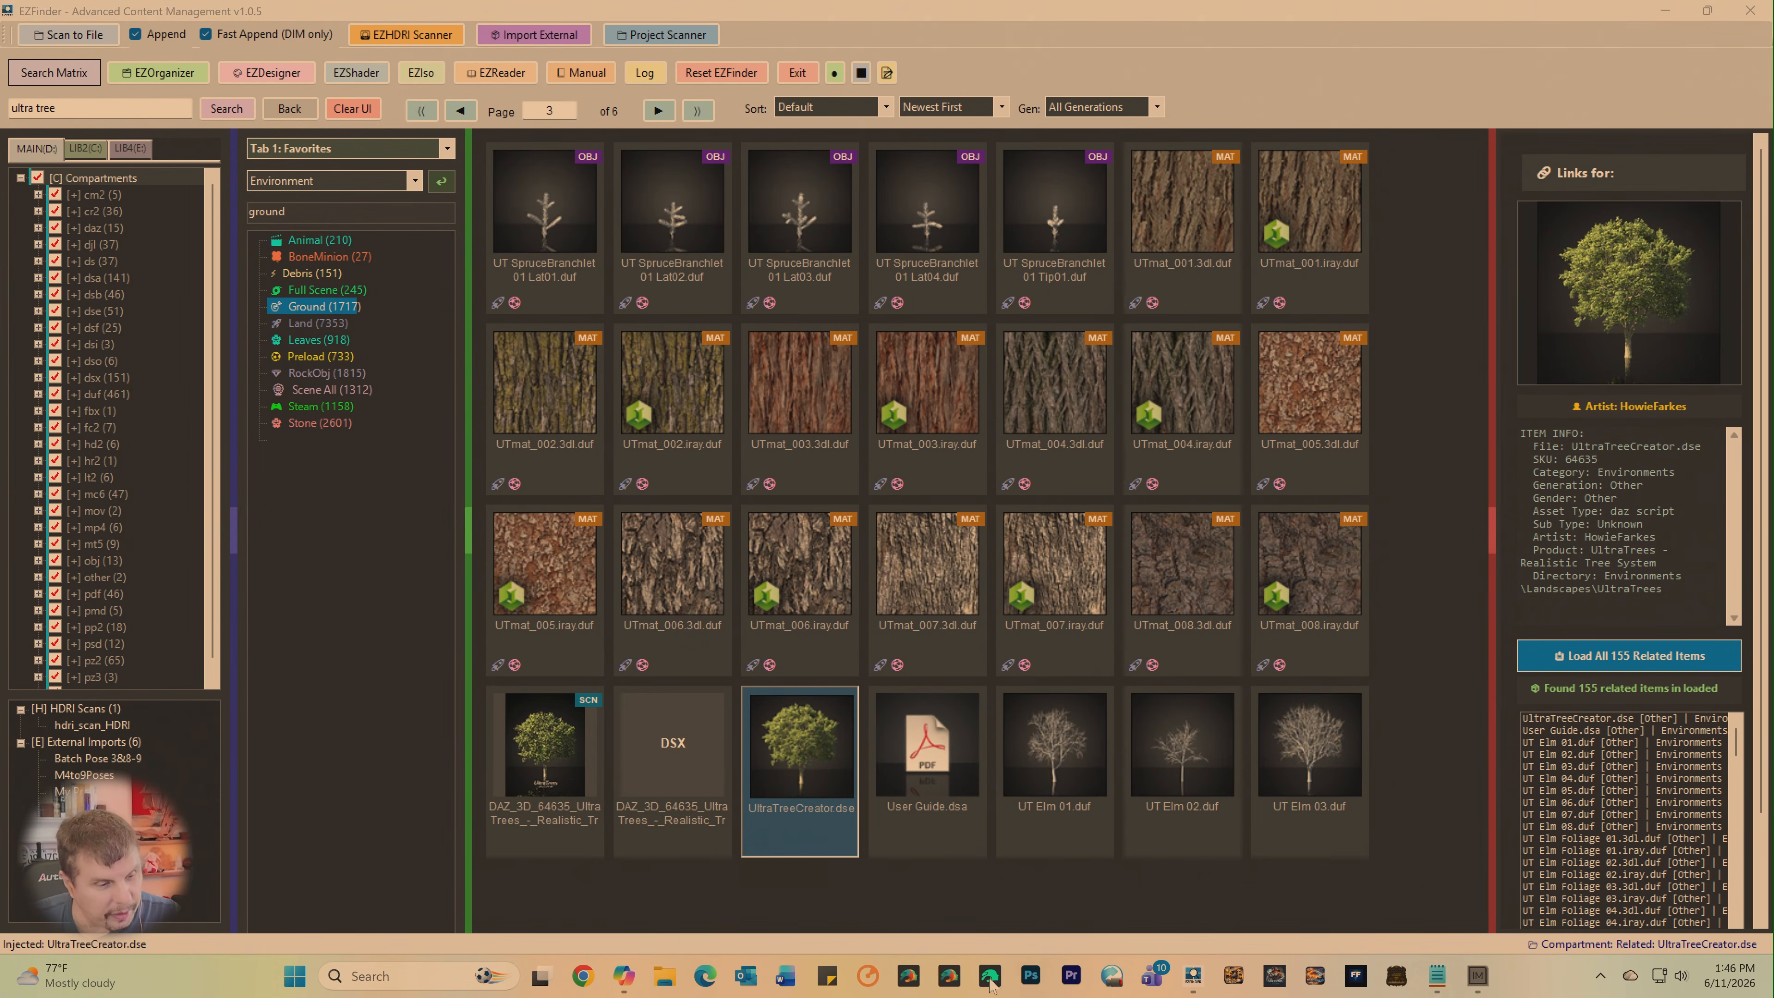
pyautogui.click(991, 980)
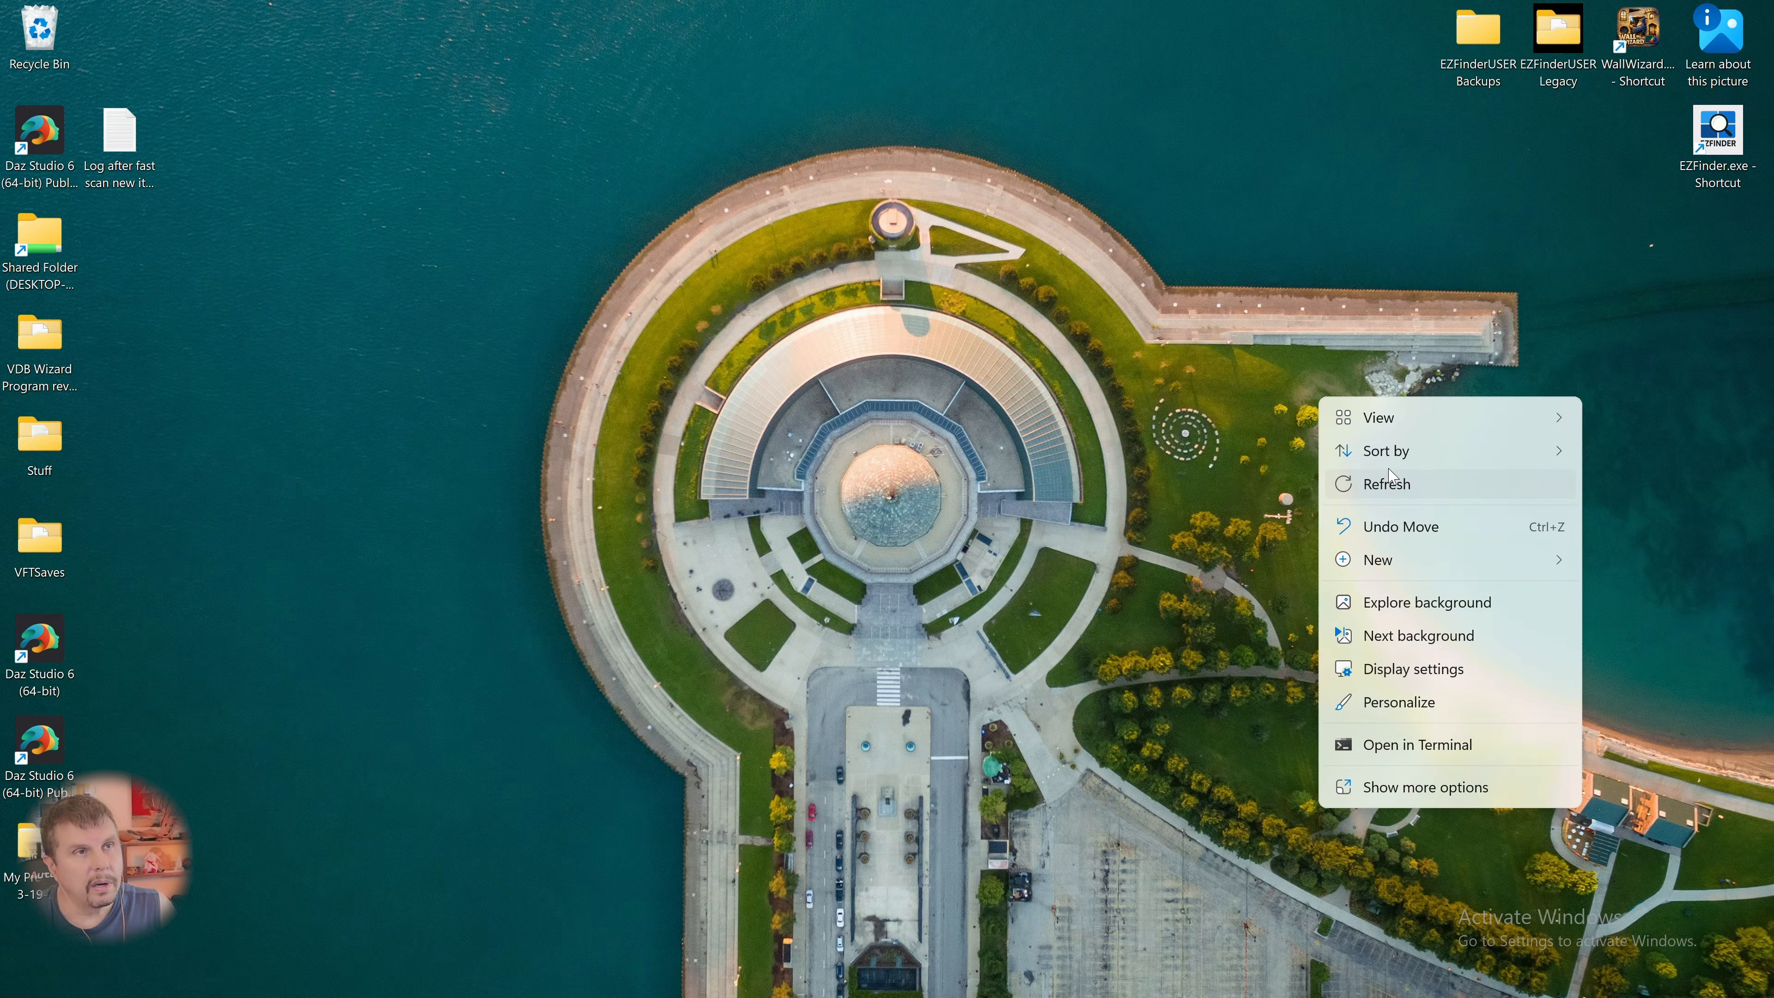
# - On the other computer, hide the desktop icons and start Daz Studio 4.24 and EZFinder
pyautogui.moveTo(1399, 416)
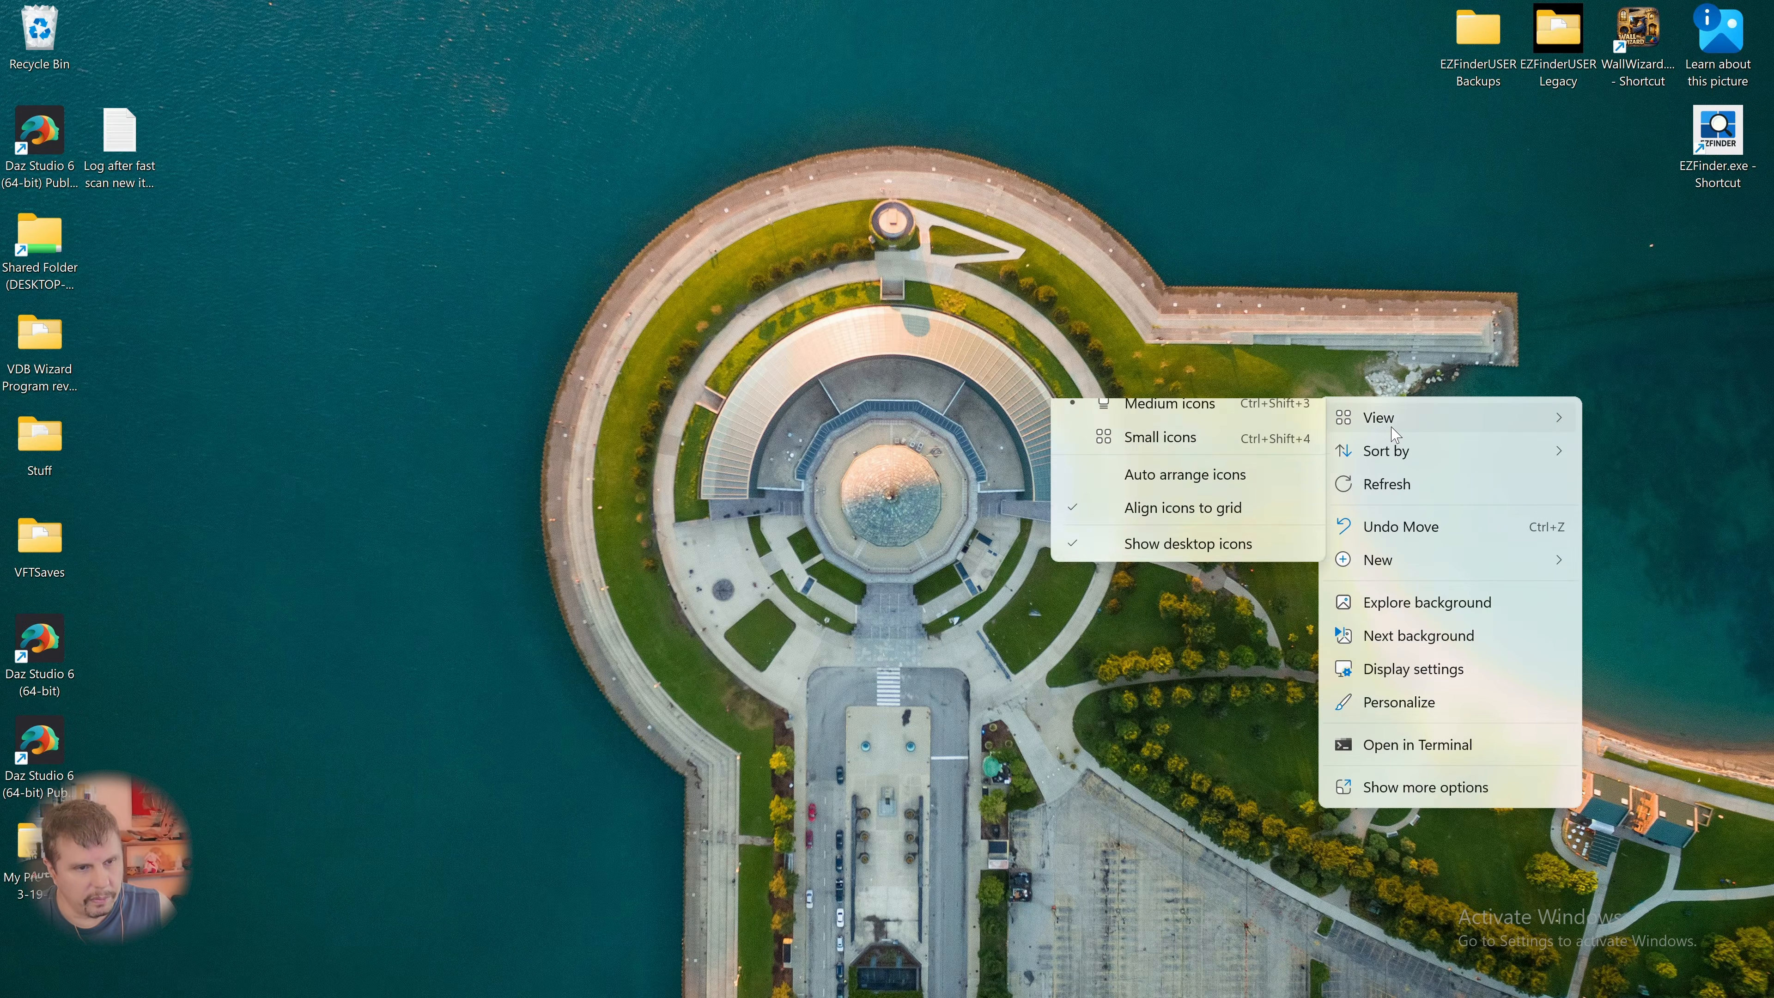
pyautogui.click(1174, 596)
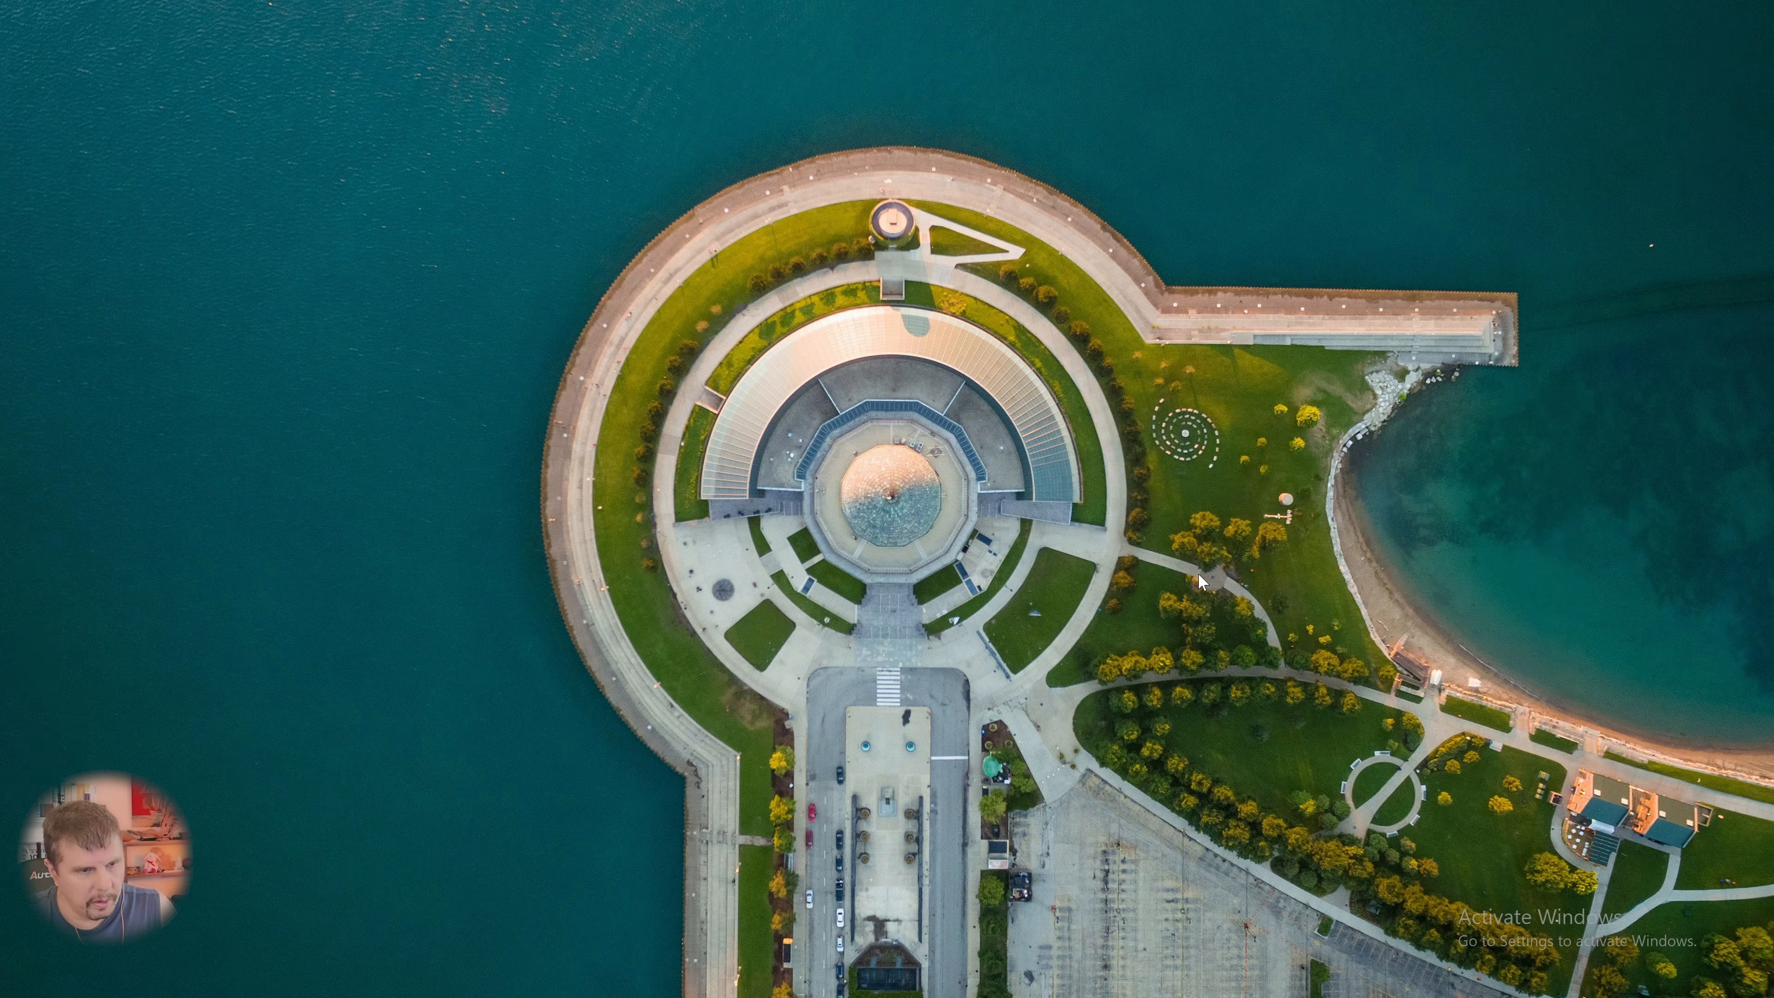
pyautogui.moveTo(870, 982)
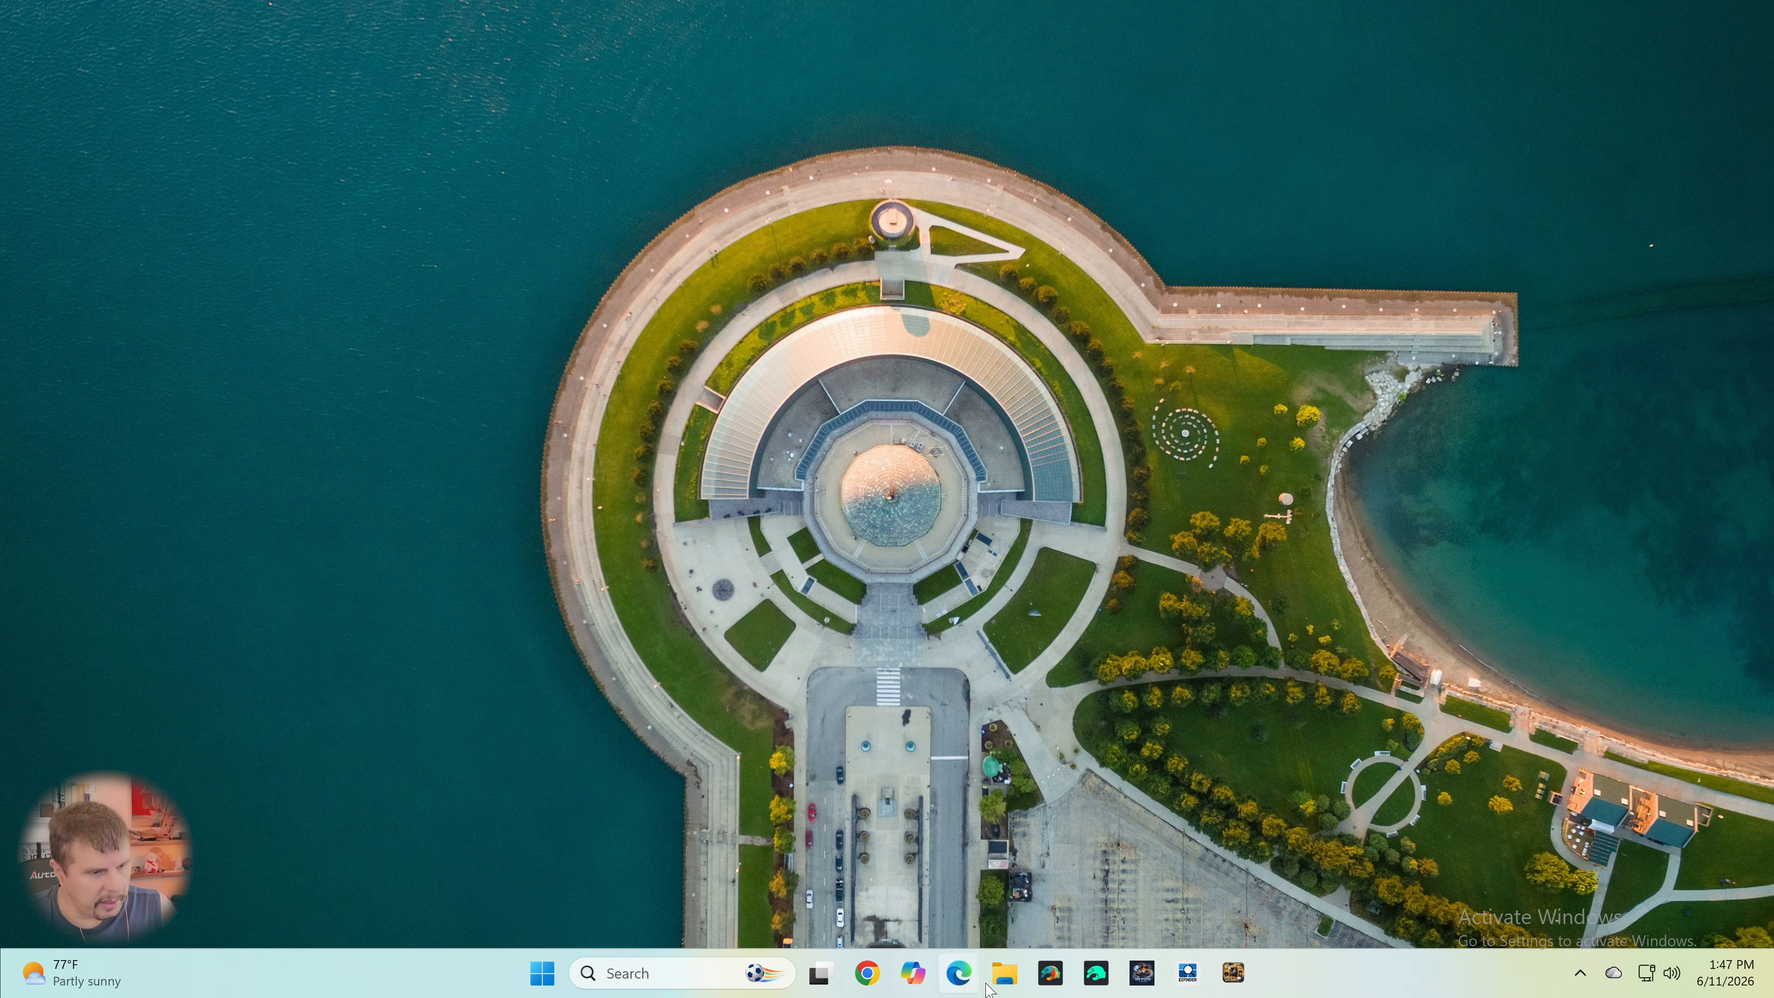
pyautogui.click(1097, 979)
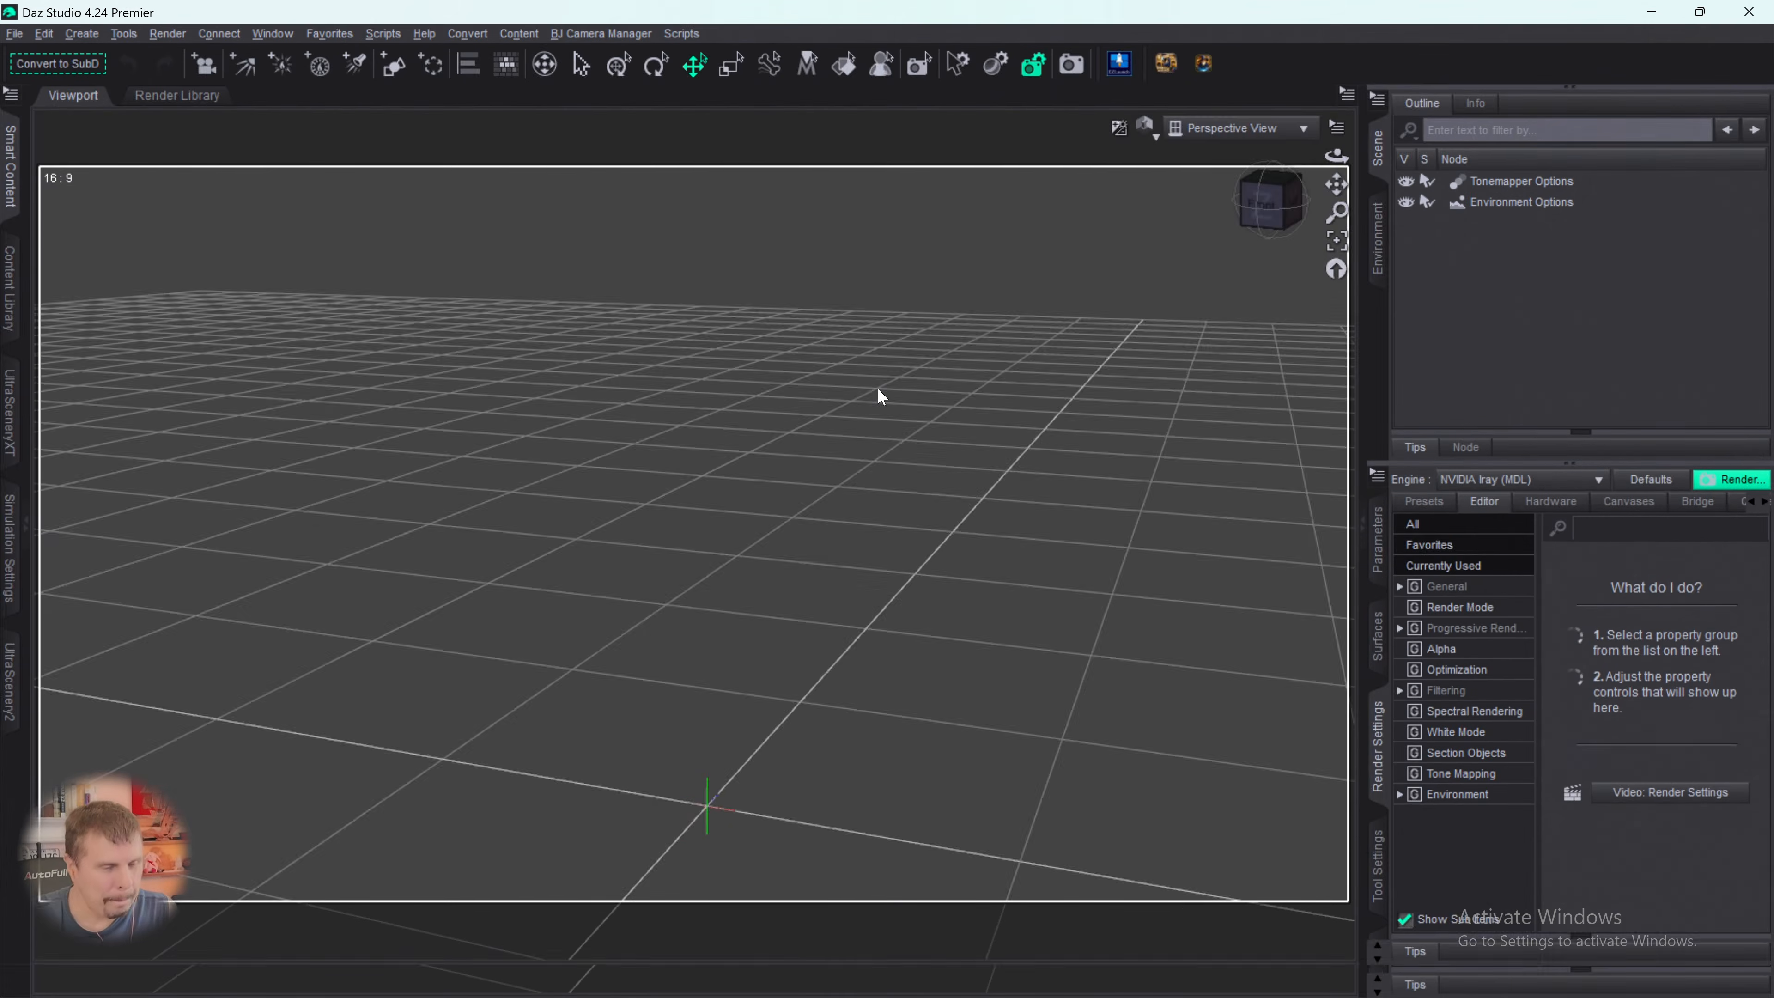
pyautogui.moveTo(1160, 996)
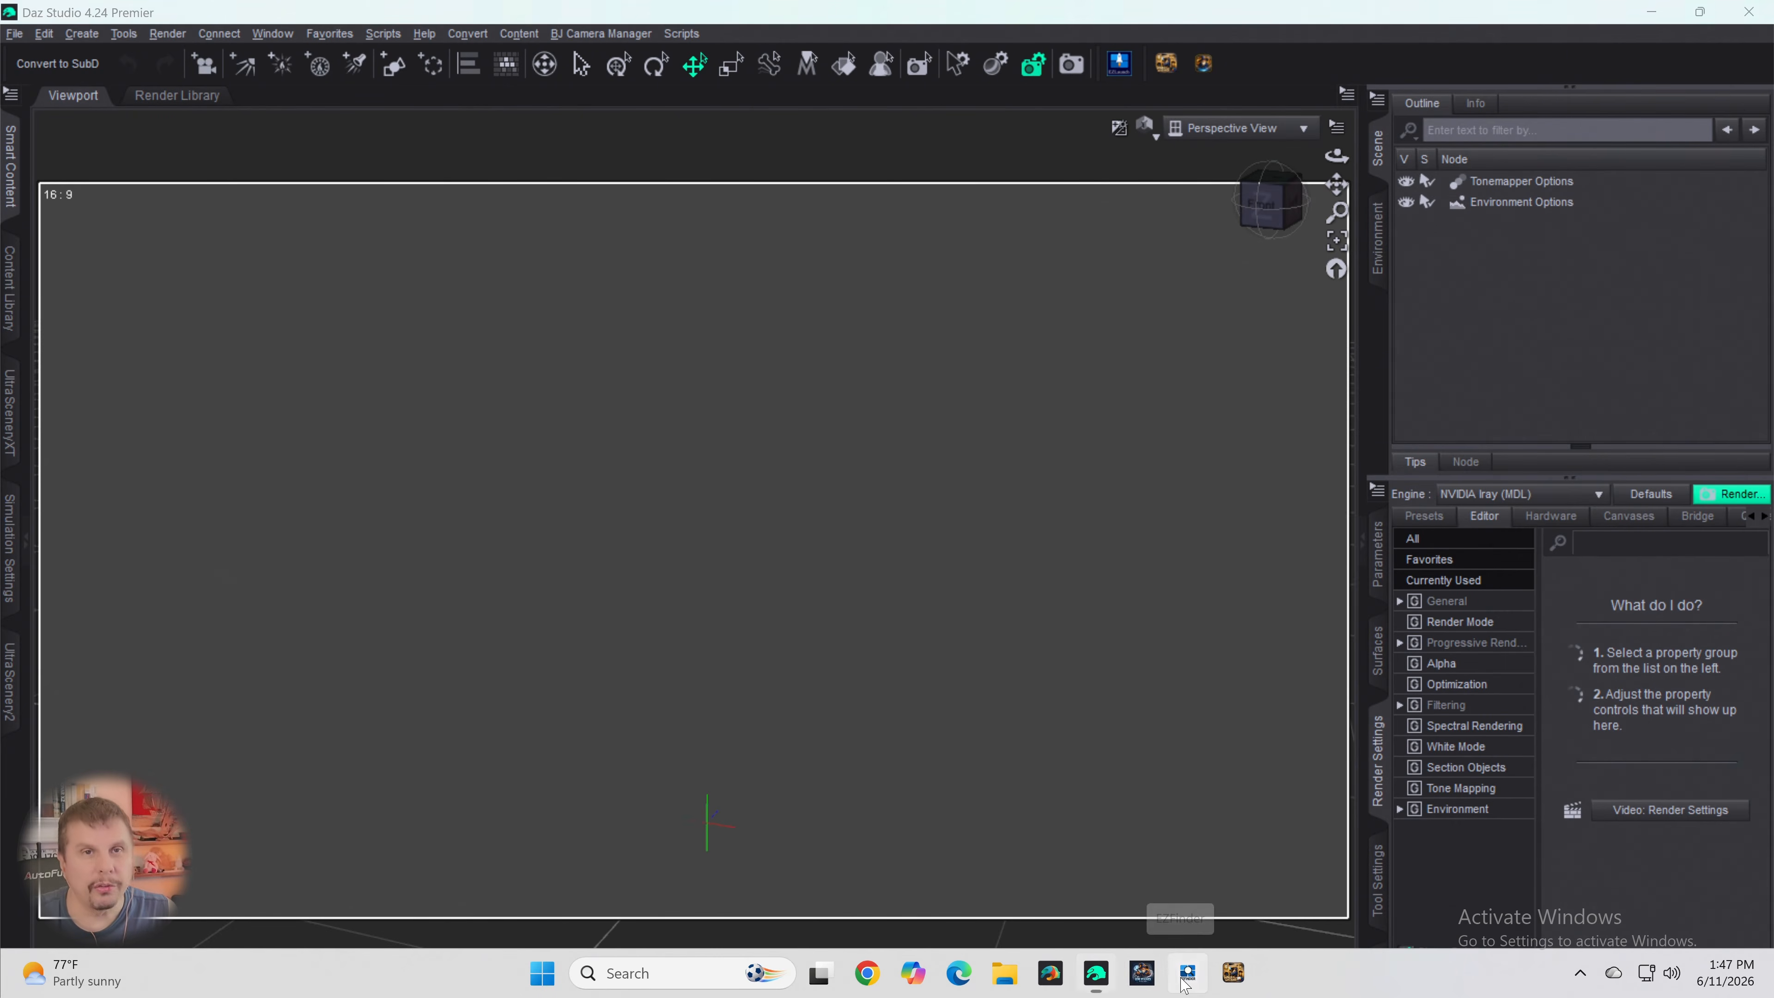
pyautogui.click(1187, 979)
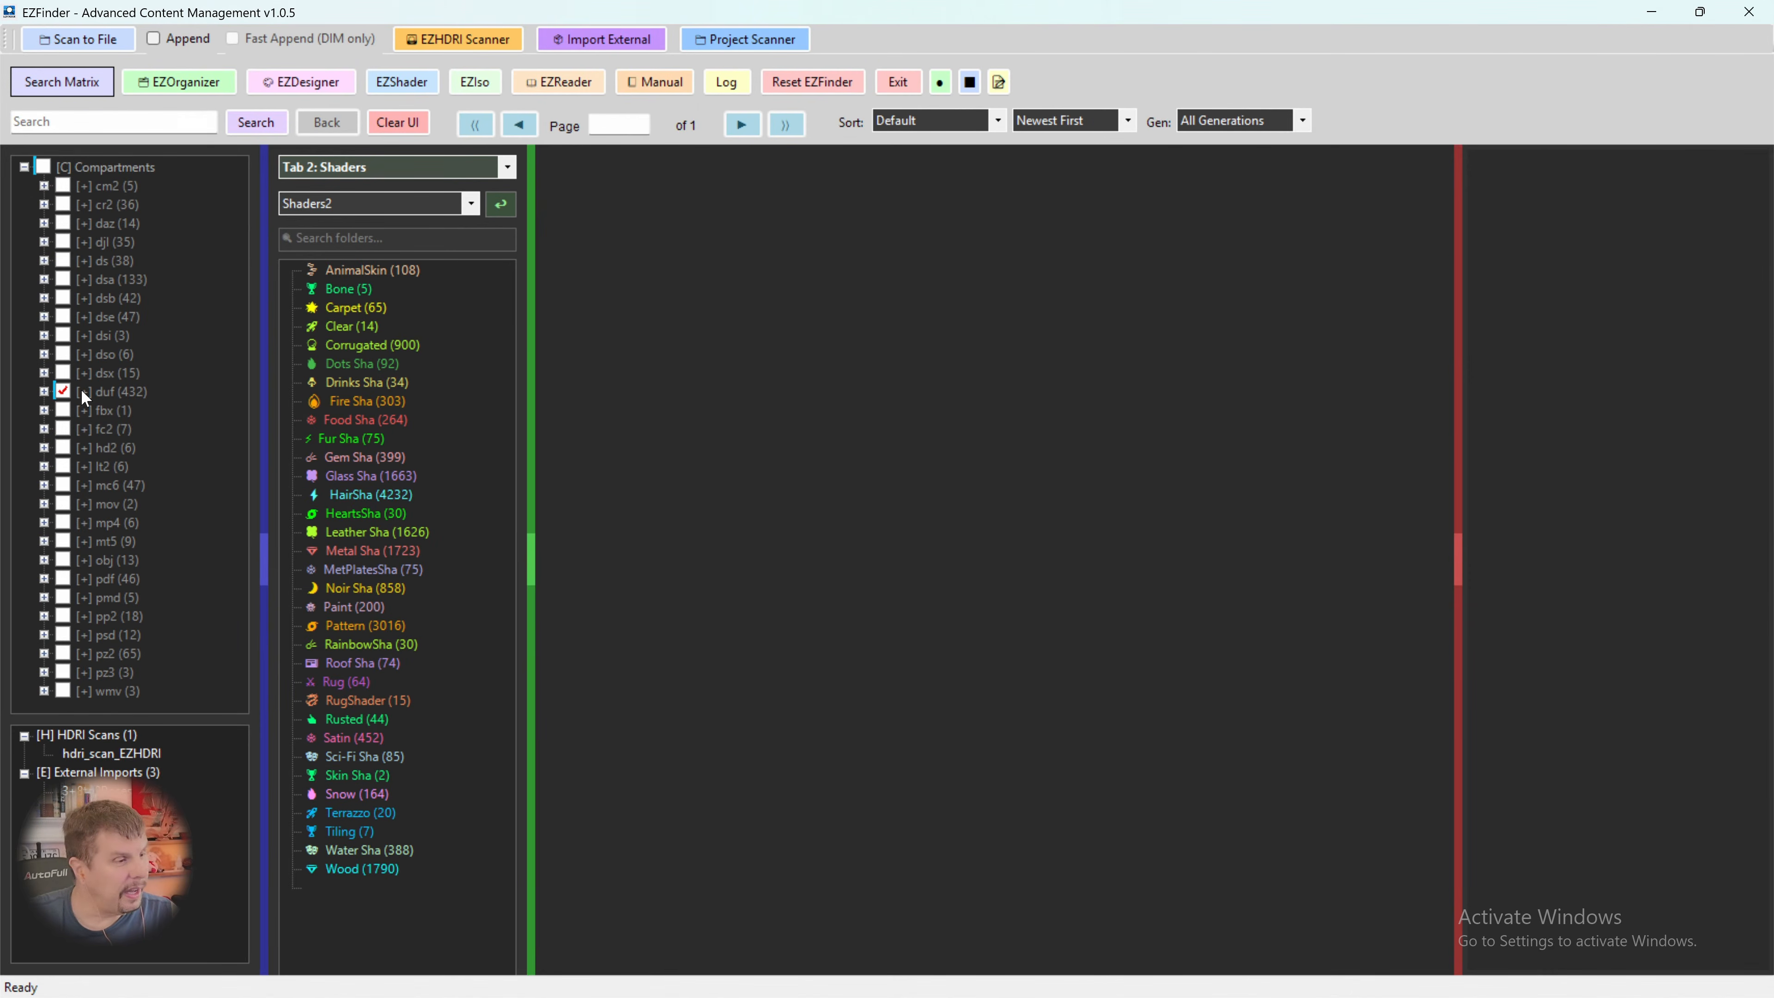
# - Search the duf compartment for "Ultra" and look through the first three result pages
pyautogui.click(62, 122)
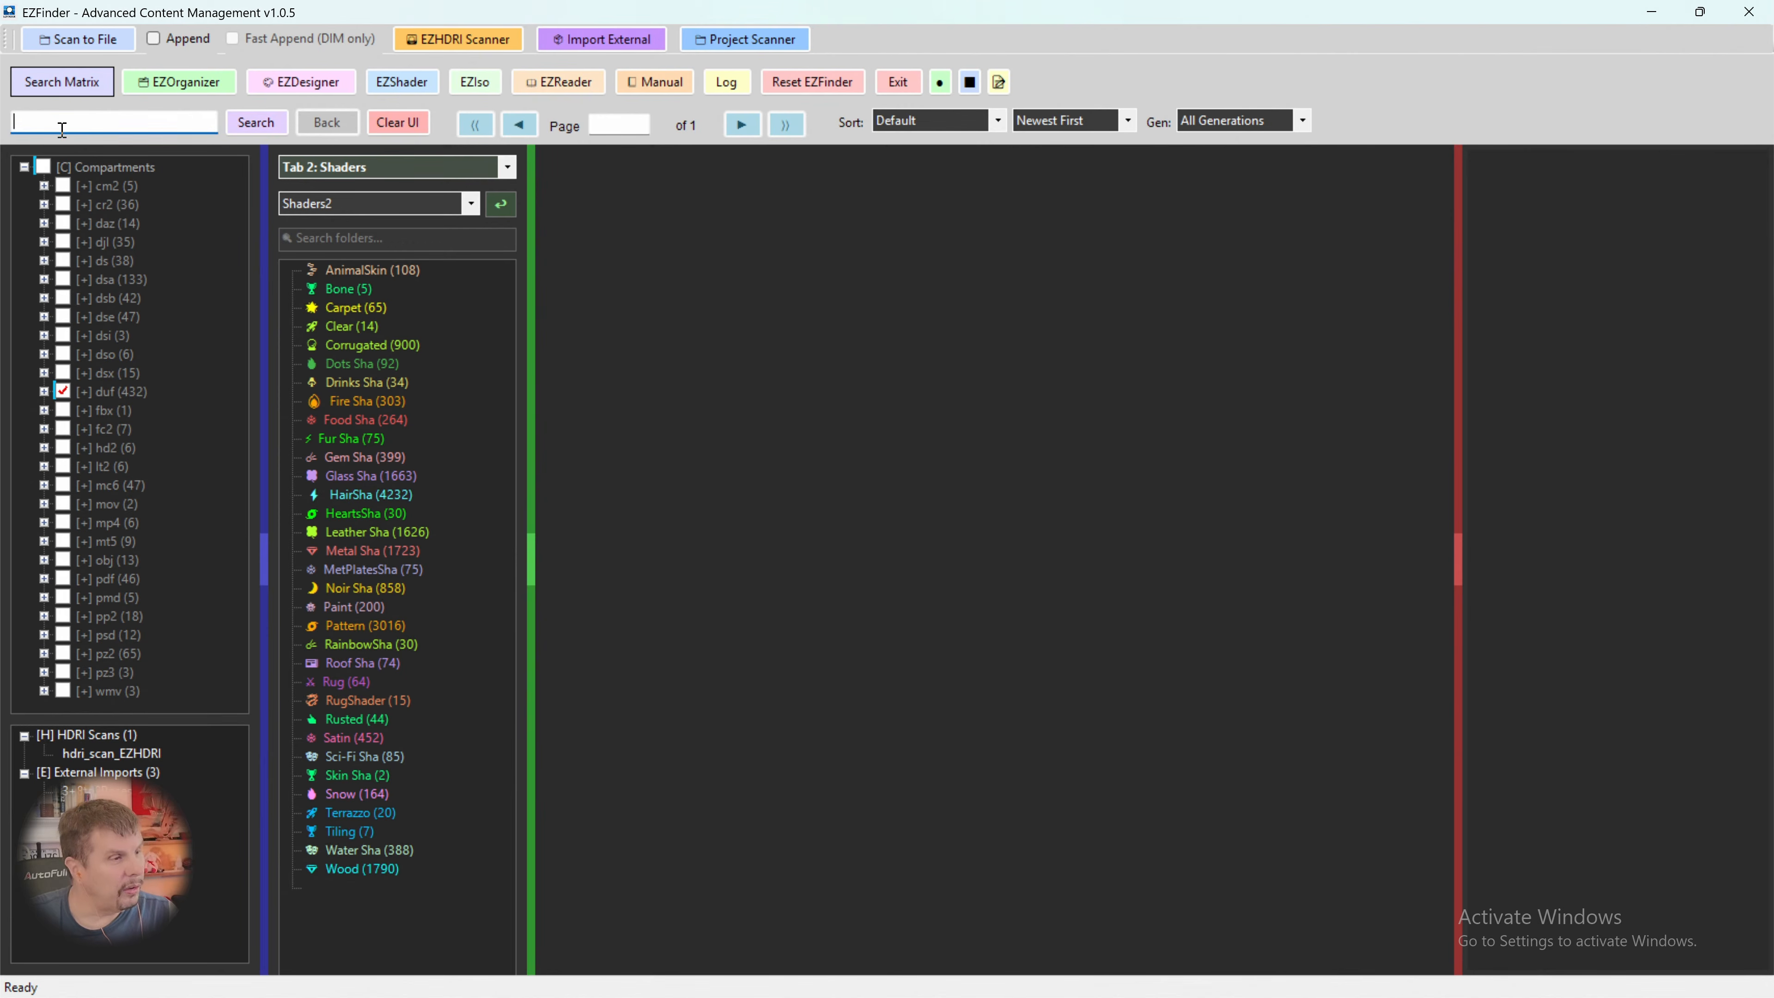
pyautogui.write('U')
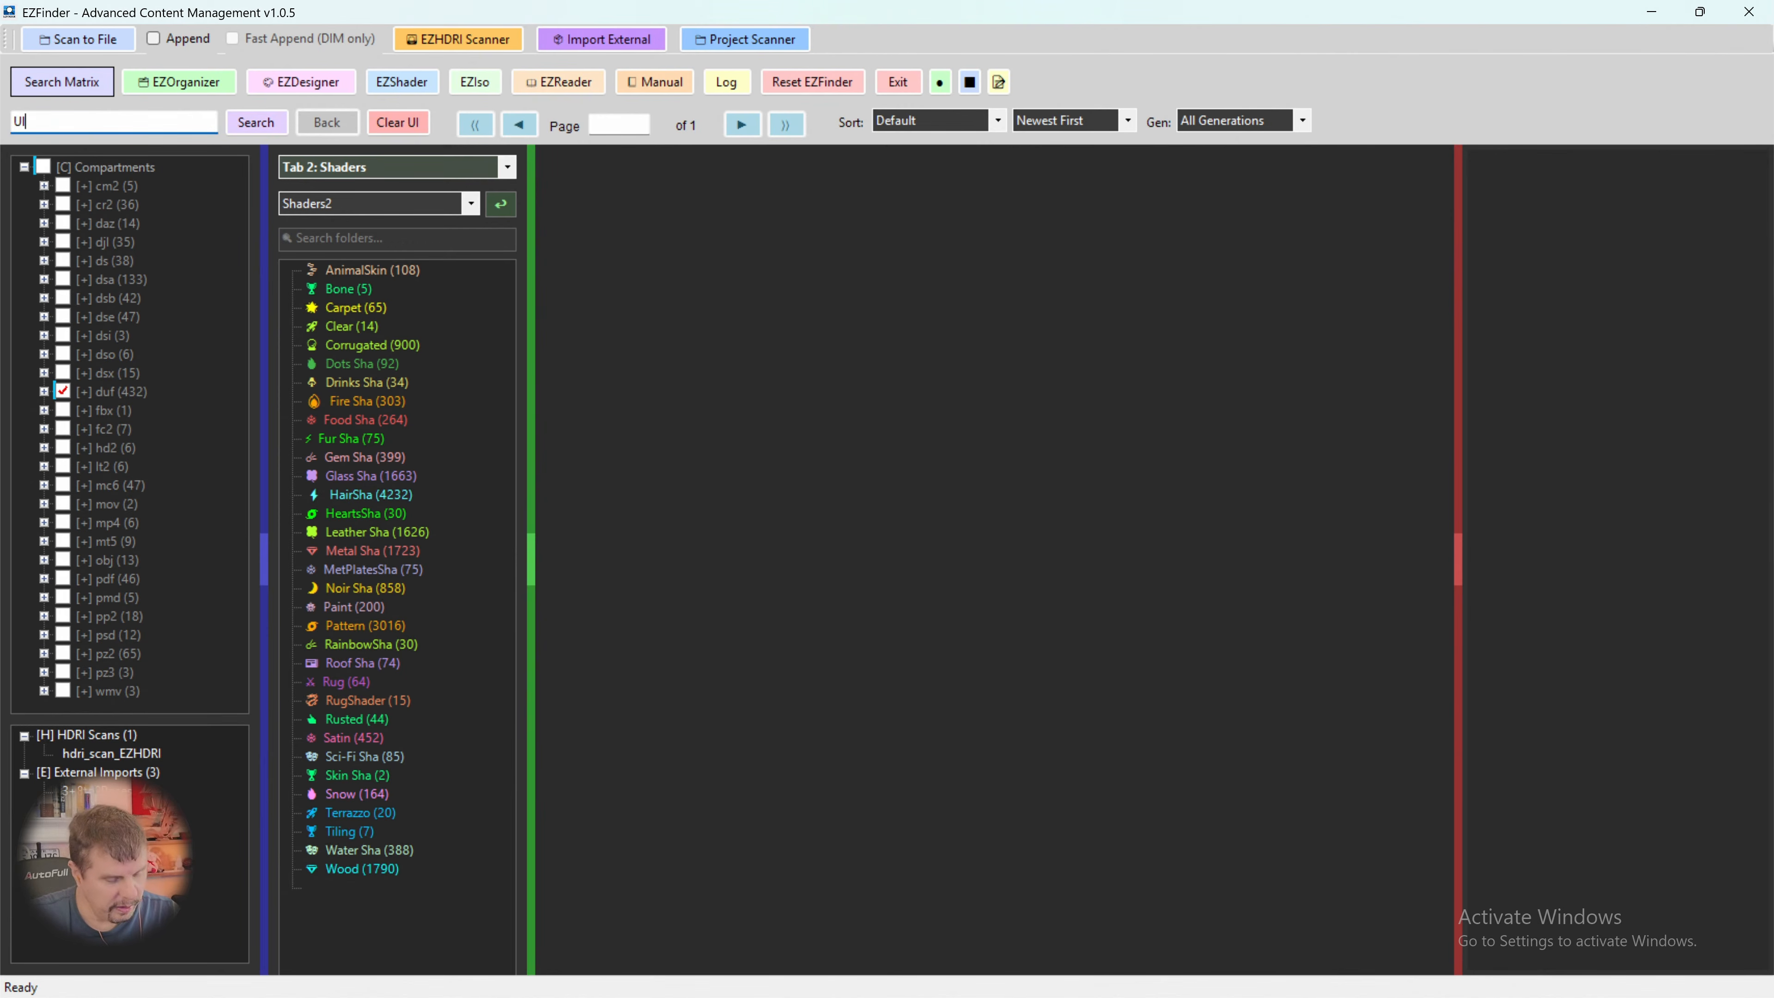
pyautogui.write('ltra')
pyautogui.press('Return')
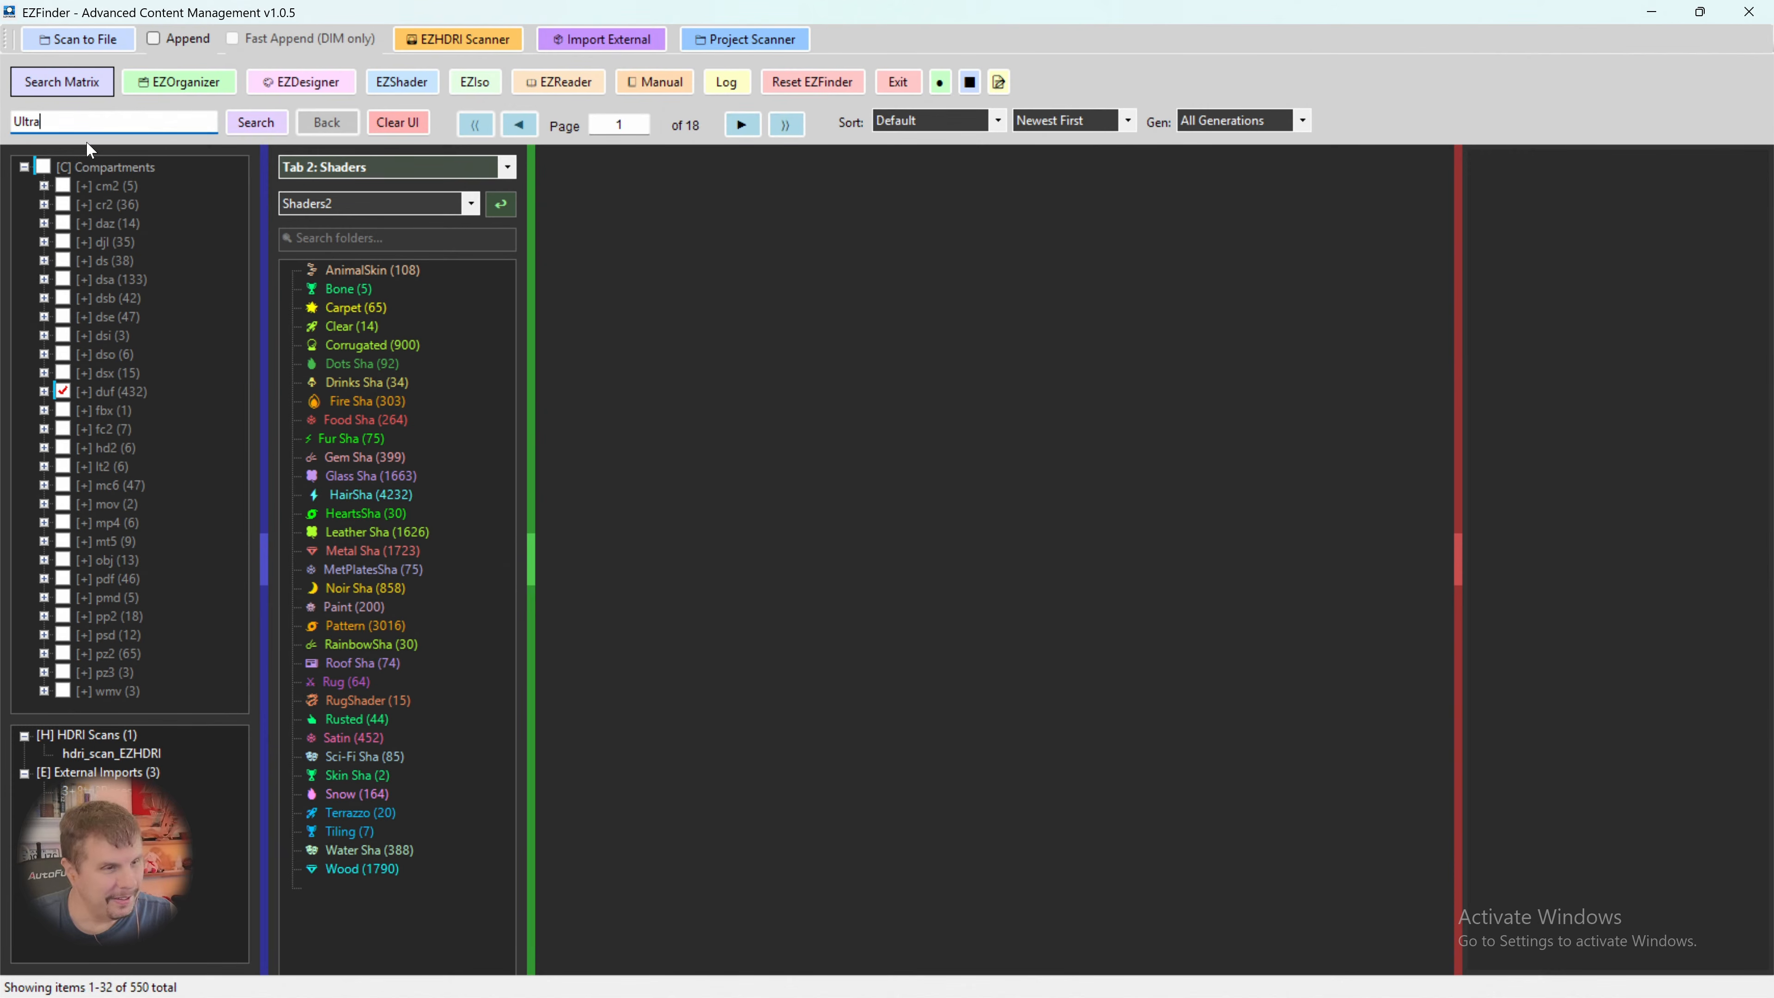
pyautogui.click(740, 125)
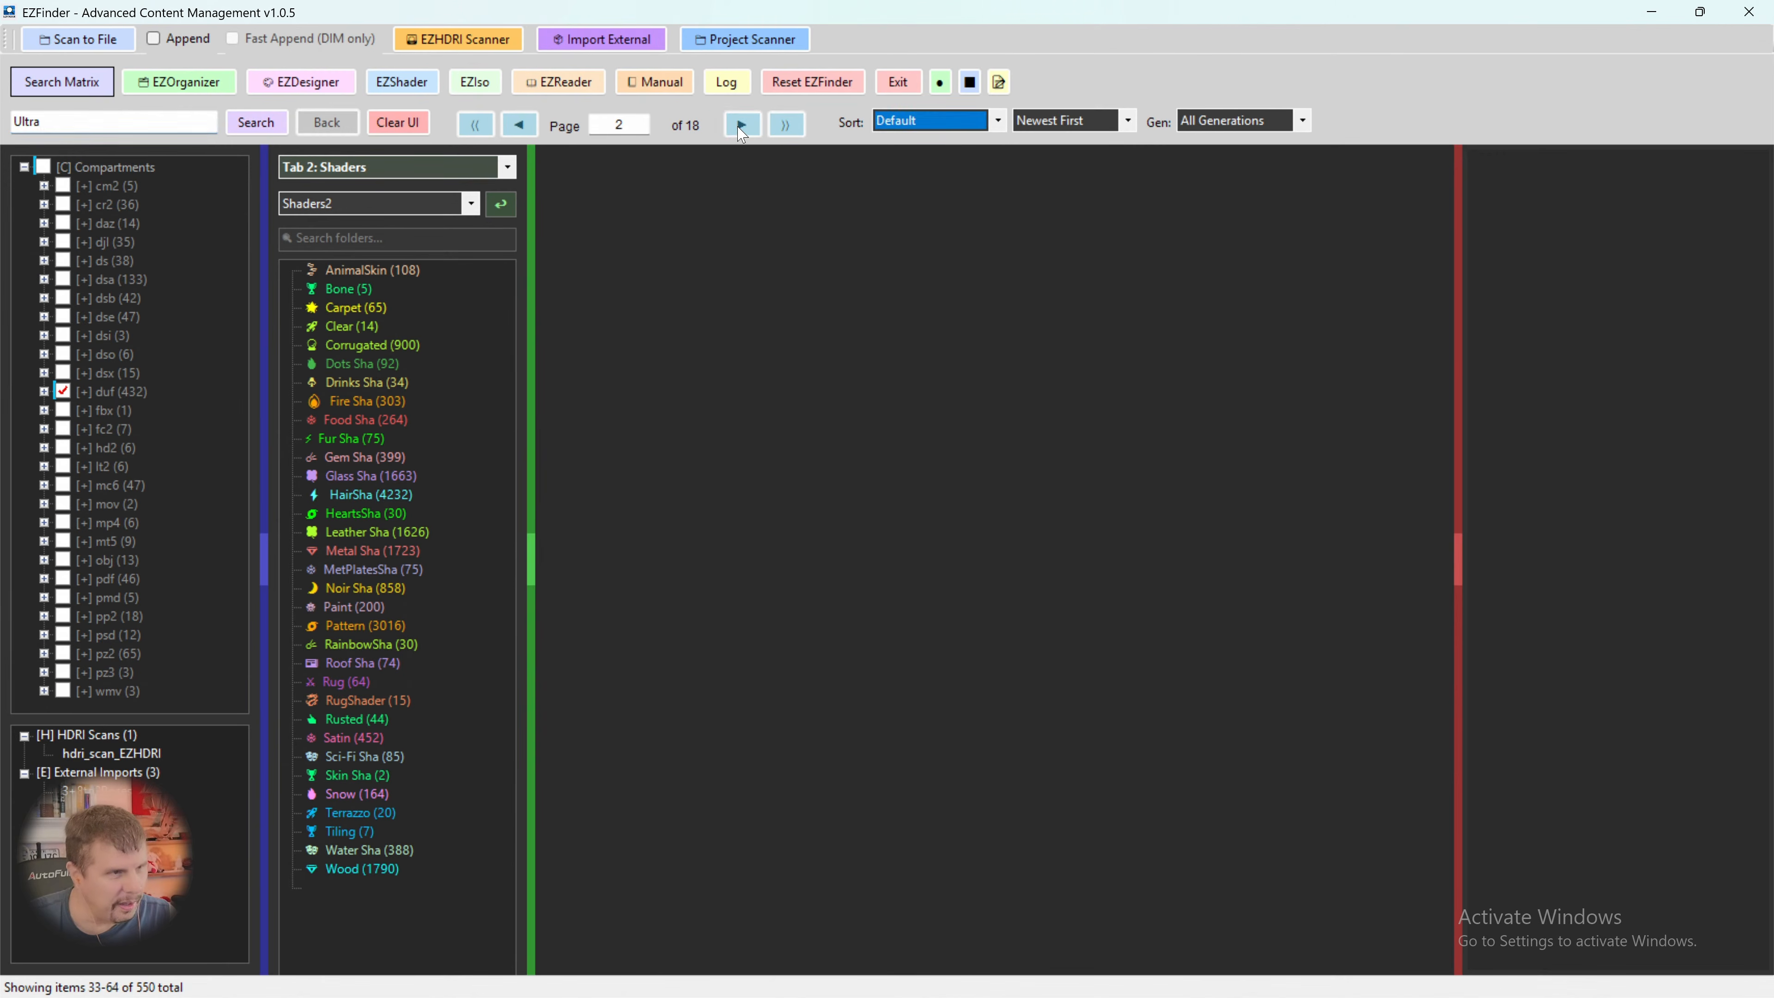
pyautogui.click(741, 127)
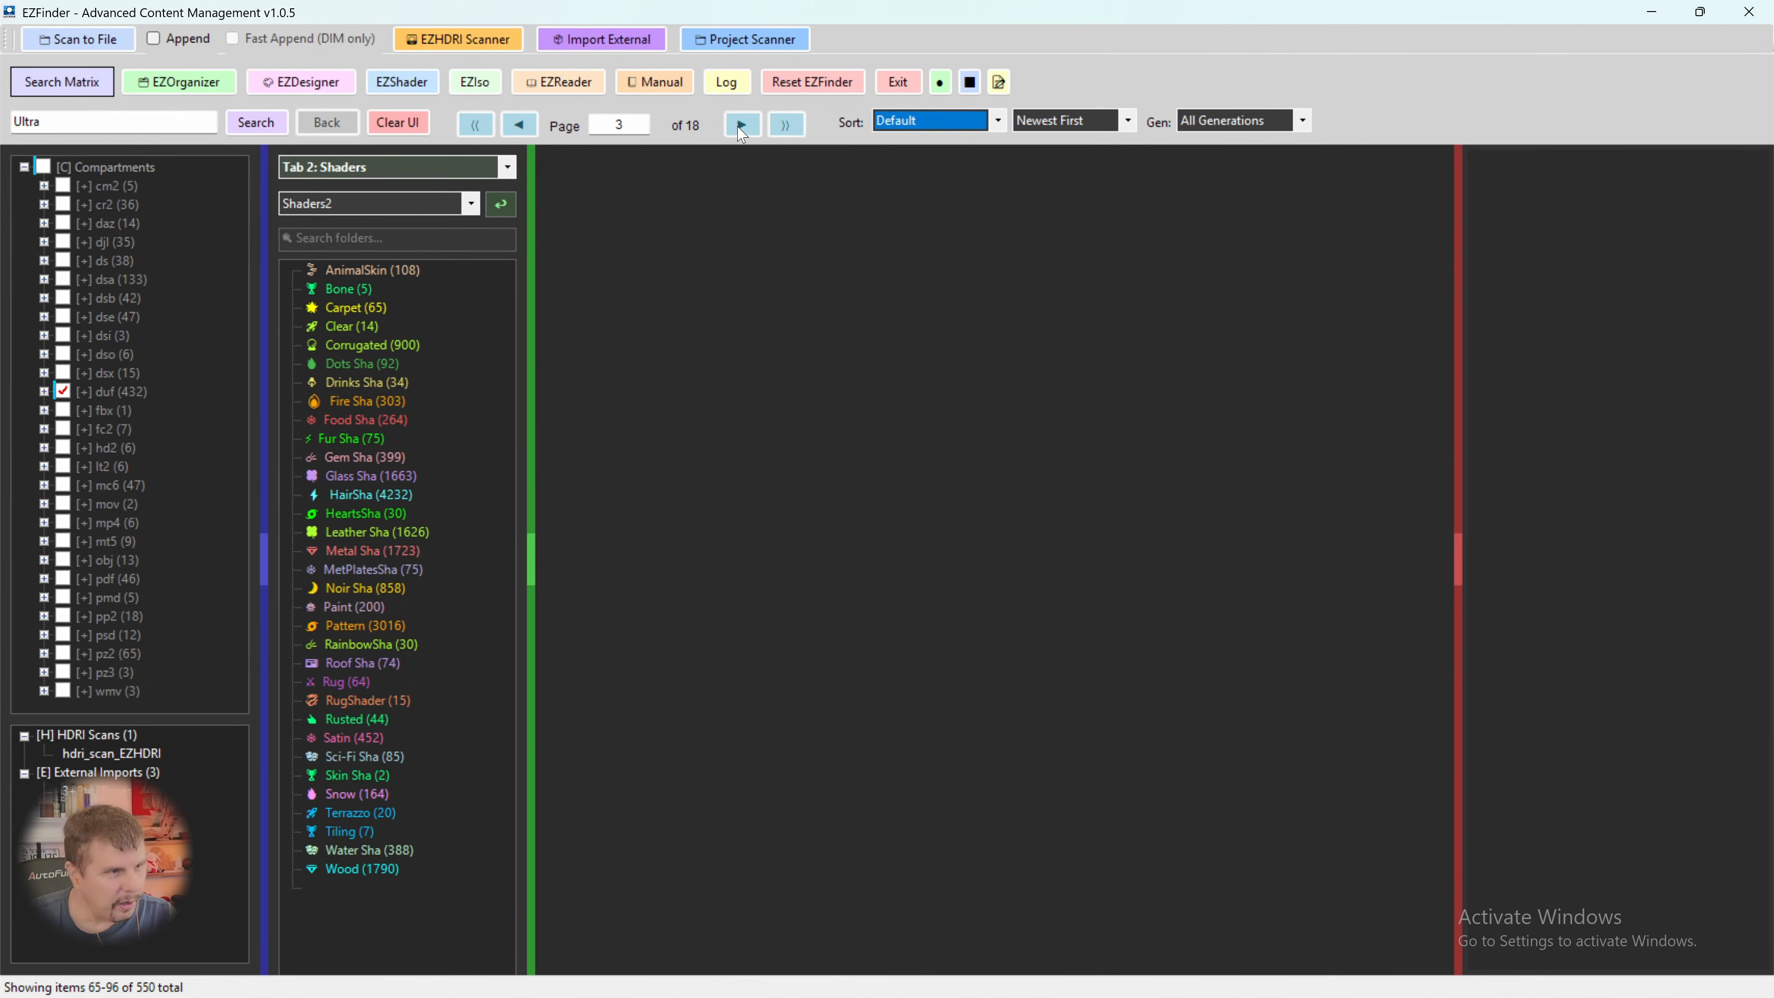
# - Change the search term to "tree" and search the dsx compartment instead of duf
pyautogui.doubleClick(4, 118)
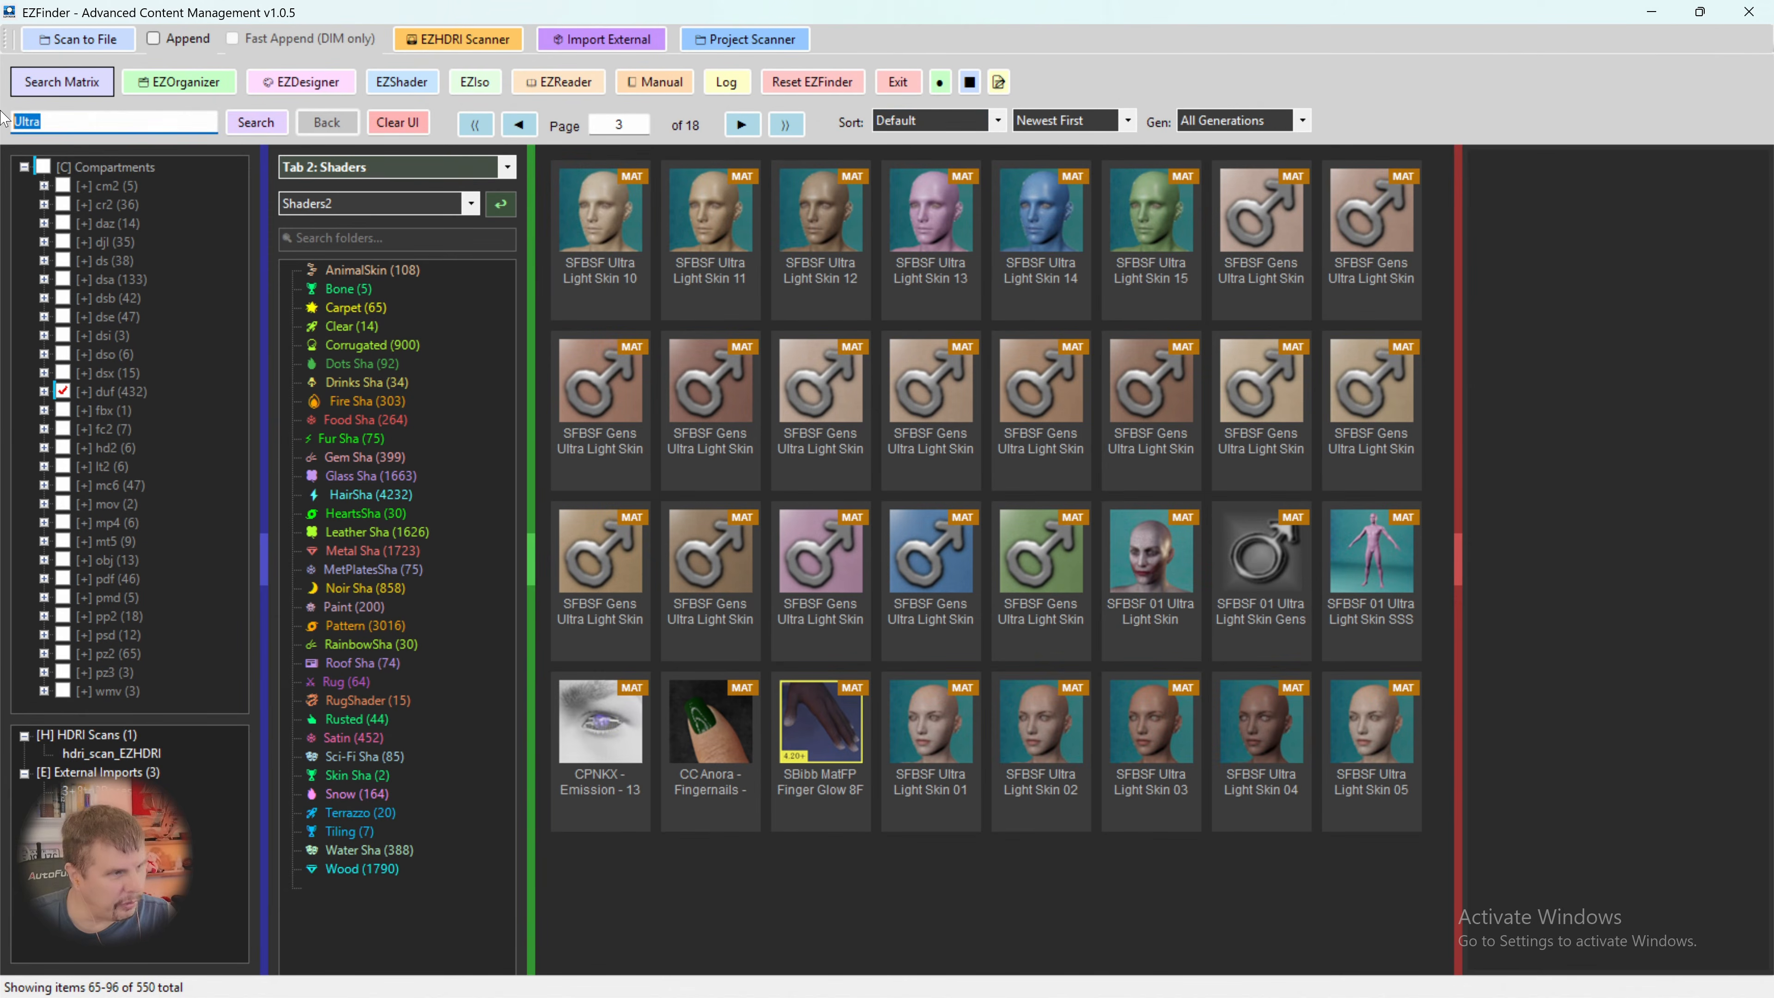
pyautogui.write('tree')
pyautogui.press('Return')
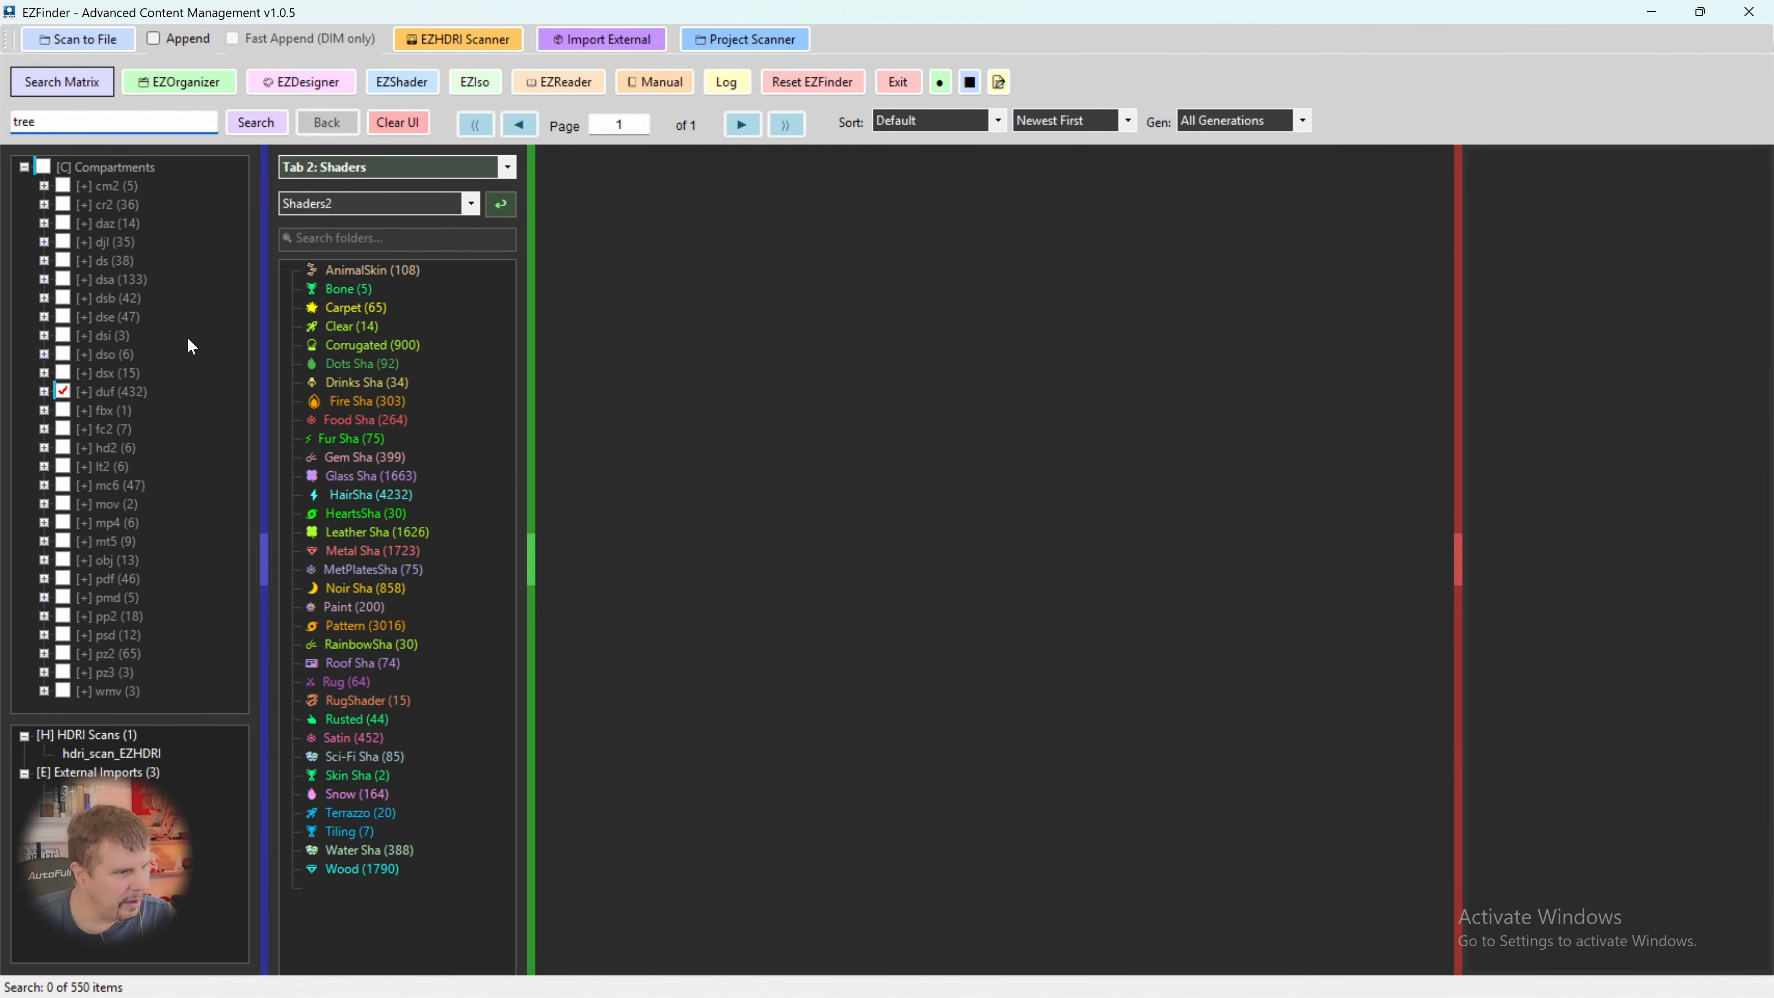
pyautogui.click(62, 391)
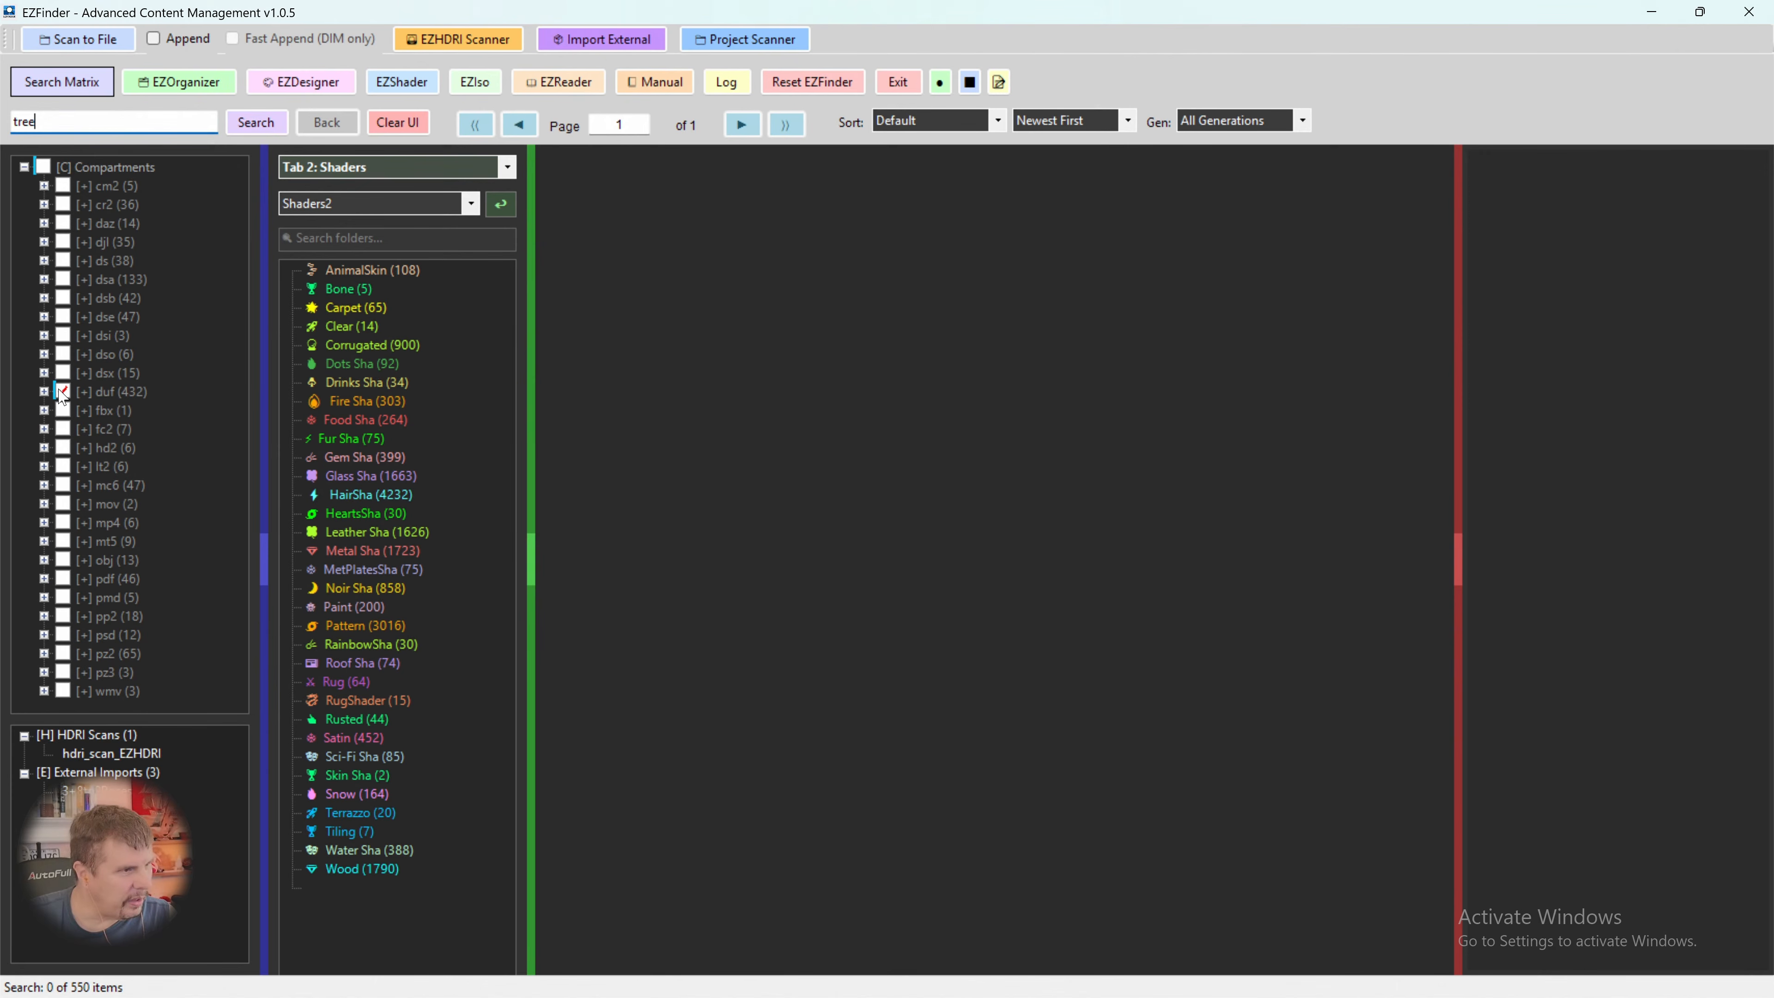
pyautogui.click(62, 373)
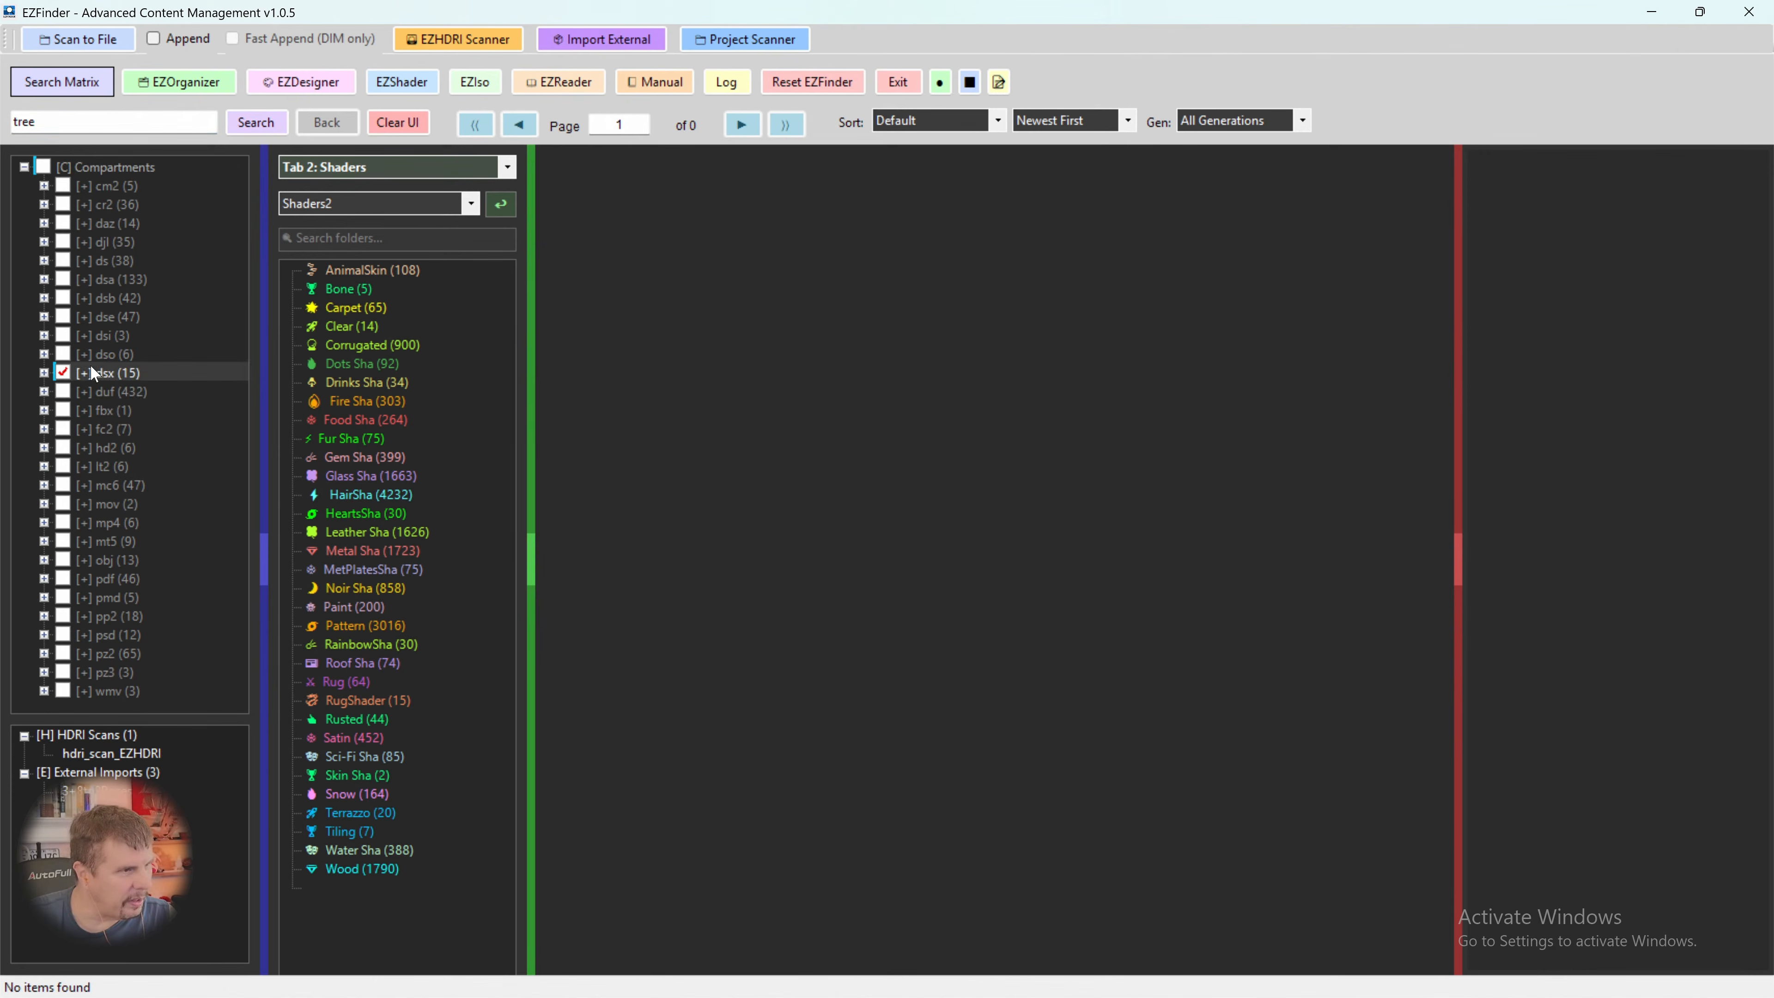
pyautogui.click(269, 137)
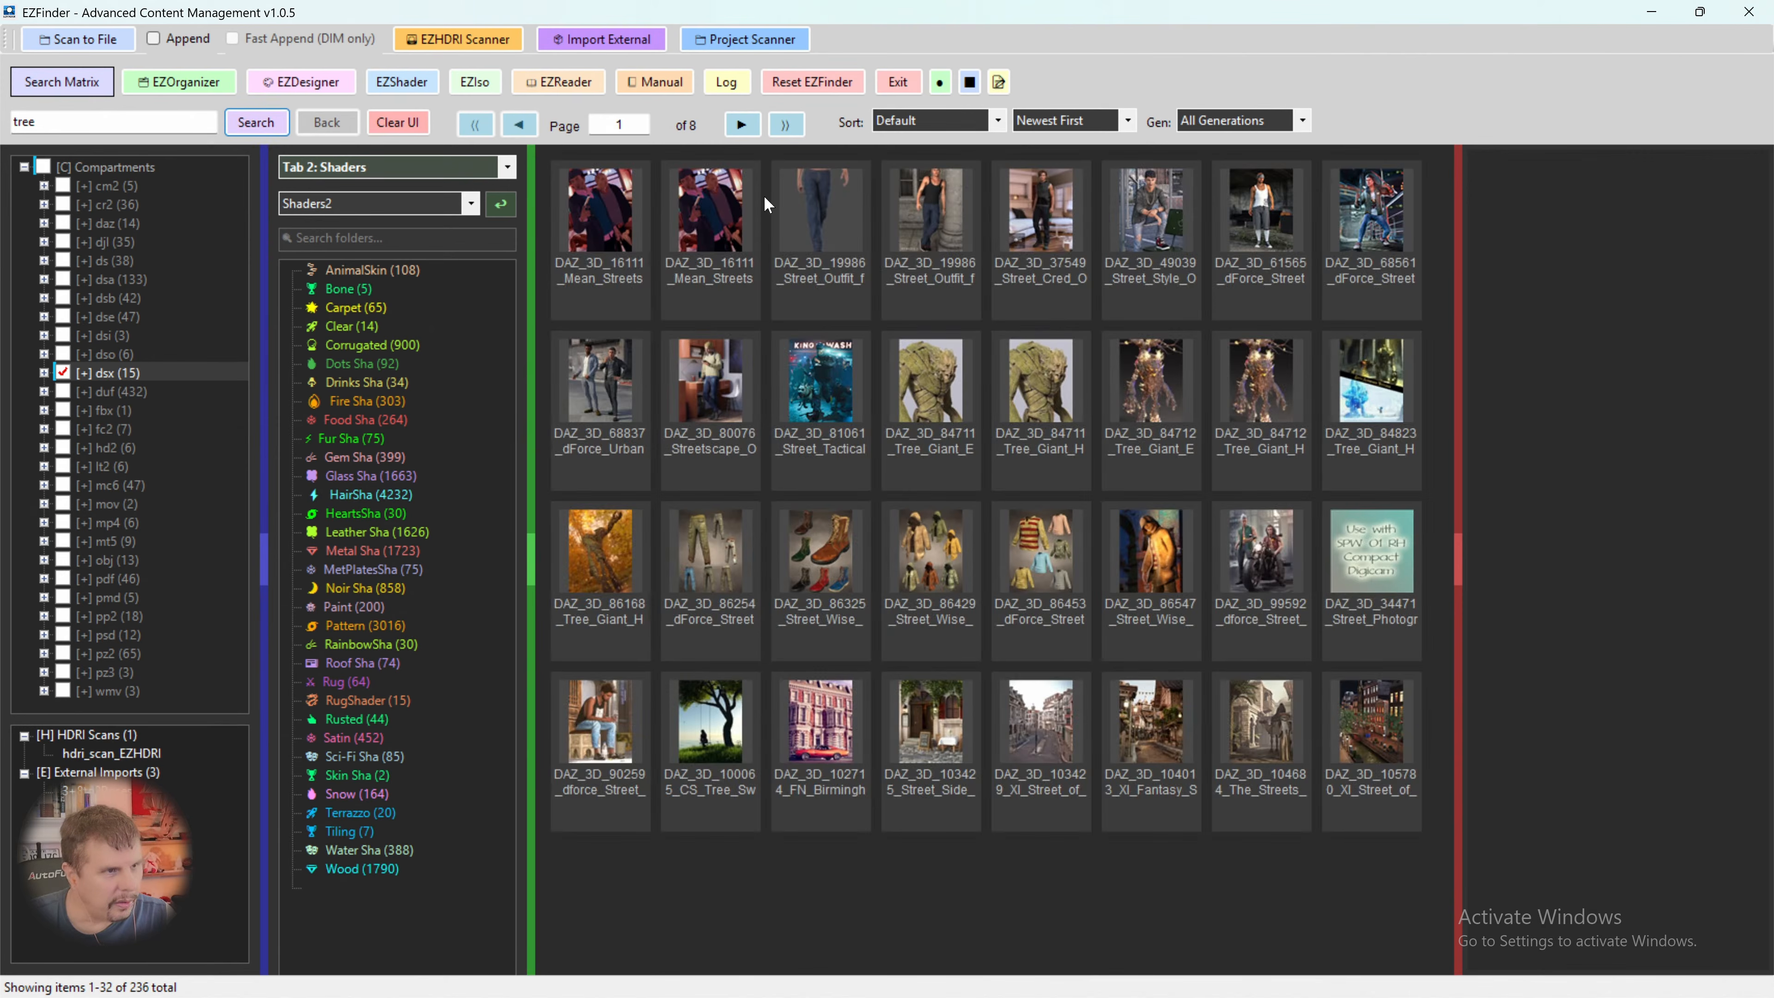
# - Look through the tree results up to page 5, compare the UltraTrees products, and select UltraTrees - Realistic Tree System
pyautogui.click(742, 126)
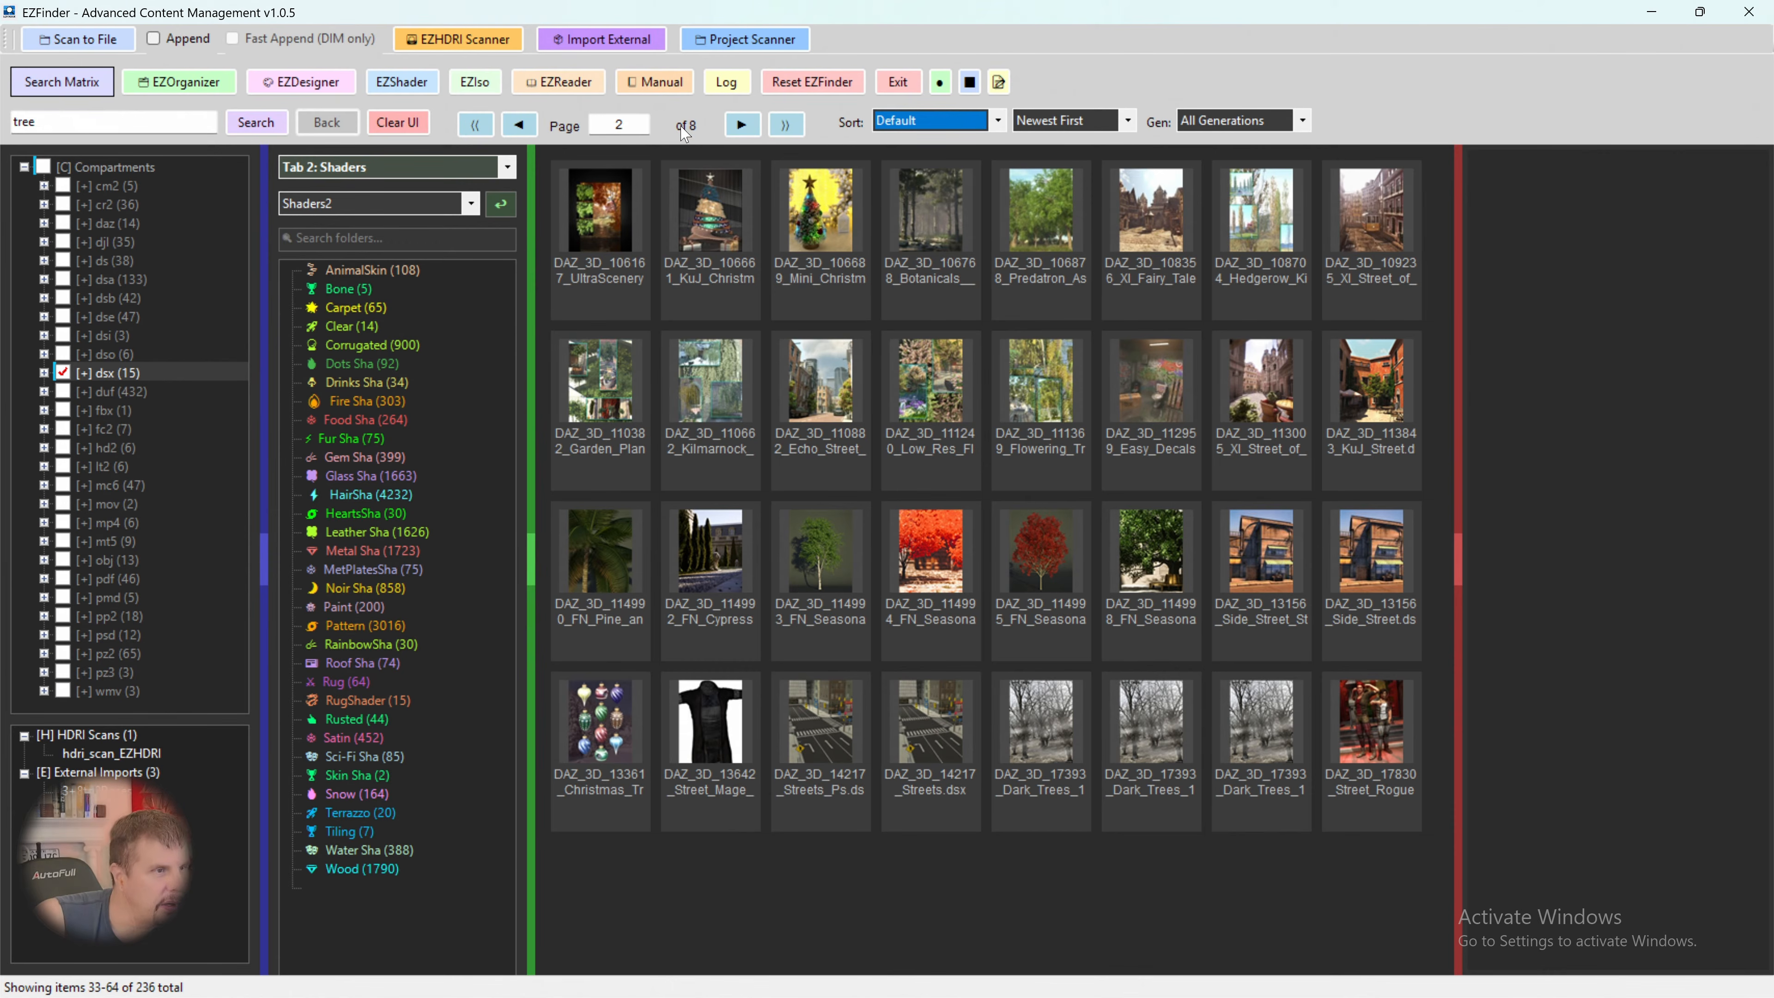
pyautogui.click(741, 125)
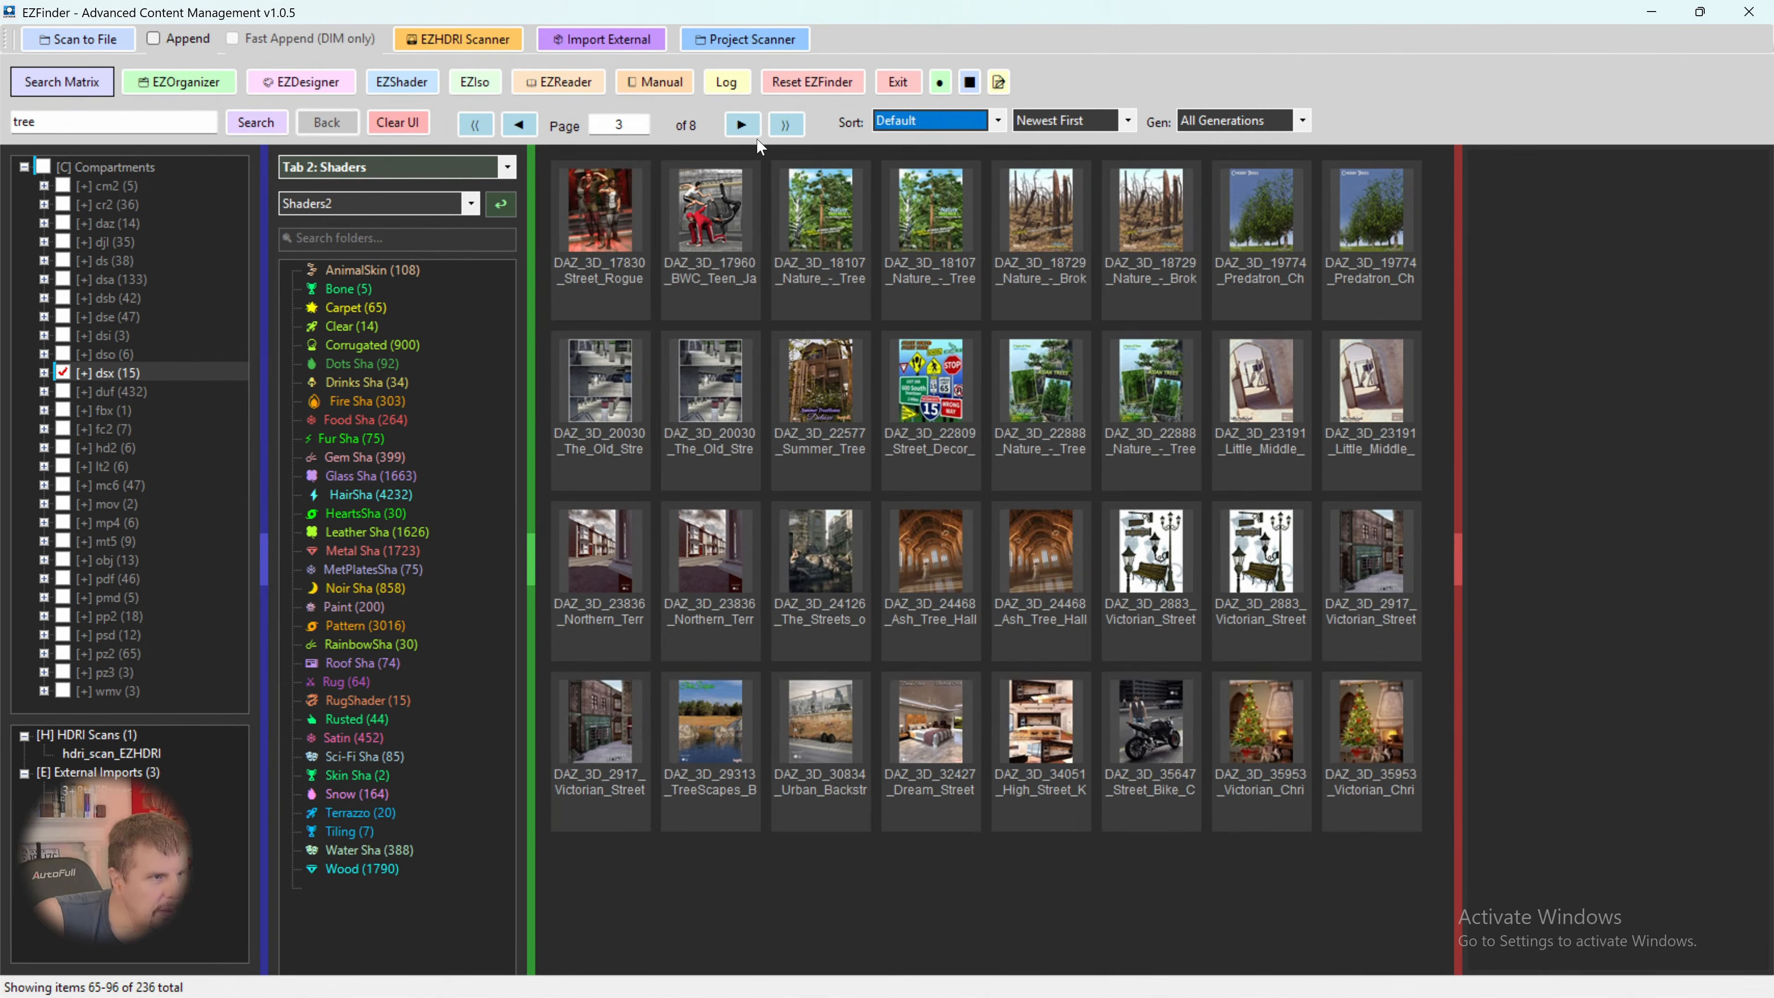
pyautogui.click(742, 130)
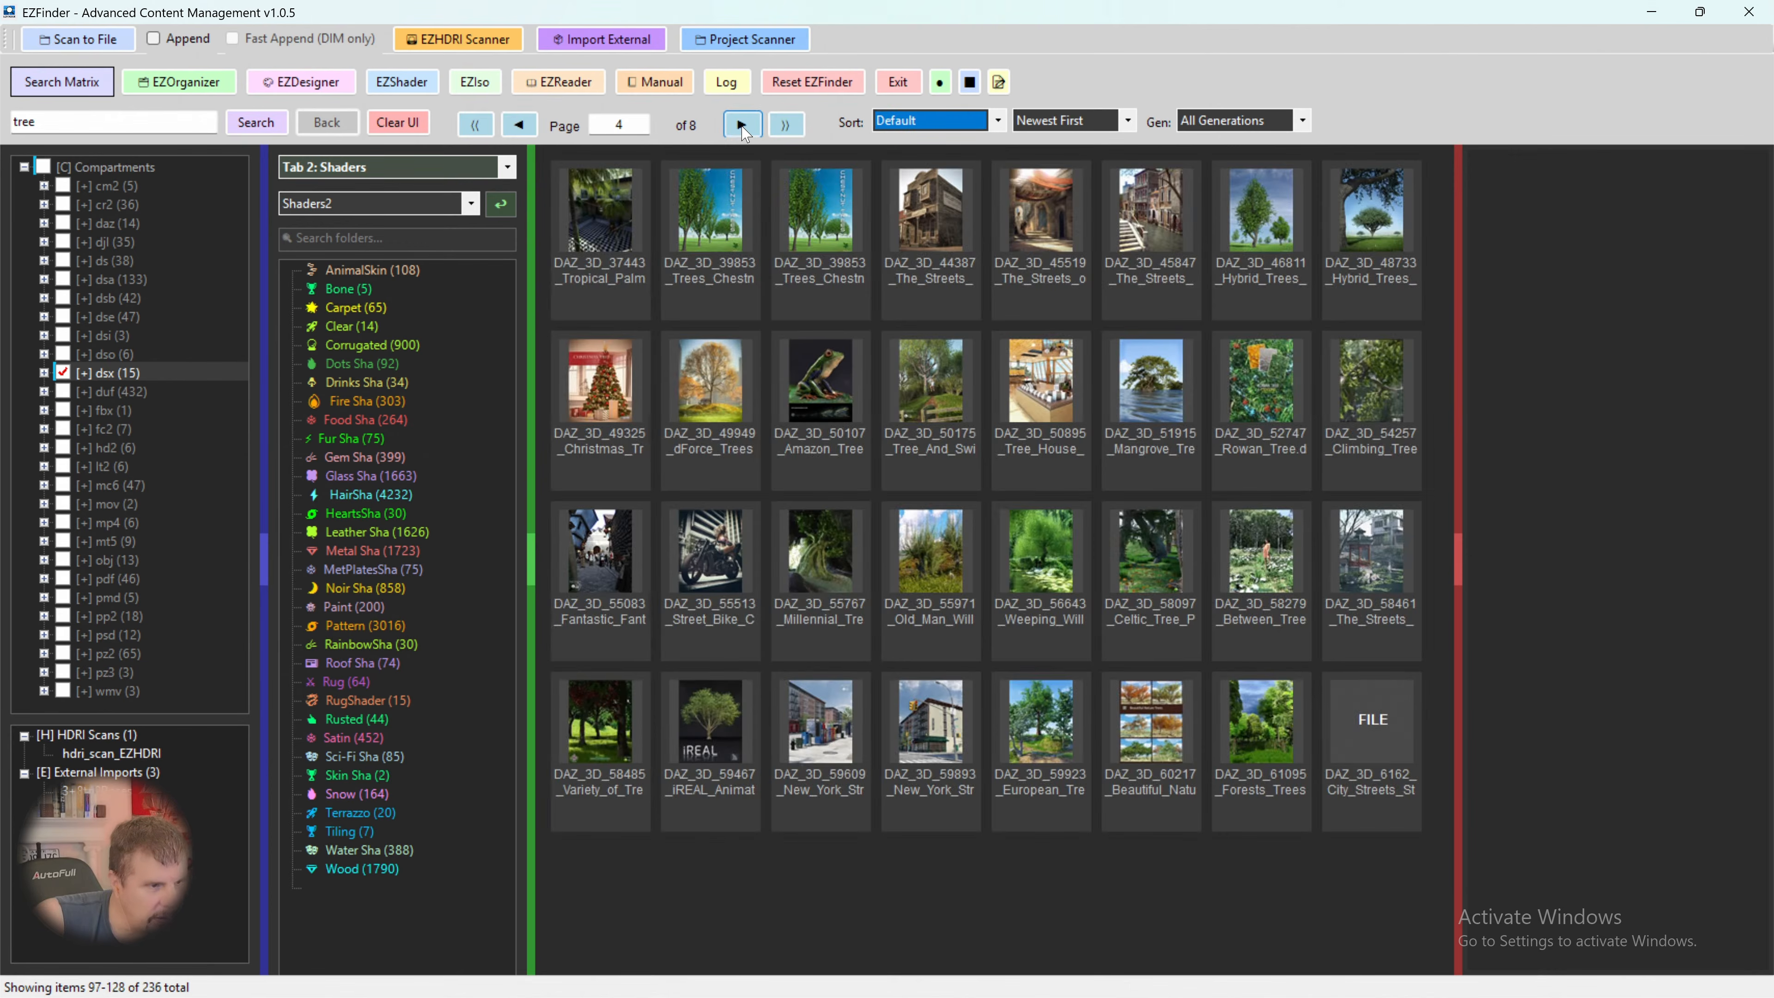
pyautogui.click(713, 678)
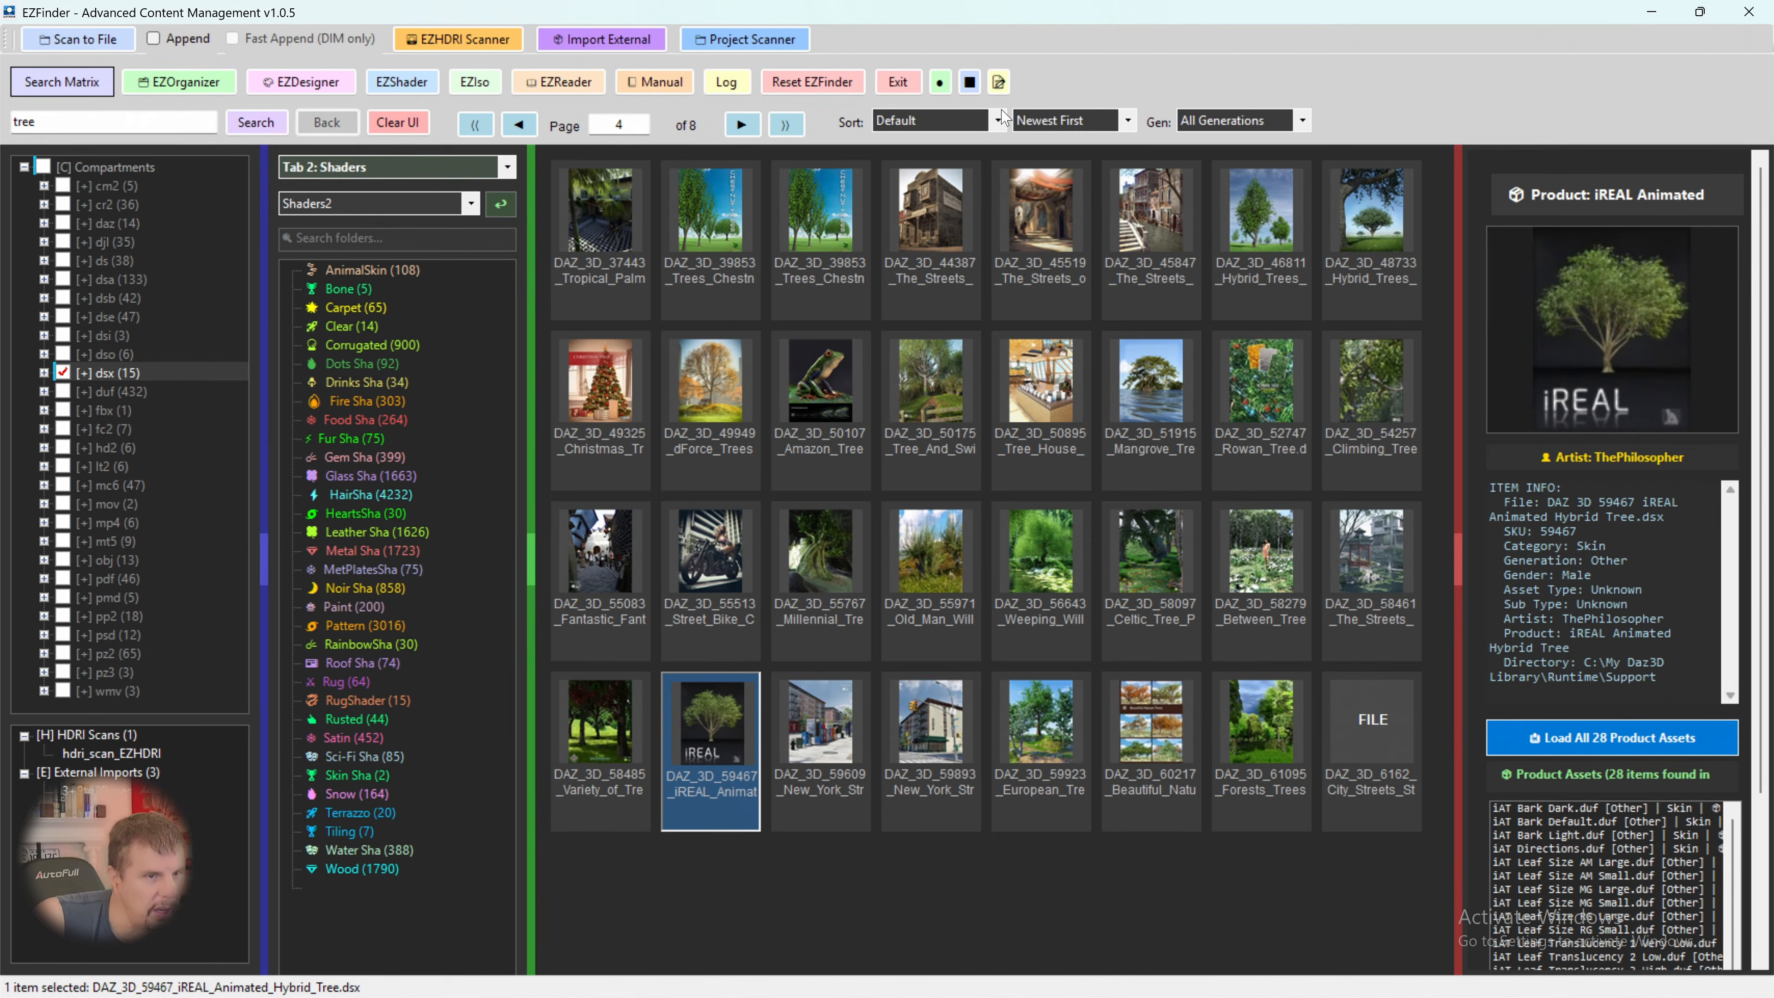
pyautogui.click(741, 126)
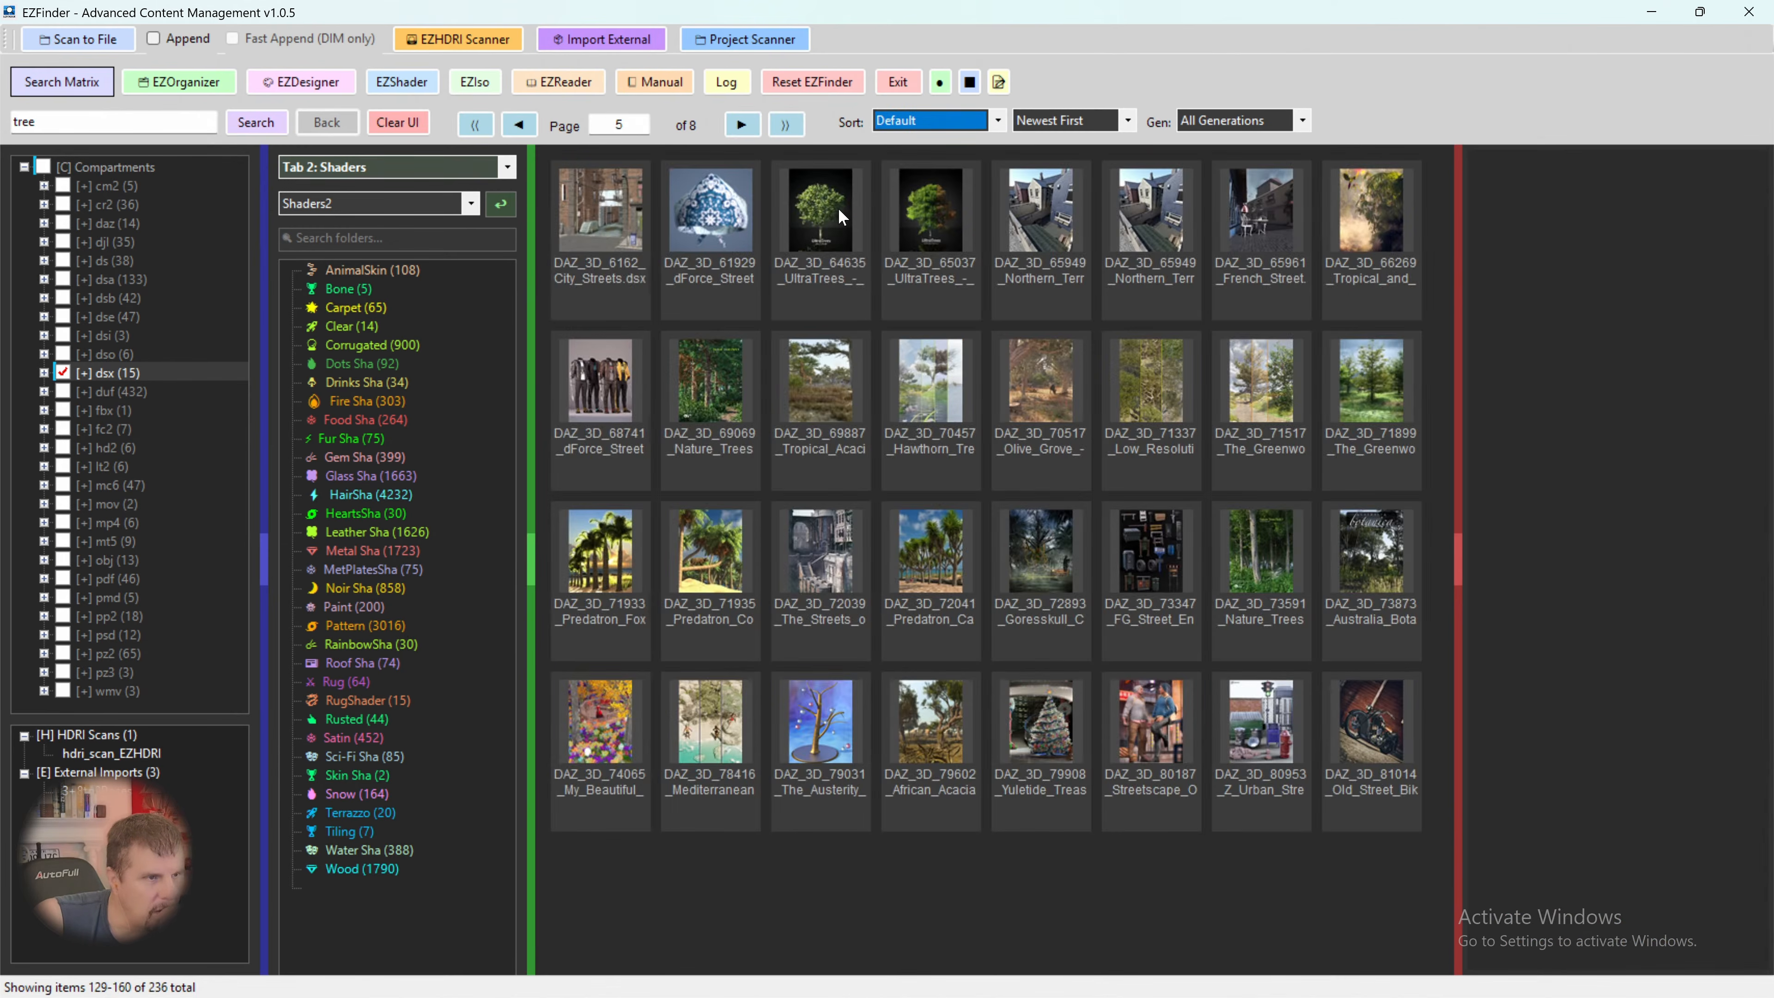
pyautogui.click(839, 216)
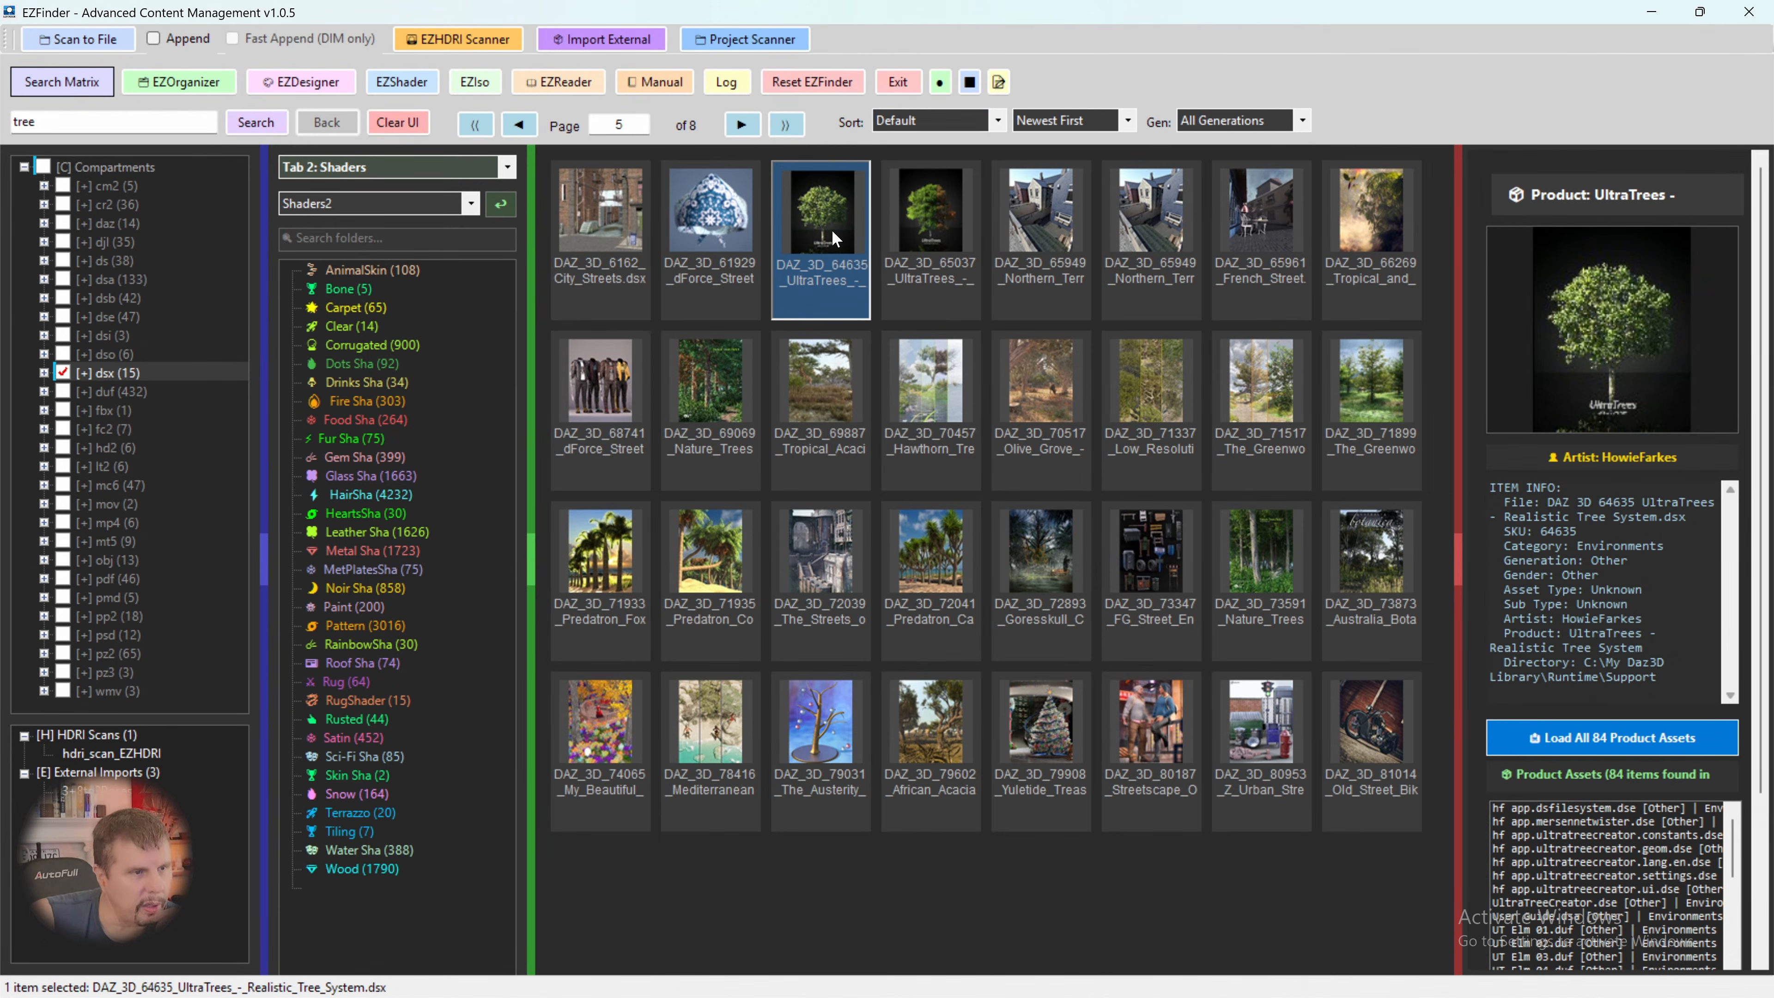
pyautogui.click(940, 234)
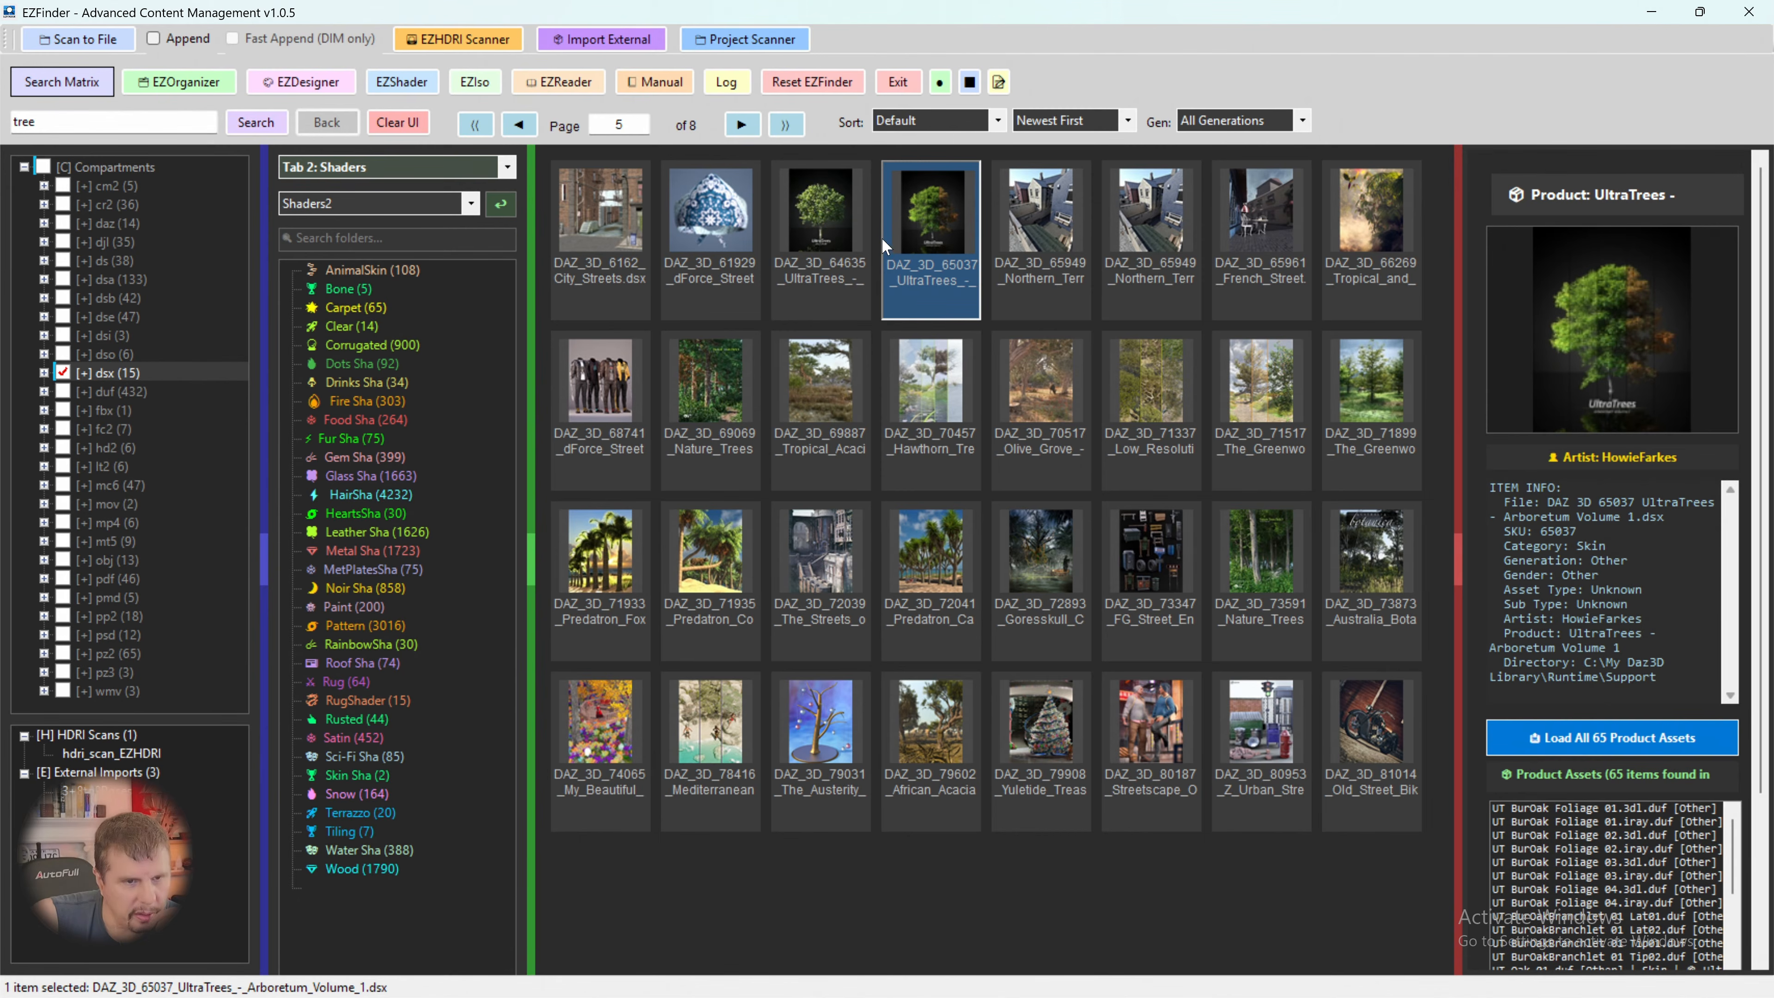
pyautogui.click(839, 230)
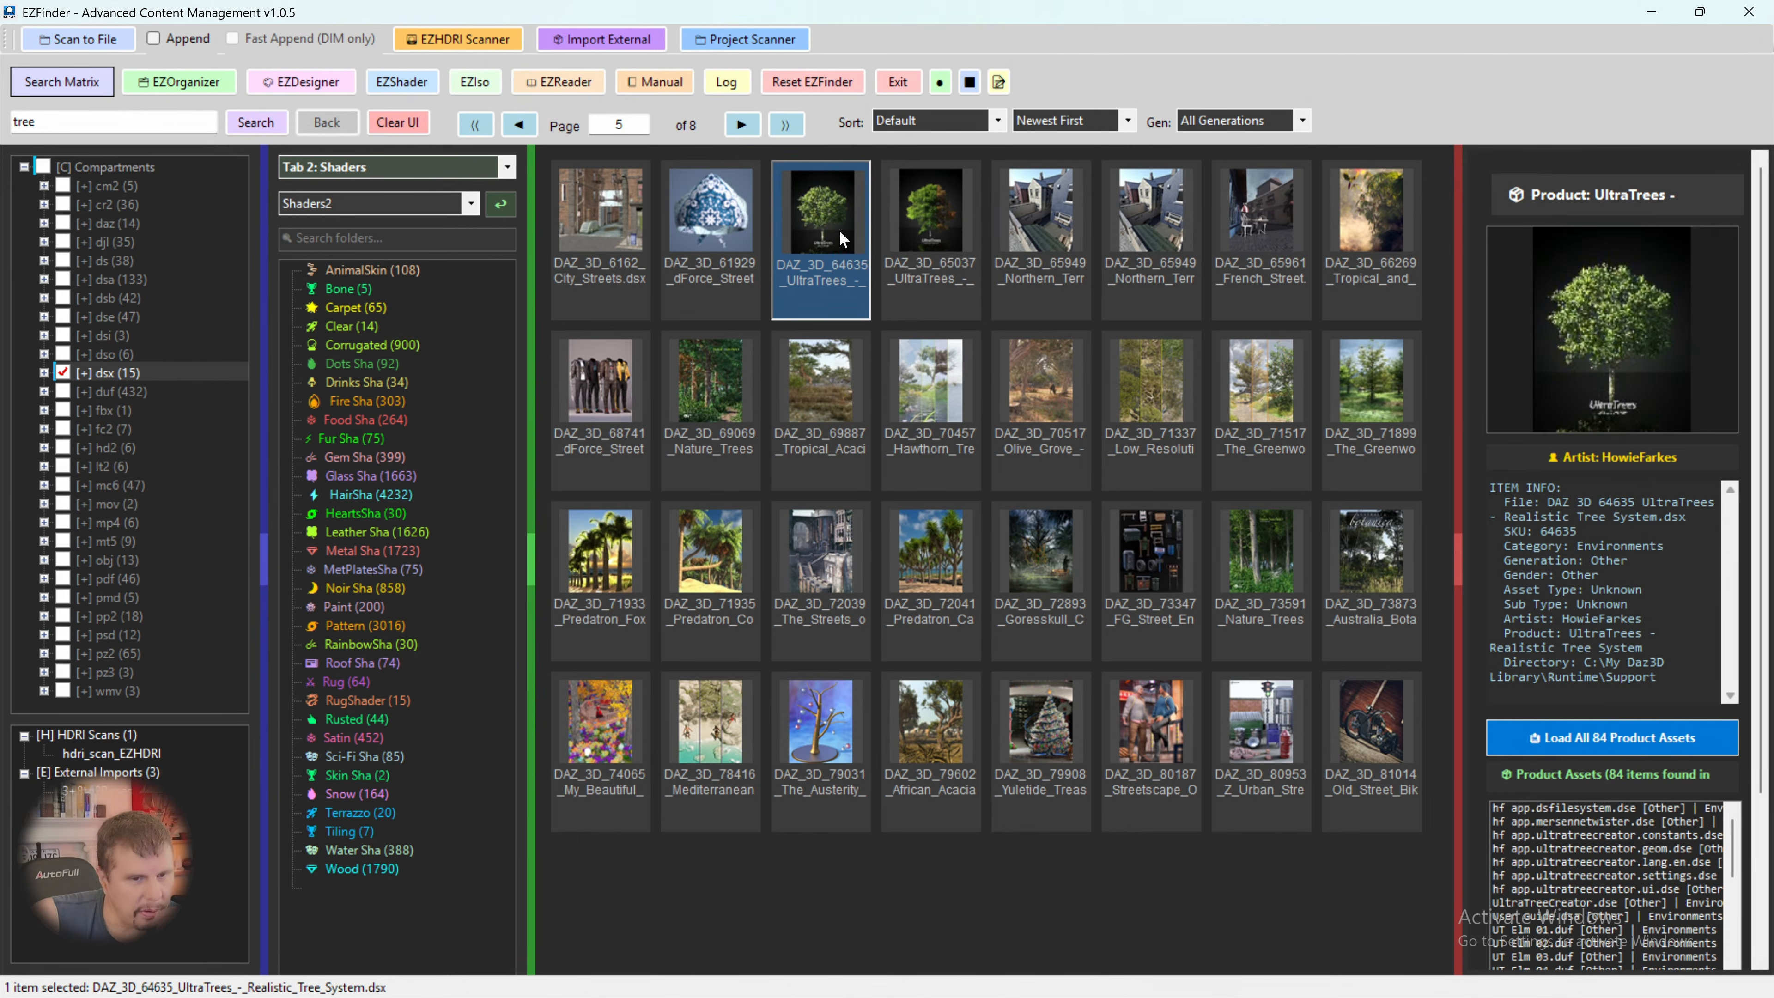
# - Load all assets of the UltraTrees - Realistic Tree System product and inject UT Spruce 01.duf into DAZ
pyautogui.click(1598, 737)
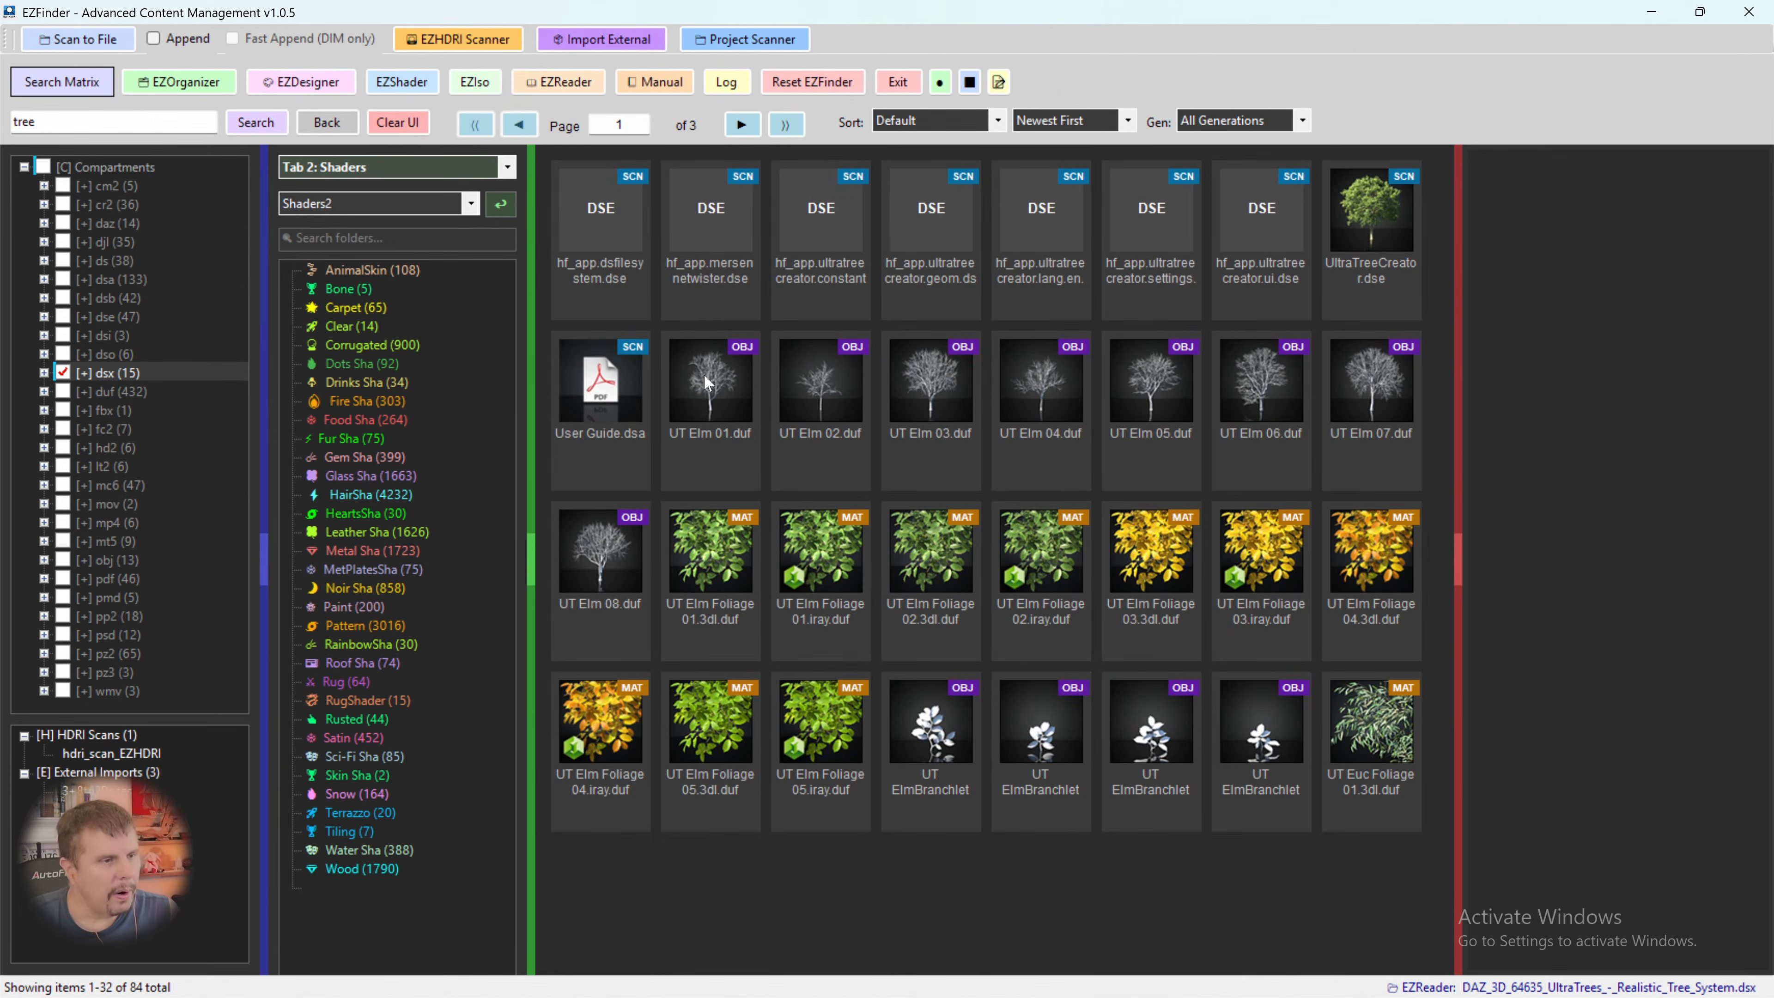
pyautogui.click(749, 126)
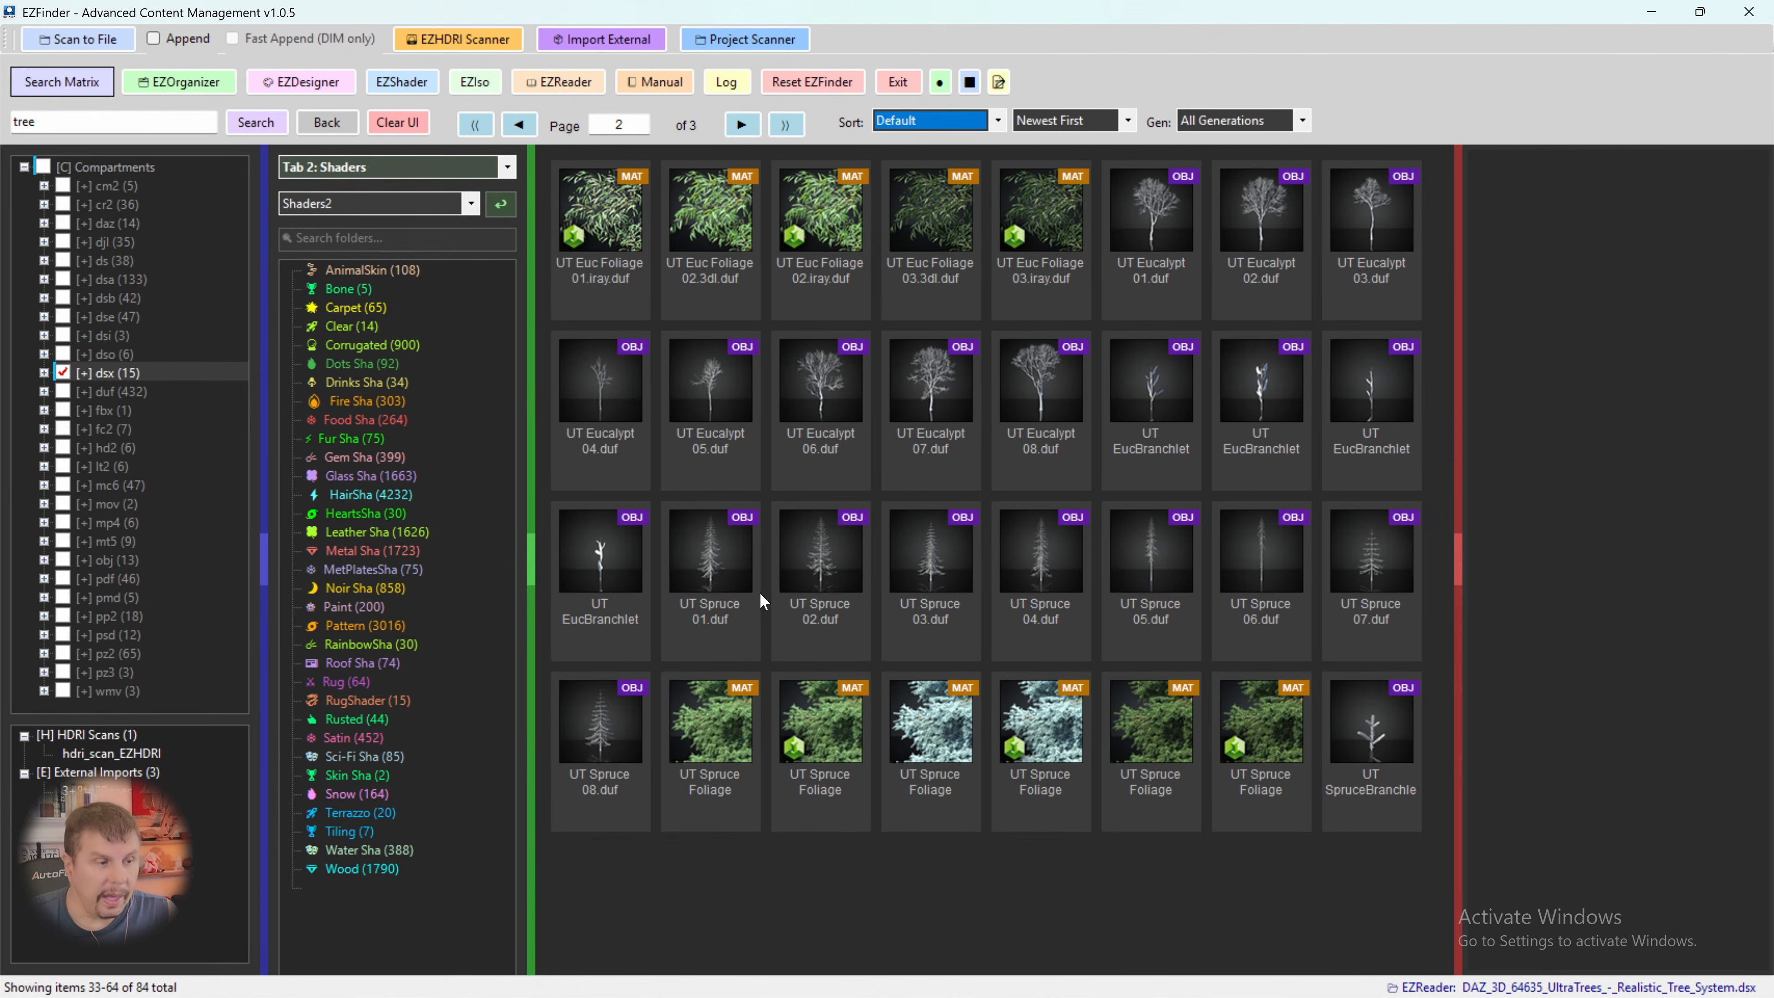
pyautogui.click(697, 542)
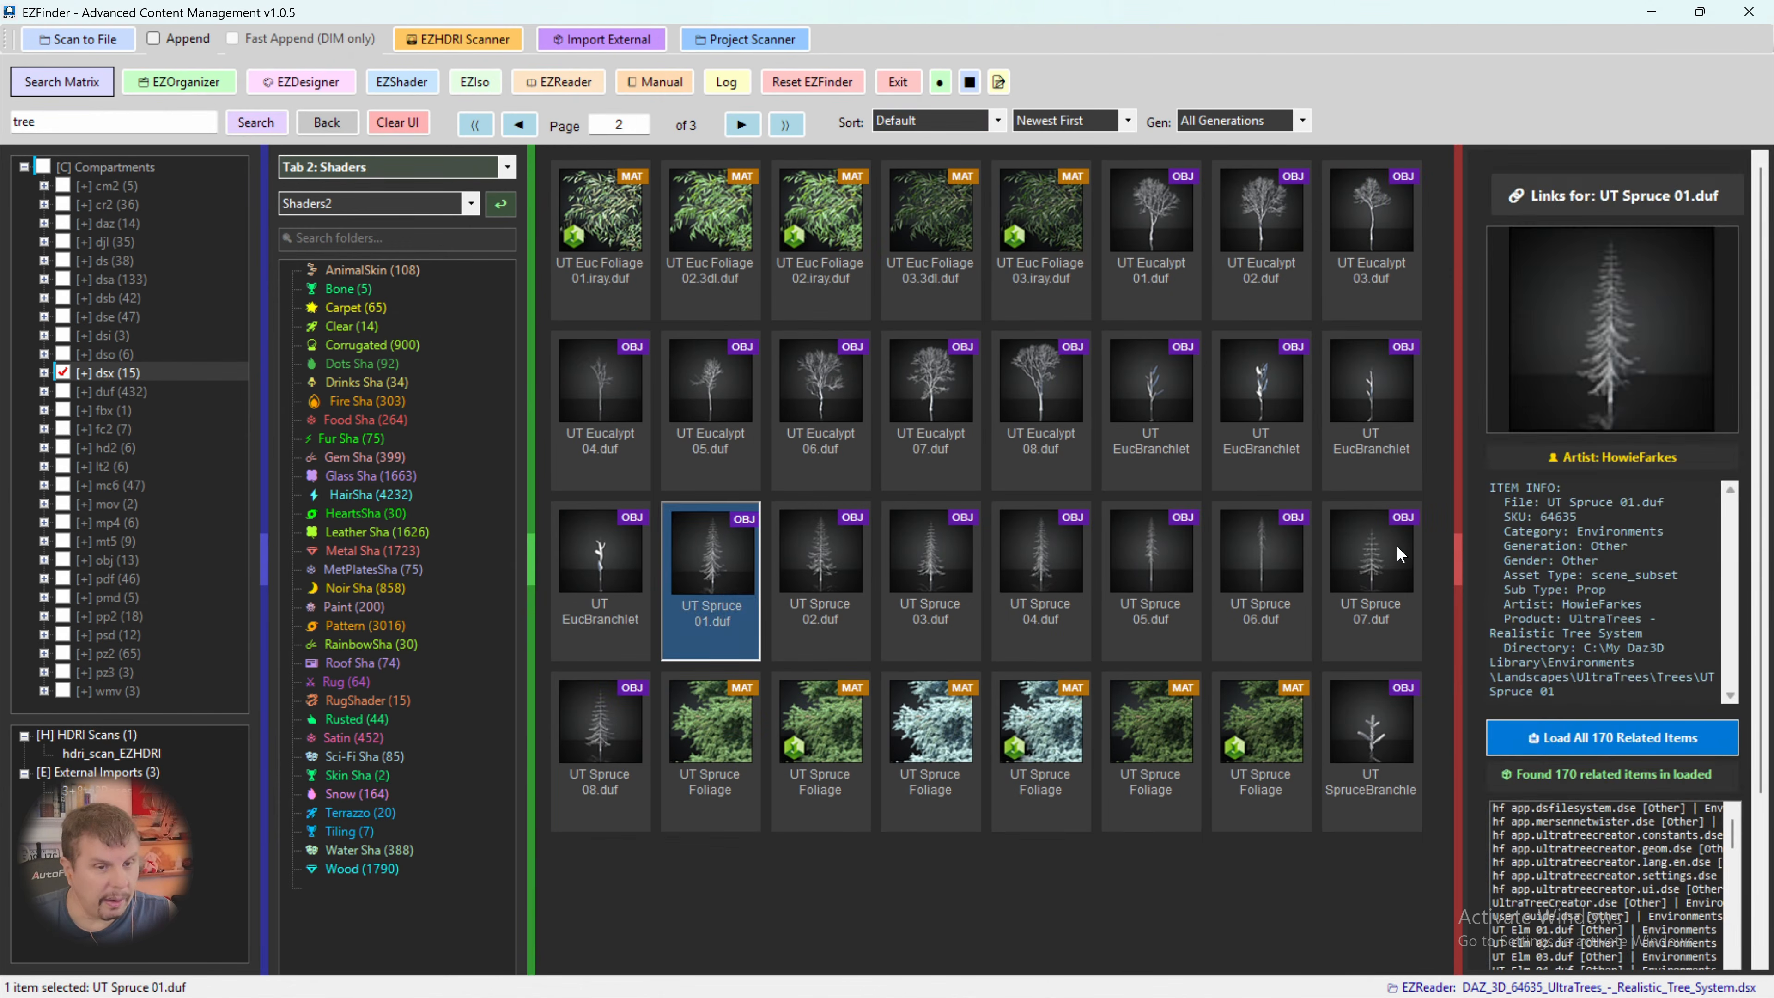
pyautogui.click(1365, 569)
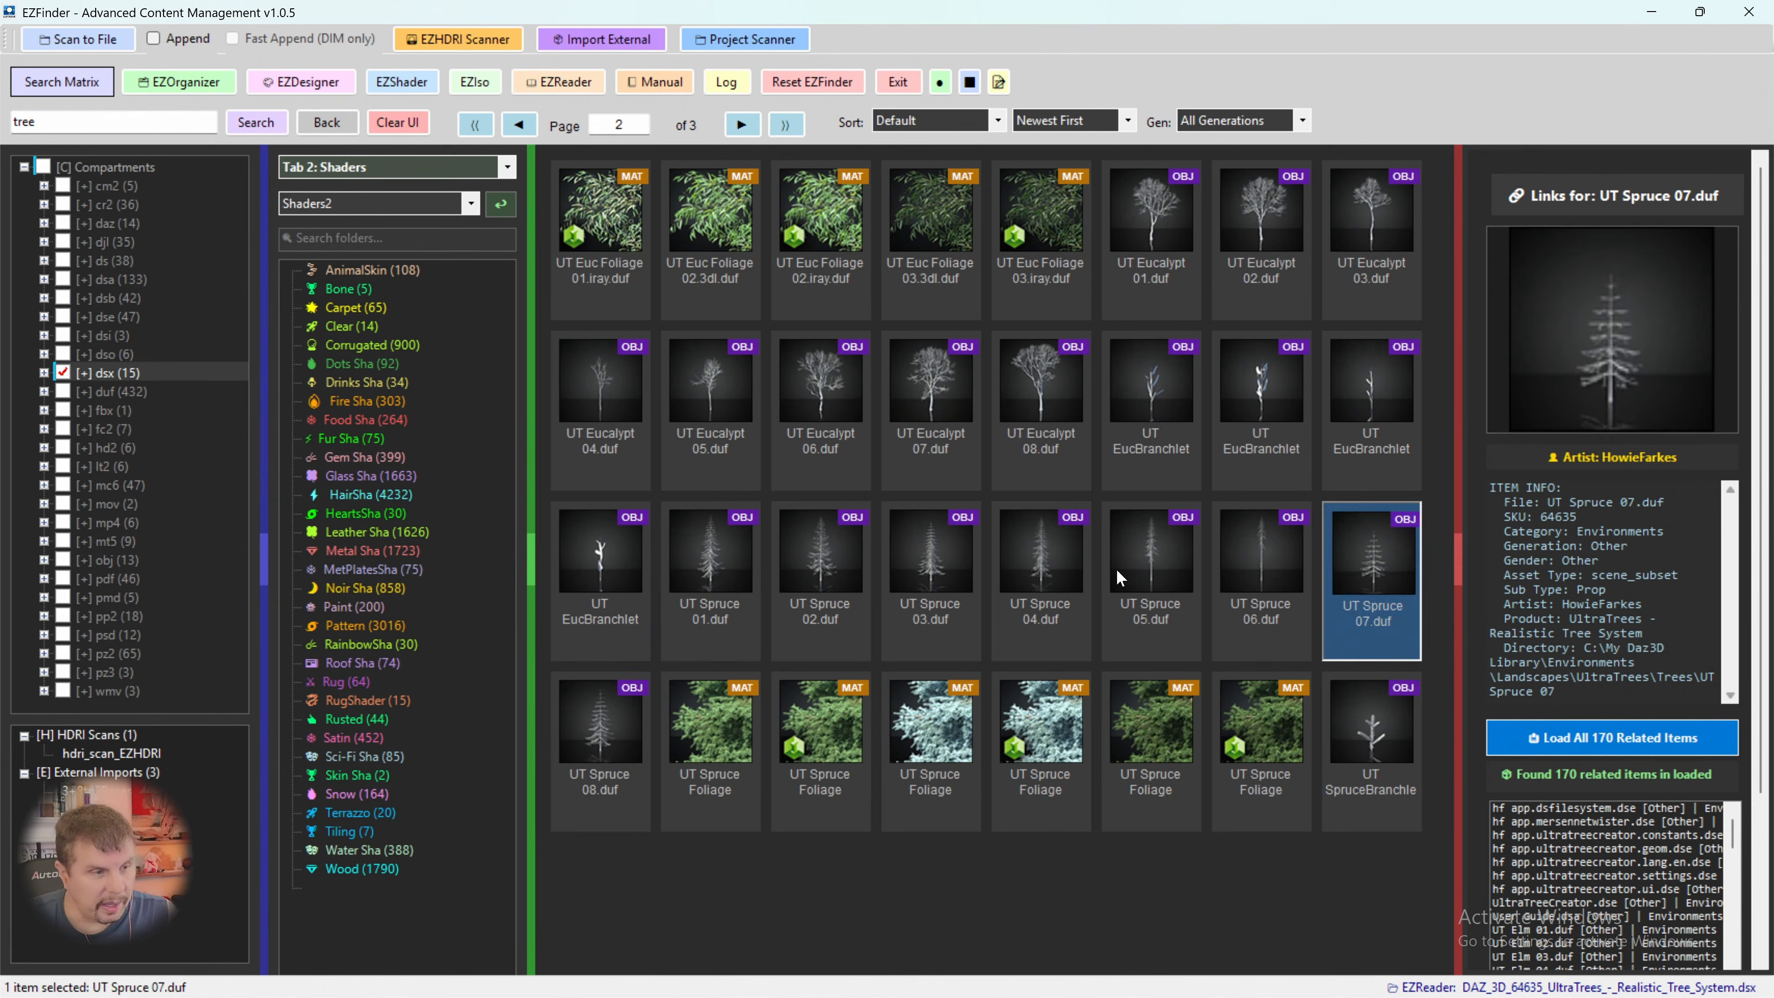
pyautogui.rightClick(730, 546)
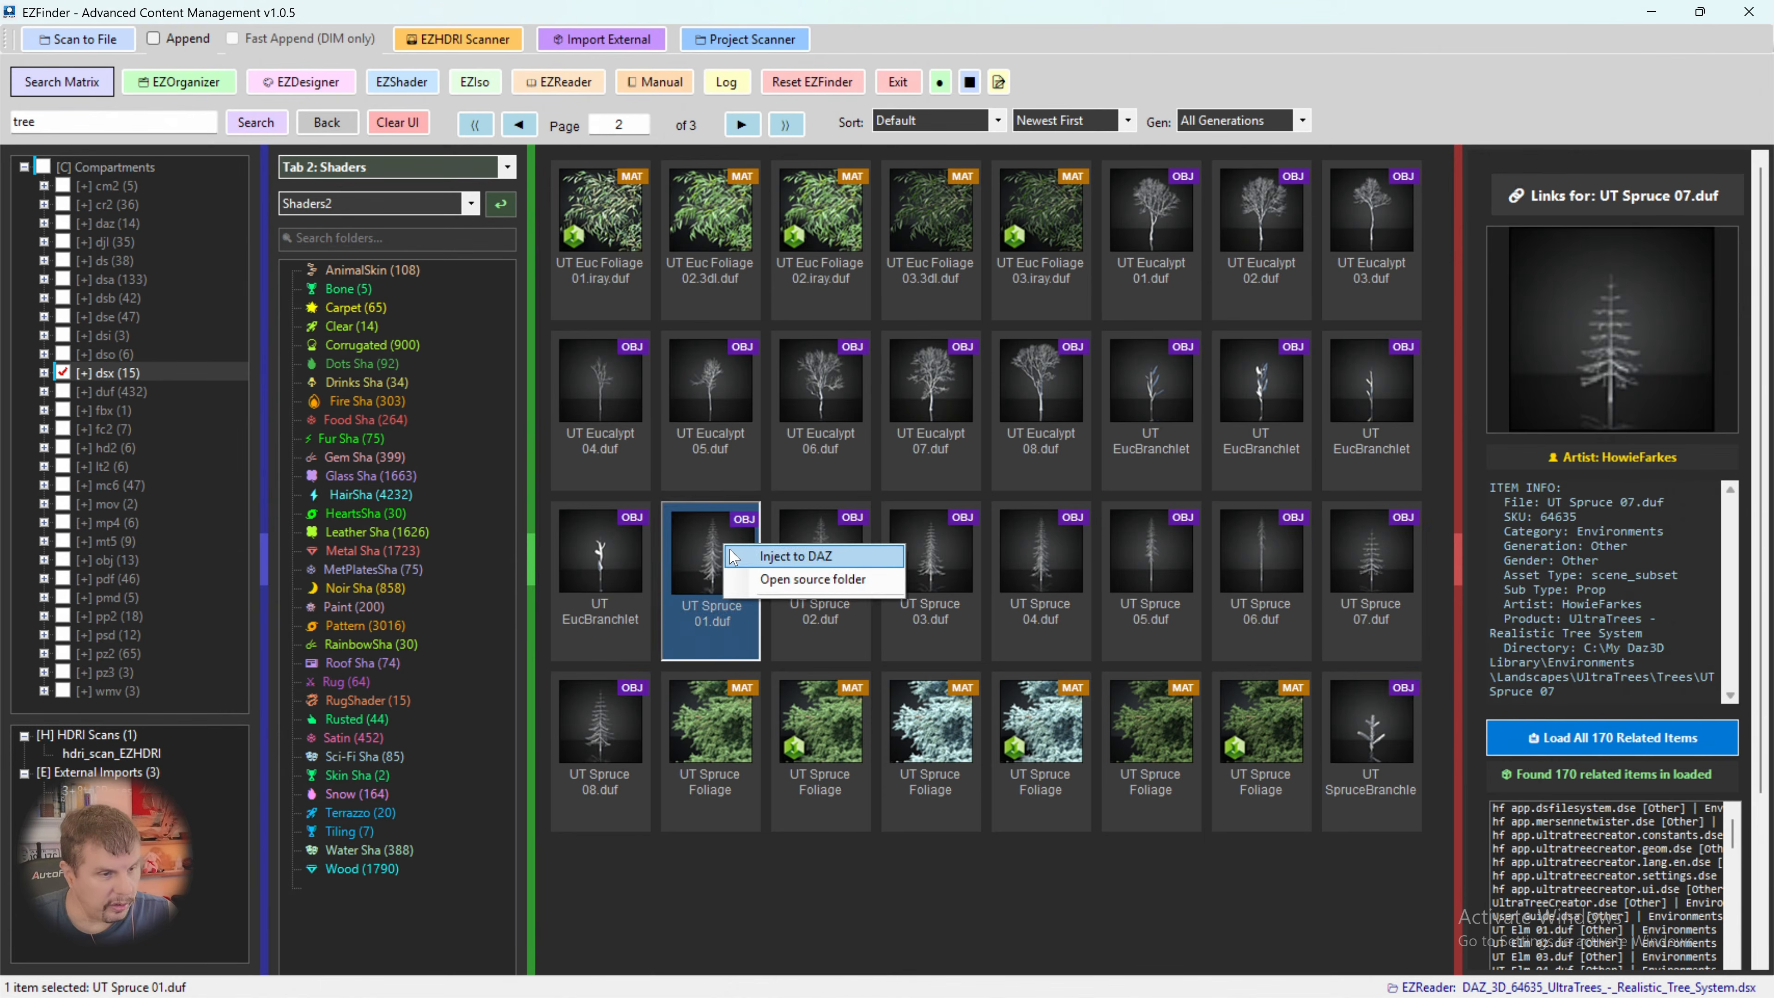
pyautogui.click(784, 555)
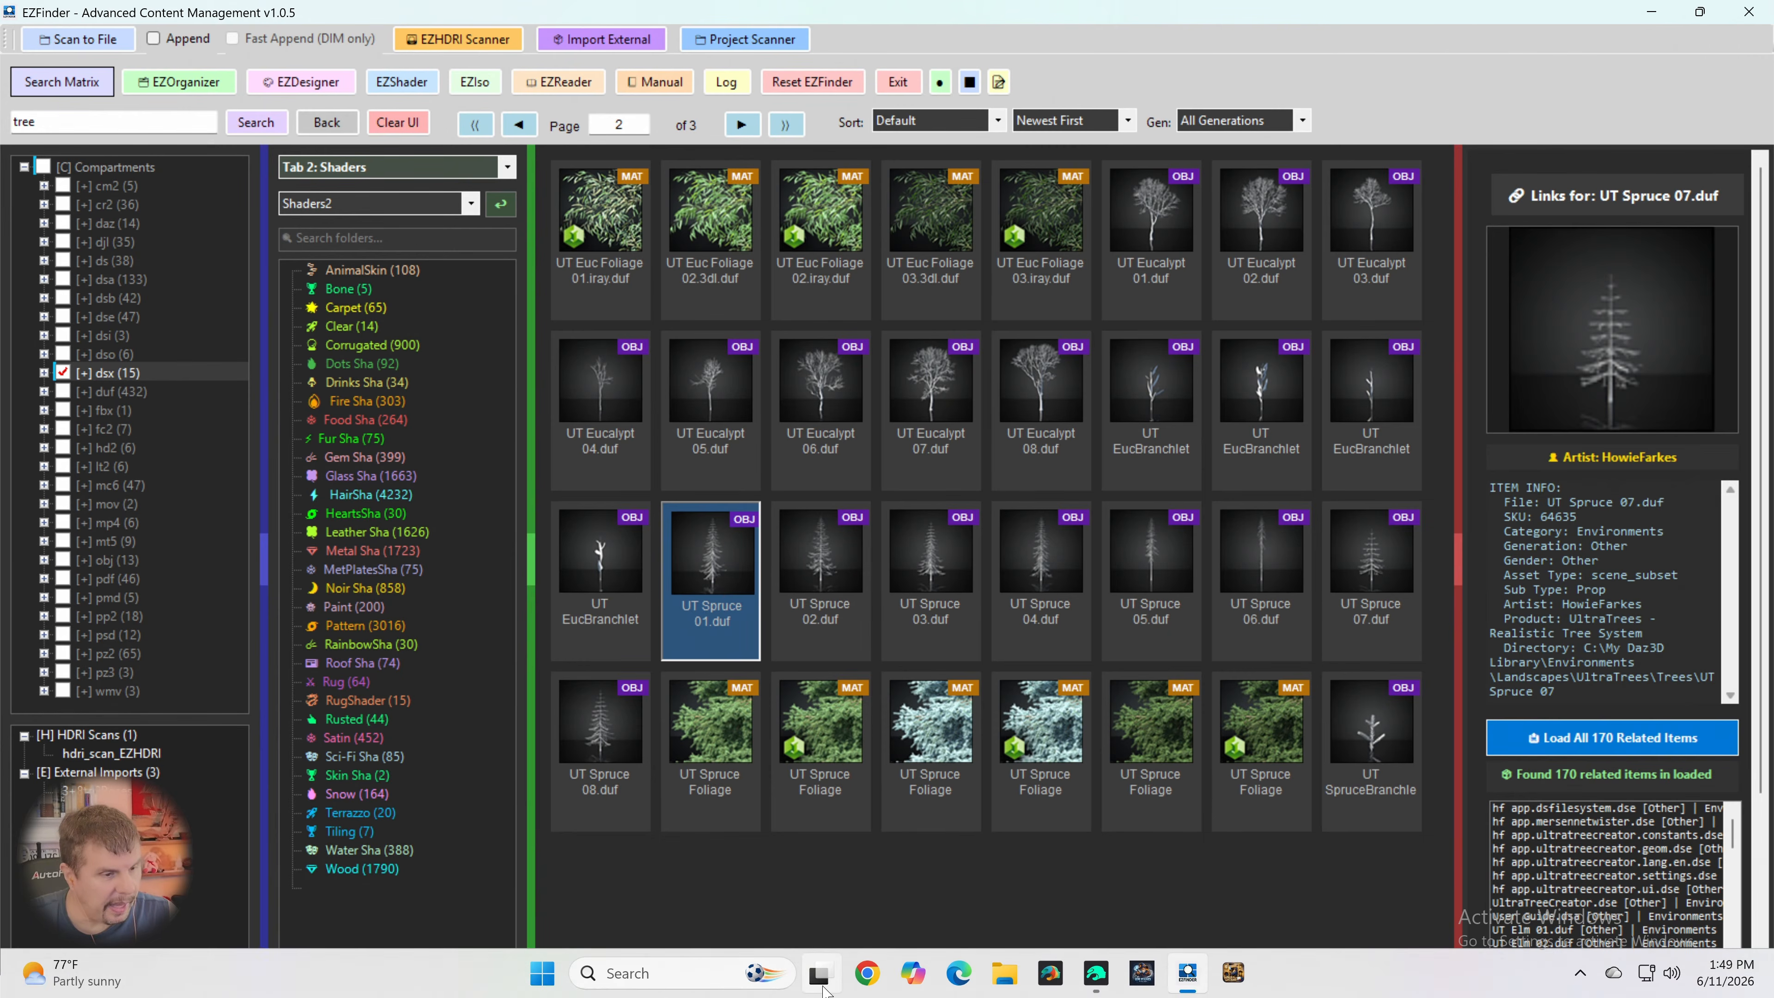
# - Switch to Daz Studio, select the UT Spruce 01 node in the scene, and return to EZFinder
pyautogui.click(1096, 973)
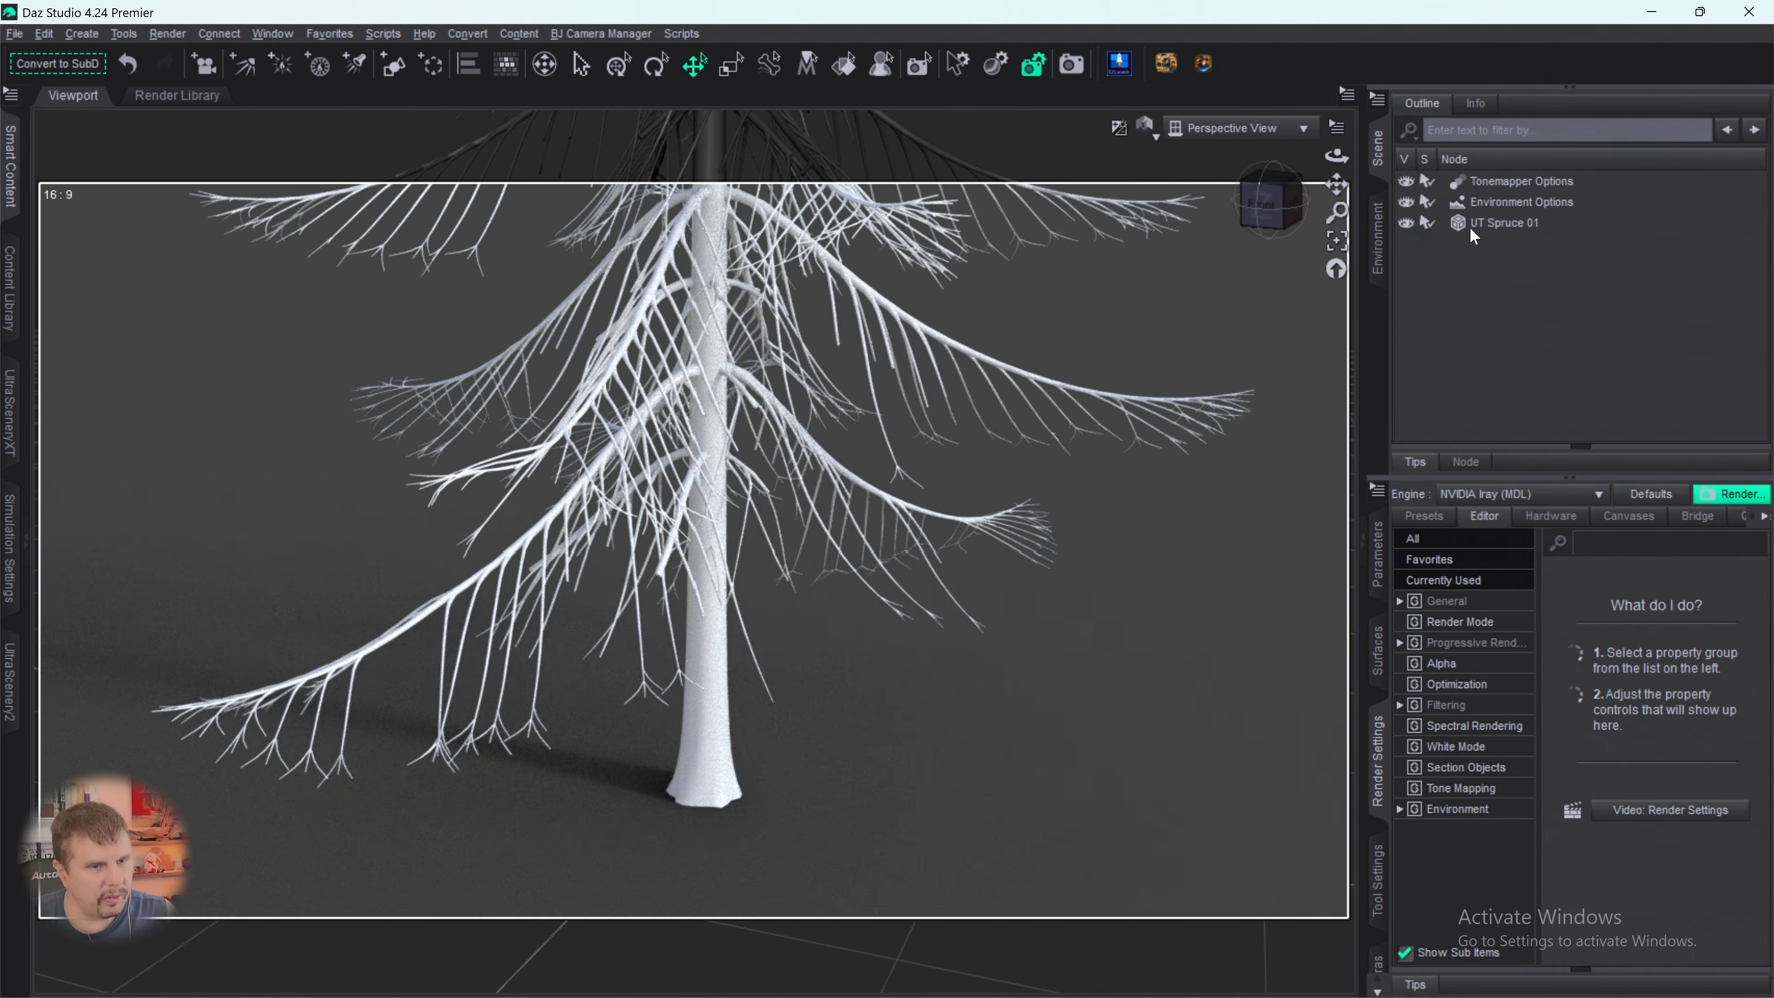
pyautogui.click(1502, 222)
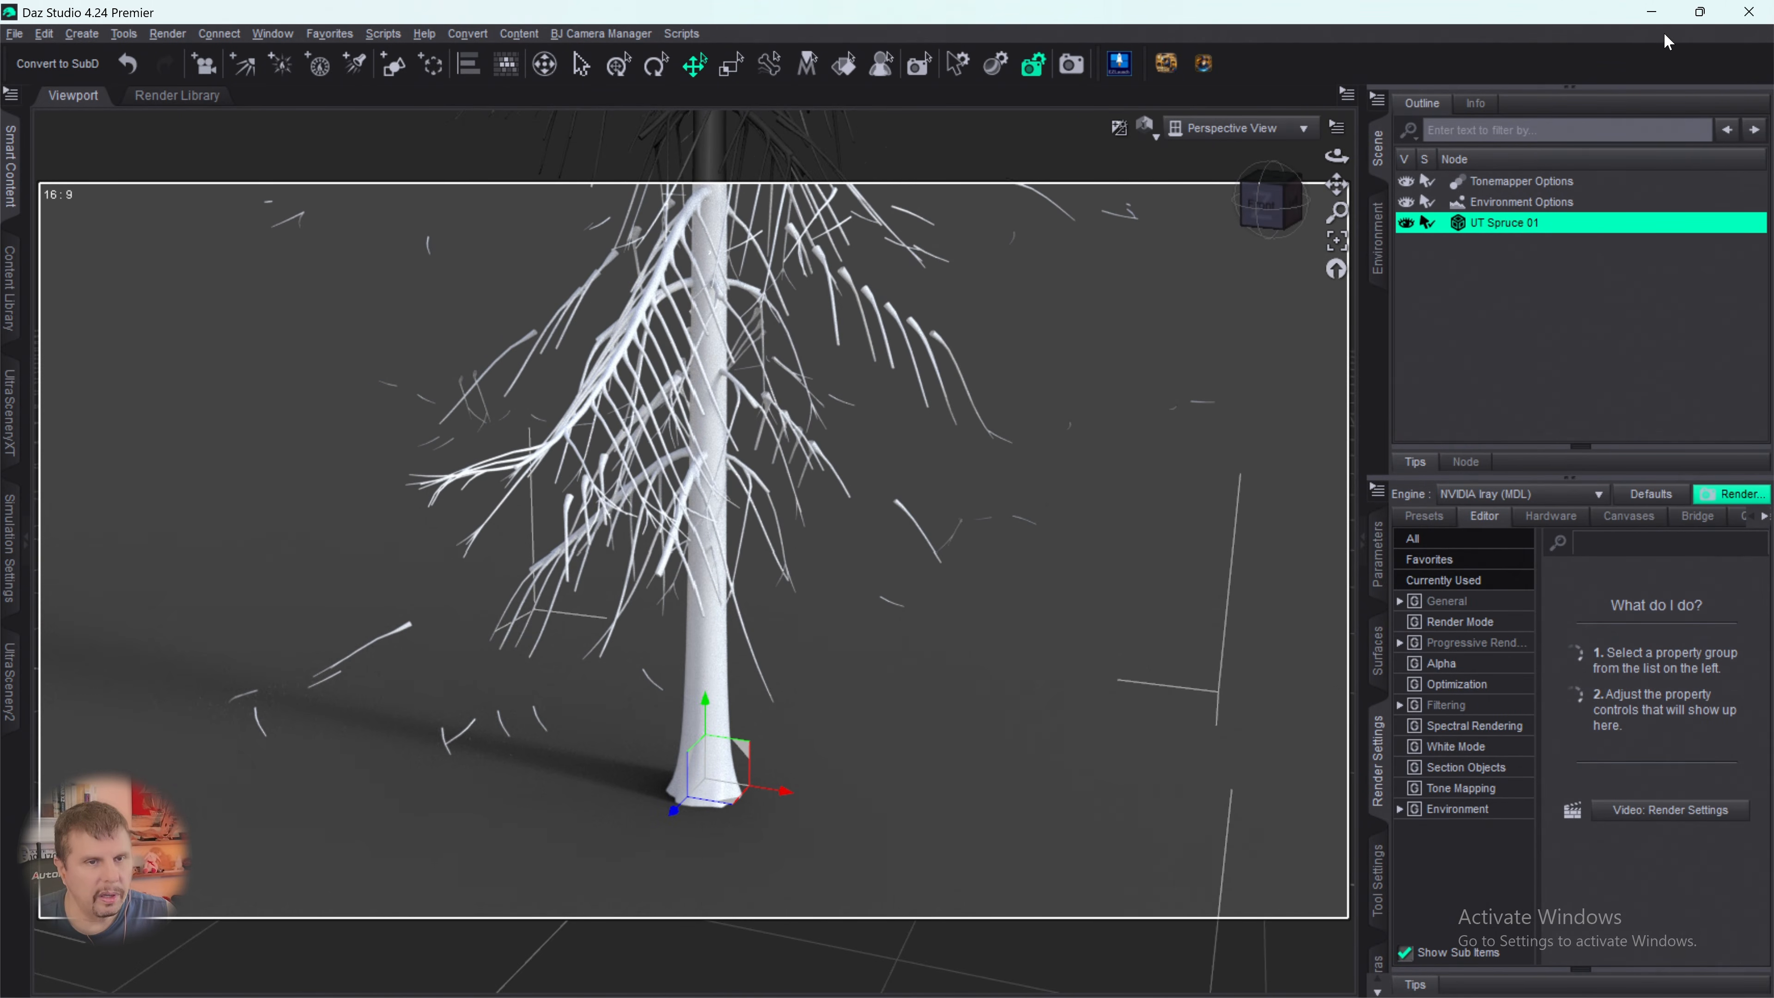
pyautogui.click(1651, 12)
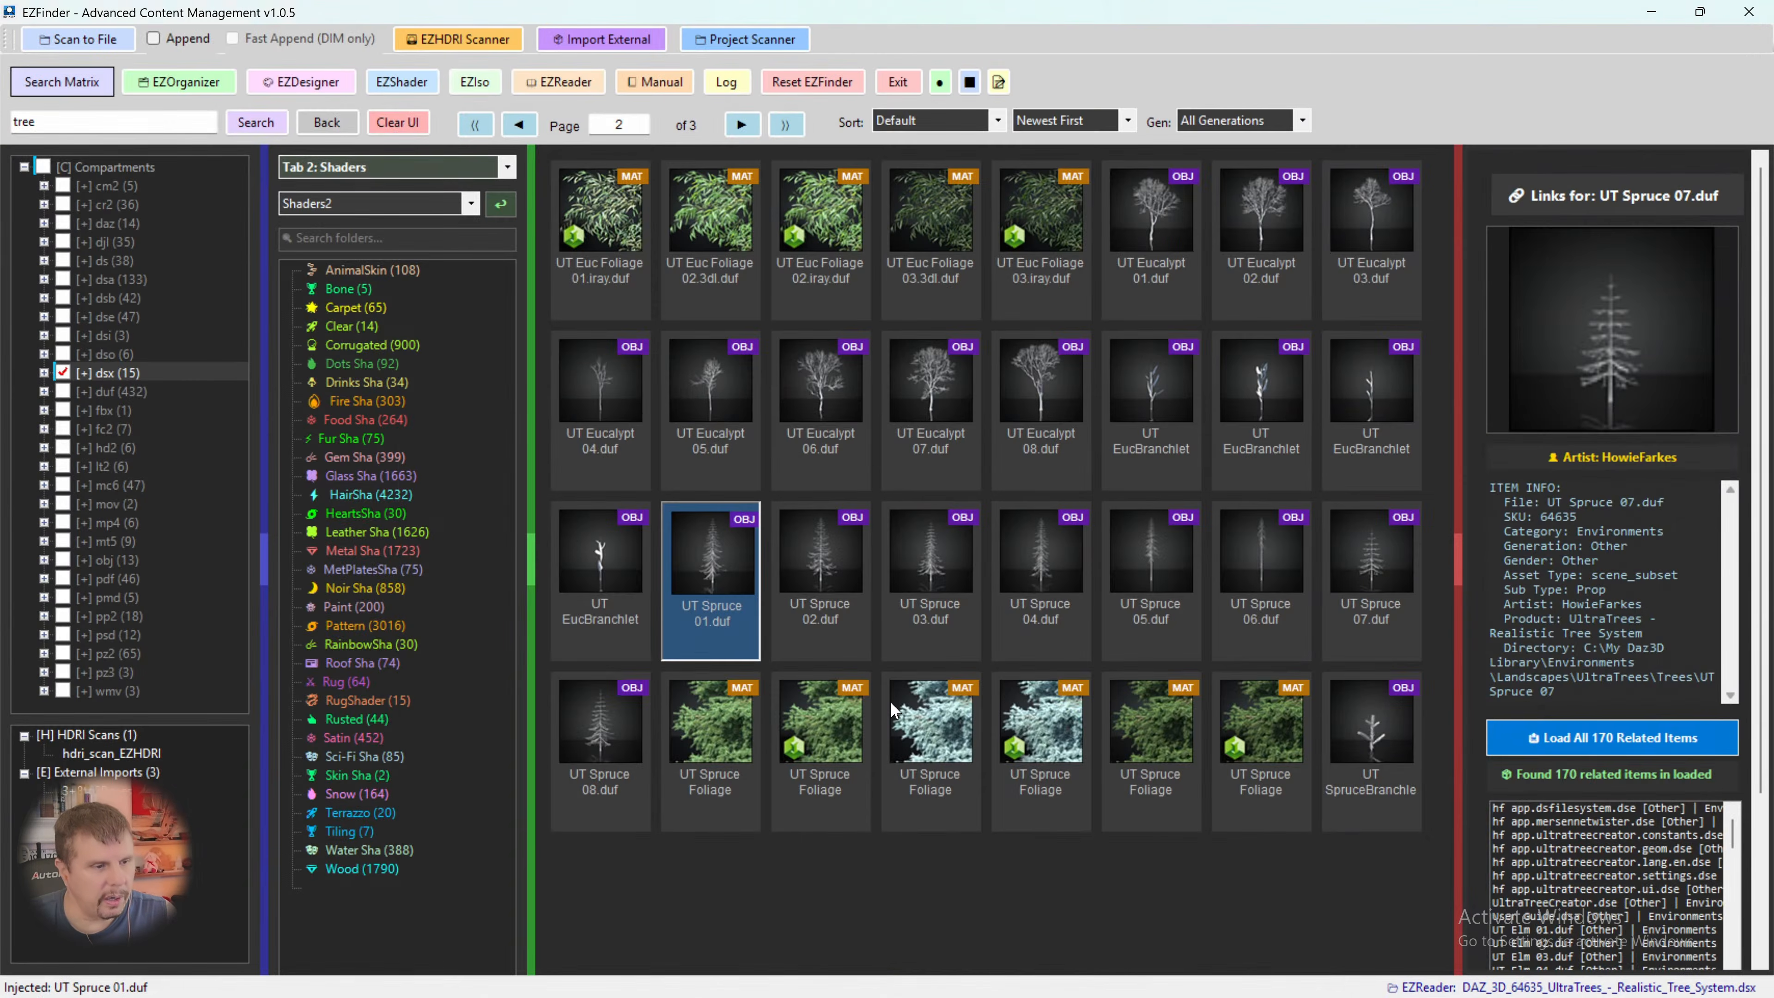
# - Look through the three pages of UltraTrees product assets for trees, foliage and bark materials
pyautogui.click(742, 126)
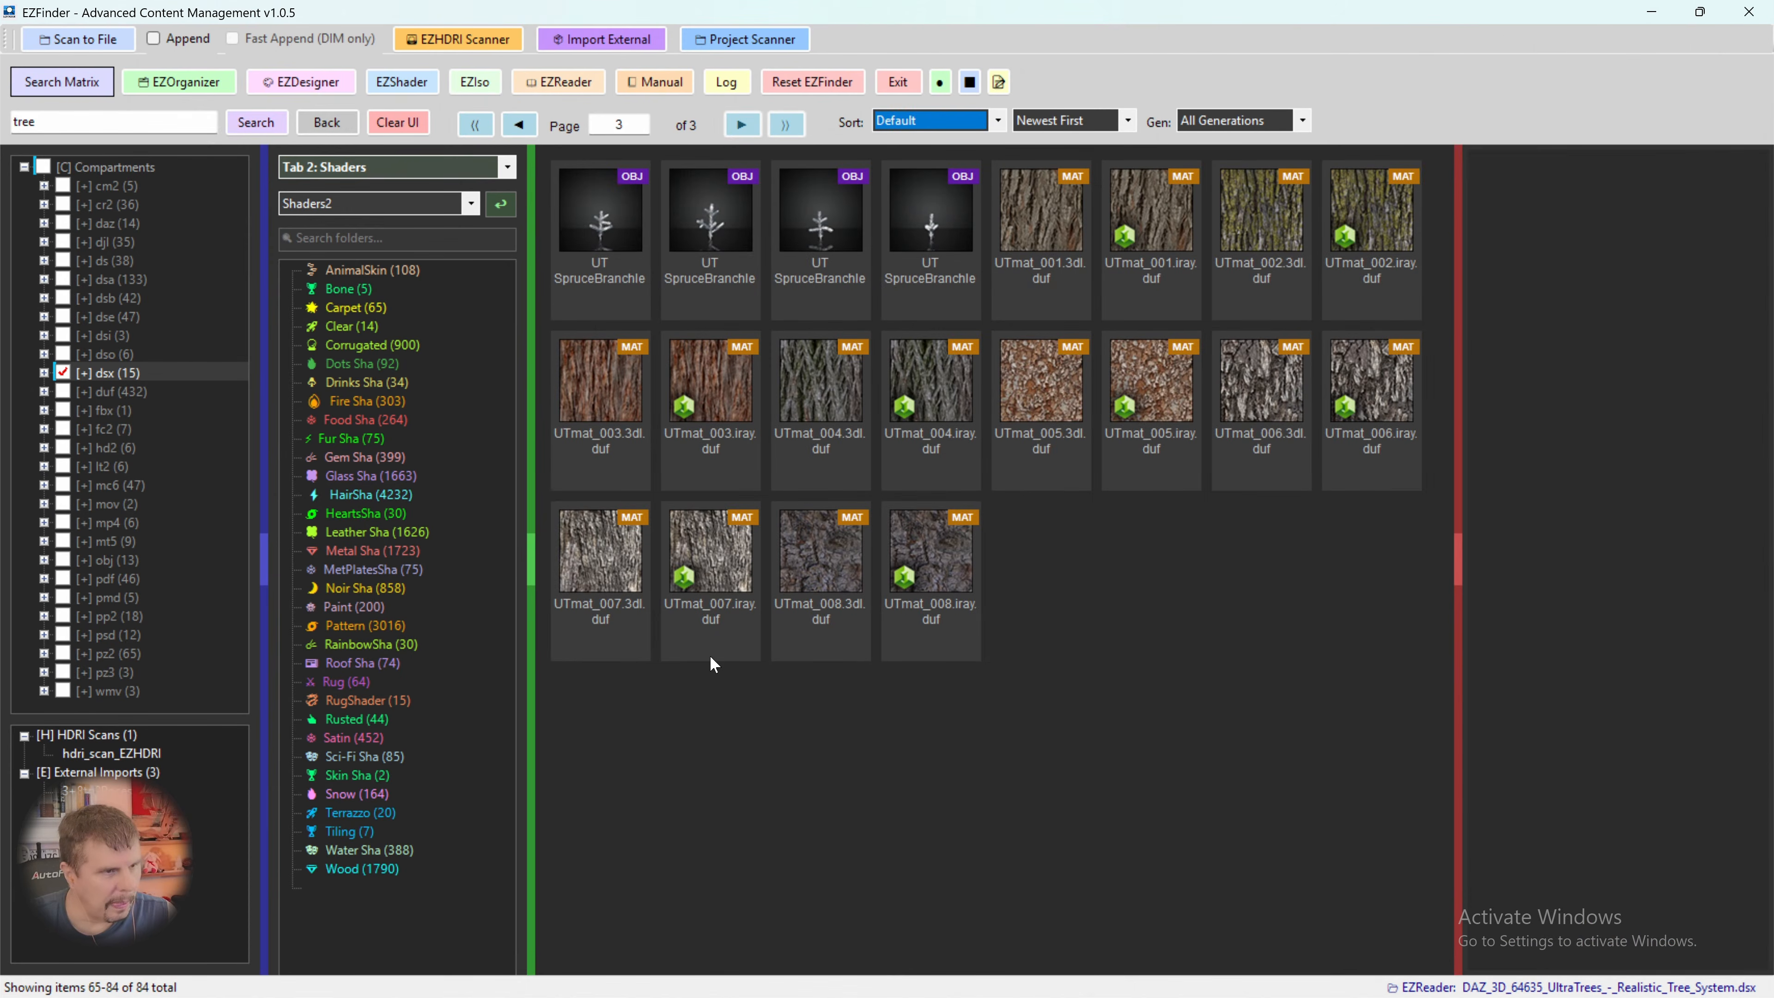
pyautogui.click(531, 124)
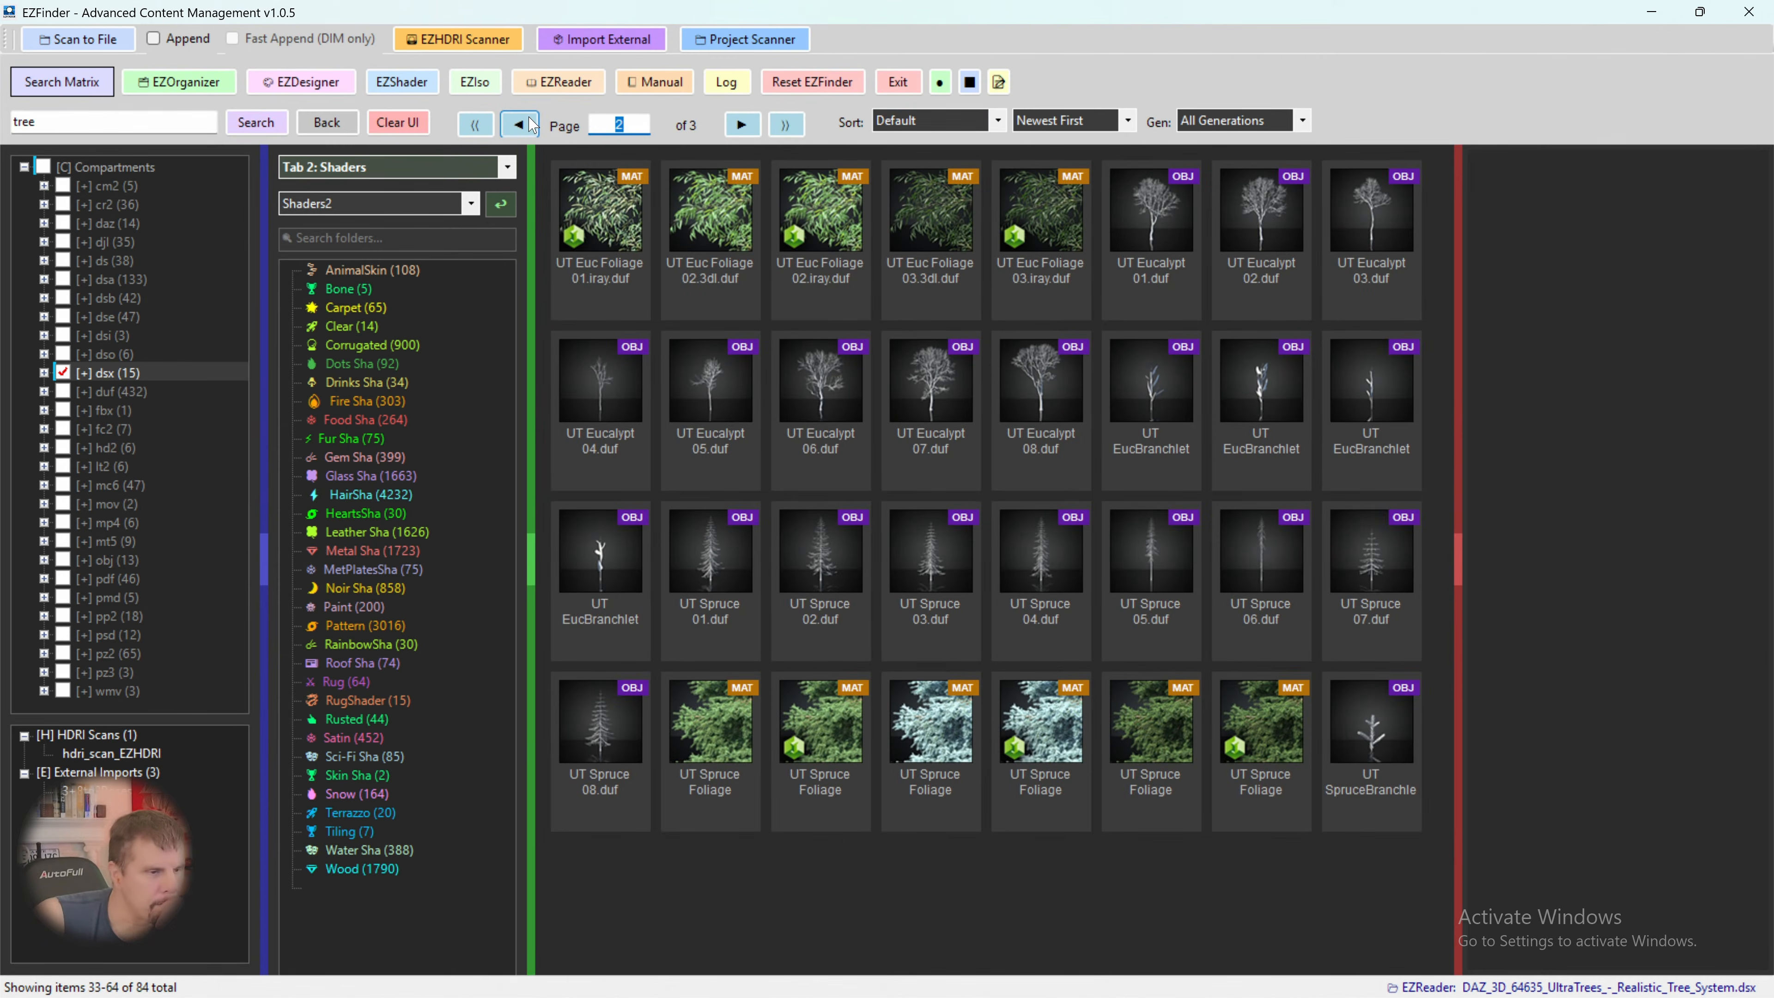
pyautogui.click(531, 124)
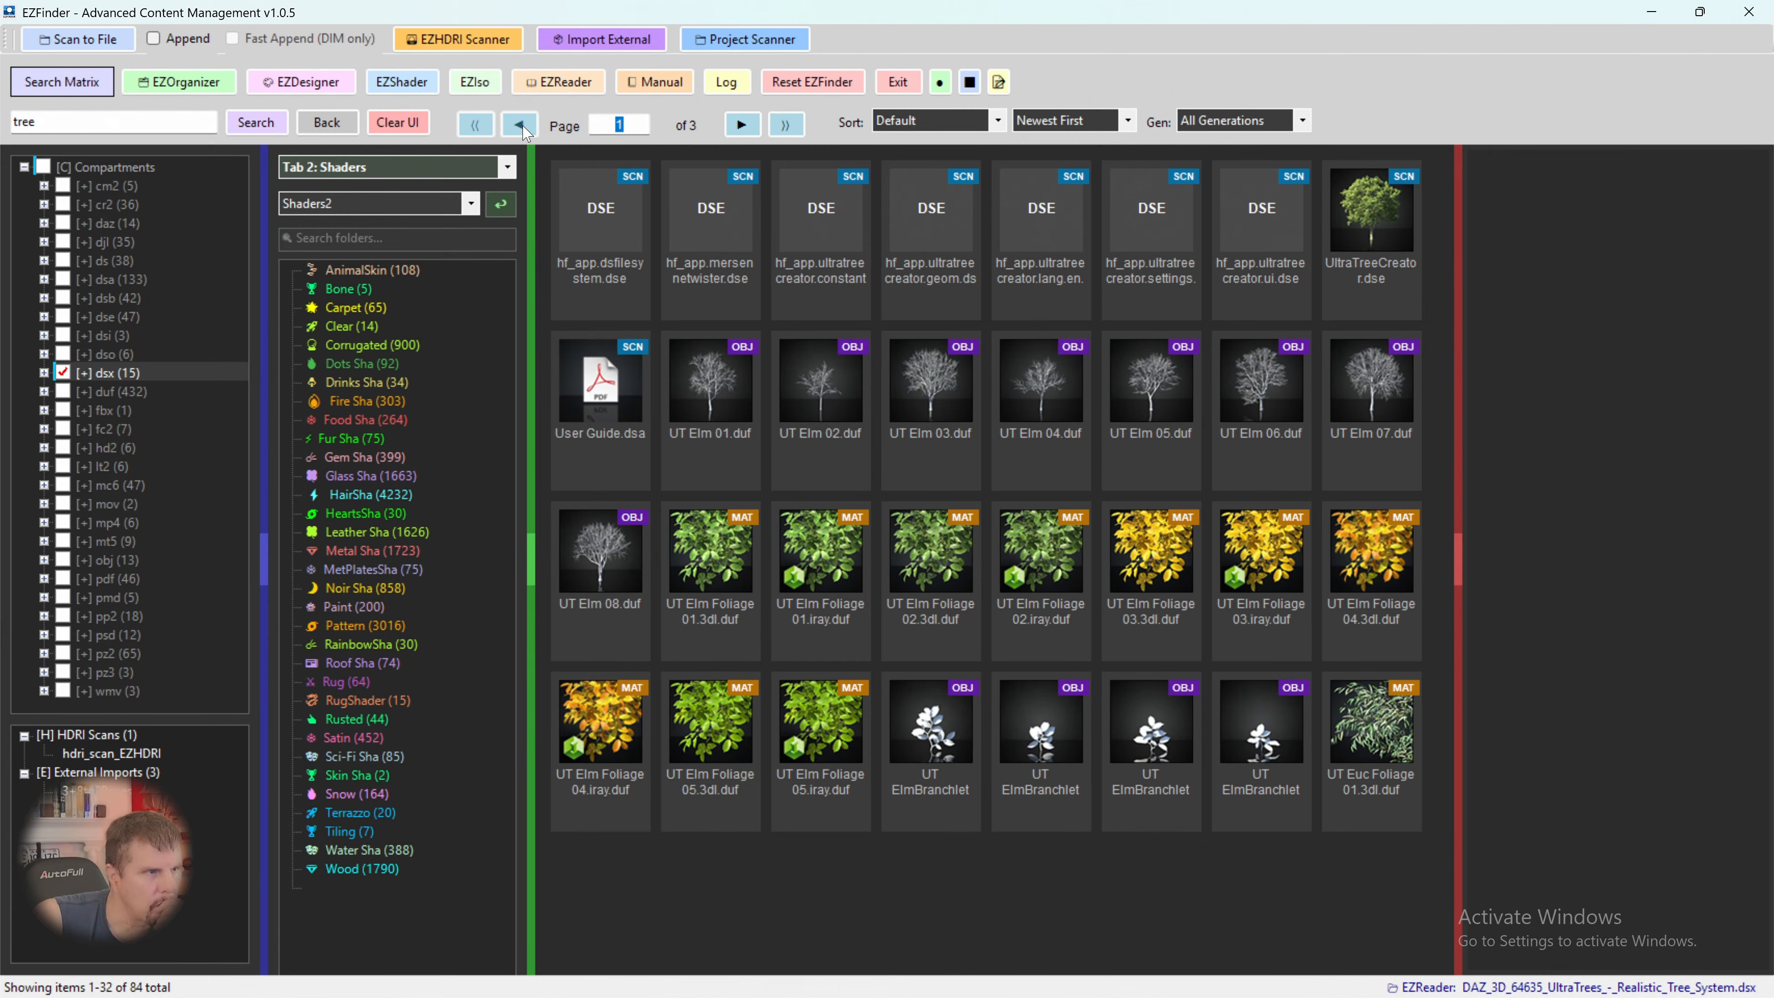
pyautogui.click(732, 134)
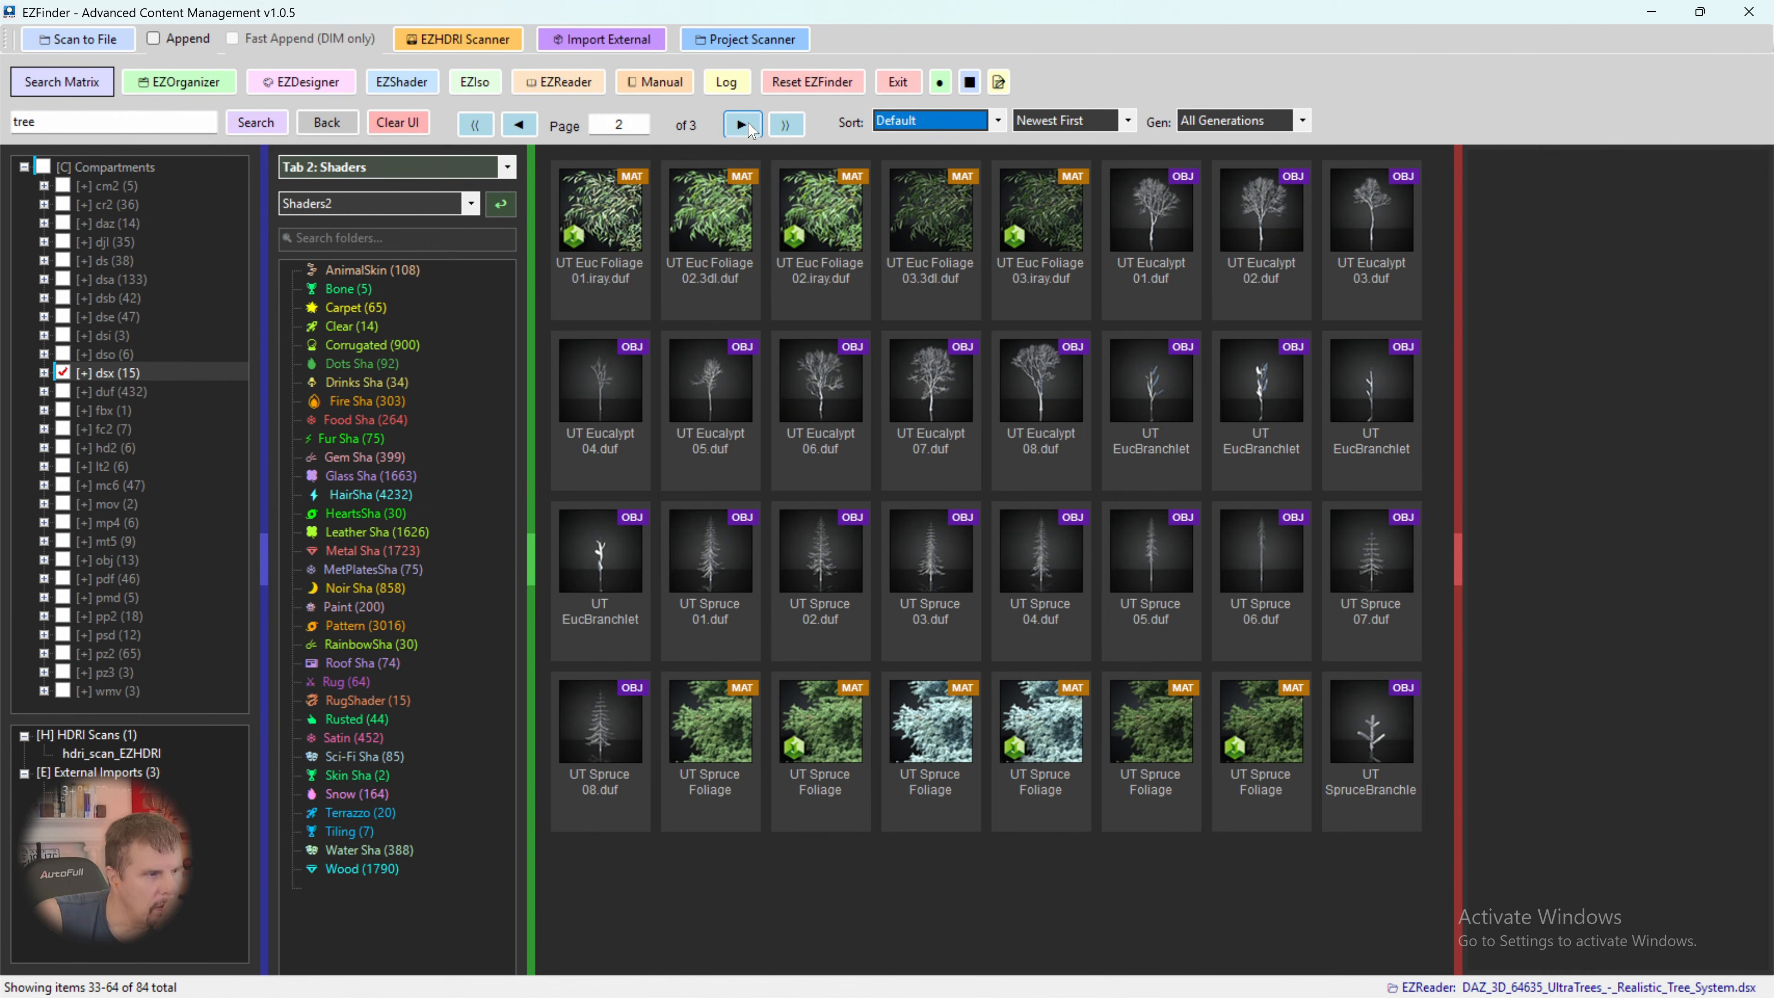
pyautogui.click(743, 125)
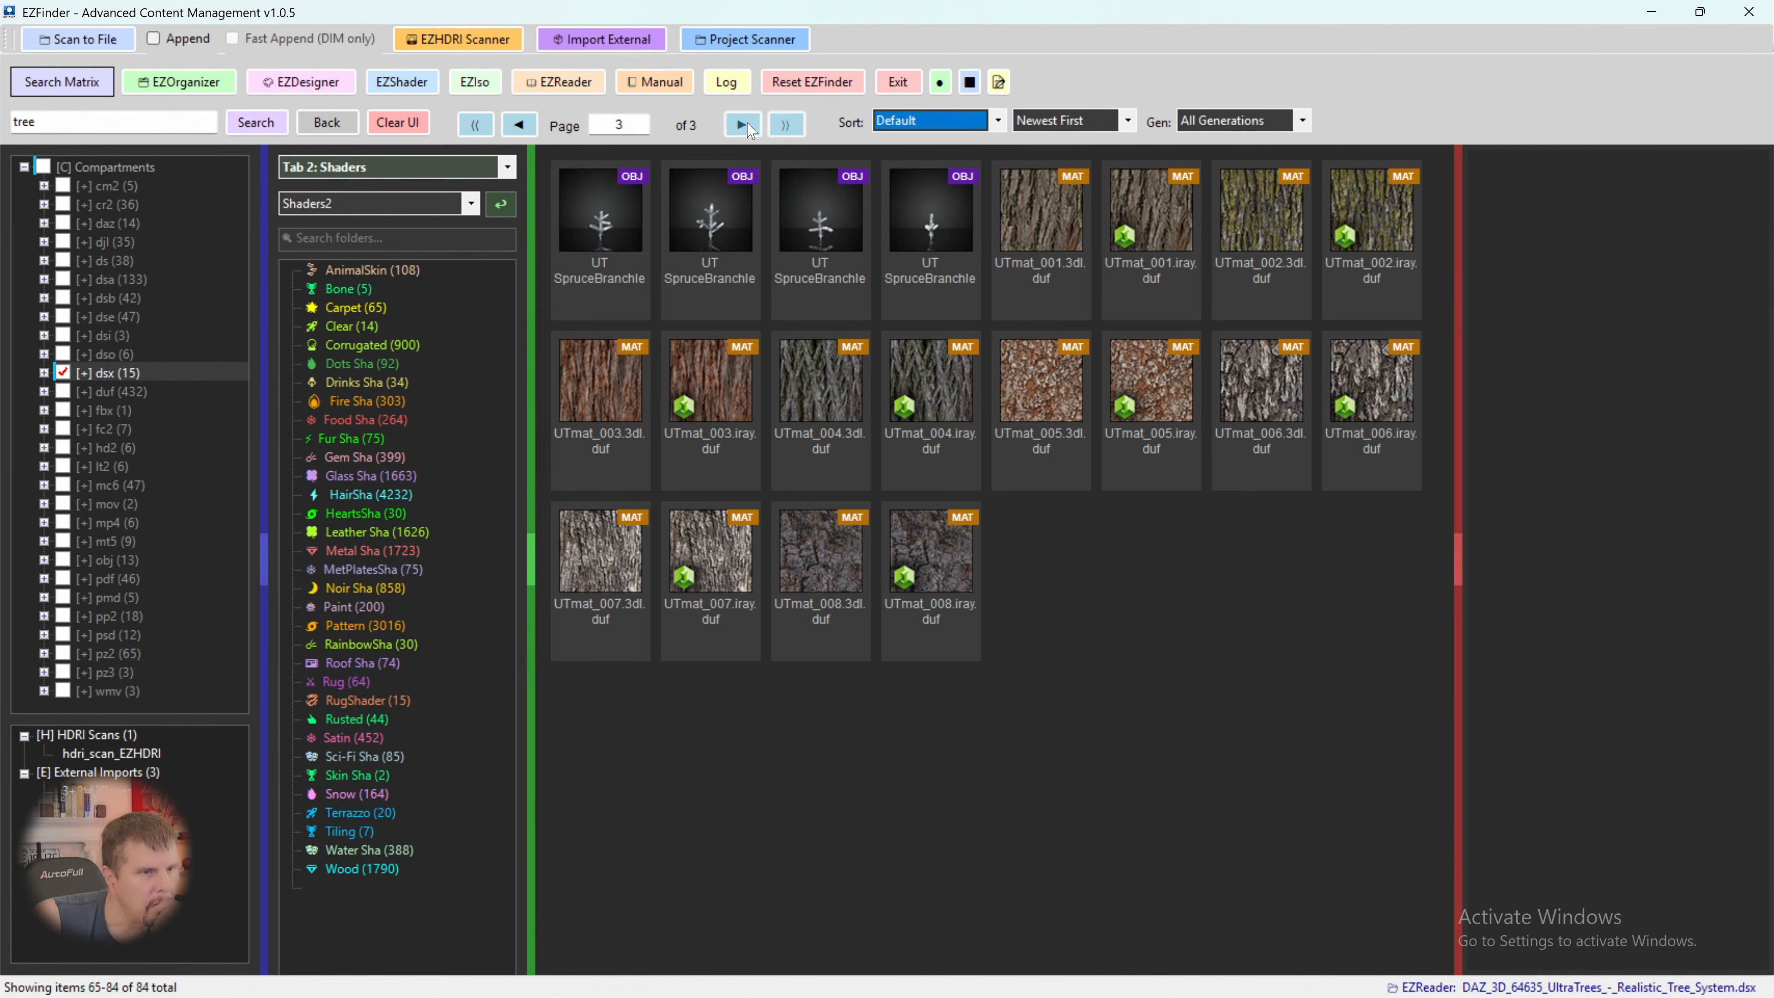
pyautogui.click(535, 127)
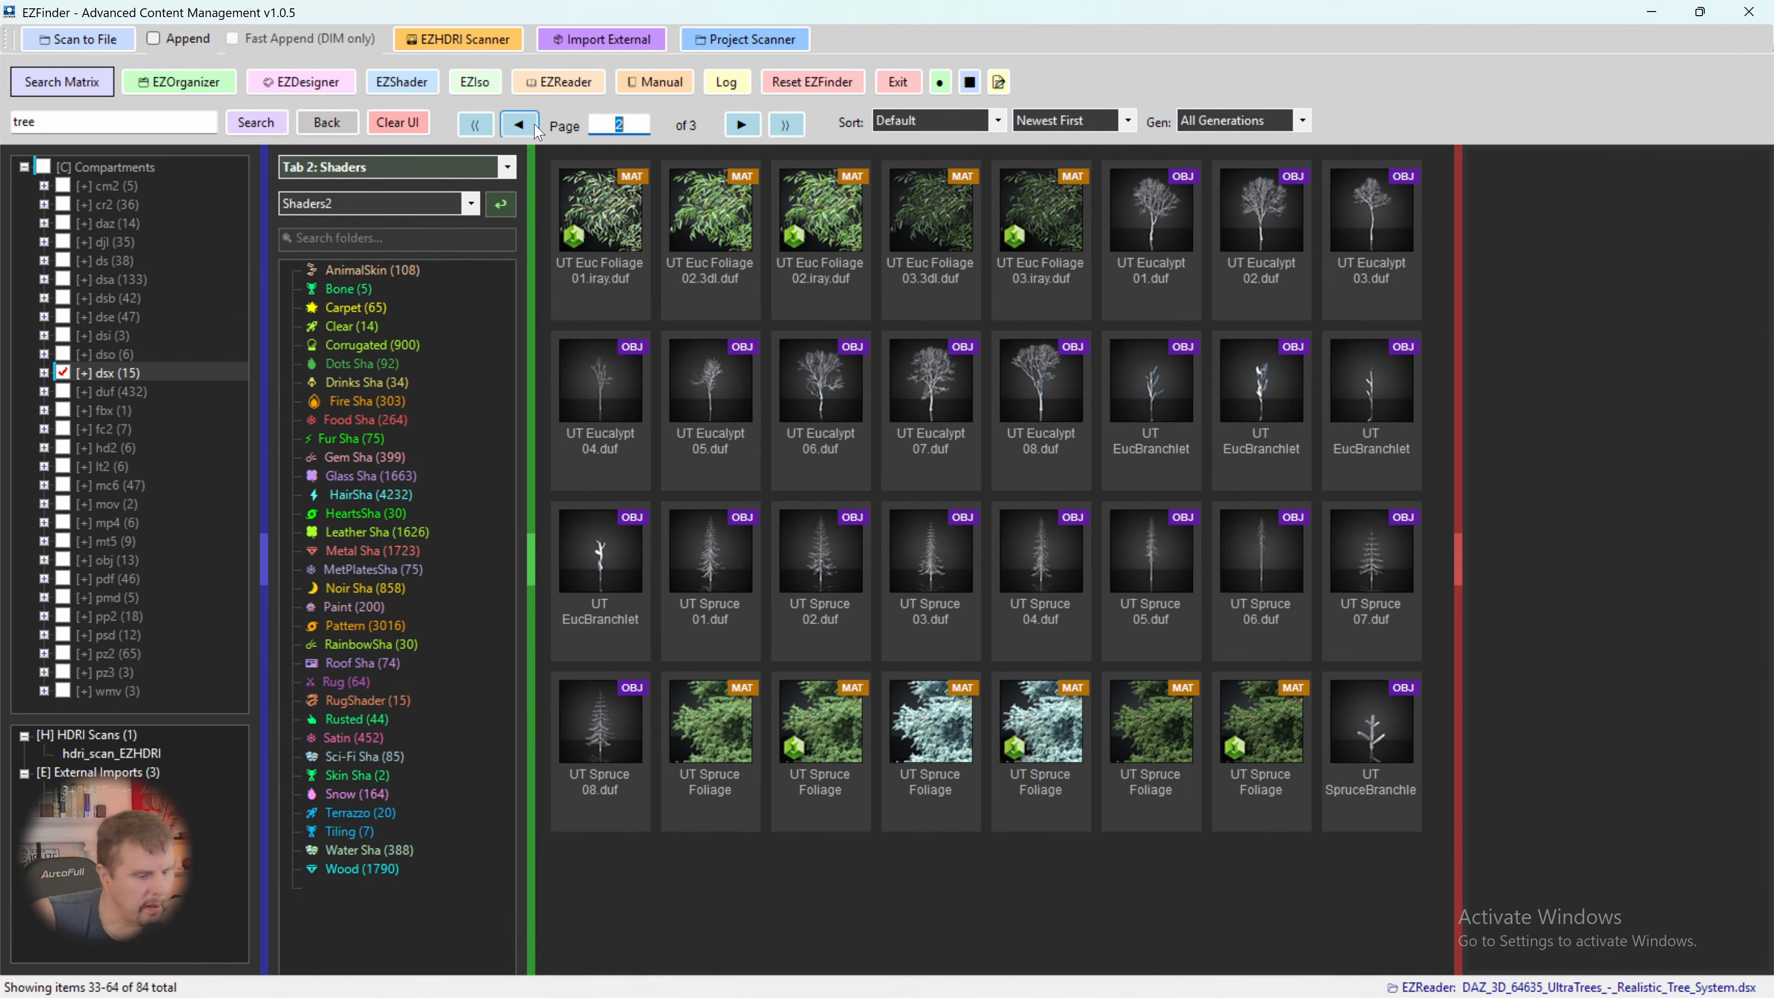
# - Return to the tree product results, load all assets of UltraTrees - Arboretum Volume 1, and look through its pages
pyautogui.click(342, 129)
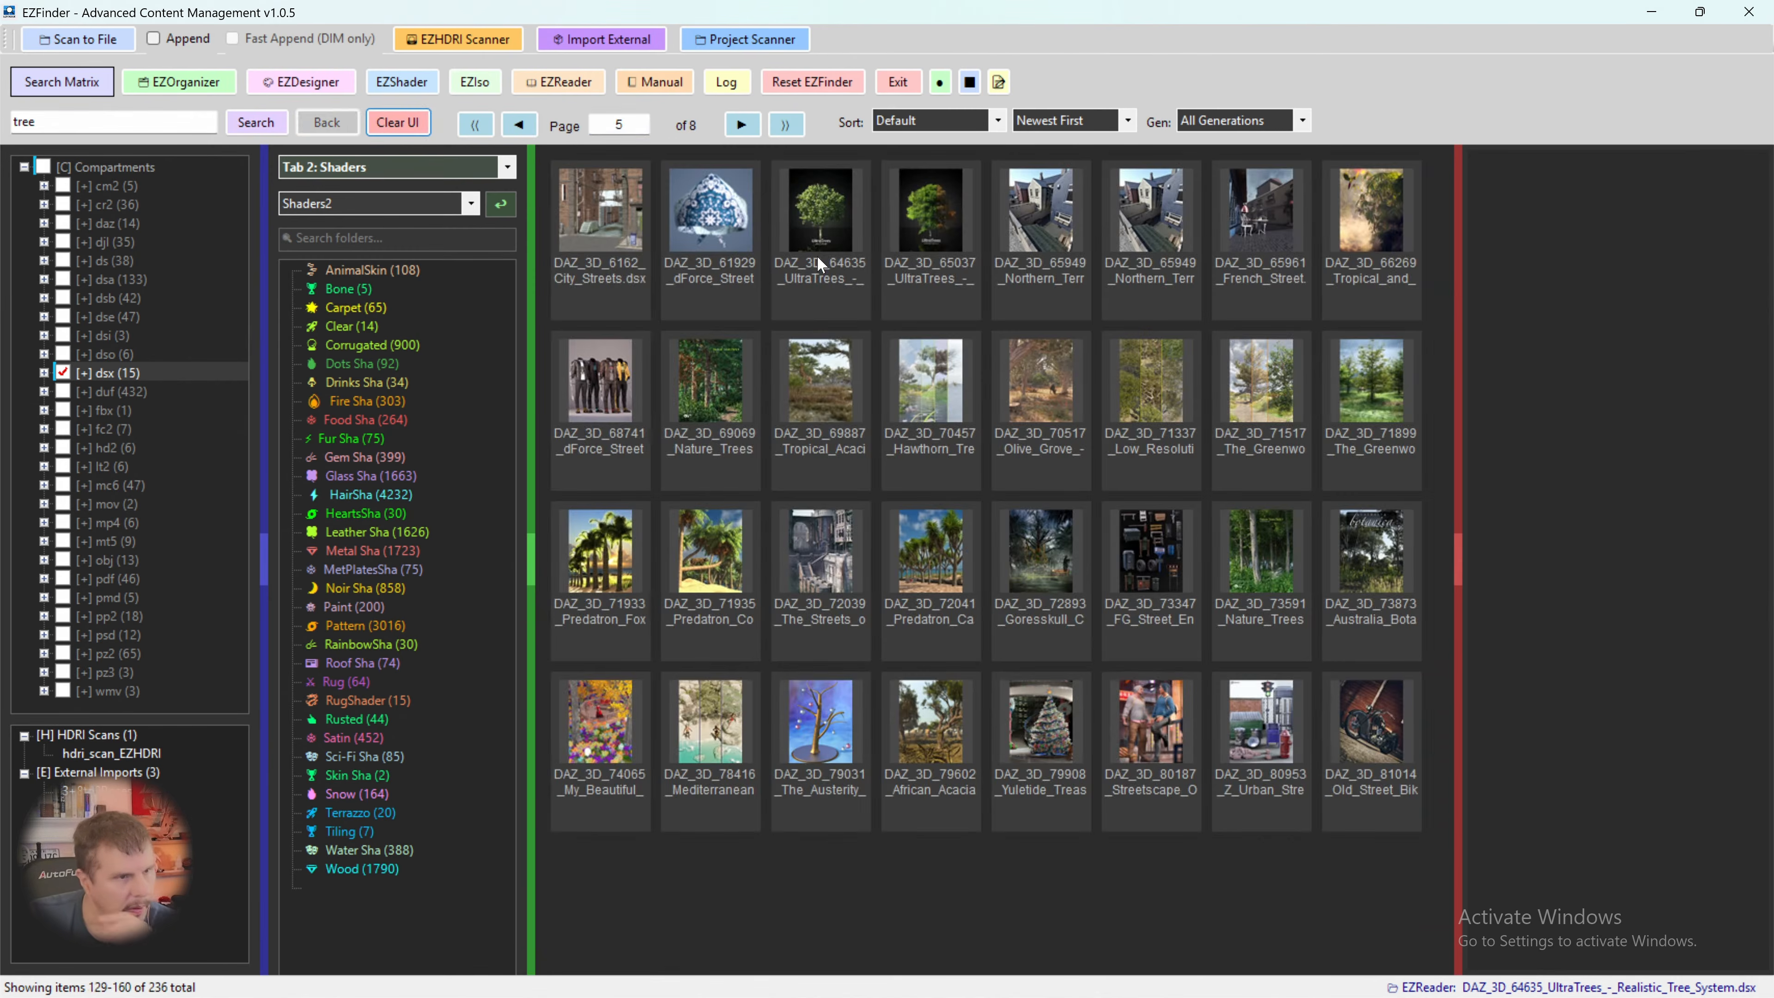
pyautogui.click(917, 210)
pyautogui.rightClick(915, 209)
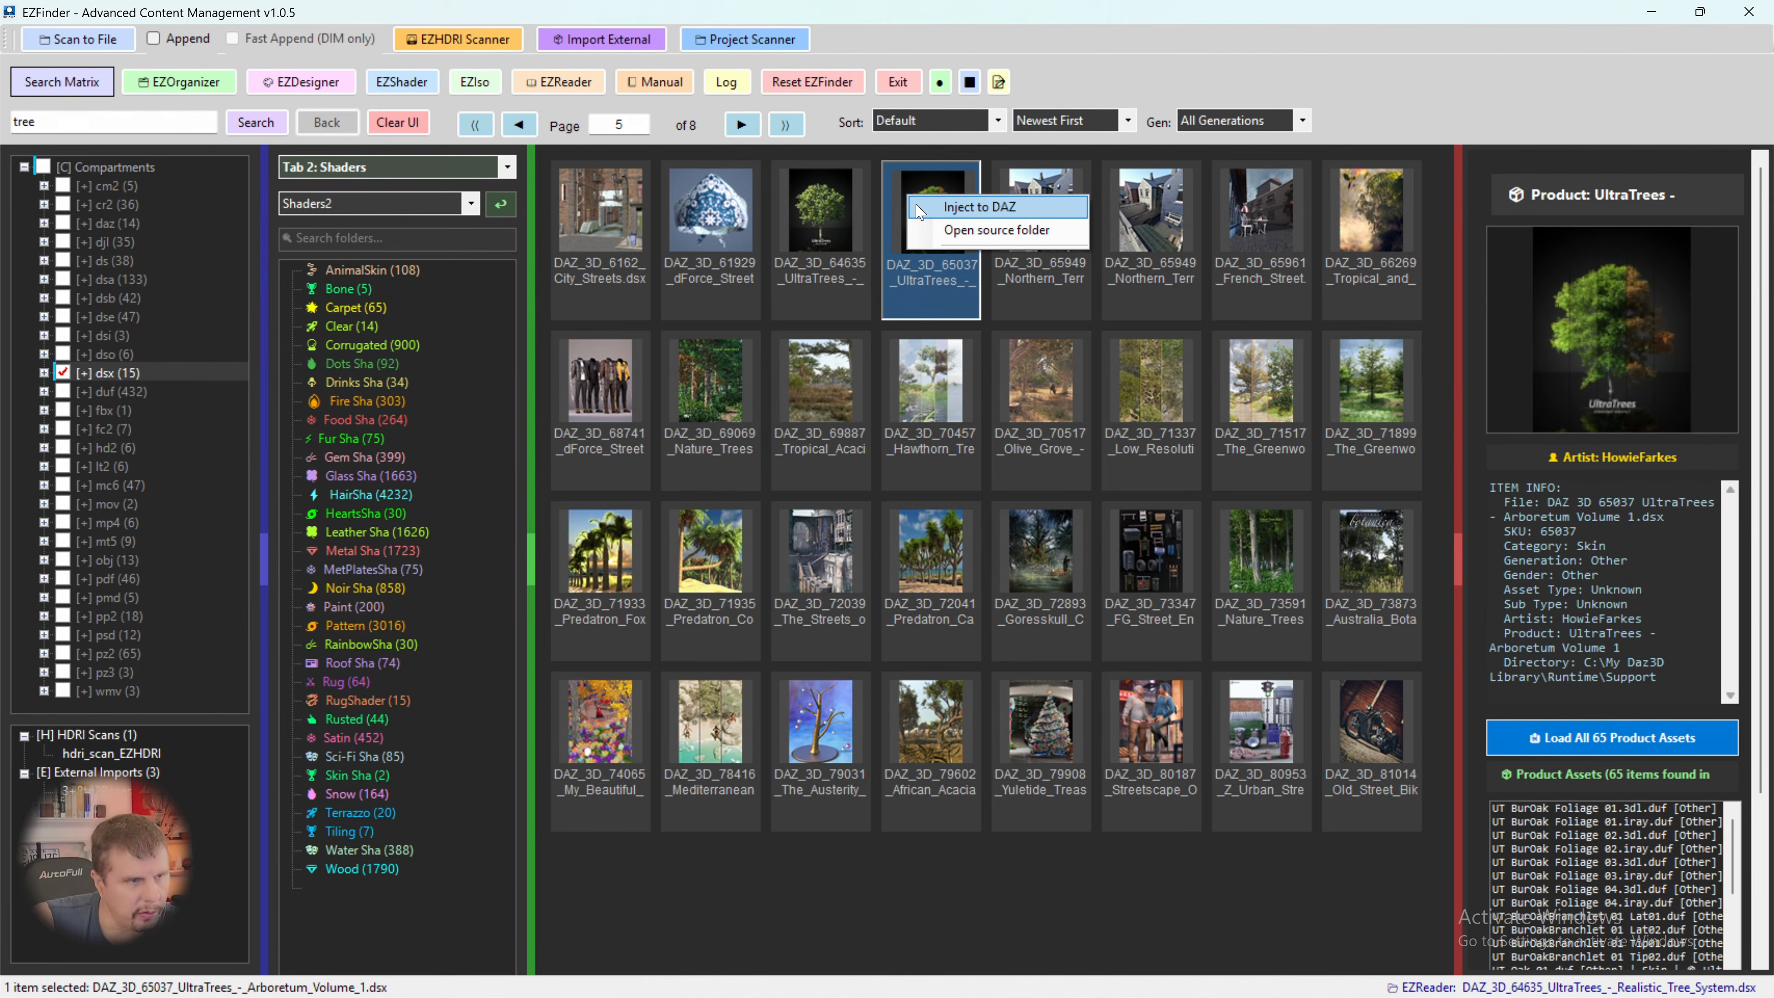
pyautogui.click(1560, 739)
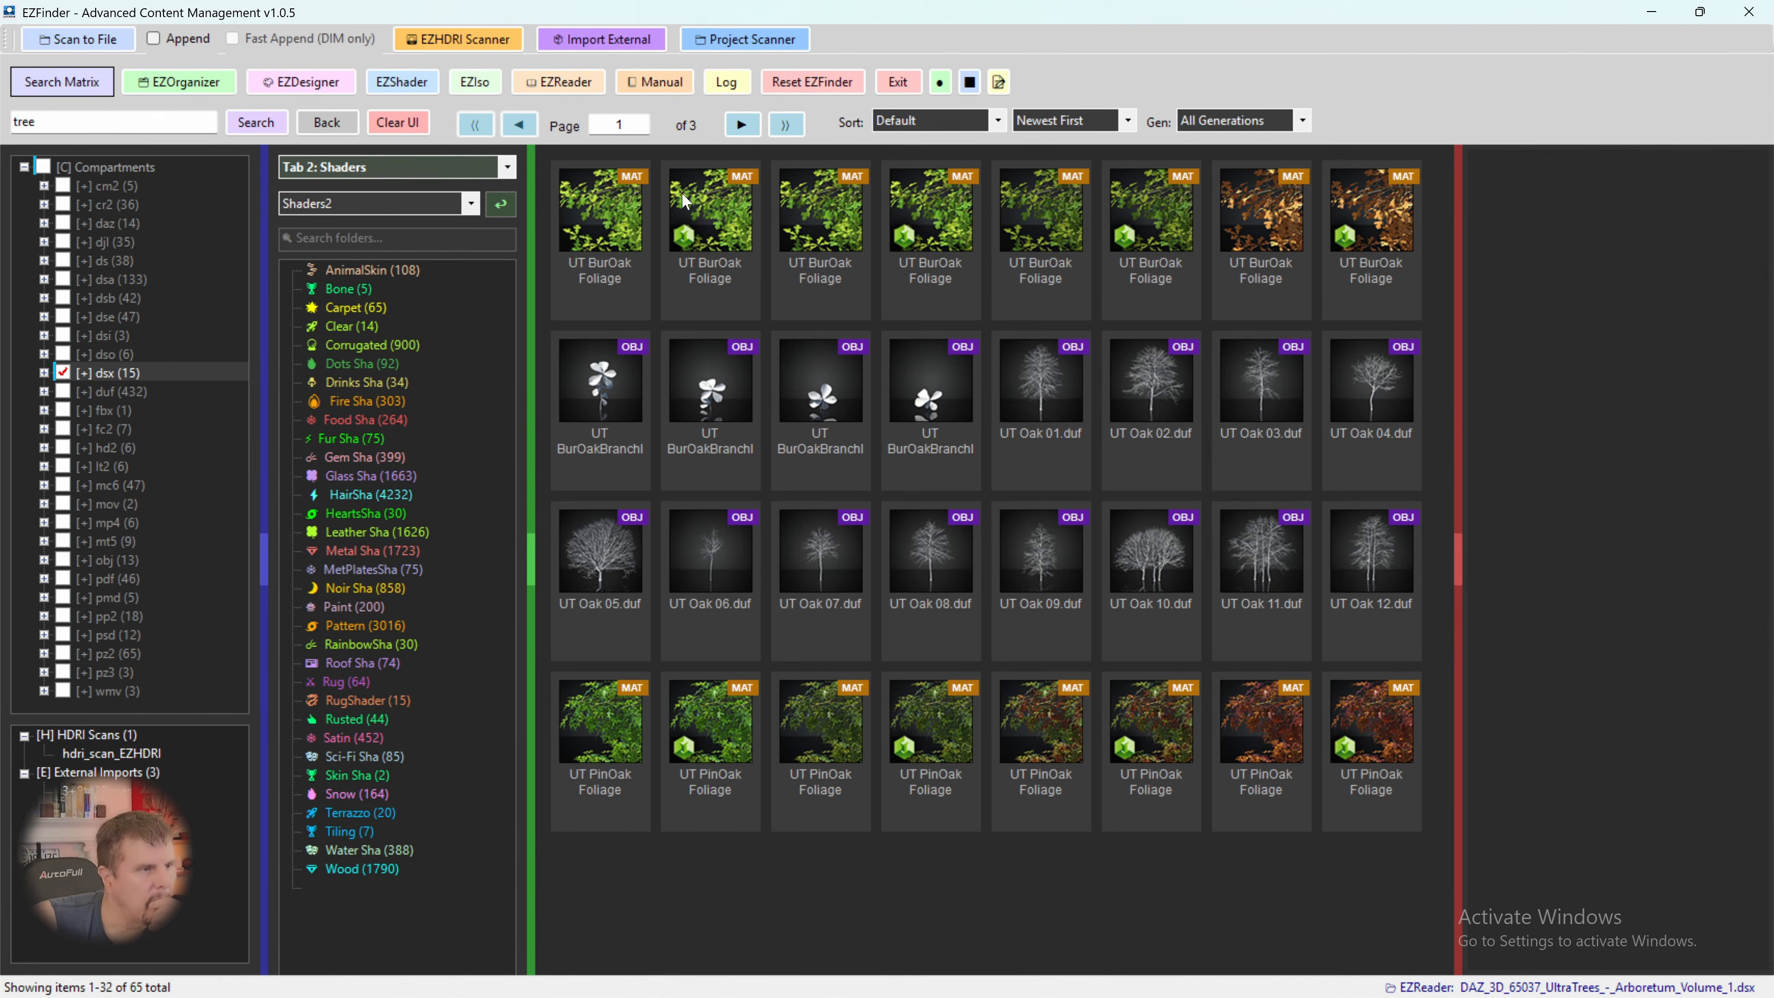
pyautogui.click(734, 128)
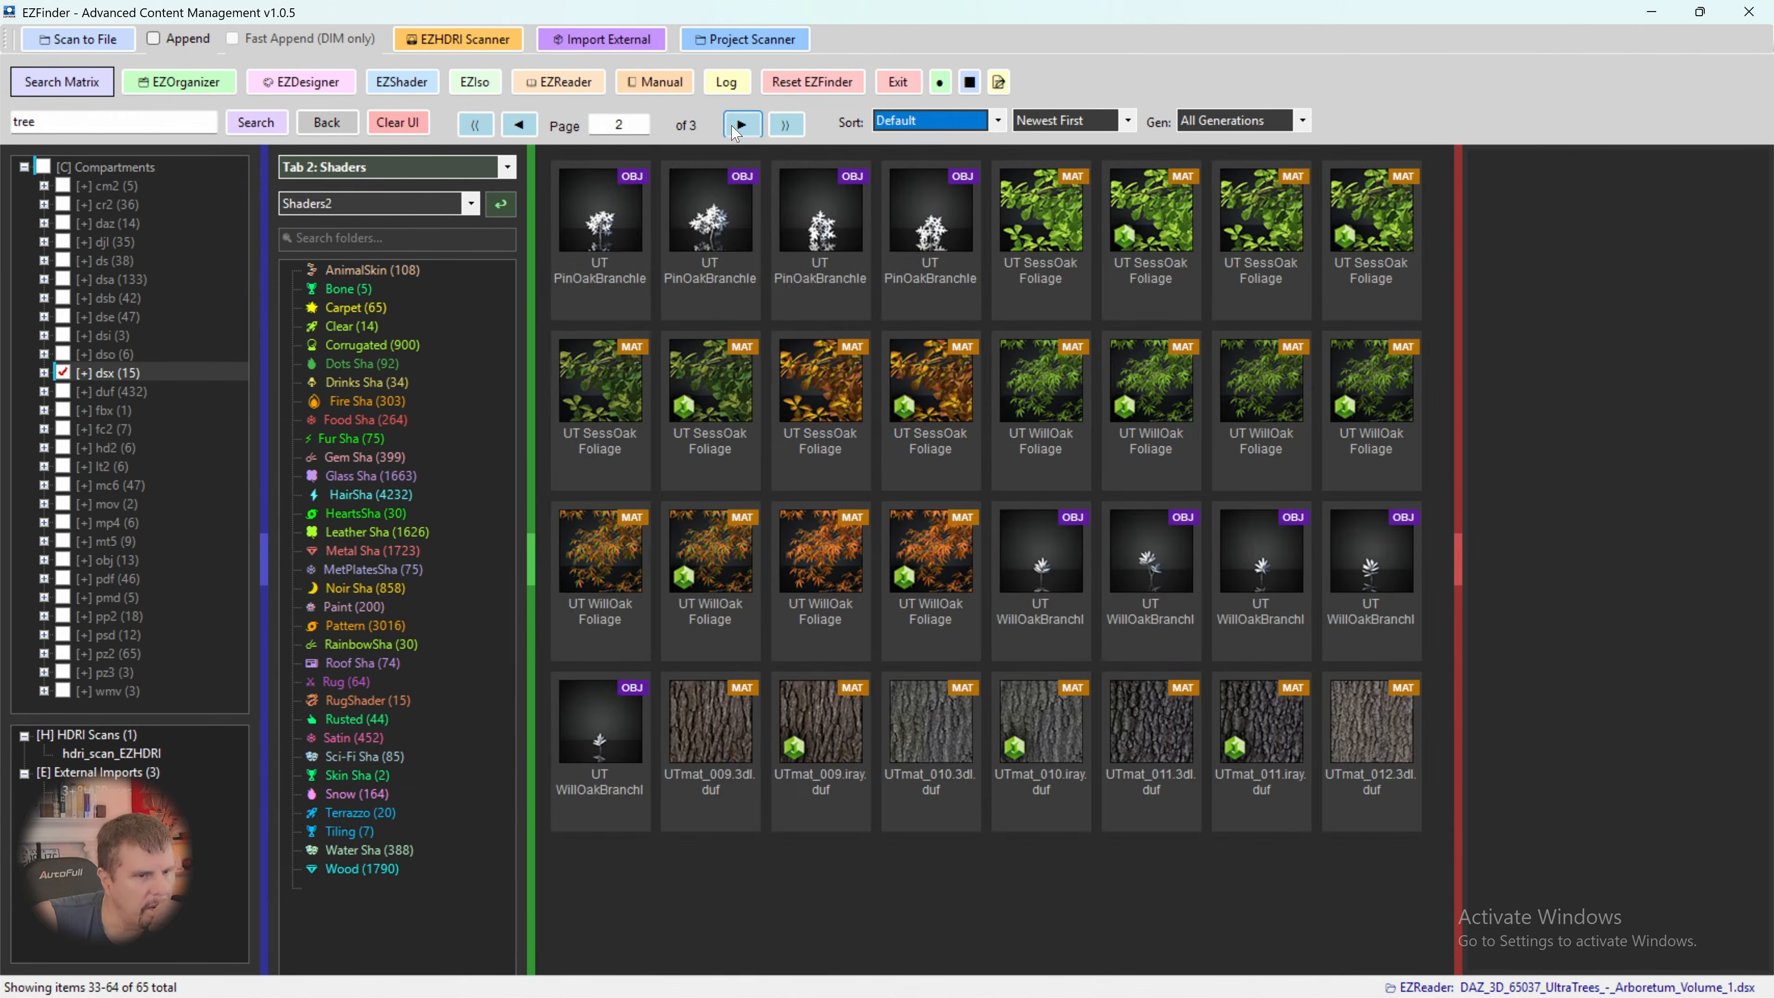
pyautogui.click(741, 126)
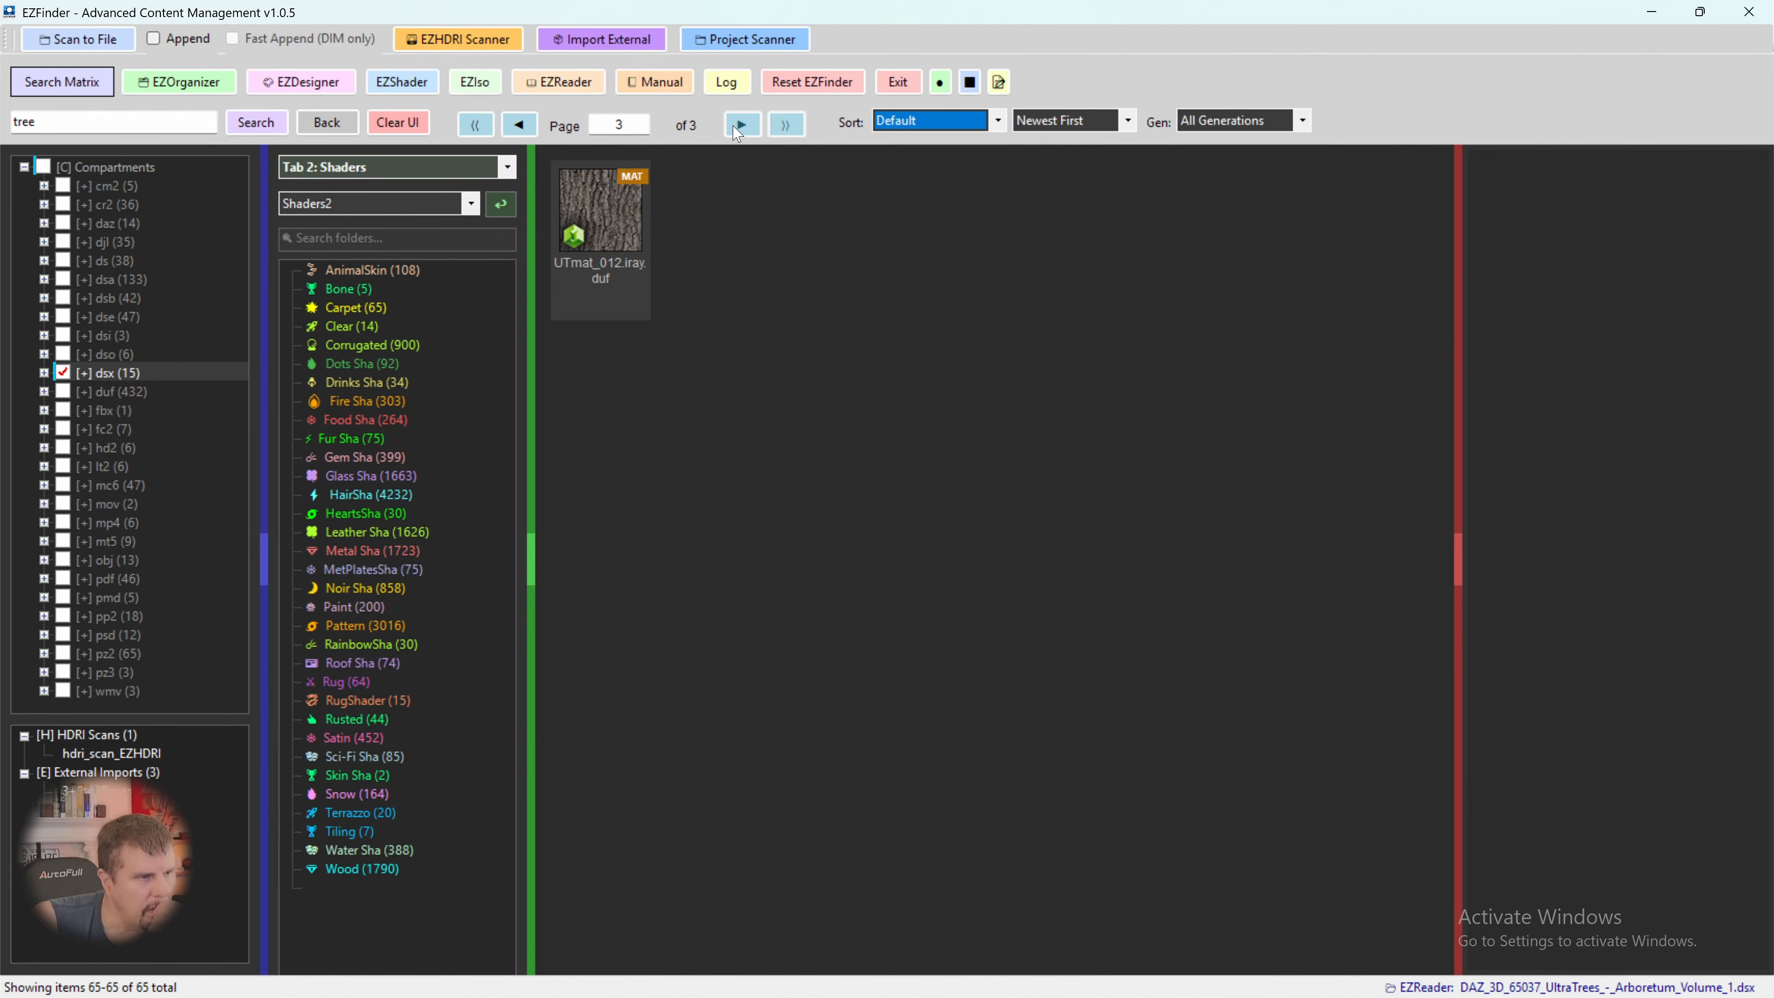
pyautogui.click(517, 126)
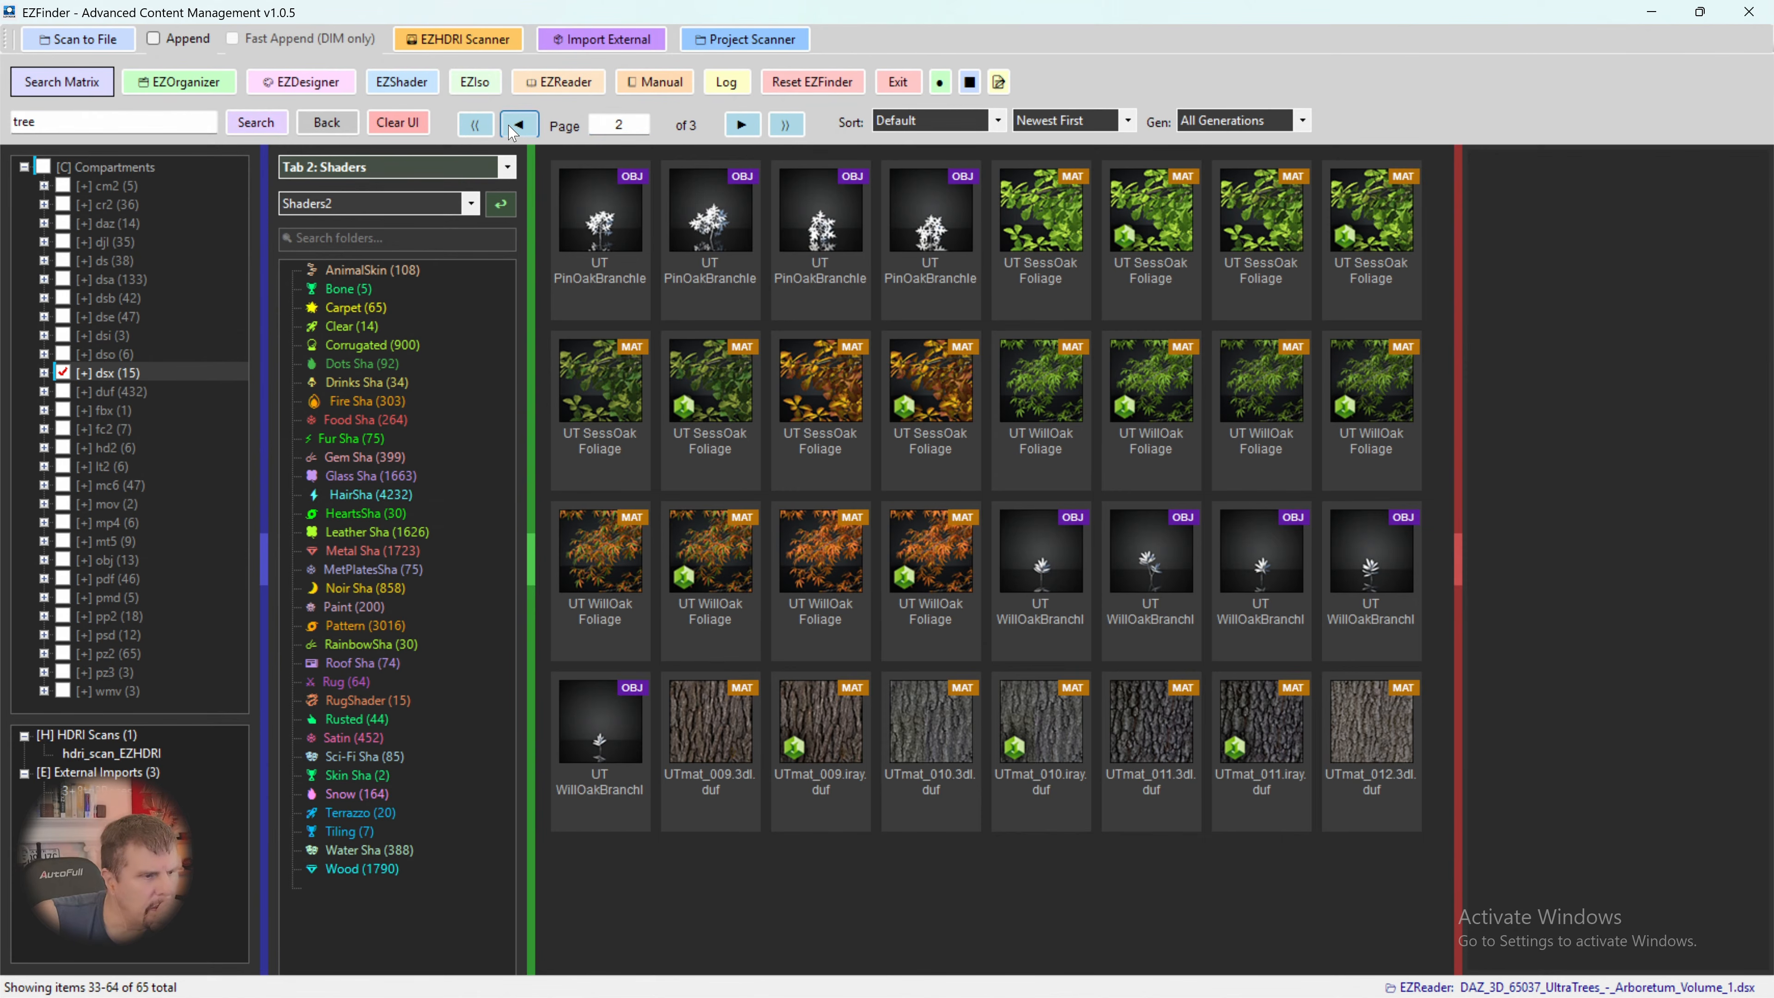
pyautogui.click(517, 125)
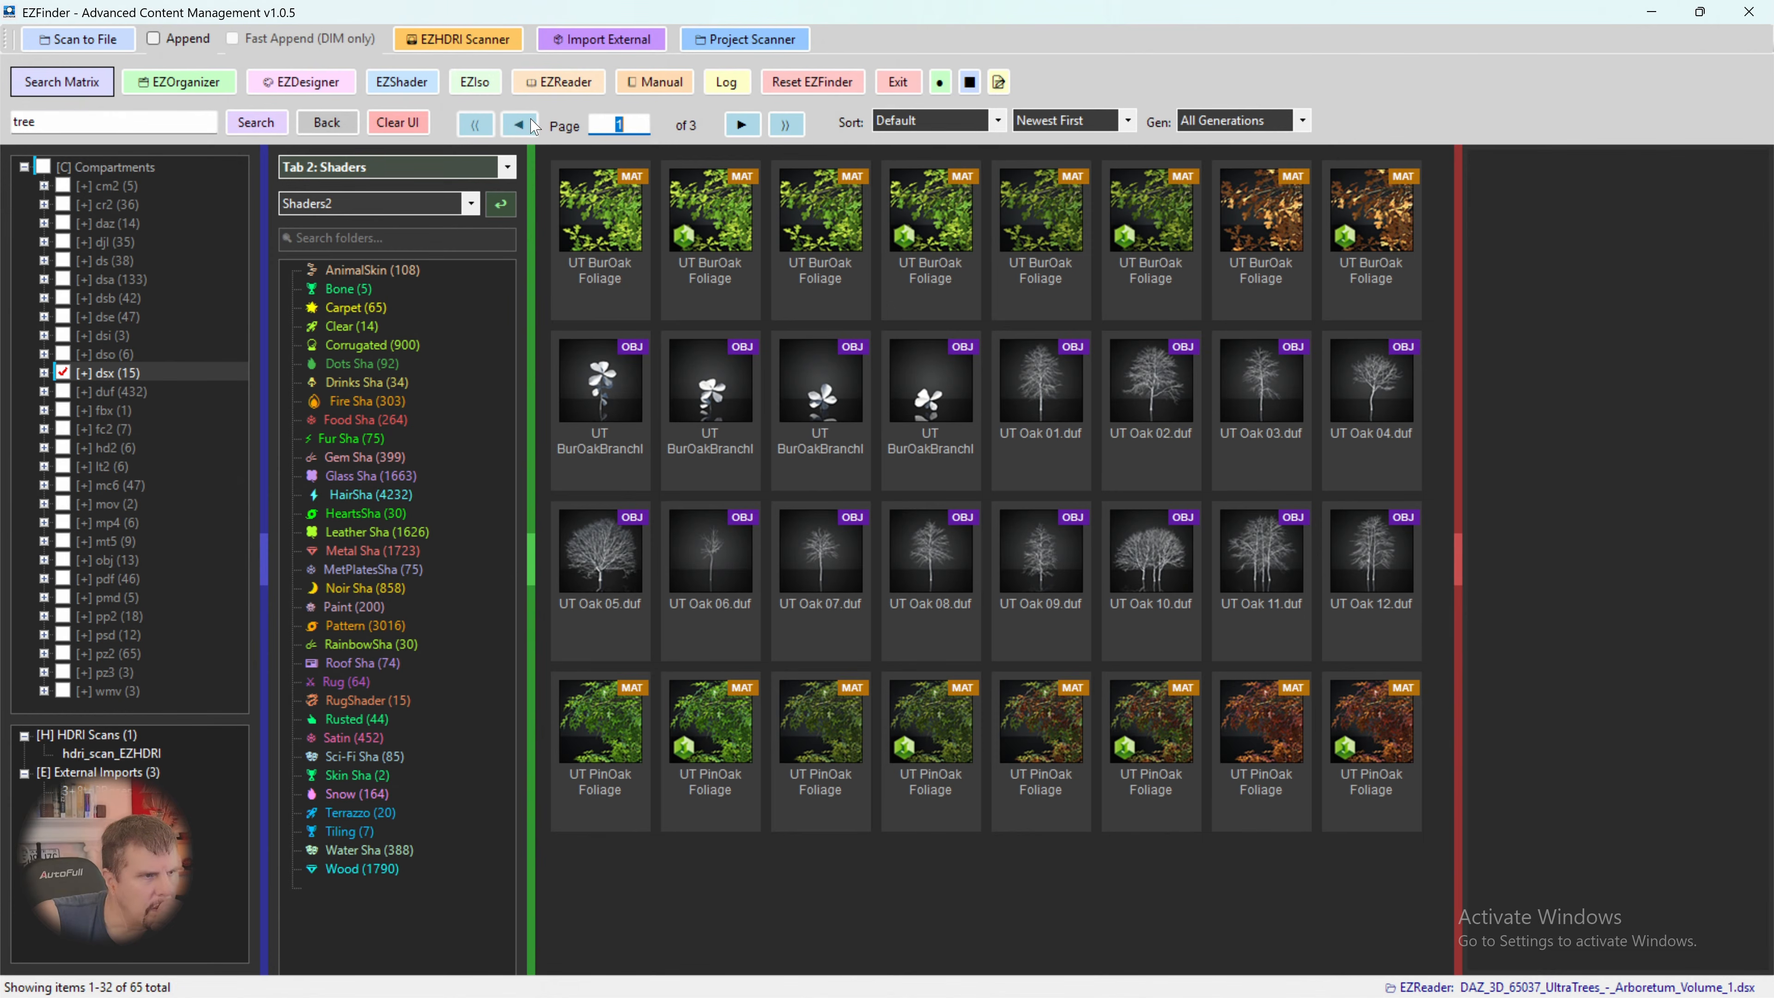
pyautogui.click(742, 125)
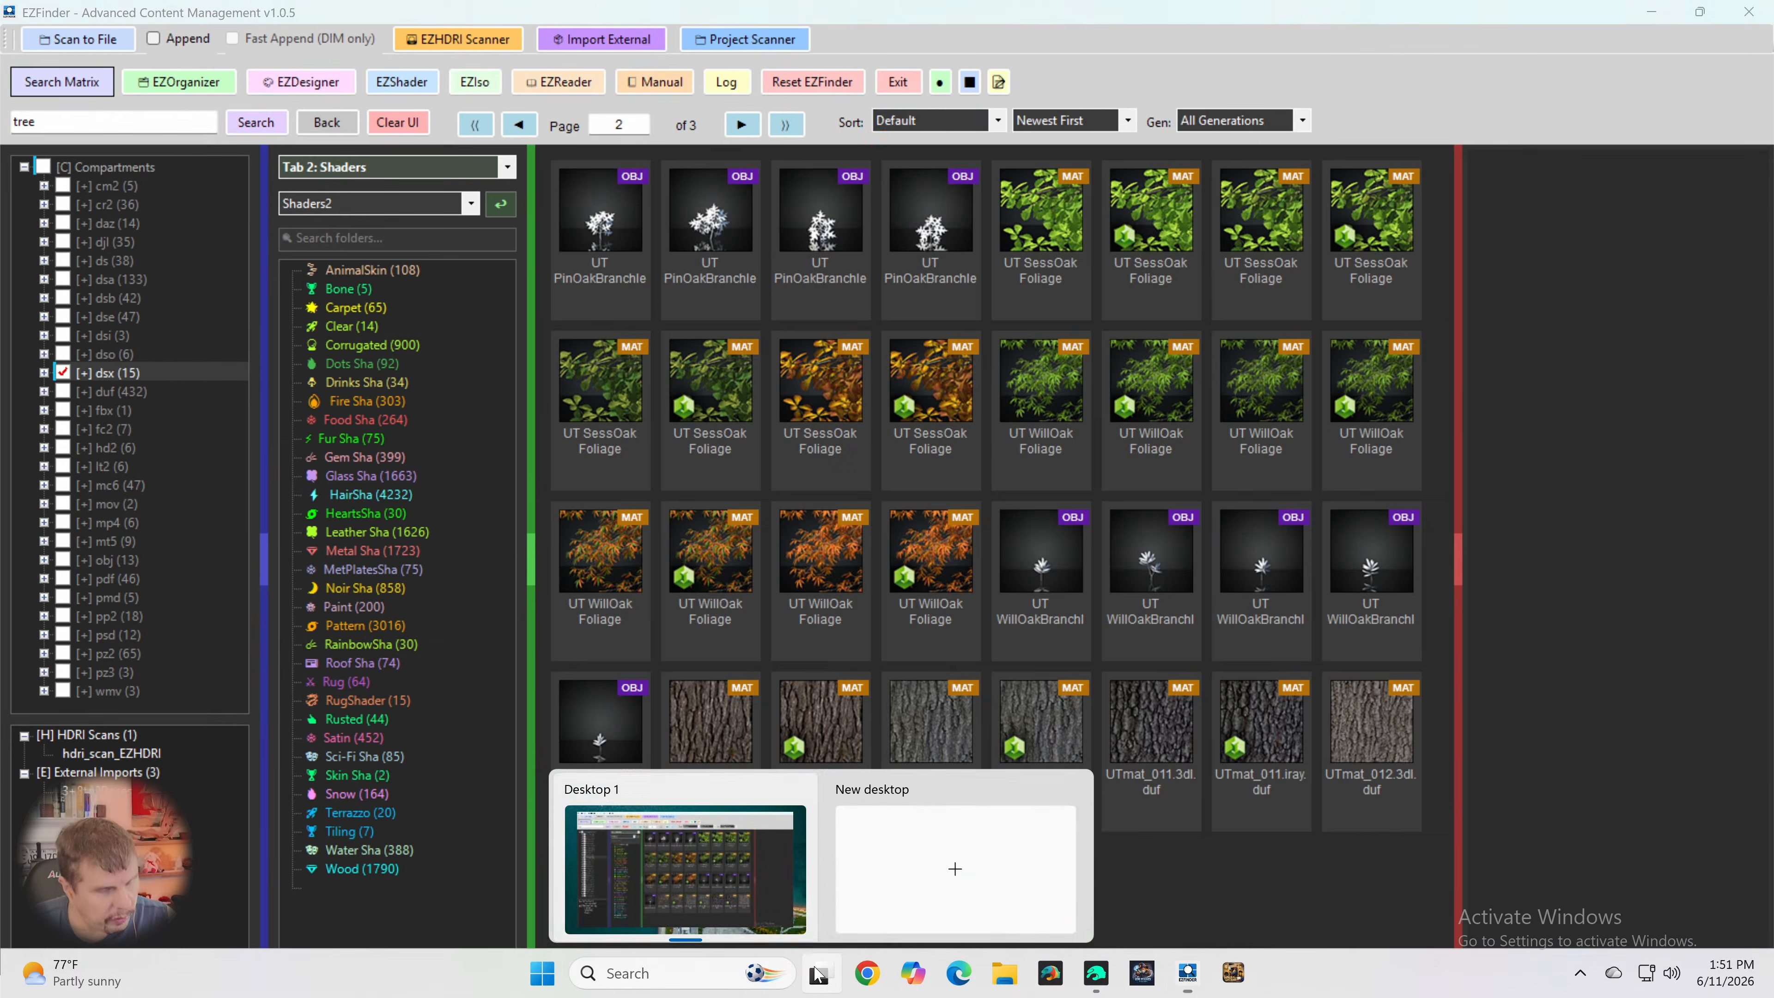
# - Switch to Daz Studio and search the Smart Content products for "ultra tree" within the Utilities category
pyautogui.press('super')
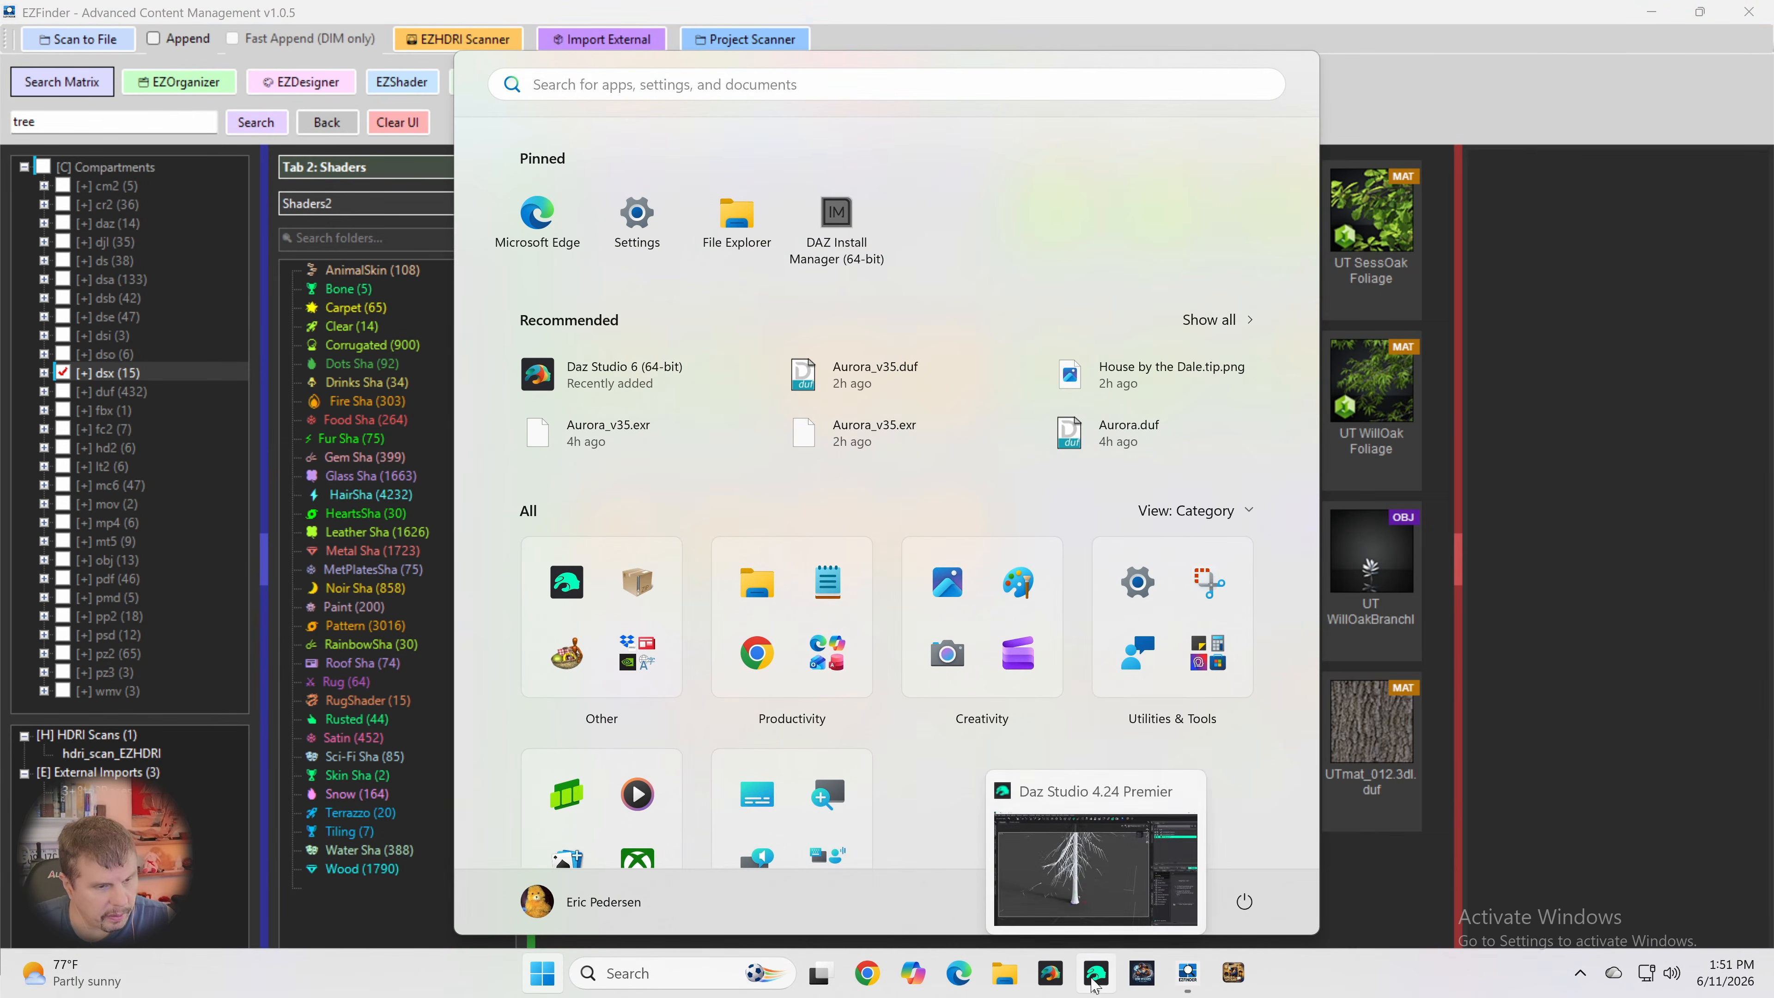
pyautogui.click(1097, 973)
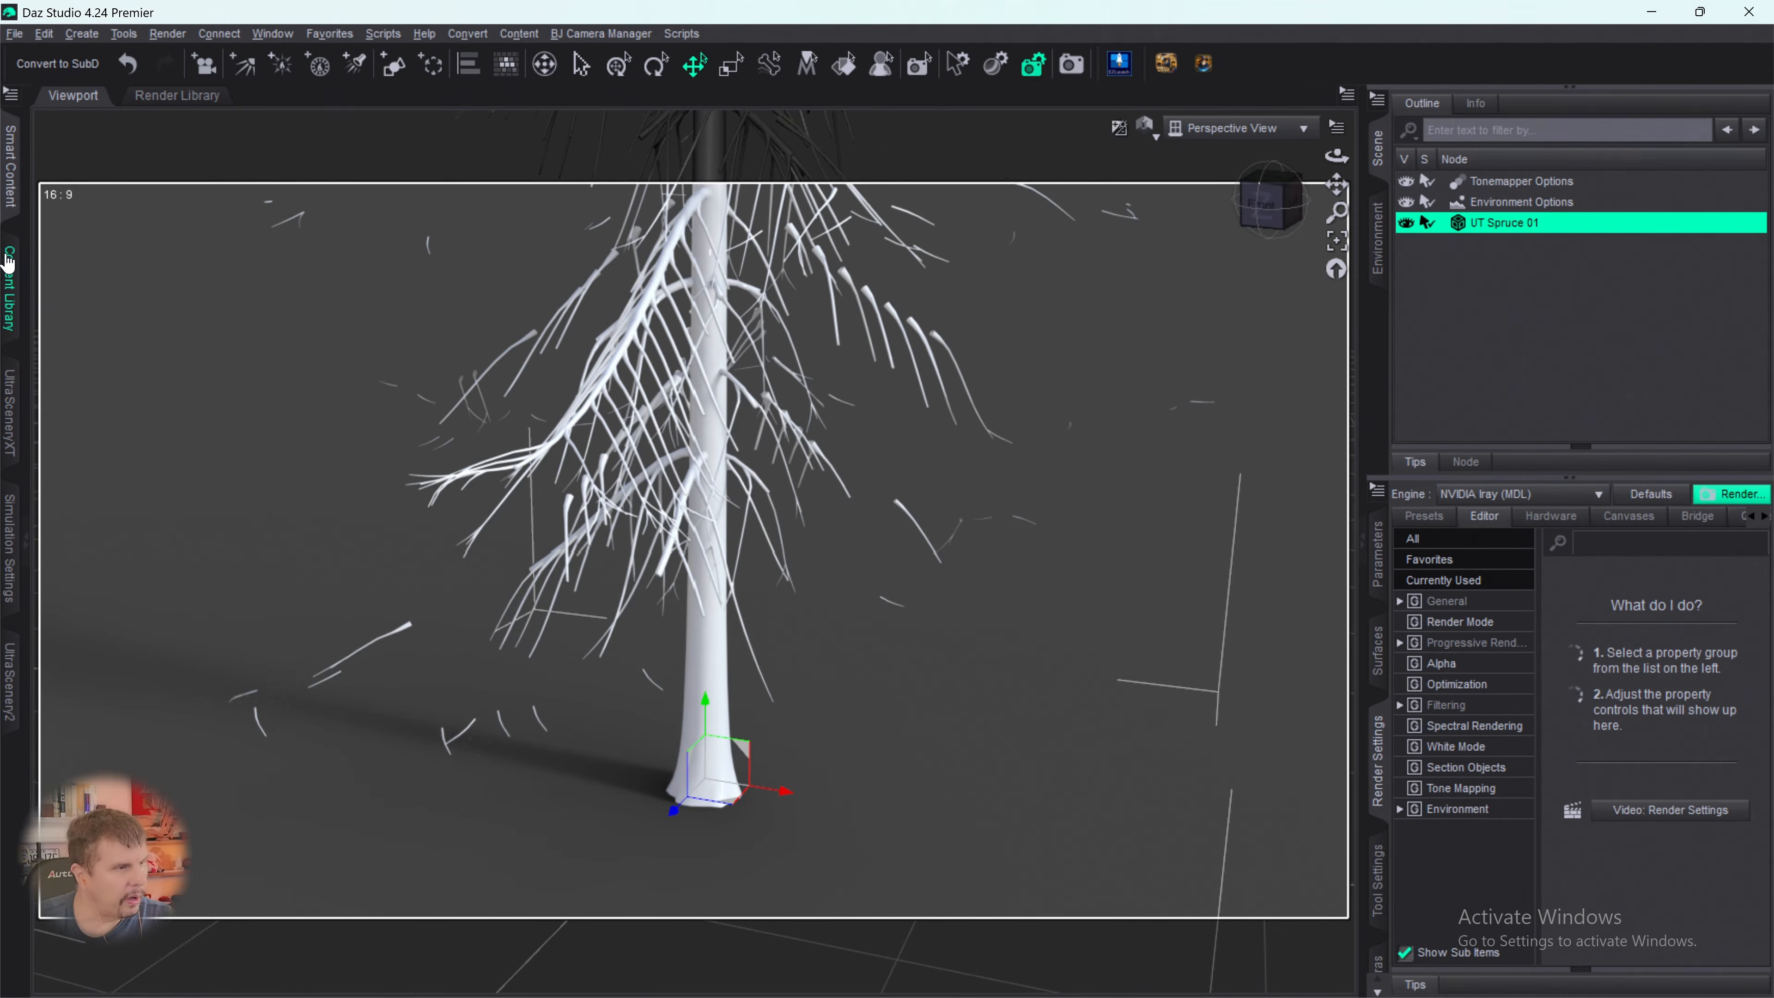
pyautogui.click(10, 190)
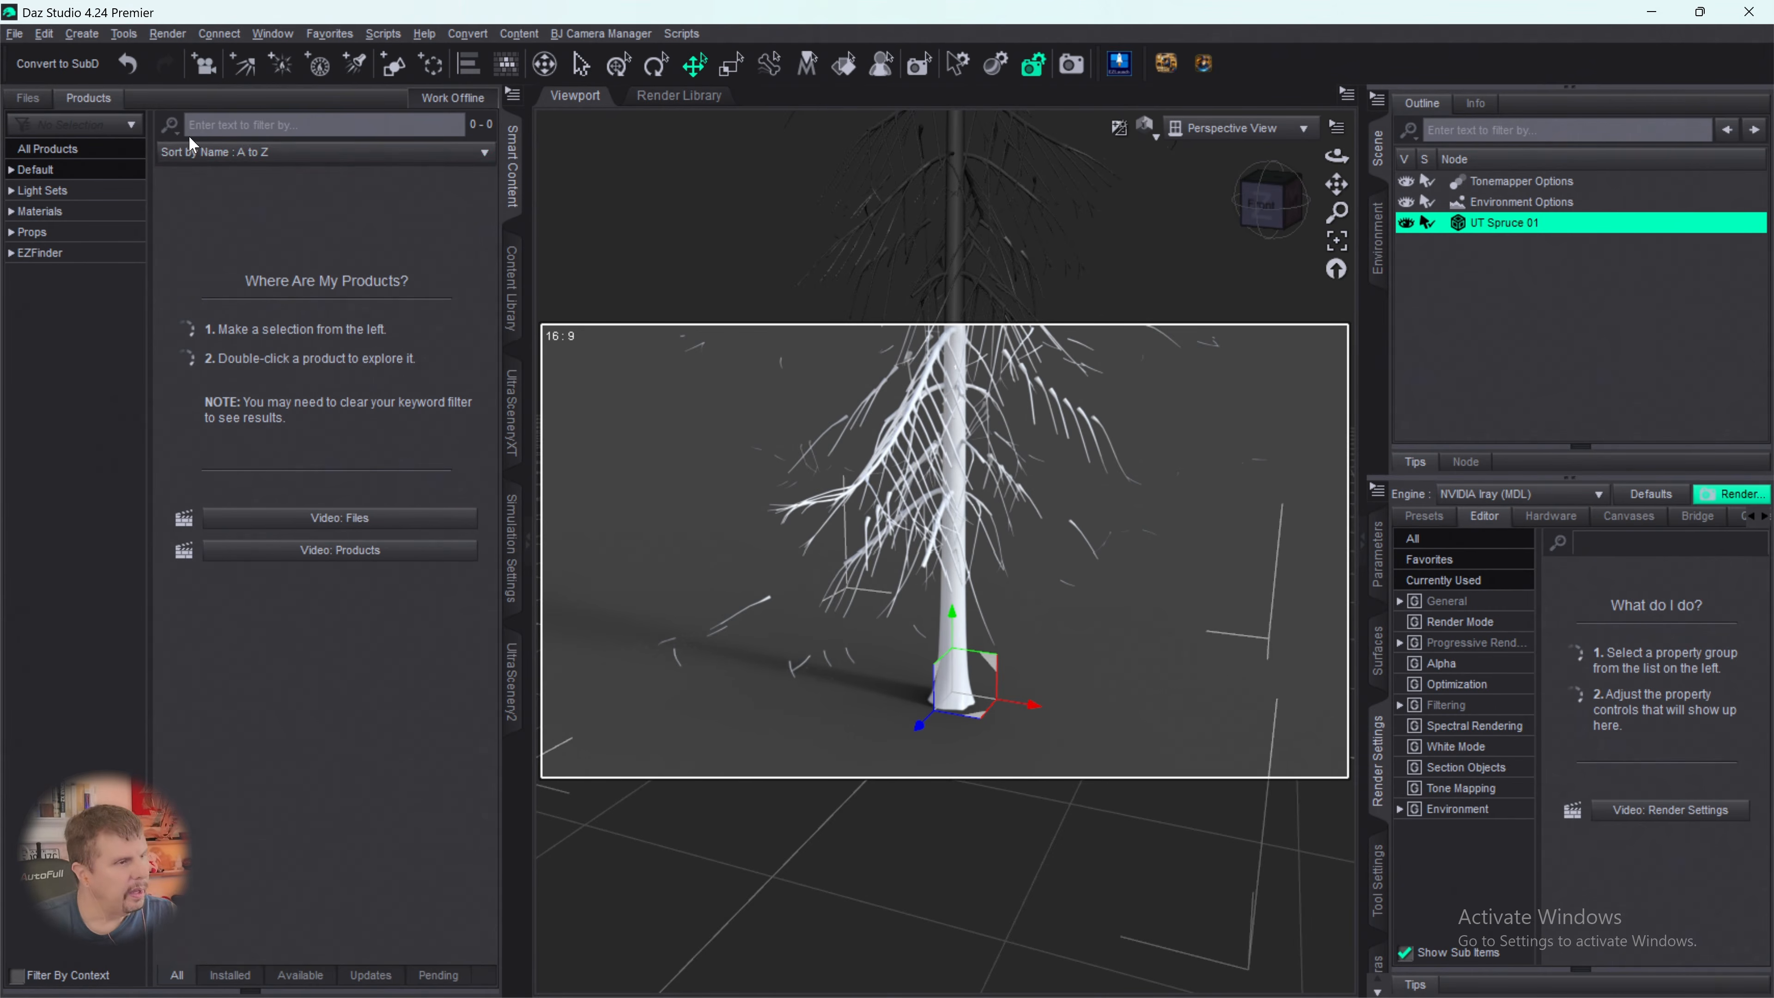
pyautogui.click(200, 130)
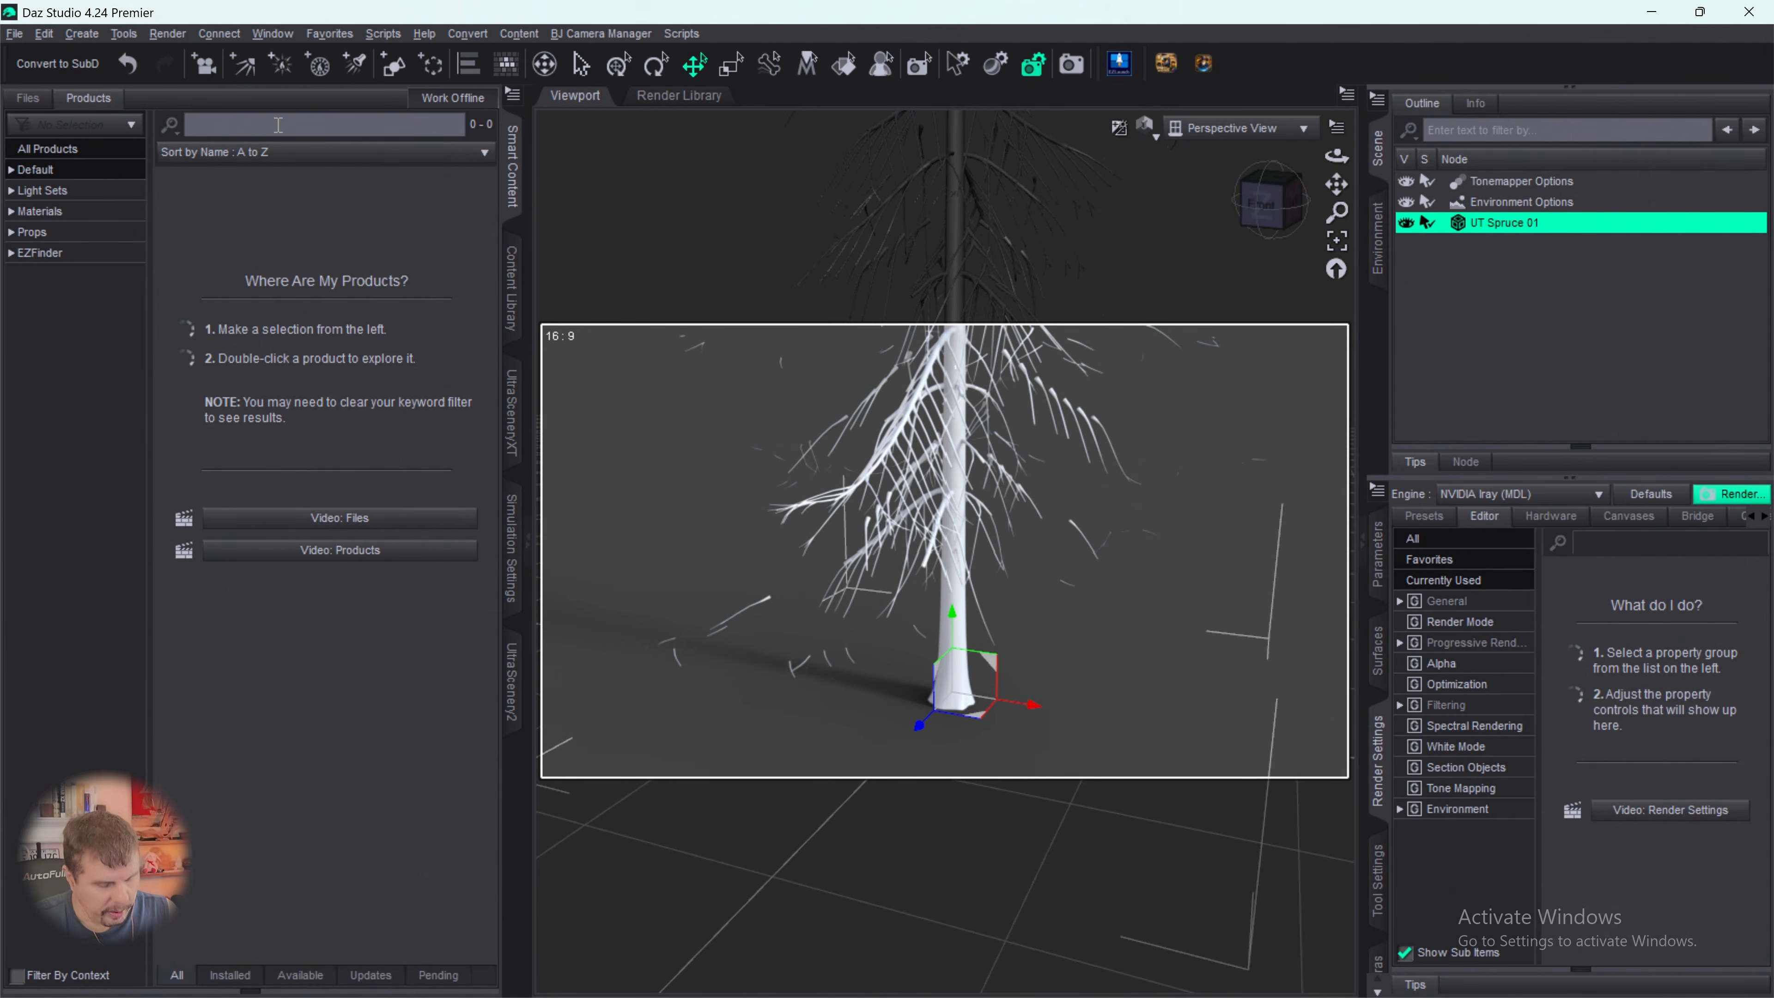
pyautogui.write('ultra tree')
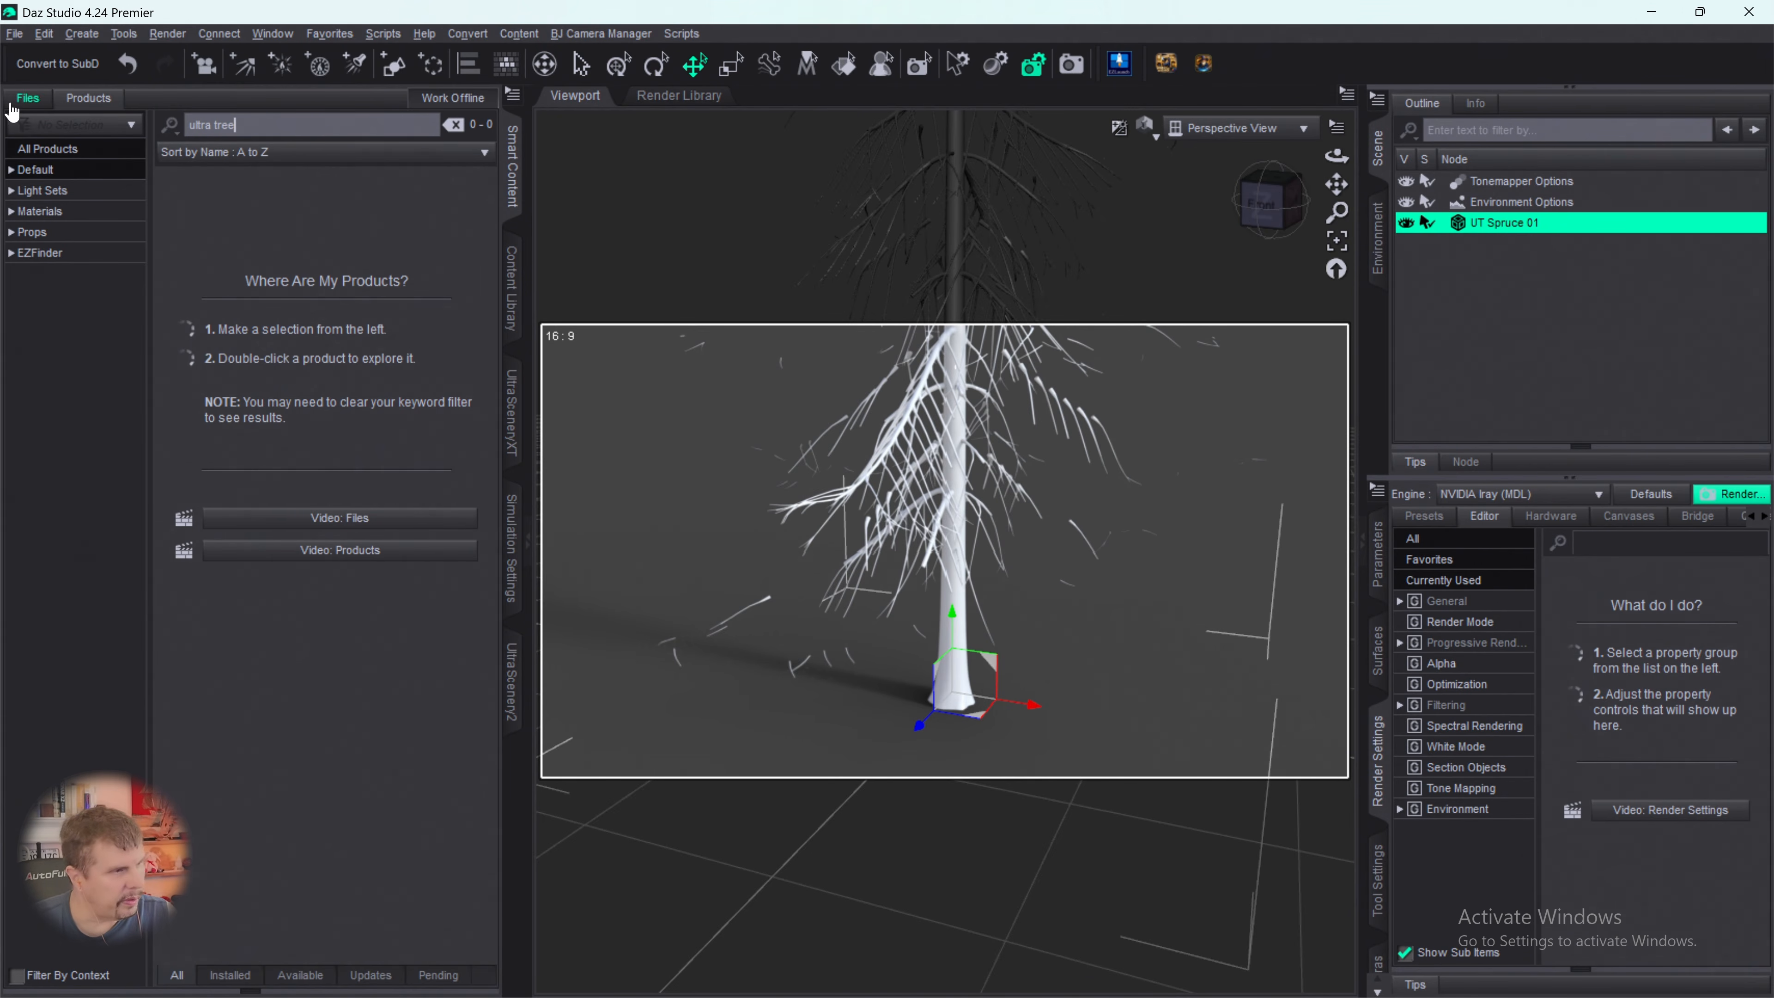
pyautogui.click(11, 170)
pyautogui.scroll(-3, 56, 364)
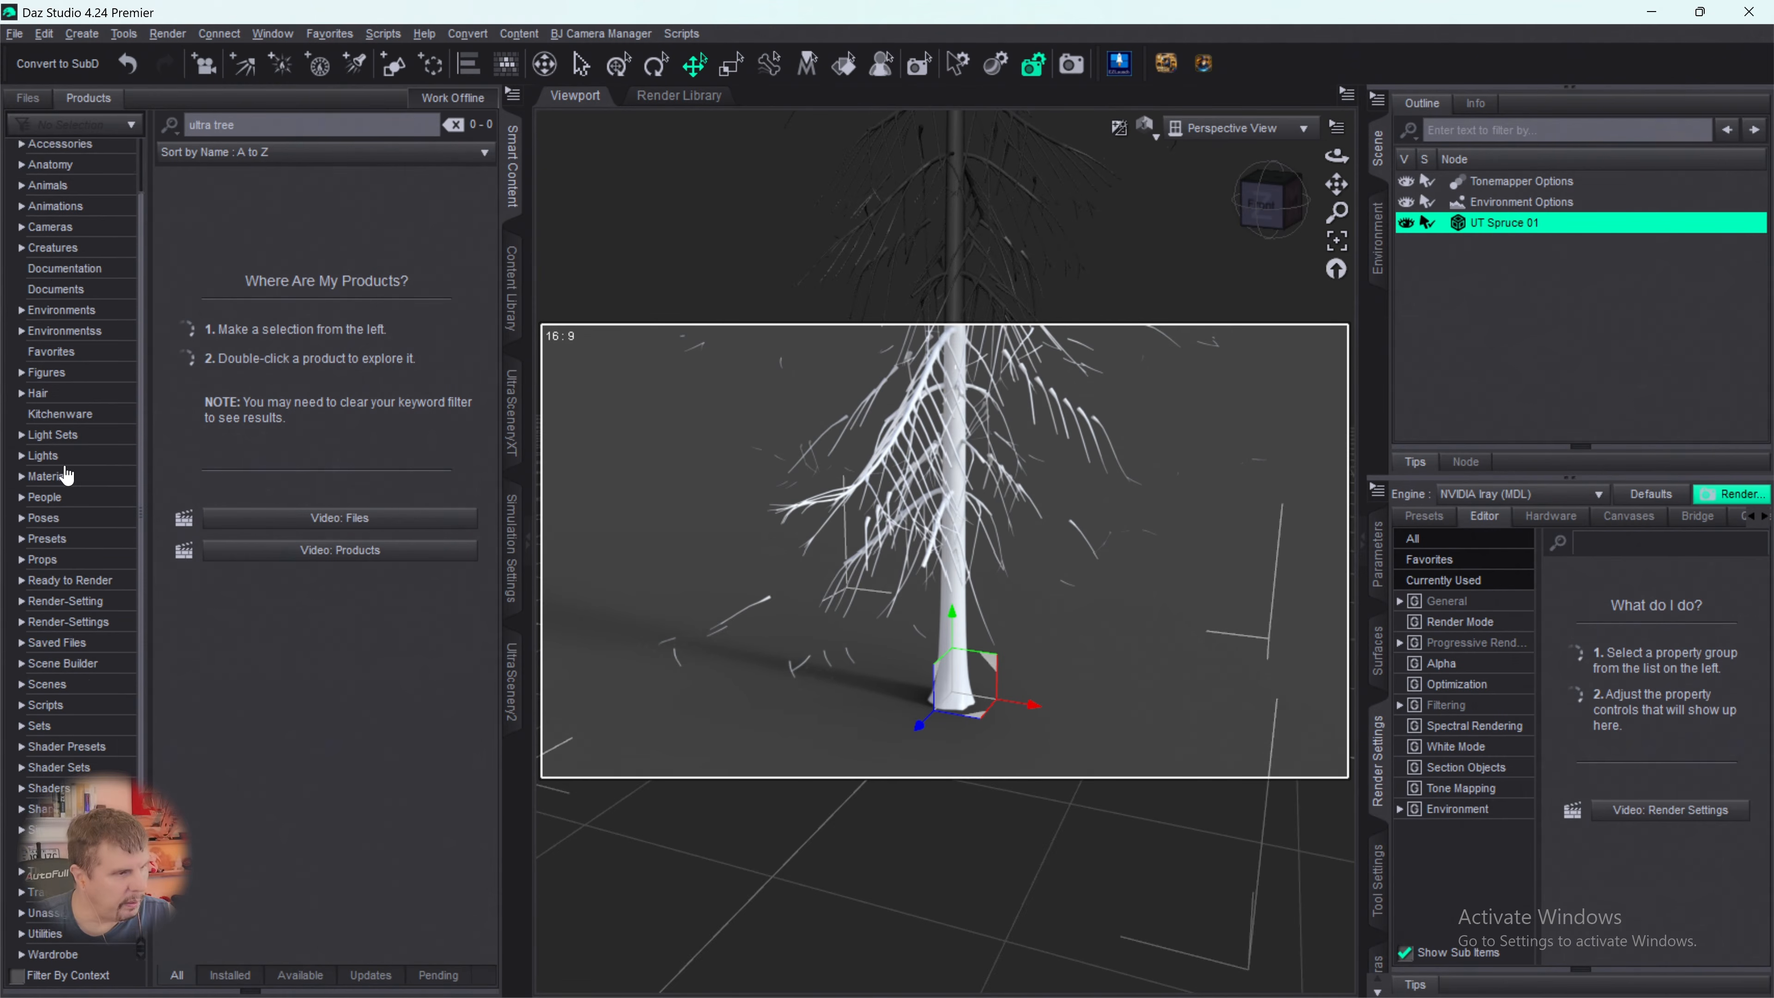
pyautogui.click(43, 805)
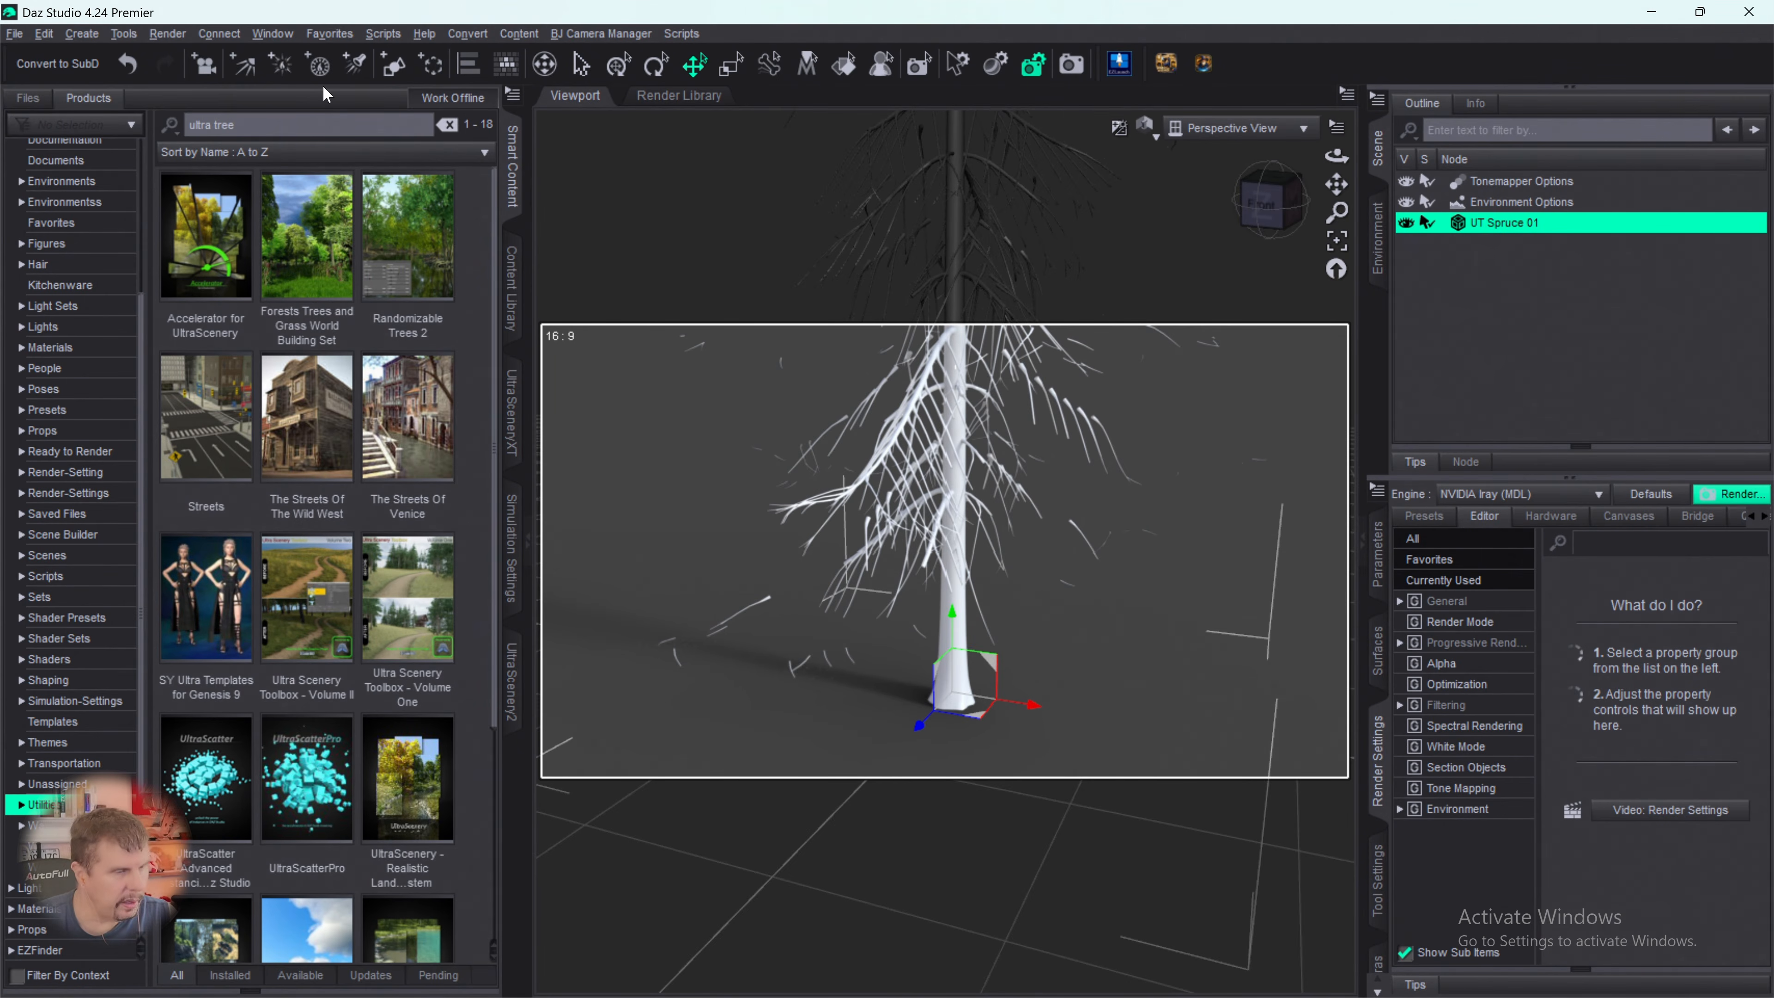
# - Open the UltraTrees - Realistic Tree System product and try to run its UltraTreeCreator utility script on the selected UT Spruce 01
pyautogui.scroll(-3, 391, 347)
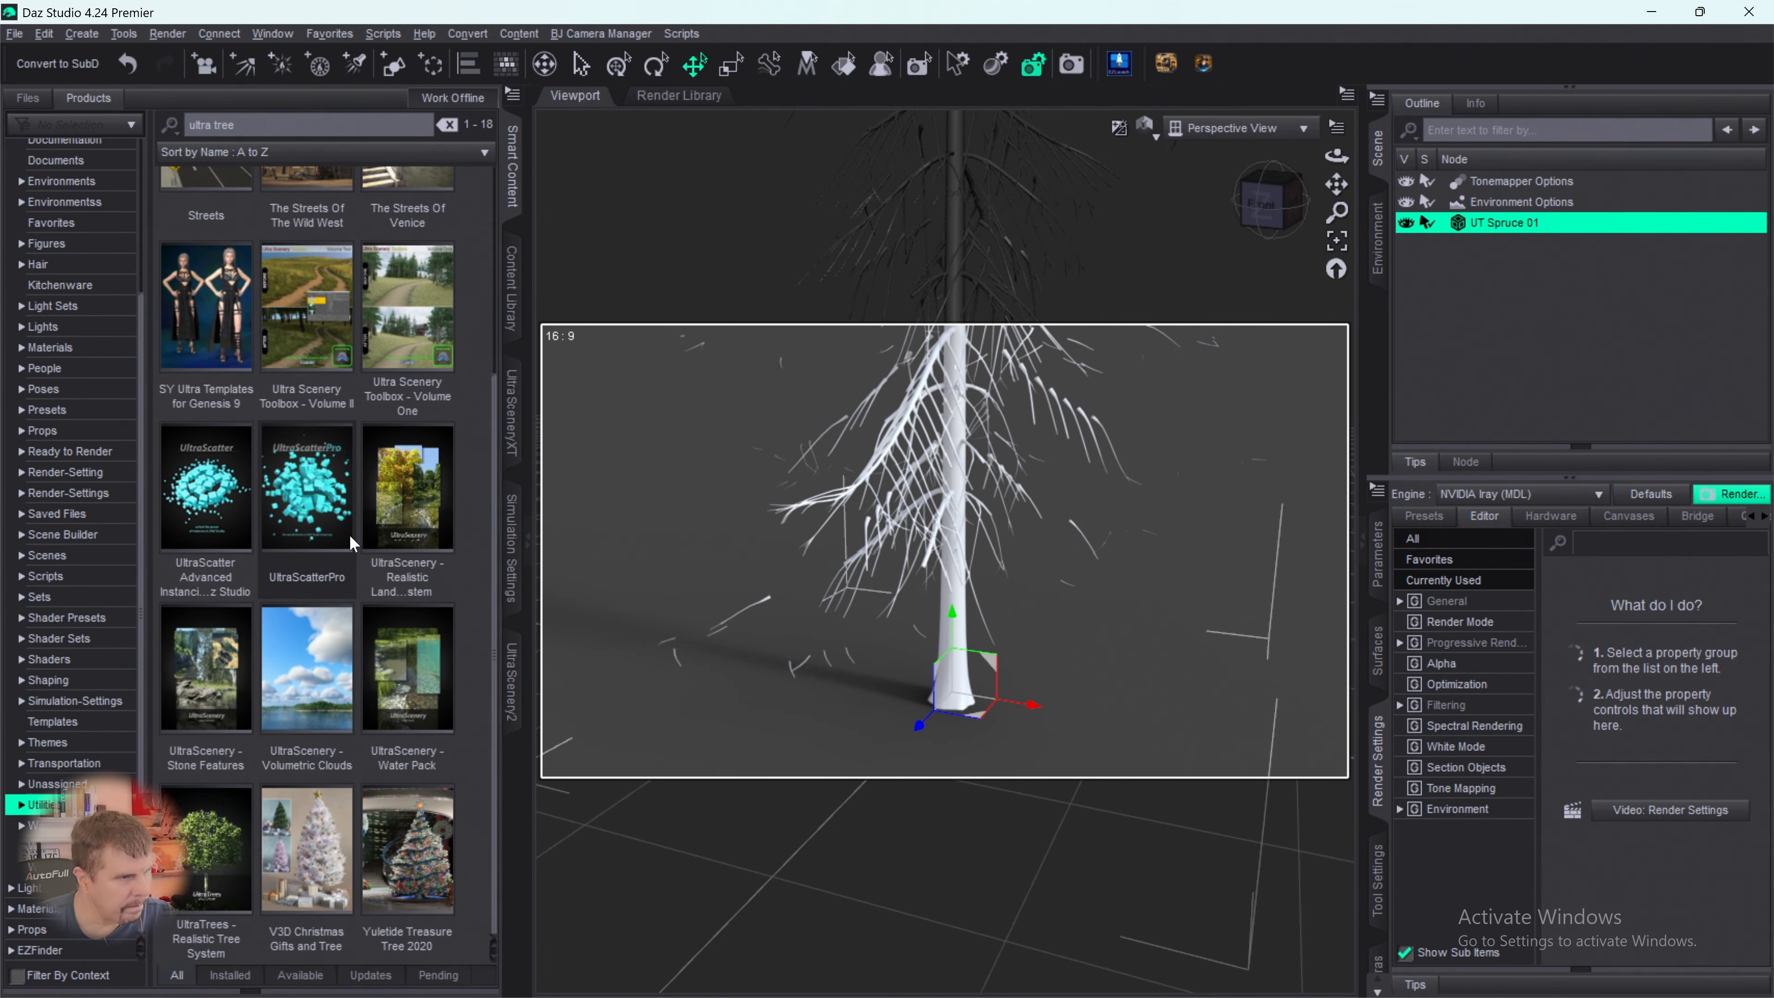
pyautogui.click(213, 849)
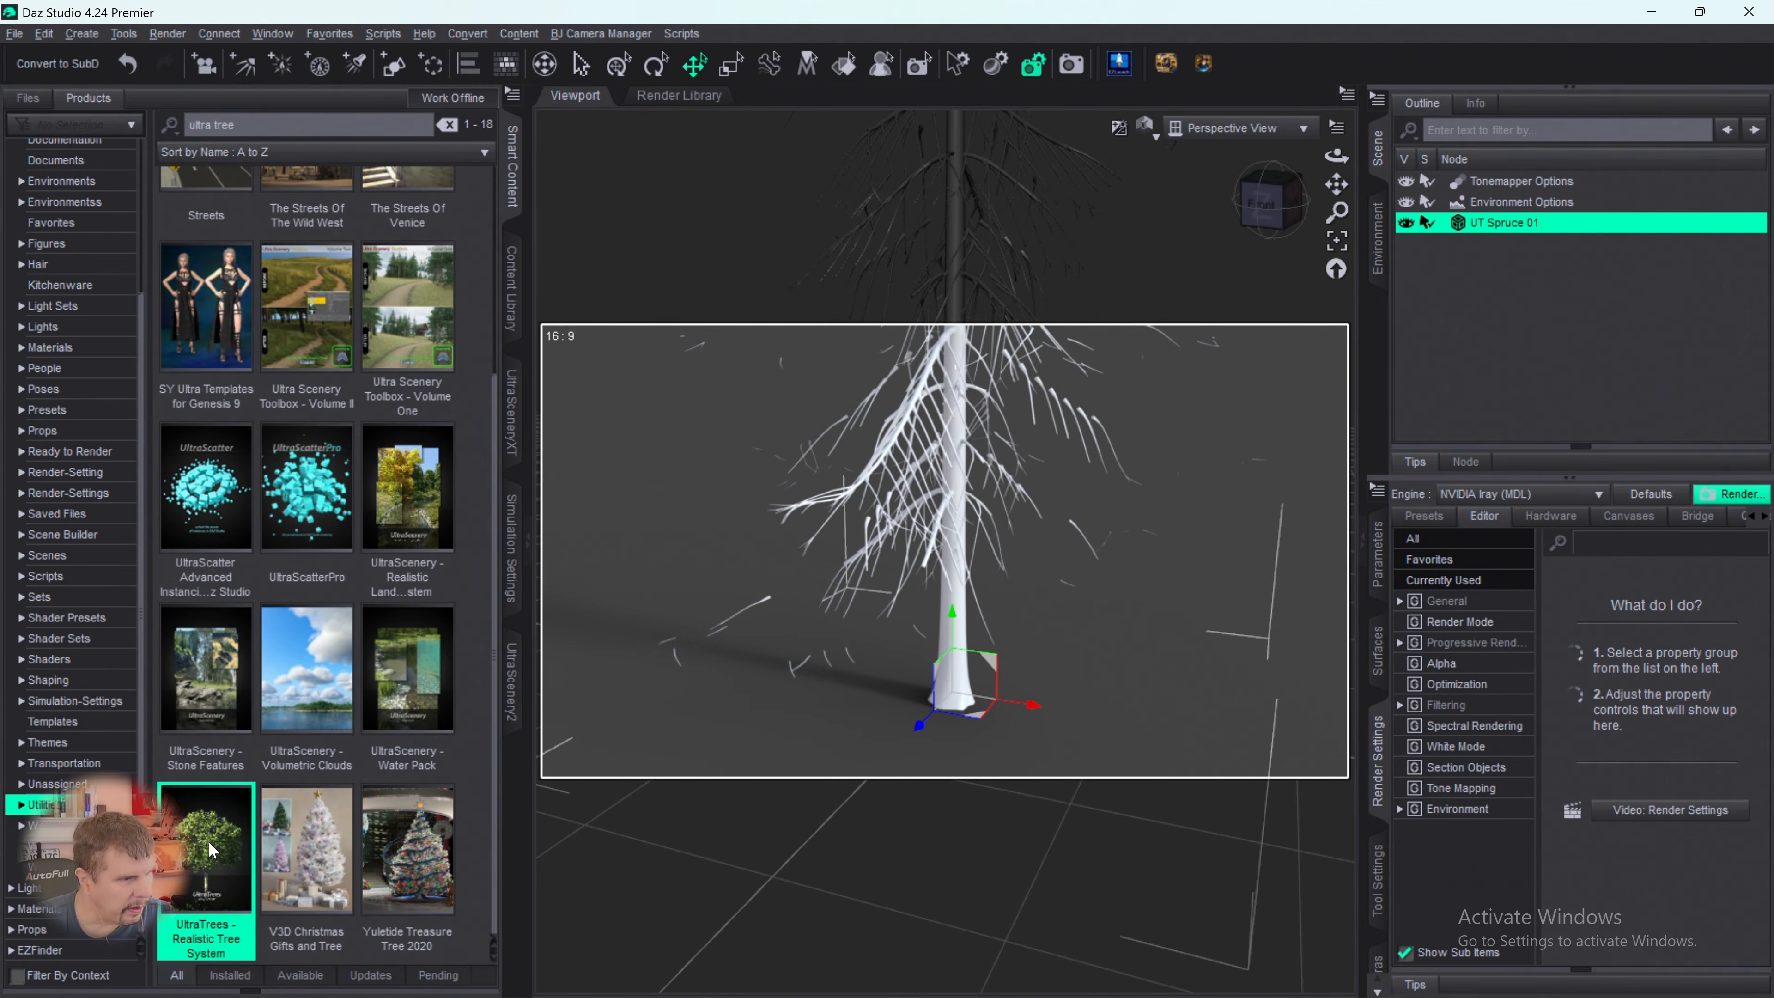
pyautogui.doubleClick(214, 847)
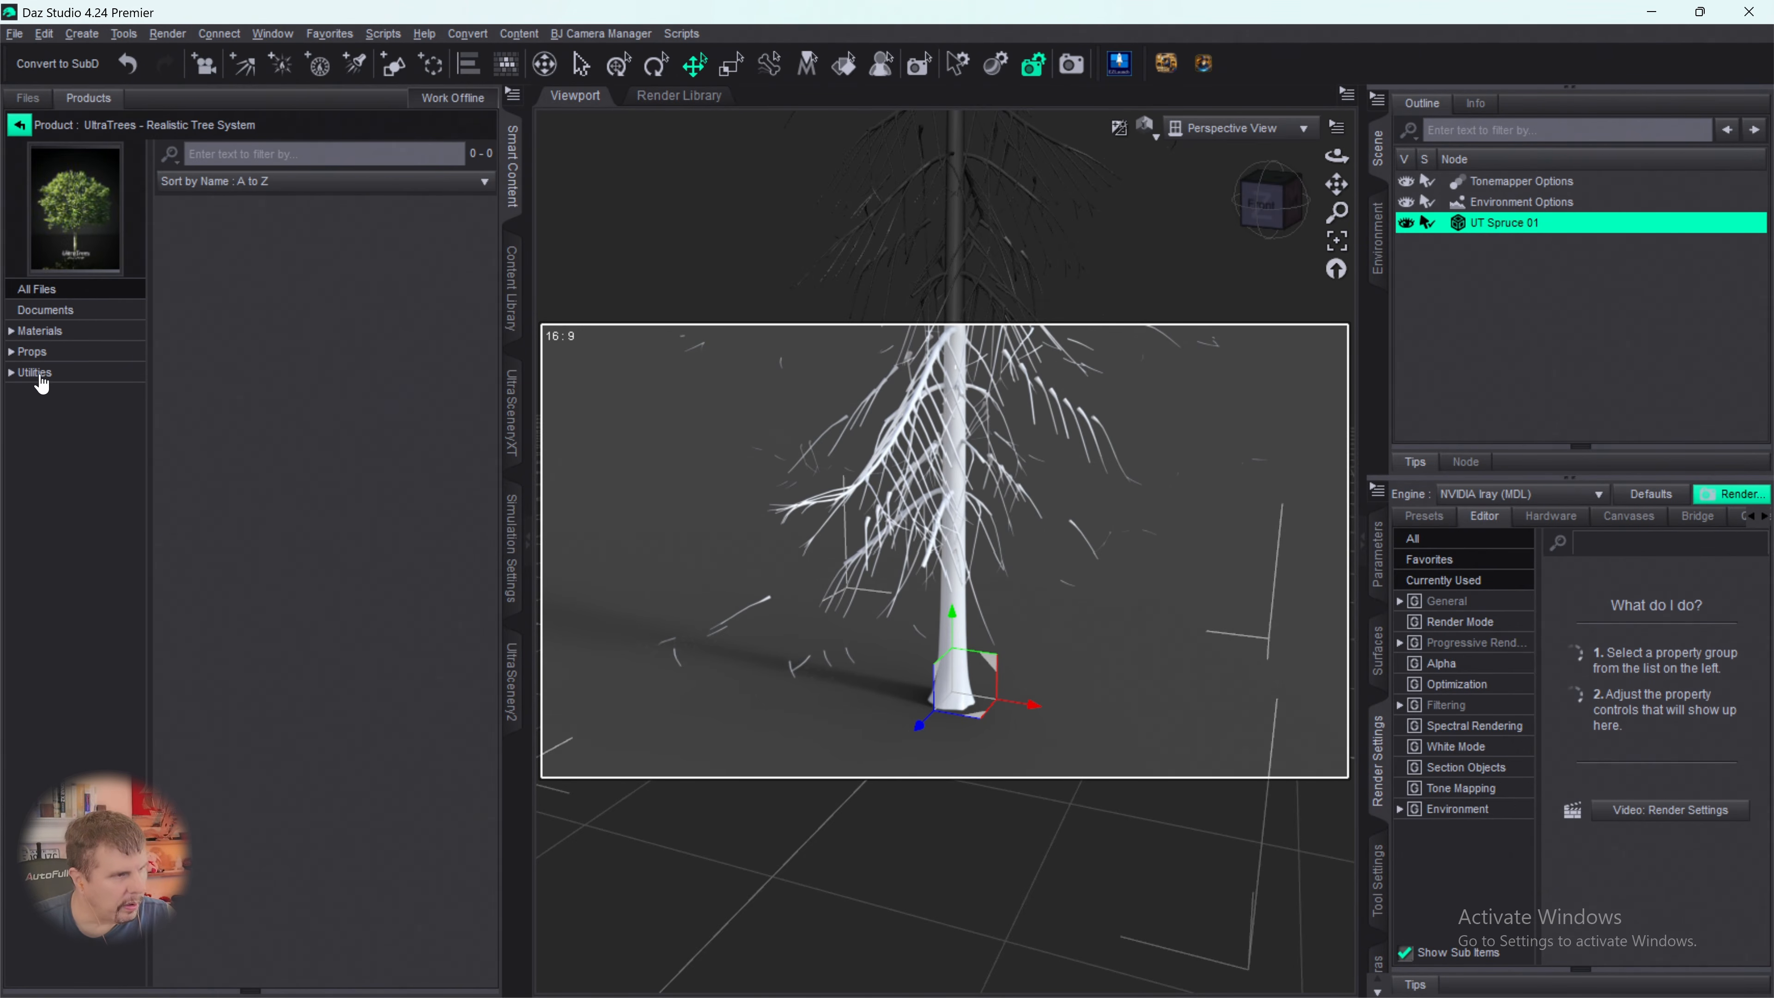
pyautogui.click(36, 373)
pyautogui.click(190, 264)
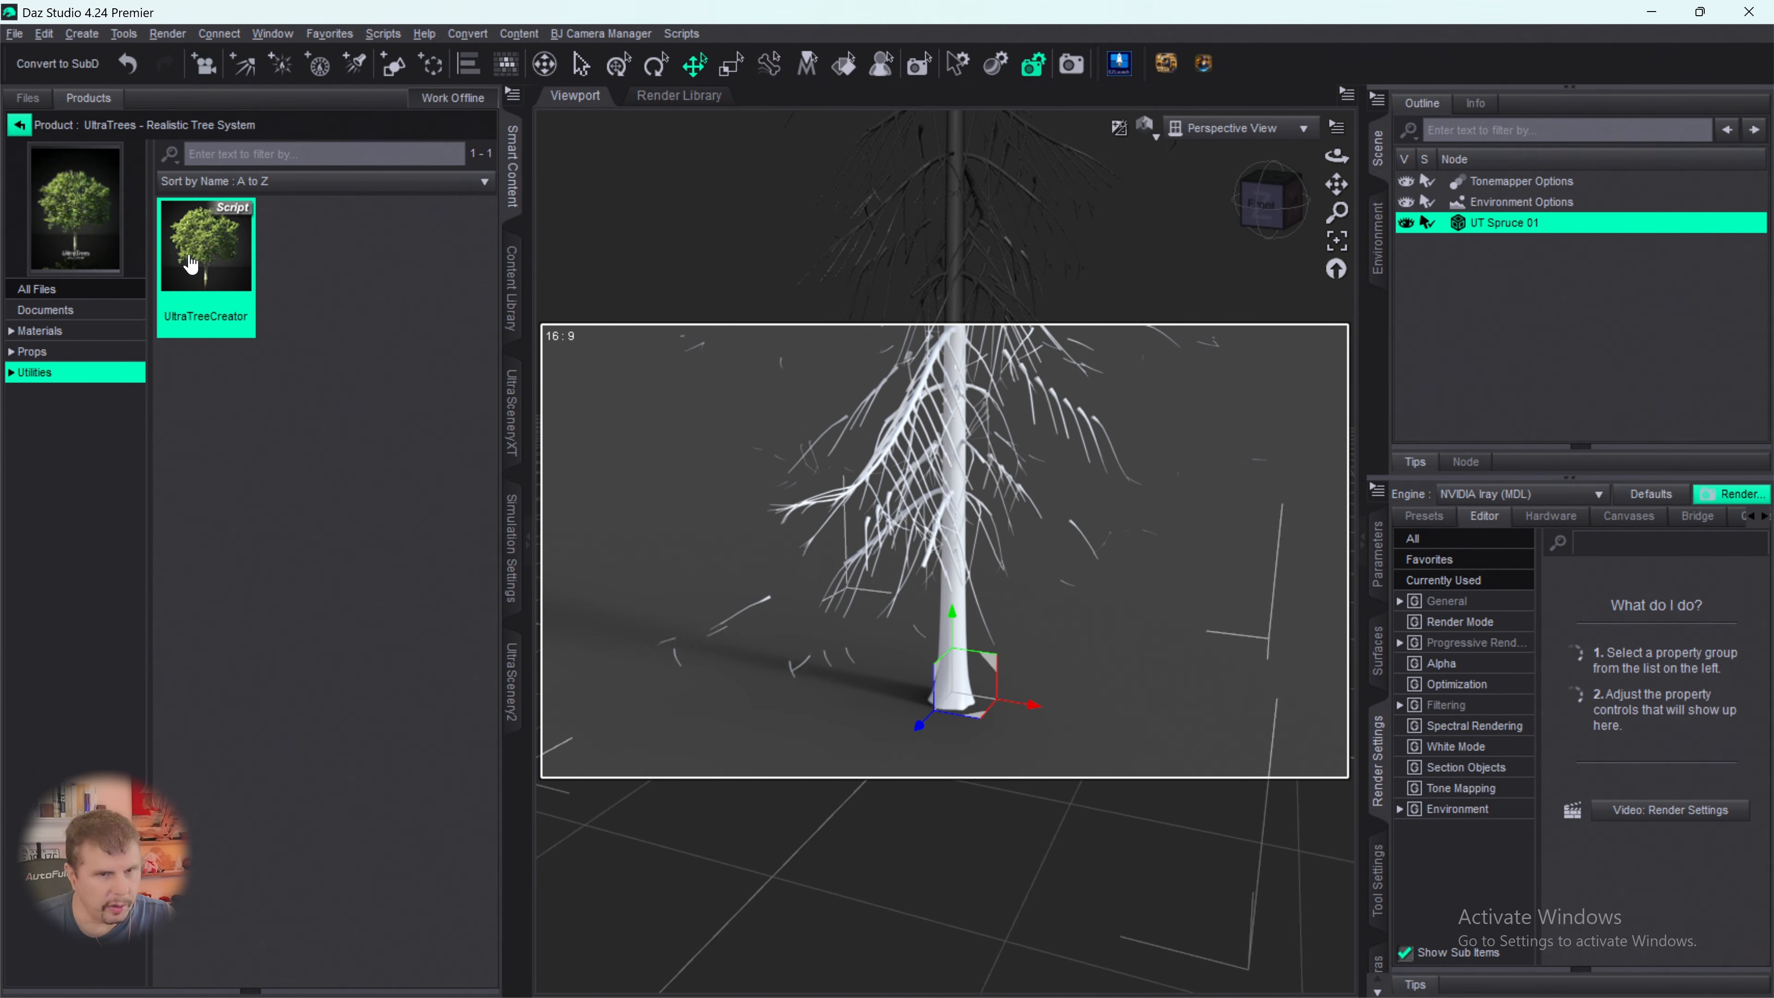
pyautogui.doubleClick(190, 265)
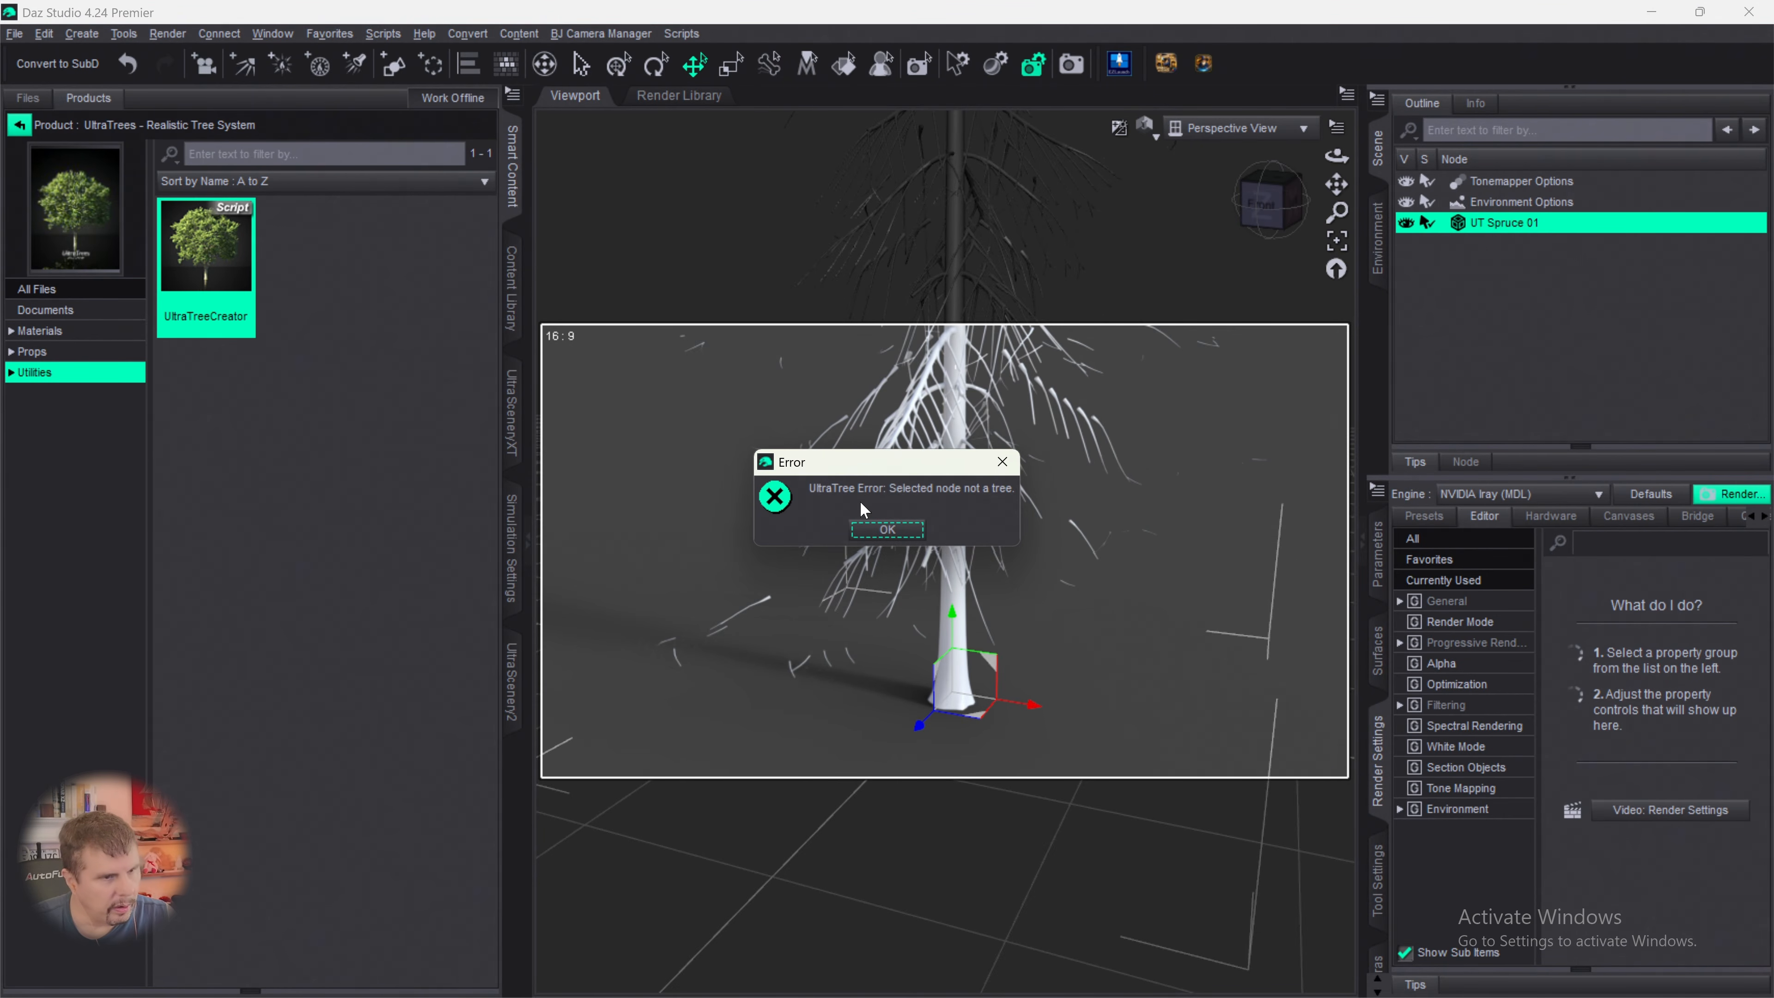
# - Dismiss the error, deselect UT Spruce 01 in the scene, and run the UltraTreeCreator utility script
pyautogui.click(894, 533)
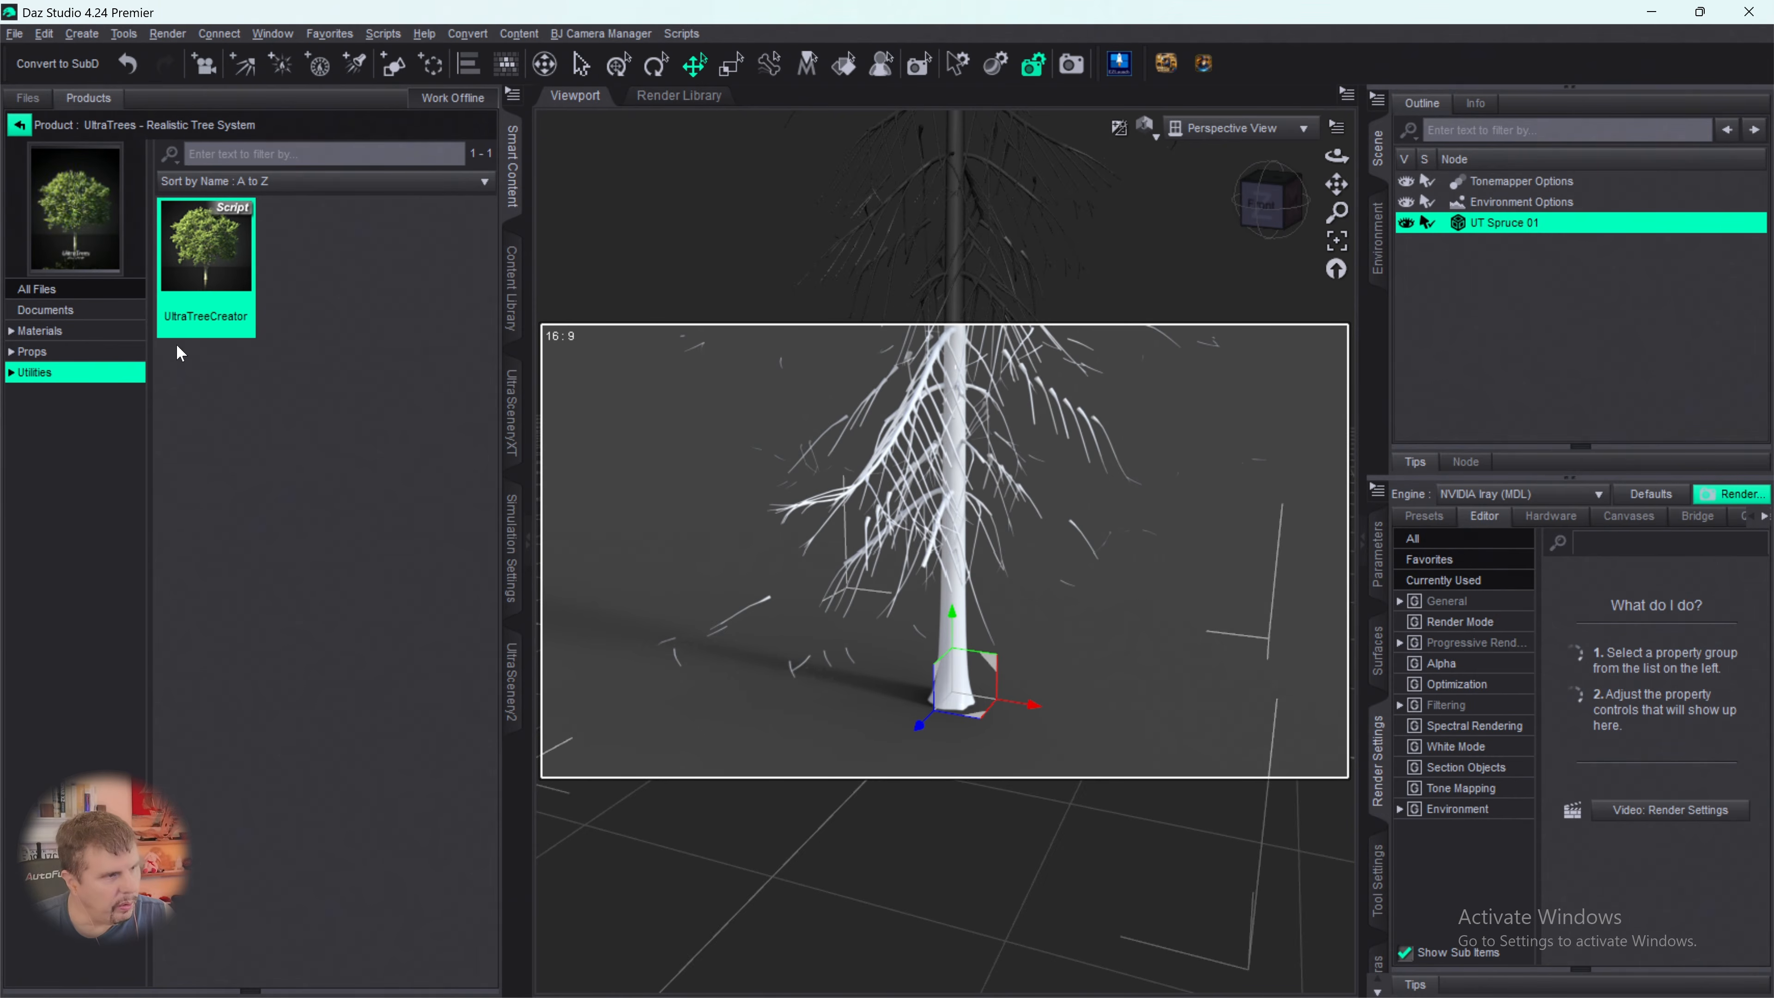
pyautogui.click(52, 353)
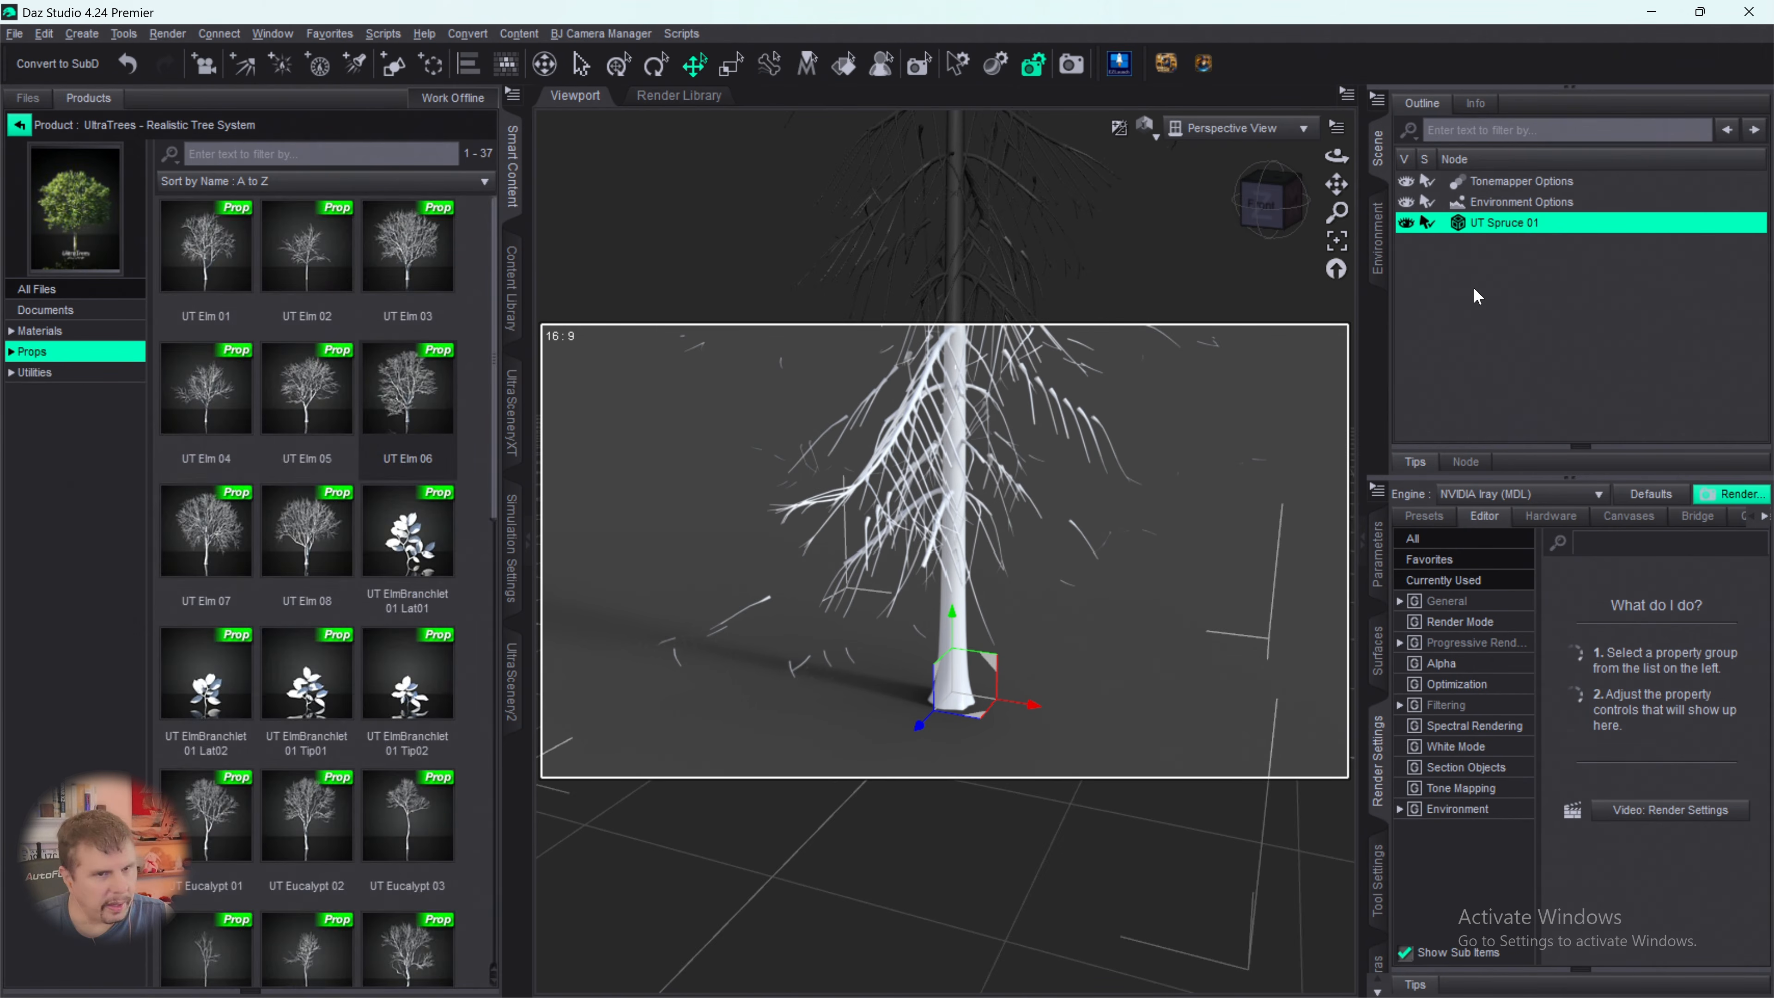
pyautogui.click(1467, 271)
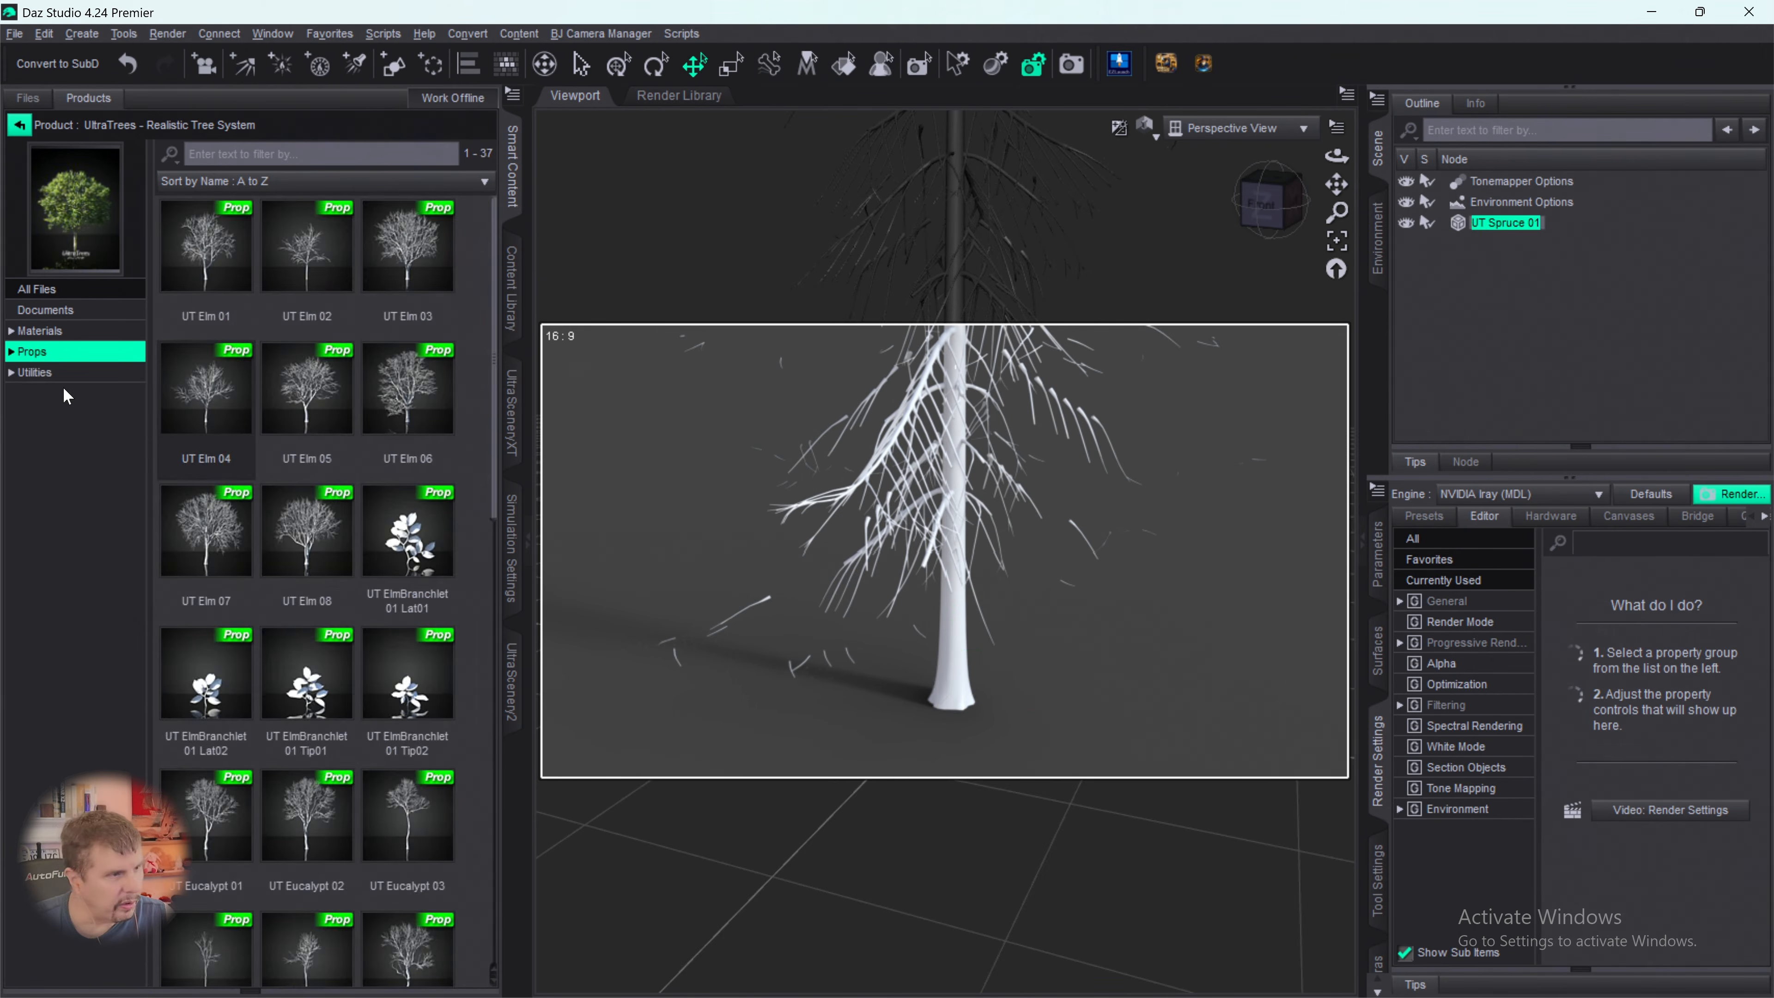
pyautogui.click(36, 372)
pyautogui.click(181, 277)
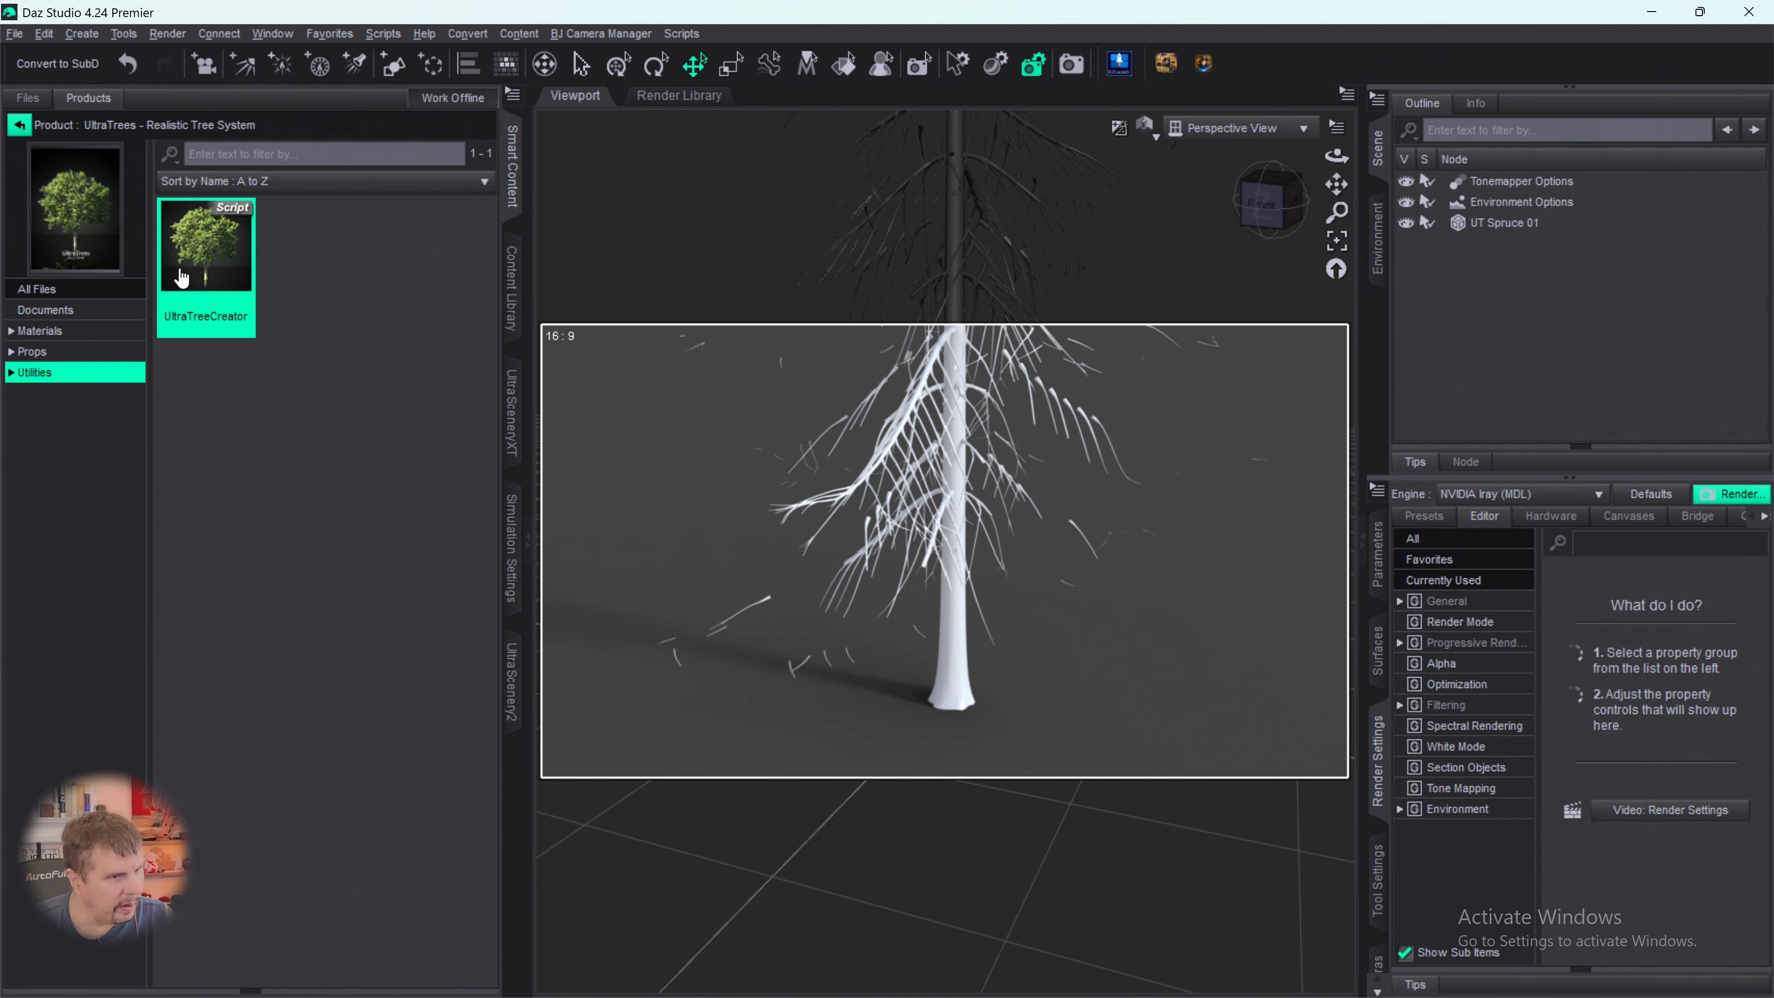
pyautogui.doubleClick(180, 271)
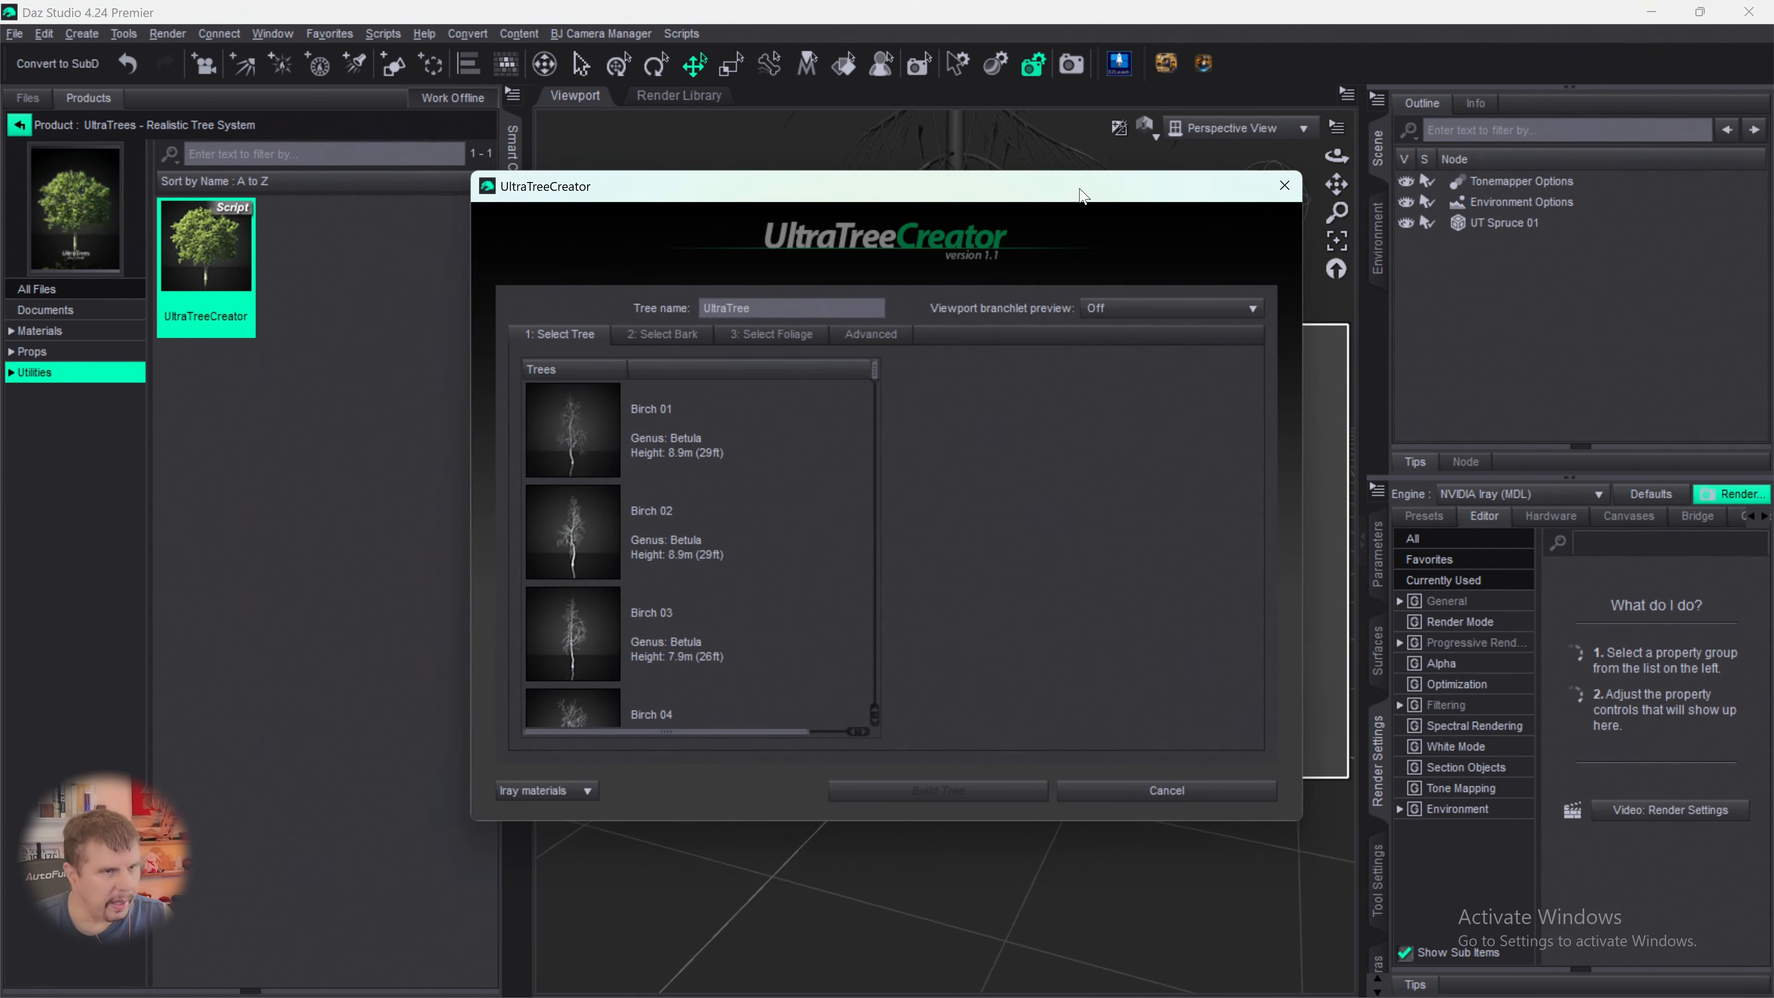
# - Close UltraTreeCreator, delete UT Spruce 01 from the scene, and run the script again
pyautogui.moveTo(1080, 196); pyautogui.dragTo(861, 203)
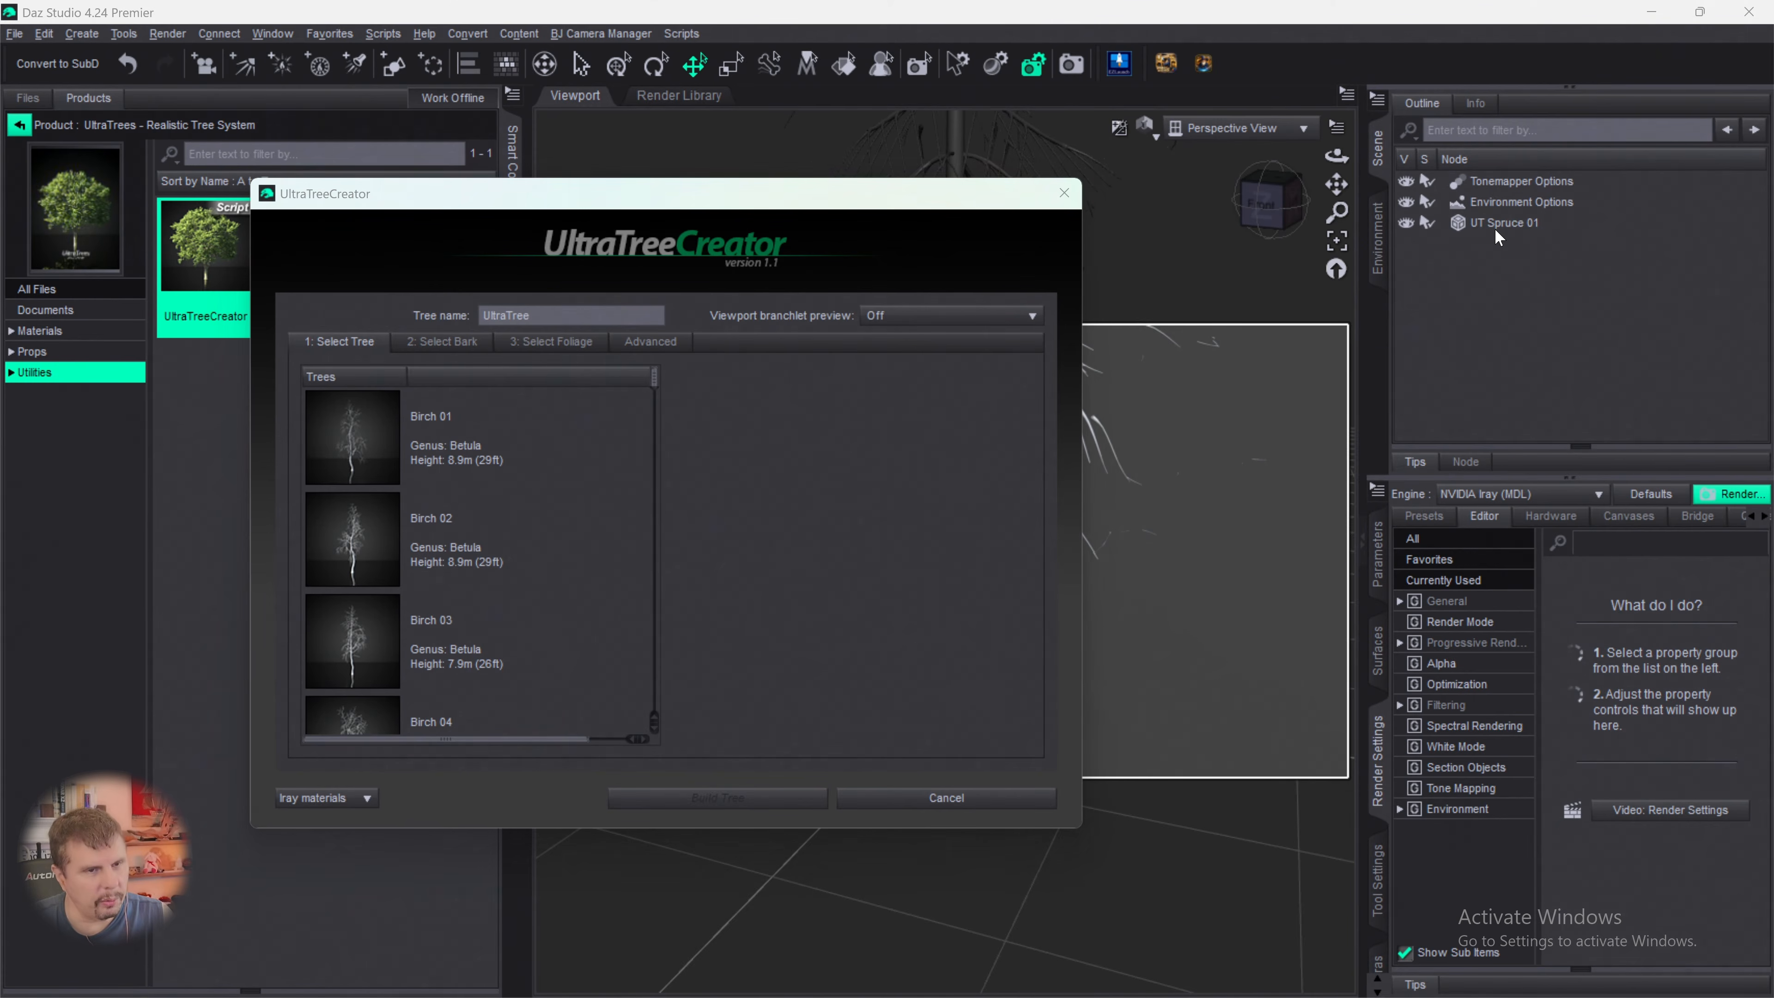
pyautogui.click(1063, 194)
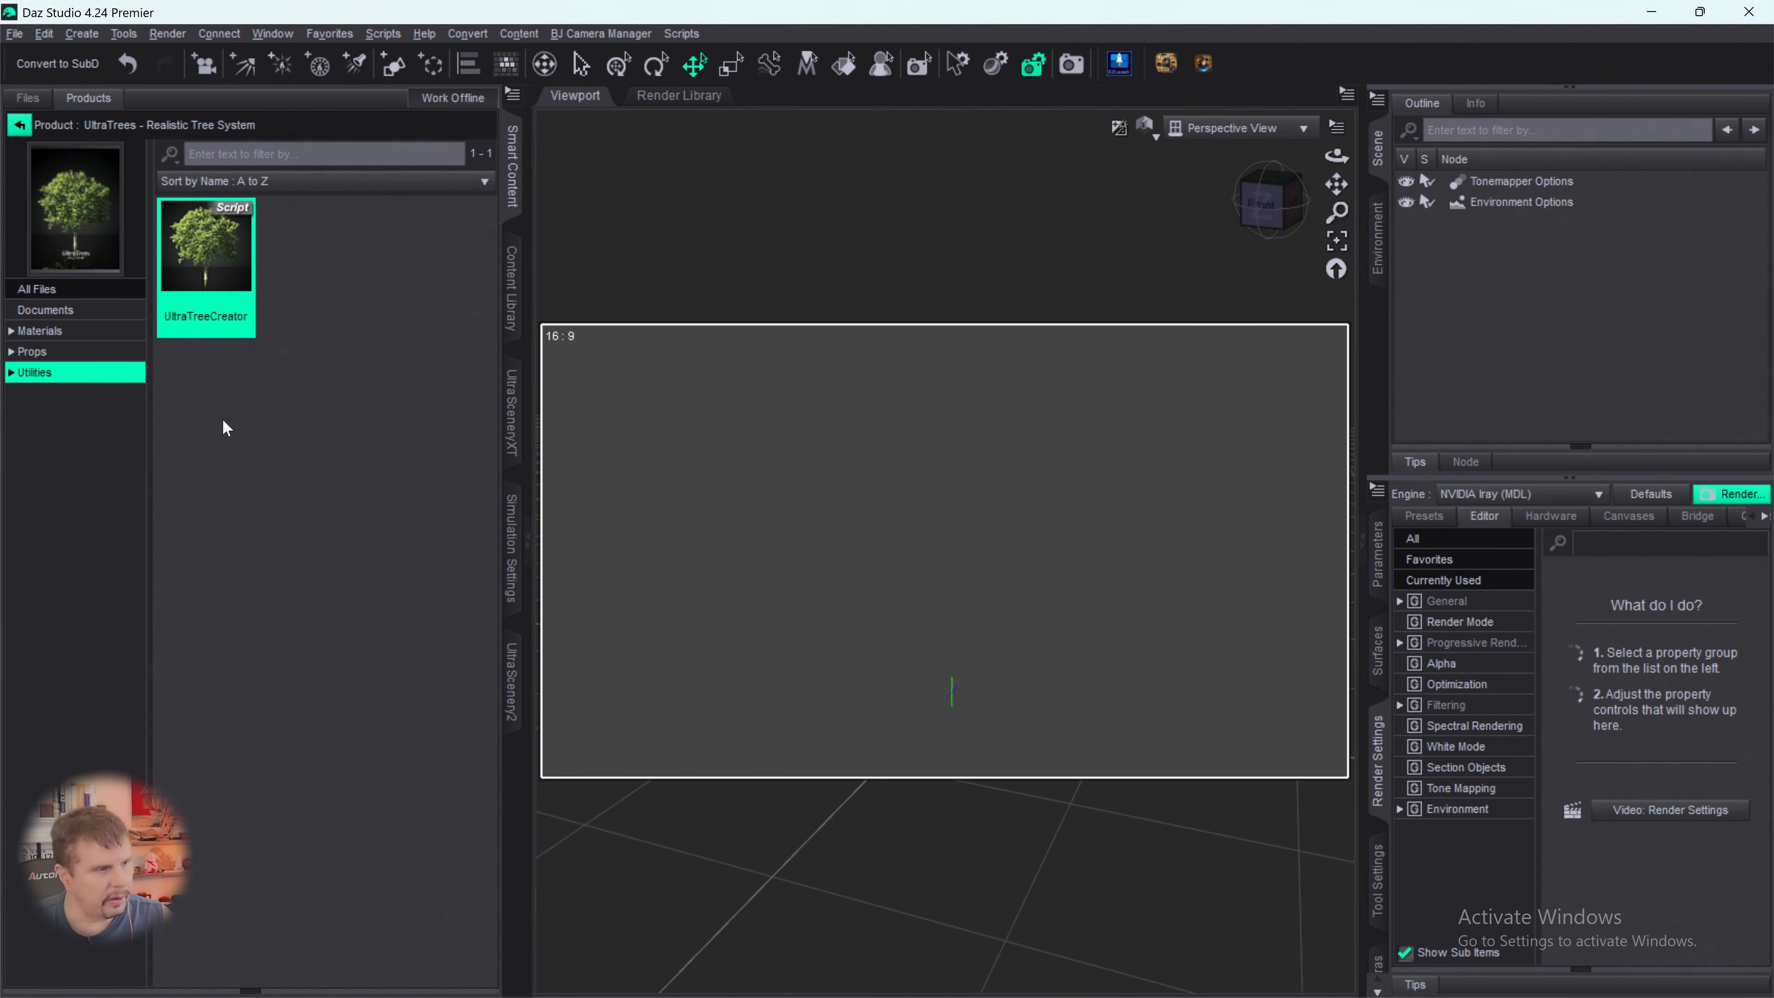
pyautogui.doubleClick(208, 273)
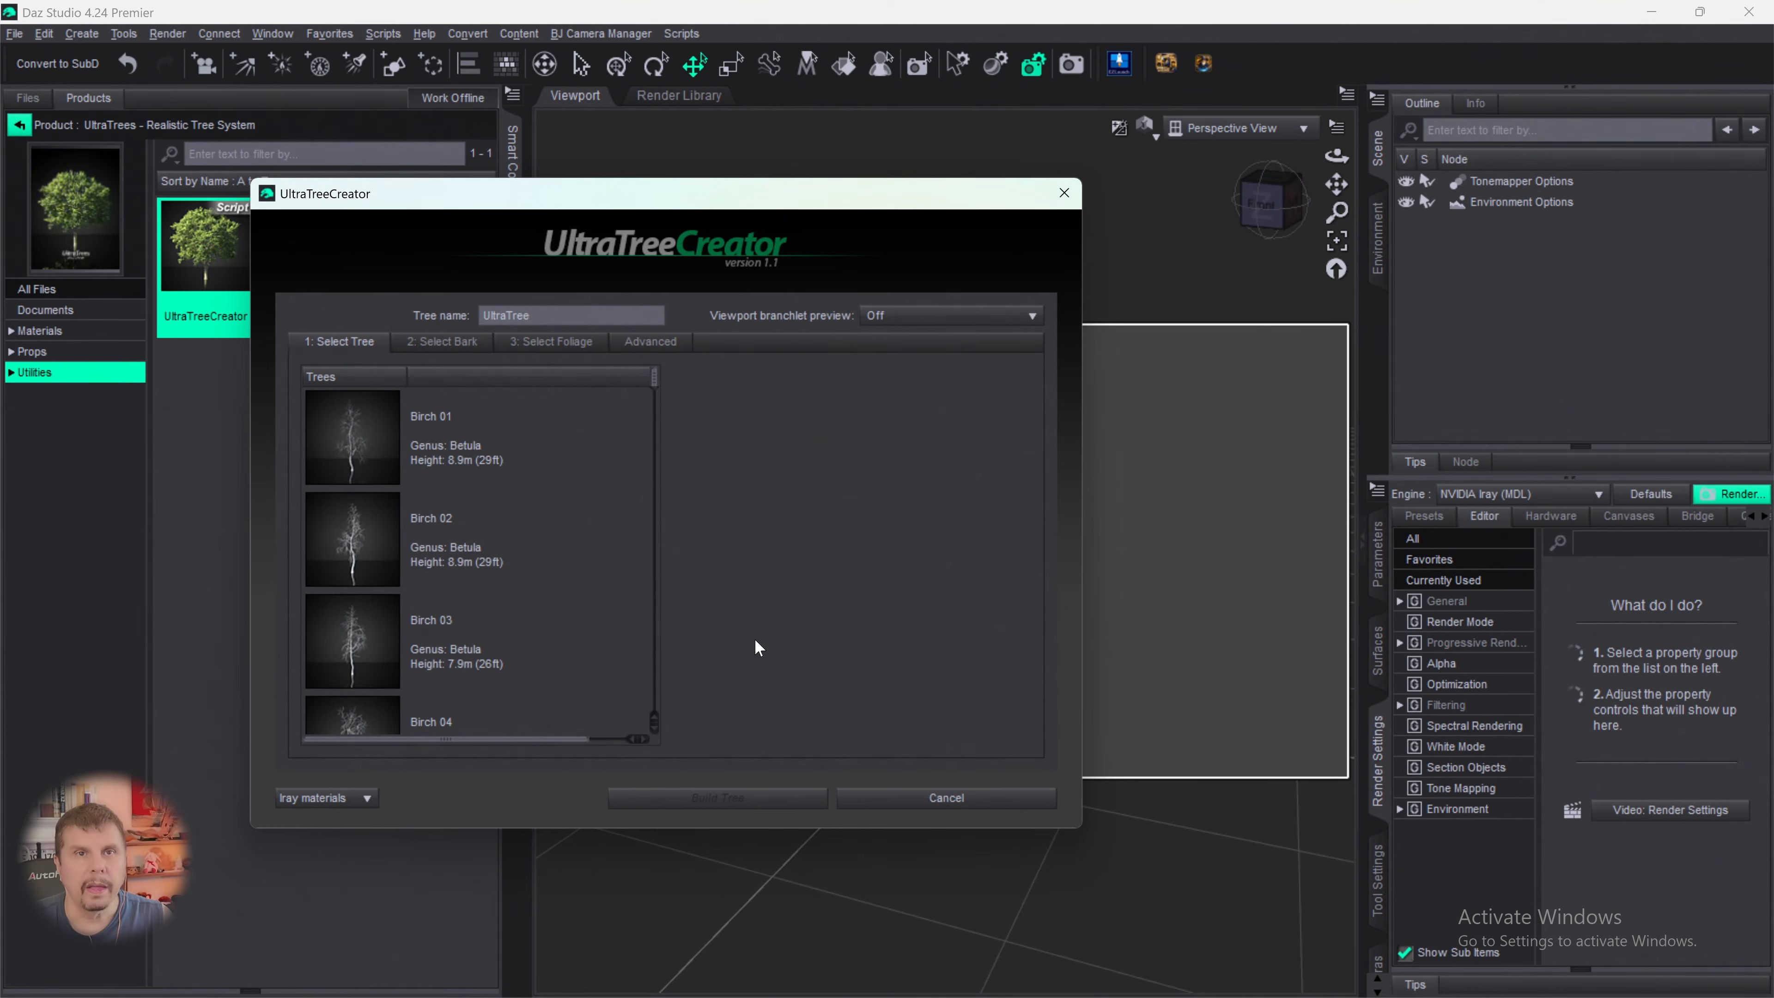
pyautogui.moveTo(577, 200); pyautogui.dragTo(1045, 215)
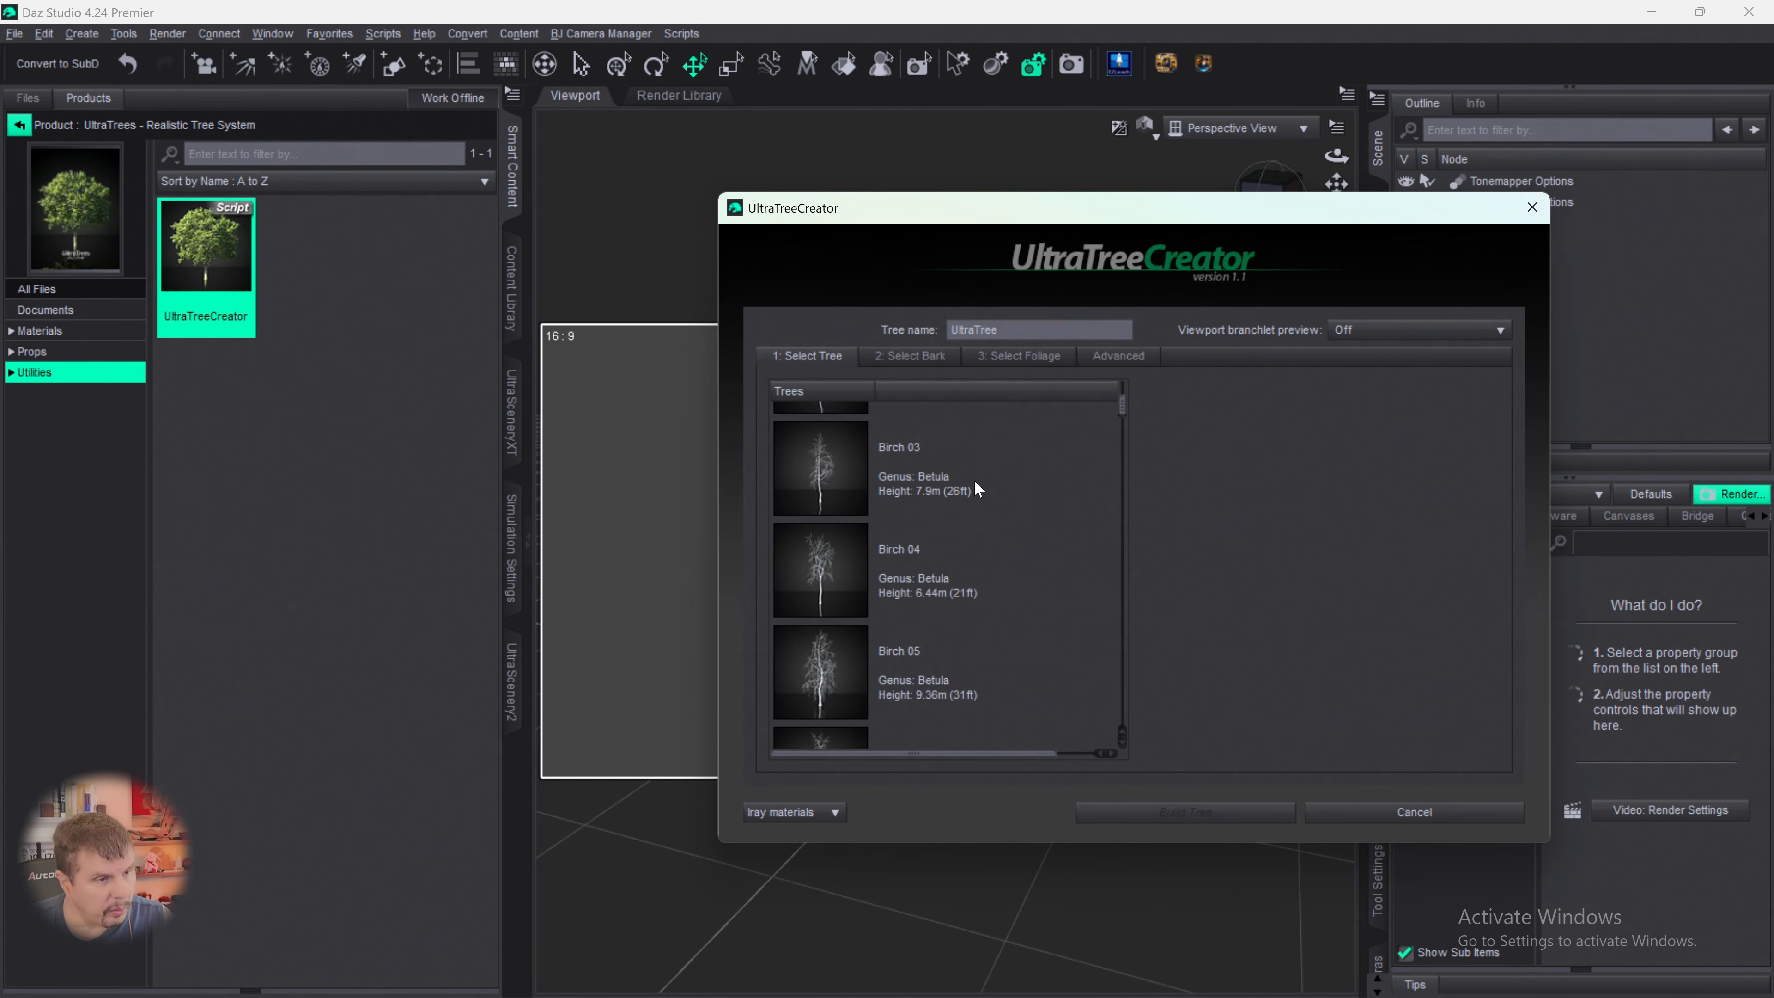
# - Find the spruces in UltraTreeCreator's tree list and choose Spruce 01 as the base tree
pyautogui.click(974, 480)
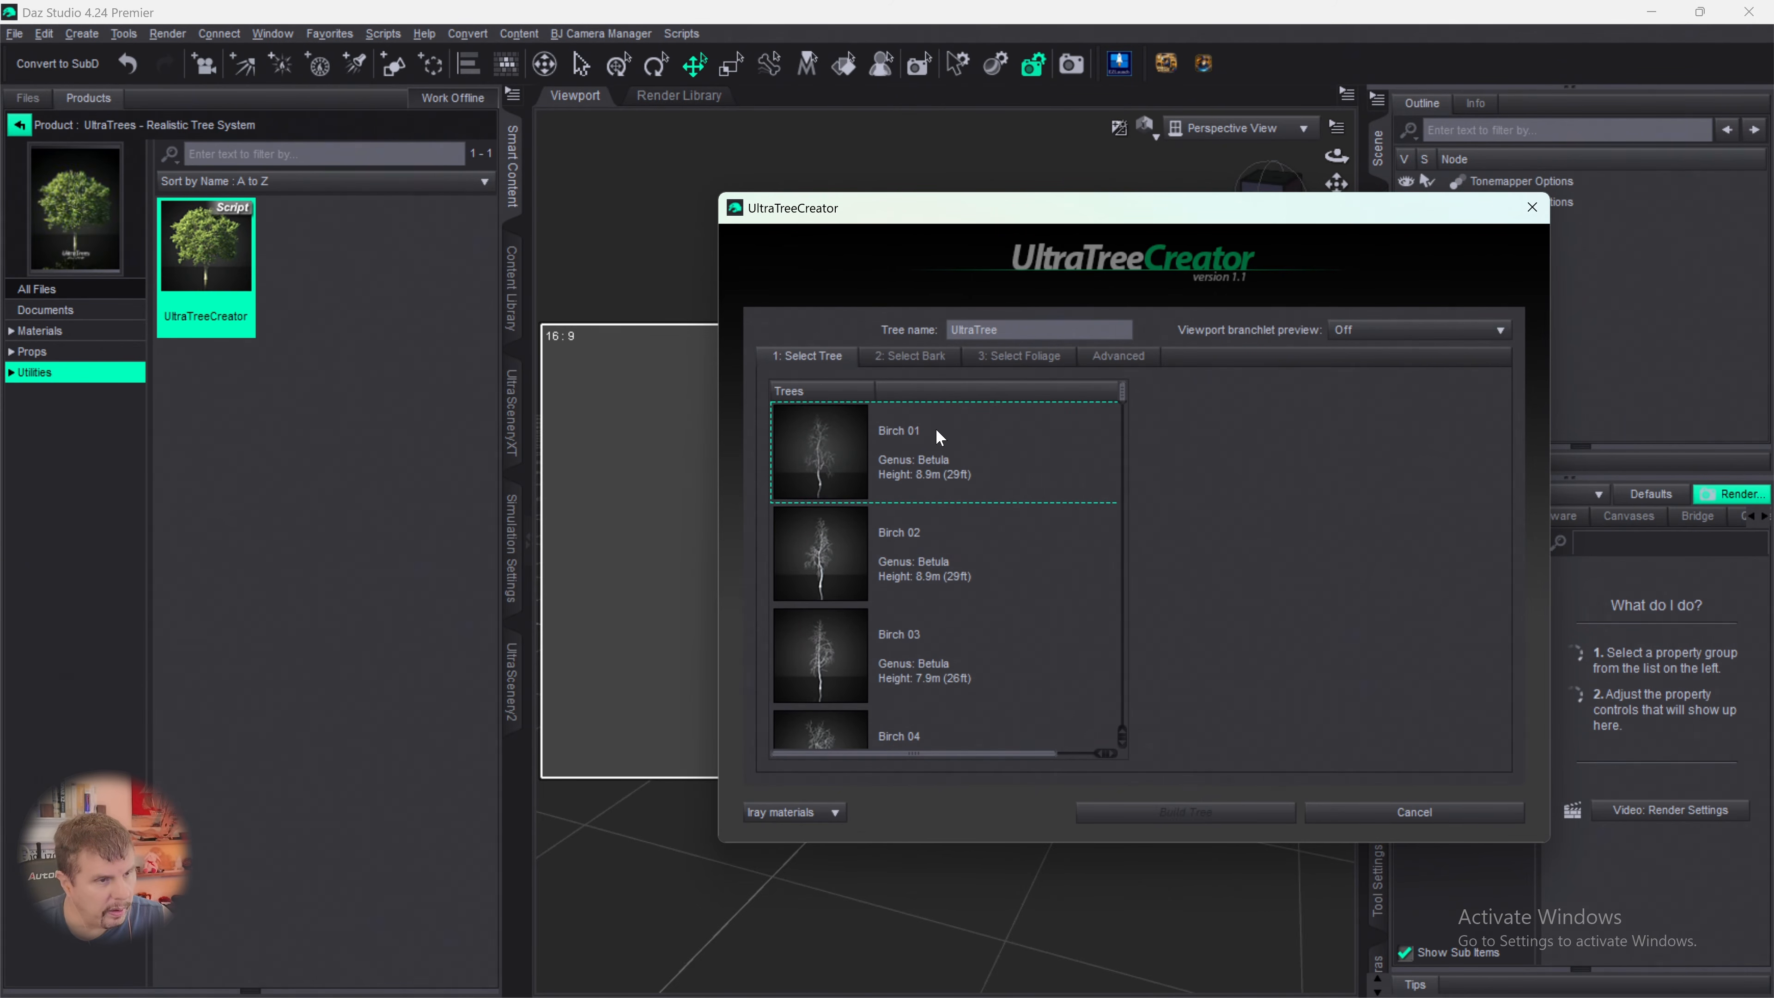
pyautogui.scroll(-8, 953, 482)
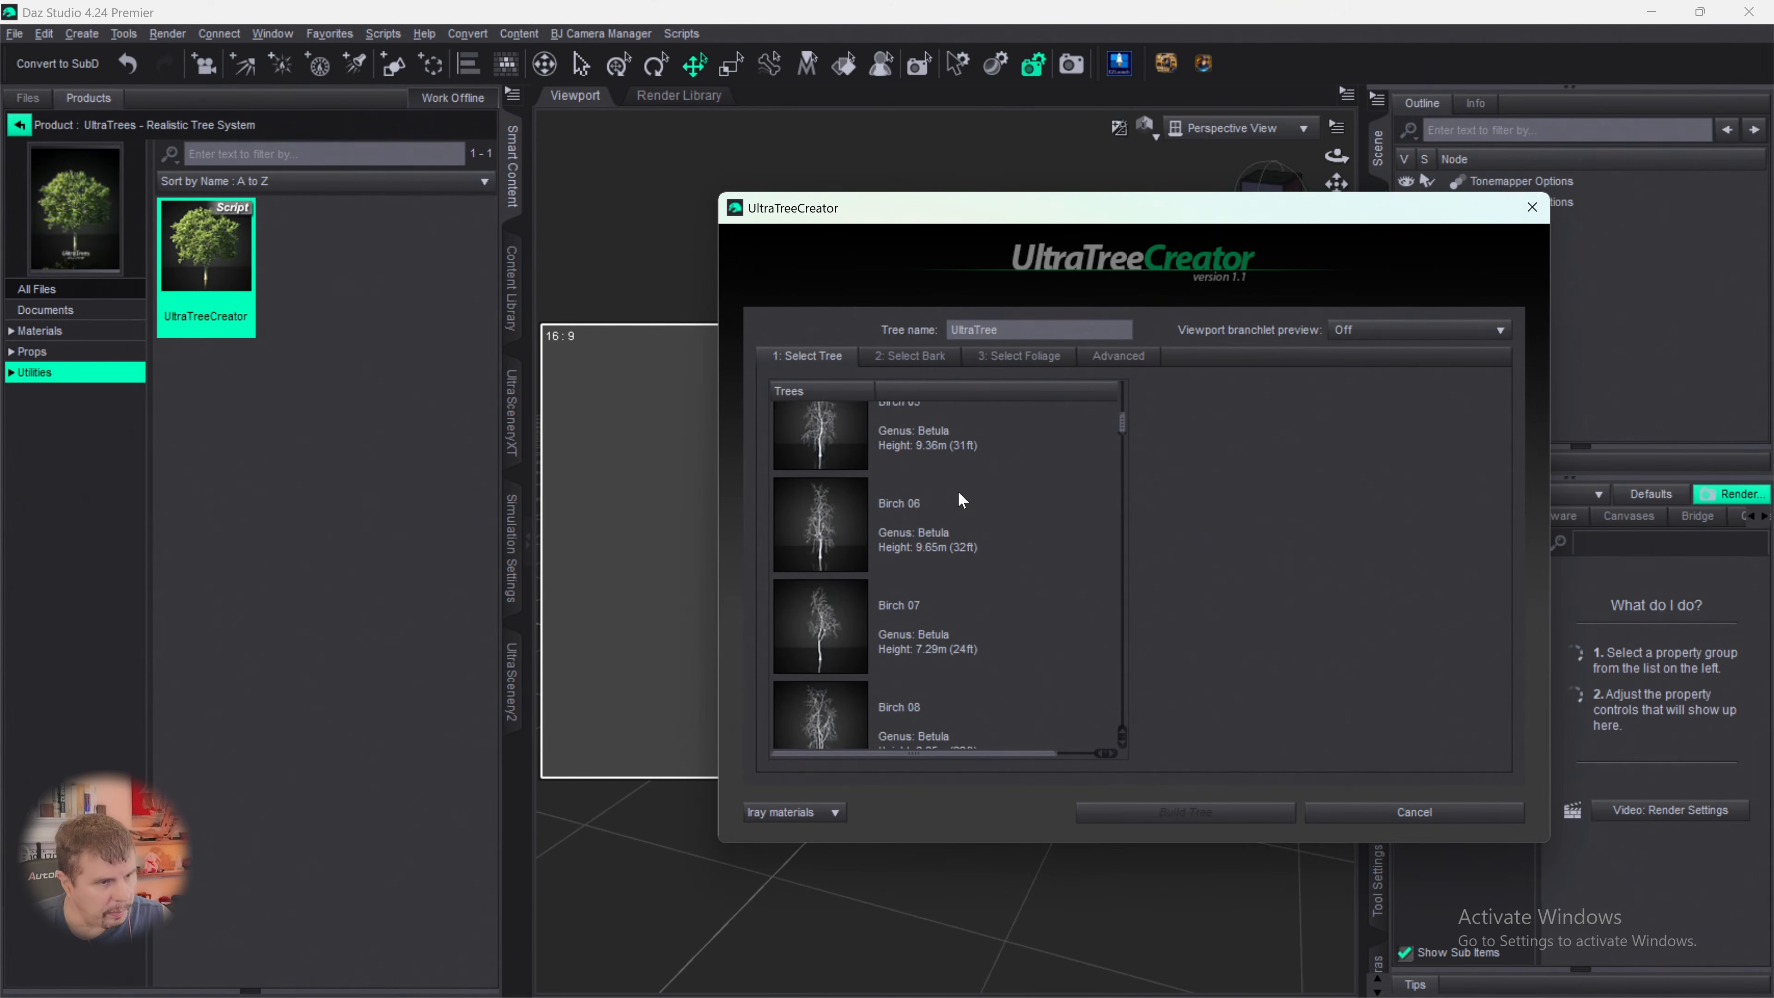
pyautogui.scroll(-10, 961, 524)
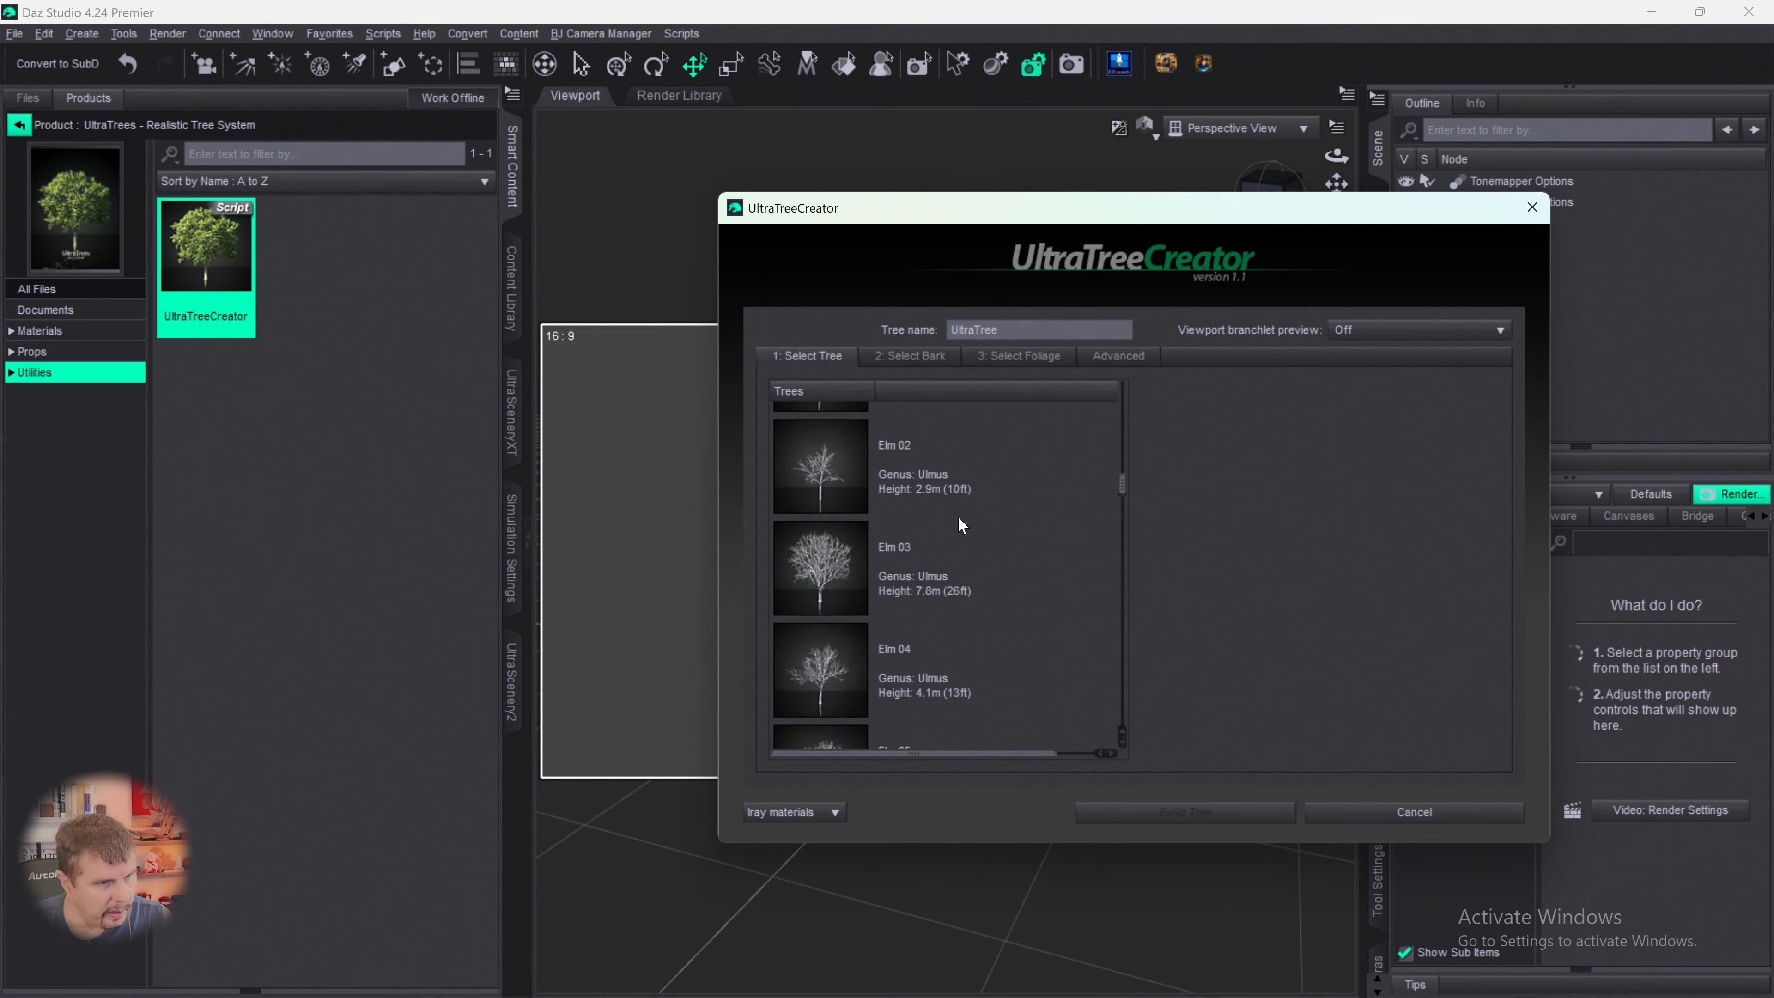
pyautogui.scroll(-6, 957, 512)
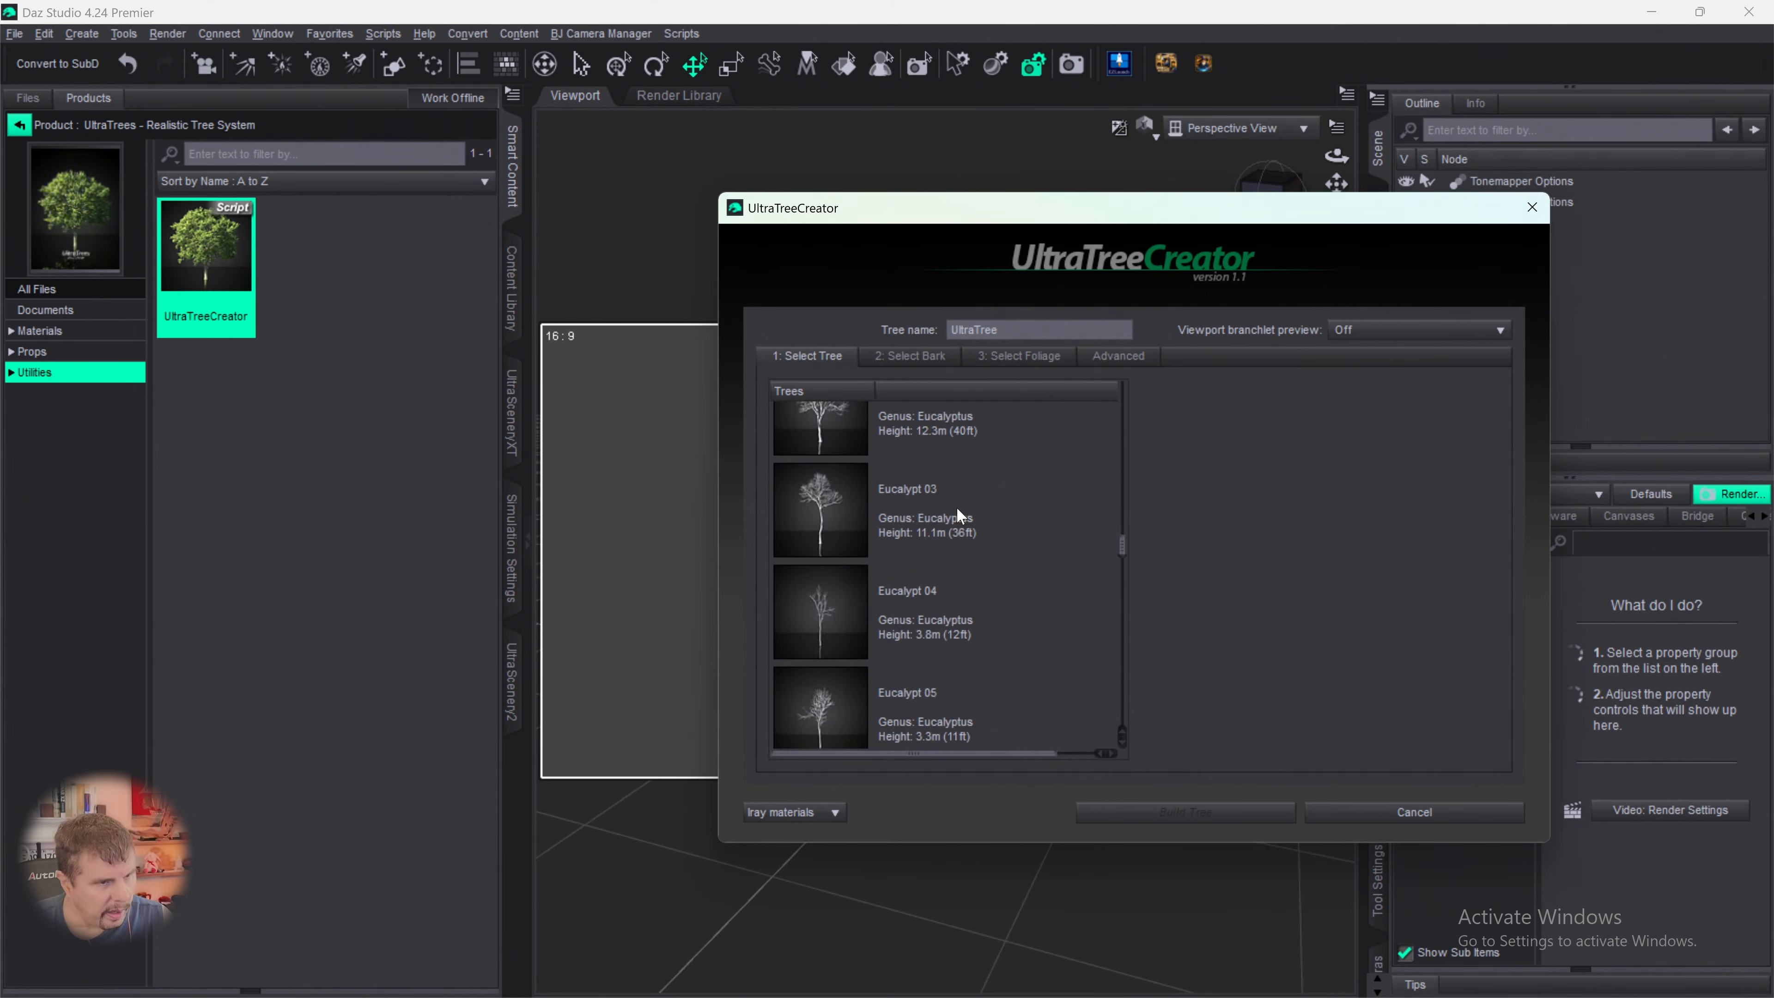
pyautogui.scroll(-10, 956, 509)
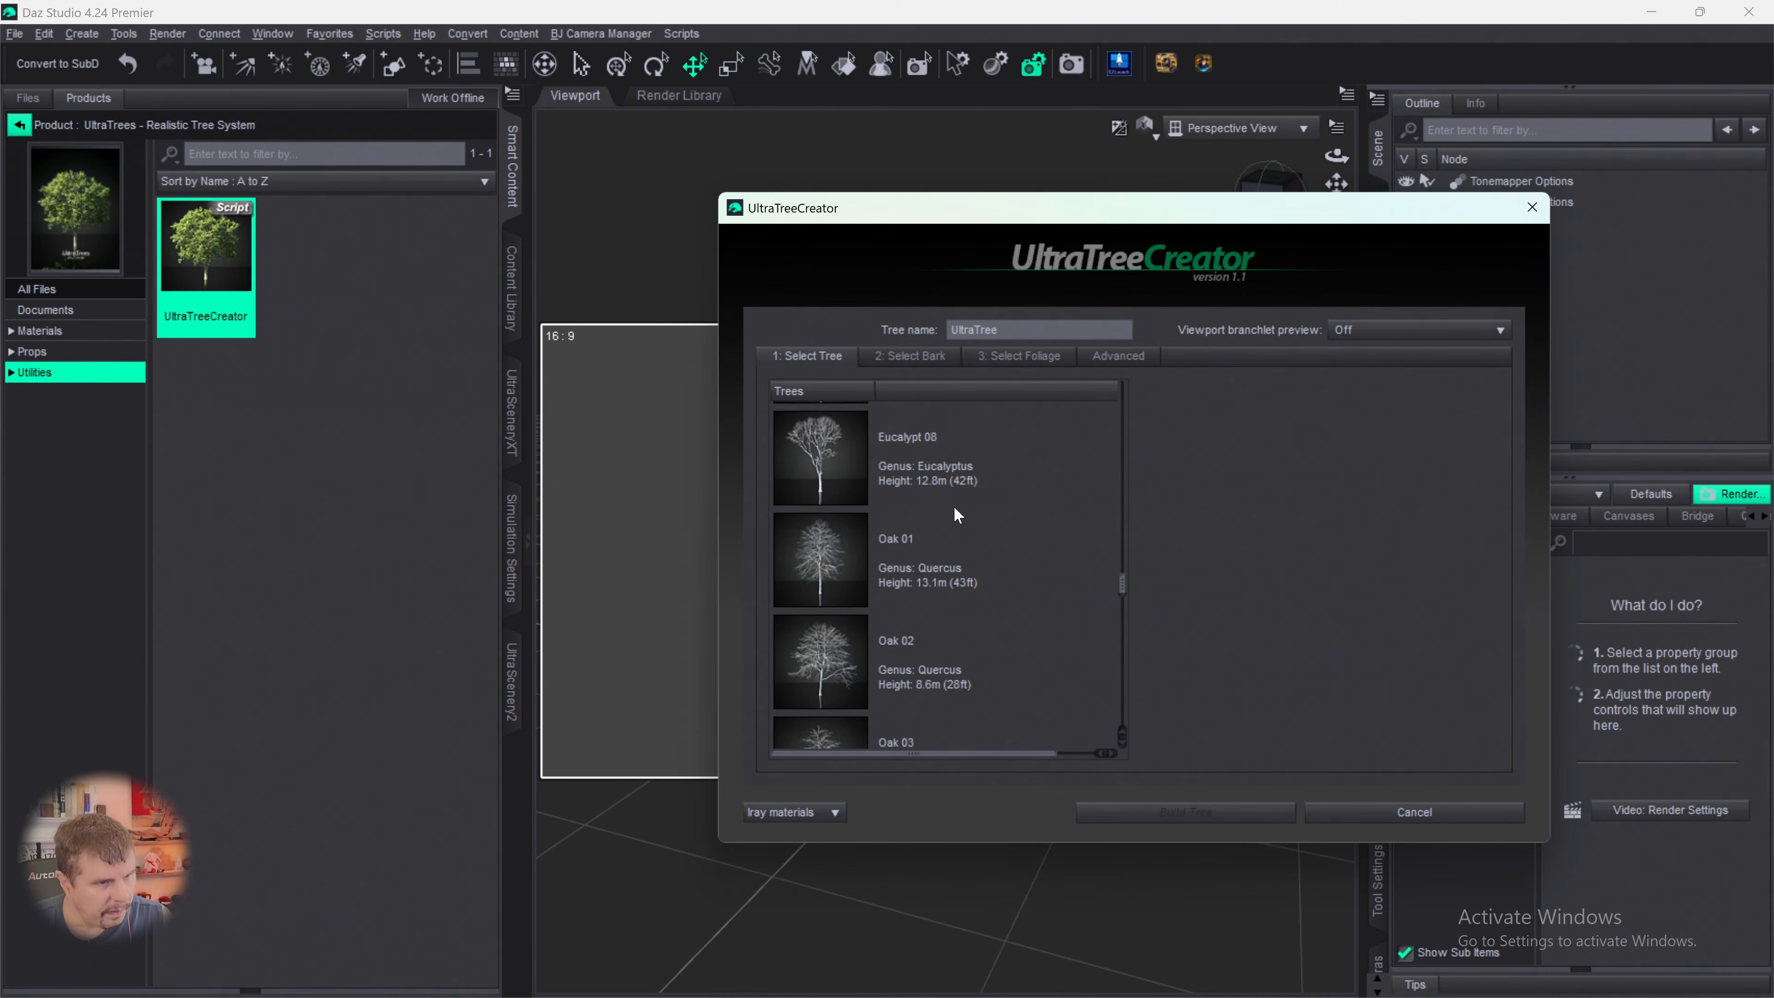
pyautogui.scroll(-8, 948, 510)
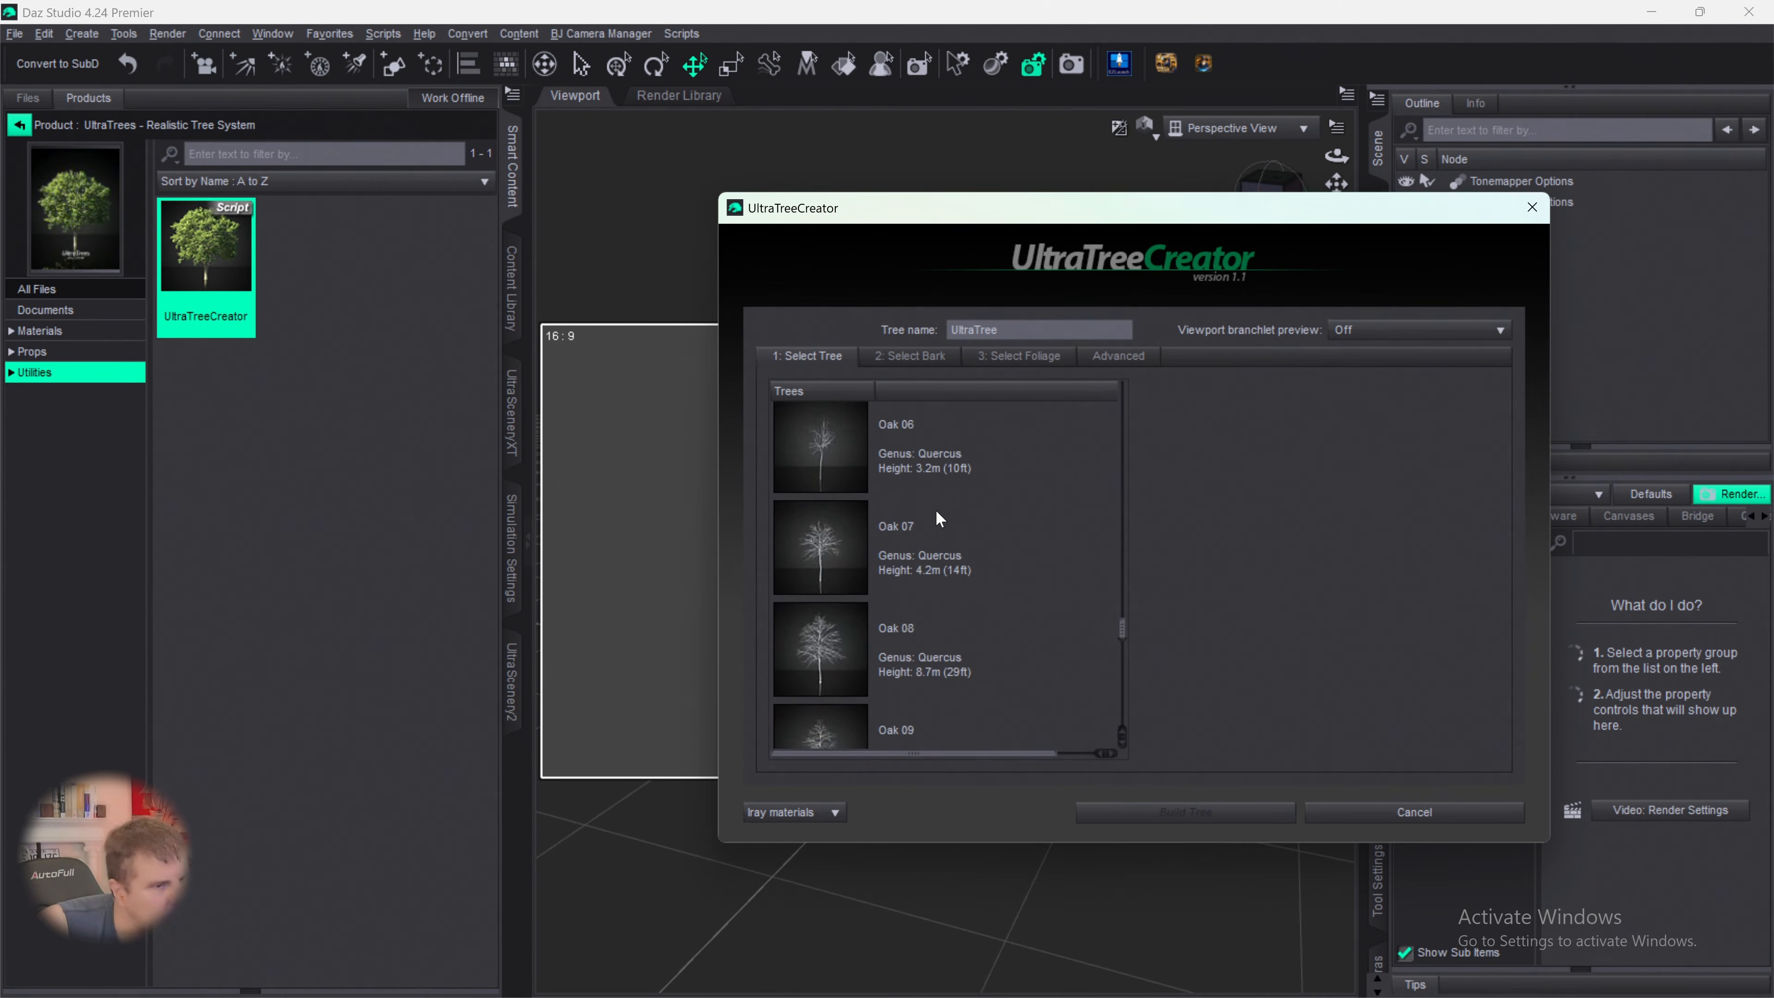
pyautogui.scroll(-4, 933, 493)
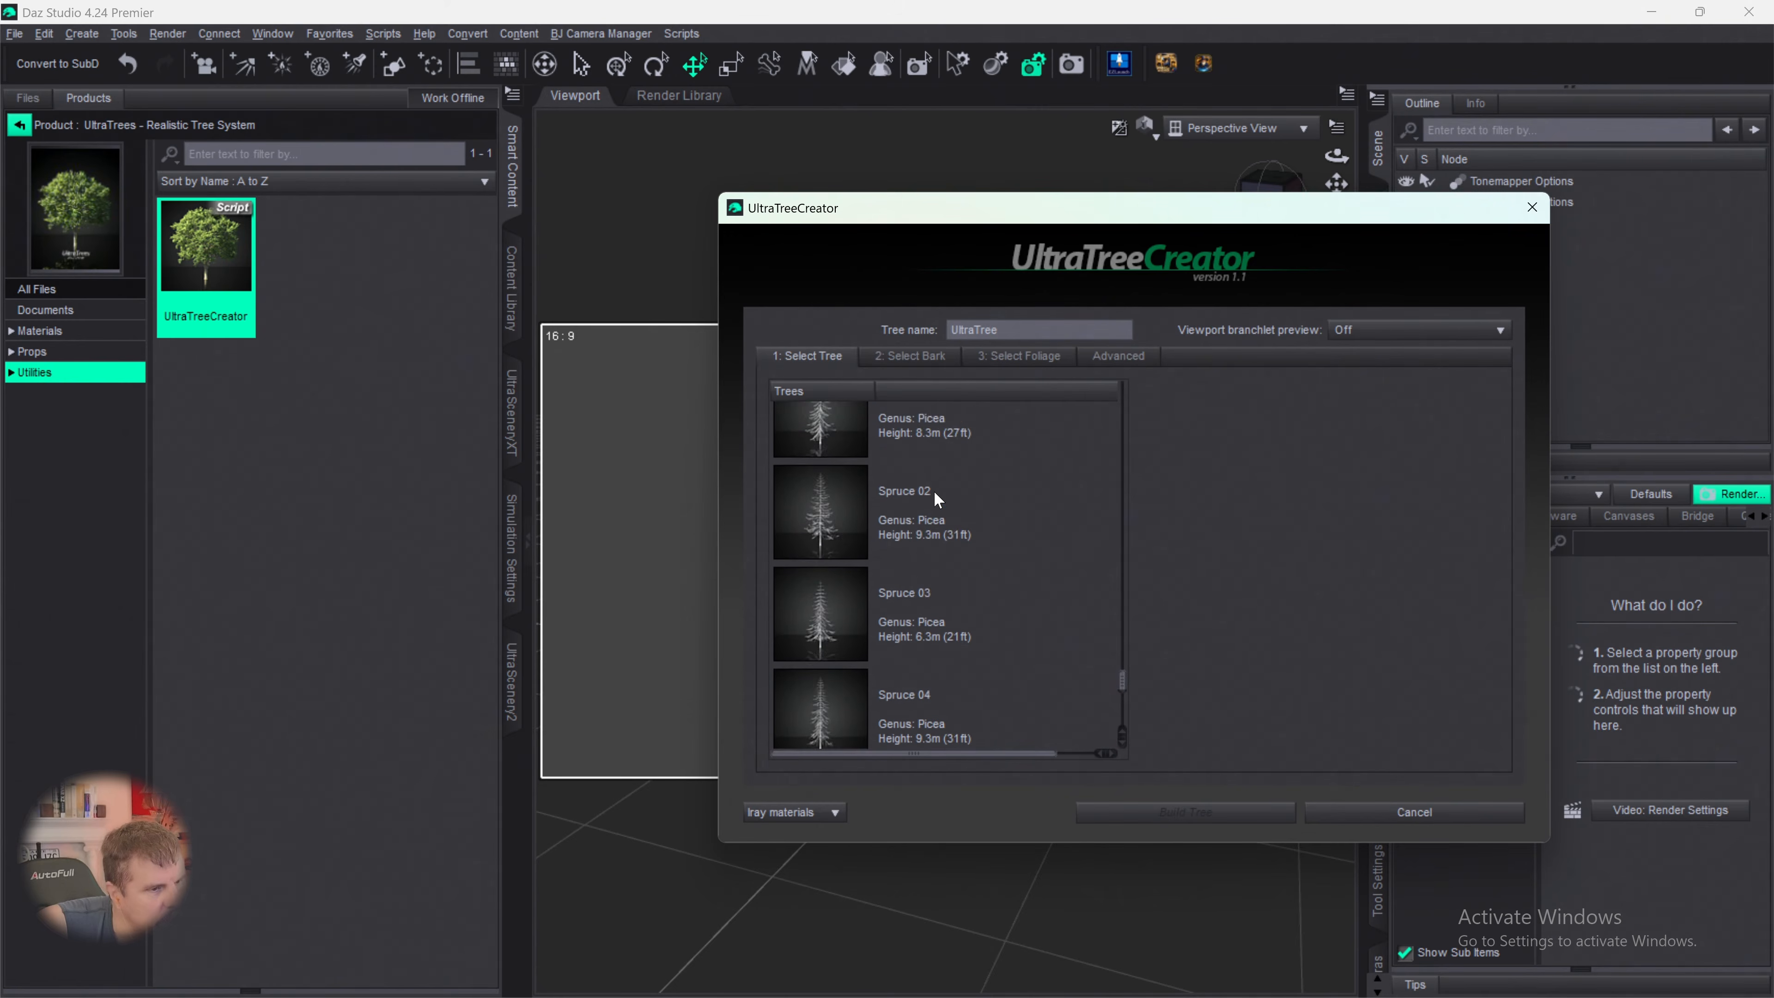
pyautogui.scroll(1, 935, 489)
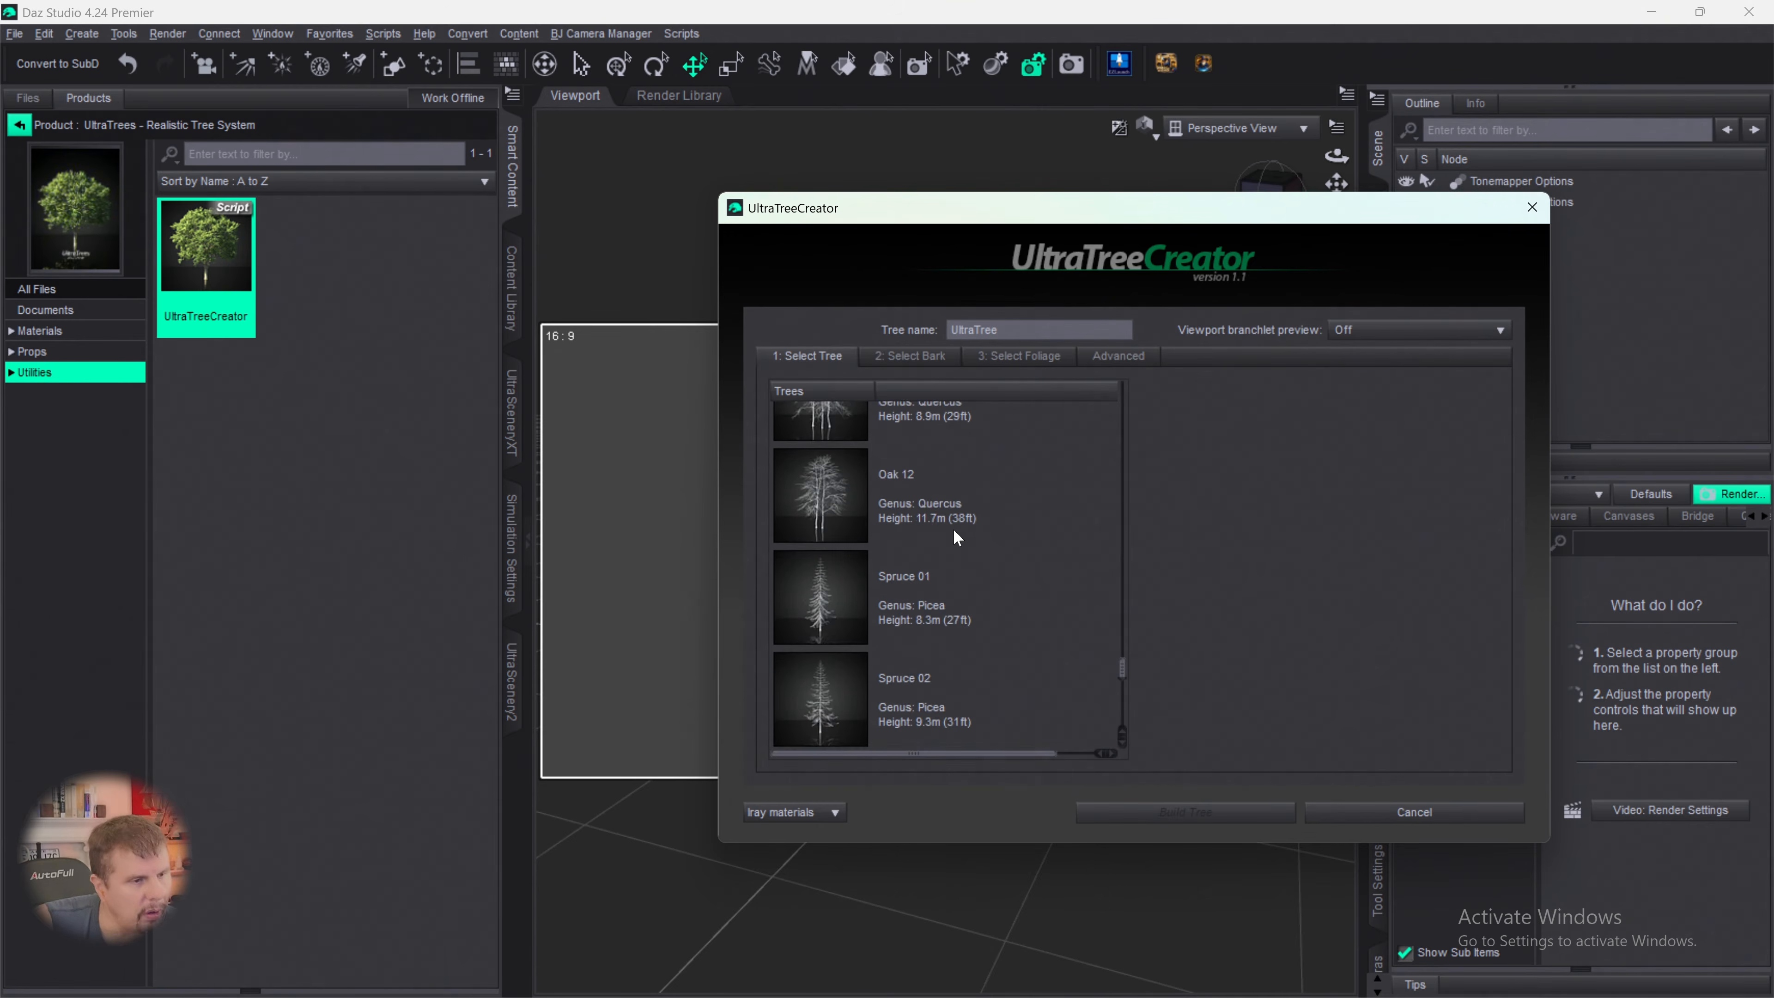
pyautogui.click(860, 579)
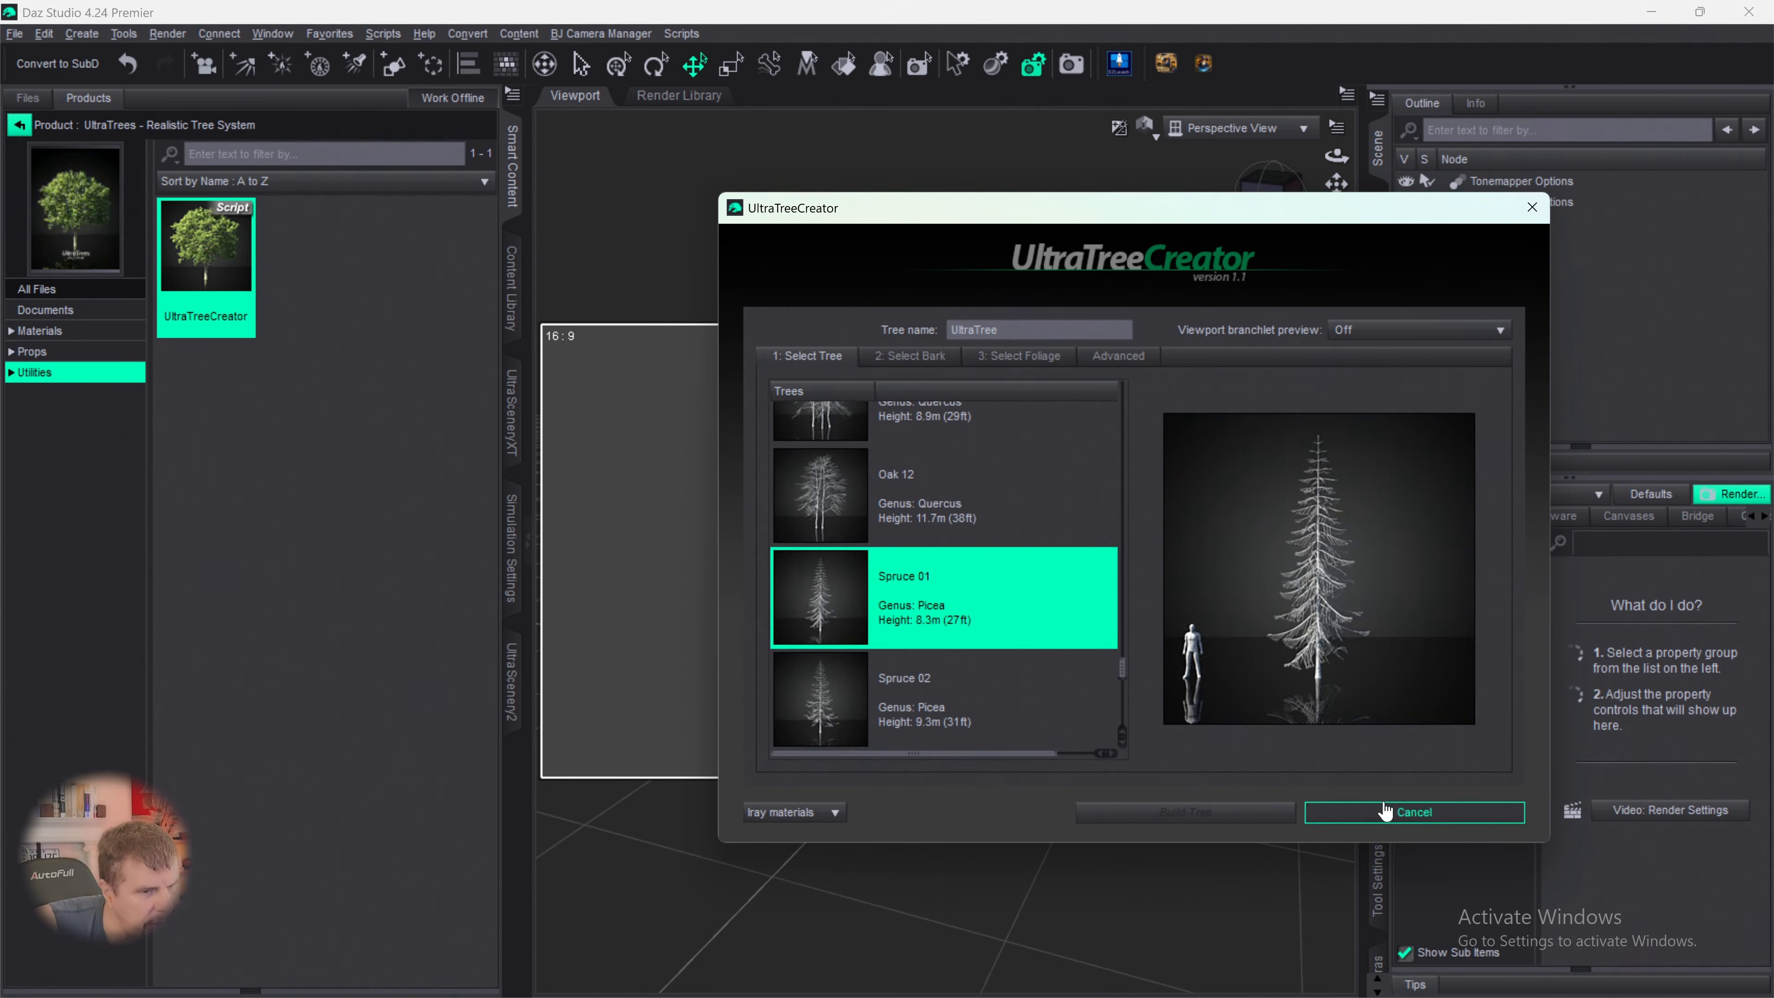
# - Choose the Spruce bark of genus Picea for the tree
pyautogui.click(912, 357)
pyautogui.scroll(-5, 860, 601)
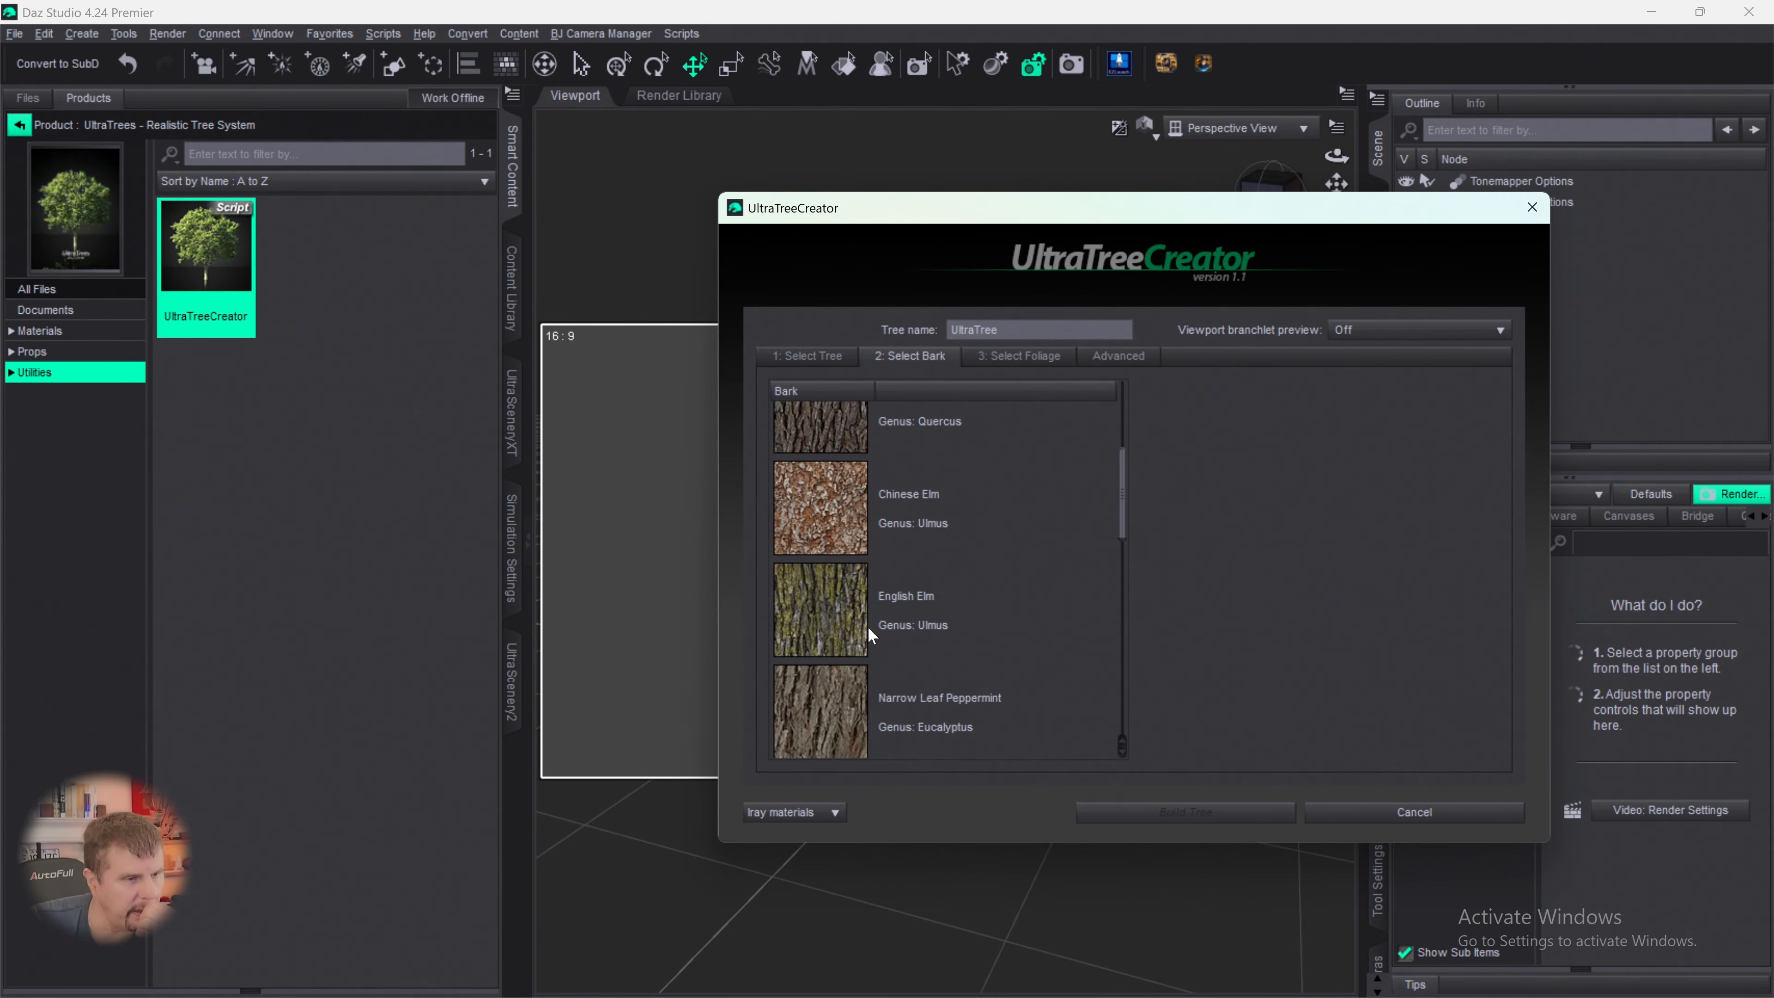
pyautogui.moveTo(1125, 587); pyautogui.dragTo(1126, 705)
pyautogui.click(822, 495)
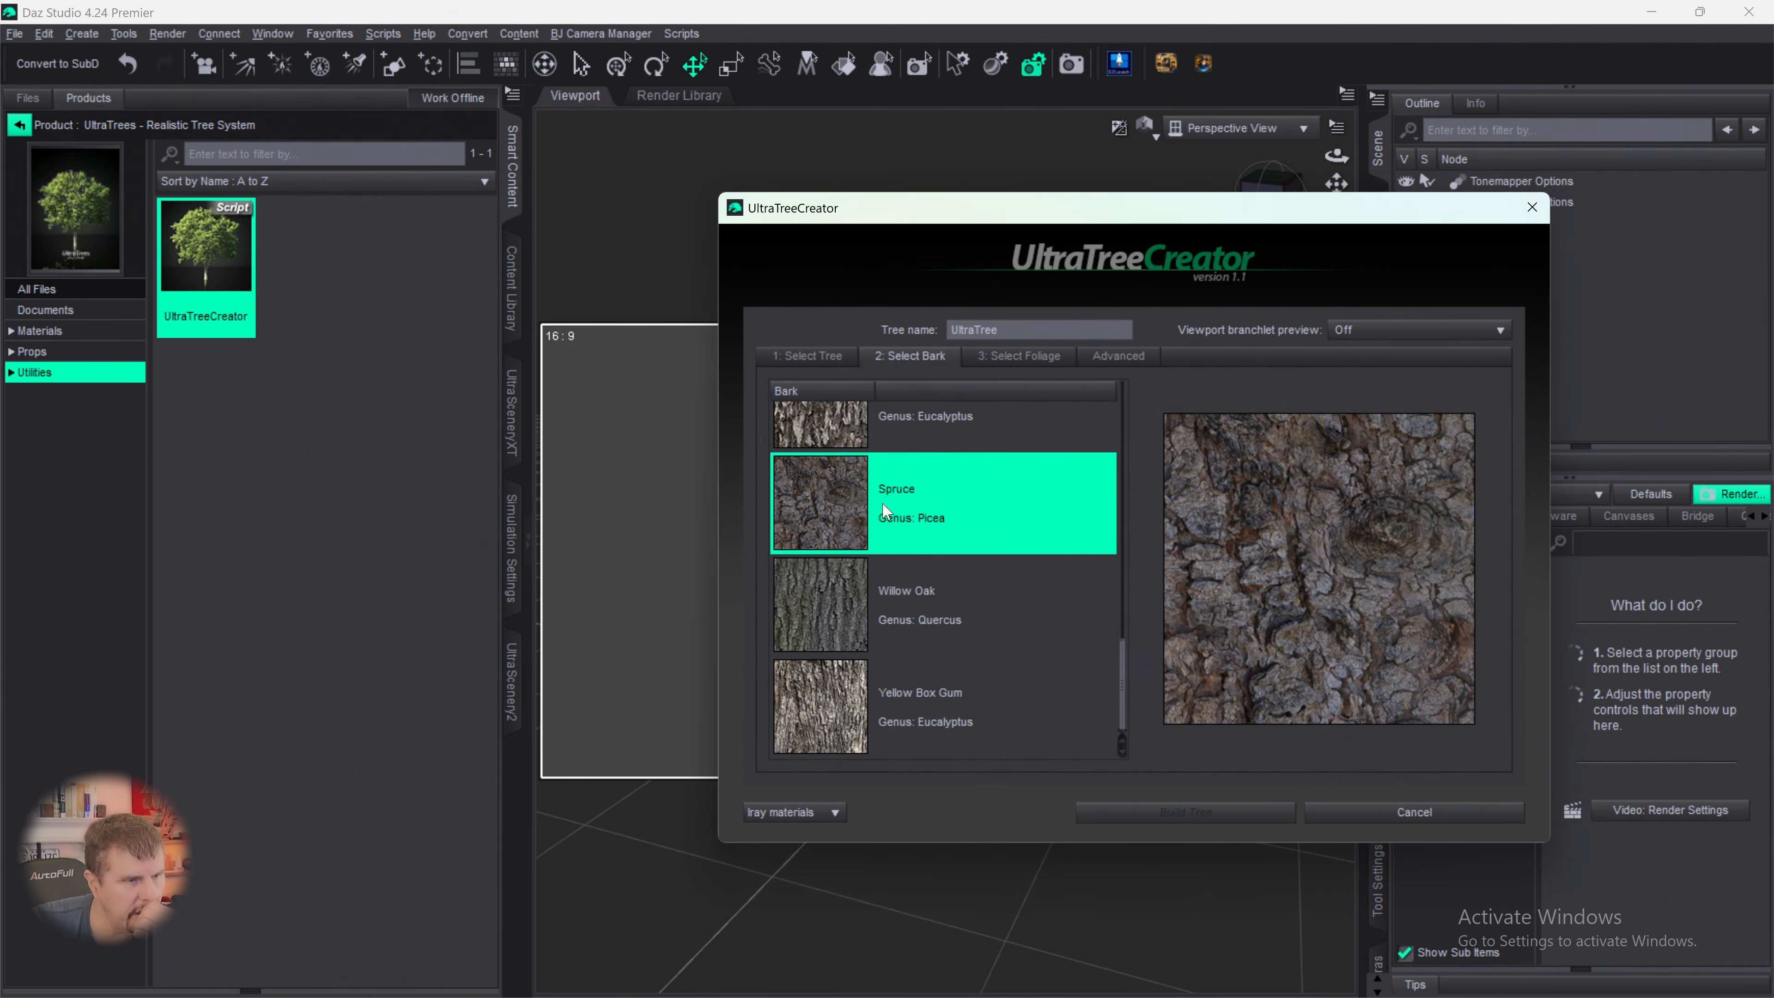
# - Choose the Spruce 03 foliage of genus Picea for the tree
pyautogui.click(1024, 357)
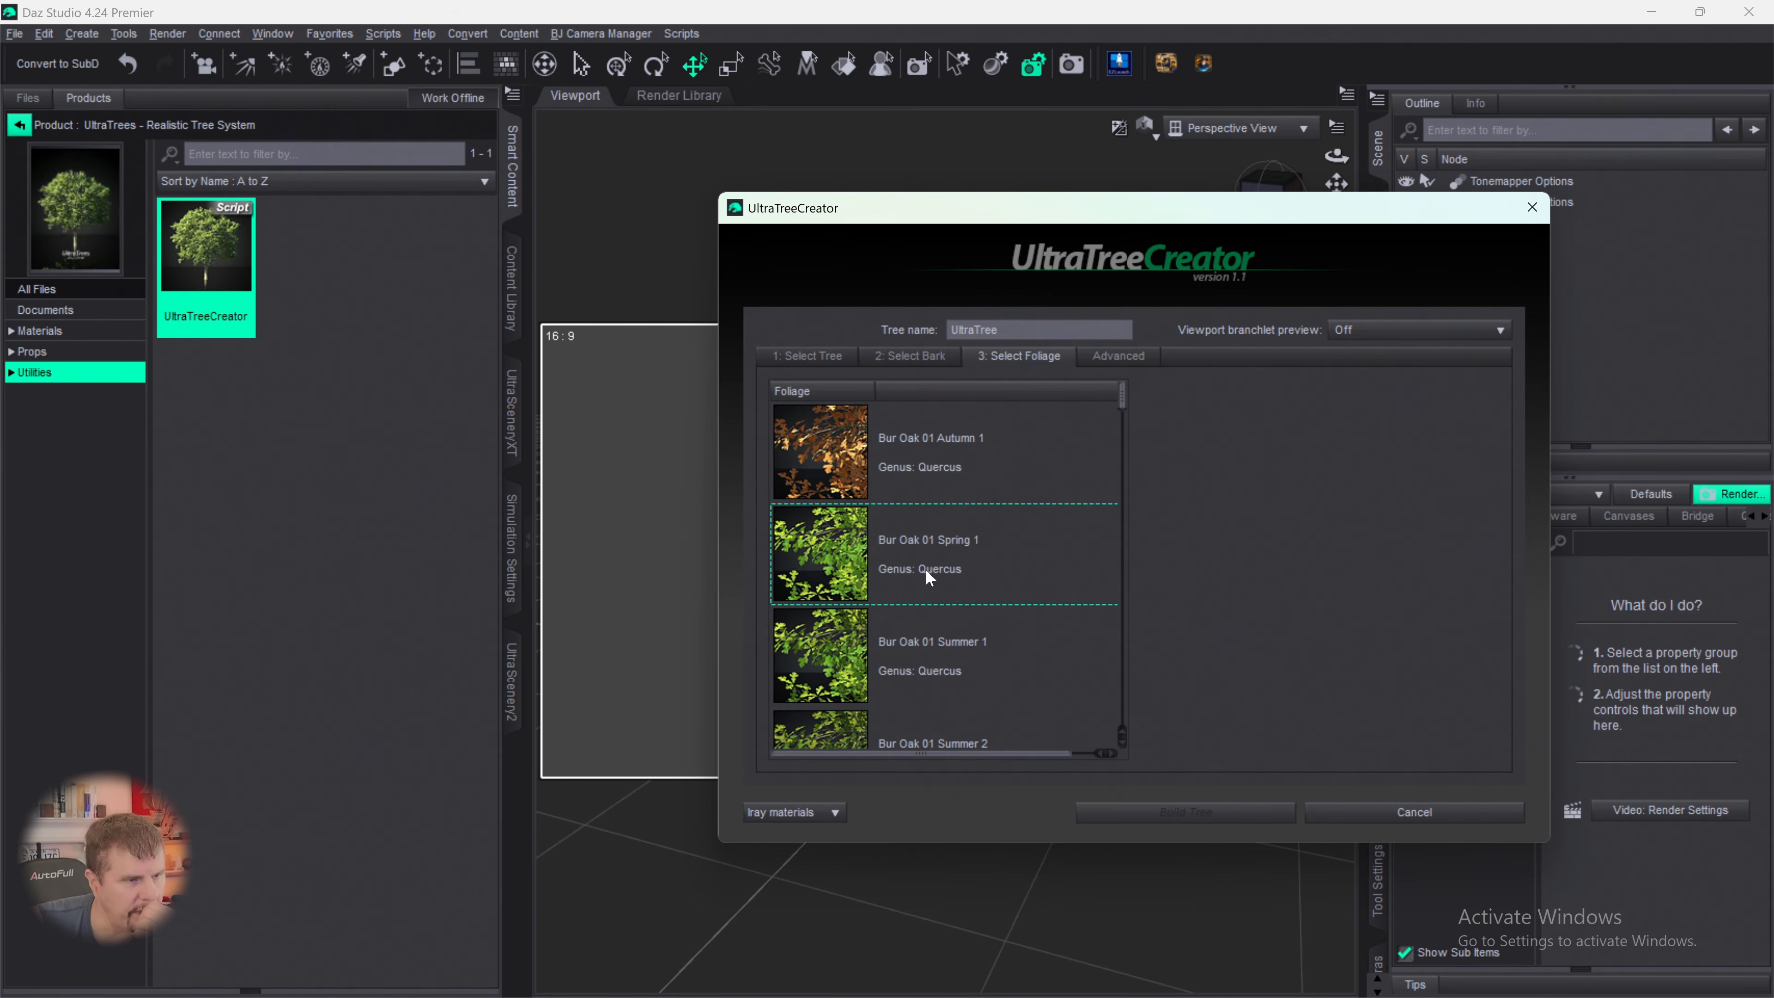
pyautogui.scroll(-3, 926, 569)
pyautogui.moveTo(1124, 423); pyautogui.dragTo(1134, 678)
pyautogui.click(827, 601)
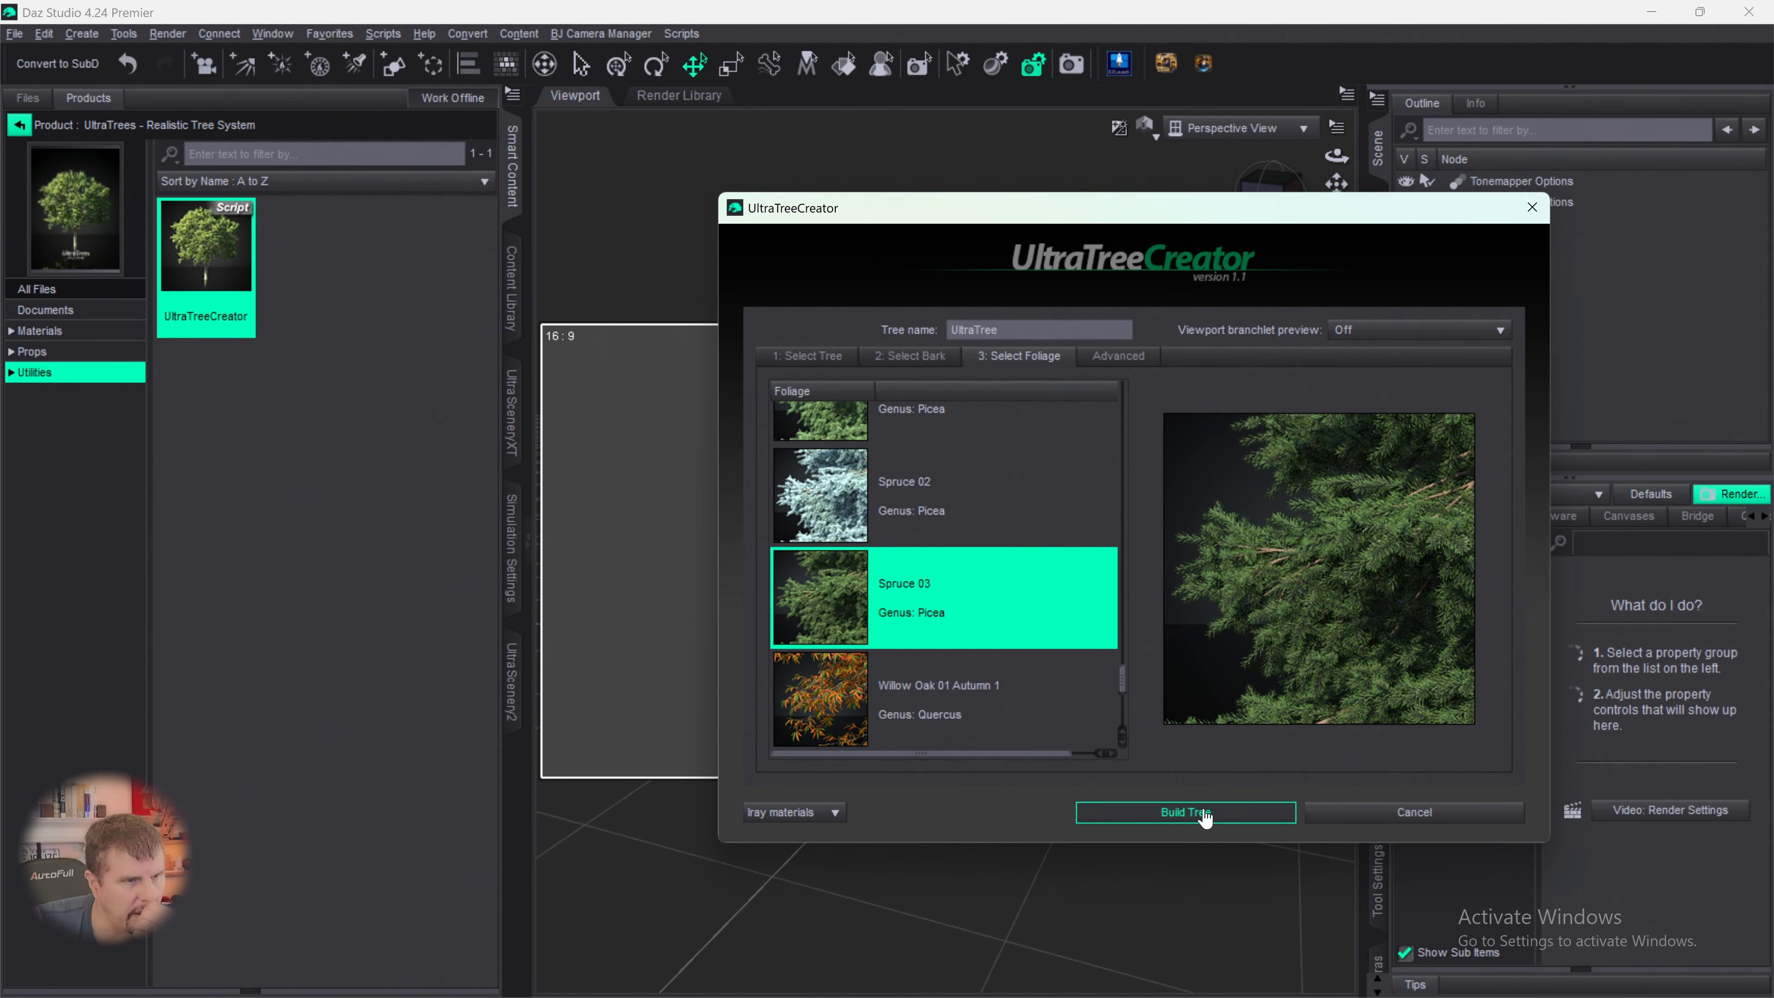
# - In the advanced foliage controls, set the branchlet scale to 50% and the branchlet rotation variation to about 11.39
pyautogui.click(1117, 356)
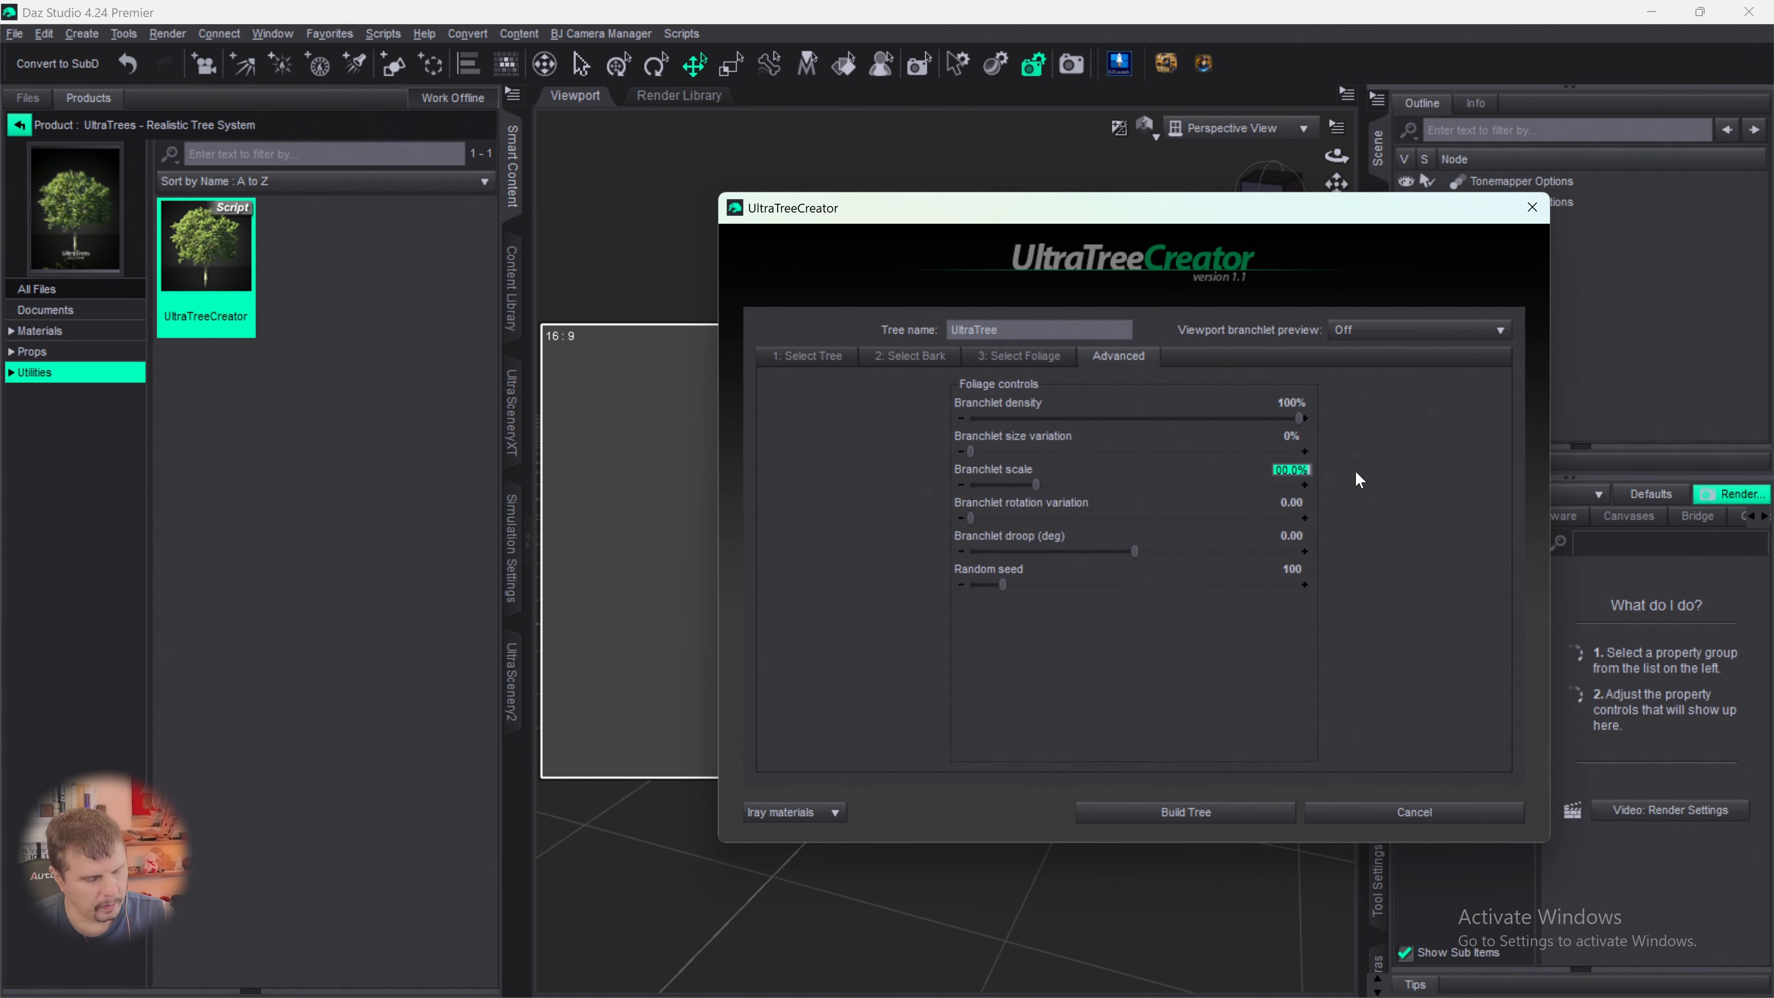
pyautogui.write('50')
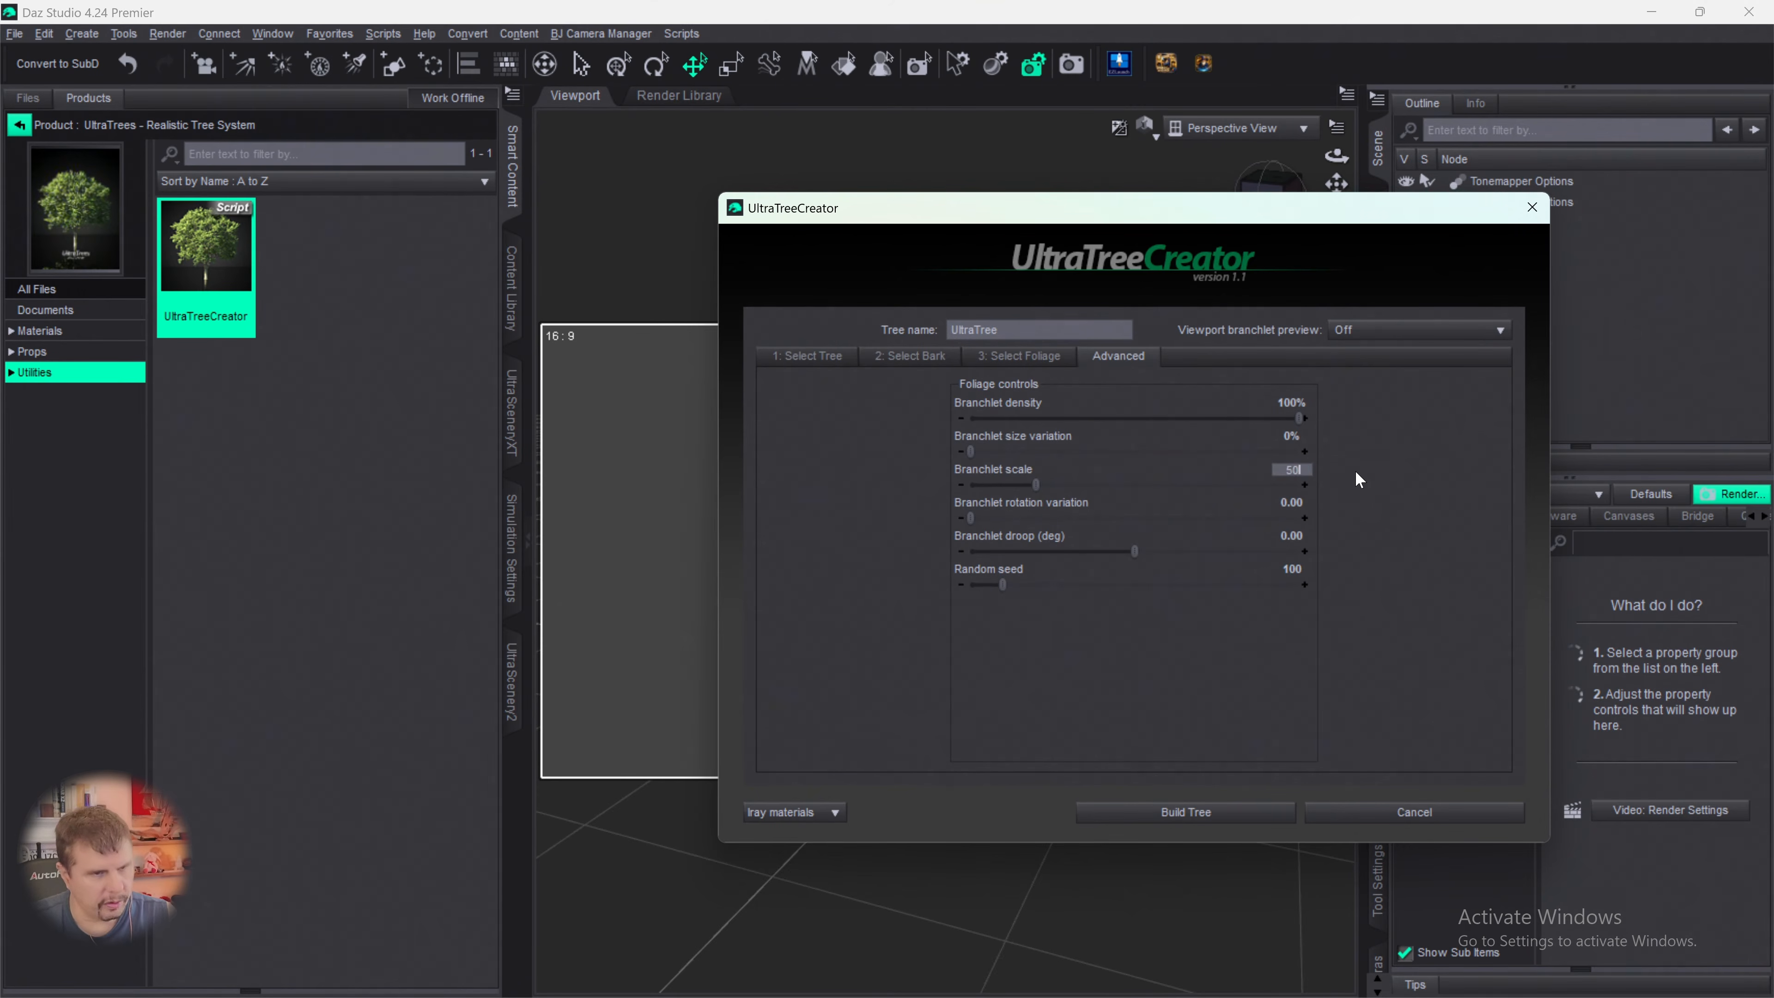
pyautogui.press('Return')
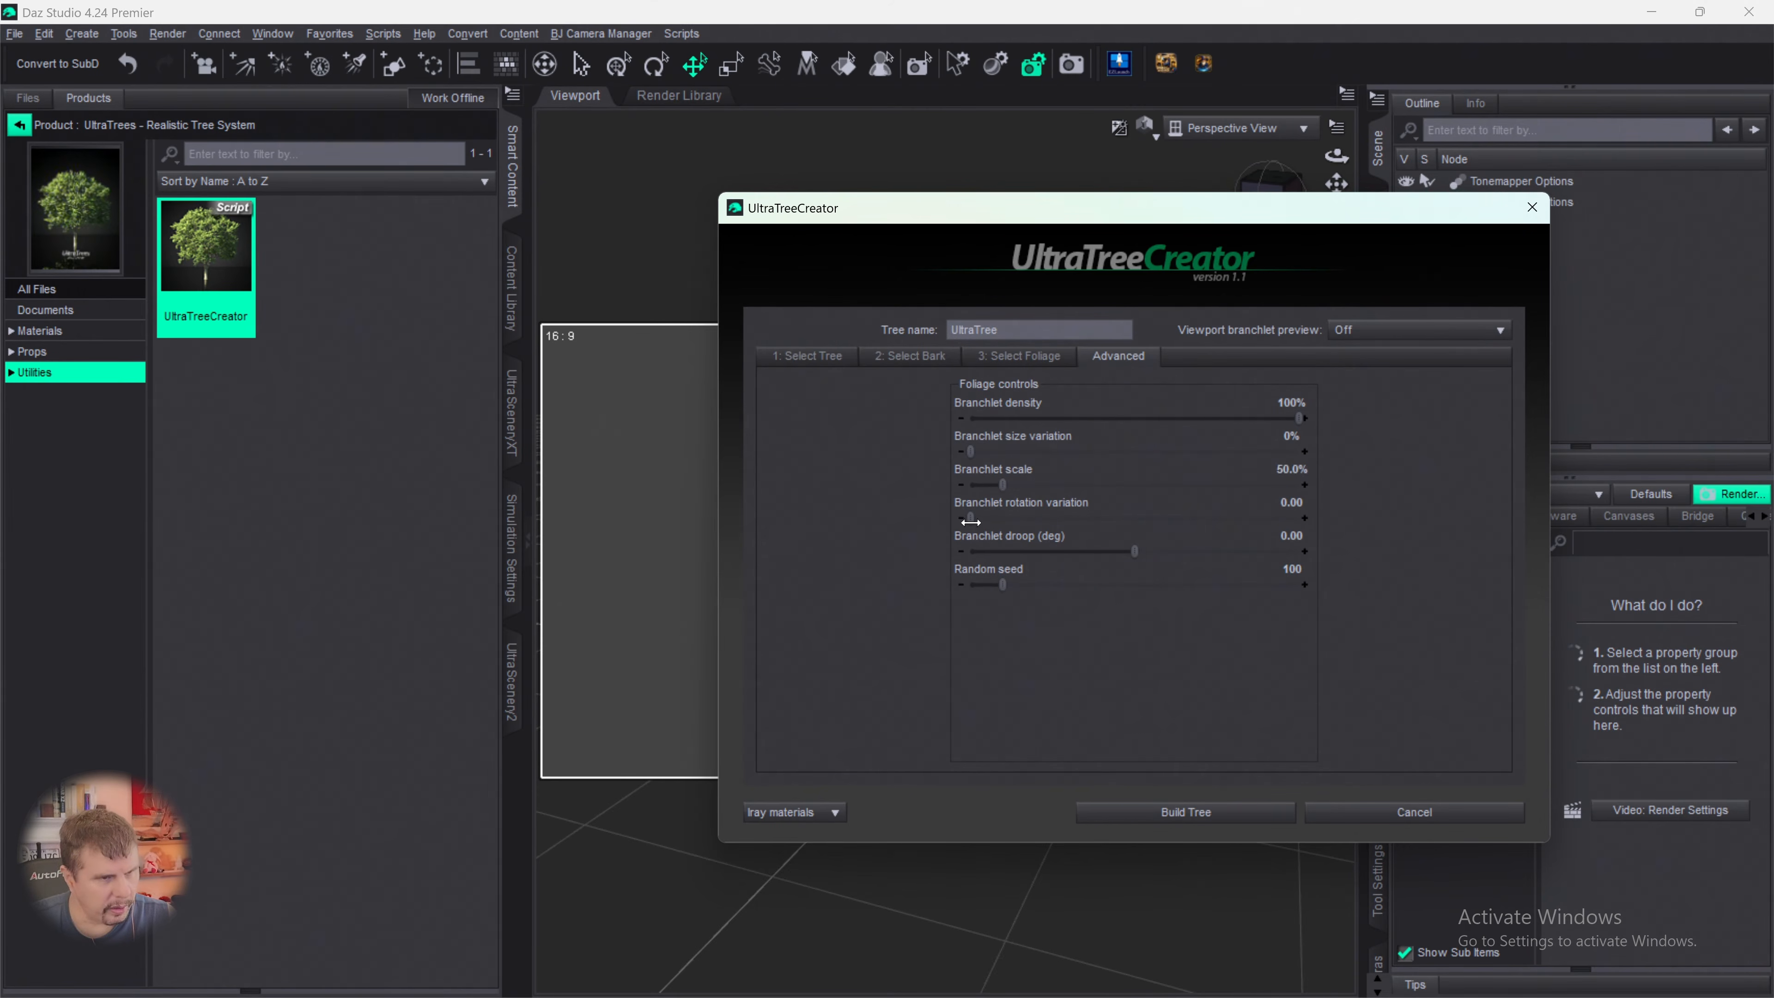
pyautogui.moveTo(970, 517); pyautogui.dragTo(973, 516)
pyautogui.moveTo(977, 518); pyautogui.dragTo(991, 518)
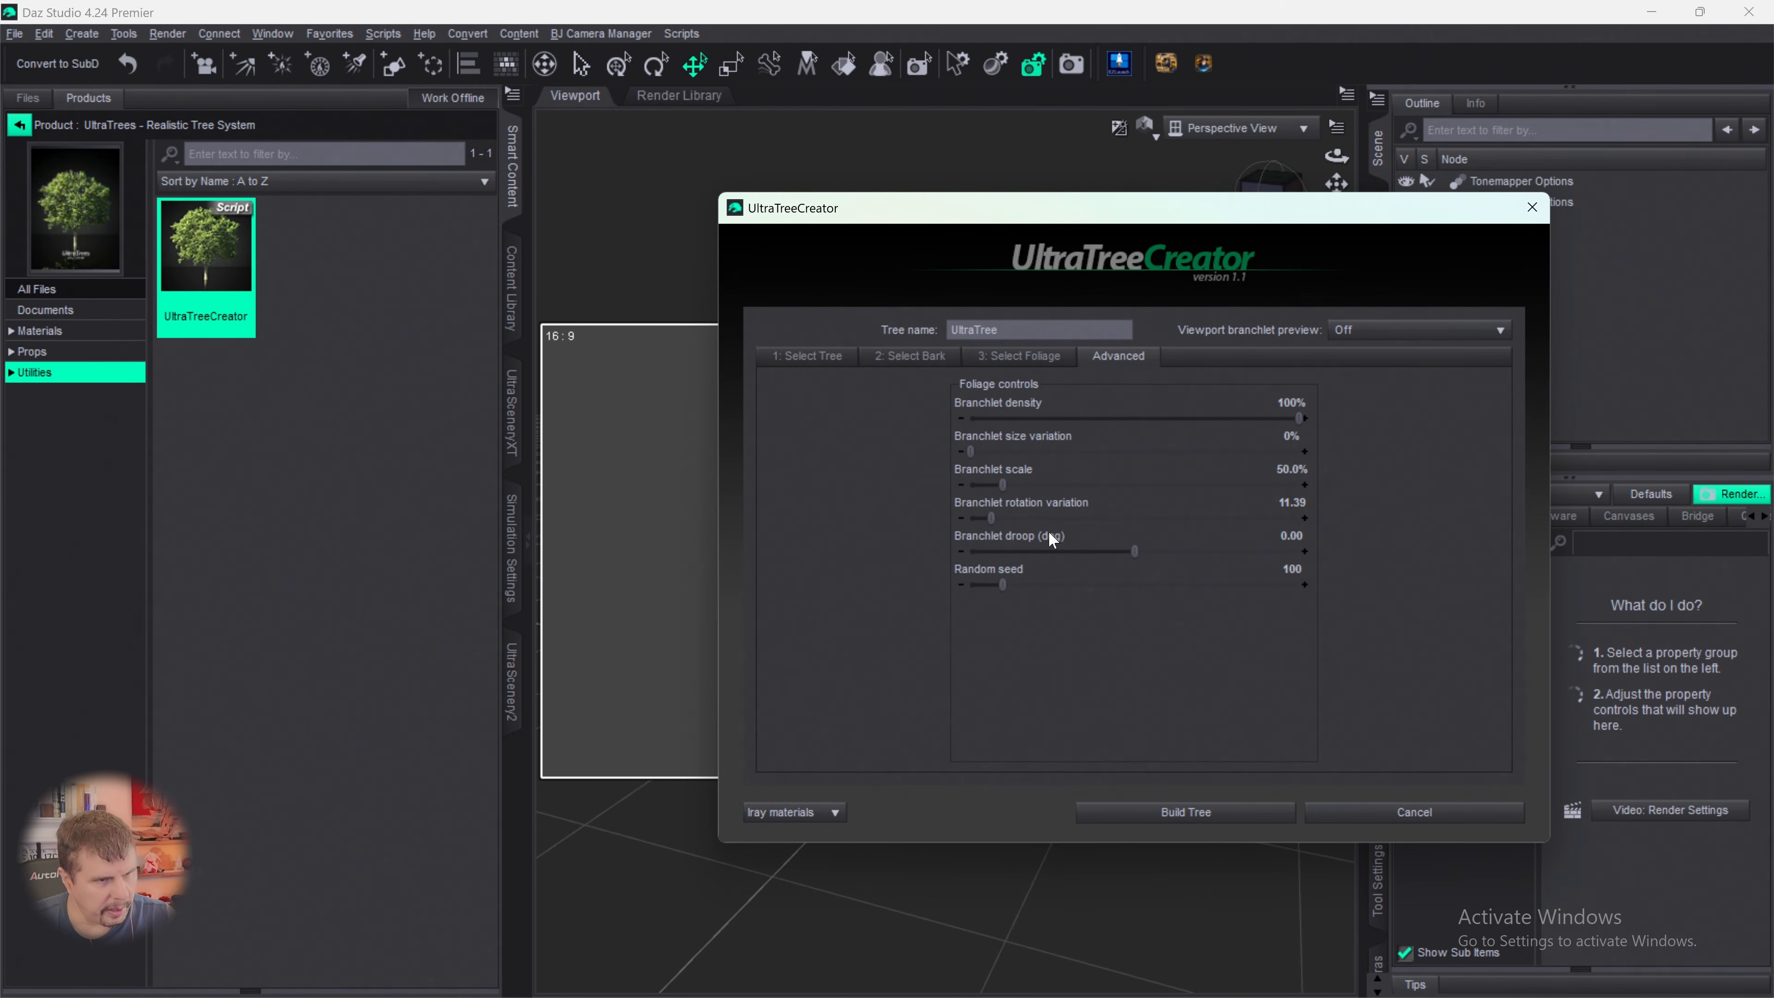
# - Set the branchlet droop to about -3.99 degrees and the random seed to 187, and build the tree
pyautogui.moveTo(1135, 551); pyautogui.dragTo(1127, 551)
pyautogui.moveTo(999, 589); pyautogui.dragTo(1032, 587)
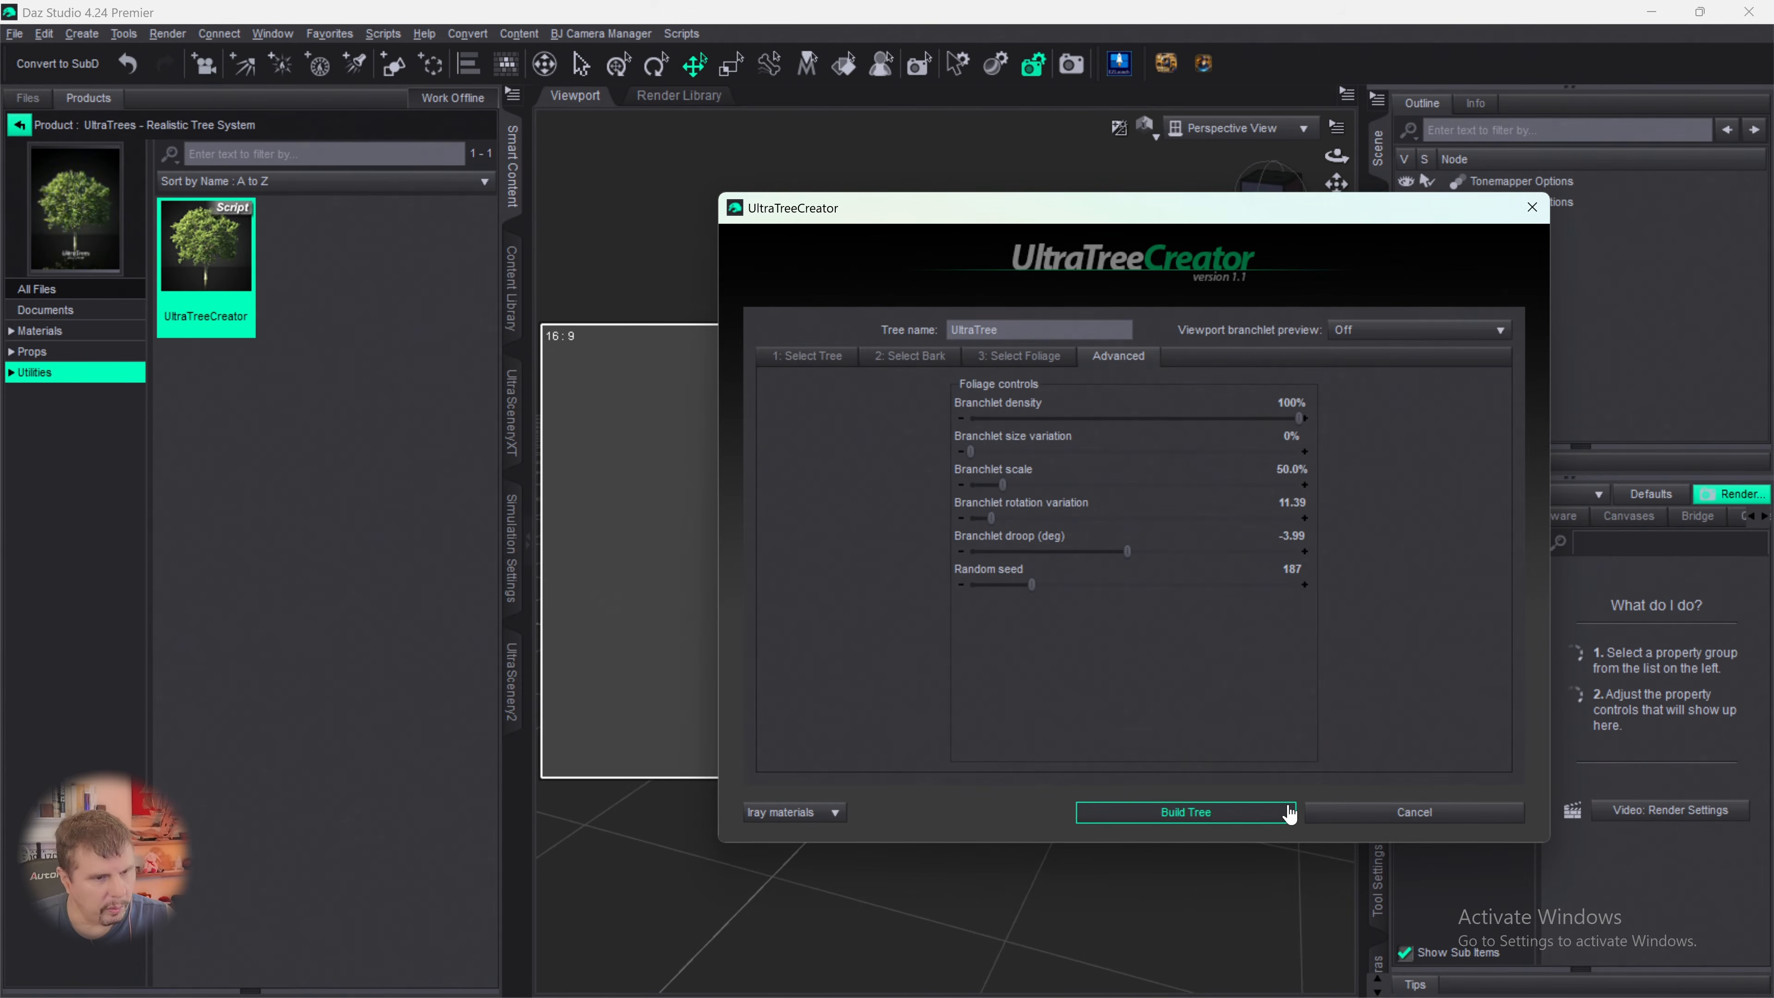
pyautogui.click(1239, 813)
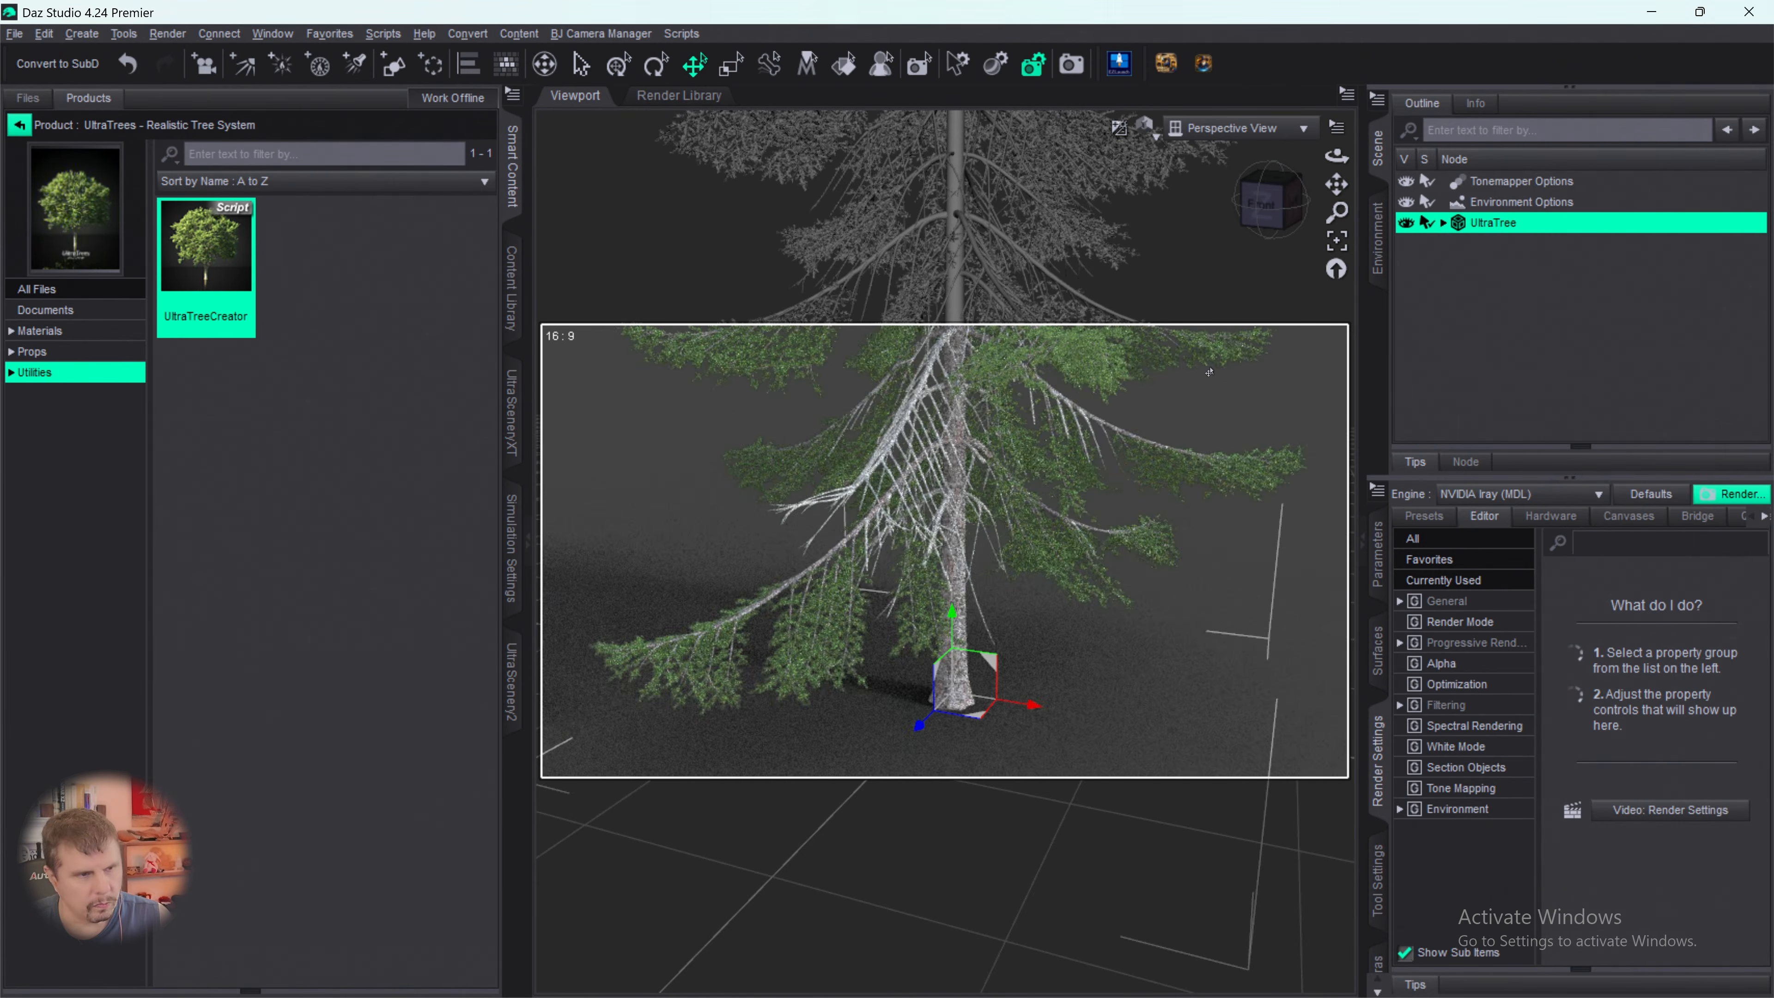
pyautogui.scroll(-4, 1197, 360)
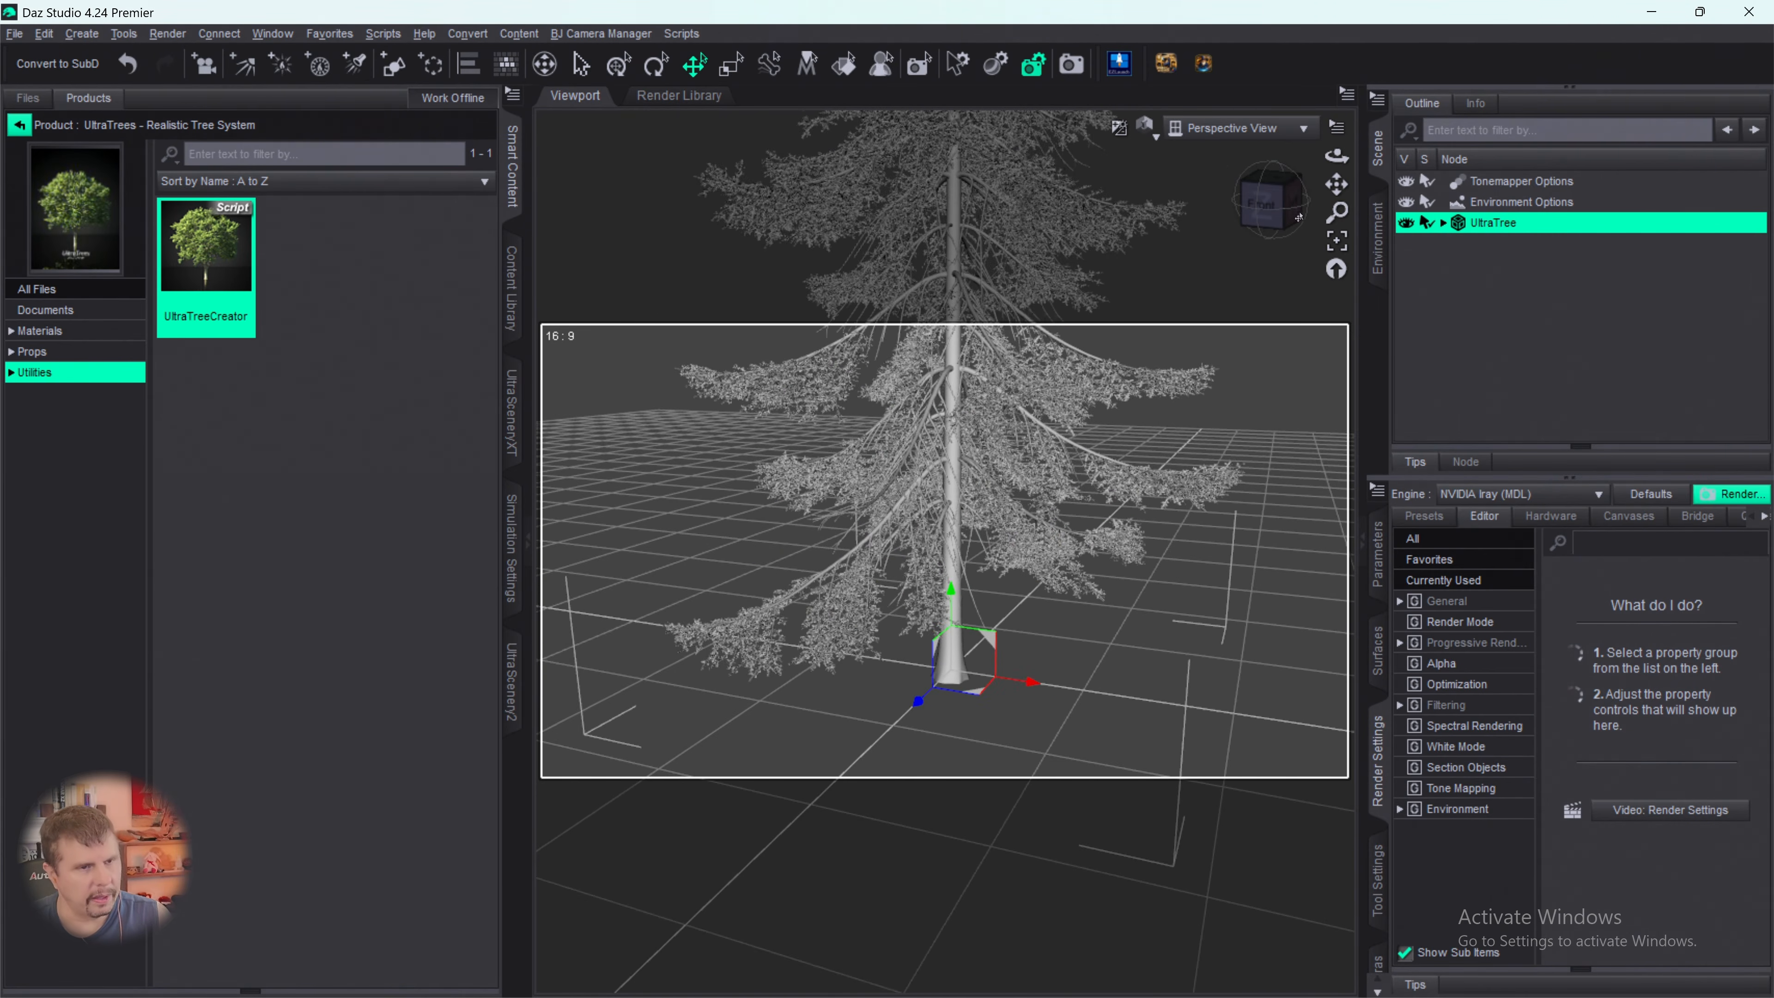
pyautogui.moveTo(1280, 216); pyautogui.dragTo(1229, 217)
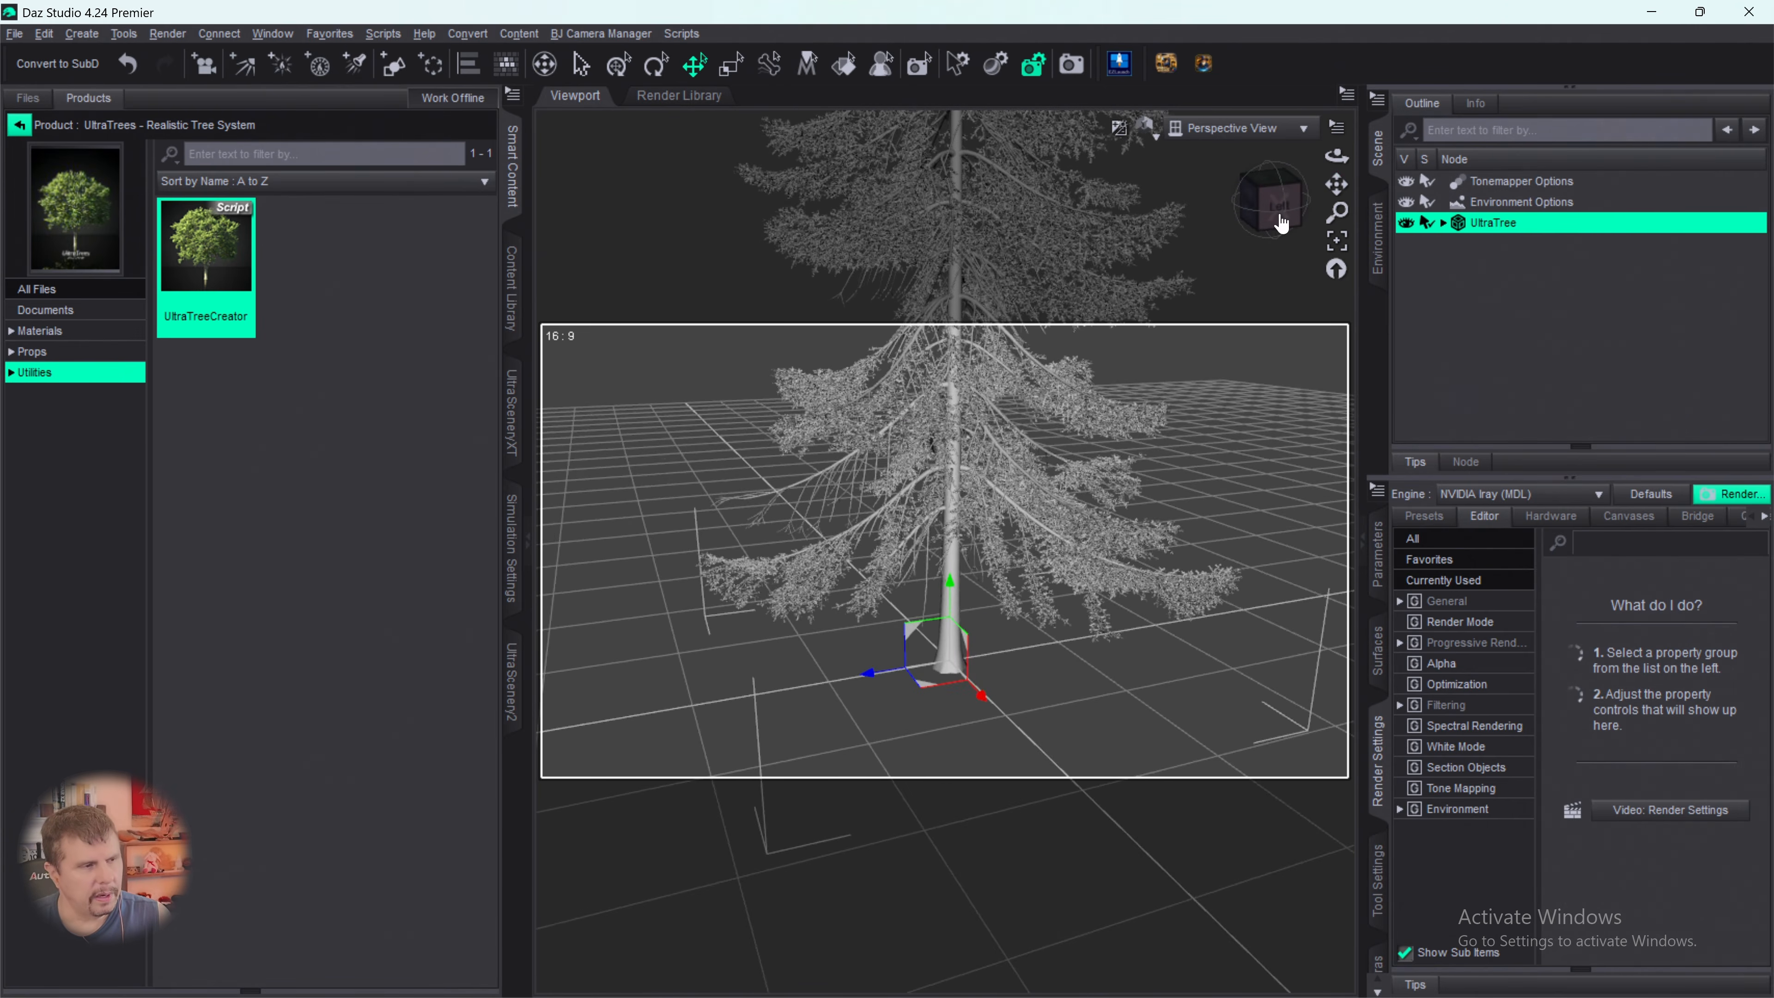
pyautogui.scroll(-3, 1145, 379)
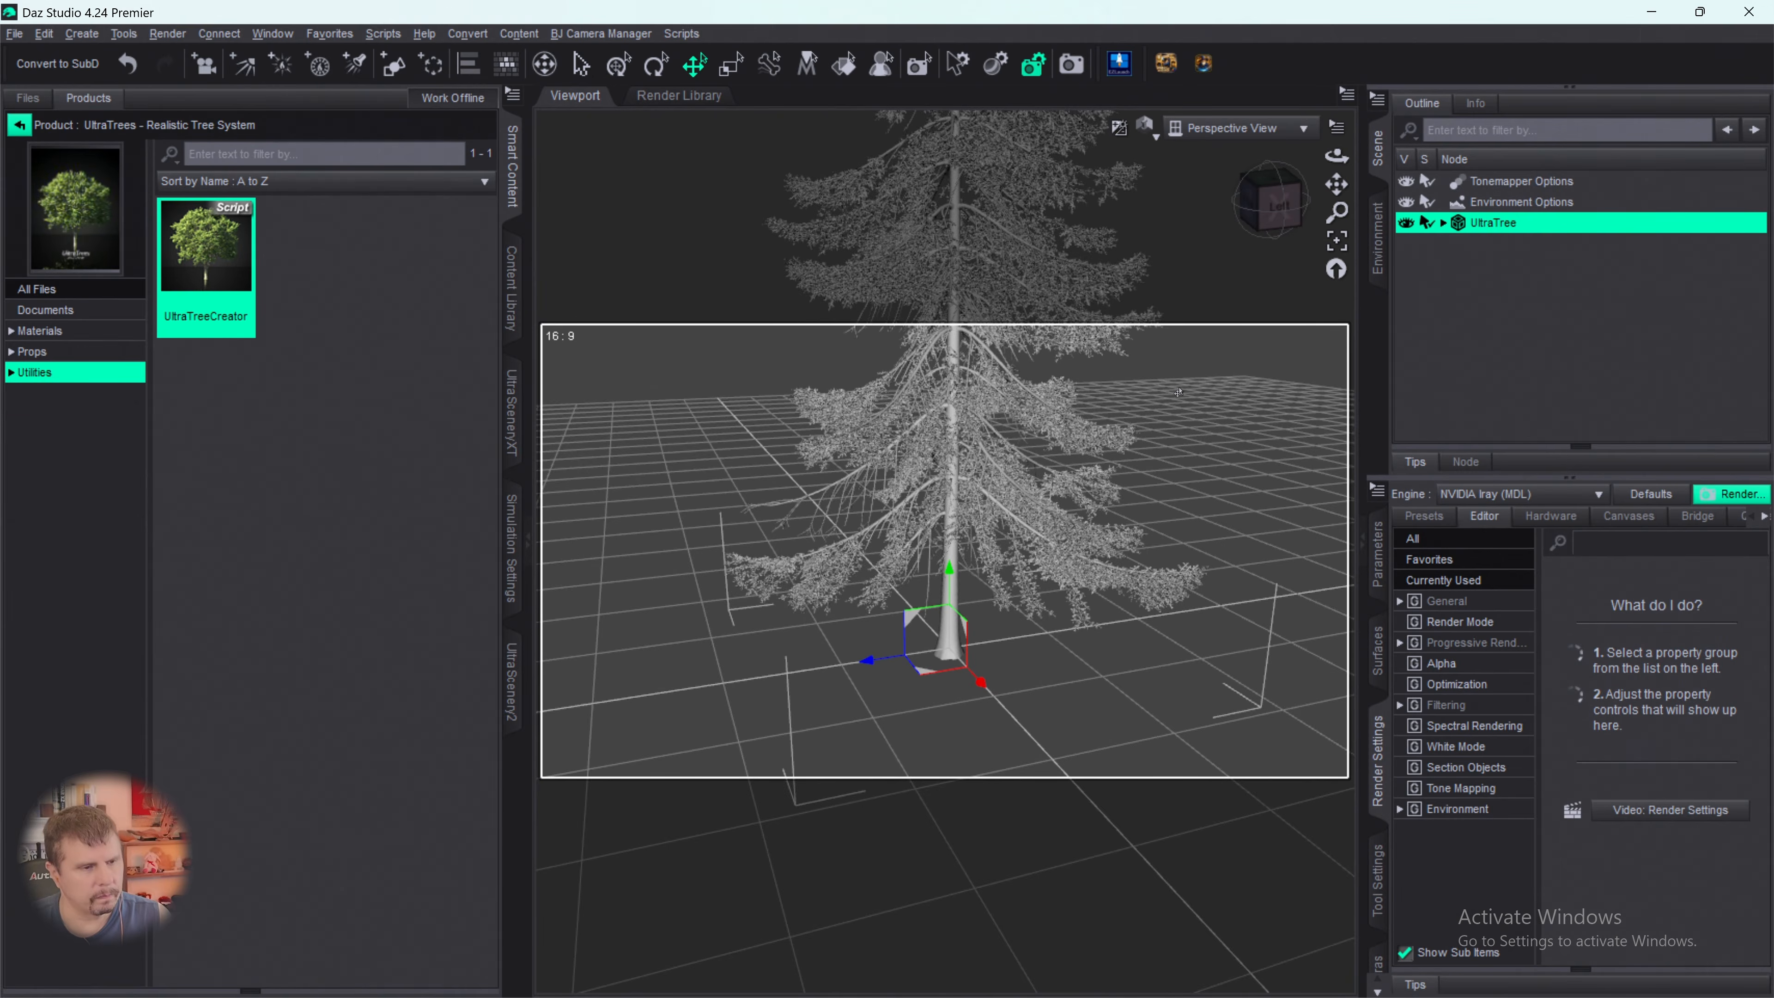
pyautogui.scroll(-2, 1178, 393)
# - Switch to EZFinder and open the 9 Devs folder of the Quick Scene tab
pyautogui.moveTo(1233, 991)
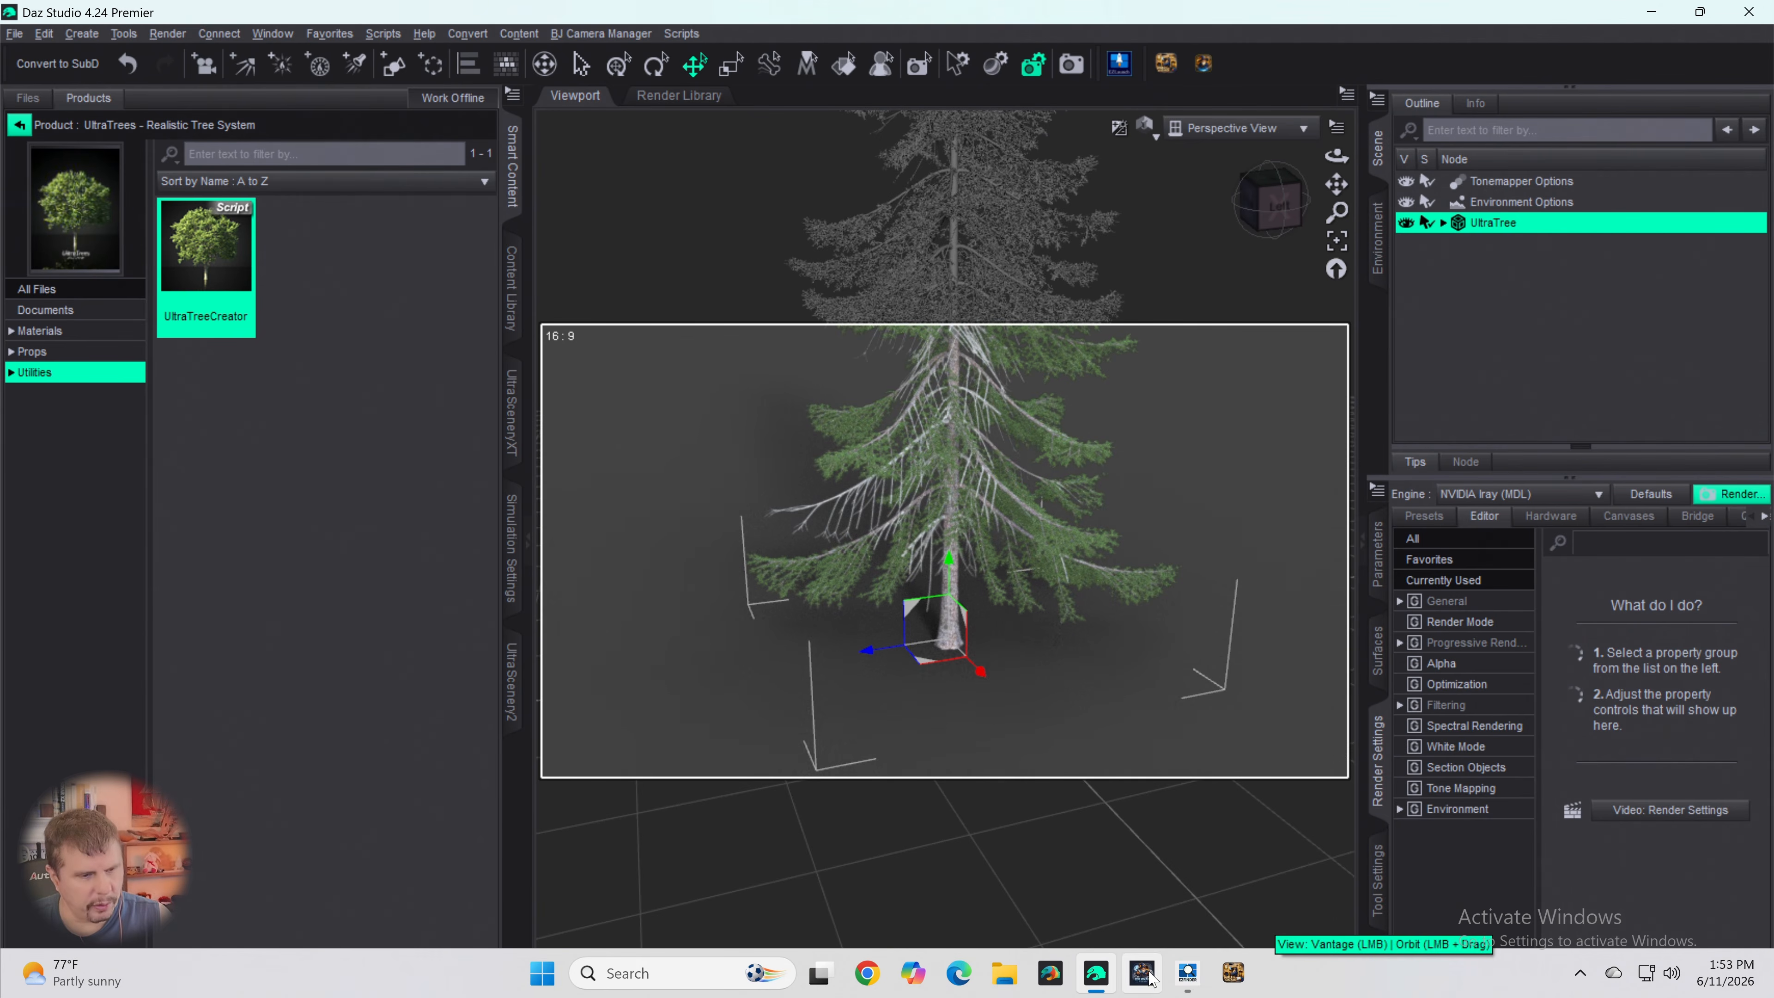
pyautogui.moveTo(1097, 985)
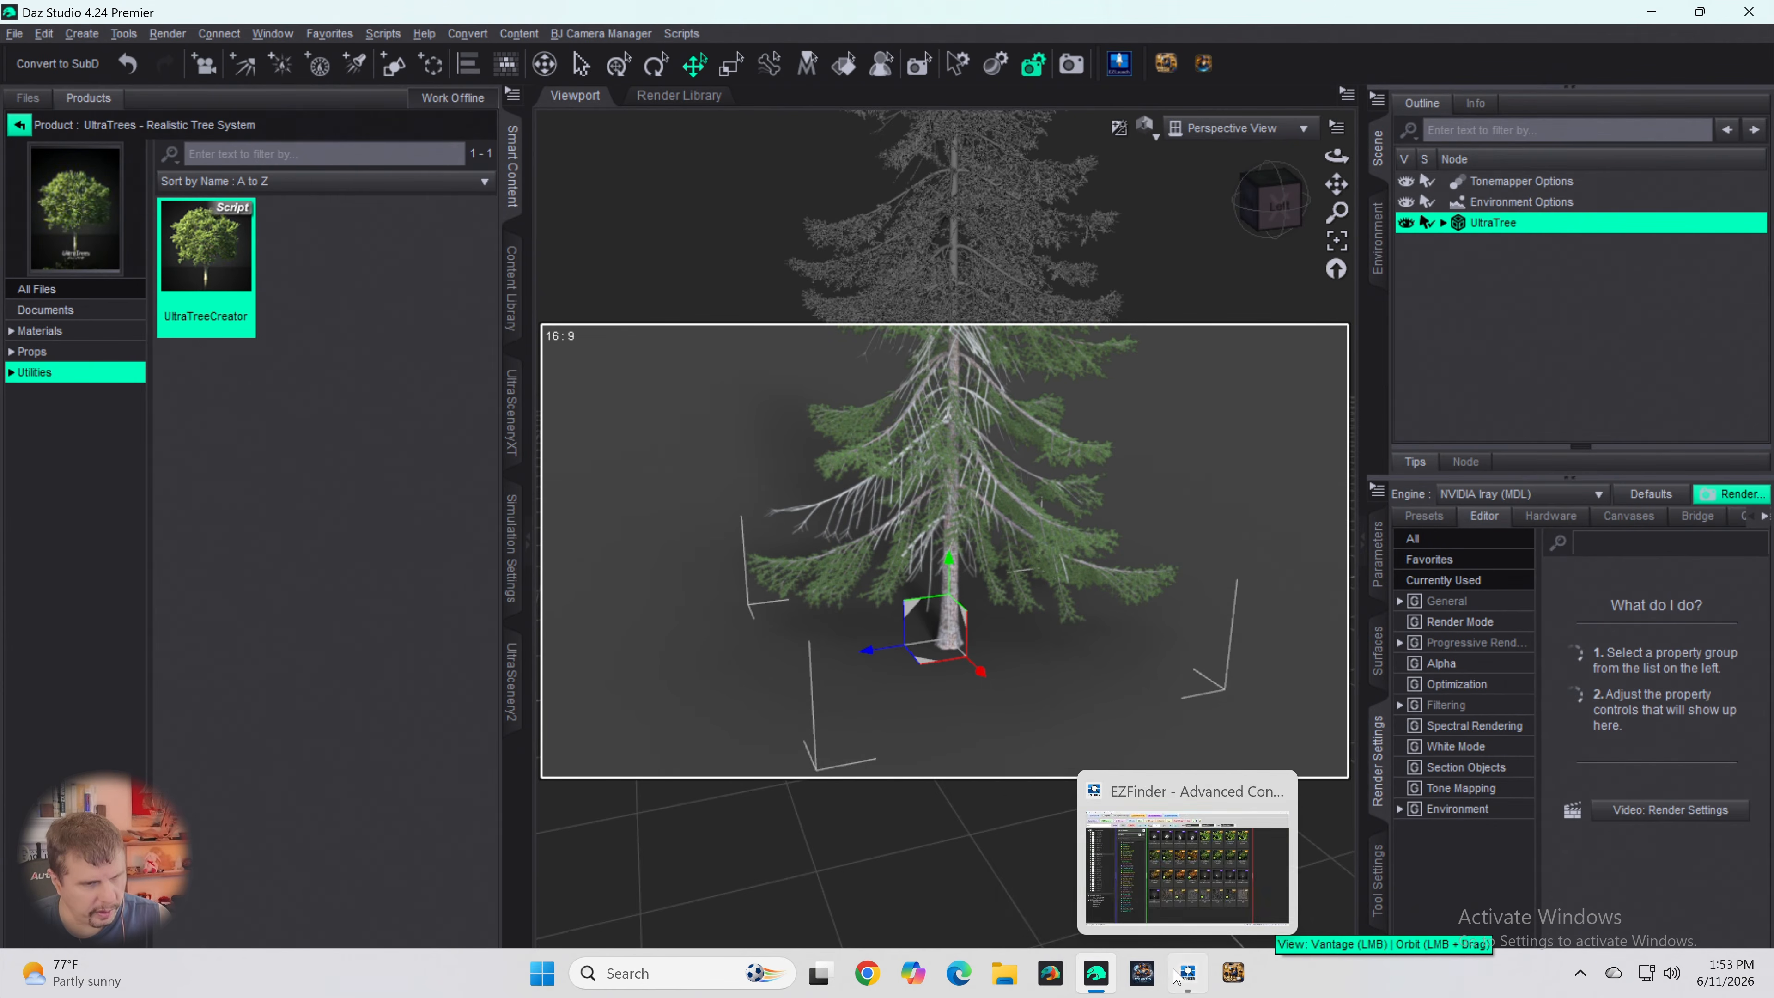
pyautogui.click(1188, 974)
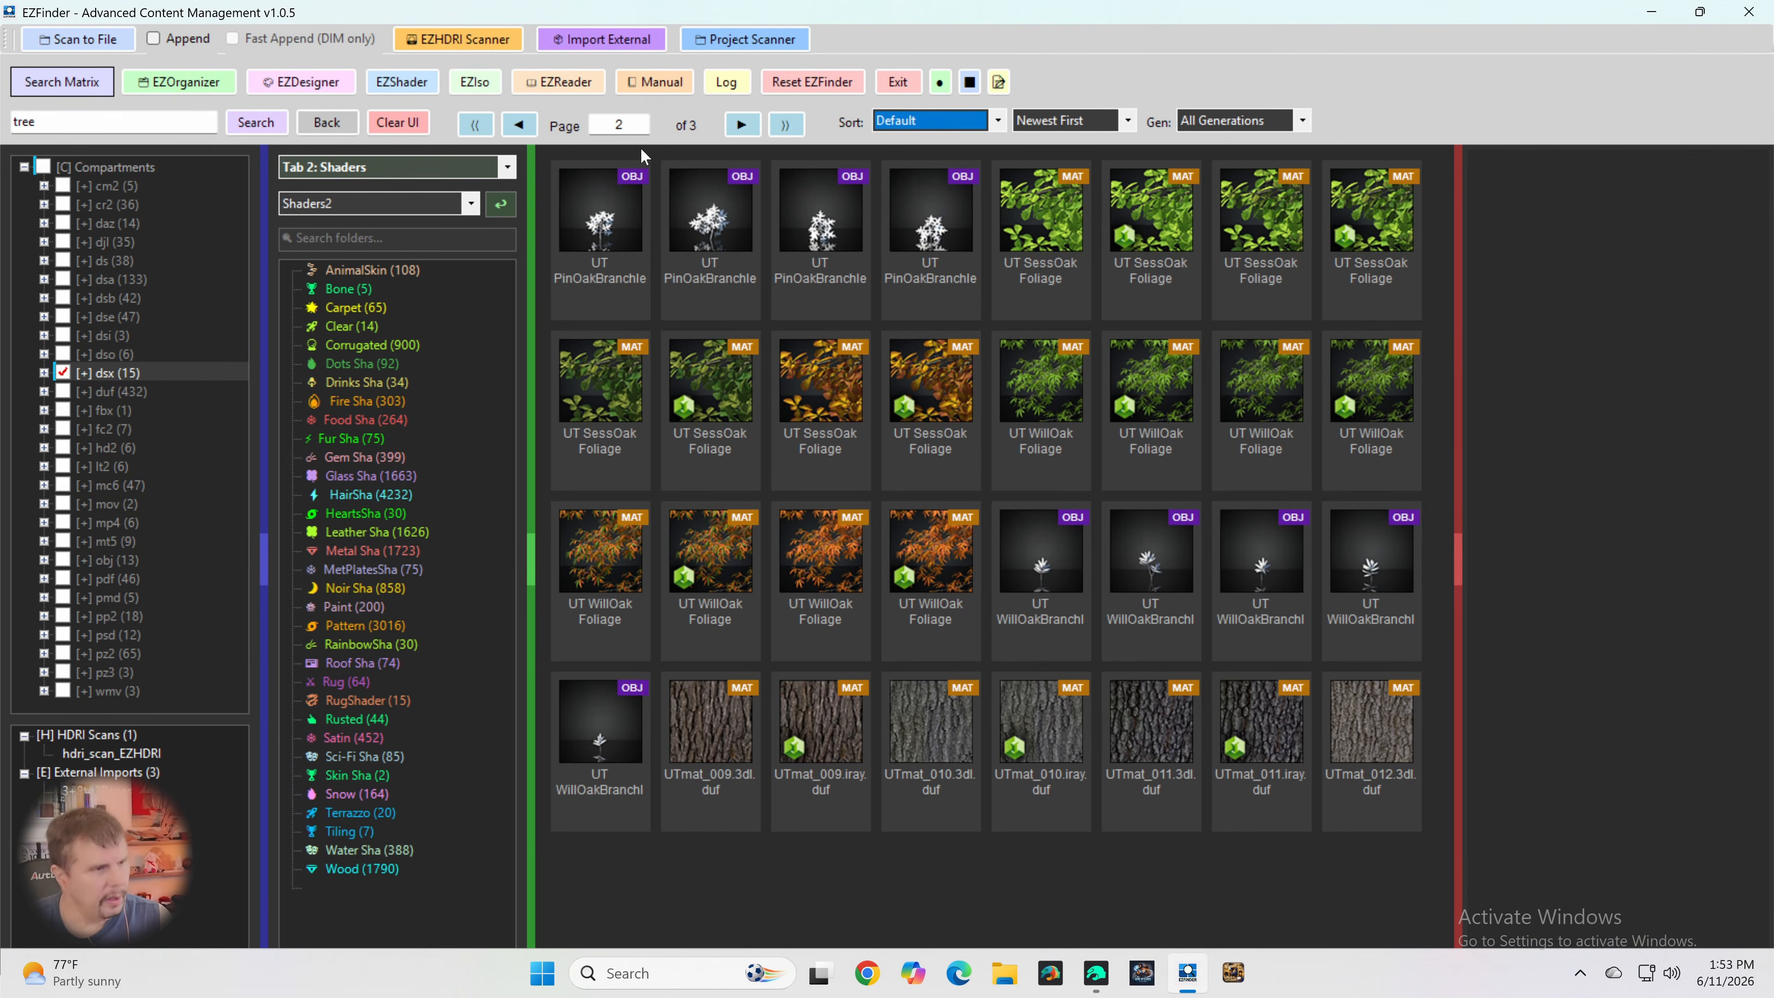
pyautogui.click(351, 167)
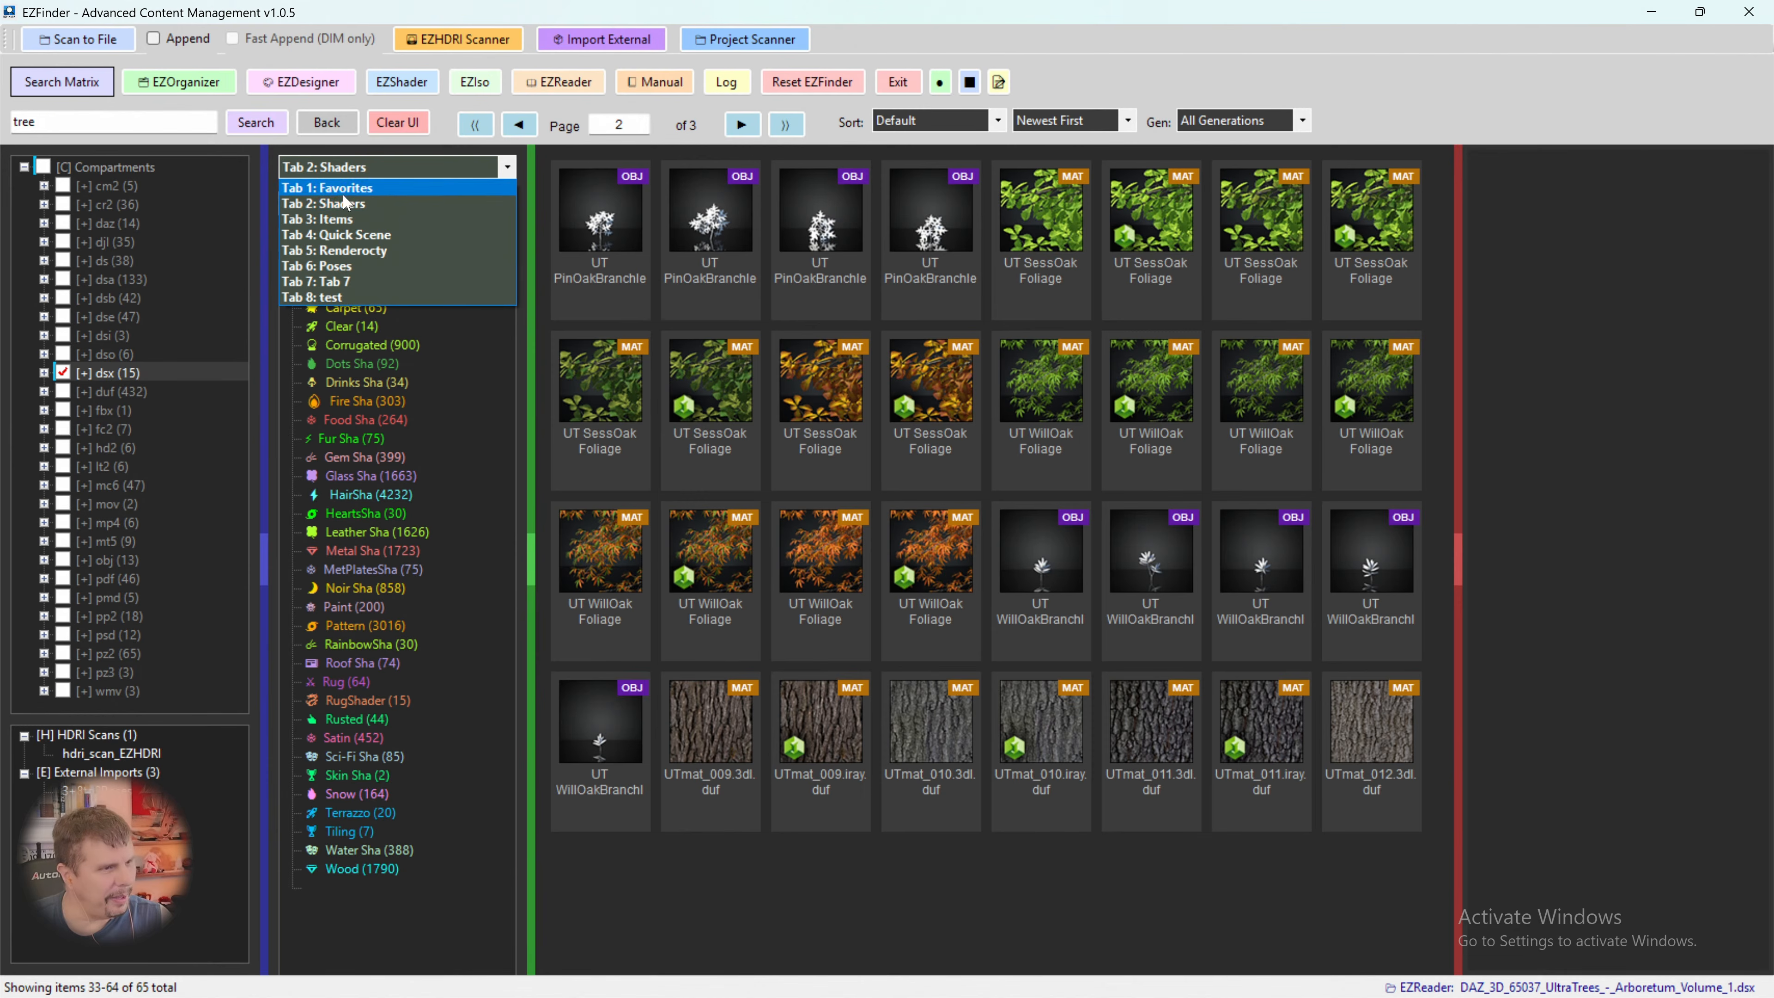
pyautogui.click(346, 234)
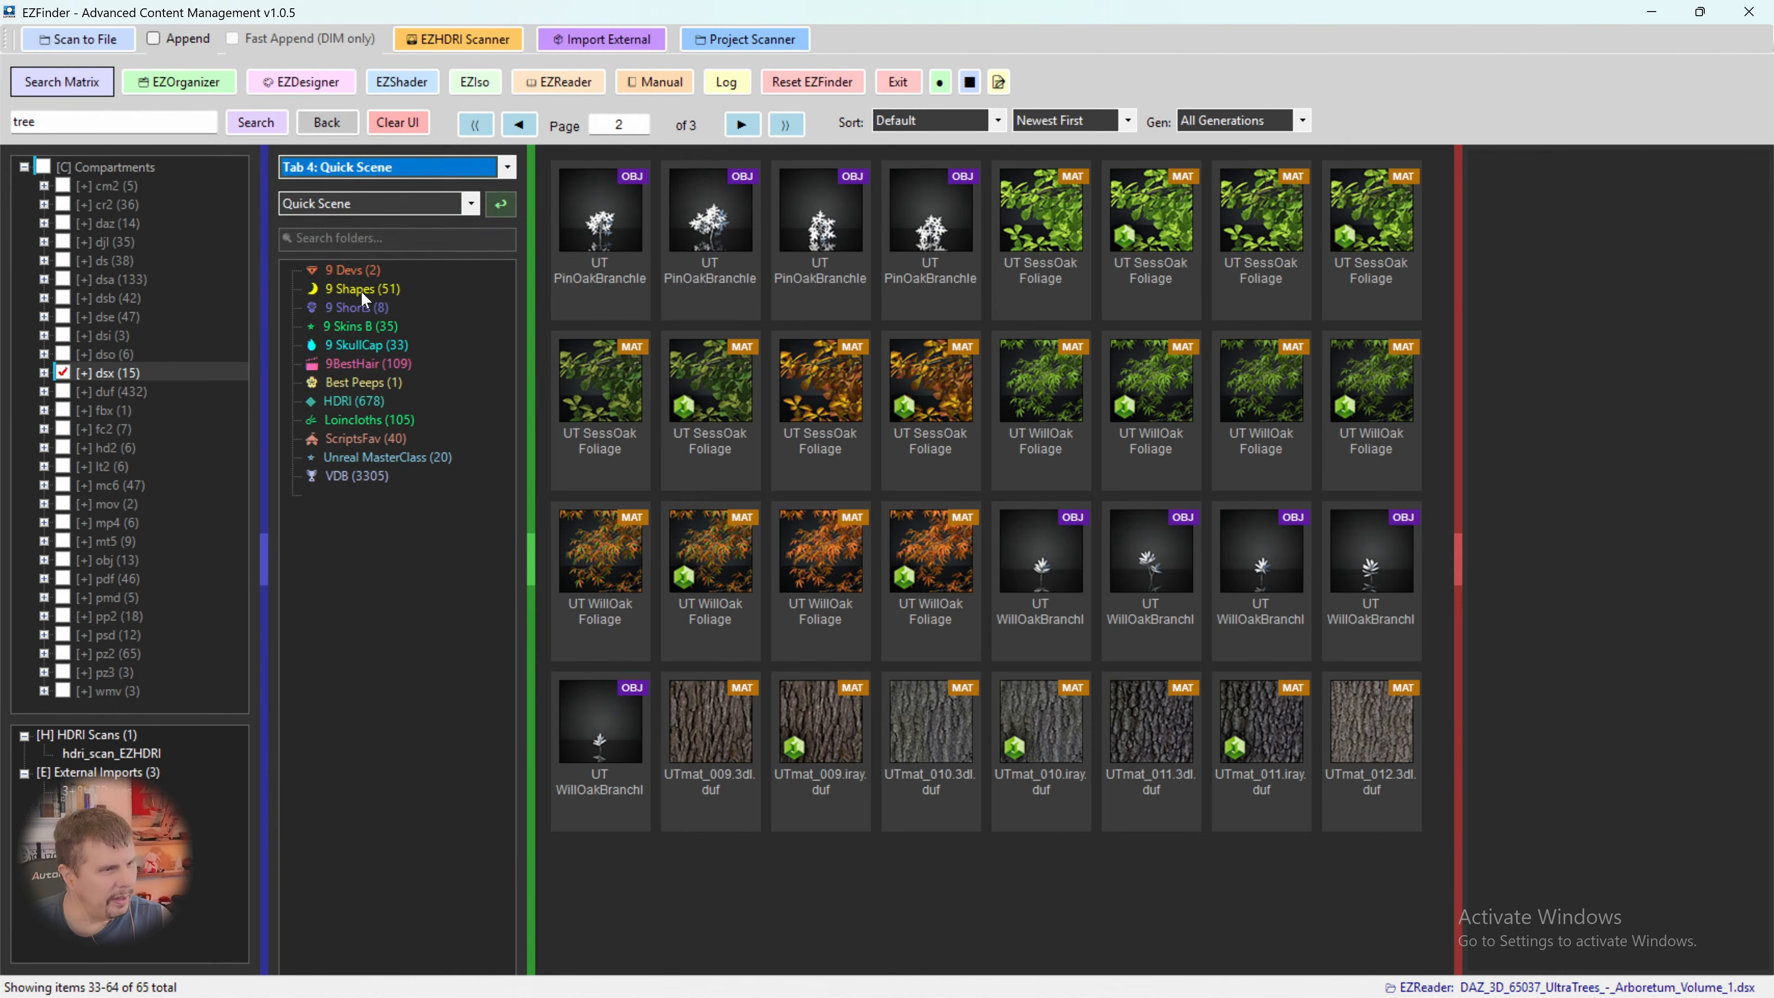
pyautogui.click(357, 273)
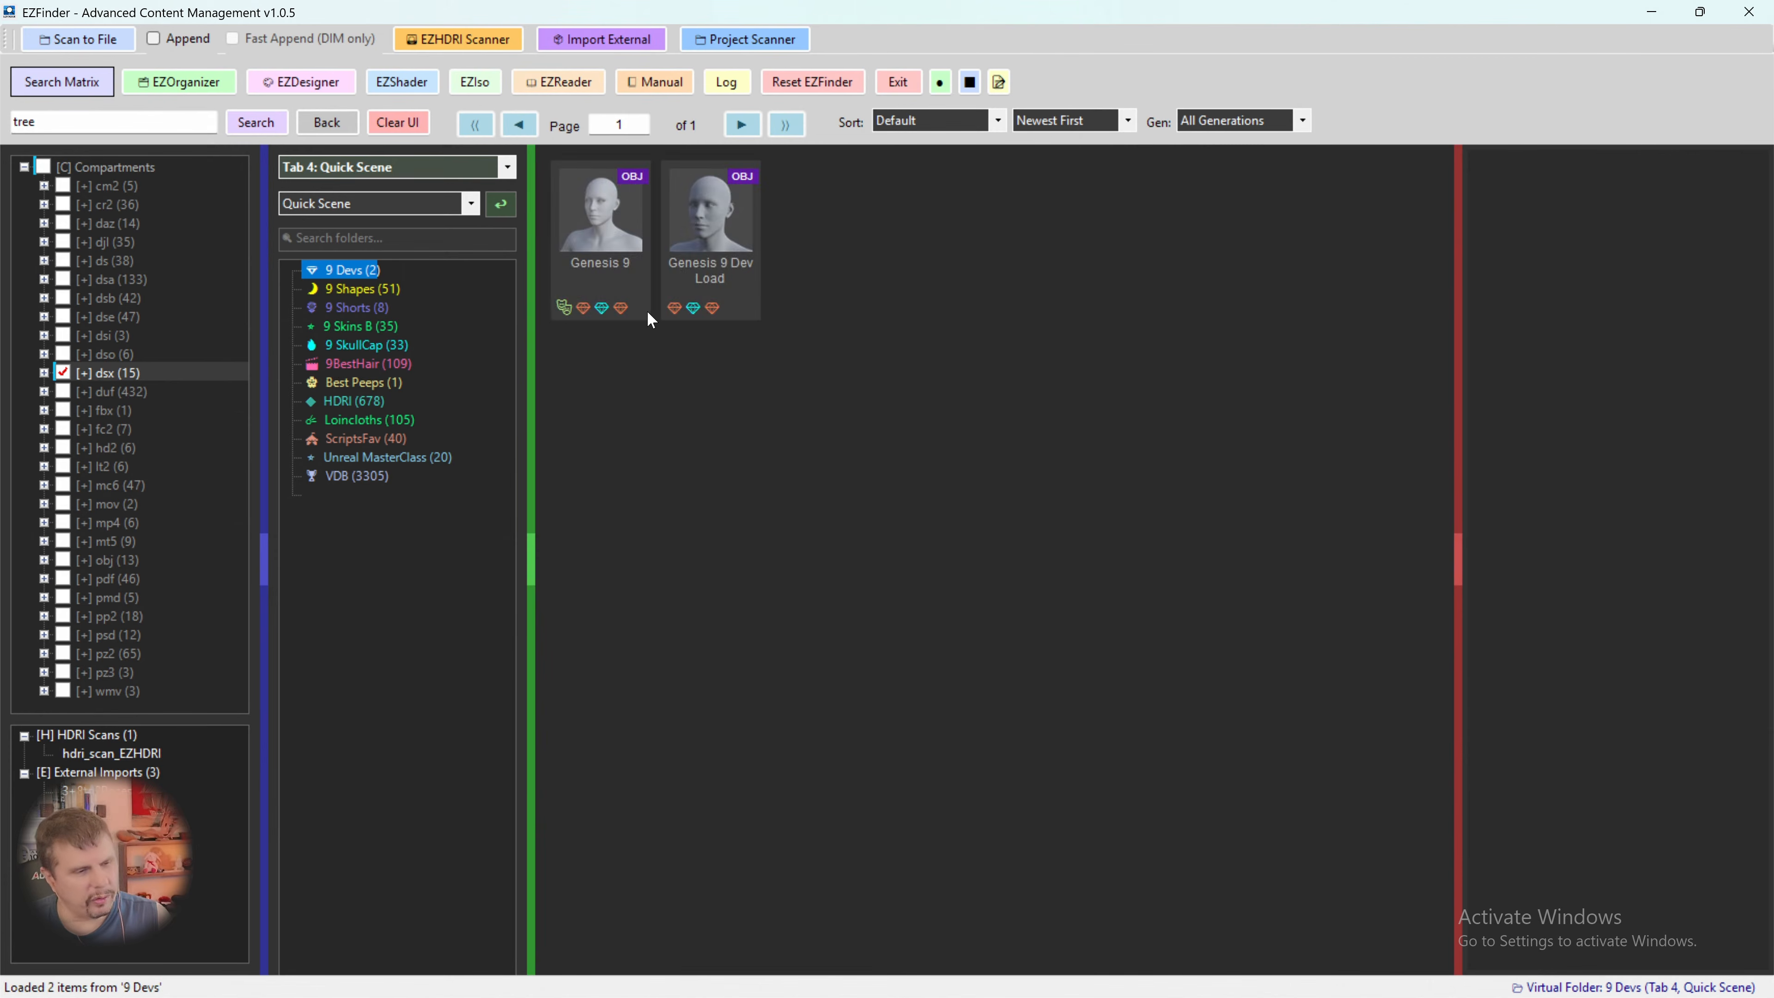
# - Inject the Genesis 9 figure into the DAZ scene
pyautogui.click(604, 241)
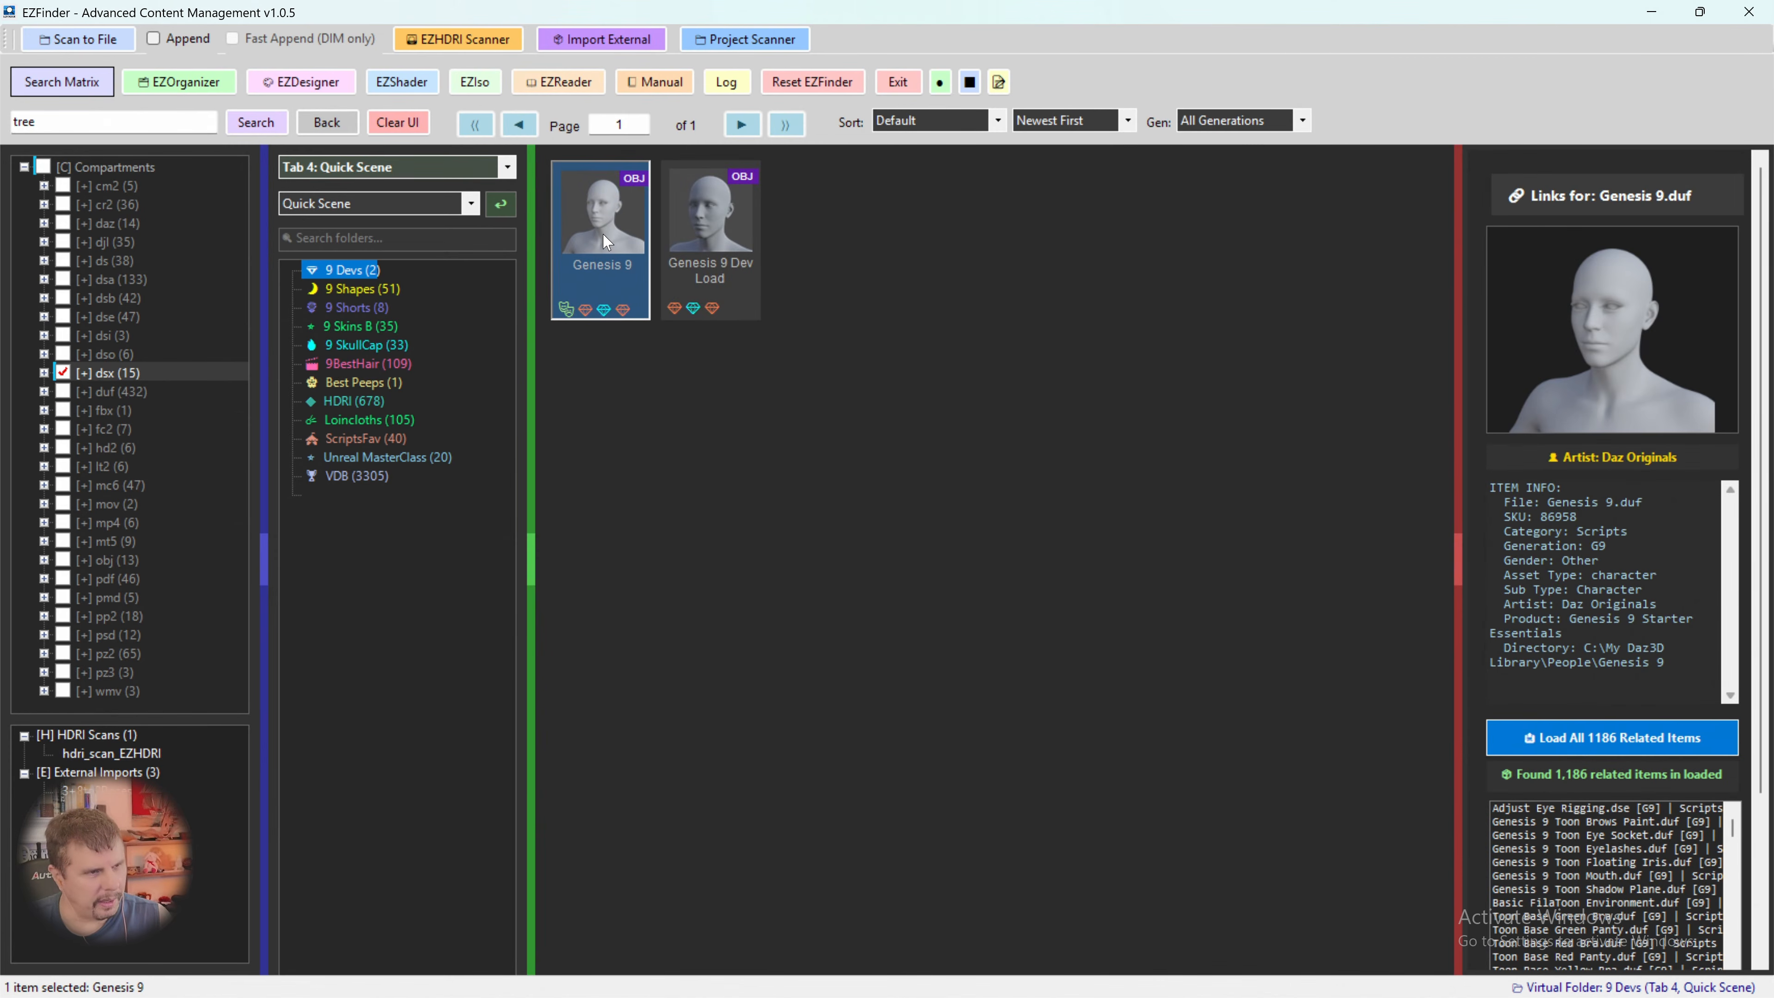
pyautogui.rightClick(618, 246)
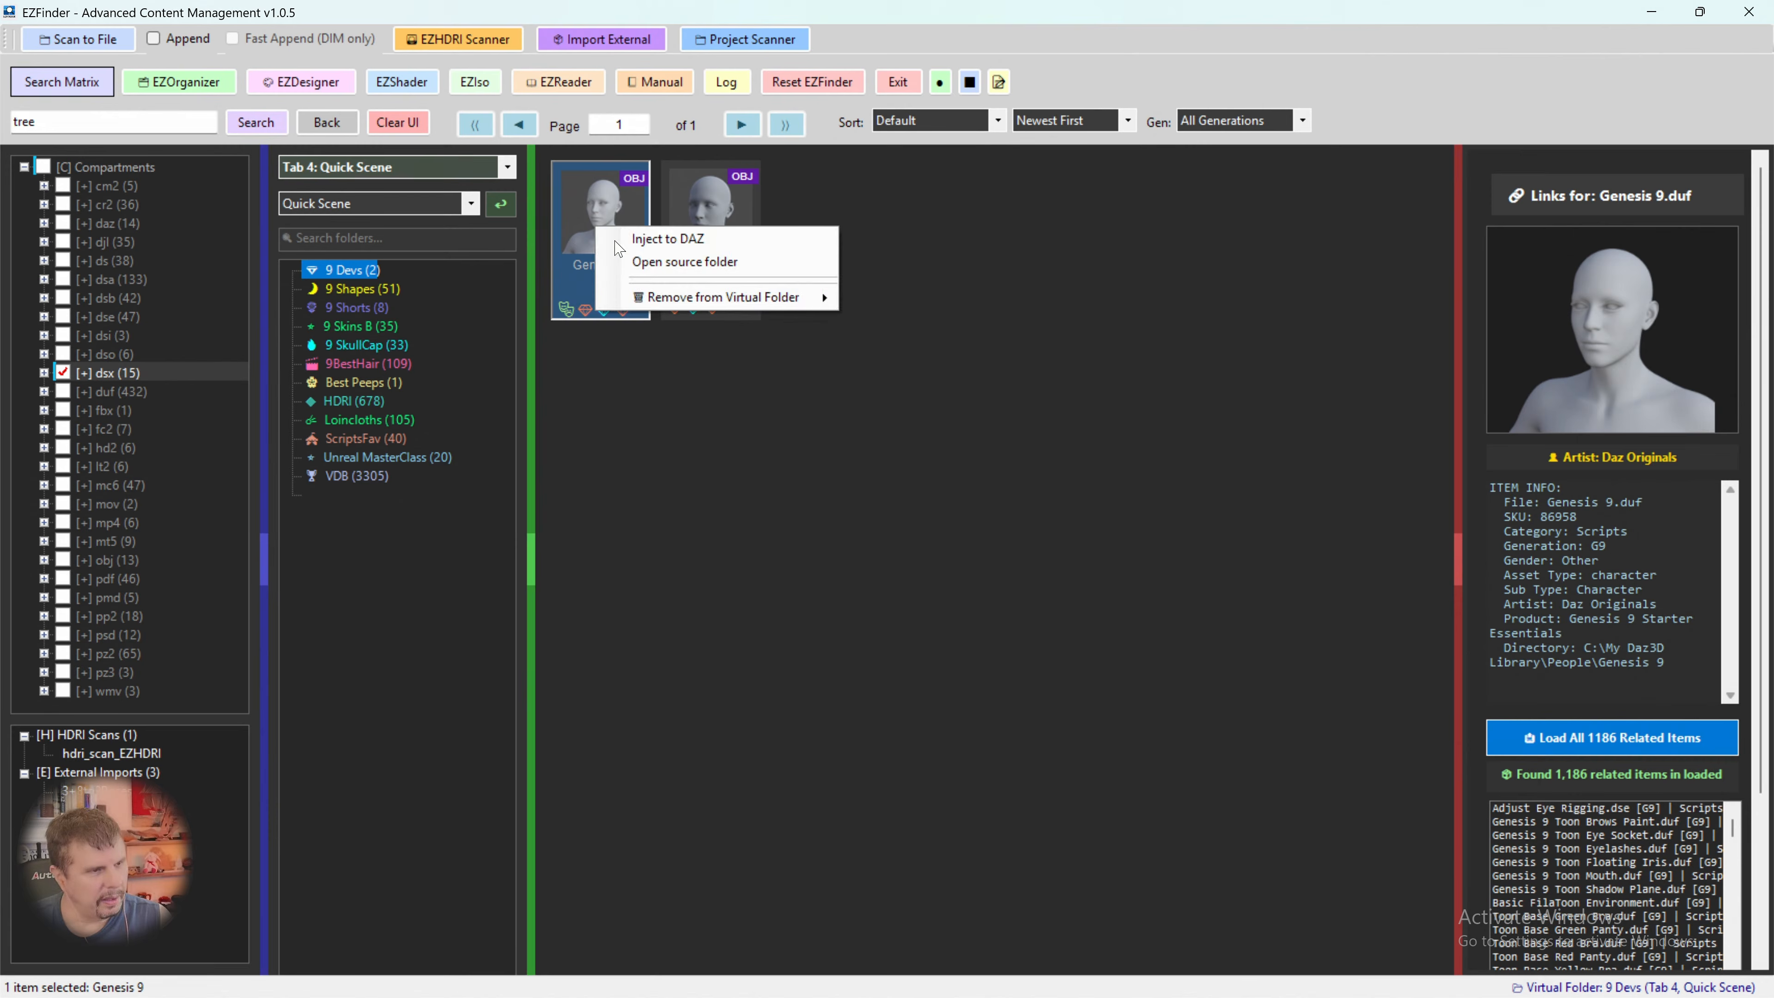
pyautogui.click(639, 242)
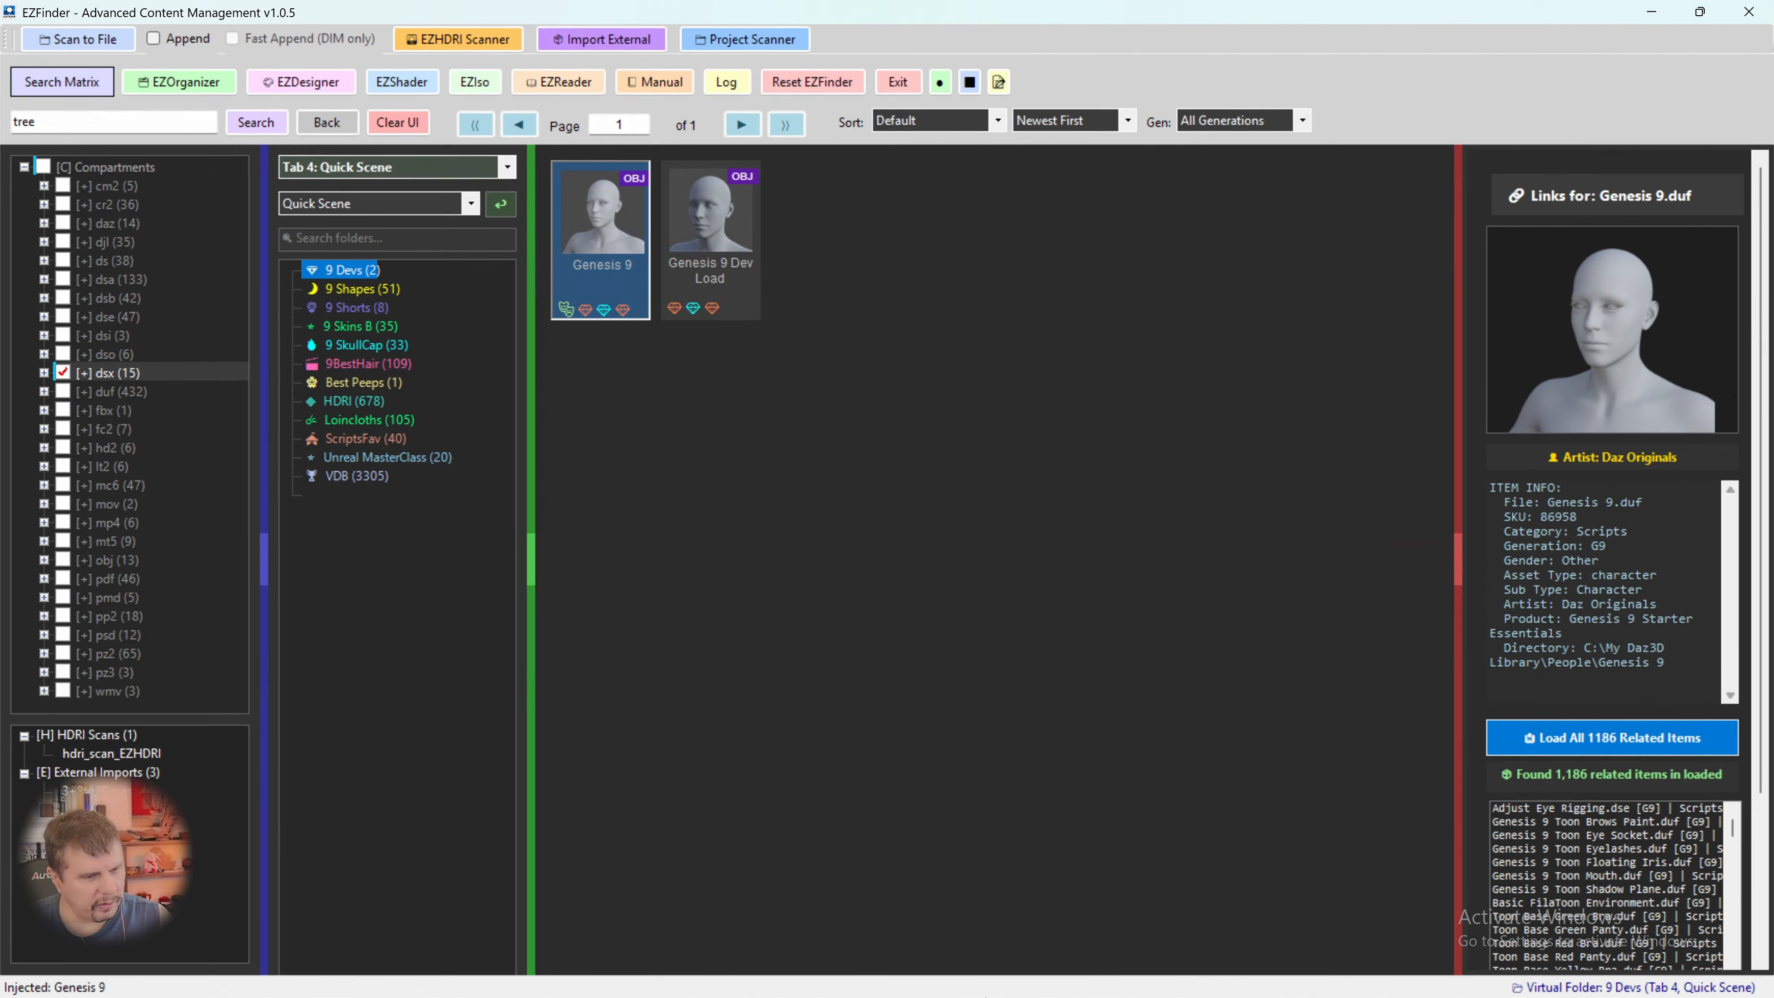
# - Switch to DAZ Studio, compare the spruce with the figure from the front, and delete the UltraTree from the scene
pyautogui.click(1096, 975)
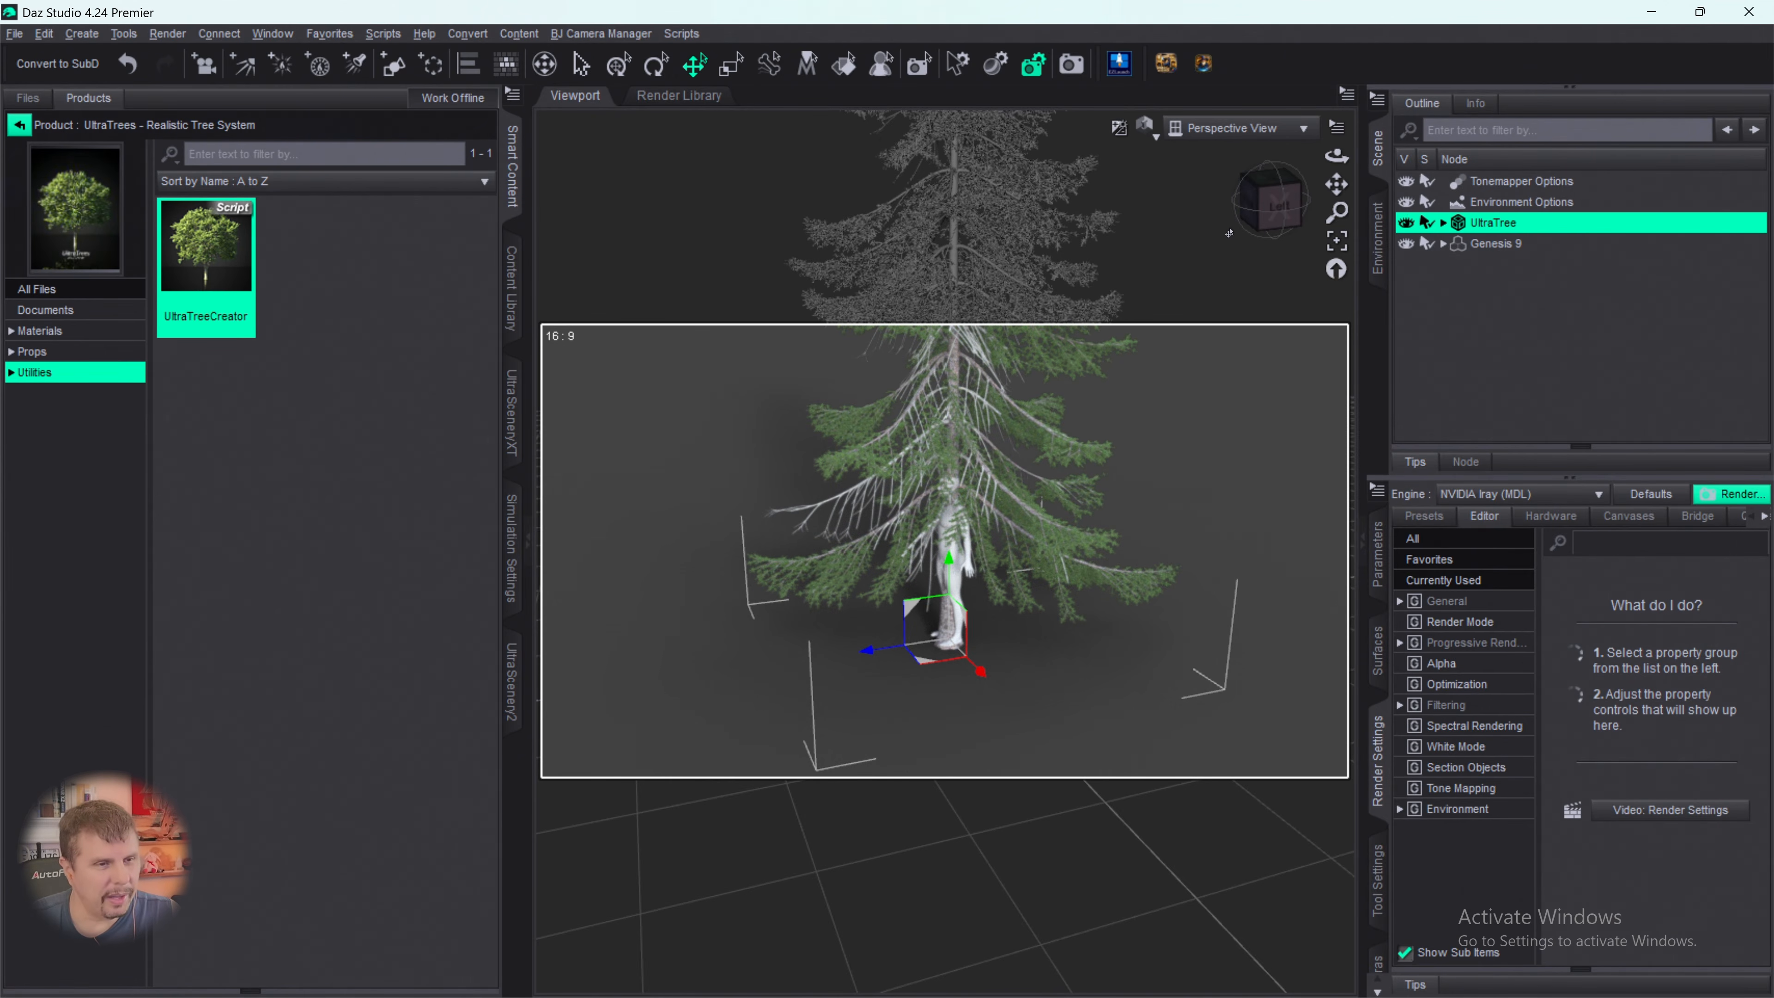
pyautogui.moveTo(1249, 225)
pyautogui.mouseDown()
pyautogui.moveTo(1328, 213)
pyautogui.moveTo(1256, 227)
pyautogui.mouseUp()
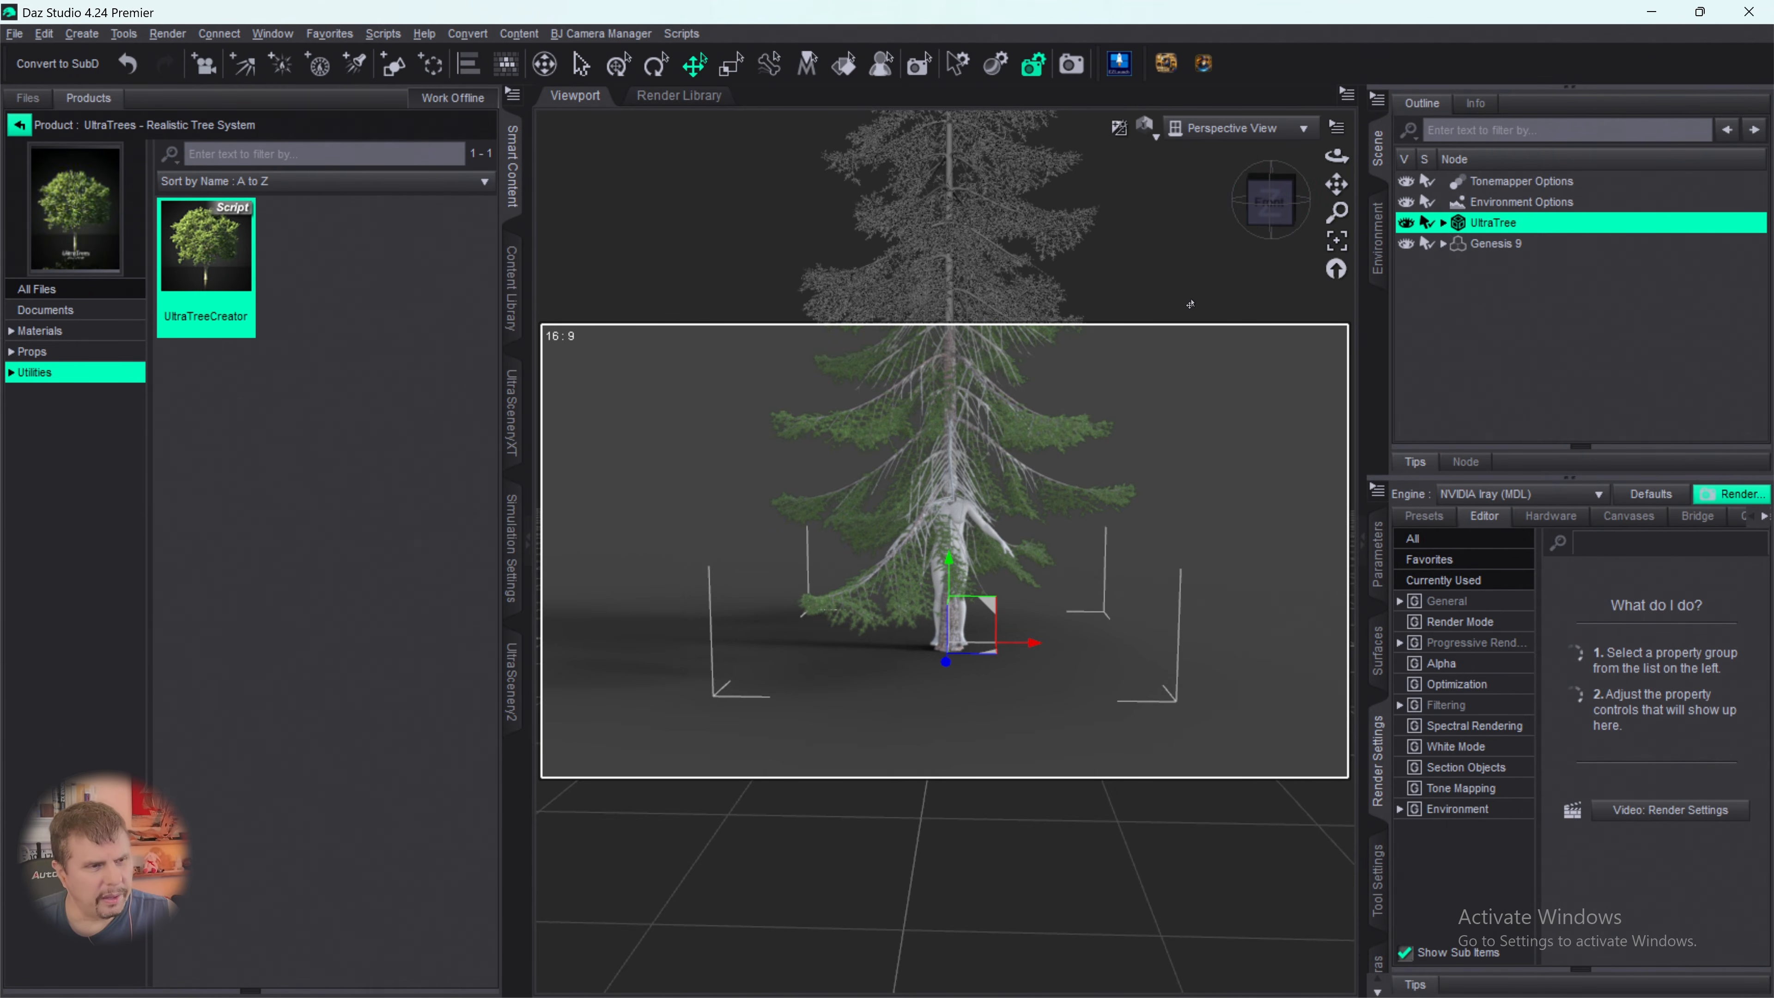
pyautogui.scroll(-3, 1190, 296)
pyautogui.scroll(-4, 1168, 266)
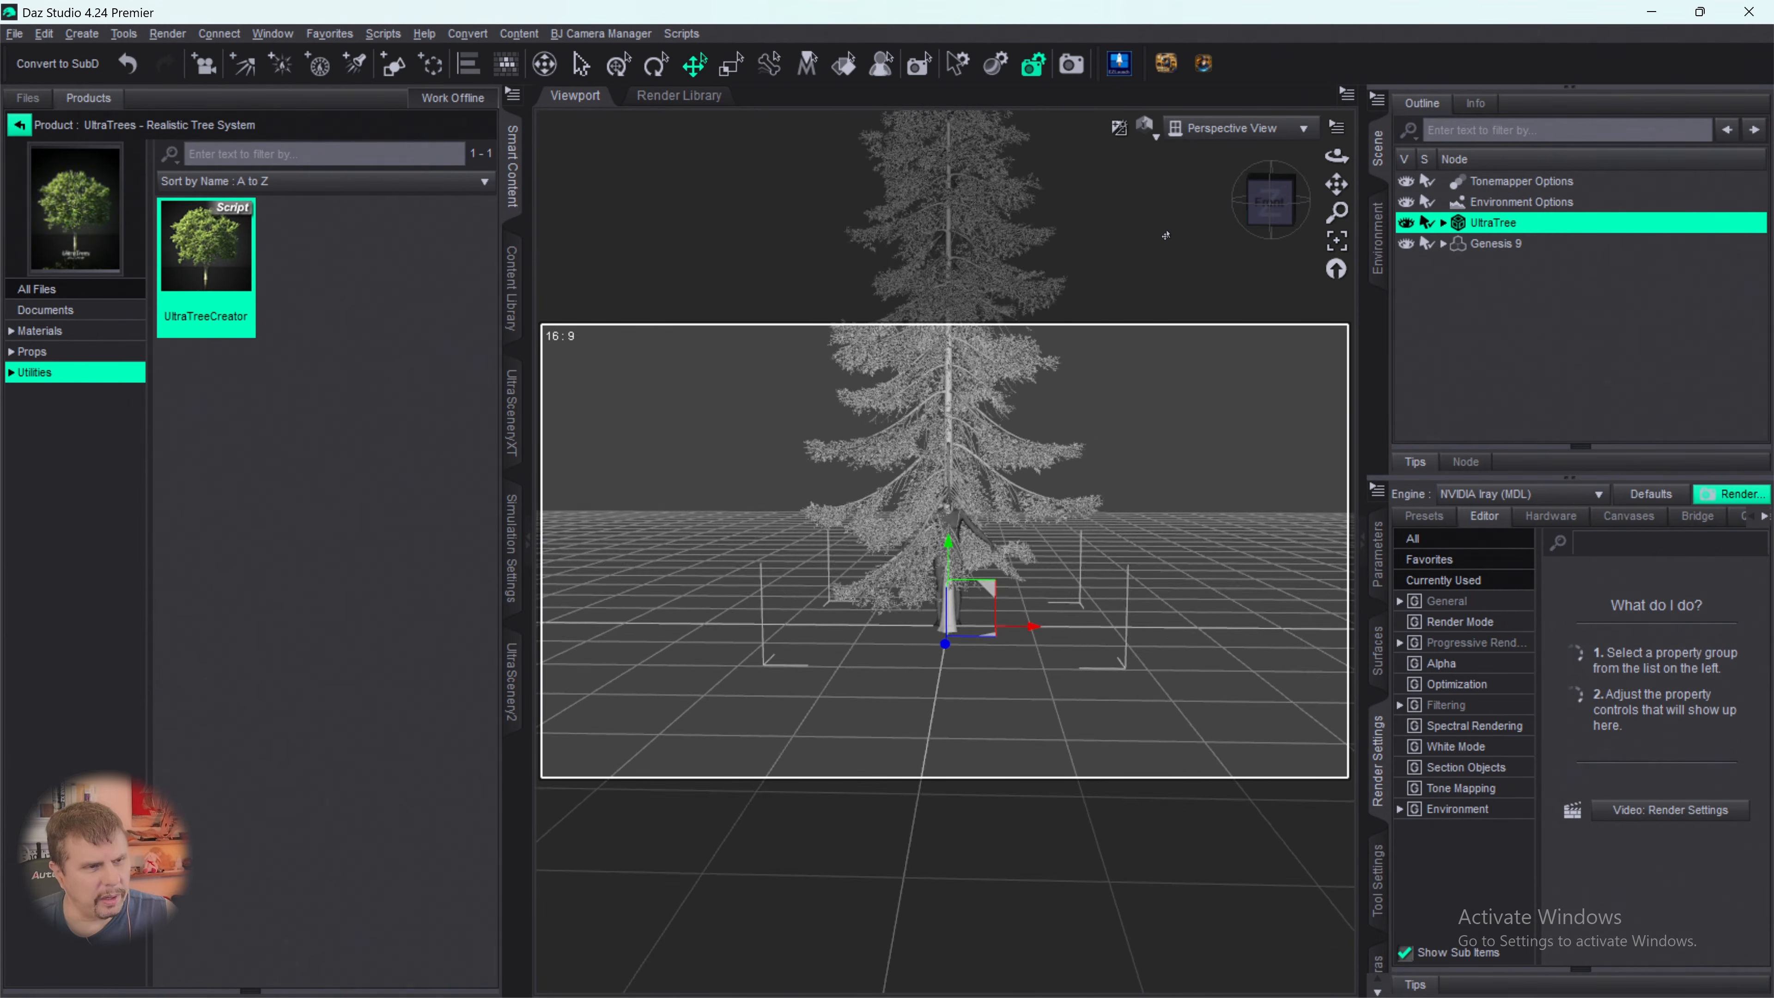
pyautogui.scroll(-4, 1164, 224)
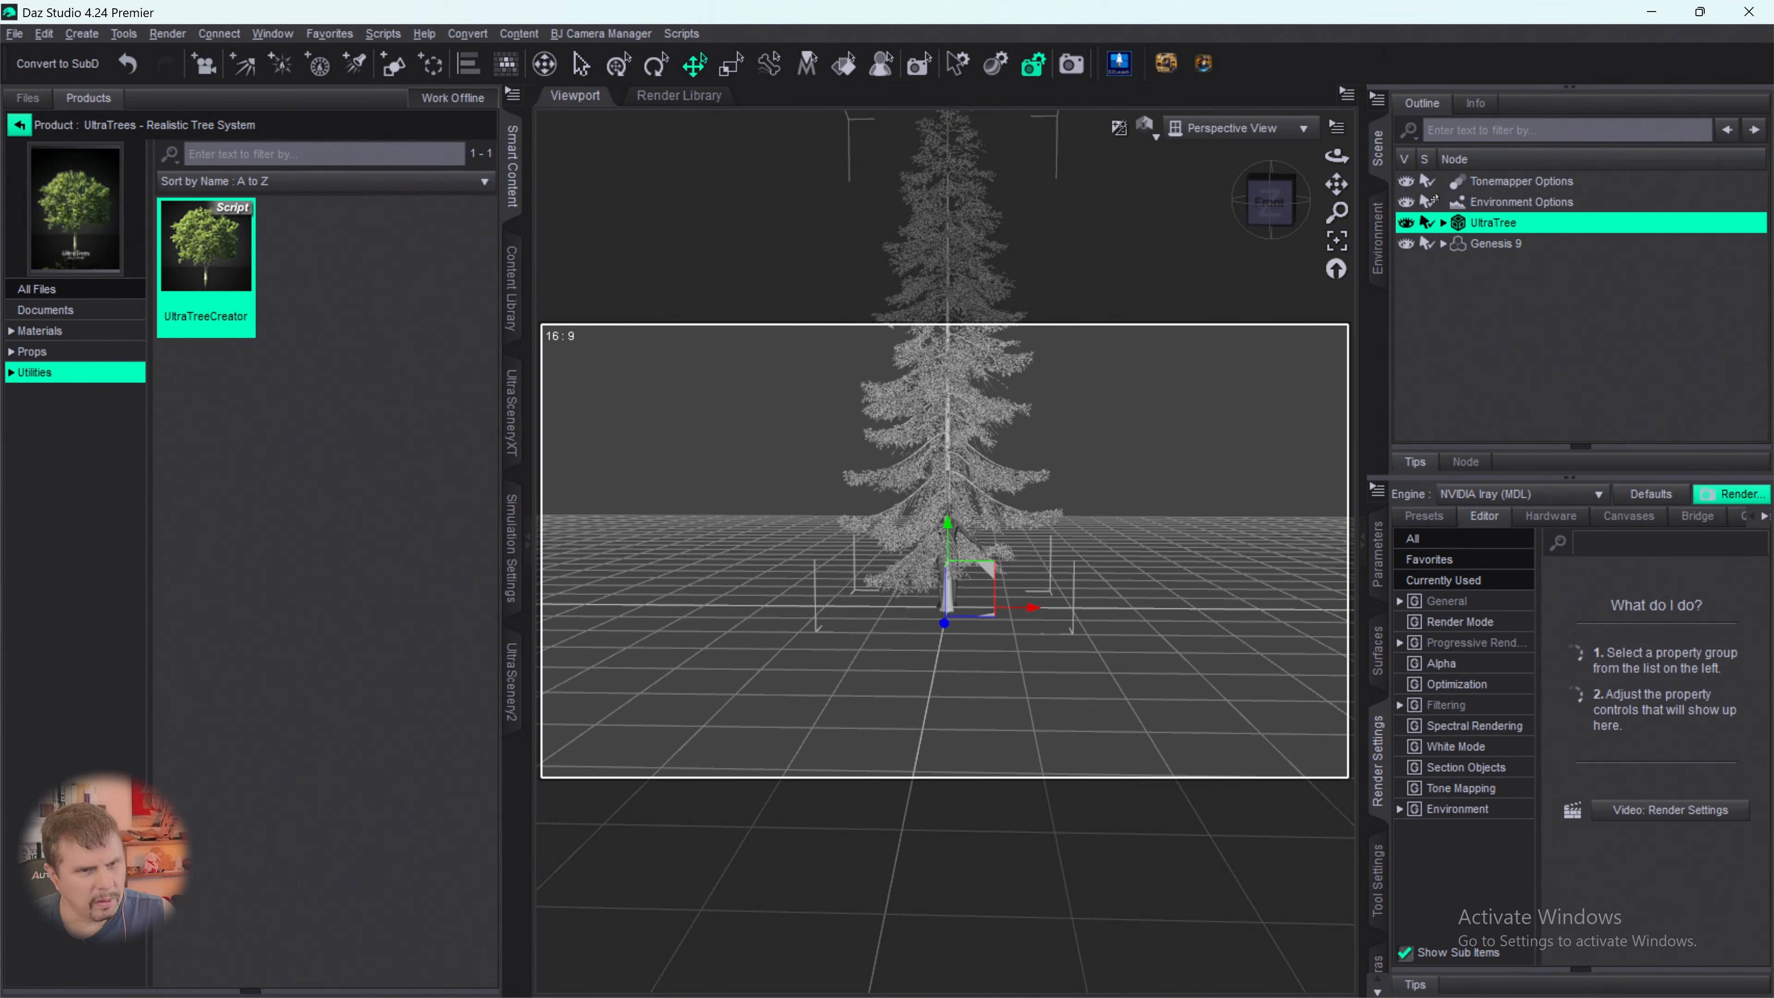
pyautogui.press('Delete')
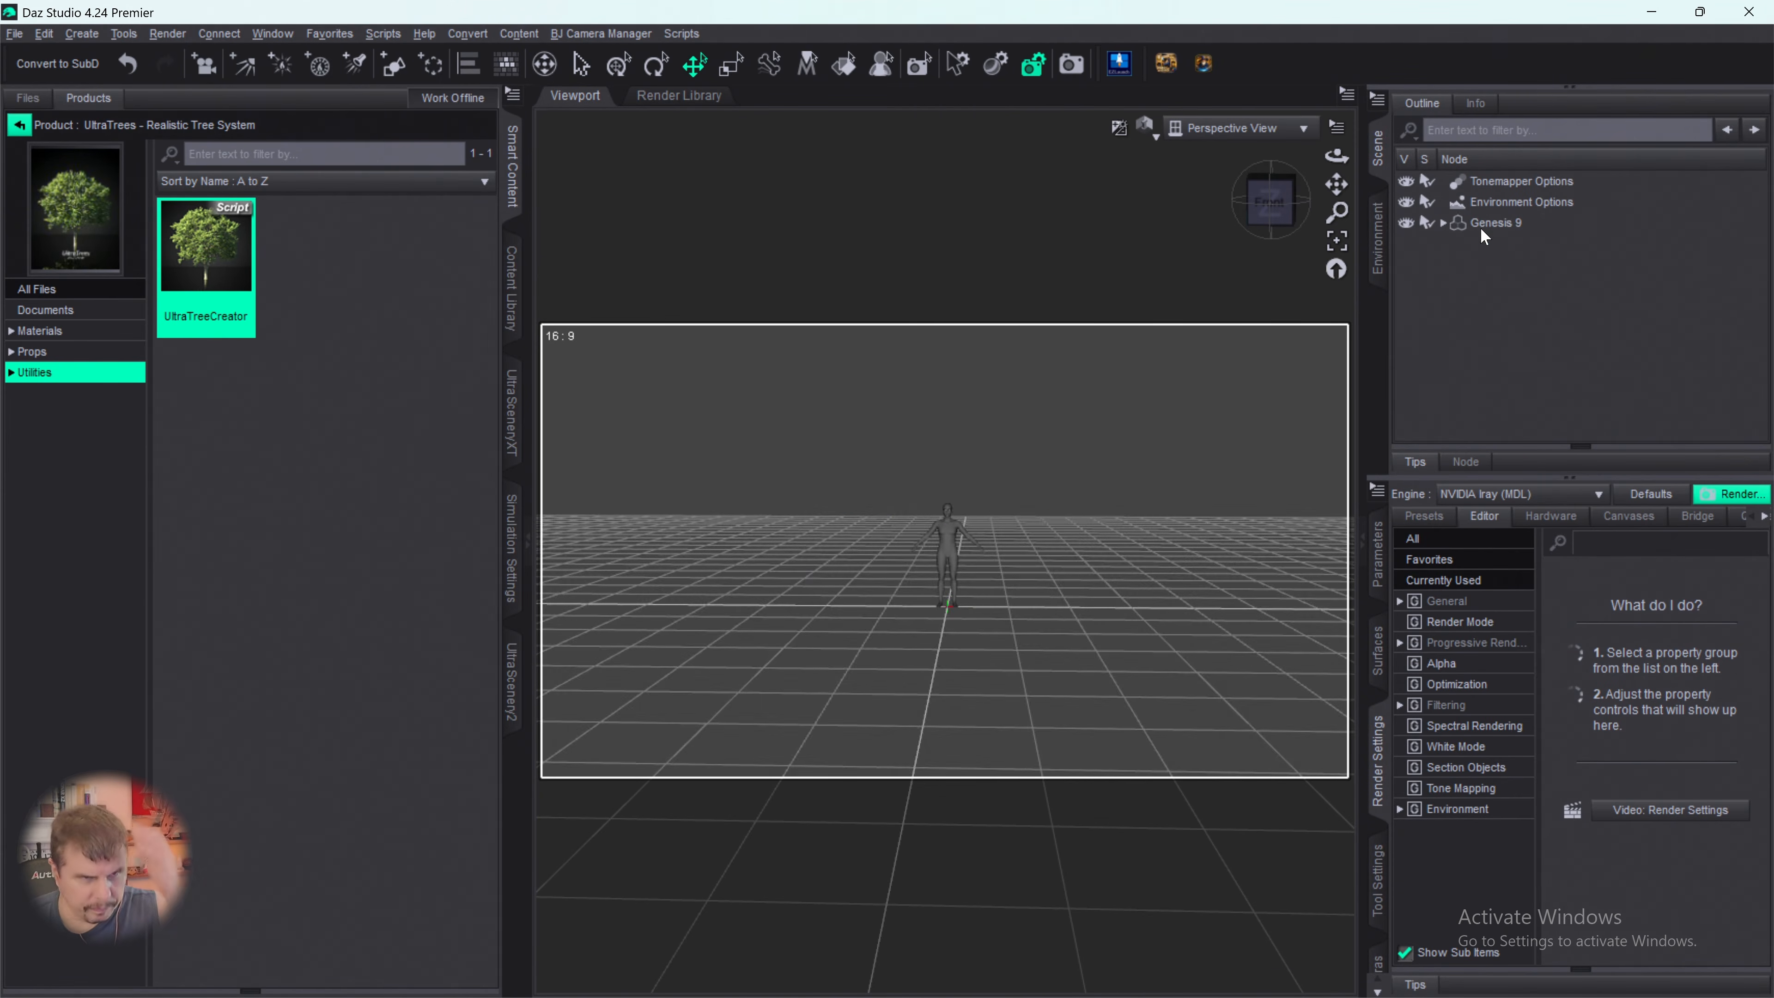
# - Run the UltraTreeCreator script again and choose the Spruce 08 tree of genus Picea, height 4.7 m
pyautogui.doubleClick(206, 280)
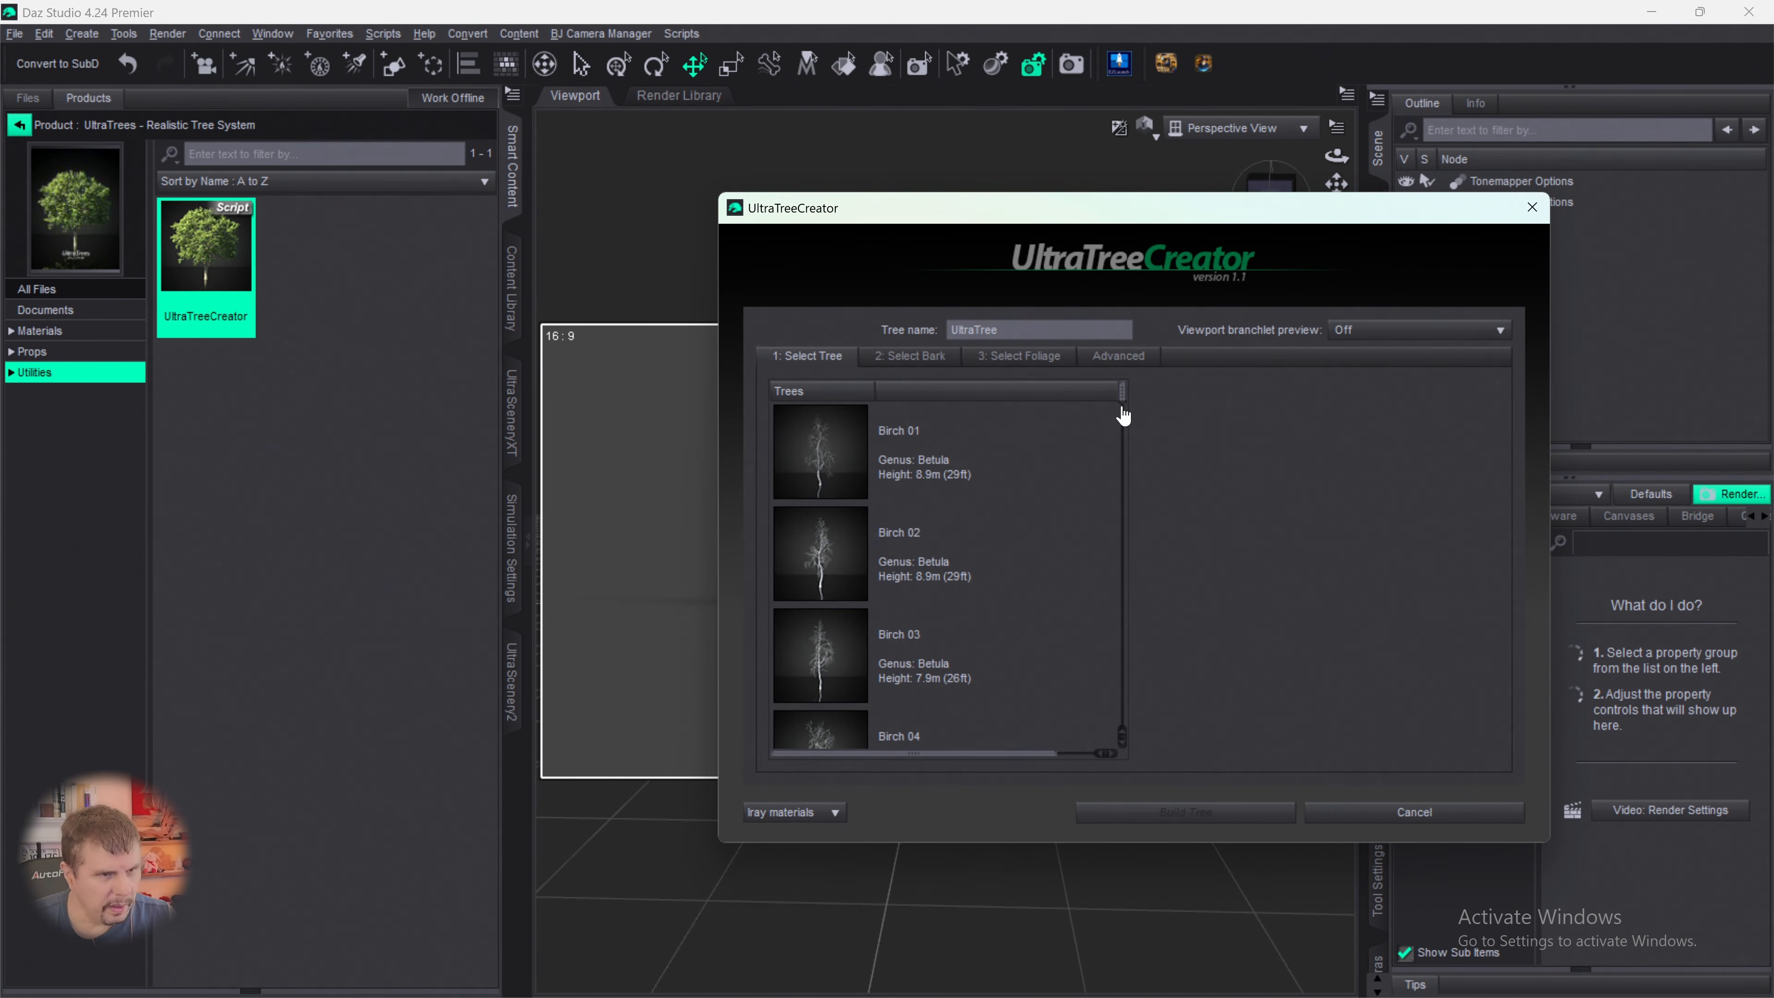
pyautogui.moveTo(1121, 412); pyautogui.dragTo(1112, 695)
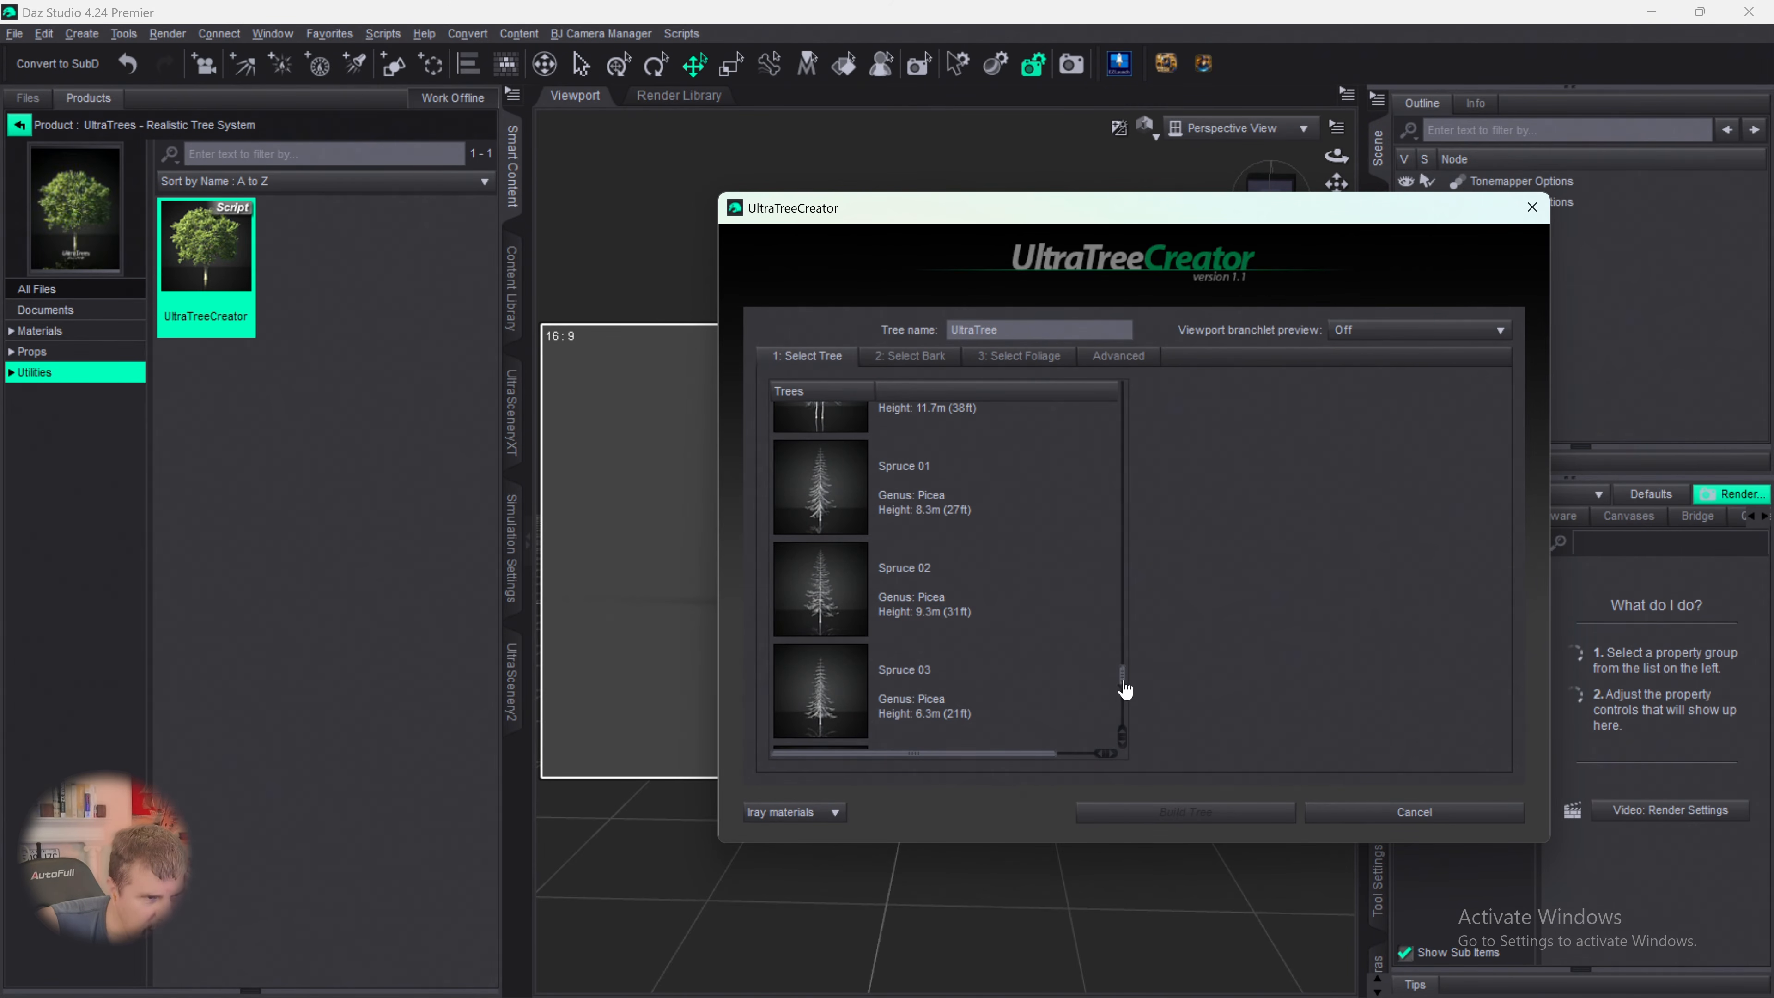
pyautogui.moveTo(1122, 689); pyautogui.dragTo(1111, 736)
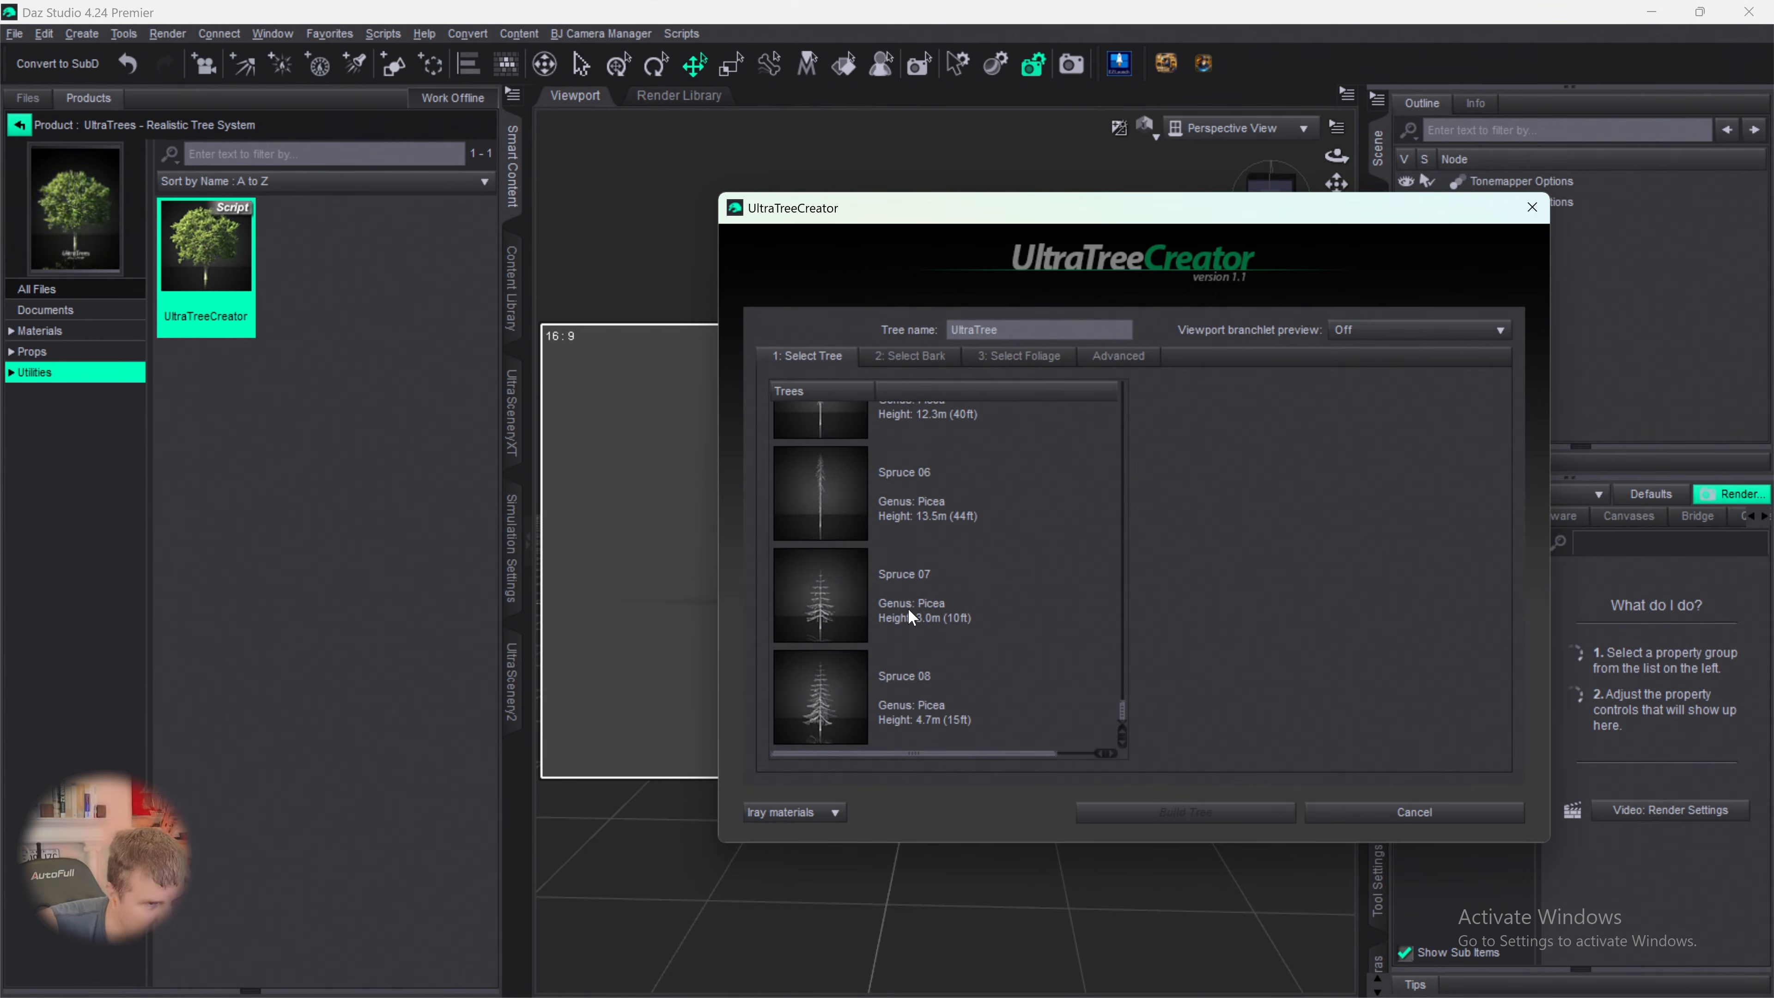
pyautogui.click(909, 706)
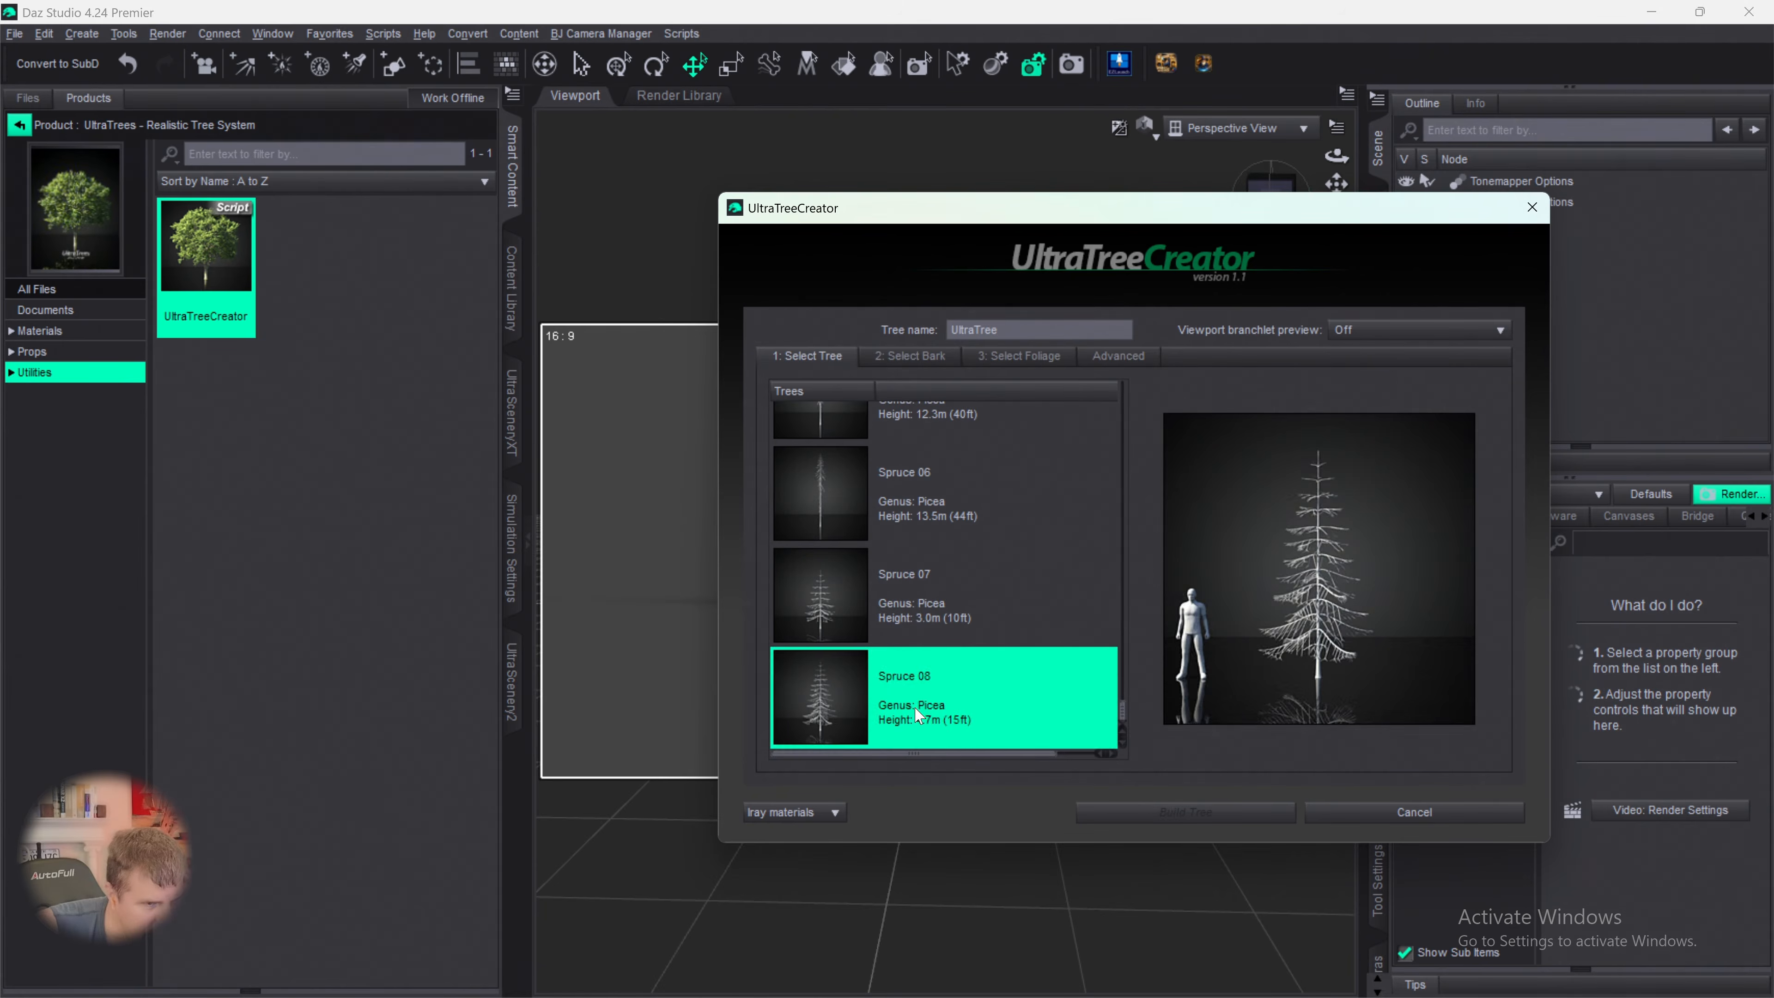
pyautogui.click(918, 616)
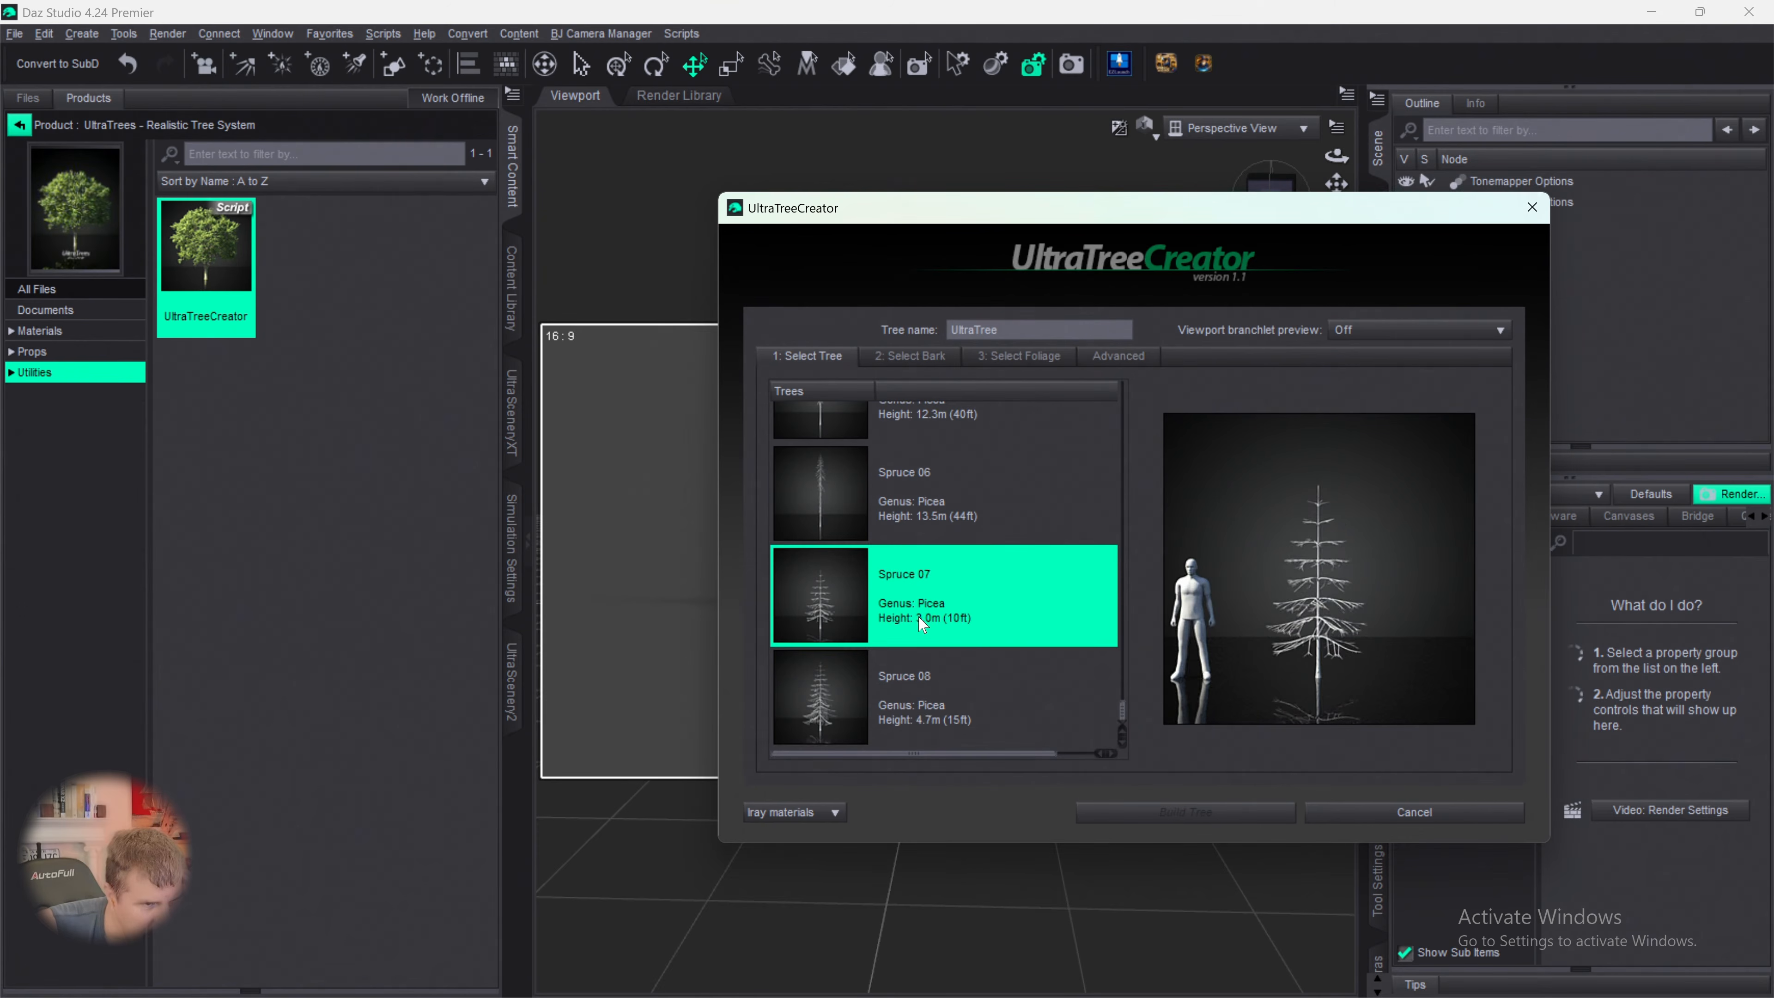
pyautogui.click(924, 717)
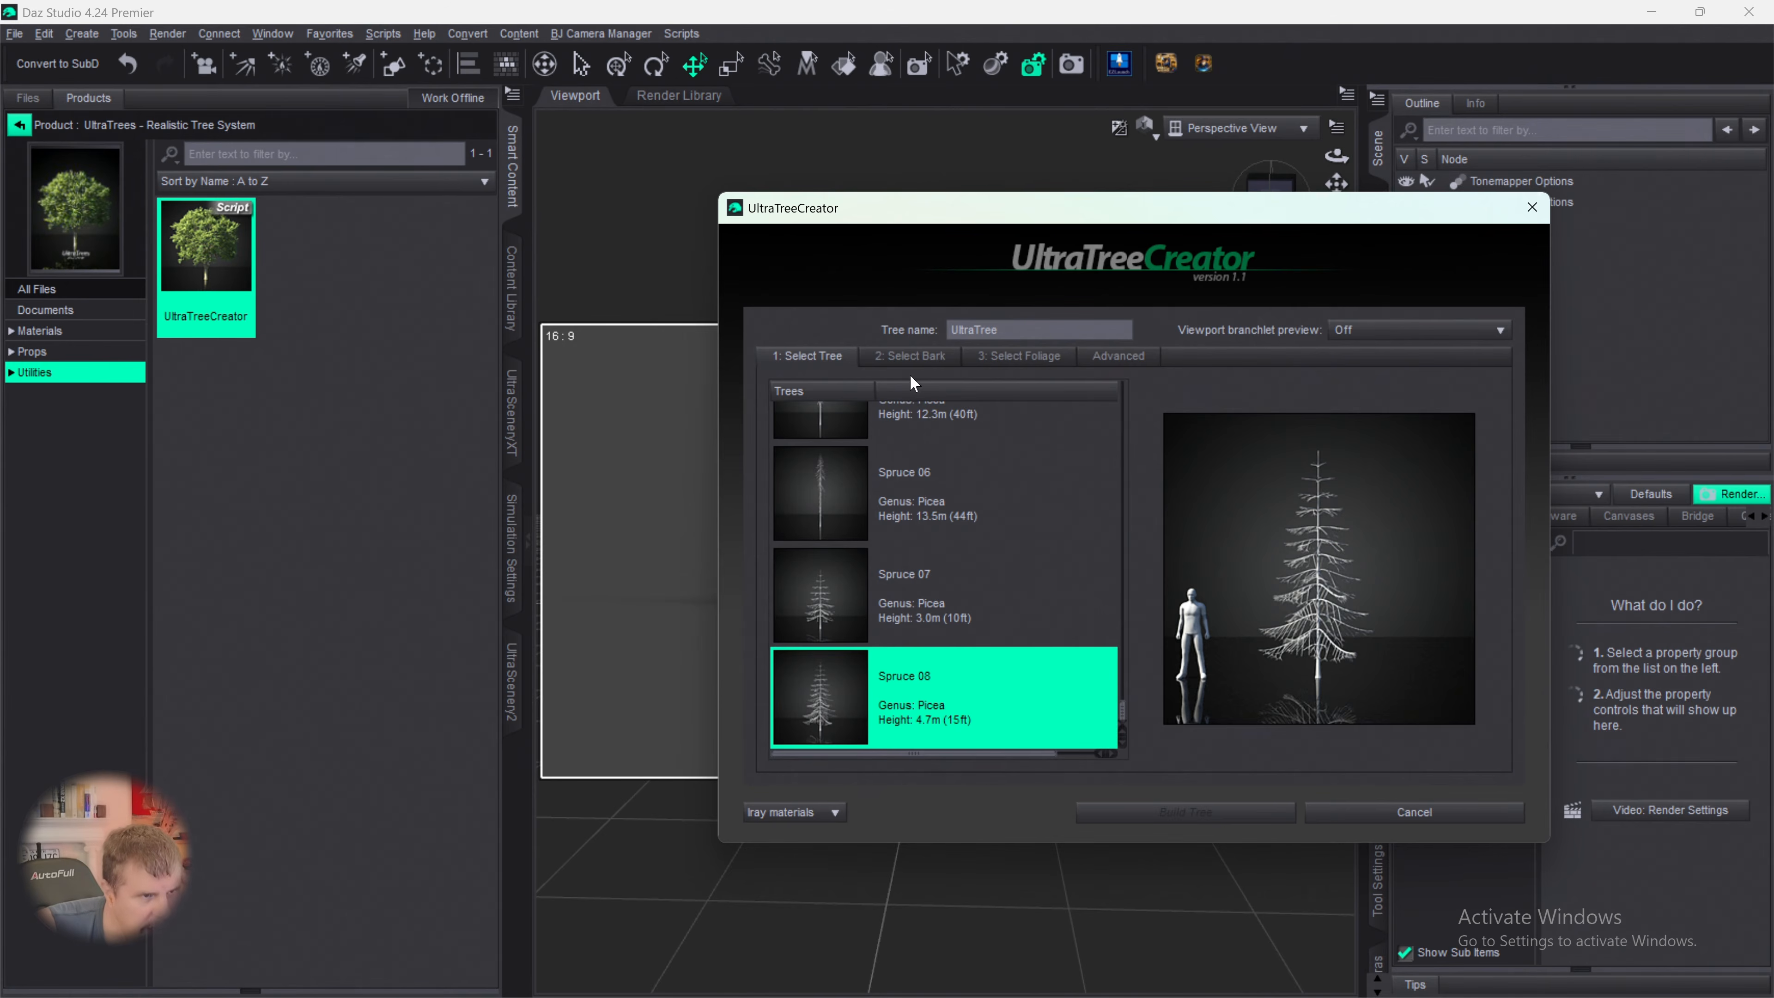
# - Choose the Spruce bark and the Spruce 01 foliage for the tree
pyautogui.click(907, 358)
pyautogui.moveTo(1127, 437); pyautogui.dragTo(1117, 725)
pyautogui.click(864, 500)
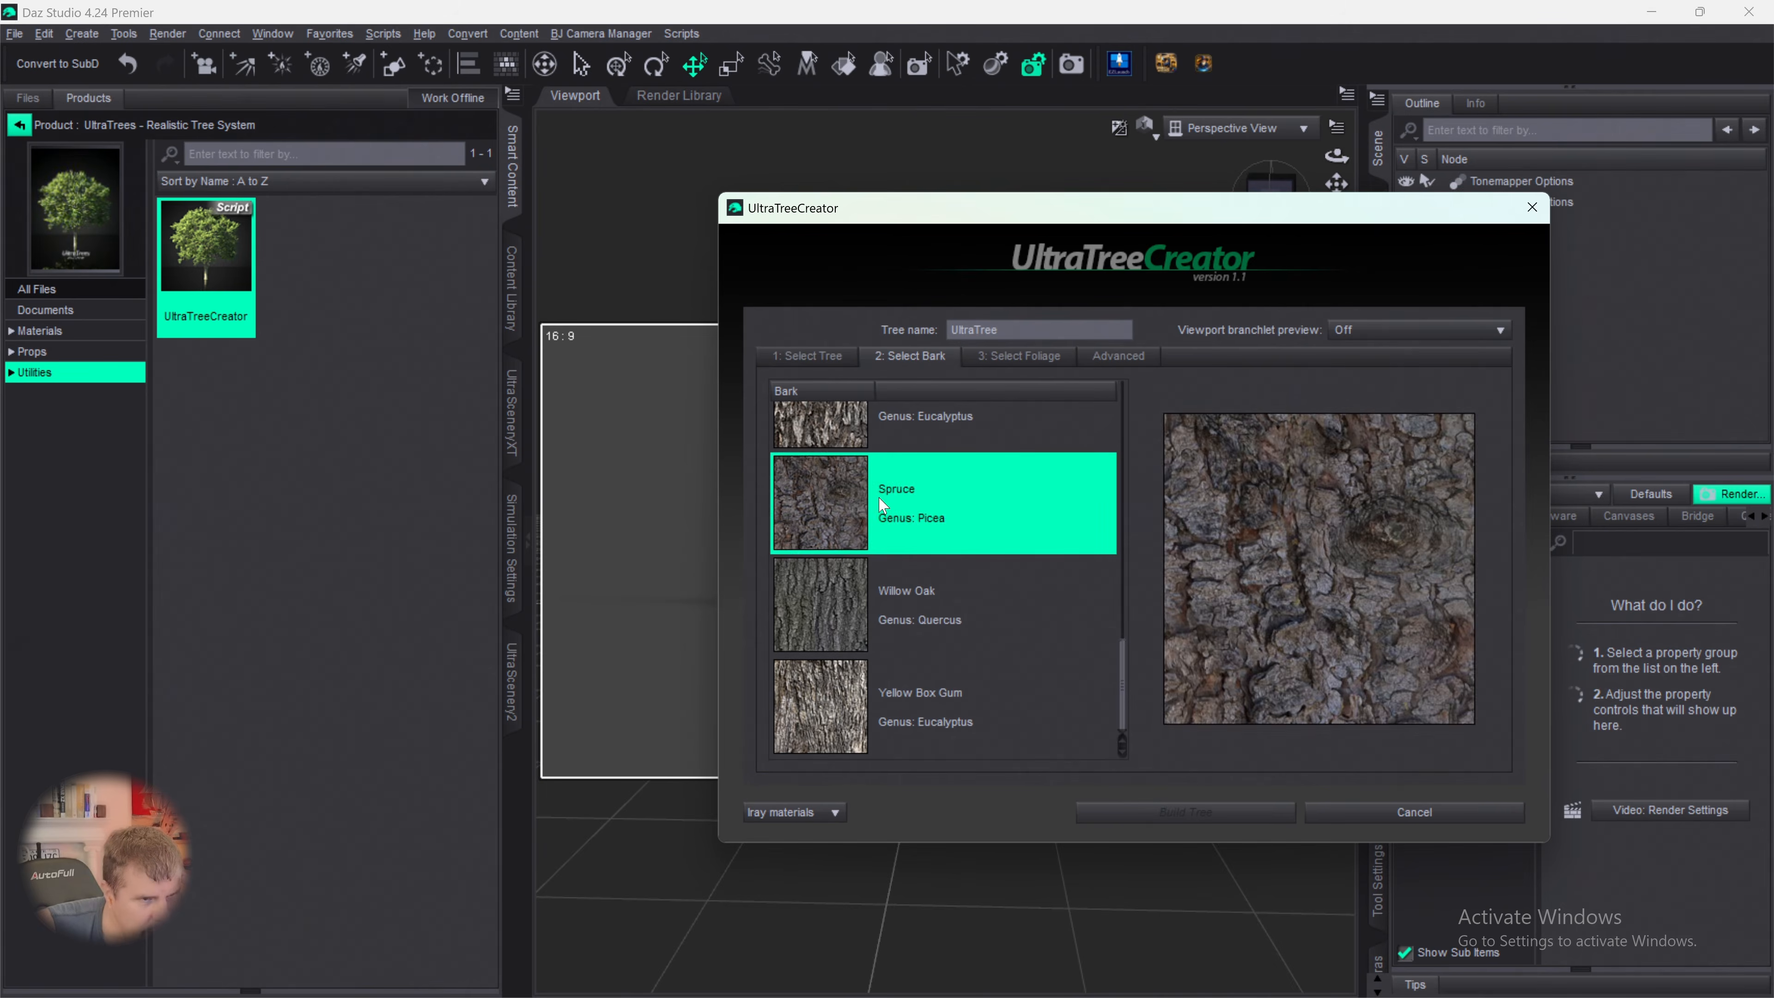
pyautogui.click(1019, 357)
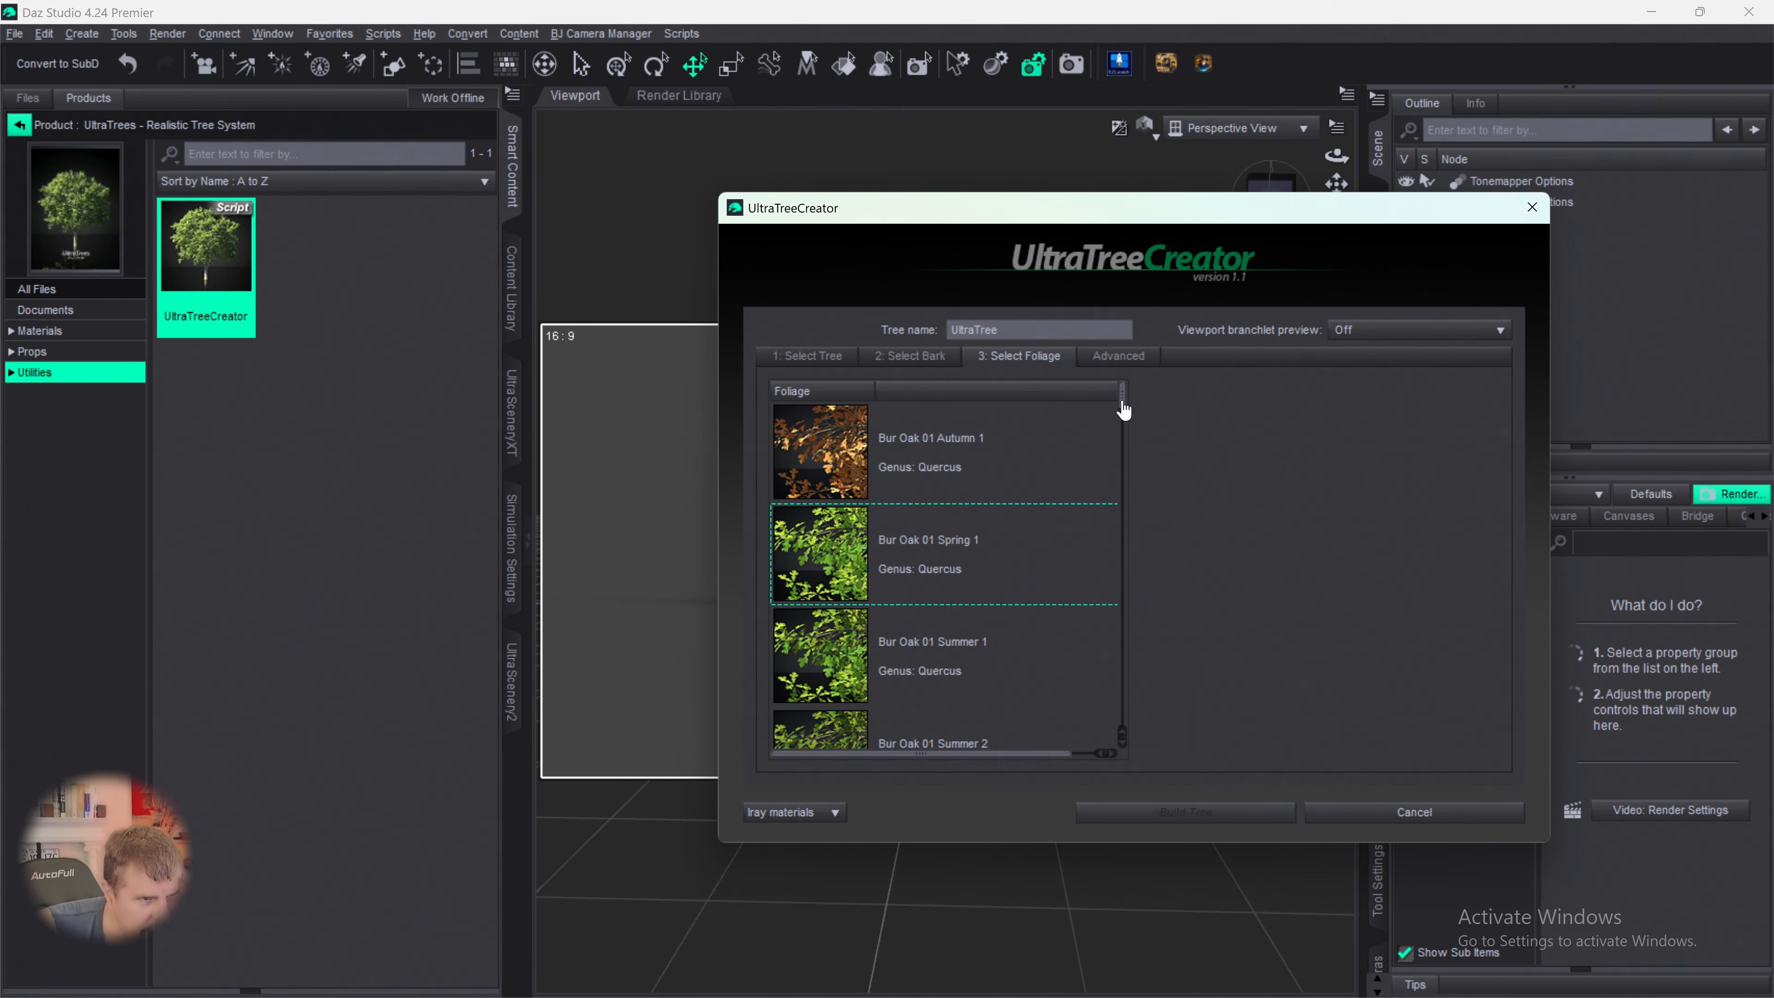
pyautogui.moveTo(1123, 416); pyautogui.dragTo(1113, 668)
pyautogui.click(842, 510)
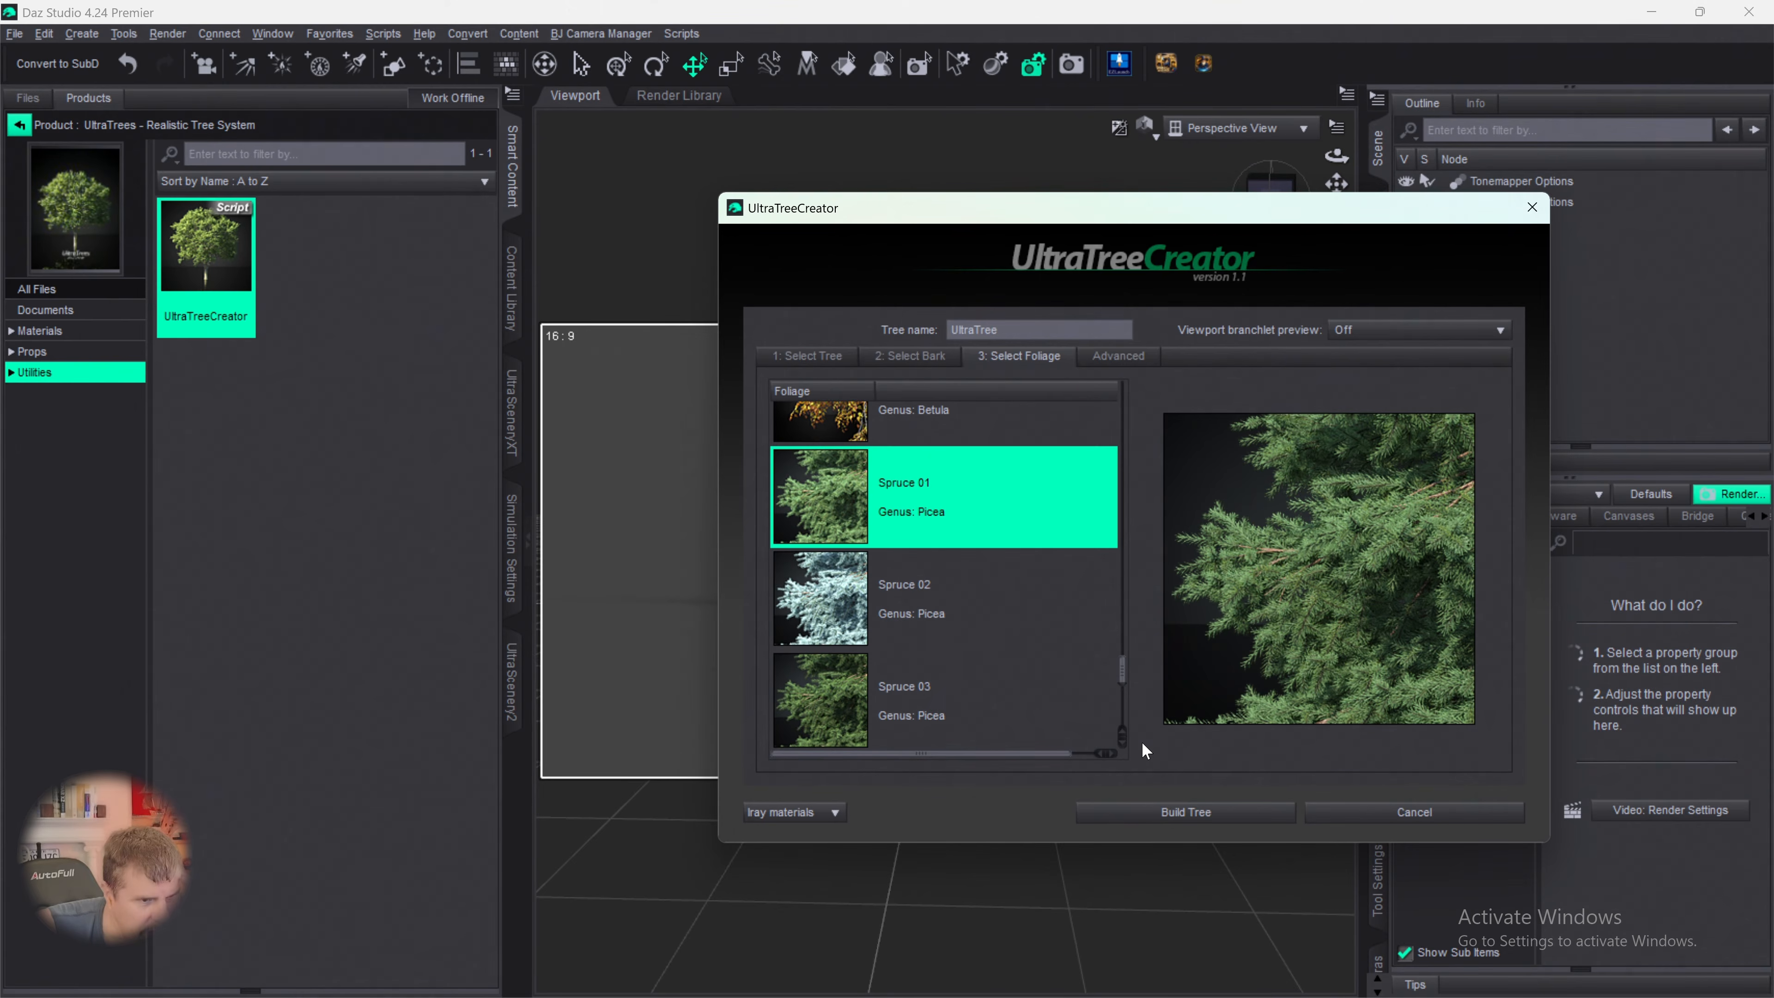
# - Set the random seed to 320, branchlet size variation to 4% and branchlet rotation variation to about 30.19, and build the tree
pyautogui.click(1118, 357)
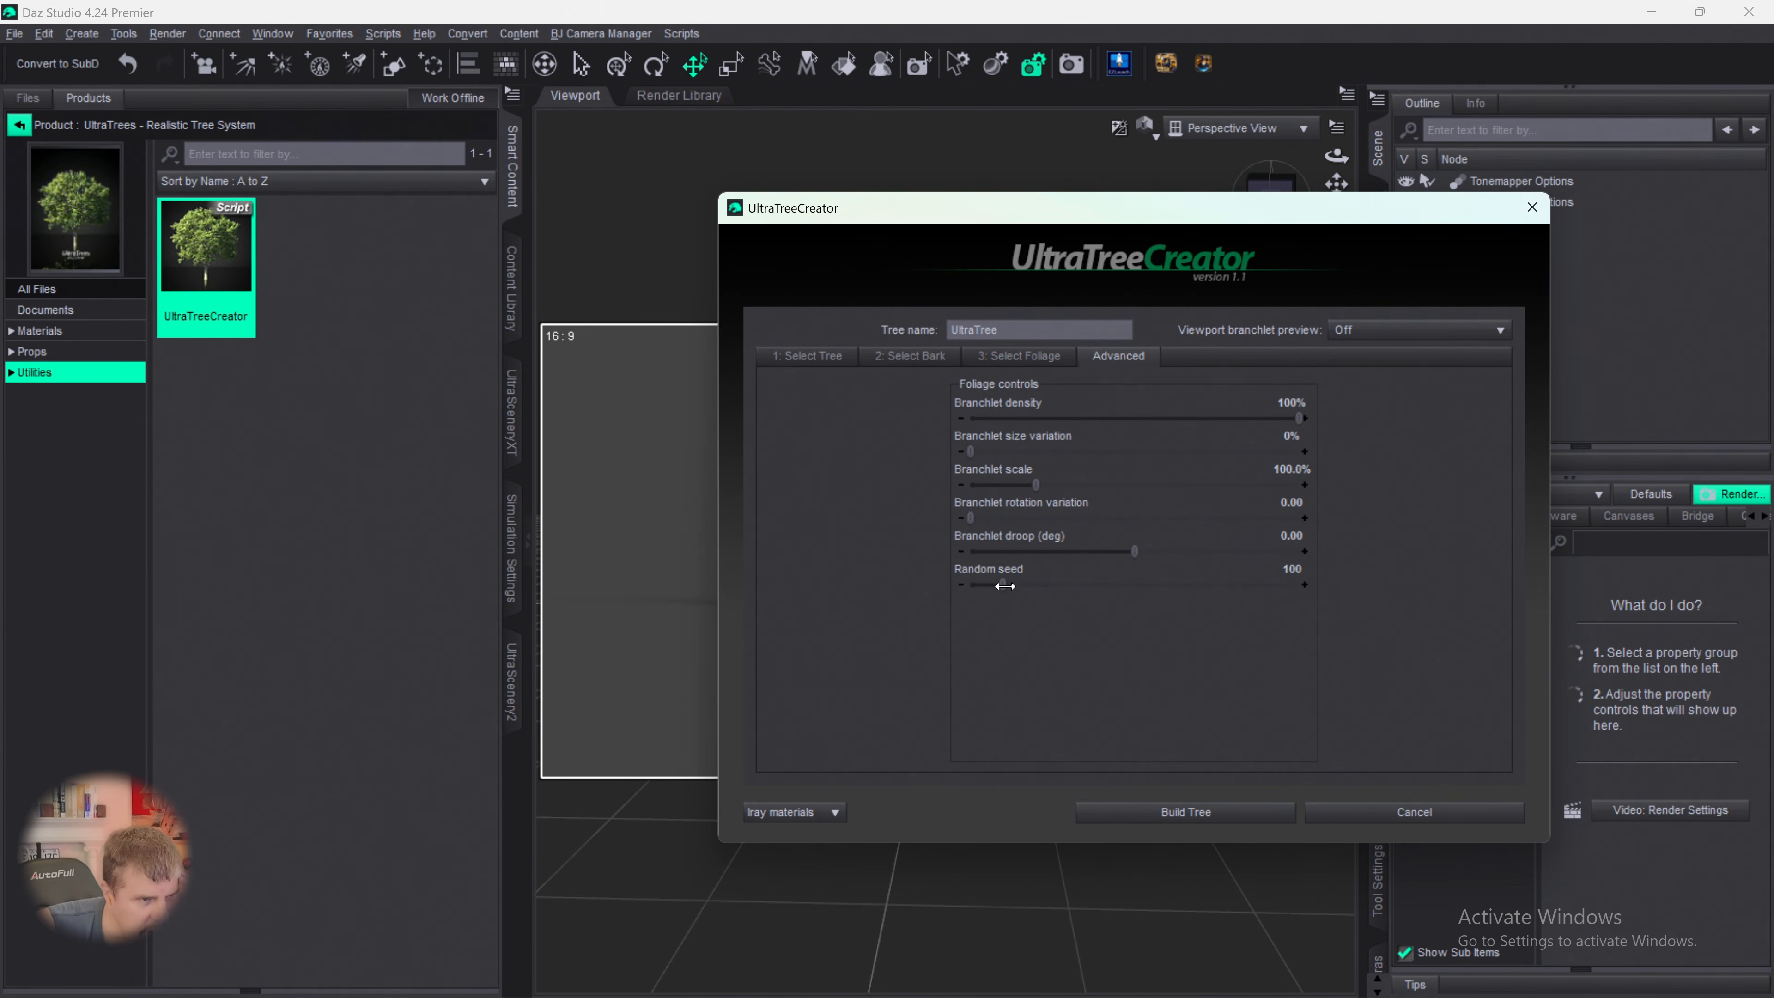
pyautogui.moveTo(1003, 585); pyautogui.dragTo(1075, 595)
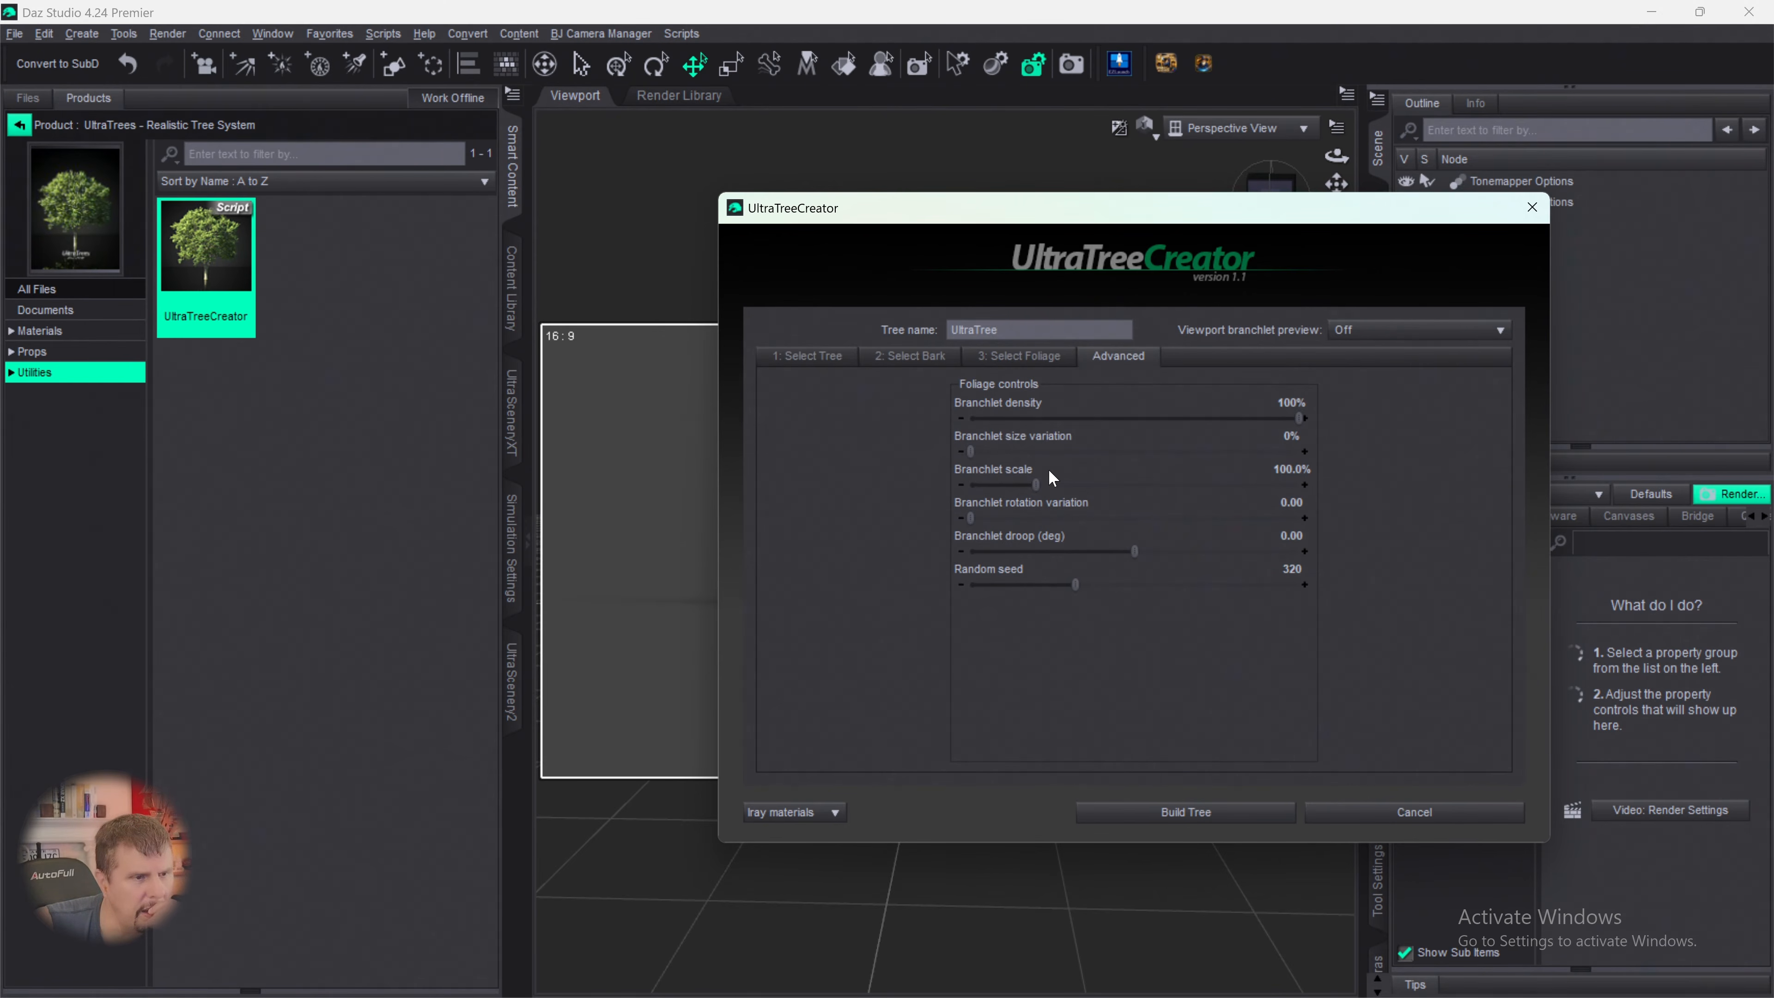
pyautogui.moveTo(970, 455); pyautogui.dragTo(1005, 455)
pyautogui.moveTo(1006, 455); pyautogui.dragTo(984, 461)
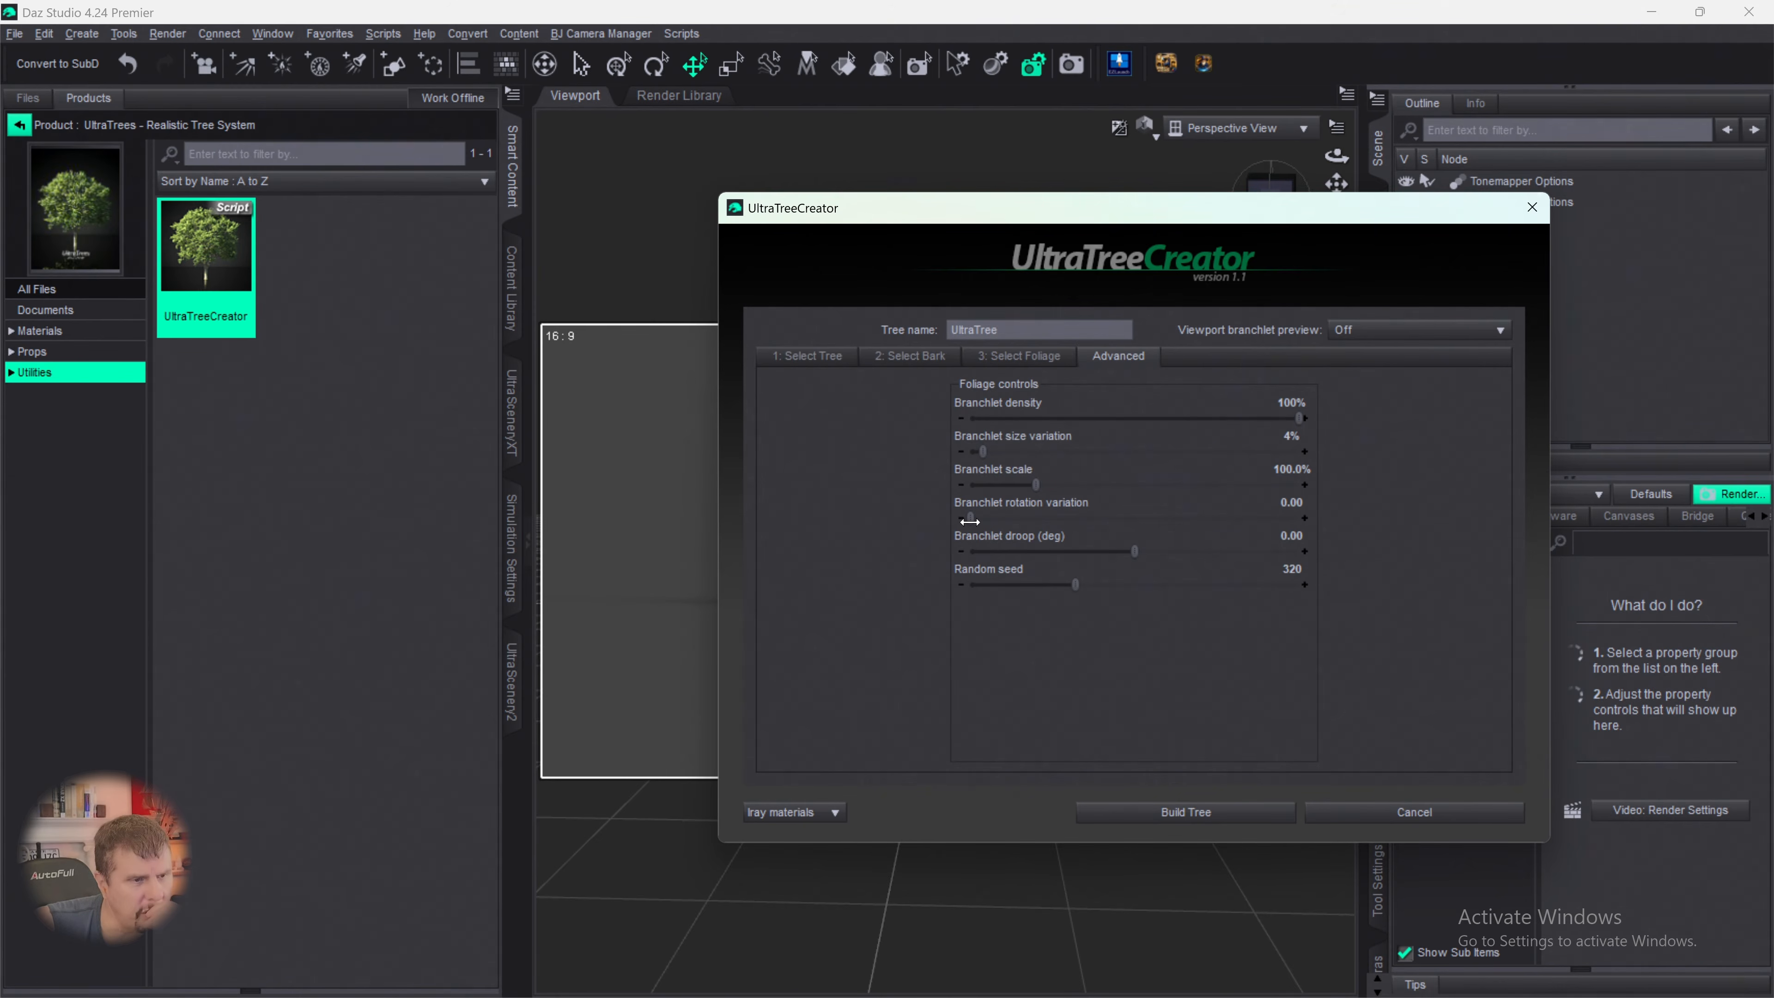
pyautogui.moveTo(970, 522); pyautogui.dragTo(1026, 520)
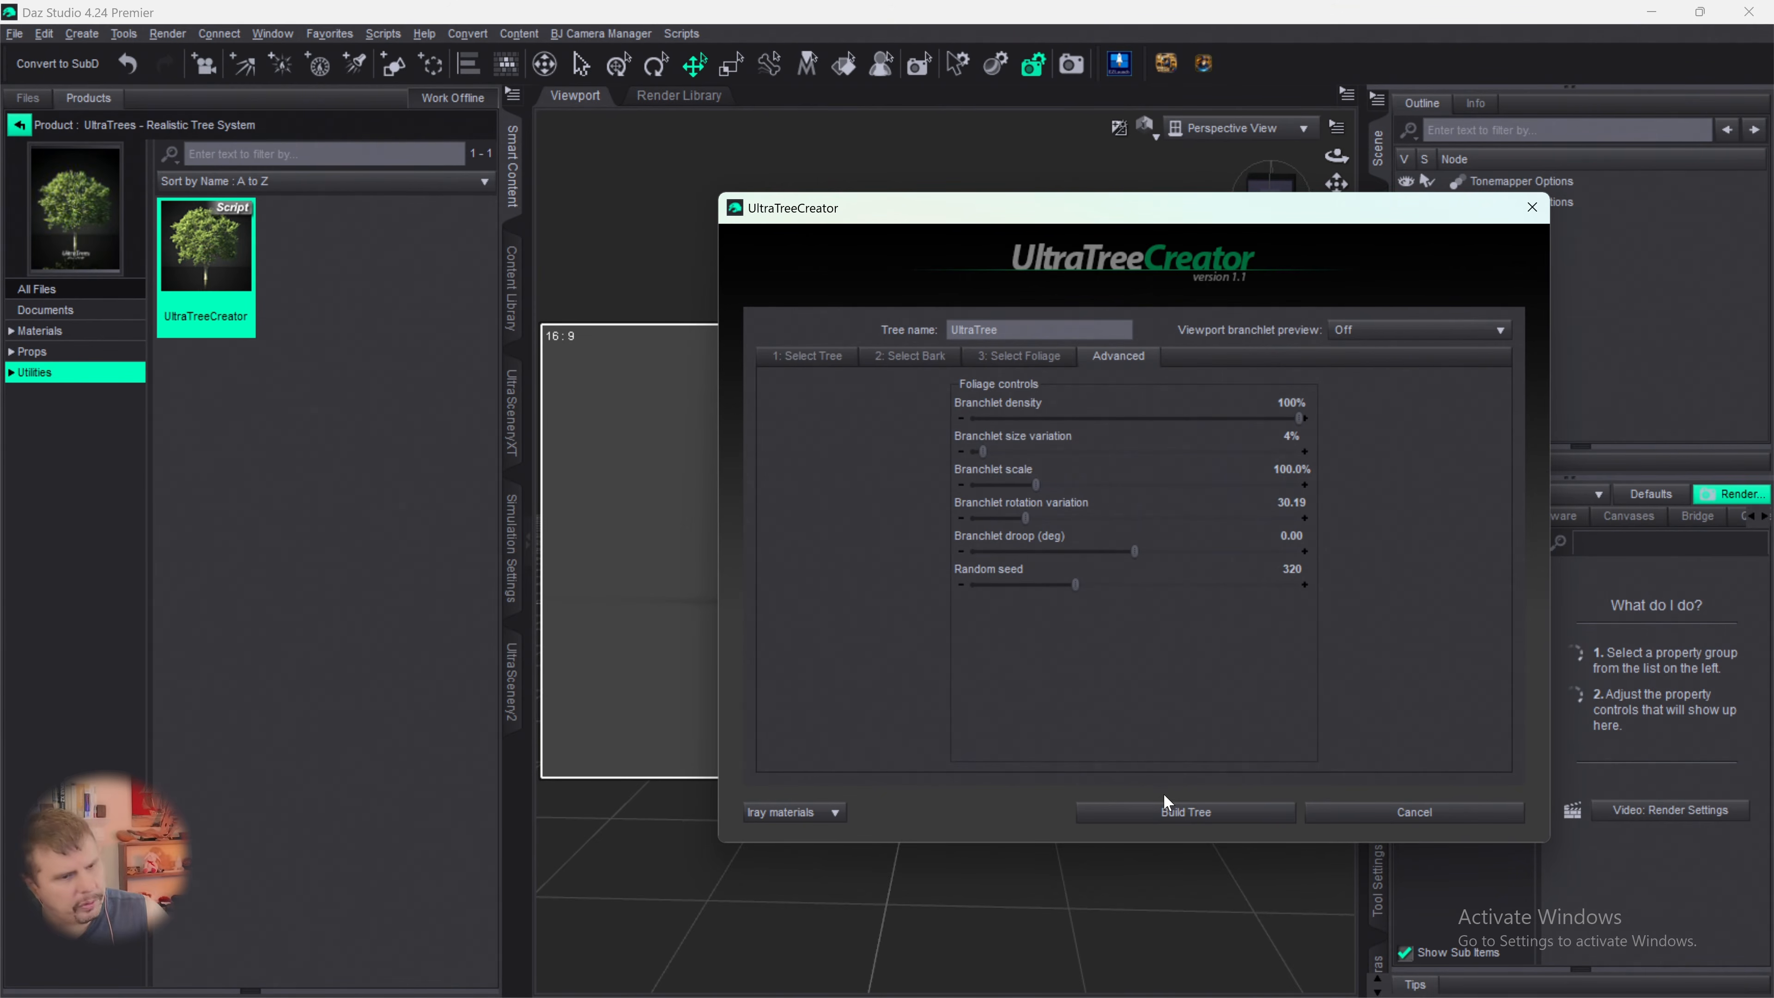
pyautogui.click(1162, 825)
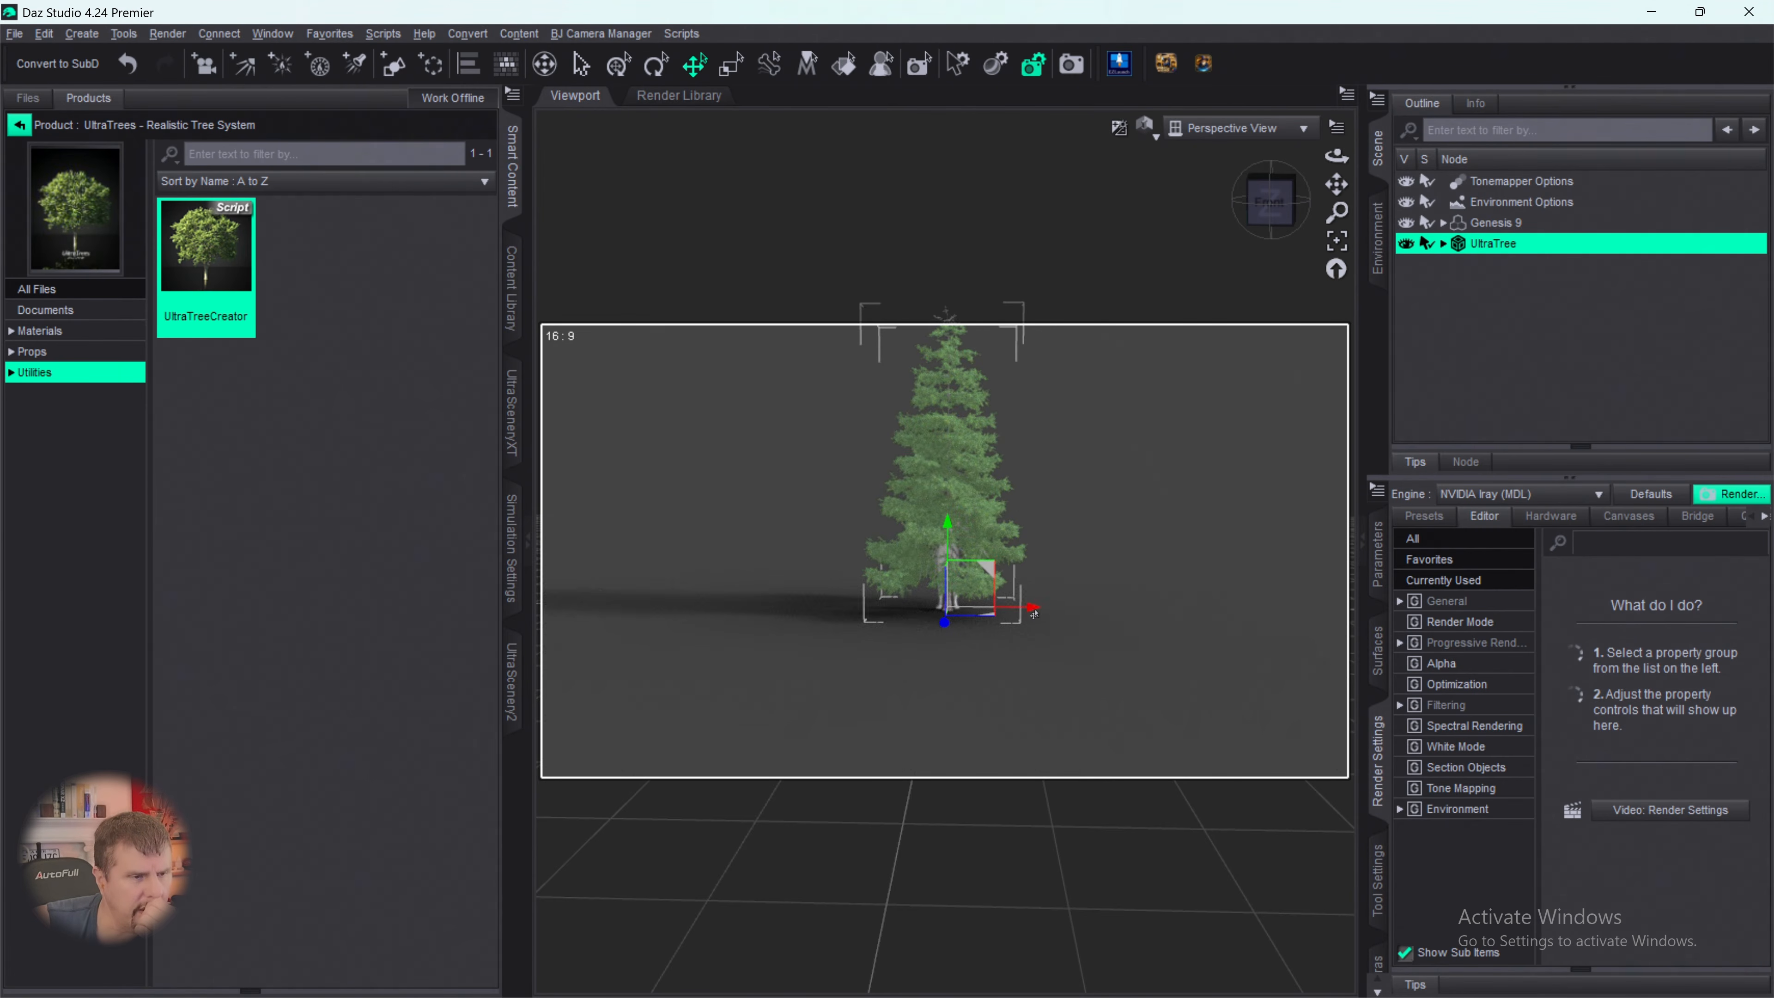
# - Move the new spruce sideways along its red axis until it stands well clear of the Genesis 9 figure
pyautogui.moveTo(1041, 614); pyautogui.dragTo(863, 620)
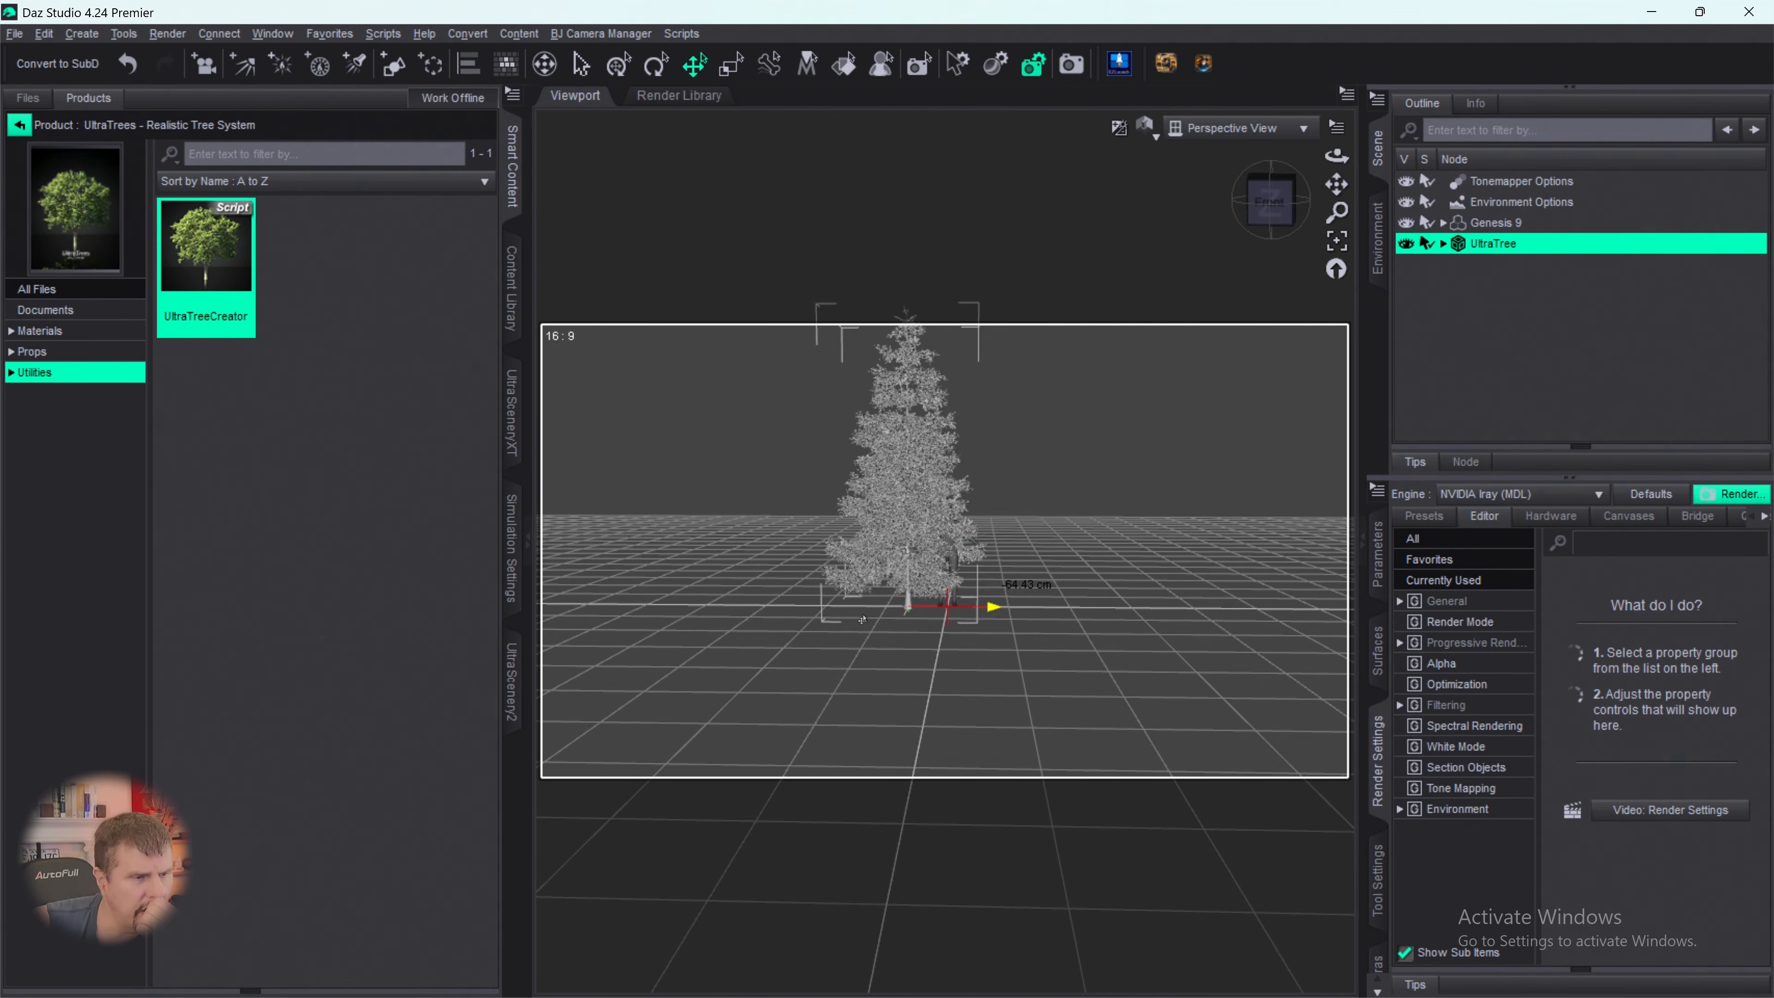
pyautogui.moveTo(739, 619); pyautogui.dragTo(709, 619)
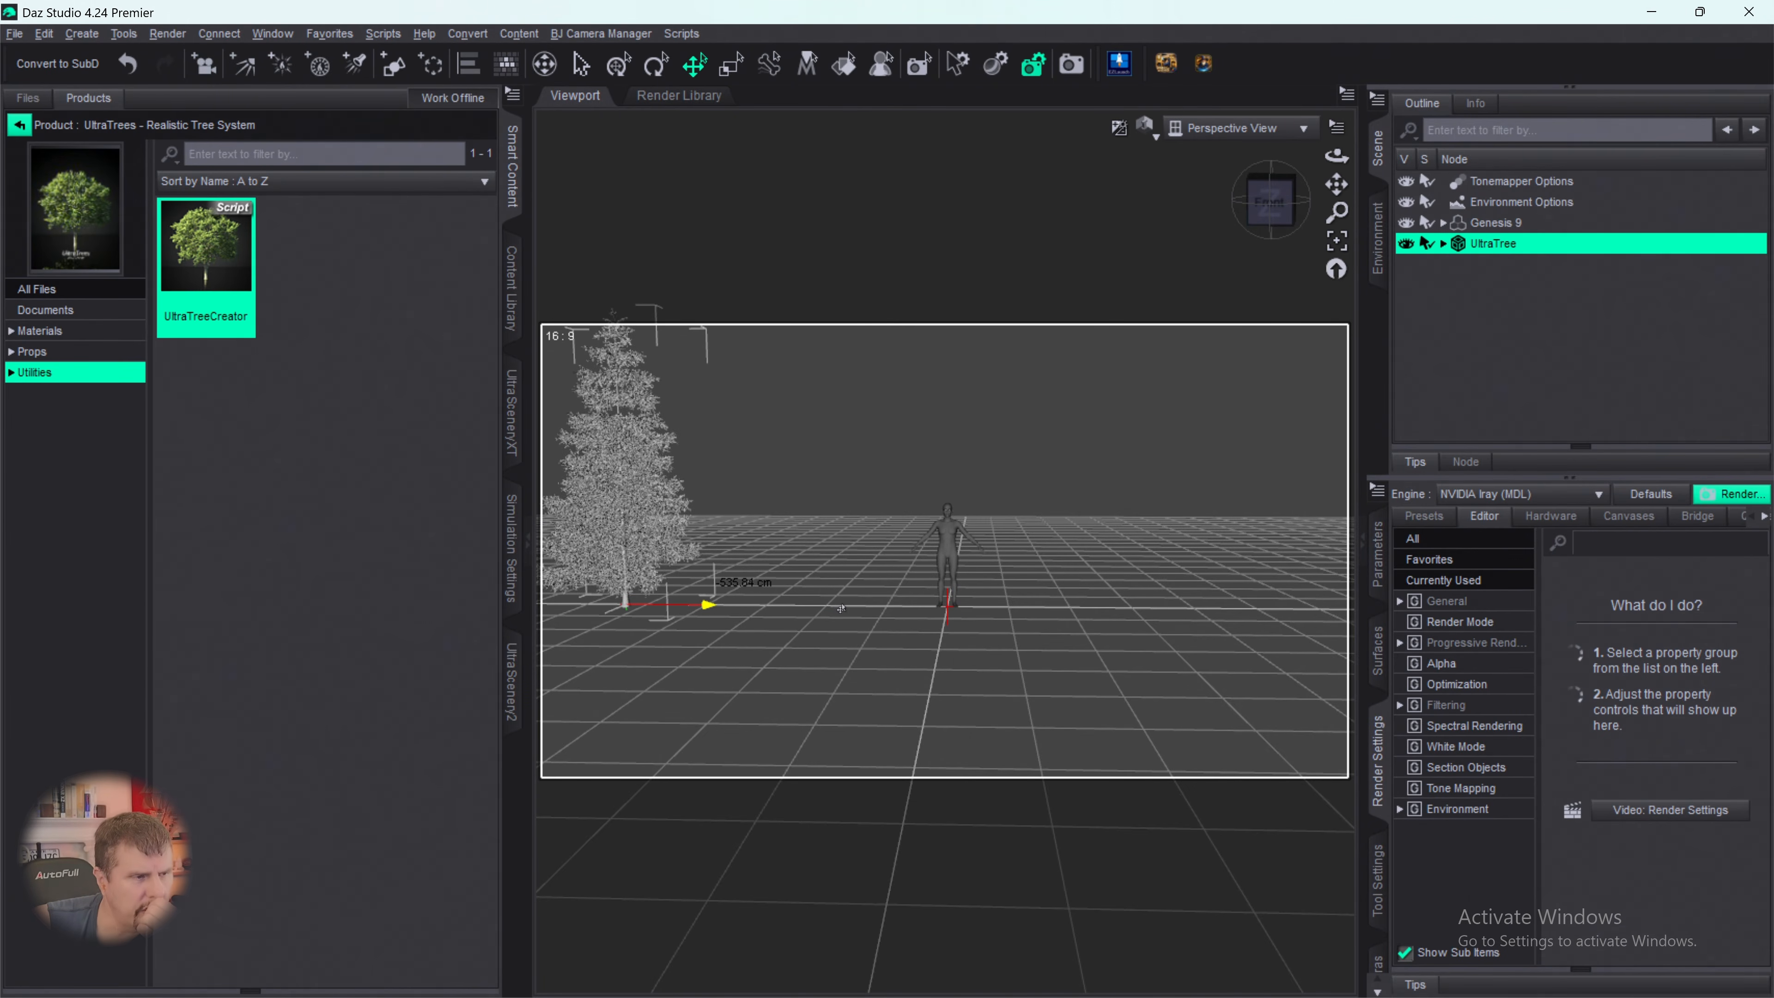
pyautogui.scroll(-1, 865, 539)
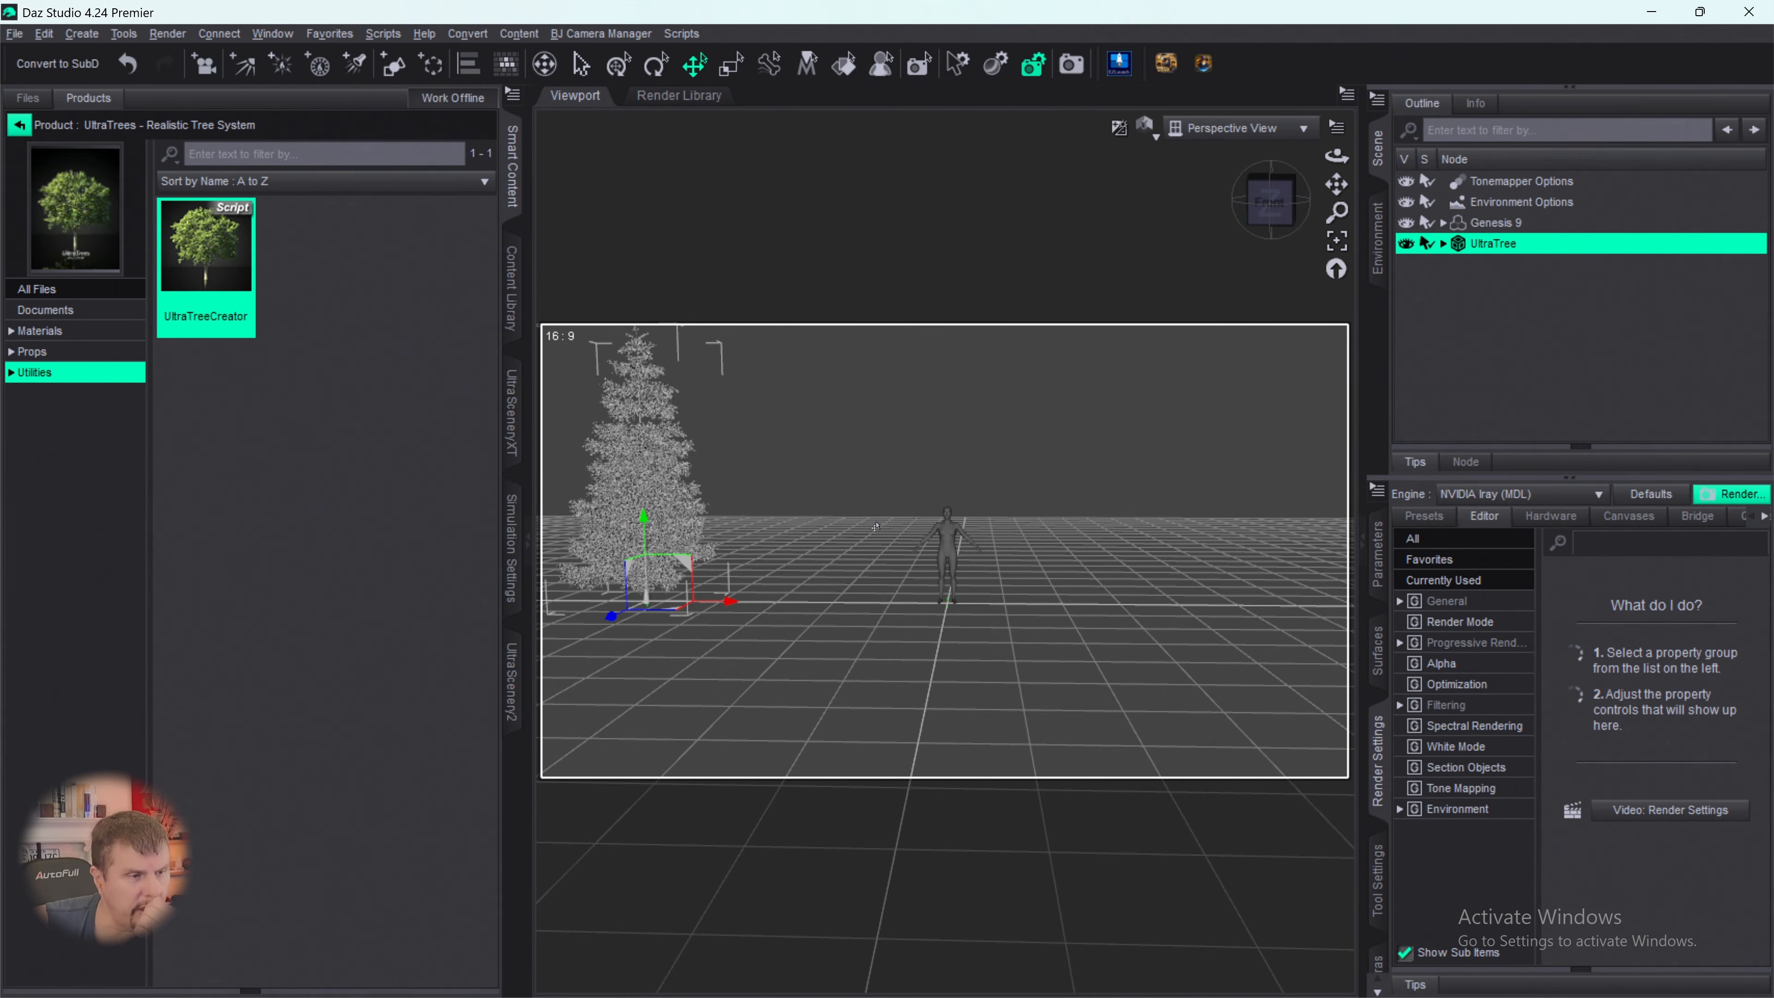
pyautogui.scroll(2, 877, 530)
pyautogui.scroll(-1, 1324, 190)
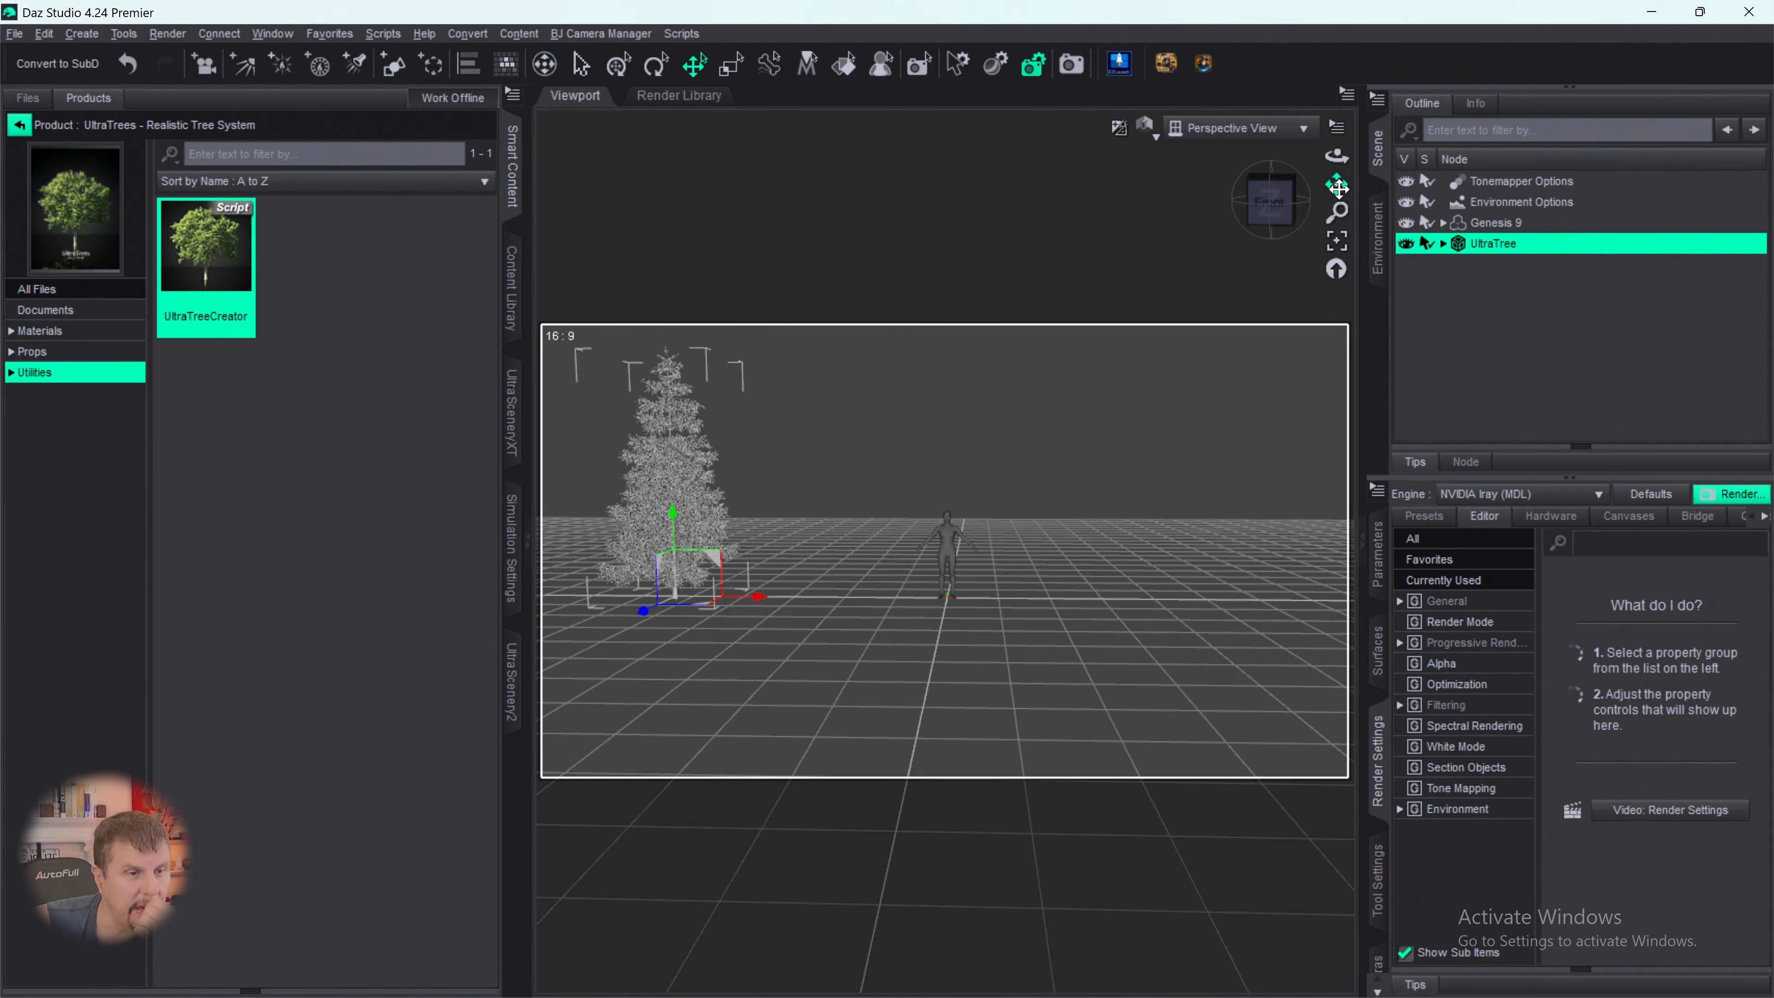
pyautogui.moveTo(1337, 185); pyautogui.dragTo(1337, 204)
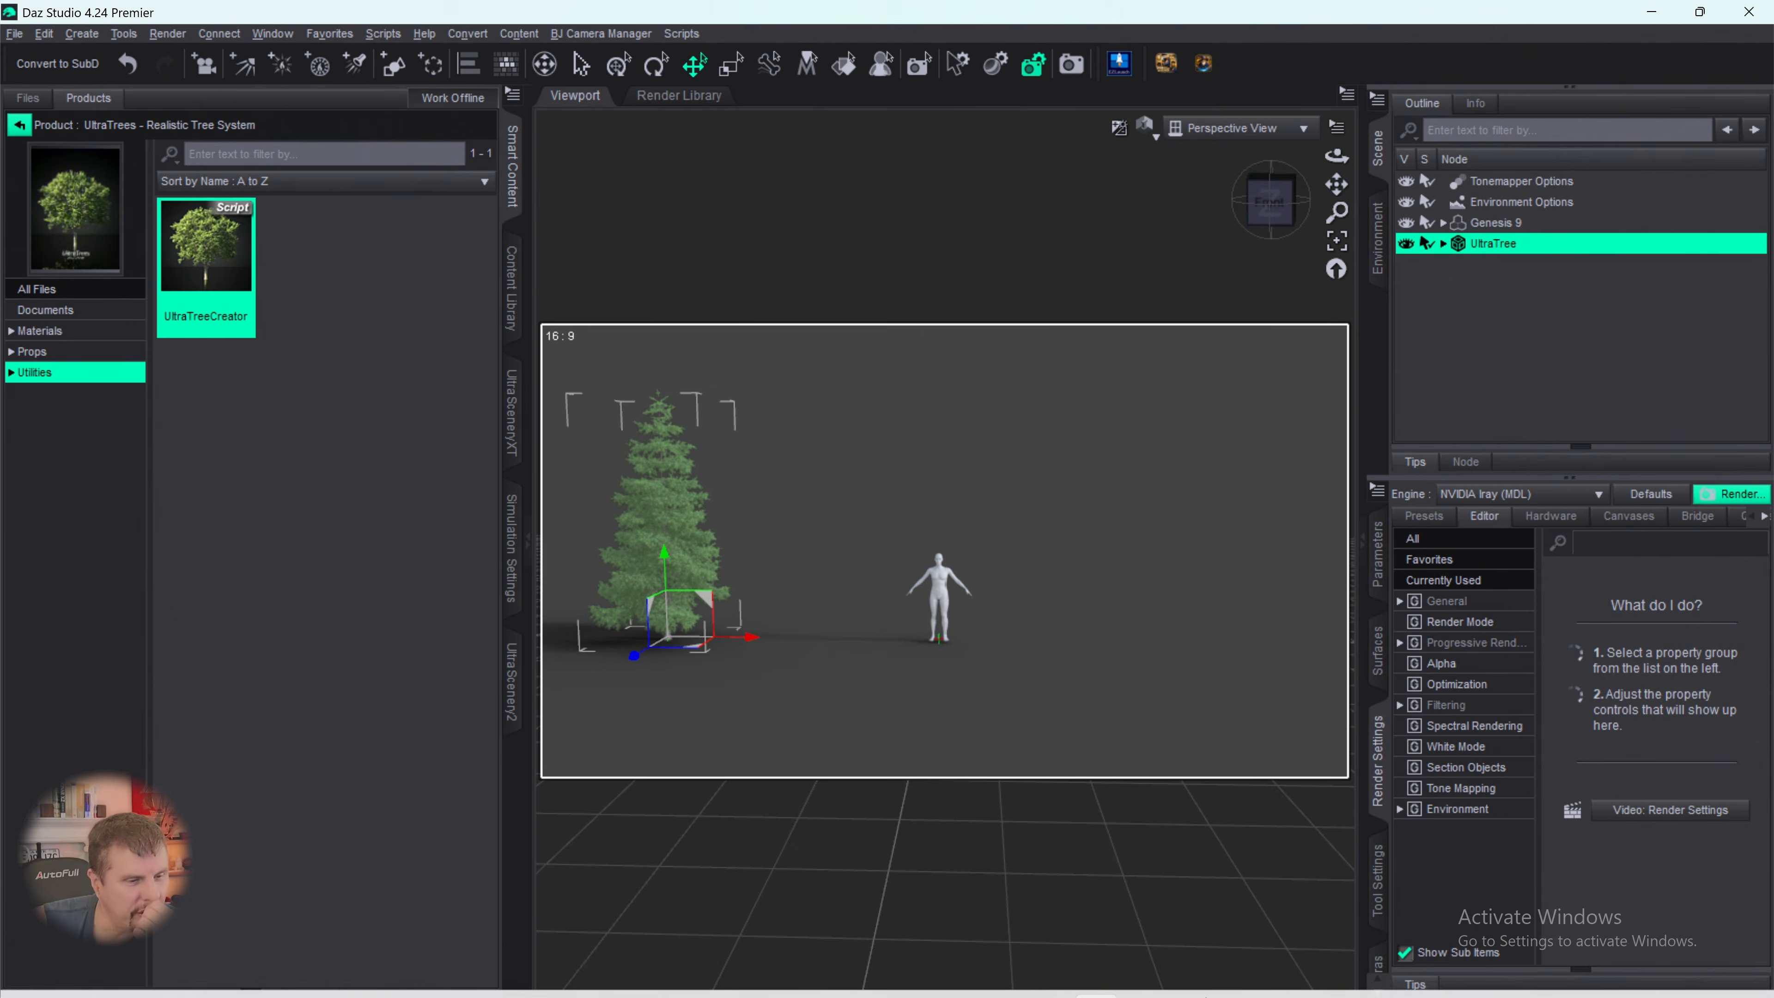
# - Switch to EZFinder and search its content for "ultra tree"
pyautogui.moveTo(1034, 992)
pyautogui.click(1187, 973)
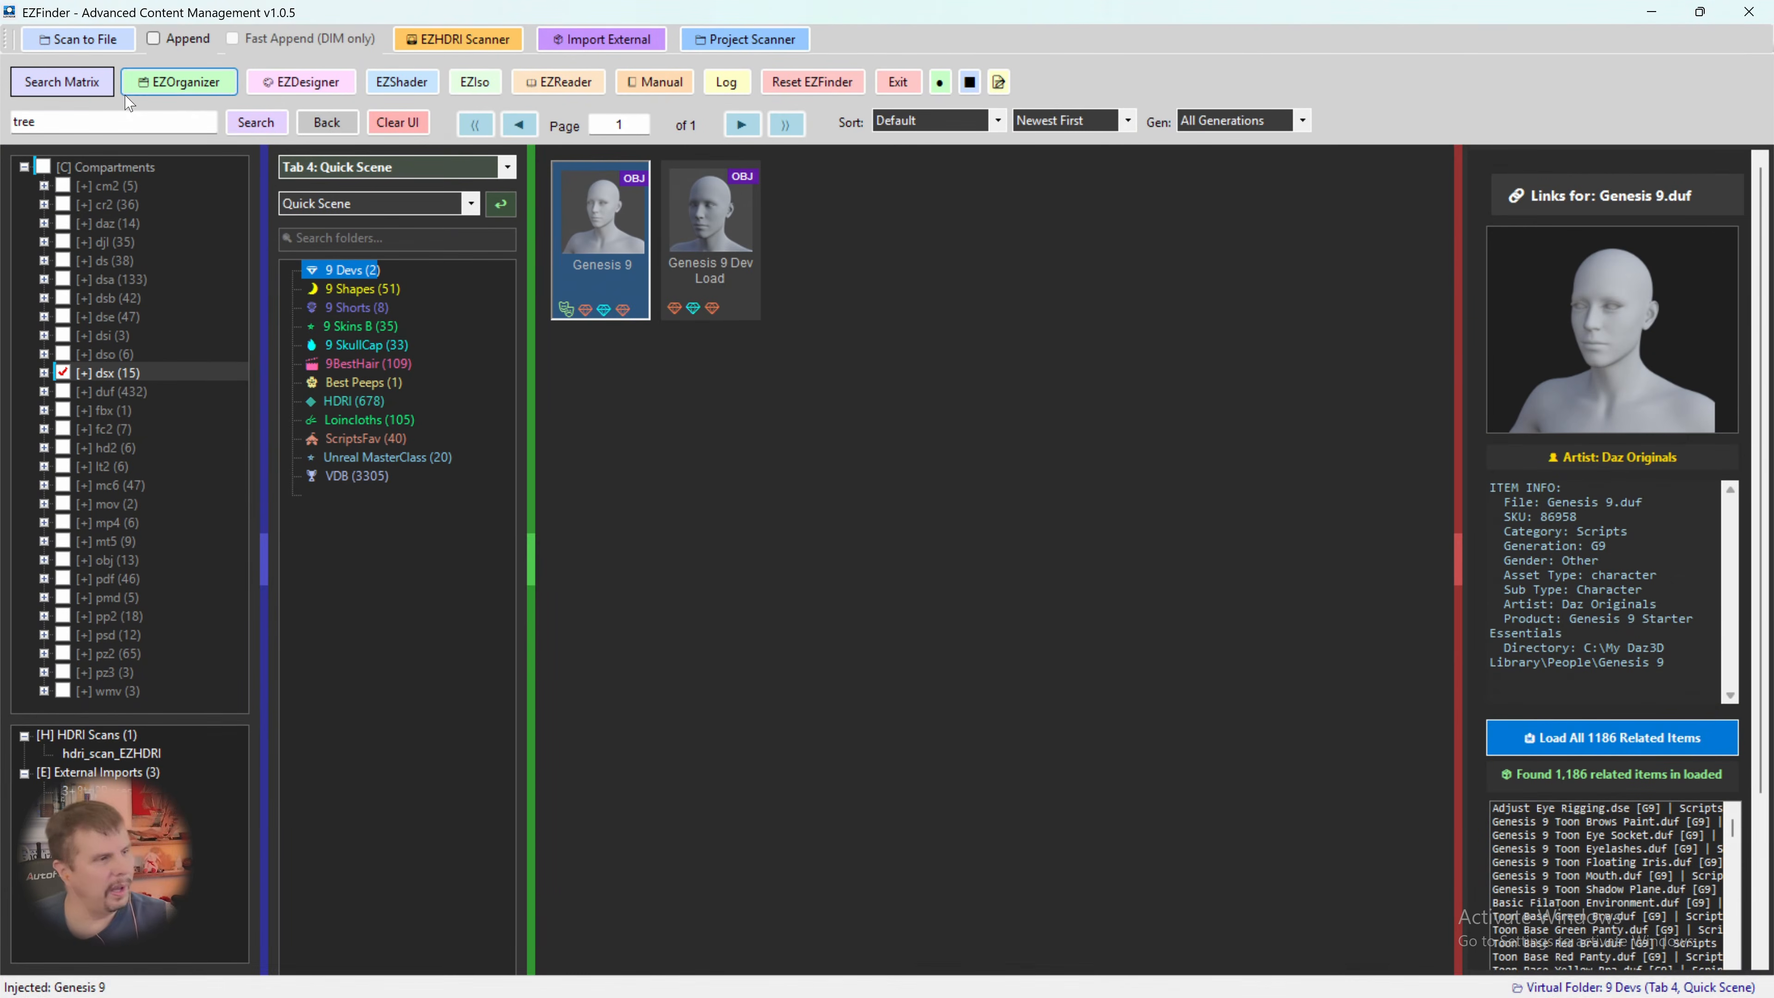
pyautogui.moveTo(77, 122); pyautogui.dragTo(4, 116)
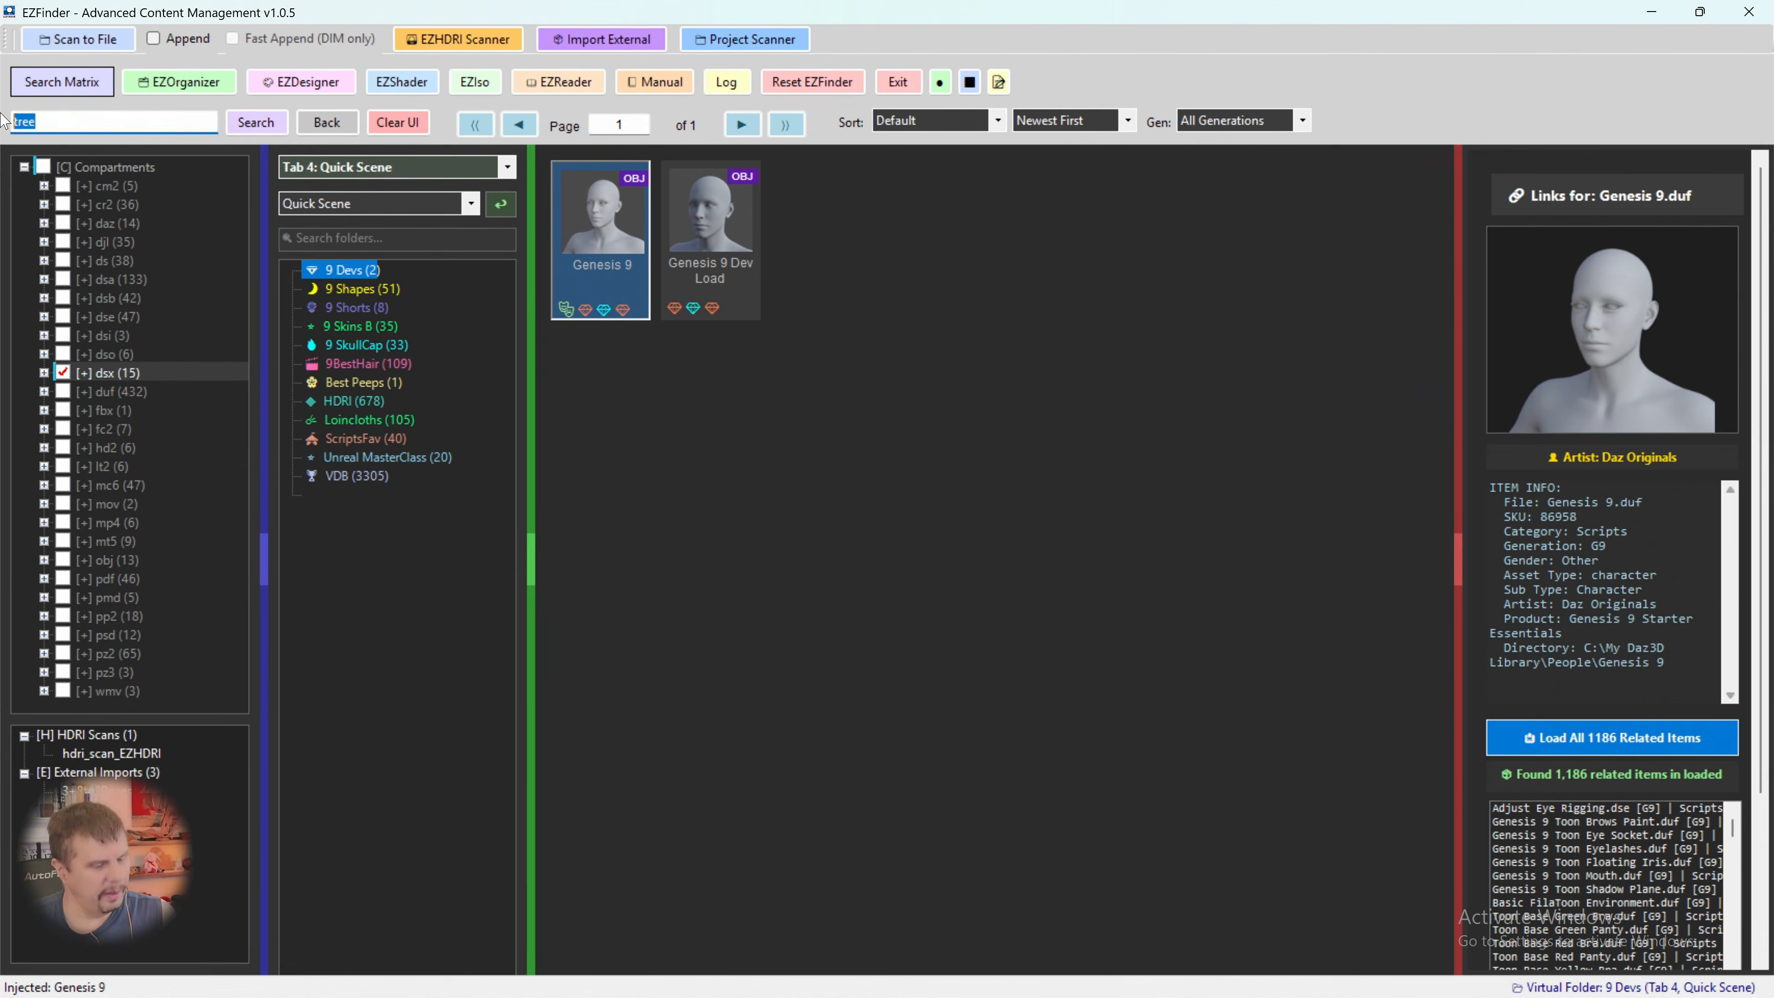
pyautogui.write('ultra tre')
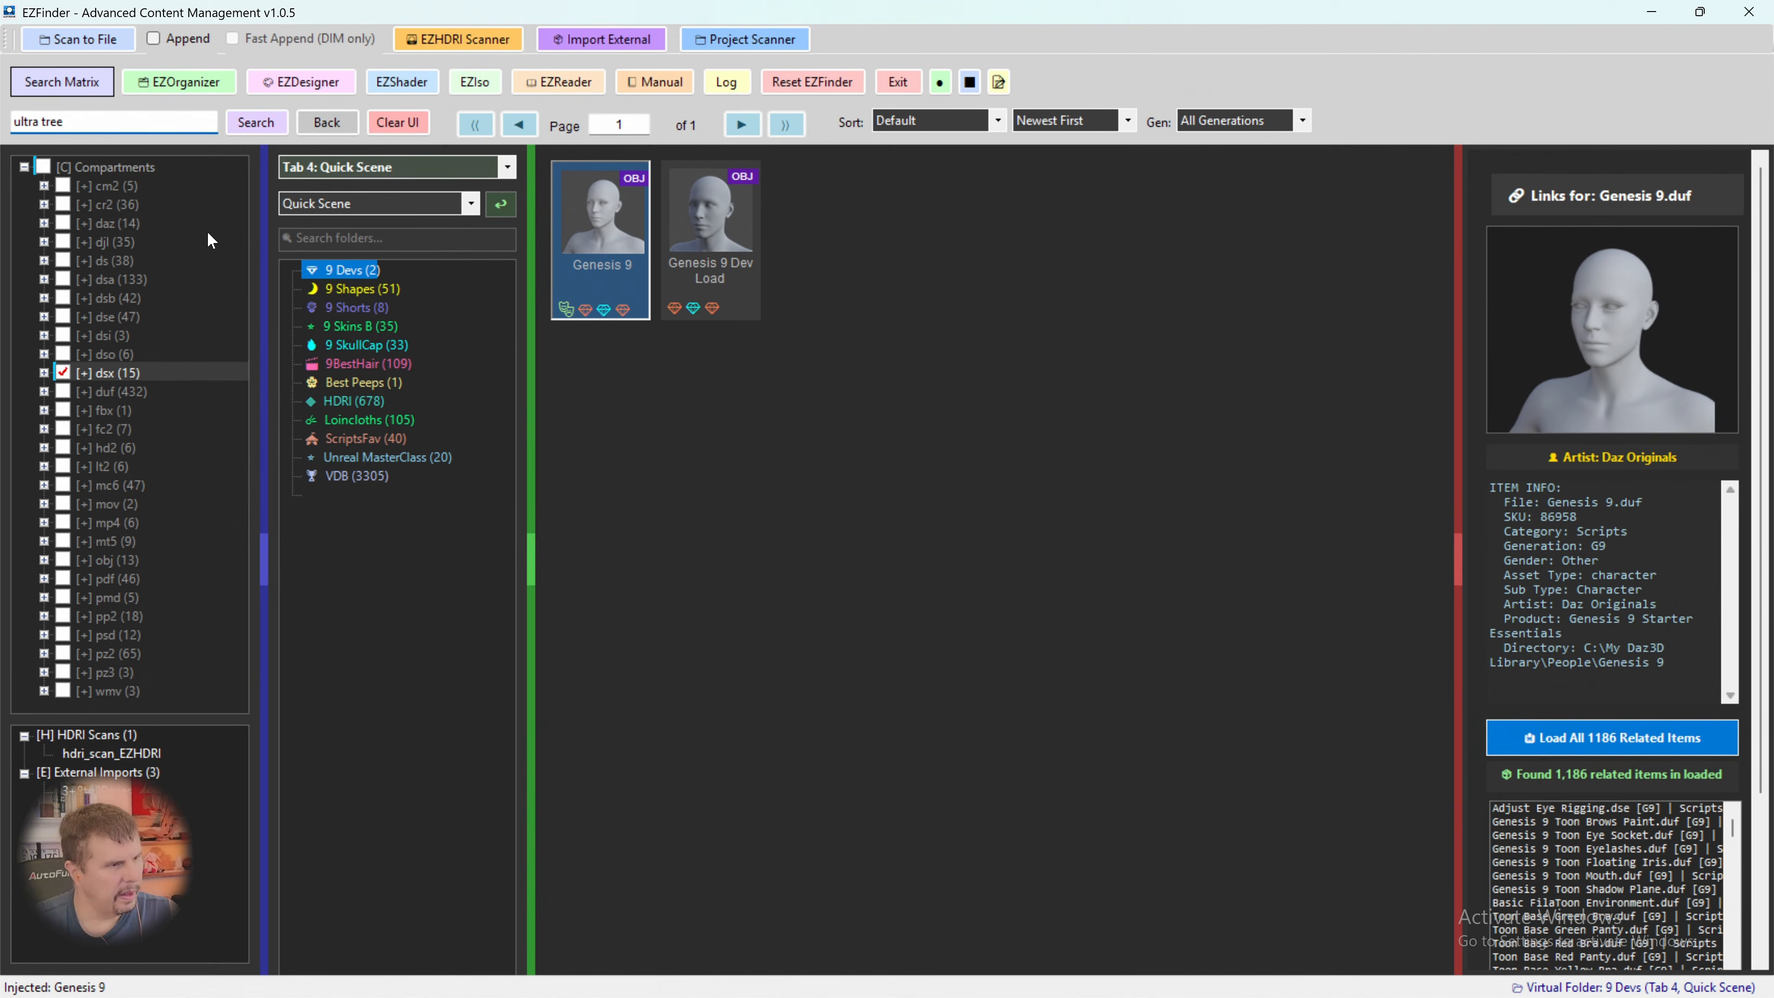
pyautogui.press('Return')
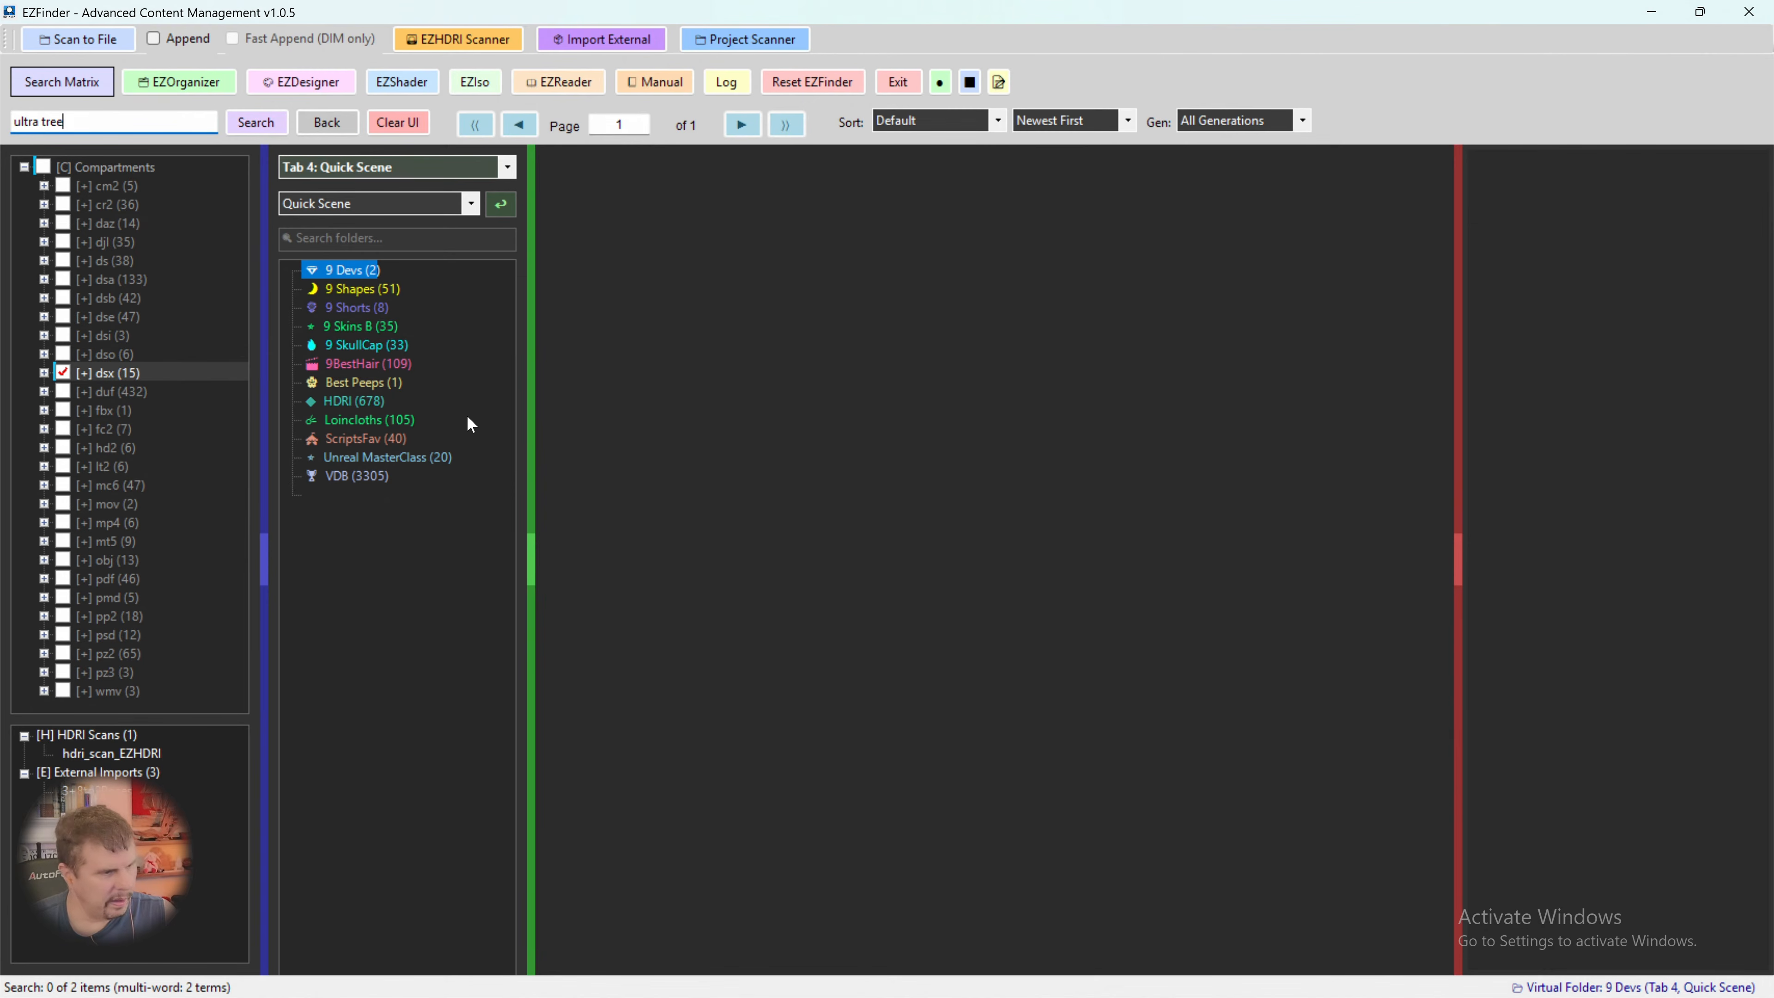
# - Include all compartments in the search scope and run the "ultra tree" search again
pyautogui.click(44, 411)
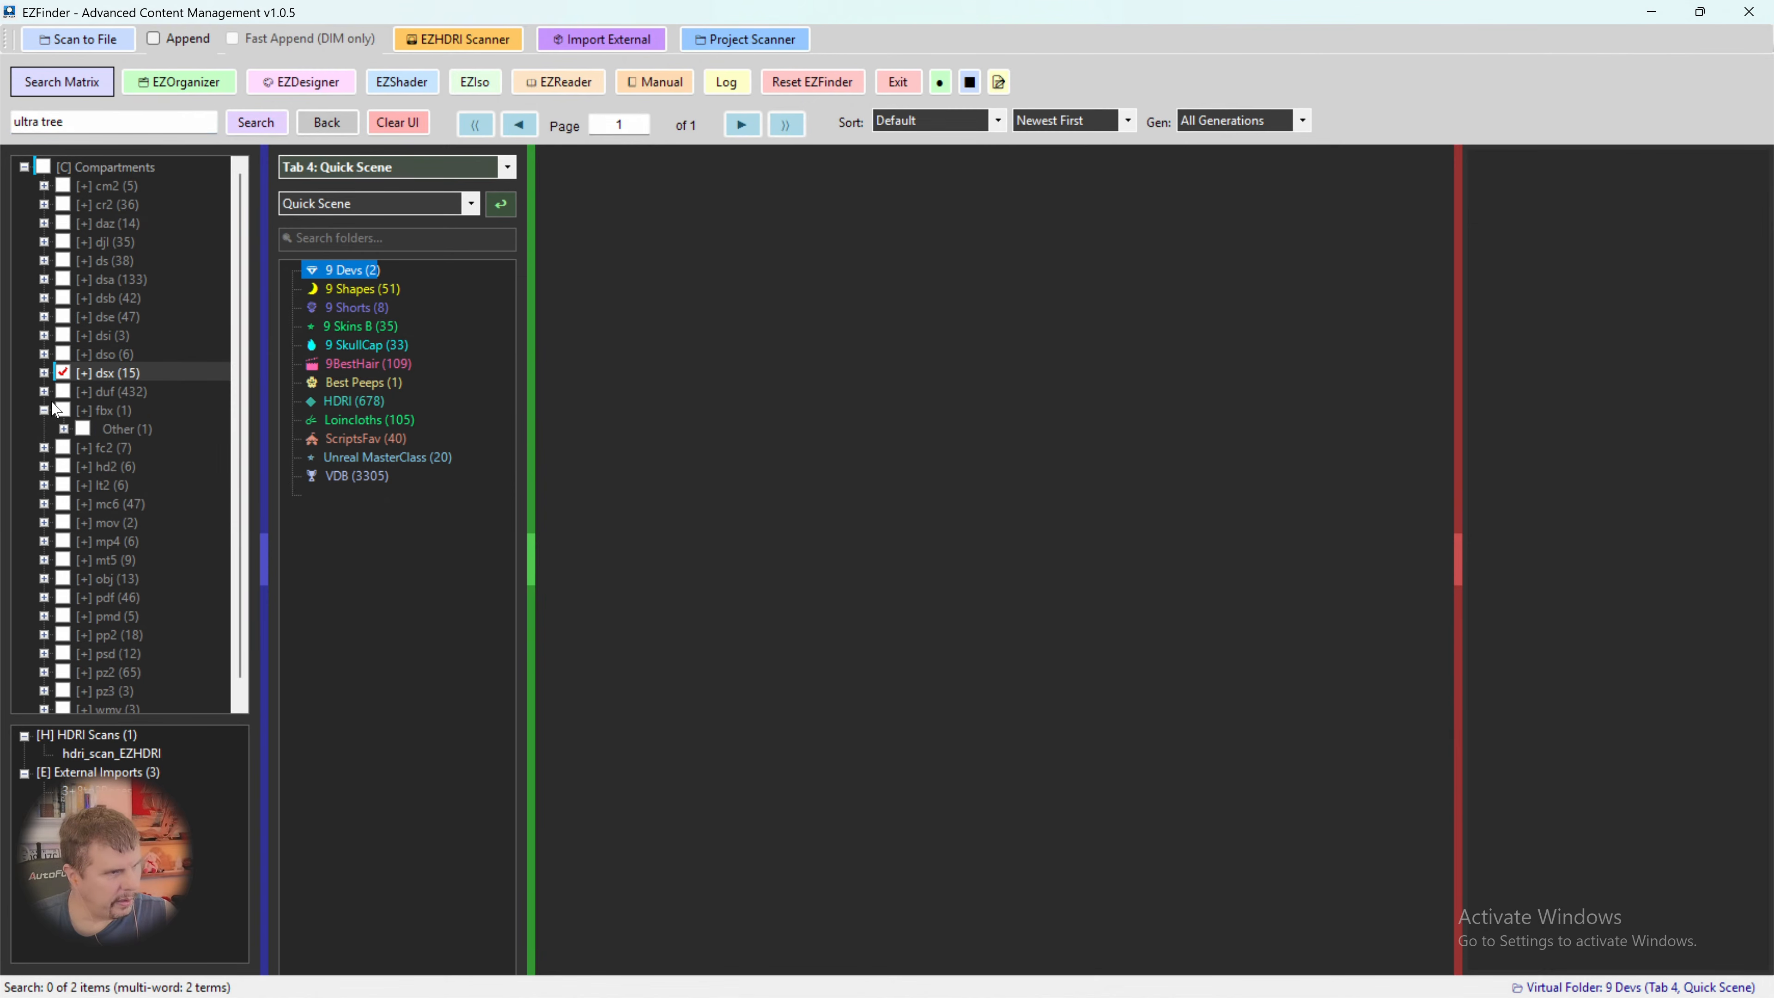
pyautogui.click(44, 391)
pyautogui.click(63, 391)
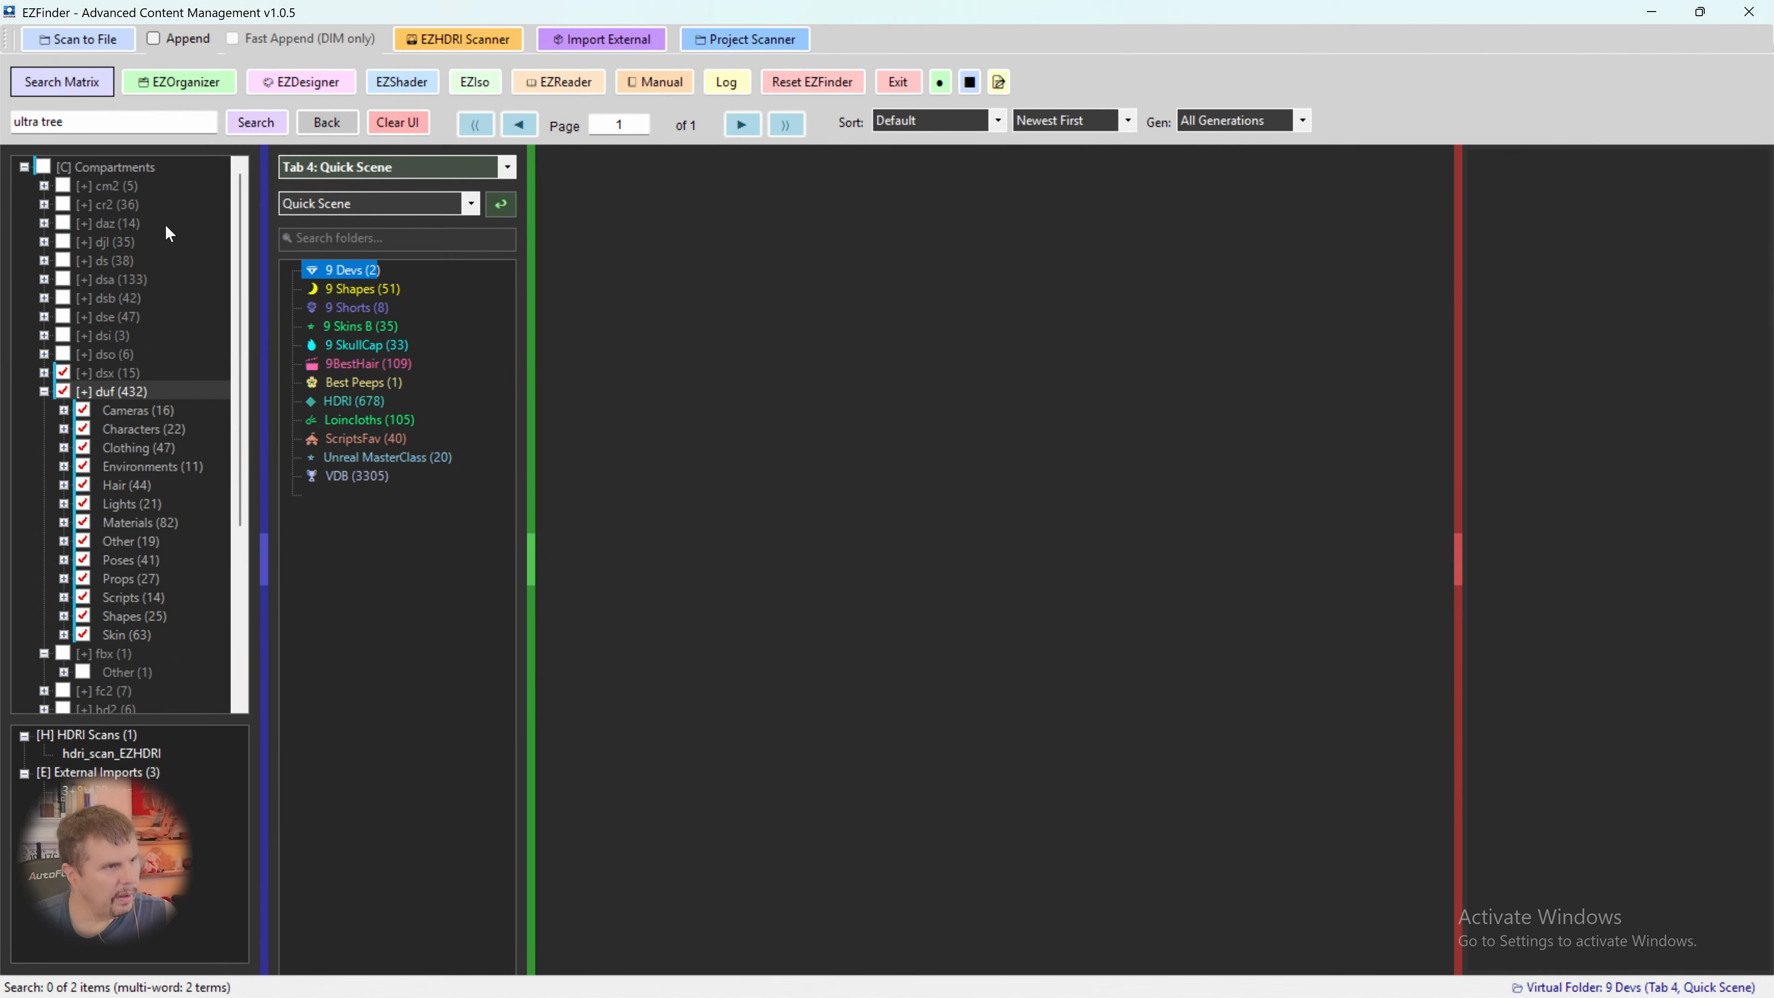
pyautogui.click(242, 124)
pyautogui.click(44, 169)
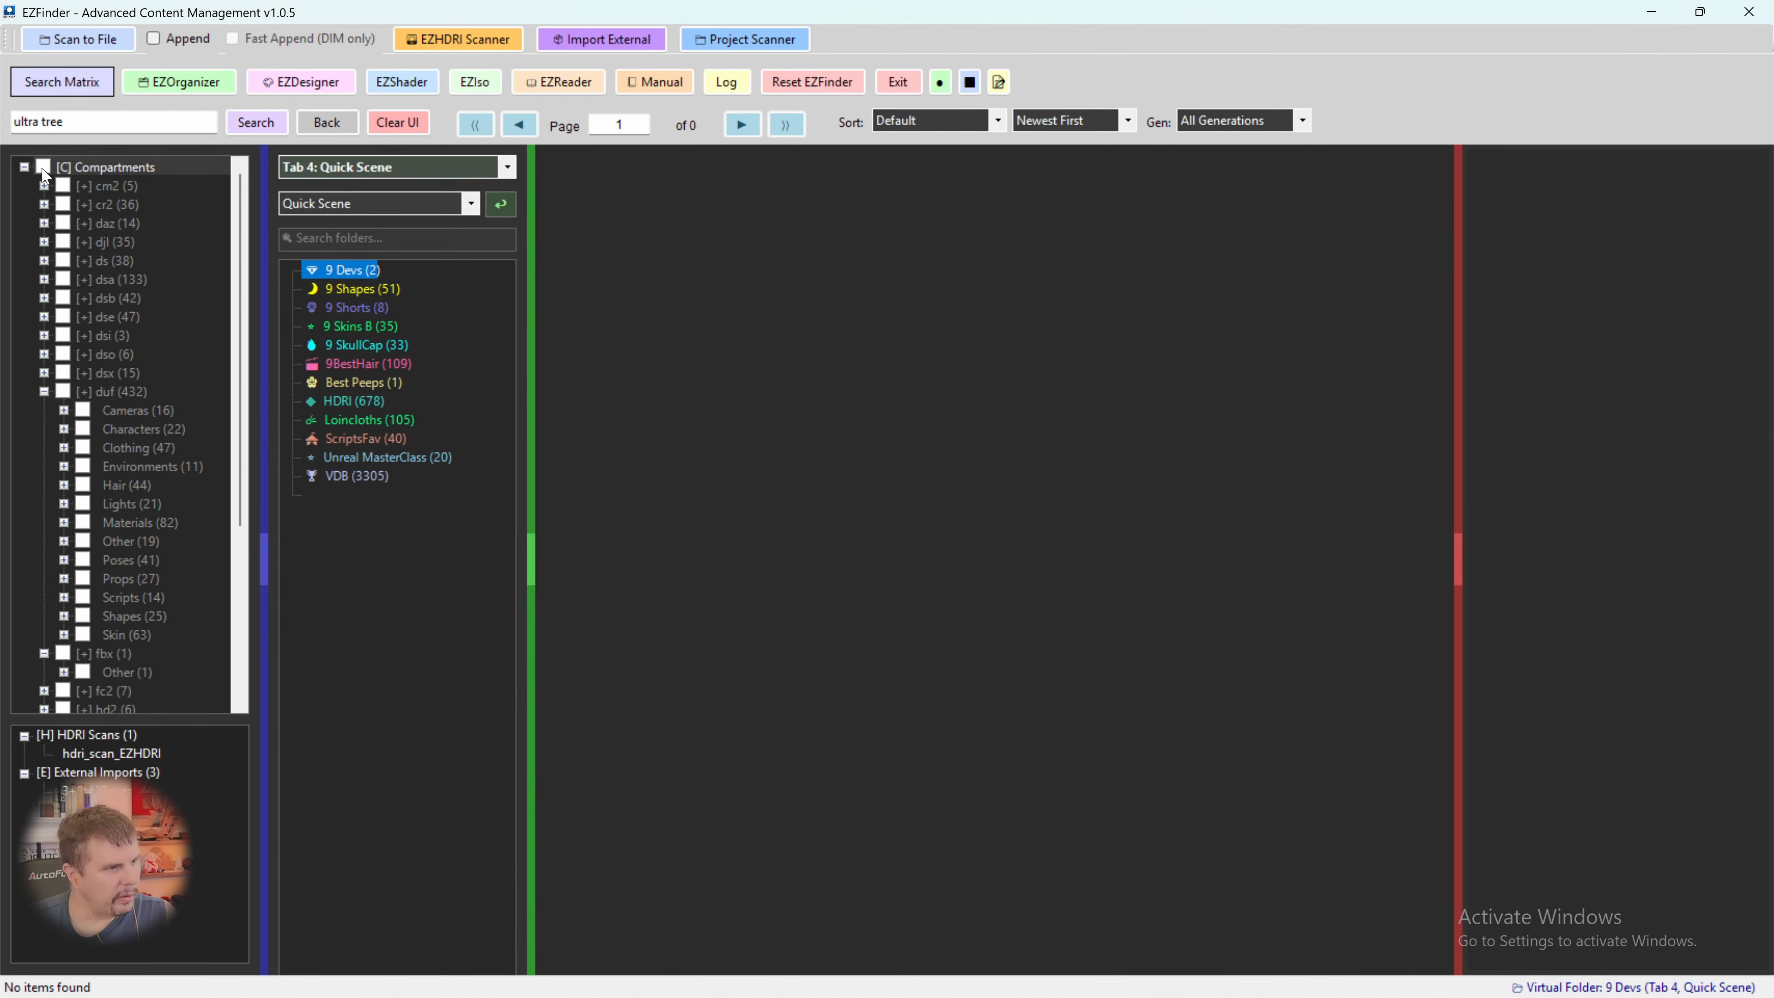
pyautogui.click(44, 168)
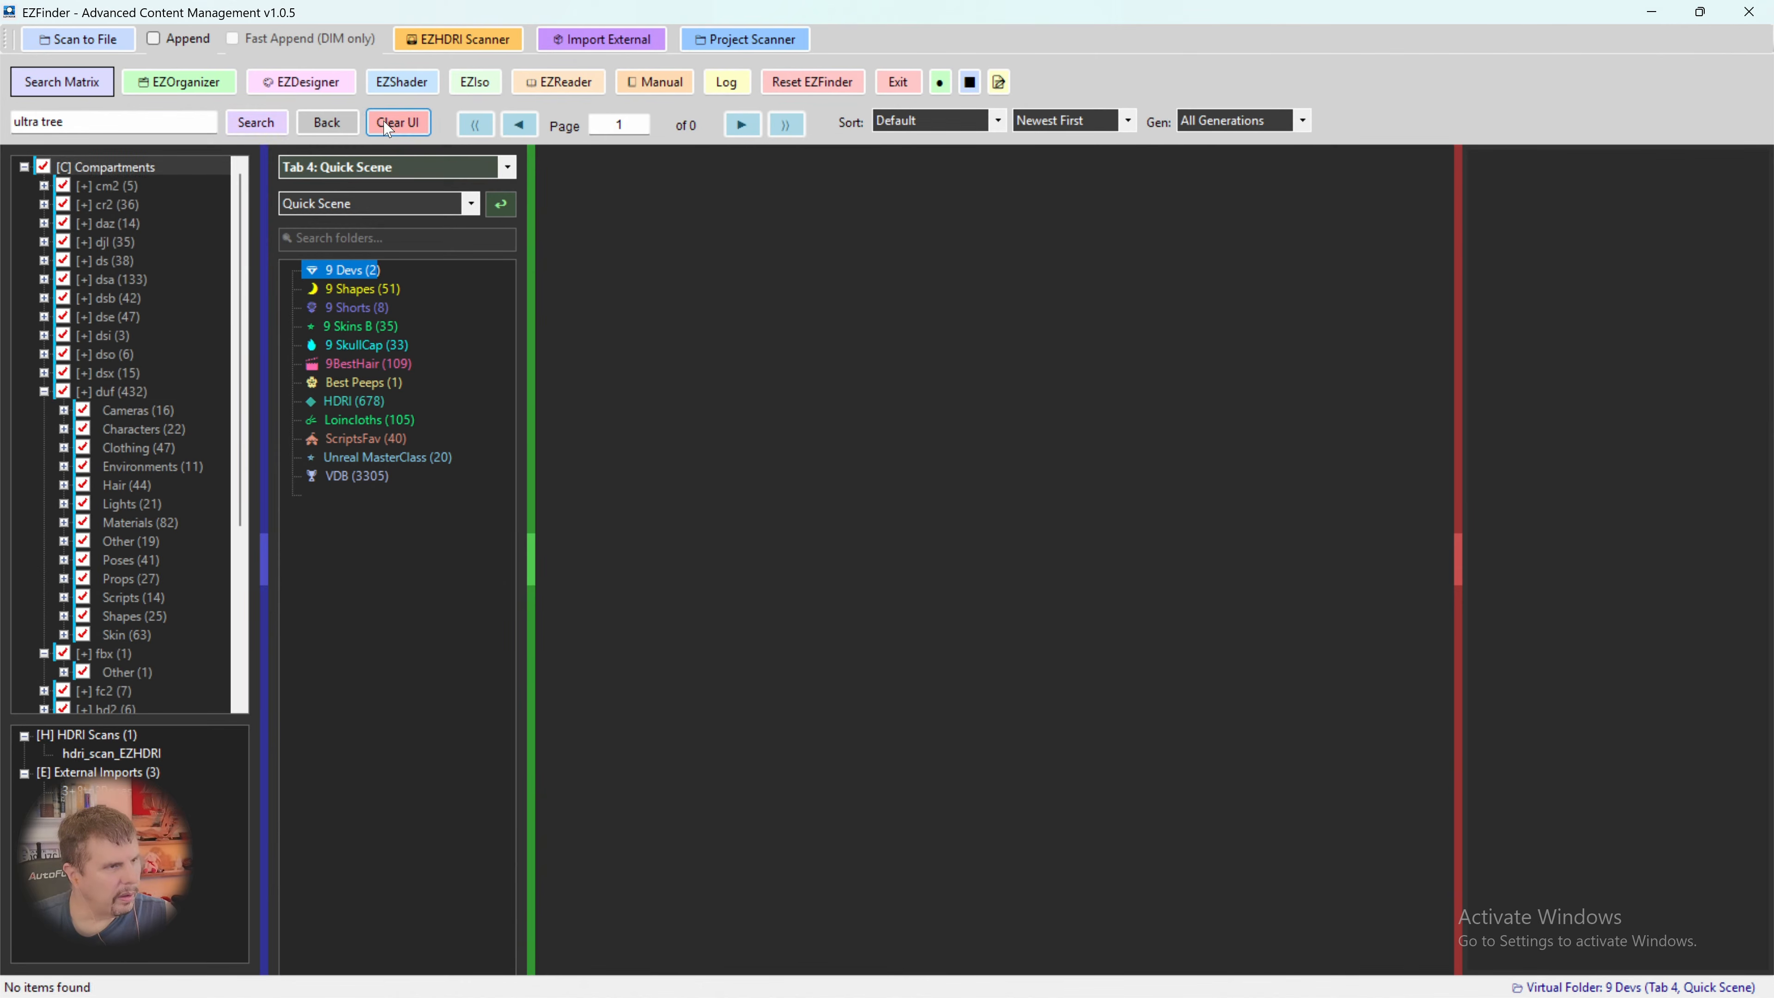
pyautogui.click(258, 124)
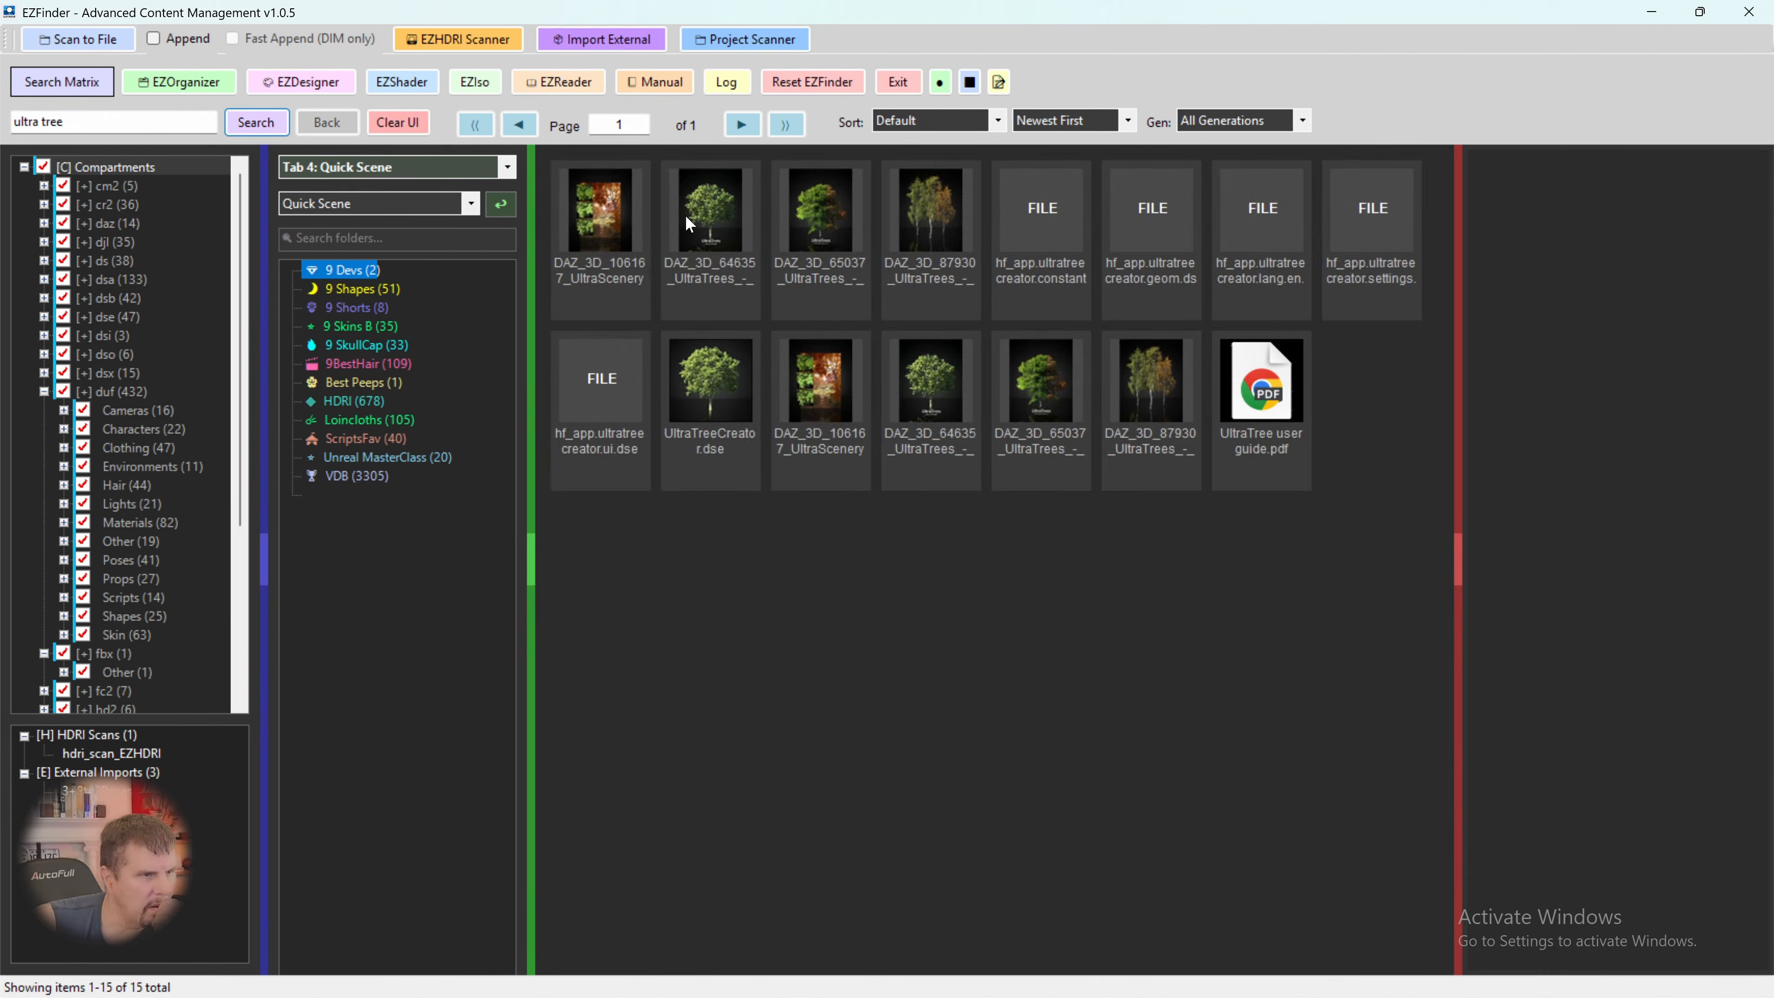
# - Examine the item details of the UltraTrees Realistic Tree System, Arboretum Volumes 1 and 2, and UltraScenery2 Tree Pack 1
pyautogui.click(709, 213)
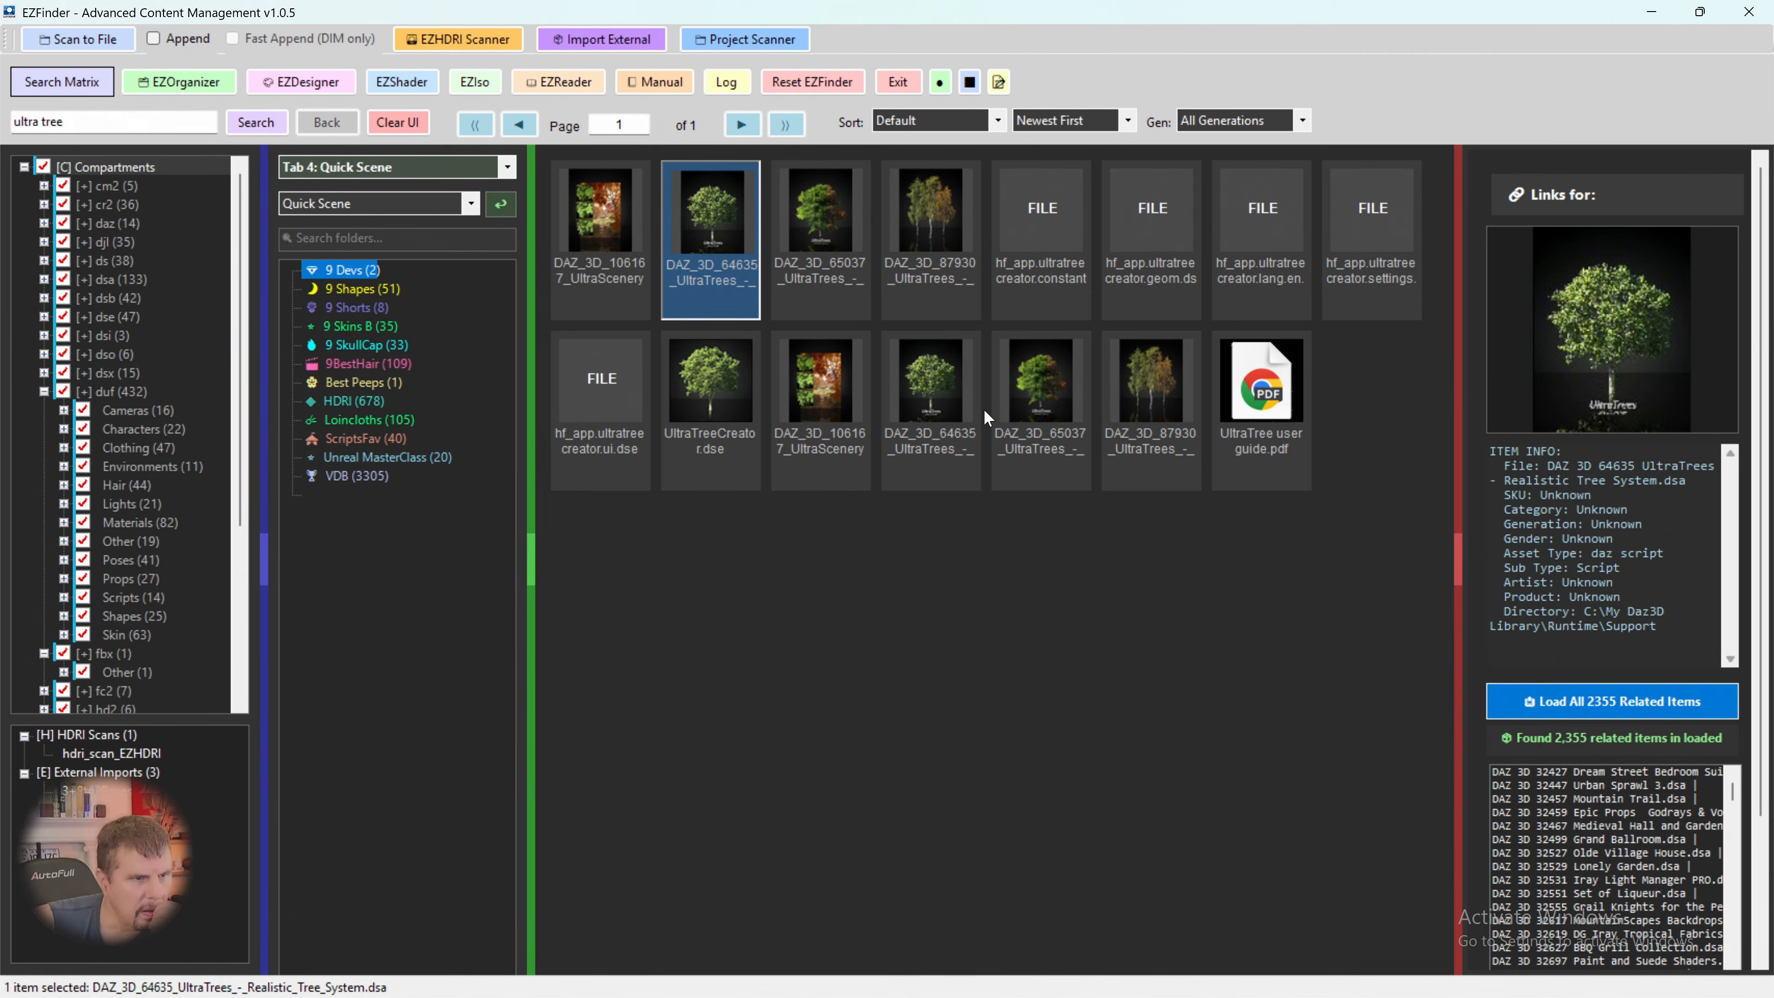
pyautogui.click(969, 413)
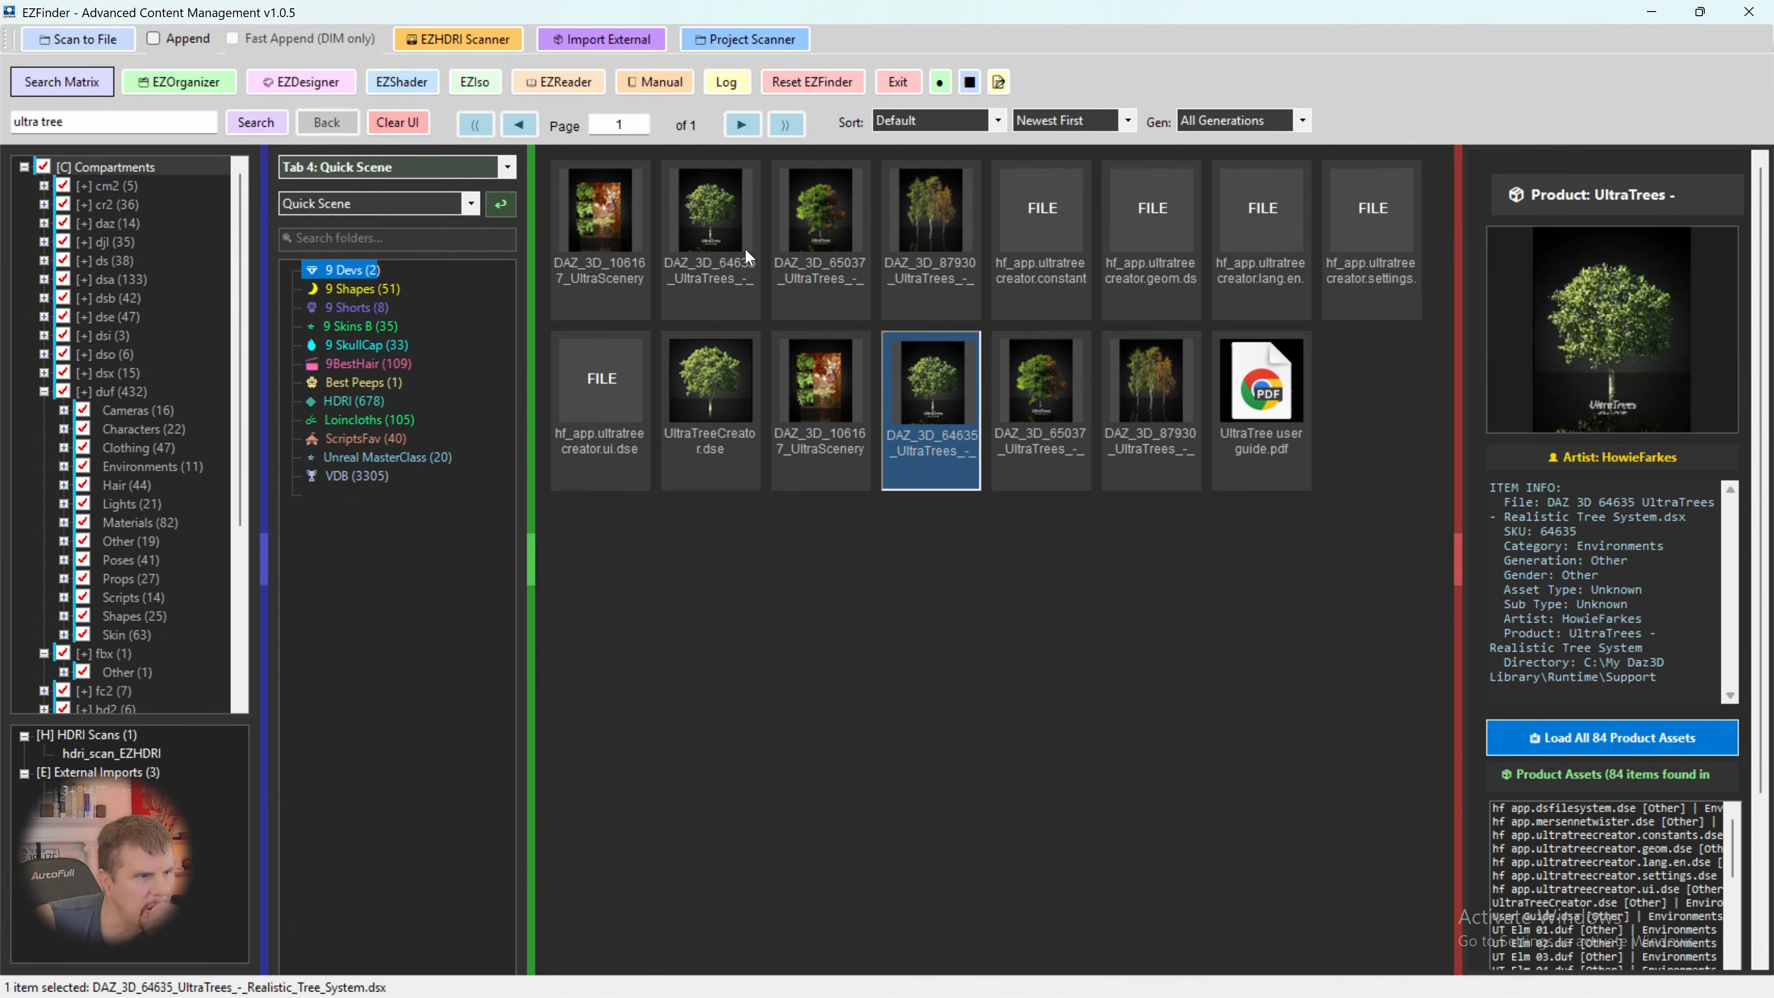
pyautogui.click(604, 226)
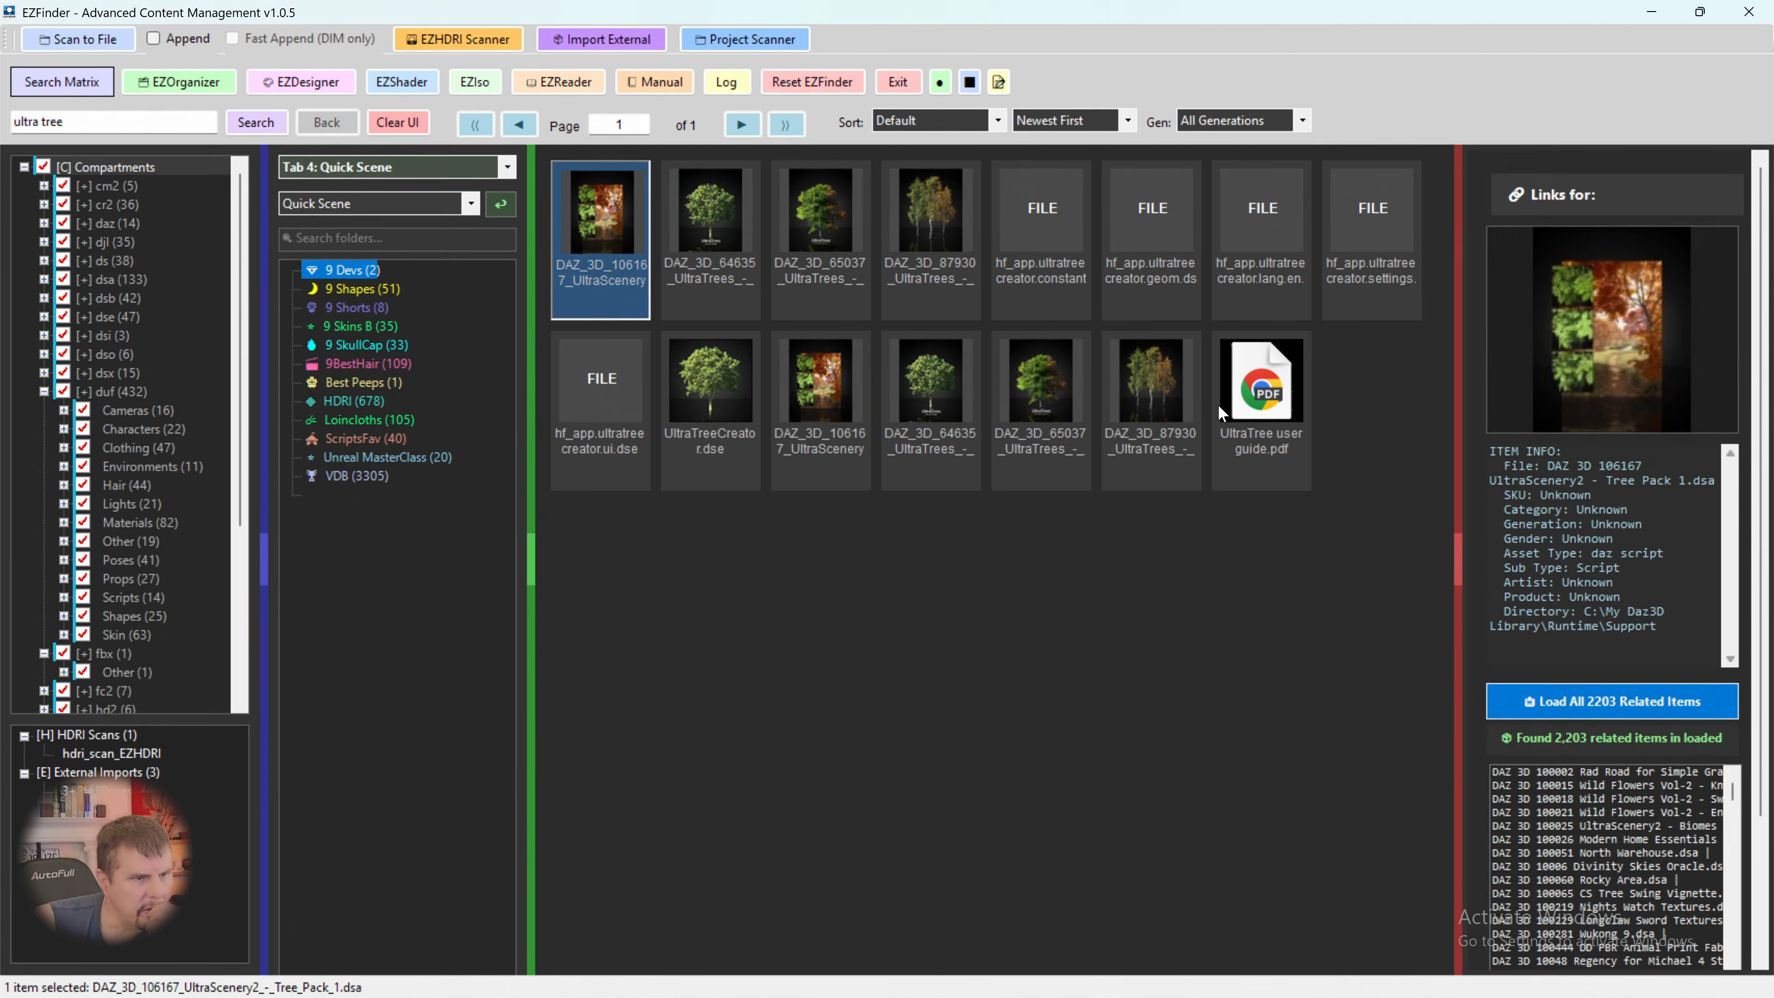
pyautogui.click(918, 218)
pyautogui.click(1020, 392)
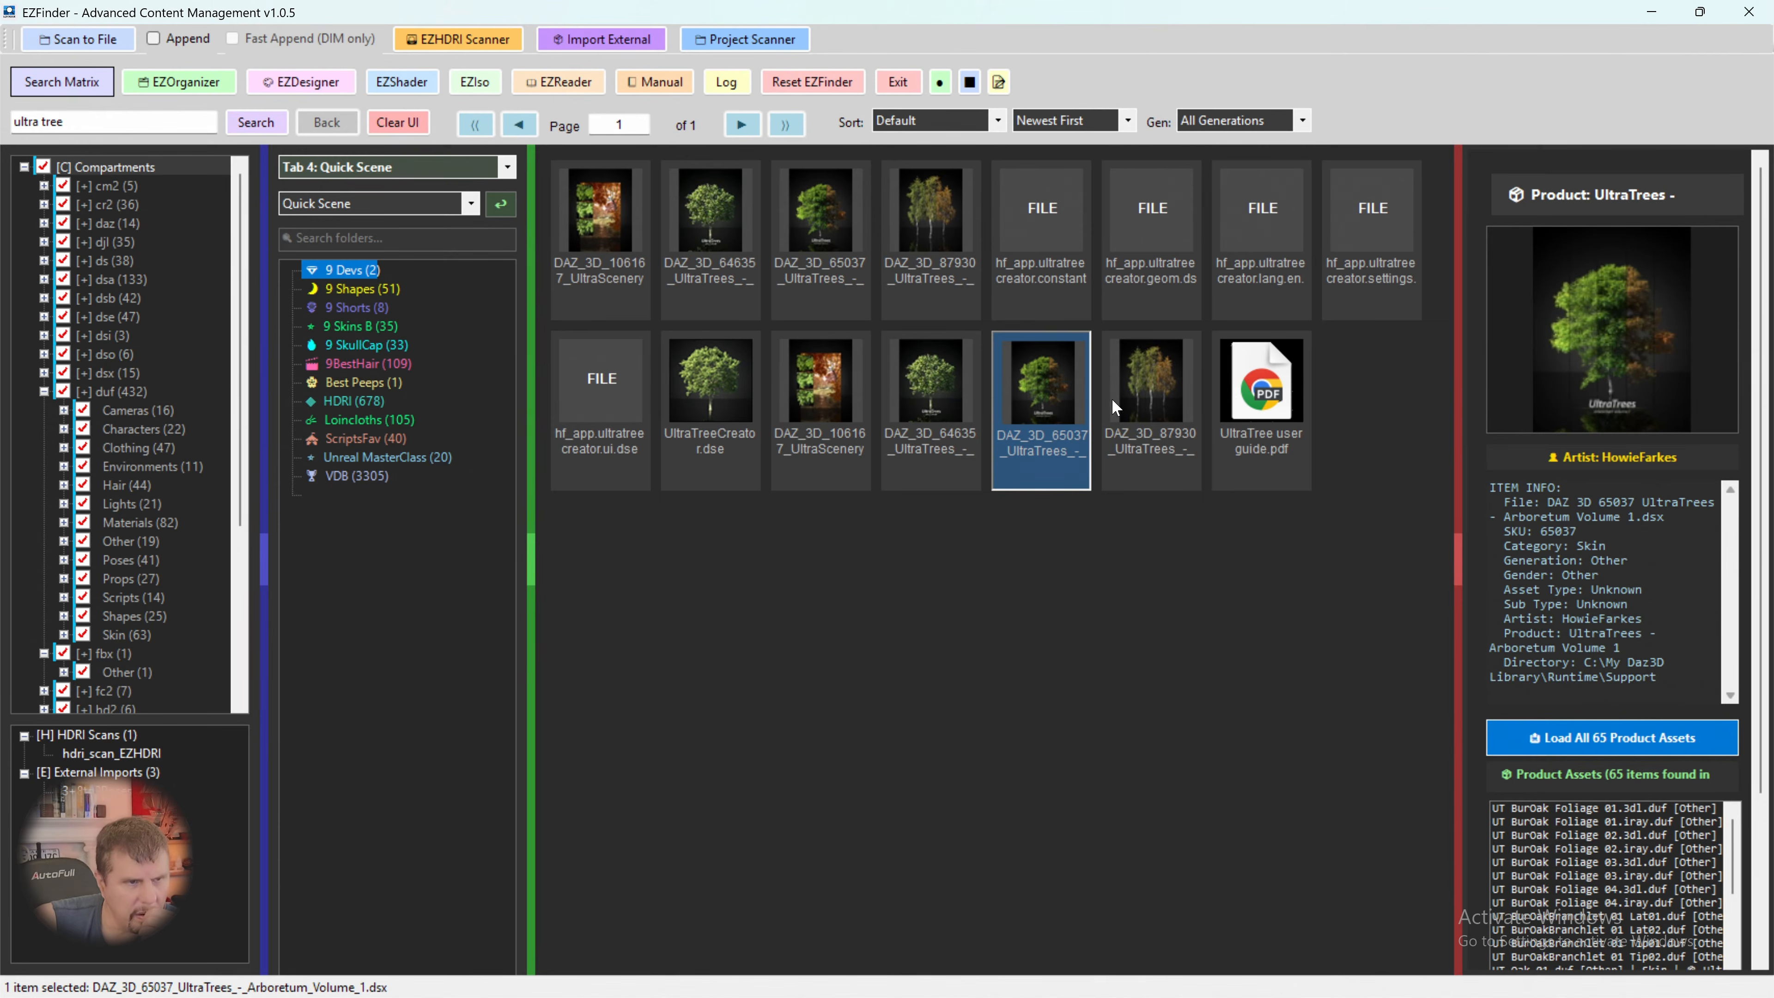
pyautogui.click(1131, 393)
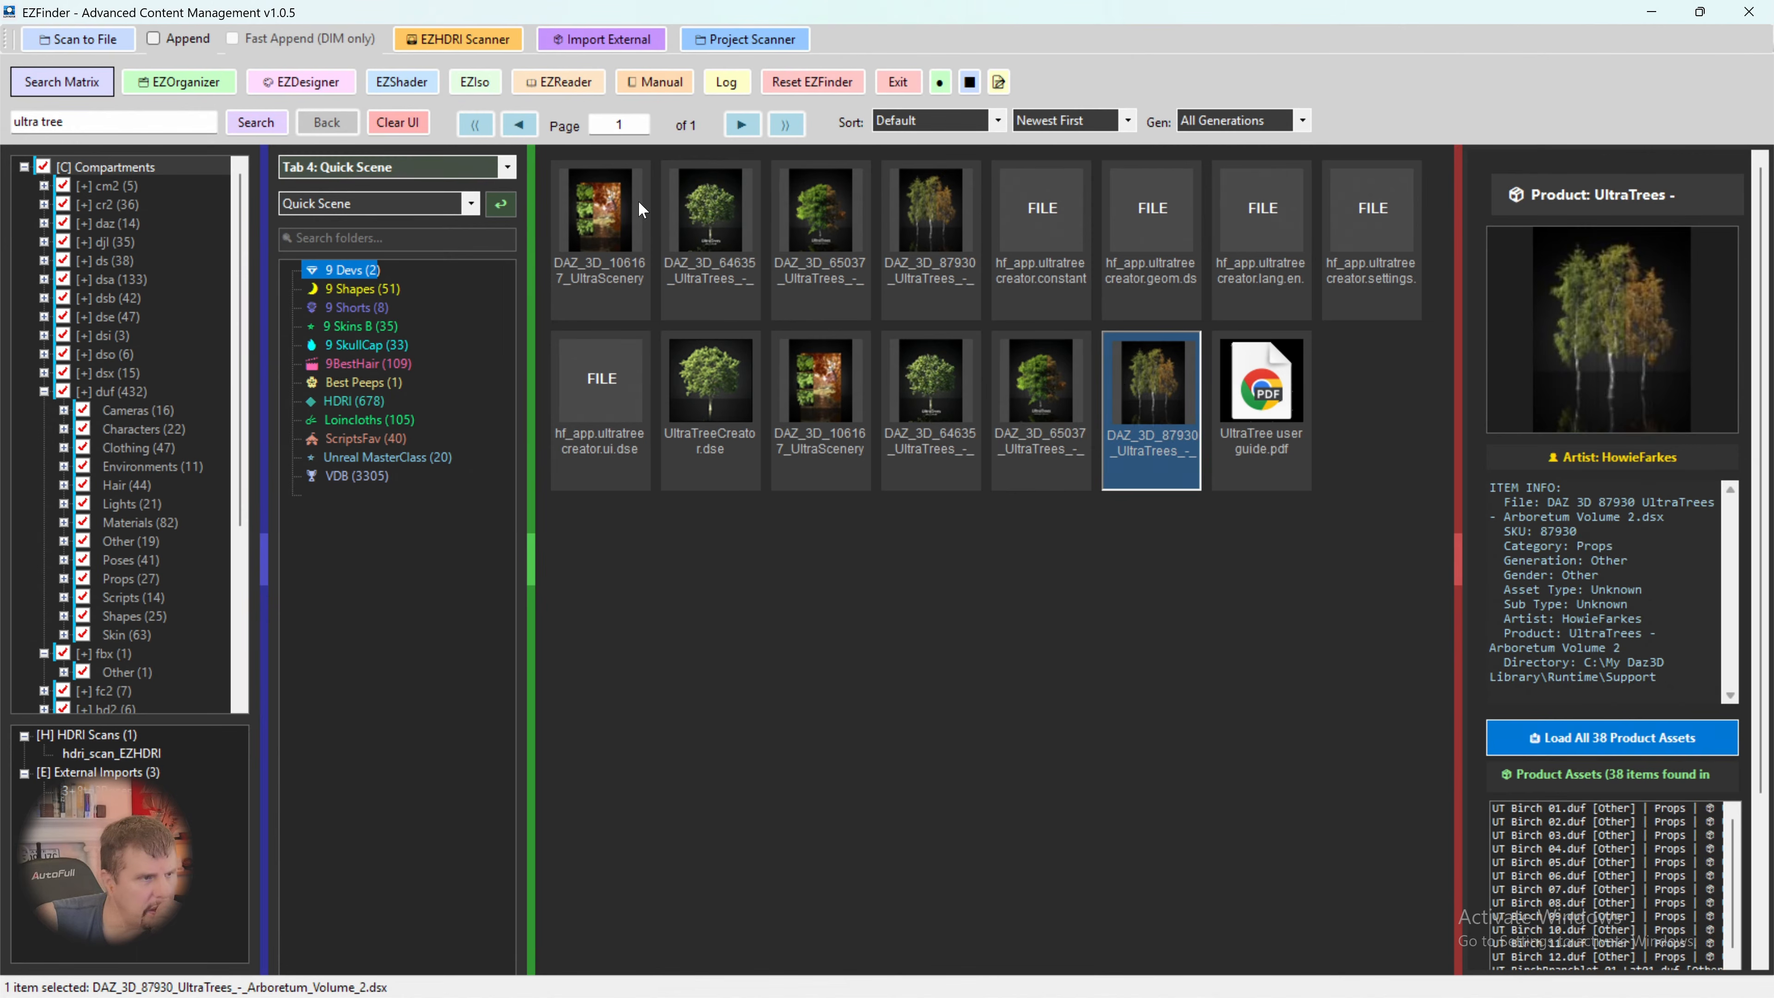
pyautogui.click(620, 219)
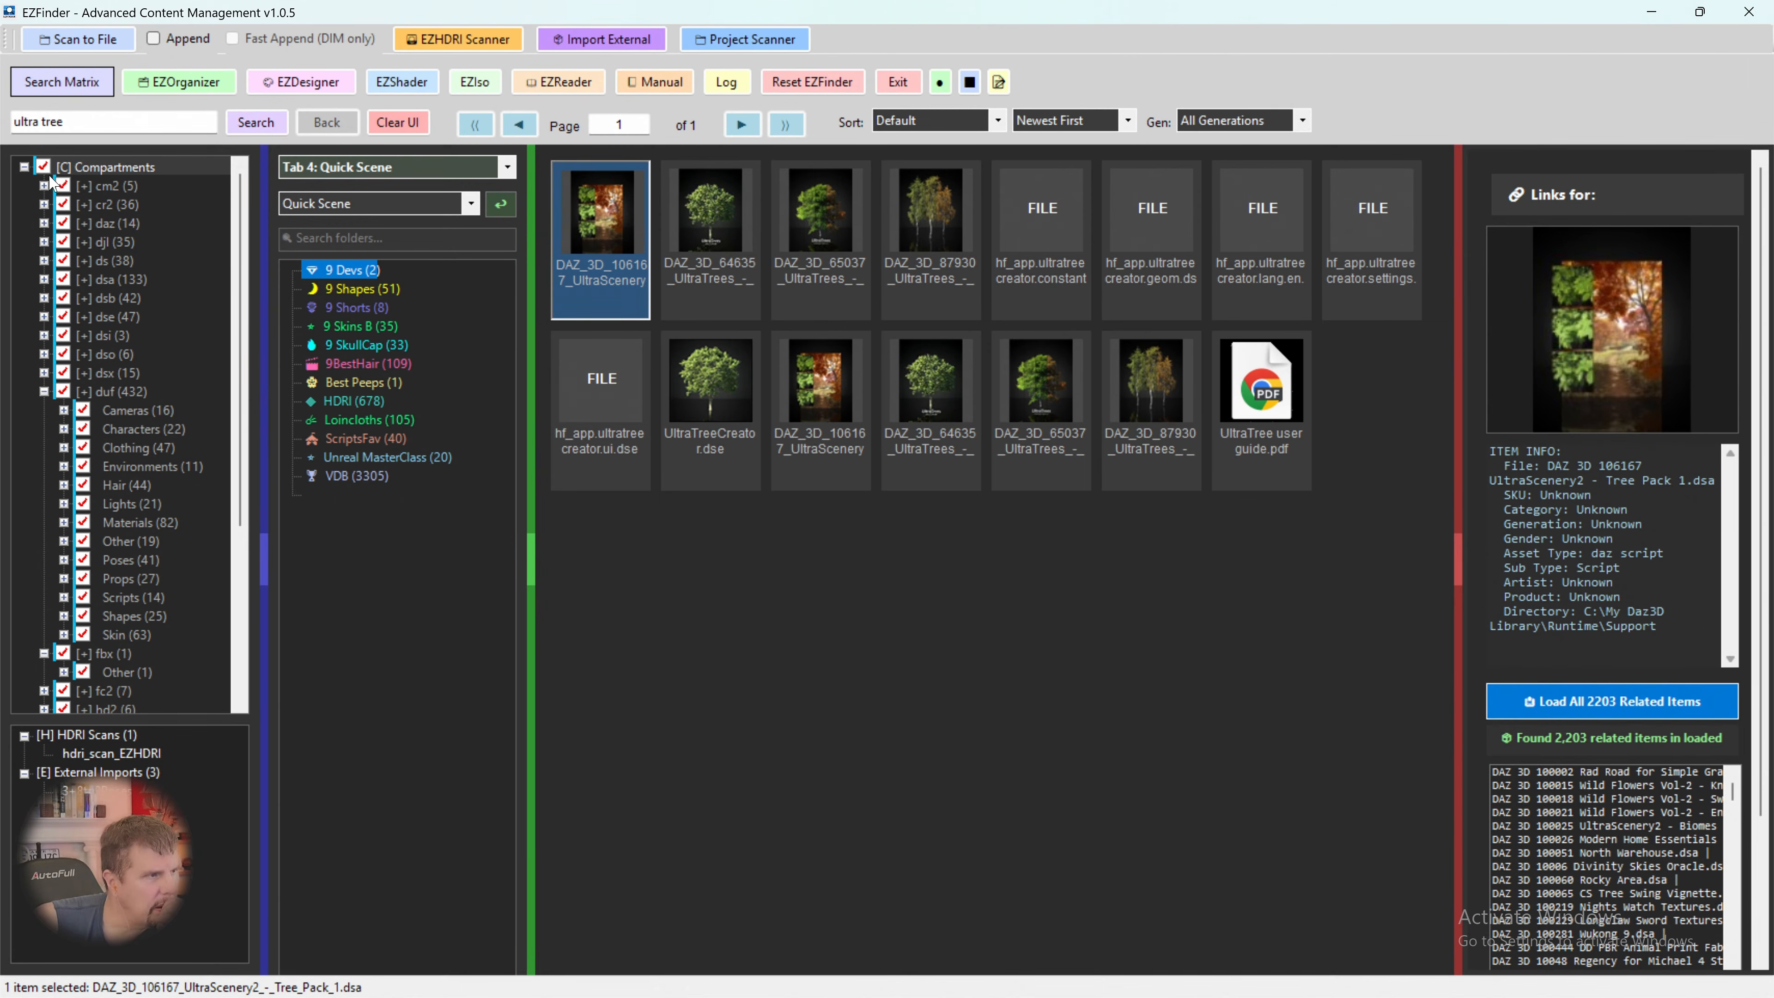
pyautogui.scroll(-3, 127, 207)
pyautogui.scroll(3, 126, 207)
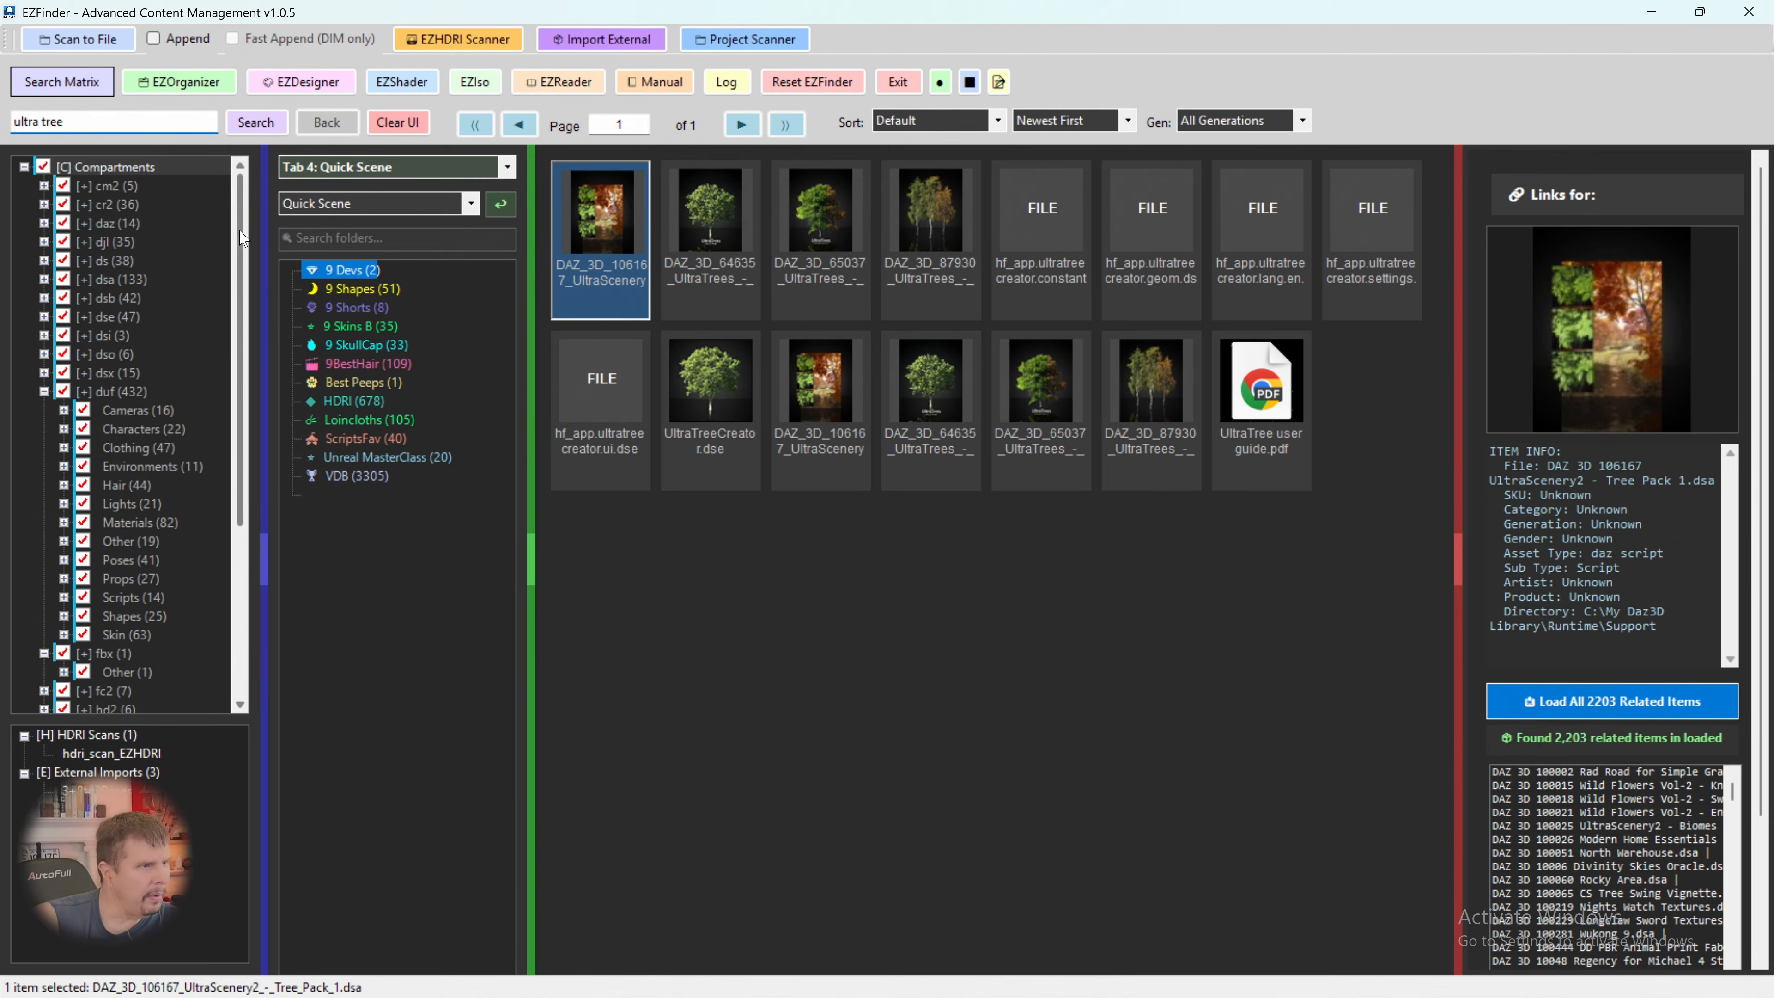
# - Narrow the search to "ultratree" and load all product assets of UltraTrees - Arboretum Volume 1
pyautogui.press('BackSpace')
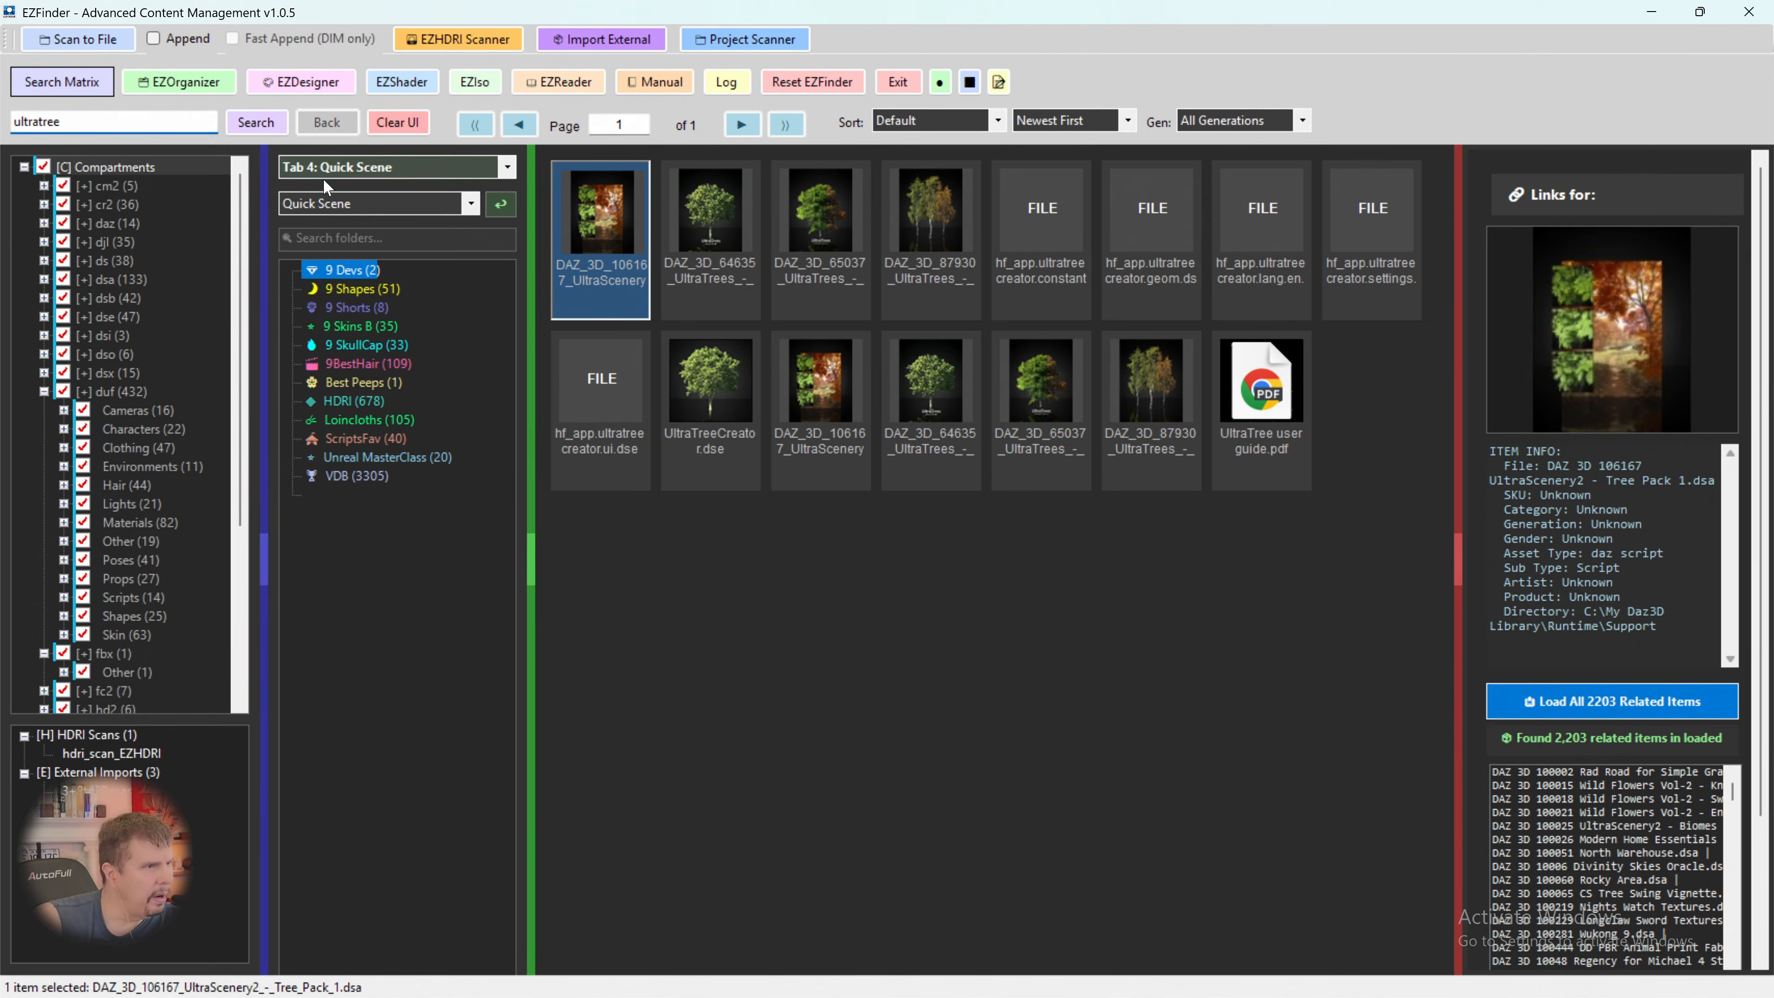
pyautogui.press('Return')
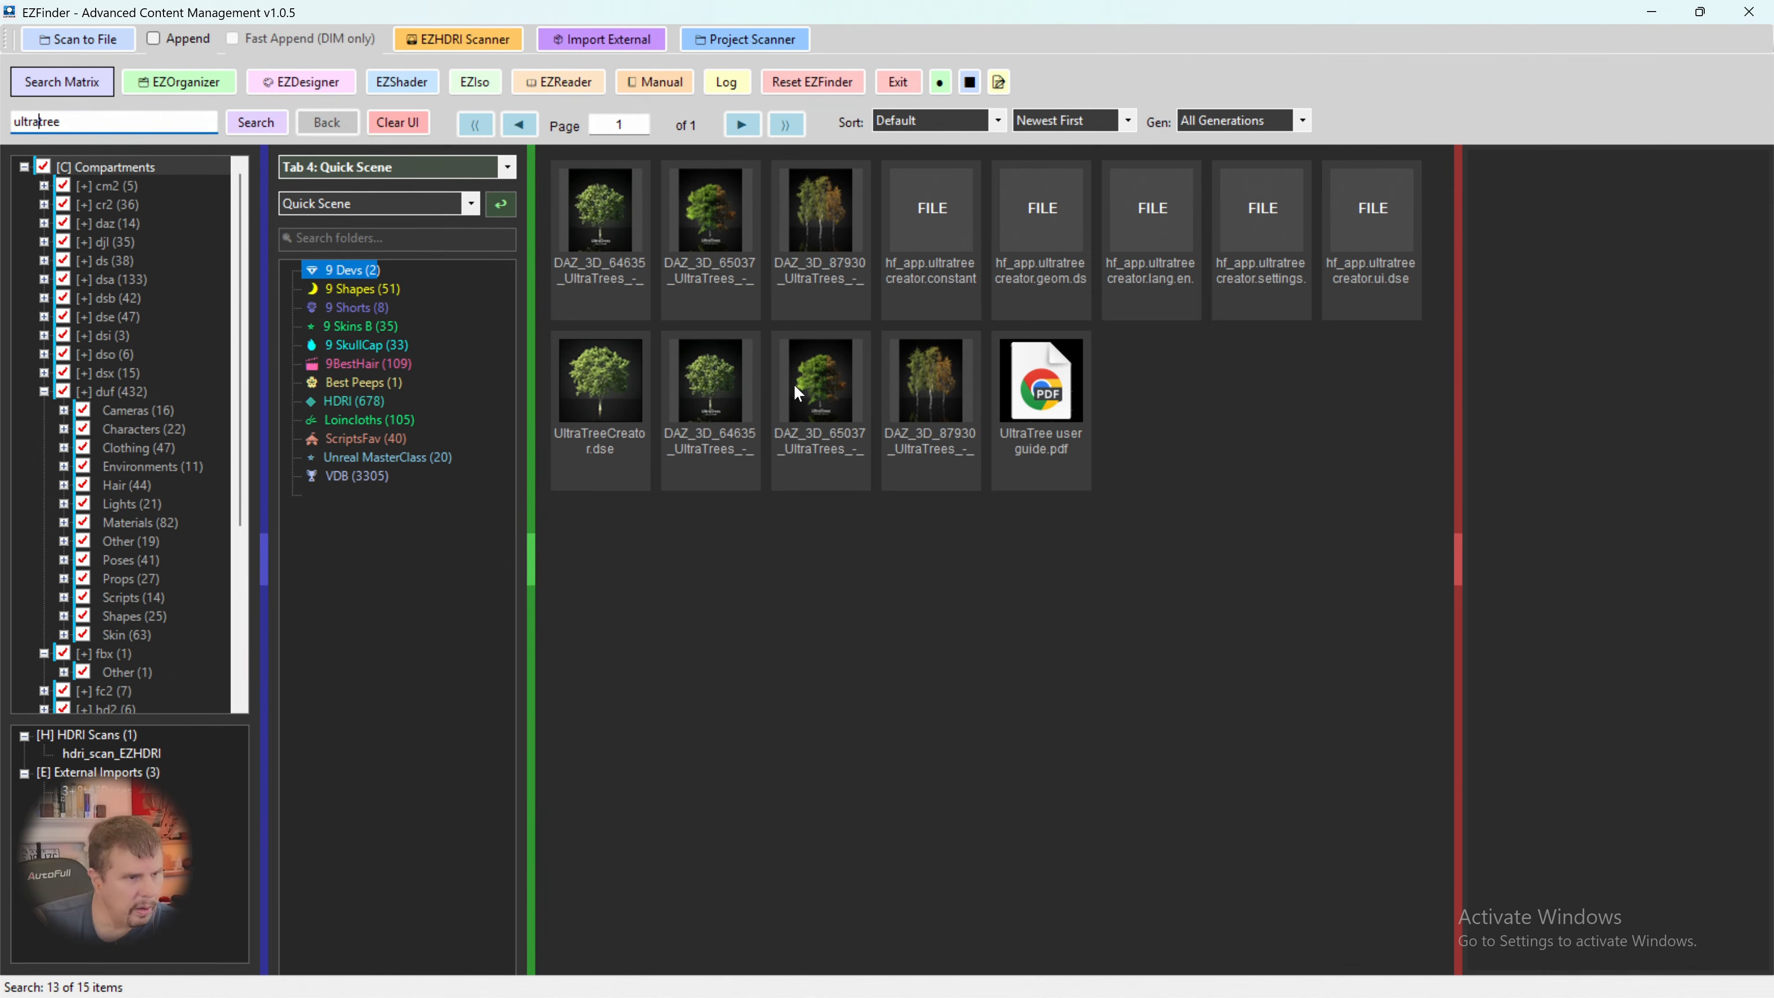
pyautogui.click(827, 434)
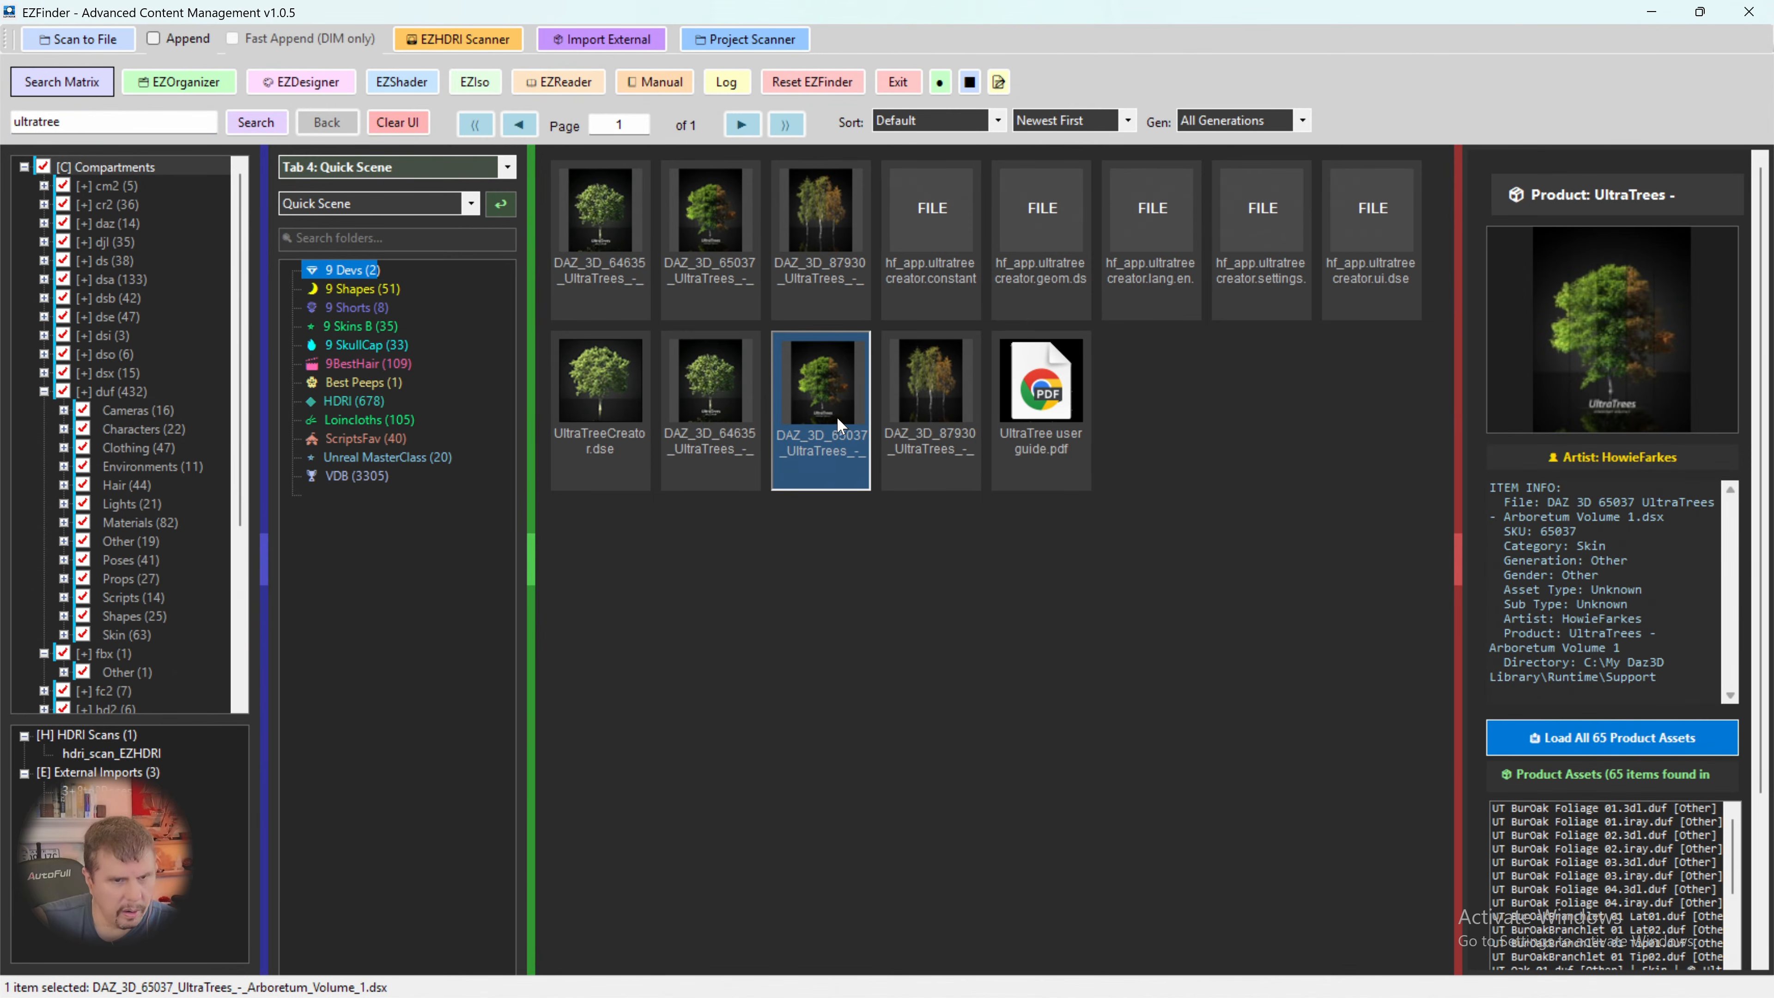
pyautogui.click(1564, 744)
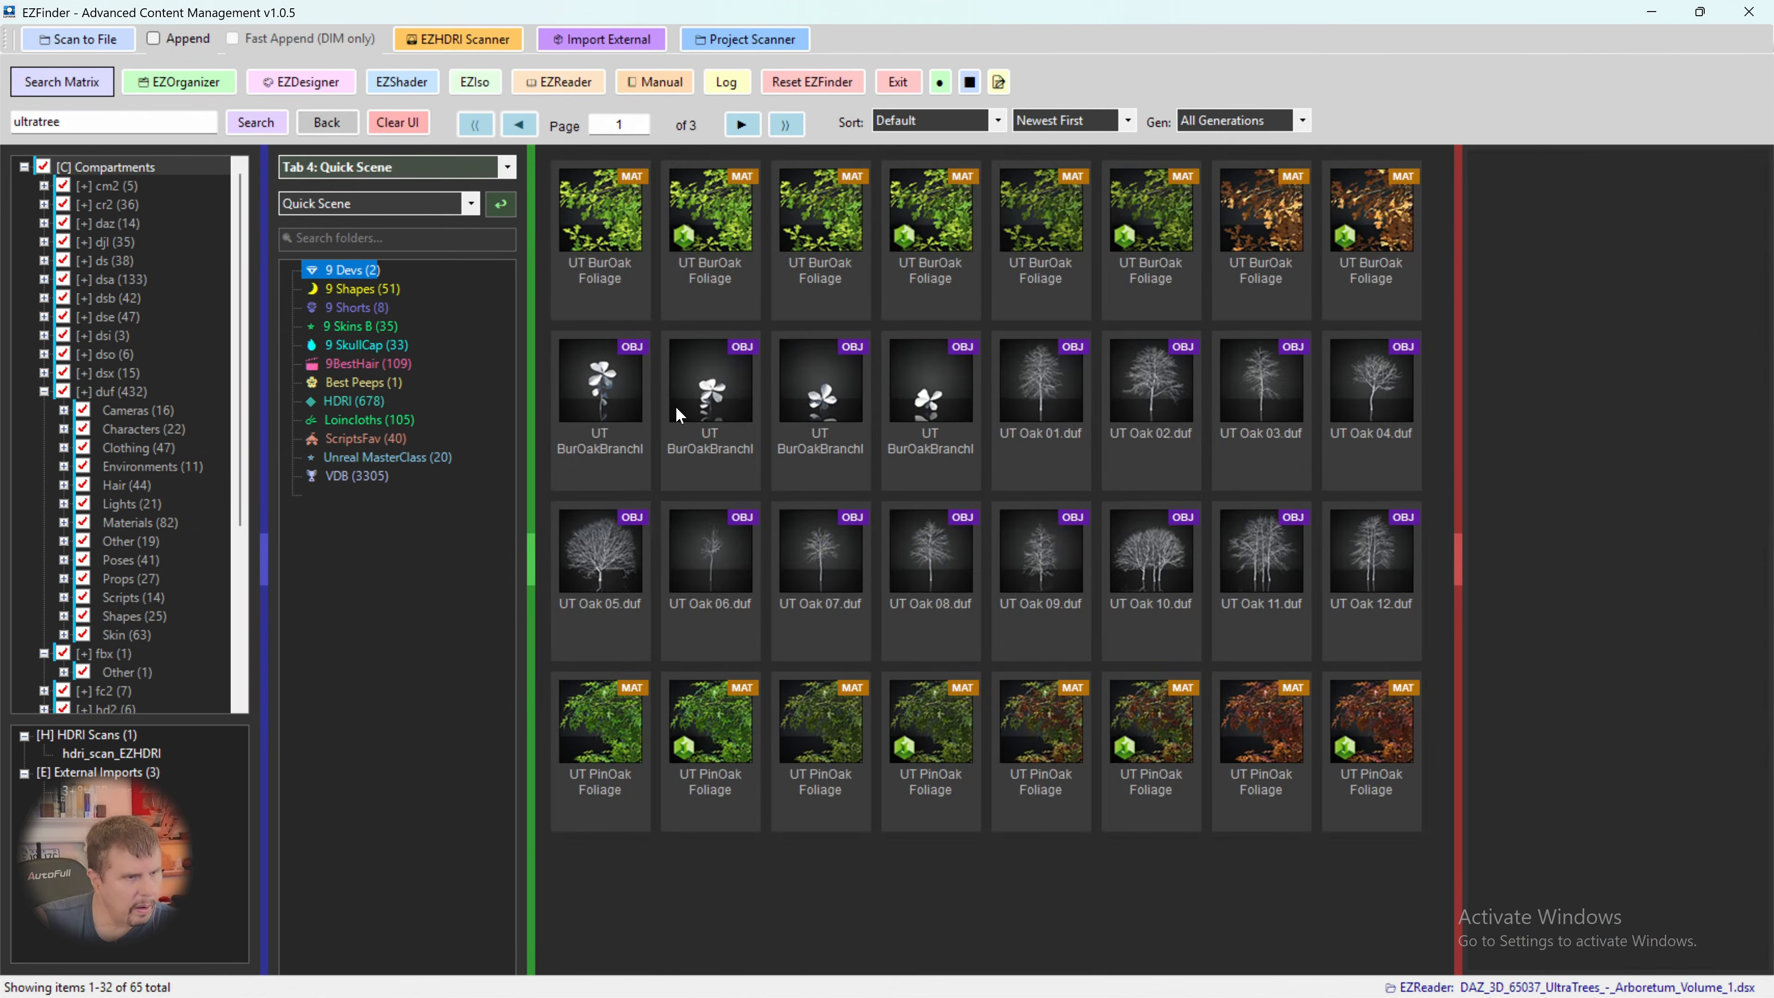
# - Look through every page of the Arboretum Volume 1 assets and return to the search results
pyautogui.click(744, 130)
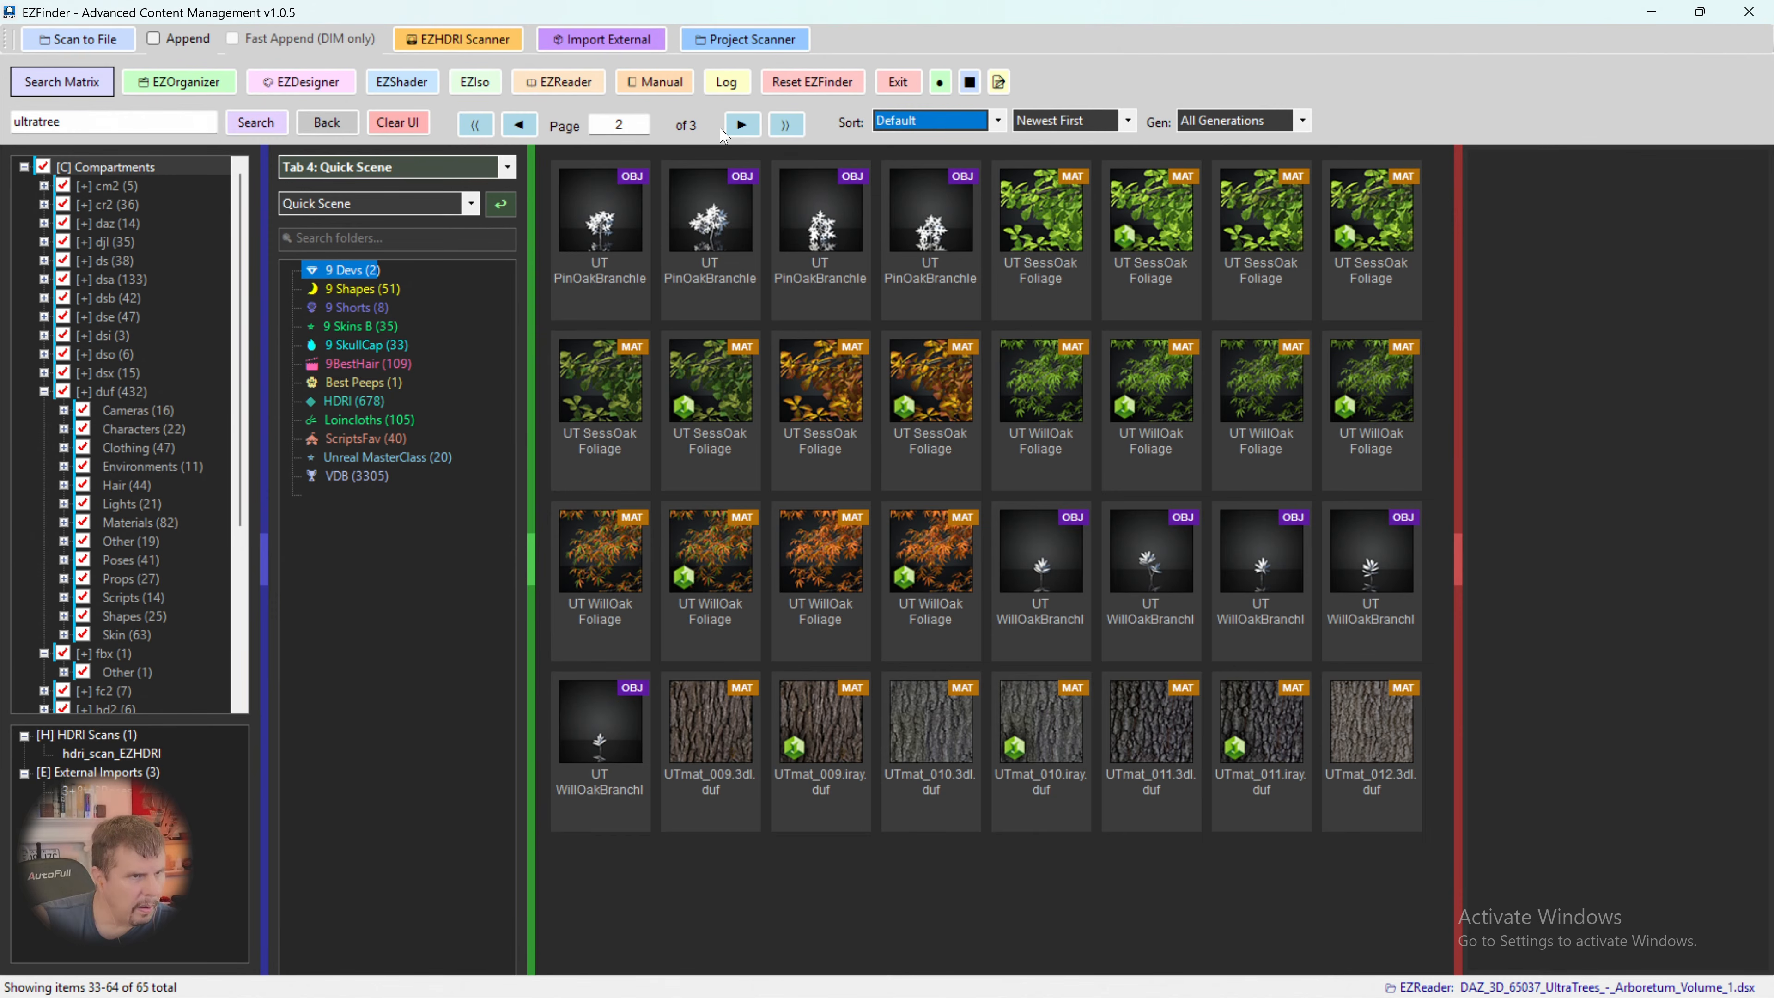
pyautogui.click(739, 130)
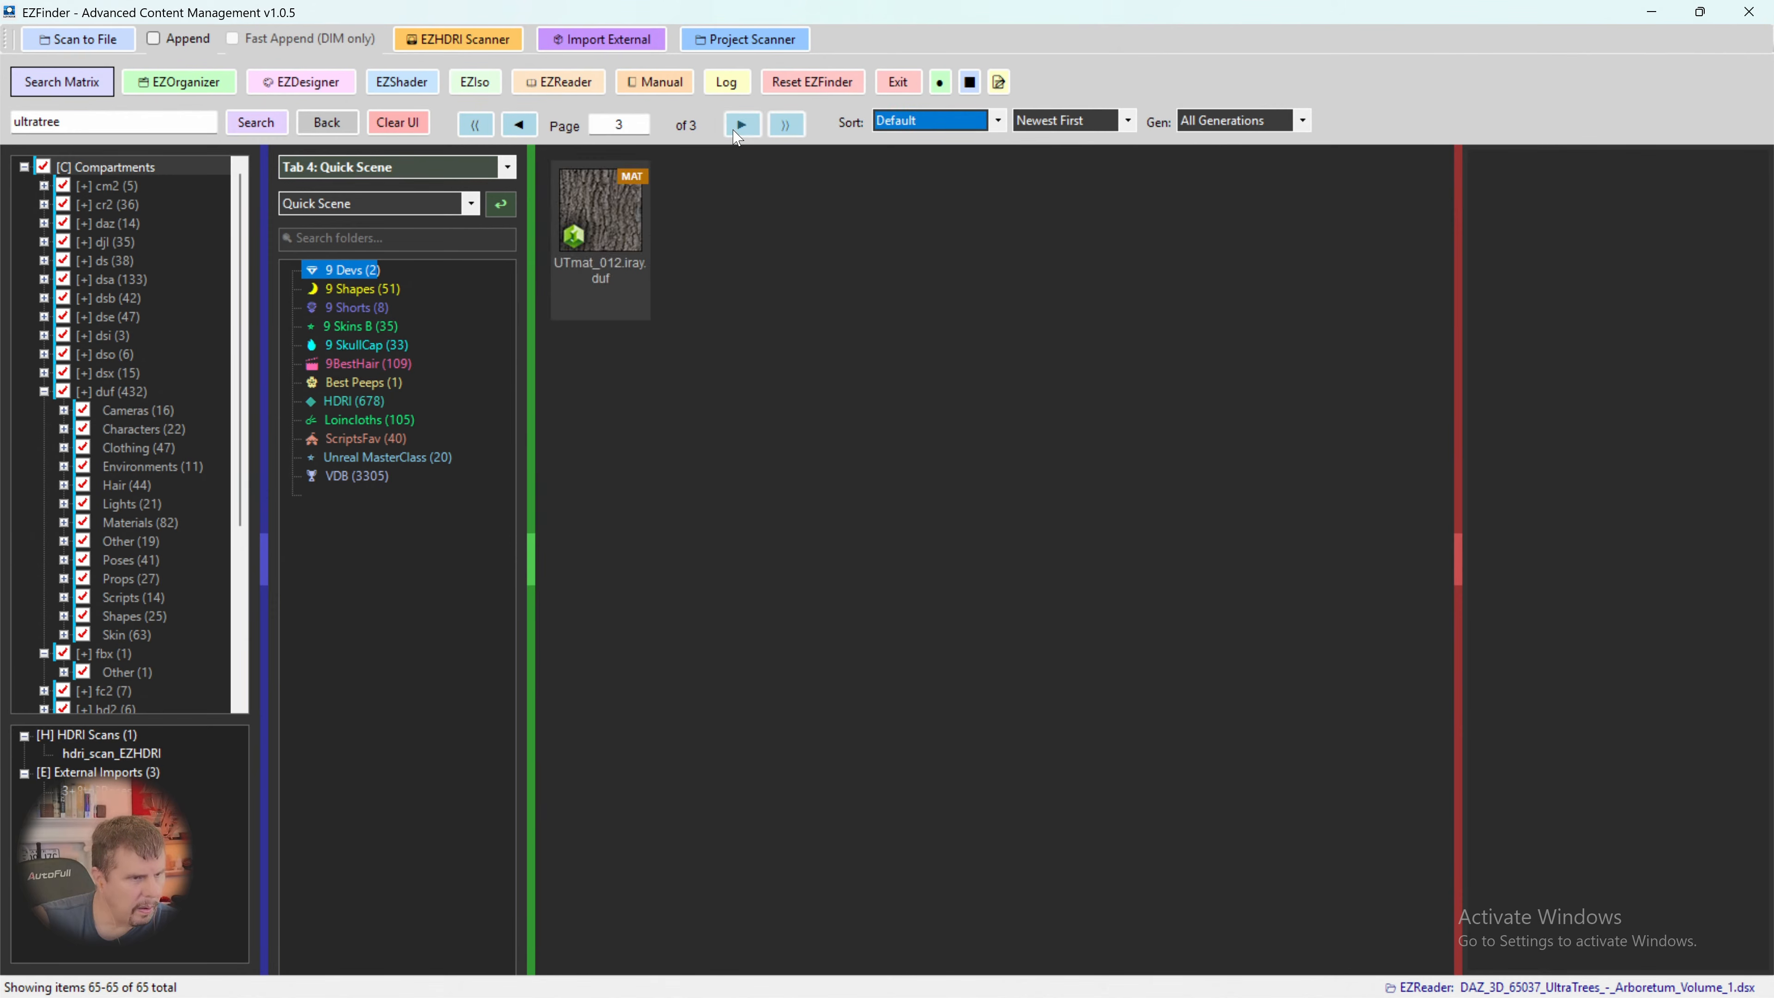
pyautogui.click(535, 128)
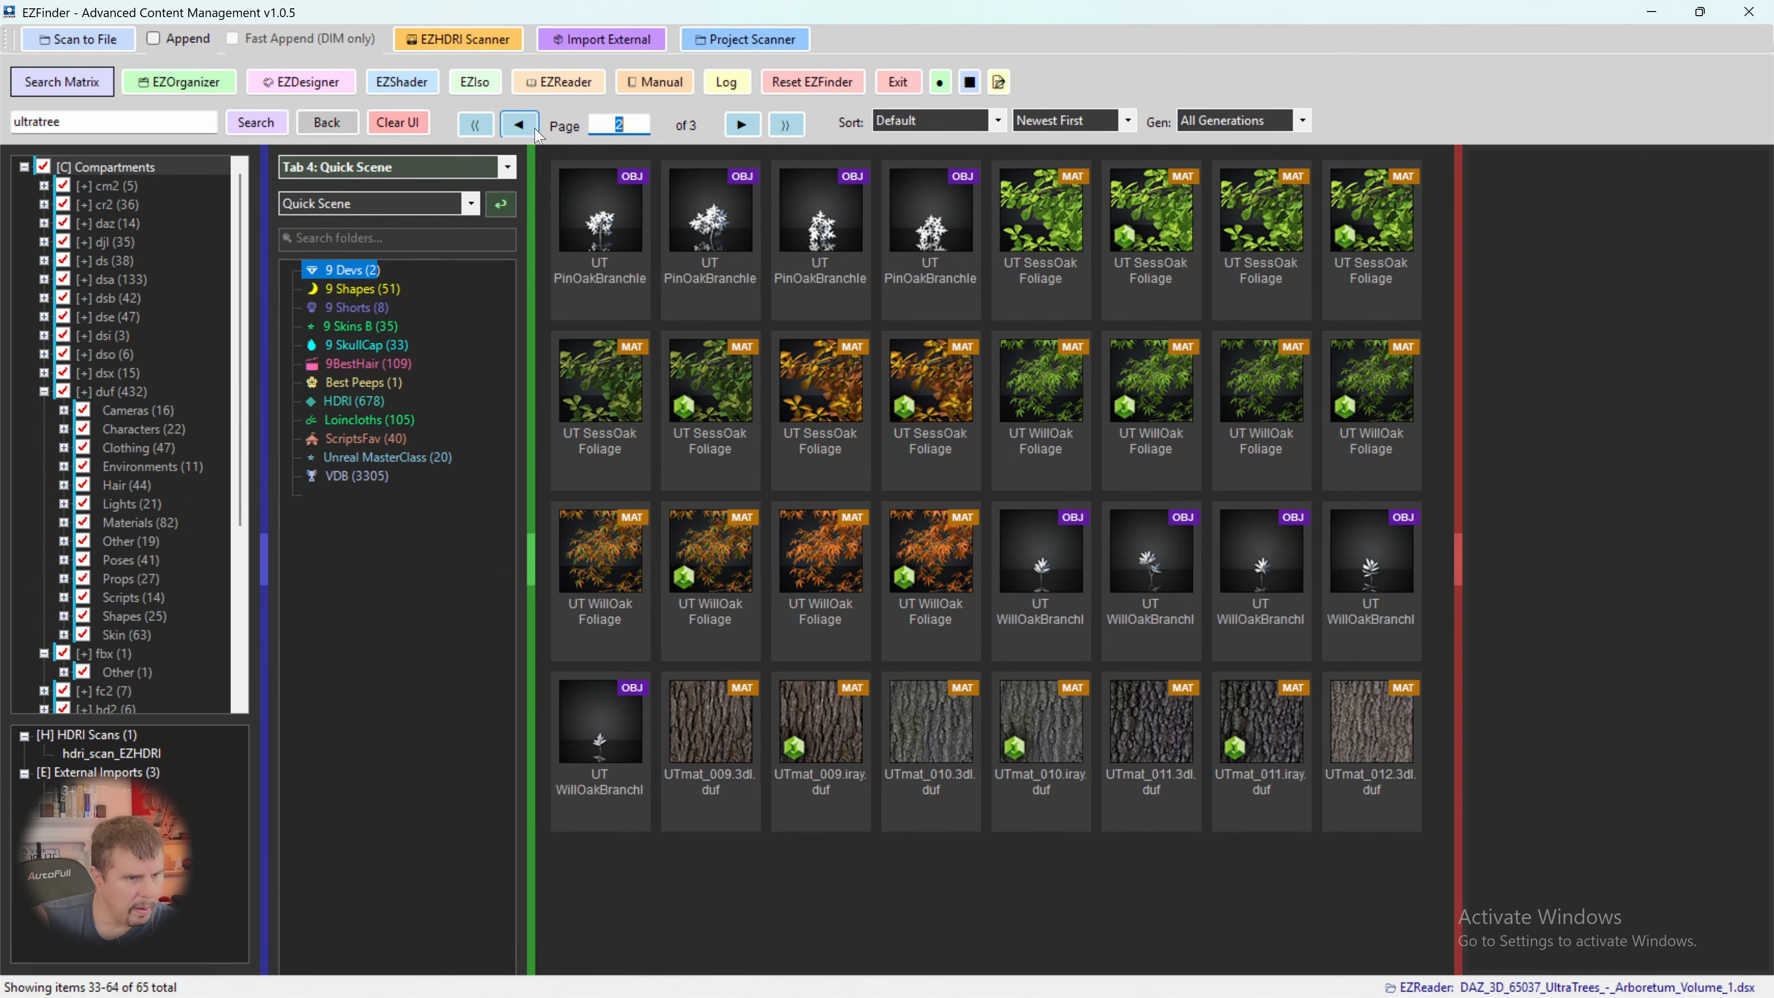
pyautogui.click(537, 131)
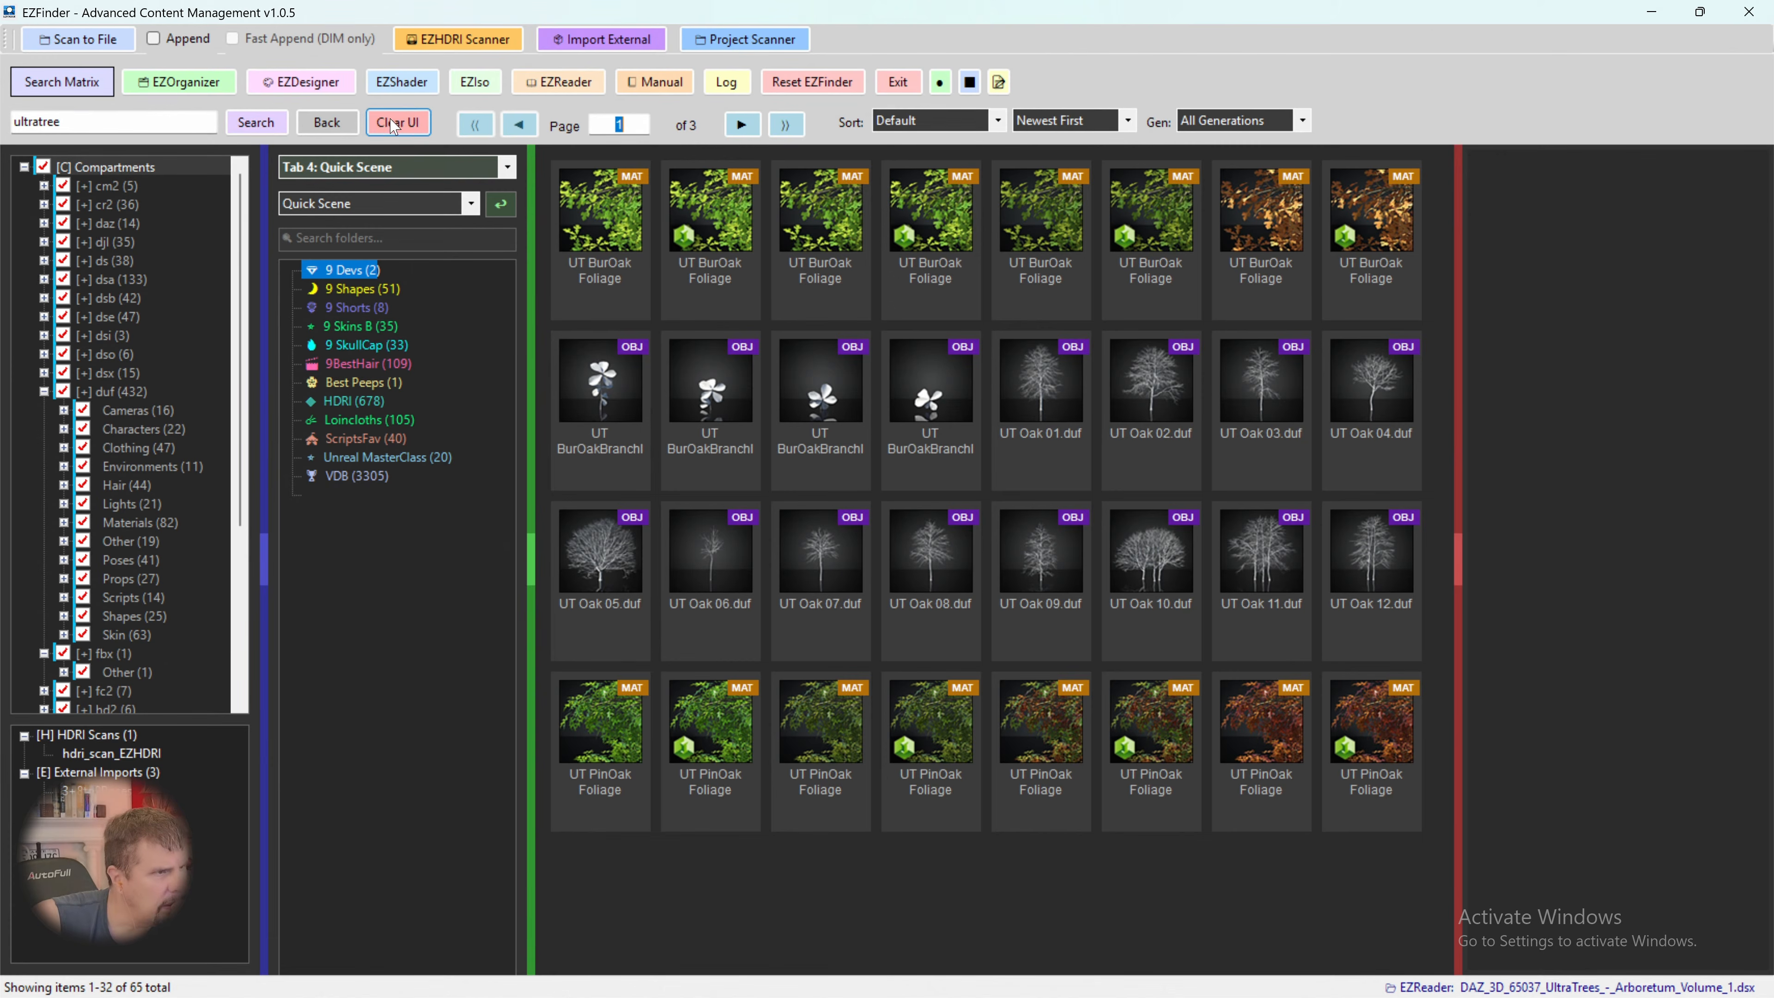
pyautogui.click(354, 124)
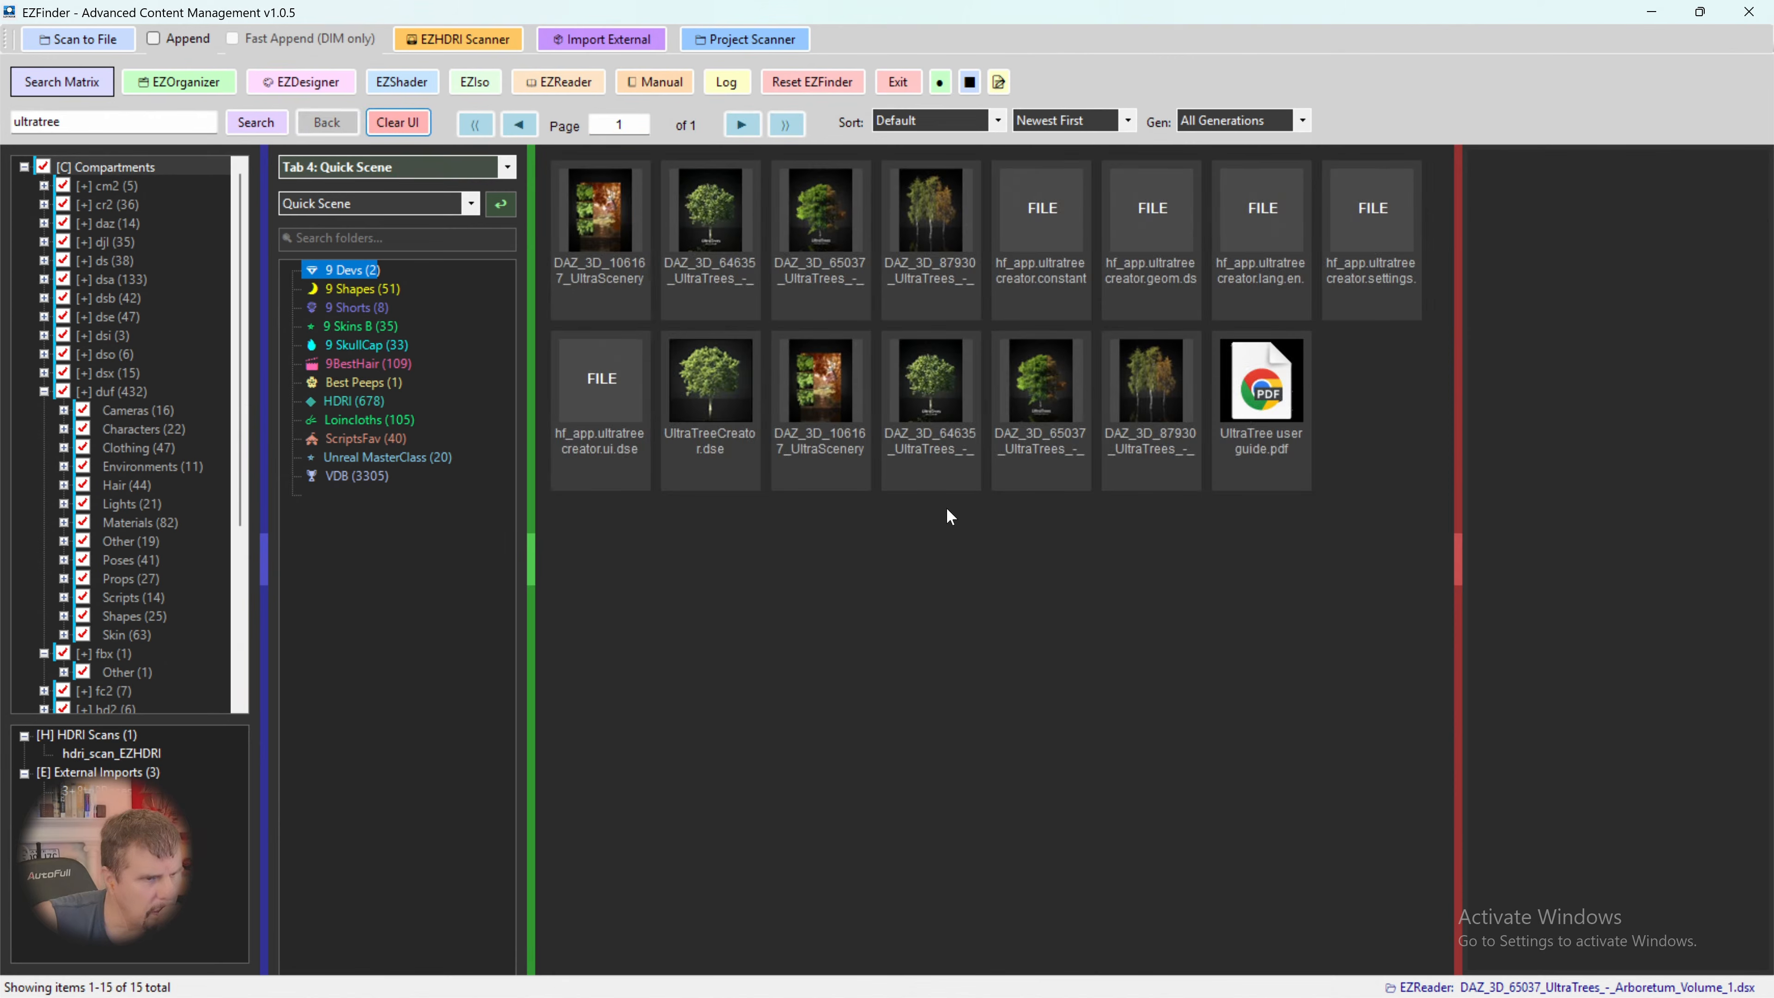
# - Load all items related to UltraTreeCreator.dse and browse them up to page 3
pyautogui.click(738, 396)
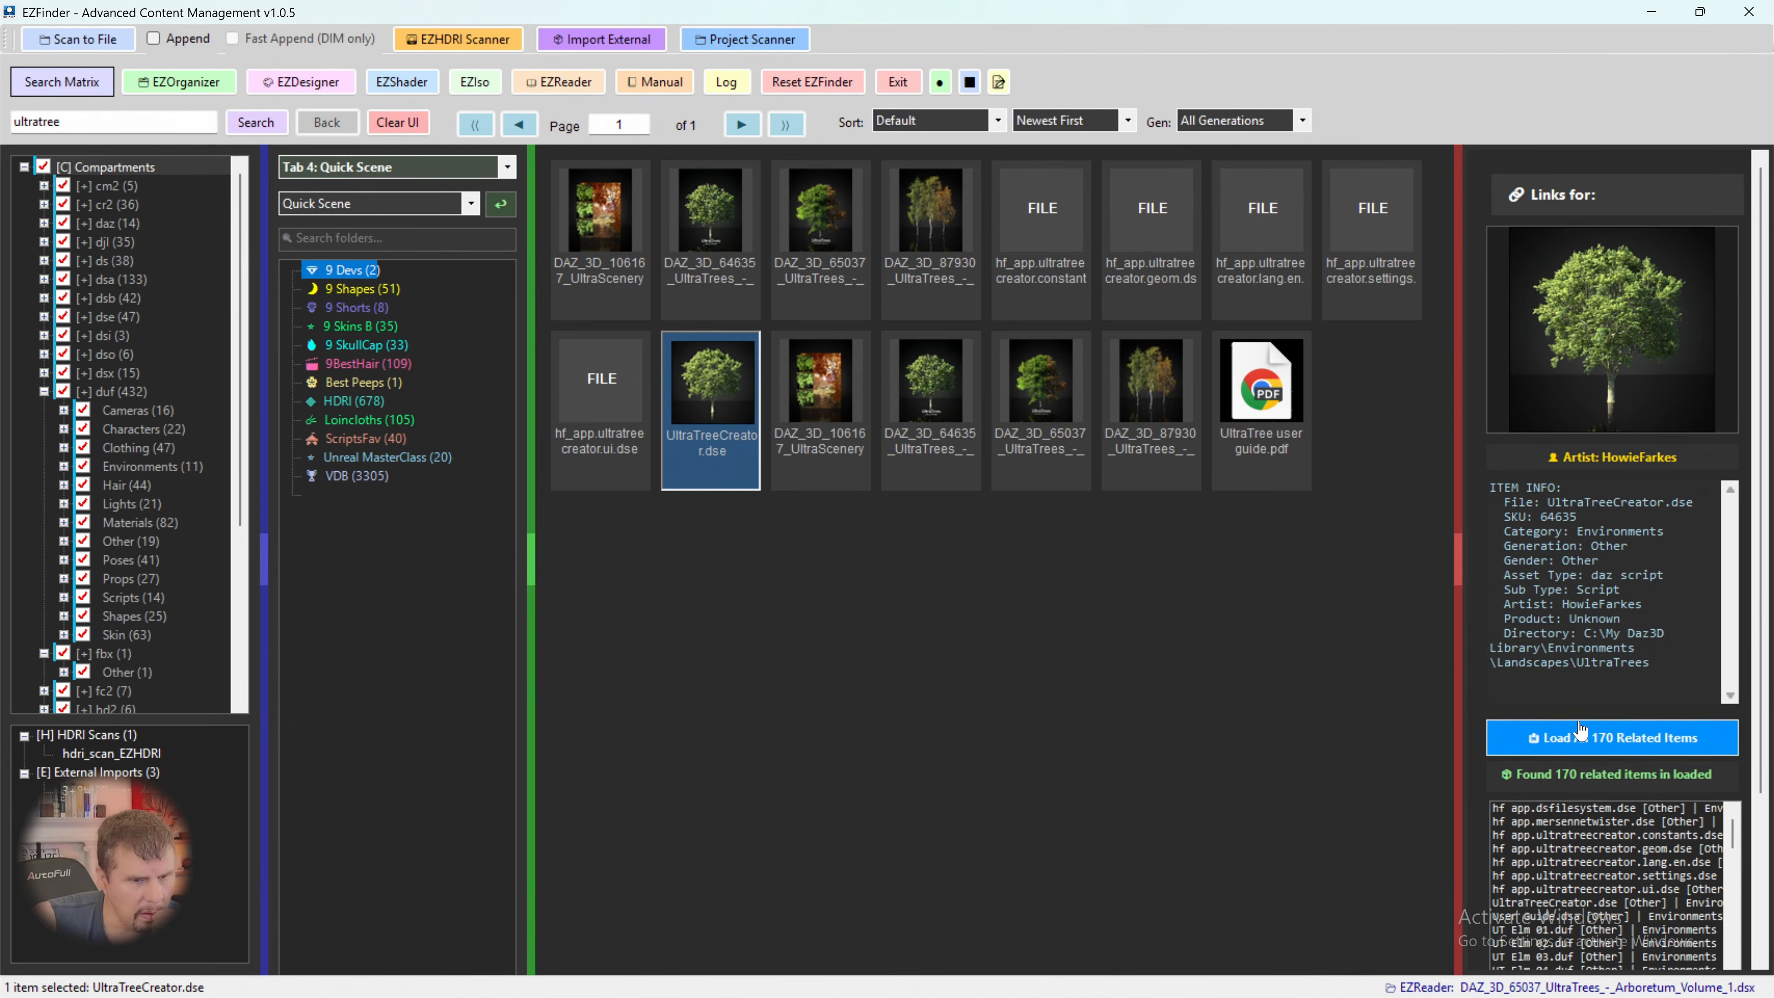
pyautogui.click(1572, 739)
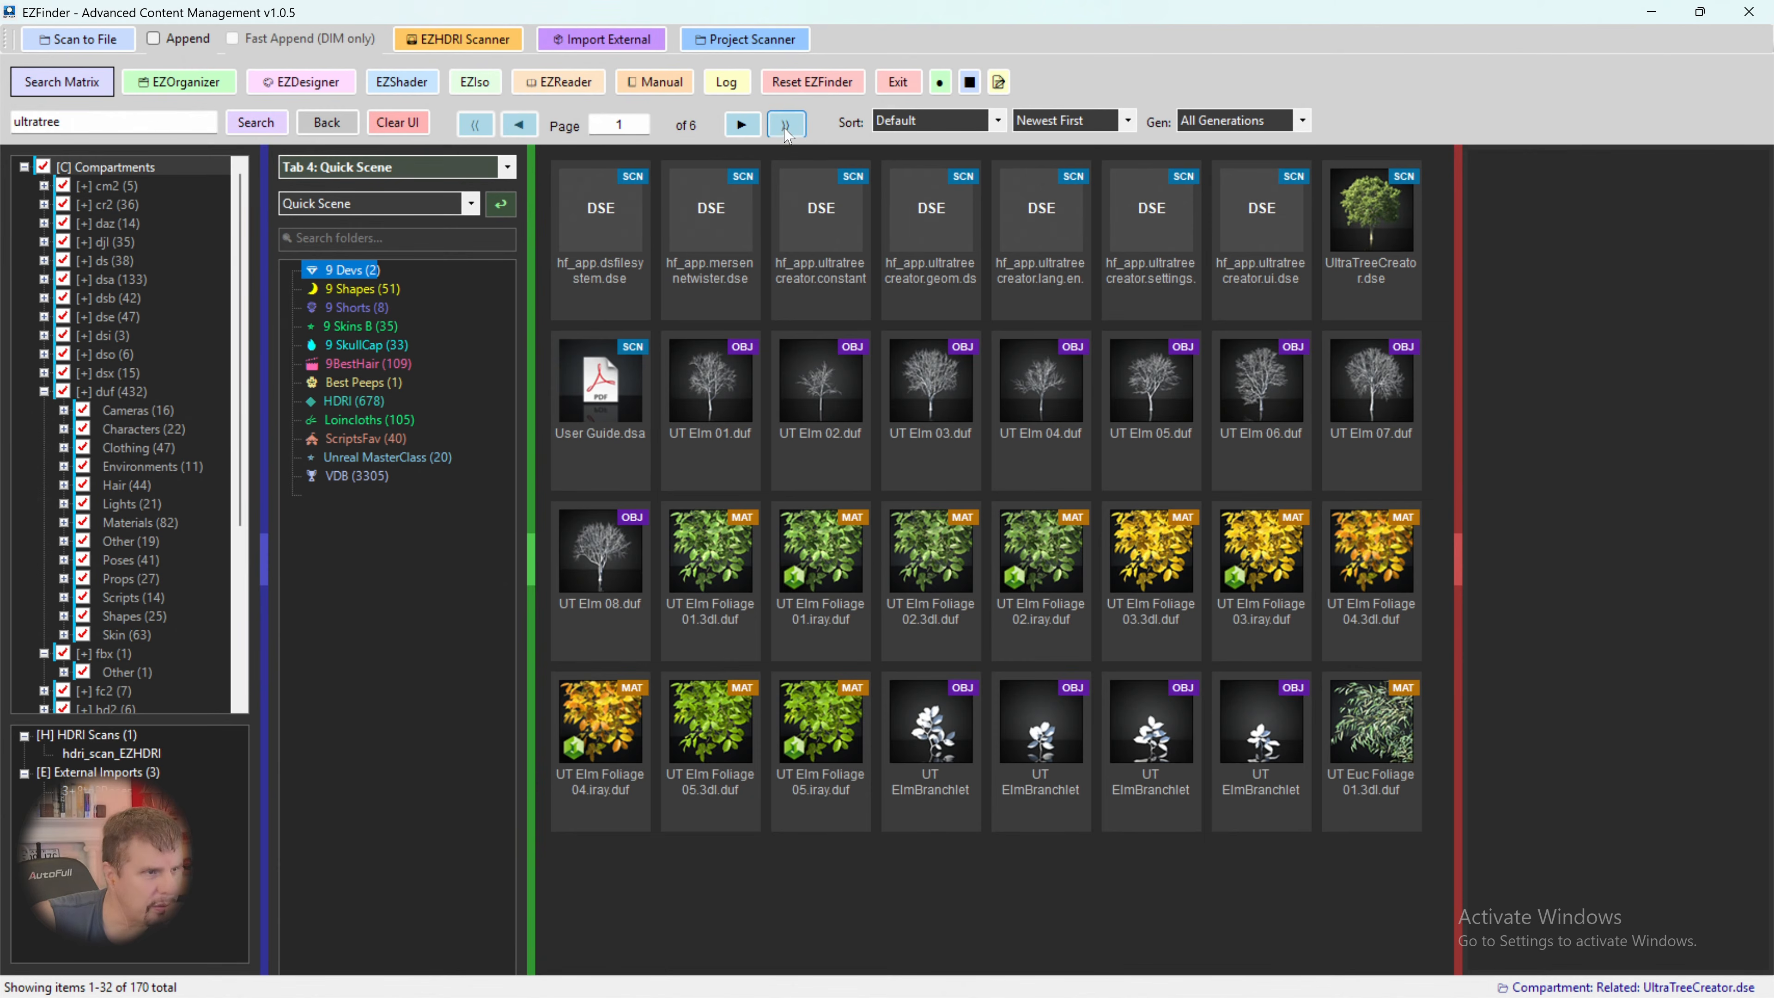
pyautogui.click(749, 127)
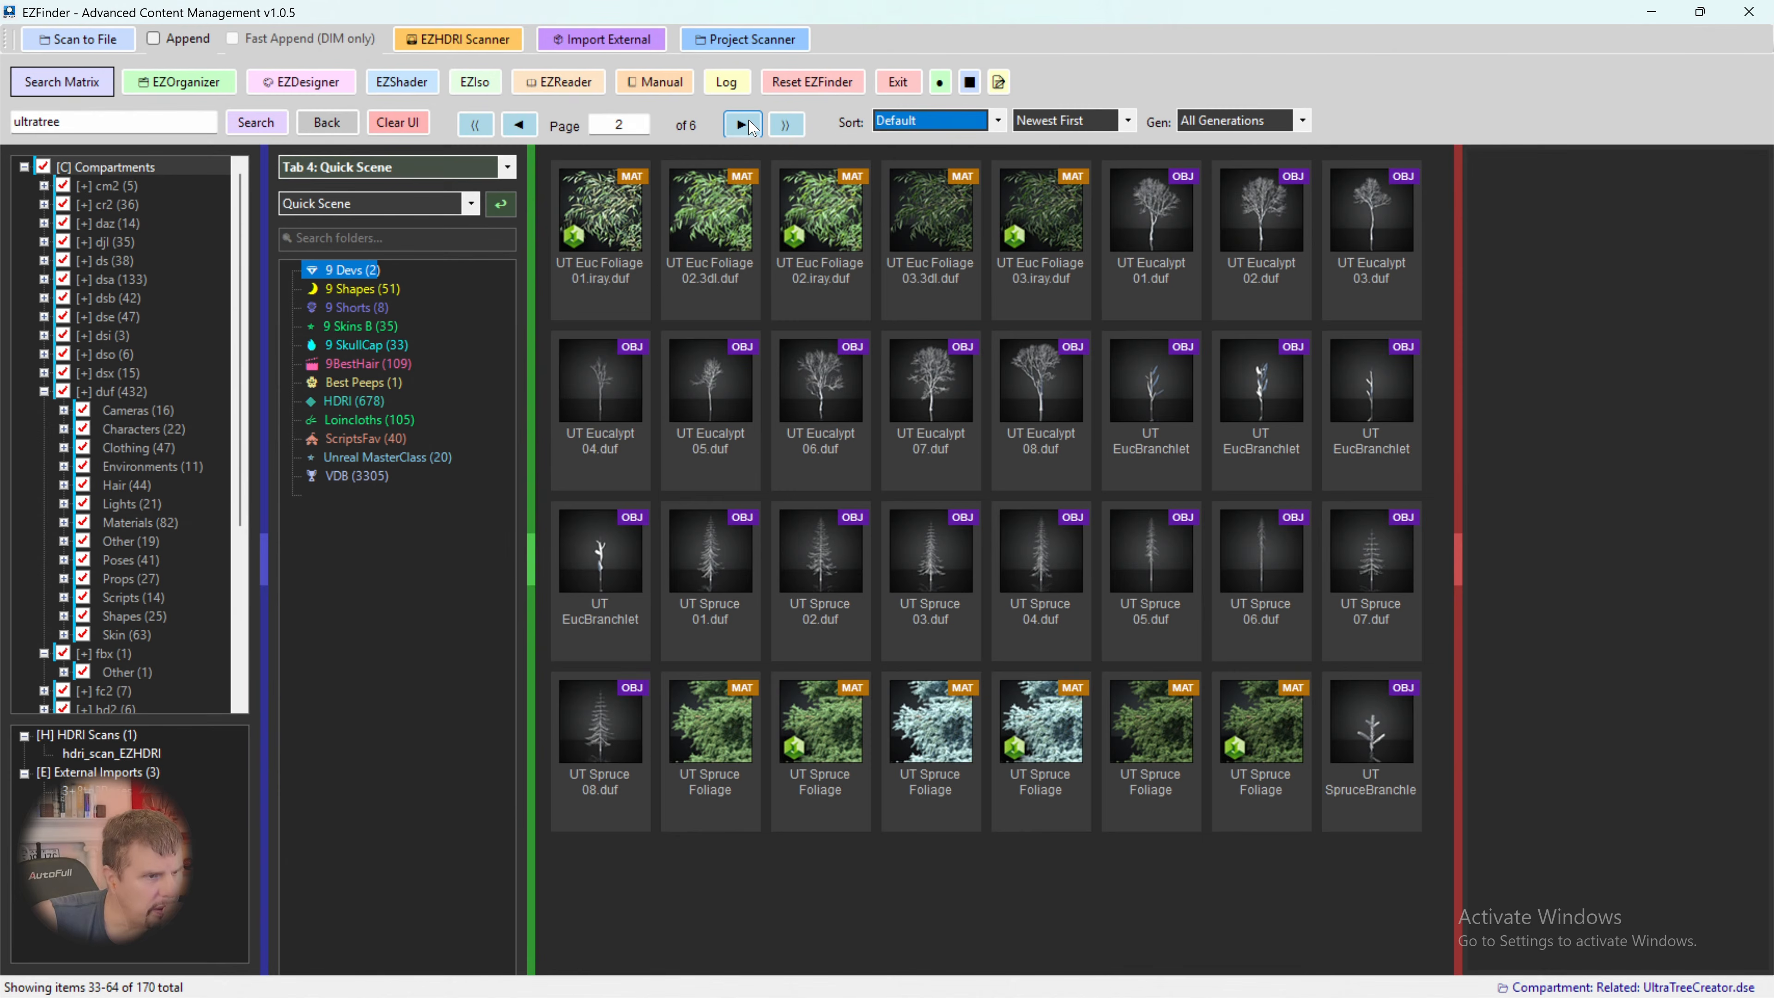
pyautogui.click(749, 127)
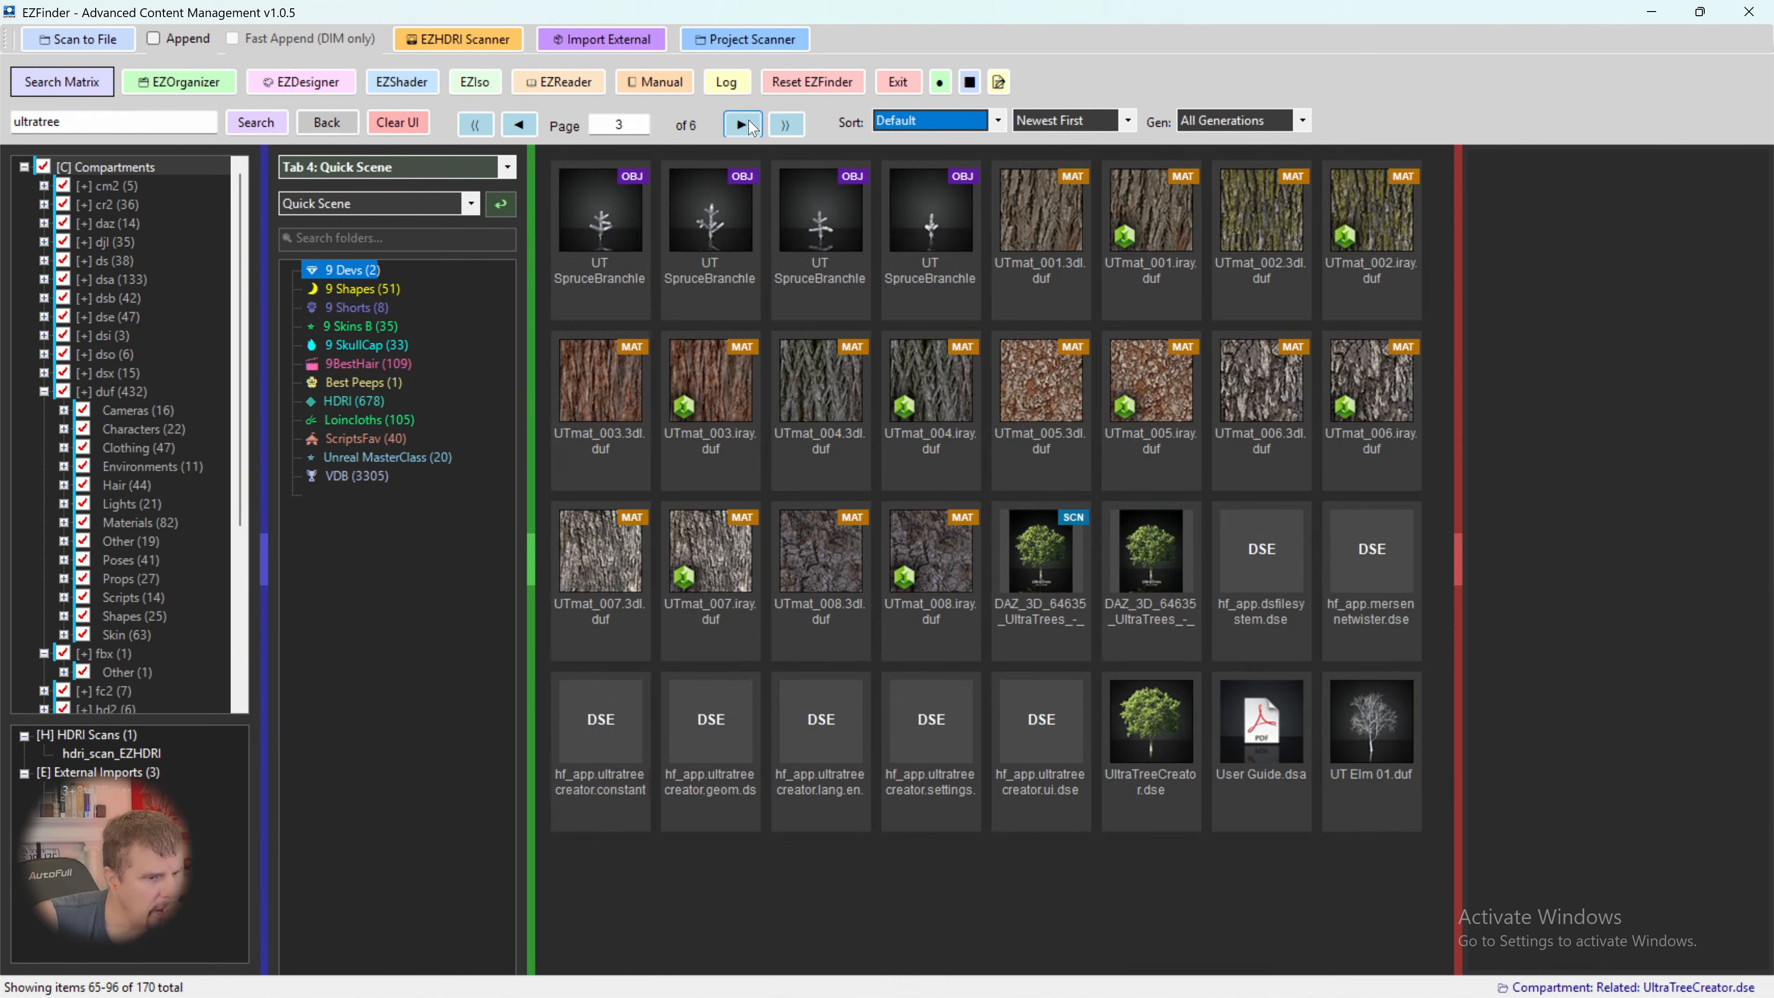
# - Inject the UltraTreeCreator.dse script into DAZ, switch to Daz Studio and collapse the Smart Content pane
pyautogui.click(1121, 727)
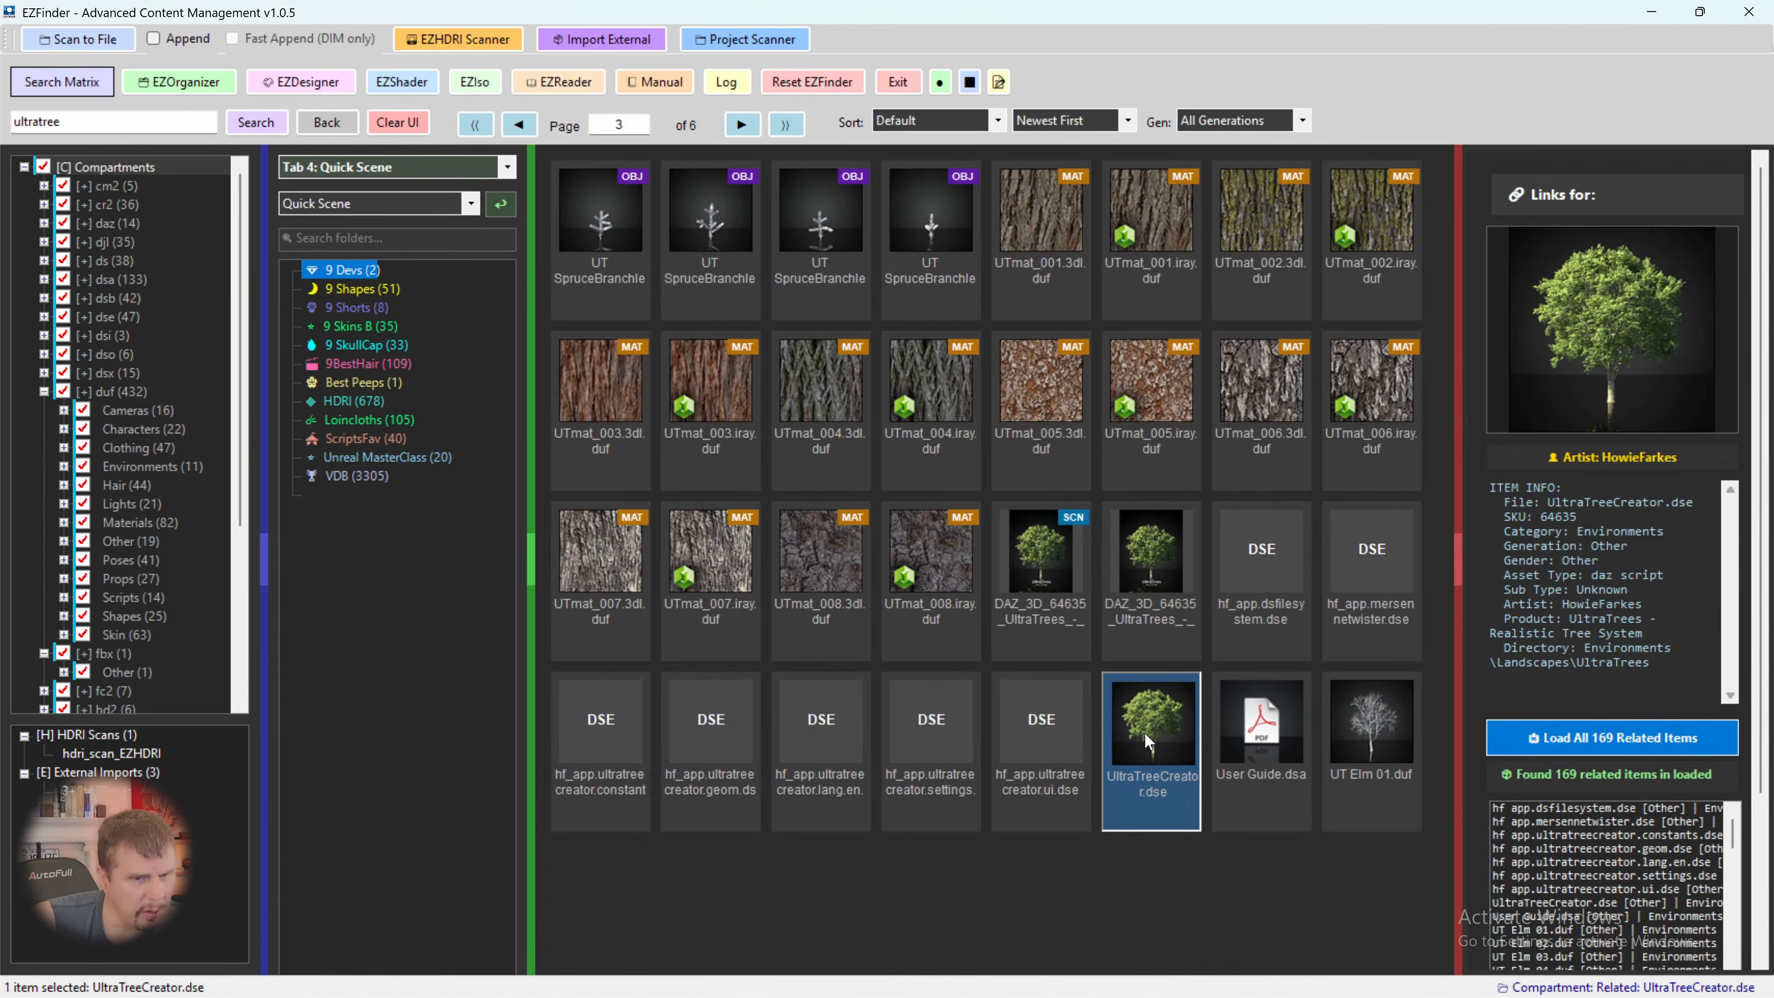
pyautogui.rightClick(1145, 732)
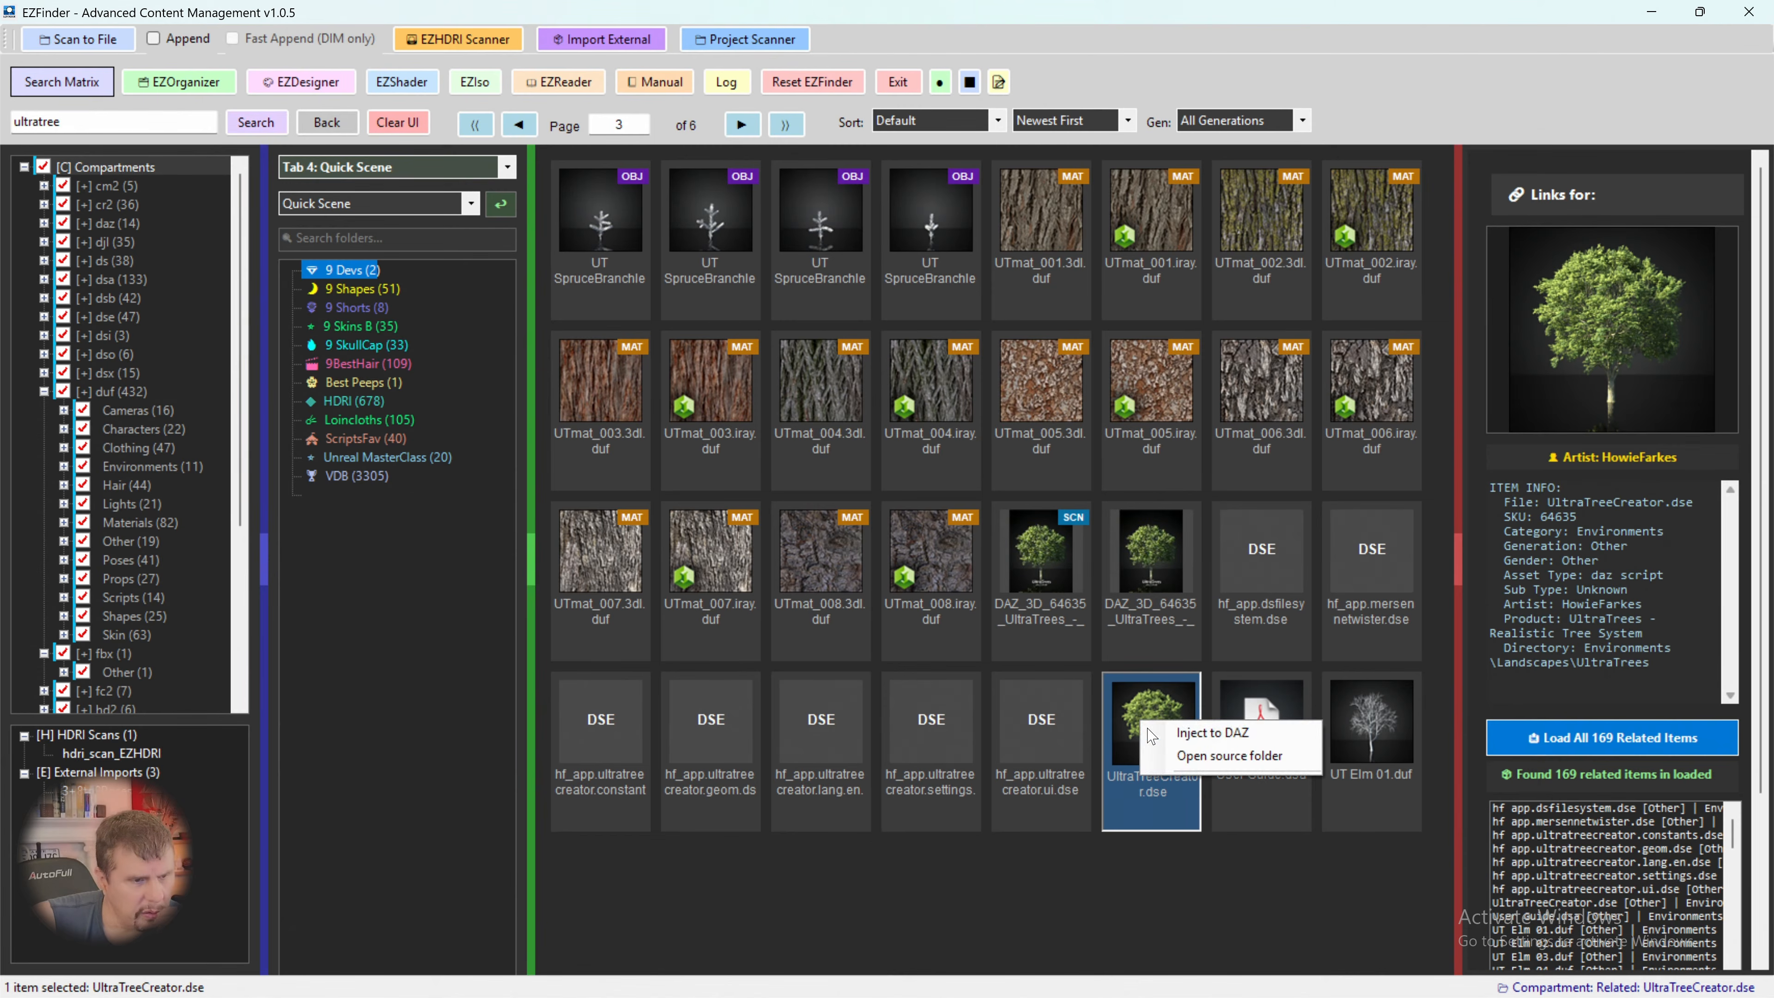
pyautogui.click(1182, 731)
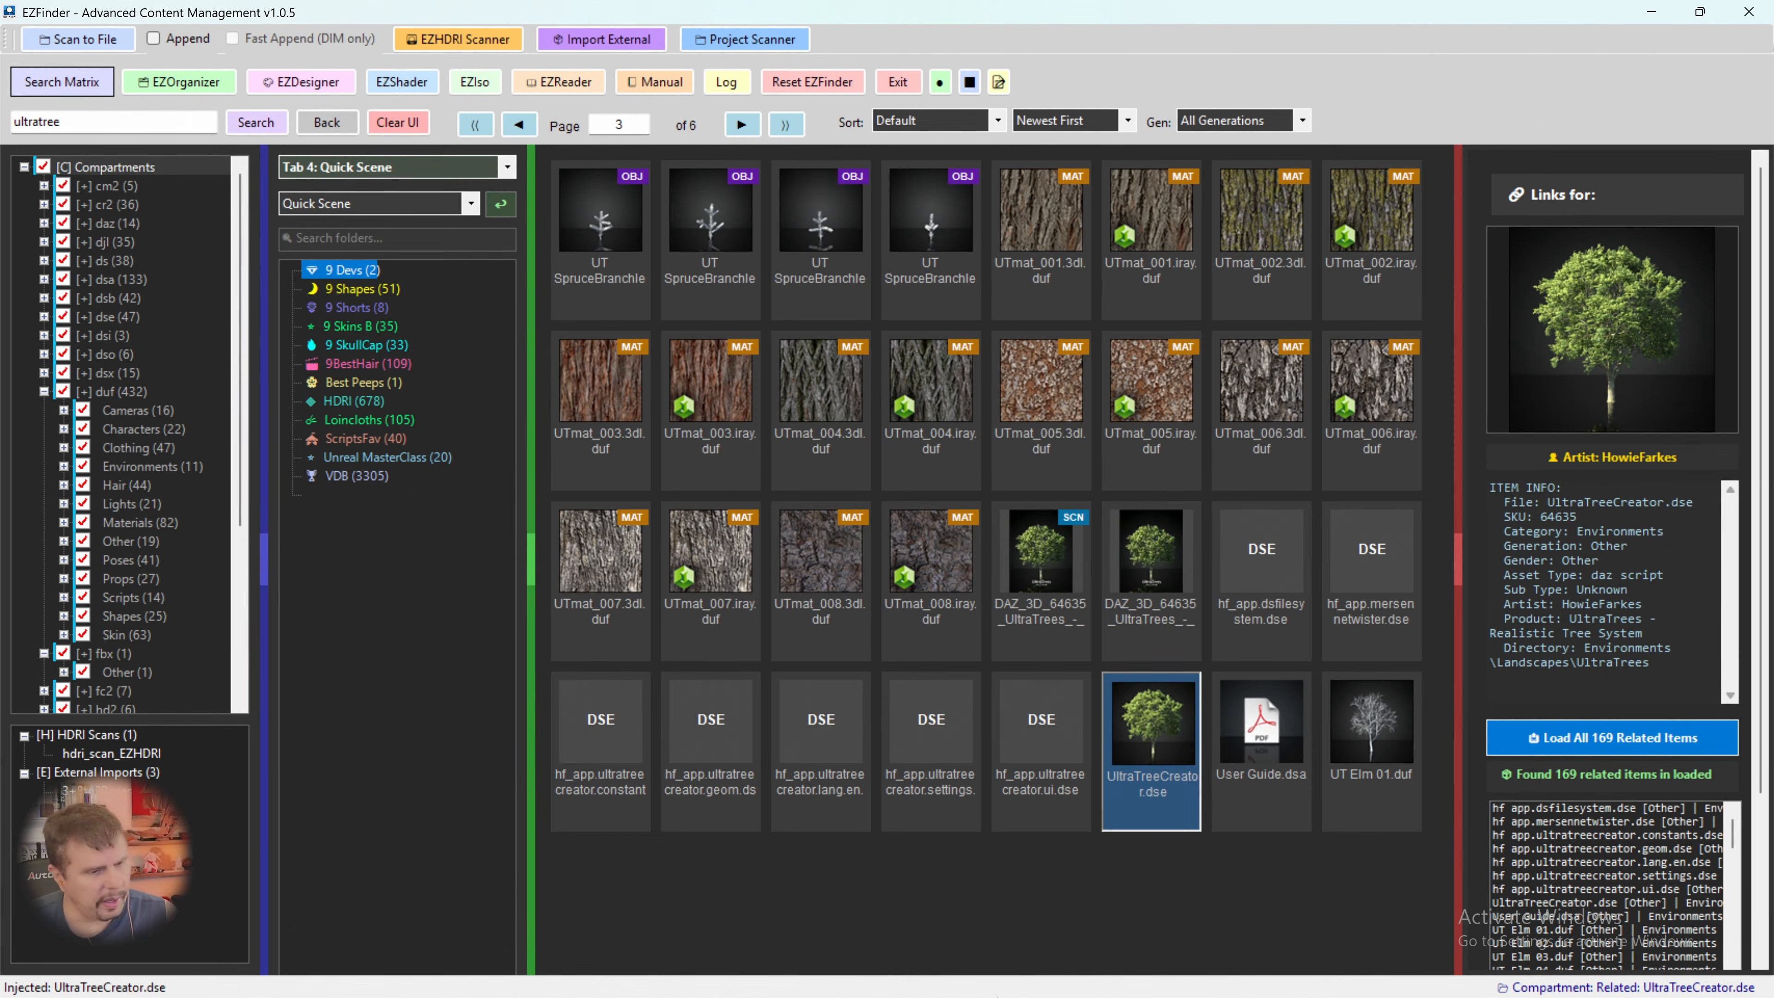
pyautogui.moveTo(1019, 995)
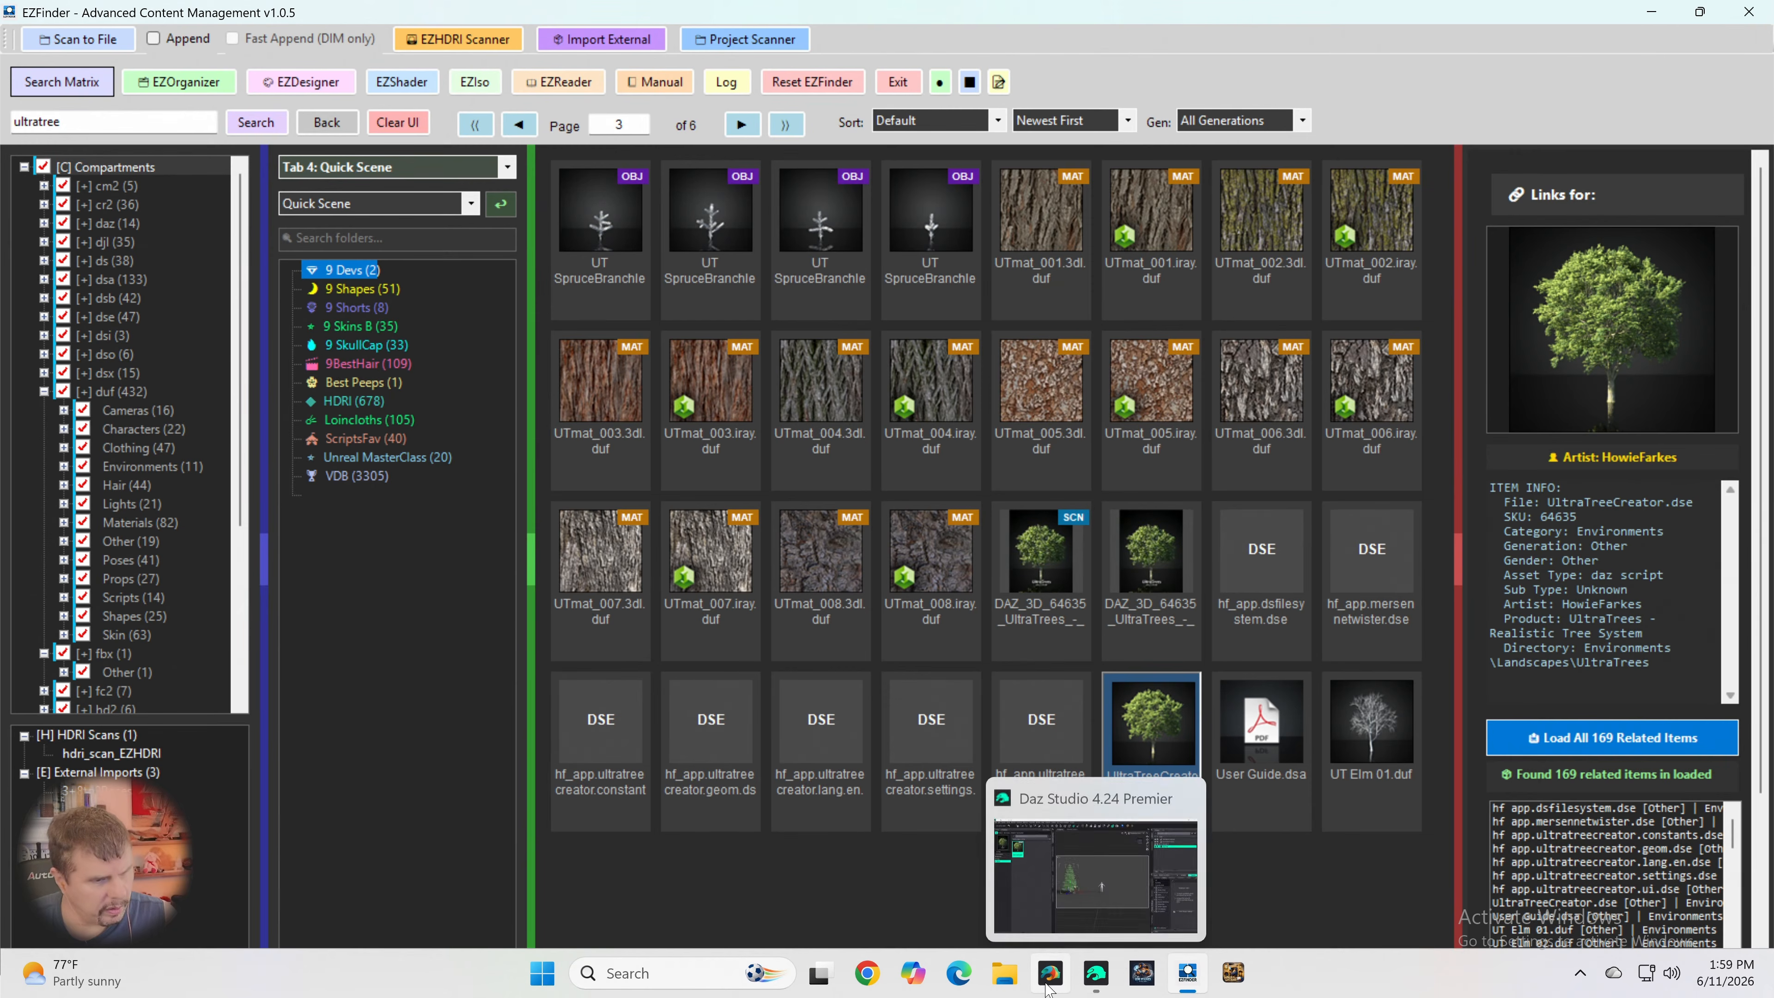
pyautogui.click(1097, 973)
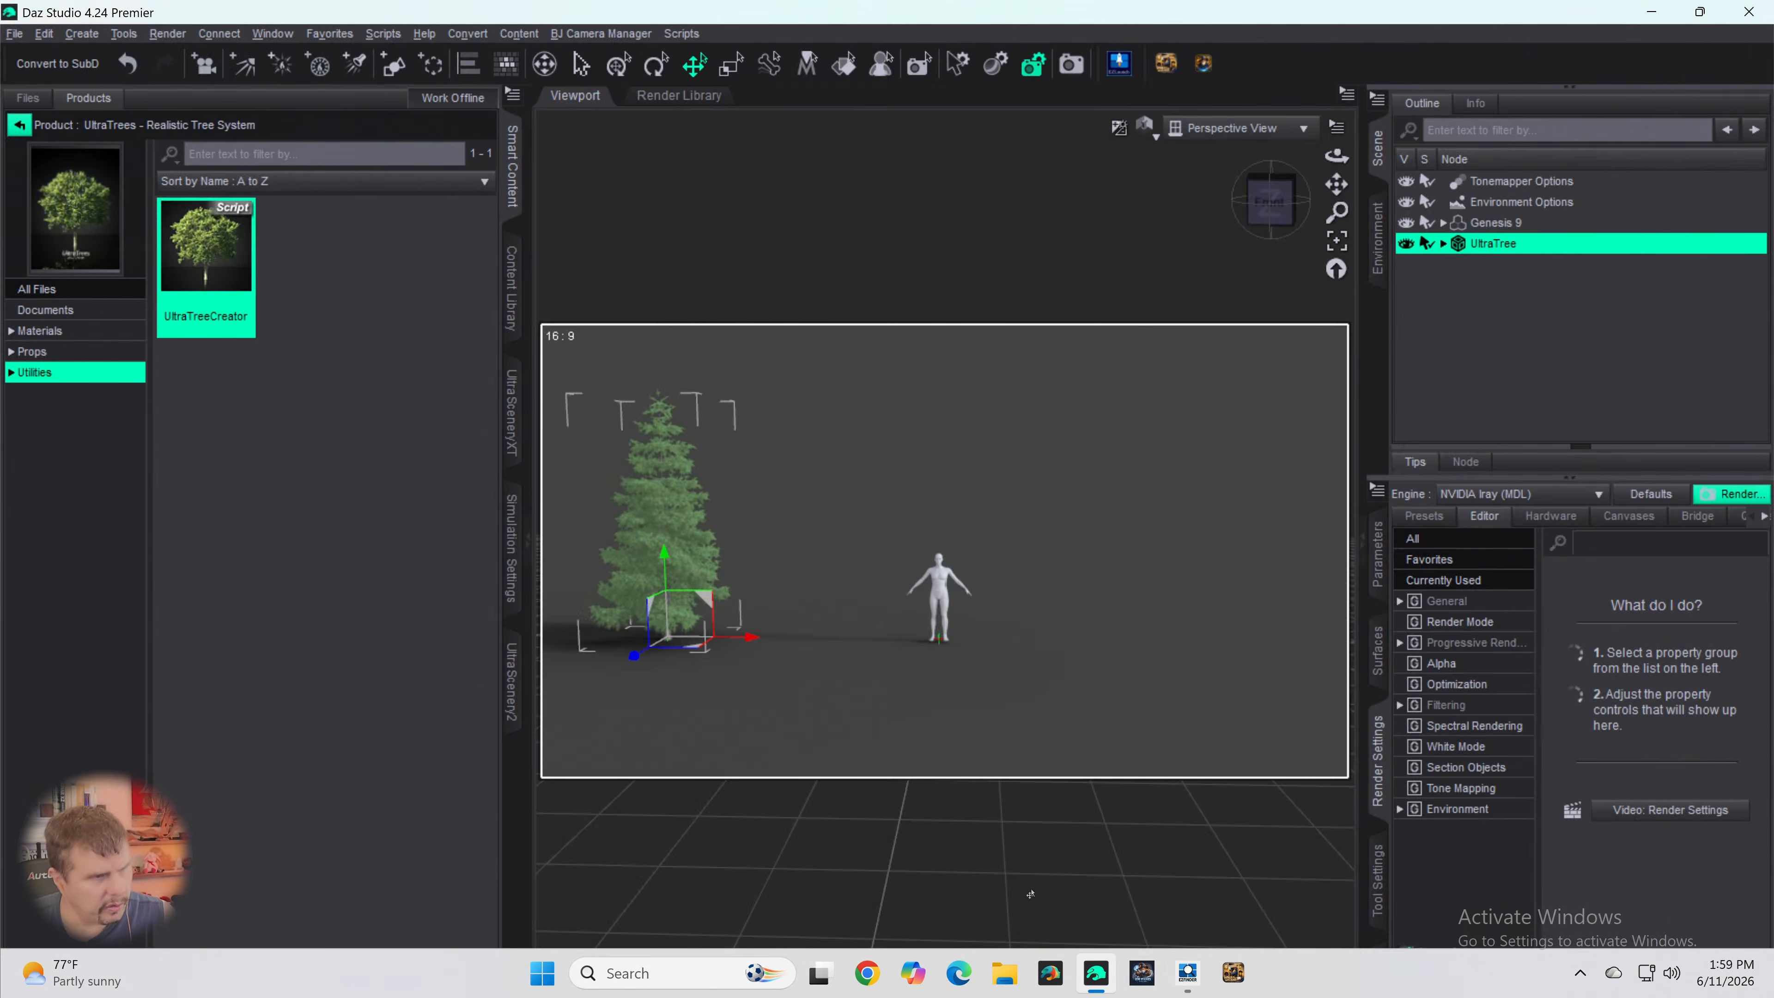
pyautogui.click(516, 174)
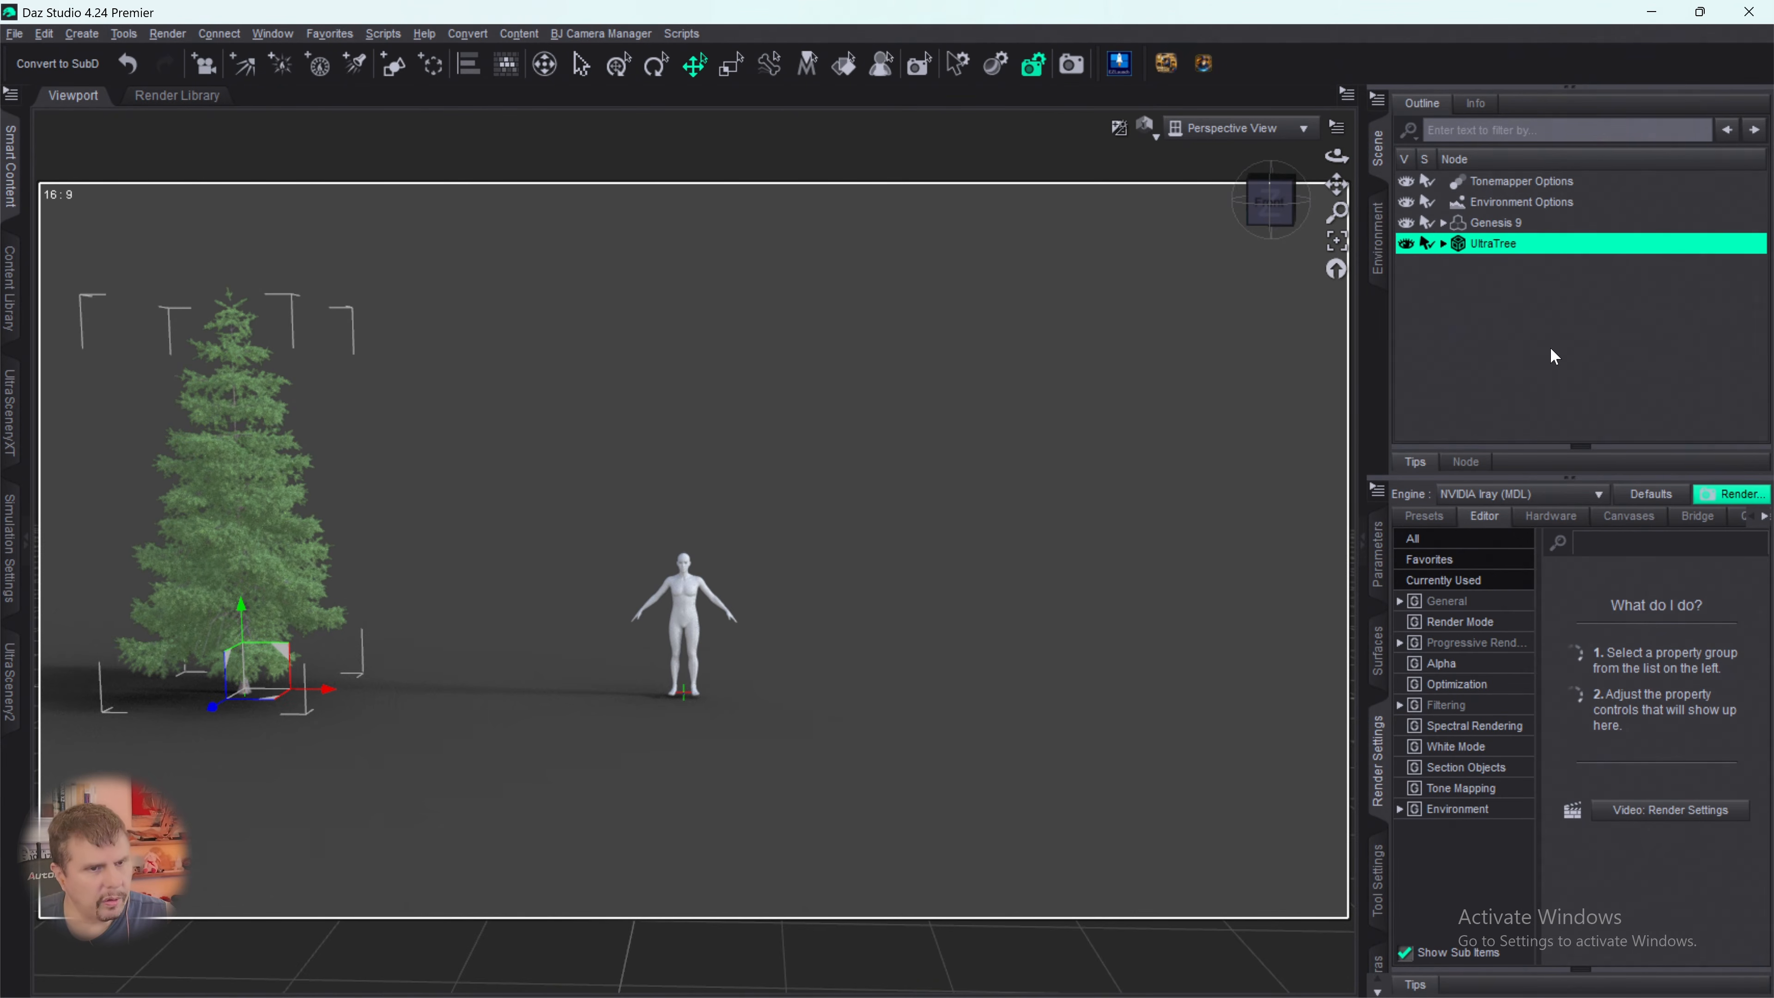
# - With nothing selected, start a new tree in UltraTreeCreator and choose Spruce 07 as its base
pyautogui.click(1490, 305)
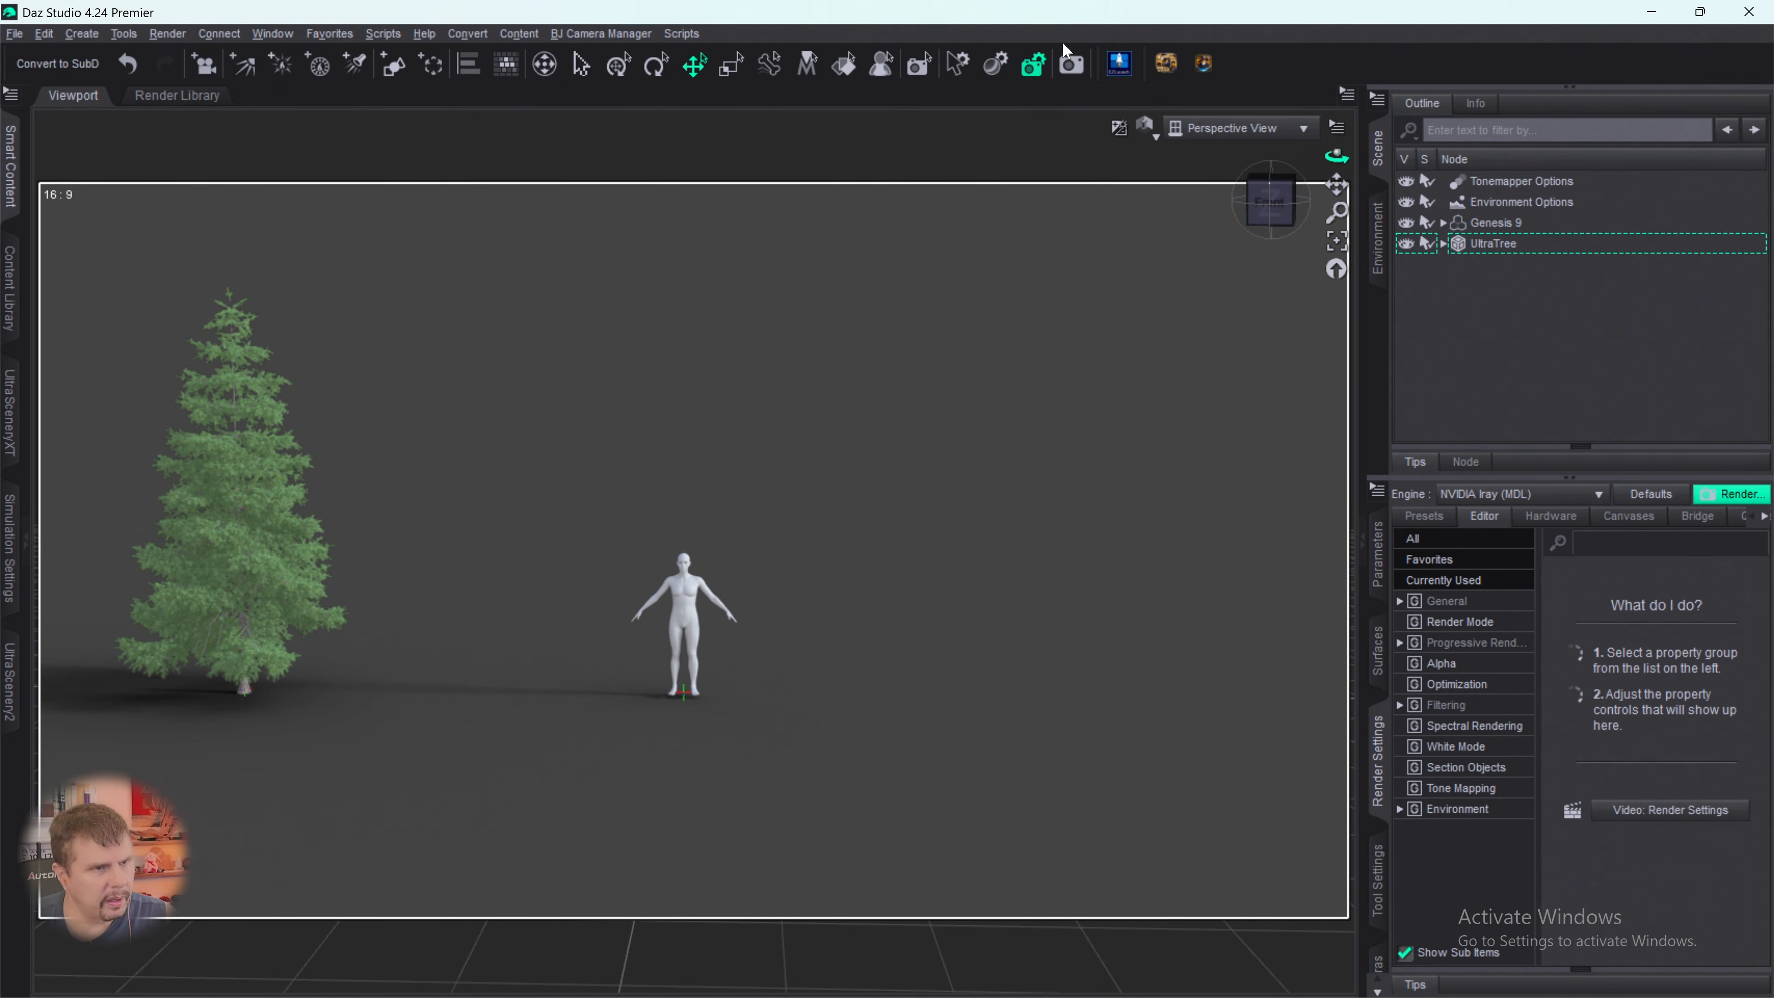
pyautogui.click(1115, 70)
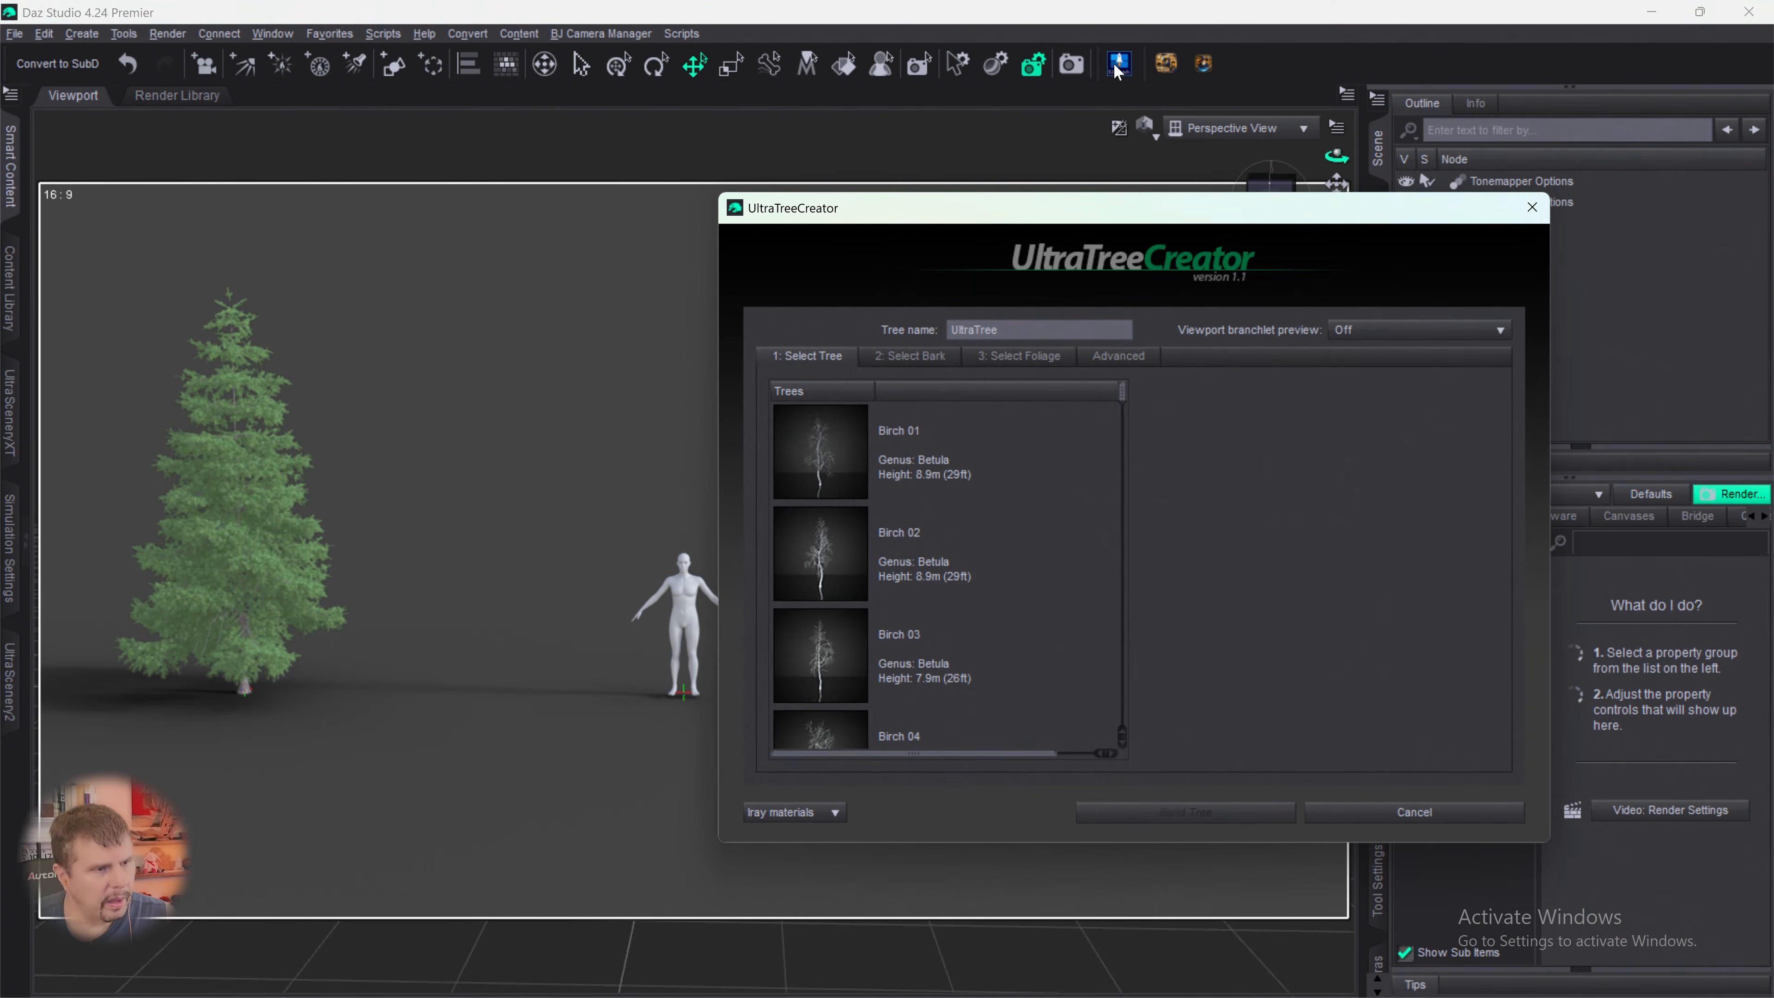
pyautogui.moveTo(1069, 207); pyautogui.dragTo(706, 132)
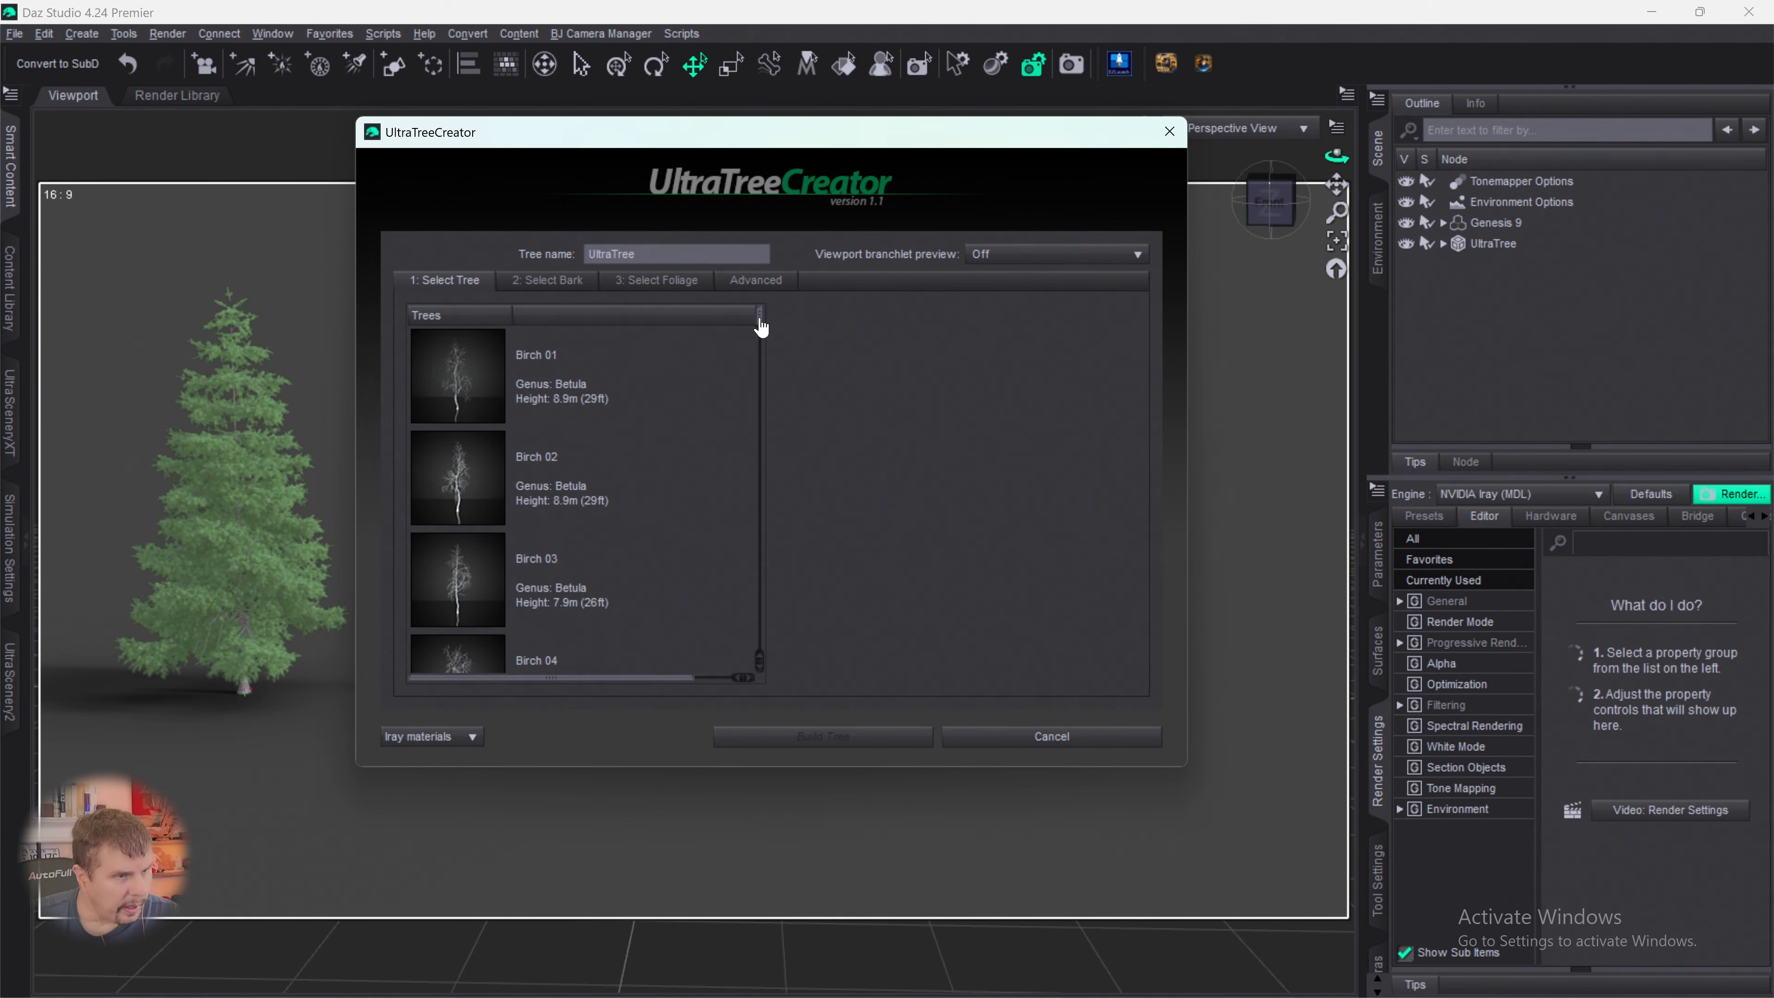
pyautogui.moveTo(760, 325); pyautogui.dragTo(738, 705)
pyautogui.click(455, 540)
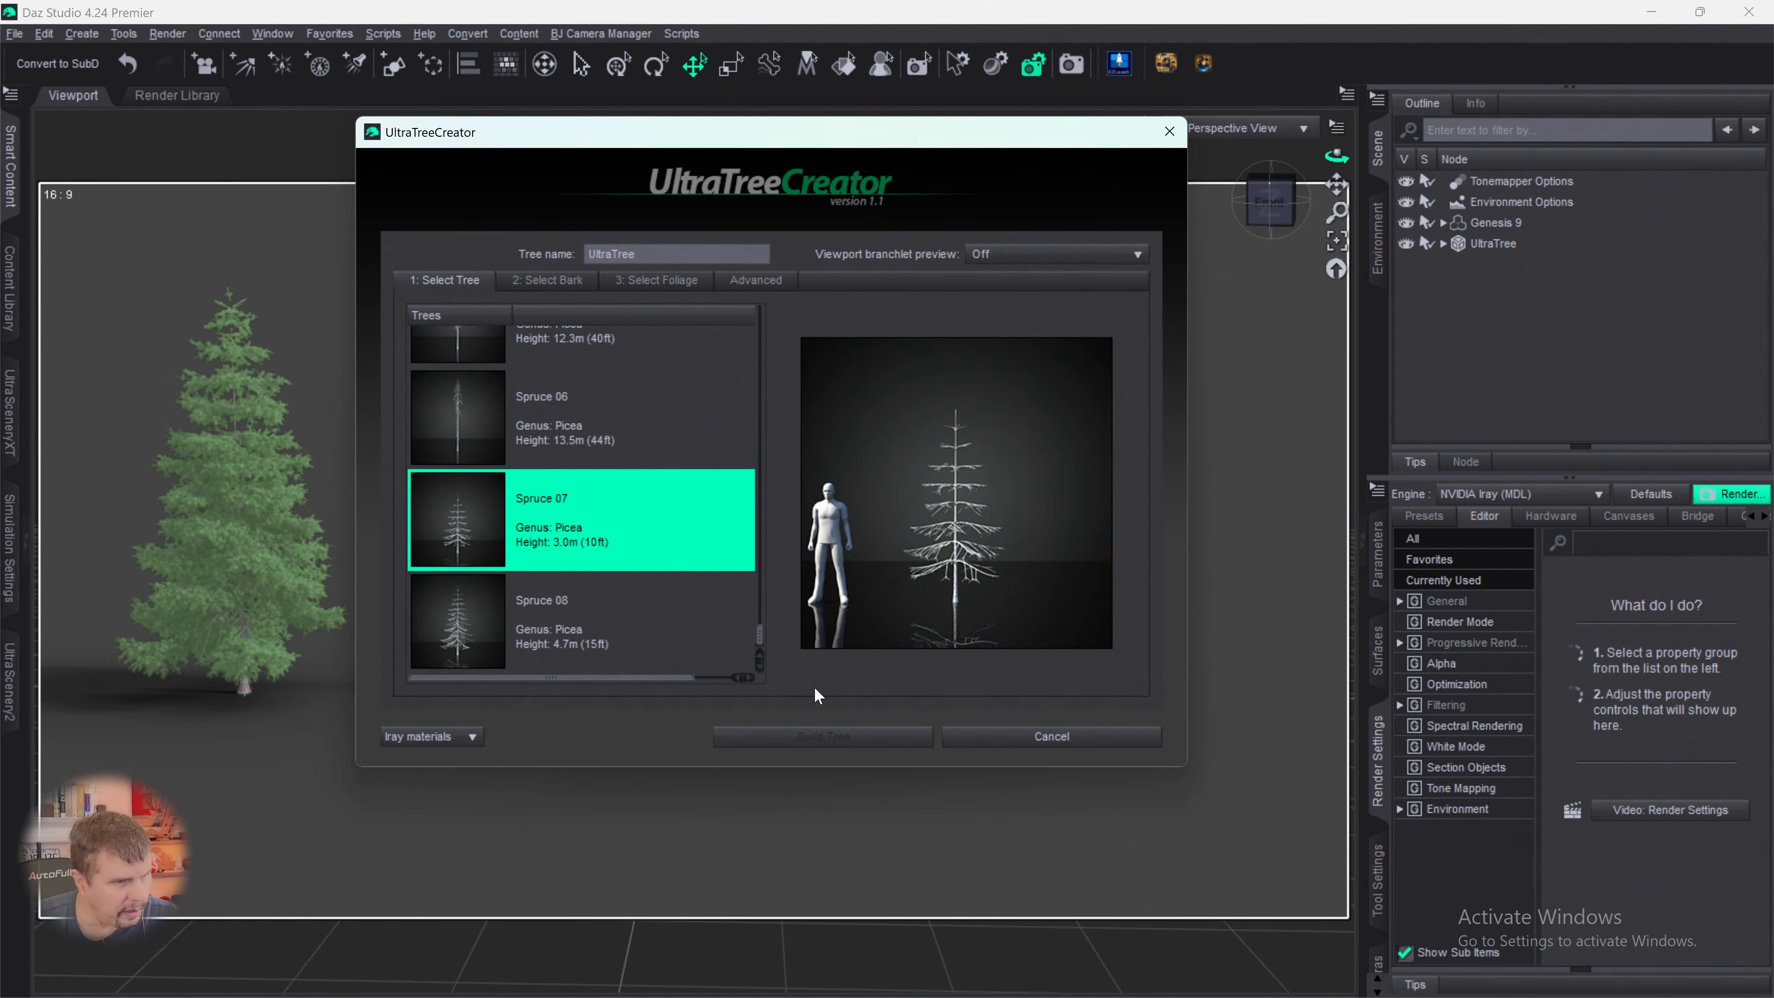
# - Give the new tree the Spruce bark and the Spruce 01 foliage
pyautogui.click(563, 282)
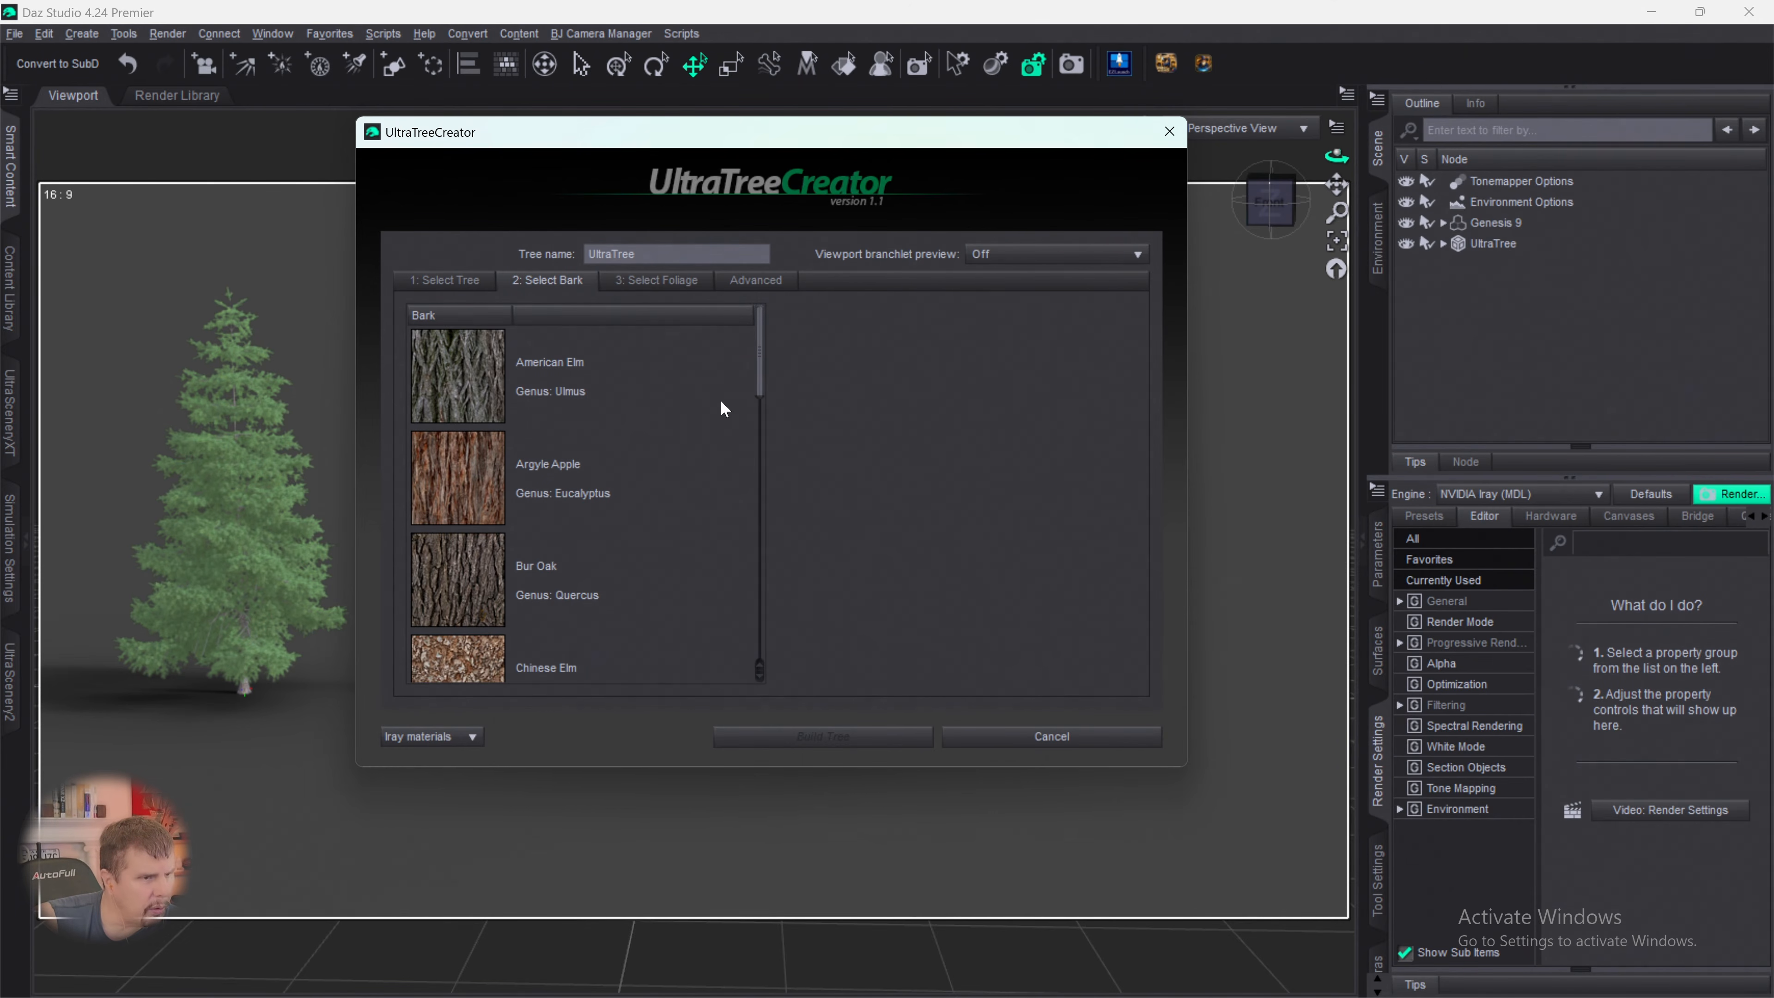
pyautogui.moveTo(755, 385); pyautogui.dragTo(733, 682)
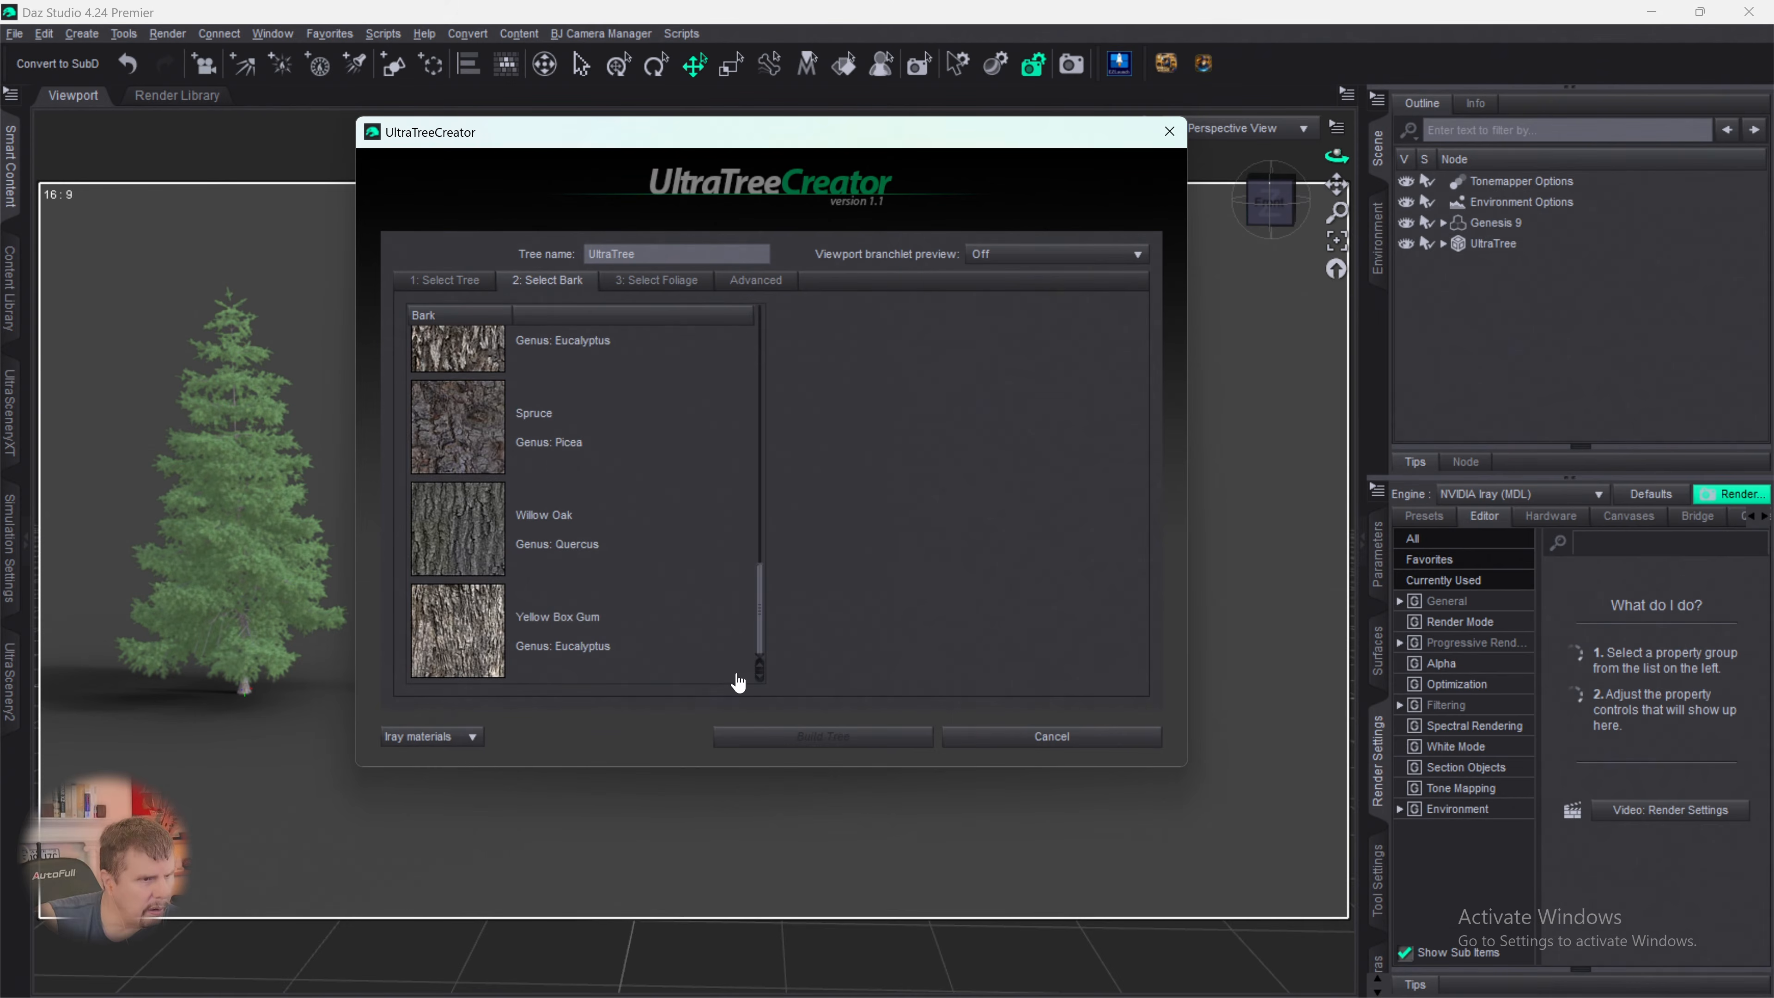
pyautogui.click(483, 445)
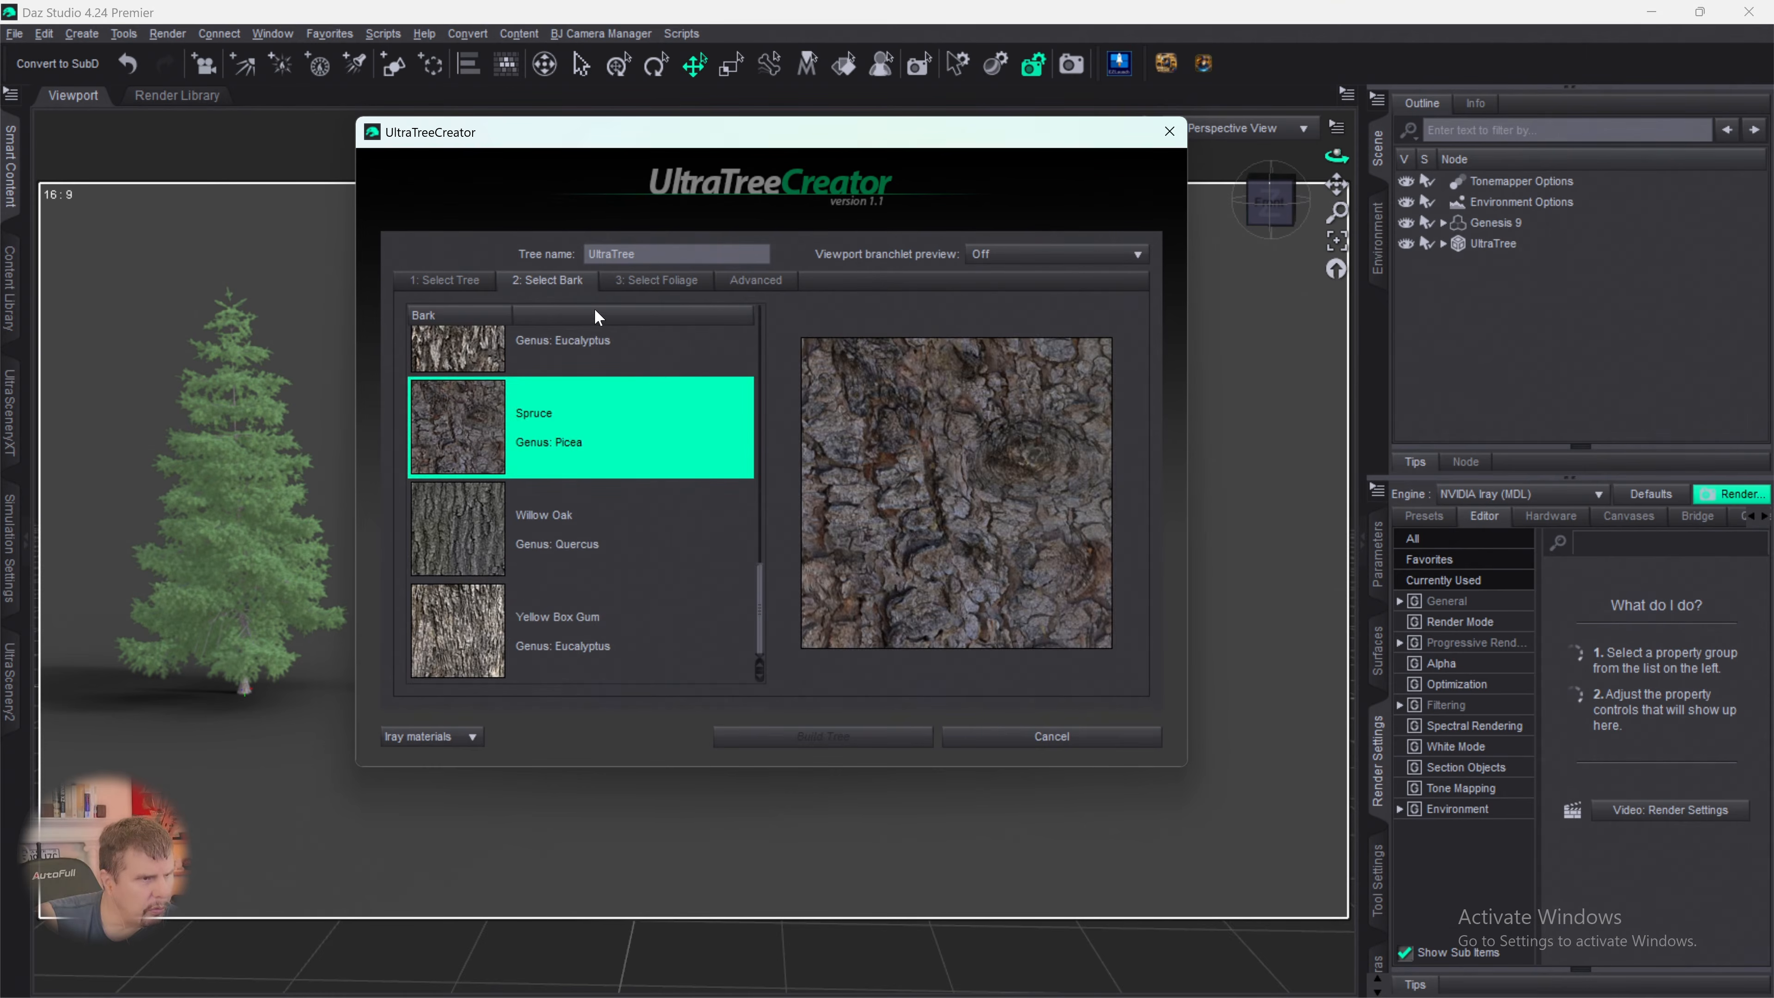
pyautogui.click(656, 280)
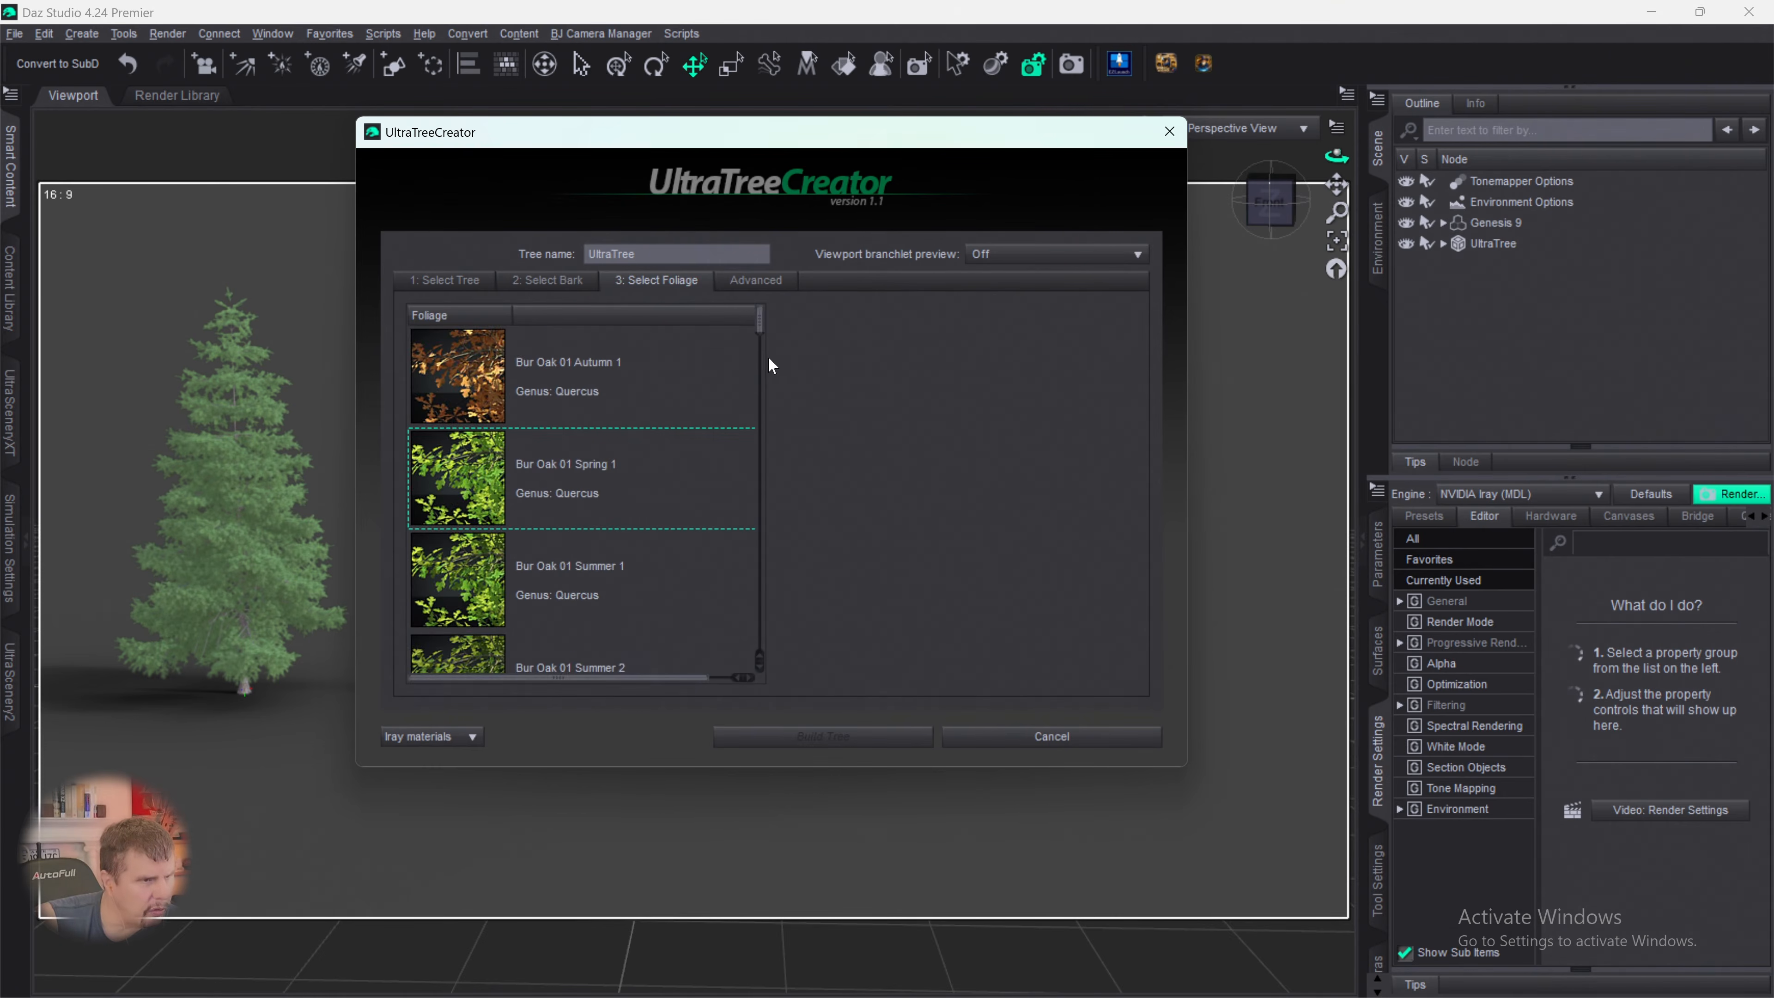
pyautogui.moveTo(760, 334); pyautogui.dragTo(741, 608)
pyautogui.click(522, 444)
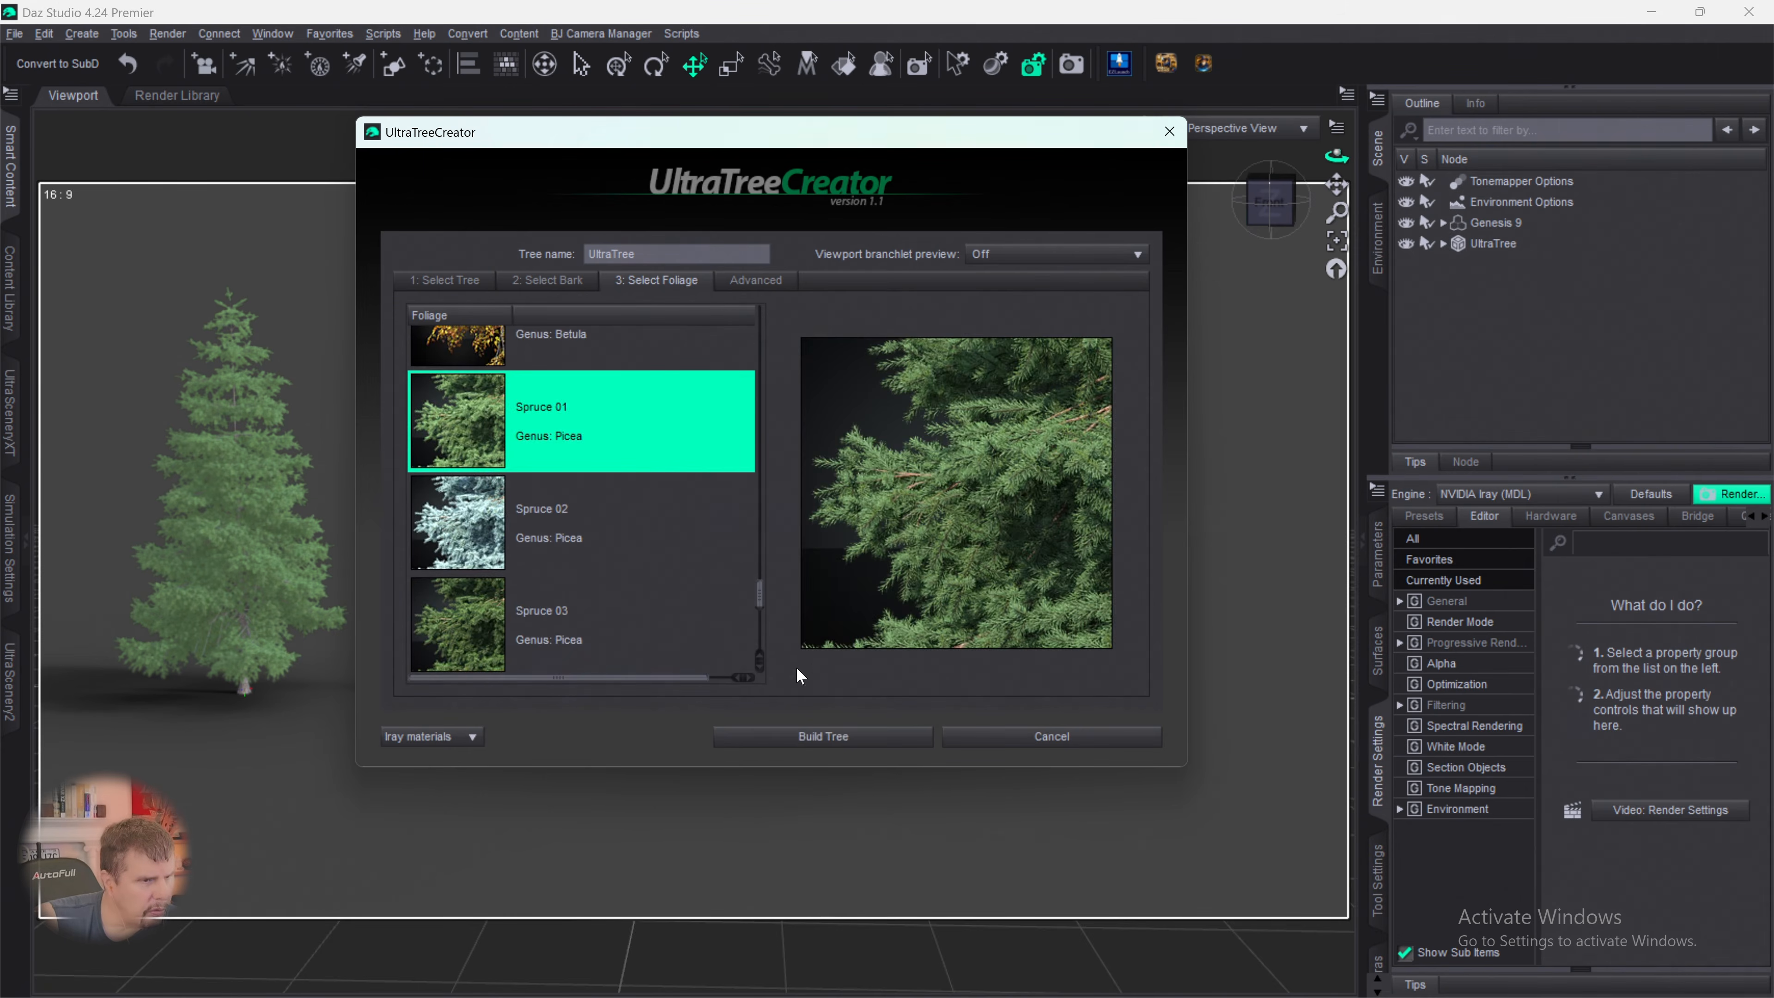
# - Set branchlet scale to 68% and rotation variation to 35.89, lower the branchlet density, raise the random seed and build the tree
pyautogui.click(749, 281)
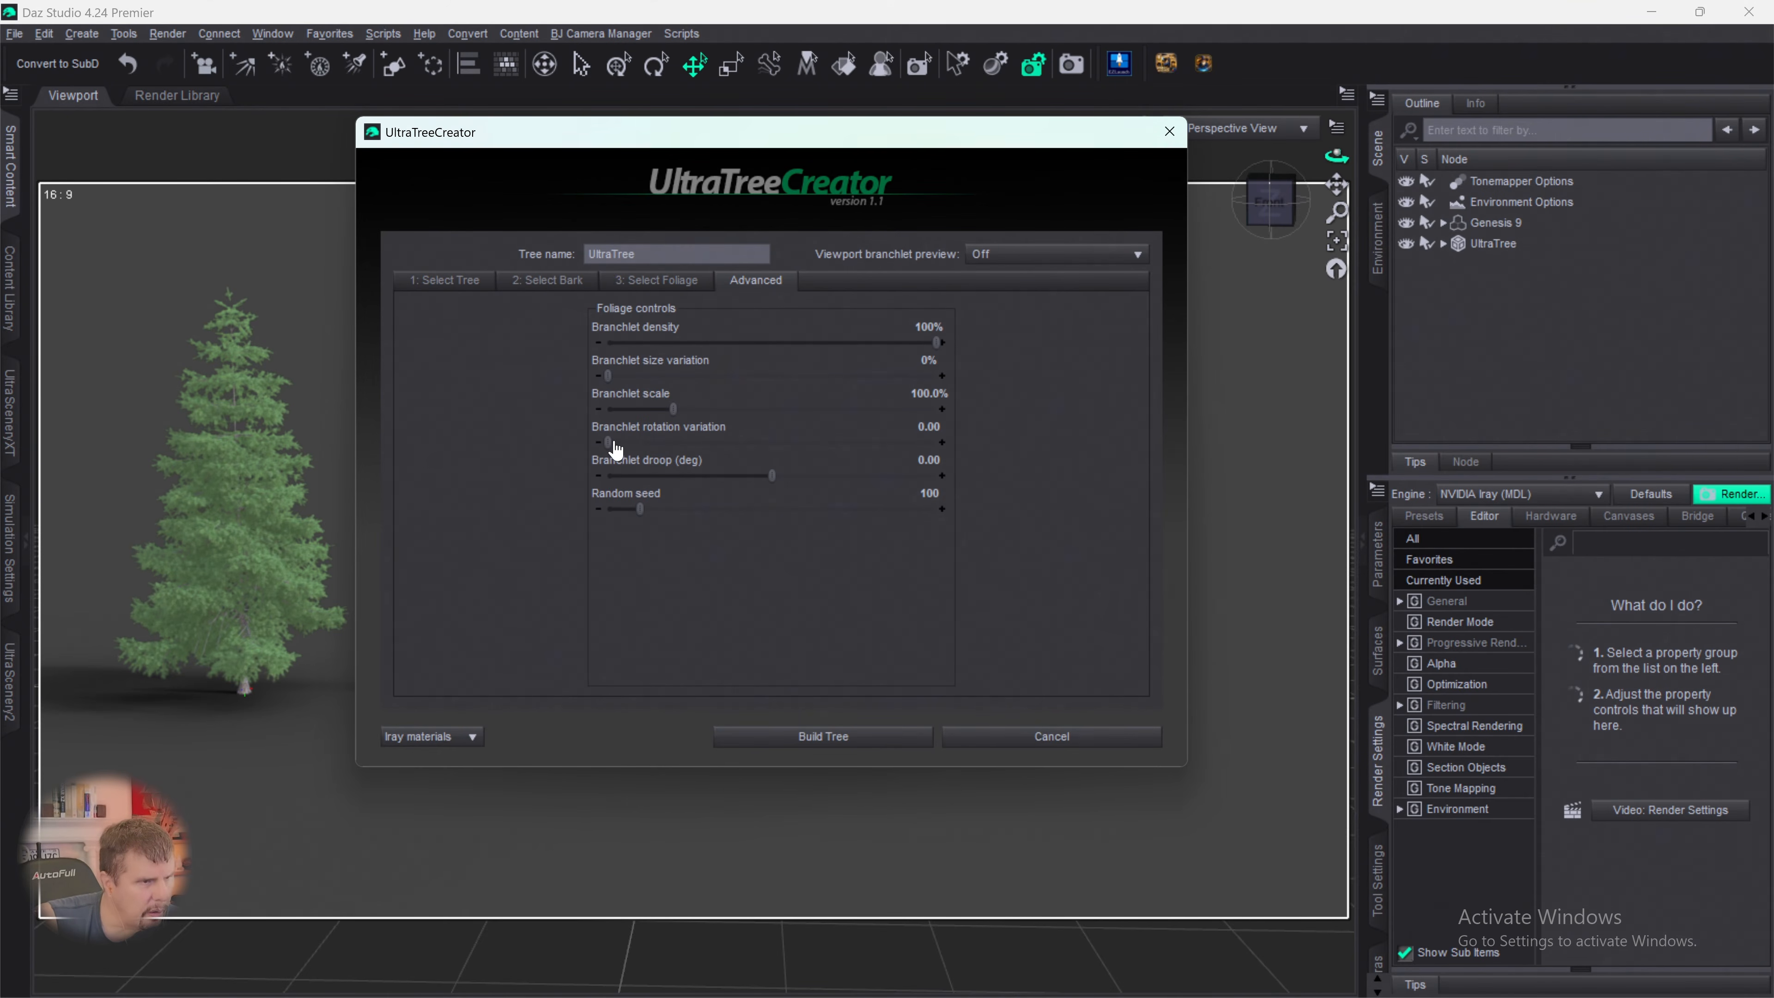
pyautogui.moveTo(608, 443); pyautogui.dragTo(651, 406)
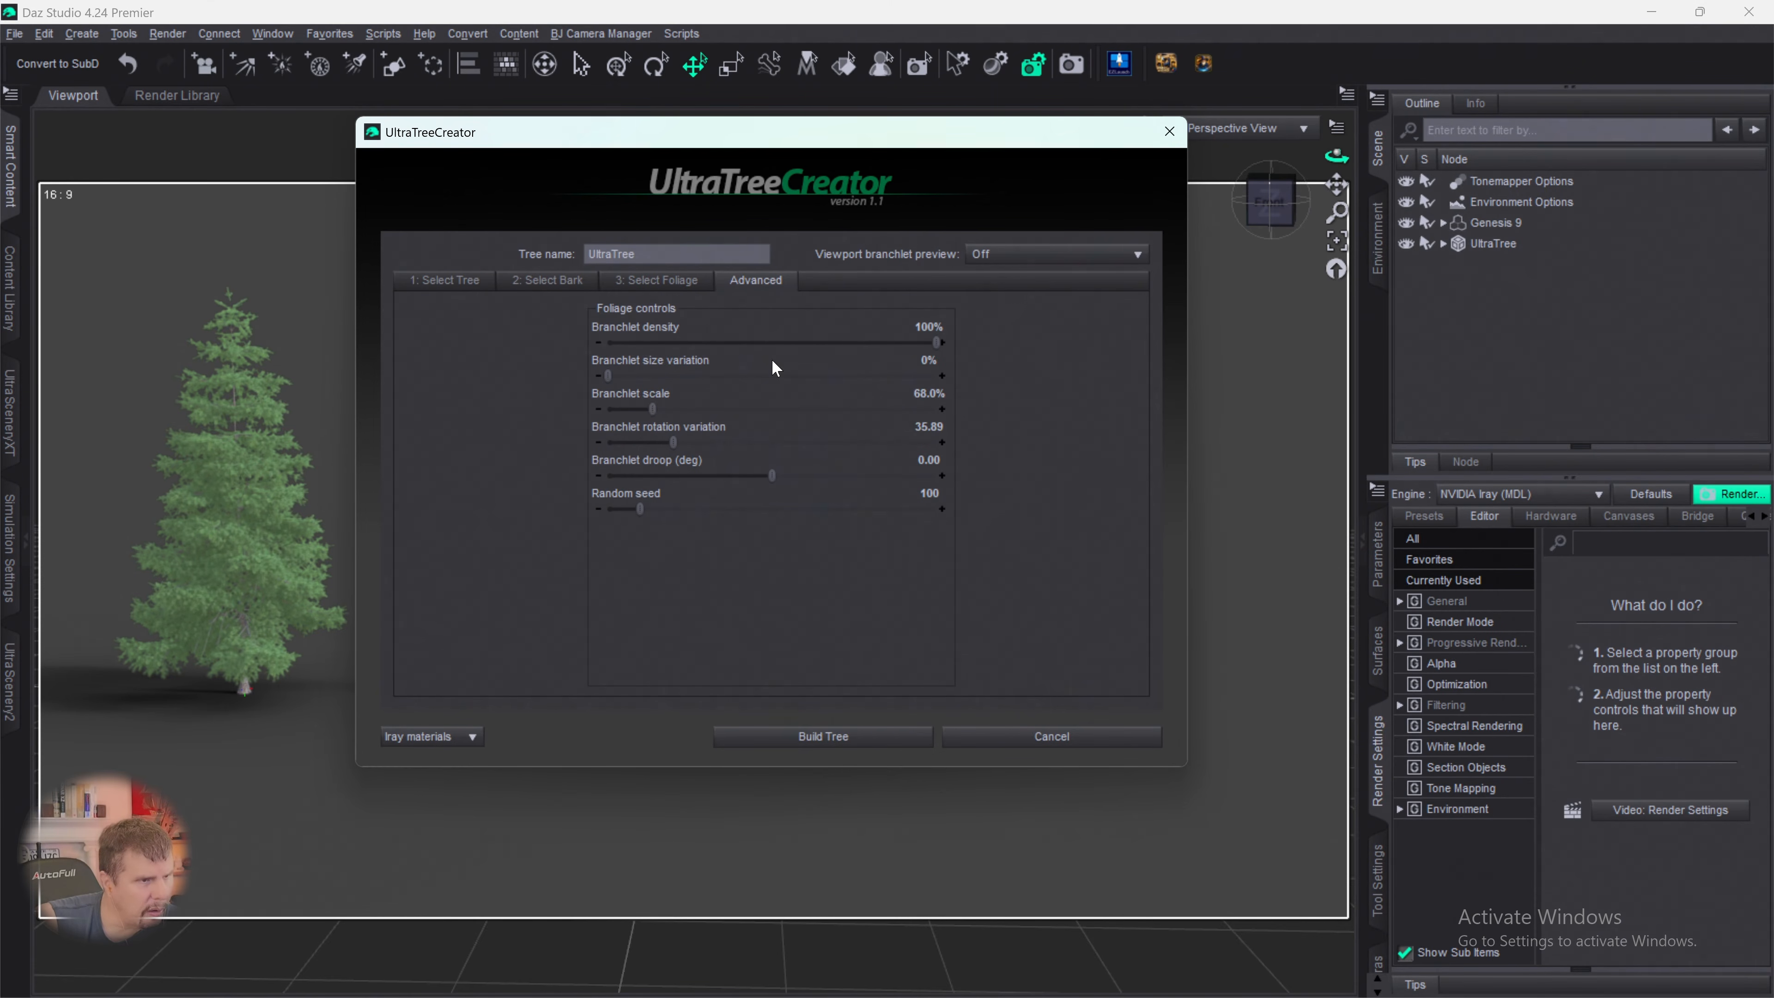
pyautogui.moveTo(936, 342); pyautogui.dragTo(825, 341)
pyautogui.moveTo(641, 510); pyautogui.dragTo(745, 514)
pyautogui.click(819, 735)
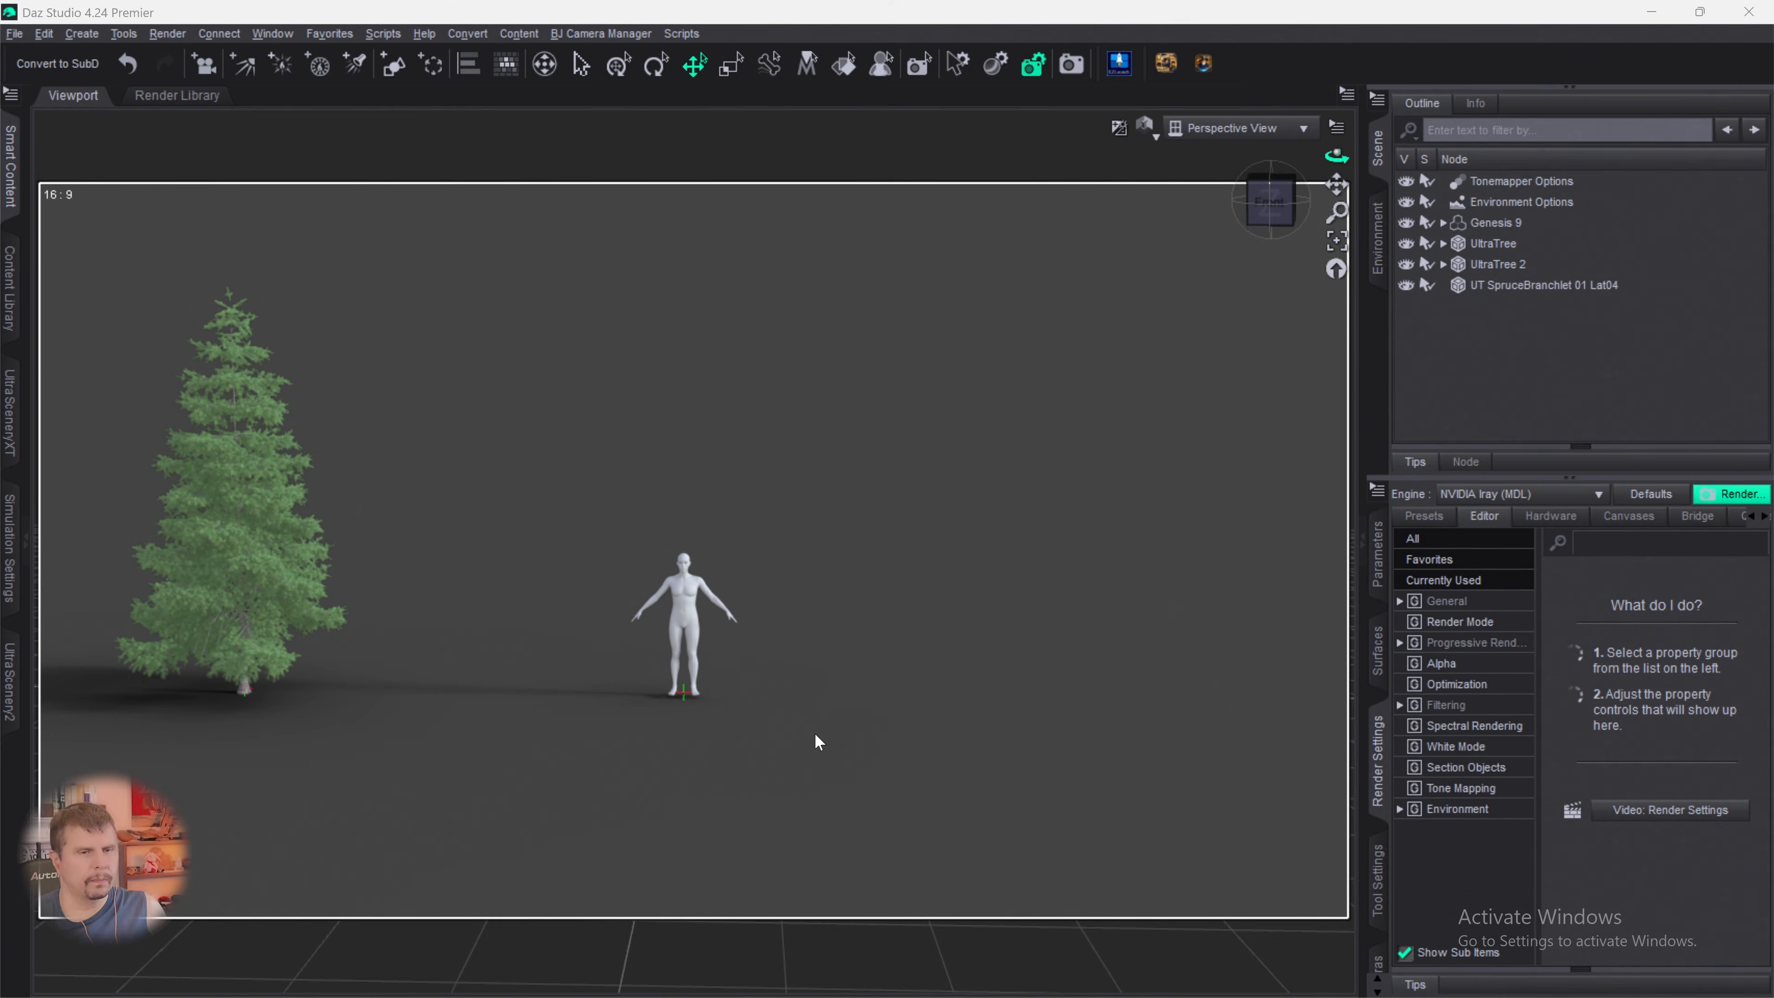
# - Delete the loose UT SpruceBranchlet 01 Lat04 node and the old tall spruce, and move the new small spruce clear of the Genesis 9 figure
pyautogui.click(1564, 285)
pyautogui.press('Delete')
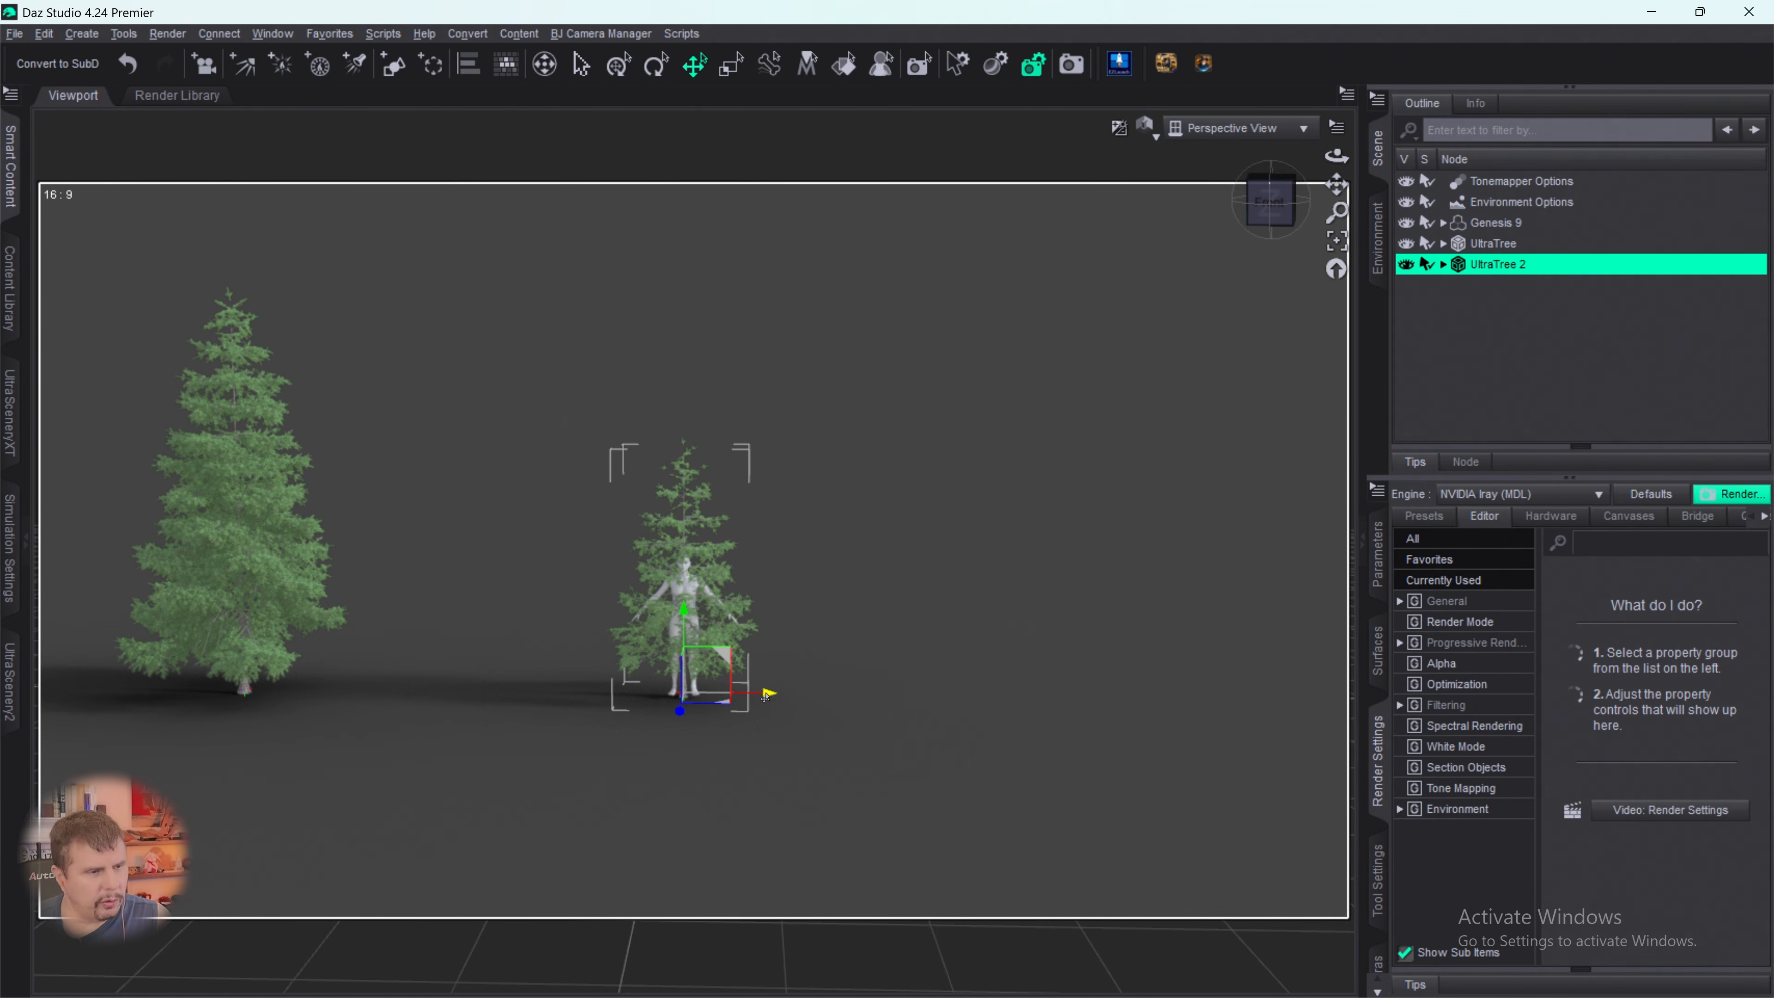
pyautogui.moveTo(736, 692); pyautogui.dragTo(355, 634)
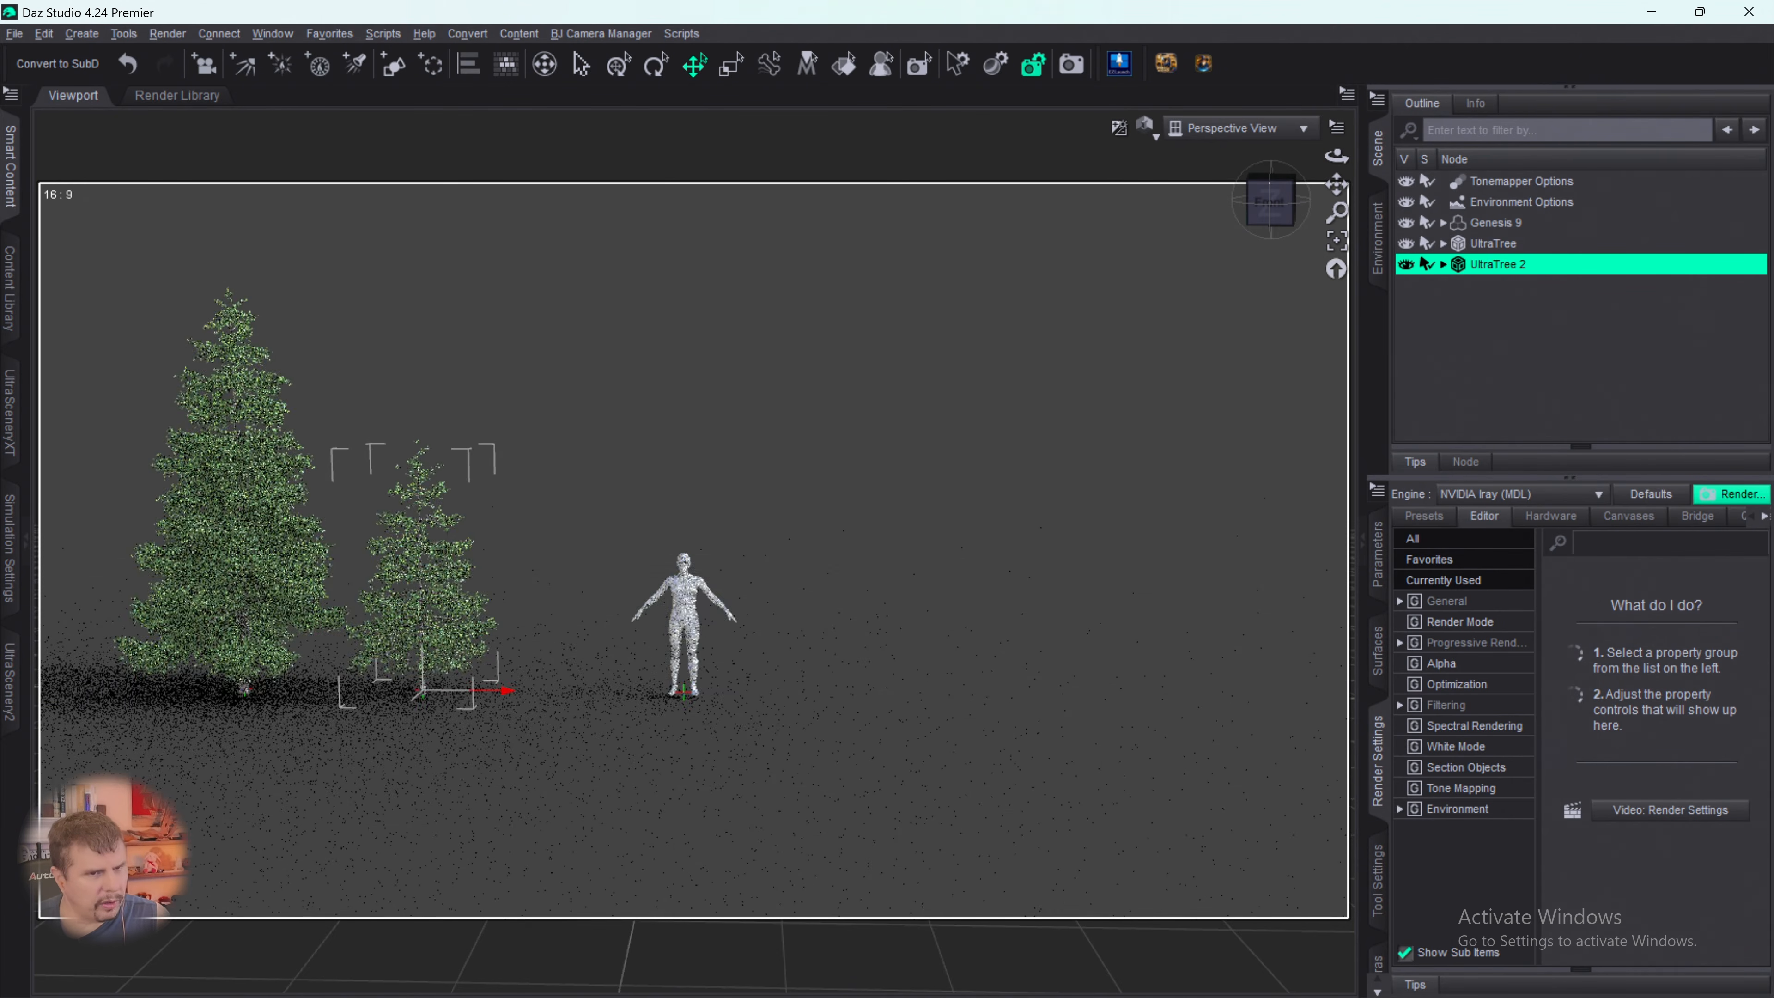
pyautogui.click(1484, 245)
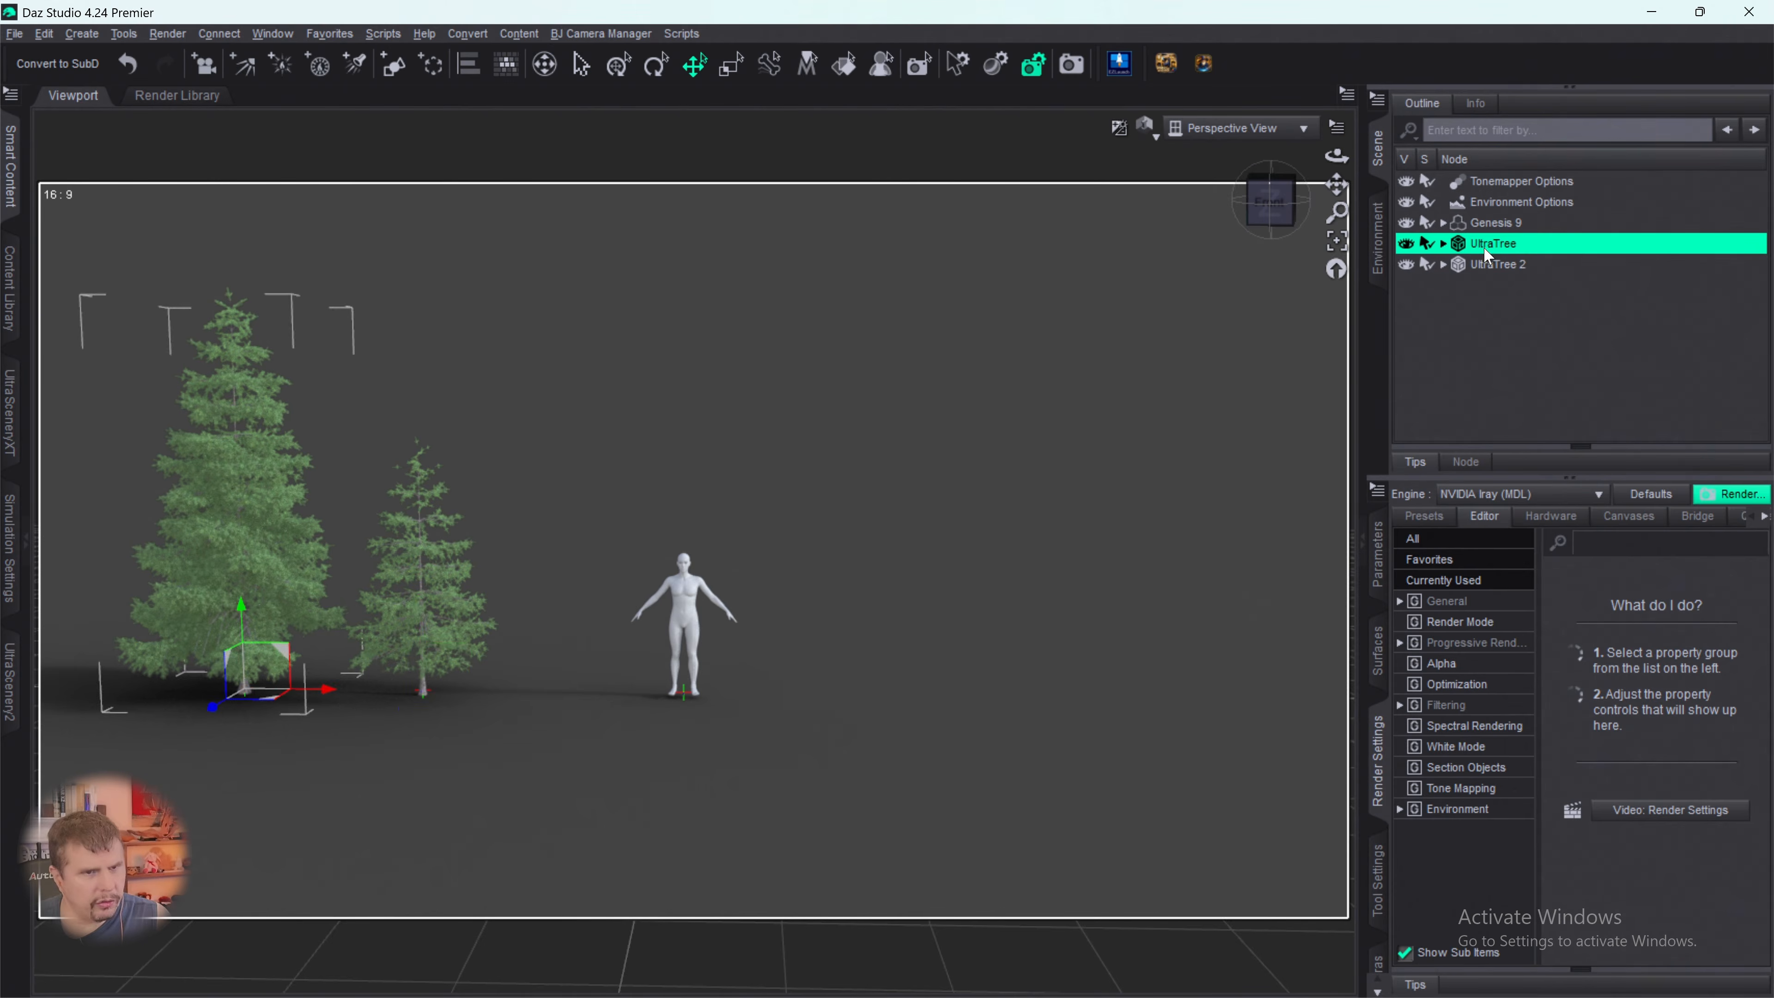
pyautogui.press('Delete')
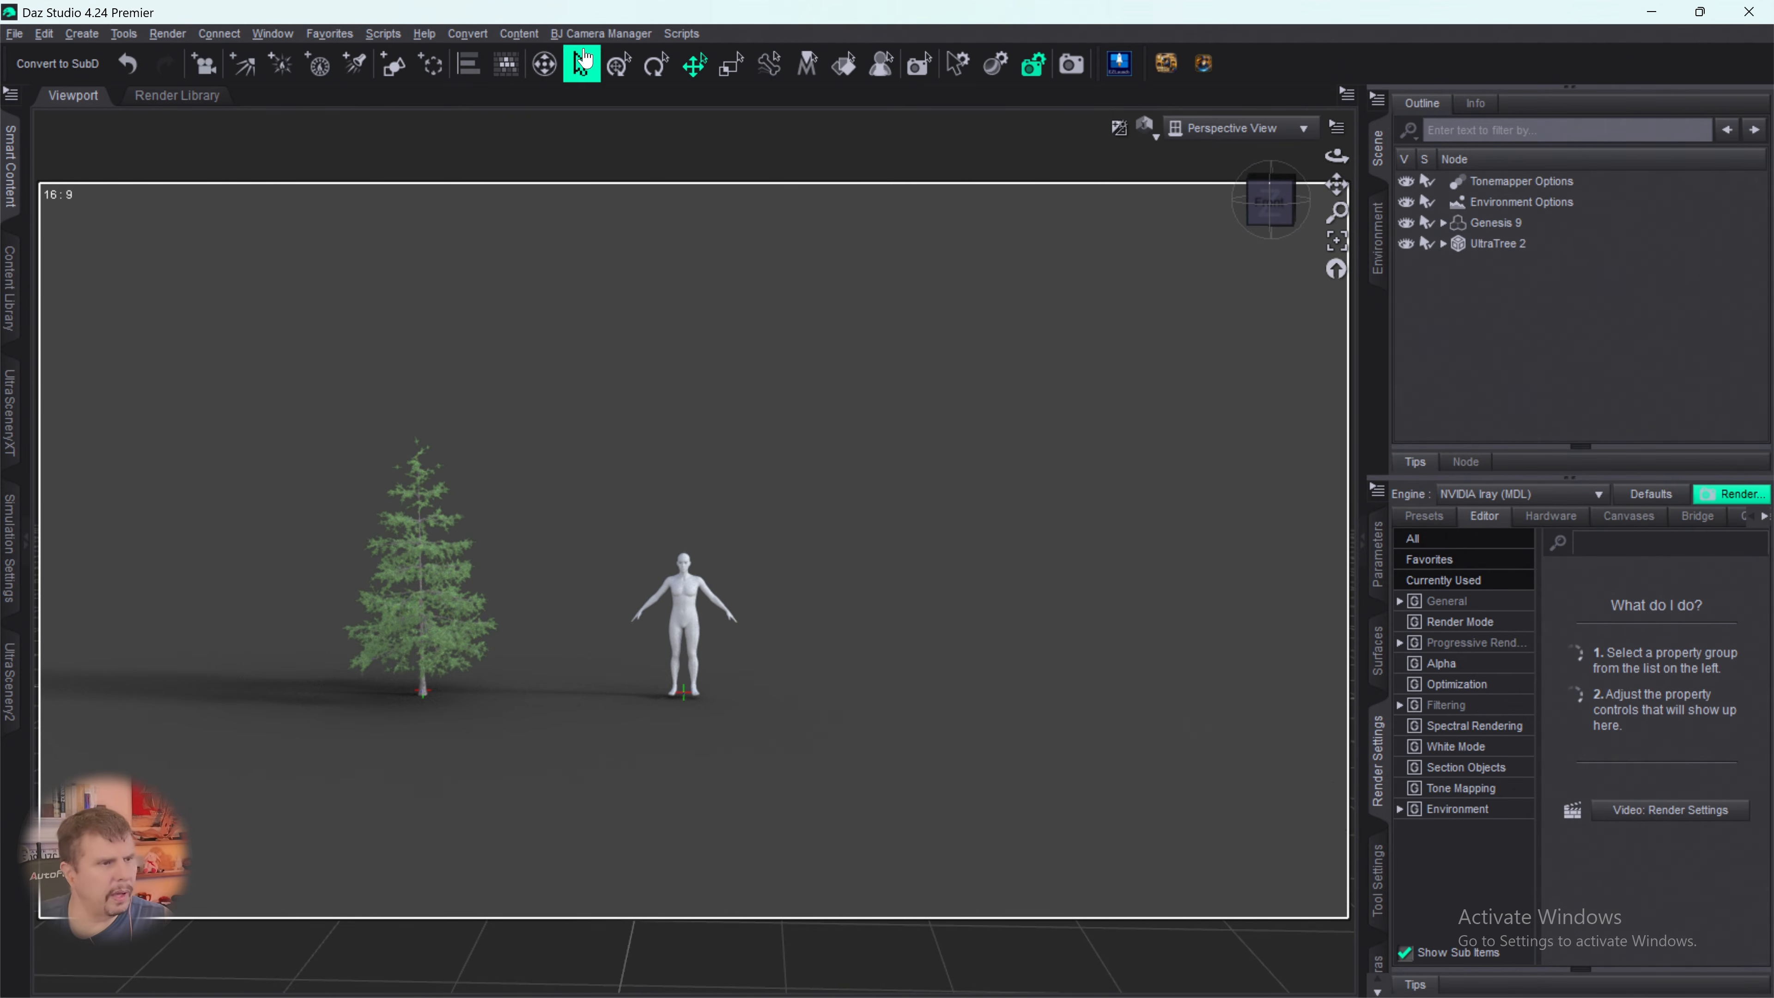
# - Start another tree in UltraTreeCreator based on Spruce 07
pyautogui.click(1120, 64)
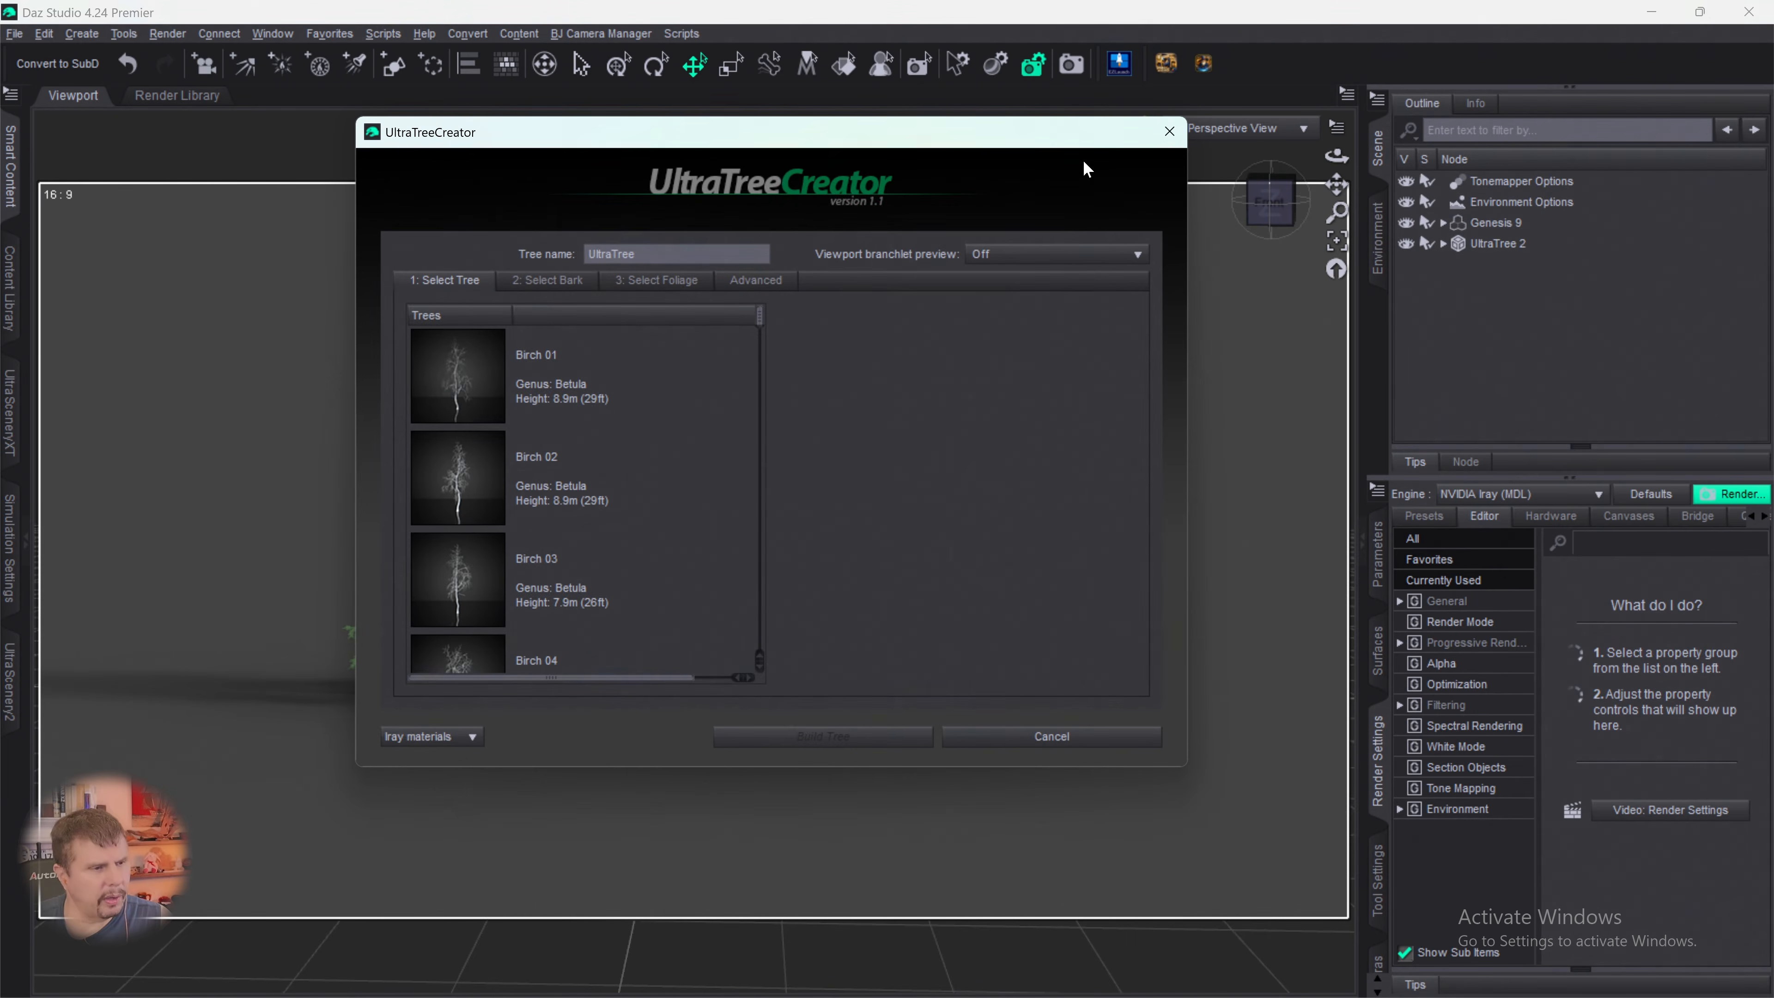
pyautogui.click(1170, 131)
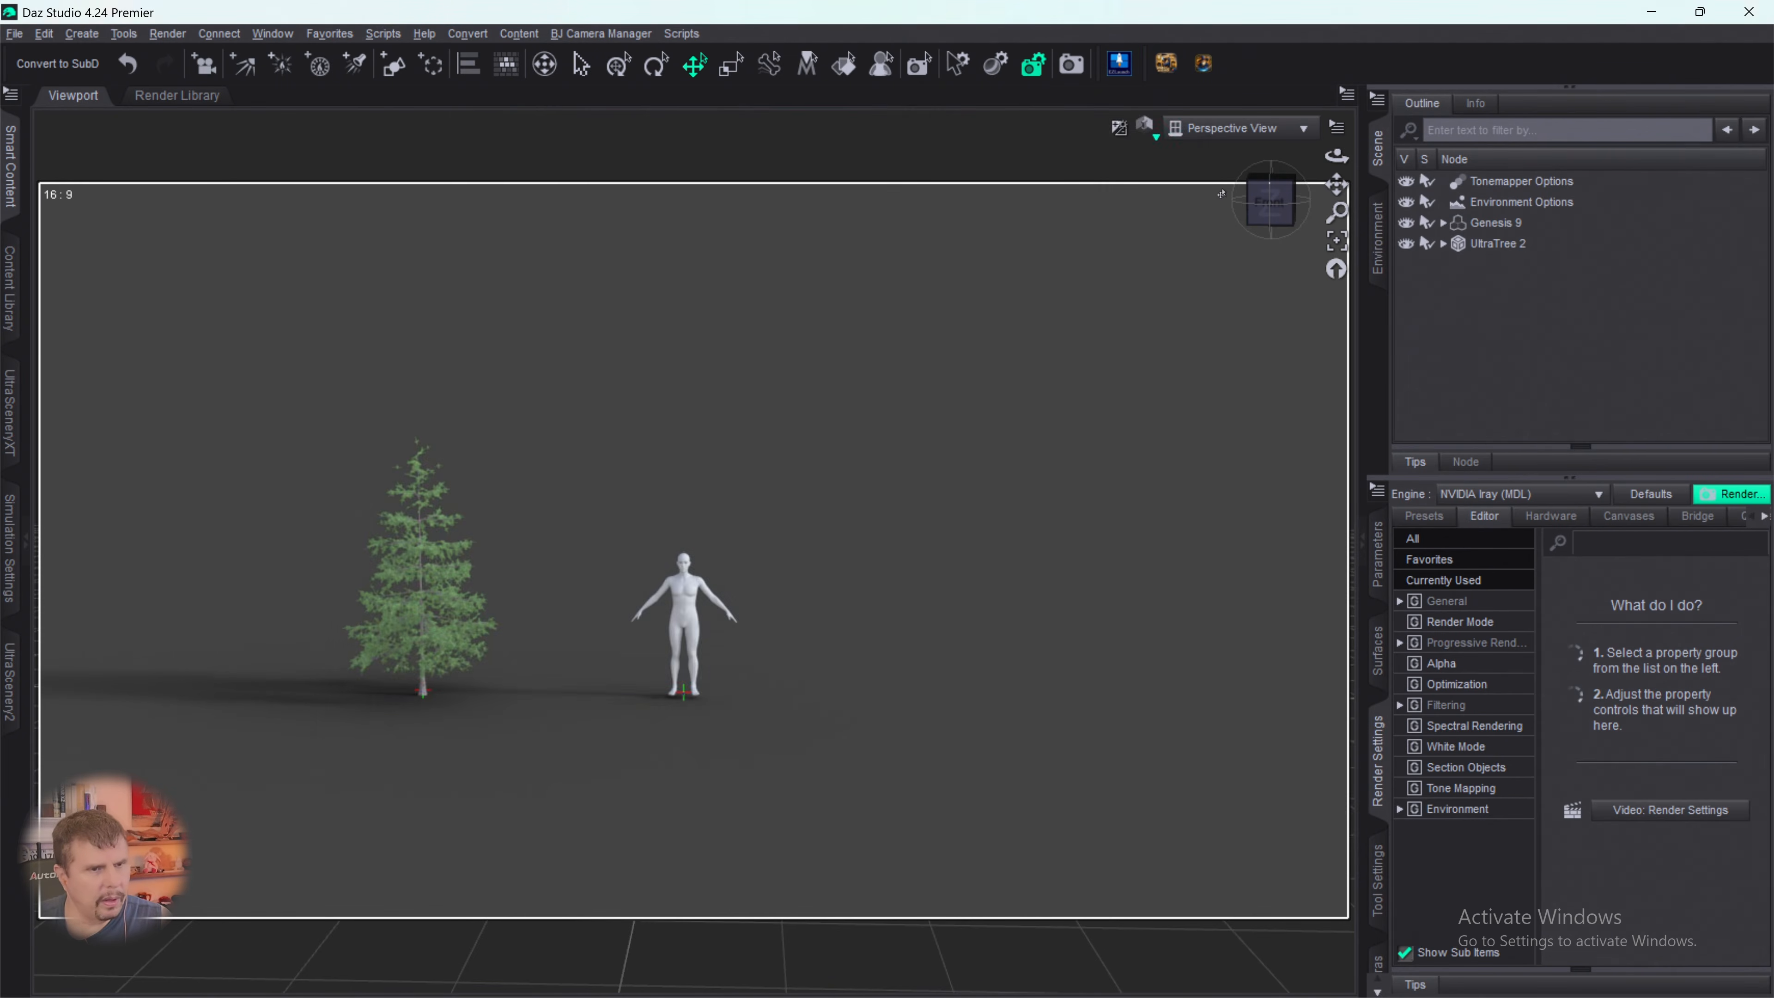
pyautogui.click(1119, 64)
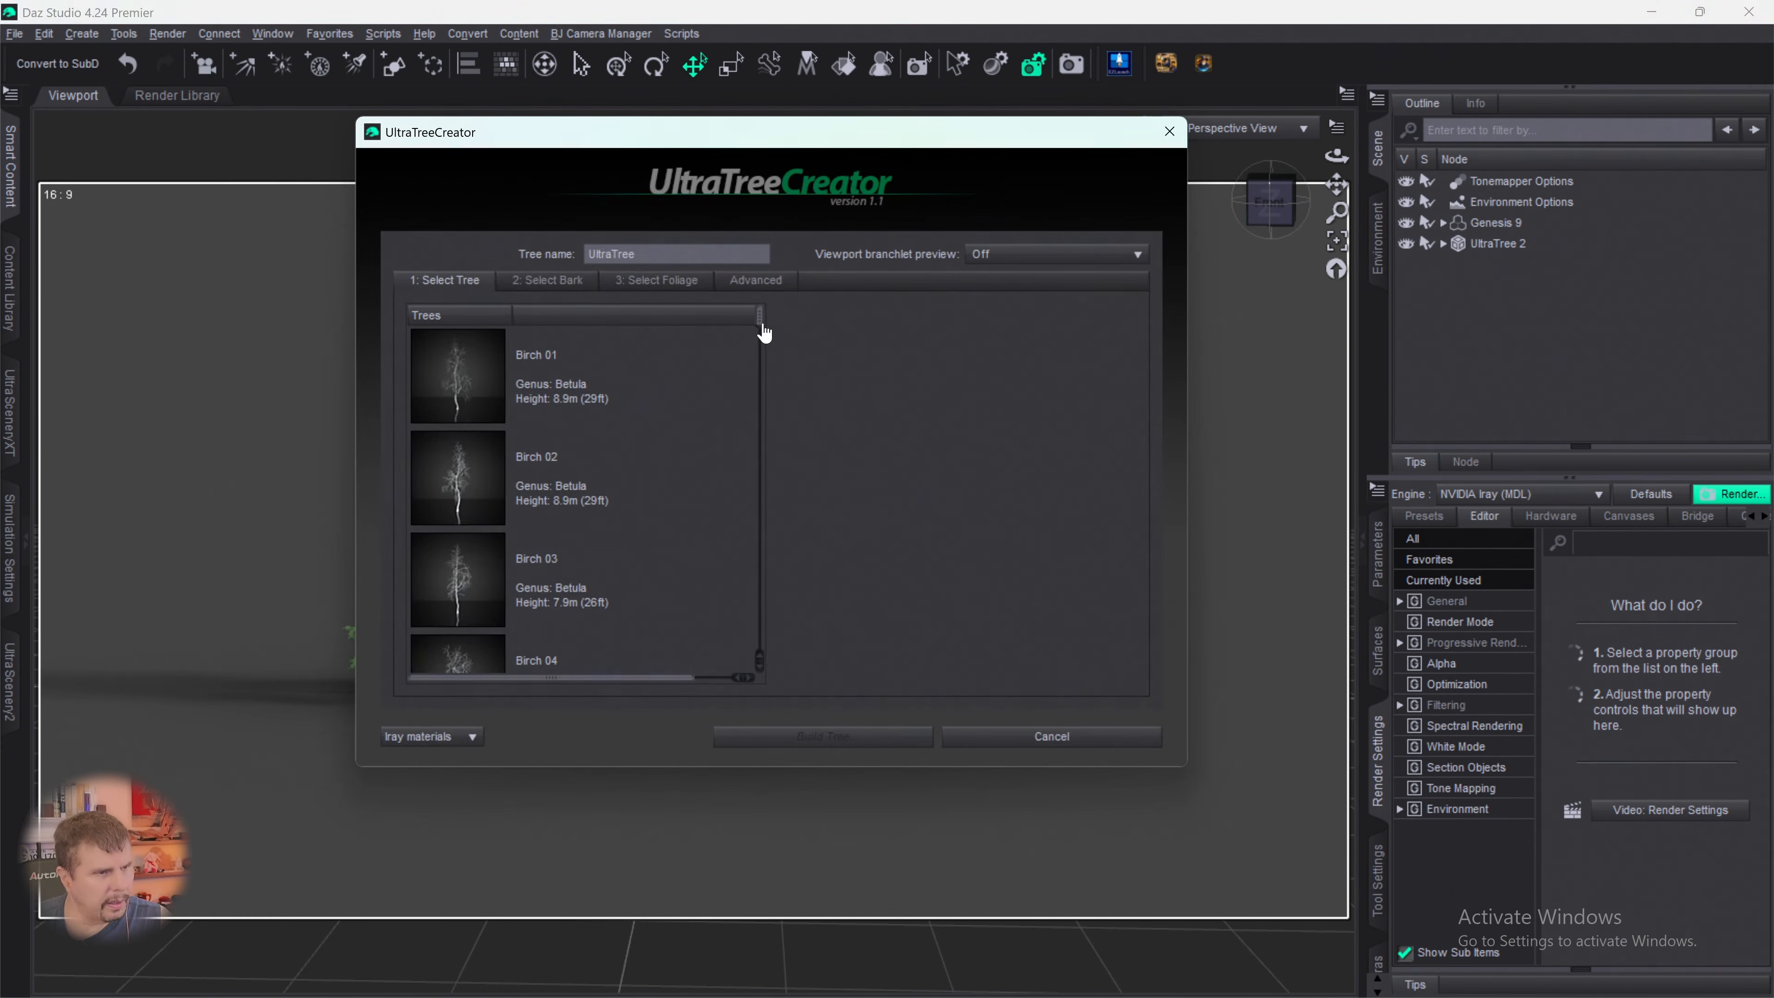
pyautogui.moveTo(757, 331); pyautogui.dragTo(741, 689)
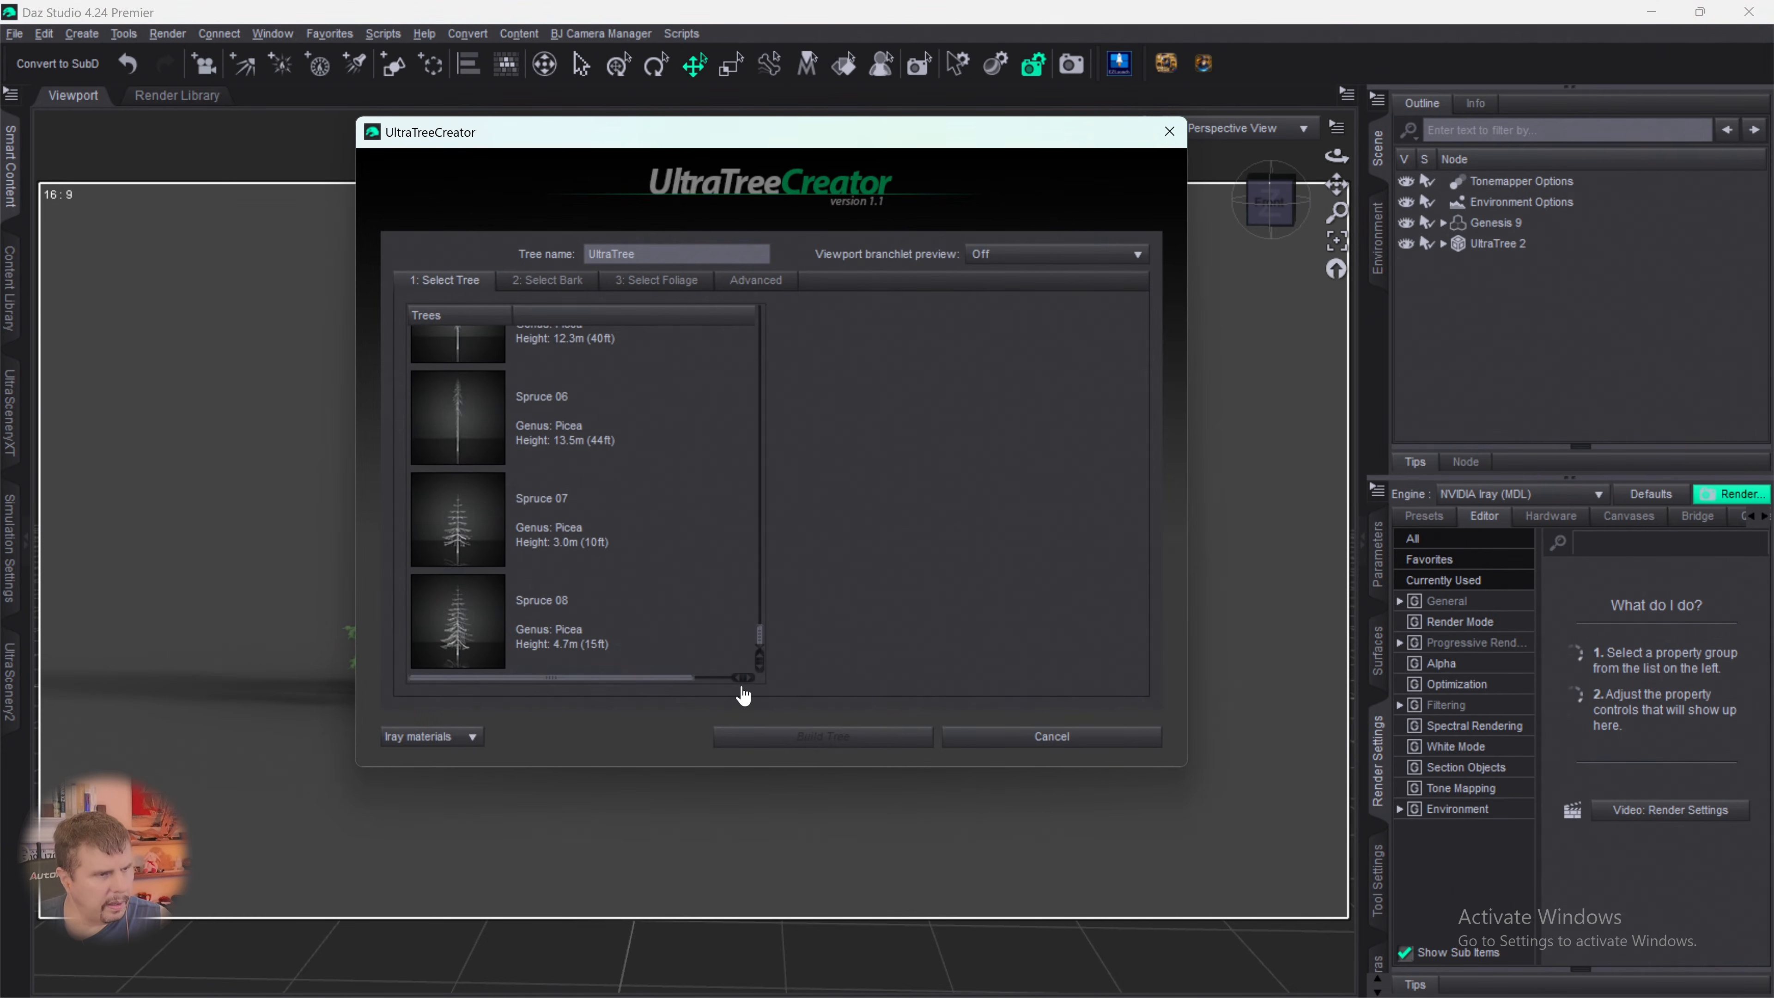
pyautogui.click(464, 528)
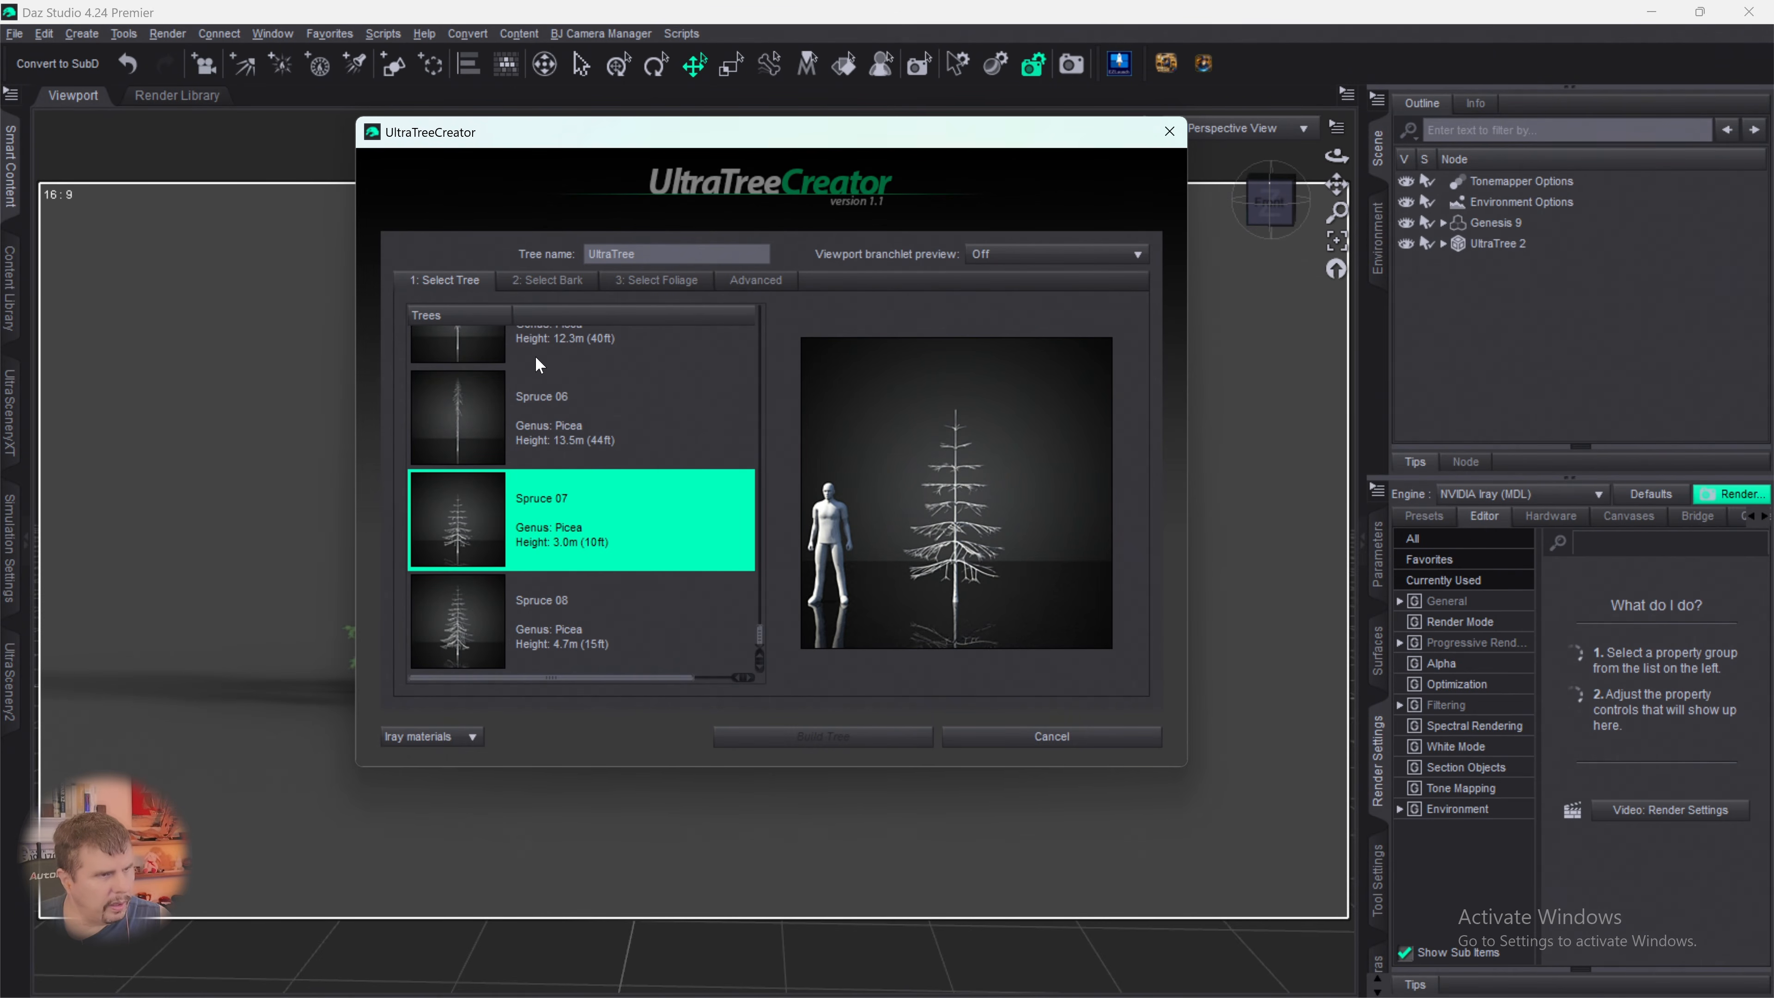
# - Assign the Spruce bark and the Spruce 03 foliage to the second small tree
pyautogui.click(549, 288)
pyautogui.scroll(-20, 560, 445)
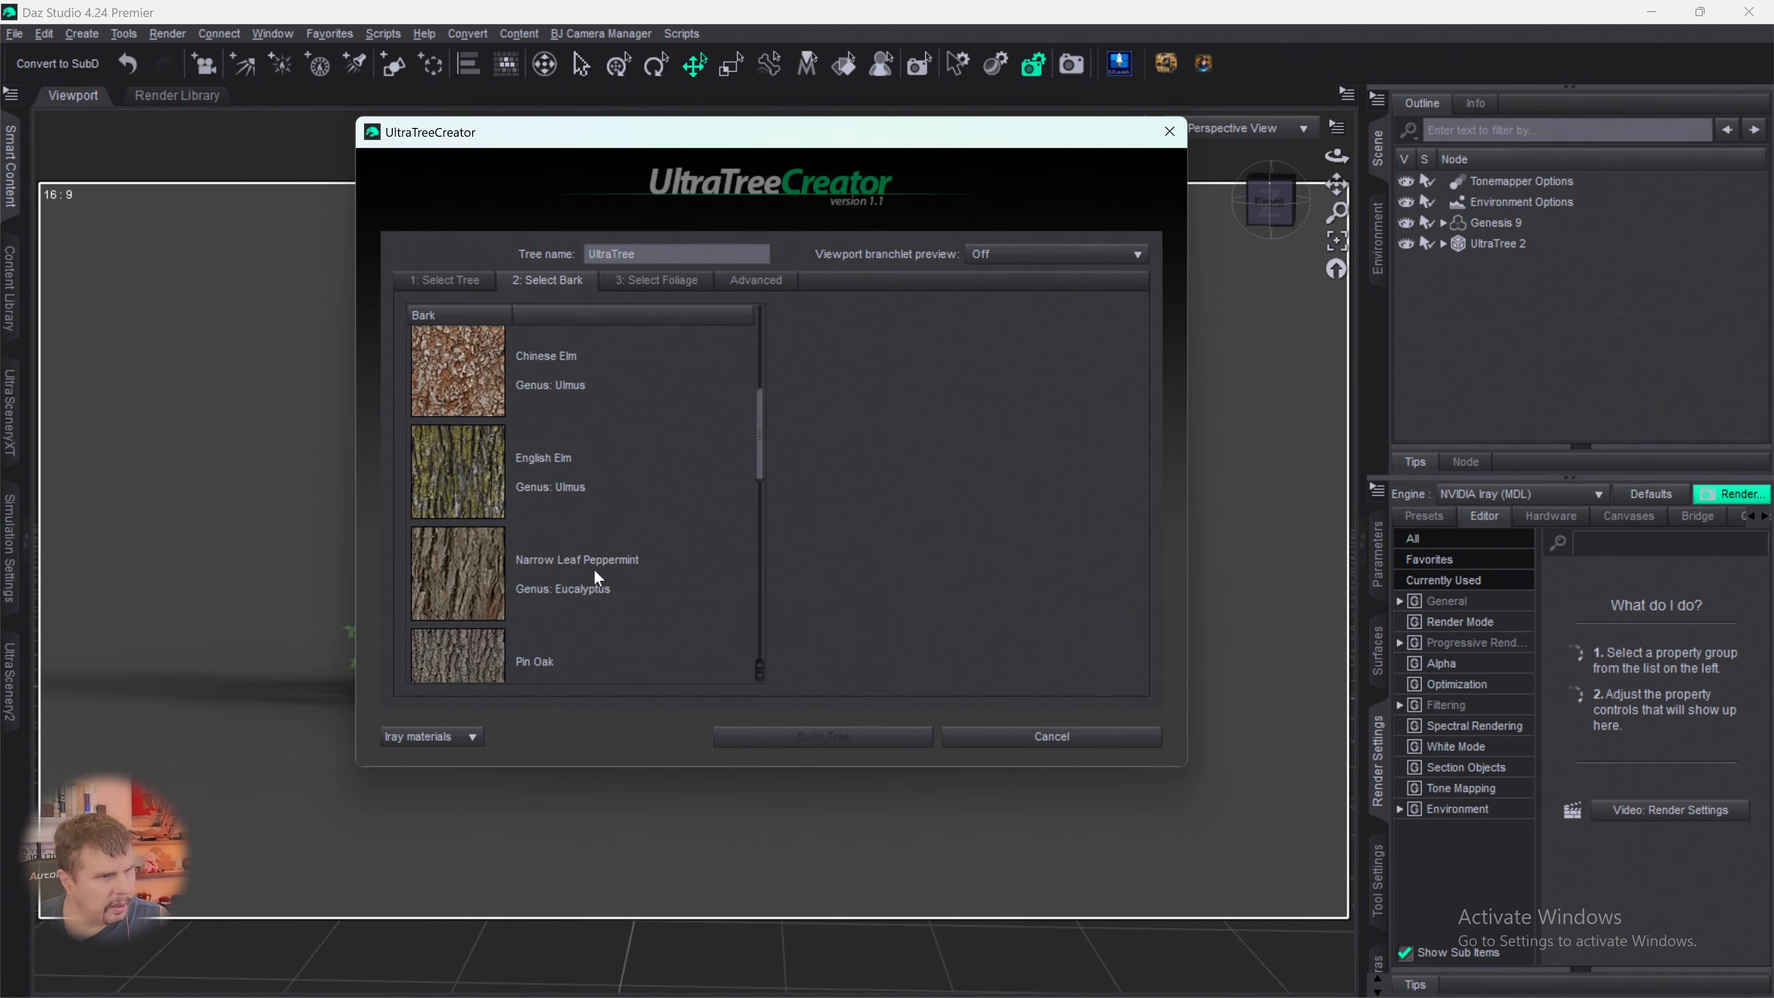
pyautogui.scroll(4, 565, 637)
pyautogui.scroll(1, 565, 637)
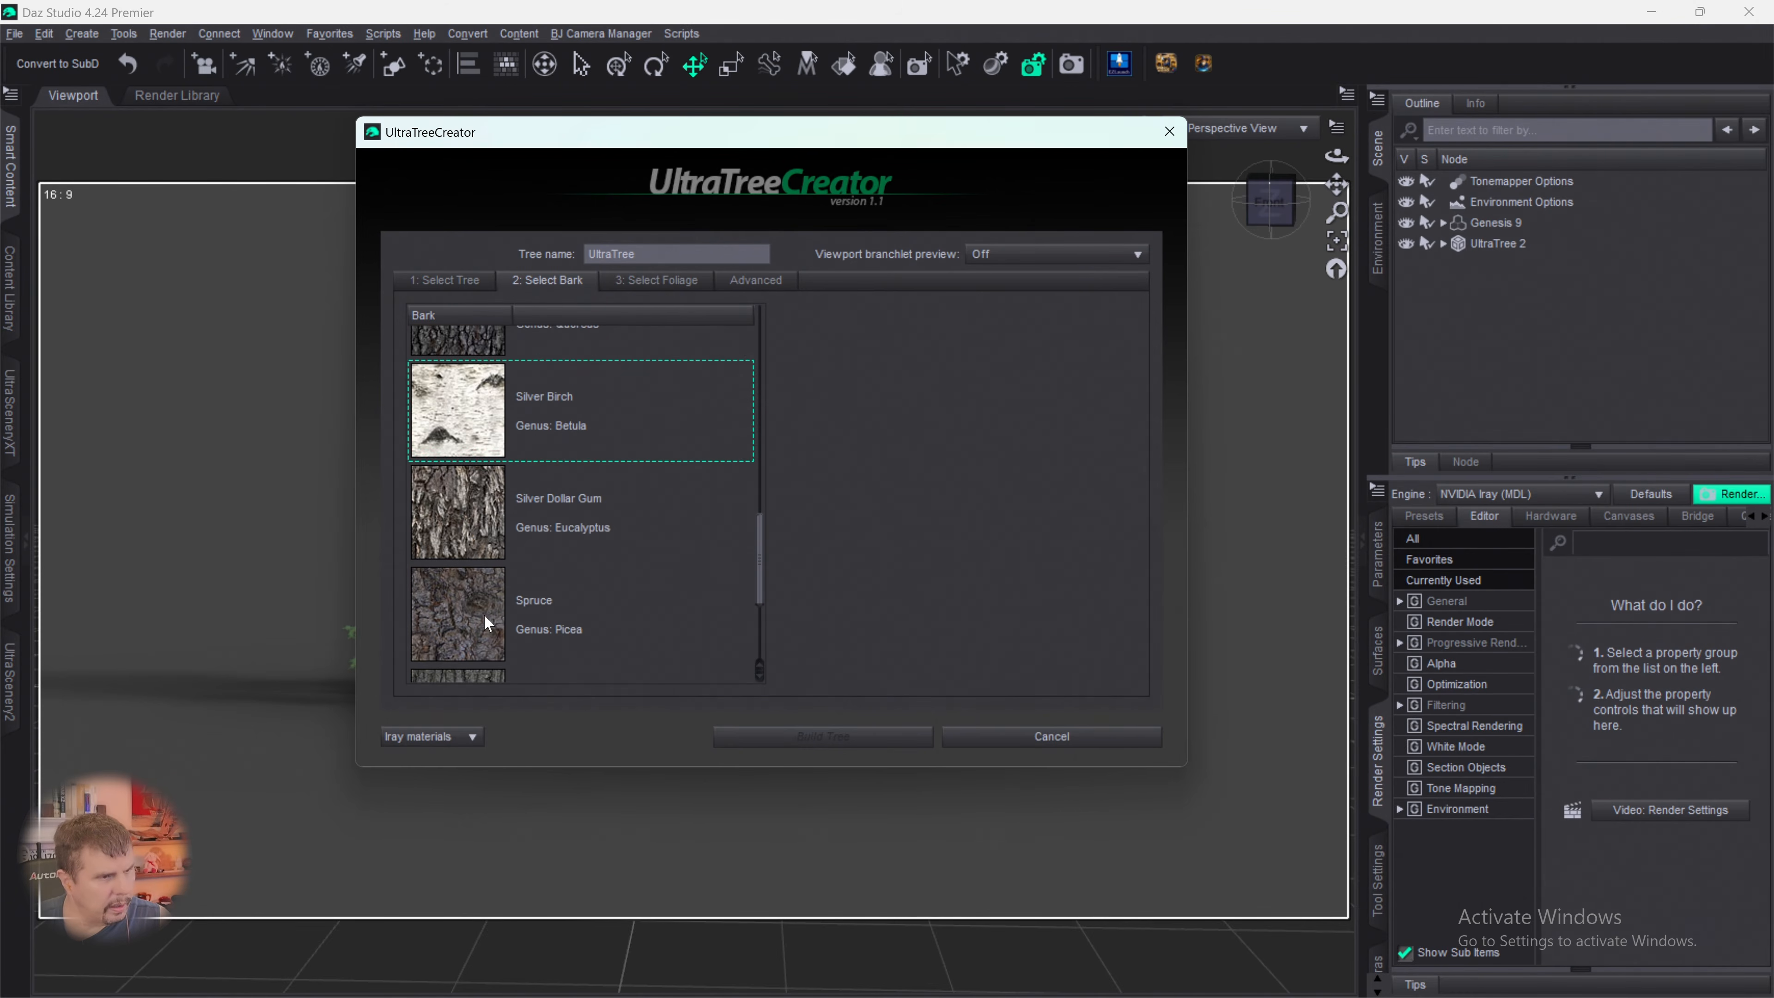
pyautogui.click(533, 619)
pyautogui.click(653, 282)
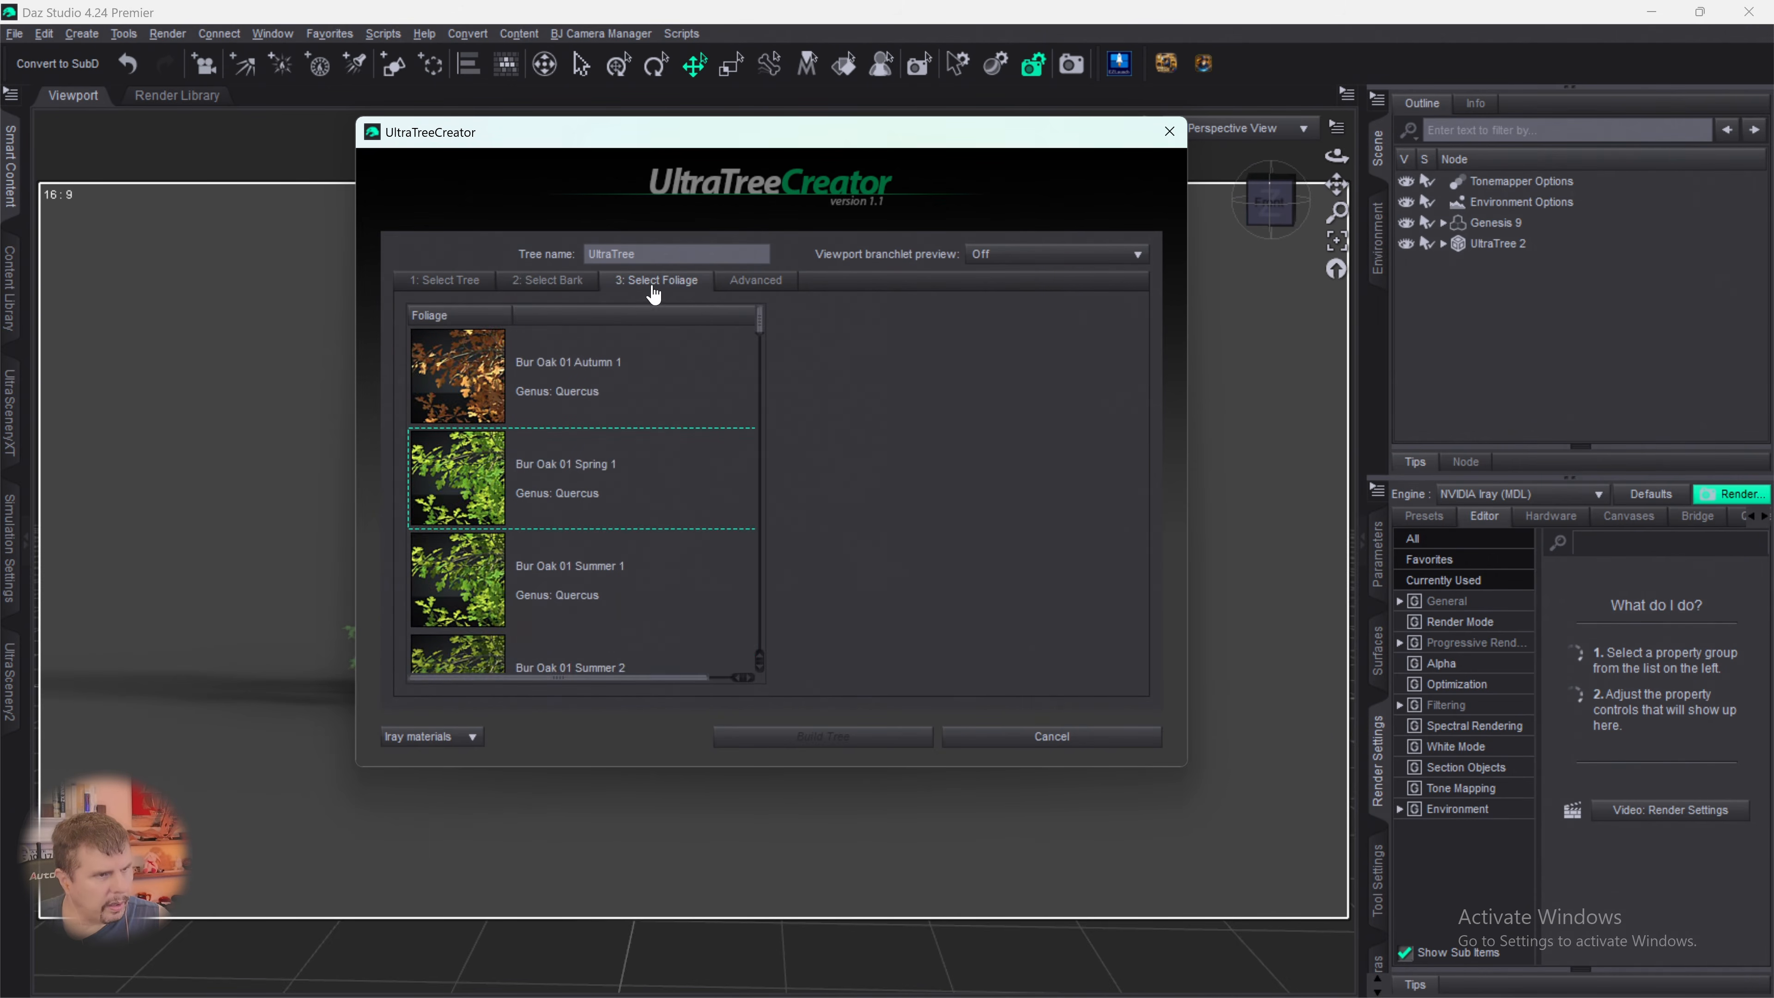
pyautogui.moveTo(761, 335); pyautogui.dragTo(743, 599)
pyautogui.click(460, 497)
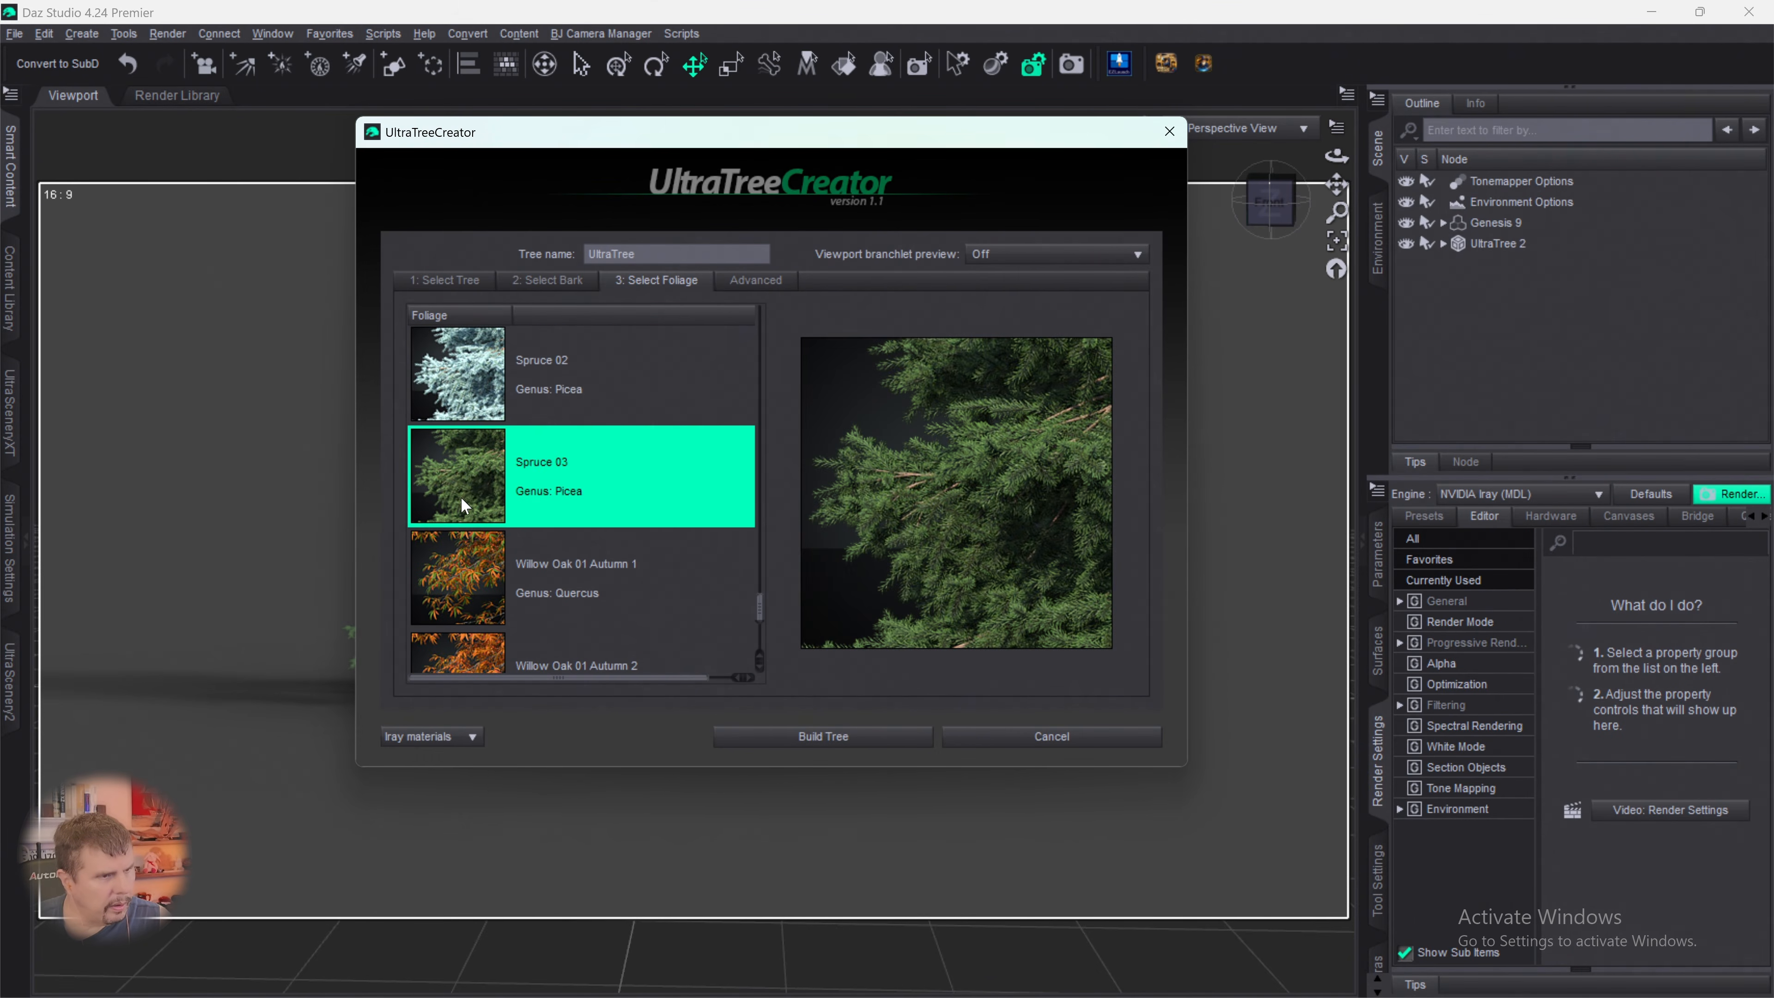
# - Set branchlet density to 77%, rotation variation to 48.42 and random seed to 430, and build the tree
pyautogui.click(752, 286)
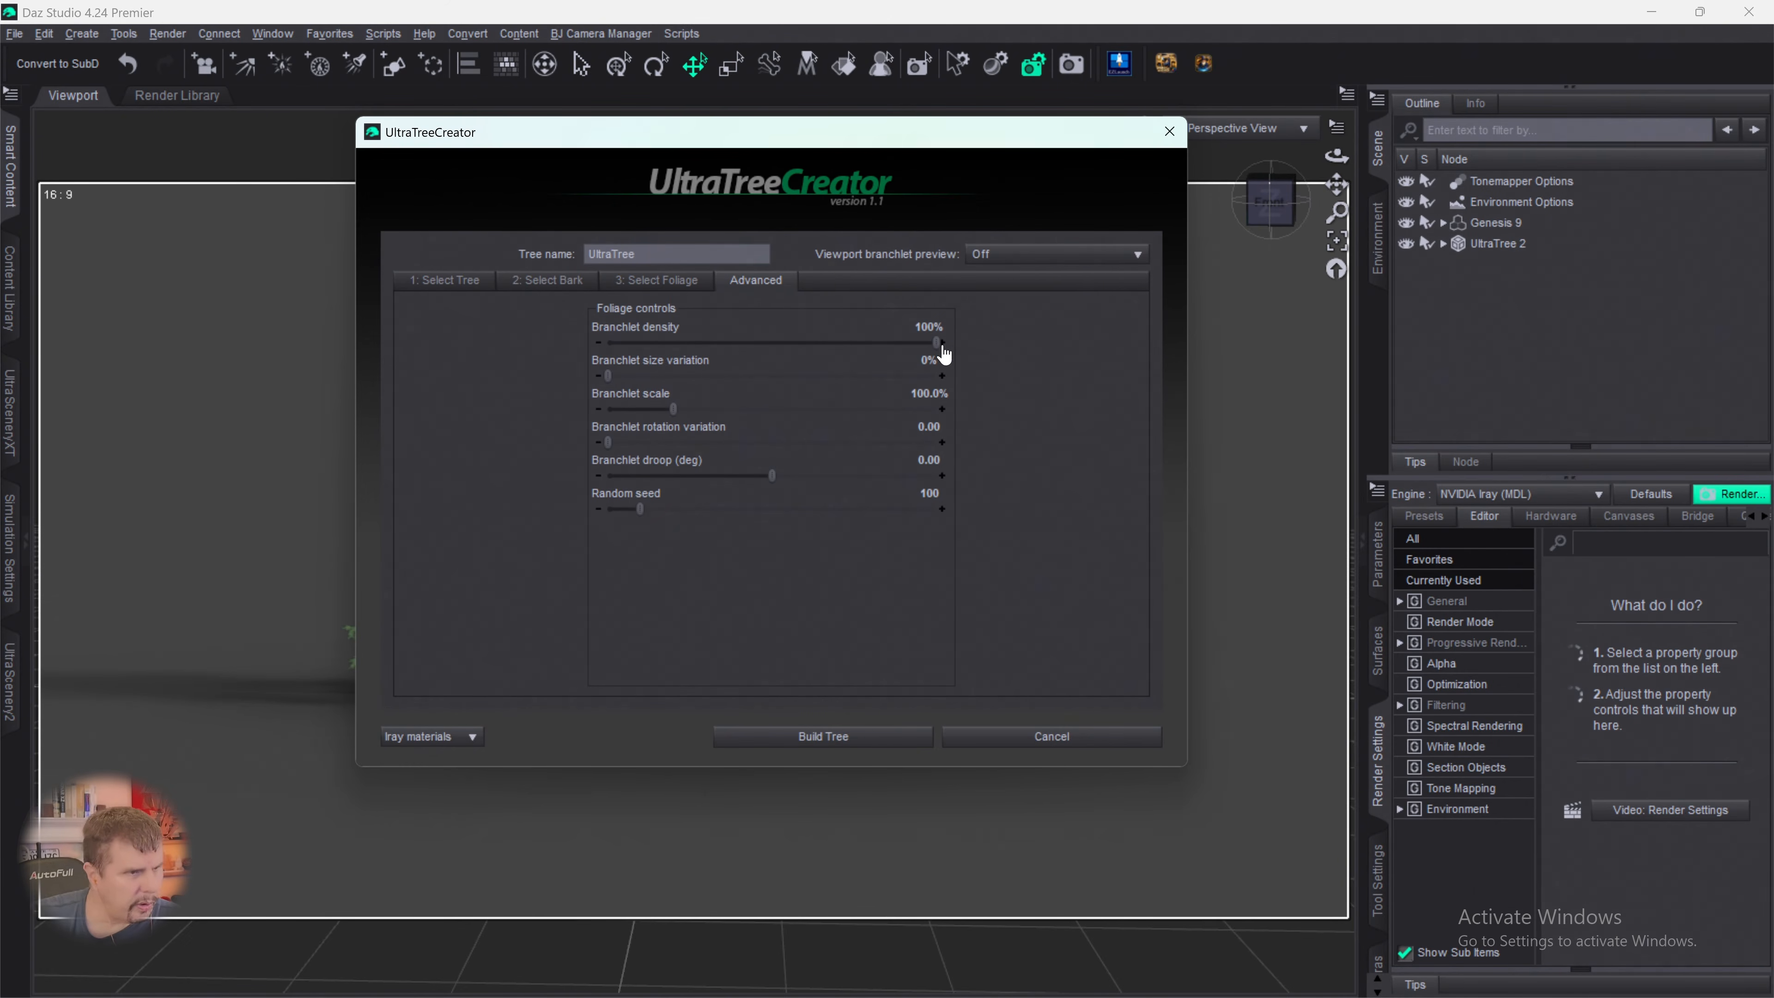
pyautogui.moveTo(936, 342); pyautogui.dragTo(858, 345)
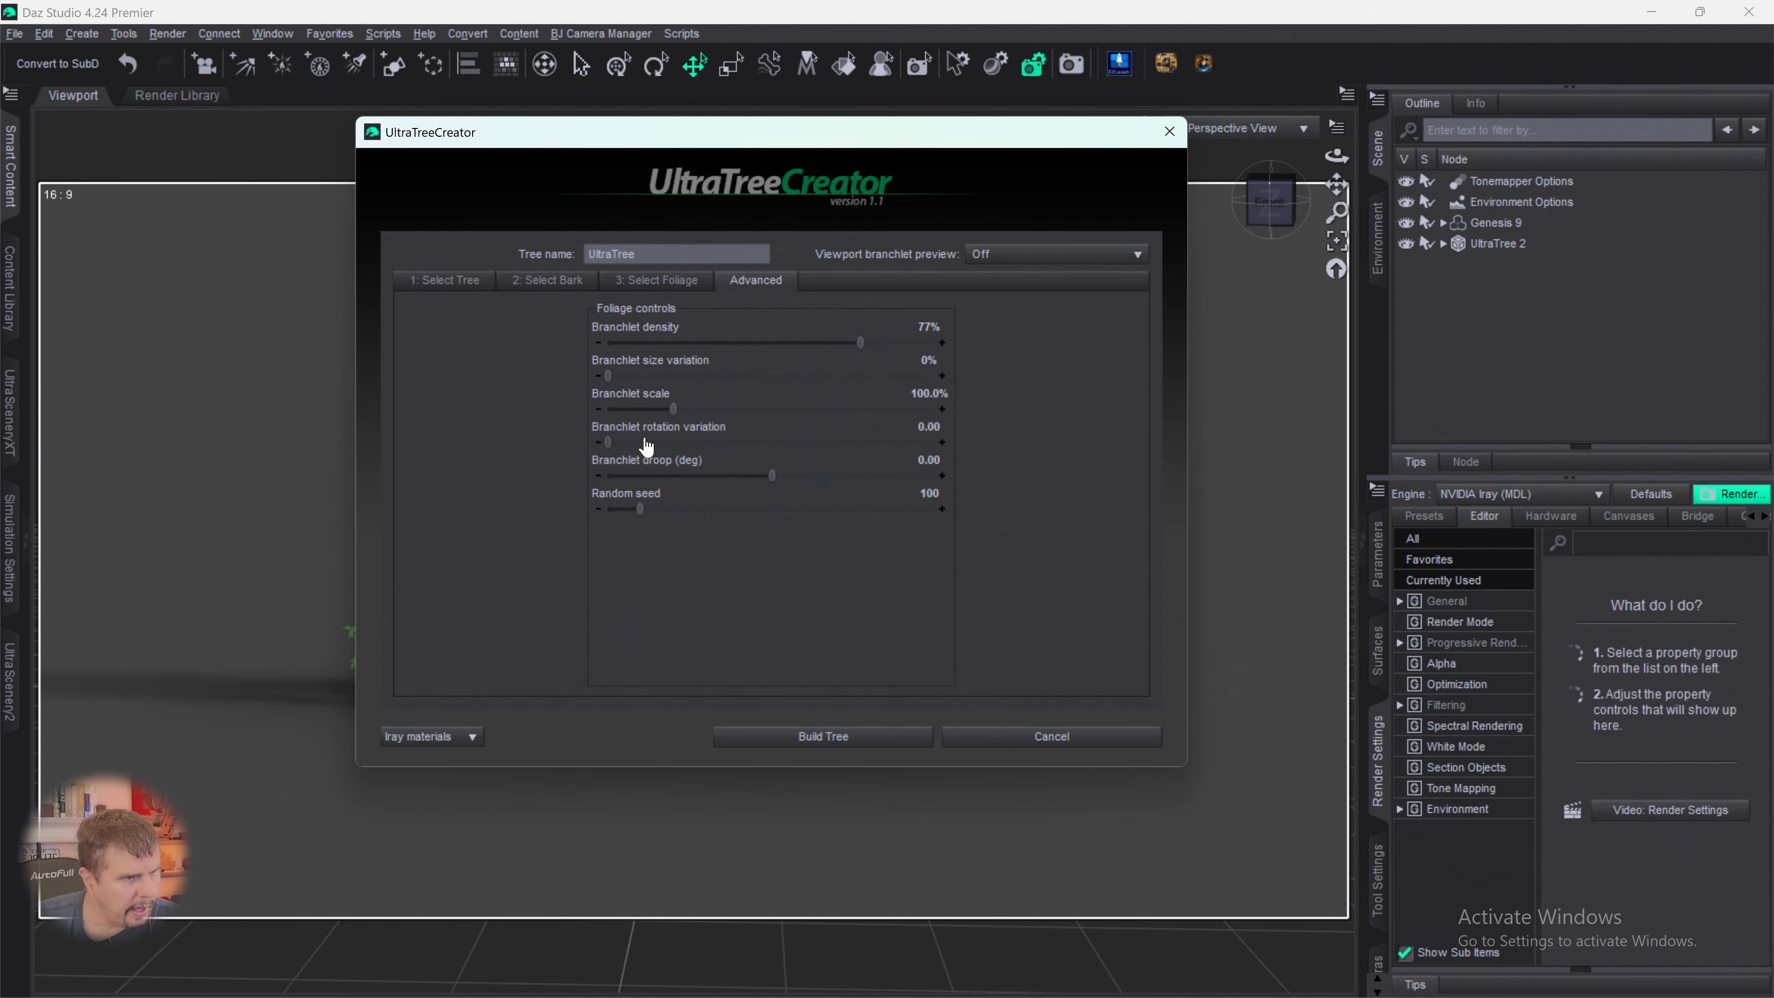
pyautogui.moveTo(608, 442); pyautogui.dragTo(695, 443)
pyautogui.moveTo(640, 508); pyautogui.dragTo(745, 525)
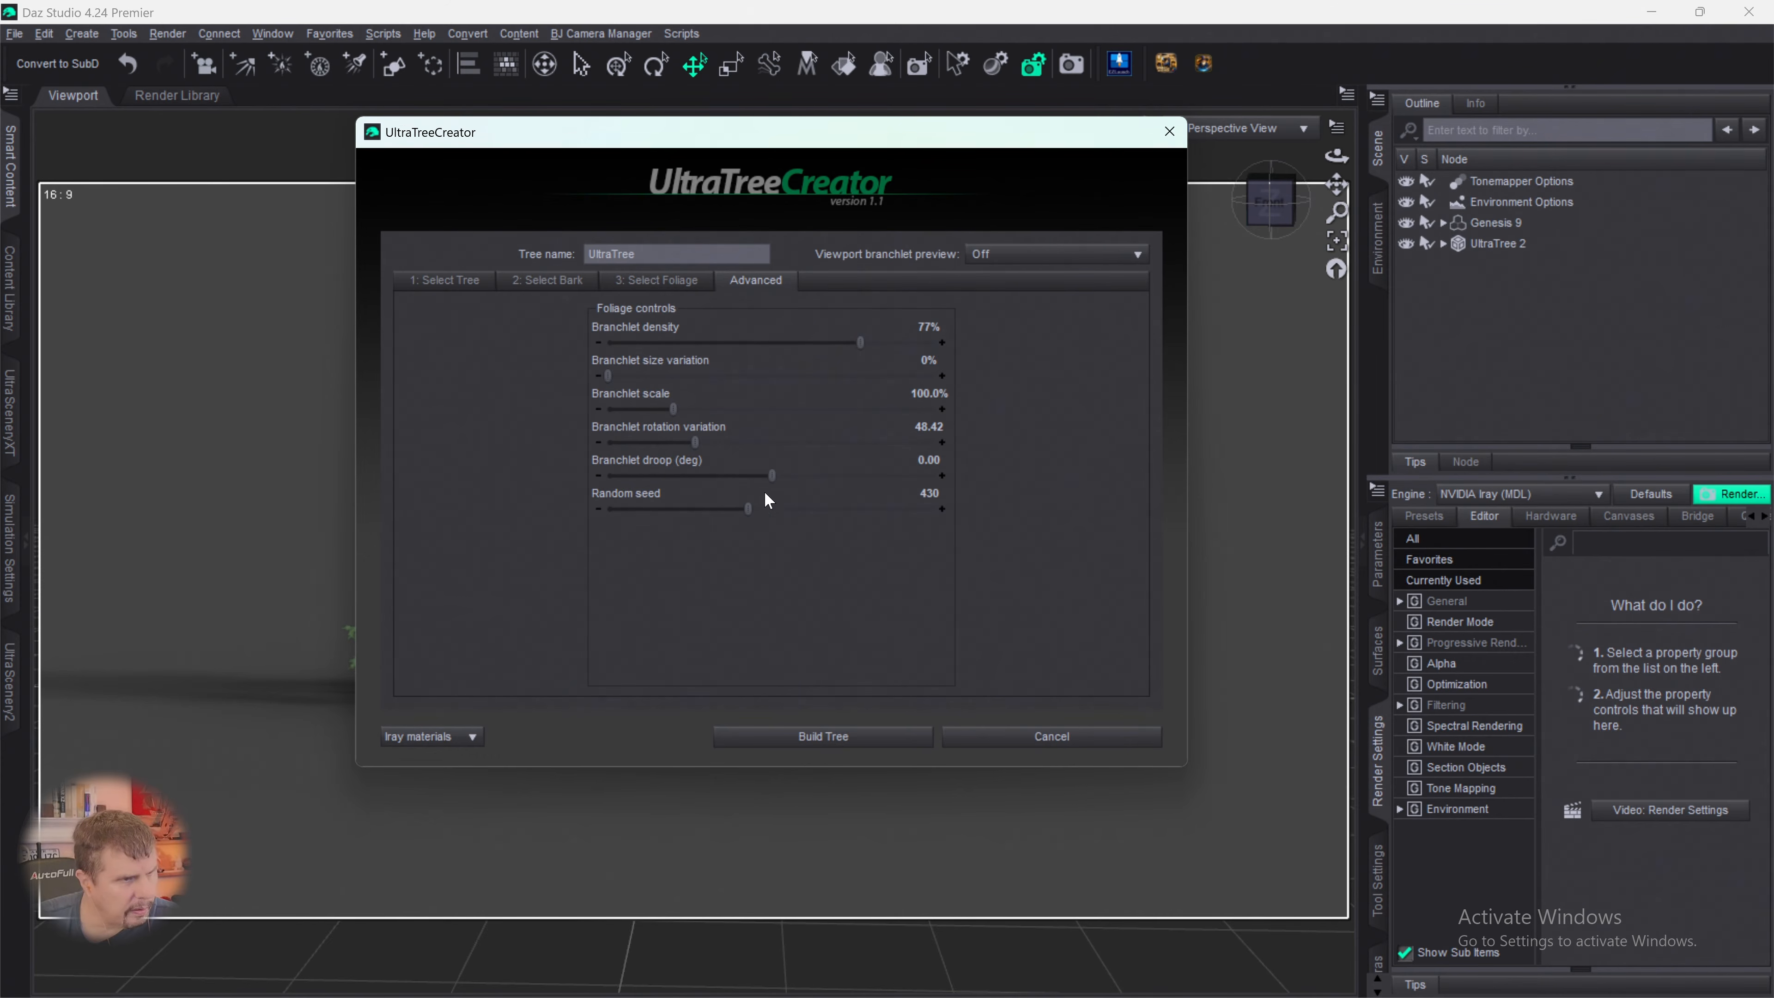
pyautogui.click(810, 736)
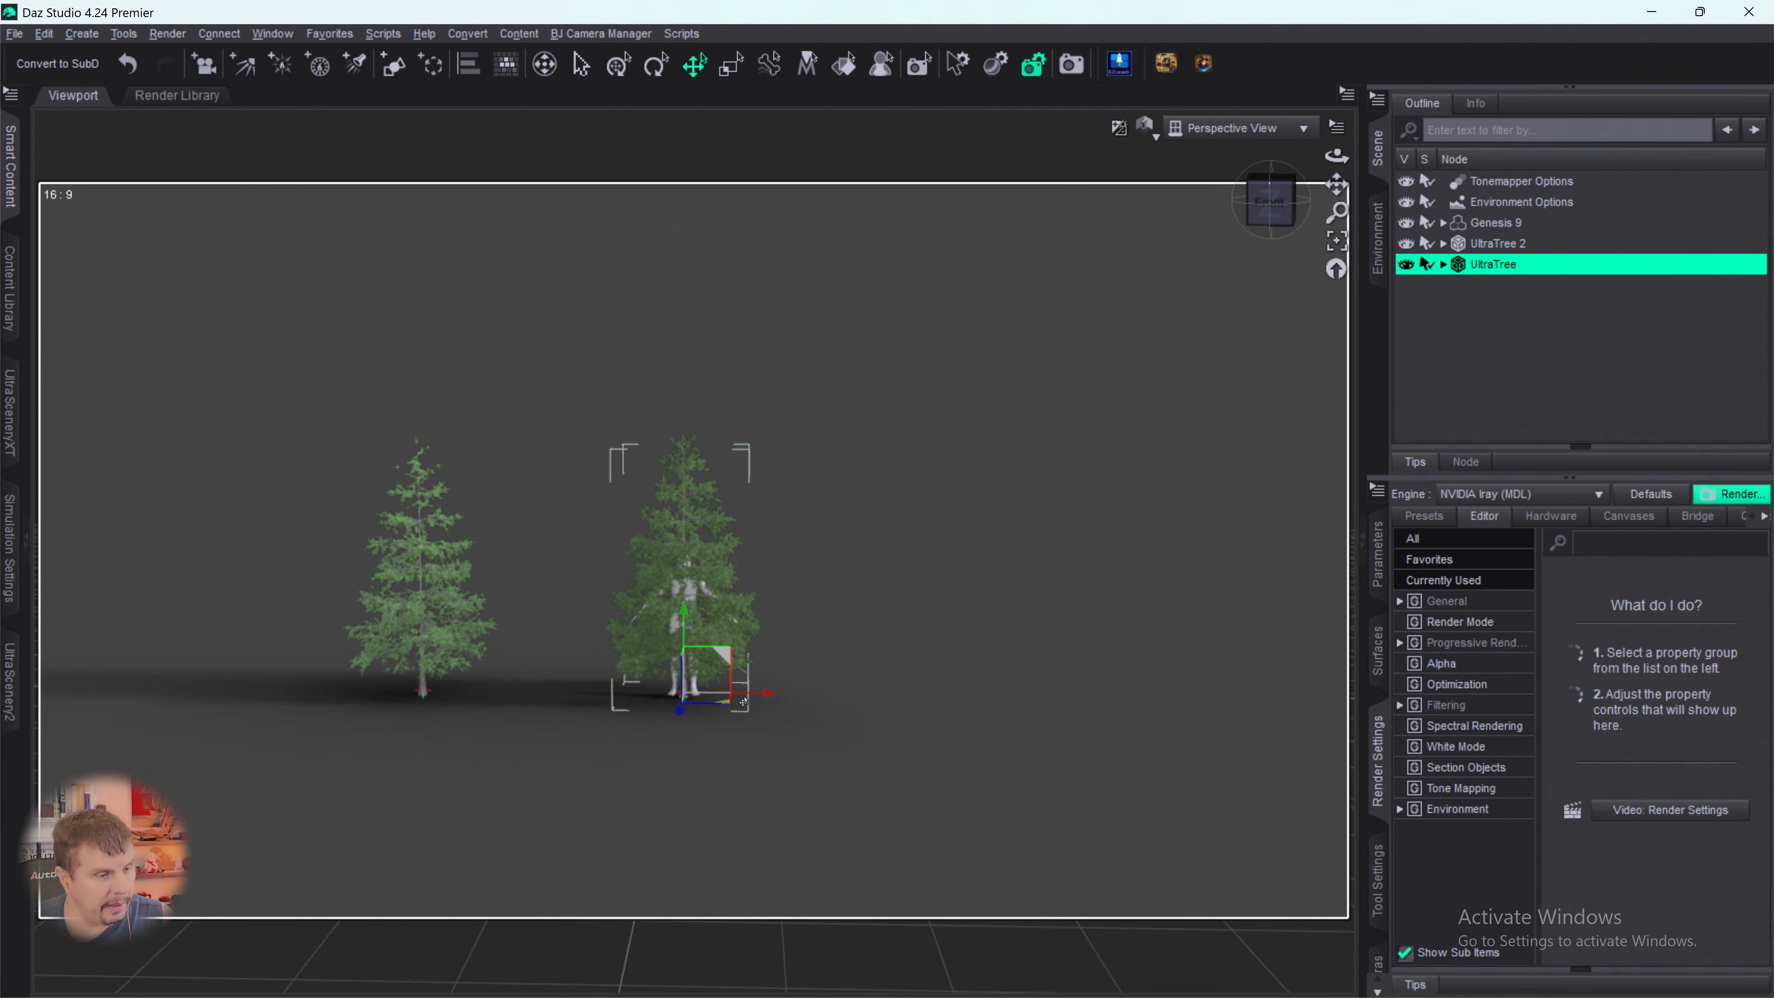
# - Reopen the newest spruce in UltraTreeCreator, change its foliage to Spruce 01 and rebuild the tree
pyautogui.click(723, 693)
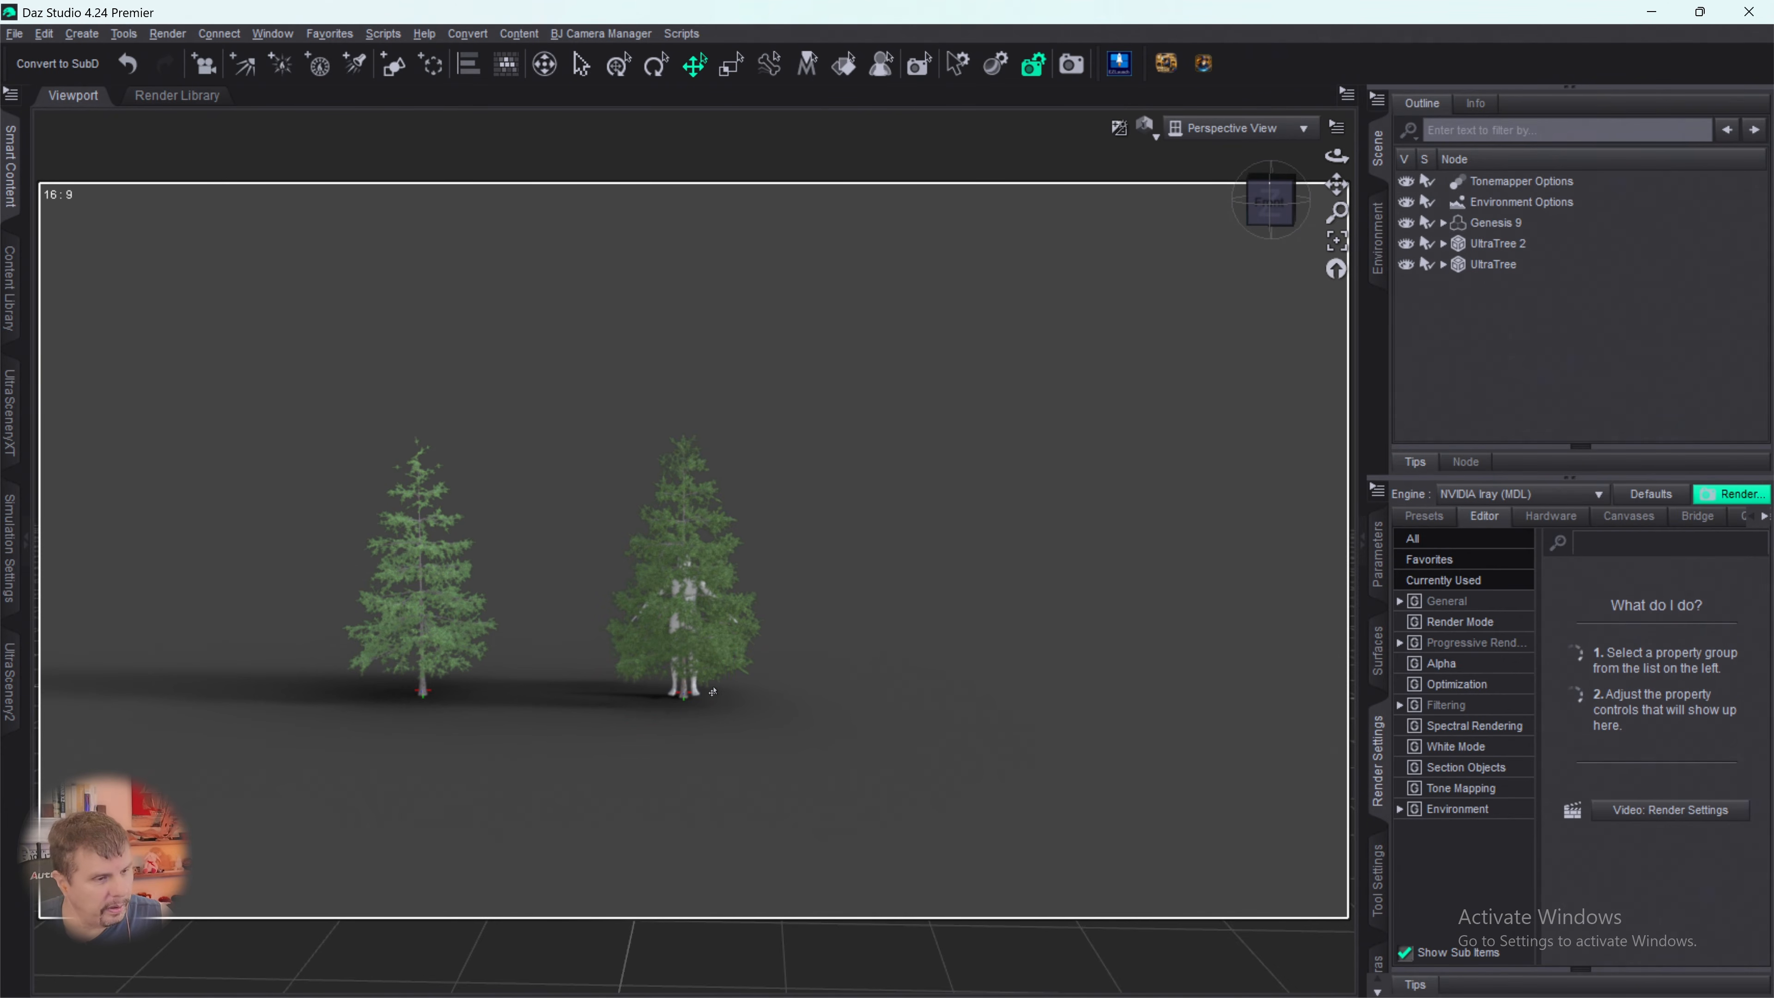
pyautogui.click(1474, 266)
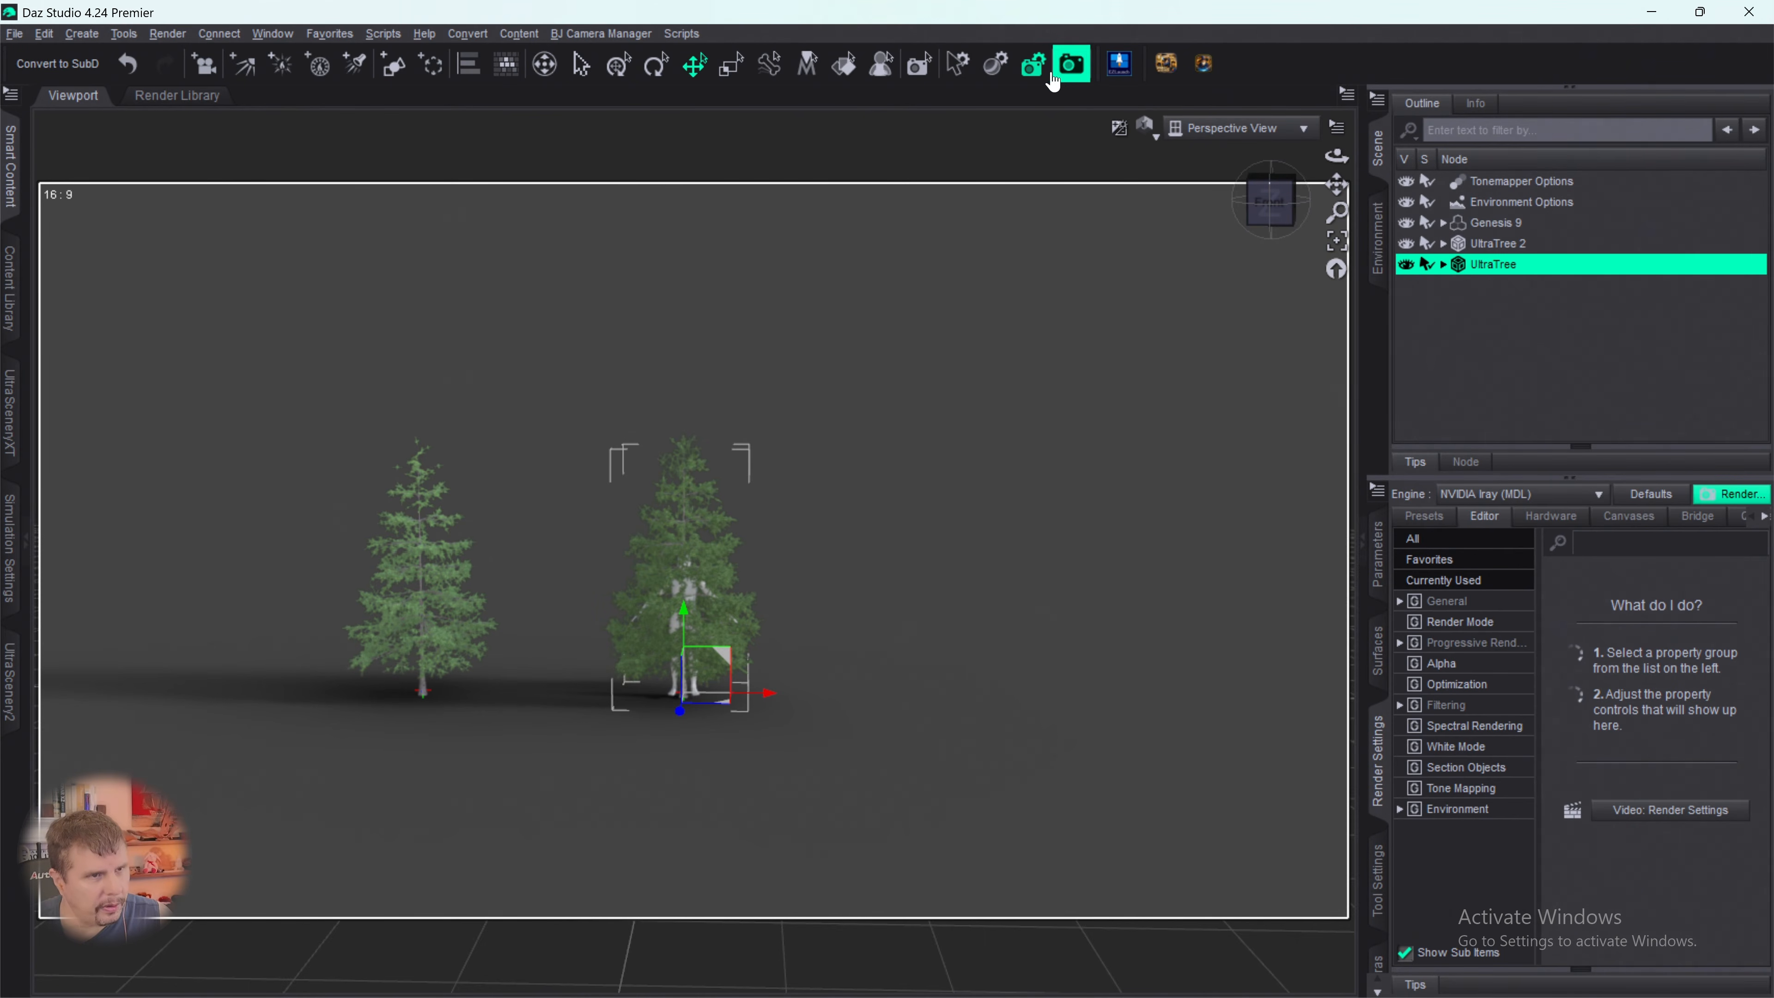
pyautogui.click(1117, 66)
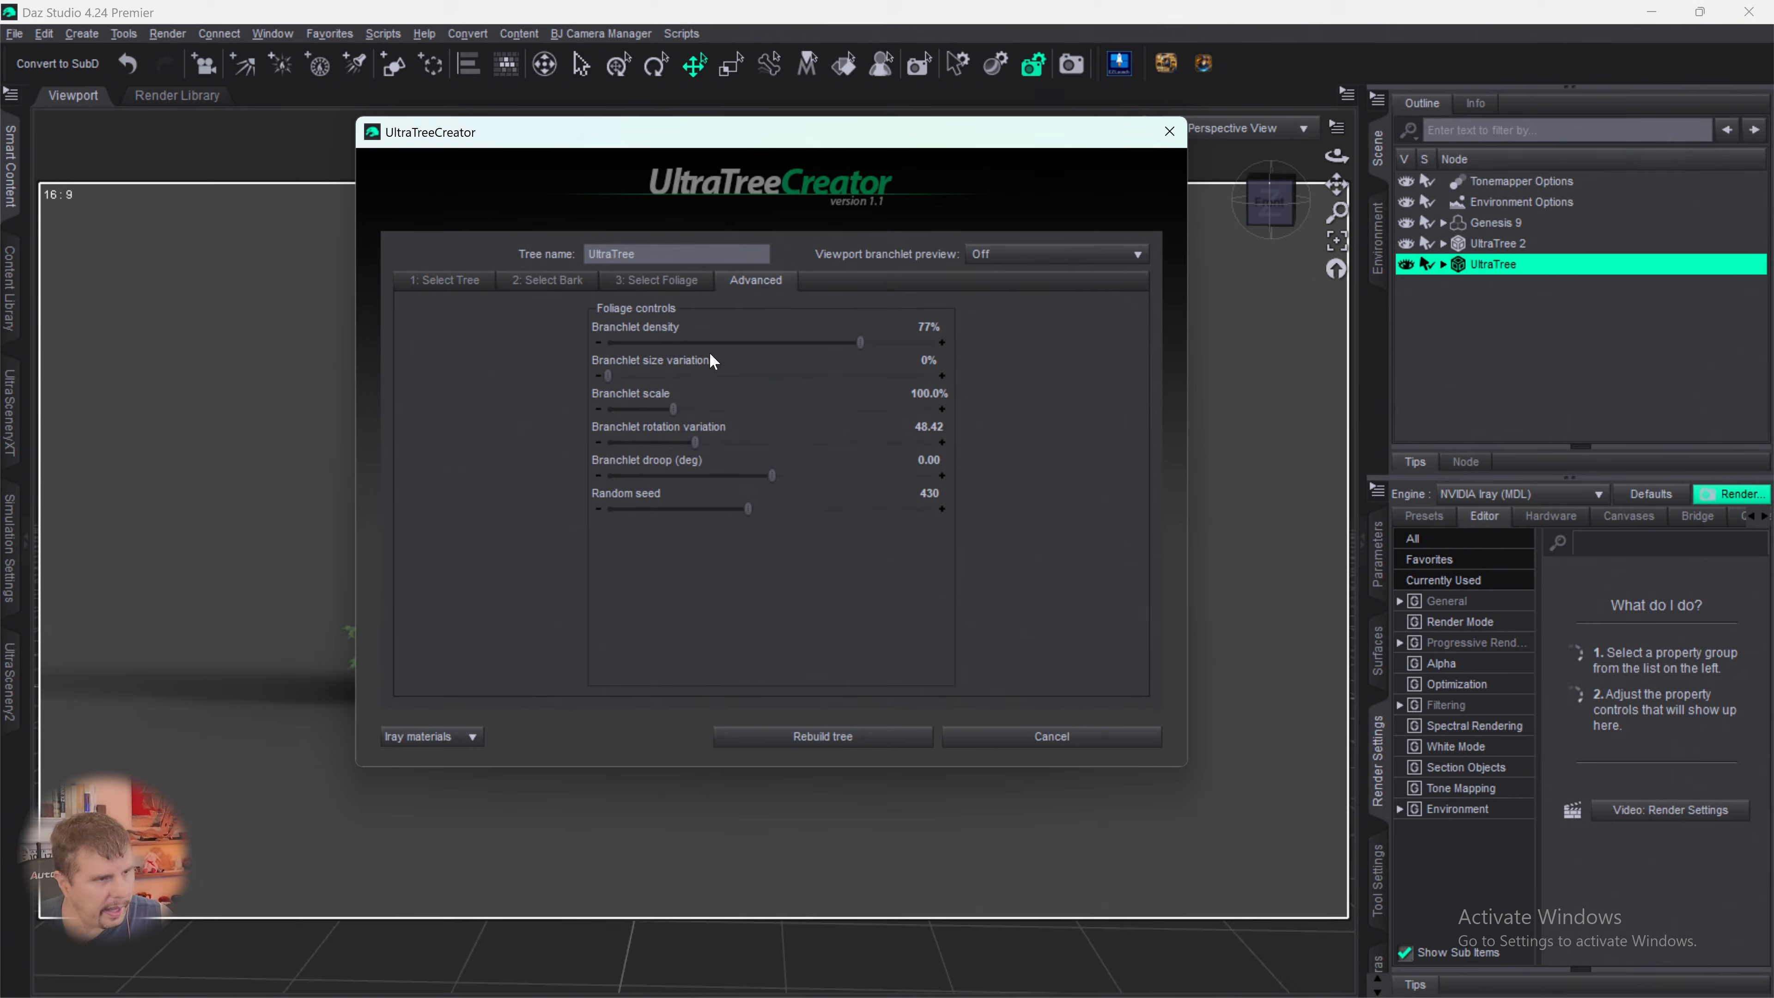
pyautogui.click(567, 281)
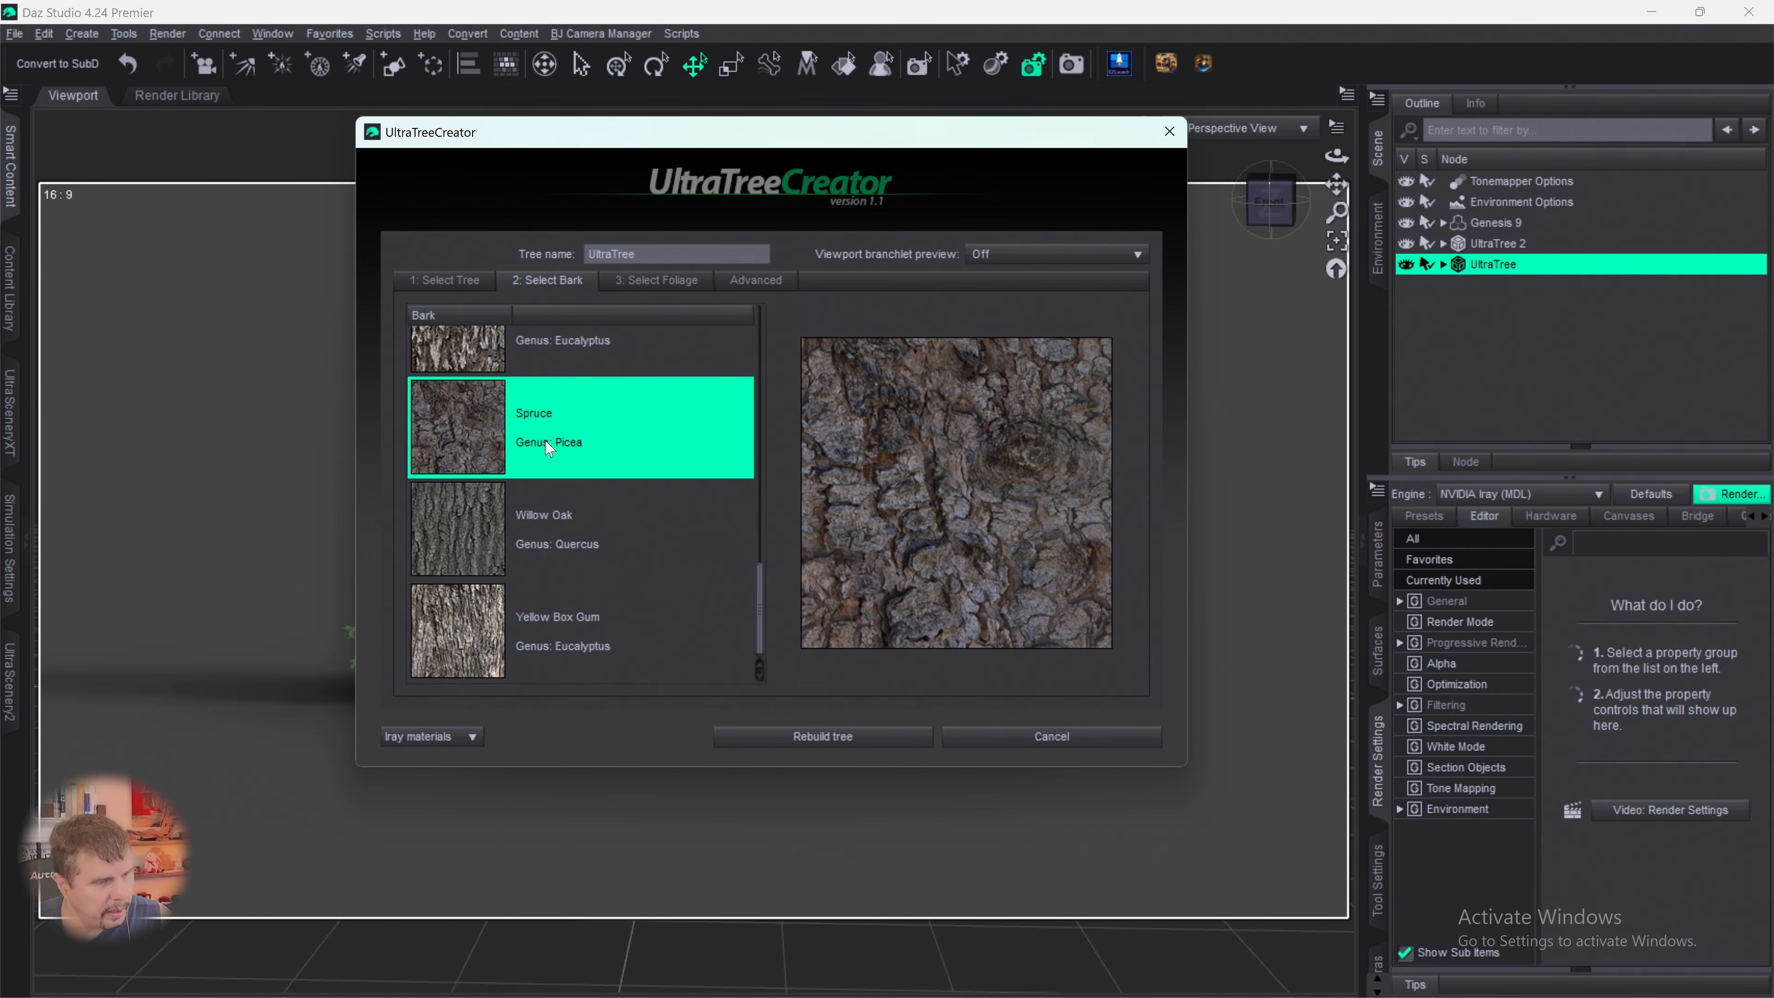
pyautogui.click(641, 288)
pyautogui.scroll(-2, 531, 517)
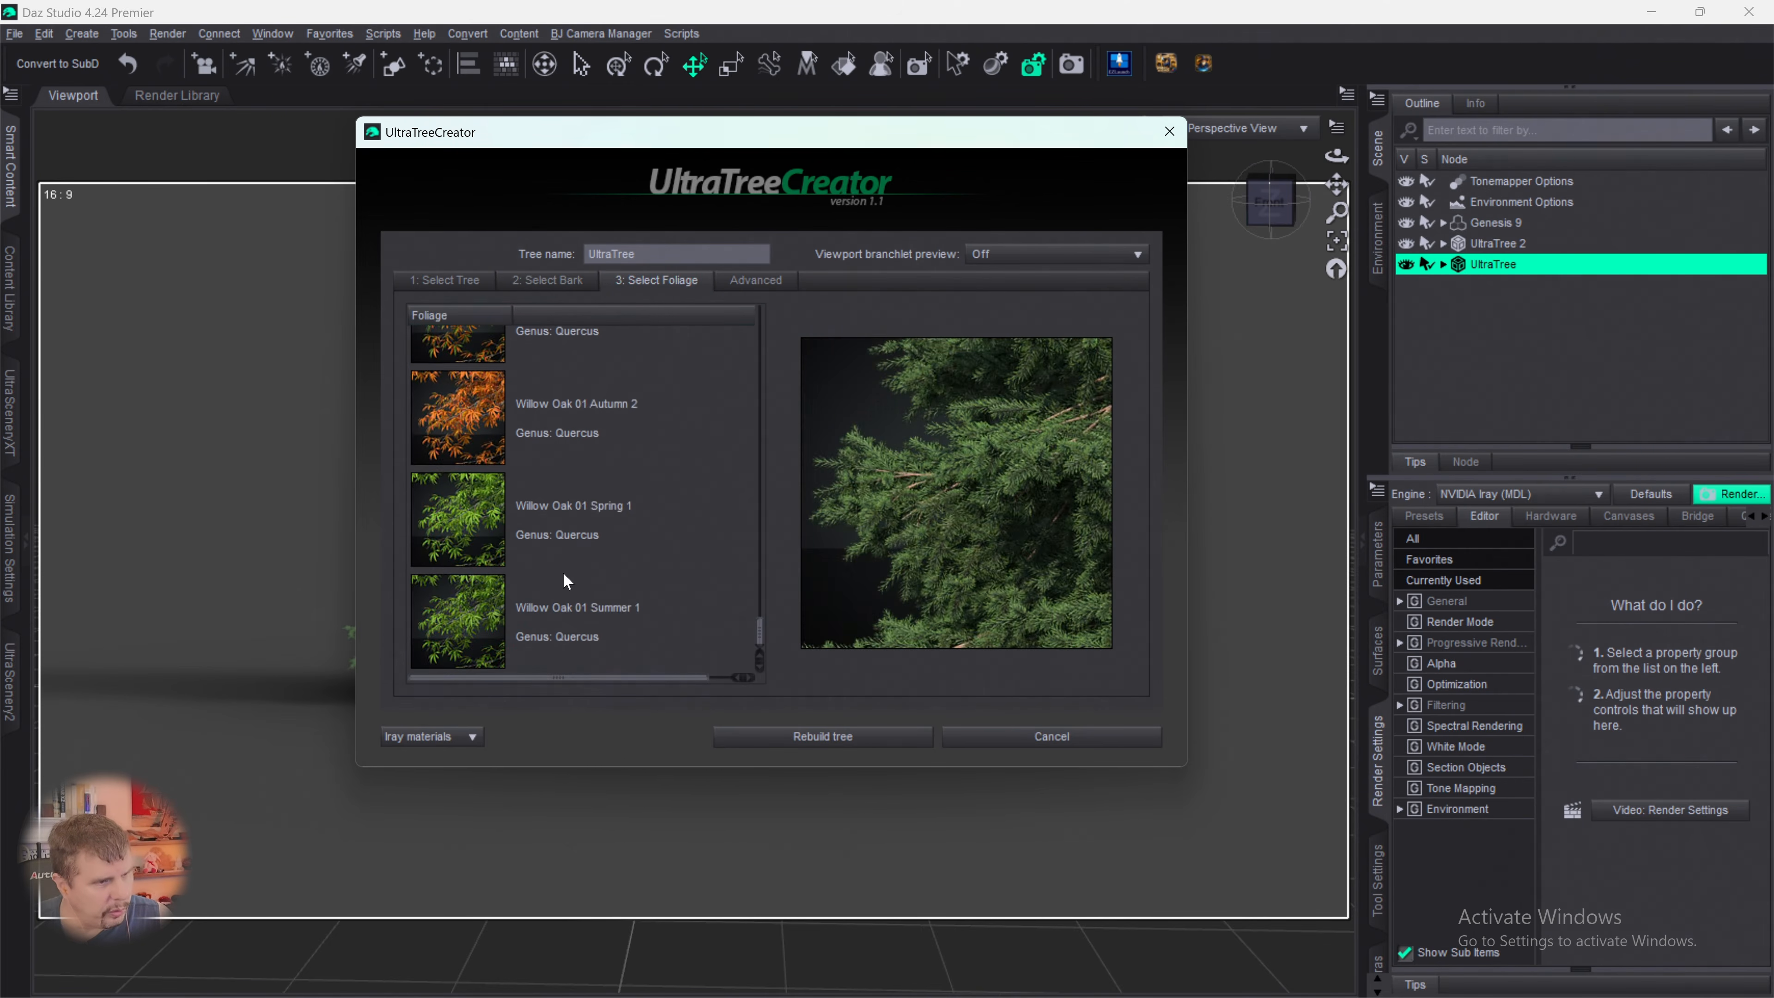
pyautogui.scroll(3, 576, 602)
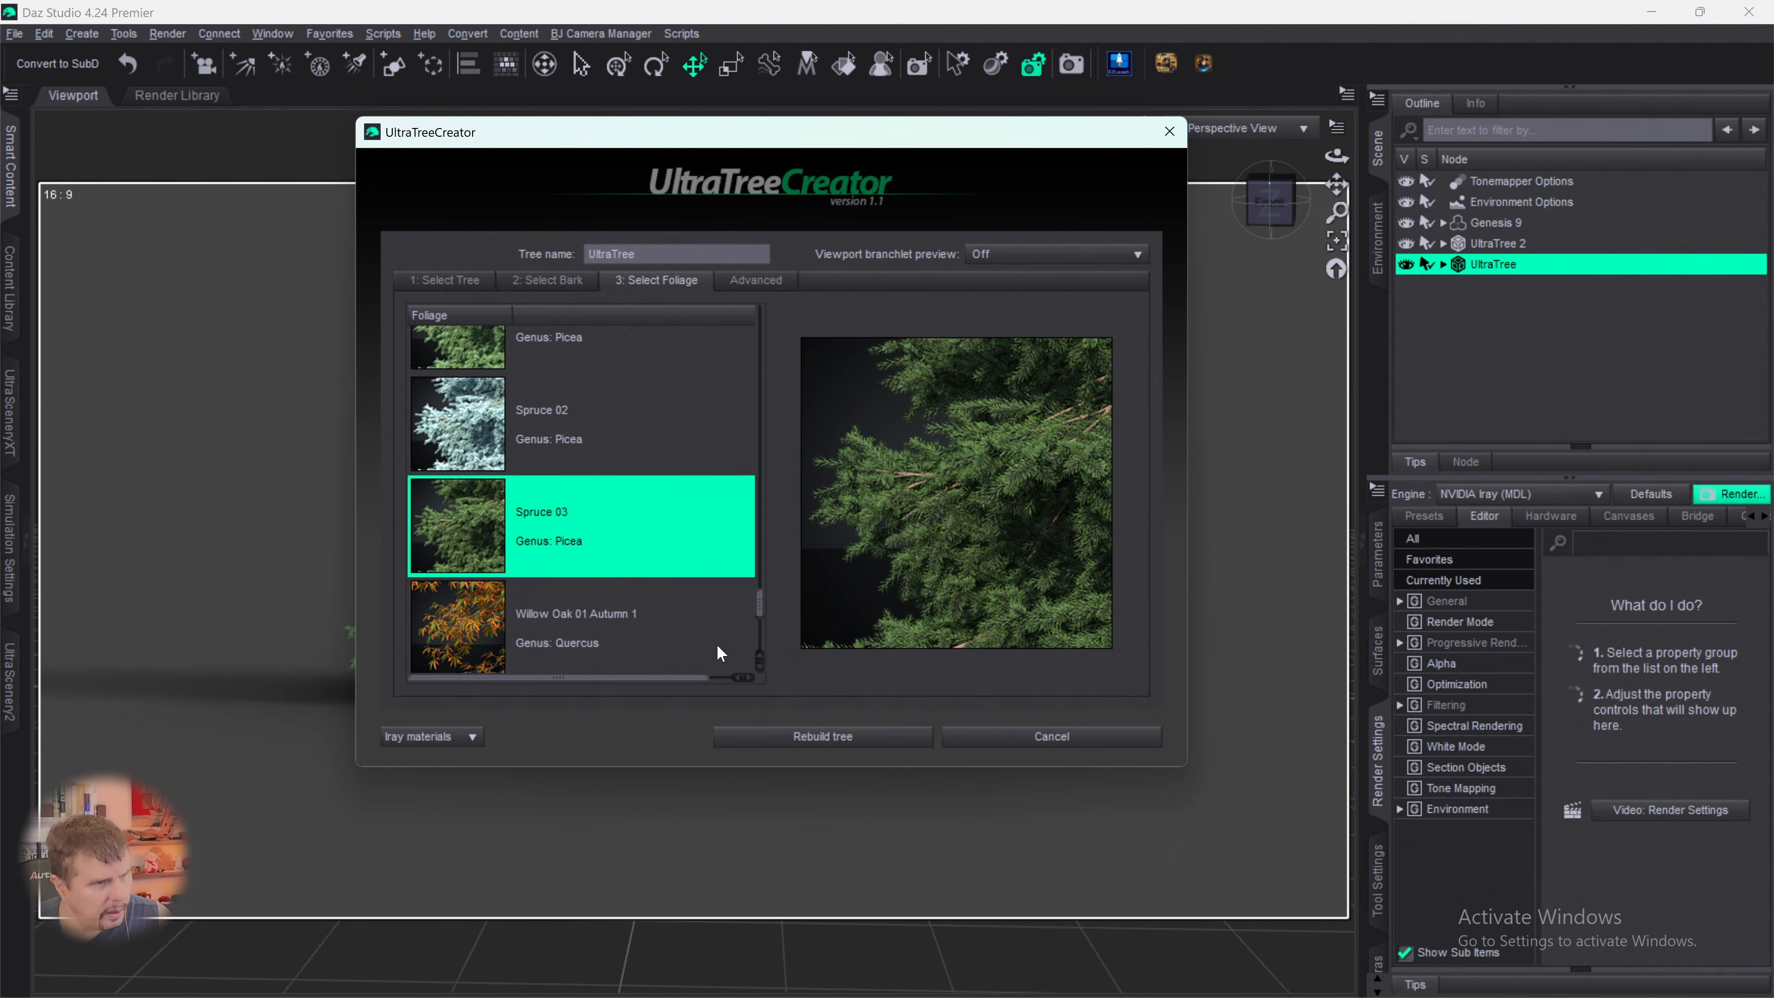
pyautogui.click(467, 353)
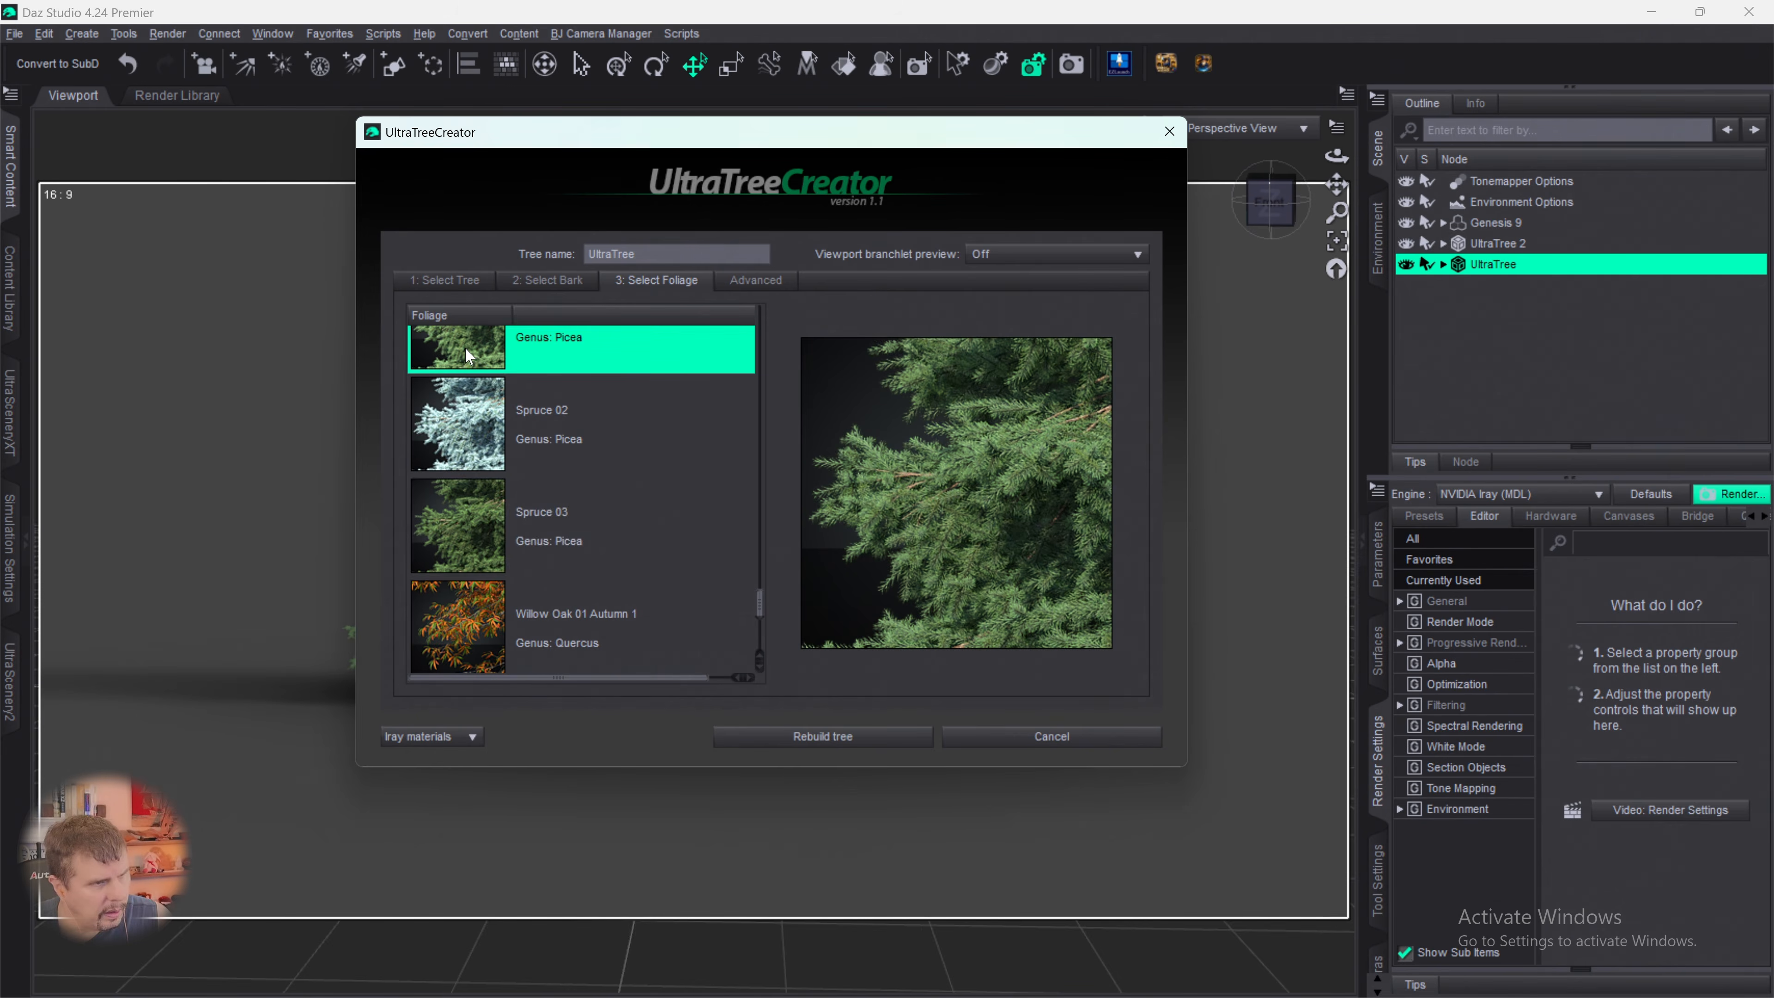
pyautogui.click(797, 737)
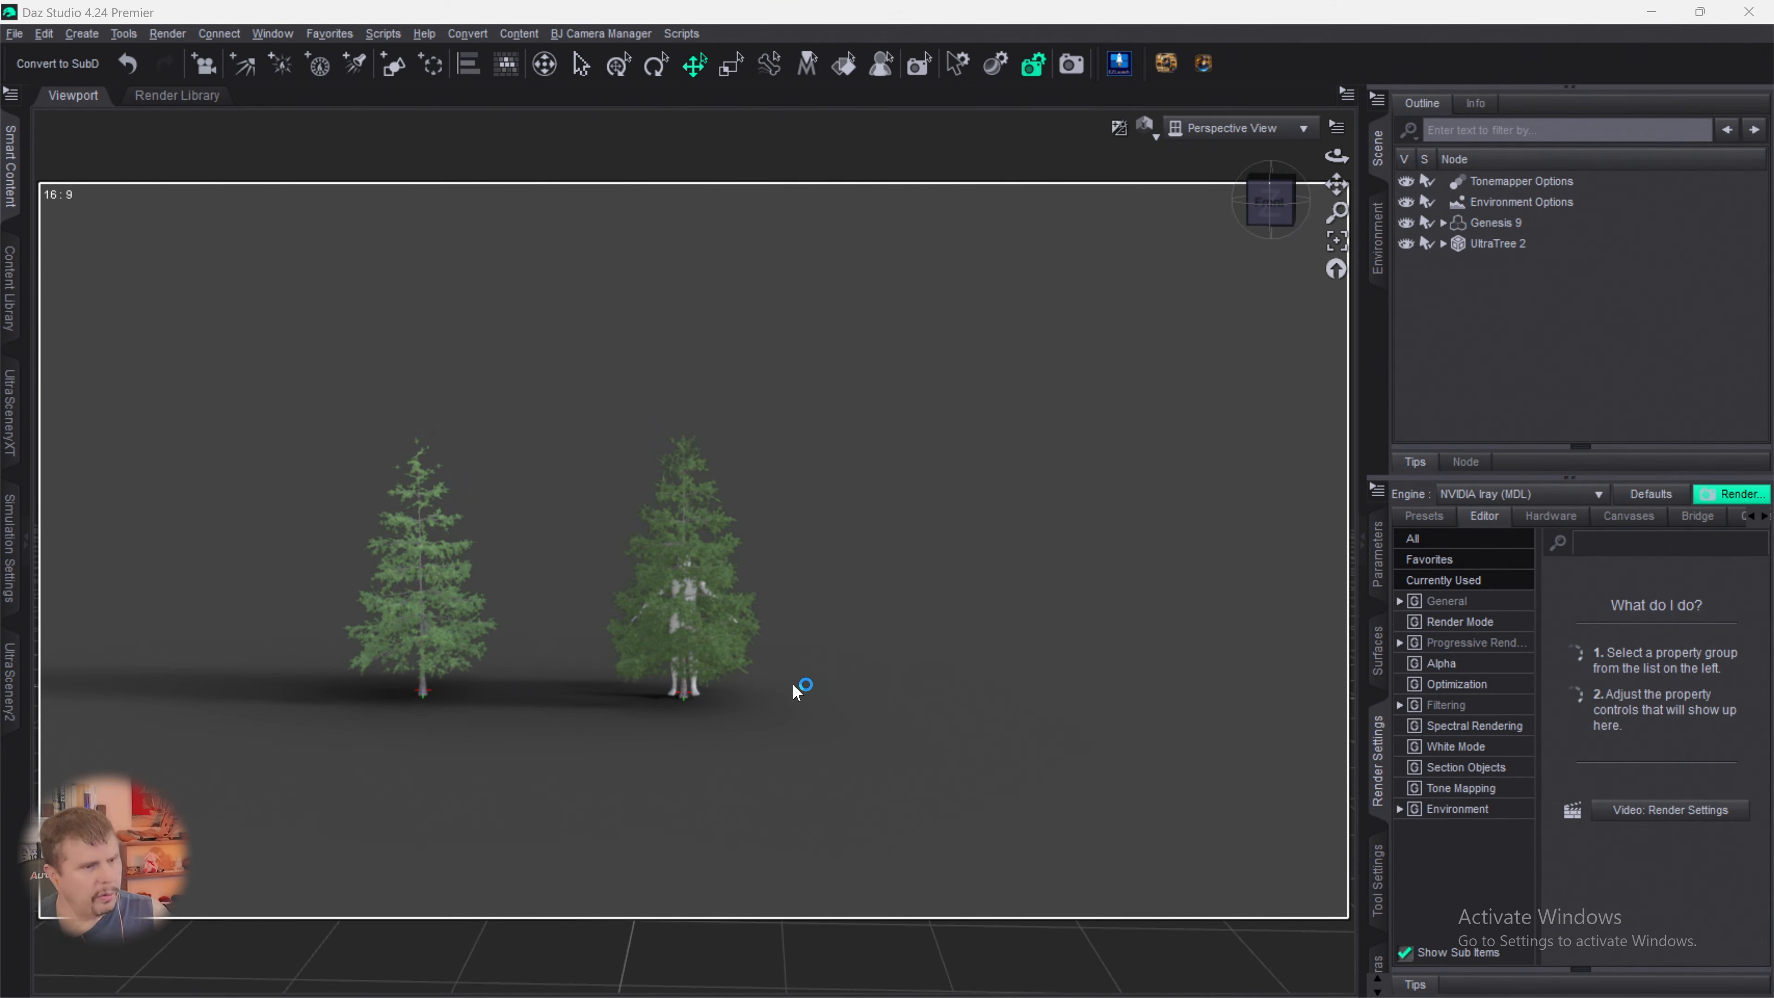
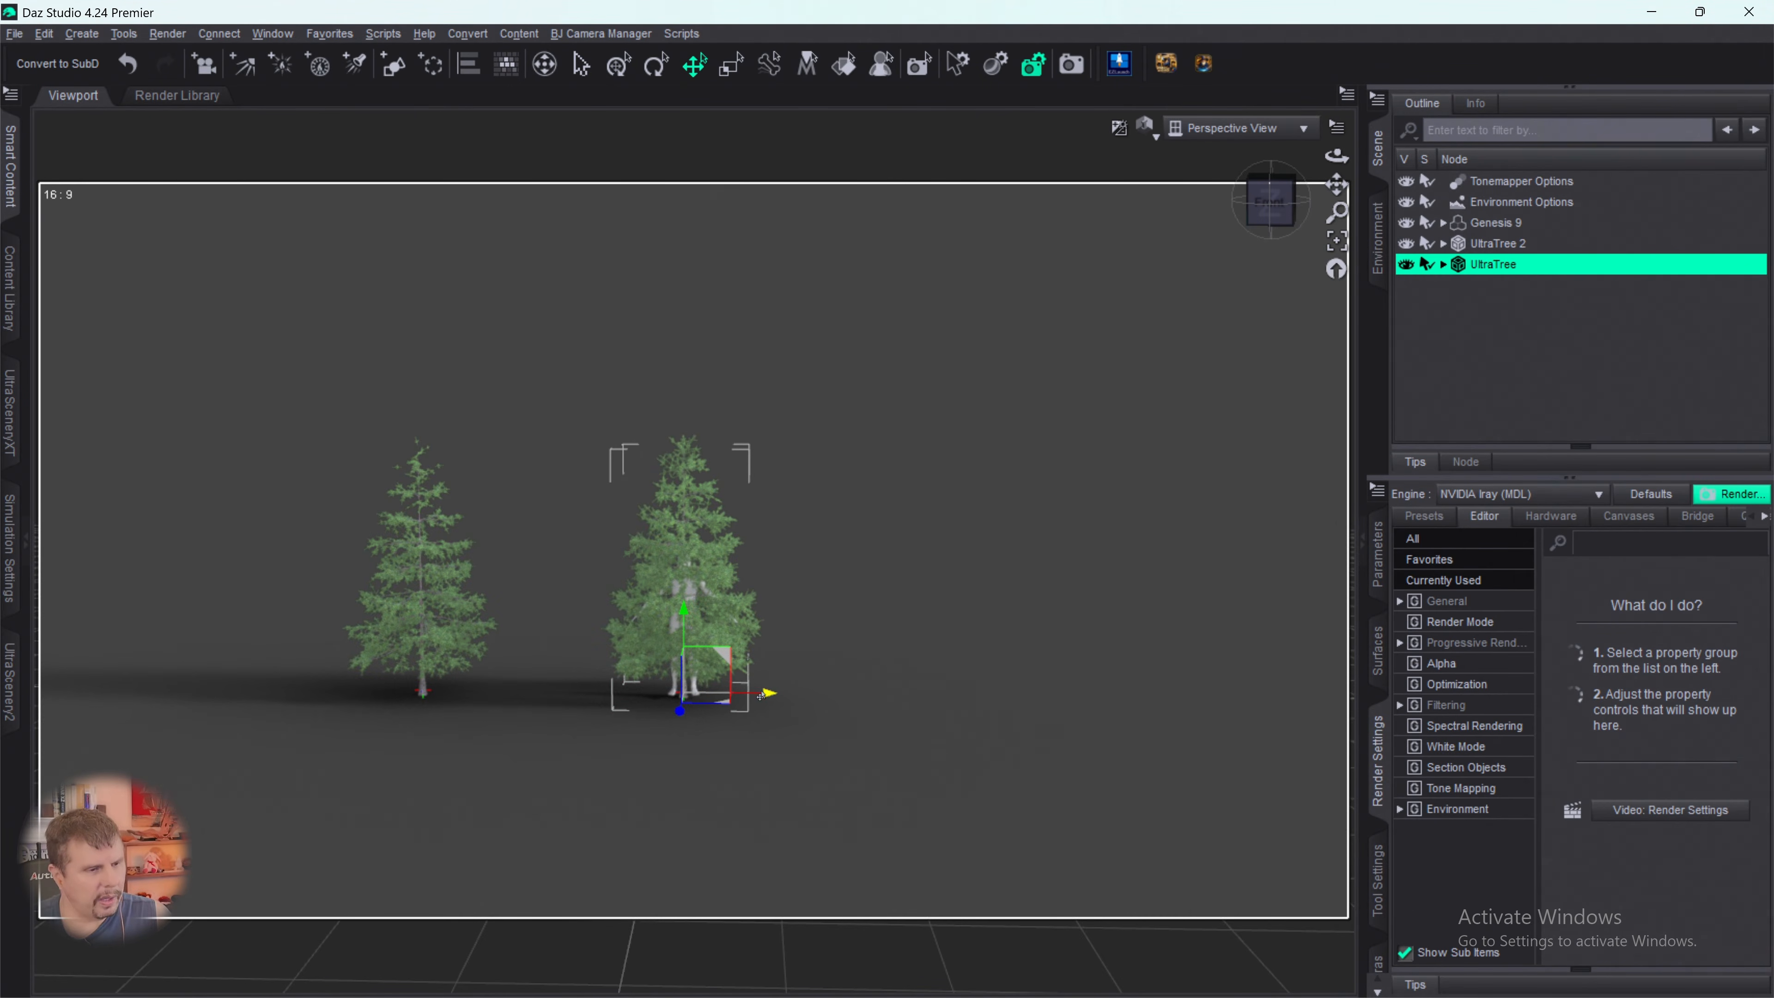
# - Move the newest spruce, UltraTree, sideways along X to about 572, clear of Genesis 9 on the side opposite UltraTree 2
pyautogui.moveTo(763, 699); pyautogui.dragTo(1254, 732)
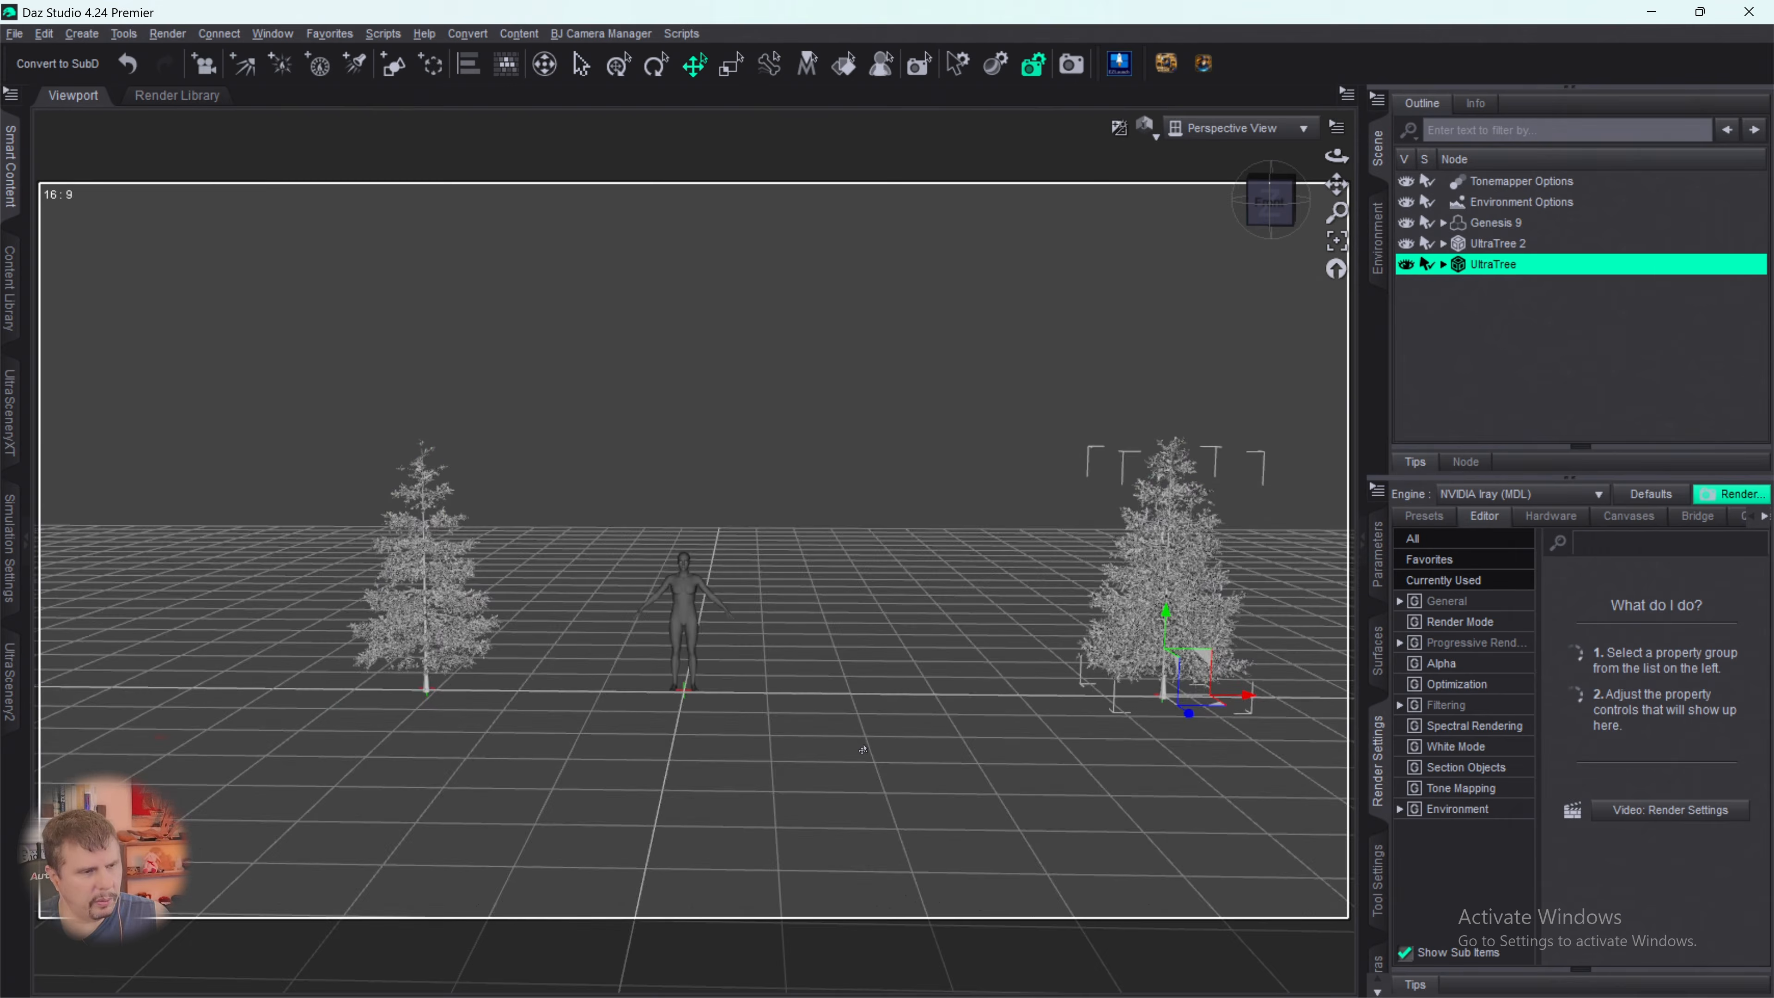
pyautogui.scroll(5, 866, 736)
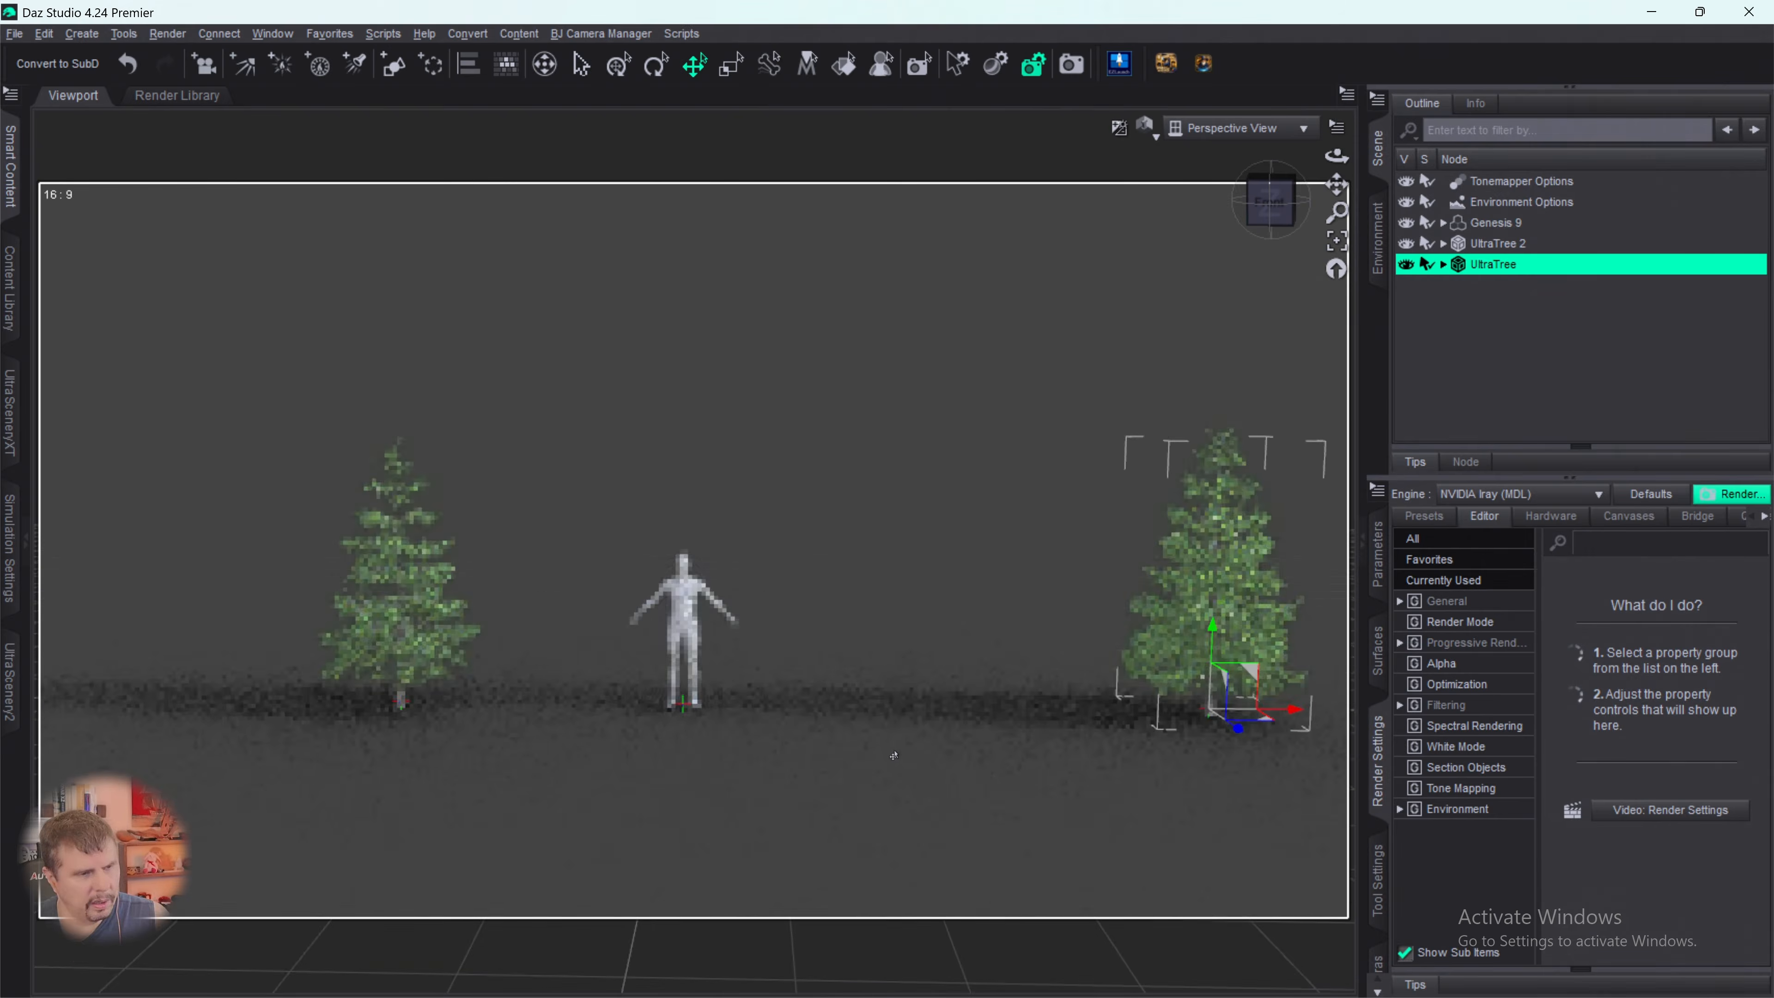
pyautogui.scroll(2, 901, 759)
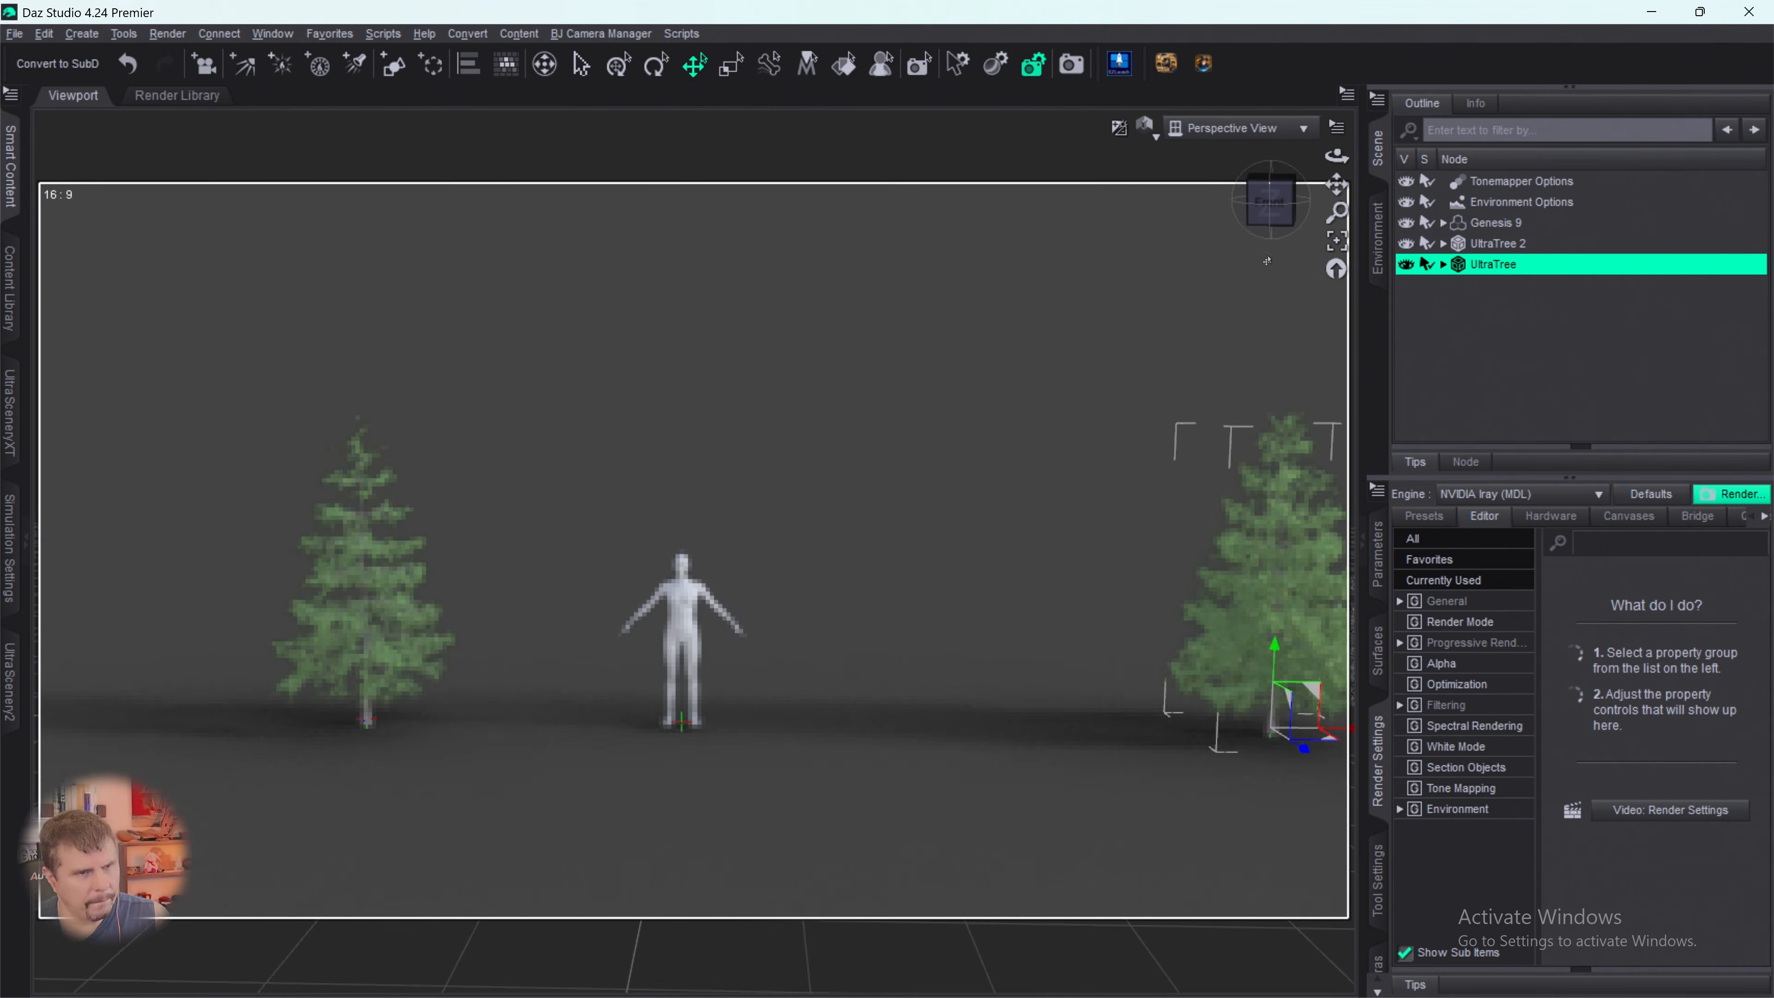
pyautogui.moveTo(1259, 221); pyautogui.dragTo(1263, 194)
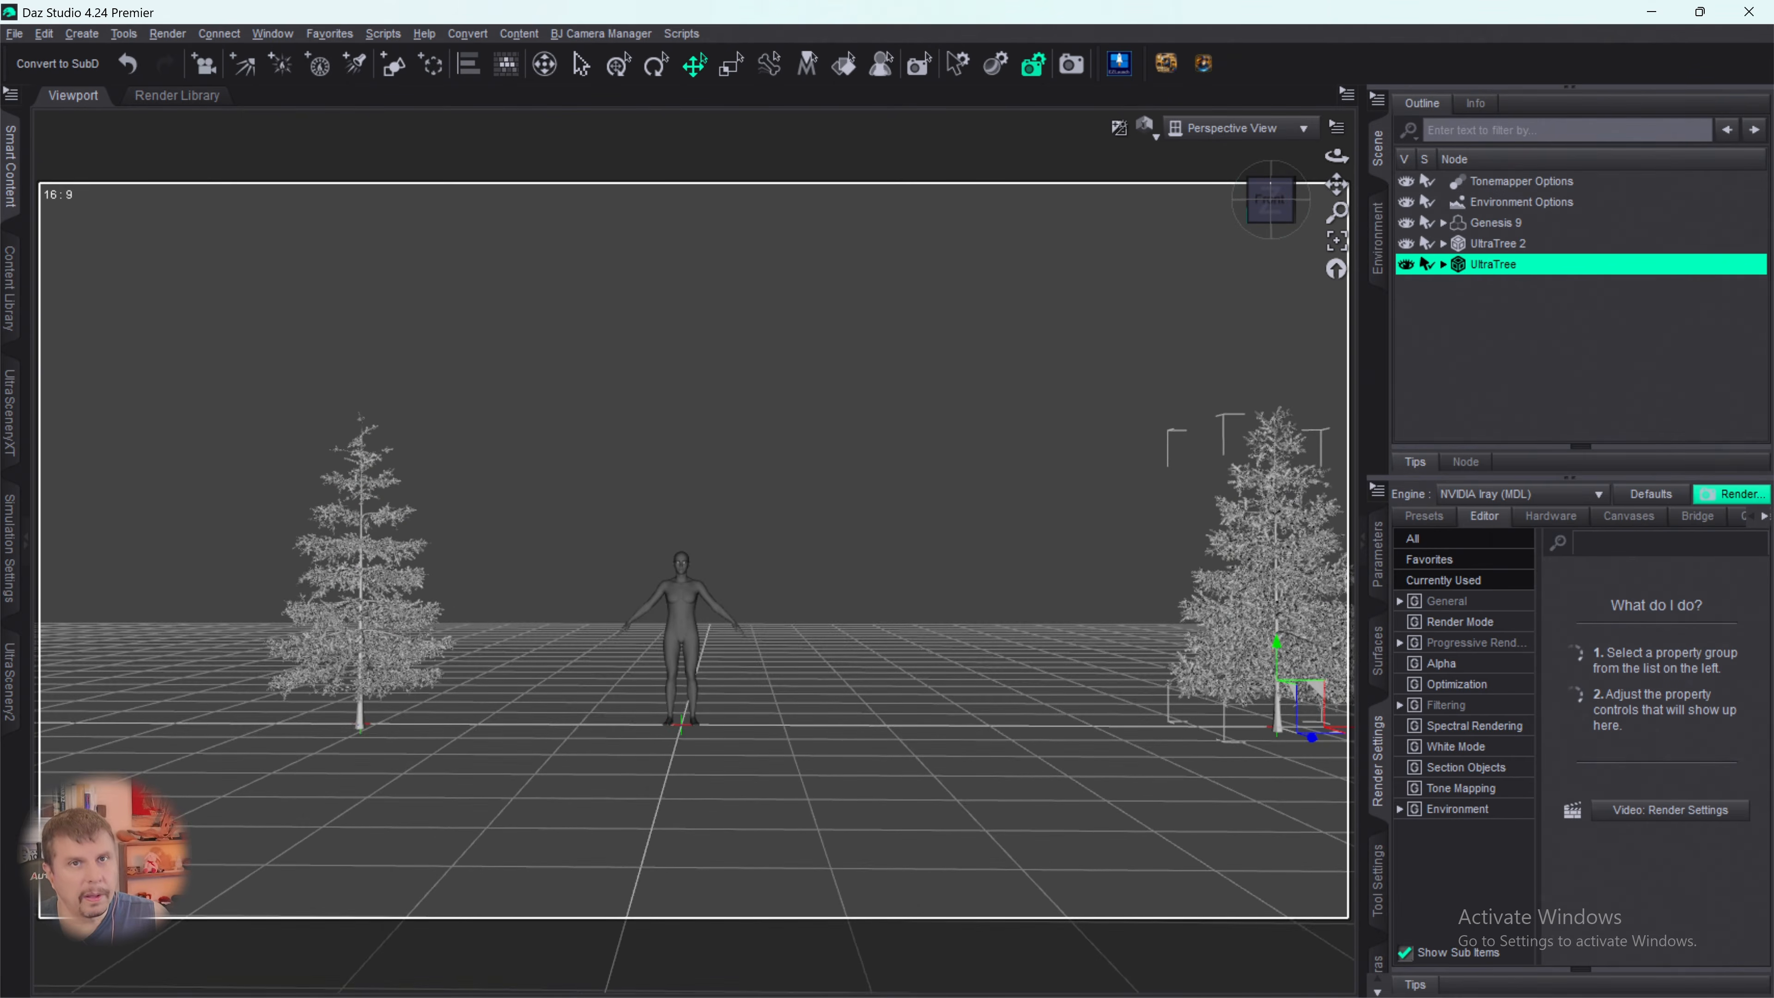
pyautogui.scroll(-3, 1098, 615)
pyautogui.scroll(3, 1097, 617)
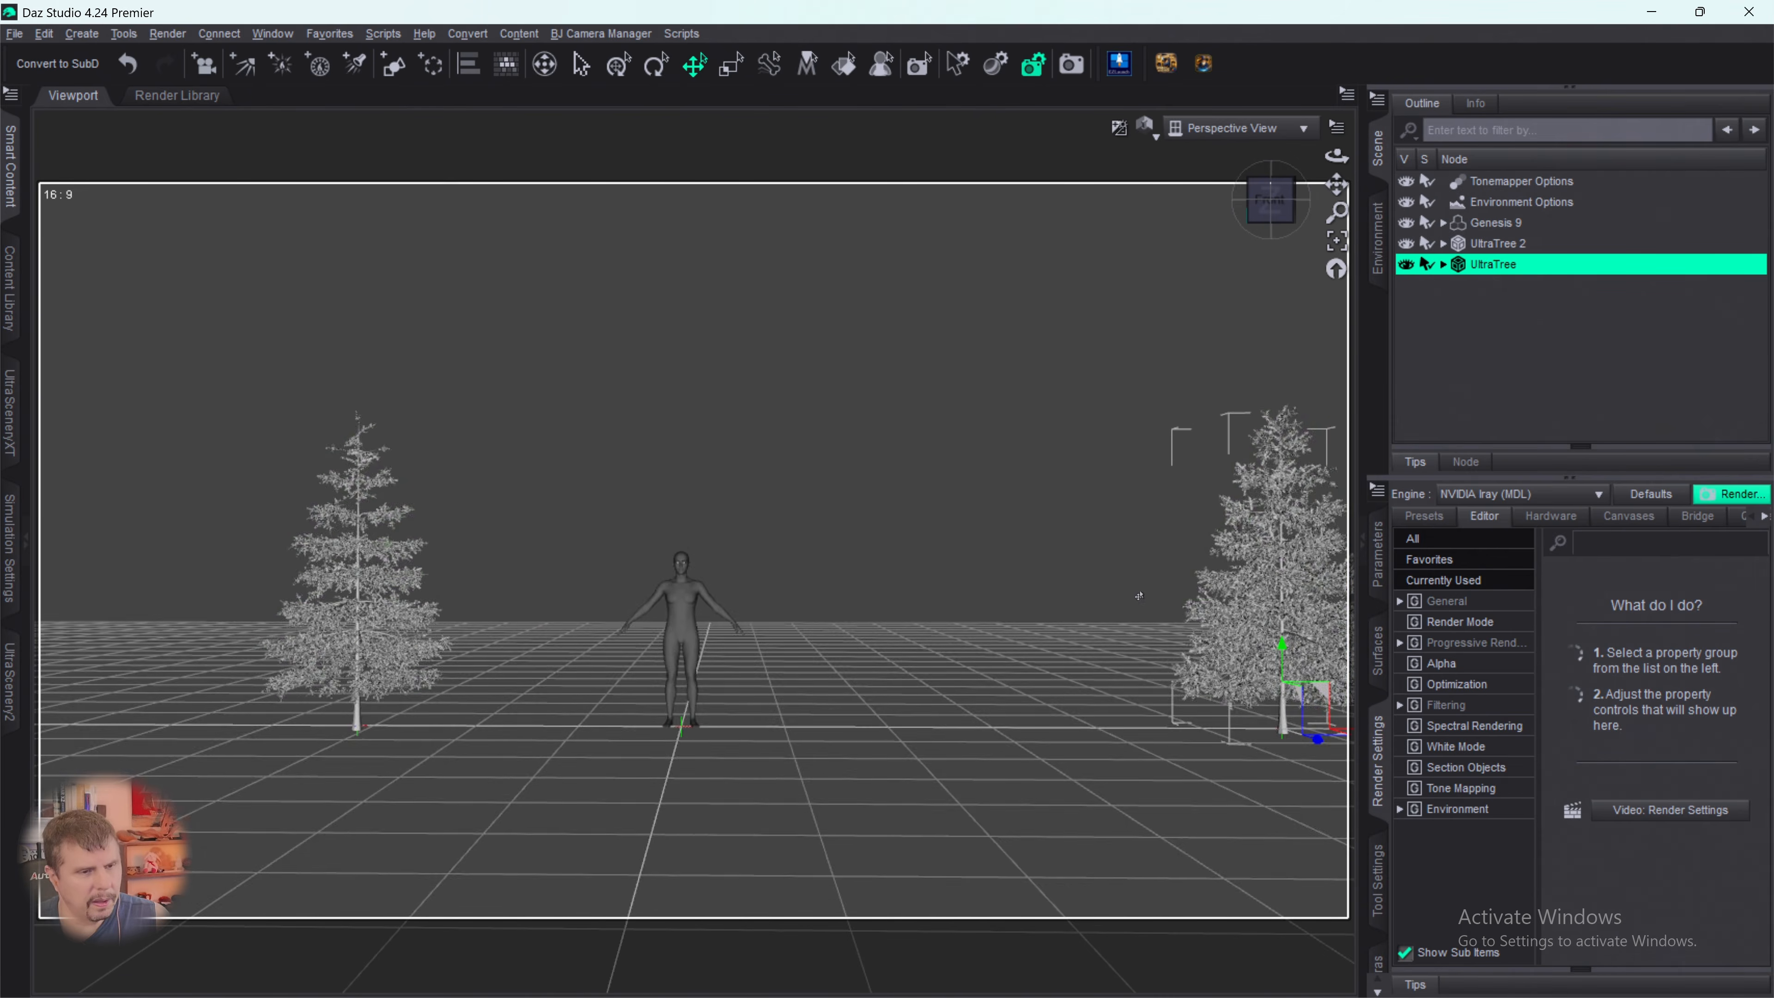
pyautogui.moveTo(1337, 185); pyautogui.dragTo(1271, 212)
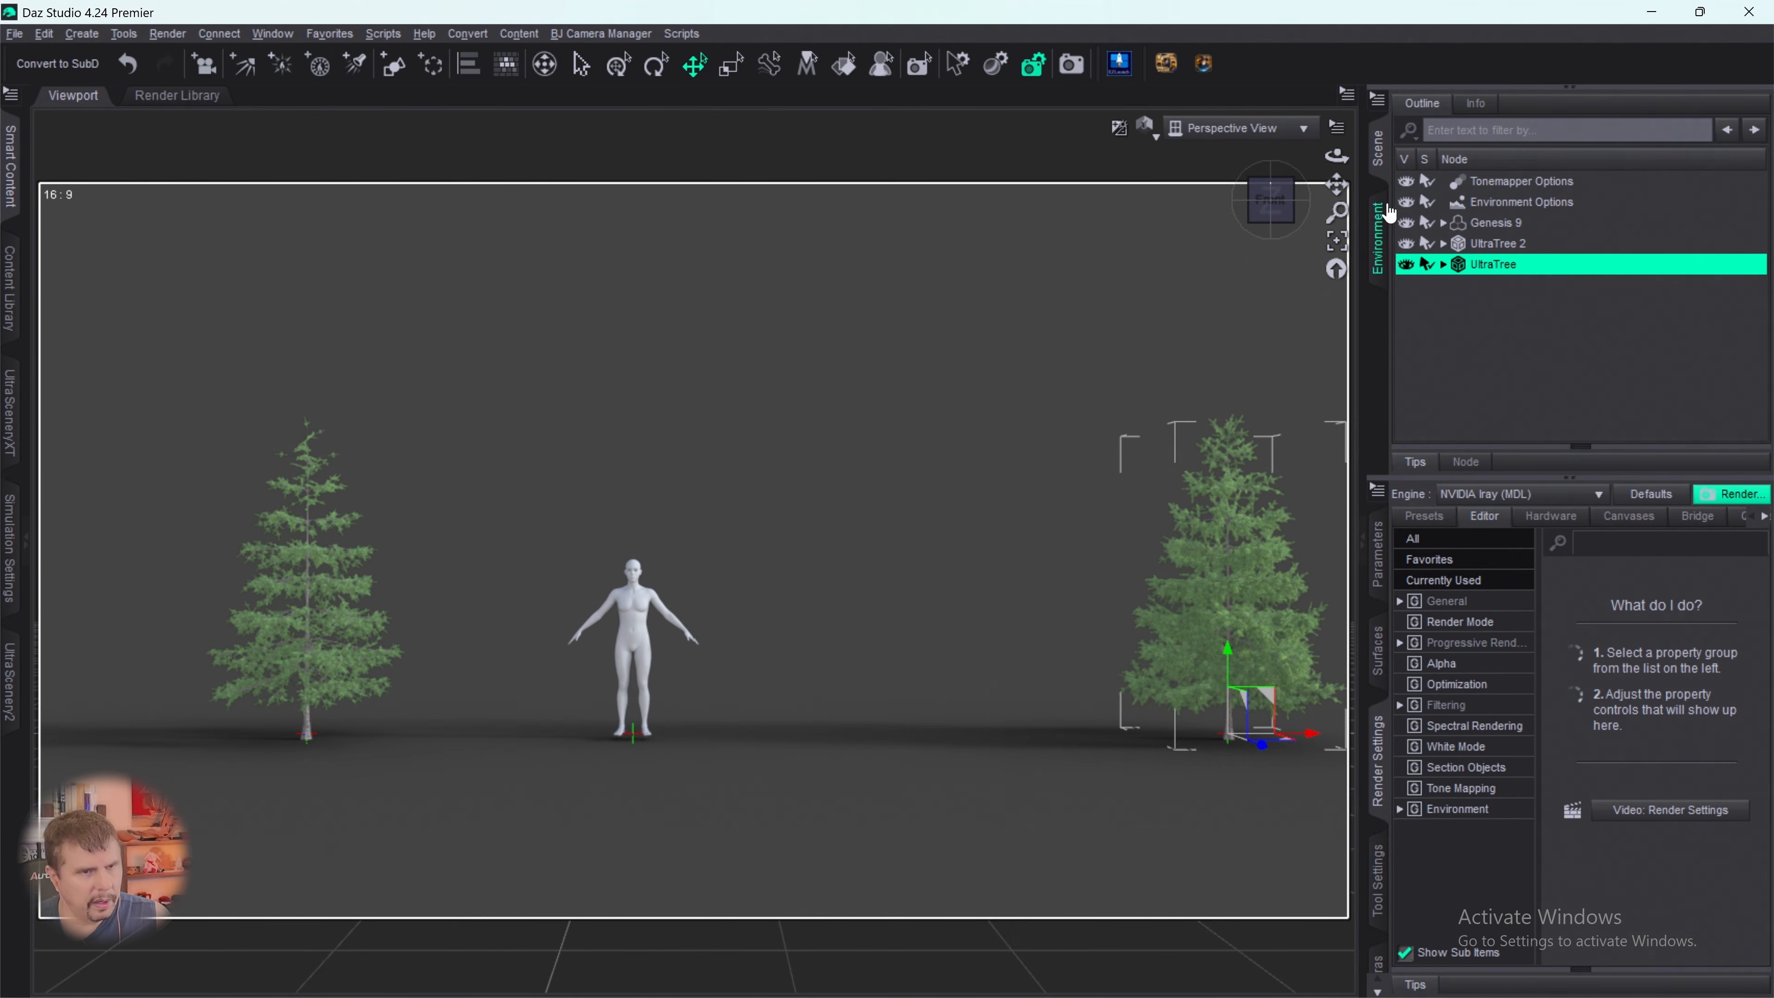
pyautogui.moveTo(1336, 184); pyautogui.dragTo(1314, 185)
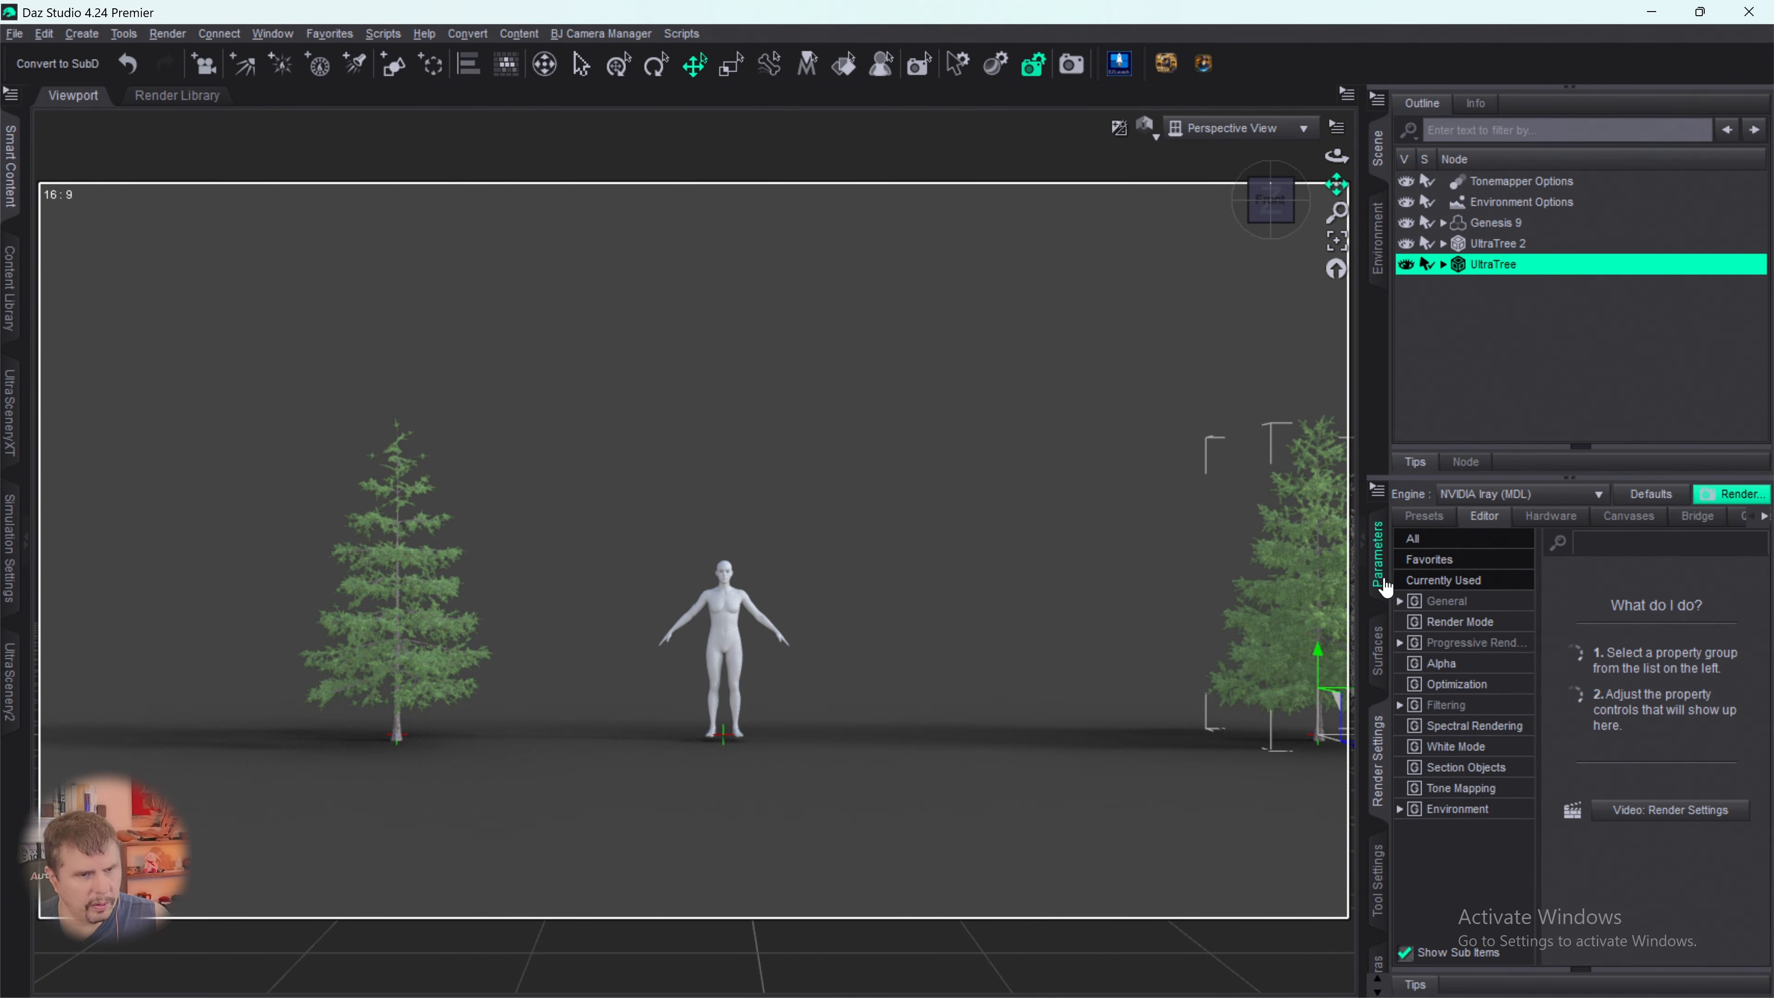
# - Shift UltraTree slightly back toward Genesis 9 along X and move UltraTree 2 outward to an X translation of about -599
pyautogui.click(1385, 590)
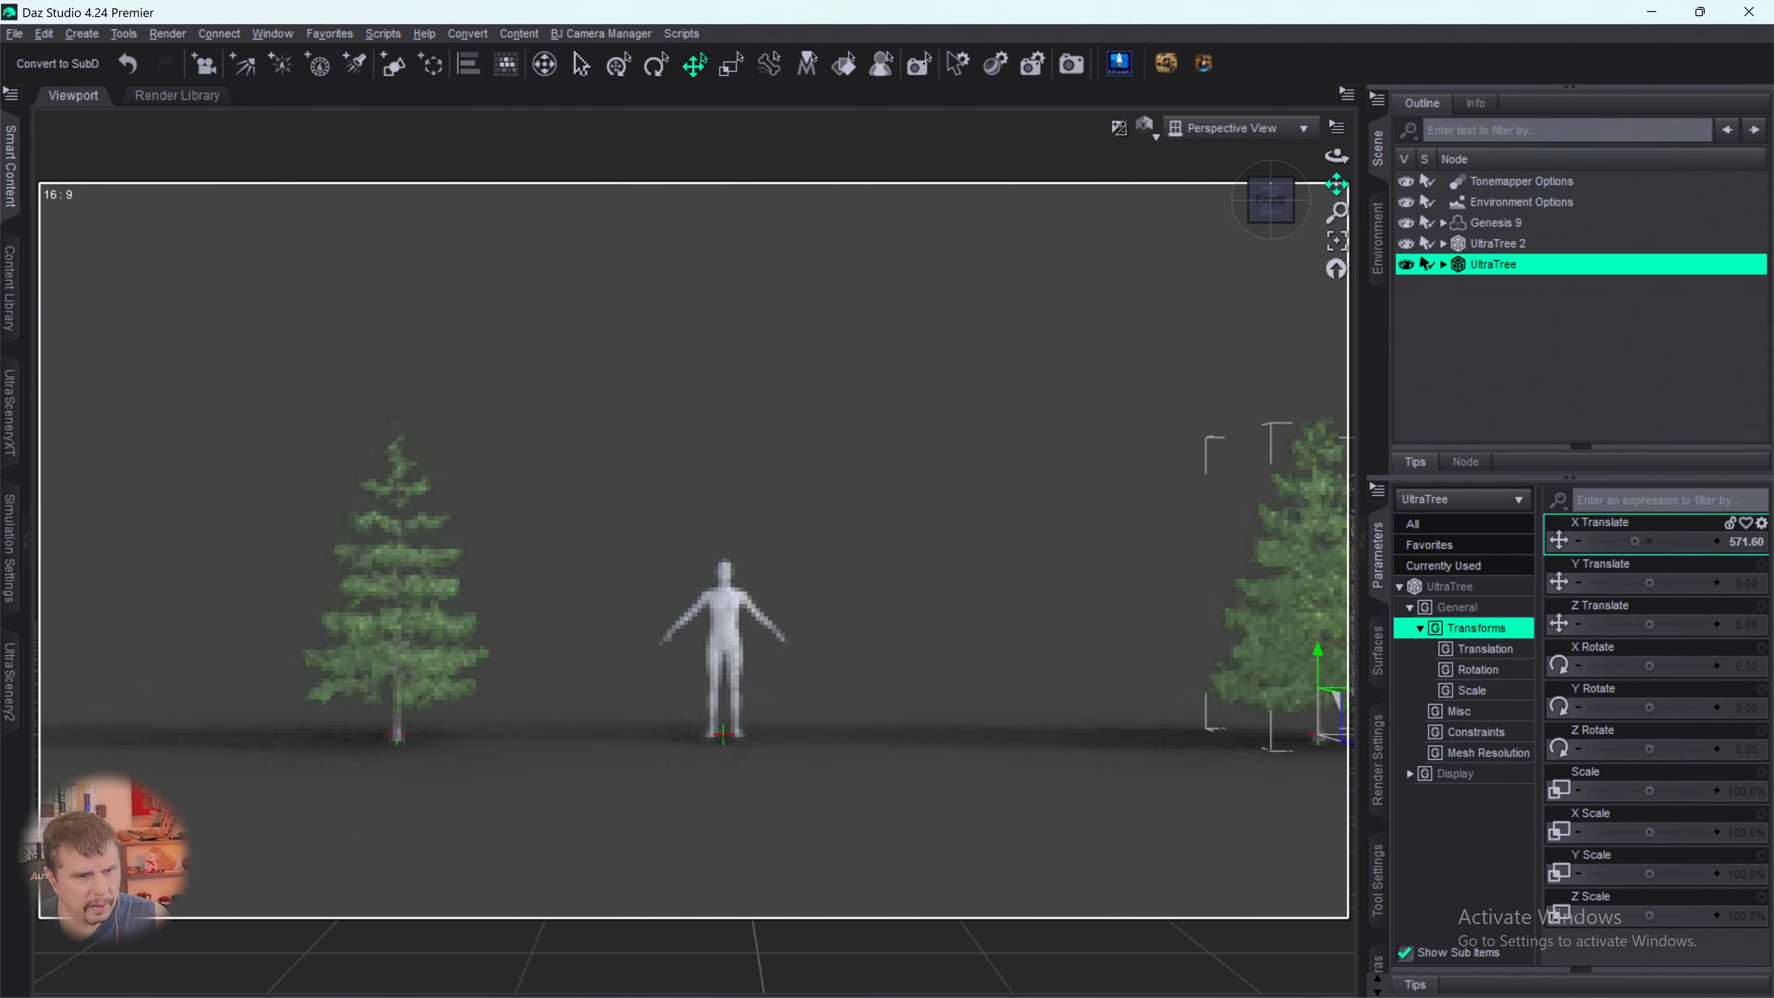
pyautogui.moveTo(1635, 541); pyautogui.dragTo(1623, 541)
pyautogui.click(1486, 244)
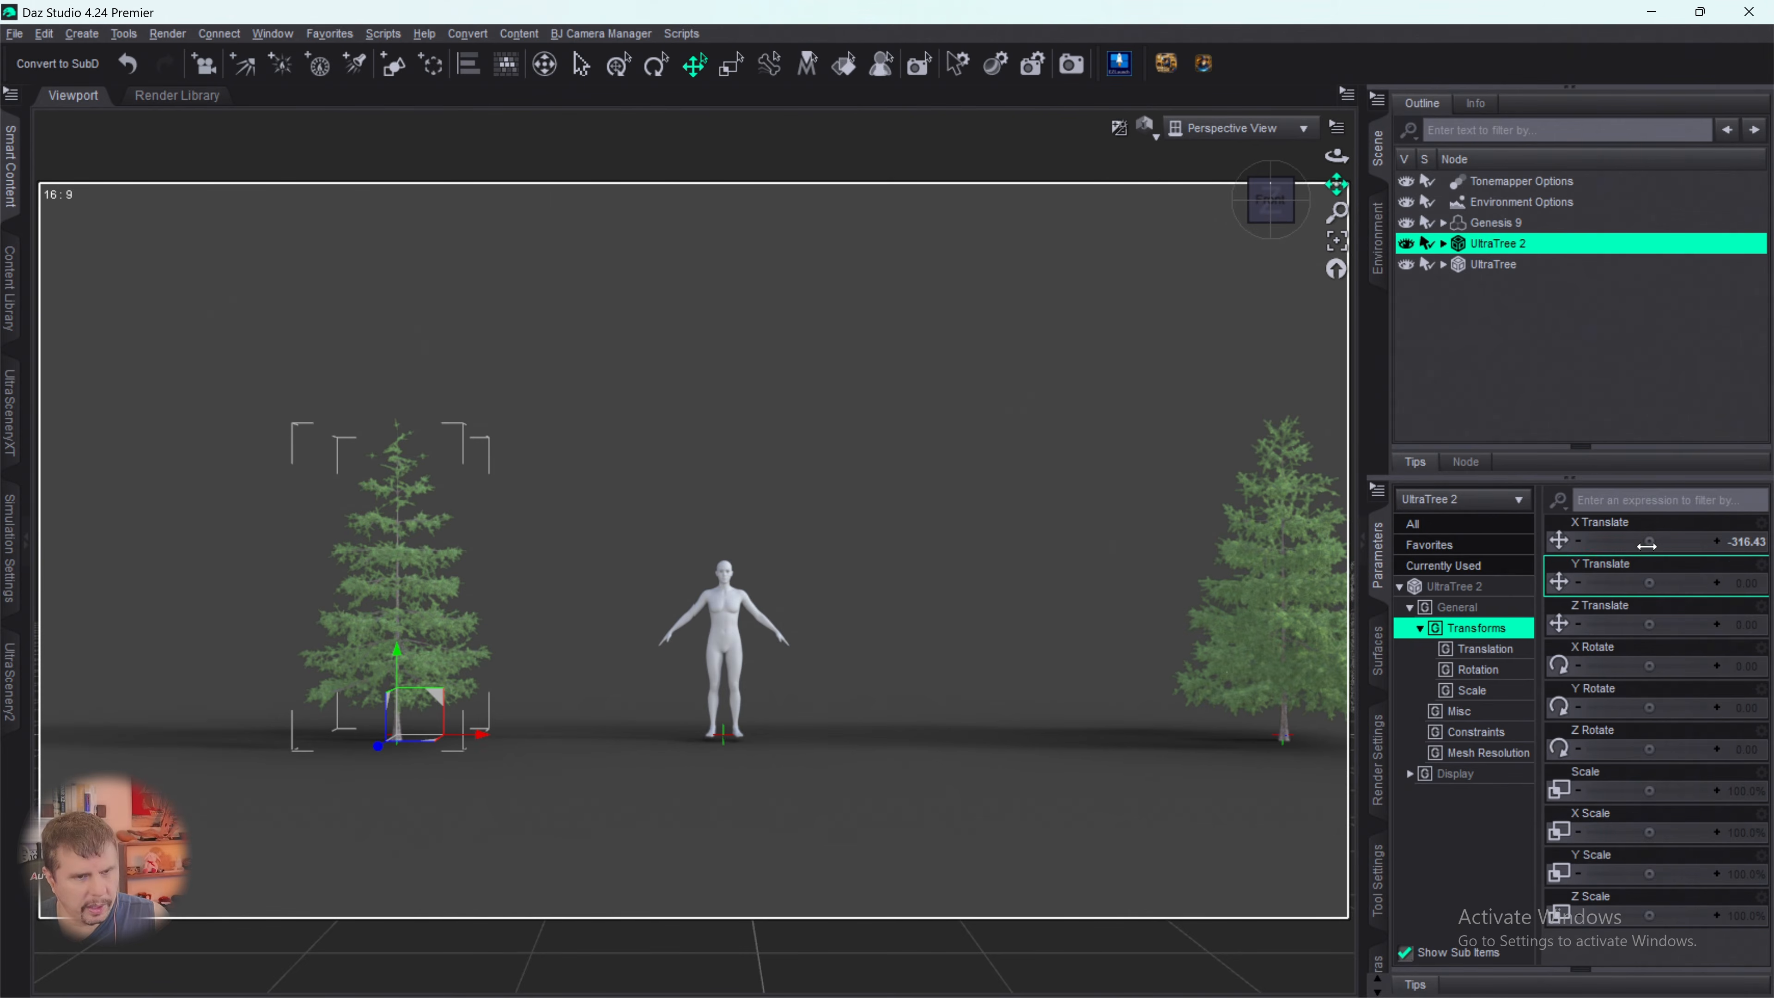
pyautogui.moveTo(1649, 542); pyautogui.dragTo(1613, 542)
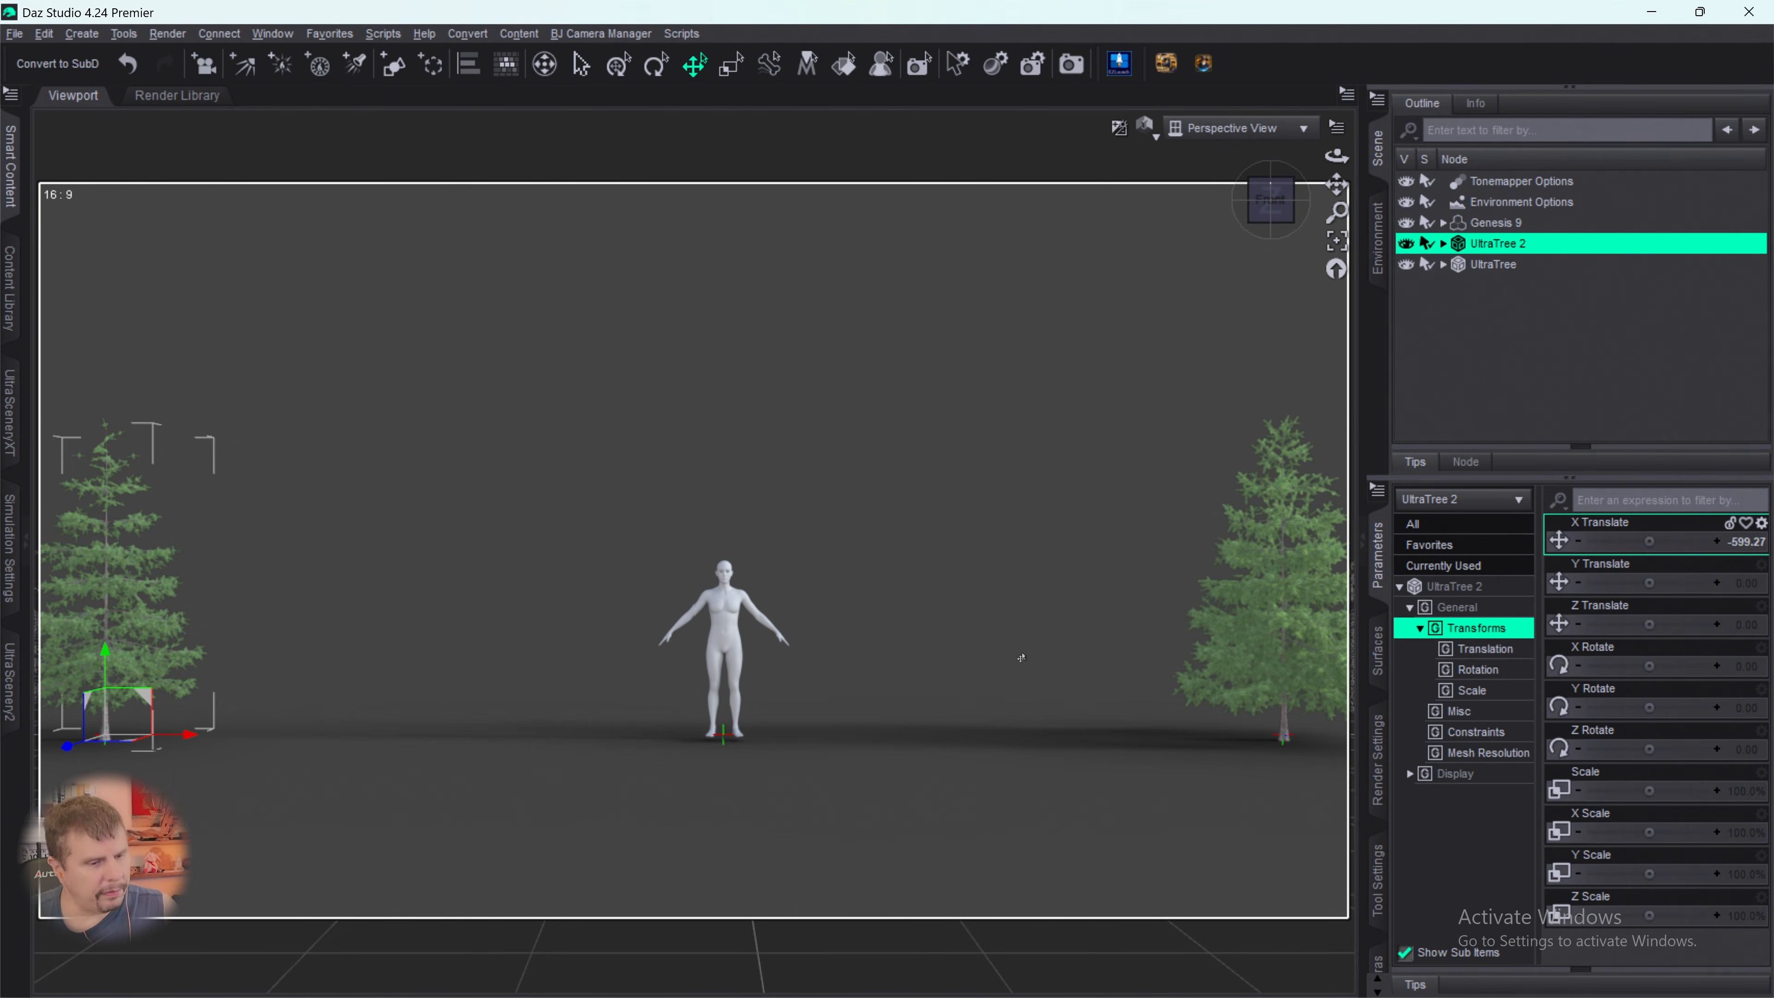
# - Clear the scene selection and start a new tree in UltraTreeCreator based on Spruce 07
pyautogui.click(1196, 972)
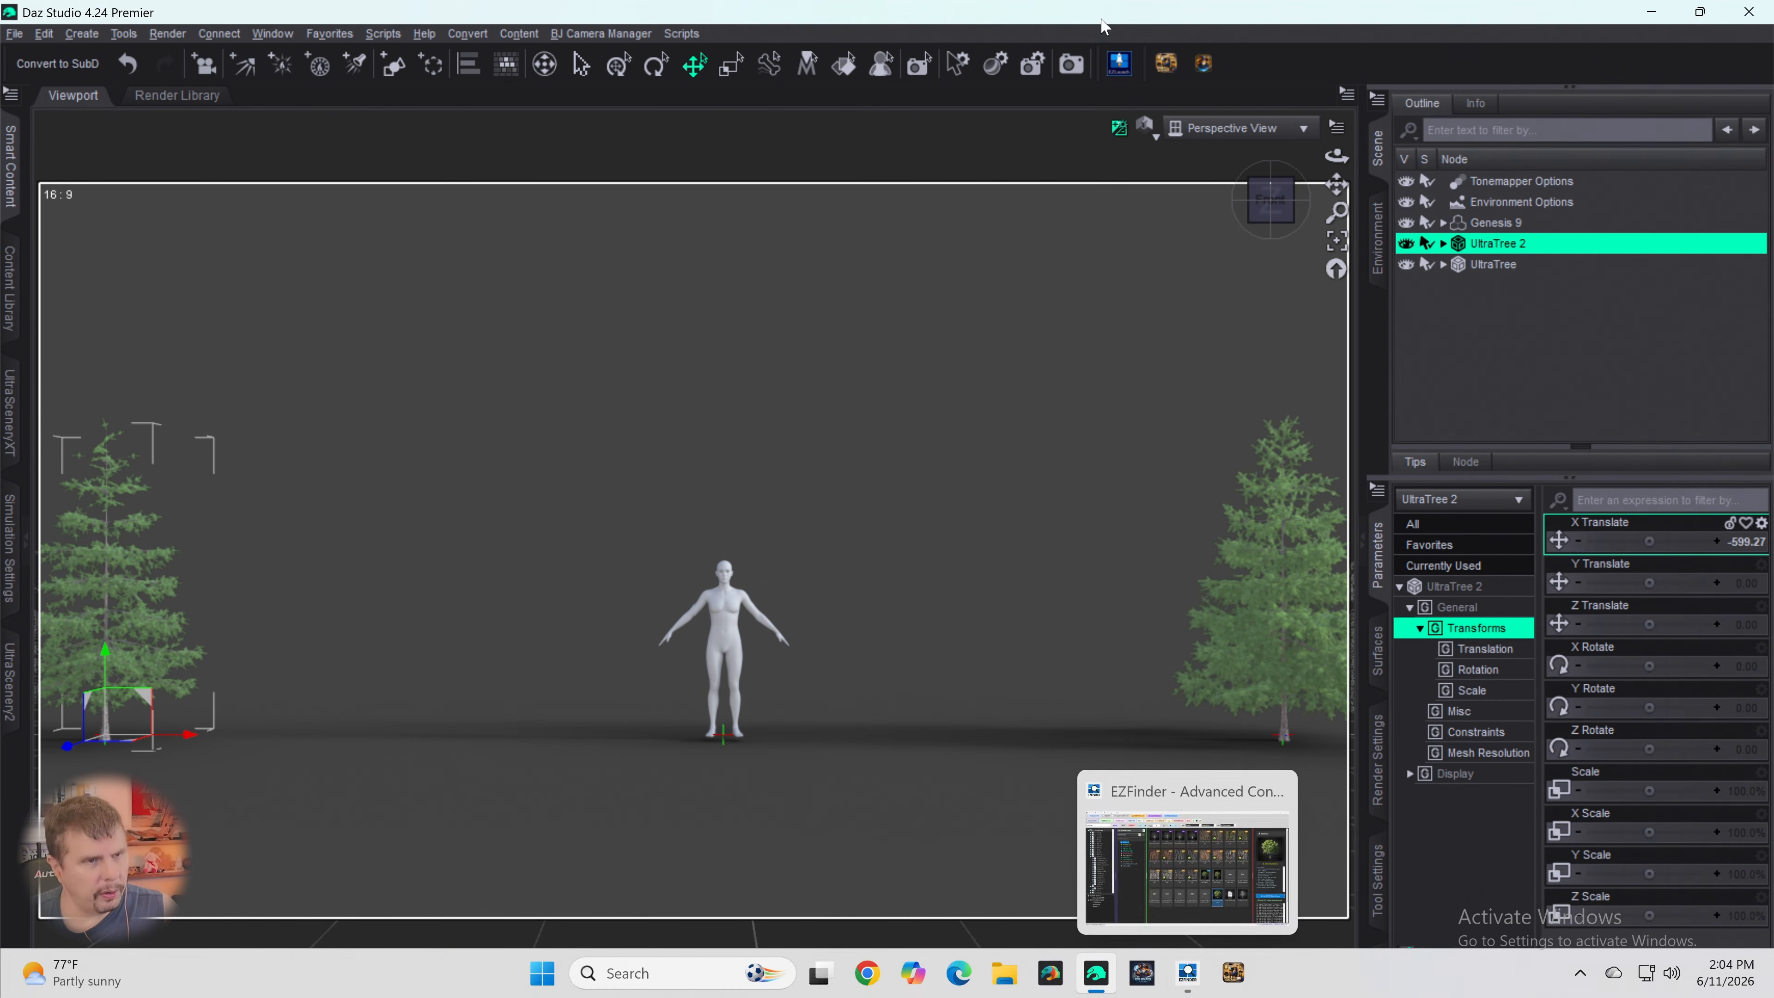
pyautogui.click(1464, 311)
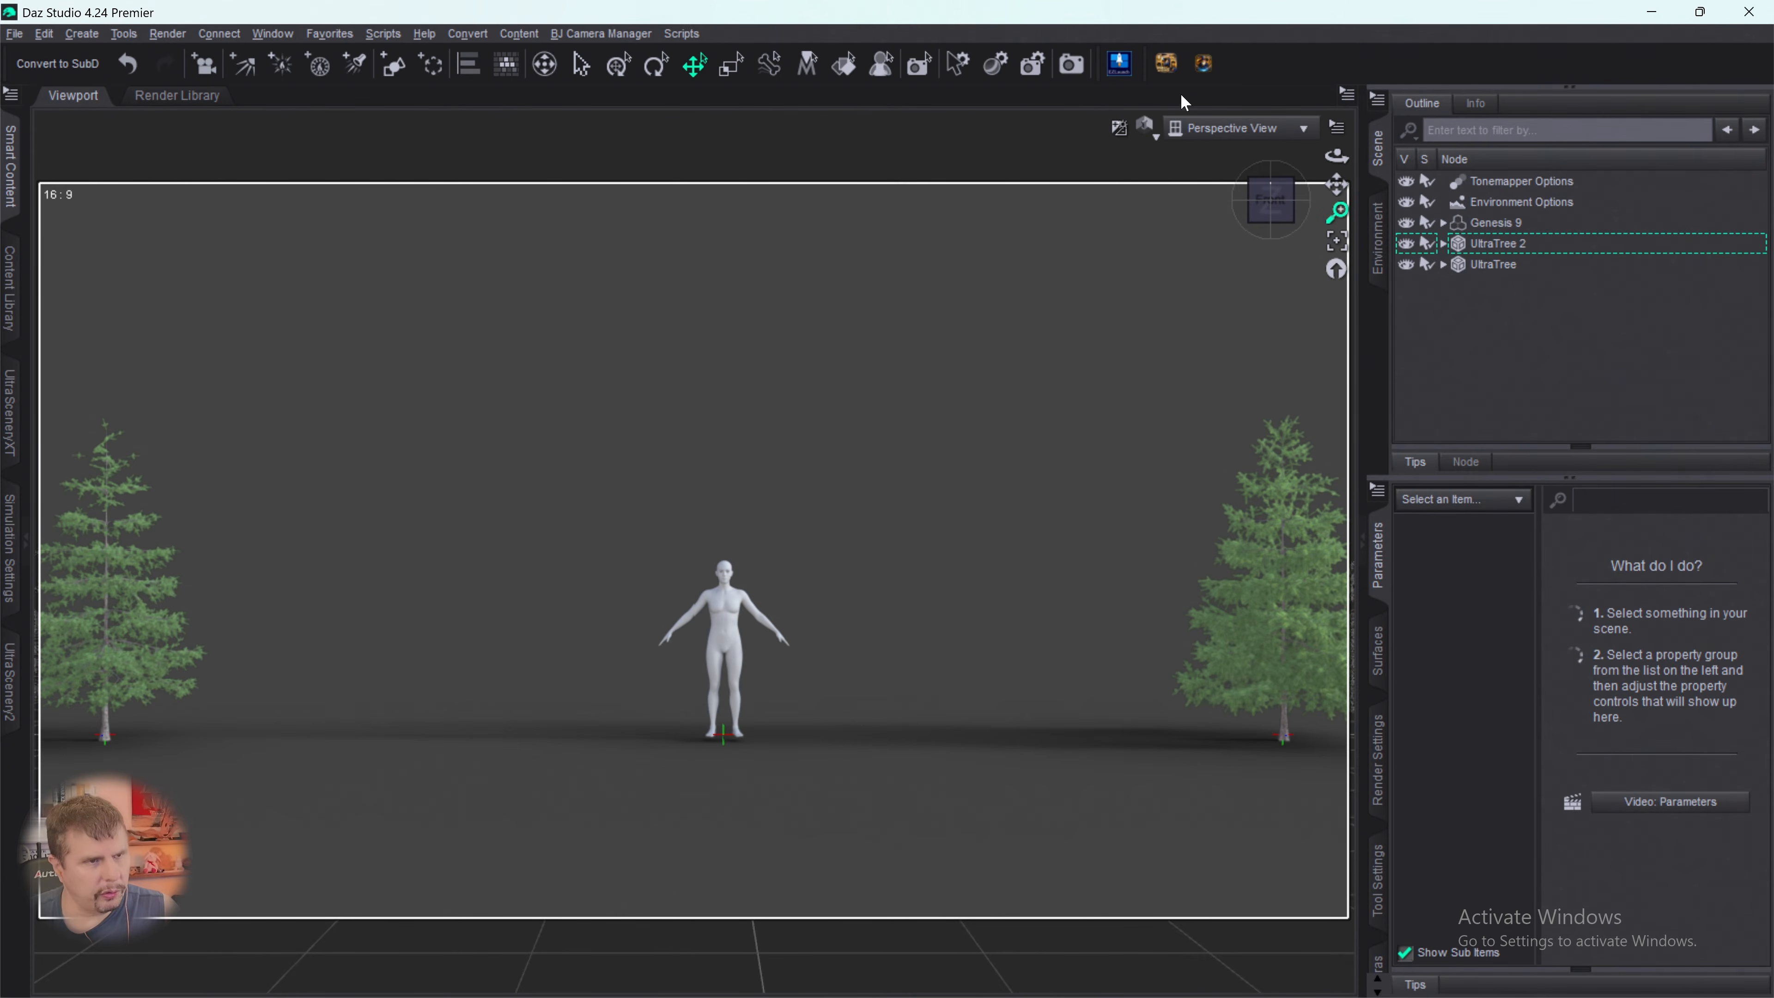
pyautogui.click(1121, 67)
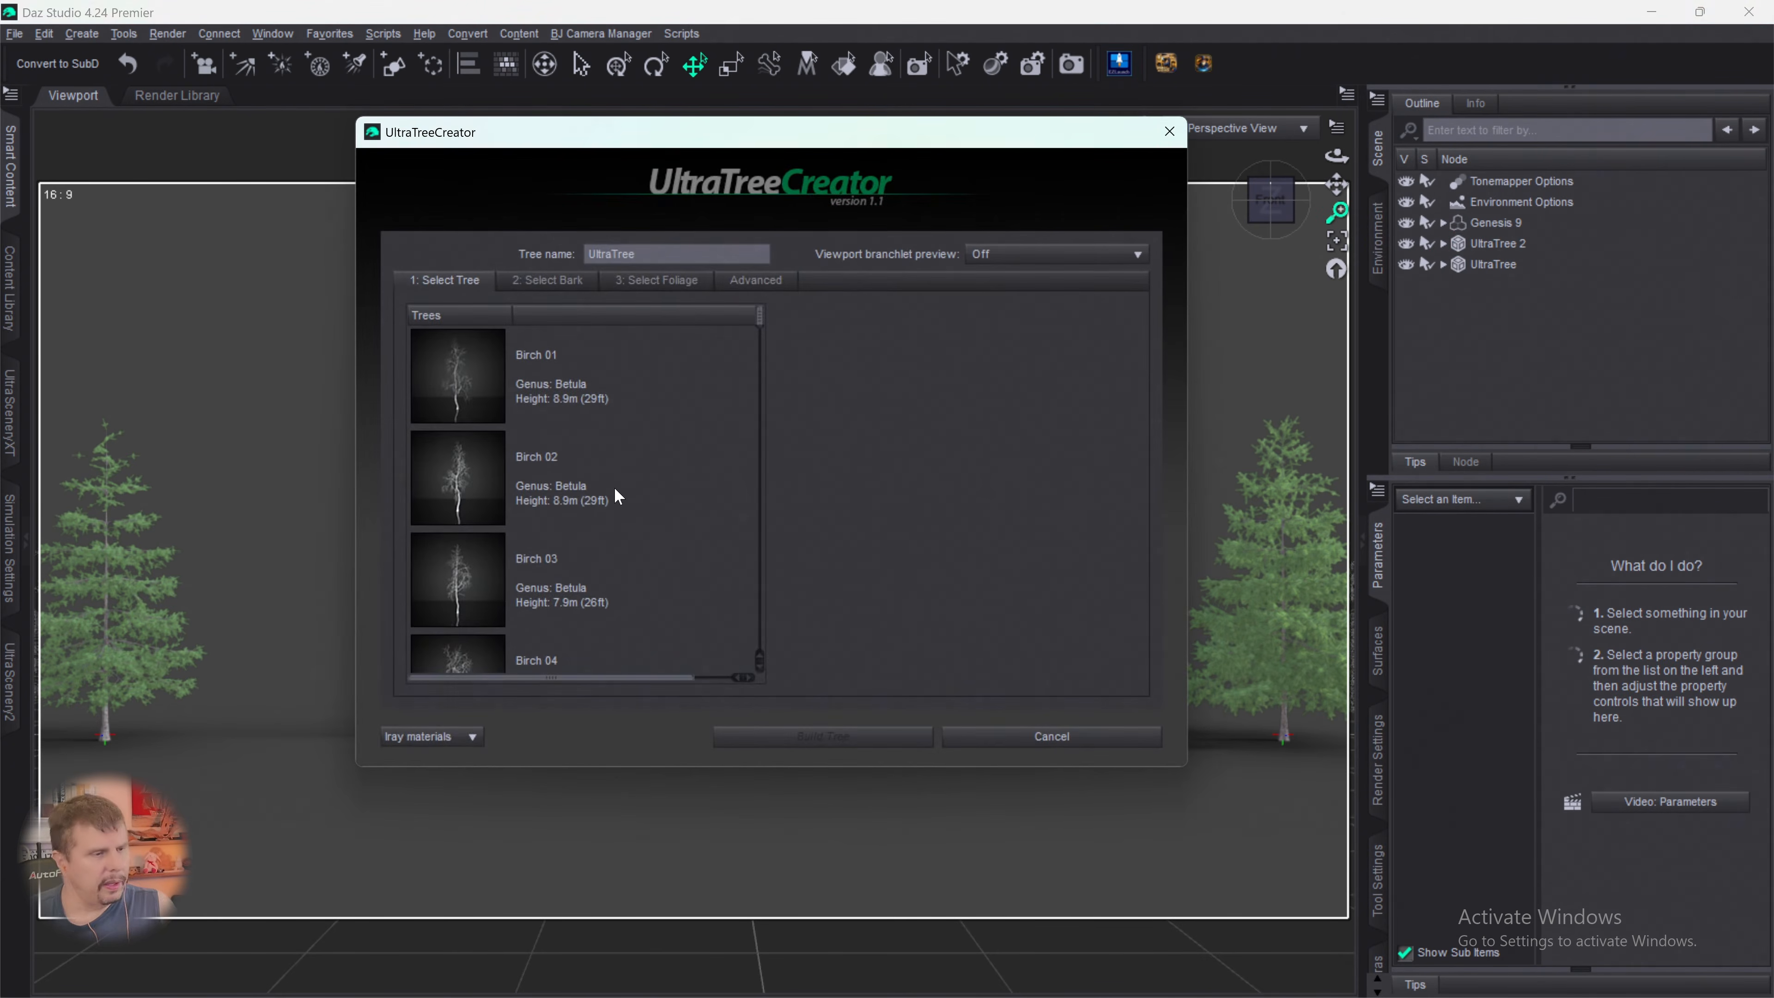
pyautogui.scroll(-5, 655, 435)
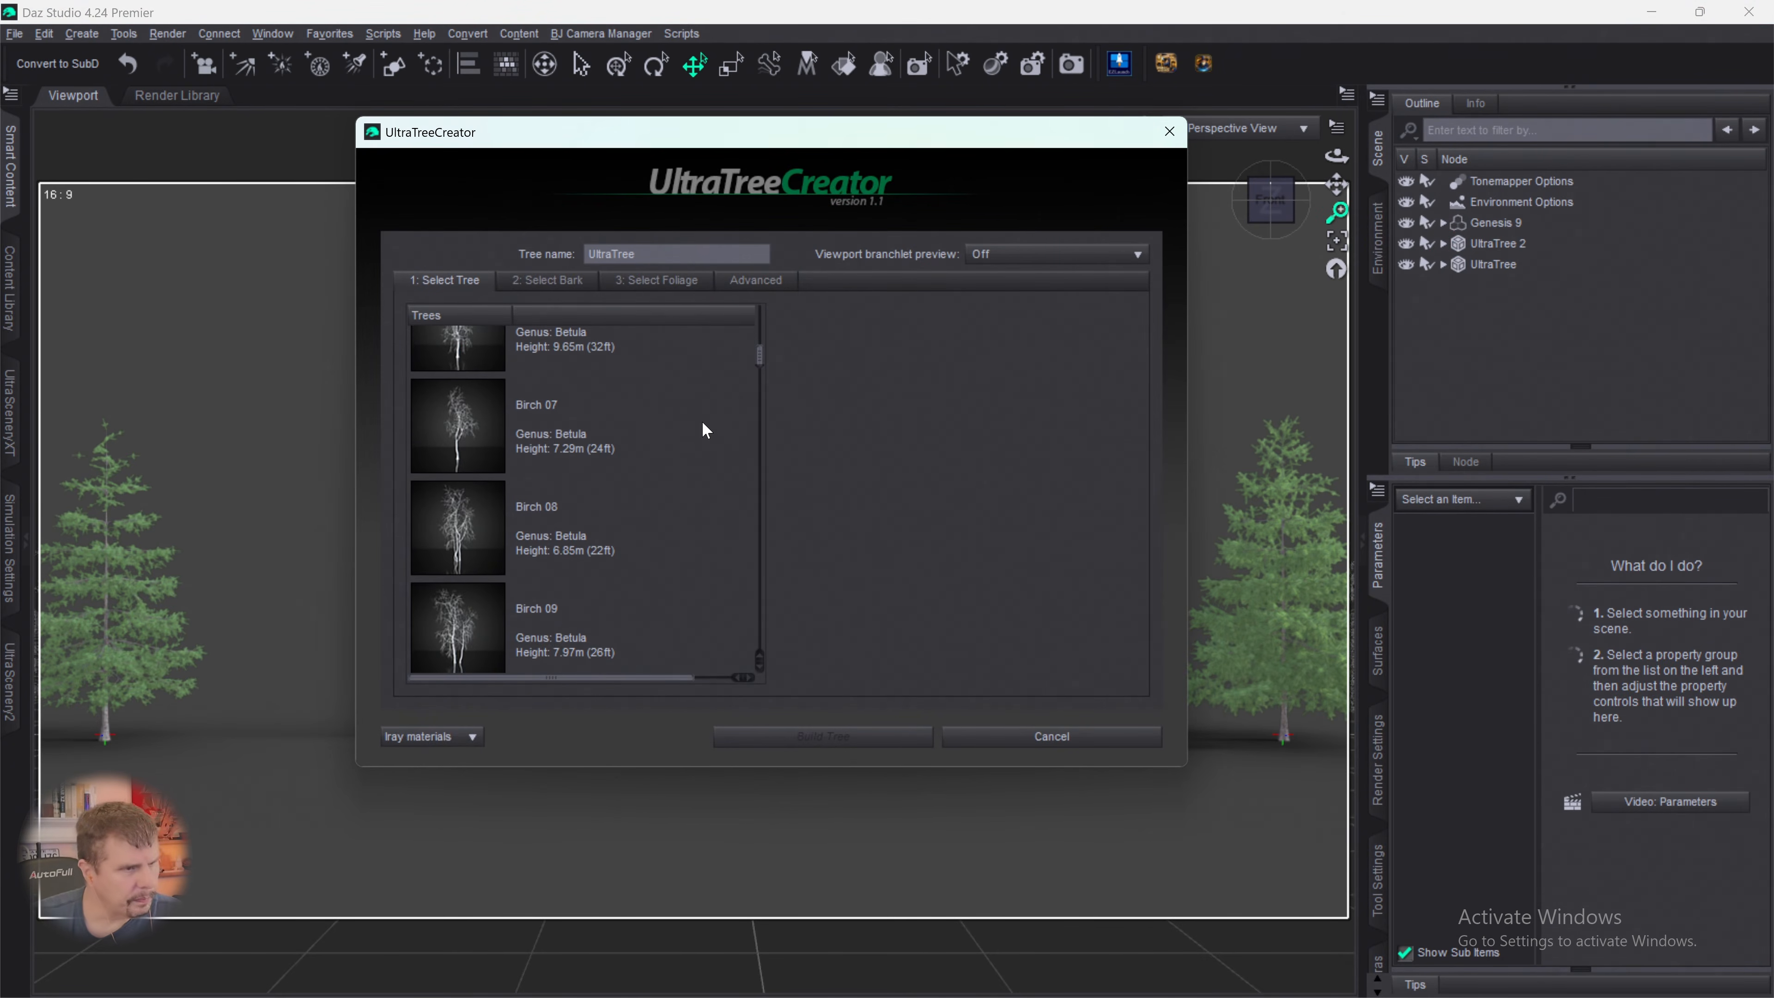
pyautogui.moveTo(759, 349); pyautogui.dragTo(743, 646)
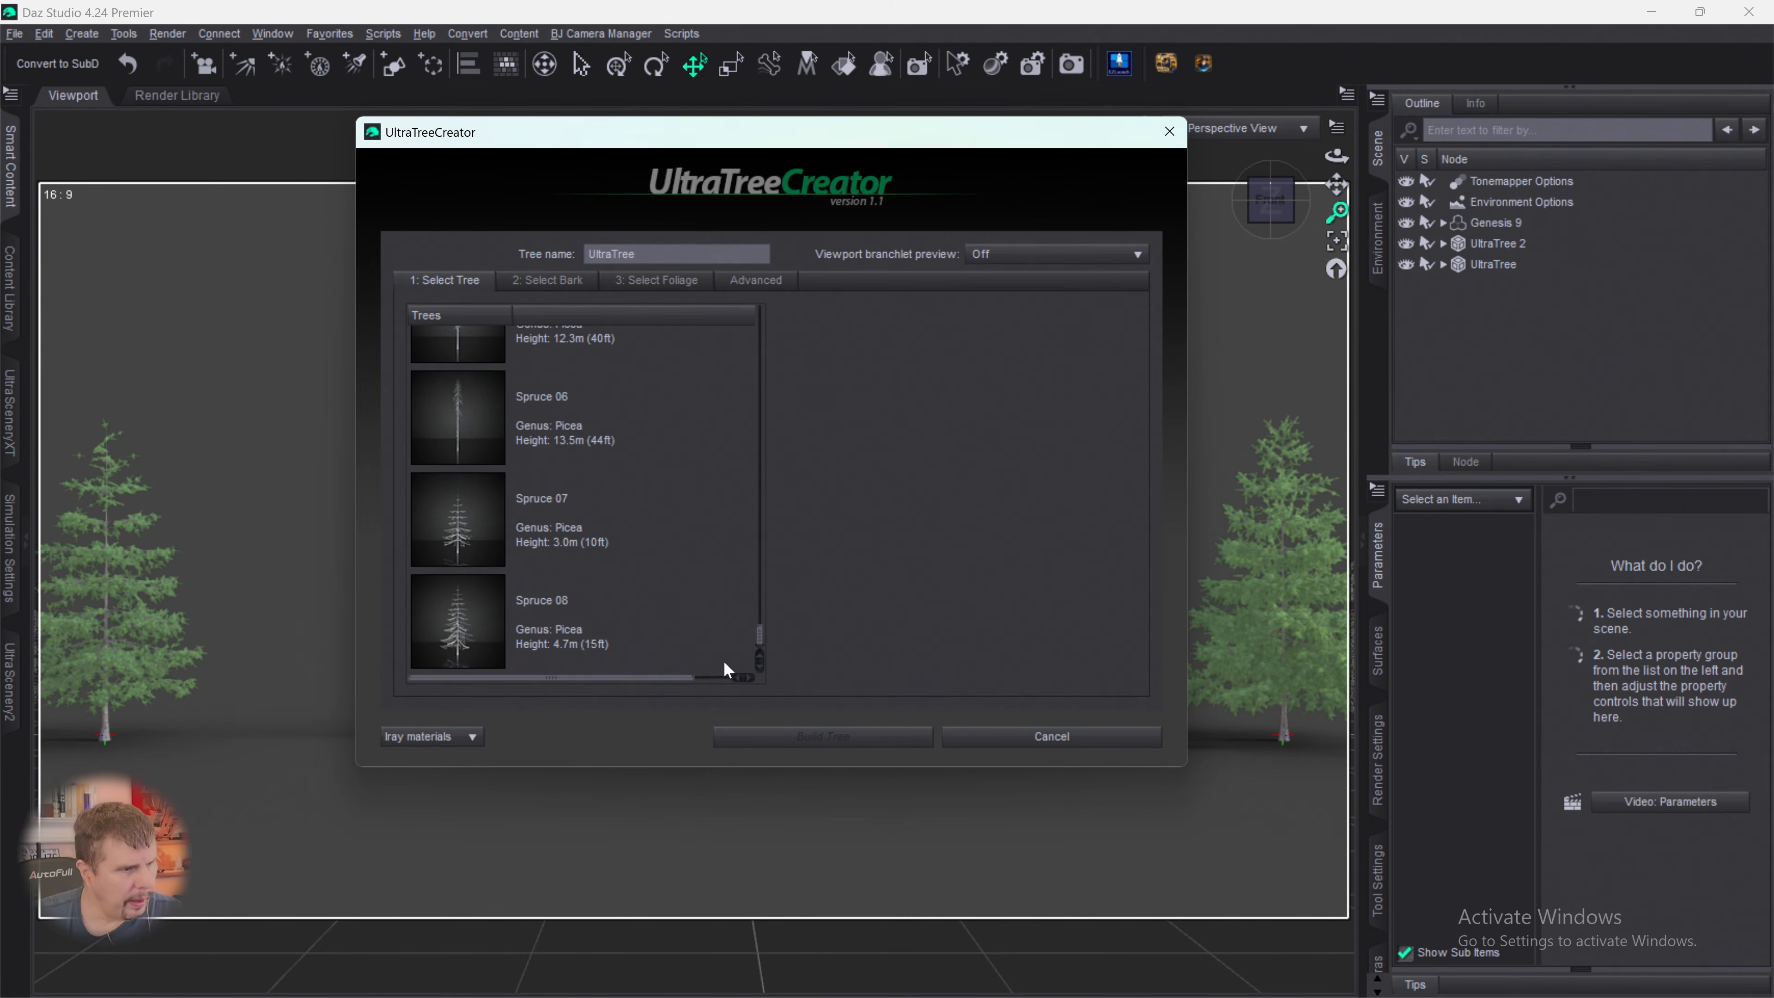
pyautogui.click(469, 527)
# - Assign the Spruce bark and the Spruce 01 foliage to the third small tree
pyautogui.click(548, 279)
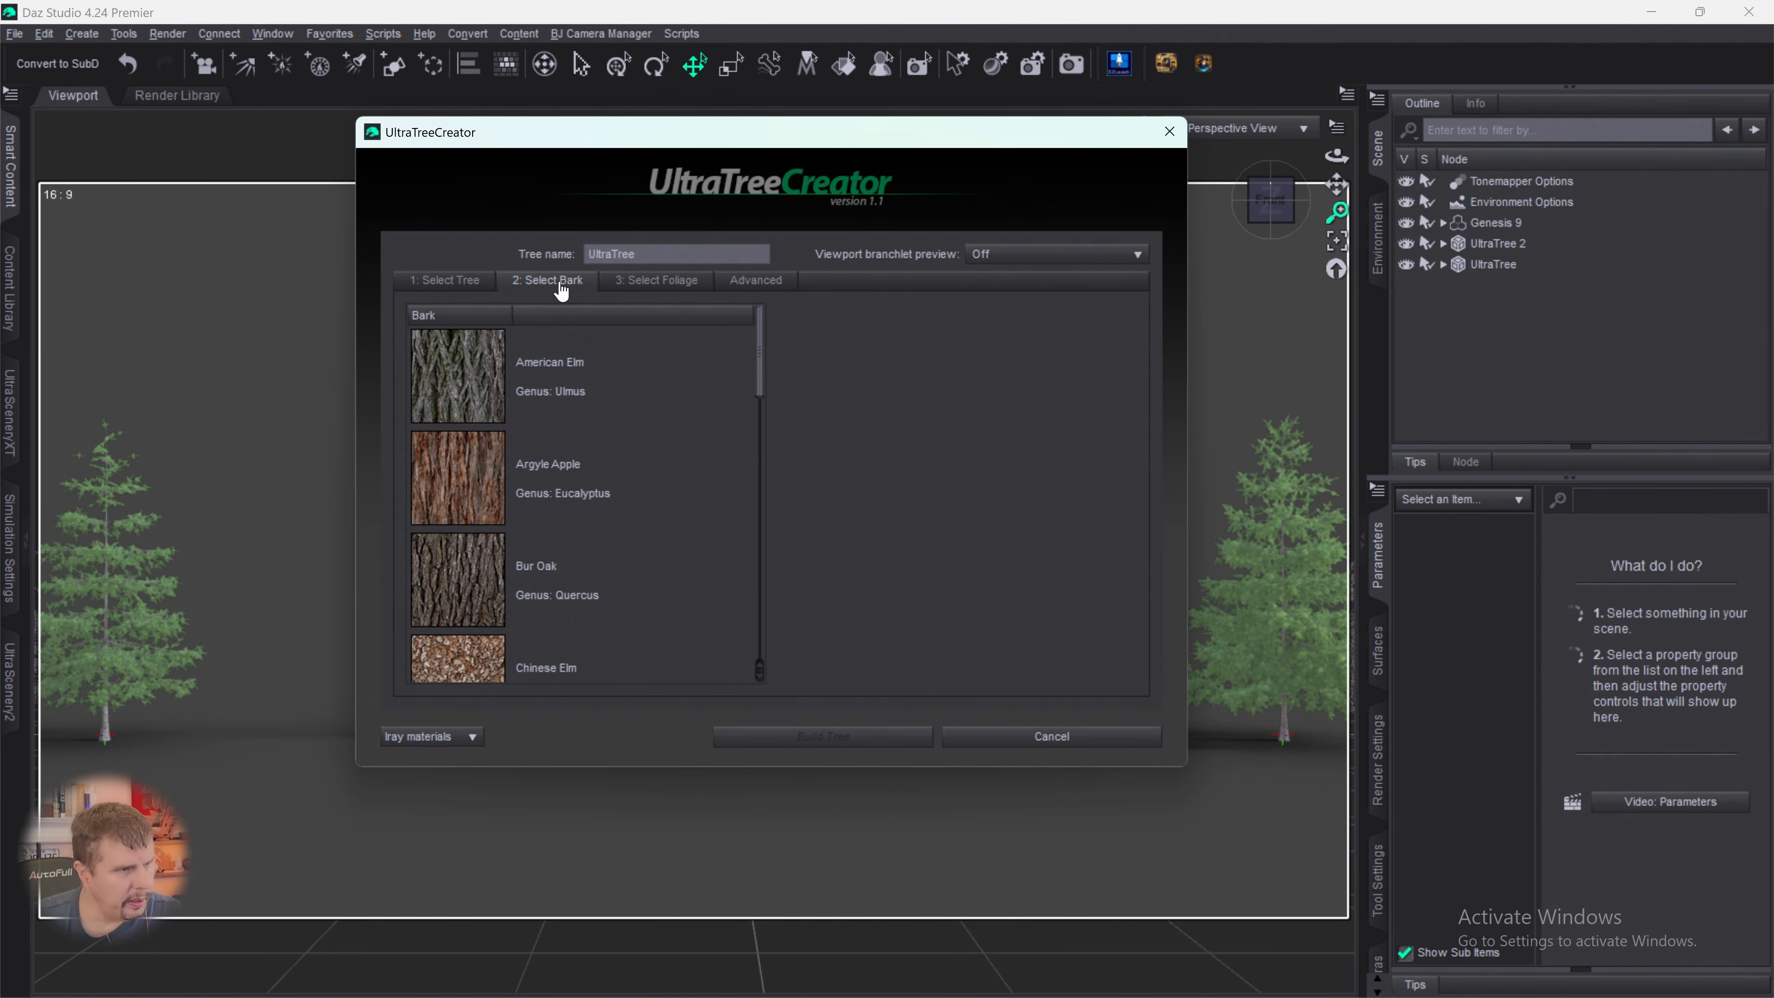
pyautogui.moveTo(759, 370); pyautogui.dragTo(752, 673)
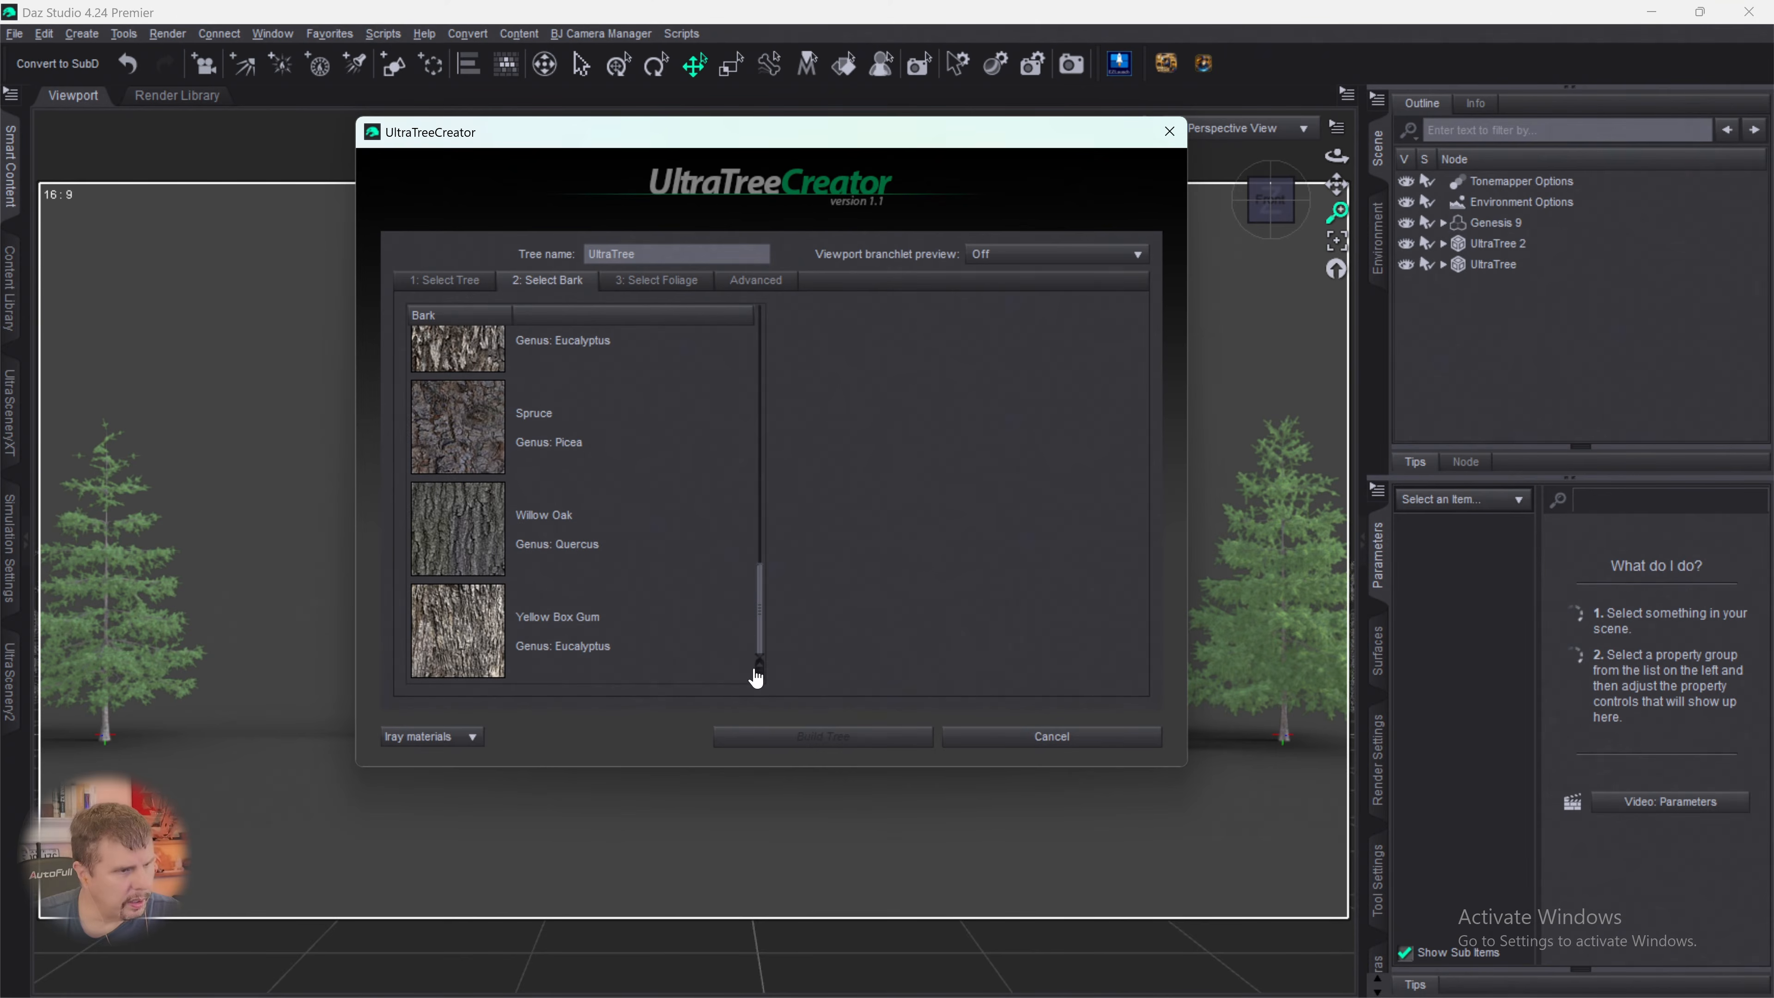
pyautogui.click(463, 433)
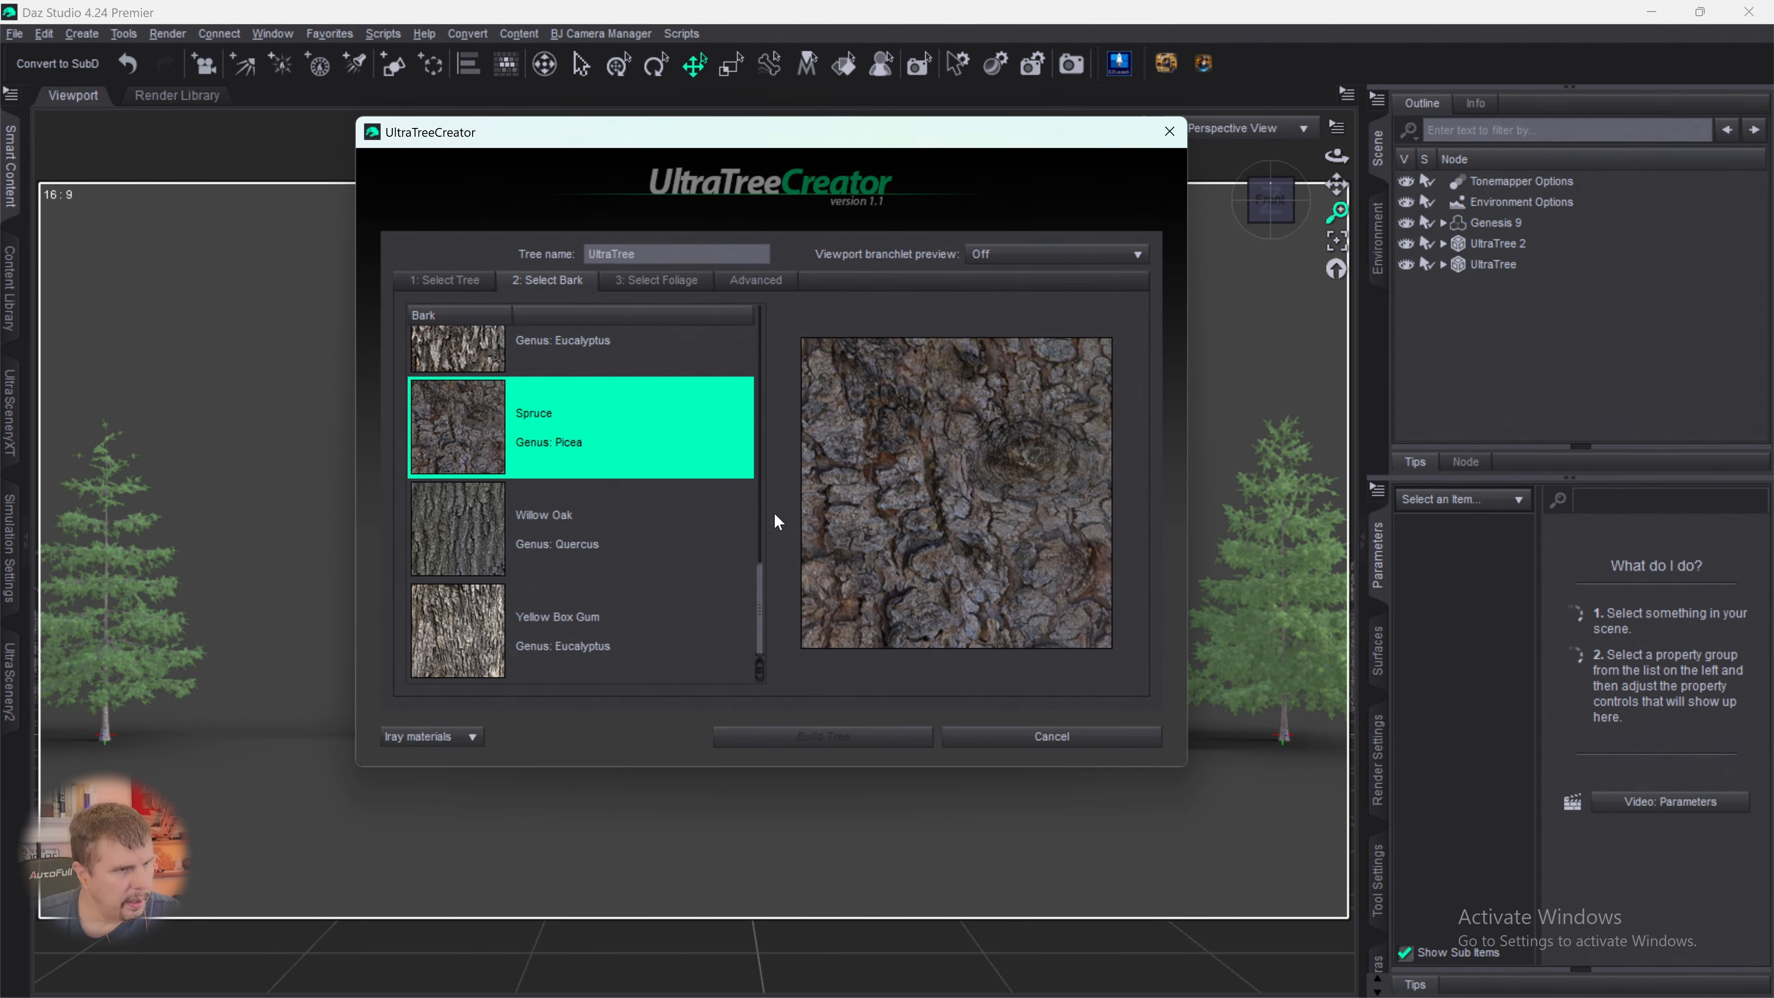
pyautogui.click(672, 284)
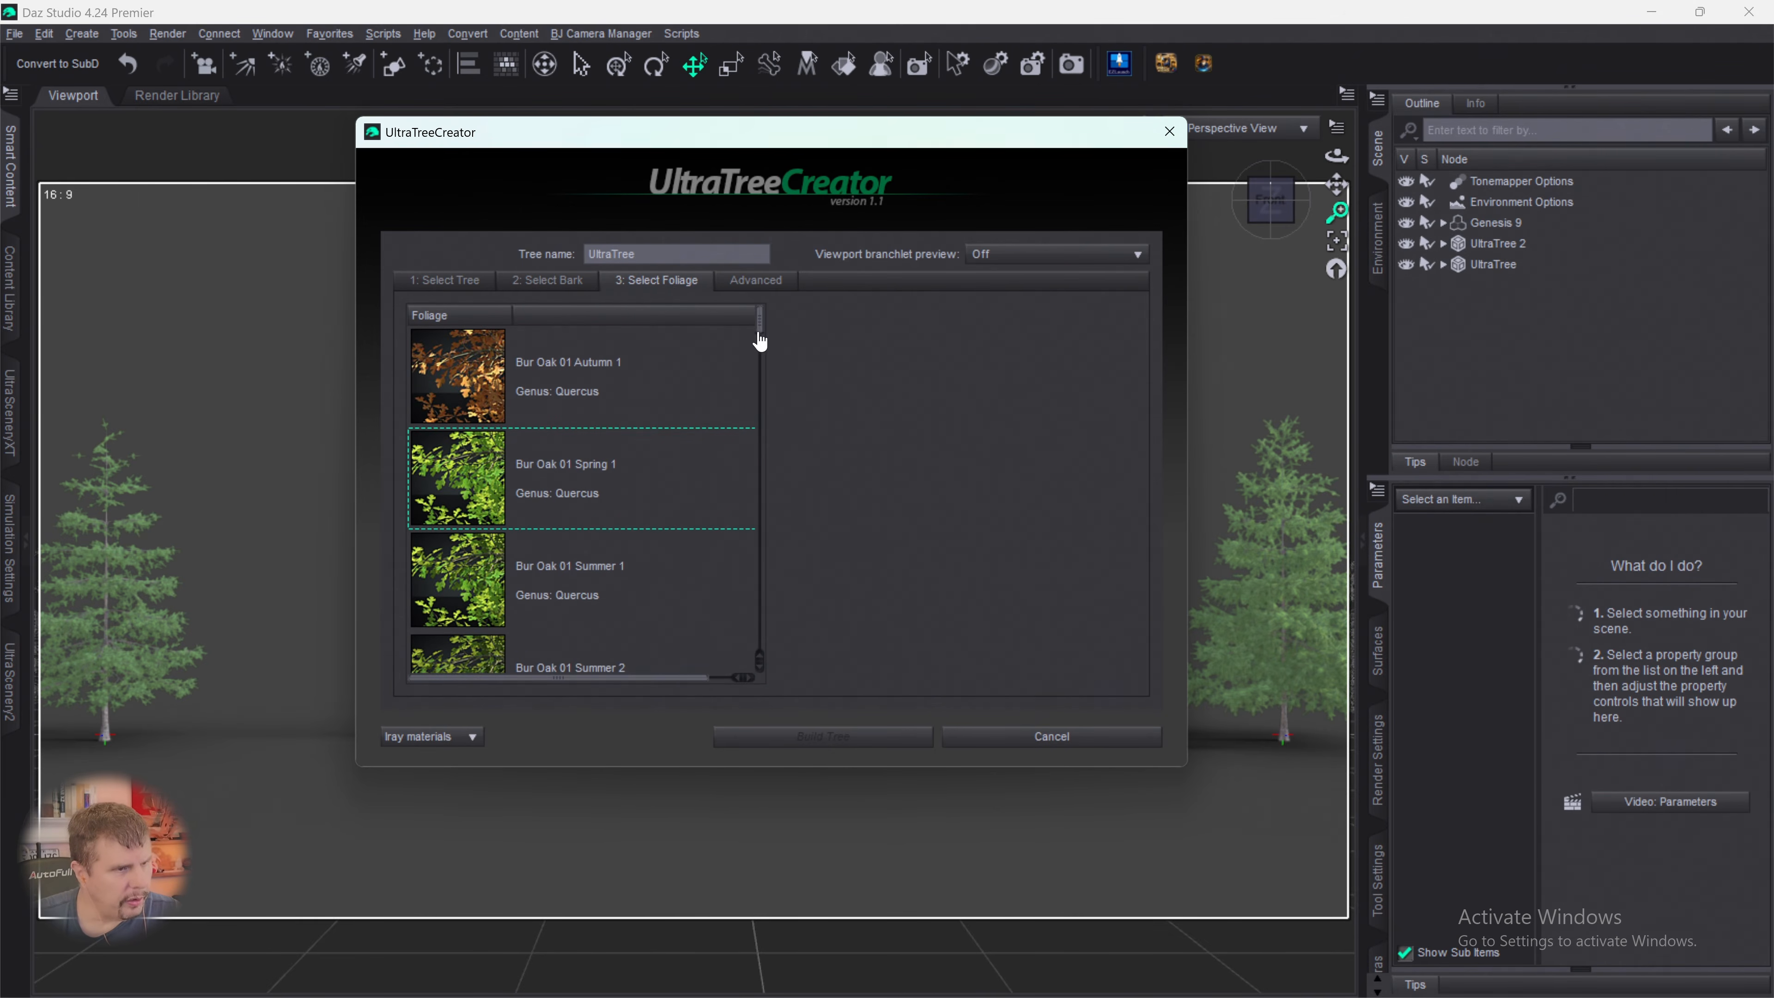
pyautogui.moveTo(760, 341); pyautogui.dragTo(752, 608)
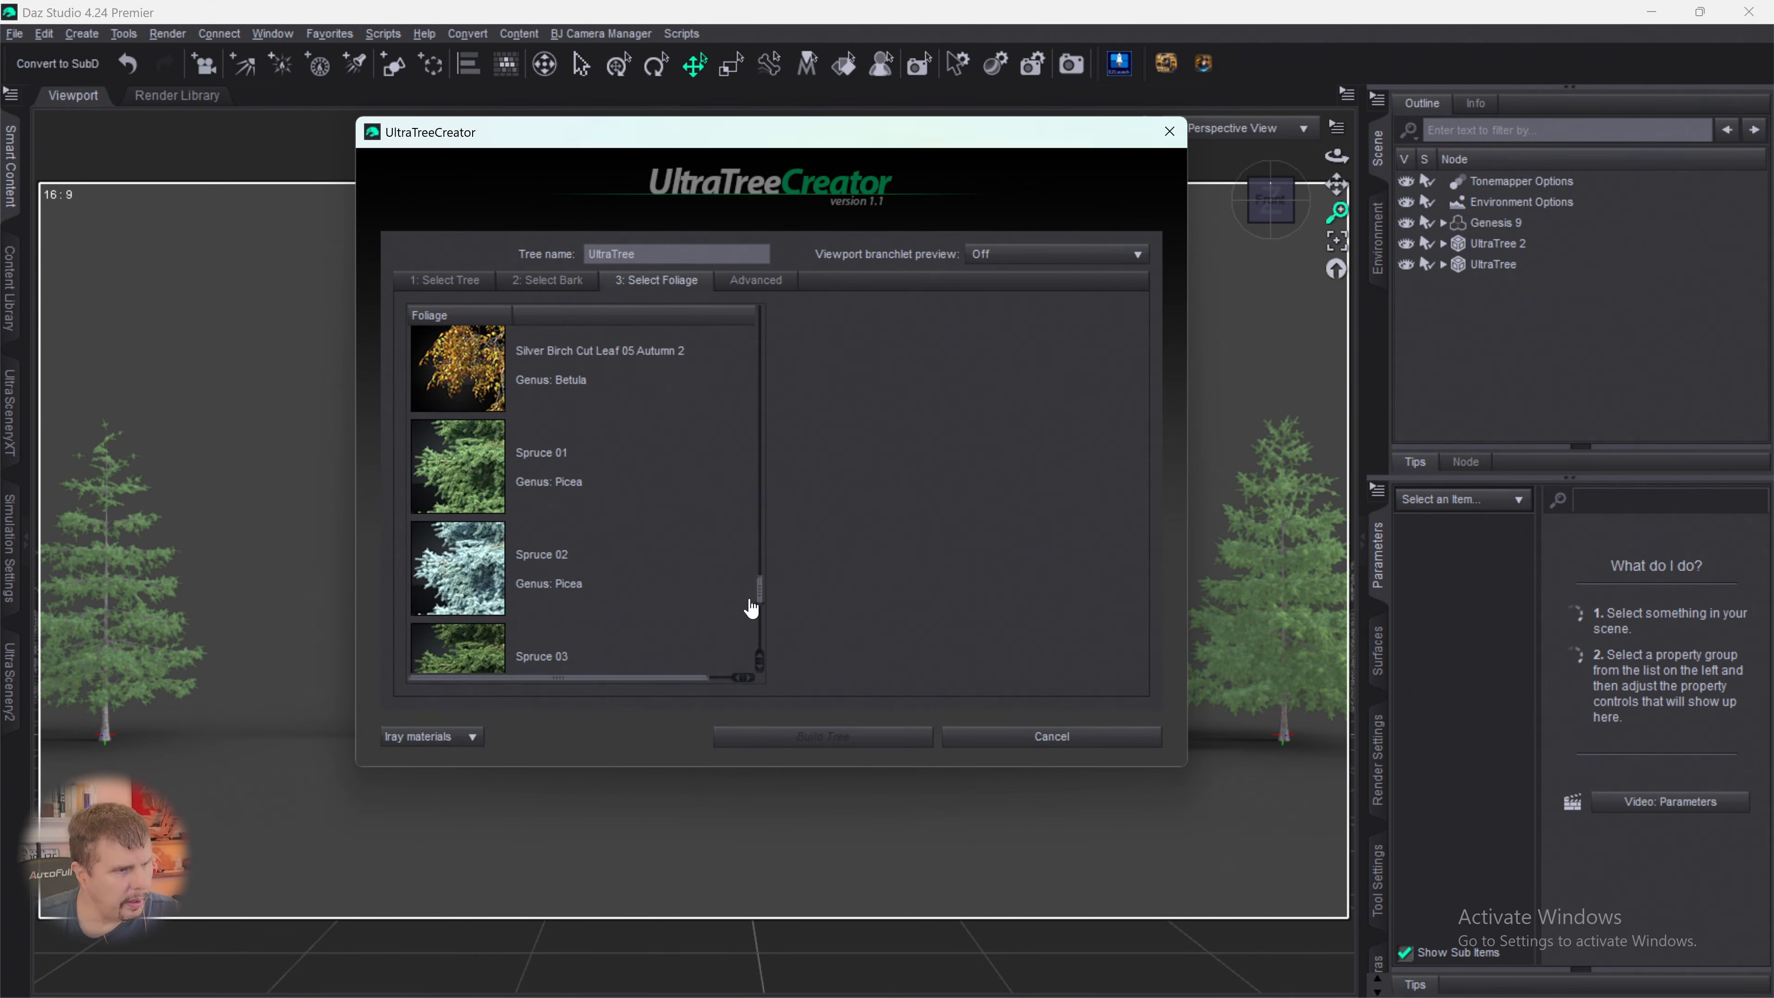
pyautogui.click(475, 463)
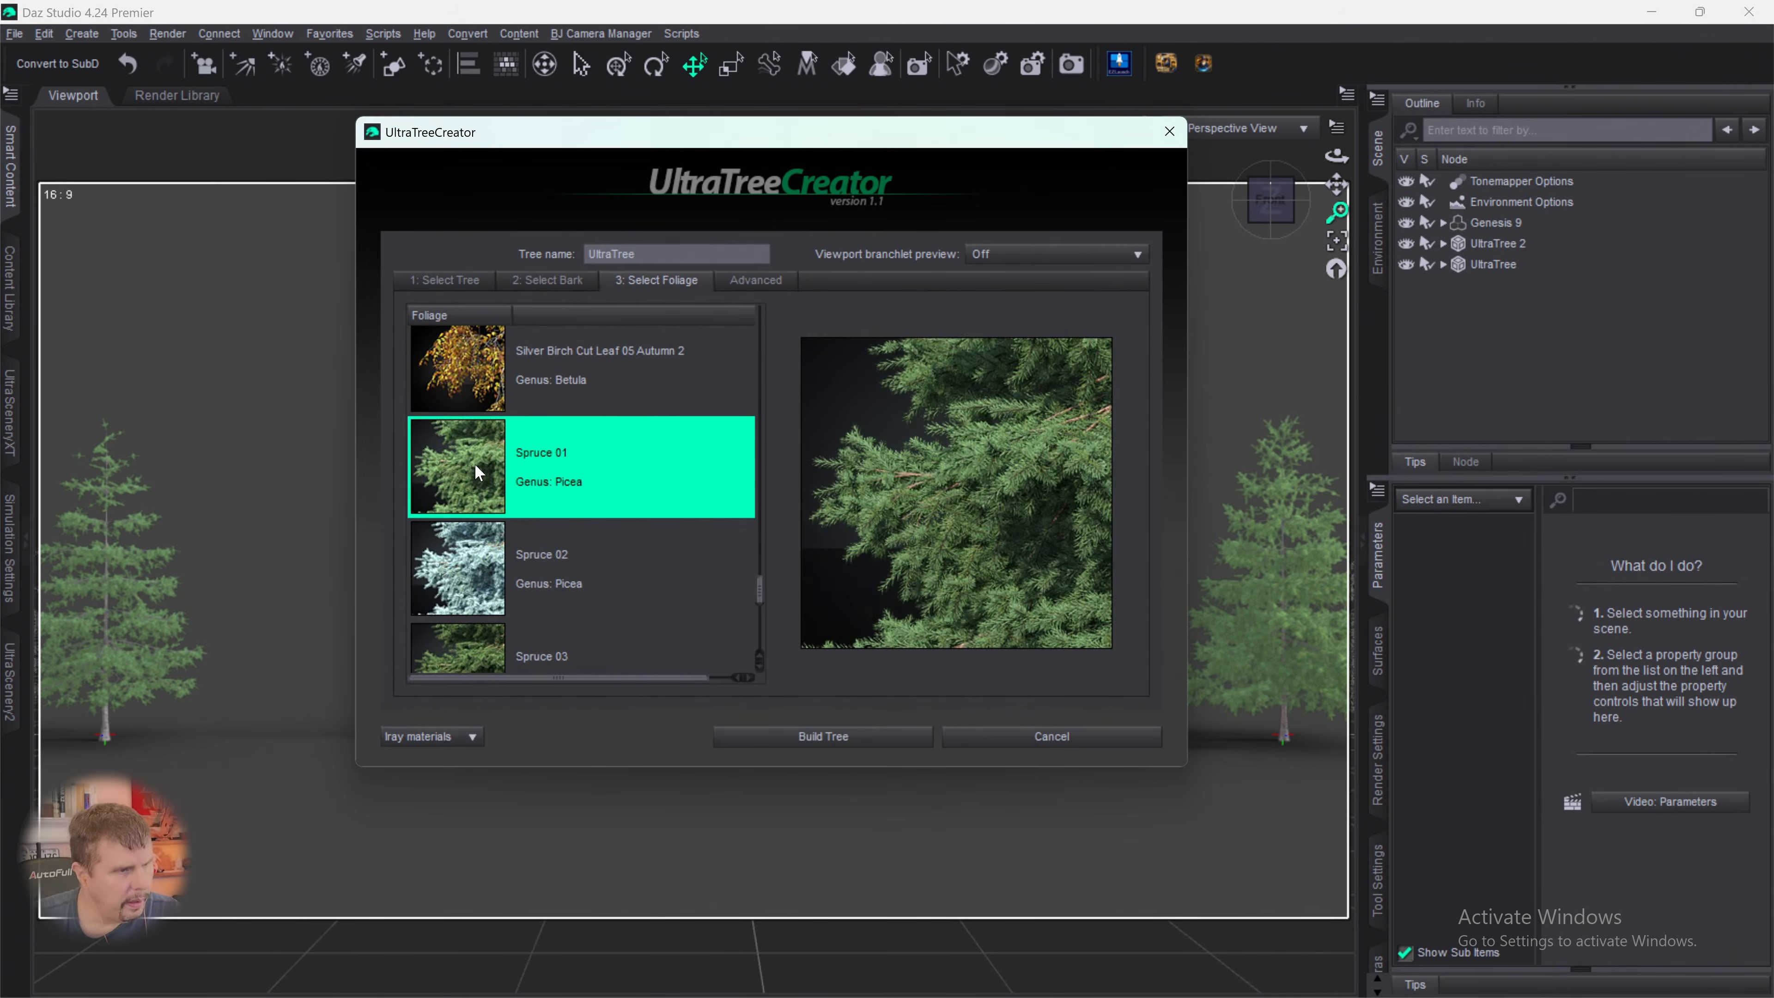
# - Set branchlet density to 77%, rotation variation to 63.23 and random seed to 756, and build the tree
pyautogui.click(755, 280)
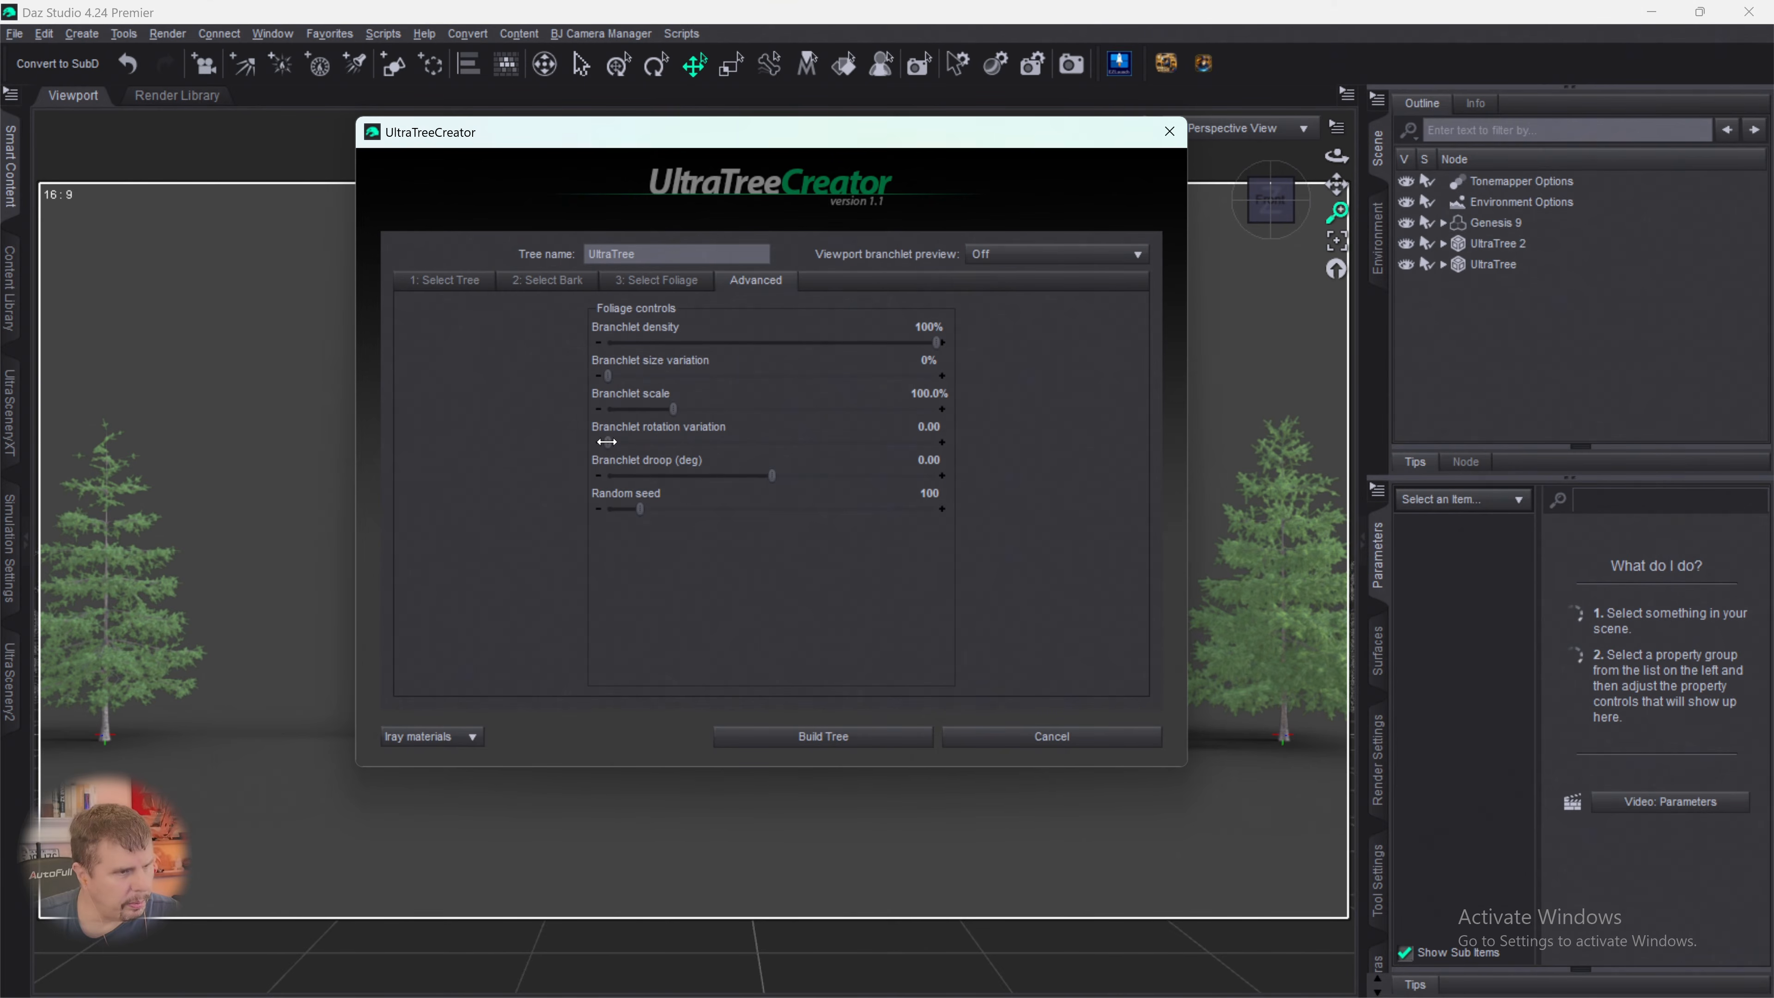
pyautogui.moveTo(607, 441); pyautogui.dragTo(723, 437)
pyautogui.moveTo(933, 343); pyautogui.dragTo(861, 343)
pyautogui.moveTo(641, 508); pyautogui.dragTo(856, 523)
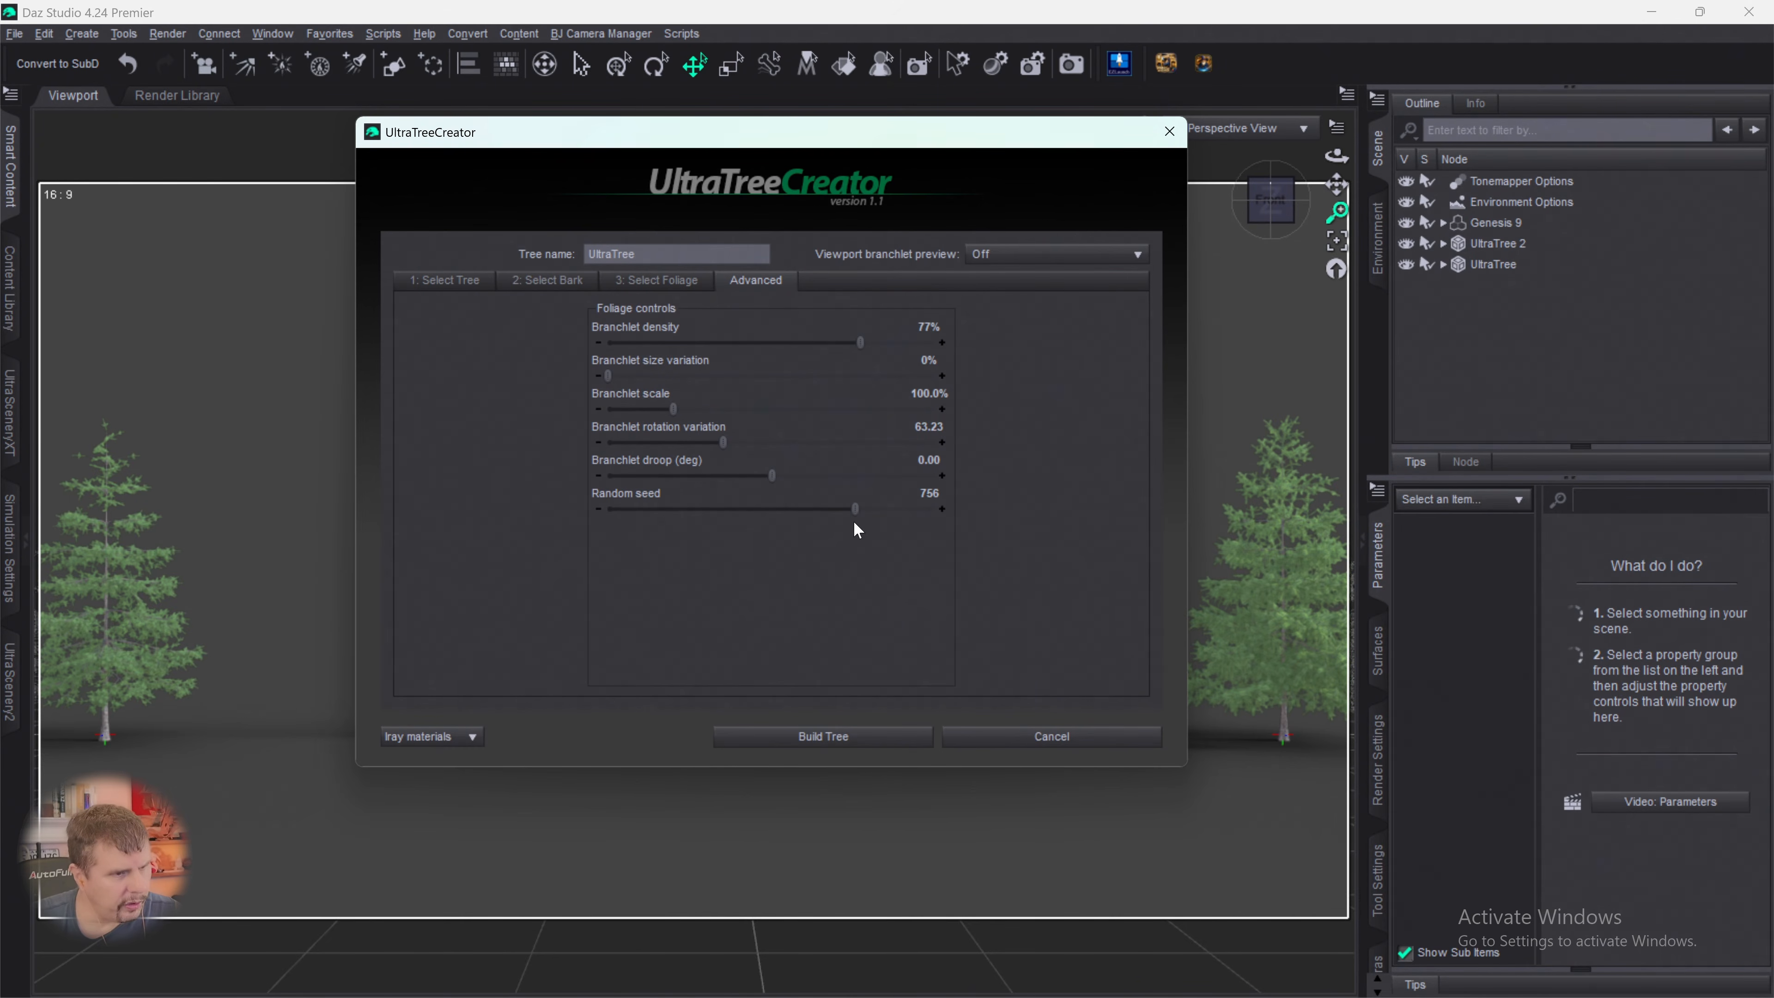
pyautogui.click(842, 738)
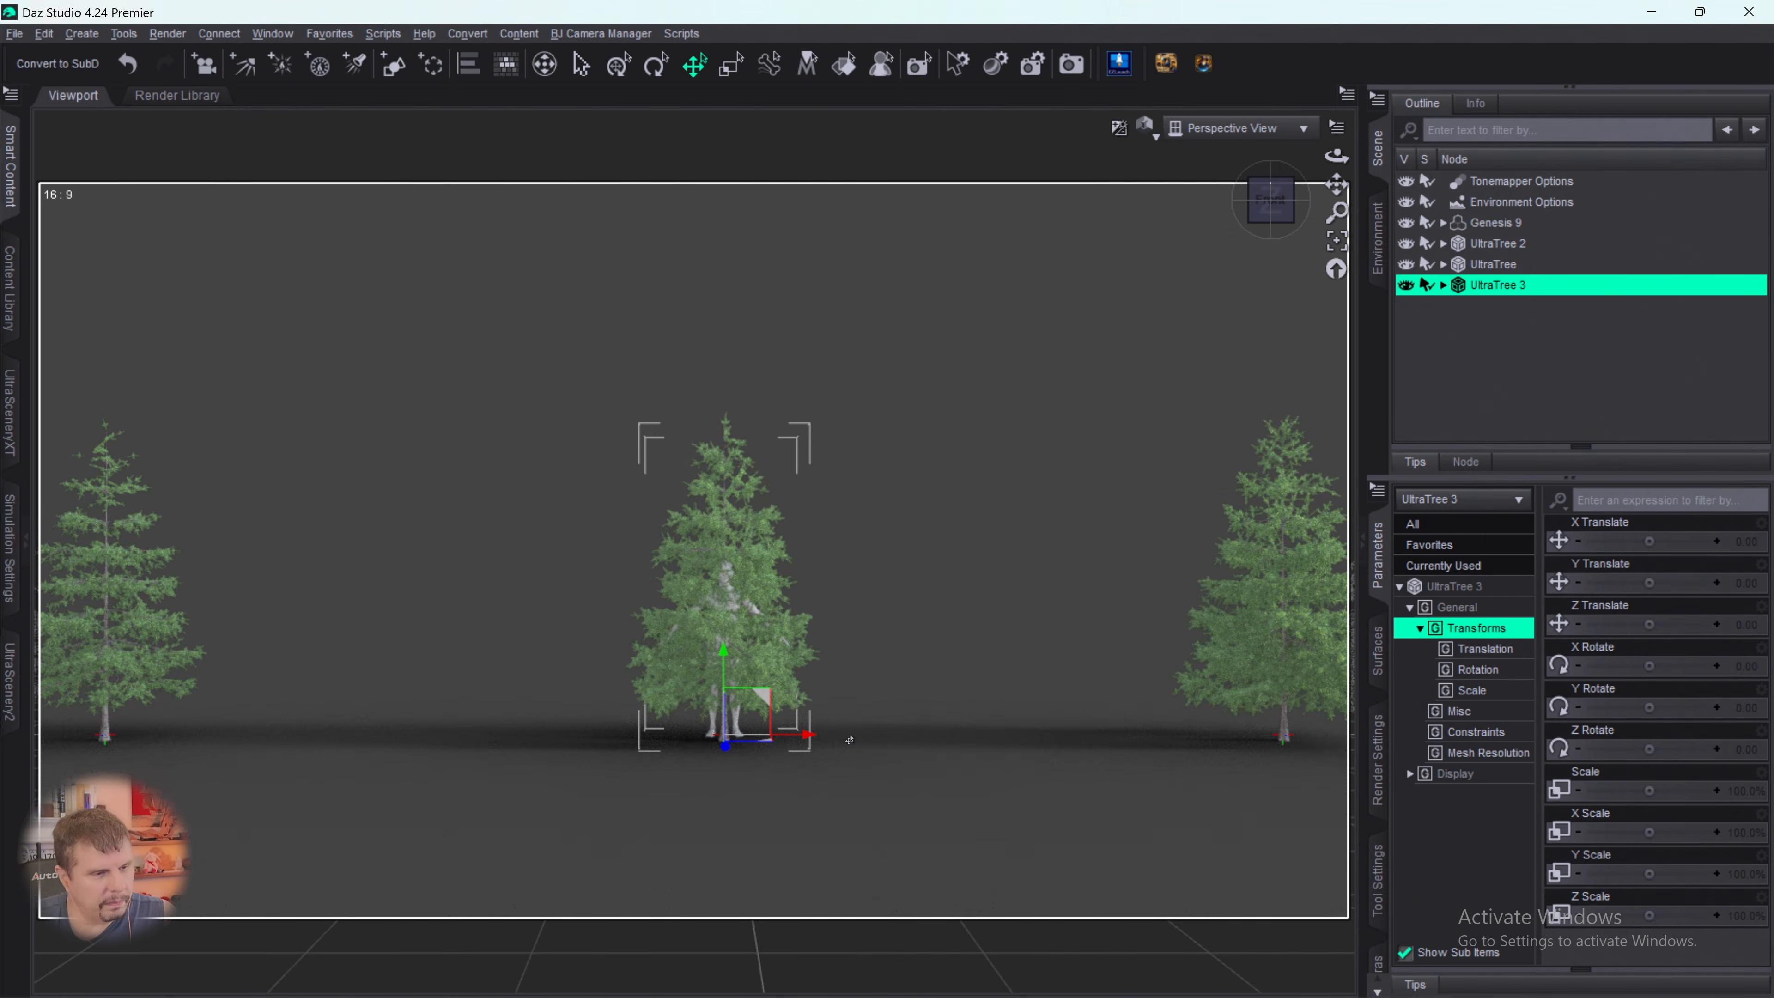
# - Move the newly built spruce along X to about 369, next to UltraTree
pyautogui.moveTo(807, 739); pyautogui.dragTo(1181, 752)
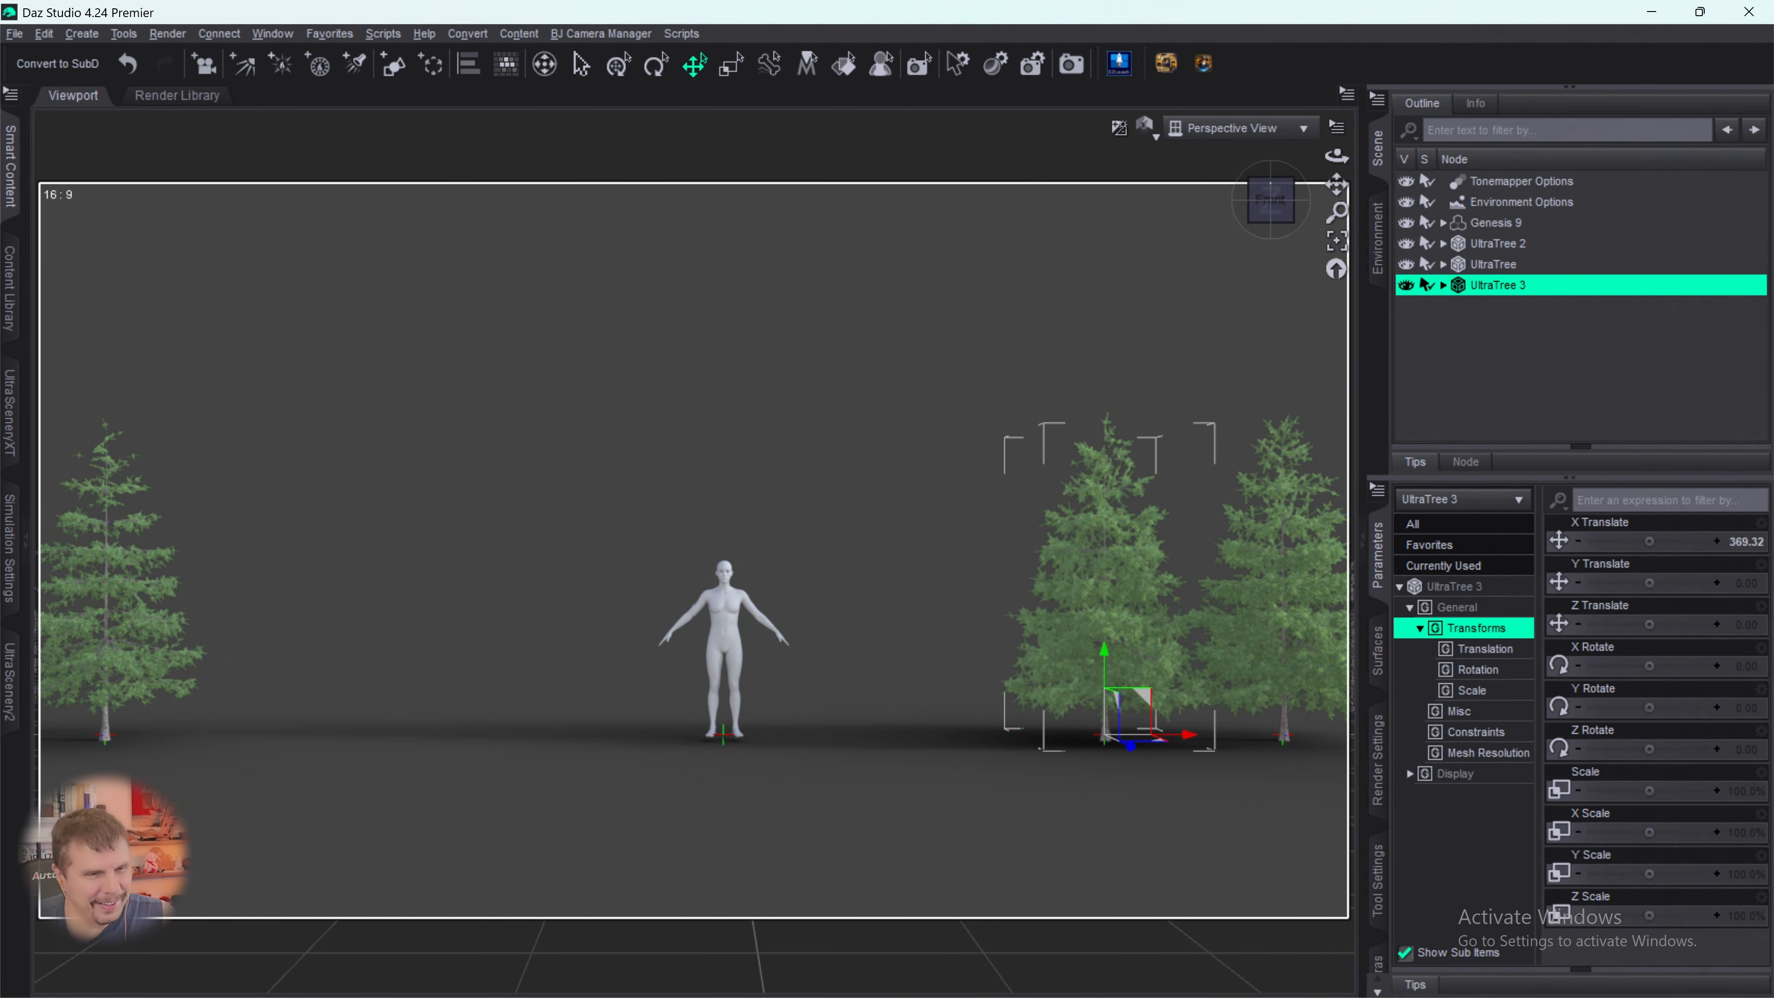
pyautogui.click(1119, 73)
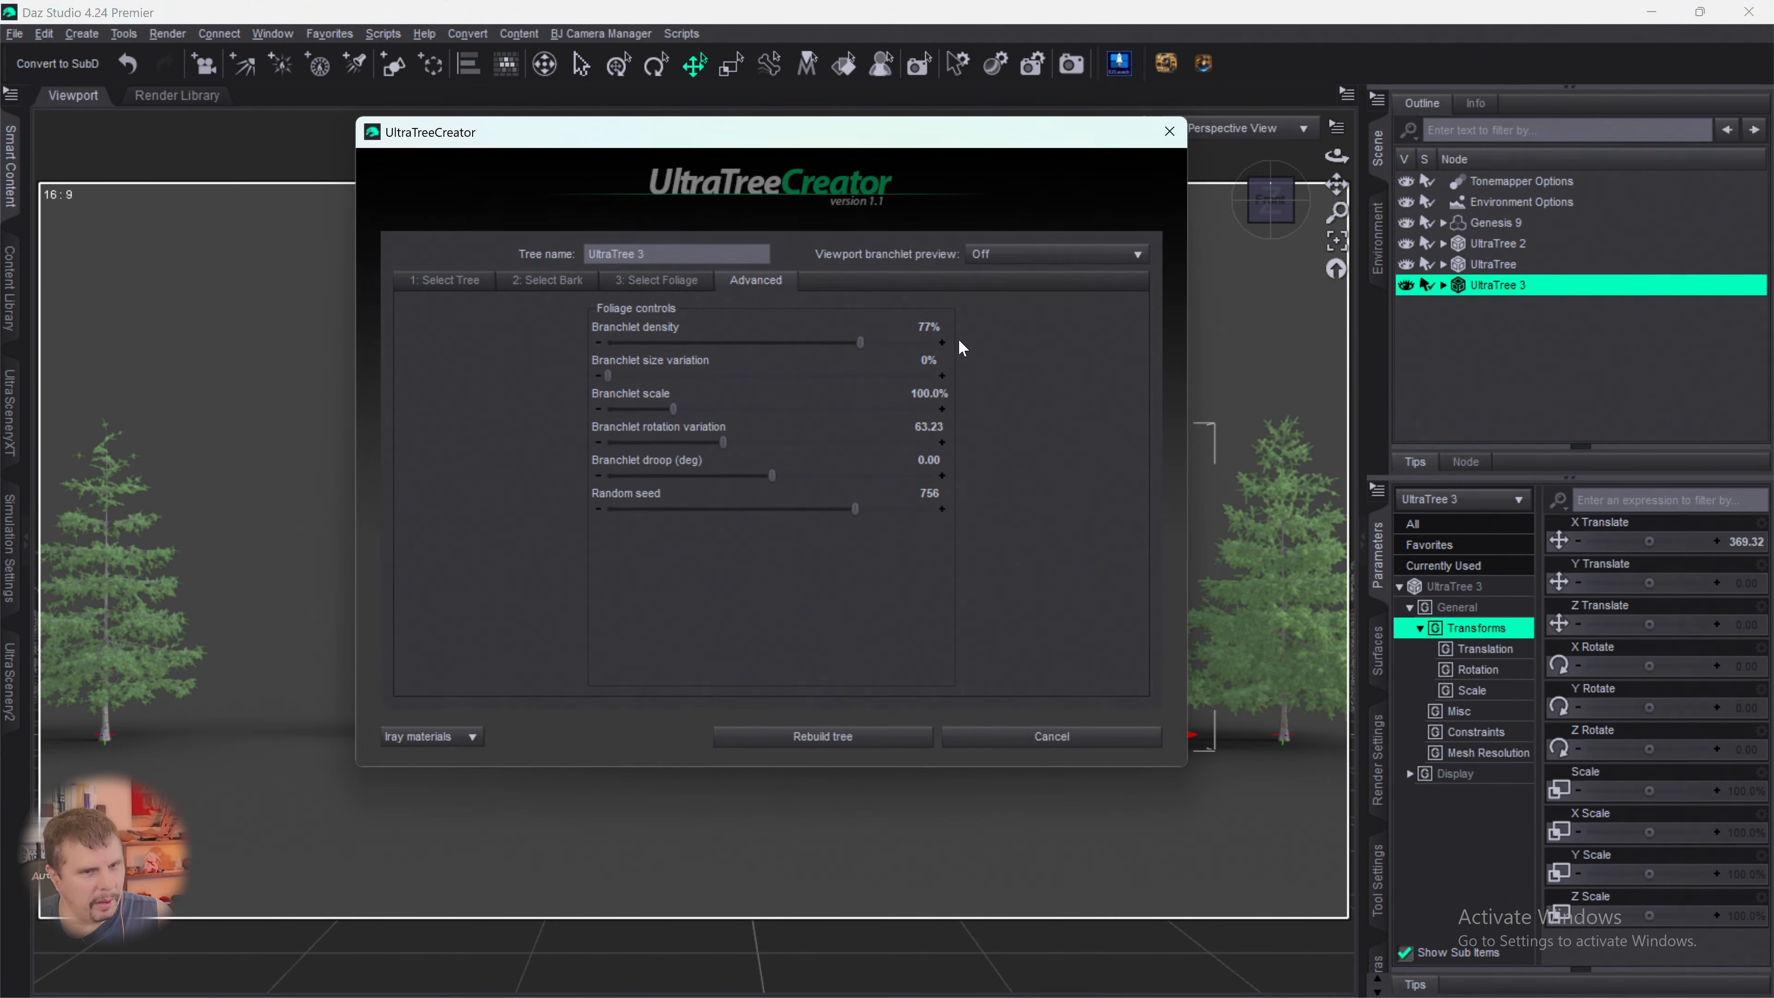
pyautogui.click(1169, 131)
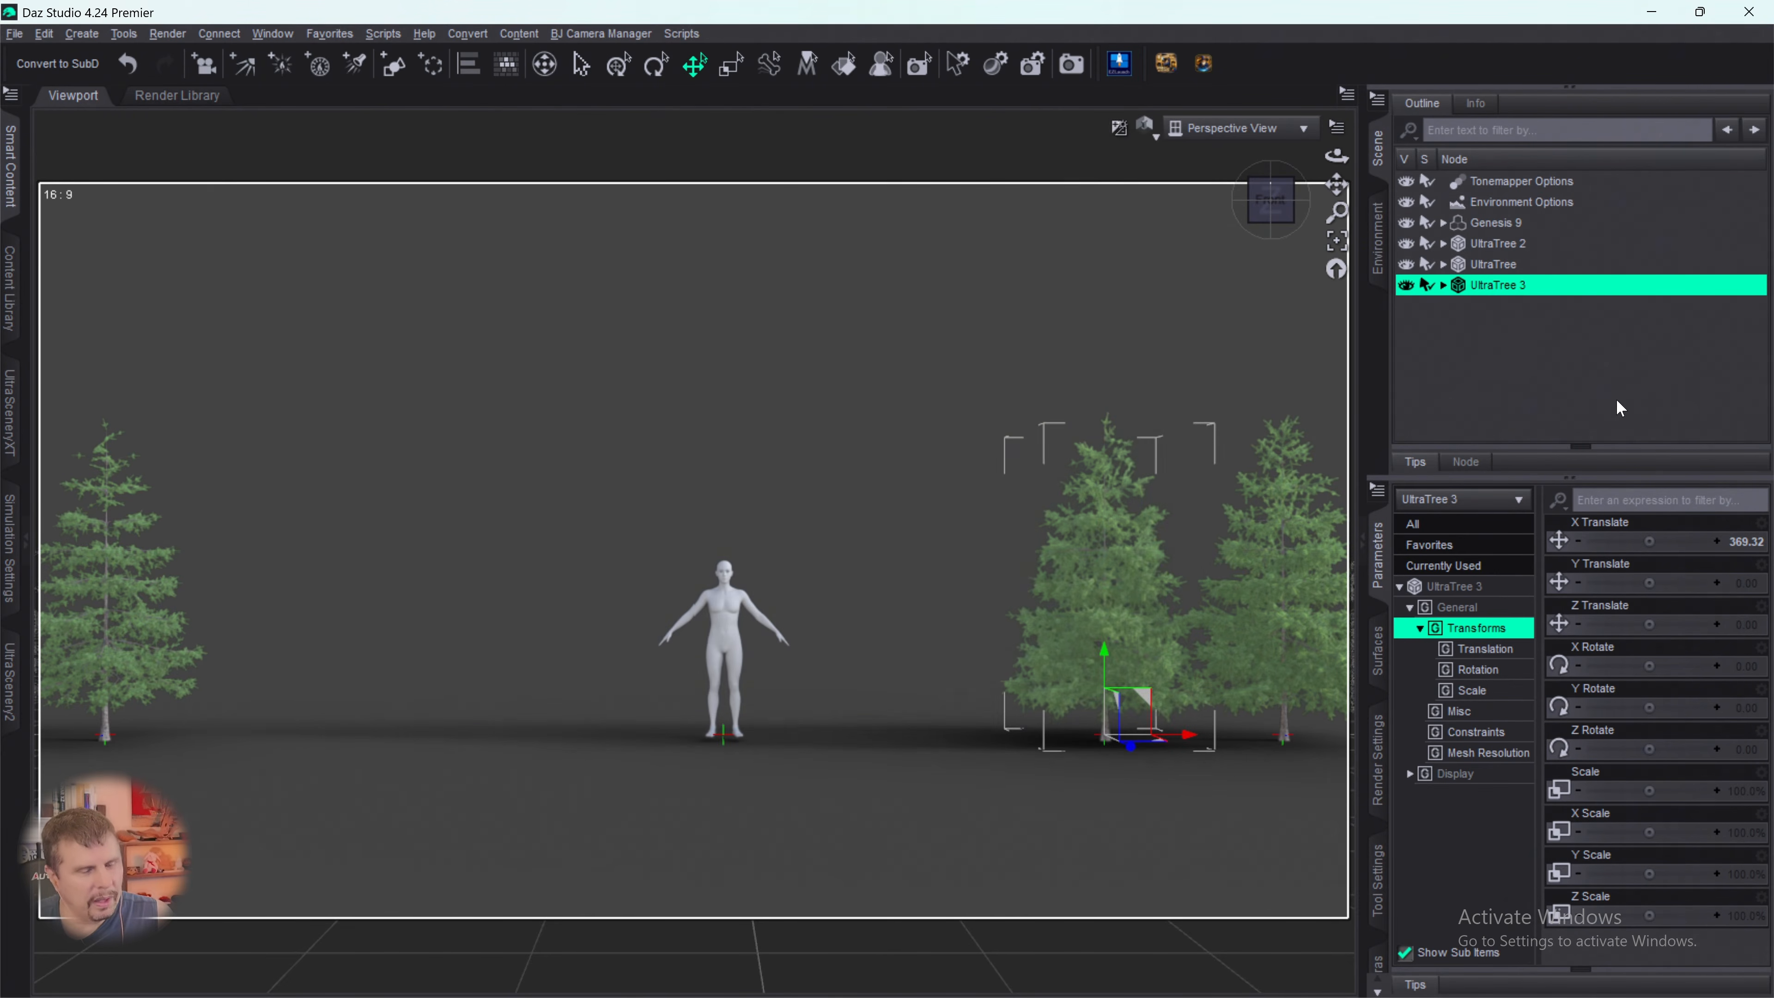
# - Deselect the third spruce and start a fourth tree in UltraTreeCreator based on Spruce 07
pyautogui.click(1486, 370)
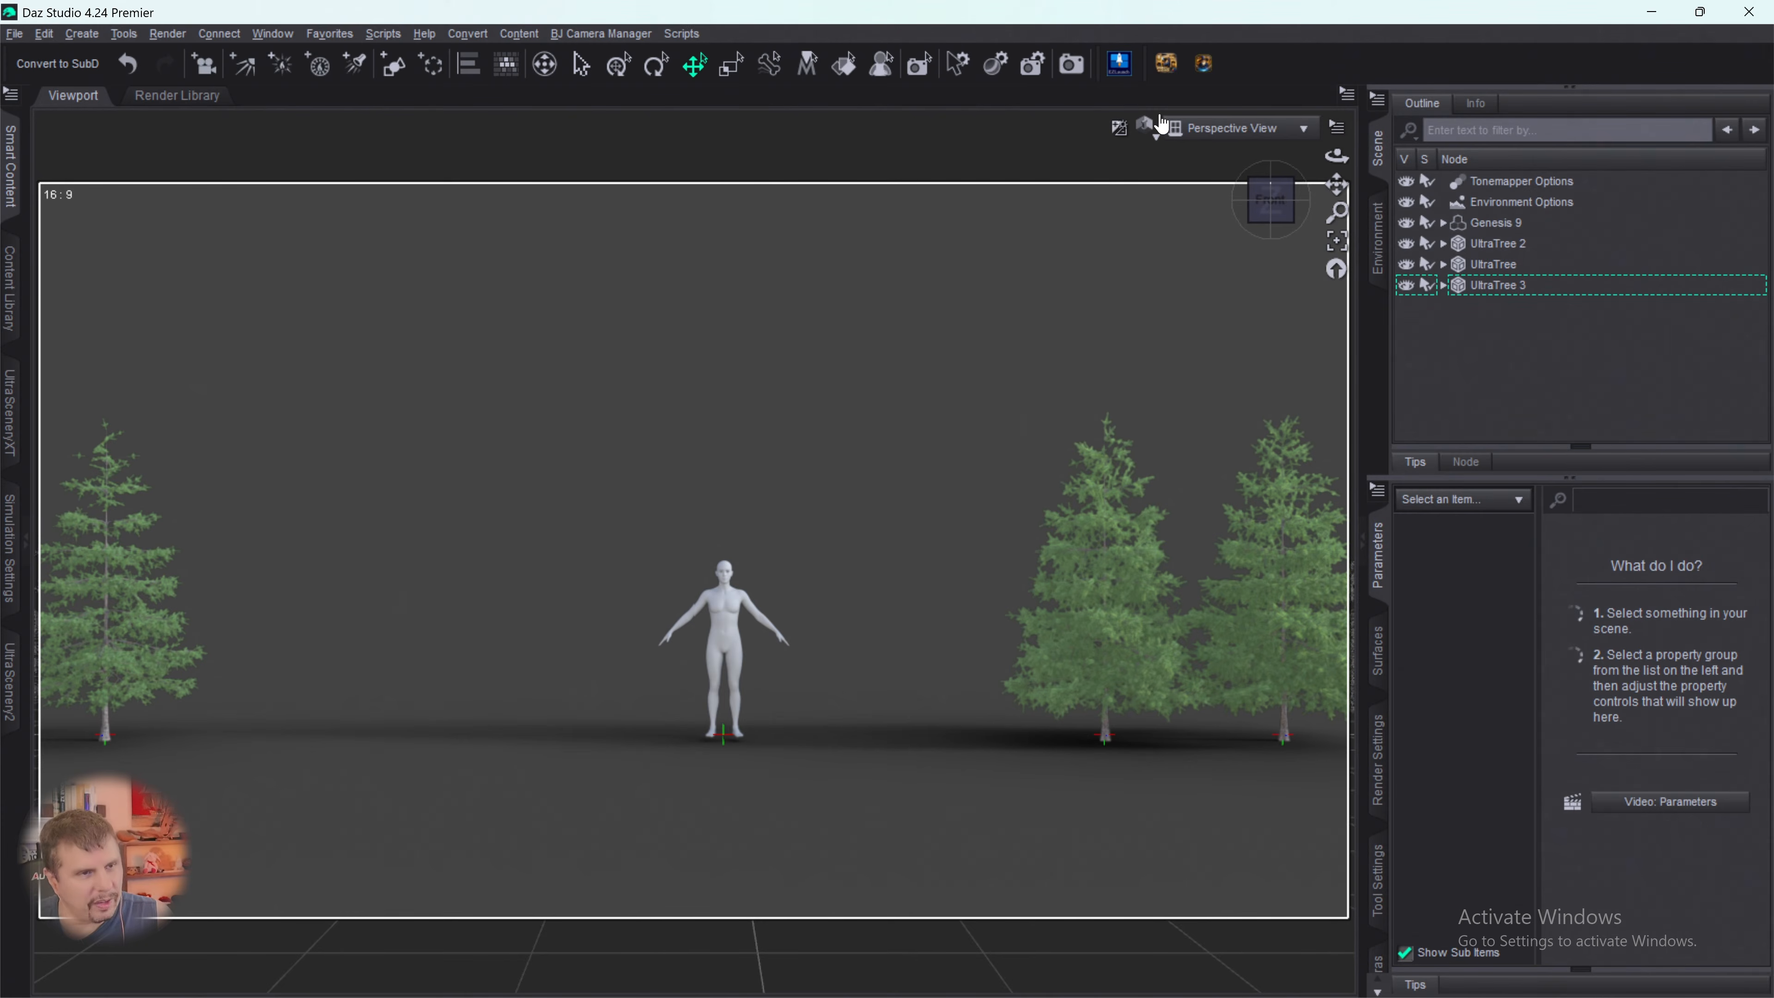
pyautogui.click(1120, 66)
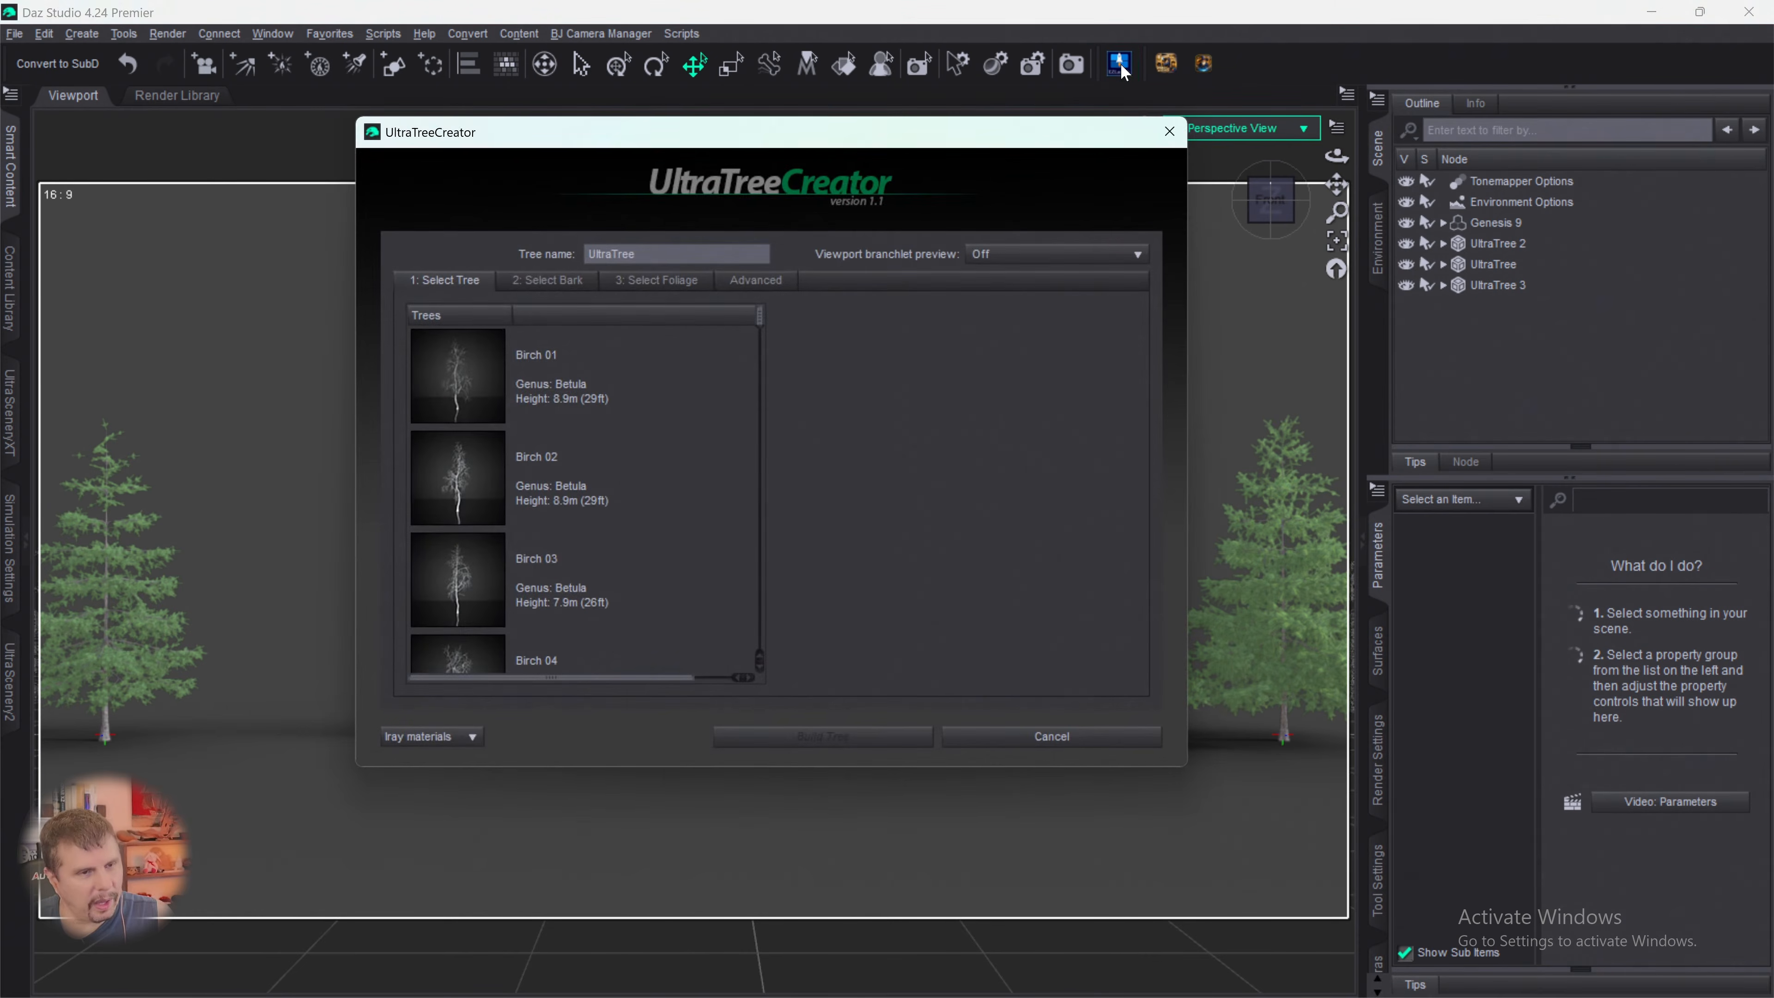
pyautogui.moveTo(760, 316); pyautogui.dragTo(760, 654)
pyautogui.click(478, 520)
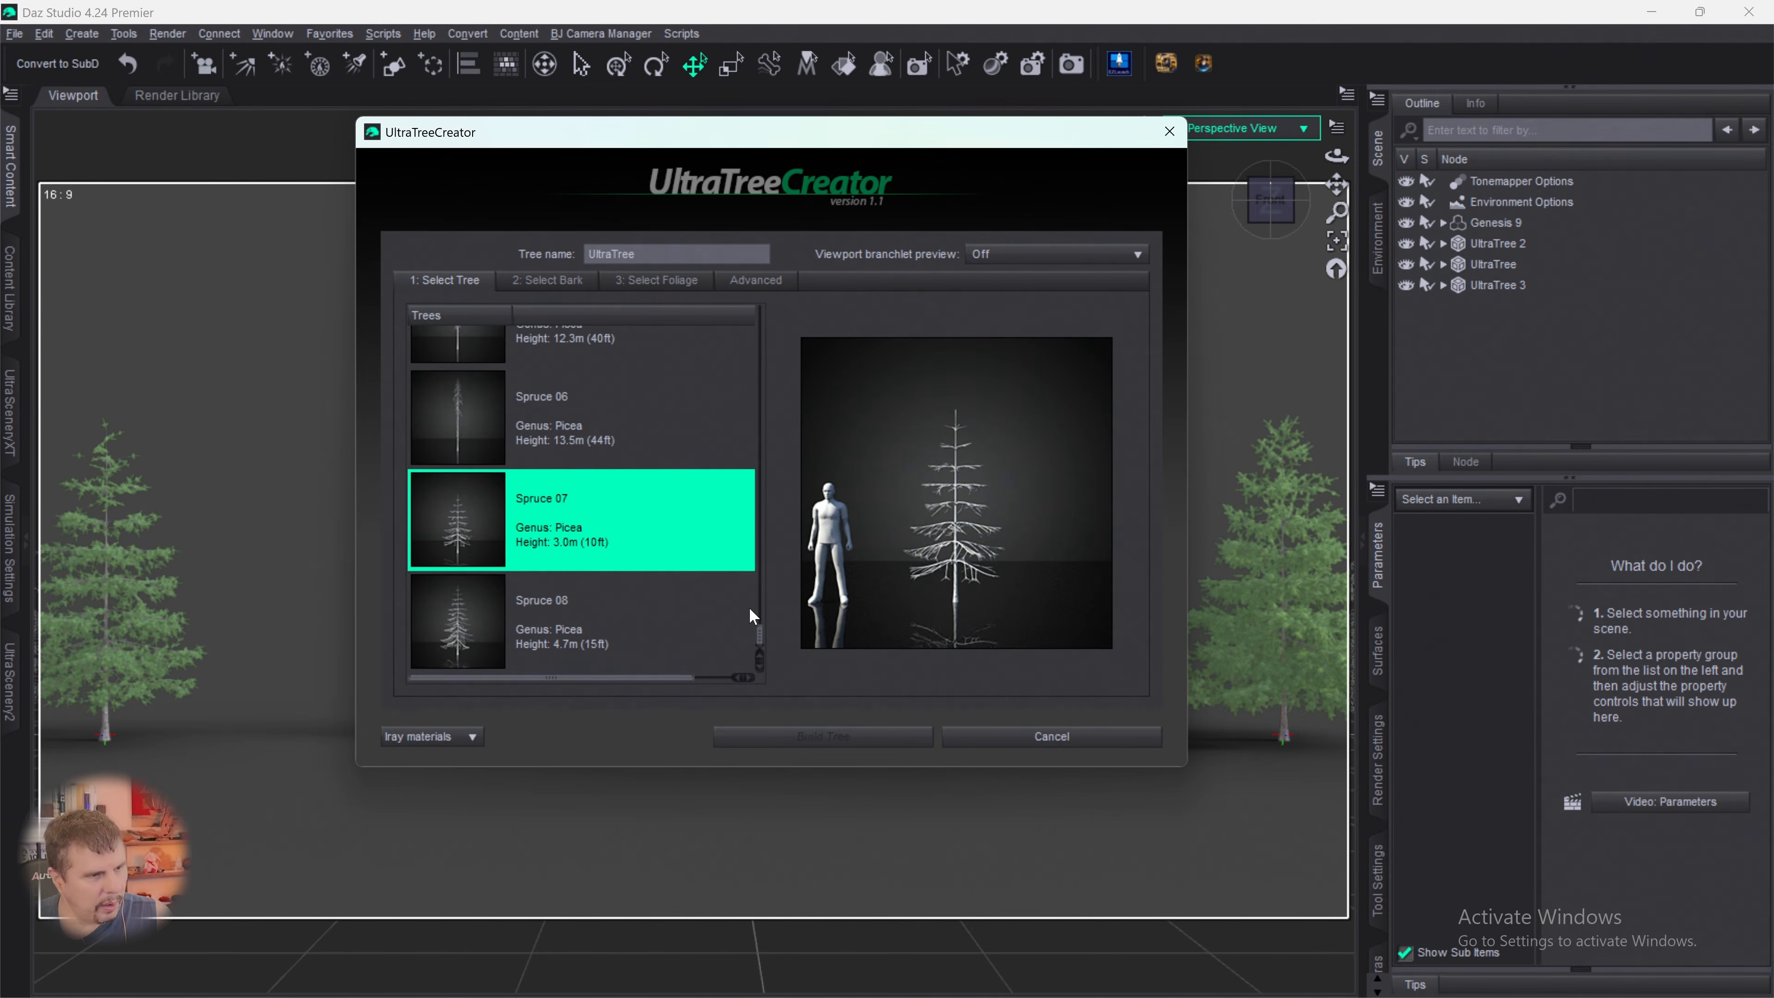
# - Assign the Spruce bark and the Spruce 01 foliage to the fourth small tree
pyautogui.click(547, 280)
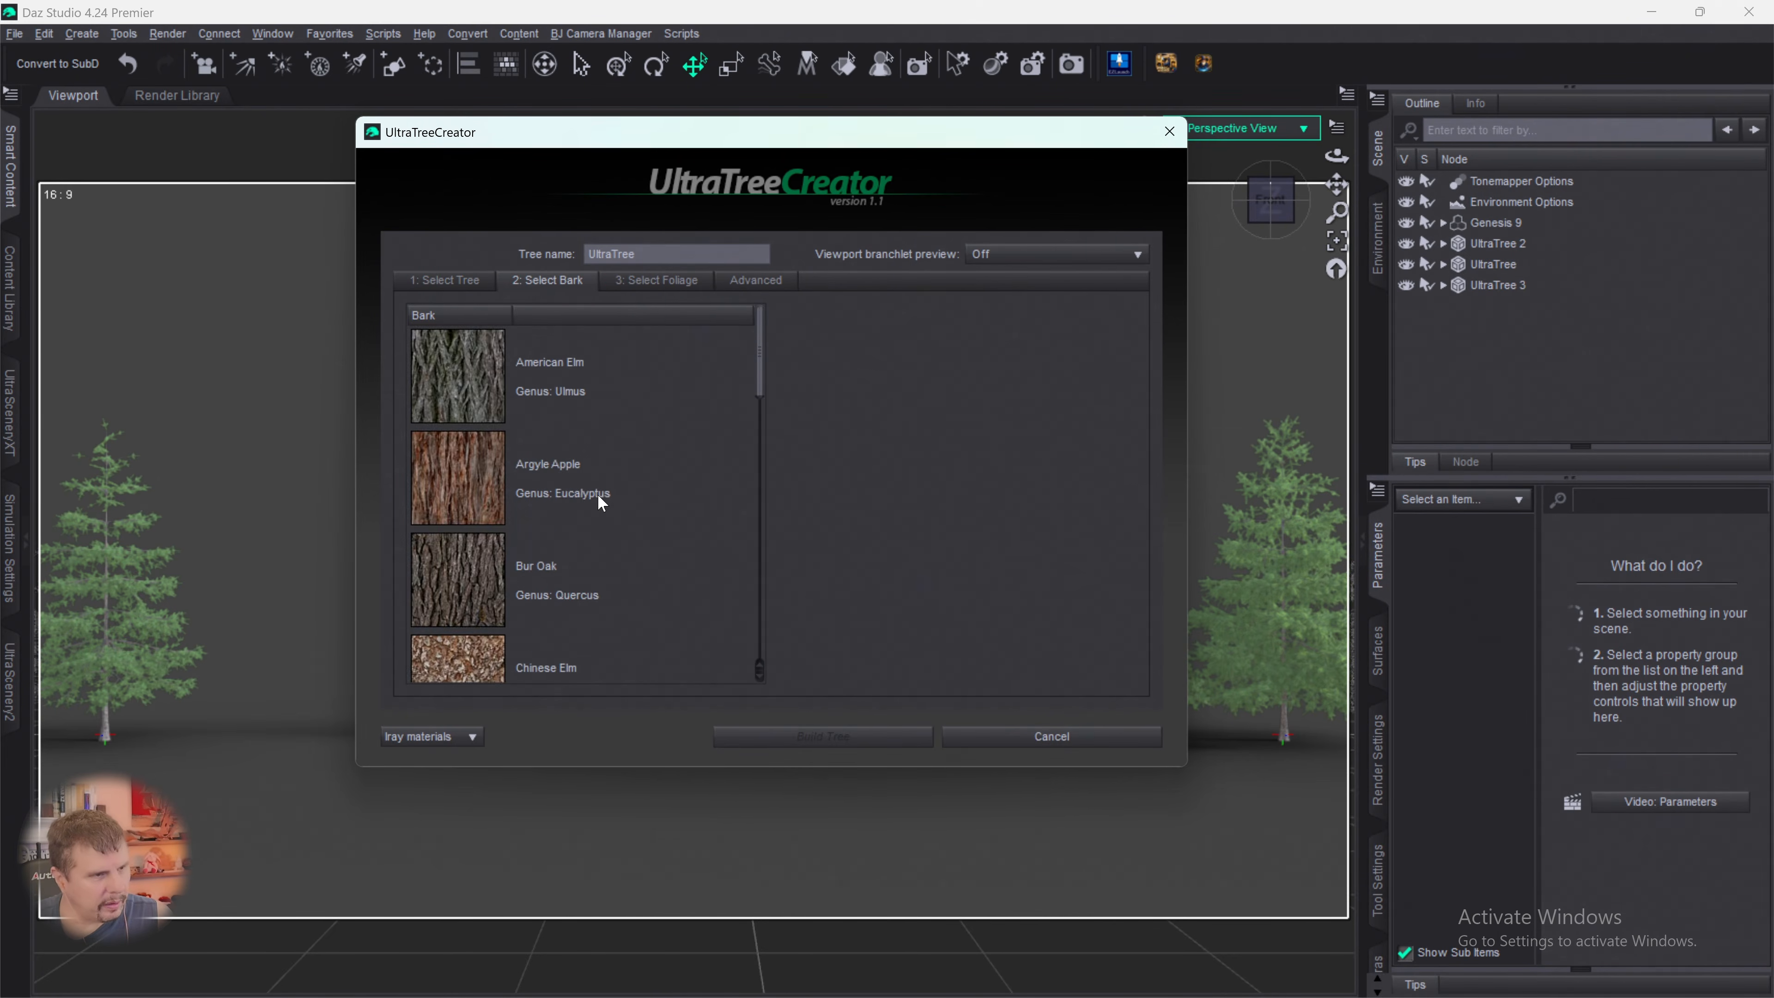
pyautogui.scroll(-2, 599, 496)
pyautogui.scroll(-6, 586, 579)
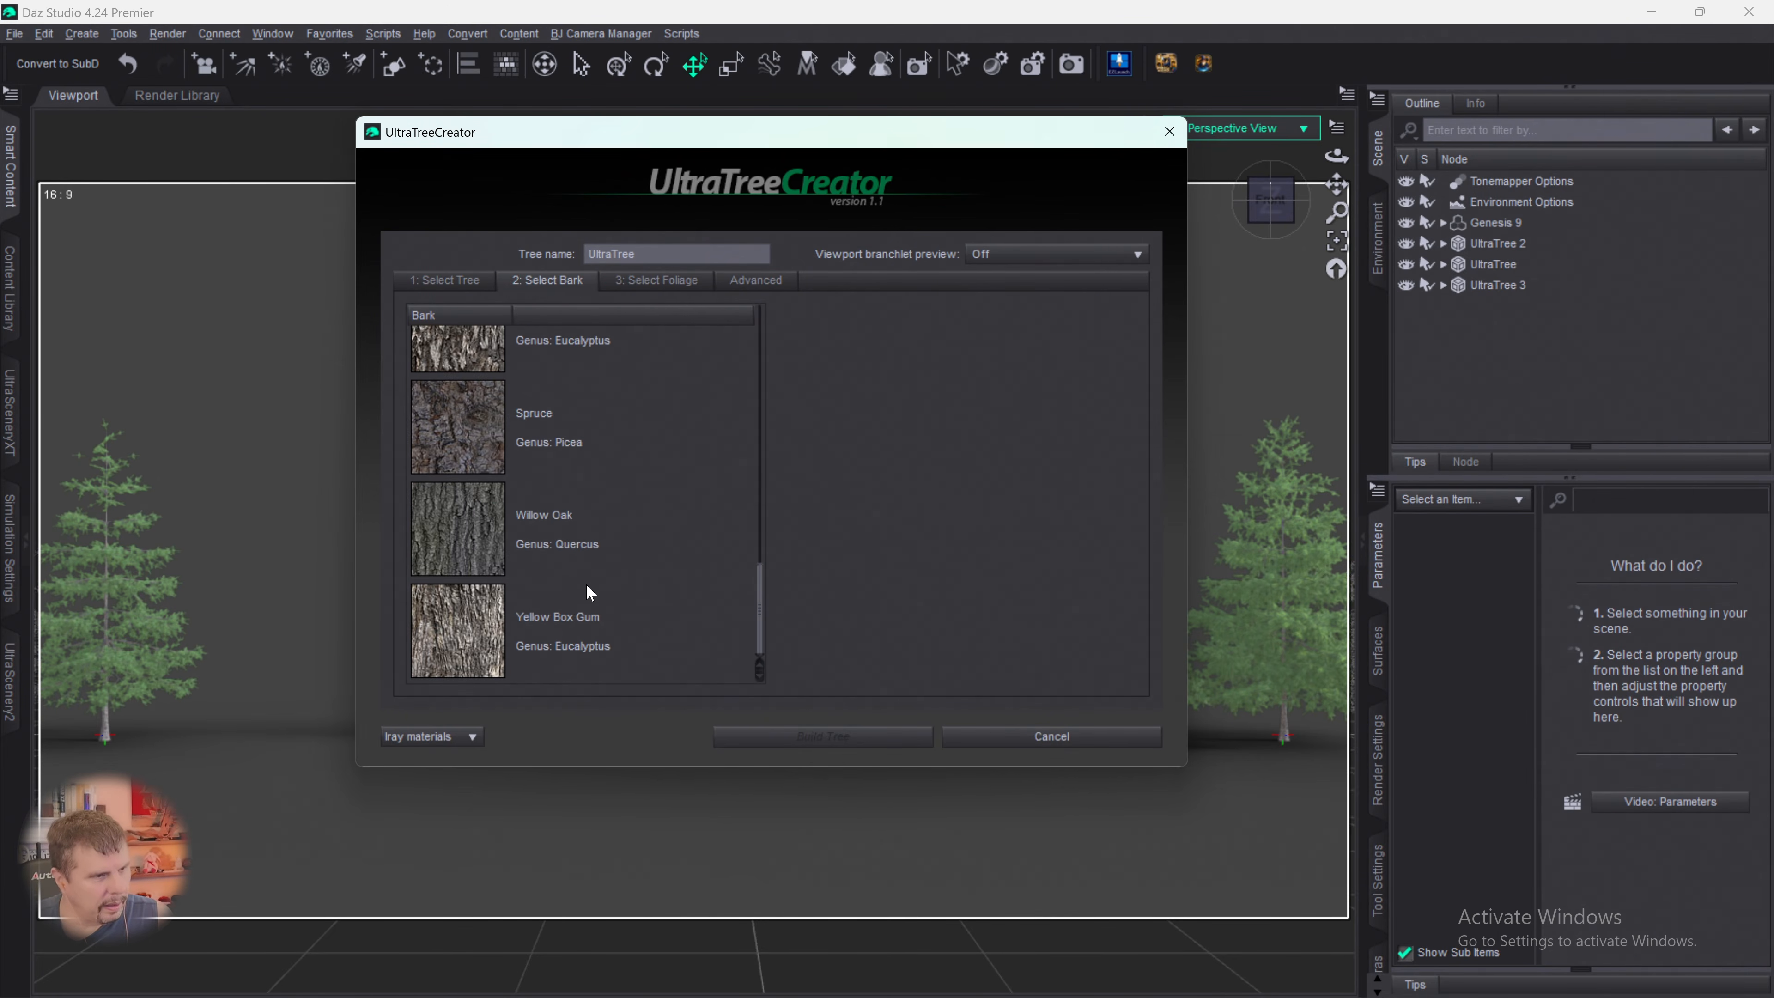
pyautogui.click(440, 412)
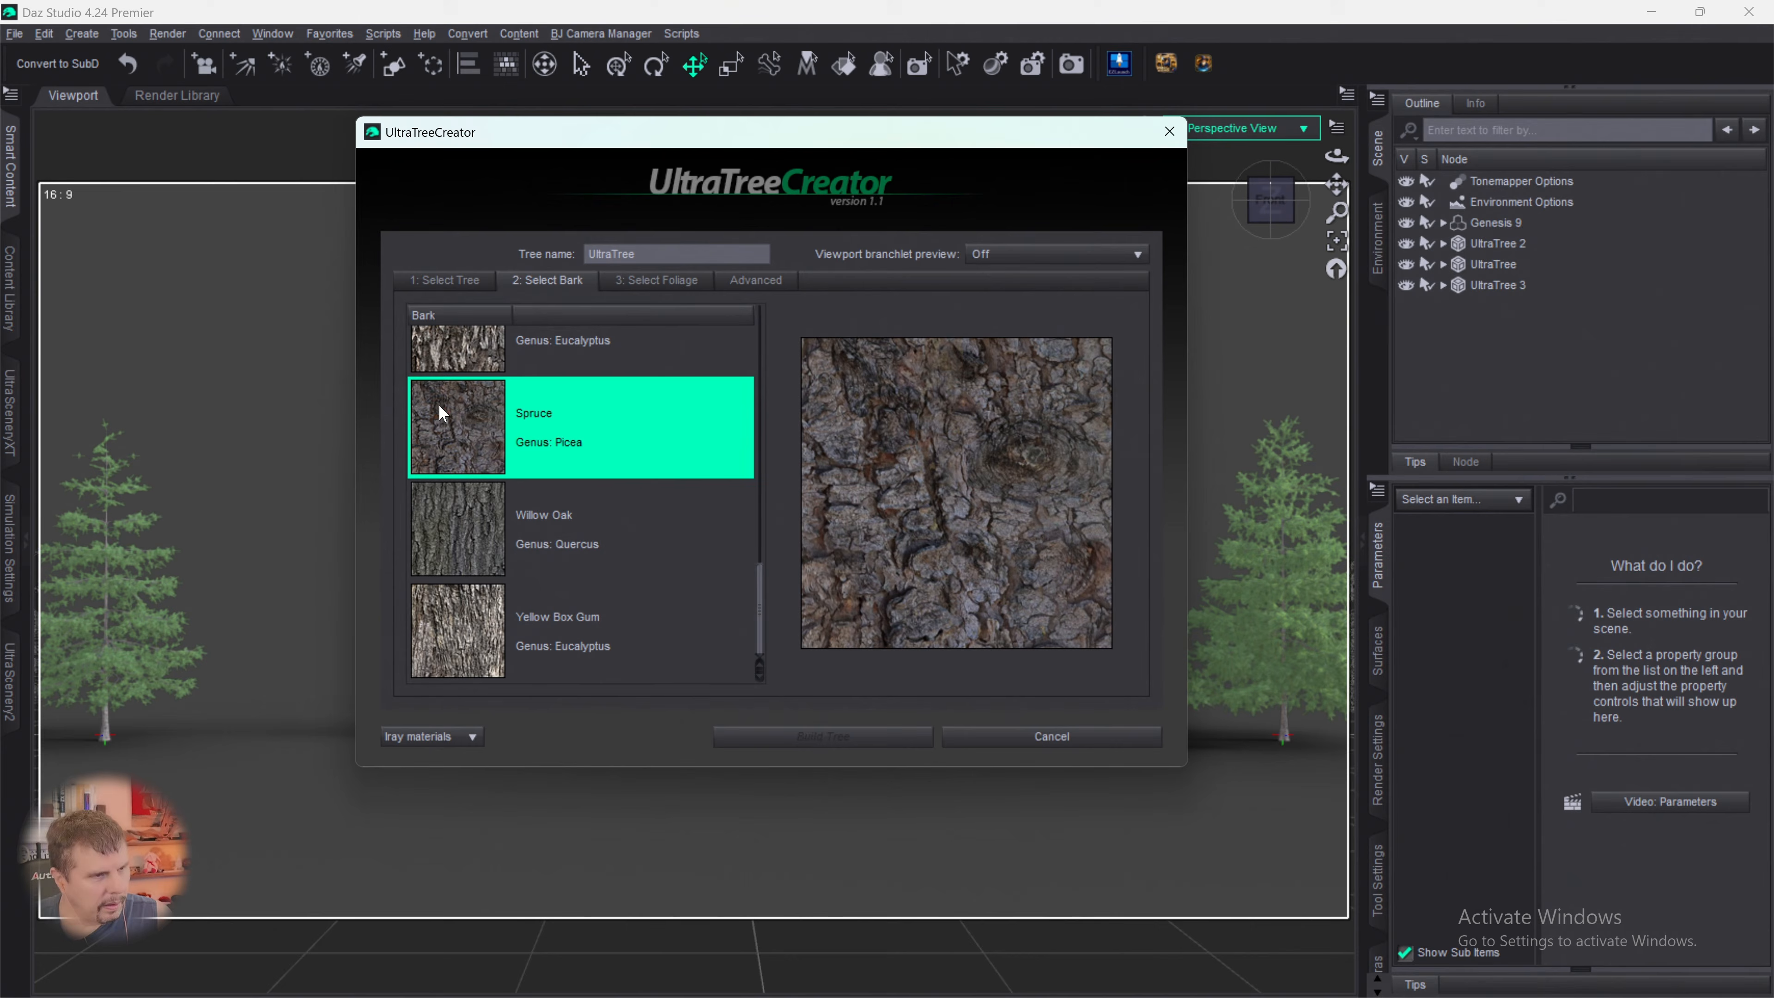
pyautogui.click(650, 281)
pyautogui.scroll(-3, 608, 474)
pyautogui.scroll(-9, 616, 475)
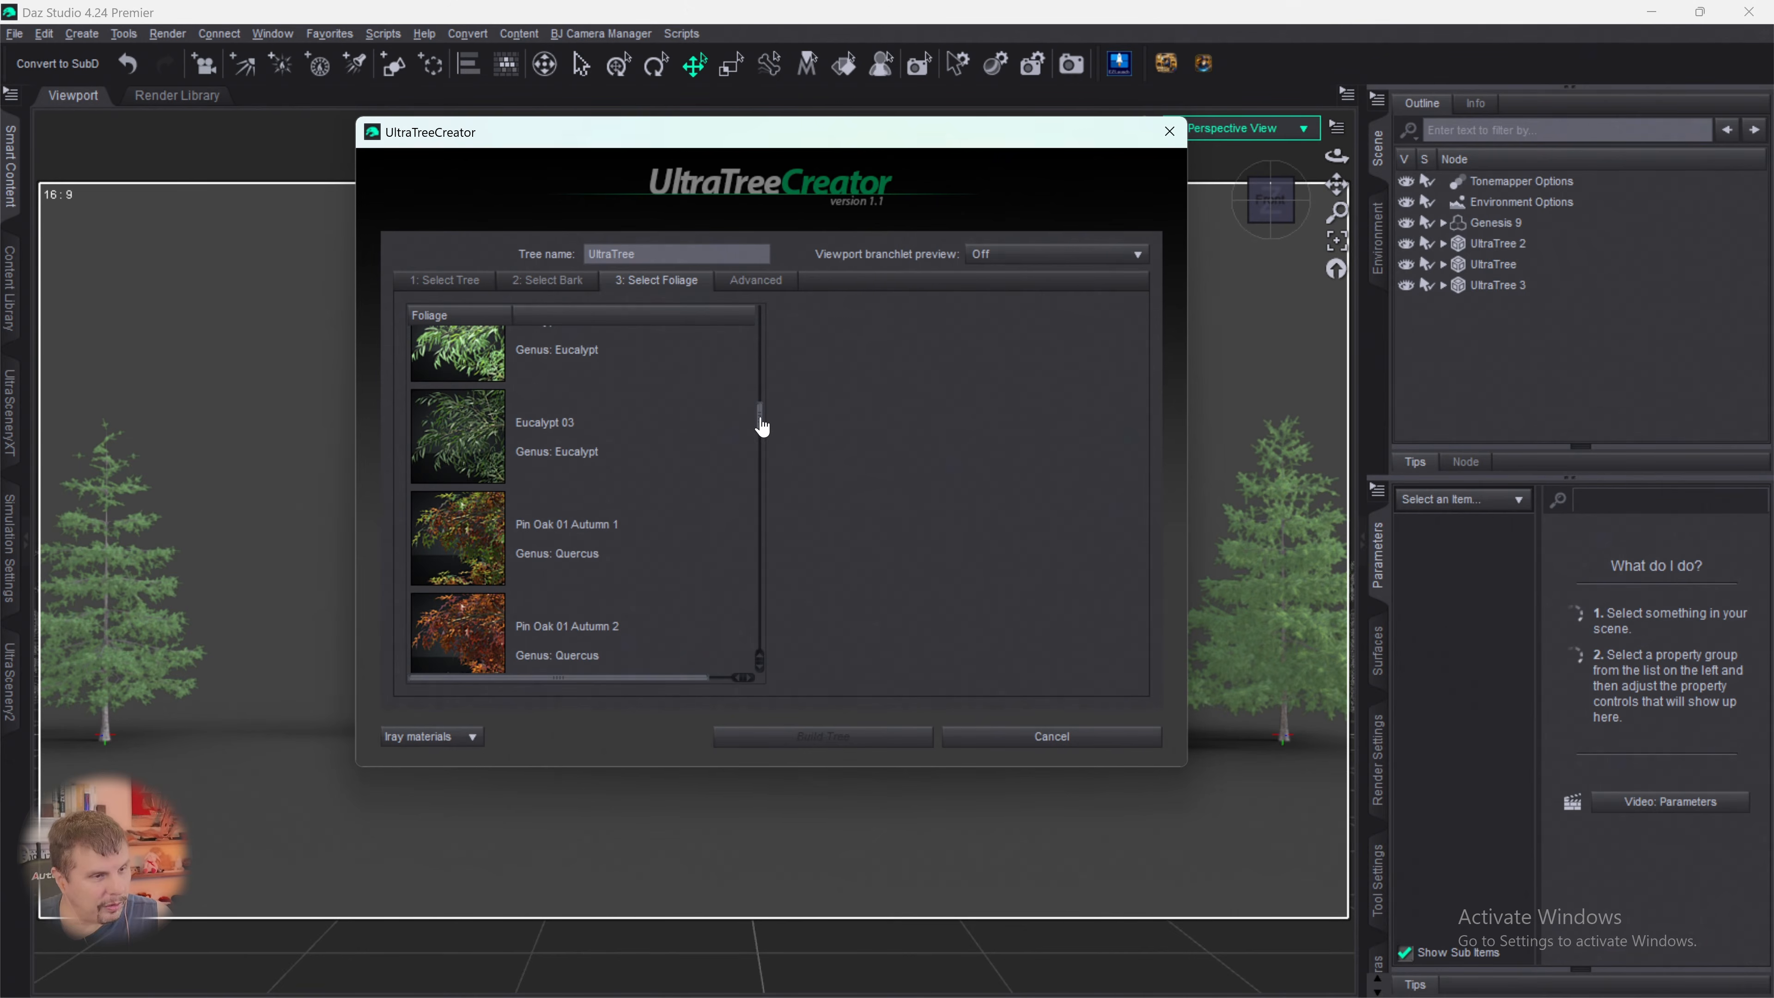
pyautogui.moveTo(764, 424); pyautogui.dragTo(796, 595)
pyautogui.click(467, 493)
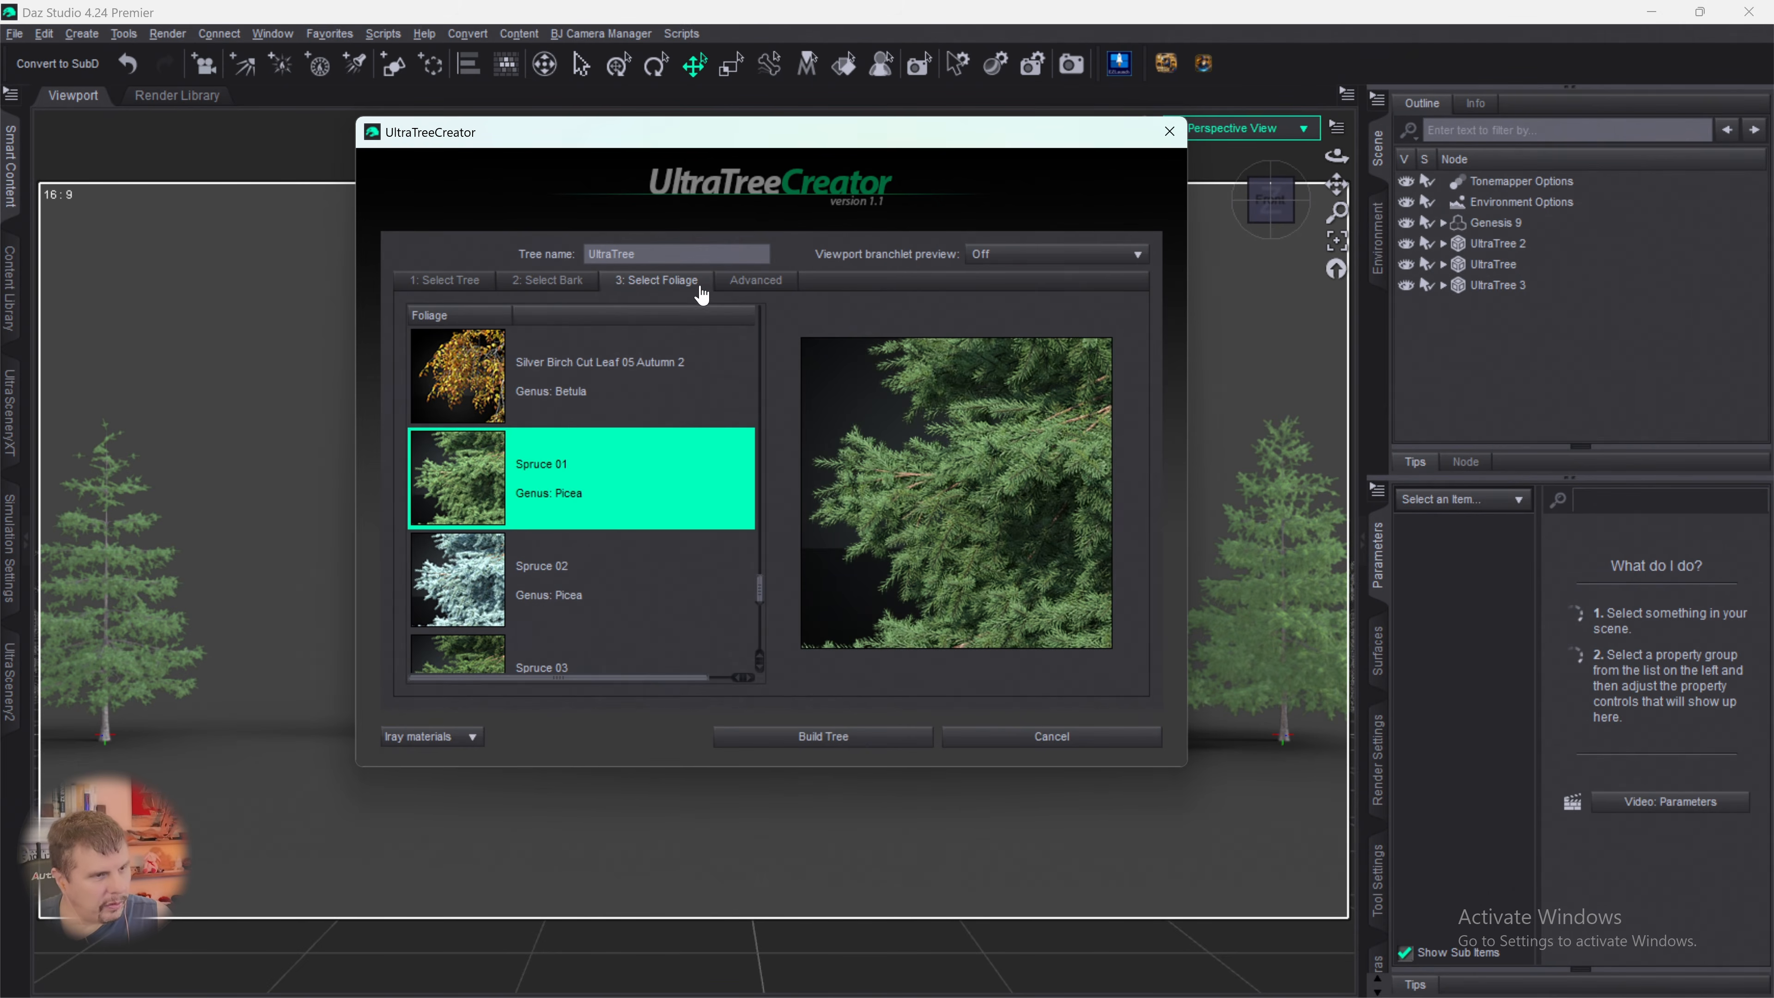
# - Set branchlet droop to -7.97, rotation variation to 127.03, density to 53% and random seed to 943, and build the fourth spruce
pyautogui.click(756, 280)
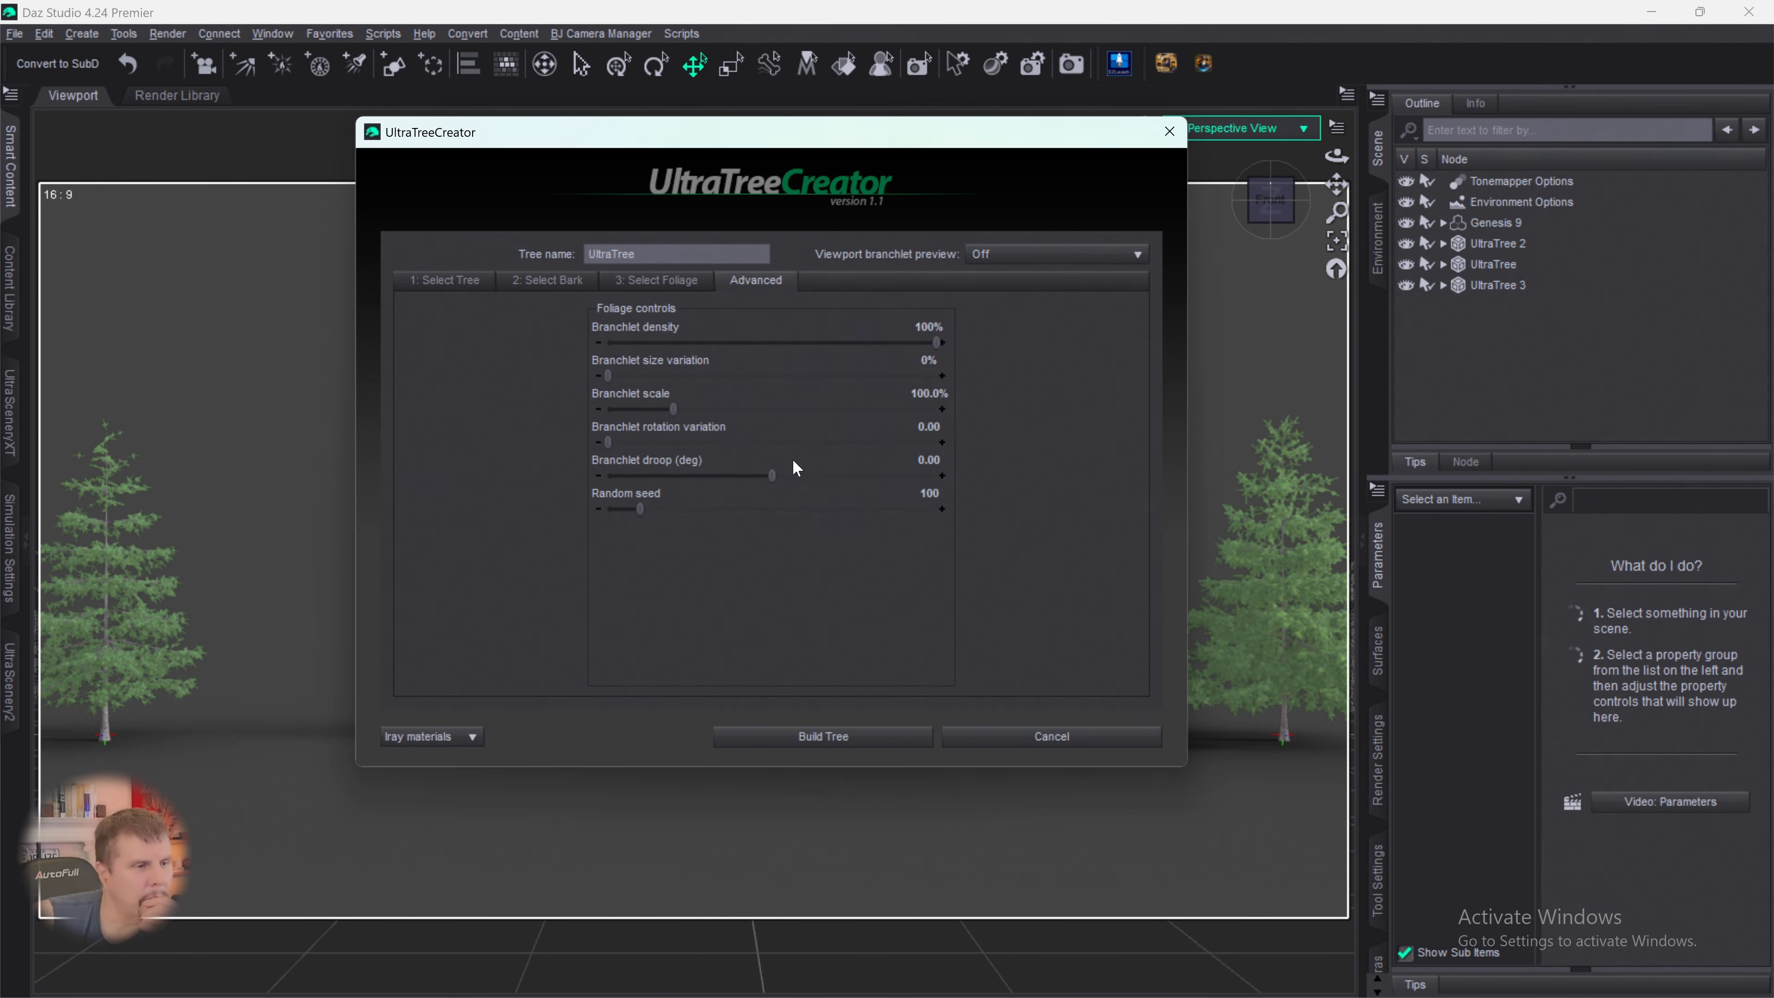
pyautogui.moveTo(772, 476); pyautogui.dragTo(756, 474)
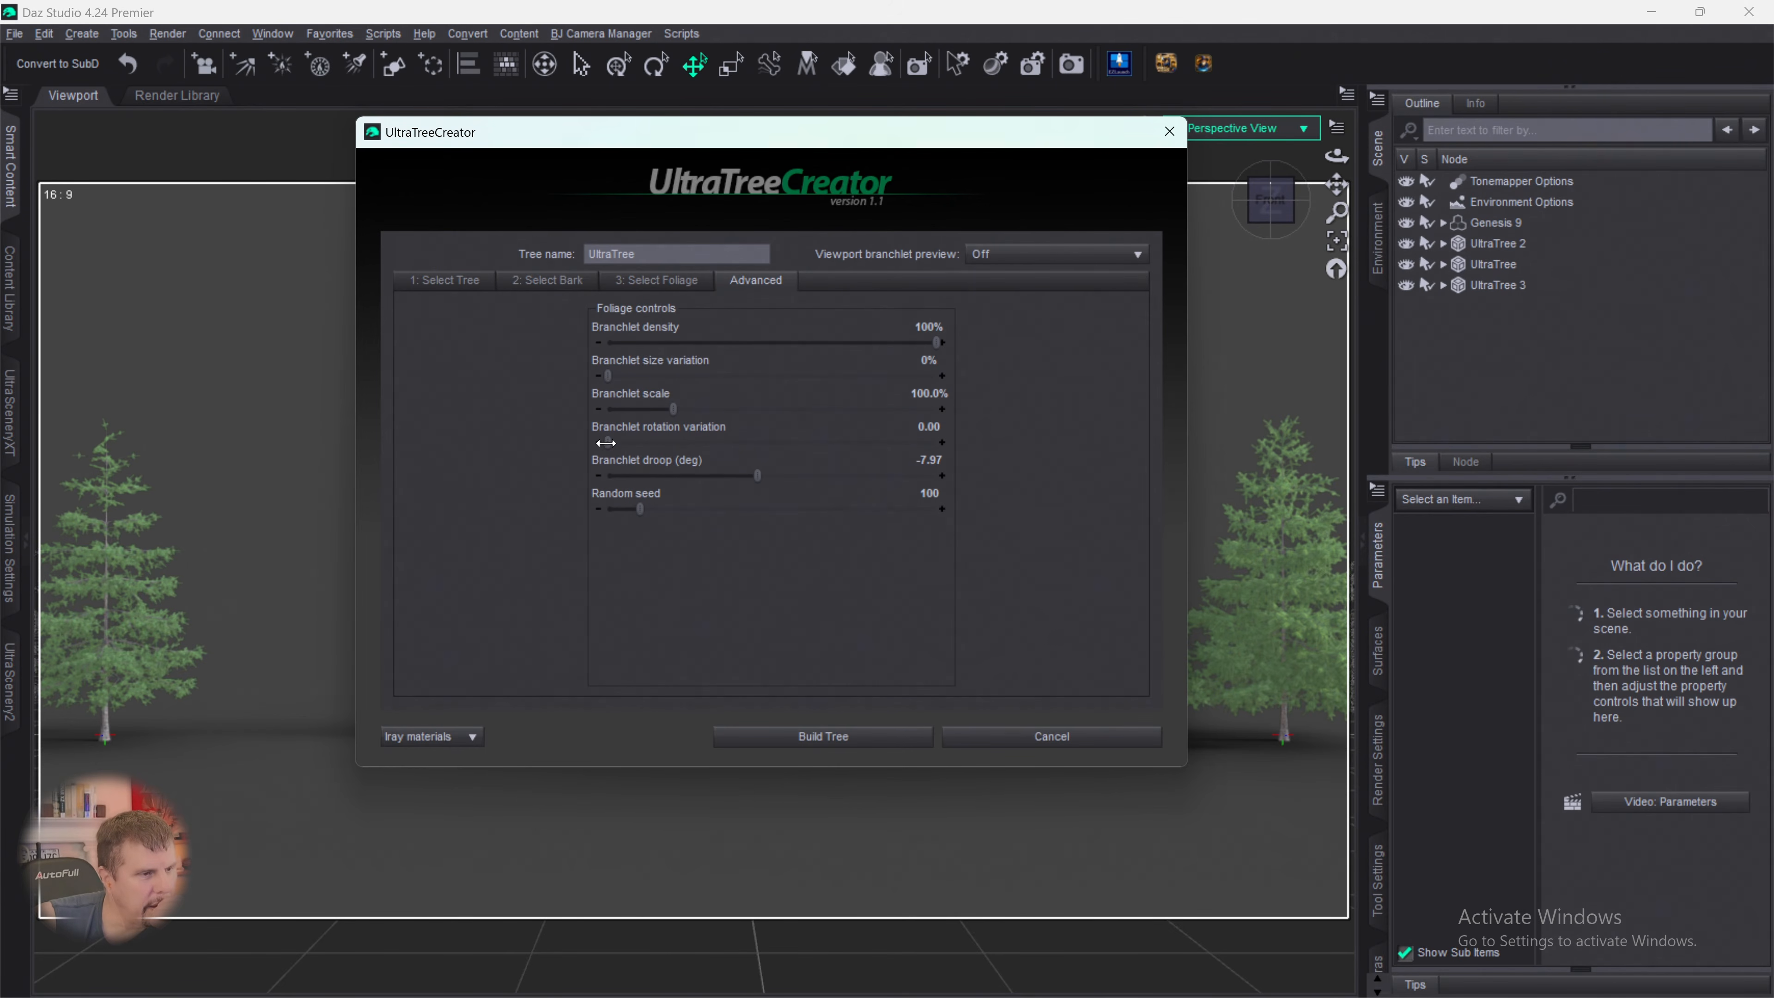
pyautogui.moveTo(607, 443); pyautogui.dragTo(839, 448)
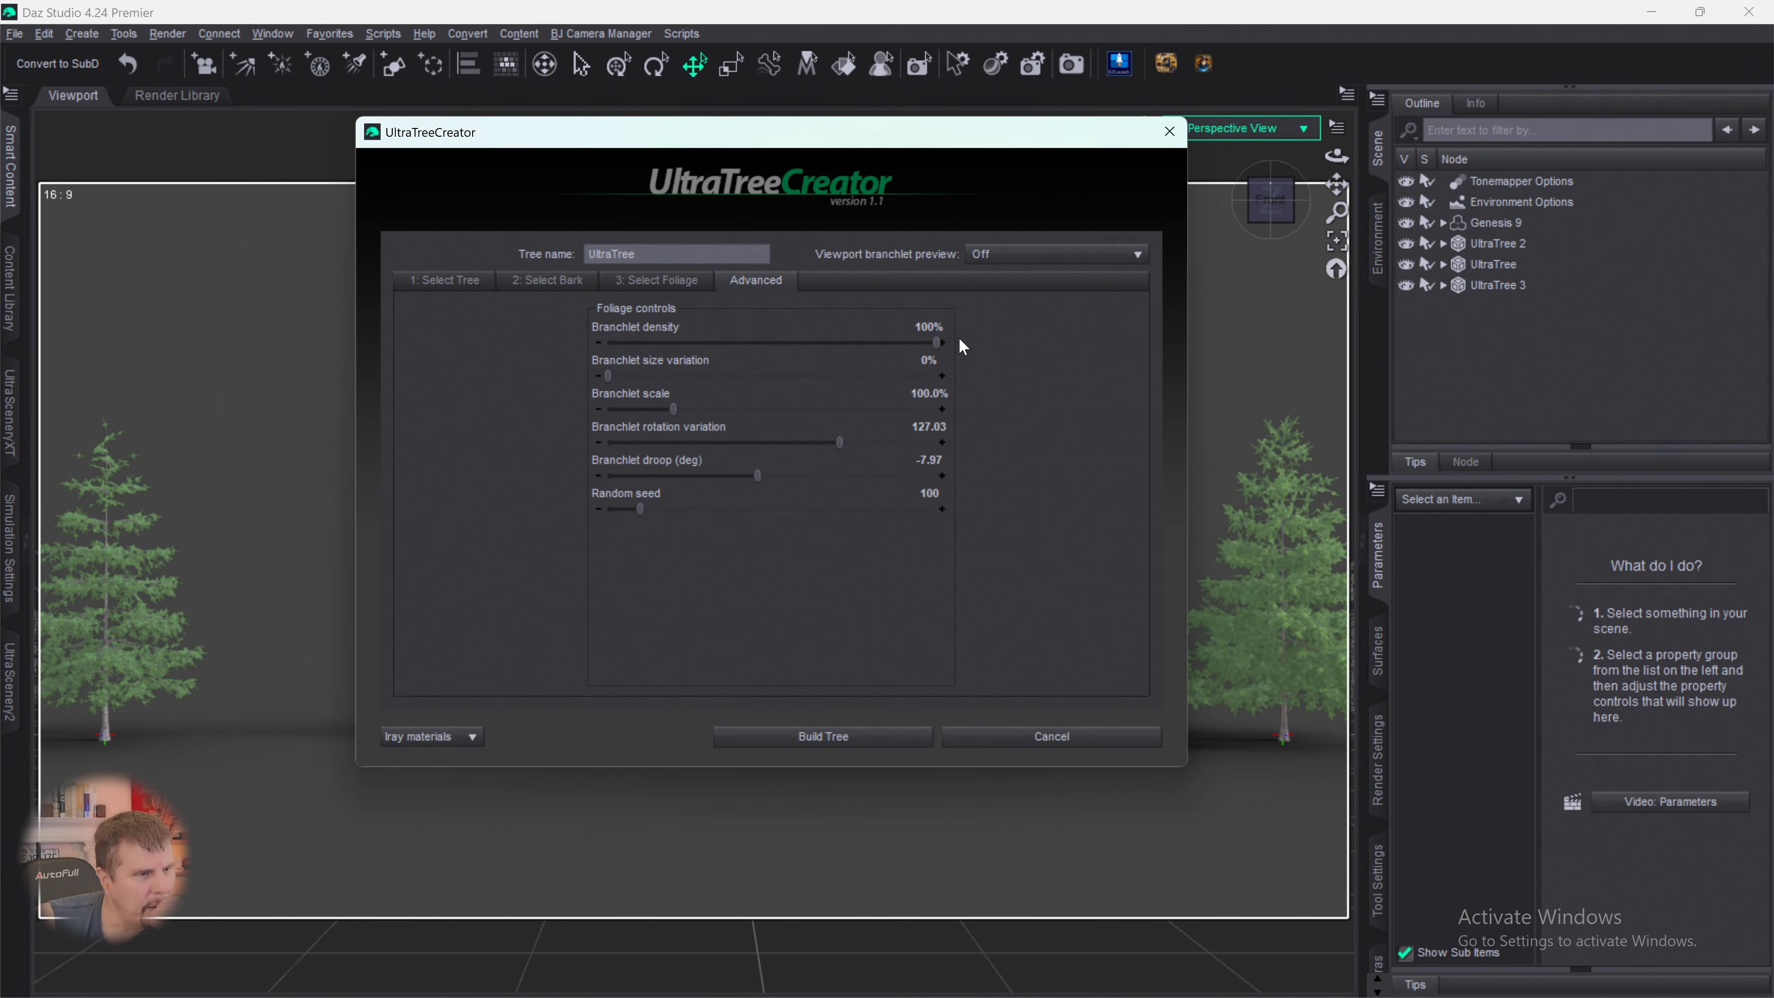
pyautogui.moveTo(937, 343); pyautogui.dragTo(790, 350)
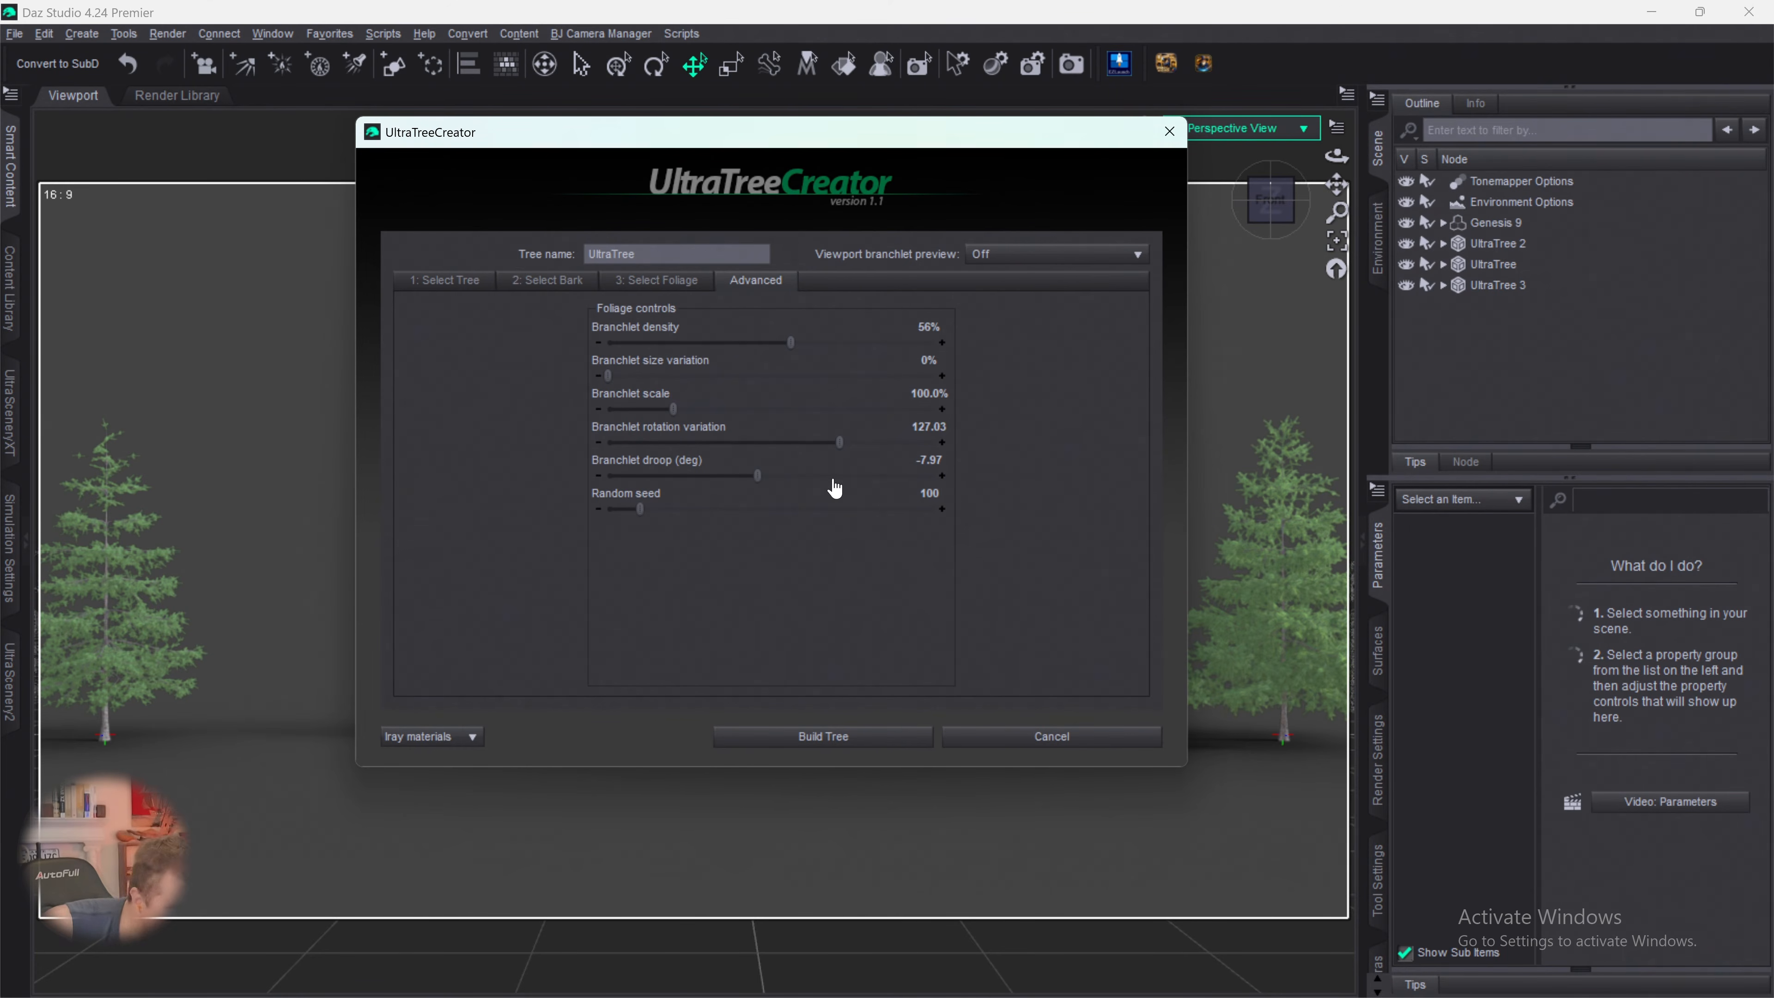
pyautogui.moveTo(639, 509); pyautogui.dragTo(918, 559)
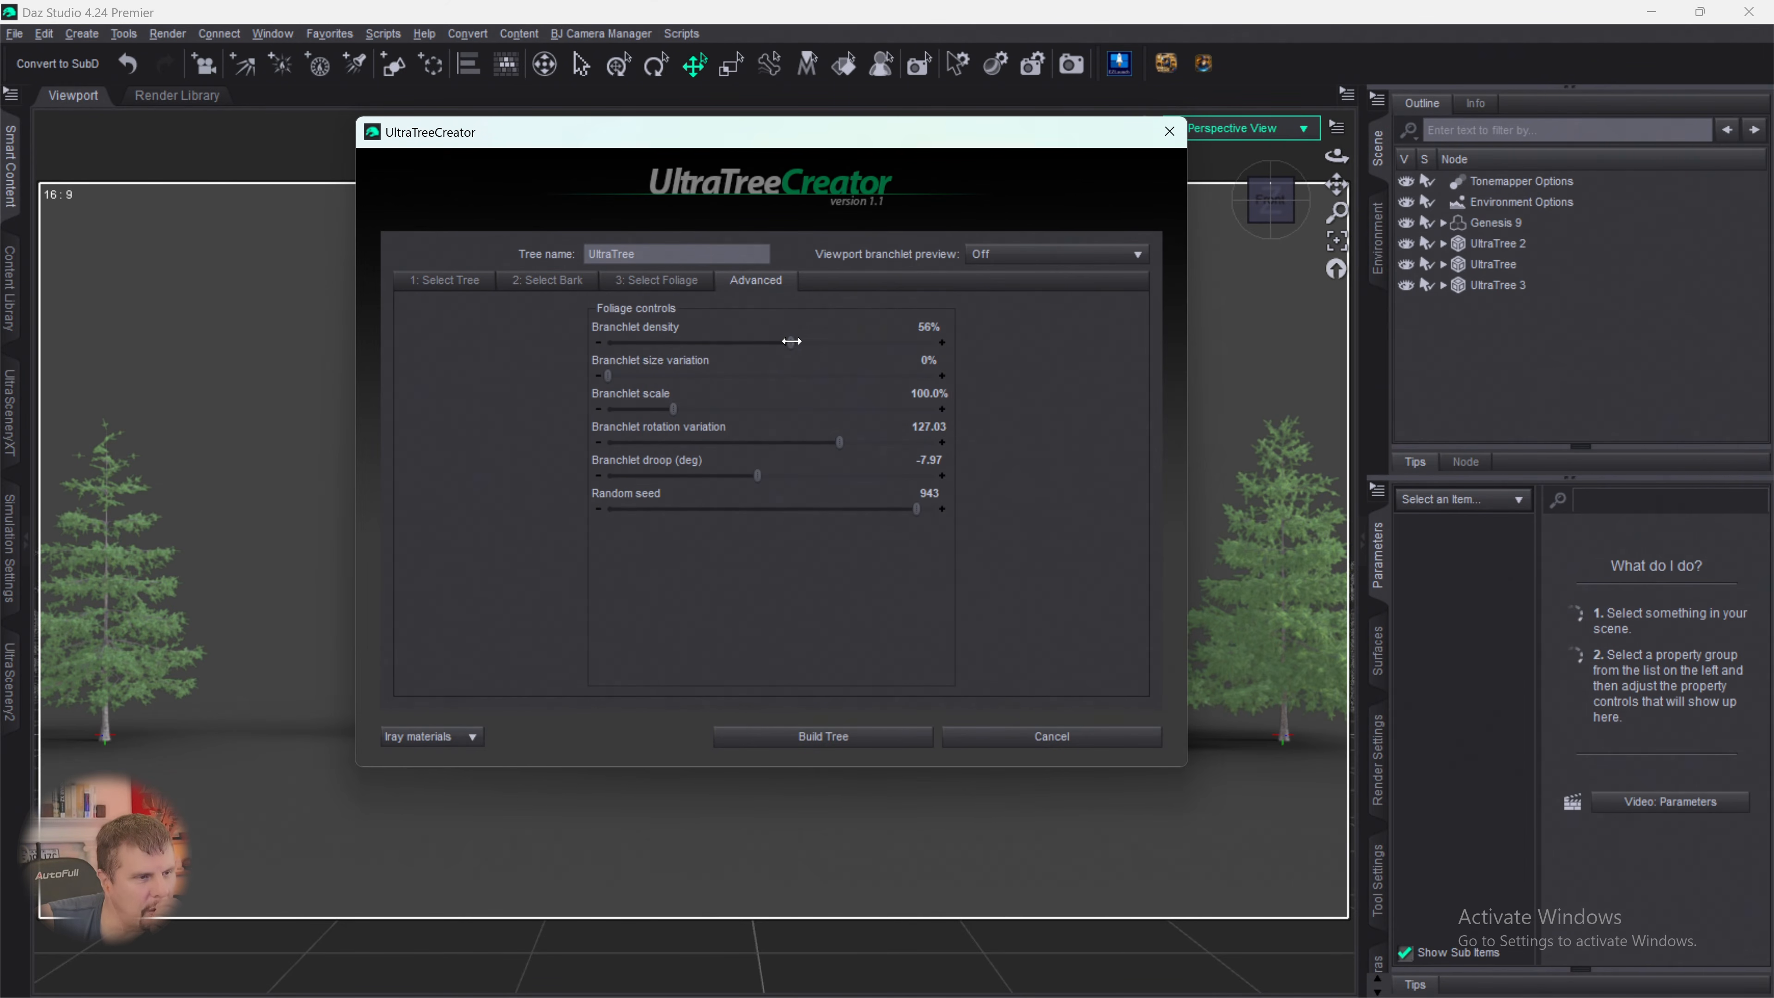
pyautogui.moveTo(792, 342); pyautogui.dragTo(780, 344)
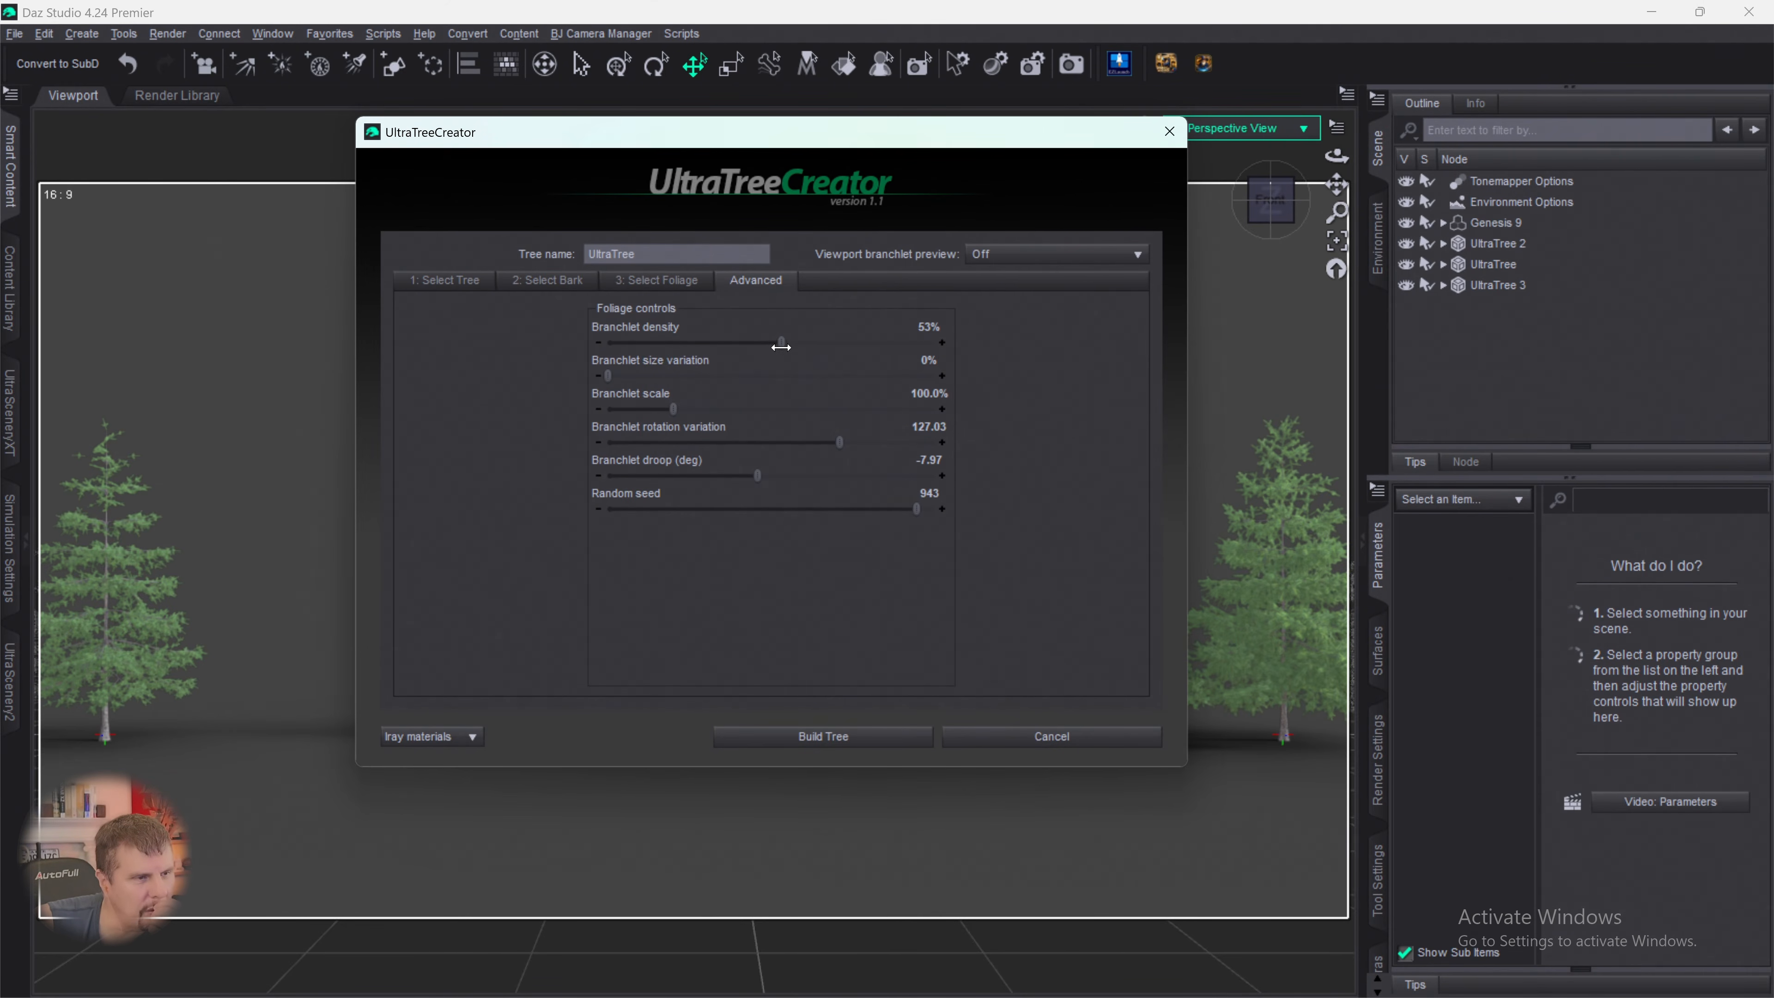
pyautogui.click(815, 736)
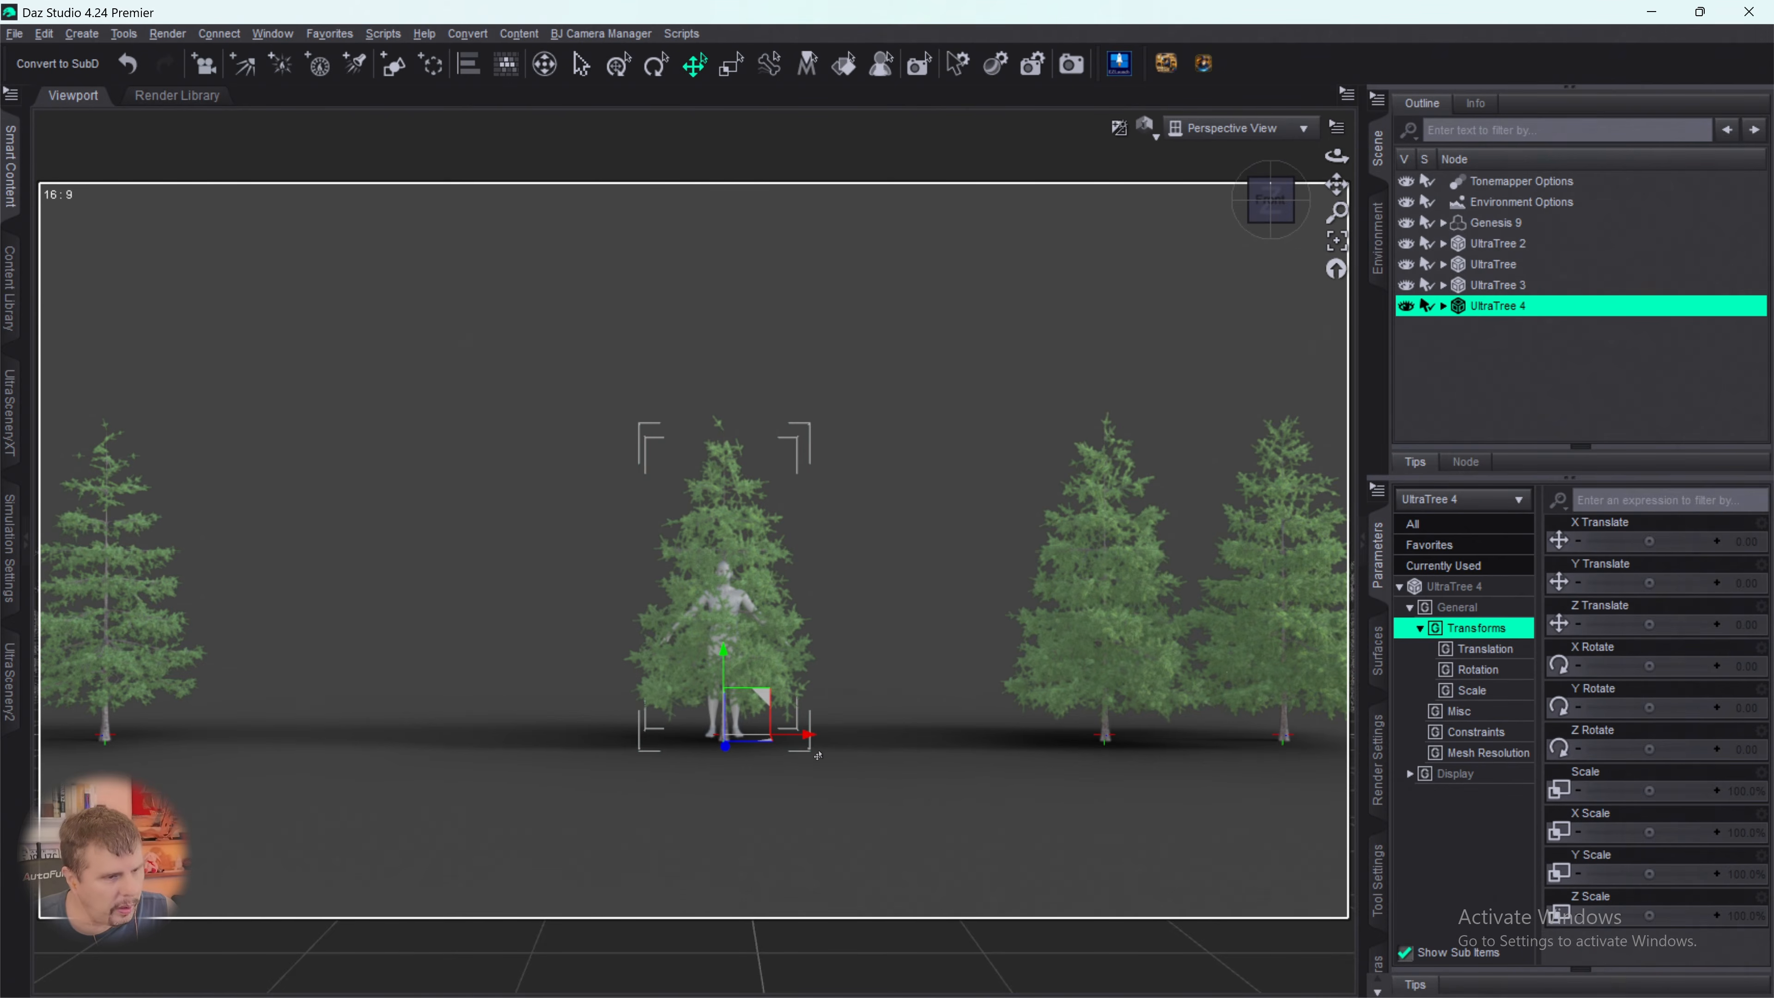
# - Move the newly built fourth spruce along X to about -427, beside the outermost spruce on Genesis 9's other side
pyautogui.moveTo(808, 734)
pyautogui.mouseDown()
pyautogui.moveTo(646, 753)
pyautogui.moveTo(297, 740)
pyautogui.mouseUp()
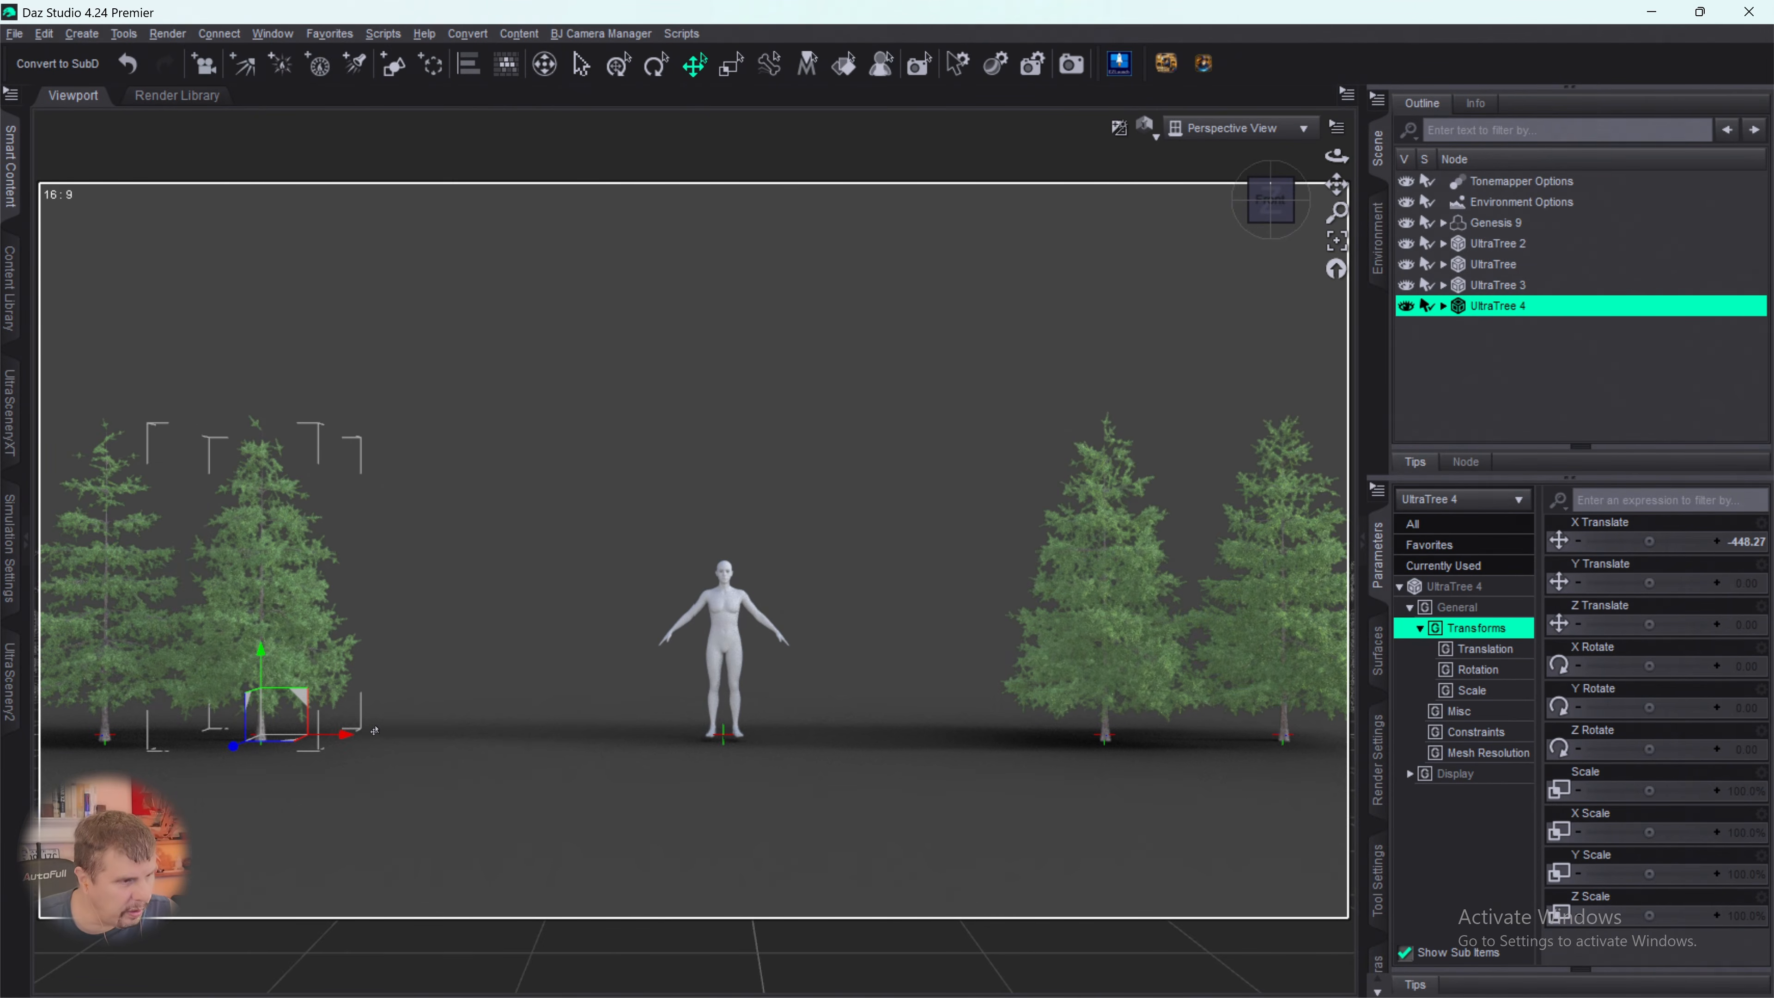
pyautogui.moveTo(347, 739); pyautogui.dragTo(368, 735)
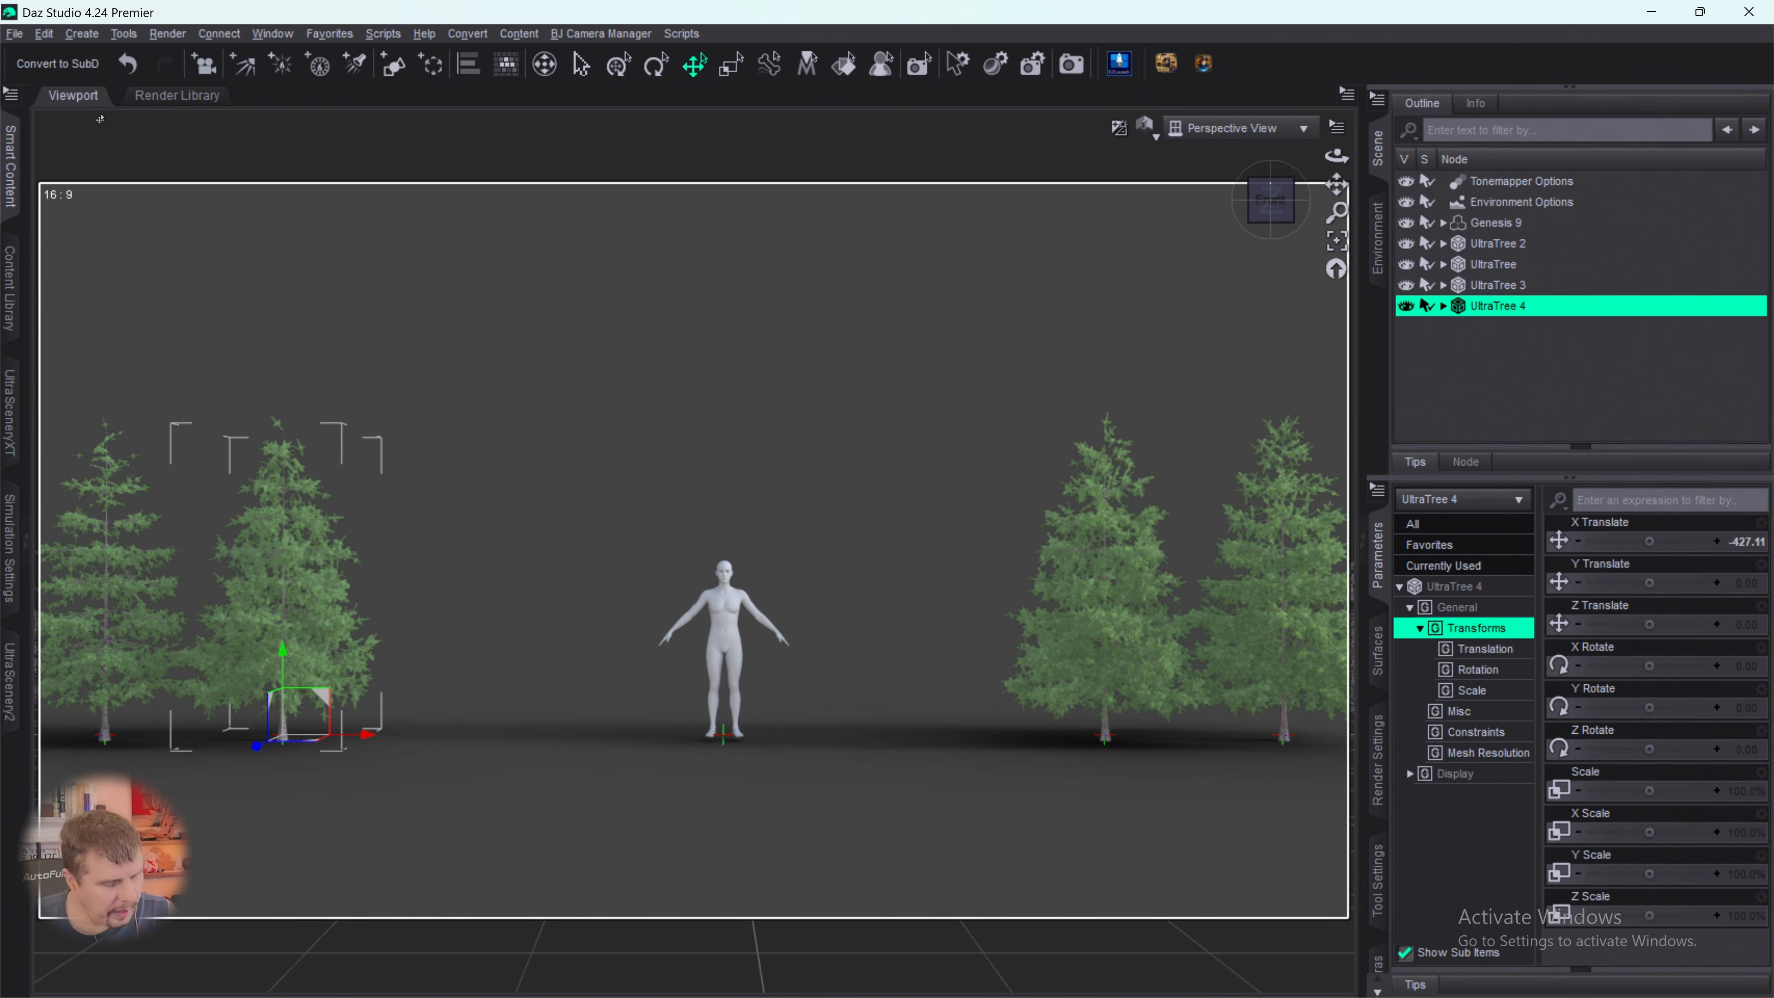
# - Save the scene as Spruce Tree Line in the Daz Scenes folder, accepting the default scene save options
pyautogui.hotkey('ctrl', 's')
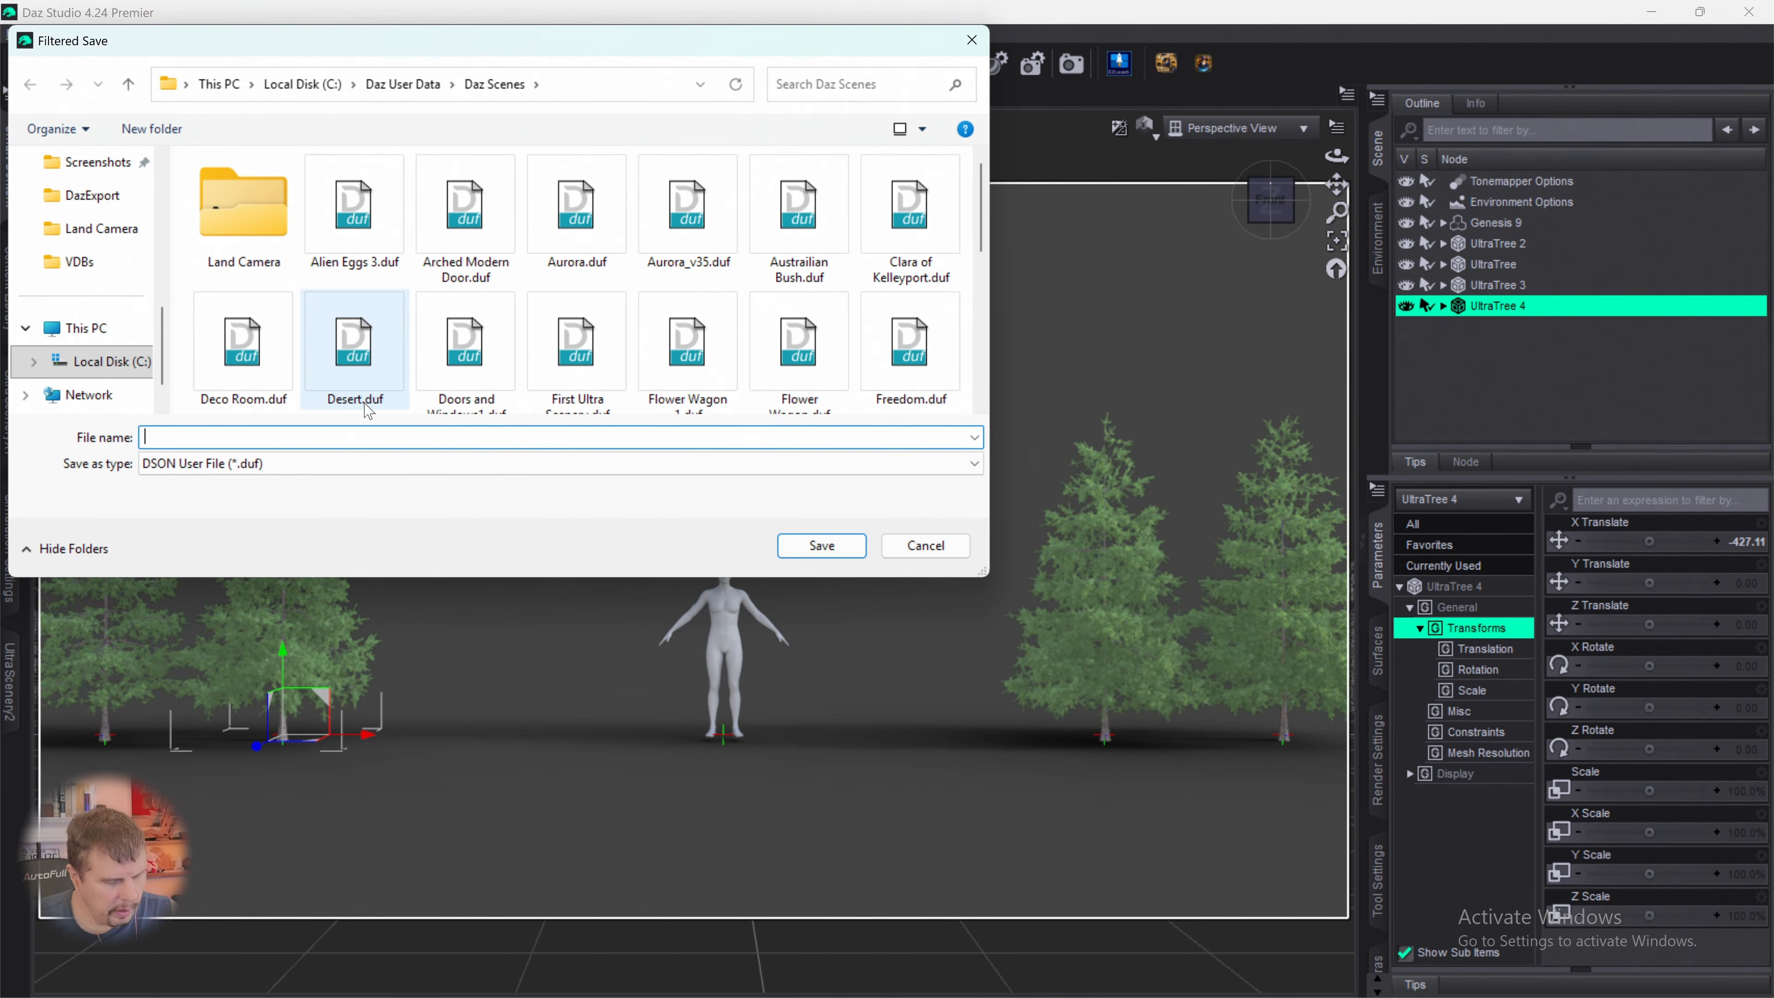
pyautogui.write('Spru')
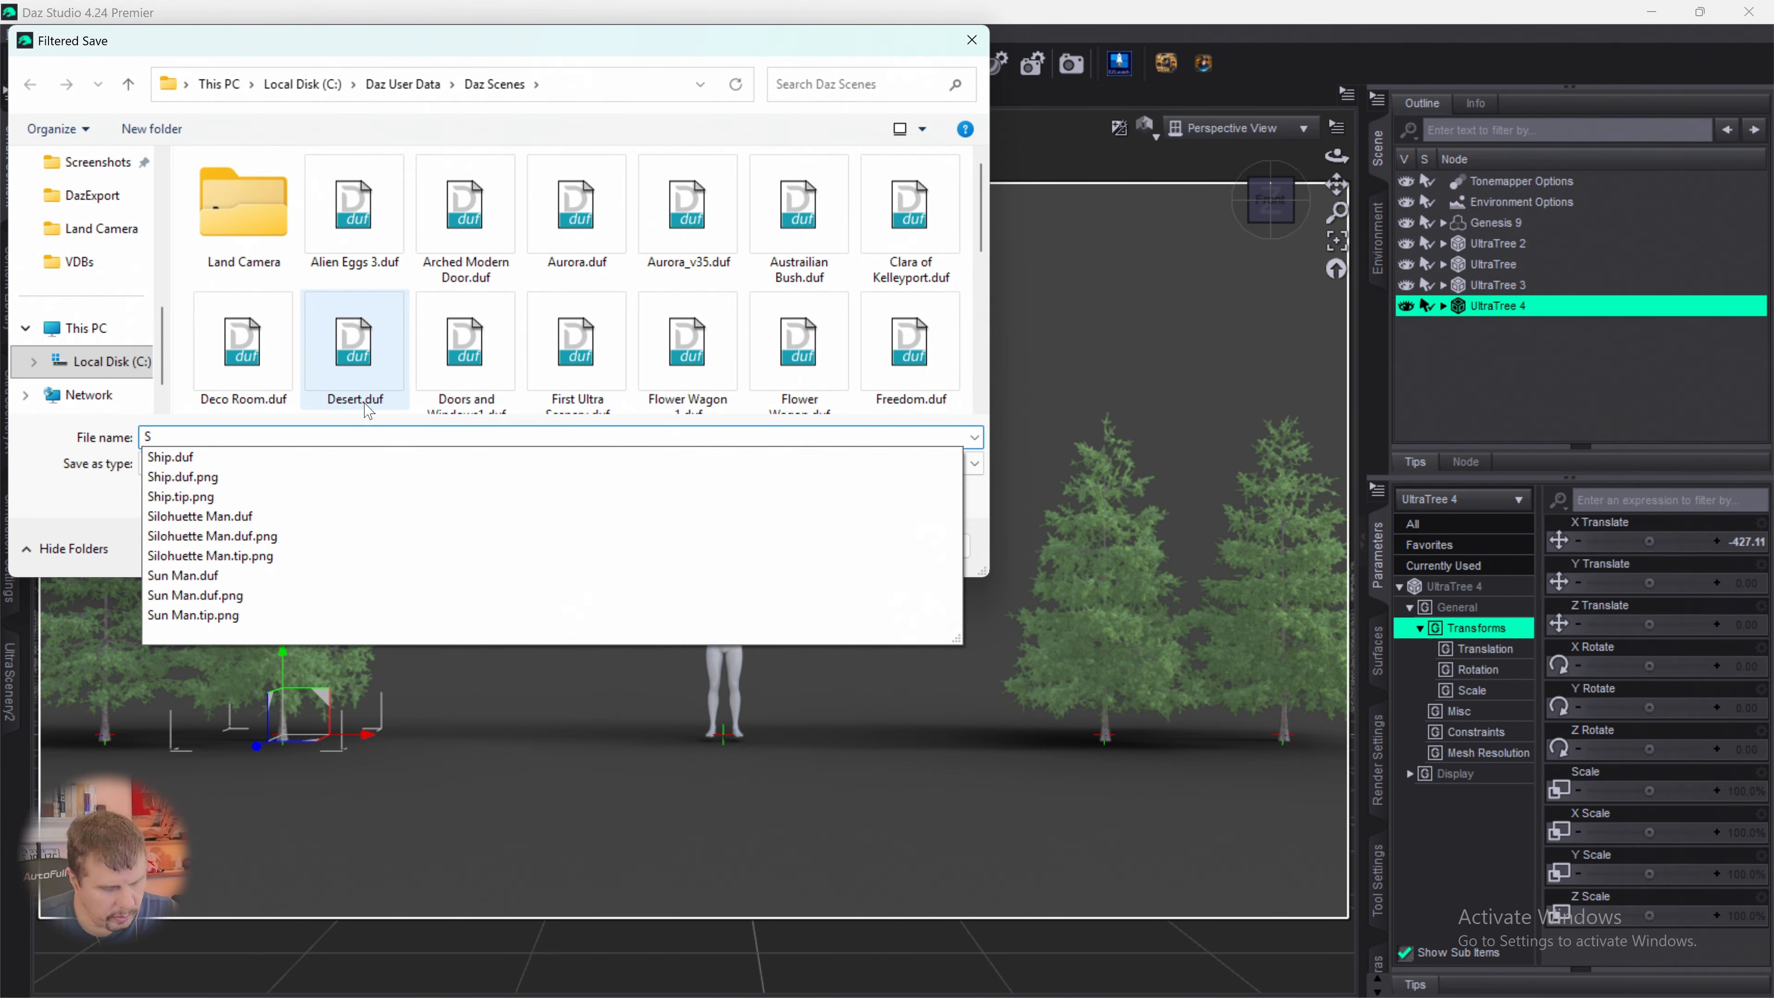
pyautogui.write('T')
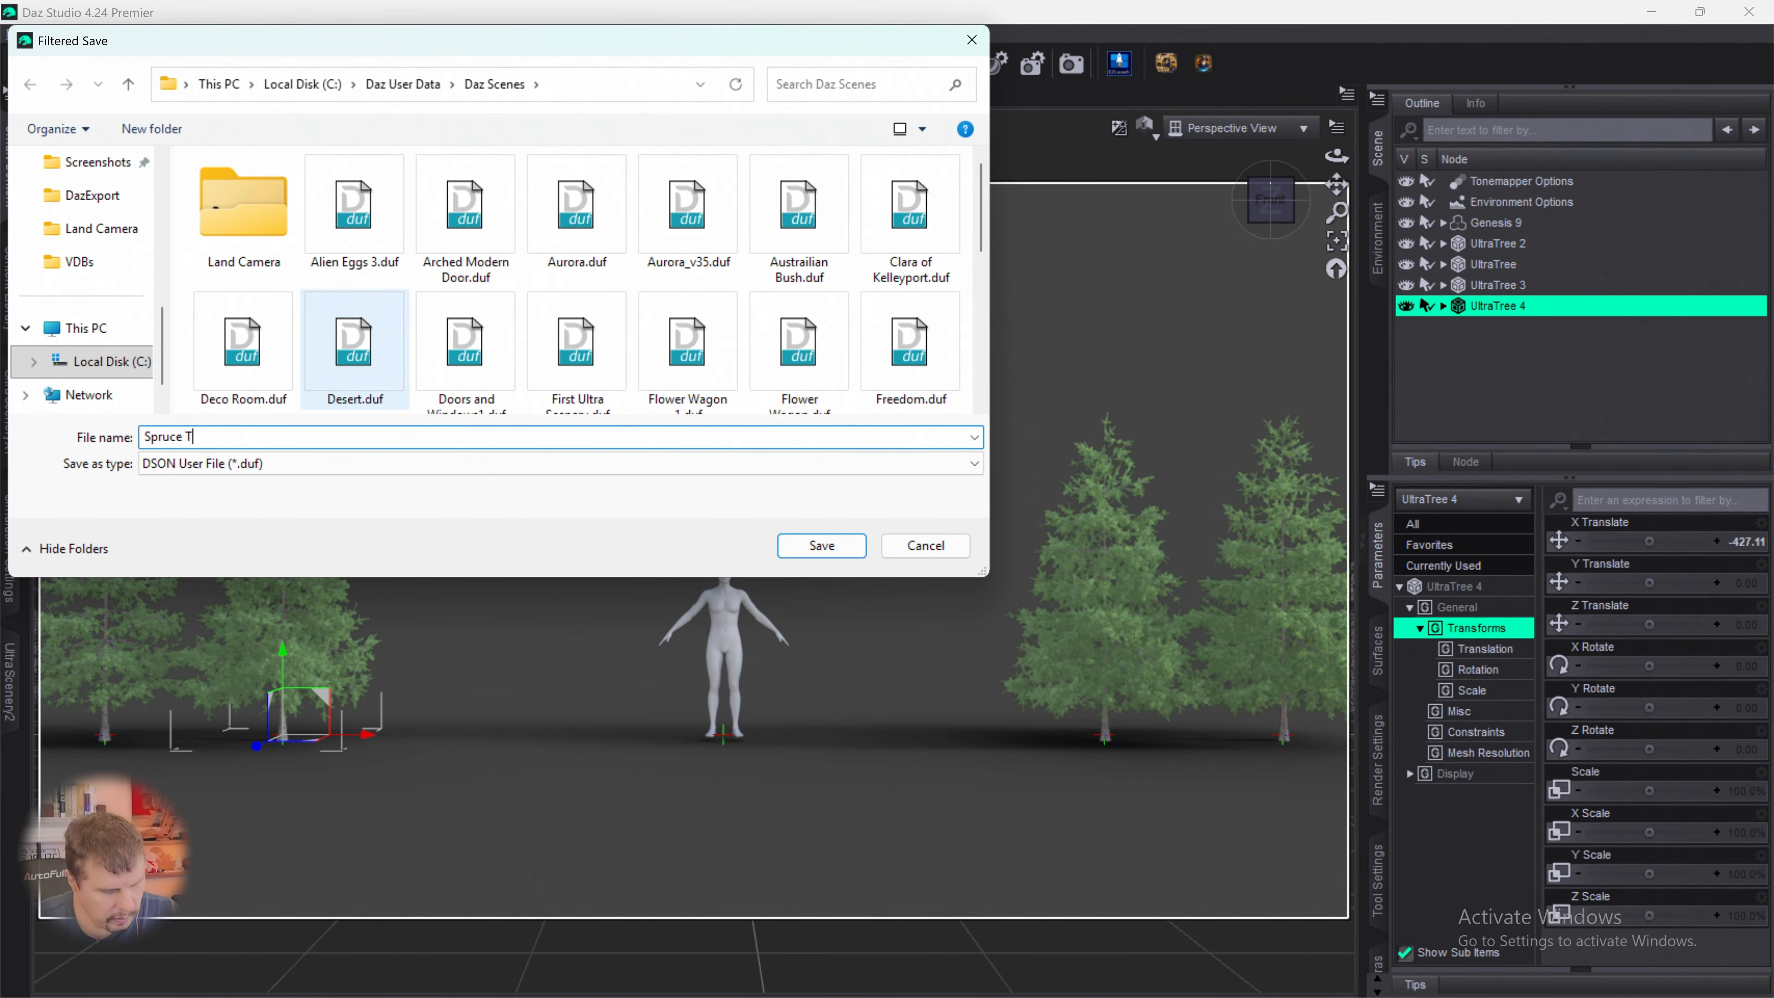
pyautogui.write('ree Line')
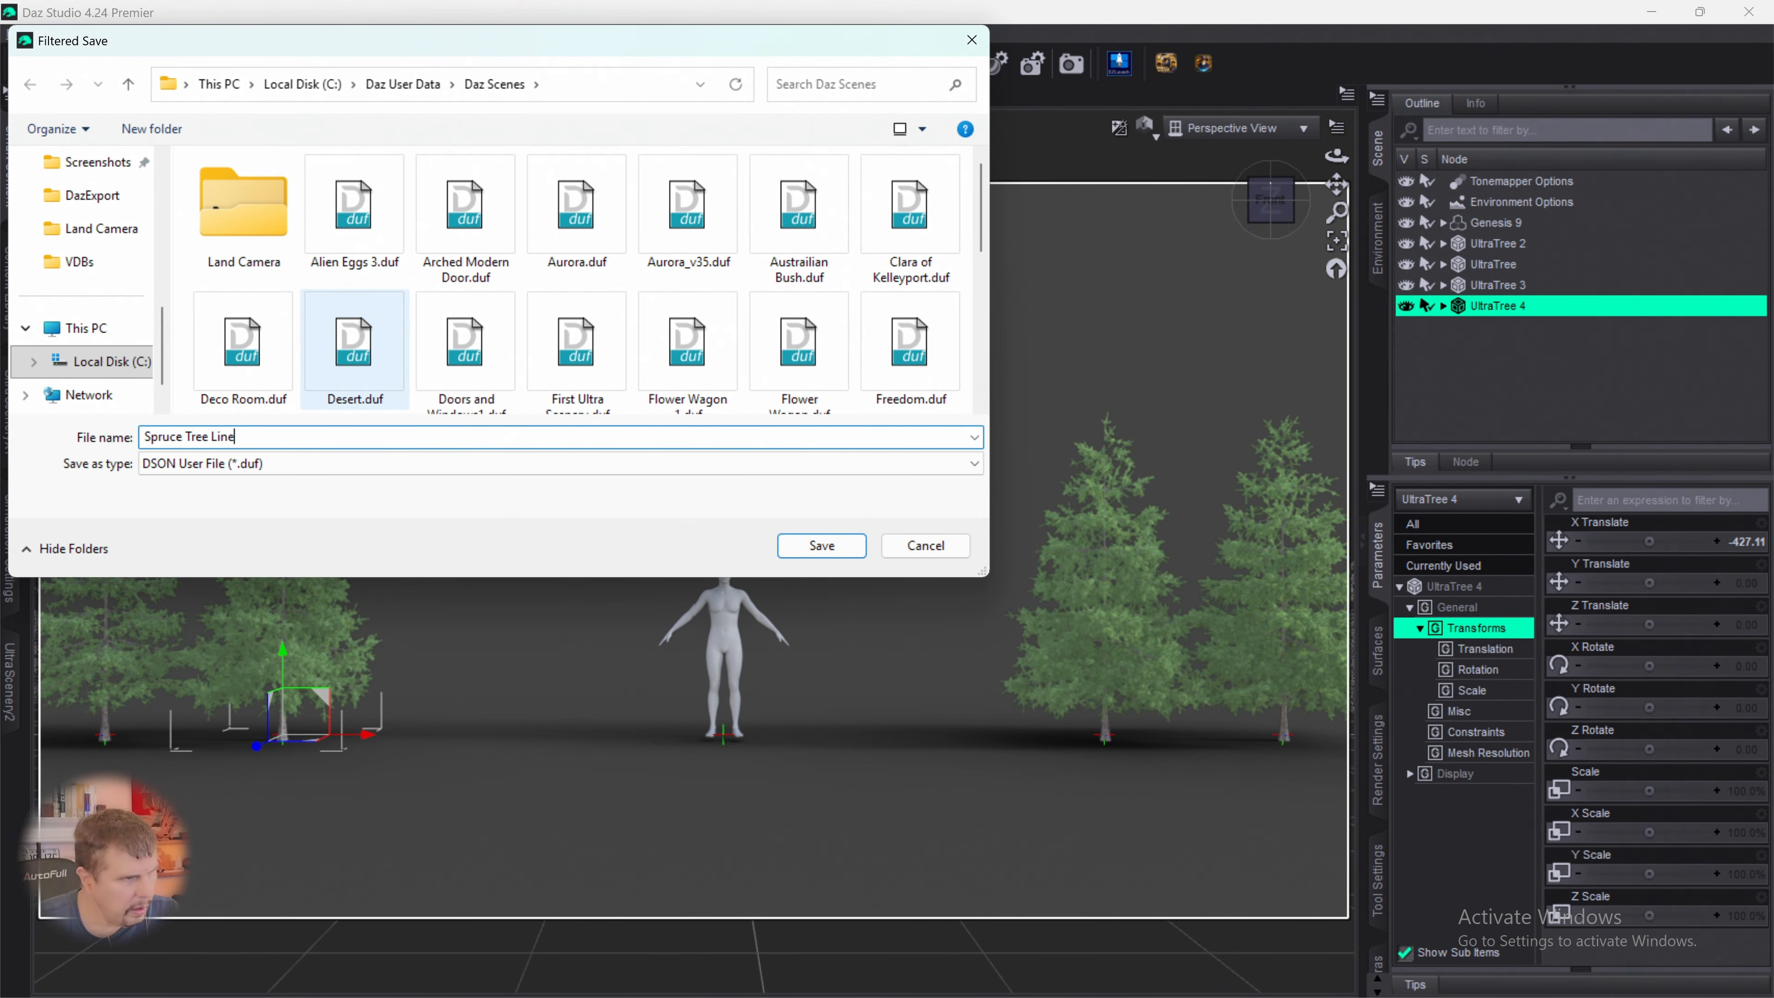
pyautogui.press('Return')
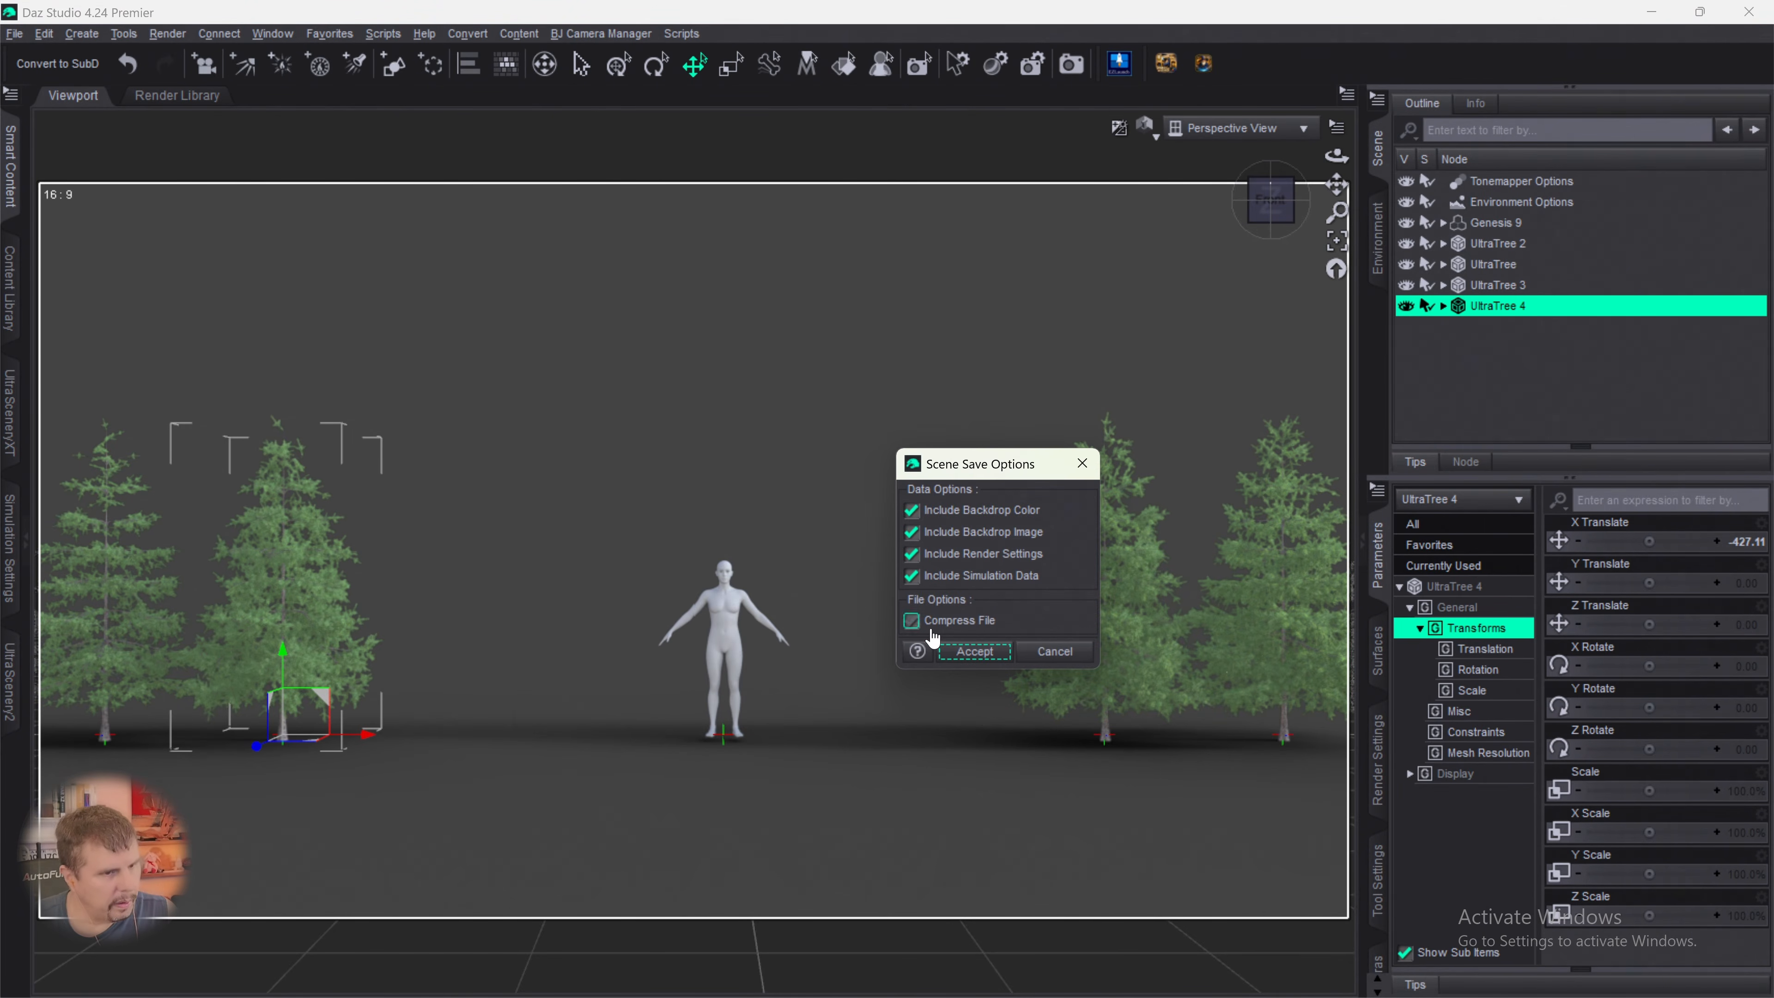
pyautogui.click(986, 652)
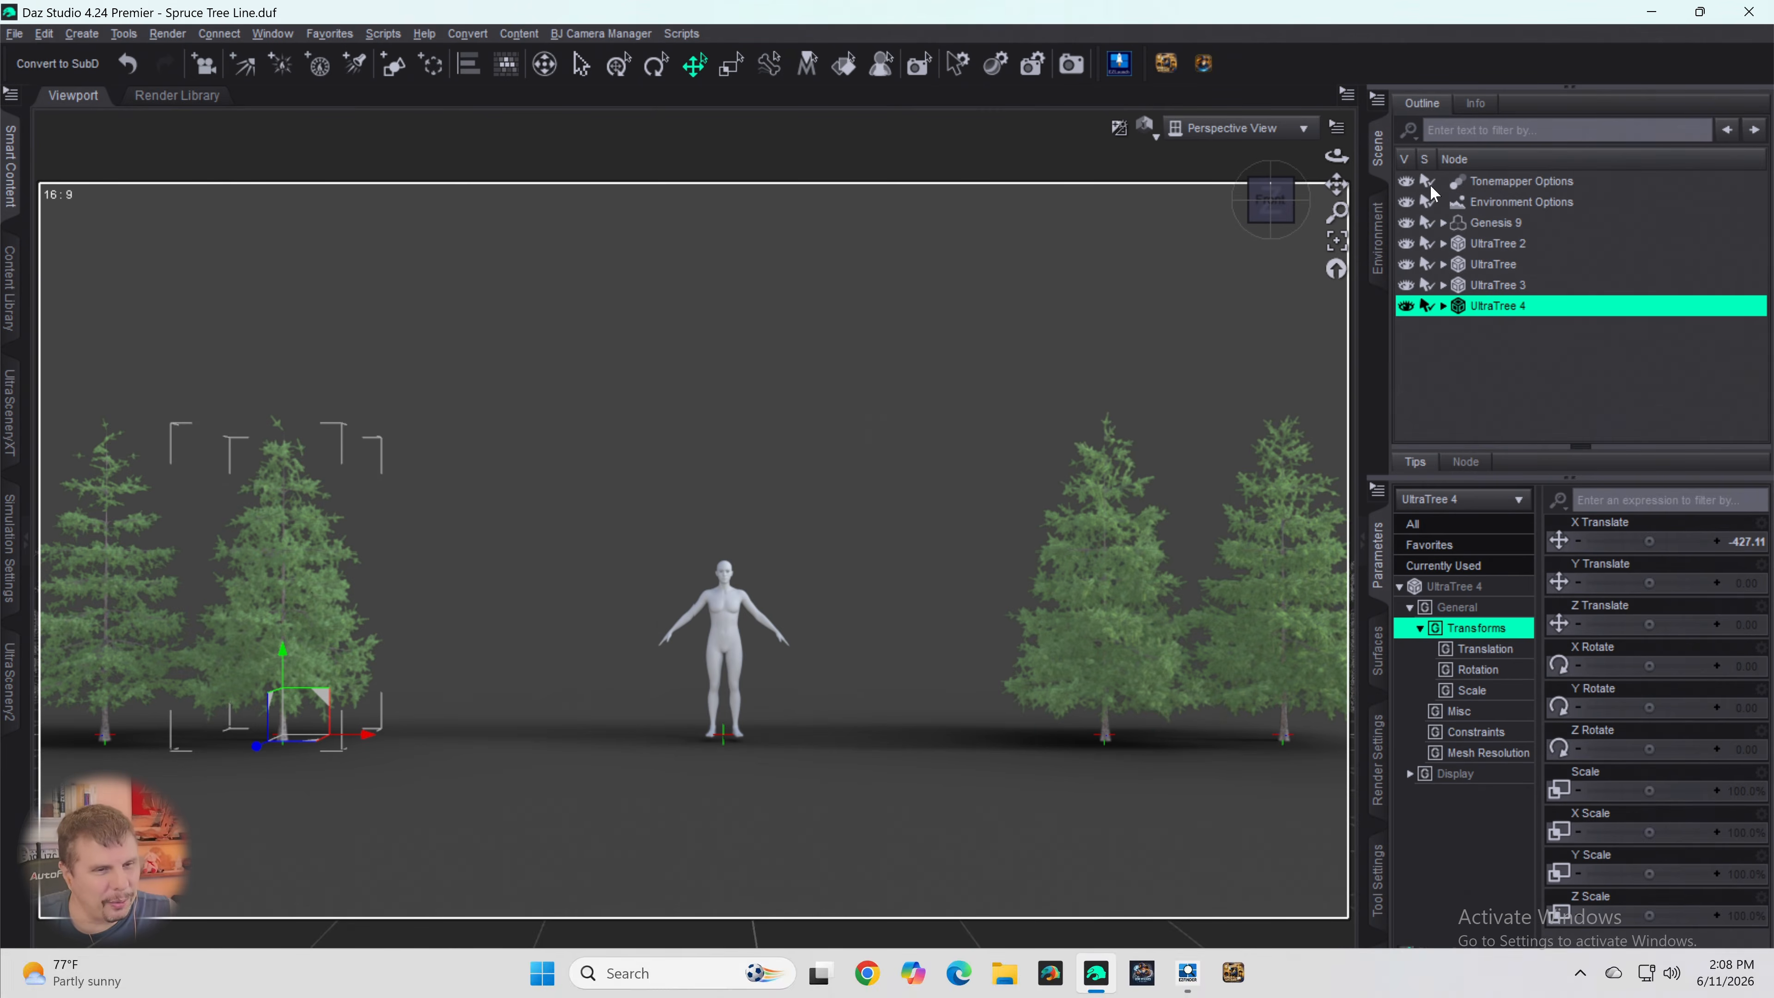
# - Deselect the fourth spruce and start a fifth tree in UltraTreeCreator based on Spruce 07
pyautogui.click(1464, 367)
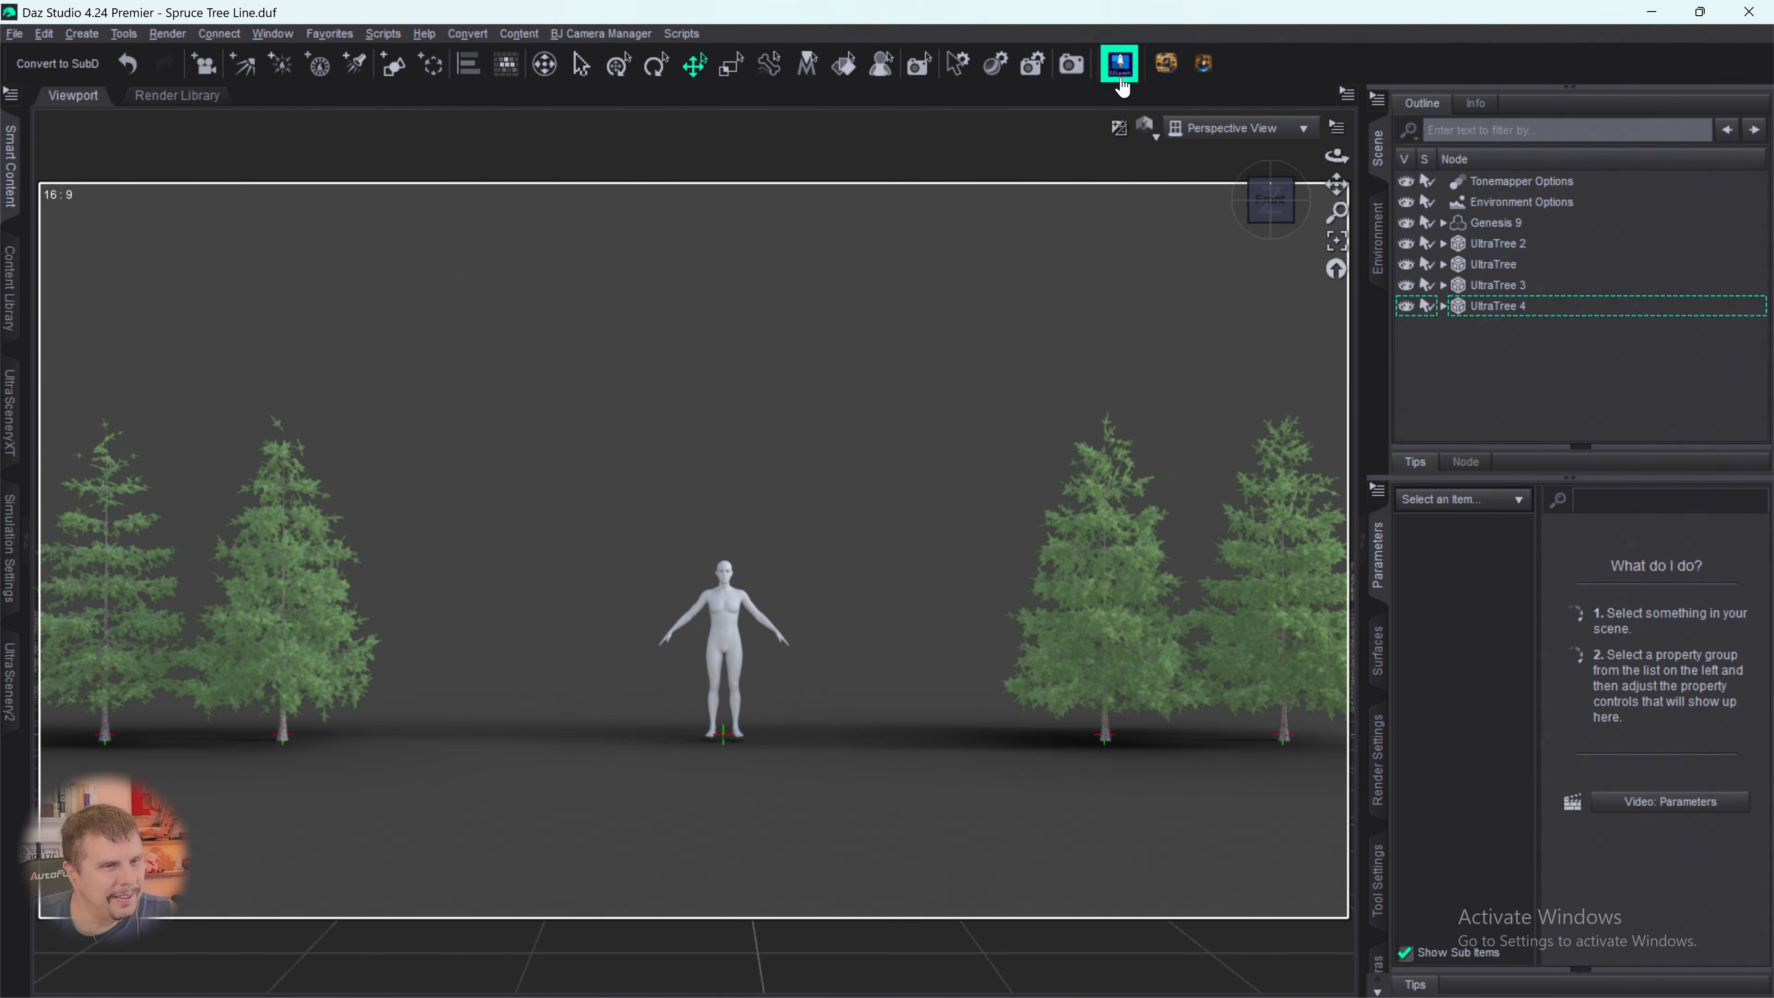
pyautogui.click(1119, 63)
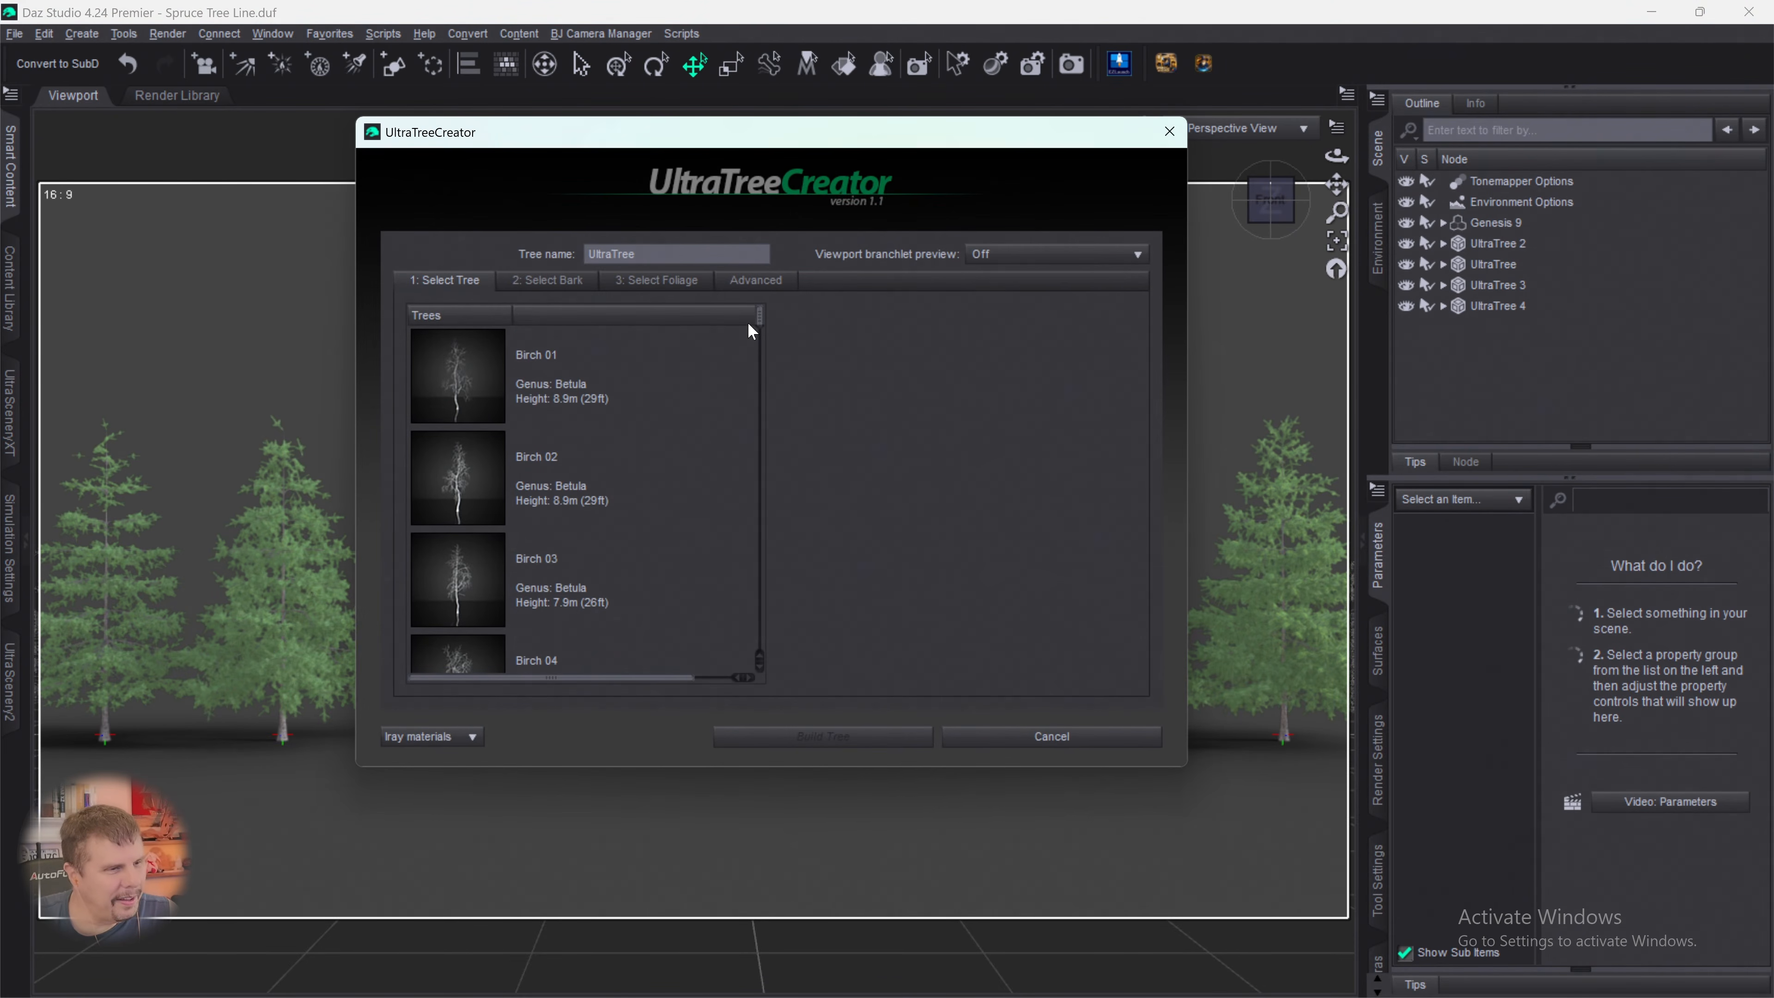
pyautogui.moveTo(760, 325); pyautogui.dragTo(781, 705)
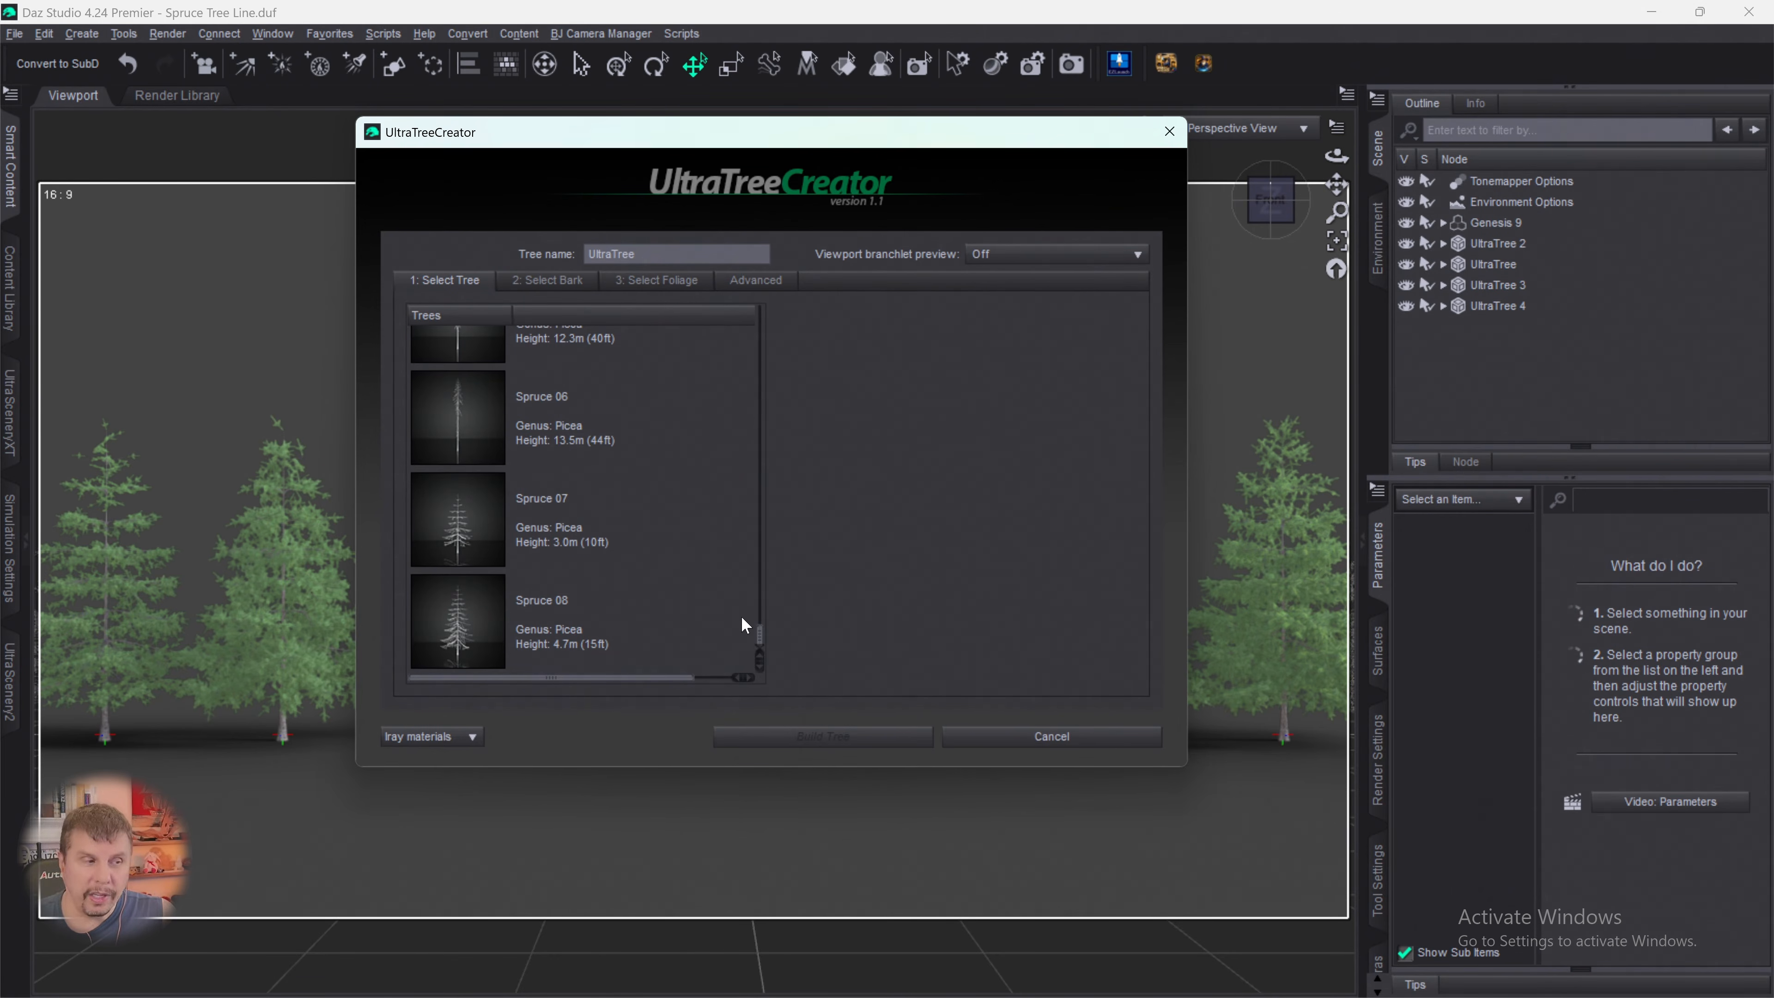
pyautogui.click(429, 529)
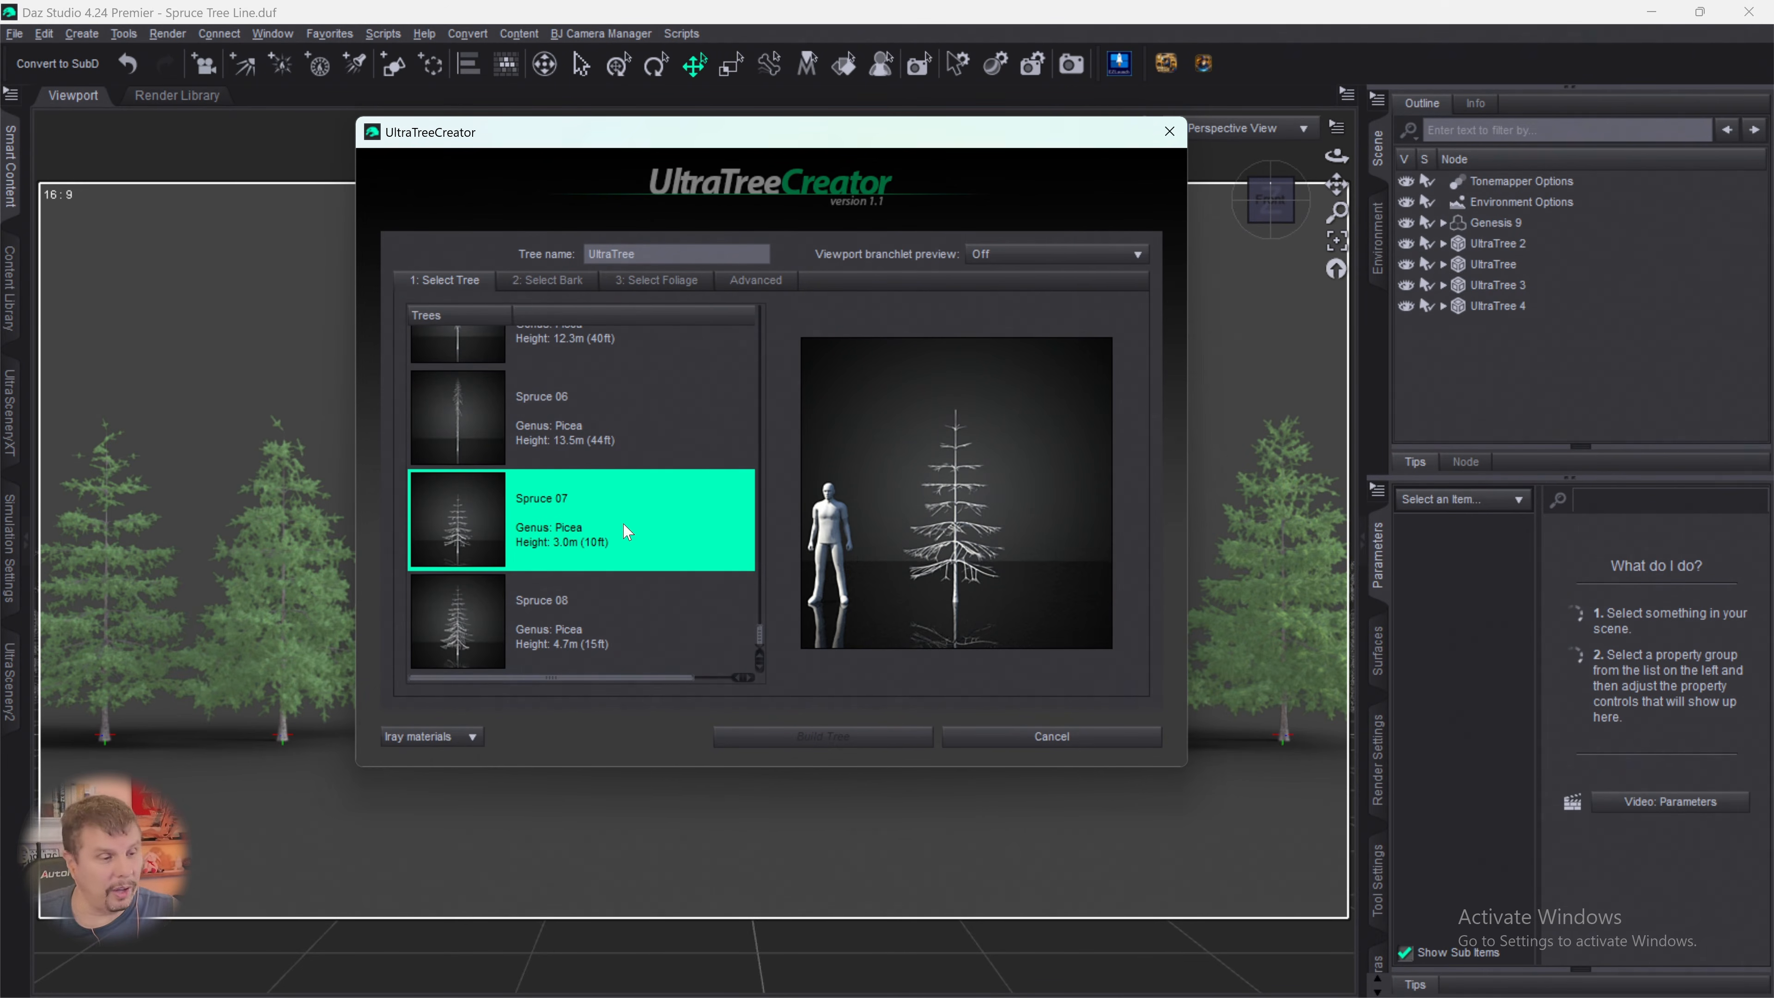
# - Assign the Spruce bark and the Spruce 01 foliage to the fifth tree
pyautogui.click(595, 283)
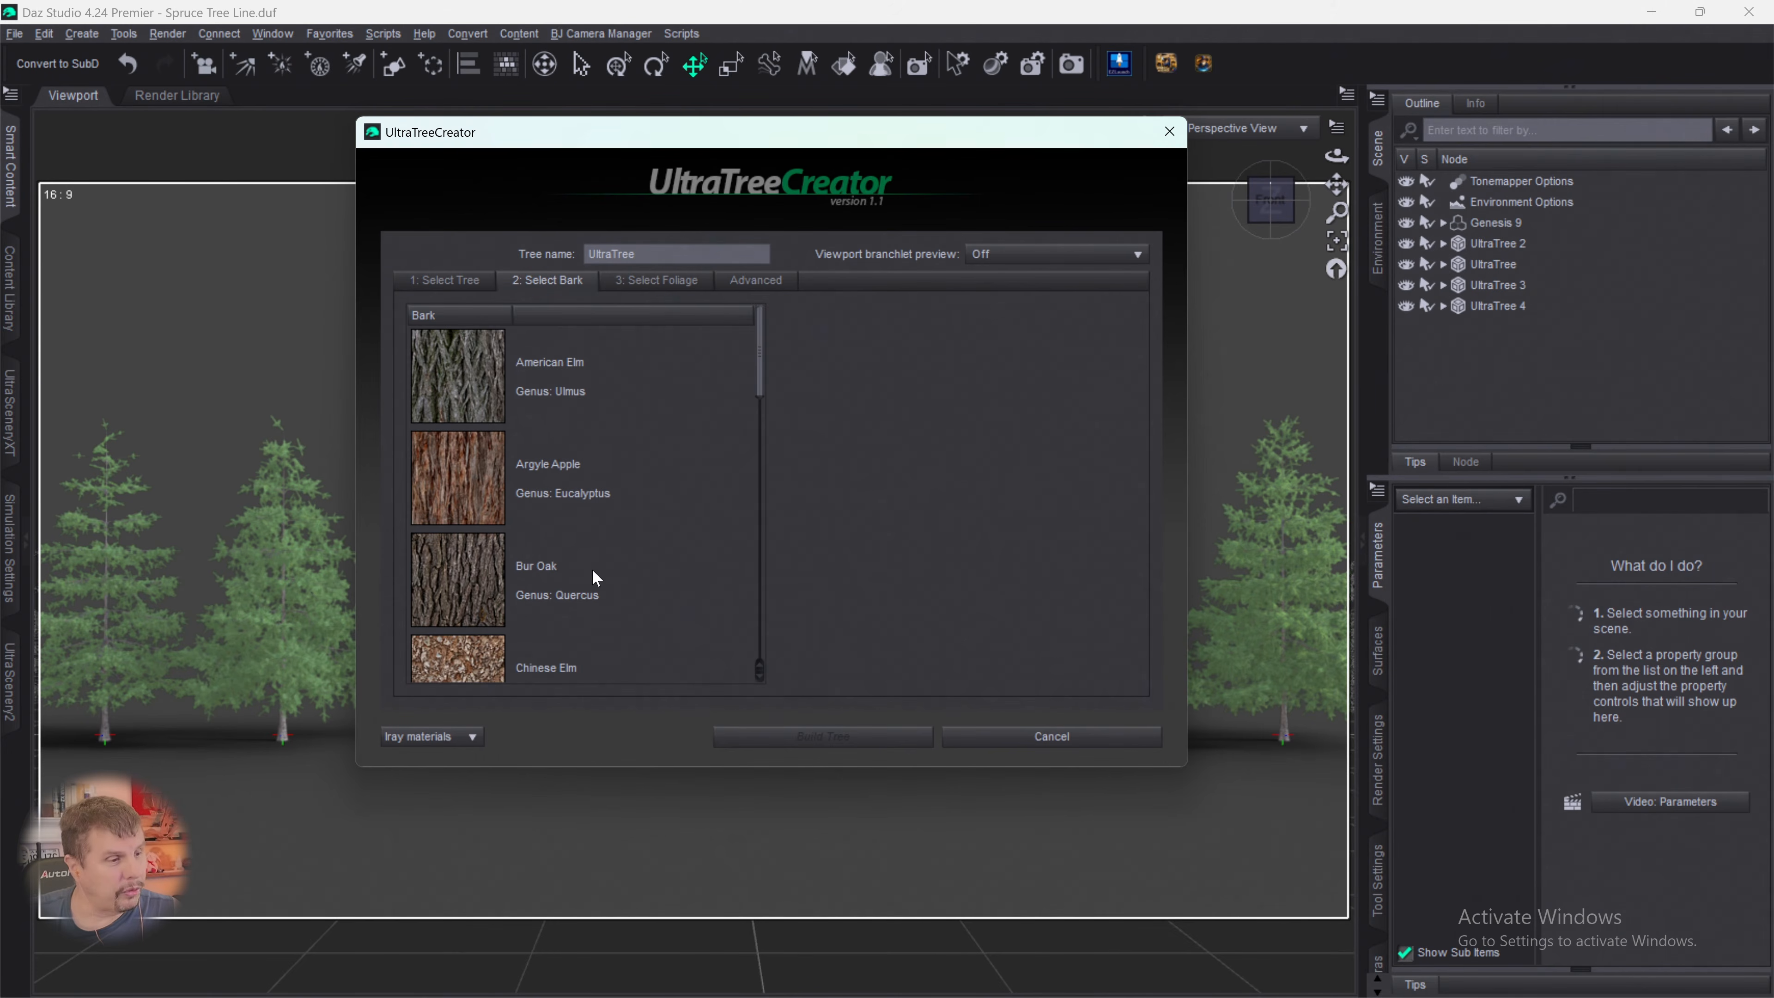
pyautogui.moveTo(760, 383); pyautogui.dragTo(759, 646)
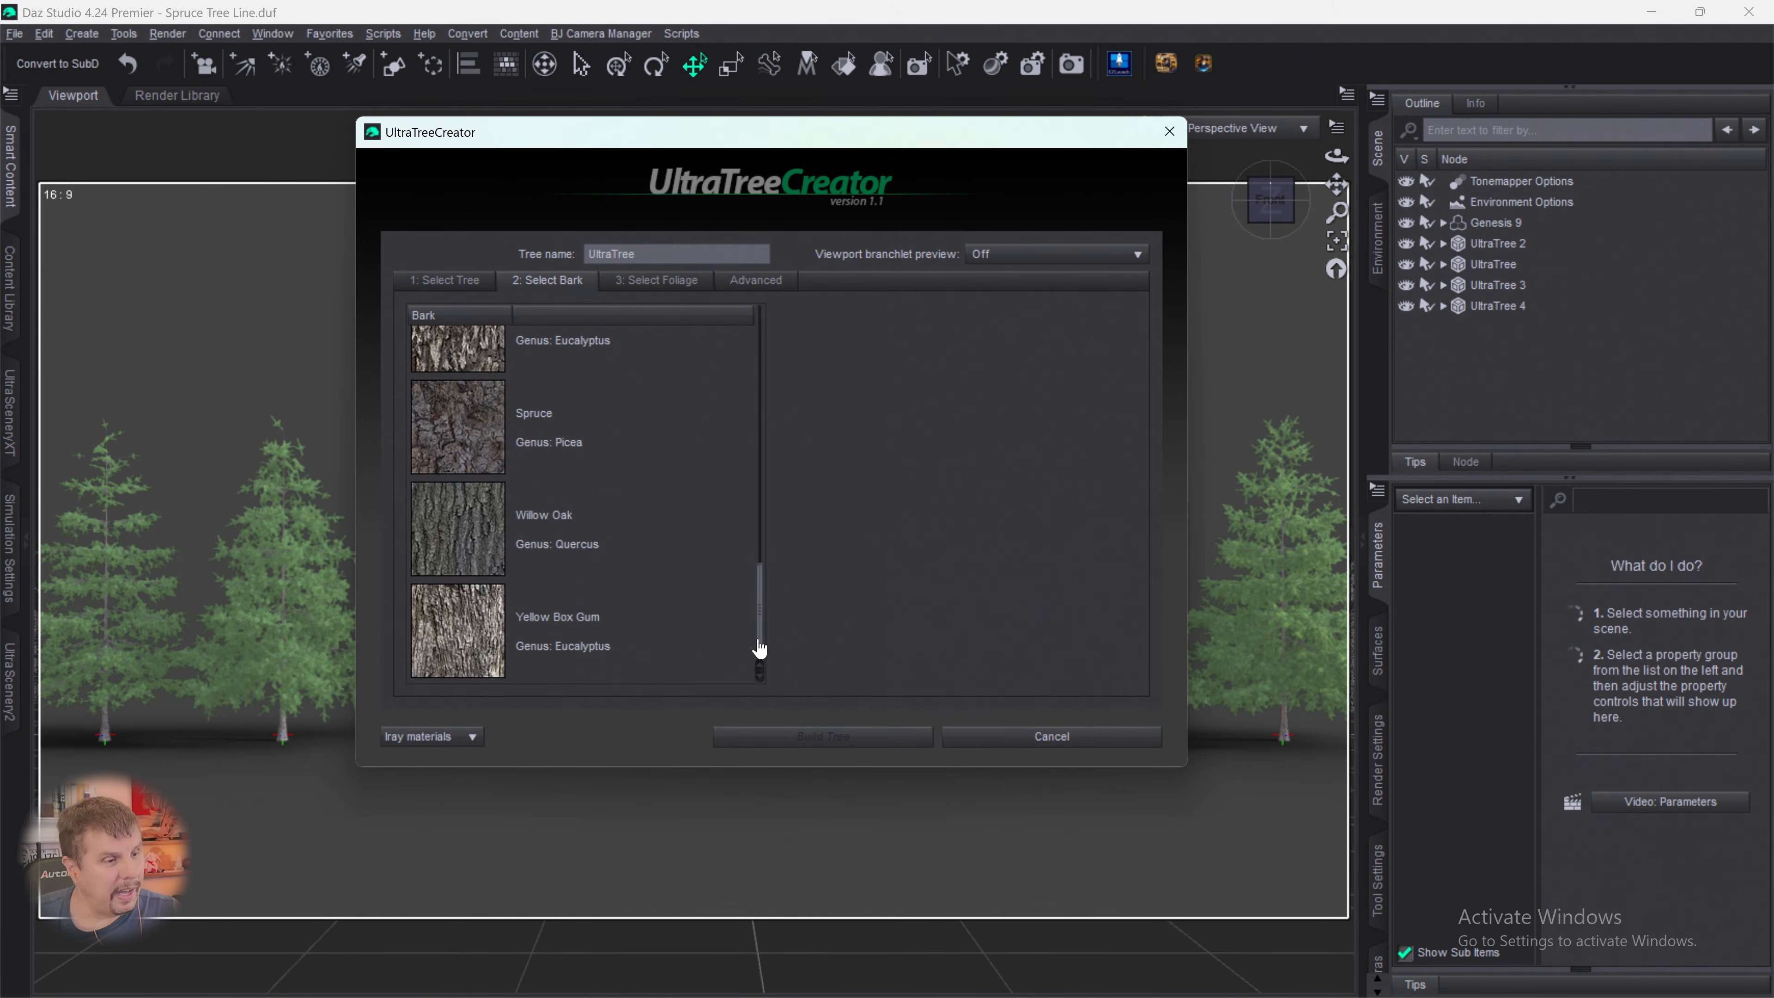
pyautogui.click(577, 473)
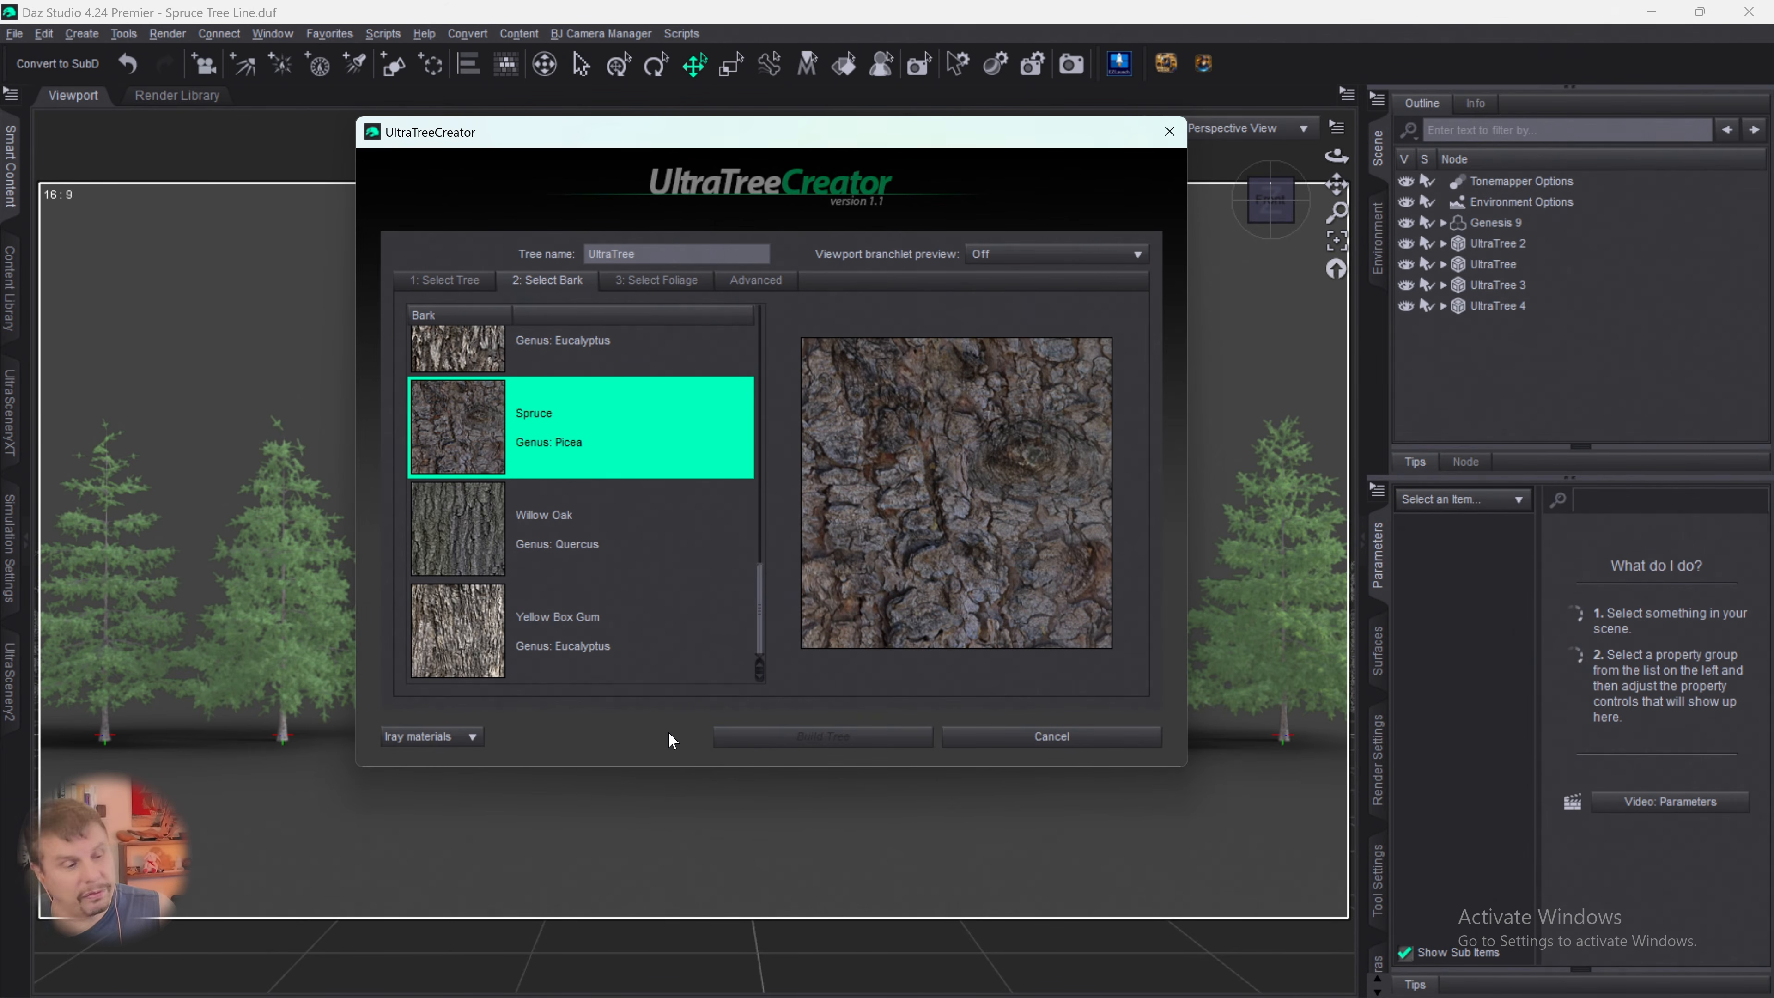
pyautogui.click(658, 291)
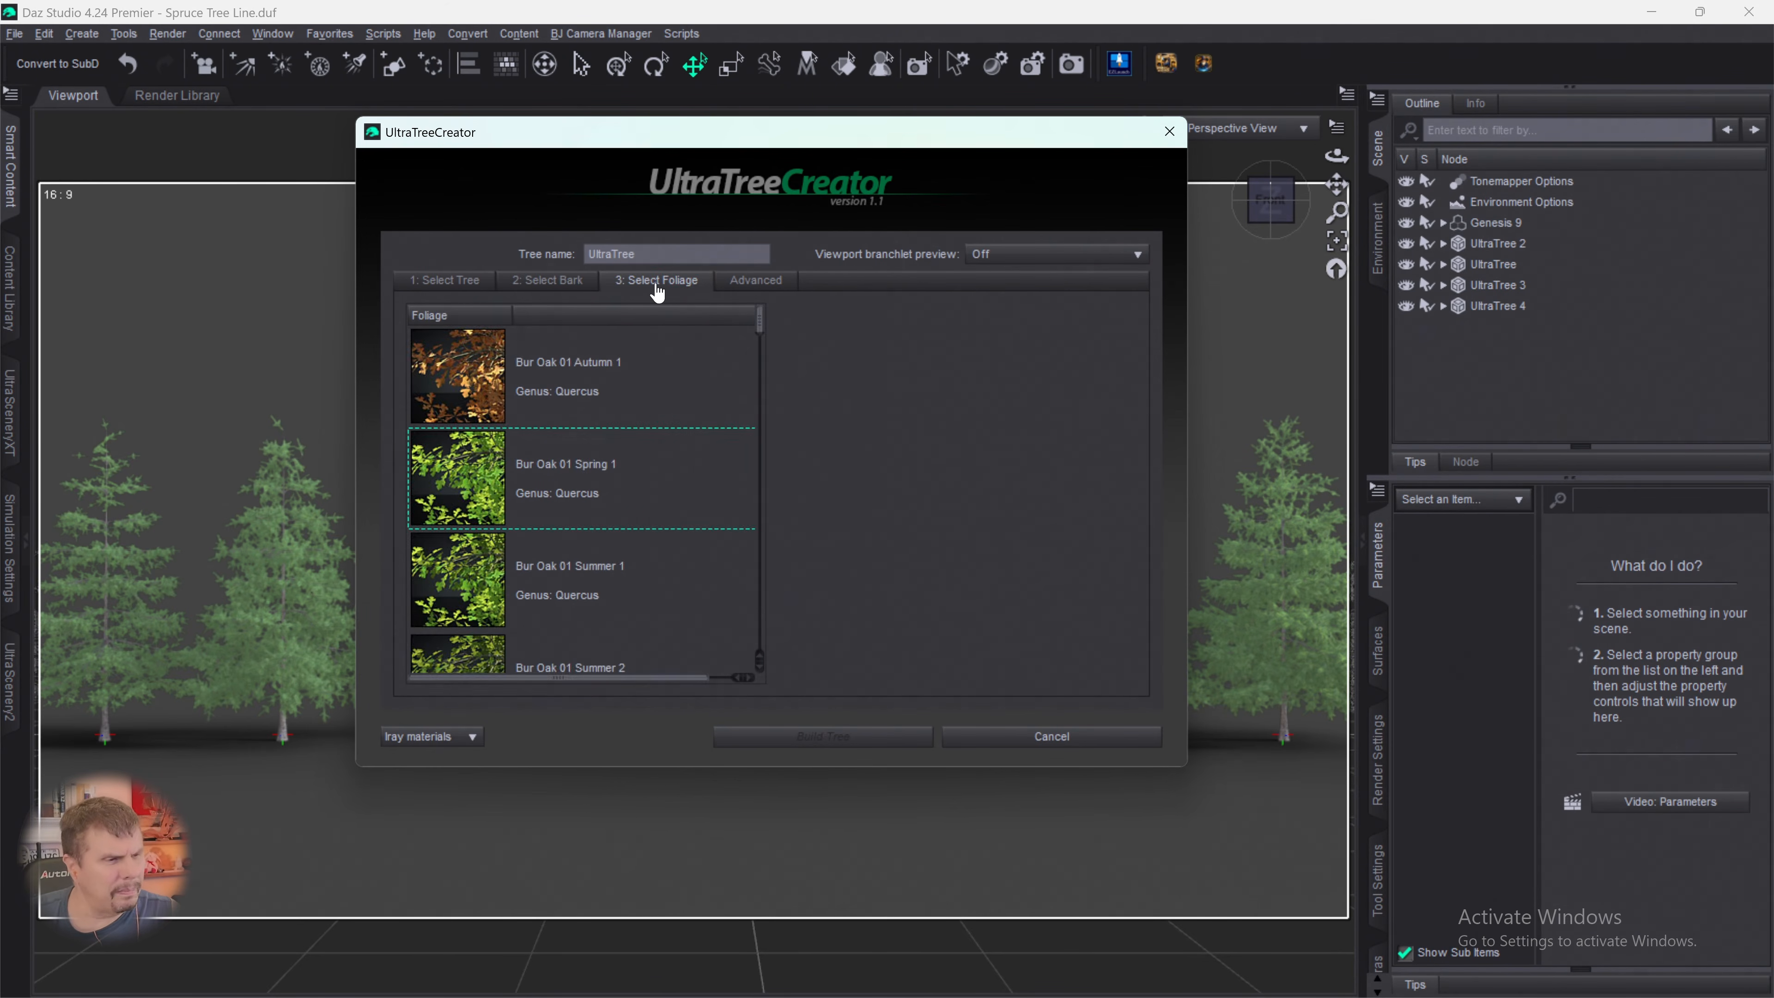
pyautogui.scroll(-10, 652, 580)
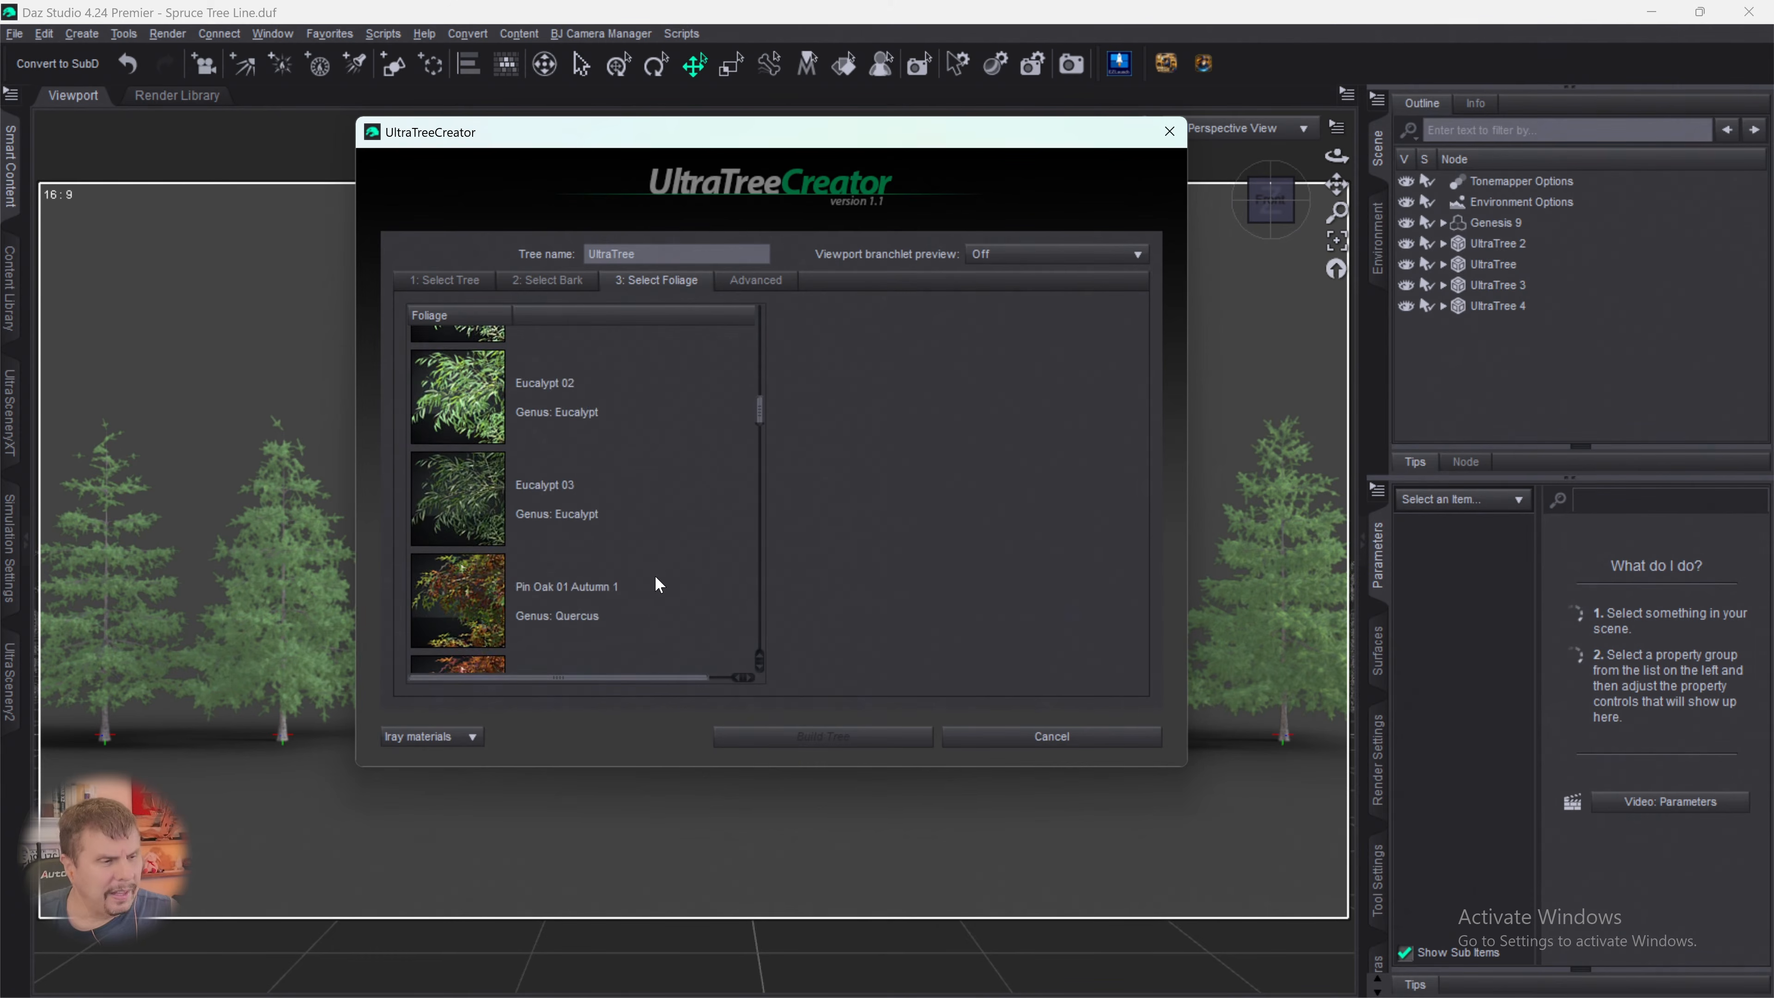
pyautogui.scroll(-10, 655, 576)
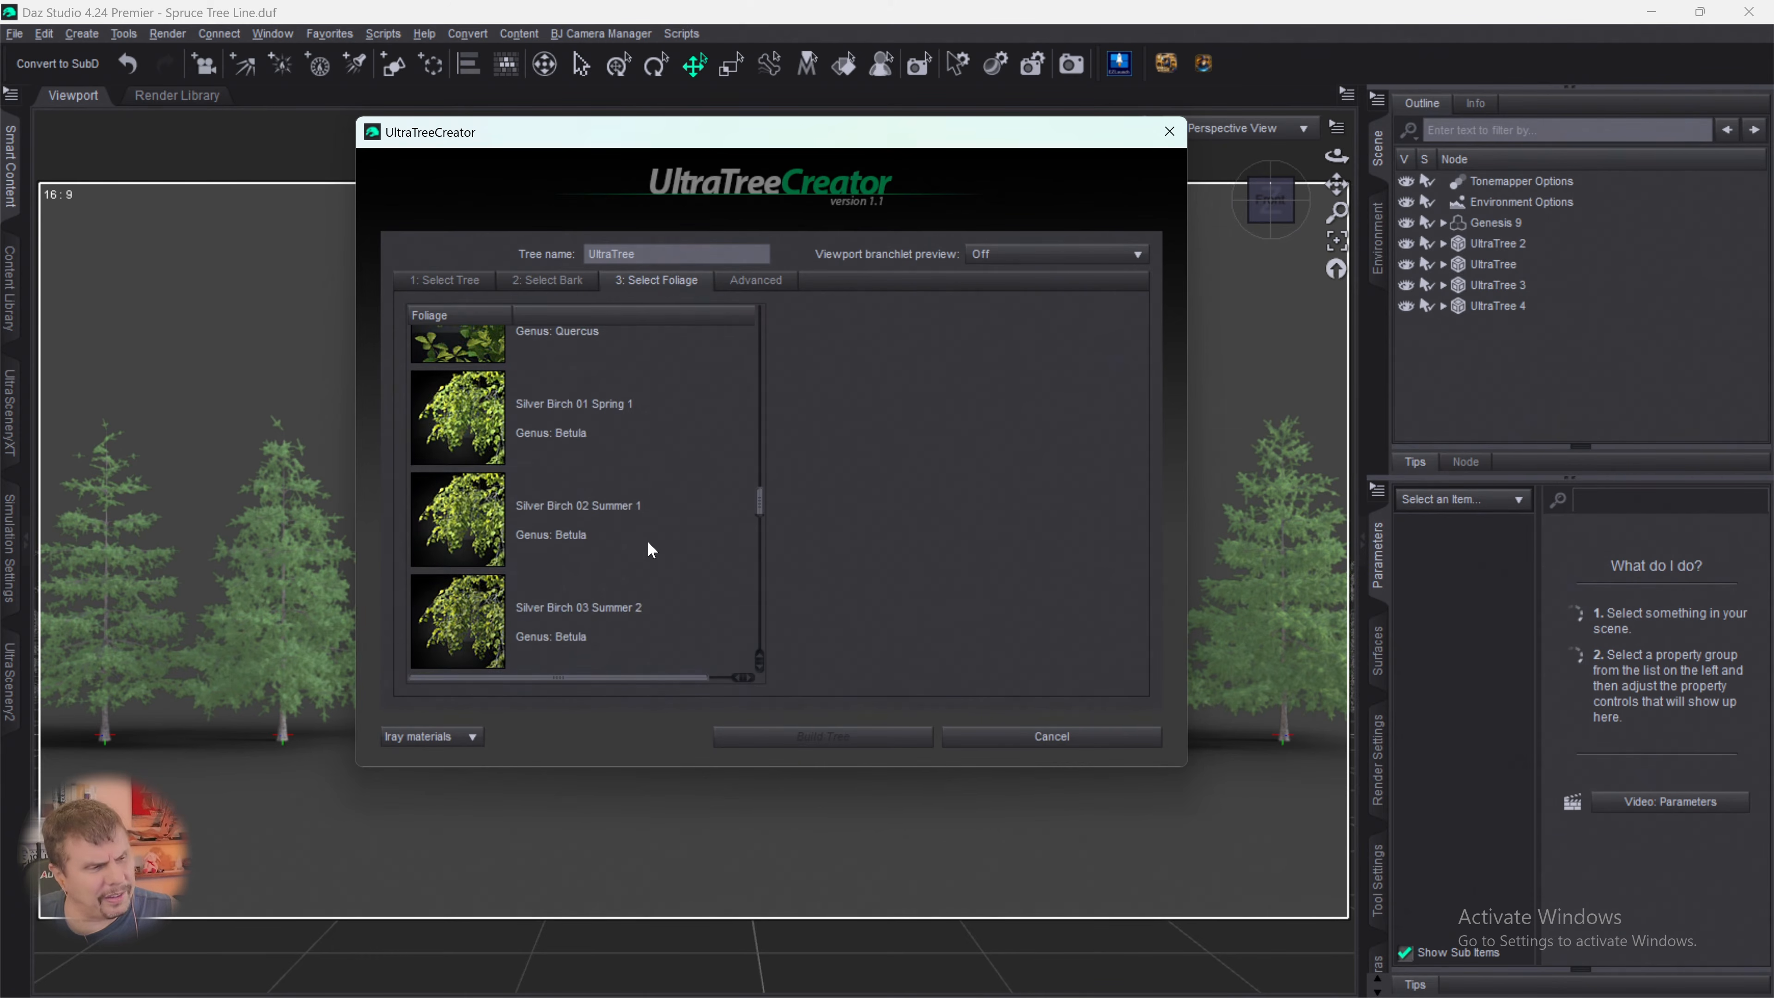
pyautogui.scroll(-8, 648, 545)
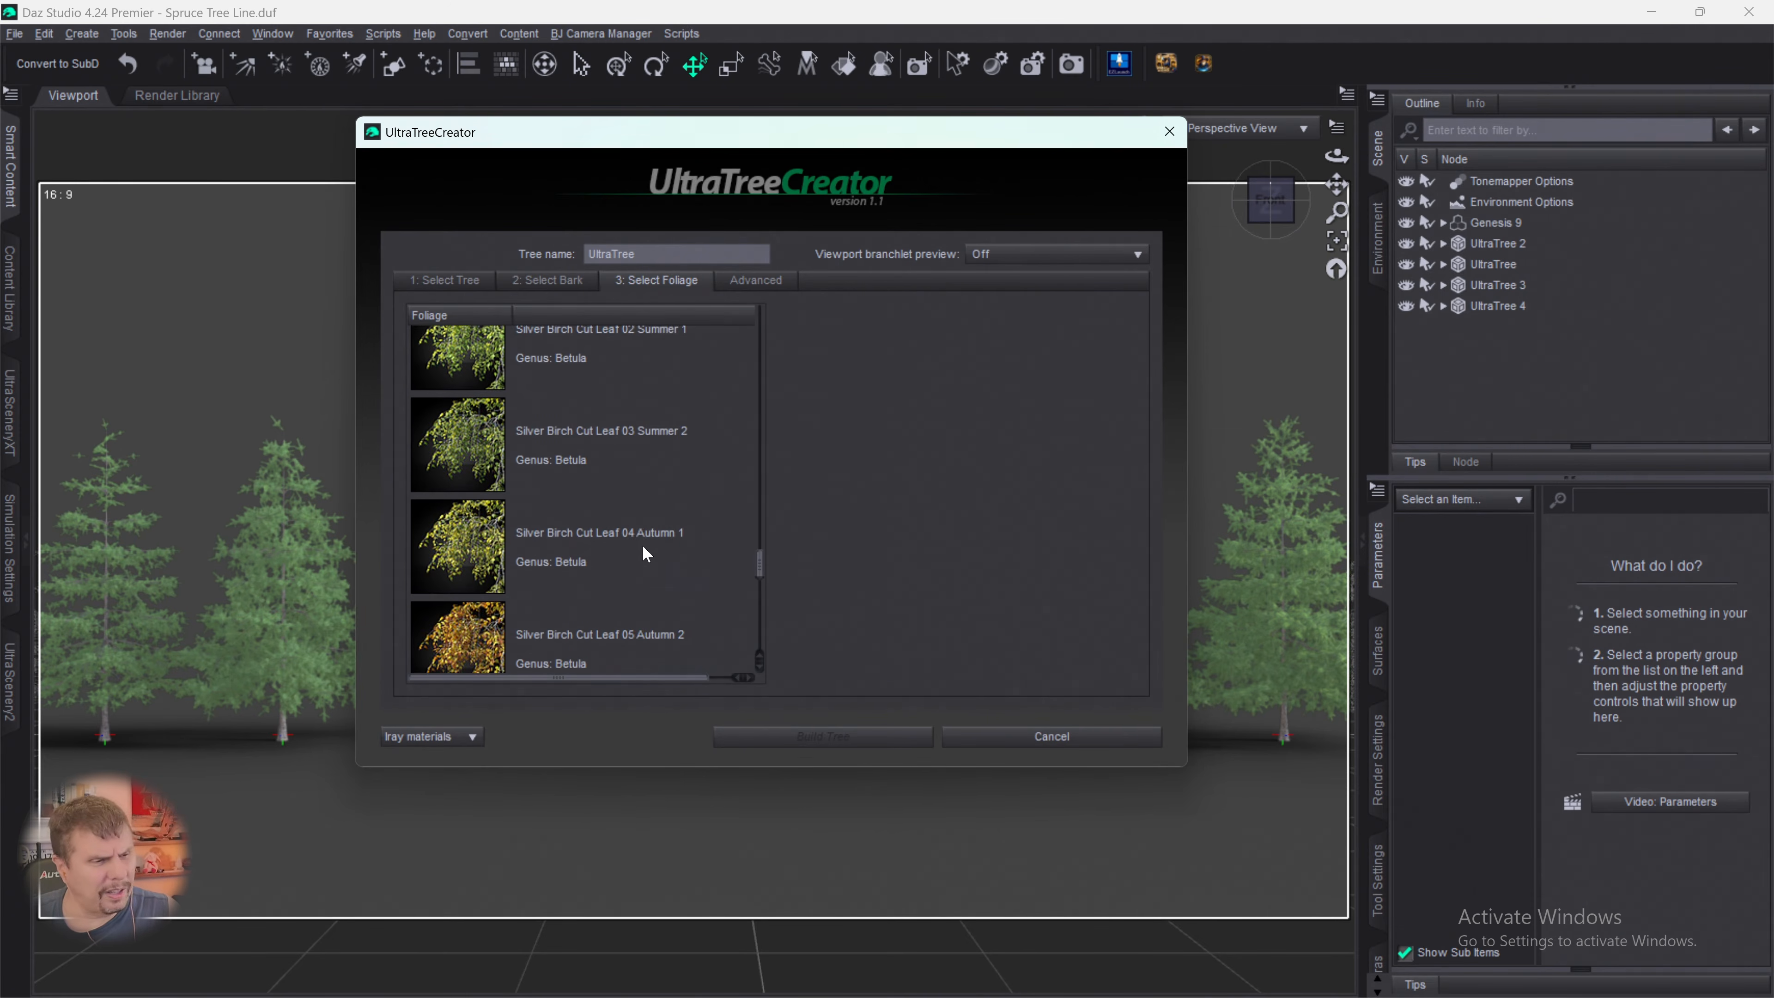
pyautogui.scroll(-8, 643, 547)
pyautogui.scroll(3, 615, 531)
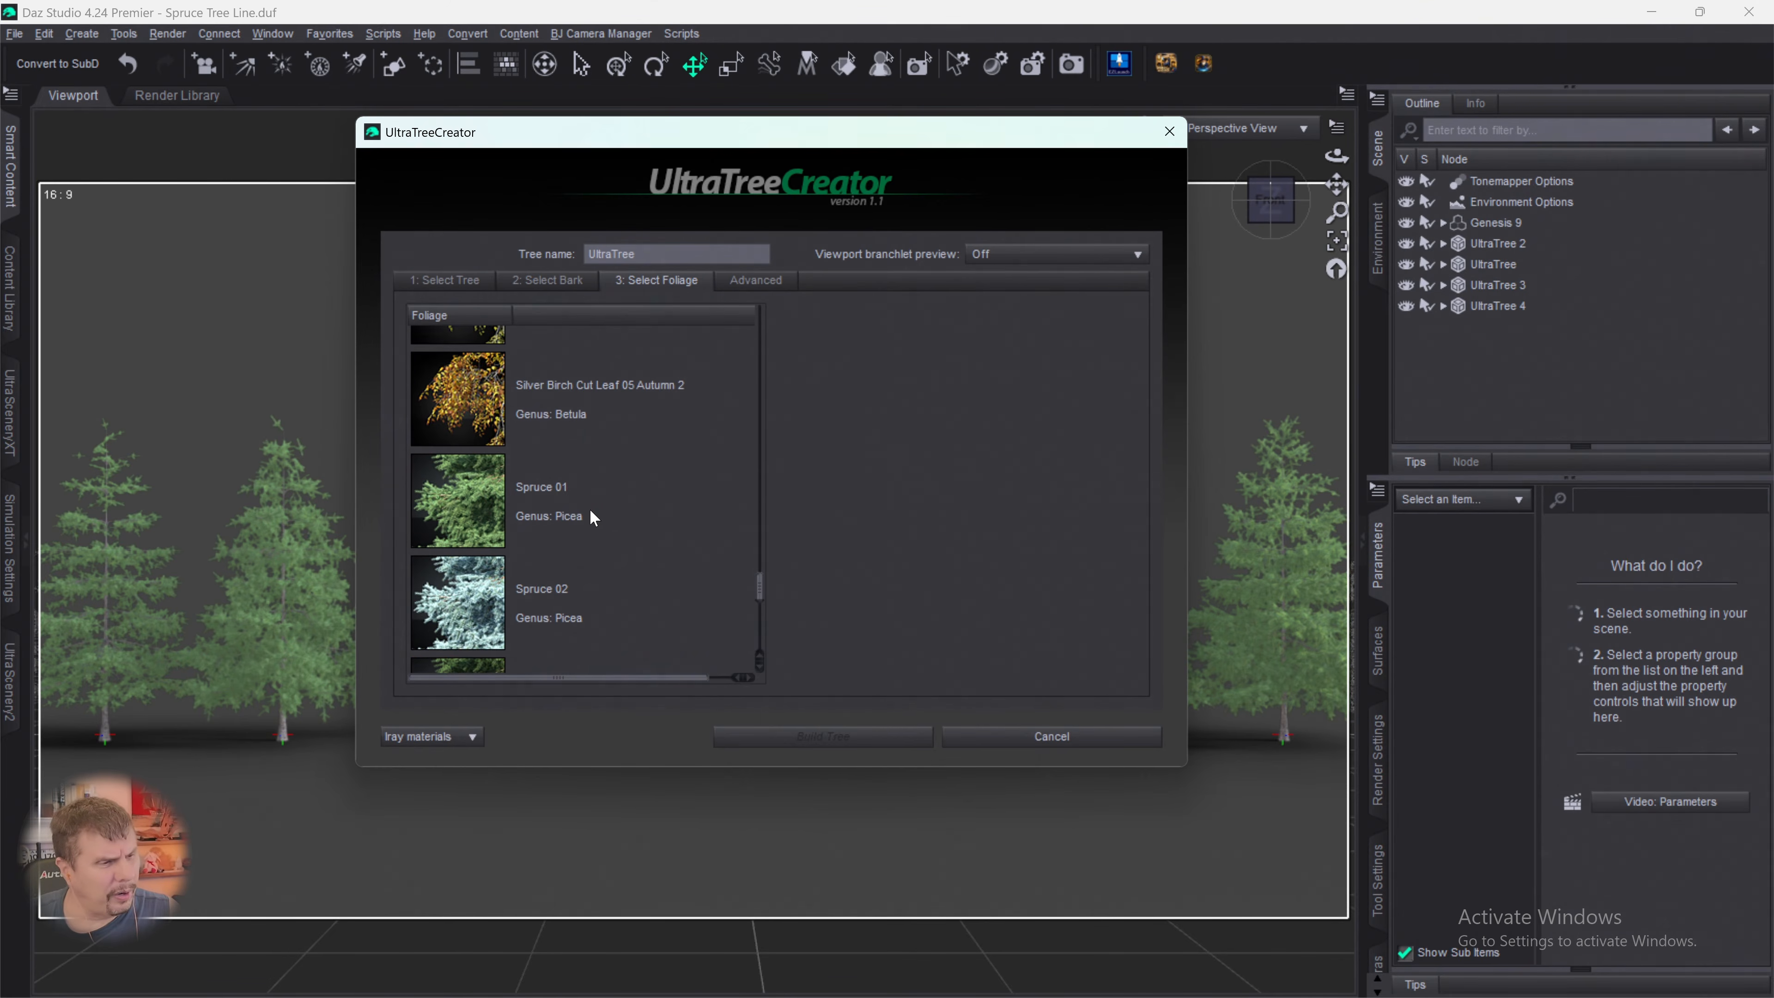
pyautogui.click(462, 482)
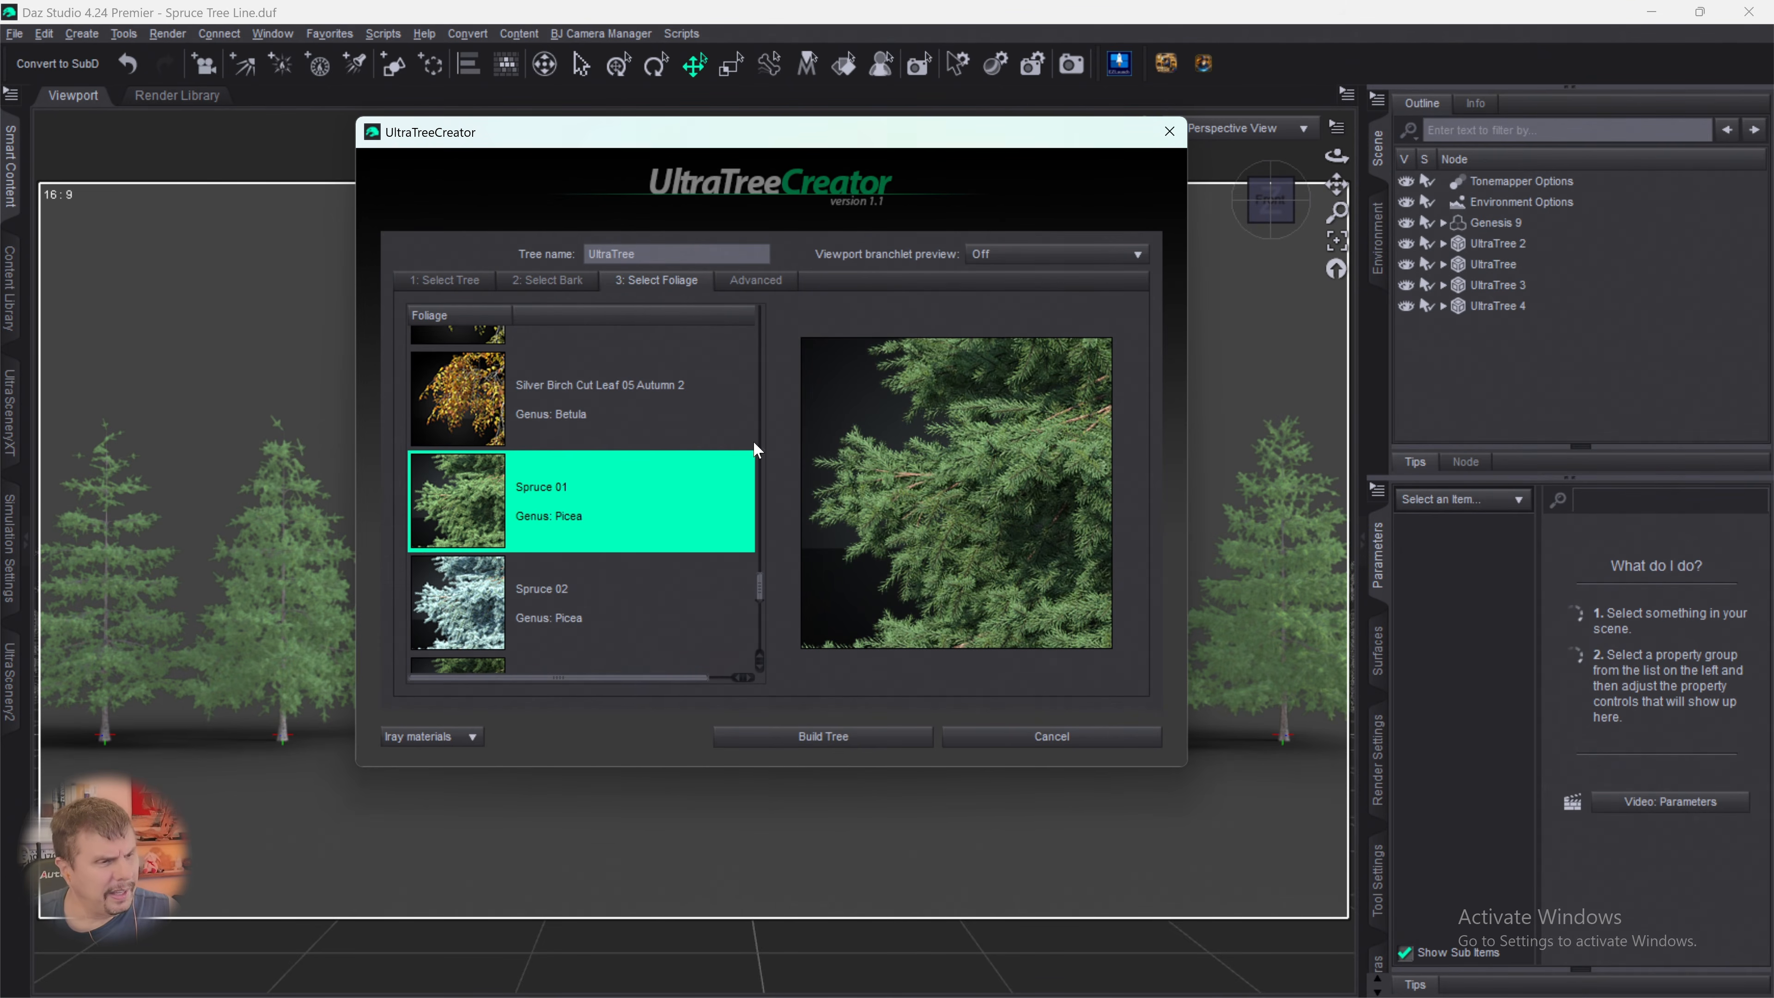
# - Set branchlet density to 44%, droop to 17.09, rotation variation to 100.25 and random seed to 722, and build the fifth spruce
pyautogui.click(746, 285)
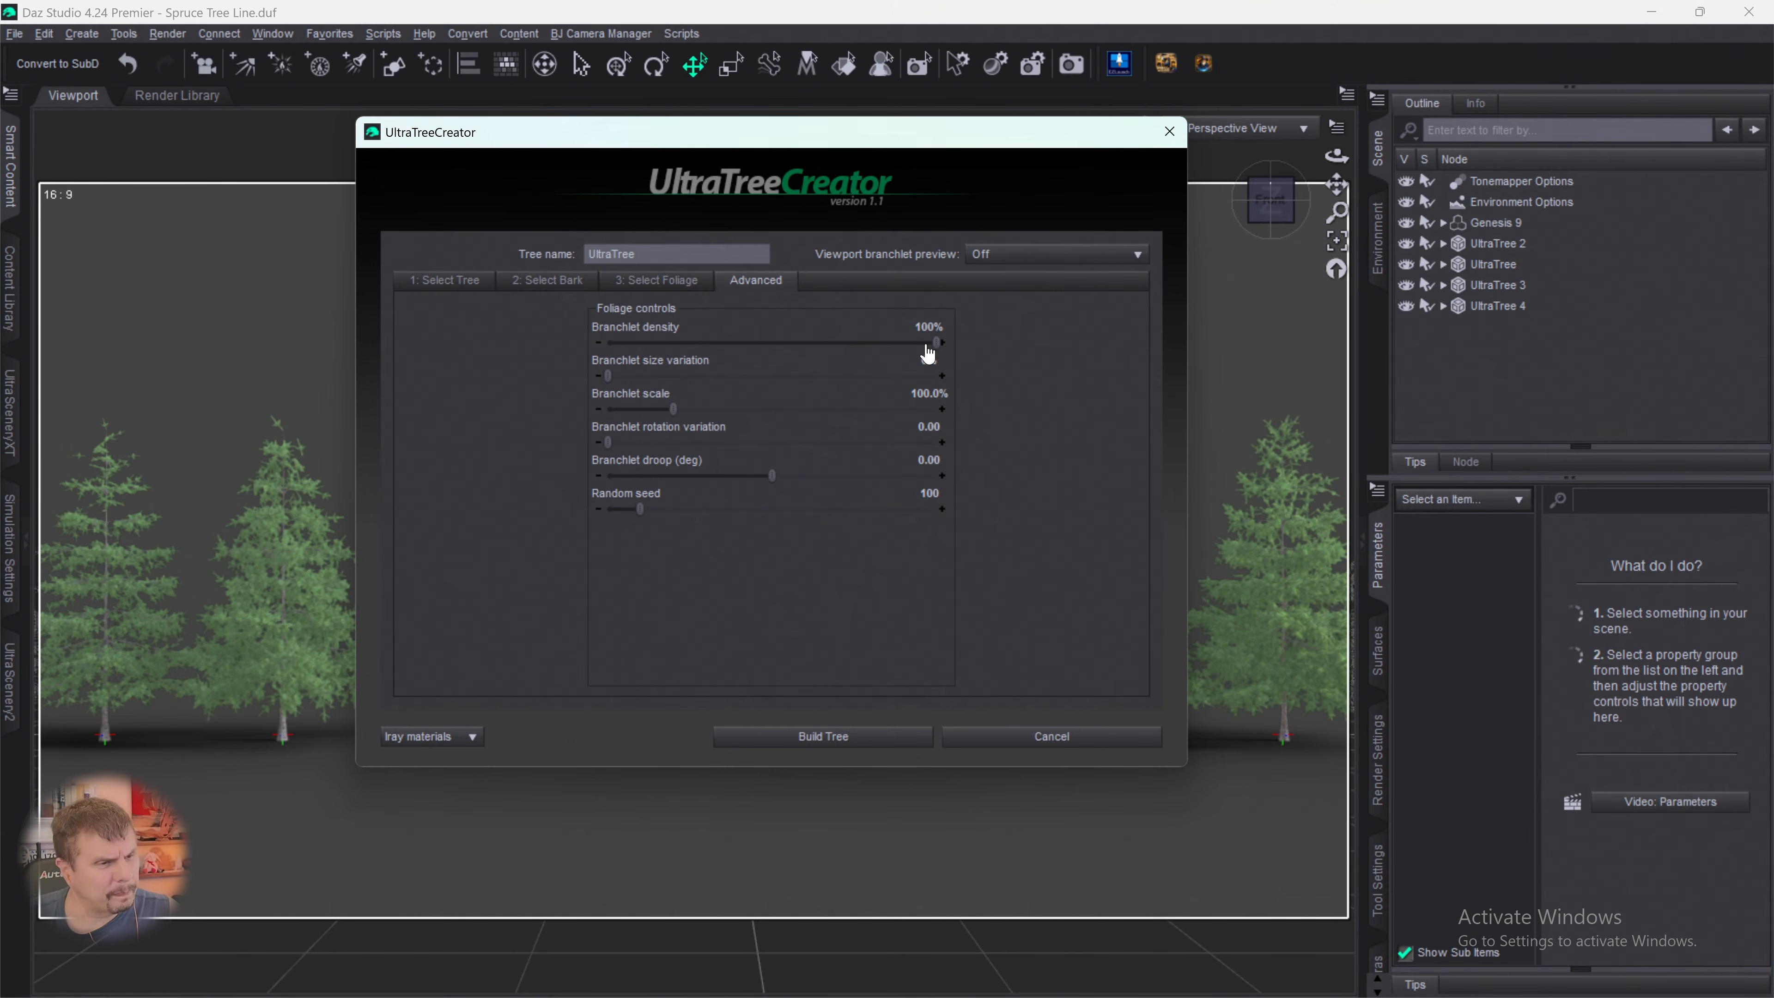
pyautogui.moveTo(937, 344); pyautogui.dragTo(754, 378)
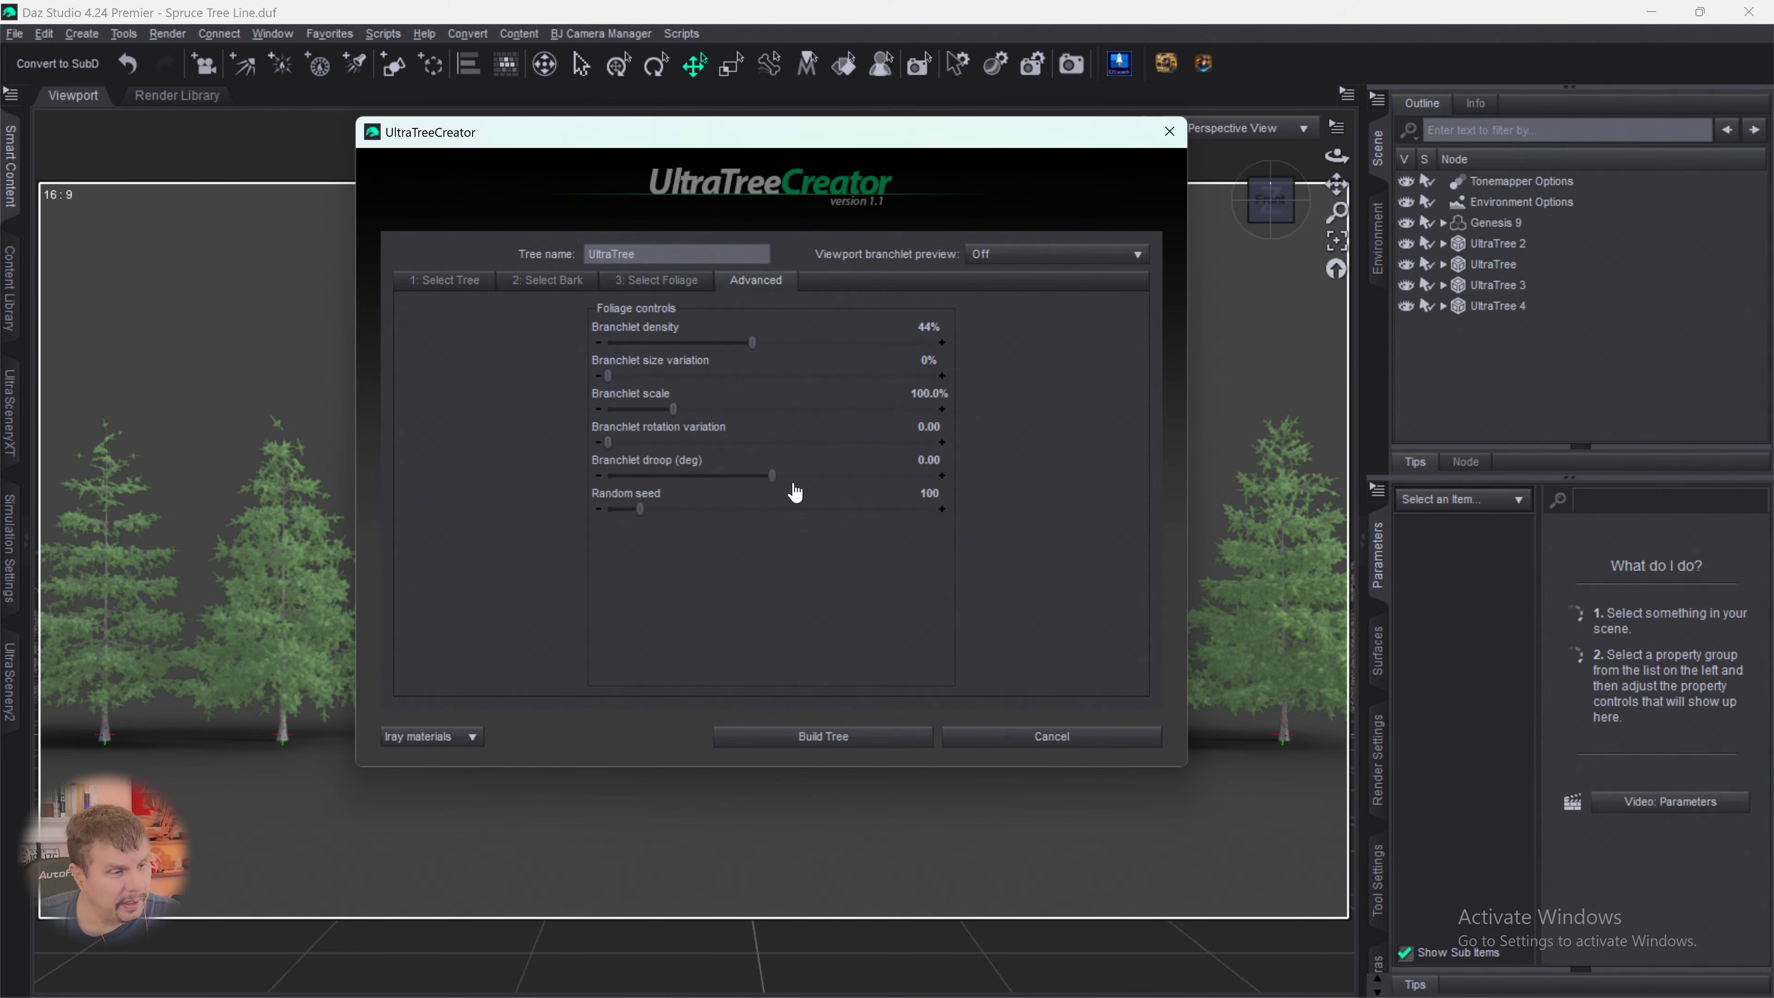
pyautogui.moveTo(772, 476); pyautogui.dragTo(803, 476)
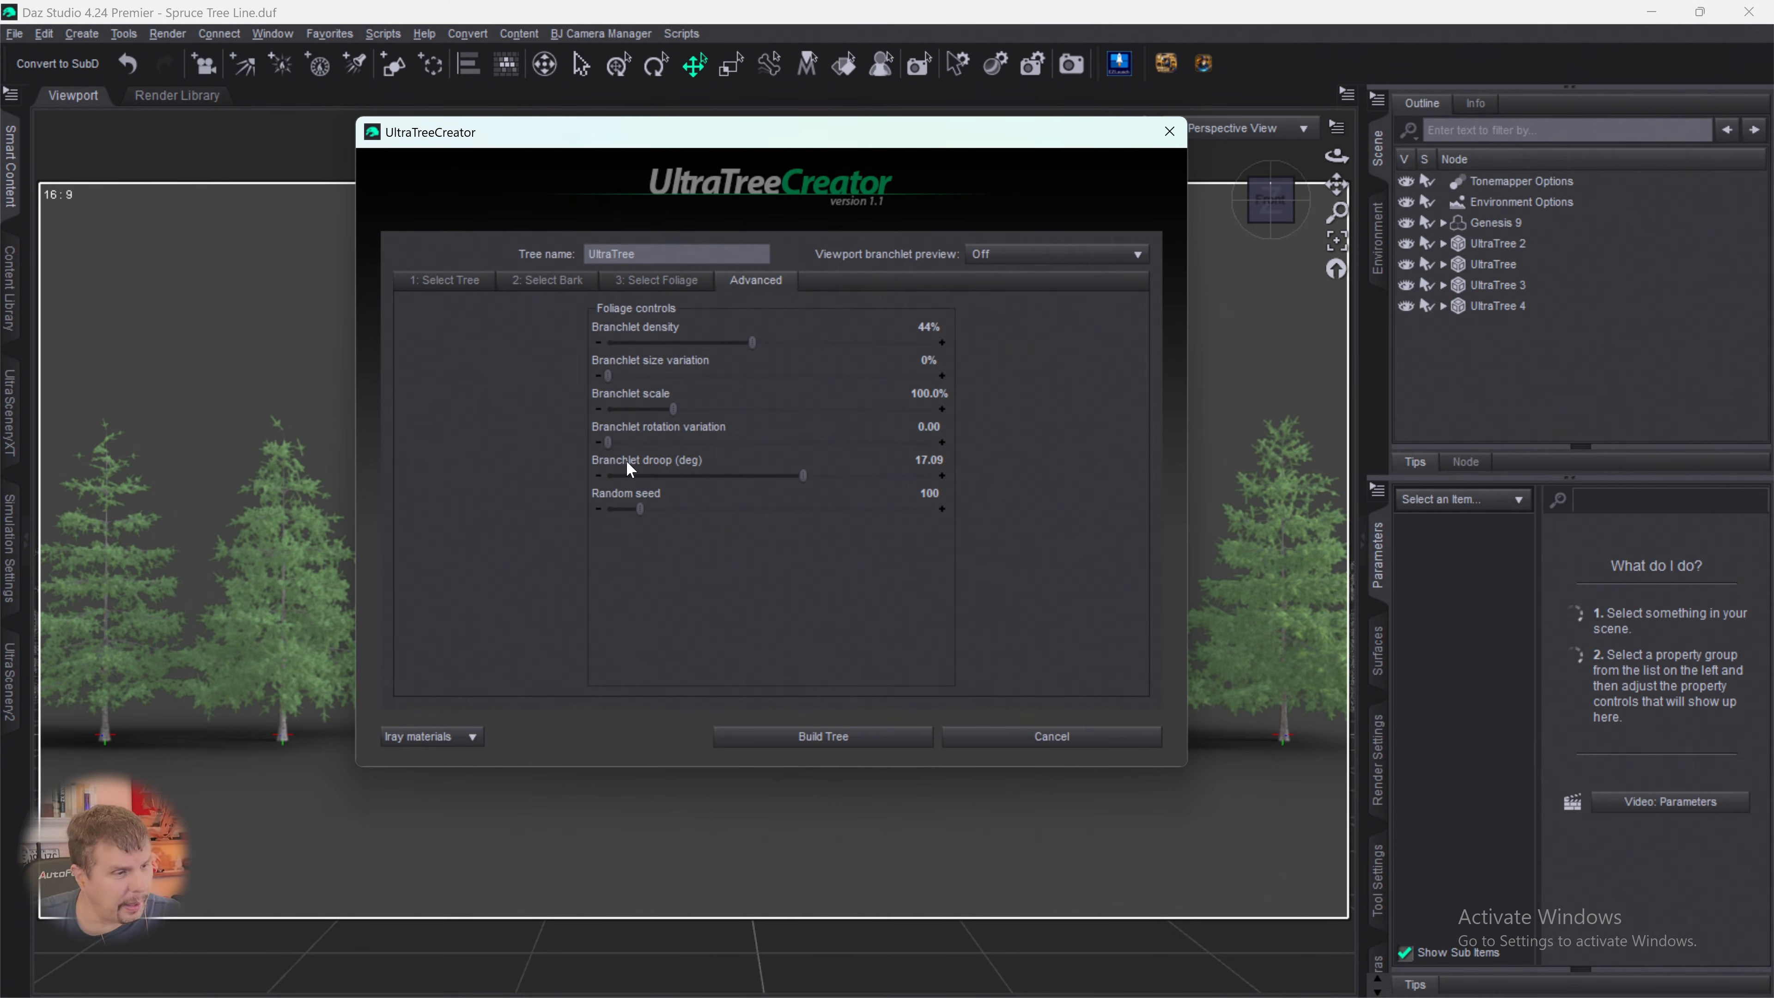
pyautogui.moveTo(608, 442); pyautogui.dragTo(790, 442)
pyautogui.moveTo(642, 508); pyautogui.dragTo(843, 512)
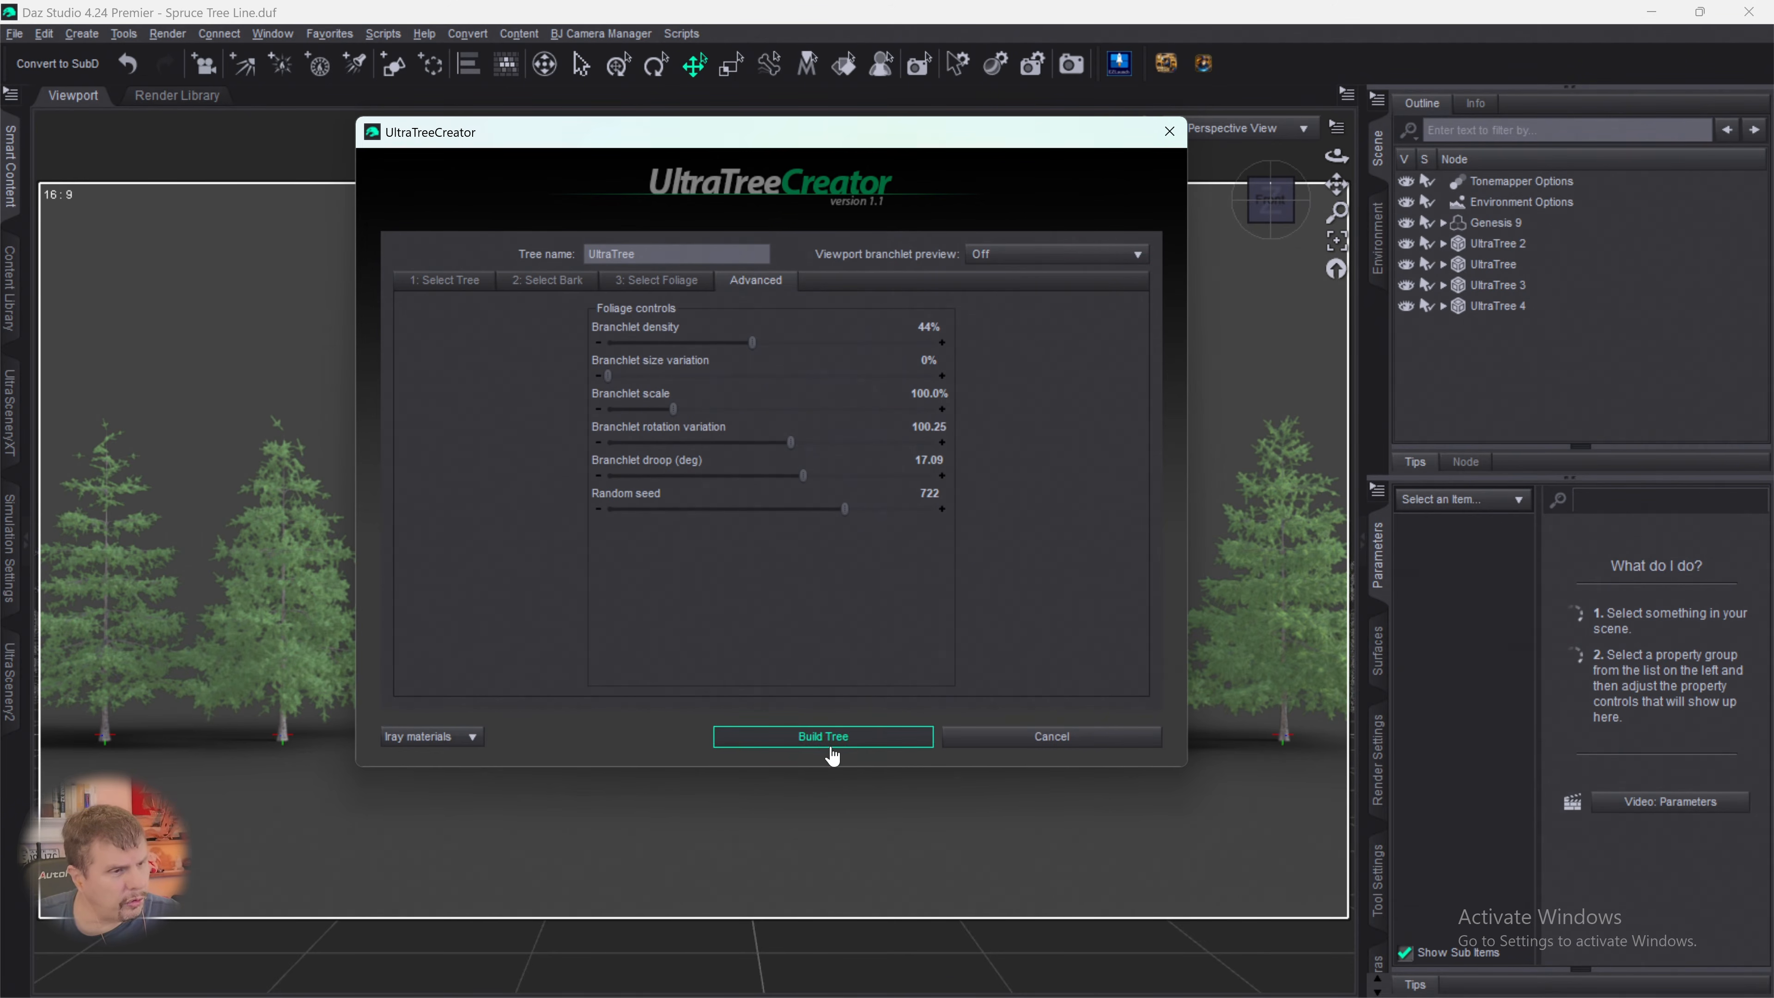
pyautogui.click(823, 750)
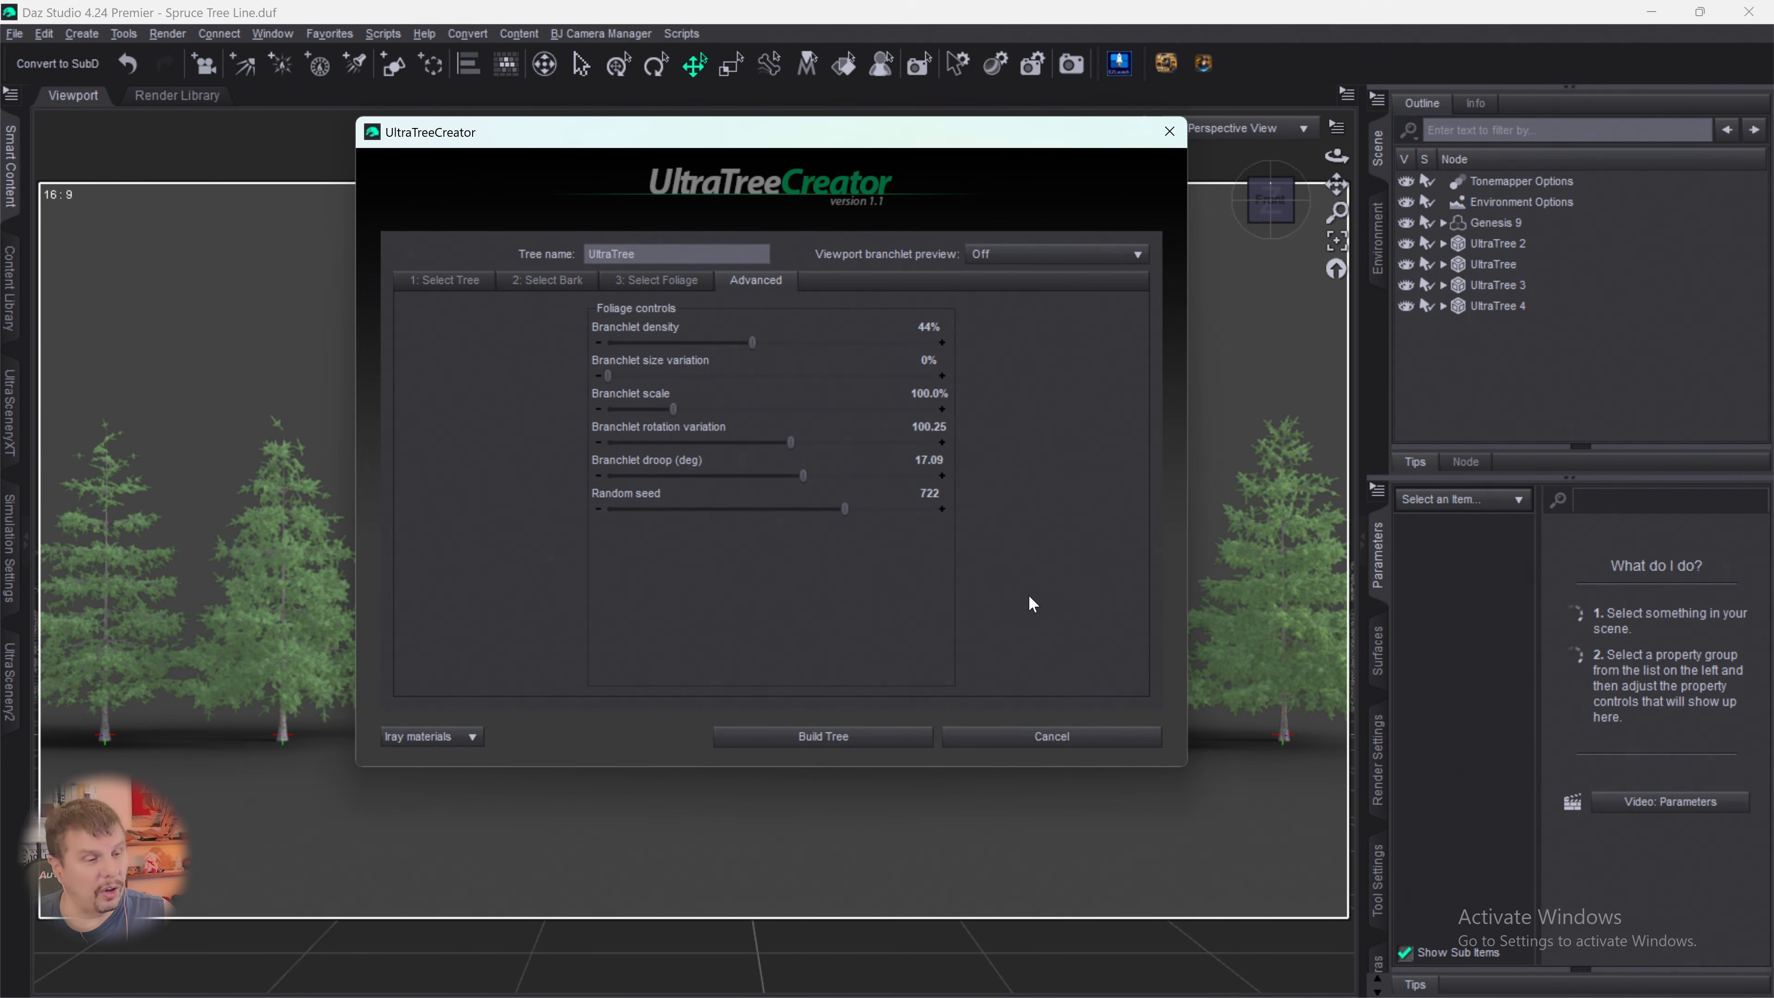
pyautogui.click(824, 737)
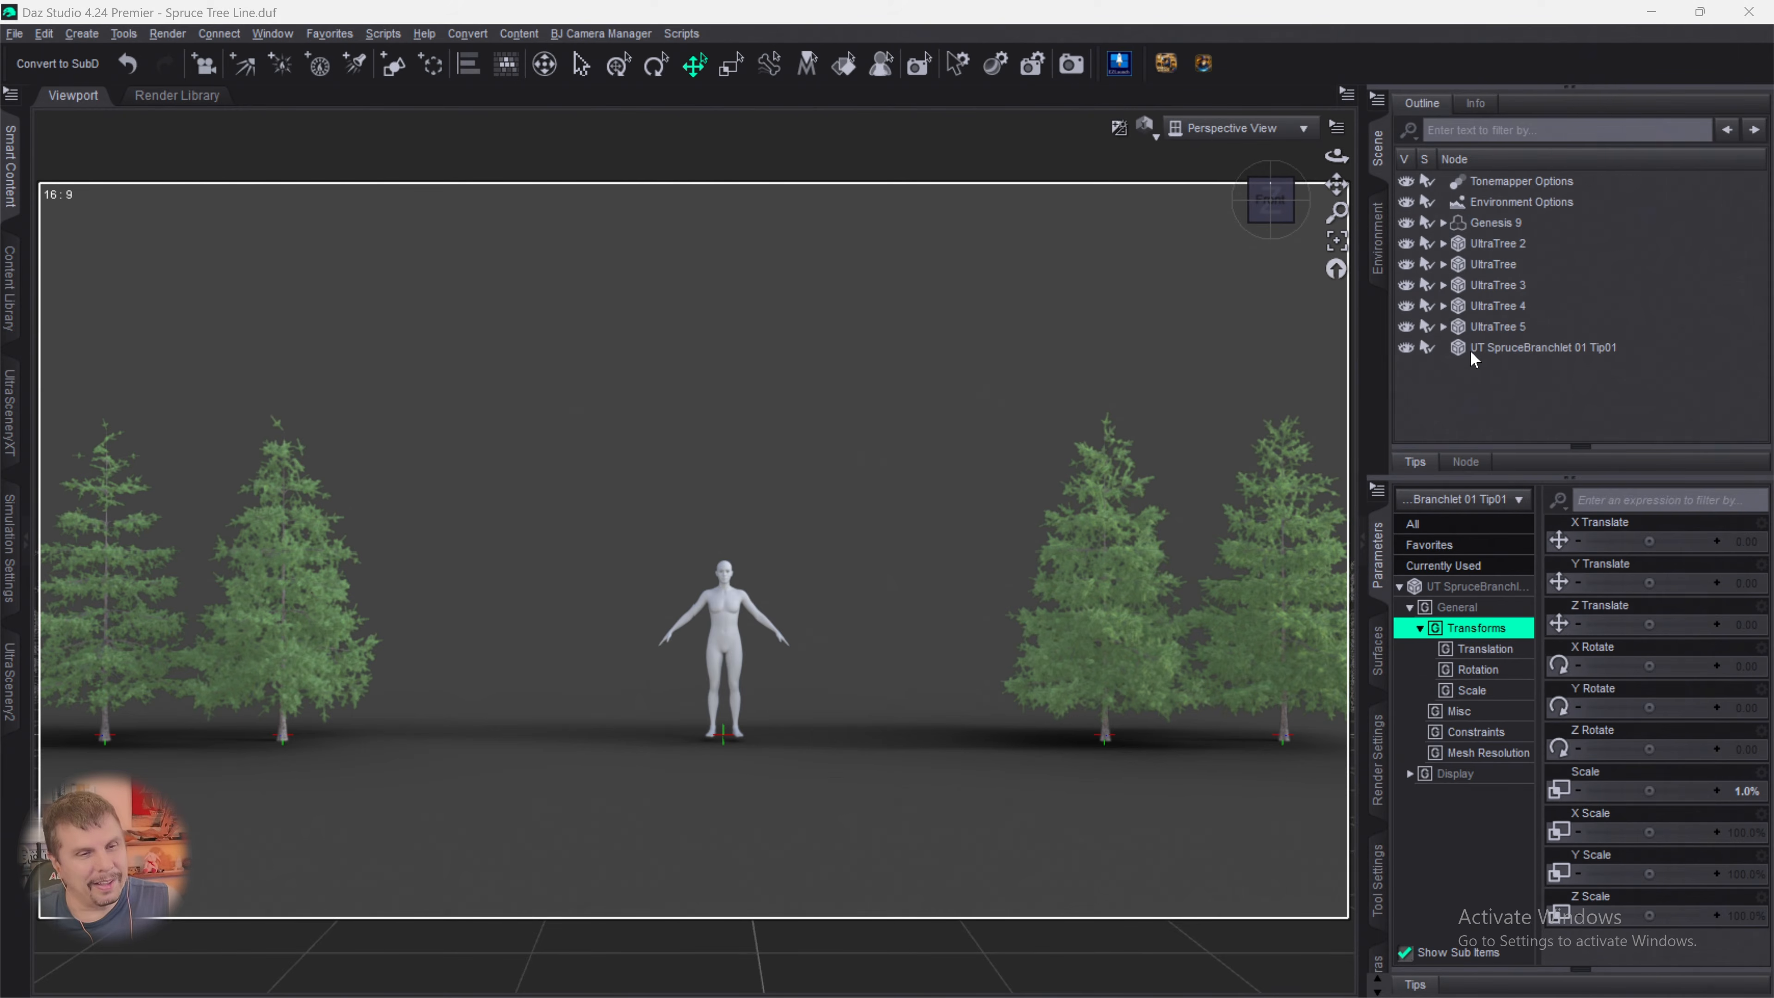
# - Delete the stray UT SpruceBranchlet 01 Tip01 node from the scene
pyautogui.click(1471, 349)
pyautogui.press('Delete')
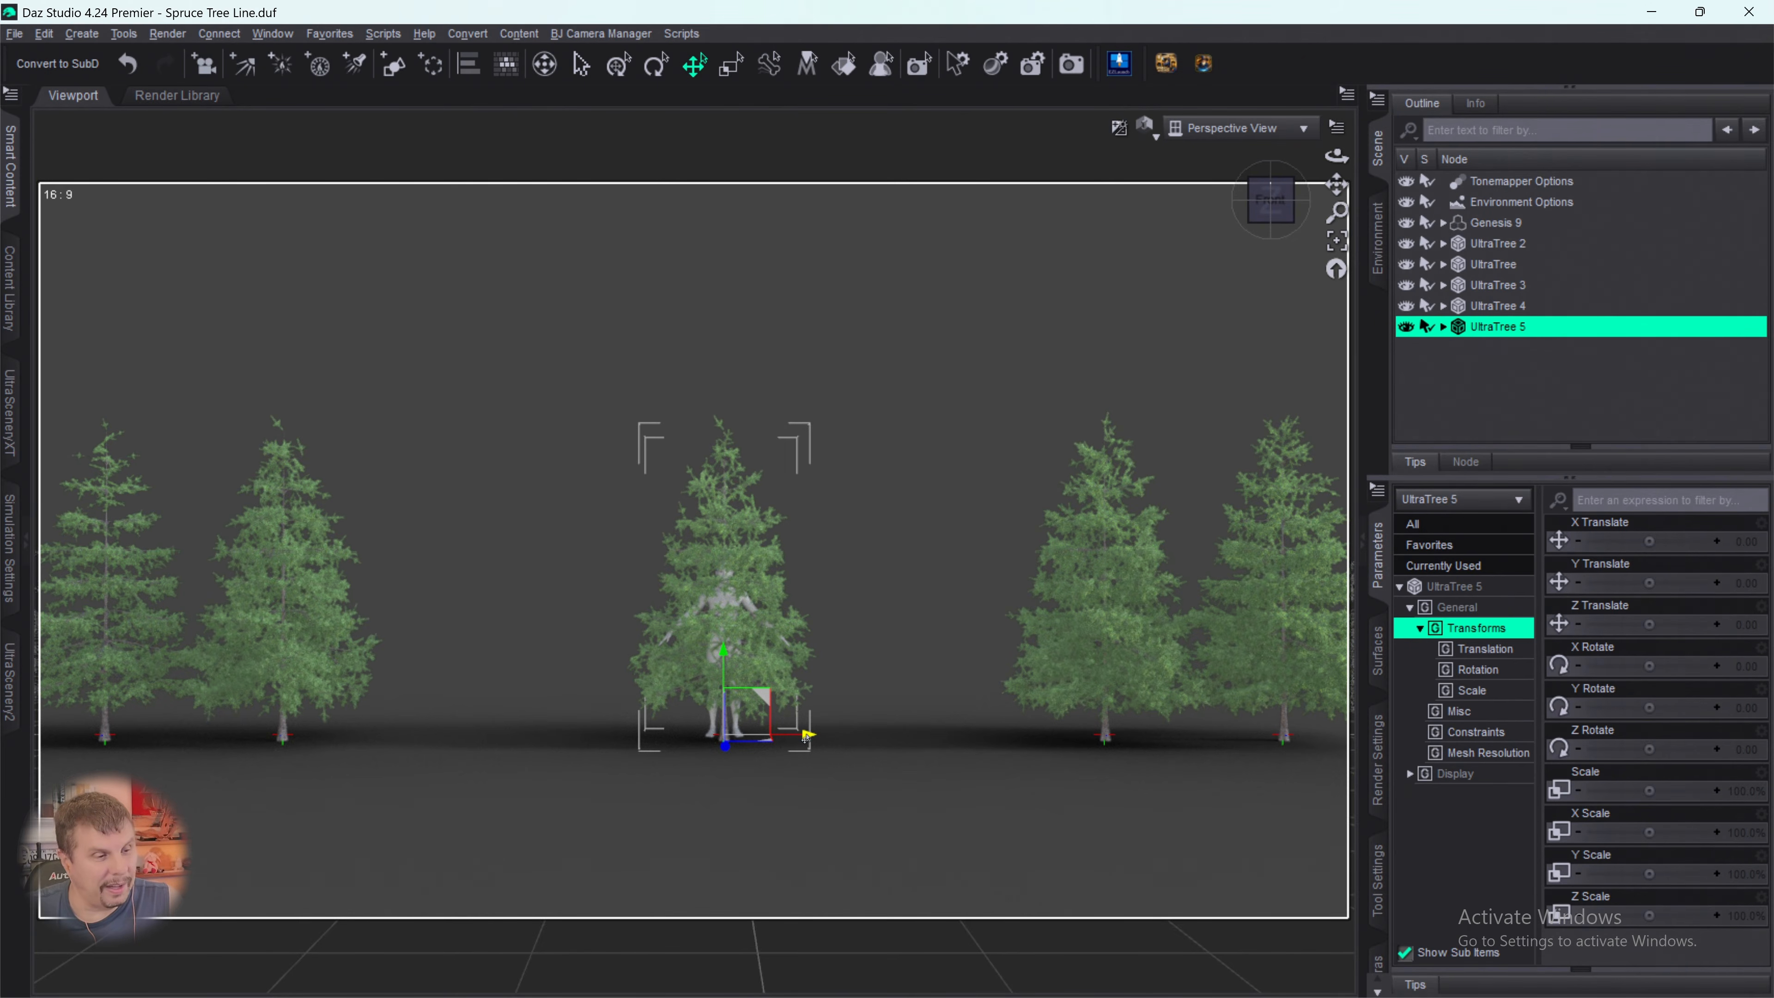
# - Move the fifth spruce to about -220.61 on the X axis, beside Genesis 9, and deselect it
pyautogui.moveTo(806, 730); pyautogui.dragTo(582, 735)
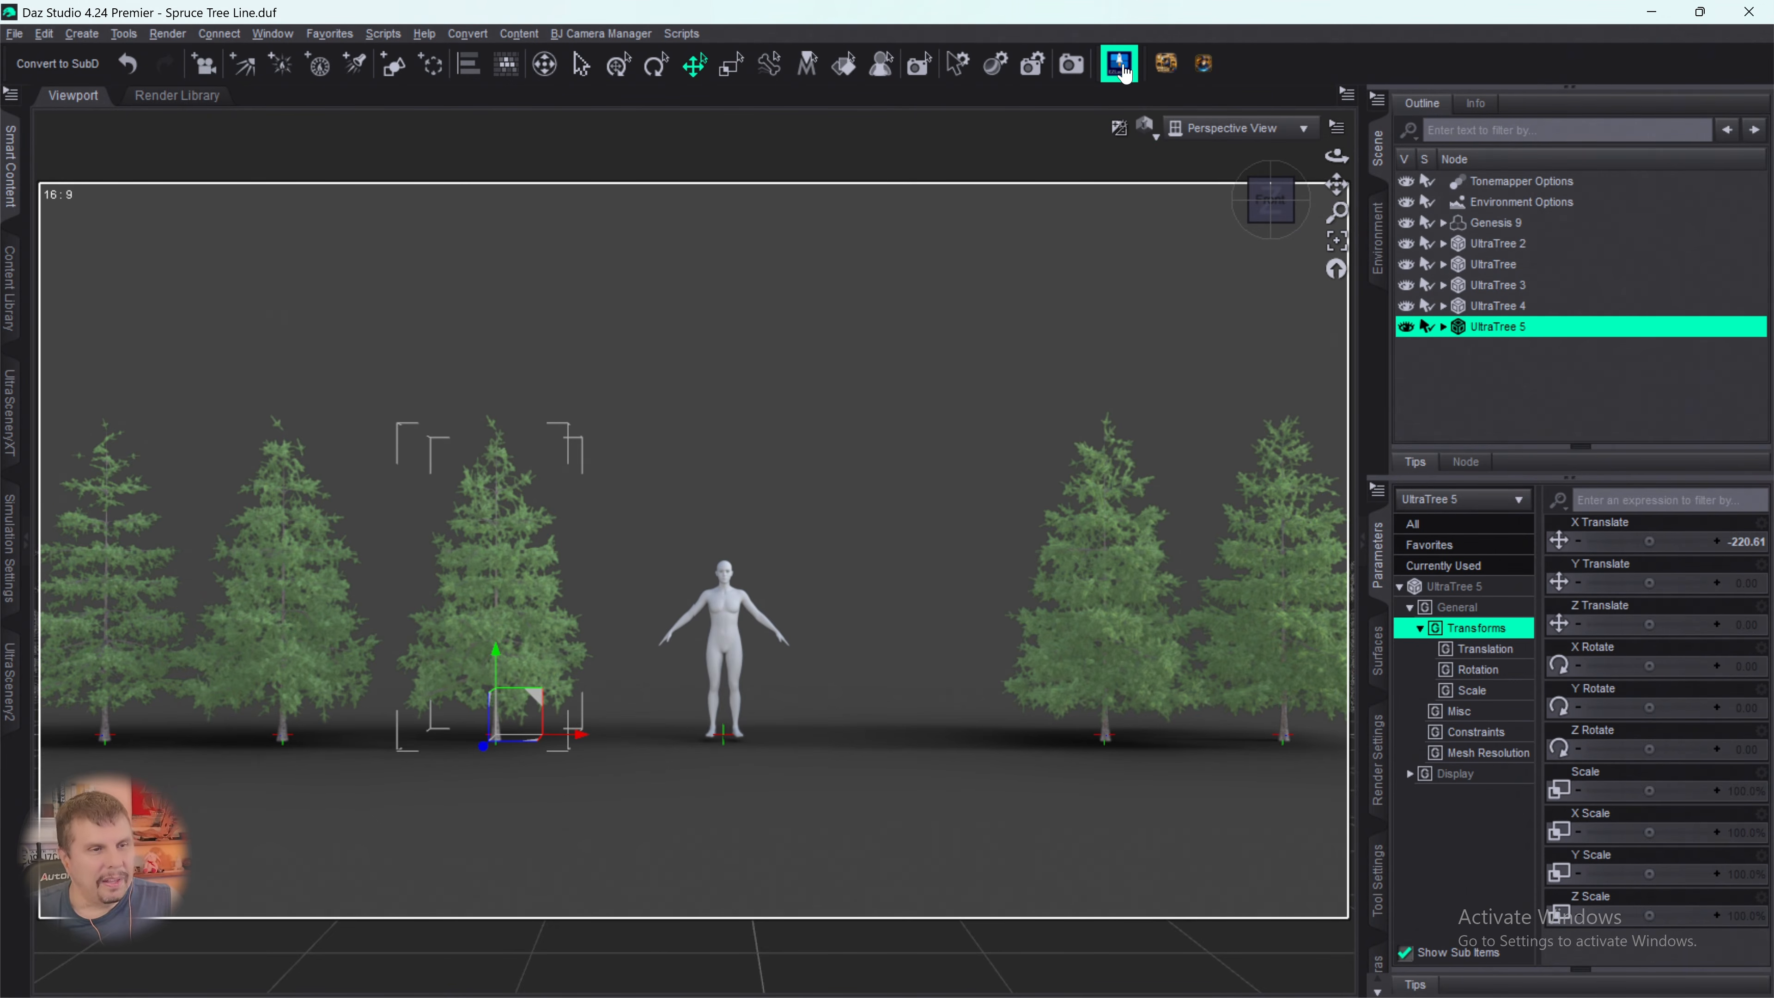
pyautogui.click(1485, 371)
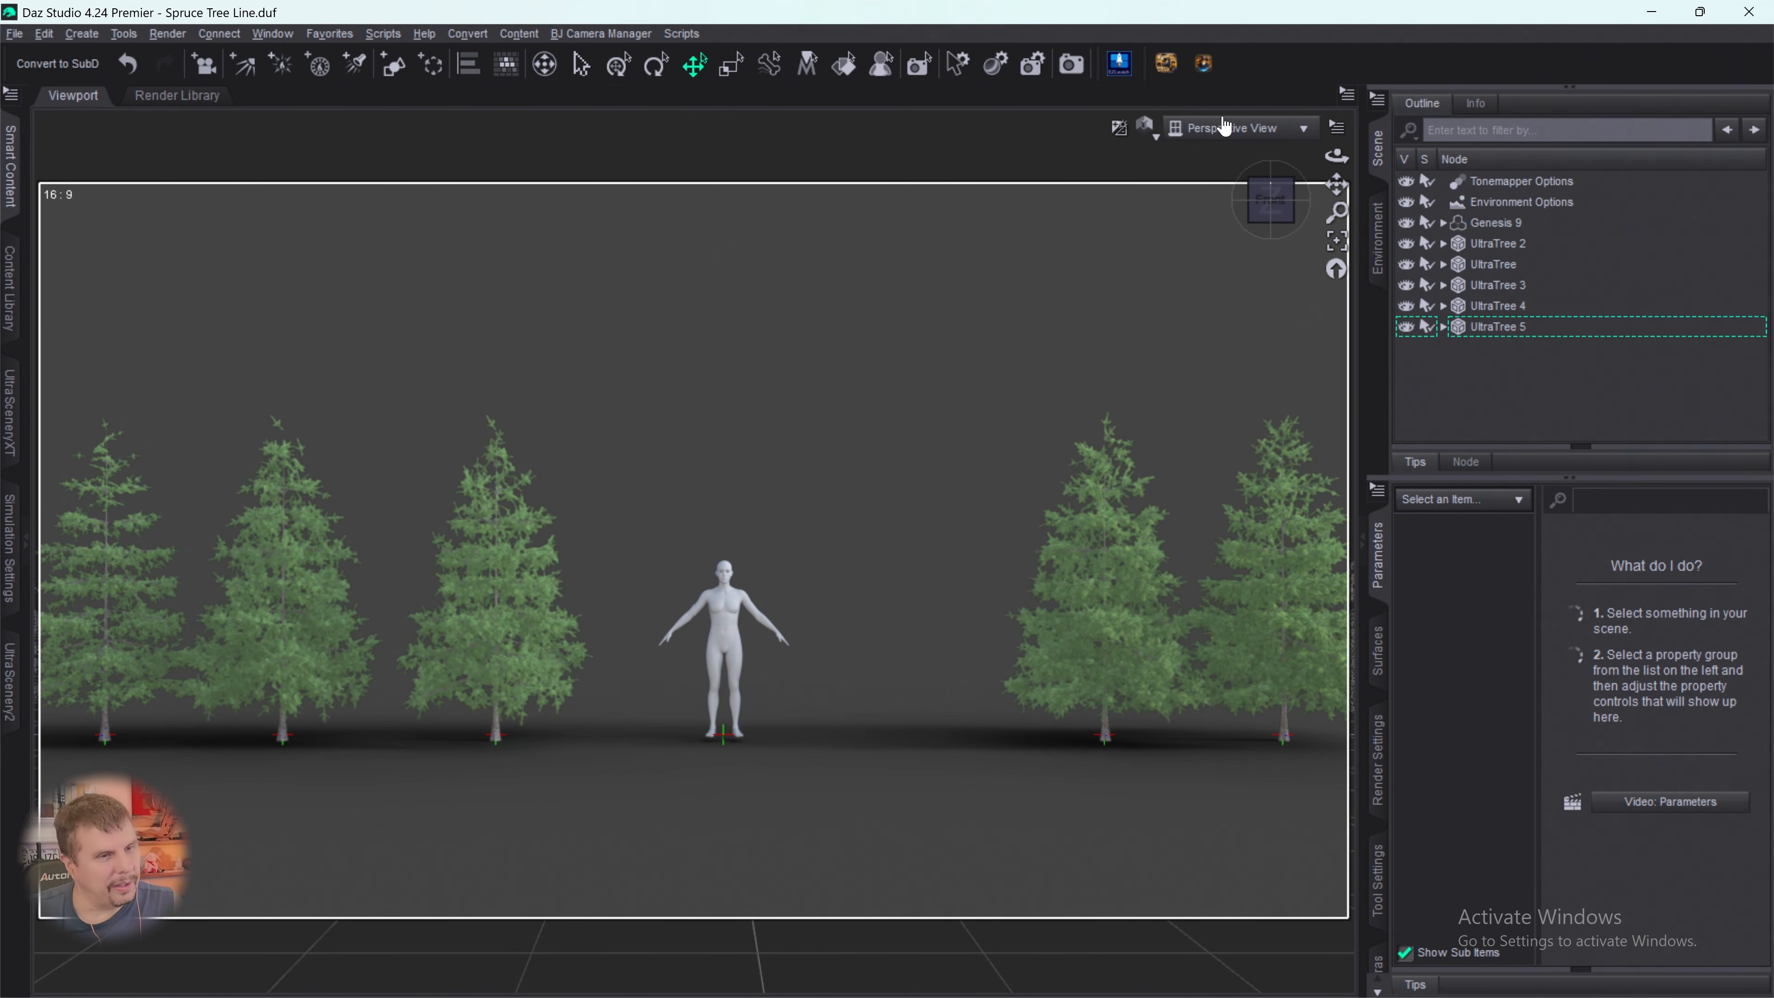
# - Start a sixth tree in UltraTreeCreator based on Spruce 07 with the Spruce bark
pyautogui.click(1123, 71)
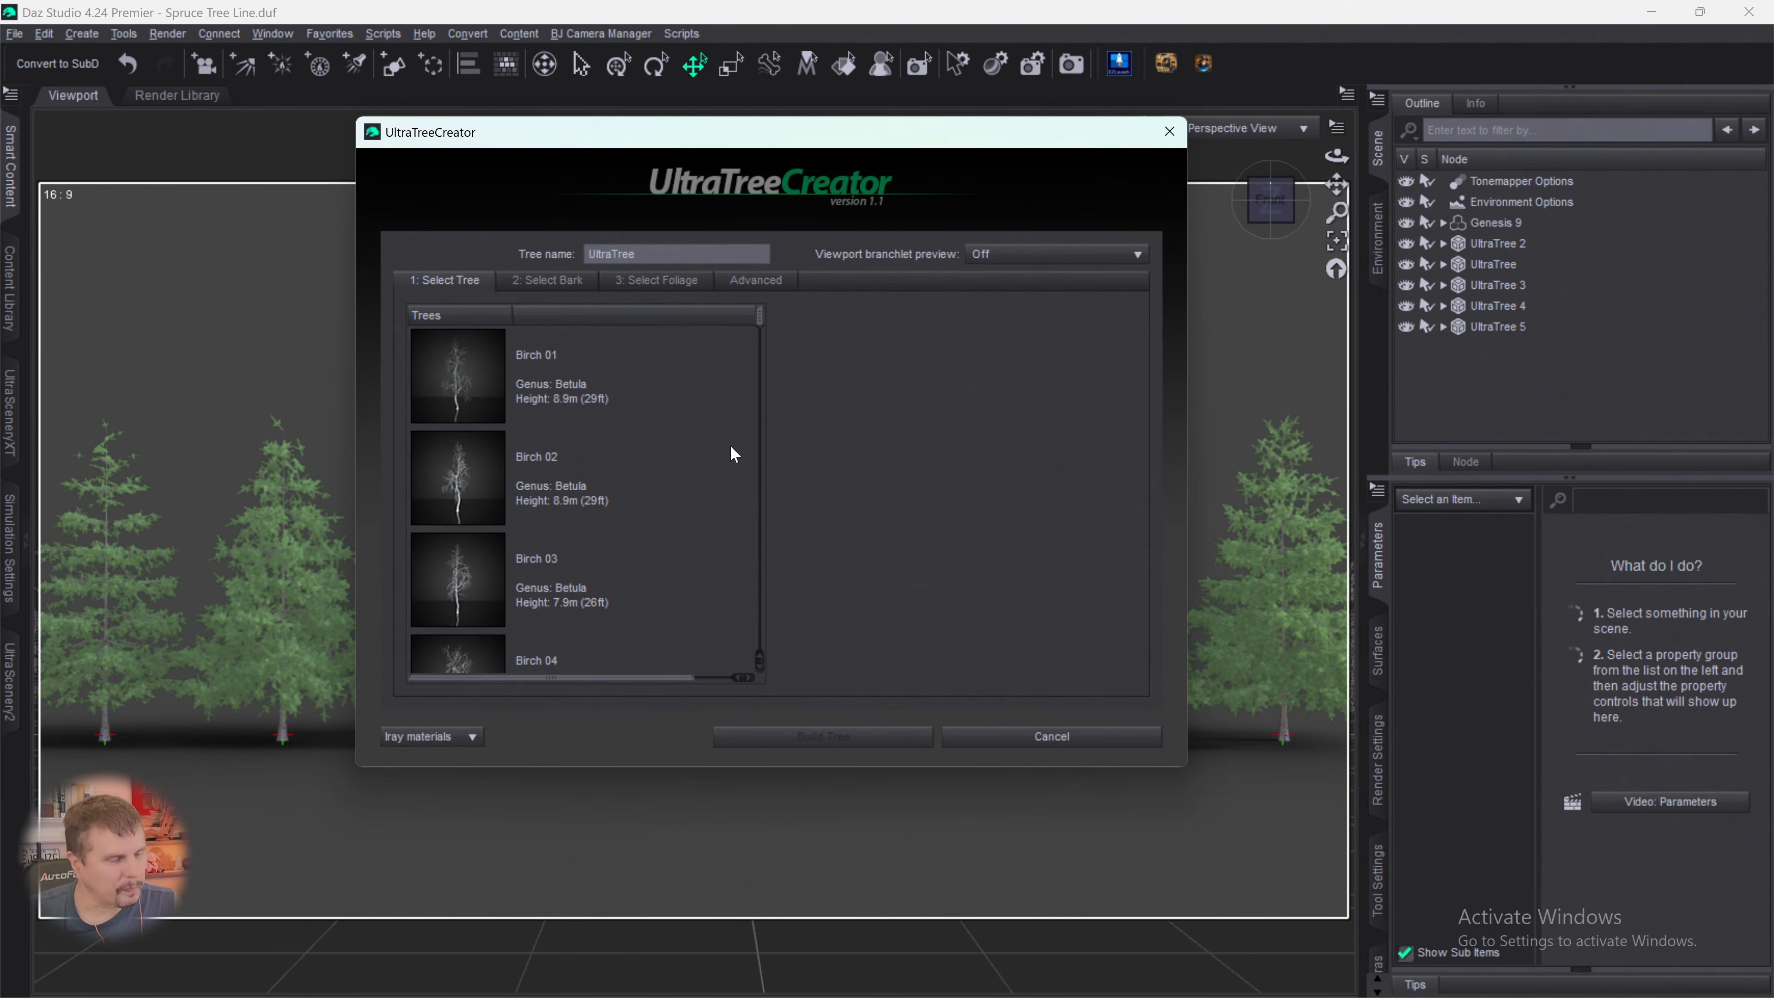
pyautogui.moveTo(759, 325); pyautogui.dragTo(757, 670)
pyautogui.click(470, 531)
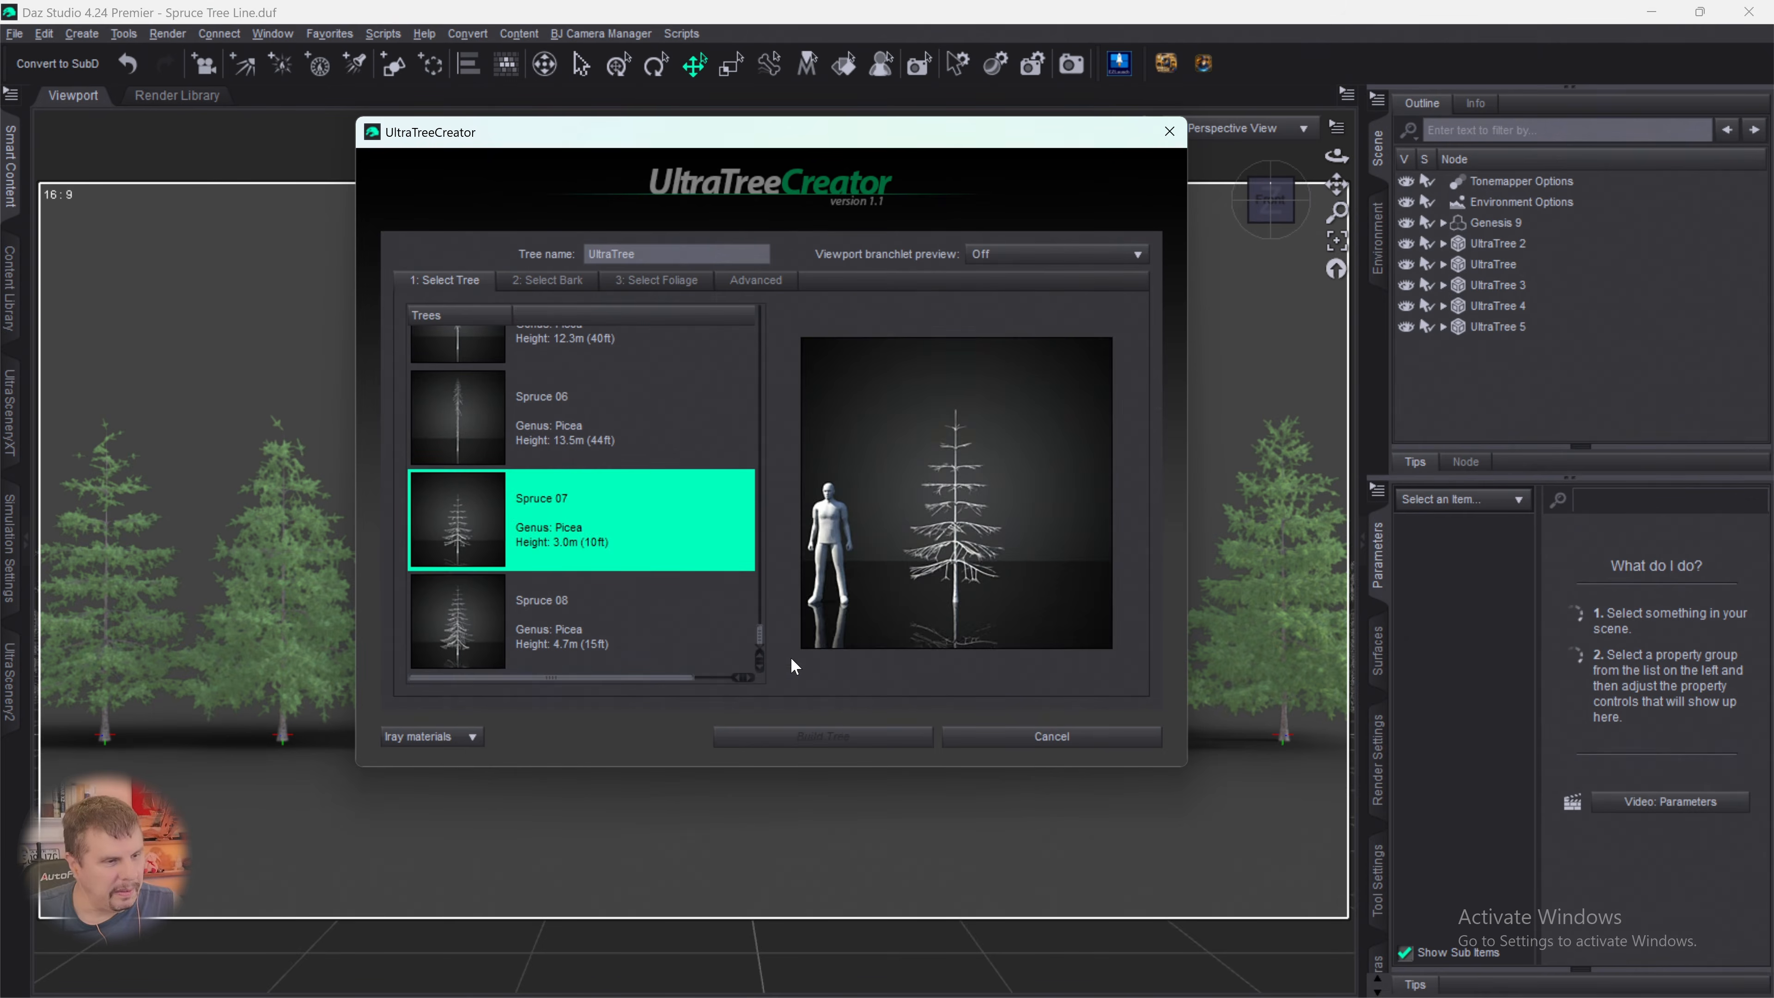
pyautogui.click(576, 281)
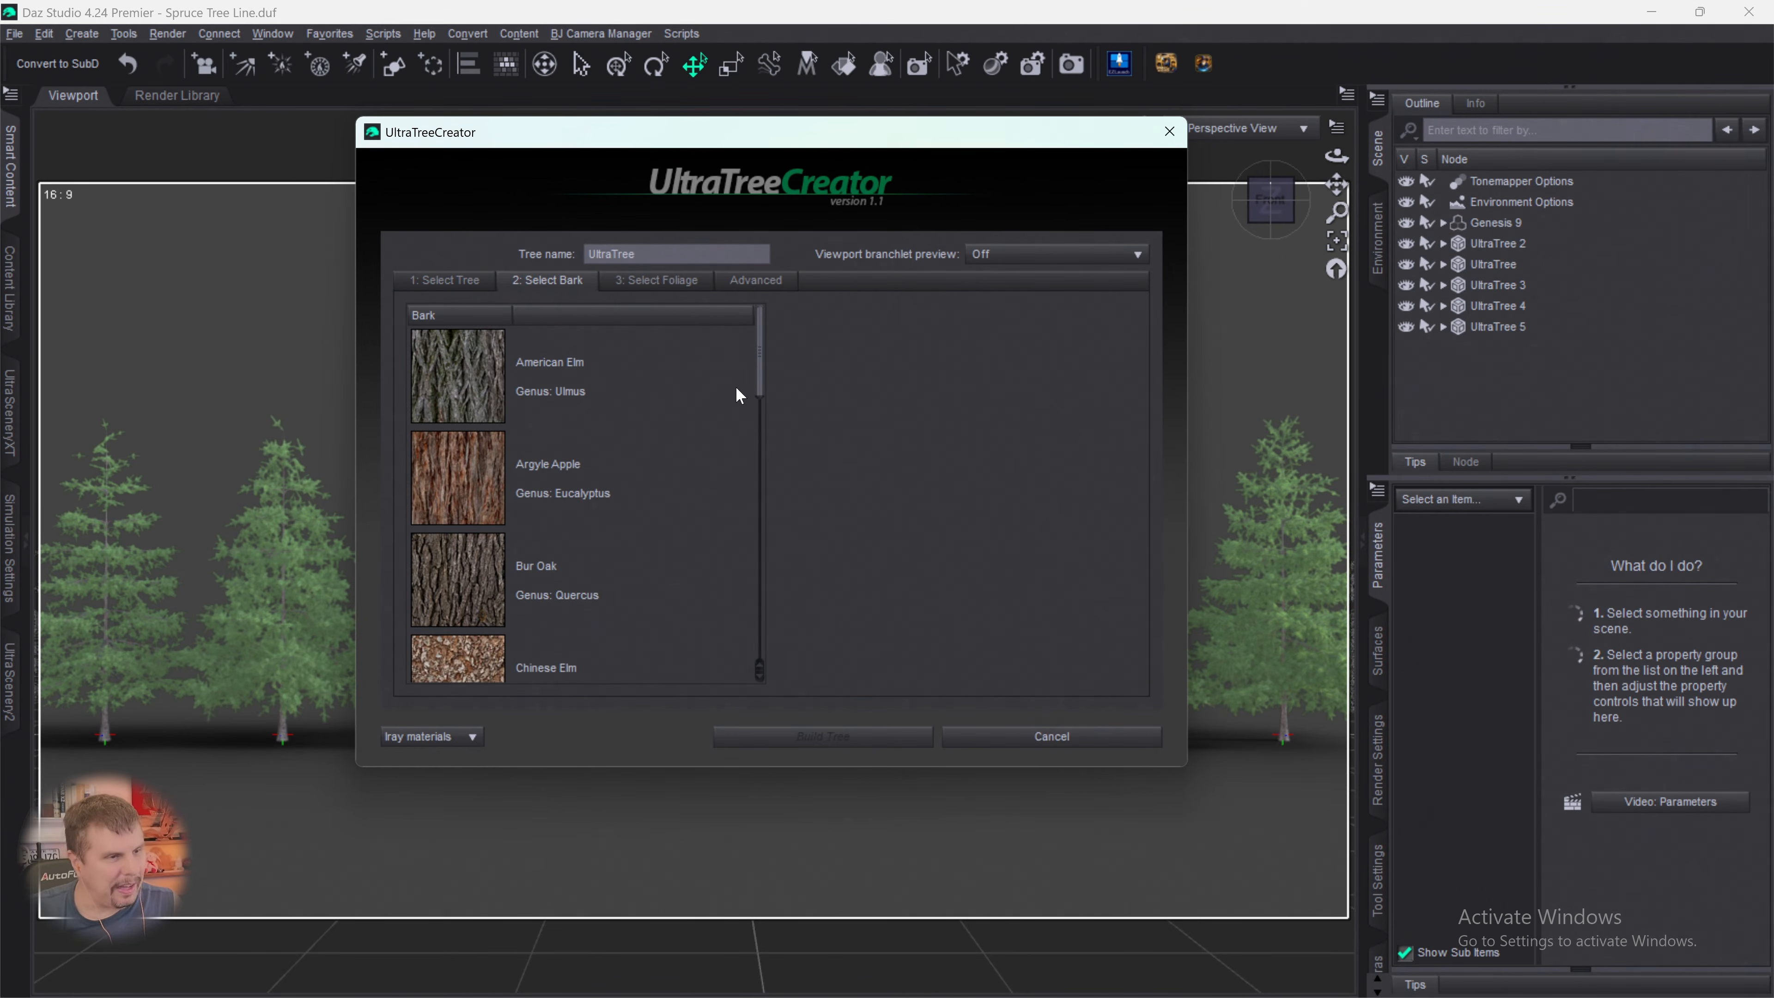
pyautogui.moveTo(764, 364); pyautogui.dragTo(759, 657)
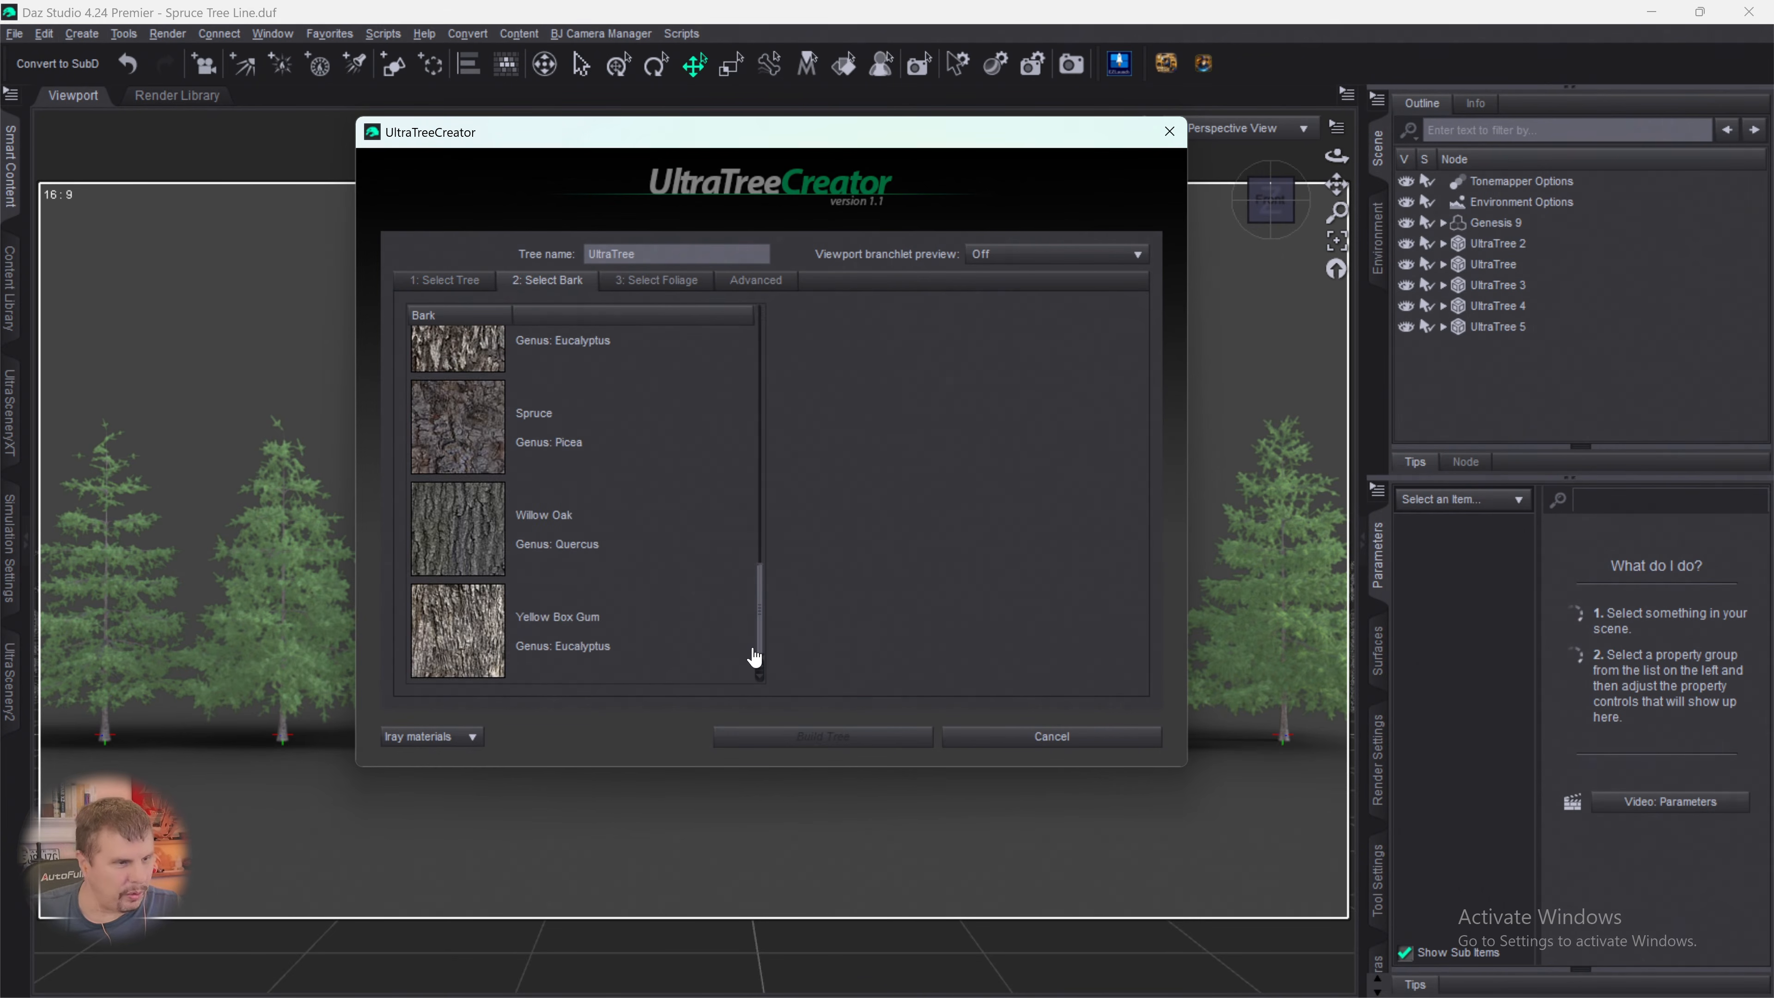
pyautogui.click(451, 414)
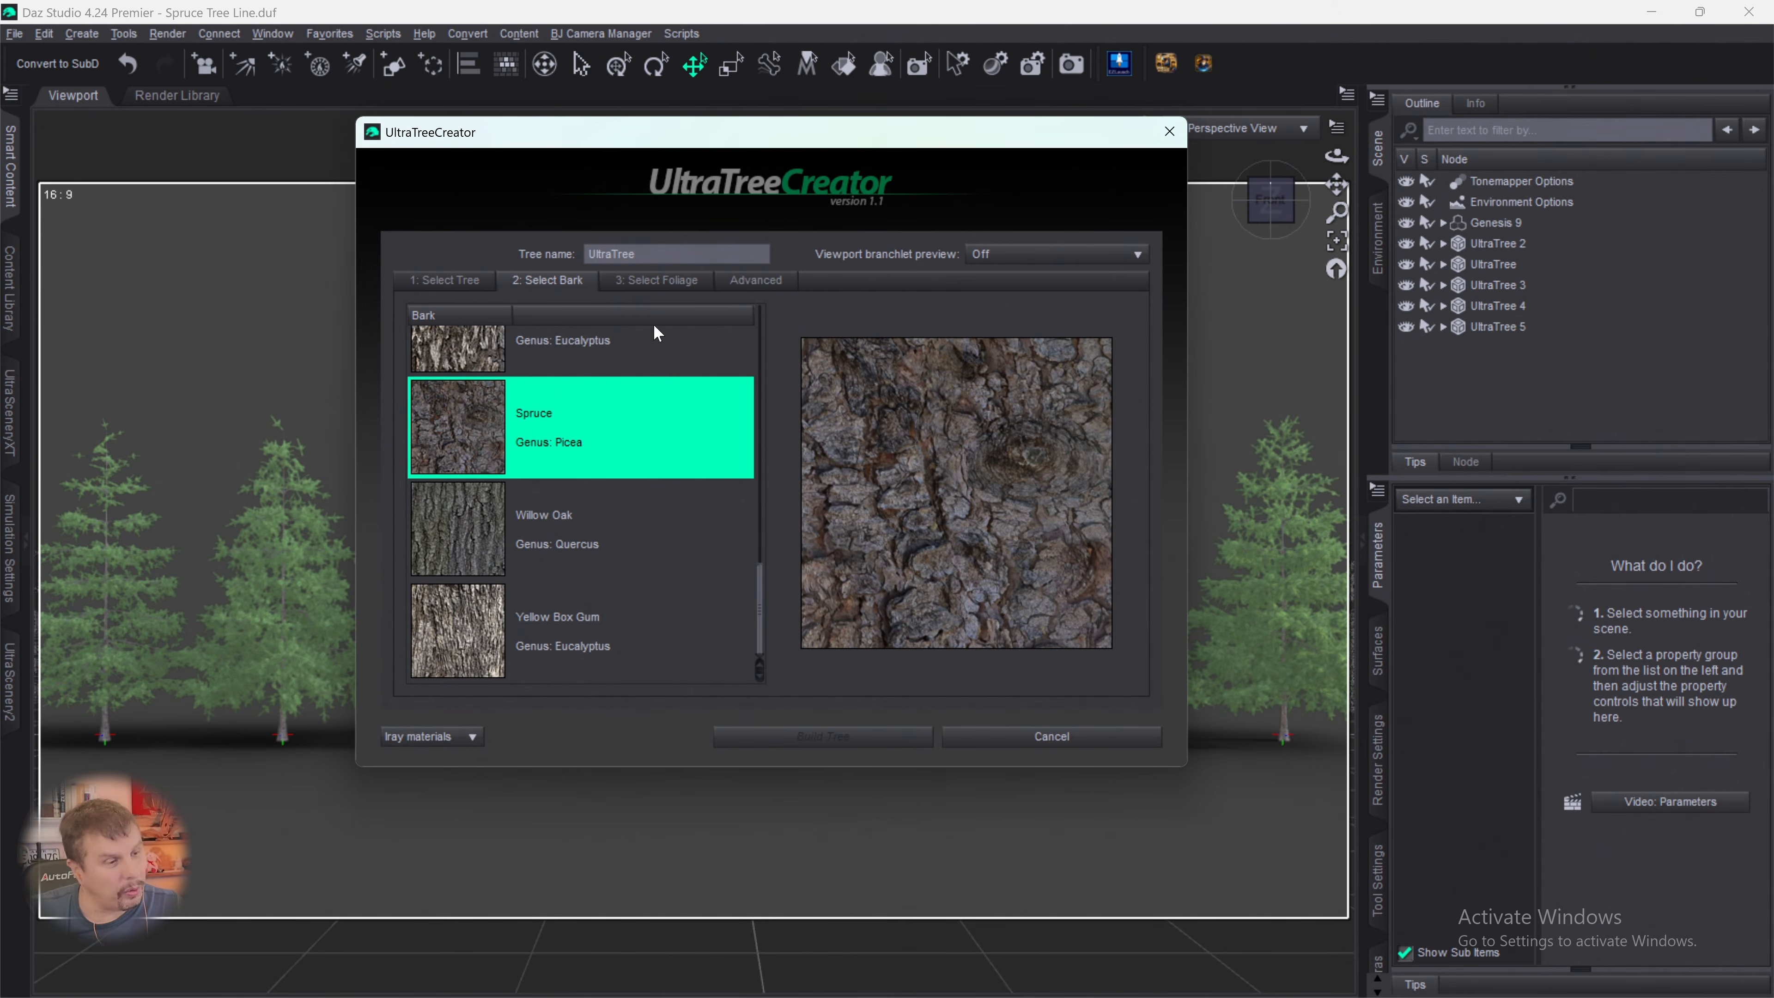
# - Build the sixth tree with Spruce 01 foliage and default foliage controls, and delete it from the scene
pyautogui.click(655, 282)
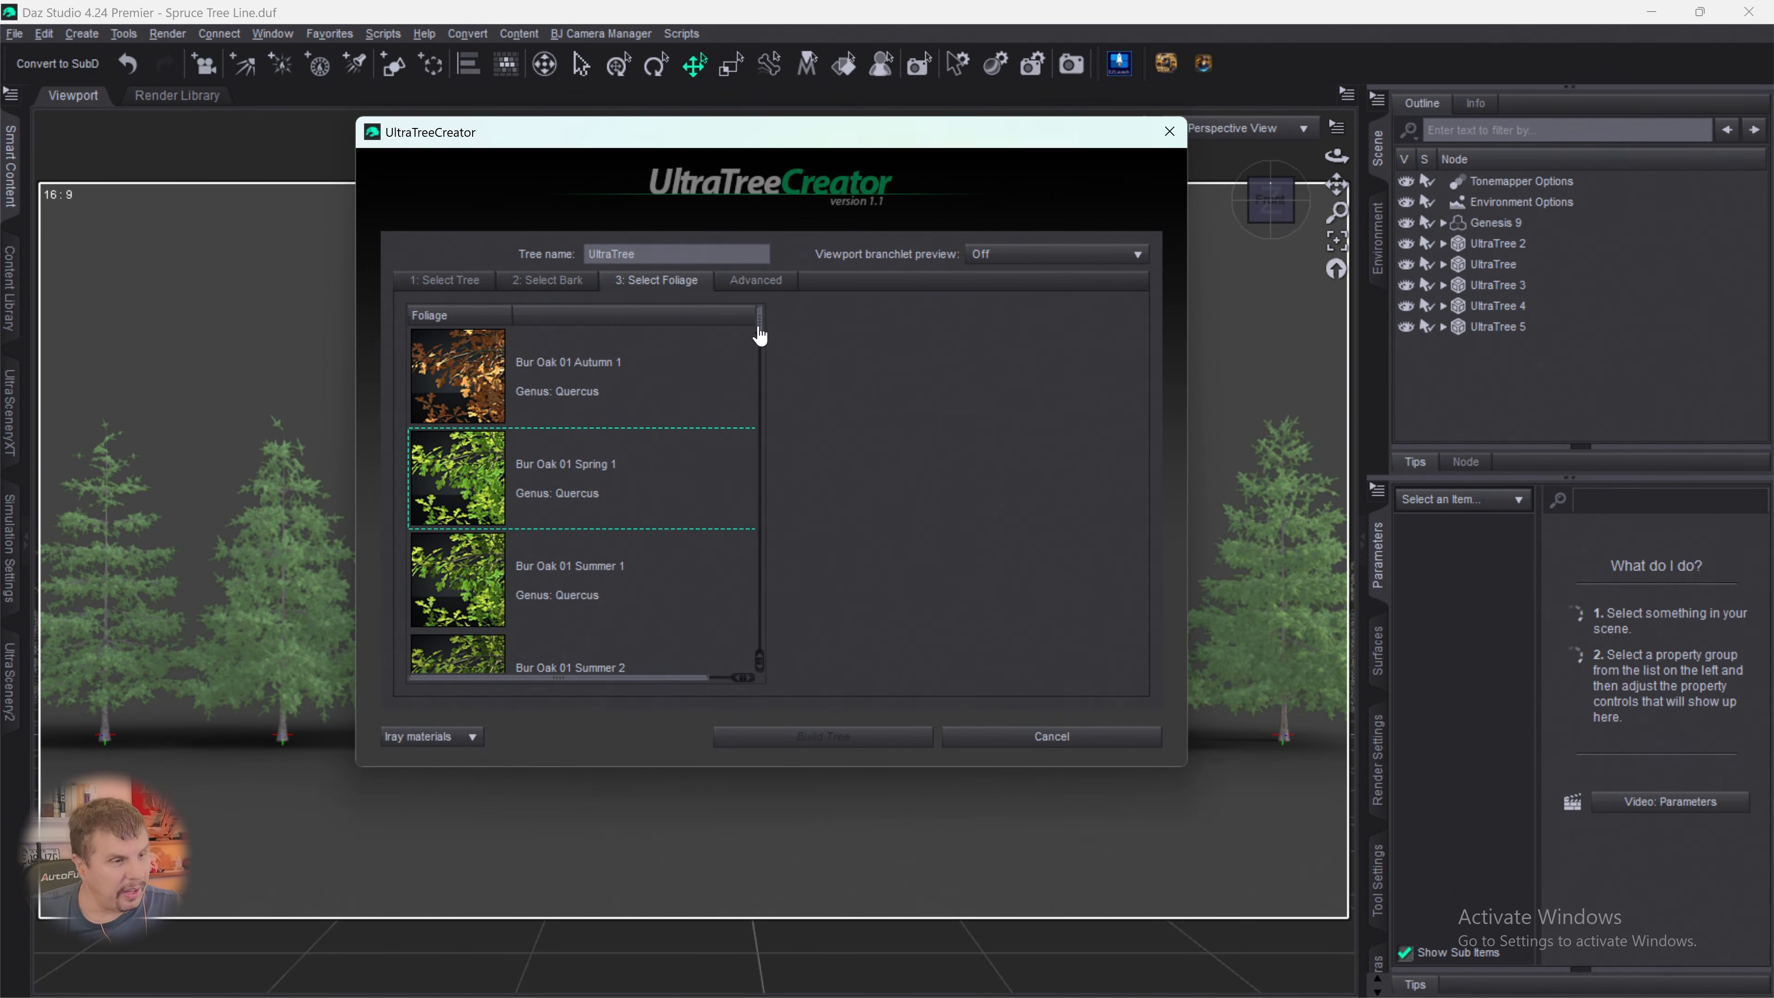
pyautogui.moveTo(760, 336); pyautogui.dragTo(768, 609)
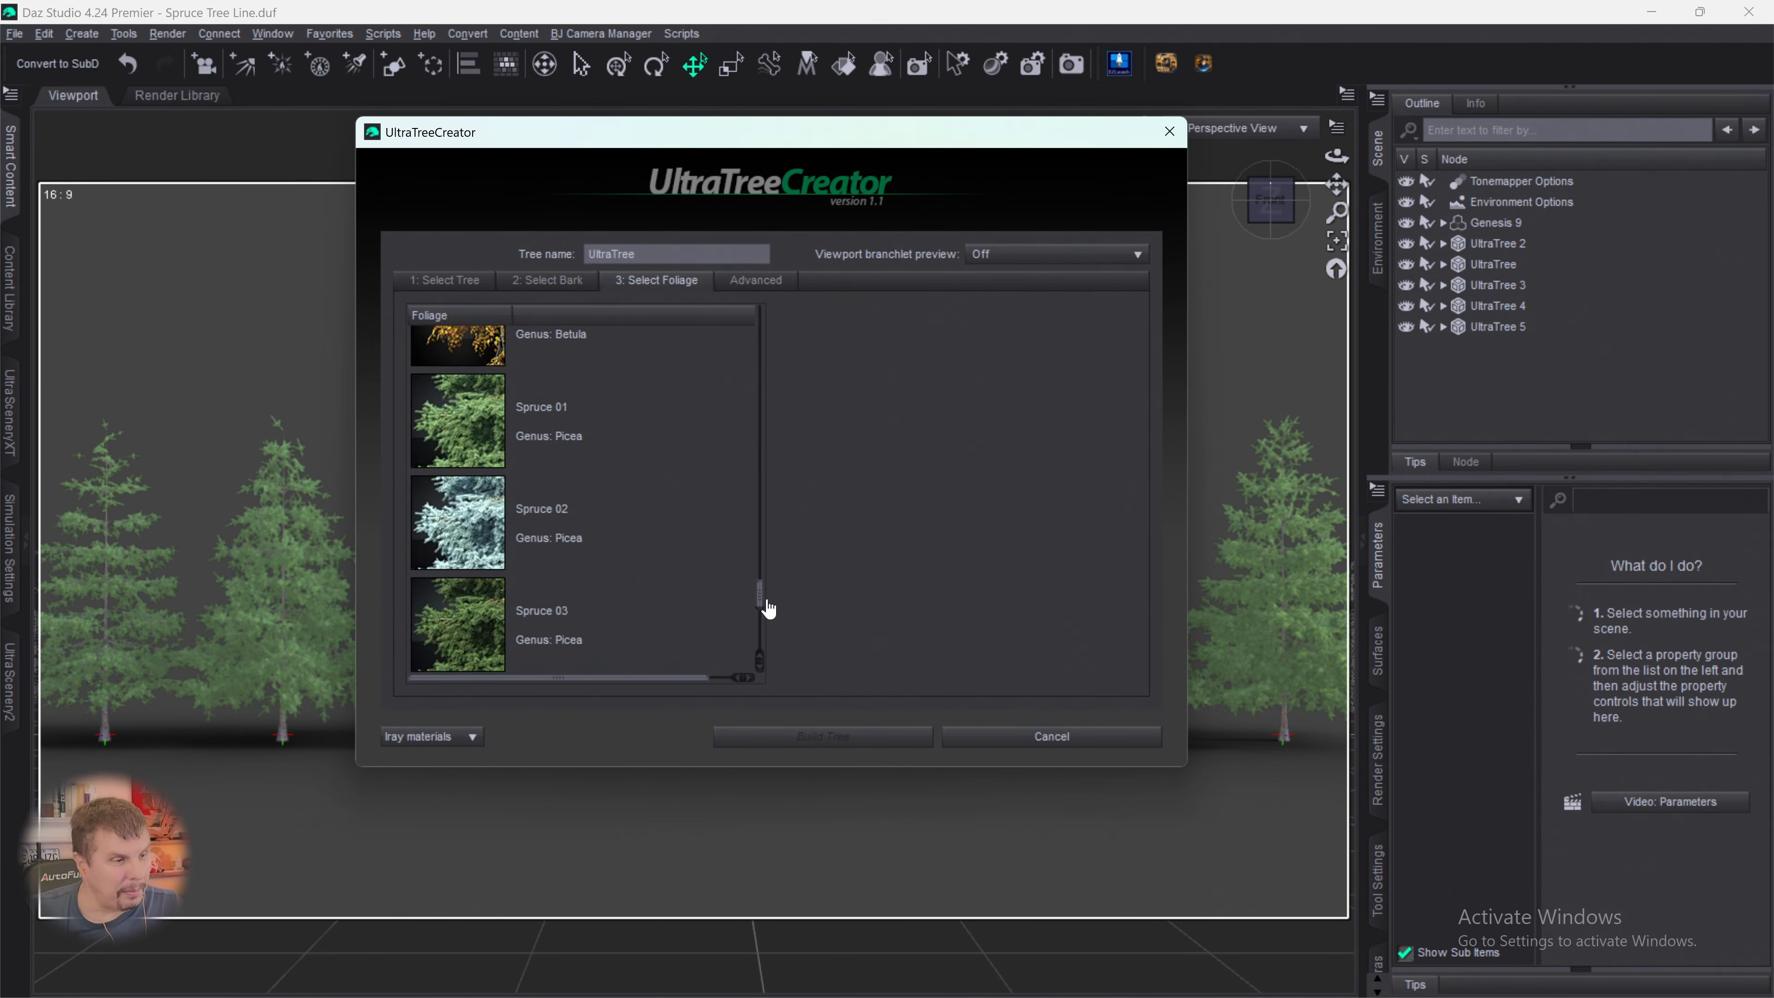
pyautogui.click(471, 420)
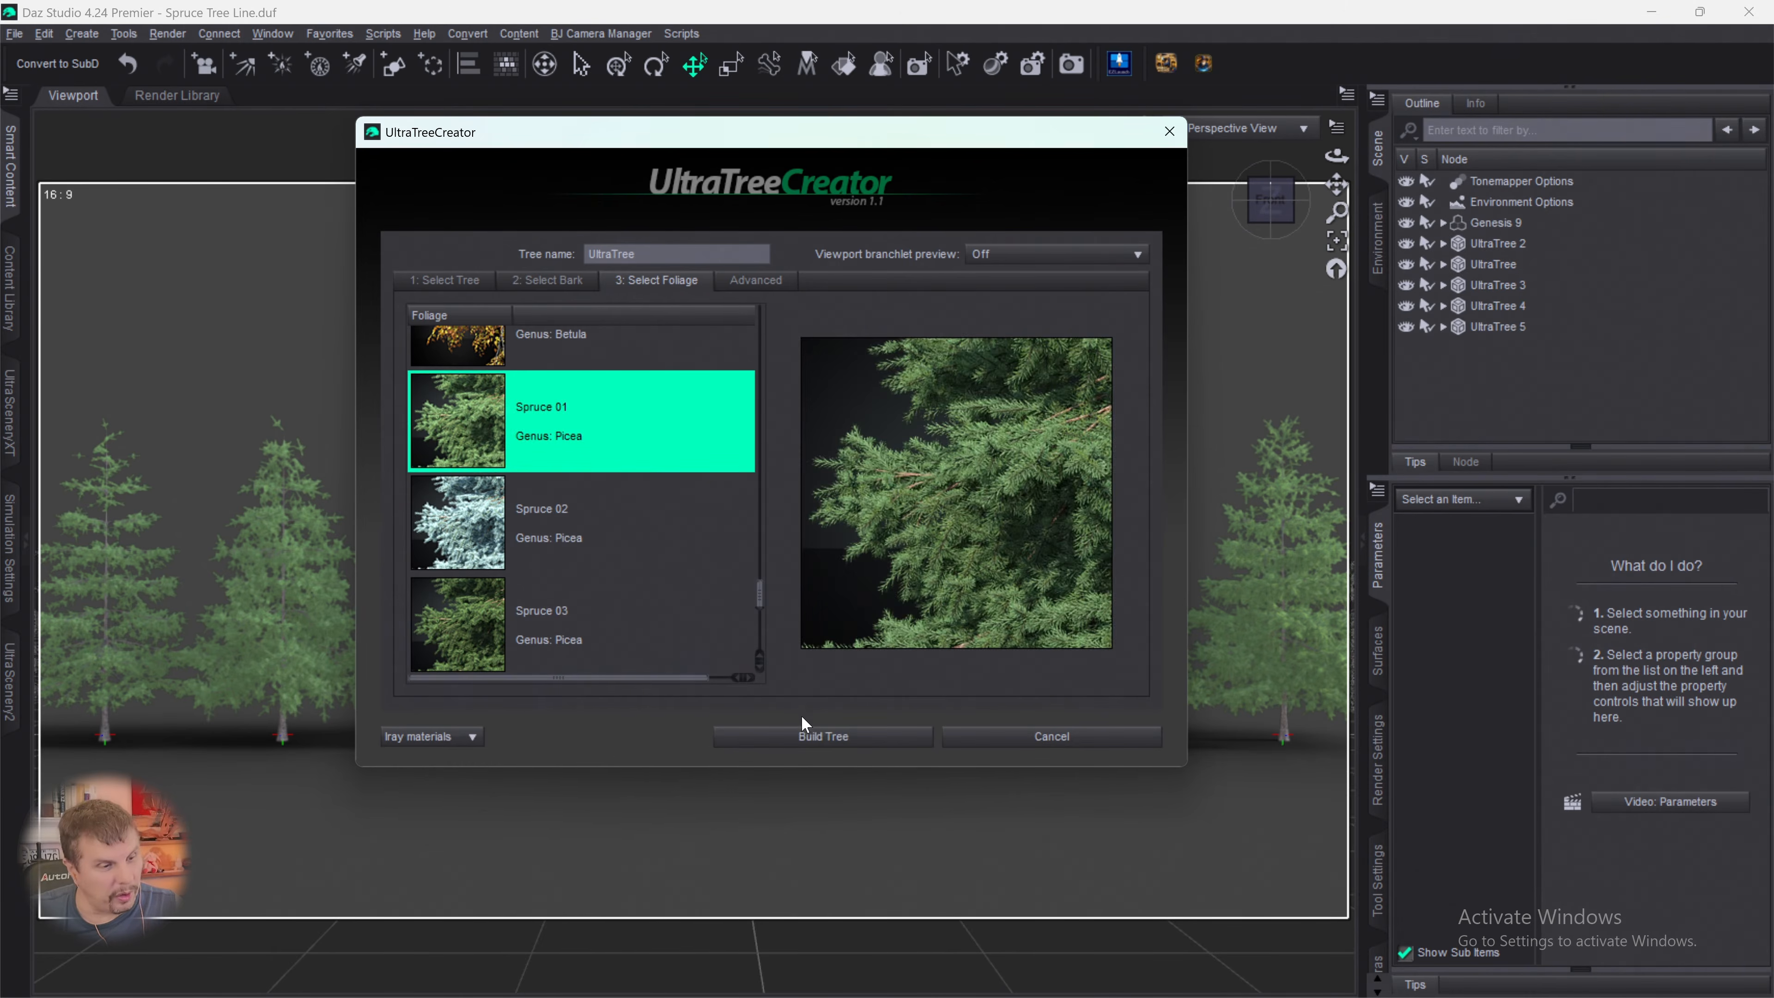
pyautogui.click(808, 737)
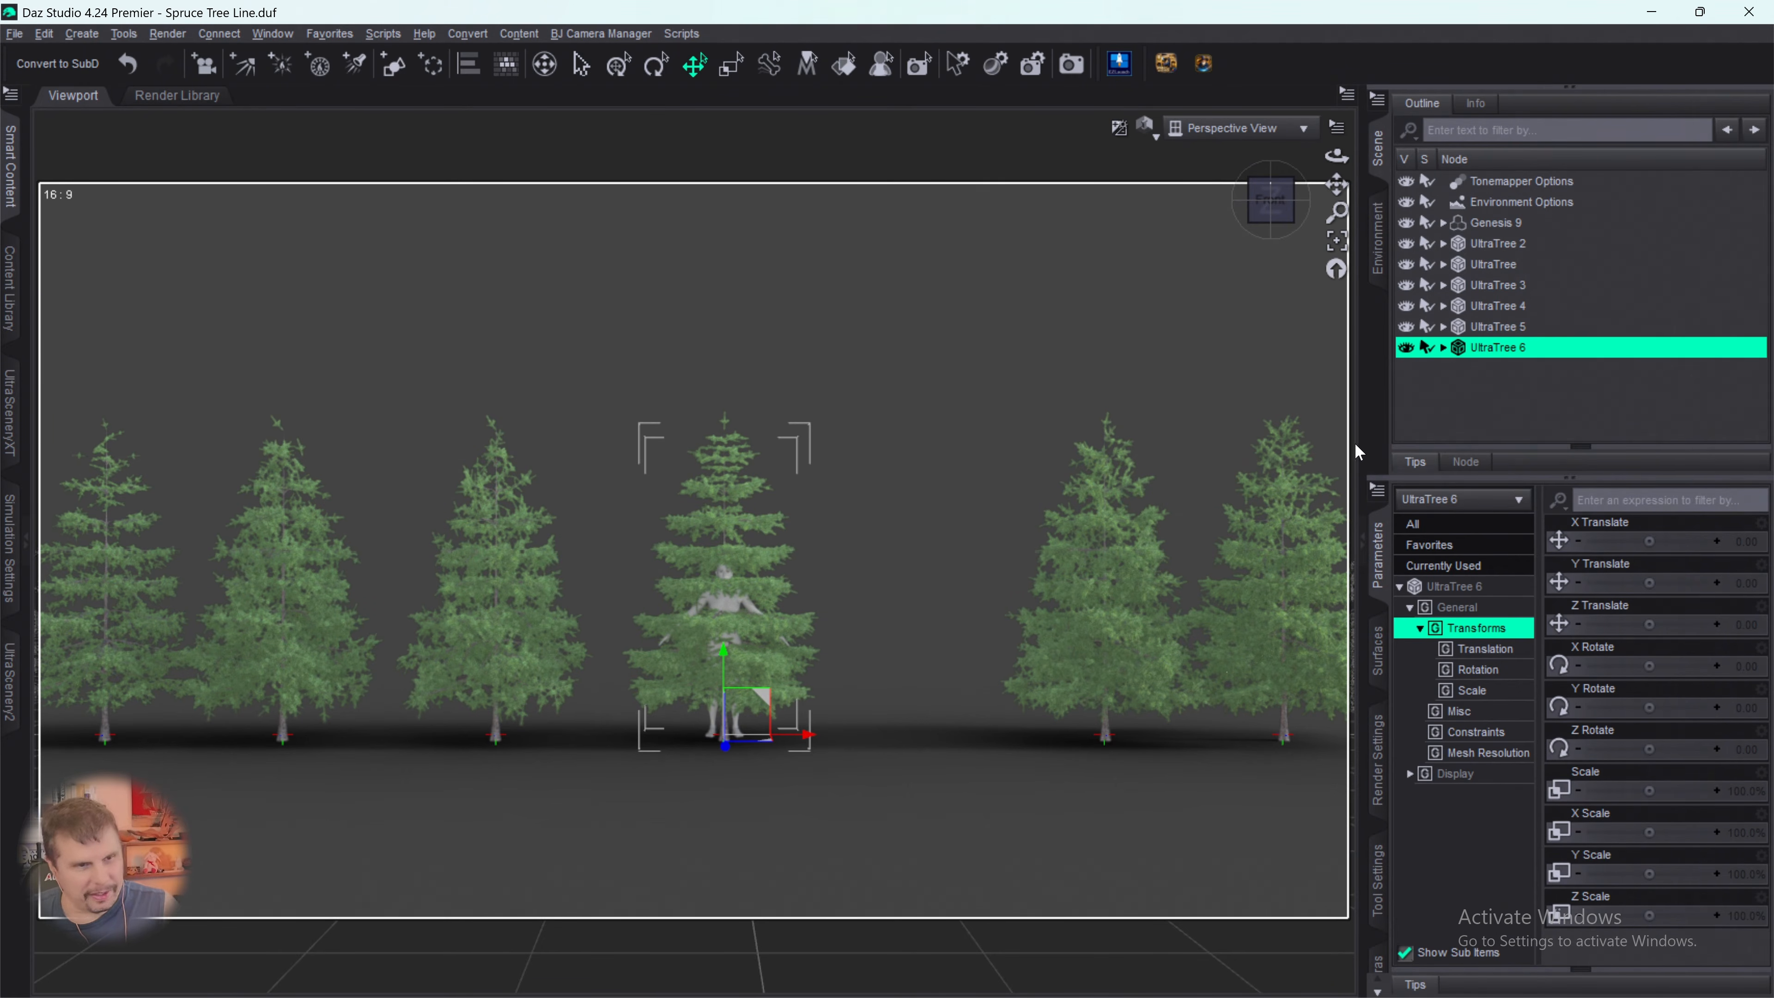
pyautogui.press('Delete')
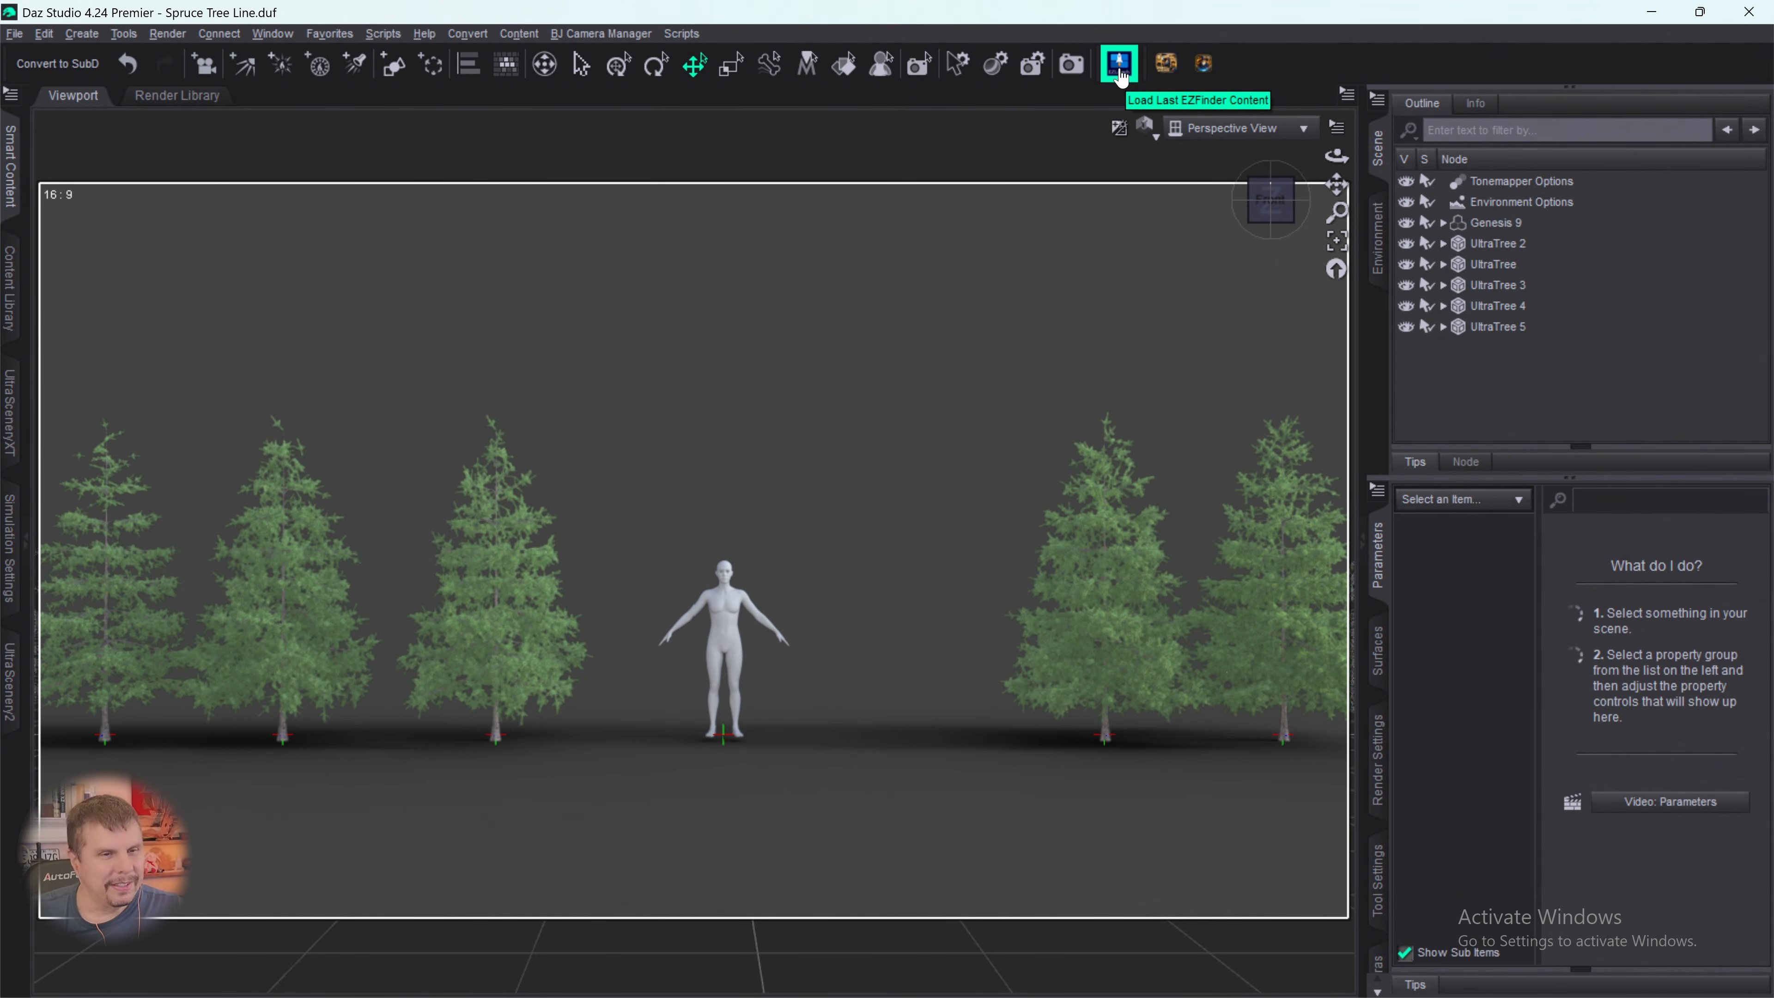
# - Restart the sixth tree in UltraTreeCreator from Spruce 07 and assign the Spruce bark
pyautogui.click(1121, 77)
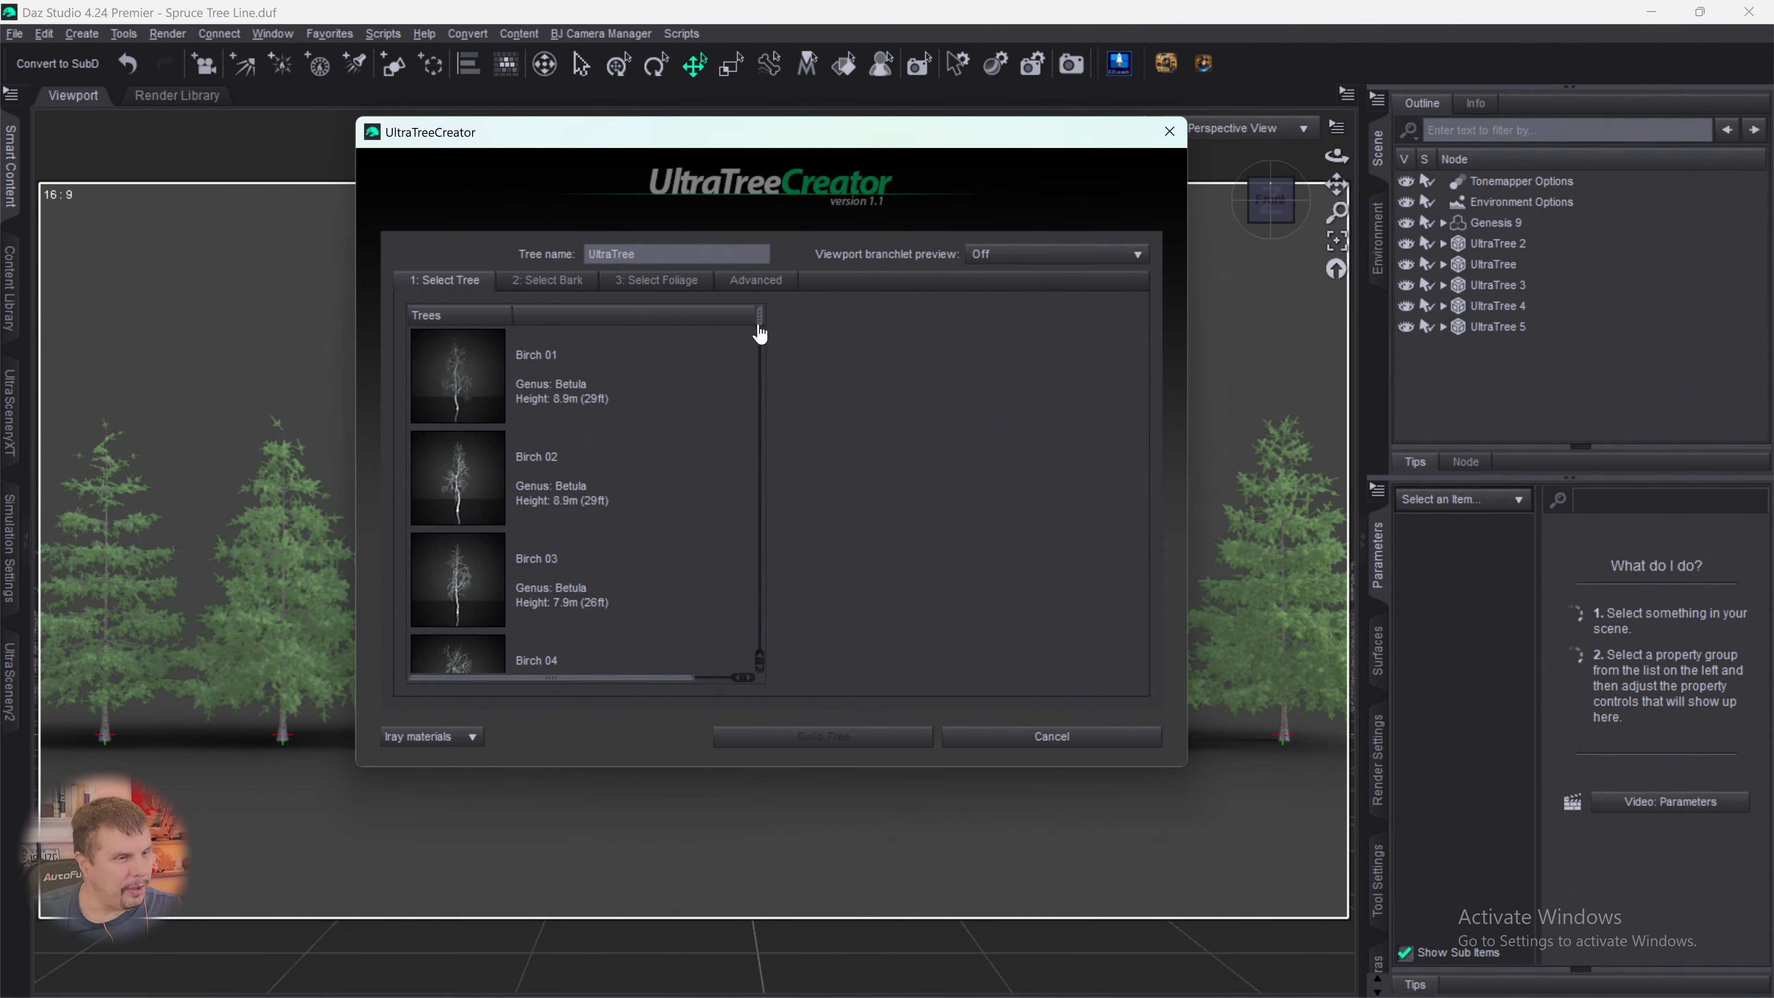
pyautogui.moveTo(760, 334); pyautogui.dragTo(760, 653)
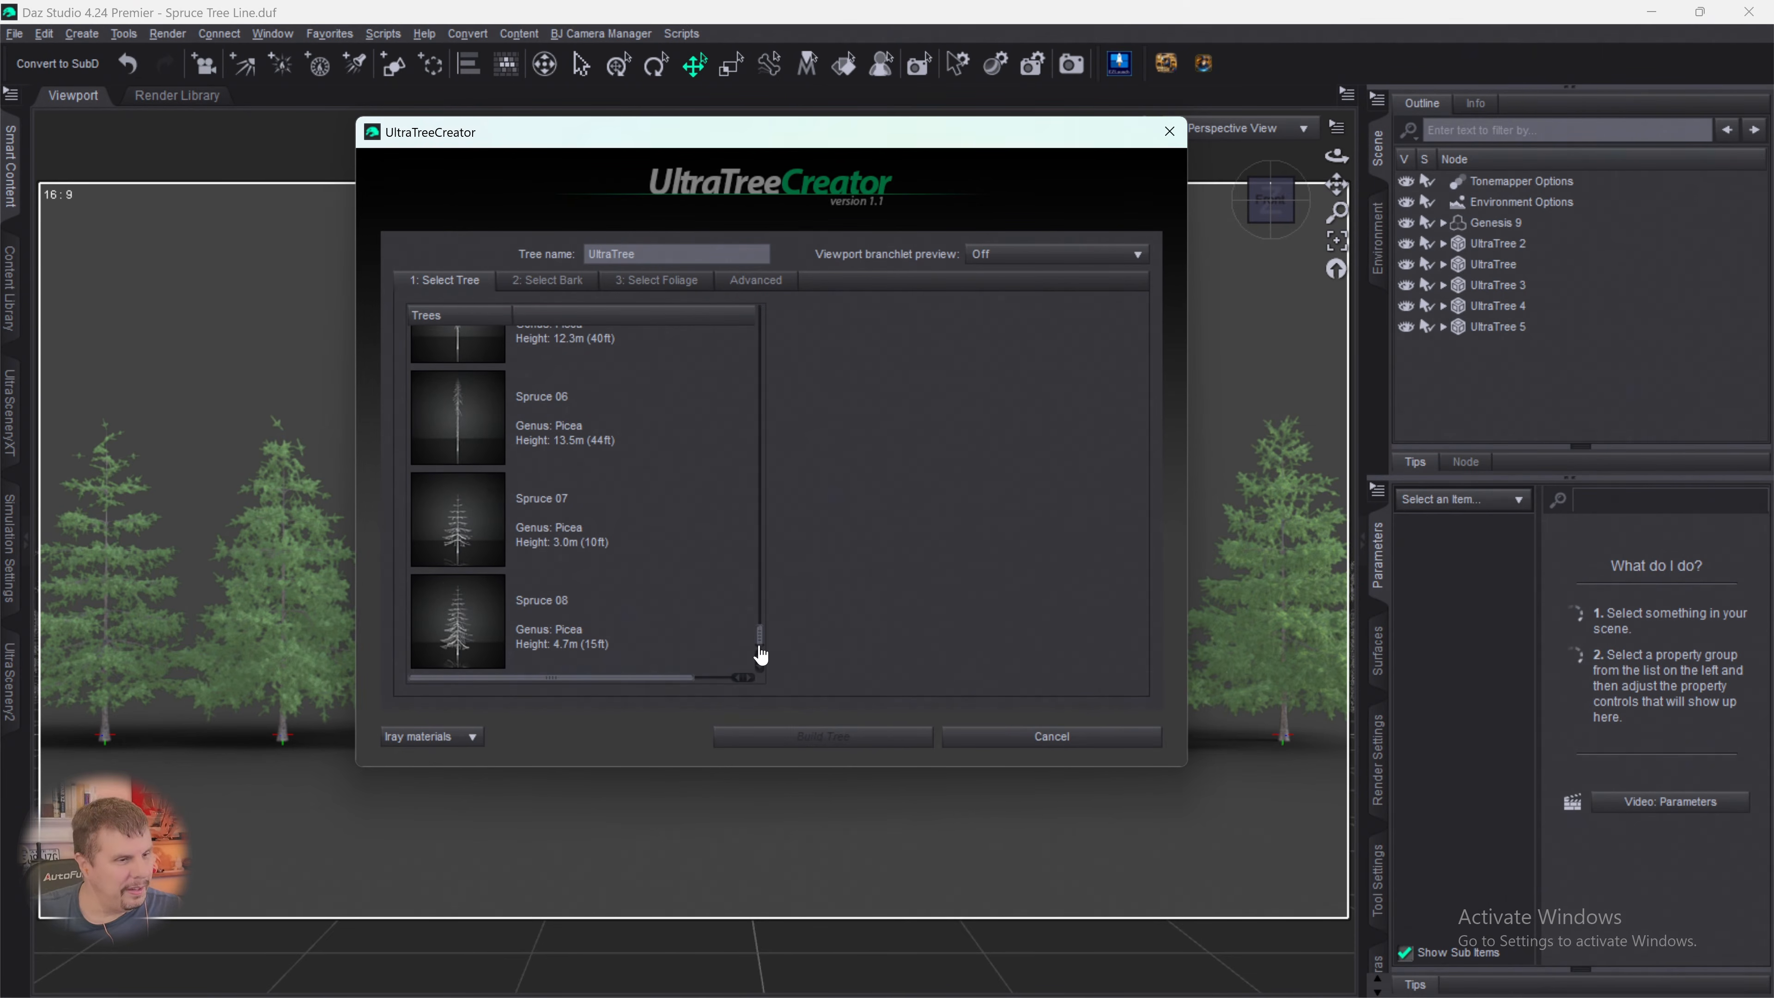
pyautogui.click(461, 514)
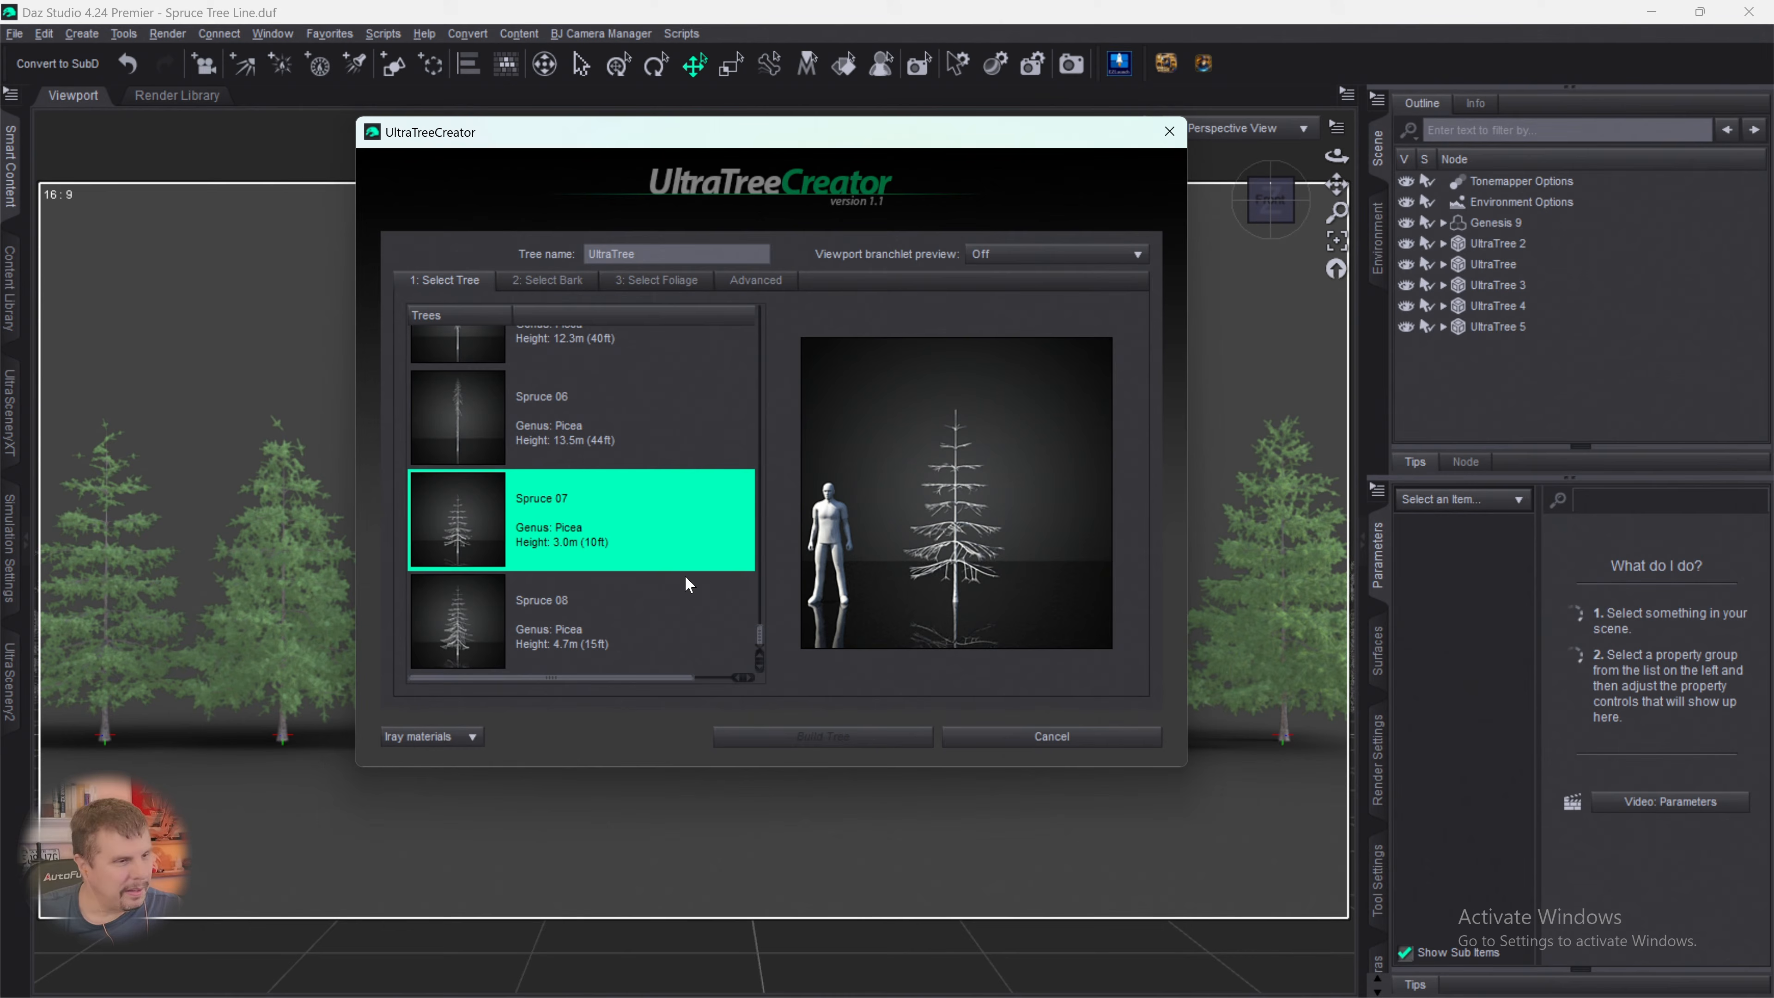
pyautogui.click(549, 280)
pyautogui.moveTo(764, 377); pyautogui.dragTo(733, 681)
pyautogui.click(461, 423)
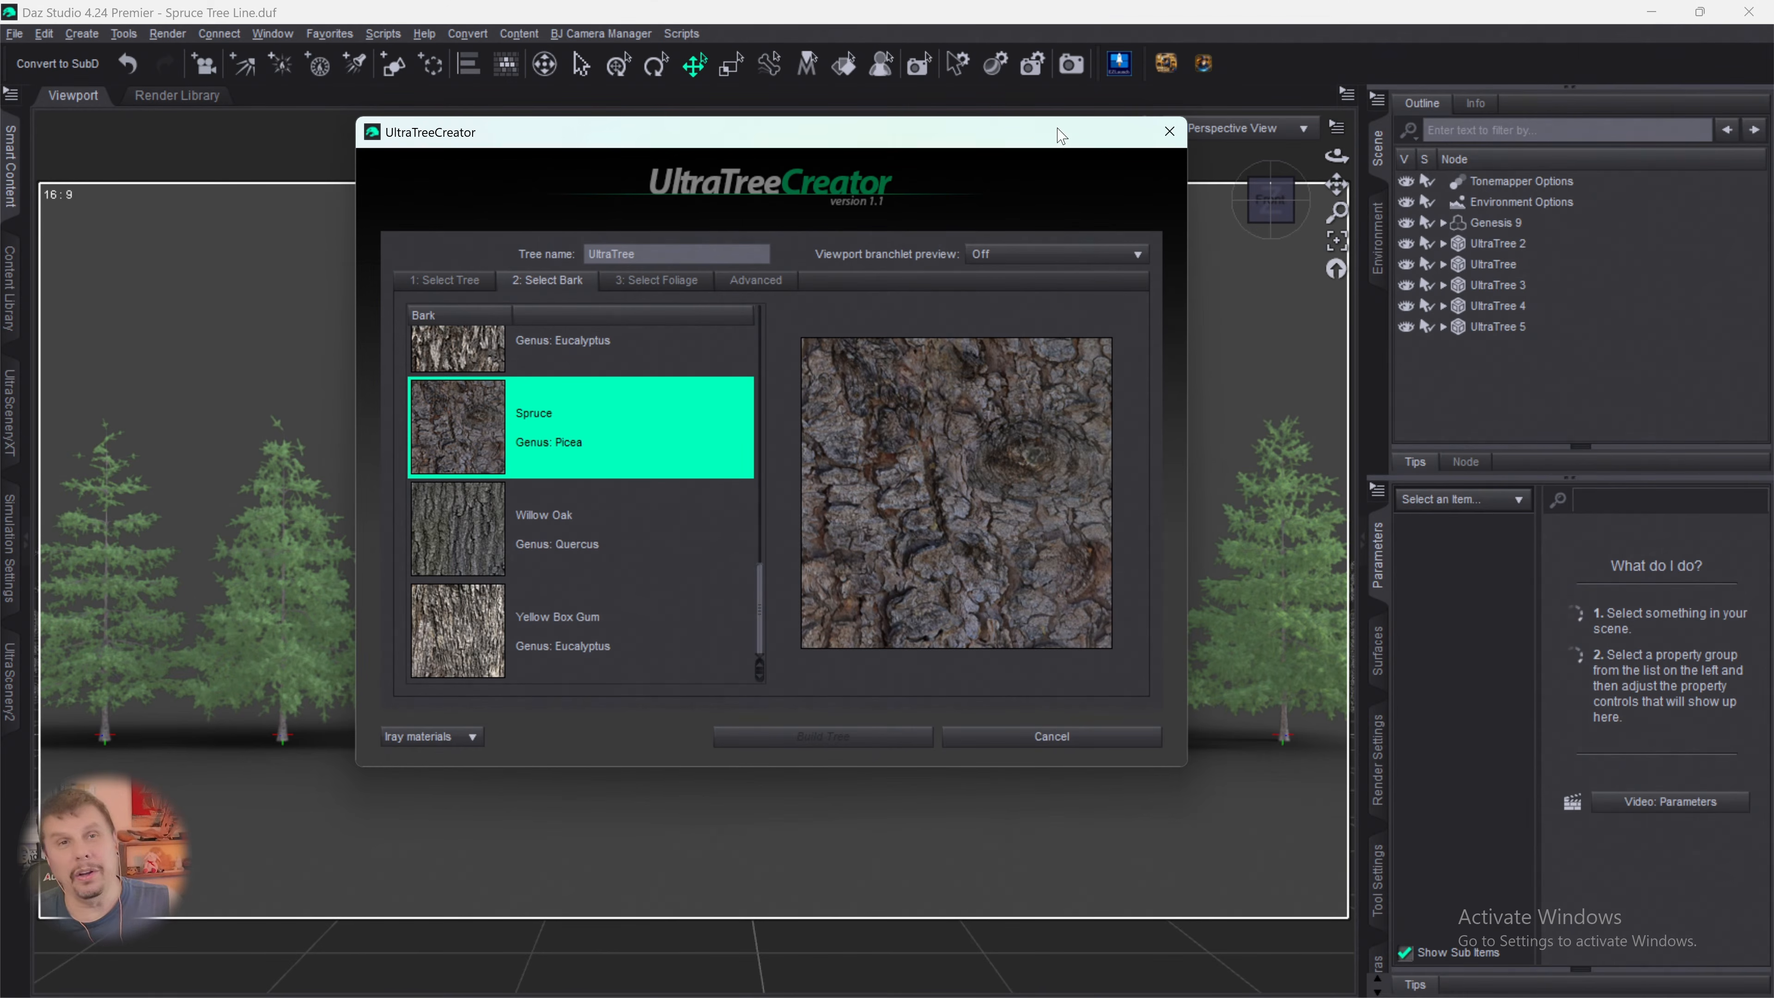
# - Assign the Spruce 01 foliage to the restarted sixth tree and build it with default foliage controls
pyautogui.click(675, 288)
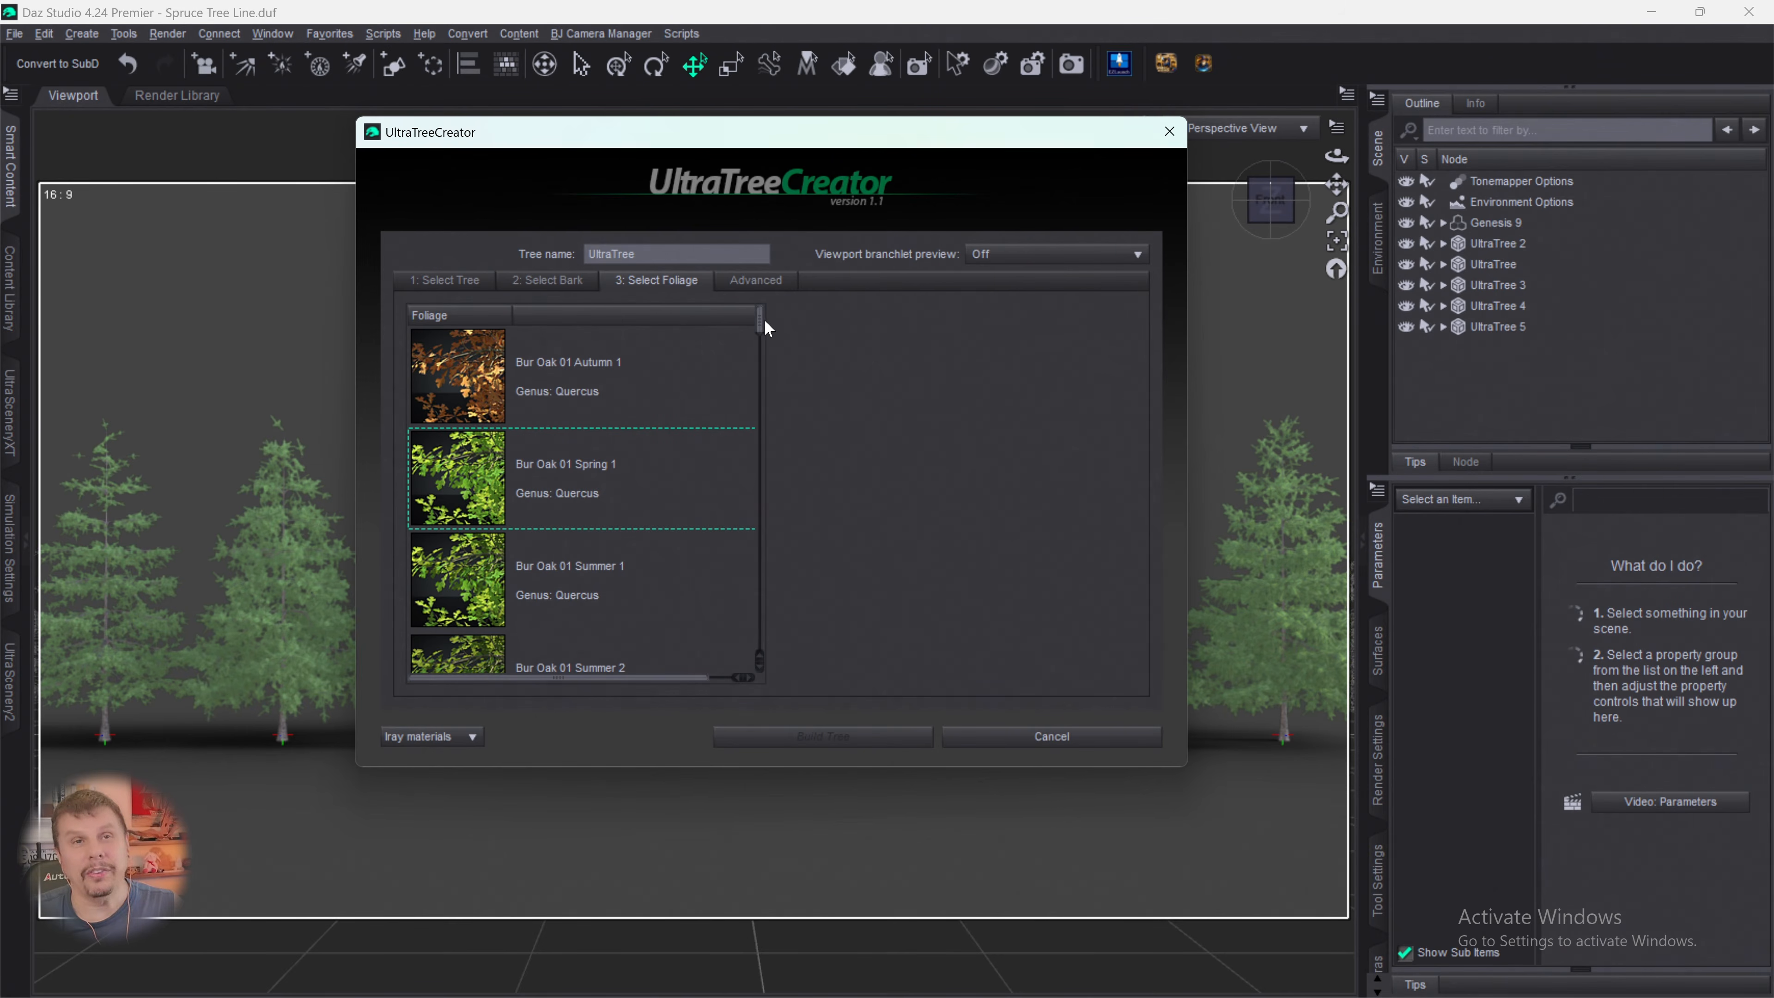
pyautogui.moveTo(761, 323); pyautogui.dragTo(752, 720)
pyautogui.scroll(3, 637, 514)
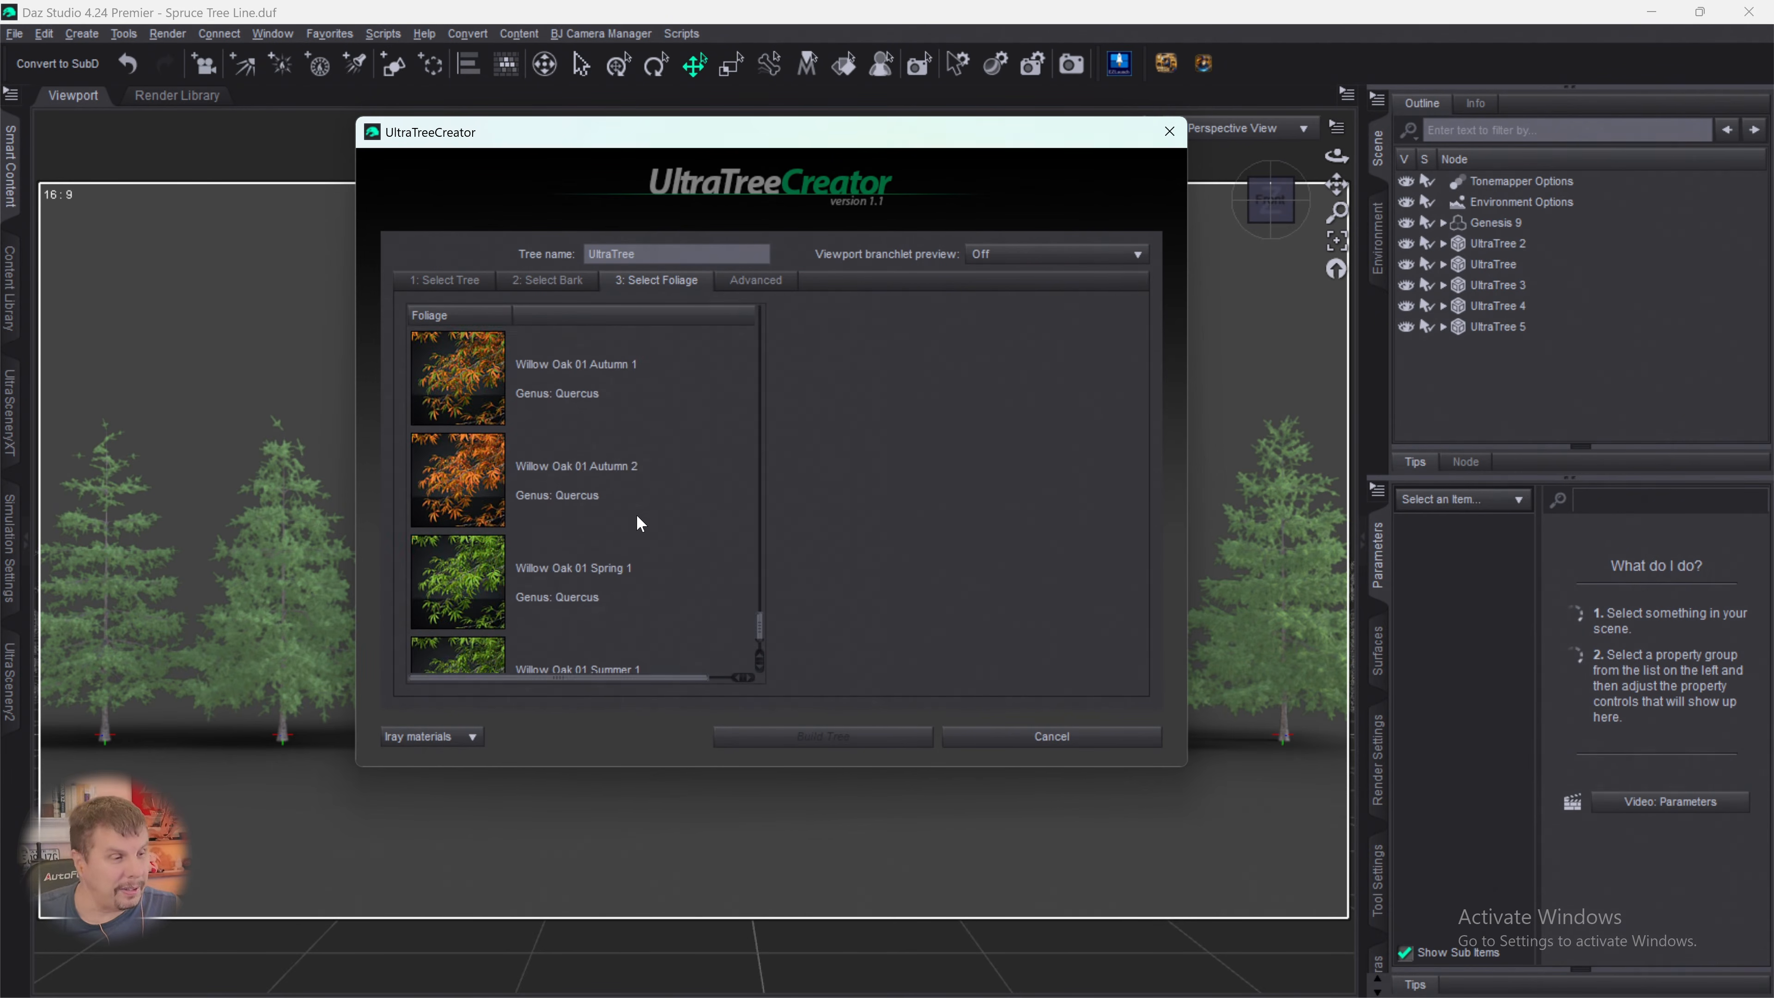
pyautogui.scroll(3, 634, 510)
pyautogui.click(478, 445)
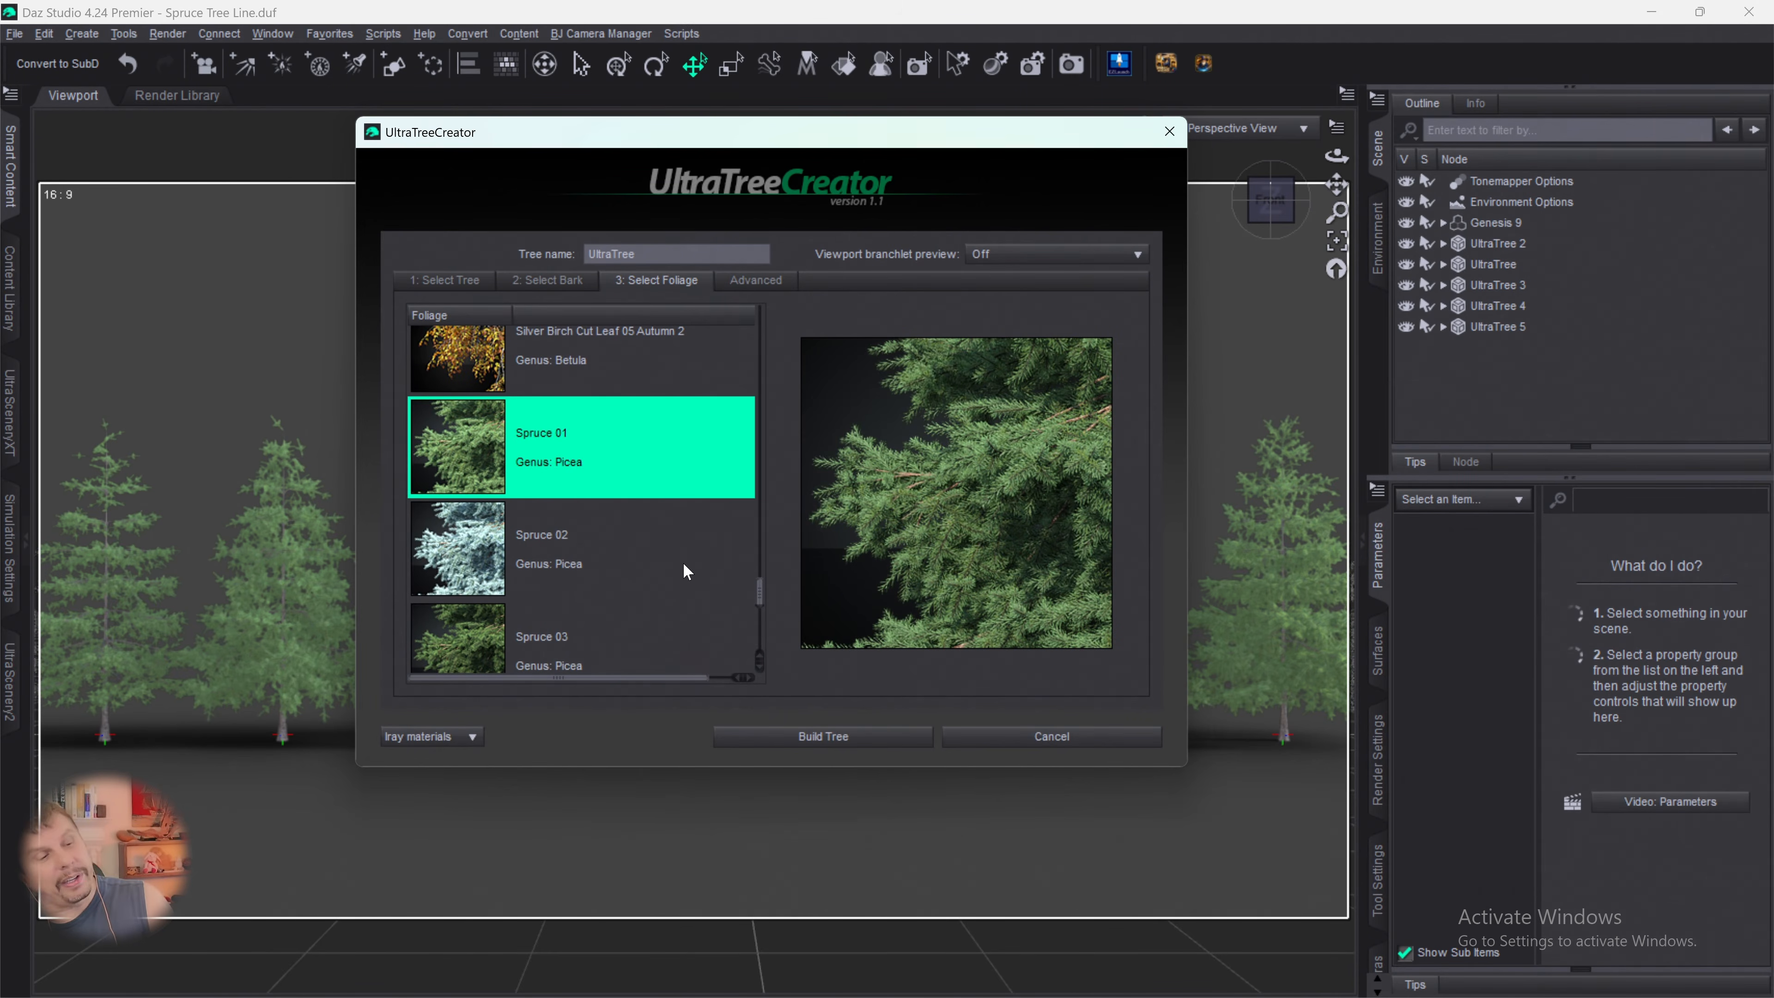
pyautogui.click(822, 734)
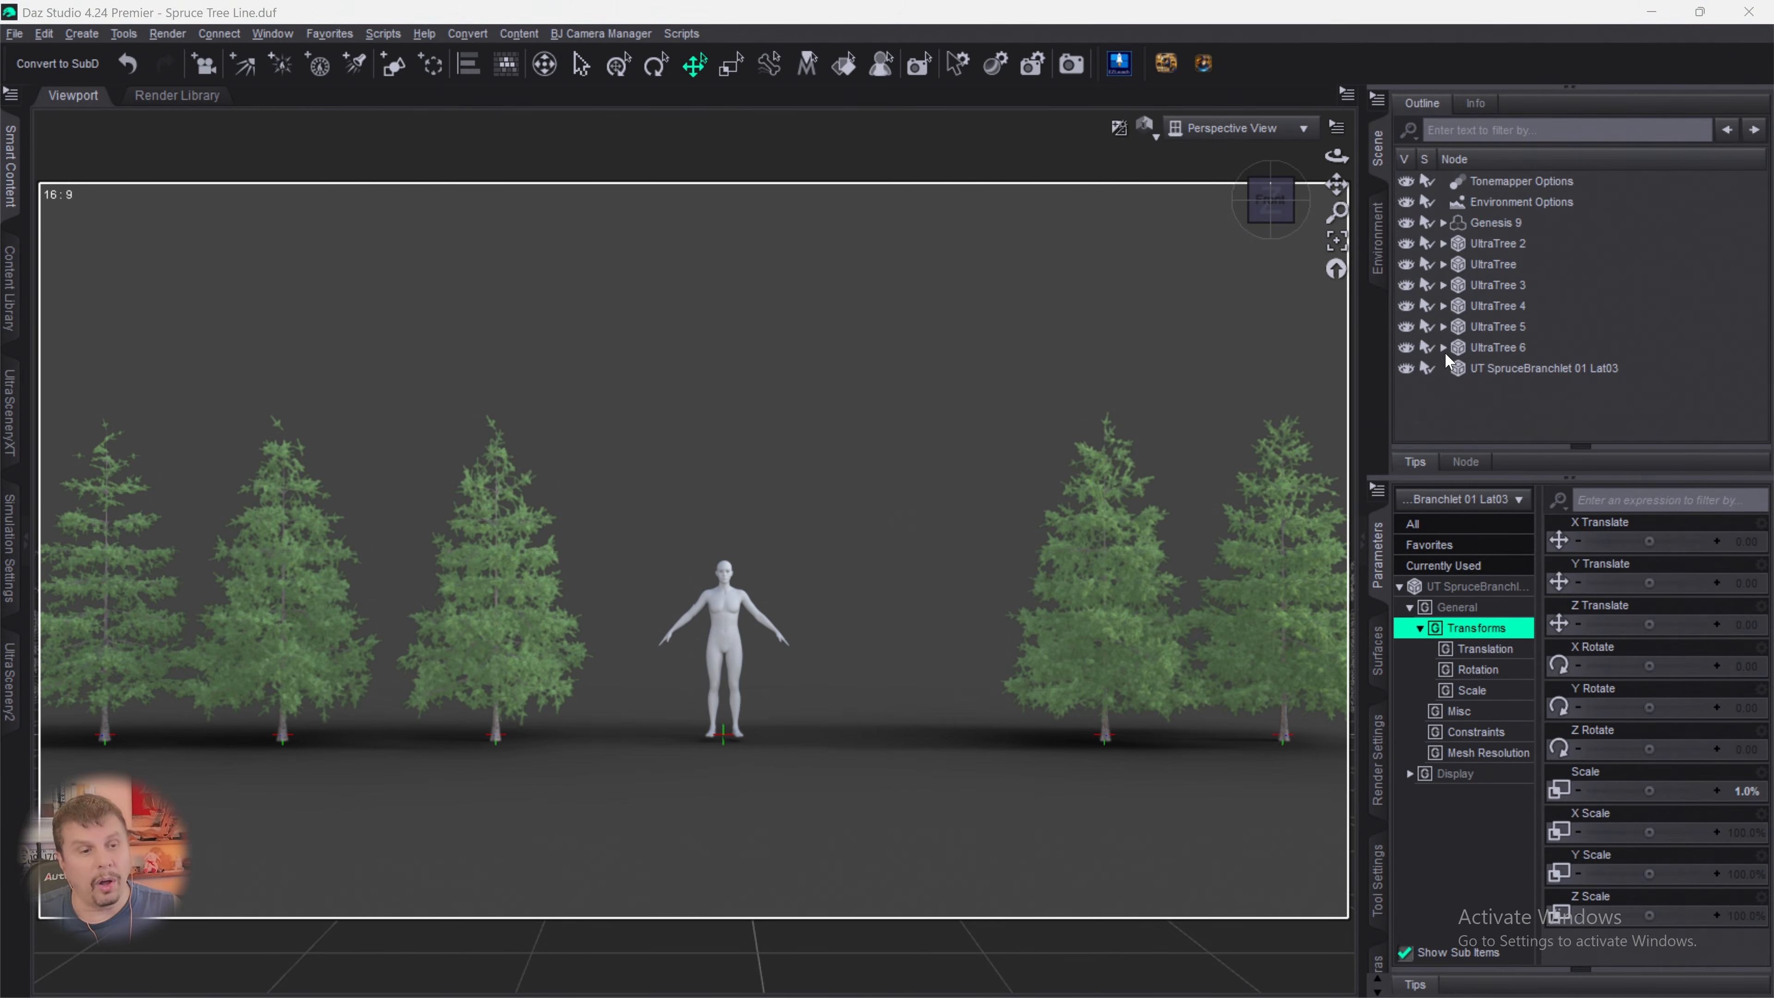
# - Delete the stray UT SpruceBranchlet 01 Lat03, Lat04 and Tip01 nodes and the unvaried UltraTree 6
pyautogui.click(1466, 368)
pyautogui.press('Delete')
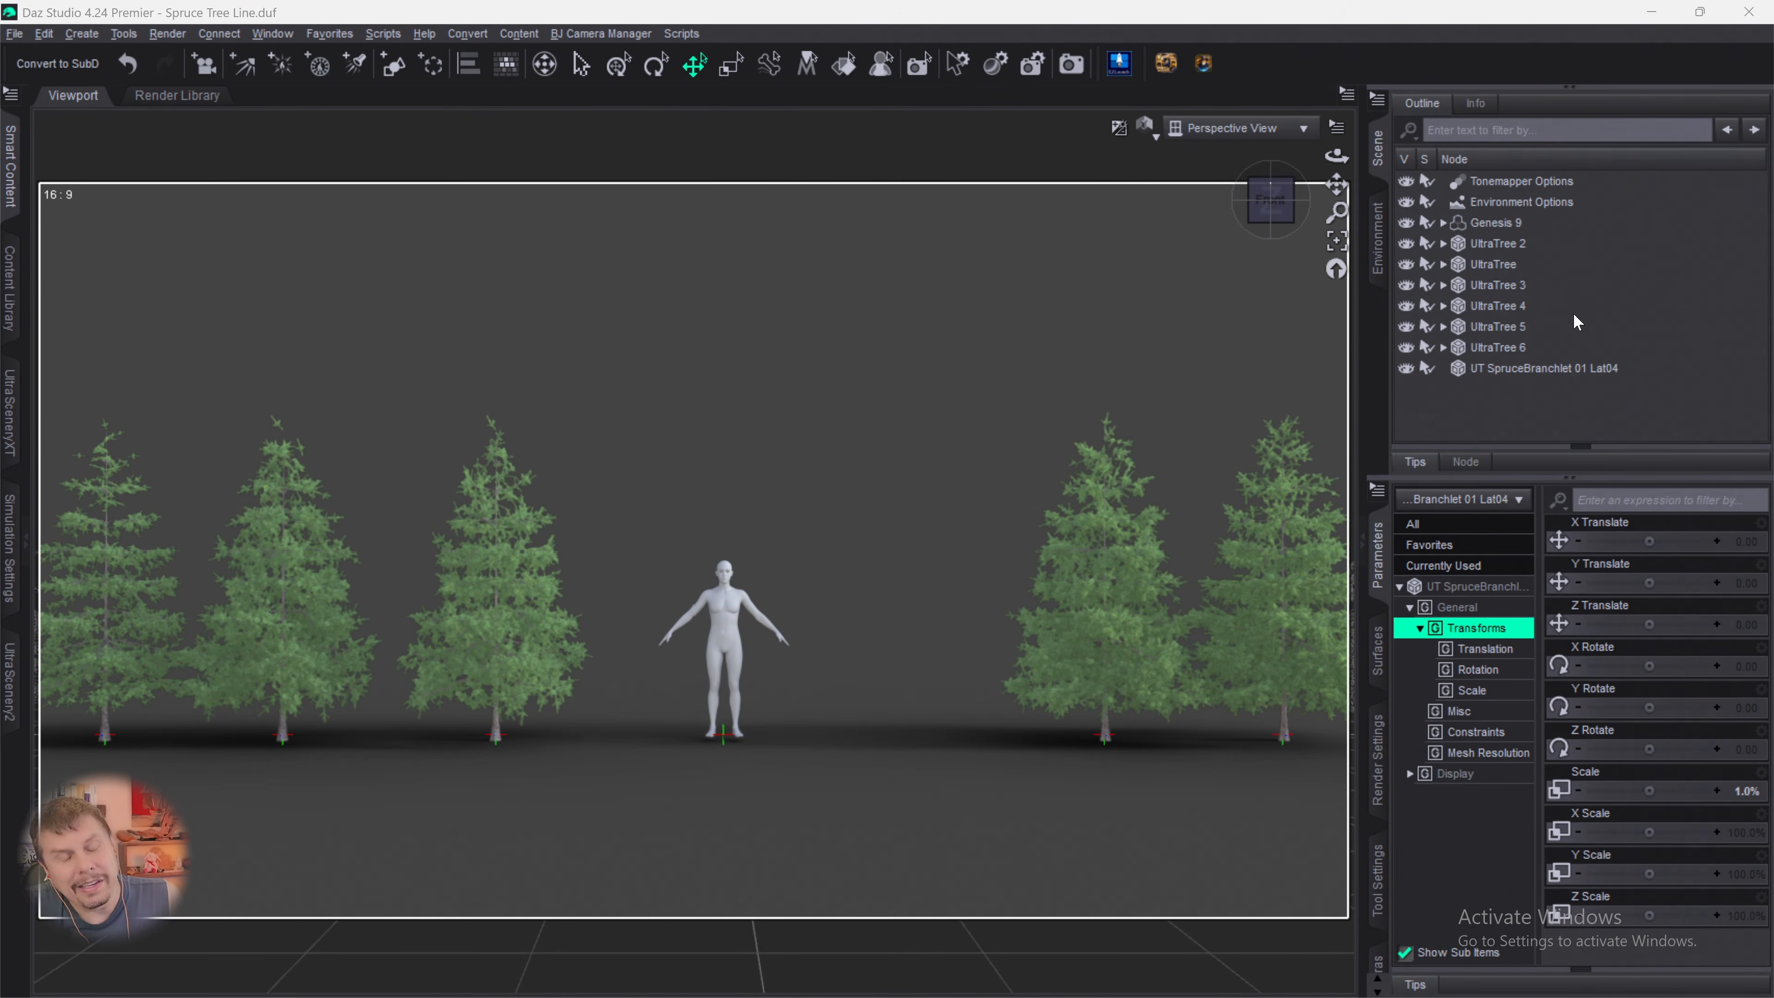
pyautogui.click(1564, 368)
pyautogui.press('Delete')
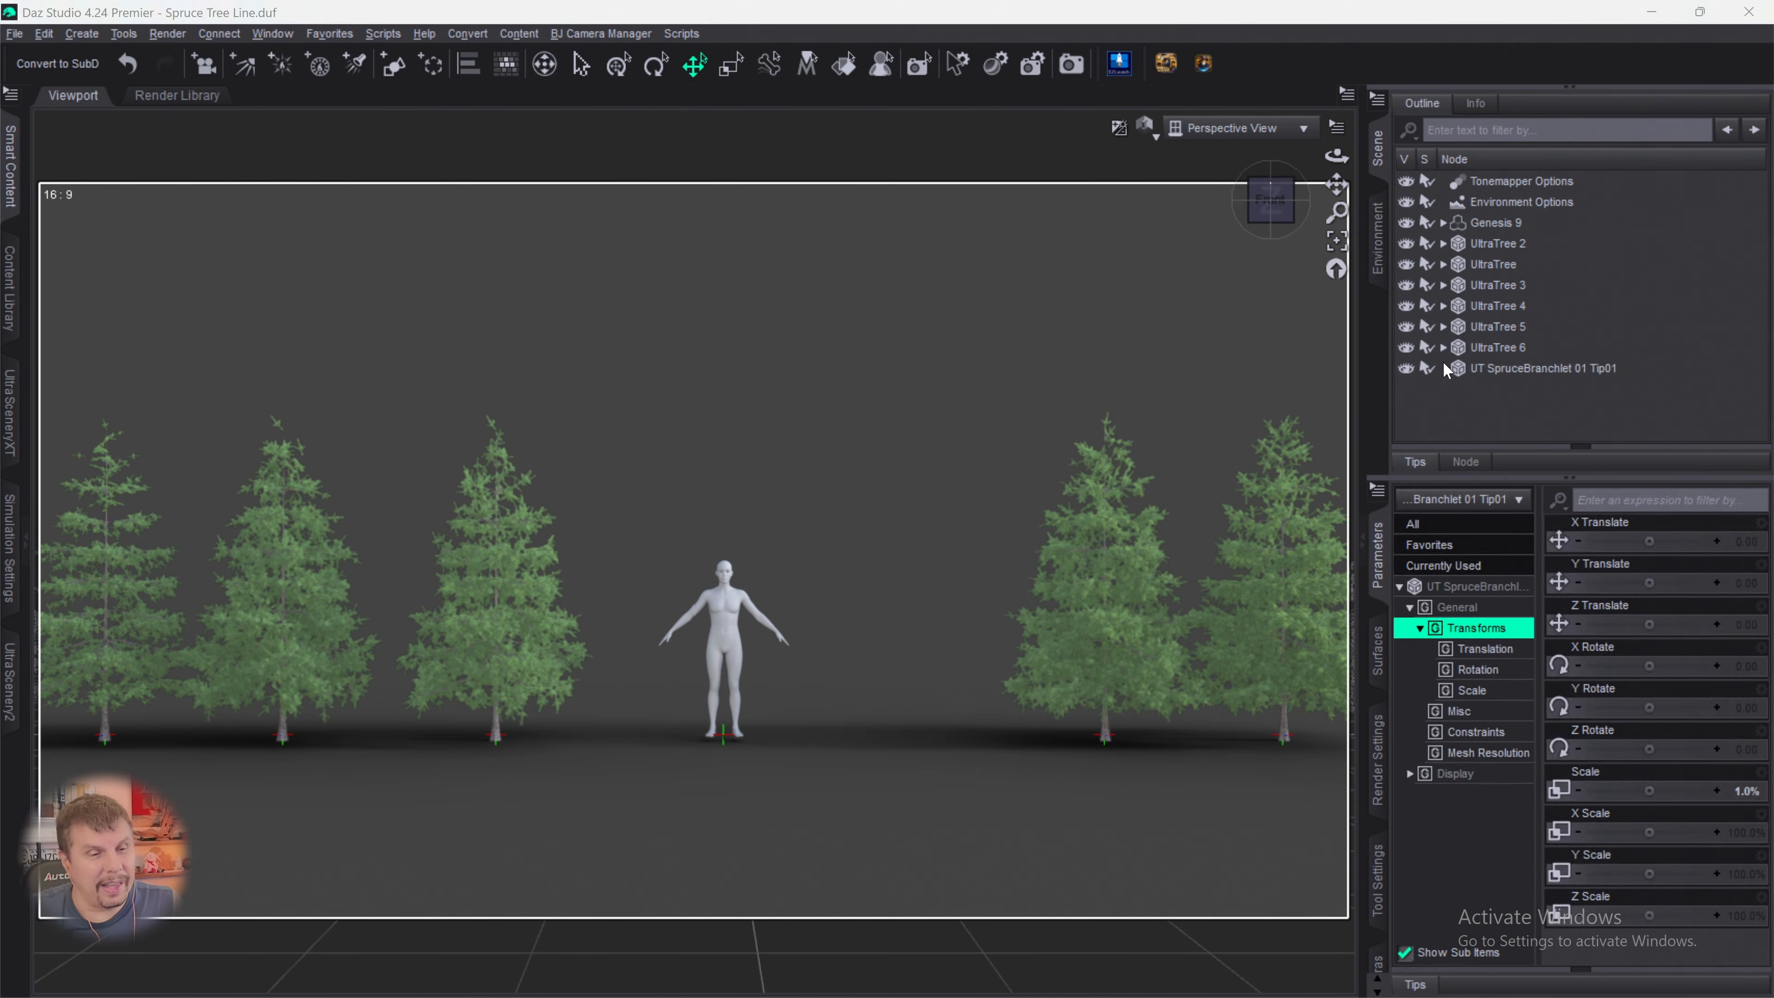
pyautogui.click(1457, 369)
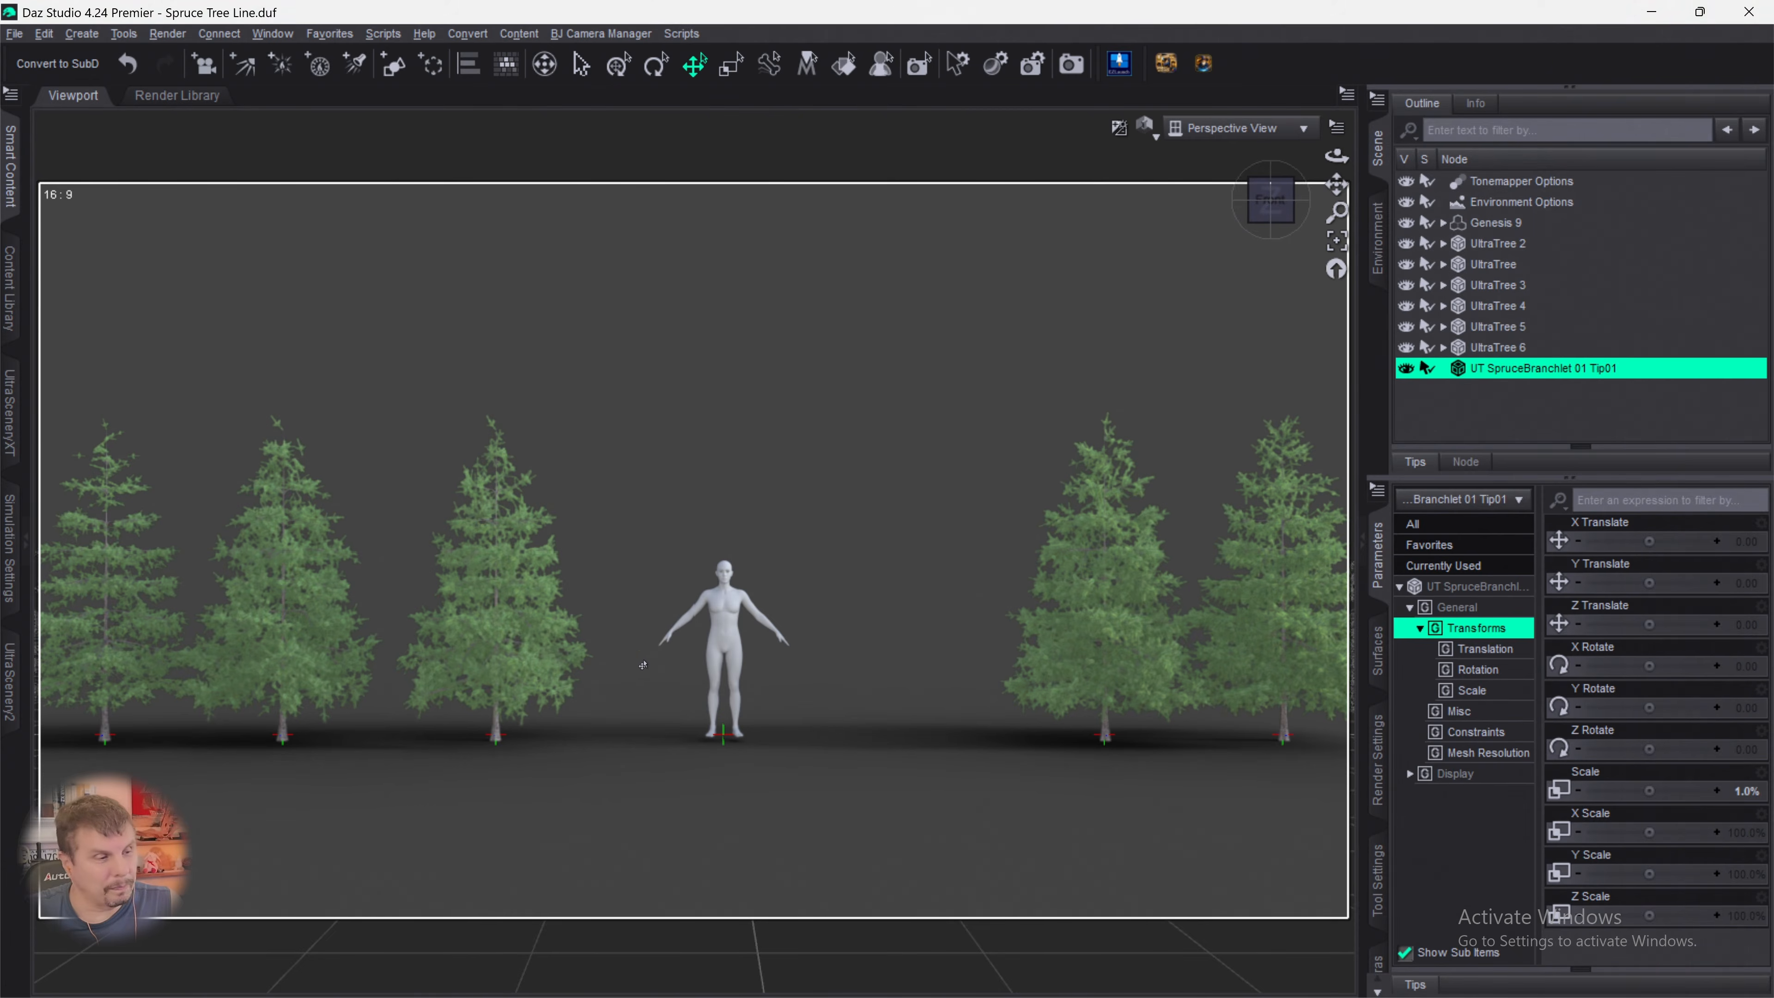
pyautogui.press('Delete')
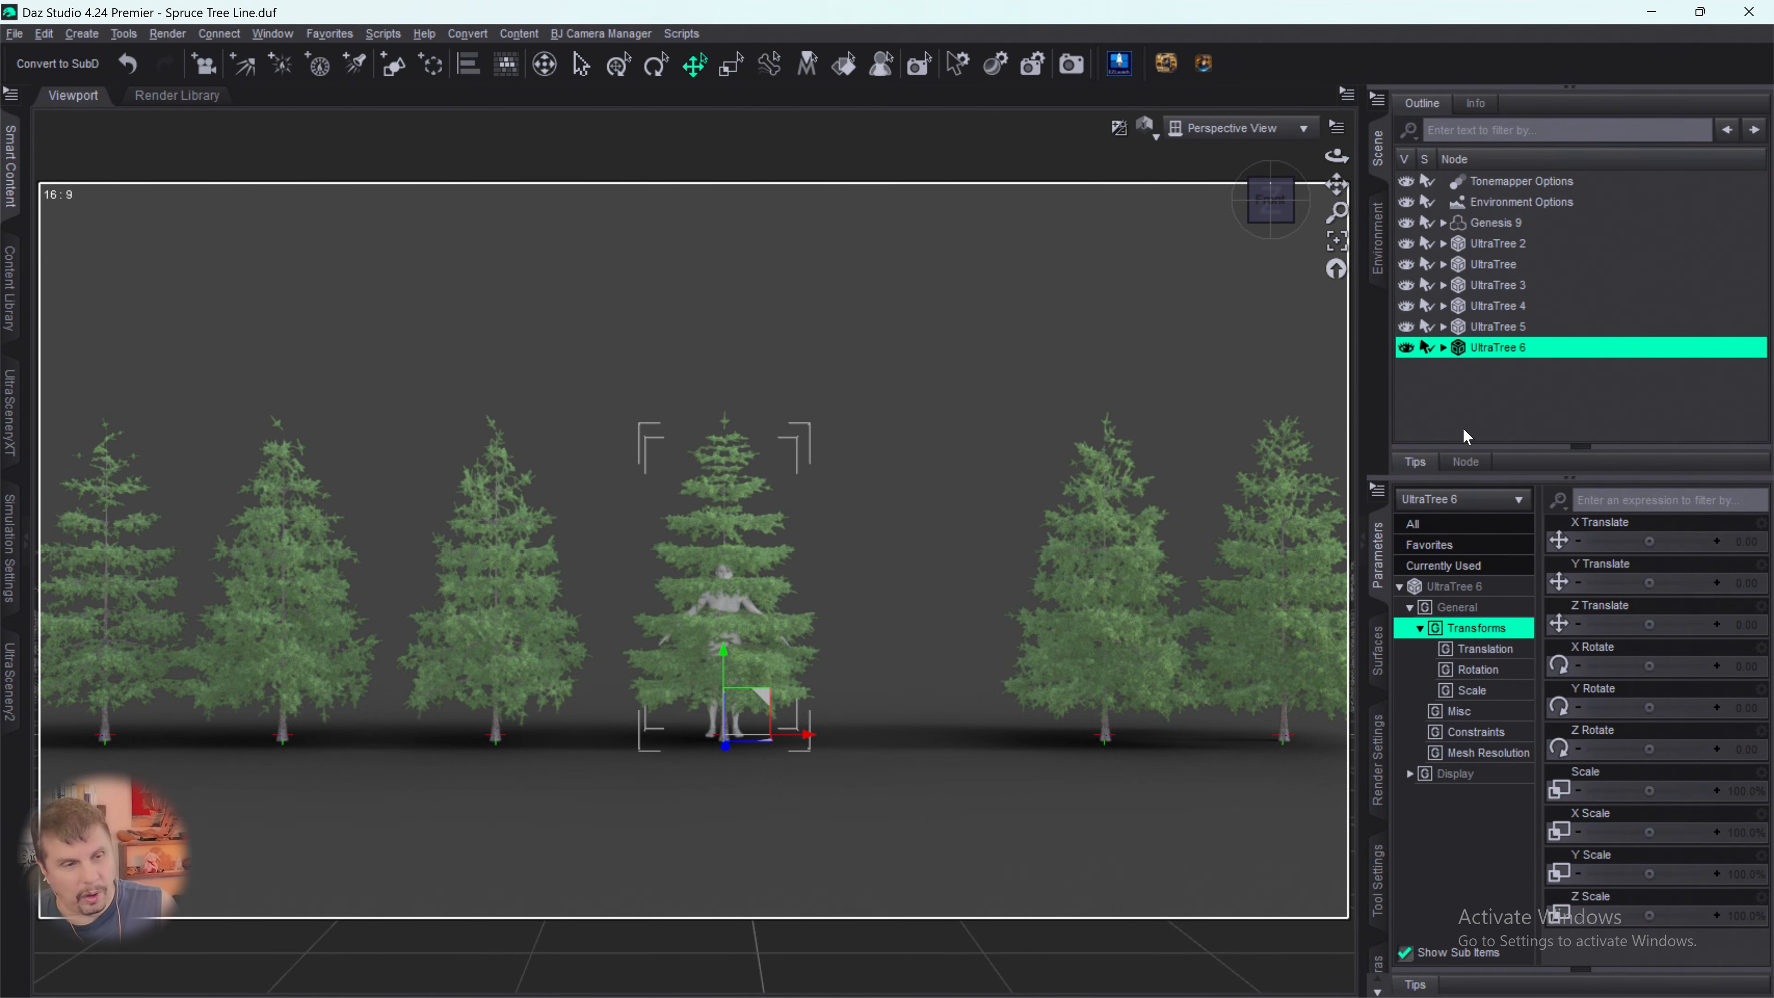
pyautogui.press('Delete')
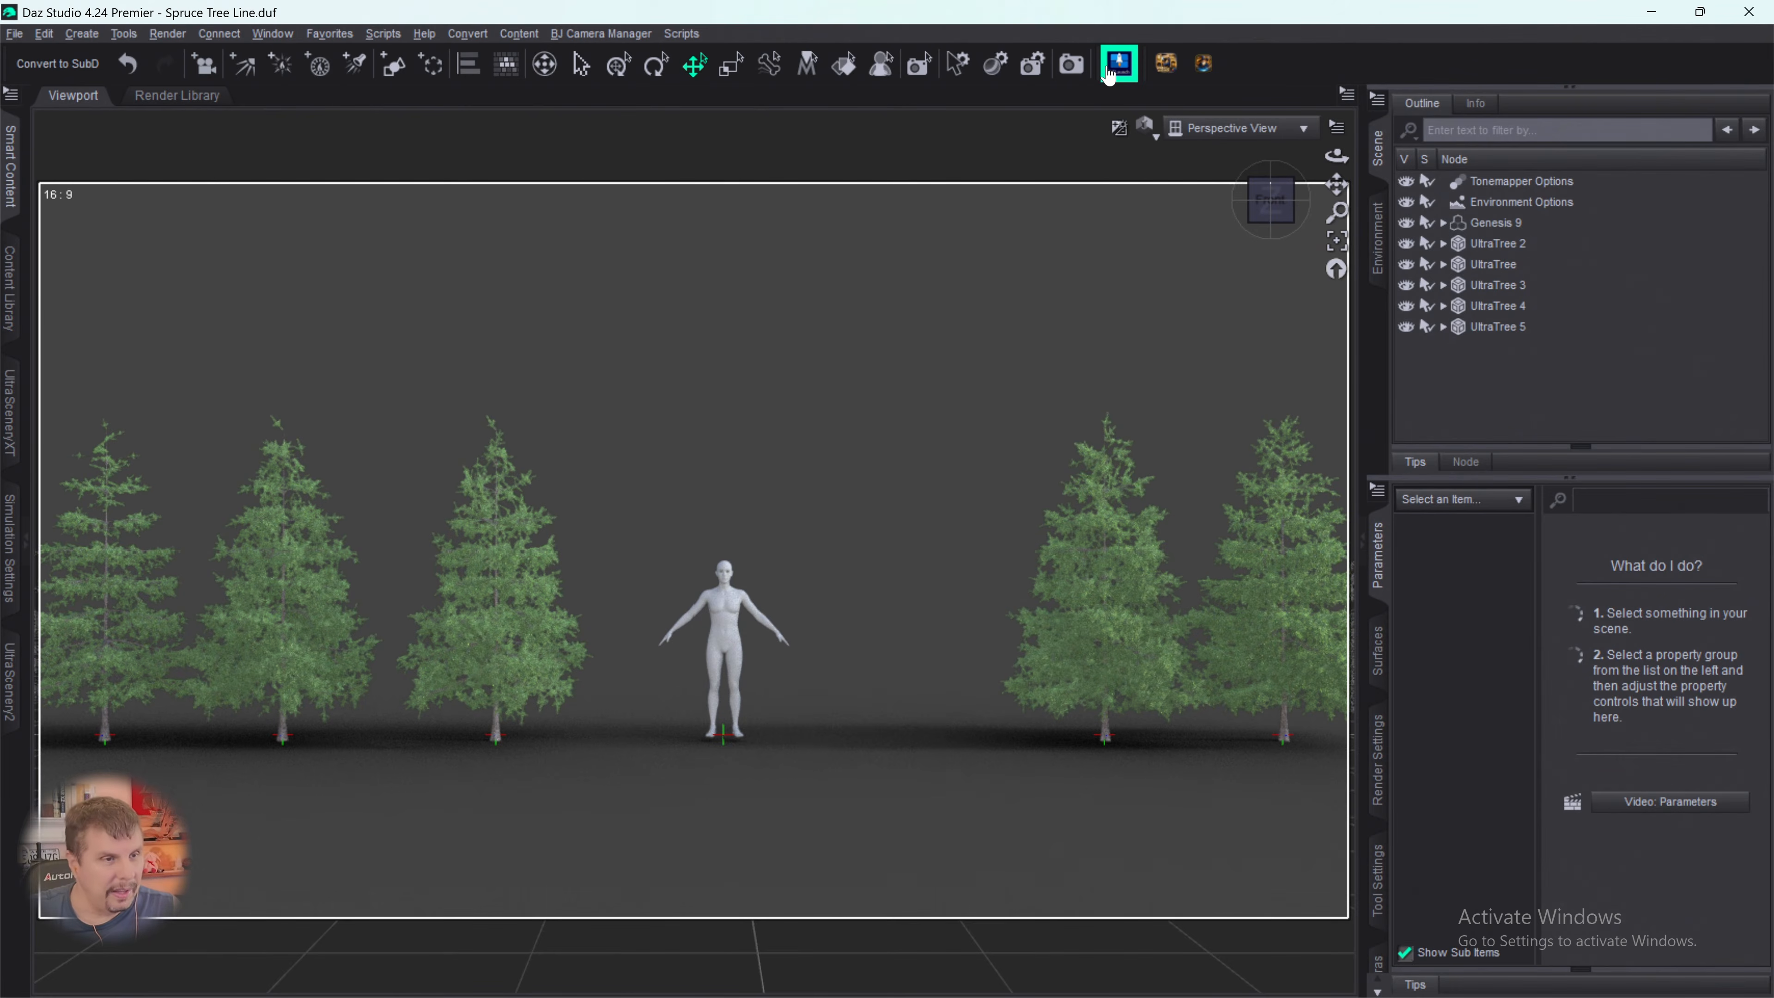
# - Open UltraTreeCreator again and choose Spruce 07 as the base of a new sixth tree
pyautogui.click(1108, 70)
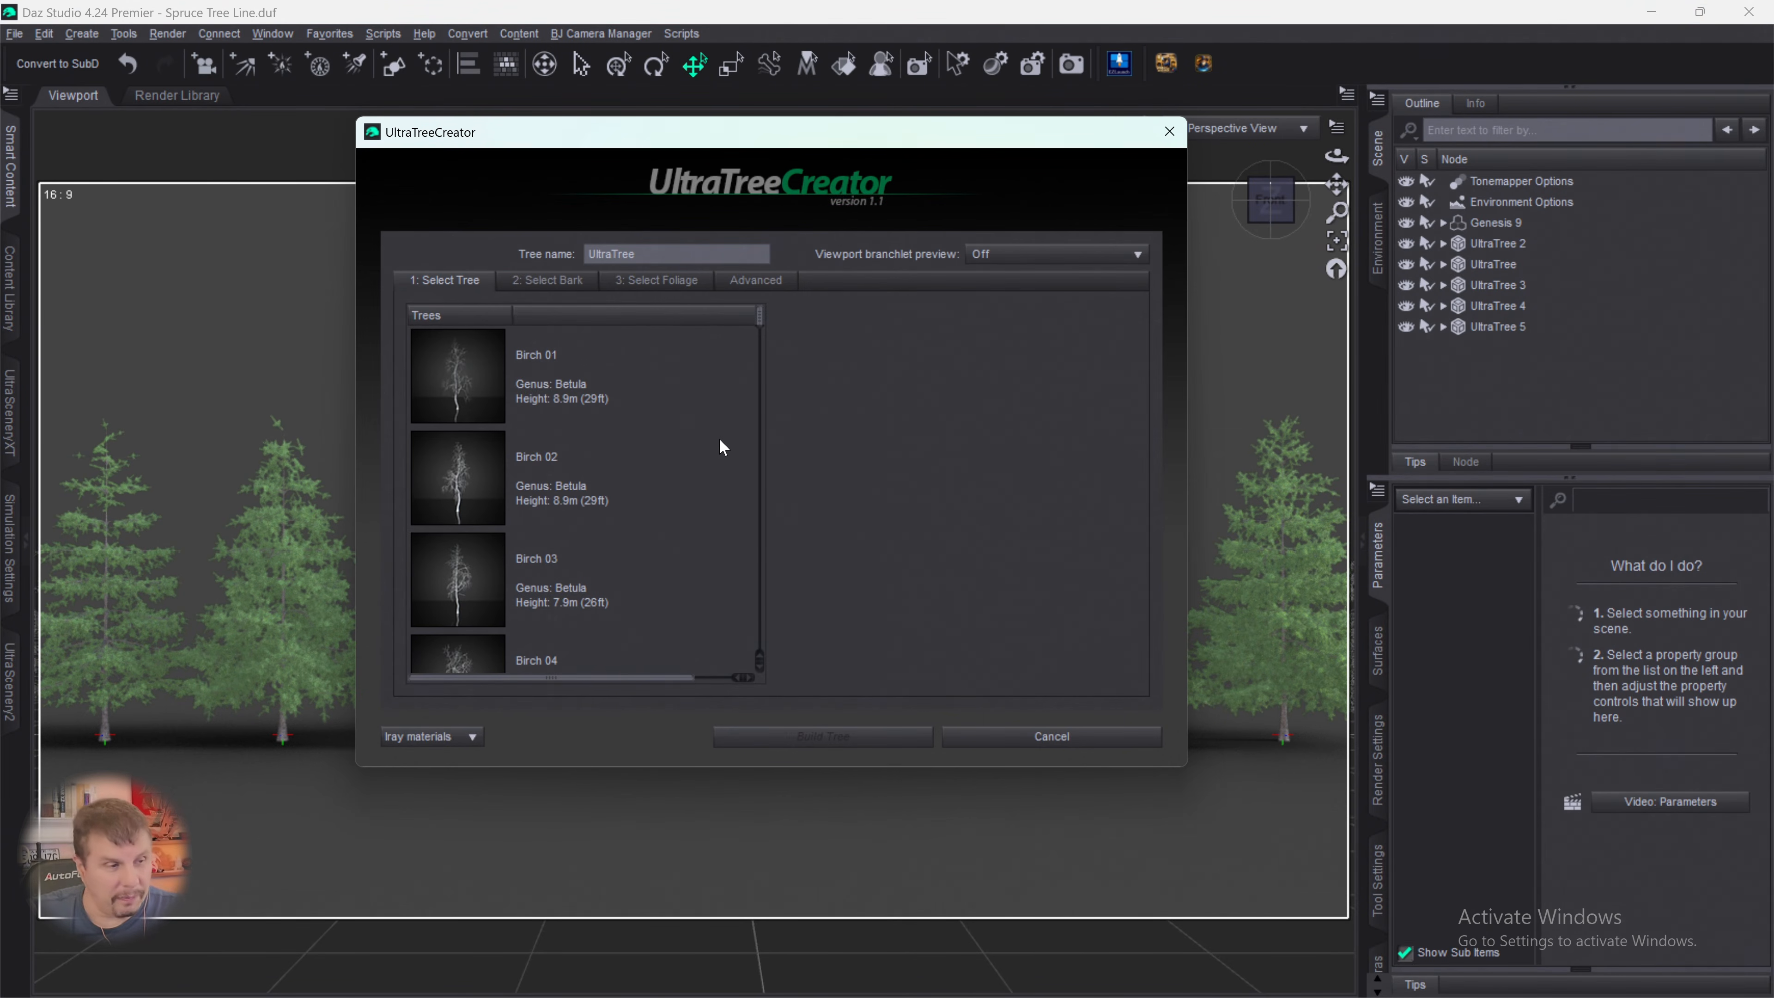
pyautogui.moveTo(760, 329); pyautogui.dragTo(762, 669)
pyautogui.click(476, 531)
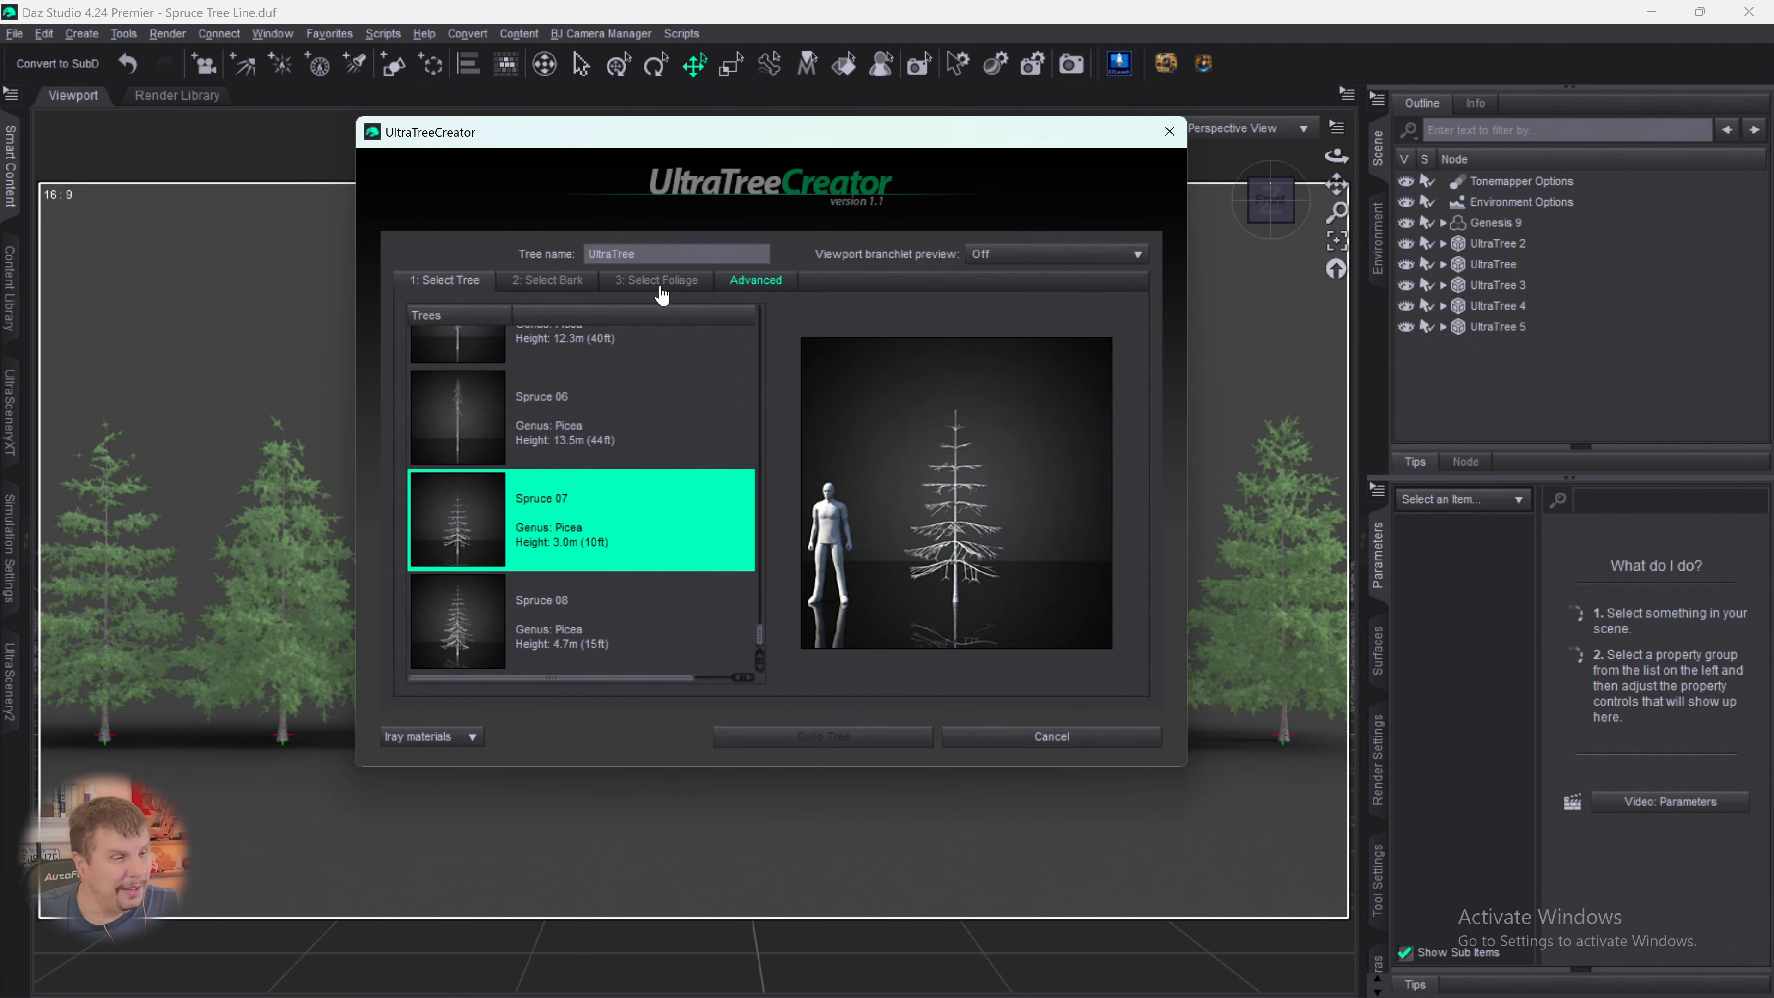
# - Assign the Spruce bark and the Spruce 01 foliage to the new sixth tree
pyautogui.click(563, 281)
pyautogui.scroll(-10, 586, 463)
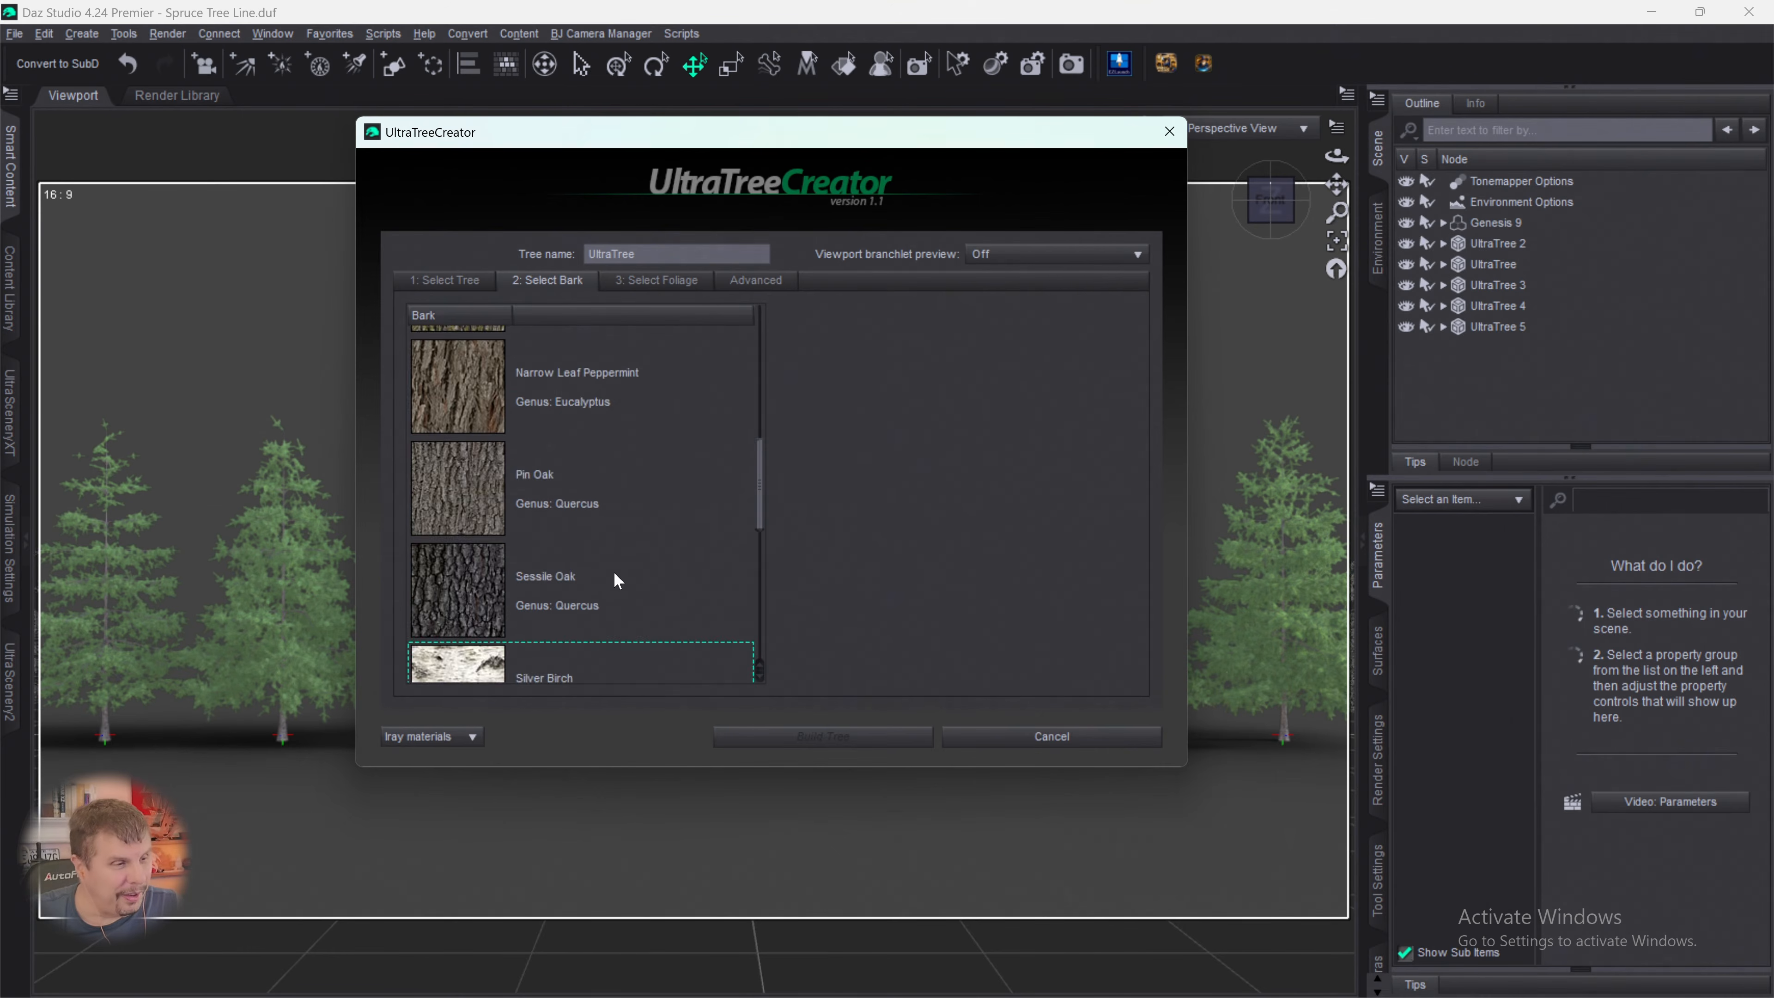
pyautogui.click(462, 442)
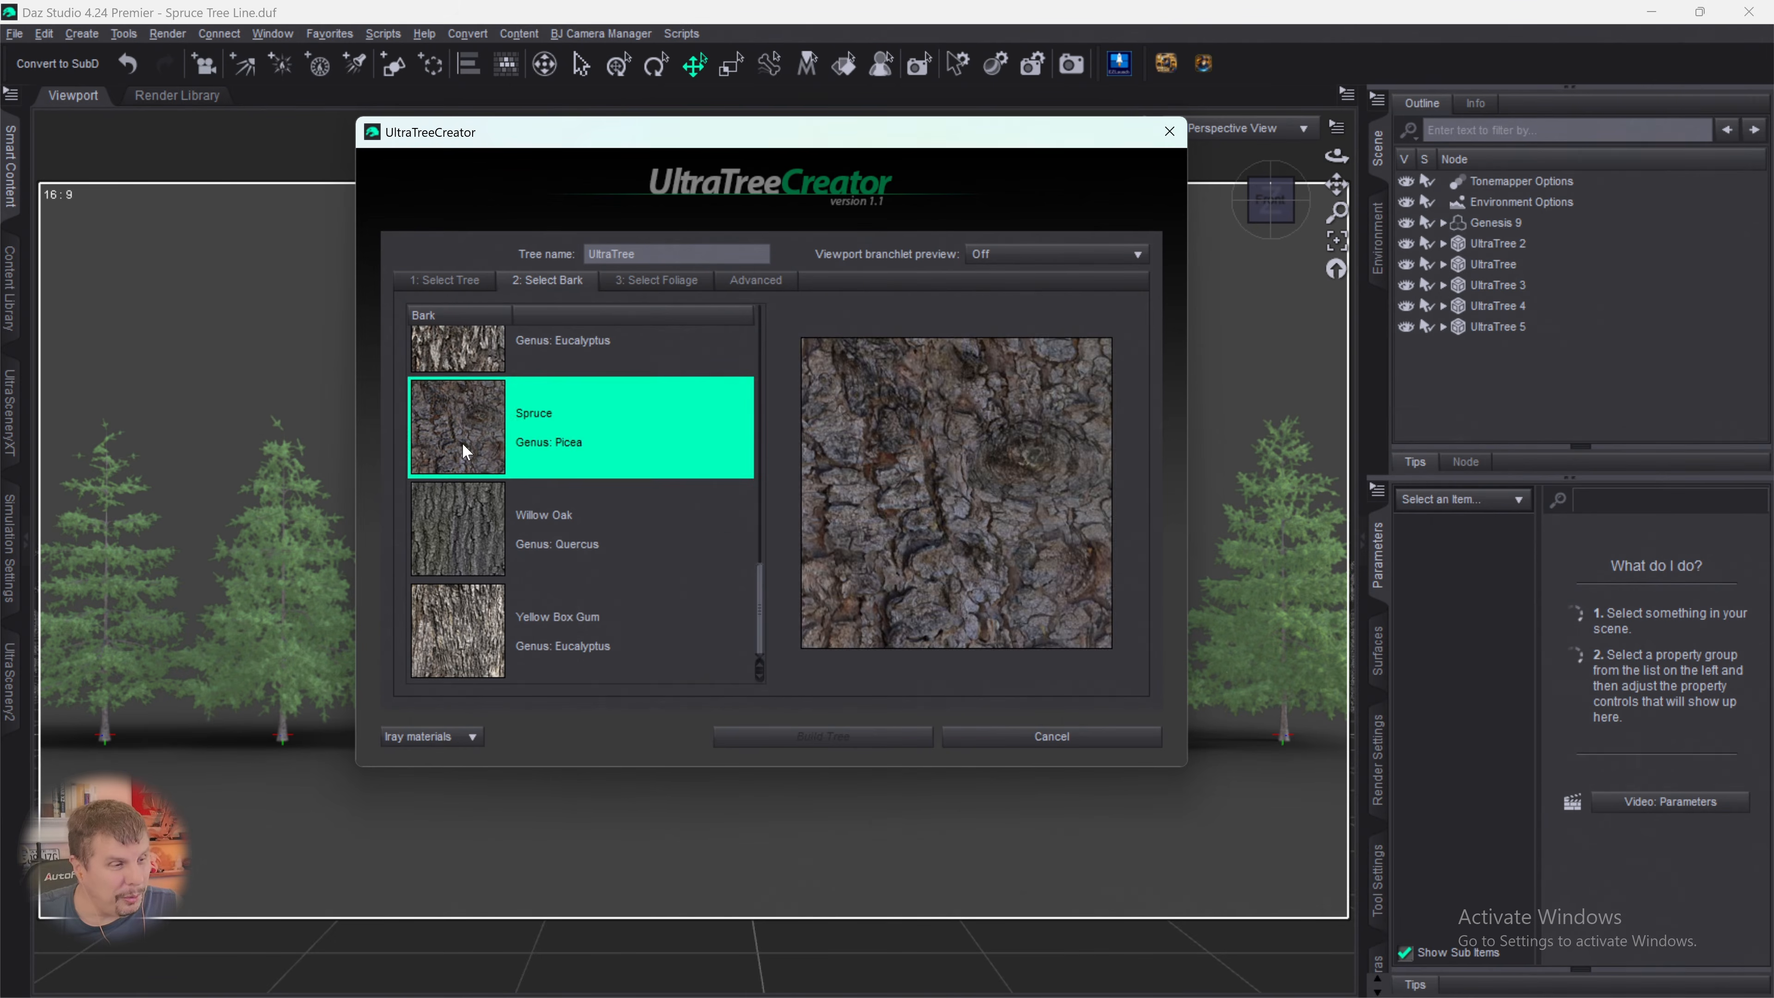
pyautogui.click(646, 280)
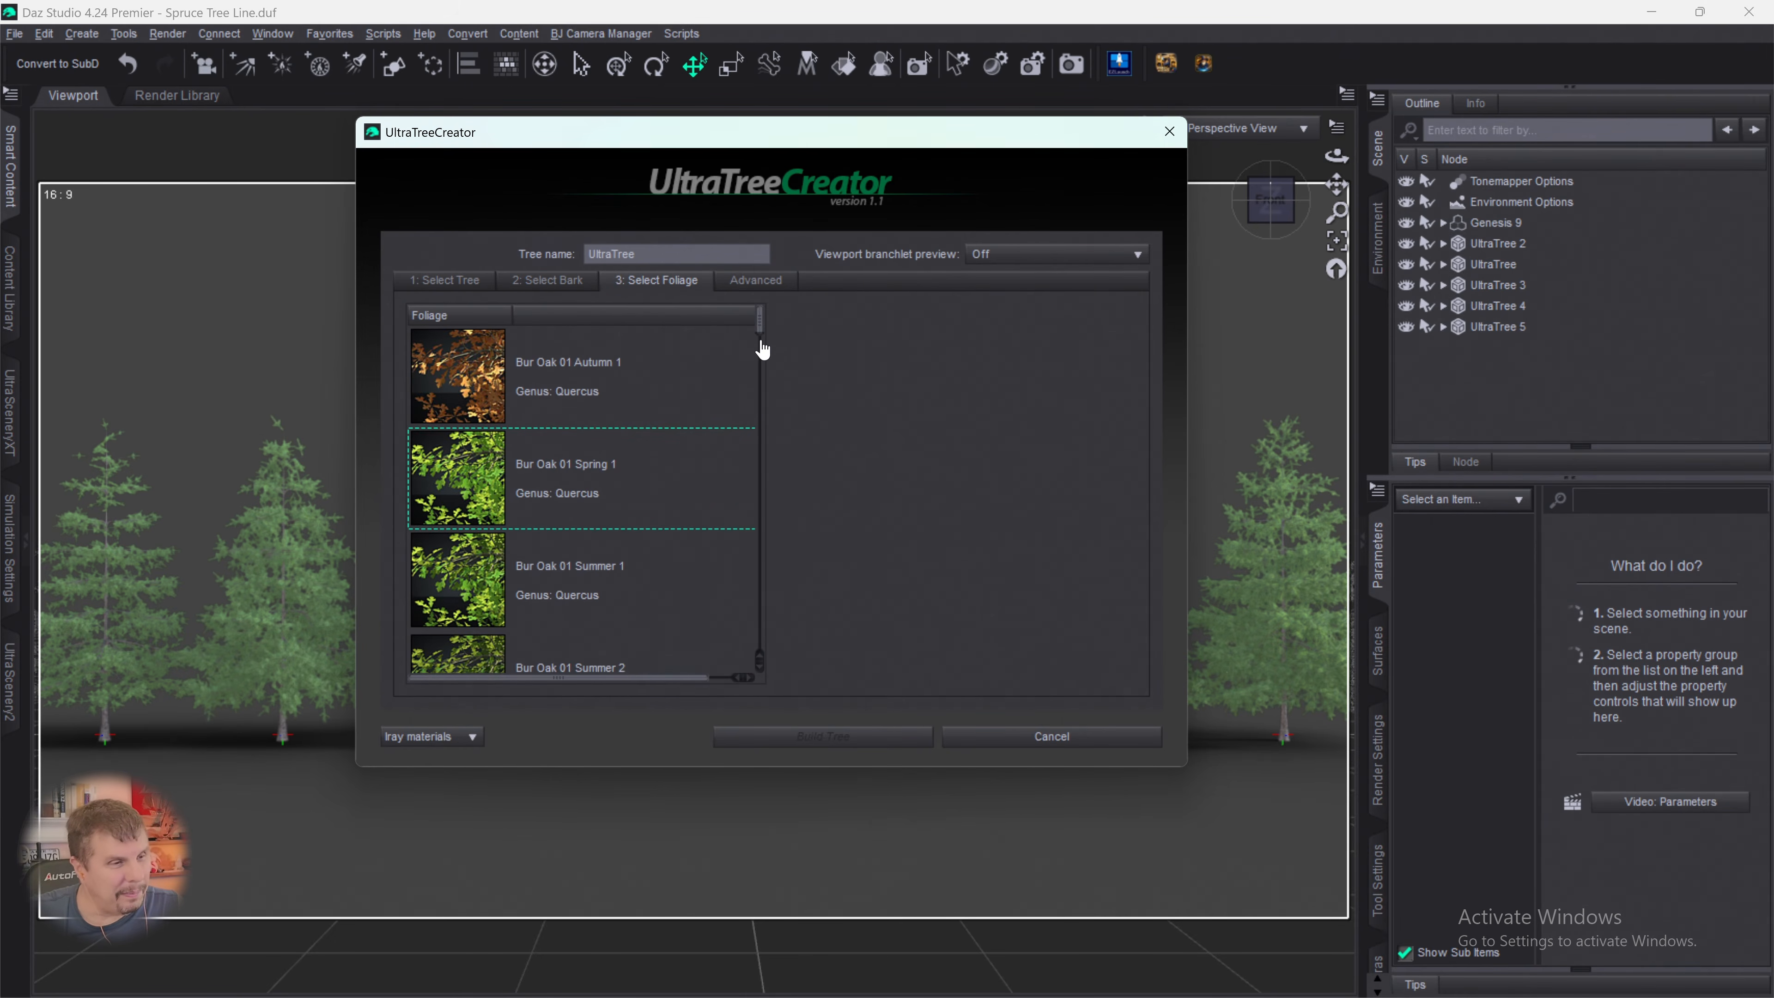
pyautogui.moveTo(761, 338); pyautogui.dragTo(764, 671)
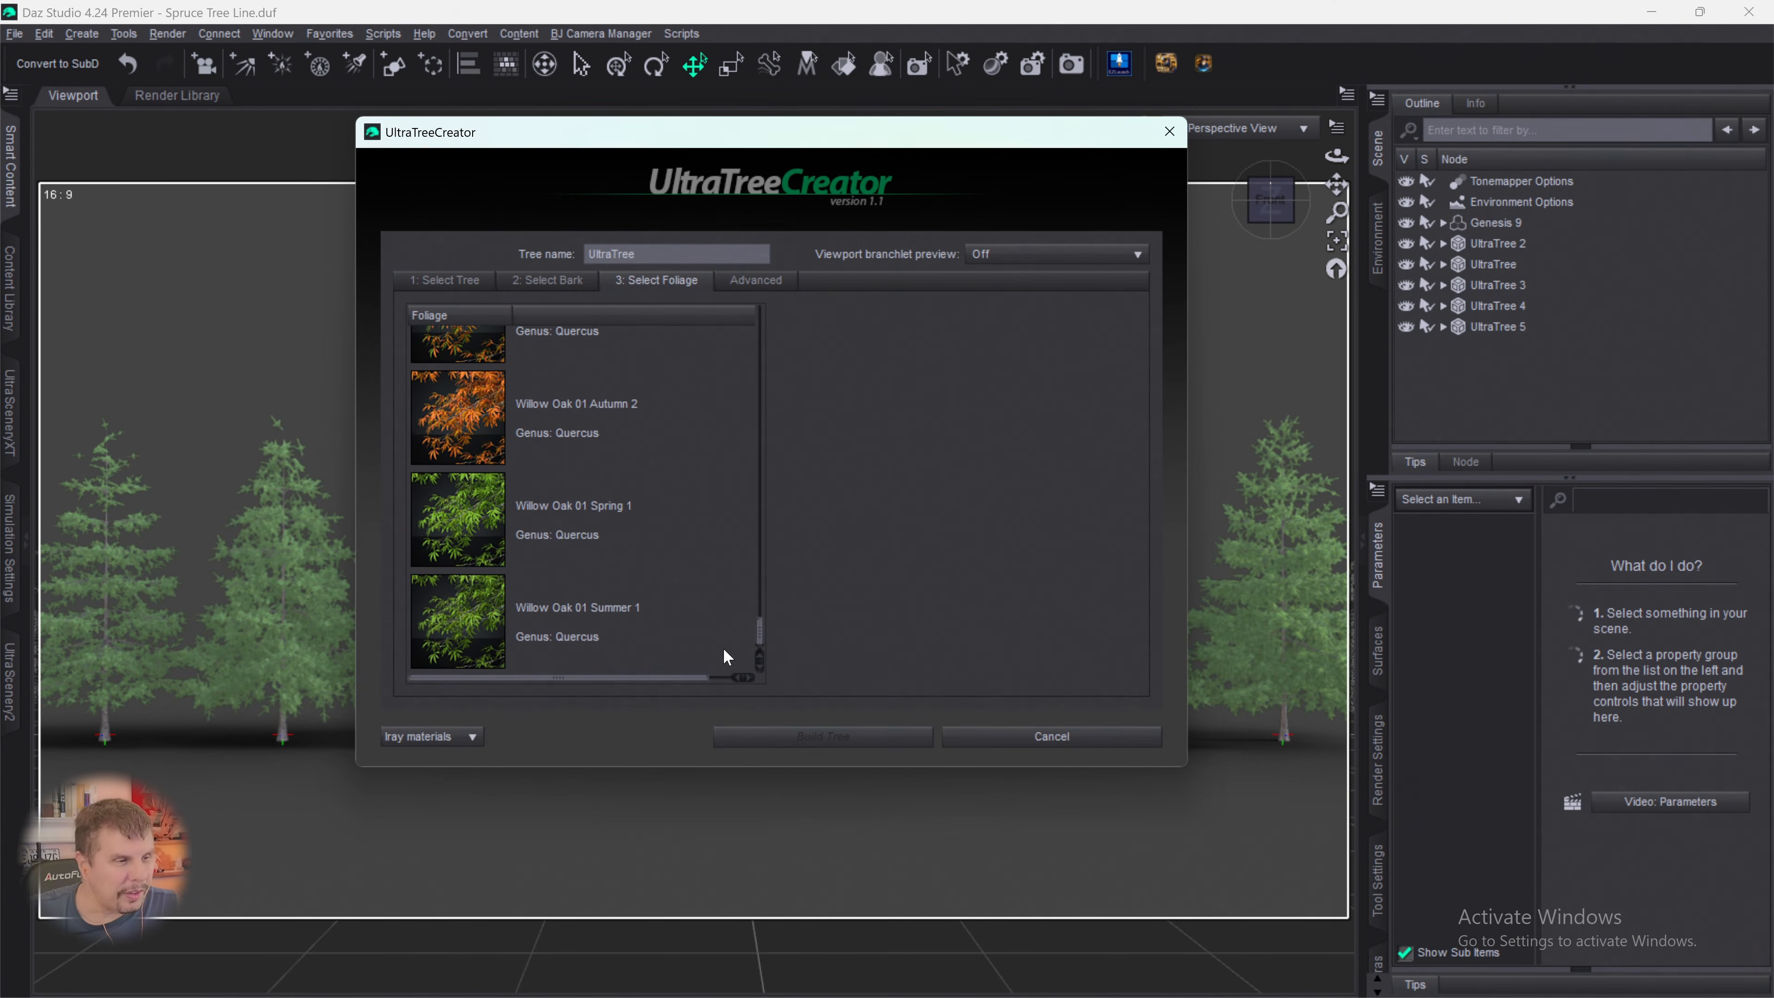
pyautogui.scroll(3, 700, 488)
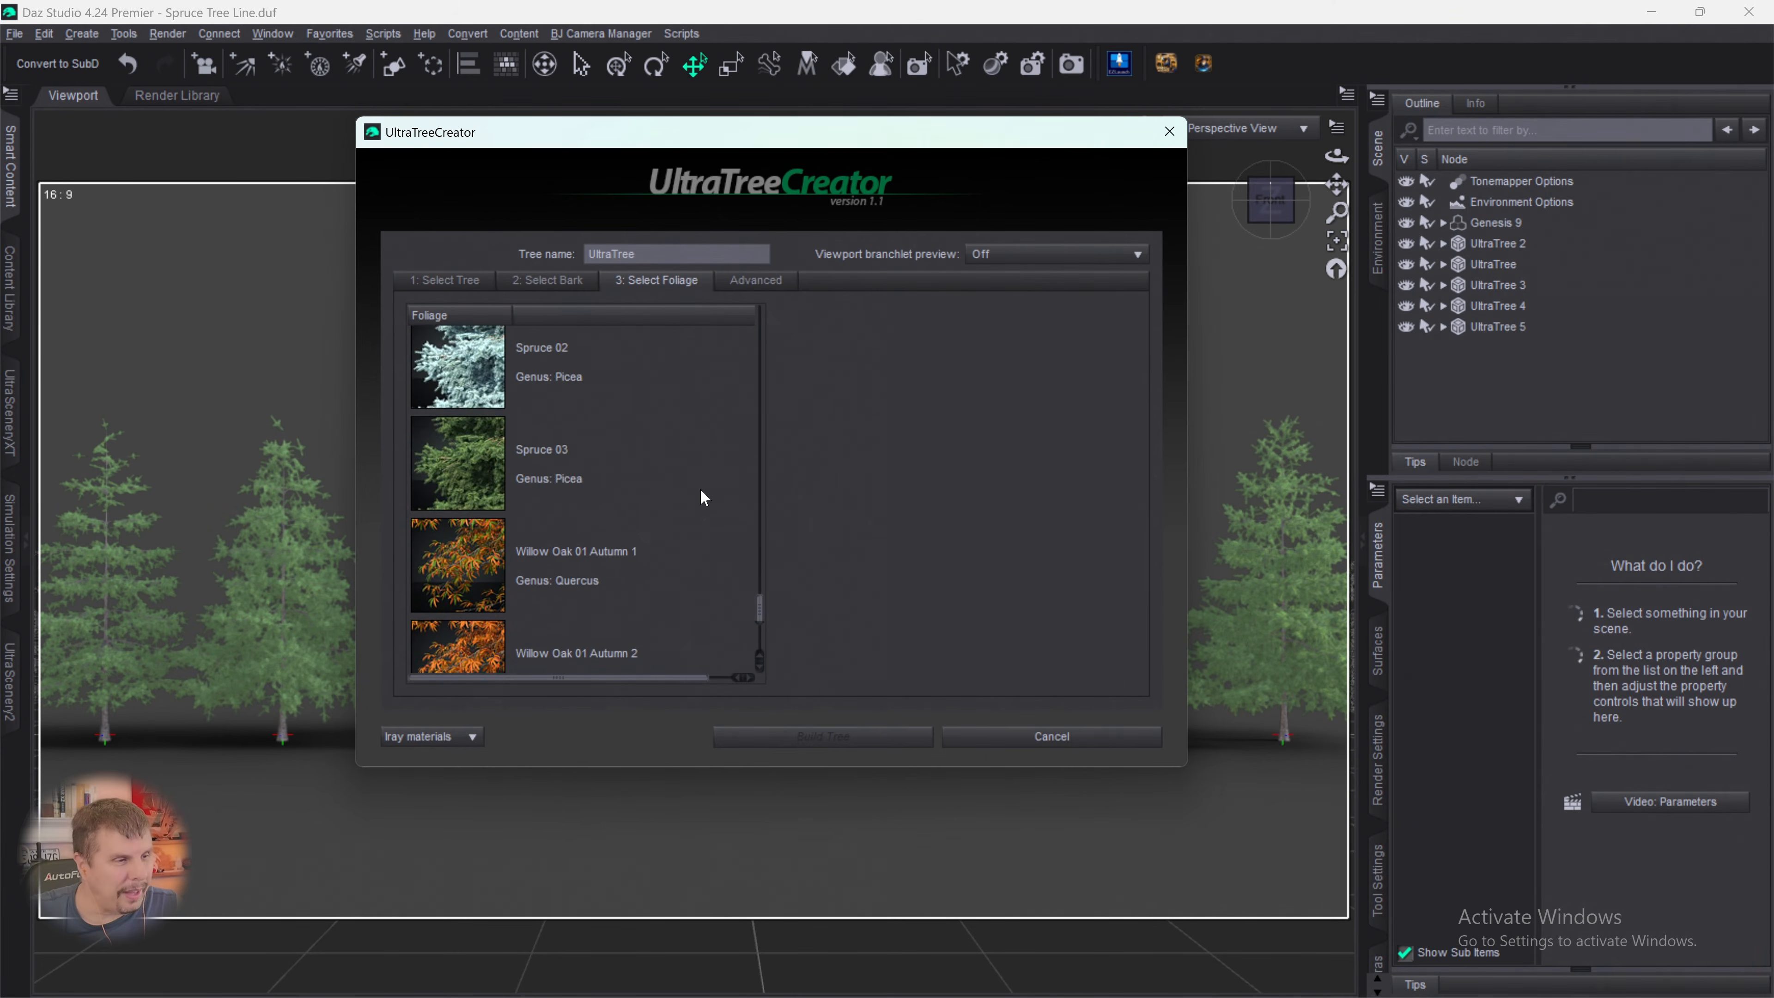
pyautogui.click(484, 444)
# - Build the sixth tree with branchlet density 43%, size variation 6%, scale 71.2%, rotation variation 107.09 and random seed about 400
pyautogui.click(744, 288)
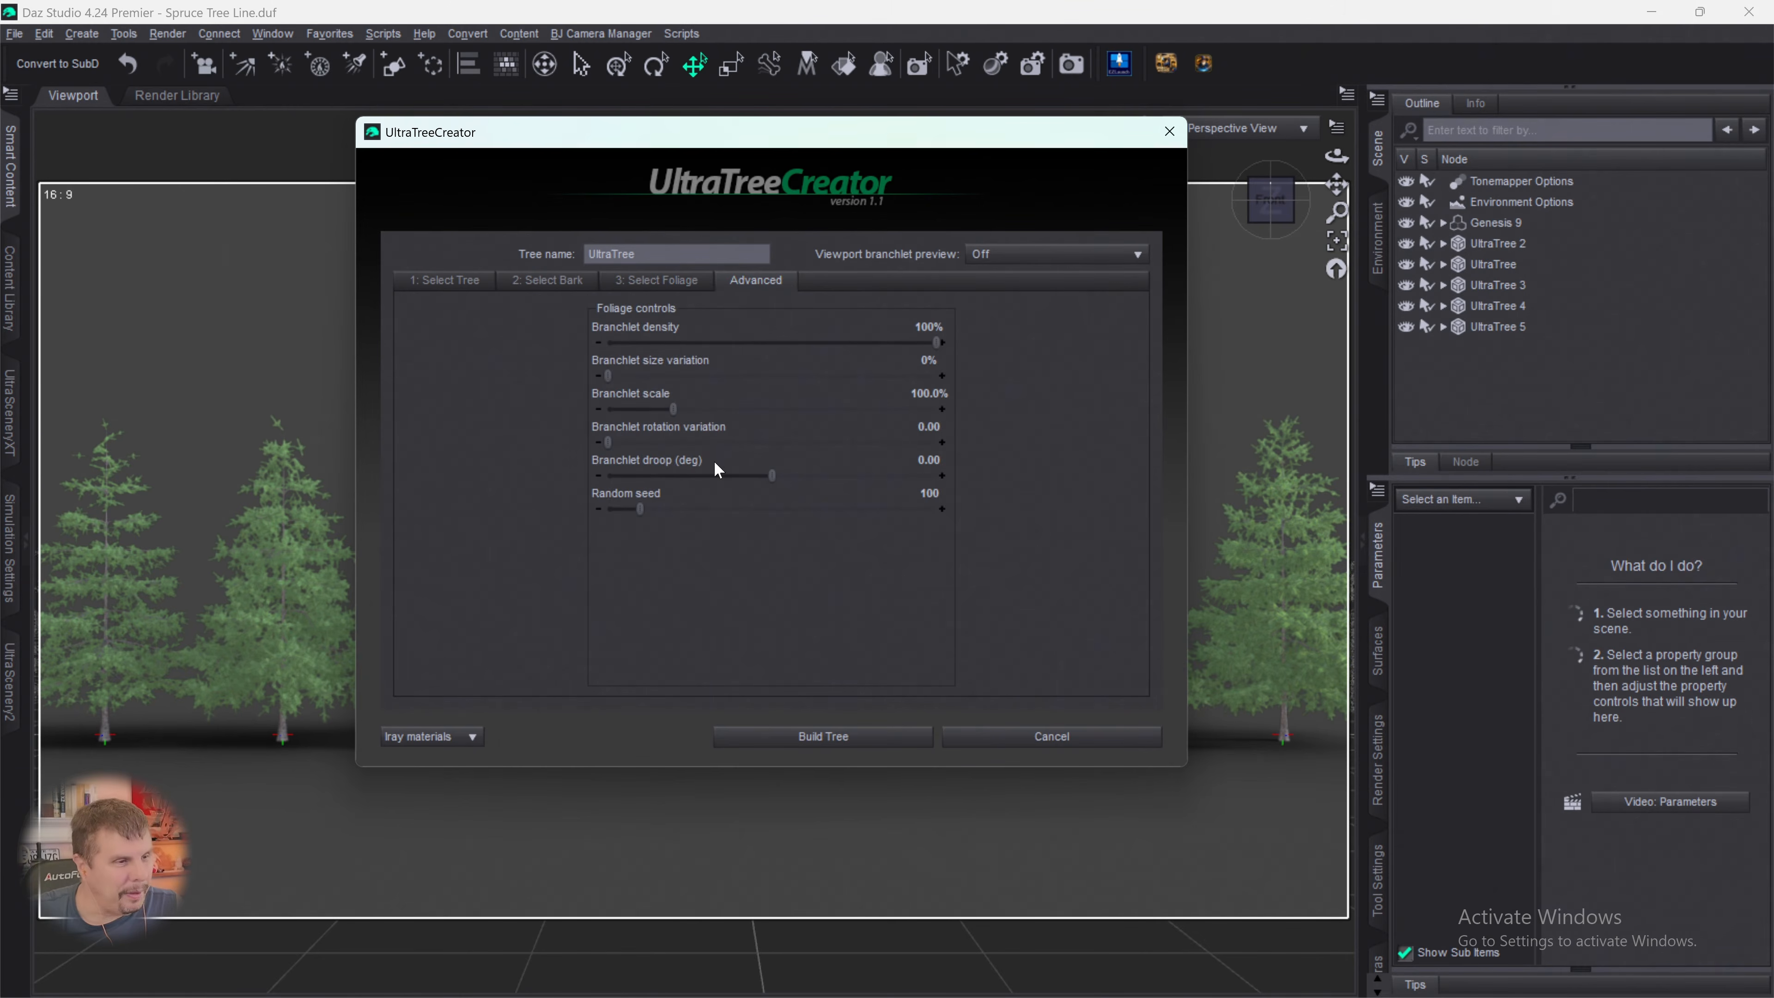
pyautogui.moveTo(933, 343); pyautogui.dragTo(749, 345)
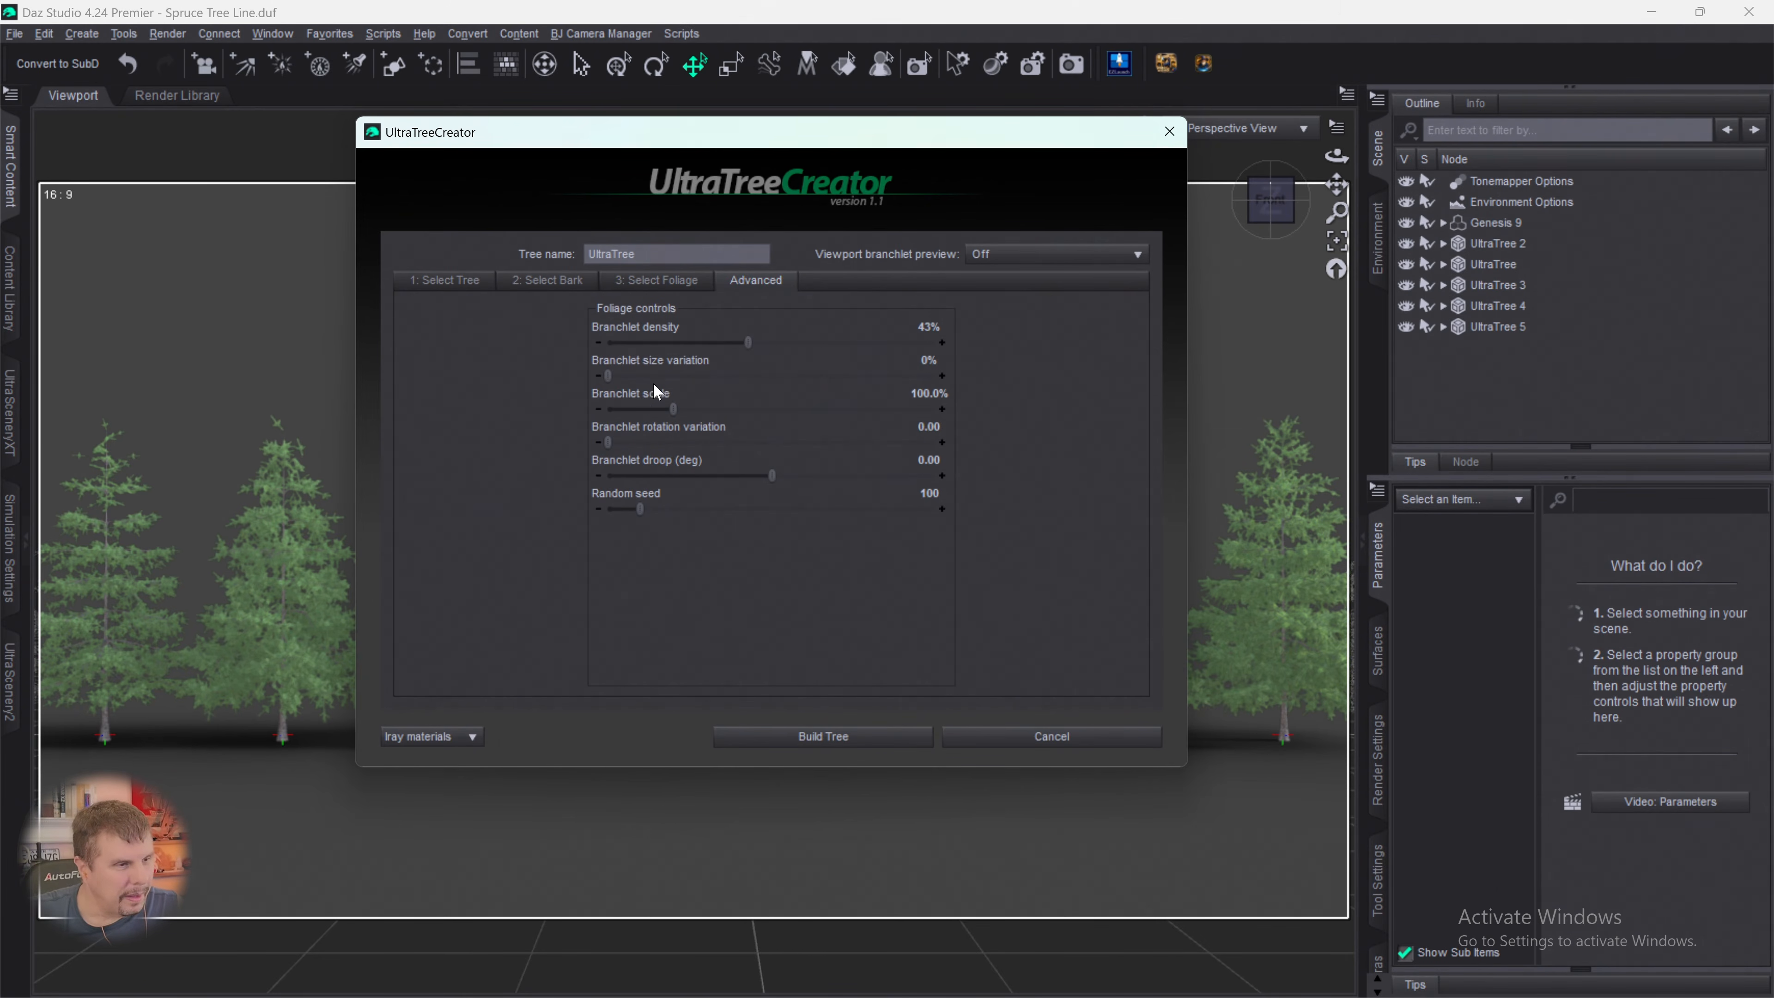
pyautogui.moveTo(608, 376); pyautogui.dragTo(626, 378)
pyautogui.moveTo(655, 407); pyautogui.dragTo(796, 447)
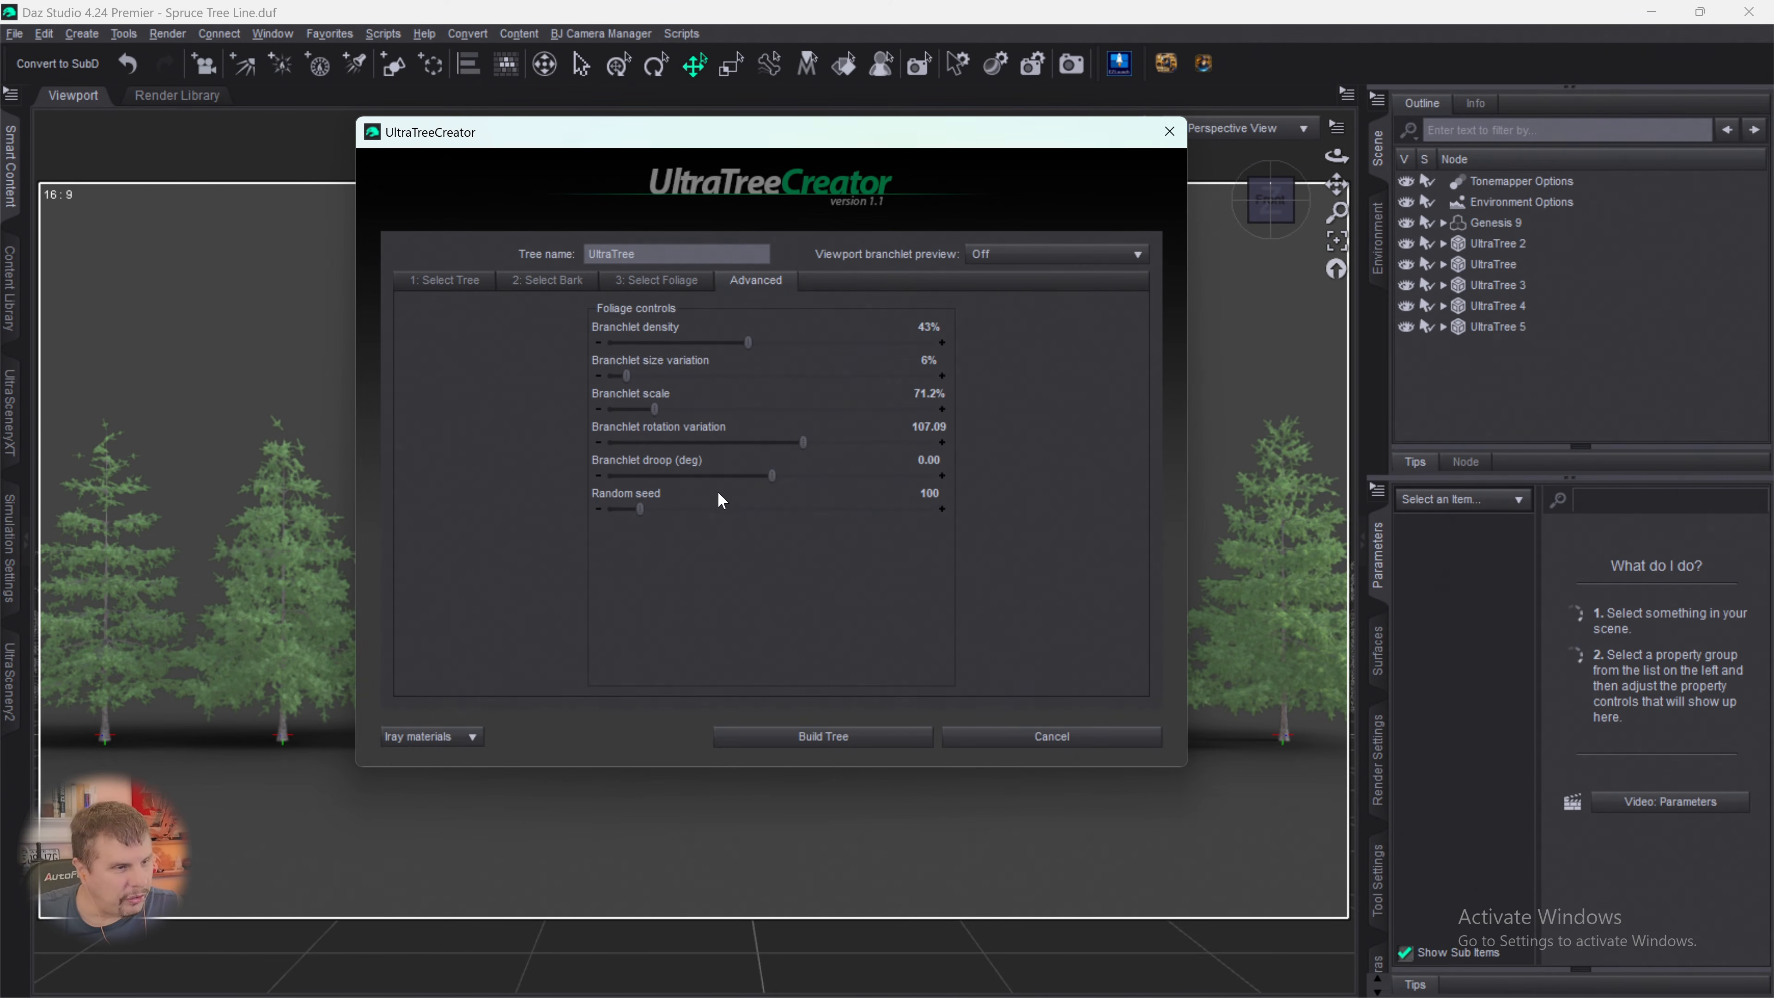
pyautogui.moveTo(639, 510); pyautogui.dragTo(740, 518)
pyautogui.click(823, 734)
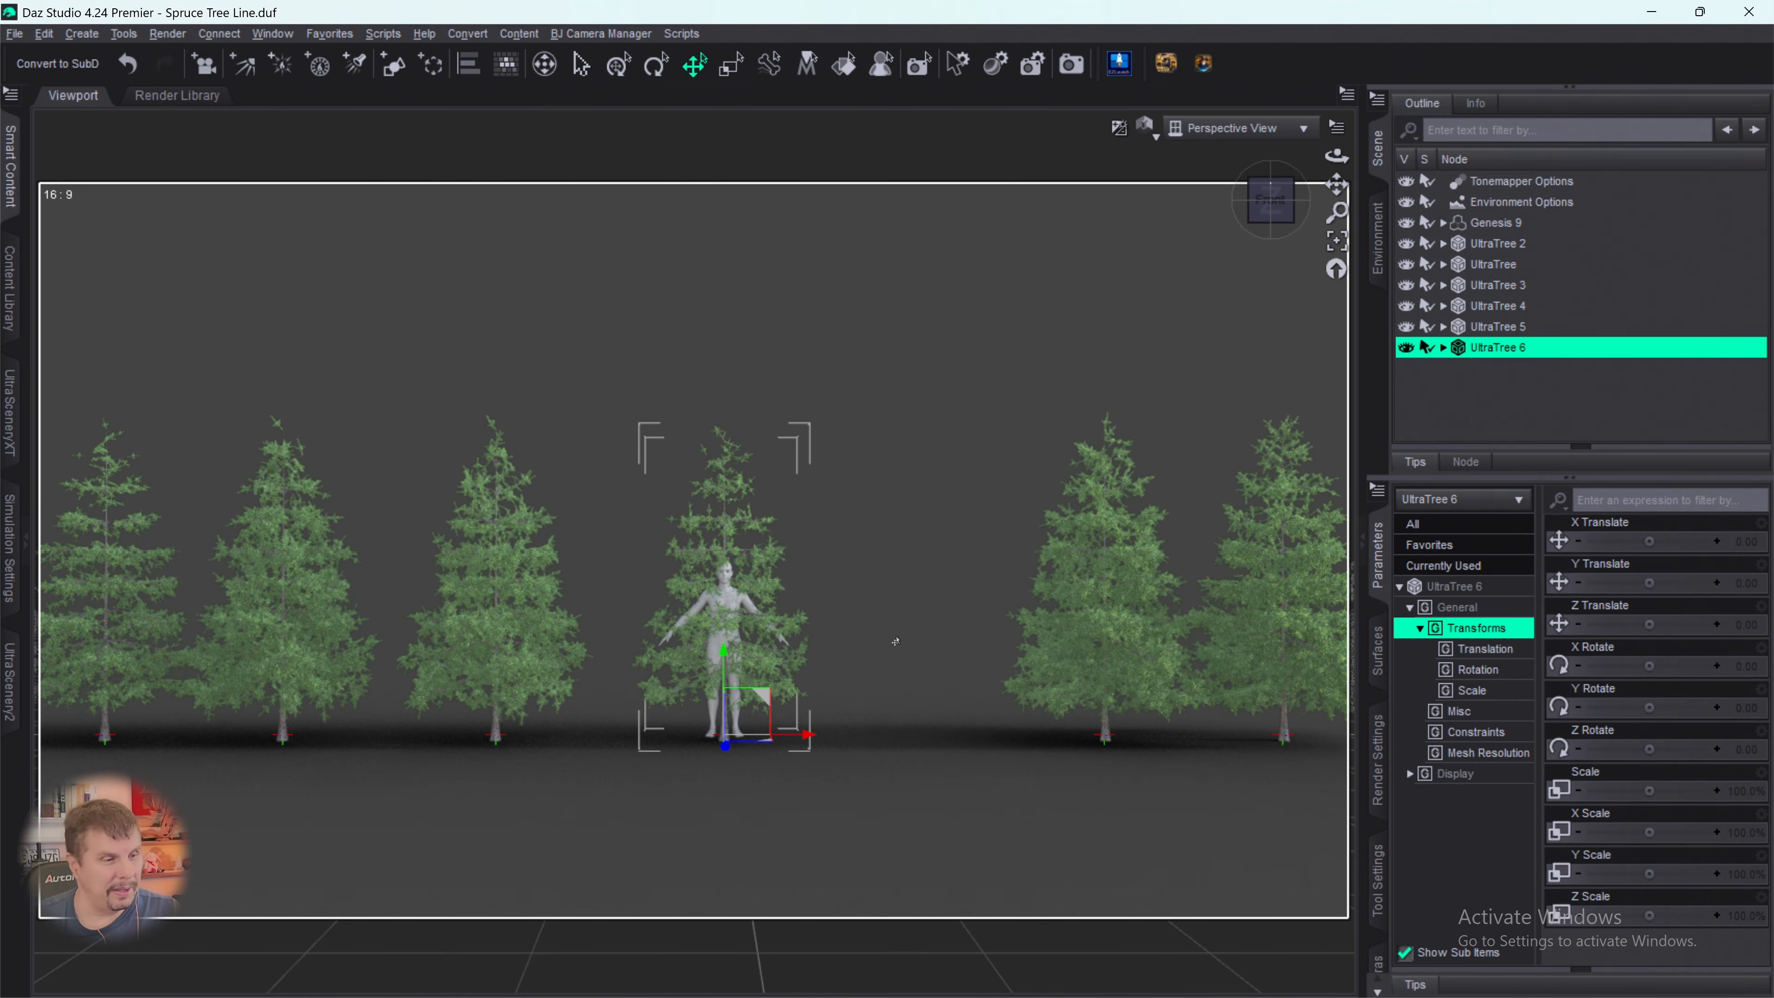
# - Move UltraTree 6 along the X axis to about 178.54, into the gap beside Genesis 9
pyautogui.moveTo(804, 742); pyautogui.dragTo(981, 734)
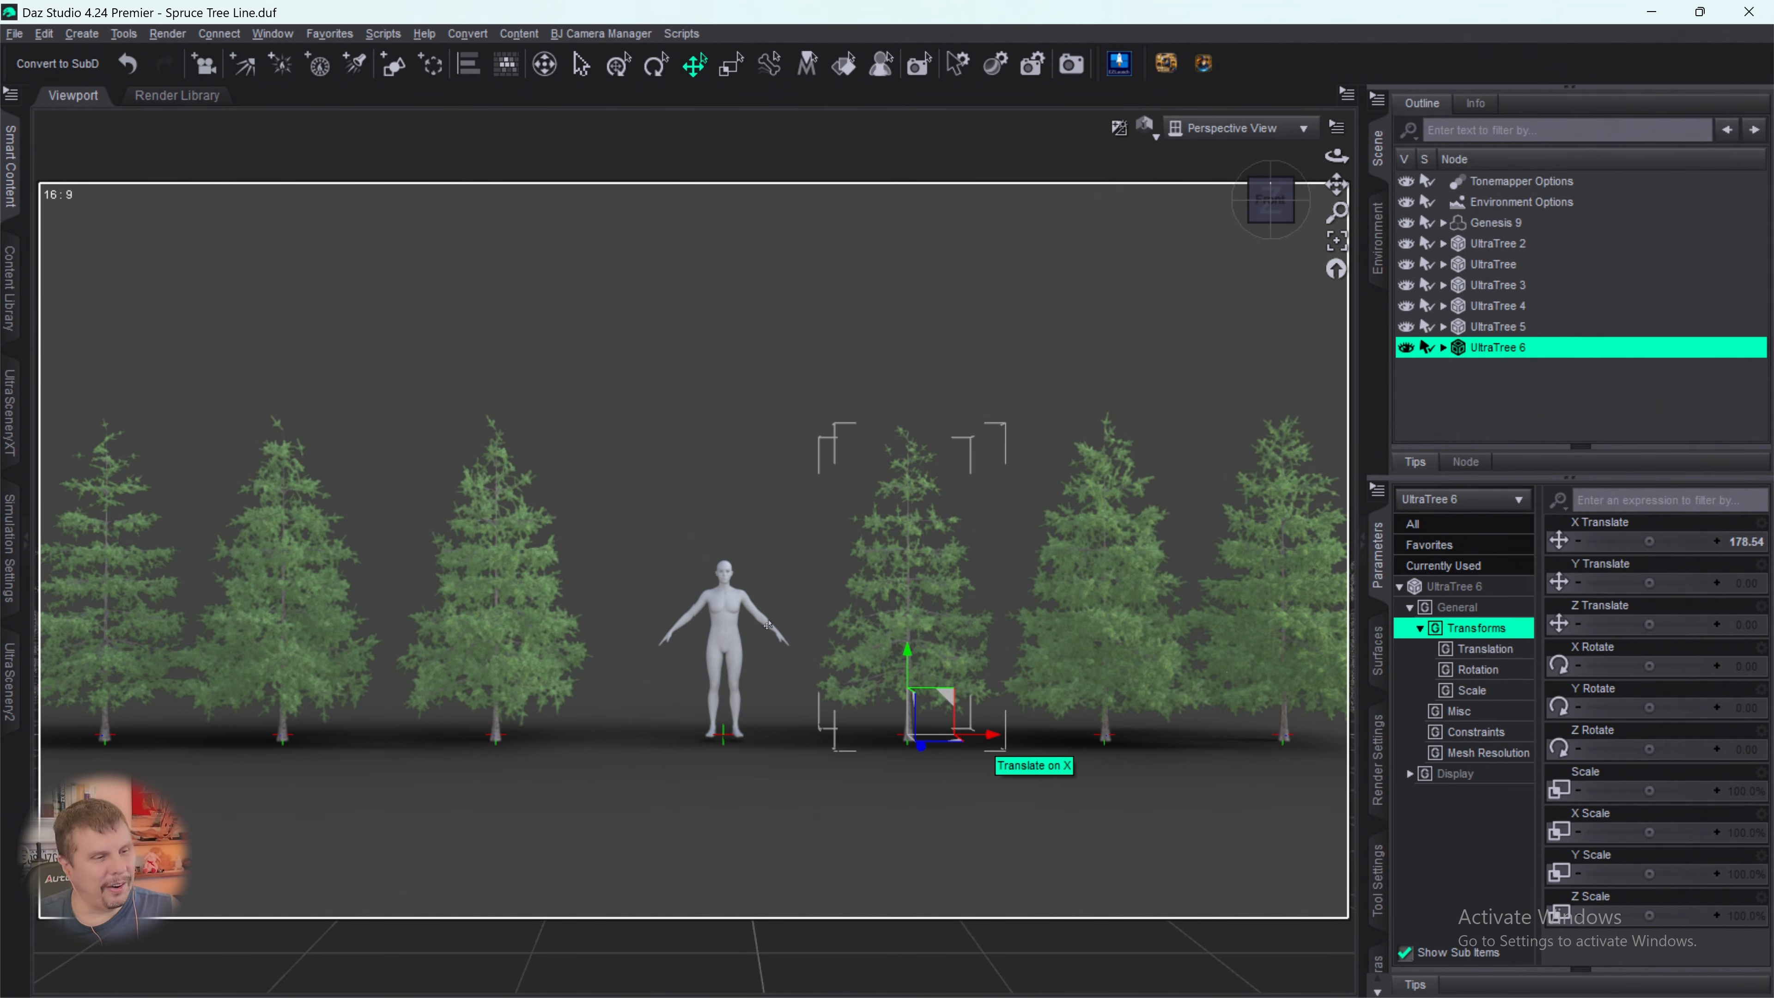
pyautogui.click(1118, 66)
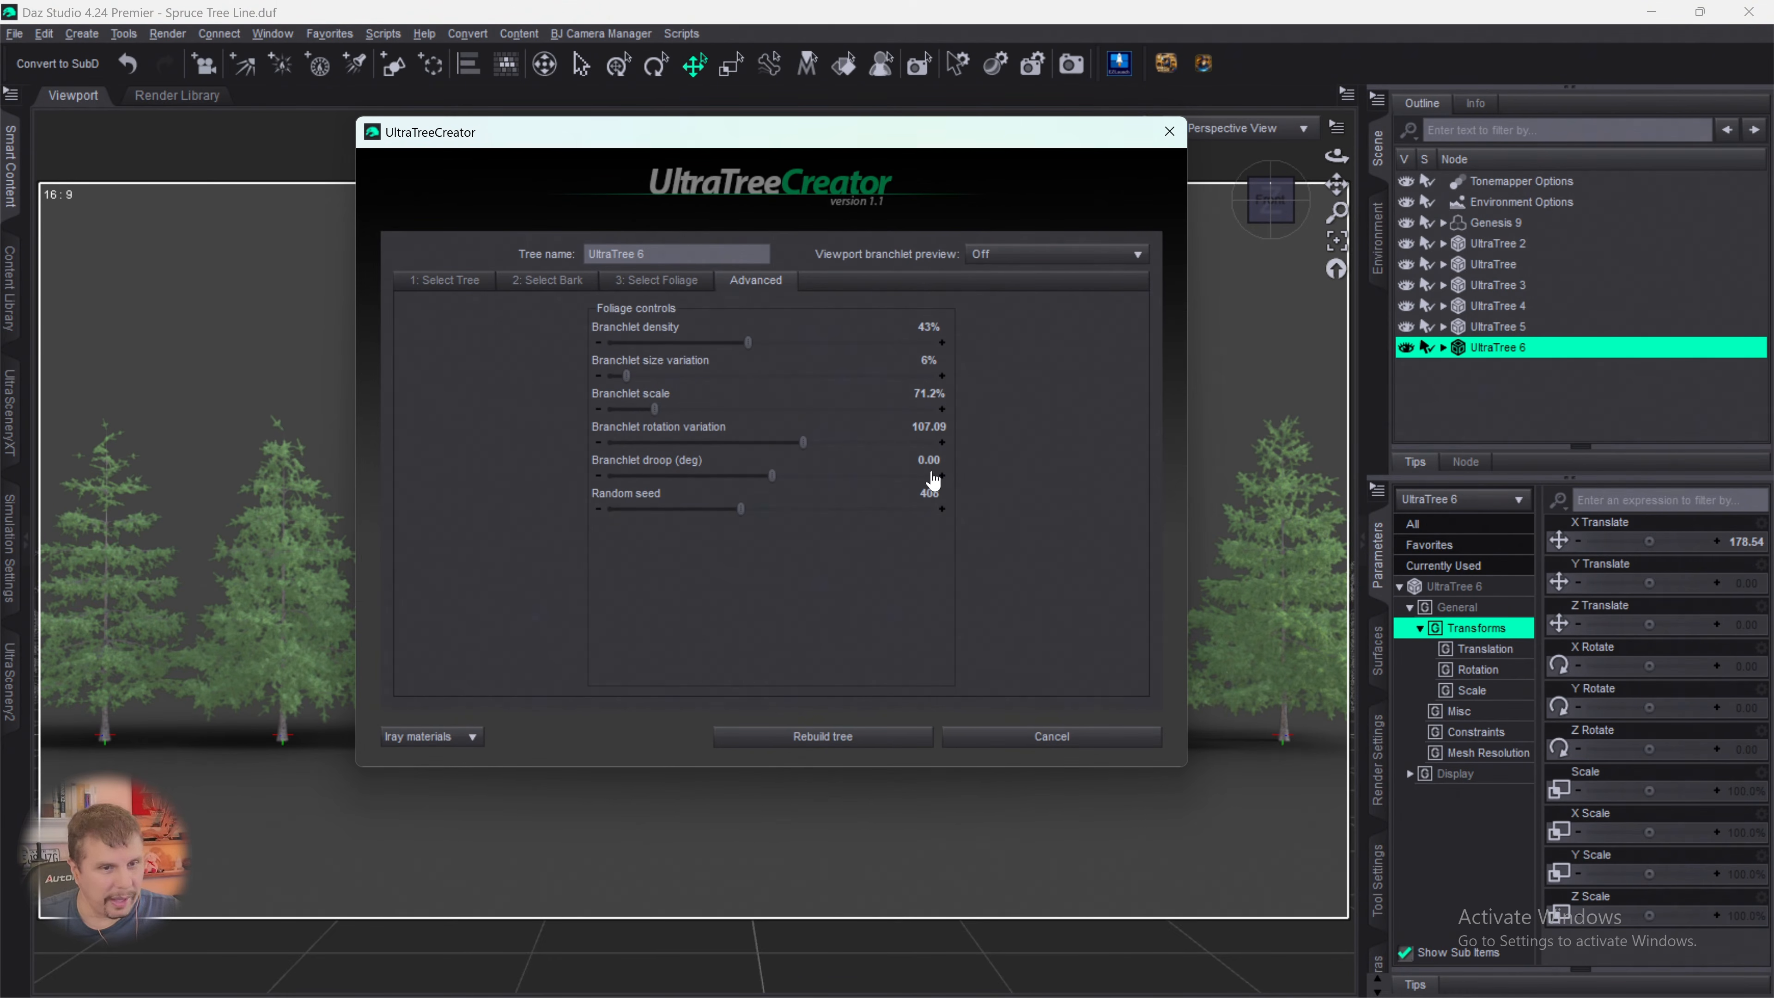
pyautogui.click(1040, 738)
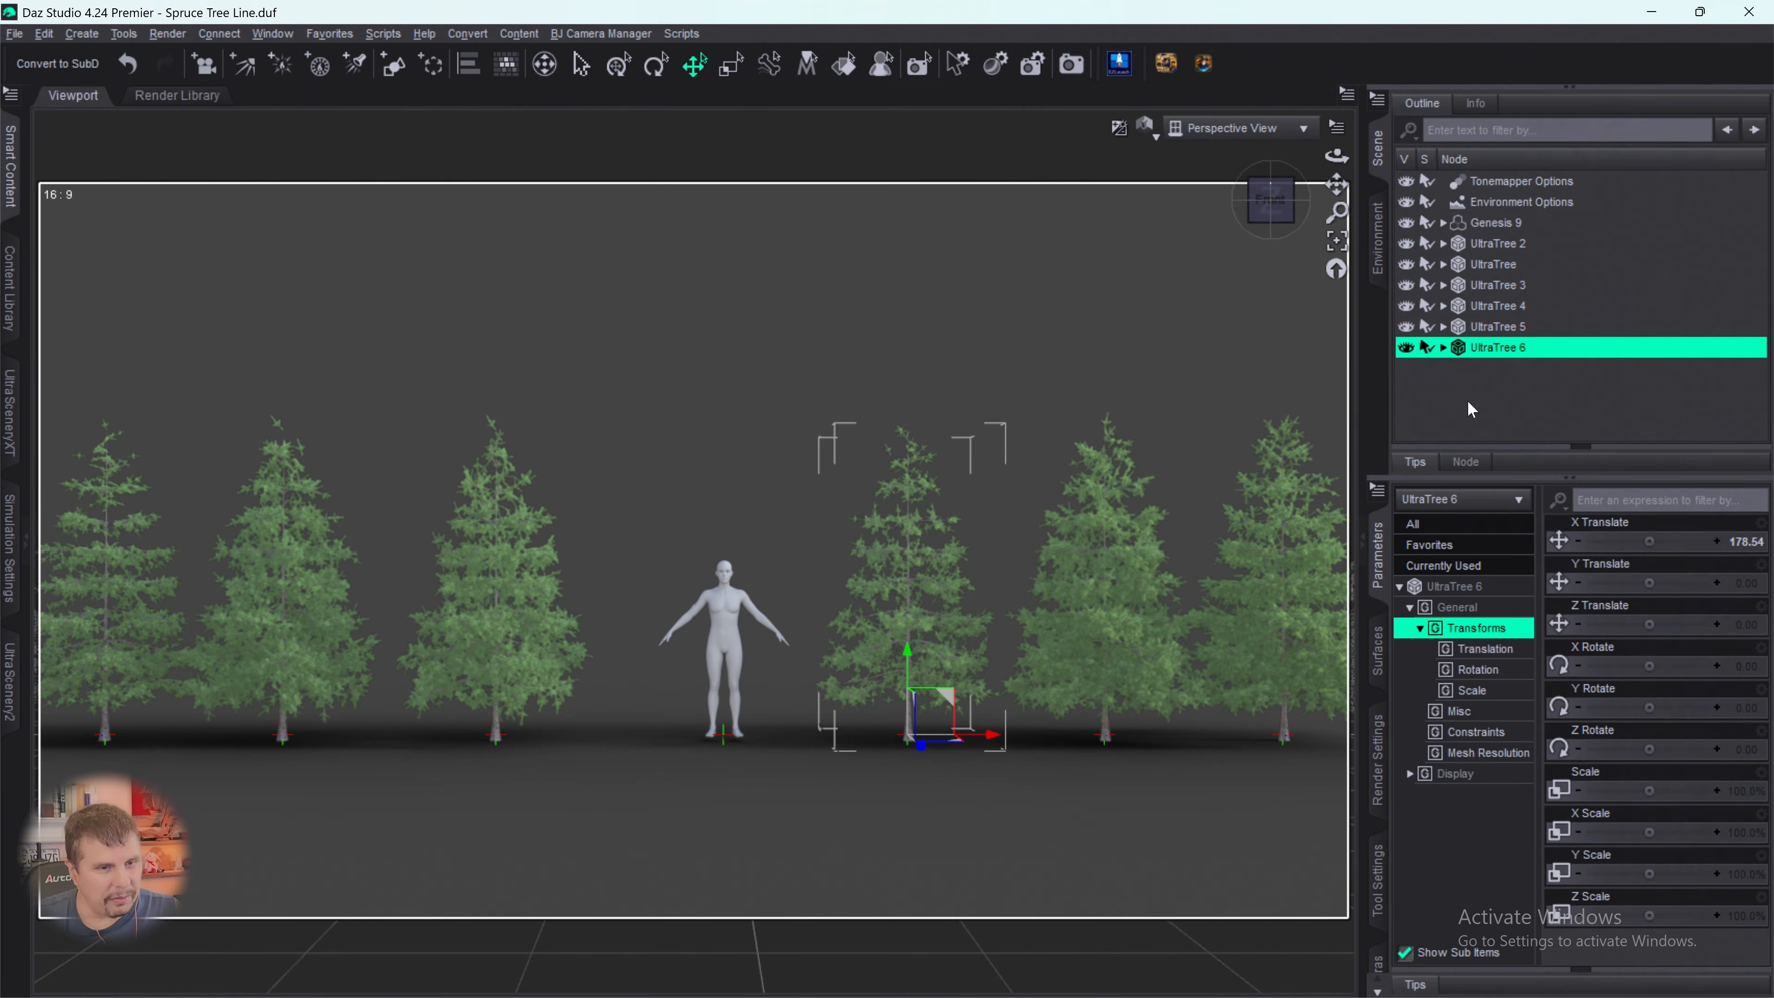
# - Clear the selection and start a seventh tree in UltraTreeCreator with Spruce 07 as its base
pyautogui.click(1469, 402)
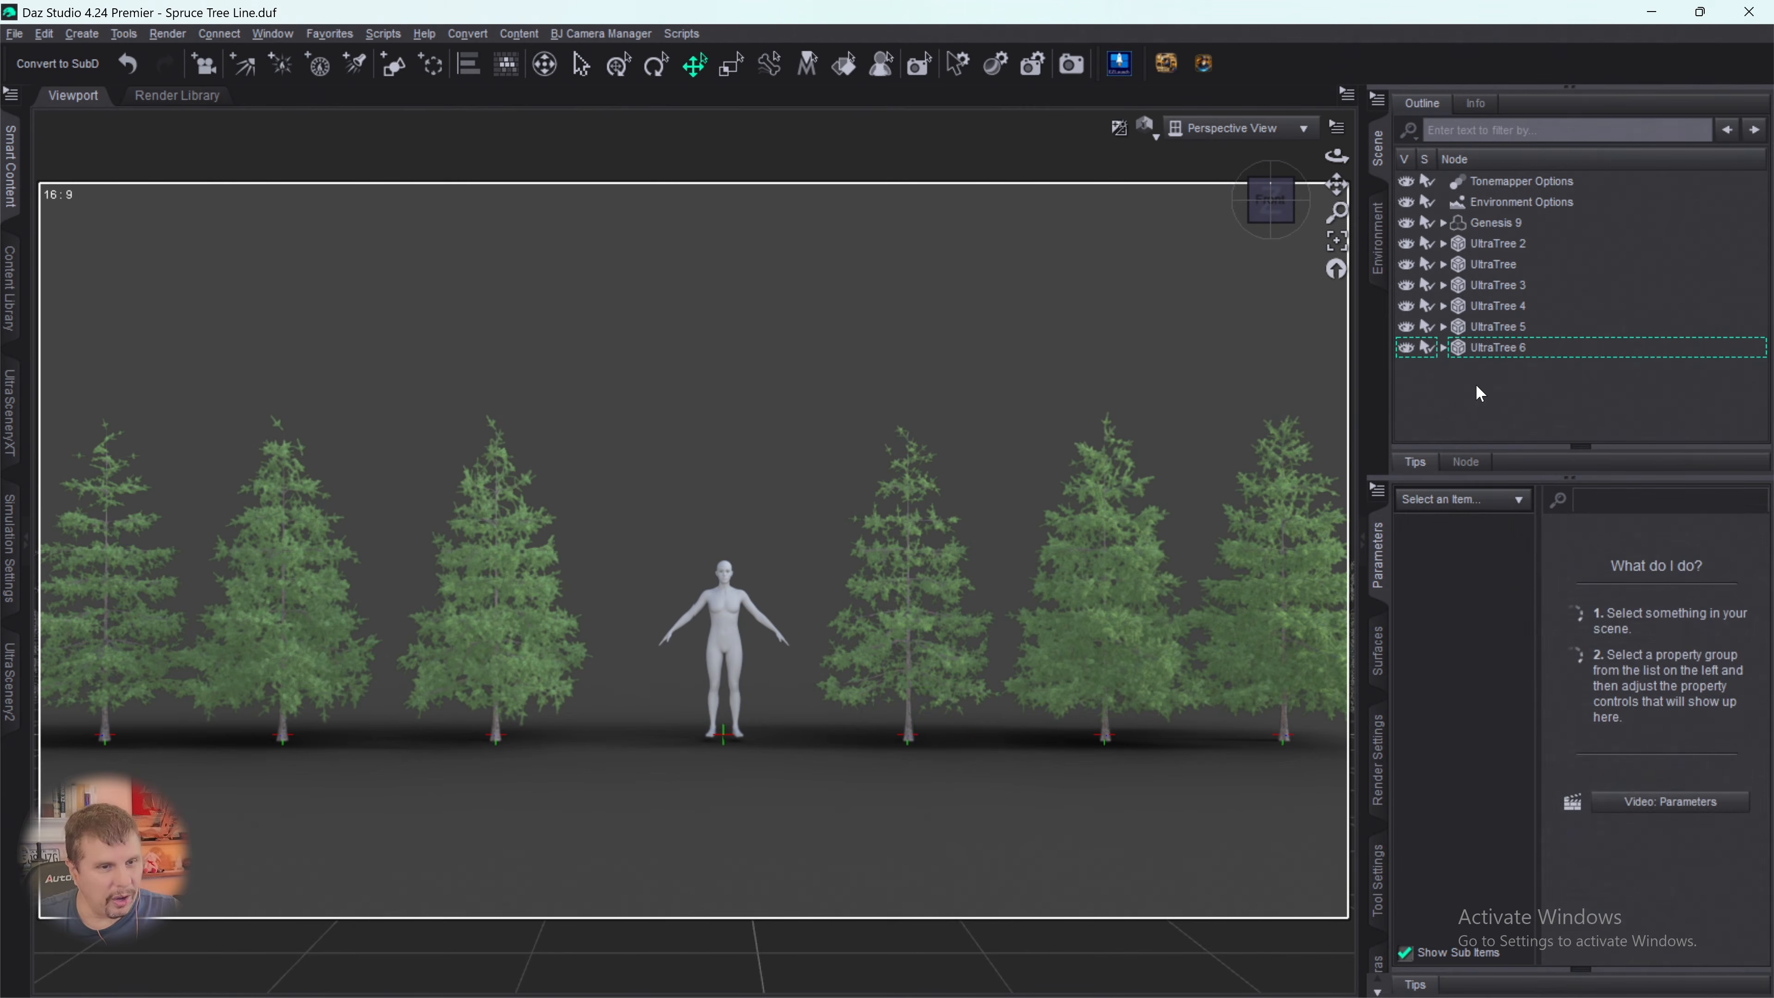
pyautogui.click(1122, 75)
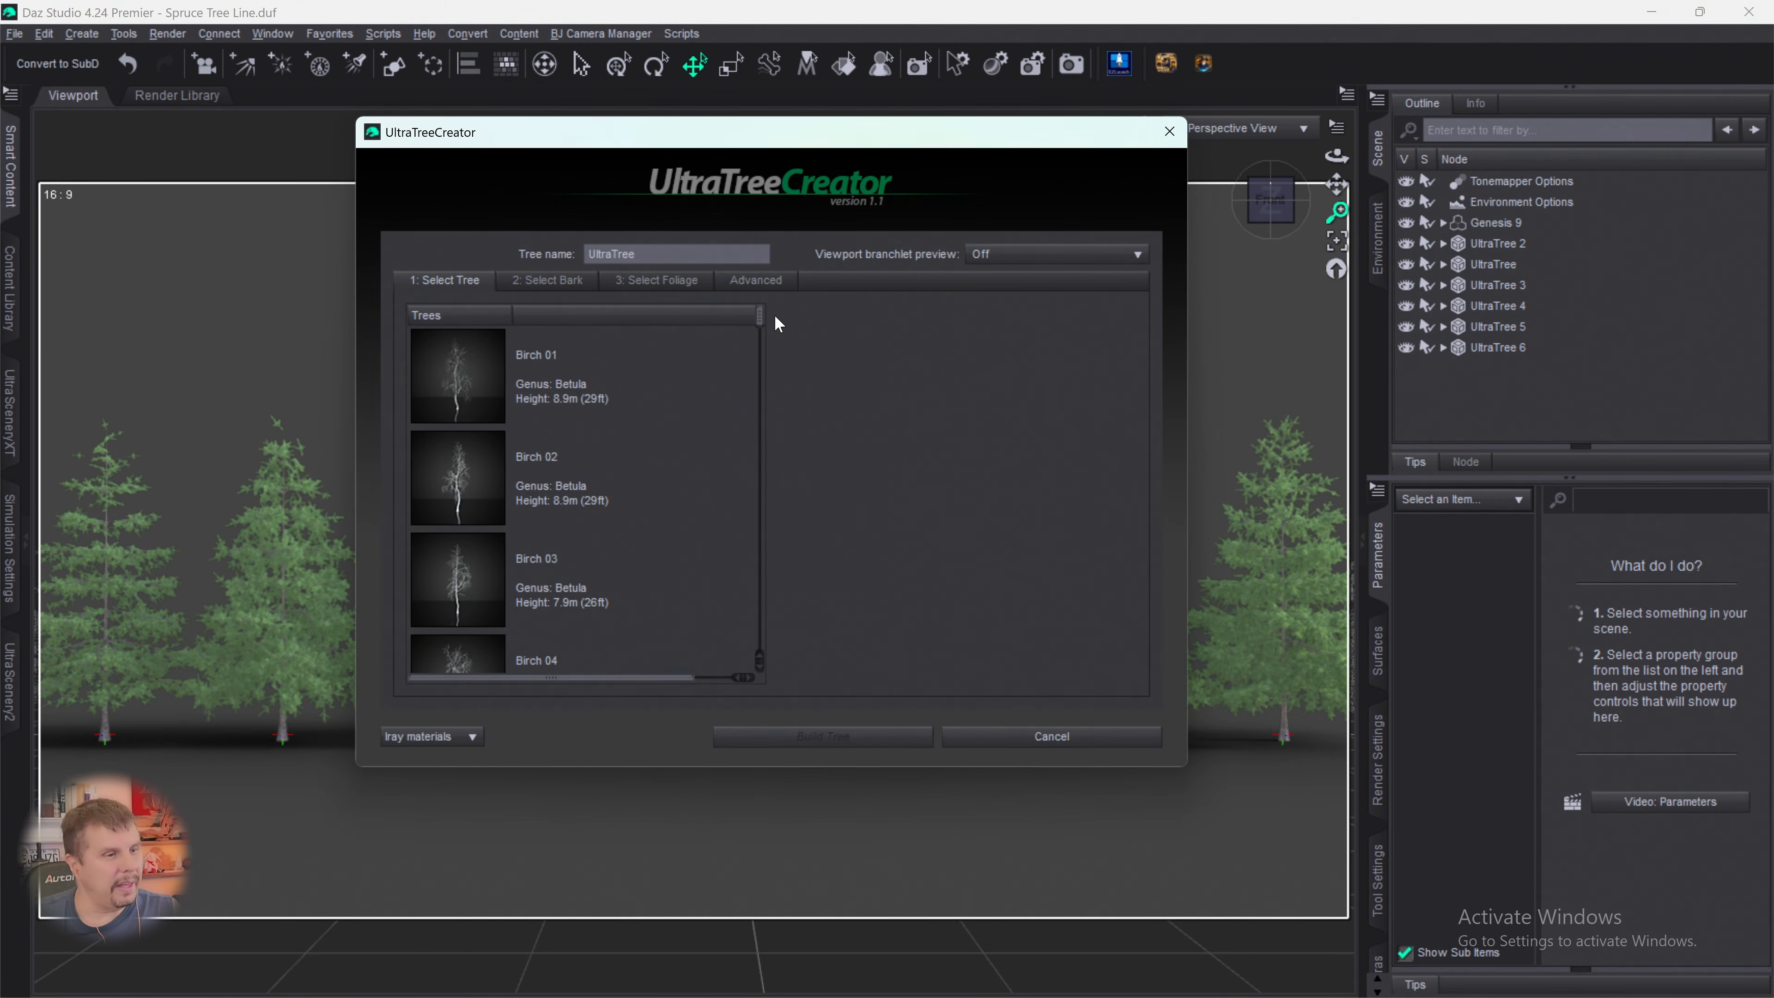
pyautogui.moveTo(761, 329); pyautogui.dragTo(764, 666)
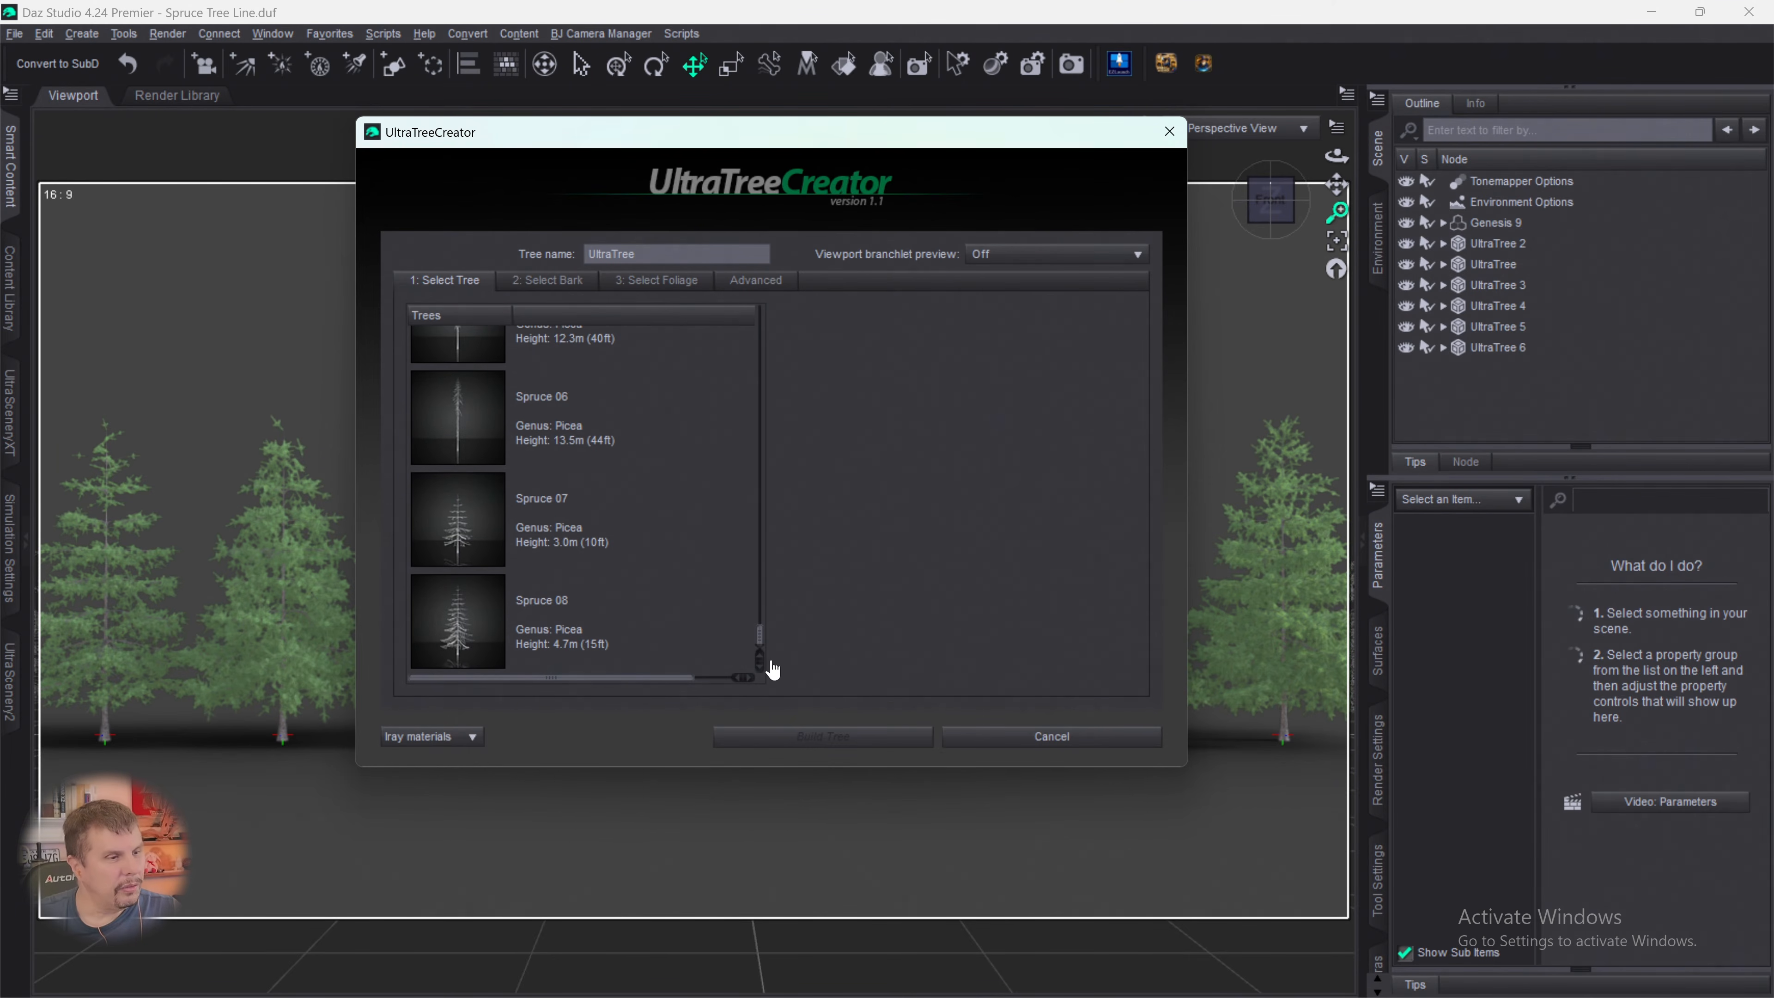
pyautogui.click(592, 514)
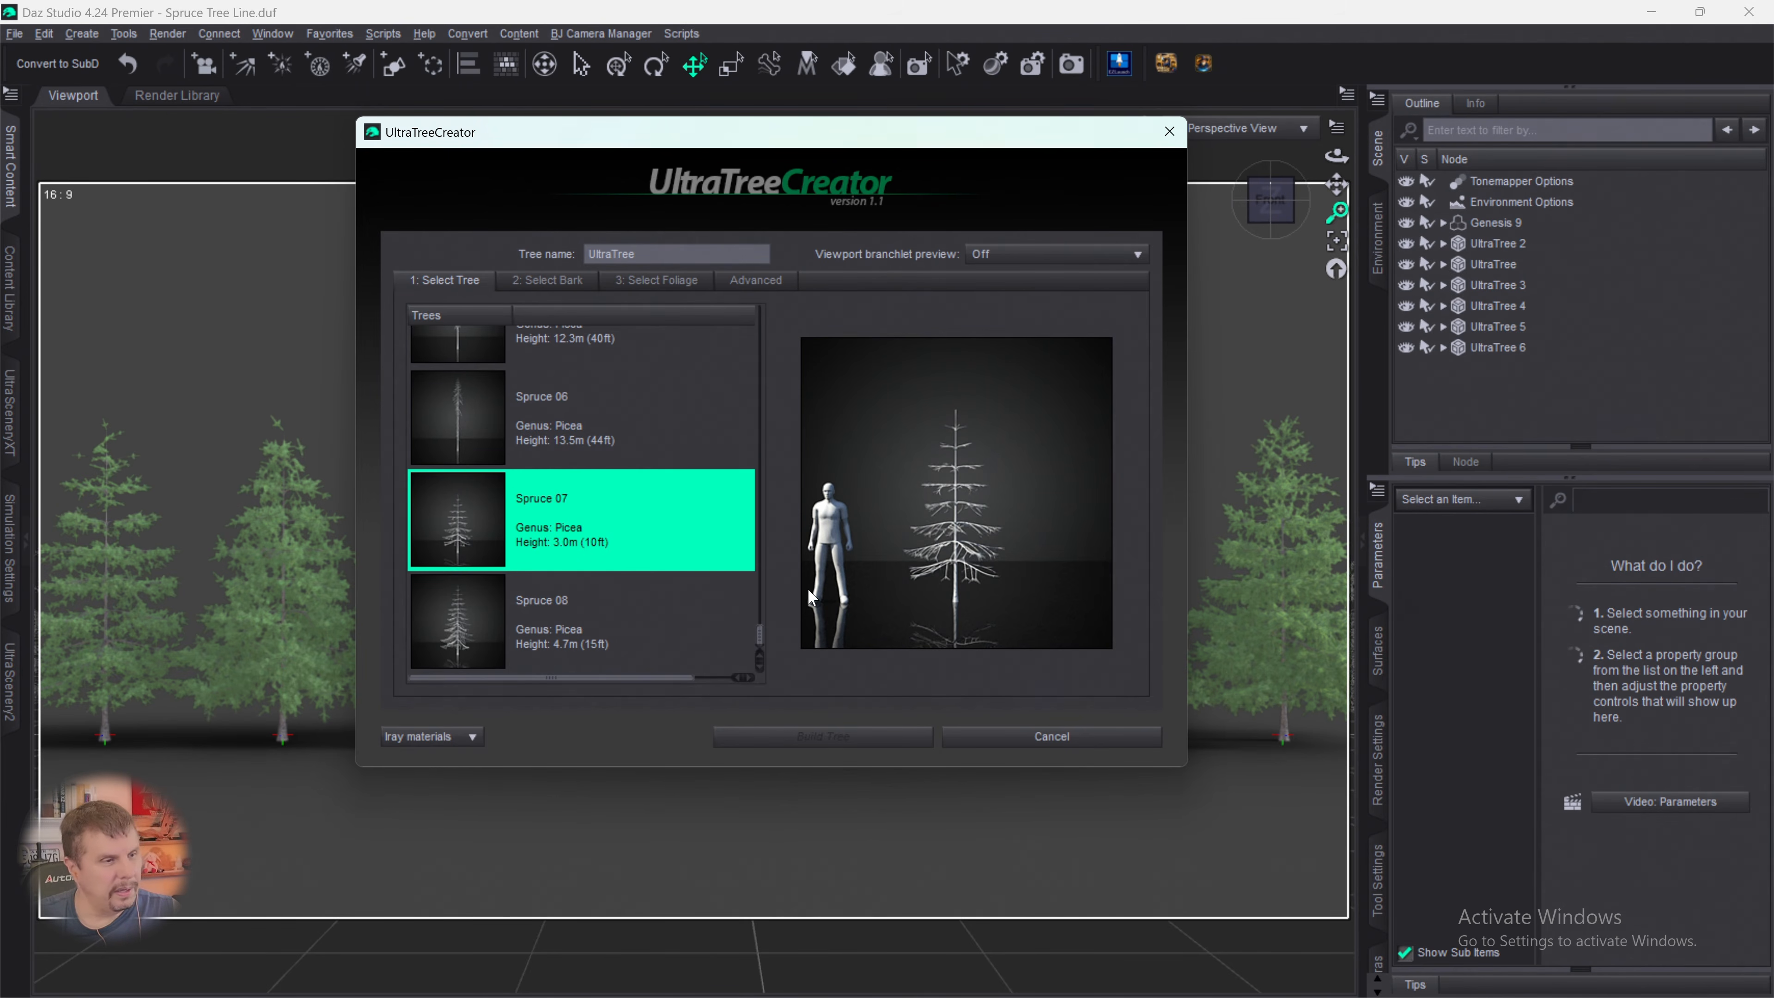
# - Assign the Spruce bark and the Spruce 01 foliage to the seventh tree
pyautogui.click(551, 281)
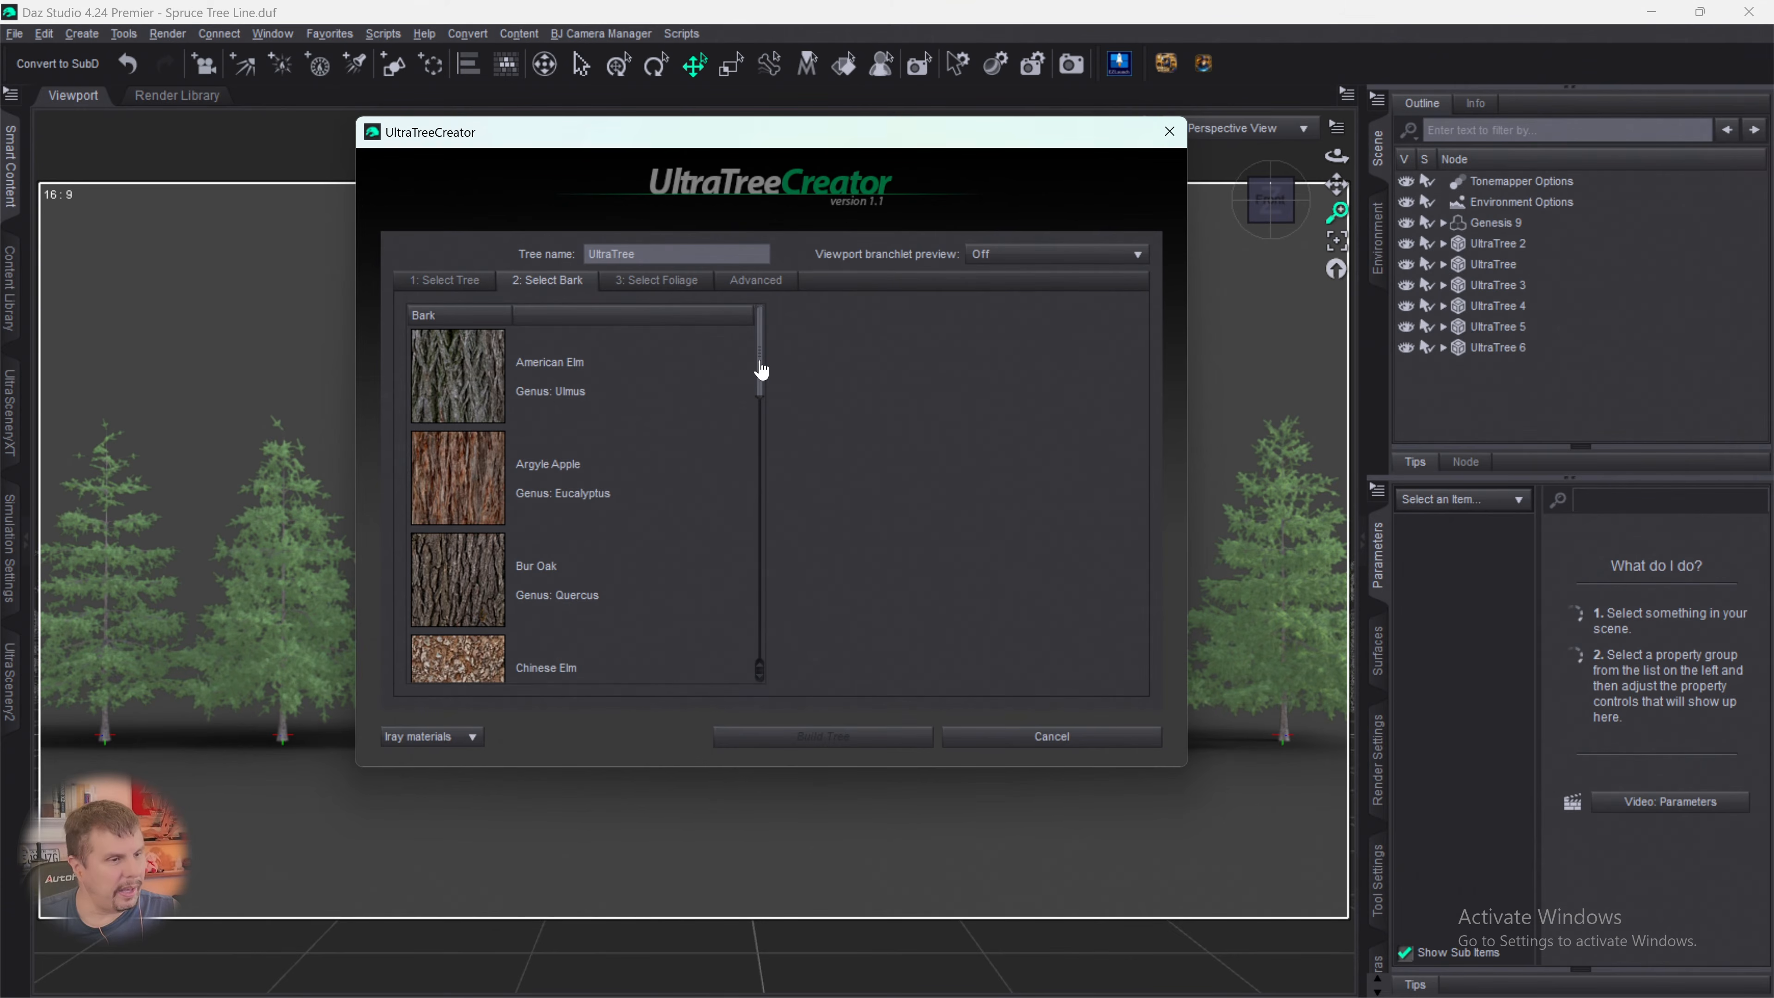
pyautogui.moveTo(761, 370); pyautogui.dragTo(758, 653)
pyautogui.click(506, 428)
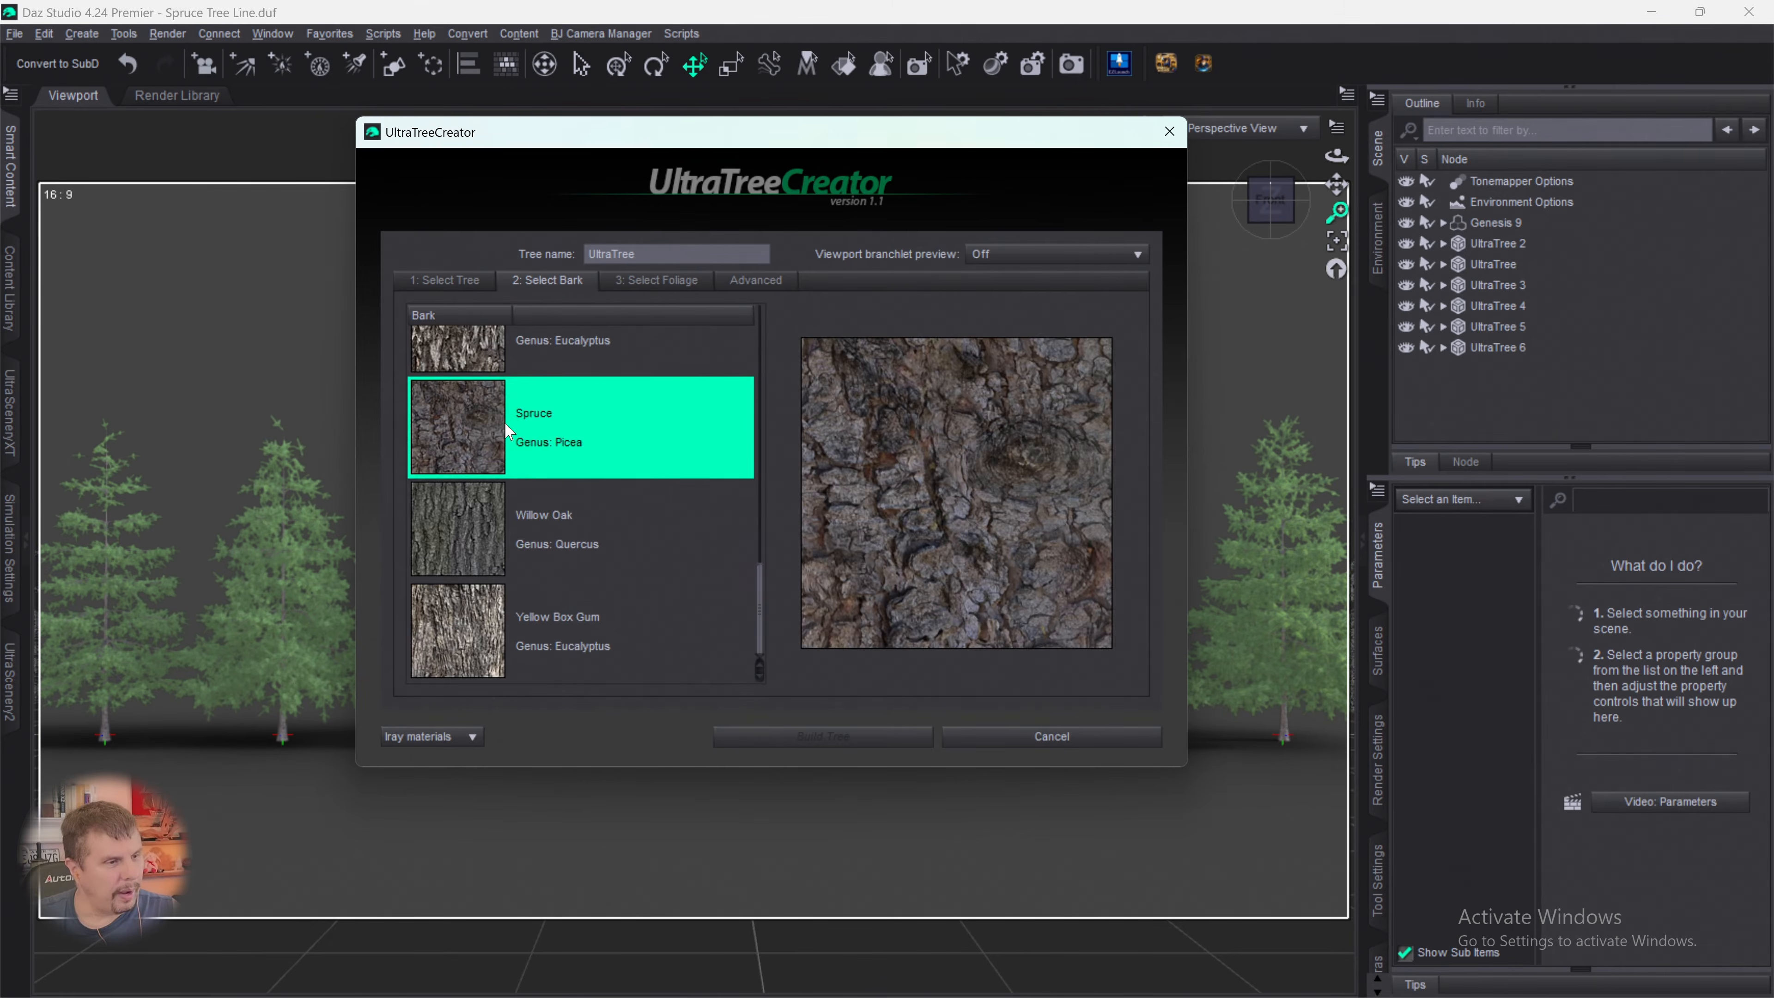
pyautogui.click(639, 282)
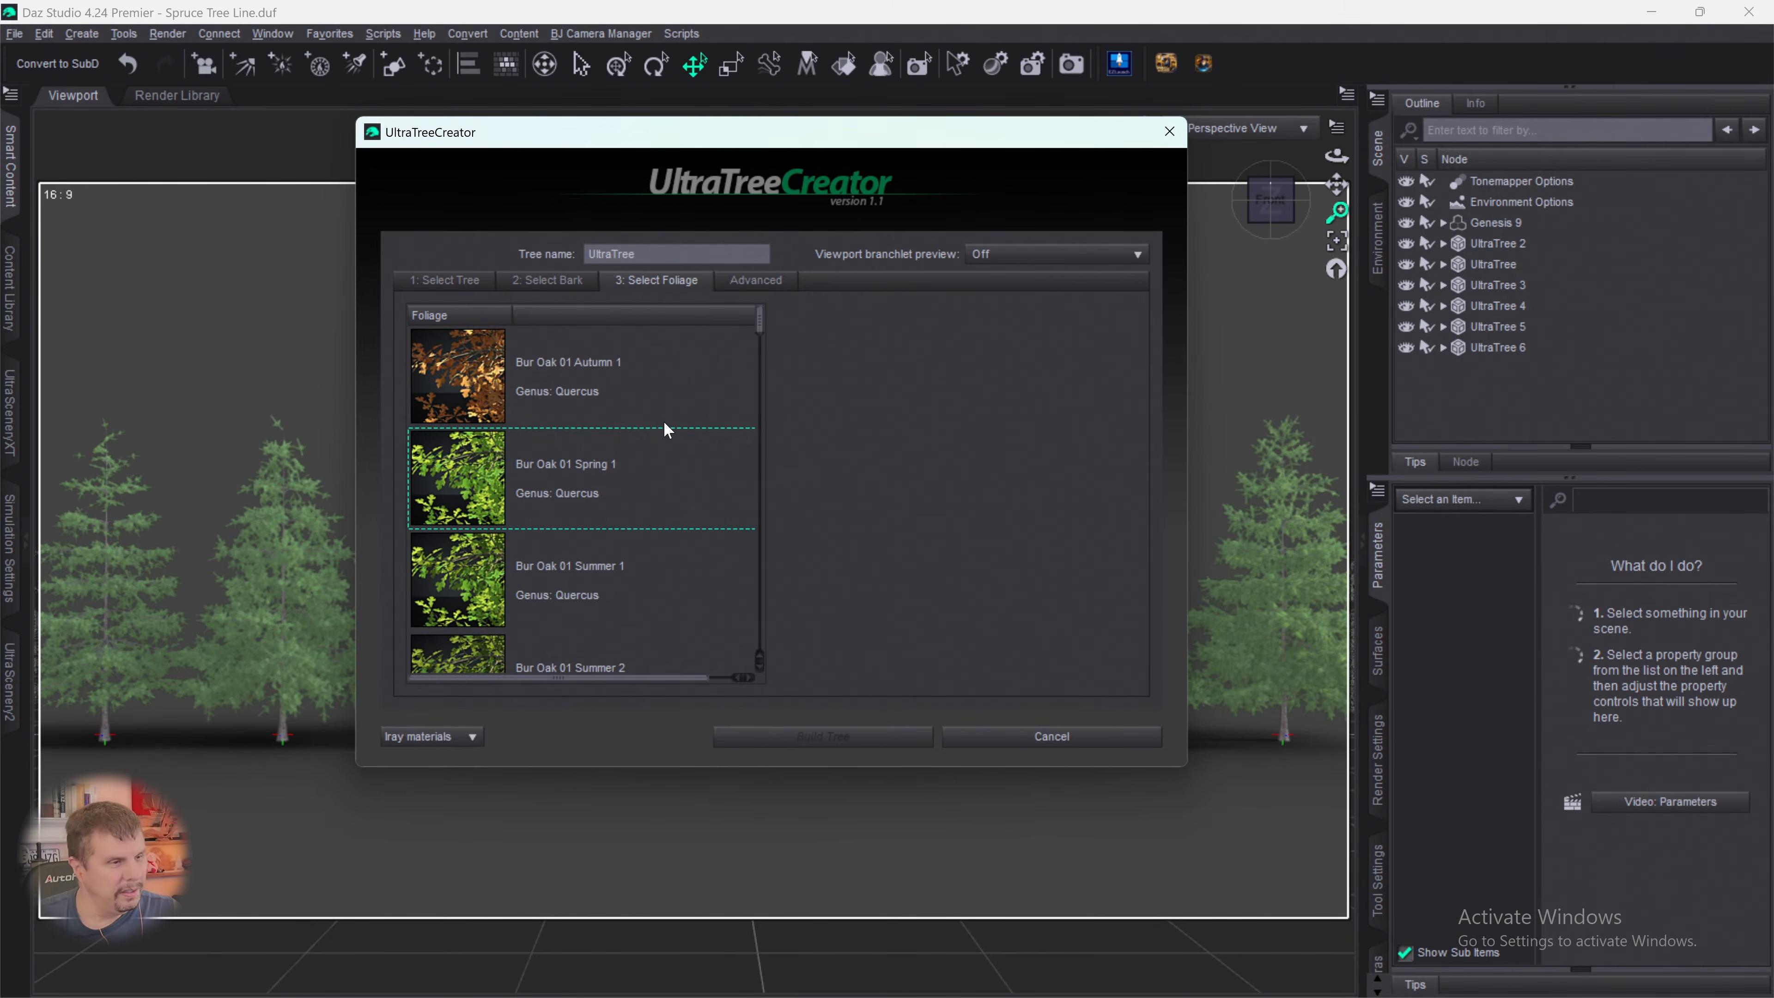
pyautogui.moveTo(761, 330); pyautogui.dragTo(720, 585)
pyautogui.click(475, 523)
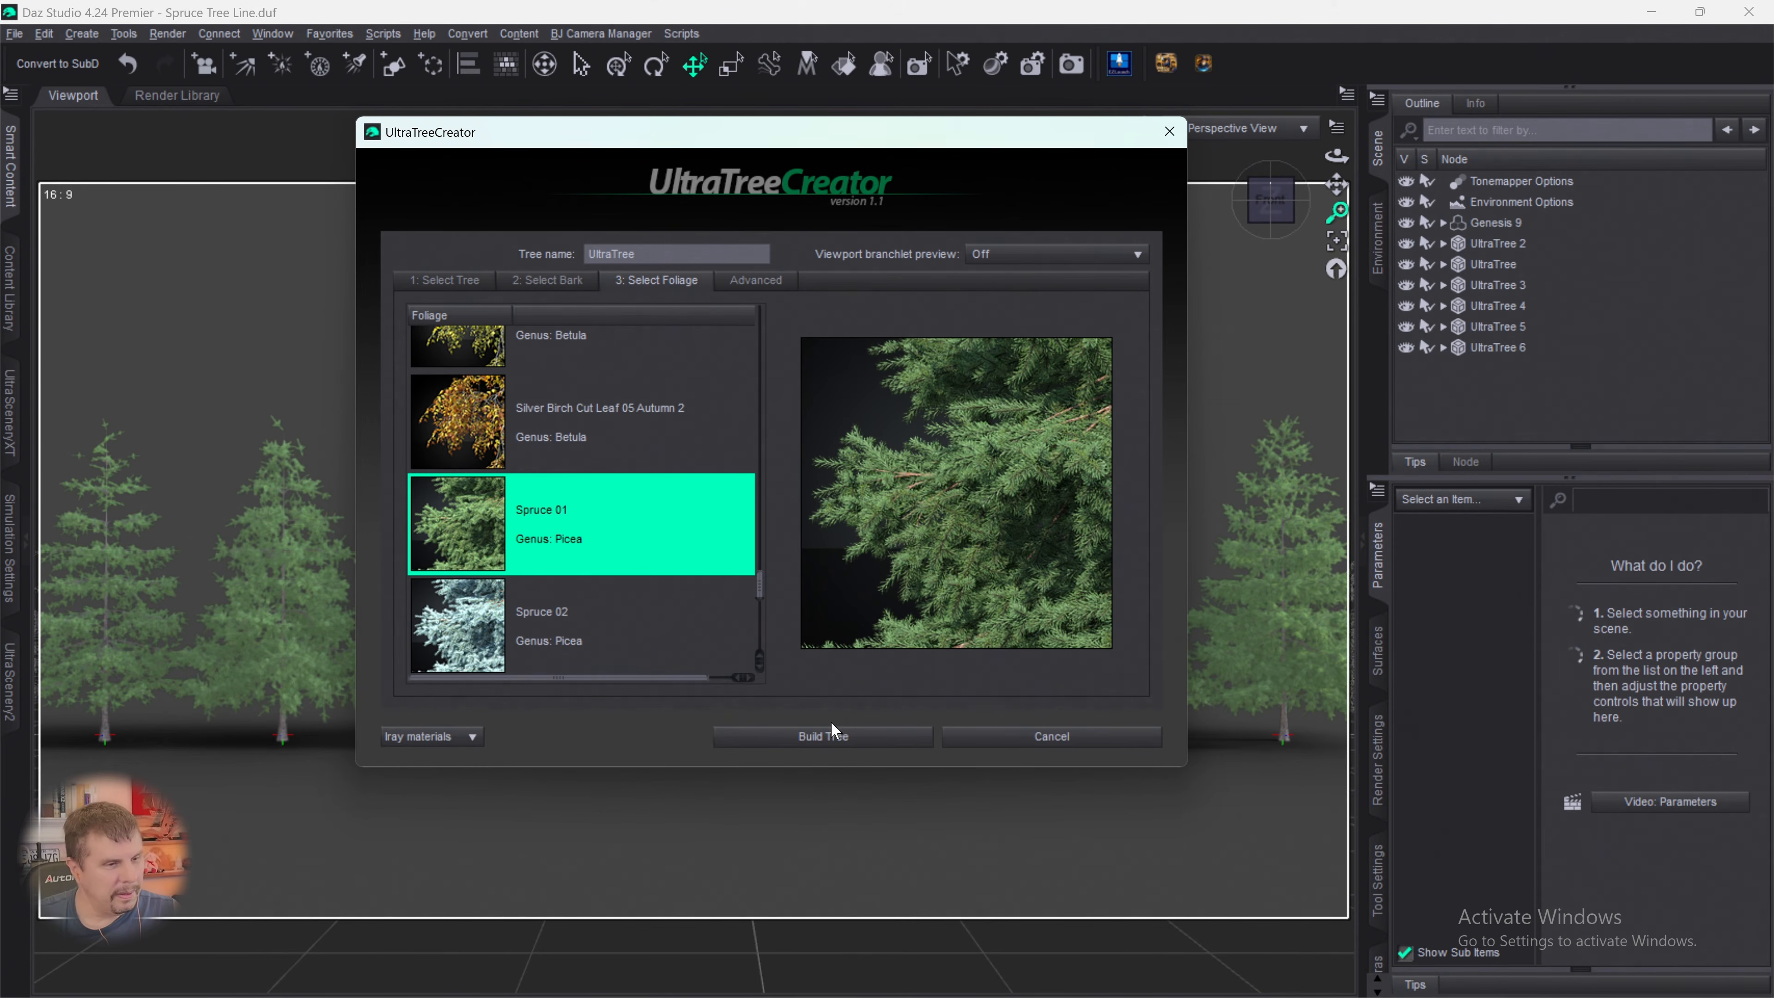
# - Build the seventh tree with branchlet density 70%, scale 178.8%, rotation variation 120.76, droop -22.22 degrees and a higher random seed
pyautogui.click(755, 281)
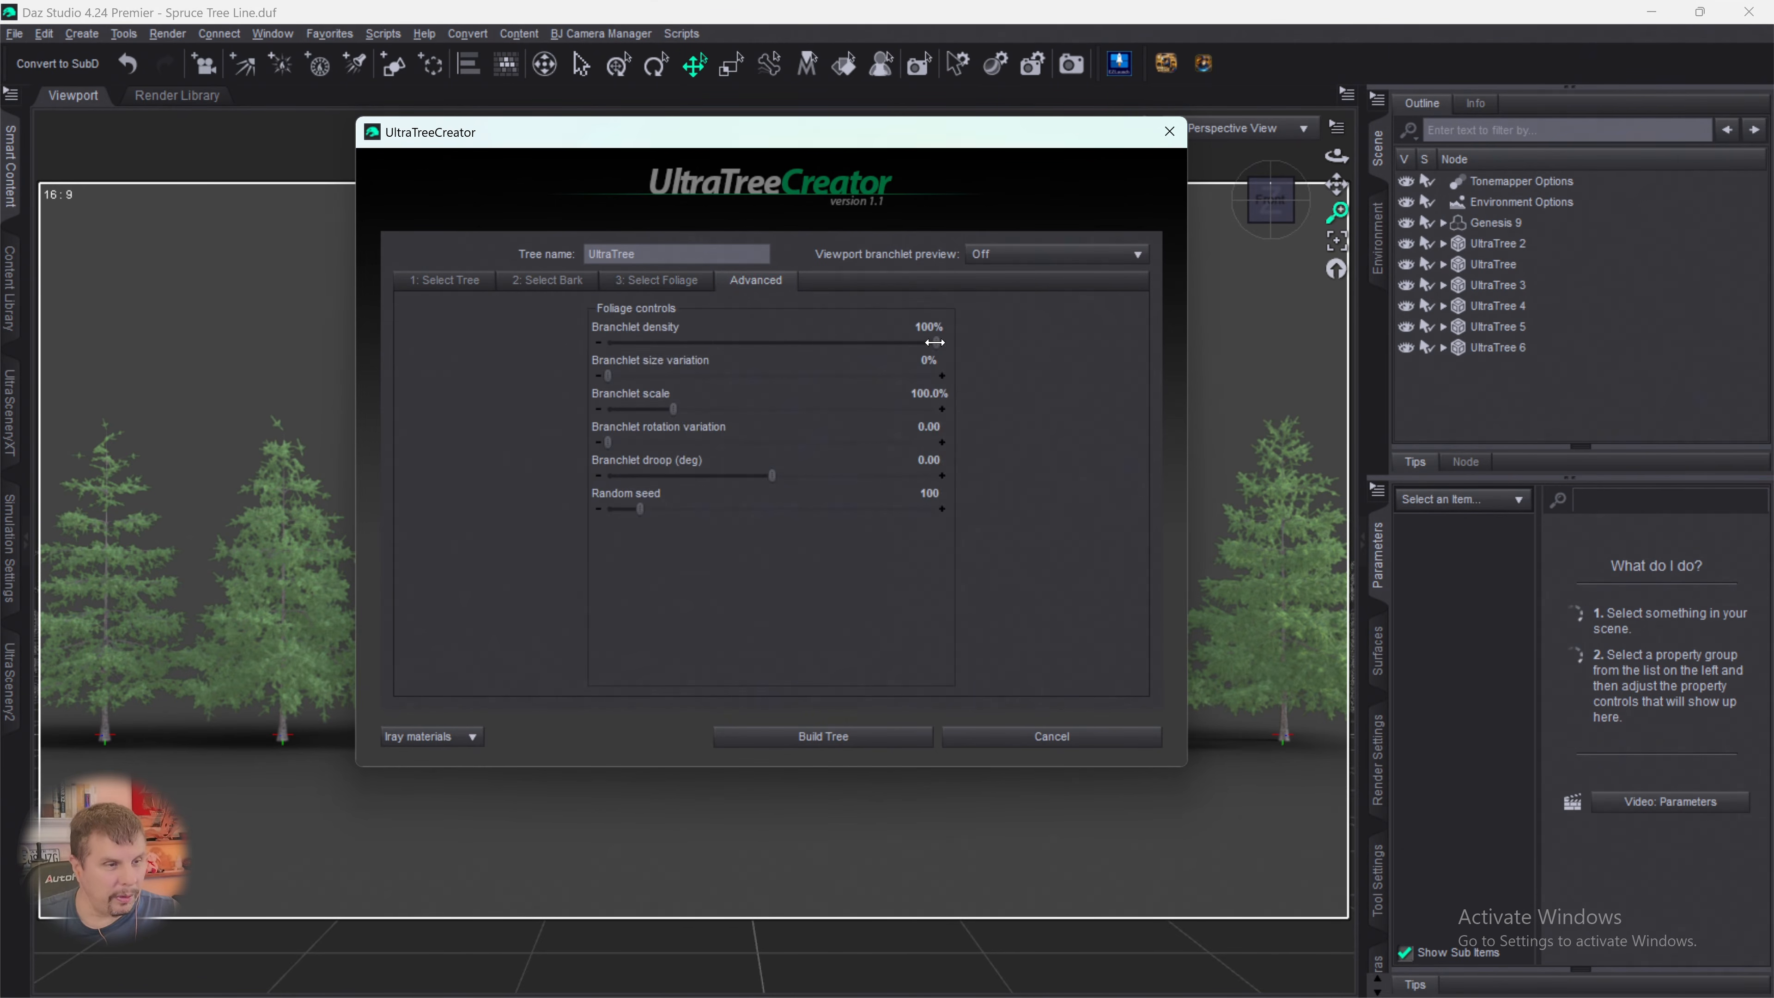
pyautogui.moveTo(935, 342); pyautogui.dragTo(838, 342)
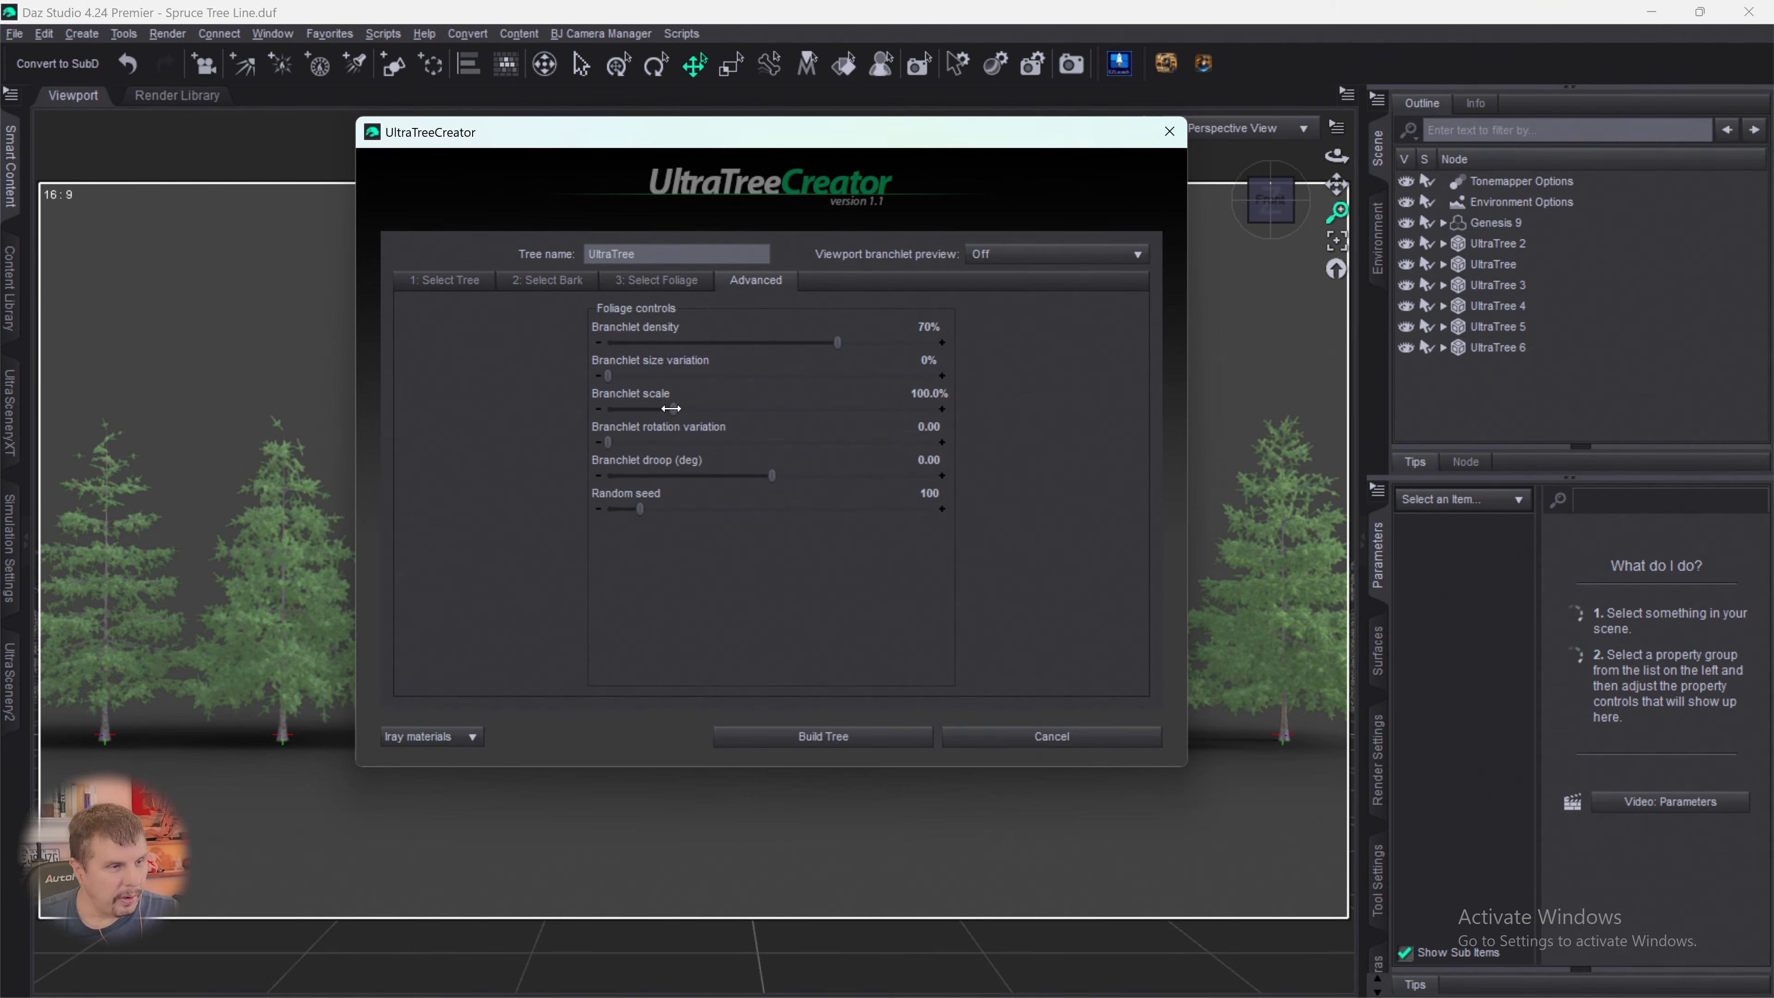
pyautogui.moveTo(672, 408); pyautogui.dragTo(725, 409)
pyautogui.moveTo(608, 442); pyautogui.dragTo(731, 475)
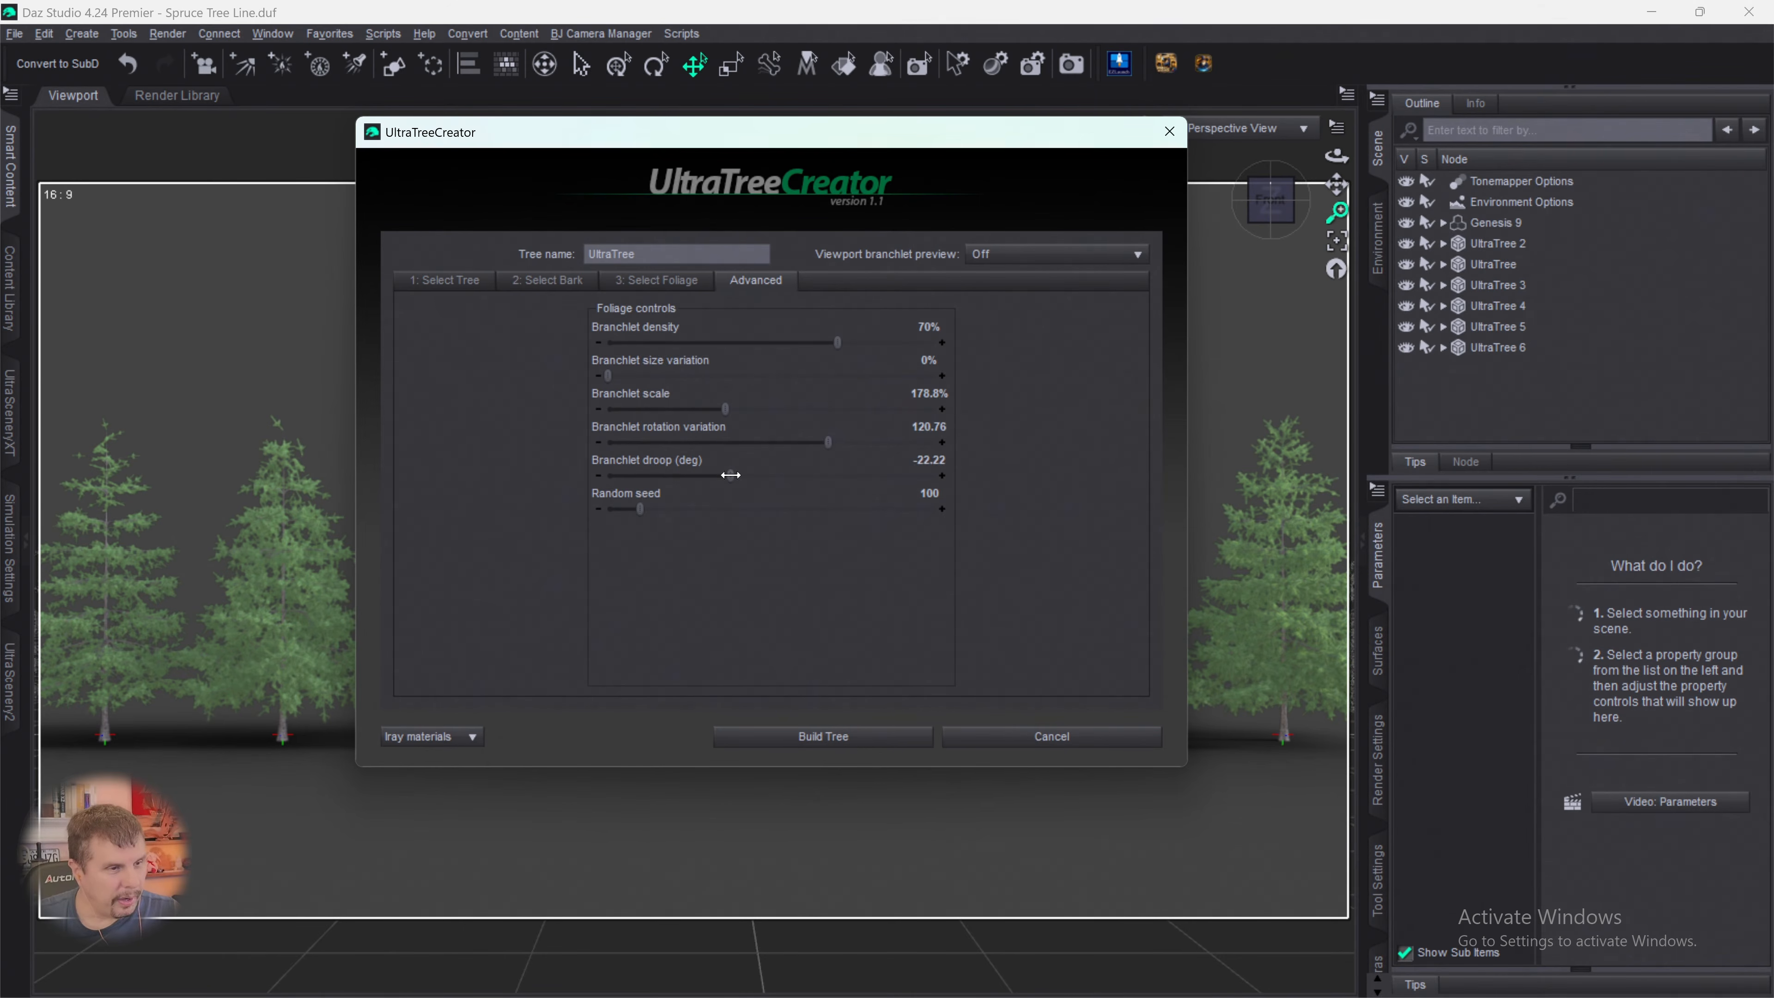
pyautogui.moveTo(640, 509); pyautogui.dragTo(853, 509)
pyautogui.click(814, 737)
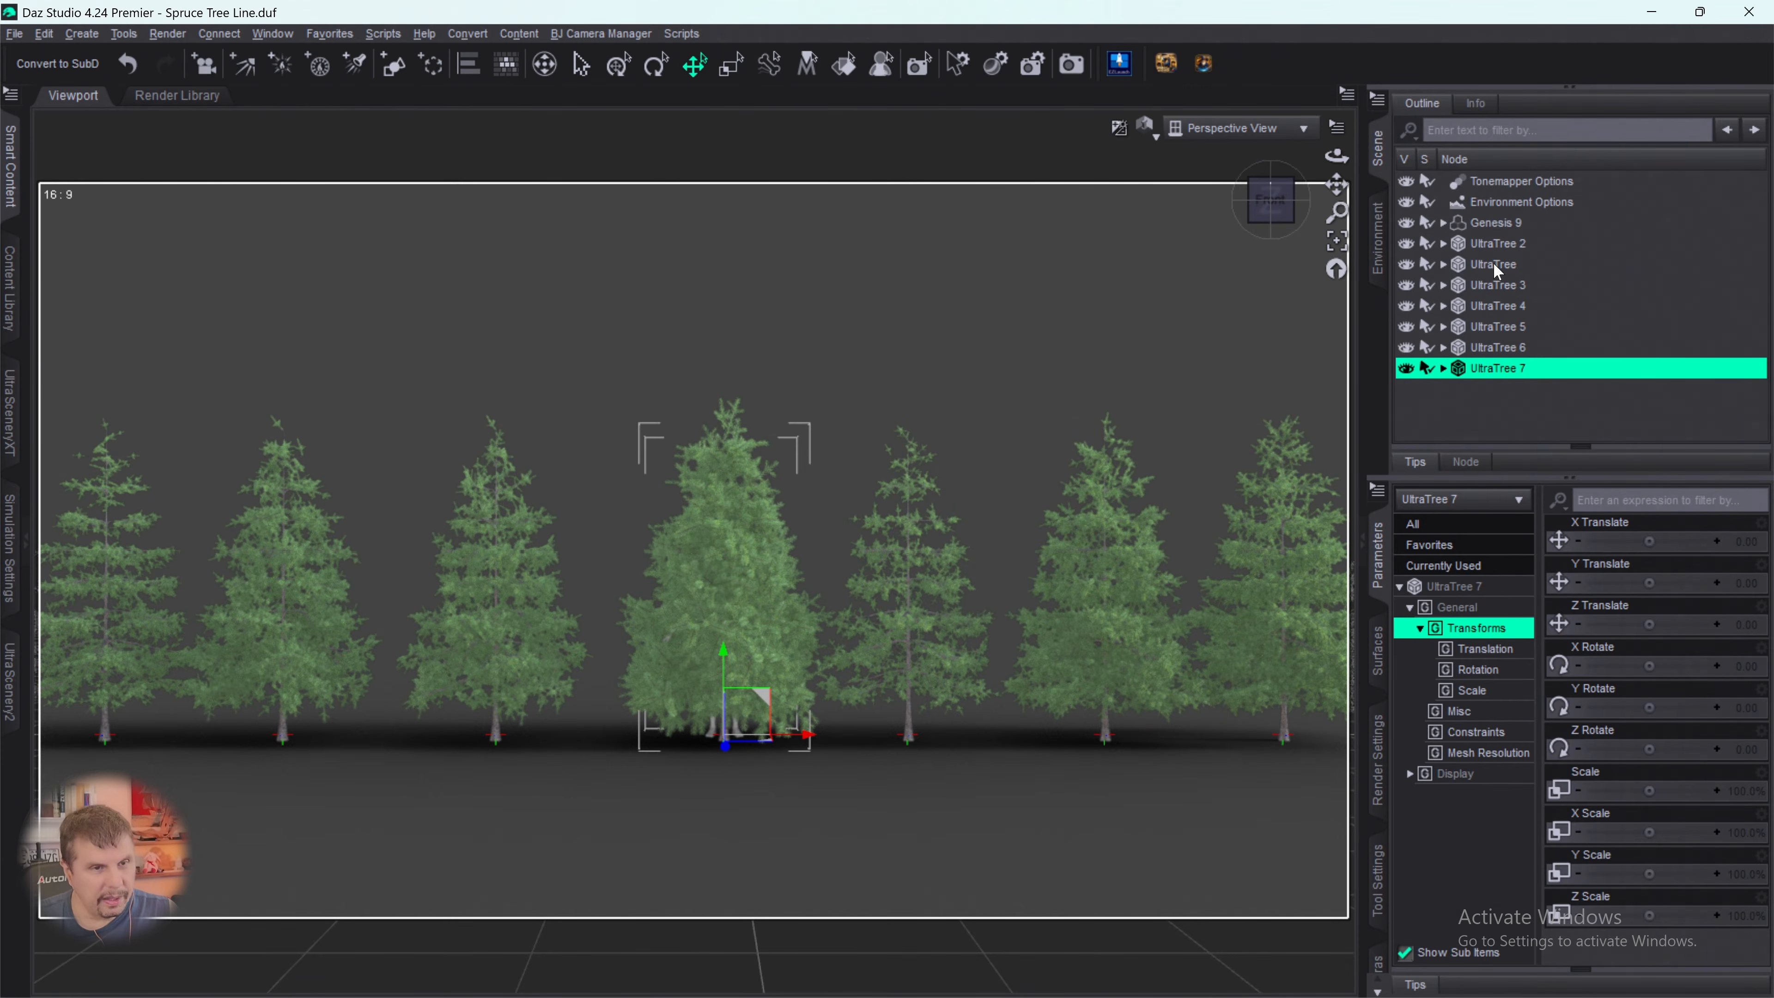
# - Hide the Genesis 9 figure and delete UltraTree 7 from the scene
pyautogui.click(1489, 226)
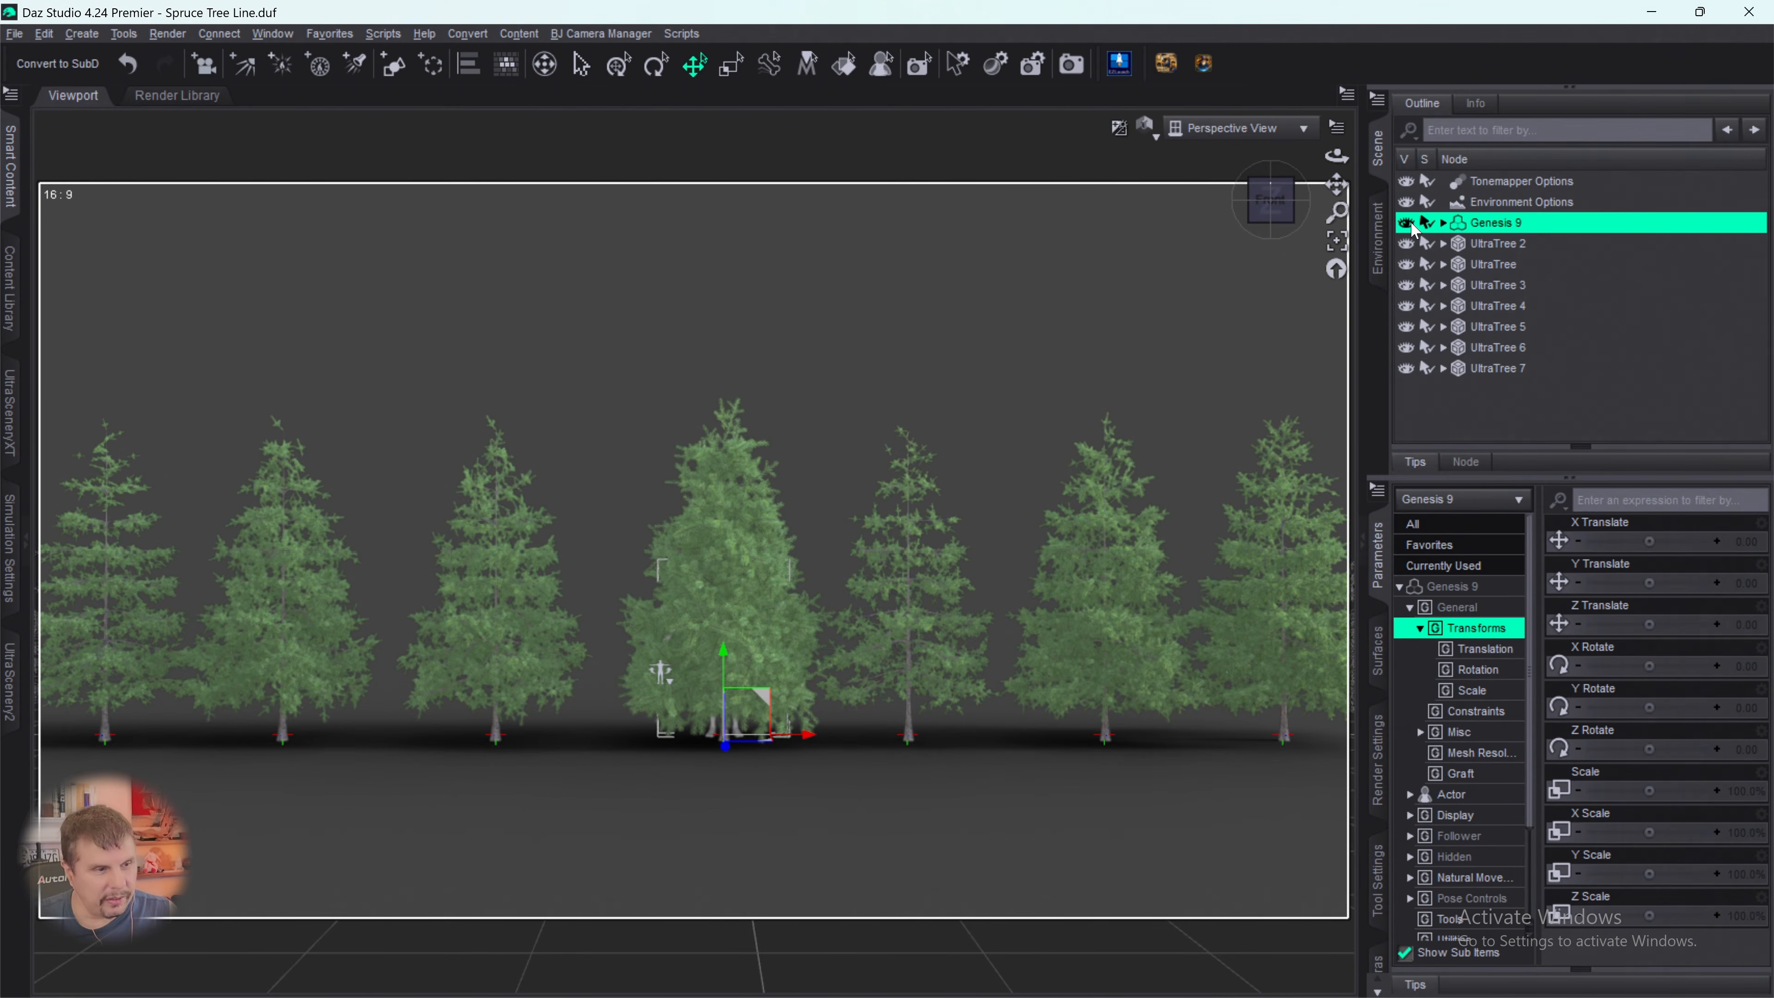
pyautogui.click(1407, 223)
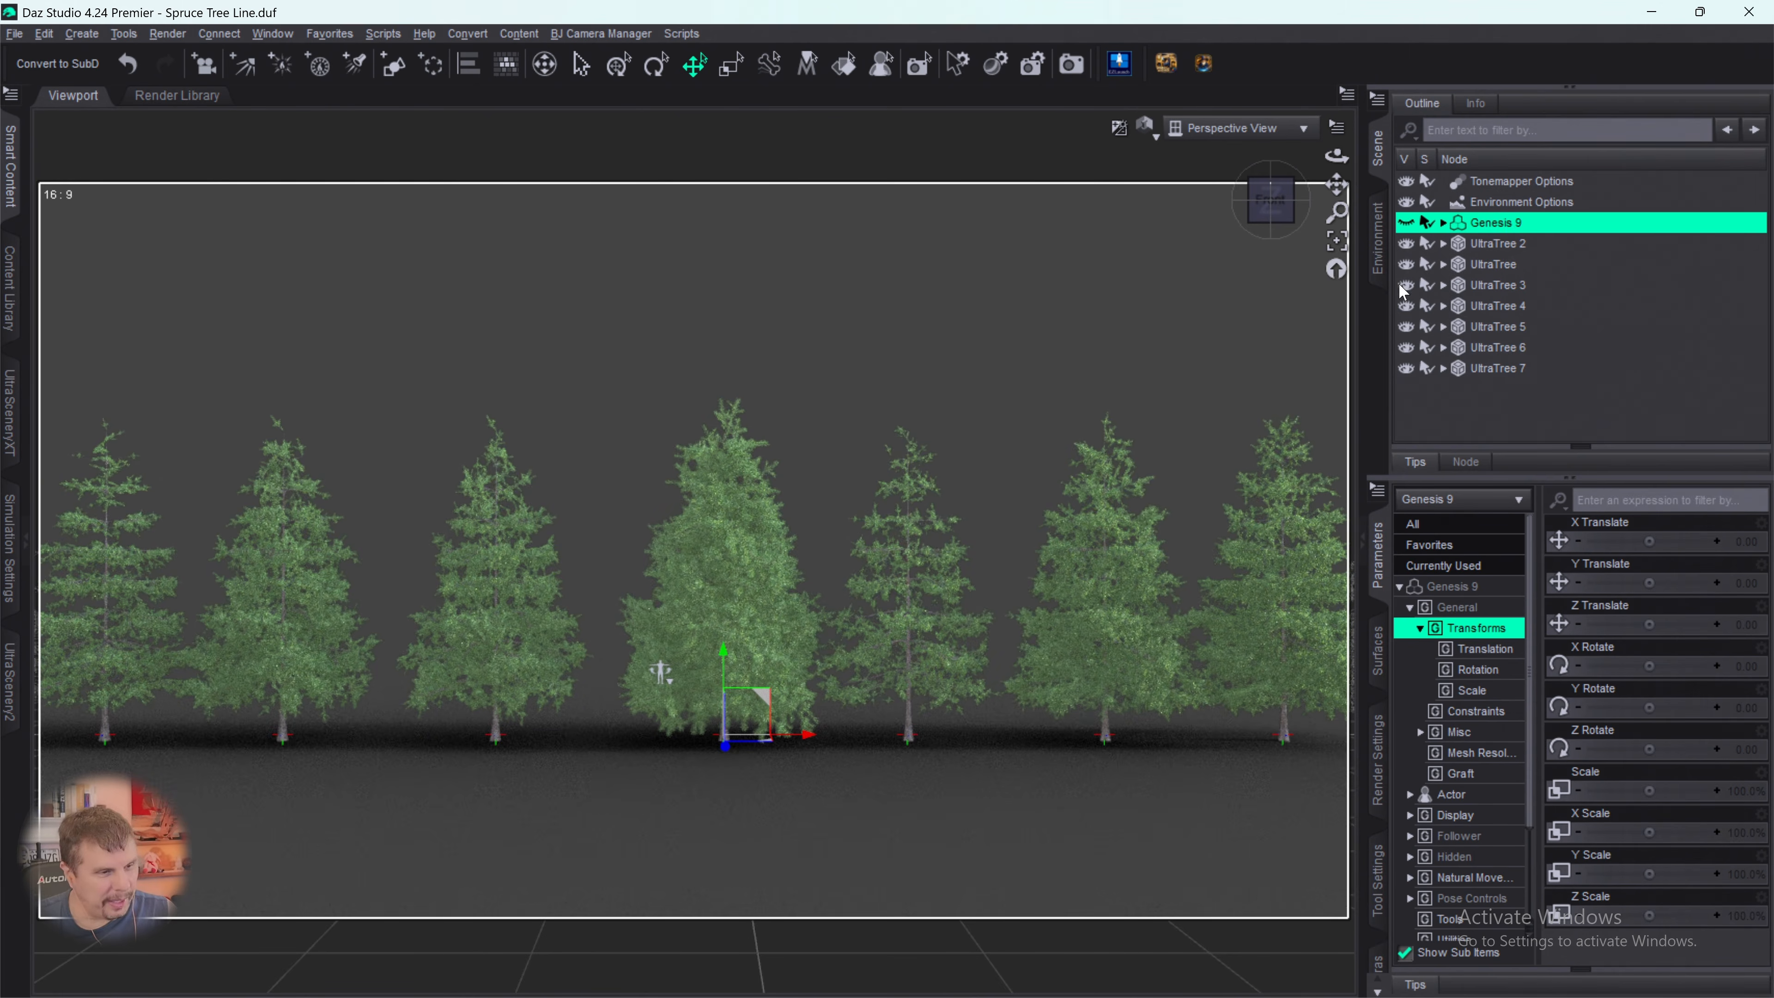
pyautogui.click(1472, 368)
pyautogui.press('Delete')
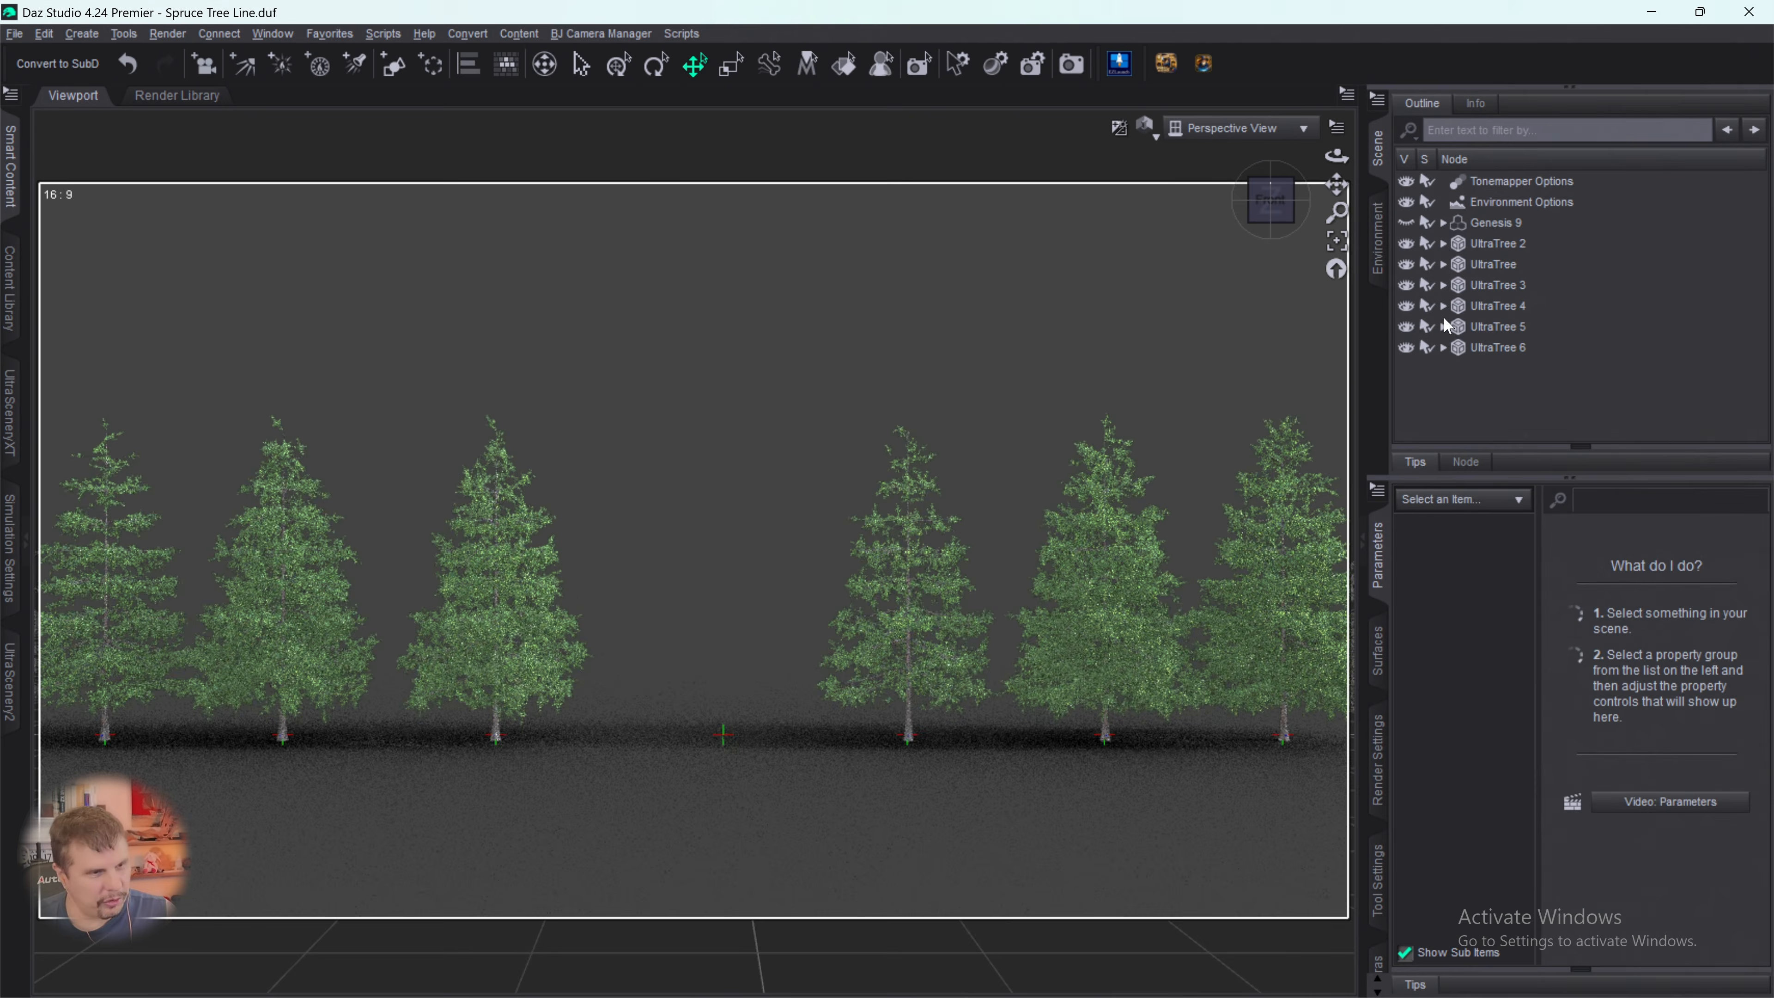
# - Reopen UltraTreeCreator and choose Spruce 07 as the base of a replacement seventh tree
pyautogui.click(1121, 66)
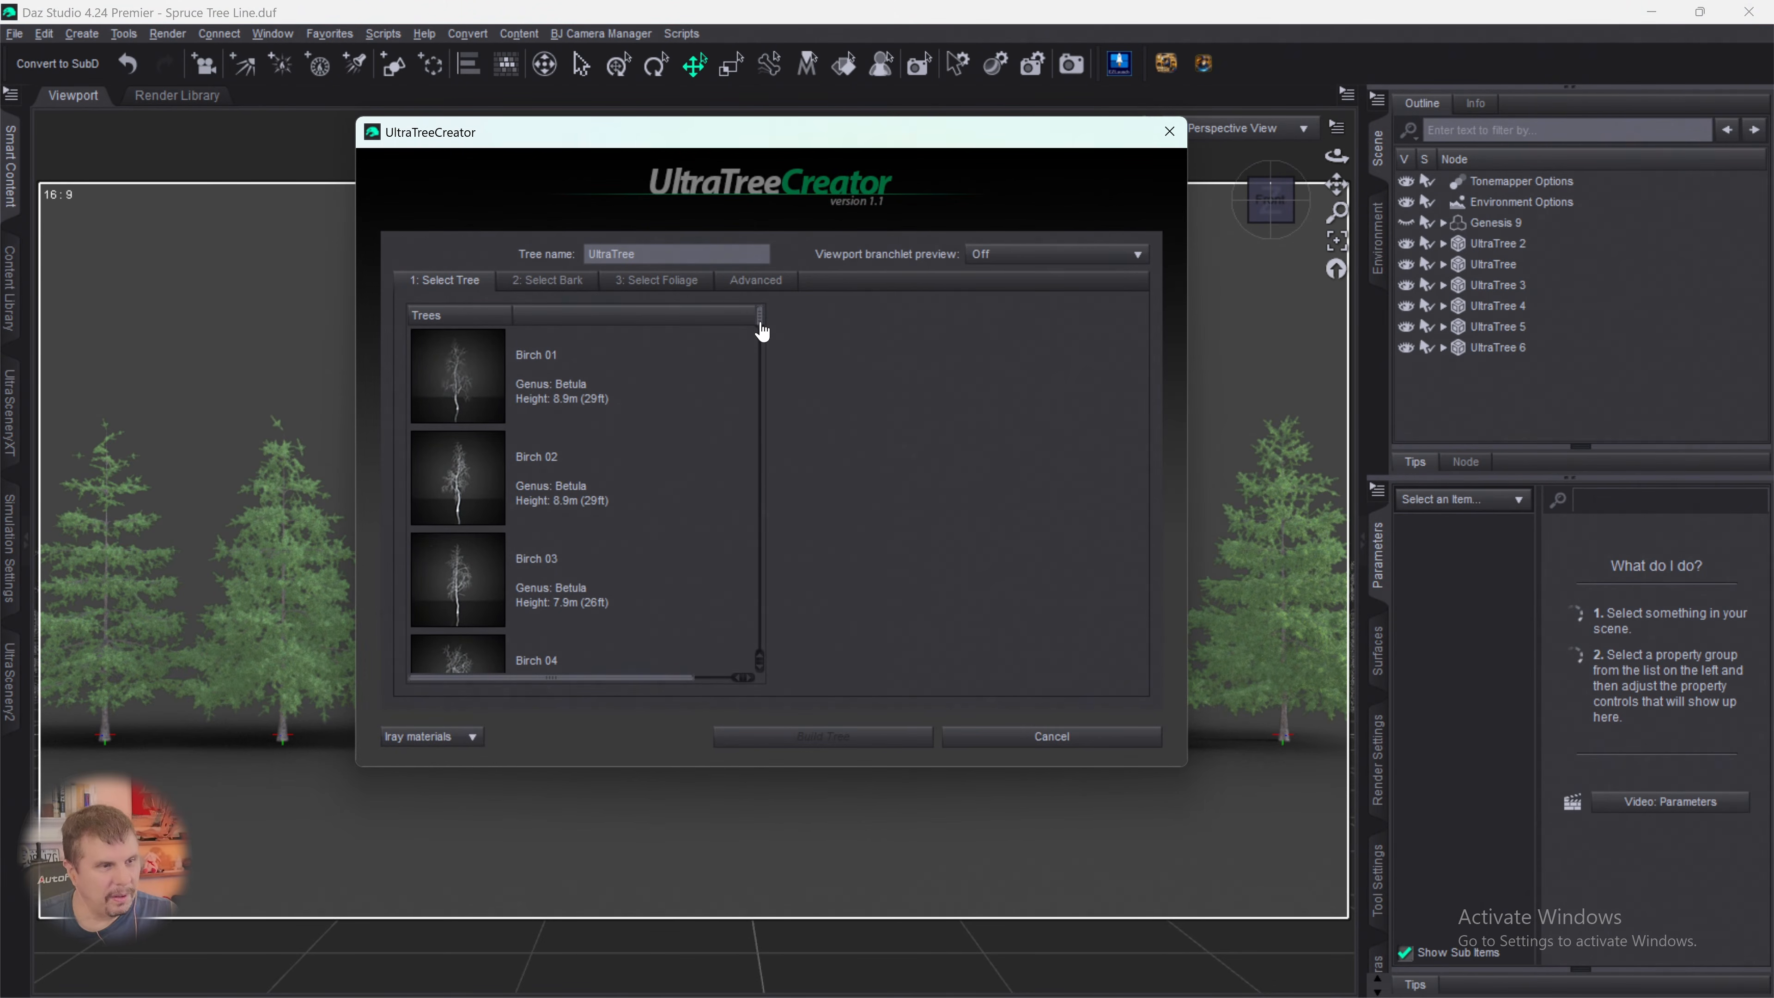
pyautogui.moveTo(760, 327); pyautogui.dragTo(762, 794)
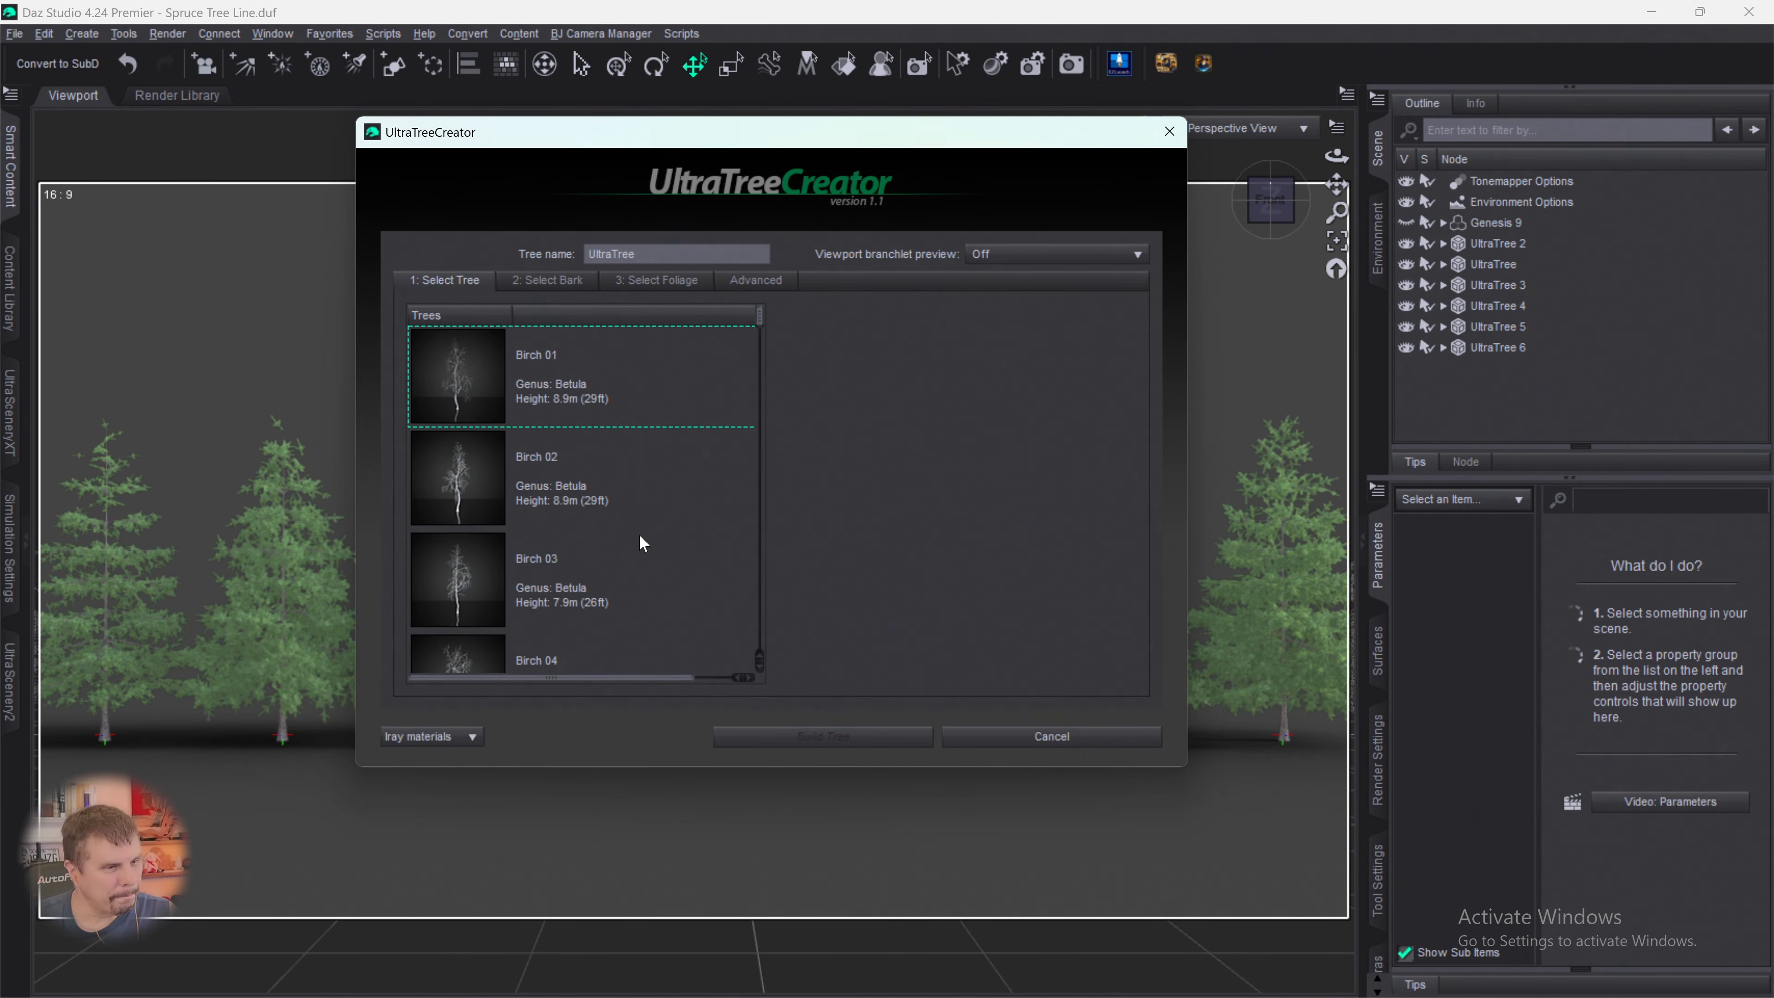
pyautogui.scroll(-2, 639, 534)
pyautogui.moveTo(760, 342); pyautogui.dragTo(769, 689)
pyautogui.click(461, 532)
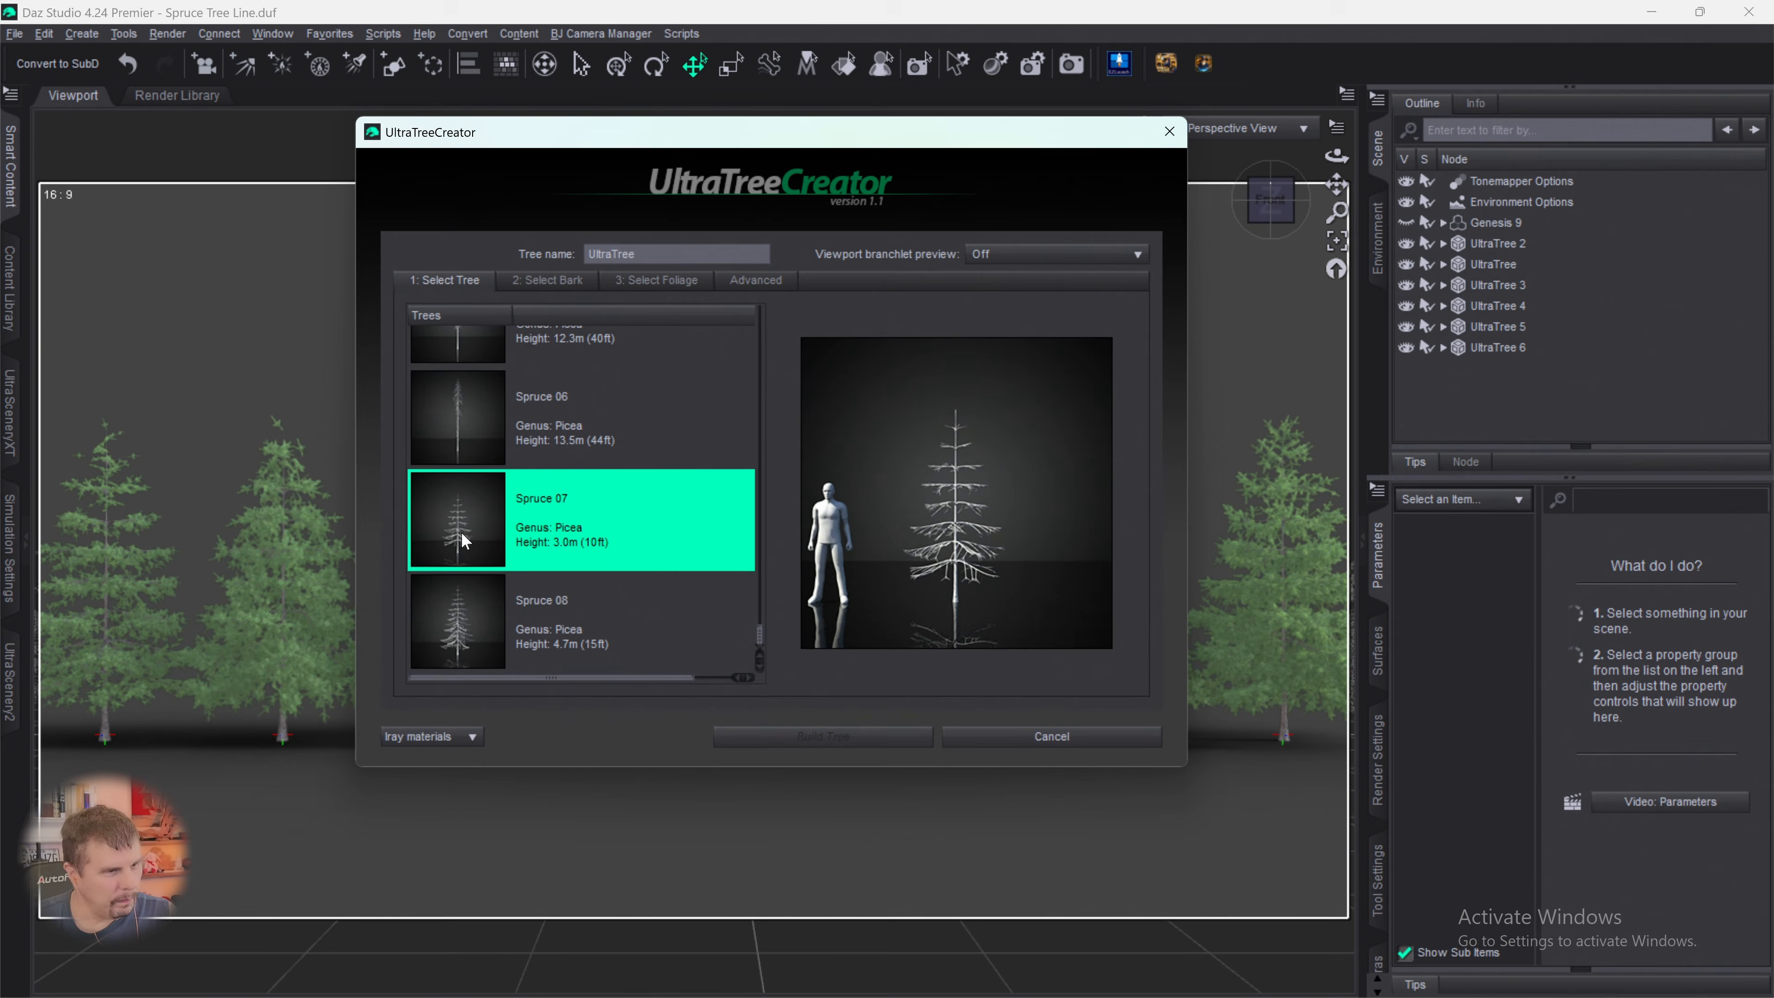
# - Assign the Spruce bark and the Spruce 01 foliage to the replacement seventh tree
pyautogui.click(549, 281)
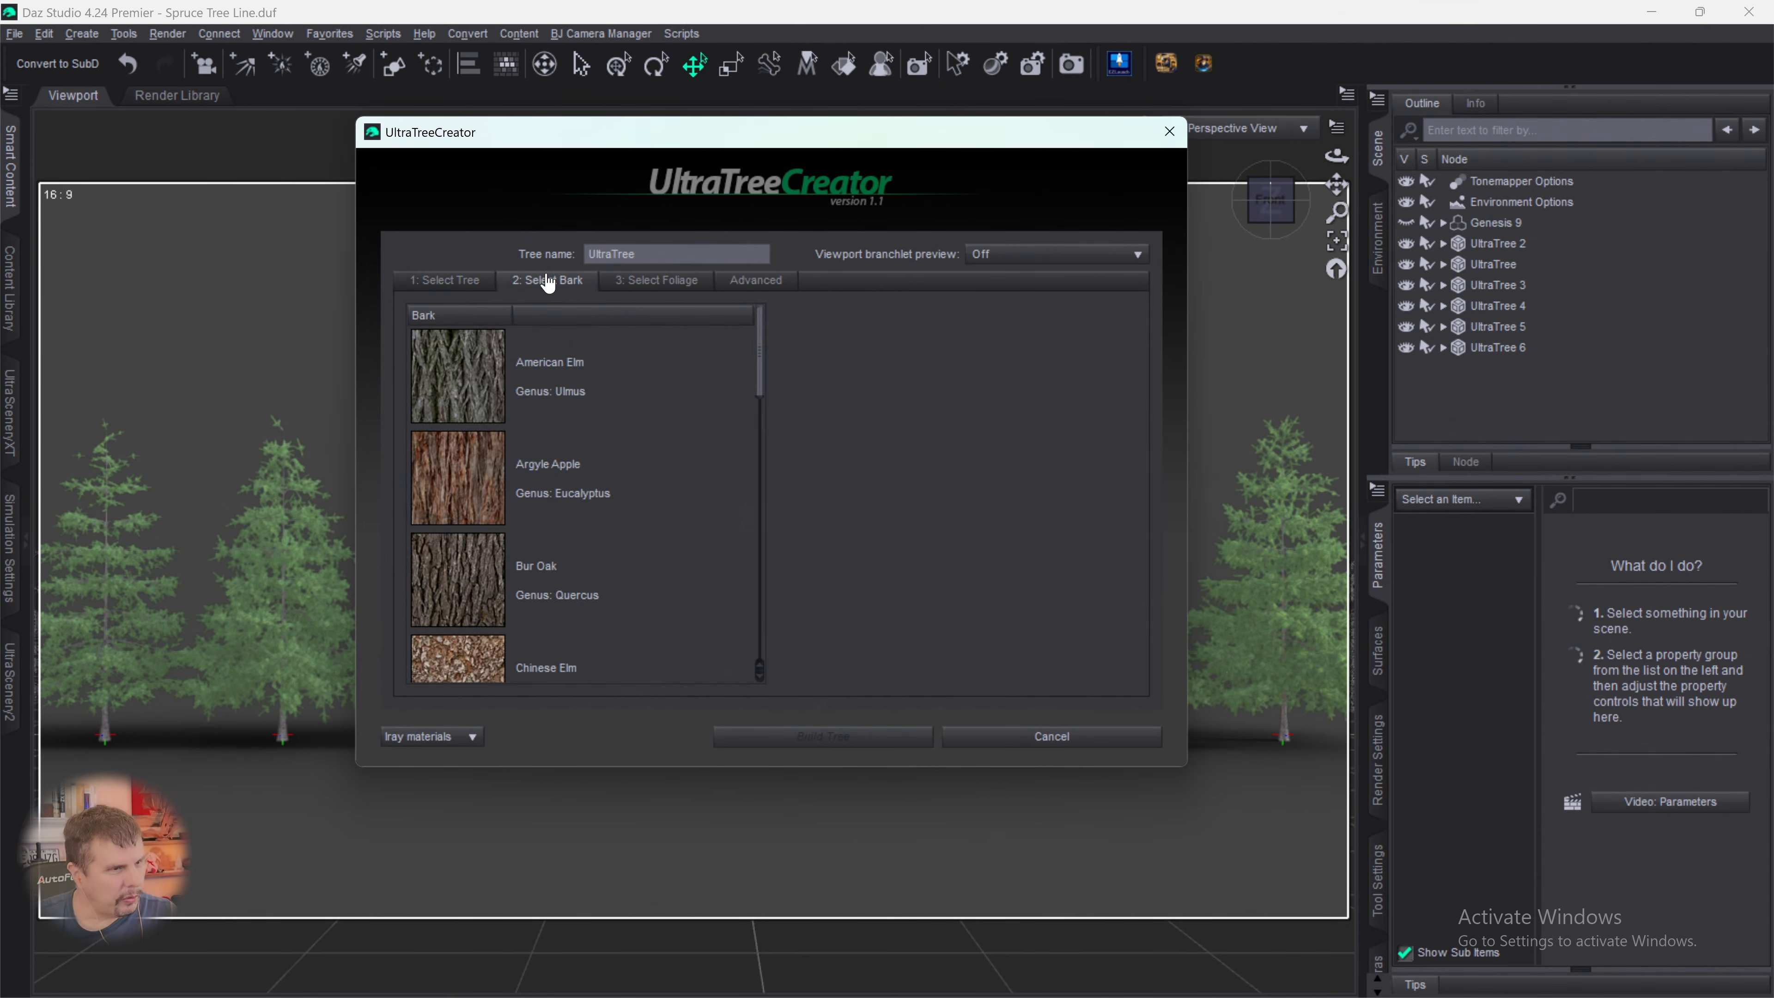
pyautogui.scroll(-10, 538, 503)
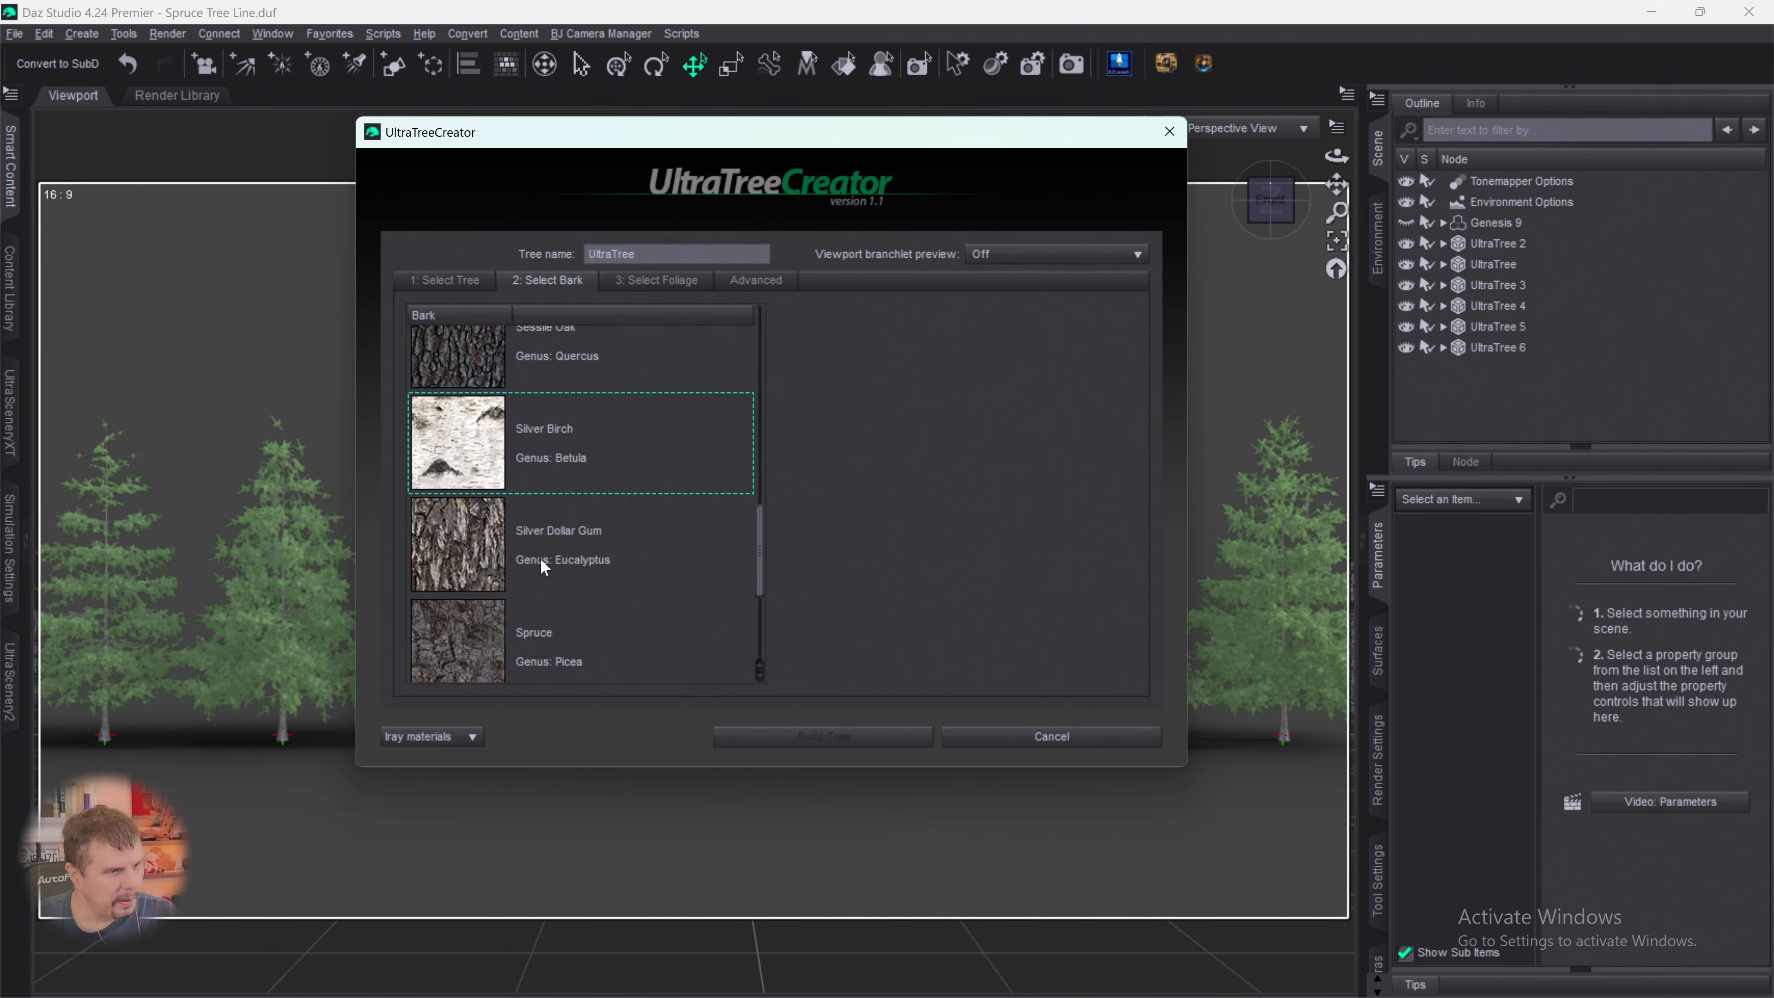
pyautogui.click(469, 431)
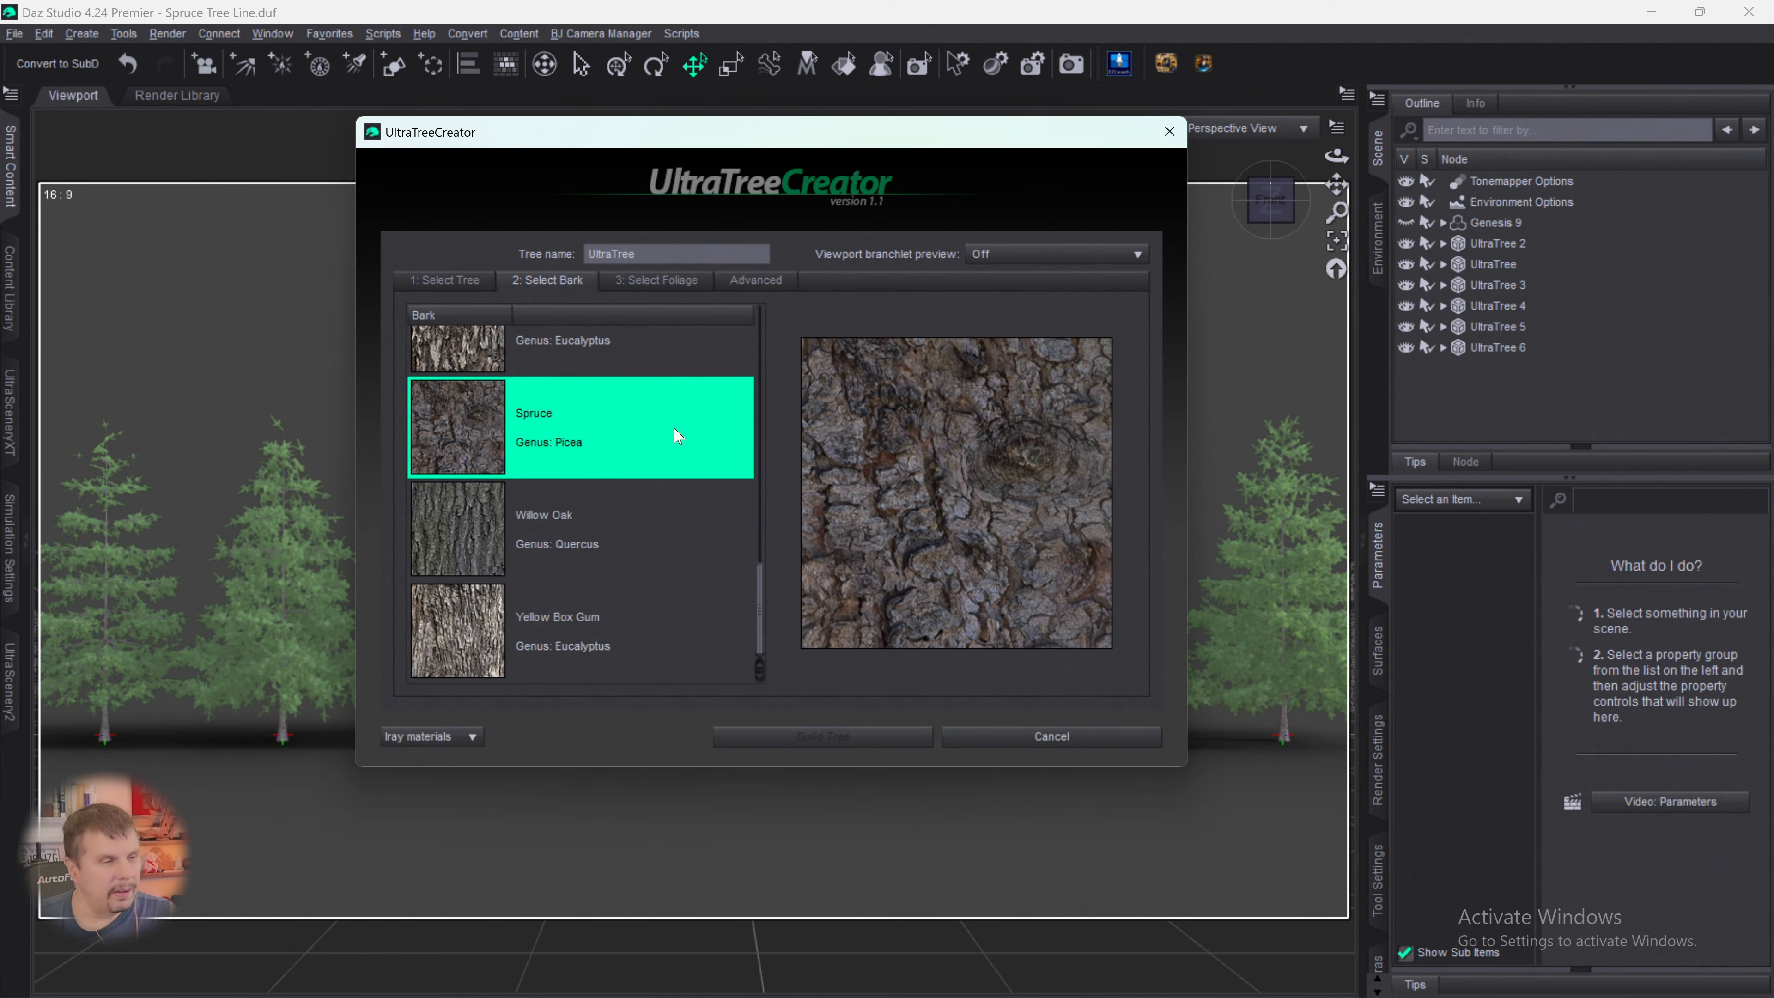
pyautogui.click(656, 281)
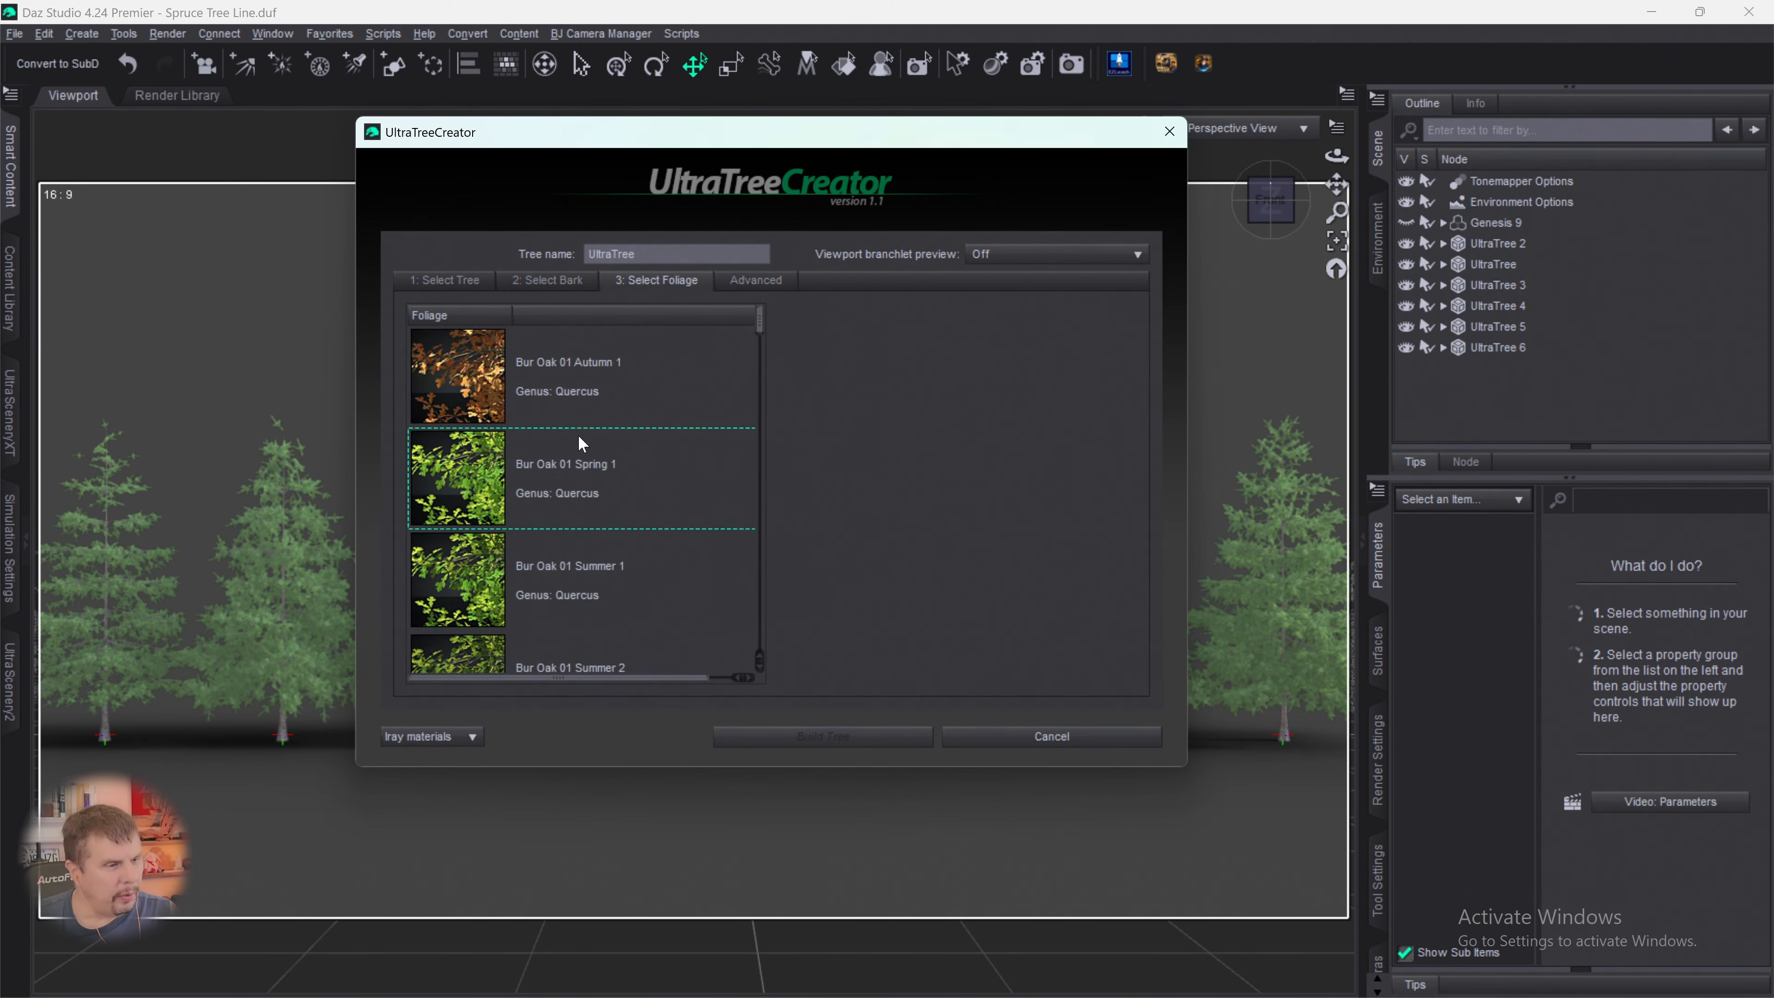
pyautogui.scroll(-3, 613, 461)
pyautogui.scroll(-6, 621, 476)
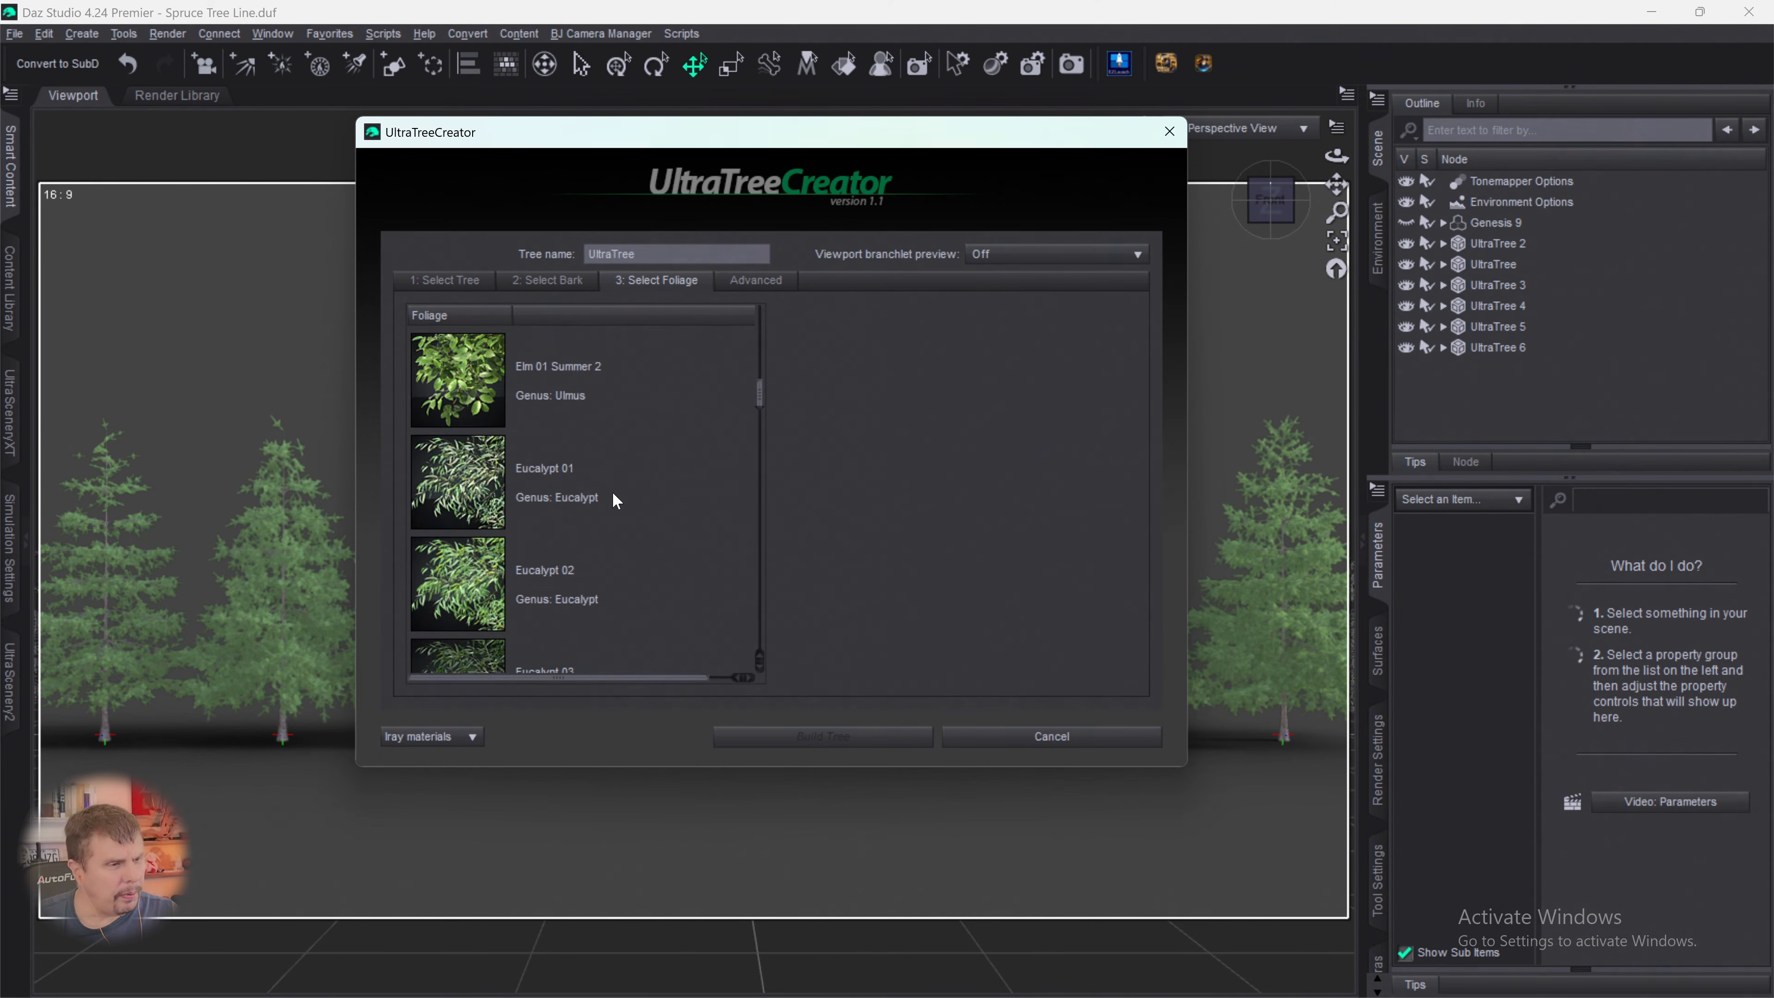
pyautogui.scroll(-6, 612, 490)
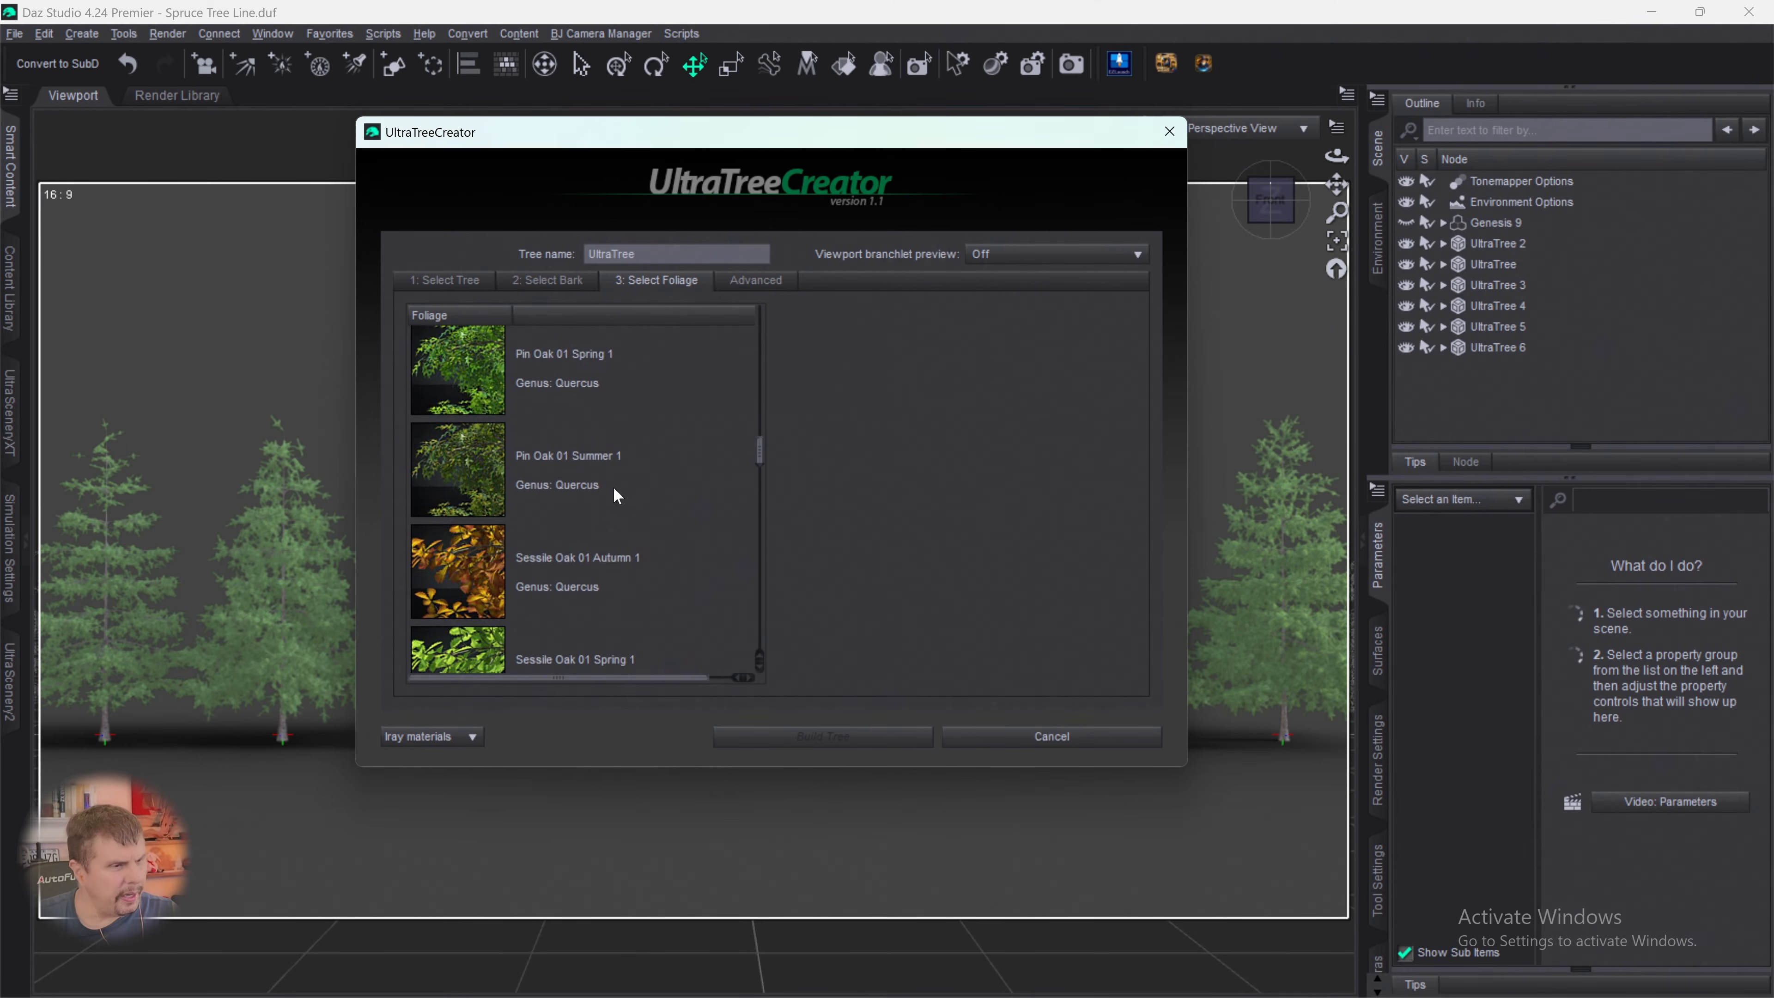
pyautogui.scroll(-6, 615, 501)
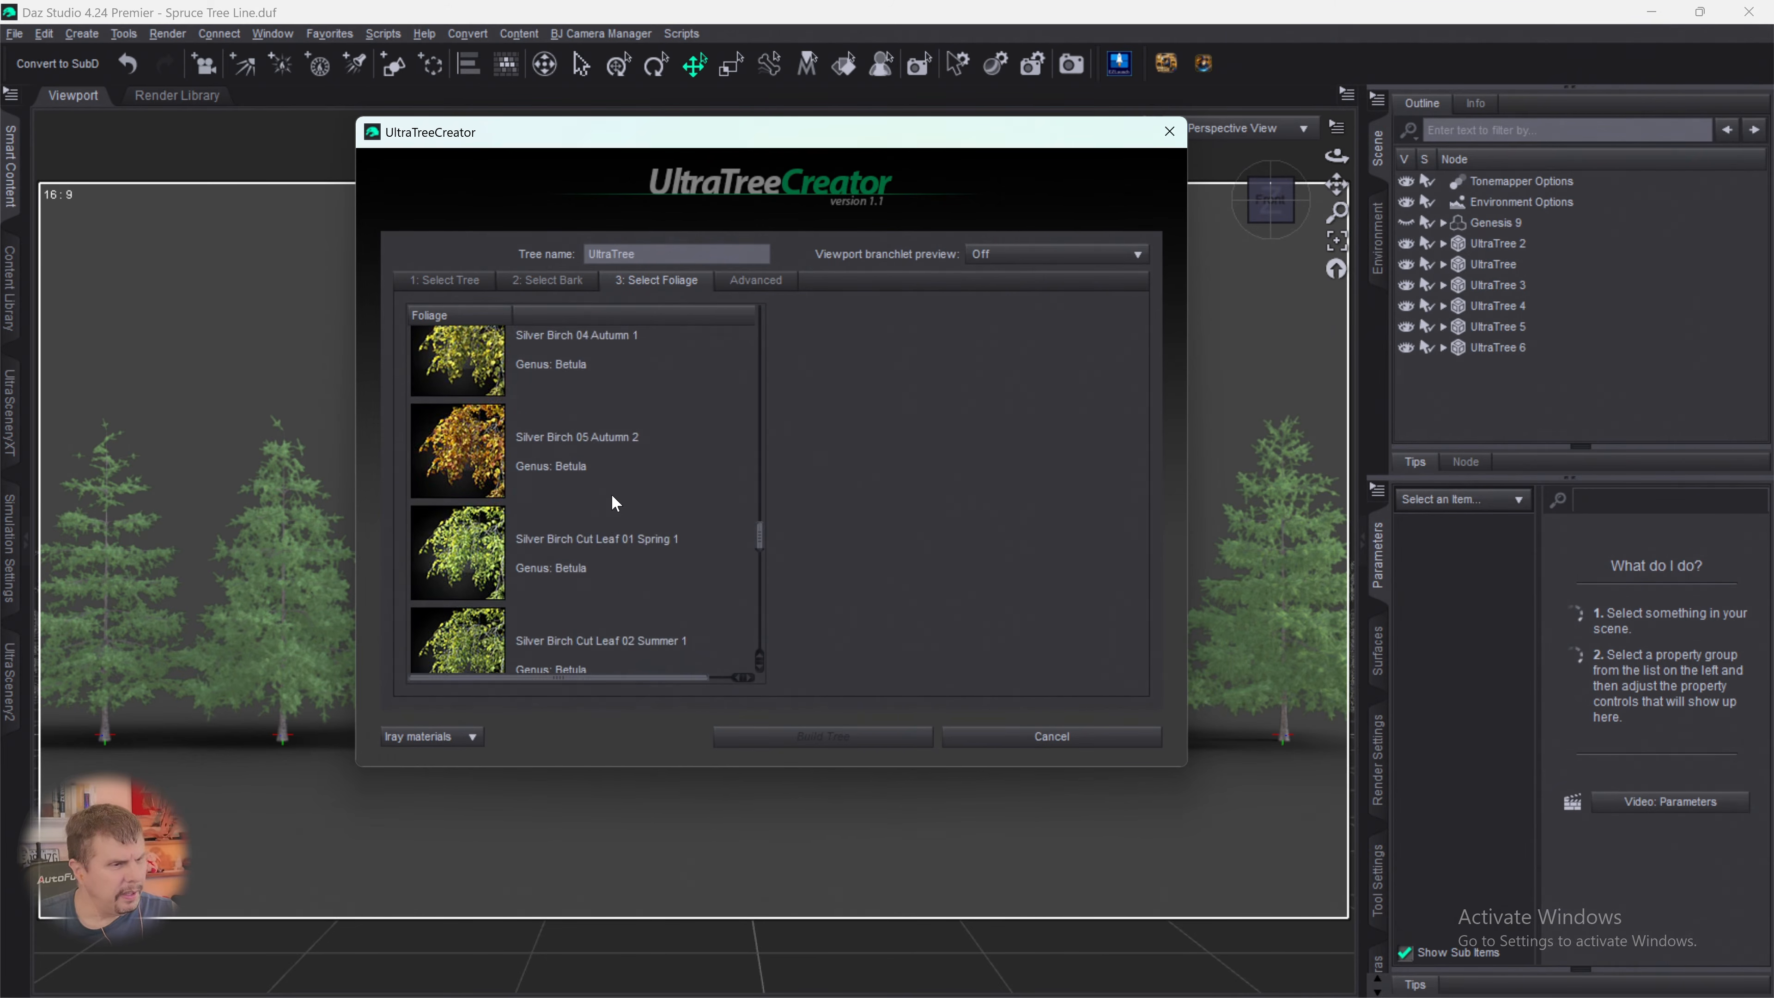
pyautogui.scroll(-2, 614, 499)
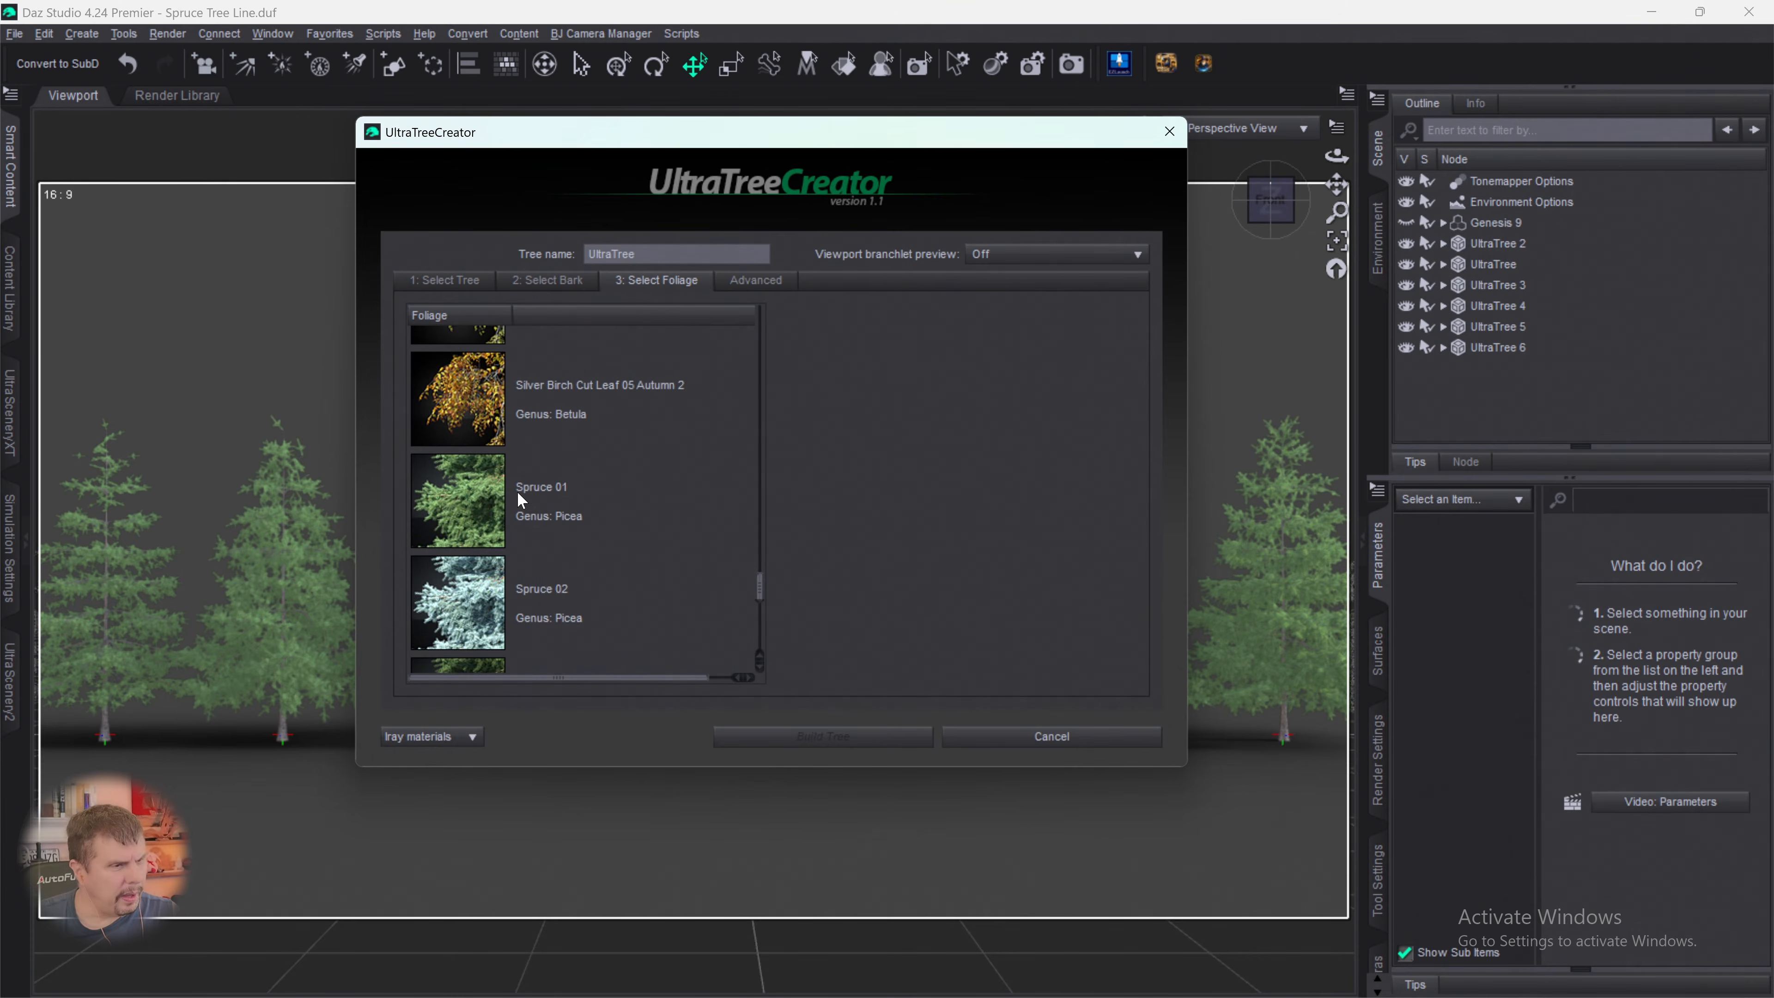
pyautogui.click(493, 493)
# - Build the replacement seventh tree with branchlet density 42%, rotation variation 137.85, a slight negative droop and a higher random seed
pyautogui.click(773, 288)
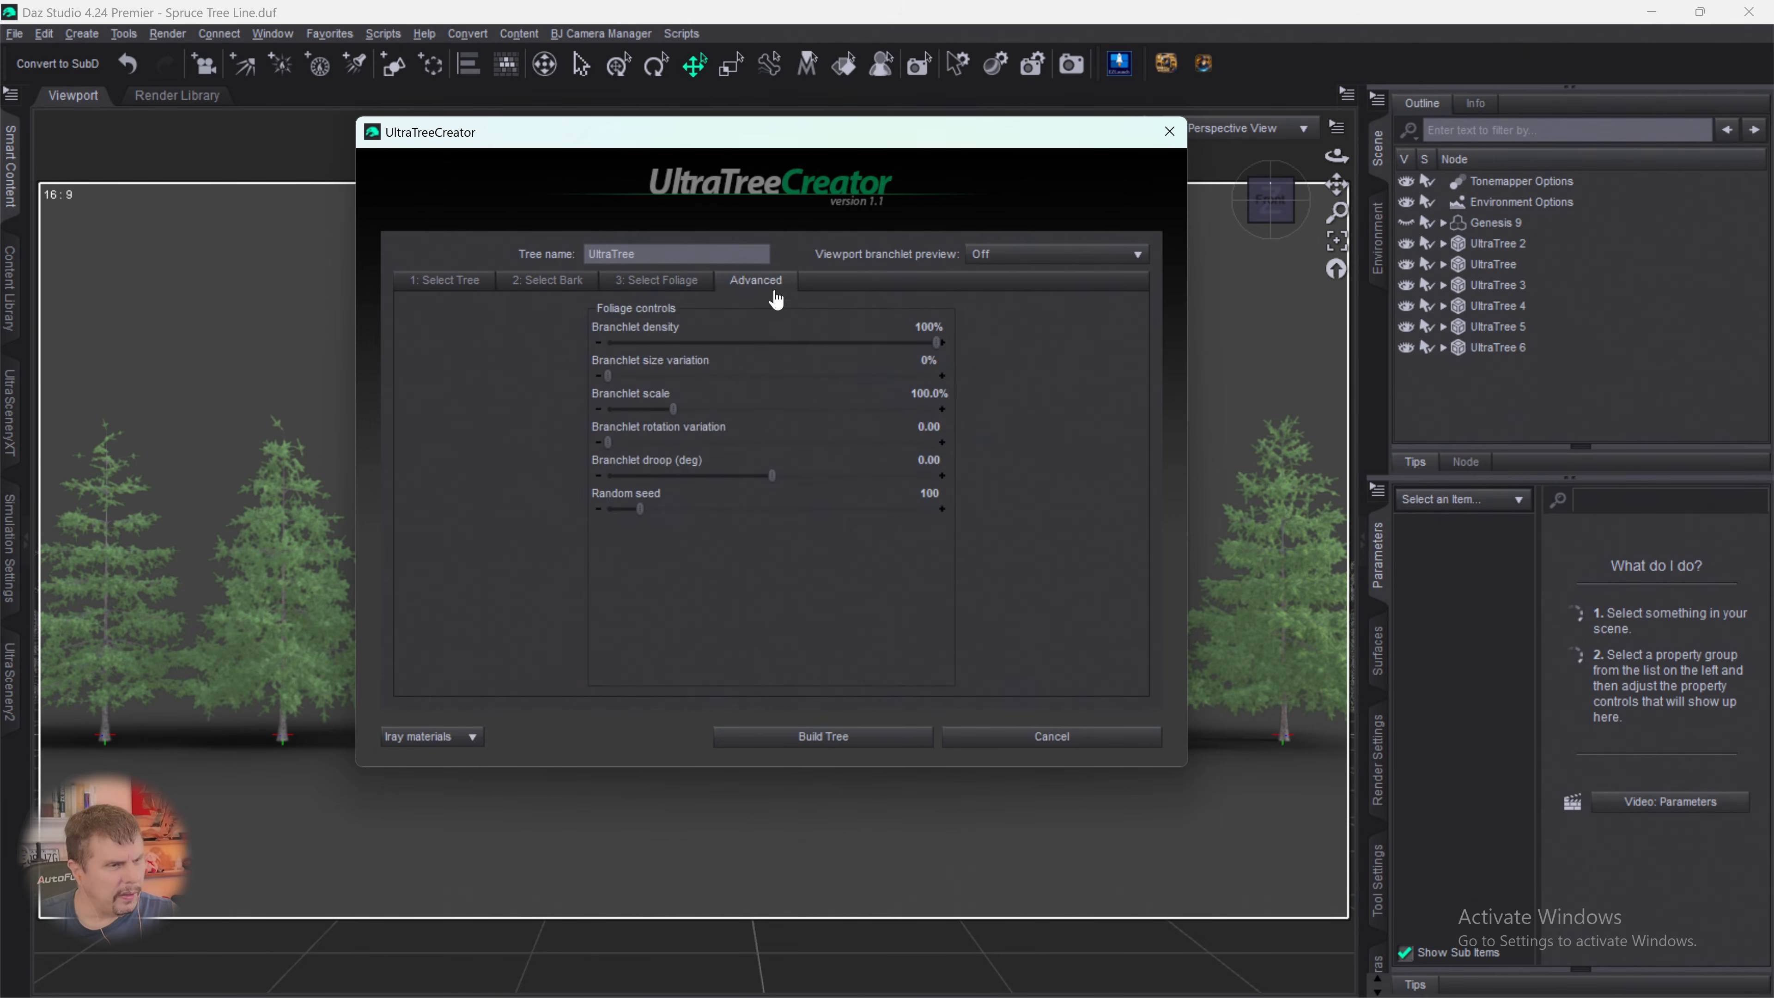
pyautogui.moveTo(936, 342); pyautogui.dragTo(745, 342)
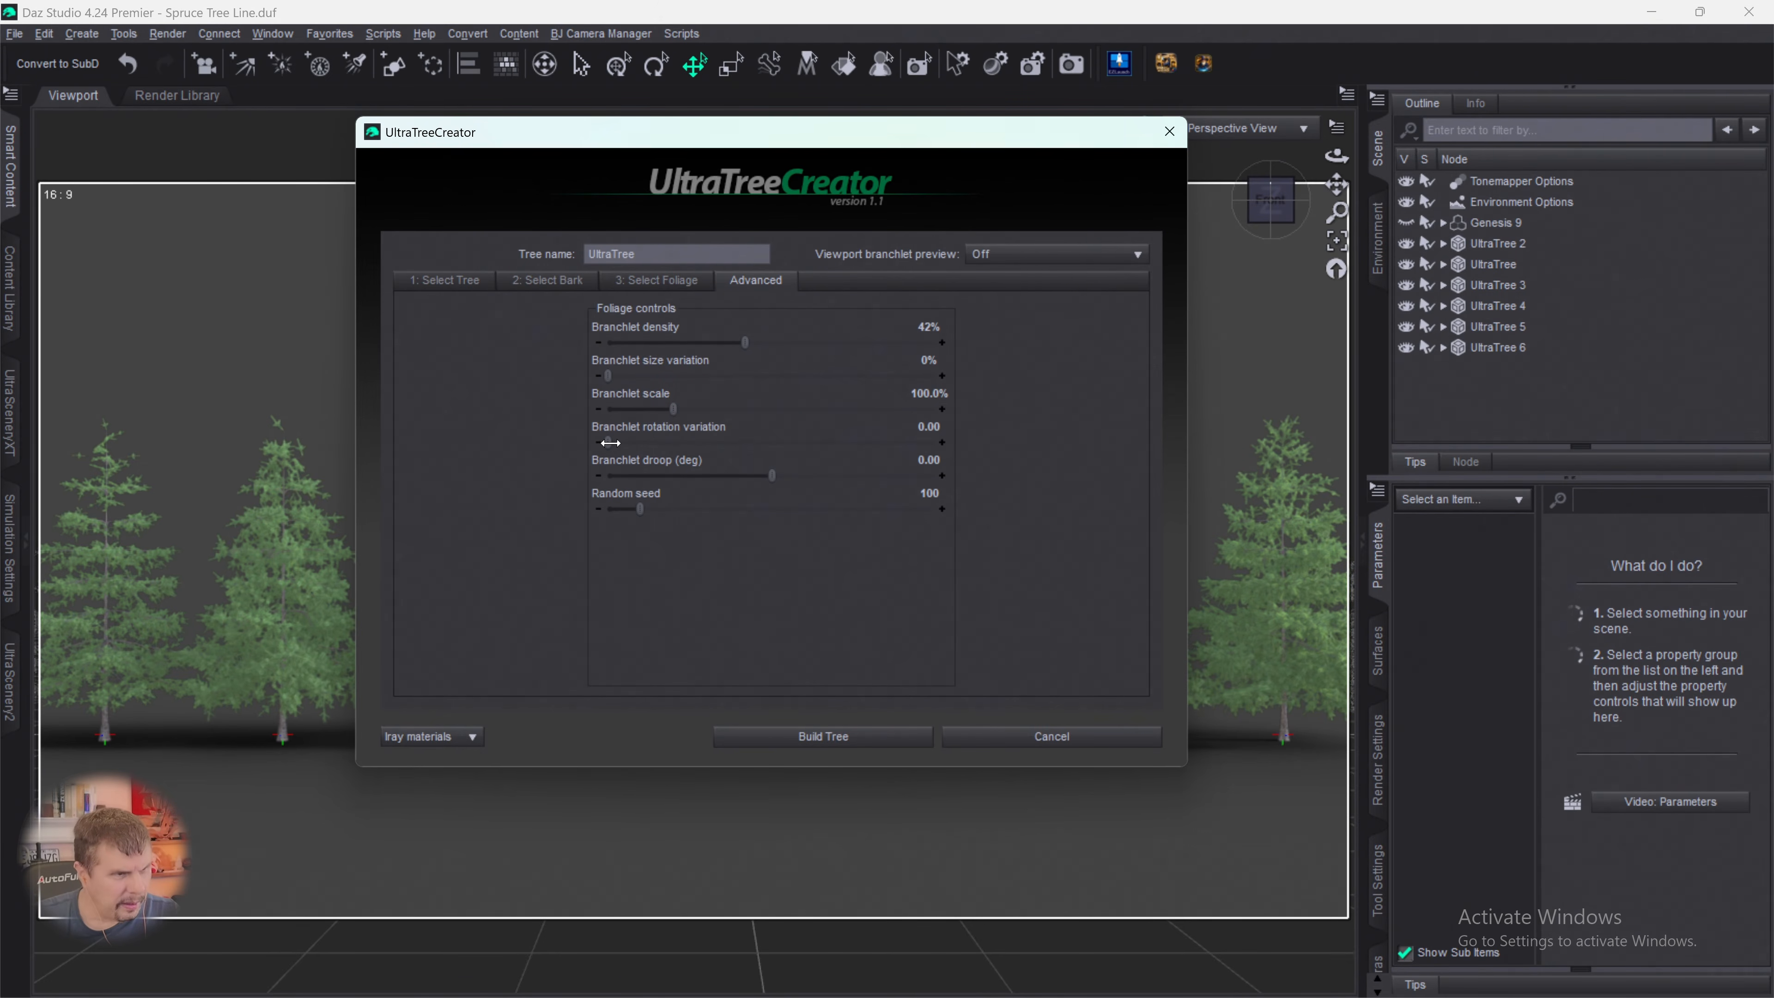
pyautogui.moveTo(608, 442); pyautogui.dragTo(860, 442)
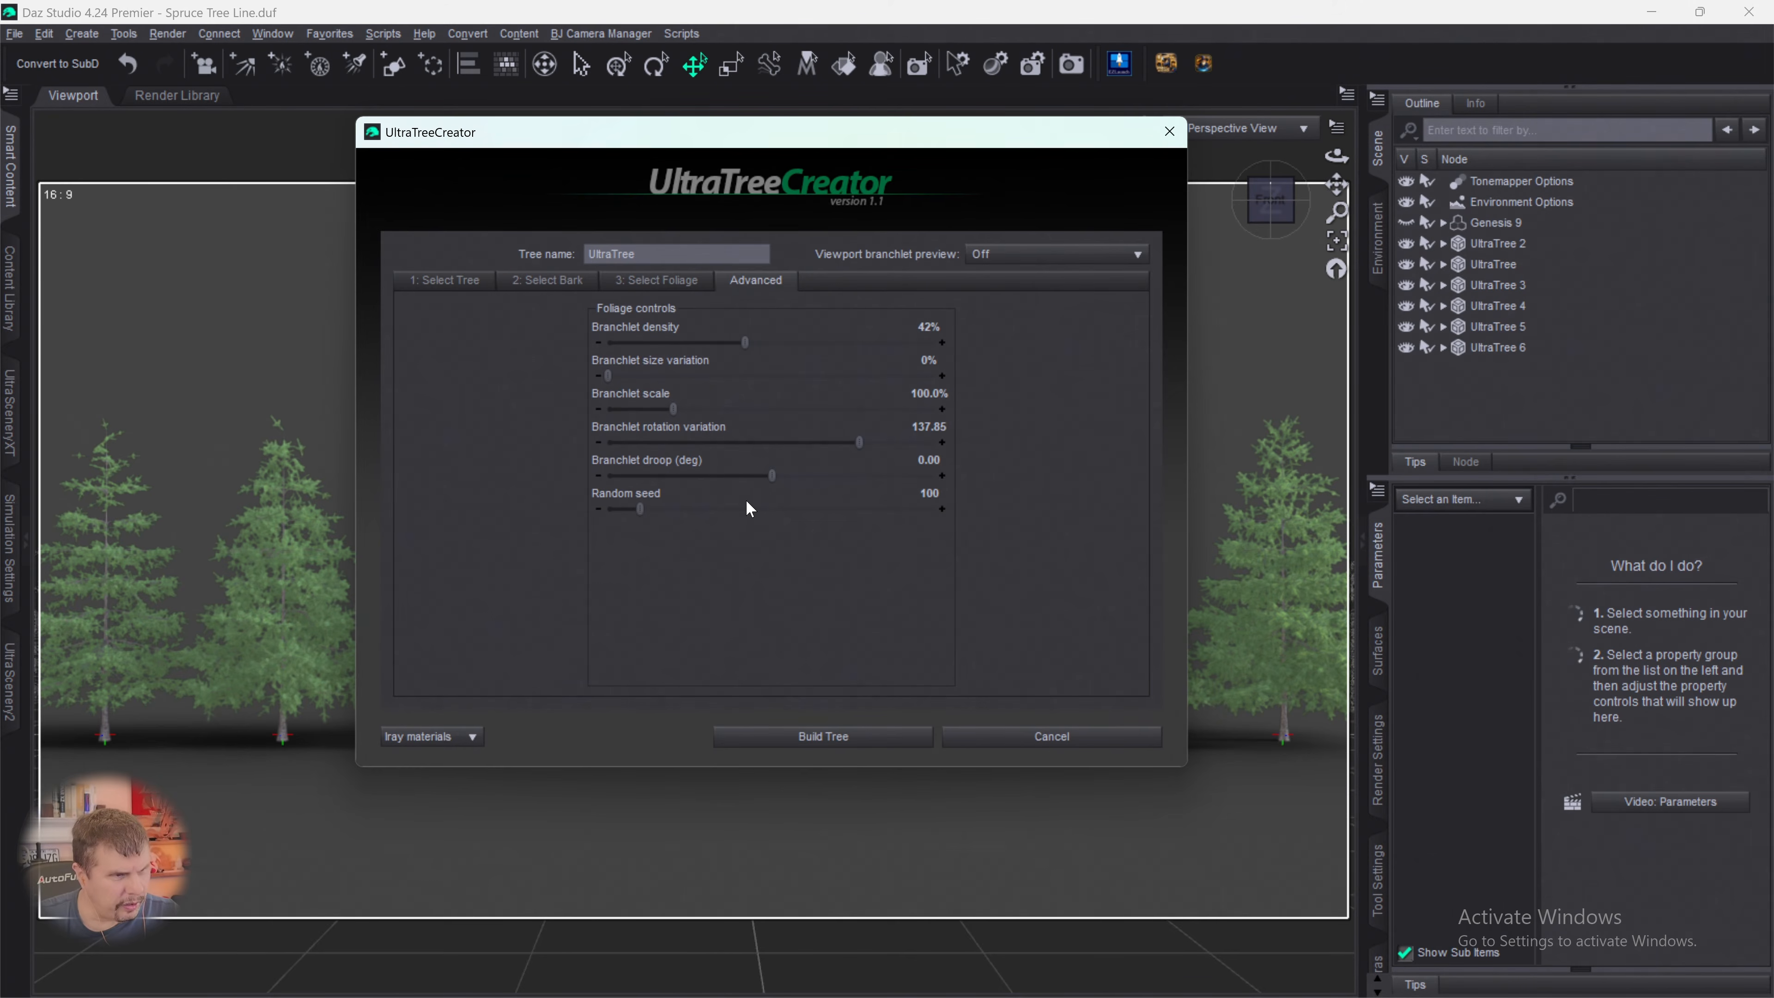
pyautogui.moveTo(772, 475); pyautogui.dragTo(748, 473)
pyautogui.moveTo(641, 512); pyautogui.dragTo(863, 509)
pyautogui.click(814, 742)
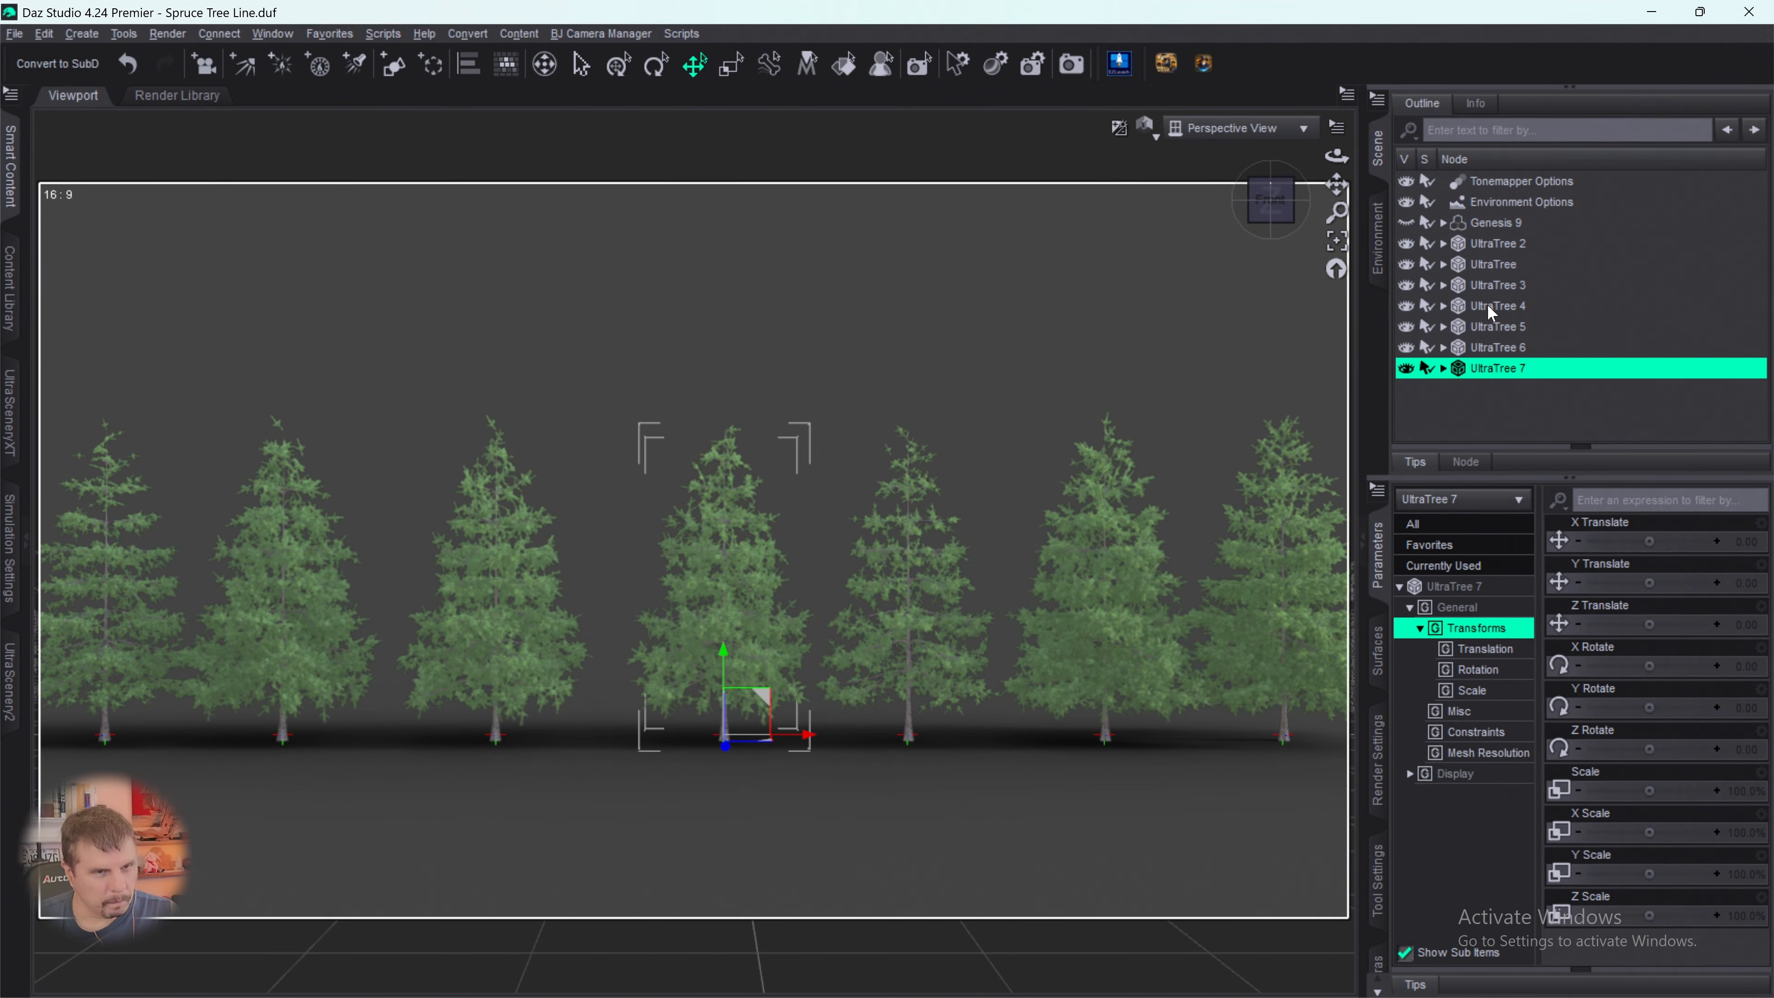
# - Scale UltraTree 7 down to 87.2%
pyautogui.click(1492, 245)
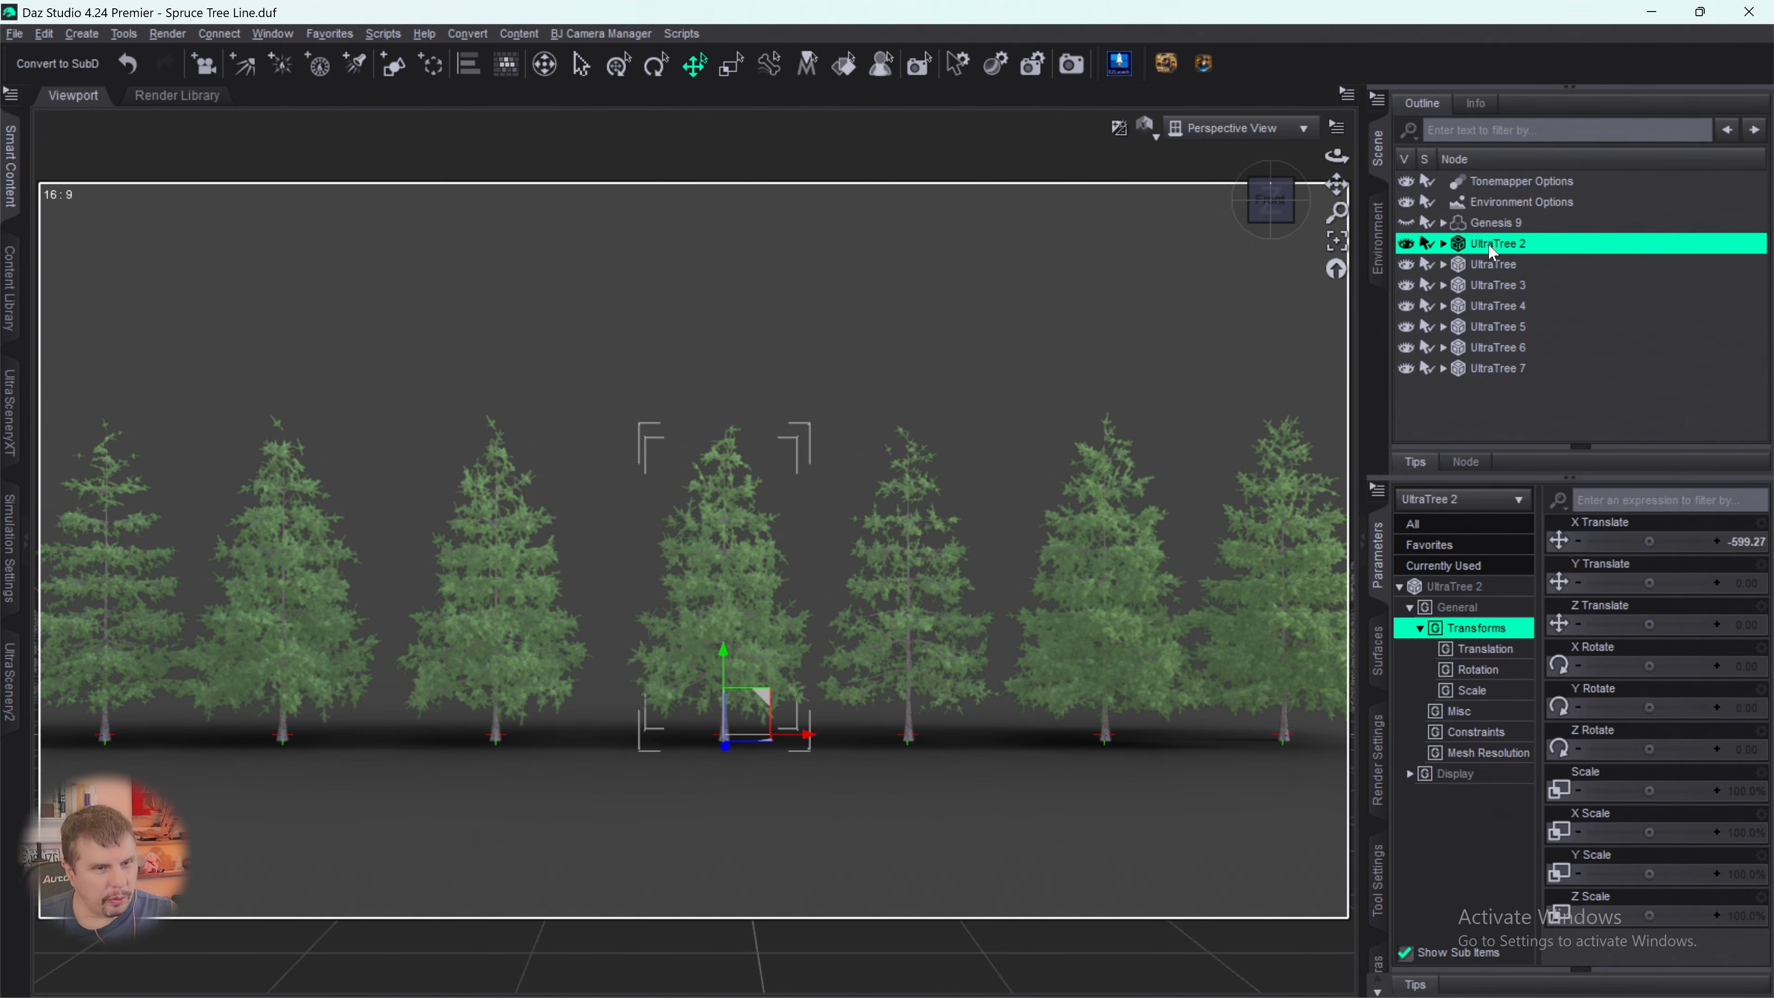
pyautogui.click(1485, 369)
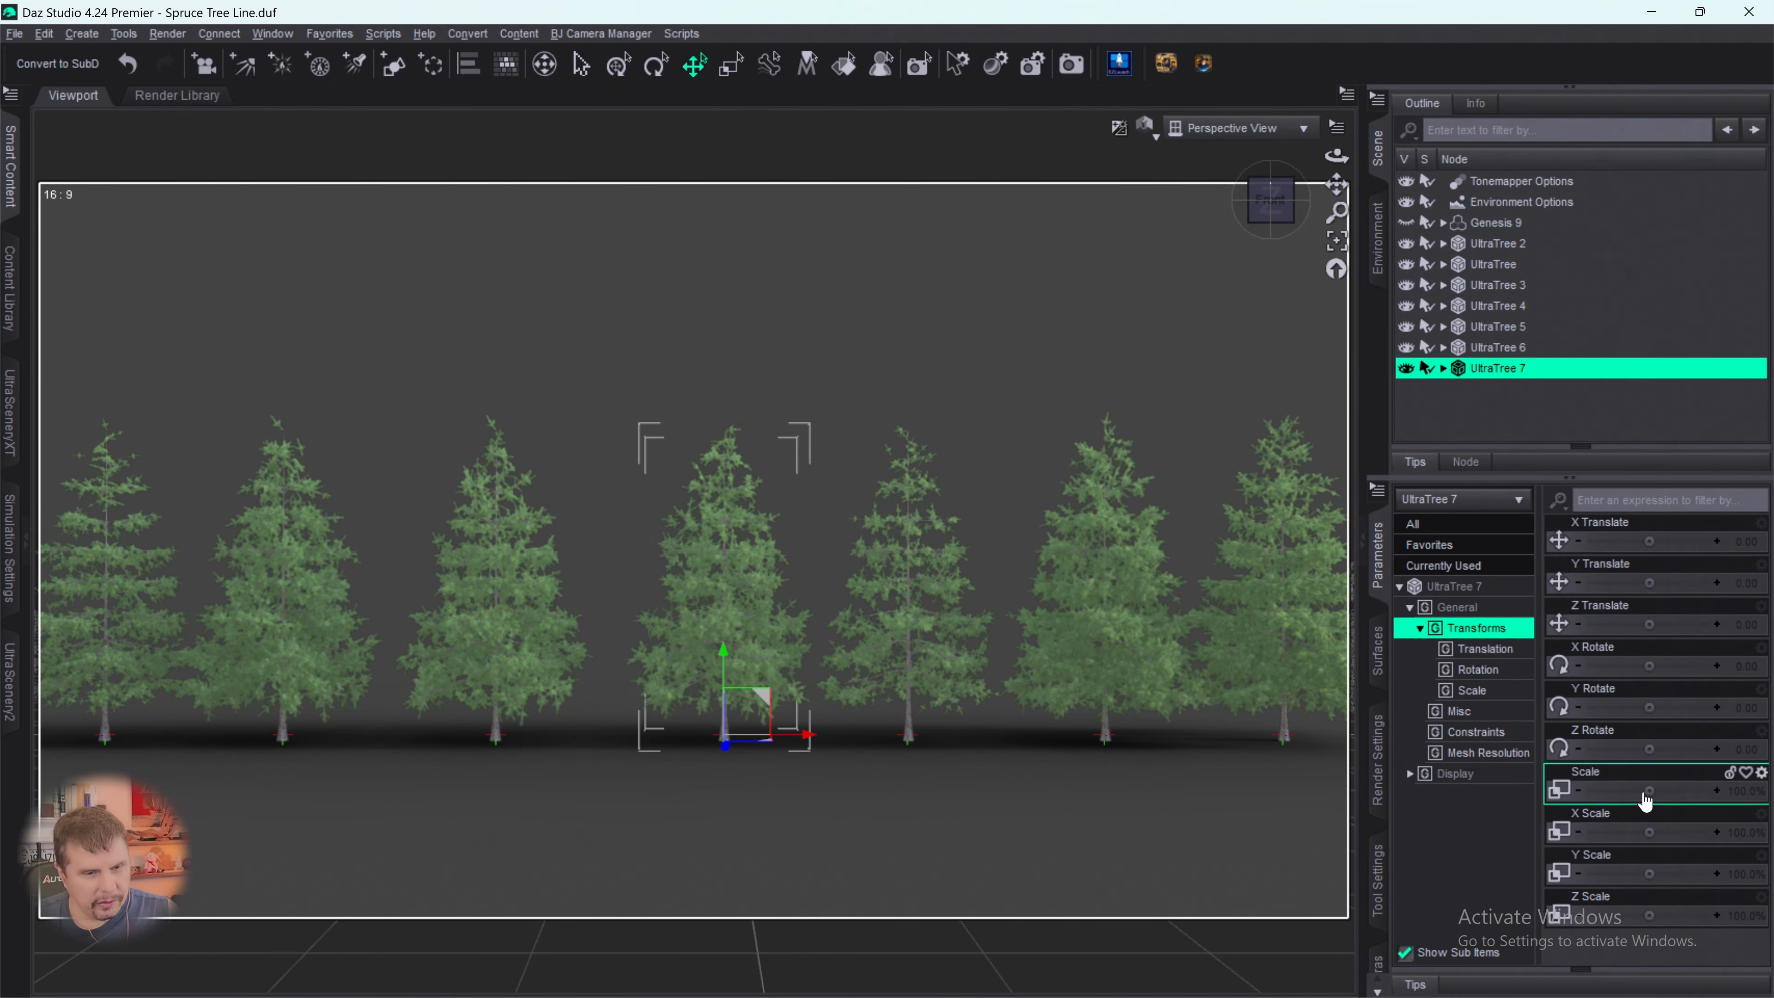
pyautogui.moveTo(1646, 796); pyautogui.dragTo(1626, 791)
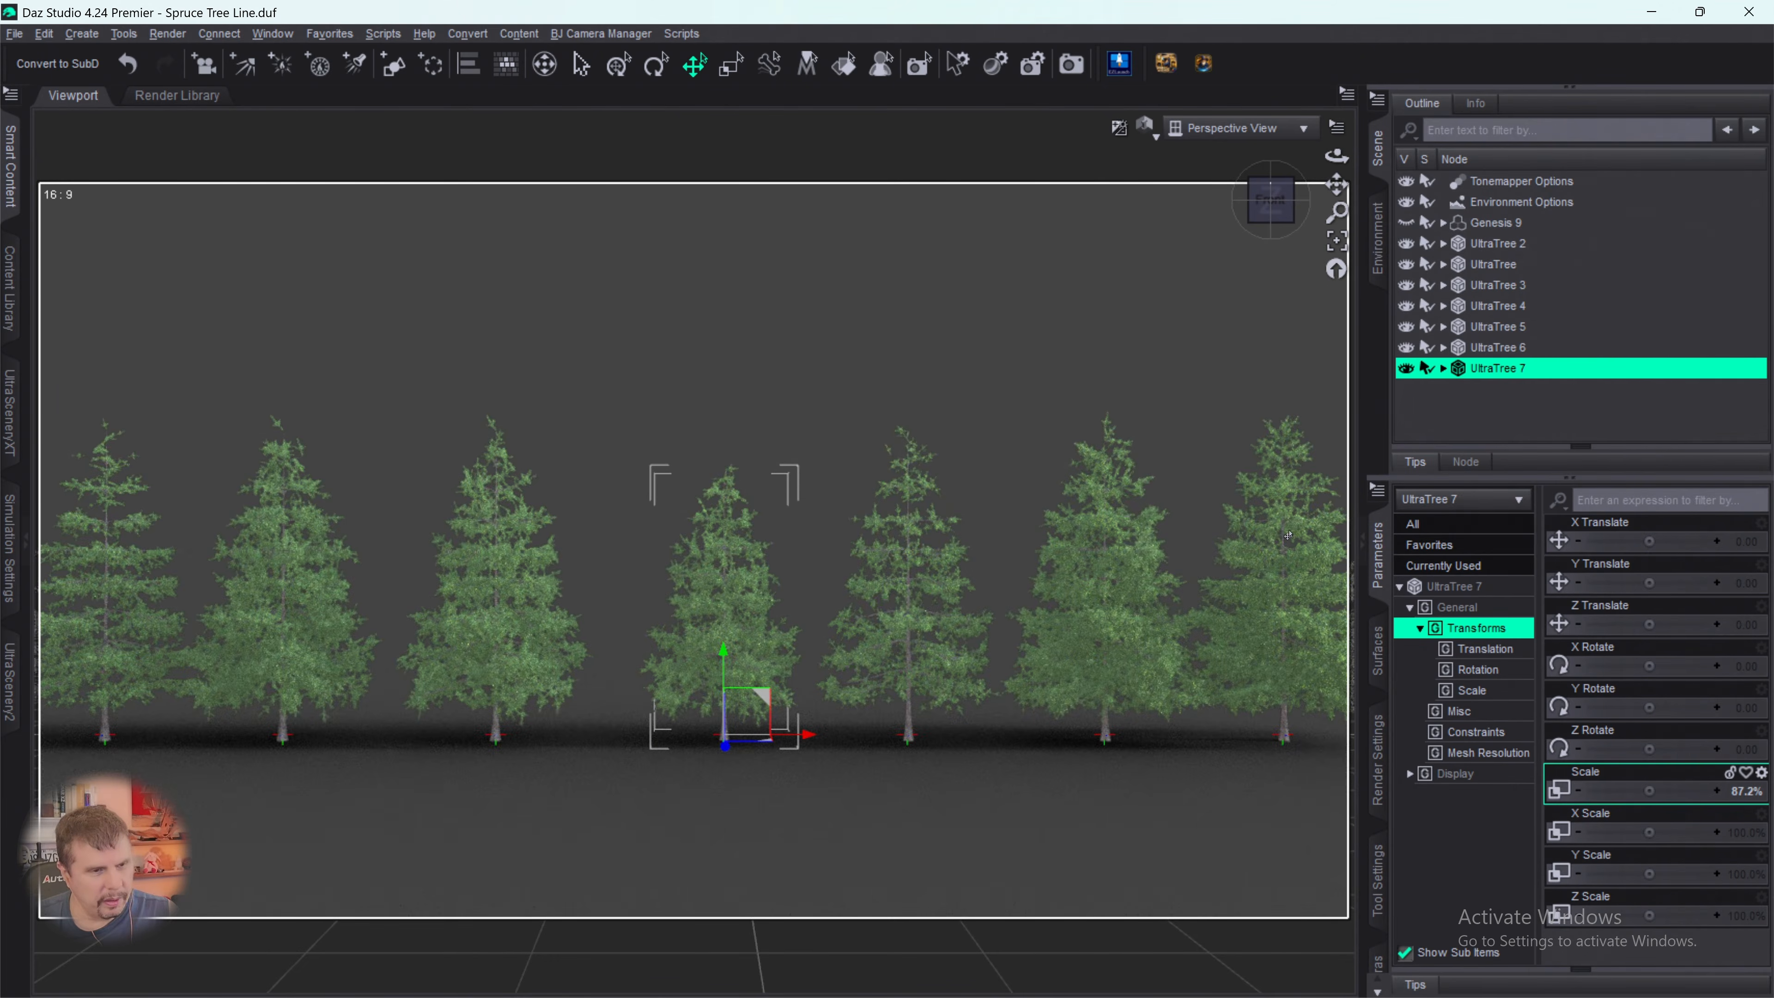
# - Scale UltraTree 3 down to 85.6% and UltraTree 4 down to 89.9%
pyautogui.click(1495, 264)
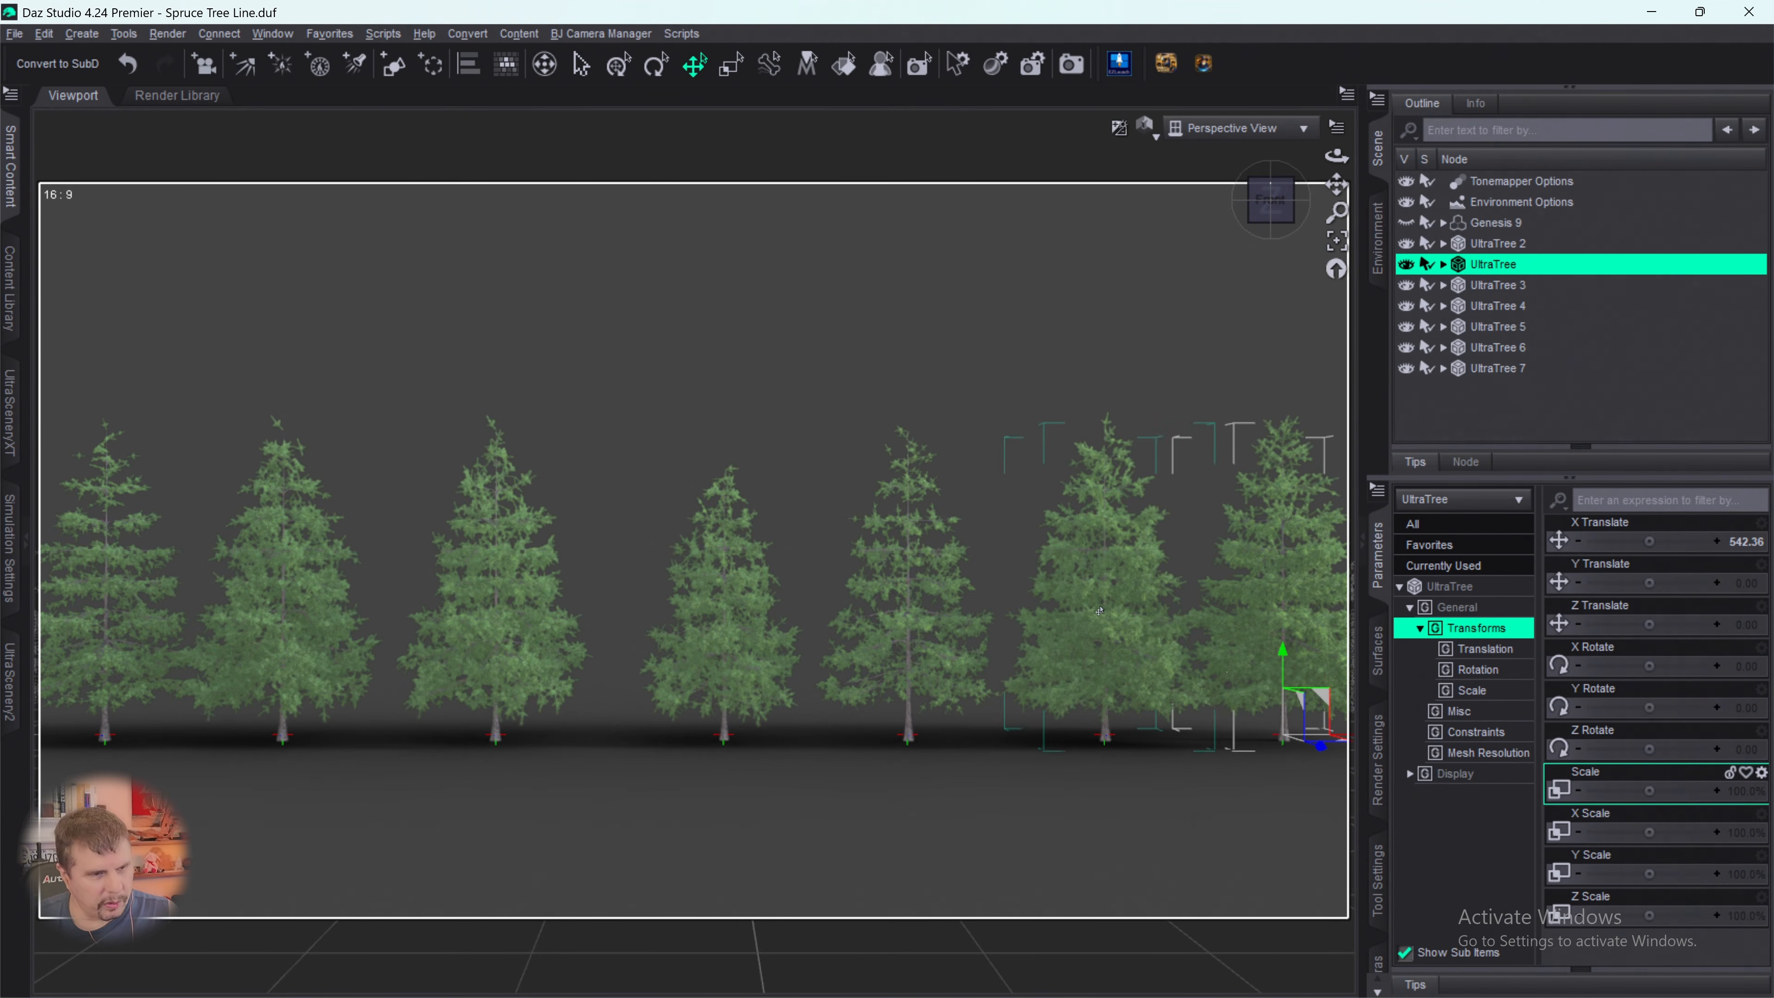
pyautogui.click(1173, 391)
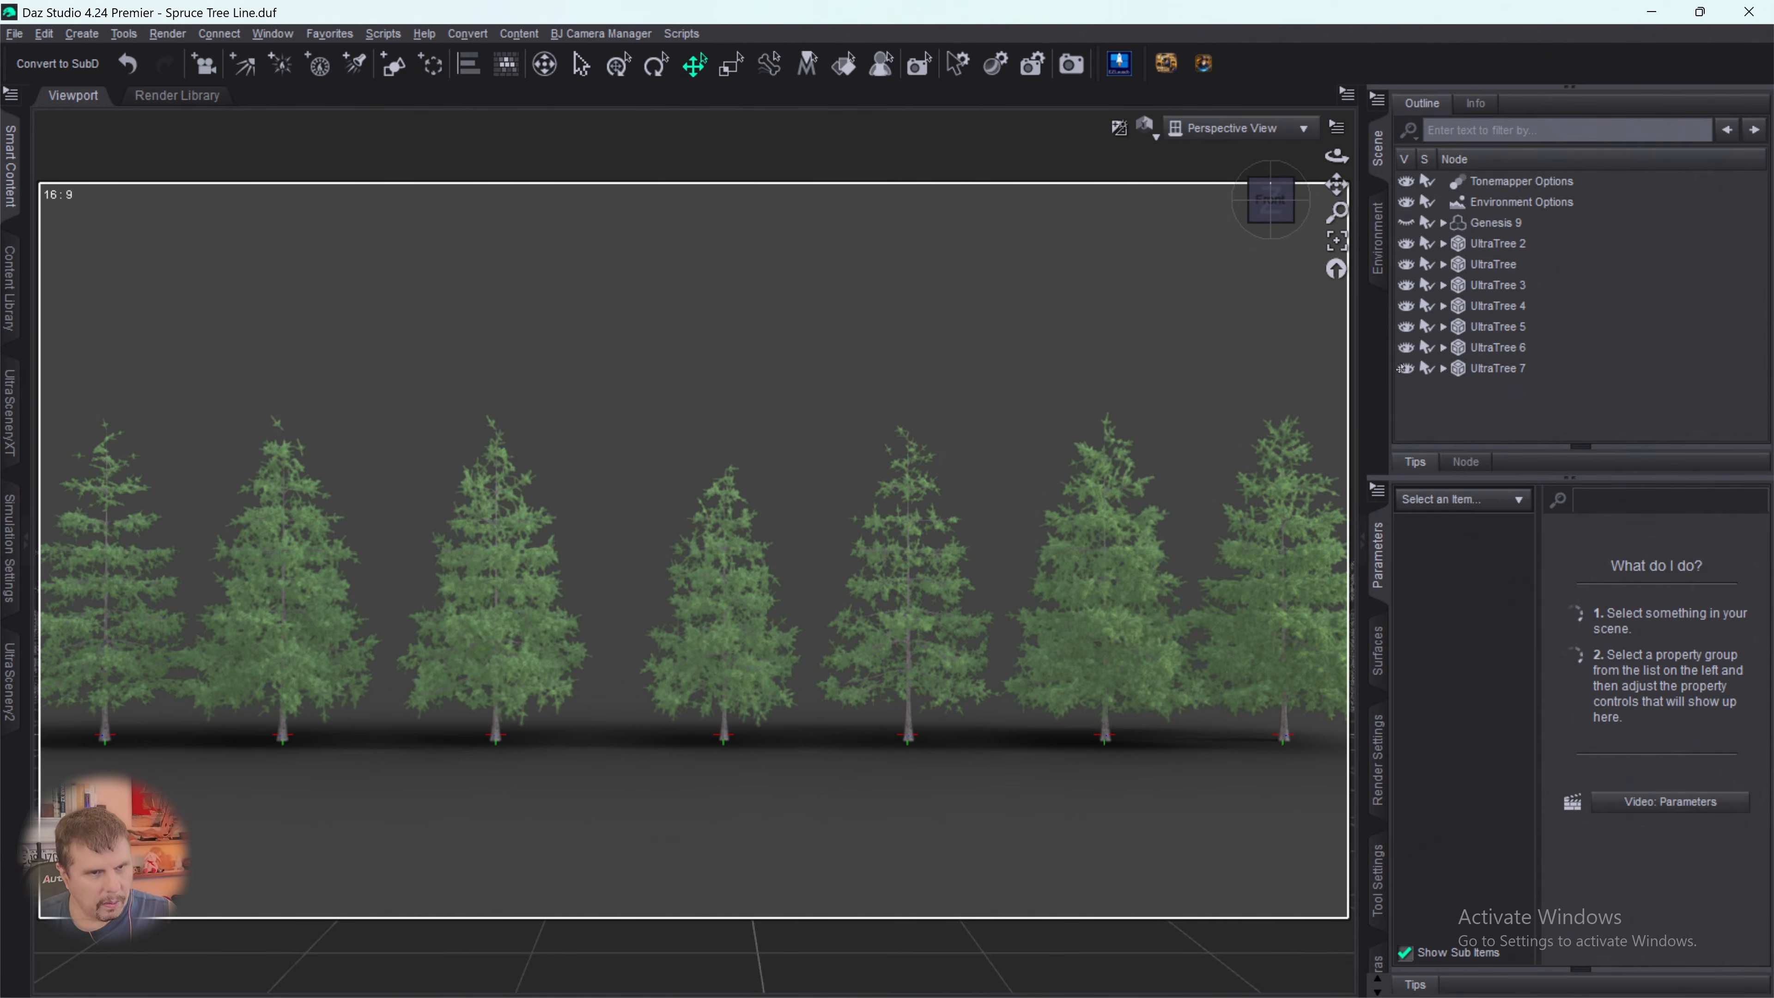
pyautogui.click(1490, 262)
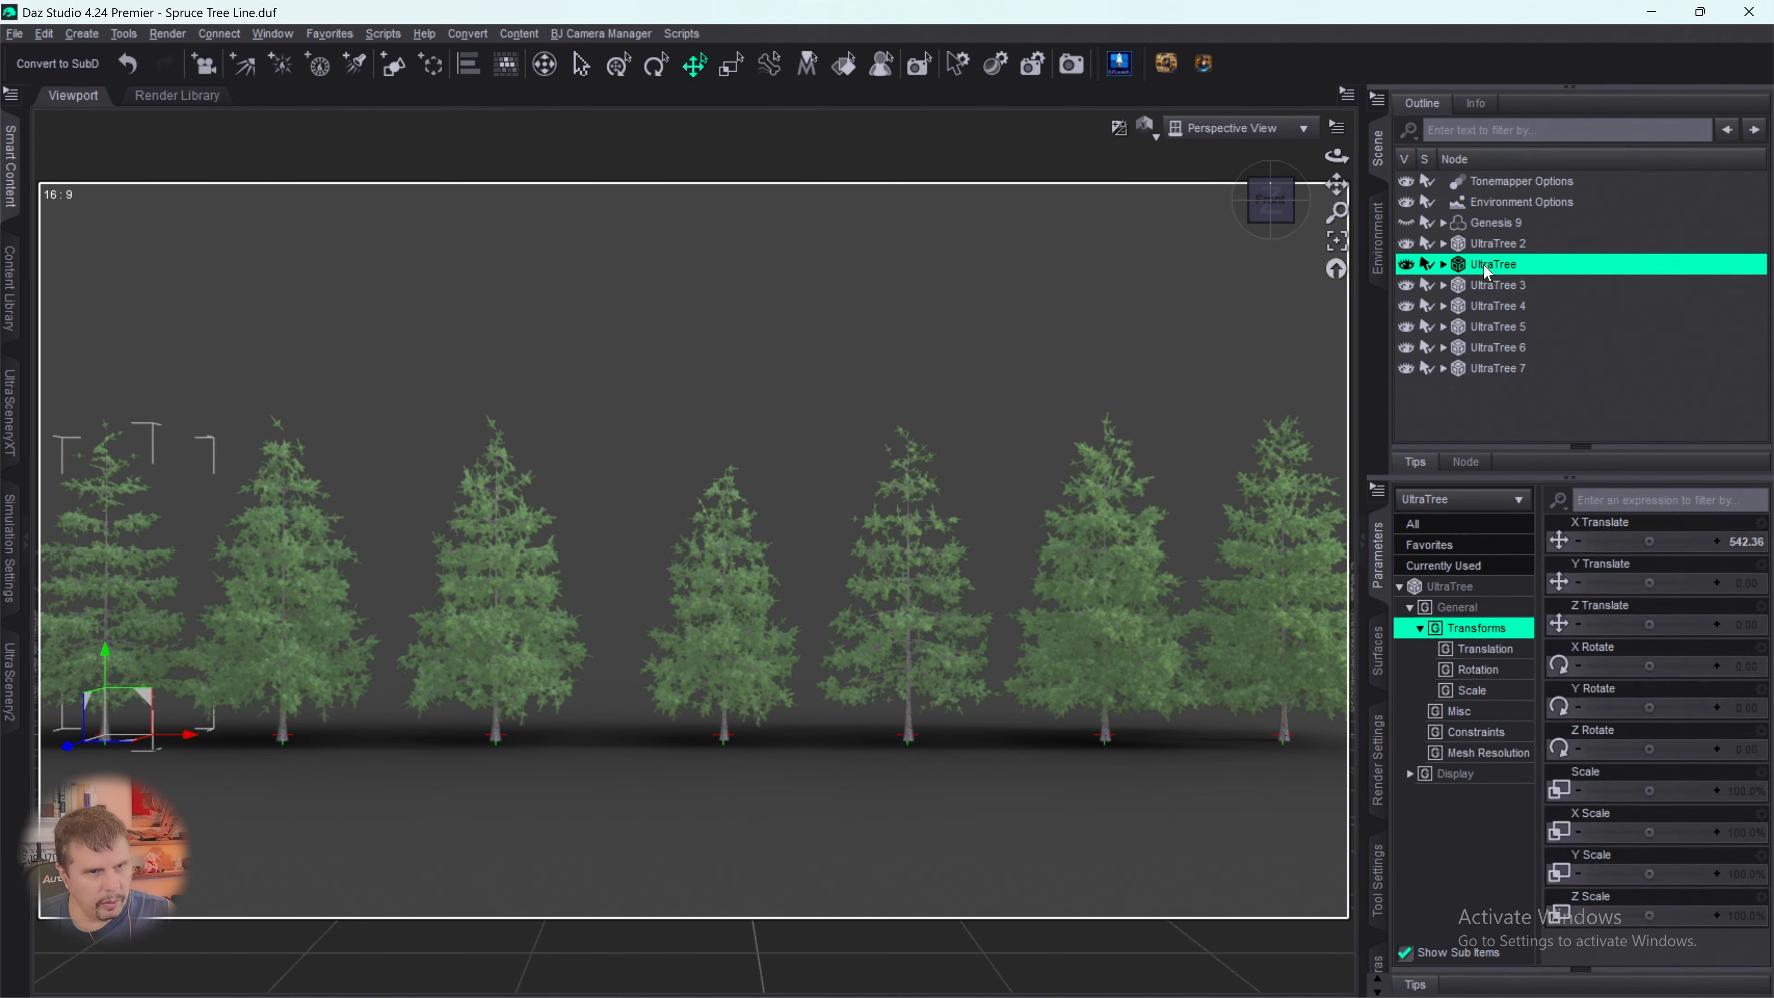
pyautogui.click(1485, 288)
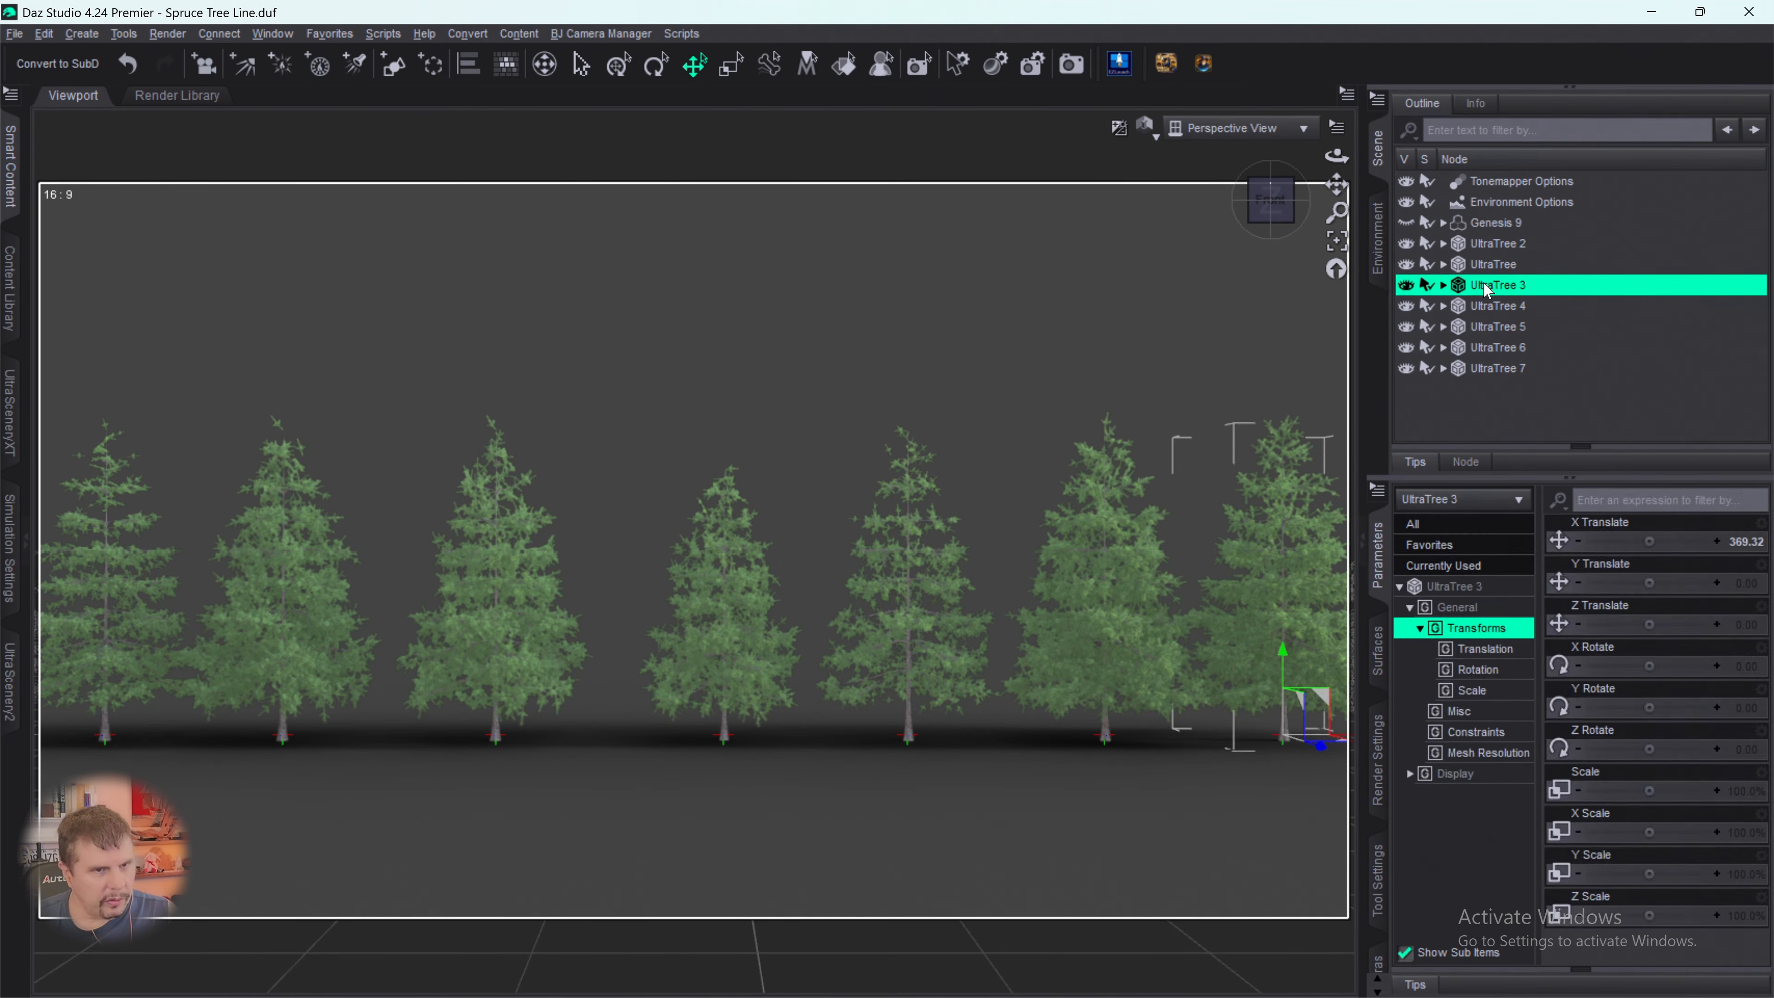
pyautogui.moveTo(1589, 779); pyautogui.dragTo(1565, 788)
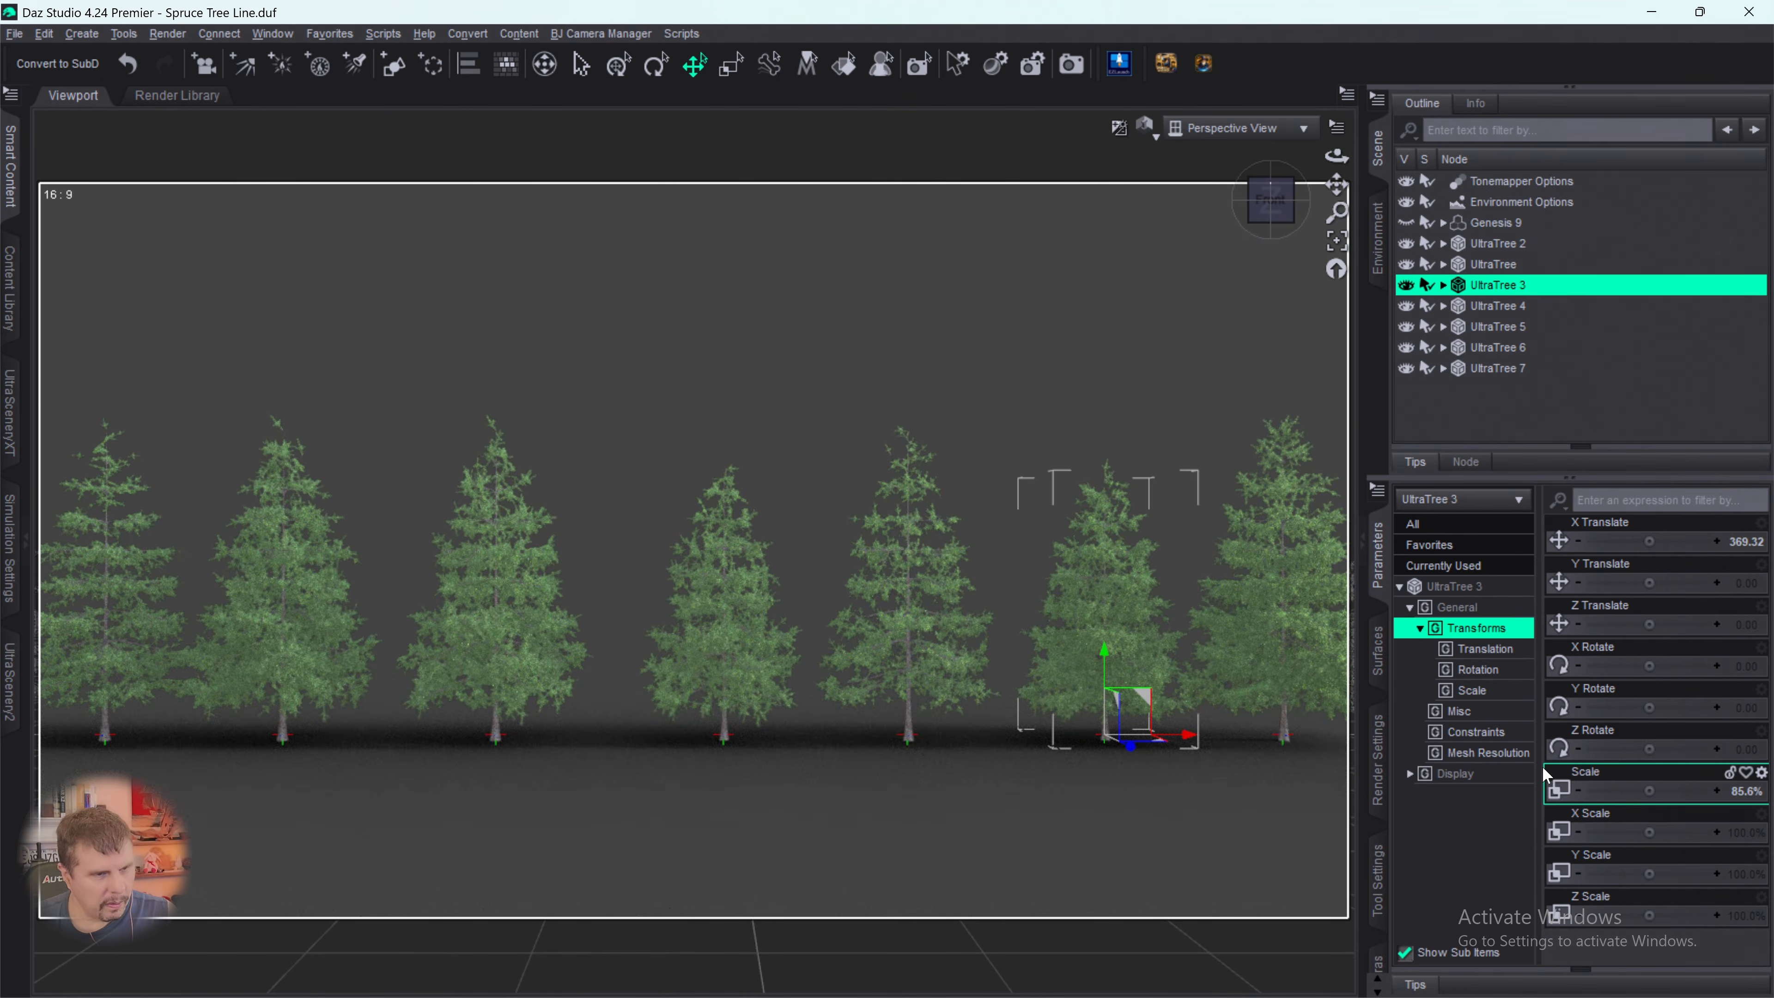
pyautogui.click(1496, 308)
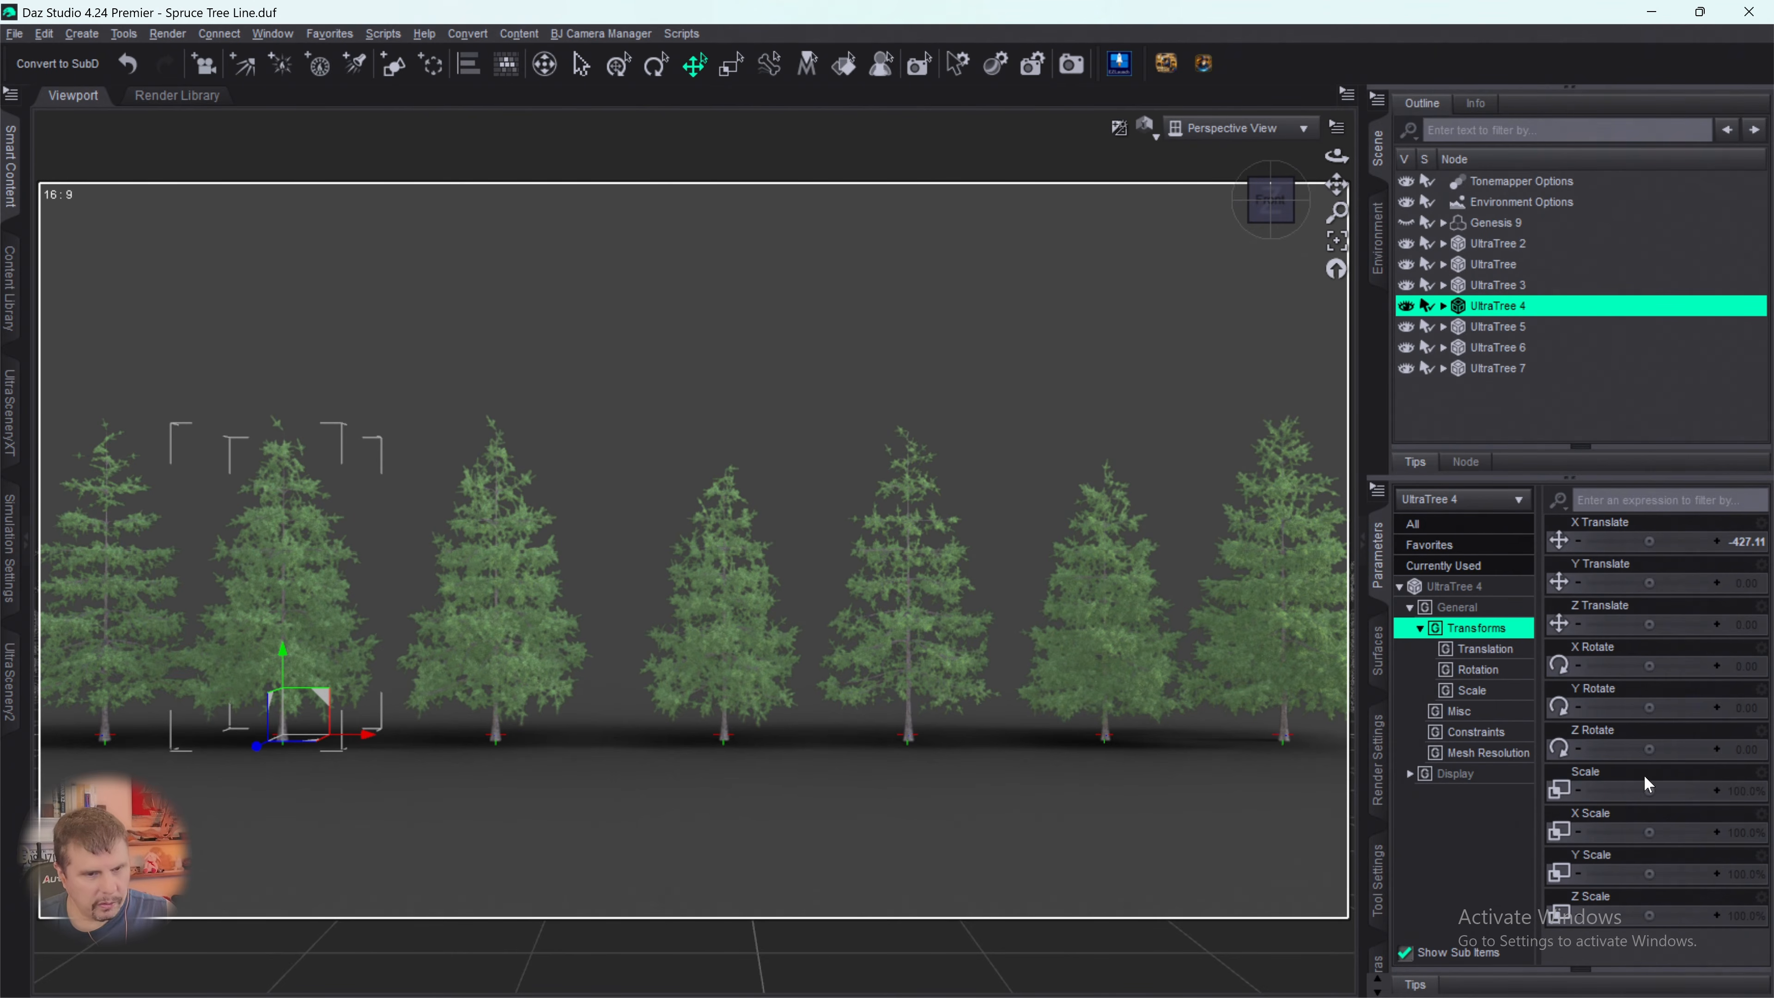
pyautogui.moveTo(1641, 786); pyautogui.dragTo(1613, 787)
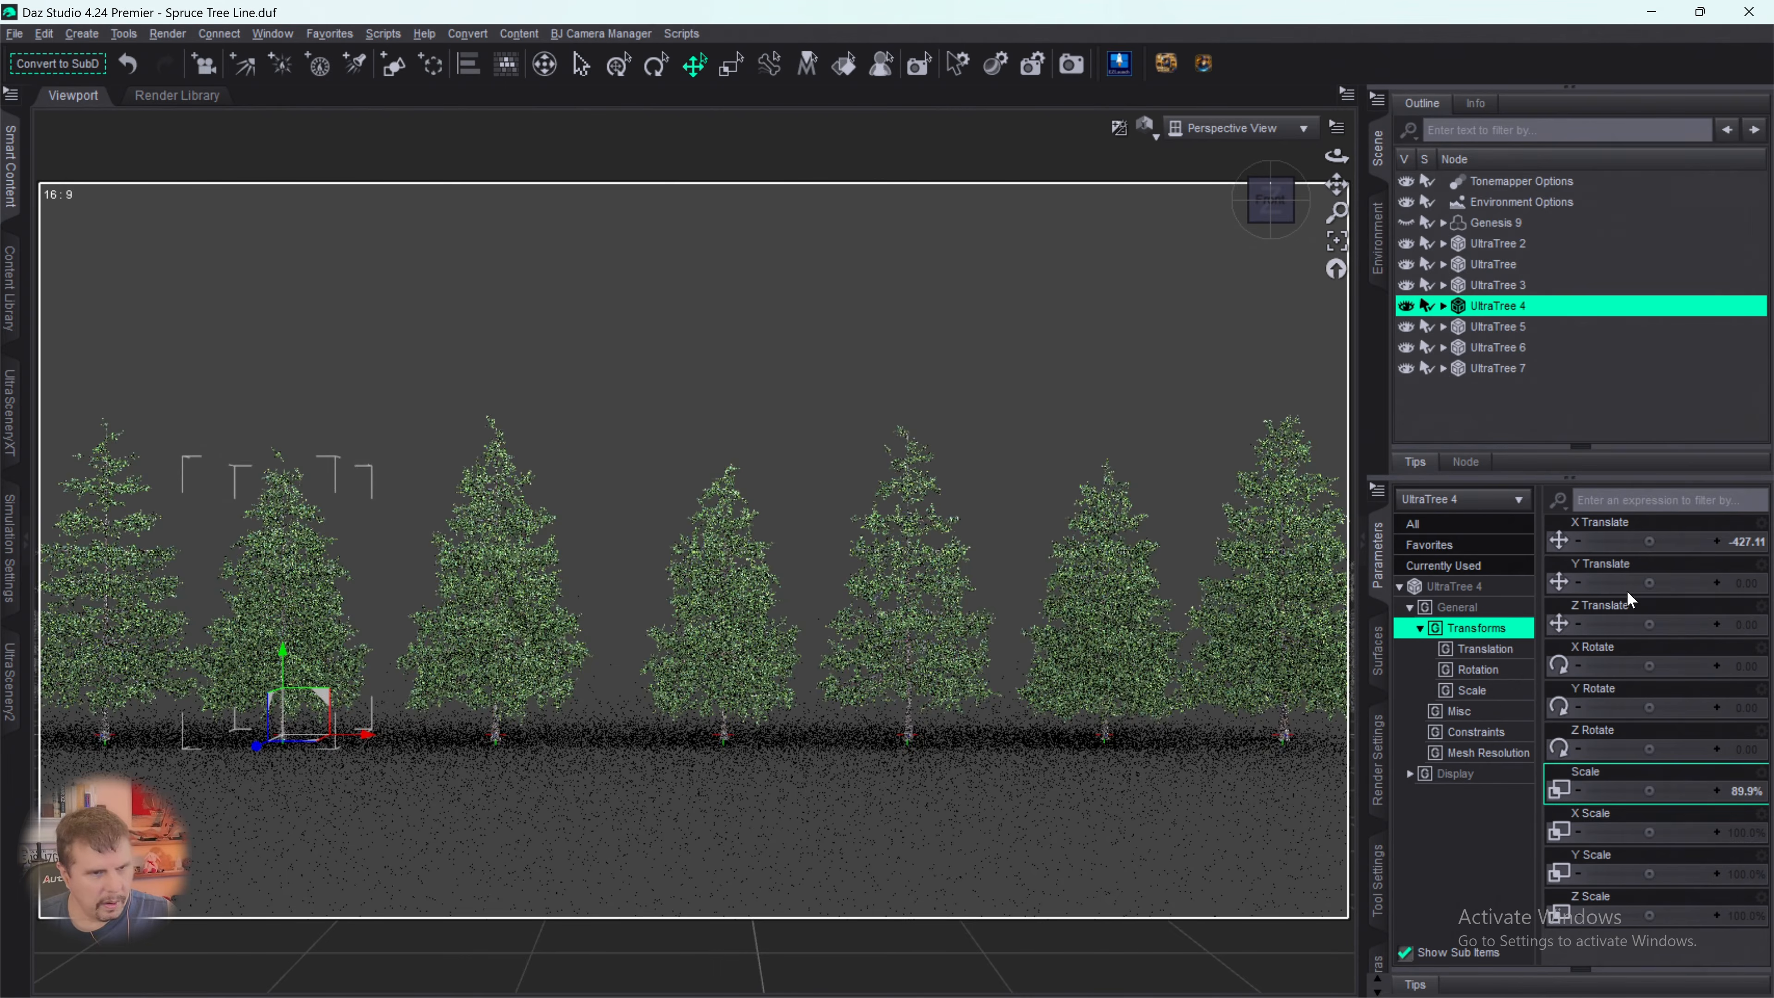
# - Scale UltraTree 6 down slightly, to about the height of UltraTree 7 beside it
pyautogui.click(1486, 375)
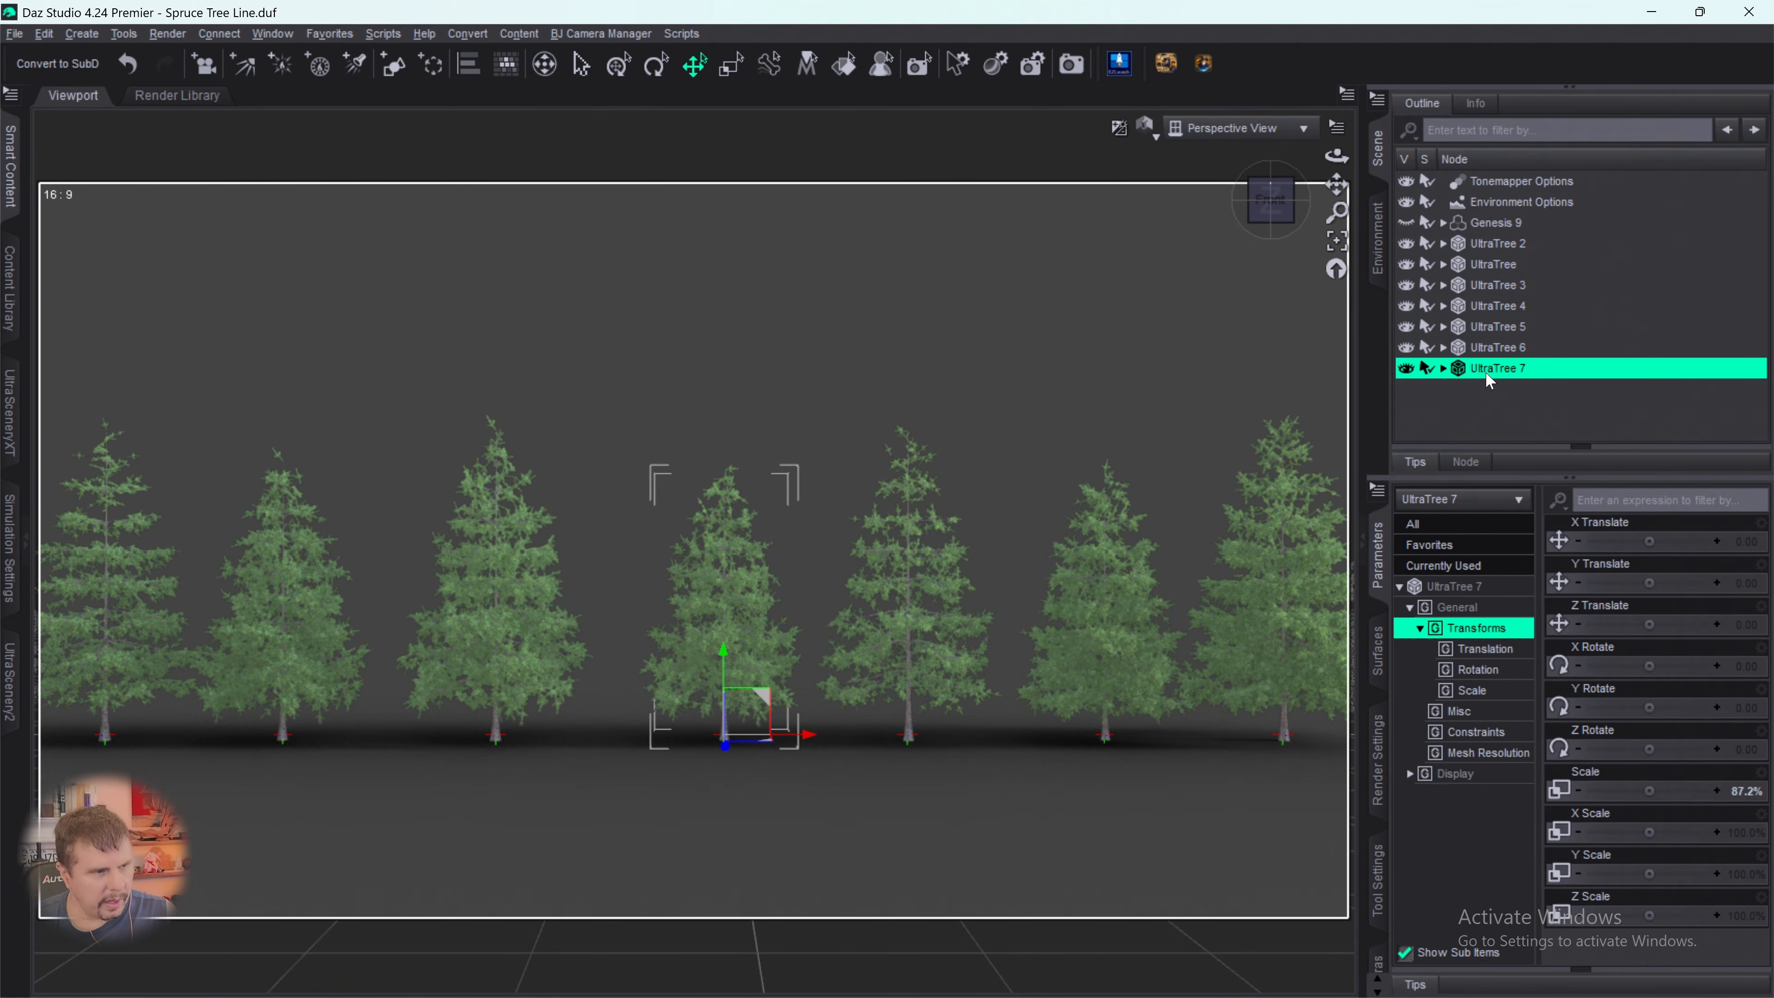
pyautogui.click(1499, 346)
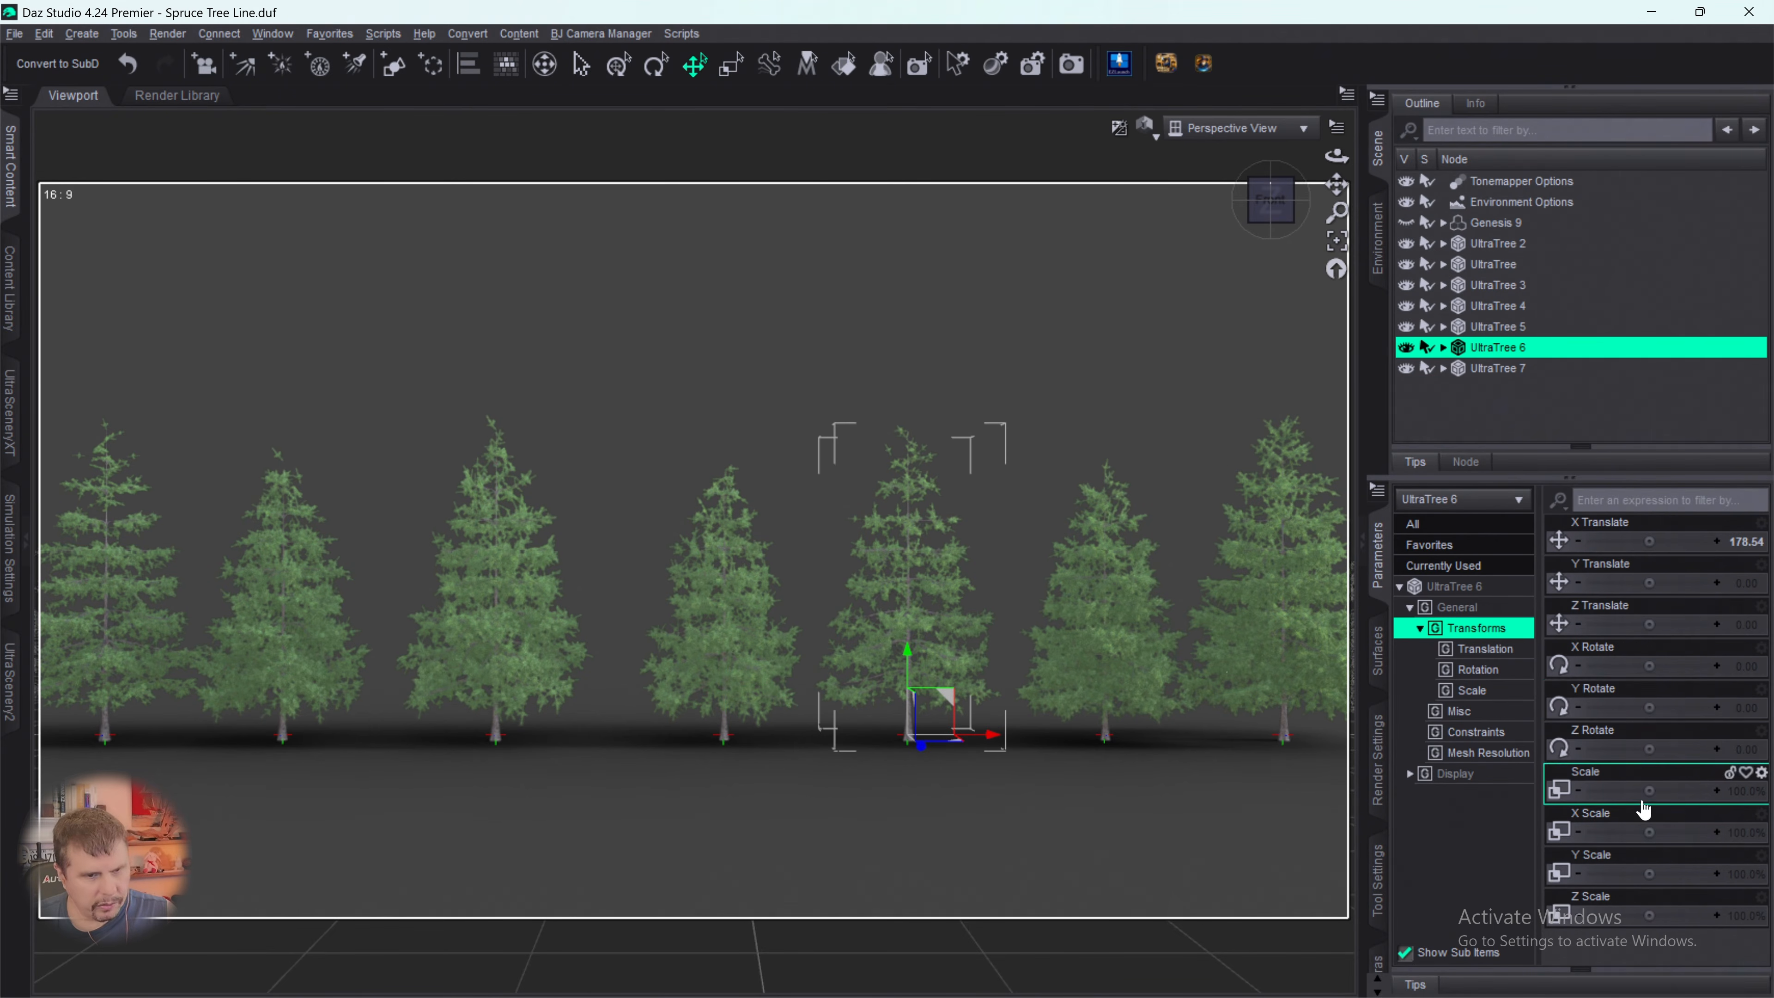
pyautogui.moveTo(1647, 824); pyautogui.dragTo(1641, 787)
pyautogui.hotkey('ctrl', 'z')
# - Scale the tree named UltraTree up to 111.0%
pyautogui.click(1488, 315)
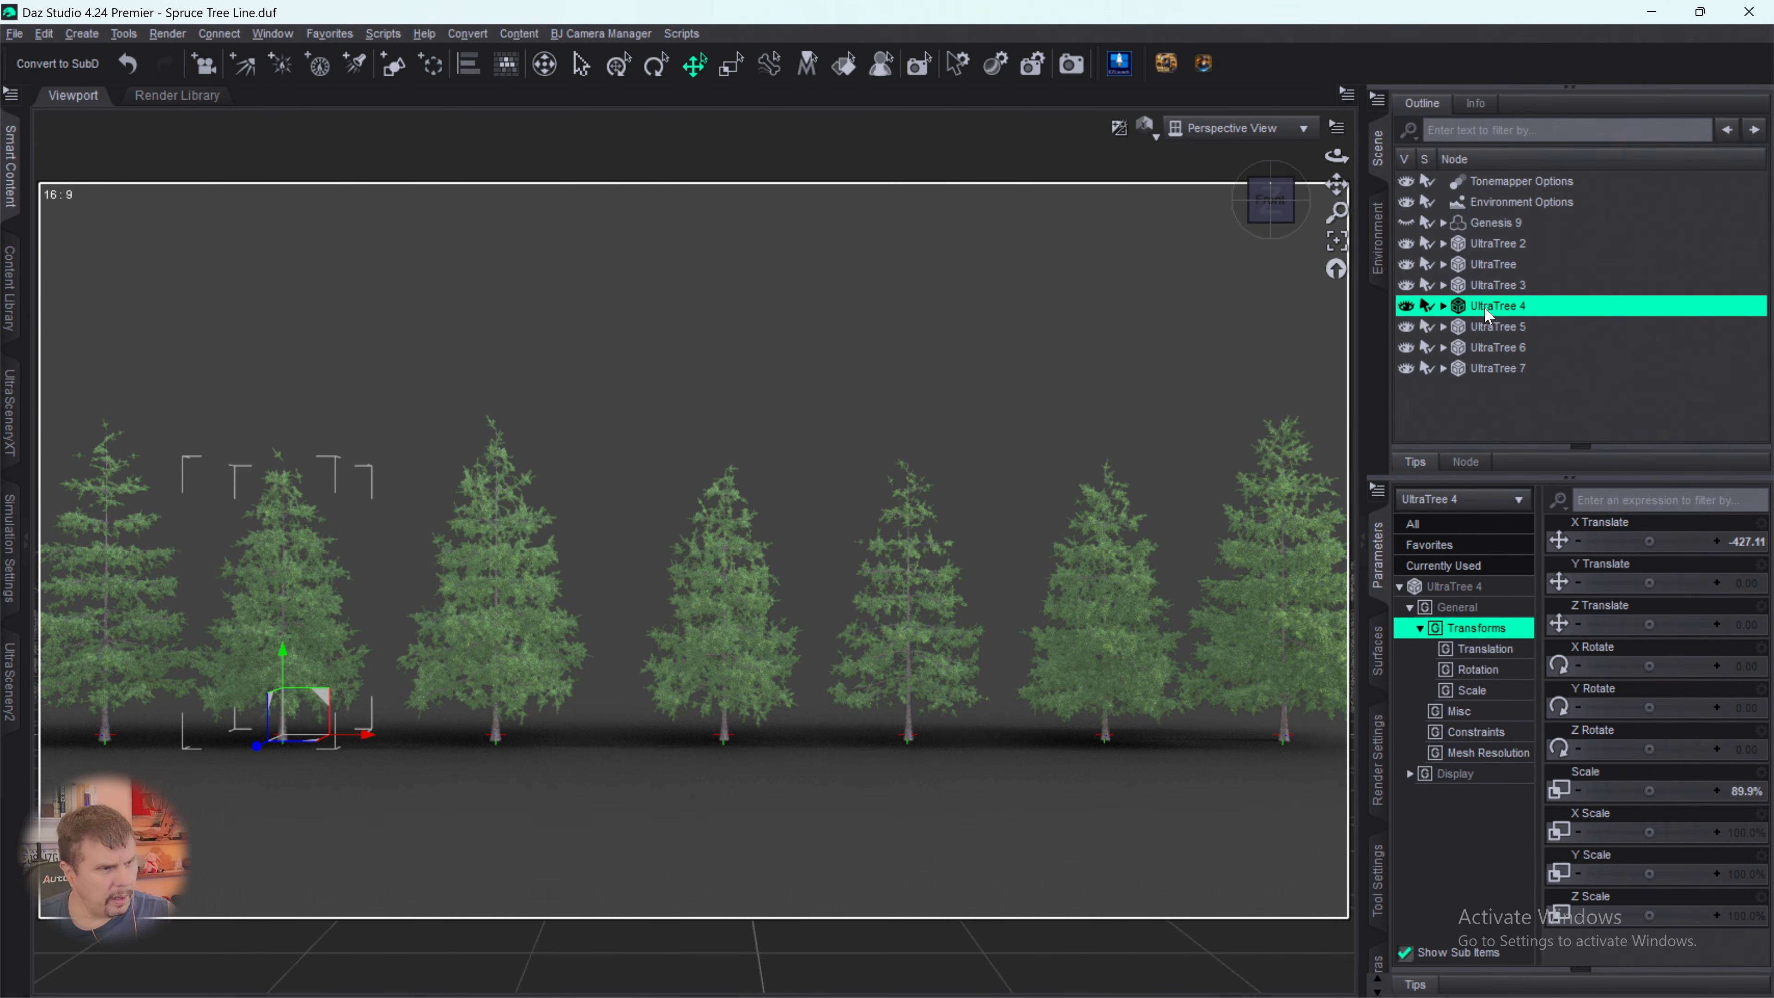
pyautogui.click(1496, 292)
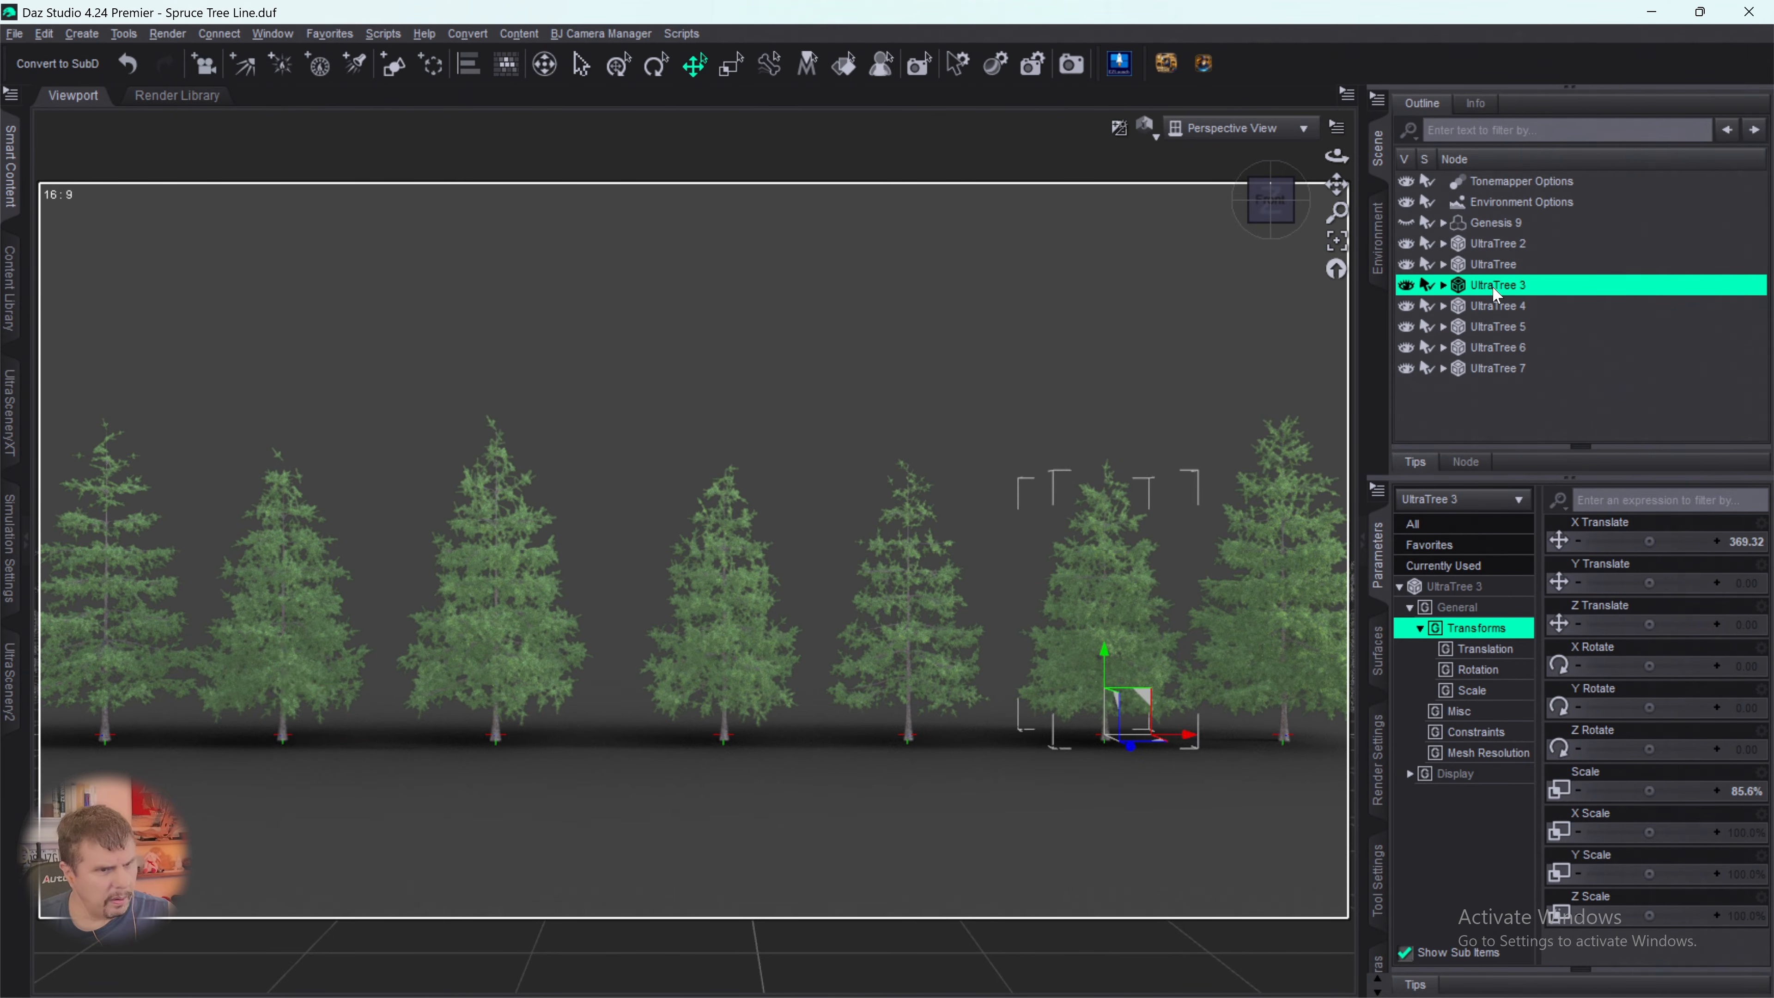
pyautogui.click(1496, 268)
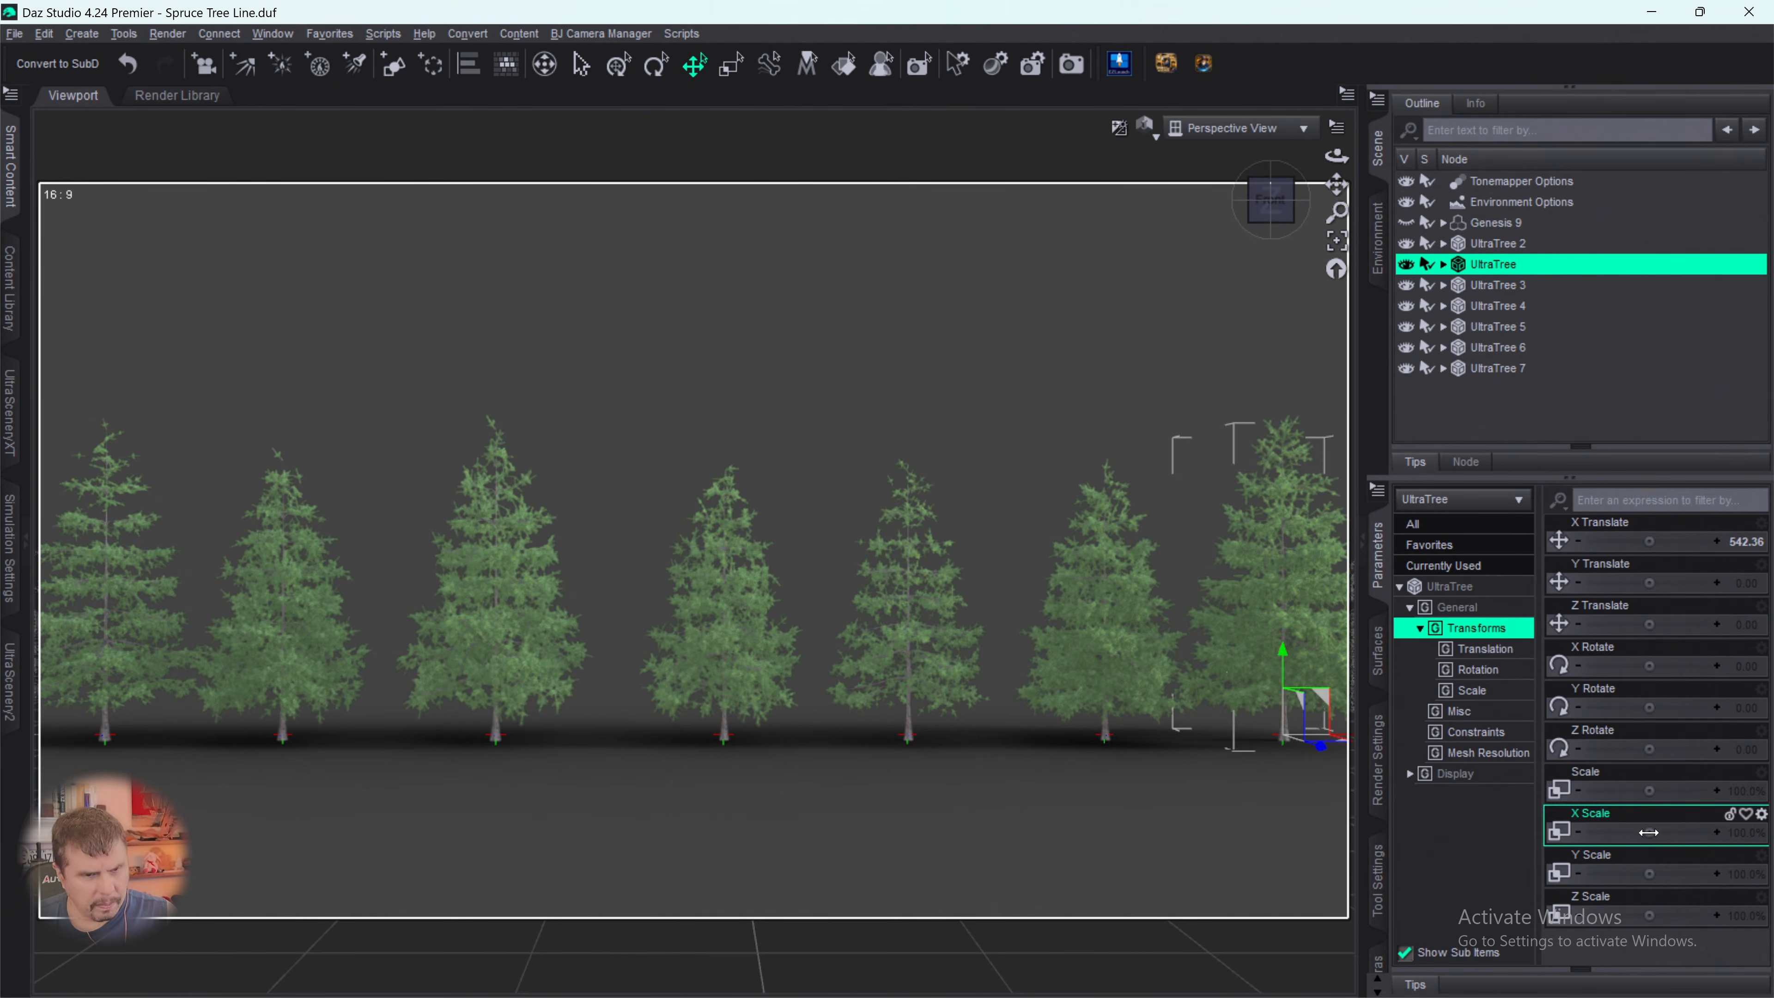
pyautogui.moveTo(1648, 790); pyautogui.dragTo(1672, 790)
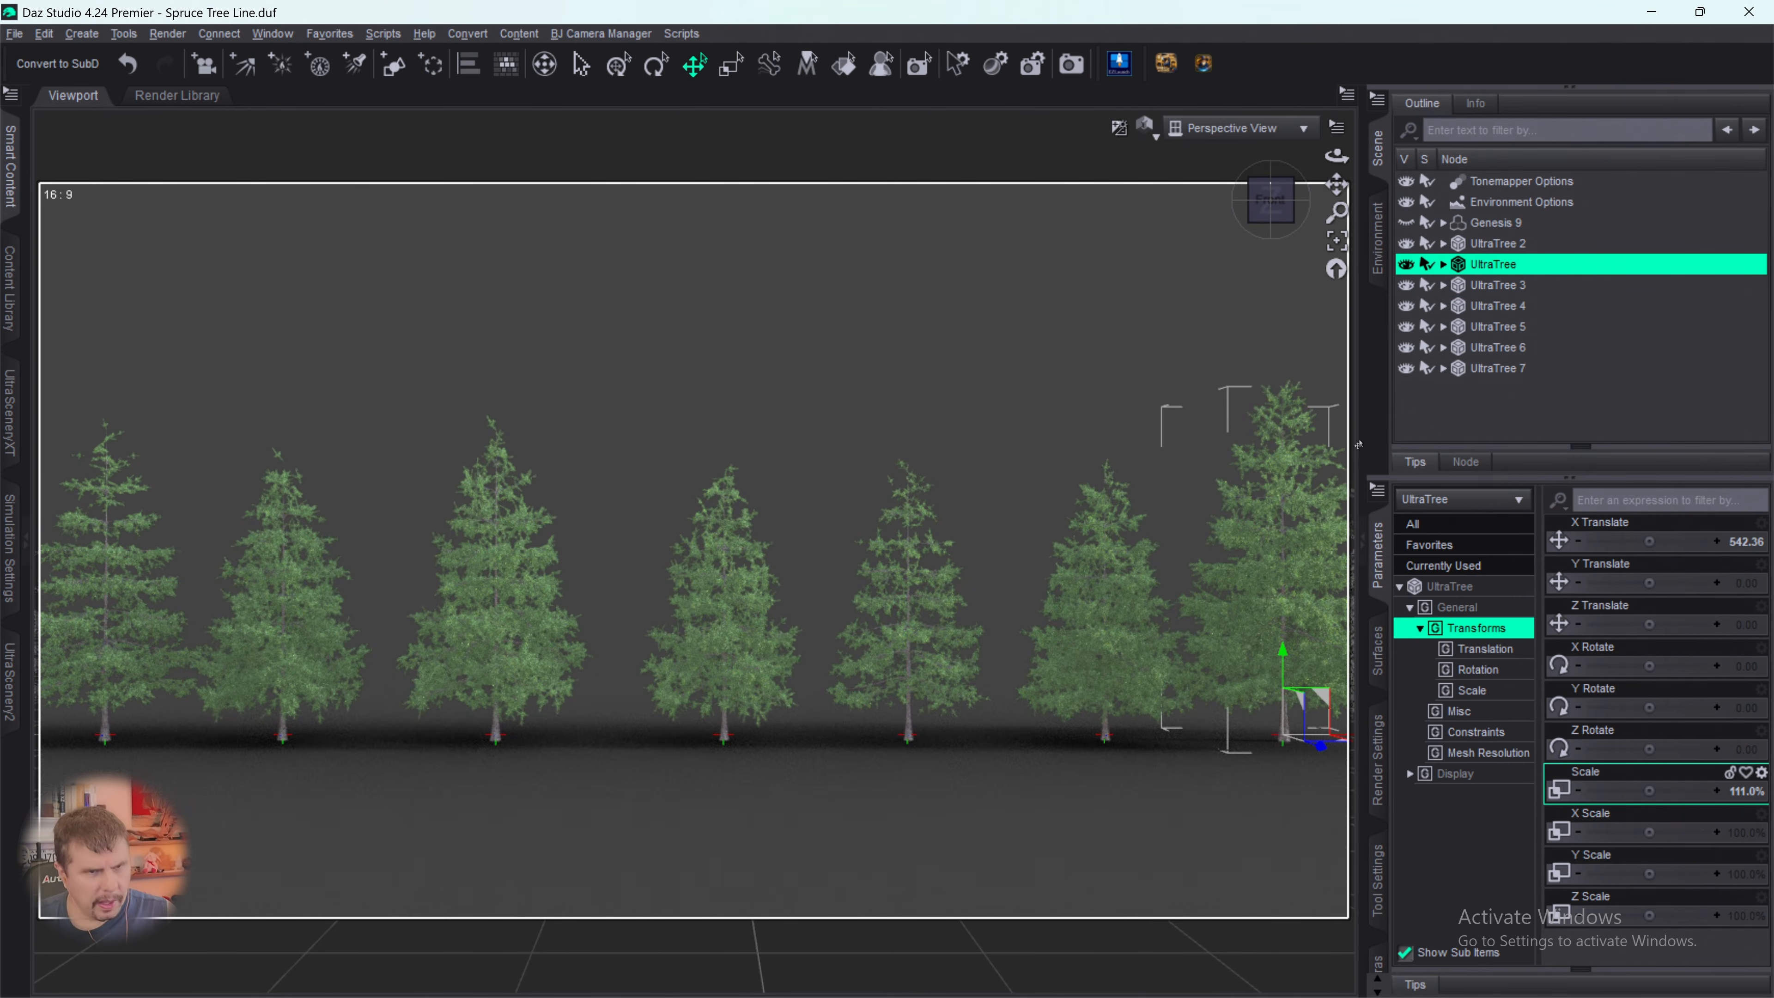
# - Move UltraTree 3 to X 347.06 and Z 37.52, and push UltraTree 4 back to Z -43.60
pyautogui.click(1475, 285)
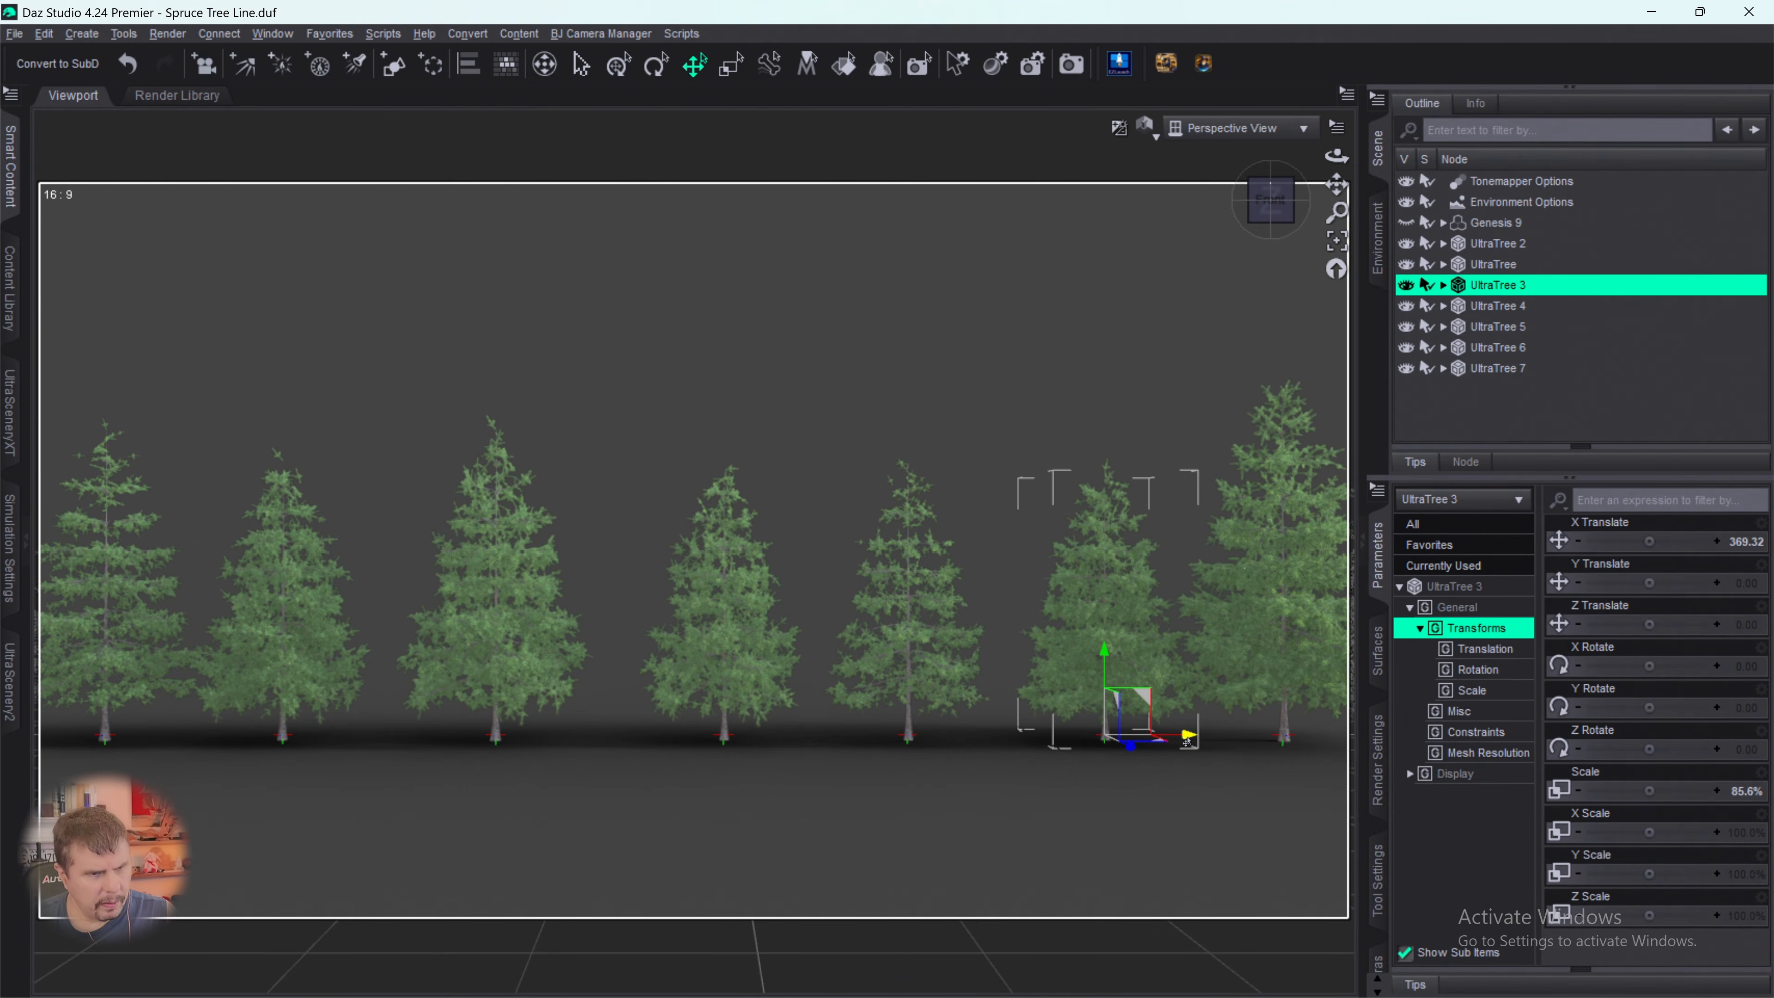
pyautogui.moveTo(1187, 736); pyautogui.dragTo(1149, 754)
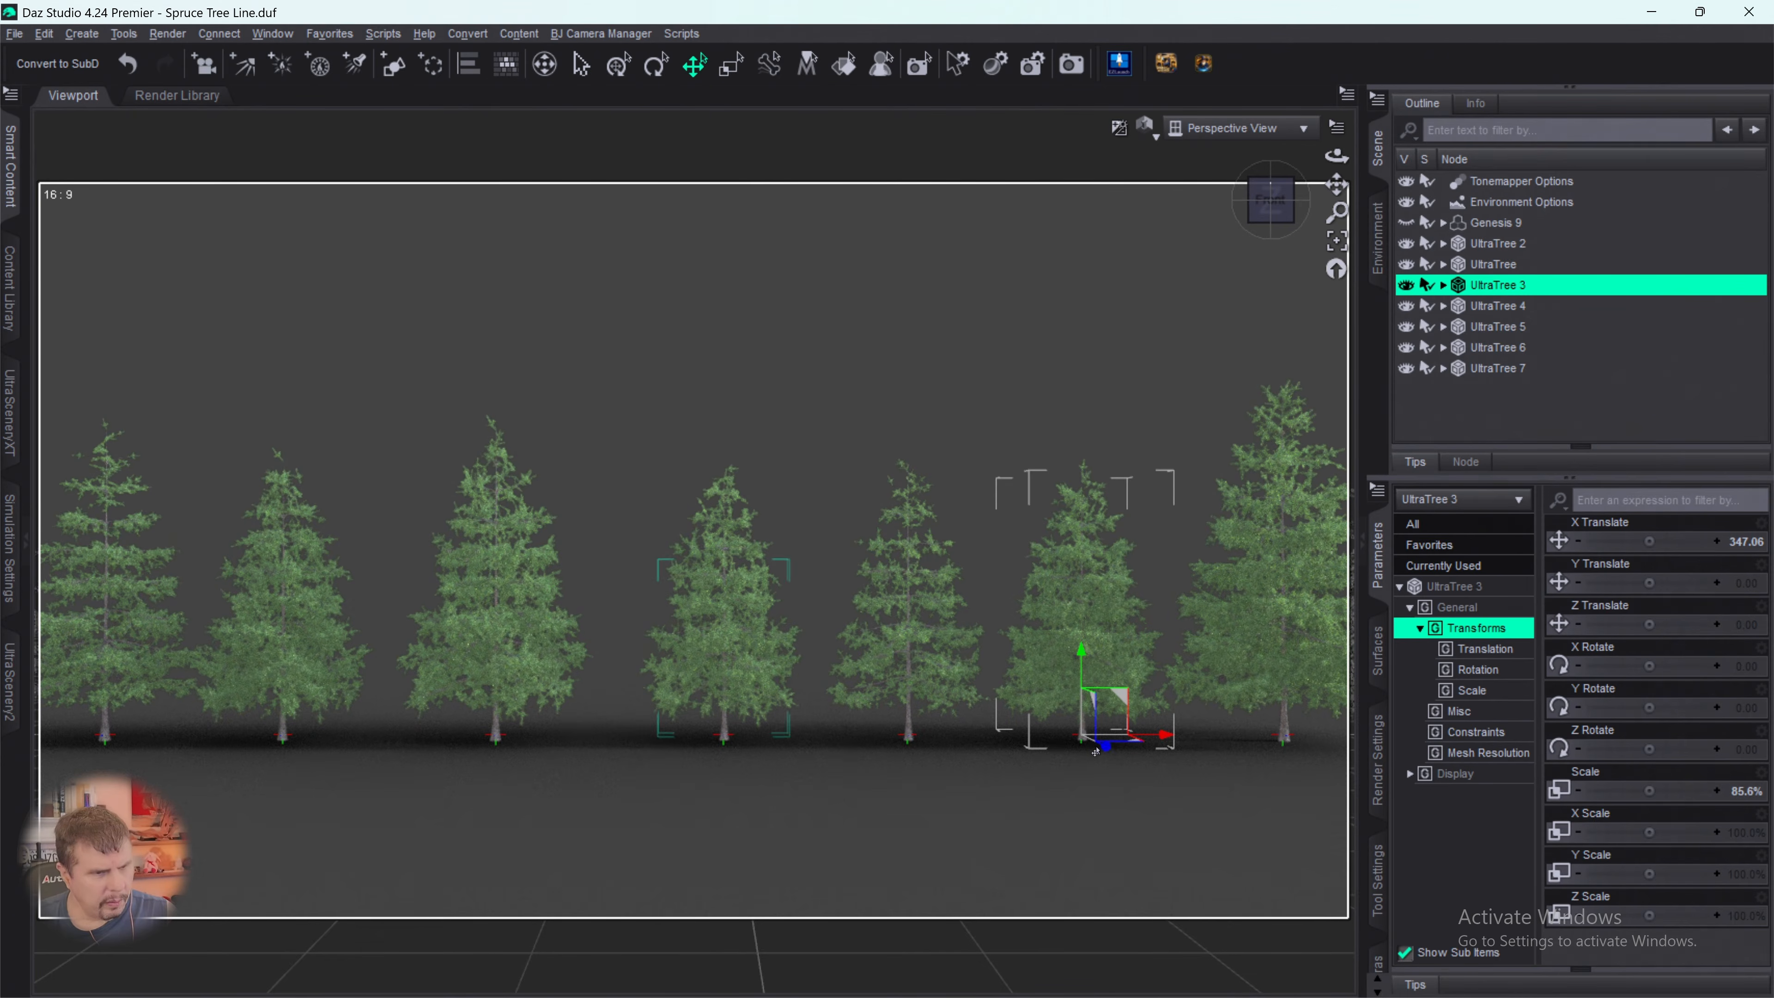
pyautogui.moveTo(1106, 750); pyautogui.dragTo(1109, 760)
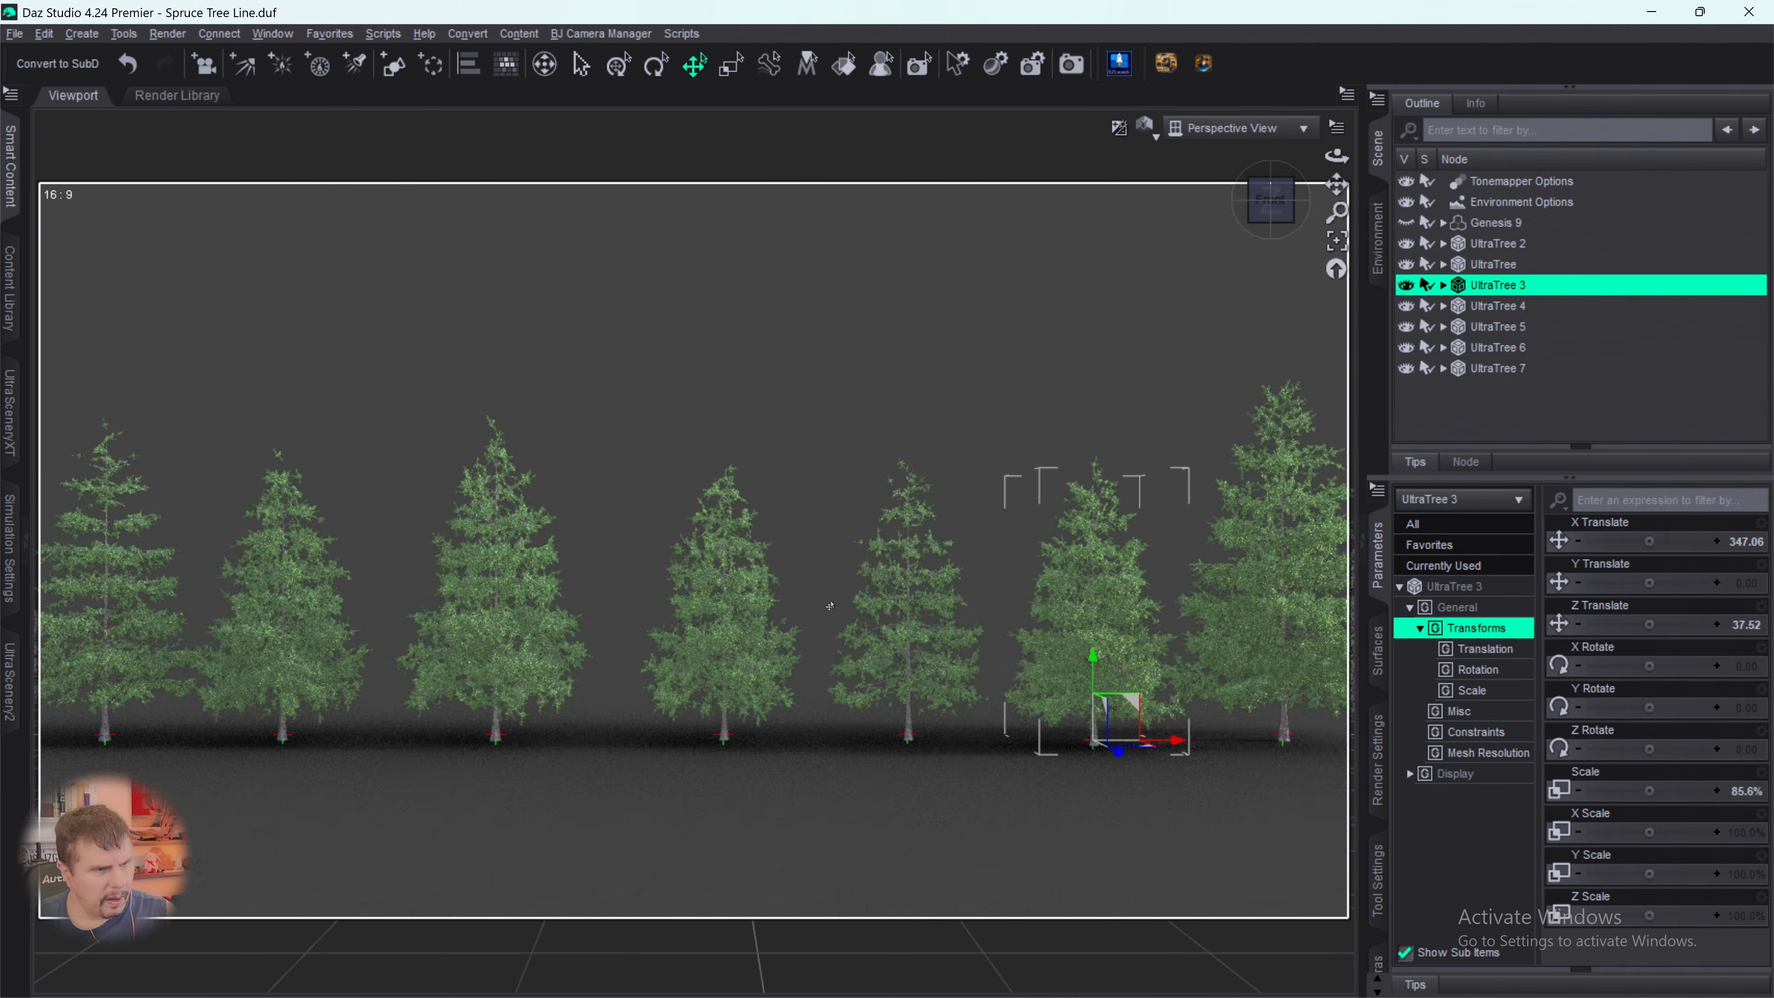
pyautogui.click(712, 670)
pyautogui.click(1018, 521)
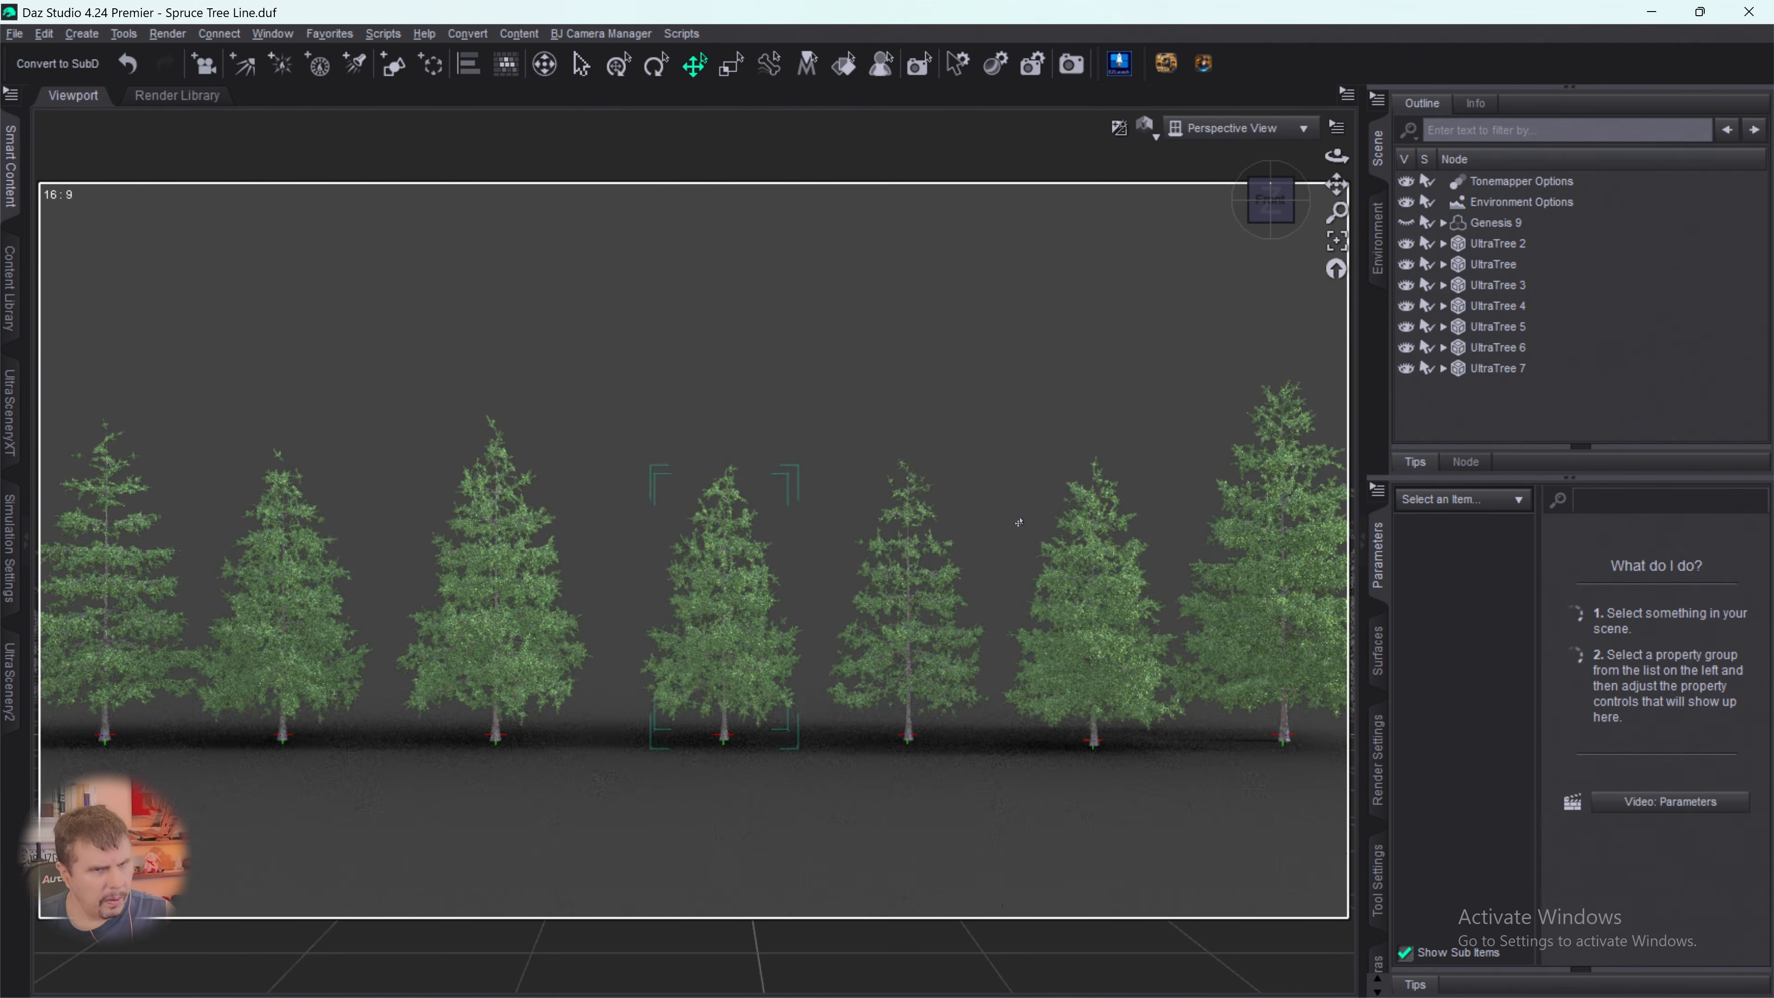
pyautogui.click(1473, 306)
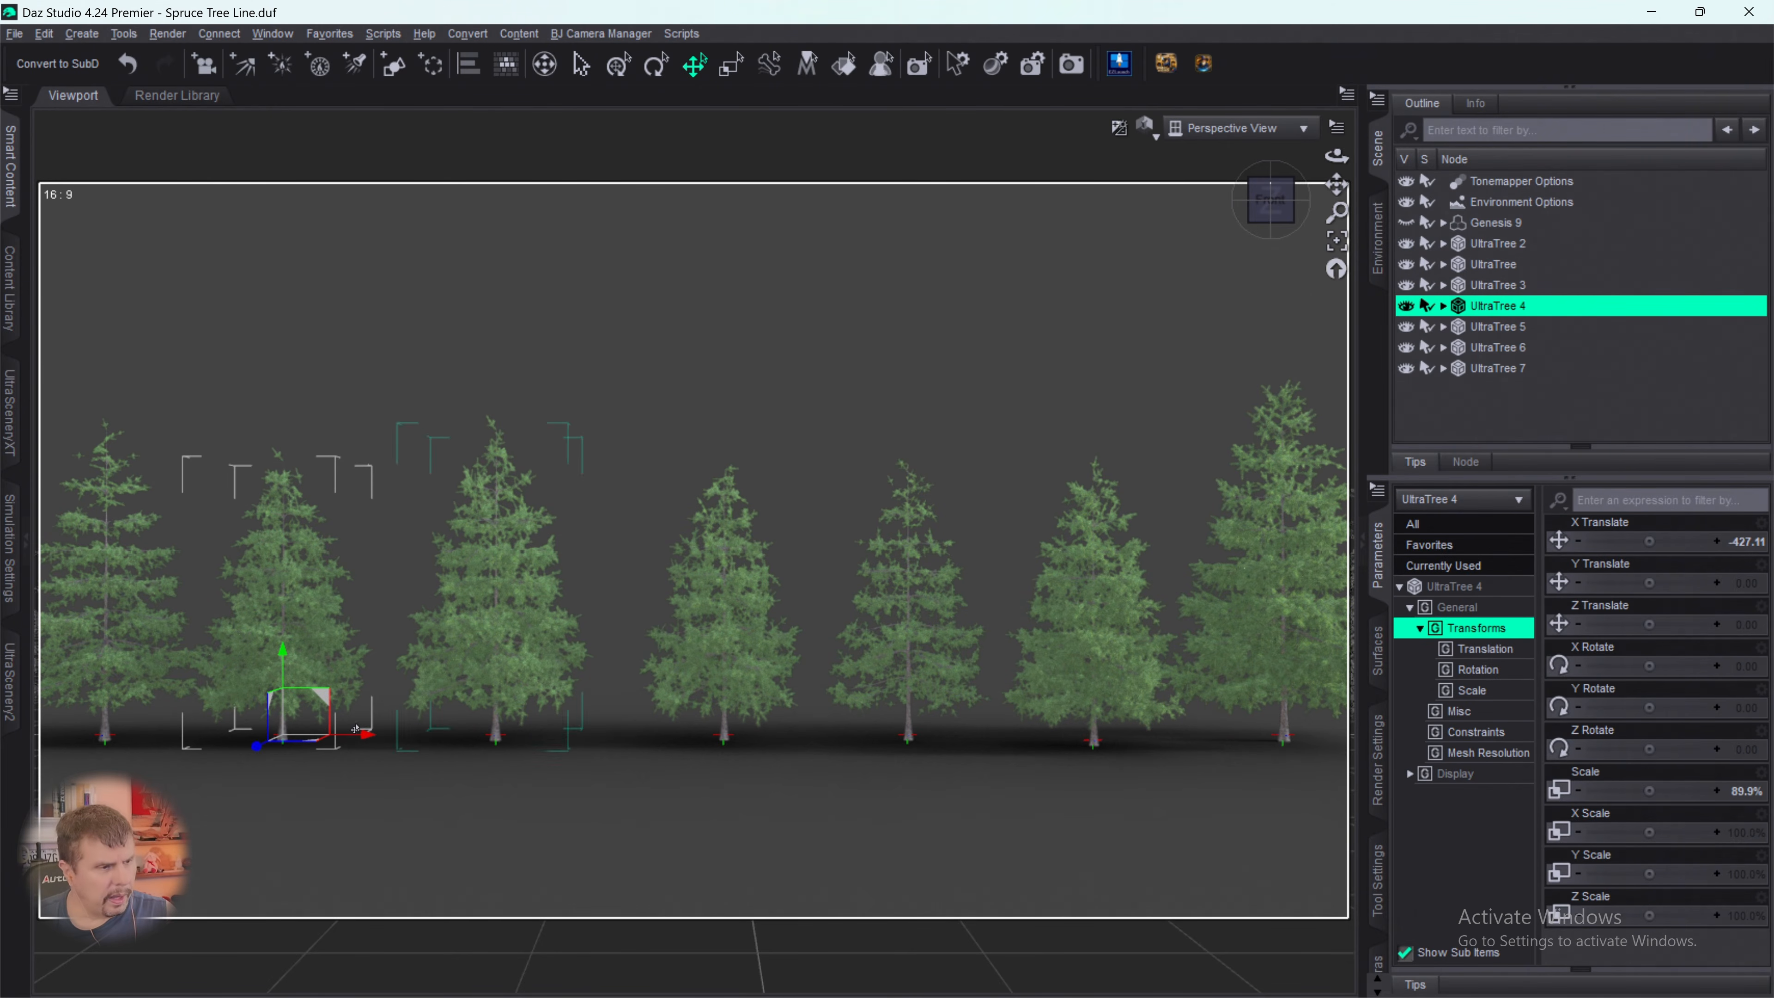
pyautogui.moveTo(258, 747); pyautogui.dragTo(271, 740)
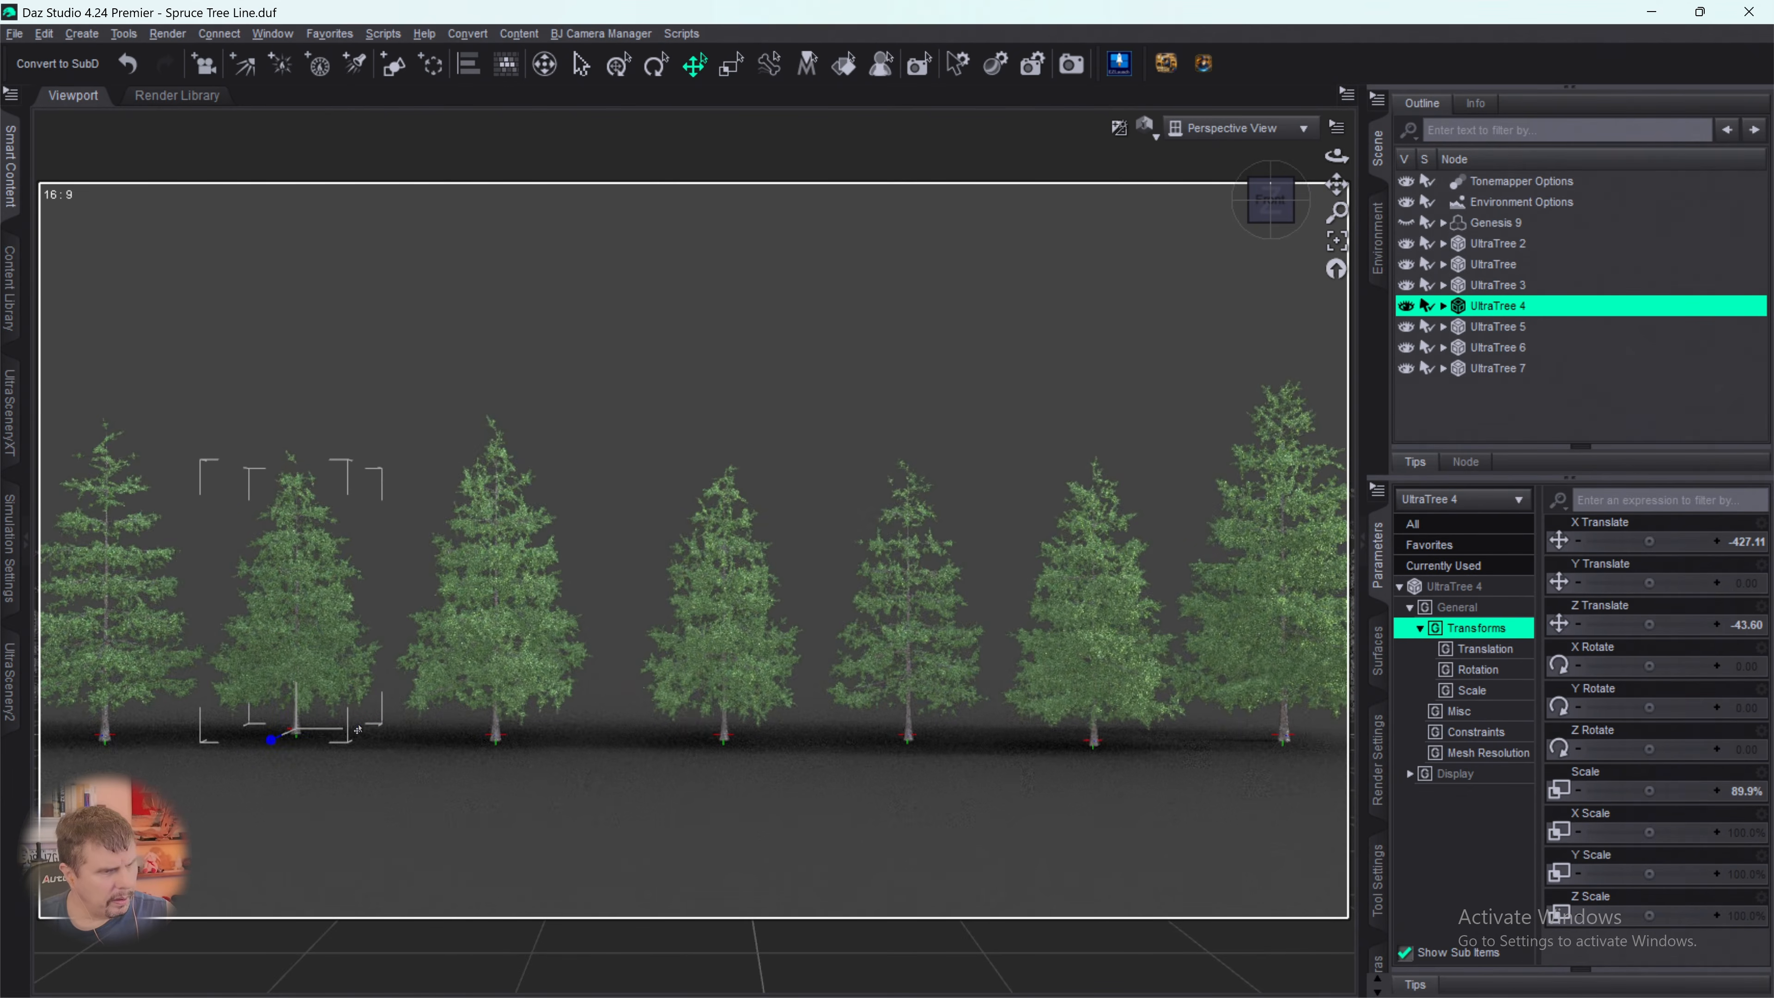
# - Scale UltraTree 2 up to 117.8% and clear the selection
pyautogui.click(105, 594)
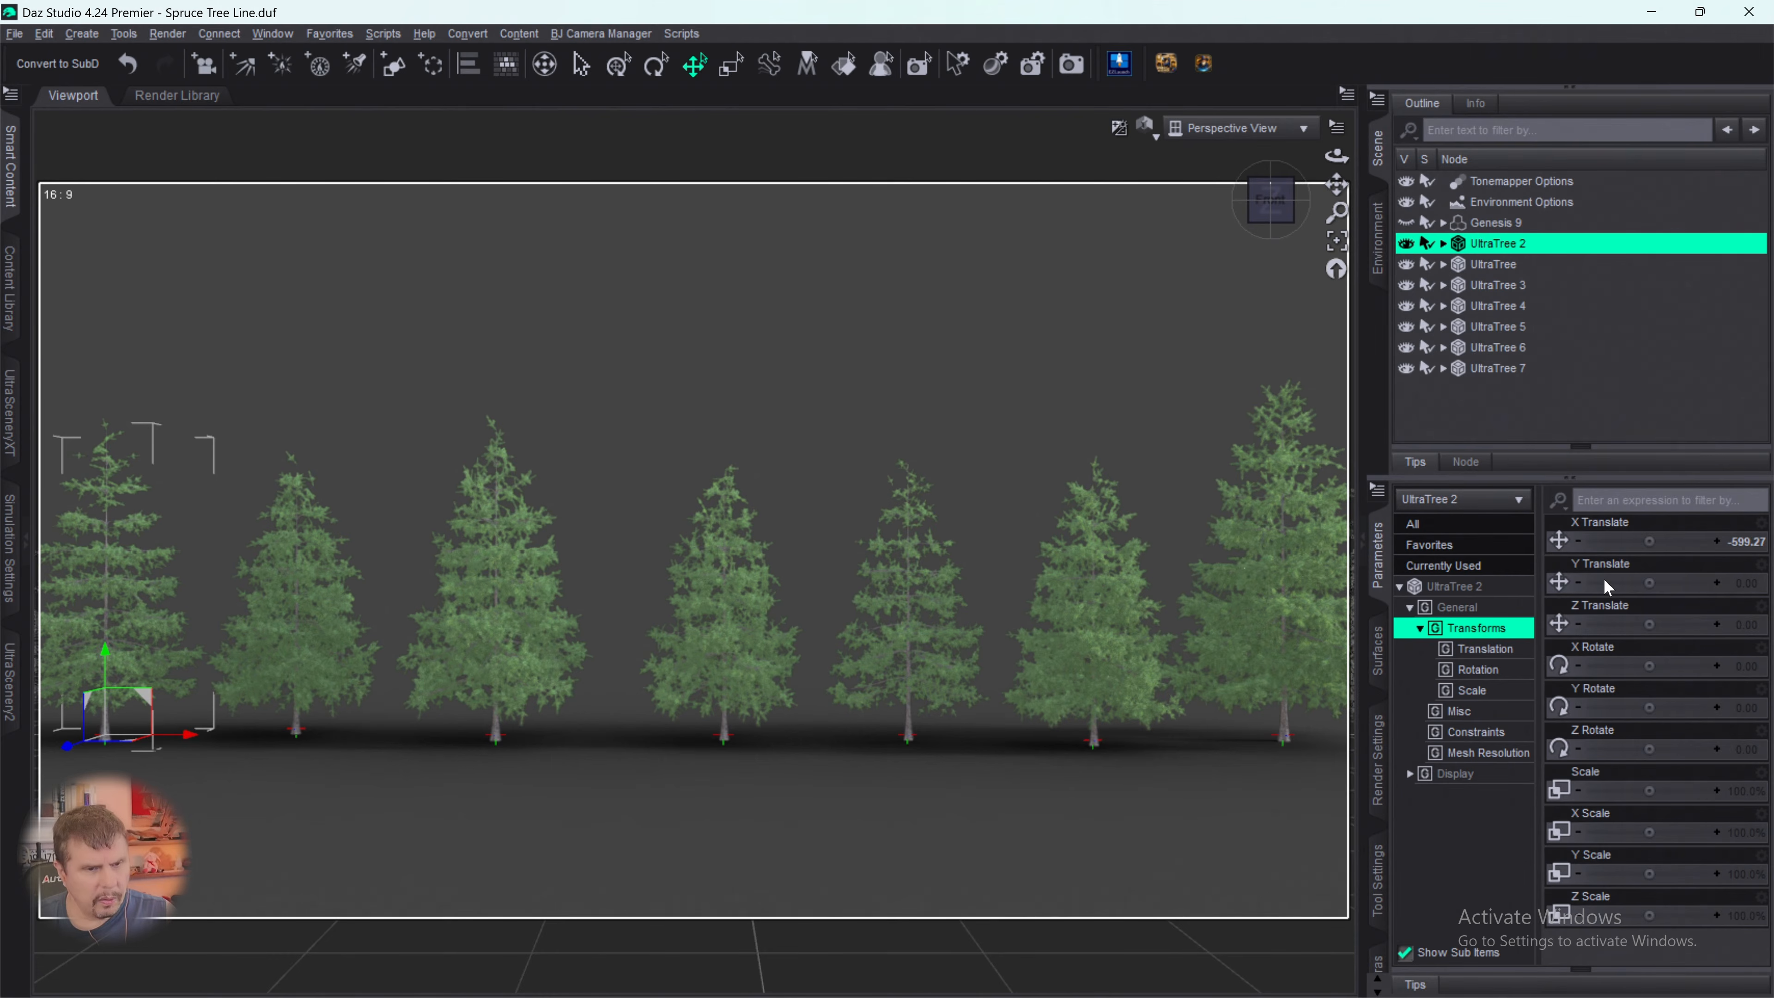
pyautogui.click(1455, 586)
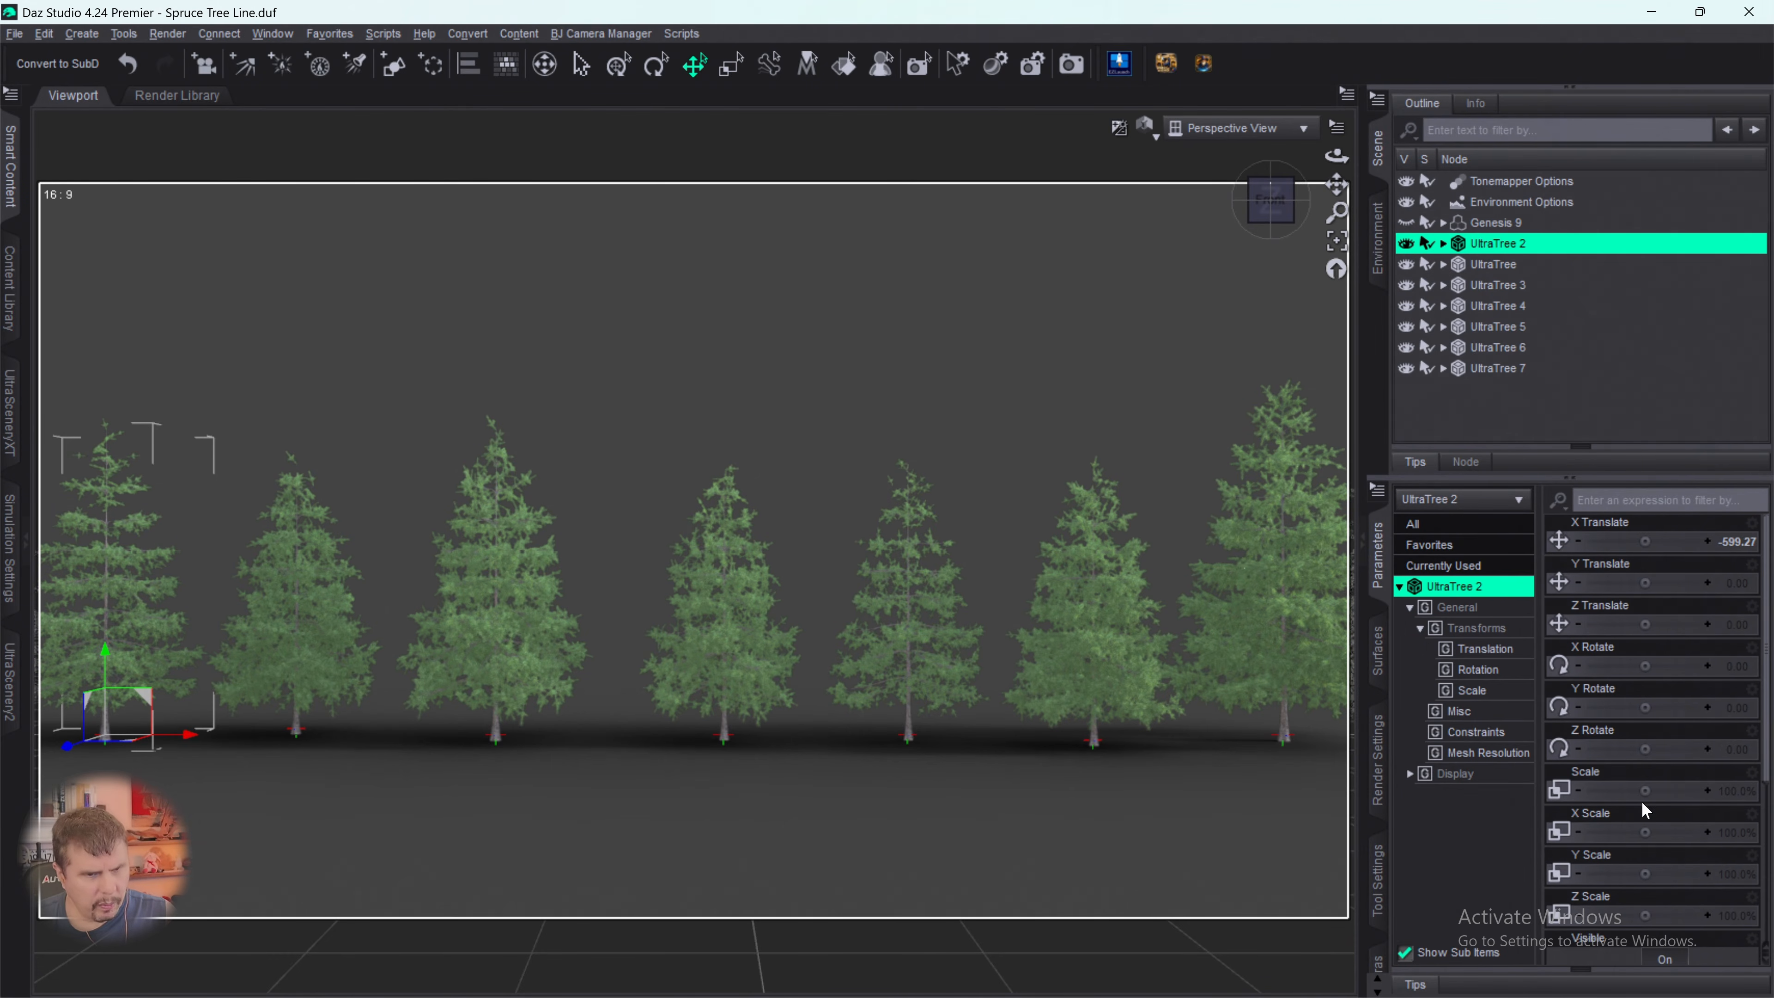
pyautogui.moveTo(1651, 788); pyautogui.dragTo(1669, 788)
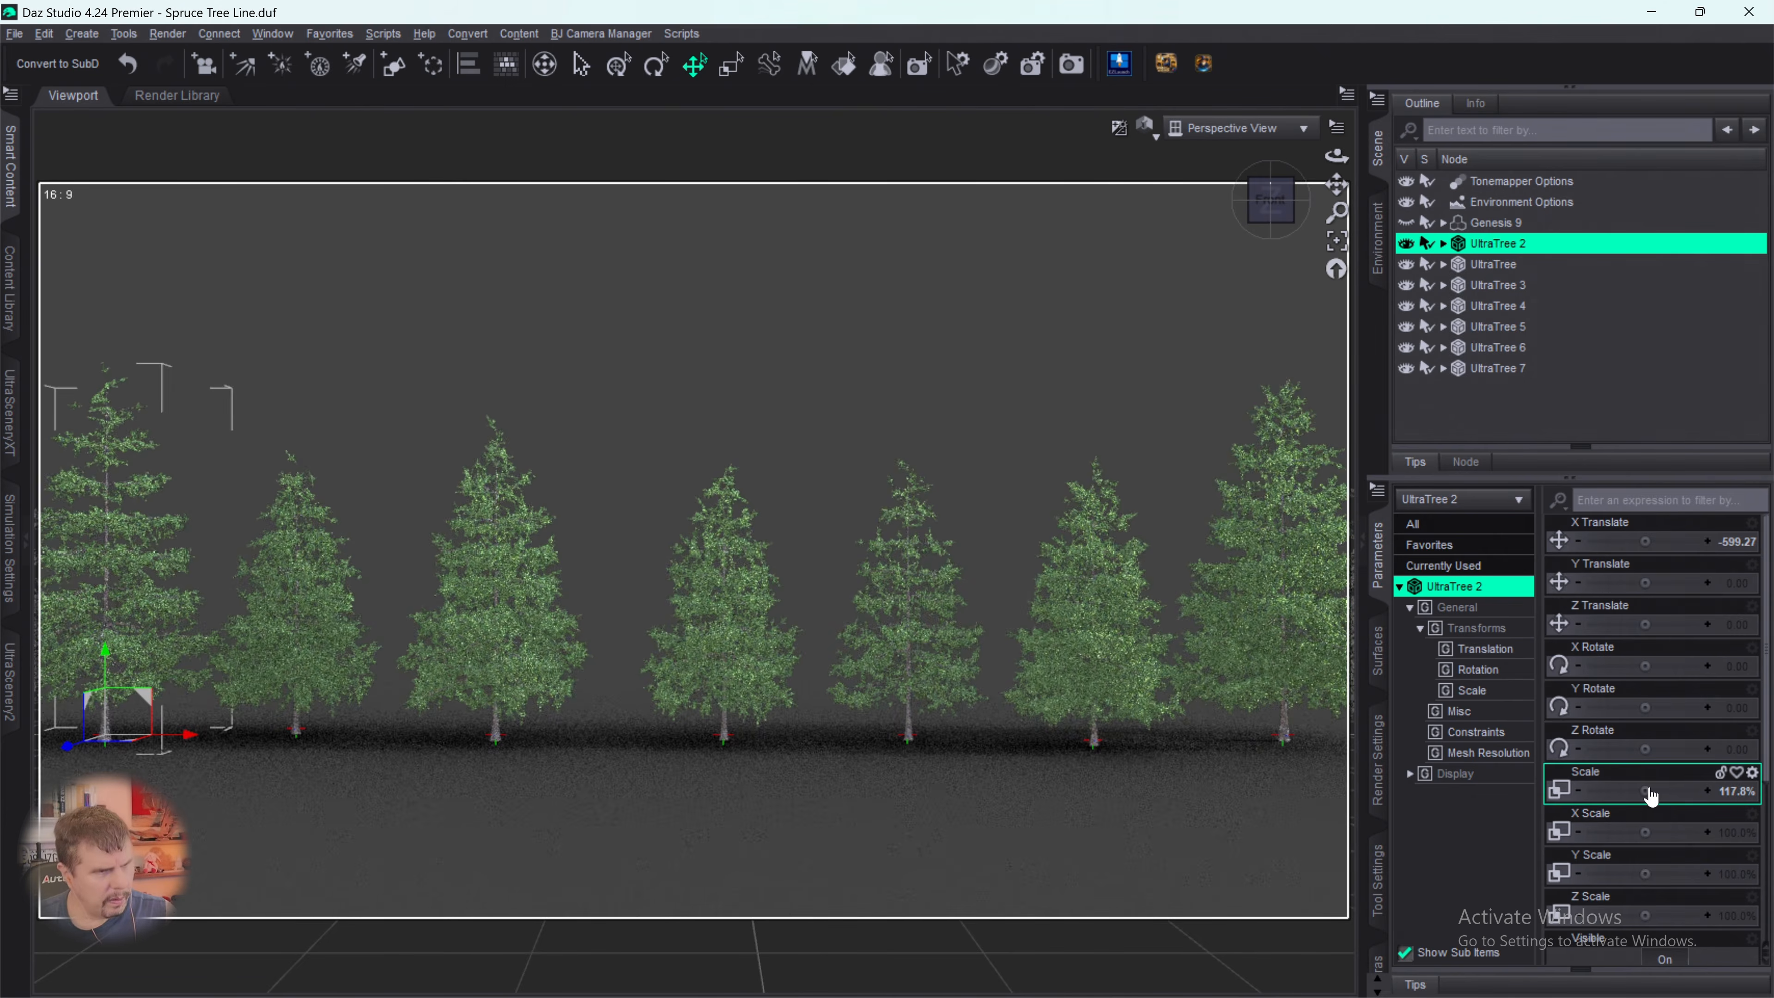
pyautogui.click(1113, 825)
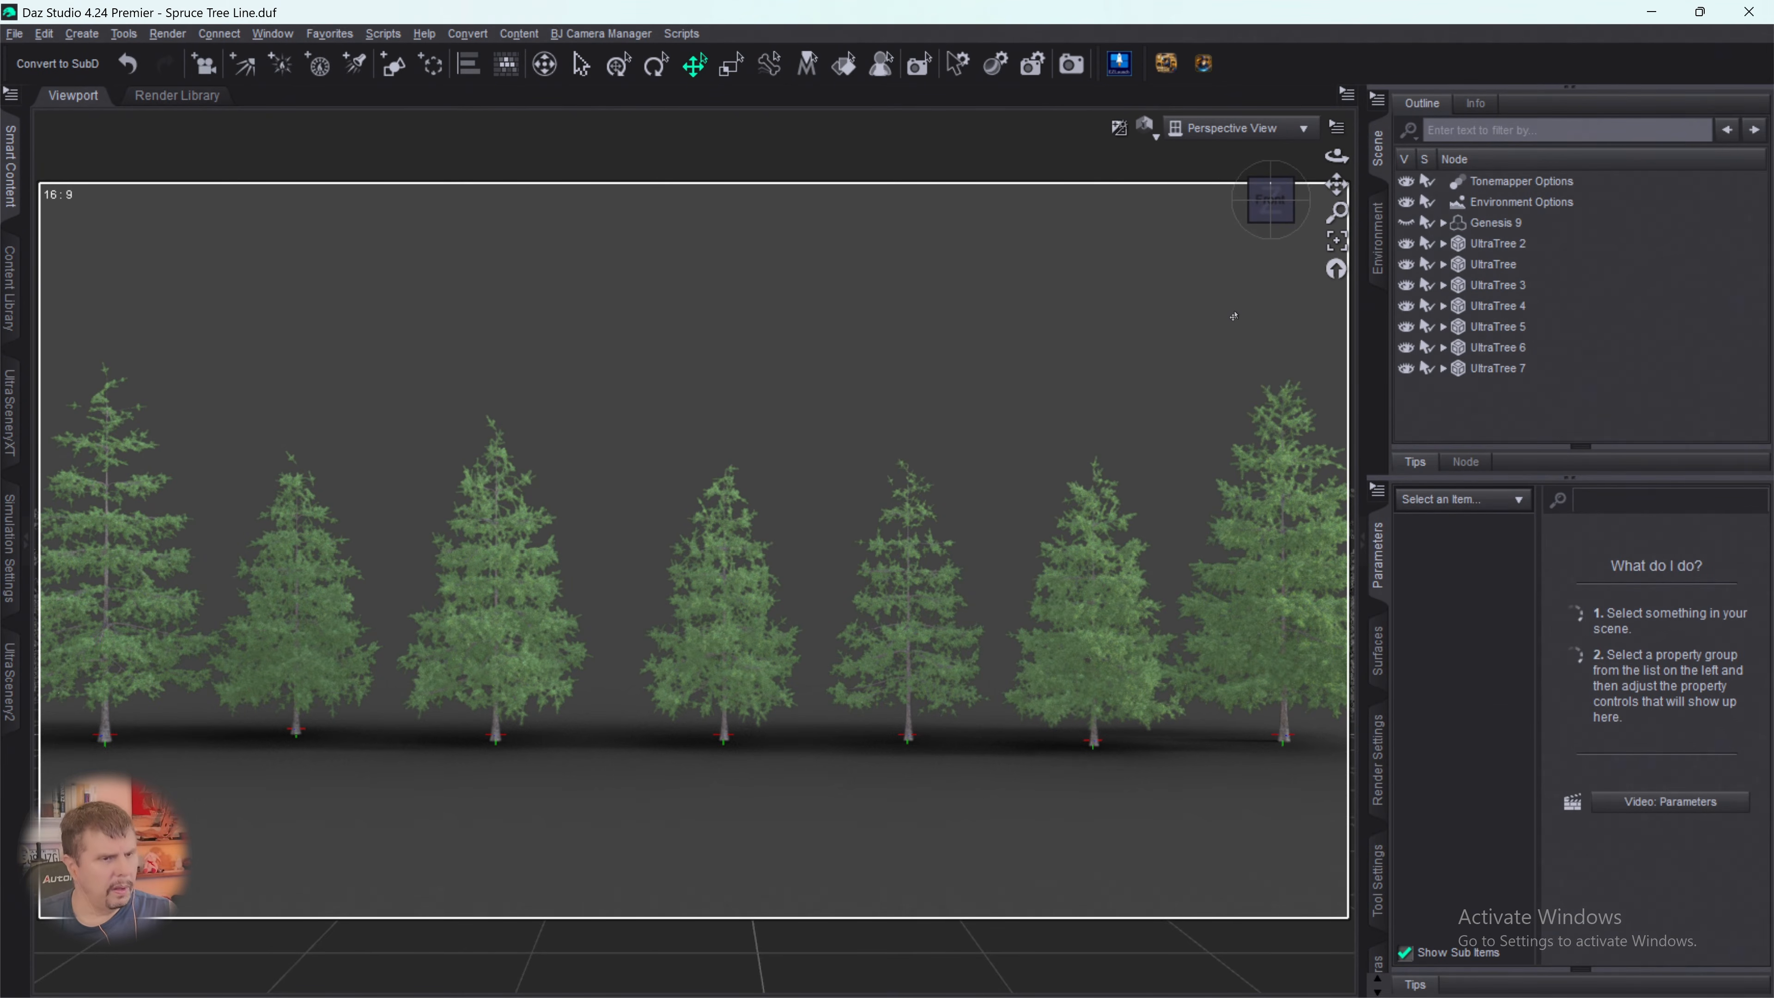
# - Set up another tree in UltraTreeCreator with the Spruce 07 model, Spruce bark and Spruce 01 foliage
pyautogui.moveTo(1336, 184); pyautogui.dragTo(1307, 214)
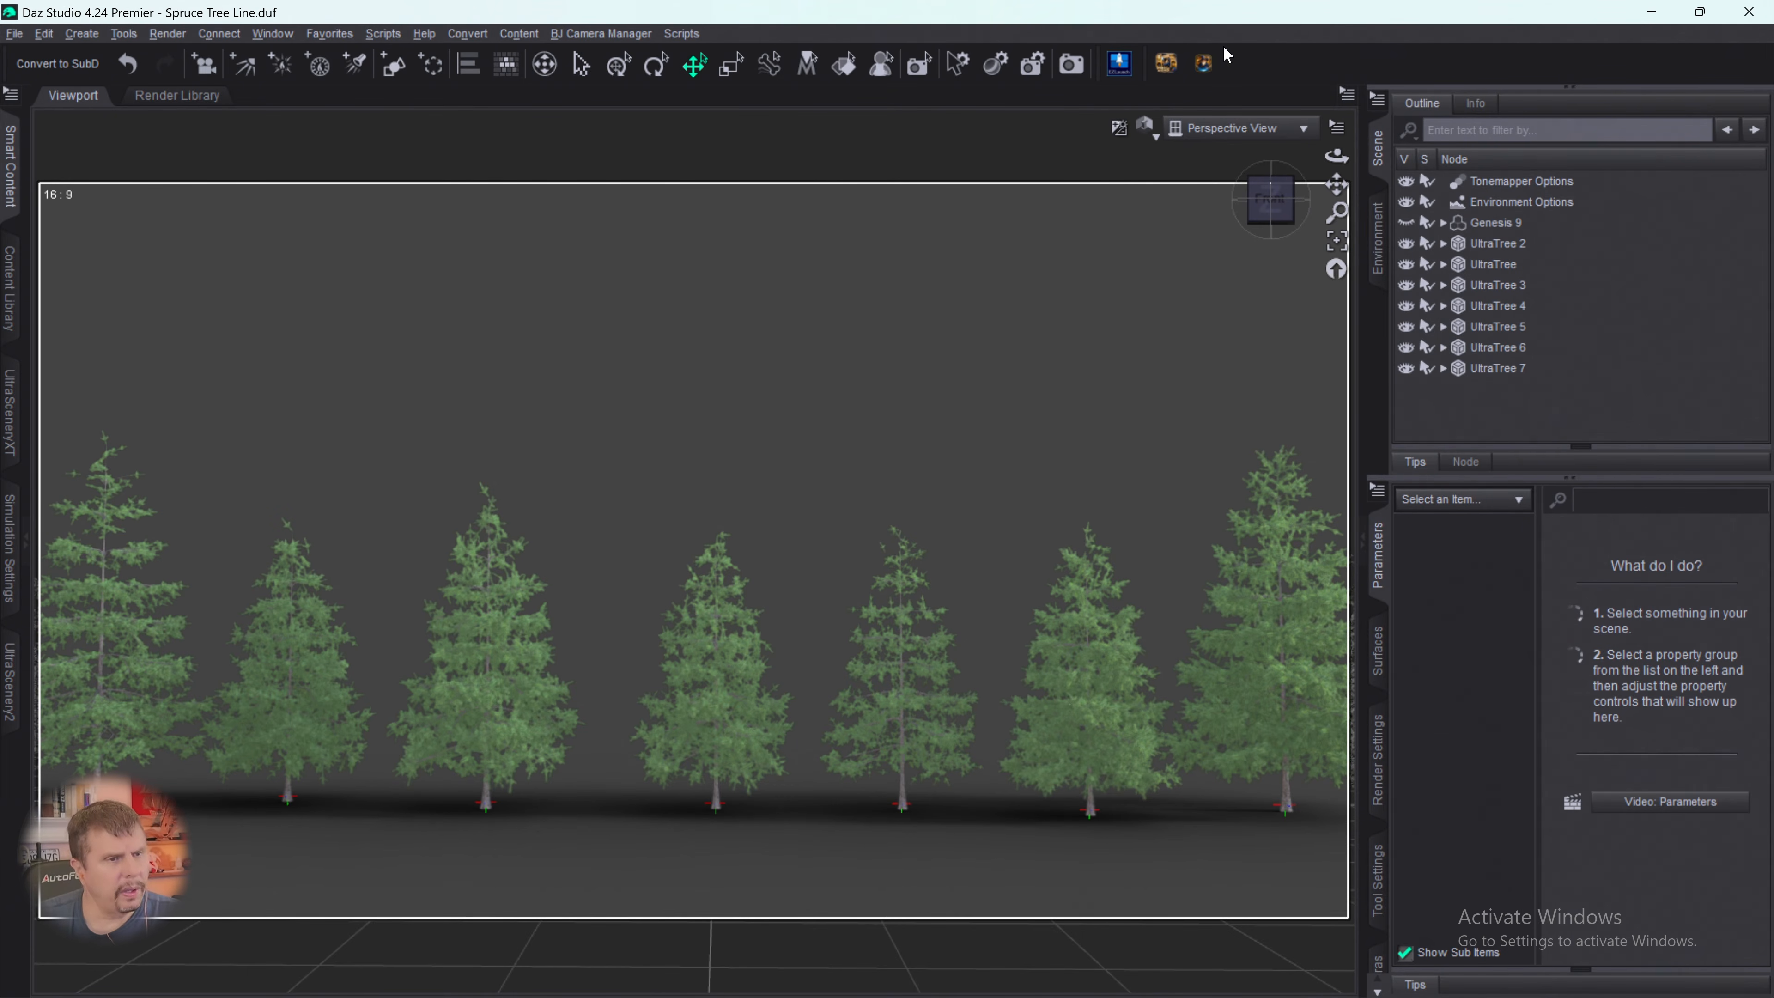
pyautogui.click(1119, 63)
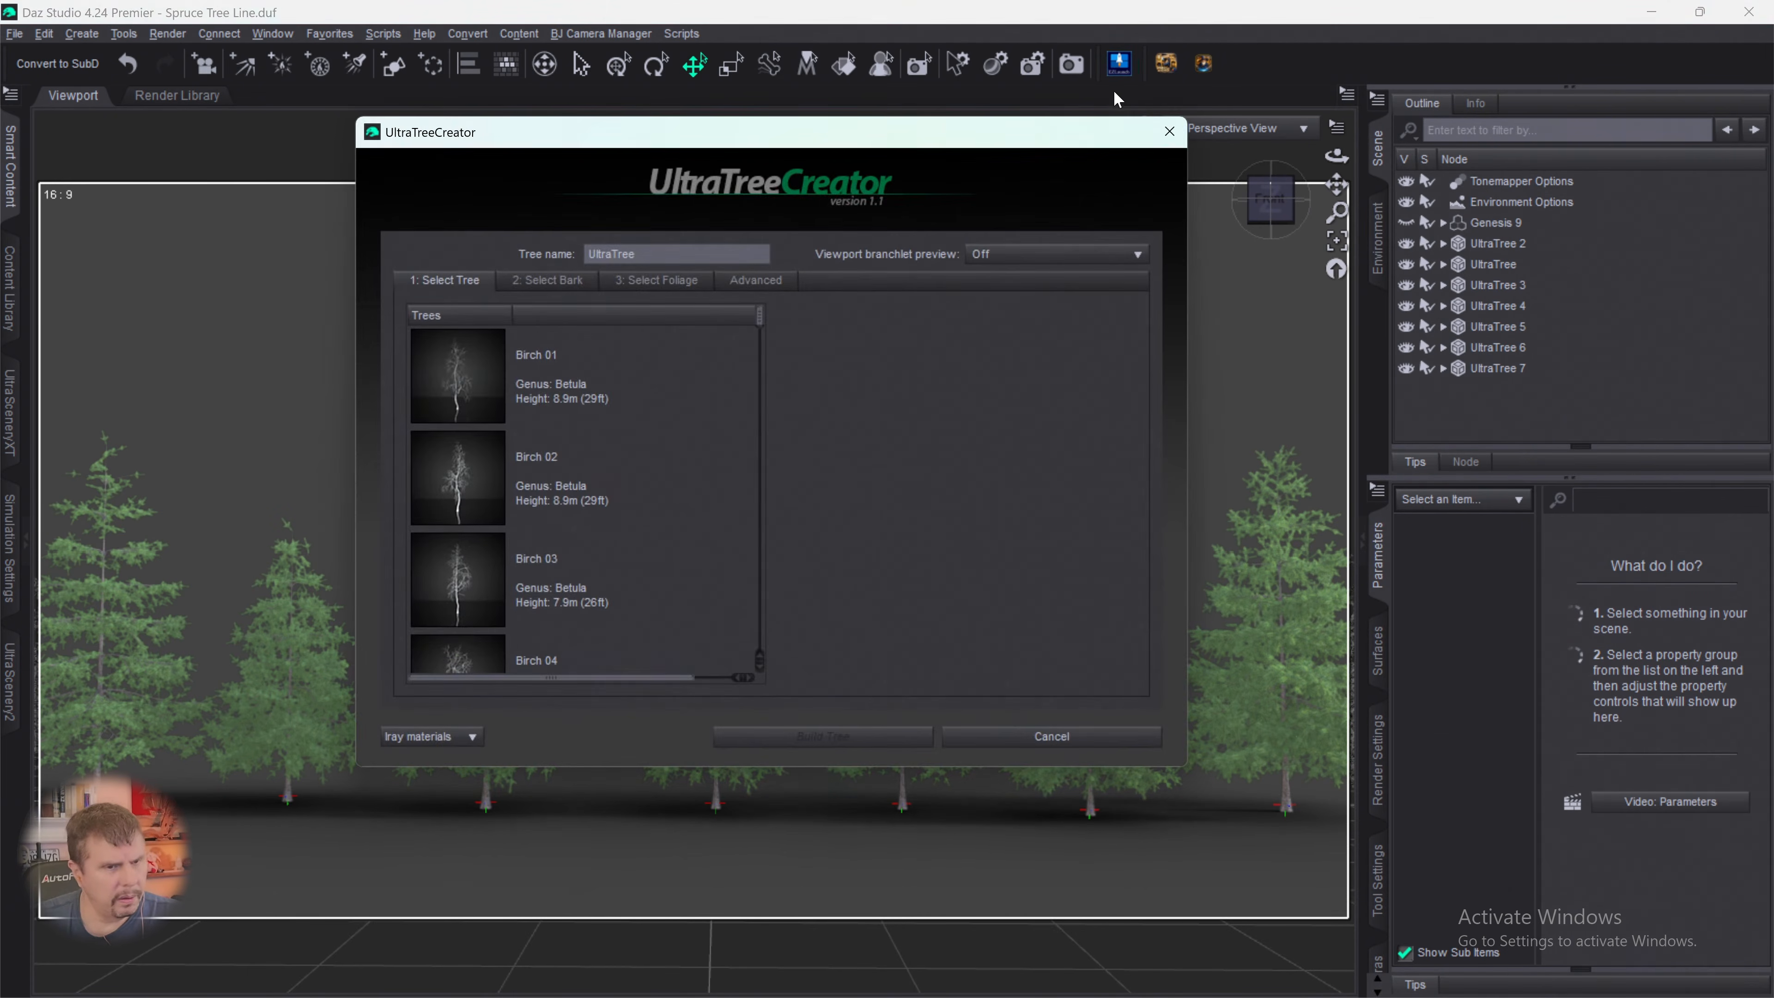
pyautogui.moveTo(761, 333); pyautogui.dragTo(743, 695)
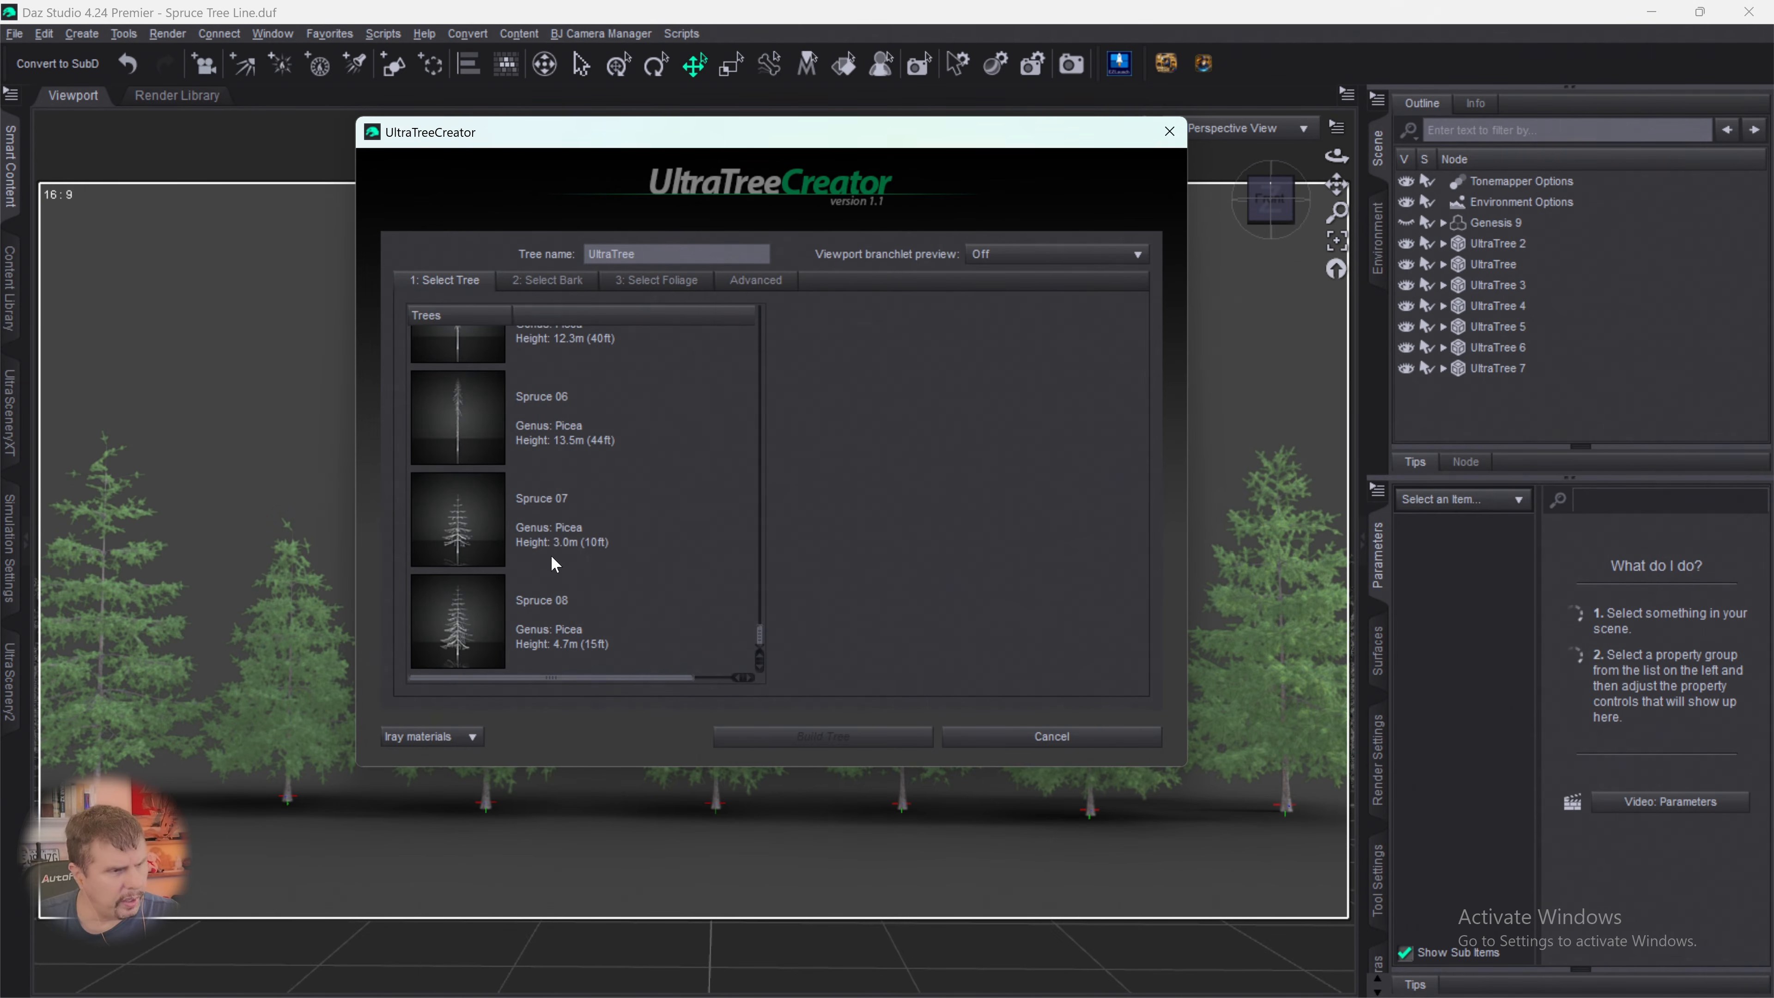
pyautogui.click(459, 537)
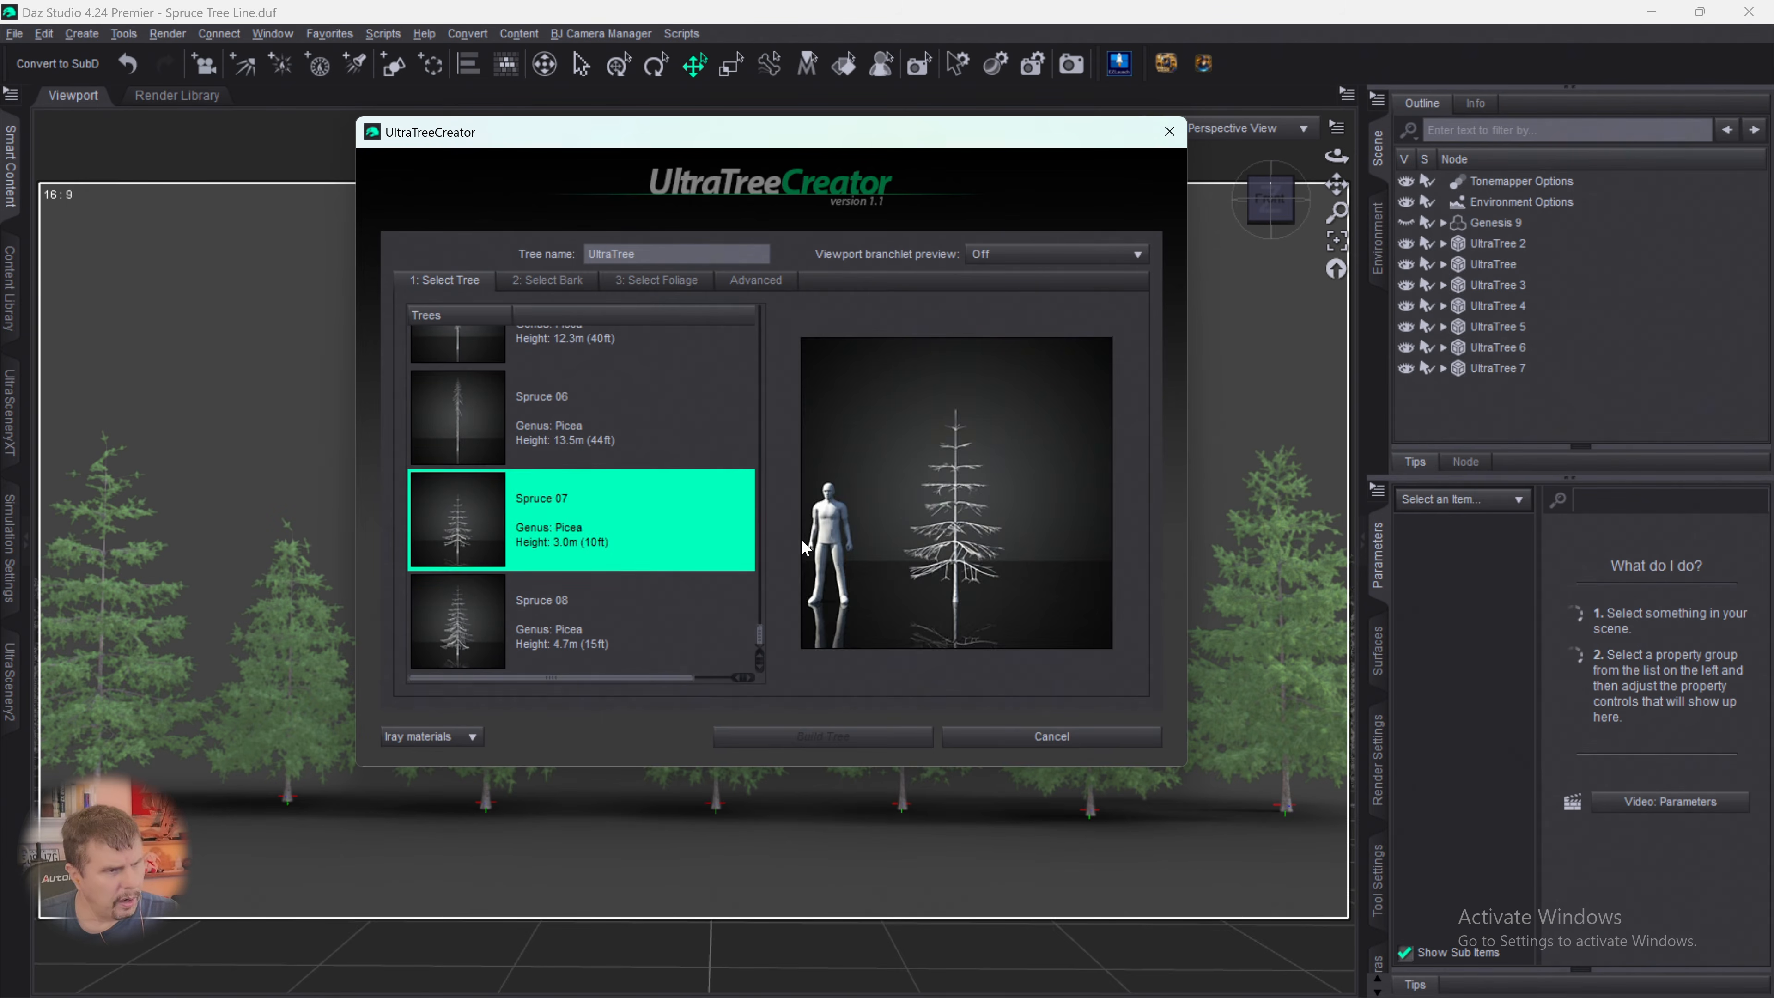
pyautogui.click(547, 281)
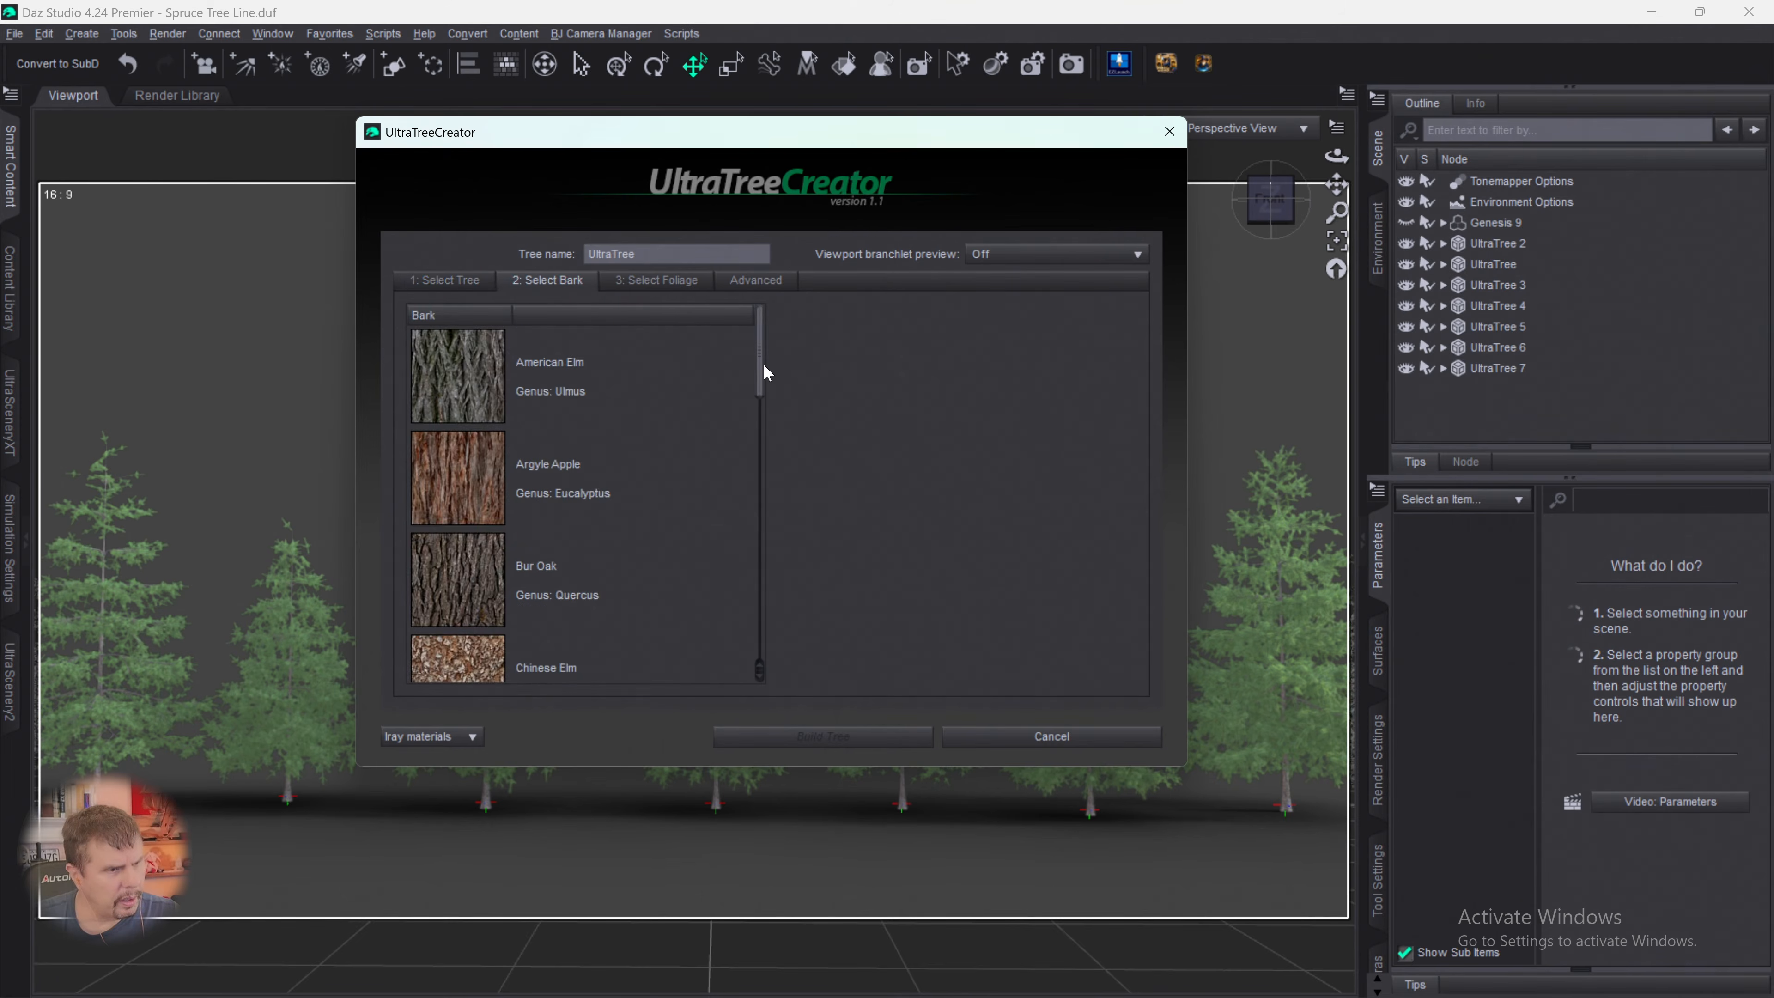
pyautogui.scroll(-10, 737, 567)
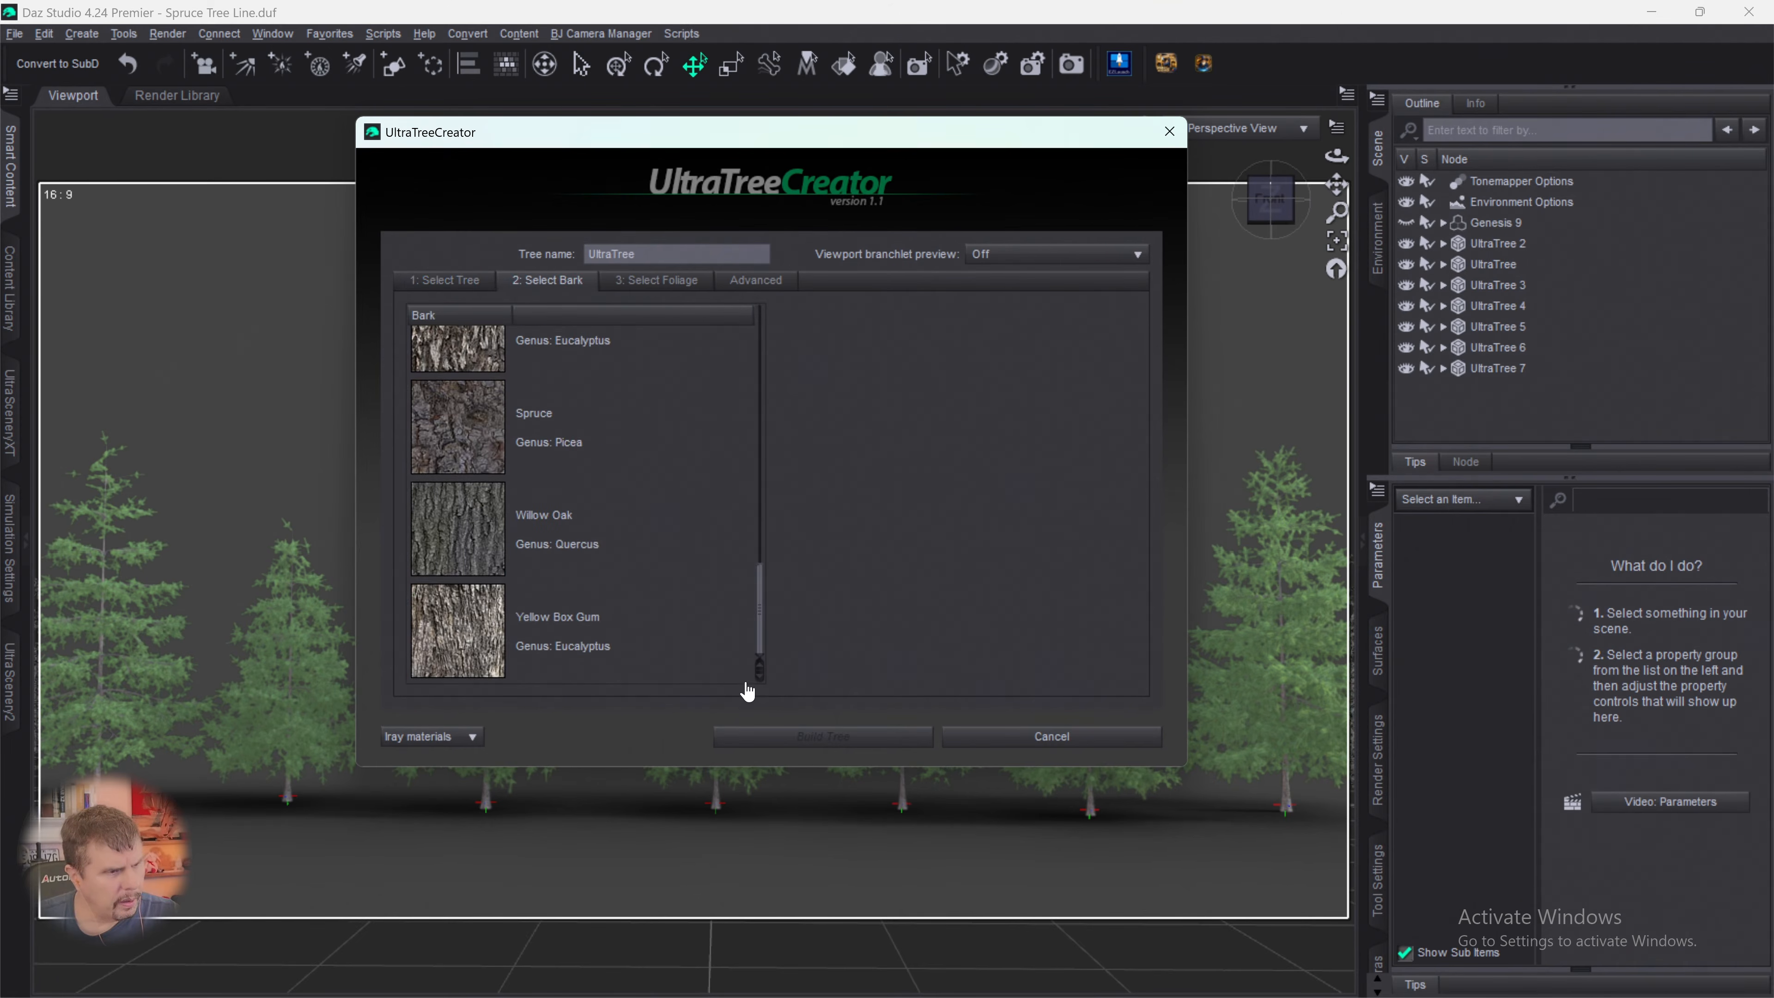
pyautogui.click(473, 415)
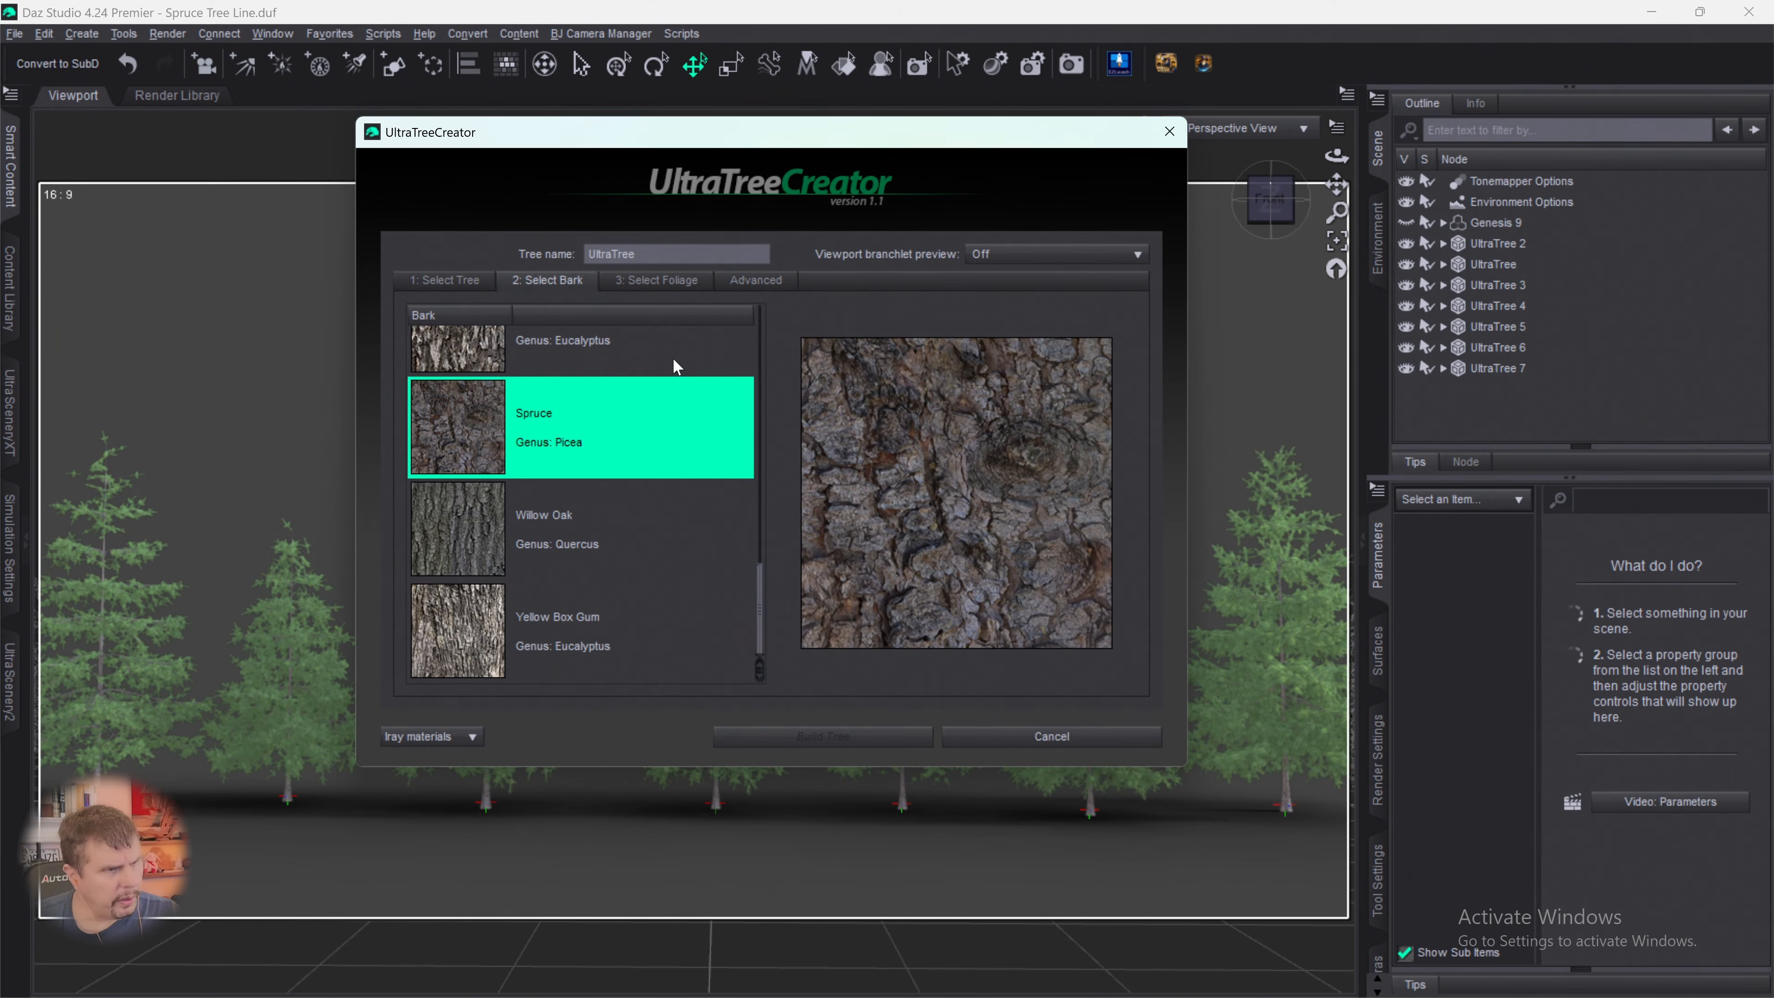
pyautogui.click(648, 283)
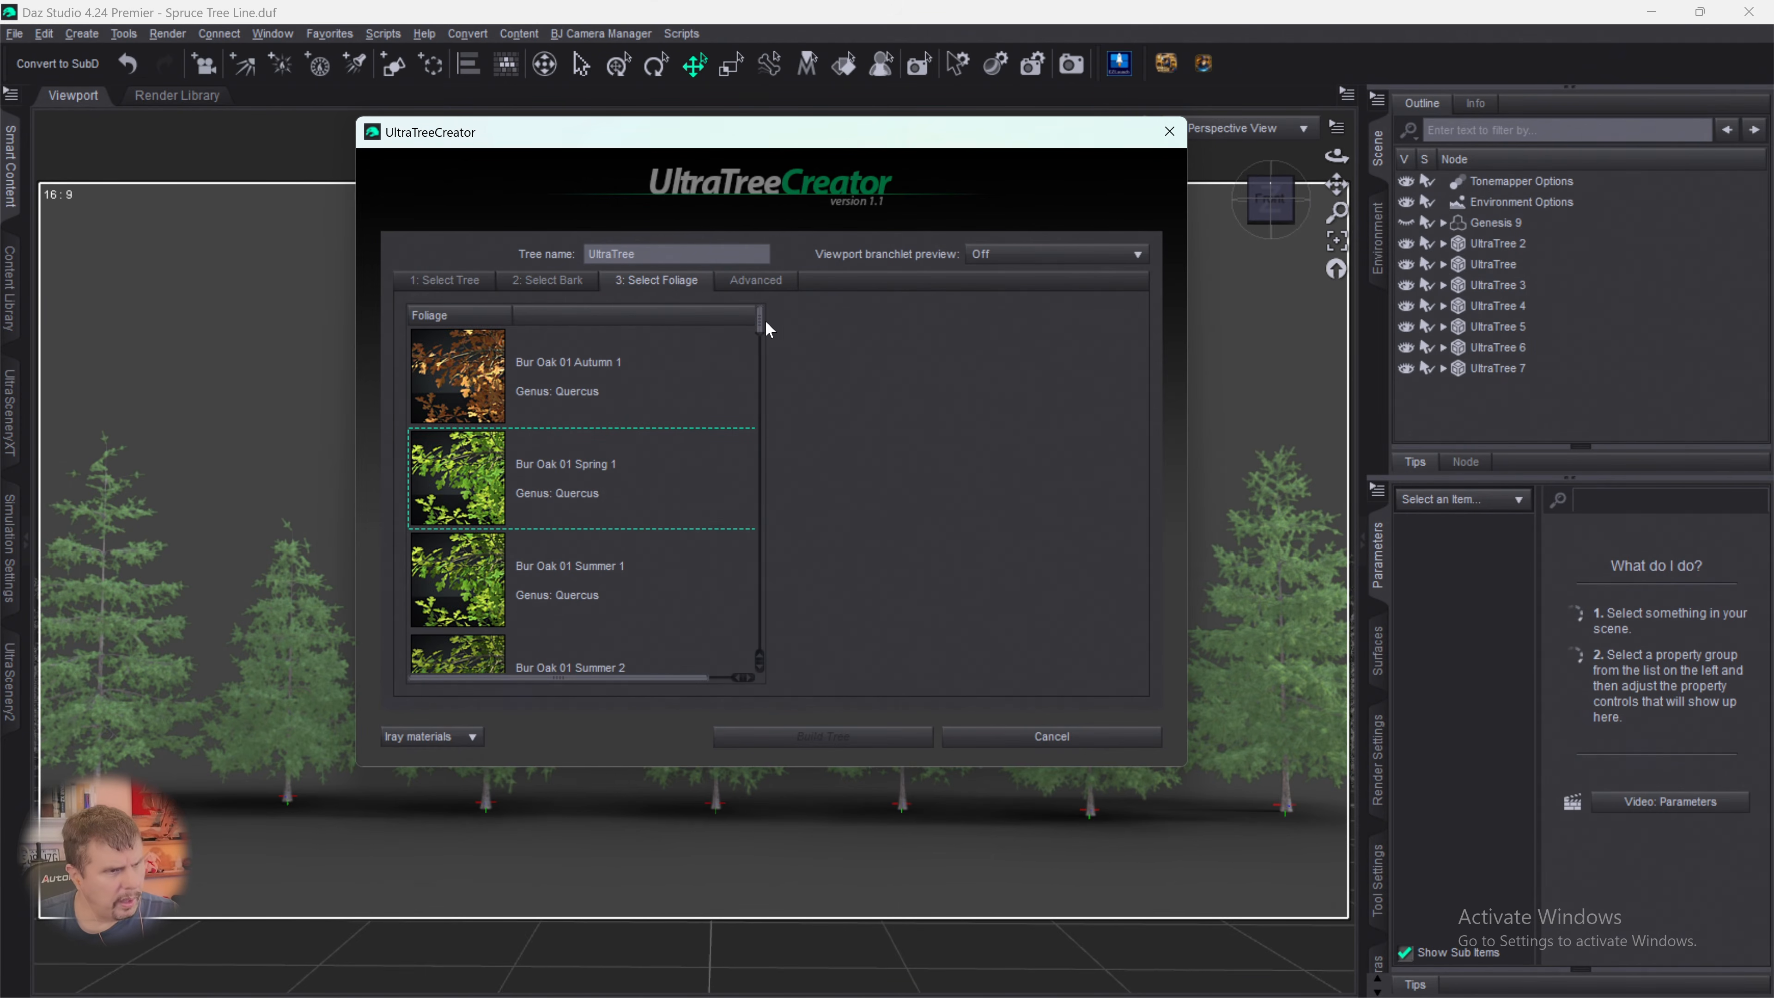
pyautogui.moveTo(763, 323); pyautogui.dragTo(771, 608)
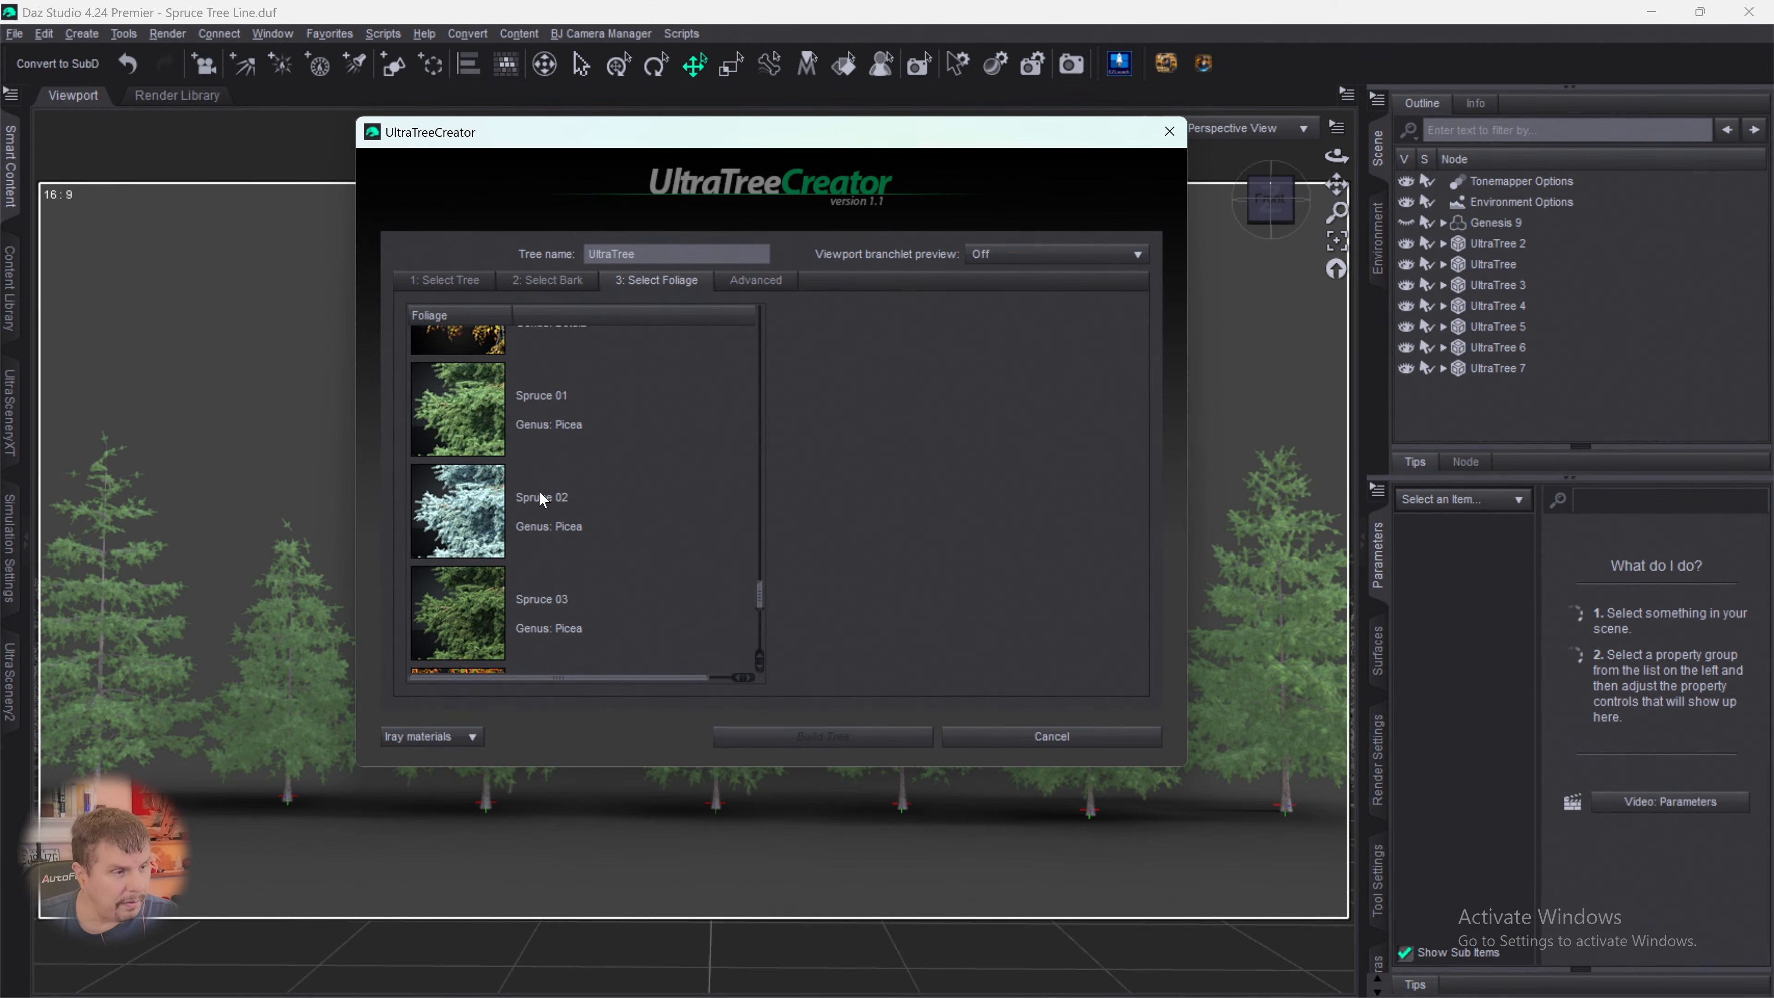
pyautogui.click(552, 412)
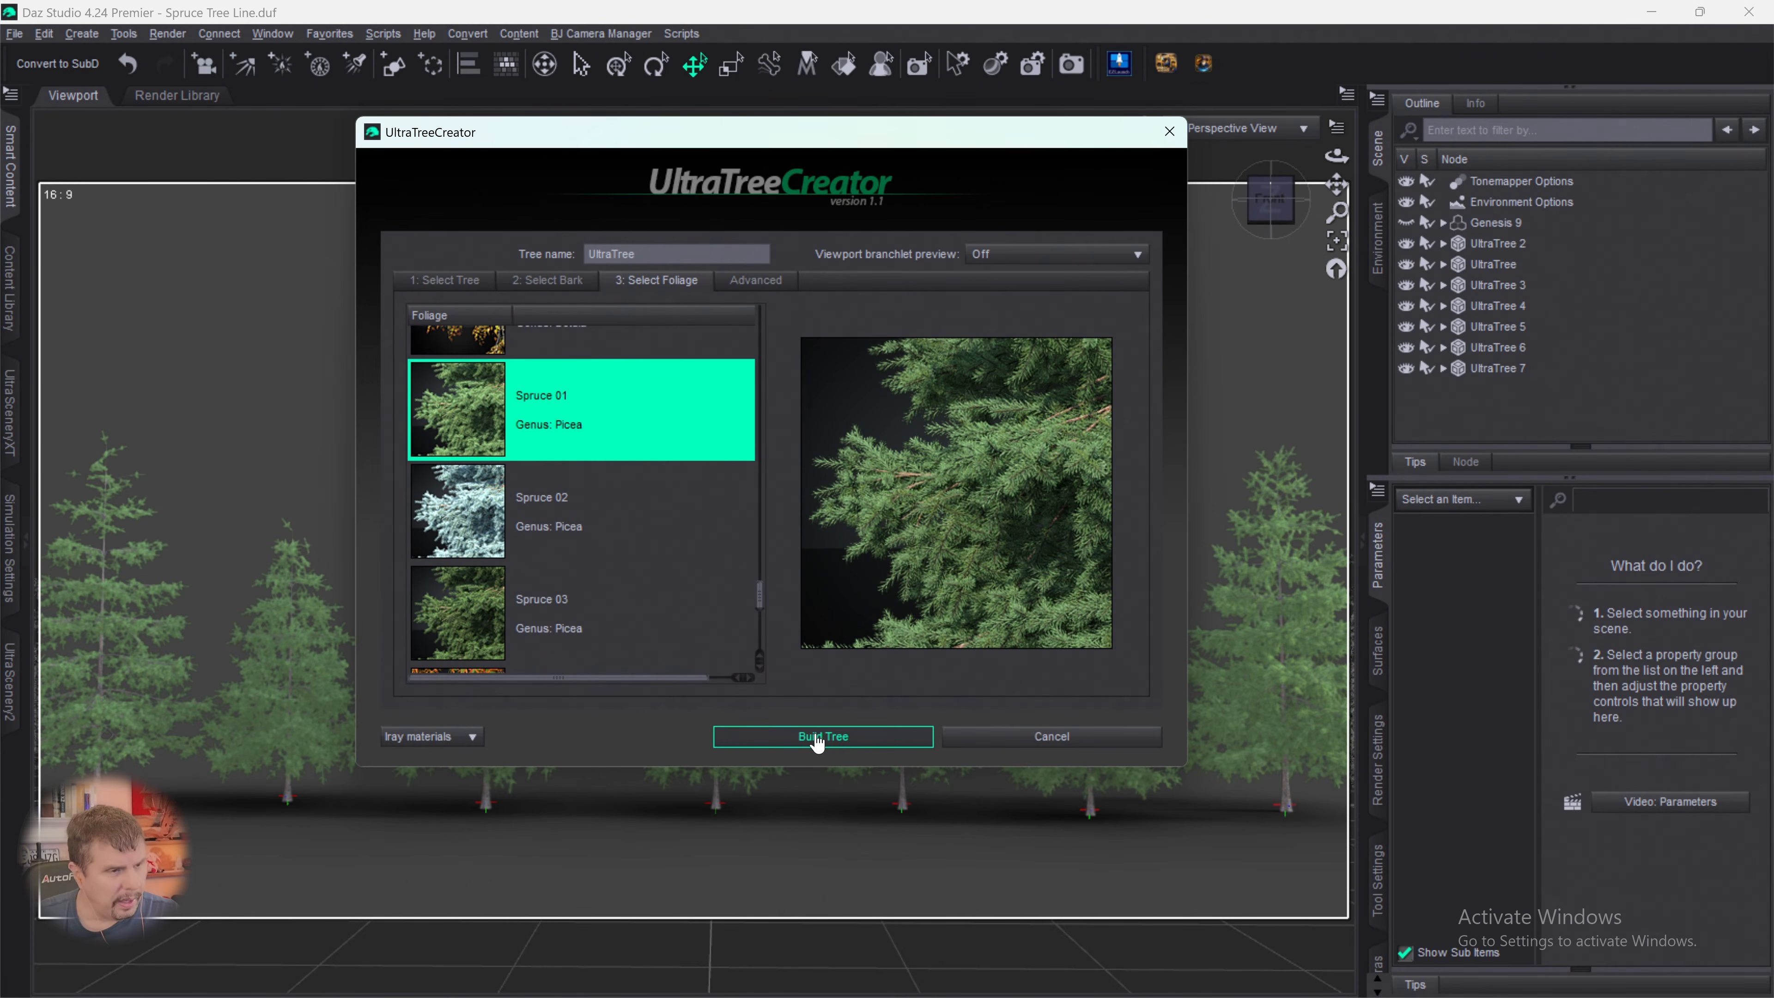
# - Reduce the branchlet density to 51%, raise the branchlet rotation variation, adjust the droop, increase the random seed, and build the tree
pyautogui.click(752, 284)
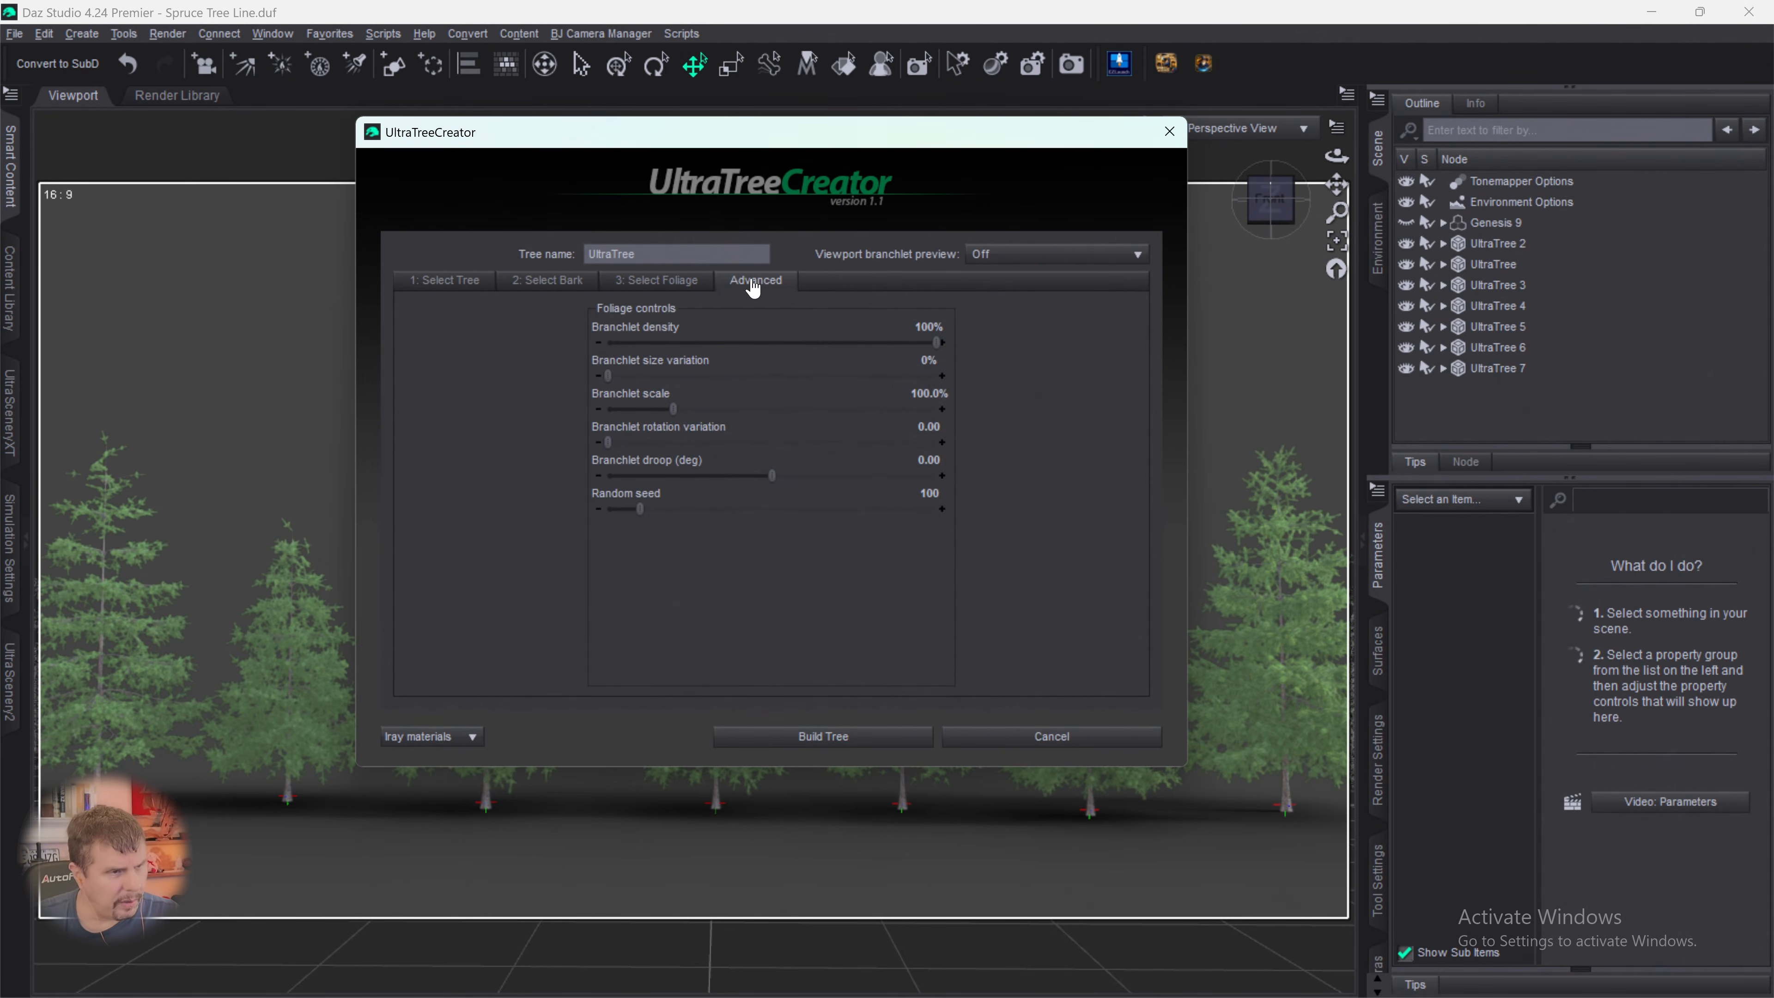
pyautogui.moveTo(931, 343); pyautogui.dragTo(775, 342)
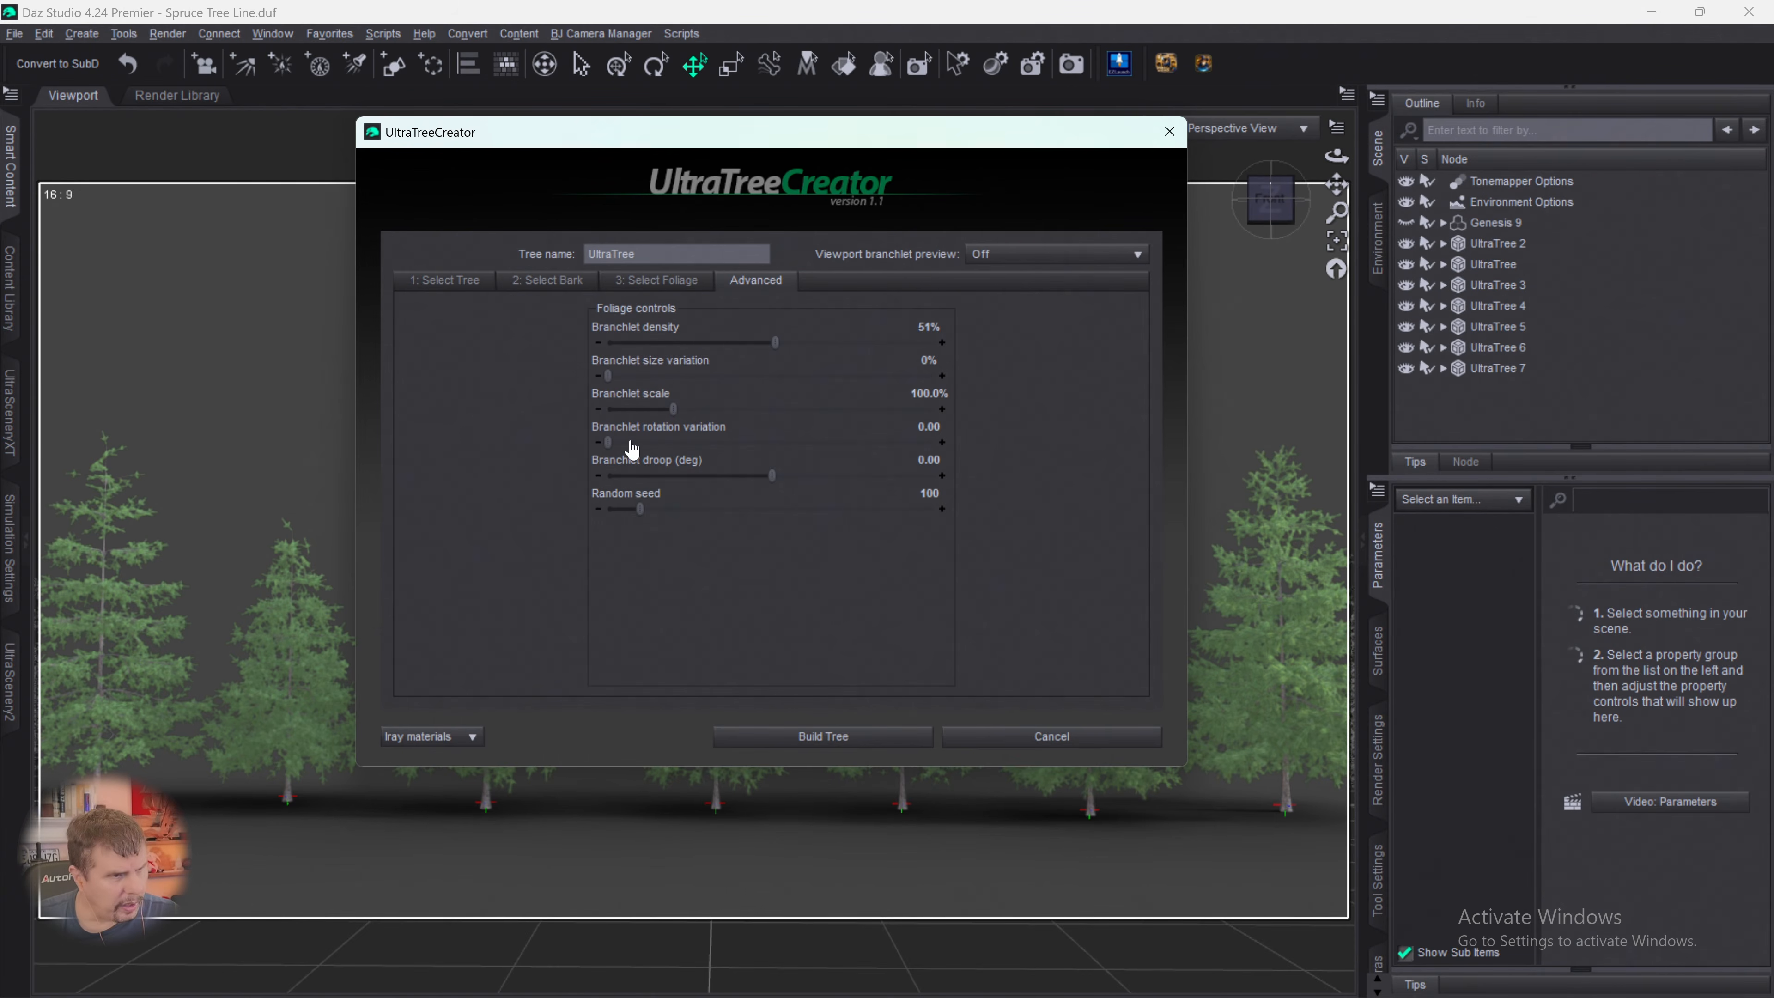
pyautogui.moveTo(604, 448); pyautogui.dragTo(805, 477)
pyautogui.moveTo(639, 509); pyautogui.dragTo(862, 511)
pyautogui.click(837, 740)
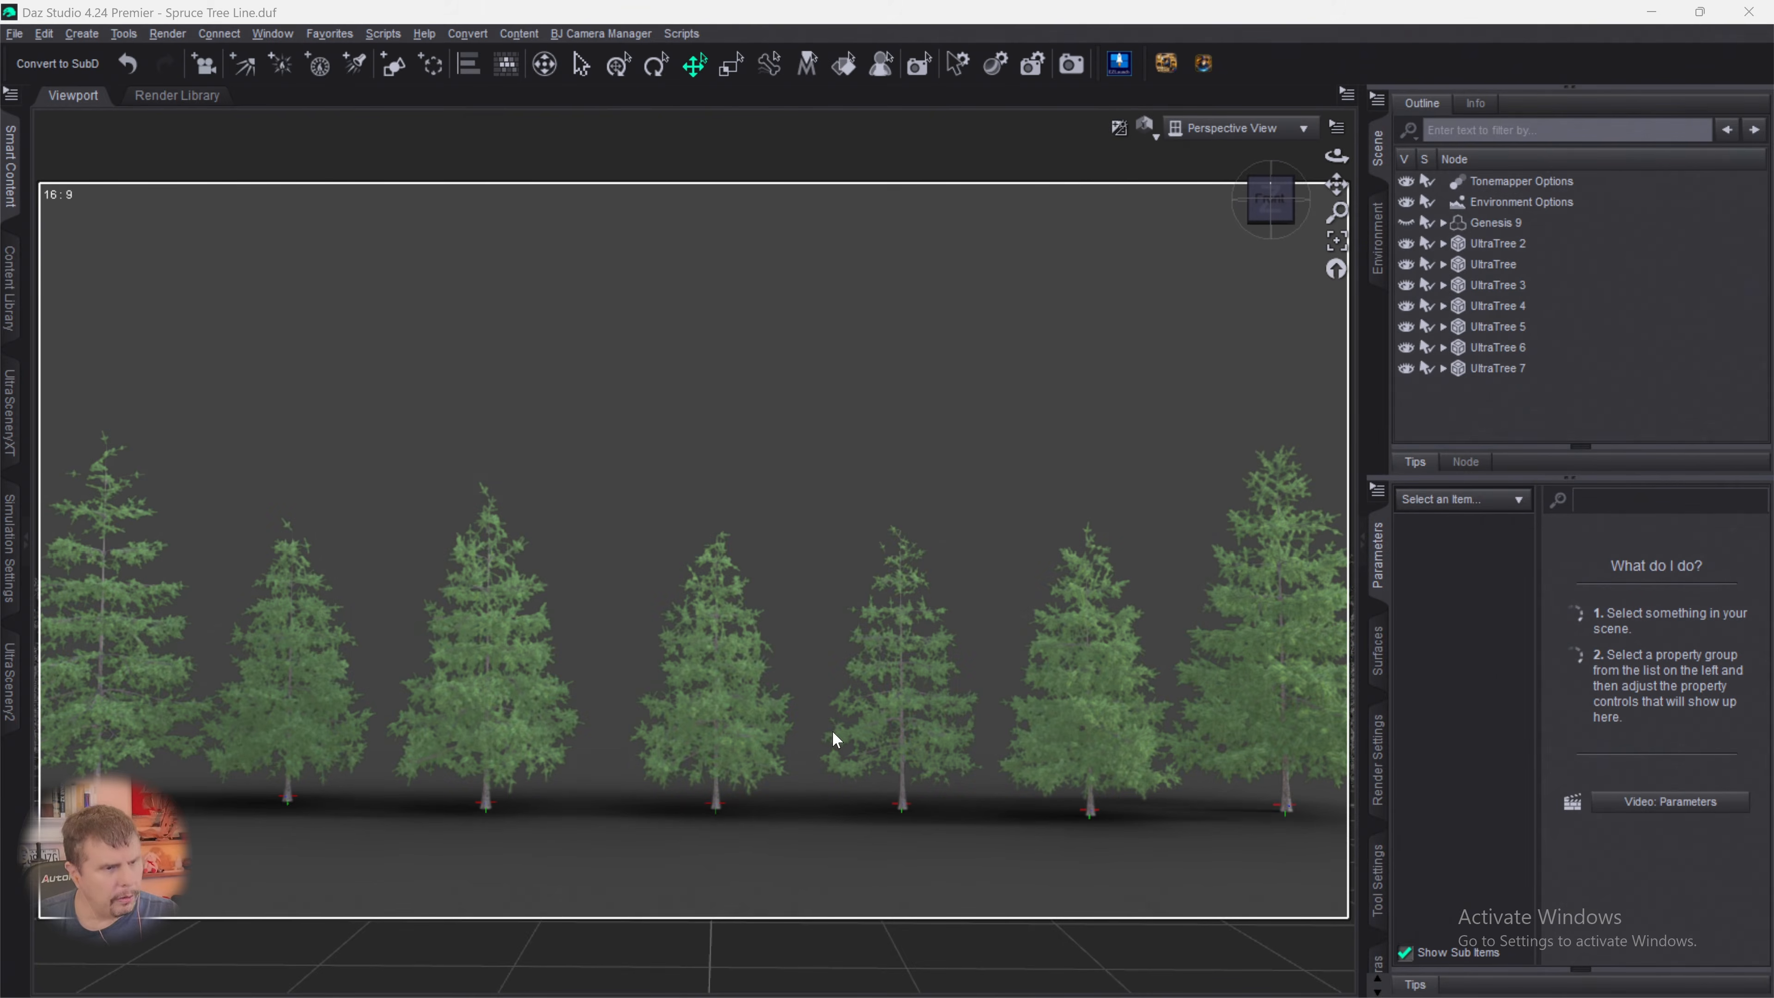
pyautogui.click(1316, 399)
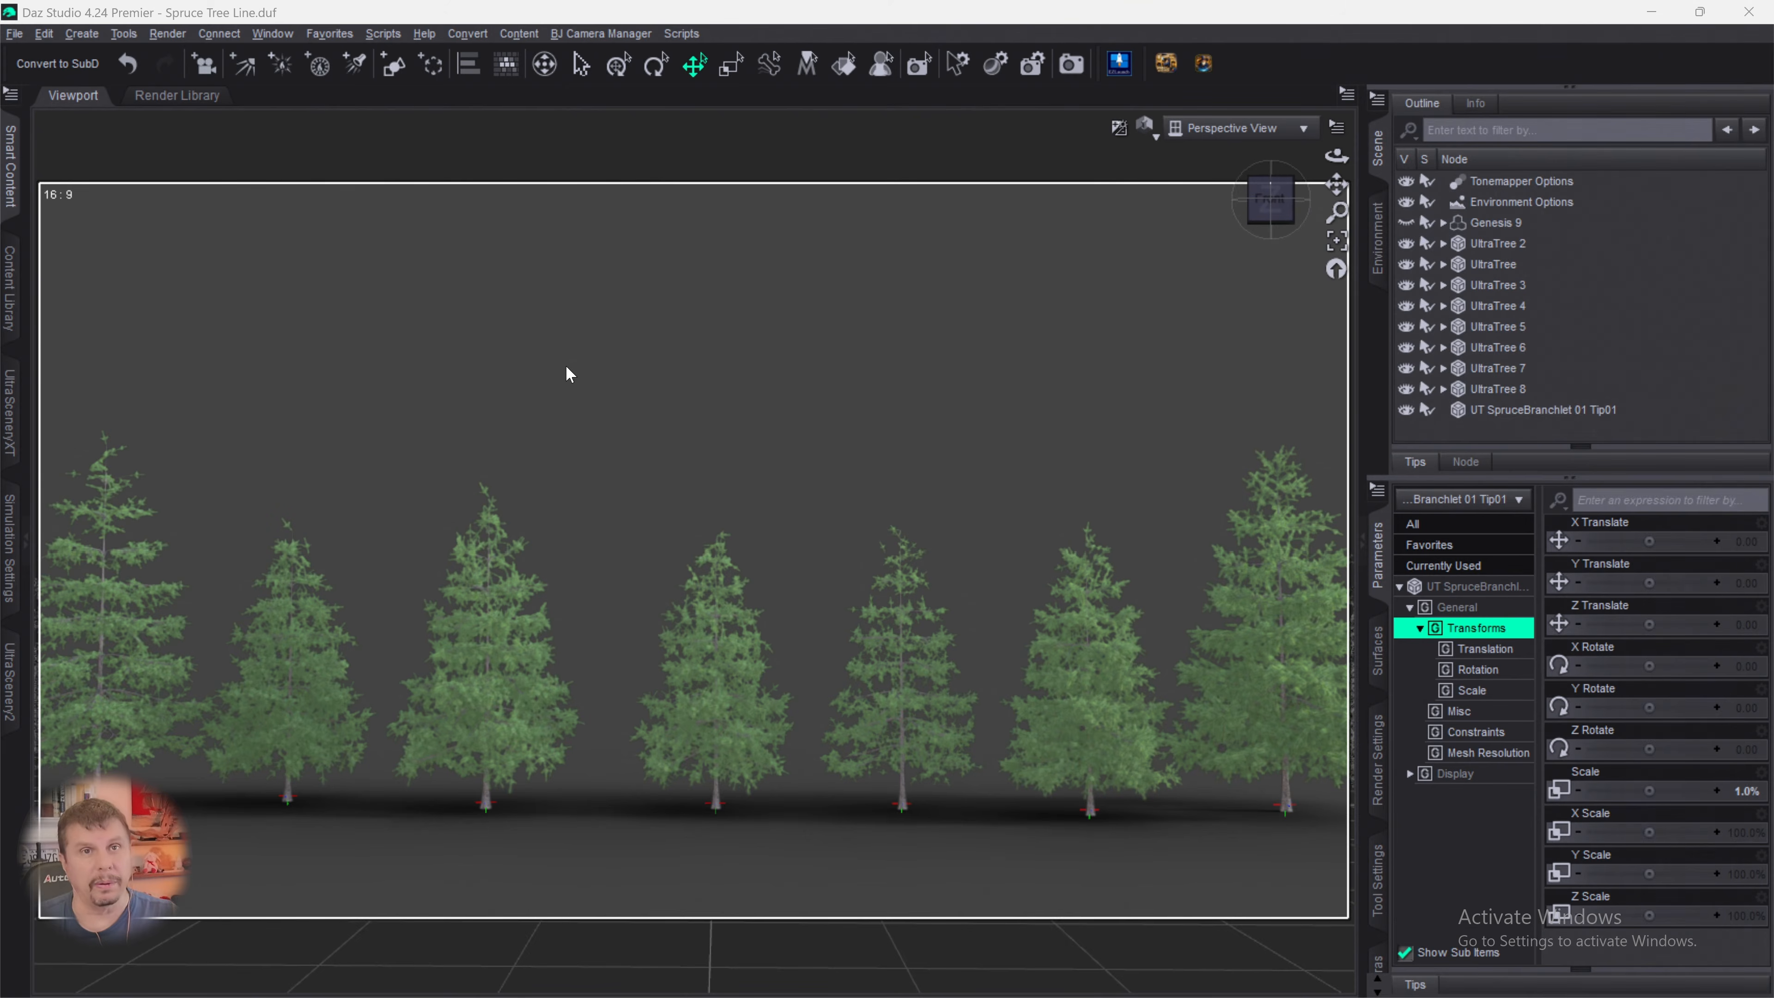
# - Move UltraTree 8 to X 100.64 and Z -264.12, scale it down to 74.0%, and clear the selection
pyautogui.click(1457, 395)
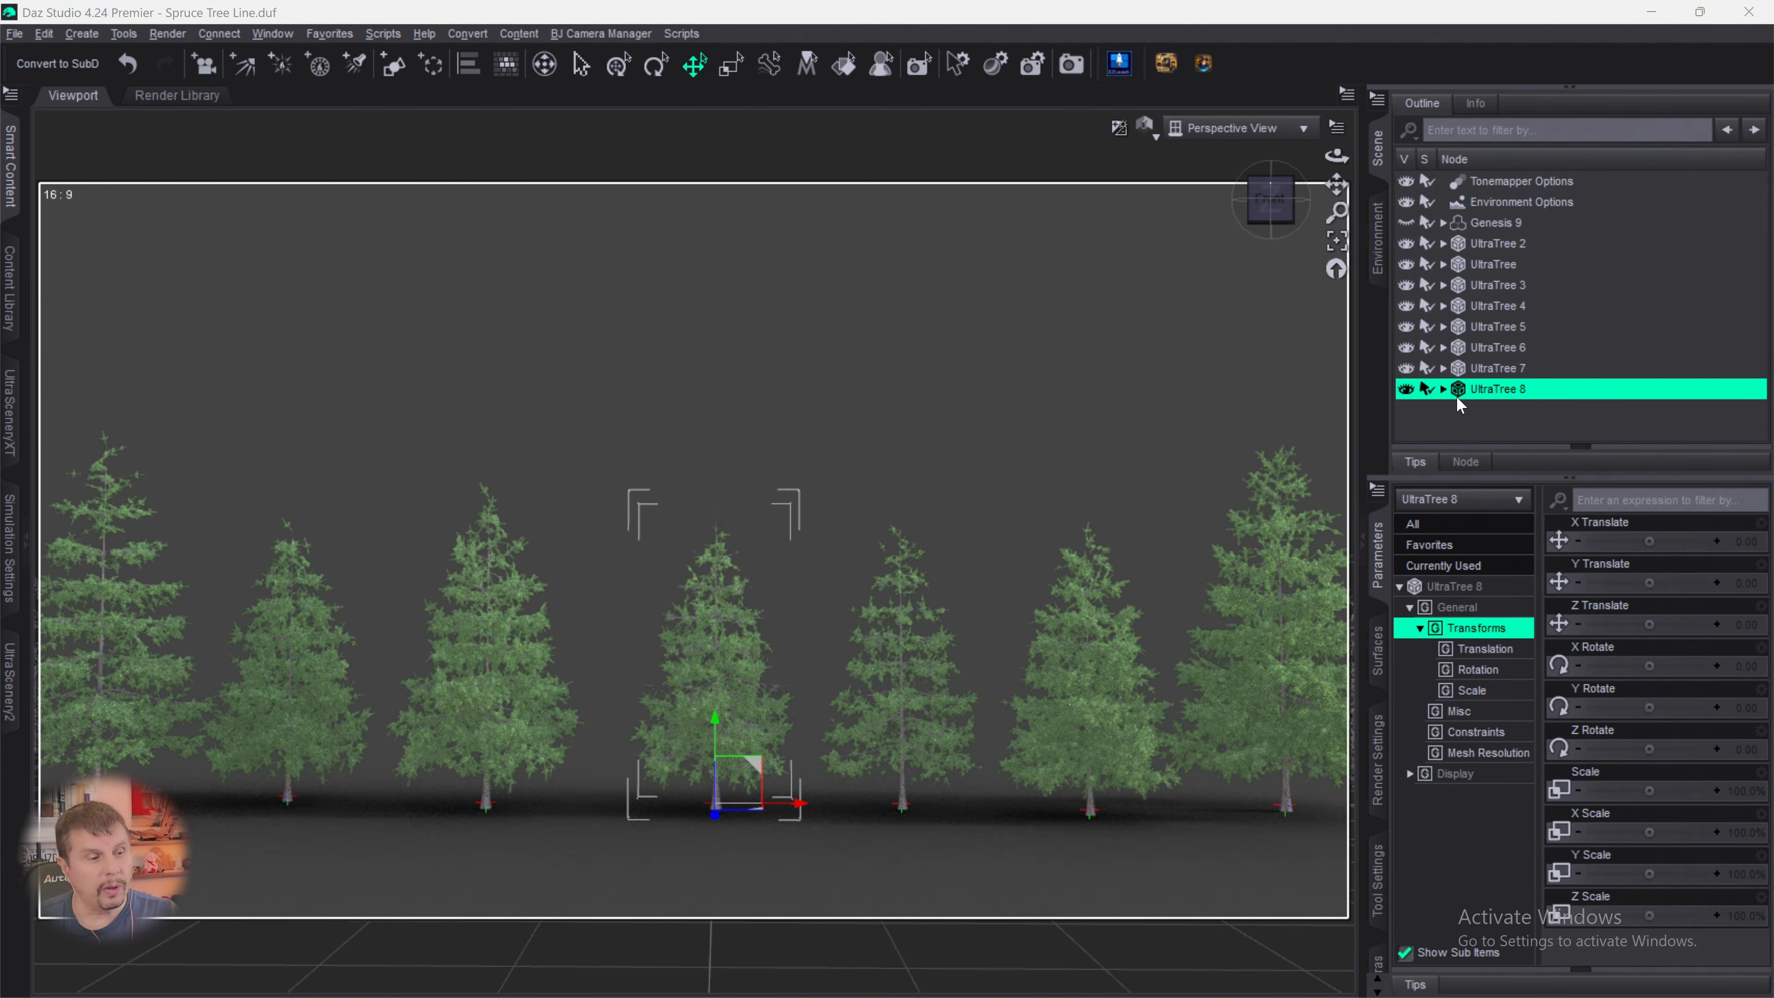
pyautogui.moveTo(714, 821); pyautogui.dragTo(820, 757)
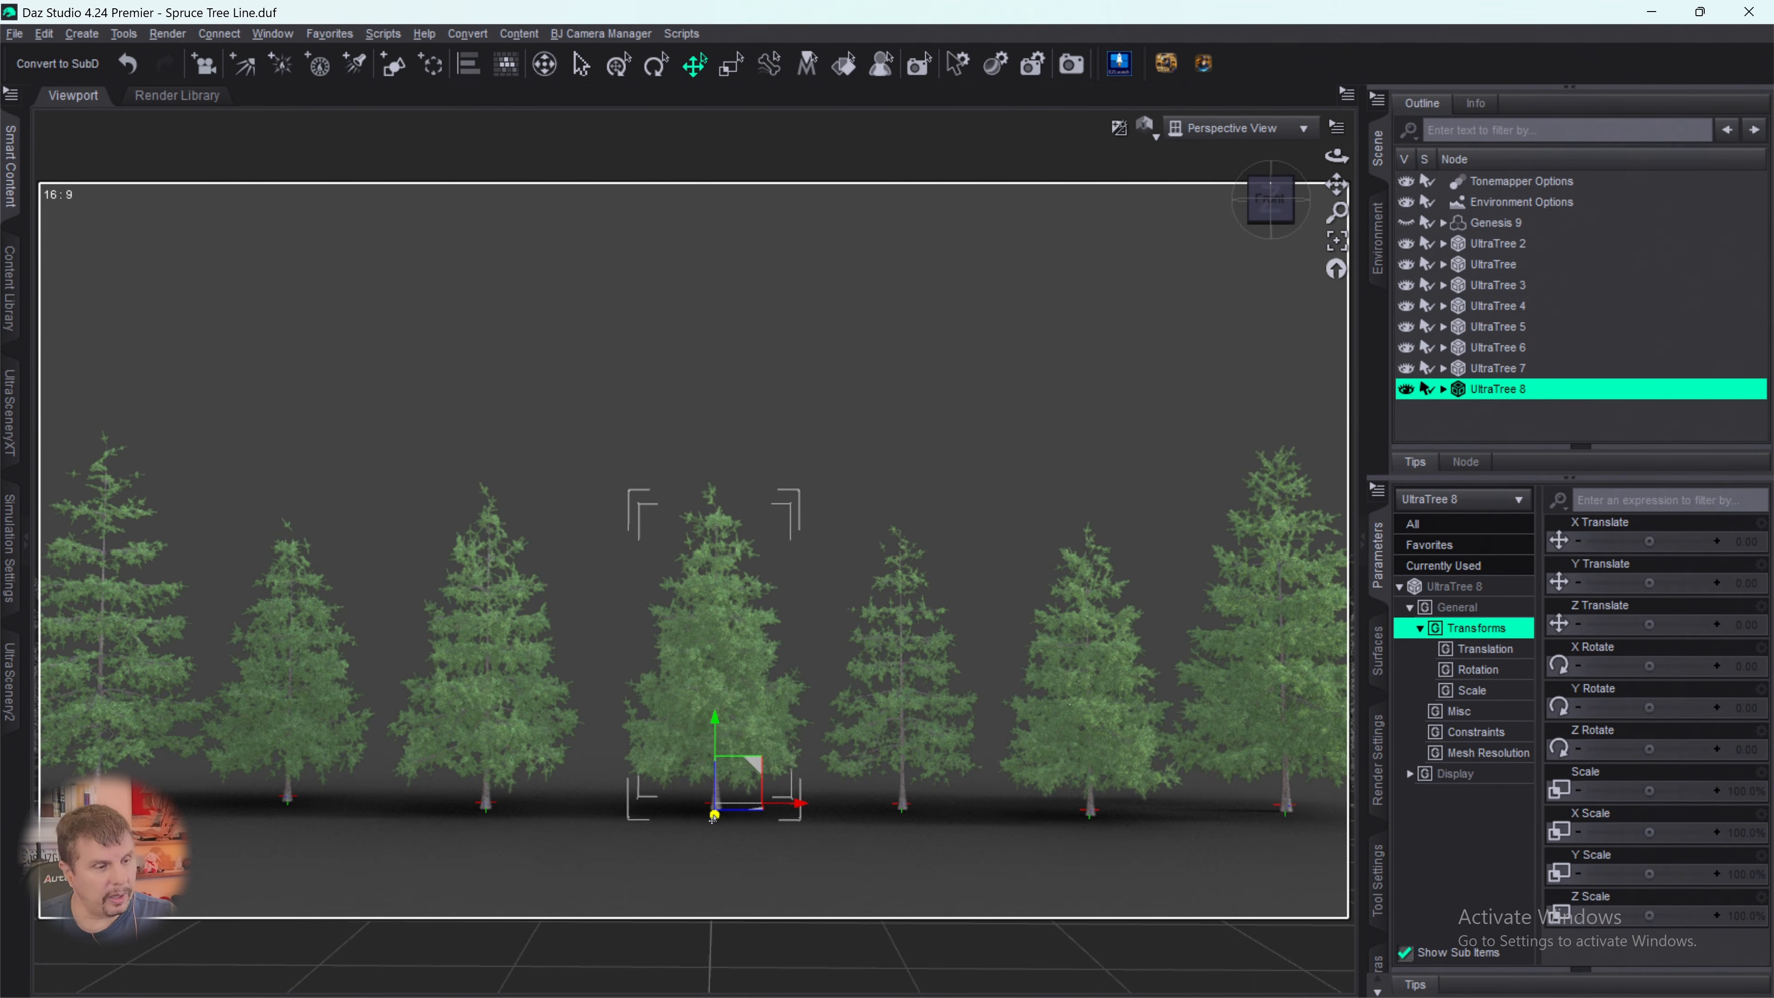
pyautogui.moveTo(713, 818); pyautogui.dragTo(756, 789)
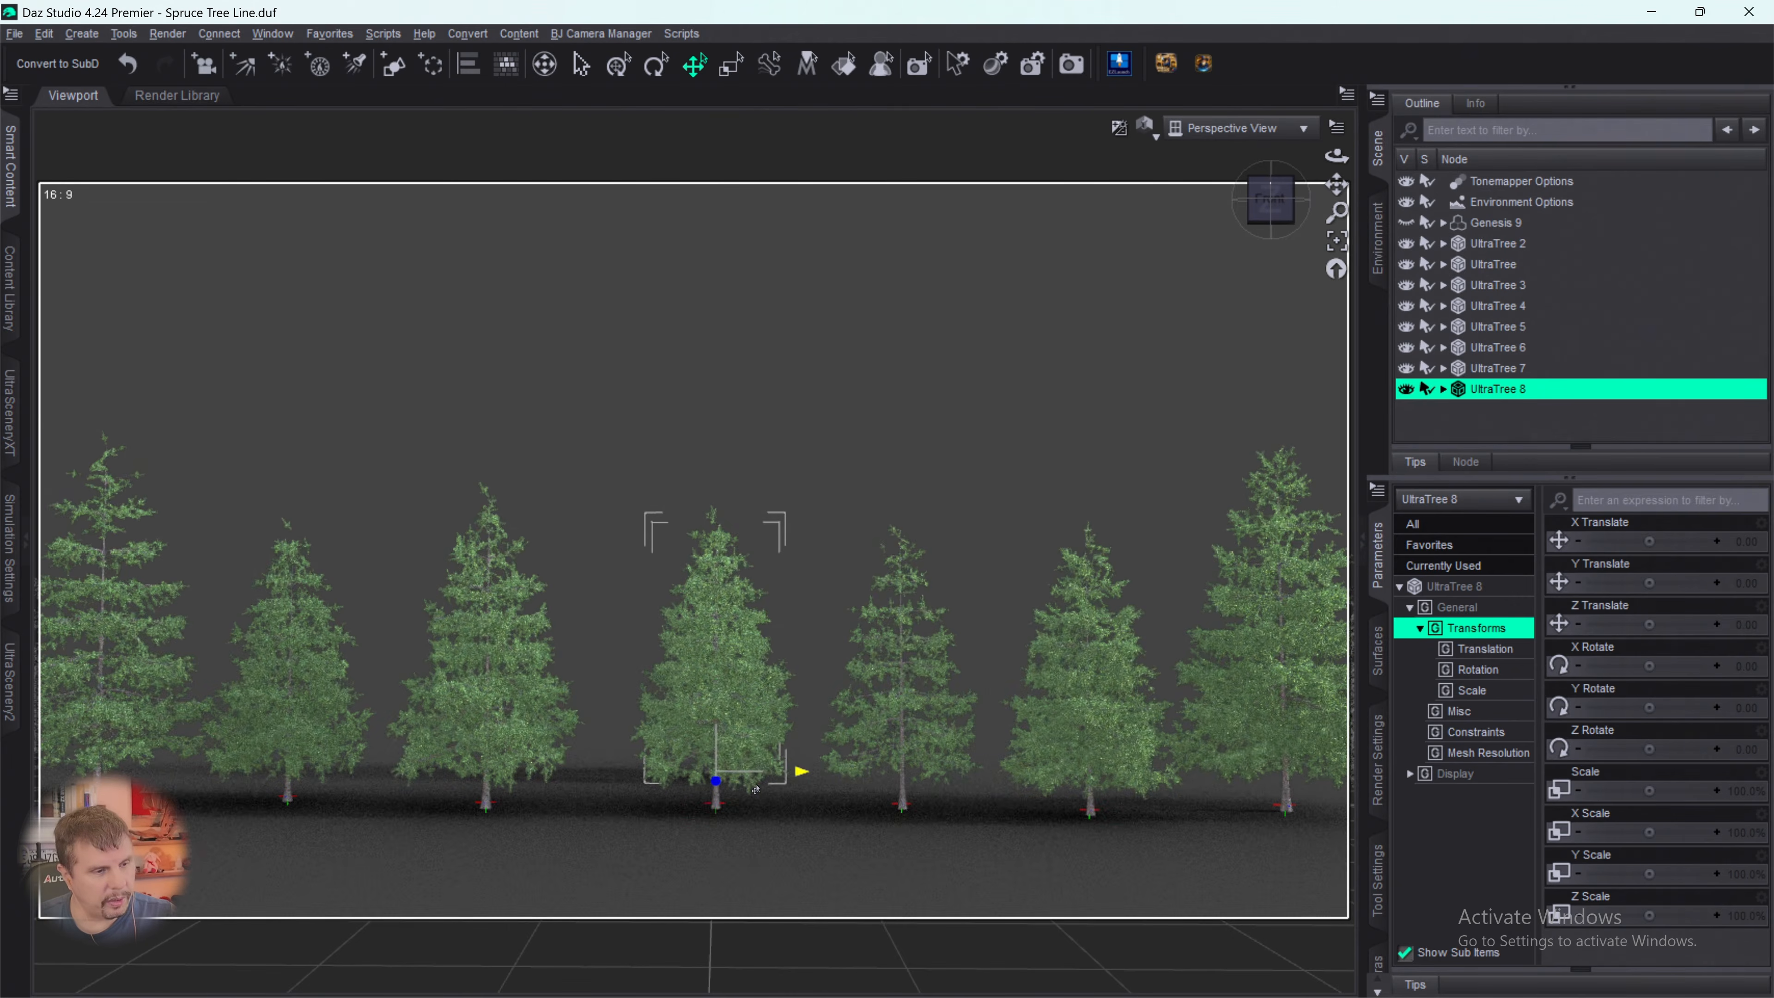
pyautogui.moveTo(803, 773); pyautogui.dragTo(892, 779)
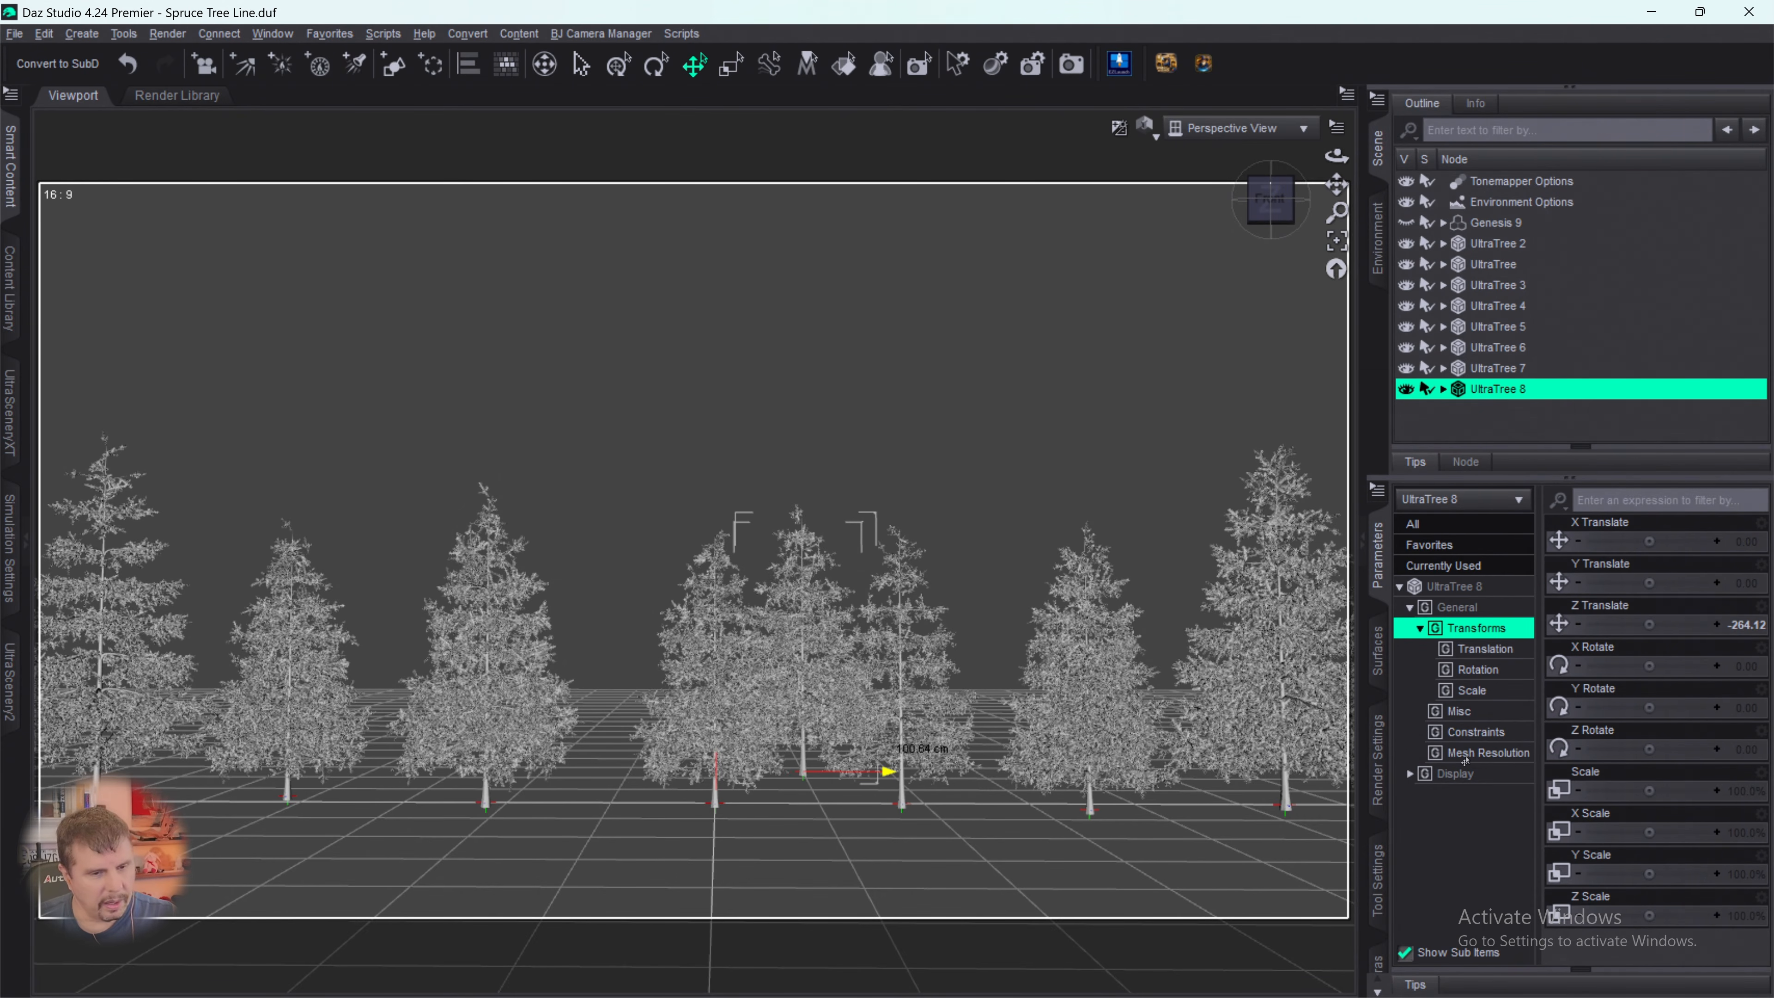
pyautogui.moveTo(1649, 790); pyautogui.dragTo(1620, 790)
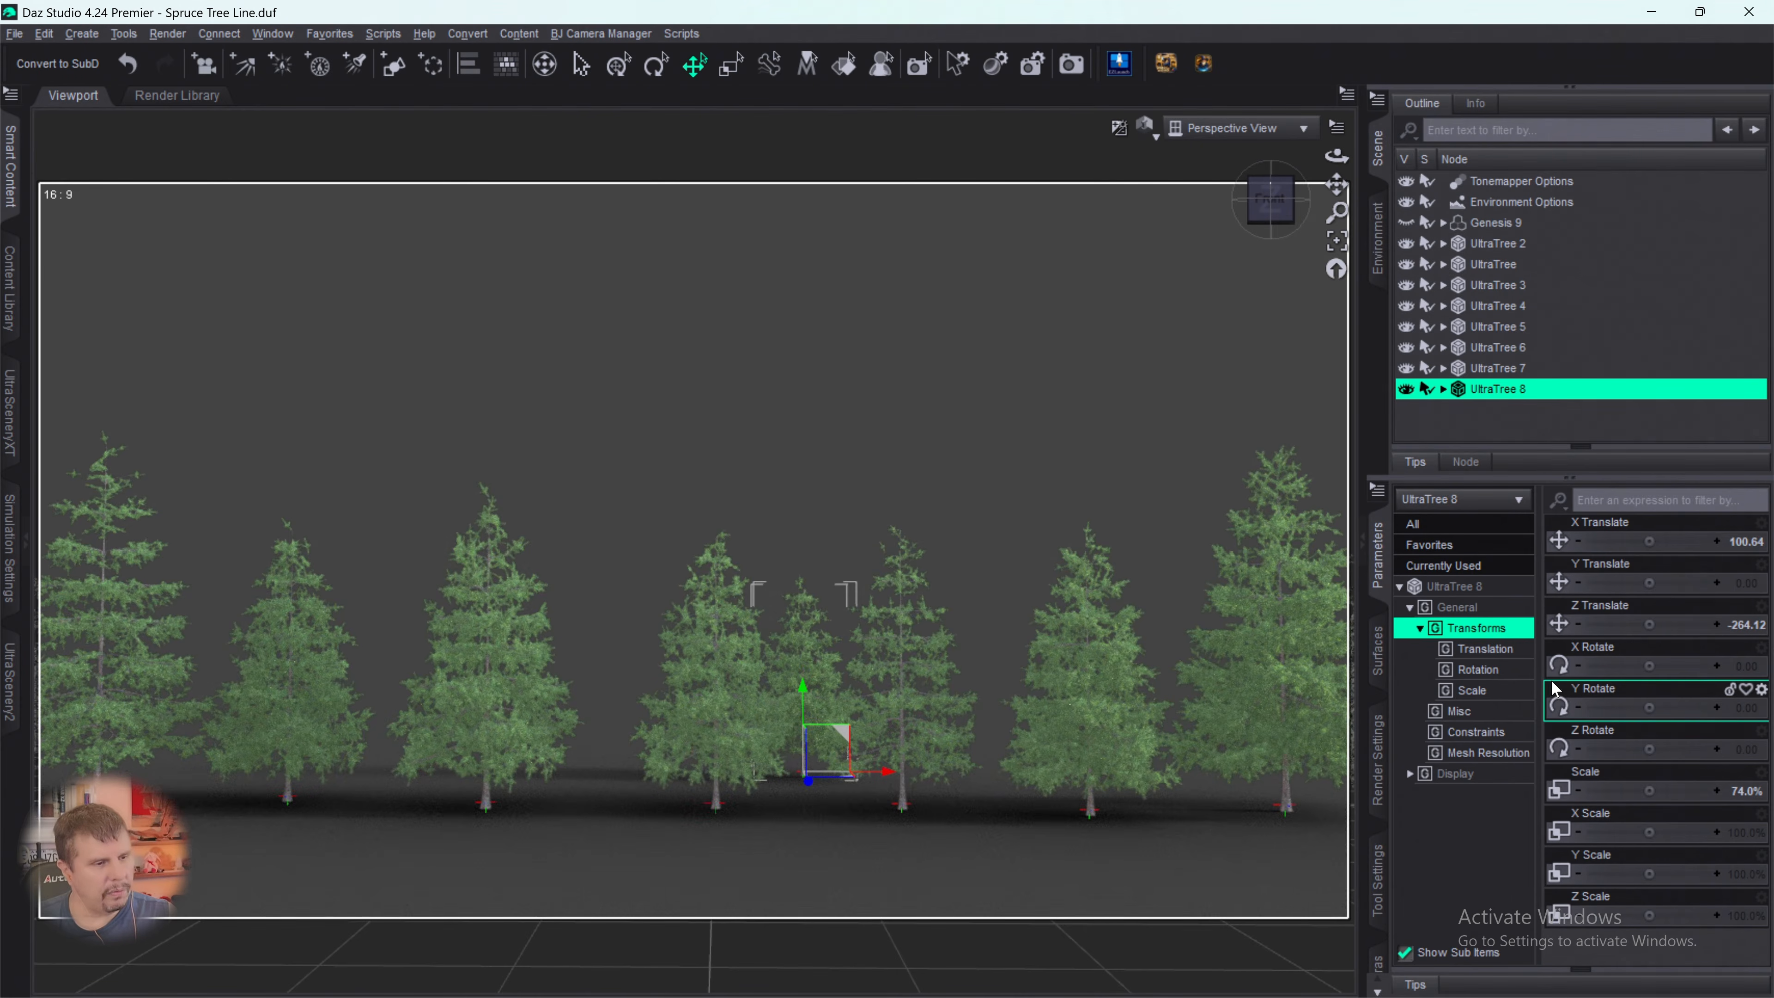
pyautogui.click(1229, 453)
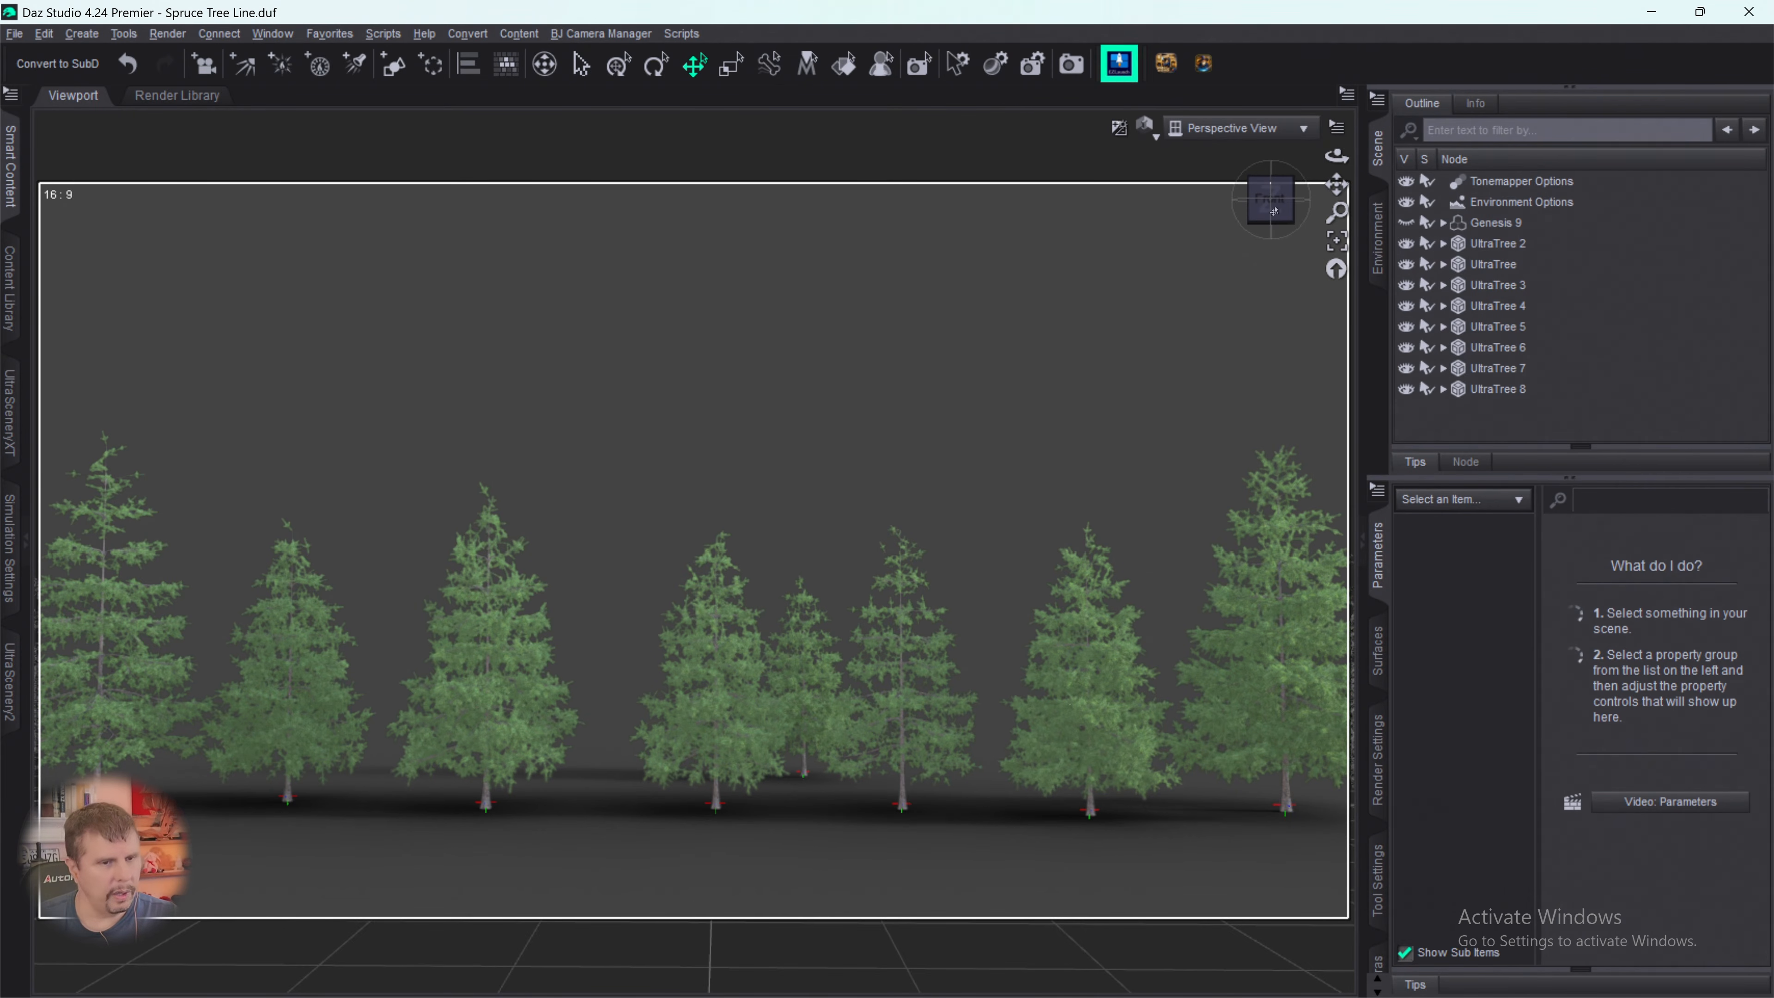
# - Configure a ninth tree in UltraTreeCreator using Spruce 07, the Spruce bark and the Spruce 01 foliage
pyautogui.click(1469, 398)
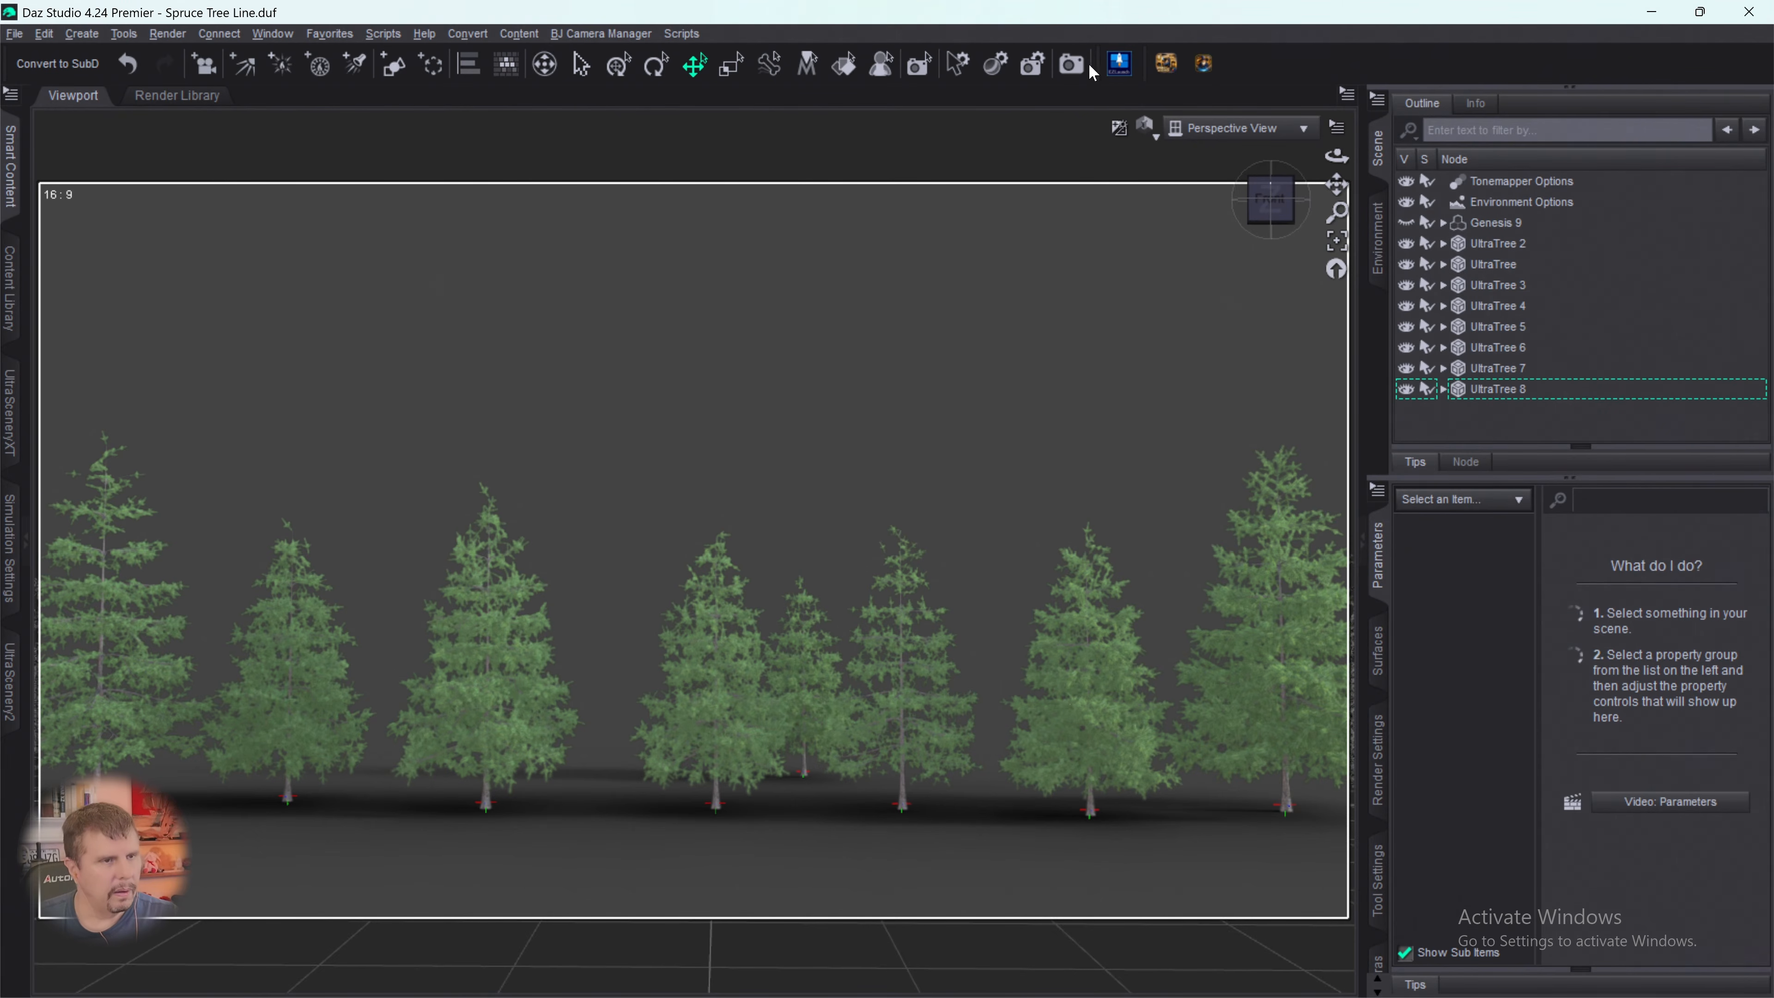
pyautogui.click(1118, 64)
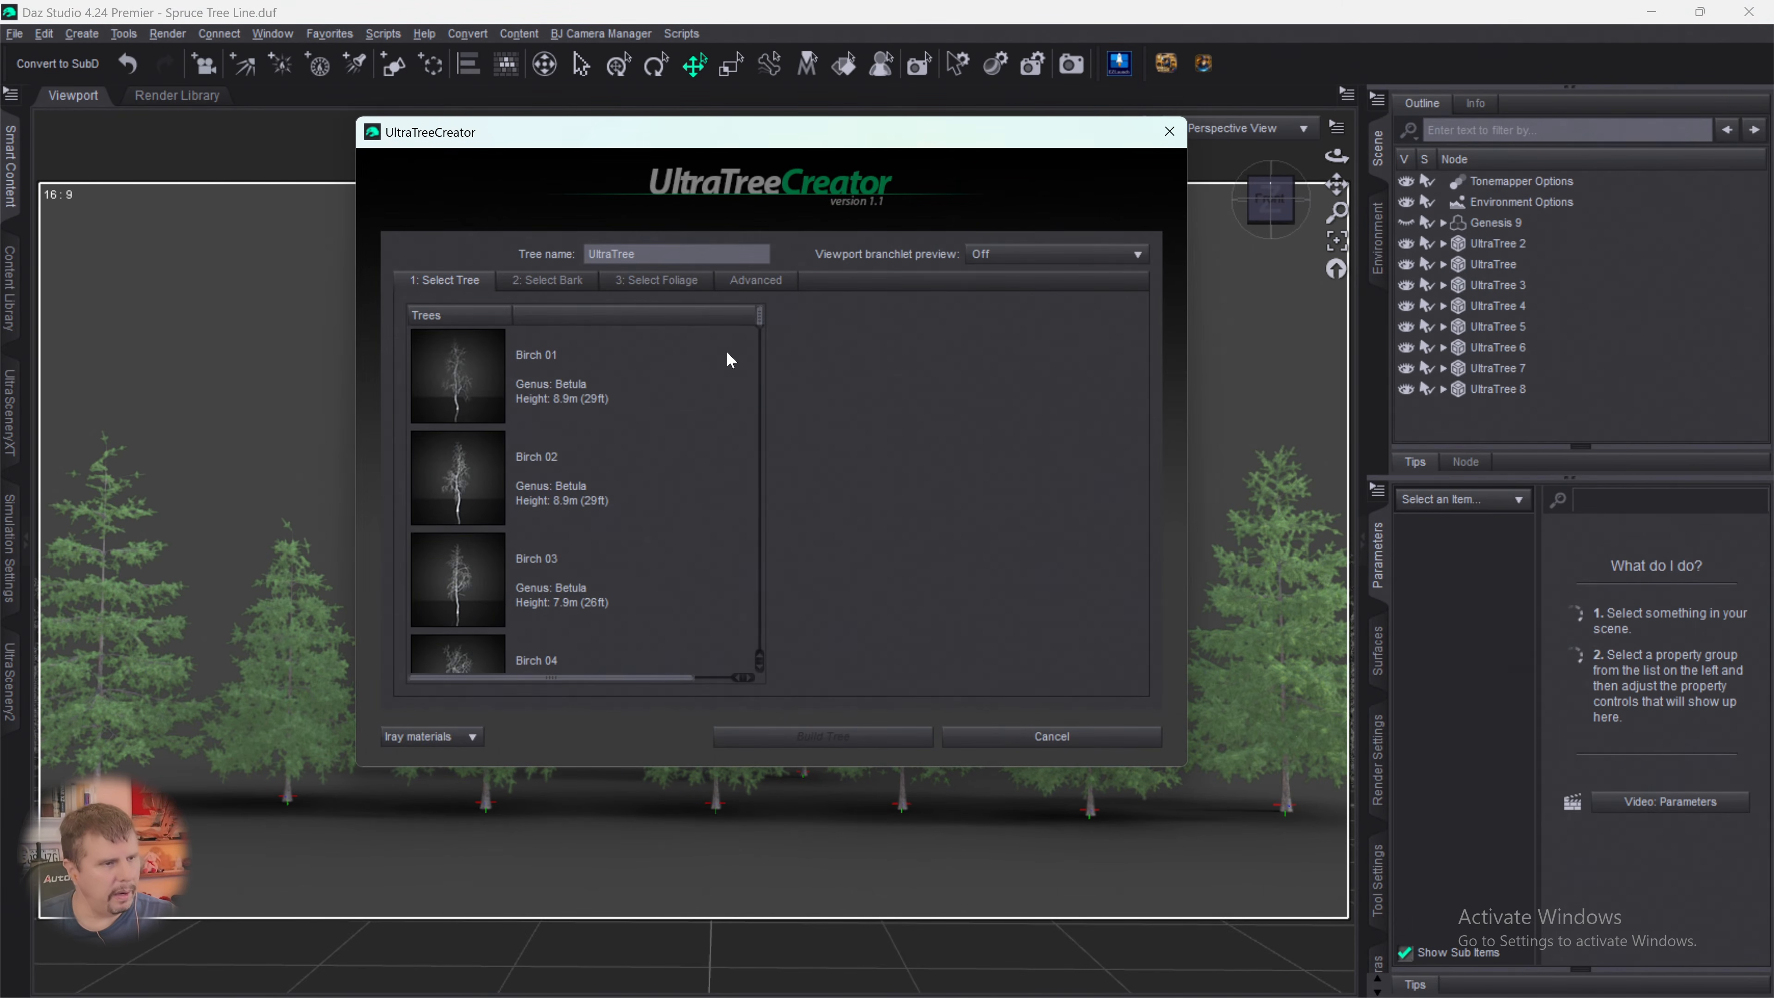
pyautogui.moveTo(752, 325); pyautogui.dragTo(737, 698)
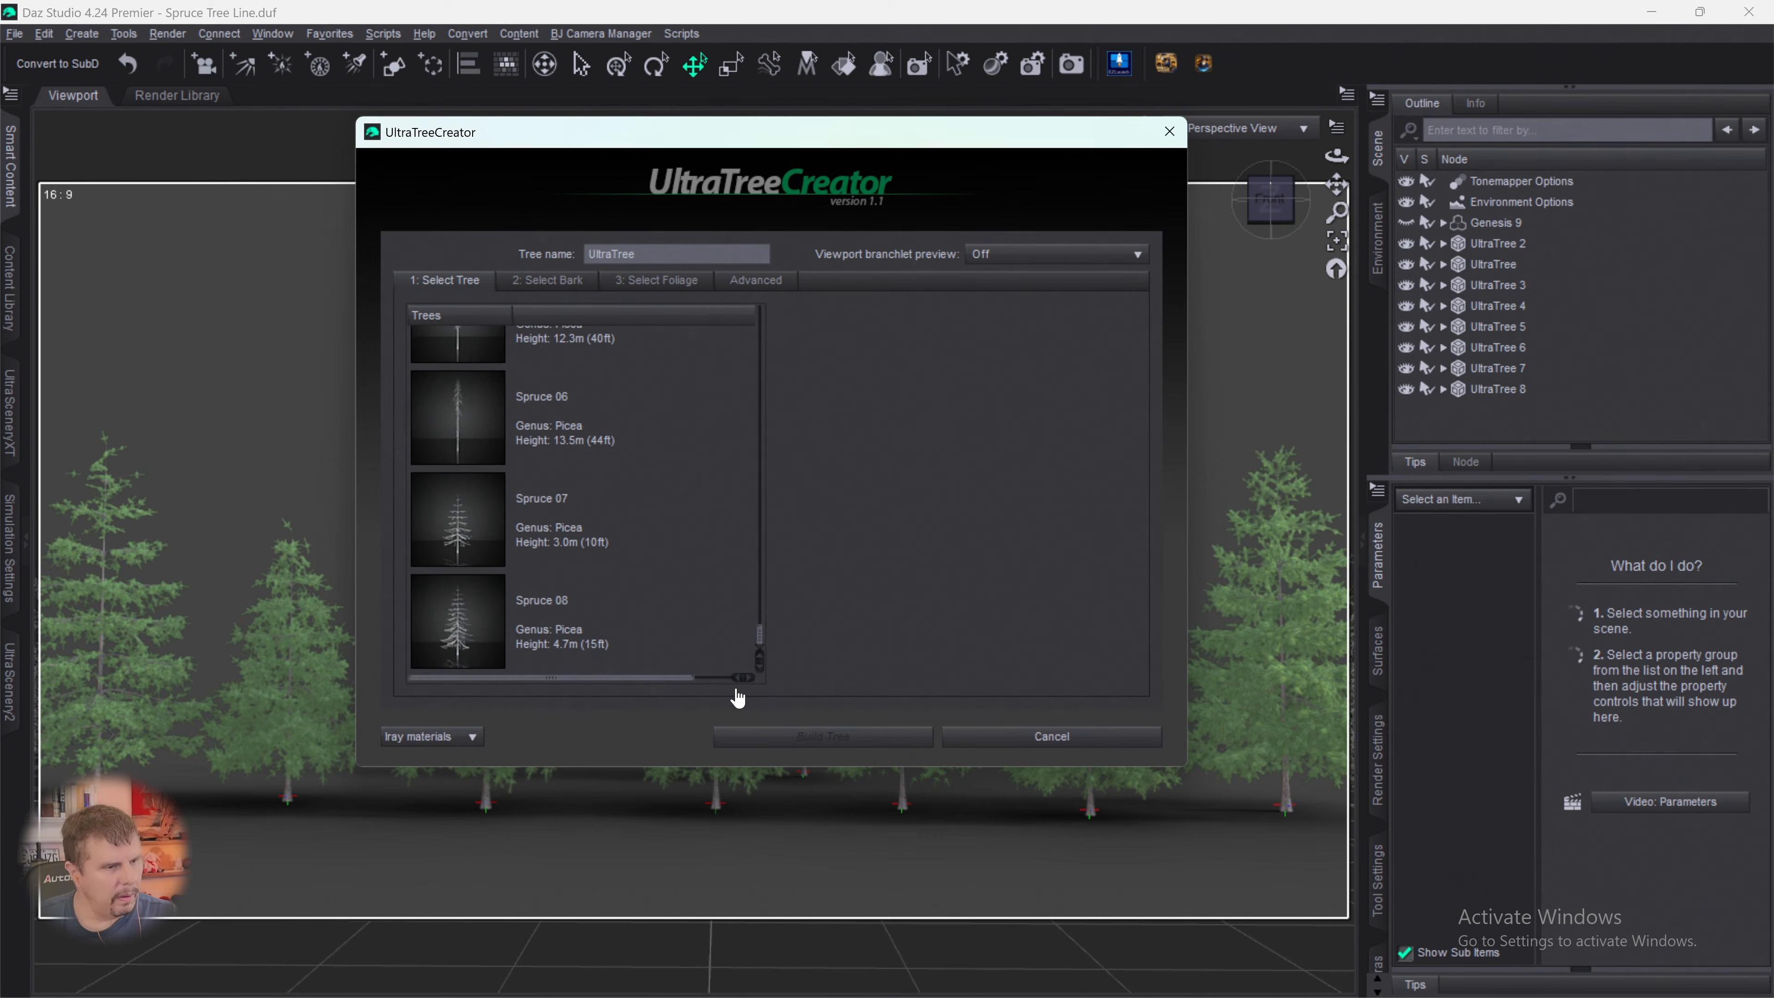
pyautogui.click(483, 532)
pyautogui.click(563, 280)
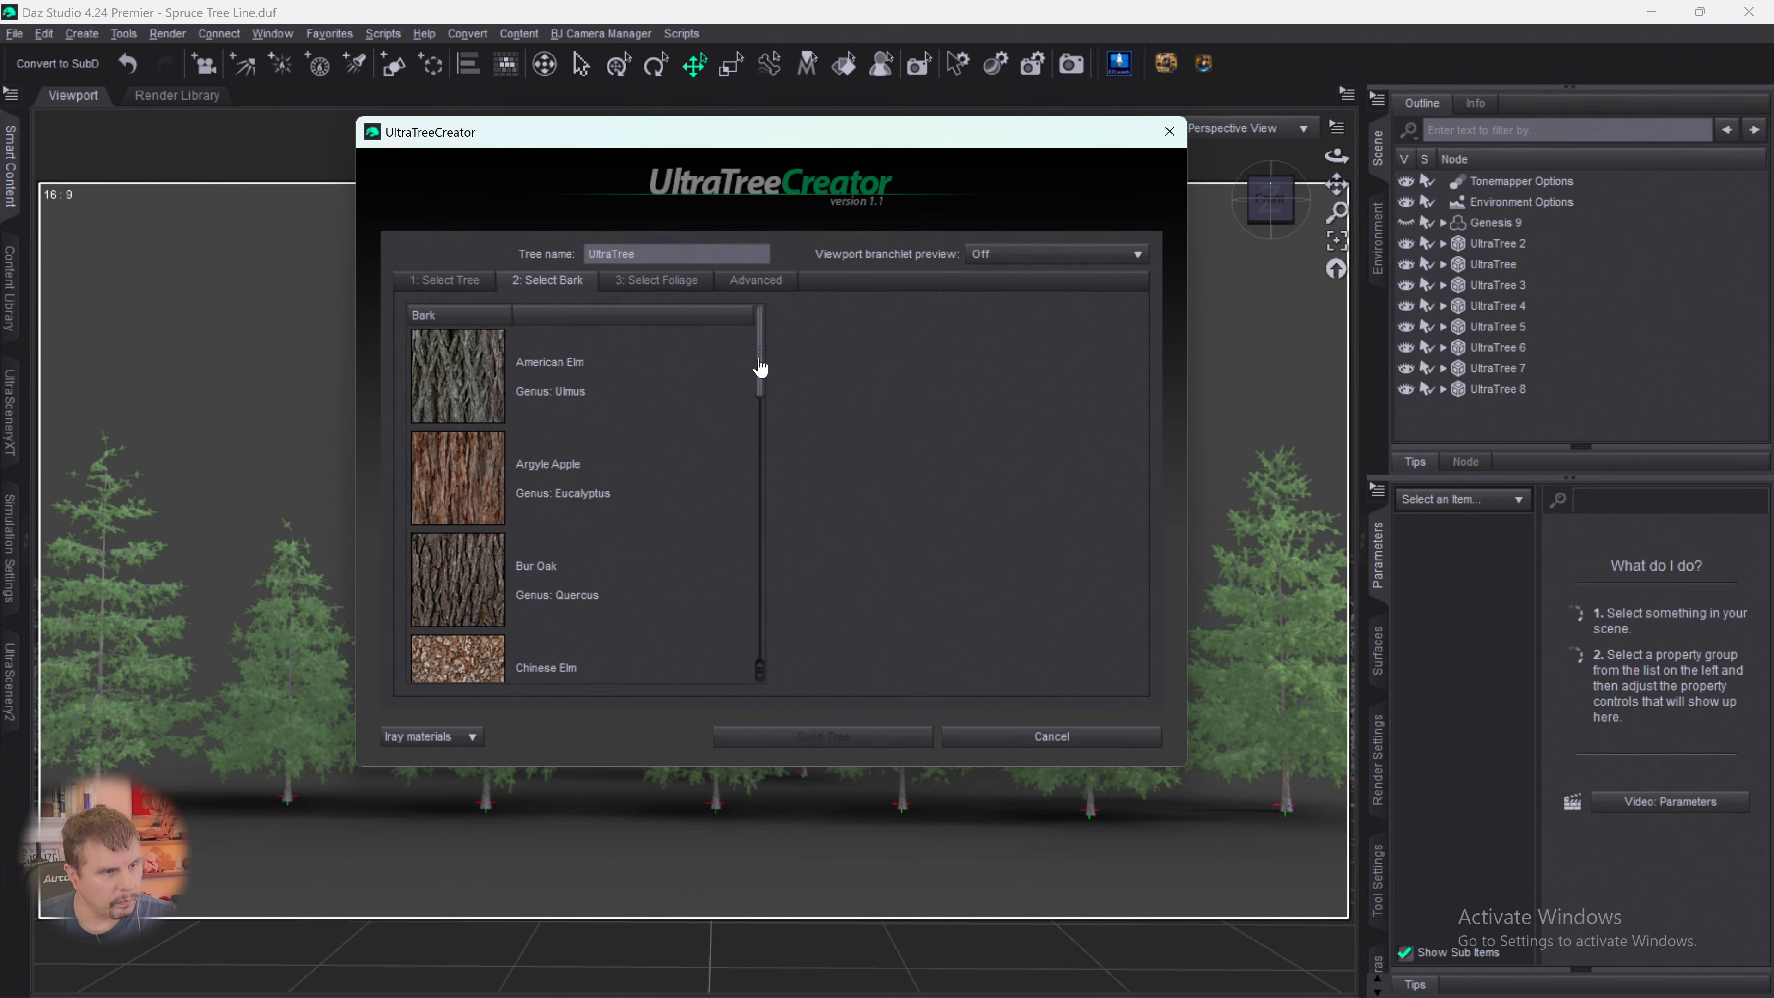
pyautogui.moveTo(757, 365); pyautogui.dragTo(753, 681)
pyautogui.click(455, 416)
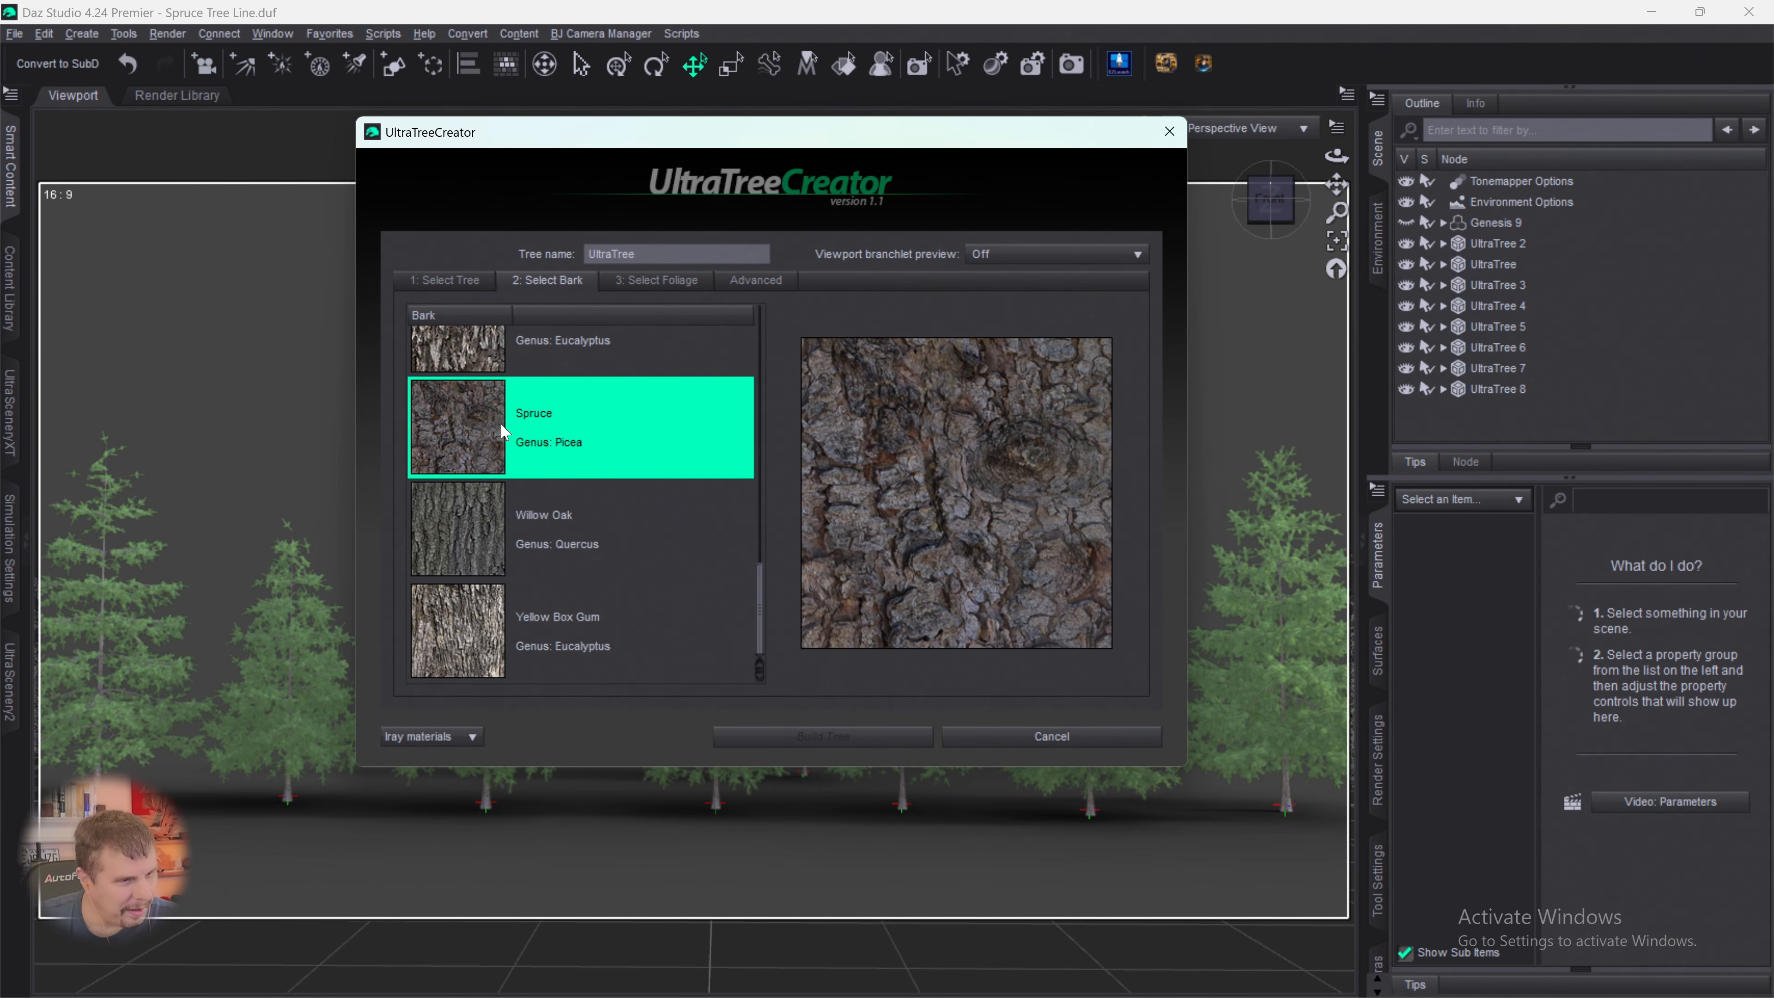
pyautogui.click(657, 281)
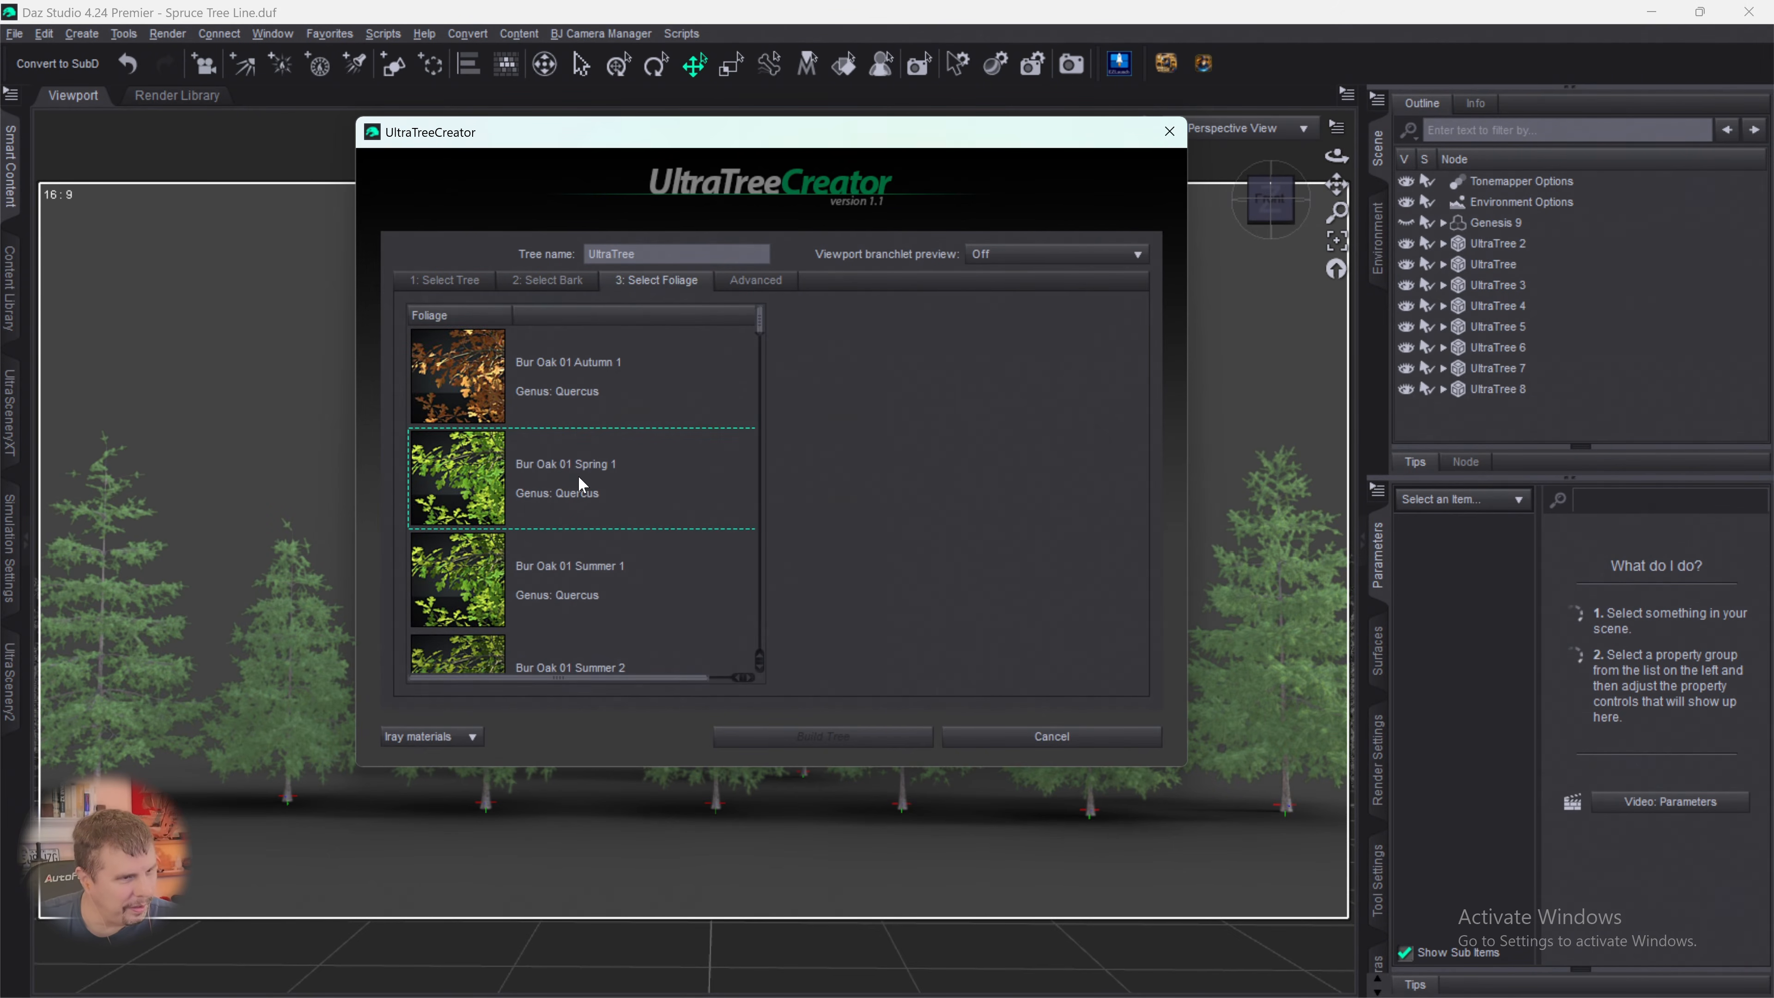
pyautogui.scroll(-15, 765, 364)
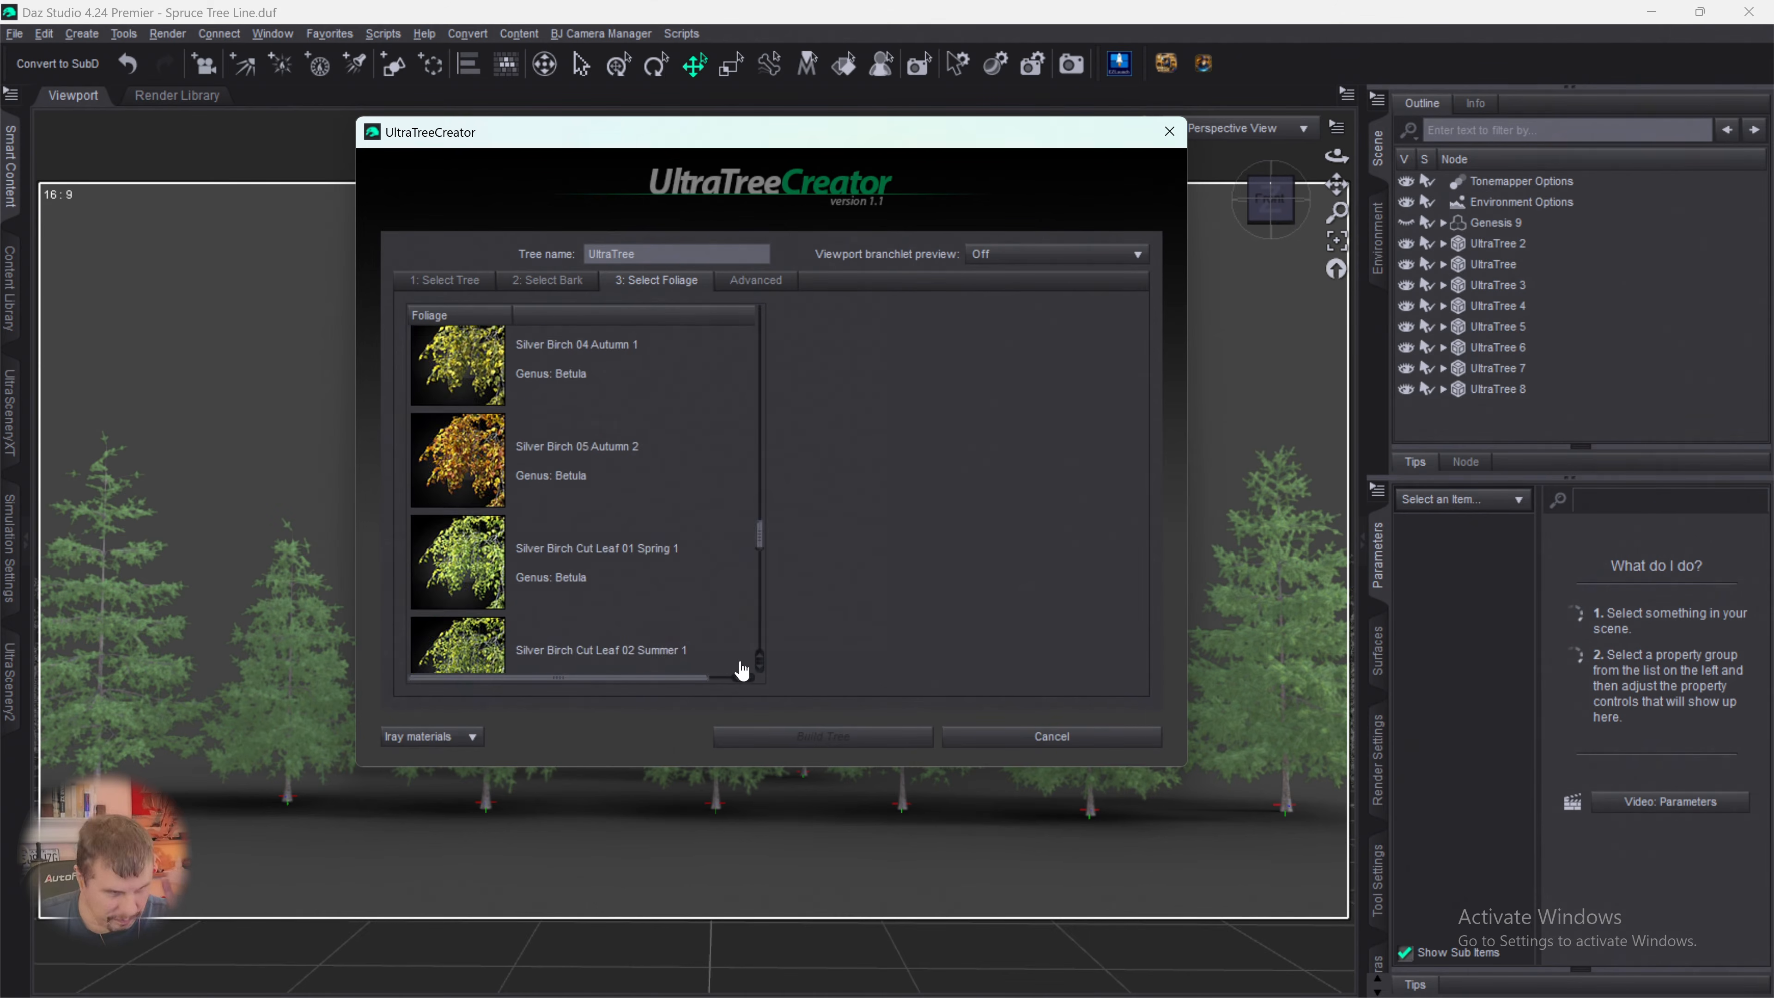
pyautogui.scroll(5, 762, 615)
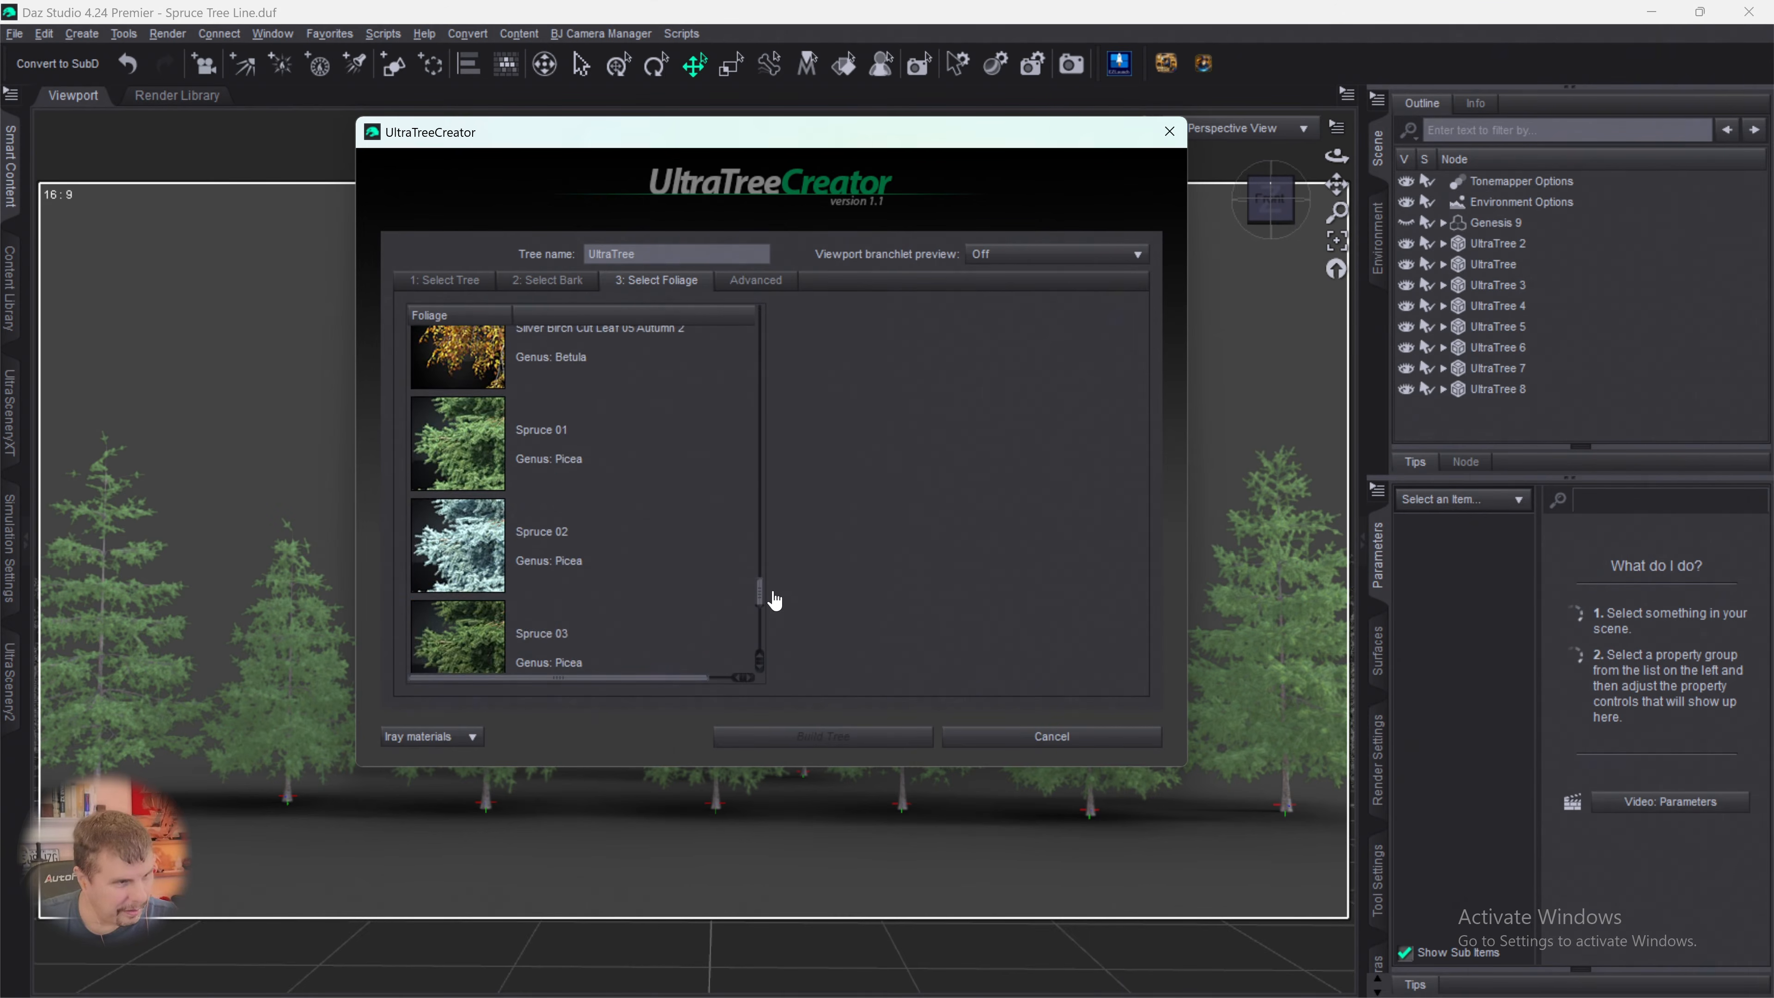
pyautogui.click(435, 498)
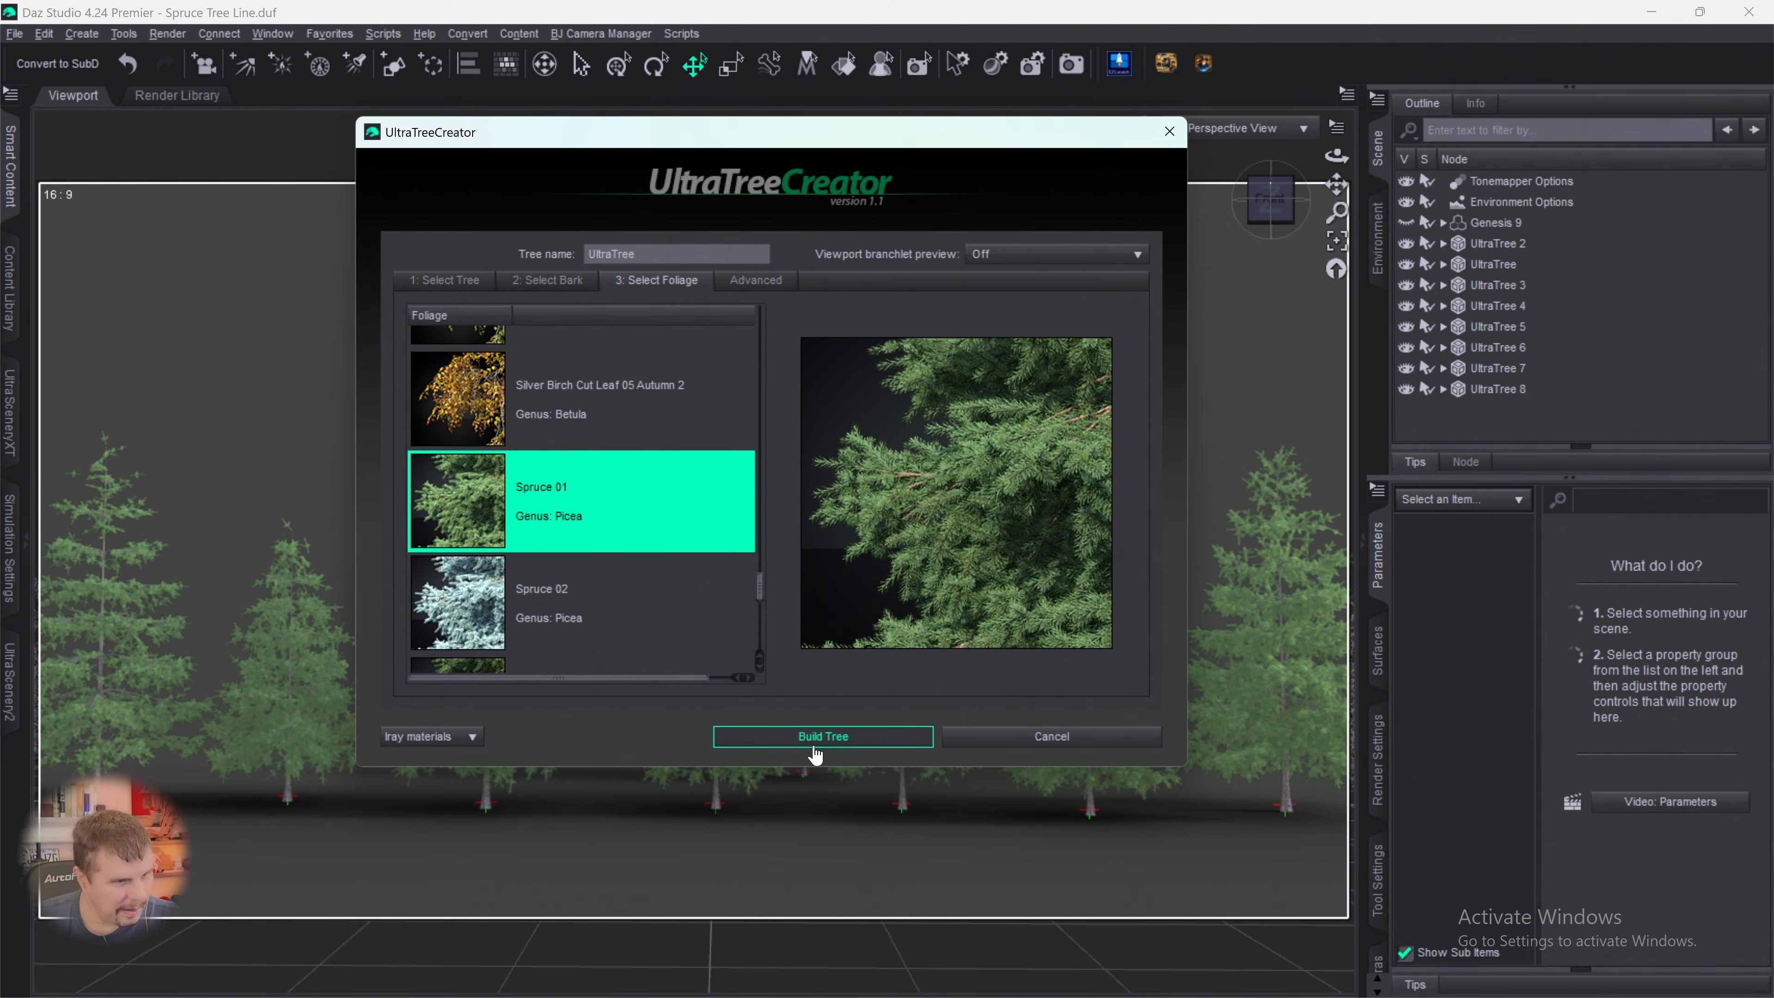
# - Set branchlet density to 41%, rotation variation to 128.16, droop to -22.22 and random seed to 788, and build the tree
pyautogui.click(762, 298)
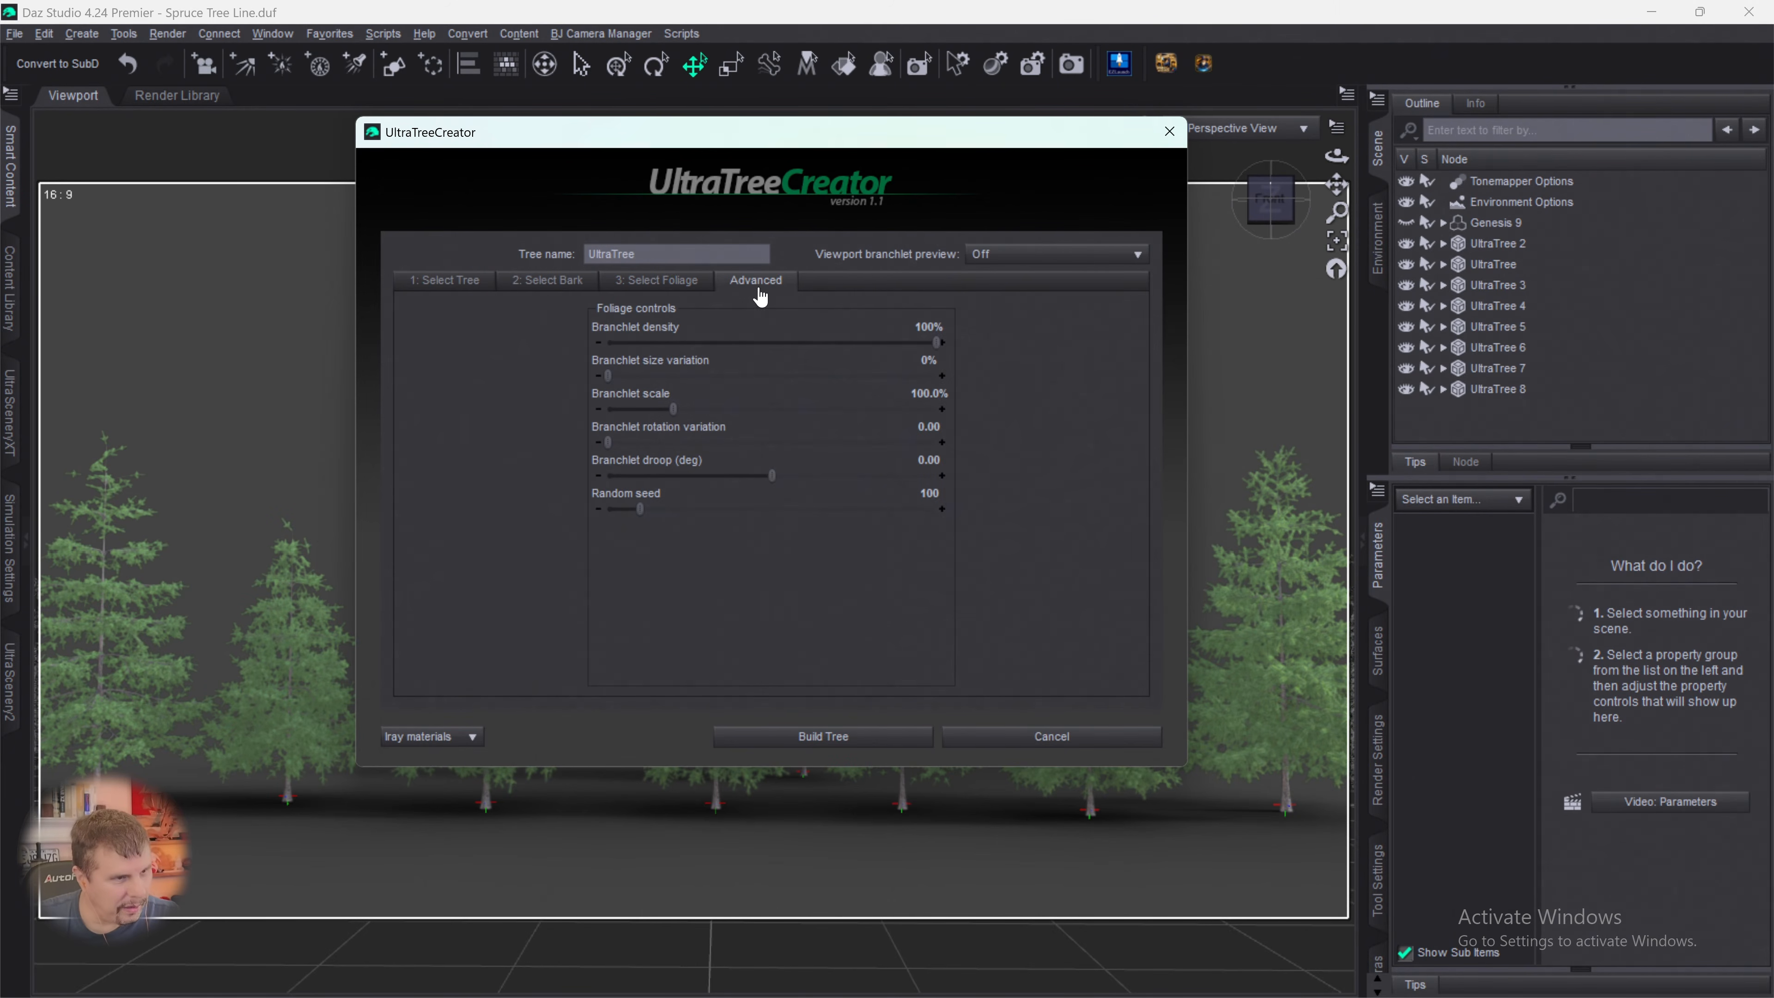
pyautogui.moveTo(941, 341); pyautogui.dragTo(743, 343)
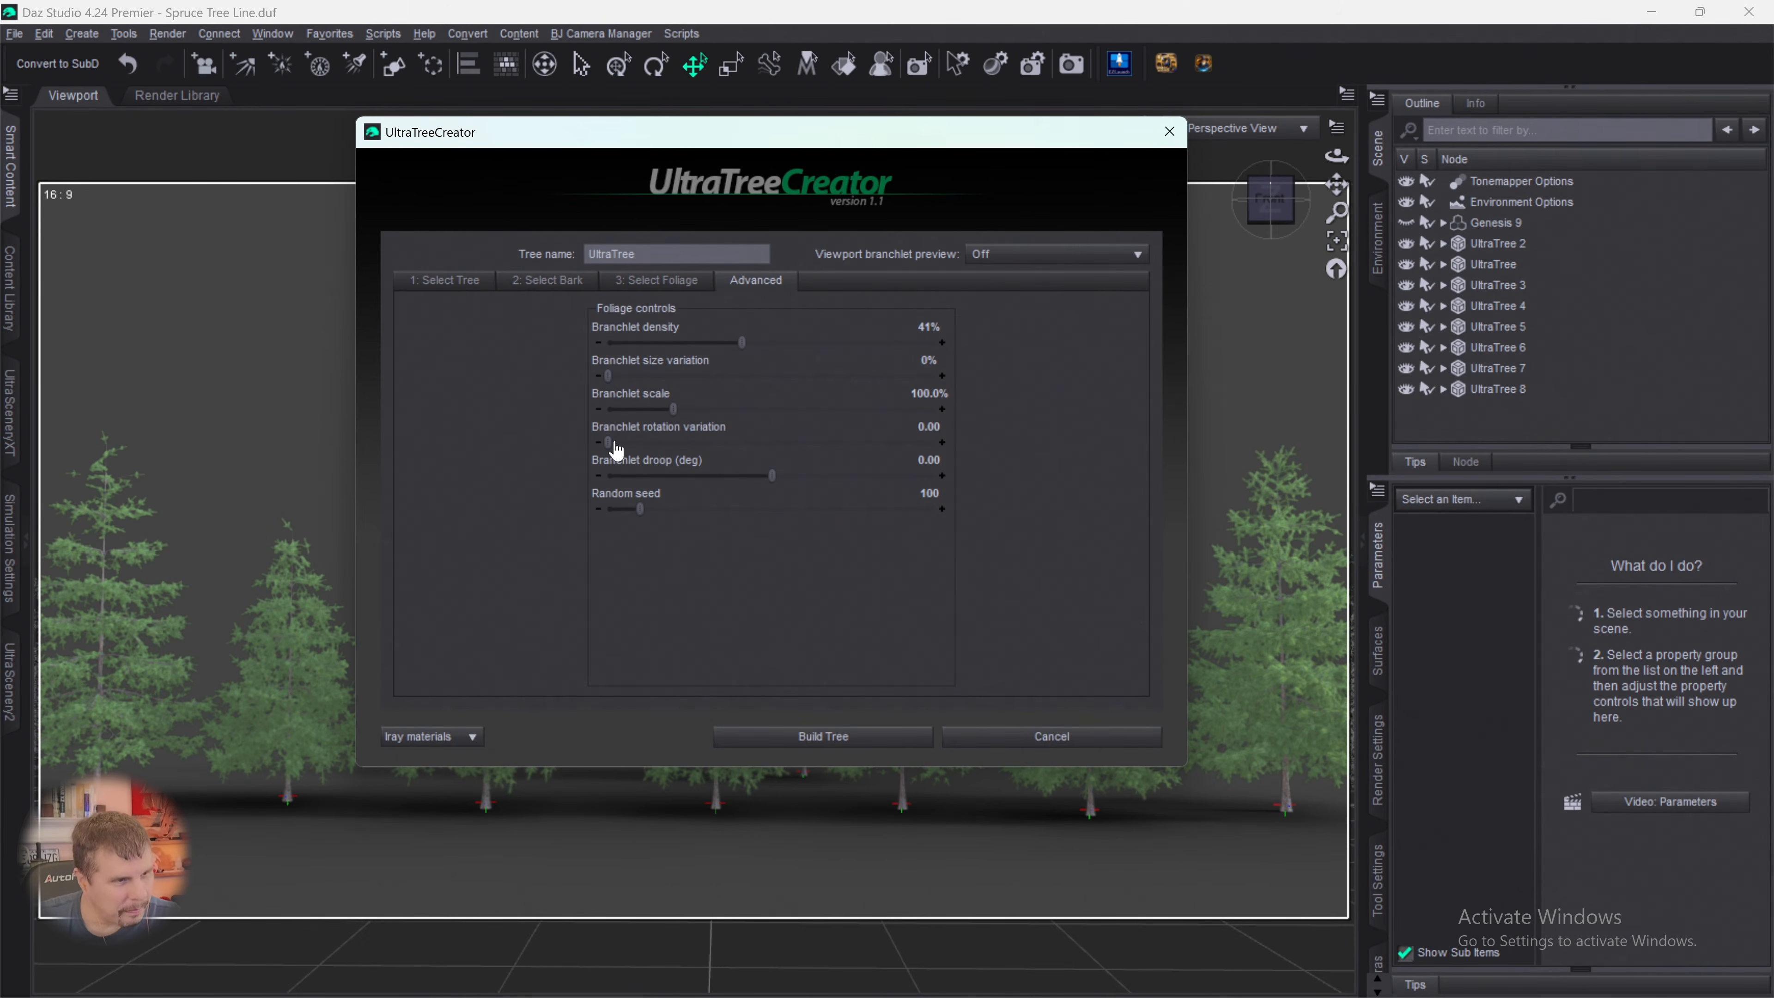
pyautogui.moveTo(607, 442); pyautogui.dragTo(731, 474)
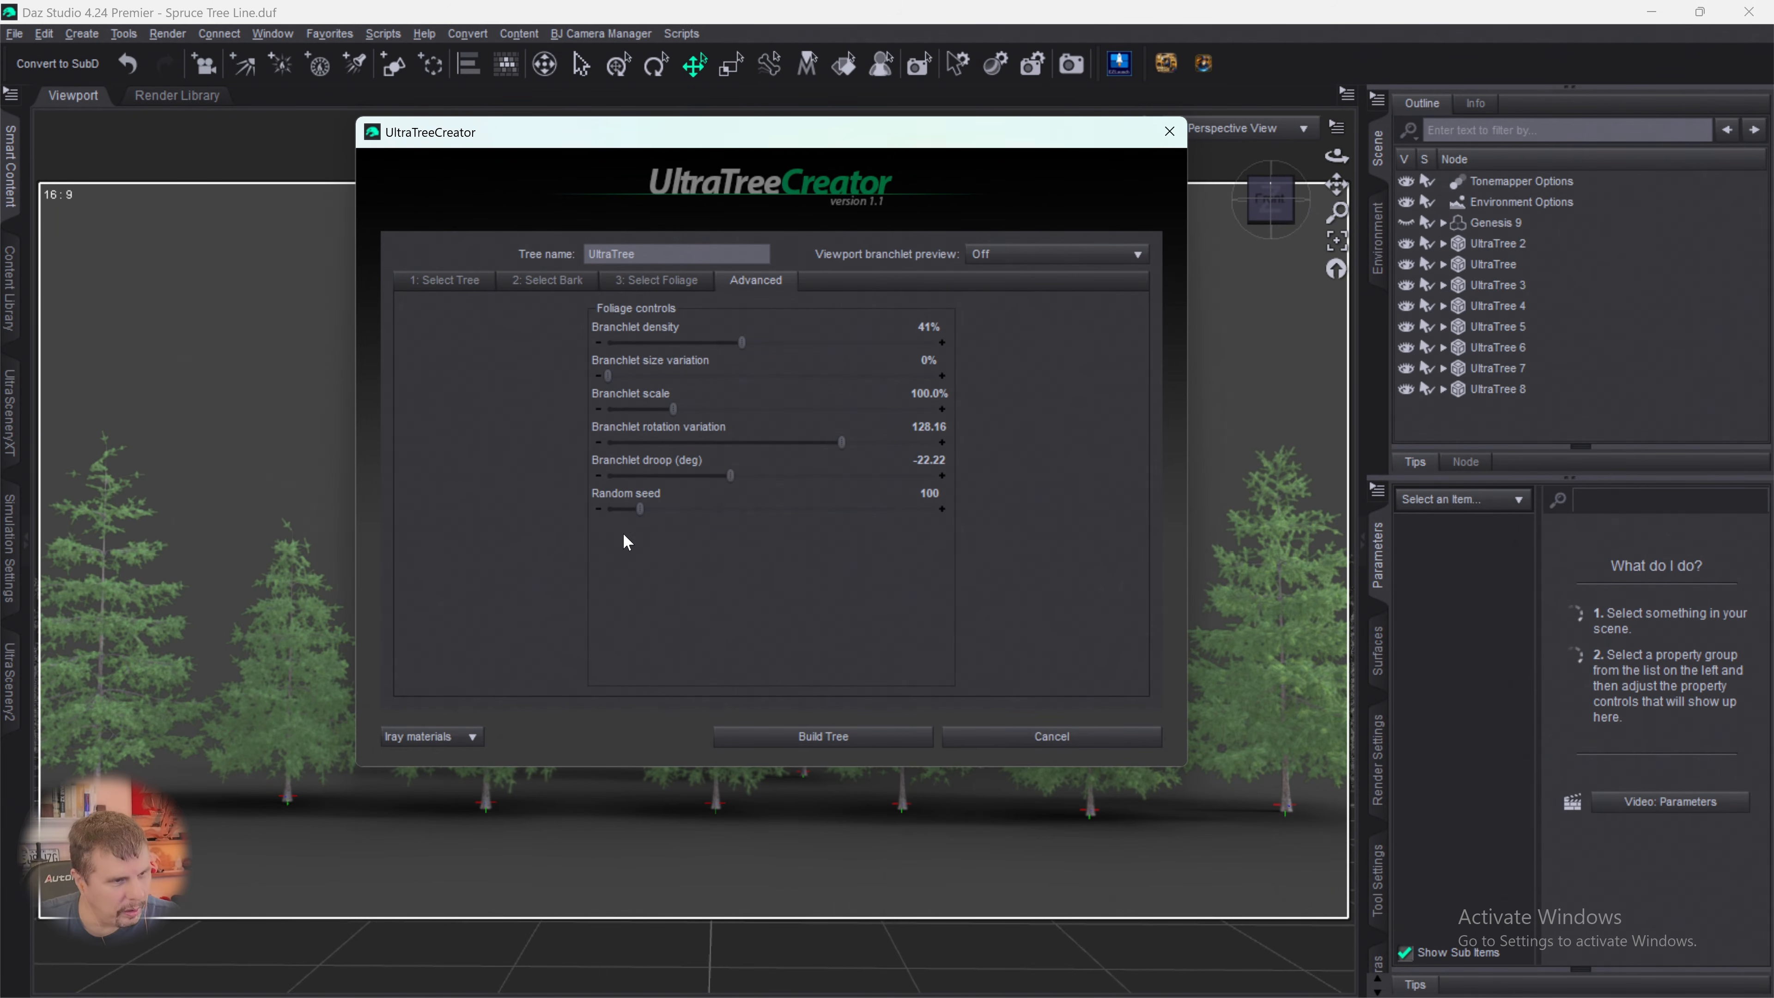
pyautogui.moveTo(640, 508); pyautogui.dragTo(866, 509)
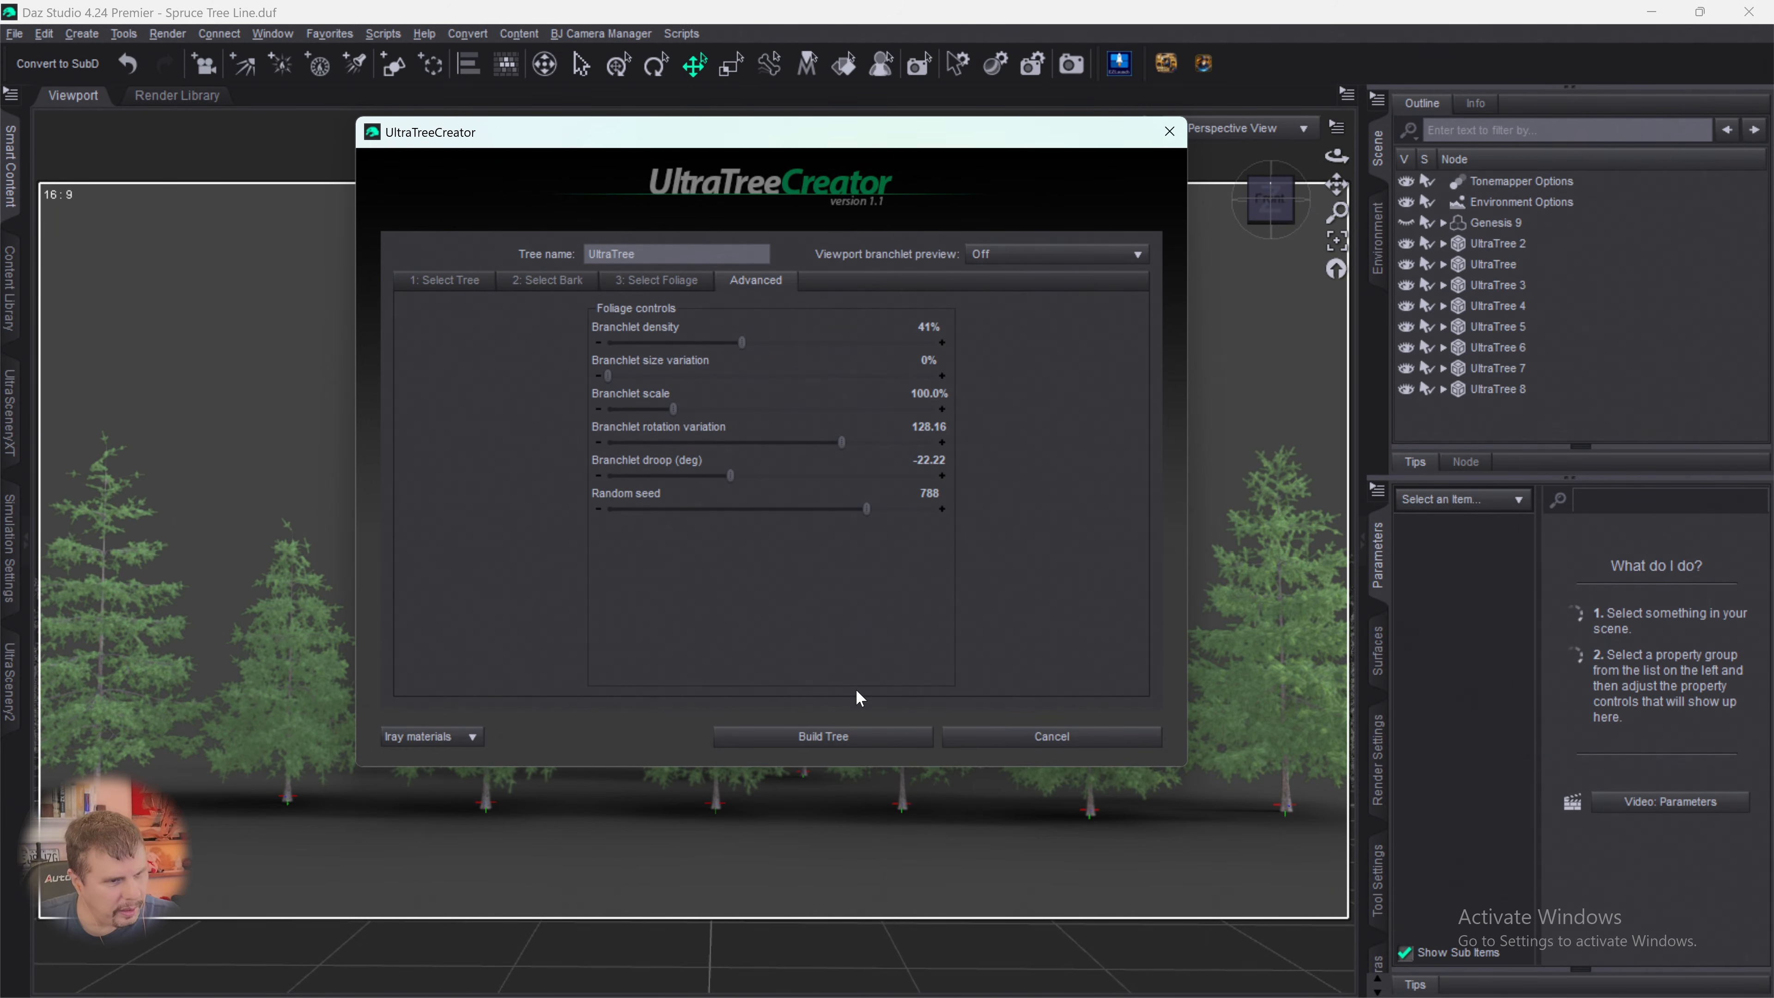
pyautogui.click(834, 738)
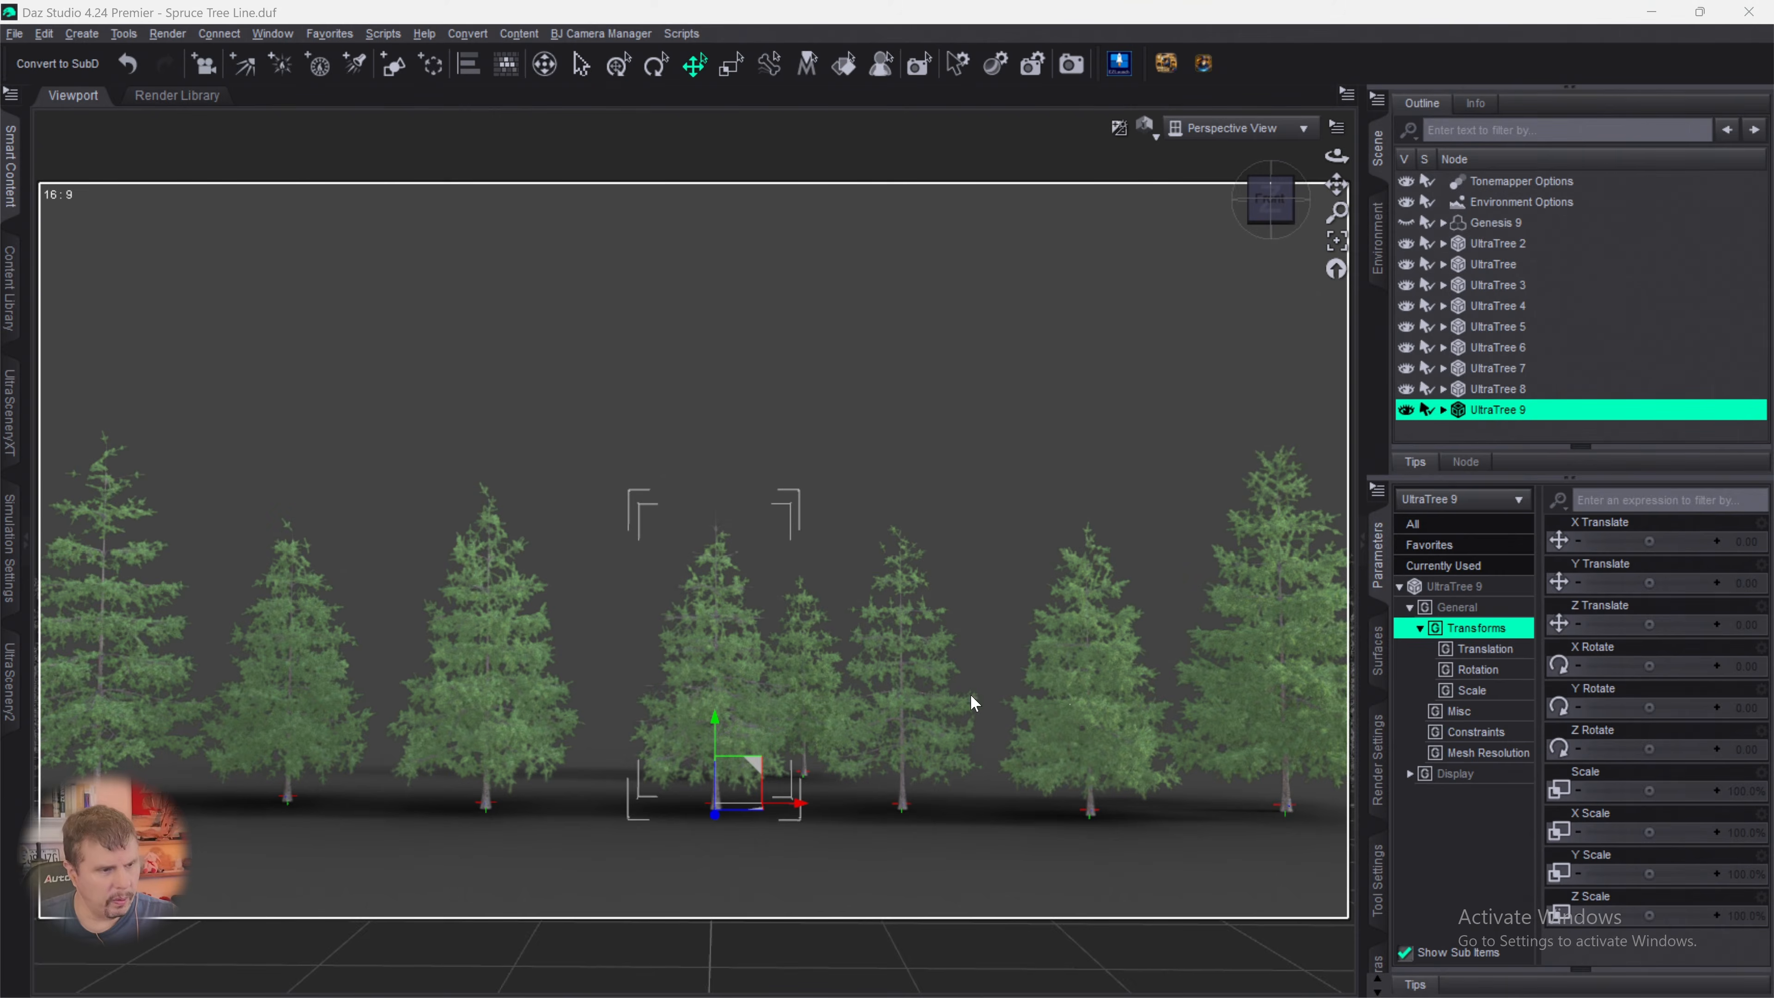
pyautogui.click(826, 784)
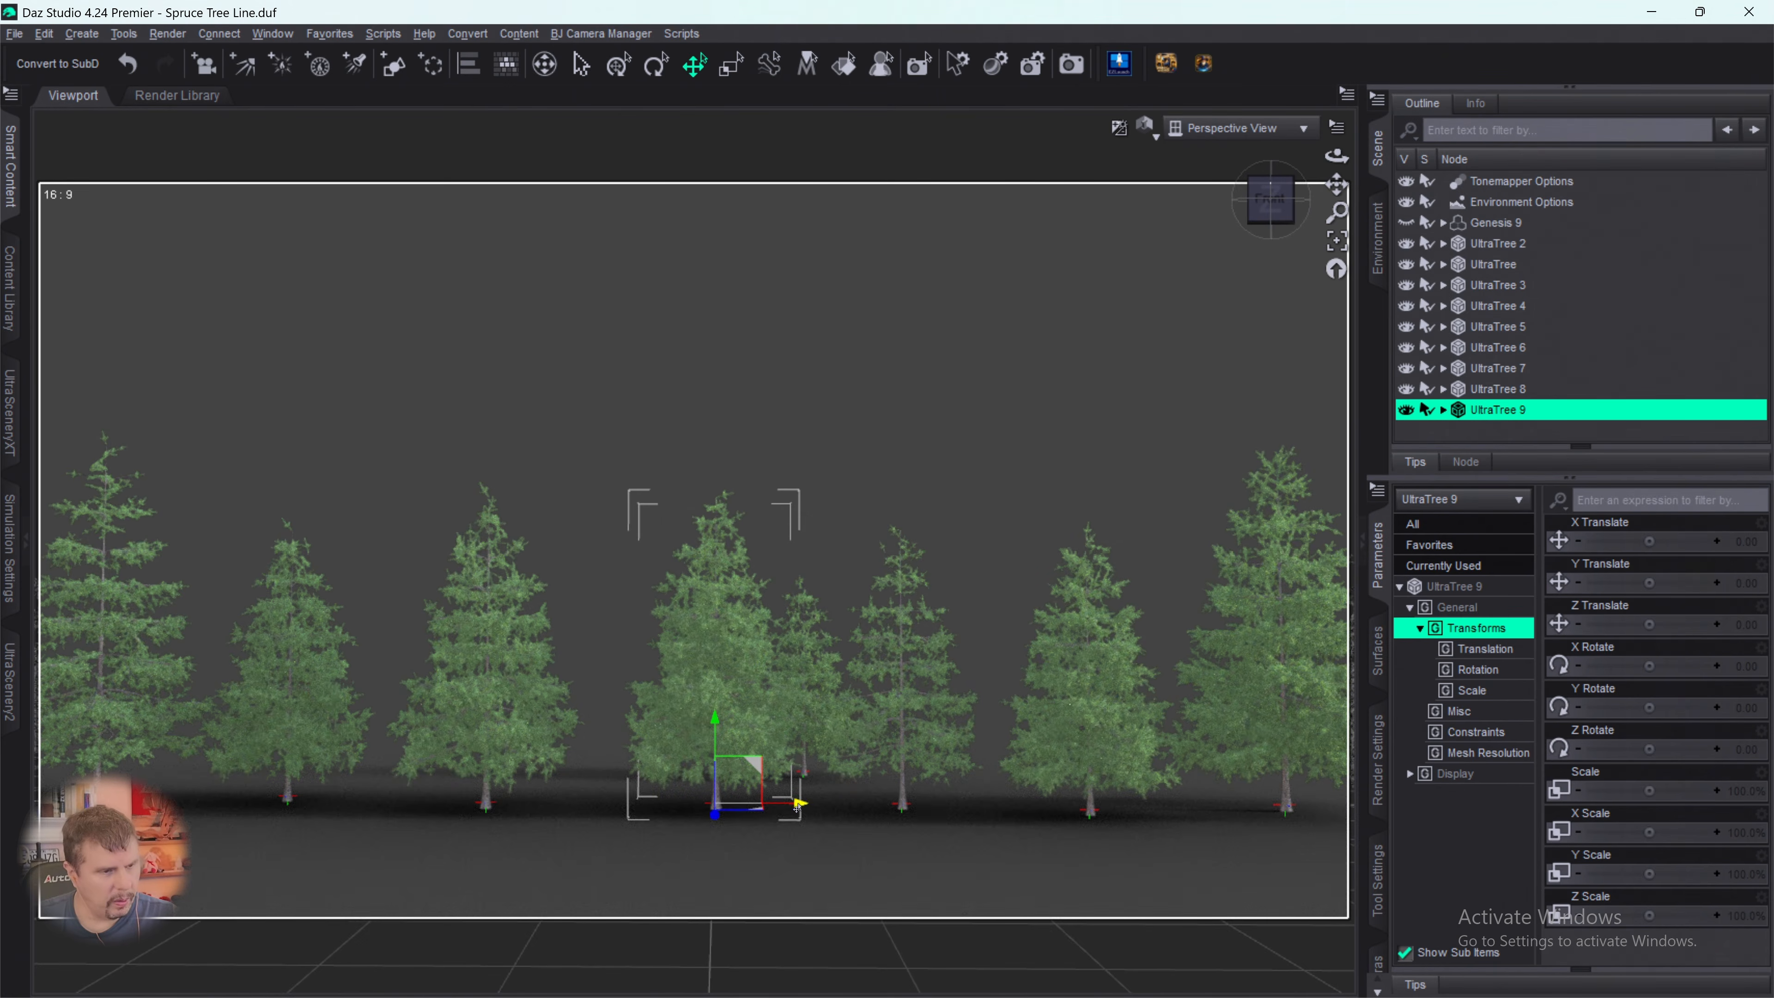
# - Move UltraTree 9 to X -120.33 and Z -280.60, scale it down to 82.3%, and clear the selection
pyautogui.moveTo(798, 805); pyautogui.dragTo(697, 774)
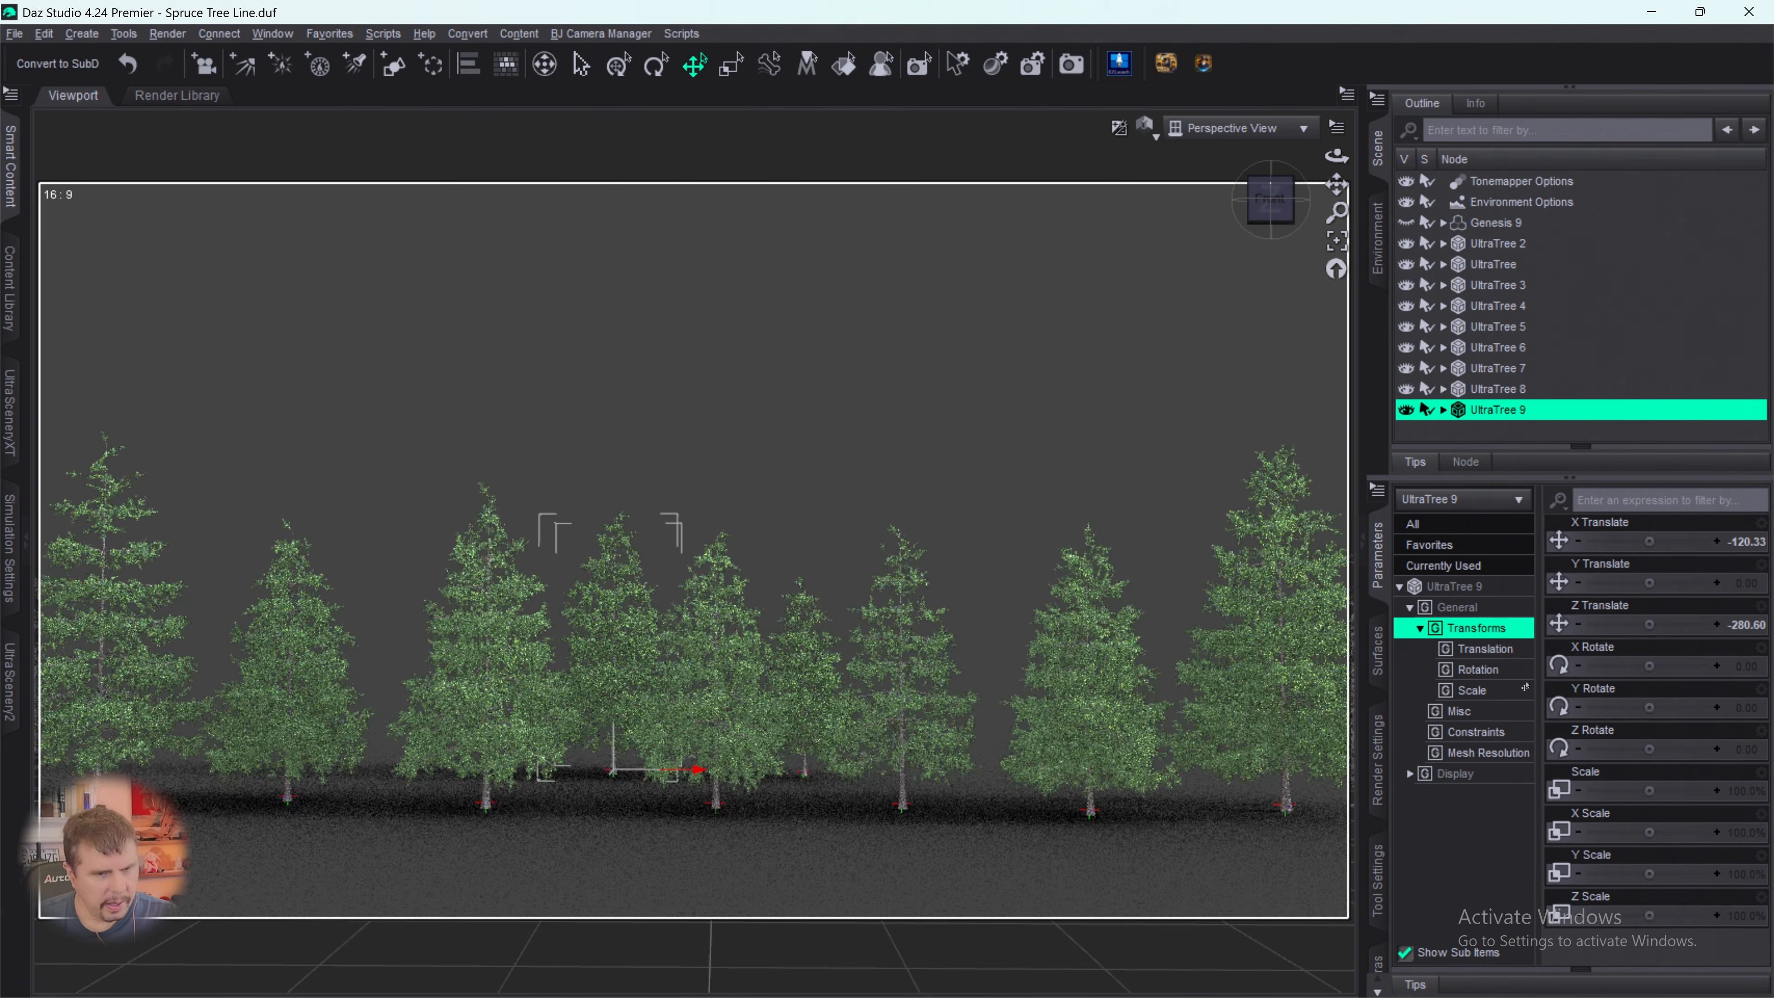
pyautogui.moveTo(1644, 783); pyautogui.dragTo(1617, 784)
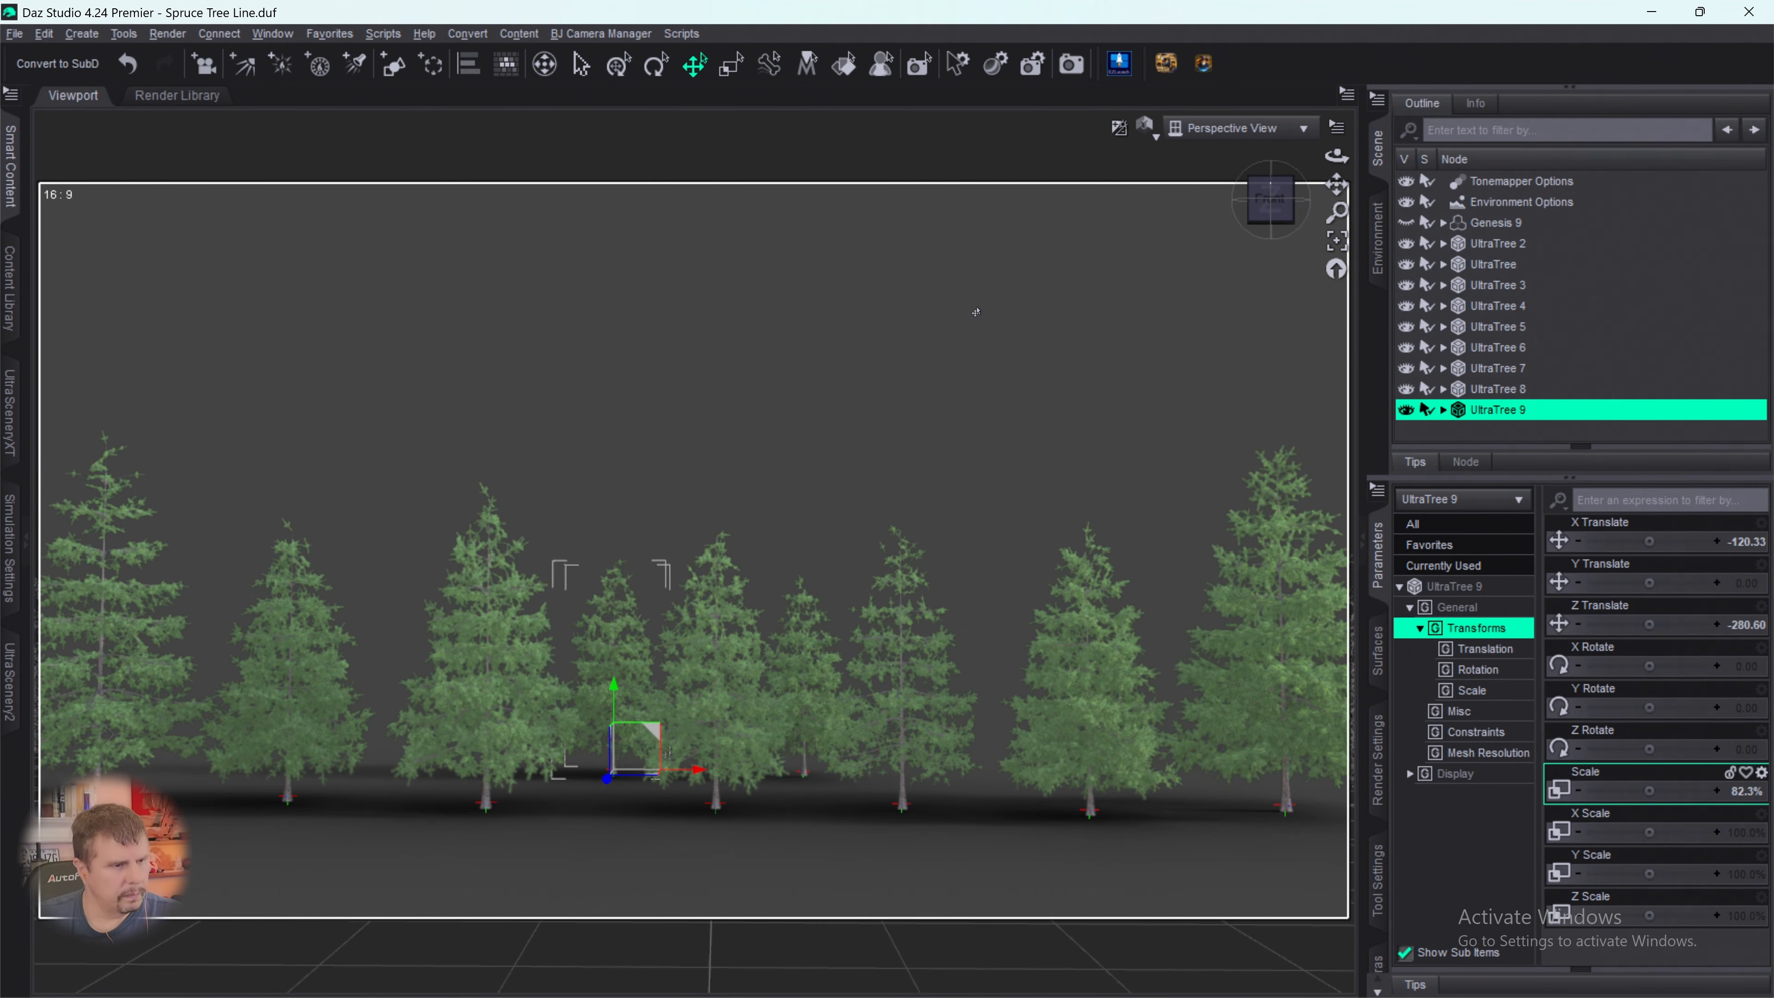
pyautogui.click(994, 396)
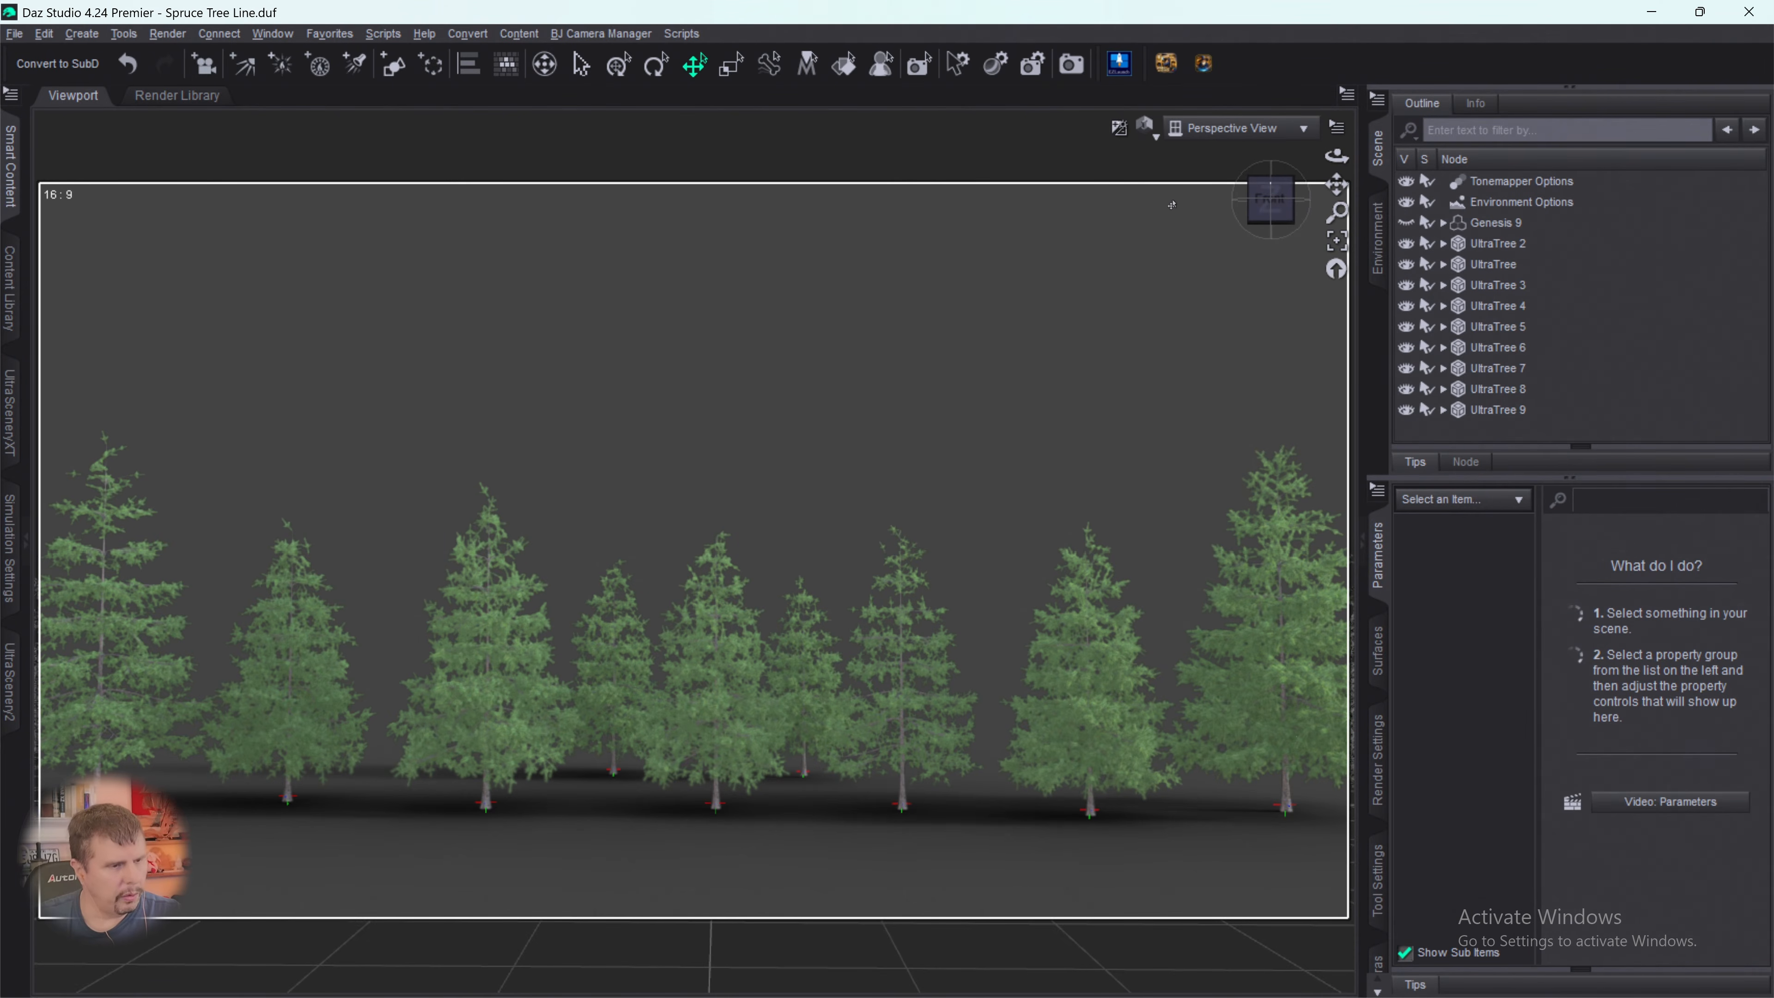
# - Configure a tenth tree in UltraTreeCreator using the Spruce 07 tree, the Spruce bark and the Spruce 01 foliage
pyautogui.click(1119, 64)
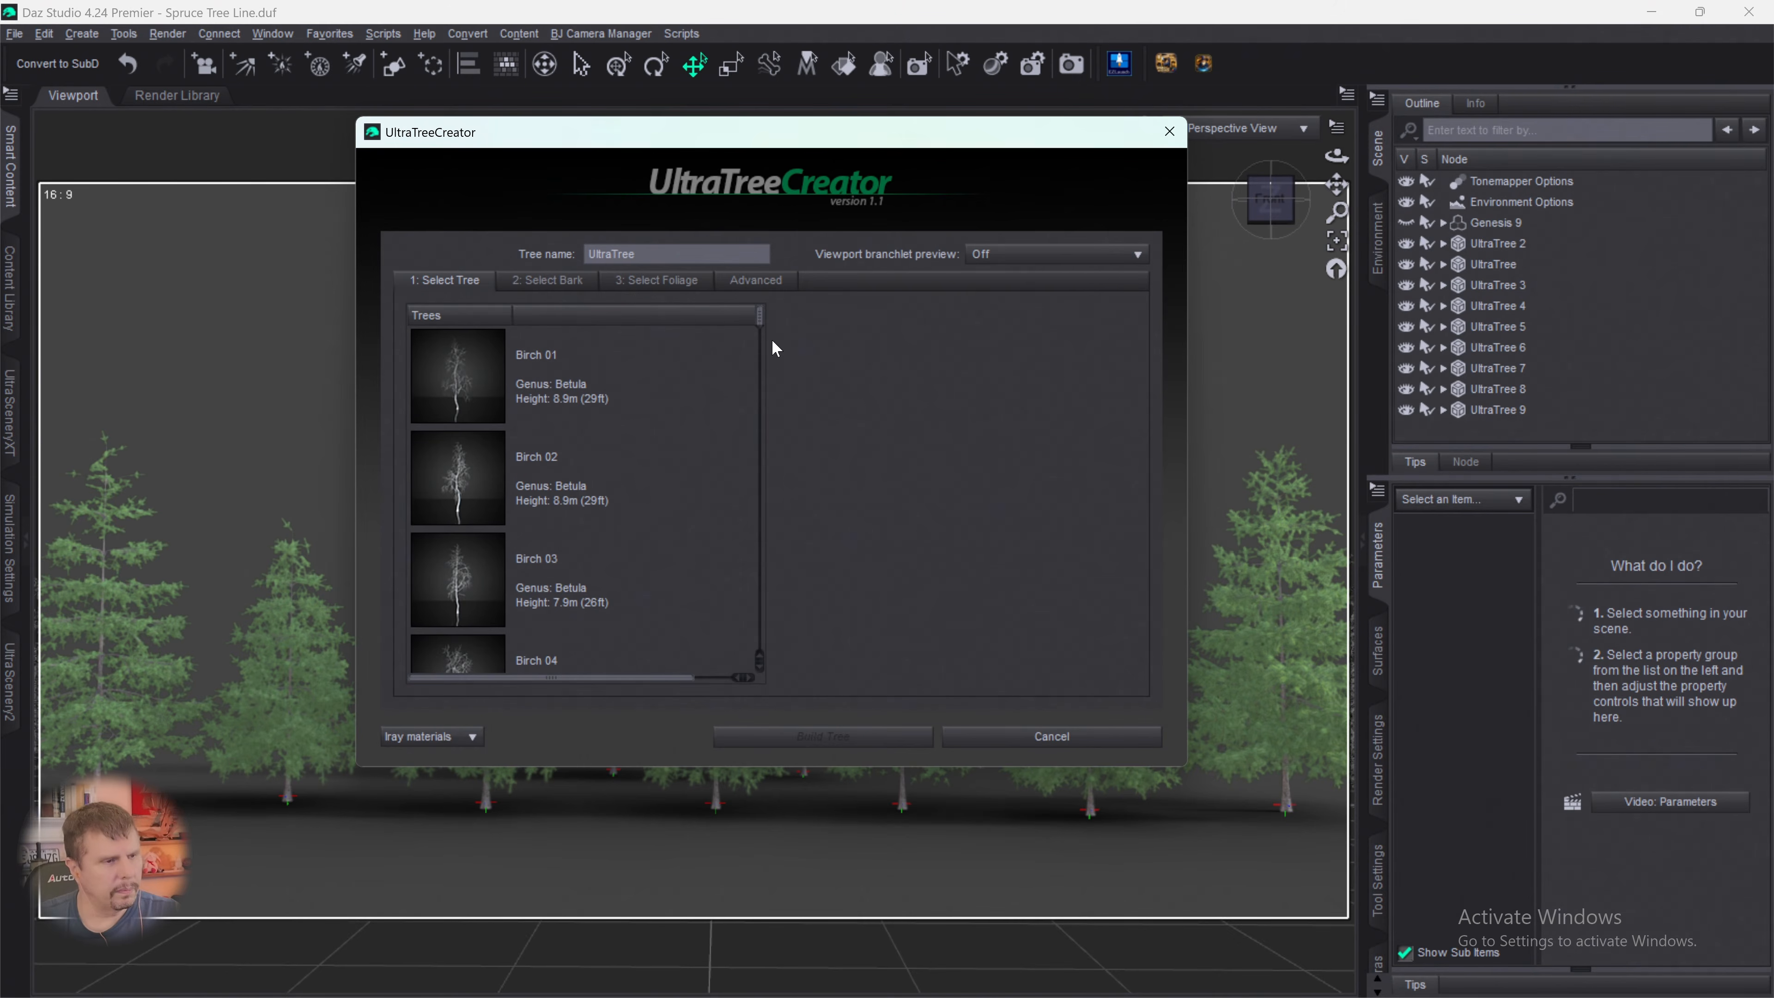
pyautogui.moveTo(758, 333); pyautogui.dragTo(759, 654)
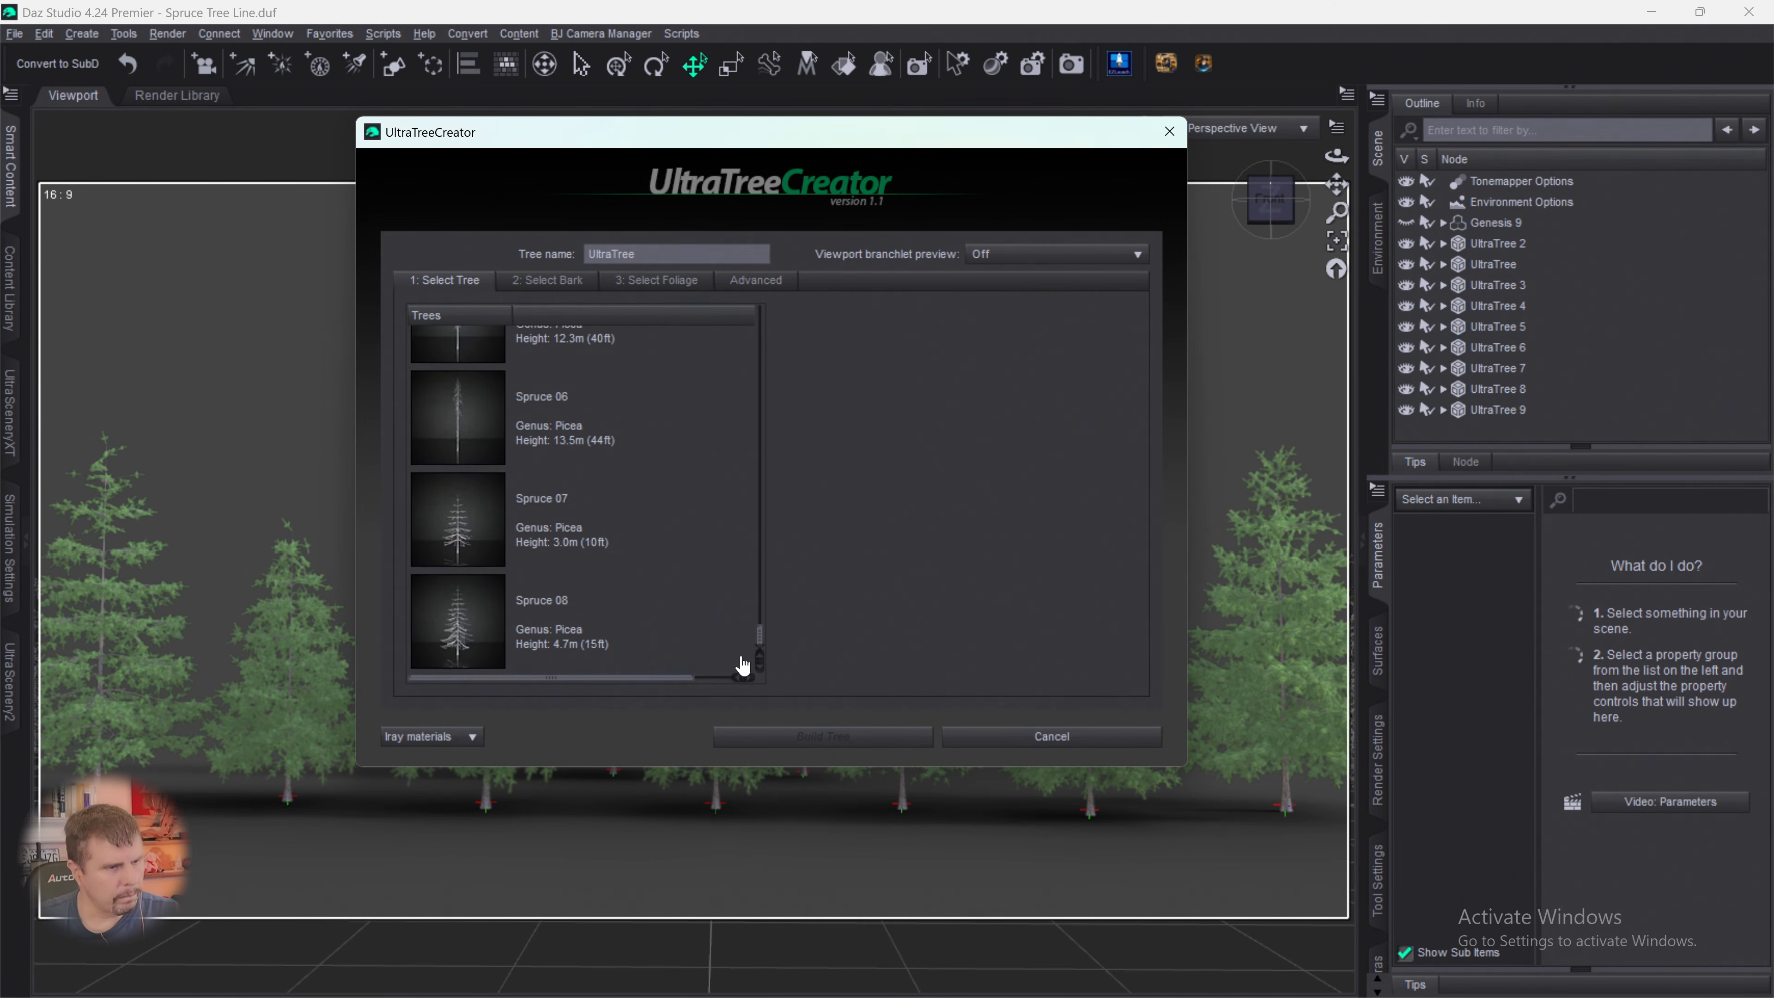
pyautogui.click(544, 536)
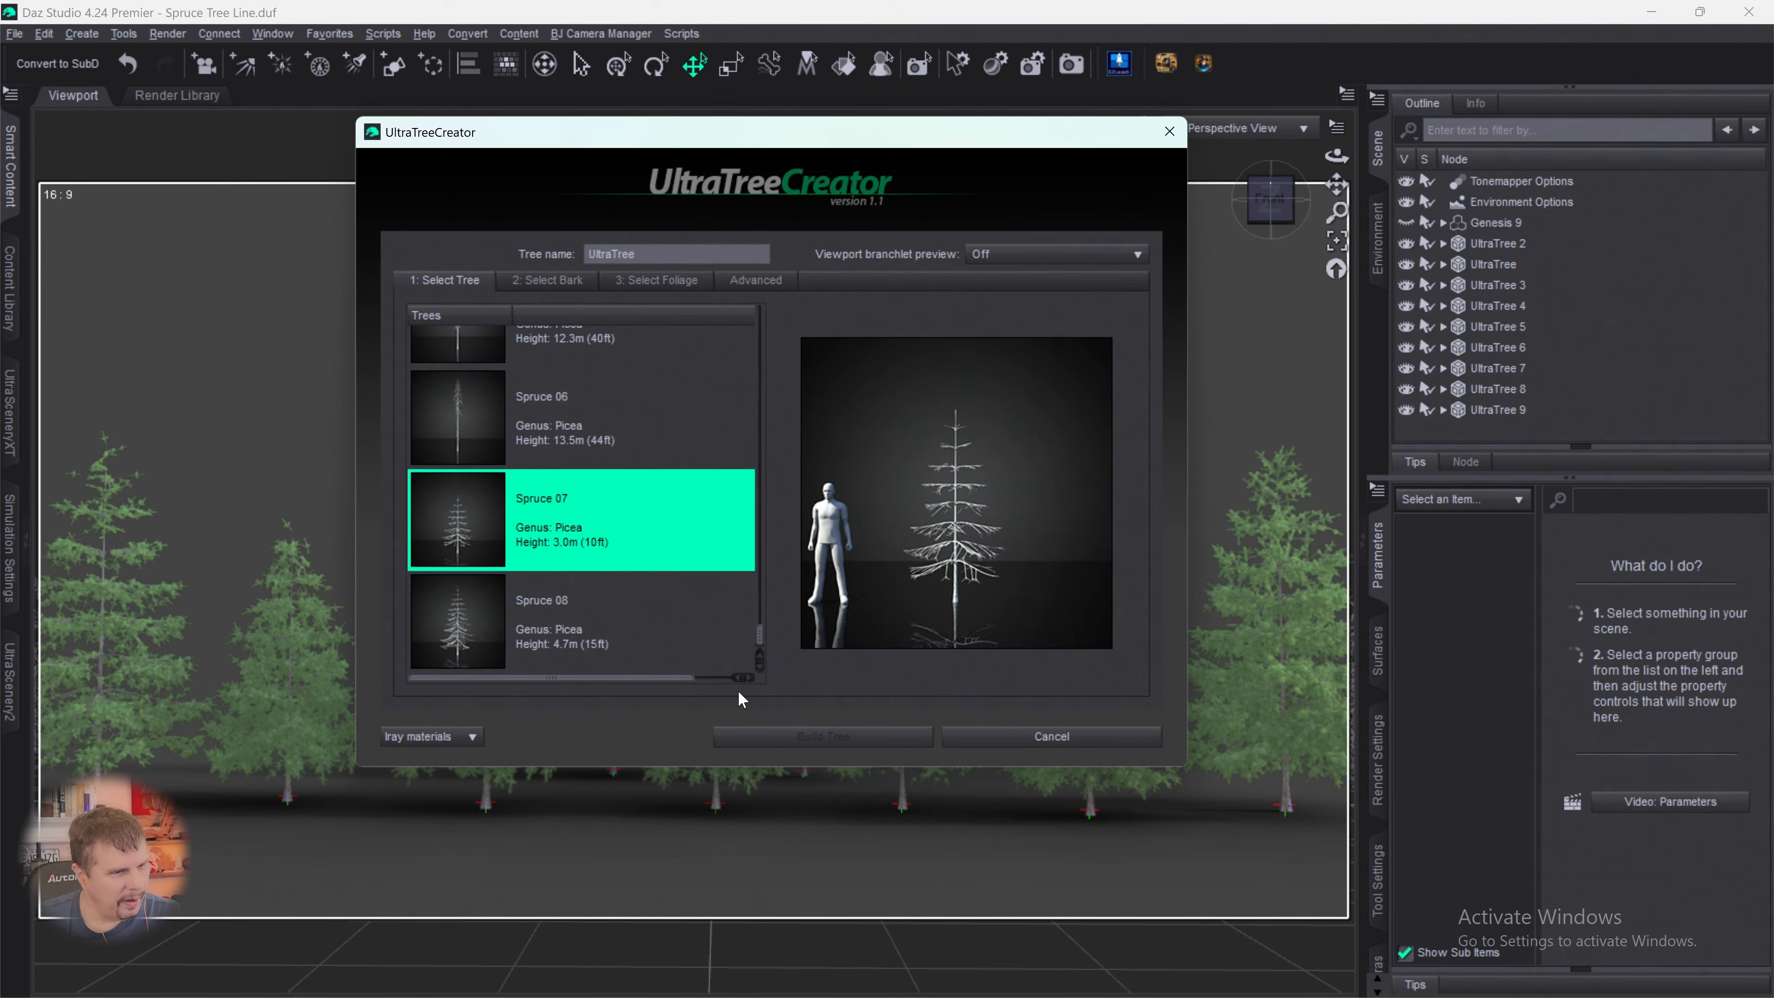
pyautogui.click(547, 281)
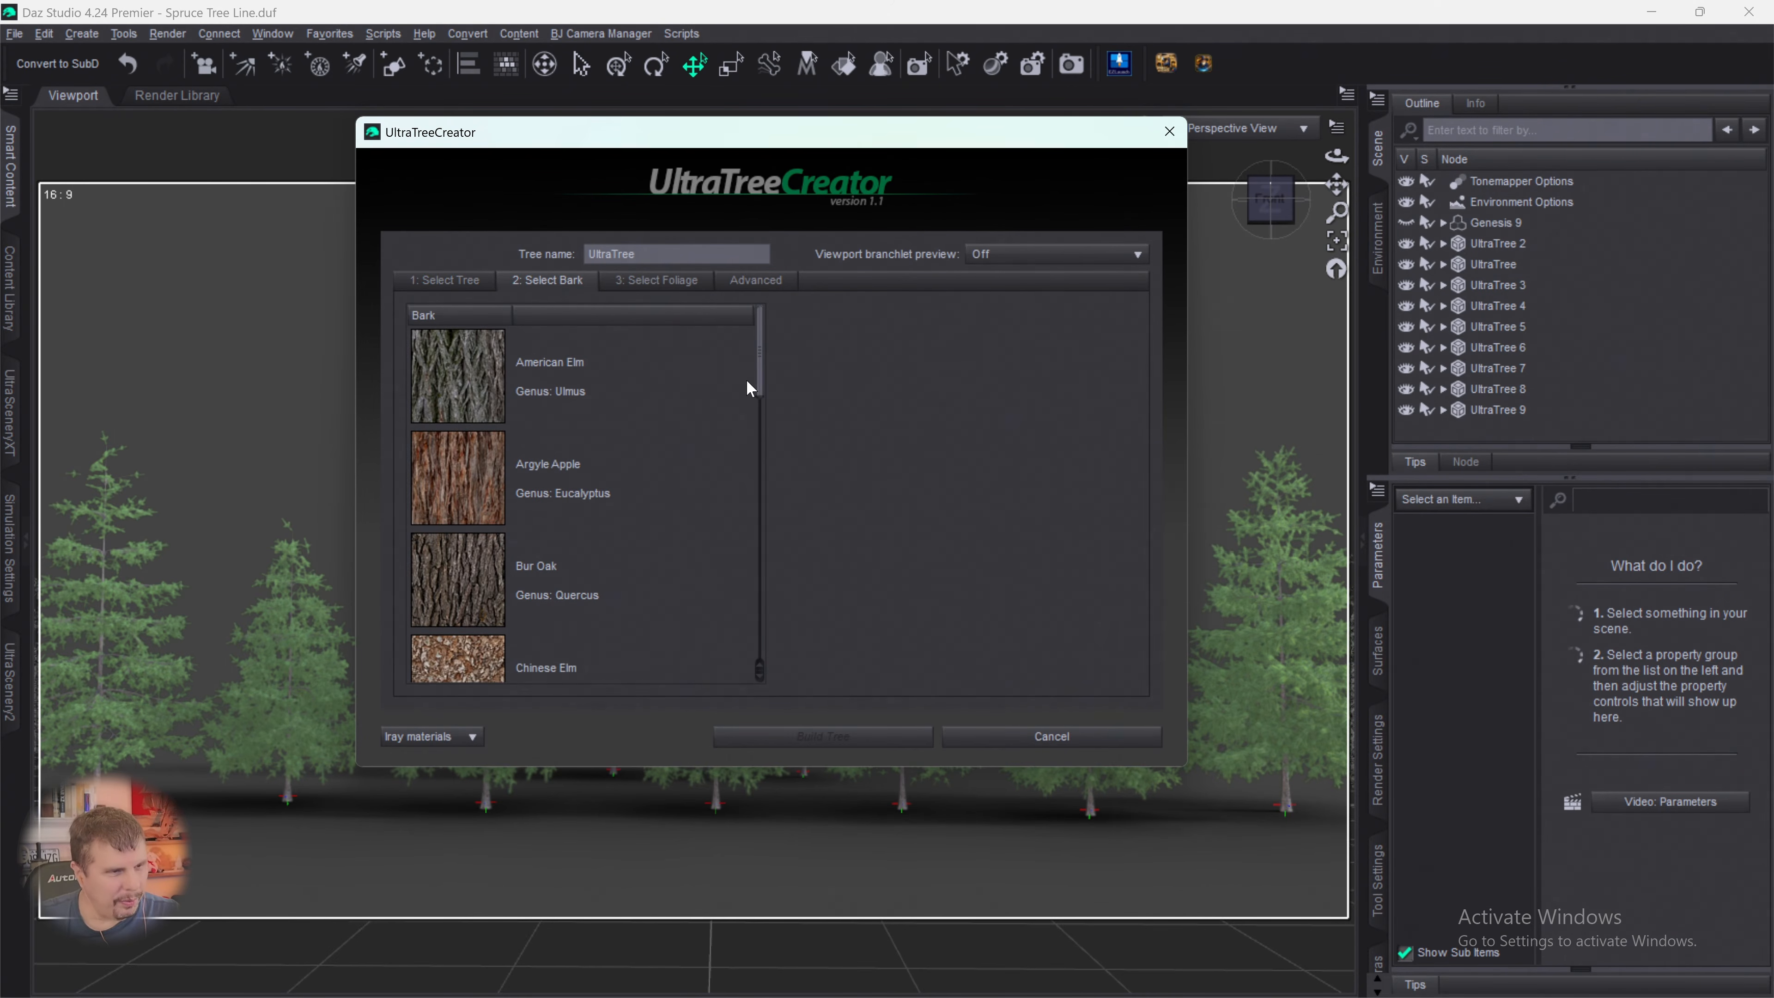
pyautogui.moveTo(760, 381); pyautogui.dragTo(761, 678)
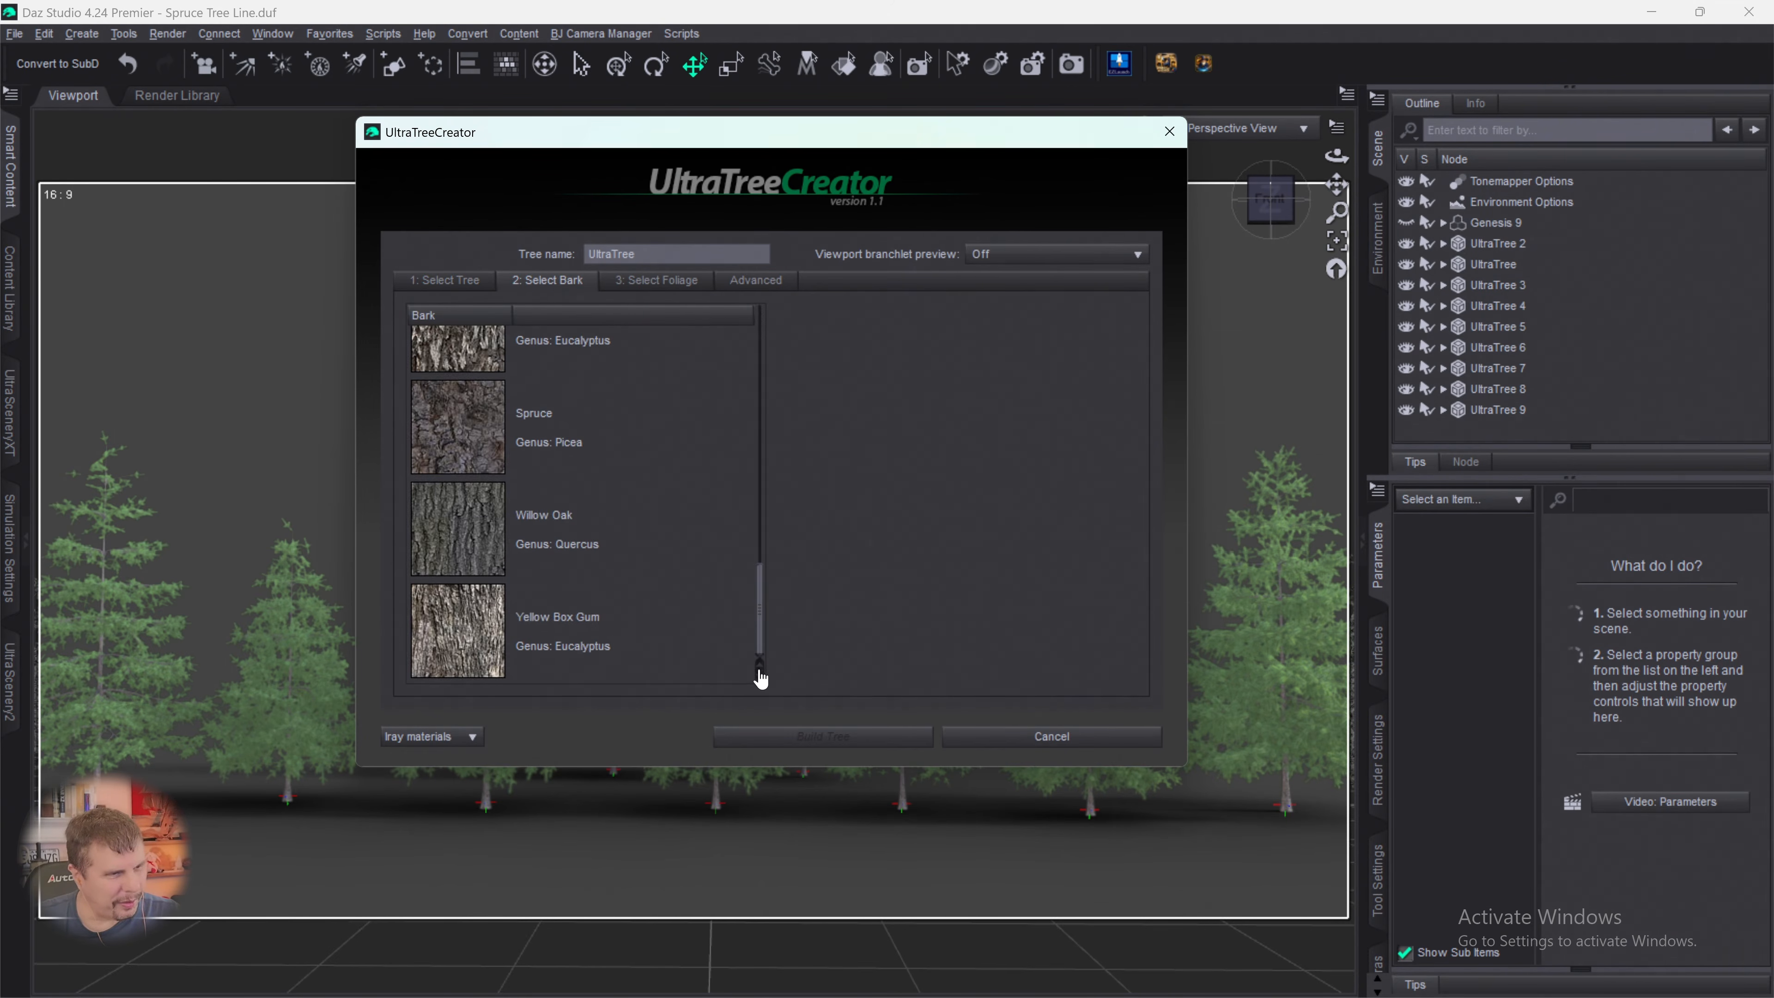
pyautogui.click(497, 441)
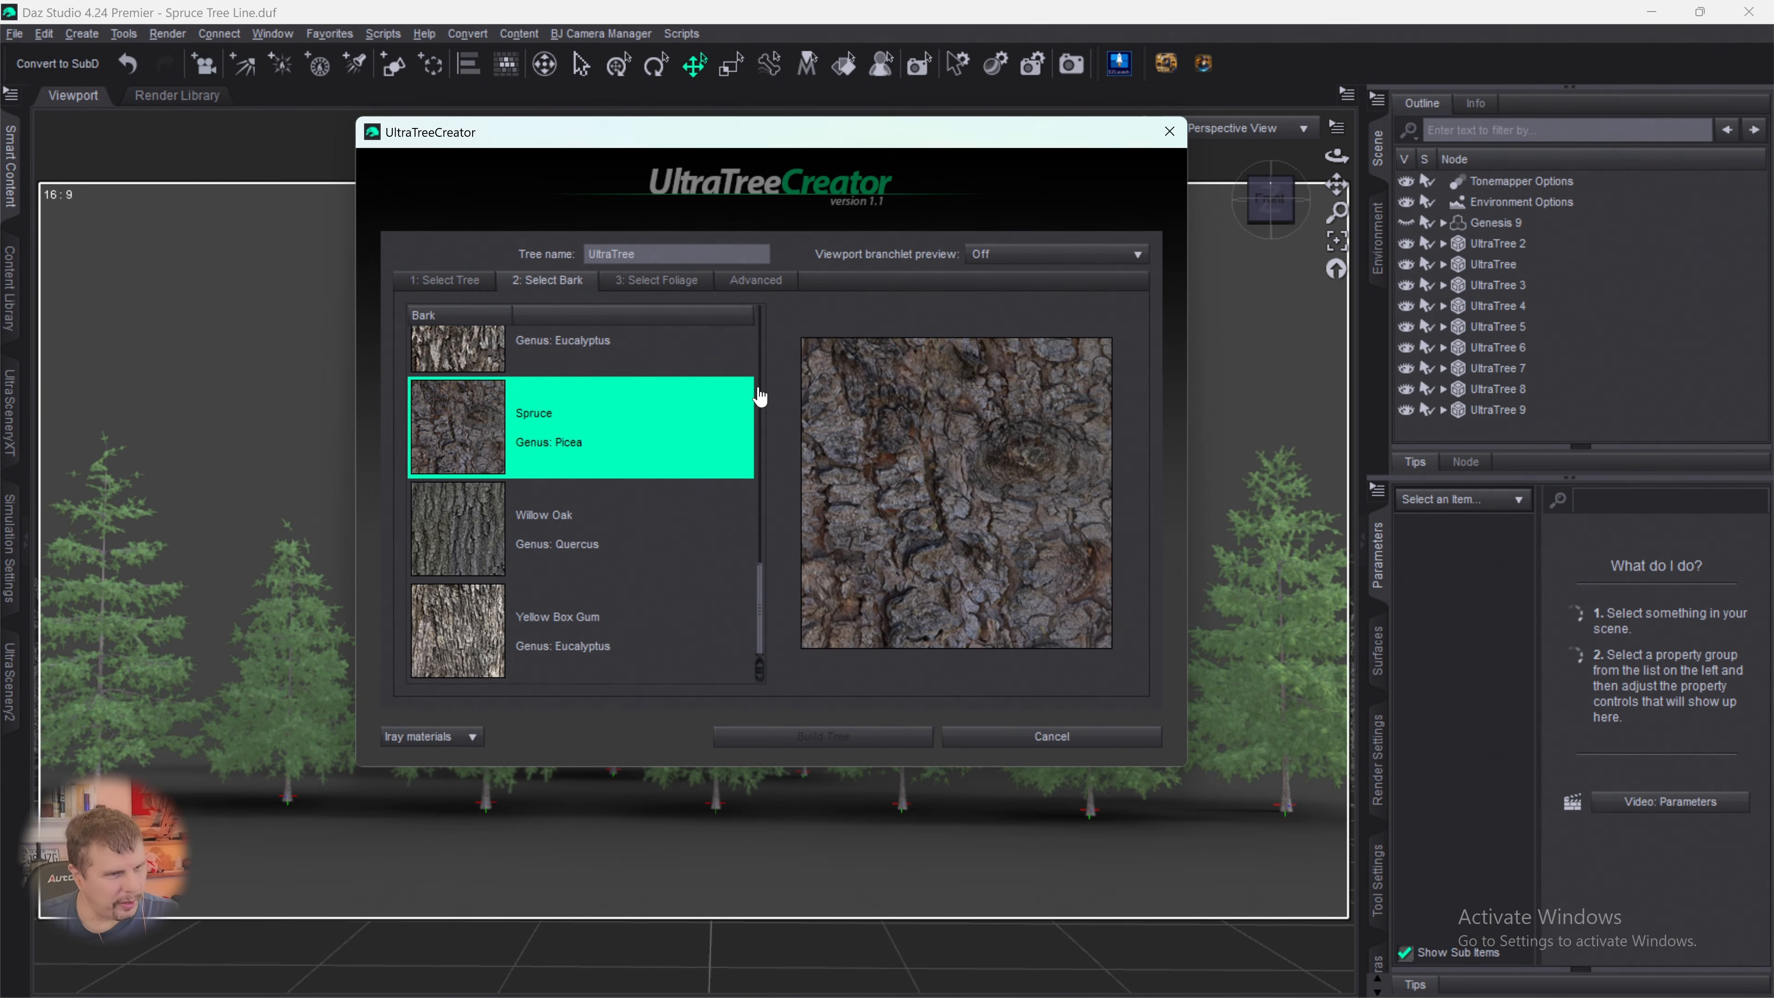
pyautogui.click(663, 282)
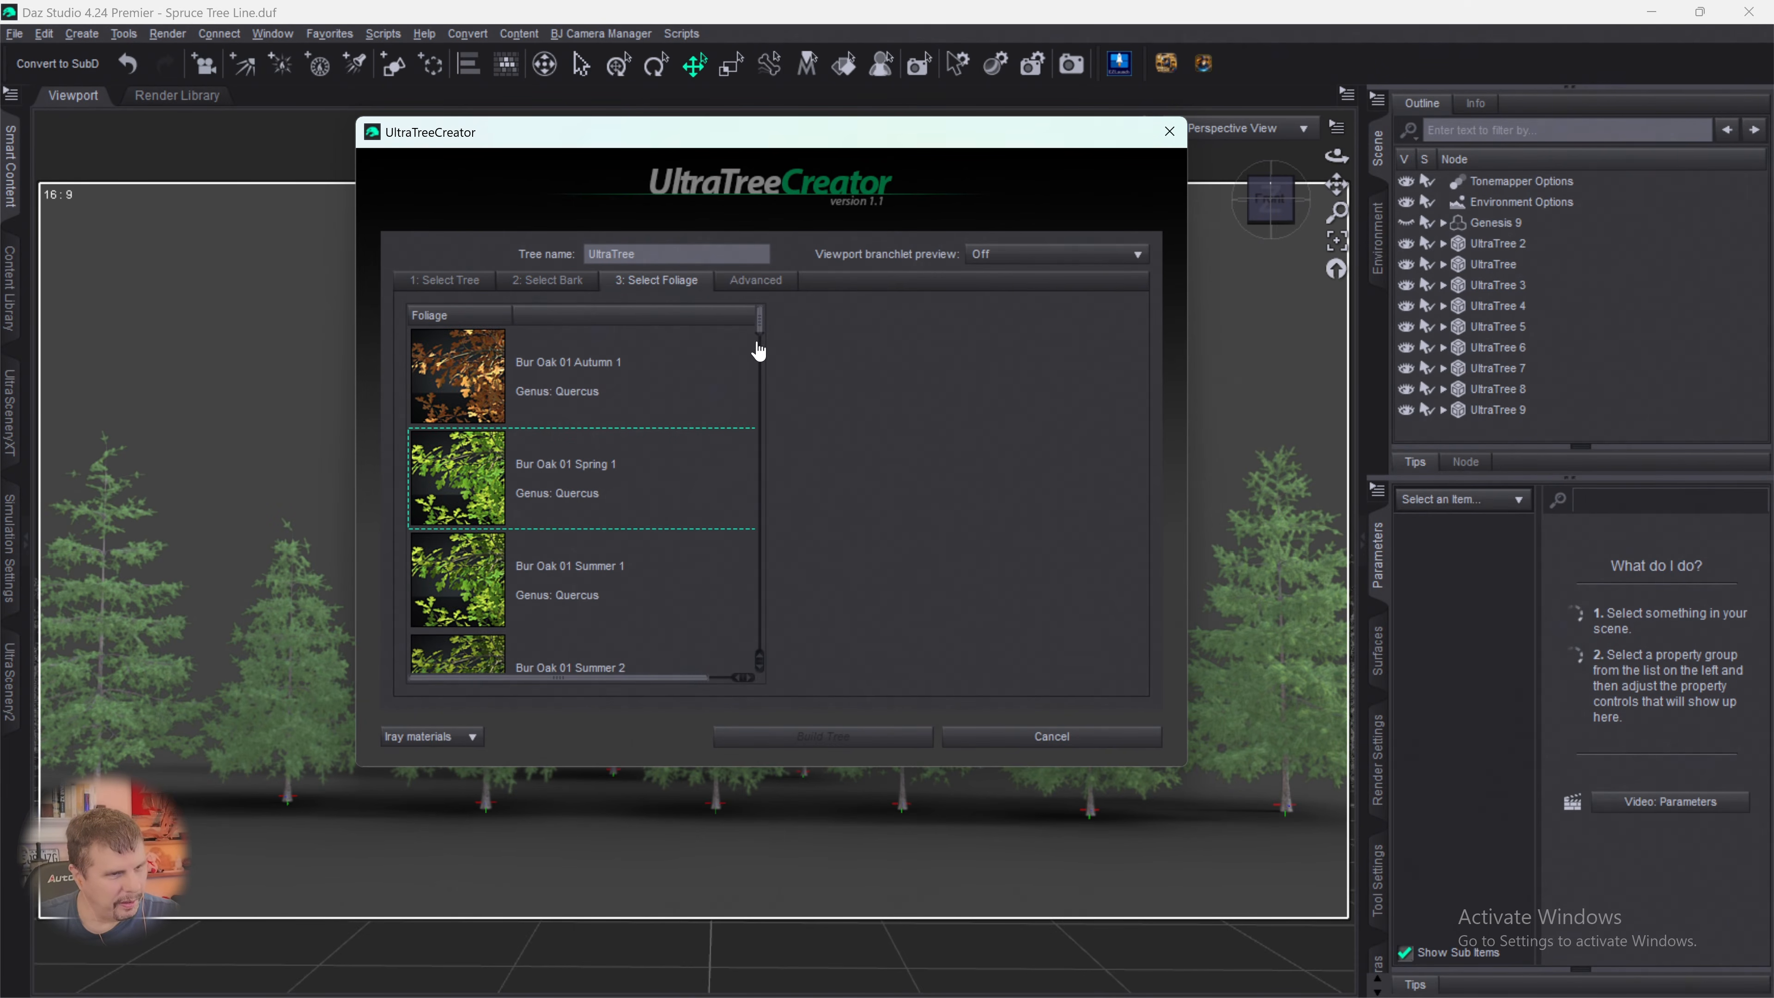
pyautogui.moveTo(757, 329); pyautogui.dragTo(759, 593)
pyautogui.click(454, 443)
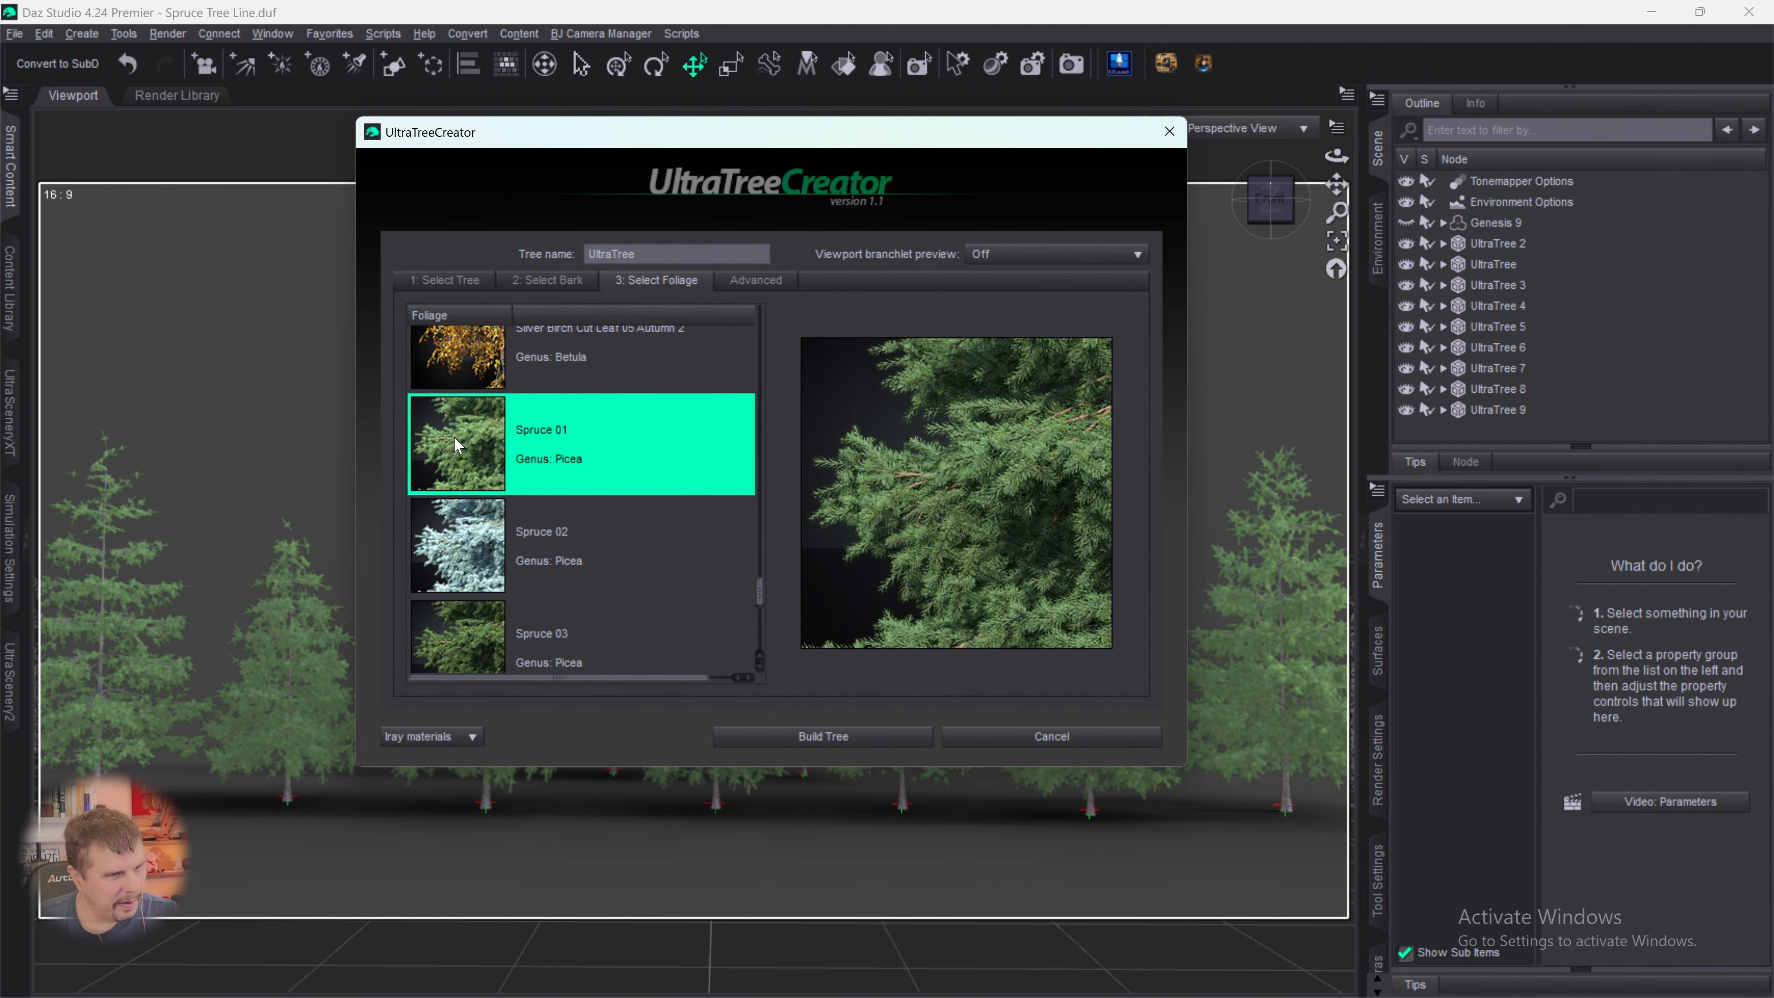
# - Set branchlet density to 41%, rotation variation to 123.04, droop to 10.82 and random seed to 722, and build the tree
pyautogui.click(756, 281)
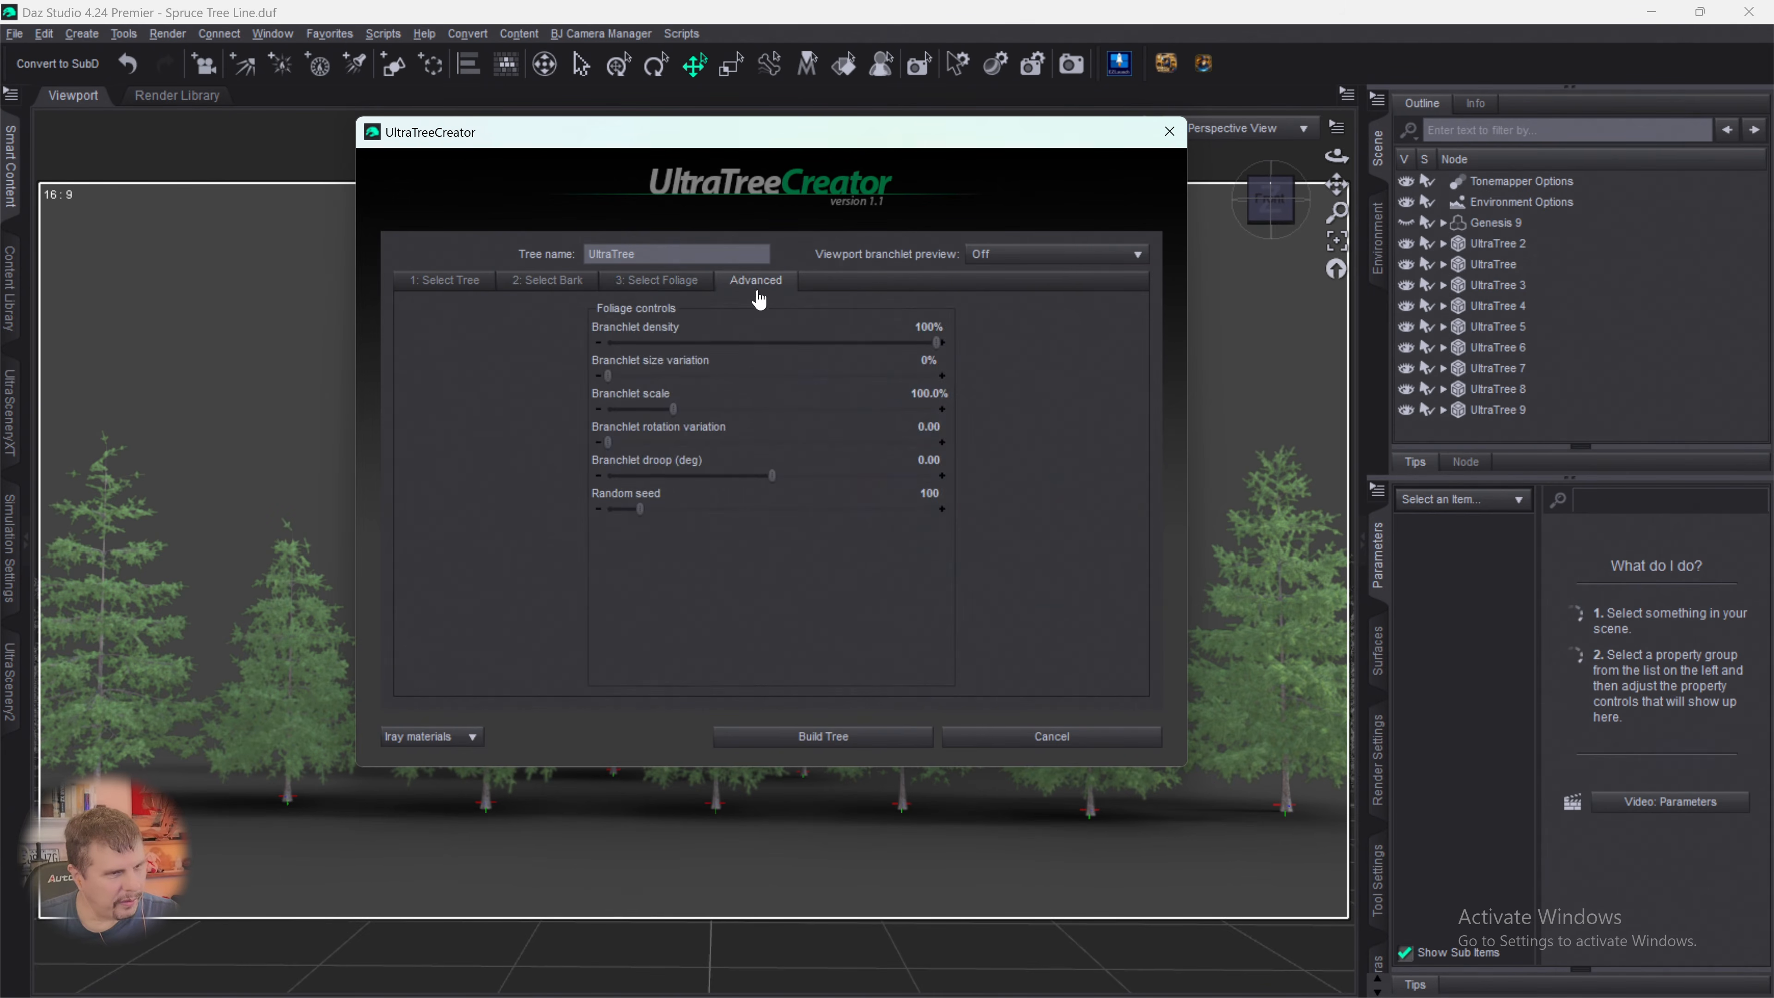
pyautogui.moveTo(936, 342); pyautogui.dragTo(740, 336)
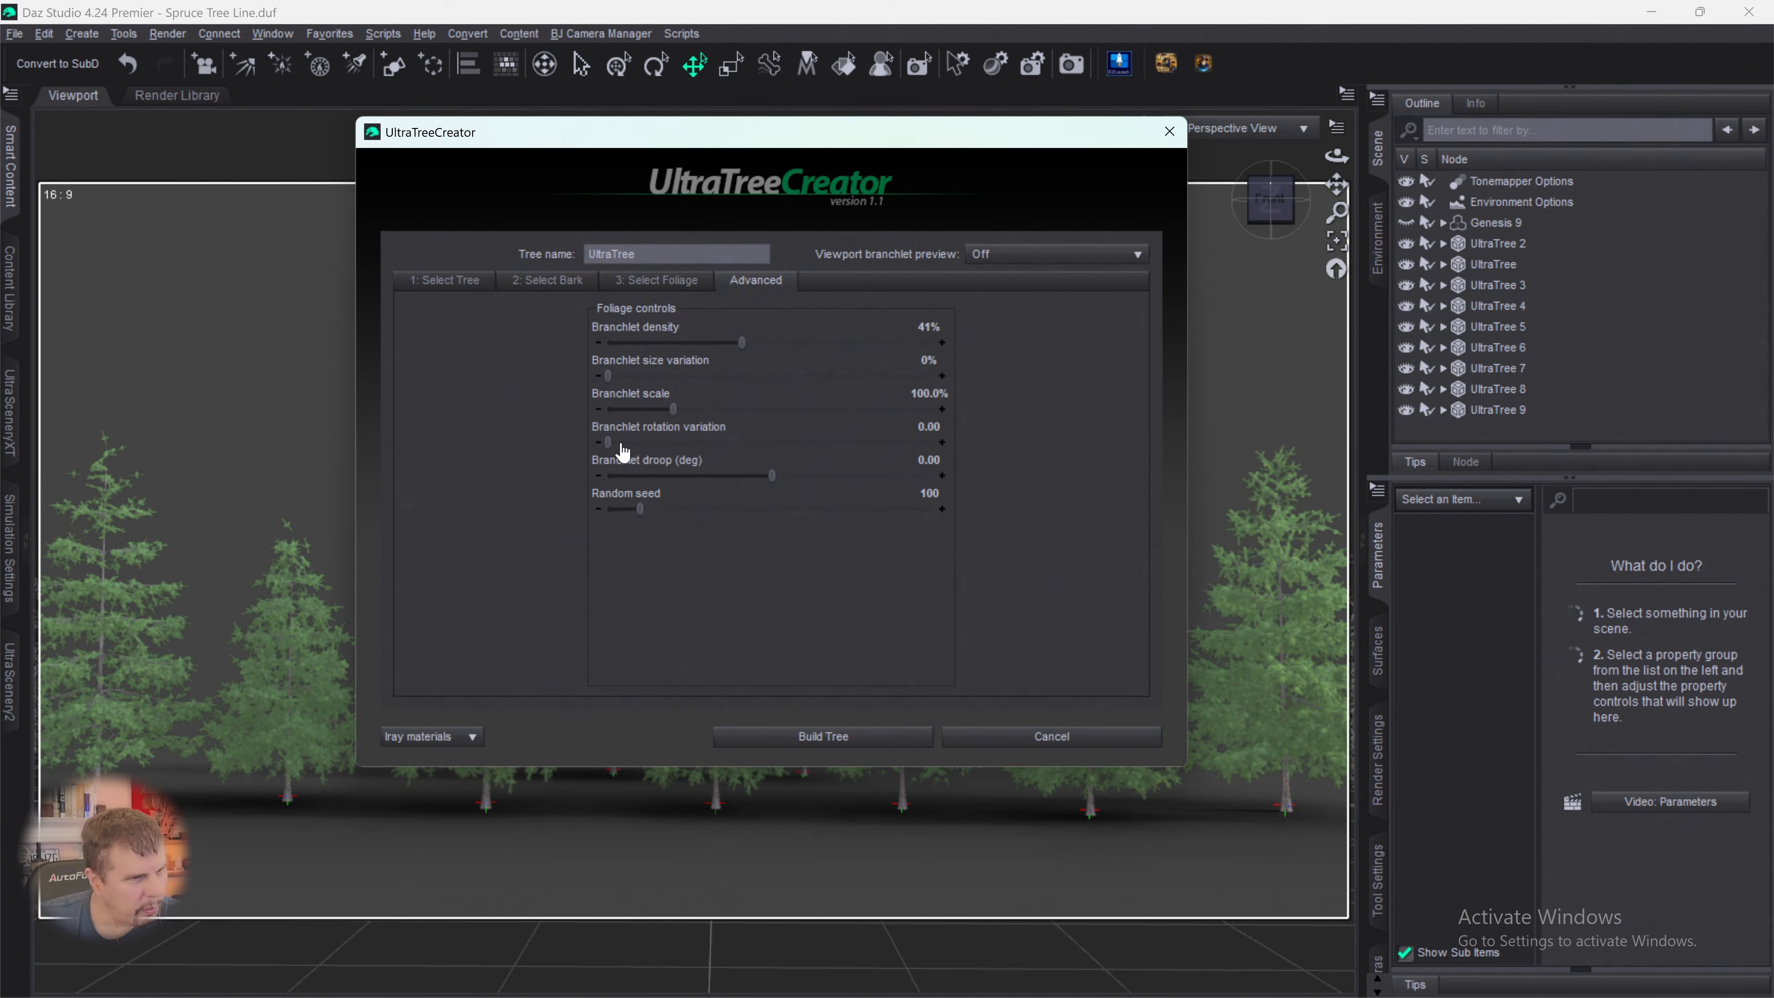
pyautogui.moveTo(606, 447); pyautogui.dragTo(835, 448)
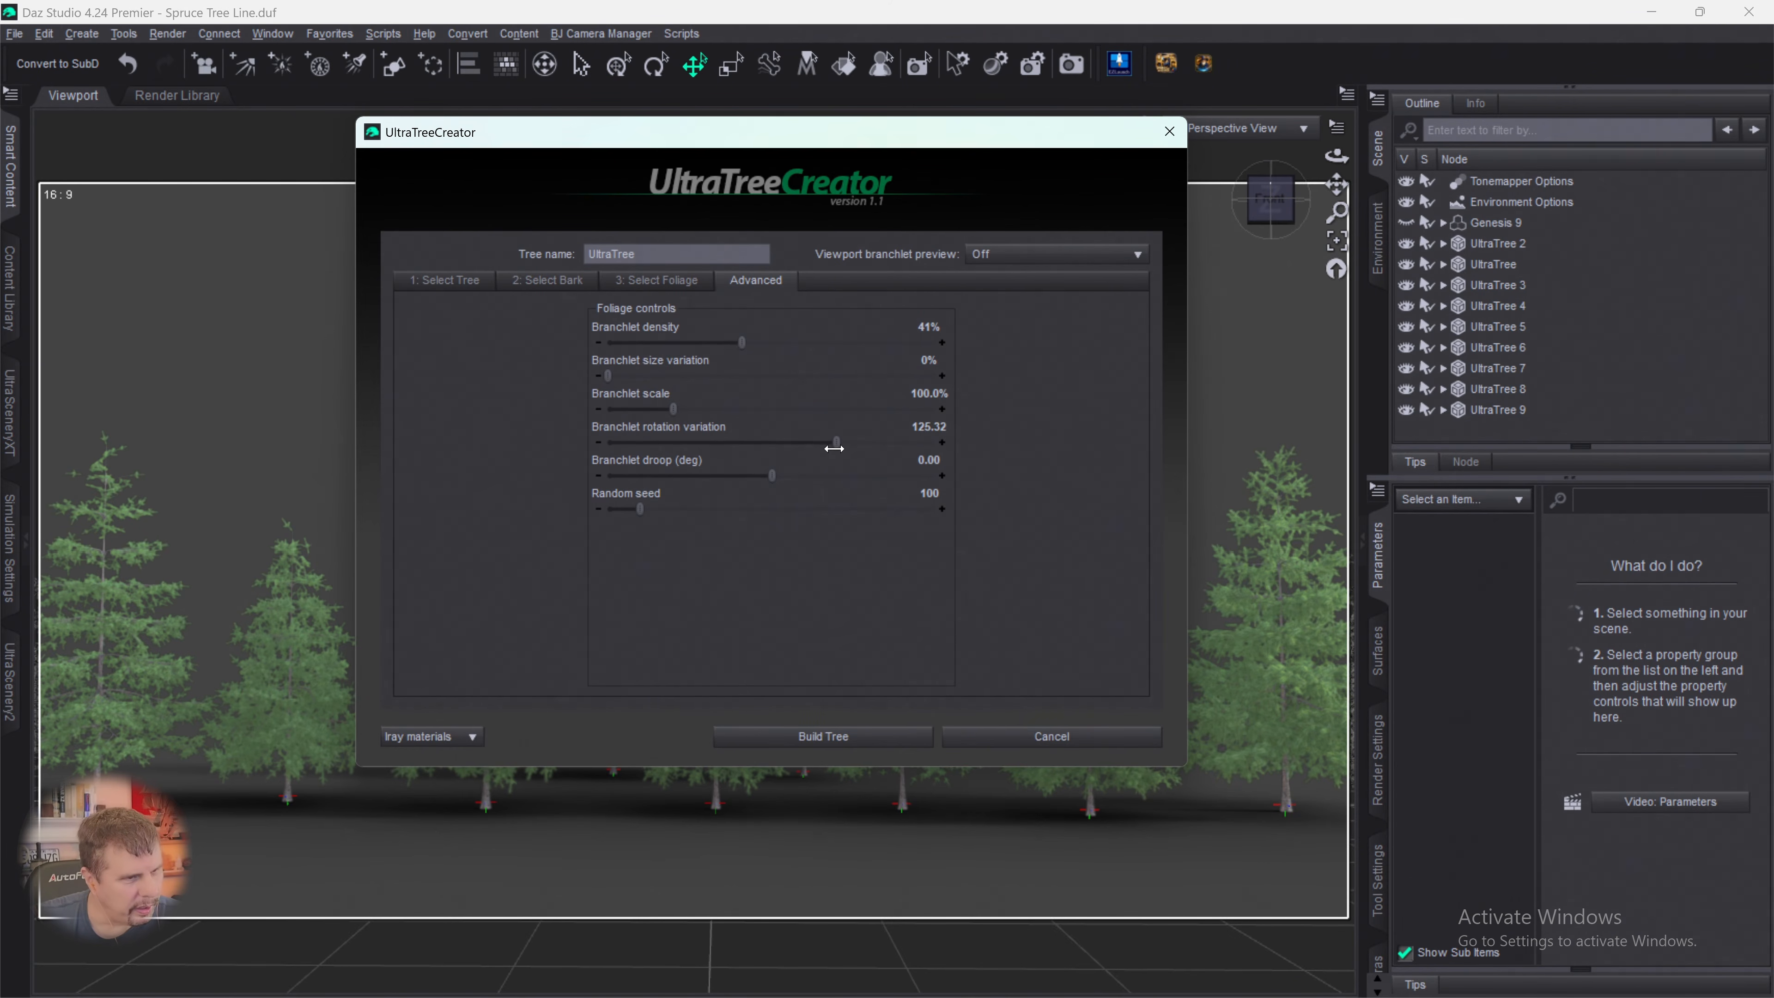
pyautogui.moveTo(639, 509); pyautogui.dragTo(792, 474)
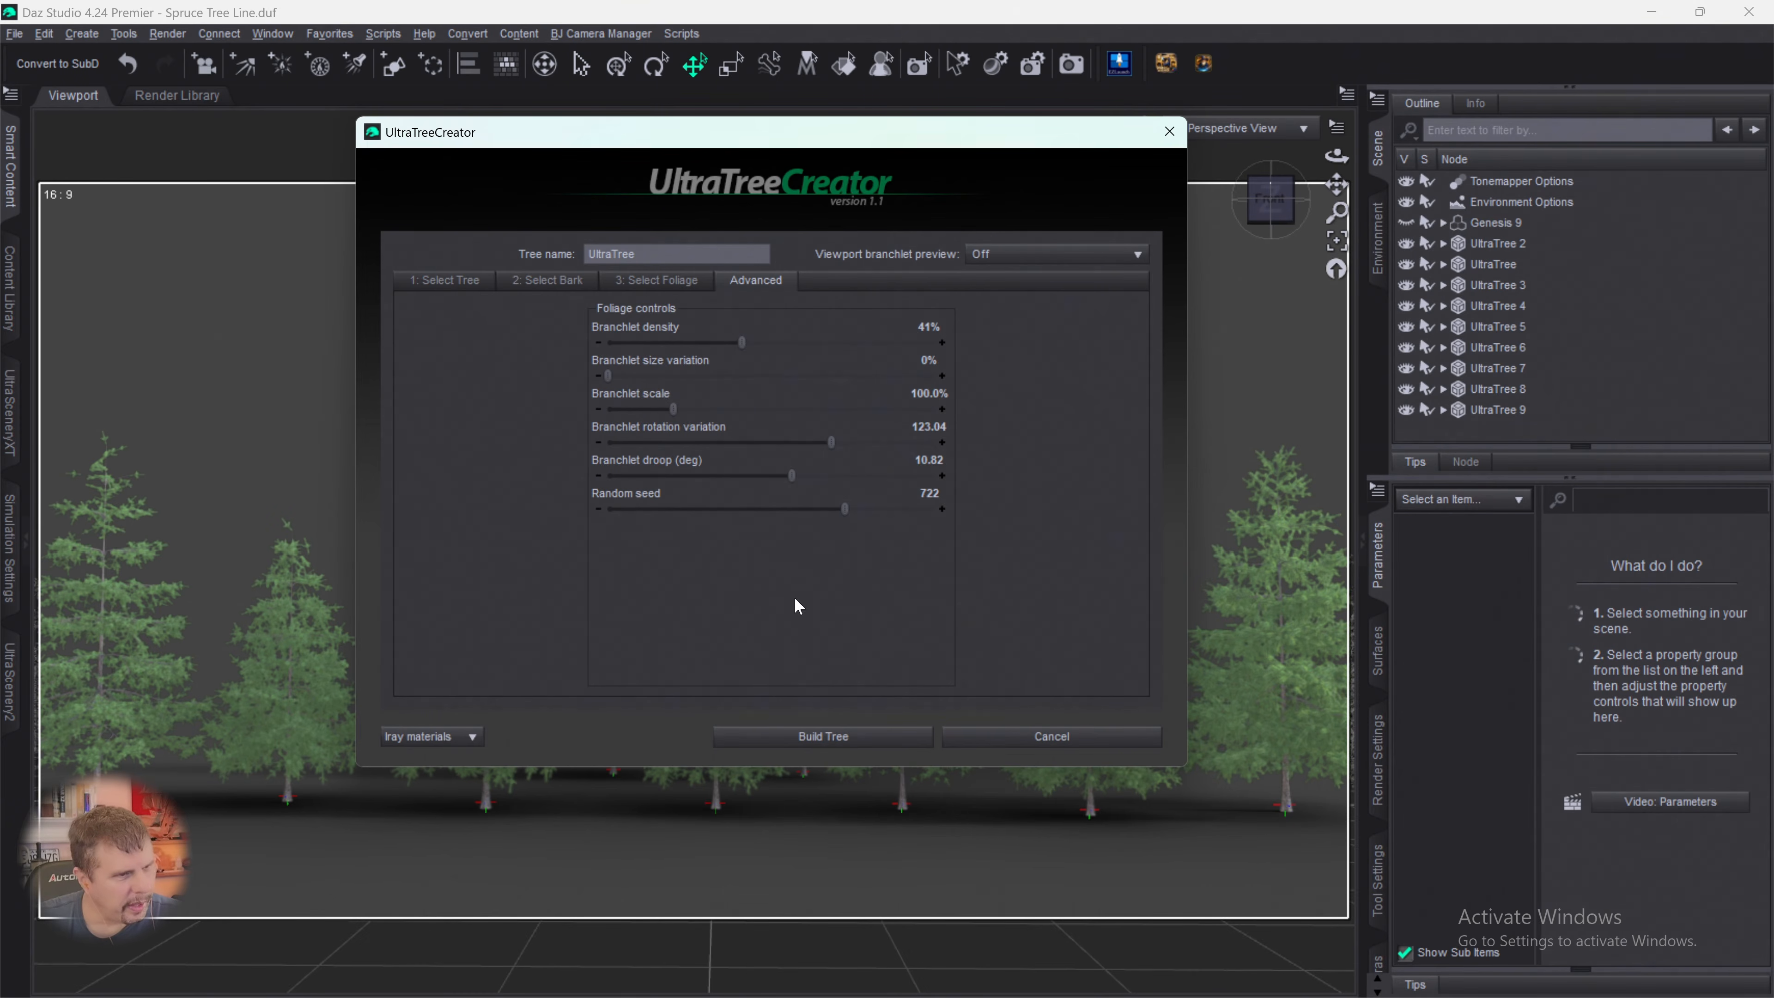
pyautogui.click(824, 736)
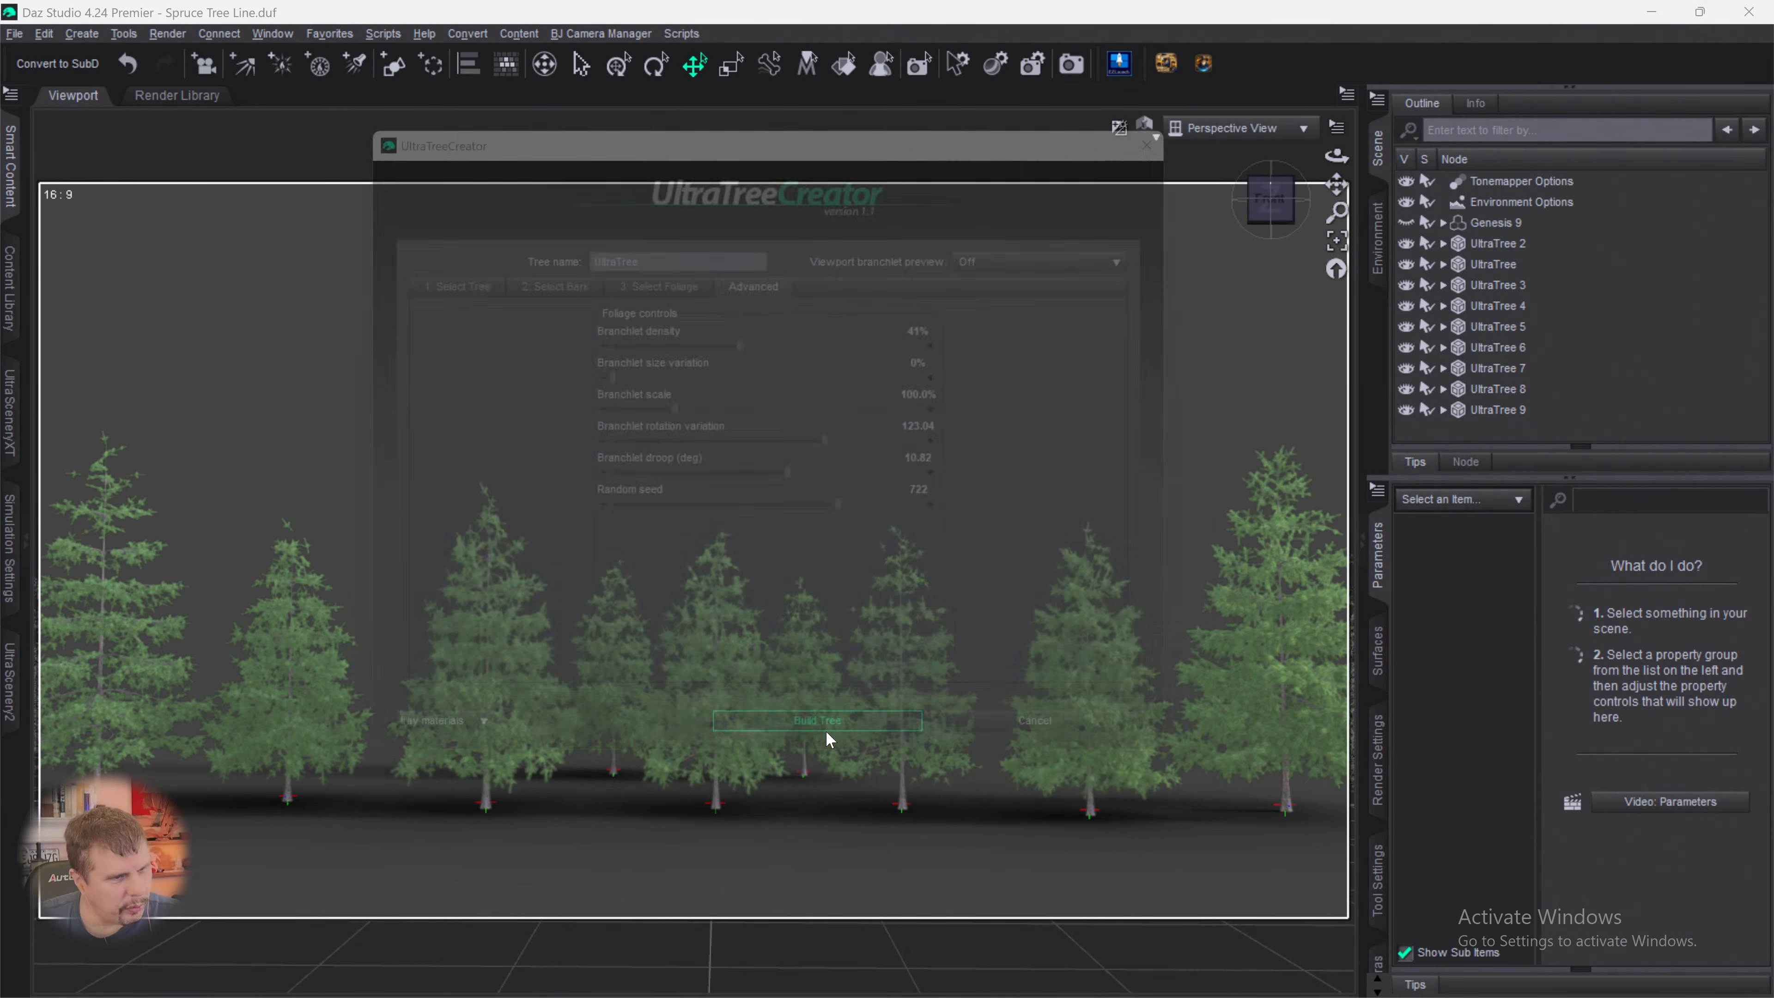
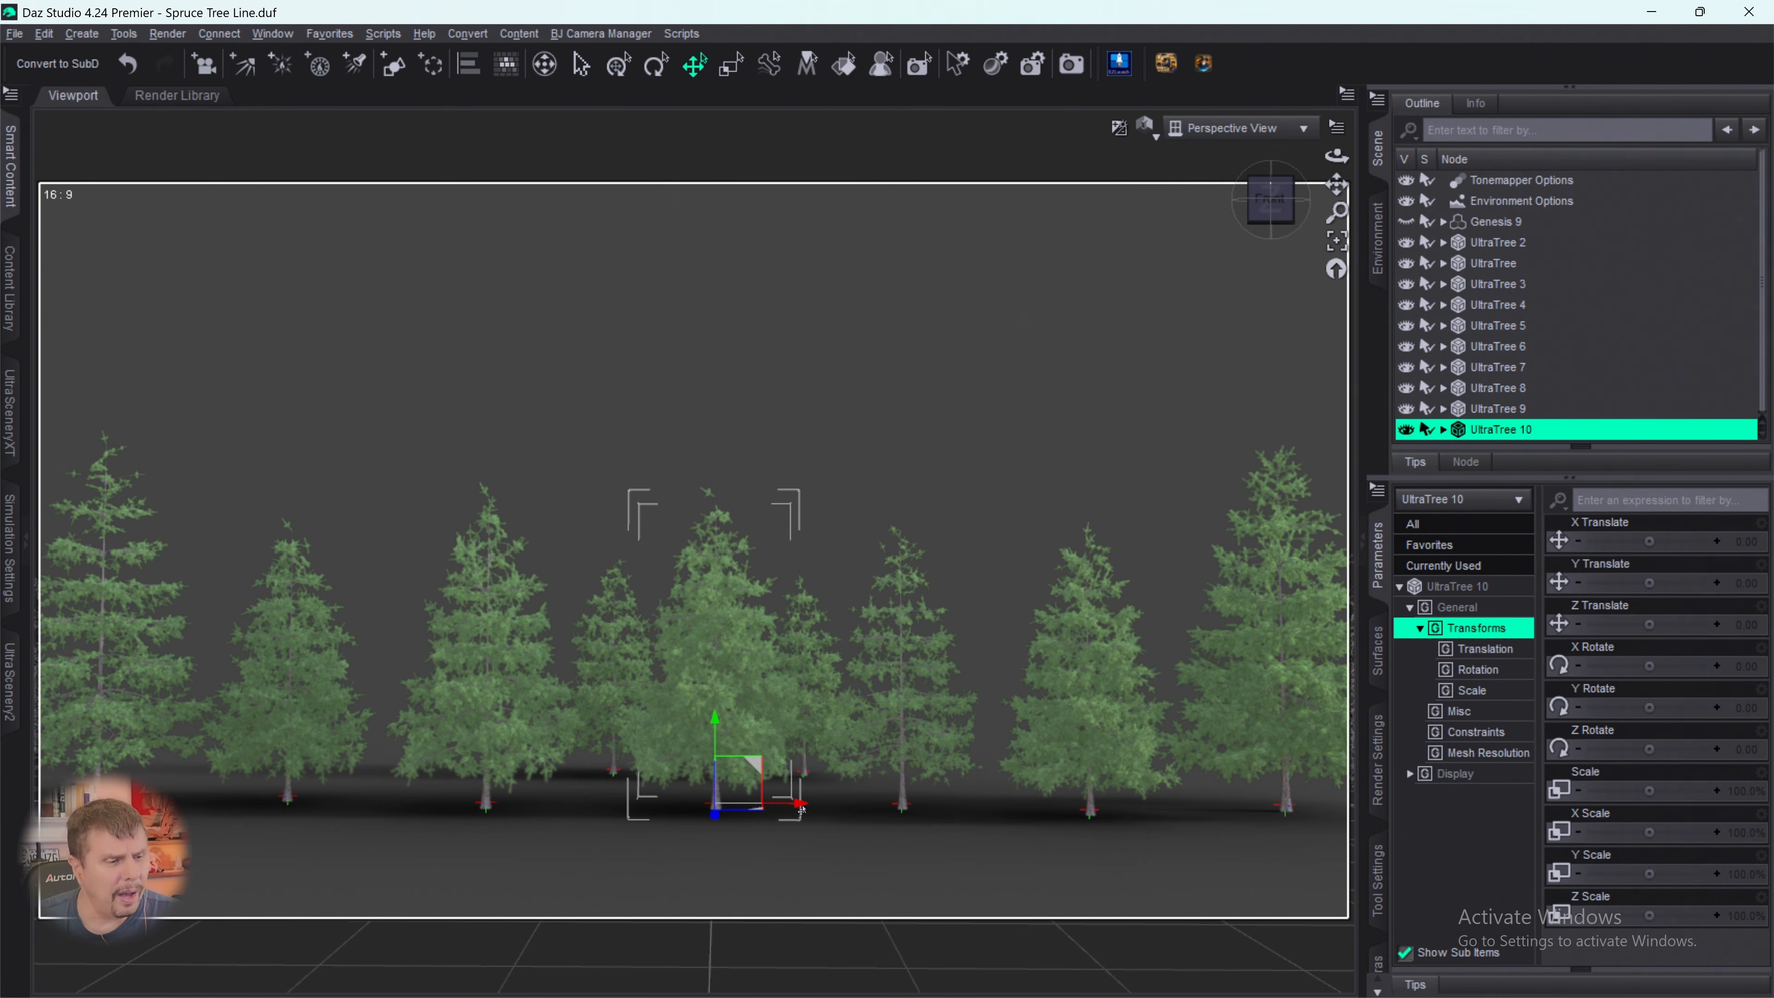
# - Place UltraTree 10 behind the front row at X 326.86 and Z -362.00, and scale it to 76.2%
pyautogui.moveTo(799, 803); pyautogui.dragTo(1087, 789)
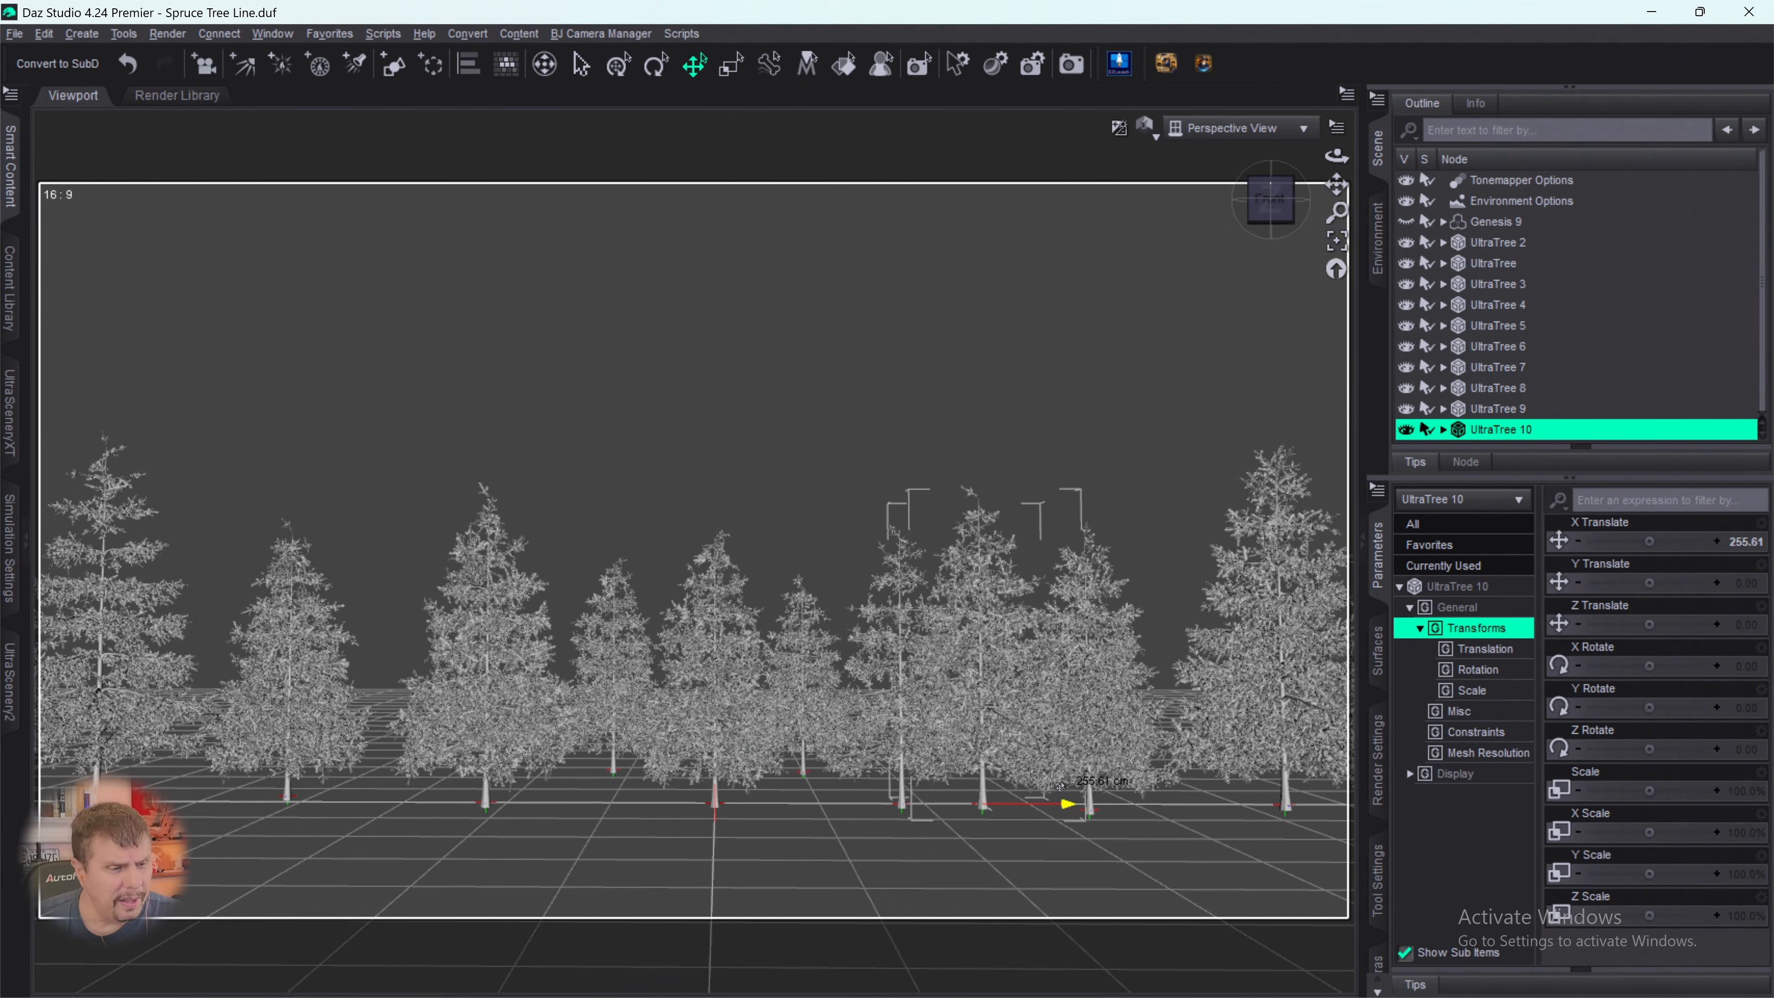
pyautogui.moveTo(972, 823); pyautogui.dragTo(1057, 763)
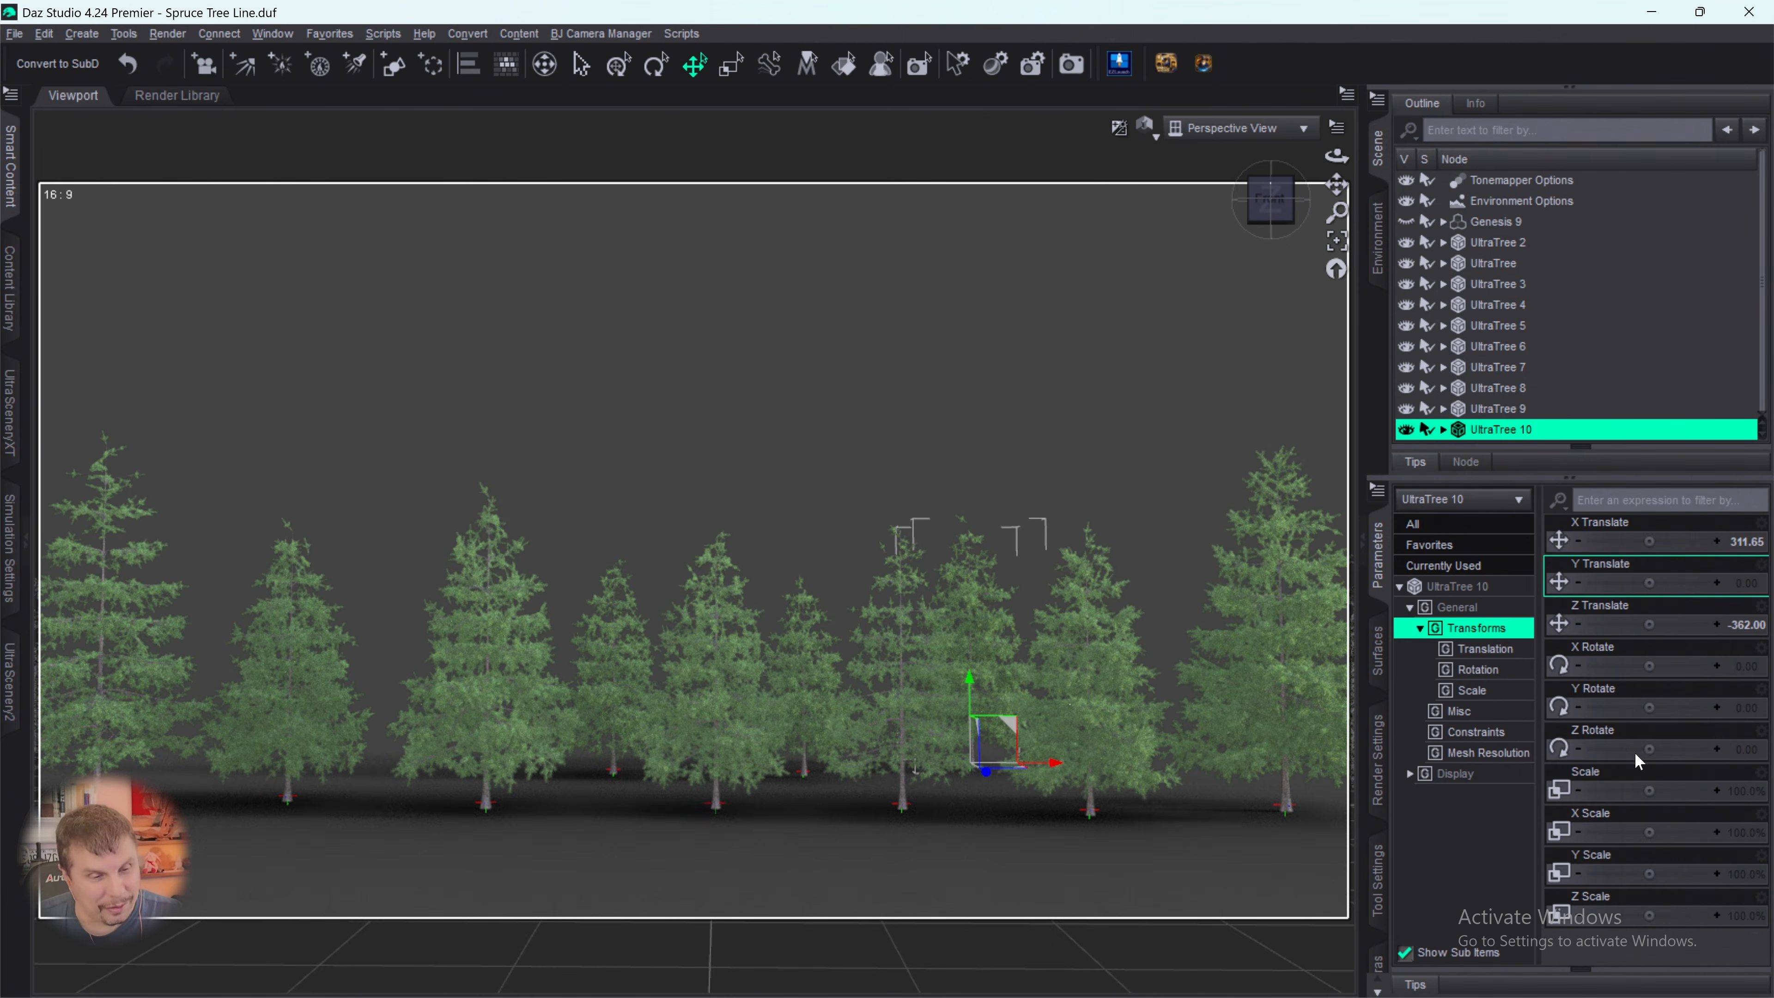
pyautogui.click(1635, 695)
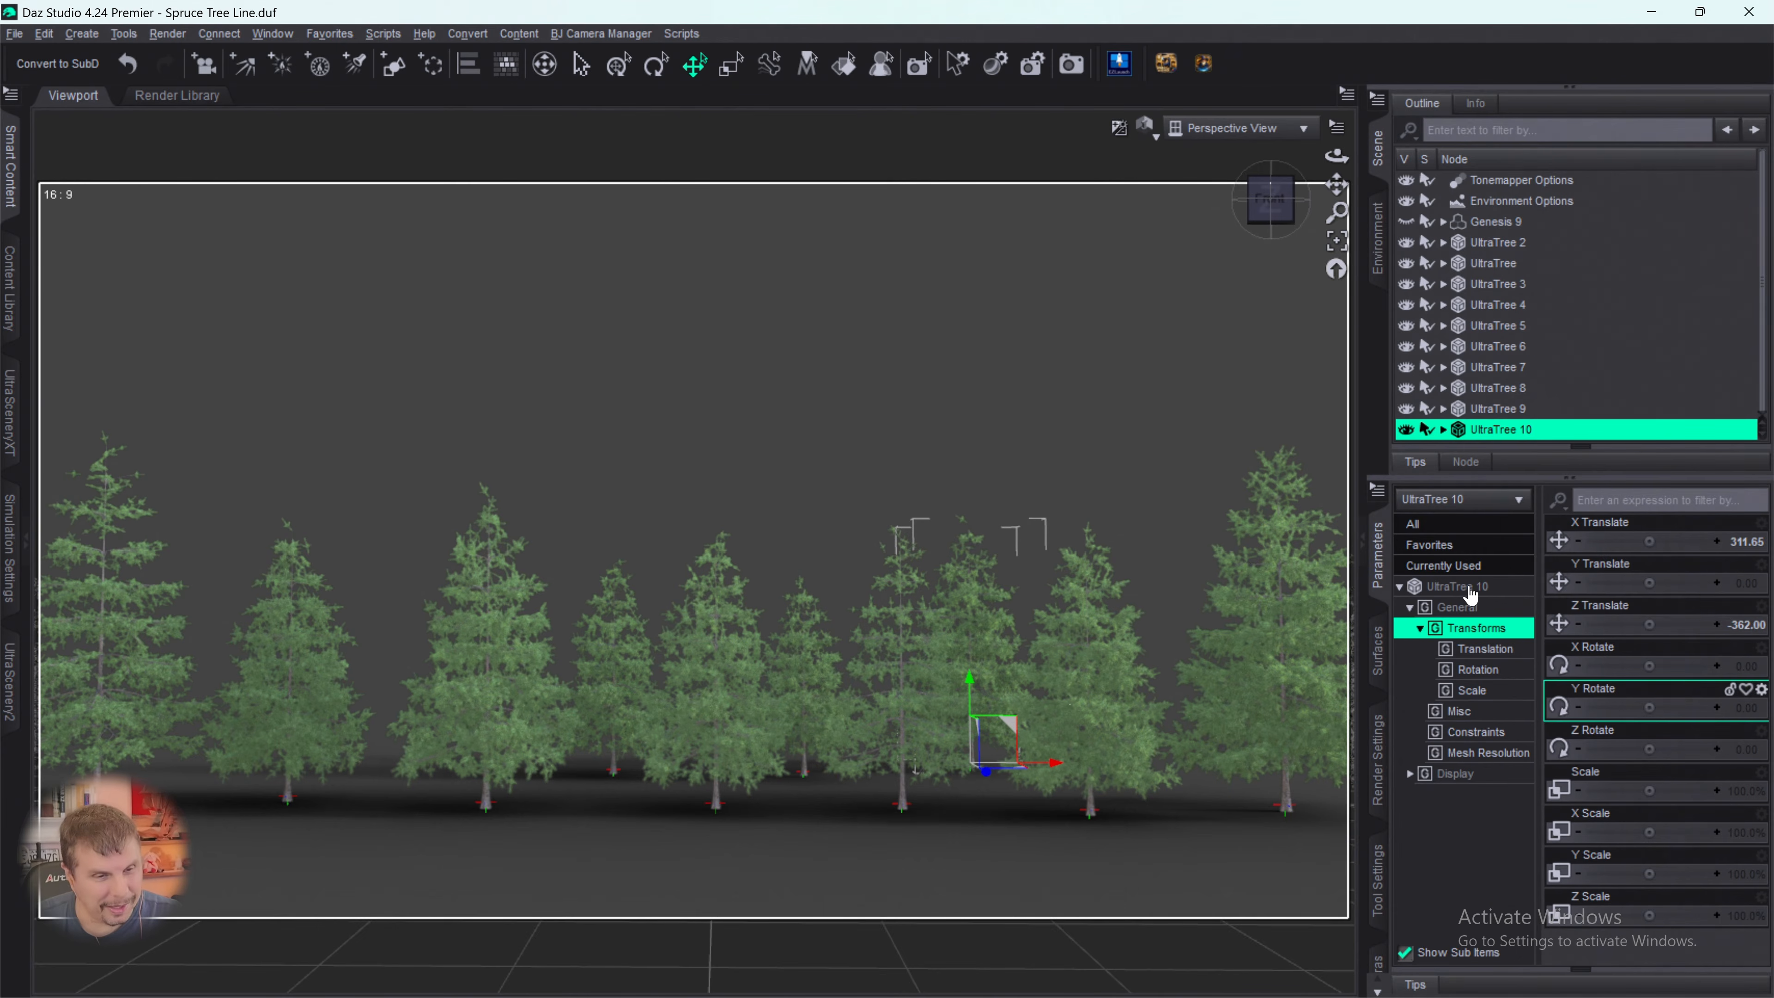
pyautogui.click(1637, 574)
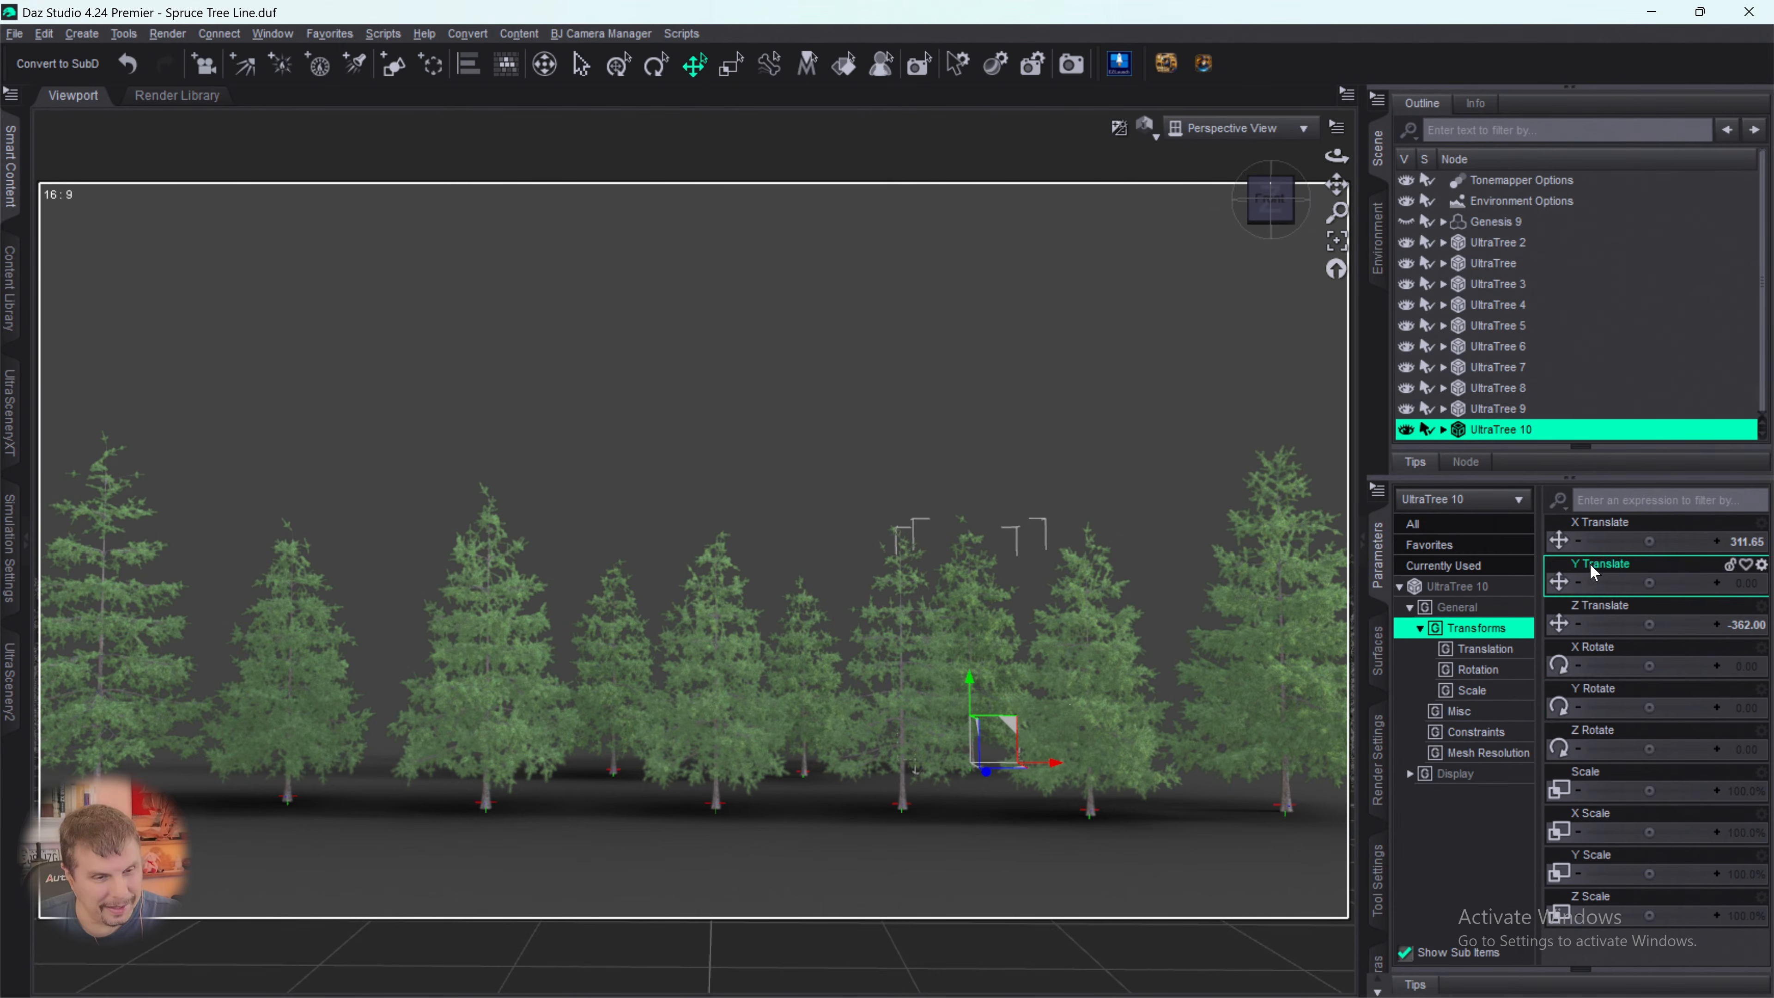
pyautogui.click(1652, 798)
pyautogui.moveTo(1649, 790); pyautogui.dragTo(1621, 790)
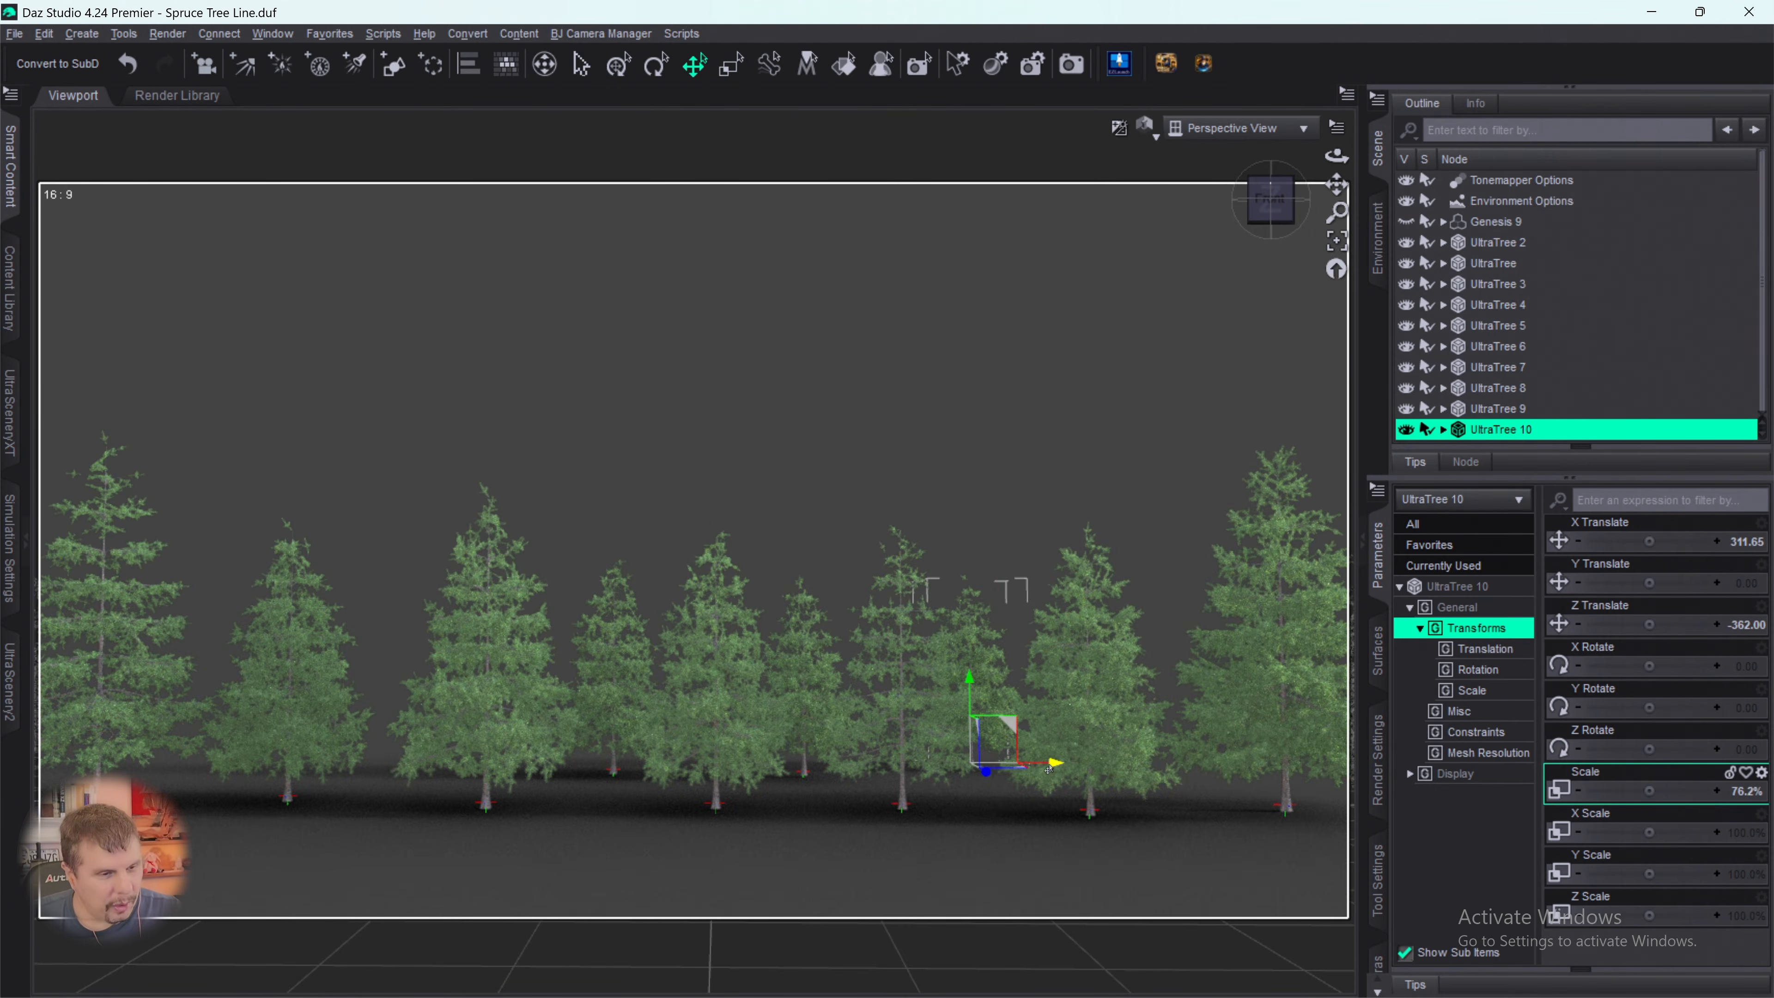
pyautogui.moveTo(1054, 767); pyautogui.dragTo(1049, 769)
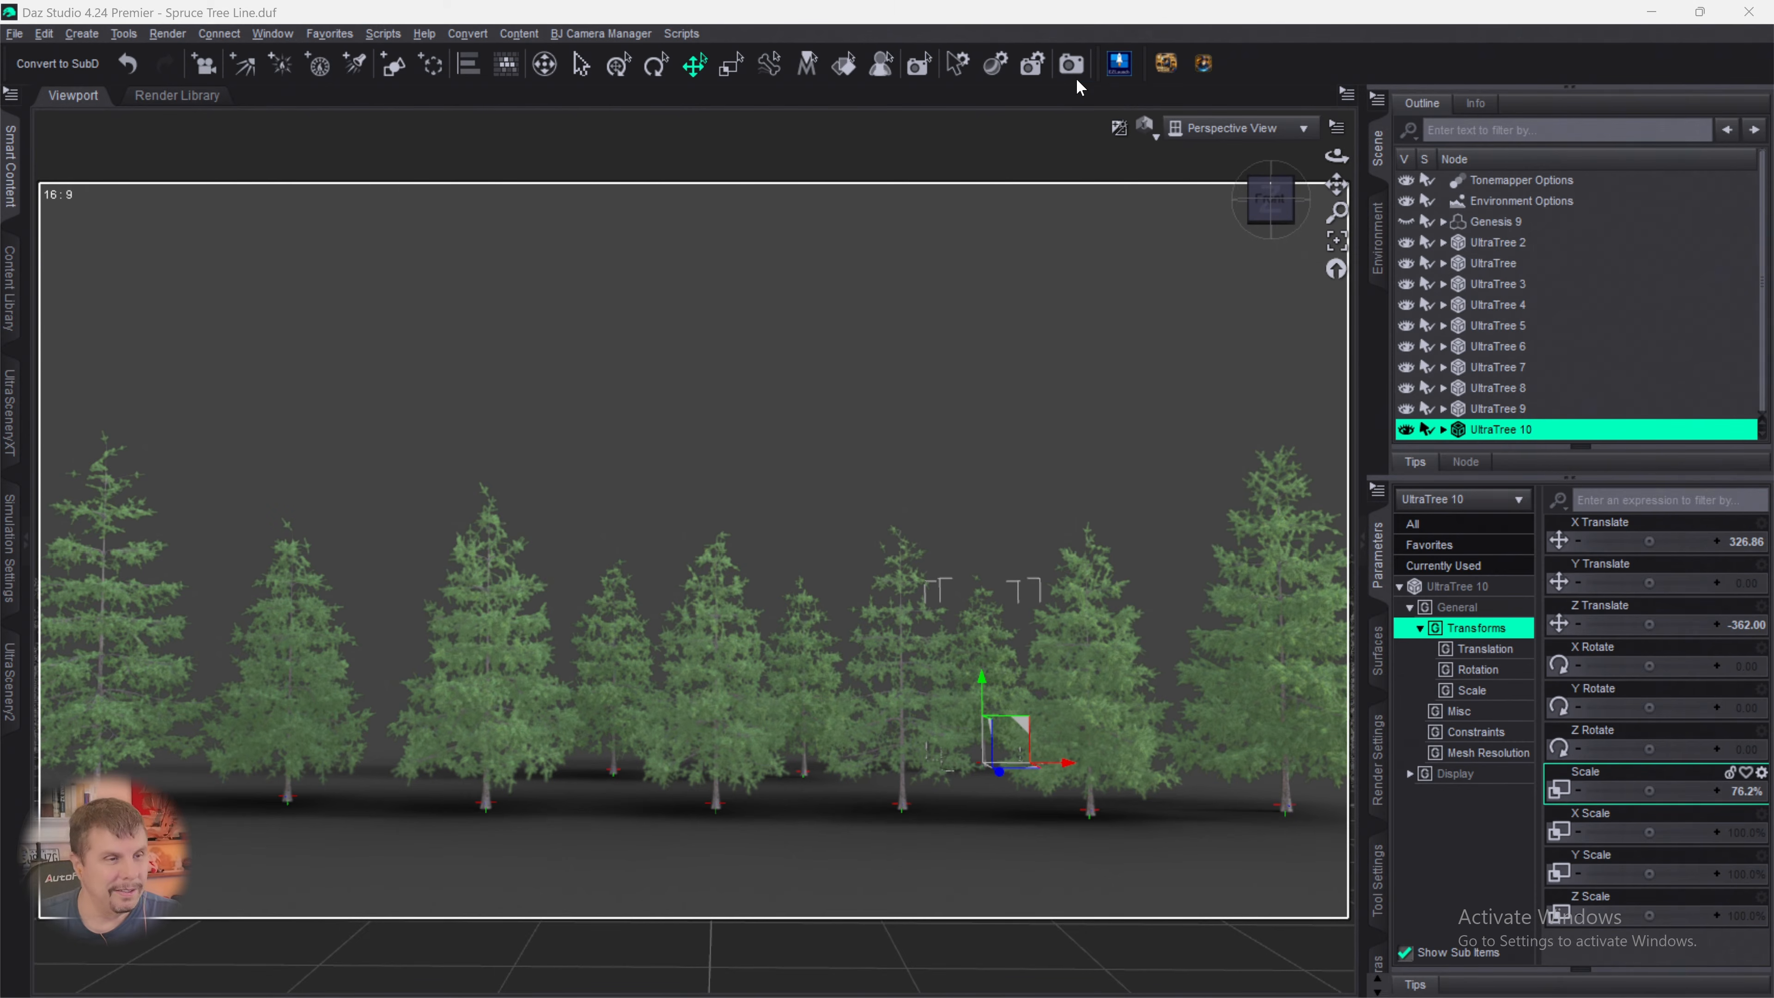
pyautogui.click(1119, 63)
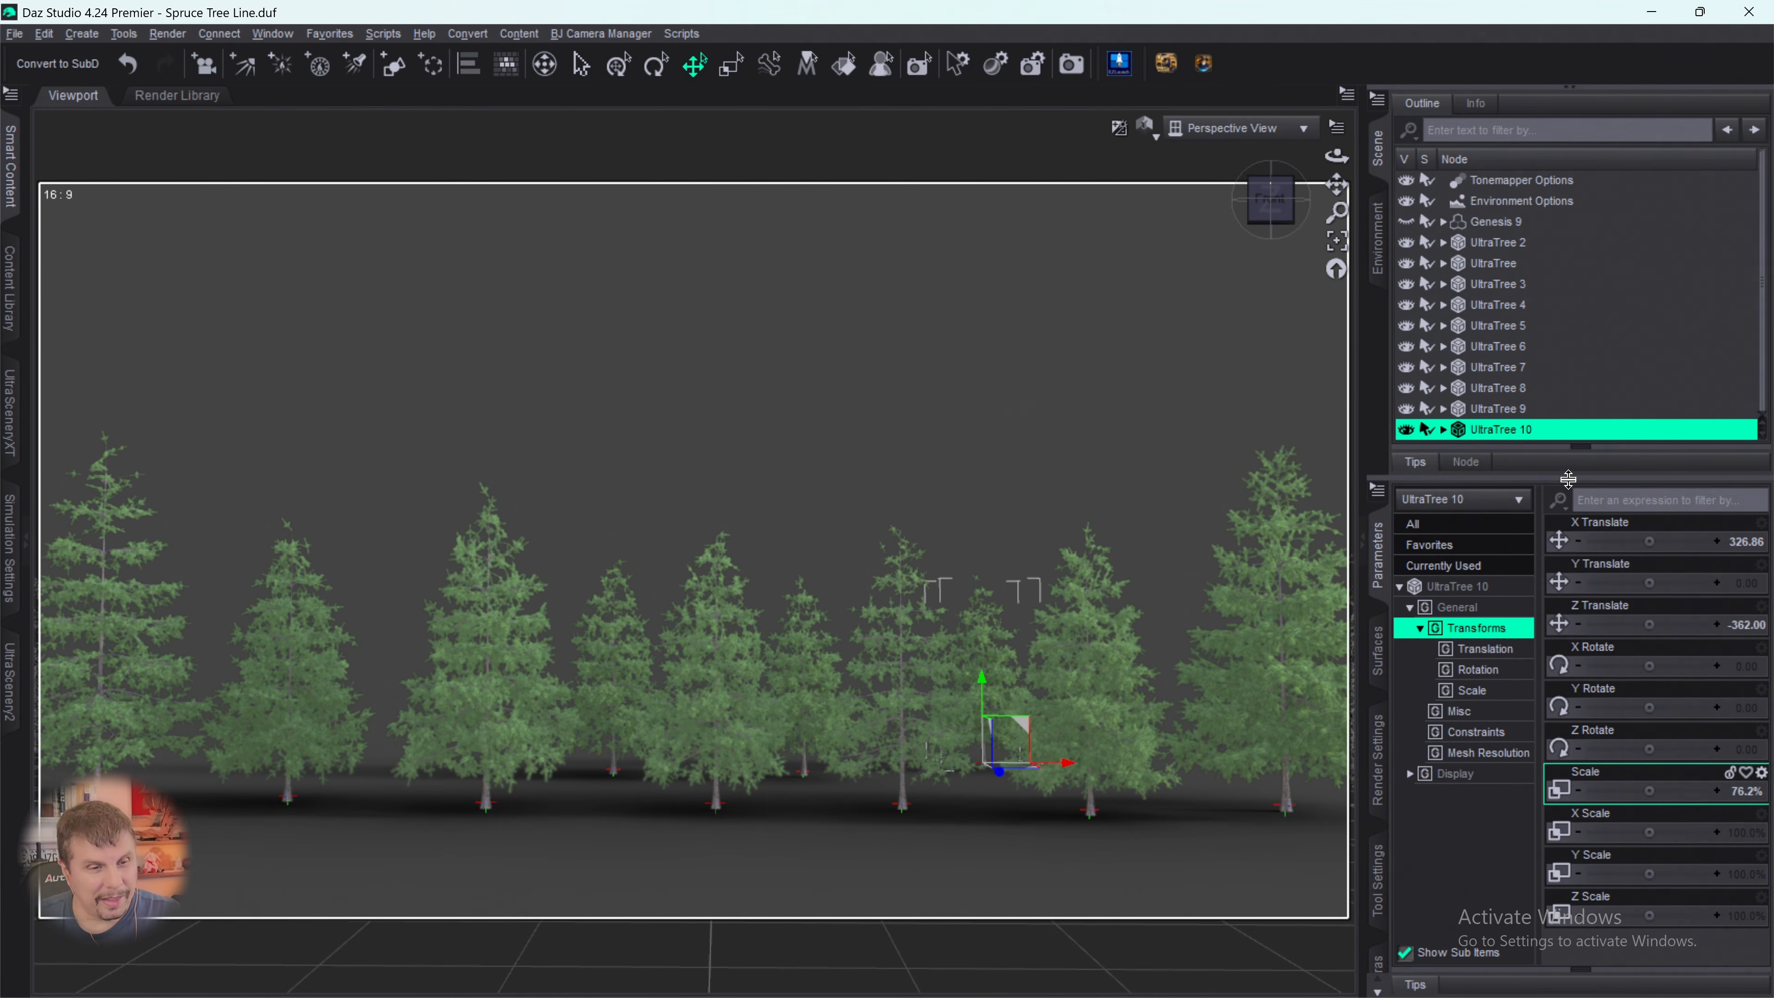
# - Enlarge the scene node list and scale UltraTree 2 at the row's left end to 138.2%
pyautogui.moveTo(1536, 478); pyautogui.dragTo(1544, 596)
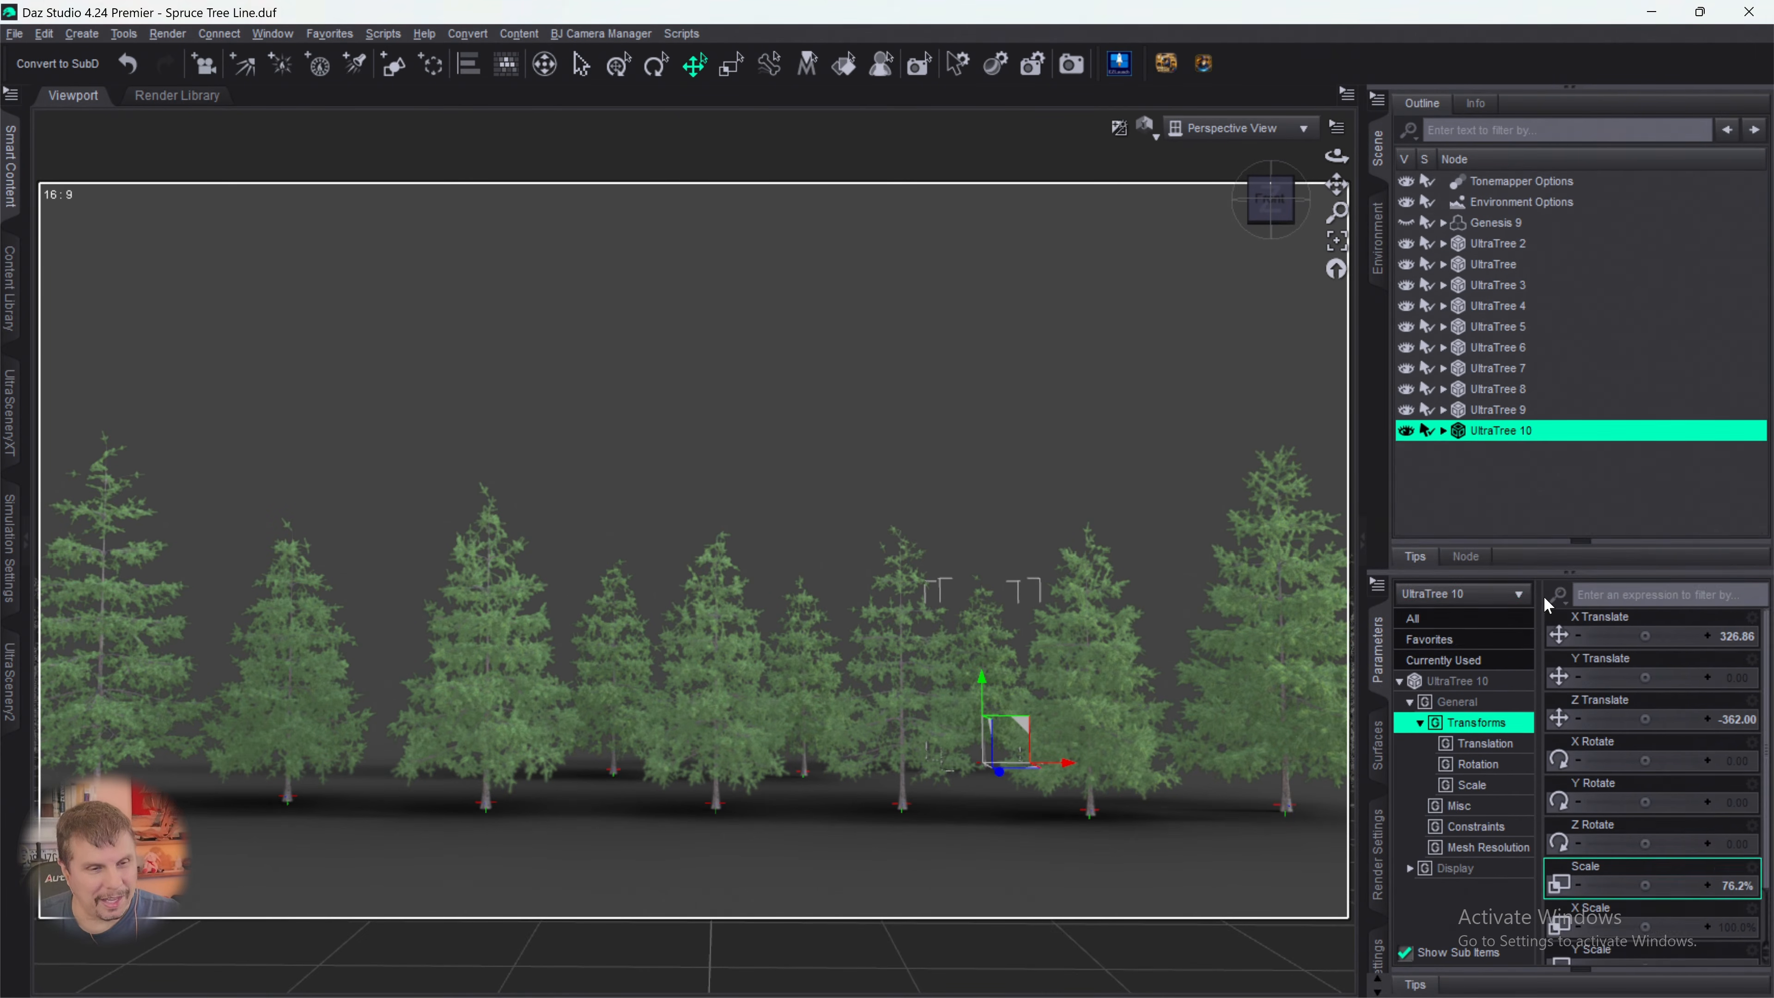
pyautogui.click(1482, 461)
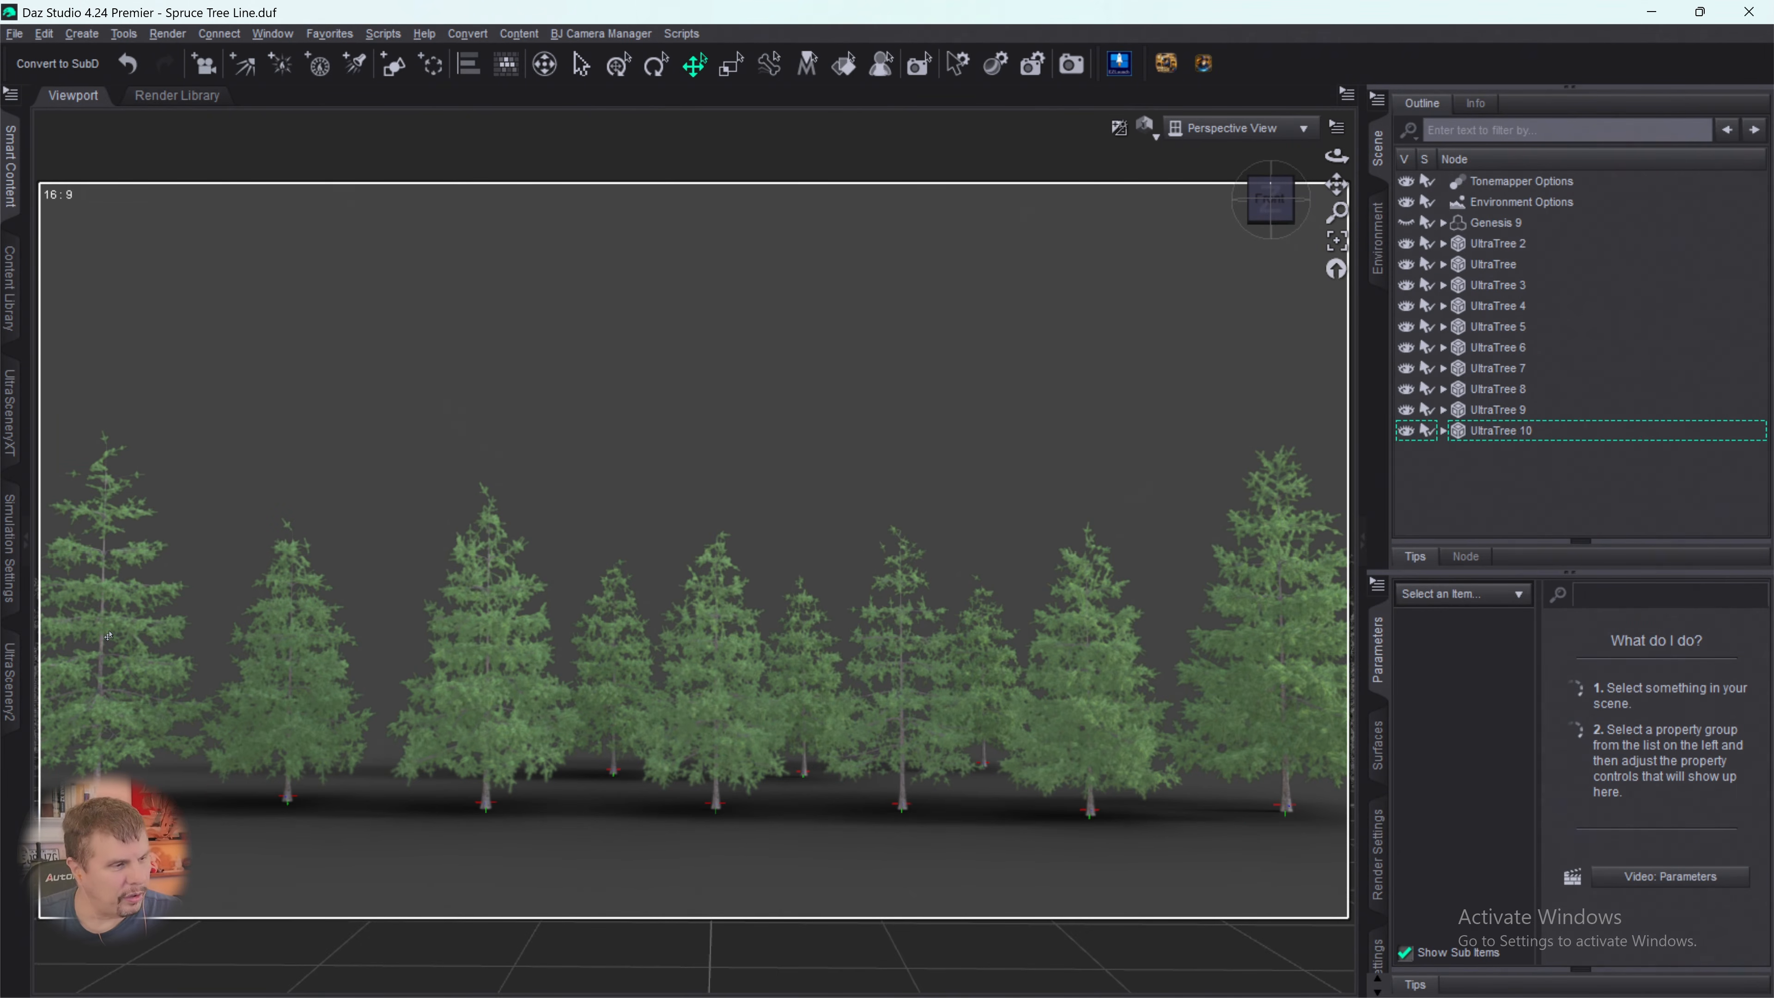
pyautogui.click(1503, 244)
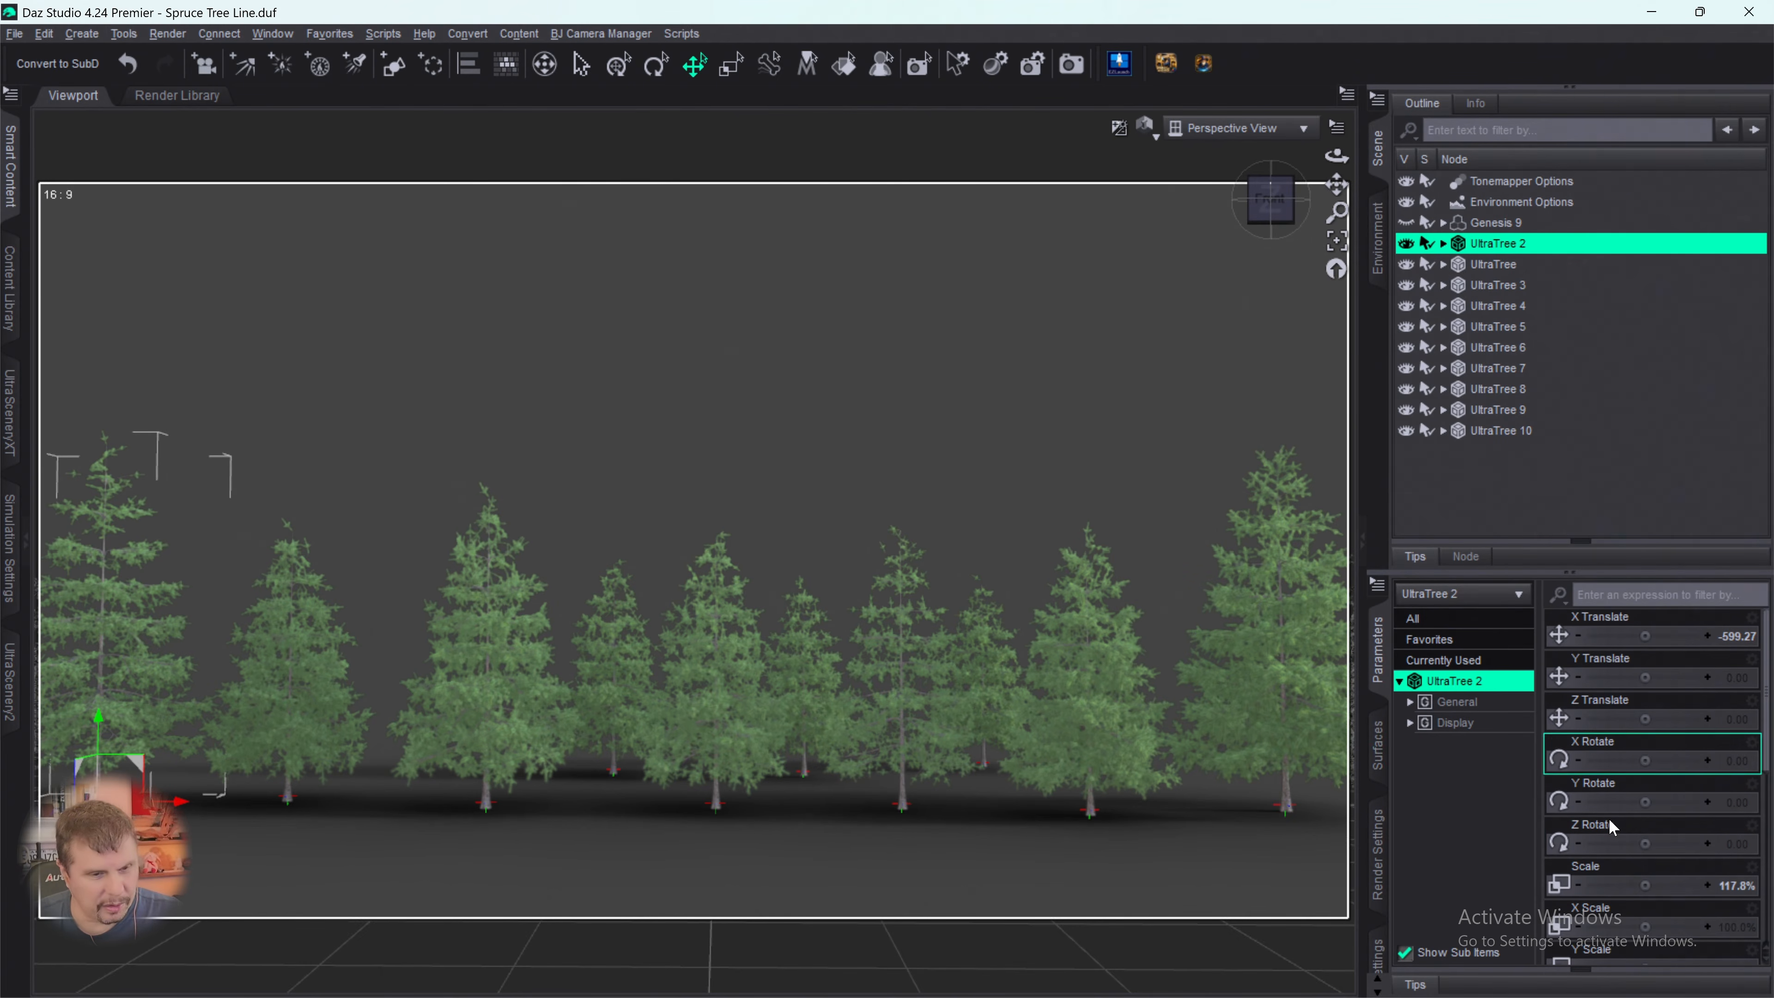
pyautogui.moveTo(1646, 886); pyautogui.dragTo(1667, 885)
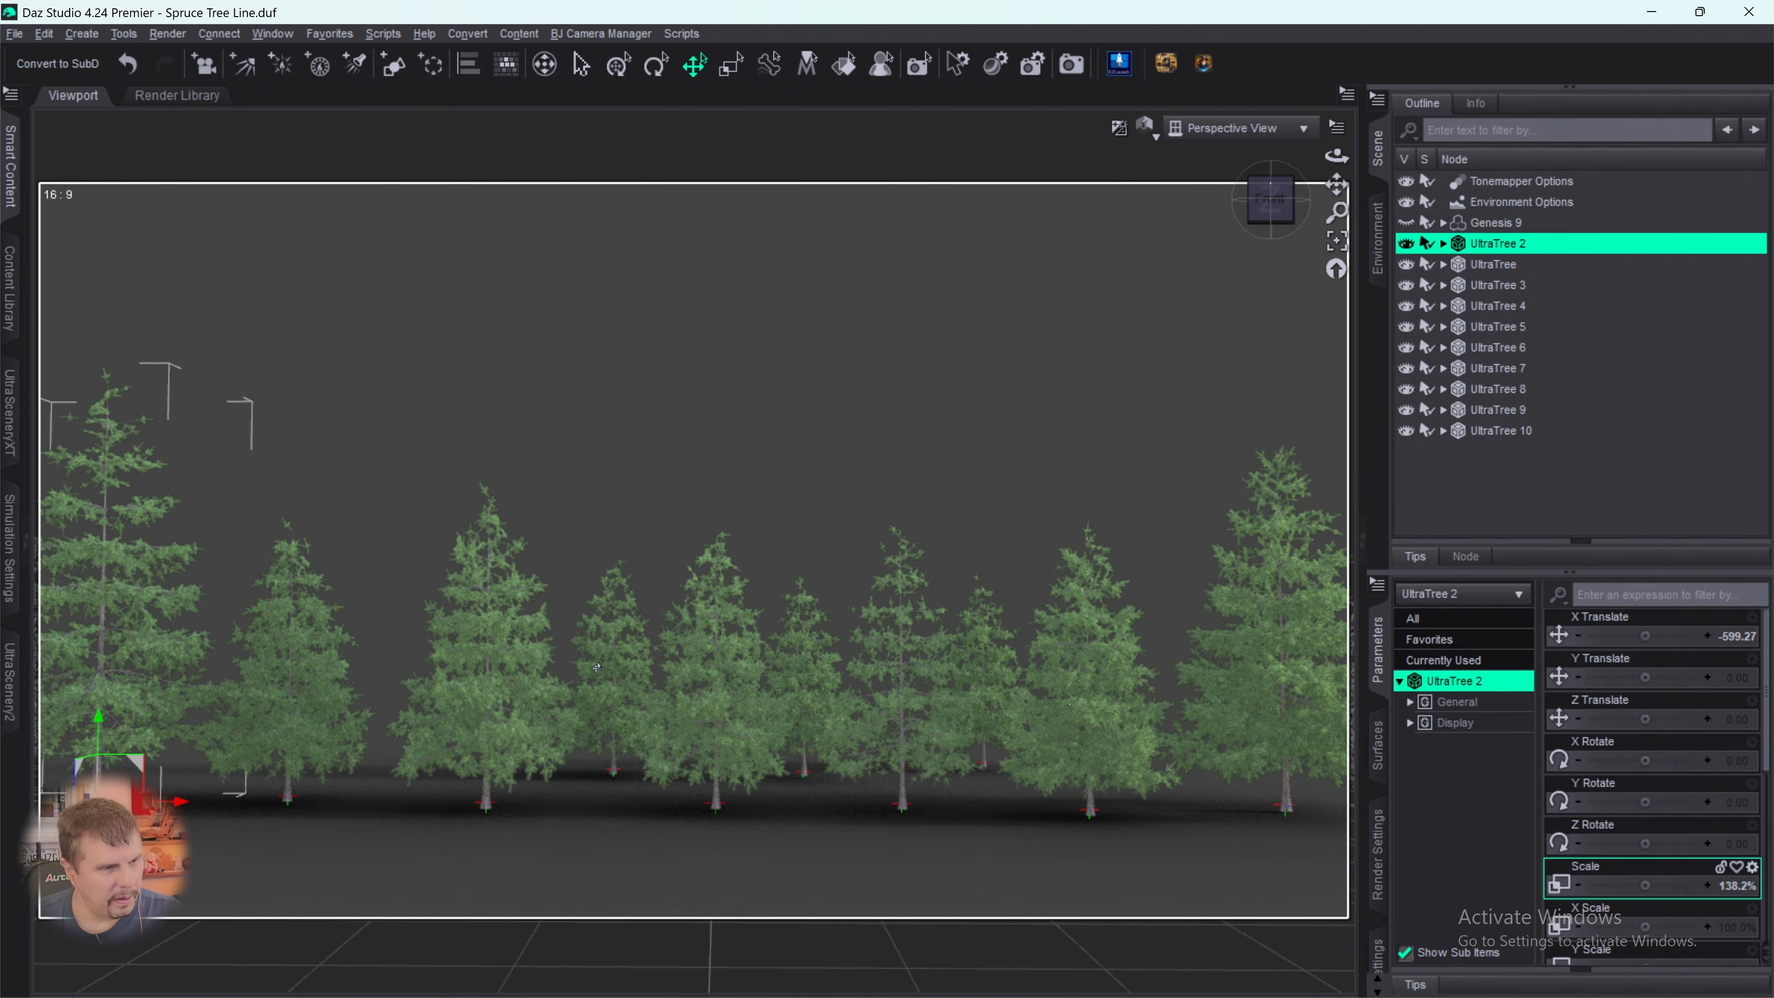
# - Scale the unnumbered UltraTree at the row's right end to 120.5% and deselect it
pyautogui.click(1094, 667)
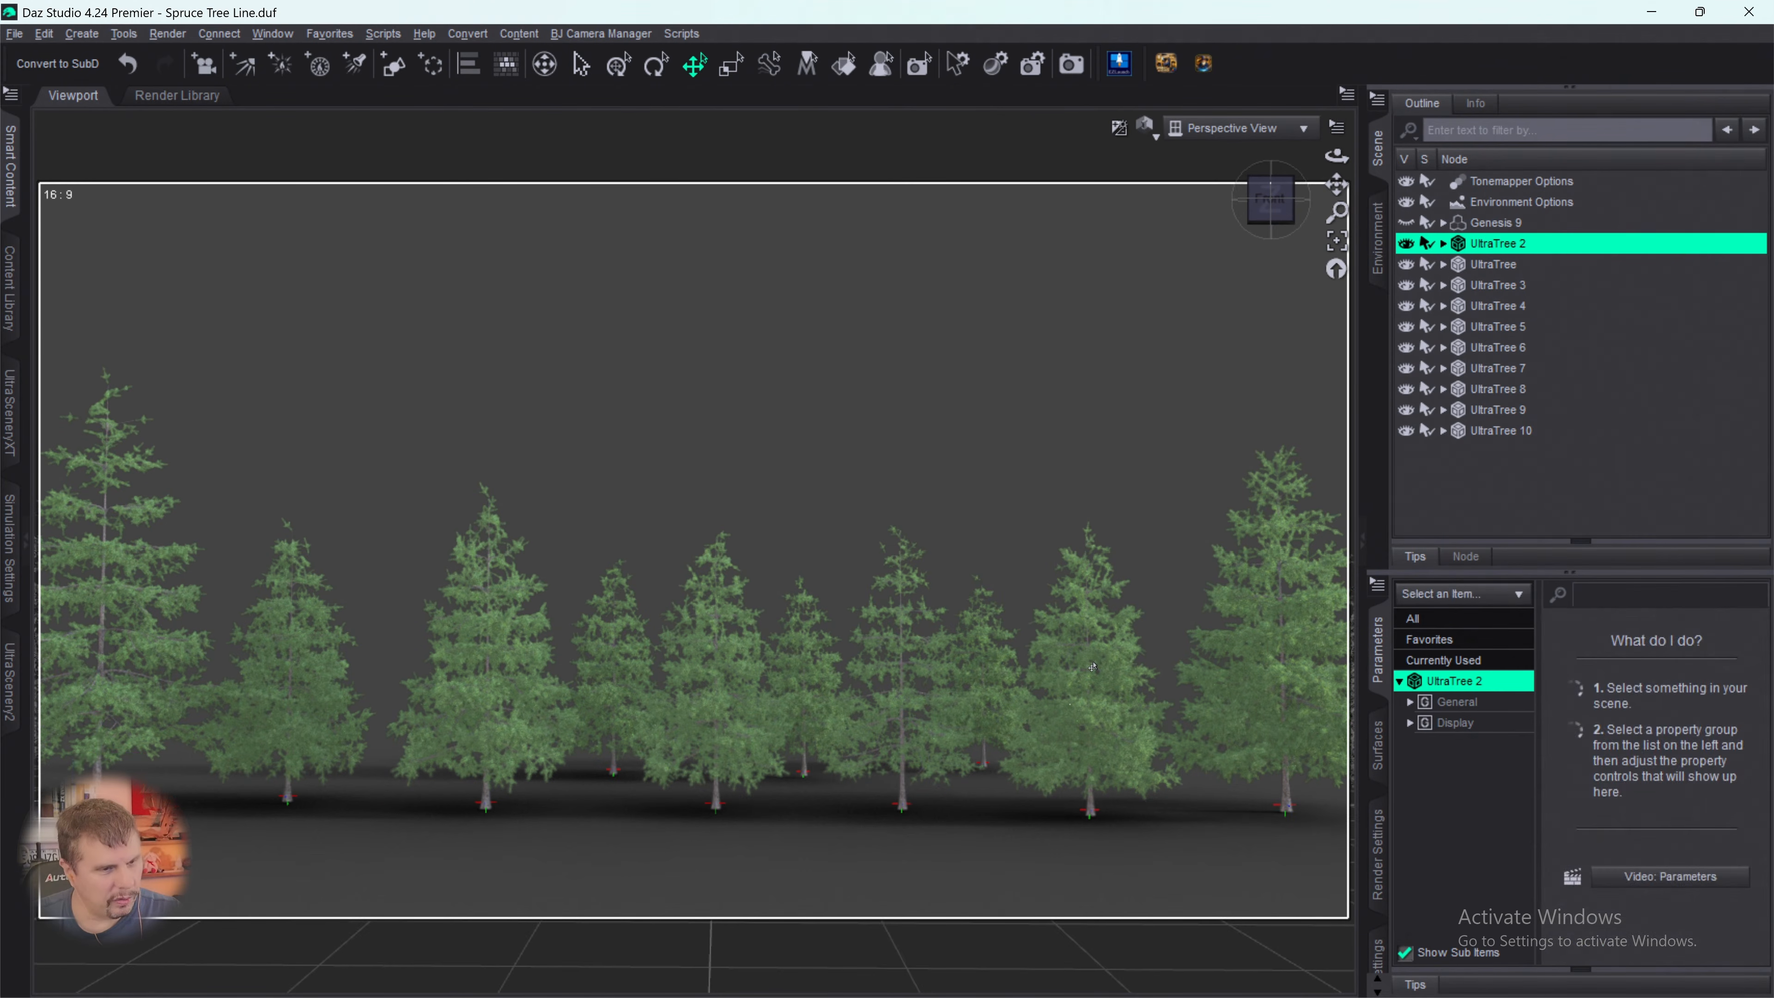
pyautogui.click(1482, 268)
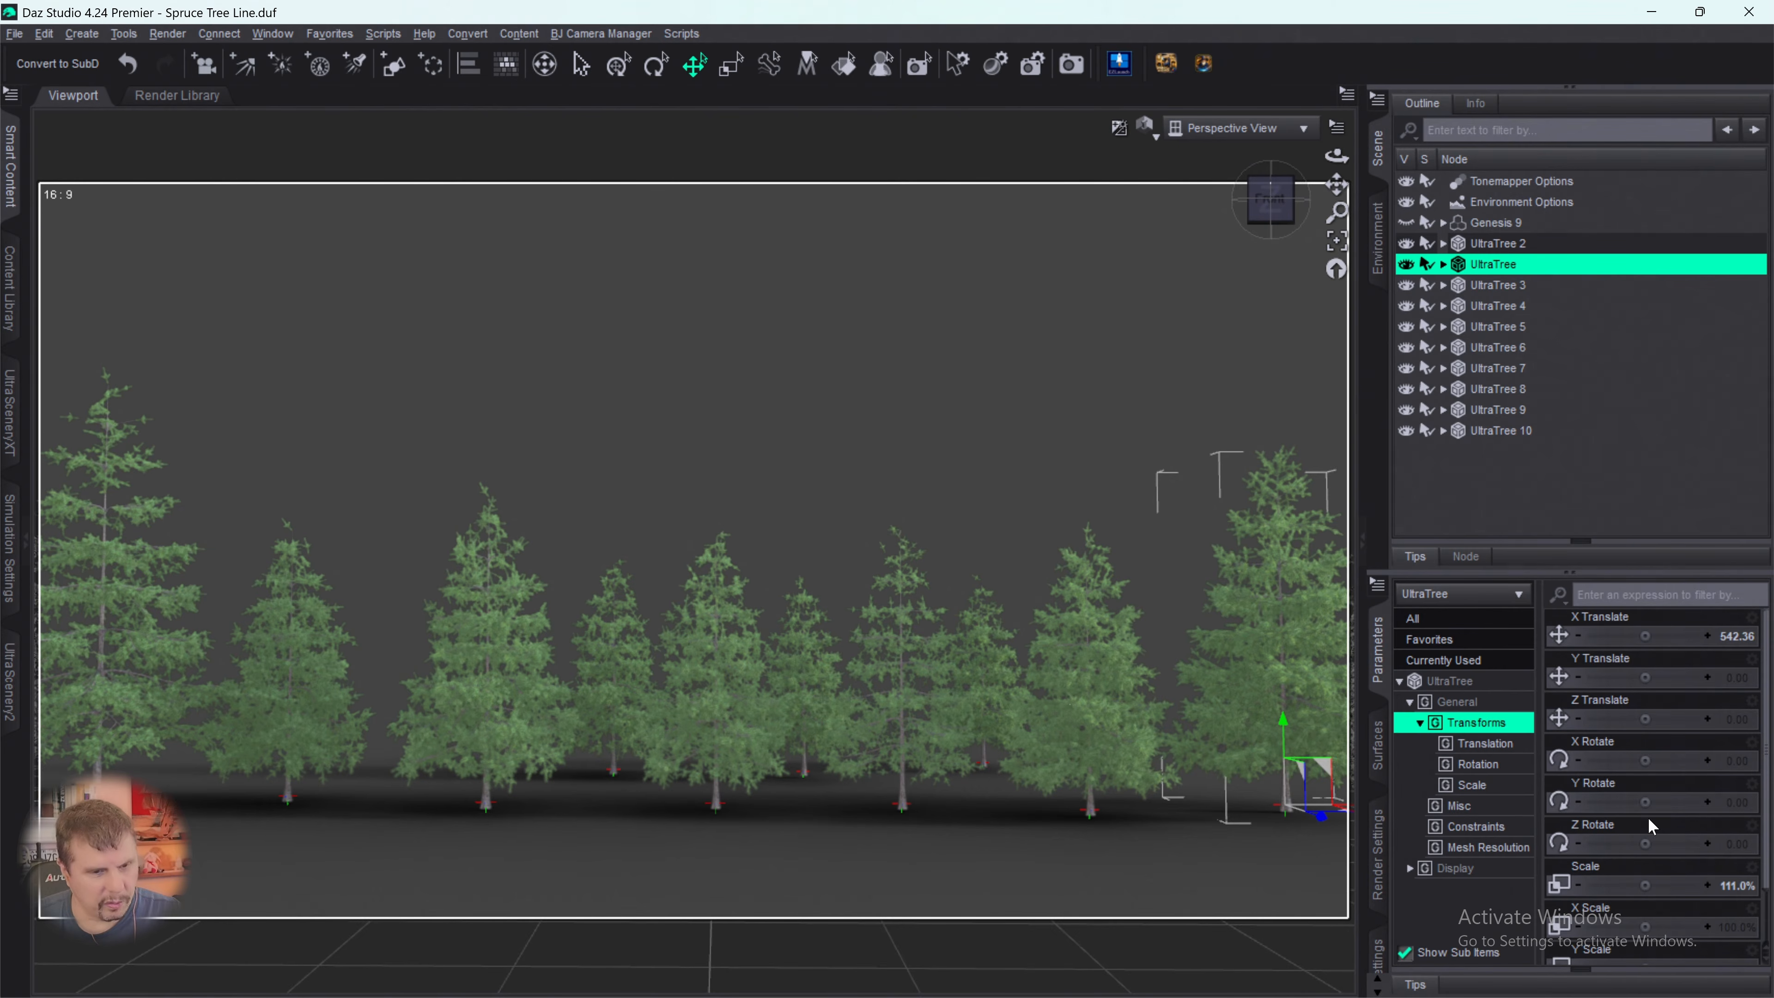
pyautogui.moveTo(1649, 885); pyautogui.dragTo(1665, 885)
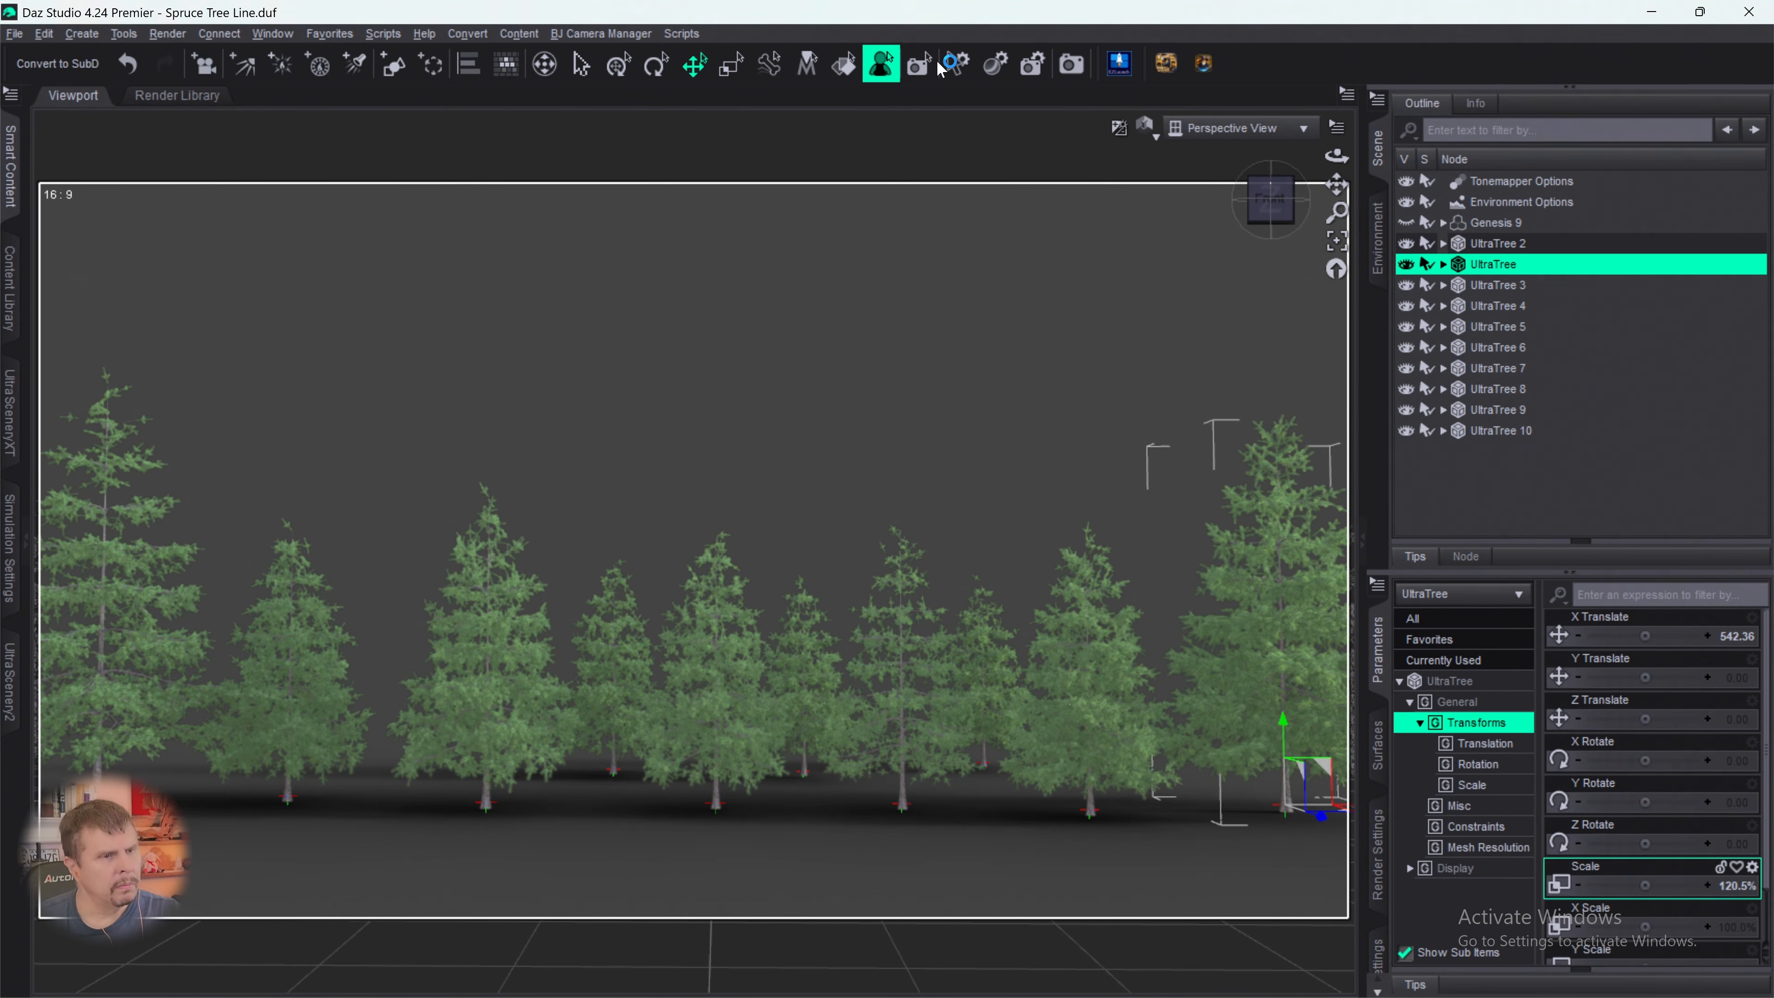
pyautogui.click(1032, 64)
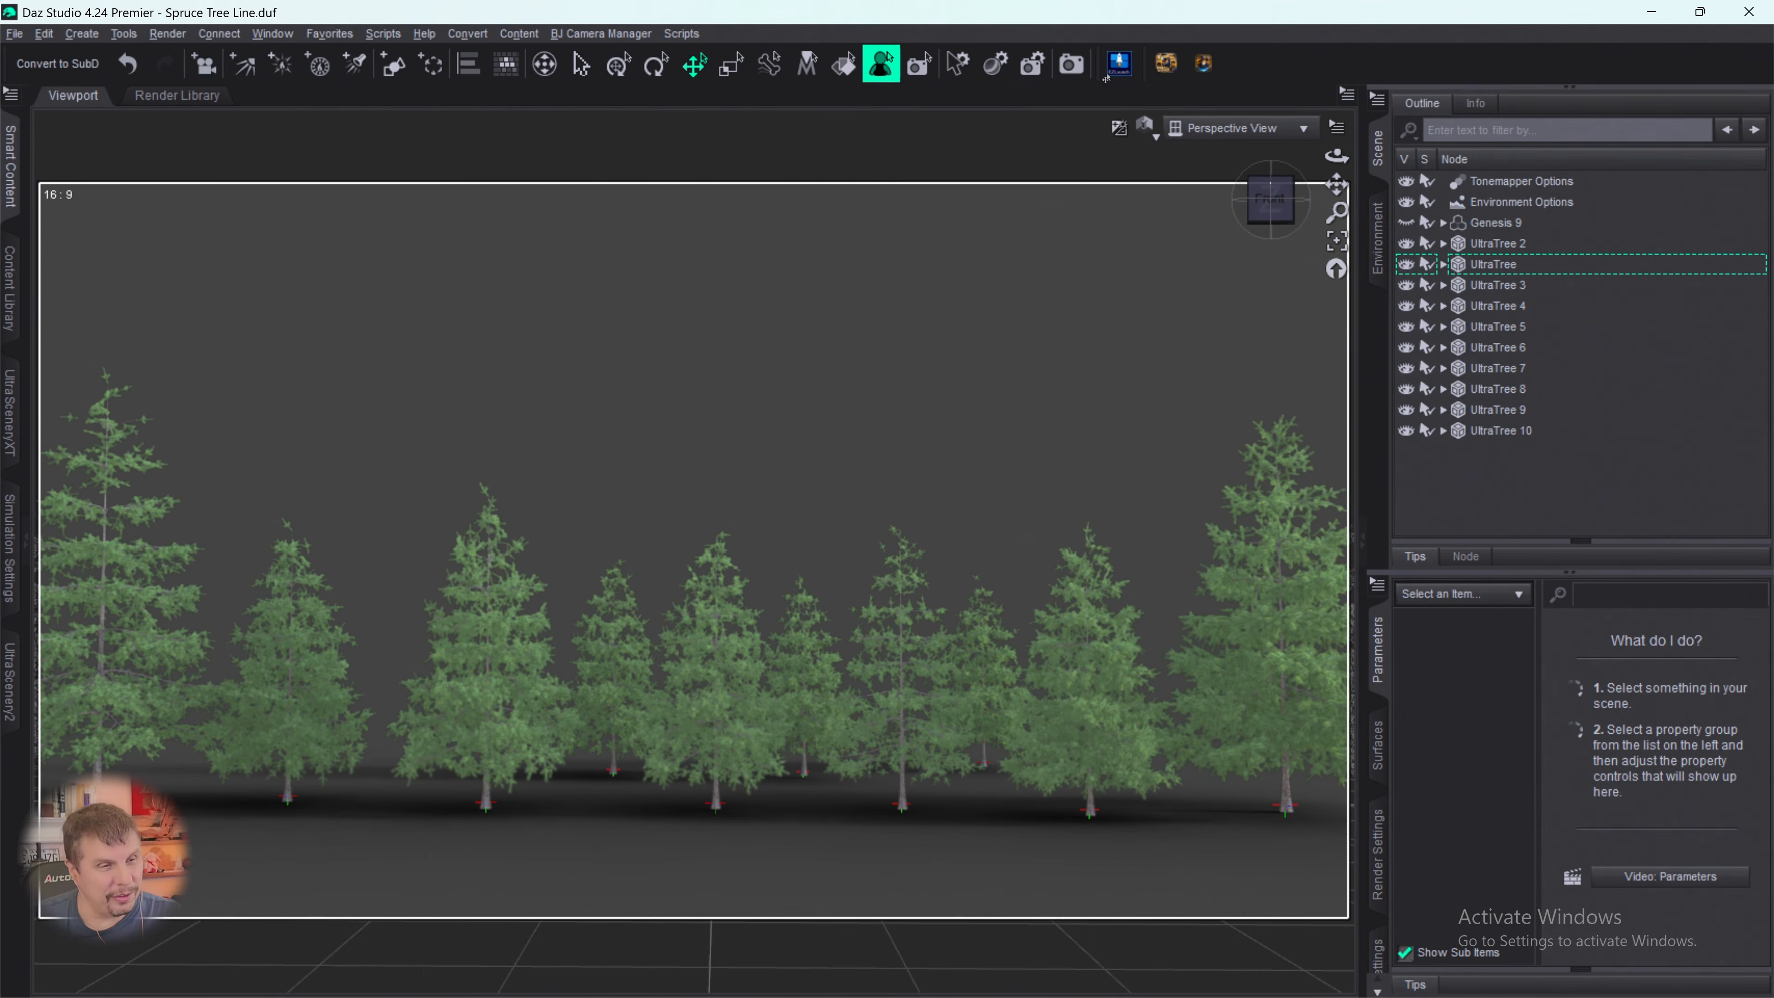
# - Start a new tree in UltraTreeCreator using the Spruce 07 model, Spruce bark and Spruce 01 foliage
pyautogui.click(1119, 63)
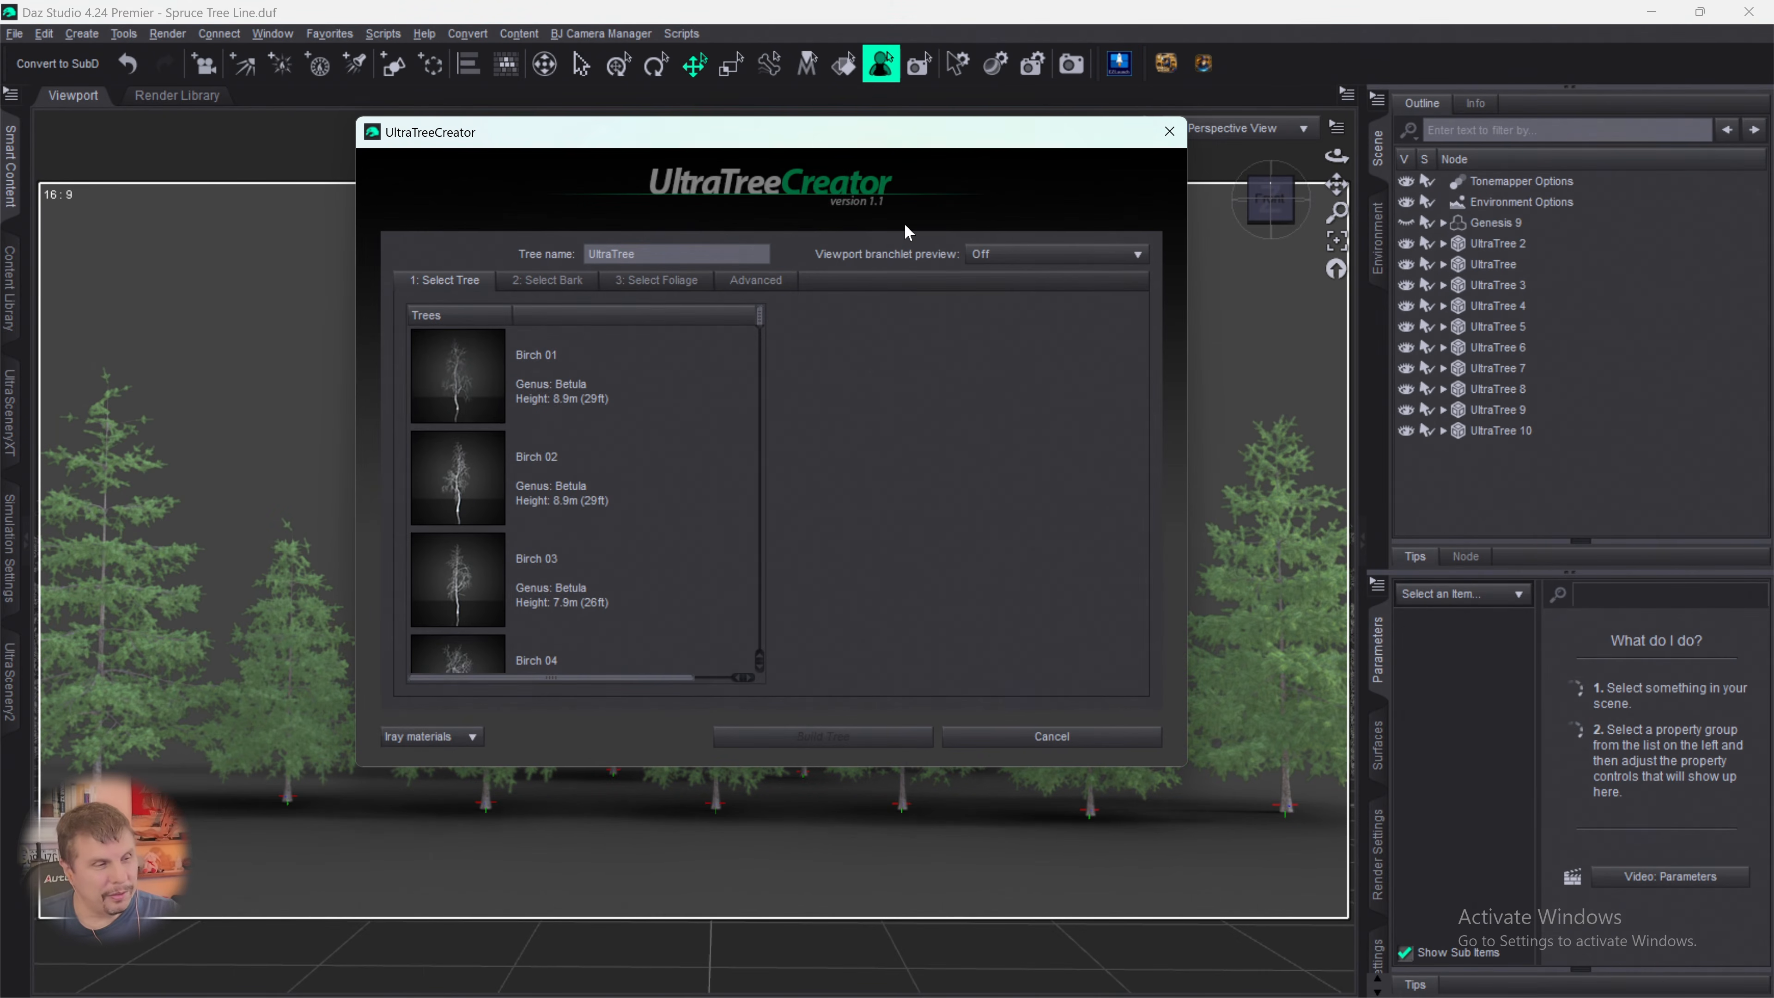
pyautogui.moveTo(759, 319); pyautogui.dragTo(781, 665)
pyautogui.click(719, 556)
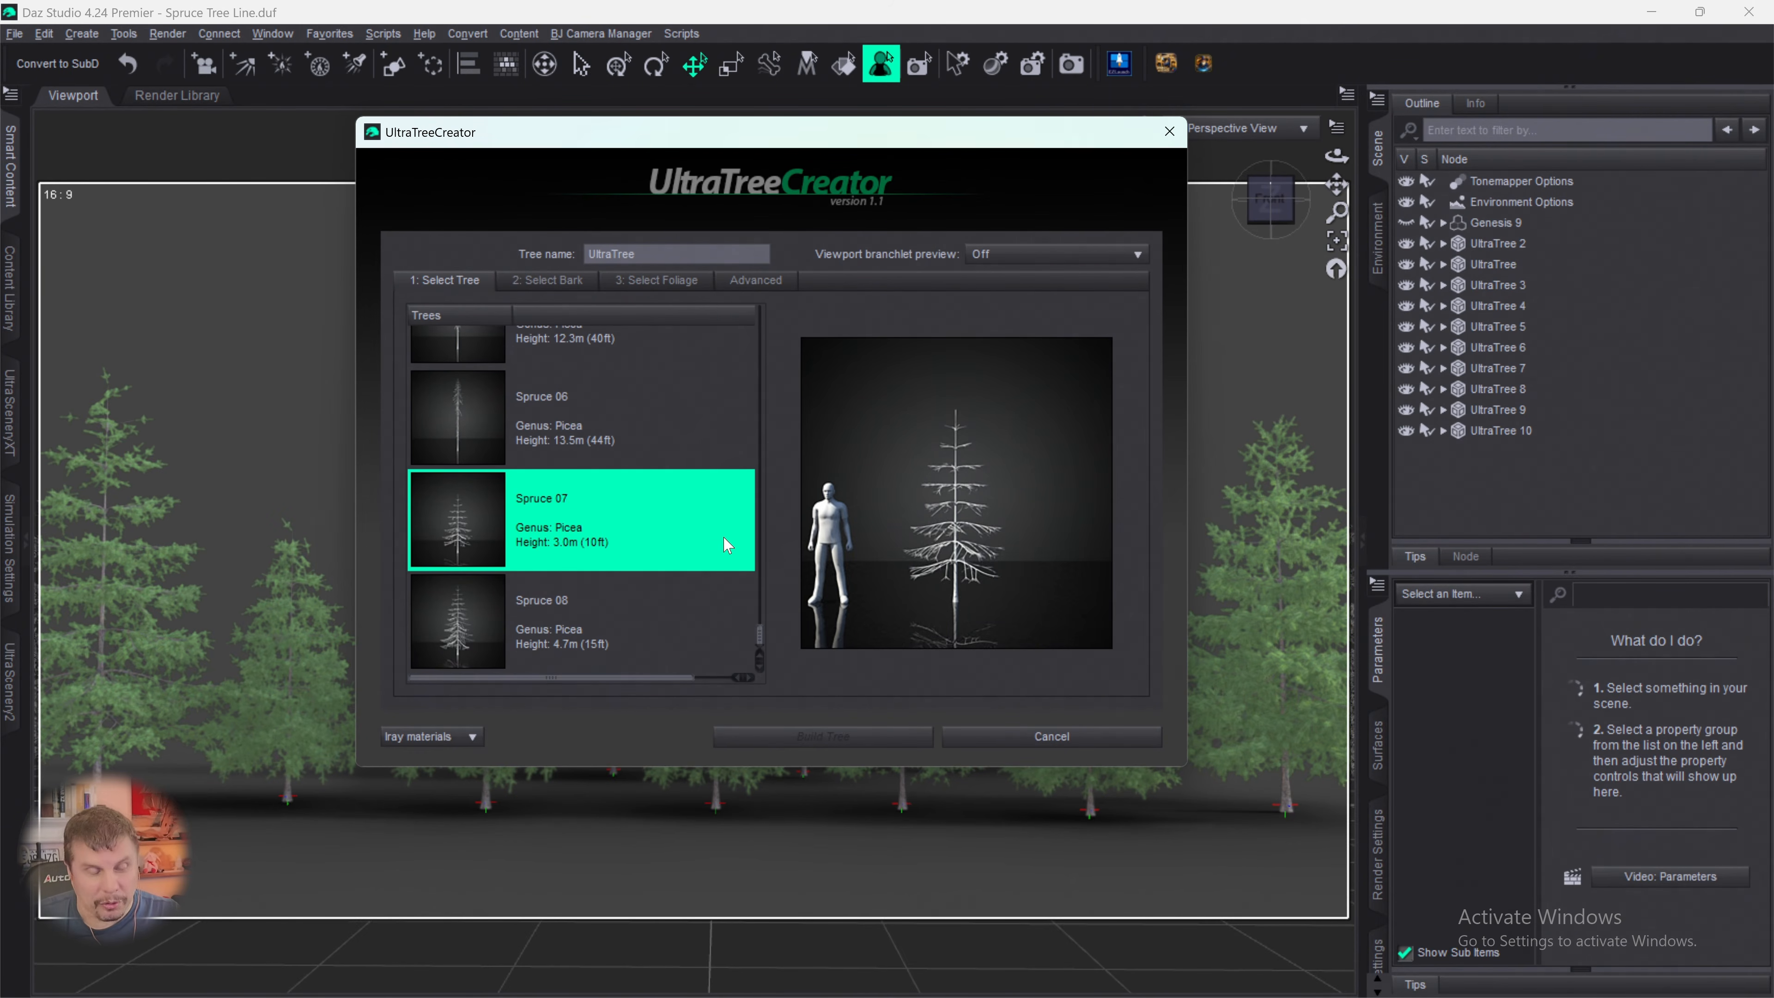
pyautogui.click(564, 279)
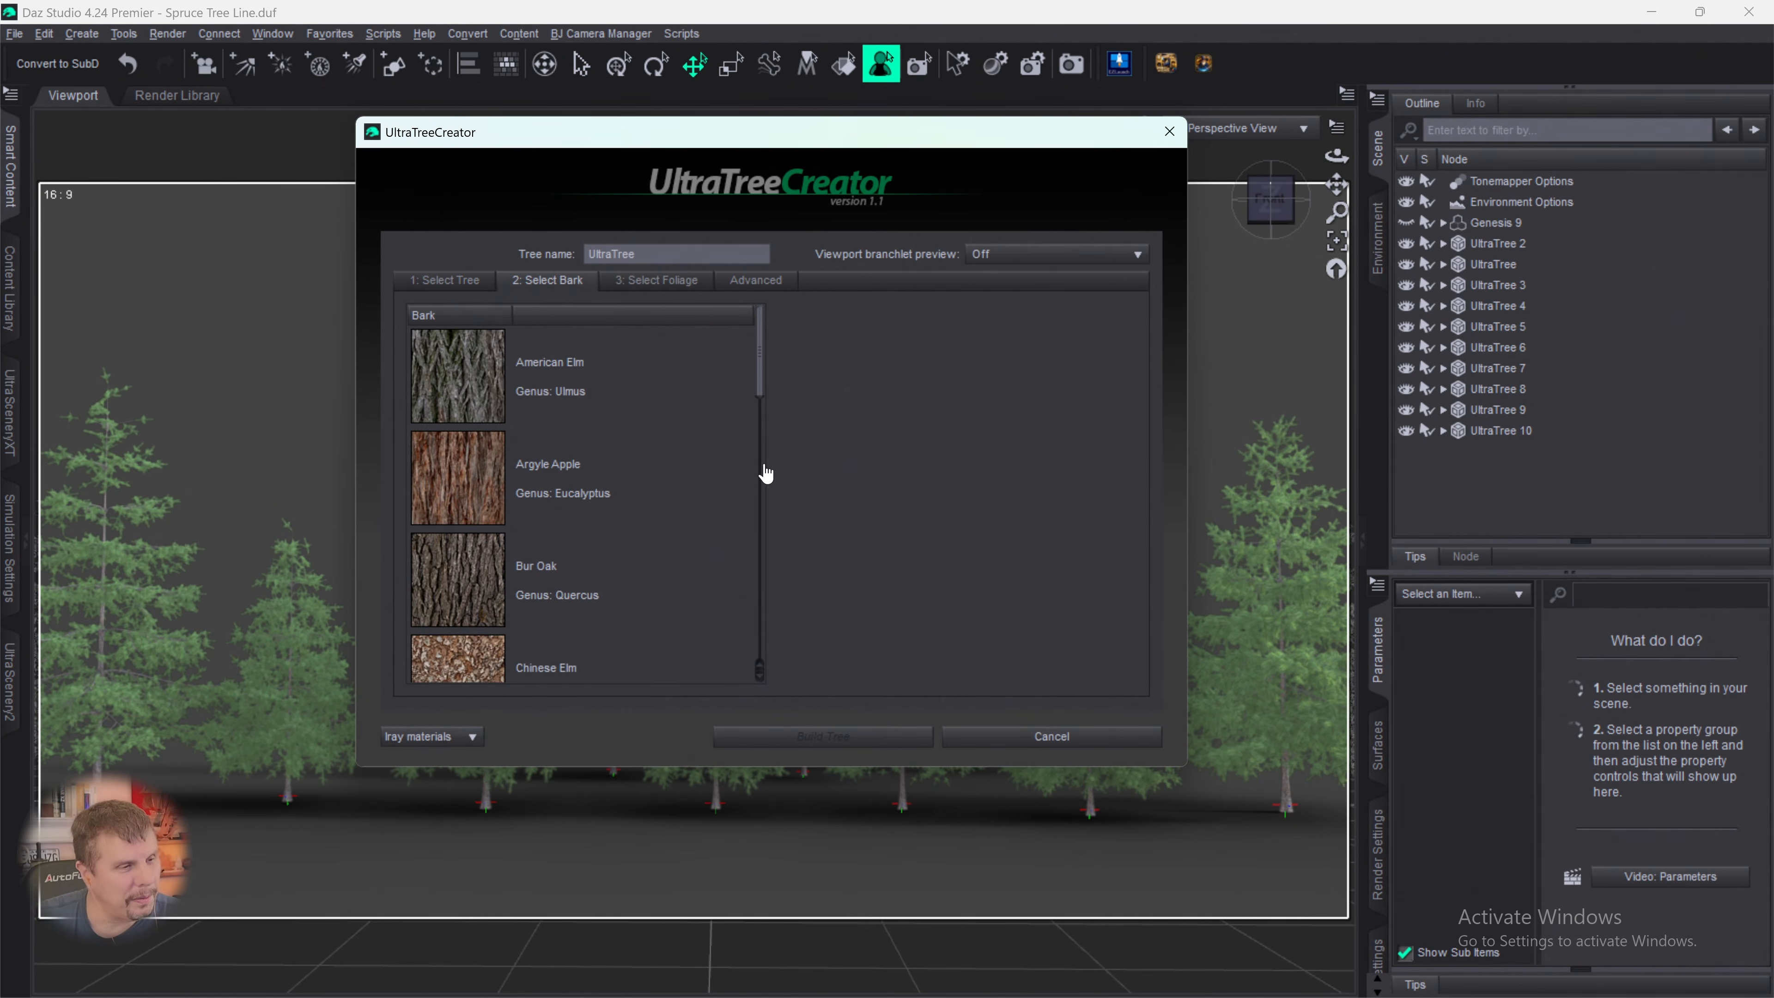
pyautogui.moveTo(765, 476); pyautogui.dragTo(765, 669)
pyautogui.click(456, 448)
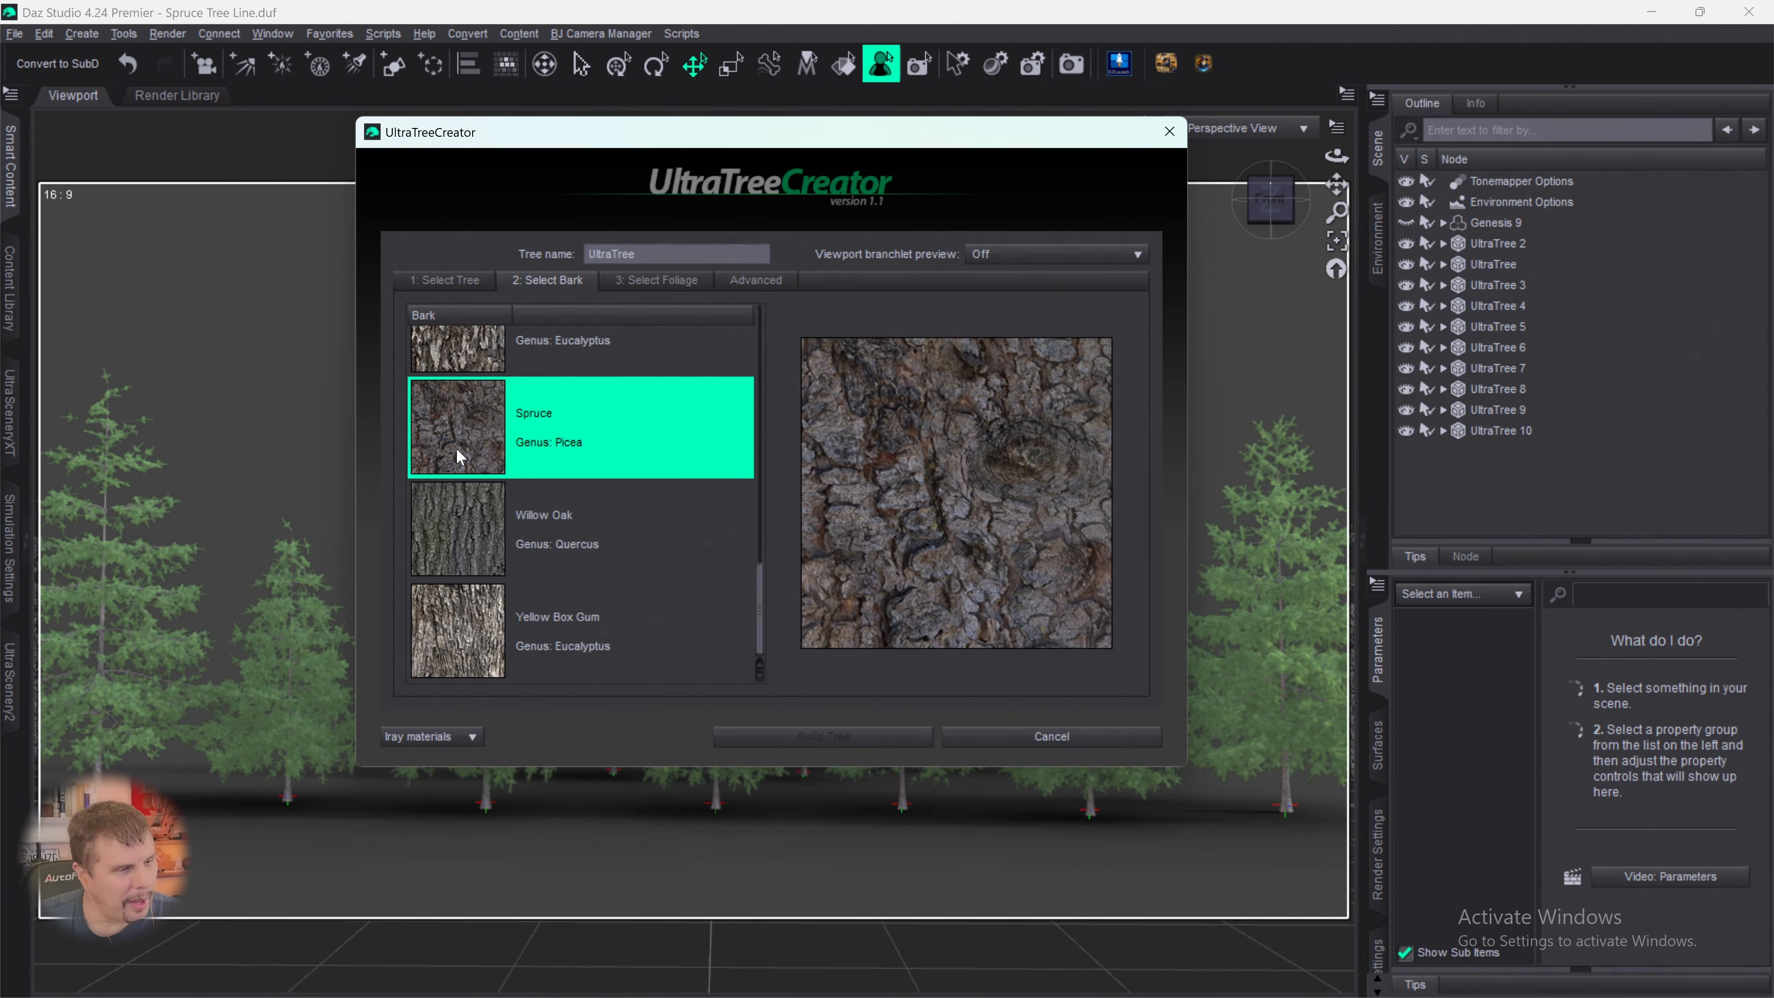
pyautogui.click(657, 280)
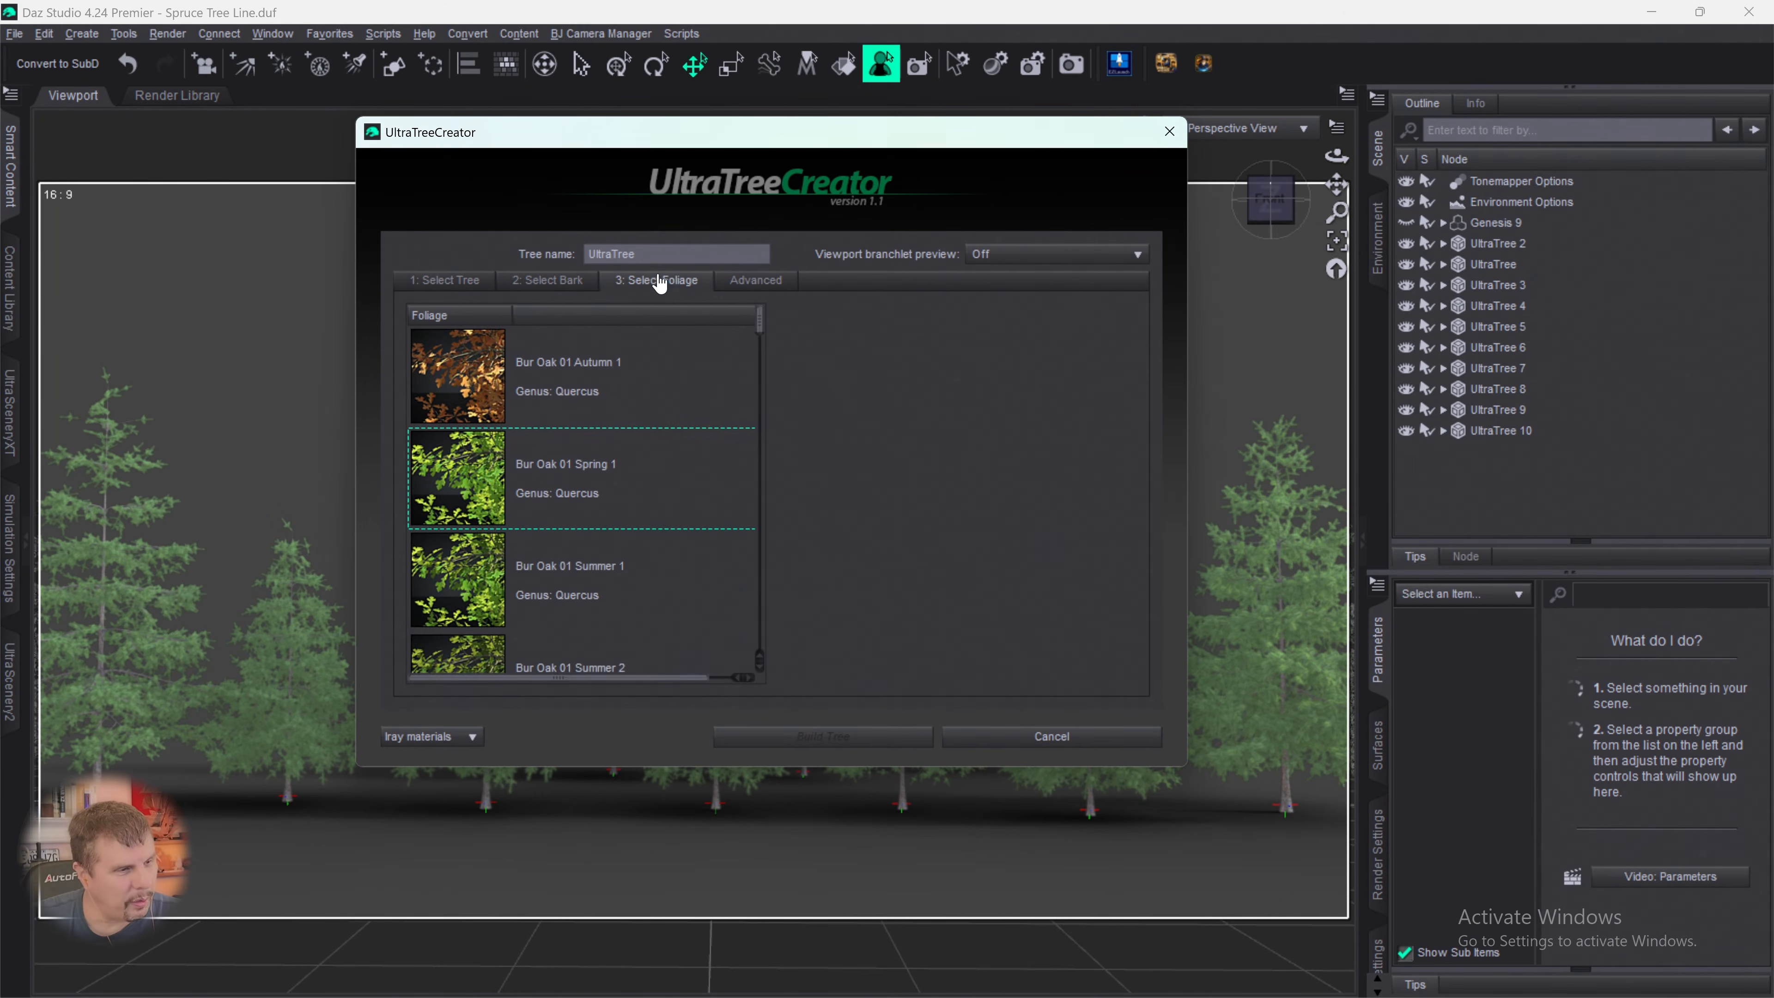
pyautogui.moveTo(756, 330); pyautogui.dragTo(769, 590)
pyautogui.click(449, 490)
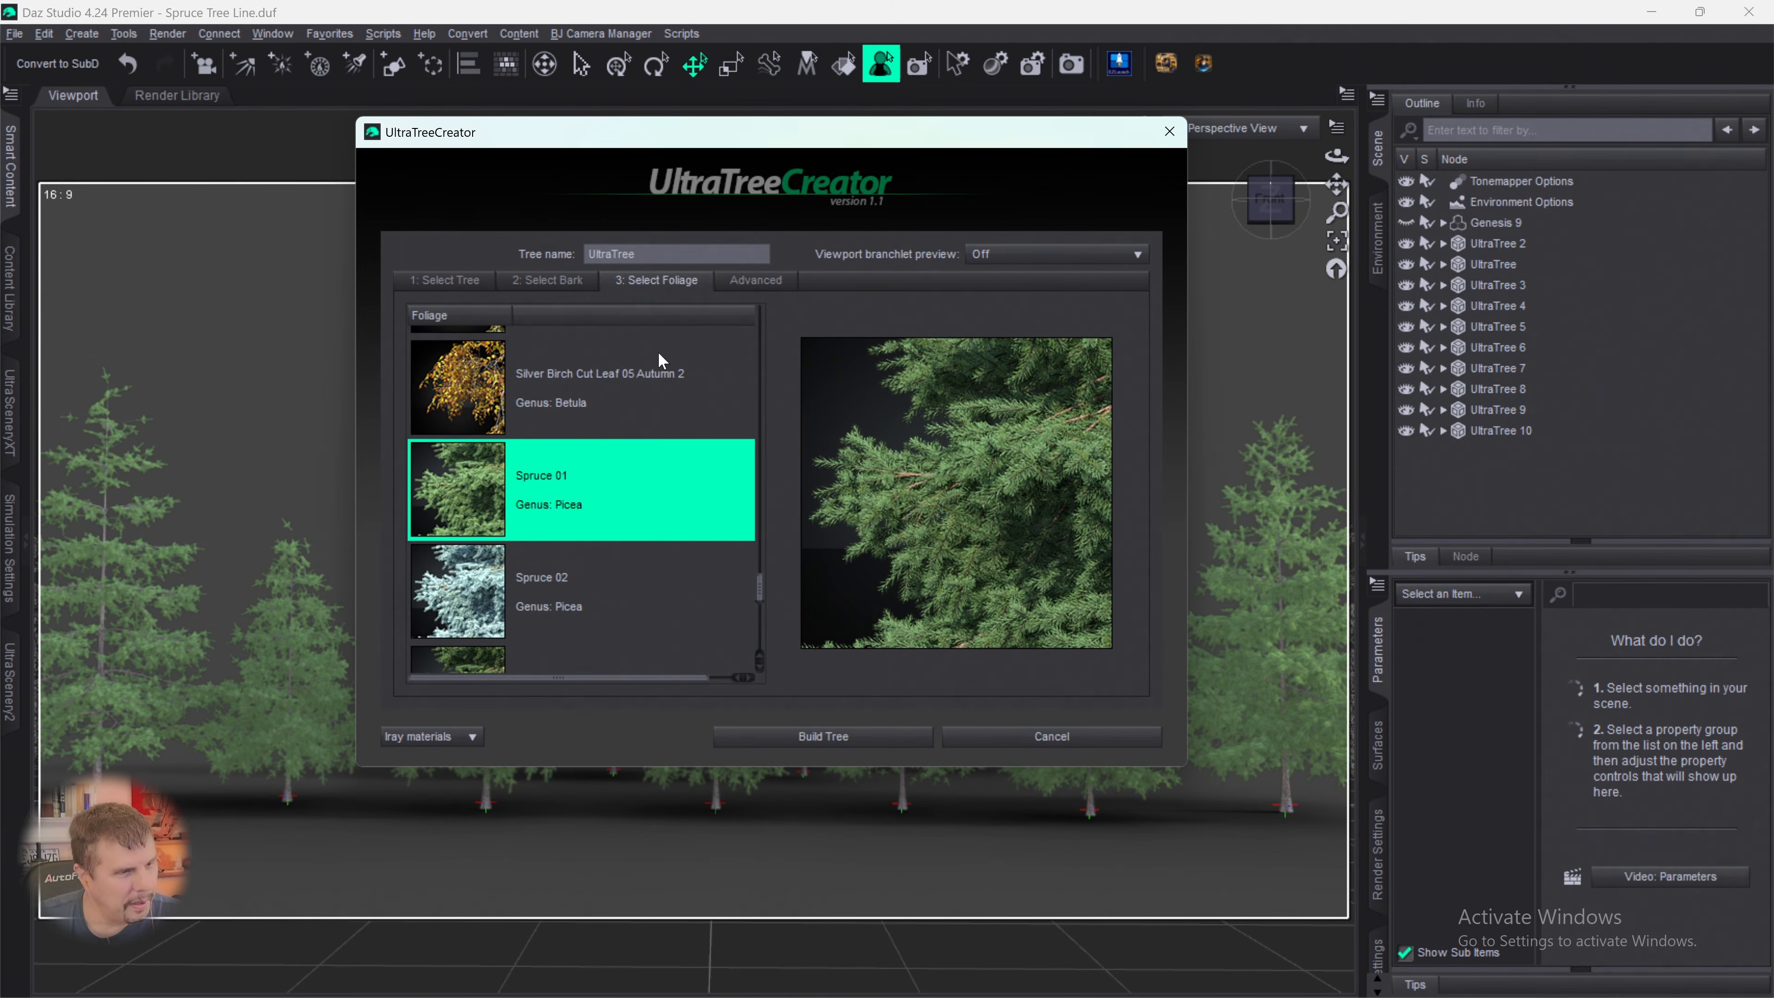
# - Set branchlet density to 33%, rotation variation to 123.61, droop to -26.20 degrees and random seed to 858, and build the tree
pyautogui.click(756, 280)
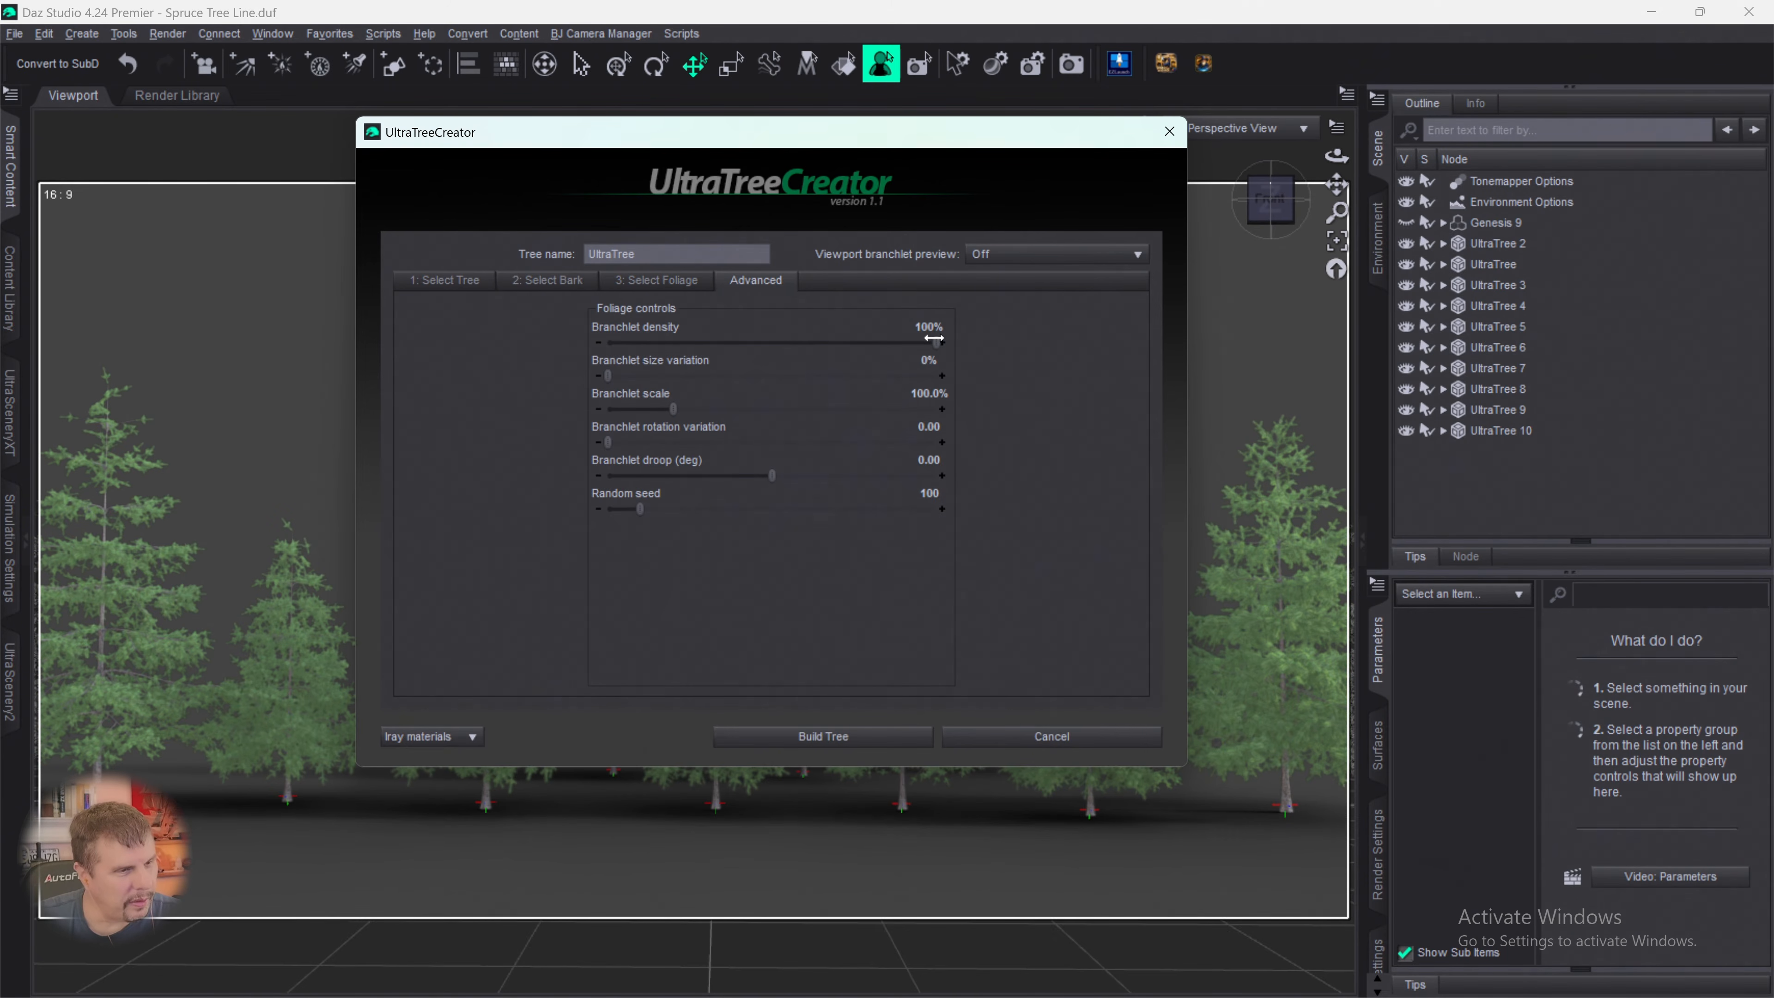
pyautogui.moveTo(936, 343); pyautogui.dragTo(711, 345)
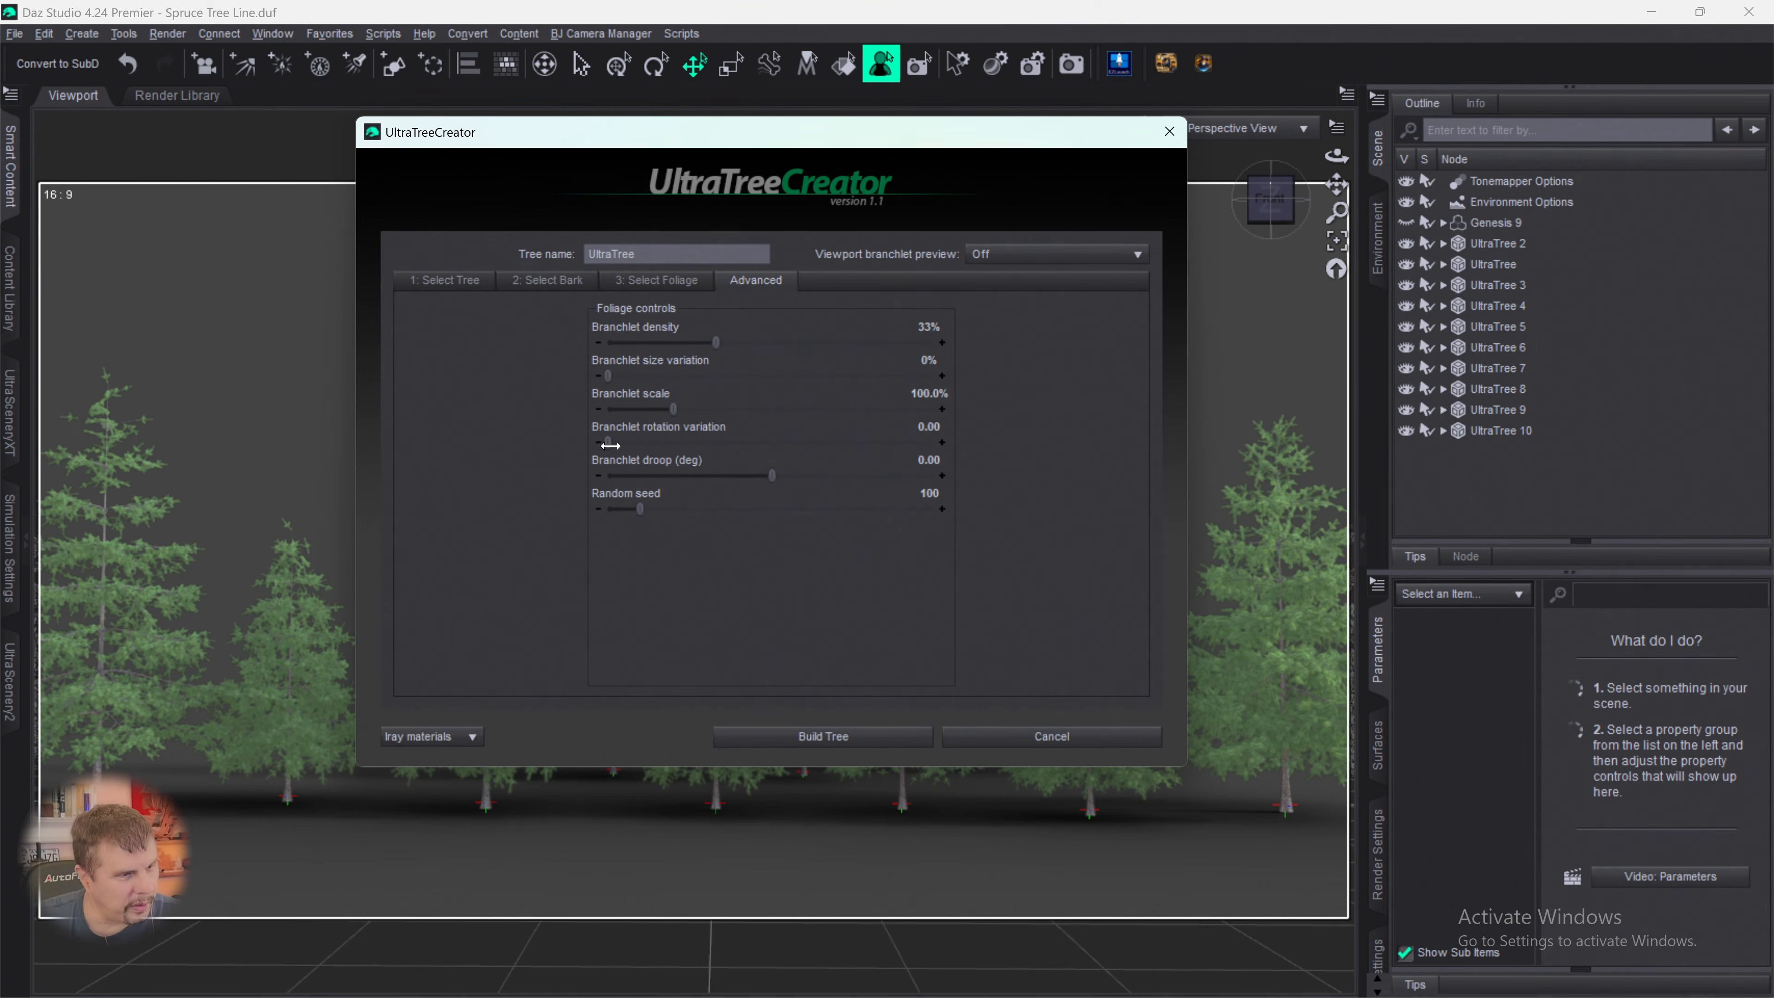
pyautogui.moveTo(608, 442); pyautogui.dragTo(831, 440)
pyautogui.moveTo(642, 502); pyautogui.dragTo(889, 503)
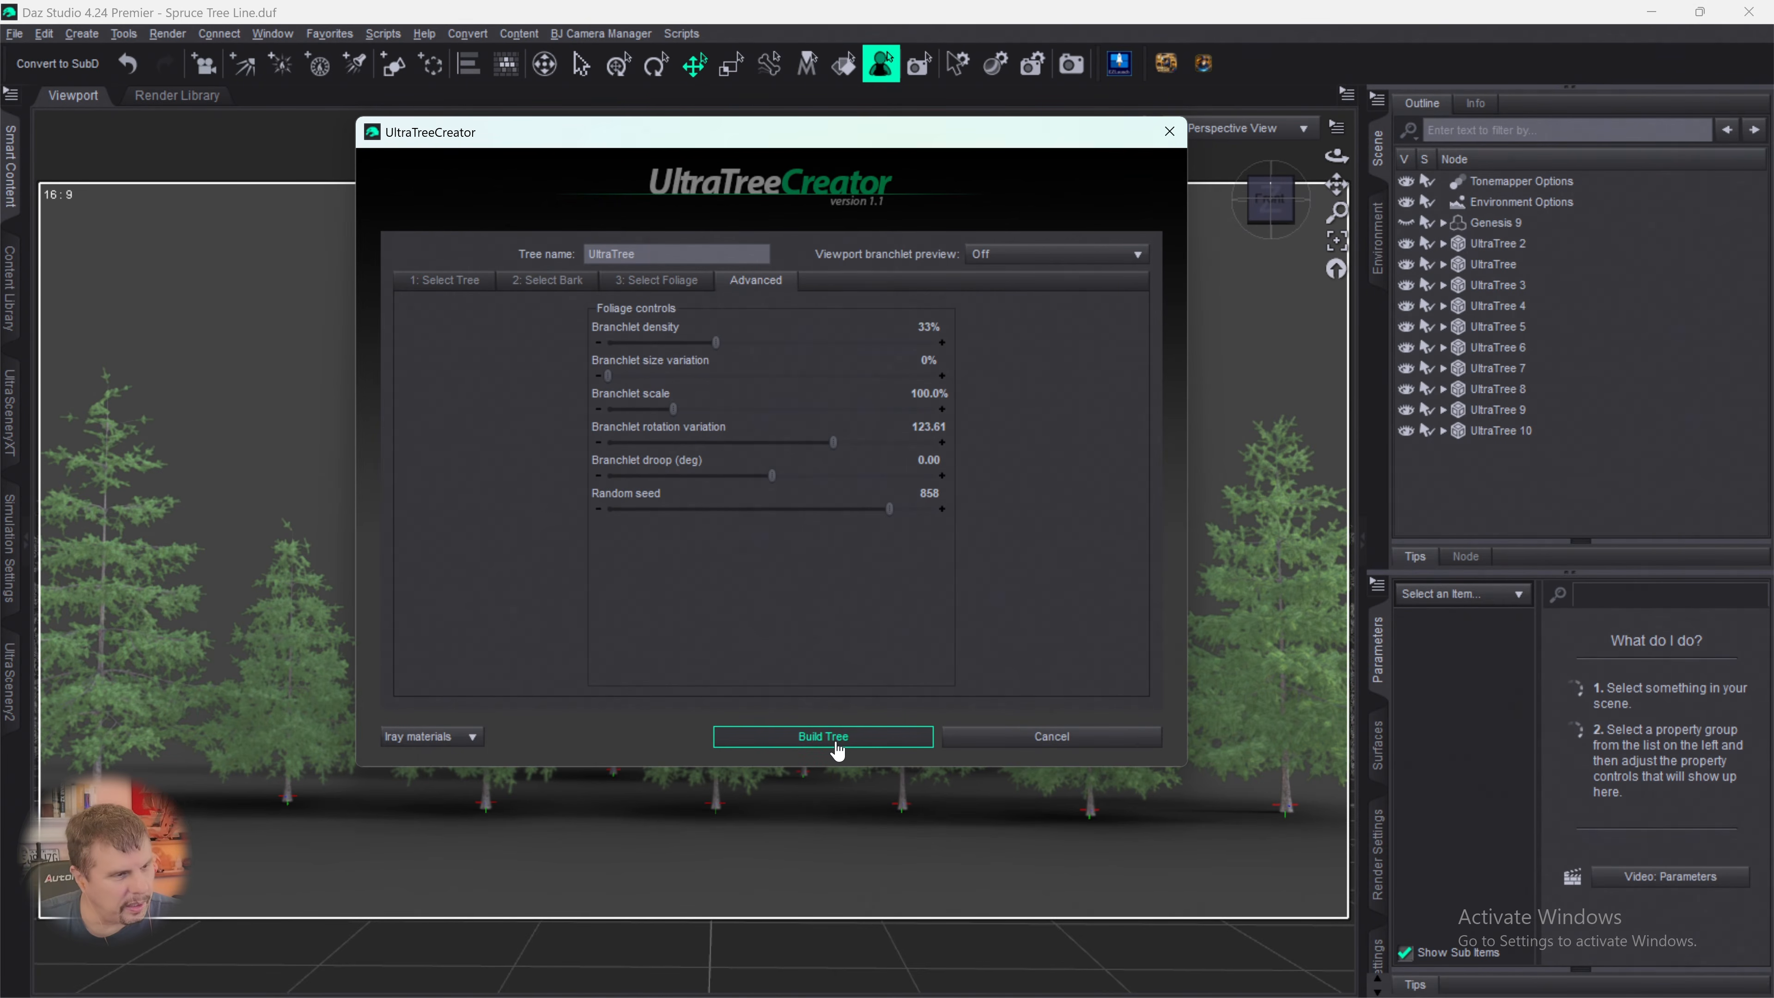
pyautogui.moveTo(770, 478); pyautogui.dragTo(723, 476)
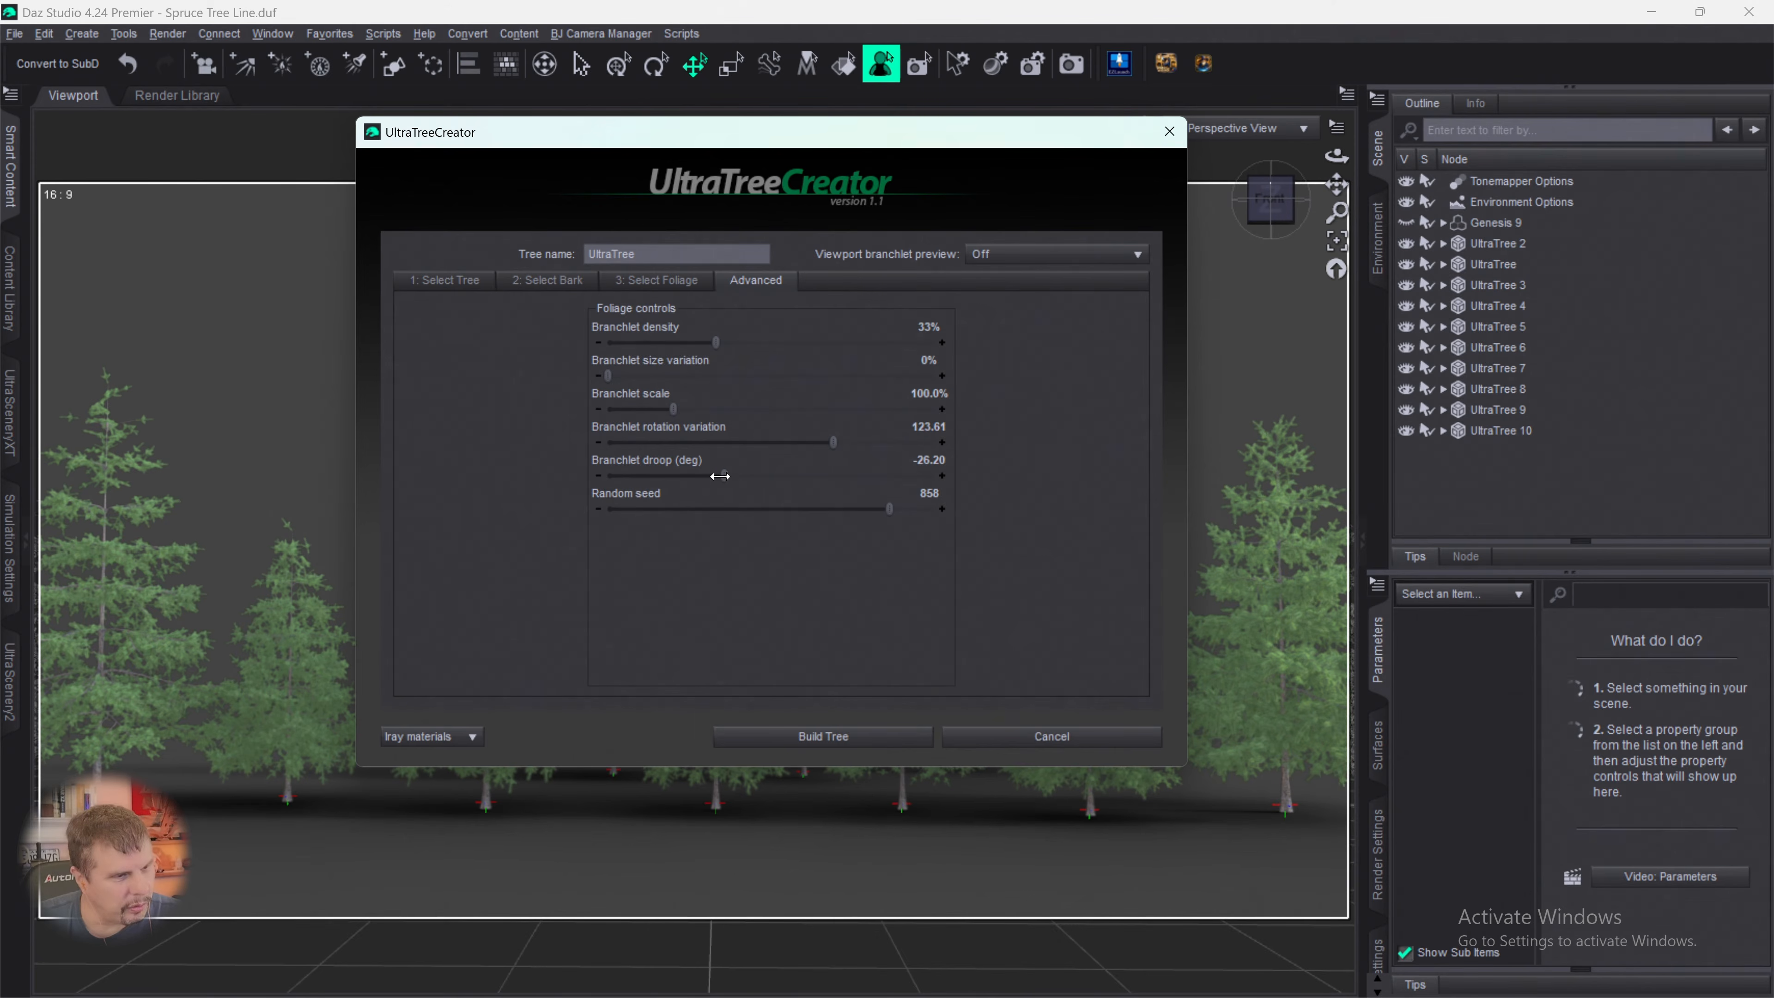
pyautogui.click(810, 737)
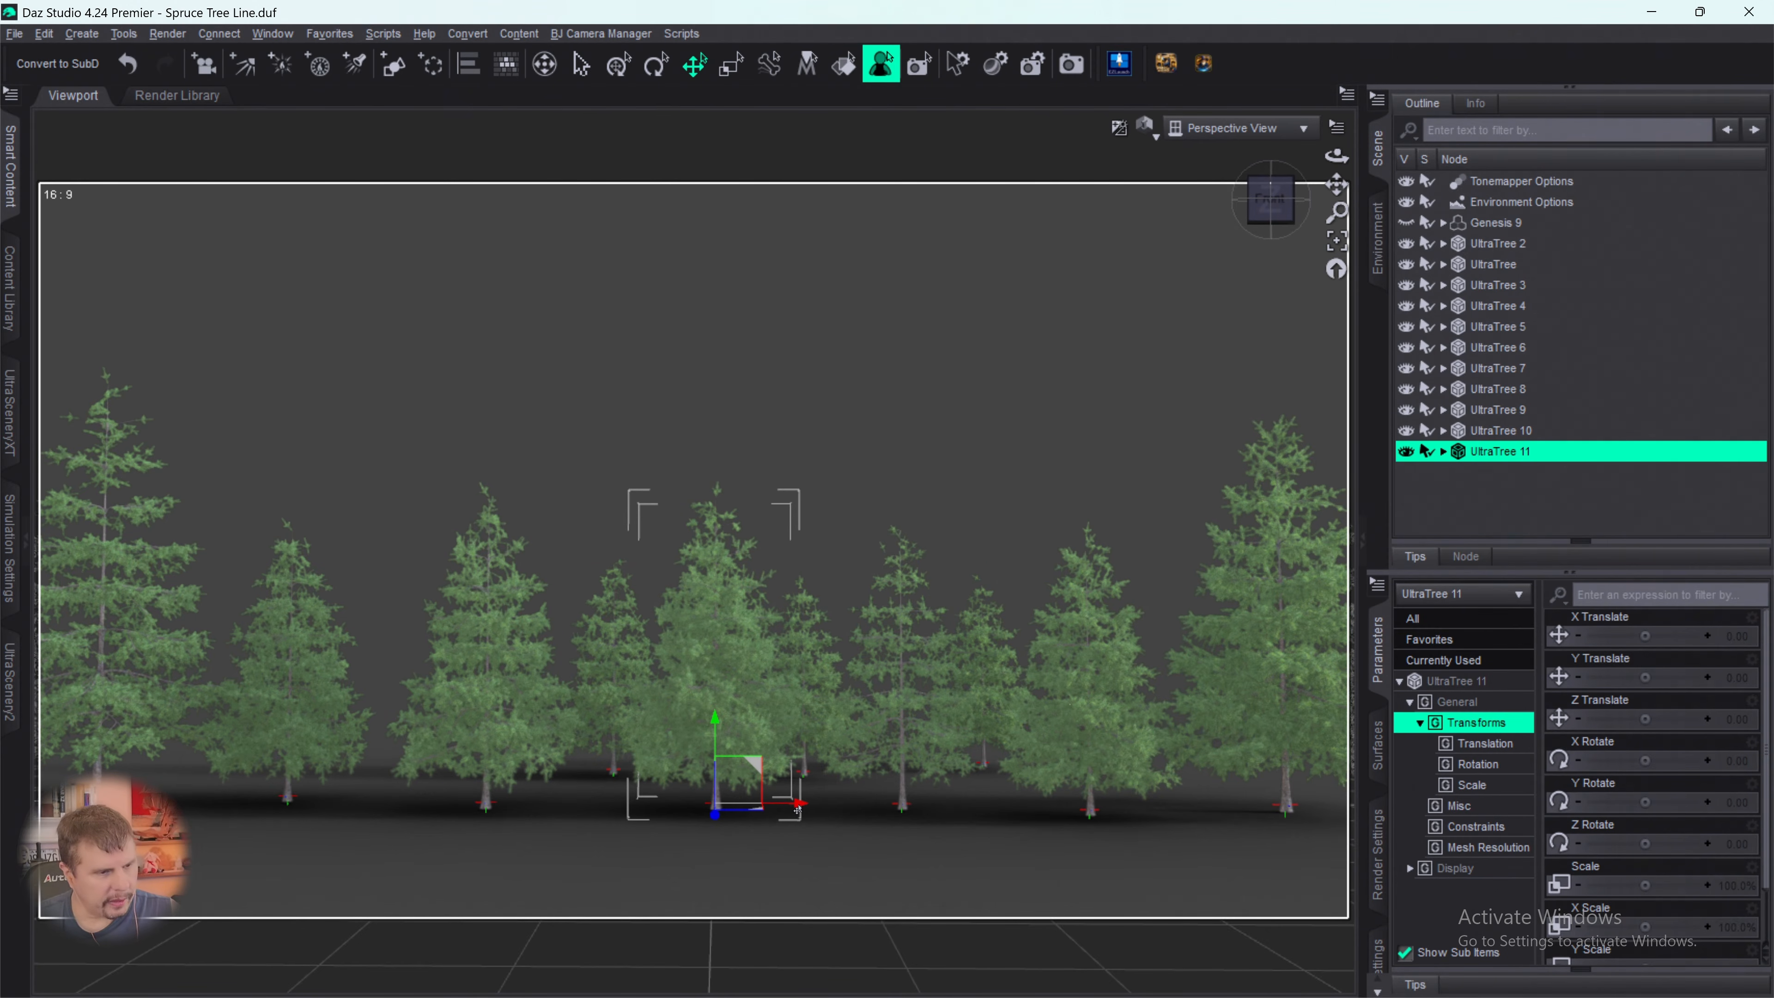
# - Place the newly built spruce behind the right end of the row at X 528.63 and Z -286.73, and scale it to 86.4%
pyautogui.moveTo(798, 805); pyautogui.dragTo(1251, 760)
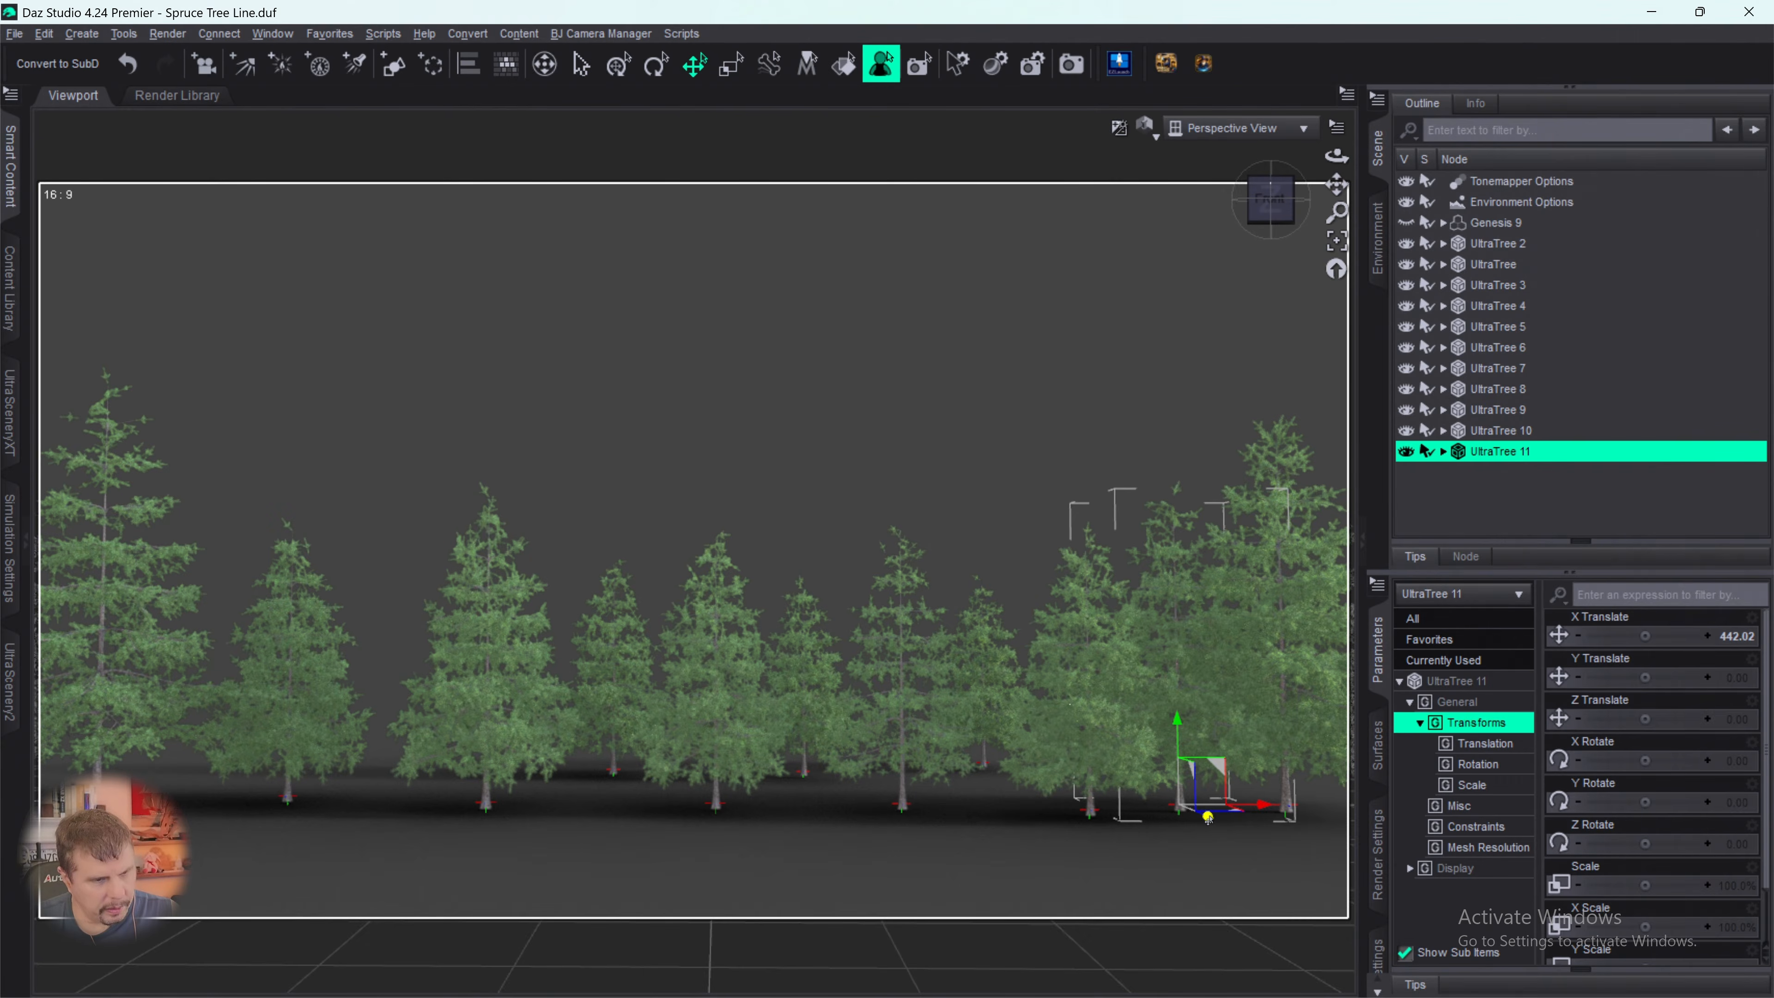
pyautogui.moveTo(1179, 796); pyautogui.dragTo(1127, 746)
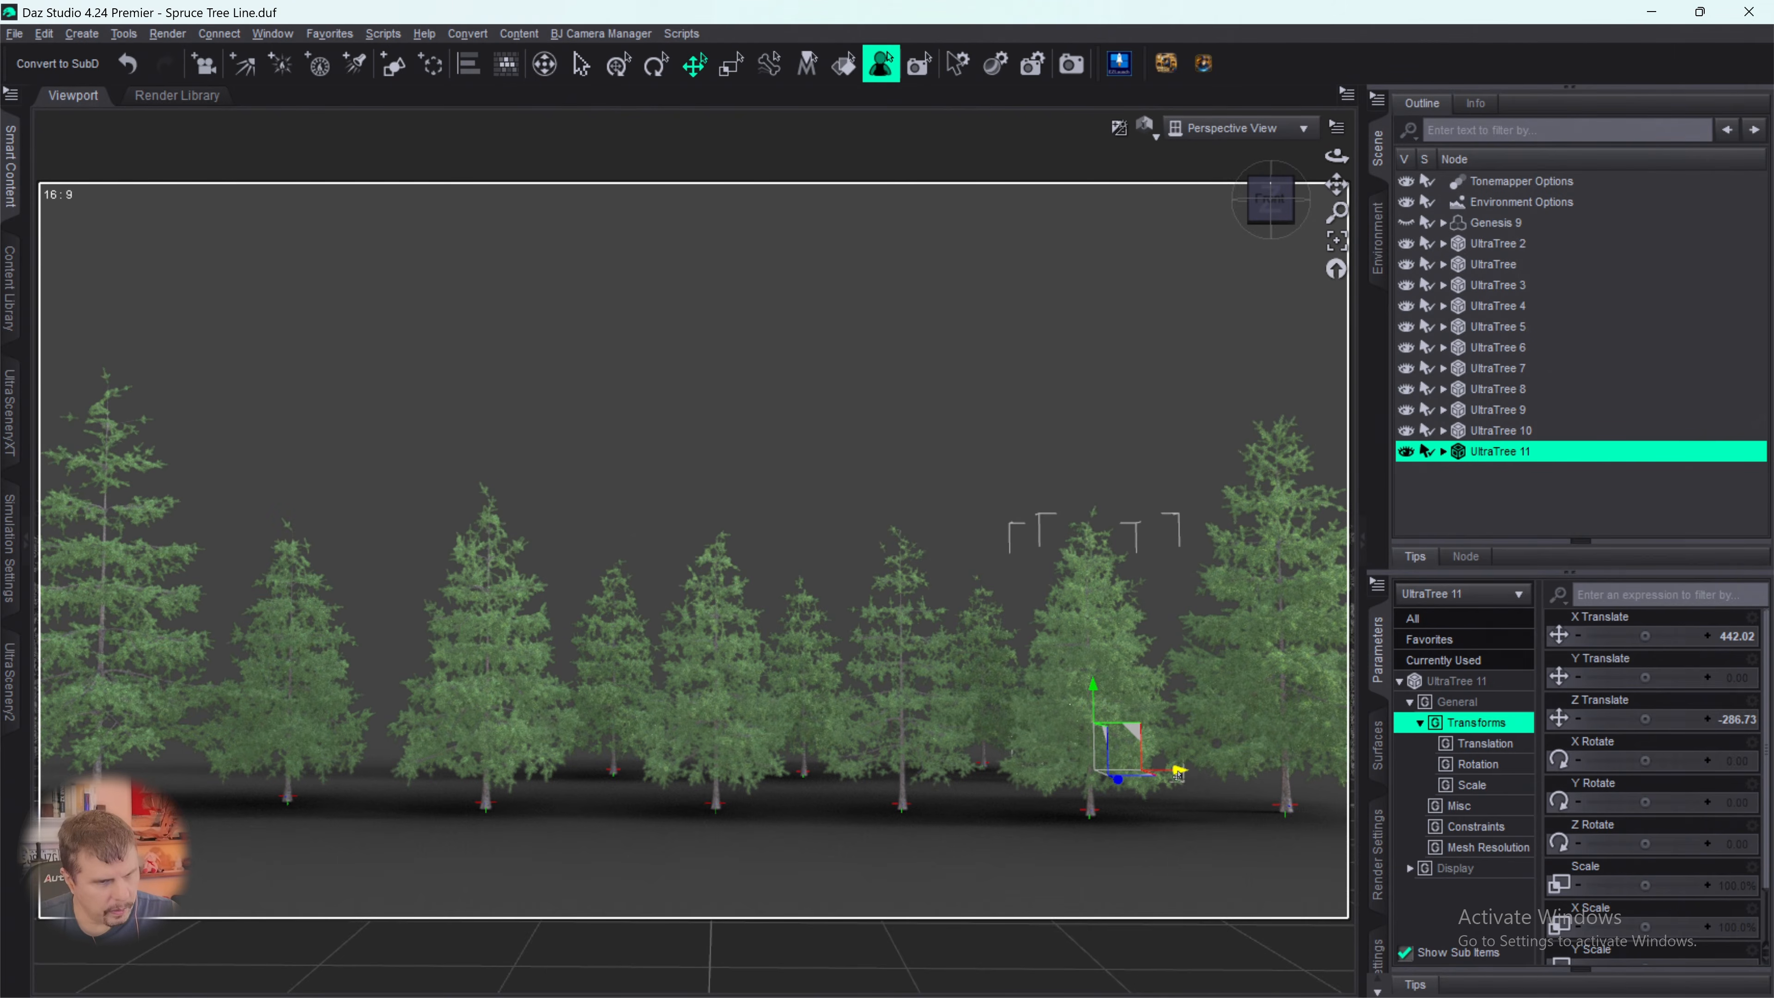
pyautogui.moveTo(1188, 771)
pyautogui.mouseDown()
pyautogui.moveTo(1257, 752)
pyautogui.moveTo(1219, 778)
pyautogui.mouseUp()
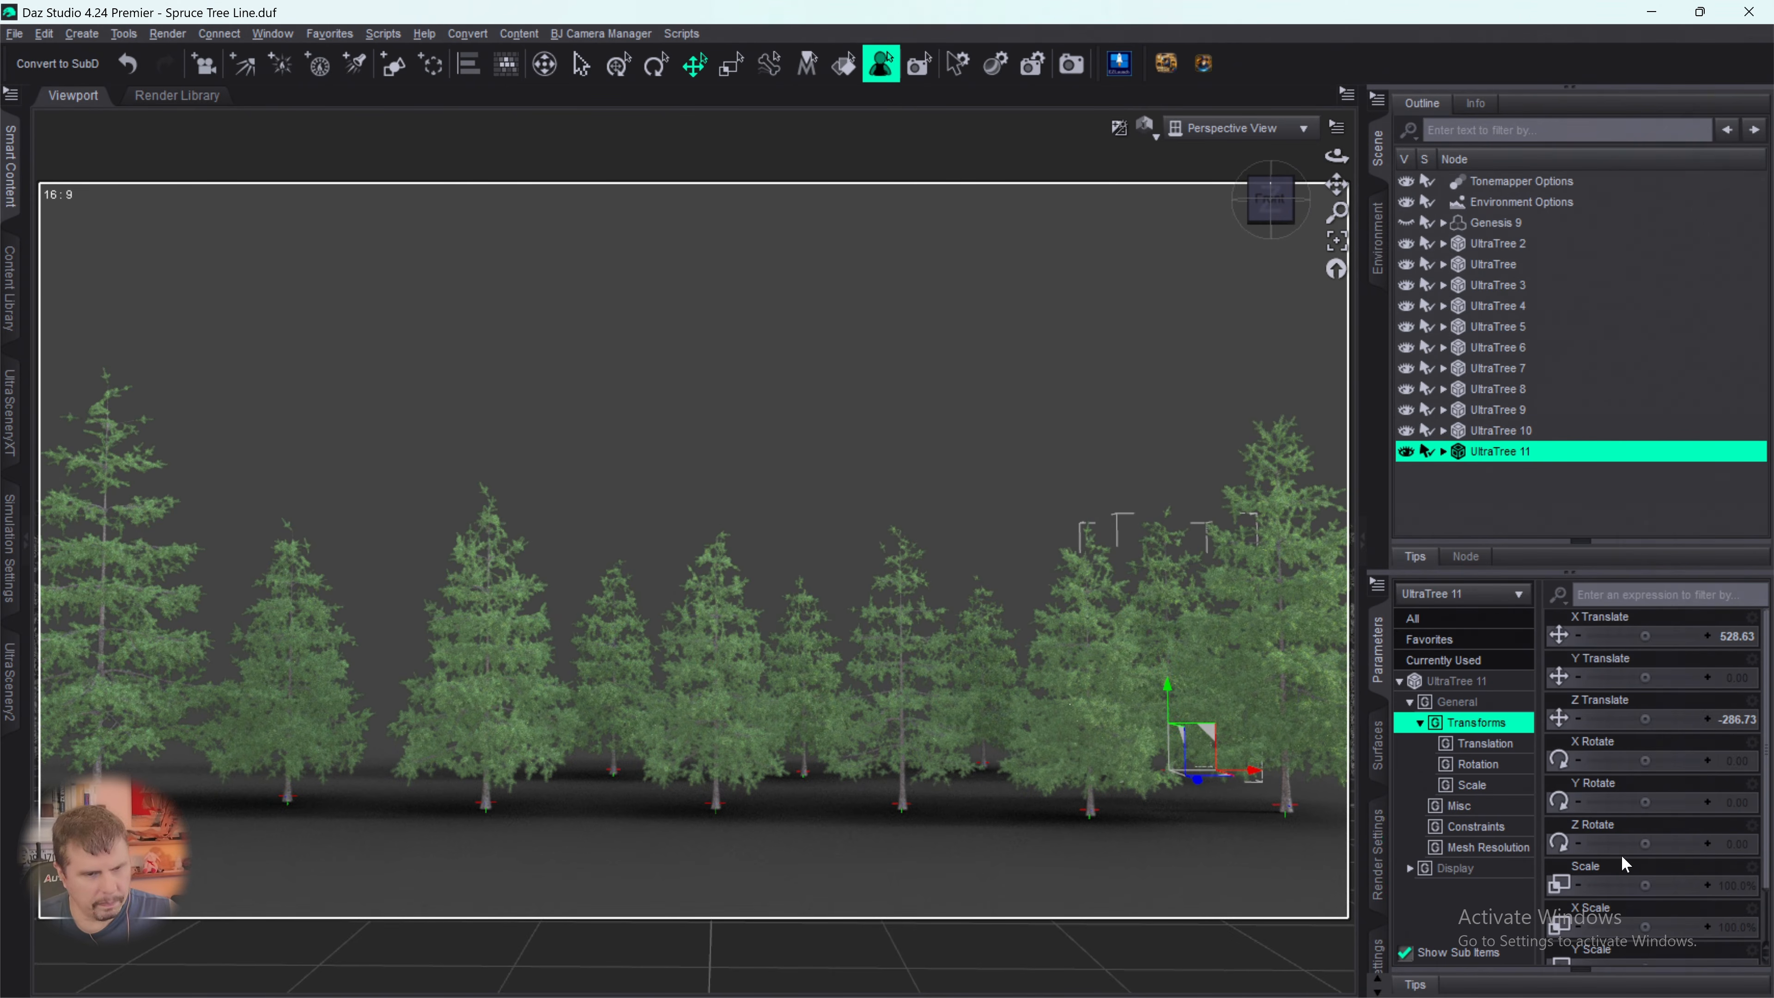
pyautogui.moveTo(1646, 883); pyautogui.dragTo(1617, 884)
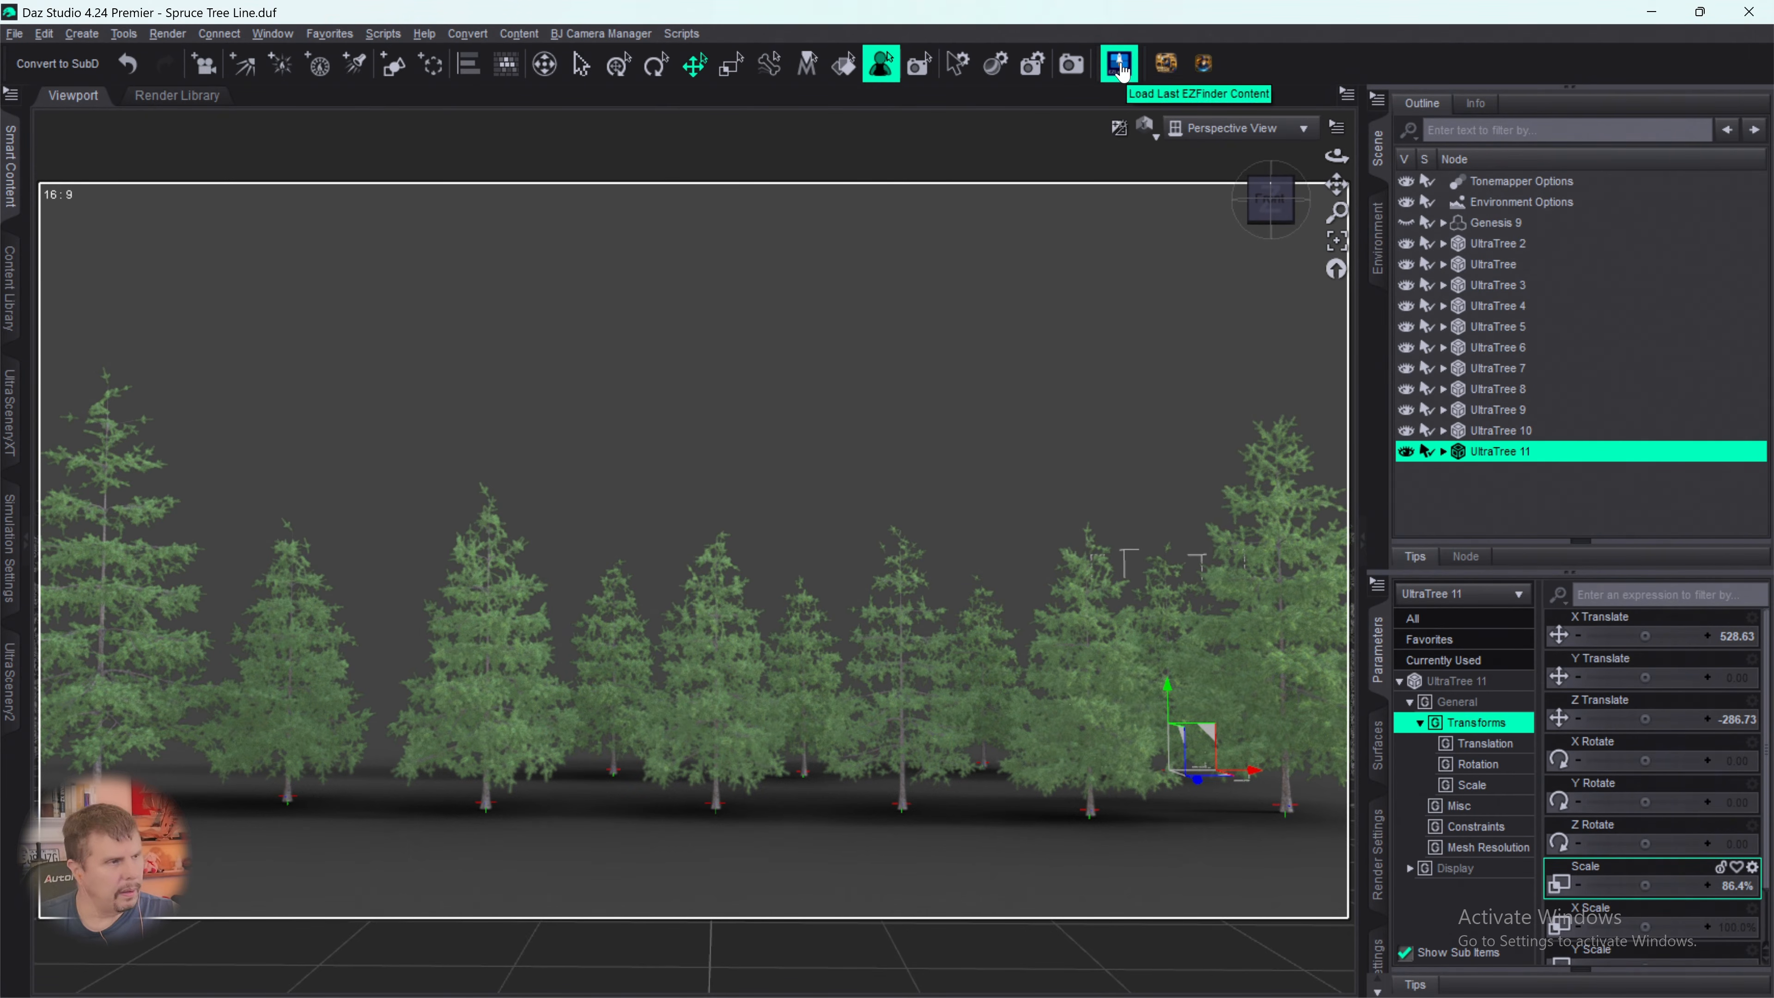
# - Set the OpenGL Texture Resources preference fully to Performance and accept the interface preferences
pyautogui.click(45, 33)
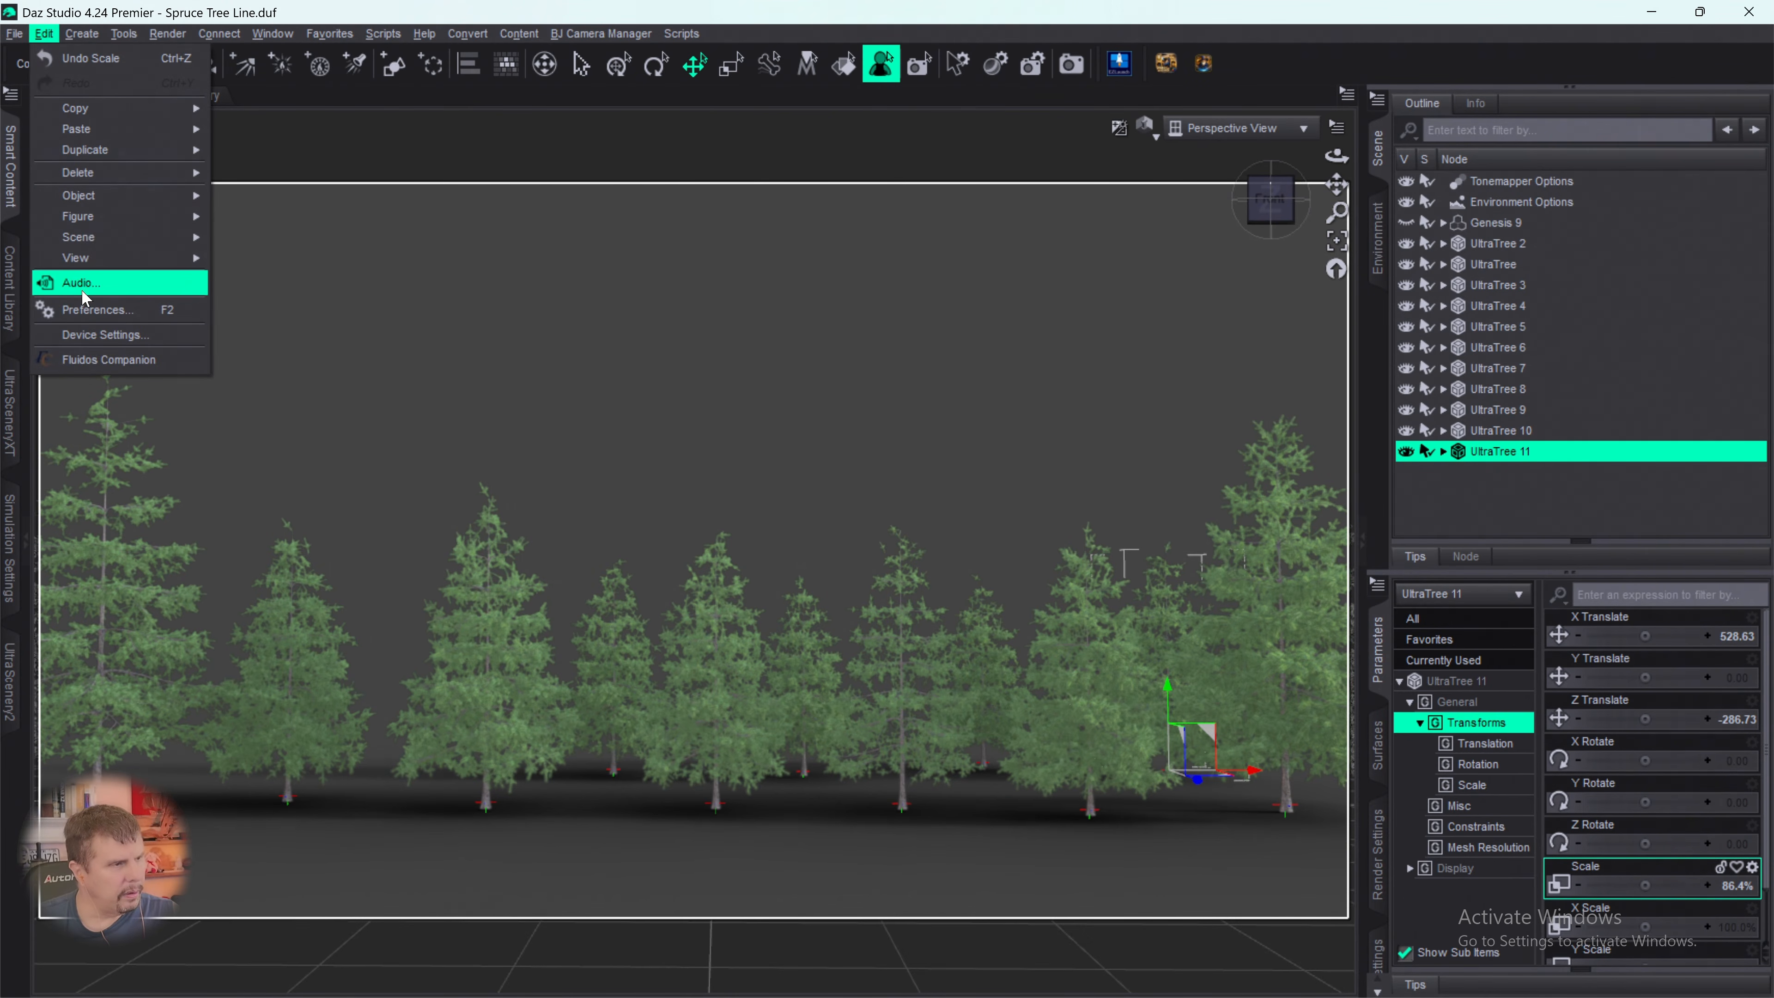
pyautogui.moveTo(93, 201)
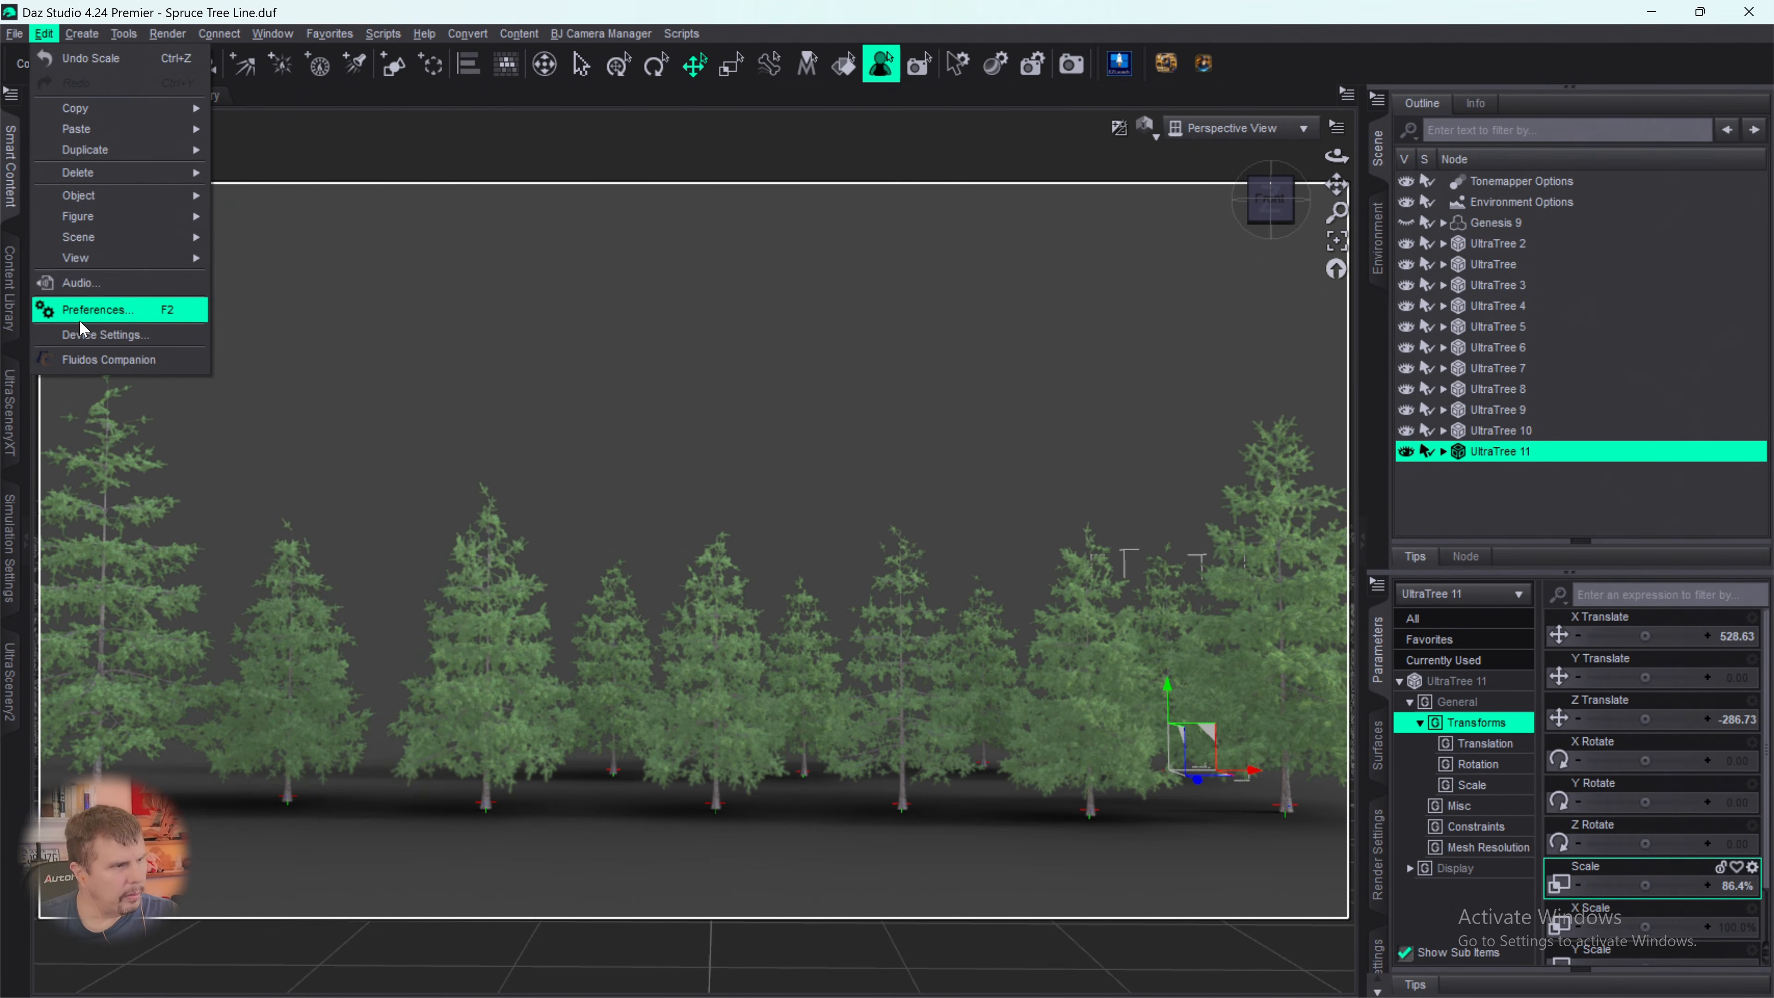
pyautogui.click(84, 317)
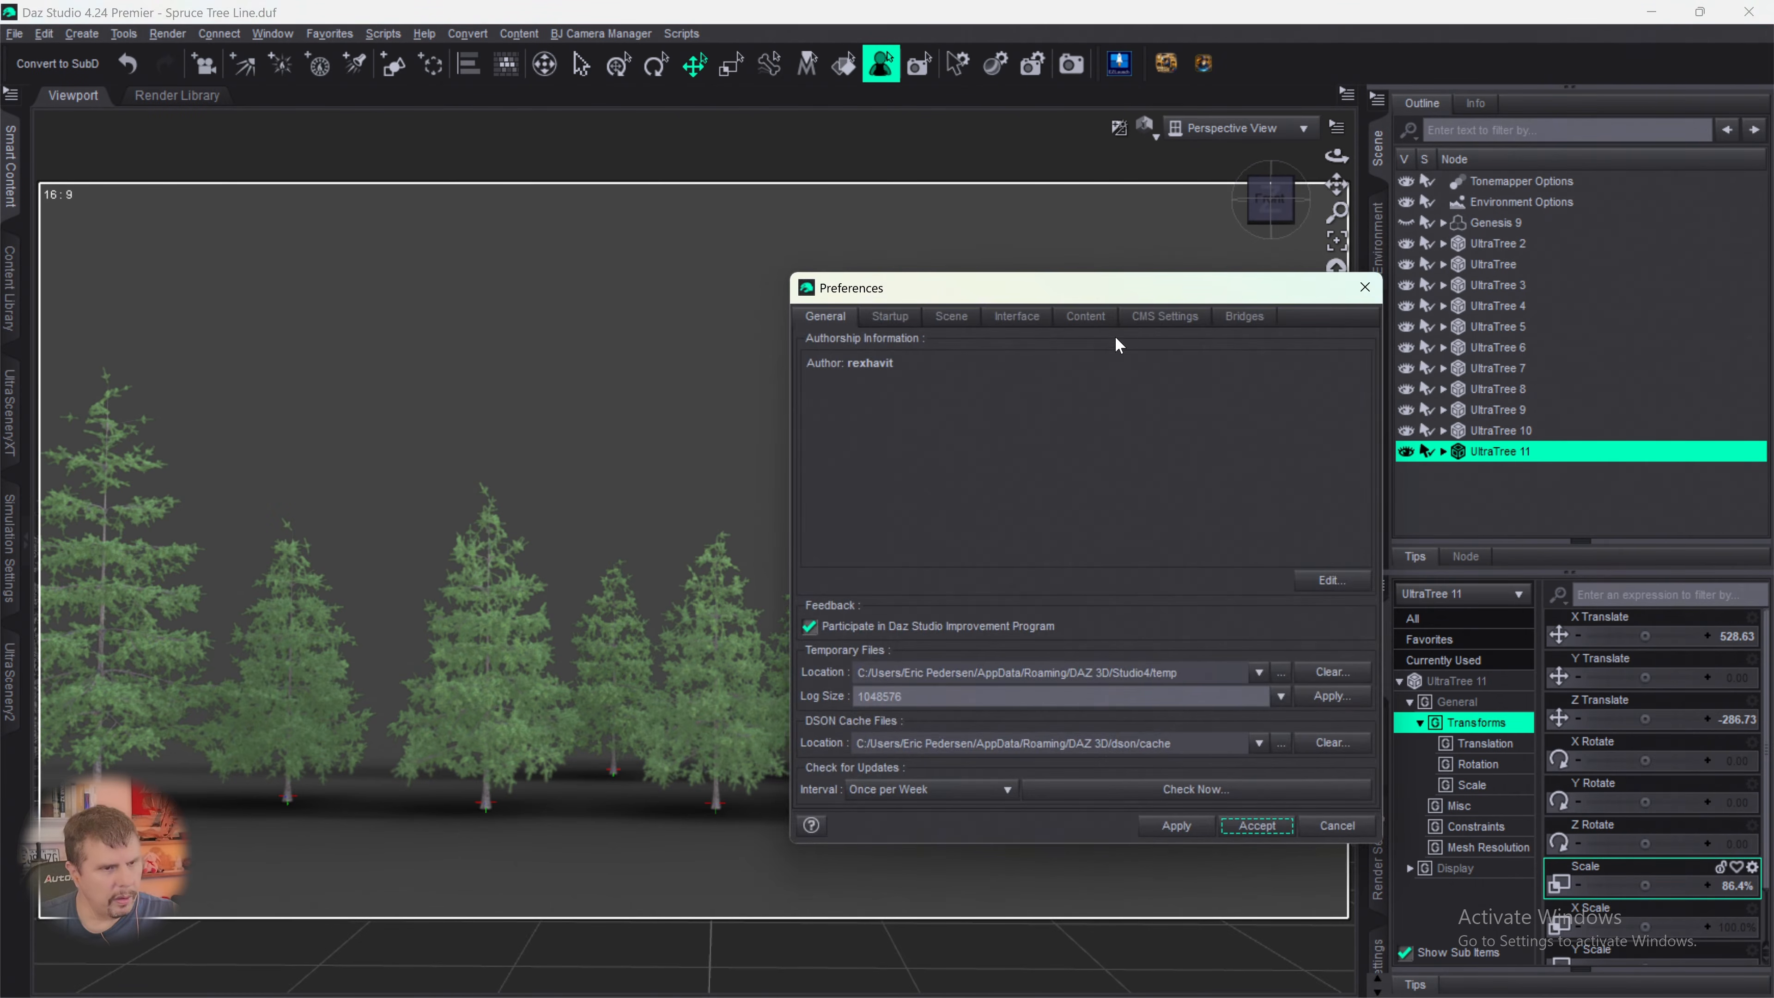
pyautogui.click(1021, 323)
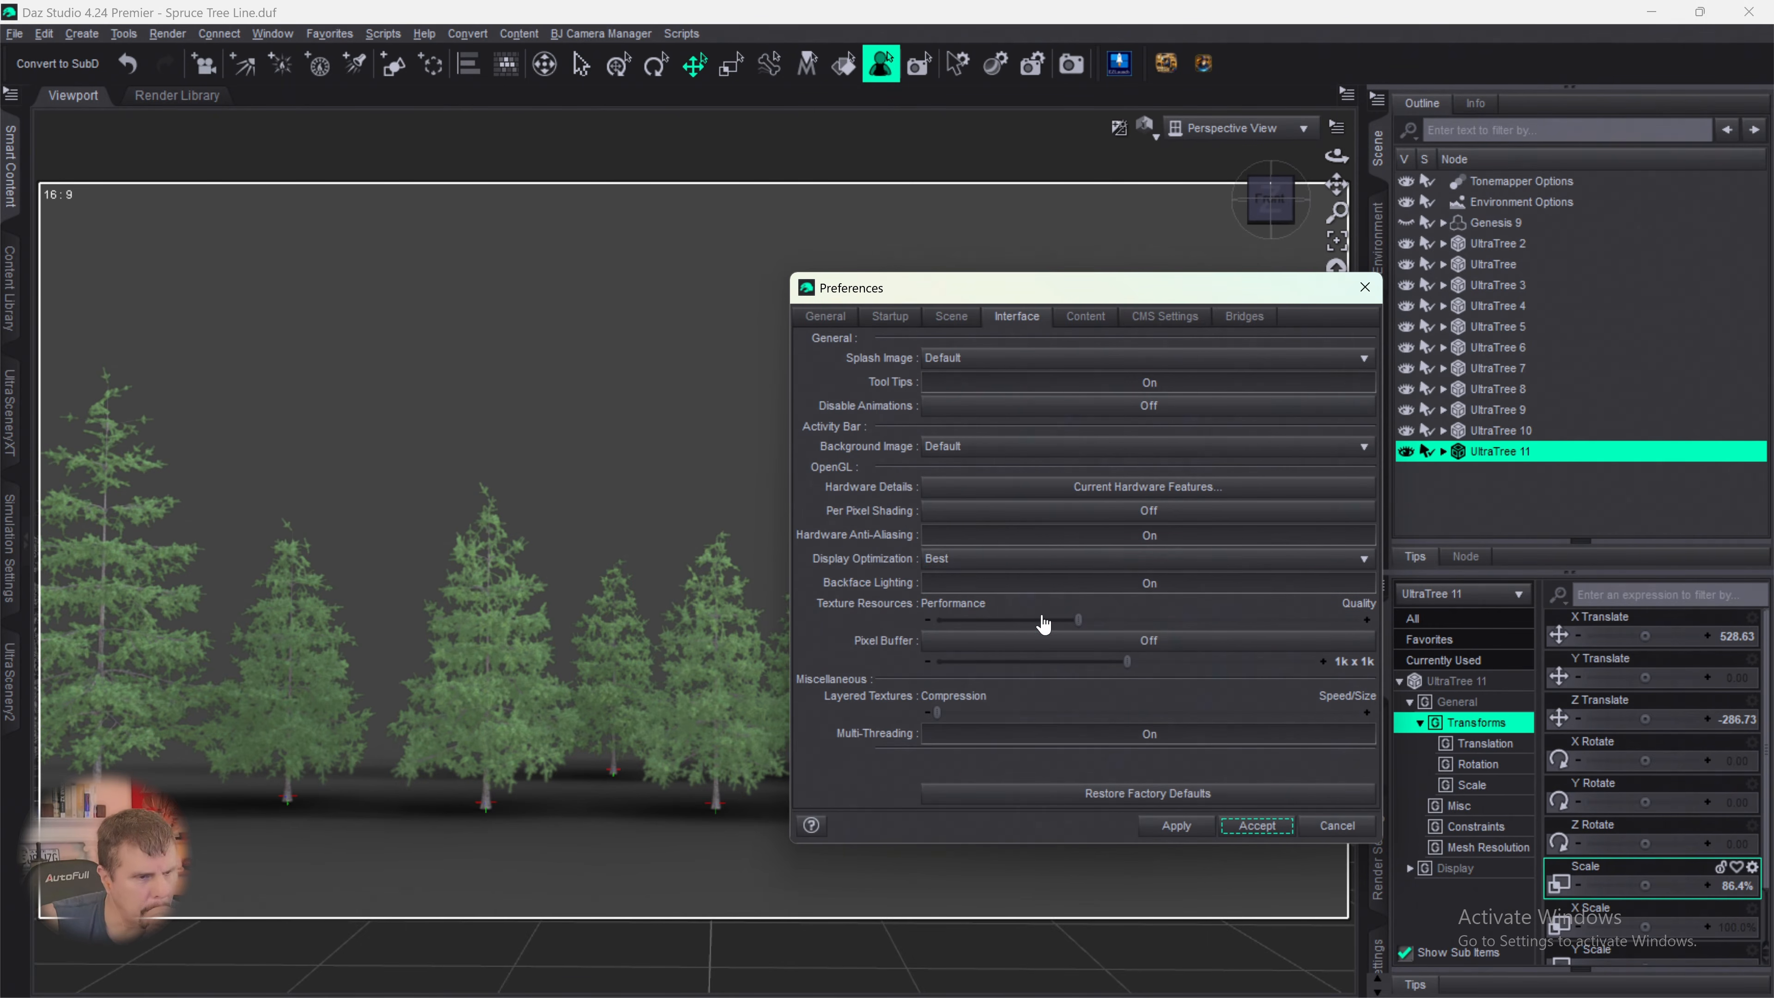
pyautogui.click(953, 318)
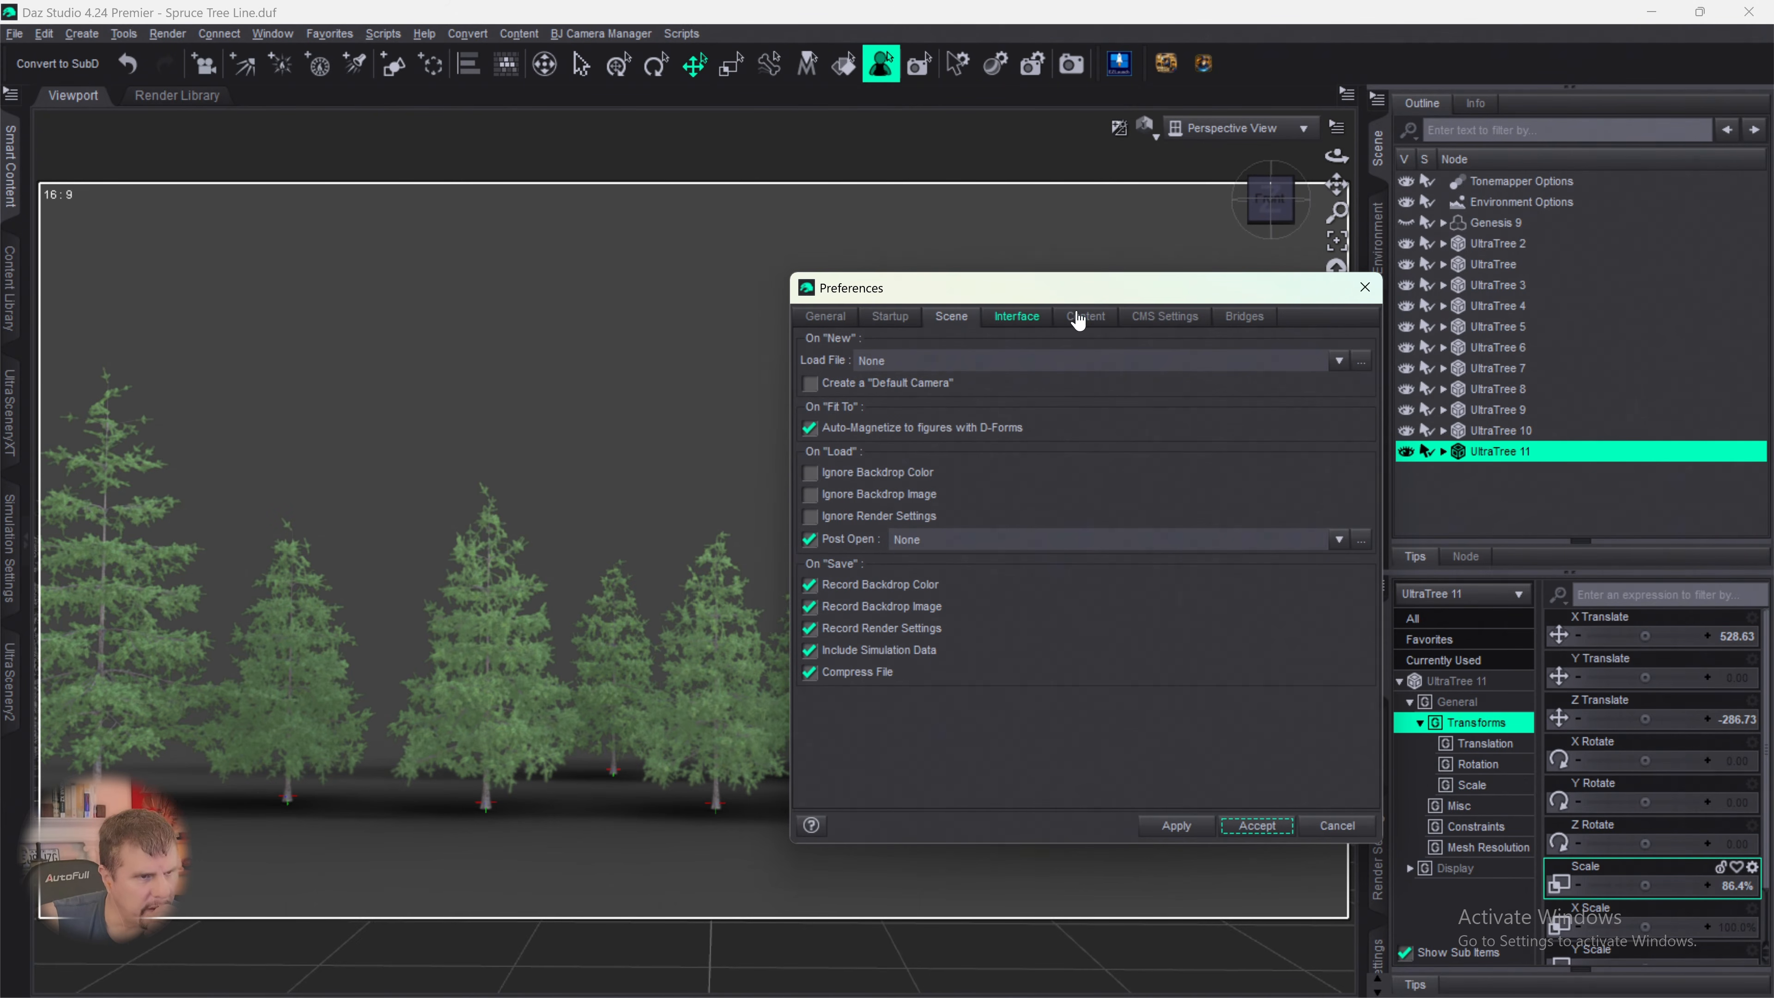
pyautogui.click(1027, 320)
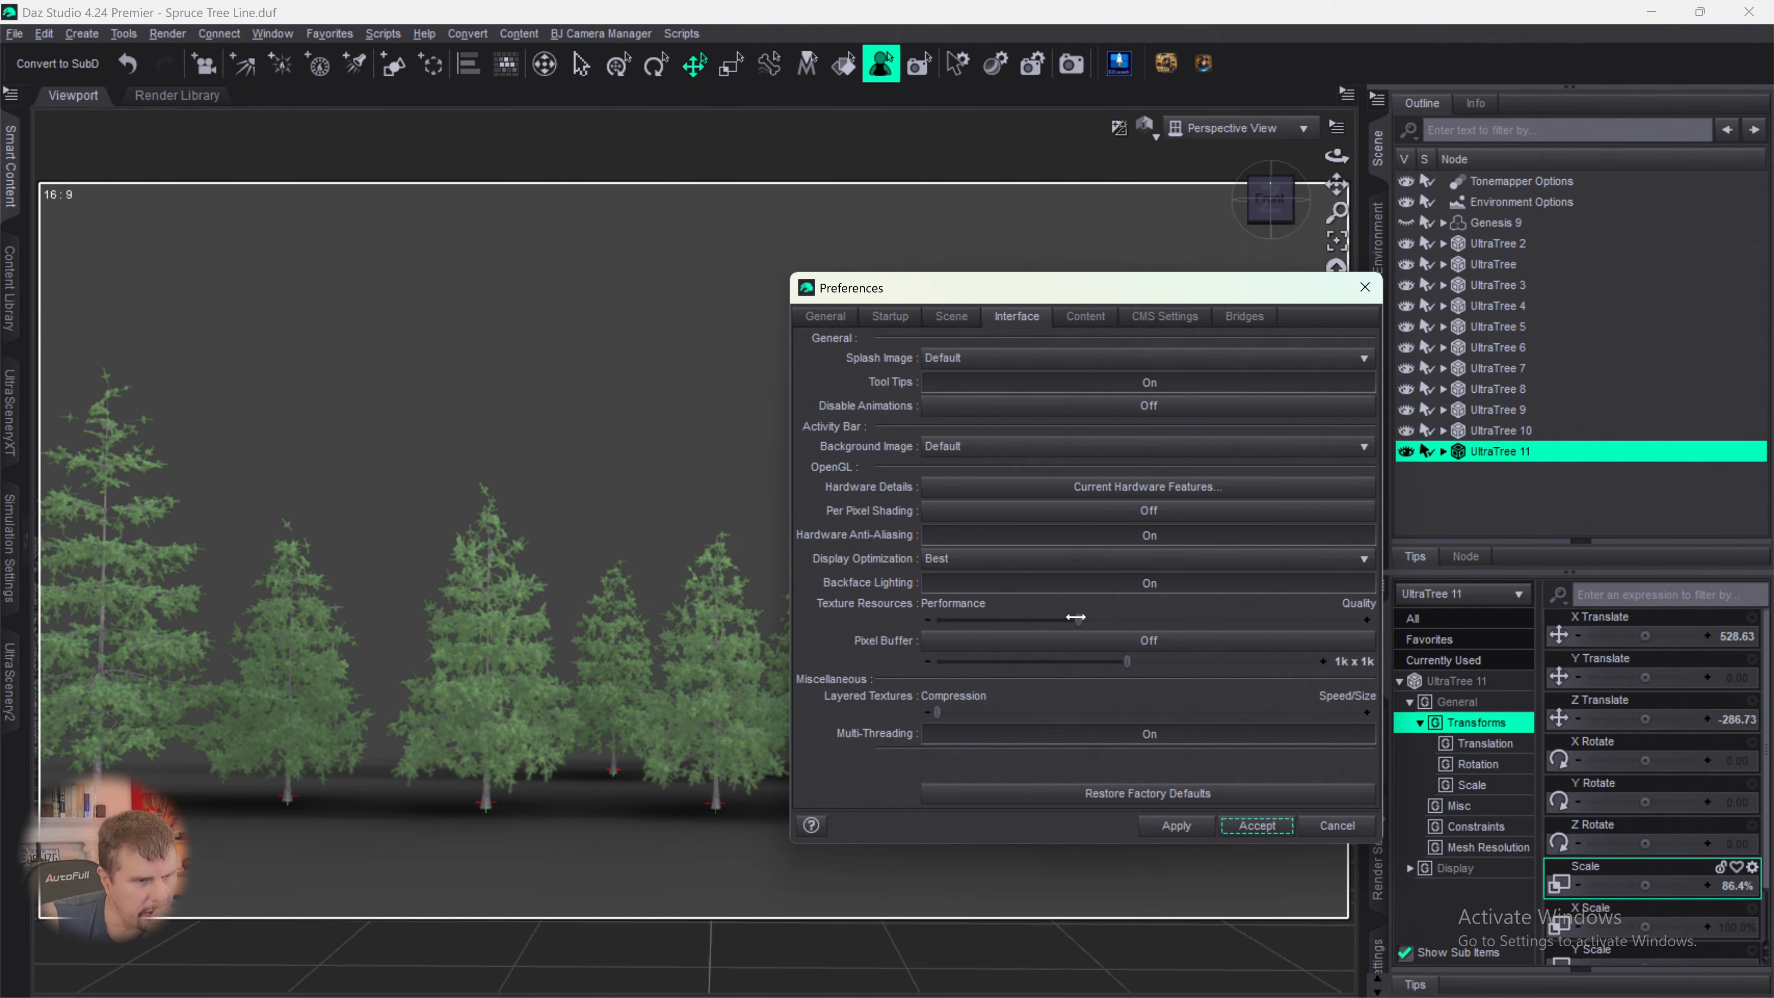
pyautogui.moveTo(1076, 617); pyautogui.dragTo(985, 622)
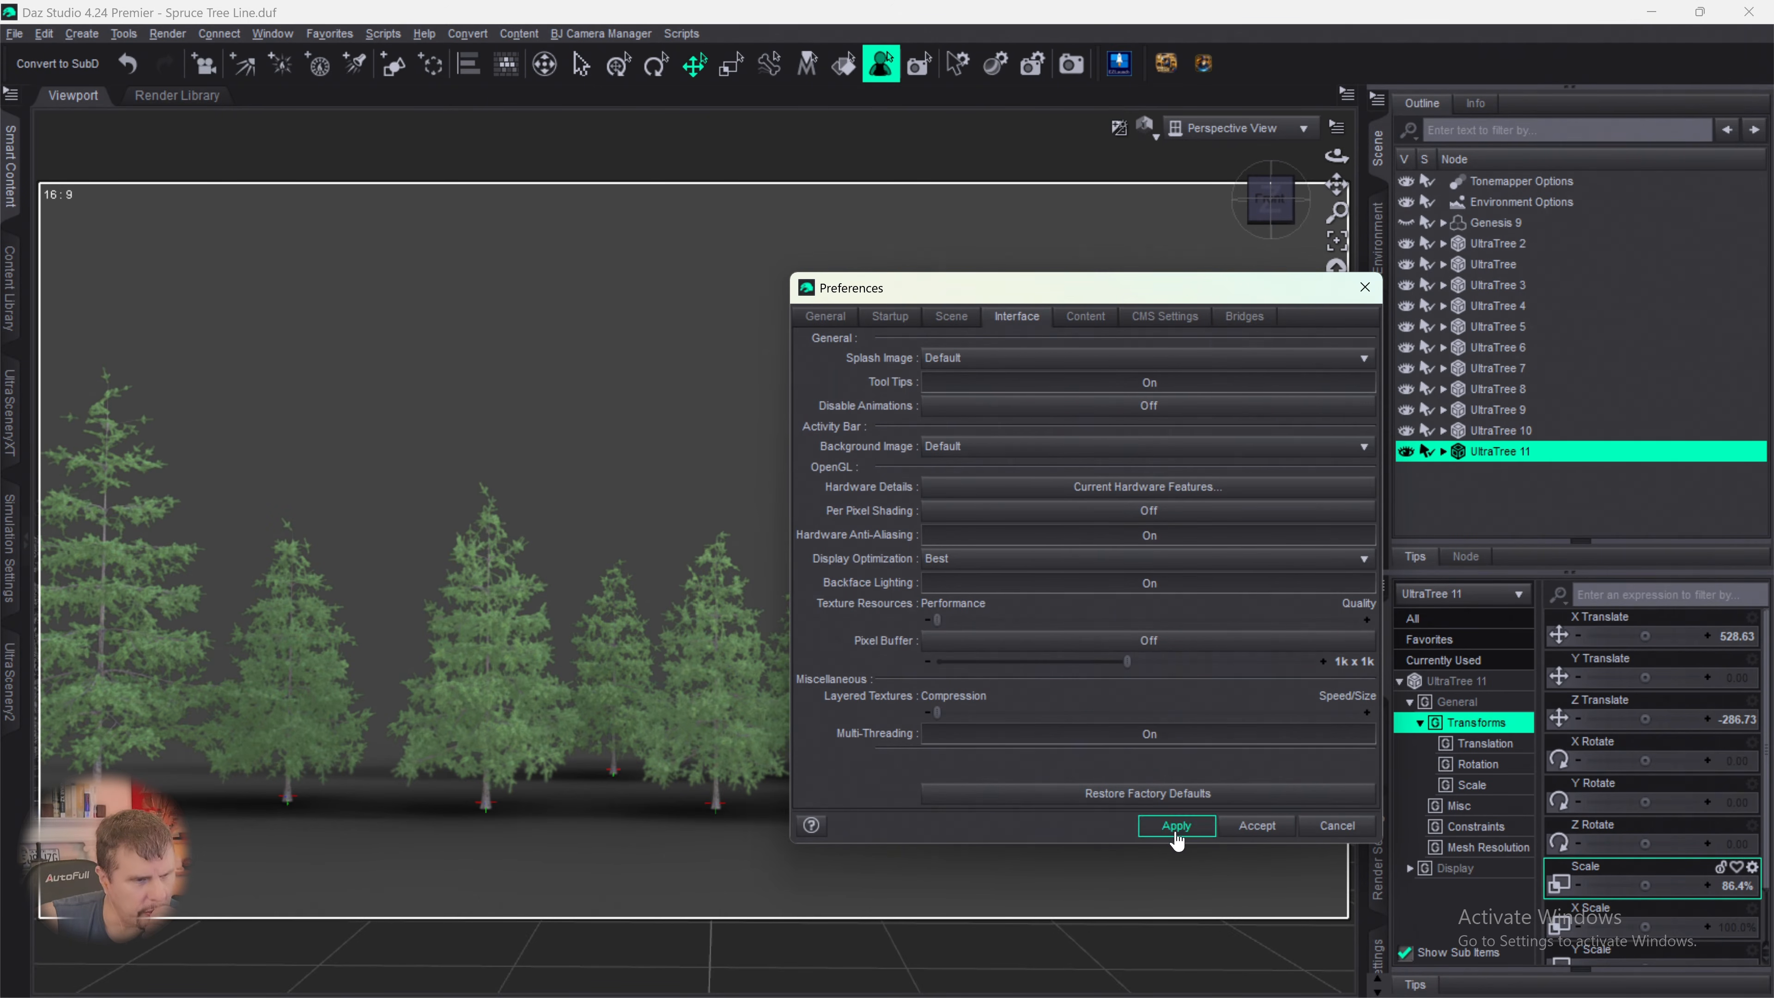
pyautogui.click(1250, 828)
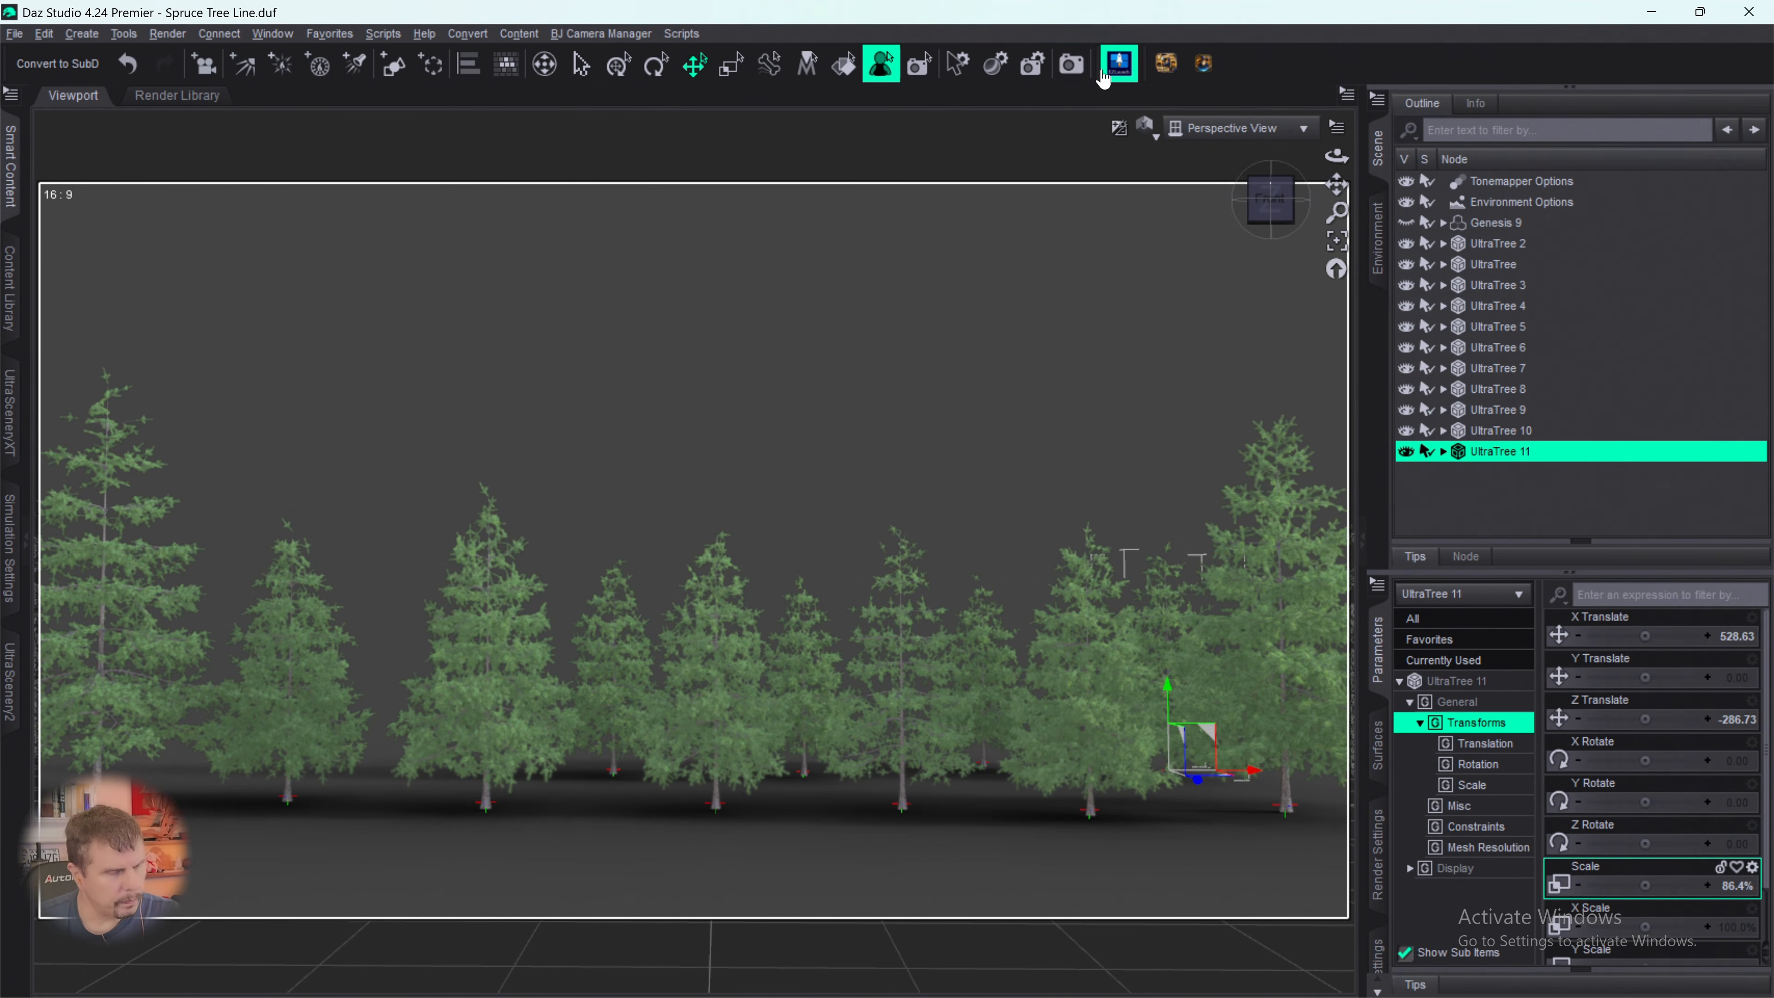
# - Deselect the current tree and start a new one in UltraTreeCreator with the Spruce 07 model, Spruce bark and Spruce 01 foliage
pyautogui.click(1422, 487)
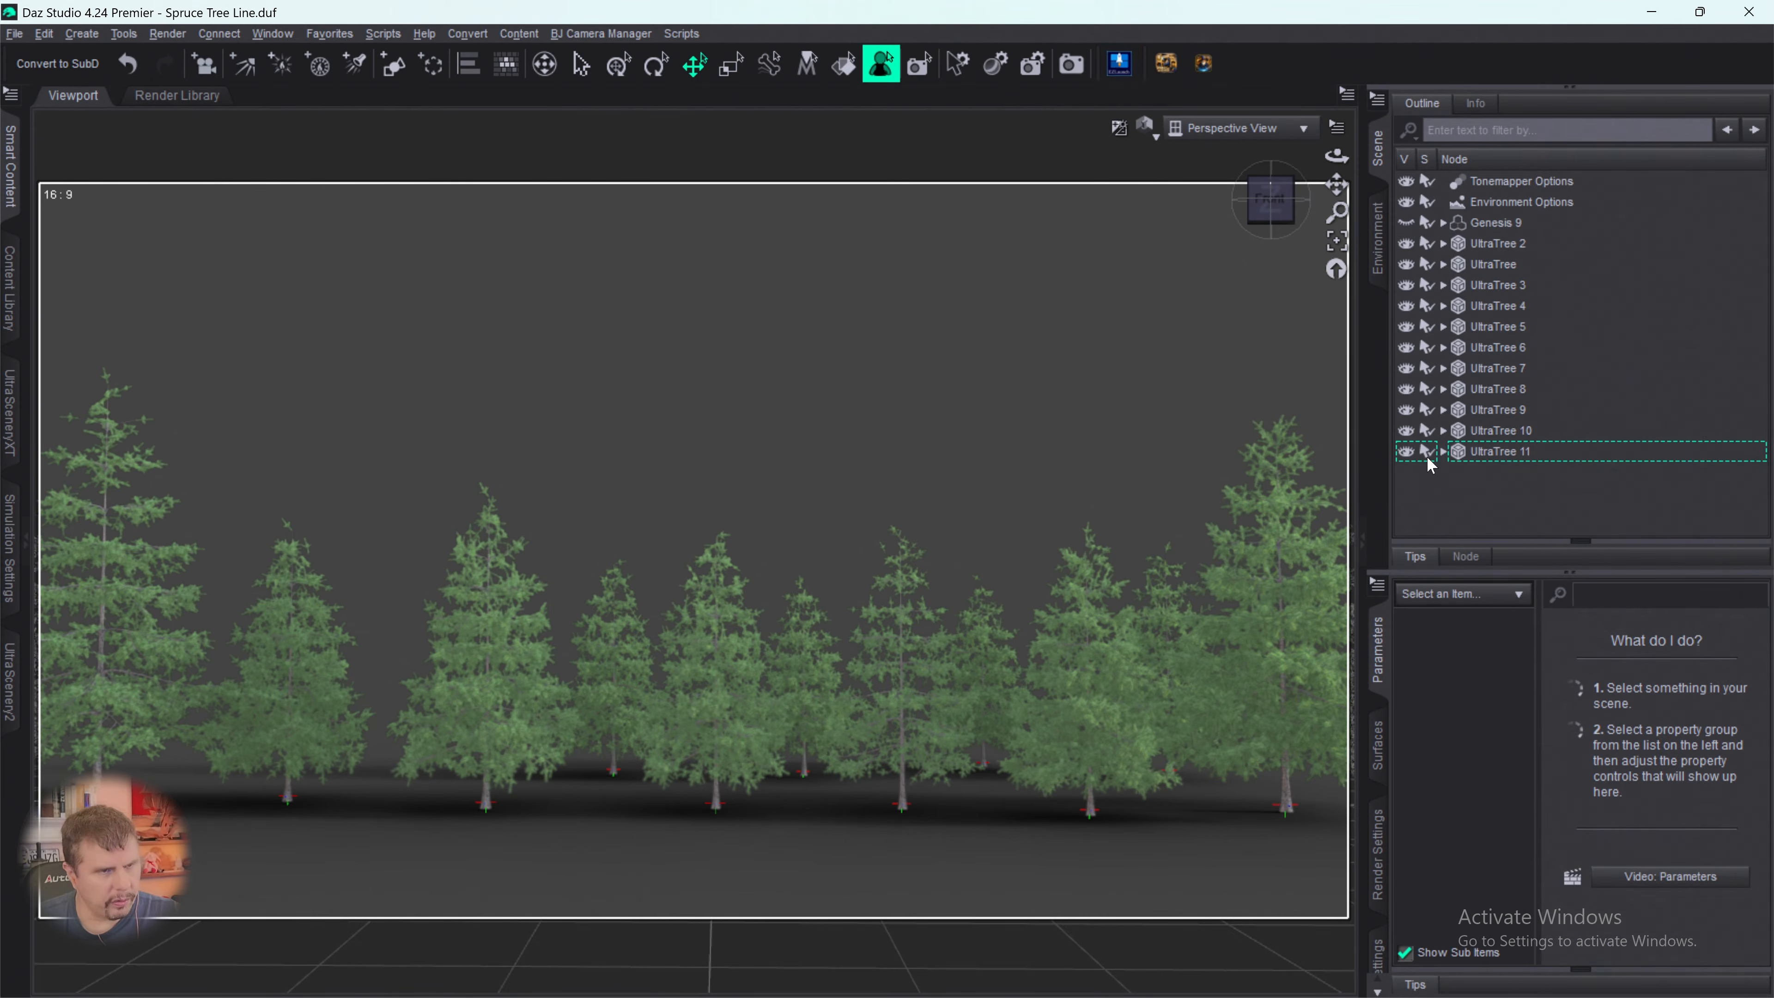
pyautogui.click(1131, 74)
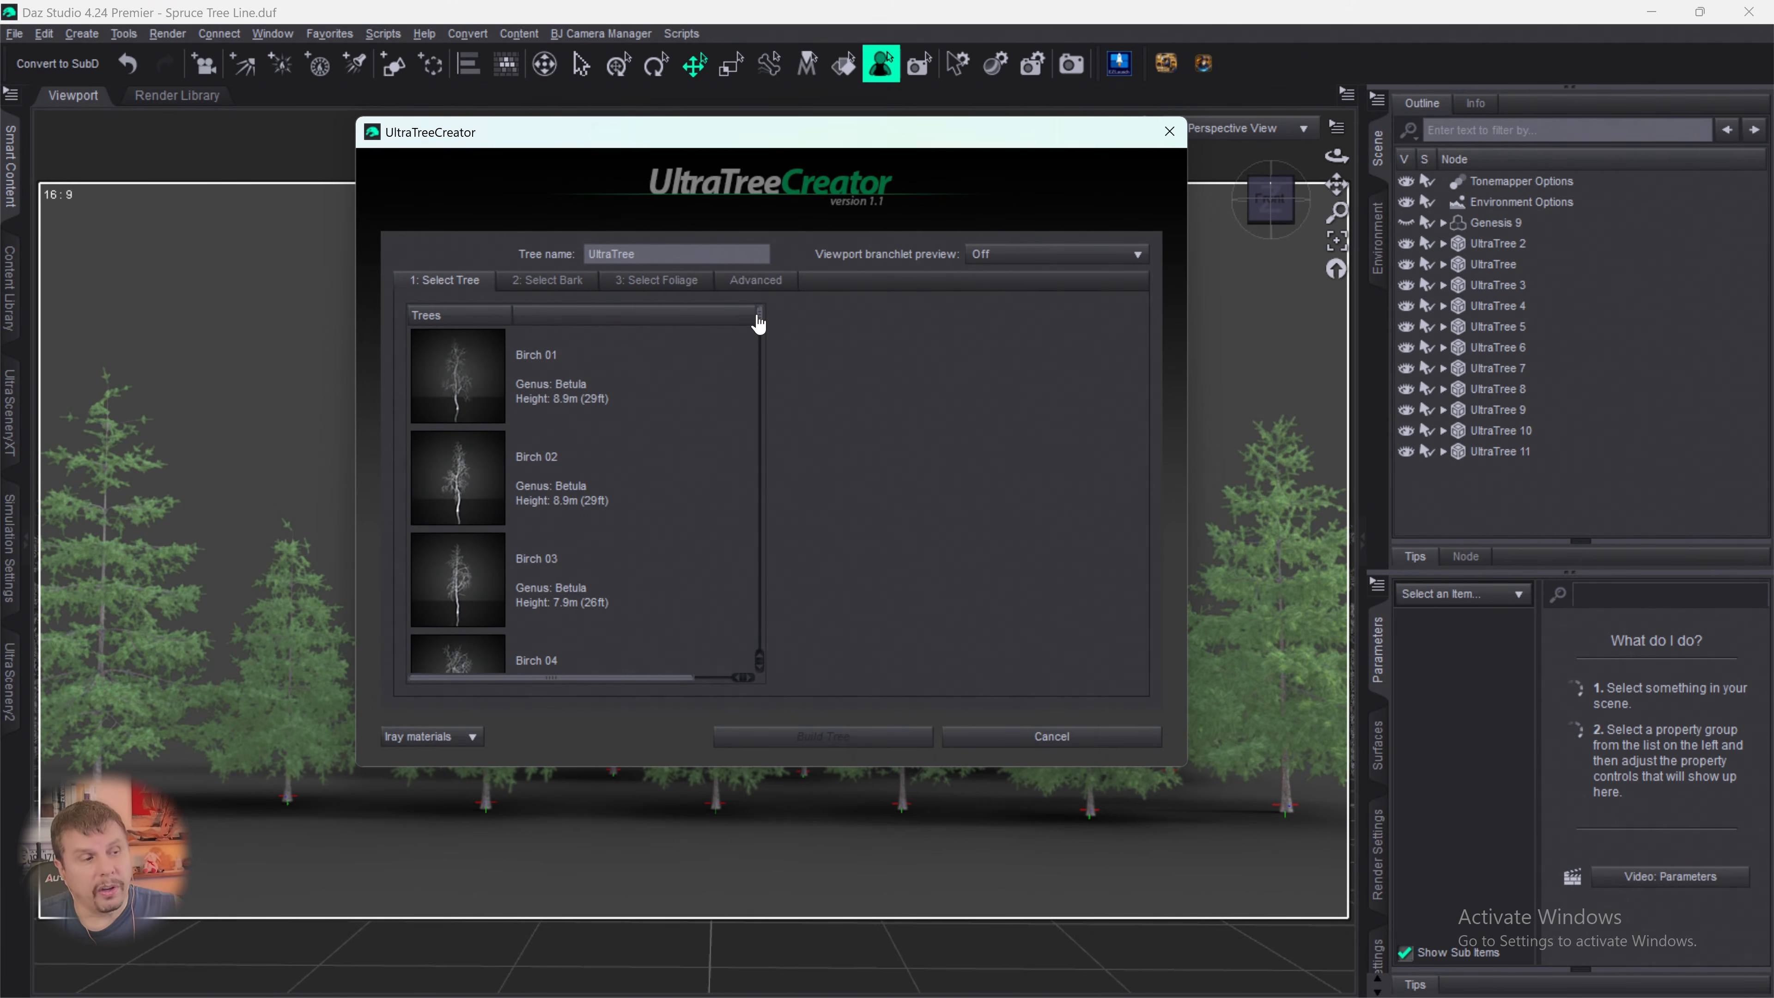
pyautogui.moveTo(759, 318); pyautogui.dragTo(748, 654)
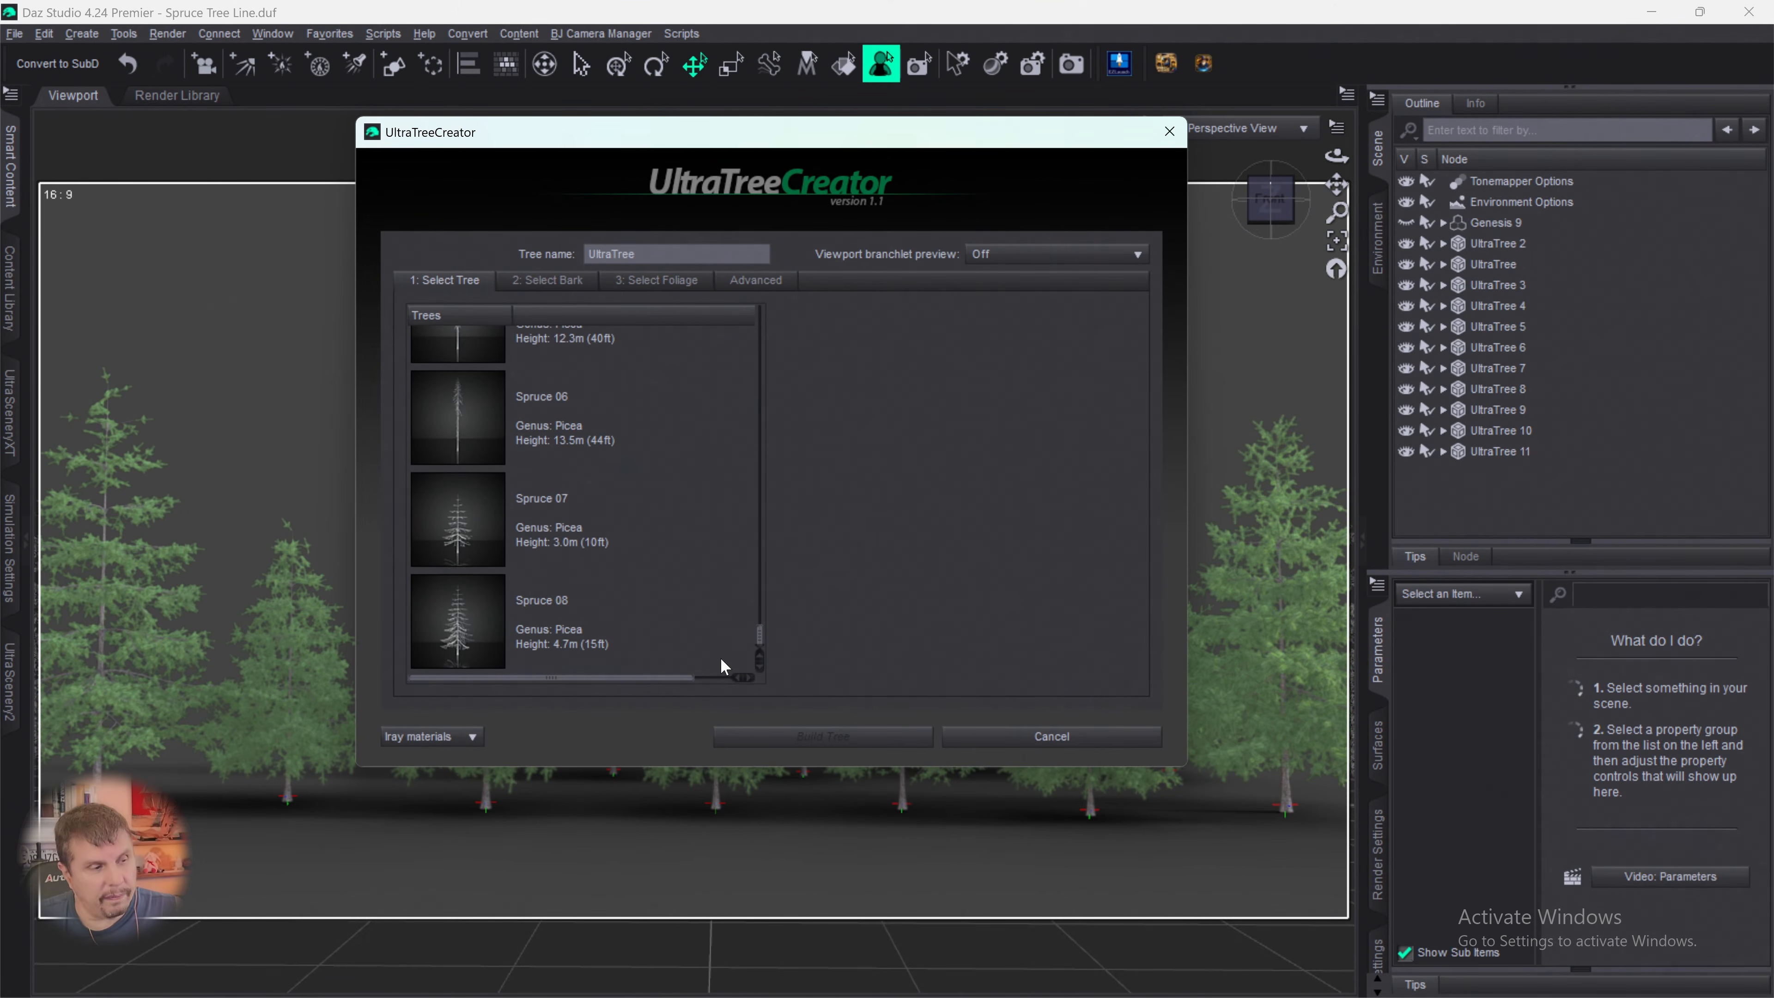
pyautogui.click(485, 549)
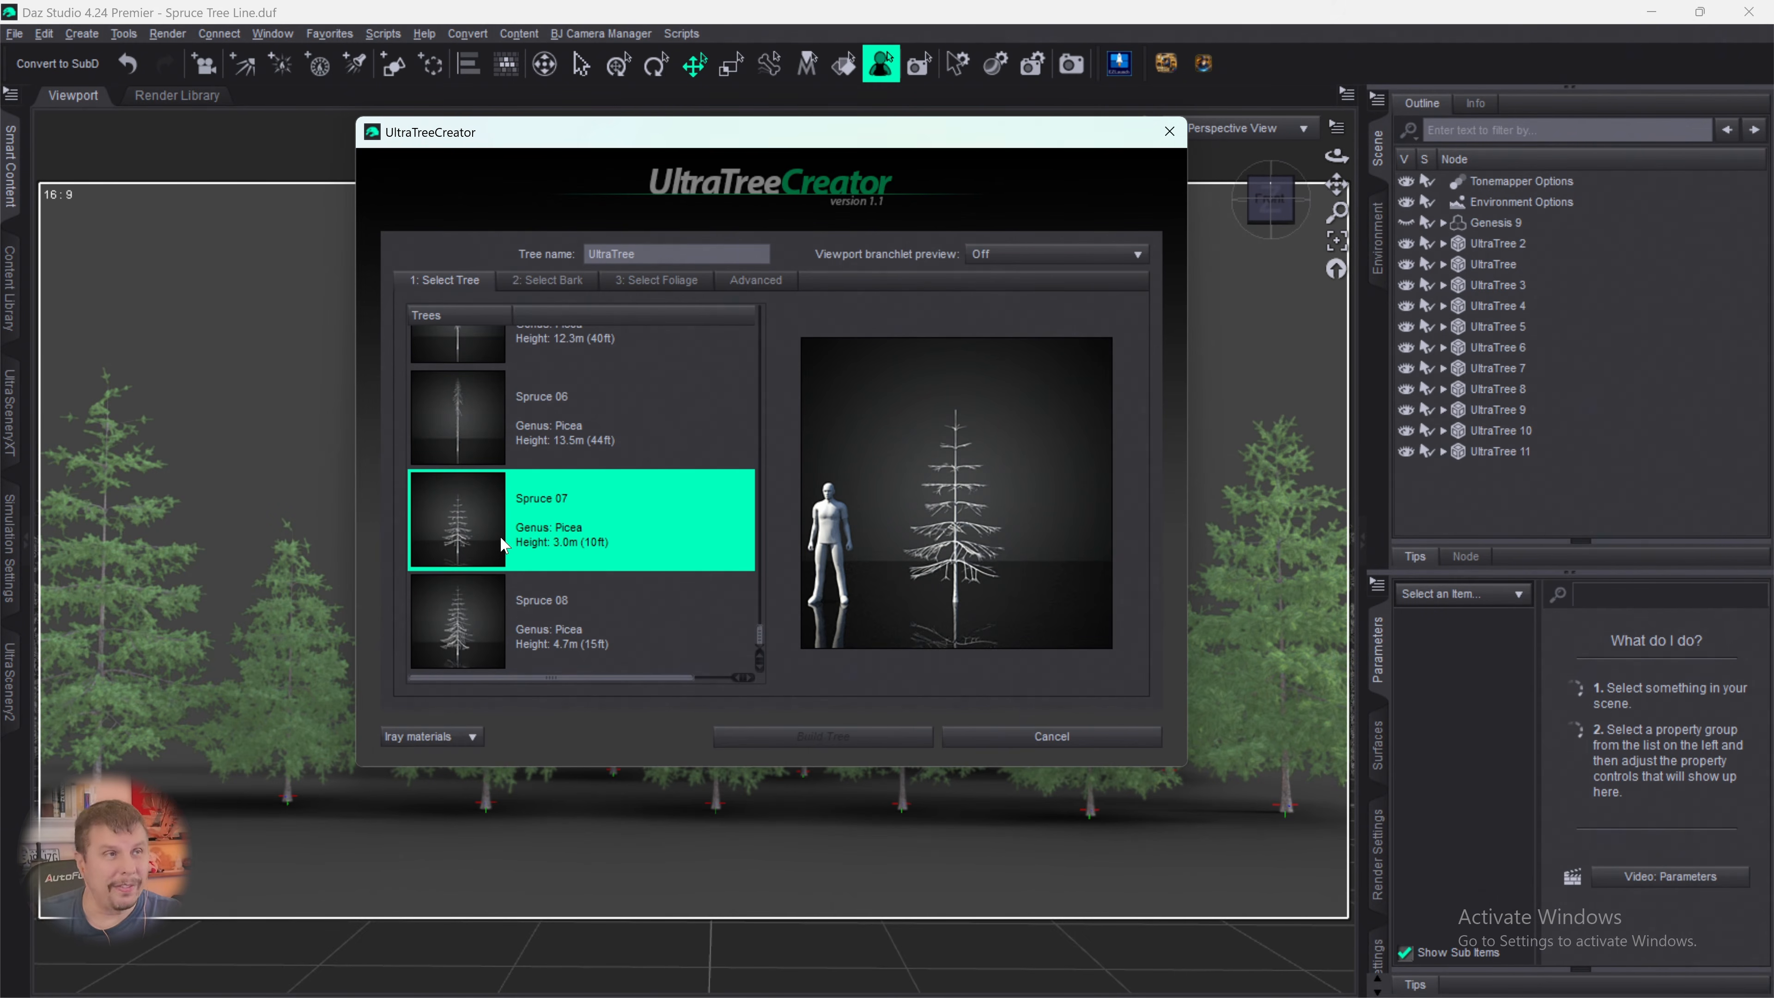
pyautogui.click(549, 282)
pyautogui.moveTo(760, 386); pyautogui.dragTo(745, 674)
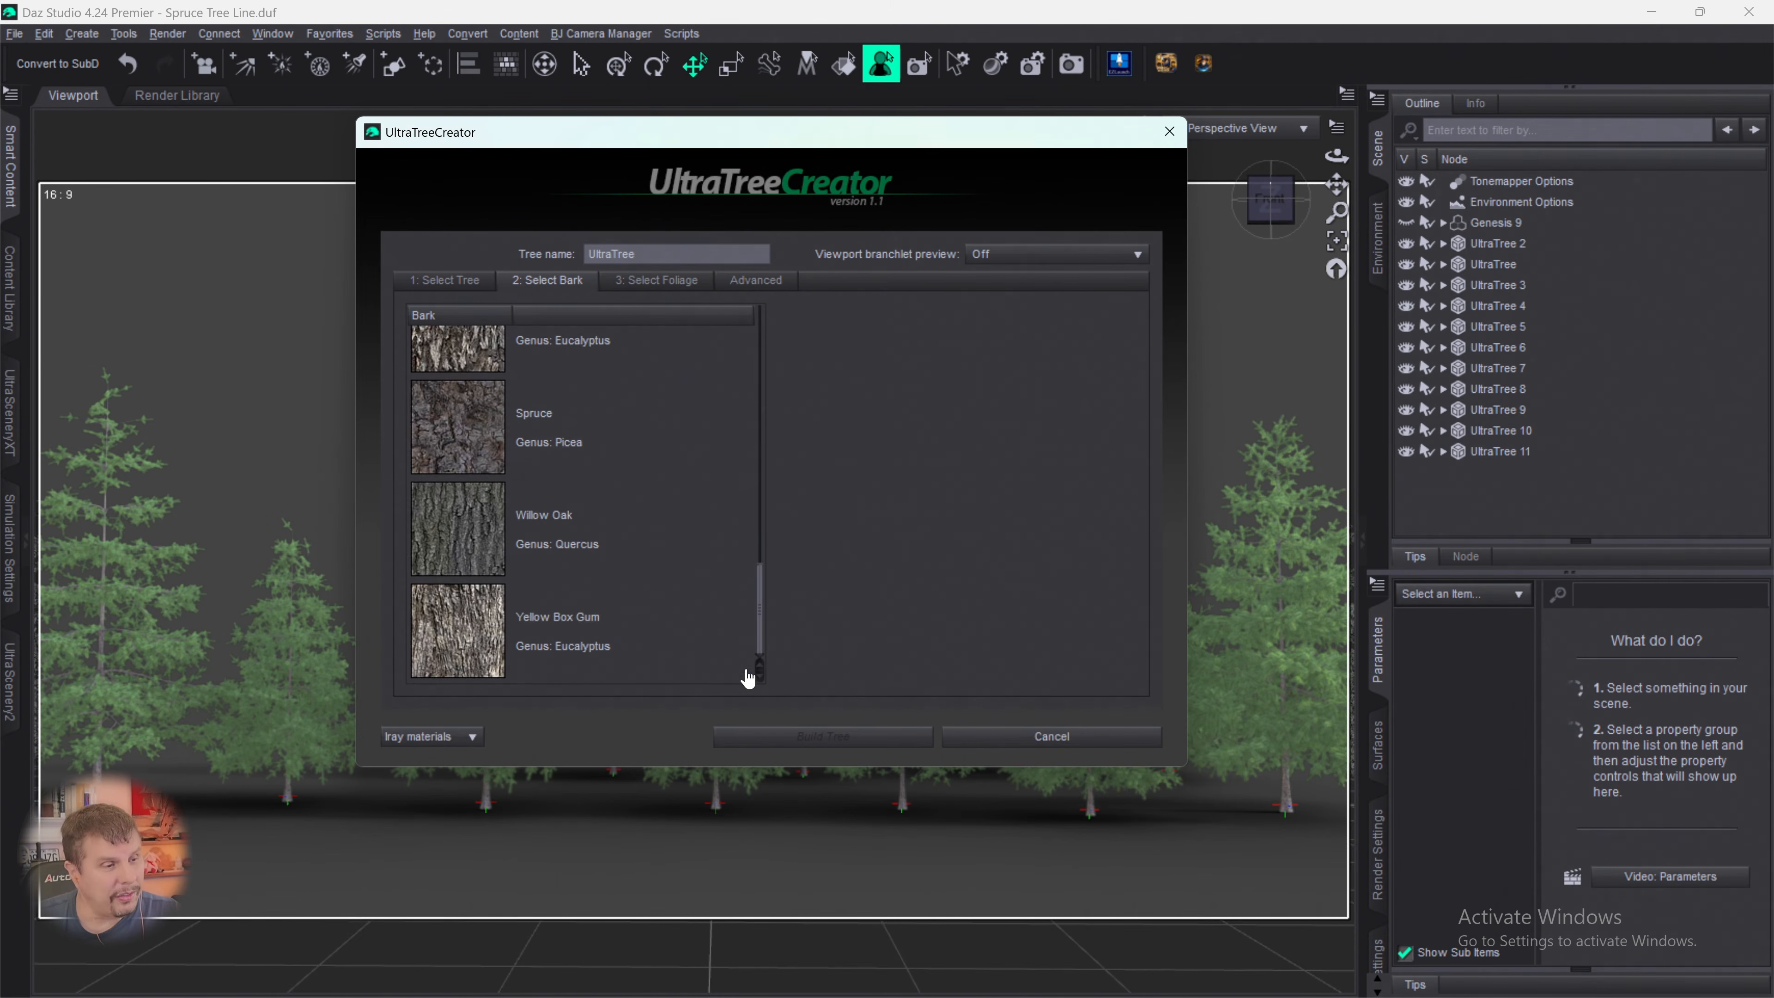
pyautogui.click(458, 439)
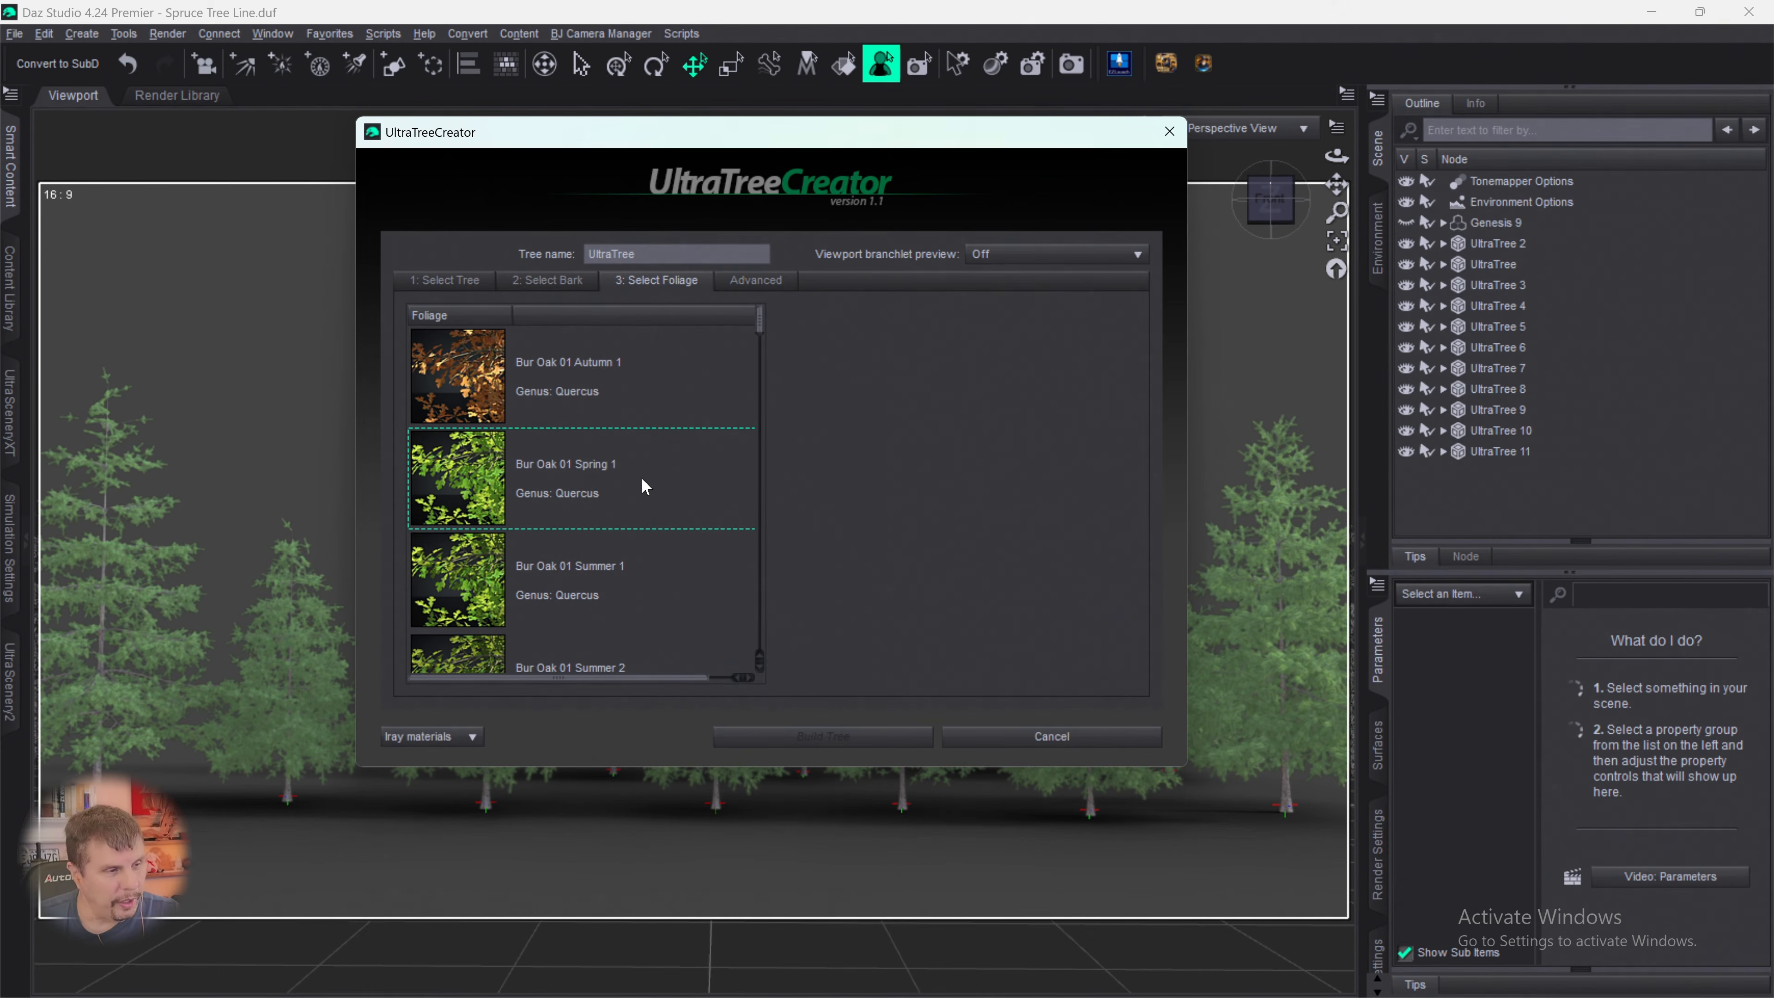
pyautogui.moveTo(760, 328); pyautogui.dragTo(759, 584)
pyautogui.click(592, 549)
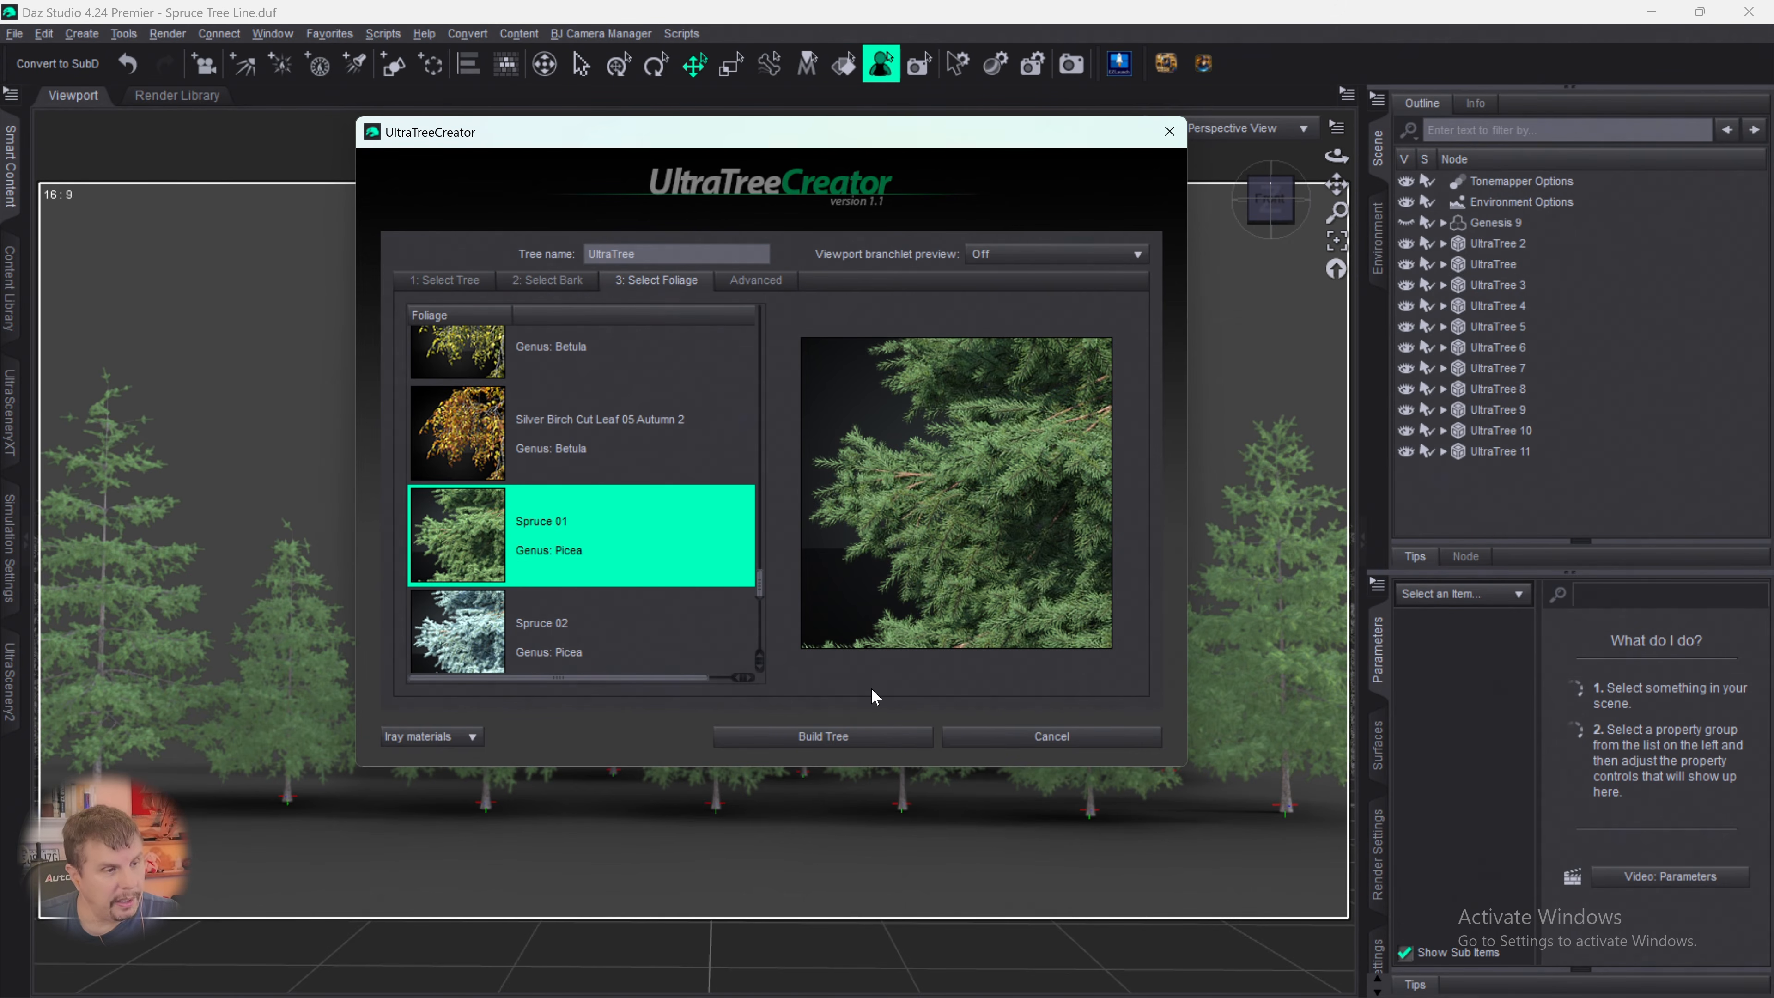
# - Set branchlet density to 37% and rotation variation to 141.27, slightly raise the droop, increase the random seed, and build the tree
pyautogui.click(756, 280)
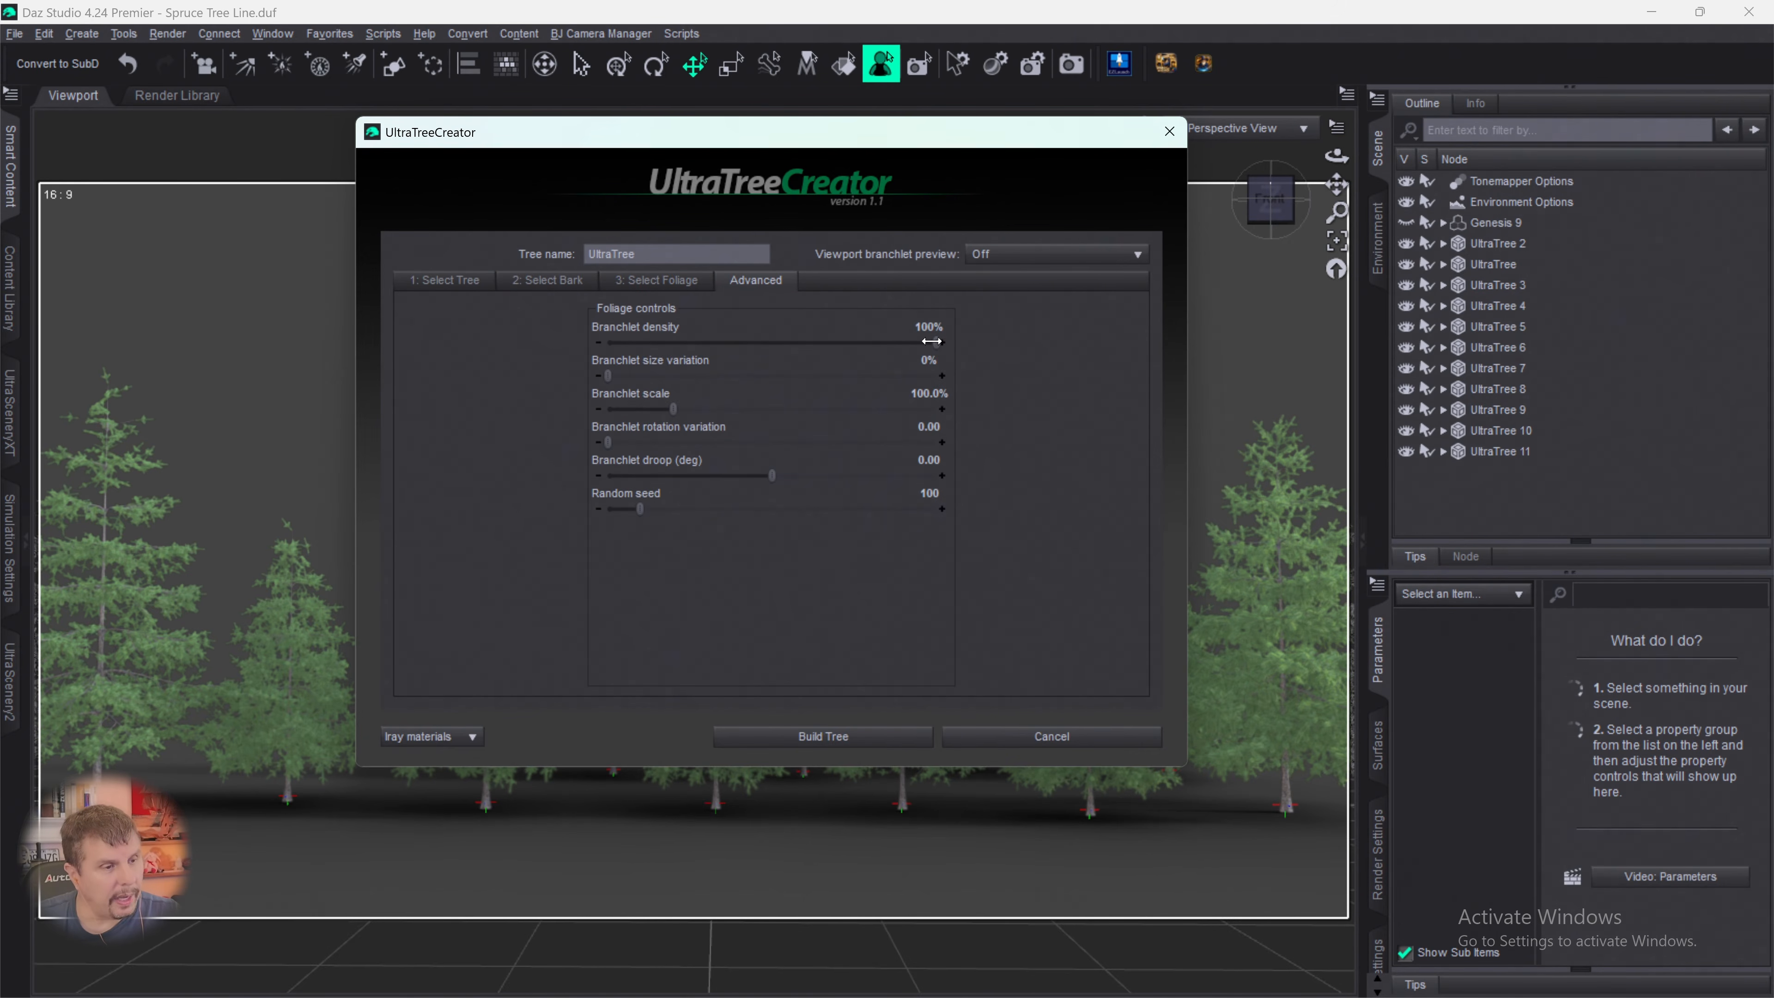
pyautogui.moveTo(932, 341); pyautogui.dragTo(729, 343)
pyautogui.moveTo(609, 442); pyautogui.dragTo(865, 444)
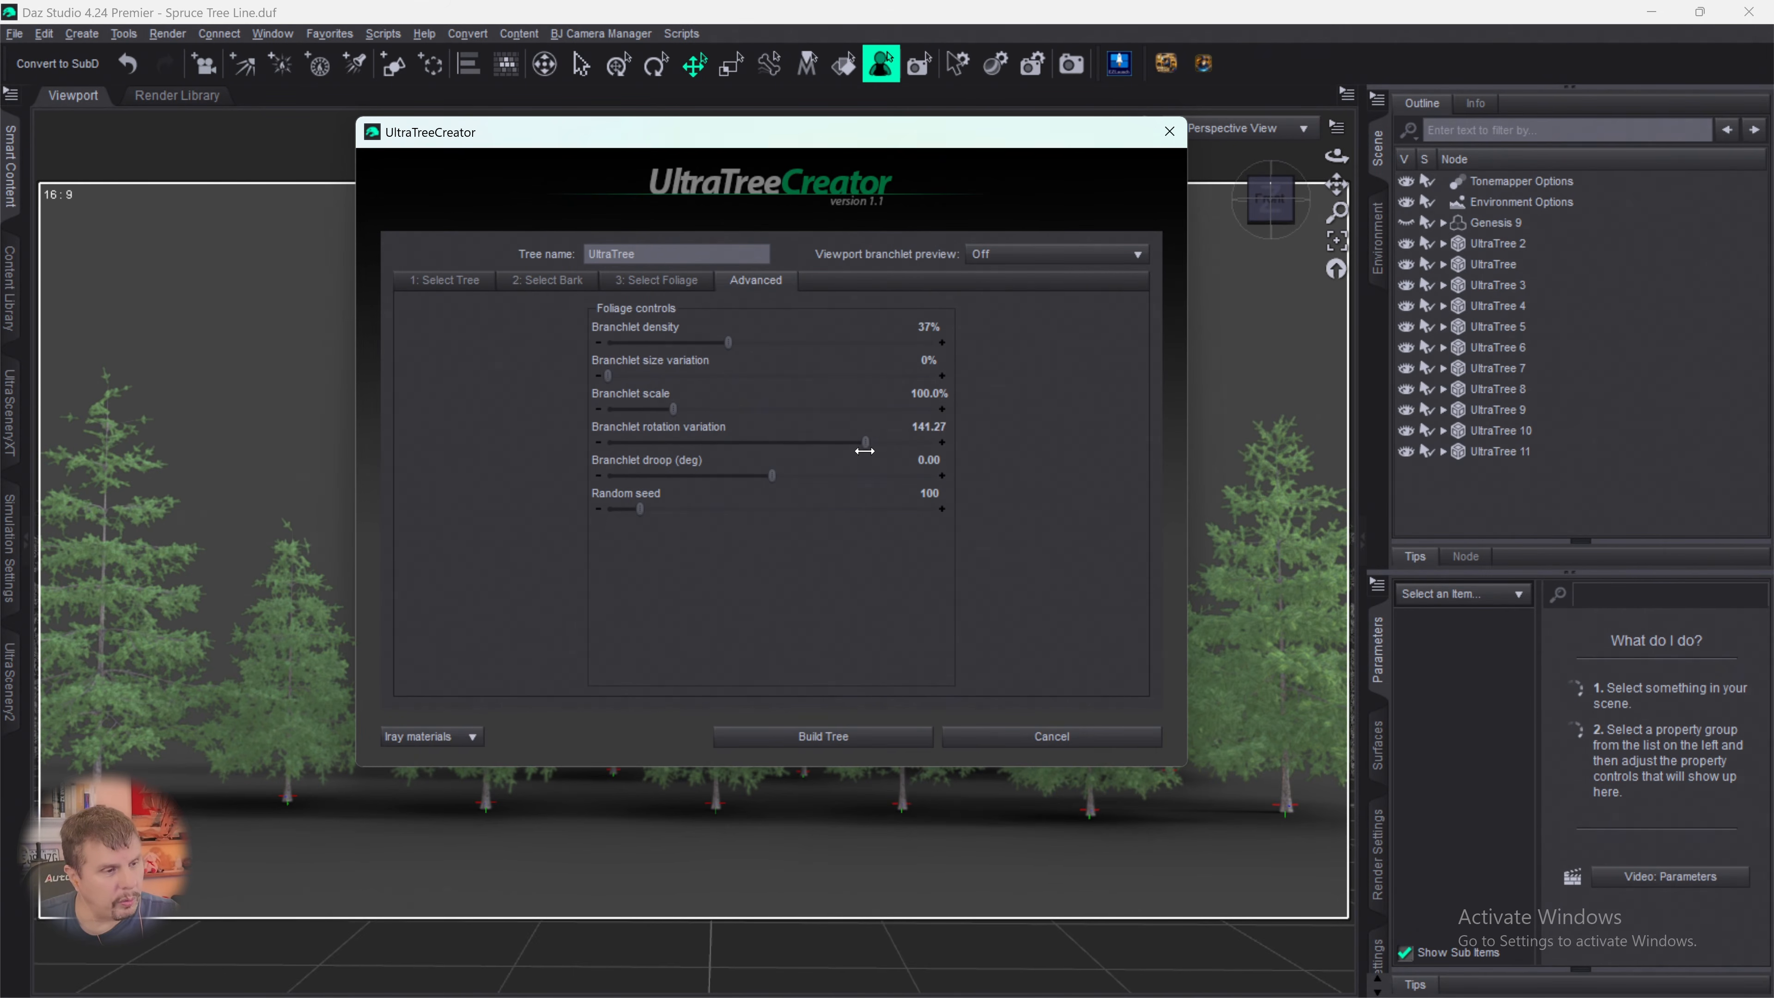
pyautogui.moveTo(766, 473); pyautogui.dragTo(784, 475)
pyautogui.moveTo(640, 508); pyautogui.dragTo(873, 508)
pyautogui.click(845, 738)
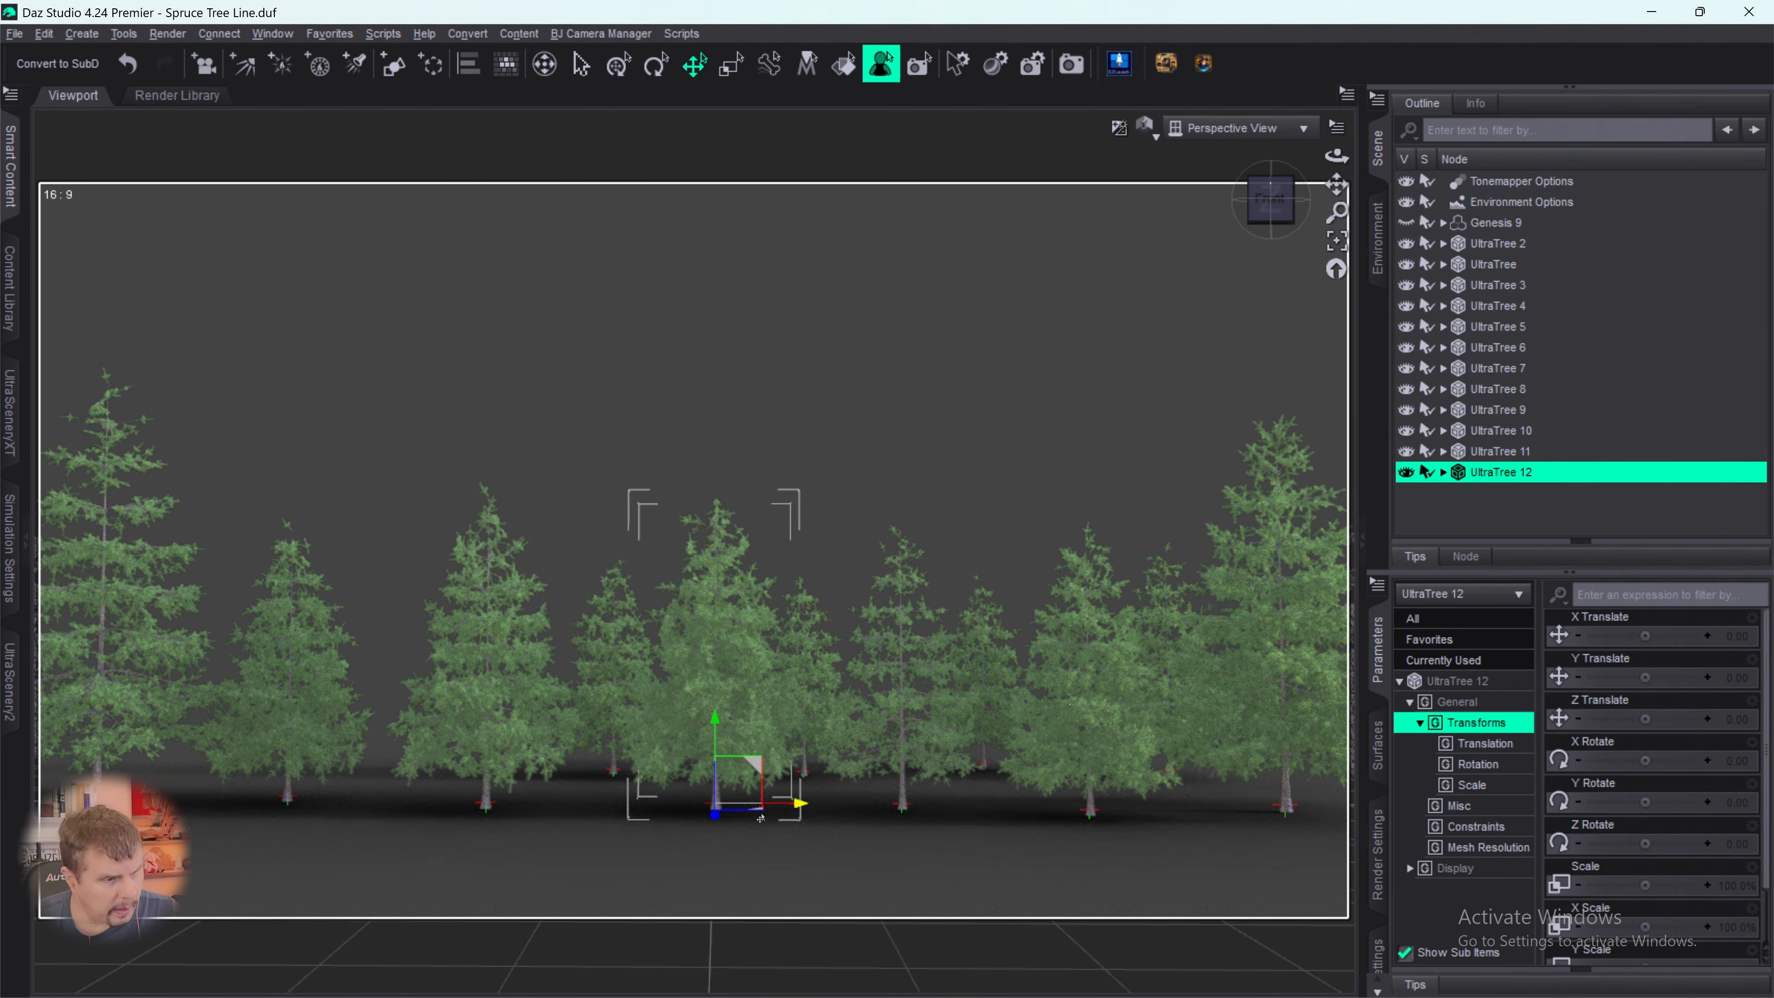
# - Place the new spruce behind the gap near the row's left end at X -394.92 and Z -280.90, scale it to 74.2% and deselect it
pyautogui.moveTo(760, 818); pyautogui.dragTo(436, 794)
pyautogui.moveTo(321, 827); pyautogui.dragTo(320, 826)
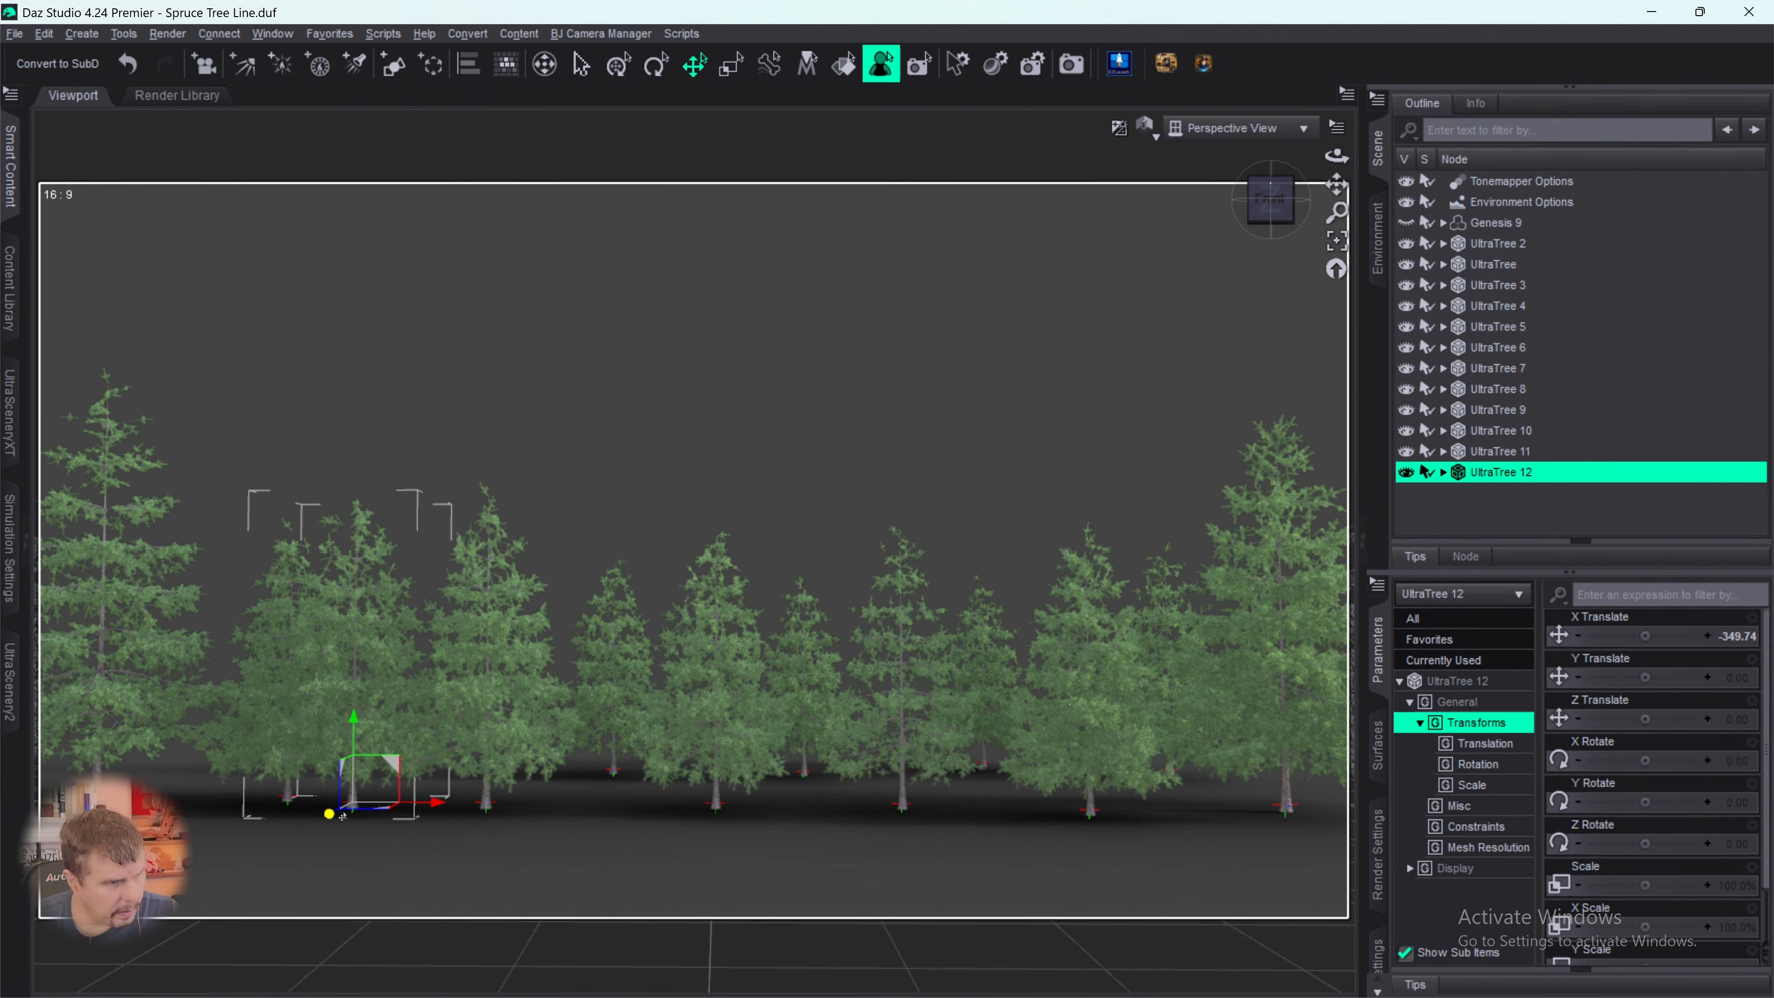
pyautogui.moveTo(367, 802); pyautogui.dragTo(481, 776)
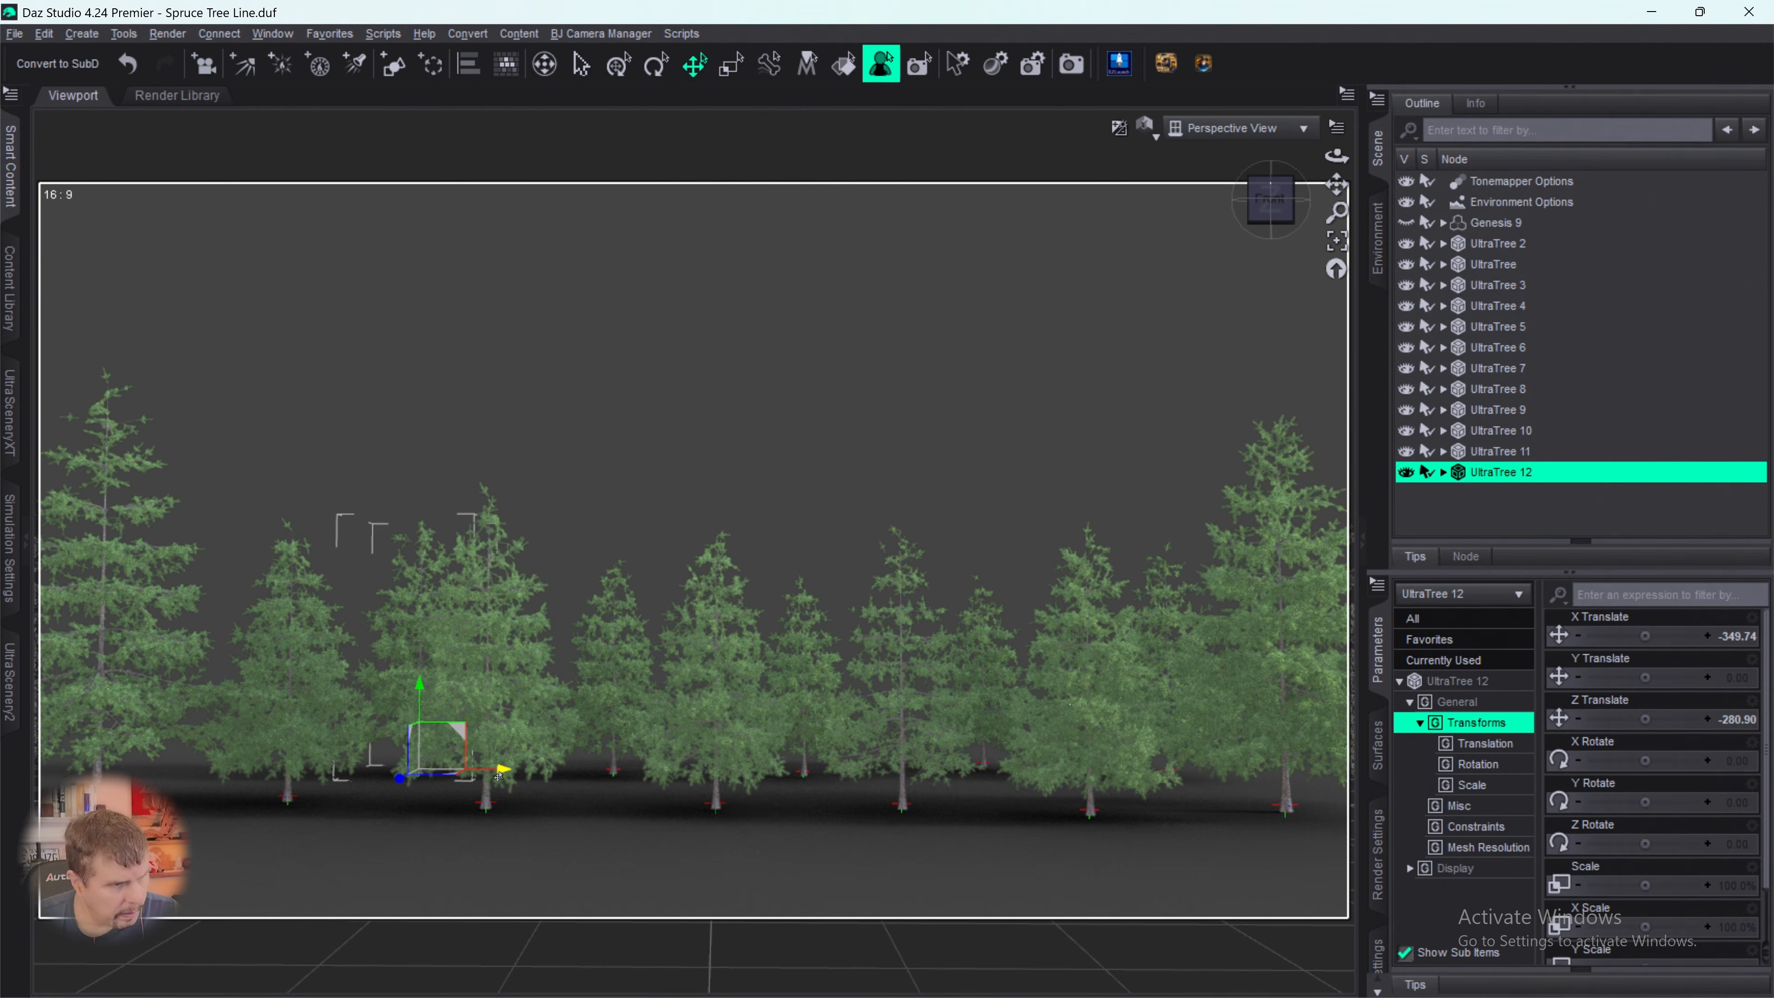
pyautogui.moveTo(500, 775); pyautogui.dragTo(462, 780)
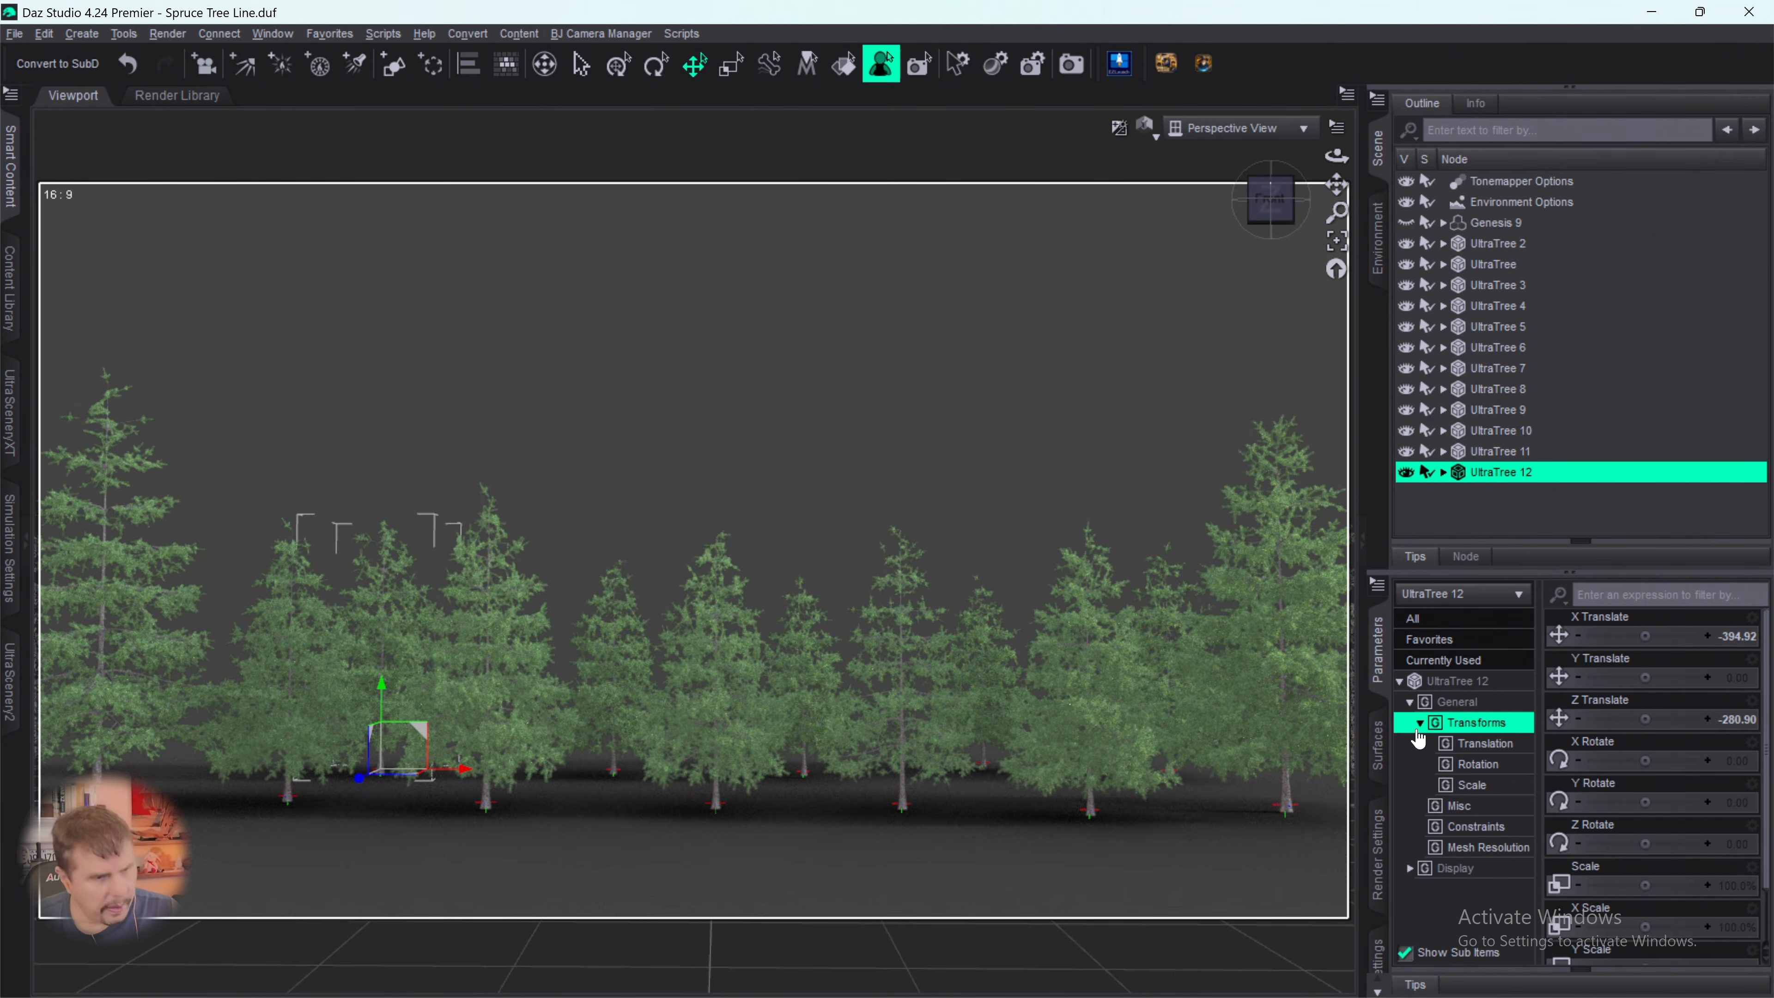
pyautogui.click(1634, 788)
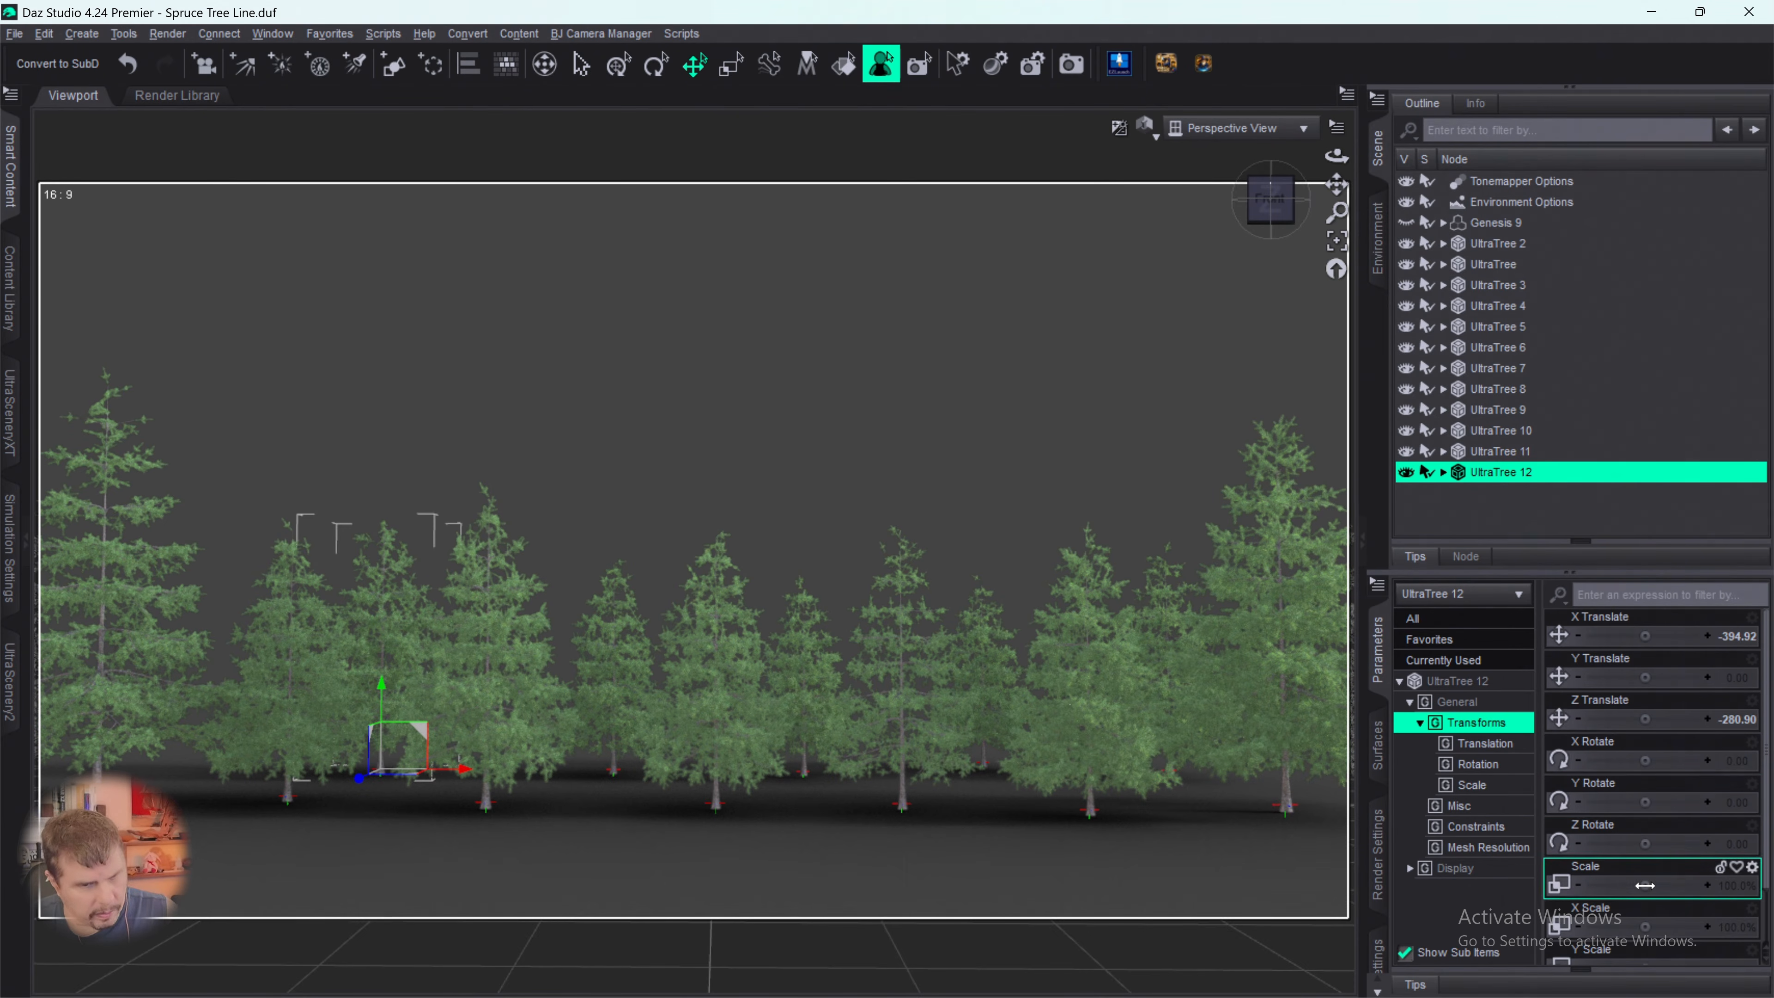
pyautogui.moveTo(1642, 887); pyautogui.dragTo(1617, 886)
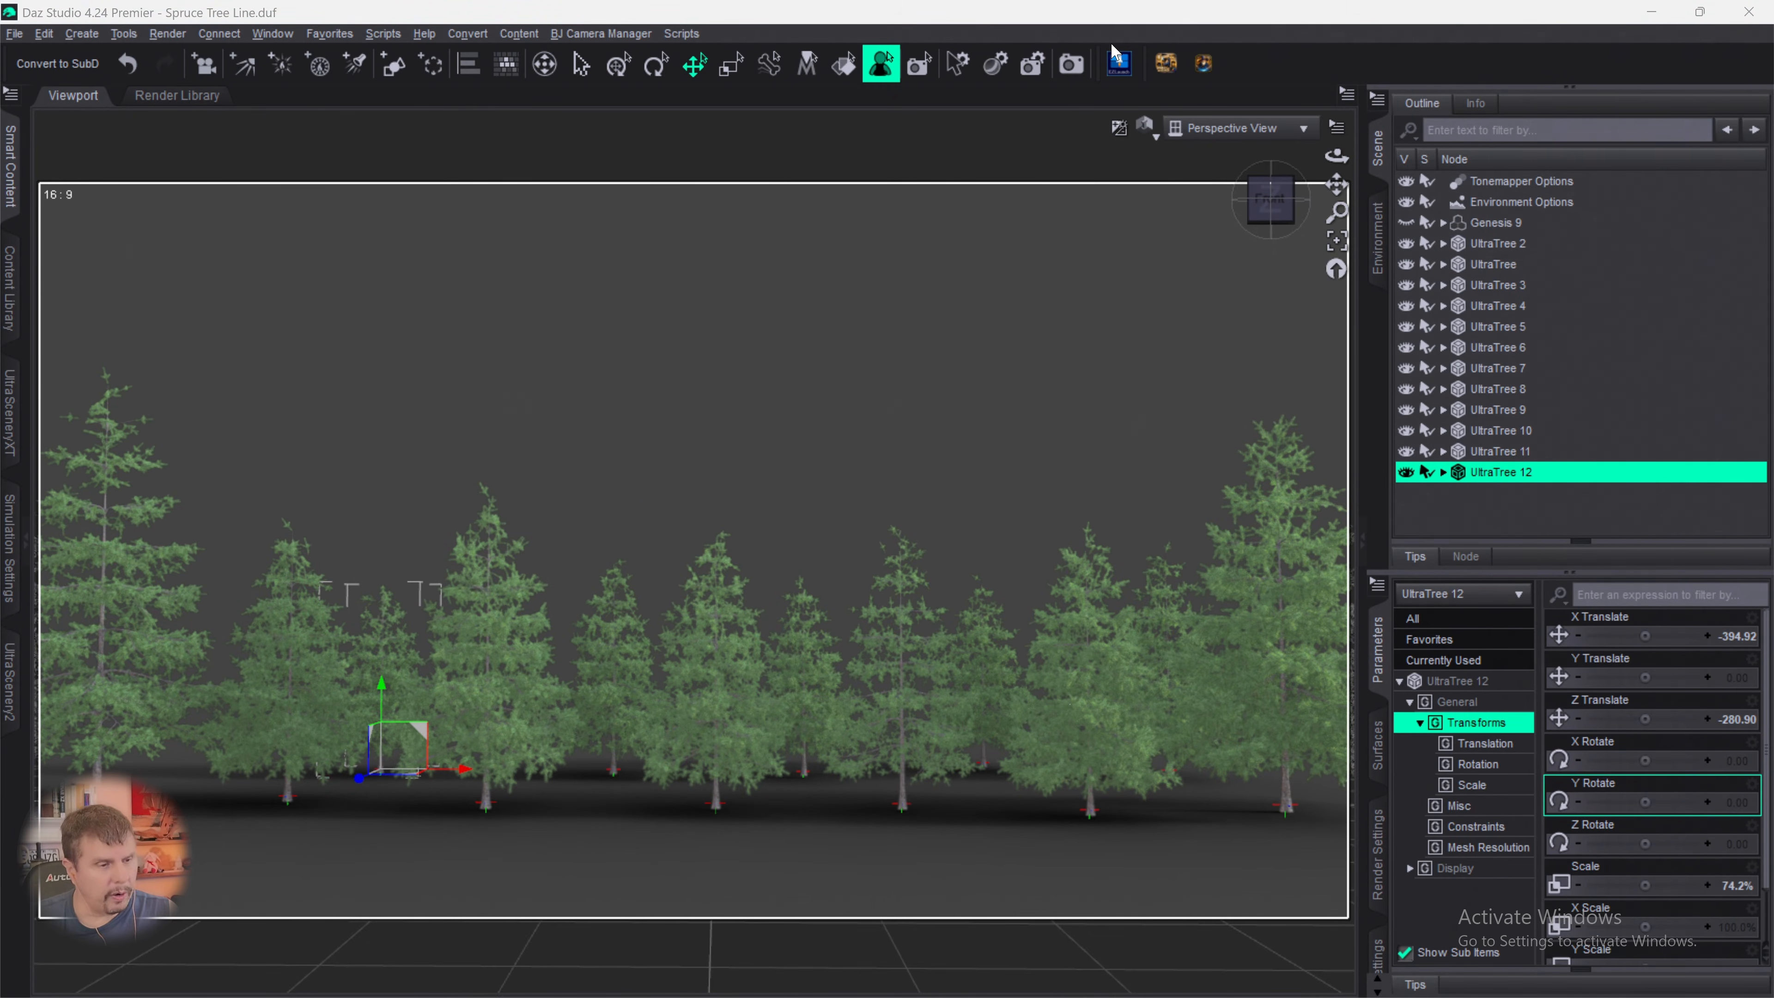
pyautogui.click(1118, 73)
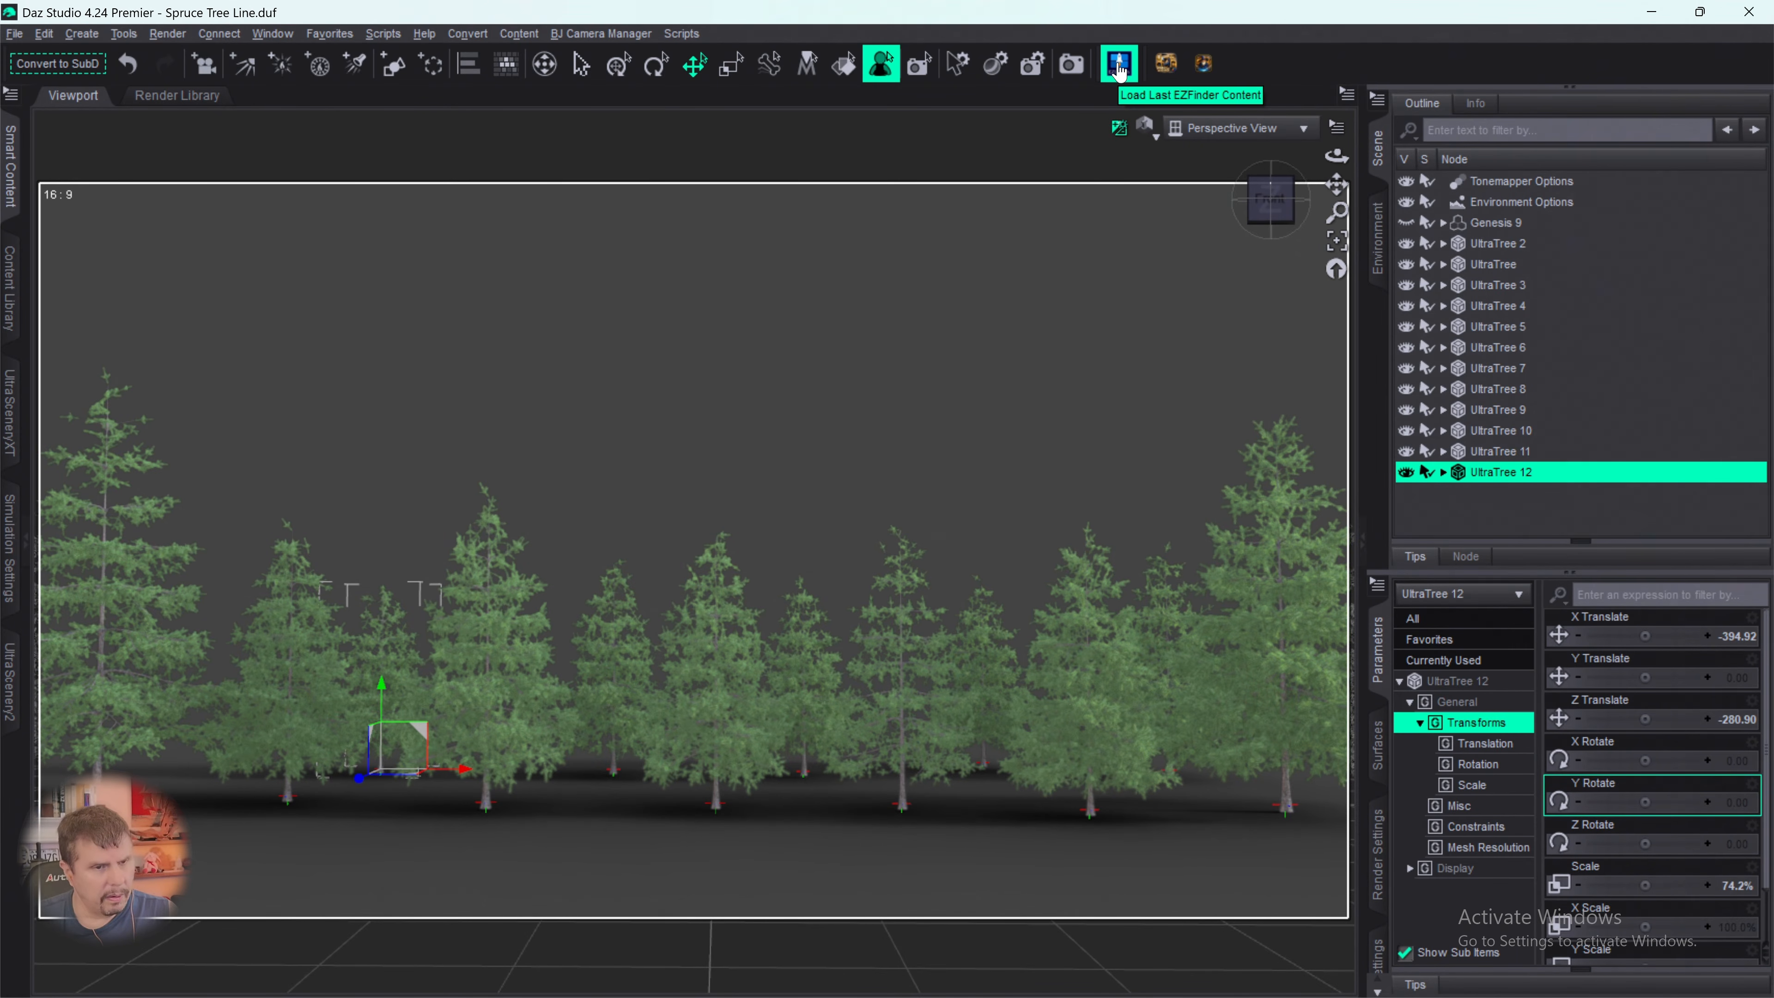
pyautogui.click(1454, 503)
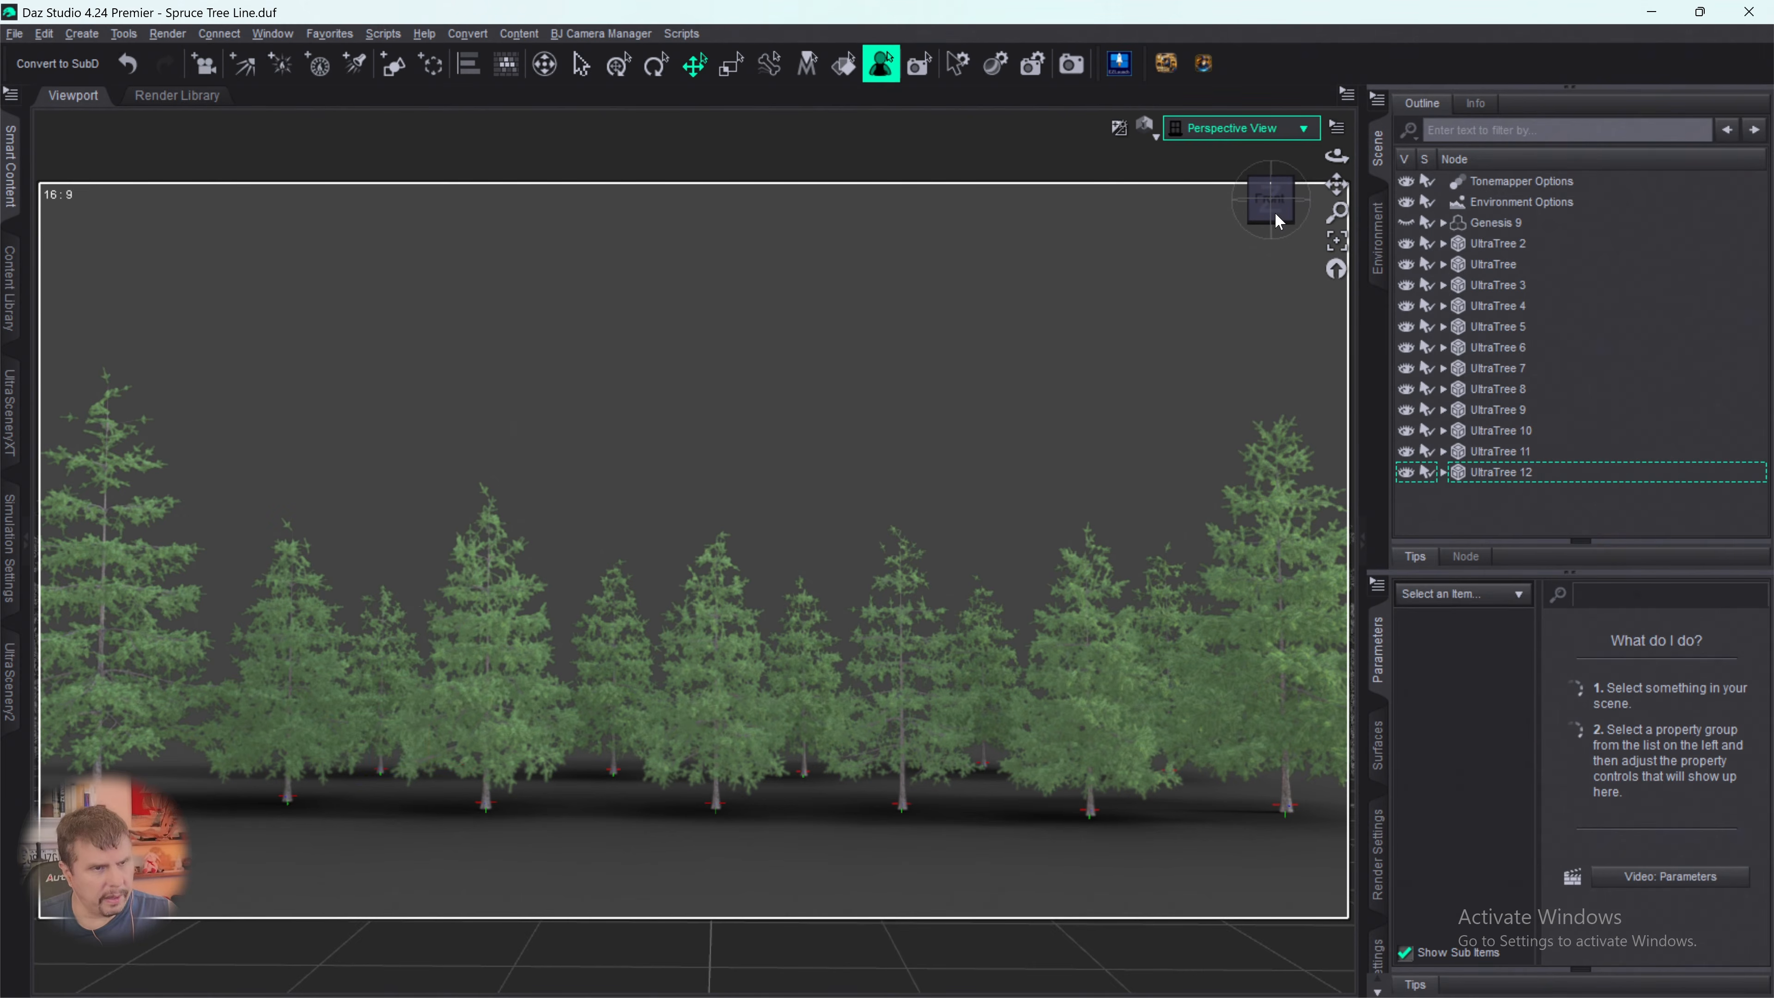
# - Start another UltraTreeCreator tree with the Spruce 07 model, Spruce bark and Spruce 01 foliage, and open its advanced foliage controls
pyautogui.click(1119, 64)
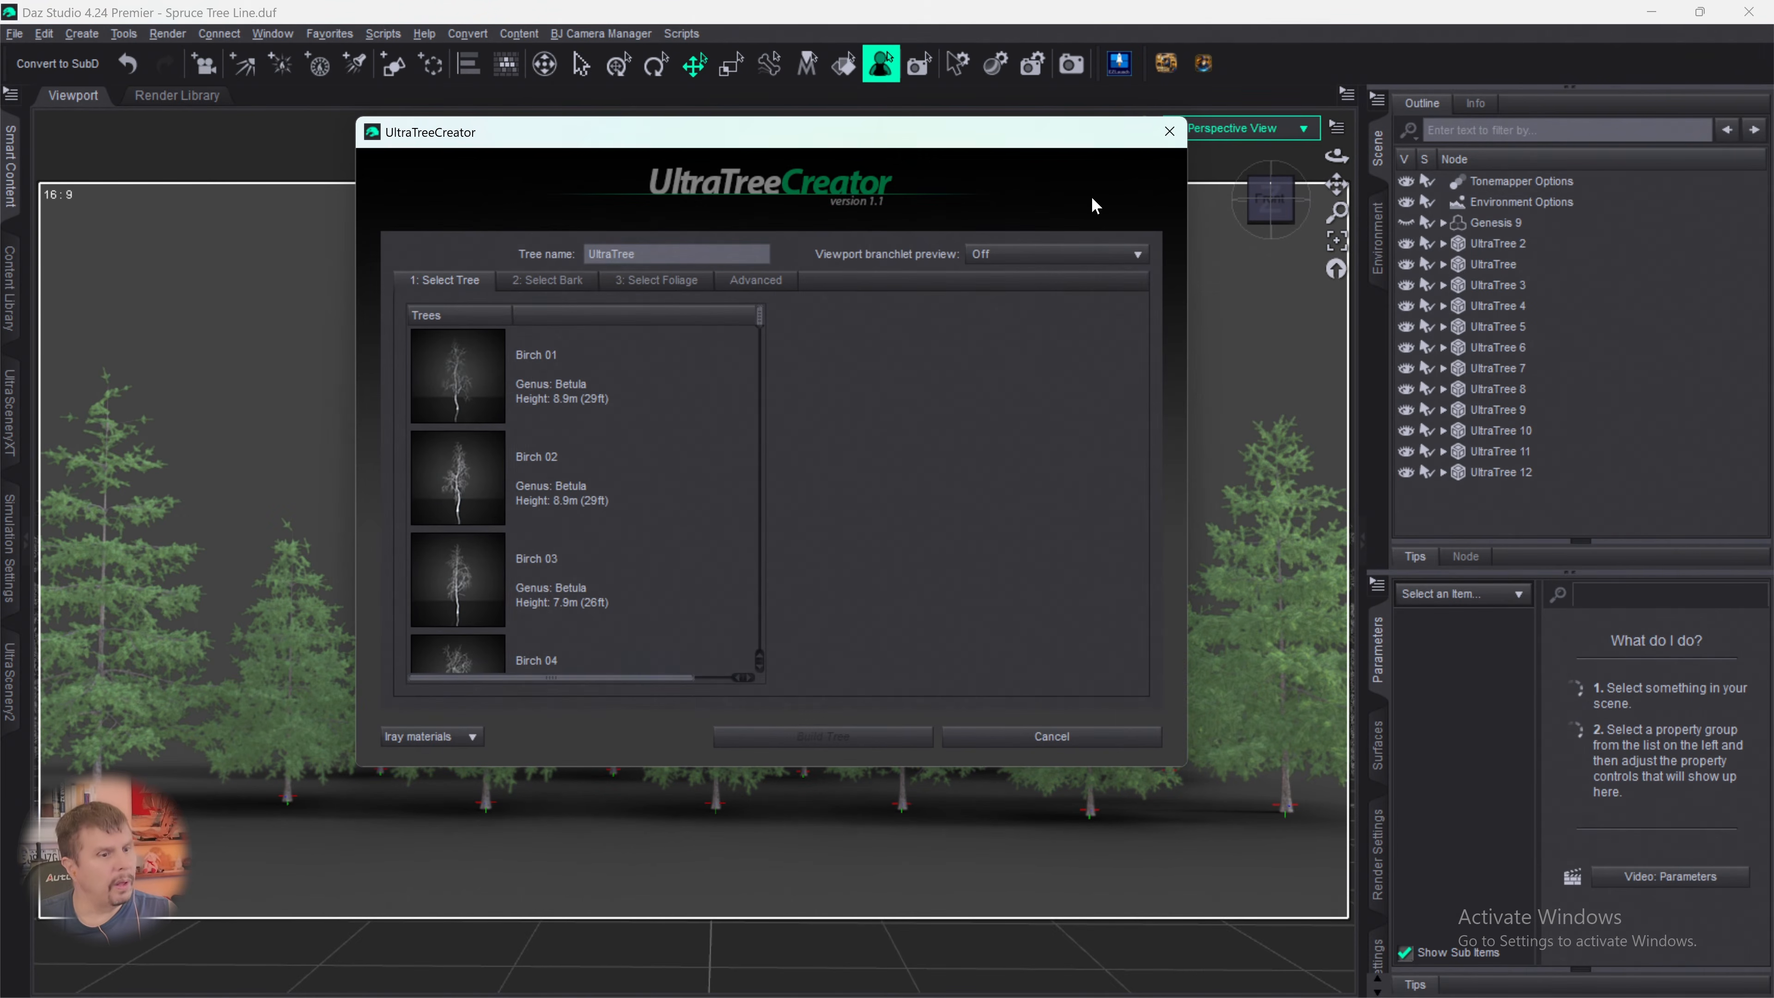
pyautogui.click(753, 329)
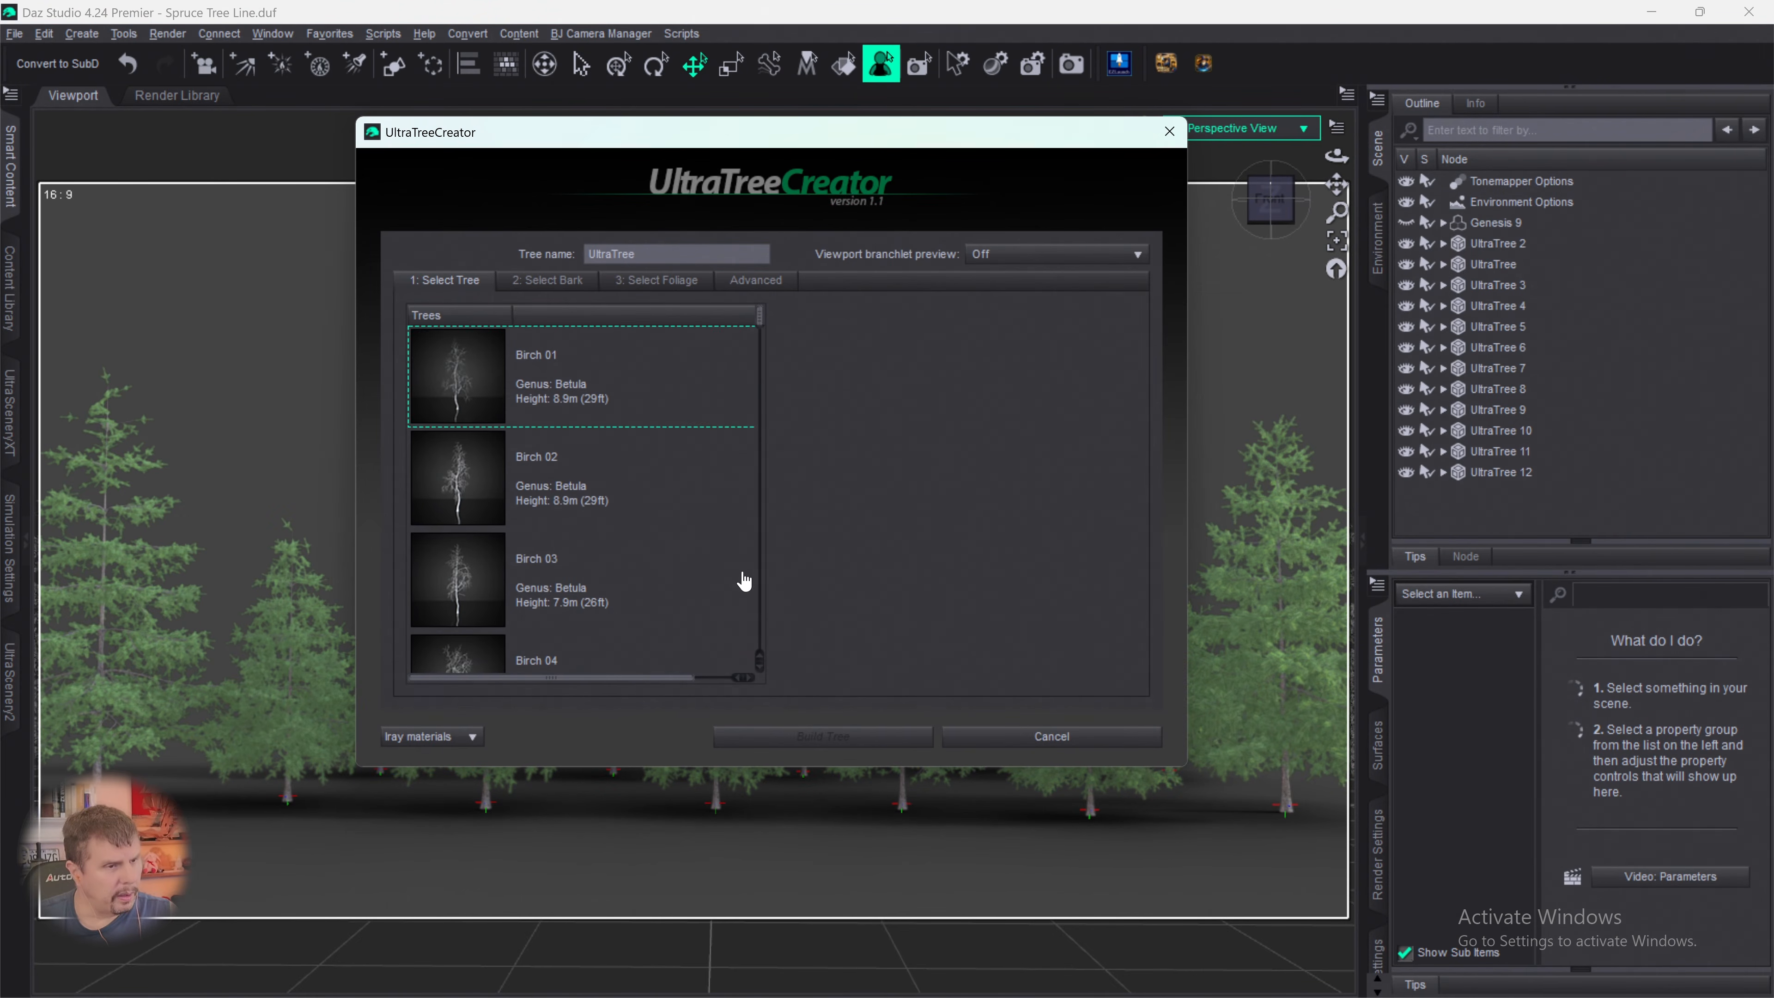
pyautogui.scroll(-20, 744, 581)
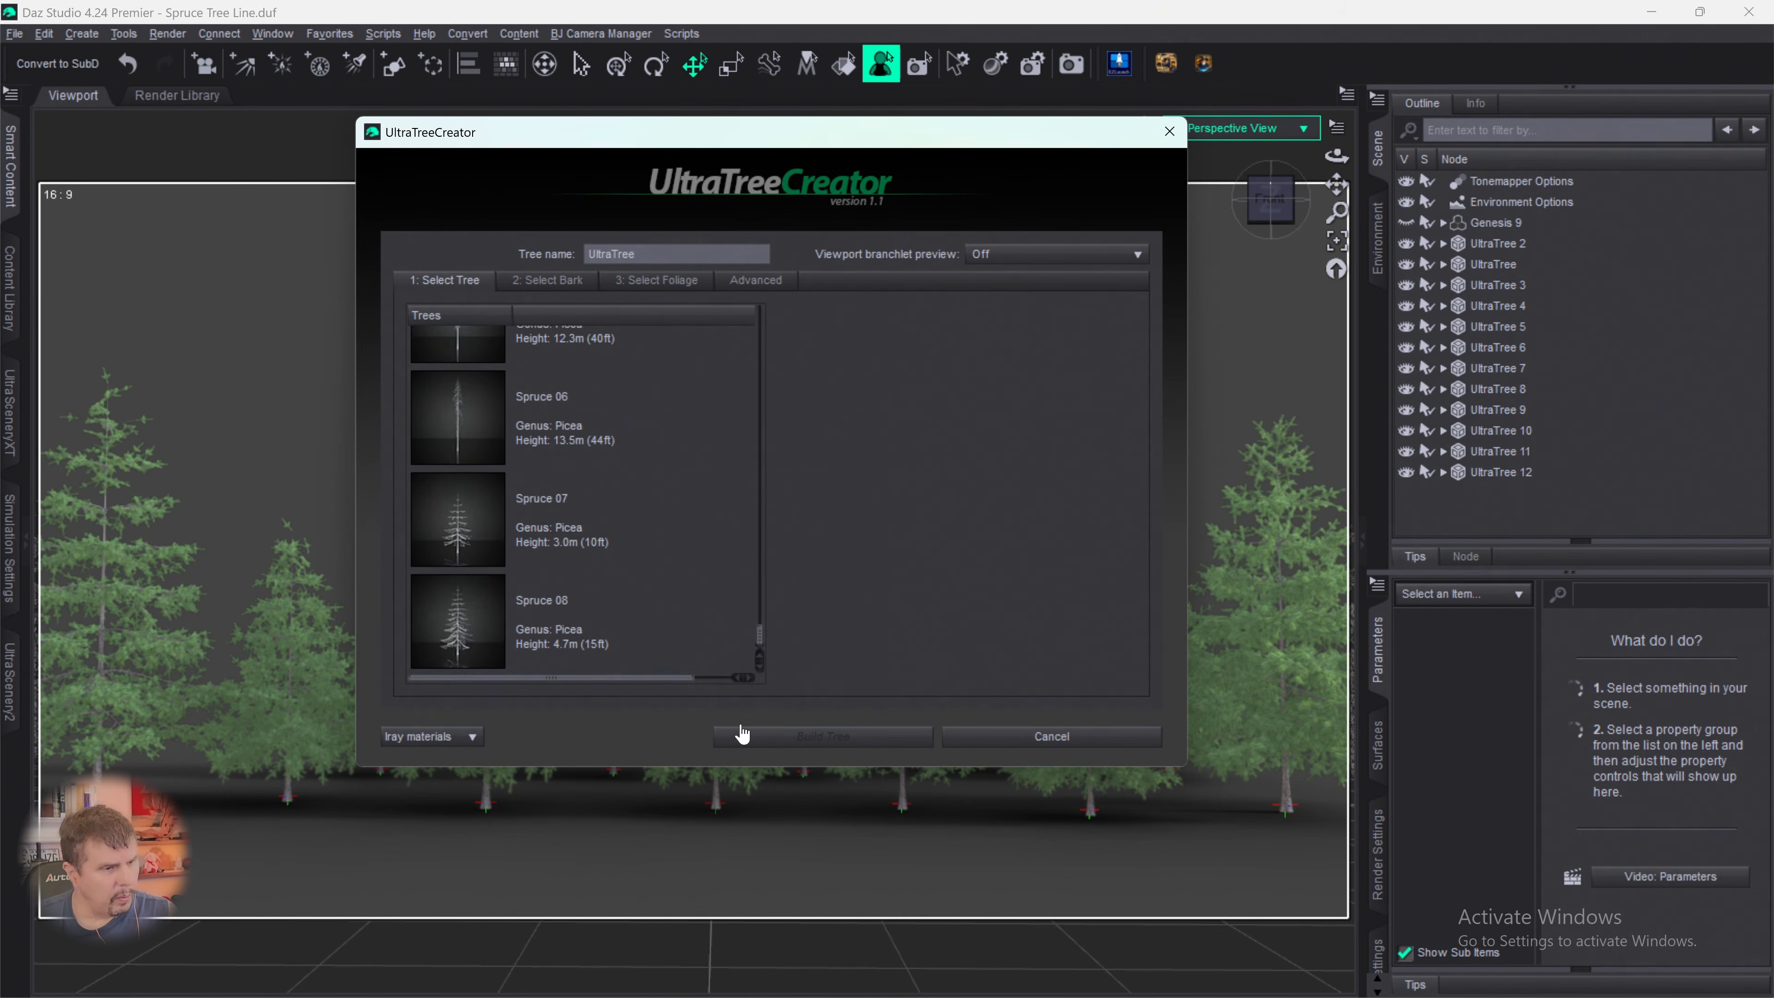
pyautogui.scroll(20, 626, 668)
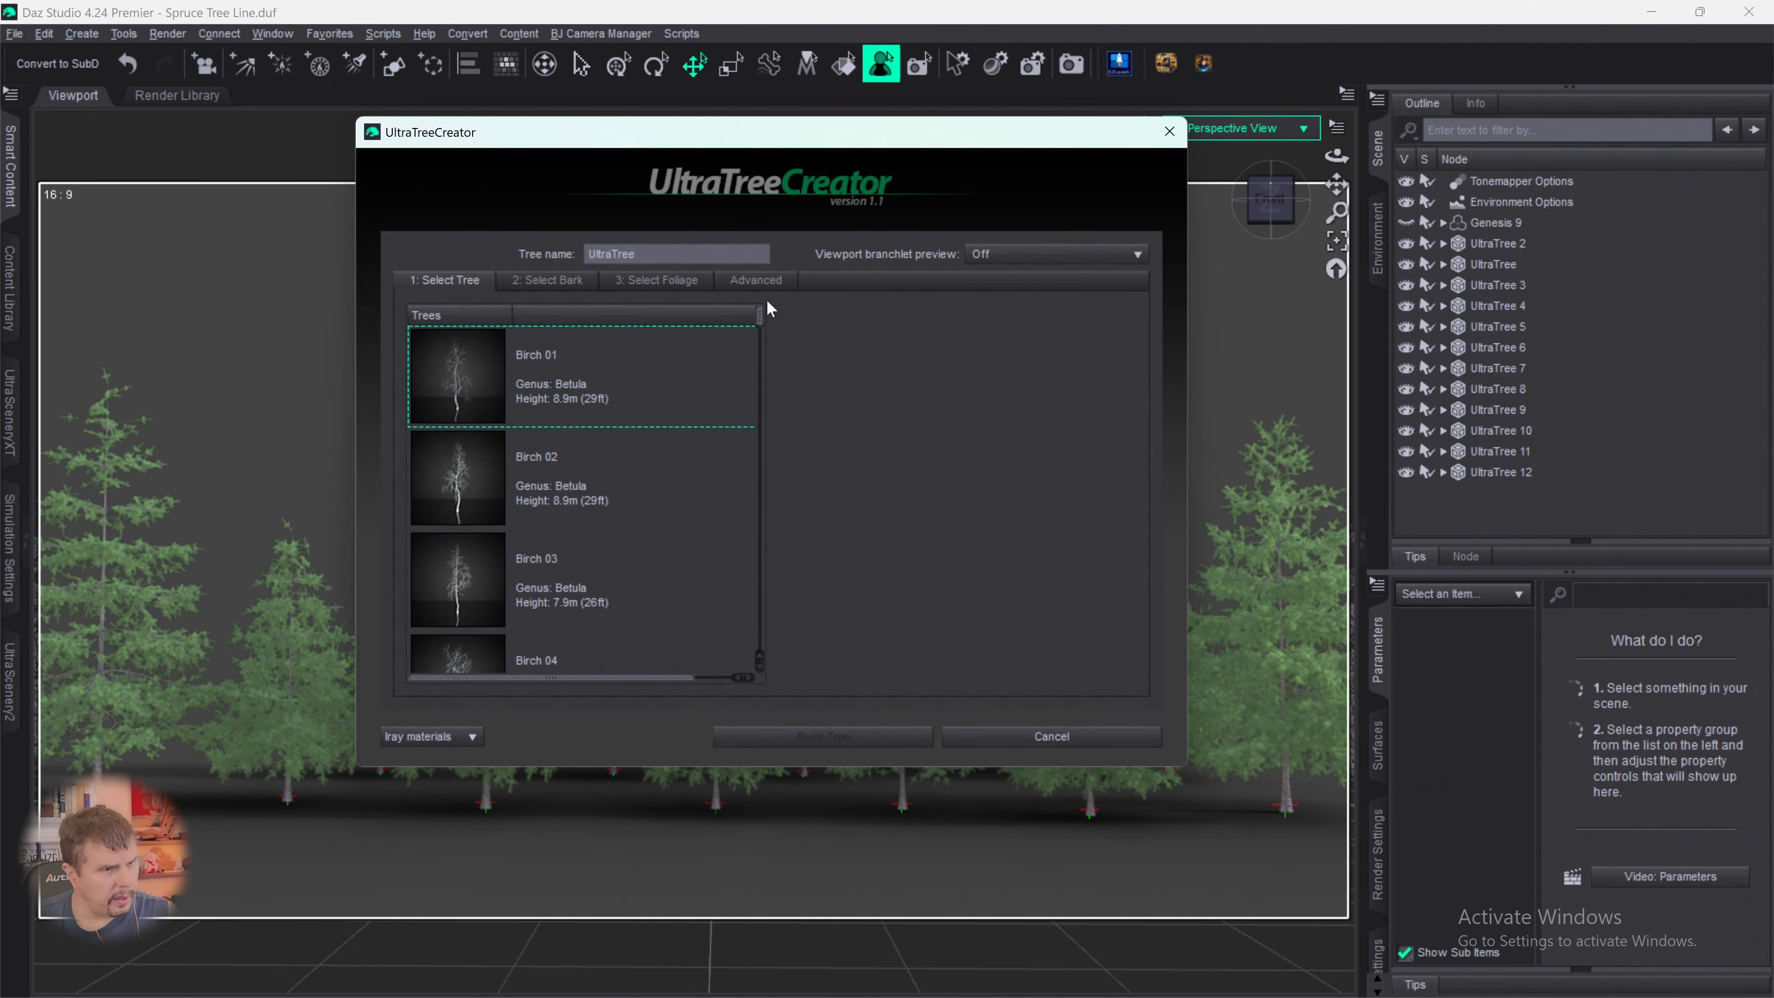
pyautogui.moveTo(760, 318); pyautogui.dragTo(768, 673)
pyautogui.click(481, 510)
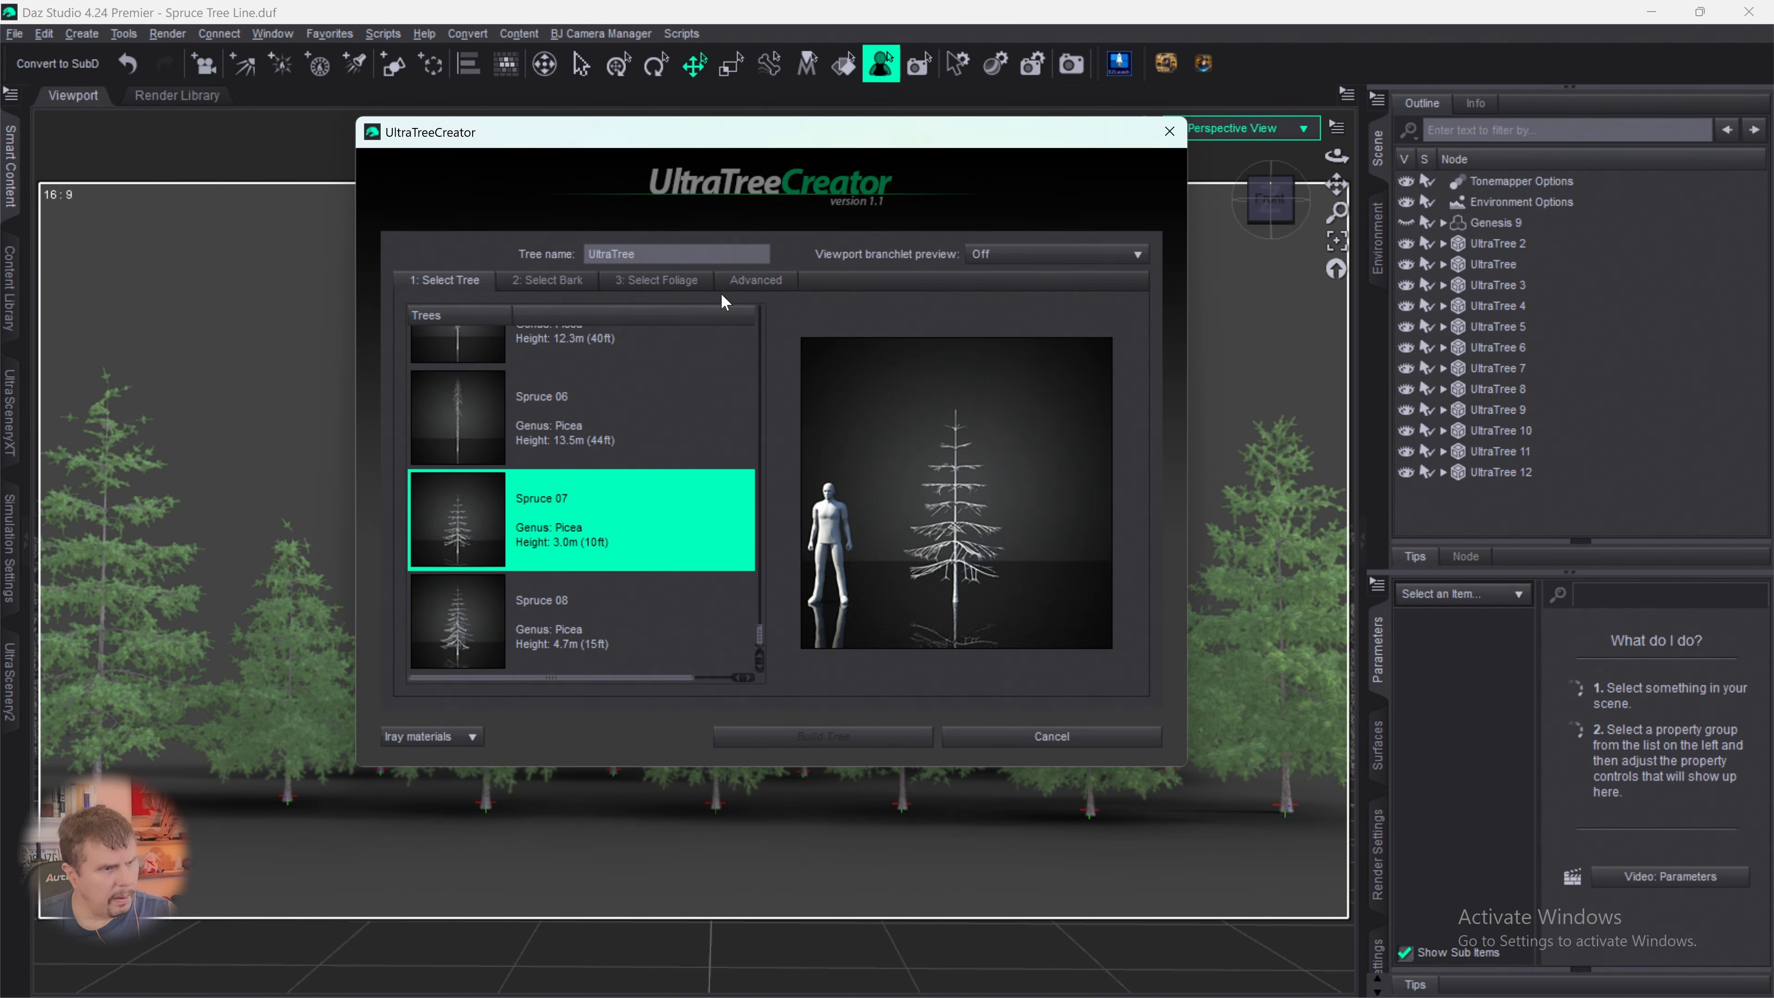
pyautogui.click(580, 280)
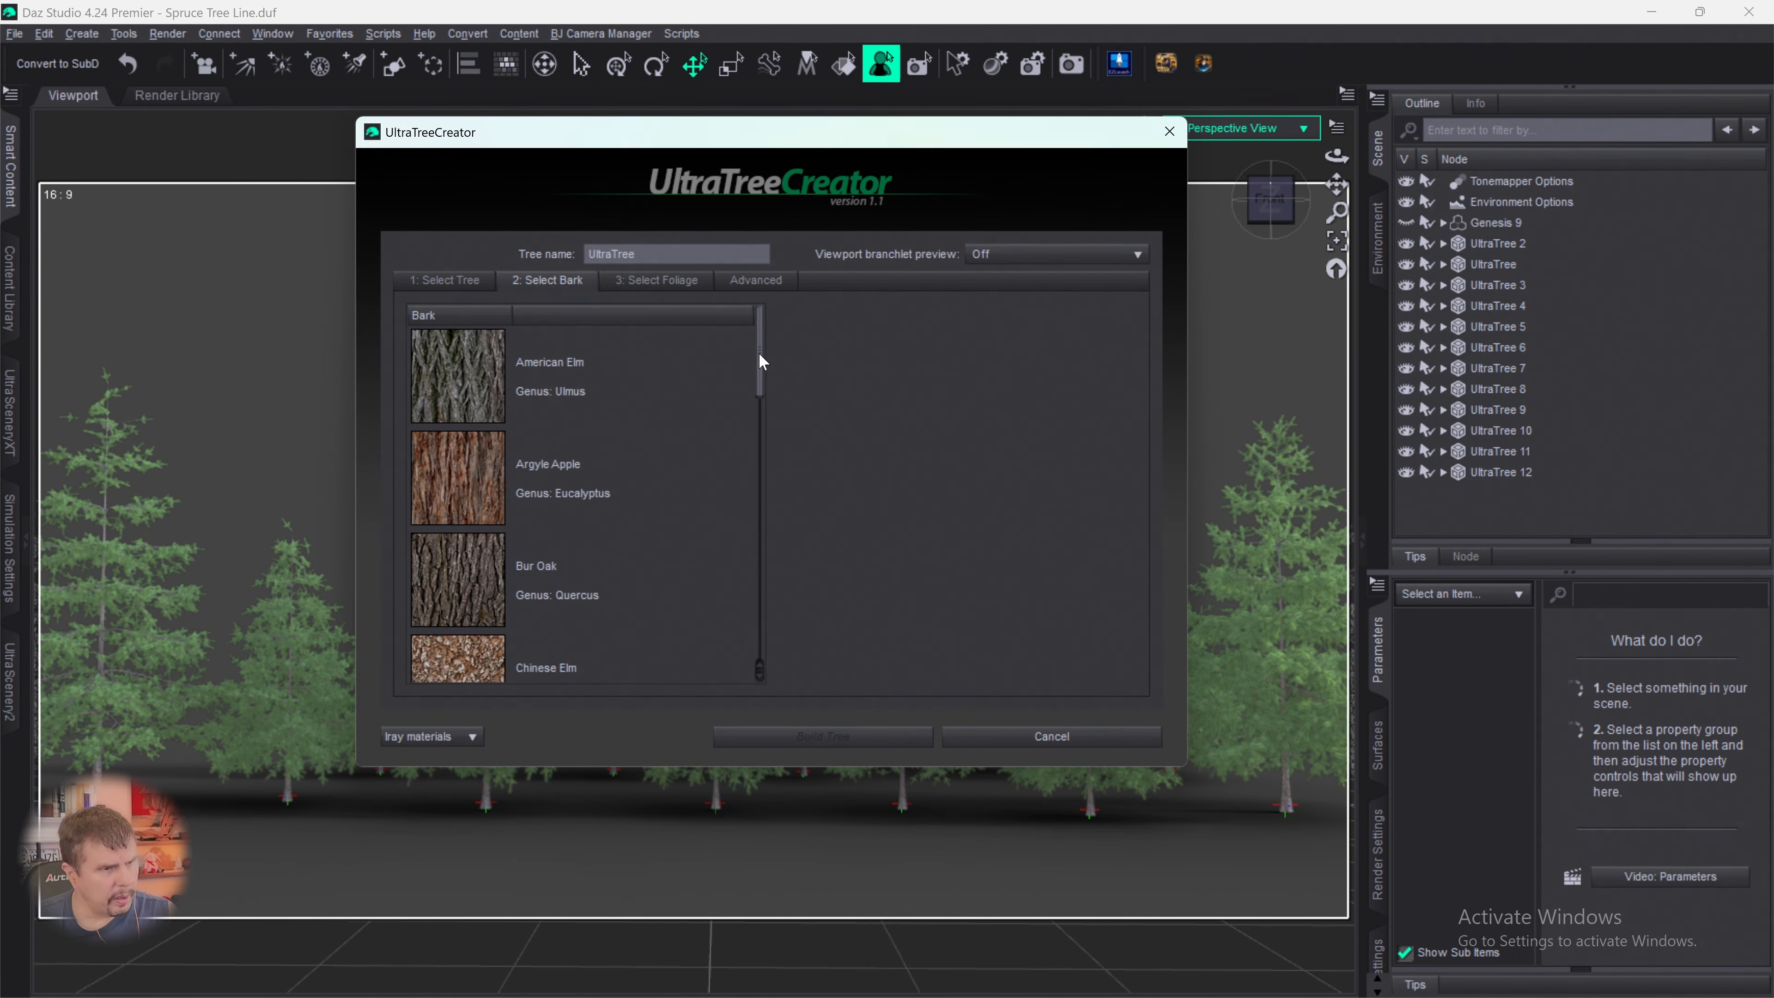
pyautogui.moveTo(761, 361); pyautogui.dragTo(760, 652)
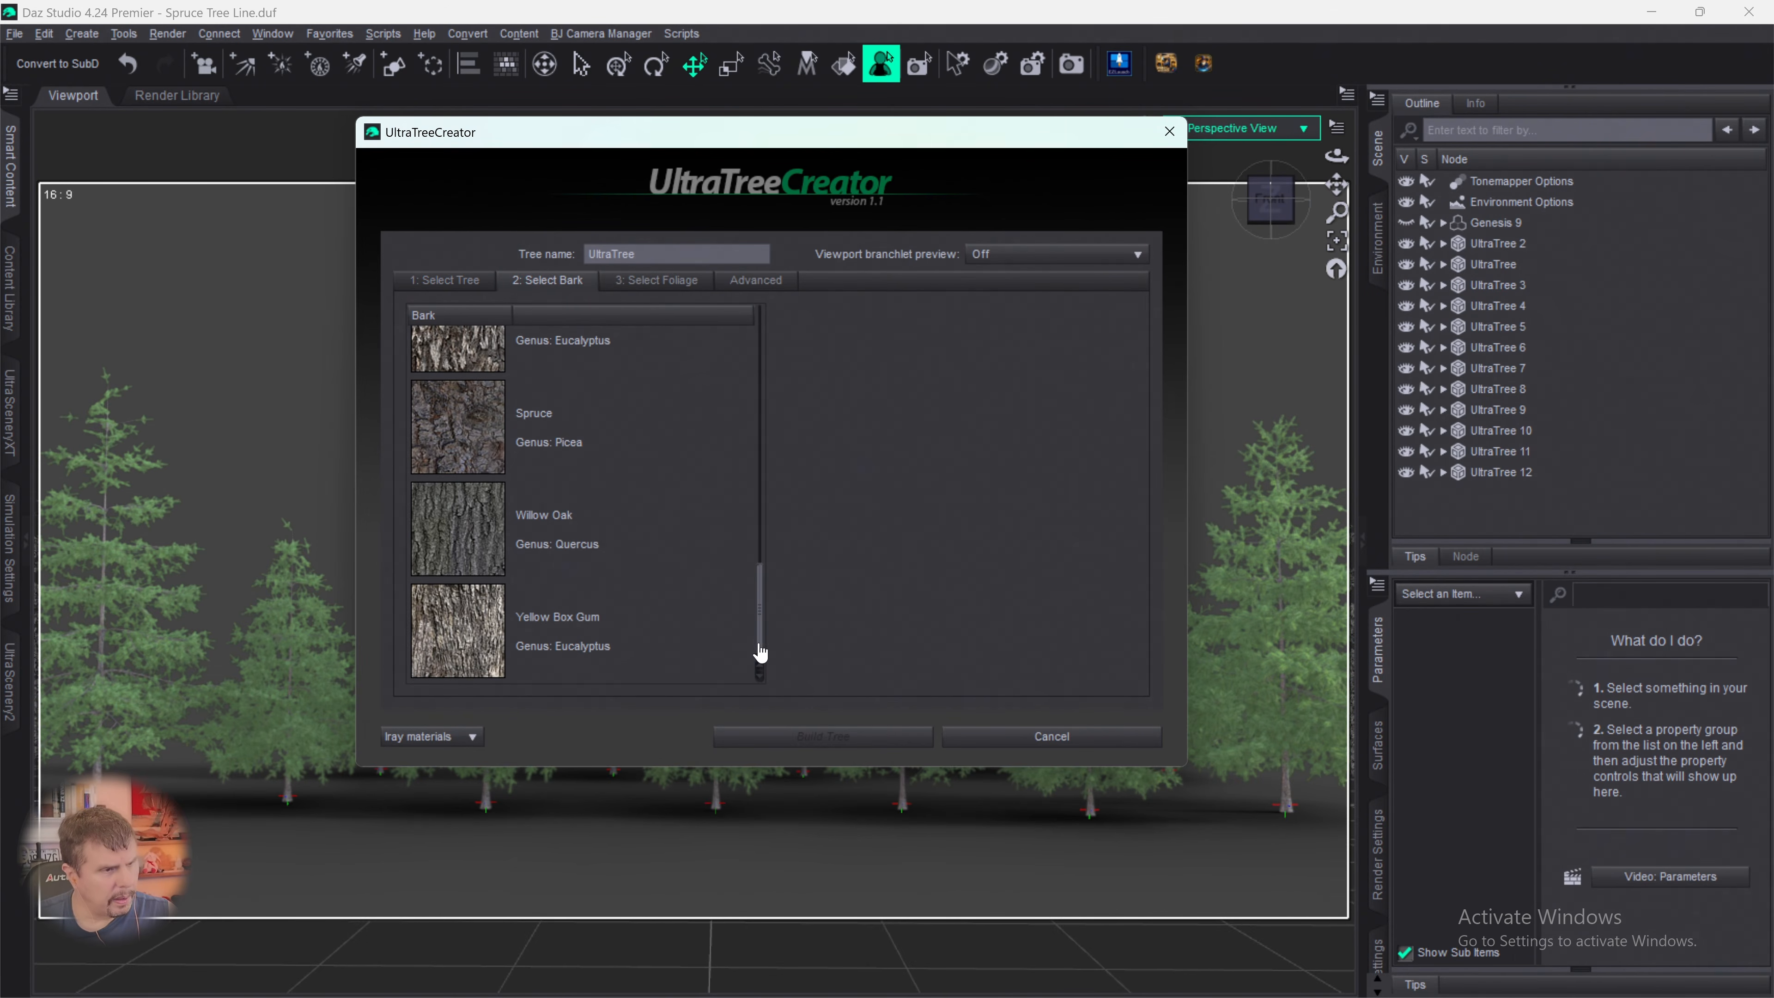
pyautogui.click(488, 448)
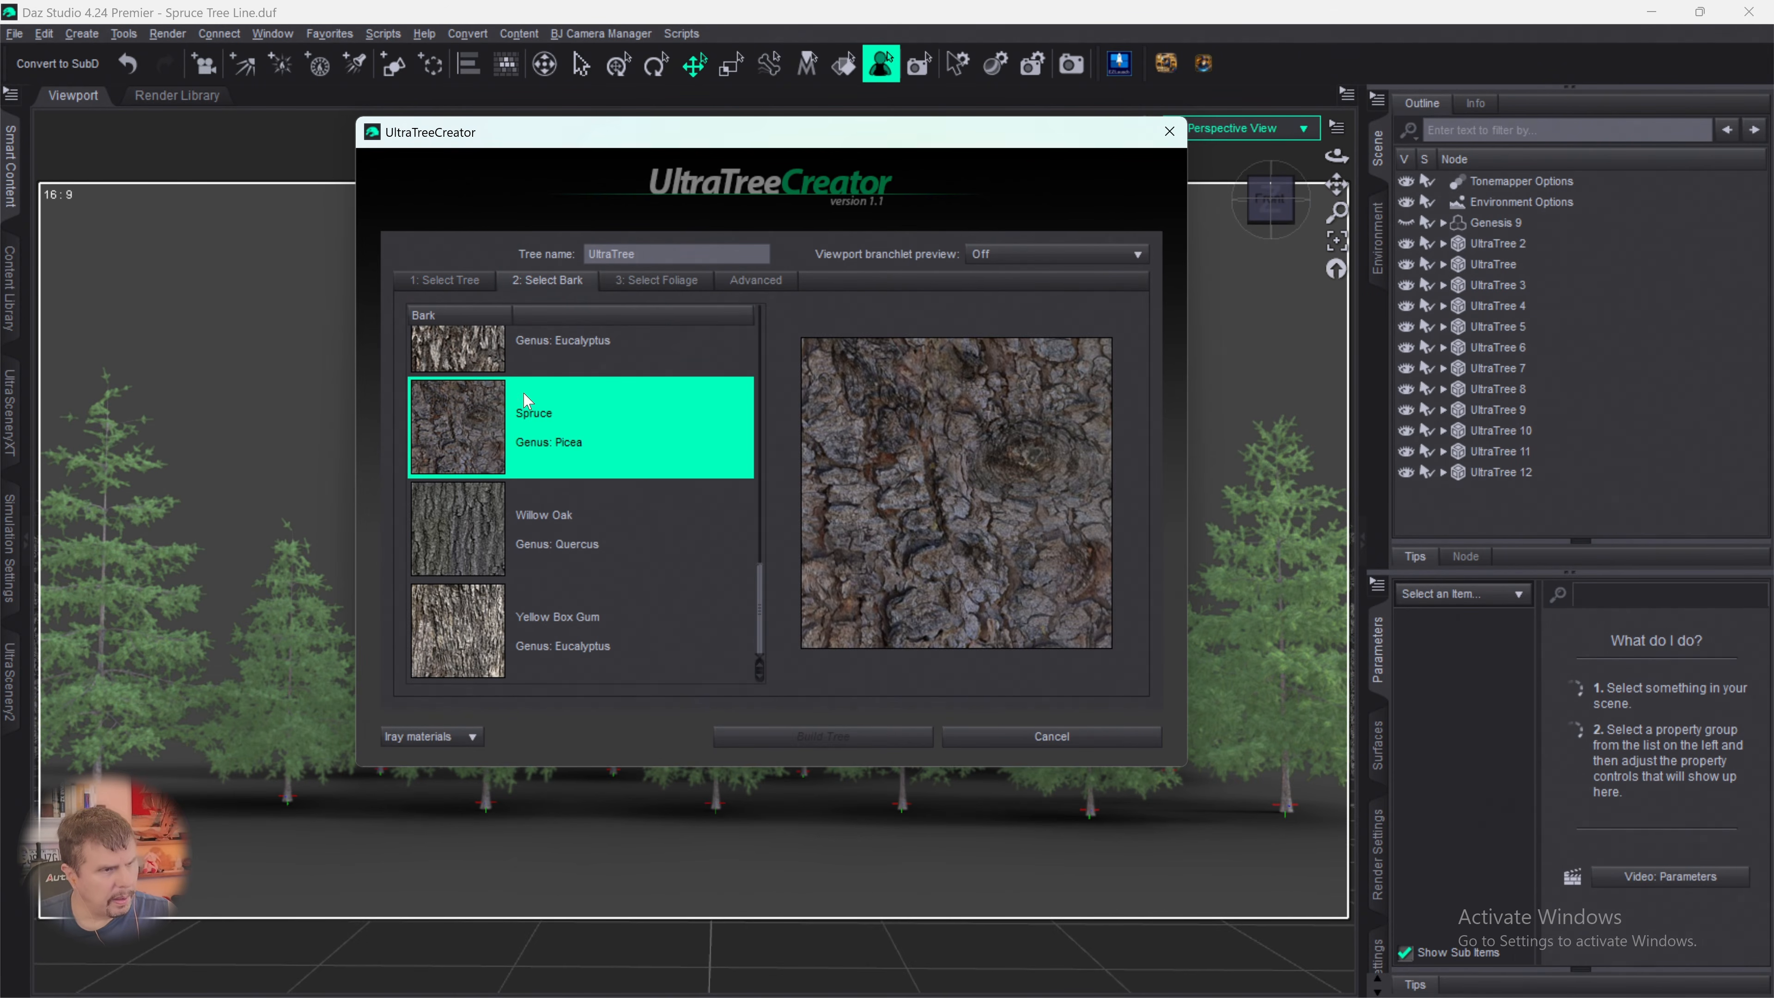
pyautogui.click(668, 282)
pyautogui.moveTo(760, 336); pyautogui.dragTo(769, 615)
pyautogui.click(472, 442)
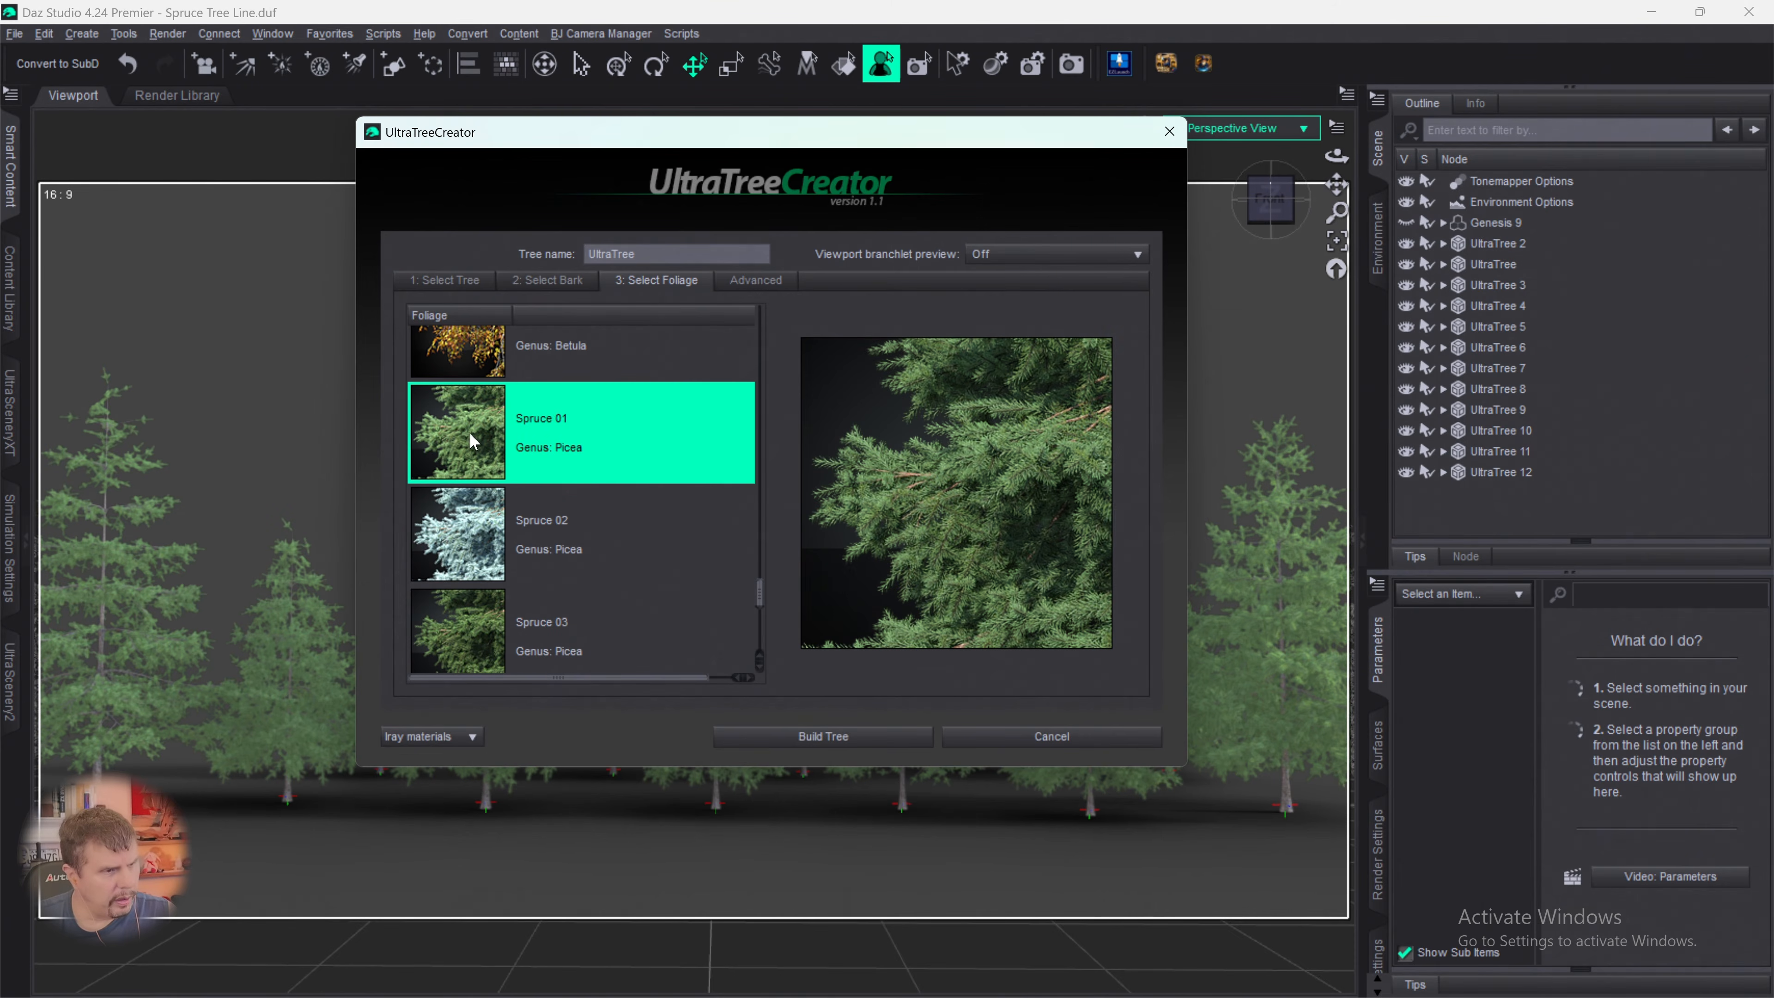
pyautogui.click(755, 280)
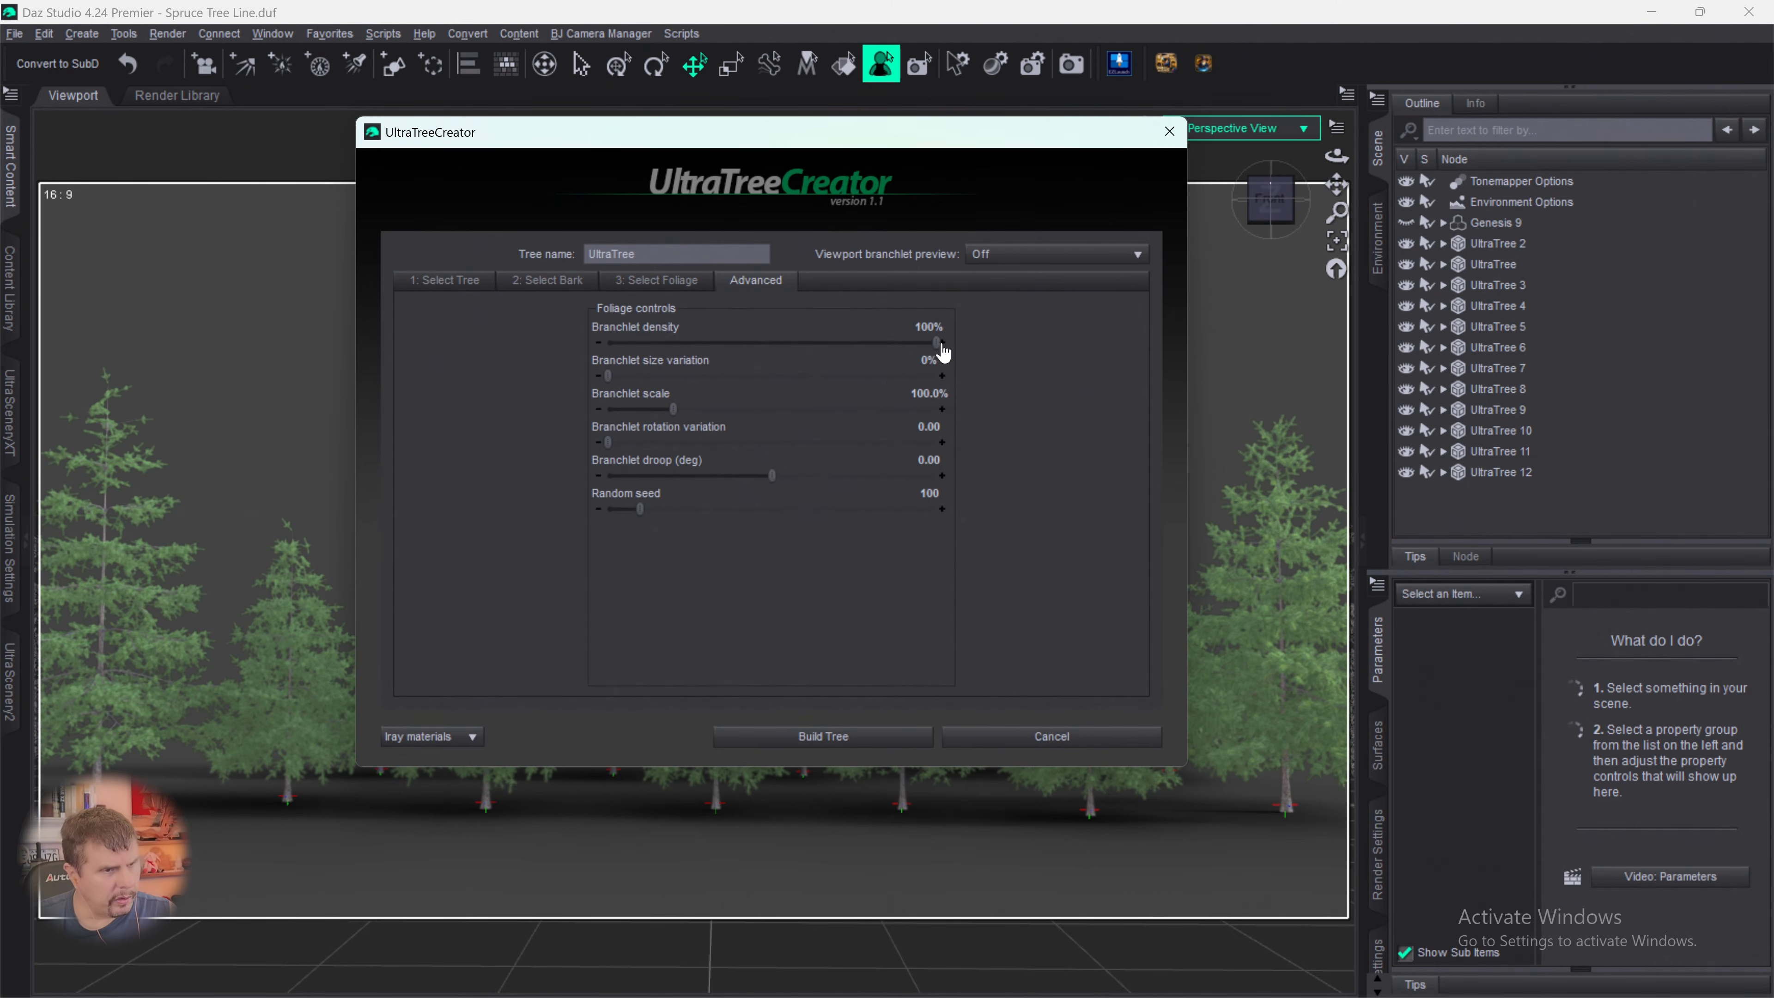
# - Set branchlet density to 46%, rotation variation to 154.37, droop to -21.08 and random seed to 883, and build the tree
pyautogui.moveTo(937, 343); pyautogui.dragTo(755, 358)
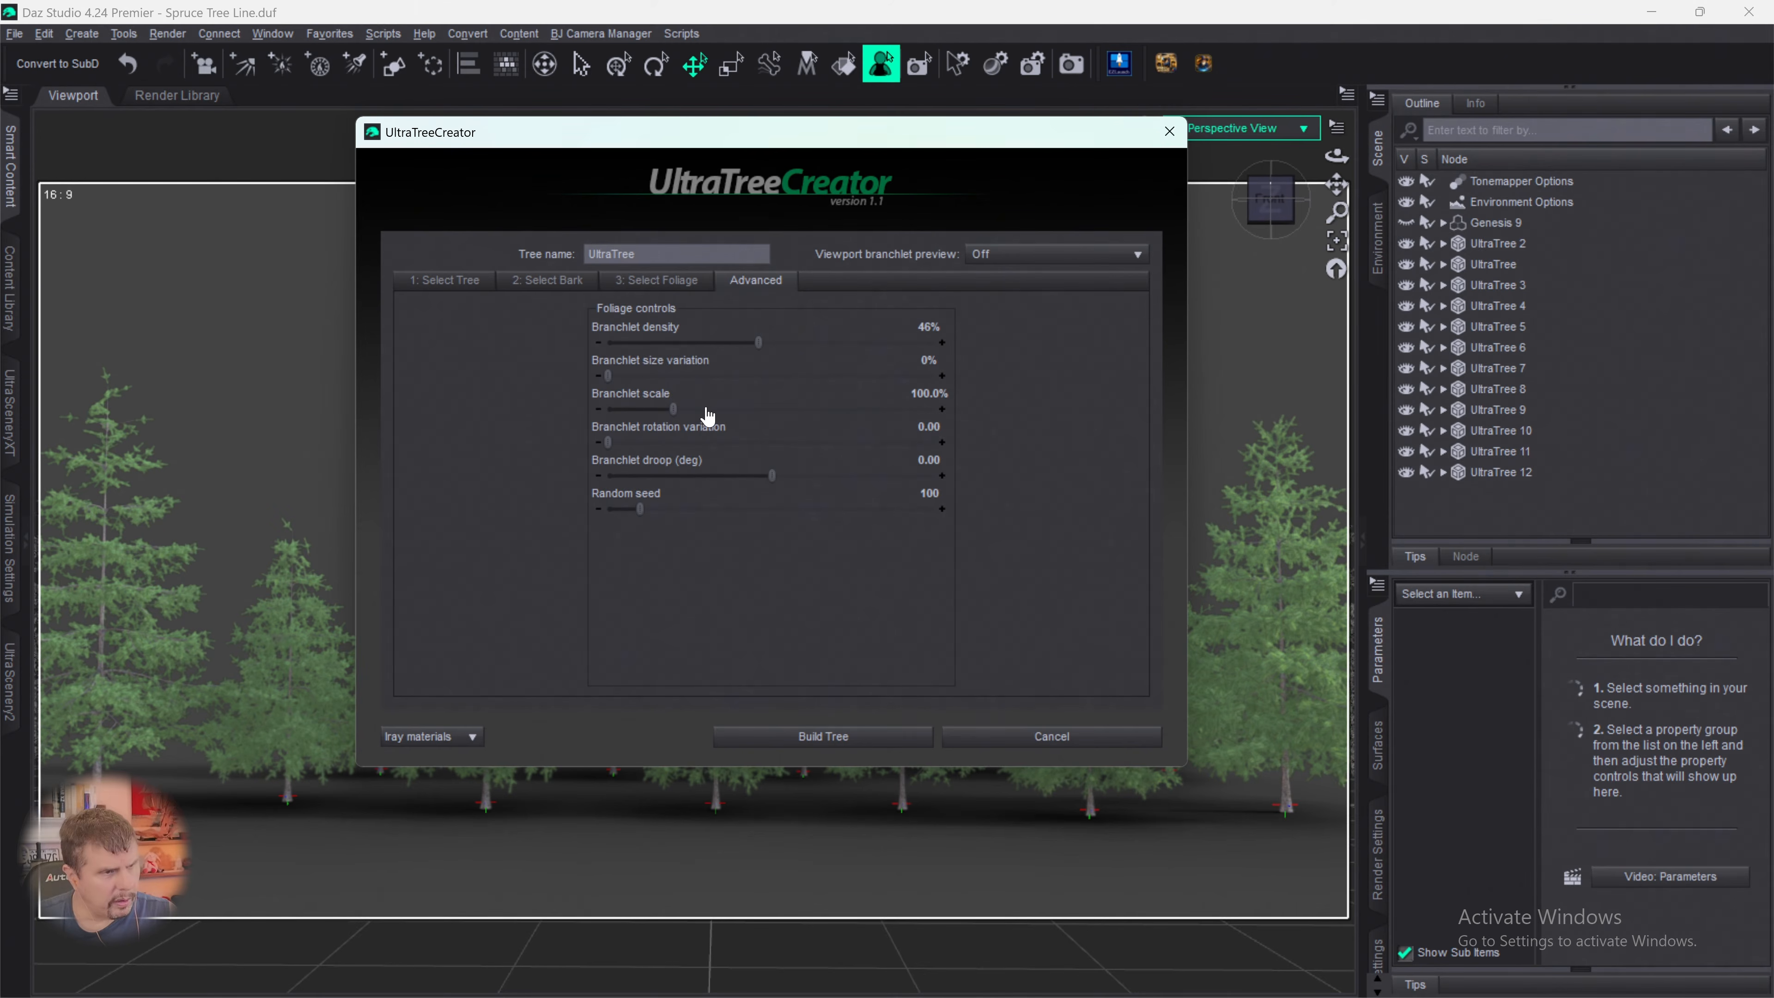
pyautogui.moveTo(608, 442); pyautogui.dragTo(889, 443)
pyautogui.moveTo(772, 477); pyautogui.dragTo(737, 480)
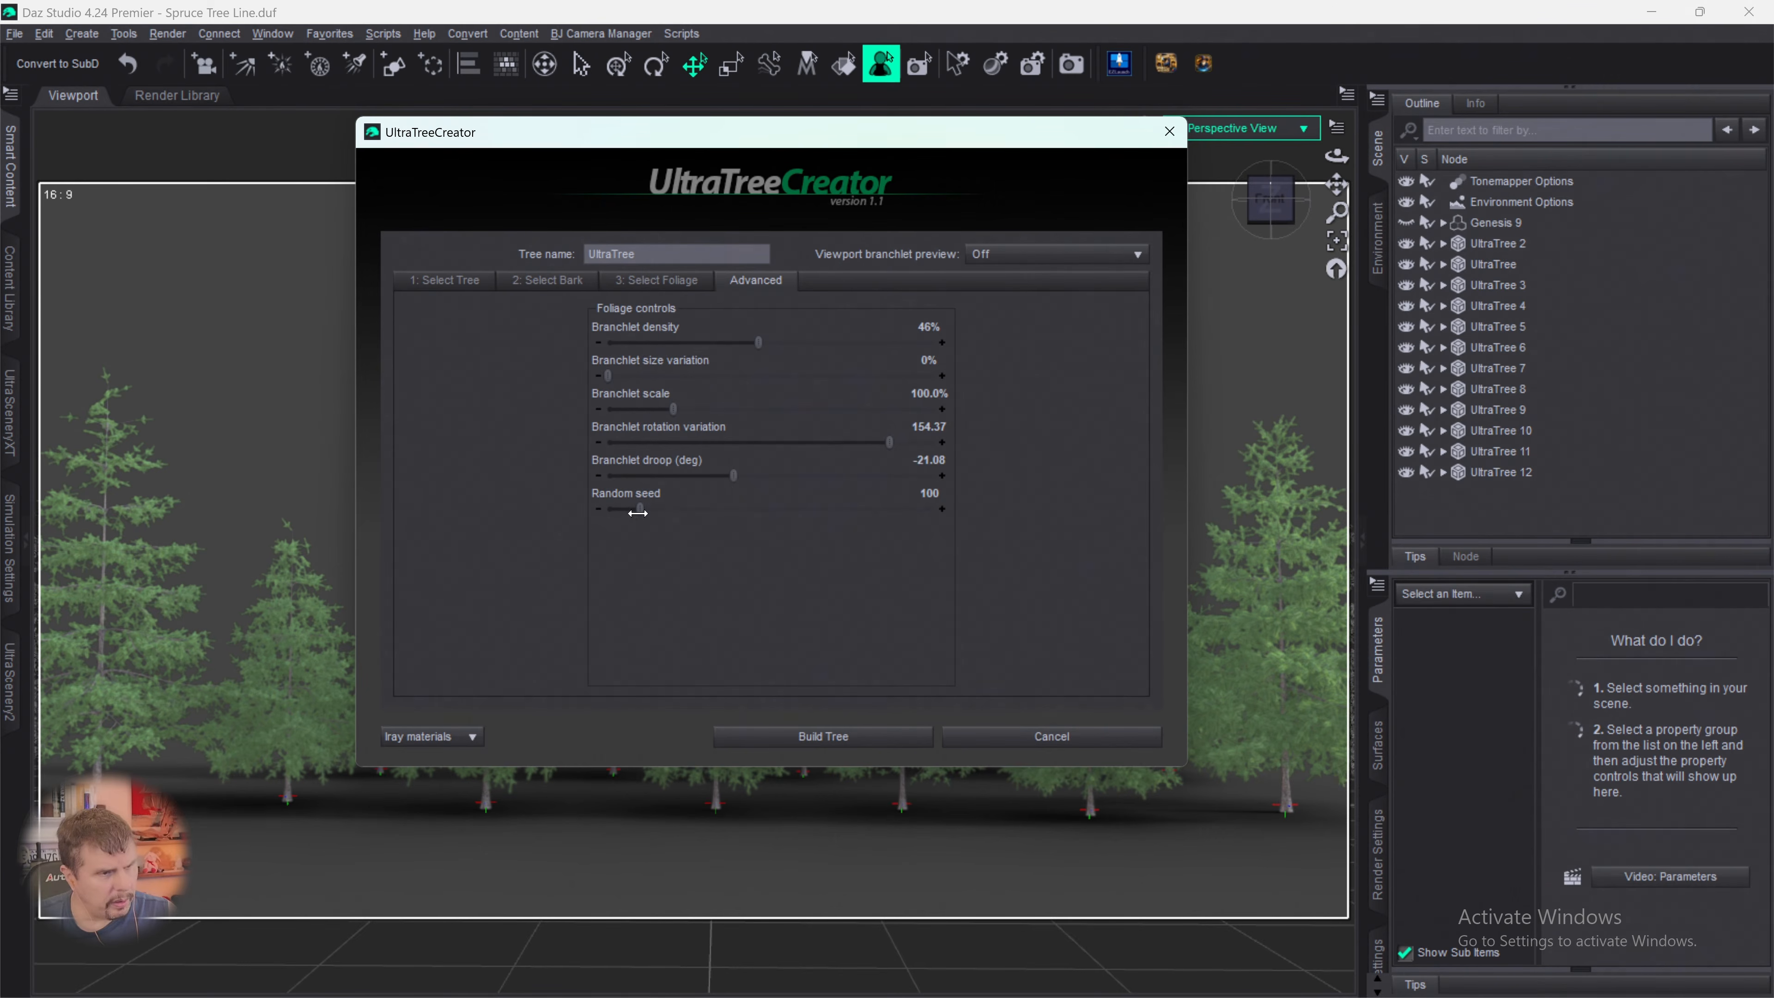
pyautogui.moveTo(640, 509); pyautogui.dragTo(888, 513)
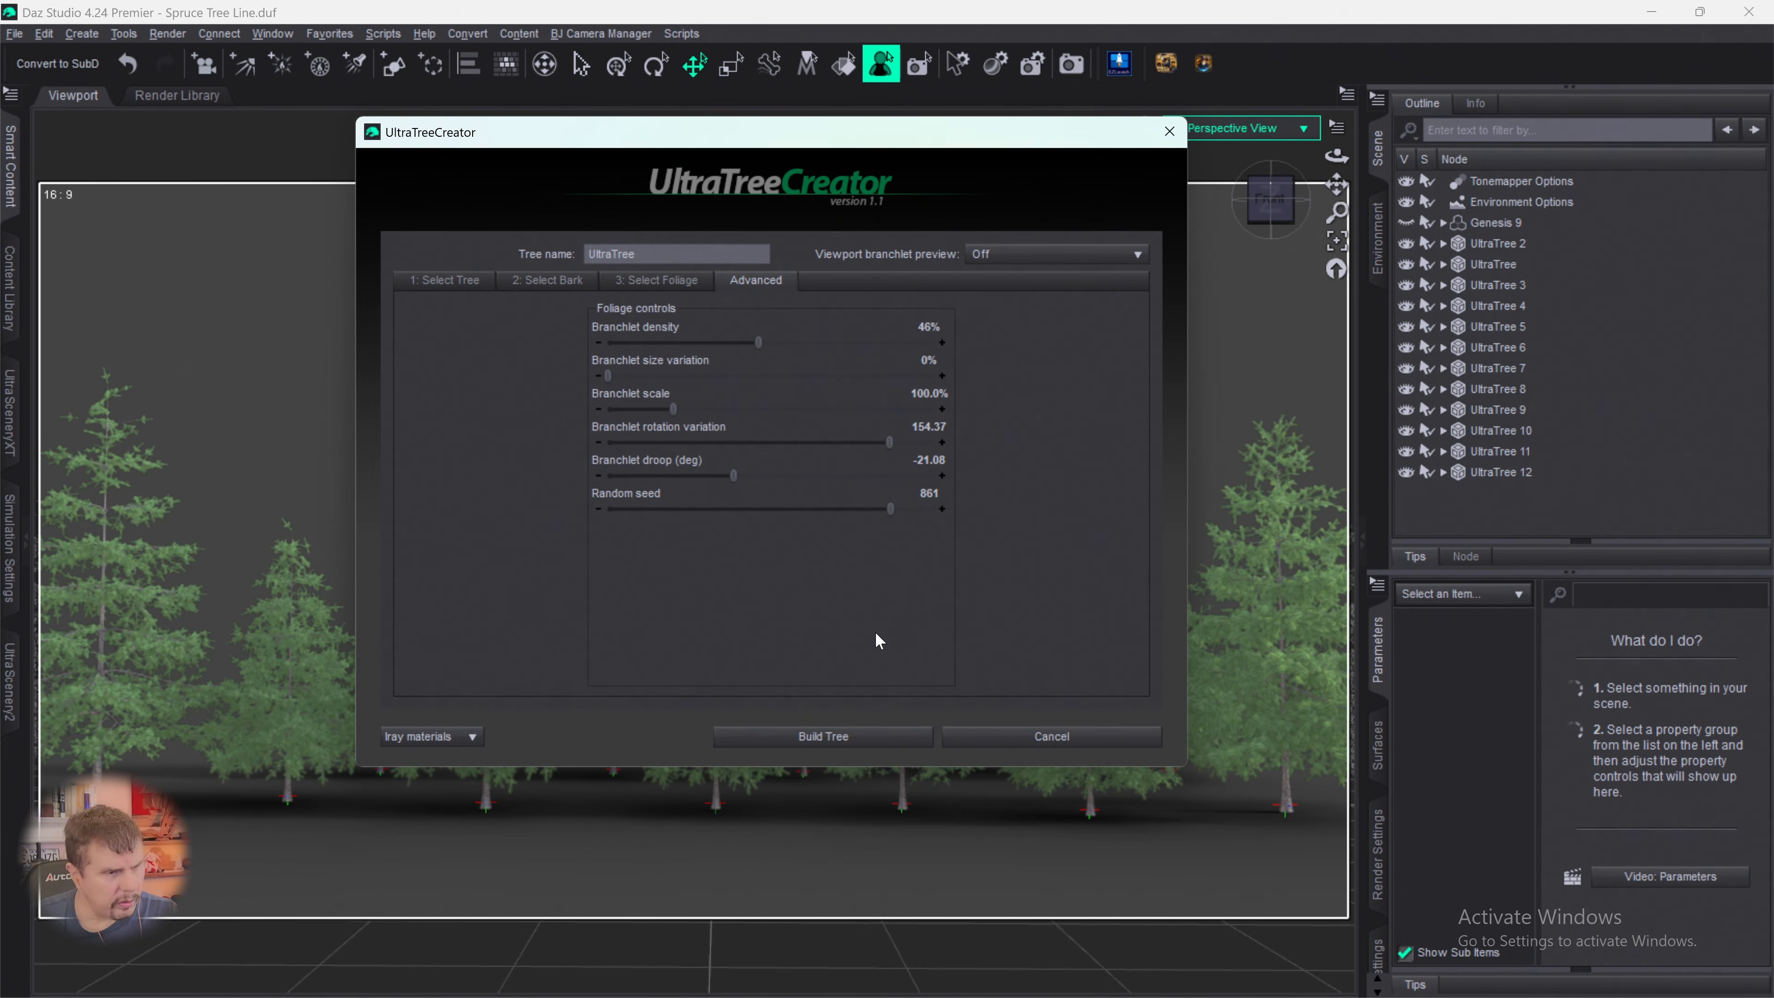
pyautogui.moveTo(890, 509)
pyautogui.mouseDown()
pyautogui.moveTo(941, 509)
pyautogui.moveTo(898, 509)
pyautogui.mouseUp()
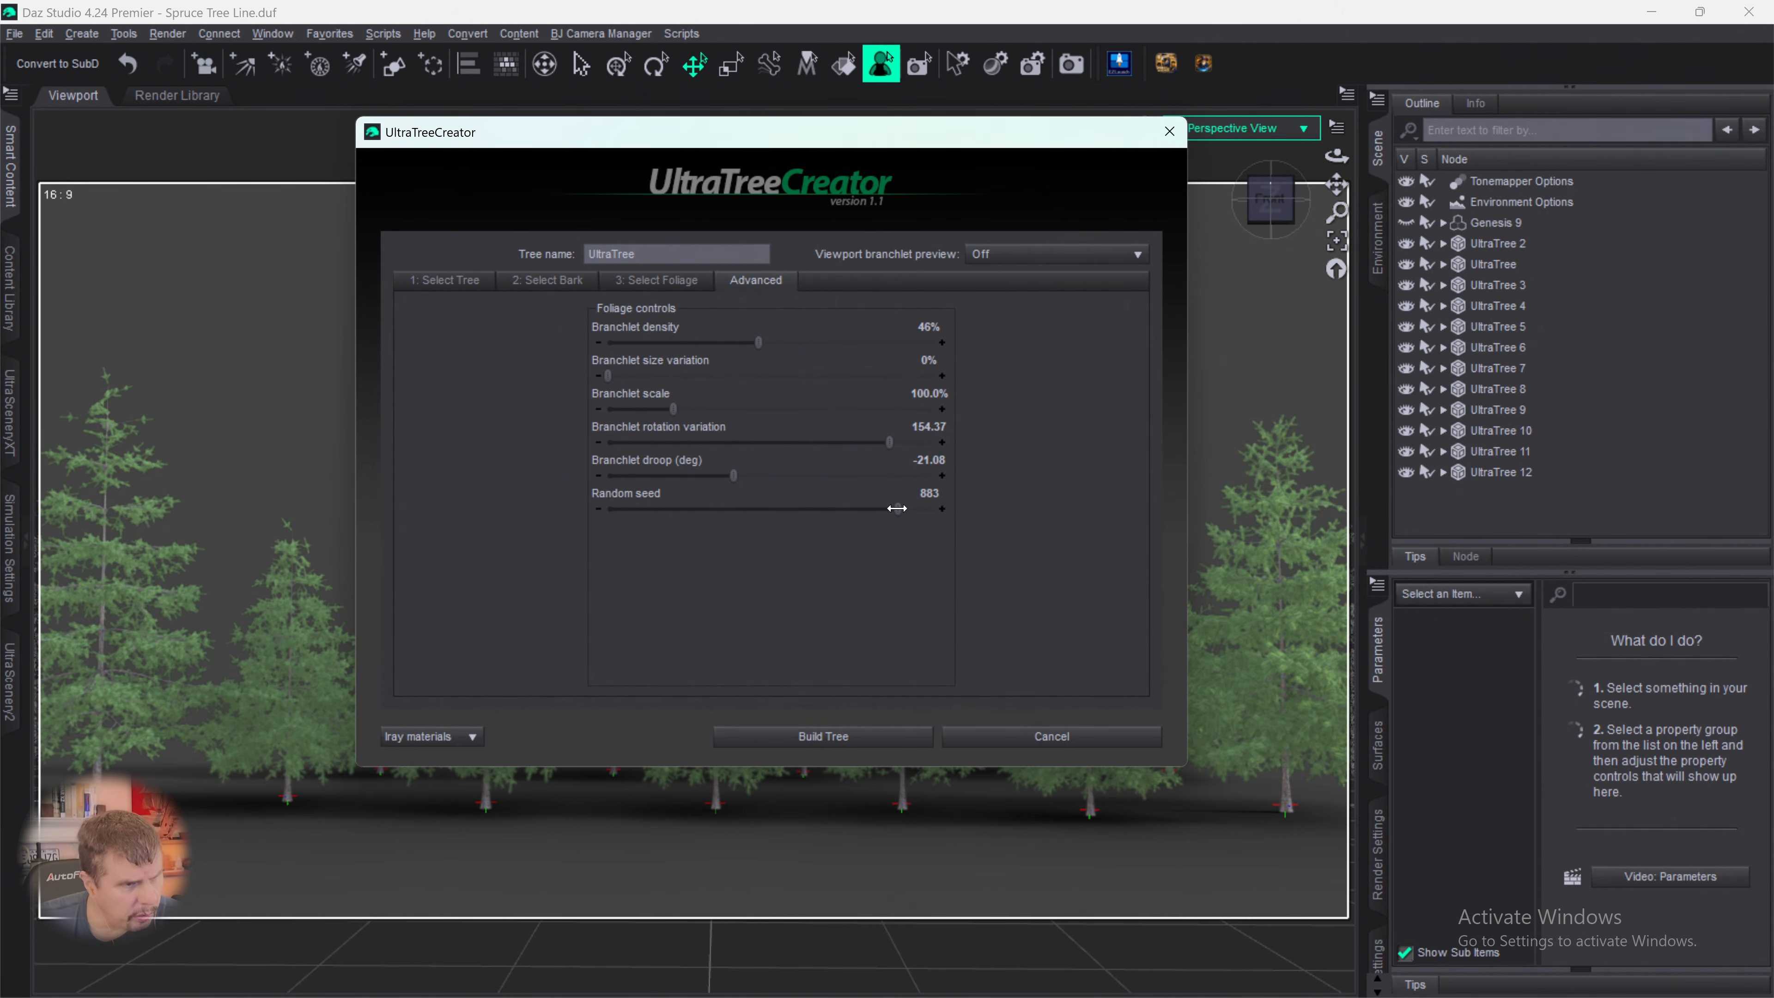
pyautogui.click(827, 740)
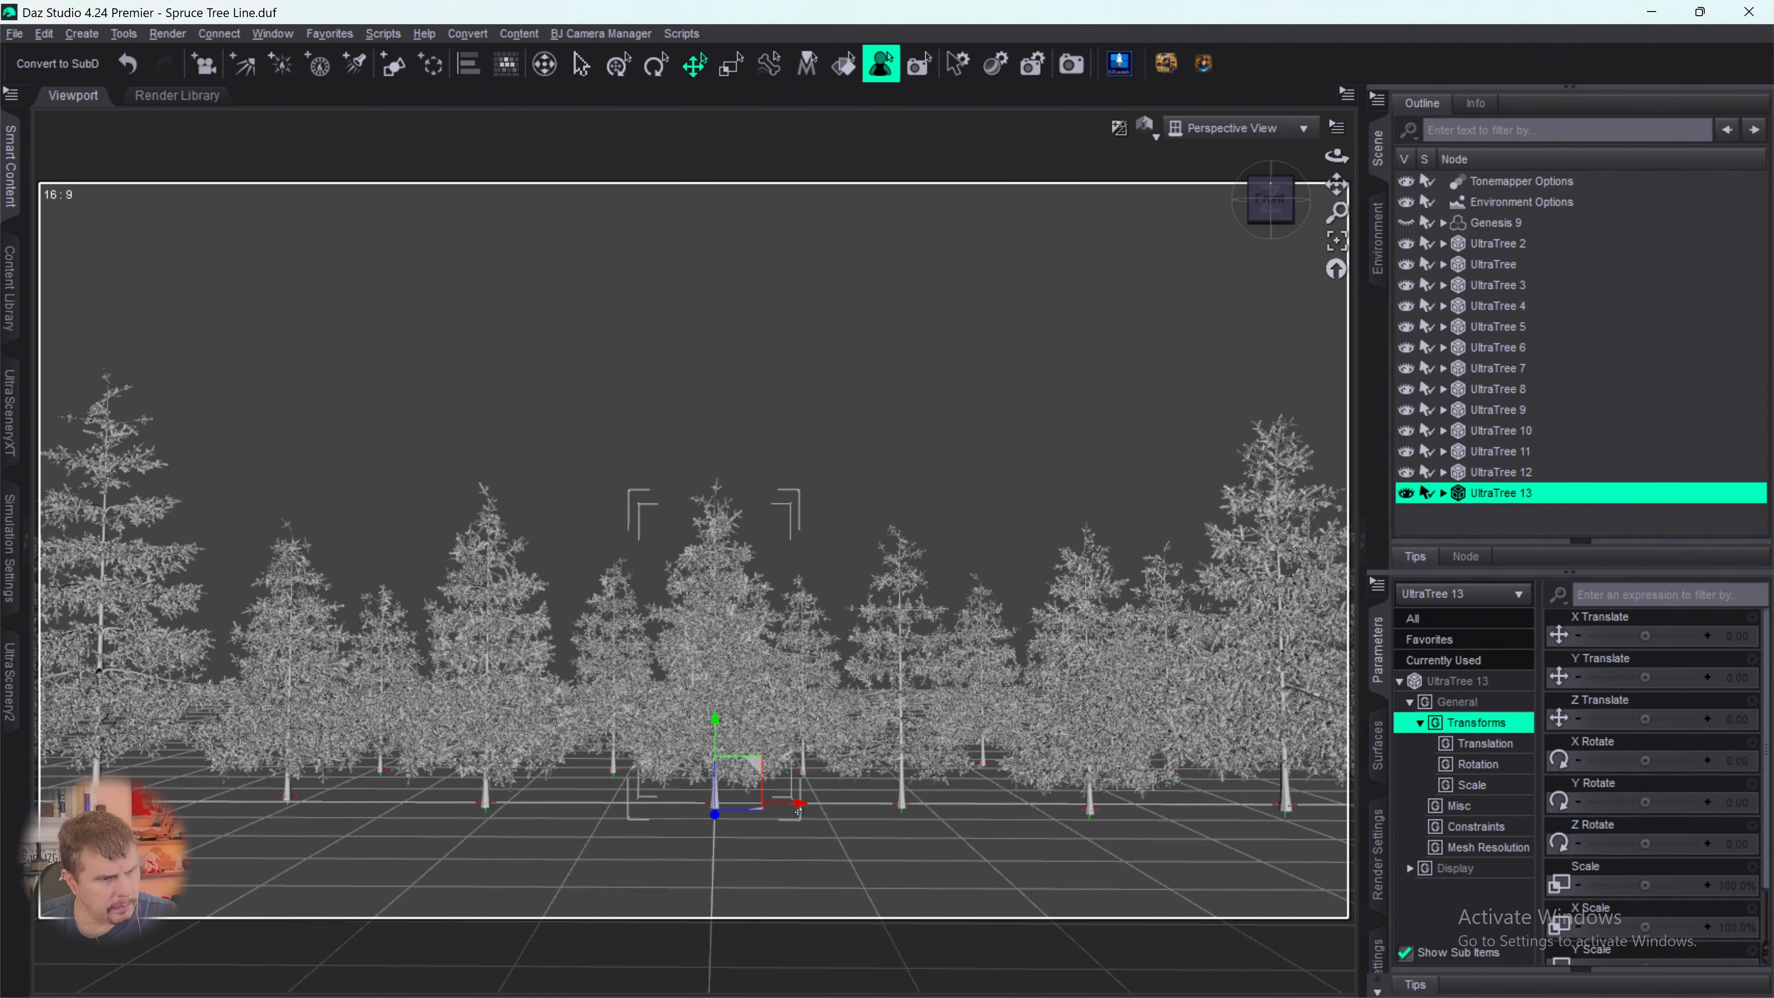
# - Place the new spruce behind the row's left end at X -589.88 and Z -255.70, and scale it to 75.5%
pyautogui.moveTo(798, 811); pyautogui.dragTo(220, 786)
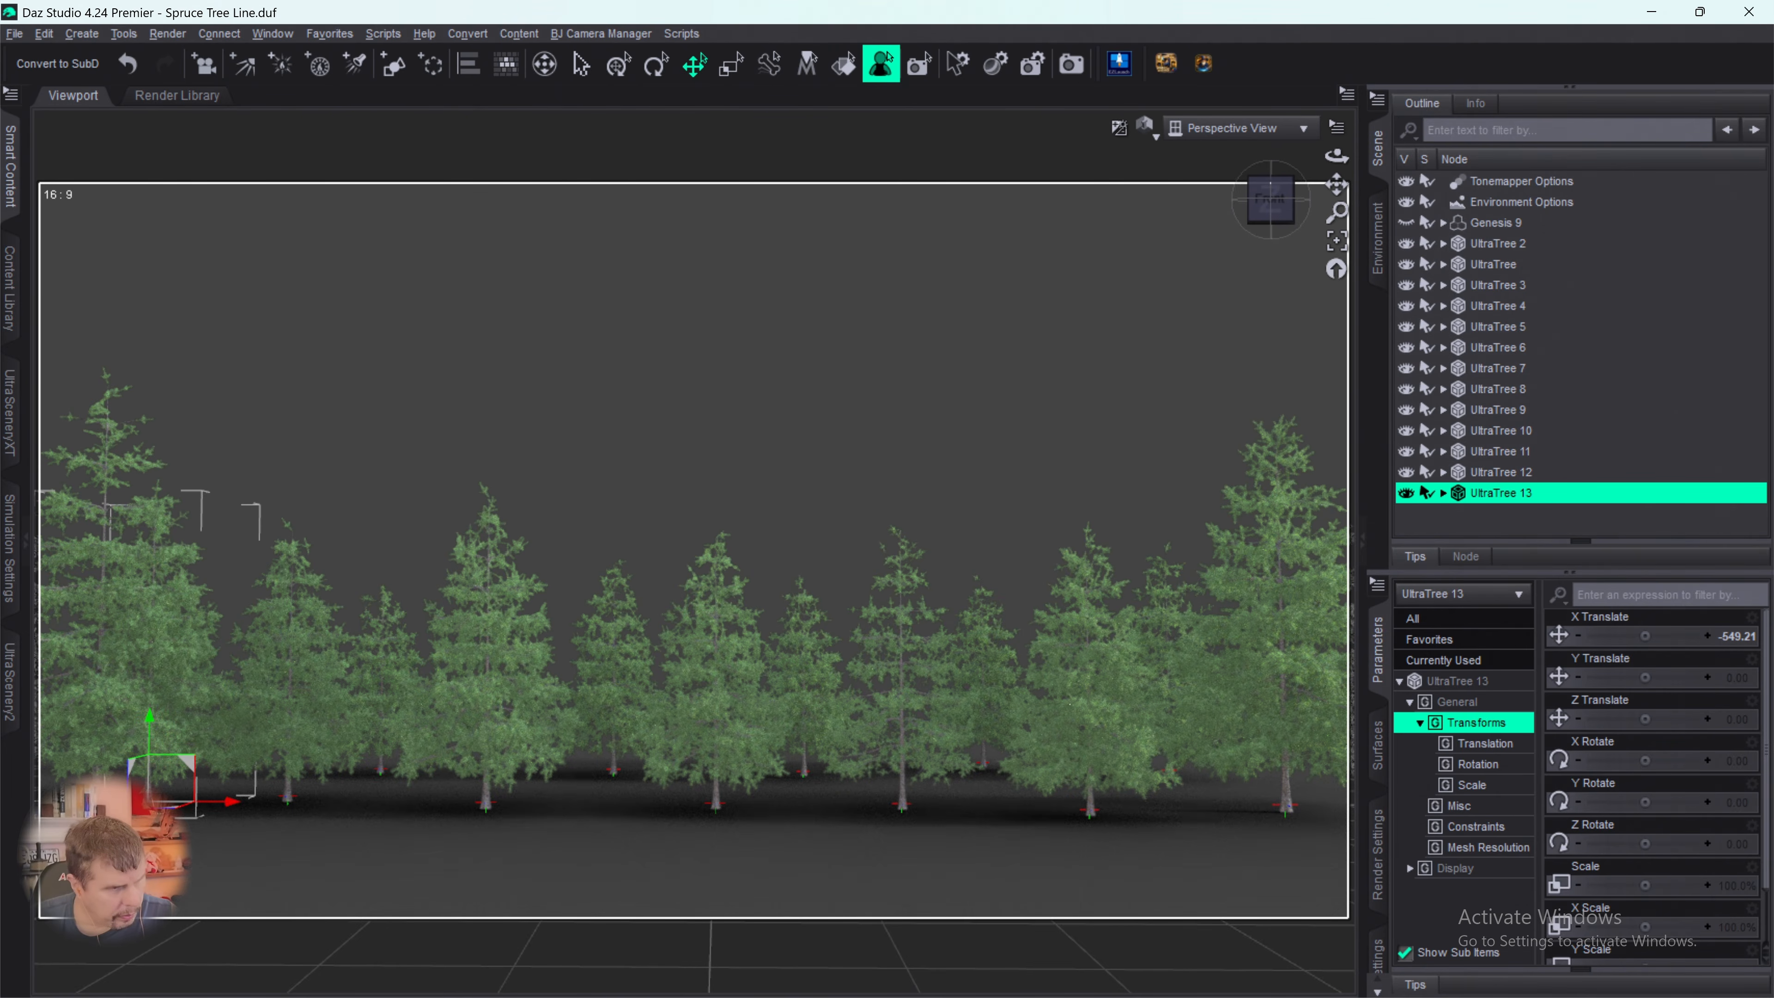
pyautogui.moveTo(224, 790); pyautogui.dragTo(287, 786)
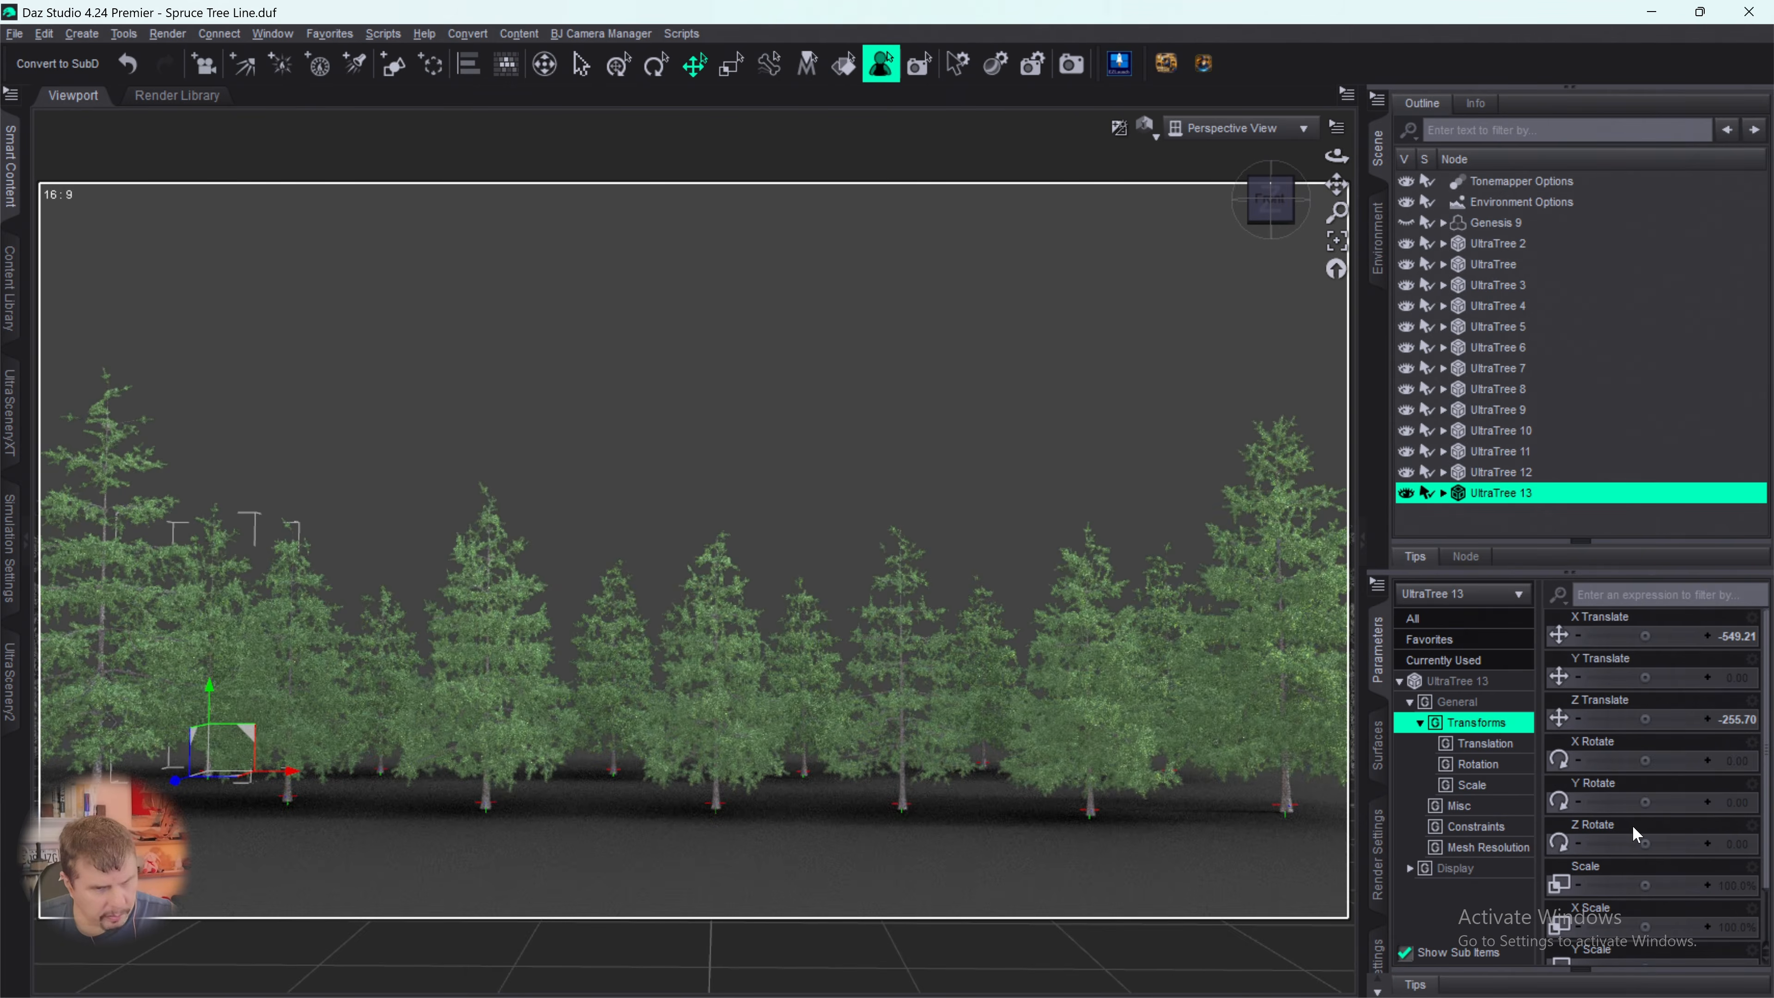
pyautogui.moveTo(1633, 874)
pyautogui.mouseDown()
pyautogui.moveTo(1606, 875)
pyautogui.moveTo(1623, 886)
pyautogui.mouseUp()
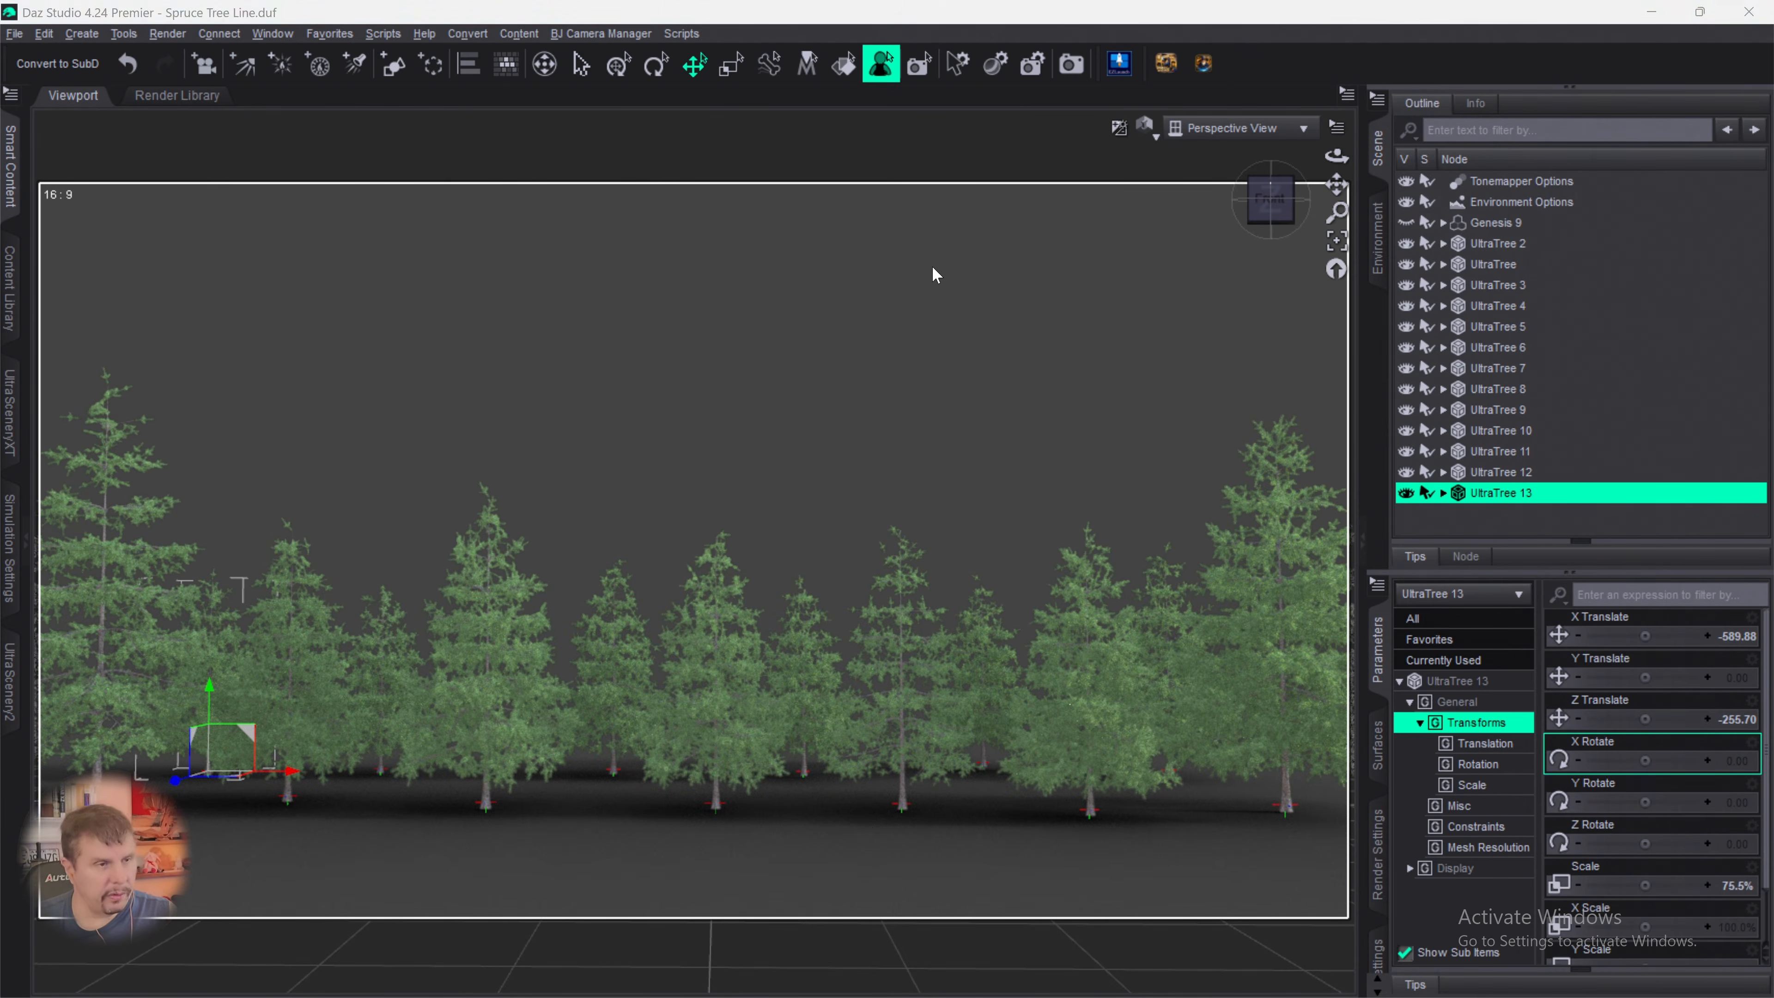
pyautogui.click(1251, 56)
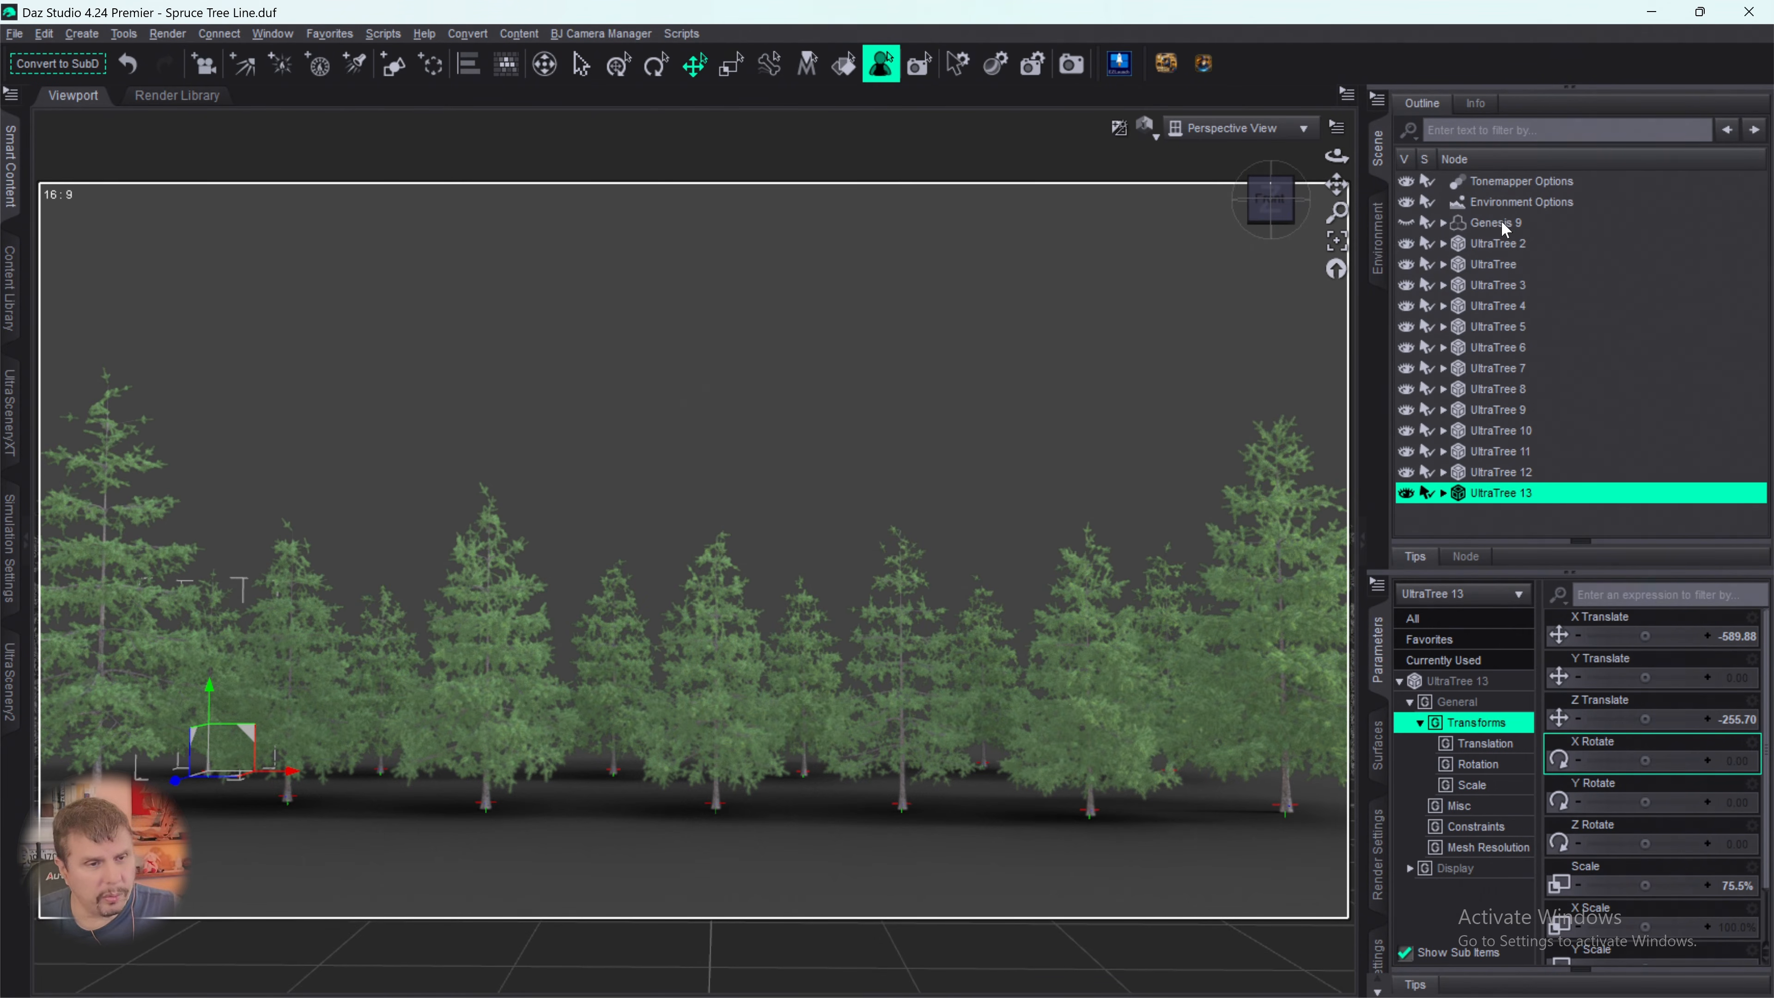
# - Try exposure values of -15.20 and 99.94 in the Tonemapper Options, and restore the default exposure
pyautogui.click(1506, 183)
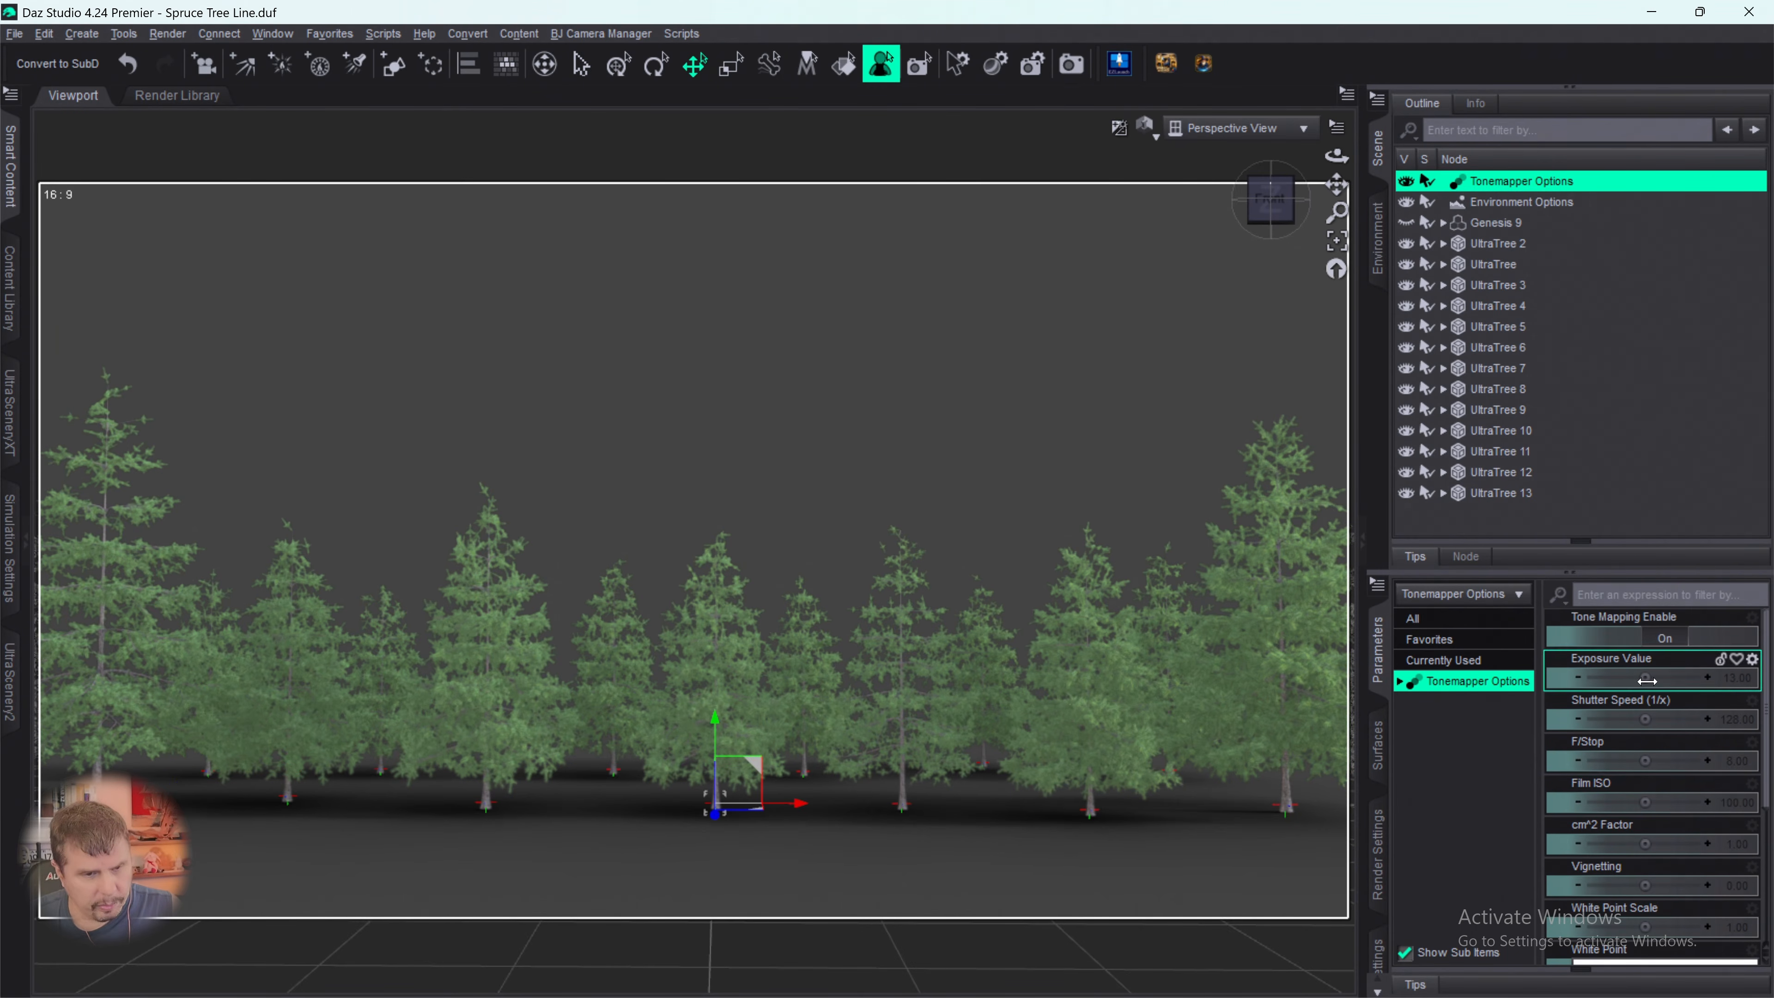
pyautogui.moveTo(1523, 684); pyautogui.dragTo(1495, 682)
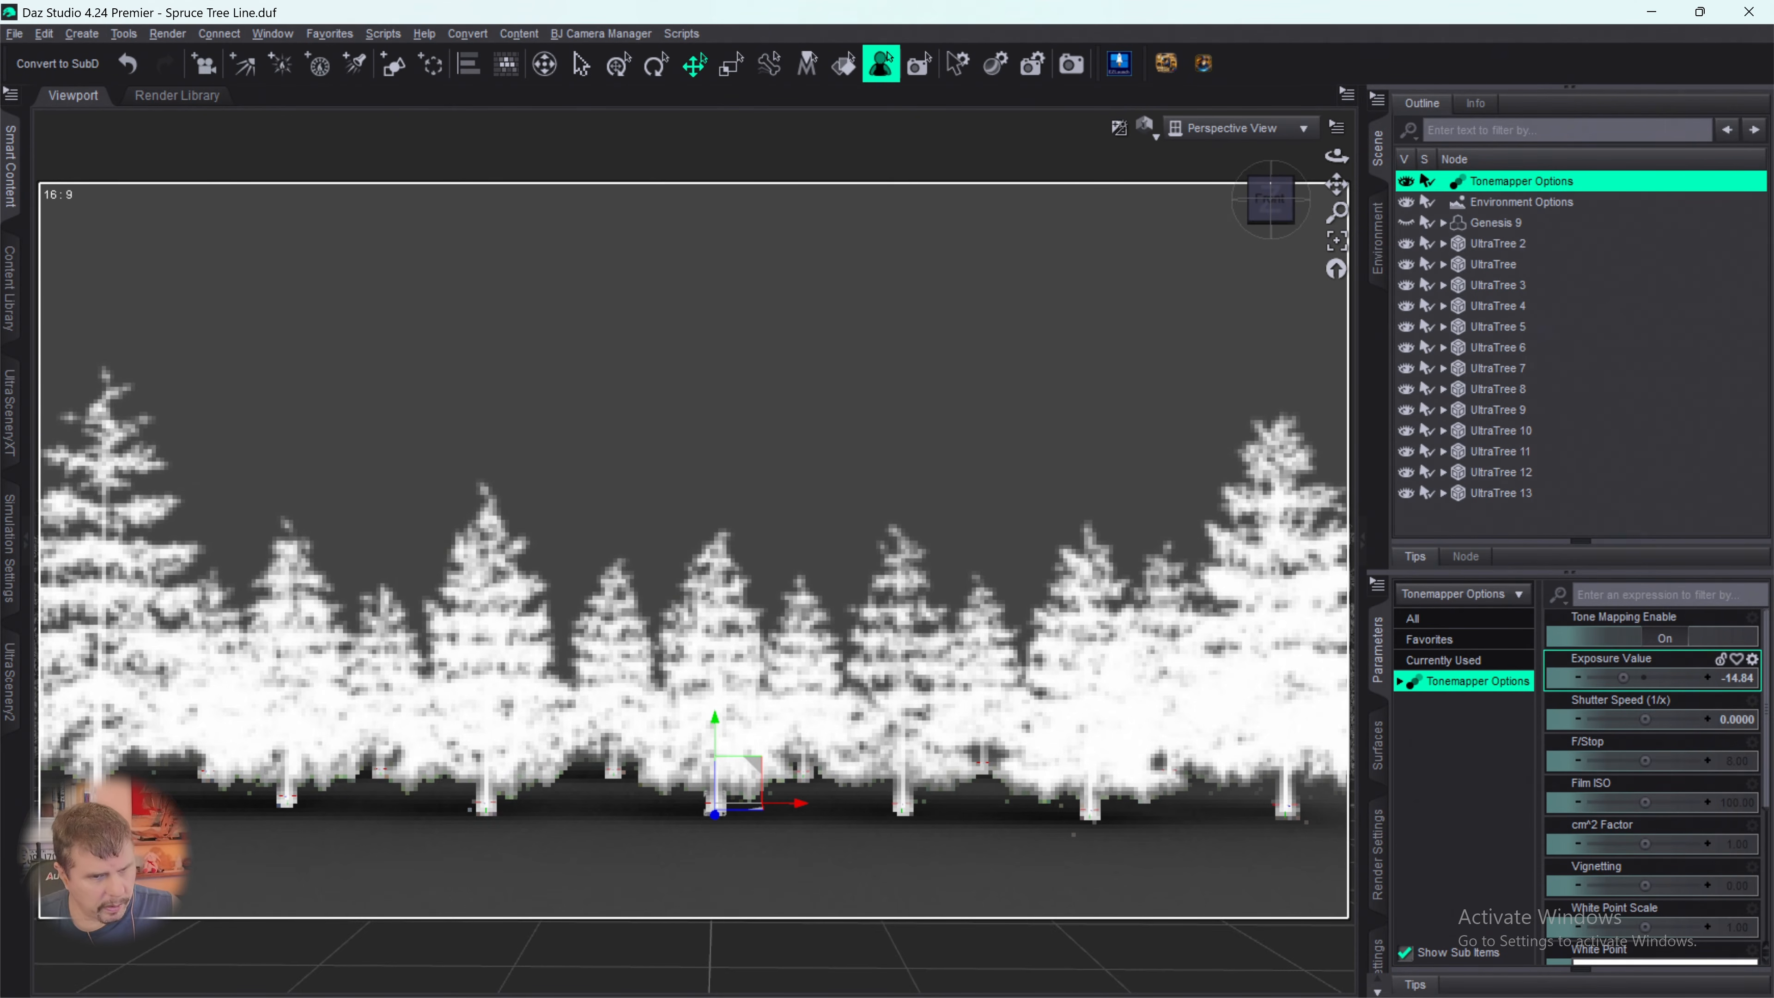
pyautogui.moveTo(1576, 680); pyautogui.dragTo(1573, 679)
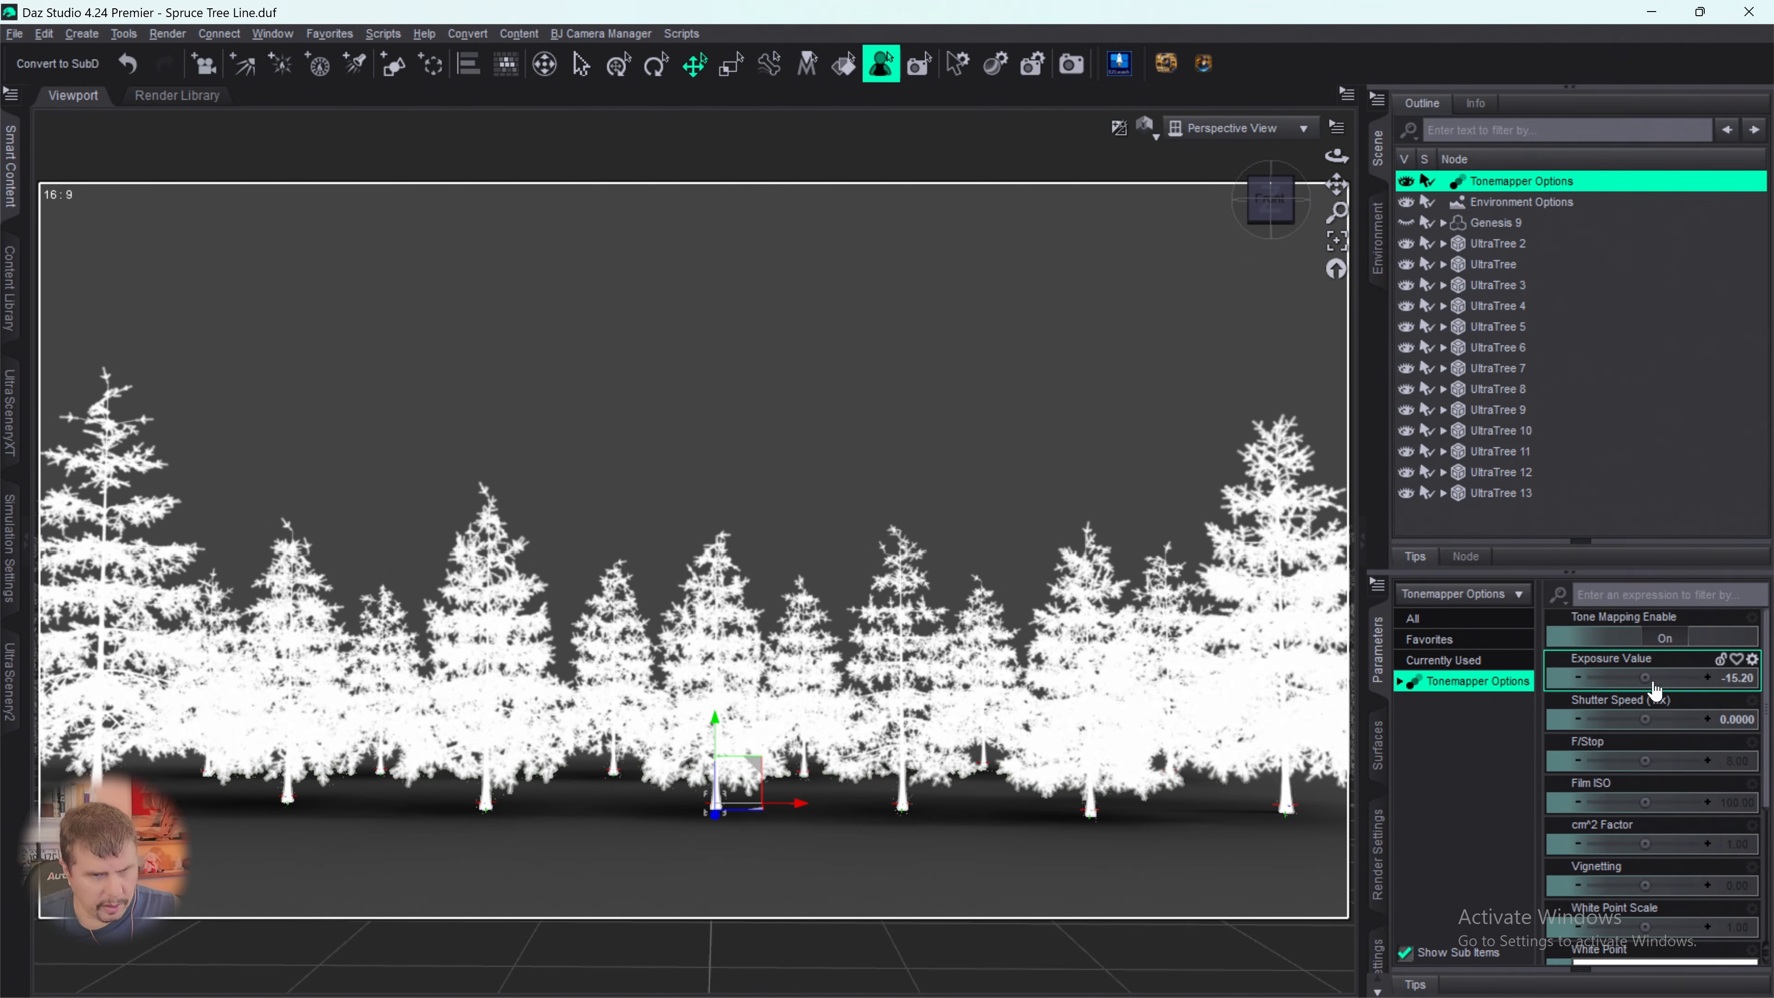
pyautogui.moveTo(1693, 678); pyautogui.dragTo(1757, 678)
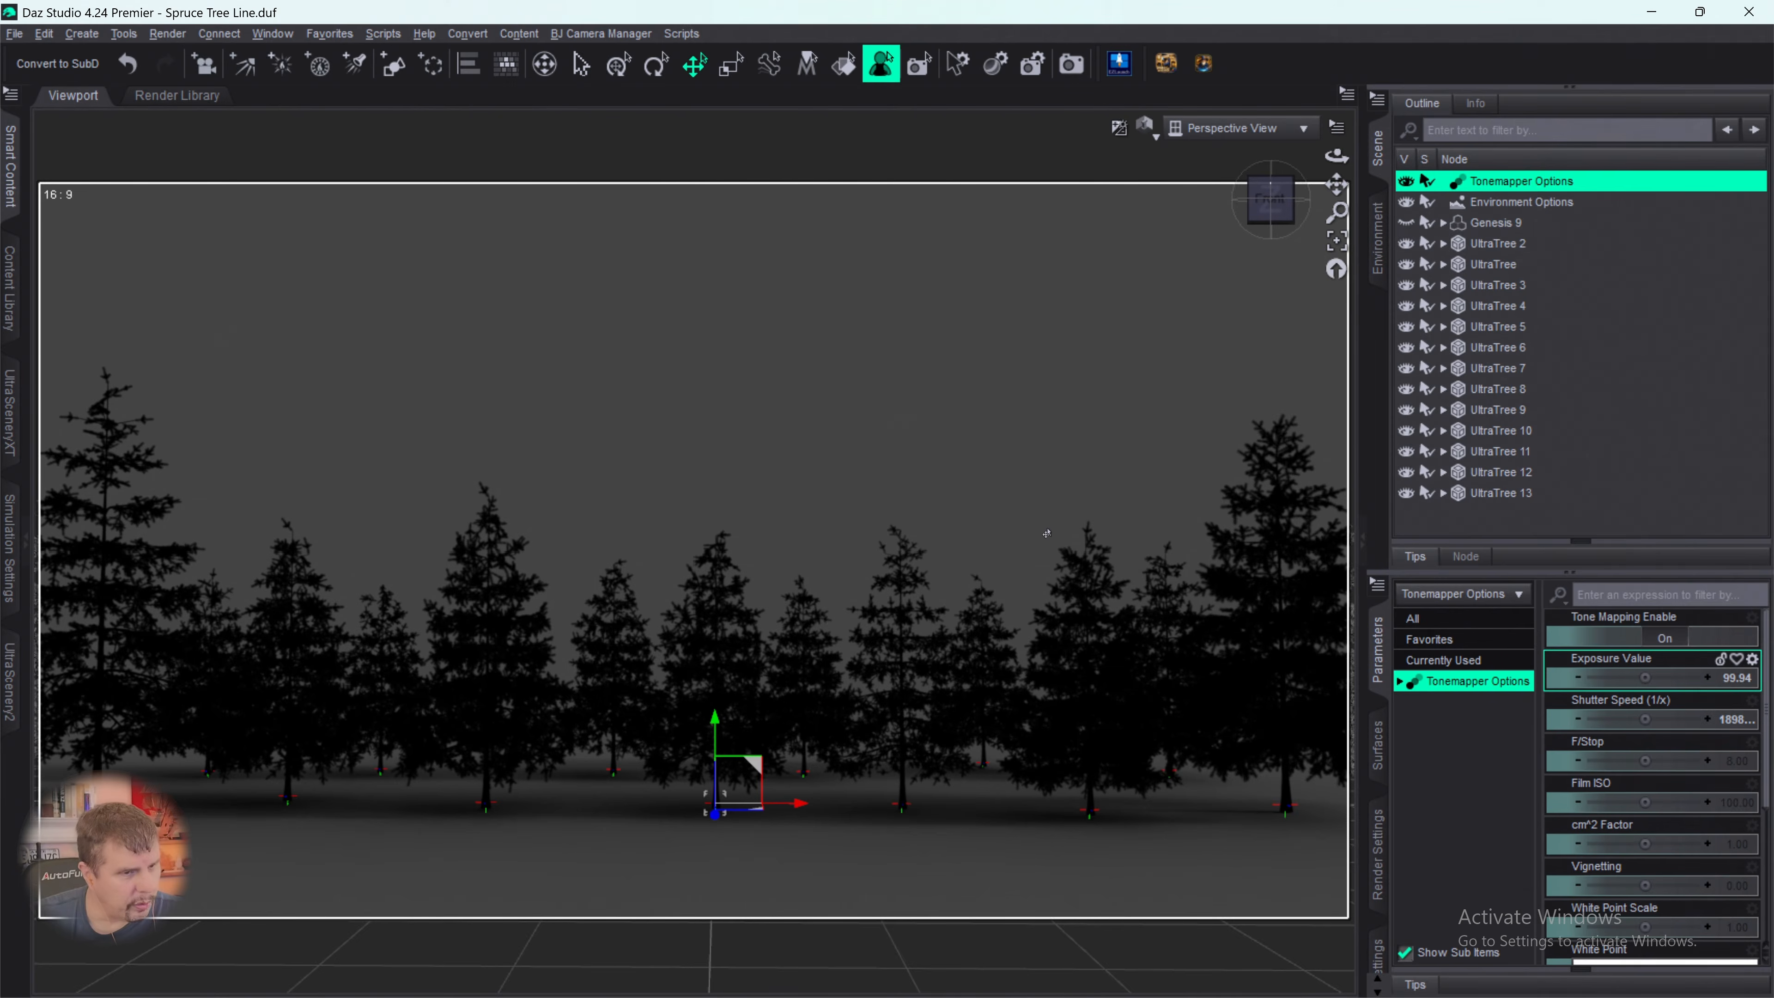
pyautogui.moveTo(1208, 964)
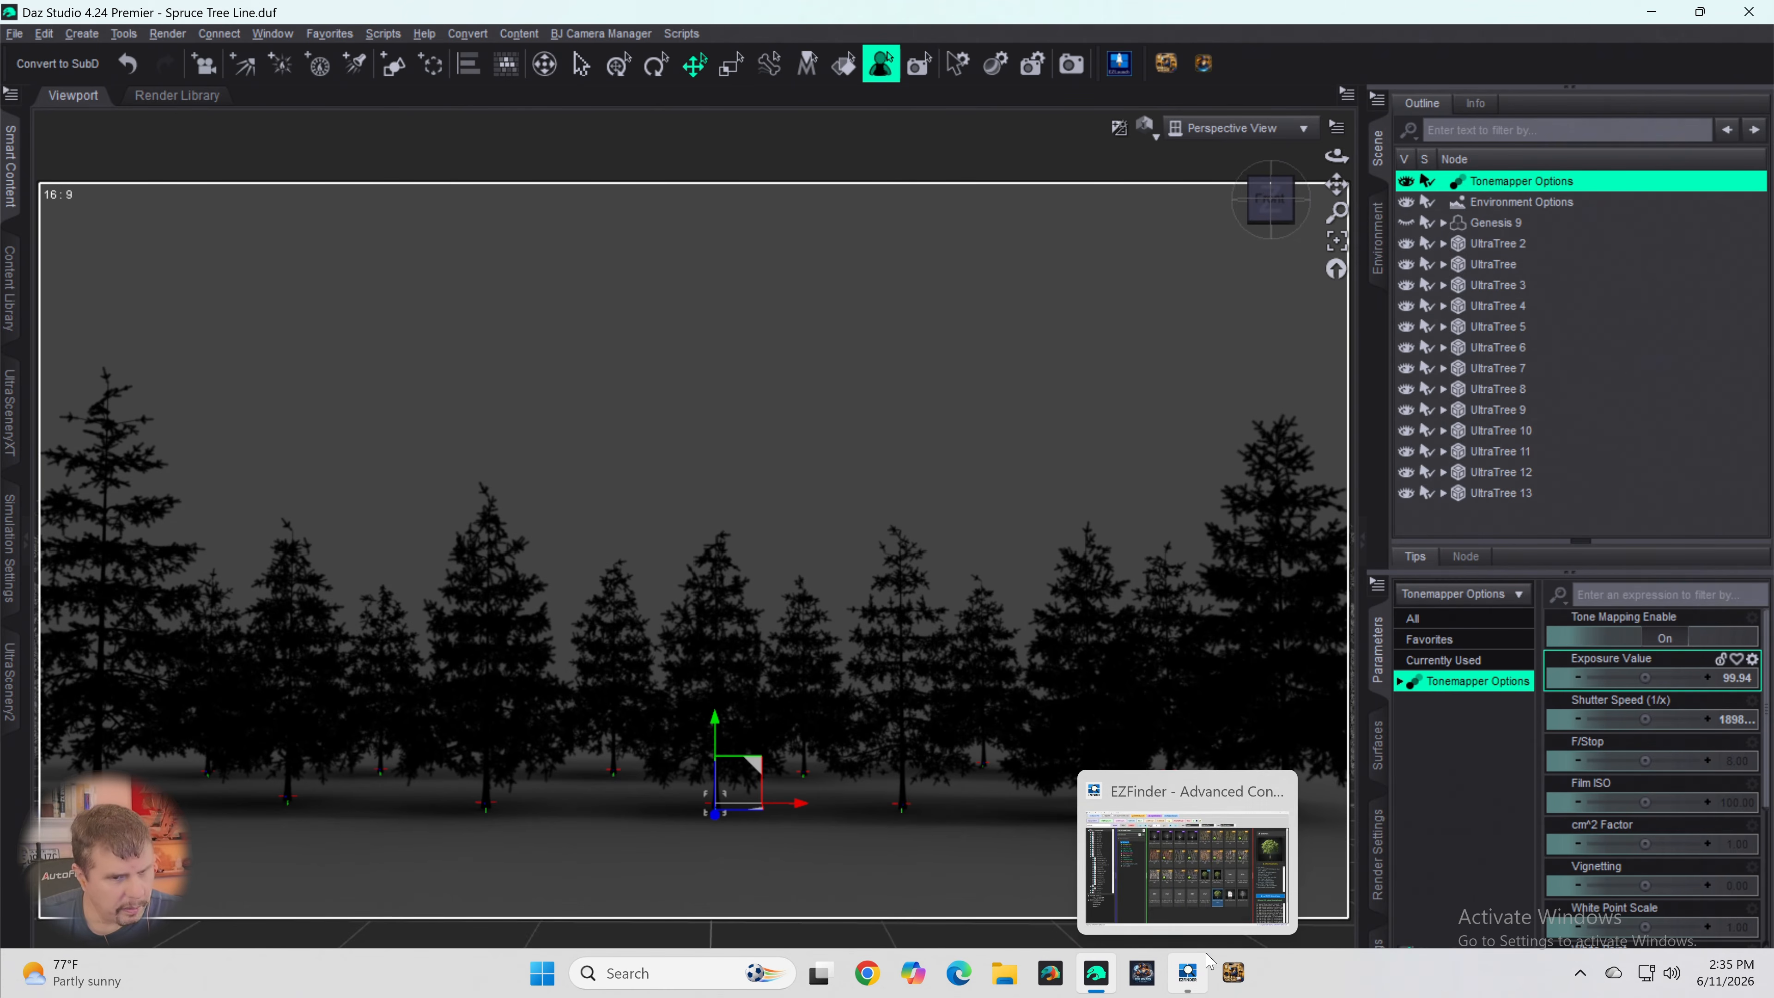
pyautogui.keyDown('alt'); pyautogui.click(1691, 687); pyautogui.keyUp('alt')
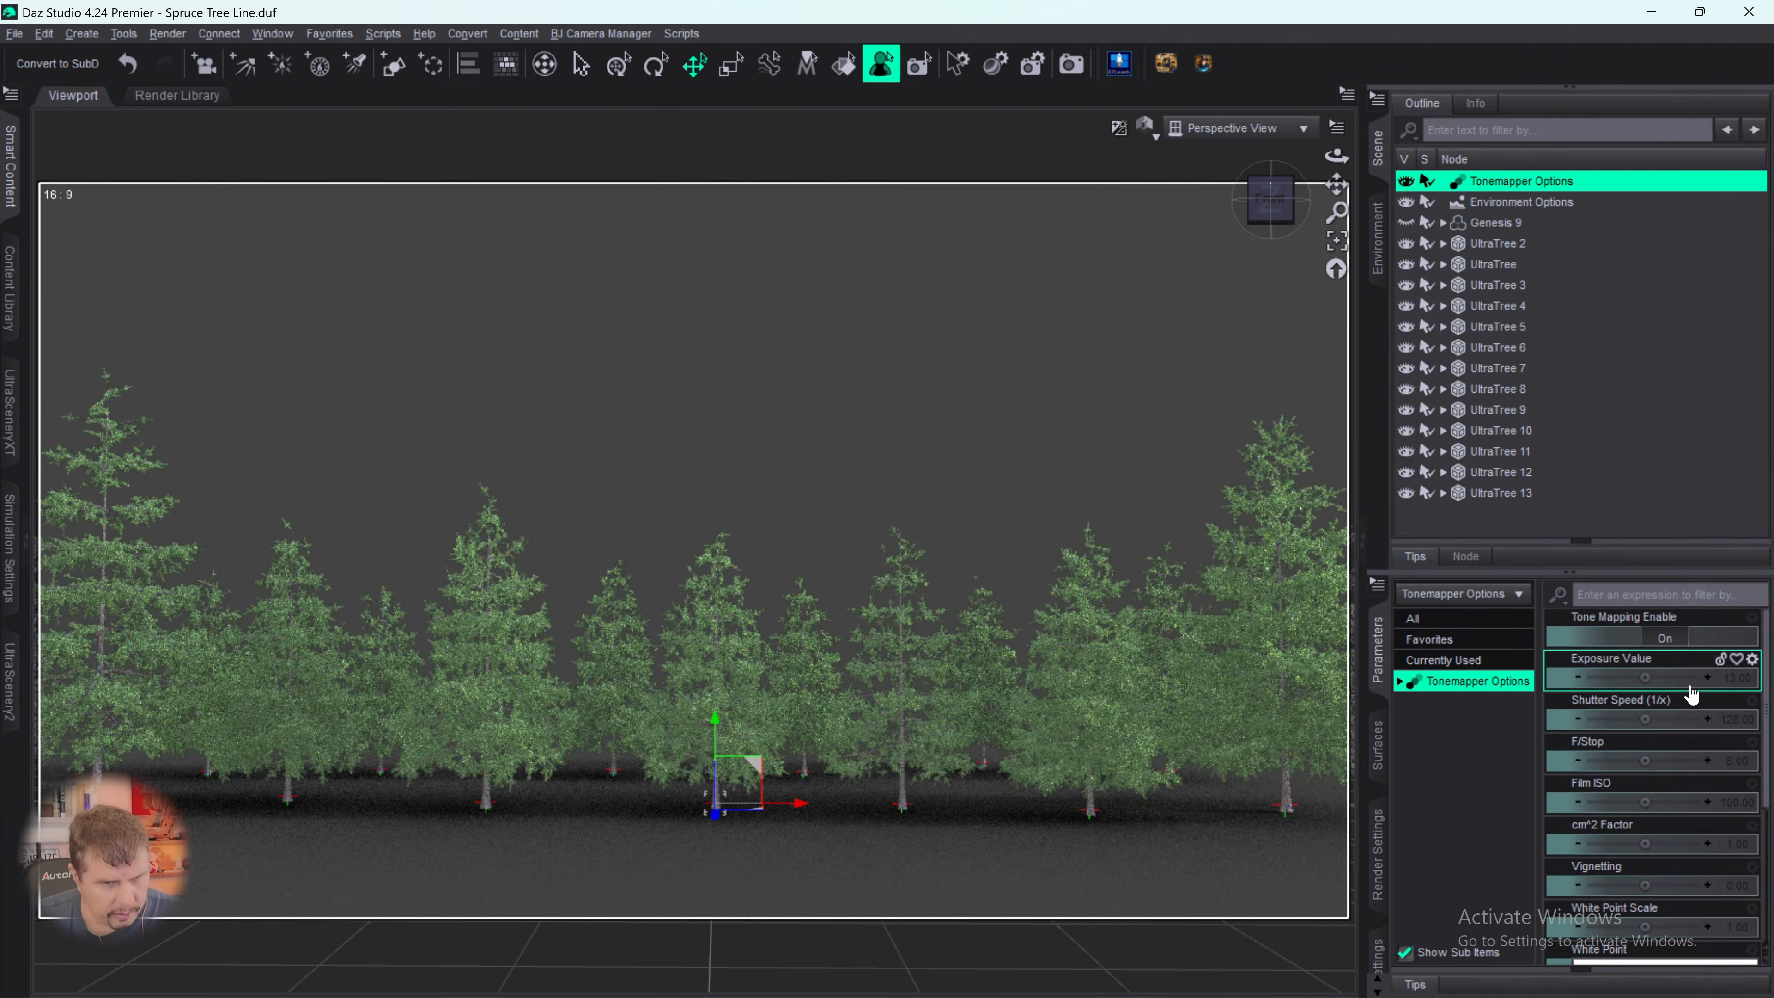
pyautogui.click(1619, 758)
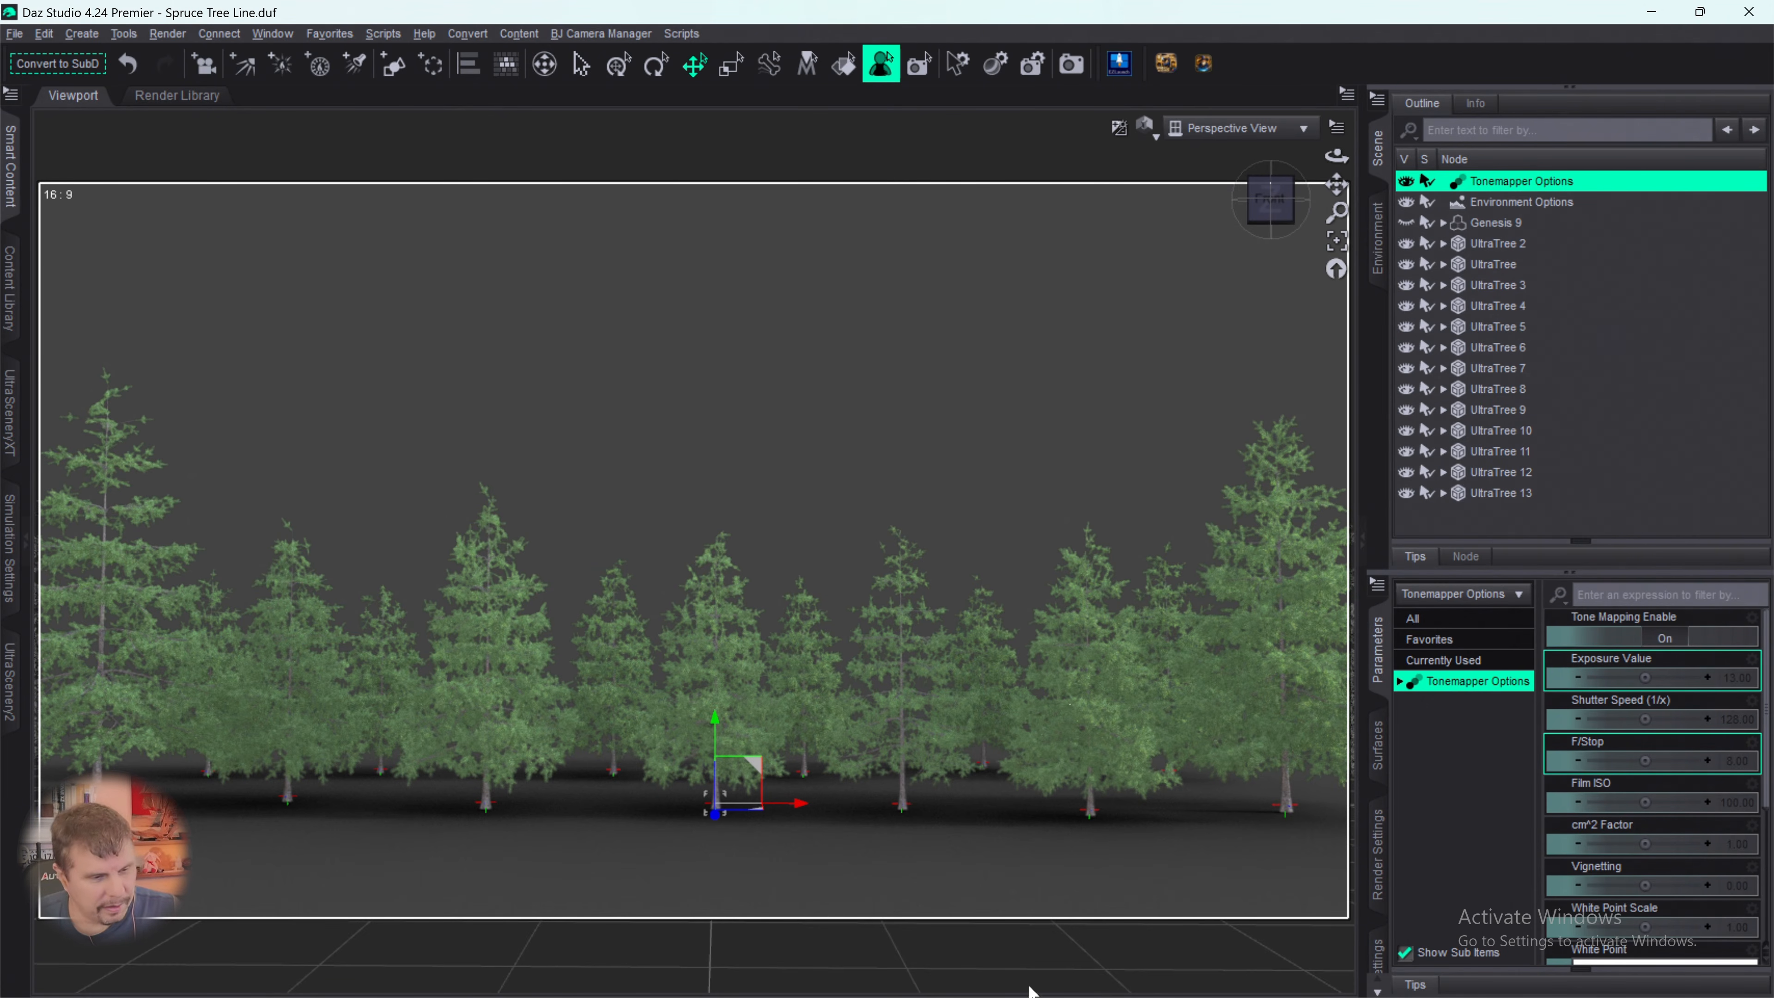
# - Switch to EZFinder, search its folders for "ground" and open the Ground folder among the Environment favorites
pyautogui.moveTo(1033, 997)
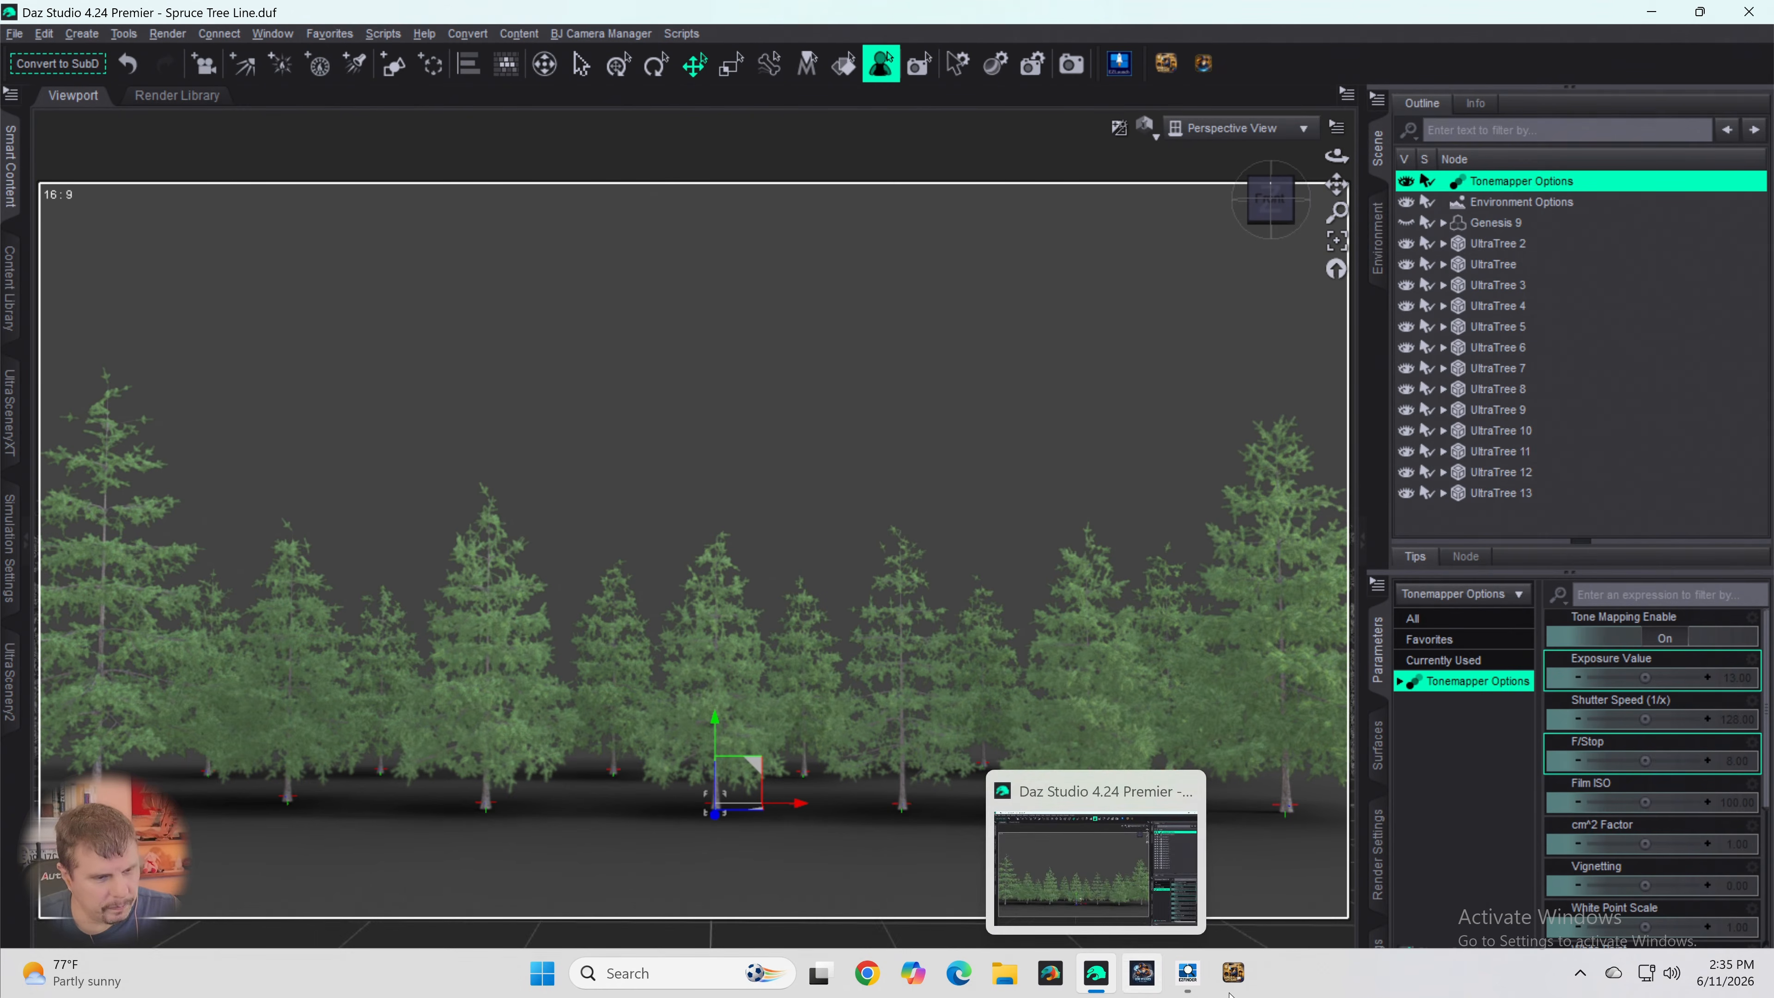
pyautogui.moveTo(1189, 982)
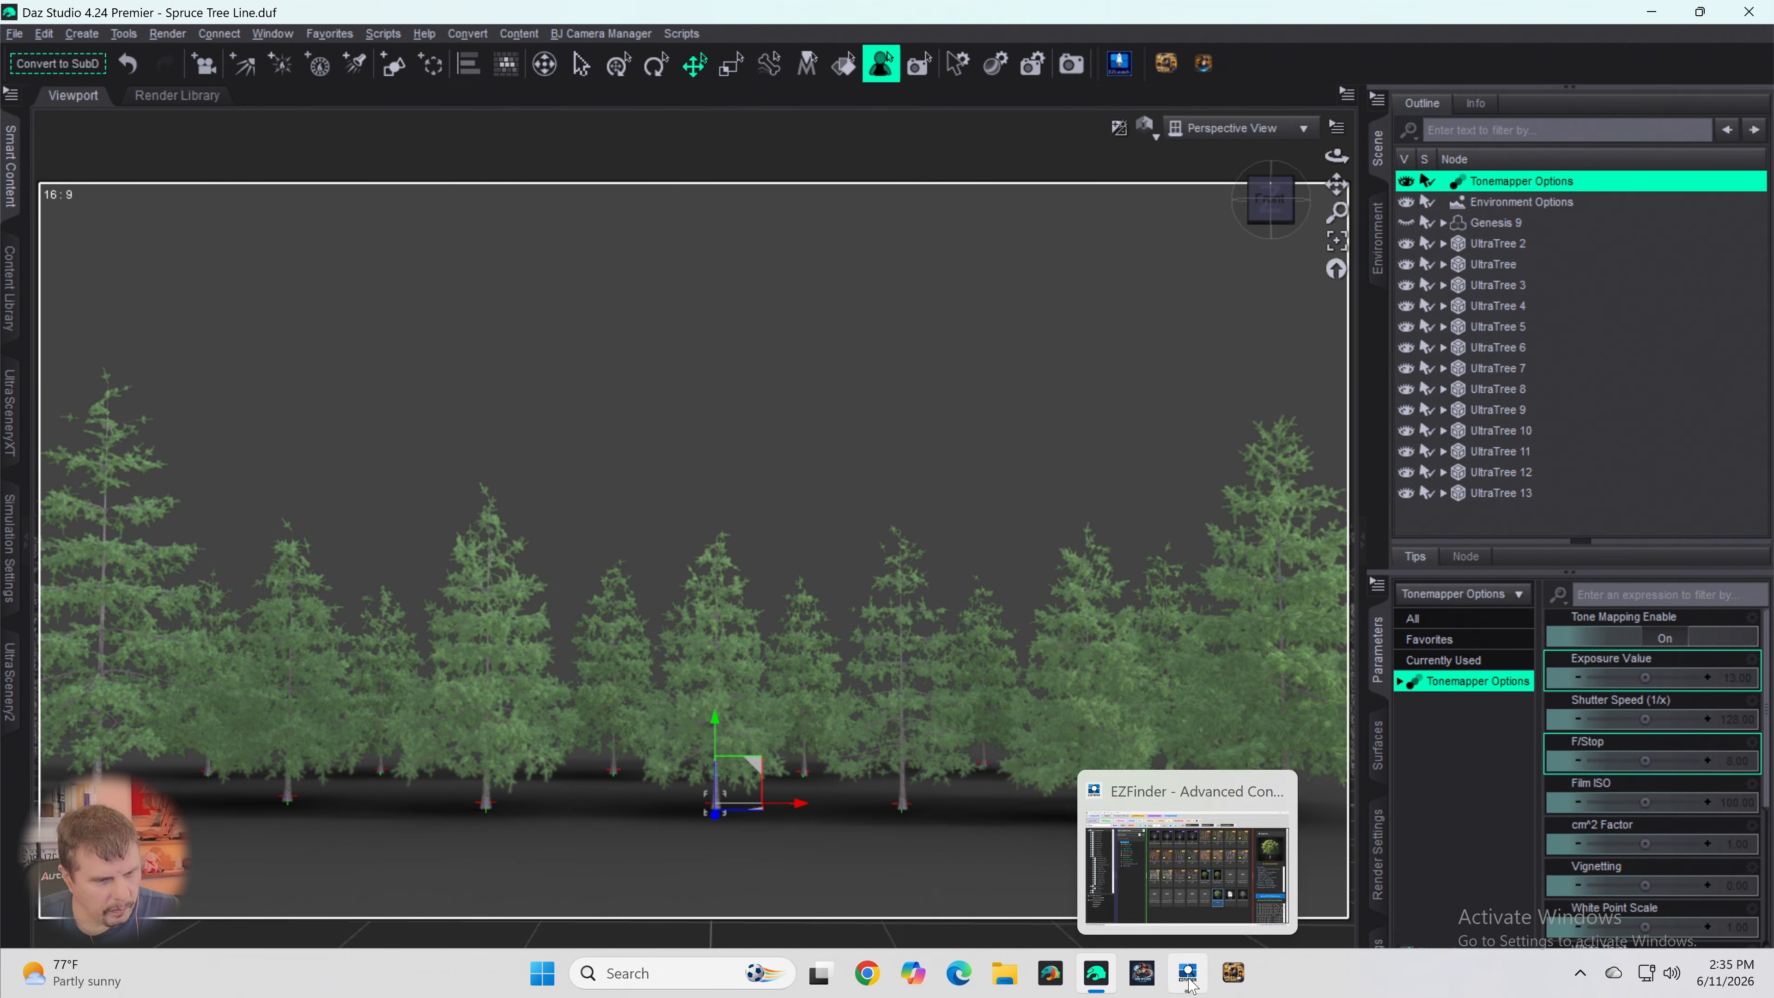
pyautogui.click(1189, 977)
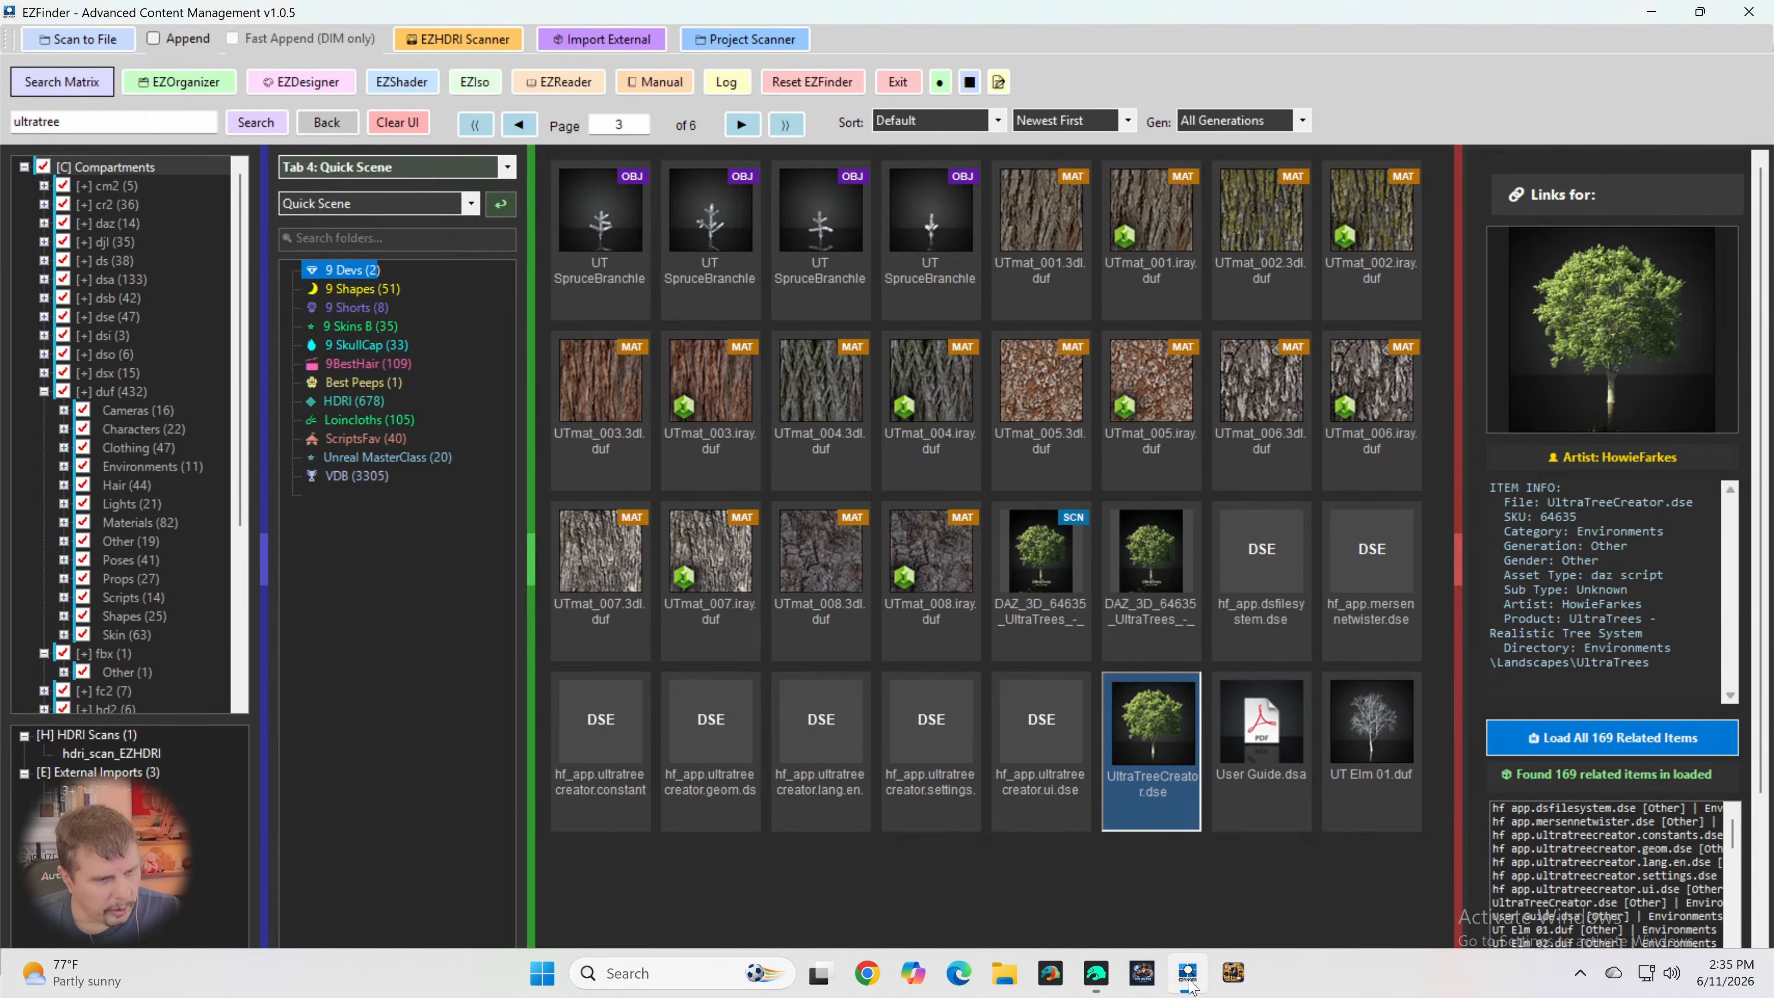
pyautogui.click(313, 240)
pyautogui.write('gr')
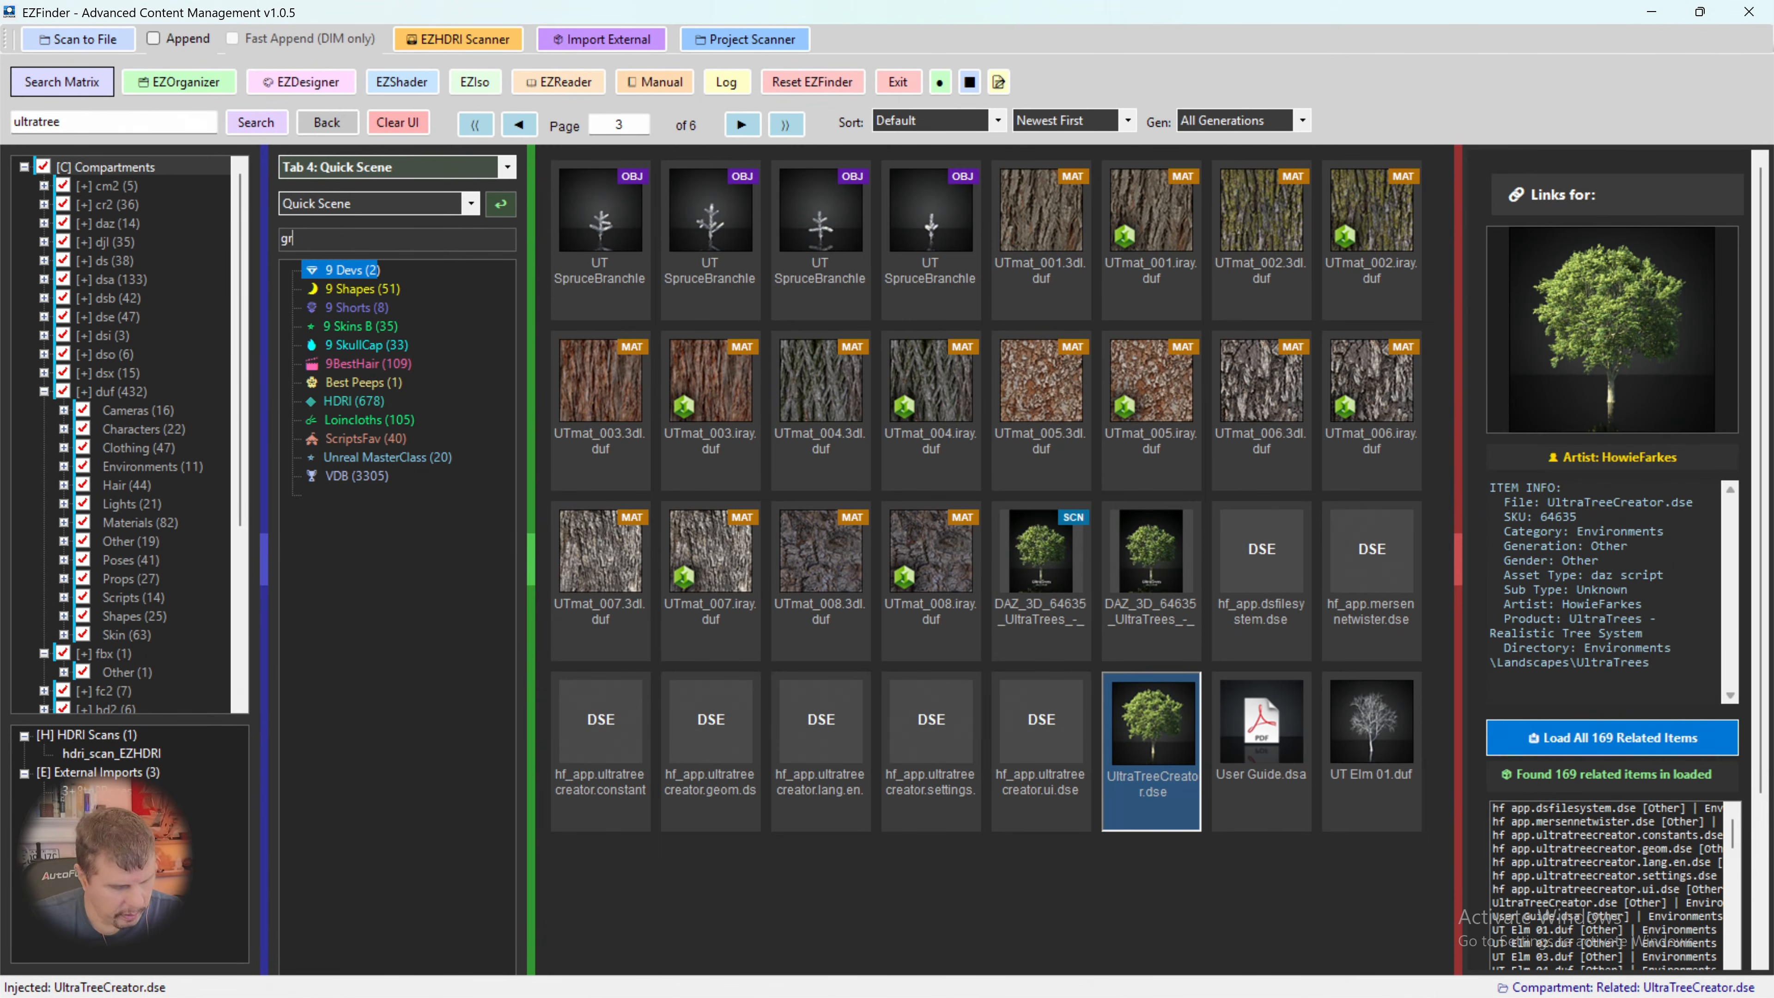
pyautogui.write('ound')
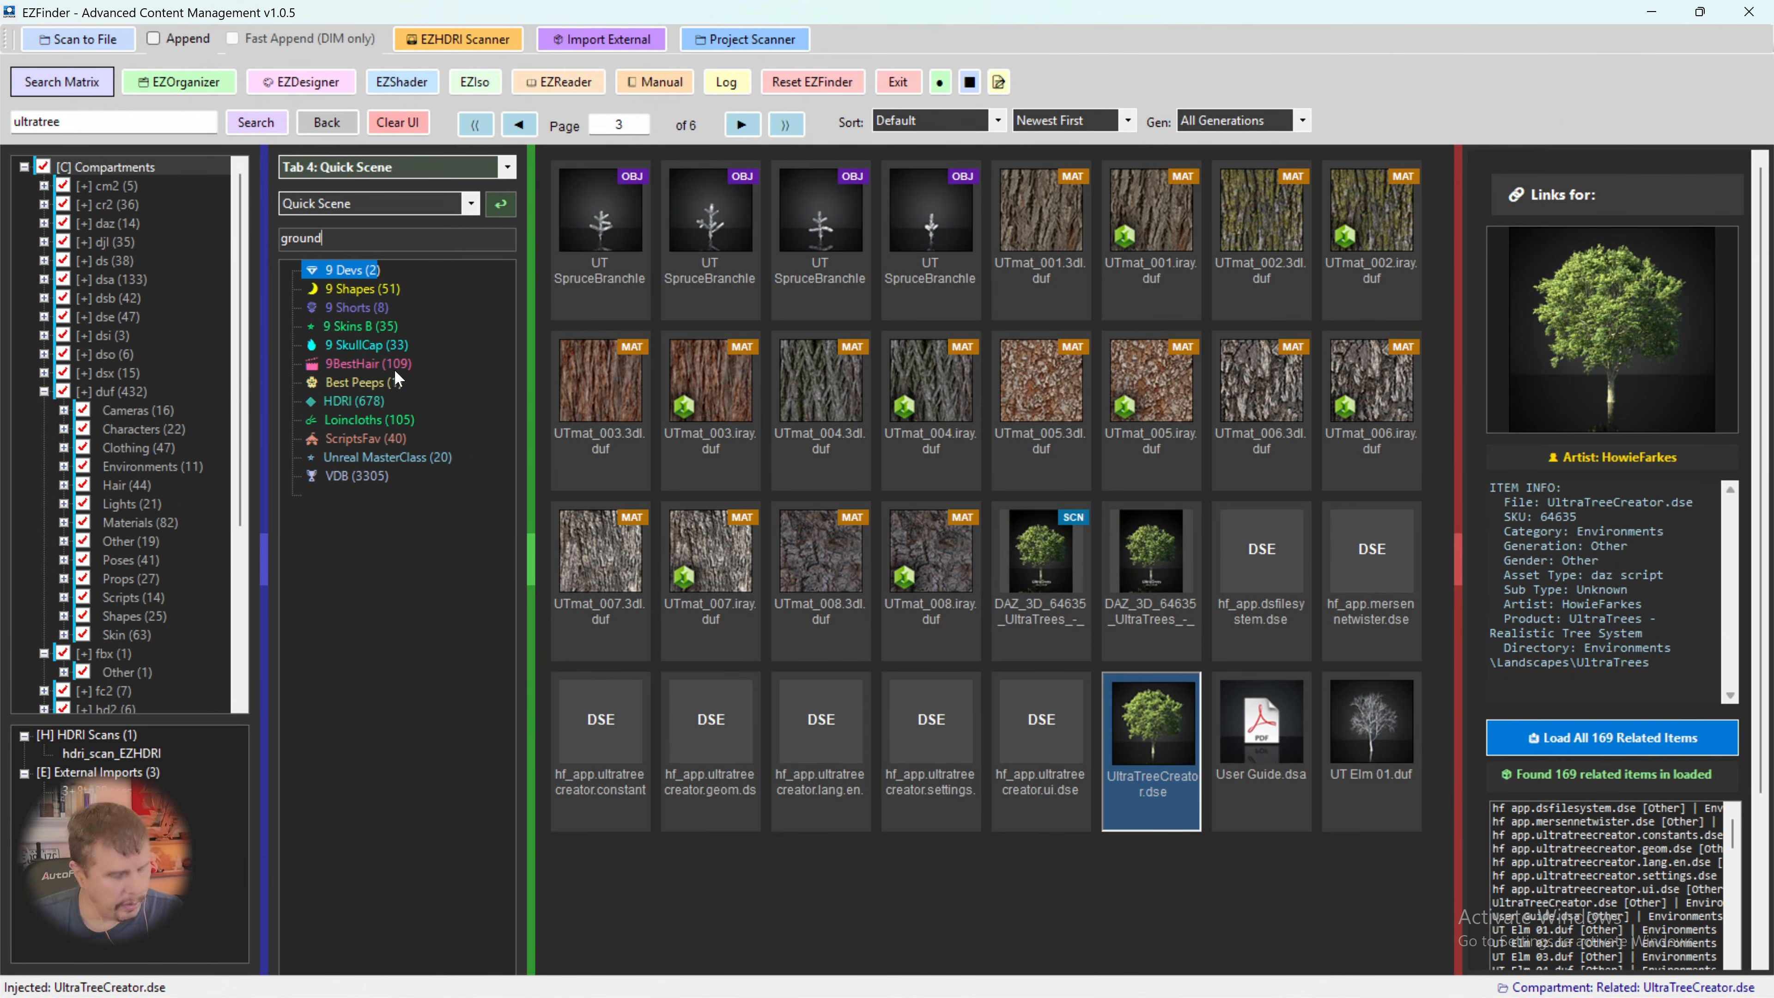
pyautogui.press('Return')
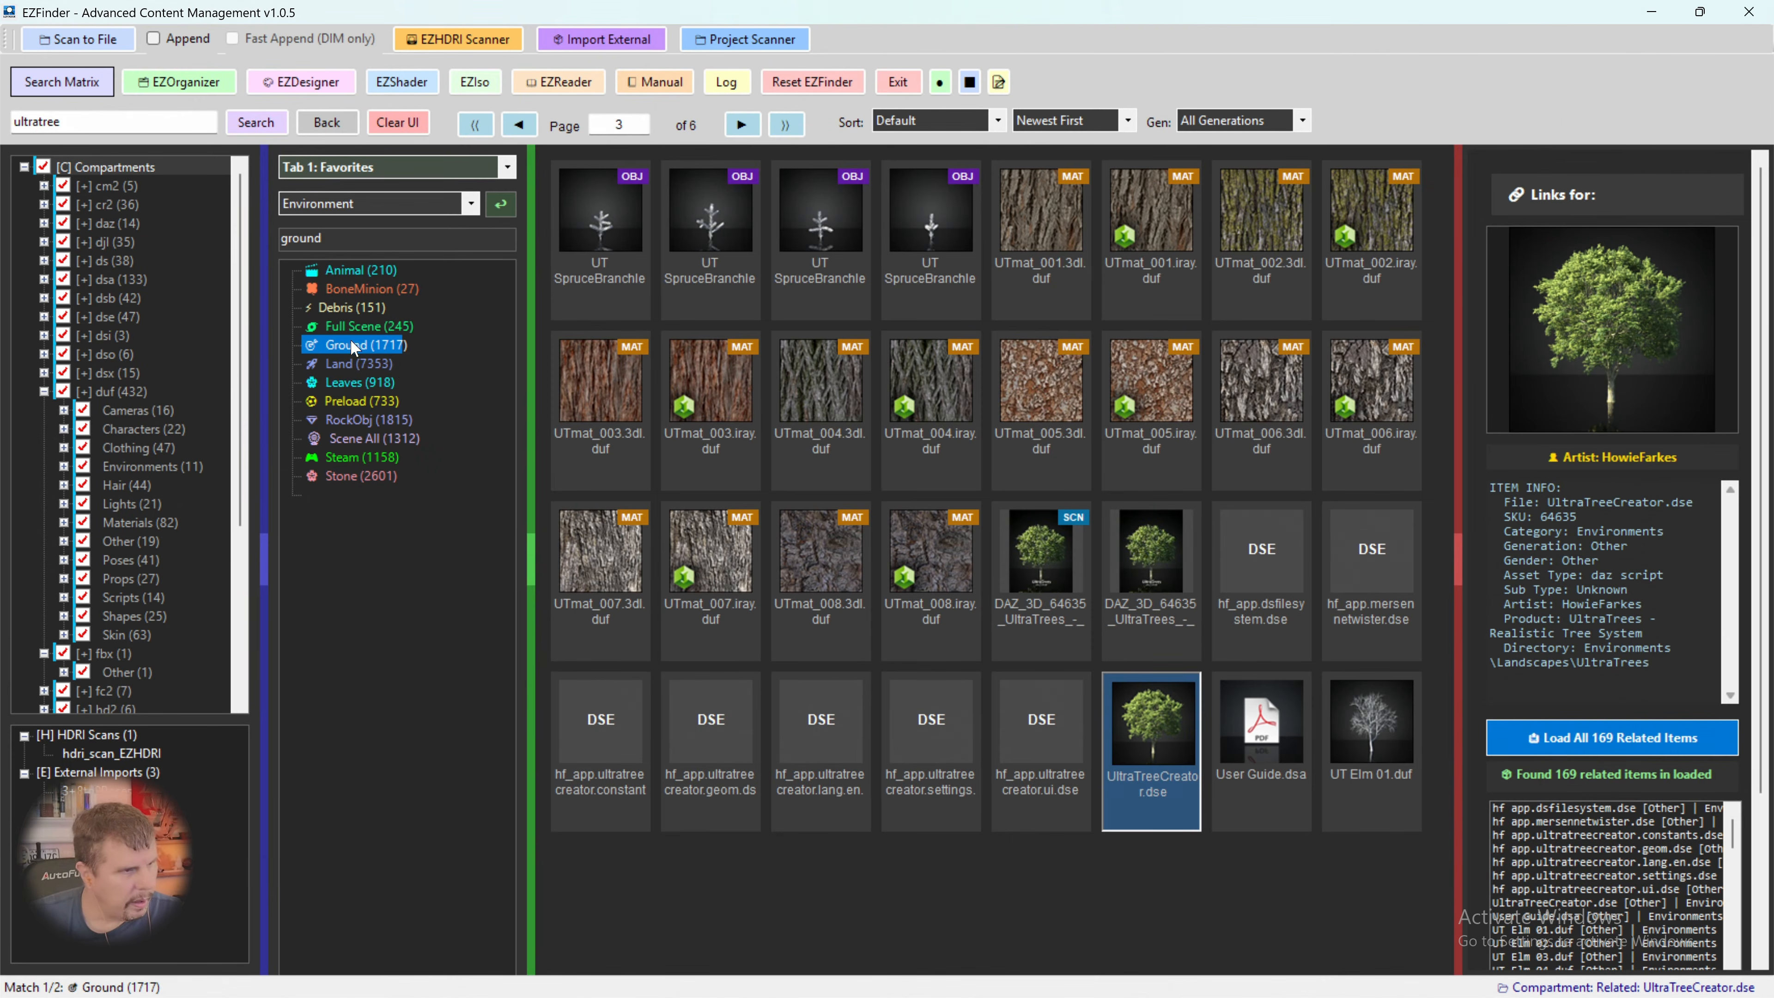
pyautogui.click(355, 344)
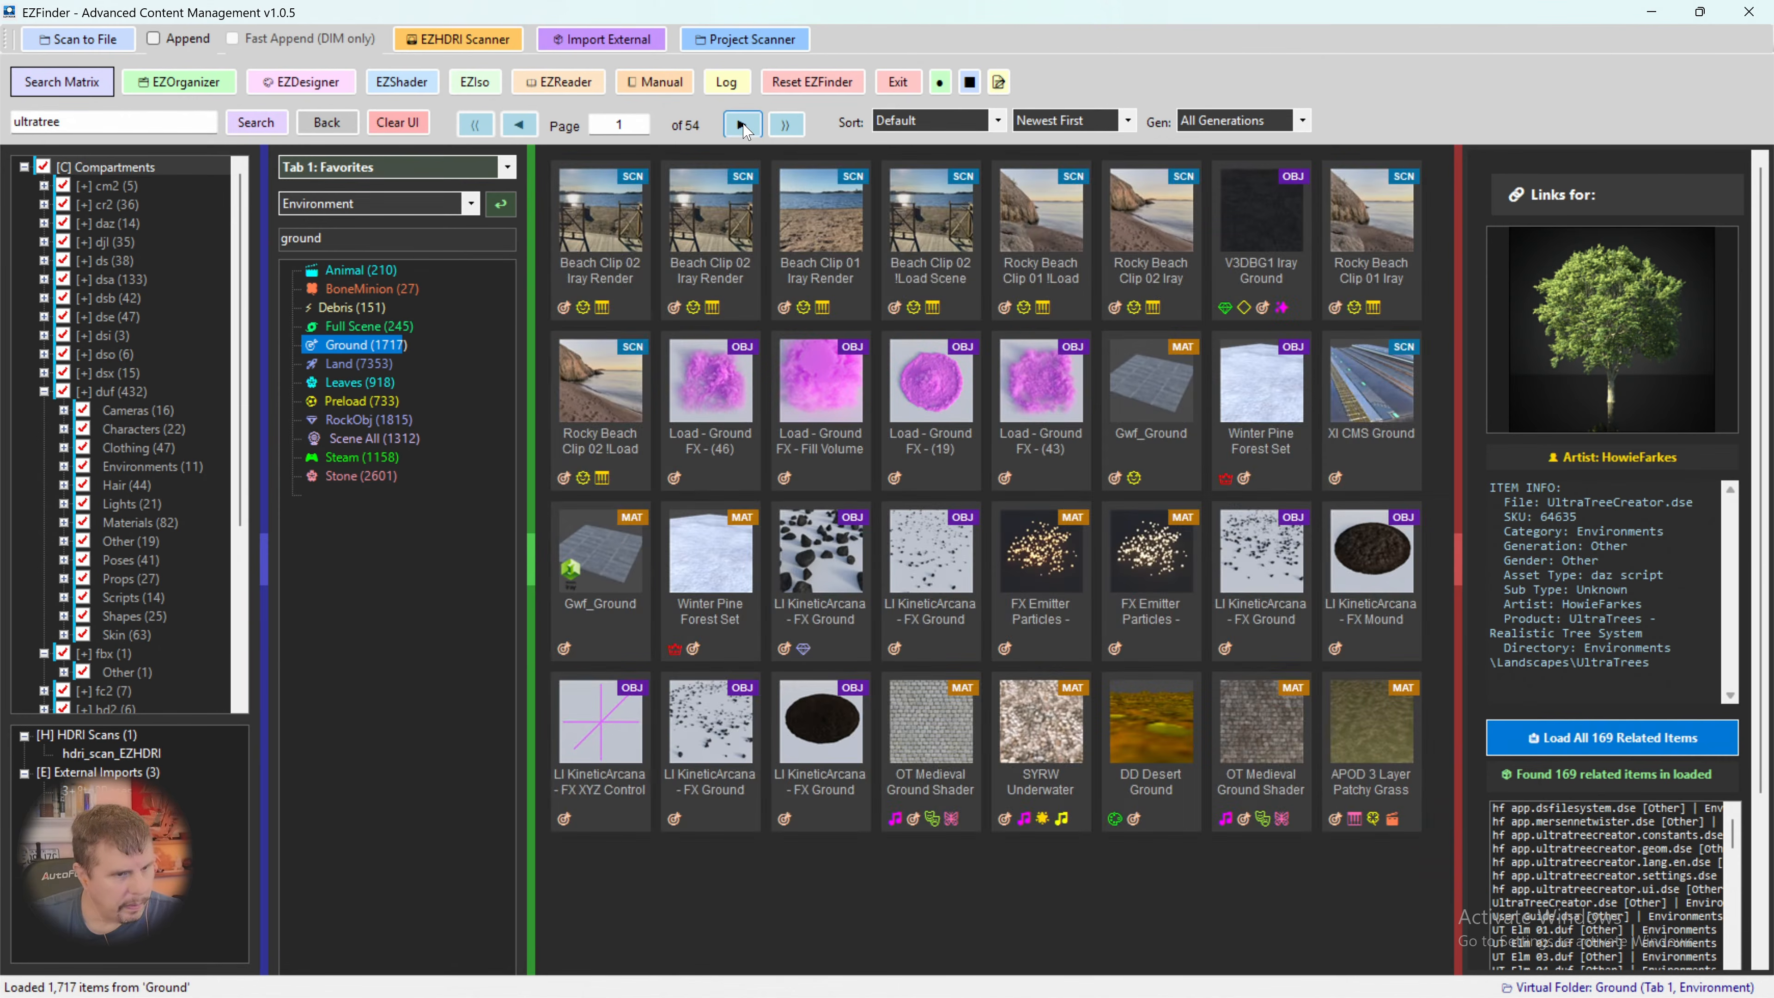
# - Browse the Ground folder through page 10 for a ground model suitable for the tree line
pyautogui.click(742, 125)
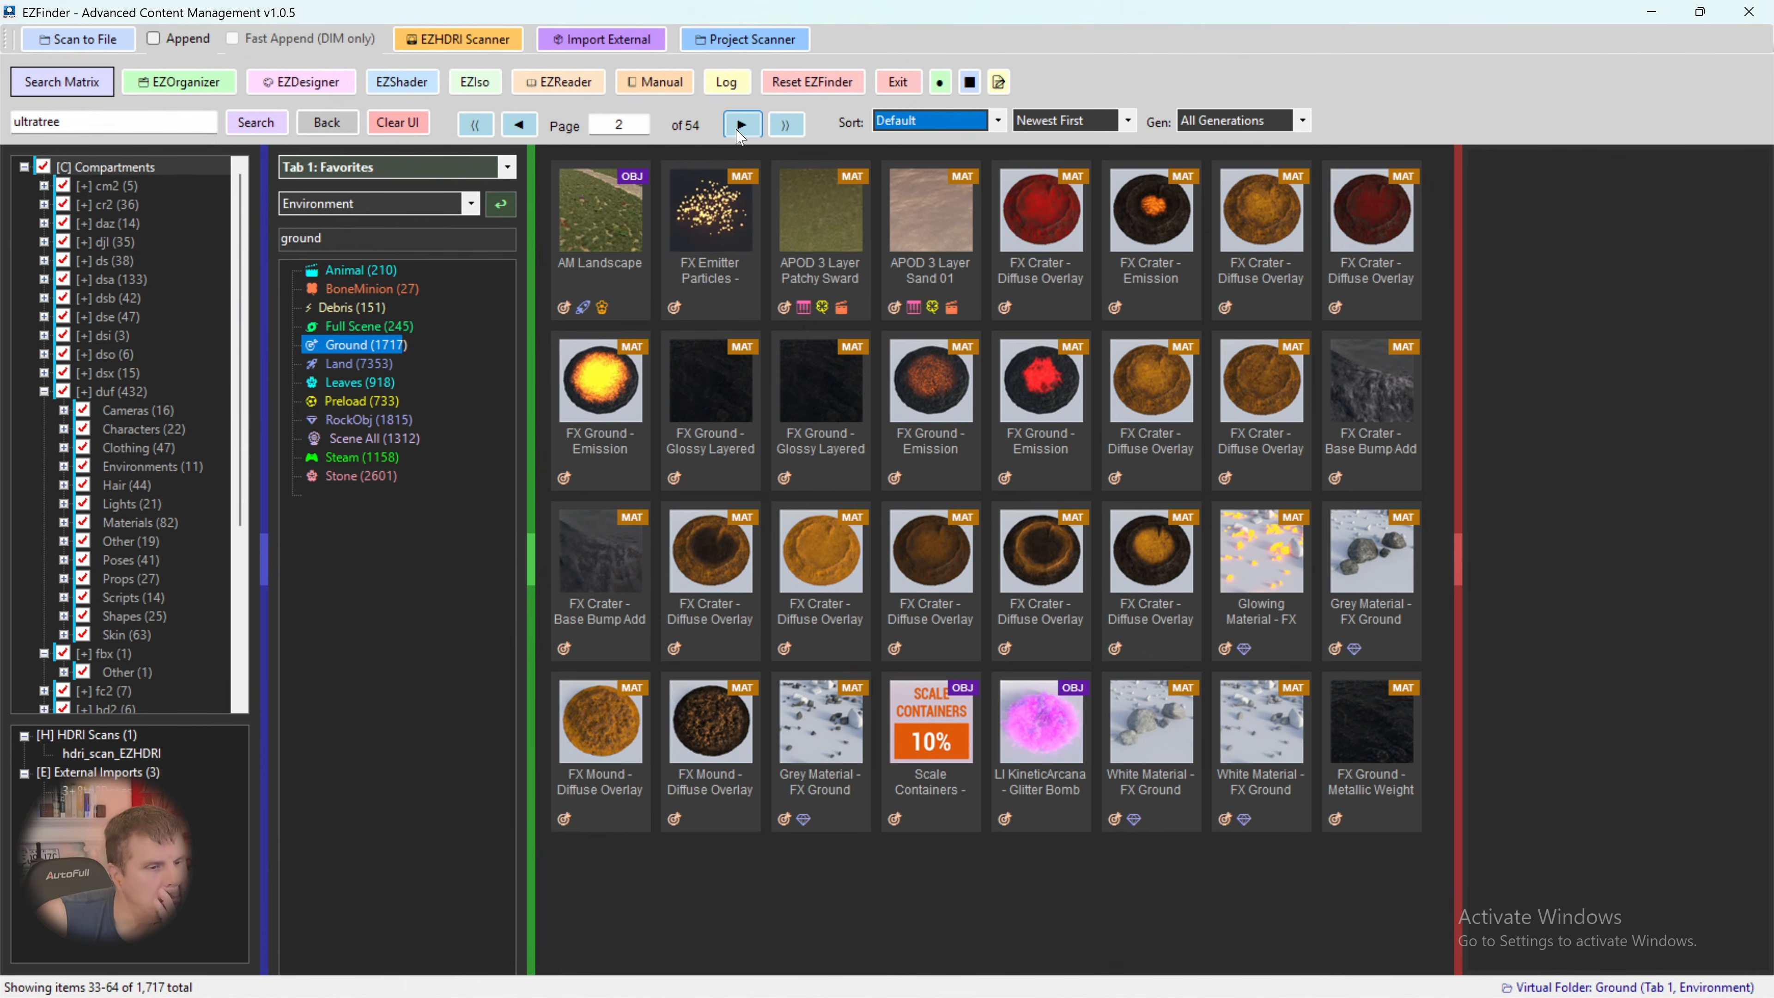
pyautogui.click(742, 126)
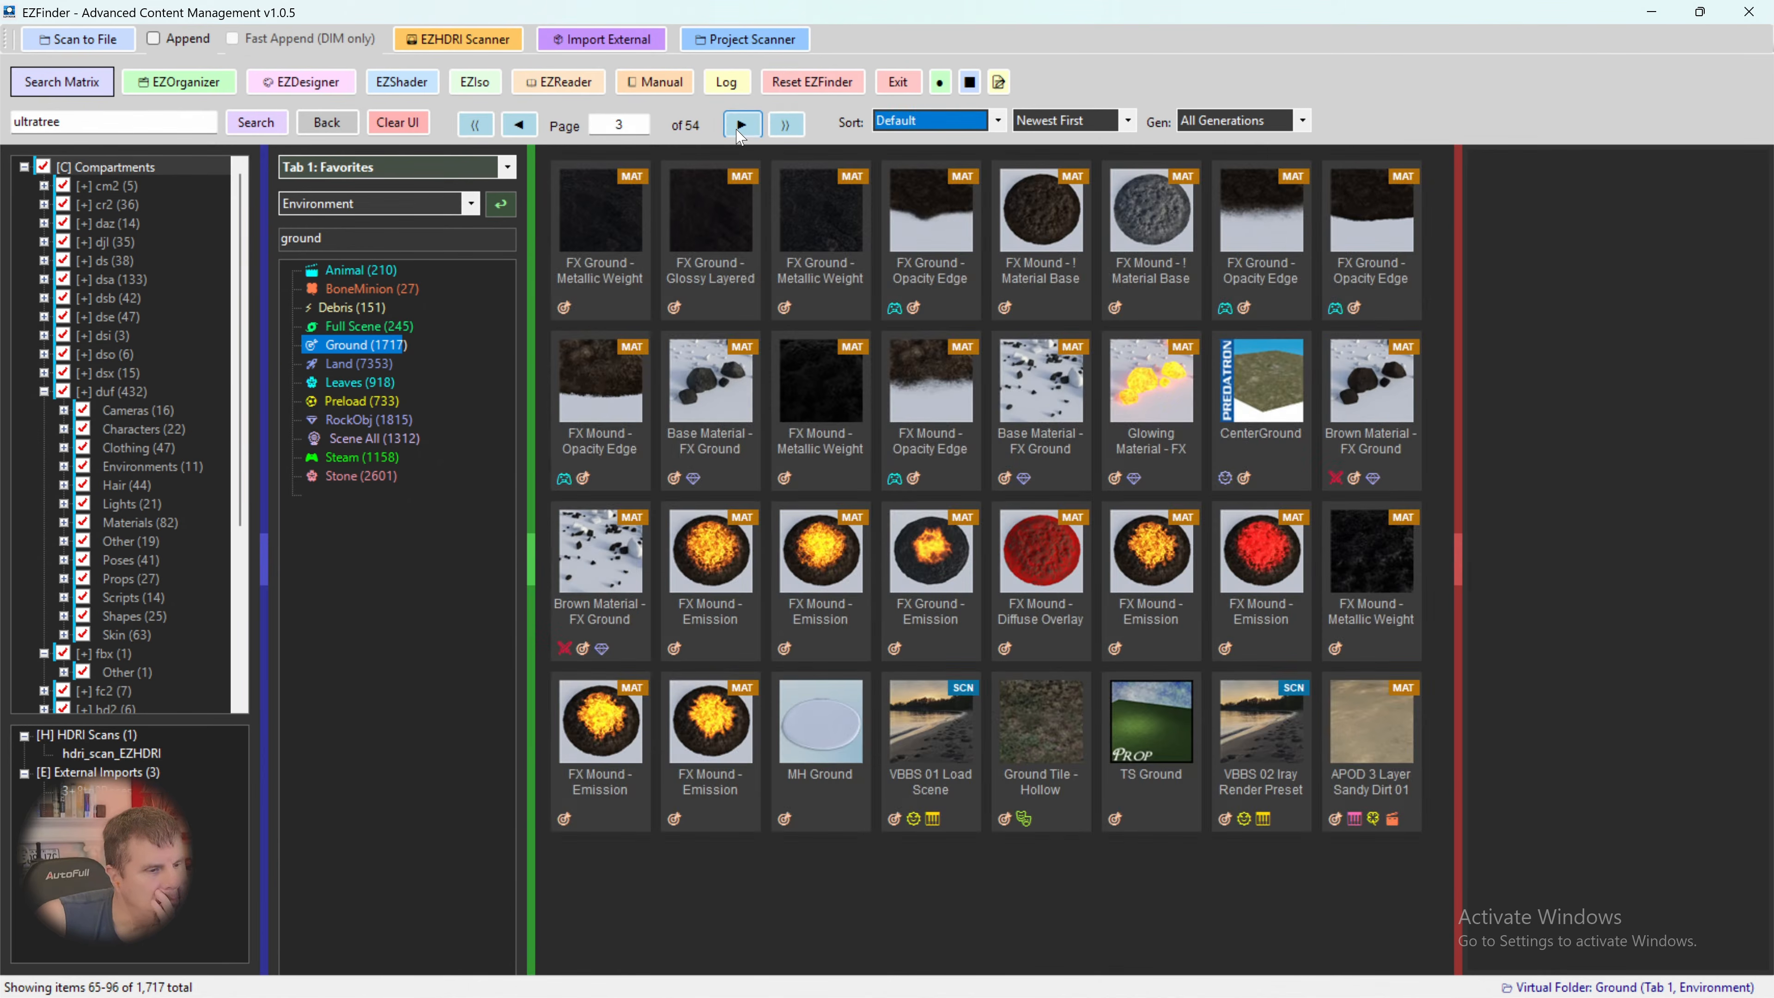
pyautogui.click(742, 126)
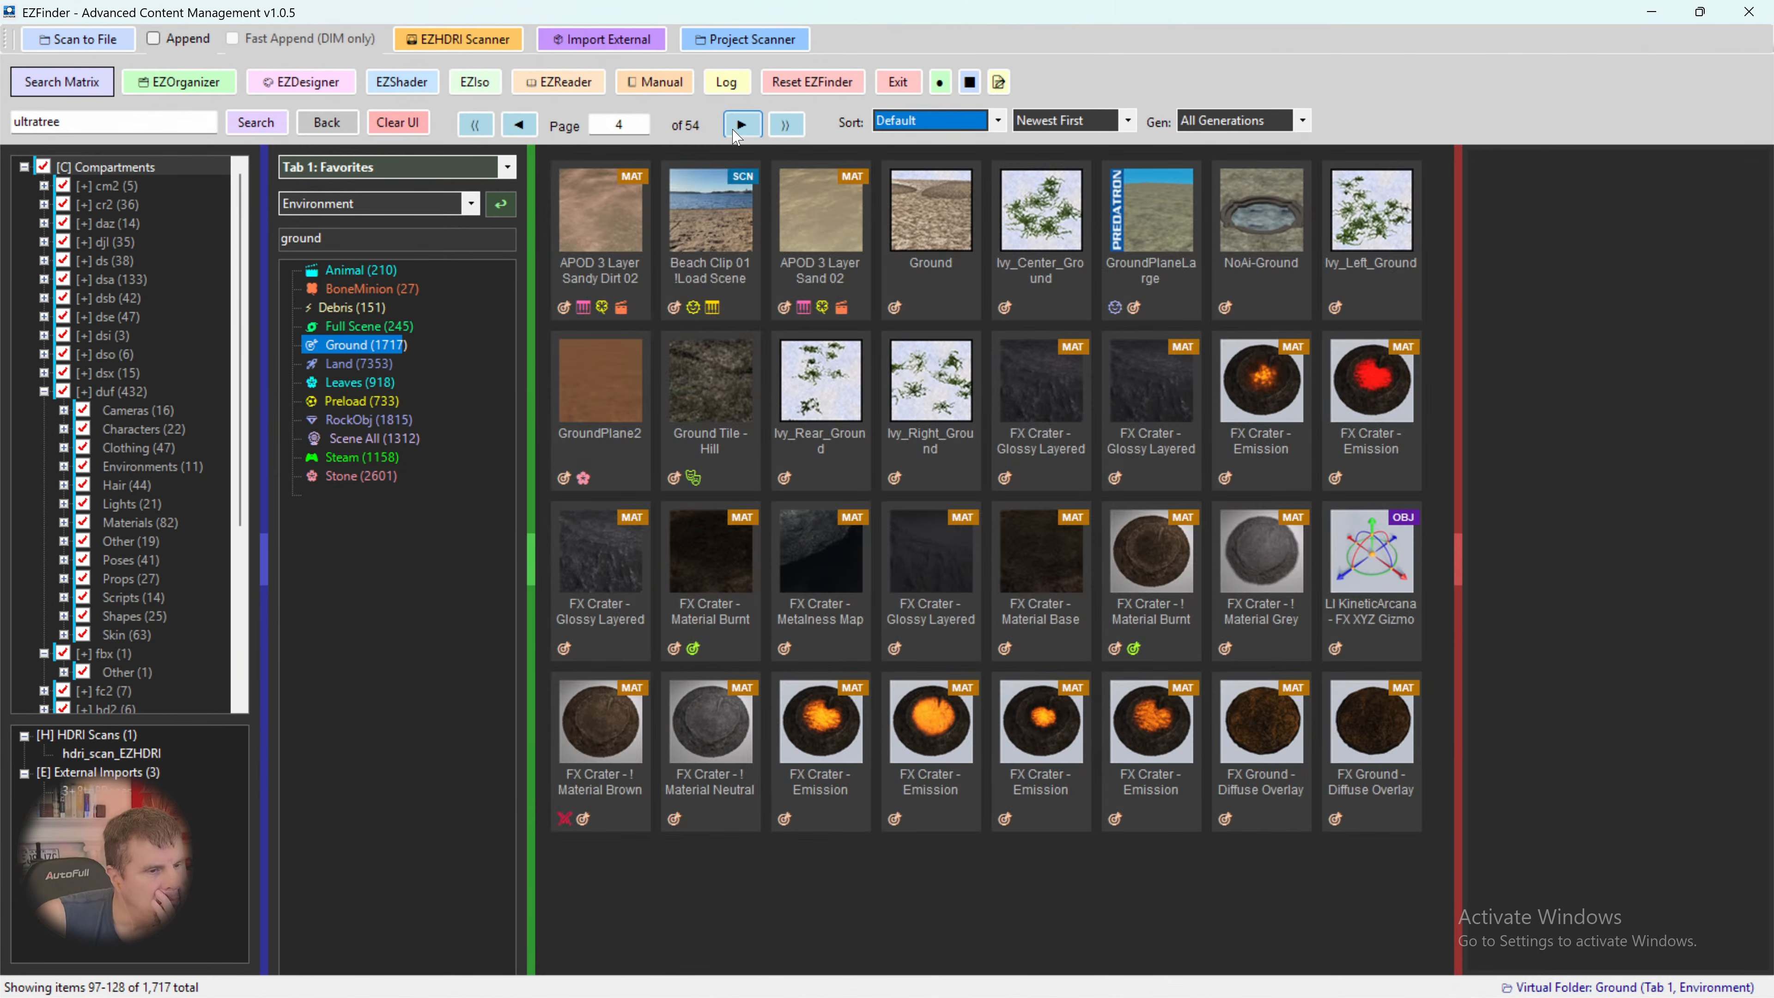
pyautogui.click(741, 126)
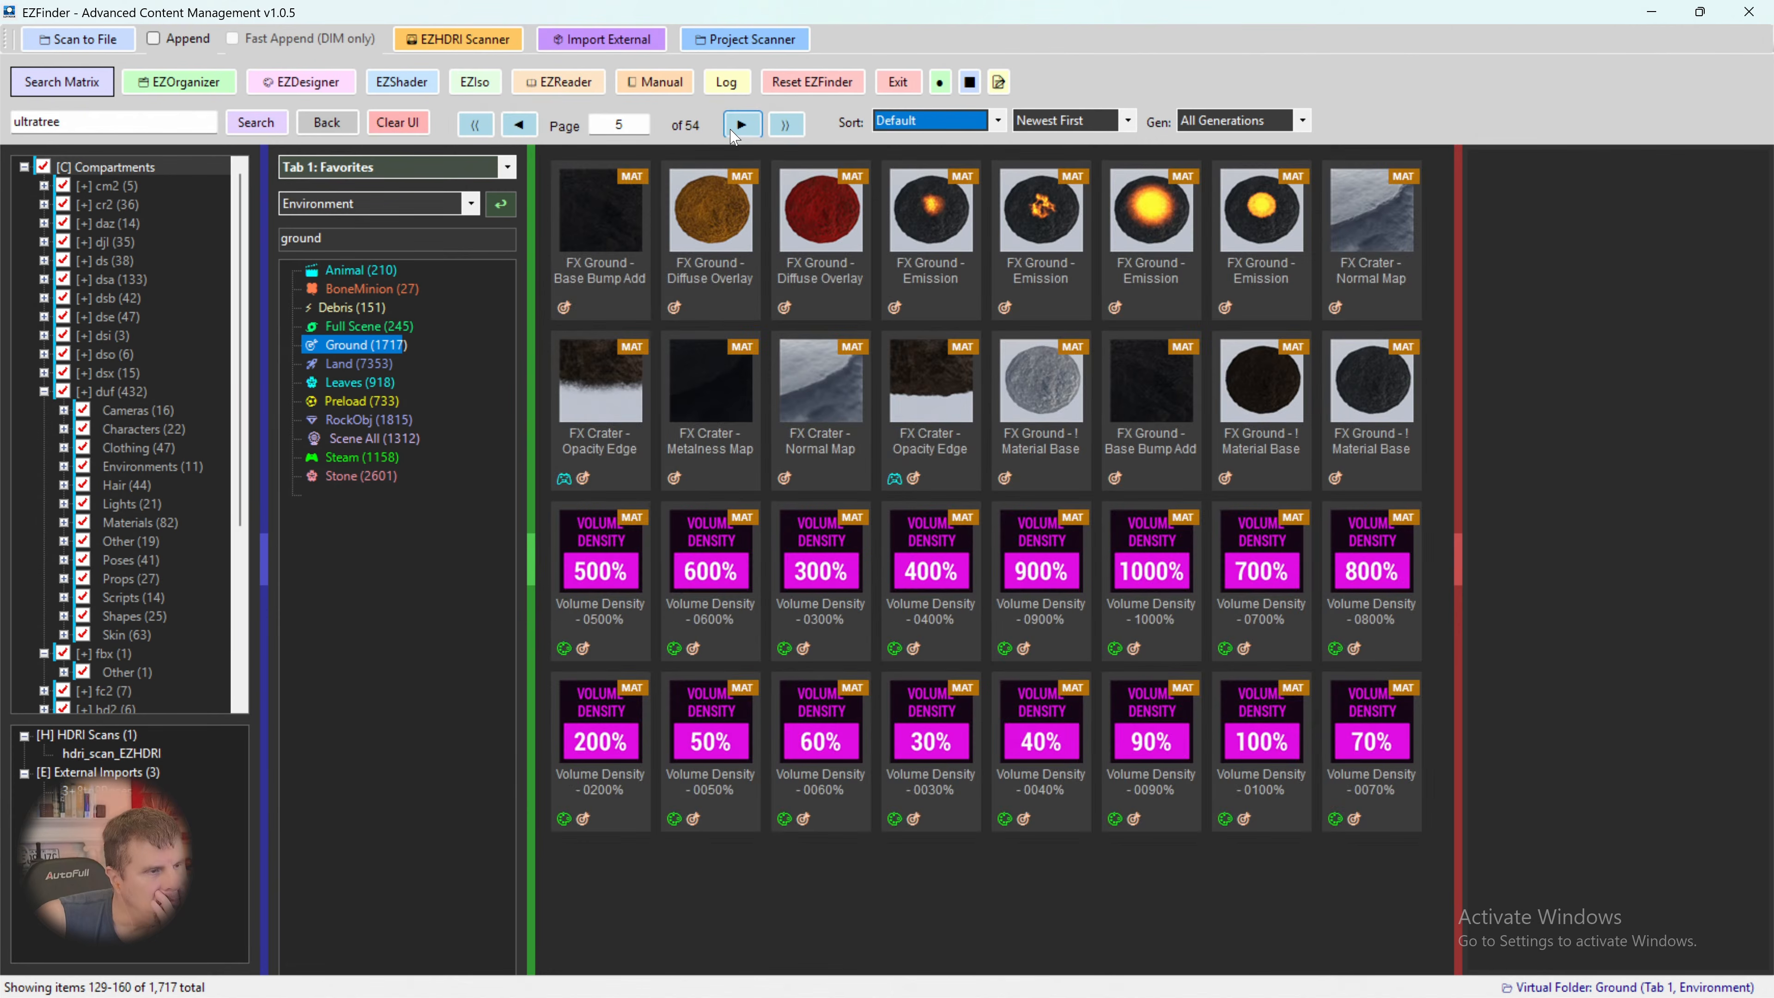
pyautogui.click(743, 128)
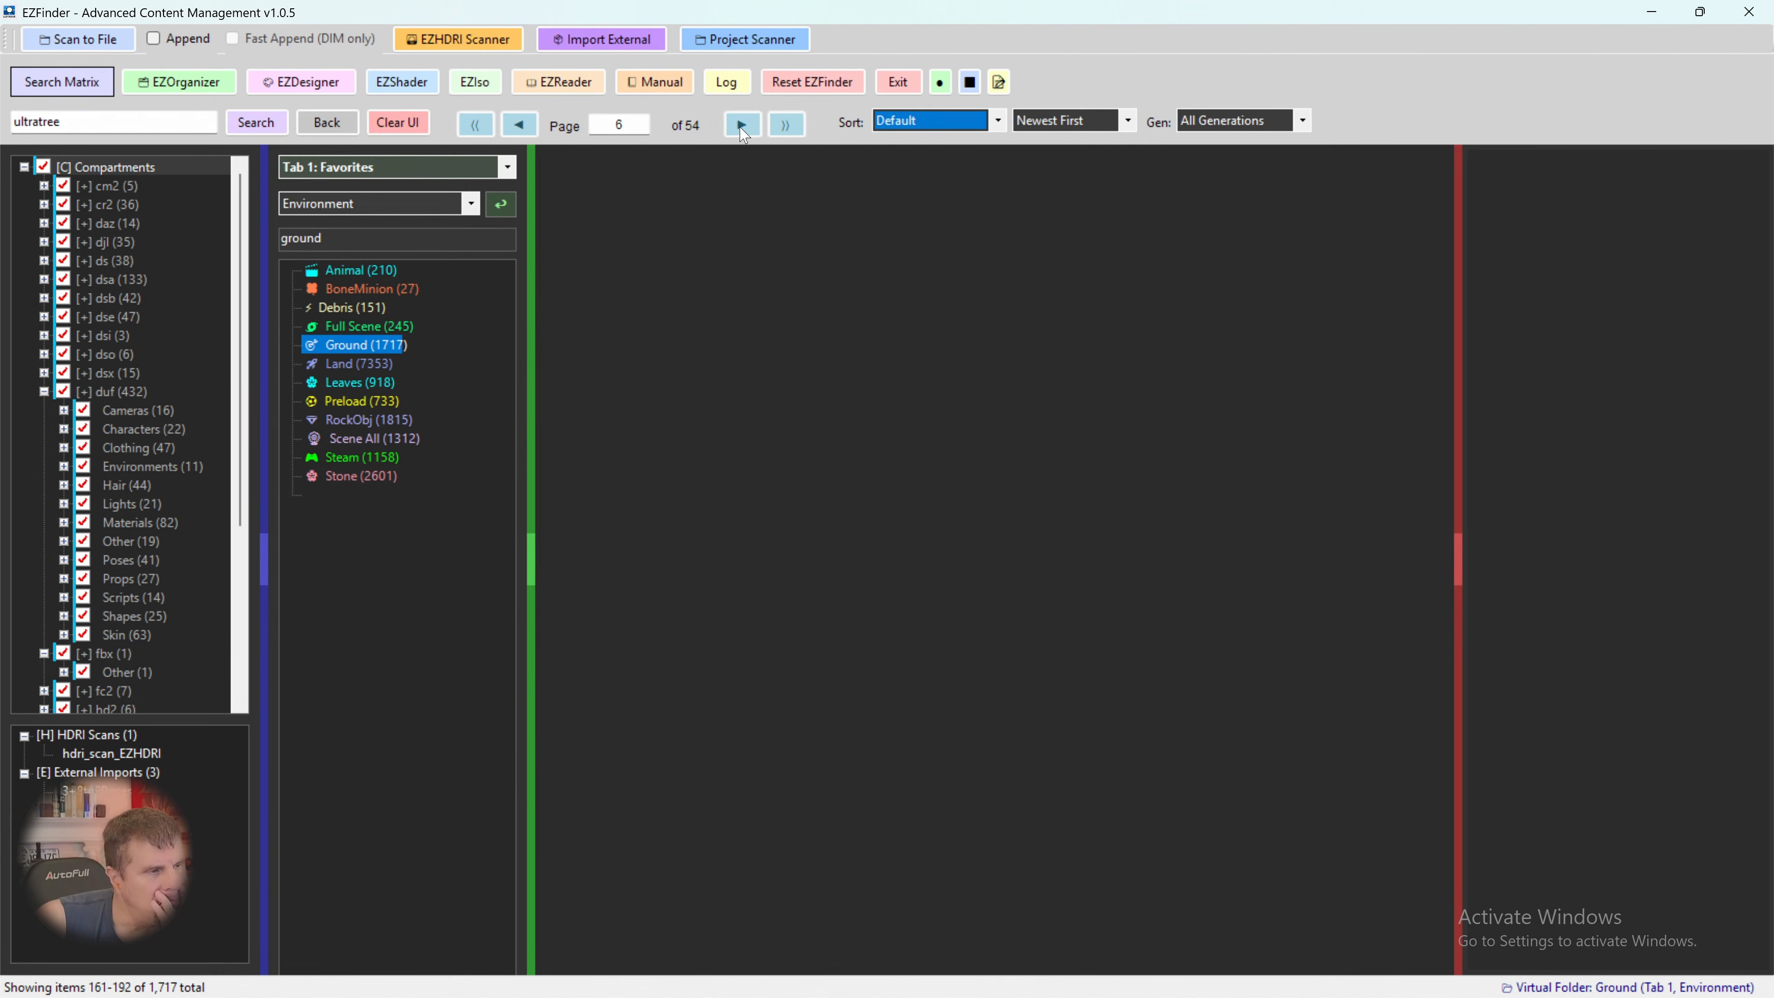
pyautogui.click(742, 126)
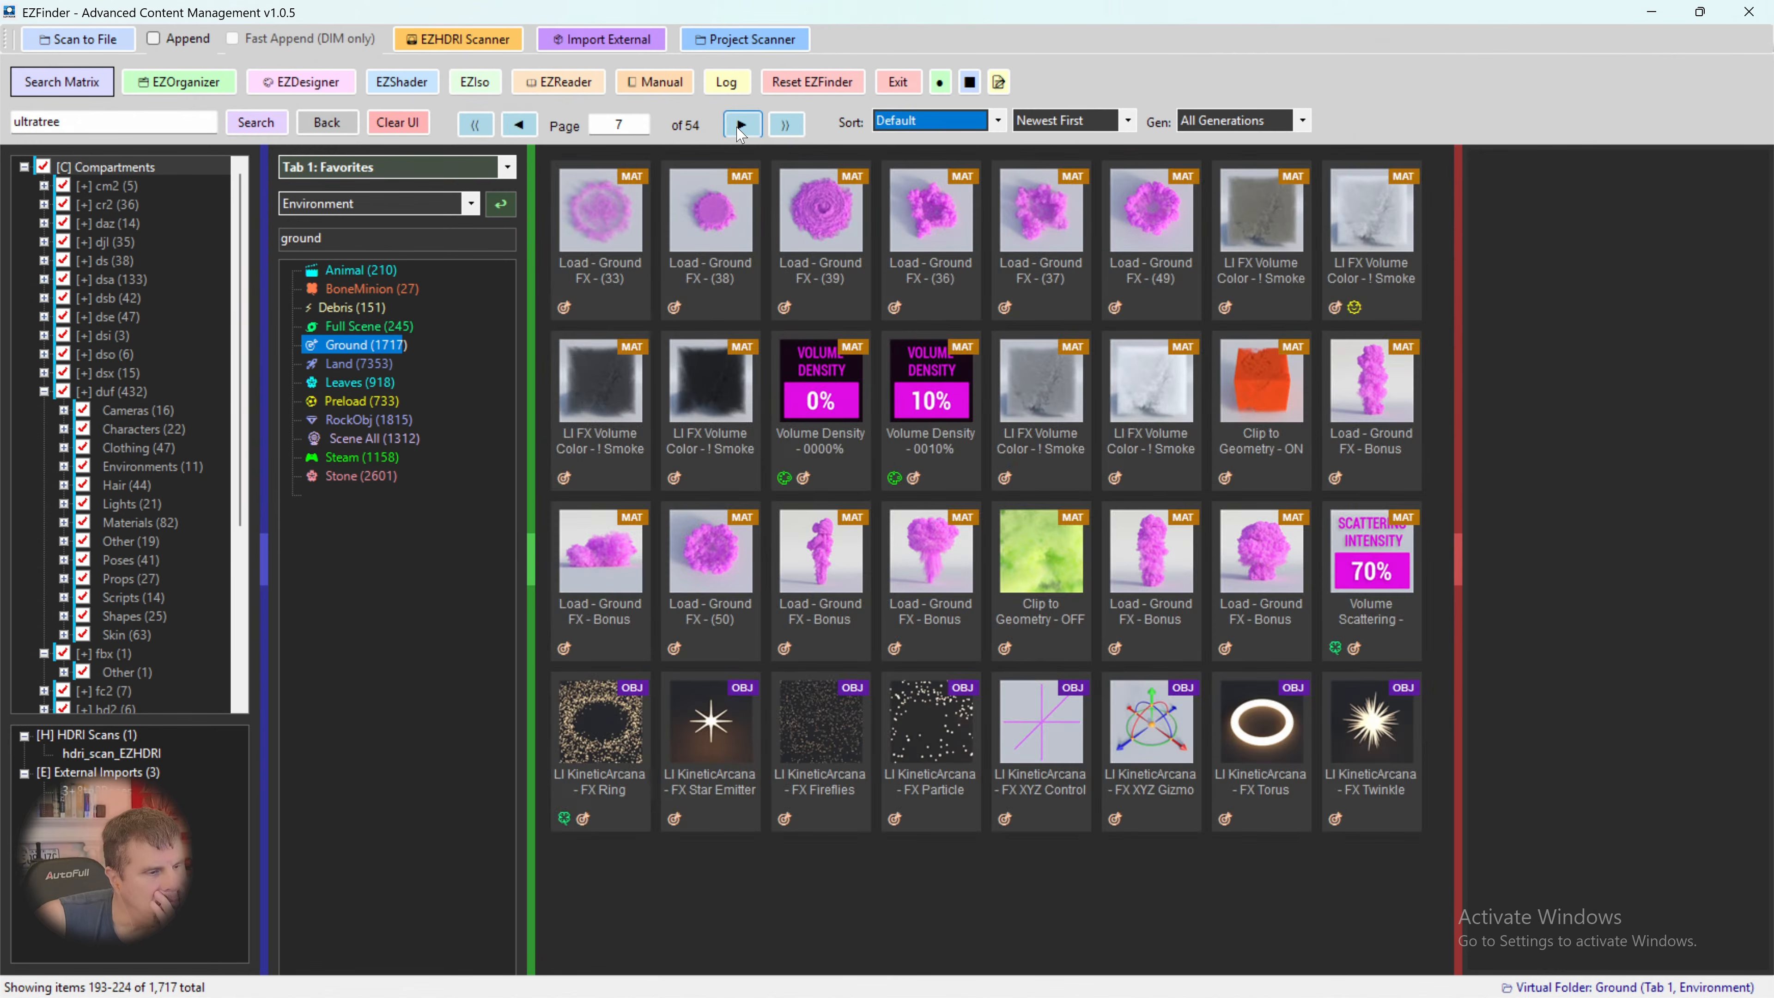
pyautogui.click(742, 126)
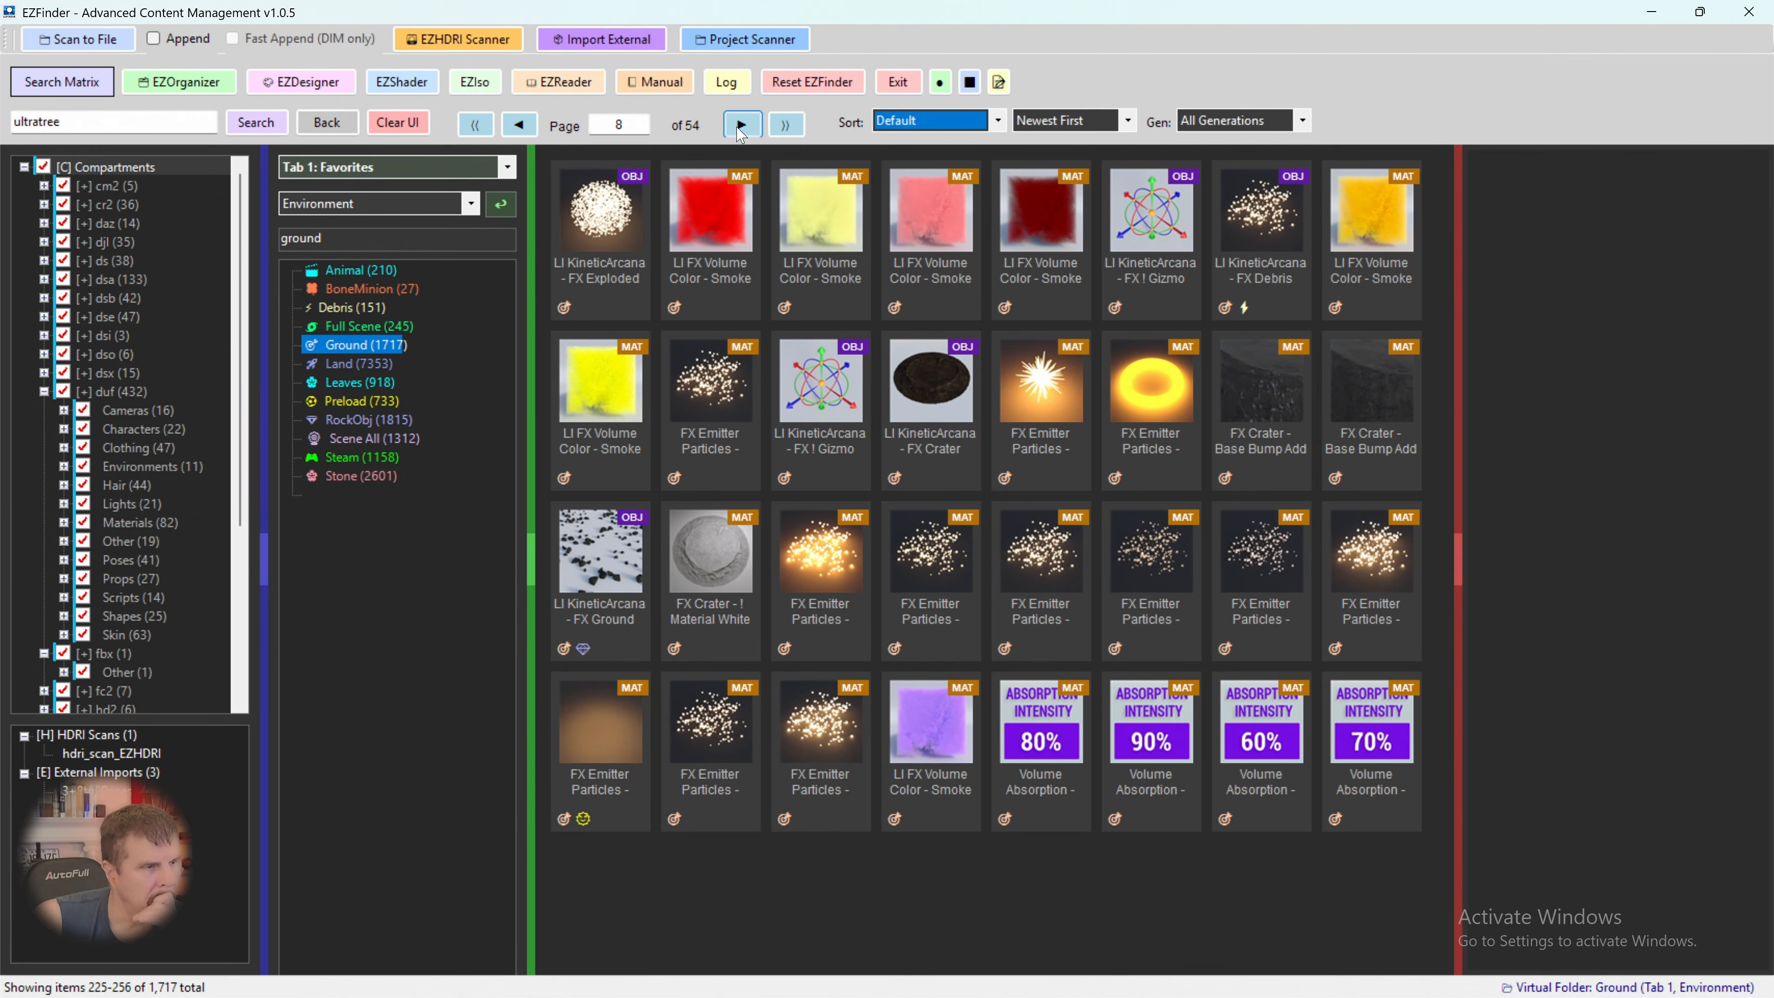
pyautogui.click(741, 126)
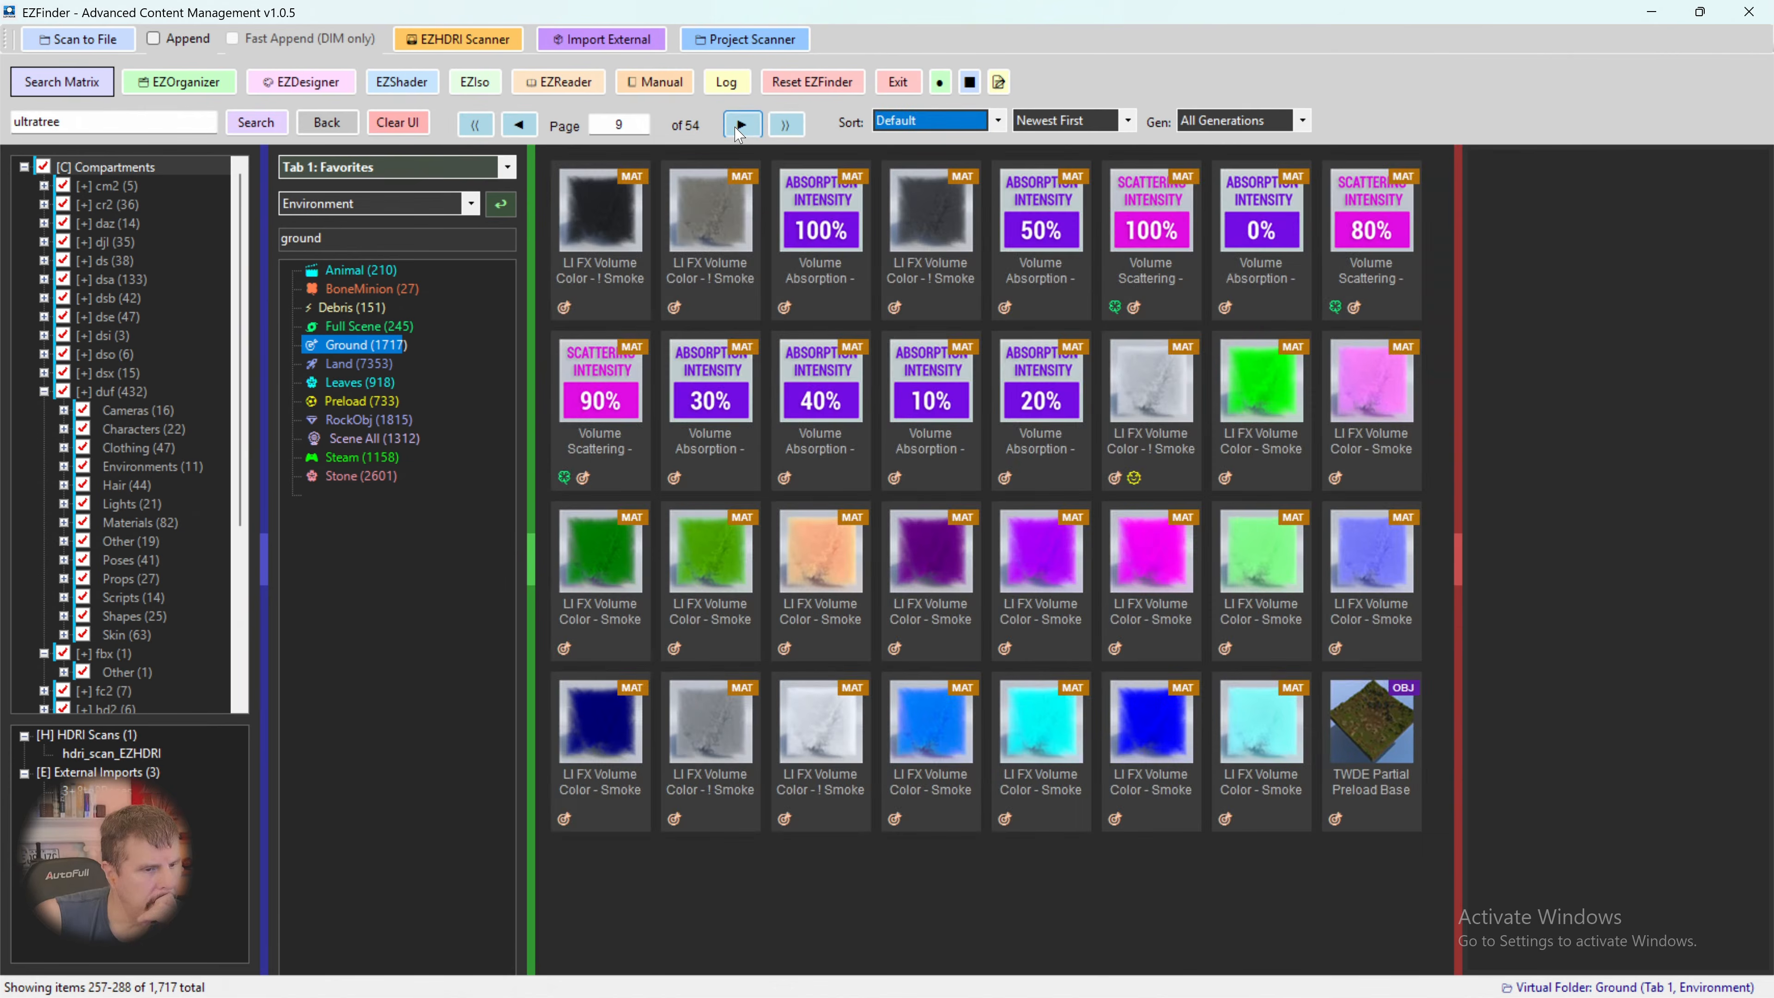
pyautogui.click(742, 126)
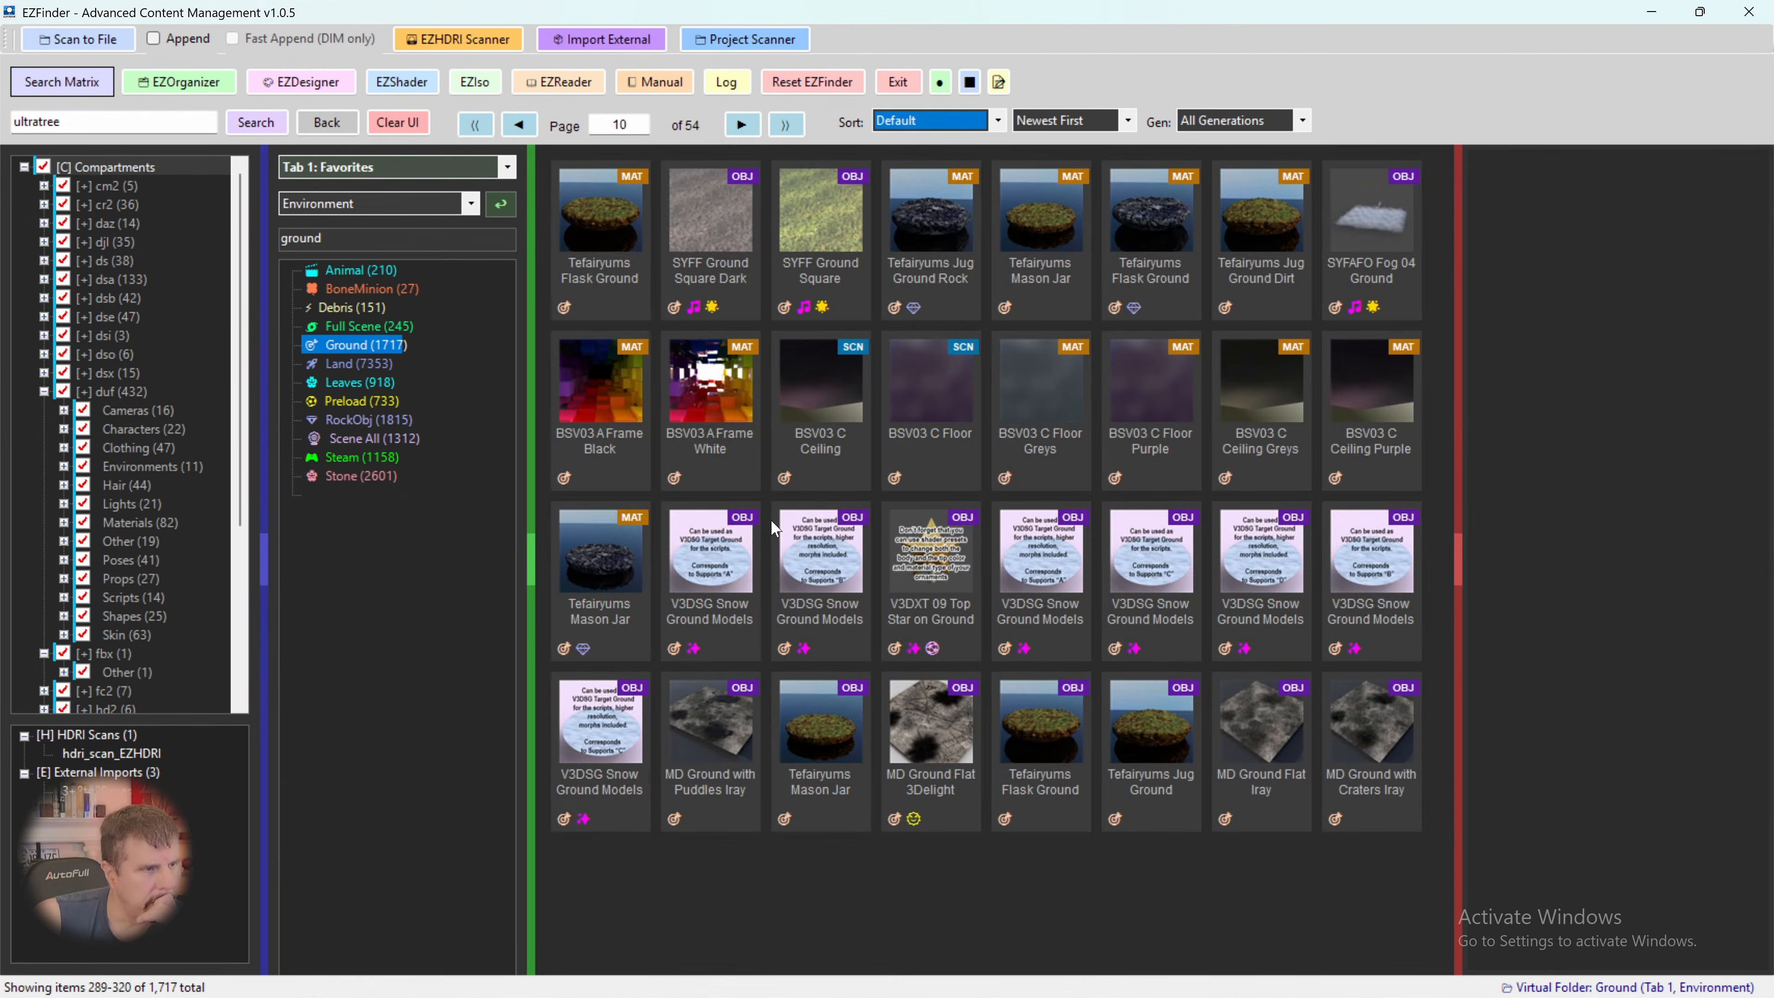
# - Inspect the details of the Tefairyums Flask Ground Dirt, Mason Jar Ground and Flask Ground items
pyautogui.click(606, 233)
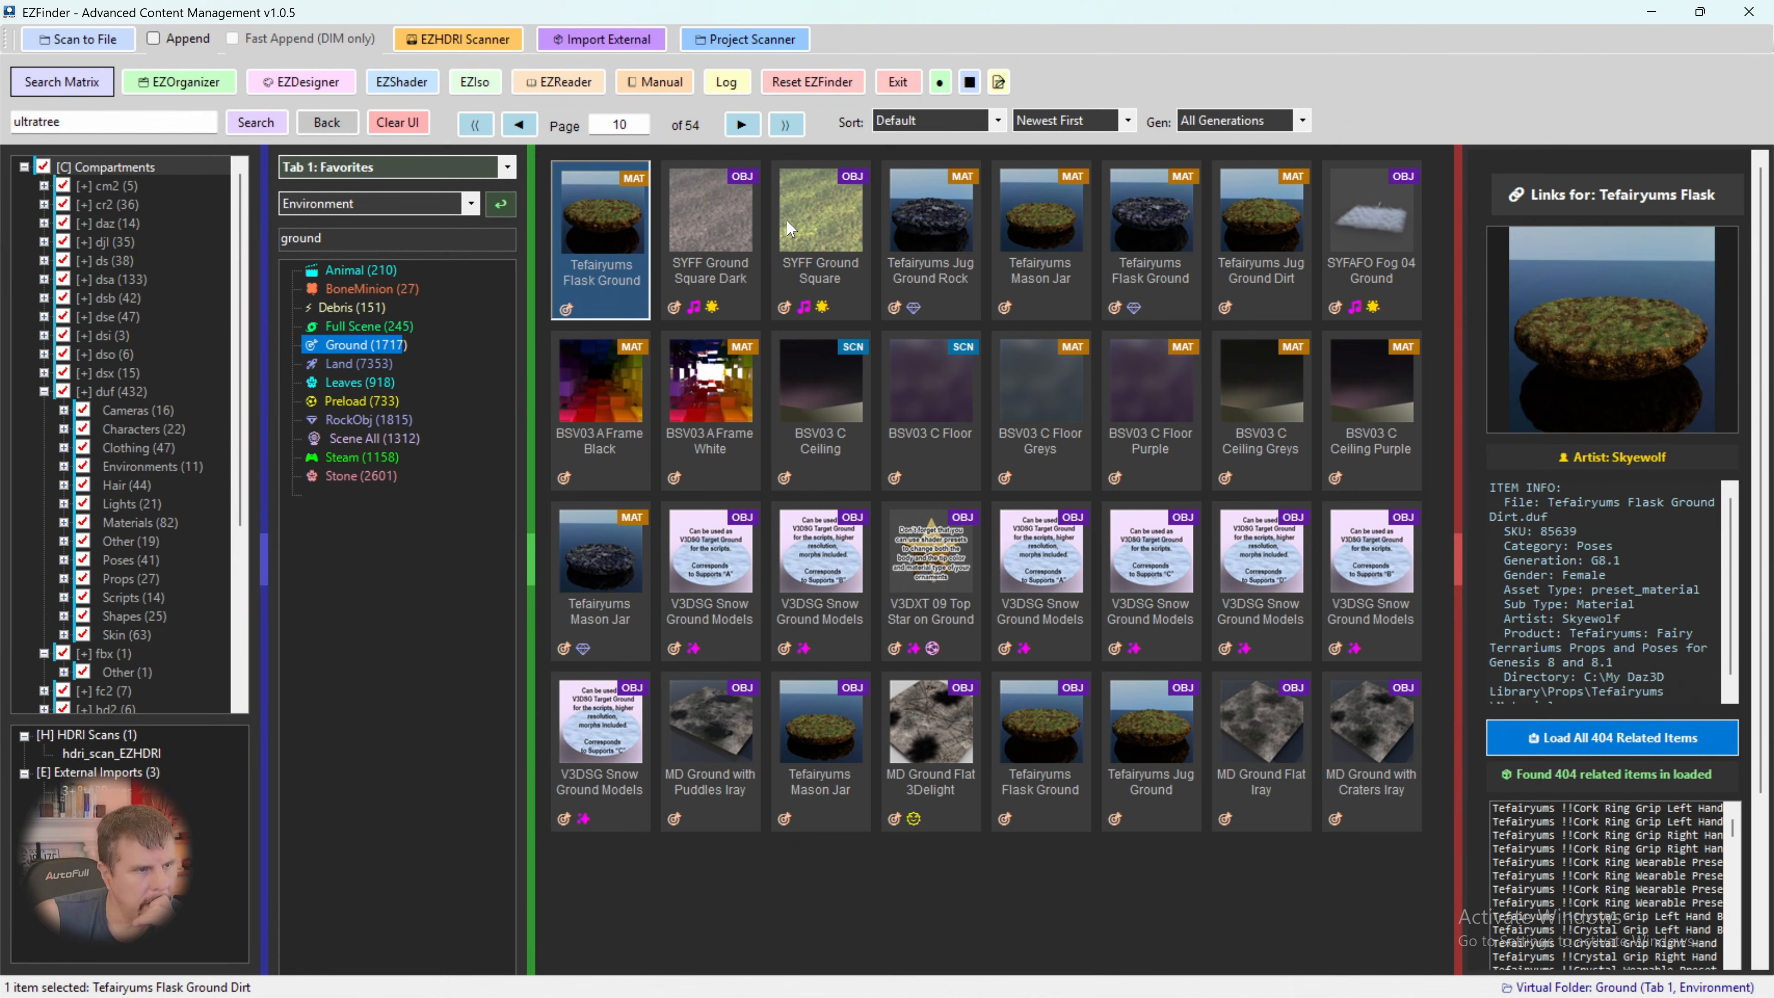
pyautogui.click(823, 735)
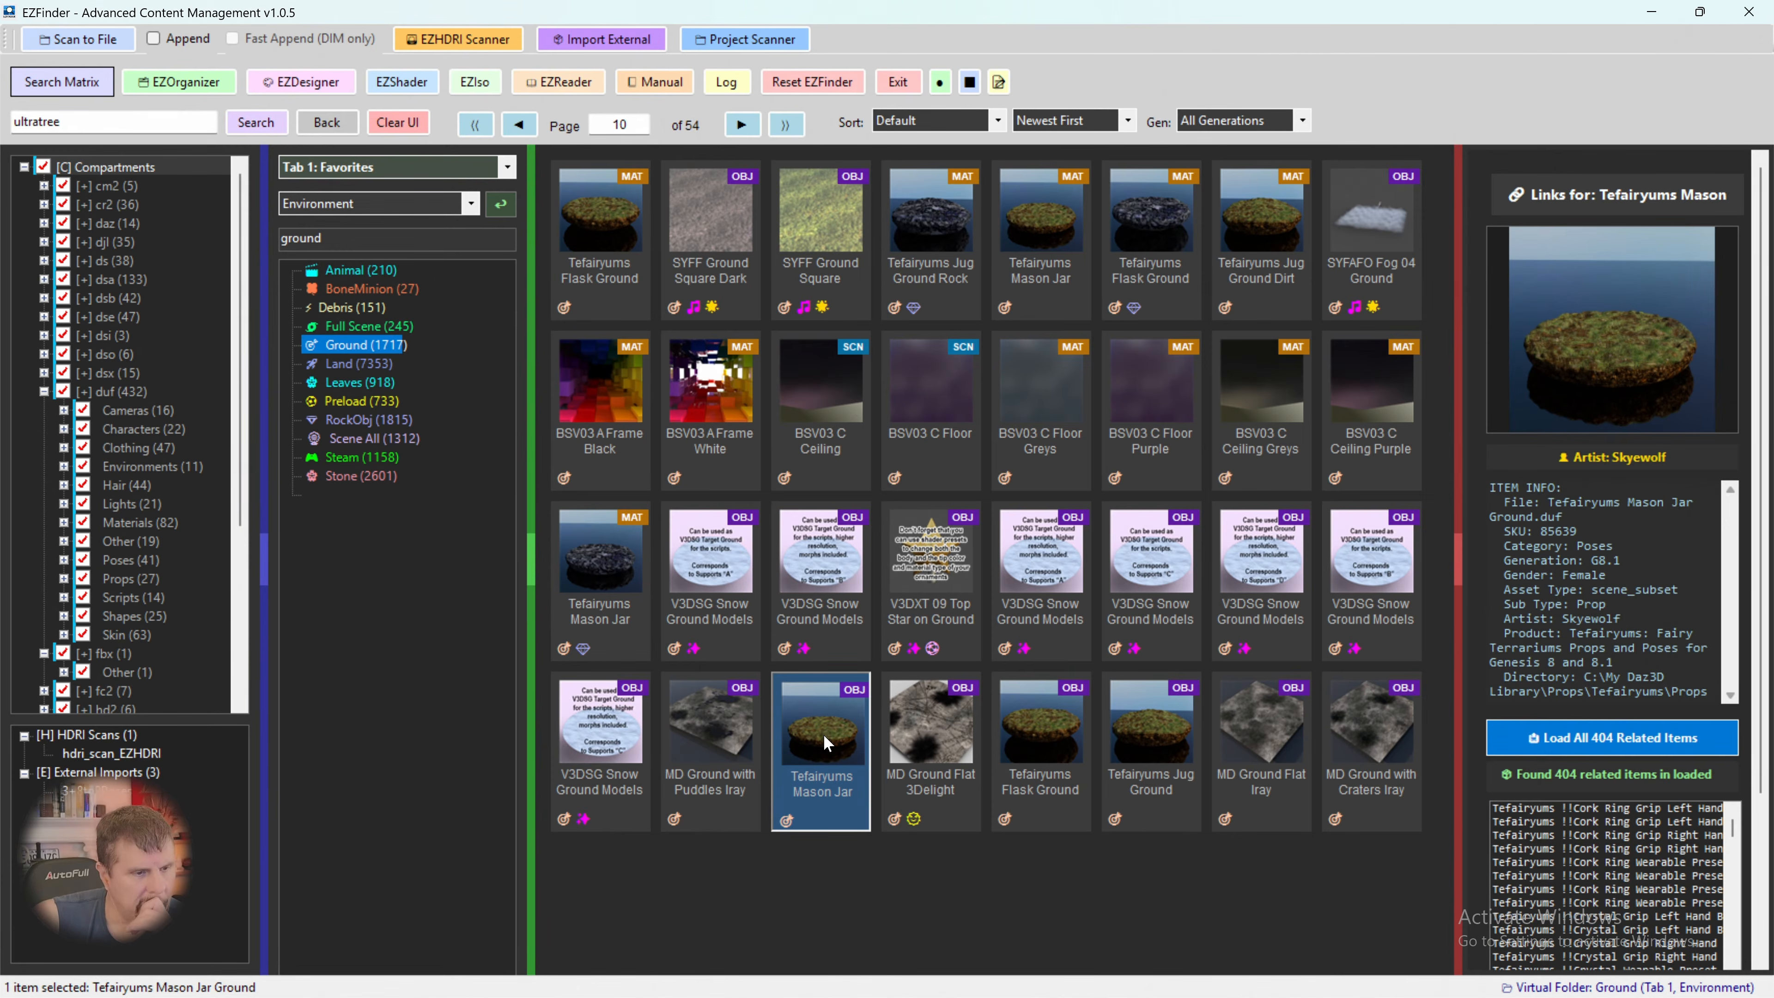
pyautogui.click(1043, 735)
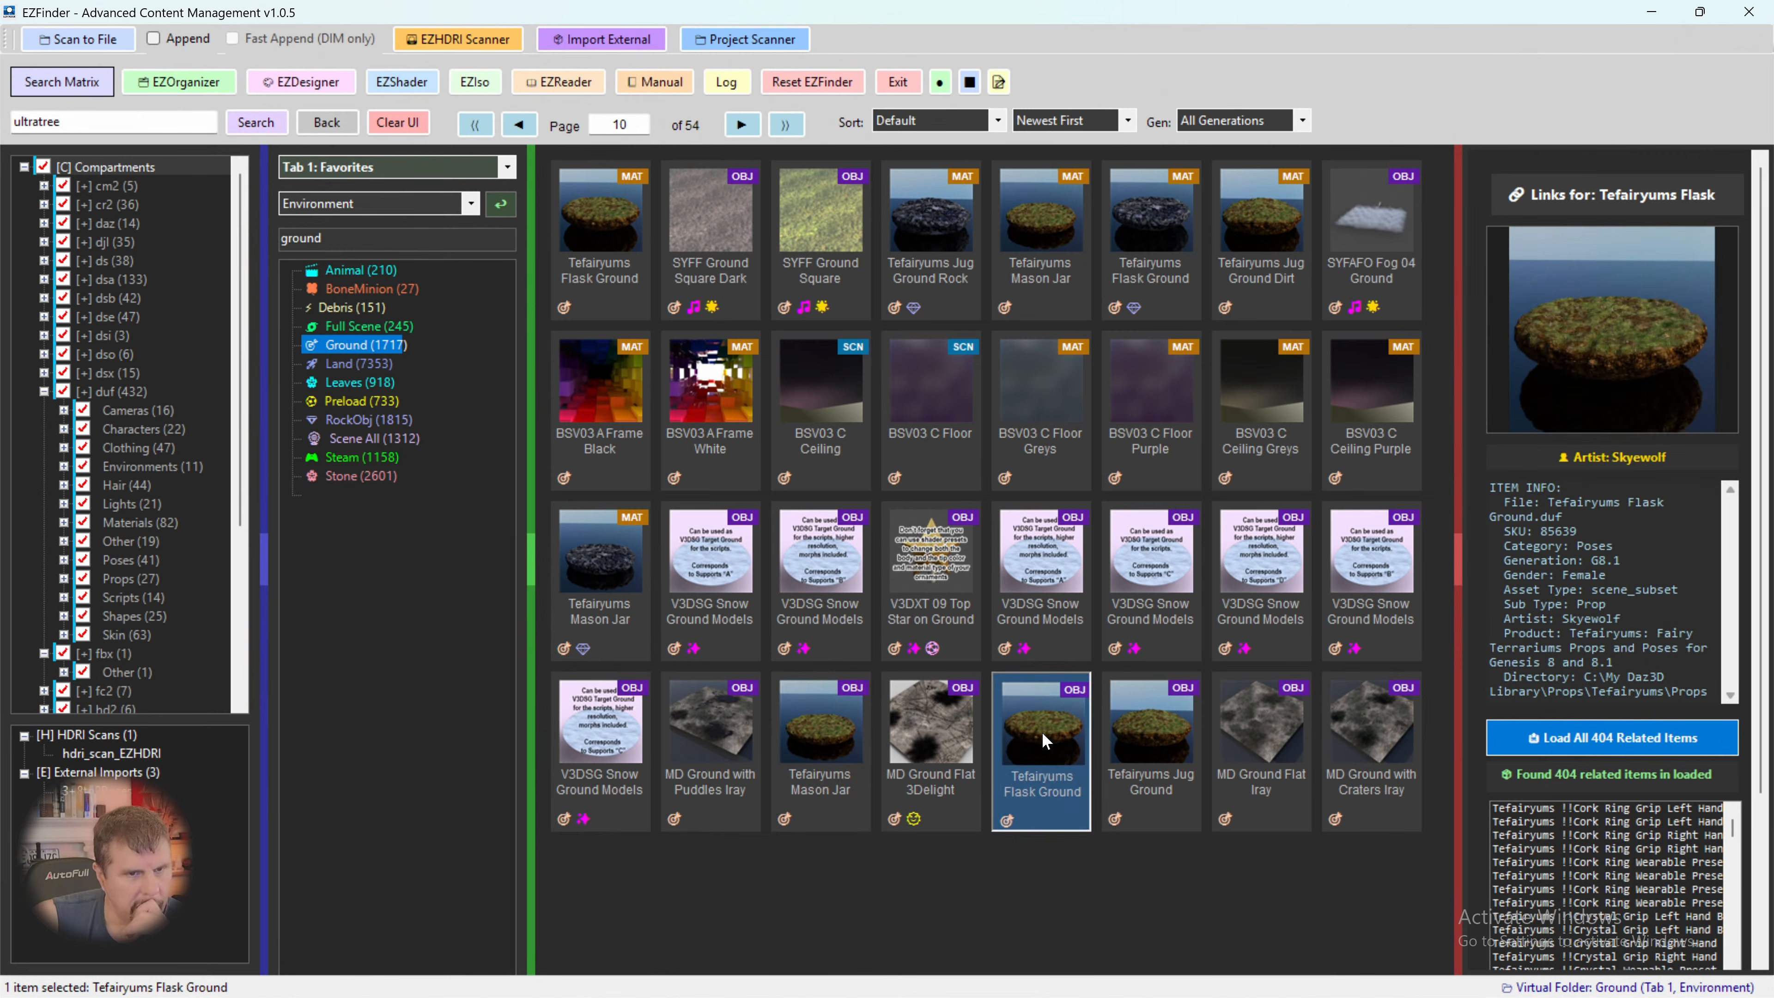
# - Inspect the details of the Tefairyums Jug Ground, Mason Jar Ground and Mason Jar Ground Dirt items
pyautogui.click(1152, 731)
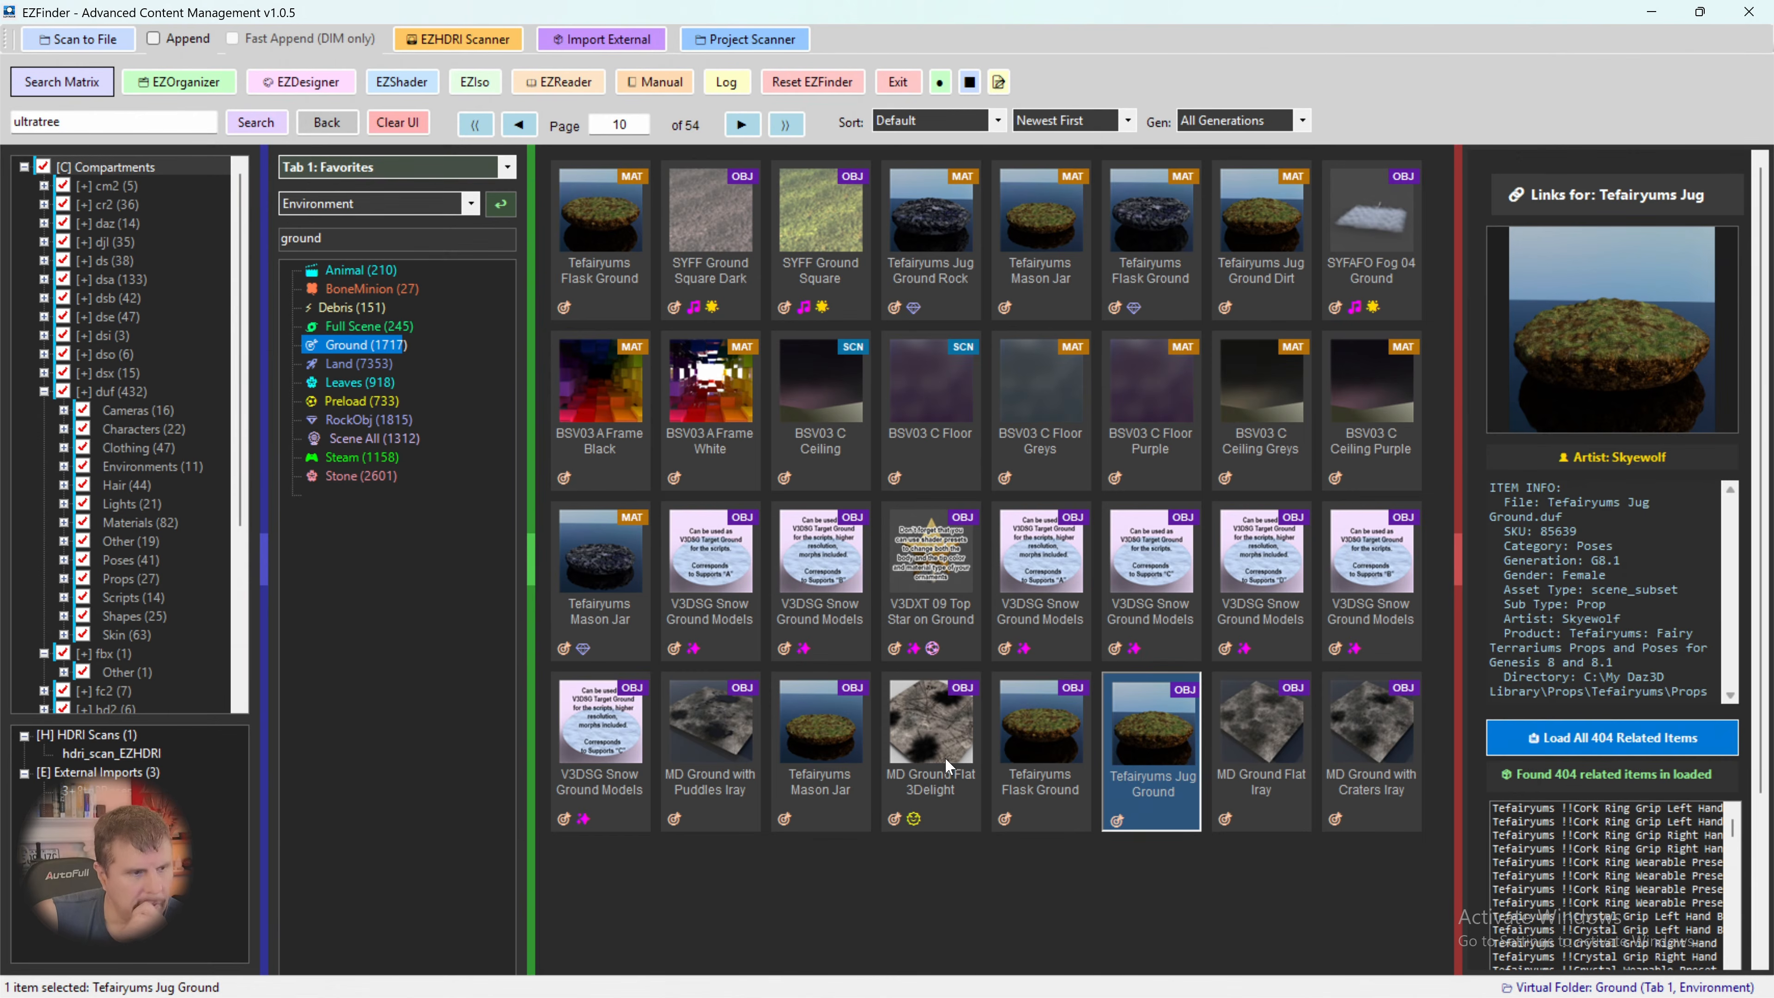
pyautogui.click(836, 750)
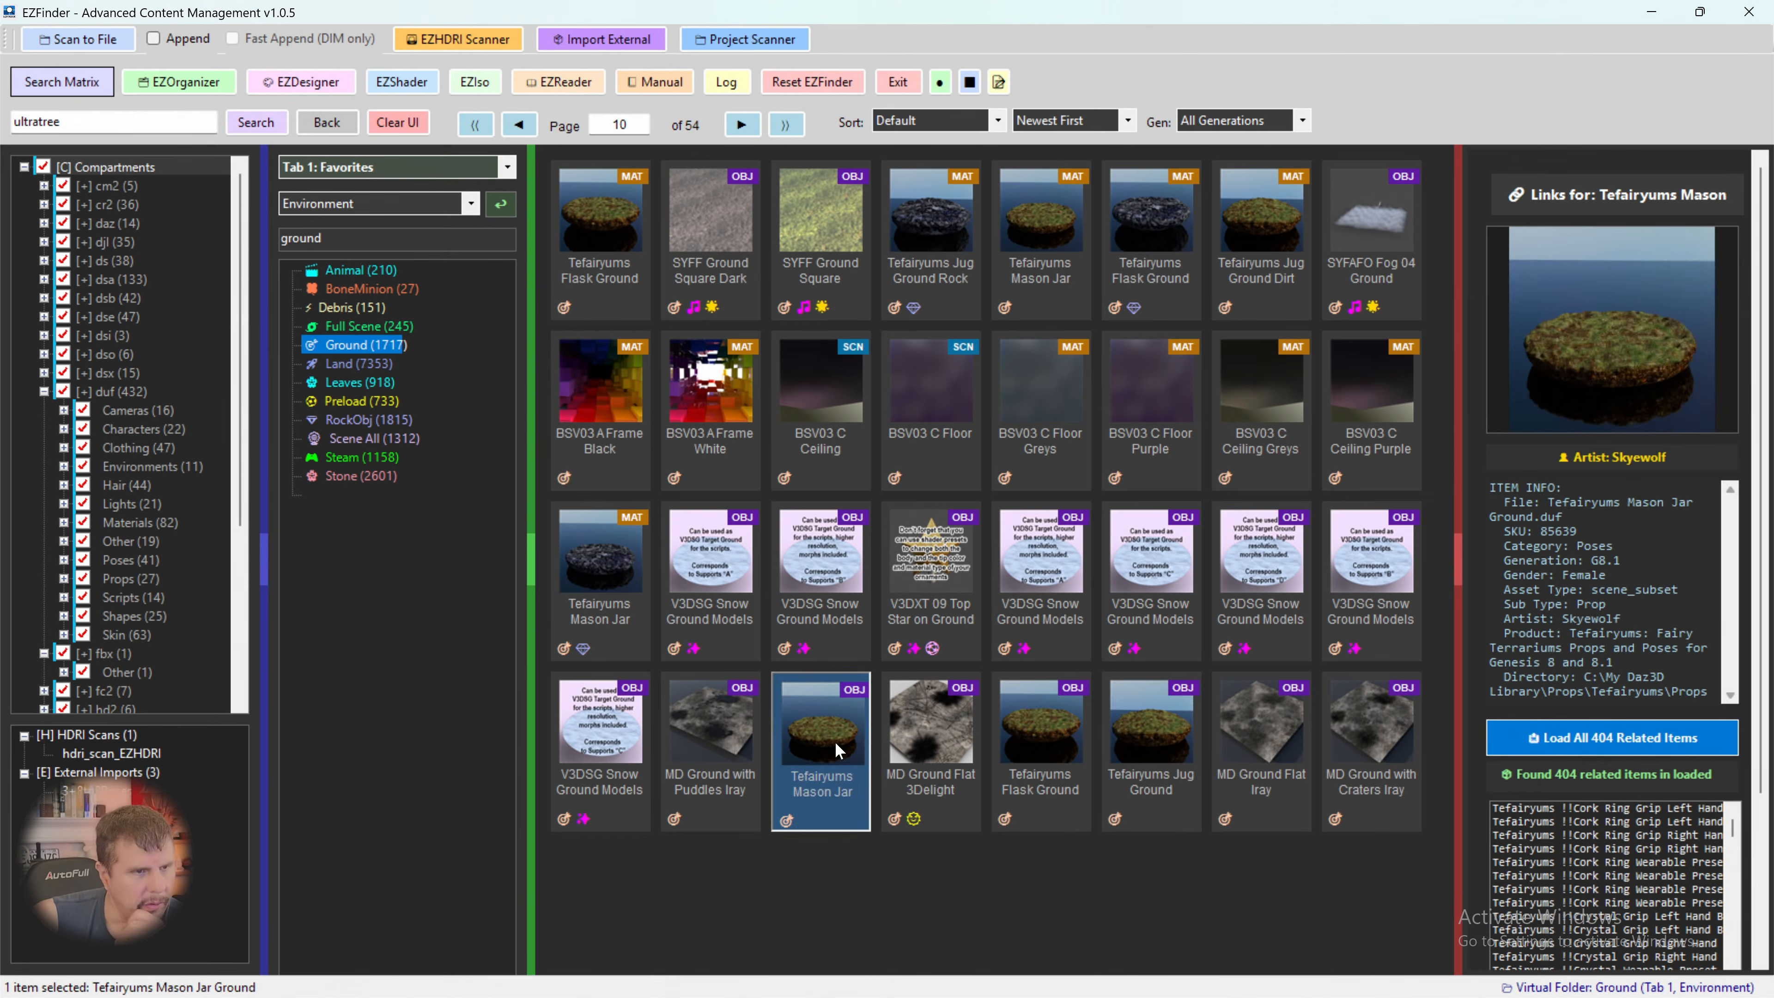
pyautogui.click(1044, 243)
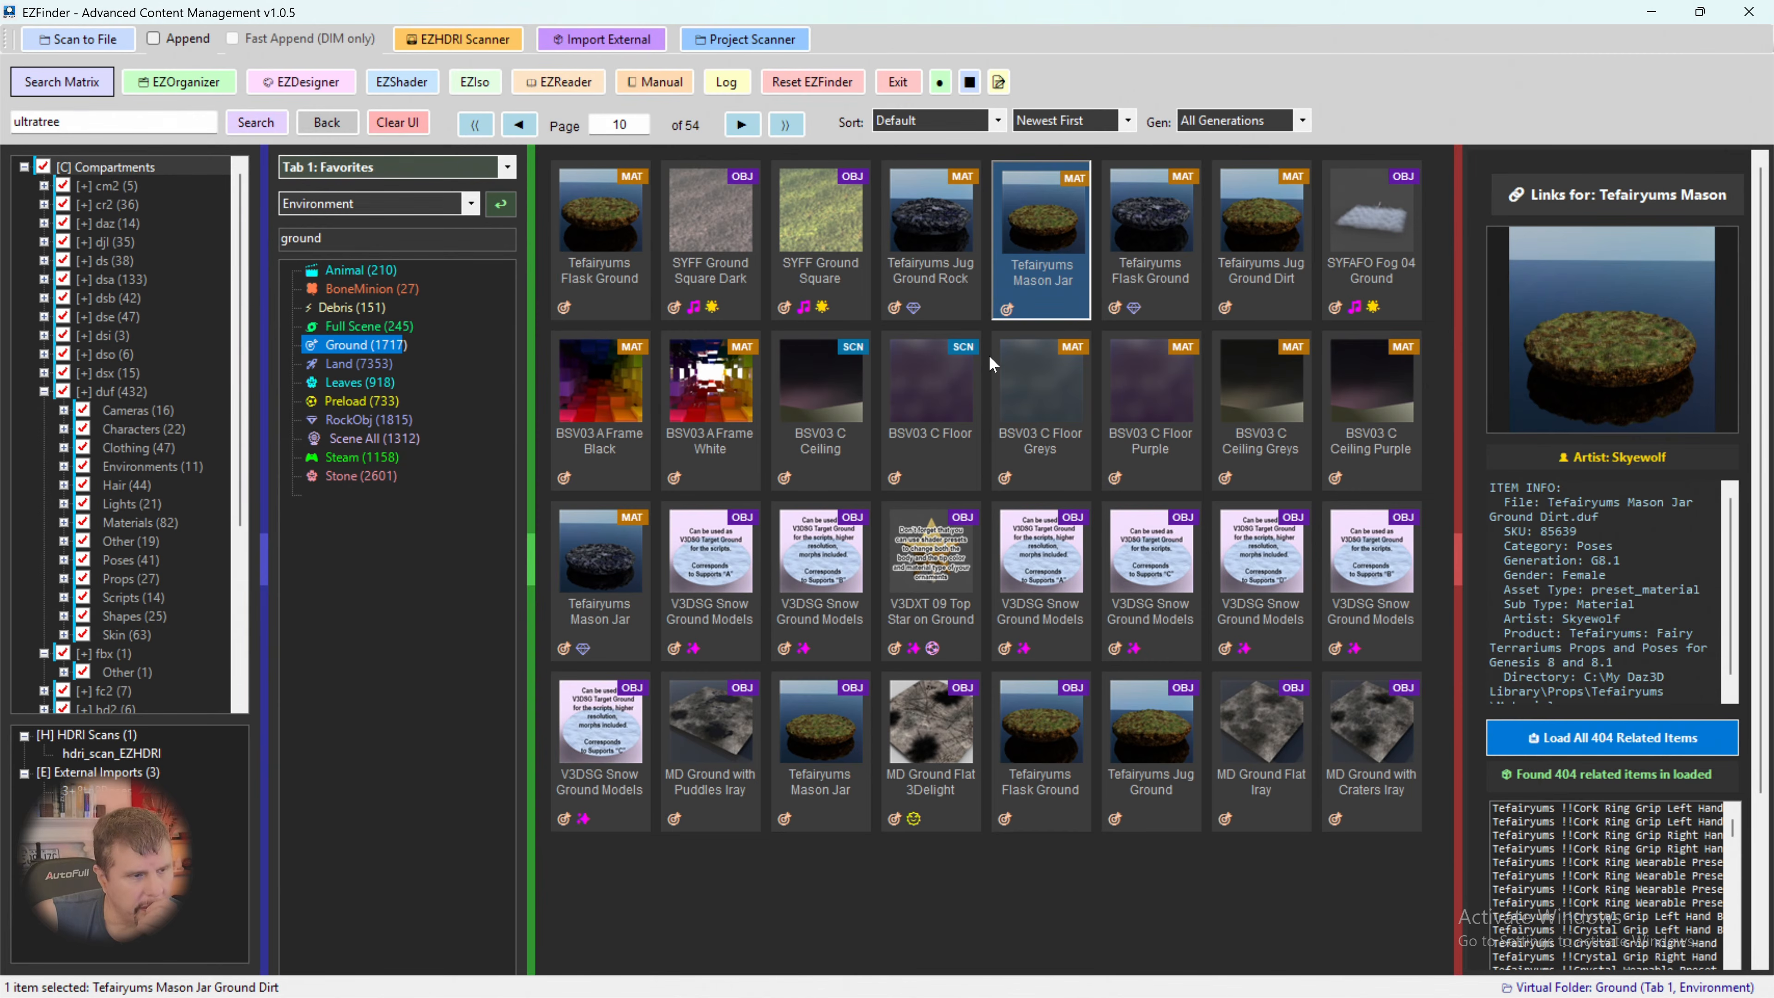
# - Load the Tefairyums Mason Jar Ground prop into the scene and switch to Daz Studio
pyautogui.click(824, 746)
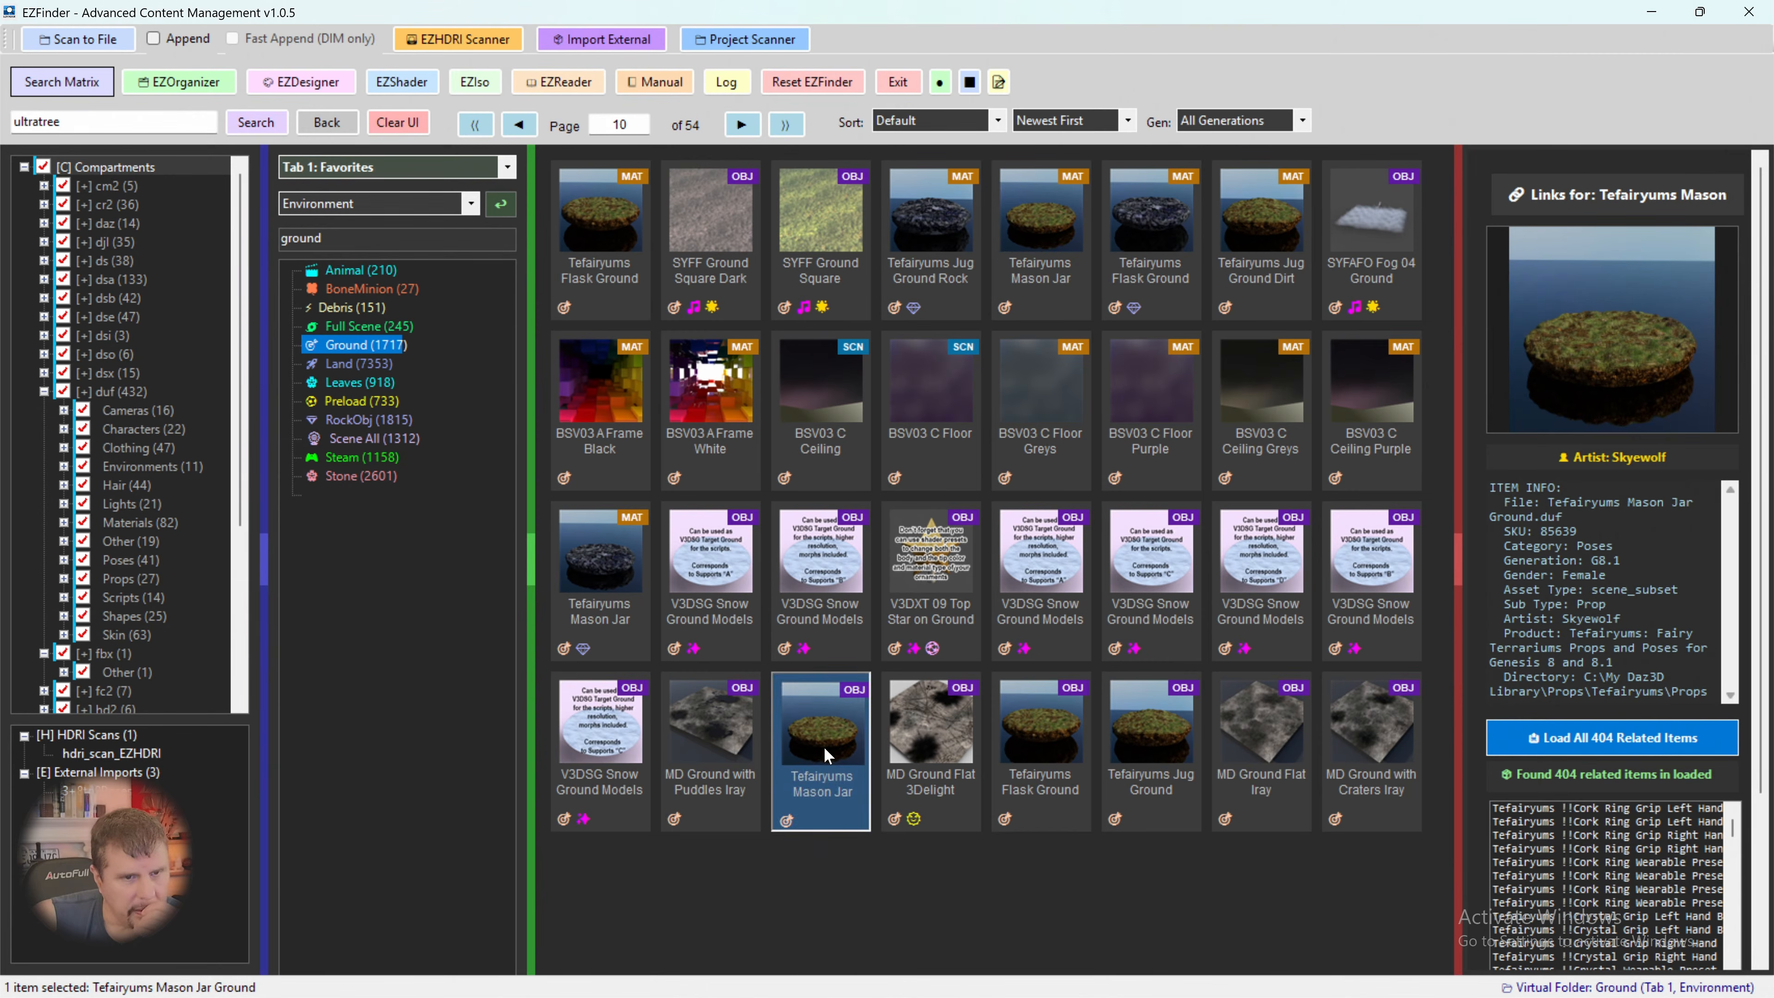
pyautogui.rightClick(823, 745)
pyautogui.click(871, 746)
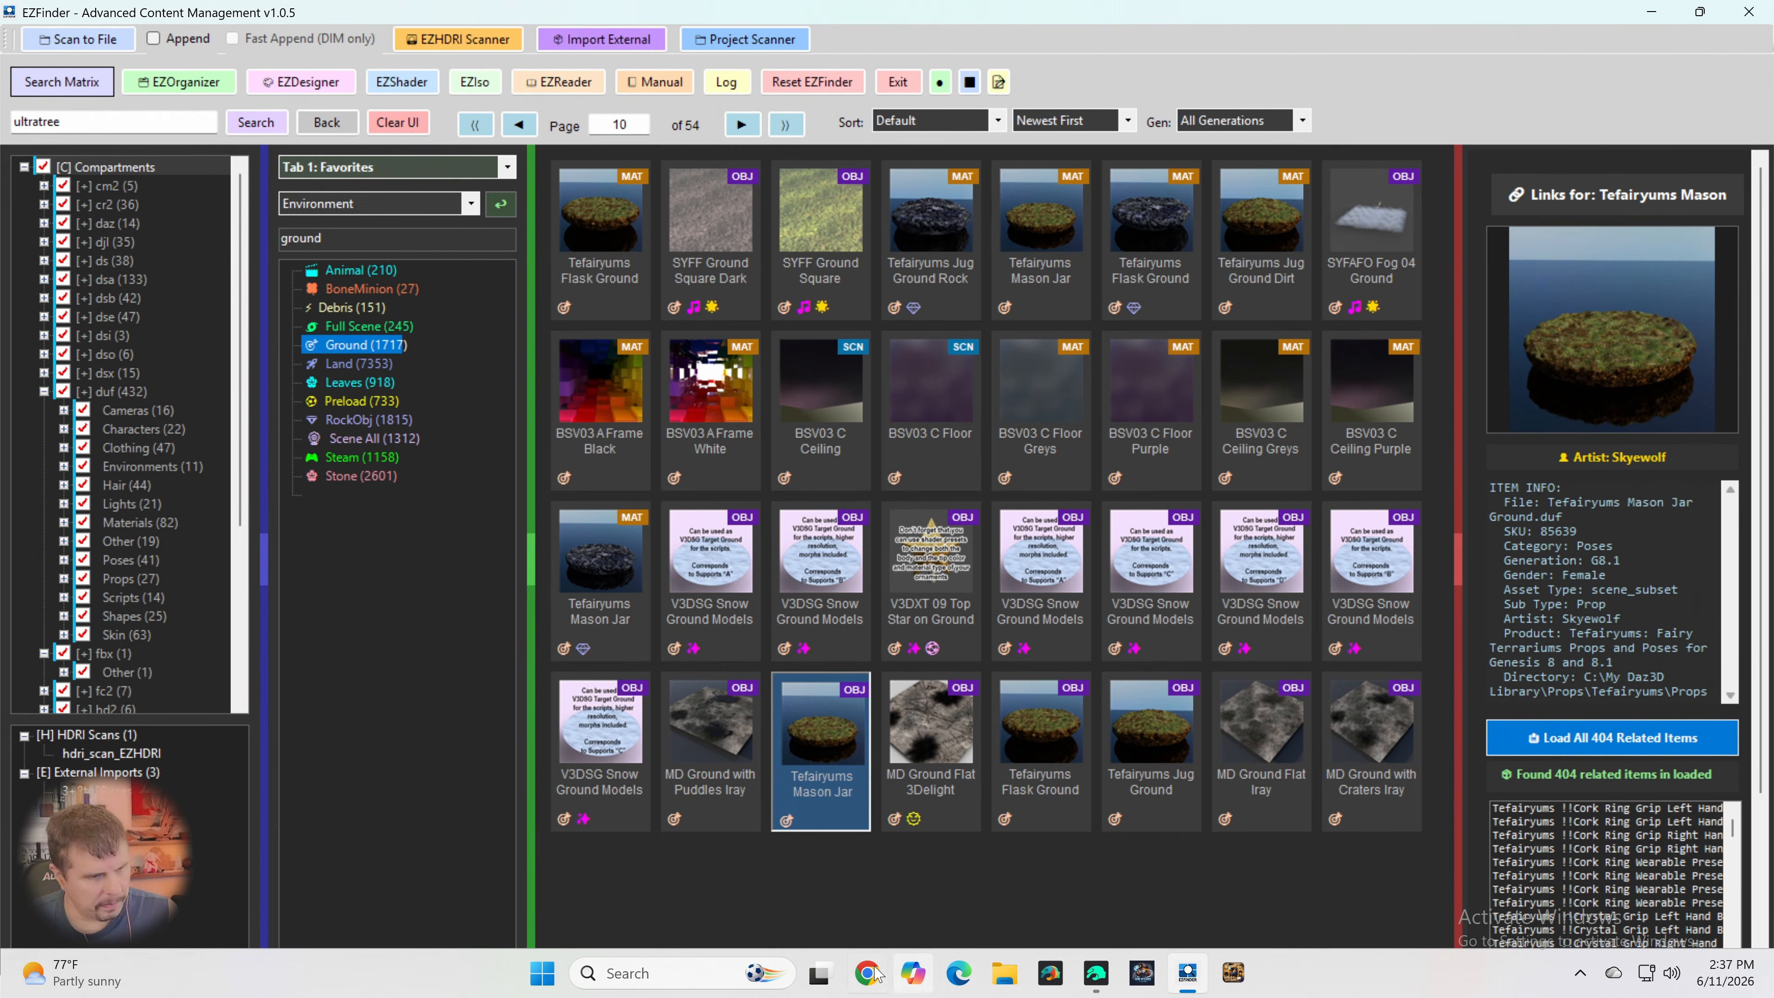
pyautogui.click(866, 973)
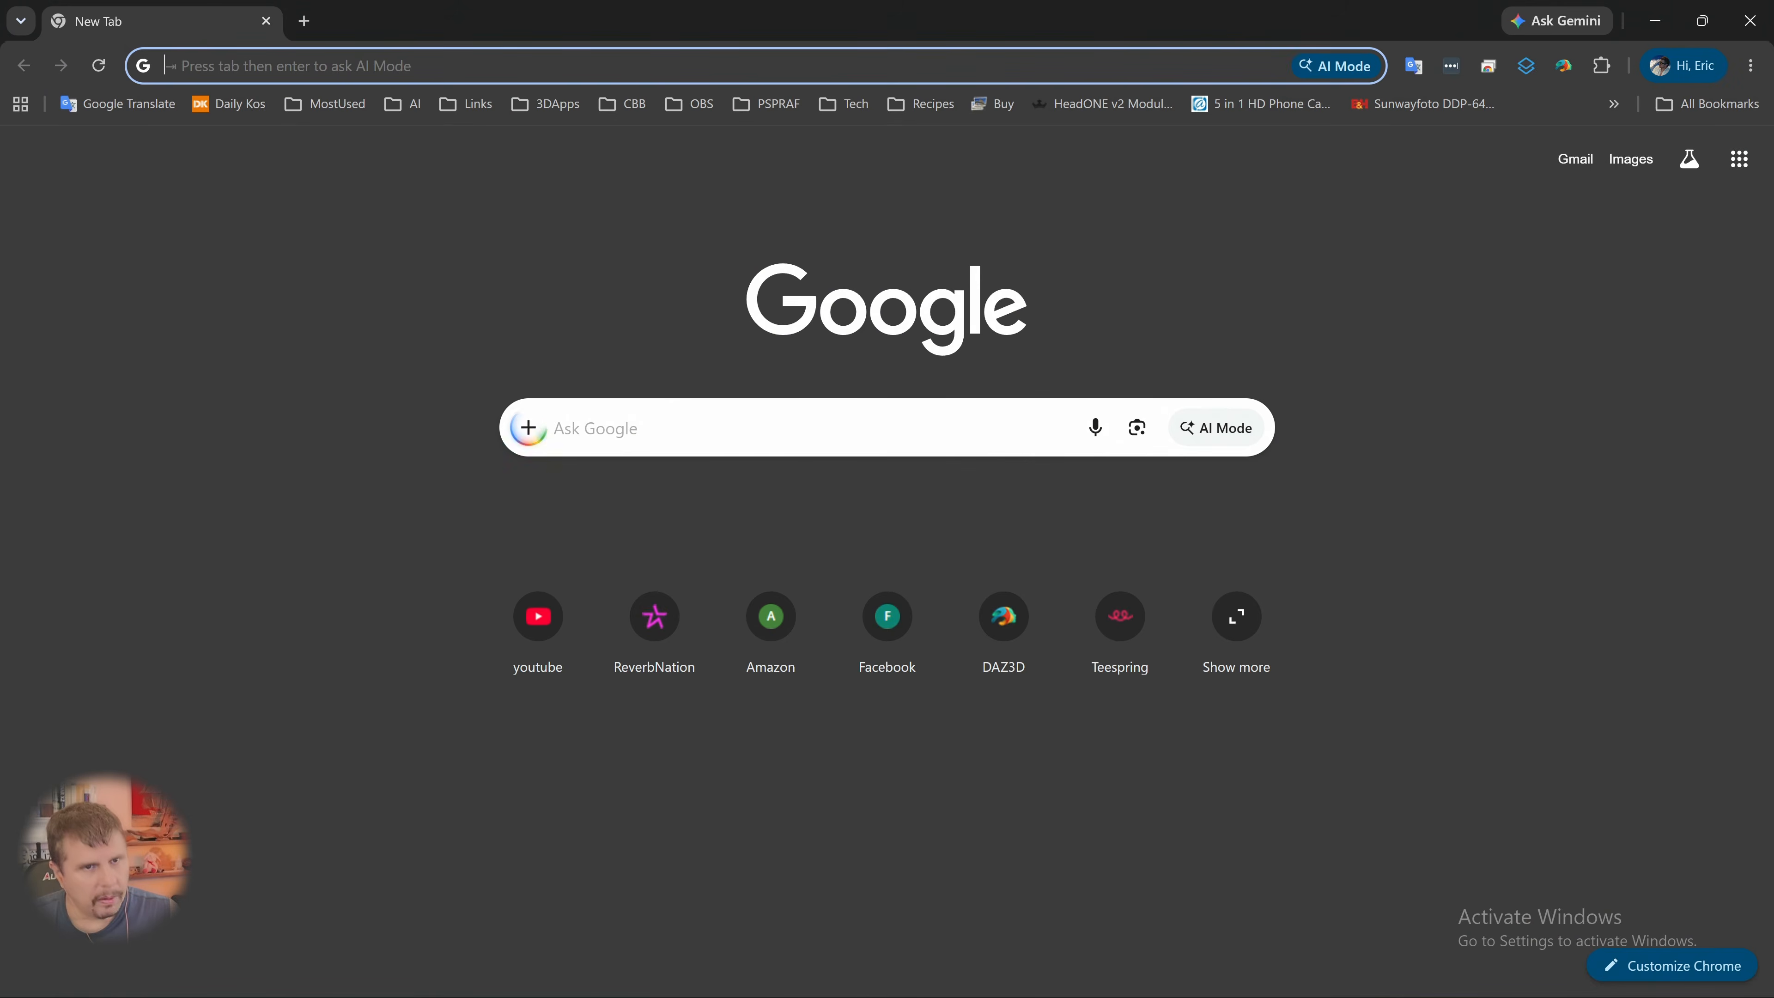
pyautogui.click(1755, 23)
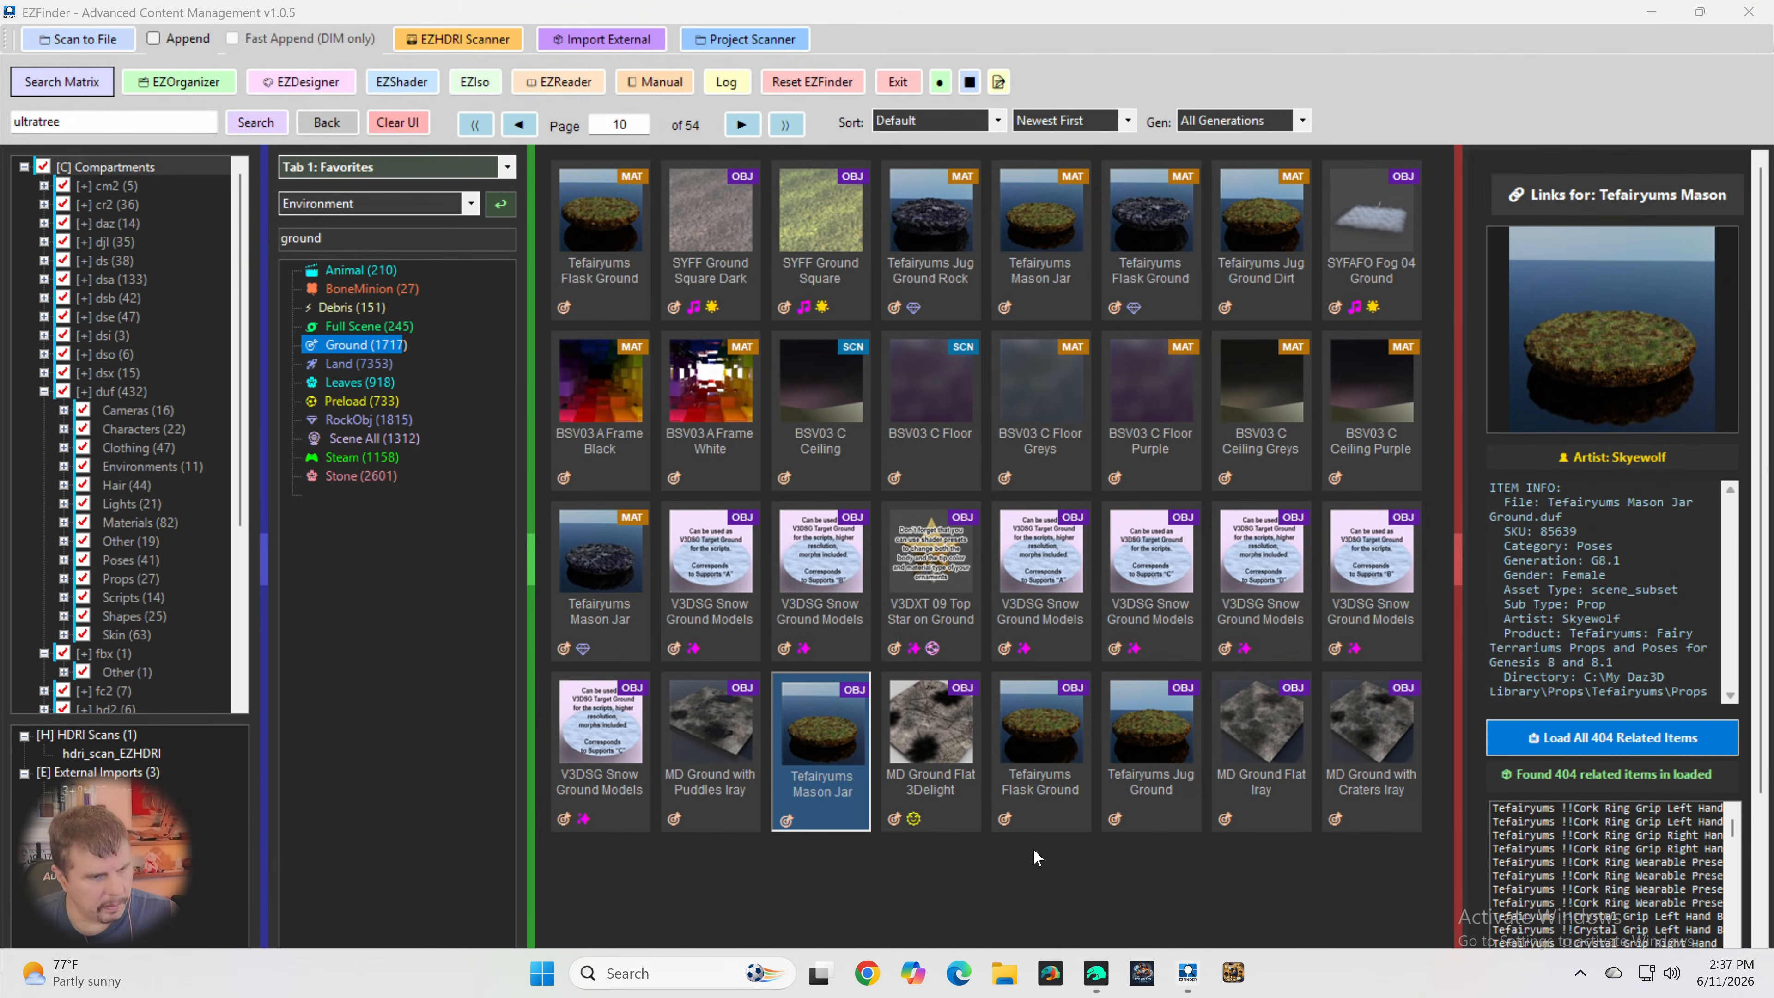
pyautogui.click(1089, 973)
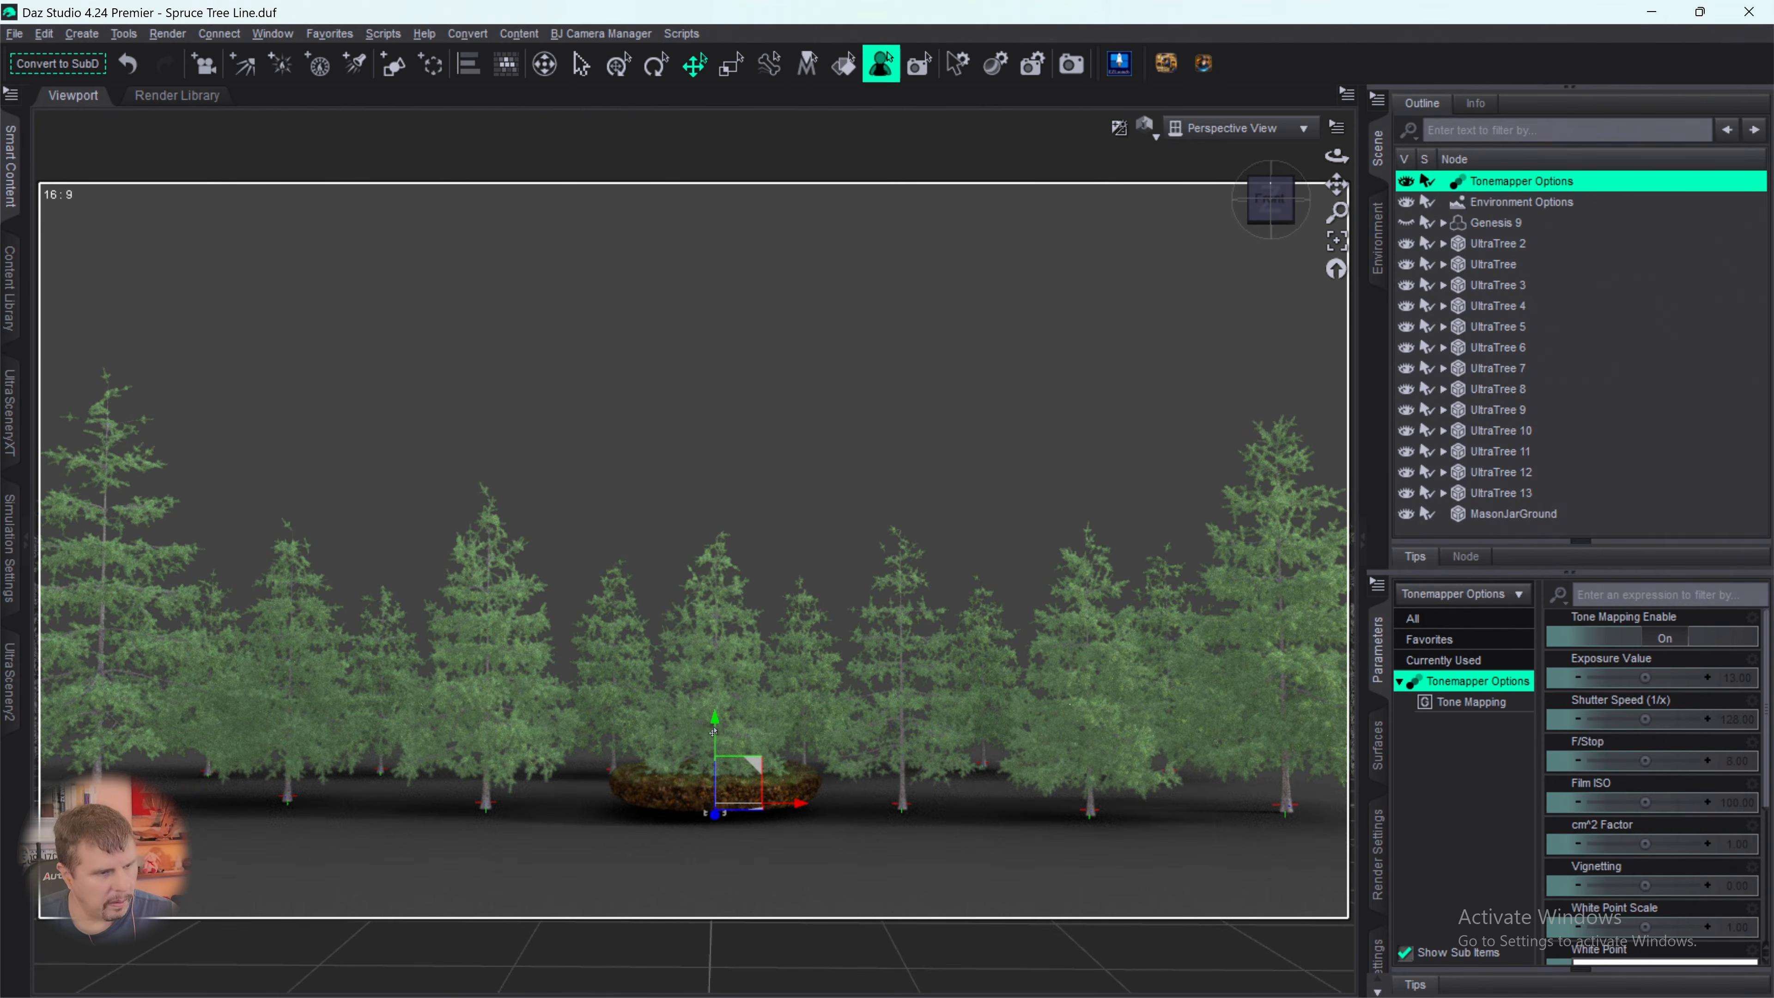
# - Move MasonJarGround beneath the trees at the row's right end, to X Translate 467.68 and Y Translate -24.82
pyautogui.moveTo(714, 753); pyautogui.dragTo(726, 797)
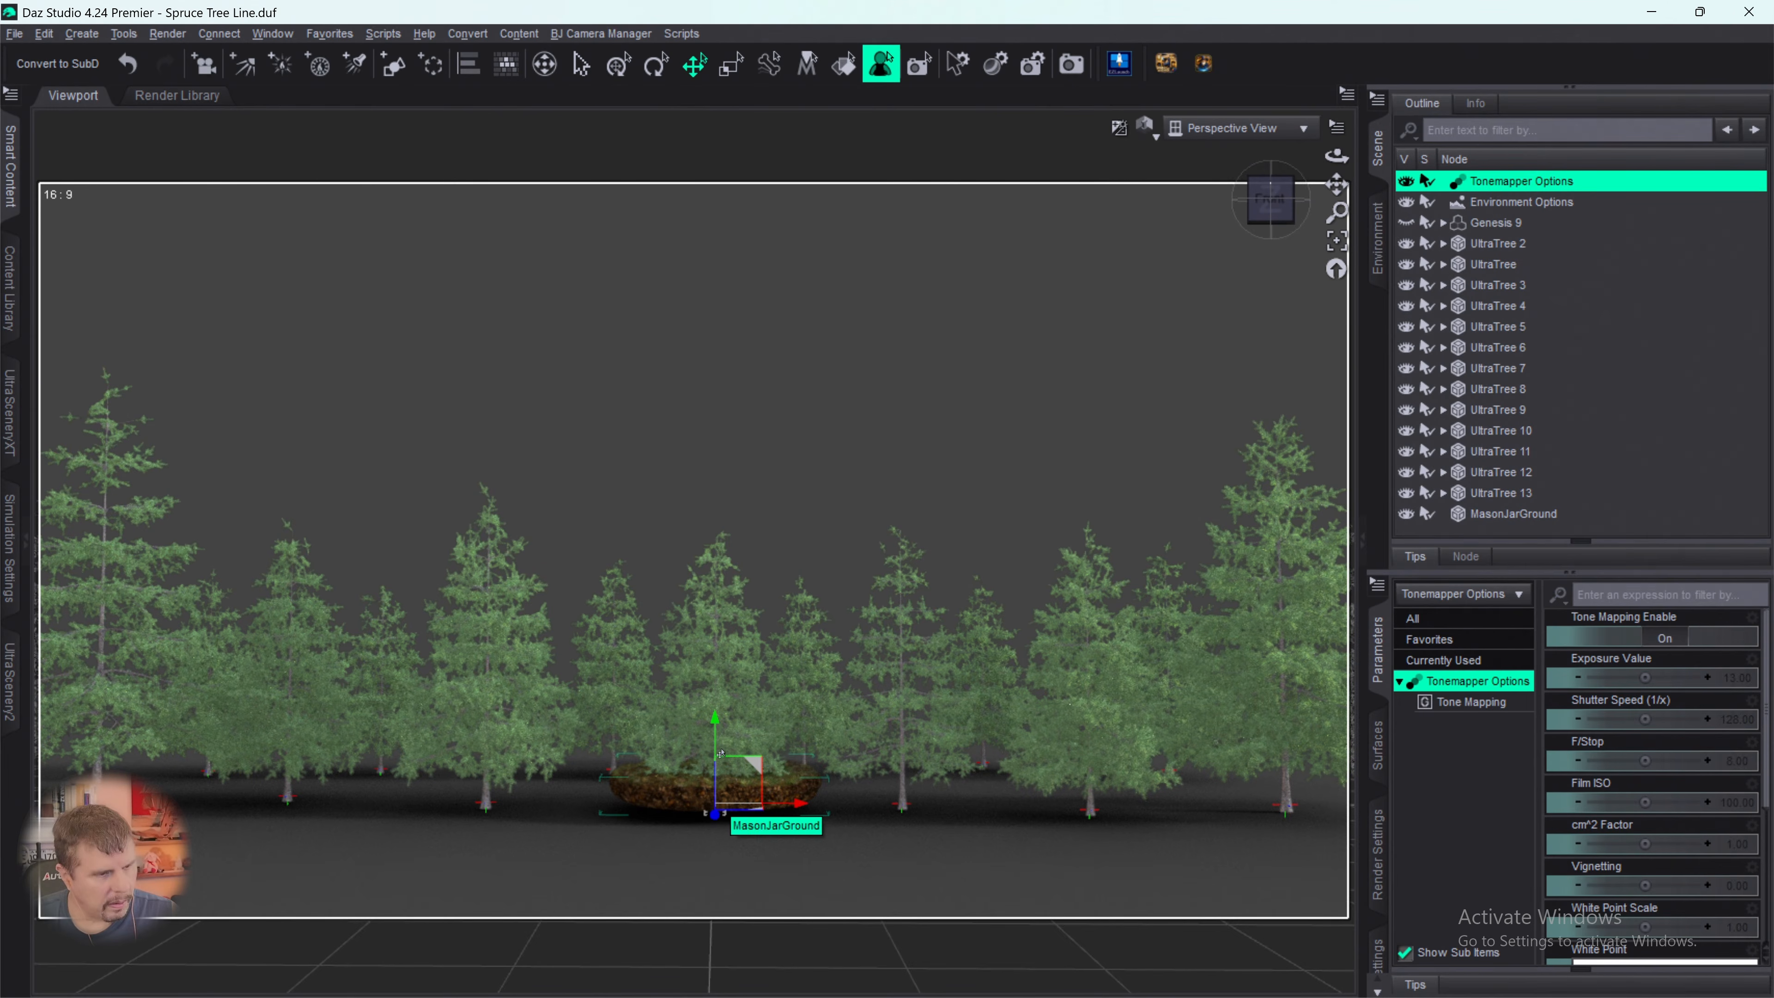
pyautogui.click(1481, 515)
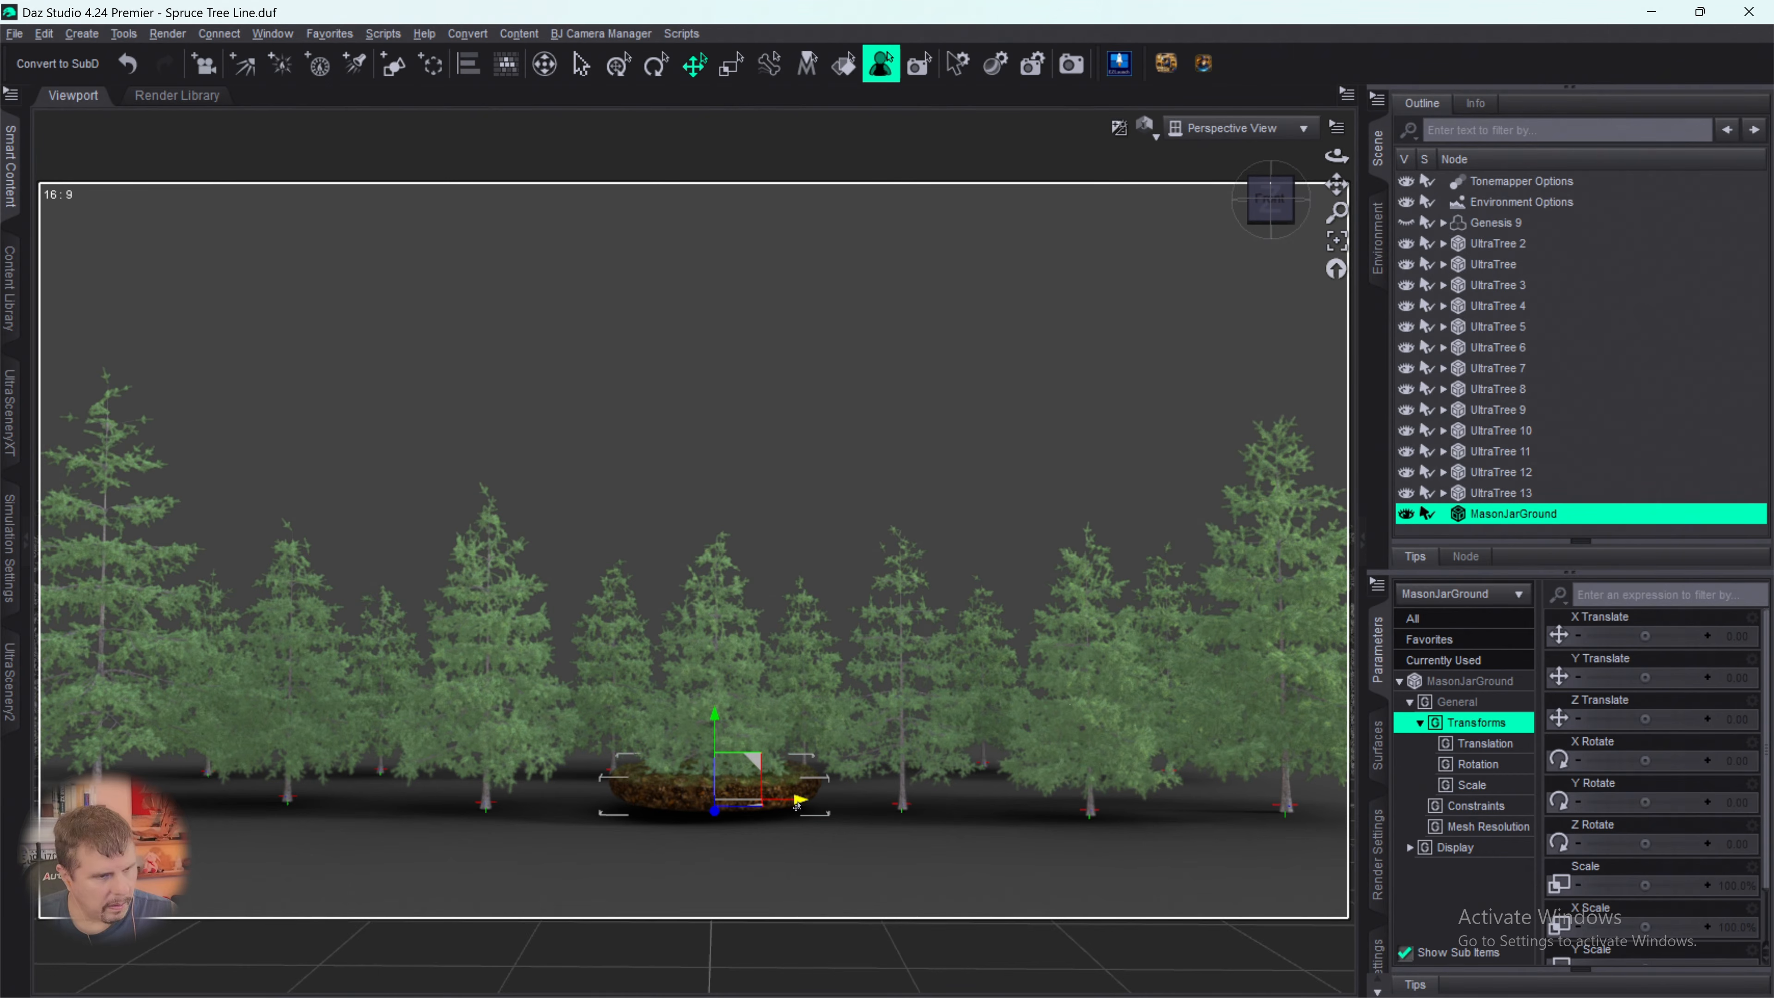
pyautogui.moveTo(797, 806); pyautogui.dragTo(1196, 821)
pyautogui.moveTo(1216, 822); pyautogui.dragTo(1292, 817)
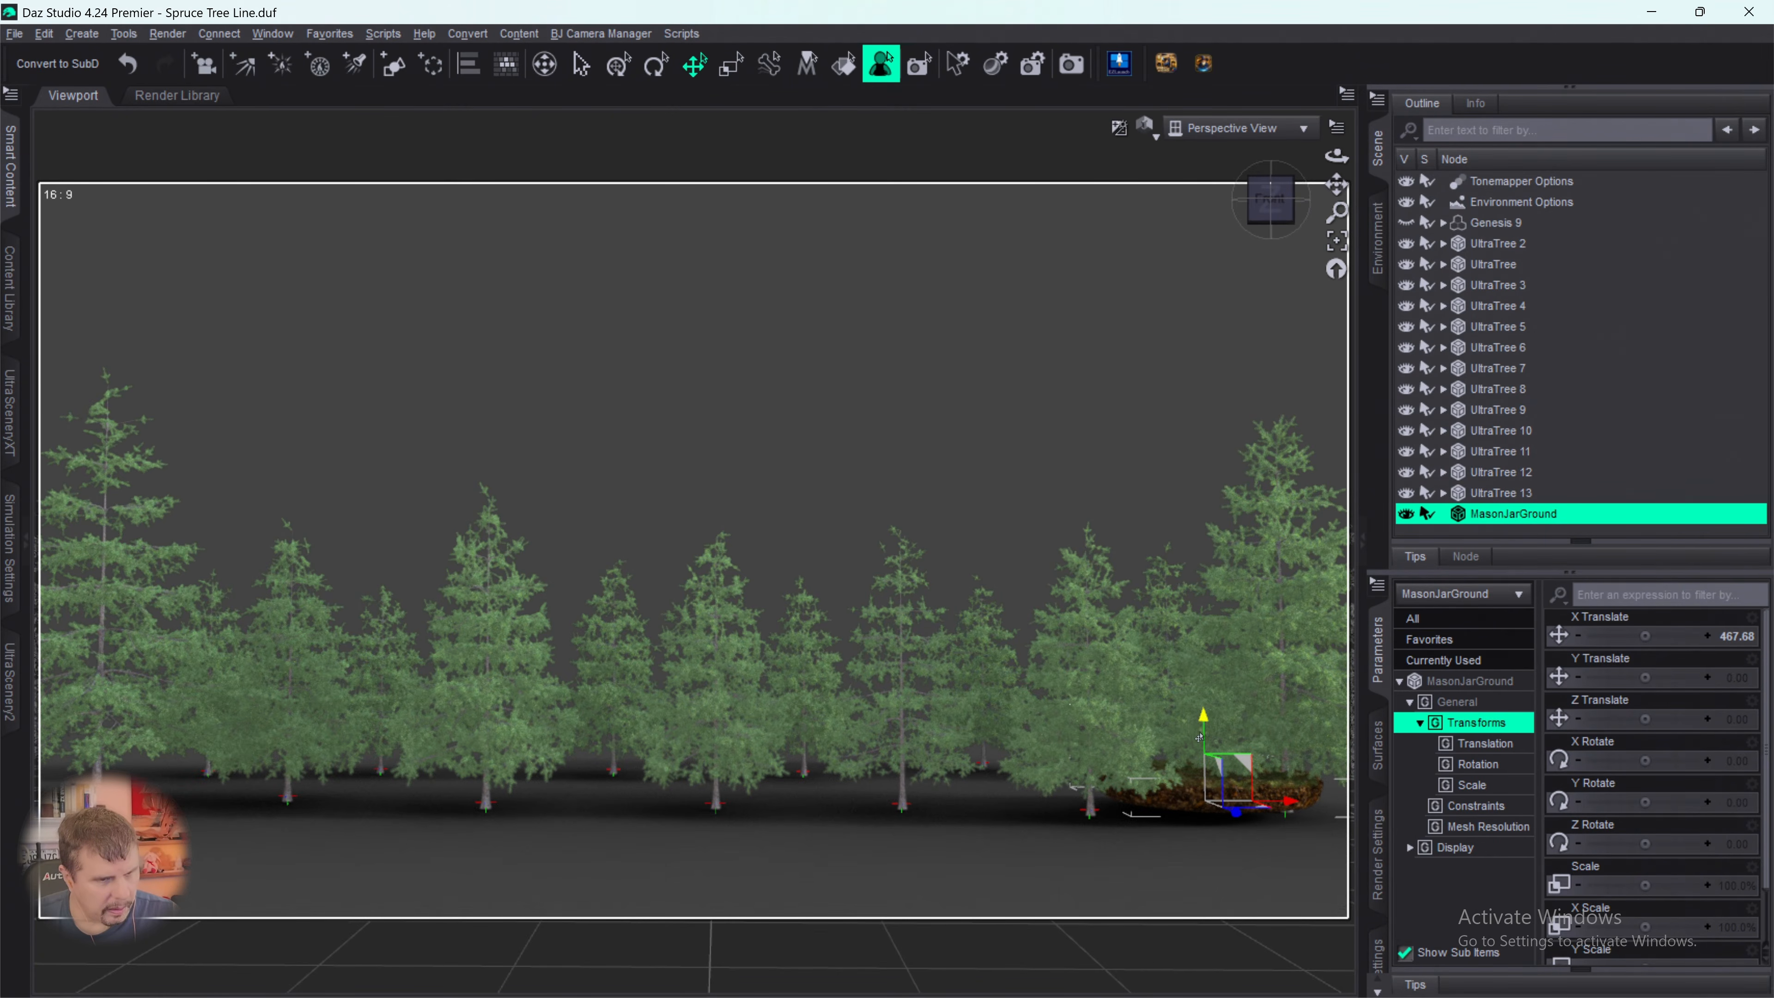
pyautogui.moveTo(1200, 738); pyautogui.dragTo(1202, 744)
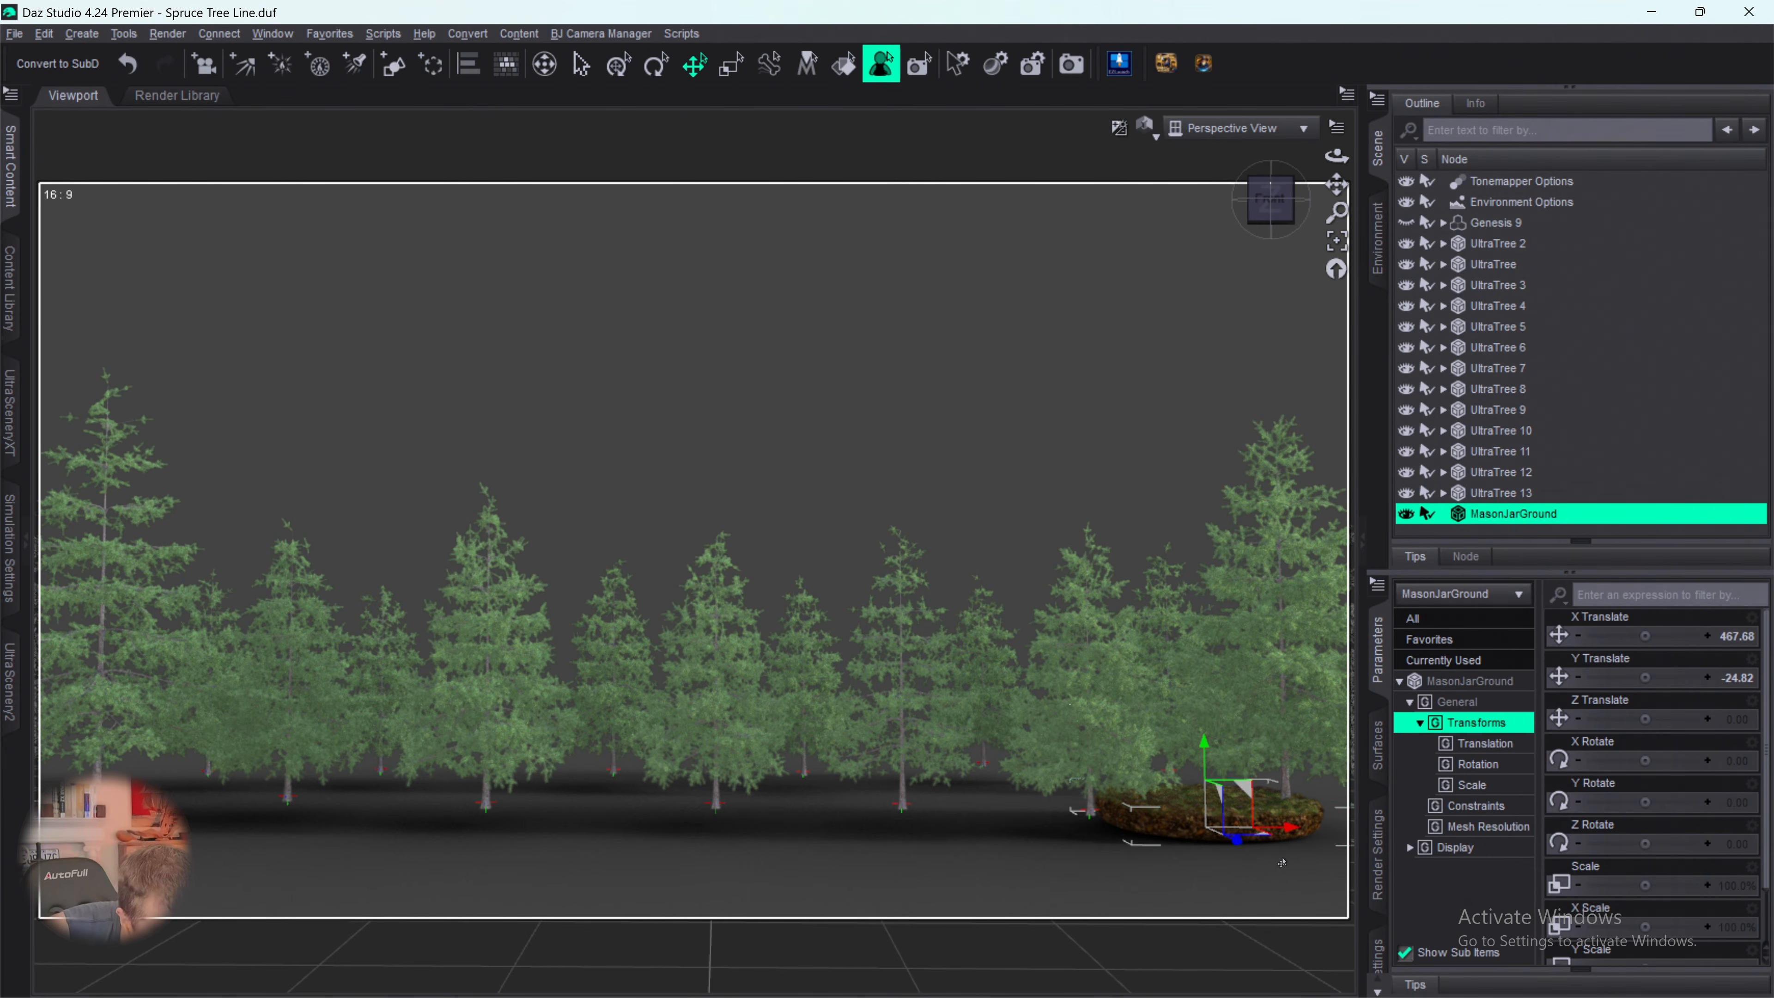
# - Create a new camera named Camera that copies the active perspective view
pyautogui.click(1342, 868)
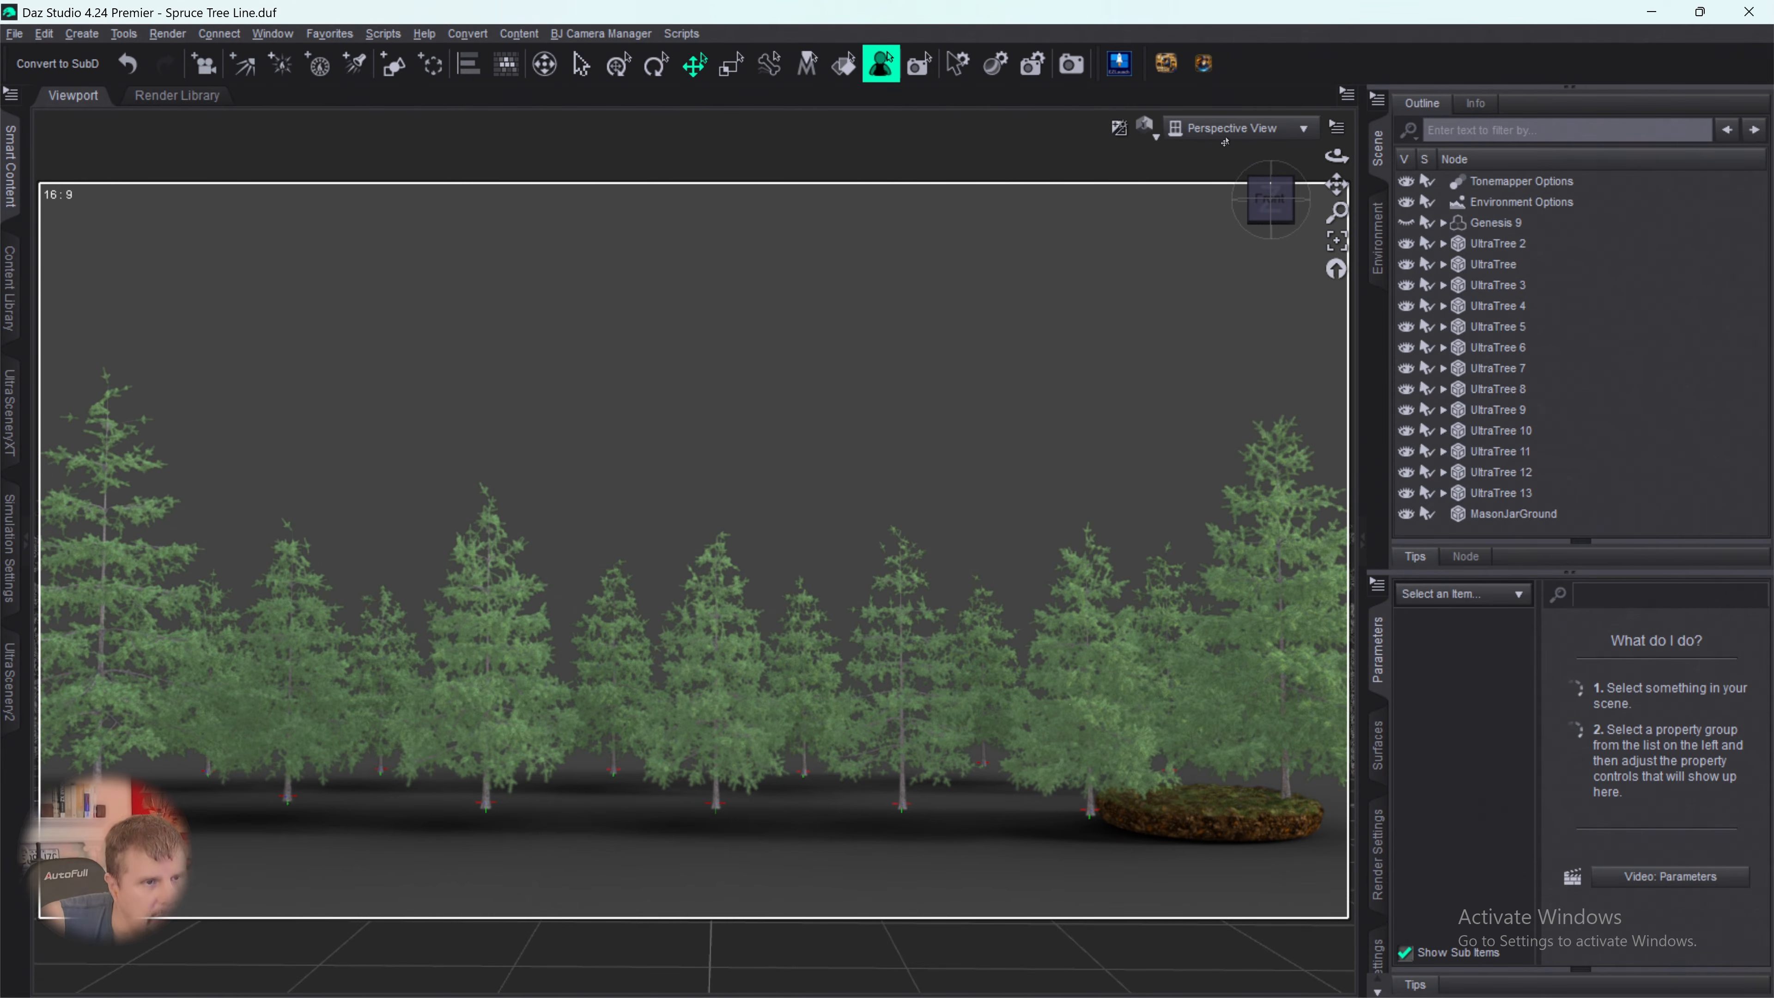
pyautogui.click(82, 34)
pyautogui.click(105, 58)
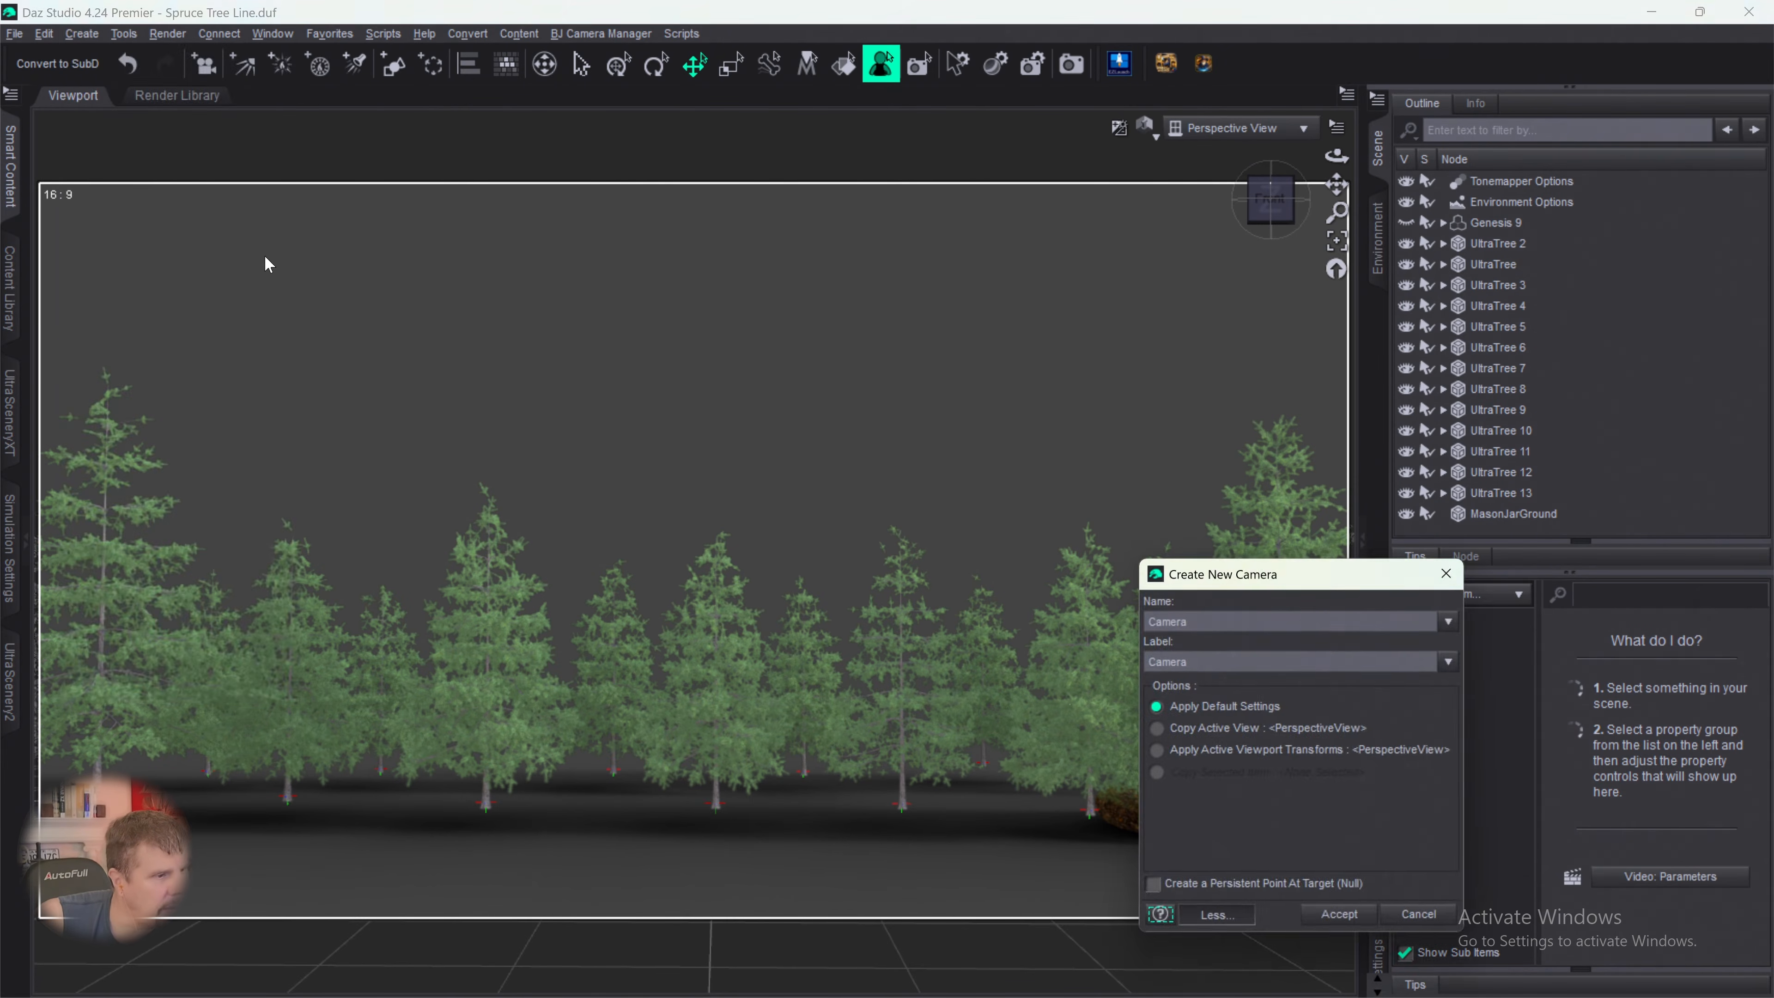
pyautogui.click(1157, 729)
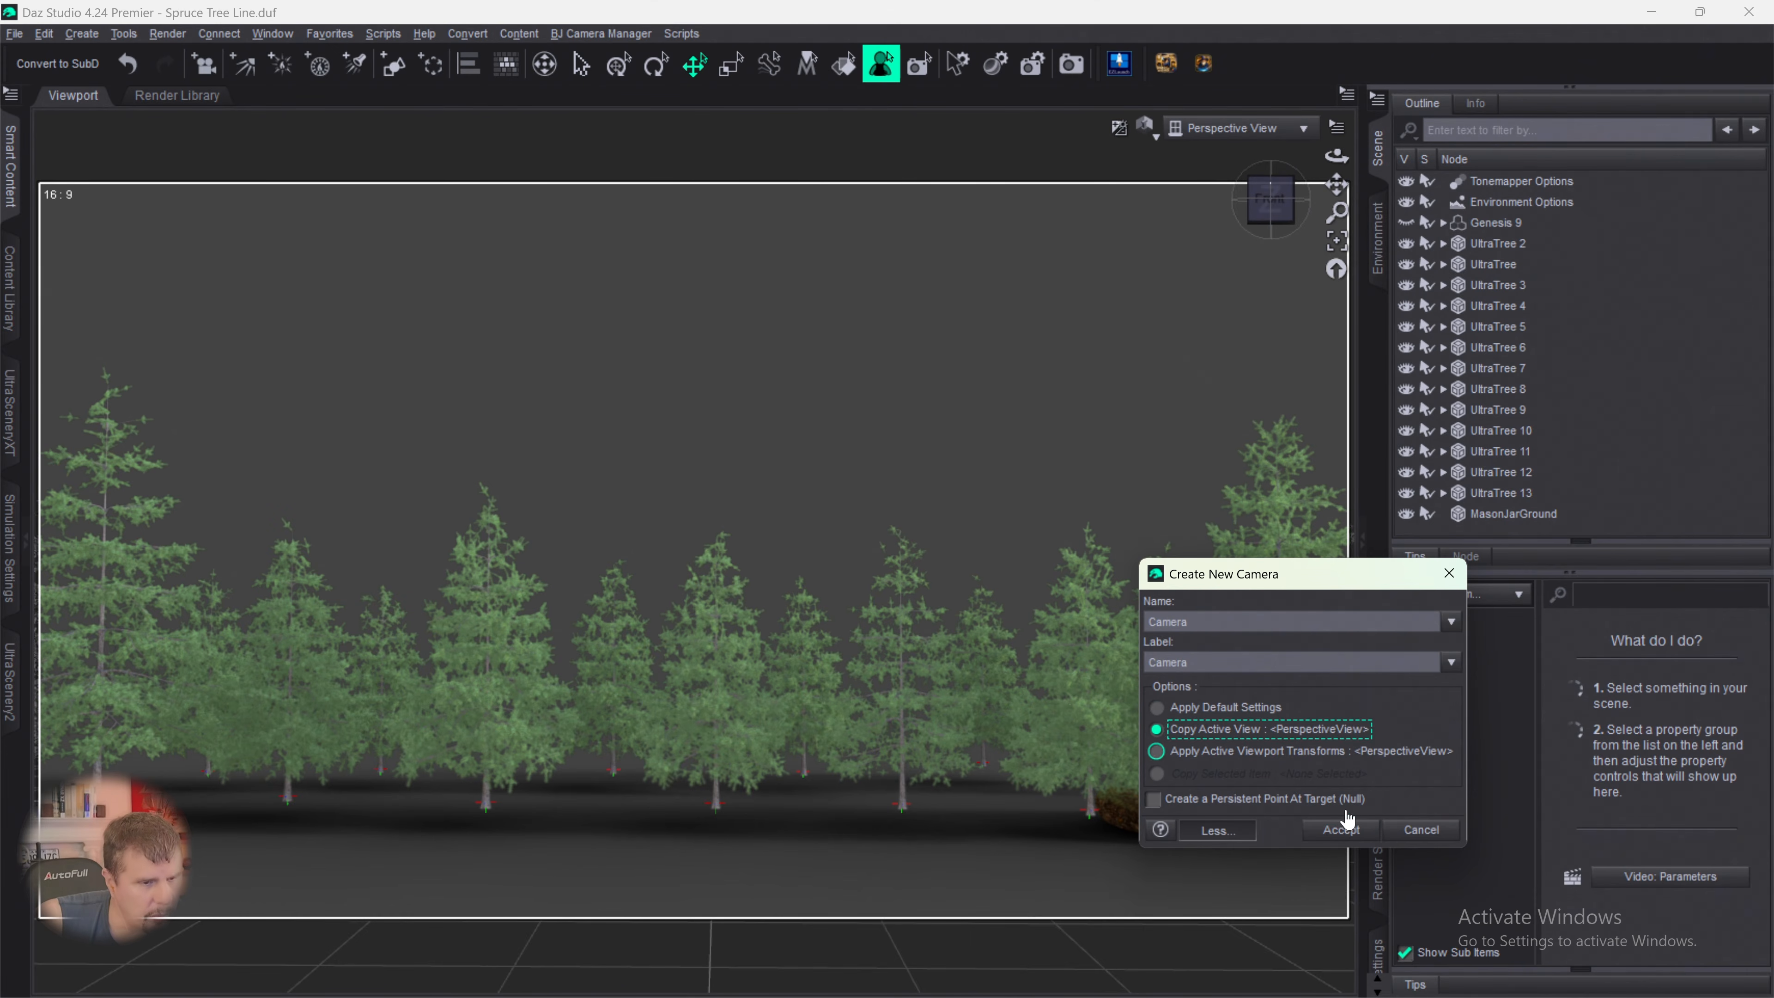
pyautogui.click(1342, 829)
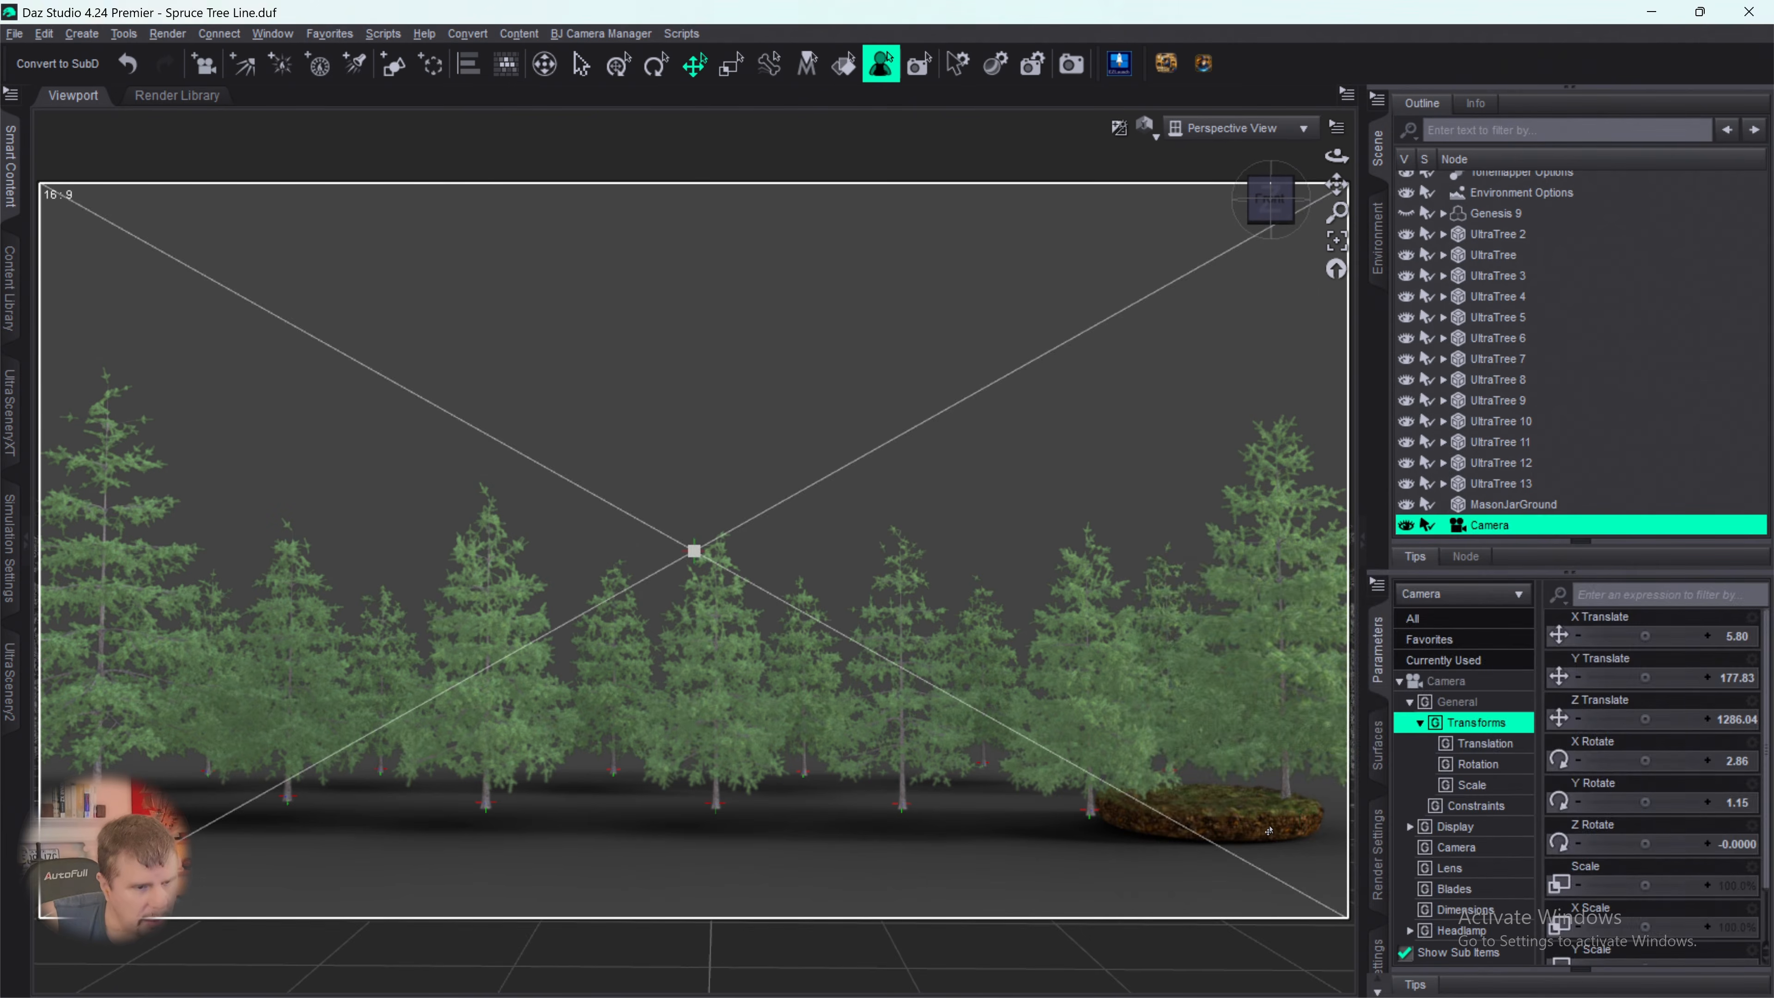
# - Frame MasonJarGround up close to inspect it from slightly above, and delete it from the scene
pyautogui.scroll(3, 1271, 833)
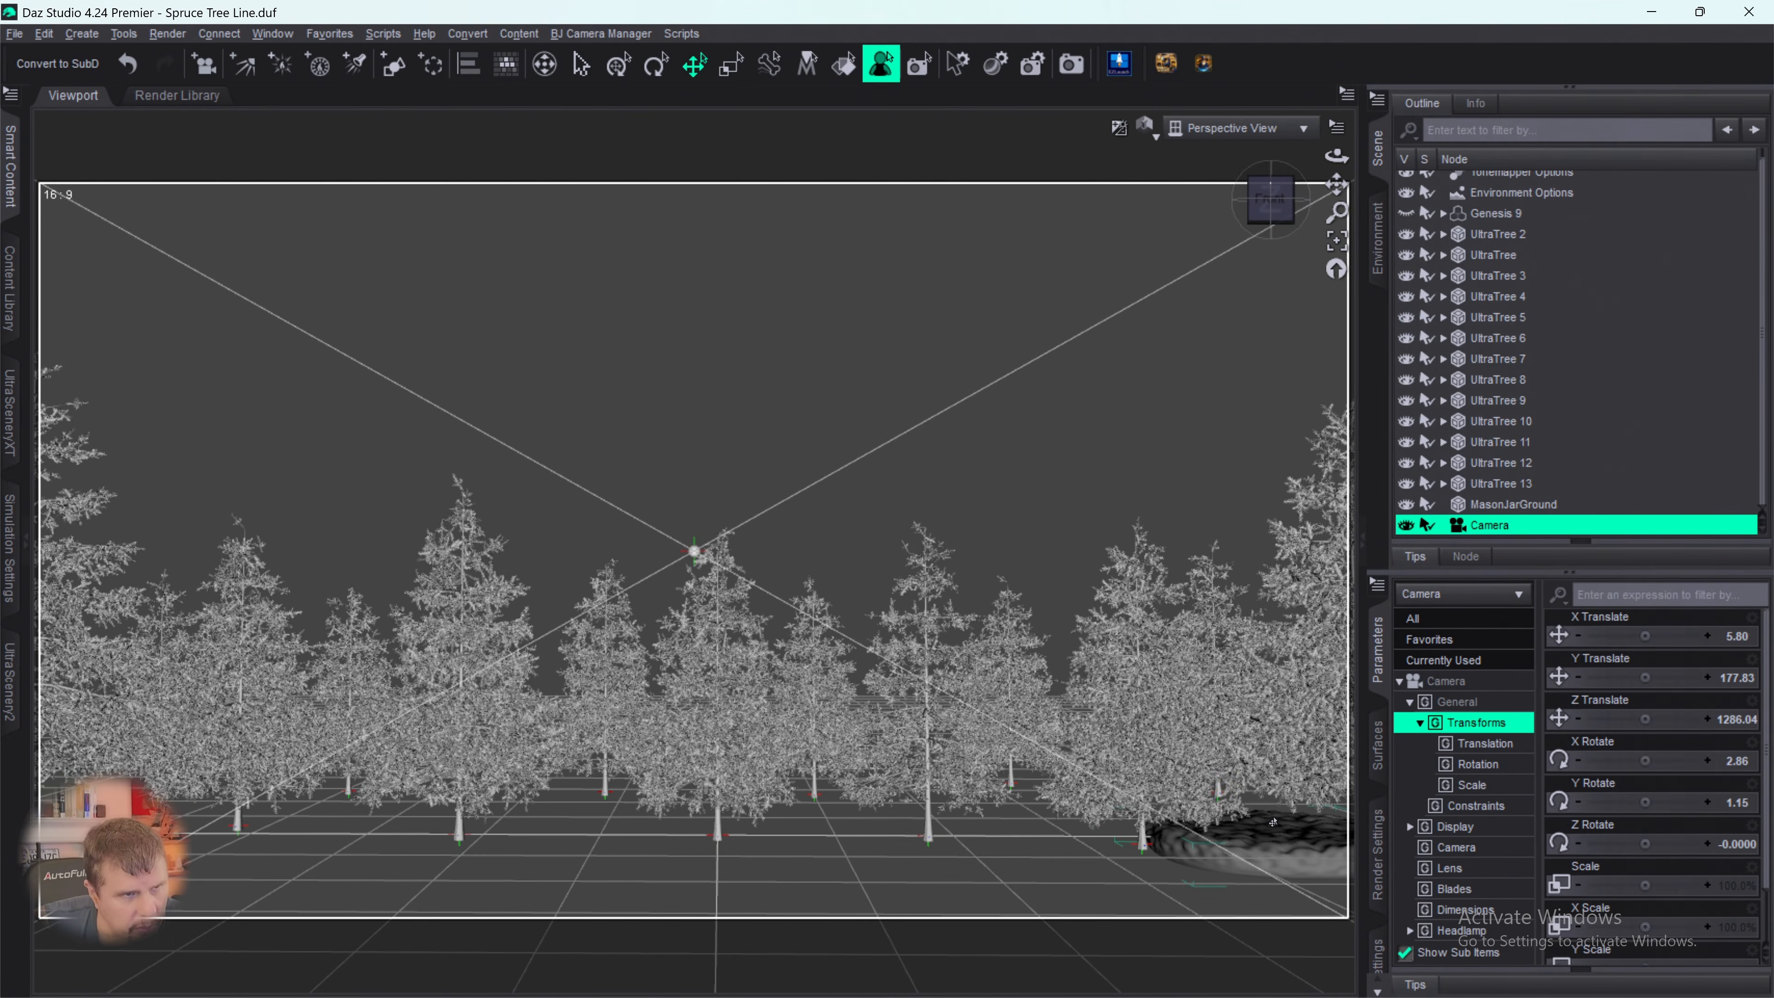
pyautogui.click(1336, 241)
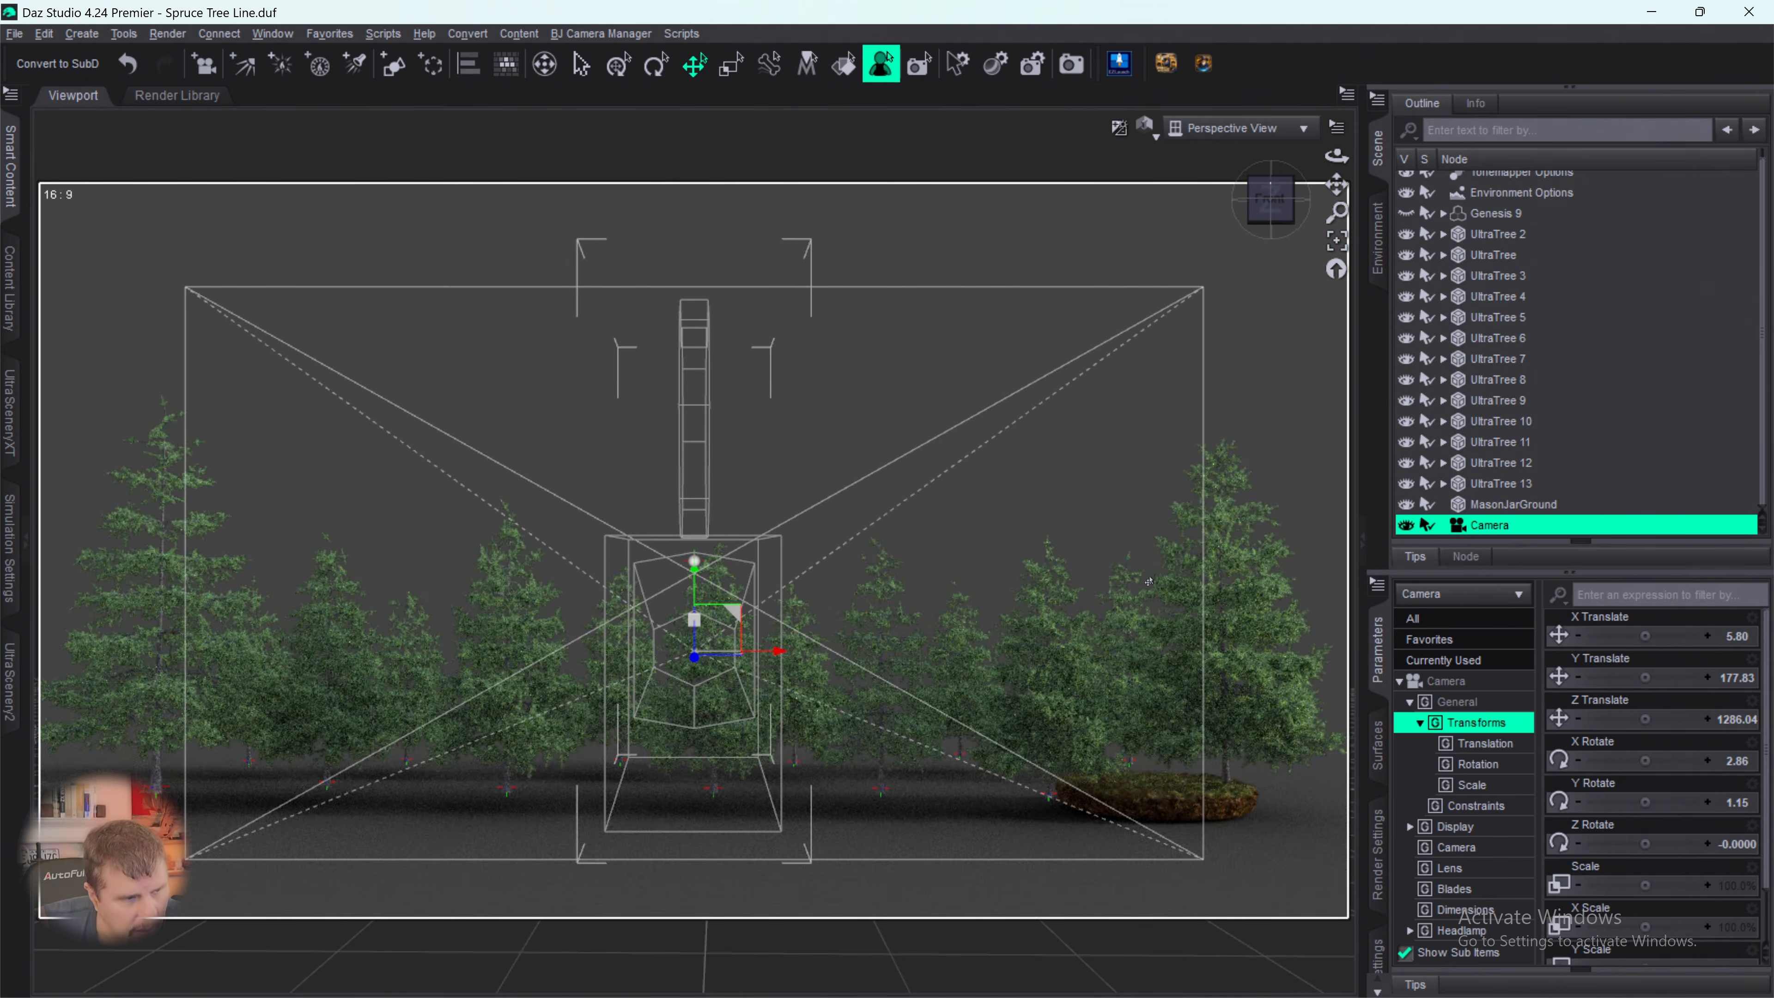
pyautogui.scroll(2, 1154, 637)
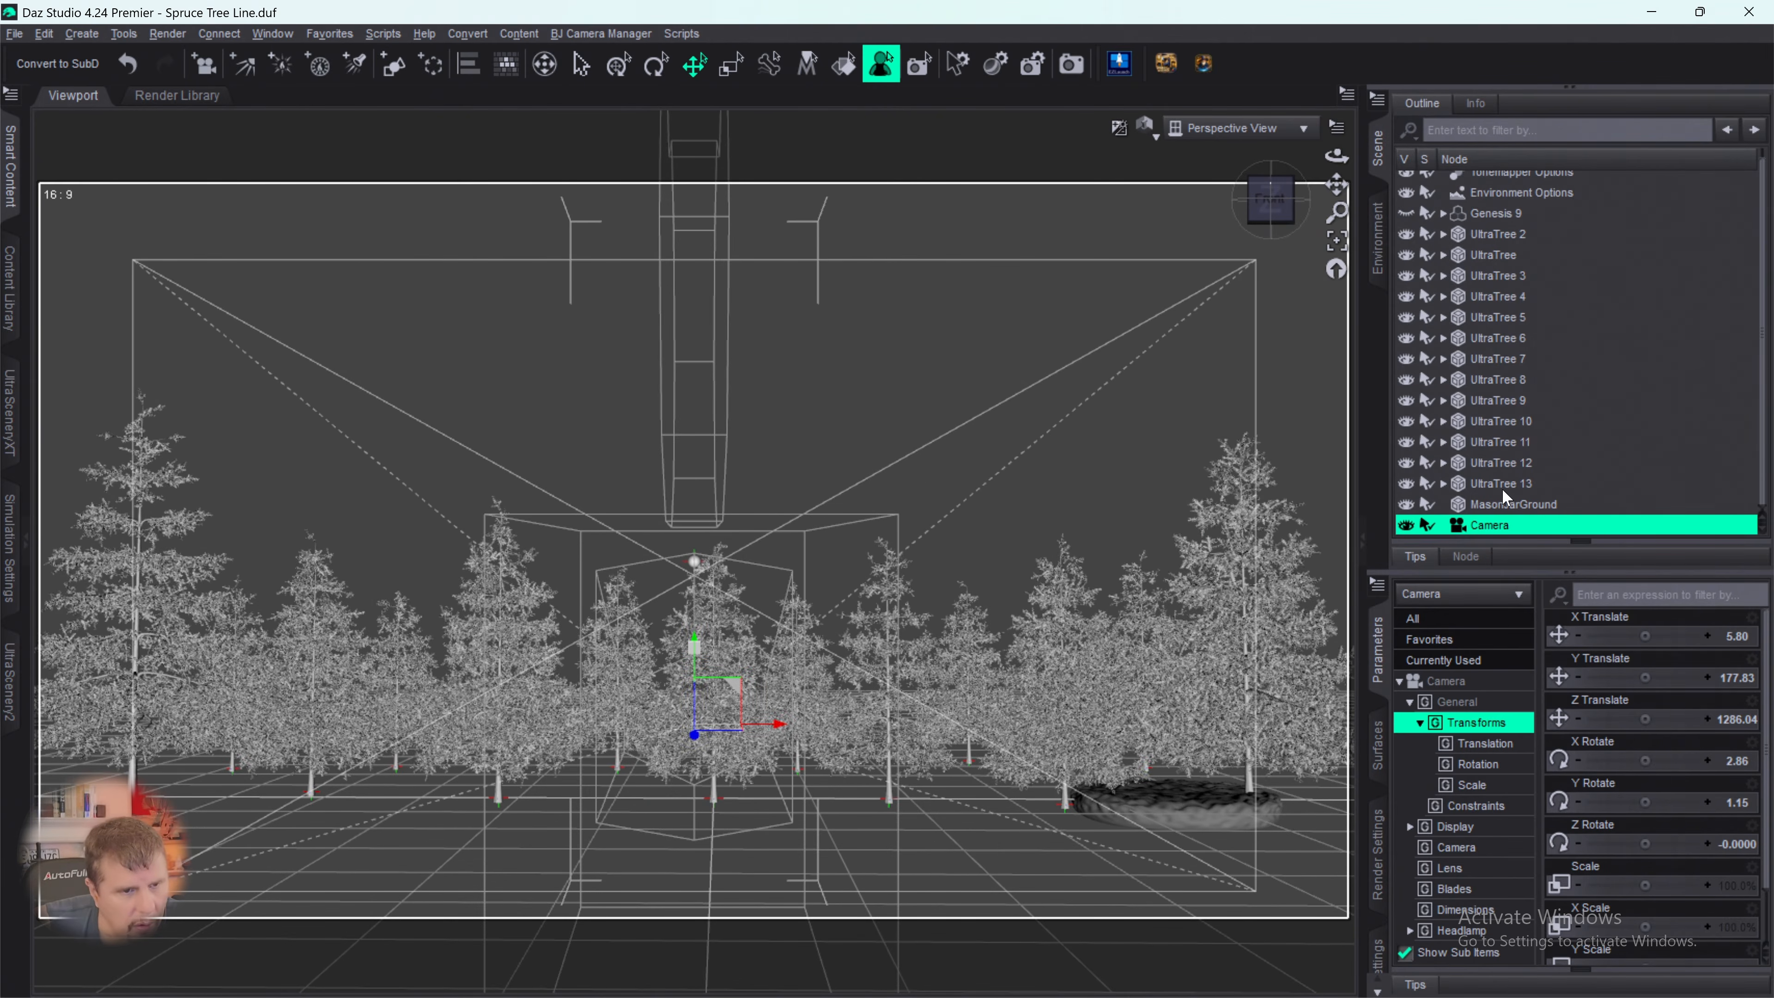
pyautogui.click(1507, 506)
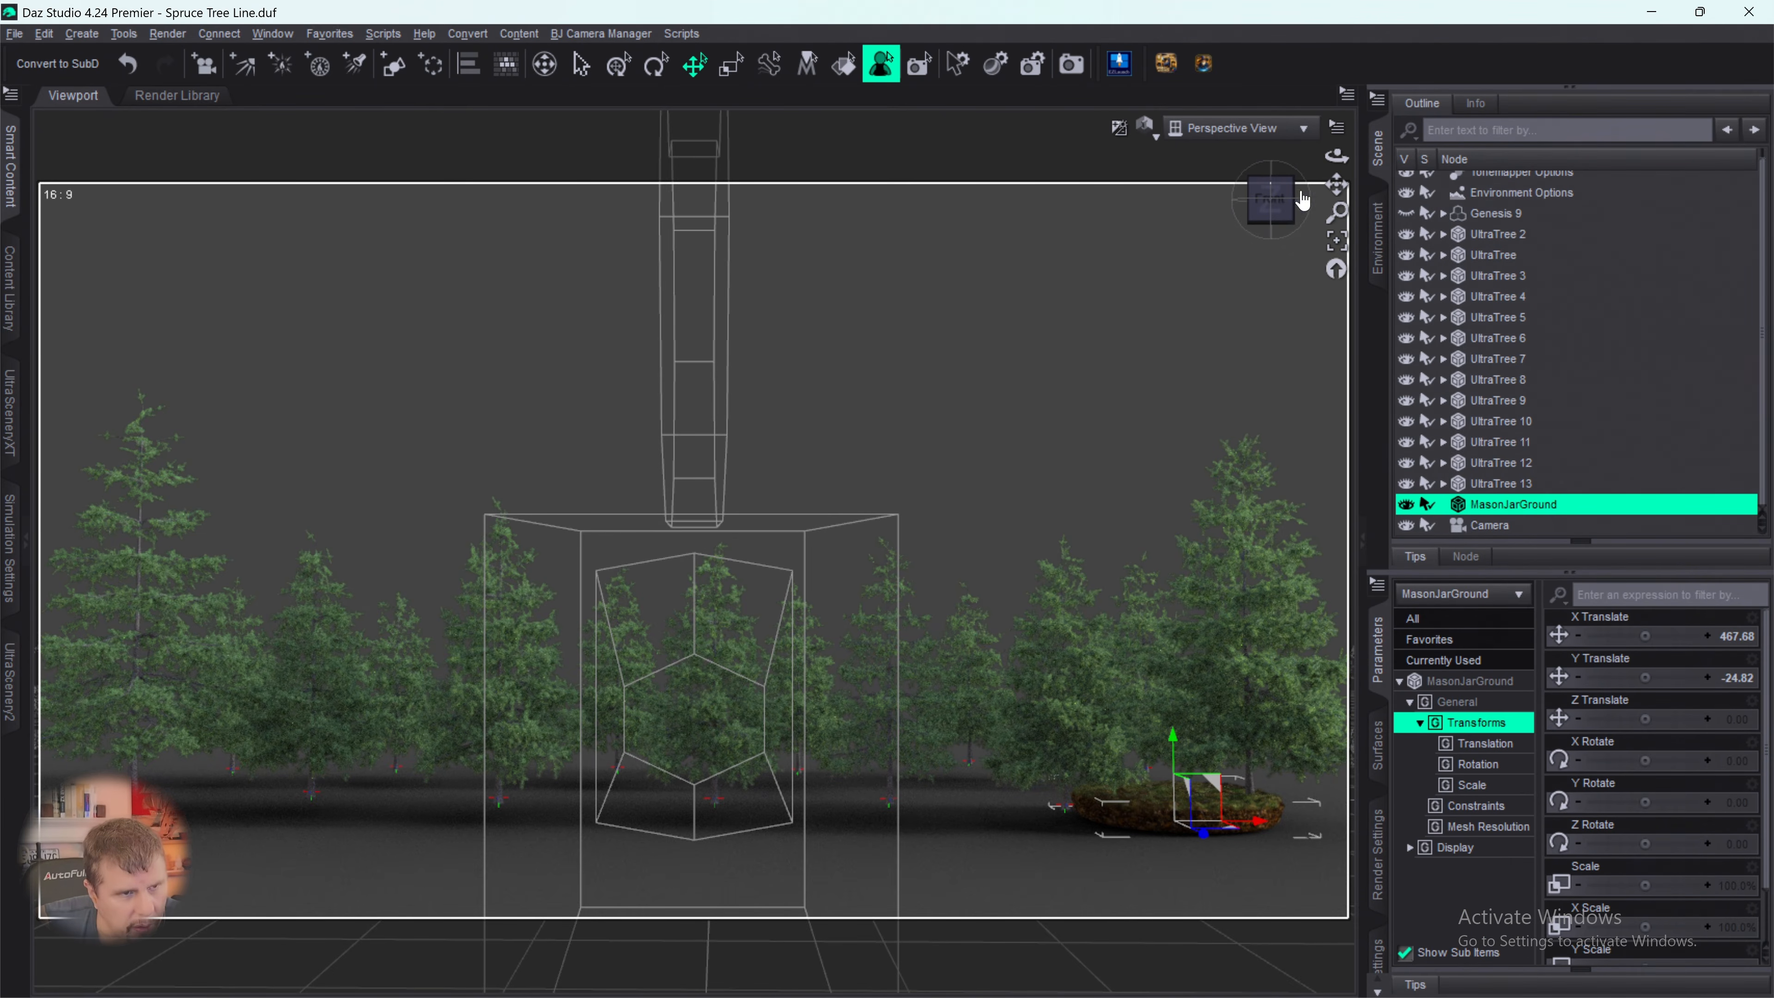
pyautogui.click(1336, 246)
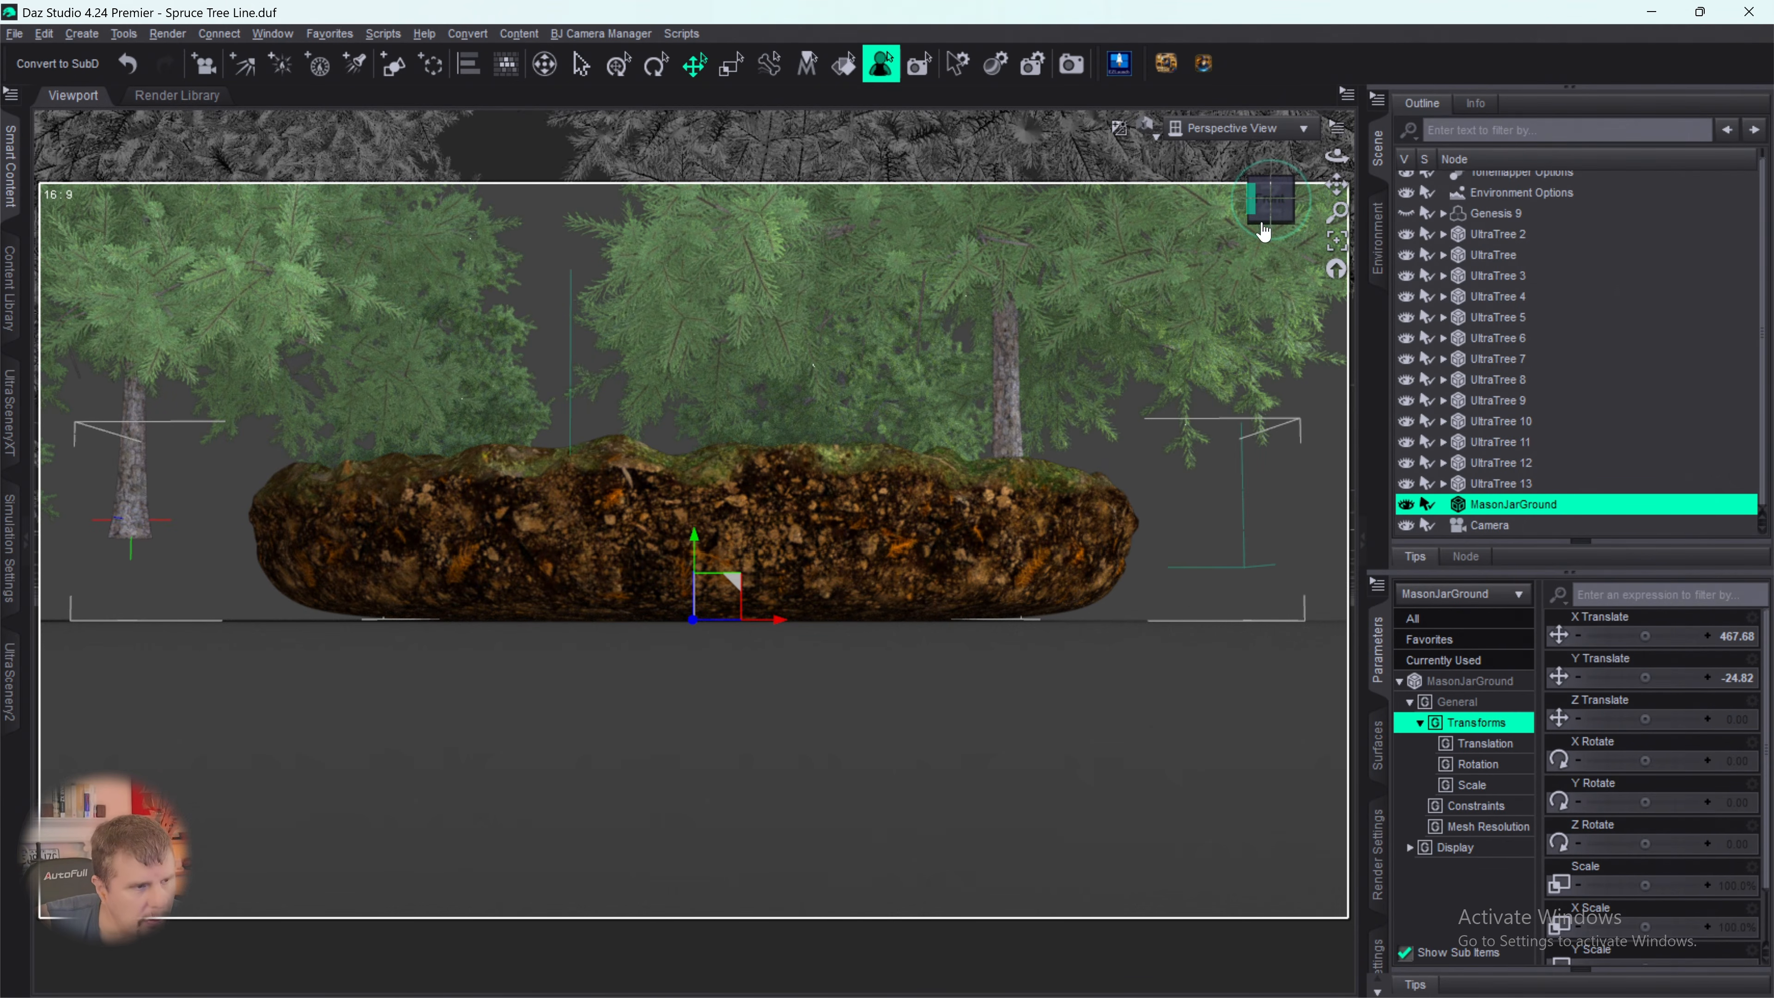
pyautogui.moveTo(1268, 208); pyautogui.dragTo(1265, 240)
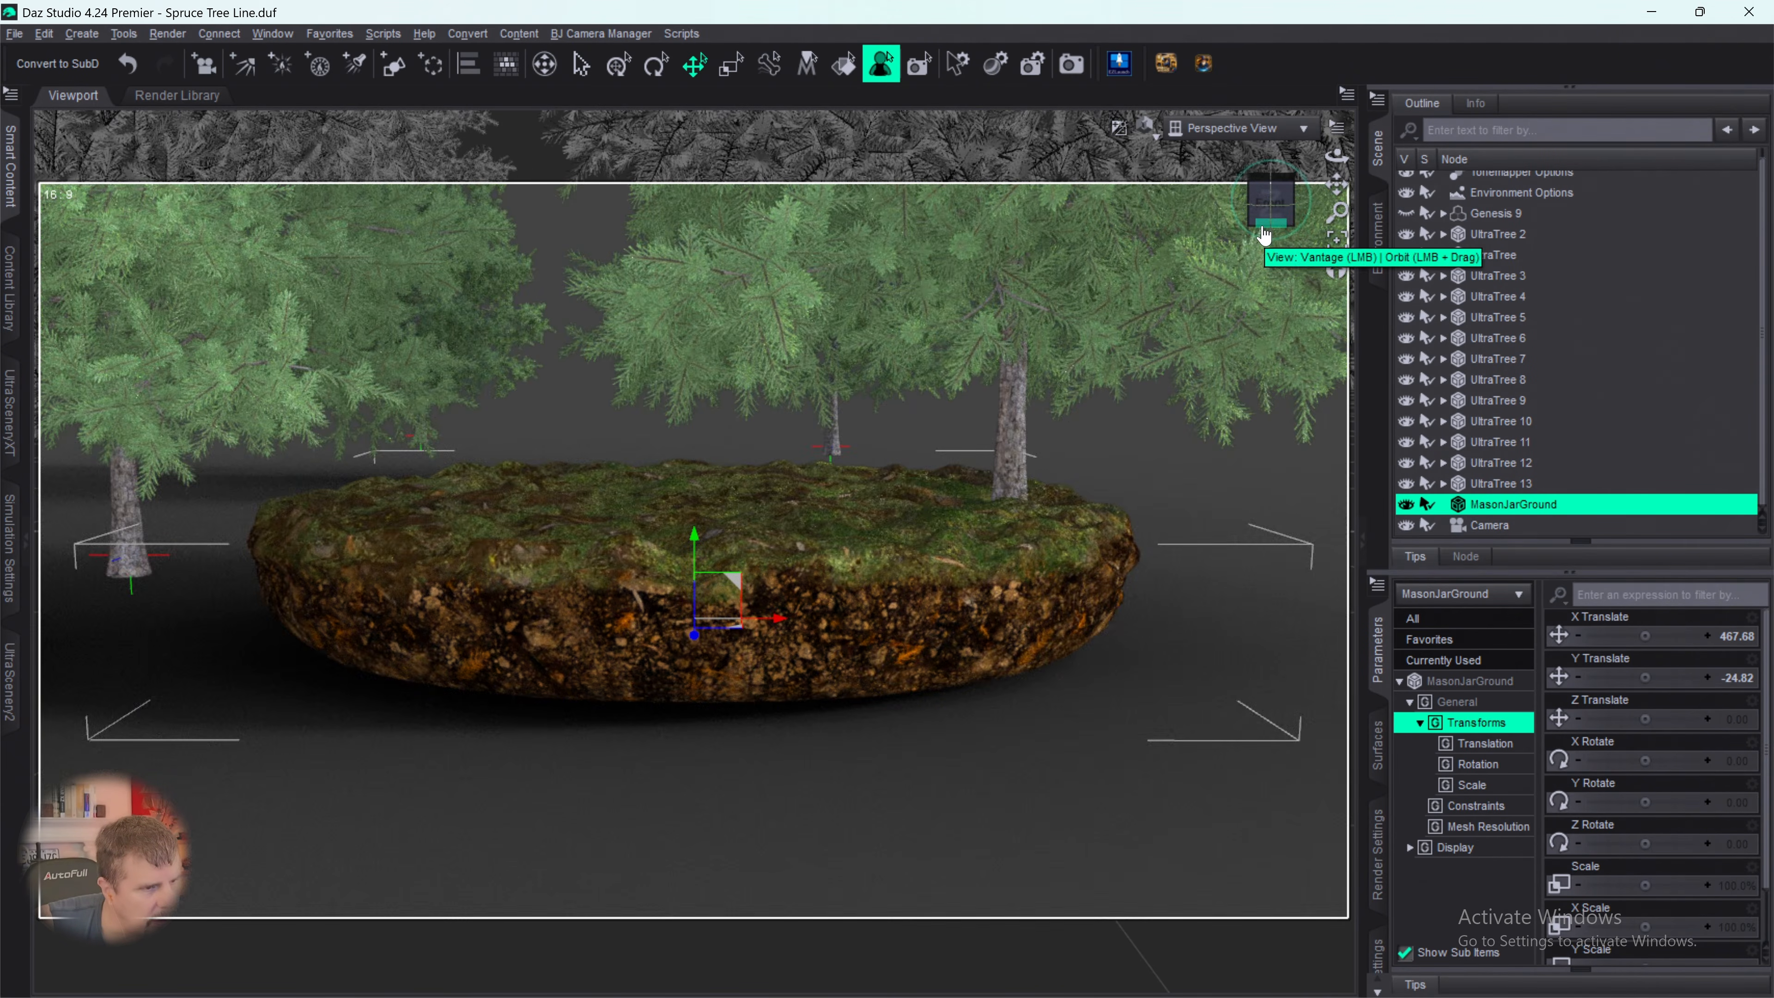
pyautogui.press('Delete')
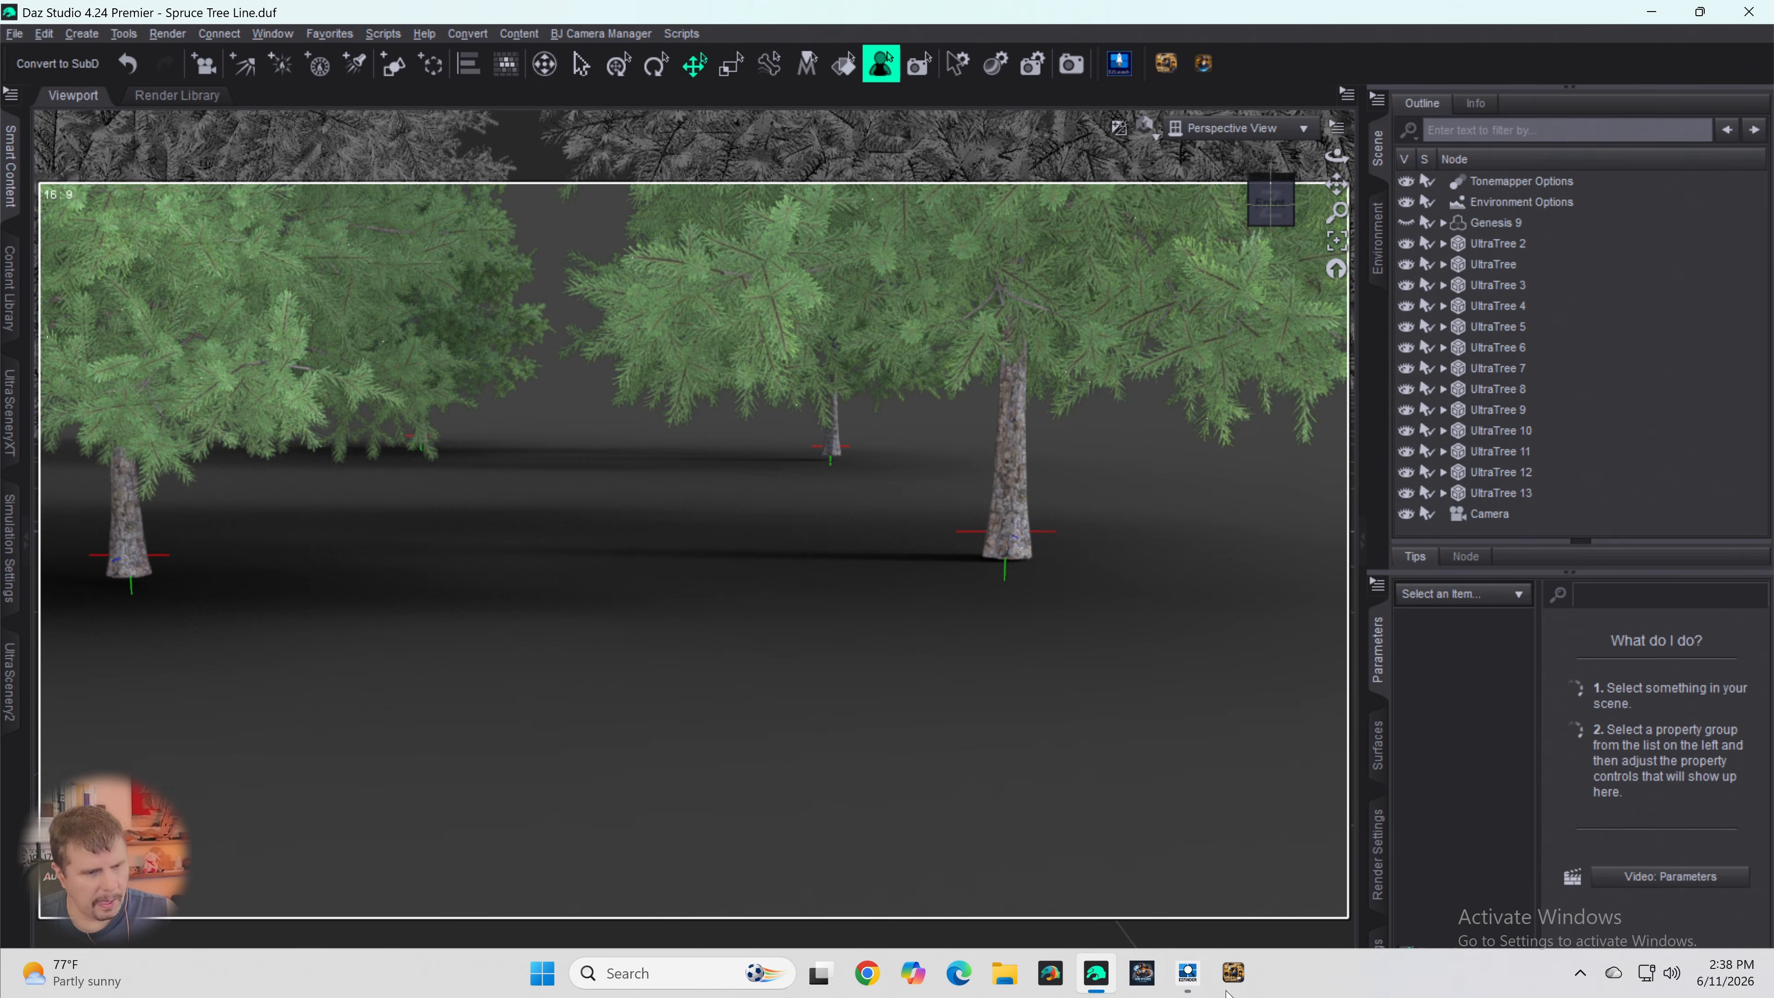
# - Switch to EZFinder and browse the Ground folder on through page 13 for another ground model
pyautogui.click(1190, 975)
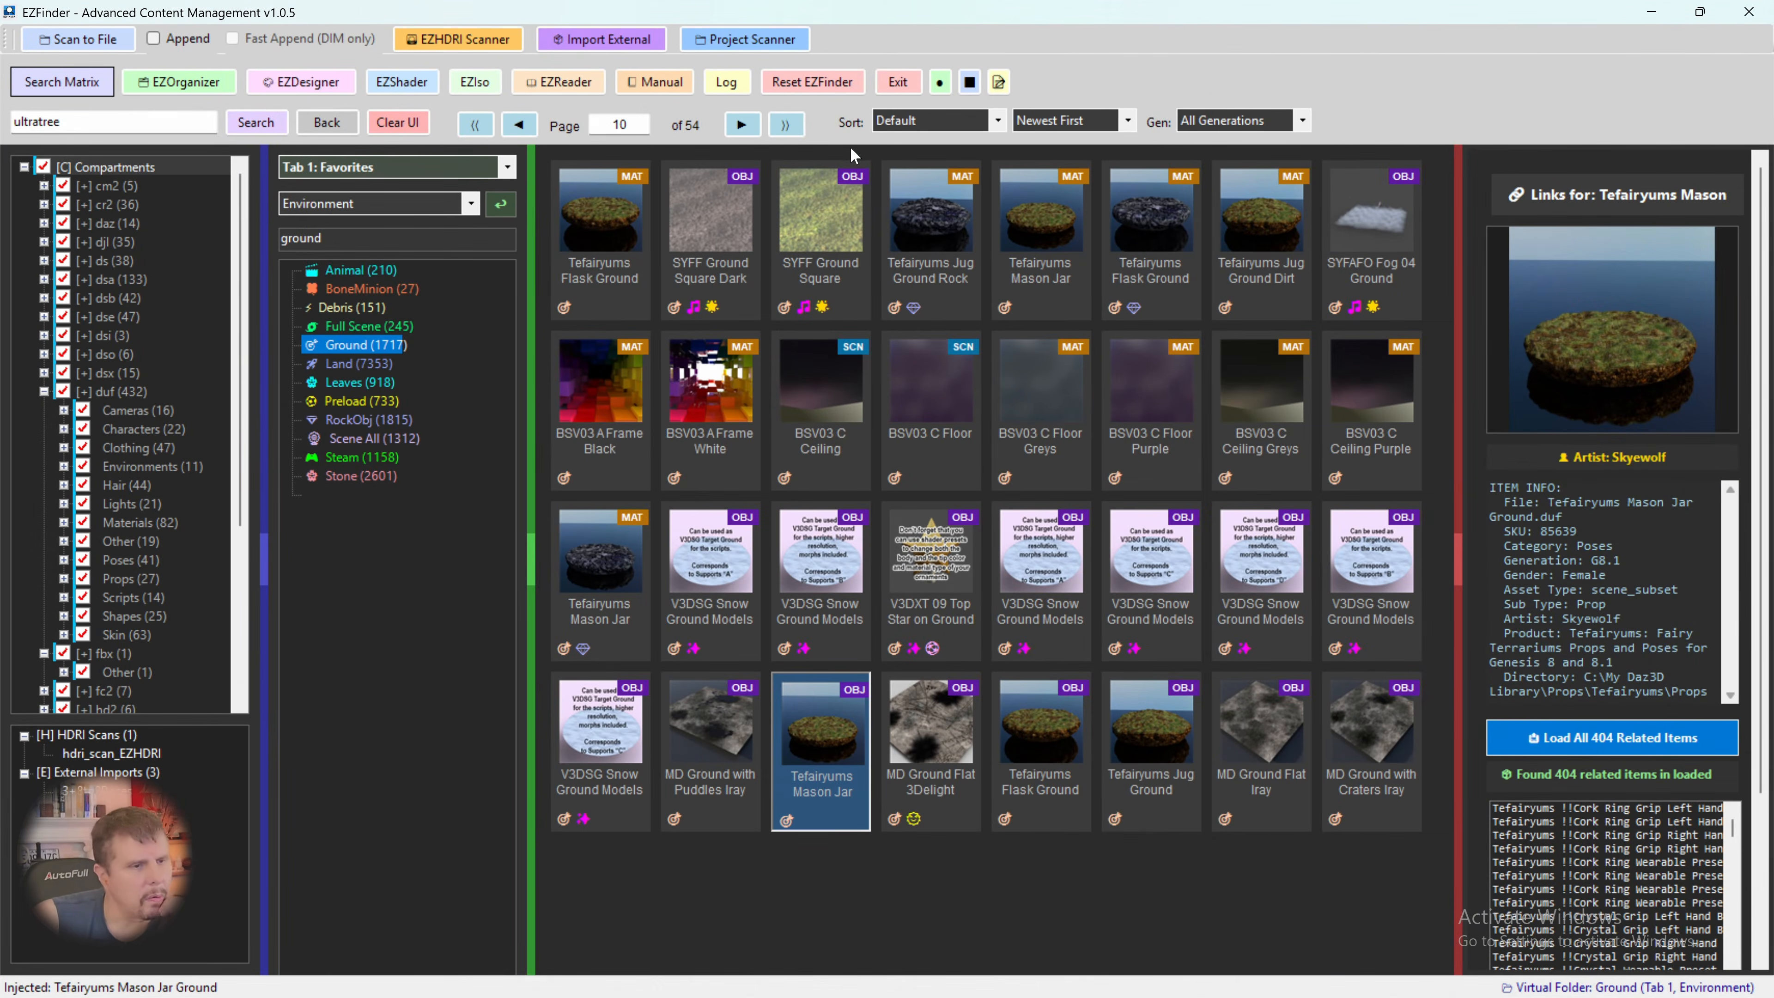
pyautogui.click(742, 126)
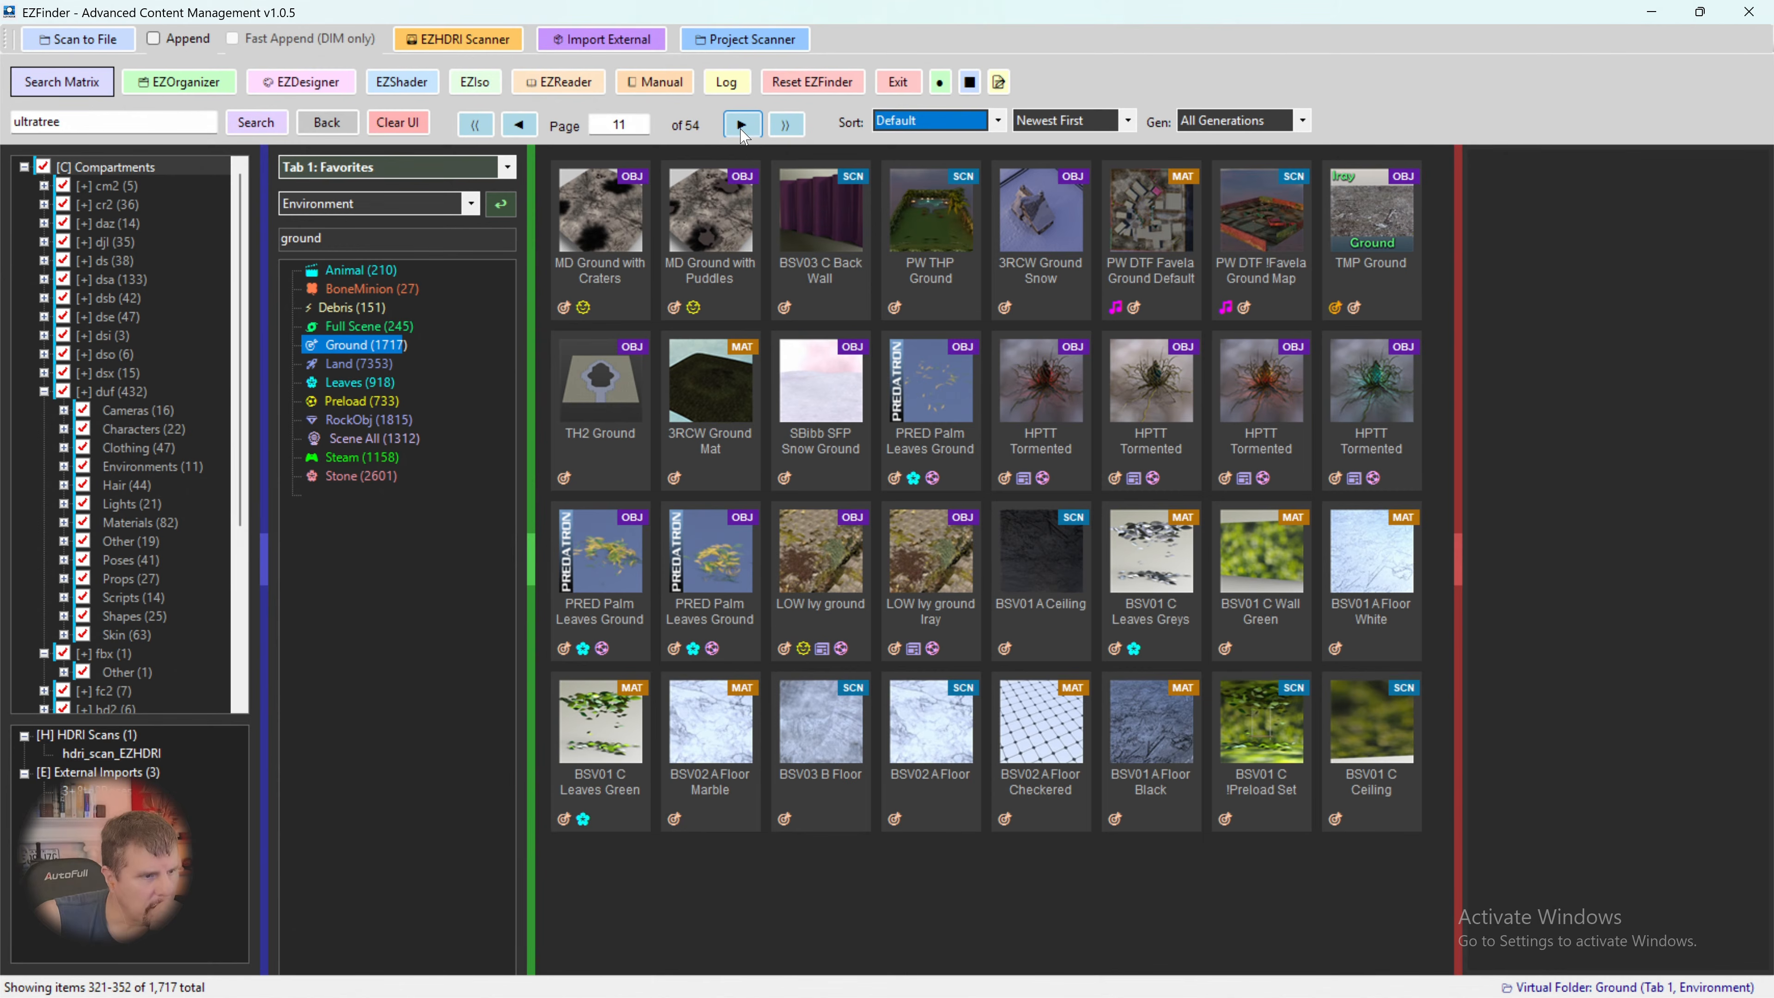
pyautogui.click(742, 125)
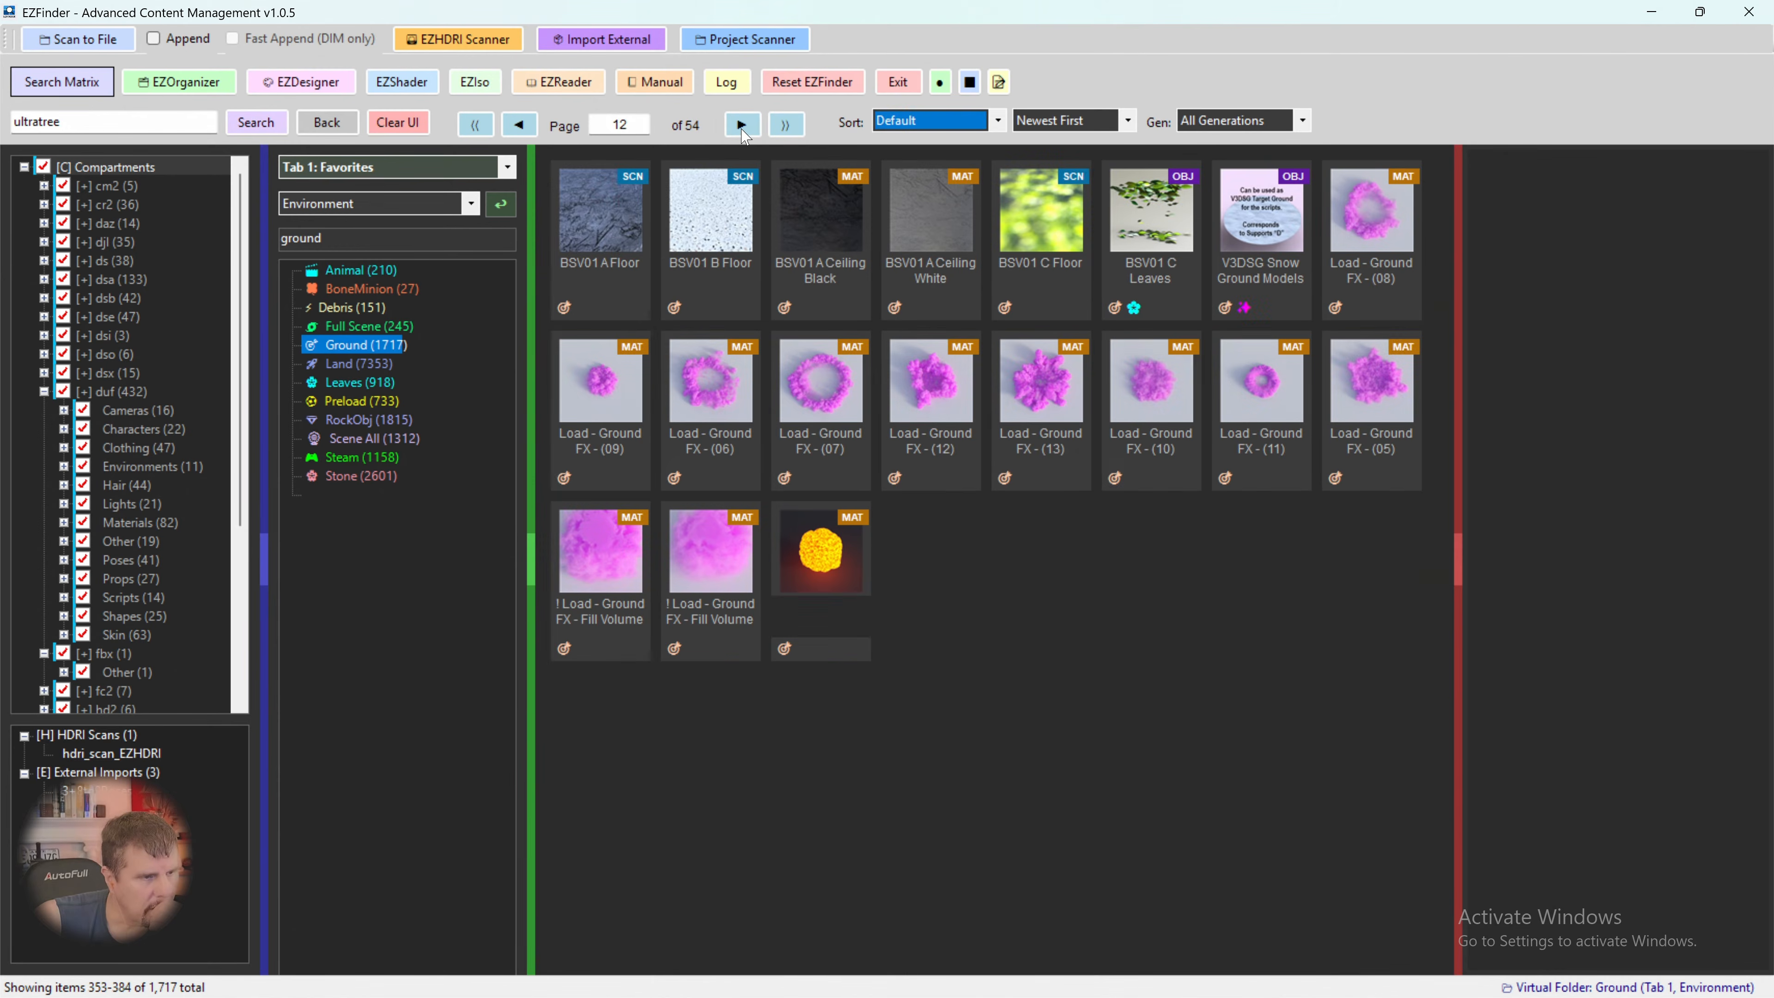
pyautogui.click(742, 126)
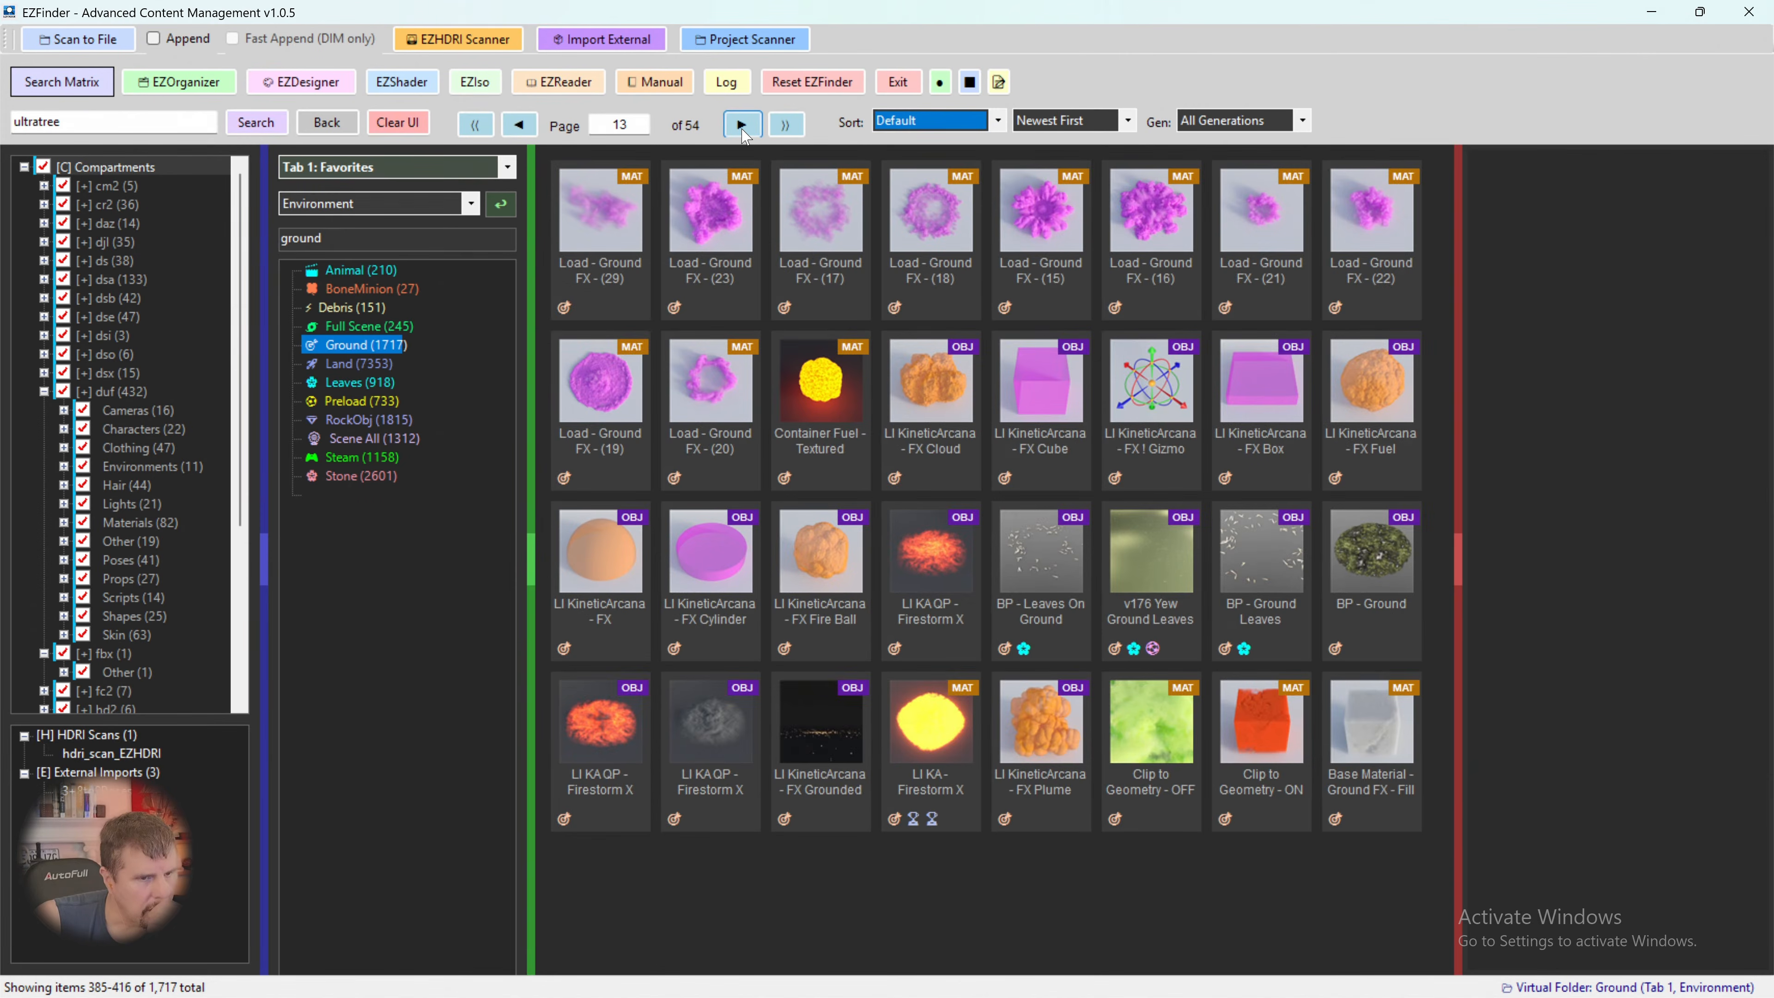
# - Load the BP - Ground prop from the V176 Bamboo Pack into the scene
pyautogui.click(1364, 562)
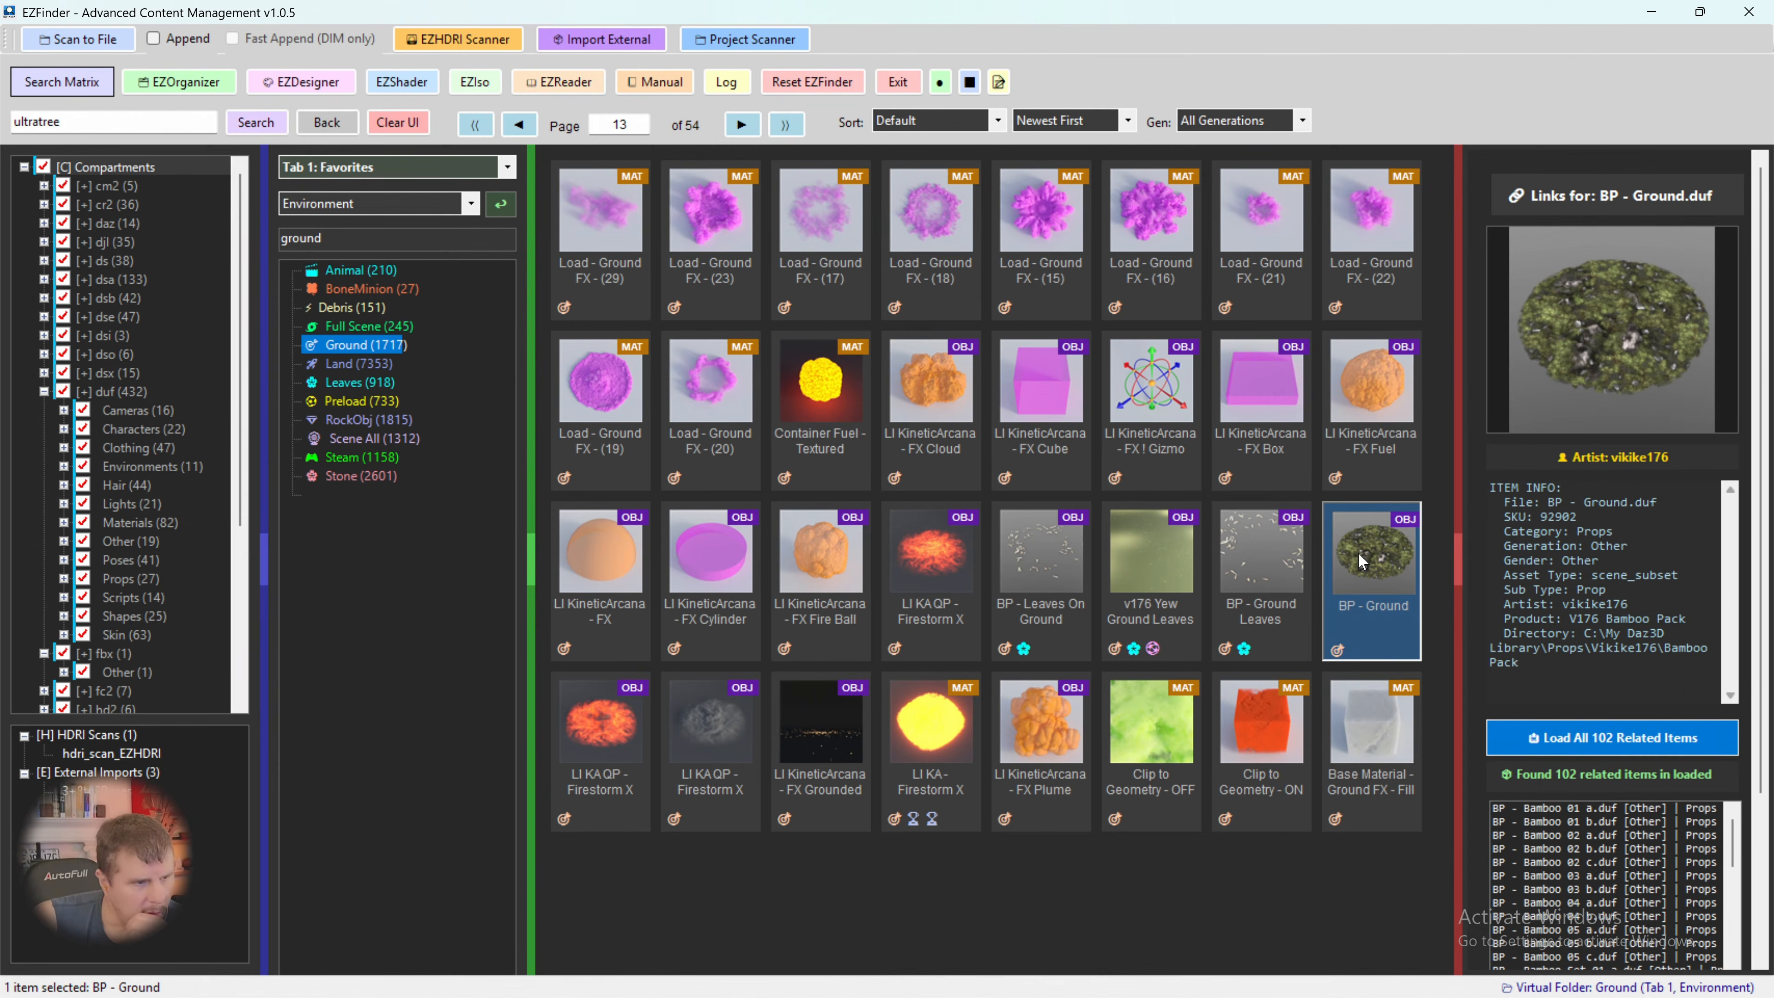
pyautogui.rightClick(1359, 552)
pyautogui.click(1397, 559)
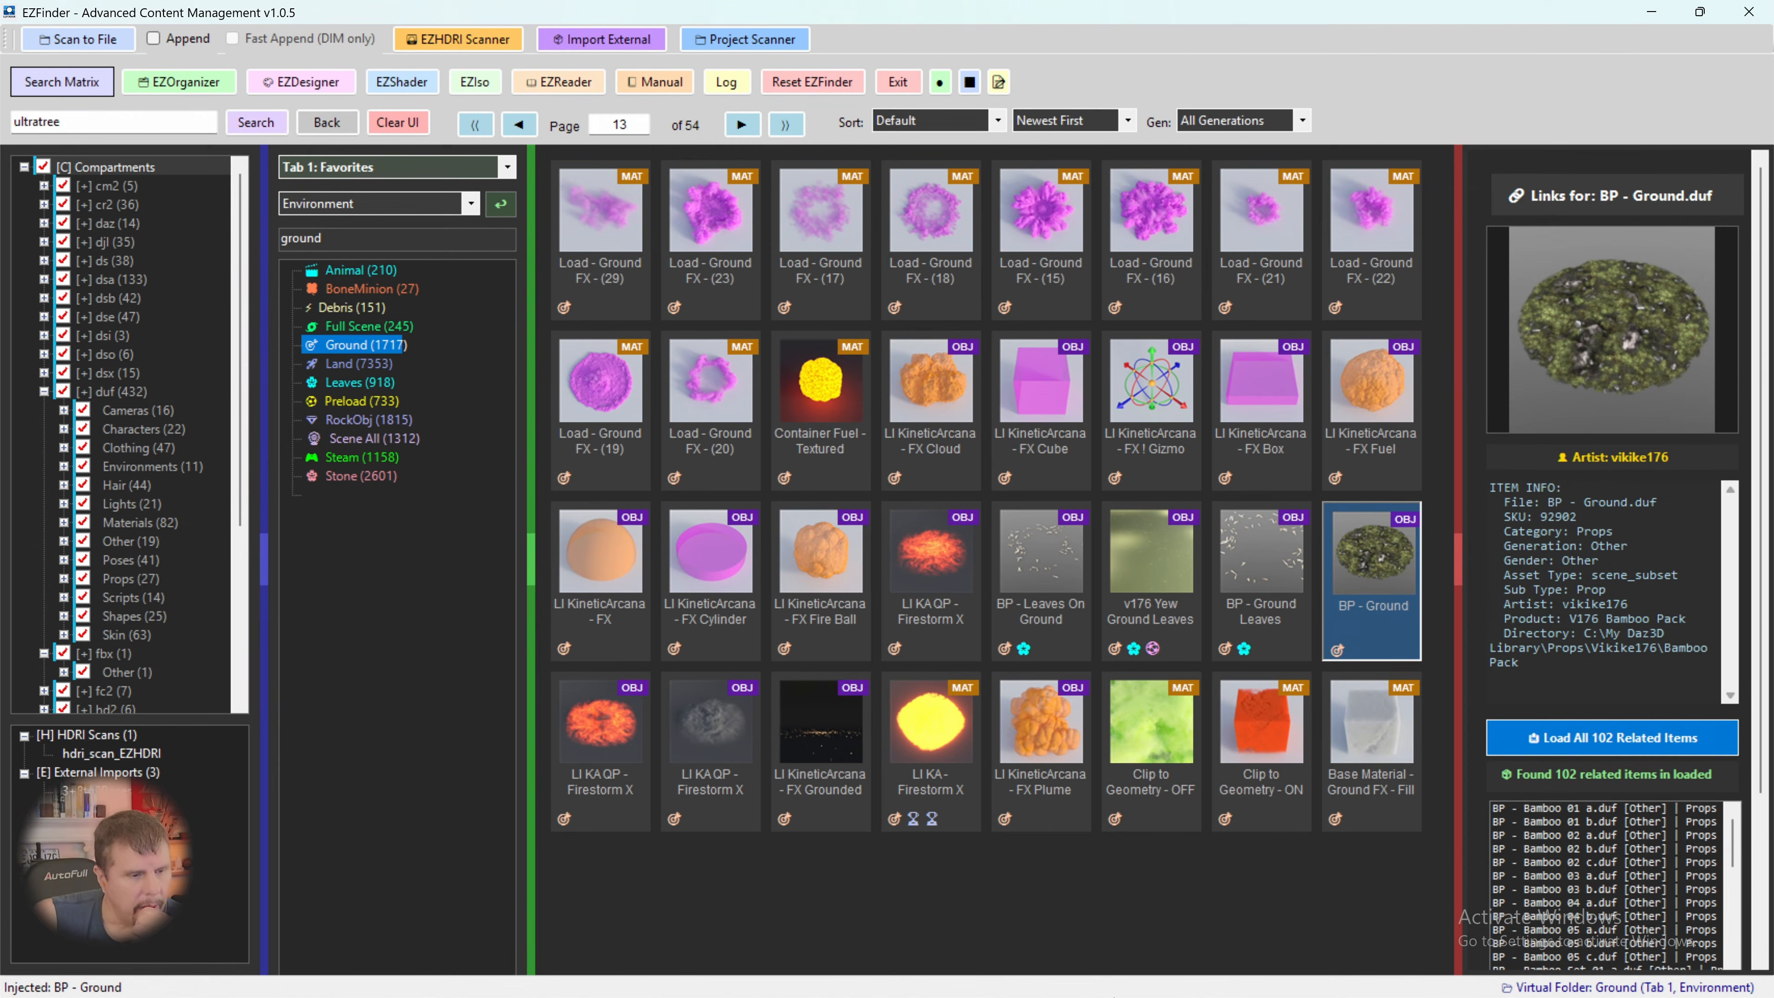
# - Switch to Daz Studio, frame the v176BP Ground prop for inspection and delete it from the scene
pyautogui.moveTo(908, 993)
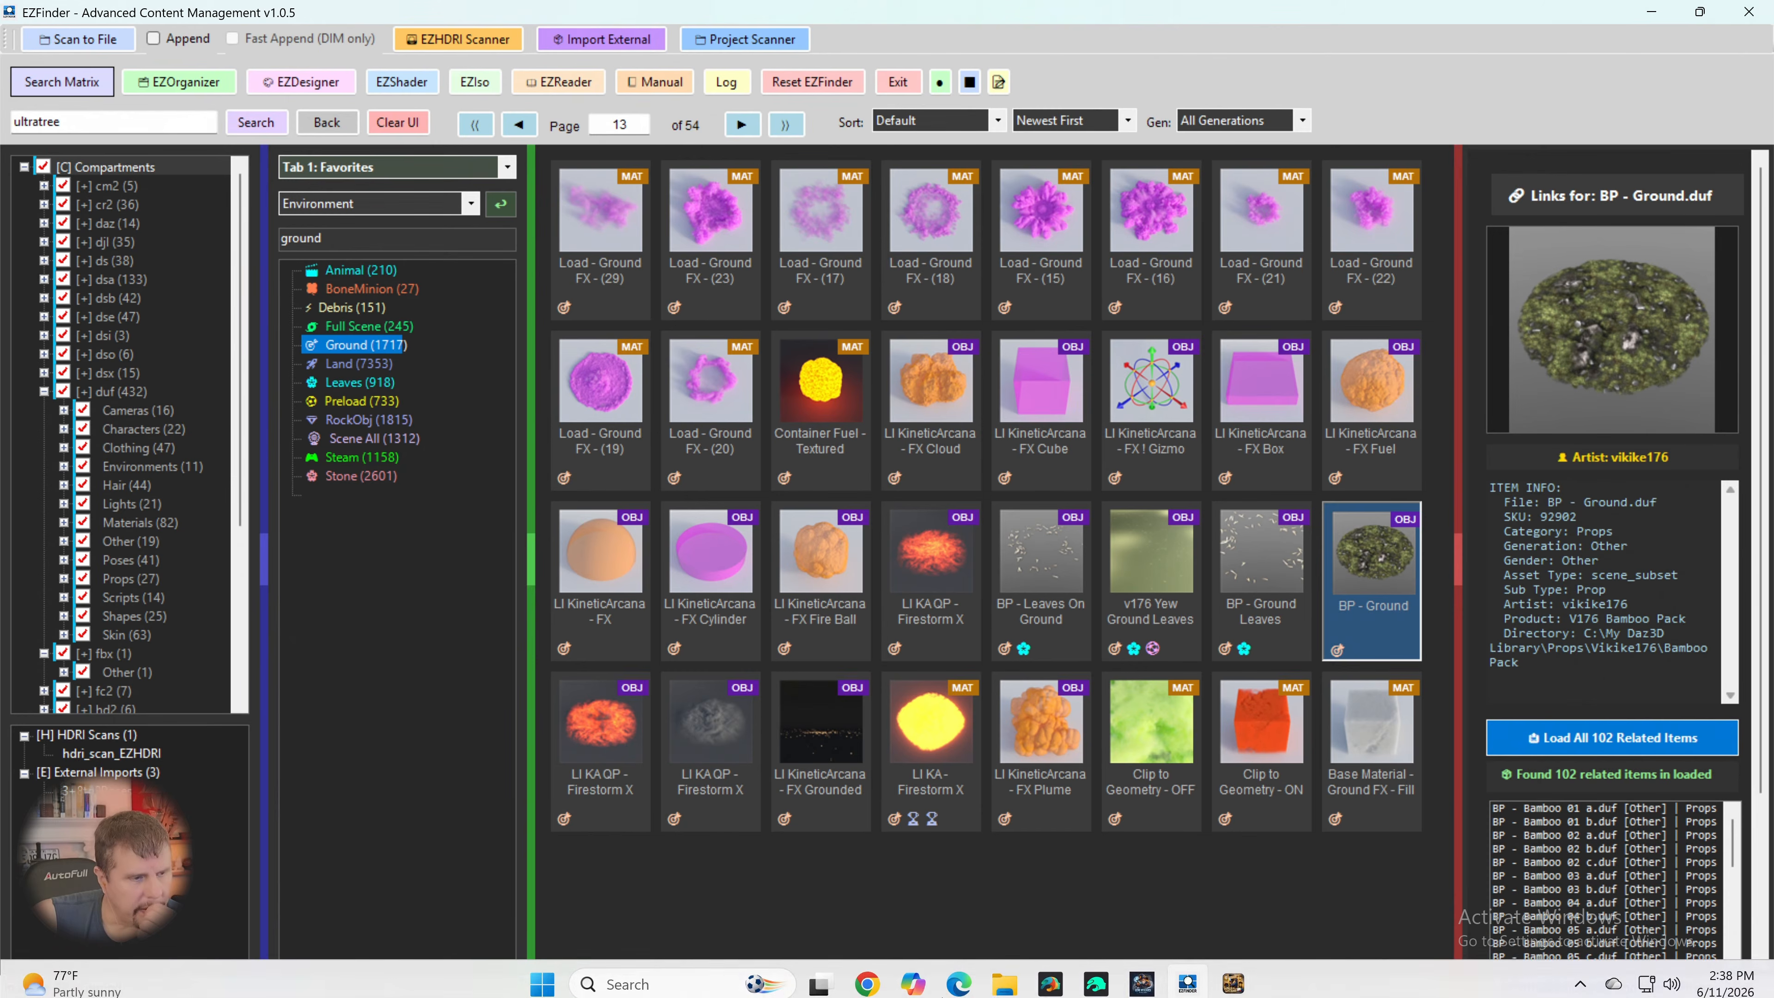
pyautogui.click(1097, 973)
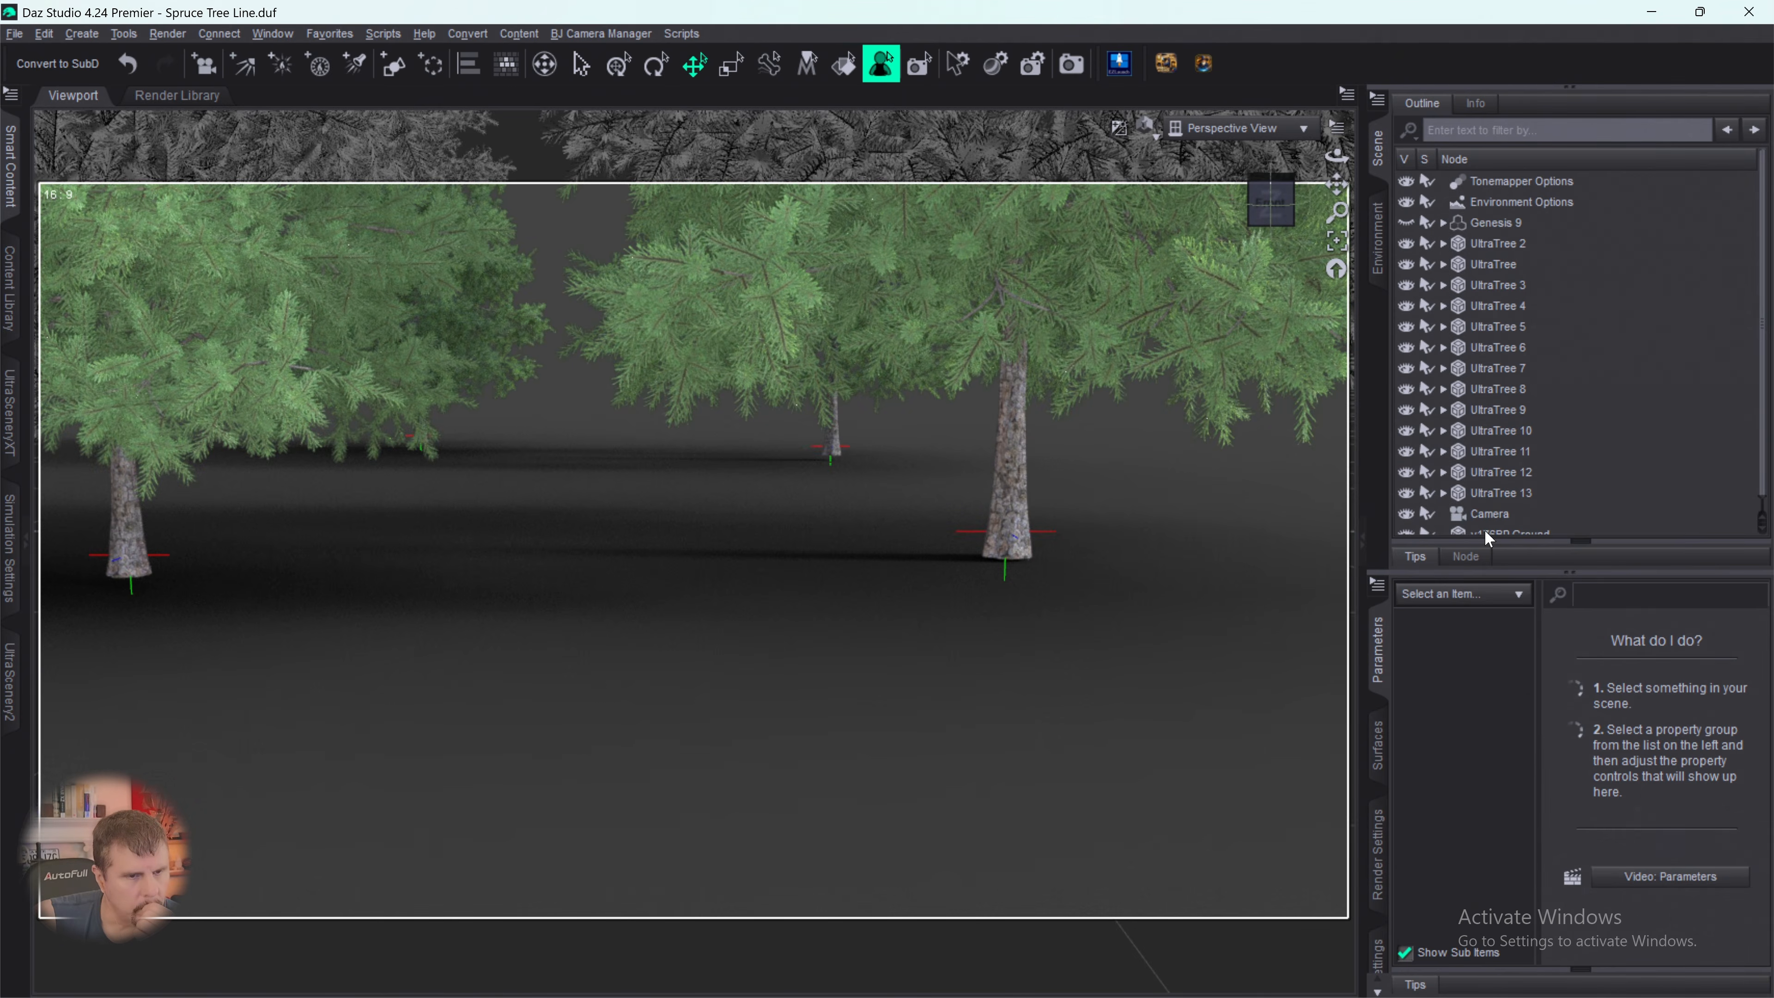
pyautogui.click(1486, 531)
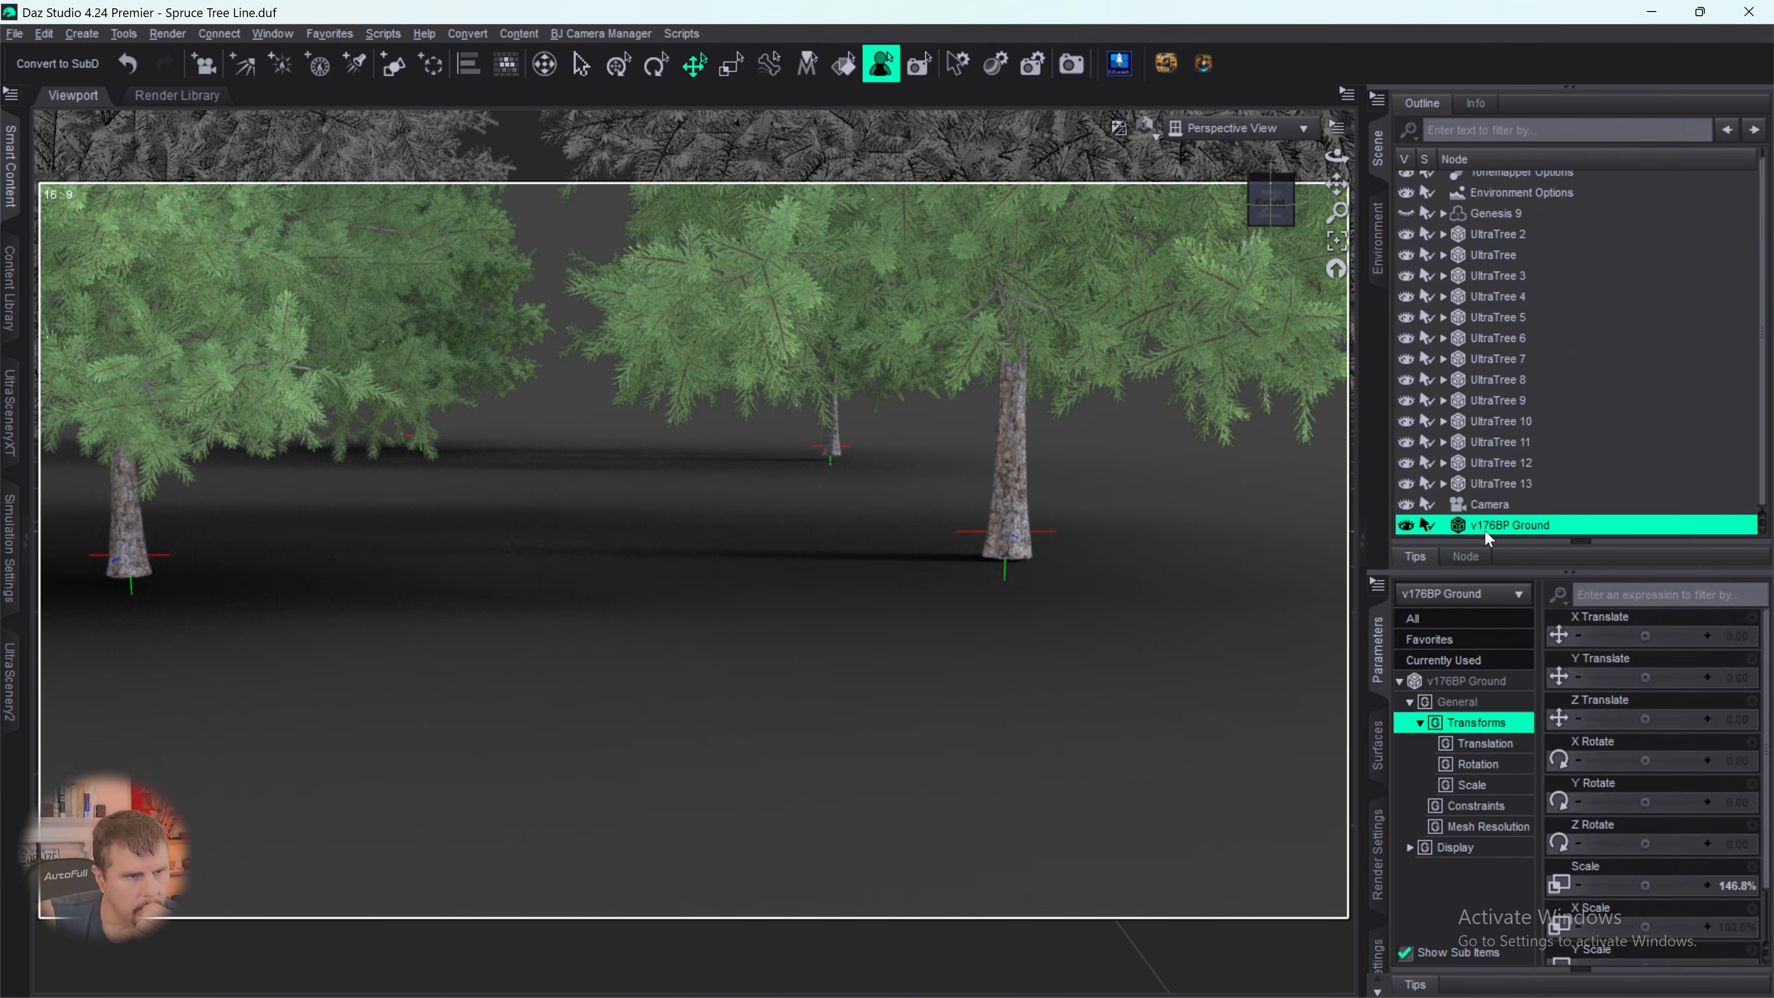
pyautogui.click(1336, 241)
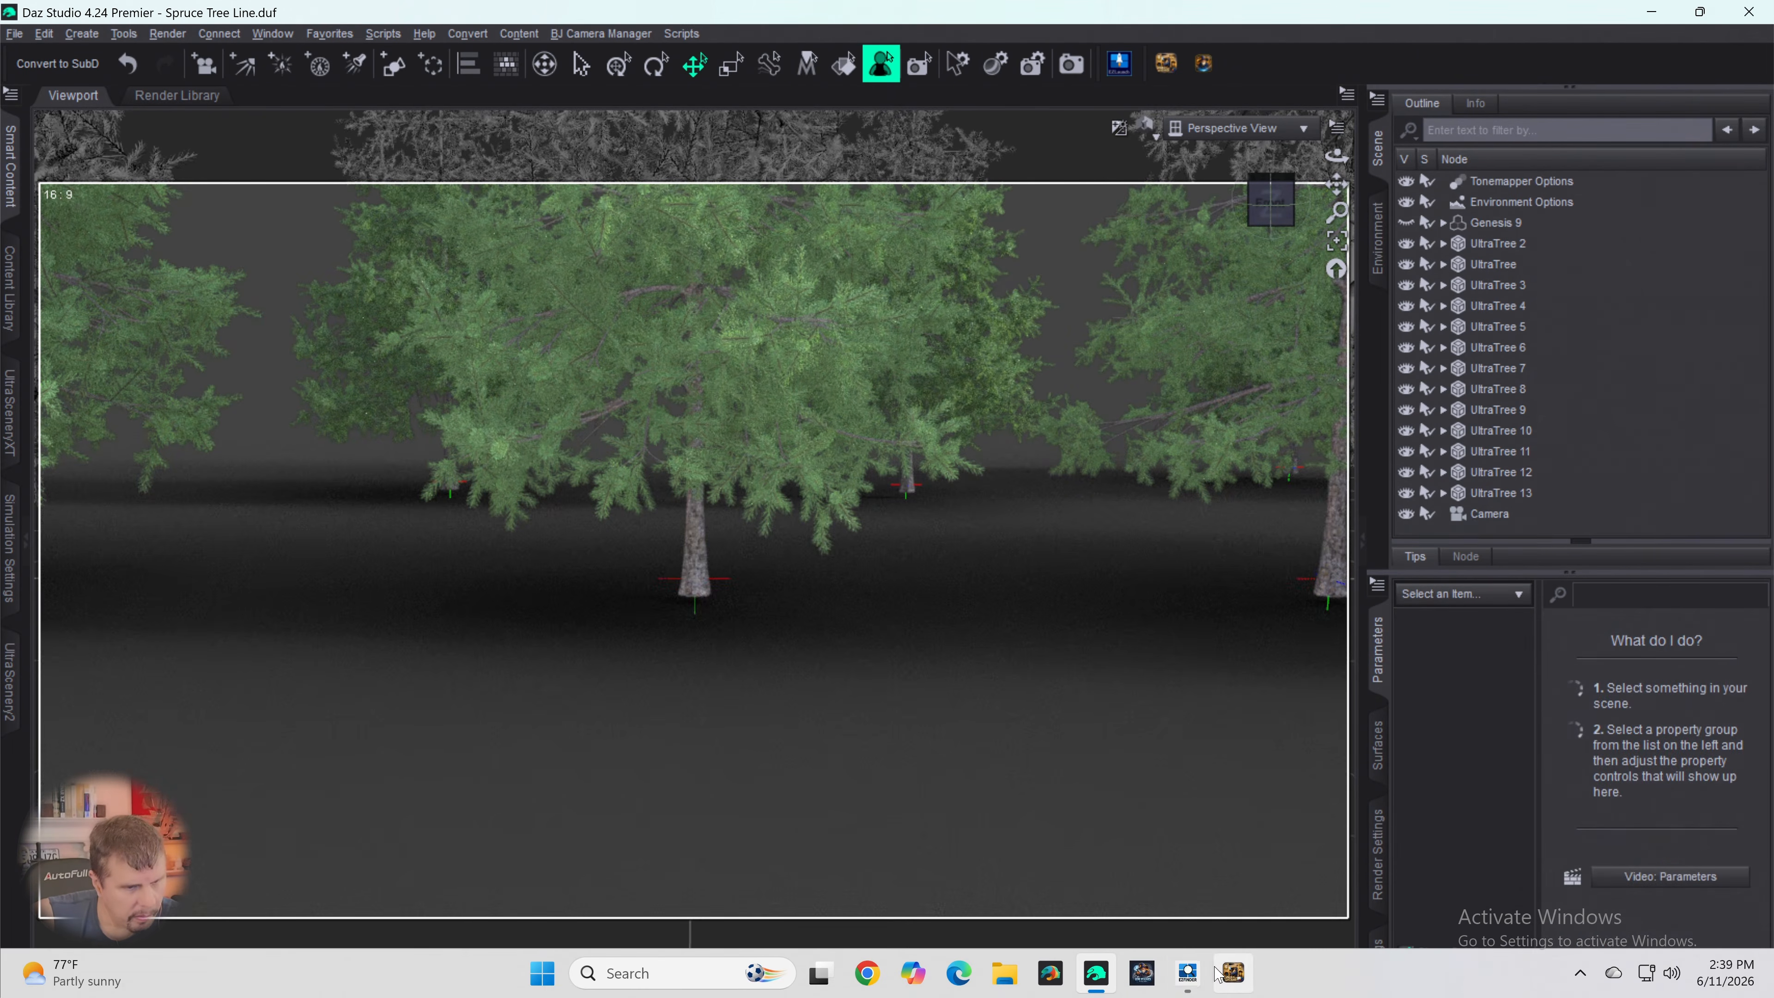
# - Switch to EZFinder, browse the Ground folder on through page 16 and check the details of FI2021 Drift Base Ground
pyautogui.click(1190, 974)
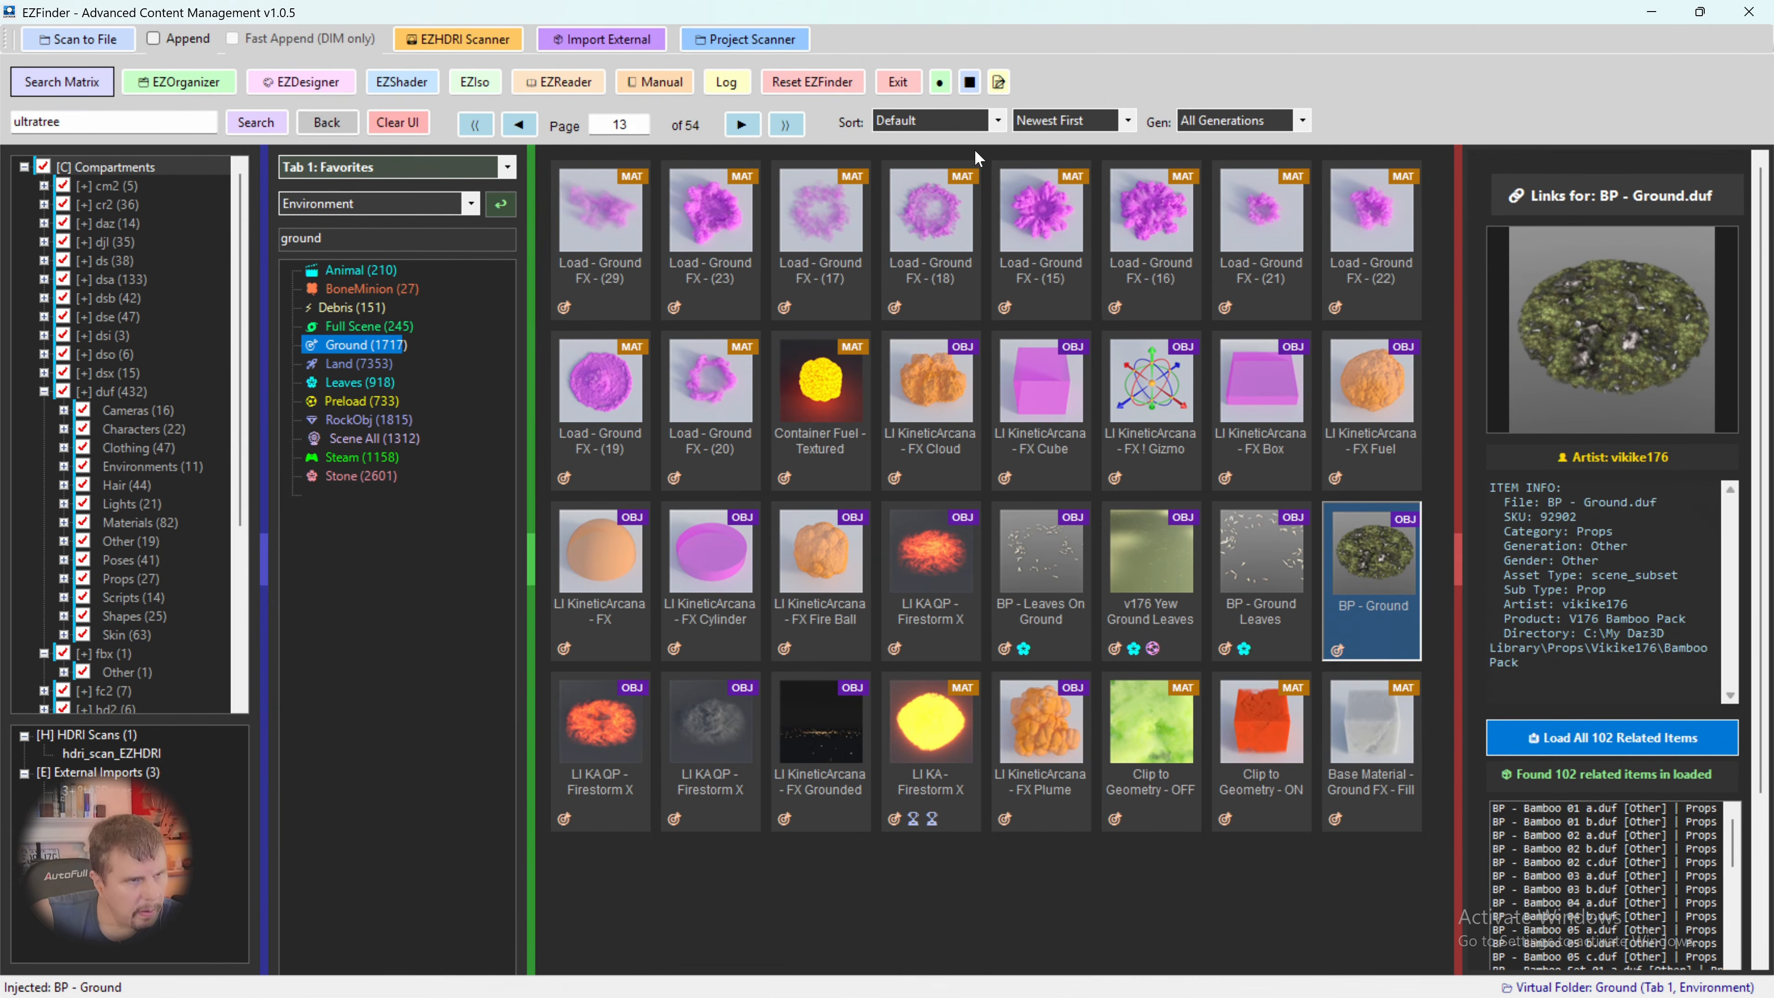
pyautogui.click(745, 125)
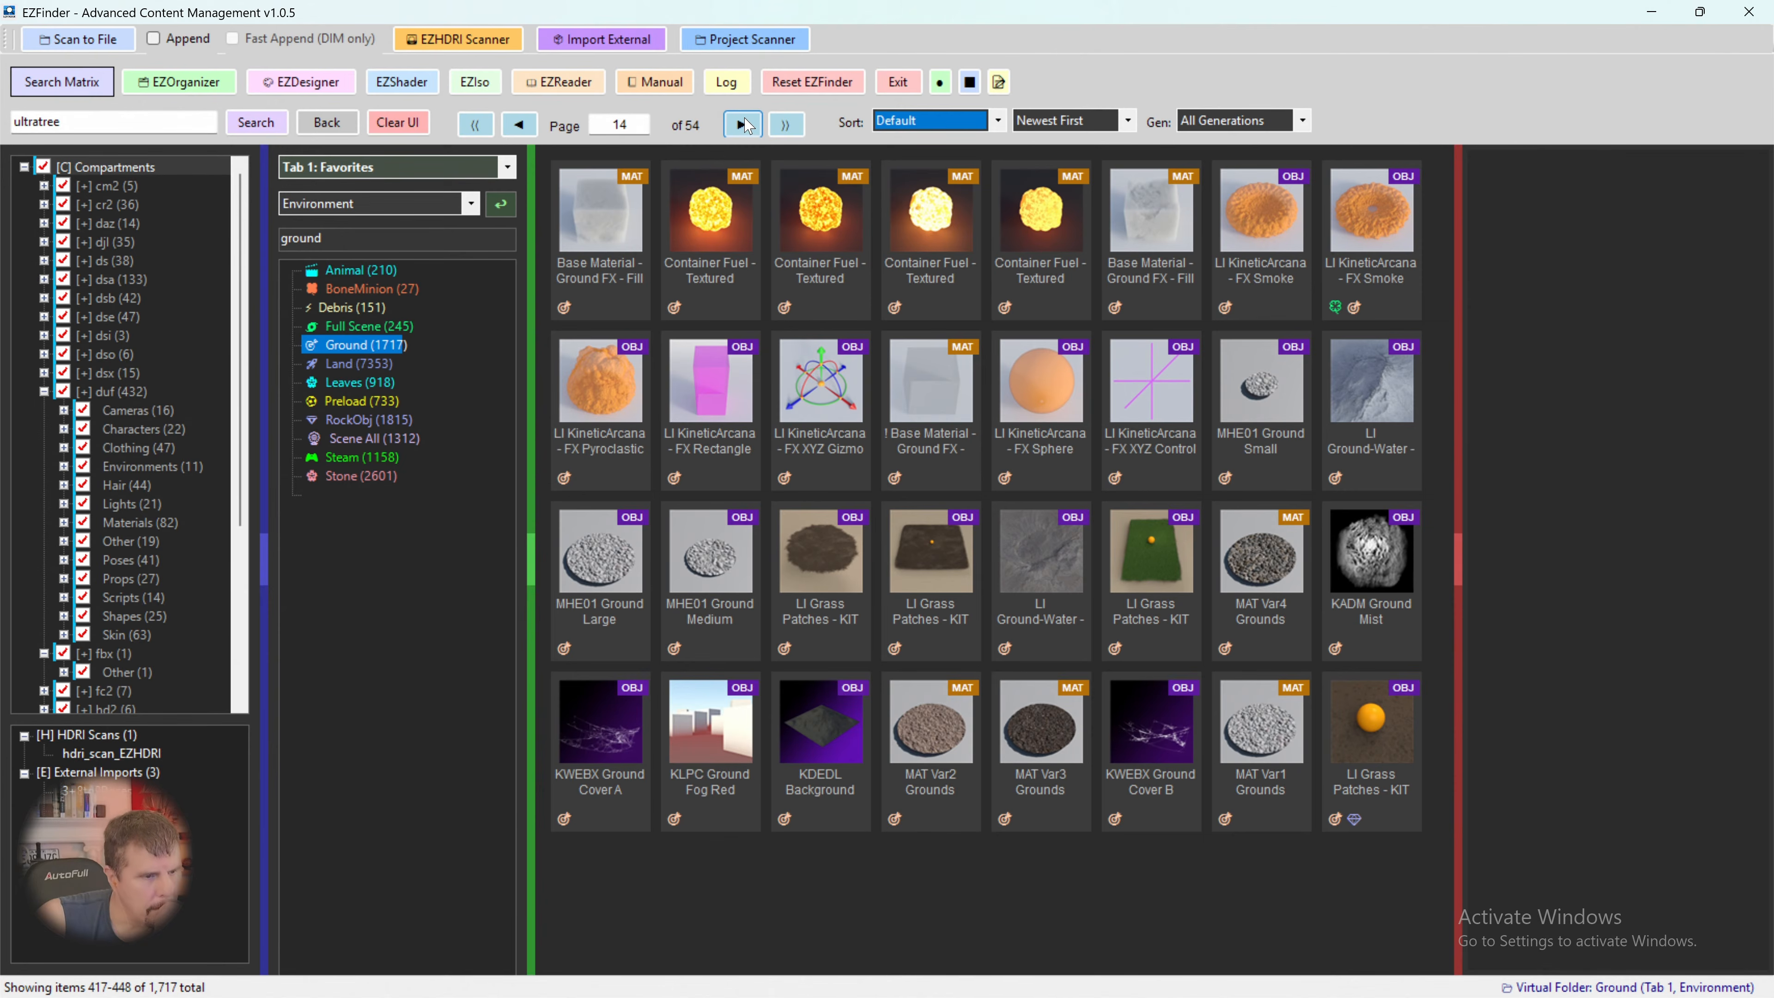
pyautogui.click(745, 125)
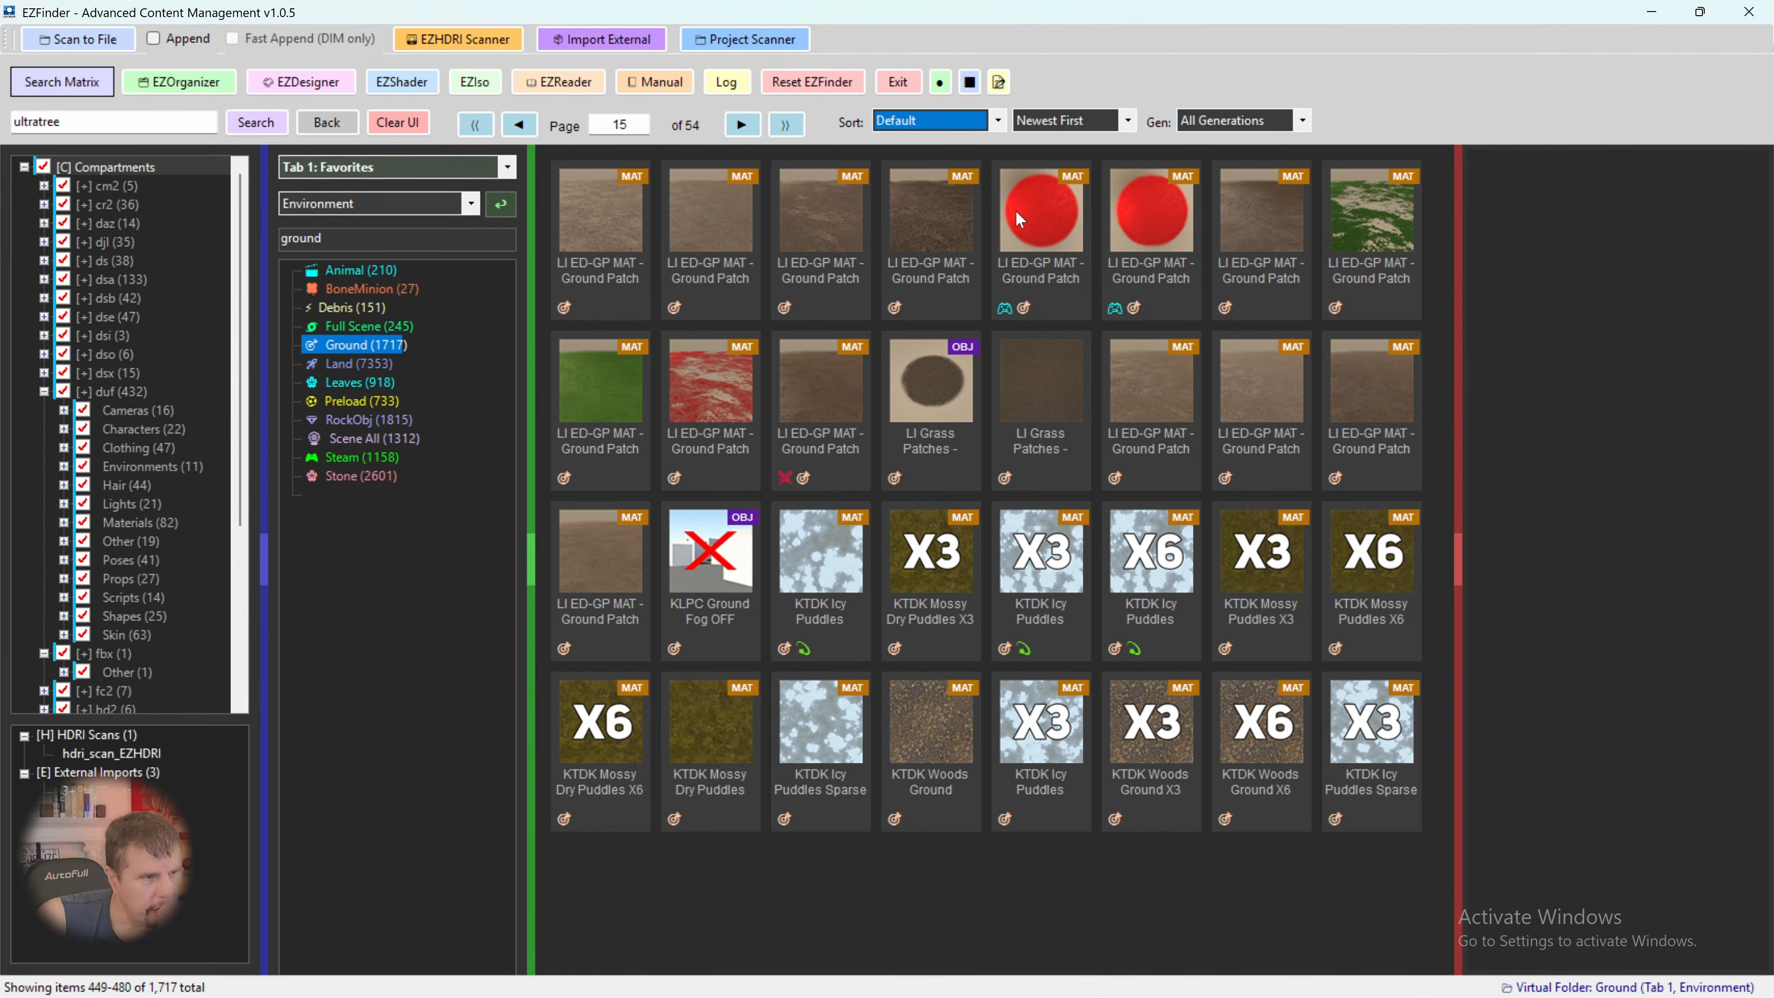
pyautogui.click(744, 128)
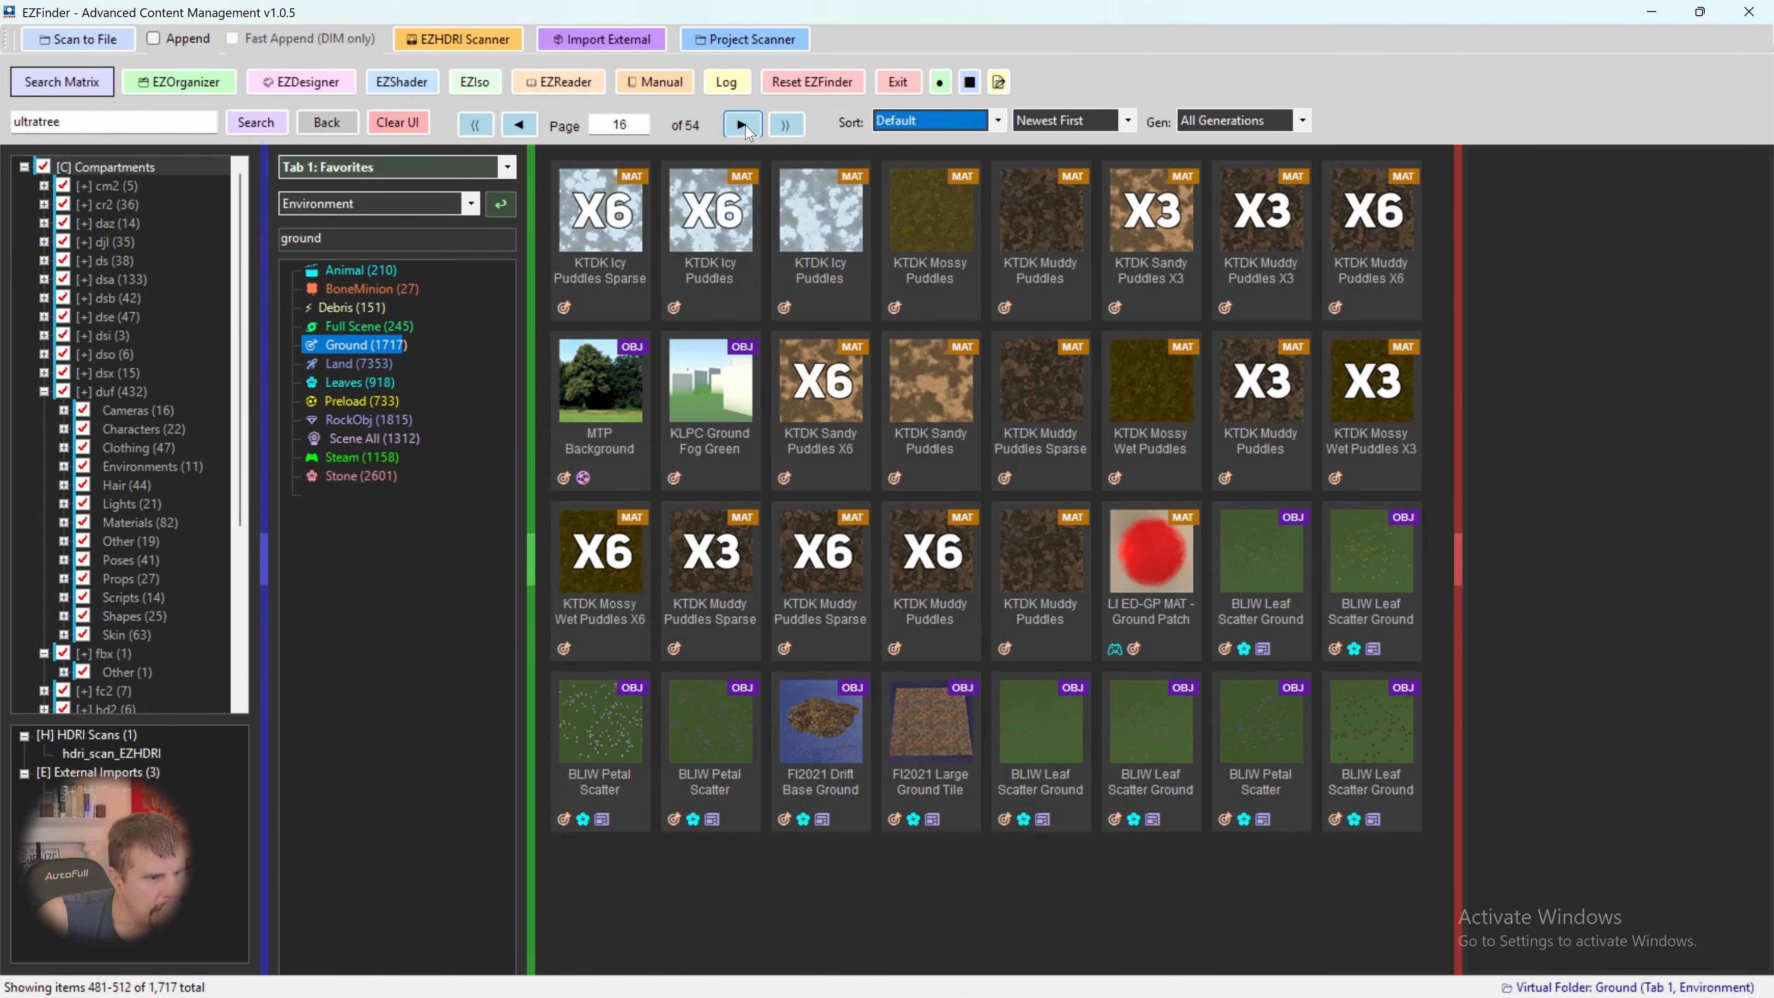
pyautogui.click(830, 718)
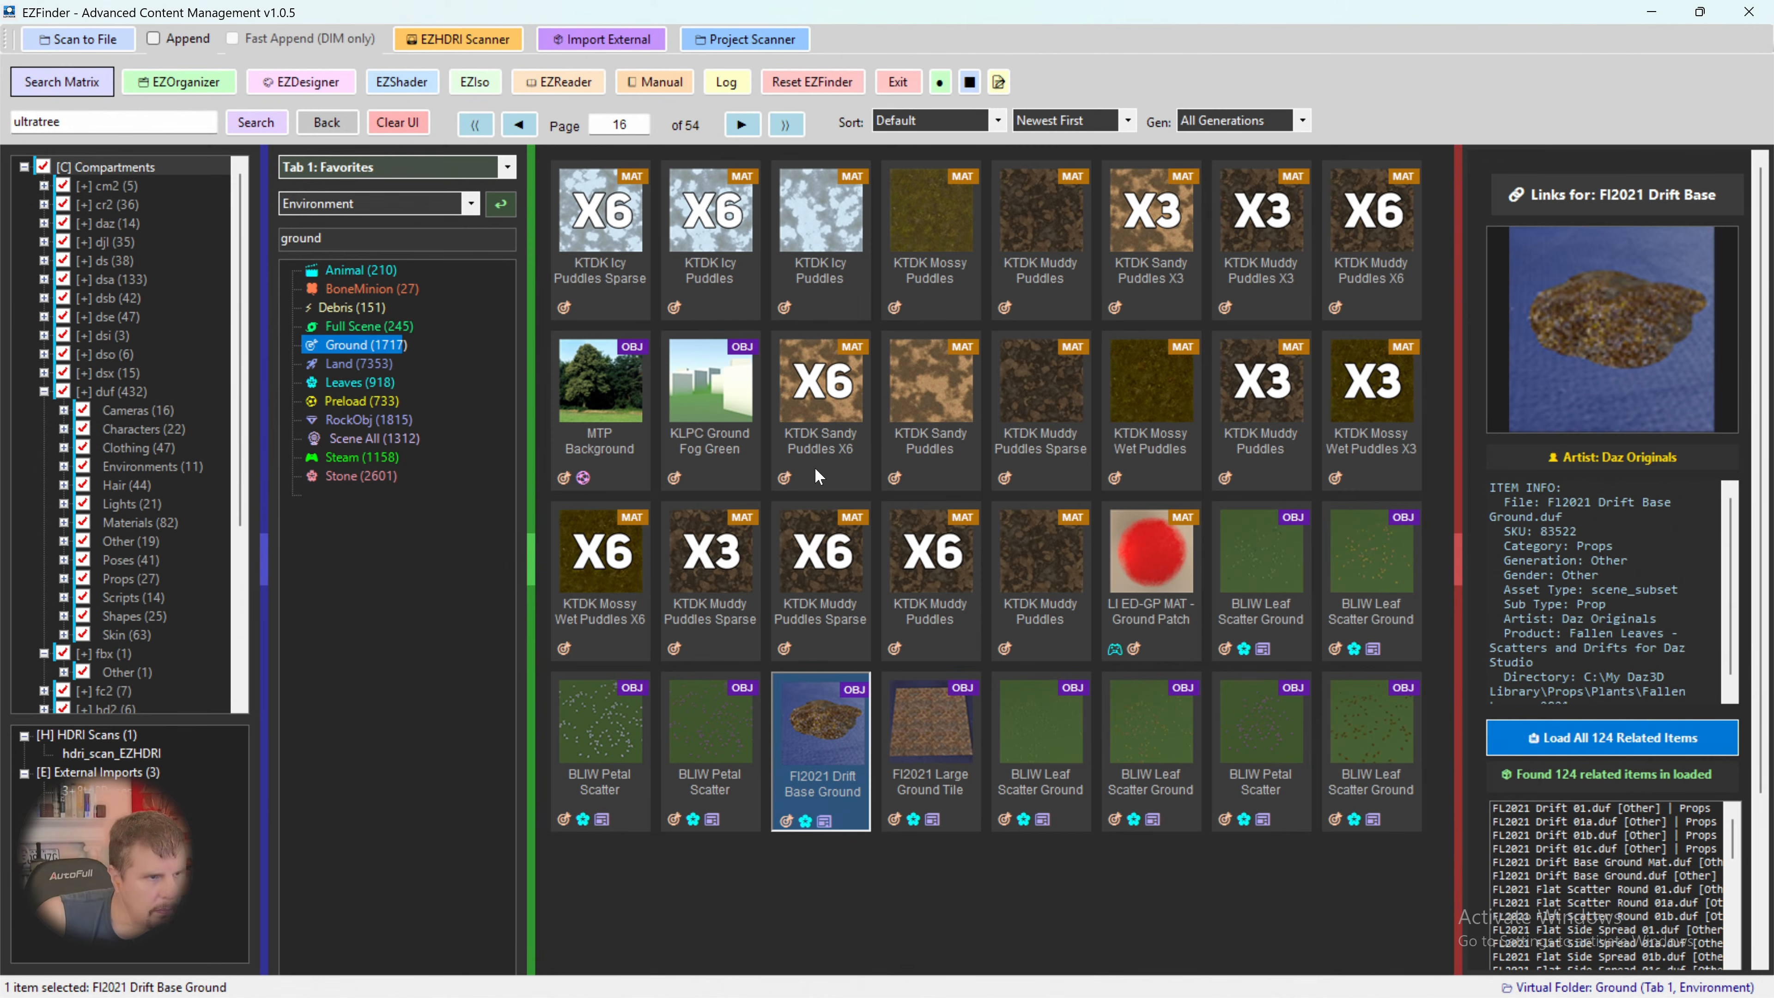
# - Browse the Ground folder from page 17 through page 24 for another suitable ground model
pyautogui.click(740, 123)
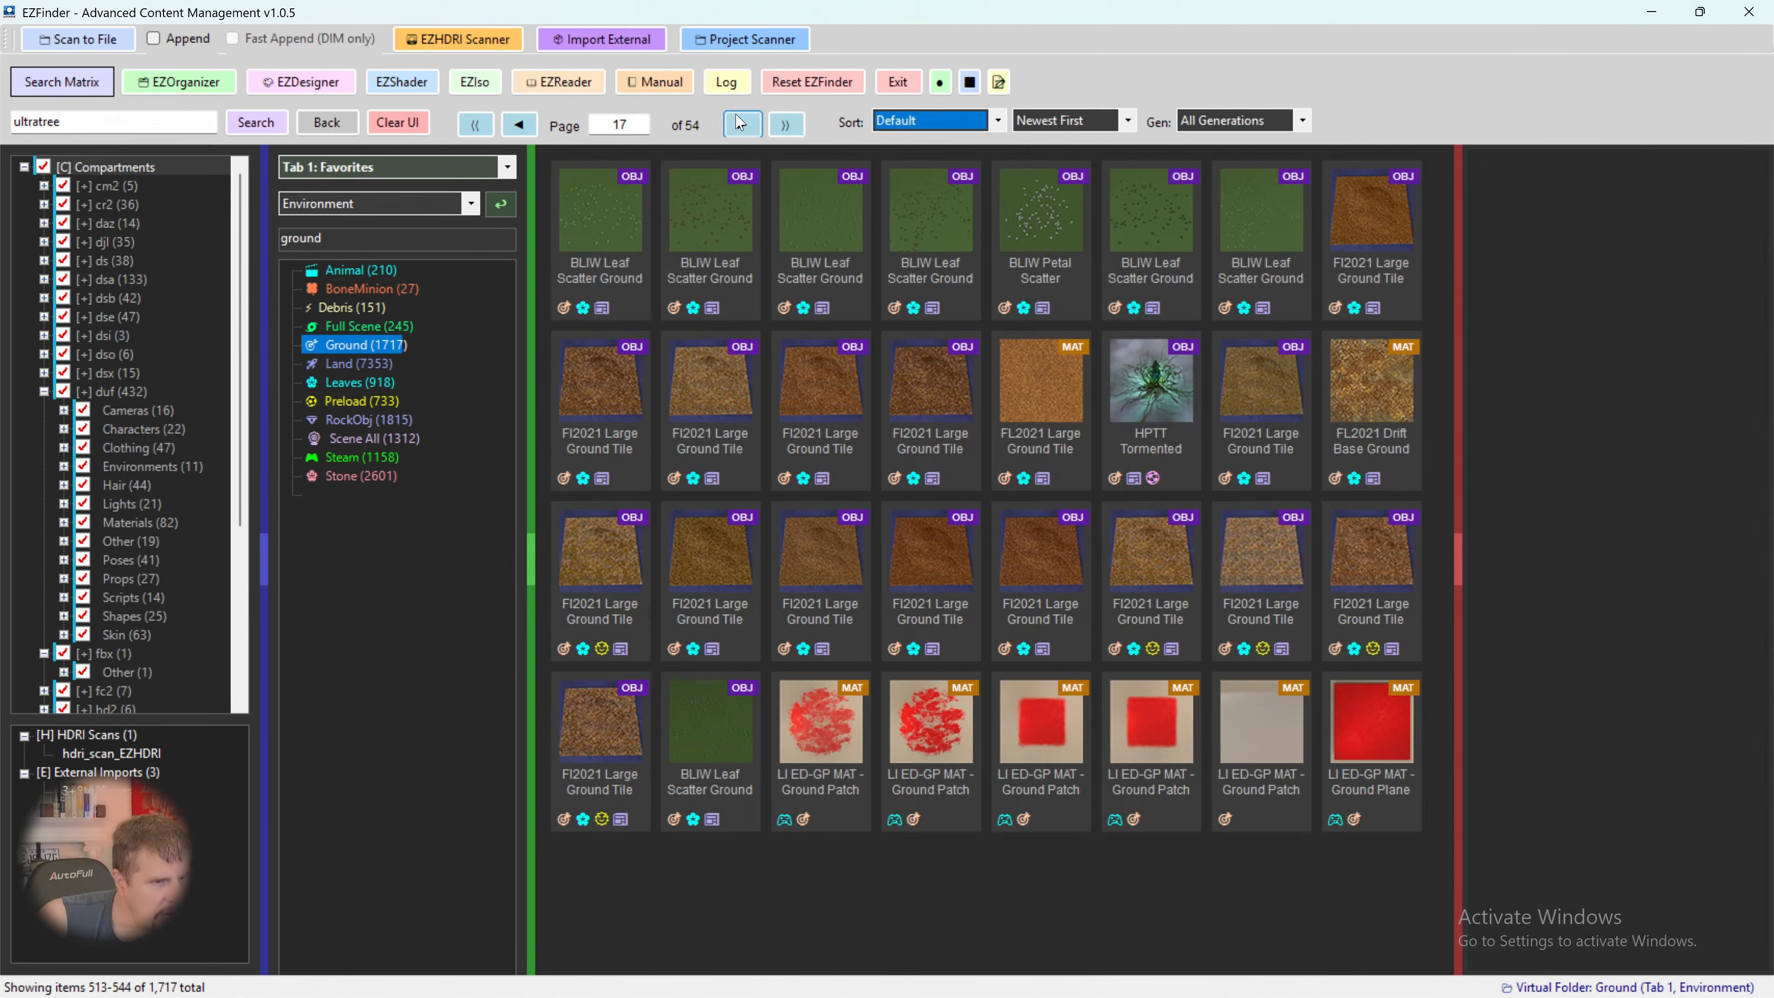
pyautogui.click(741, 122)
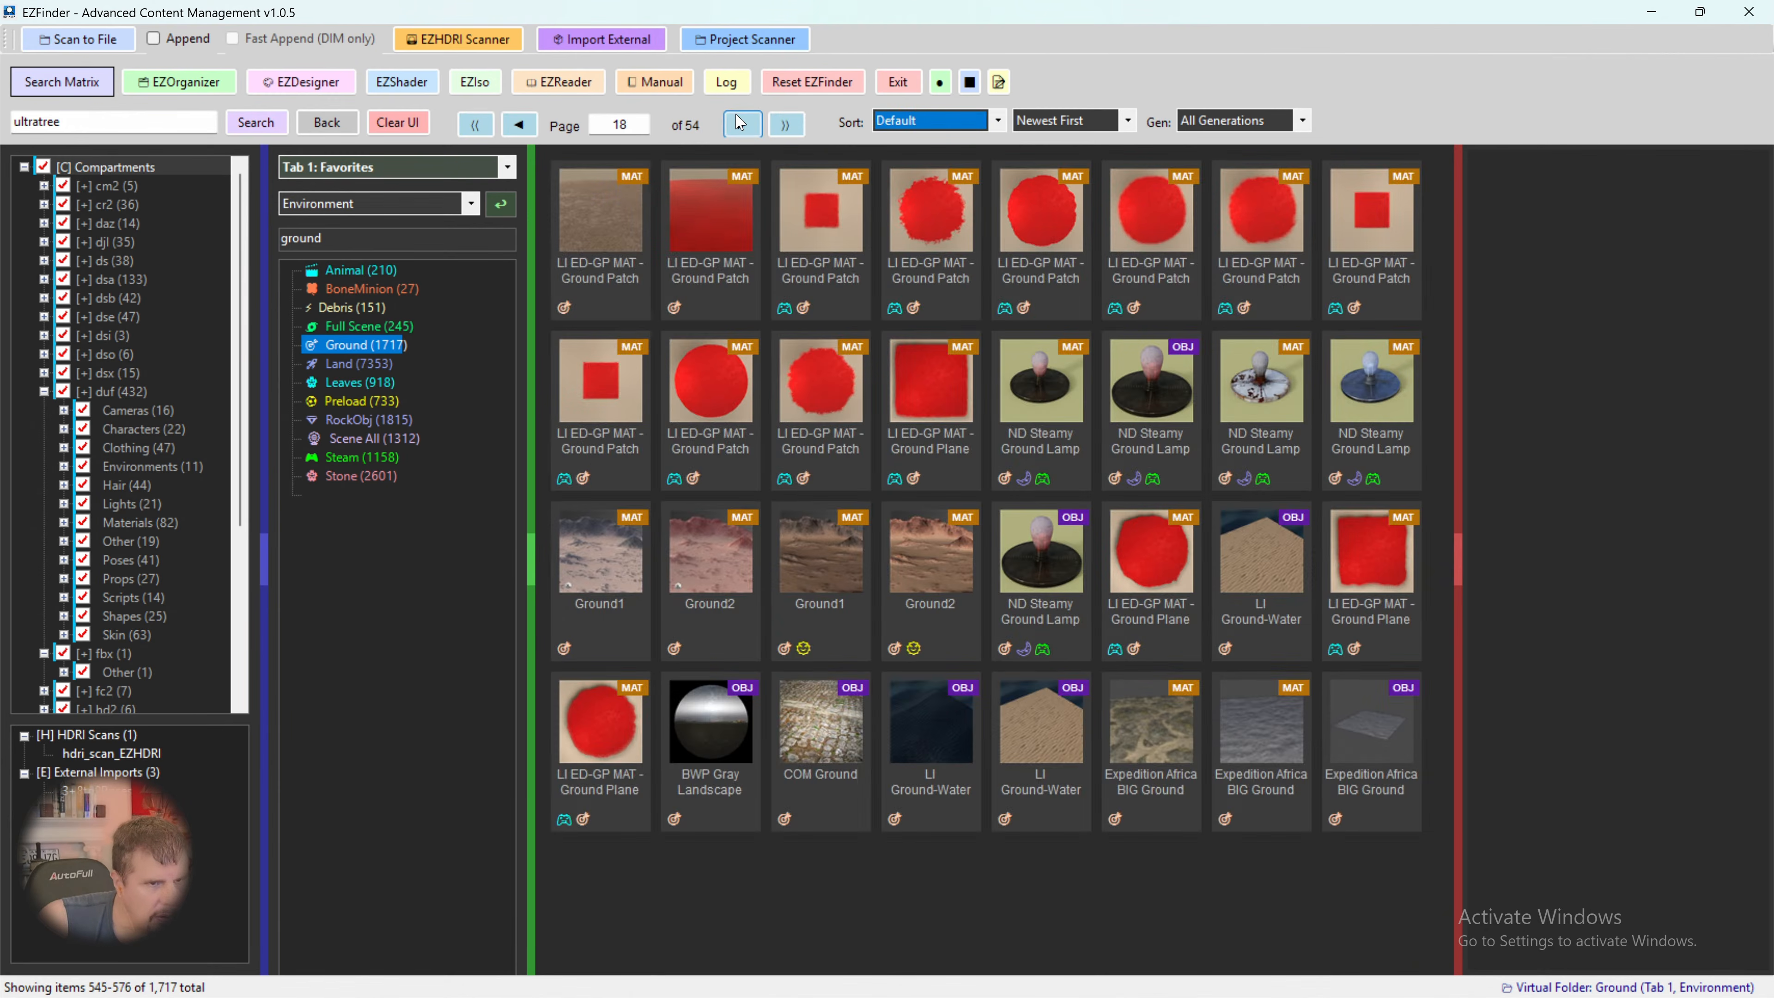
pyautogui.click(741, 123)
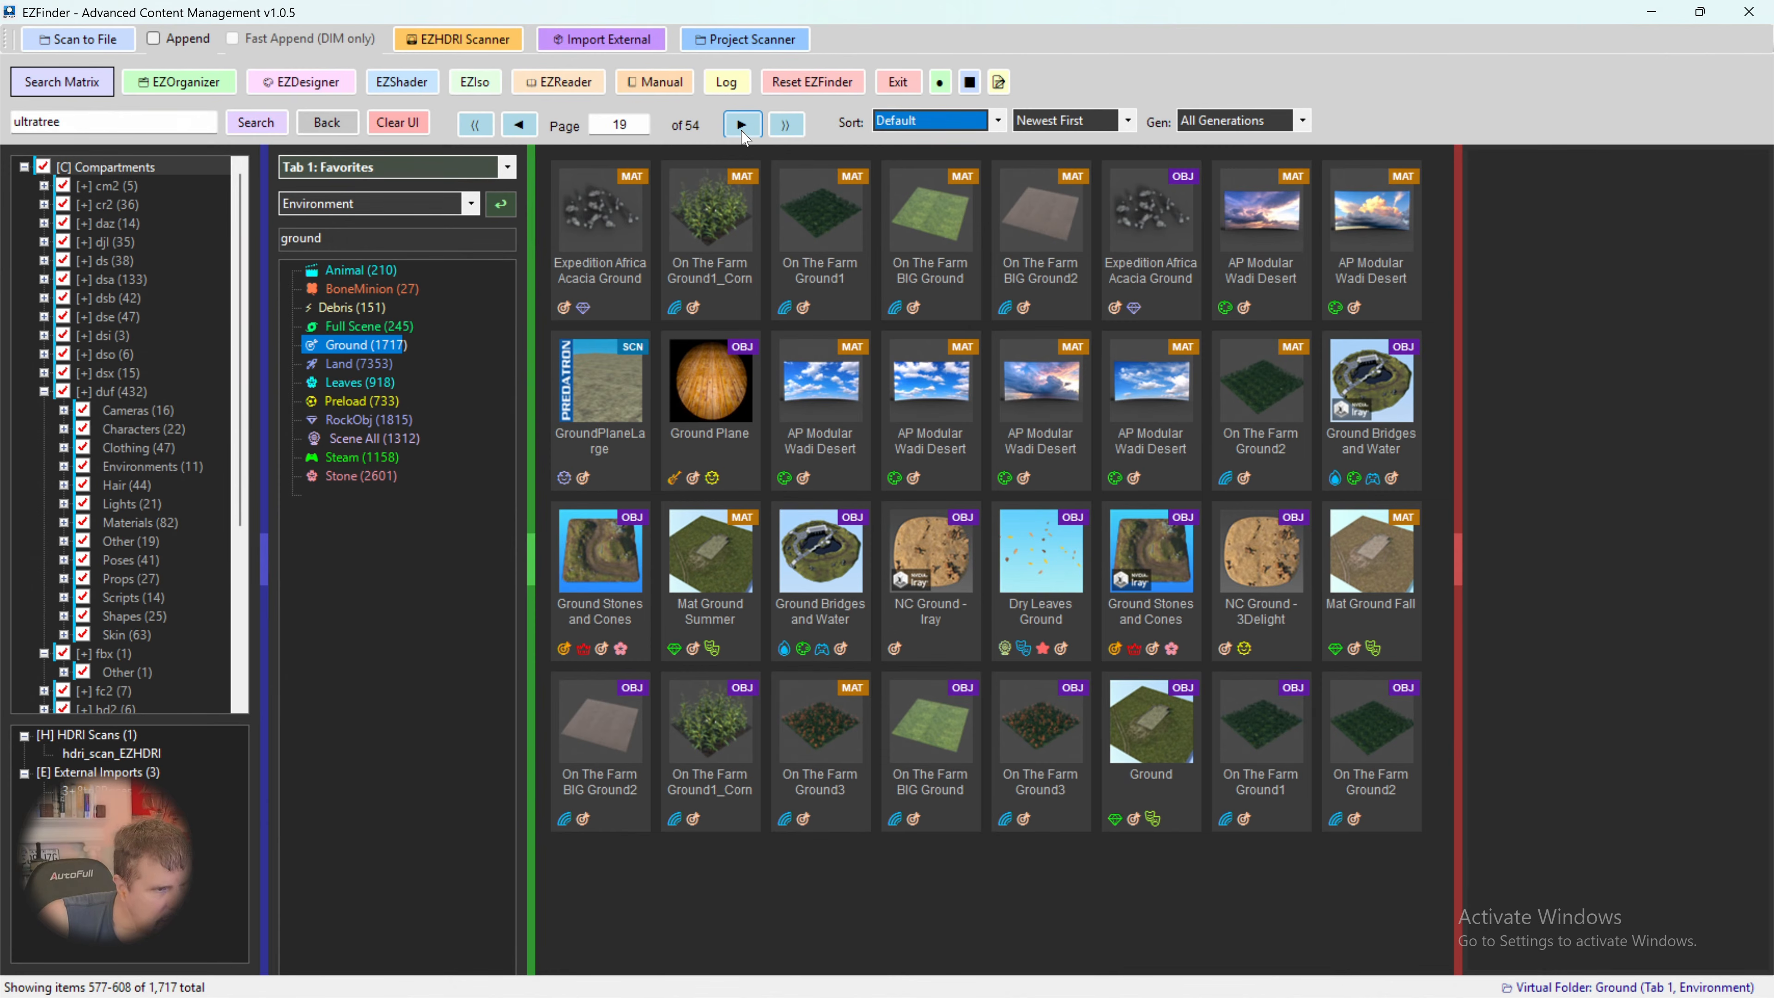
pyautogui.click(742, 126)
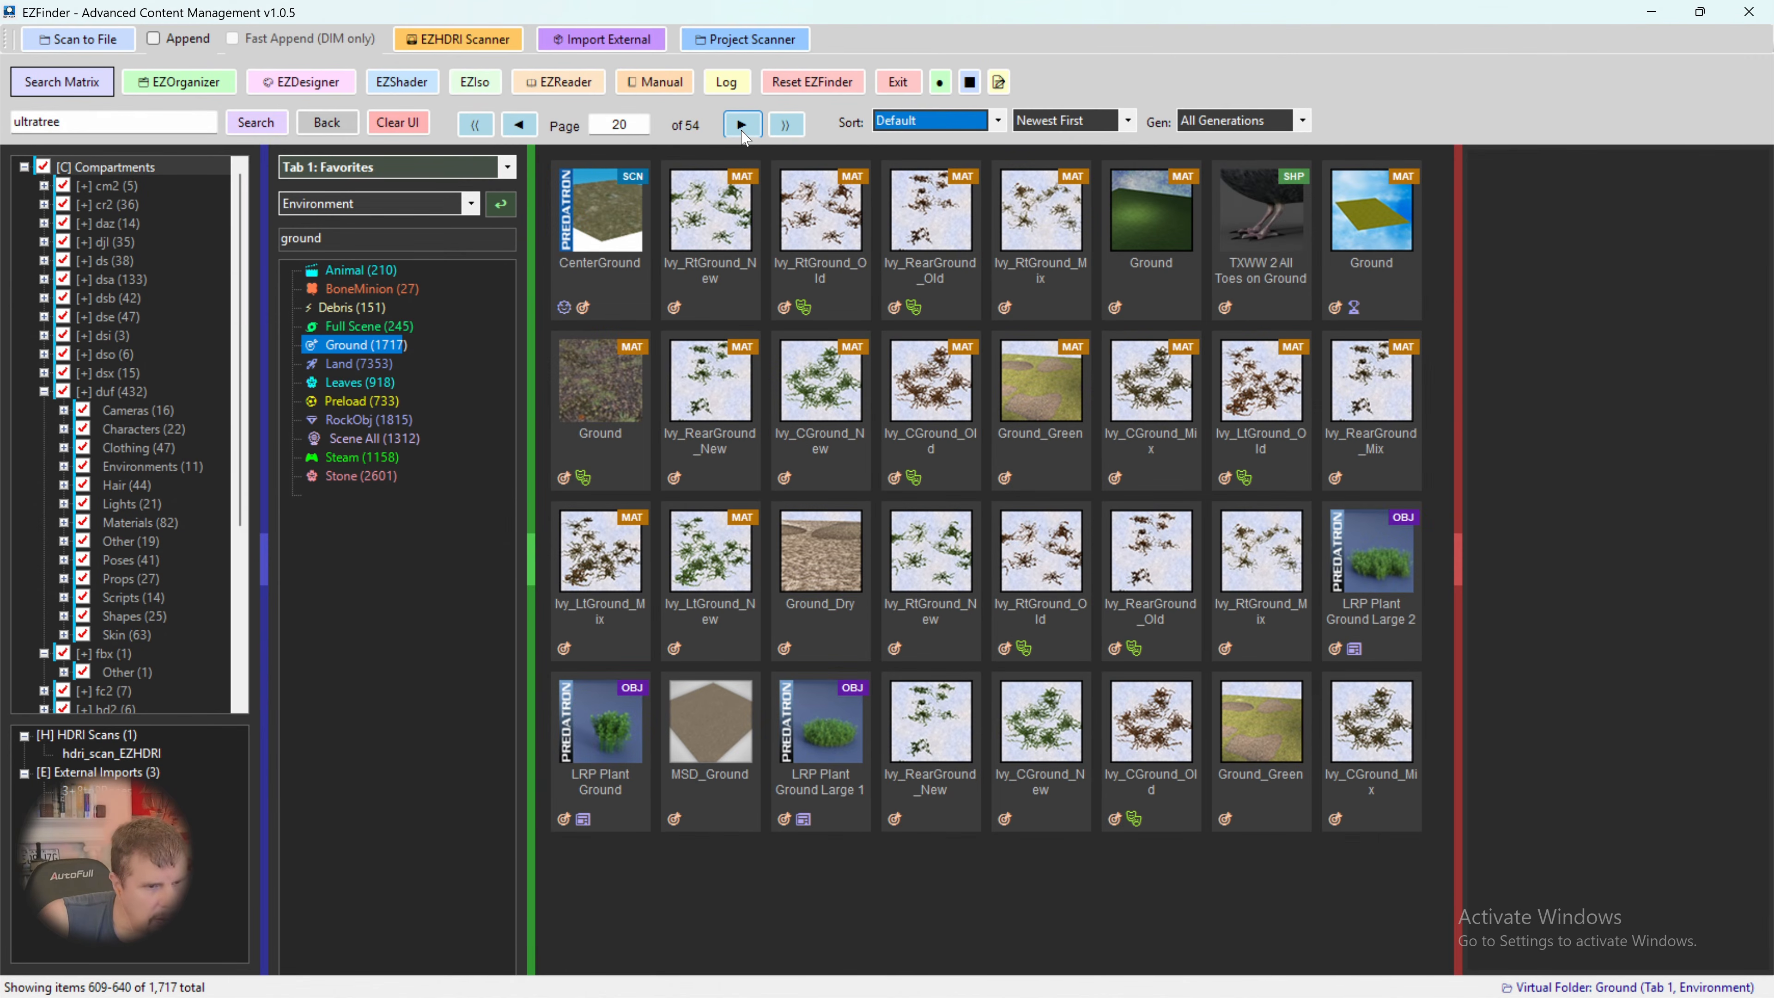
pyautogui.click(742, 125)
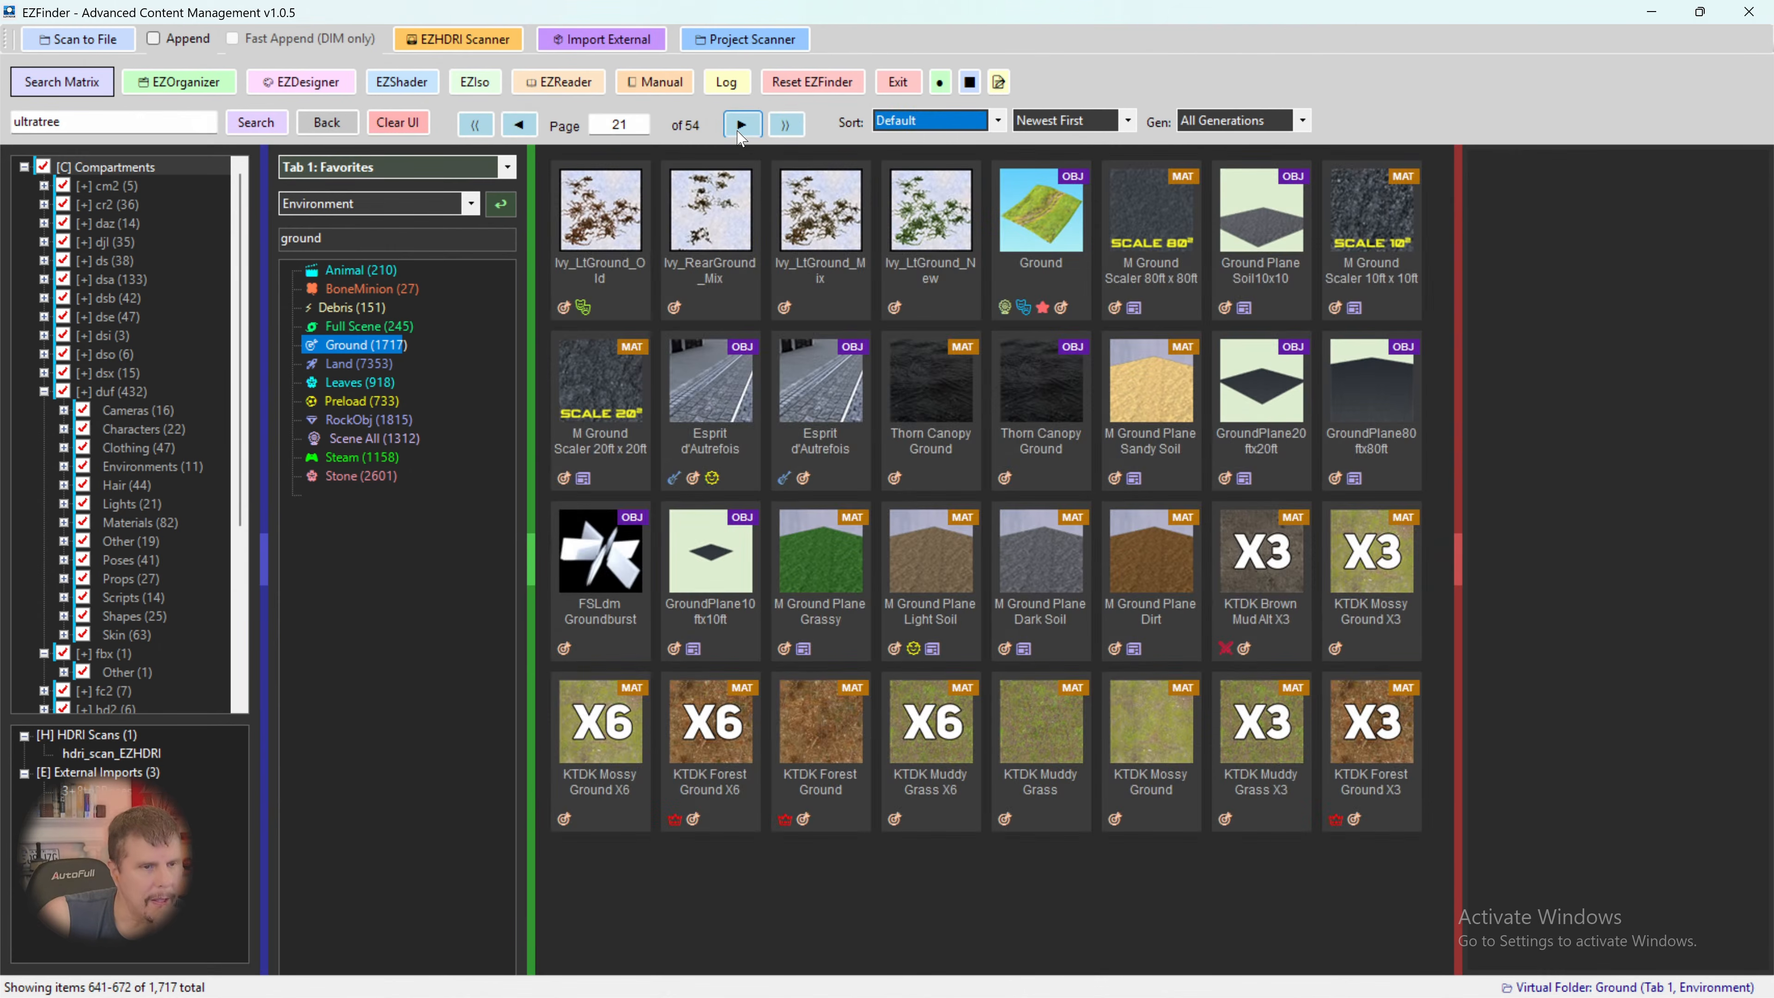
pyautogui.click(741, 131)
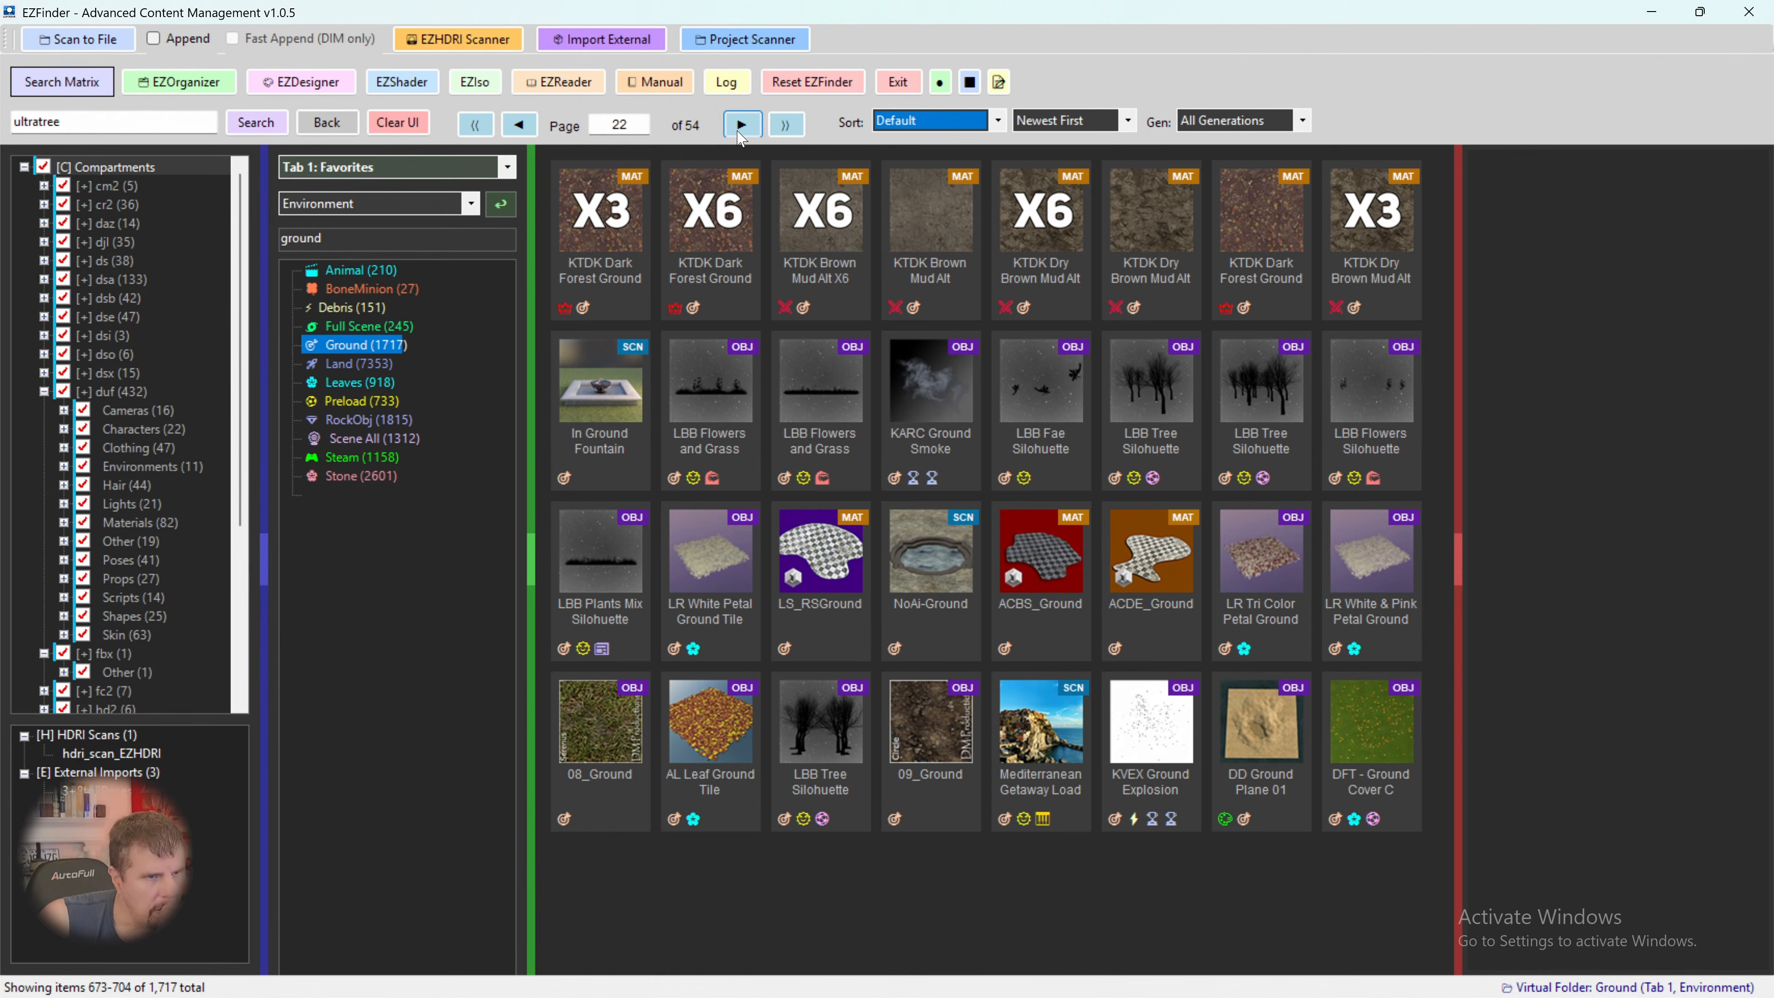
pyautogui.click(740, 126)
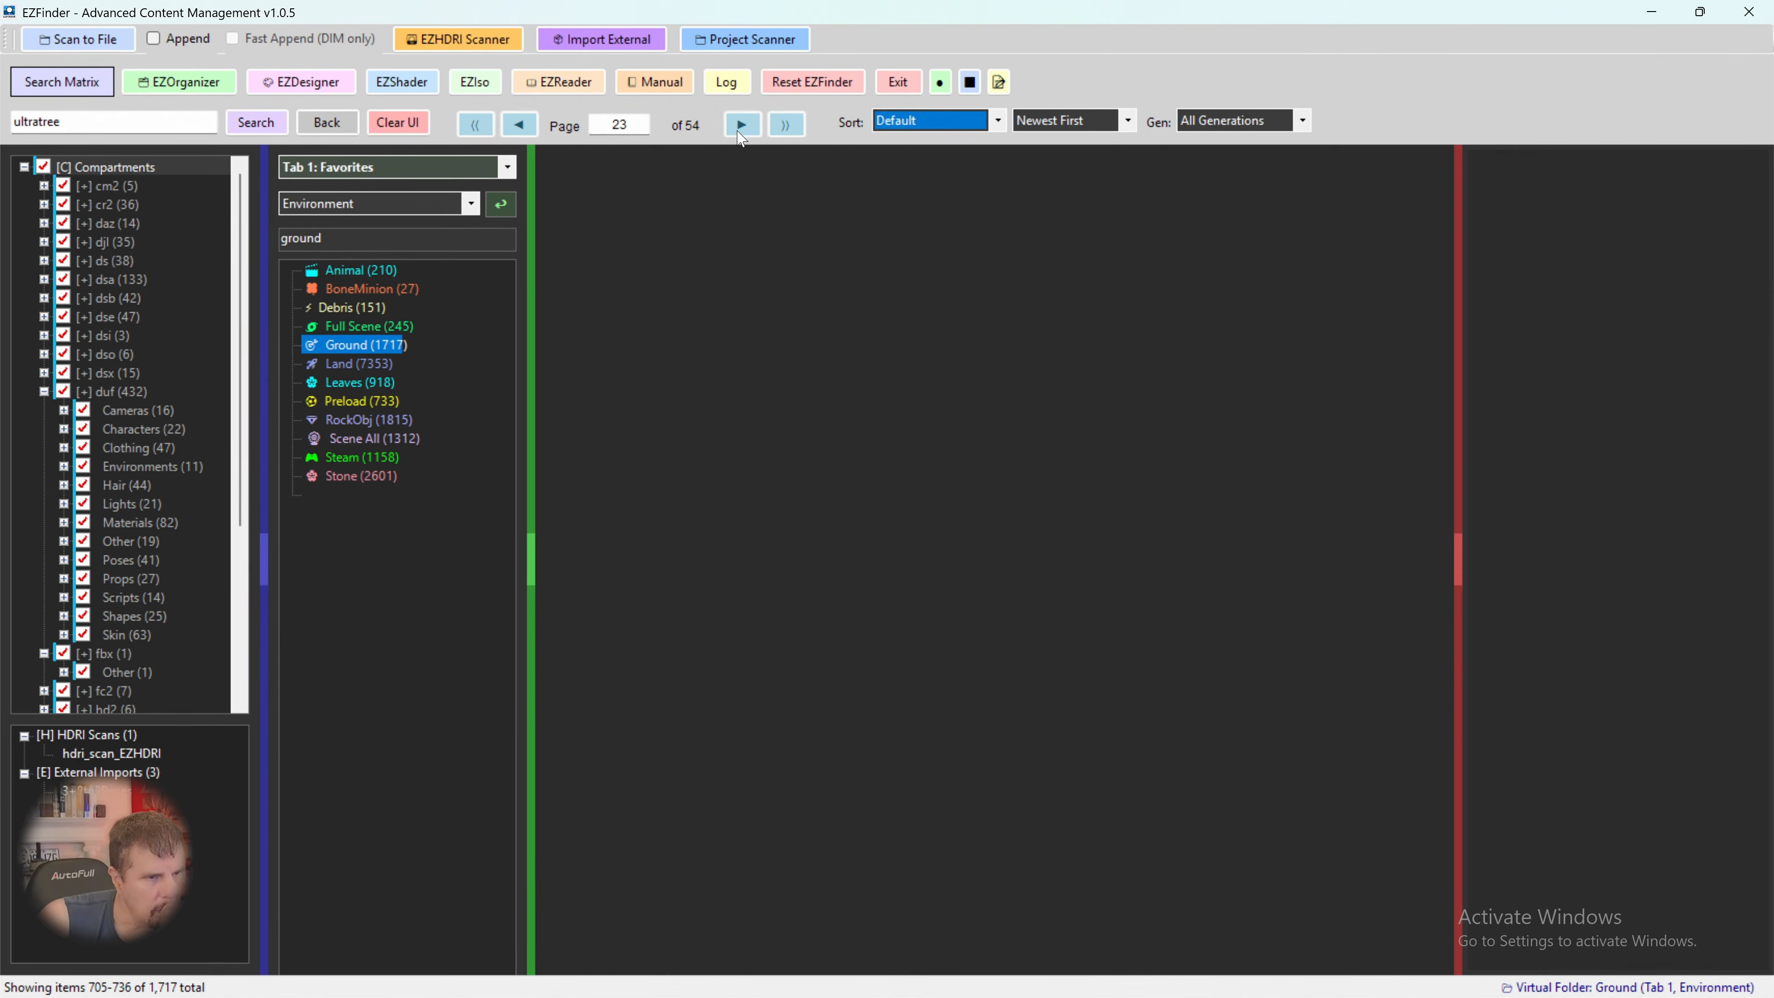
pyautogui.click(524, 131)
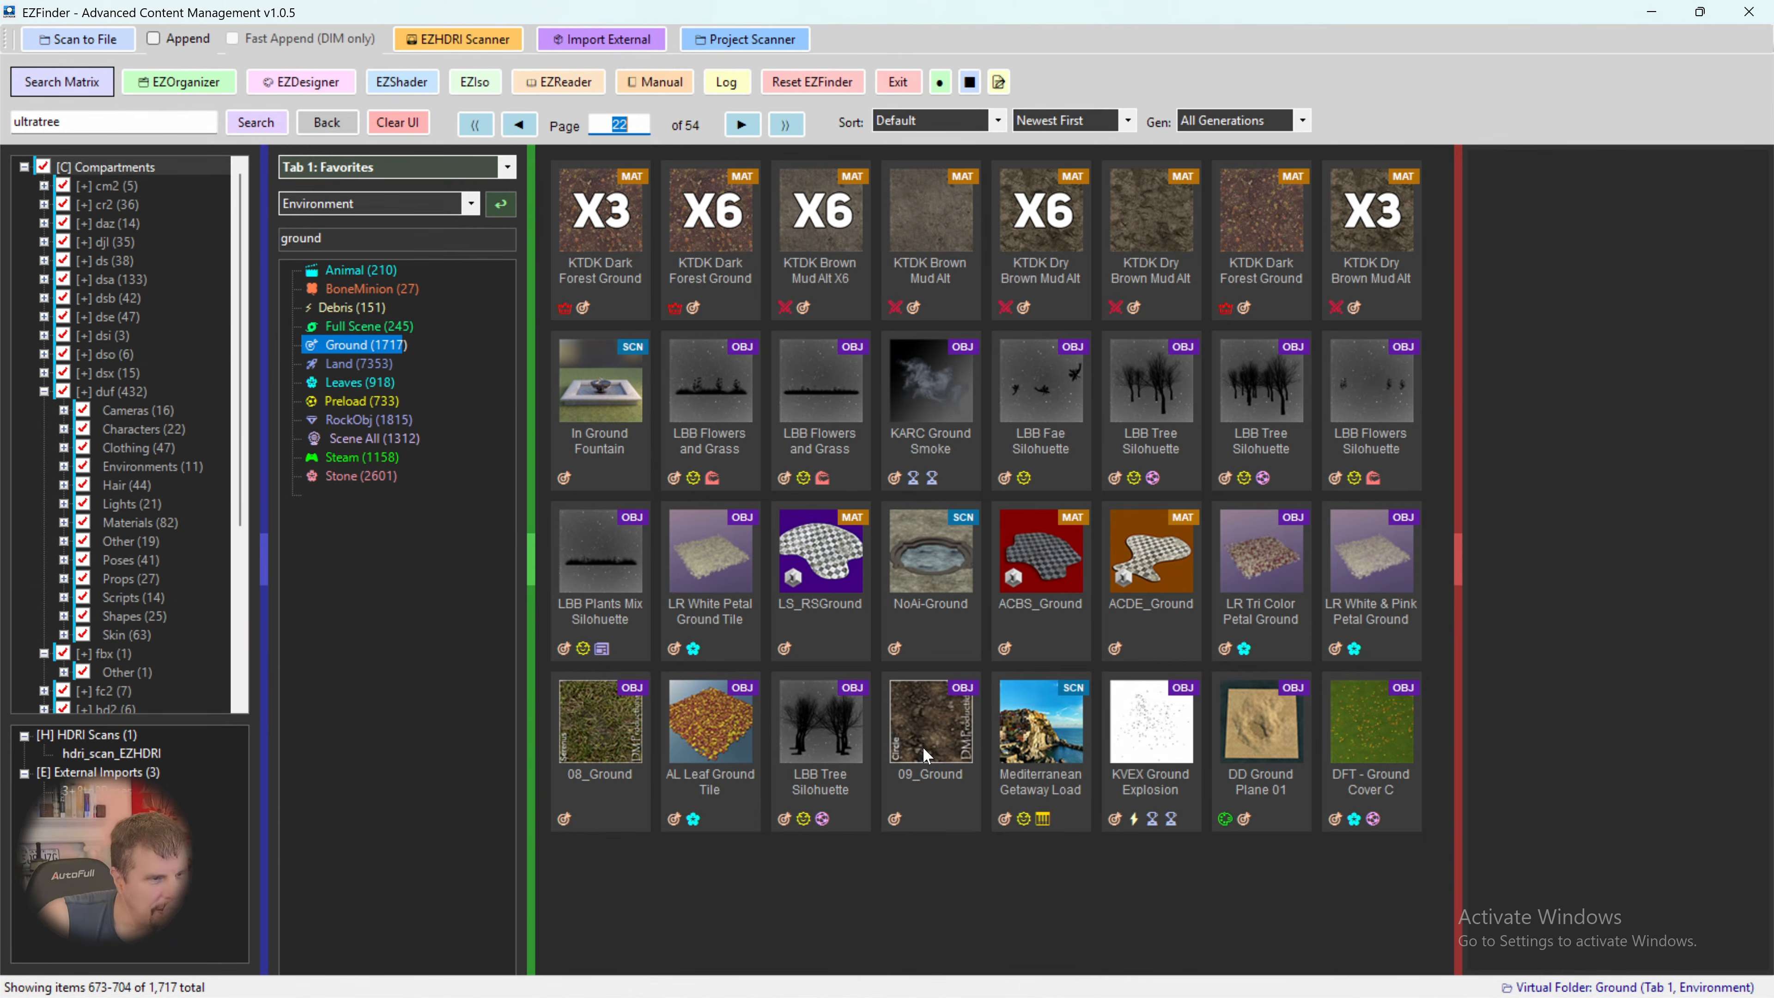
pyautogui.click(742, 125)
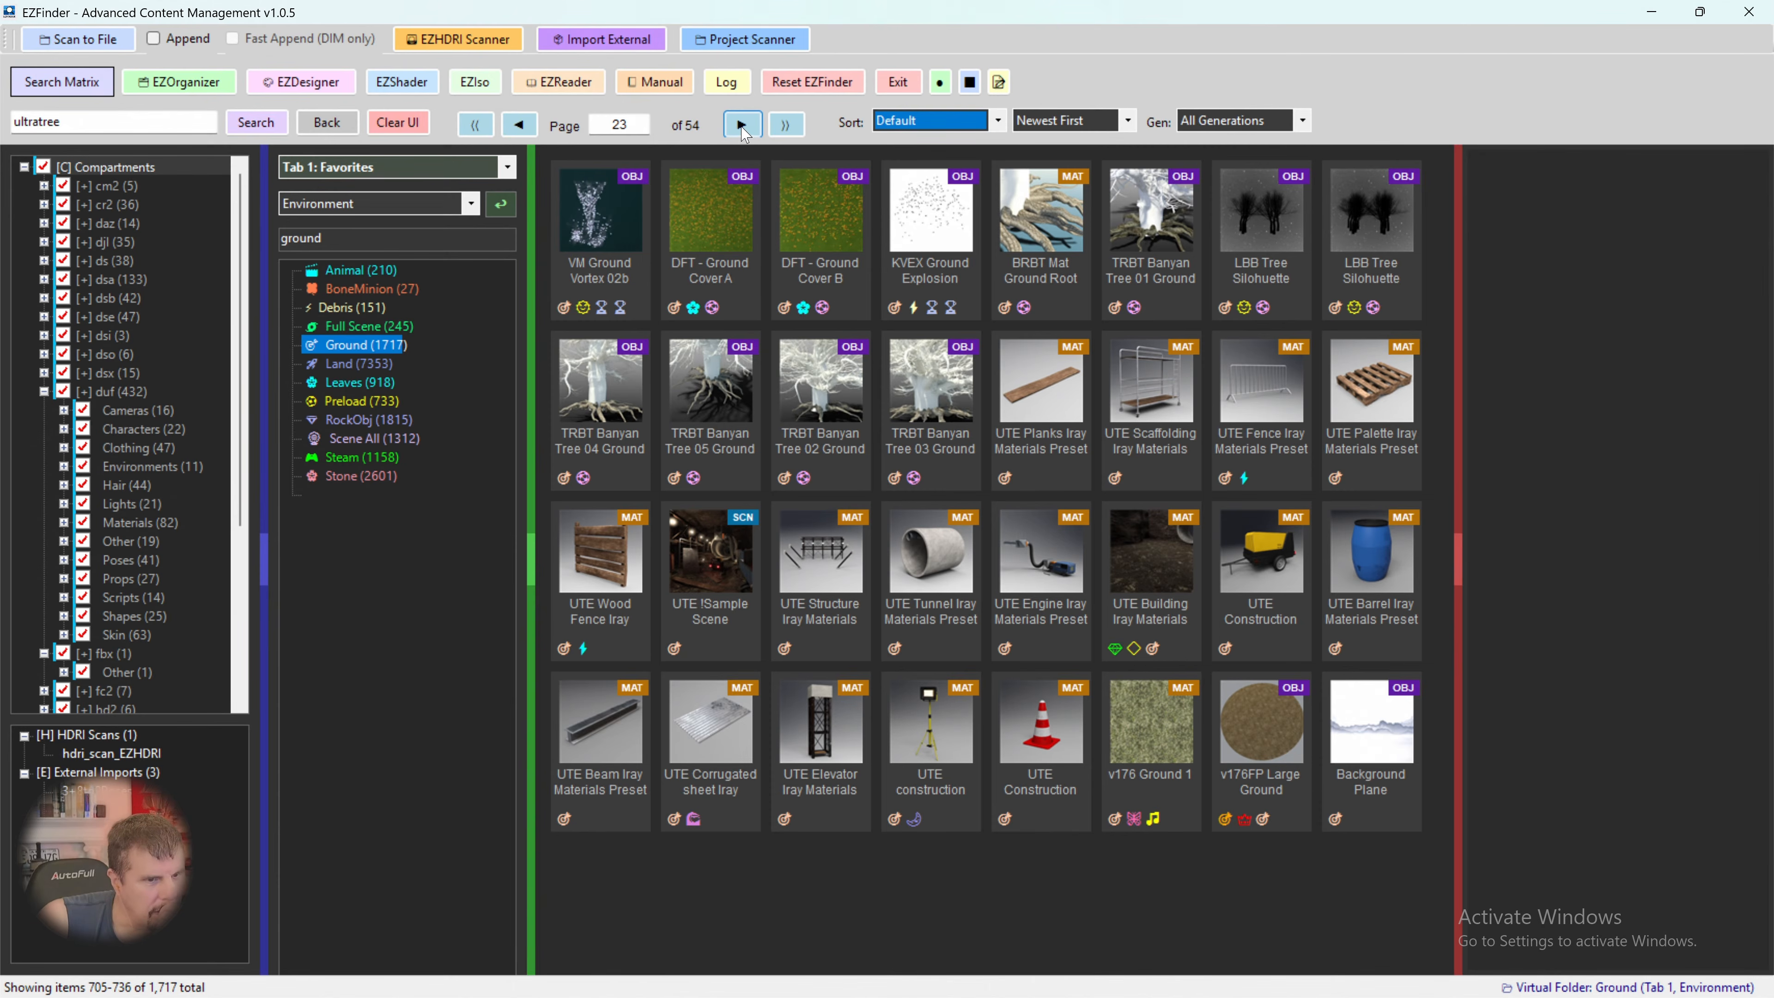
pyautogui.click(744, 127)
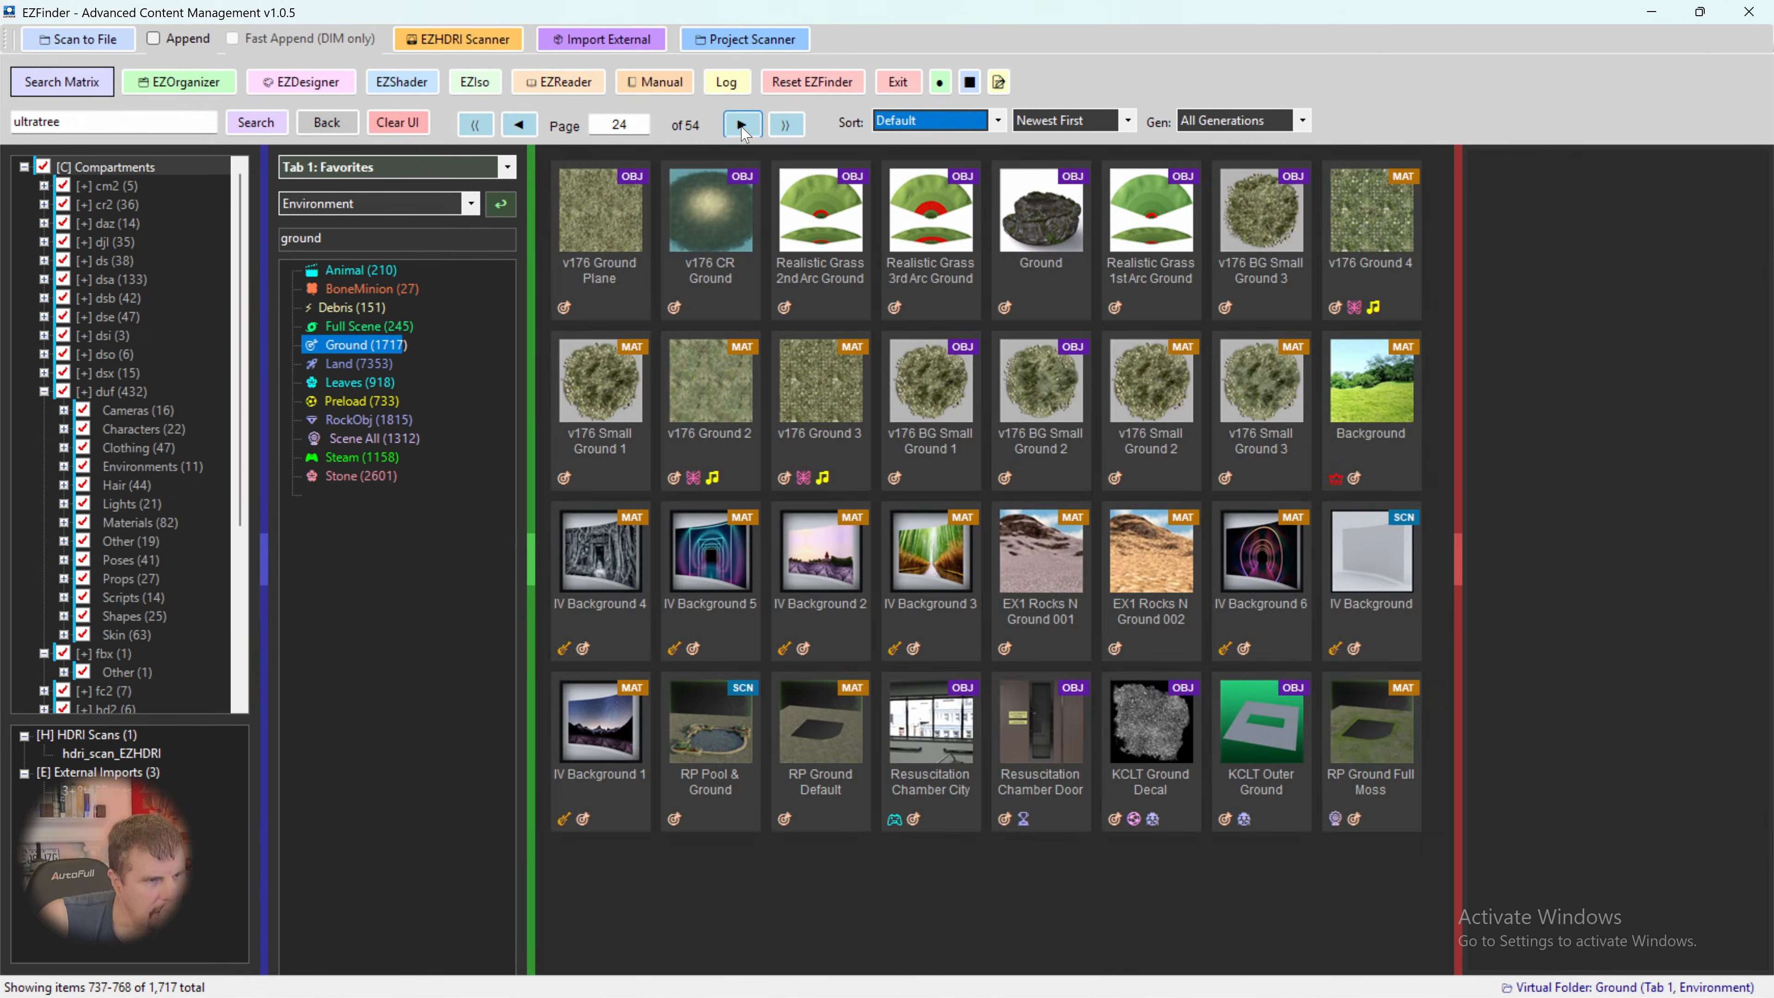
# - Compare the previews of v176 Small Ground 1, v176 BG Small Ground 1 and v176 BG Small Ground 2
pyautogui.click(602, 382)
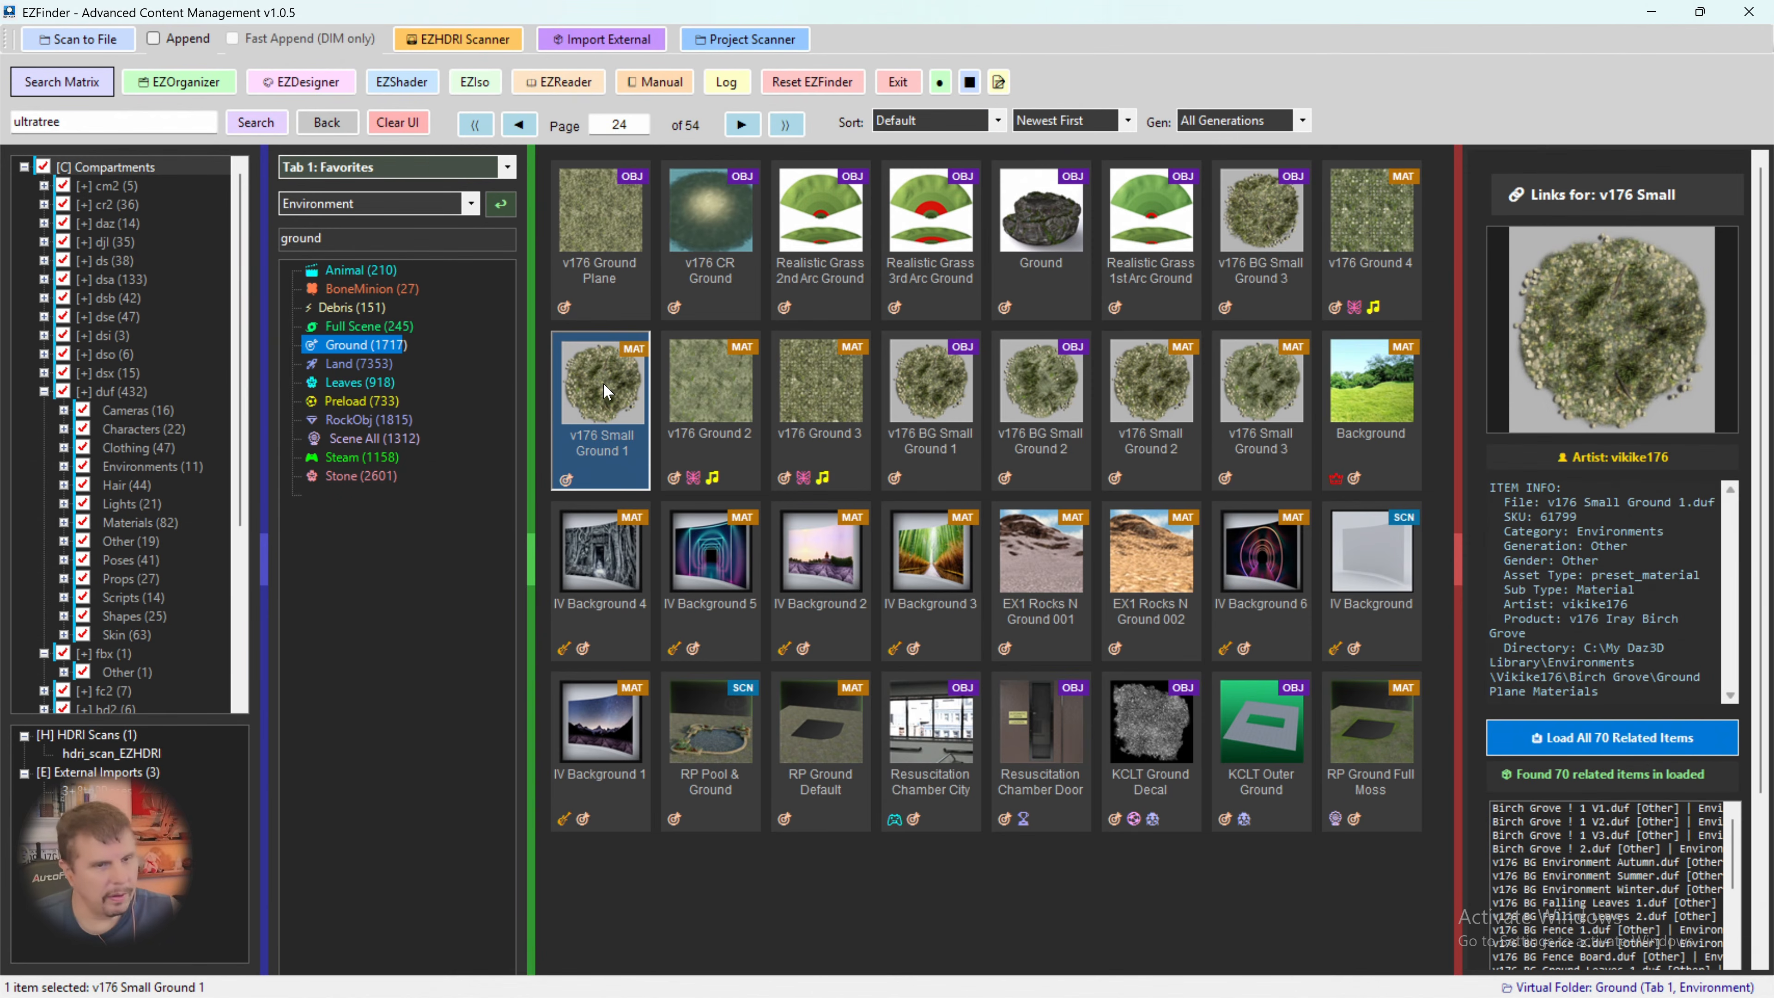
pyautogui.click(1029, 380)
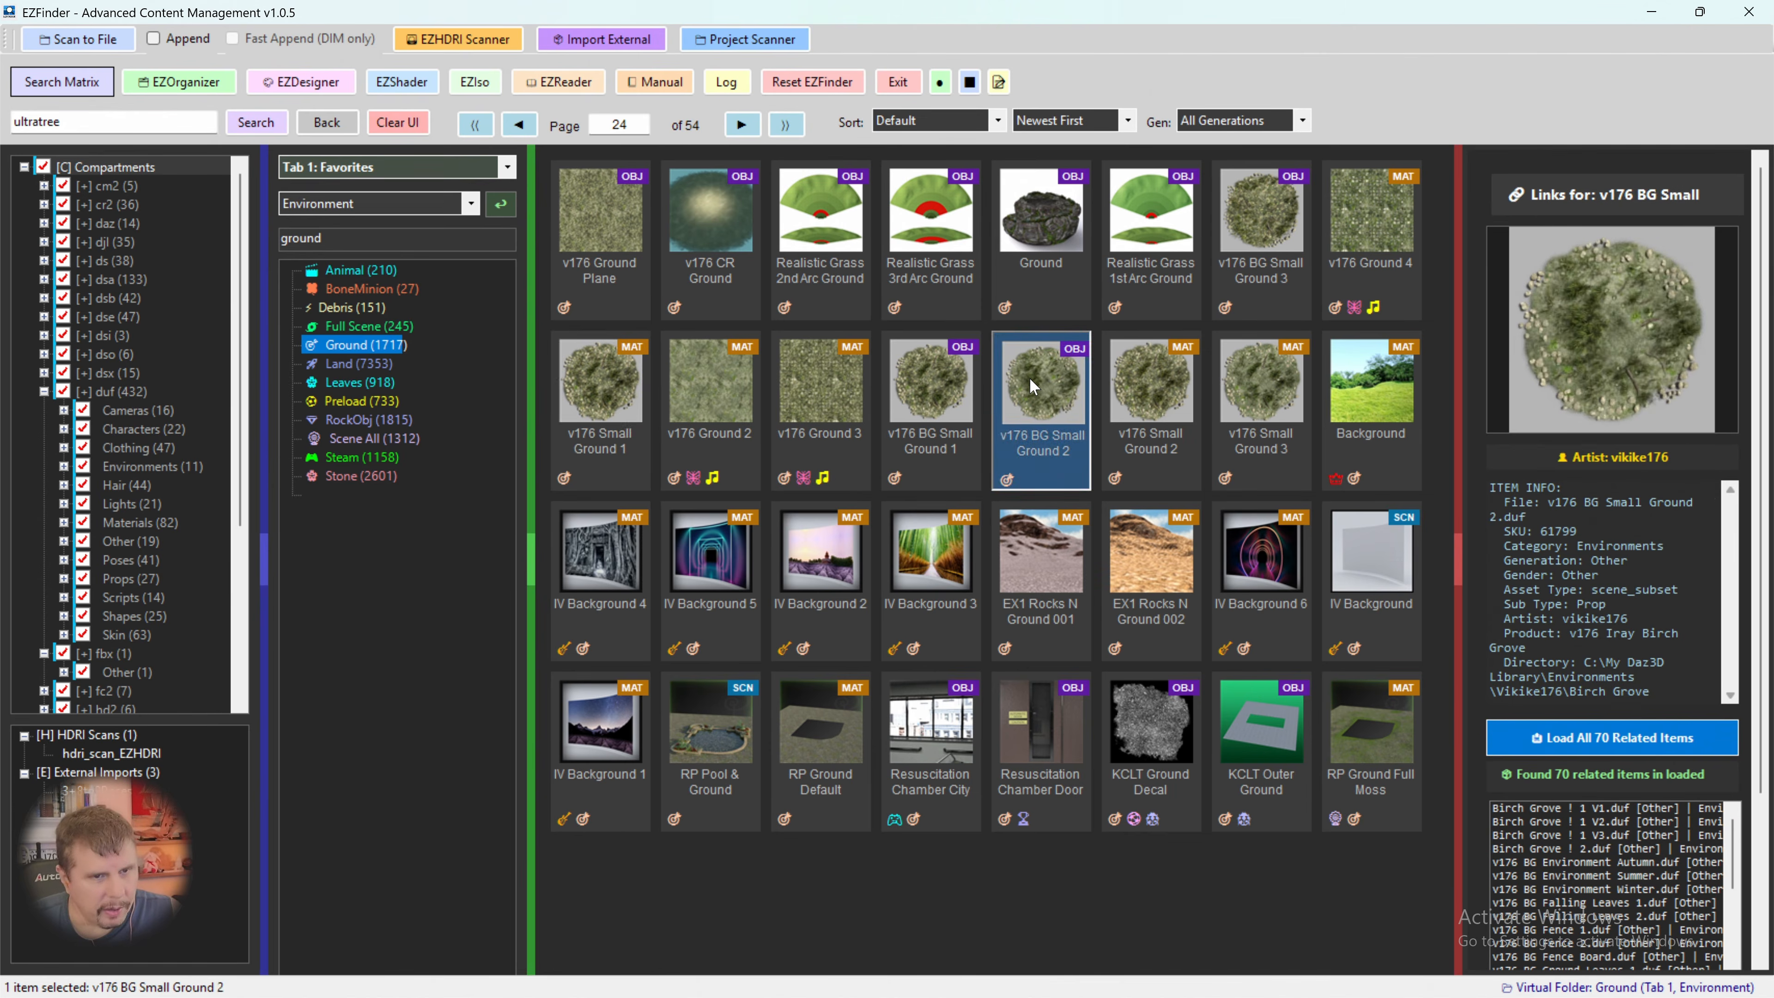
pyautogui.click(934, 374)
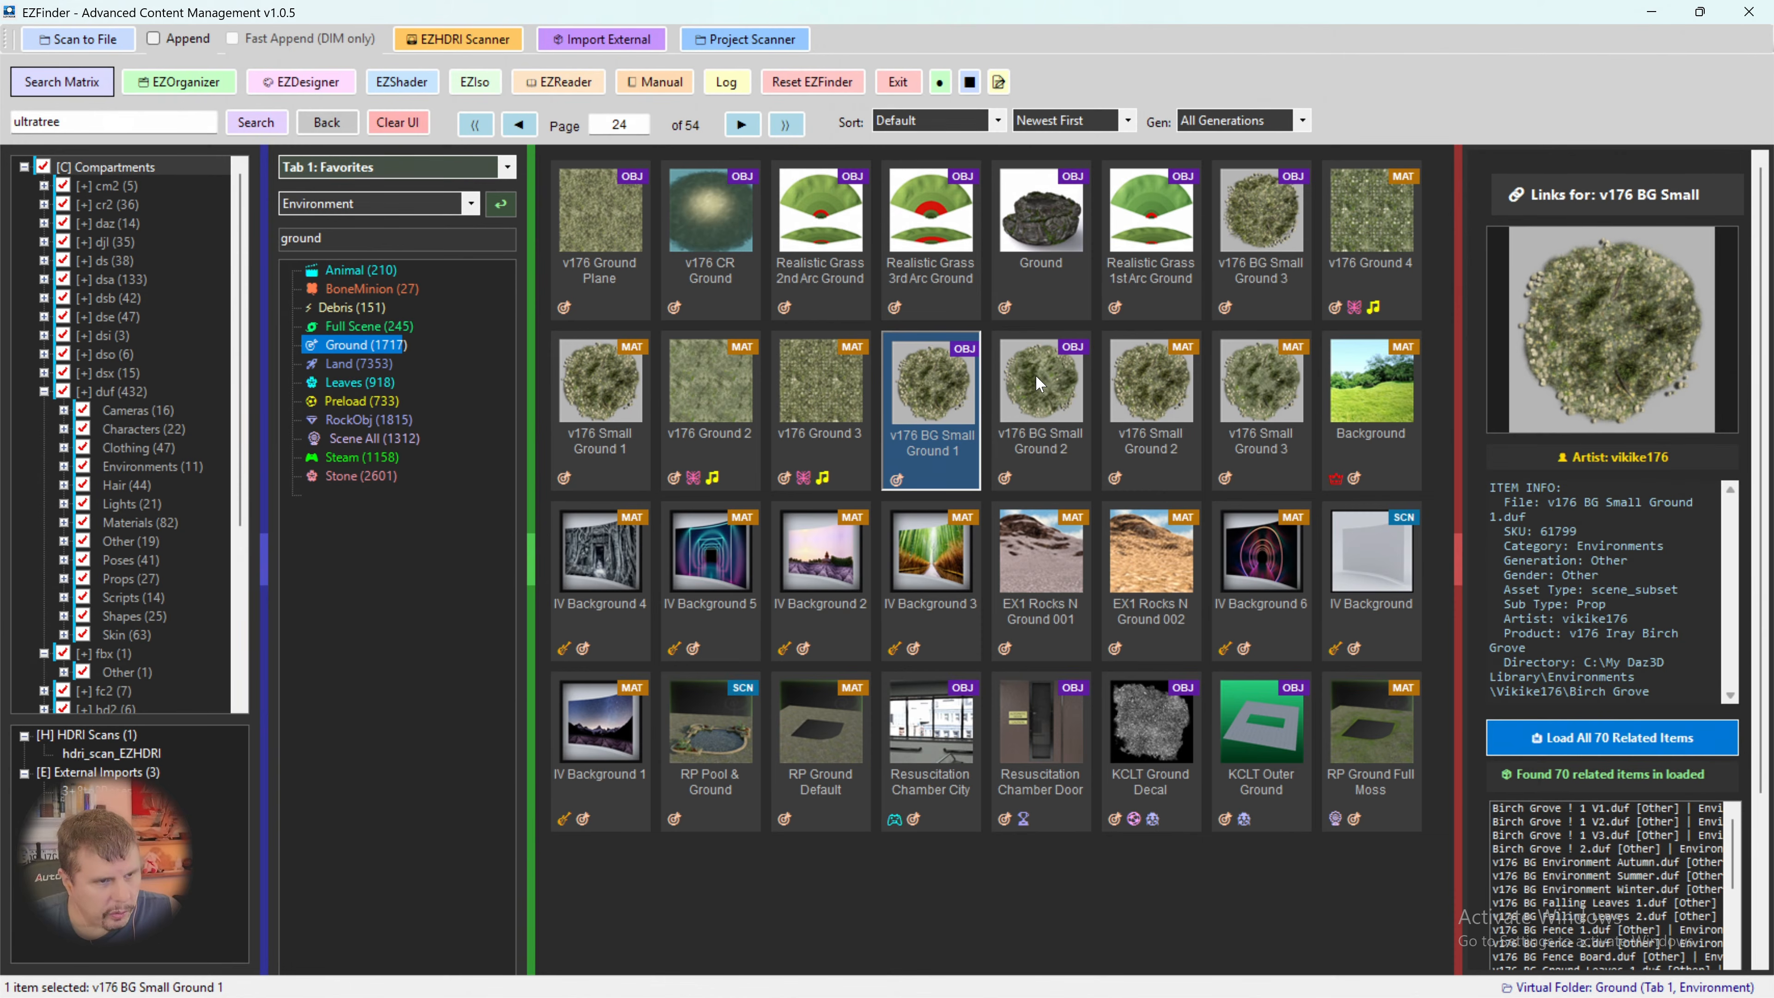
pyautogui.click(1059, 392)
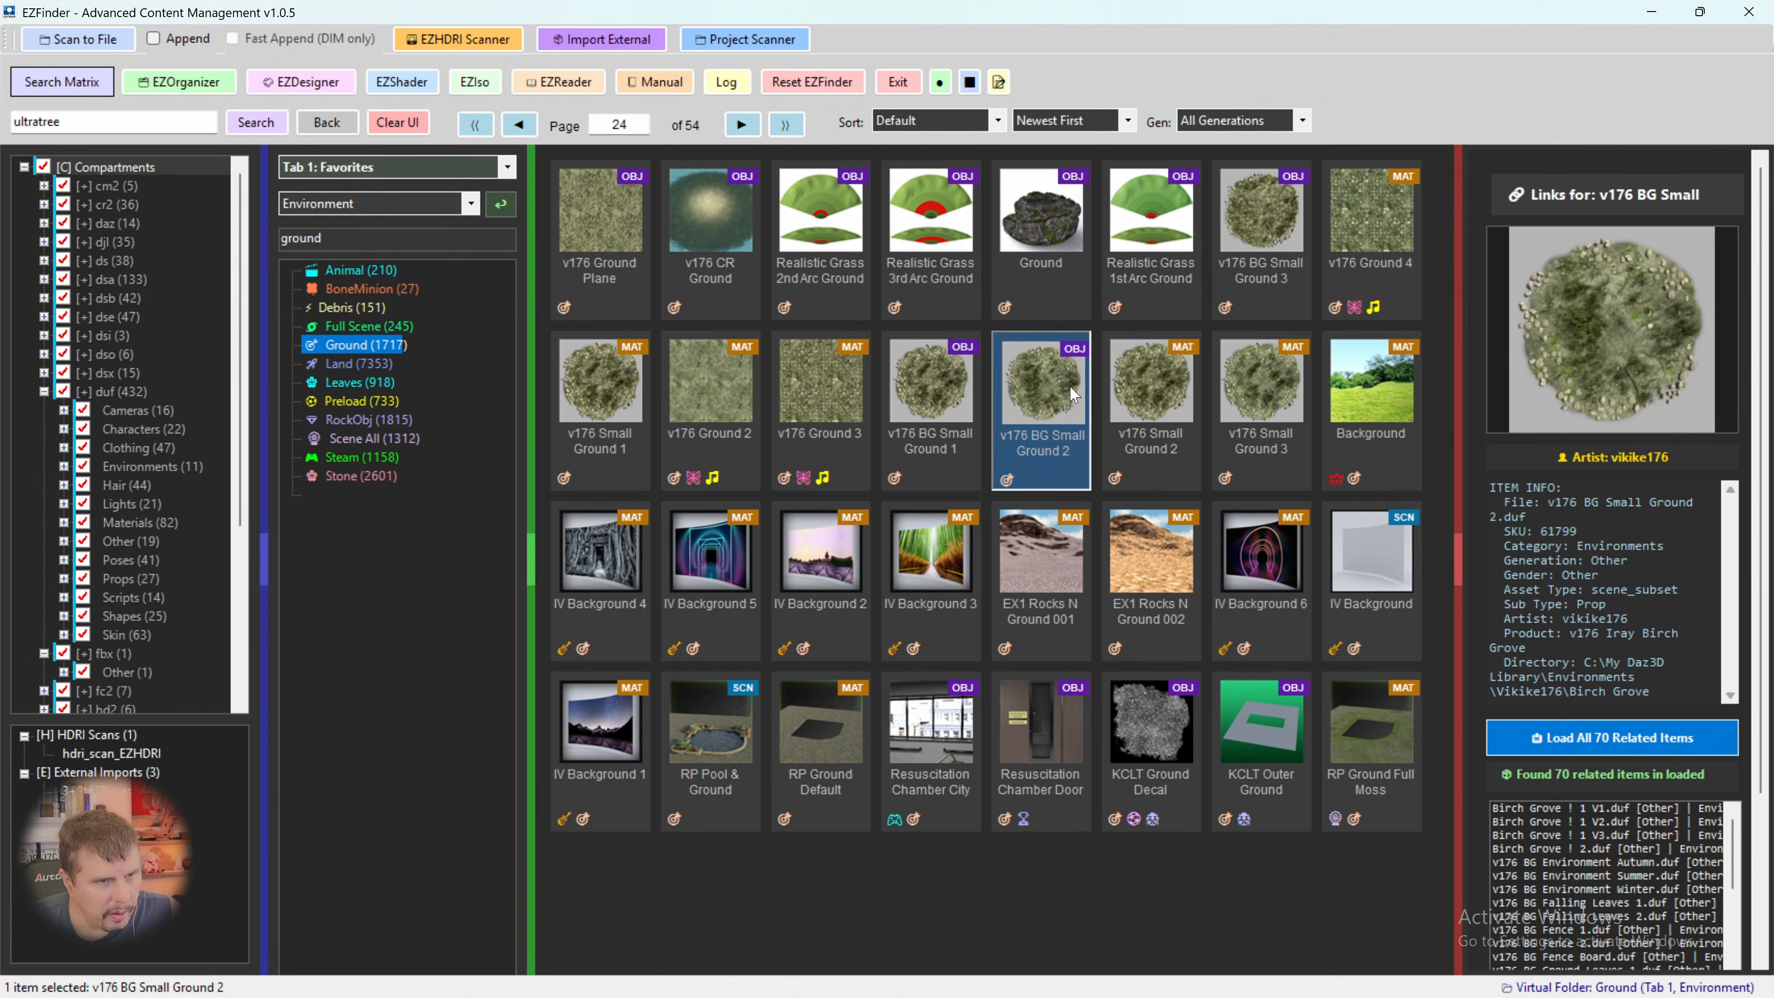
# - Load the v176 BG Small Ground 3 prop into the Daz Studio scene and select it
pyautogui.click(1242, 250)
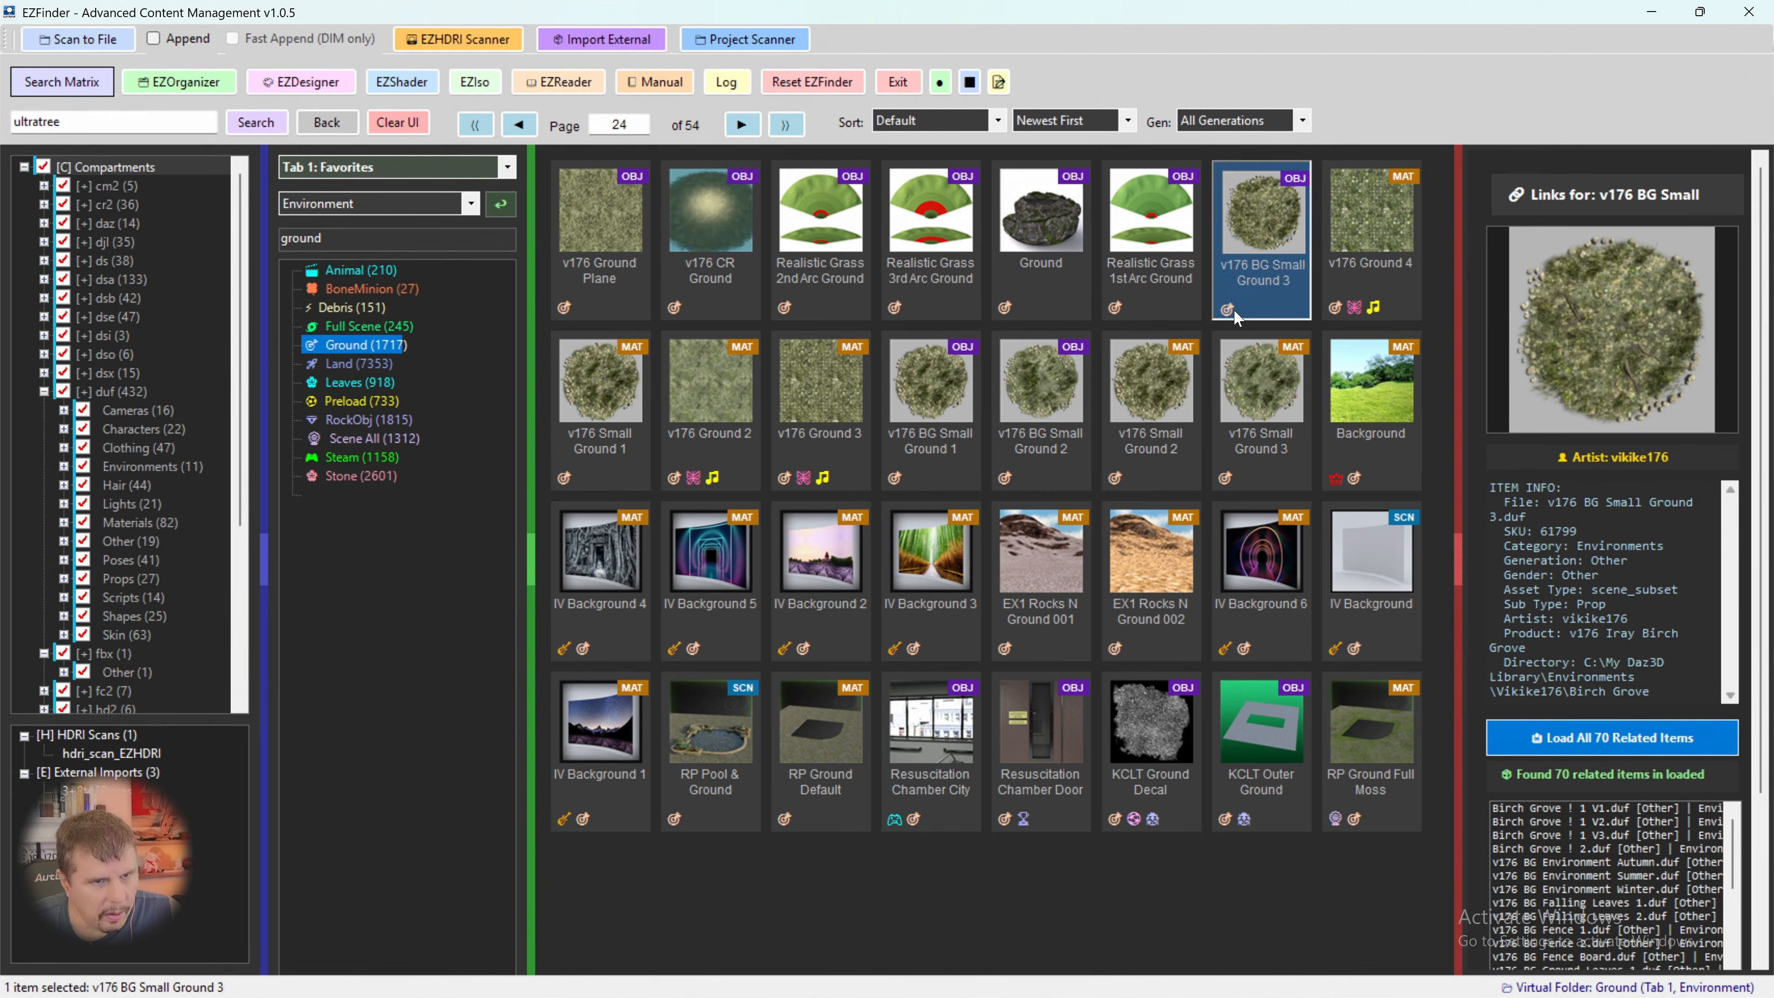
pyautogui.rightClick(1271, 227)
pyautogui.click(1306, 231)
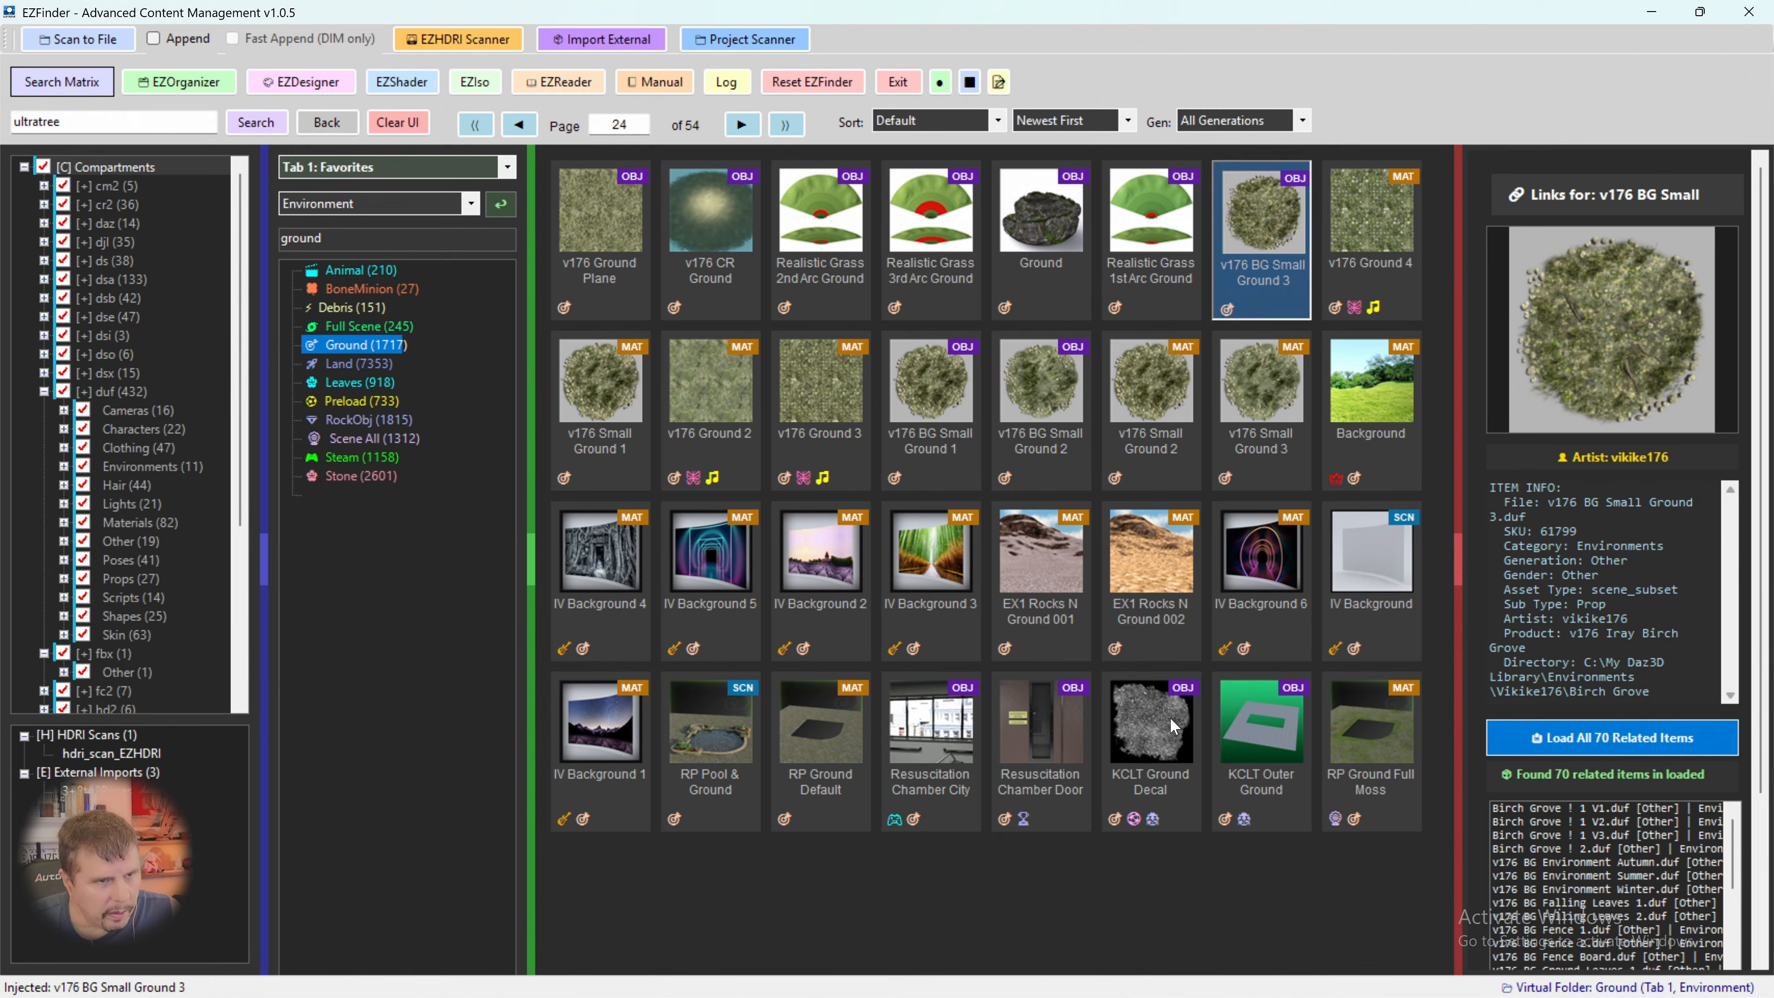
pyautogui.moveTo(1175, 991)
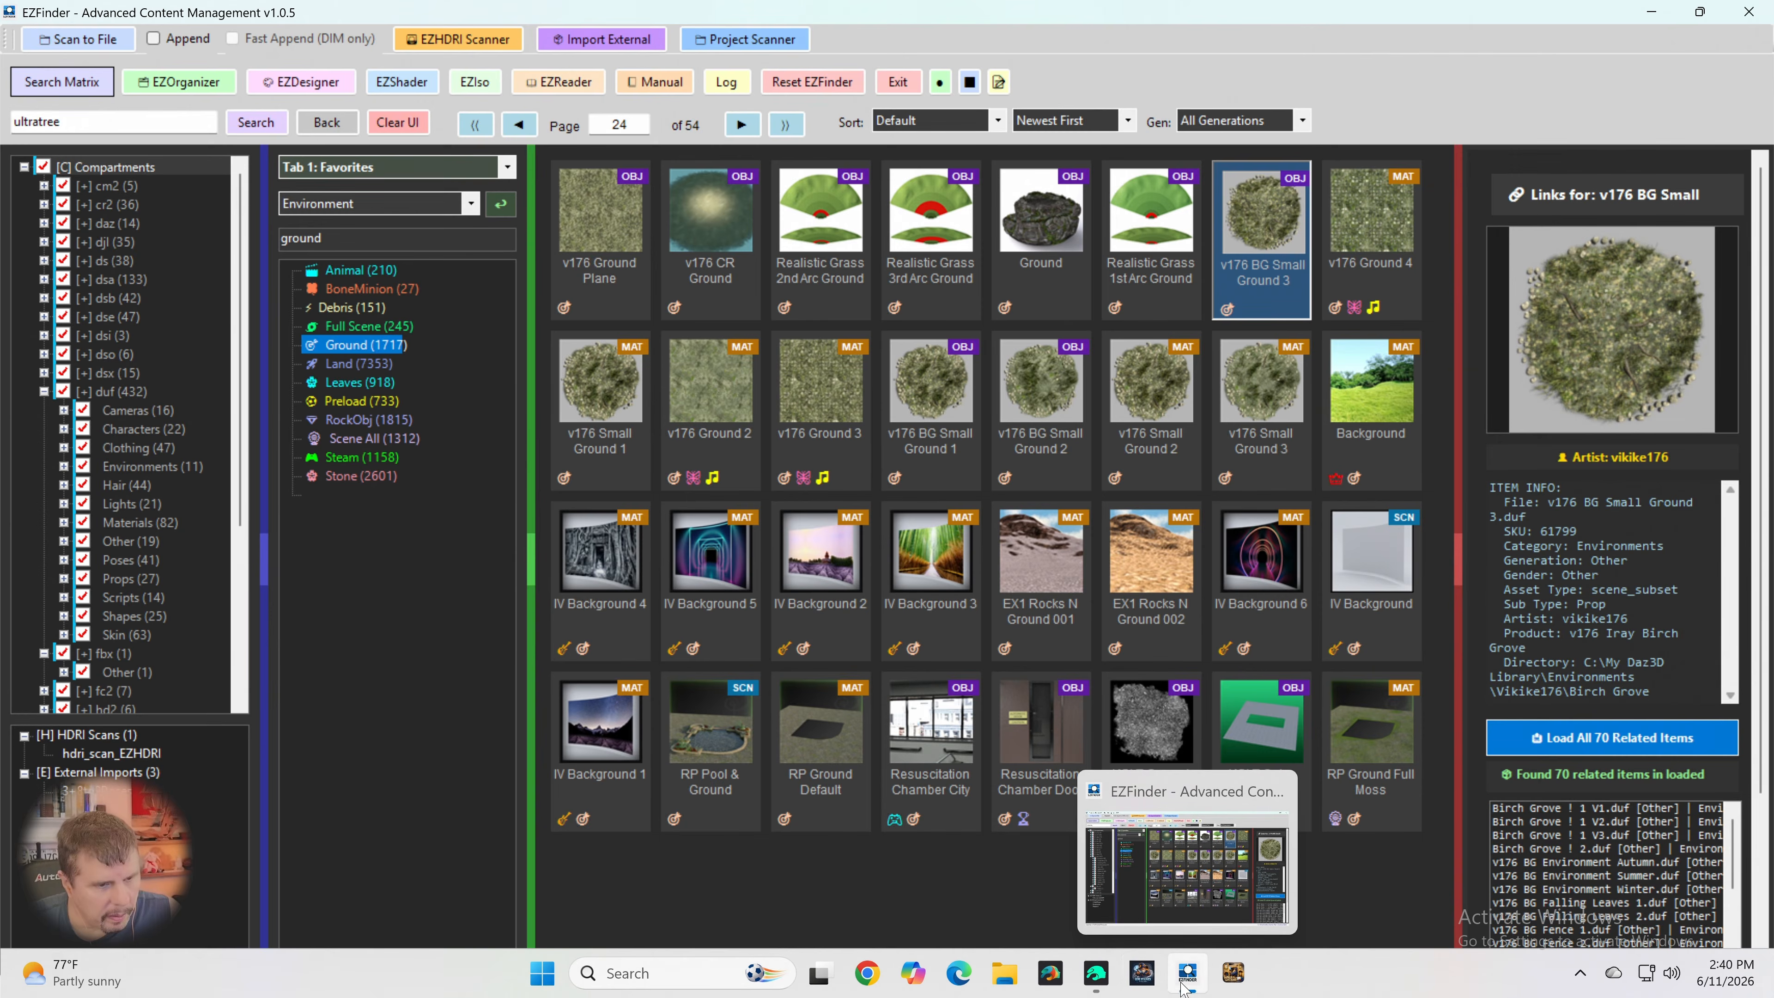
pyautogui.click(1189, 980)
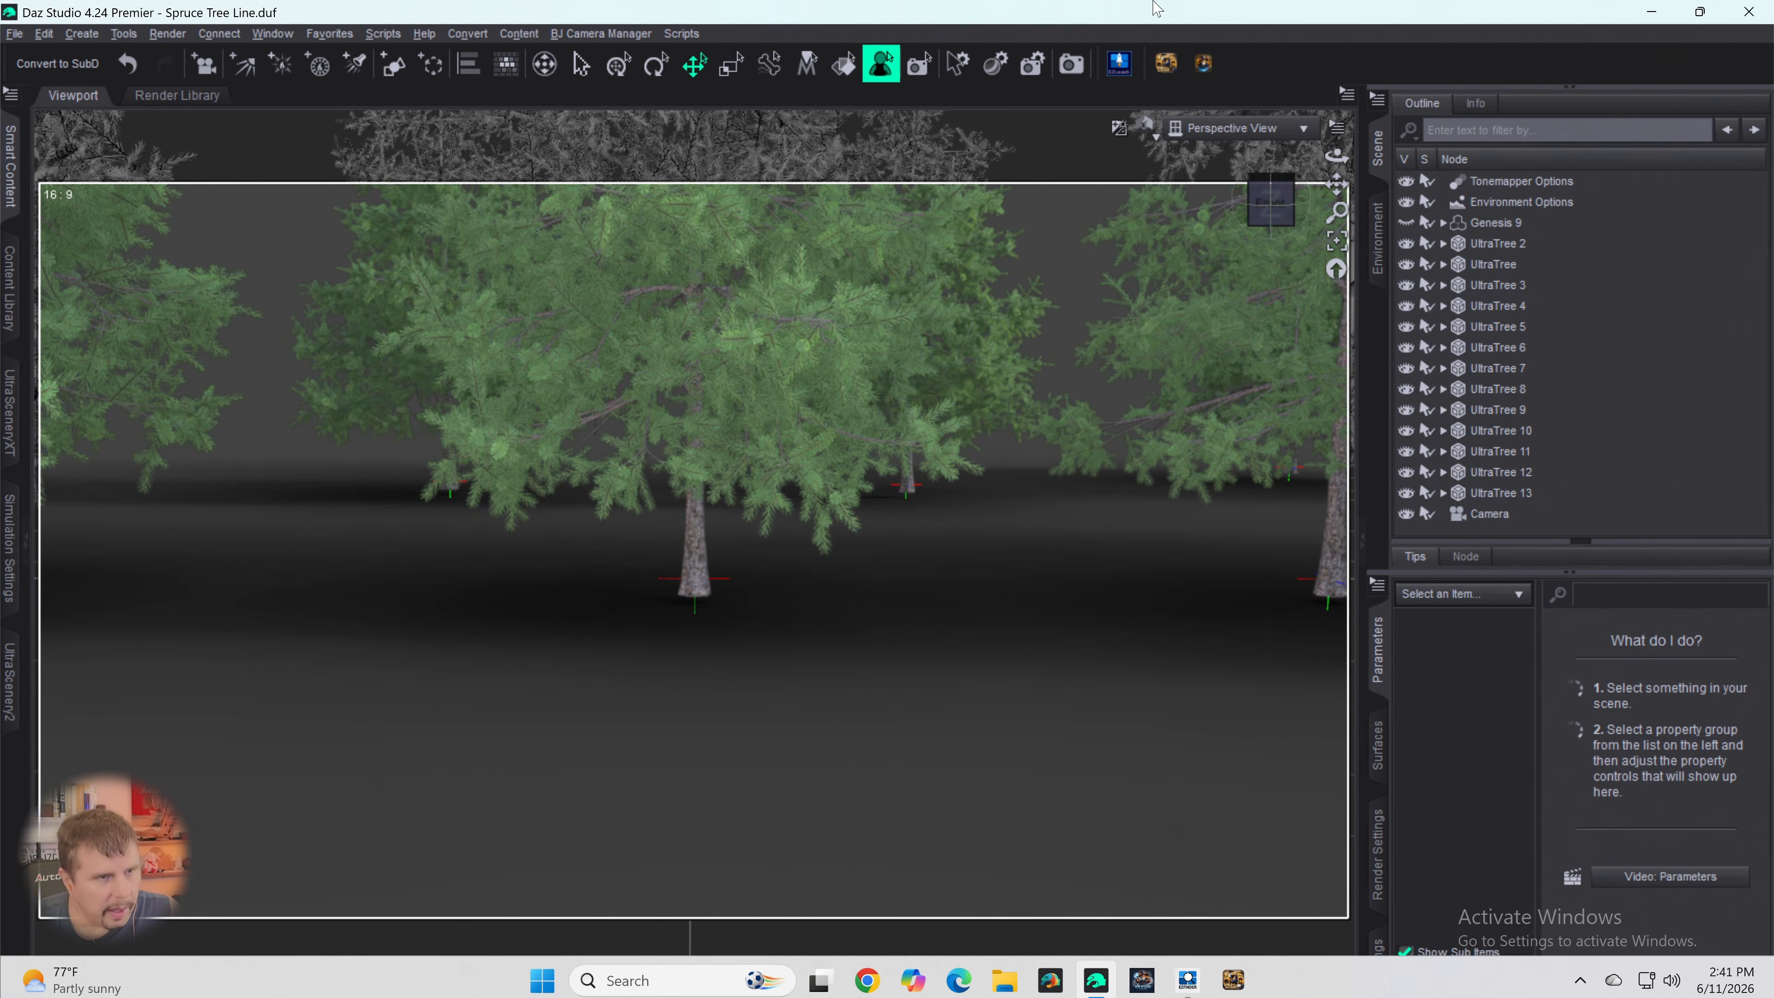
pyautogui.click(1120, 69)
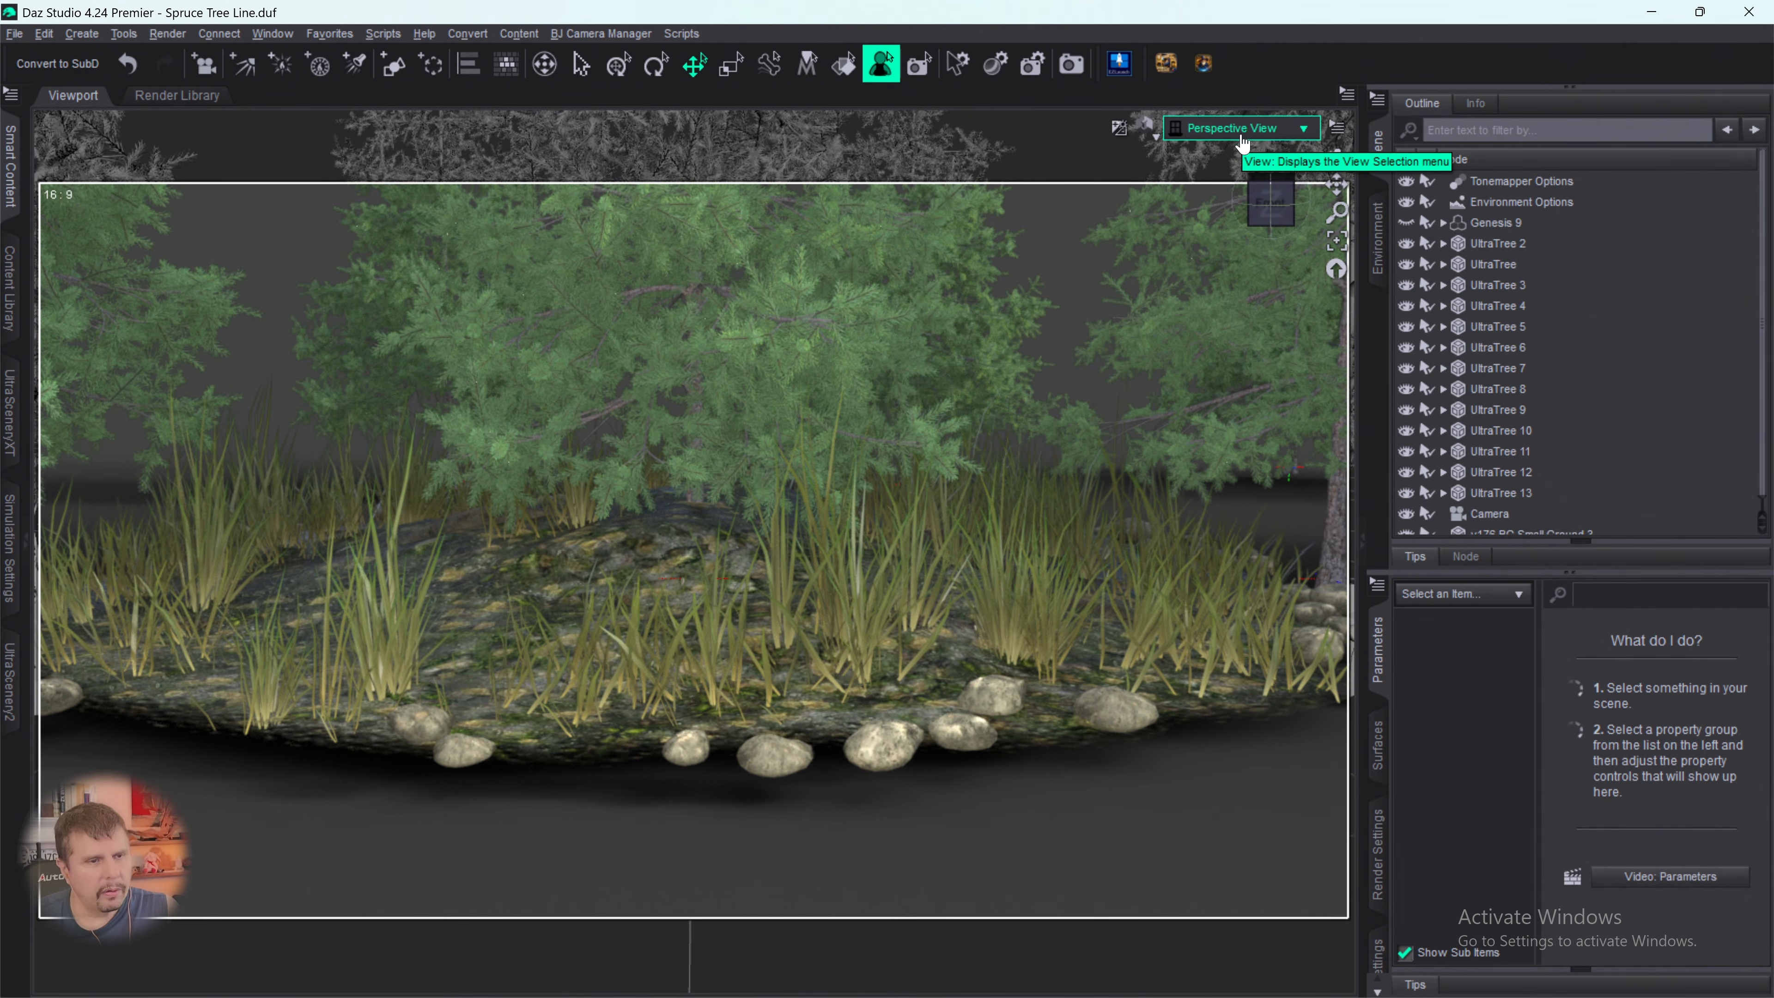
pyautogui.scroll(-1, 1482, 502)
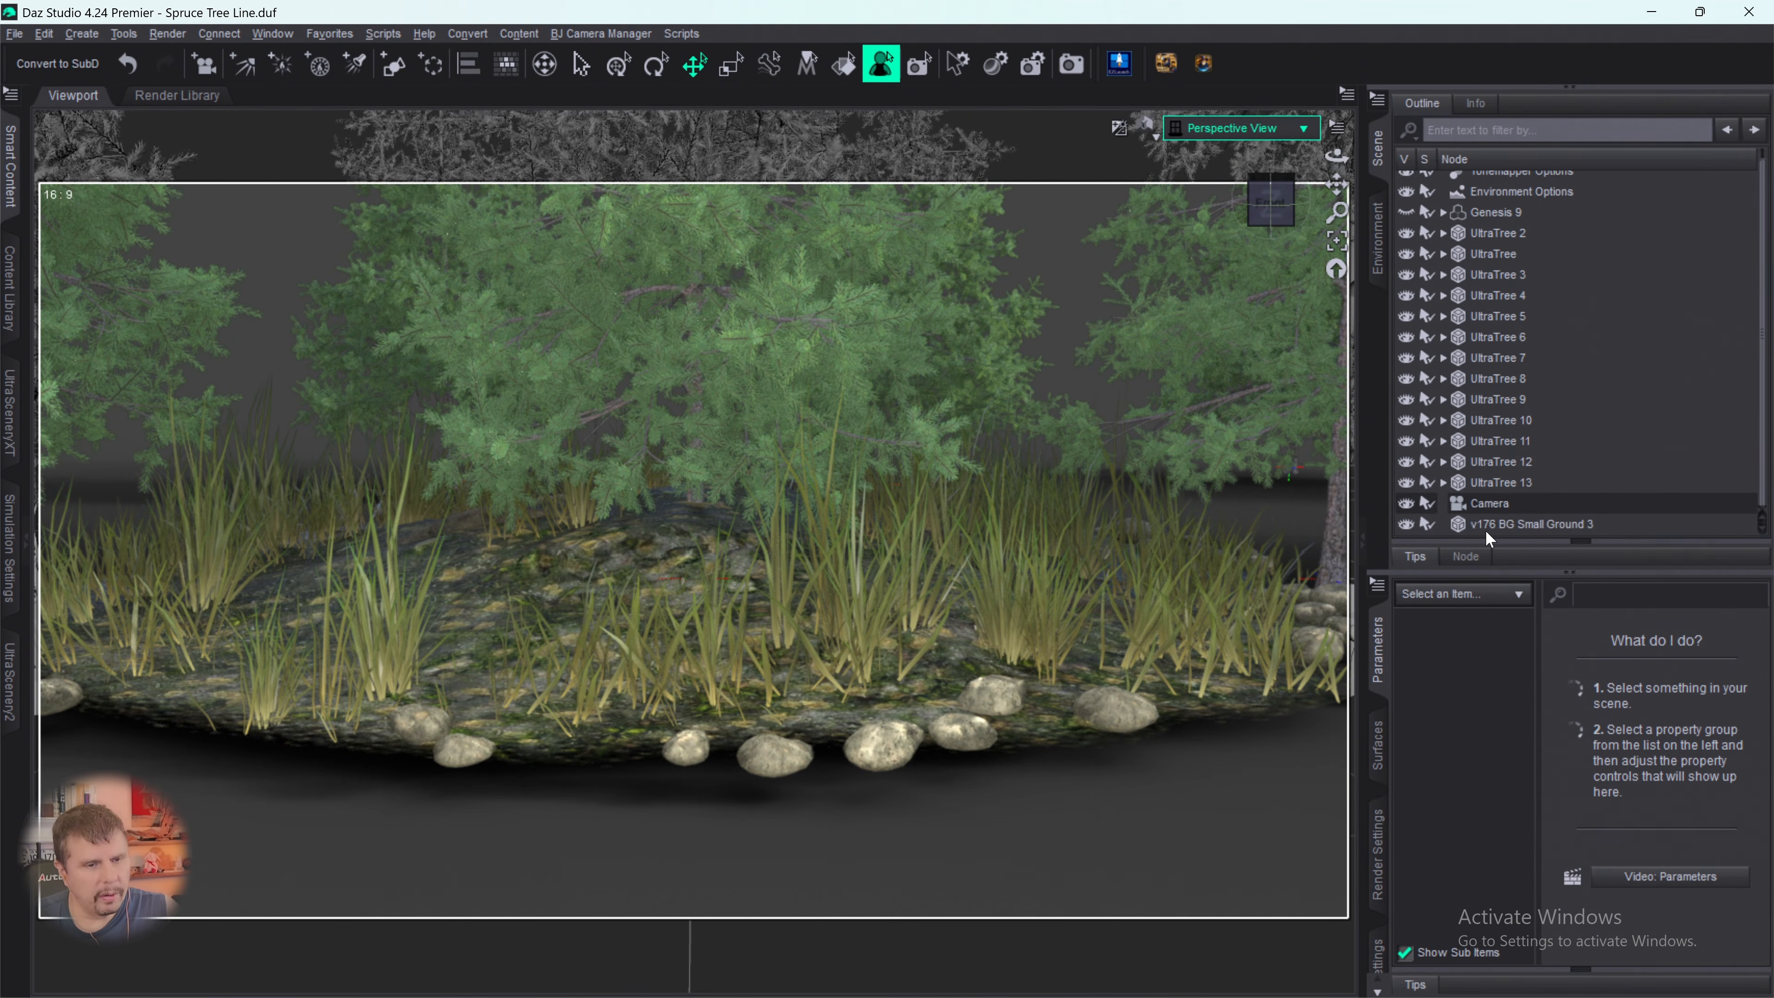
pyautogui.click(1486, 525)
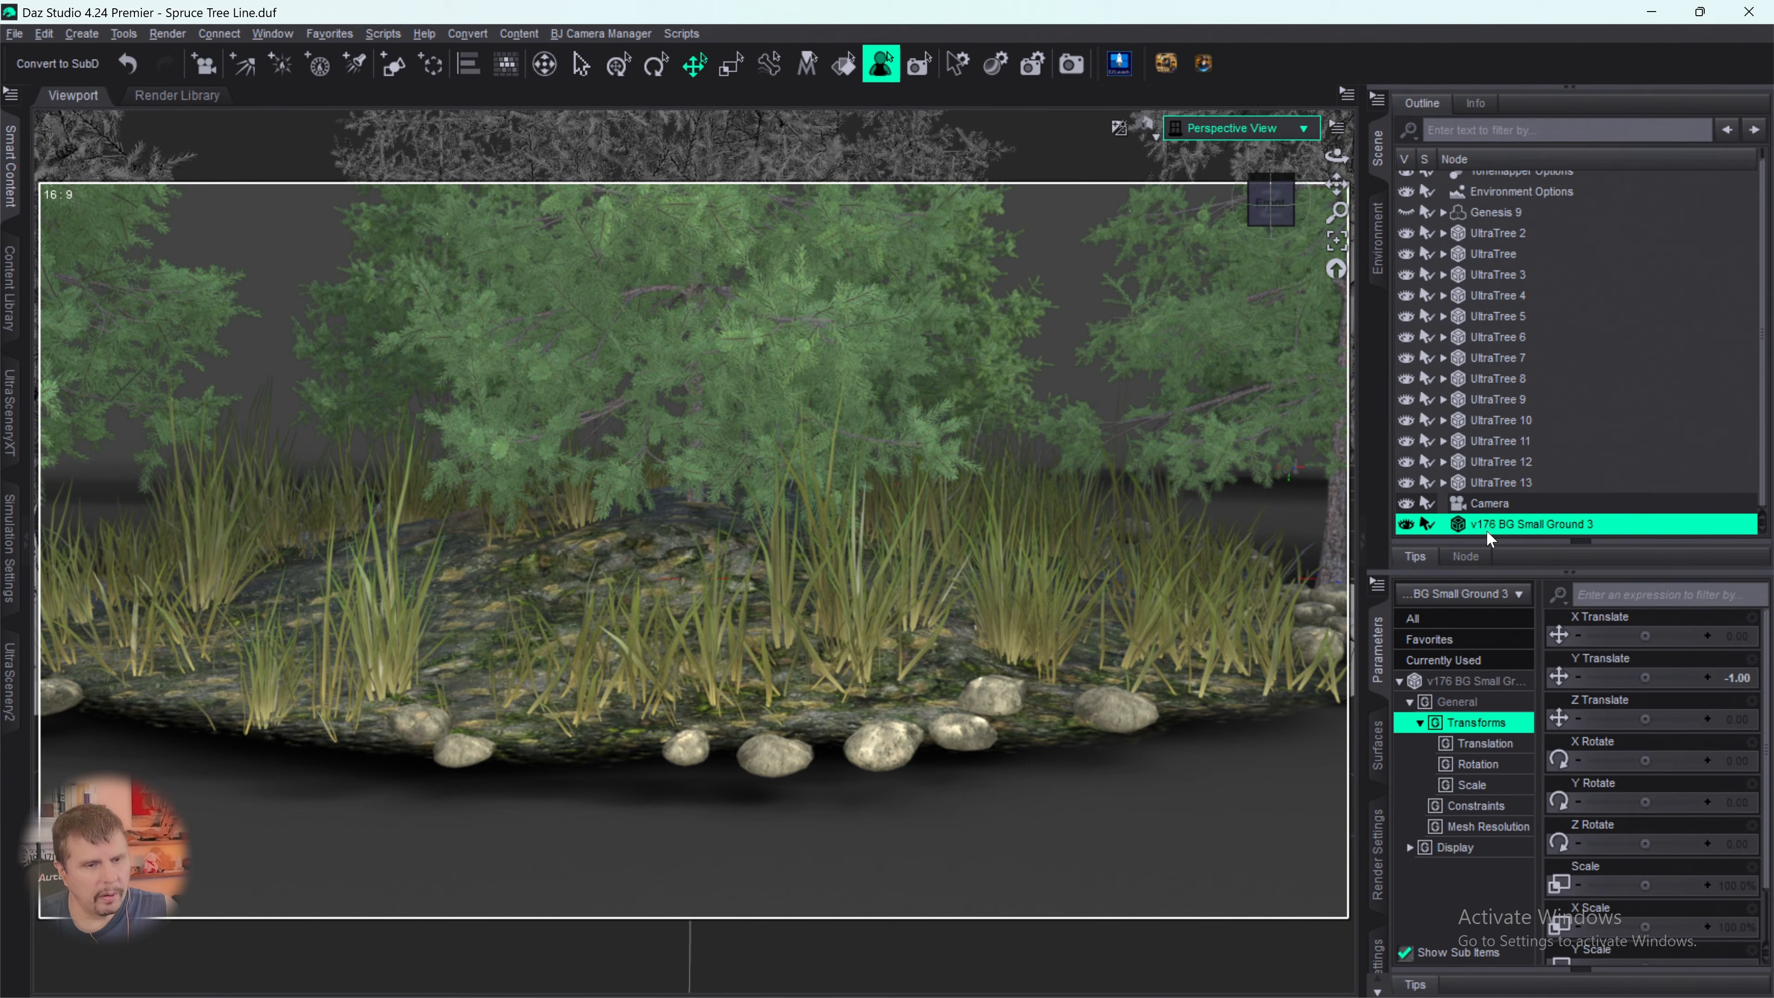
# - Group all the UltraTree nodes into a new group labelled Trees Group
pyautogui.click(1486, 234)
pyautogui.keyDown('shift'); pyautogui.click(1501, 485); pyautogui.keyUp('shift')
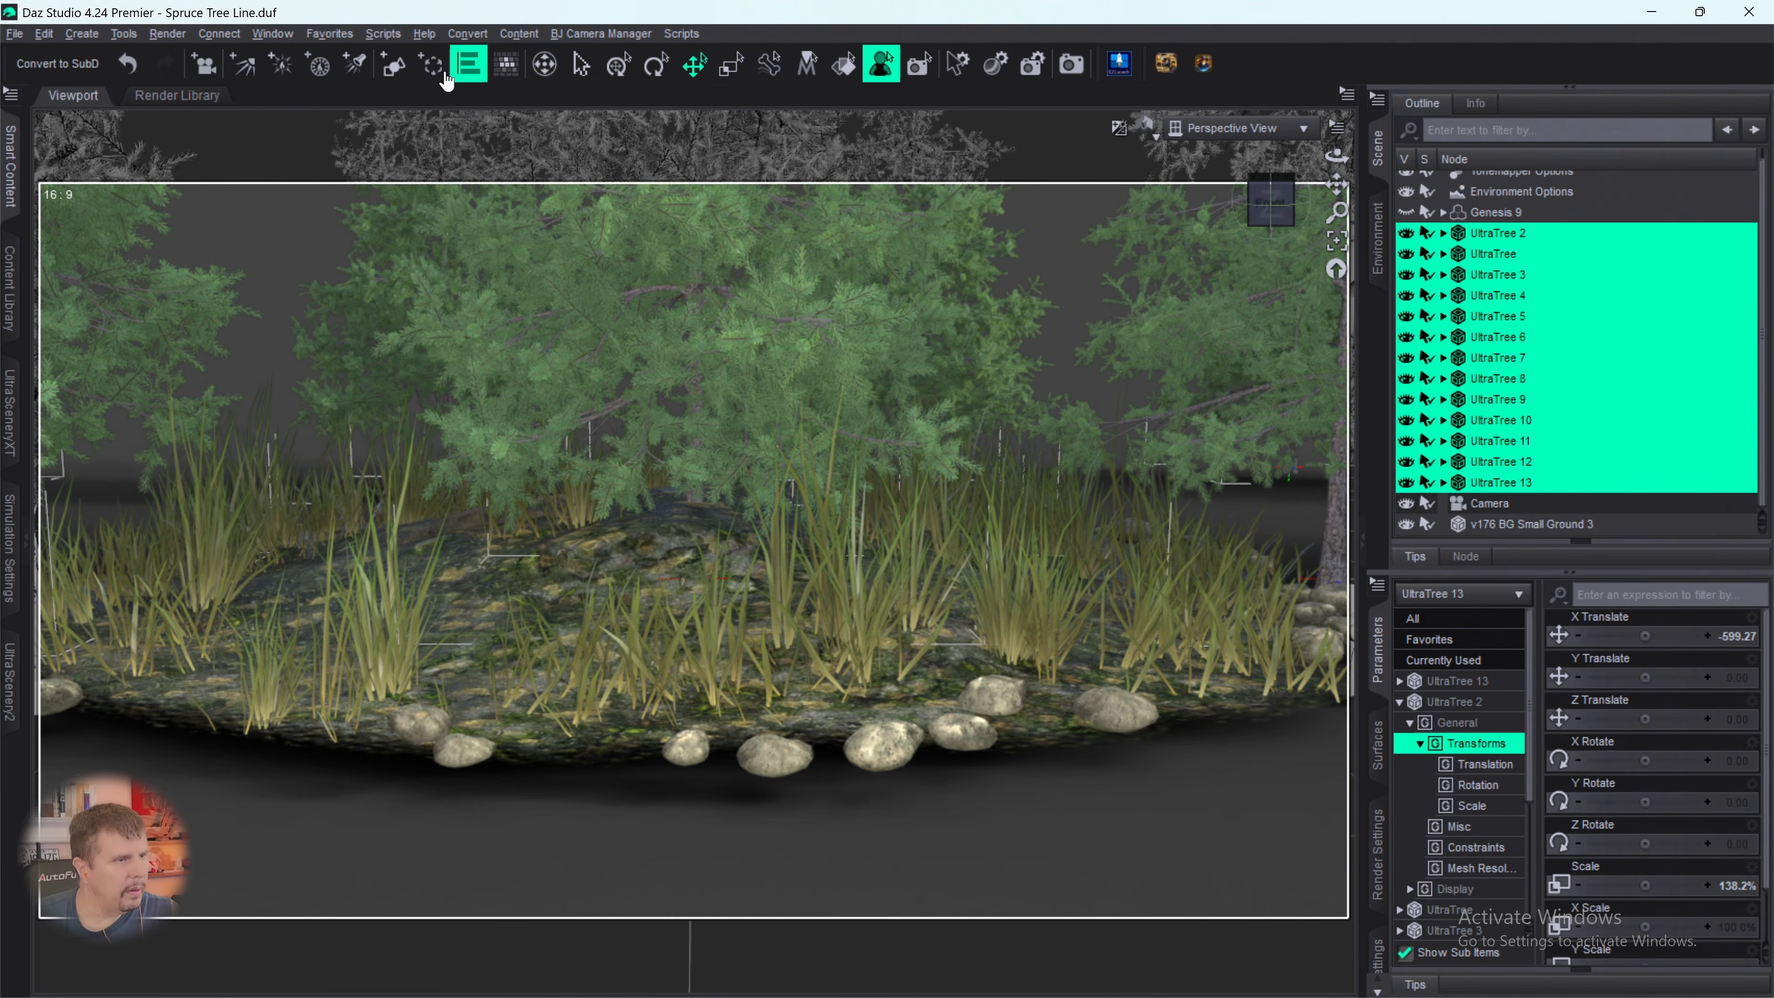
pyautogui.click(431, 65)
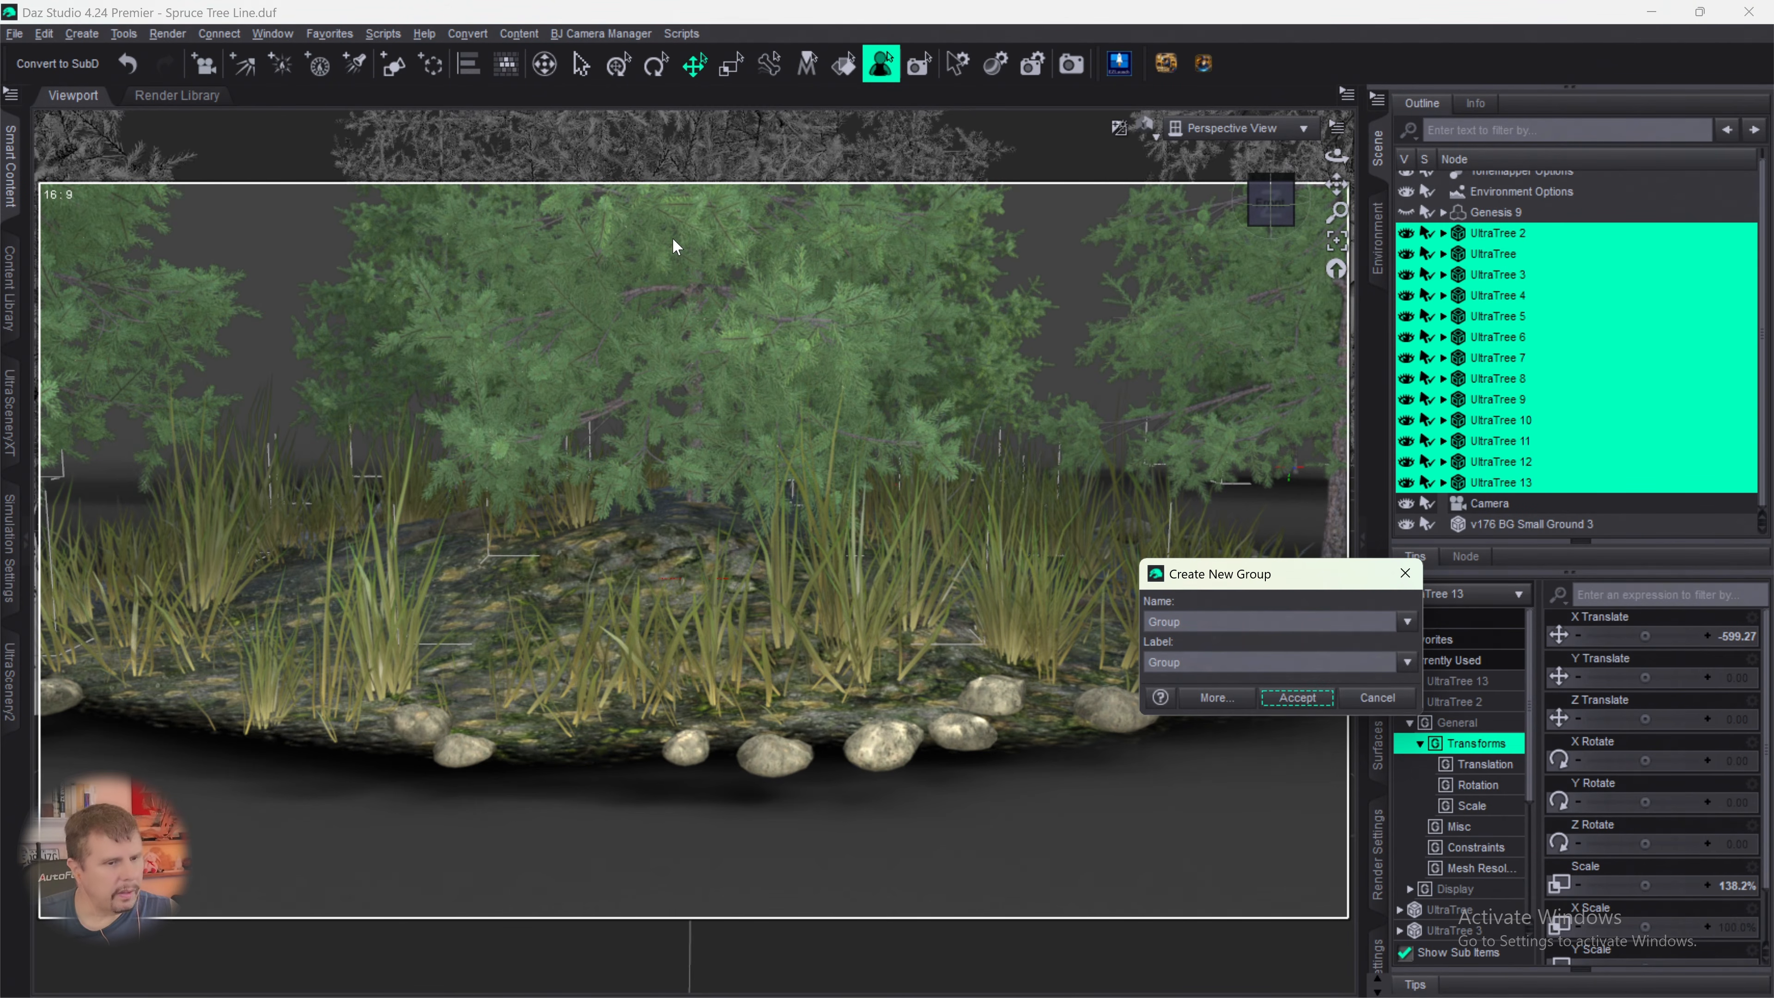
pyautogui.doubleClick(1208, 655)
pyautogui.write('Tre')
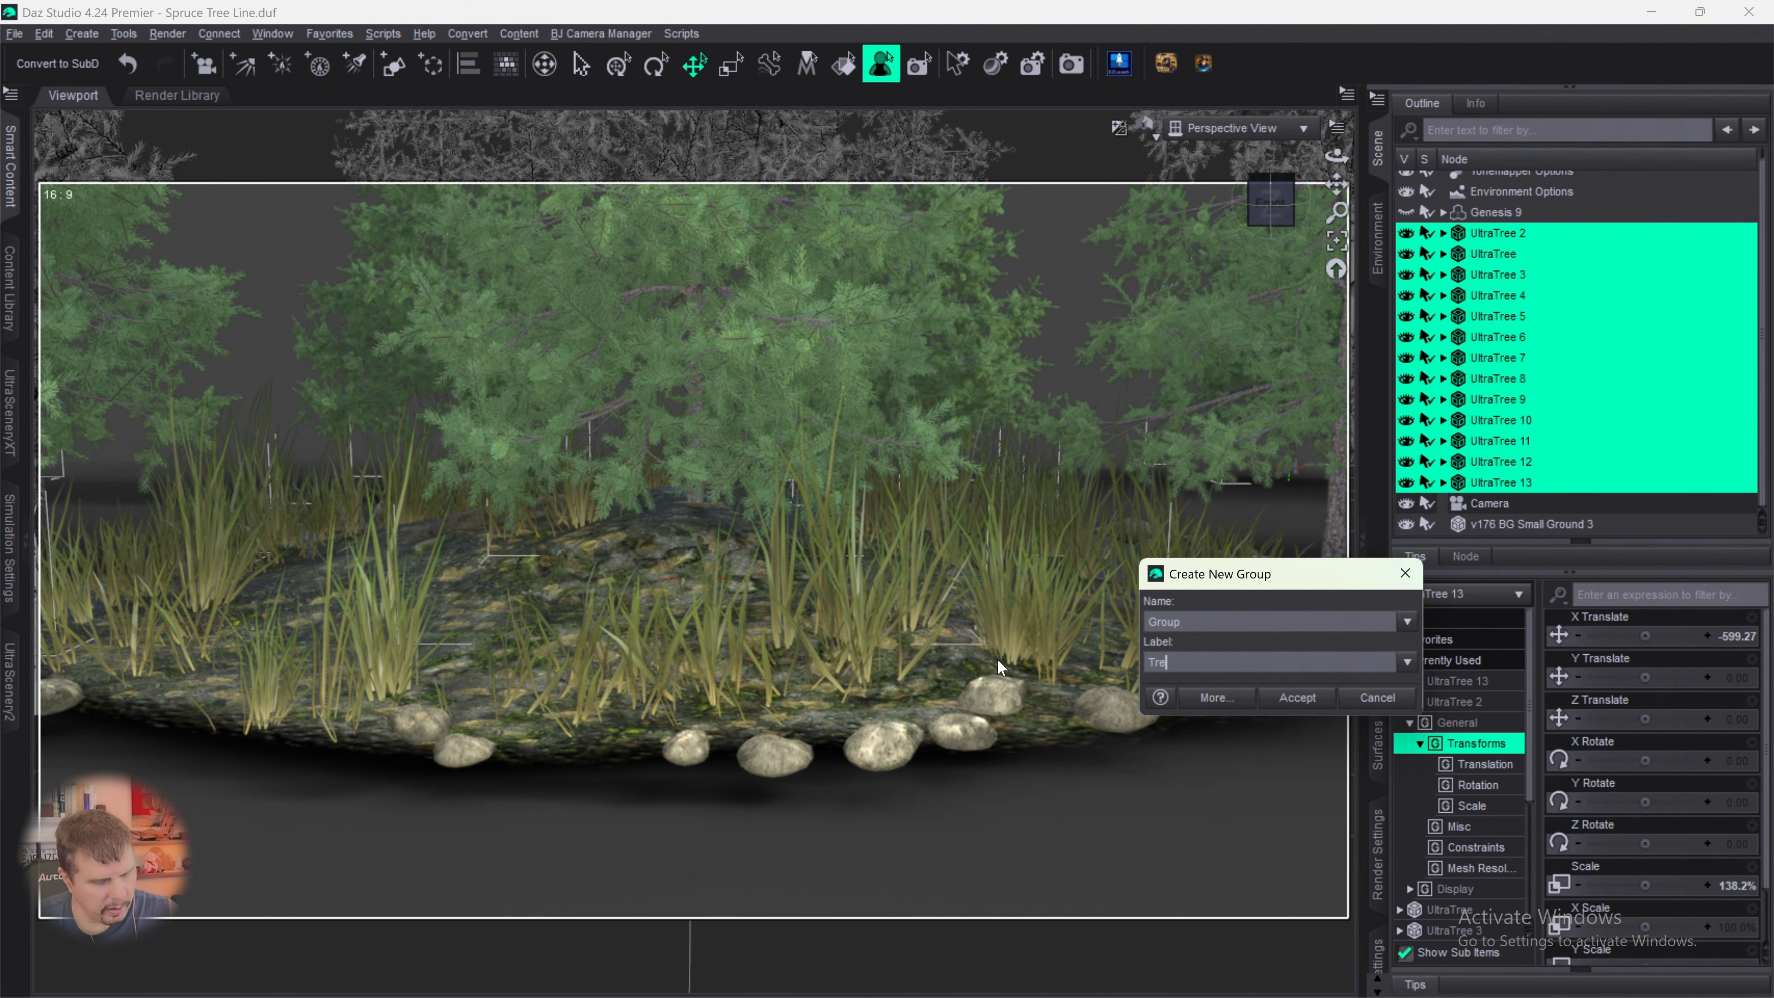
pyautogui.write('es Group')
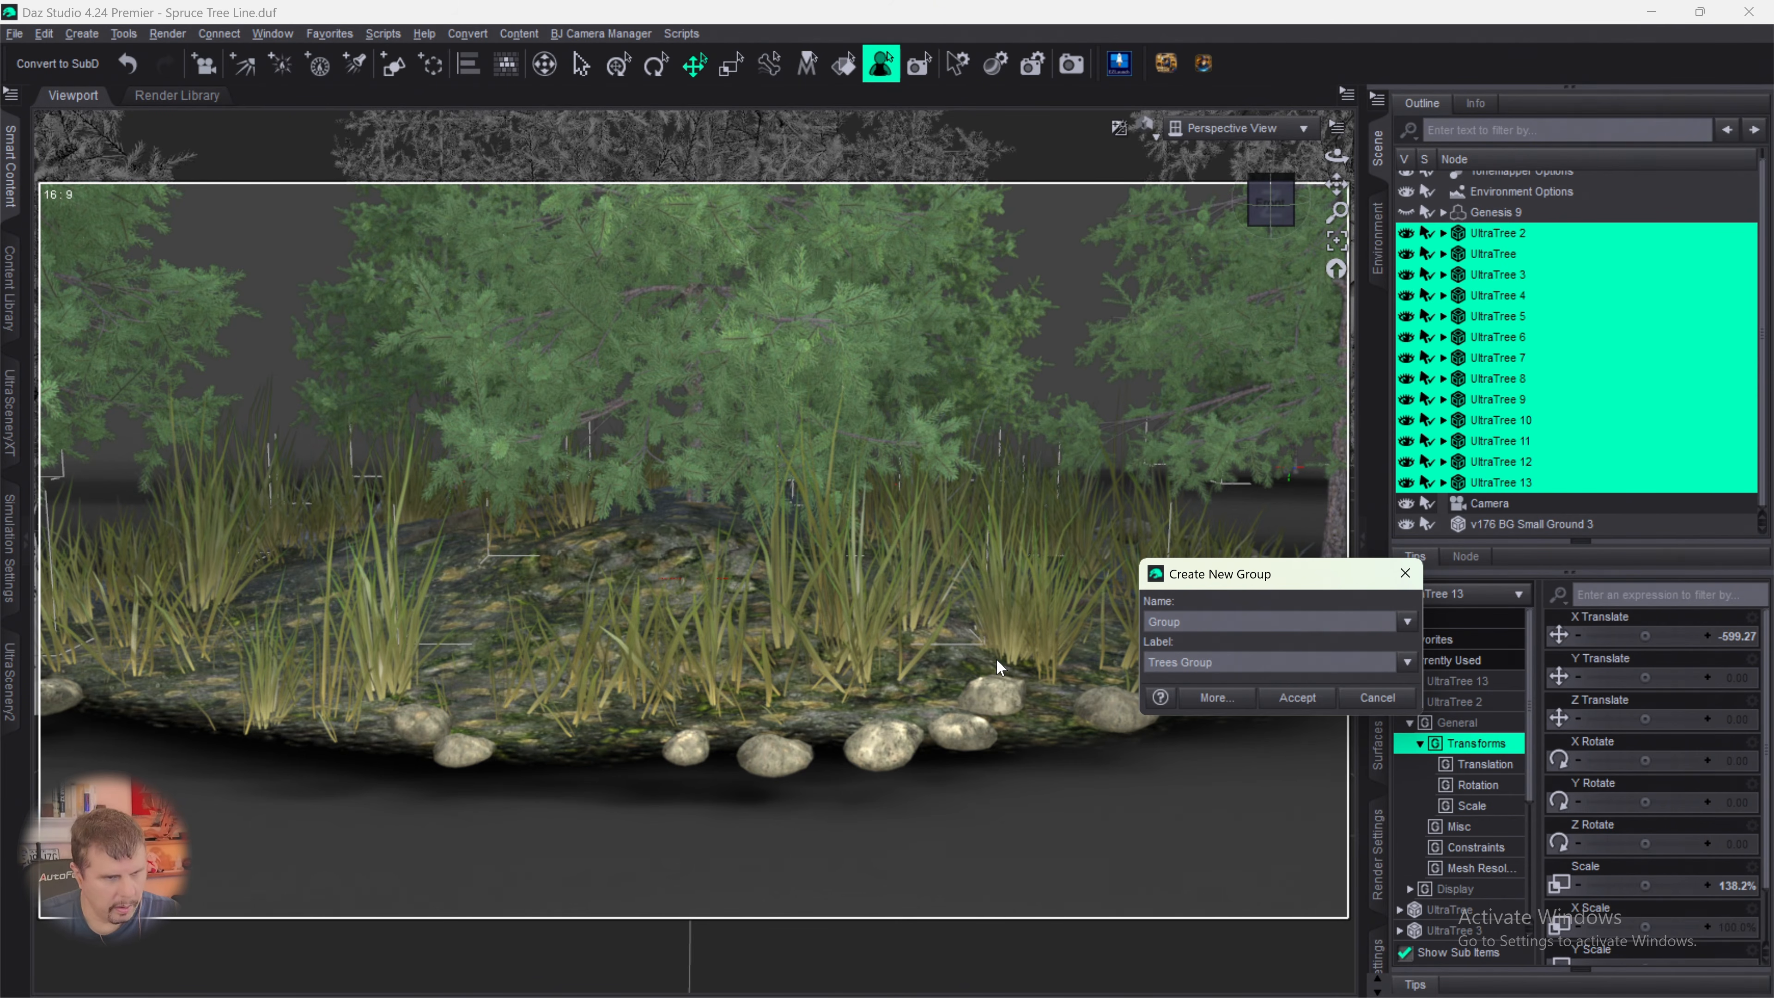
pyautogui.press('Return')
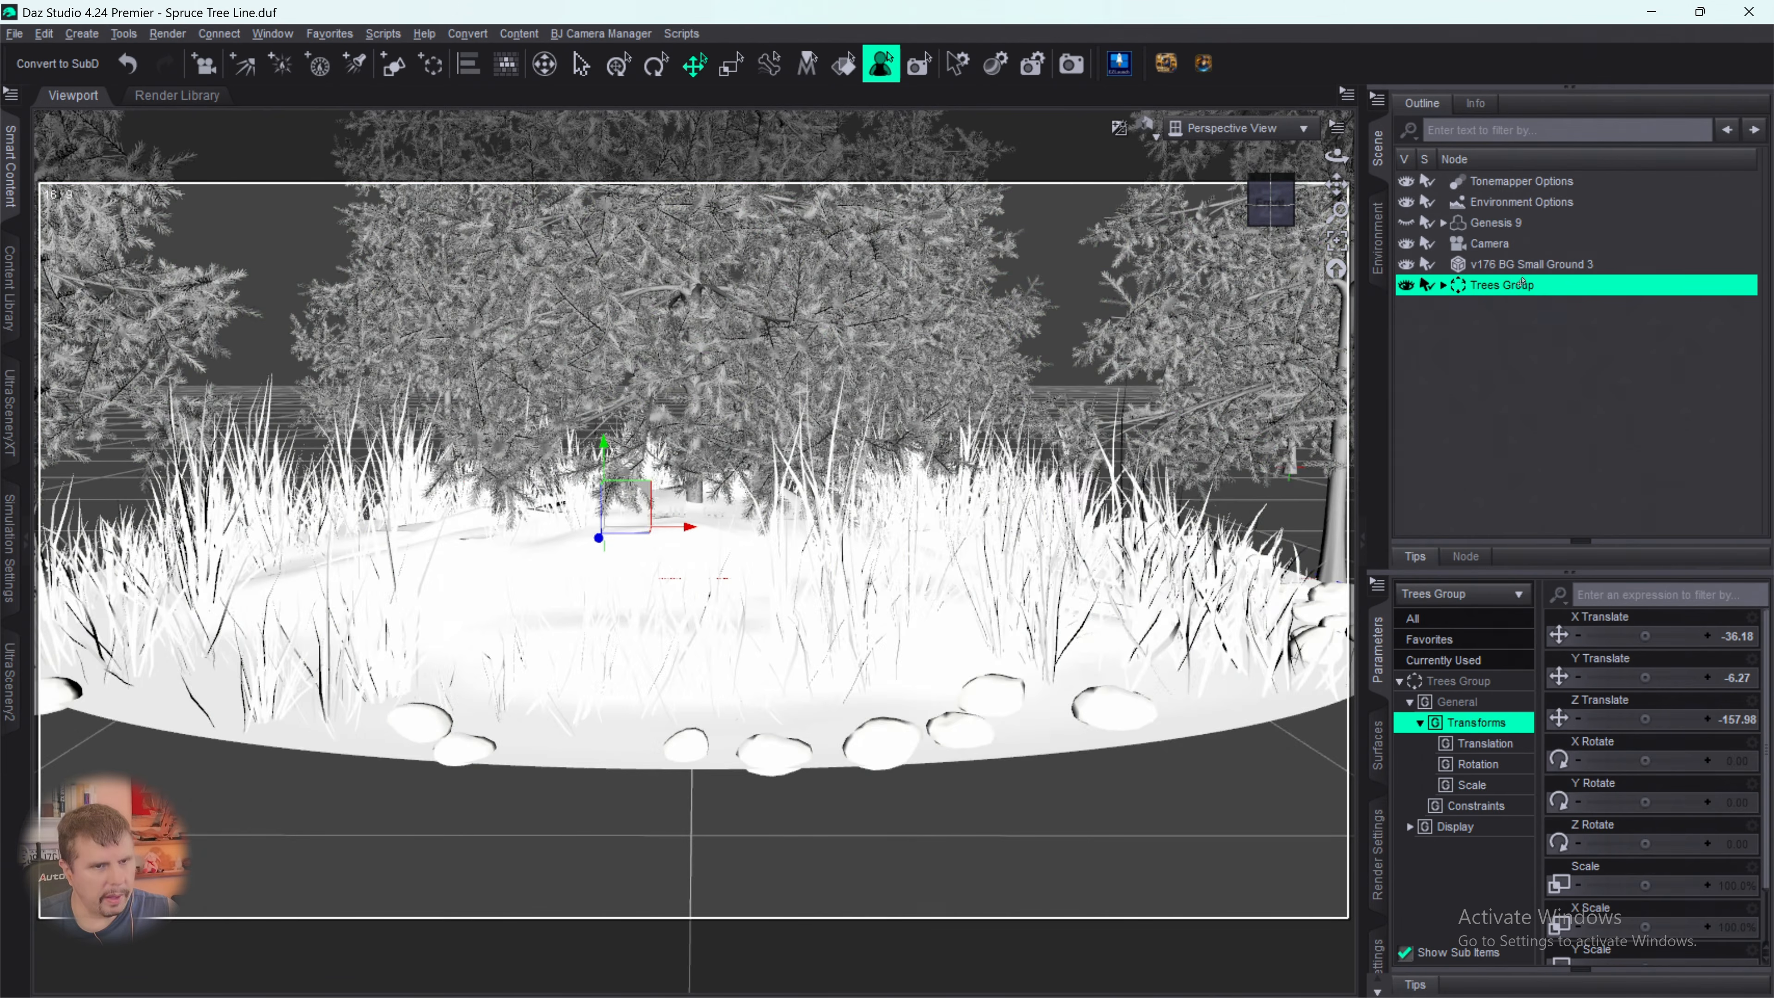
# - Move v176 BG Small Ground 3 sideways along X to an X Translate of about 287
pyautogui.click(1517, 265)
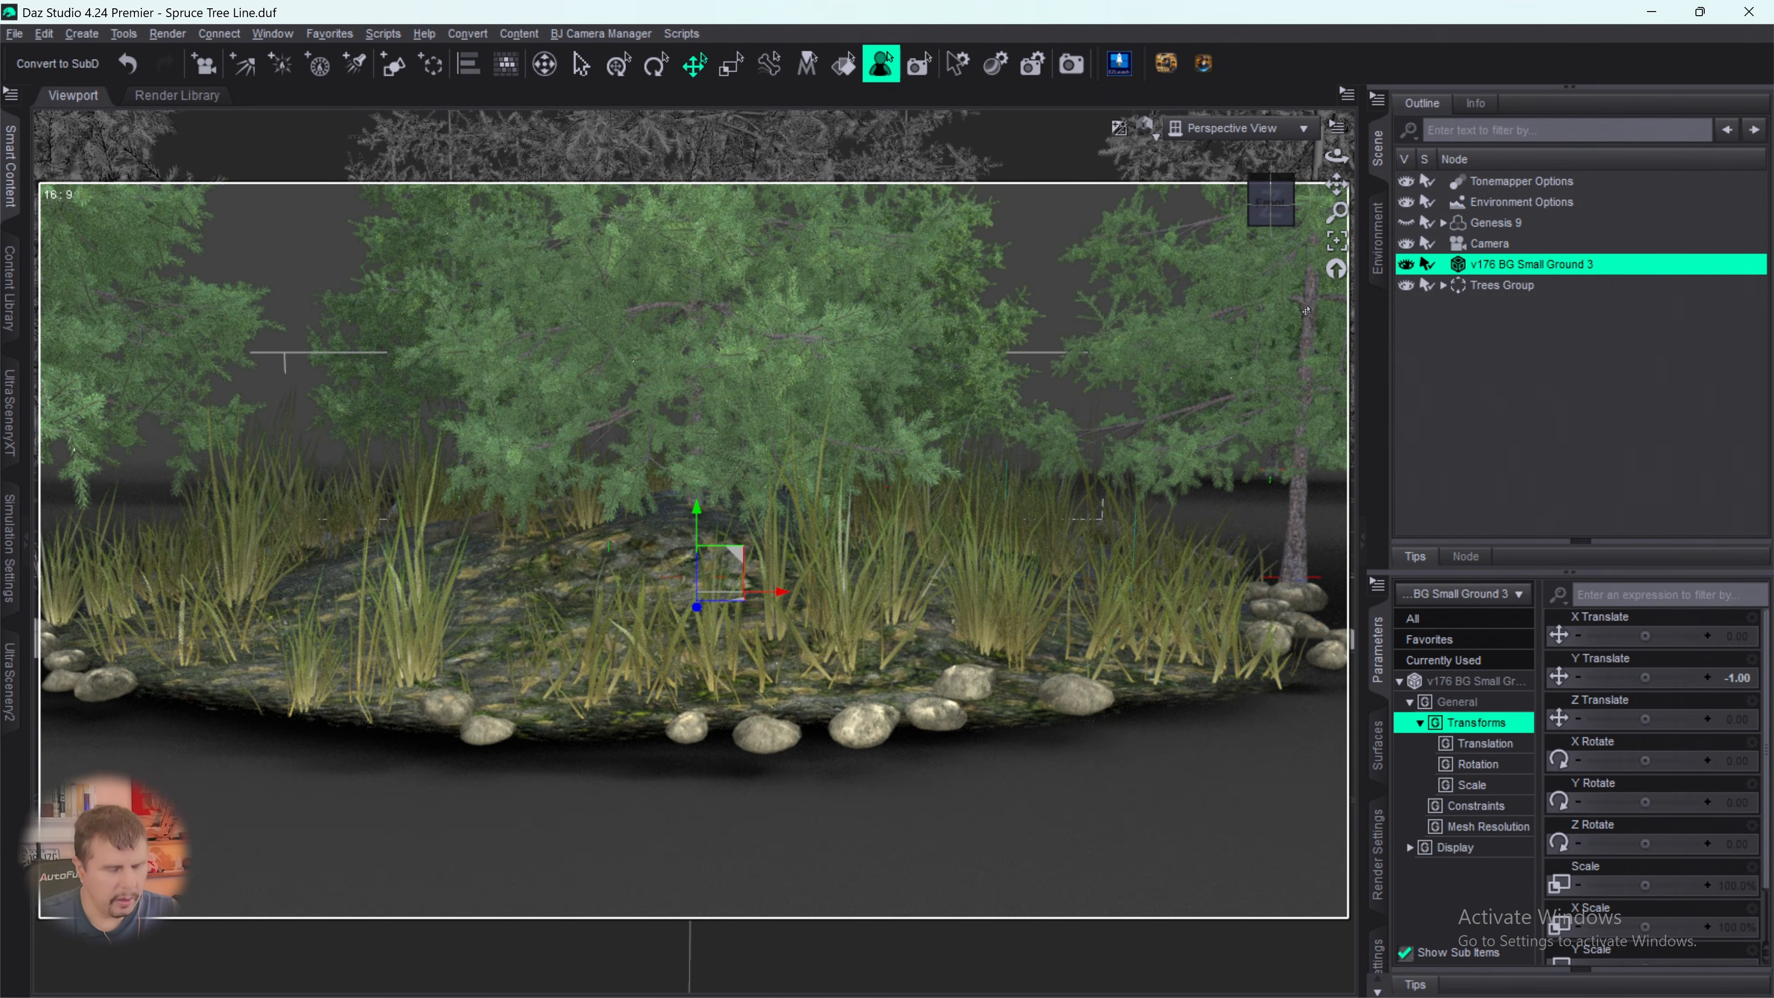
pyautogui.scroll(-8, 1091, 340)
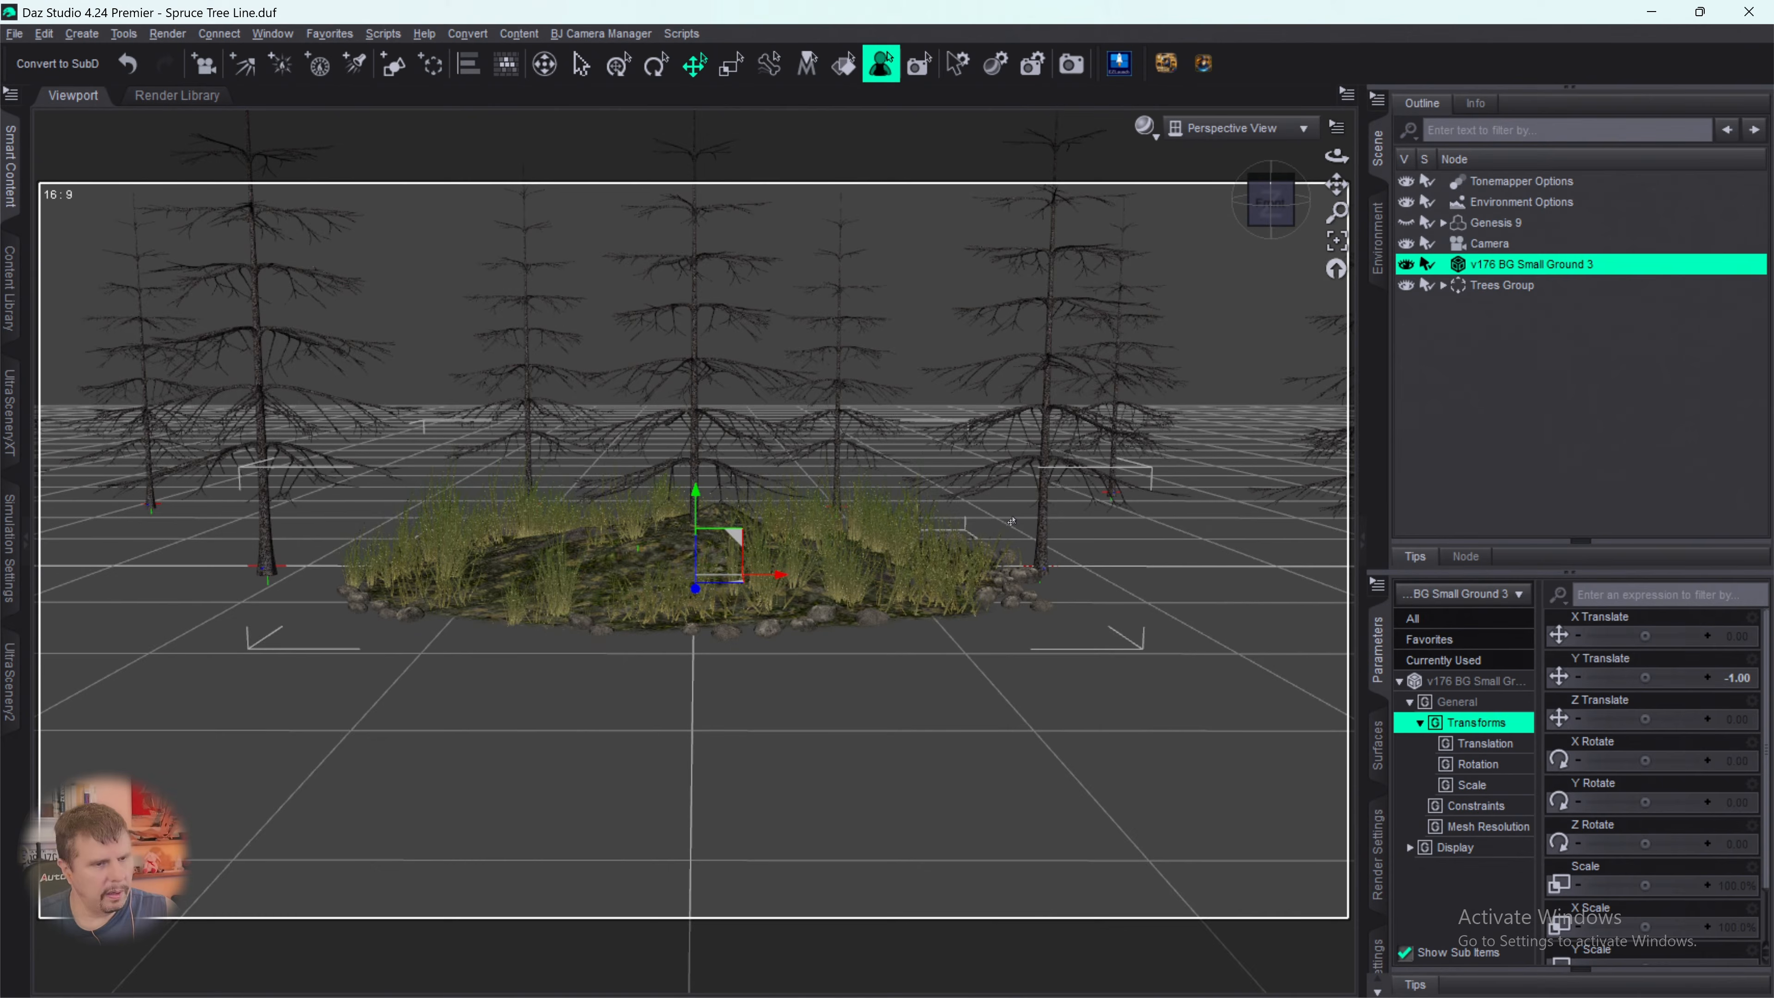
pyautogui.scroll(-5, 1012, 521)
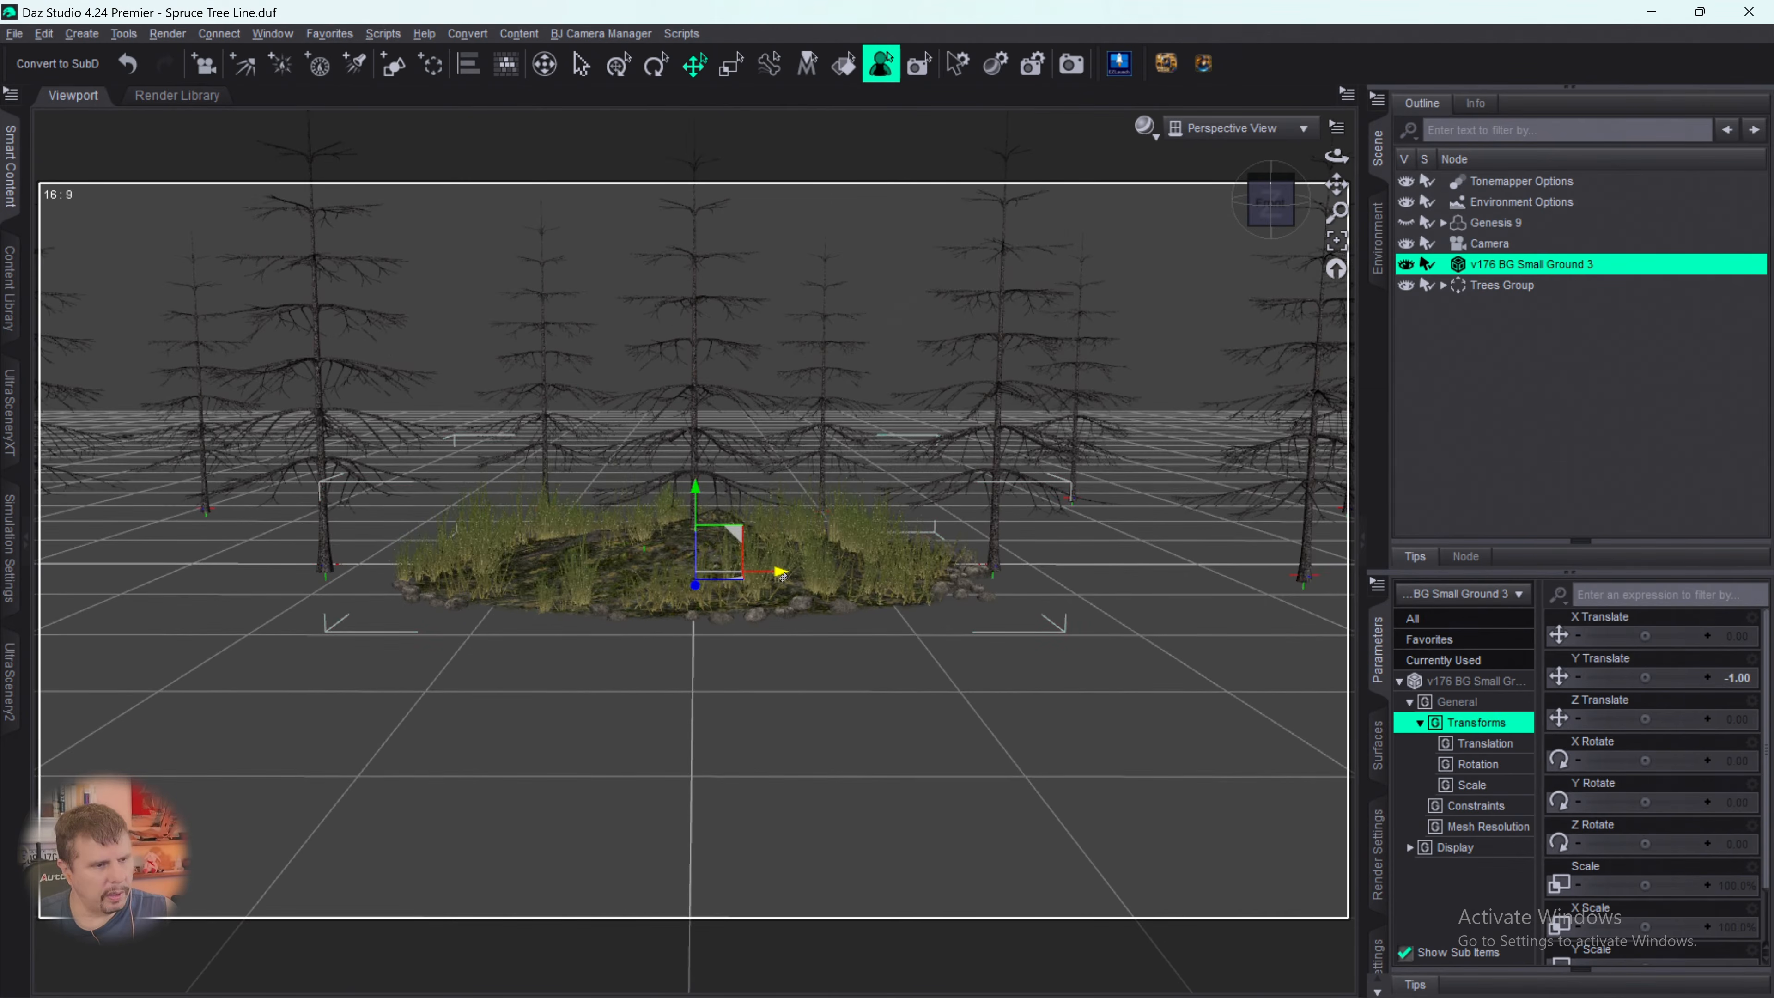
pyautogui.moveTo(782, 574); pyautogui.dragTo(1216, 573)
pyautogui.scroll(2, 1046, 703)
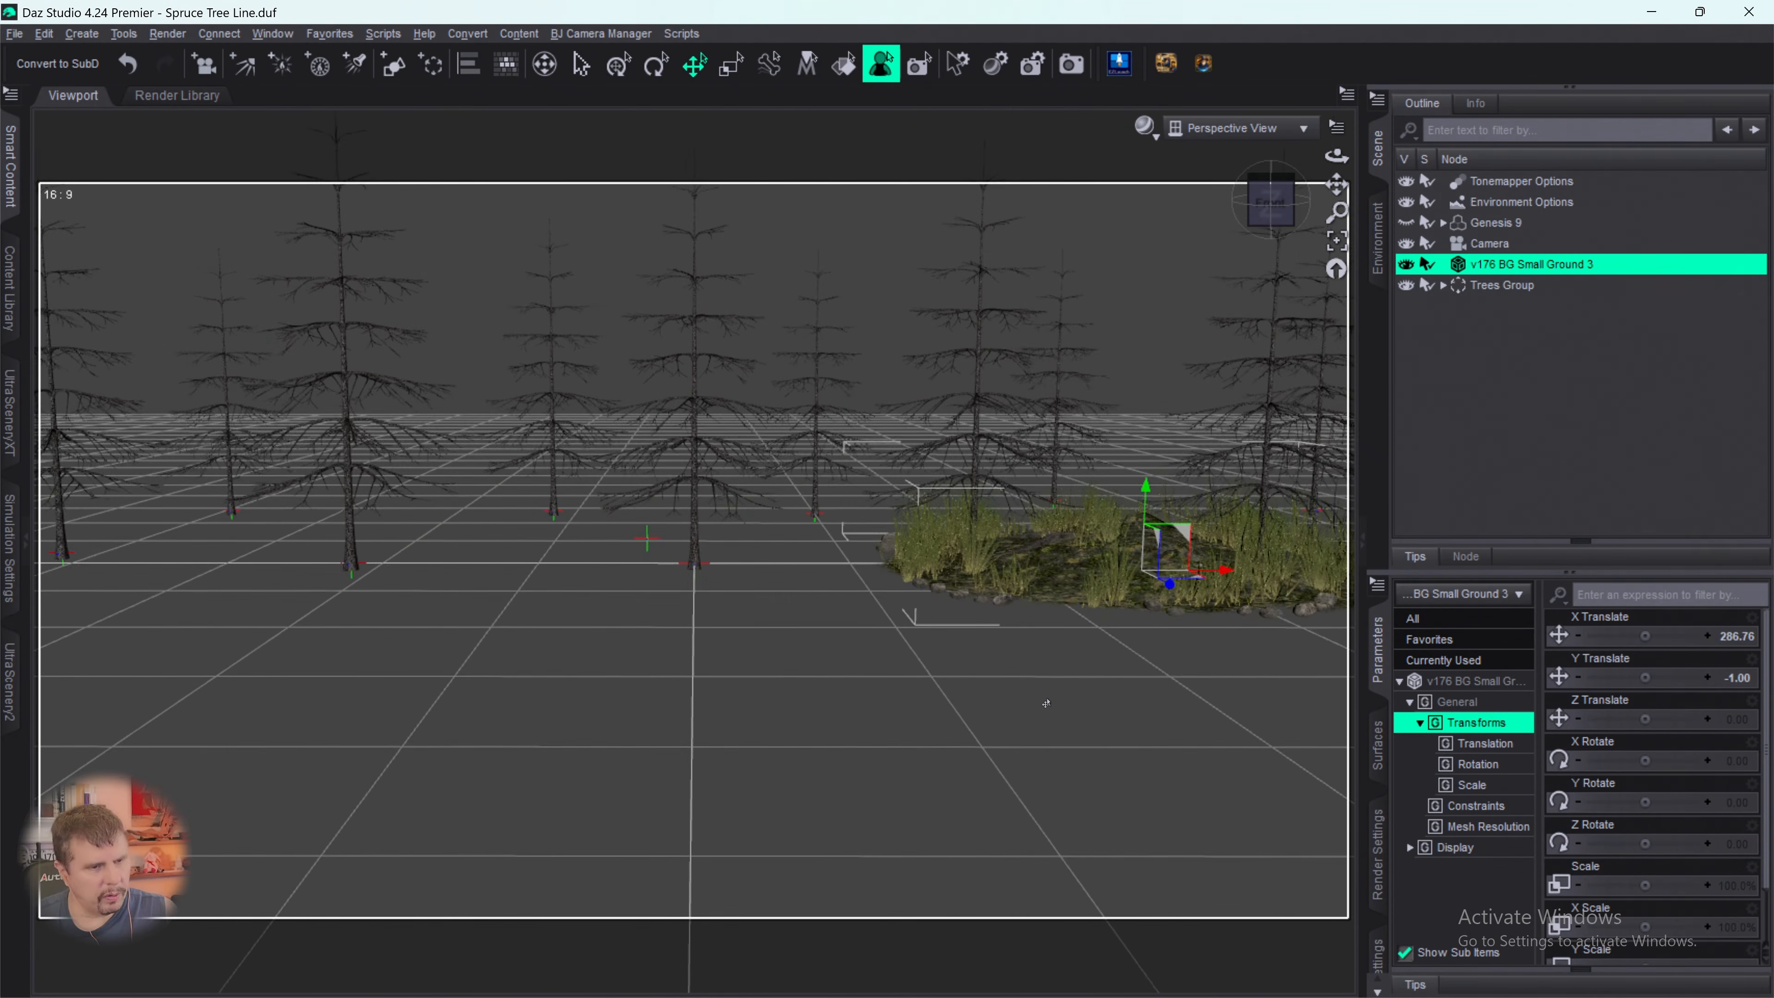
pyautogui.scroll(-4, 1046, 704)
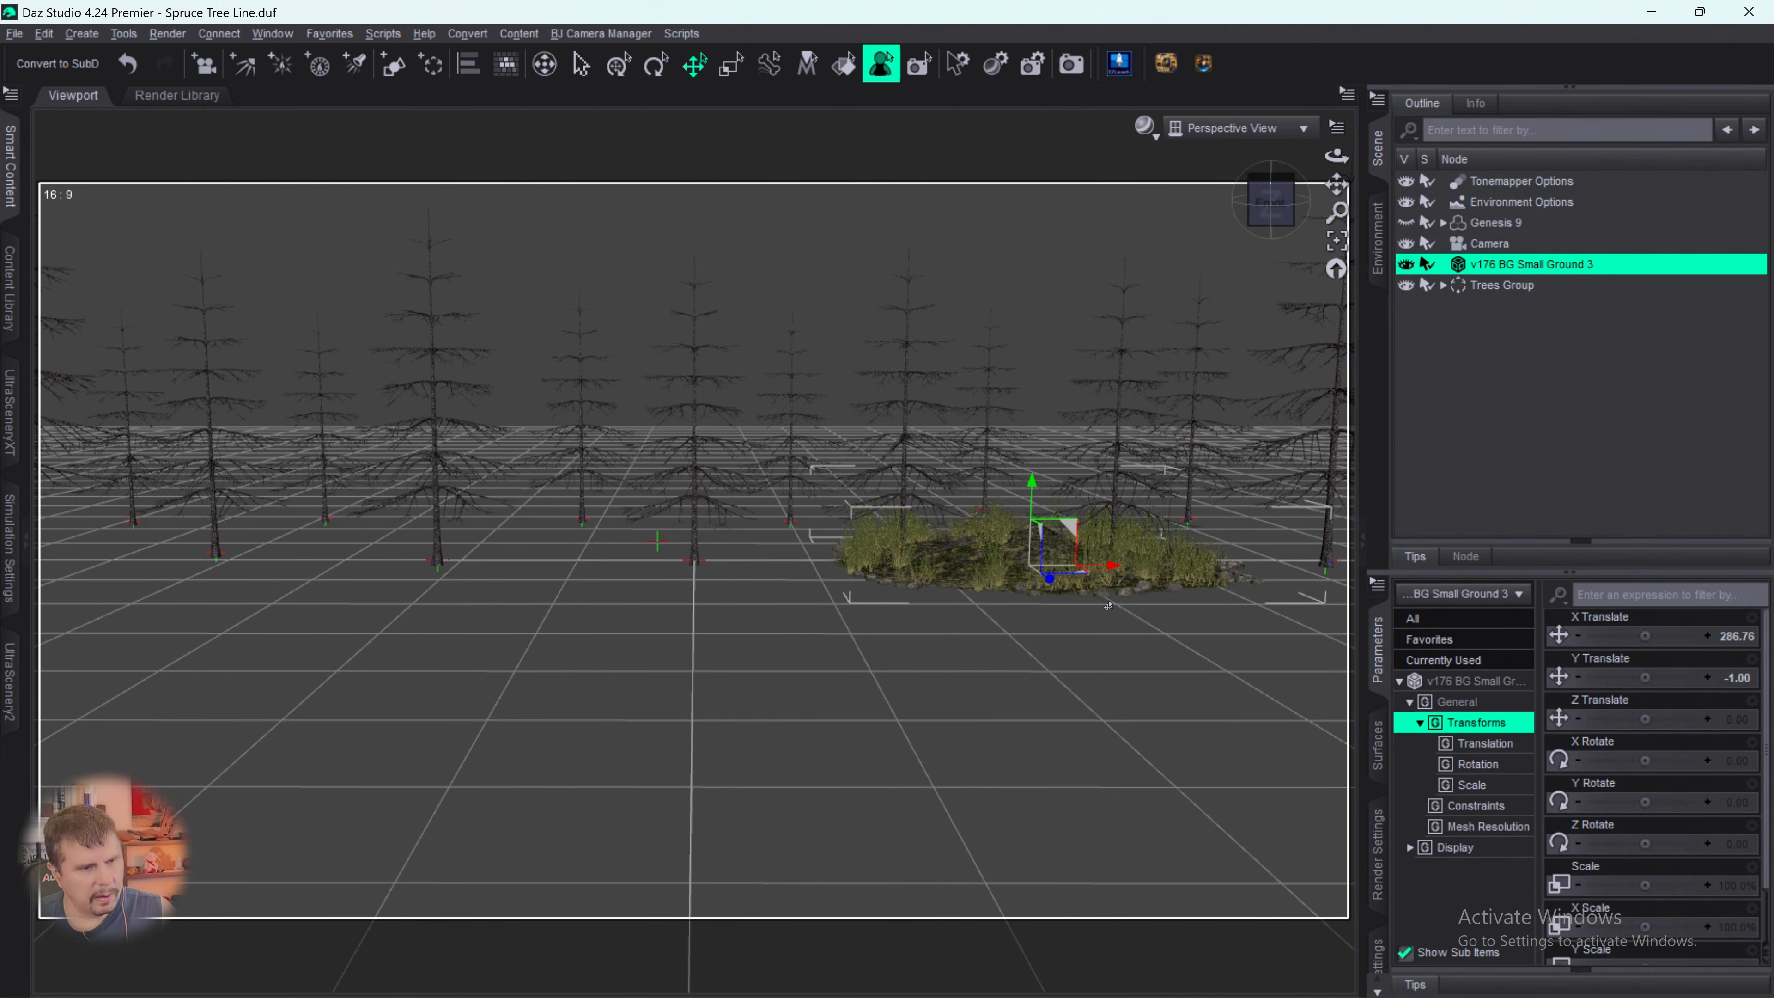
# - Move v176 BG Small Ground 3 to about X 468 and Z -12, and duplicate its node hierarchy there
pyautogui.scroll(2, 1109, 605)
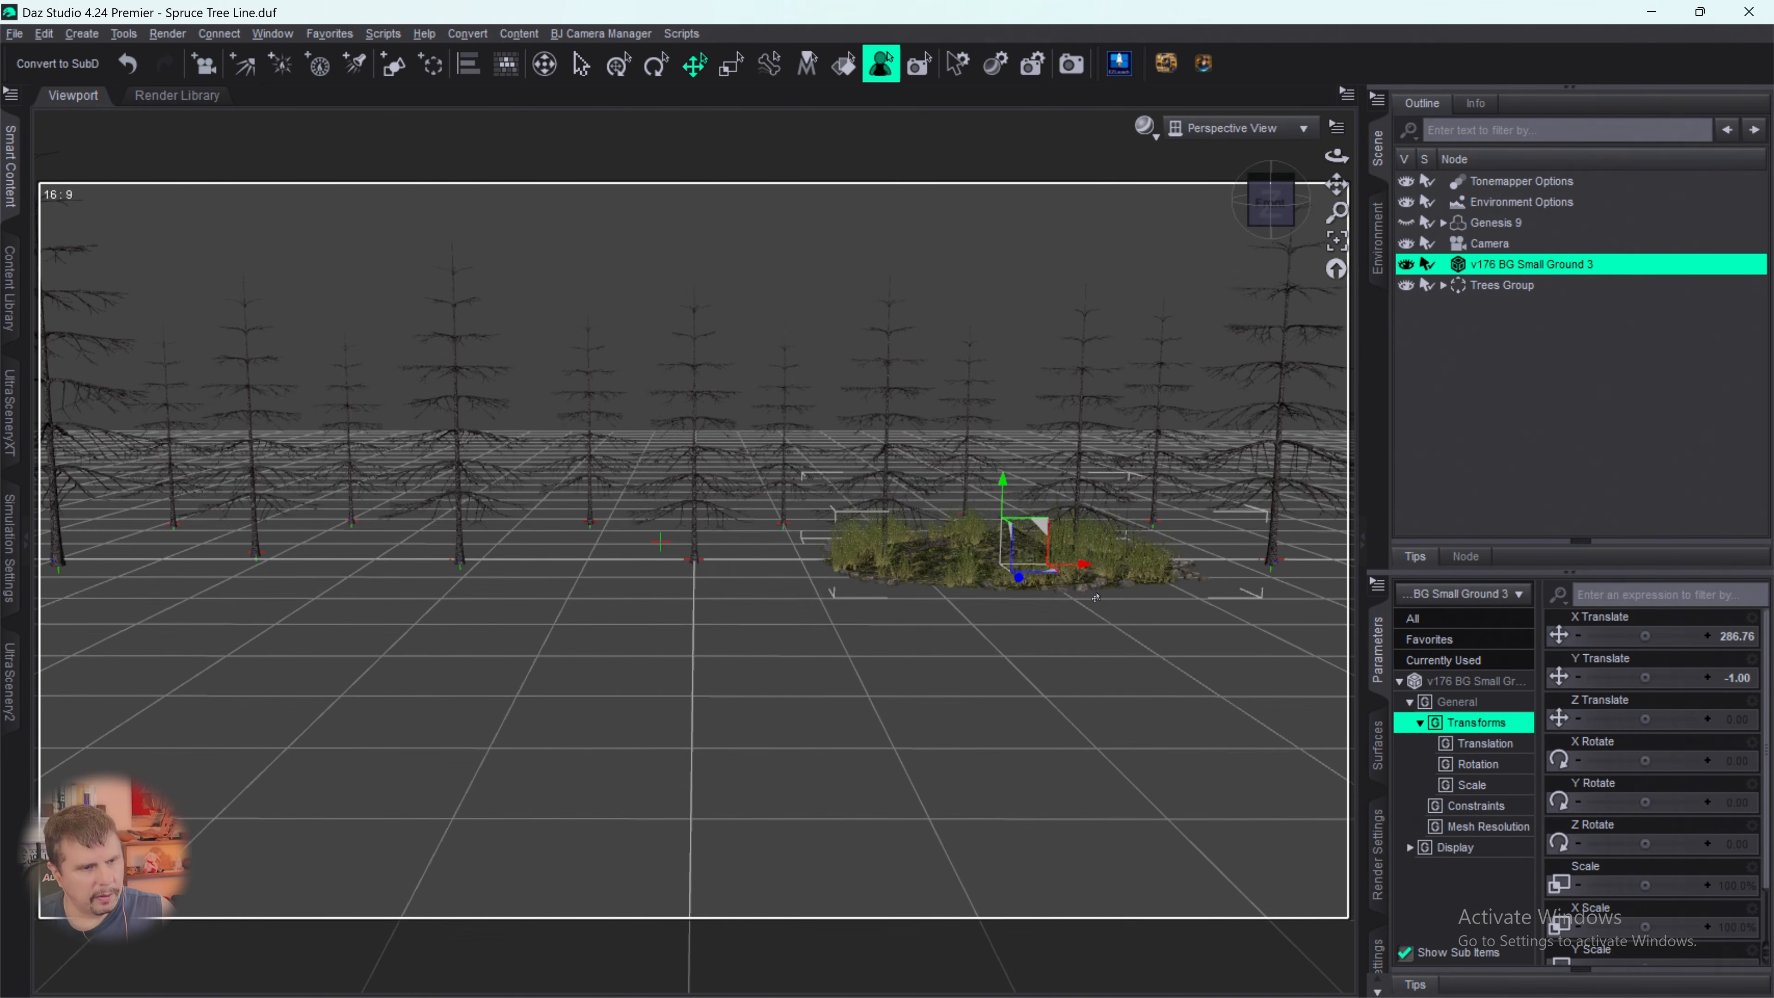
pyautogui.moveTo(1082, 565); pyautogui.dragTo(1202, 600)
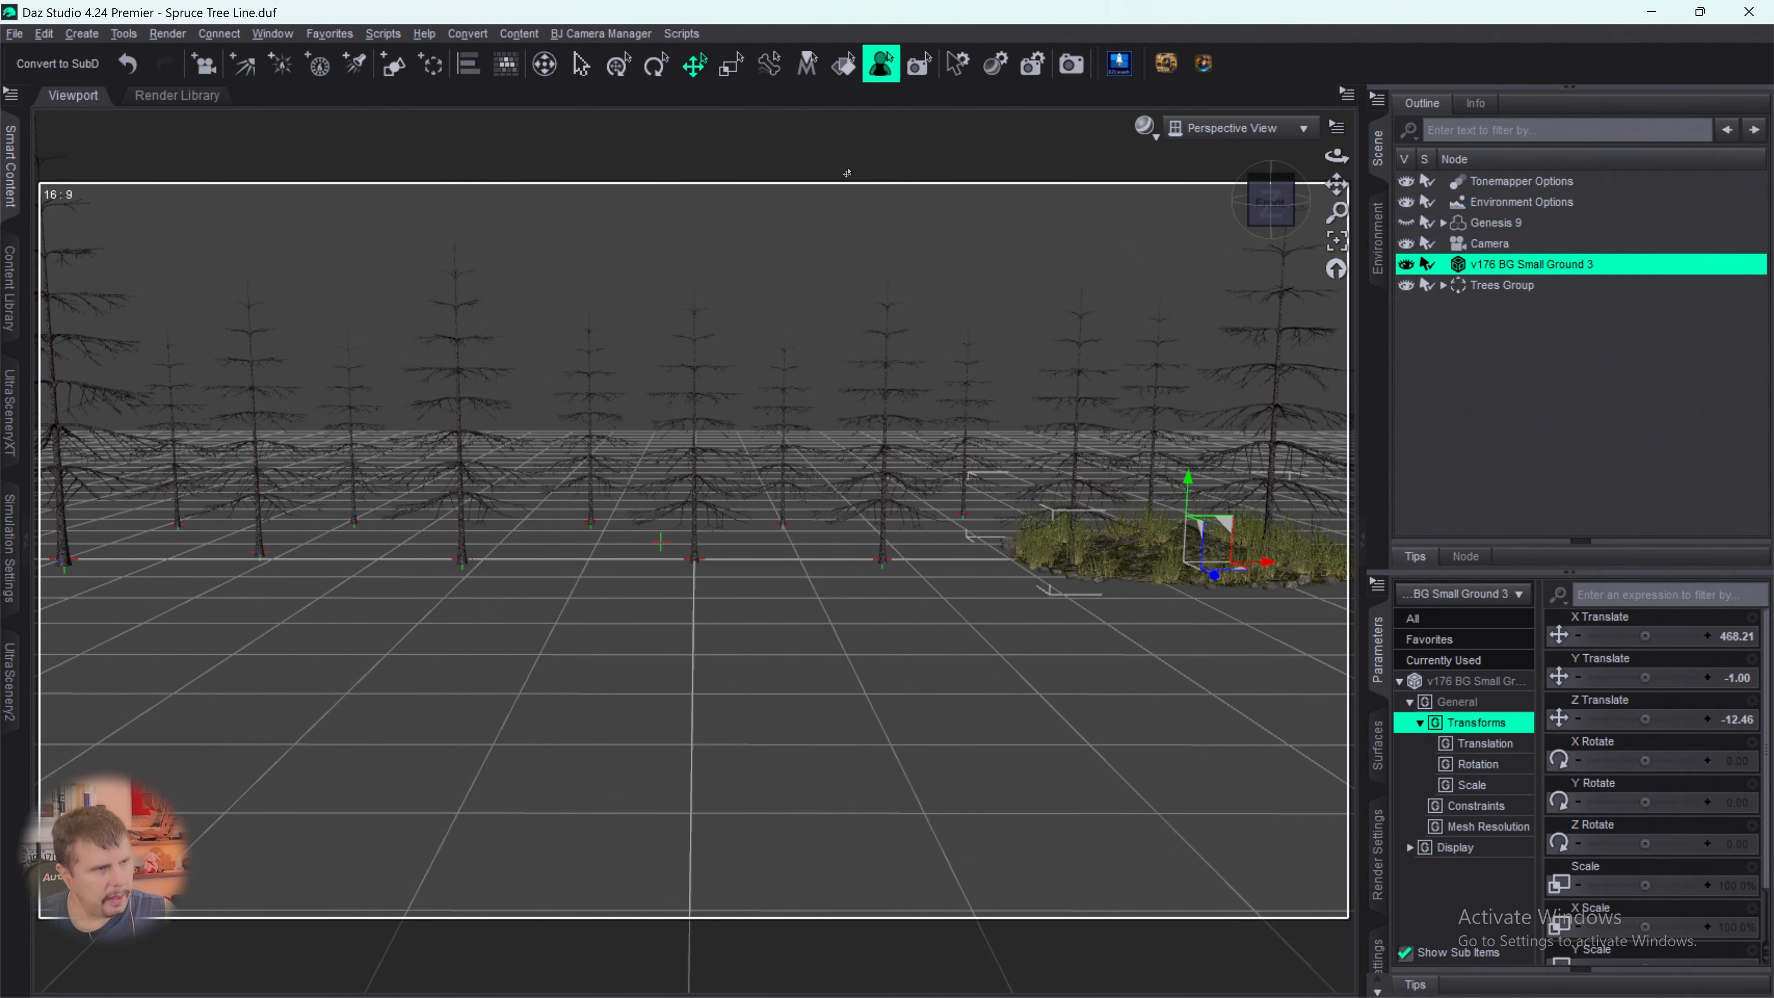
pyautogui.click(46, 35)
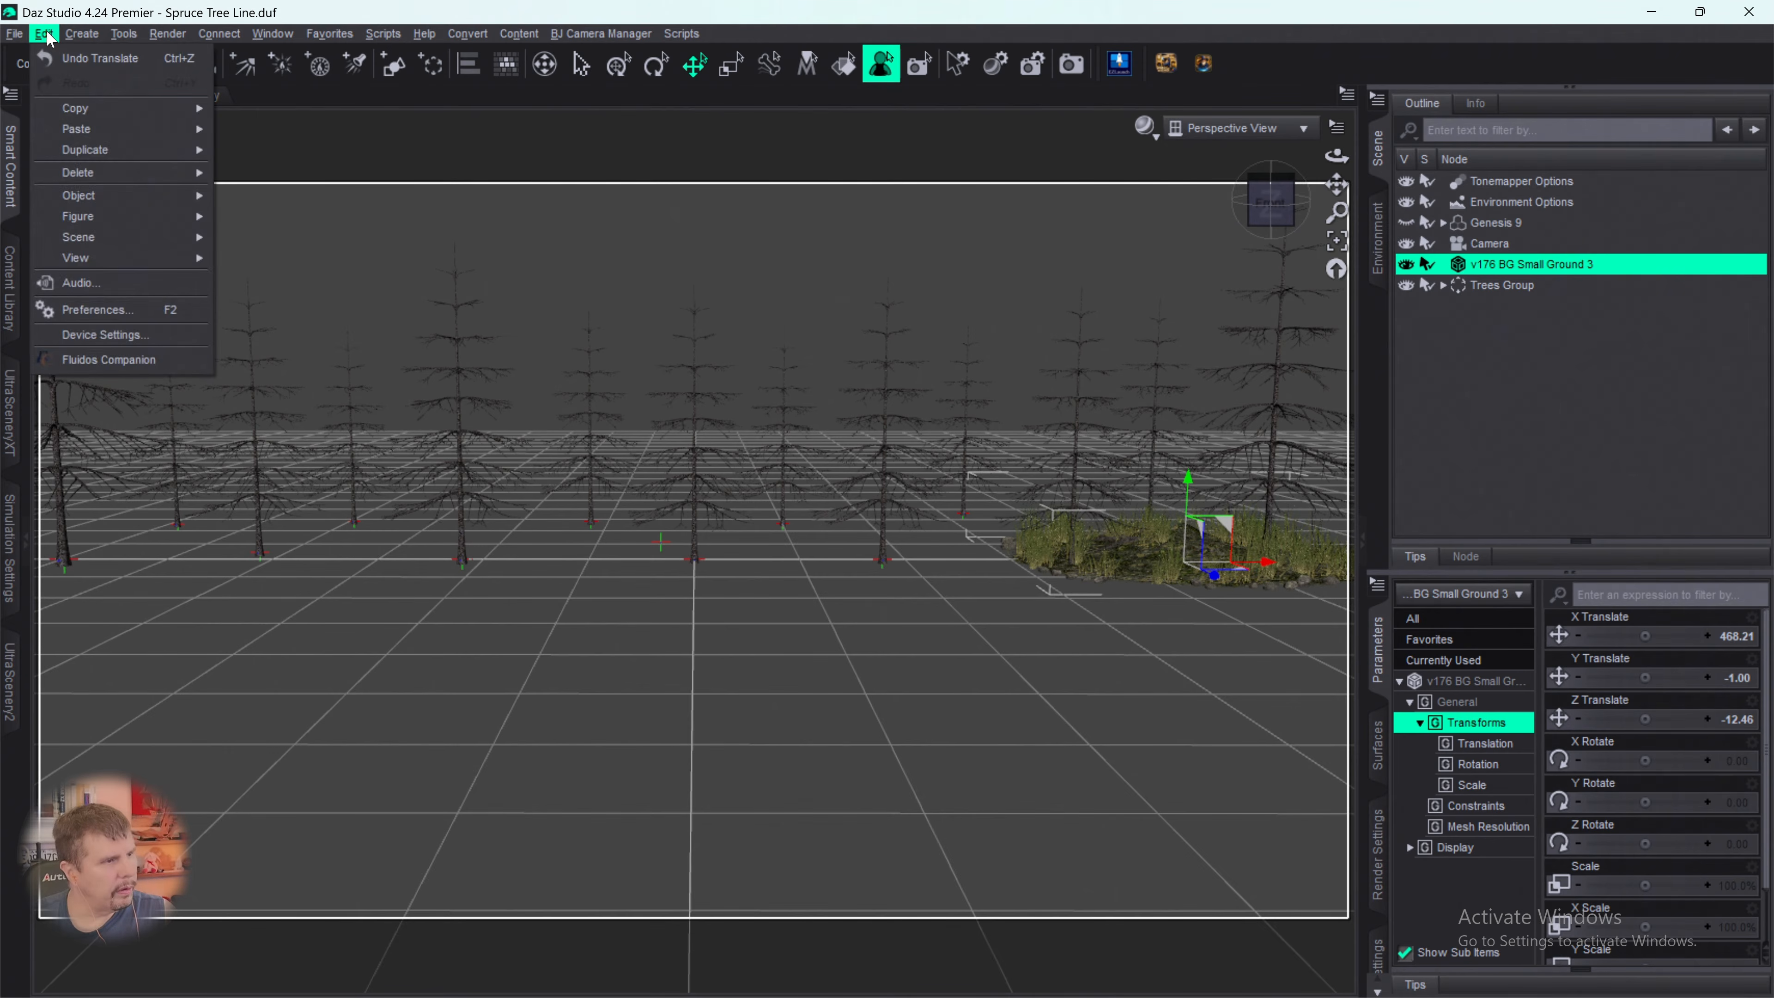
pyautogui.moveTo(168, 150)
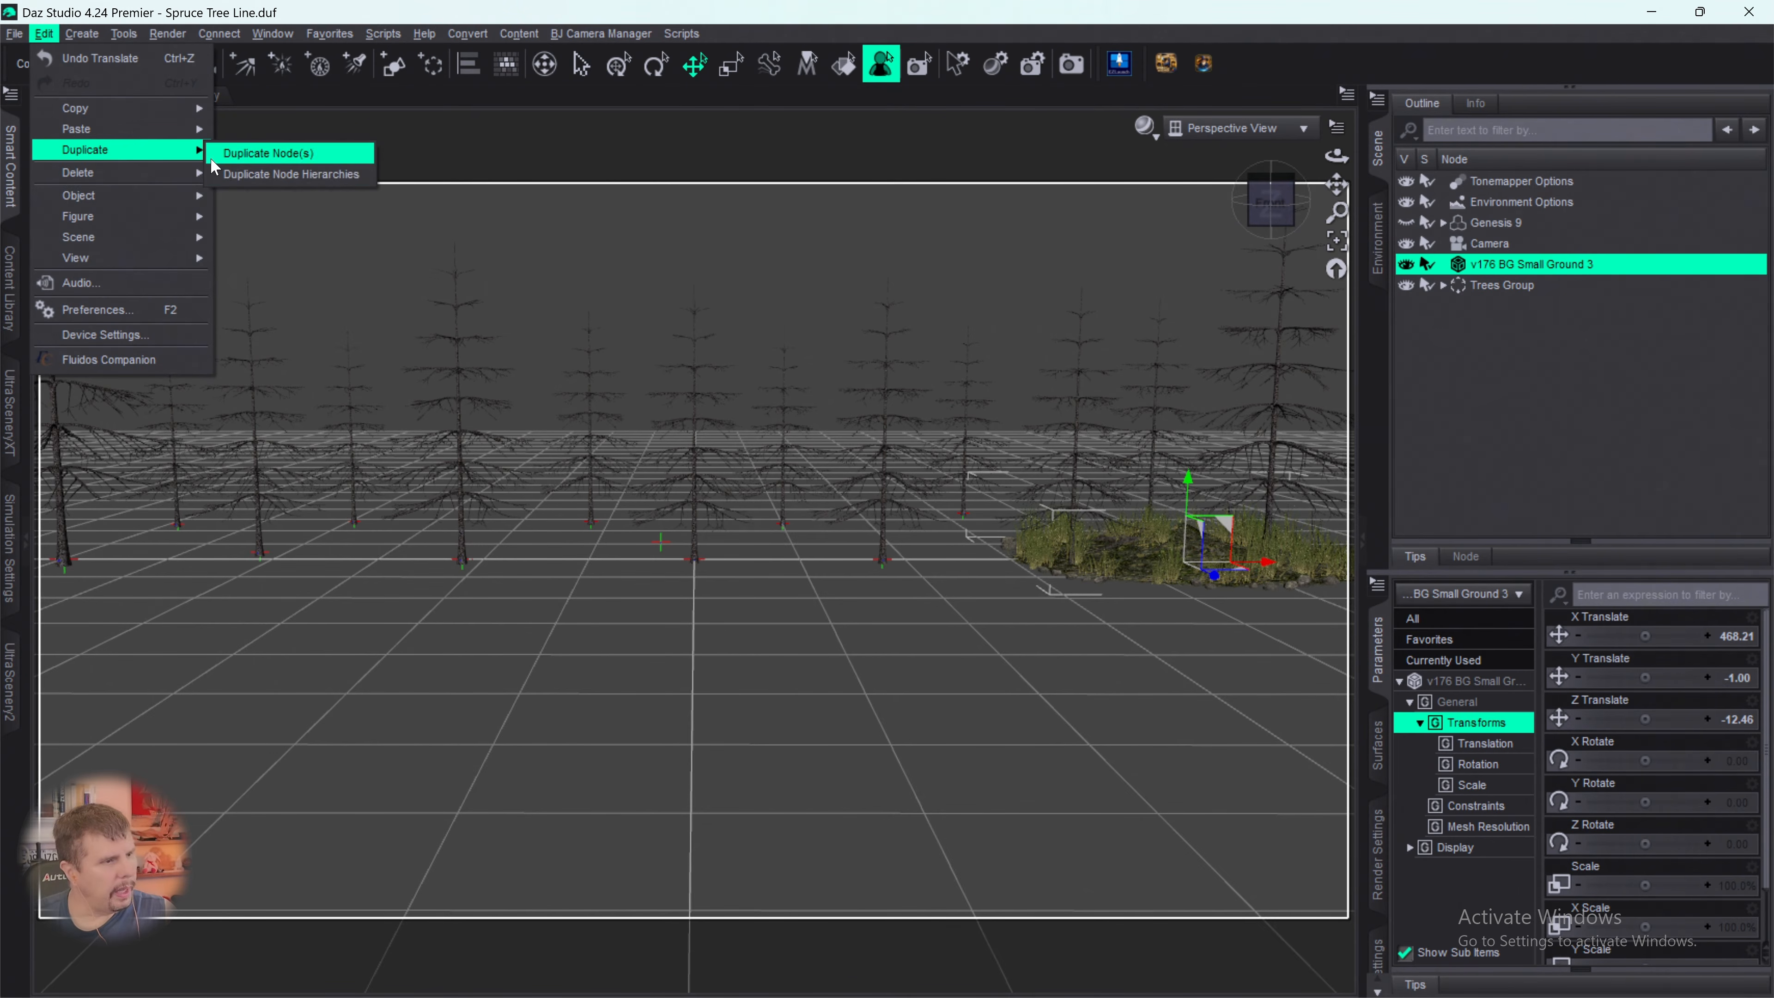
pyautogui.click(230, 174)
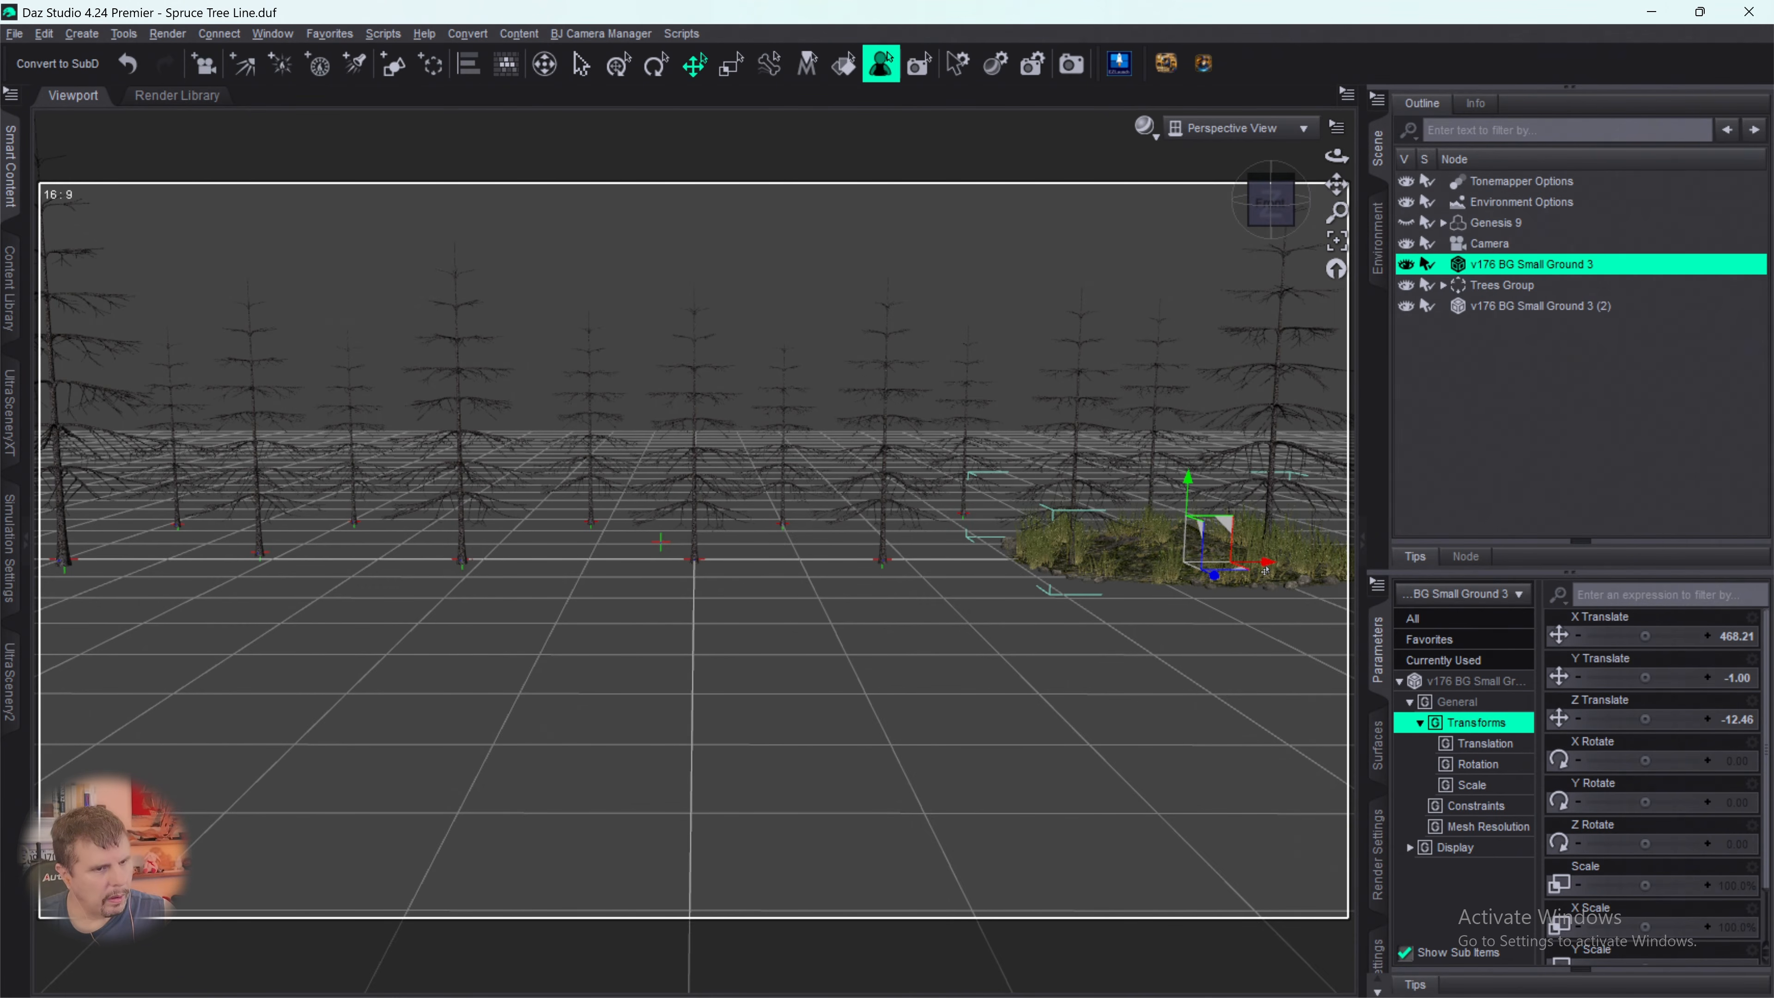
# - Shift the original v176 BG Small Ground 3 along X to about 230 and duplicate its node hierarchy
pyautogui.moveTo(1267, 564); pyautogui.dragTo(1018, 614)
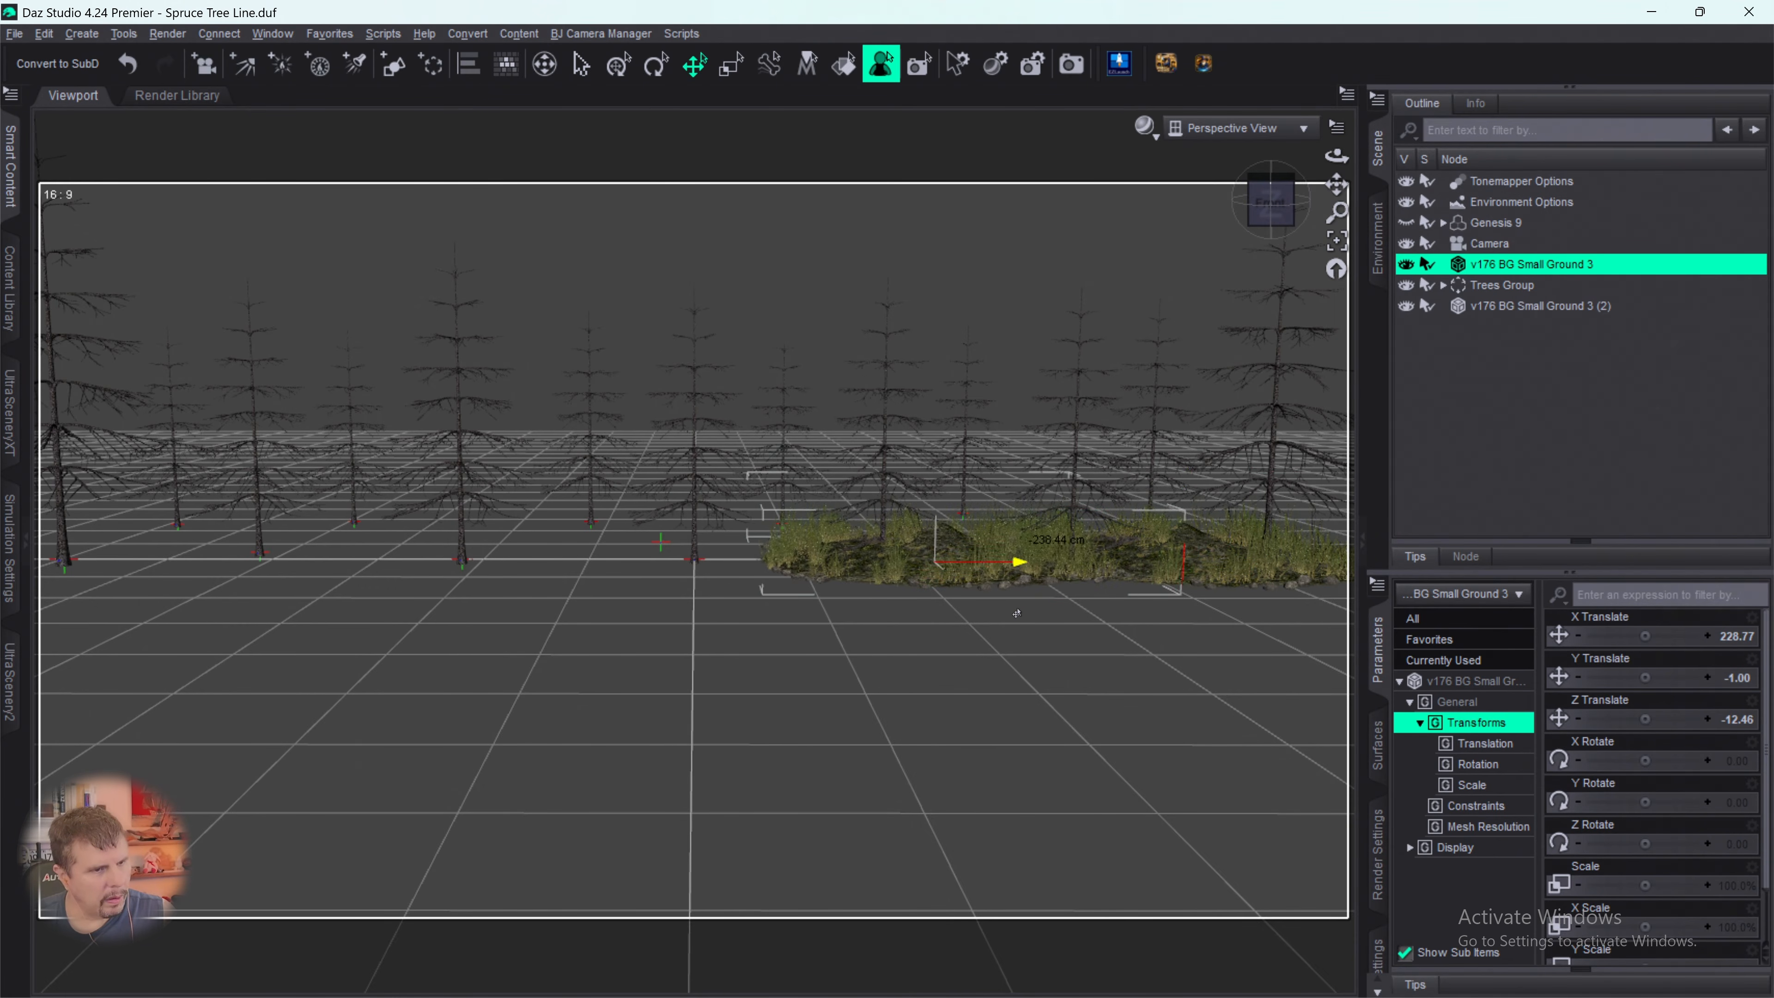
pyautogui.click(43, 34)
pyautogui.moveTo(78, 150)
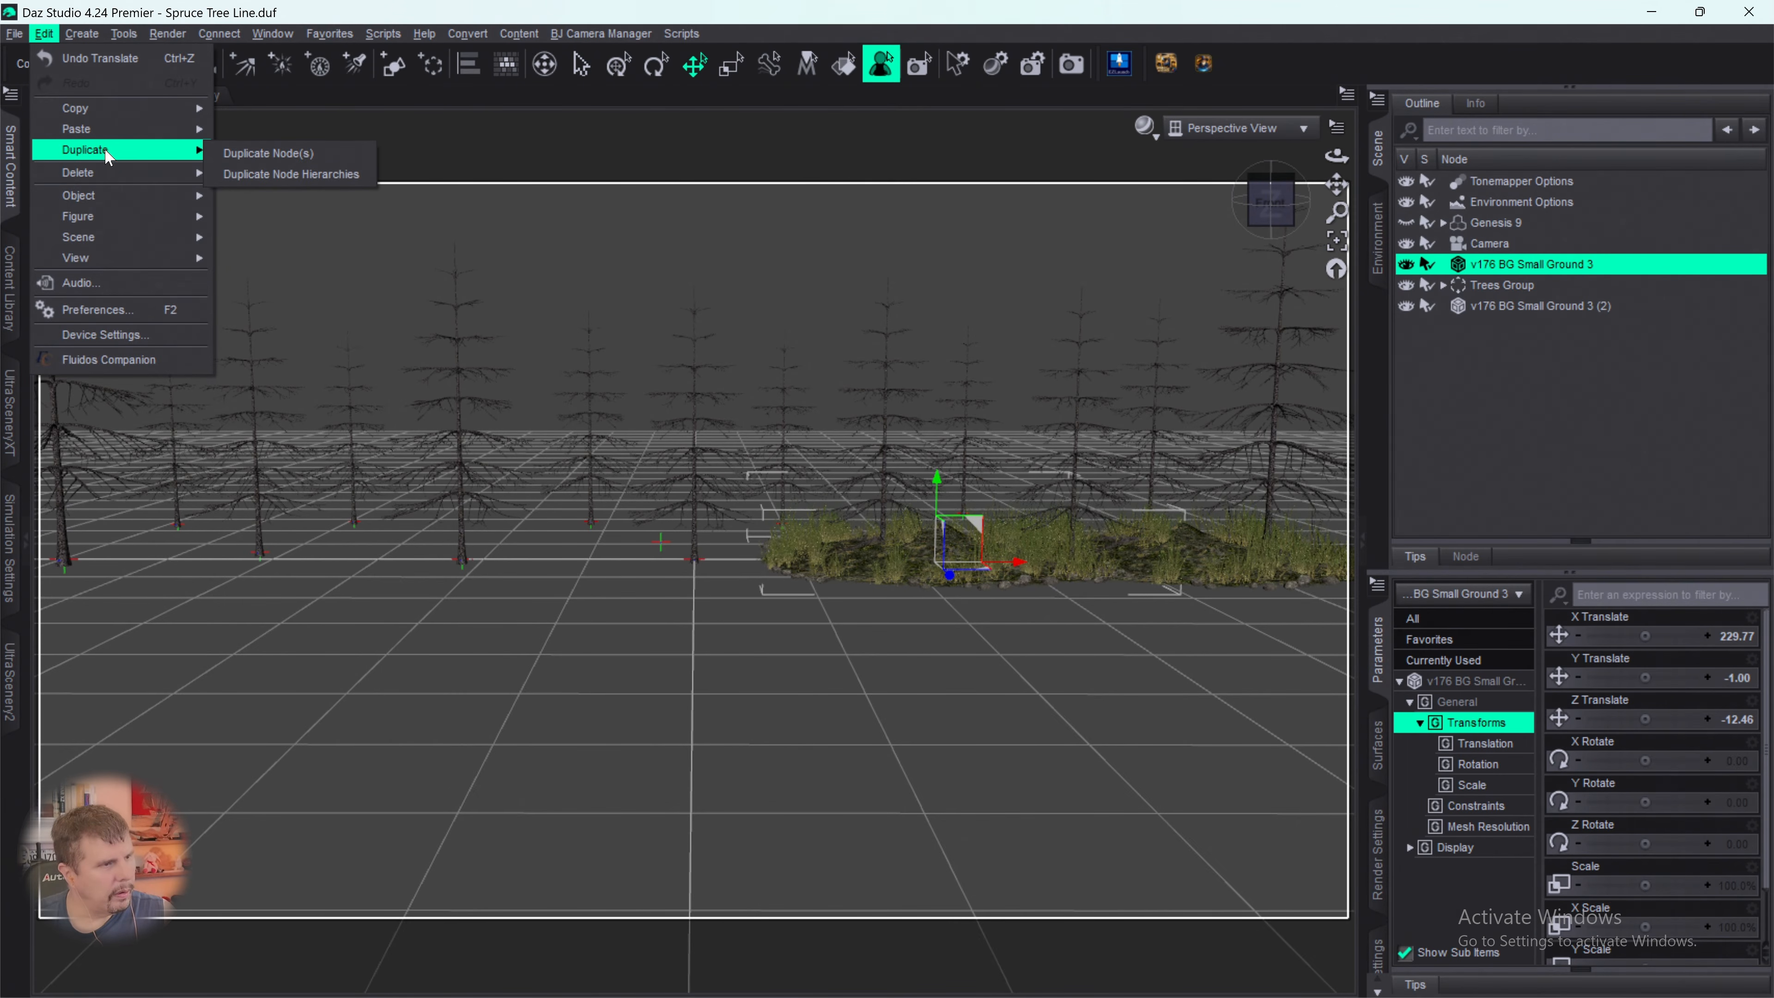
pyautogui.click(255, 172)
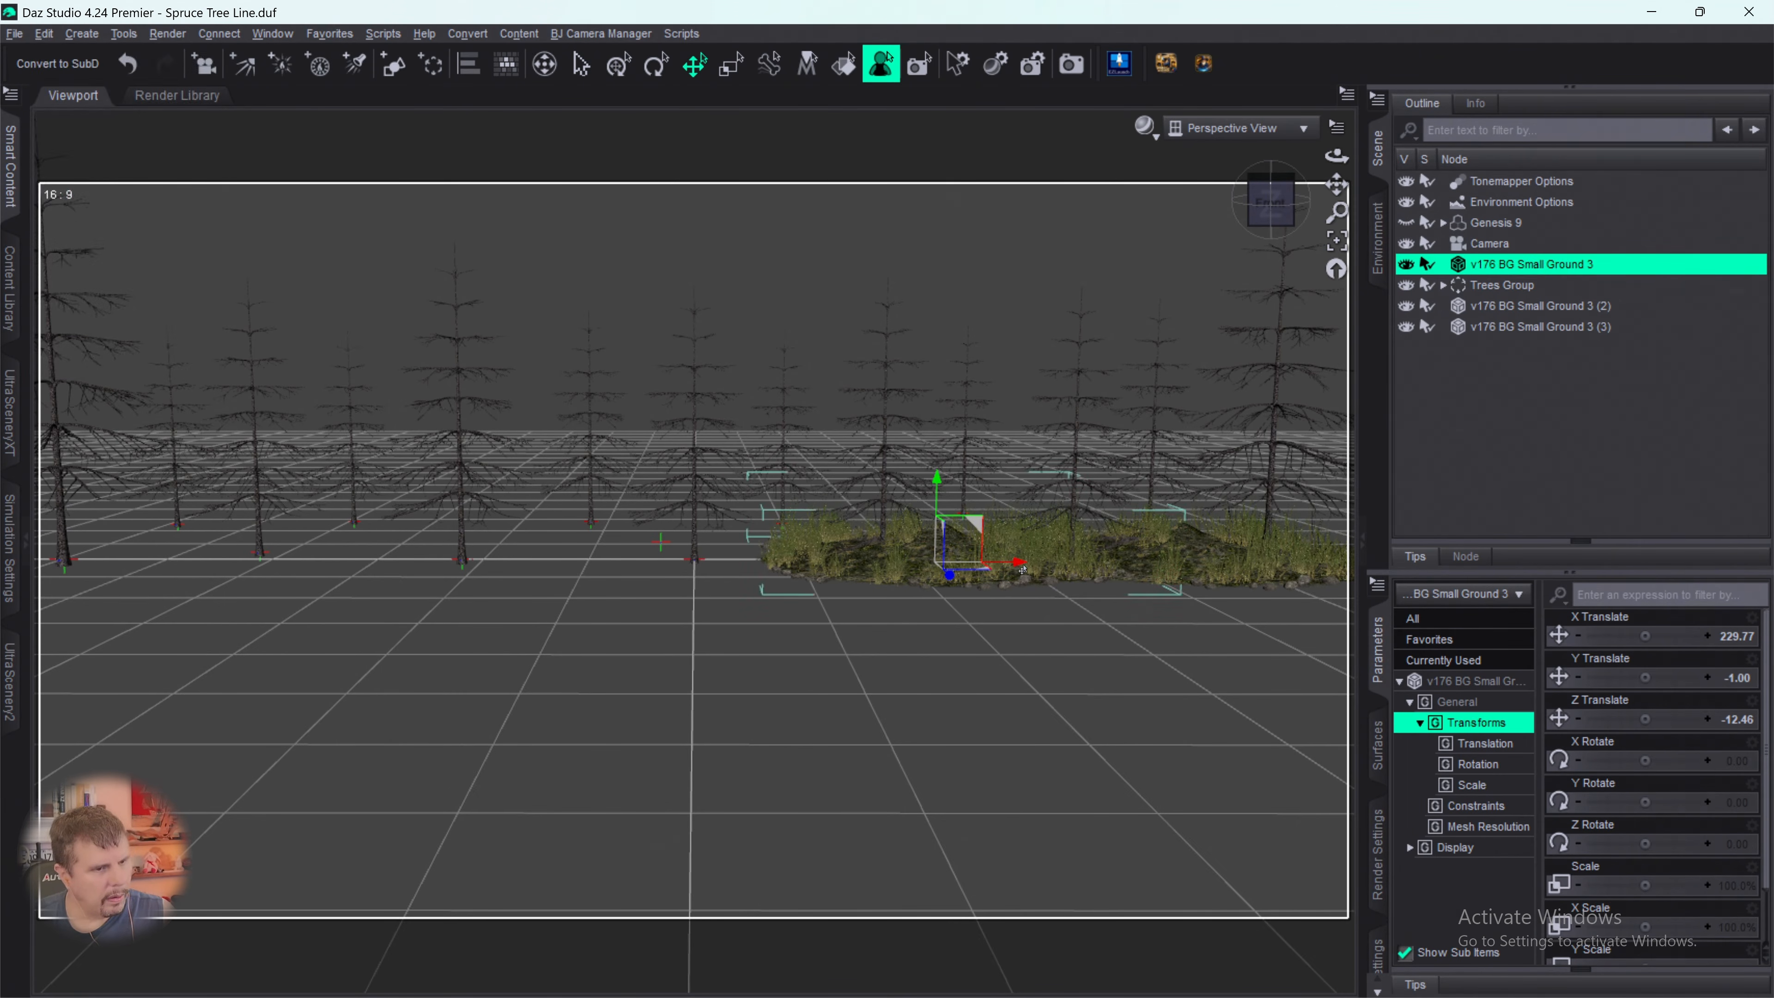
# - Shift the original v176 BG Small Ground 3 along X to about -16 and duplicate its node hierarchy
pyautogui.moveTo(1018, 563); pyautogui.dragTo(769, 619)
pyautogui.click(43, 34)
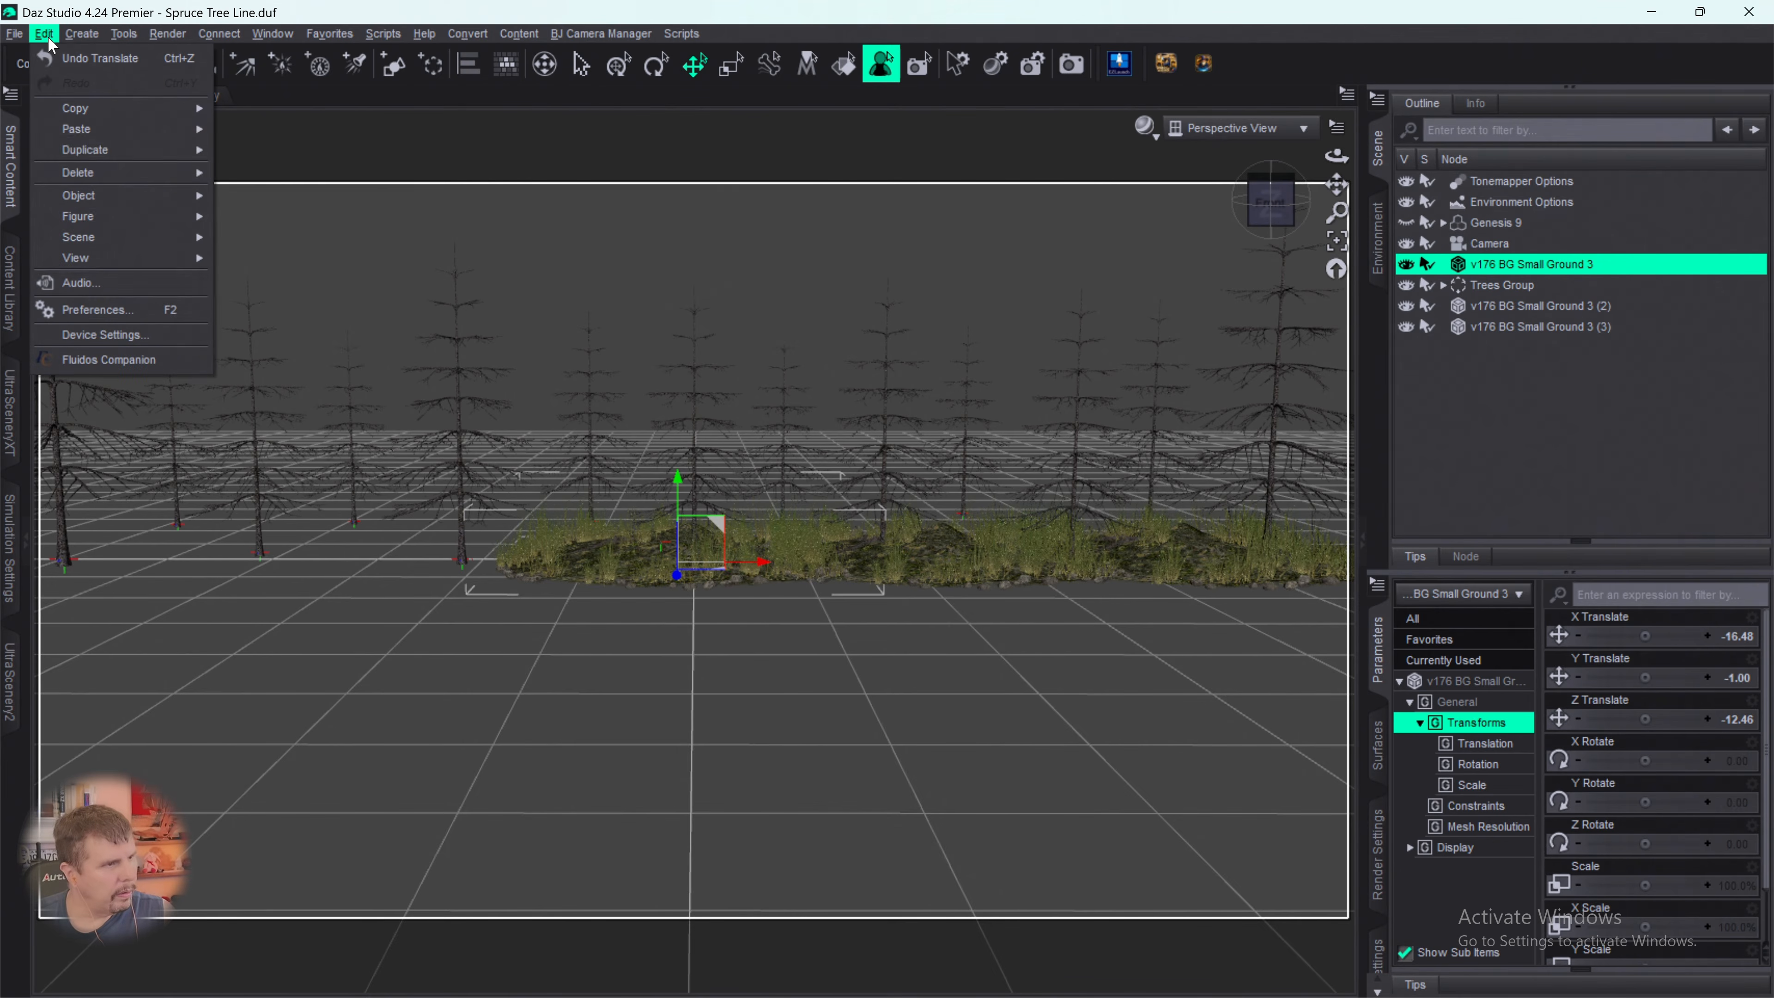
pyautogui.moveTo(95, 150)
pyautogui.click(262, 174)
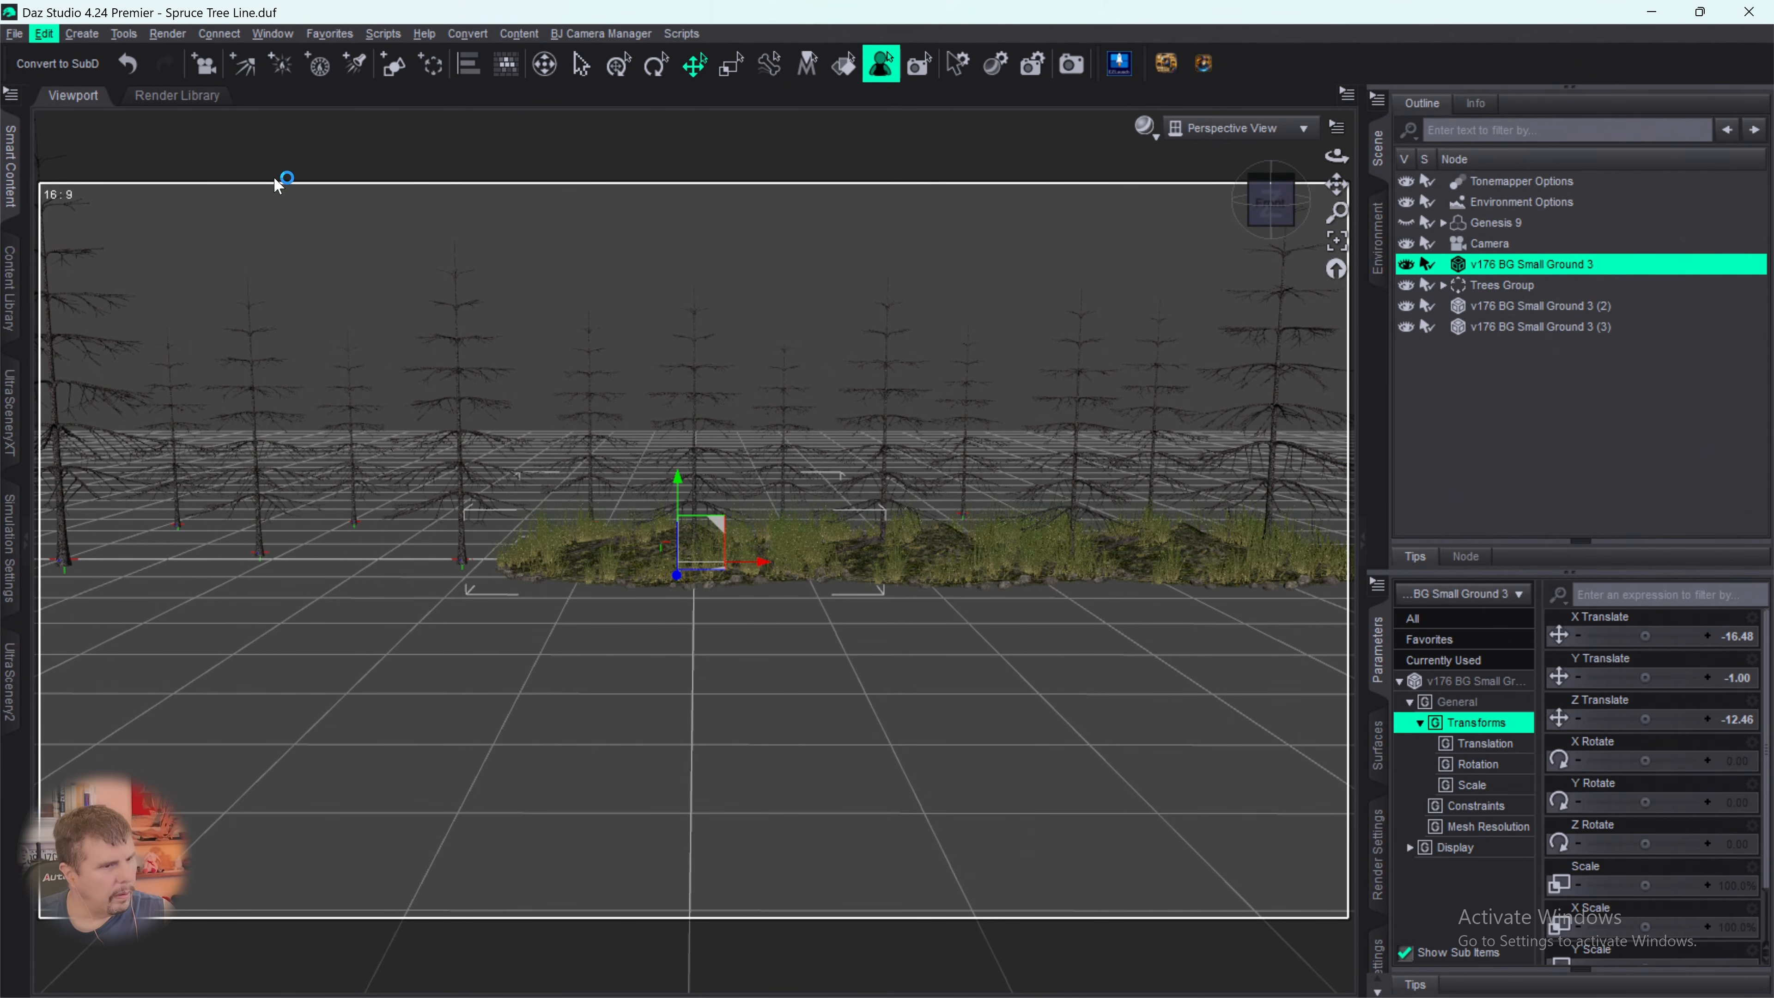
# - Shift the original v176 BG Small Ground 3 along X to about -279 and duplicate its node hierarchy
pyautogui.moveTo(762, 566); pyautogui.dragTo(489, 599)
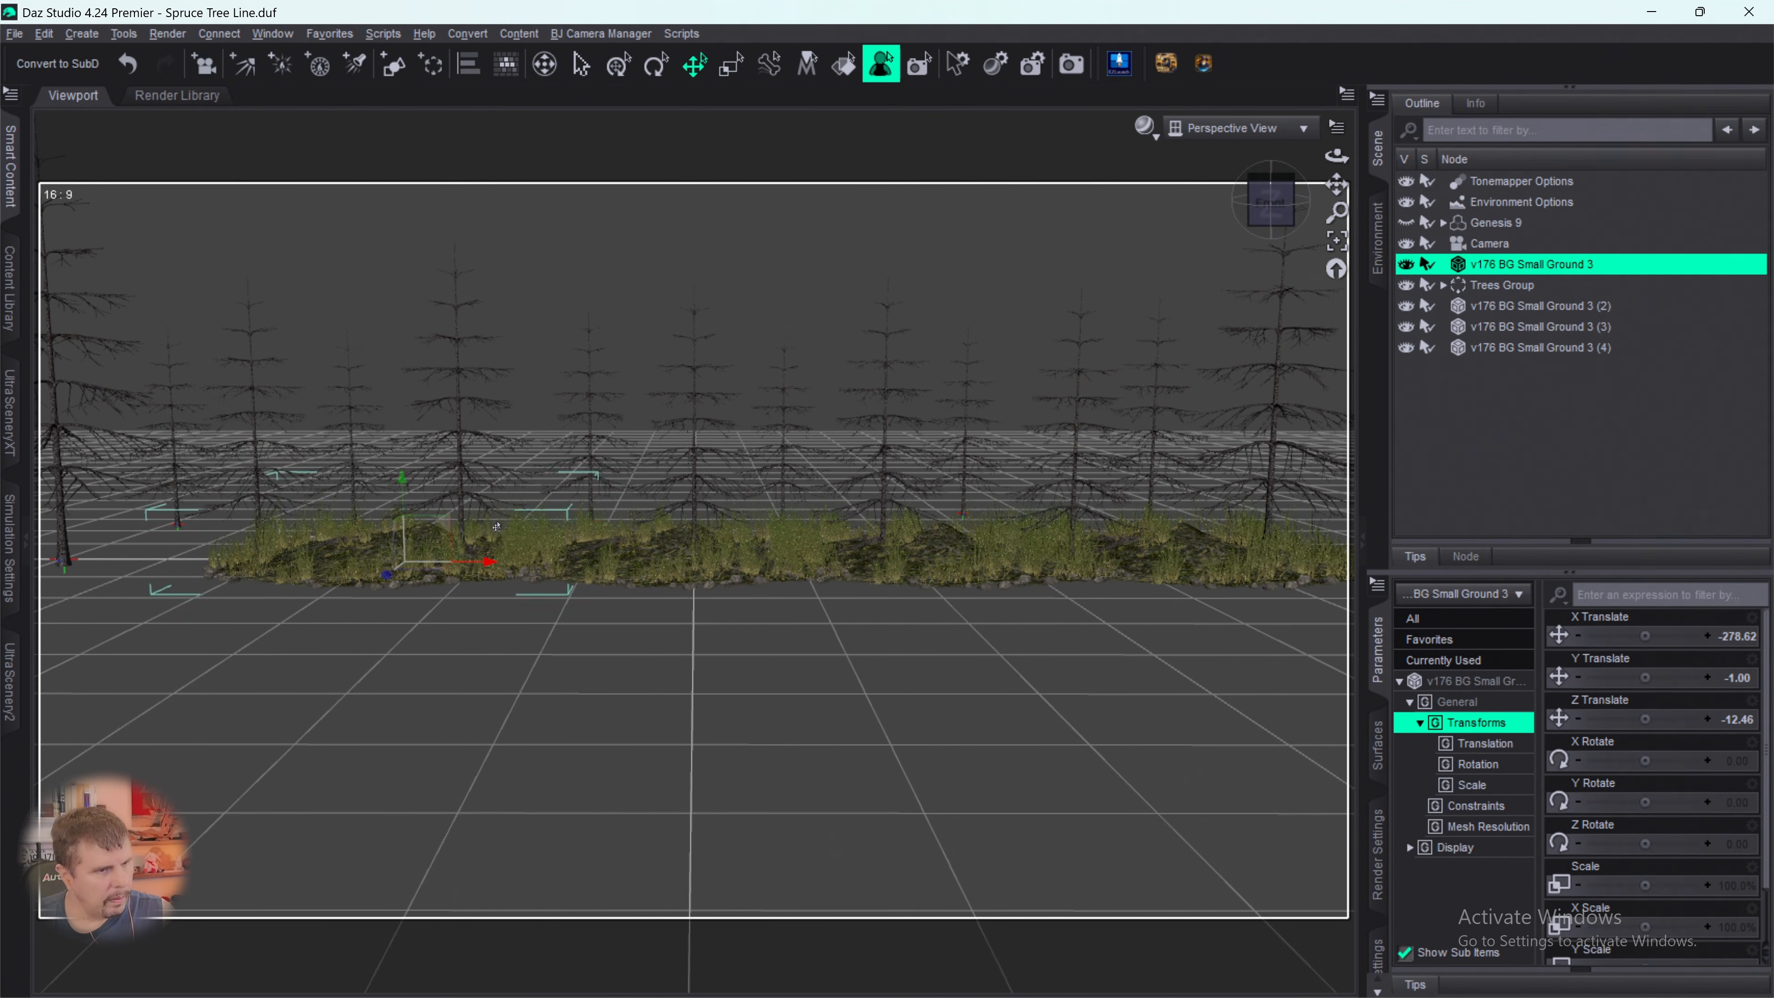
pyautogui.click(44, 34)
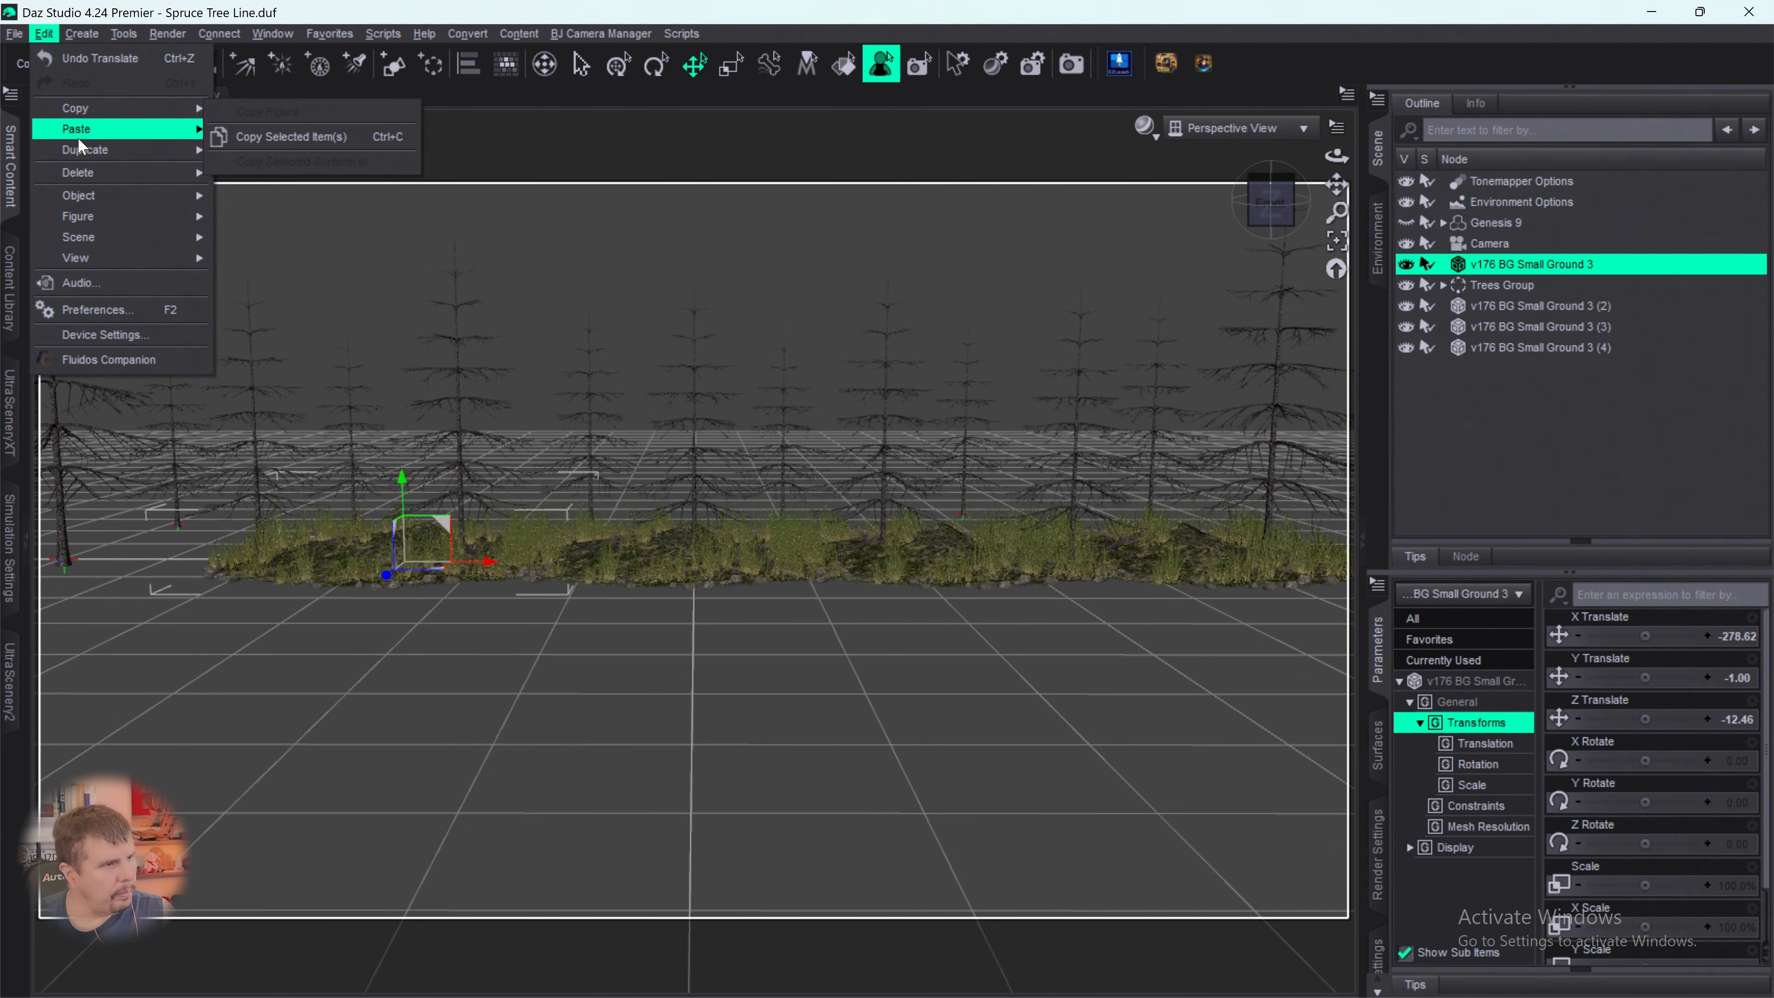
pyautogui.moveTo(83, 151)
pyautogui.click(257, 174)
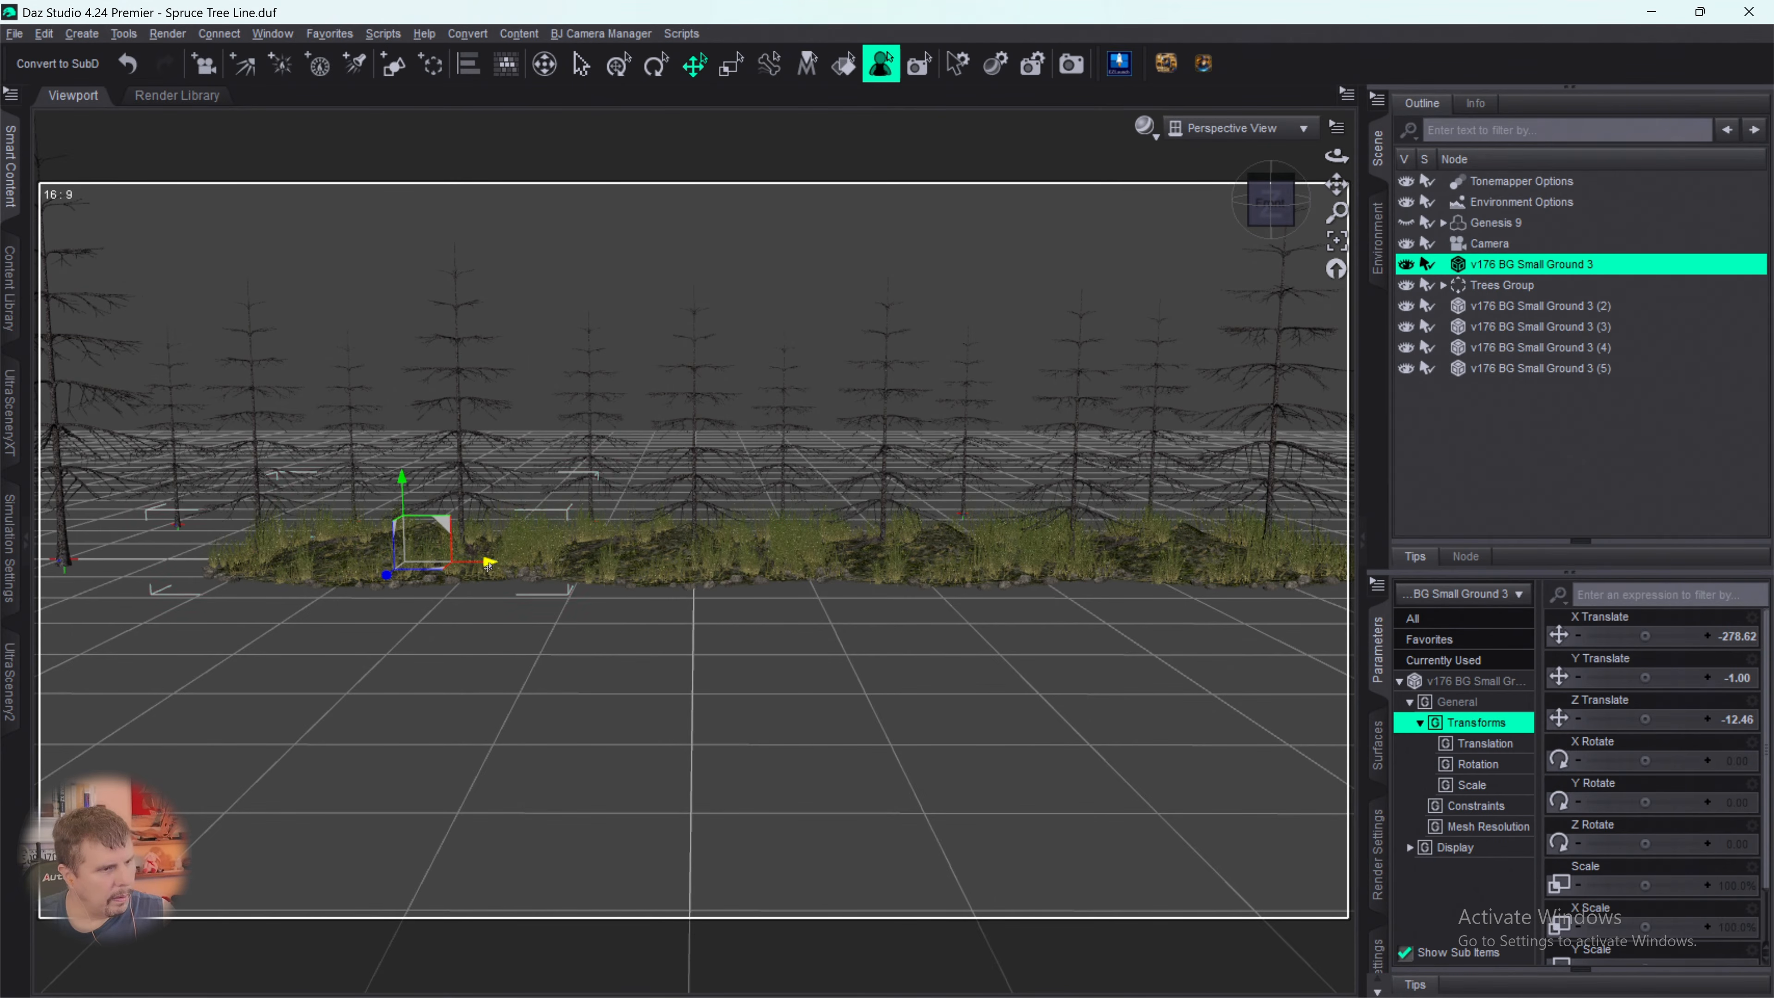
# - Move the original v176 BG Small Ground 3 along X to about -488 and set its Y Rotate to about 36
pyautogui.moveTo(488, 566); pyautogui.dragTo(270, 580)
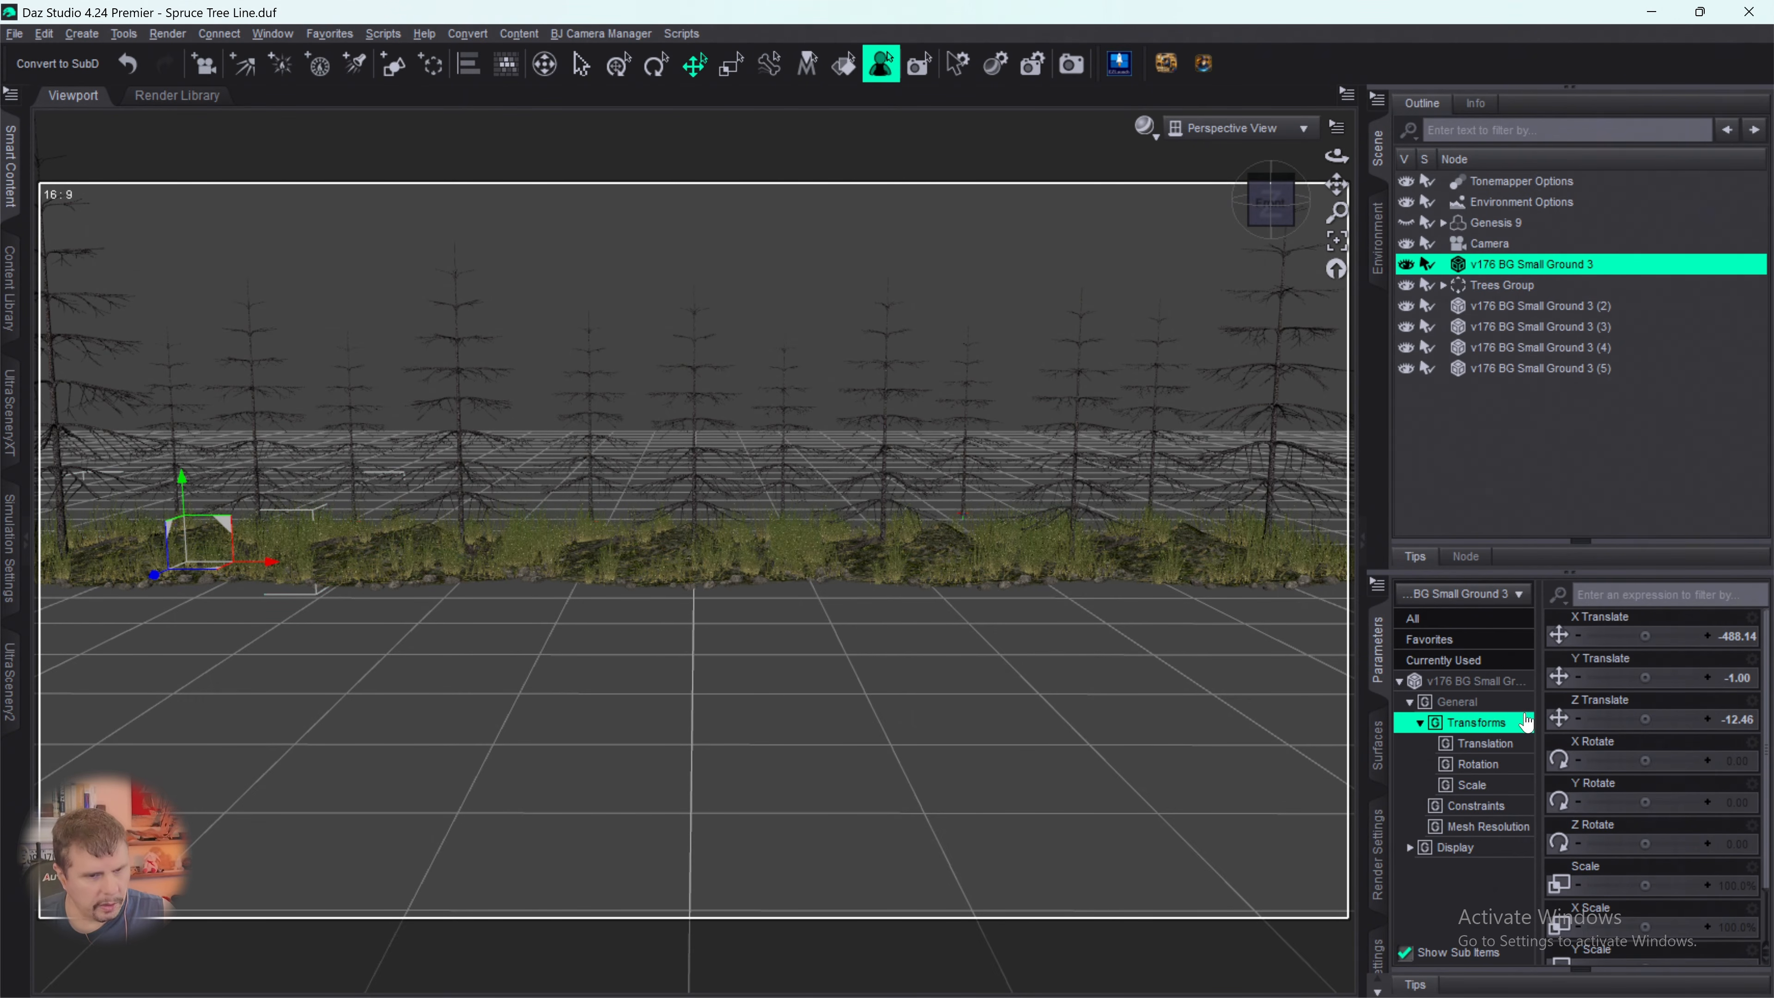
pyautogui.moveTo(1646, 852); pyautogui.dragTo(1687, 809)
pyautogui.hotkey('ctrl', 'z')
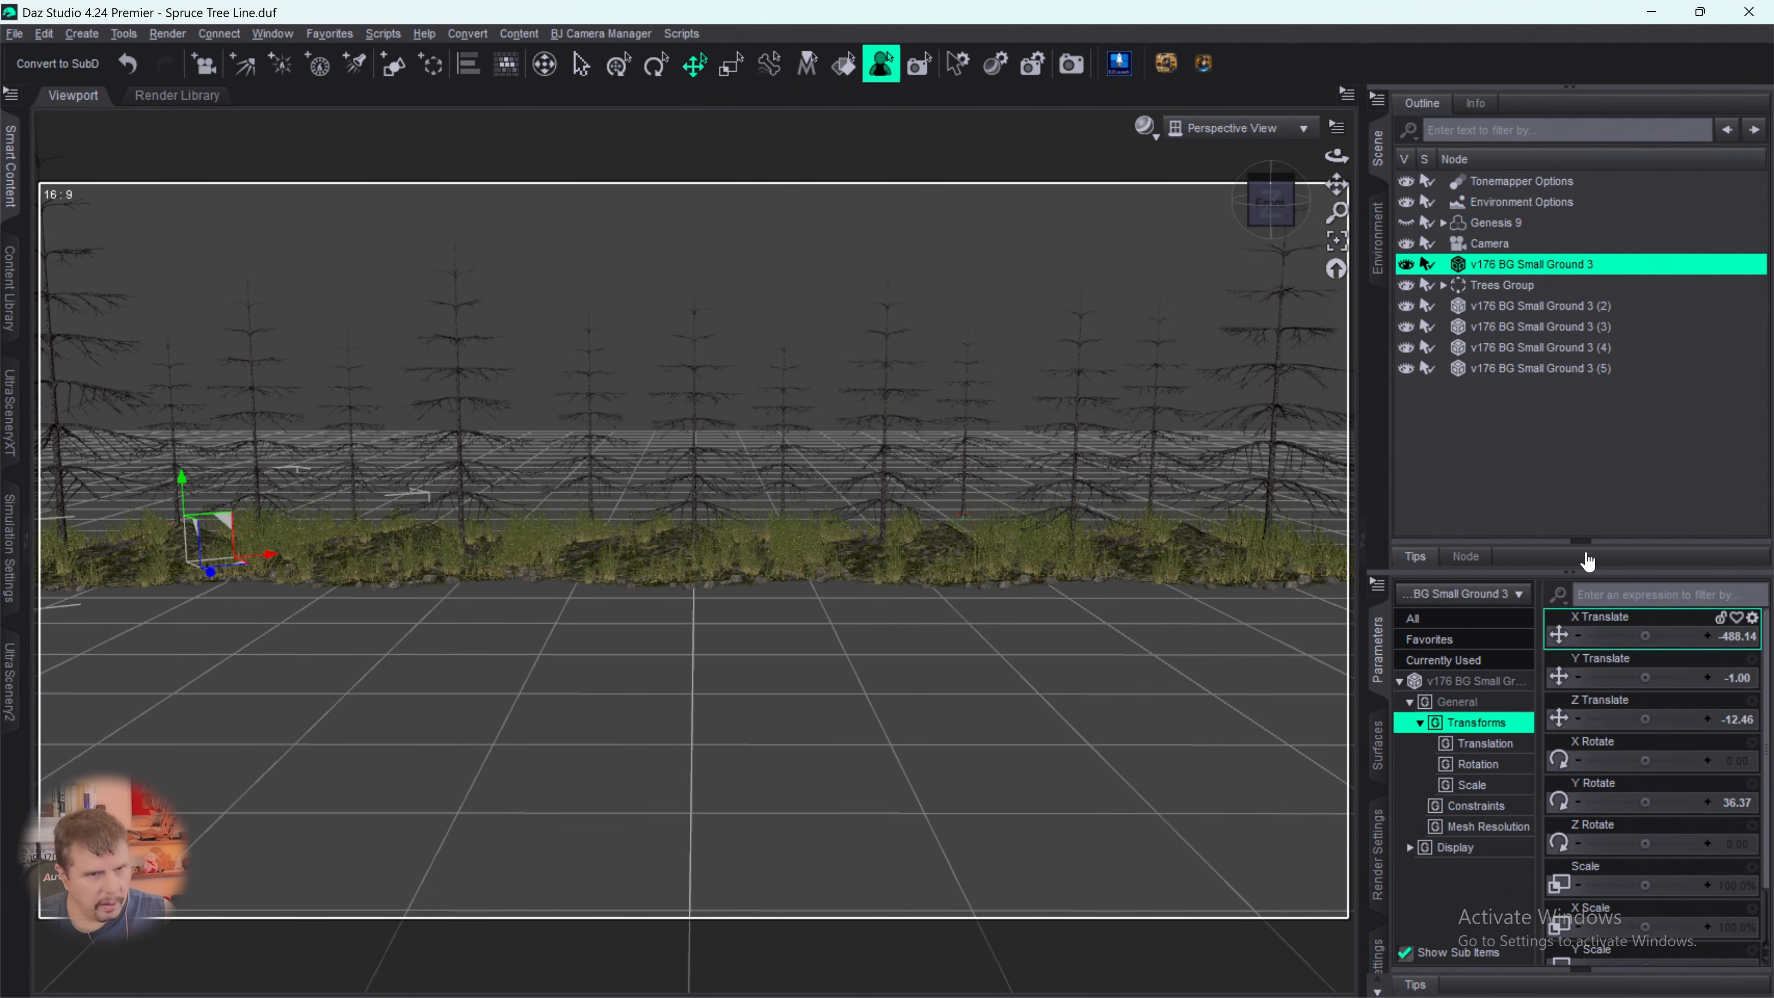
# - Set Y Rotate to about -27 on v176 BG Small Ground 3 (2) and about 27 on v176 BG Small Ground 3 (3)
pyautogui.click(1539, 312)
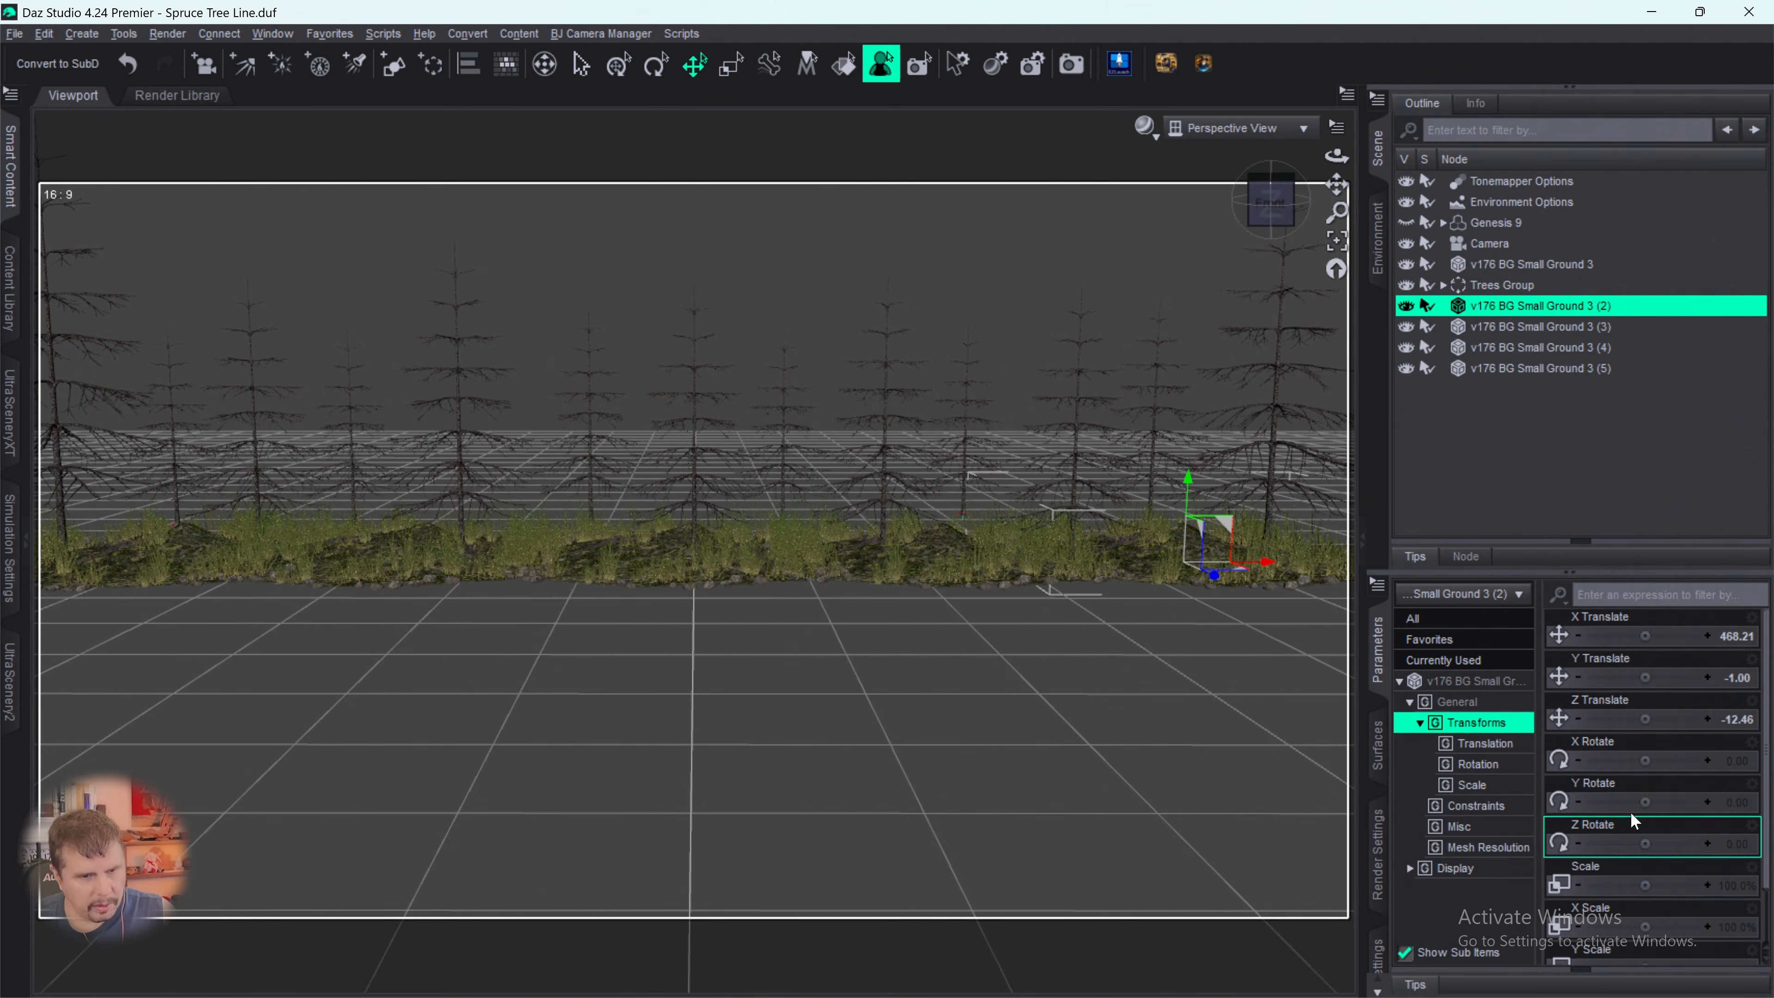
pyautogui.moveTo(1630, 808); pyautogui.dragTo(1615, 807)
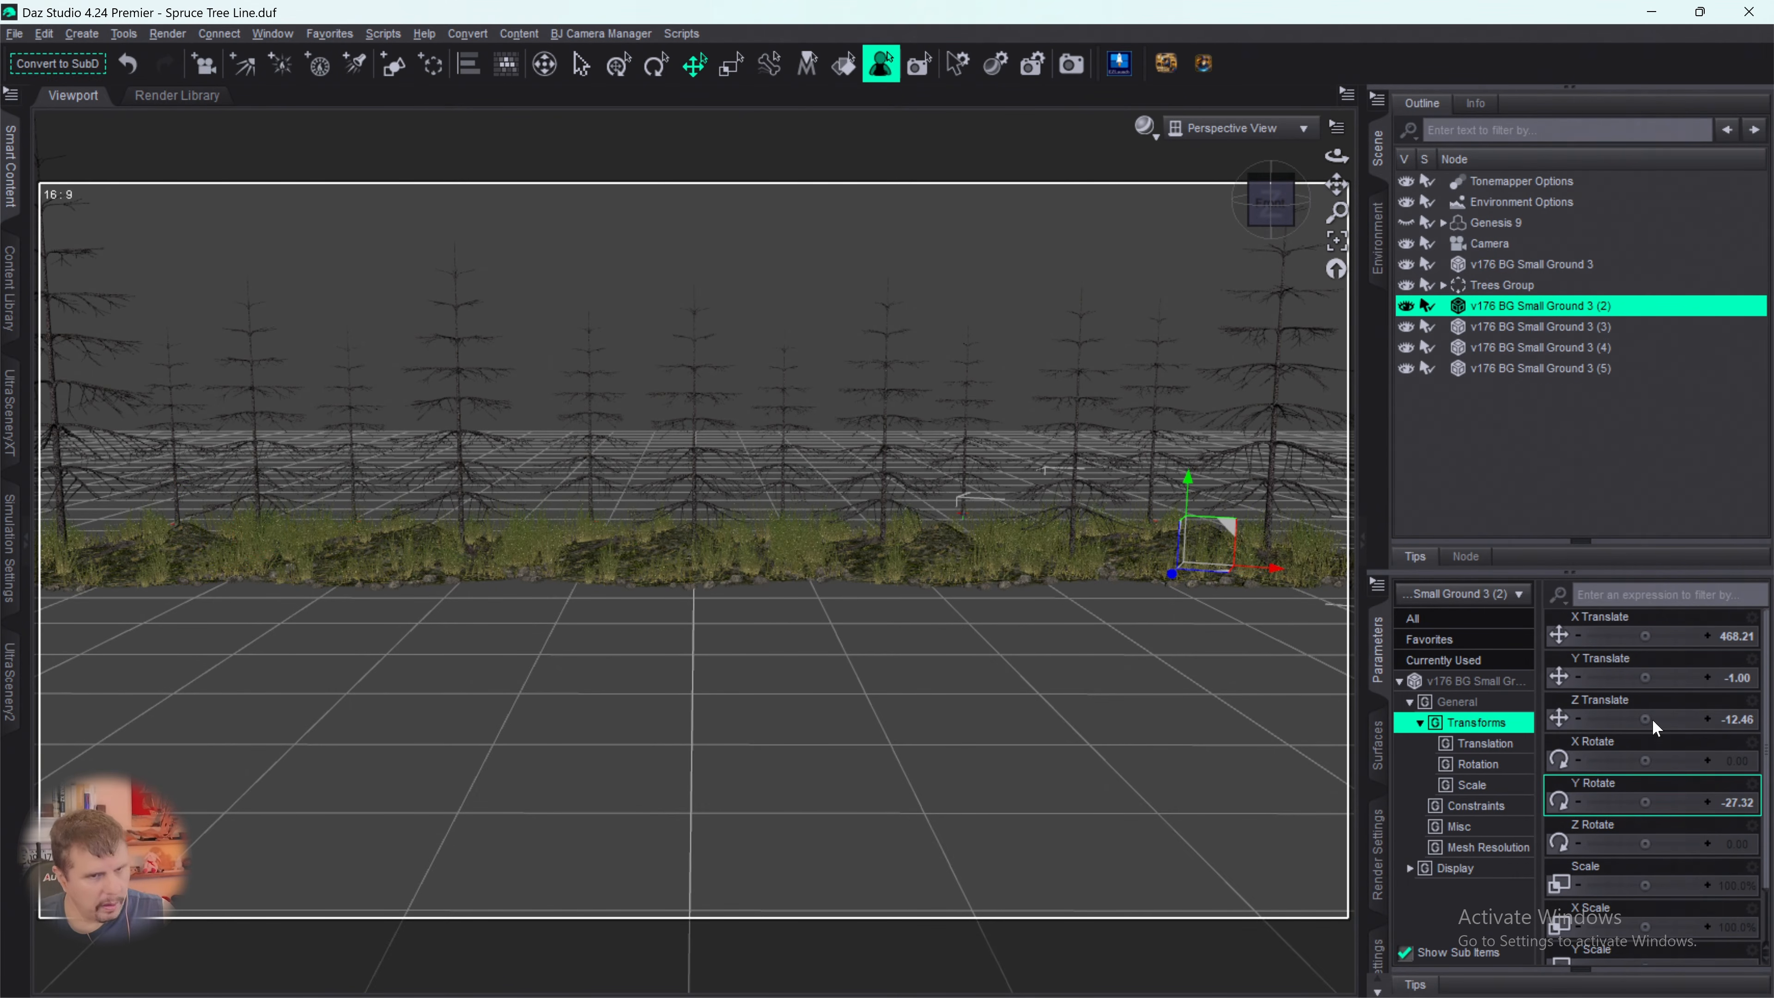
pyautogui.click(1509, 329)
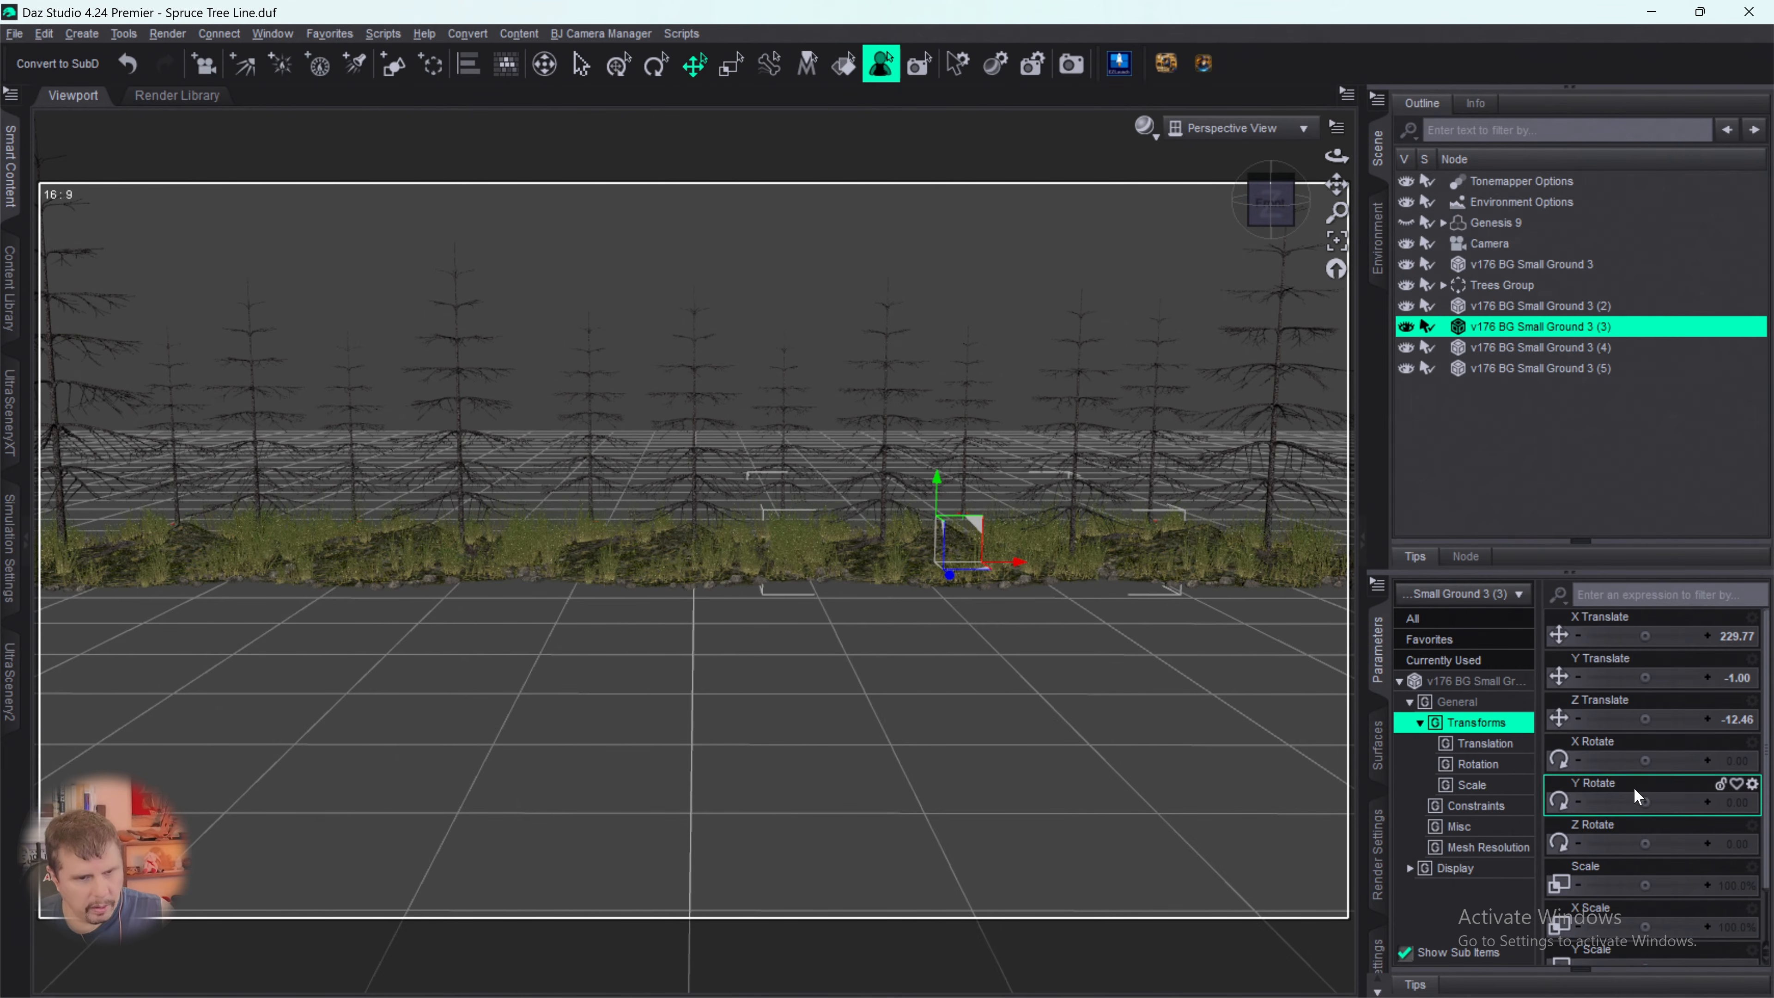
pyautogui.moveTo(1641, 802); pyautogui.dragTo(1678, 802)
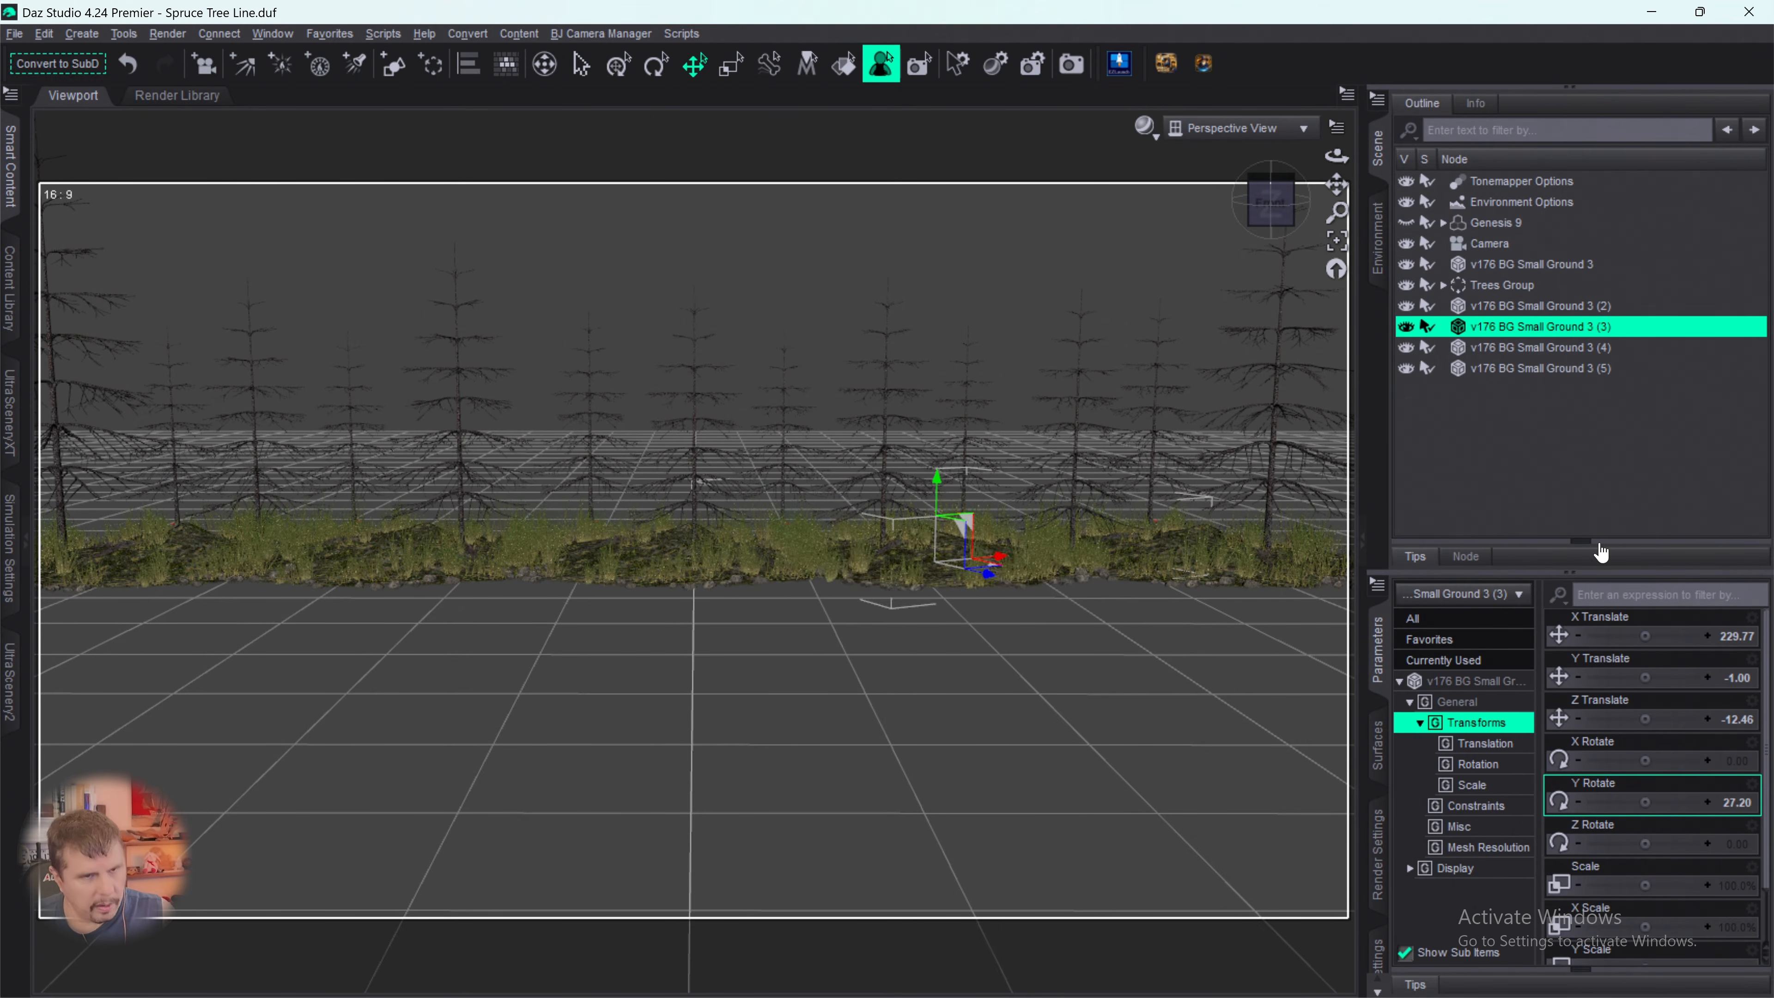
# - Set Y Rotate to about -46 on v176 BG Small Ground 3 (4) and about -105 on v176 BG Small Ground 3 (5)
pyautogui.click(1526, 347)
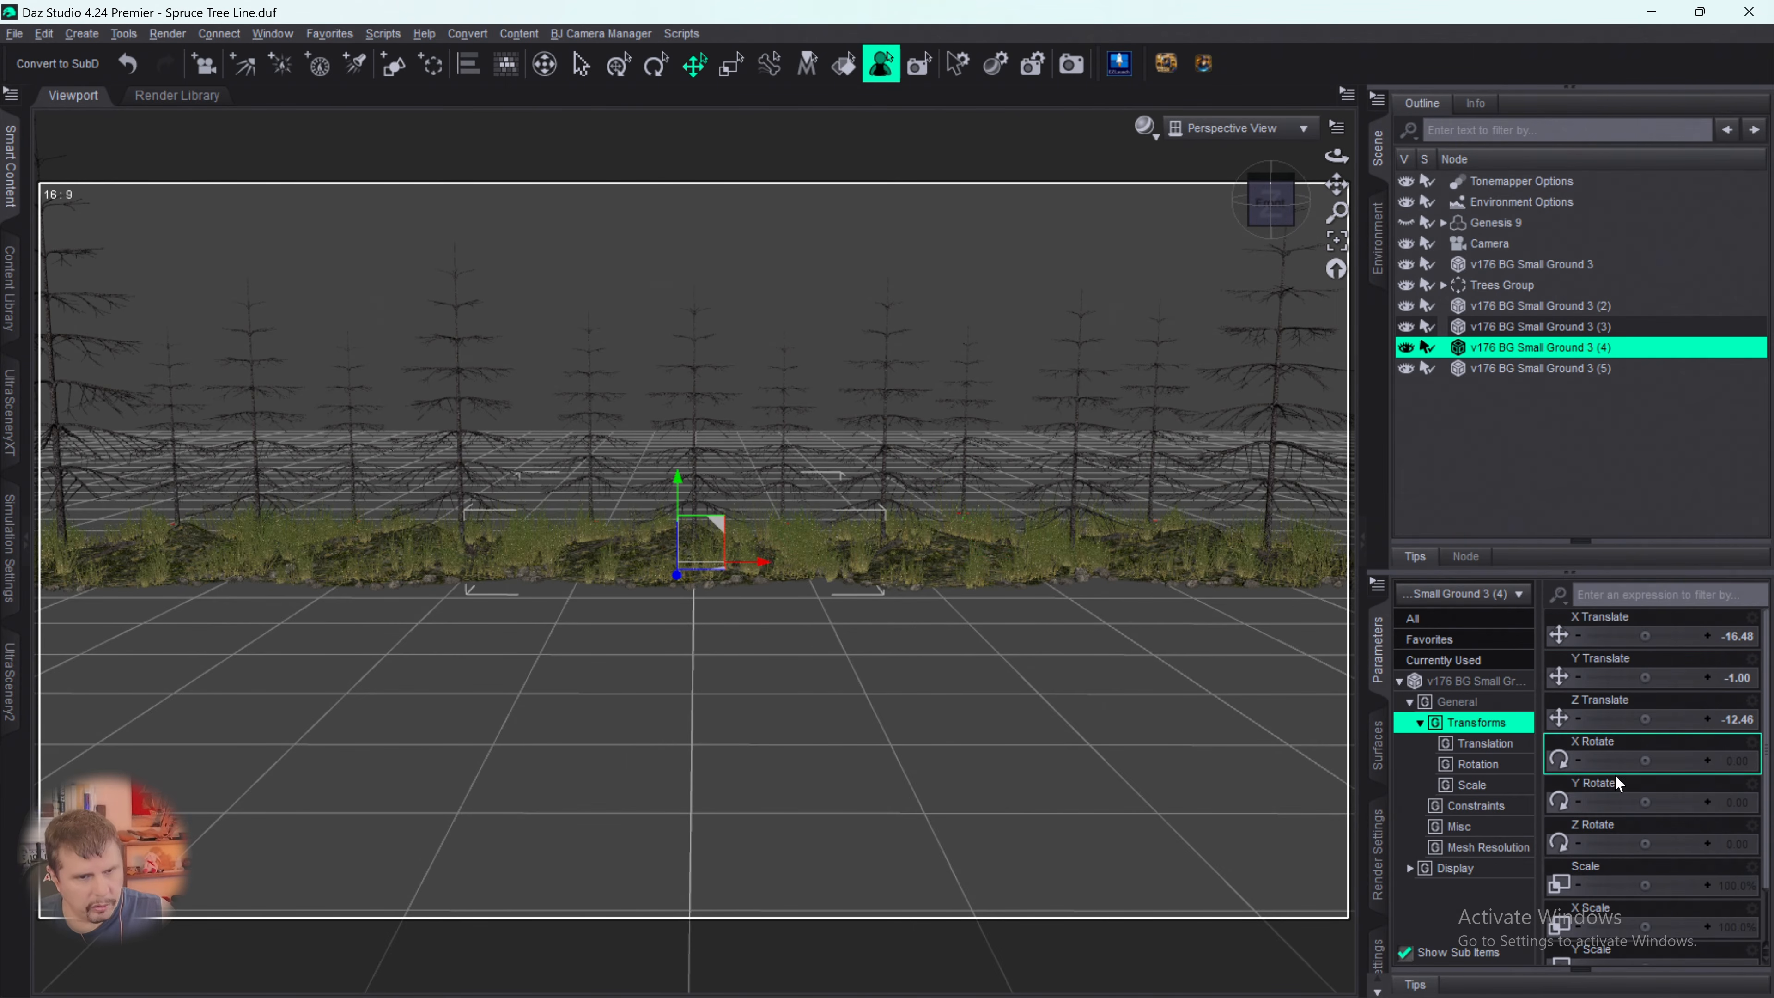
pyautogui.moveTo(1652, 802); pyautogui.dragTo(1593, 802)
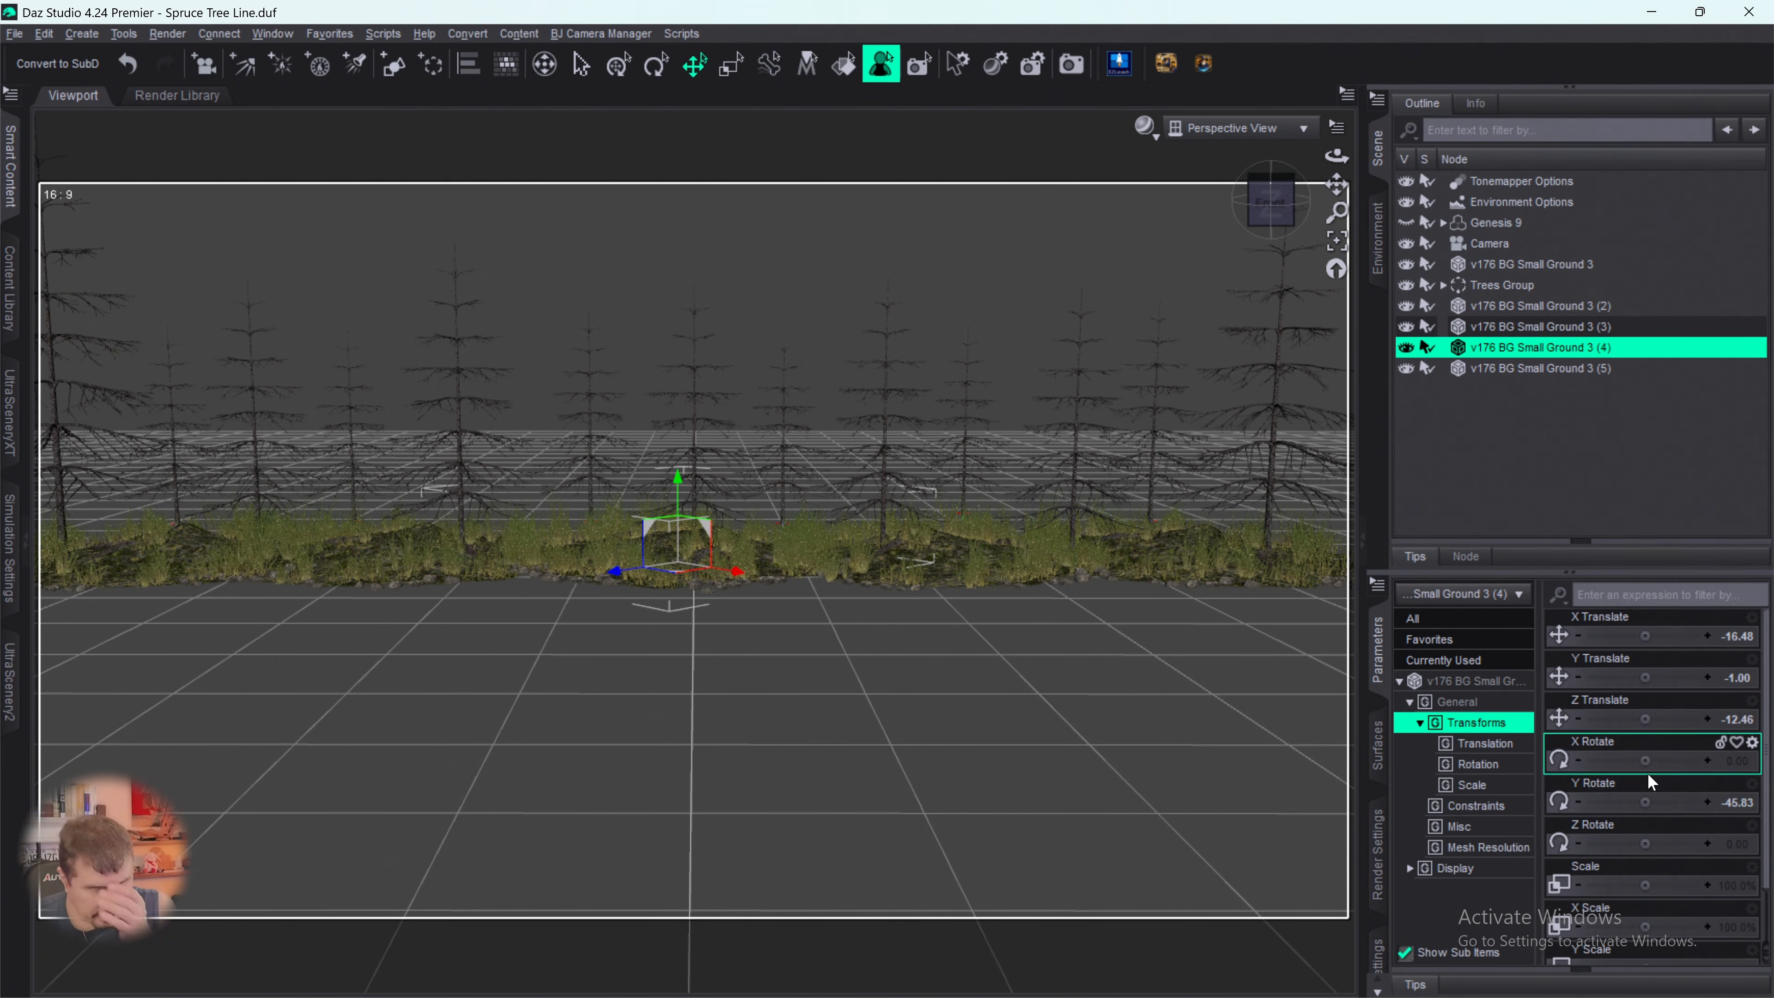
pyautogui.click(1518, 369)
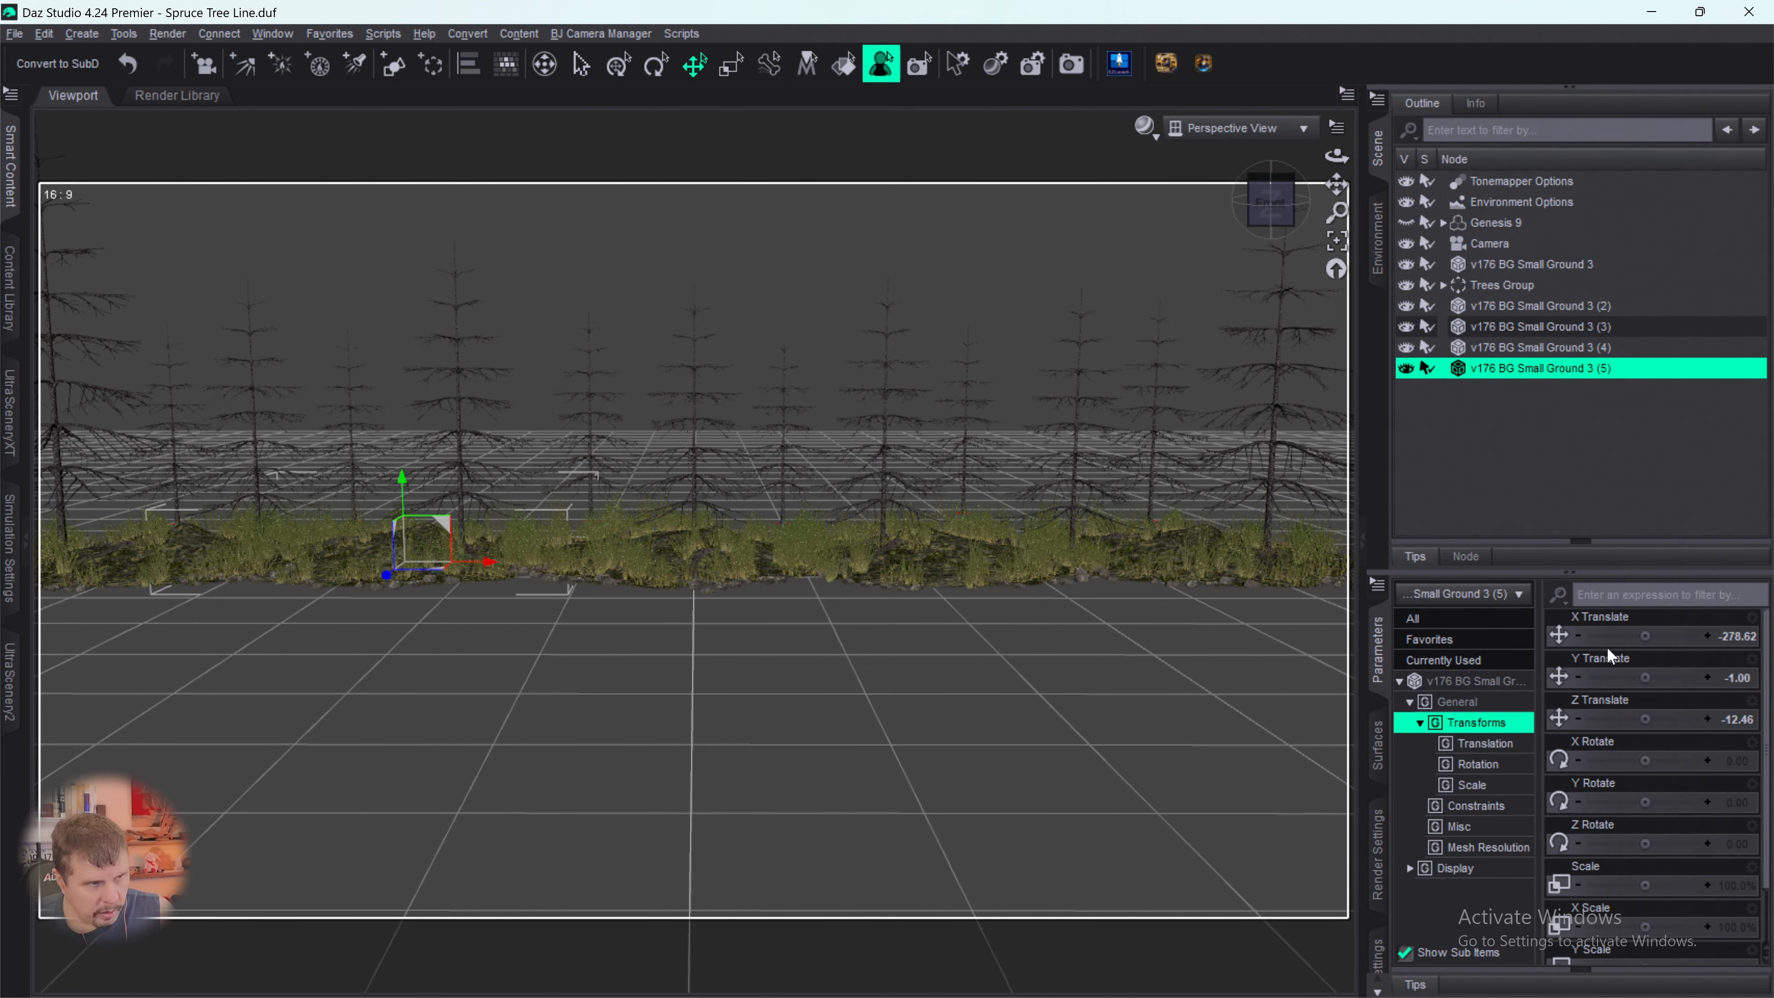
pyautogui.moveTo(1644, 845); pyautogui.dragTo(1619, 844)
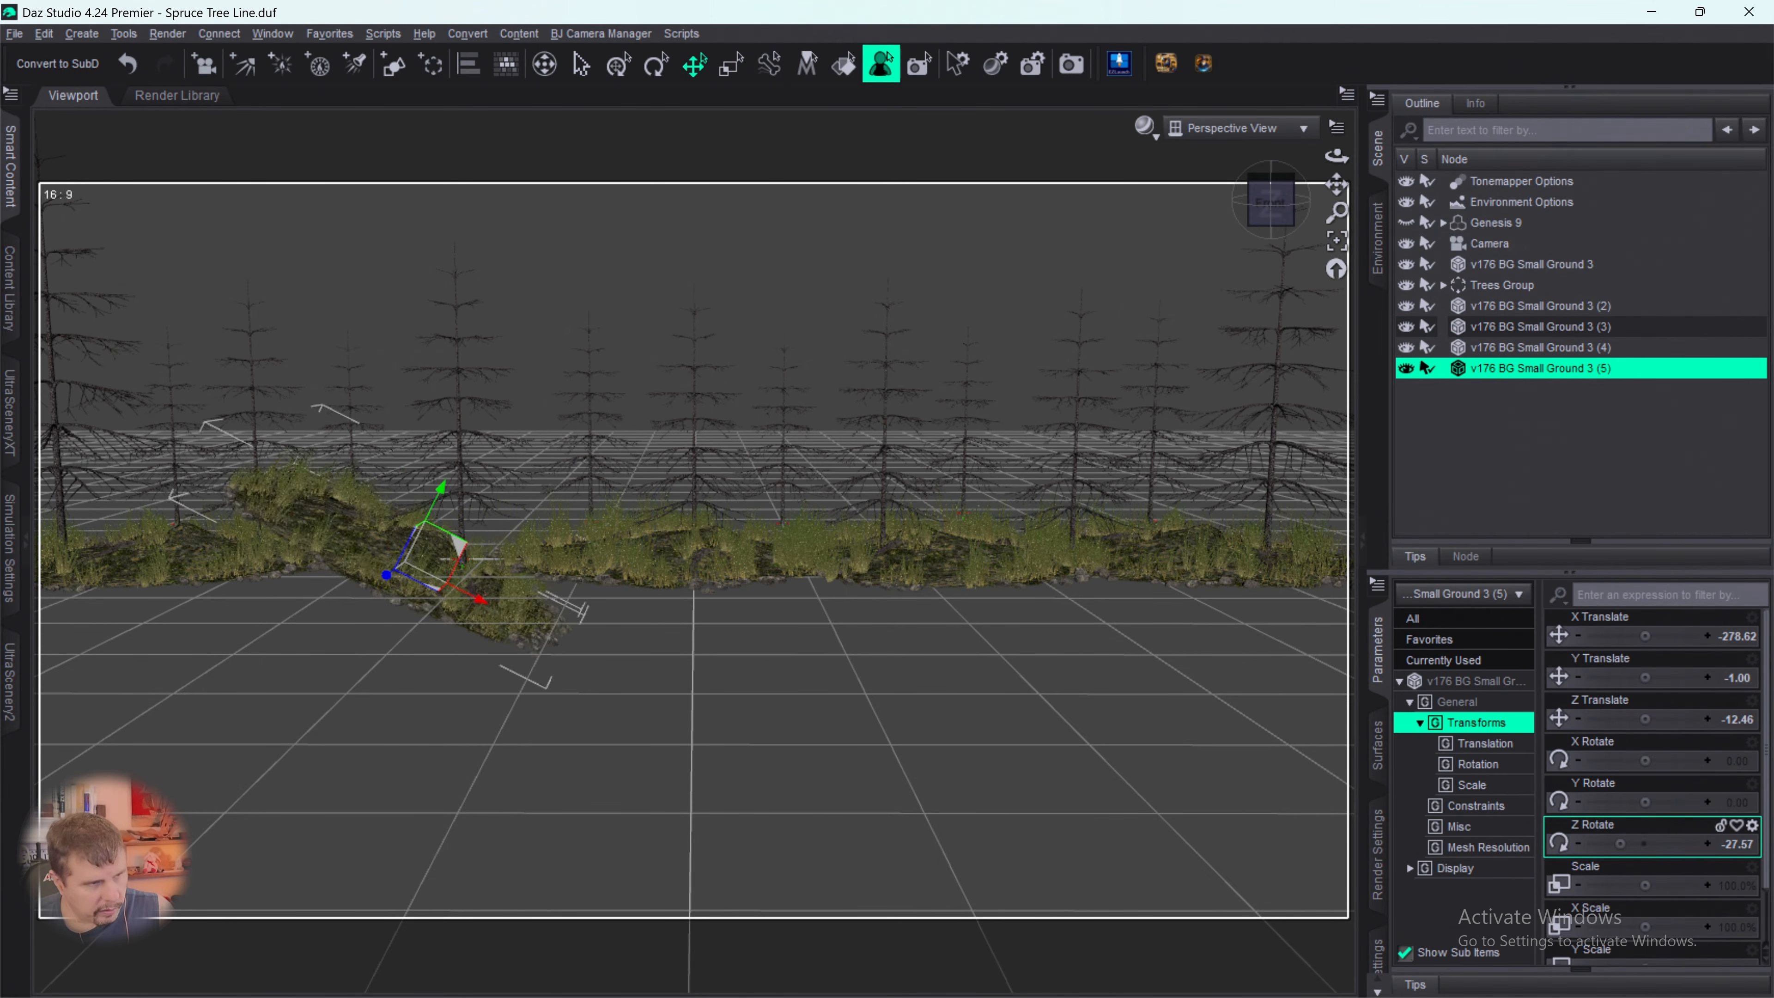
pyautogui.hotkey('ctrl', 'z')
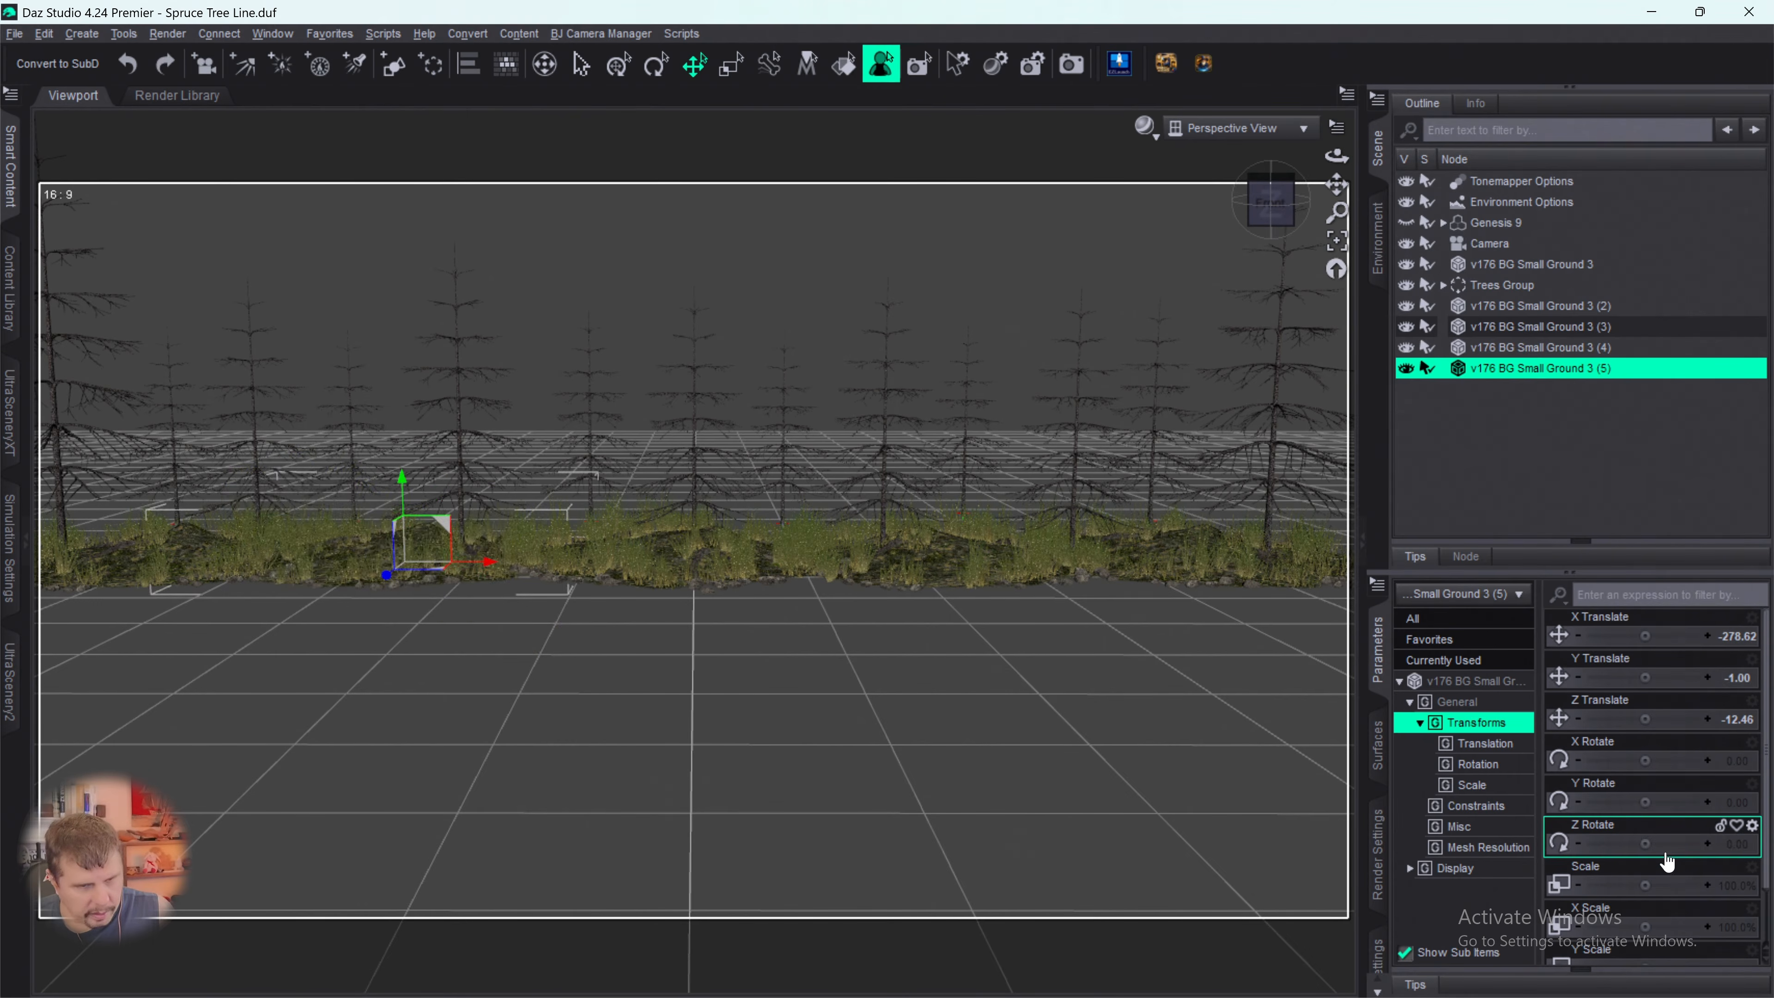
pyautogui.moveTo(1638, 802); pyautogui.dragTo(1611, 802)
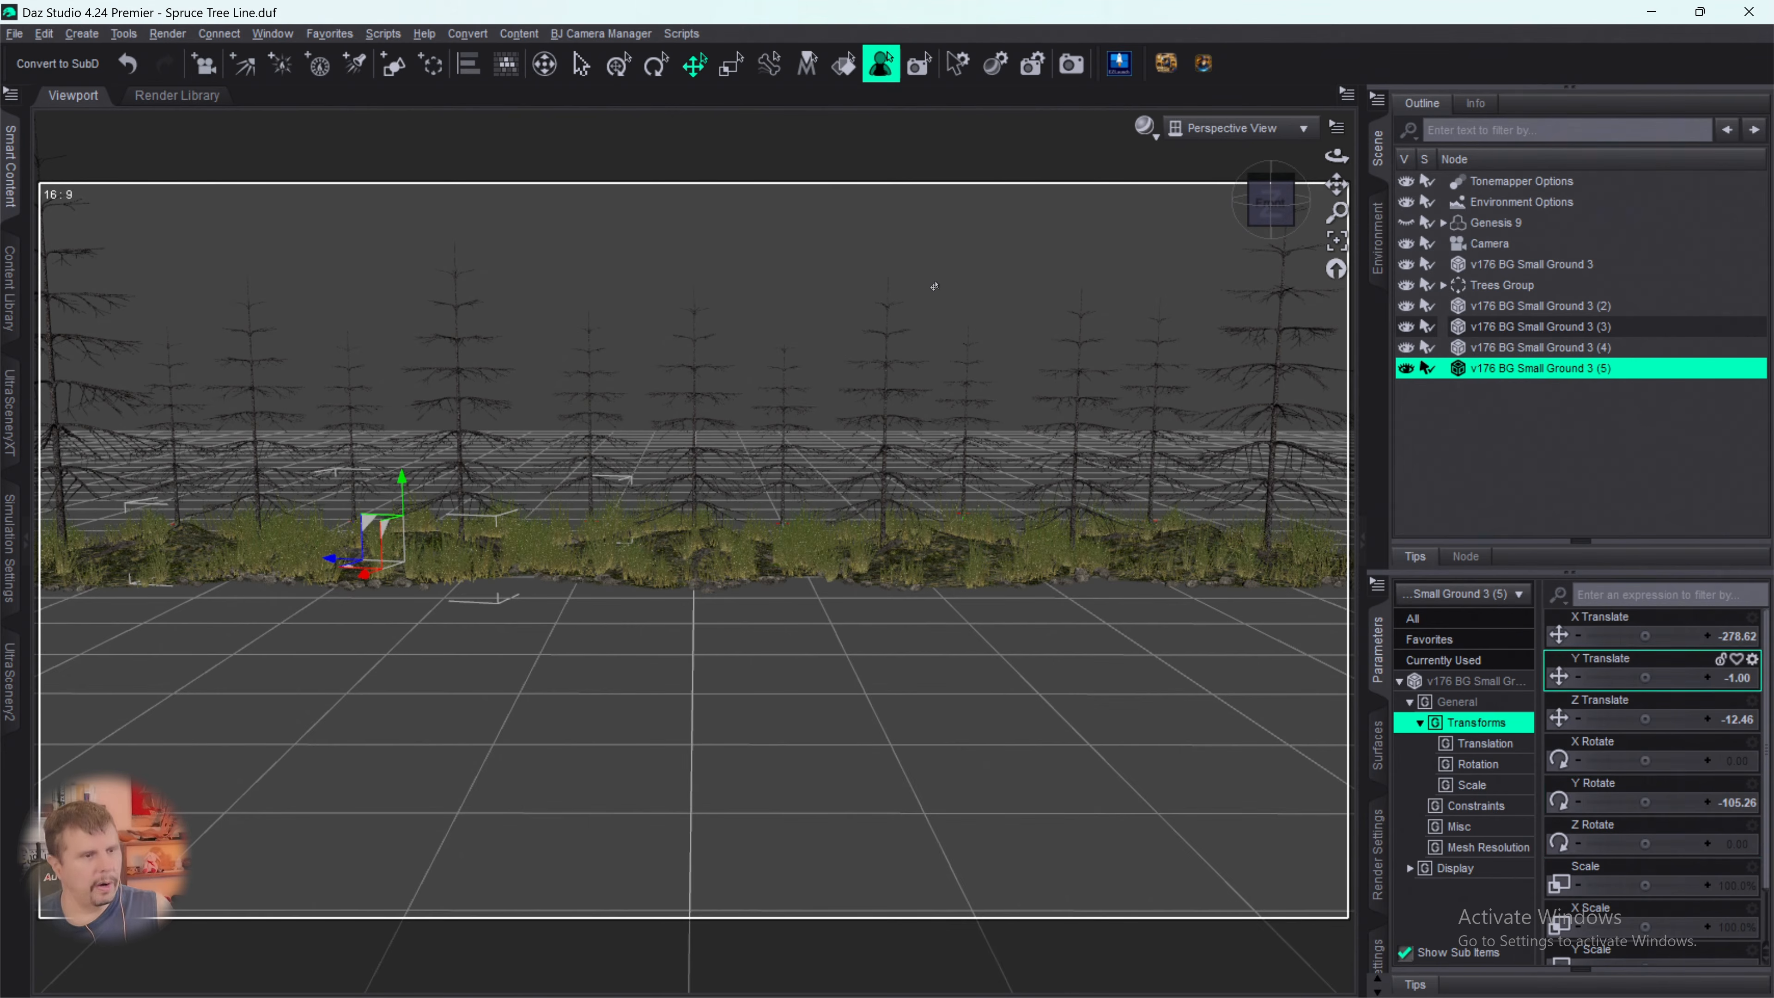
# - Switch the viewport to the Camera view and put all five v176 BG Small Ground 3 nodes into a new group
pyautogui.click(1240, 128)
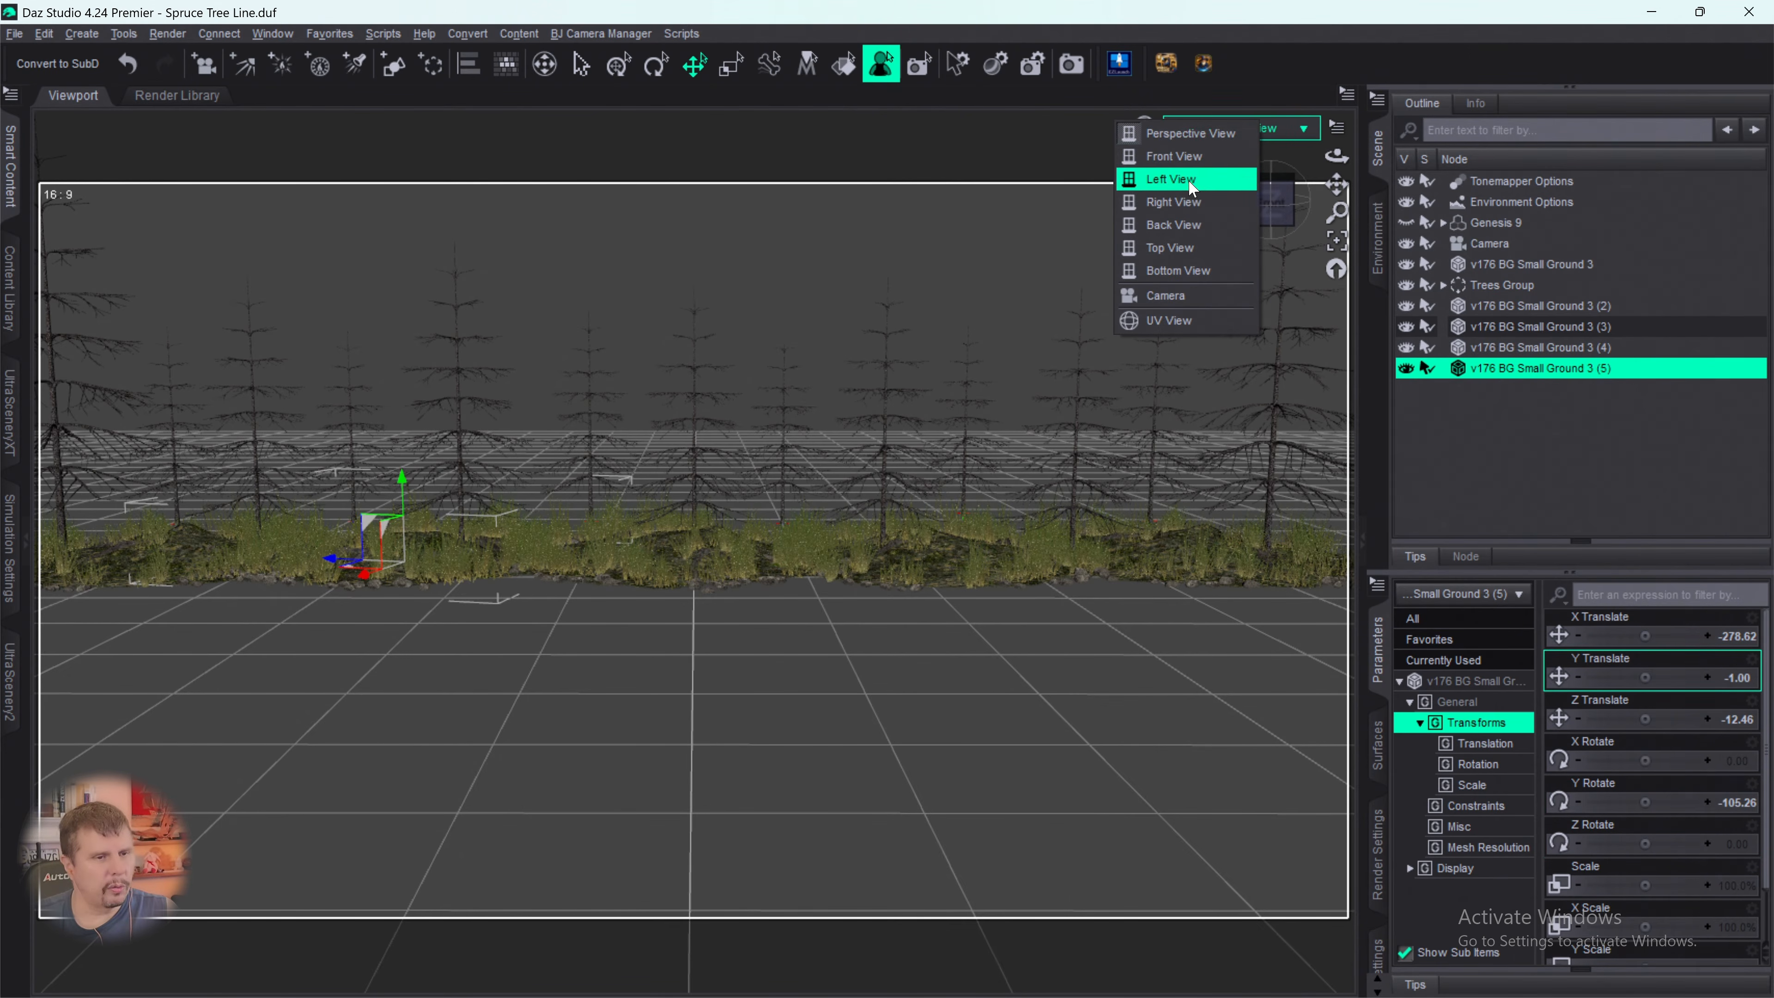
pyautogui.click(1166, 293)
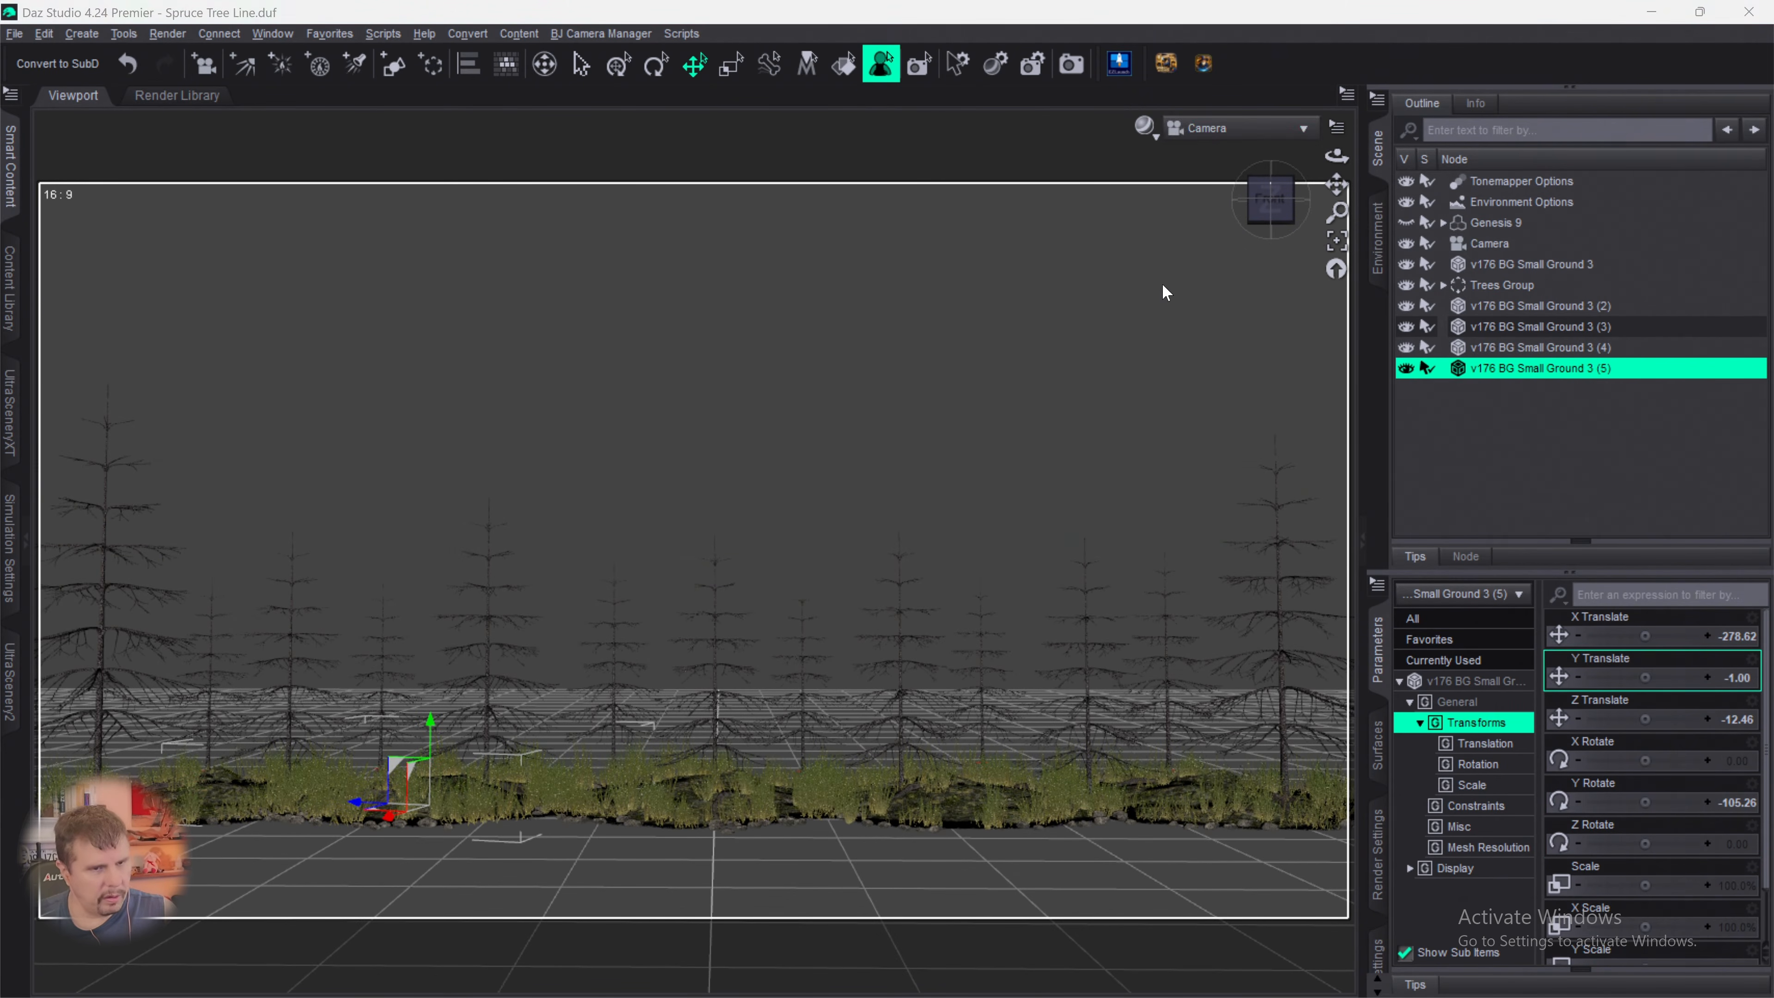
pyautogui.click(1509, 272)
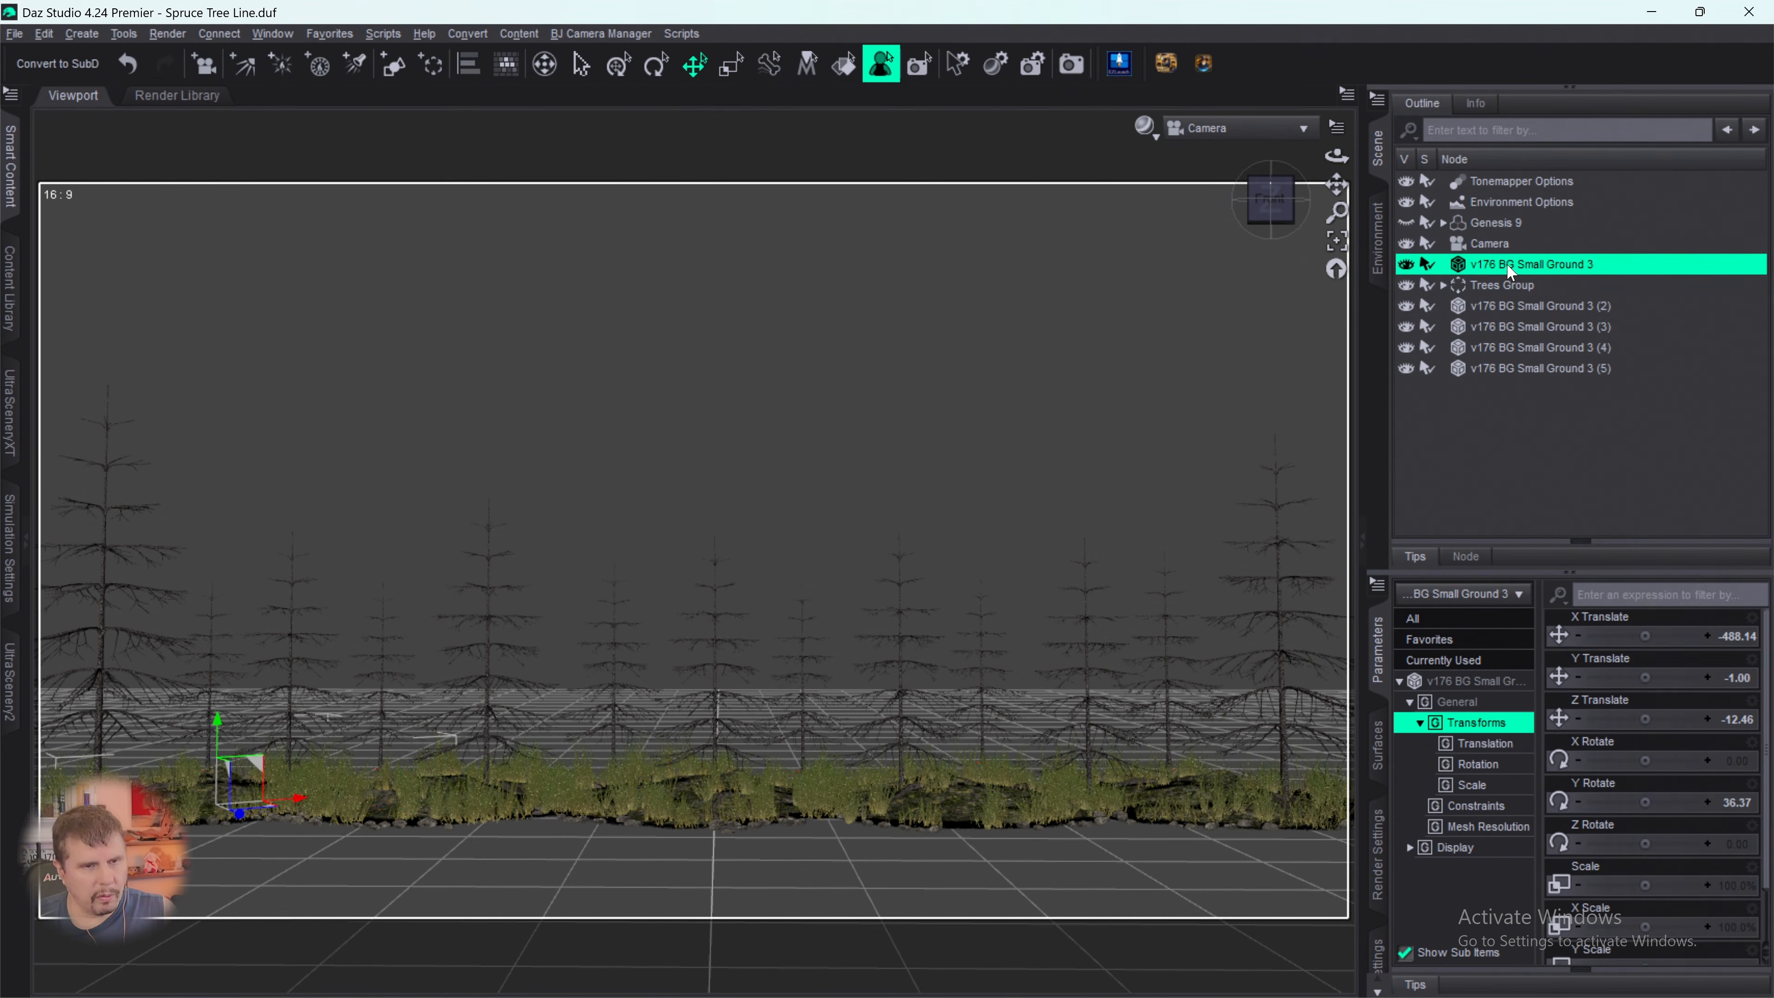
pyautogui.keyDown('ctrl'); pyautogui.click(1508, 307); pyautogui.keyUp('ctrl')
pyautogui.keyDown('ctrl'); pyautogui.click(1502, 326); pyautogui.keyUp('ctrl')
pyautogui.keyDown('ctrl'); pyautogui.click(1496, 347); pyautogui.keyUp('ctrl')
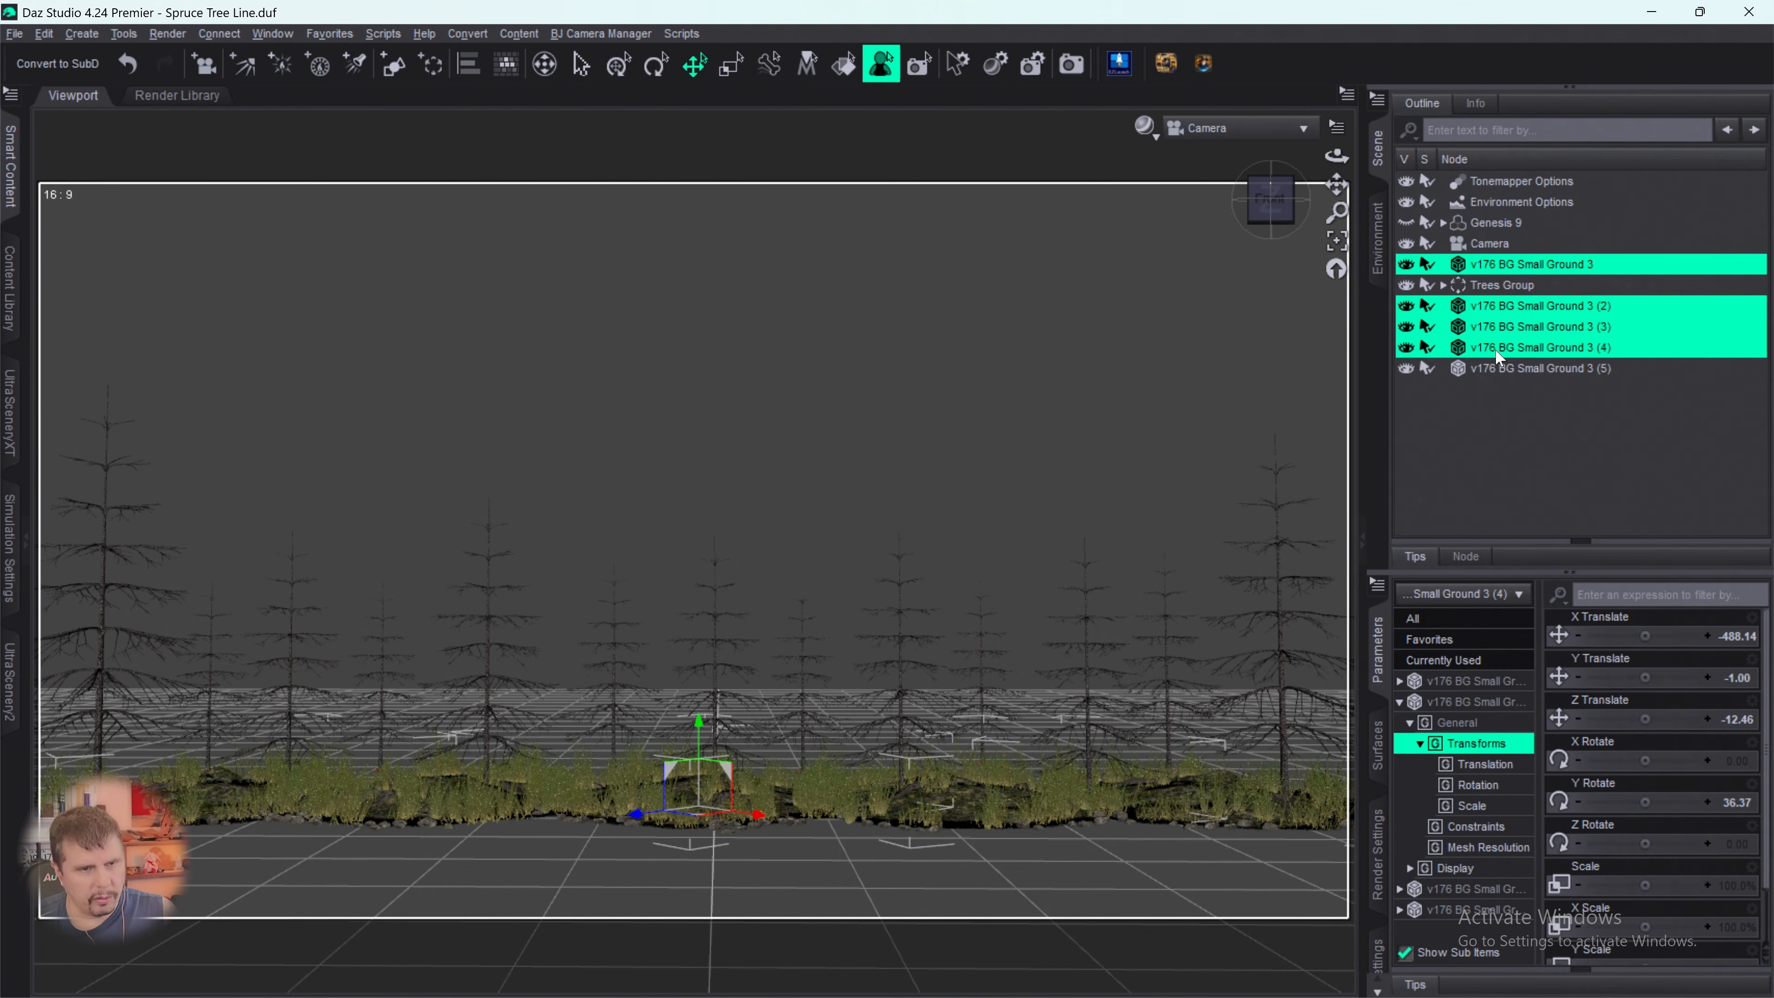
pyautogui.keyDown('ctrl'); pyautogui.click(1494, 369); pyautogui.keyUp('ctrl')
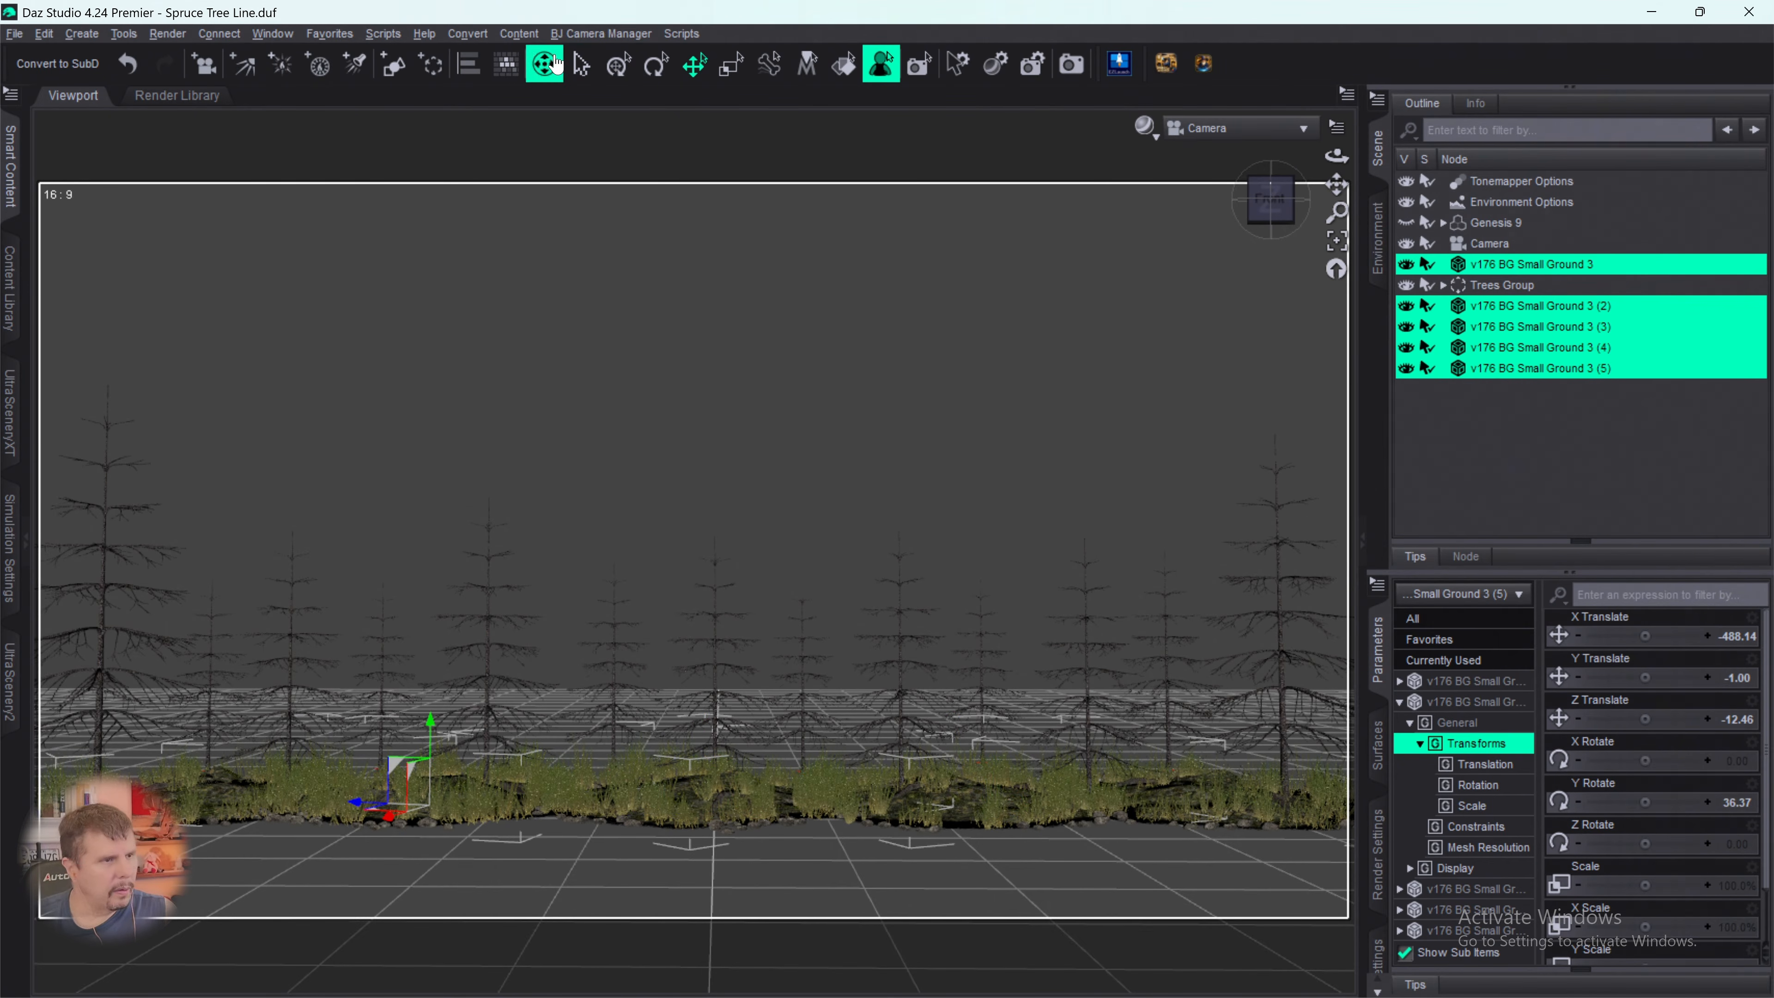
pyautogui.click(431, 65)
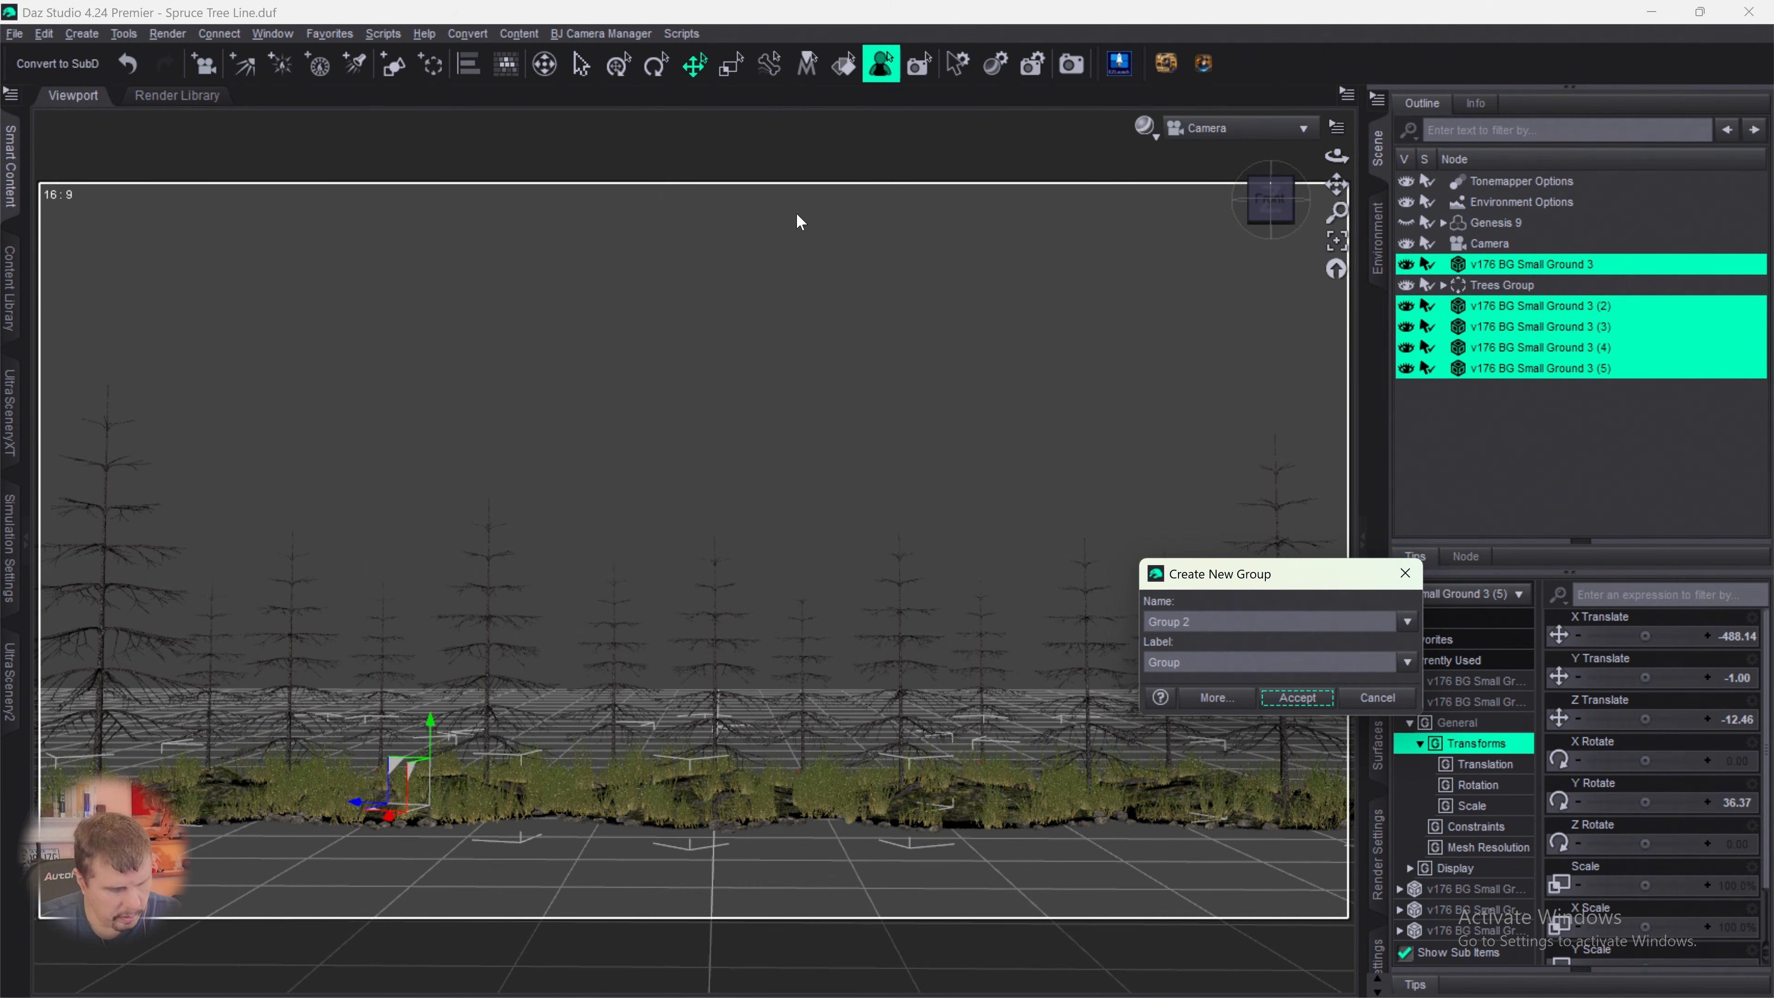
pyautogui.press('Return')
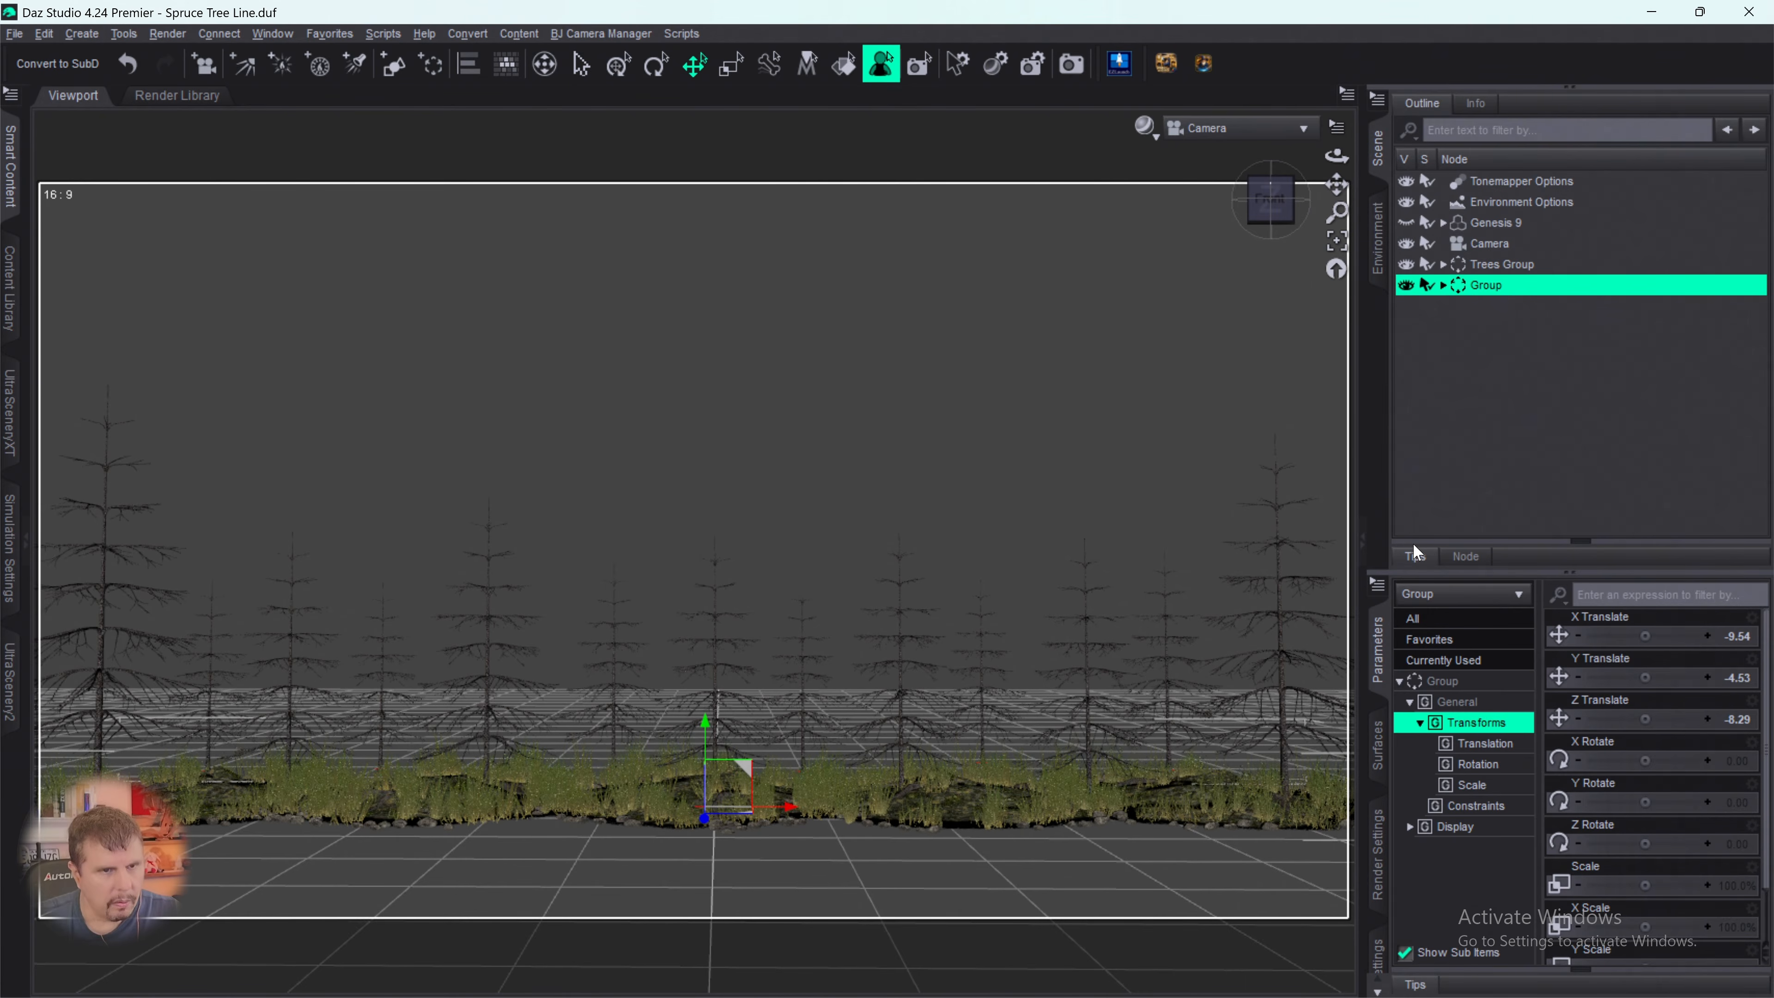
# - Rename the new ground props group to Ground Group and clear the selection
pyautogui.doubleClick(1501, 286)
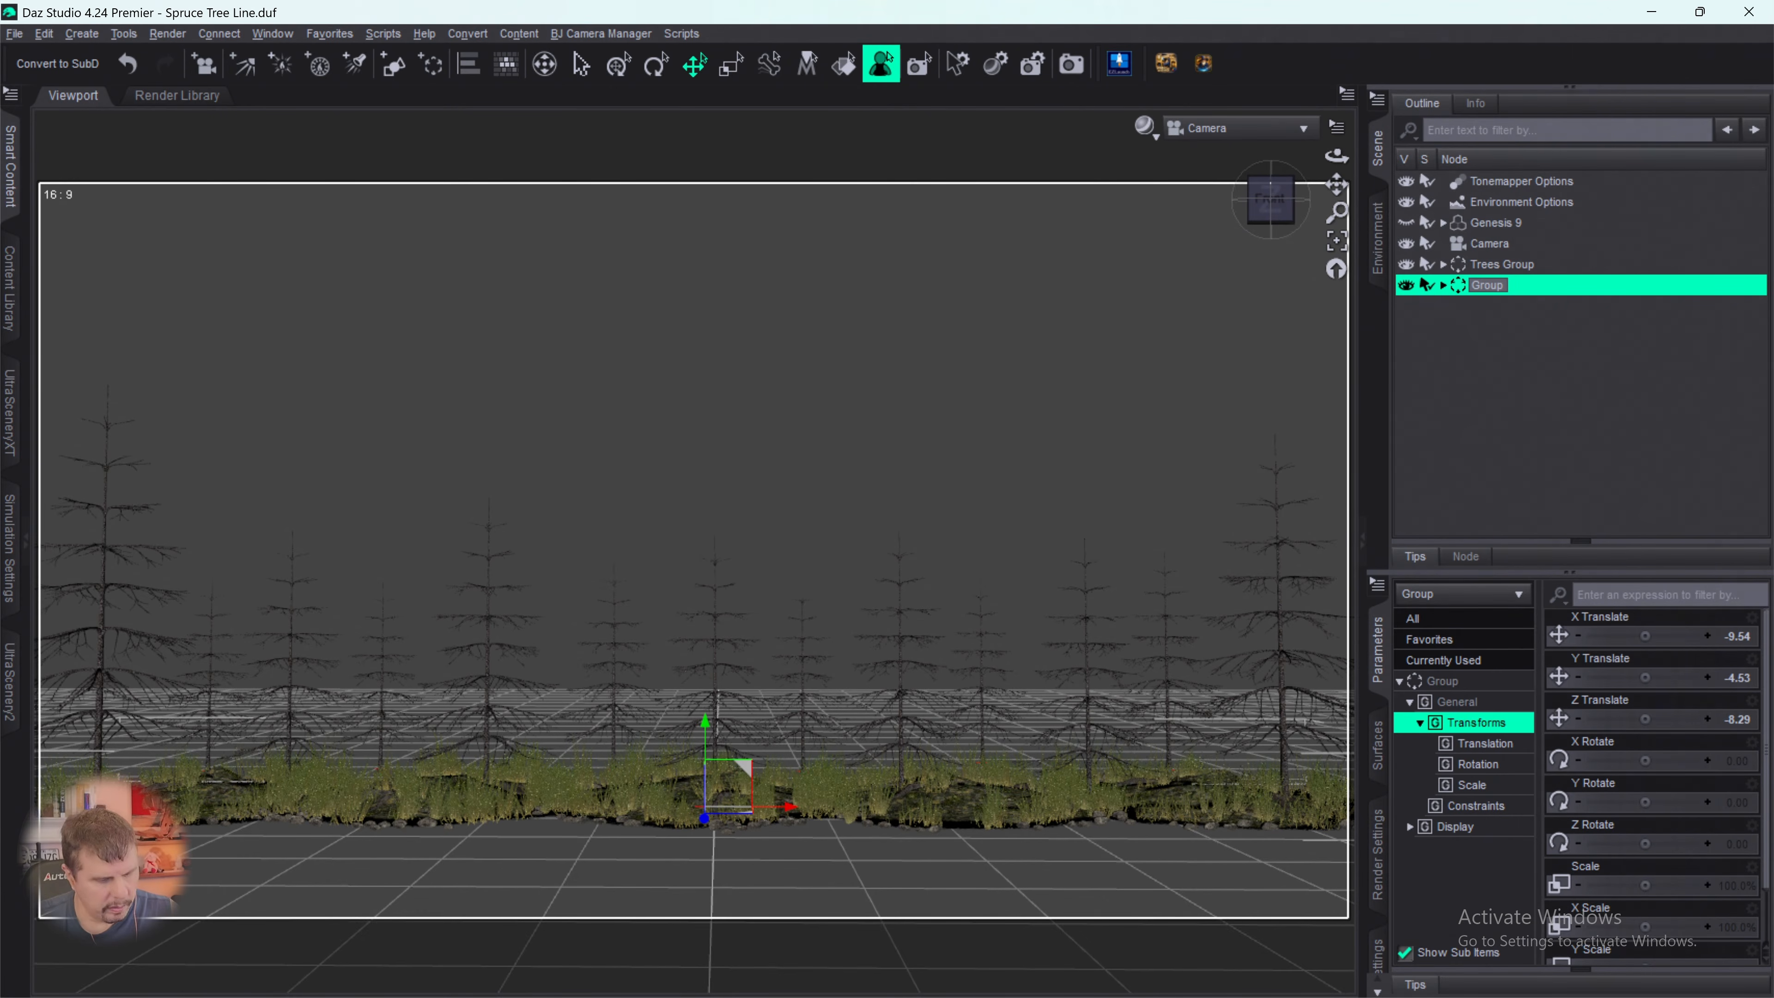
pyautogui.write('Ground Group')
pyautogui.press('Return')
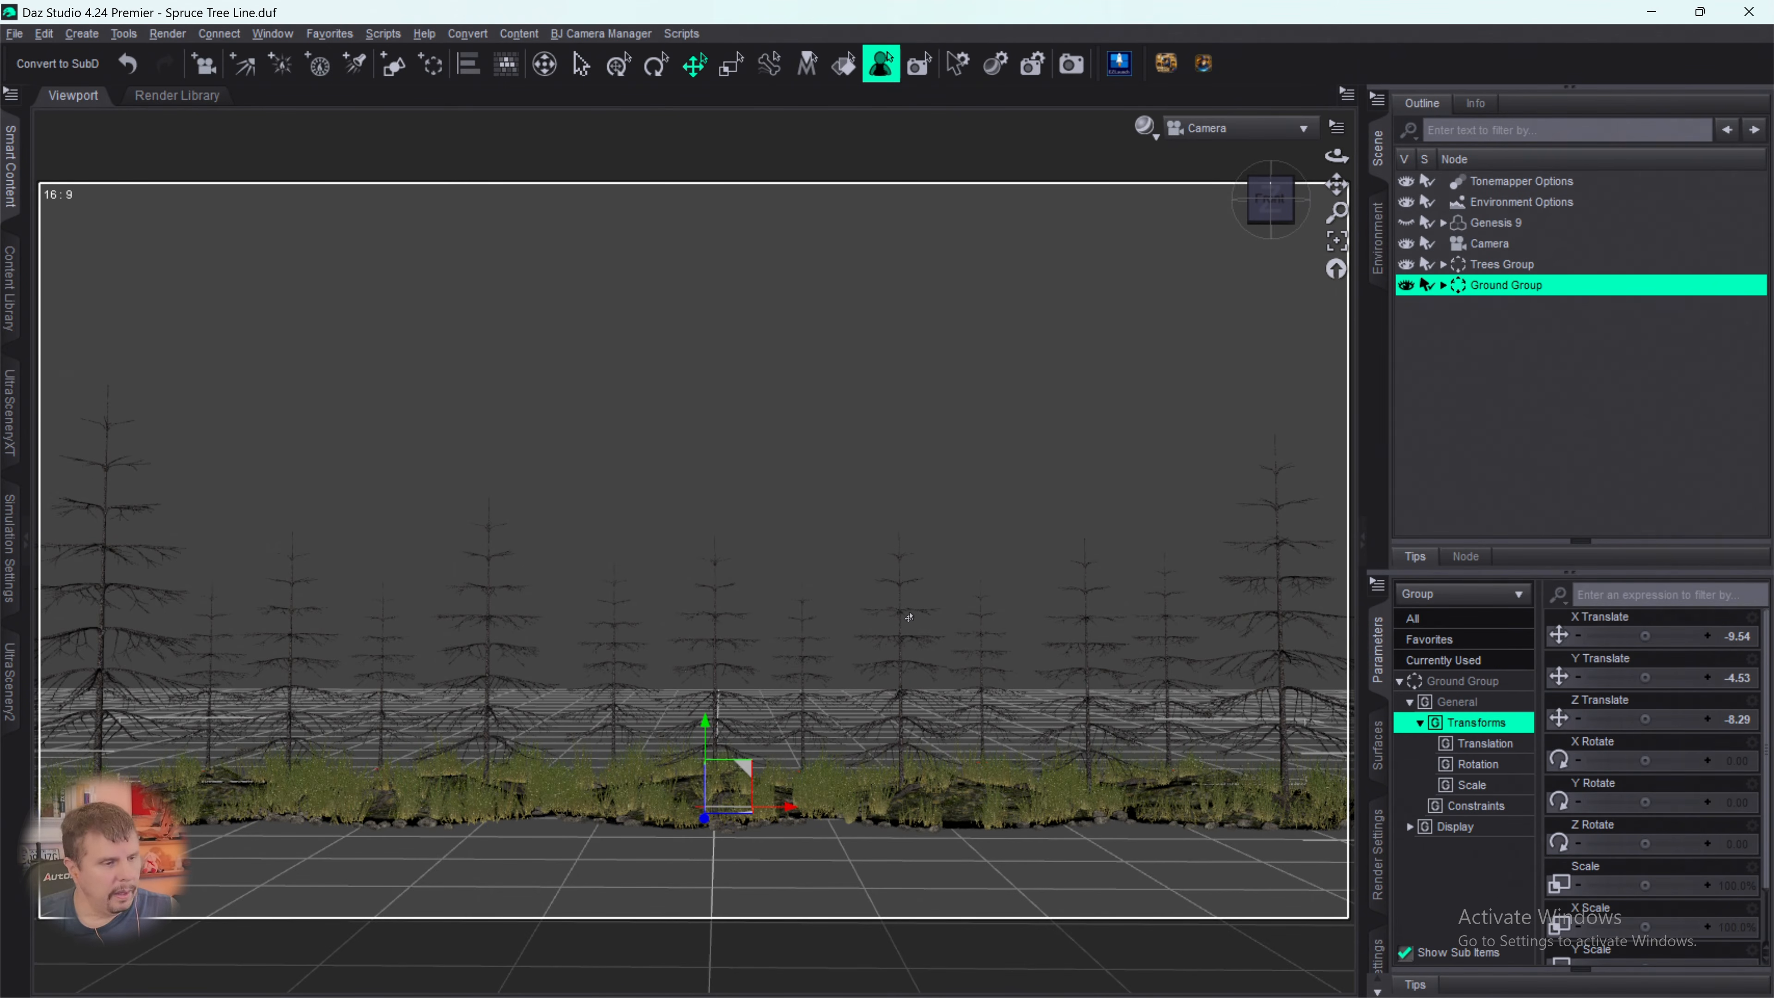
pyautogui.click(691, 968)
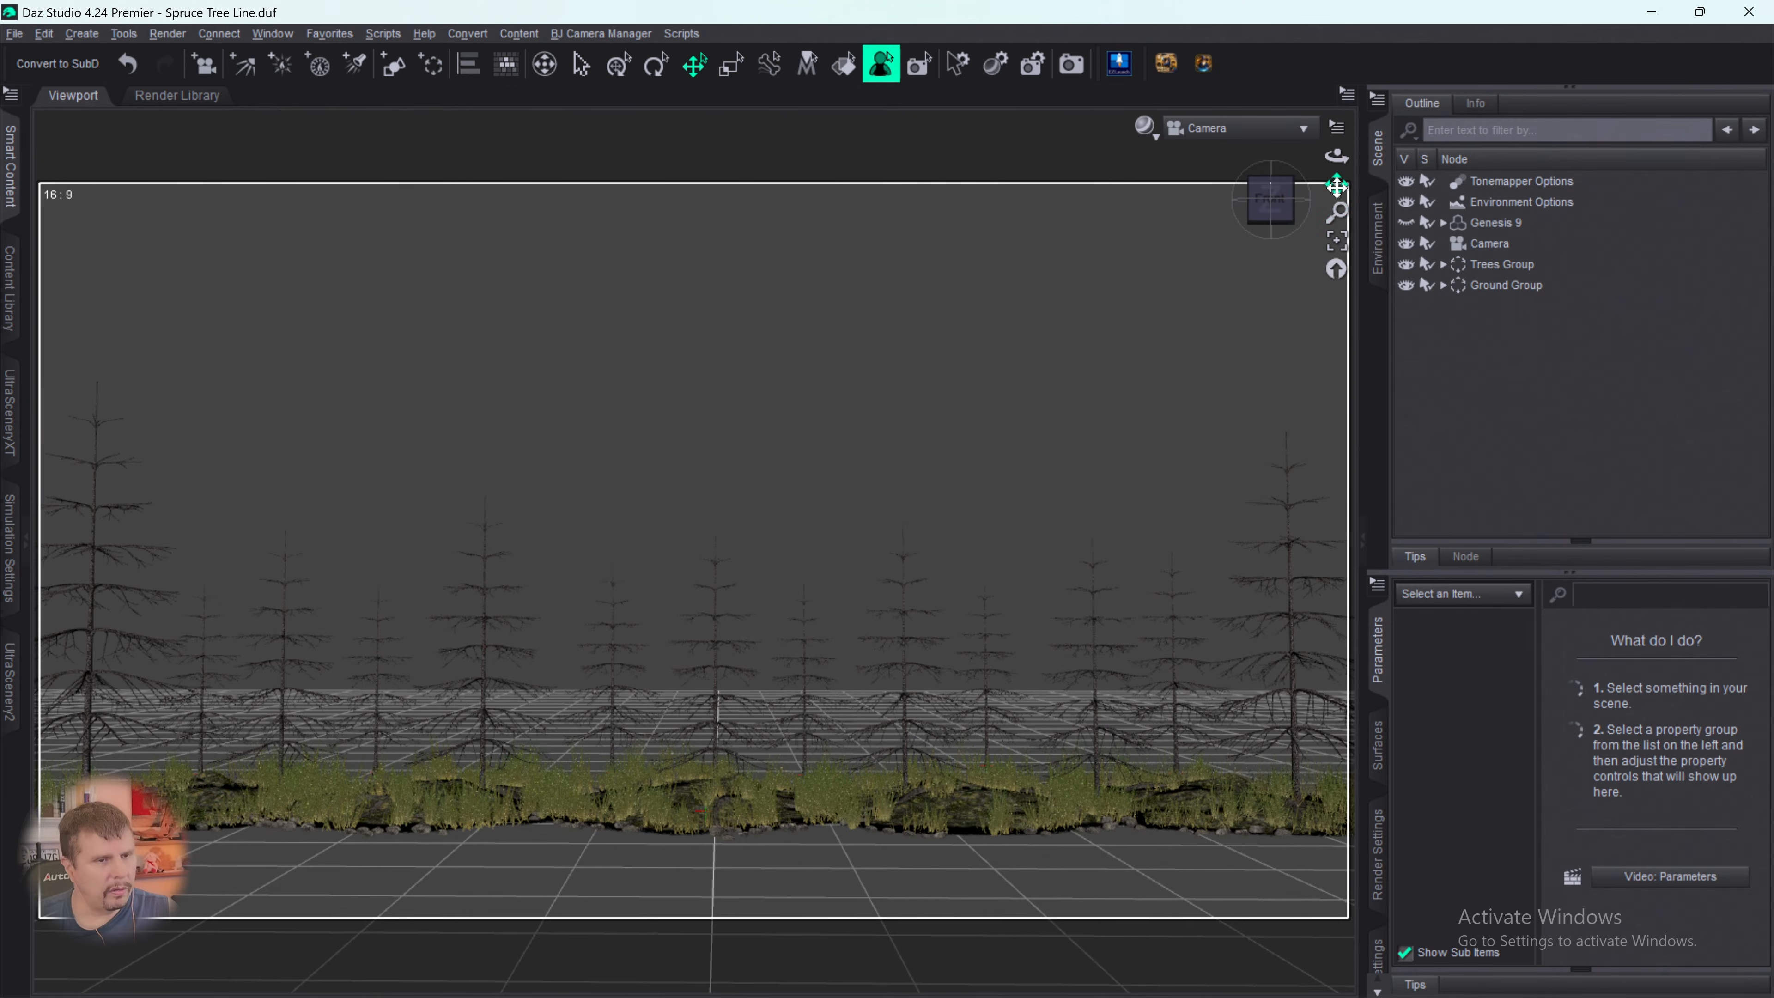
# - Pan the Camera view so the spruce line and ground strip sit higher in the frame, with more empty ground in front
pyautogui.moveTo(1337, 184); pyautogui.dragTo(1270, 213)
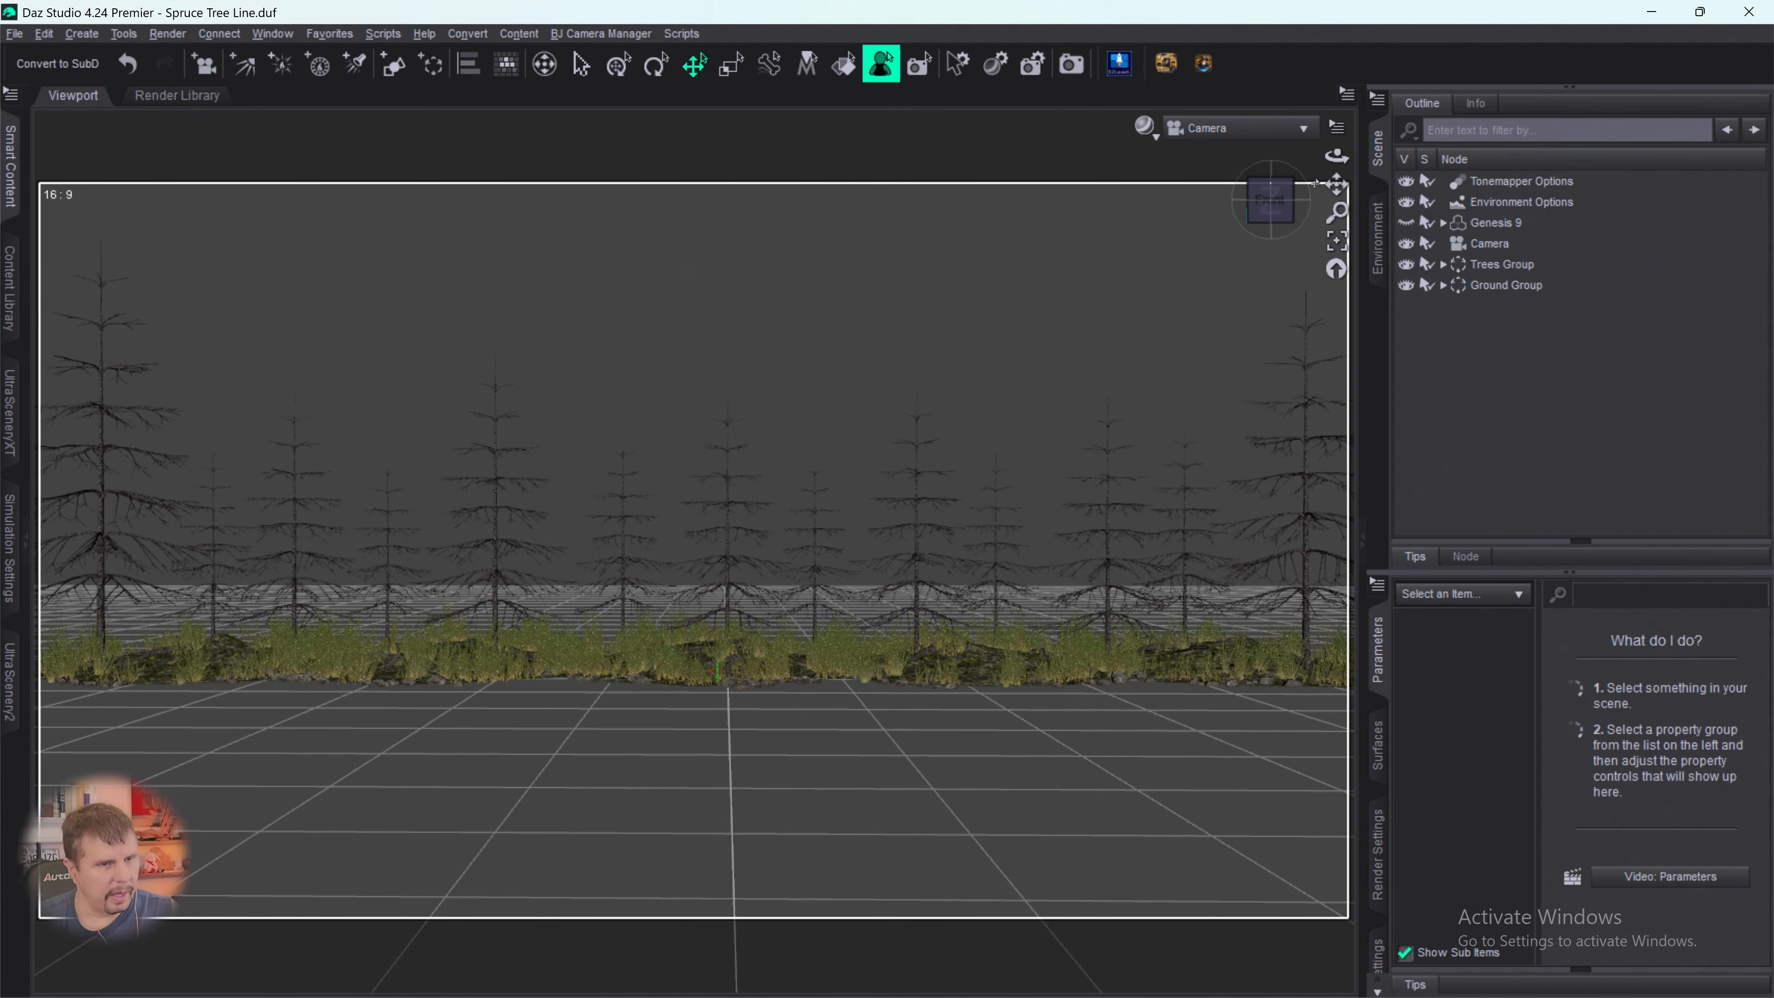
pyautogui.moveTo(1332, 185); pyautogui.dragTo(1332, 191)
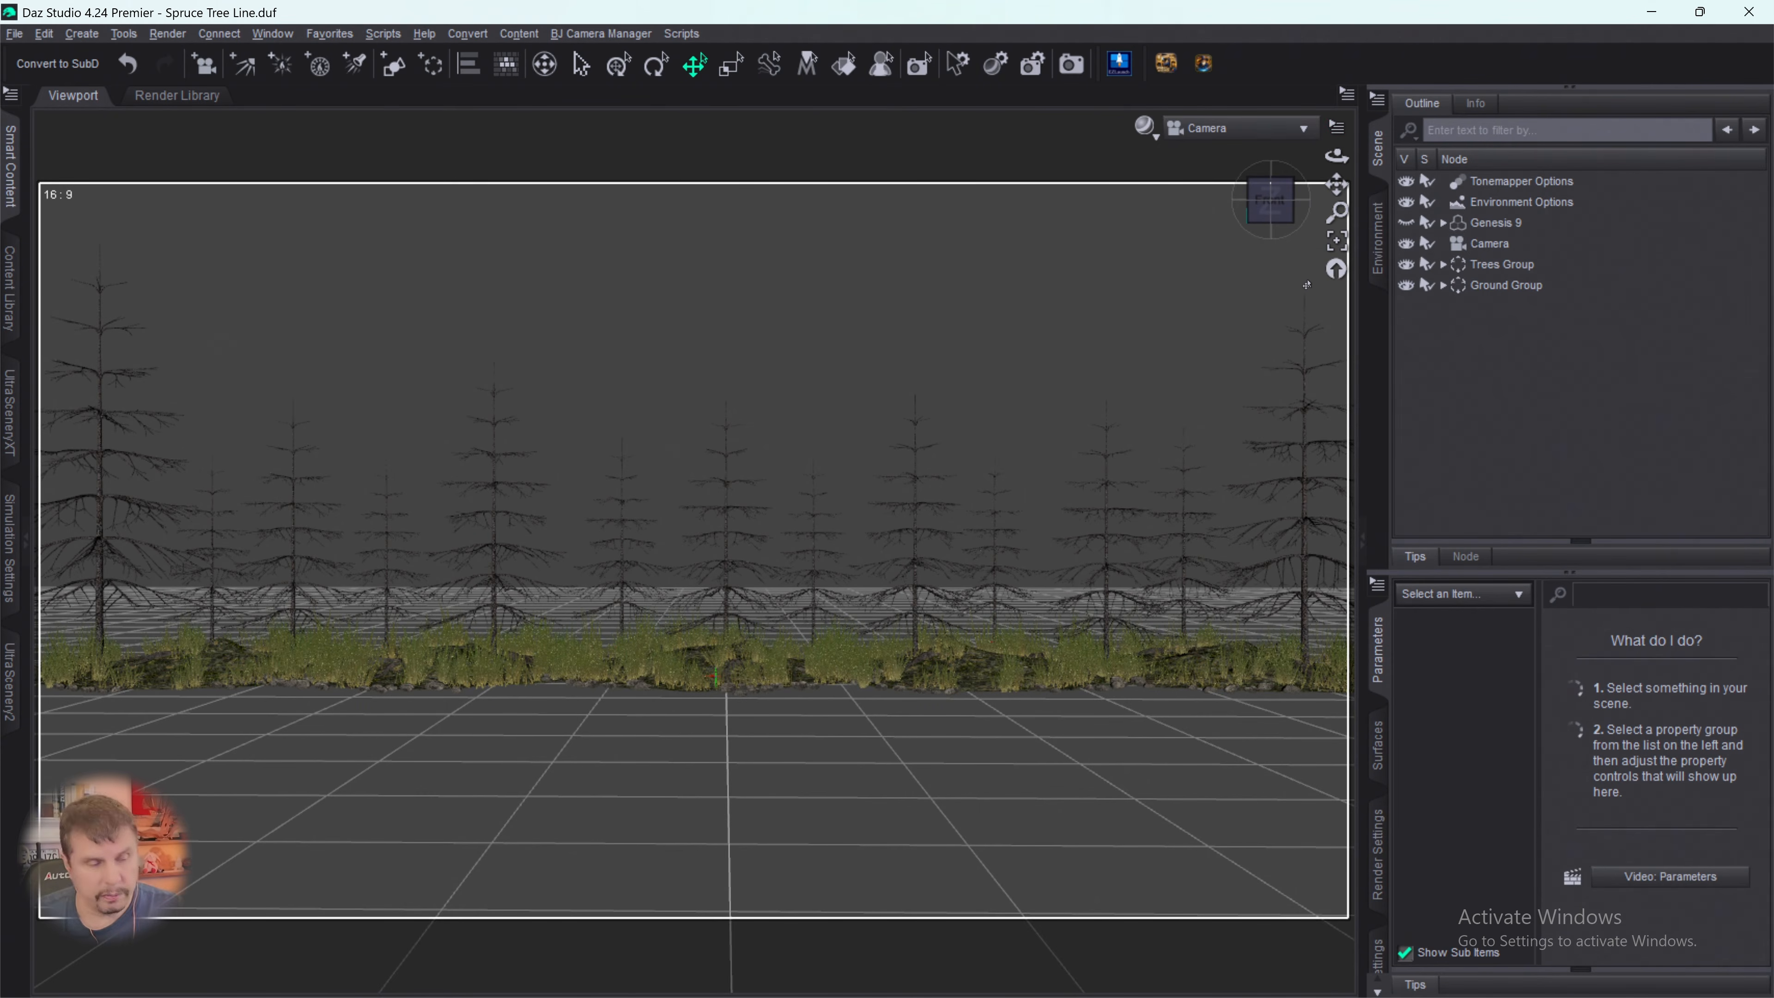
# - Review the Tonemapper Options and Environment Options nodes and the General render settings for dimensions and output
pyautogui.click(1507, 185)
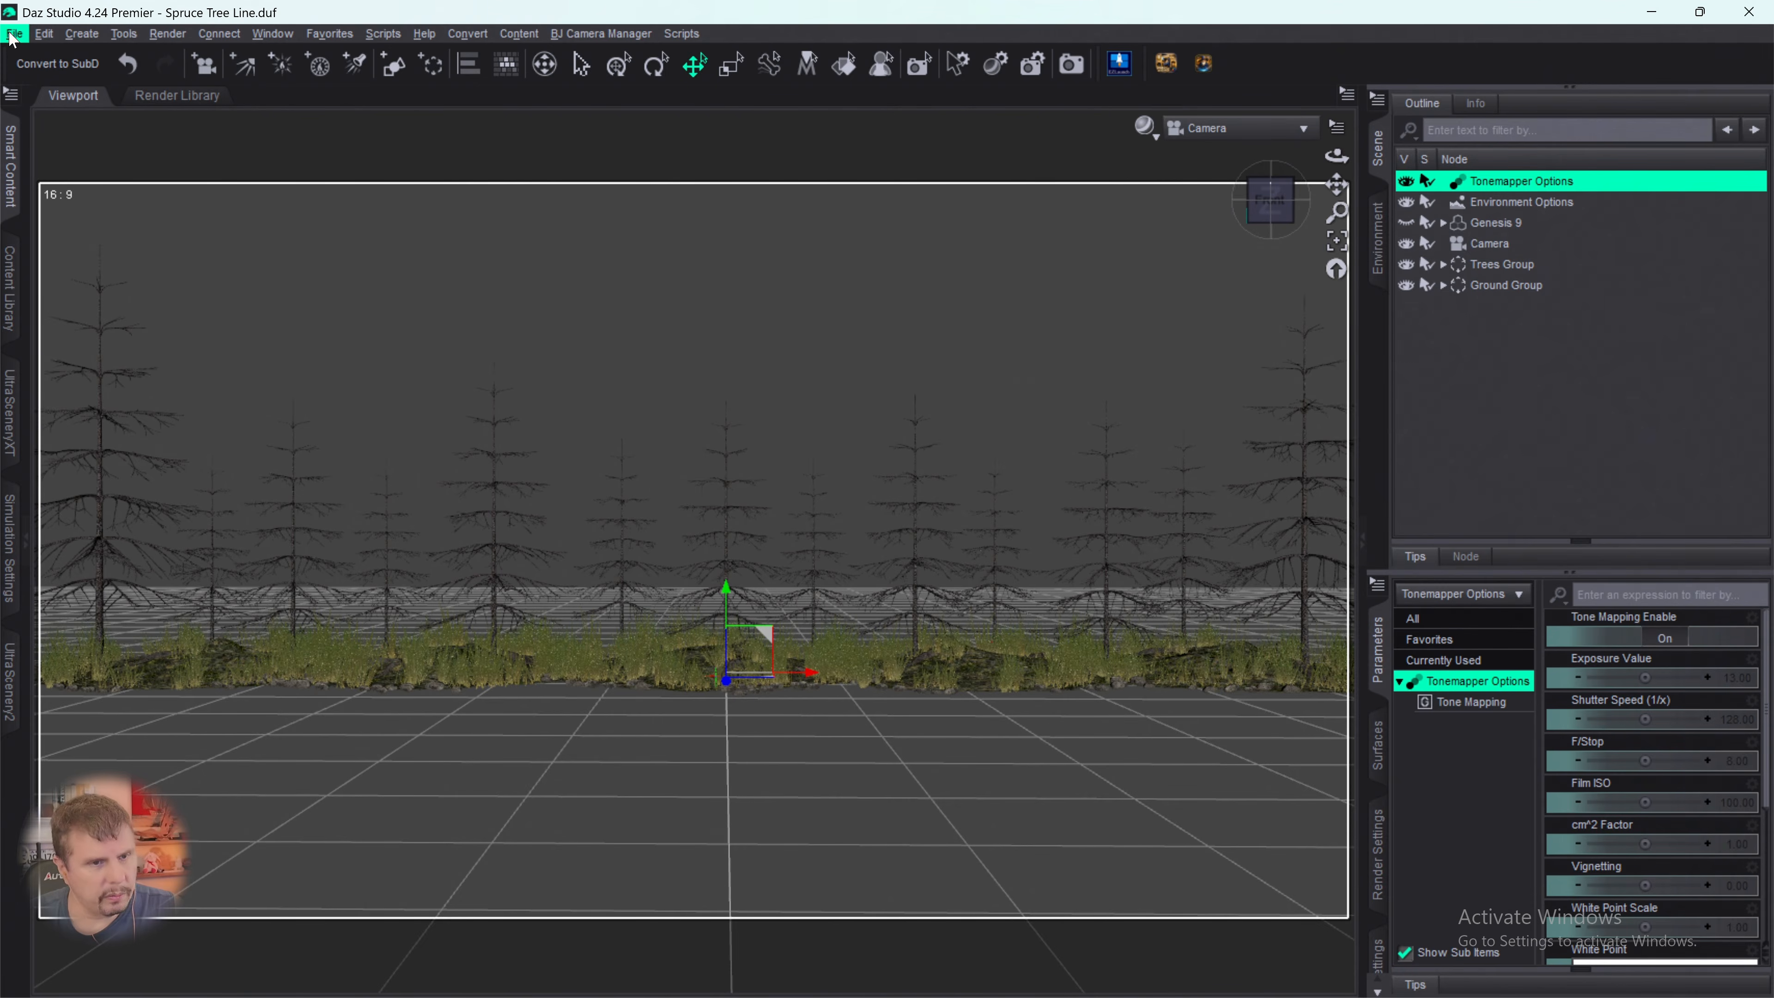
pyautogui.click(1472, 204)
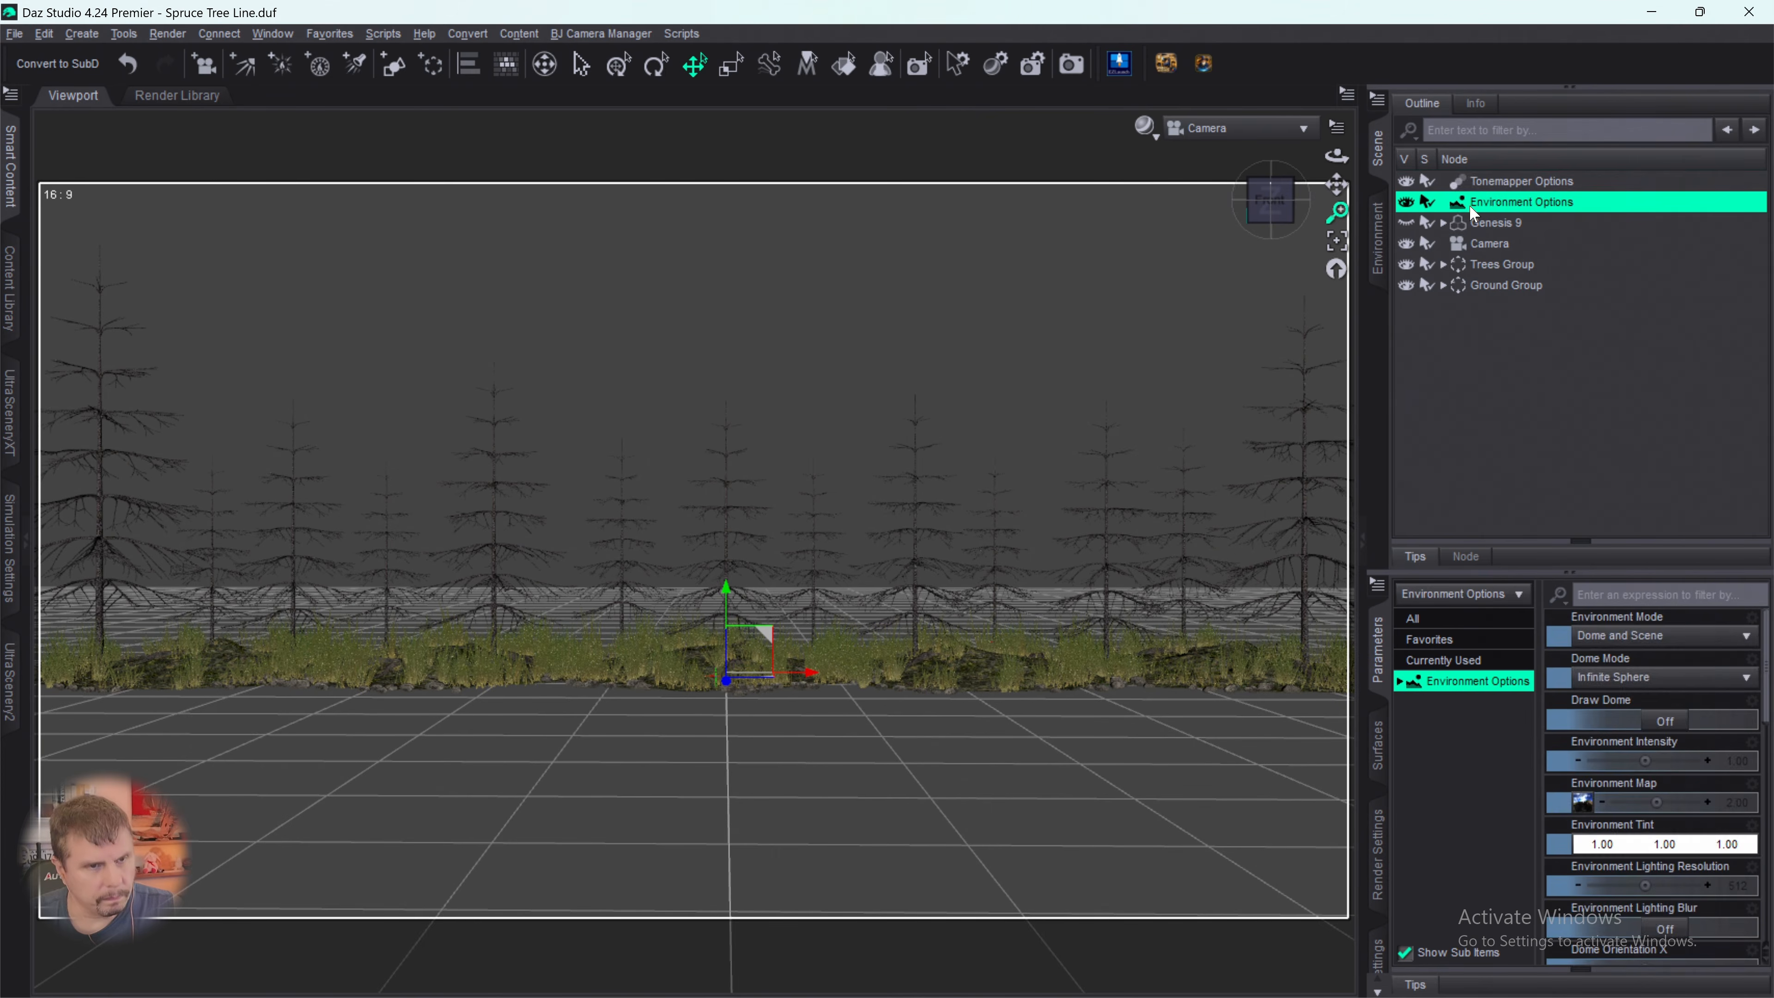
pyautogui.click(1491, 183)
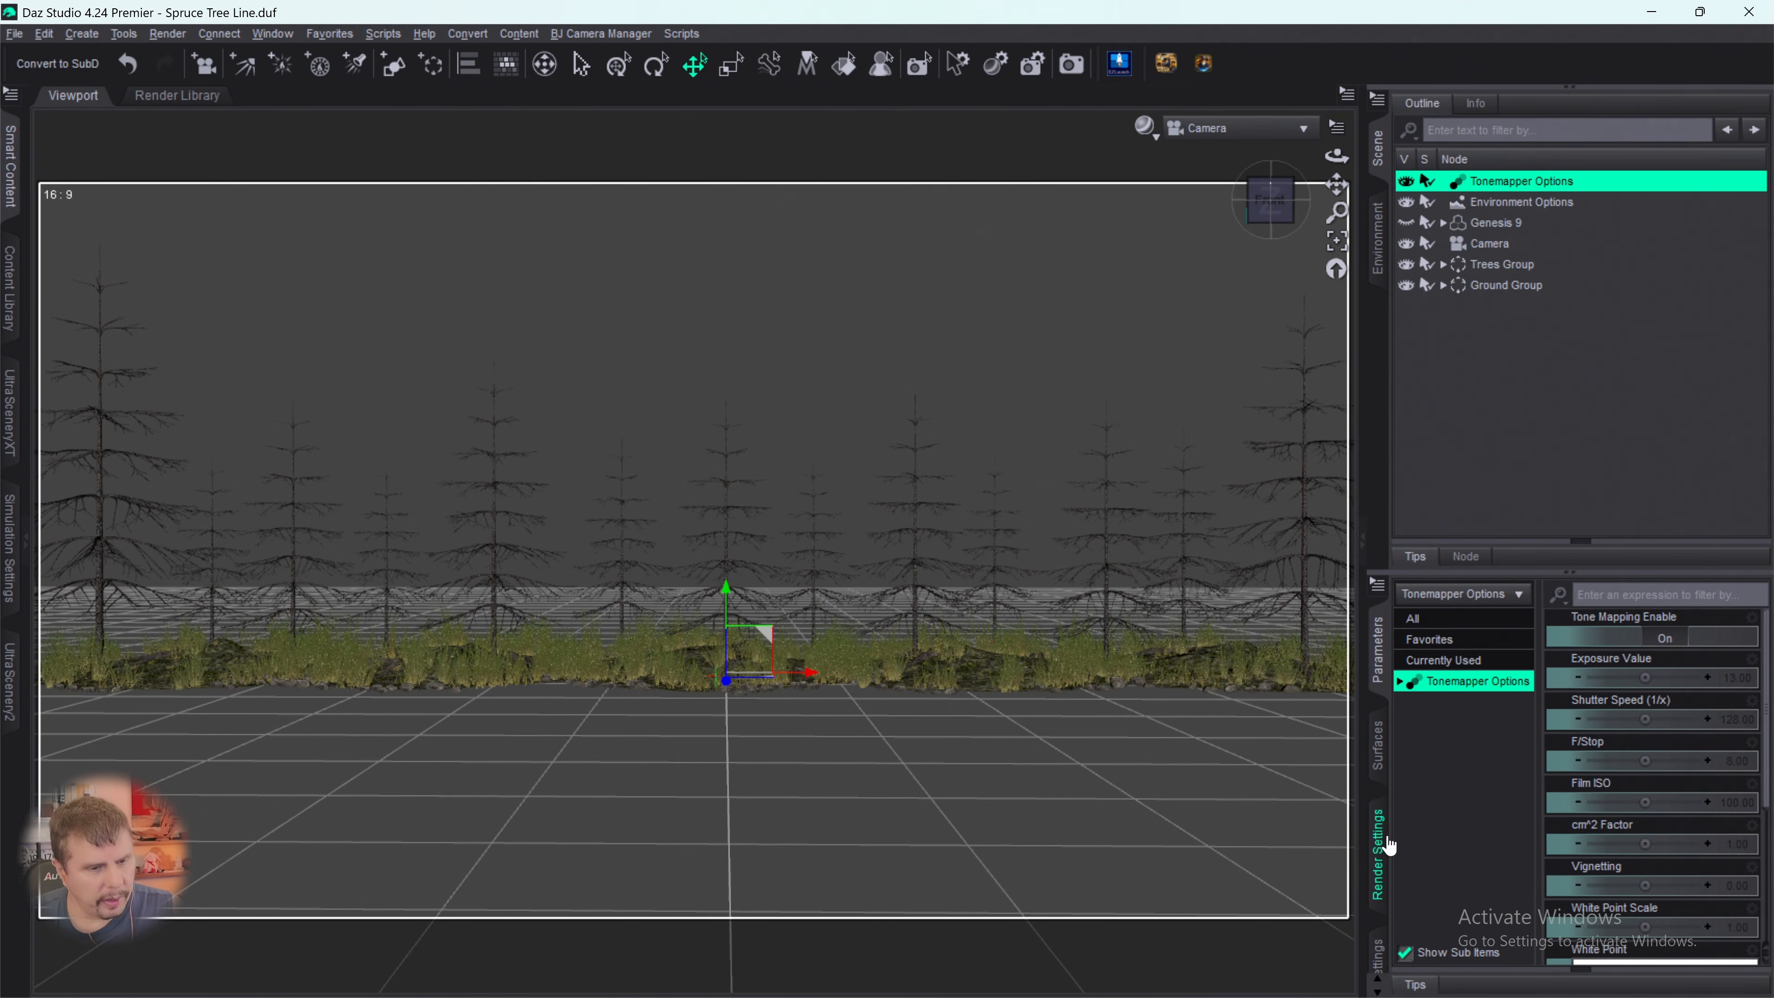
pyautogui.click(1380, 858)
pyautogui.click(1448, 697)
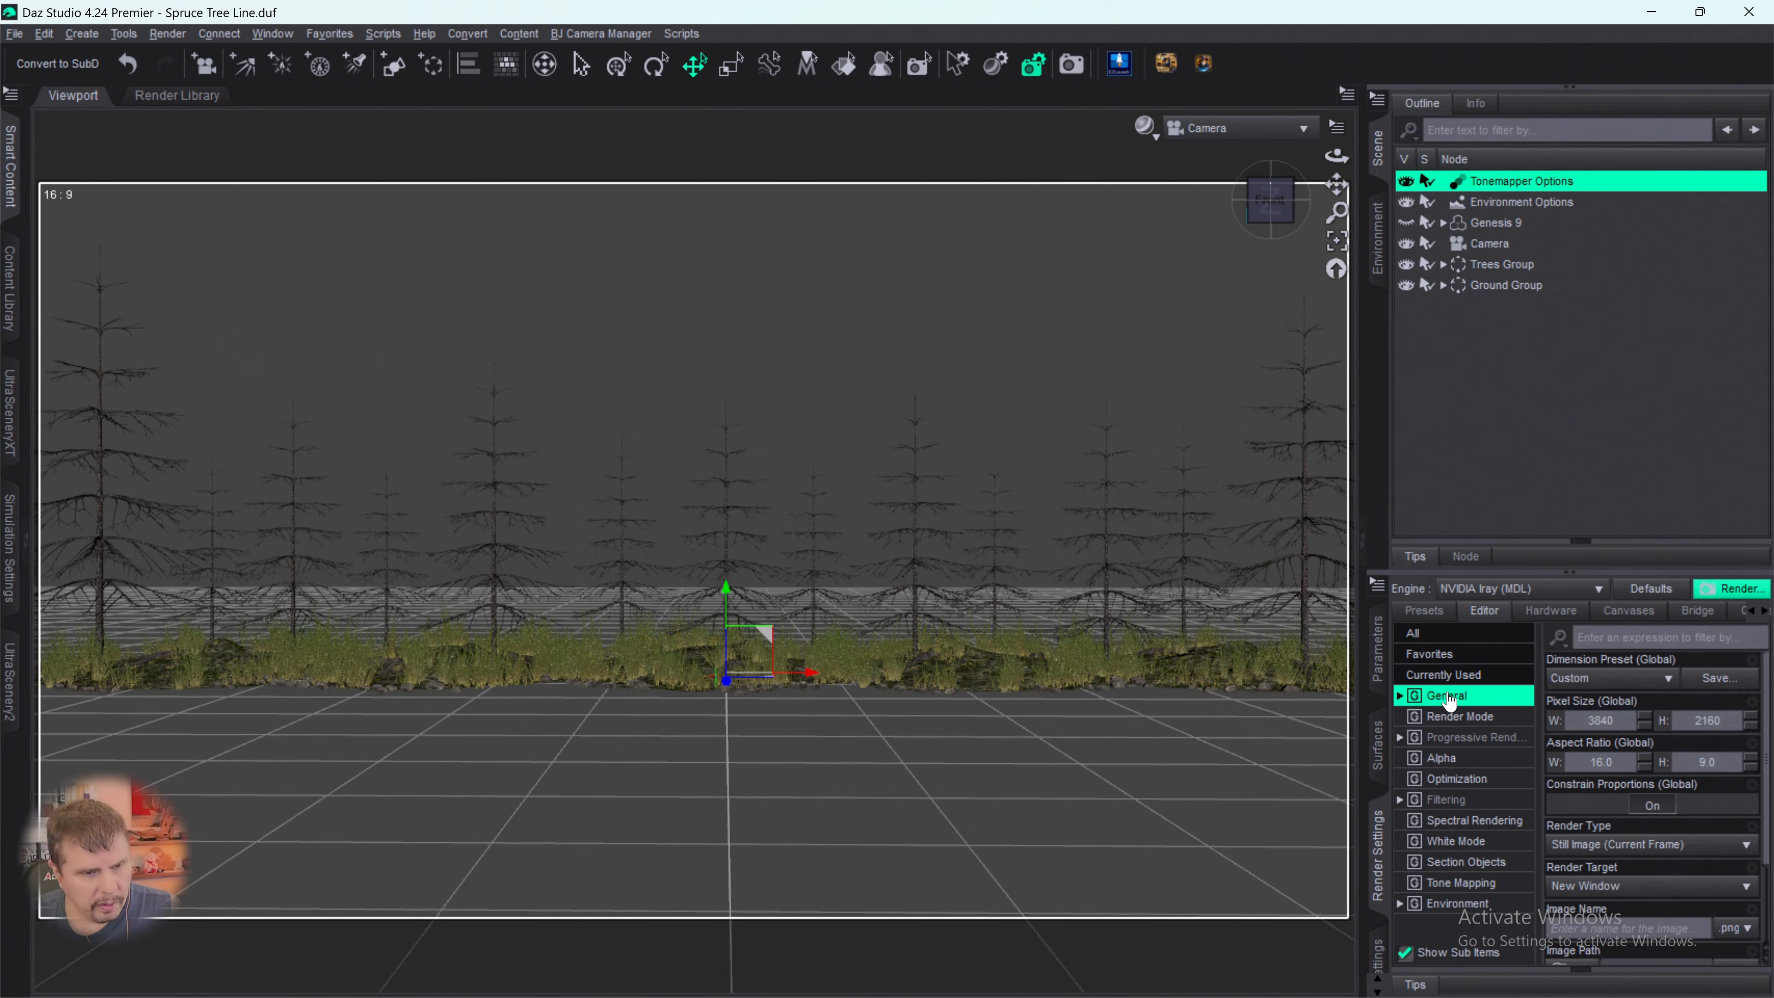
pyautogui.scroll(-2, 1676, 758)
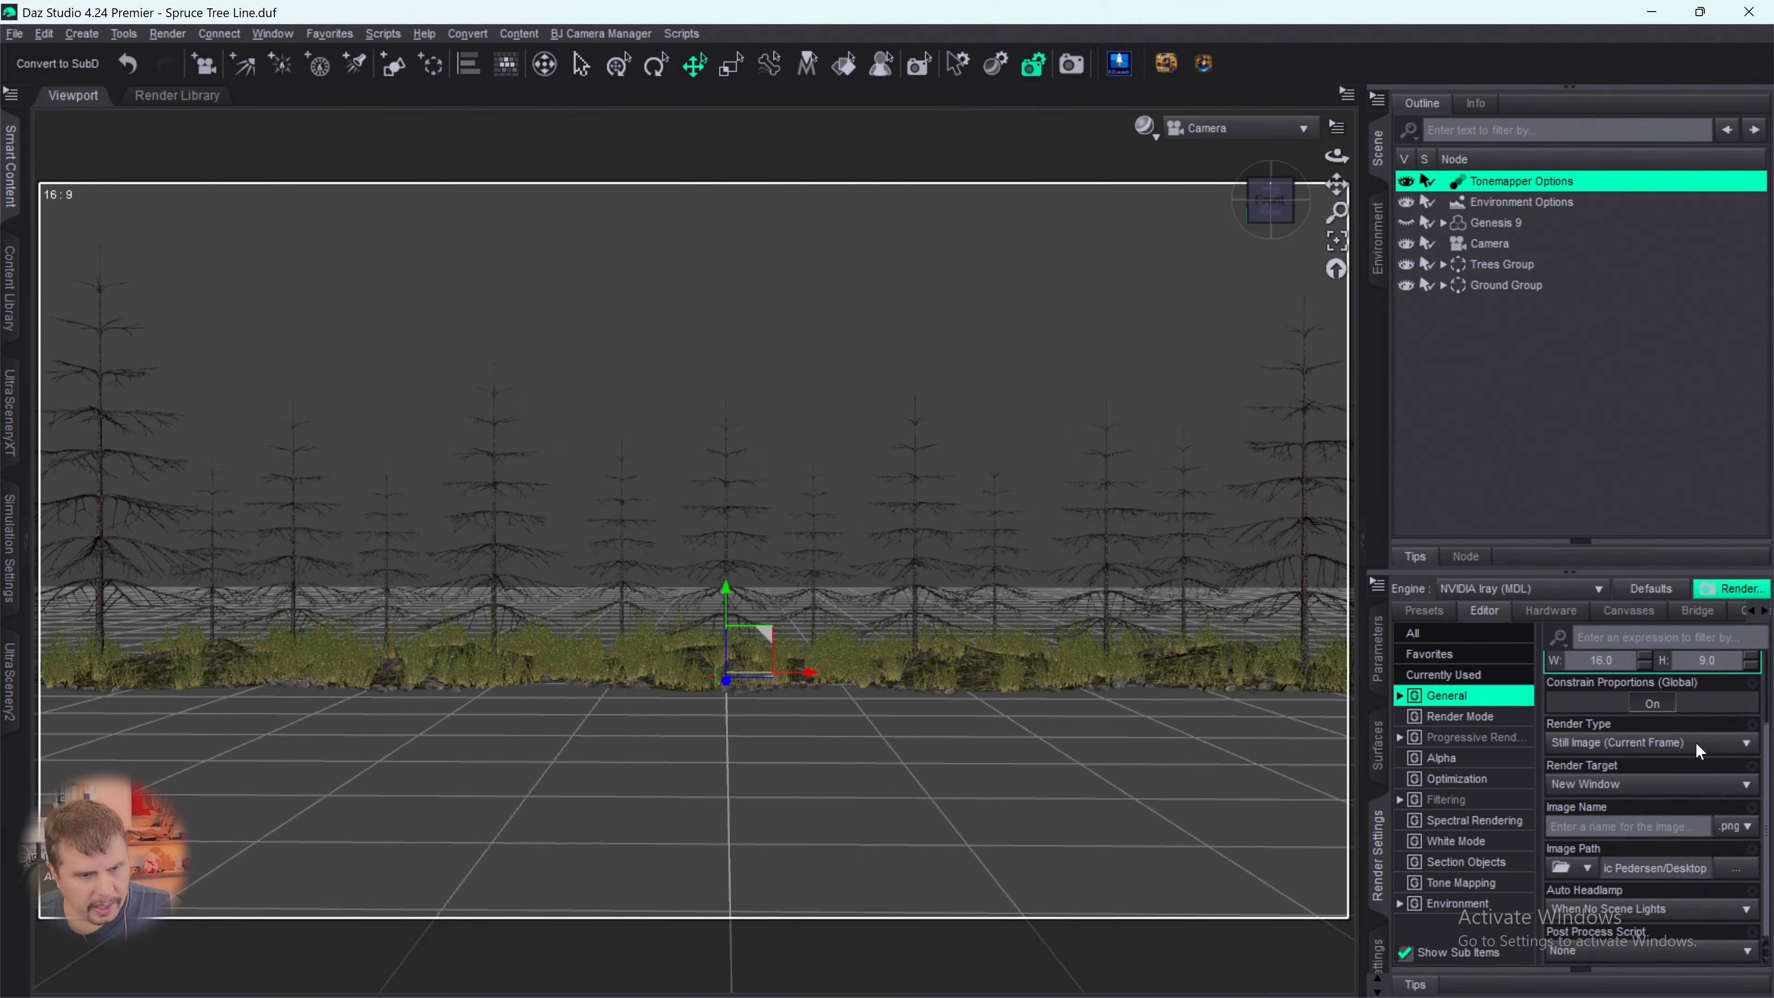
pyautogui.scroll(2, 1699, 753)
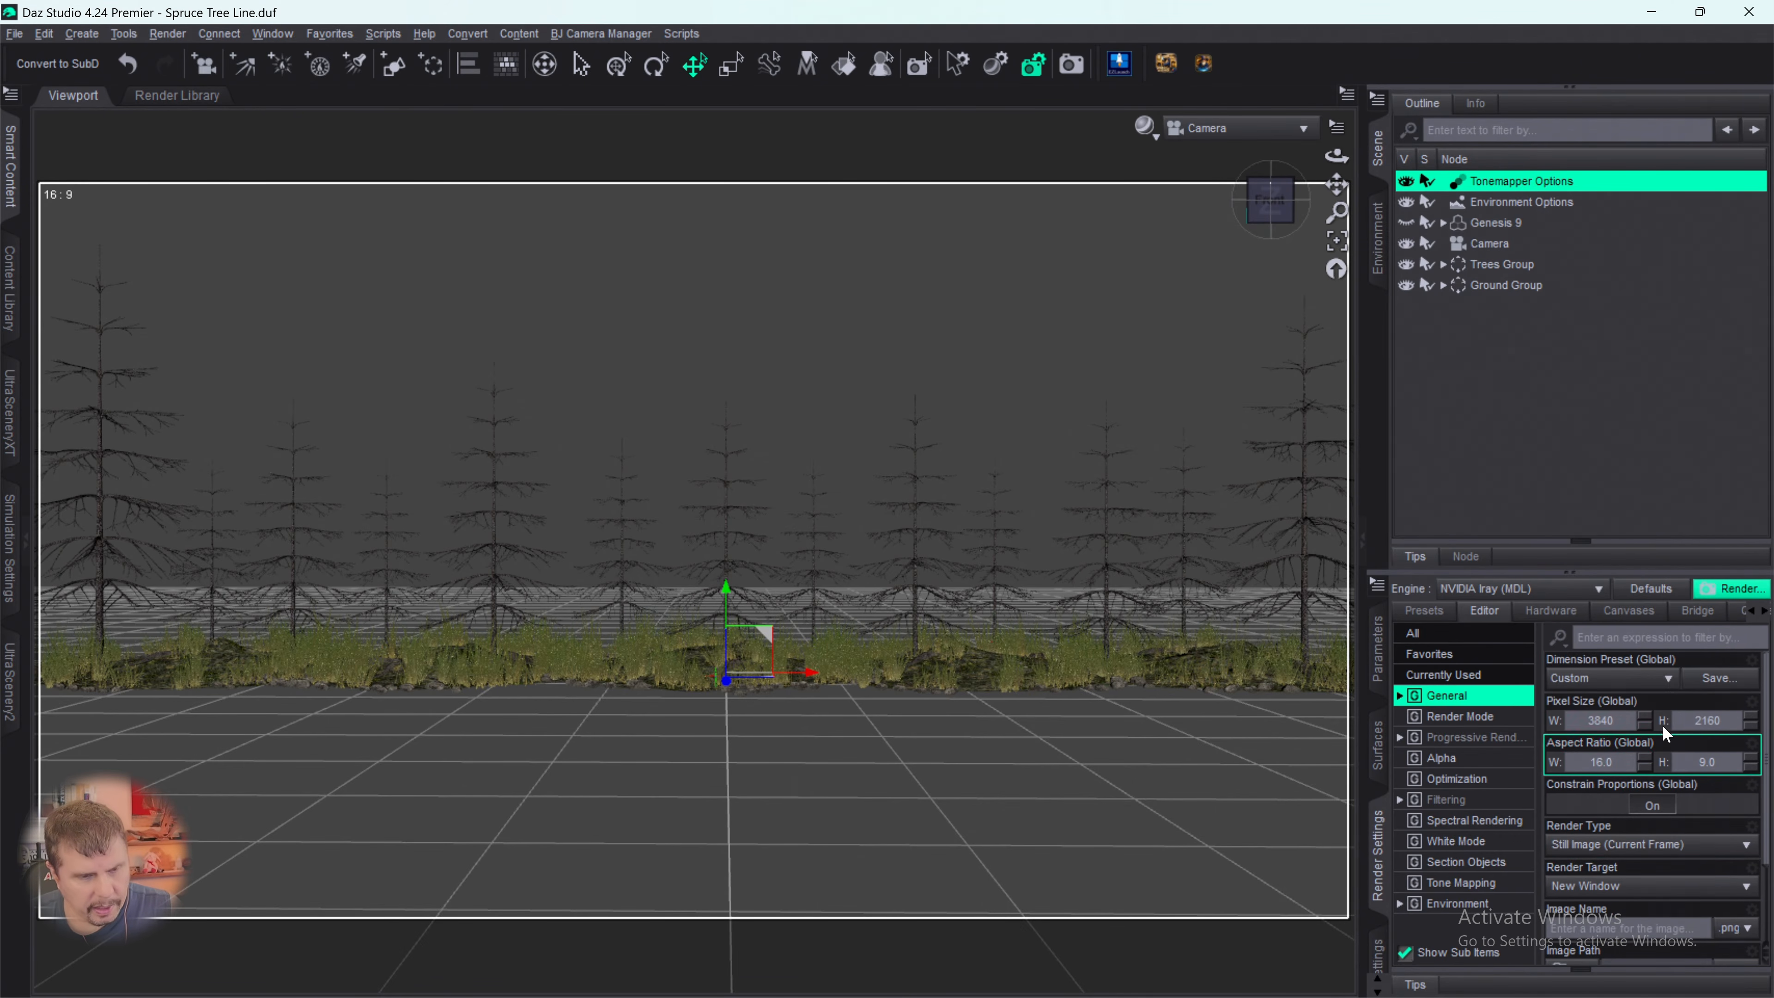
# - Set progressive rendering to 25000 Max Samples and 259200 seconds Max Time with Rendering Quality Enable off, and render the scene
pyautogui.click(1446, 738)
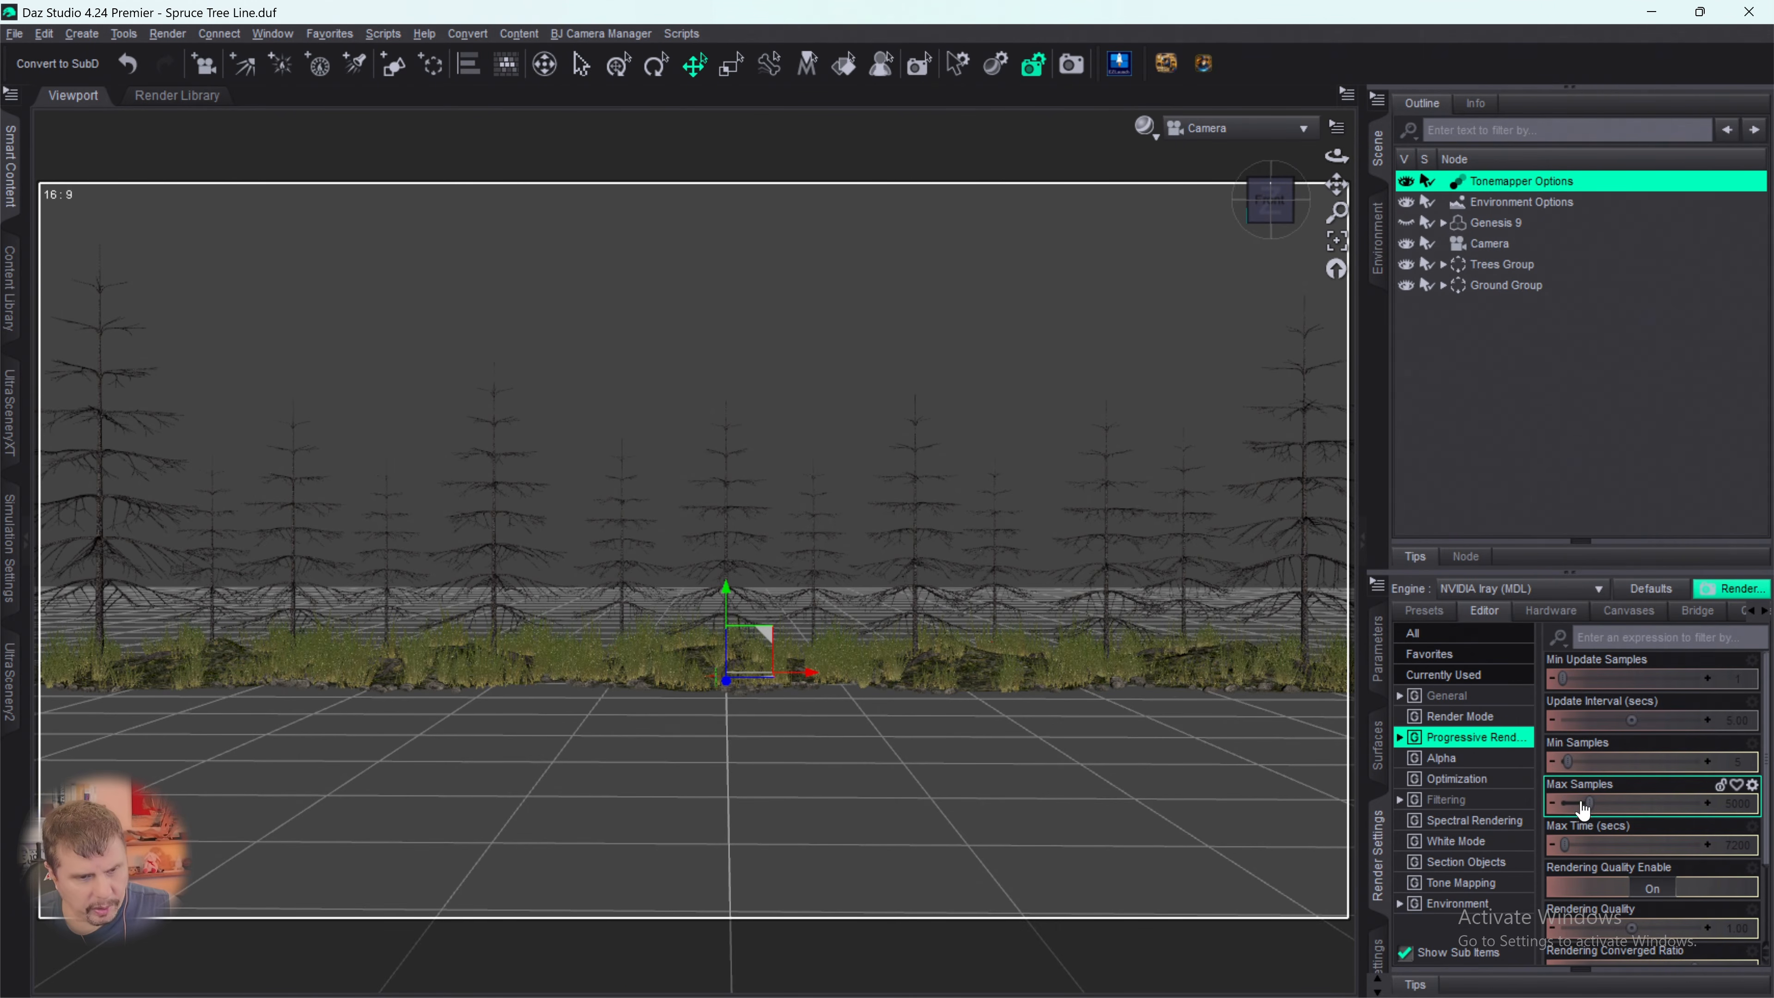
pyautogui.moveTo(1598, 804); pyautogui.dragTo(1702, 804)
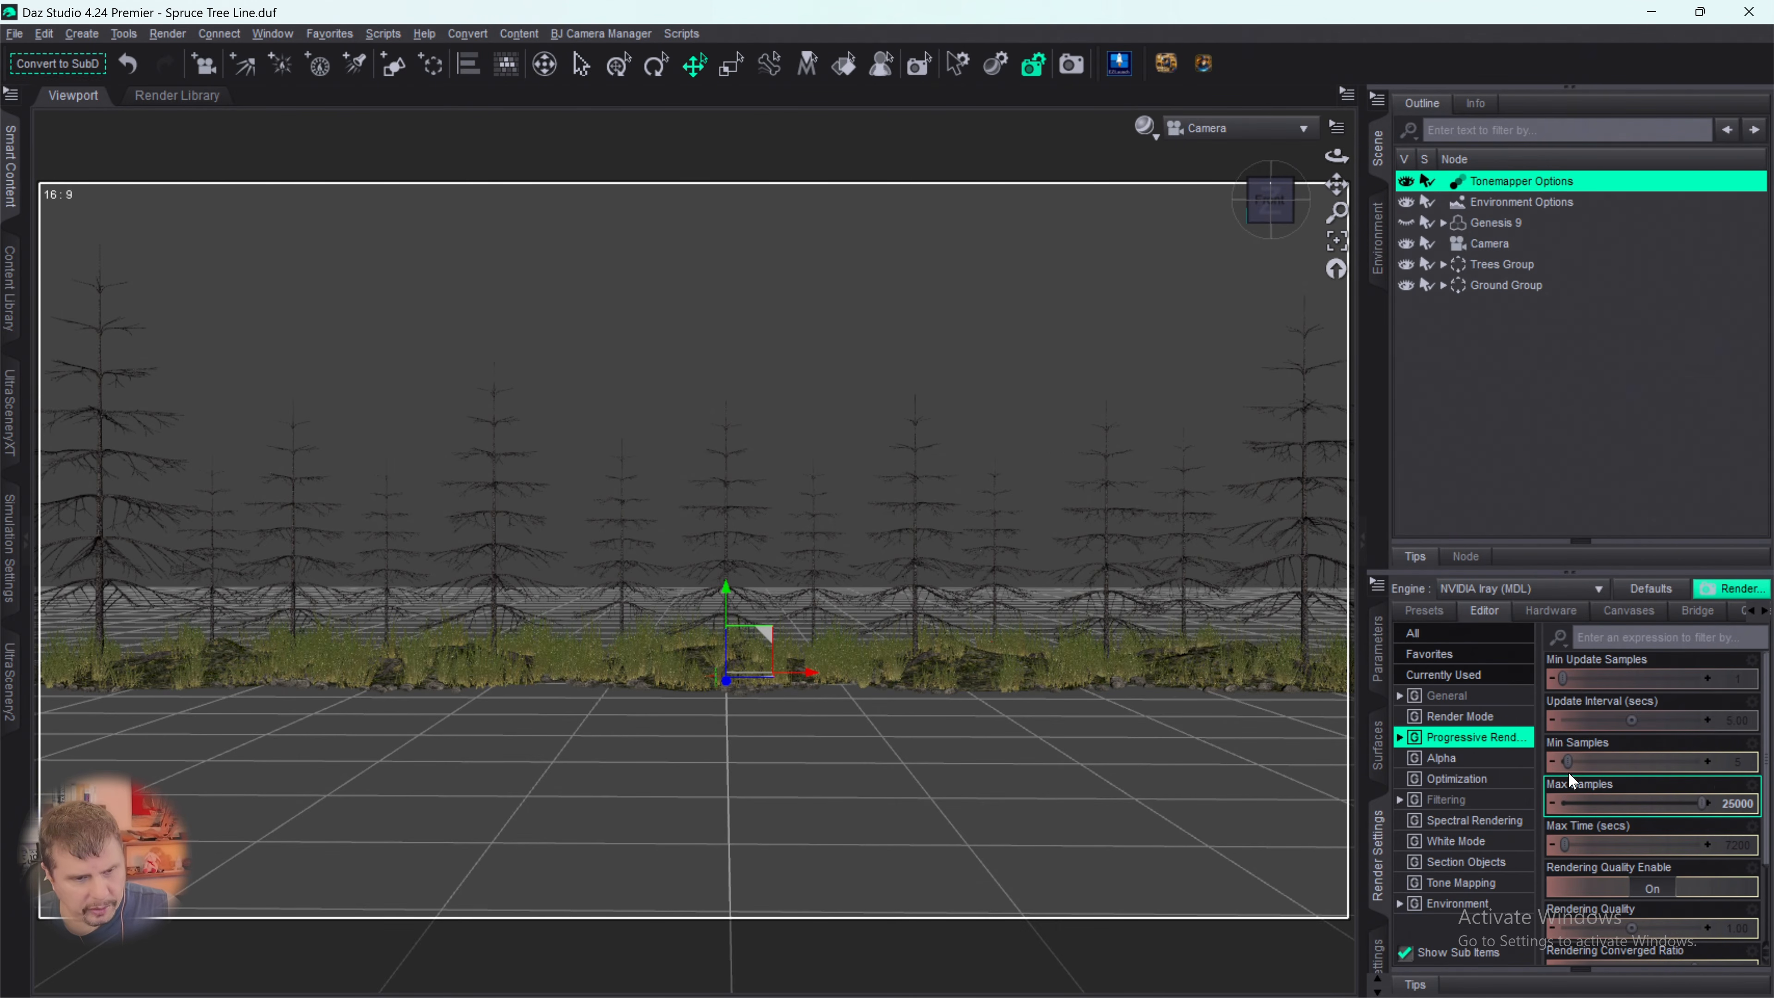
pyautogui.moveTo(1564, 845); pyautogui.dragTo(1703, 846)
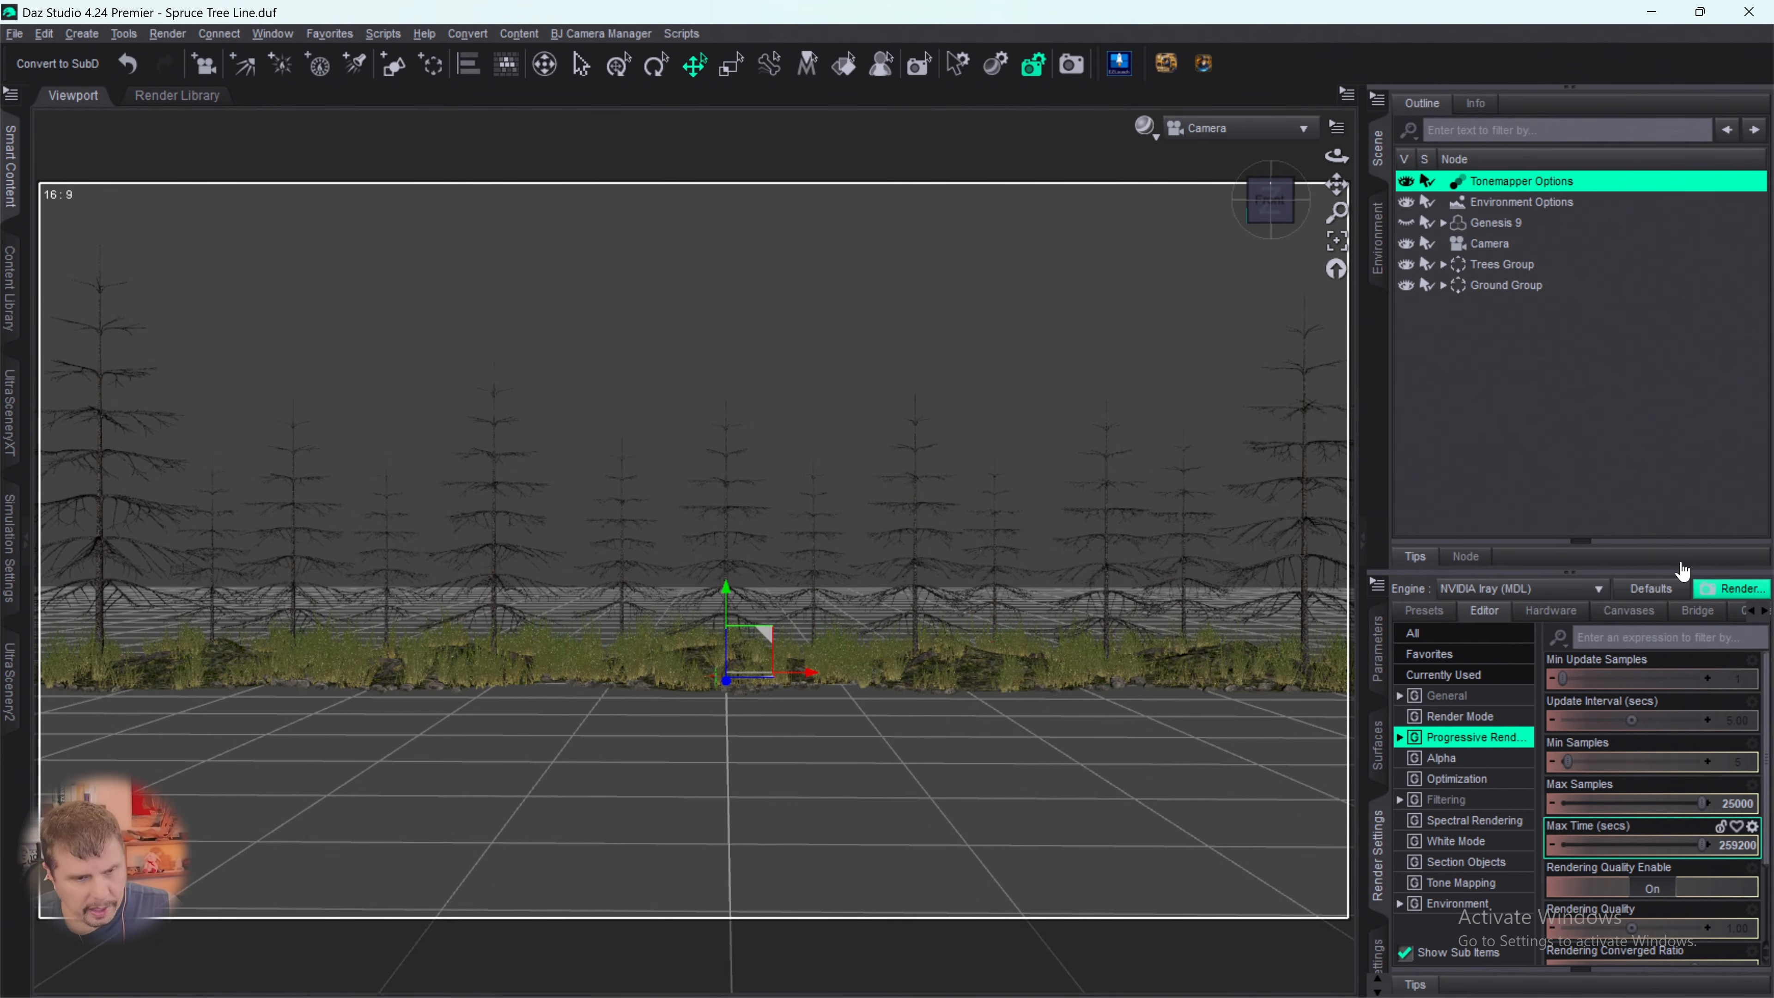
pyautogui.click(1662, 889)
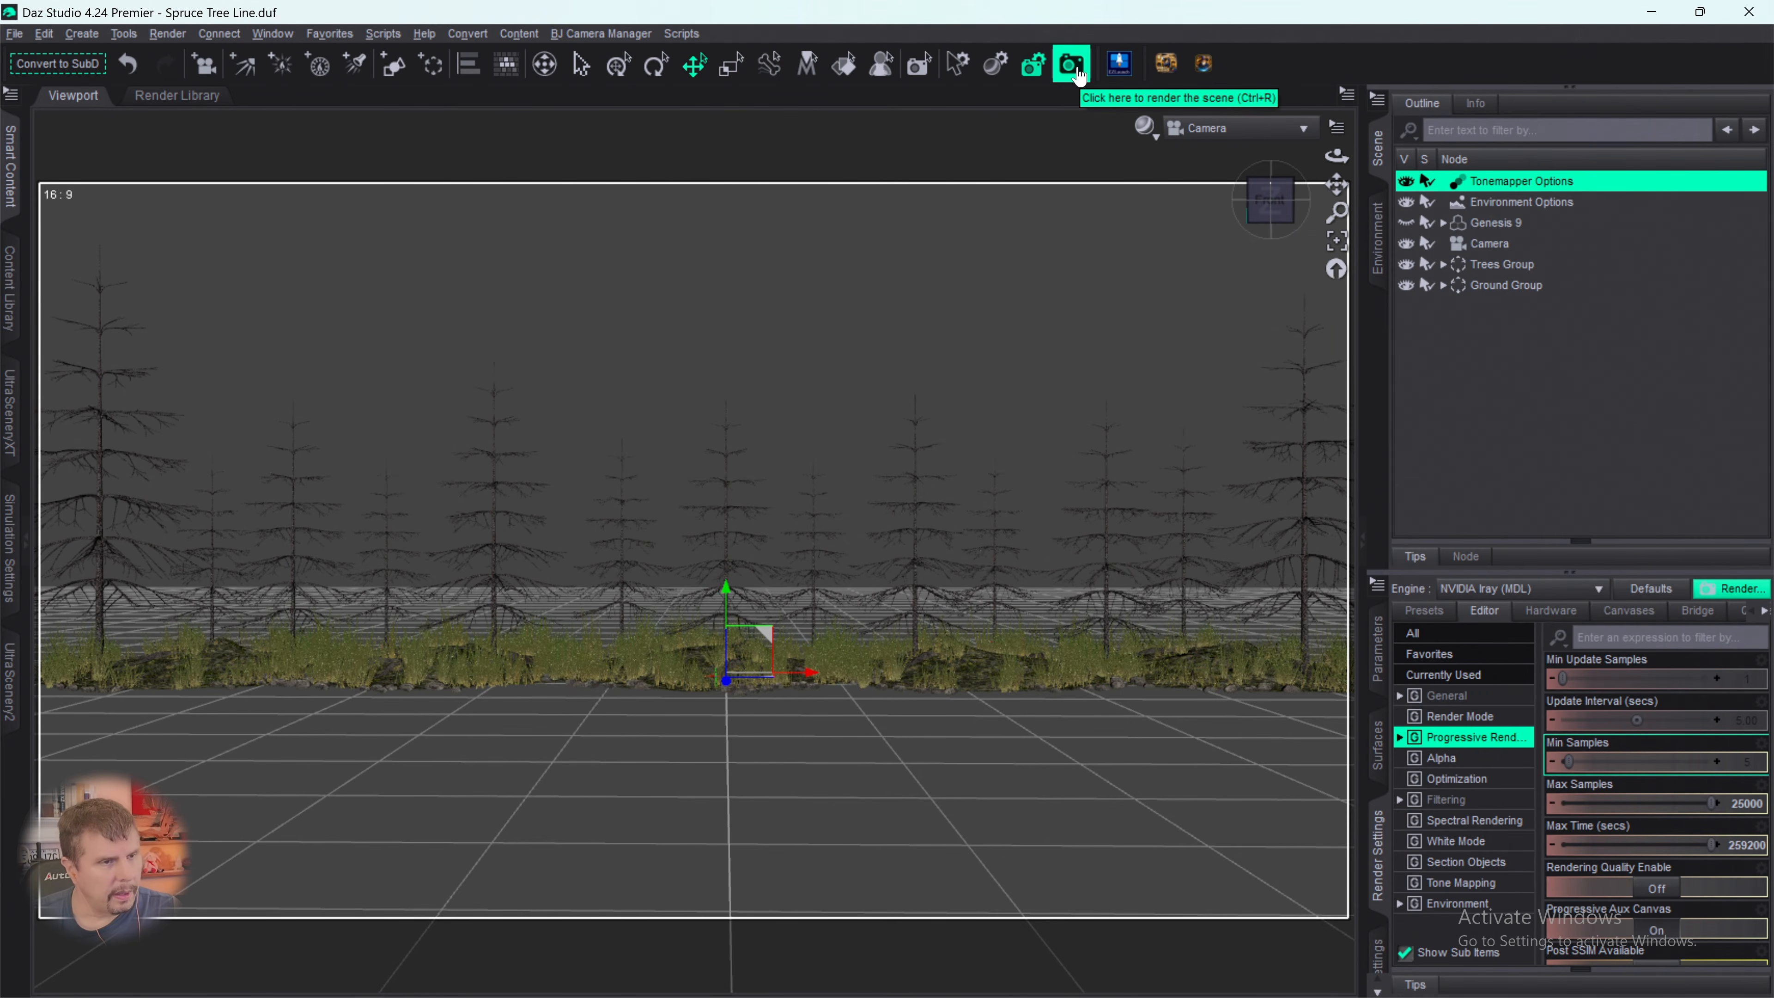
pyautogui.click(1077, 66)
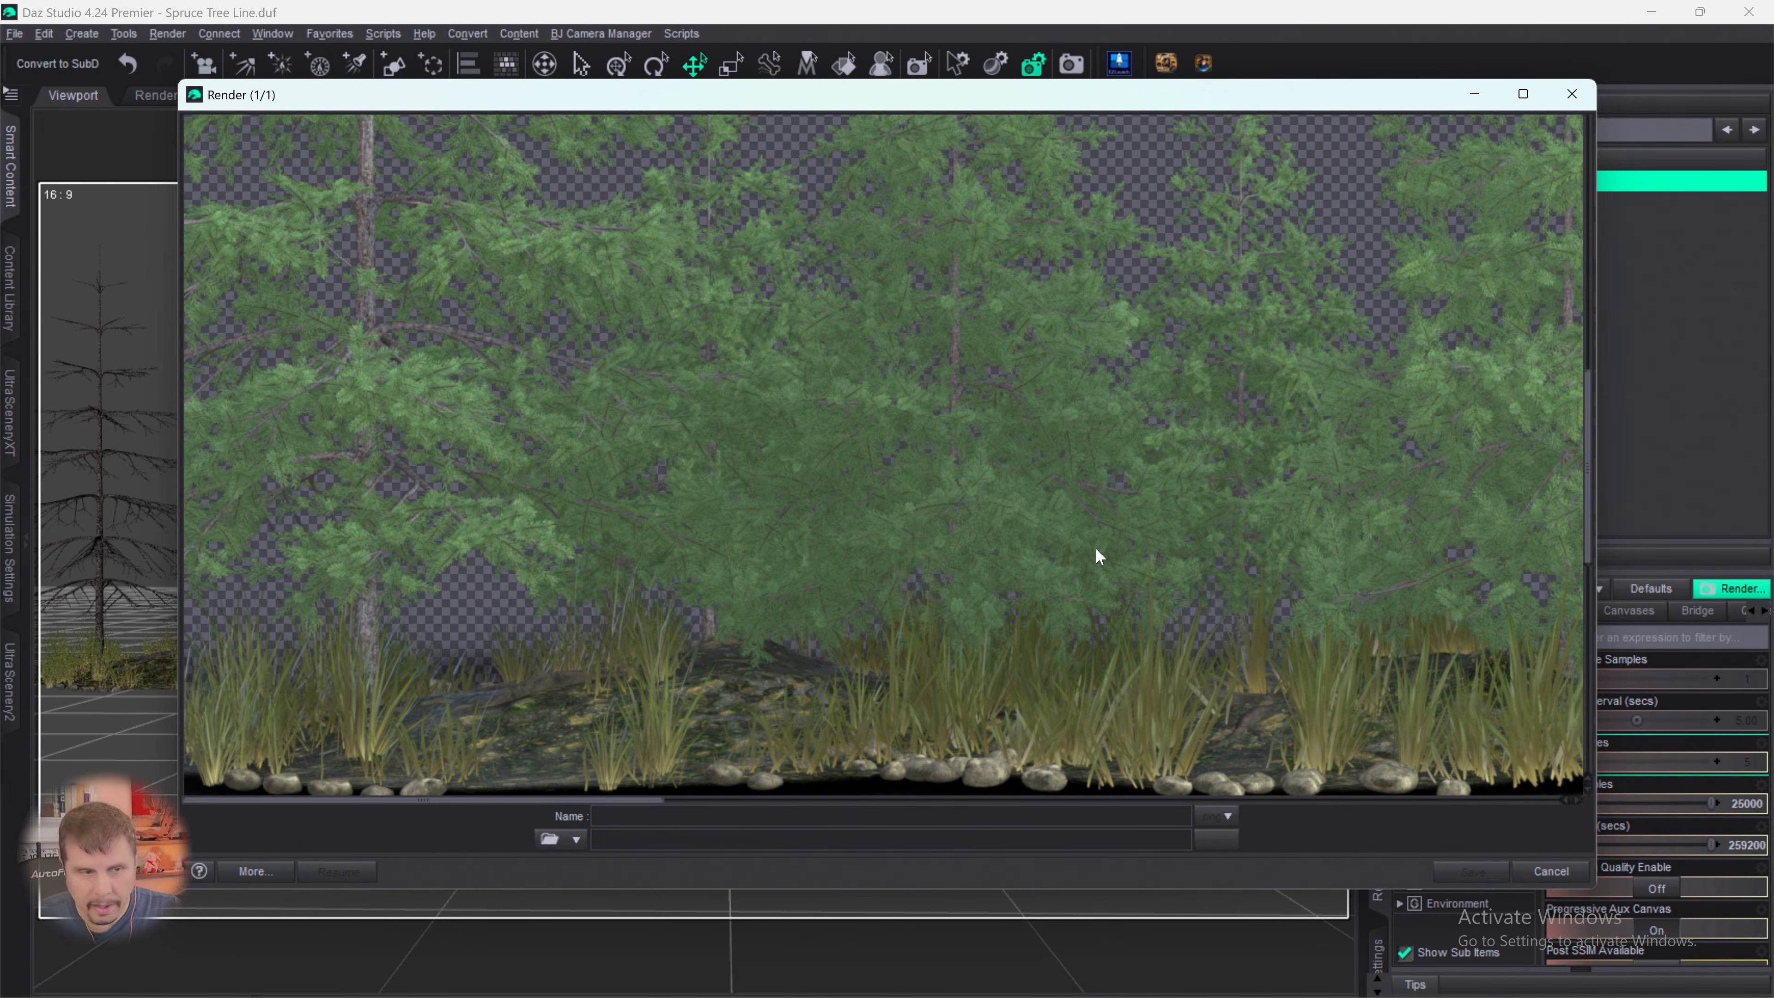
# - Examine the running render across its width and height, checking the treetops, foliage density, grass and the front edge of the ground
pyautogui.scroll(5, 1112, 420)
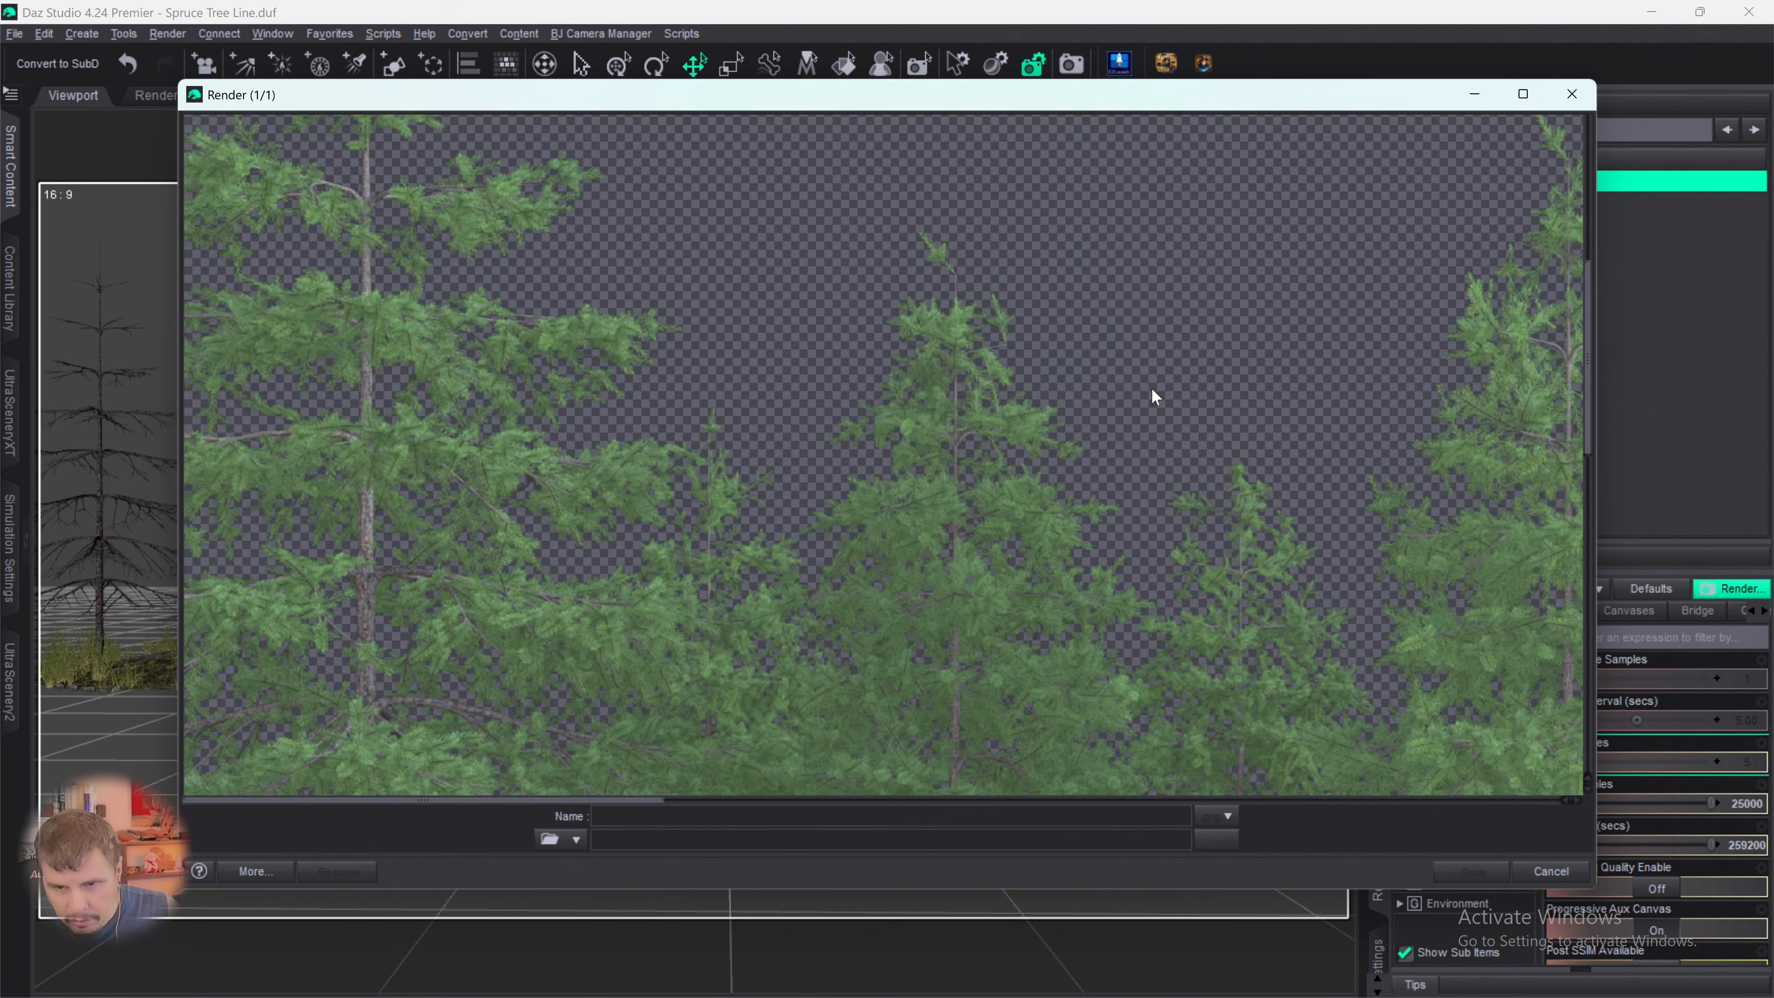
pyautogui.scroll(-6, 1221, 427)
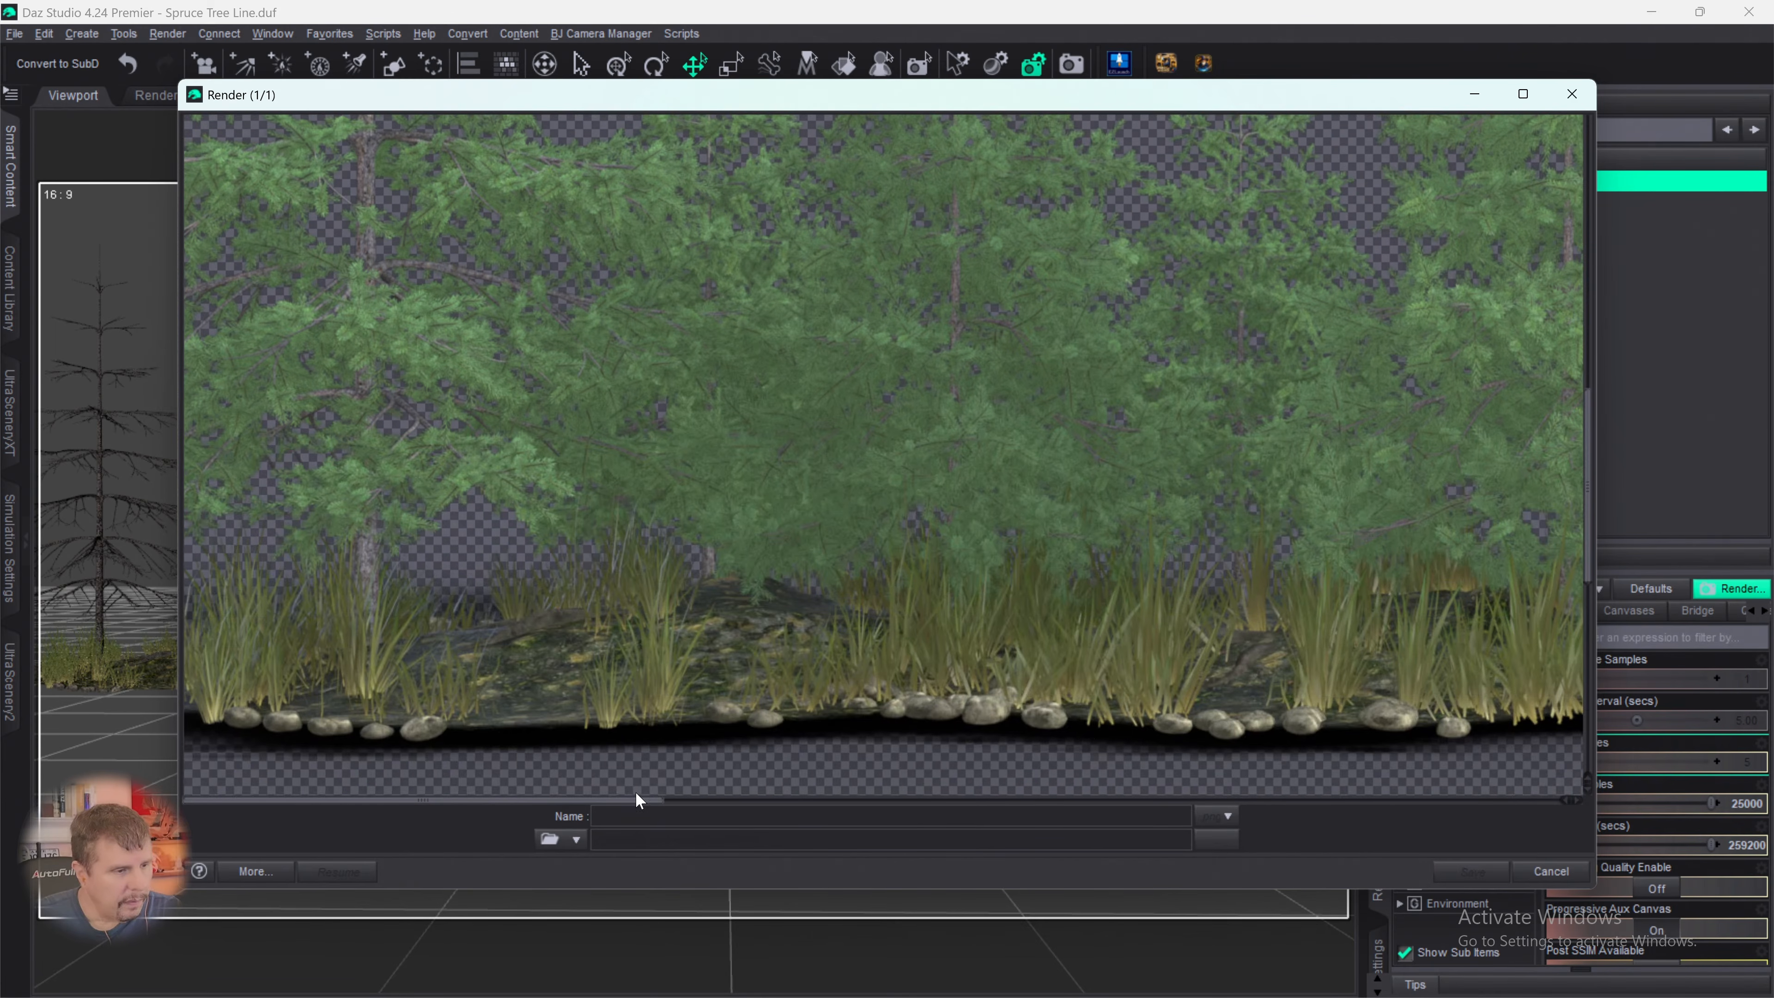
pyautogui.moveTo(636, 806); pyautogui.dragTo(1182, 841)
pyautogui.scroll(8, 1312, 556)
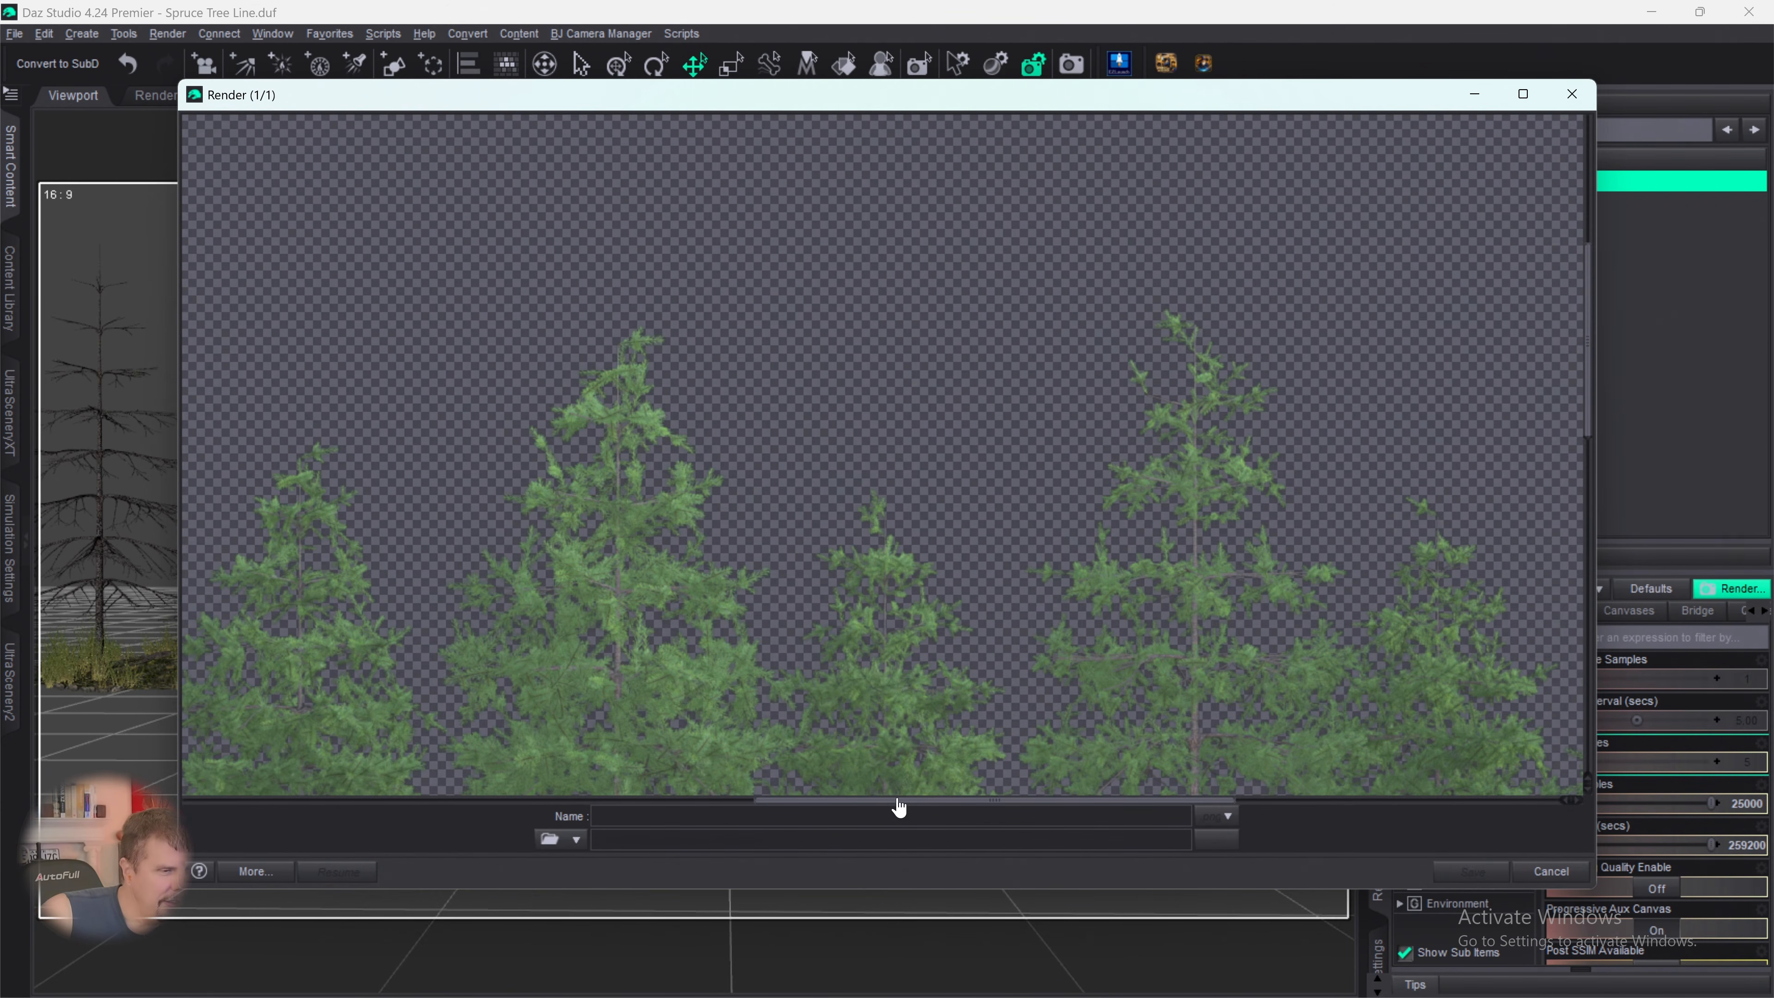
pyautogui.moveTo(895, 802); pyautogui.dragTo(191, 797)
pyautogui.scroll(3, 659, 382)
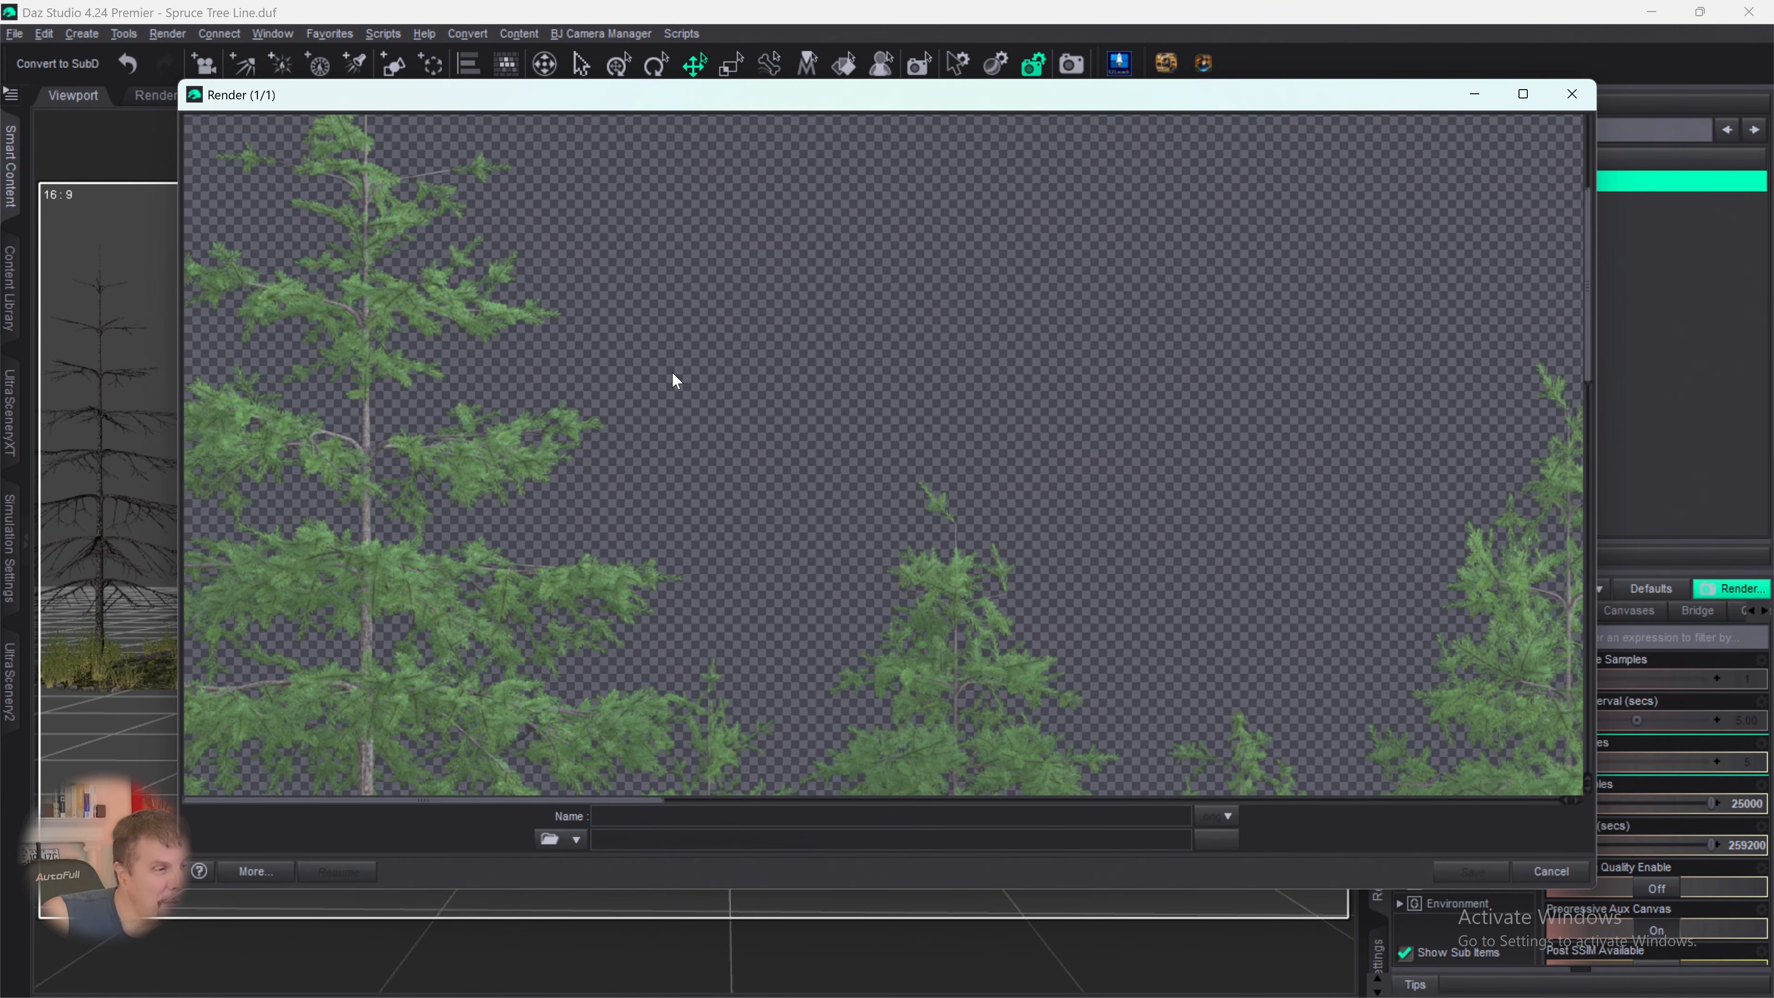
pyautogui.scroll(-4, 683, 371)
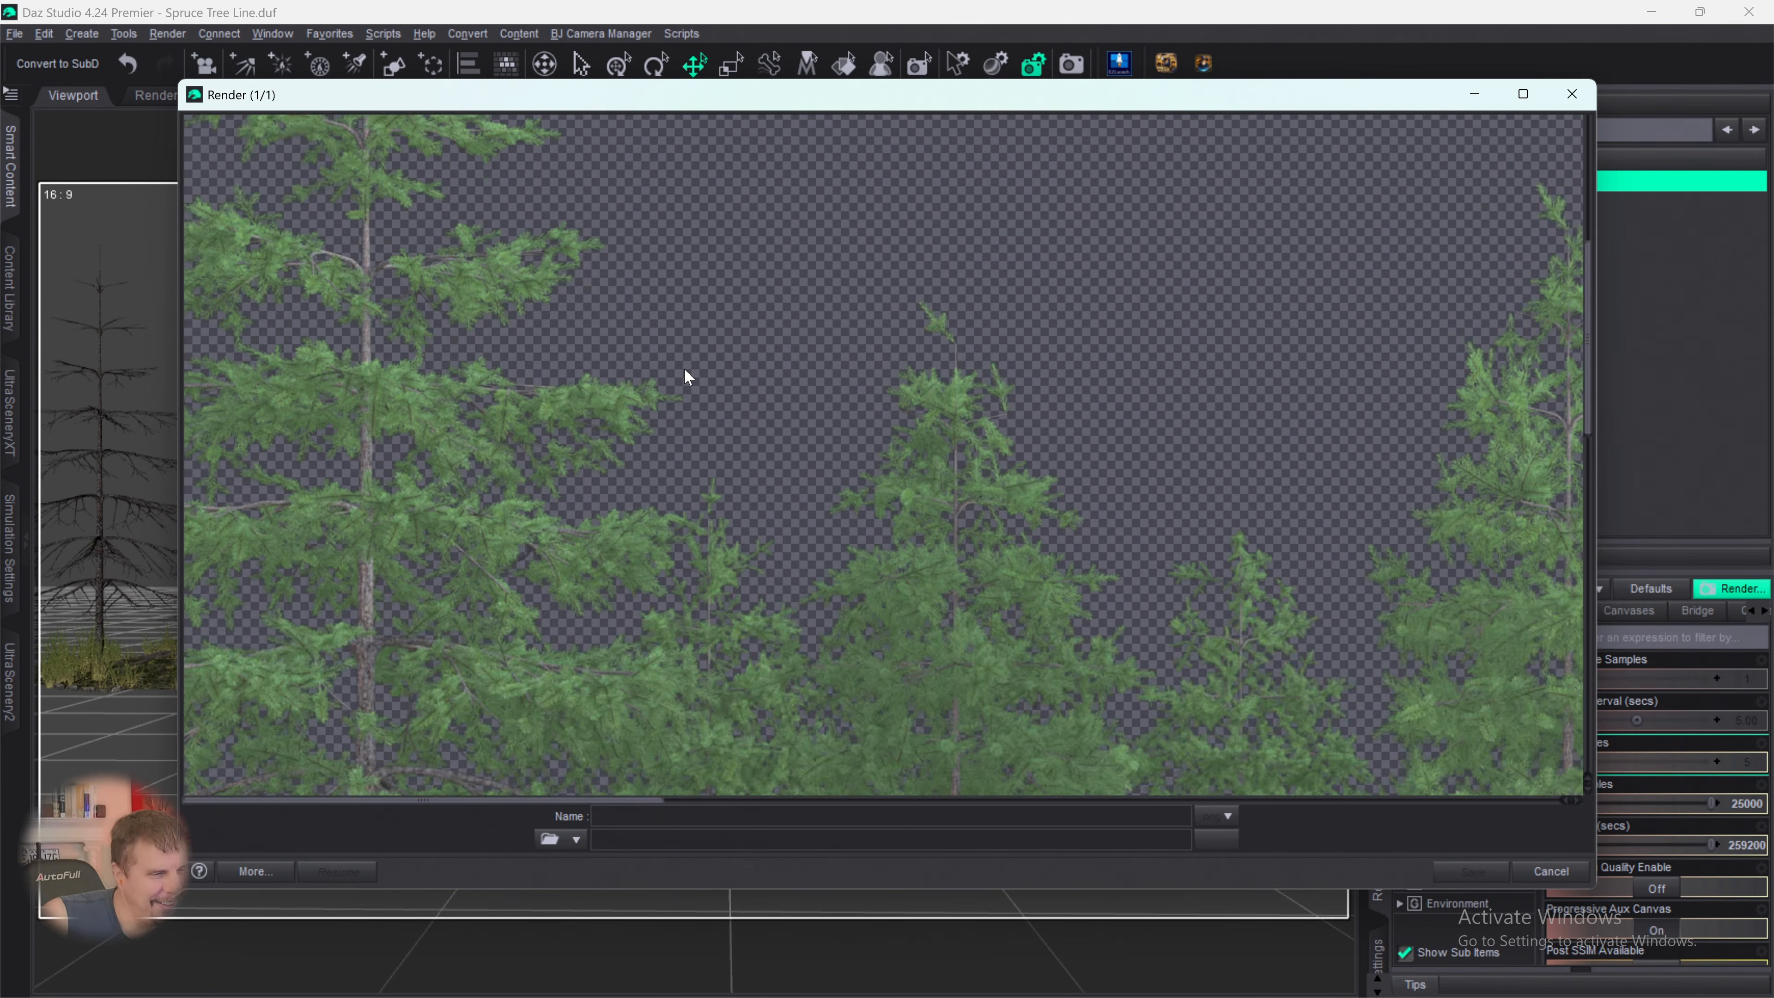
pyautogui.scroll(-5, 687, 369)
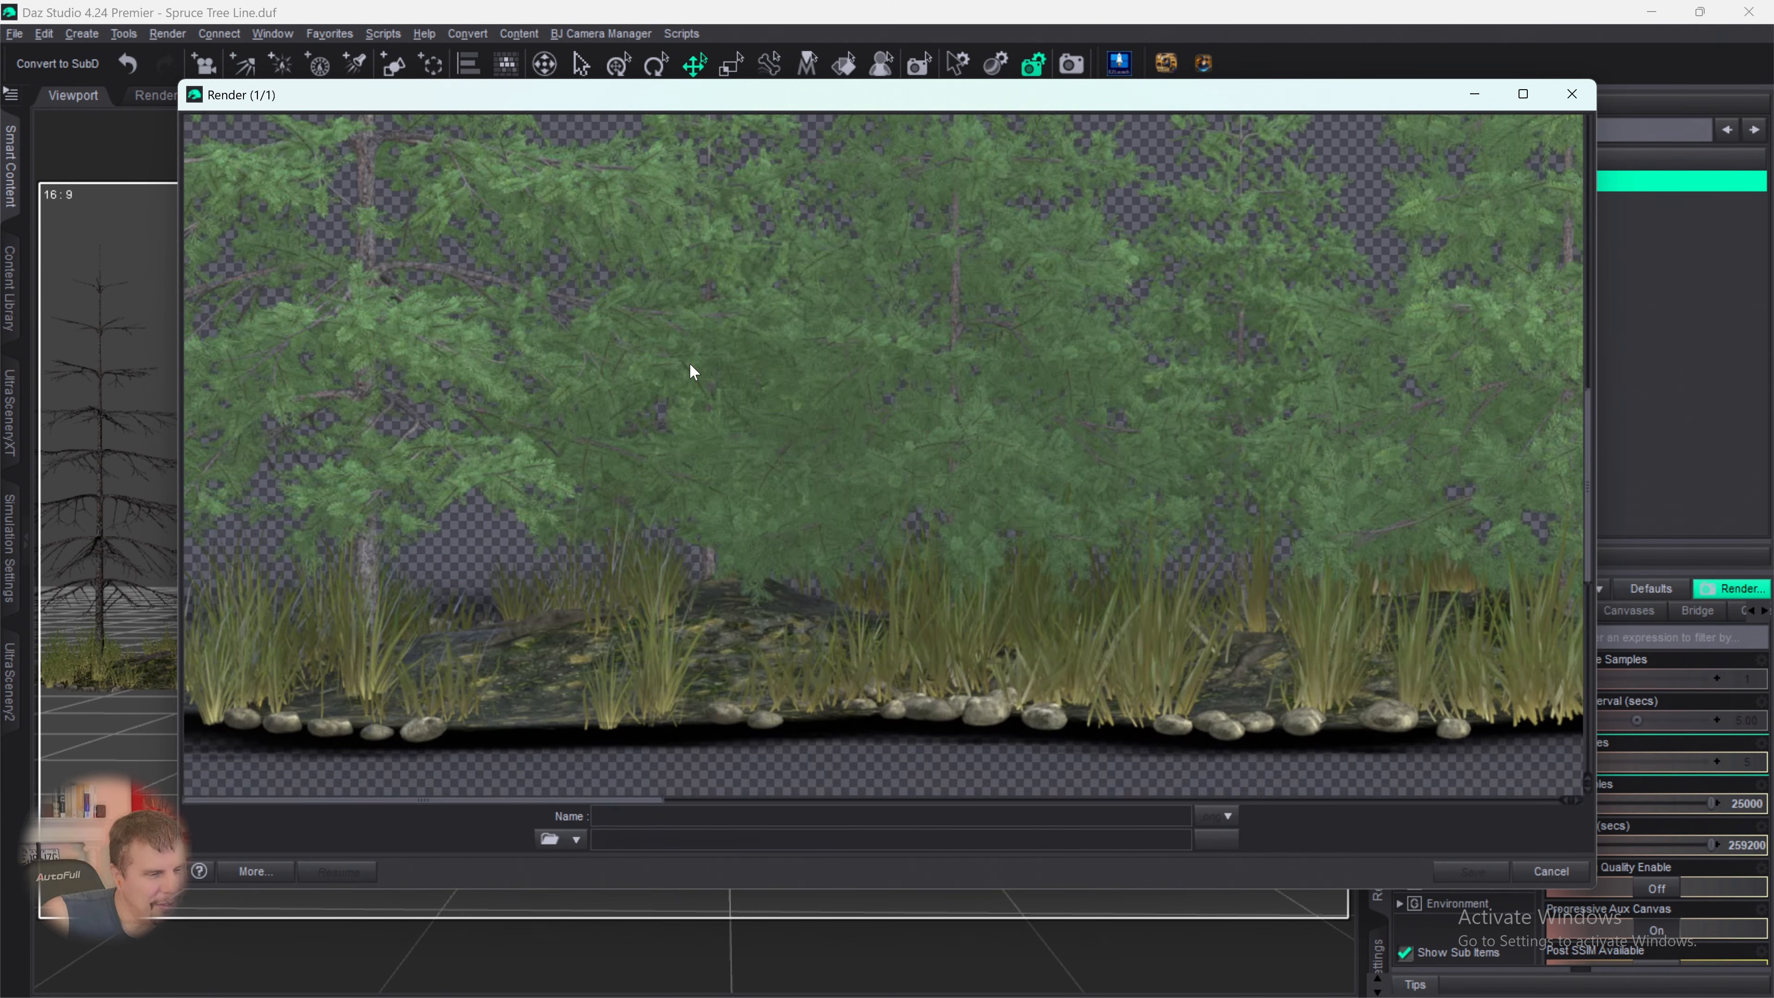
pyautogui.scroll(3, 690, 364)
pyautogui.scroll(-3, 690, 364)
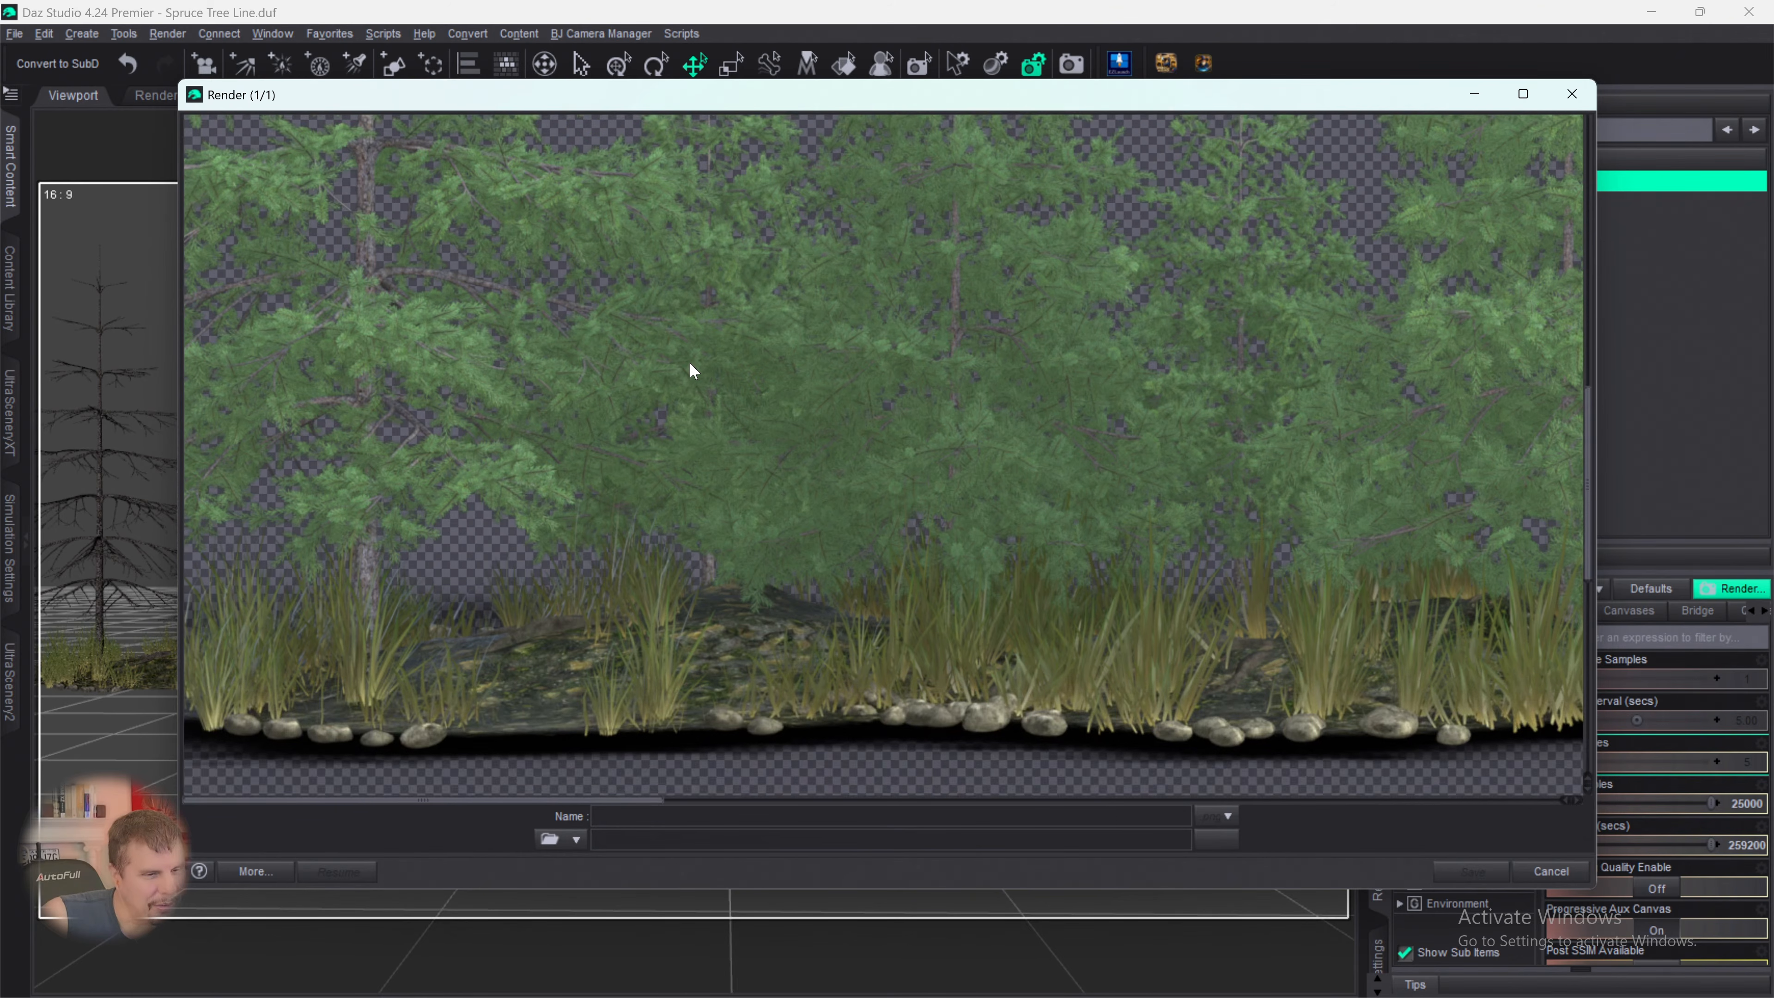
pyautogui.scroll(1, 690, 364)
pyautogui.scroll(-2, 688, 366)
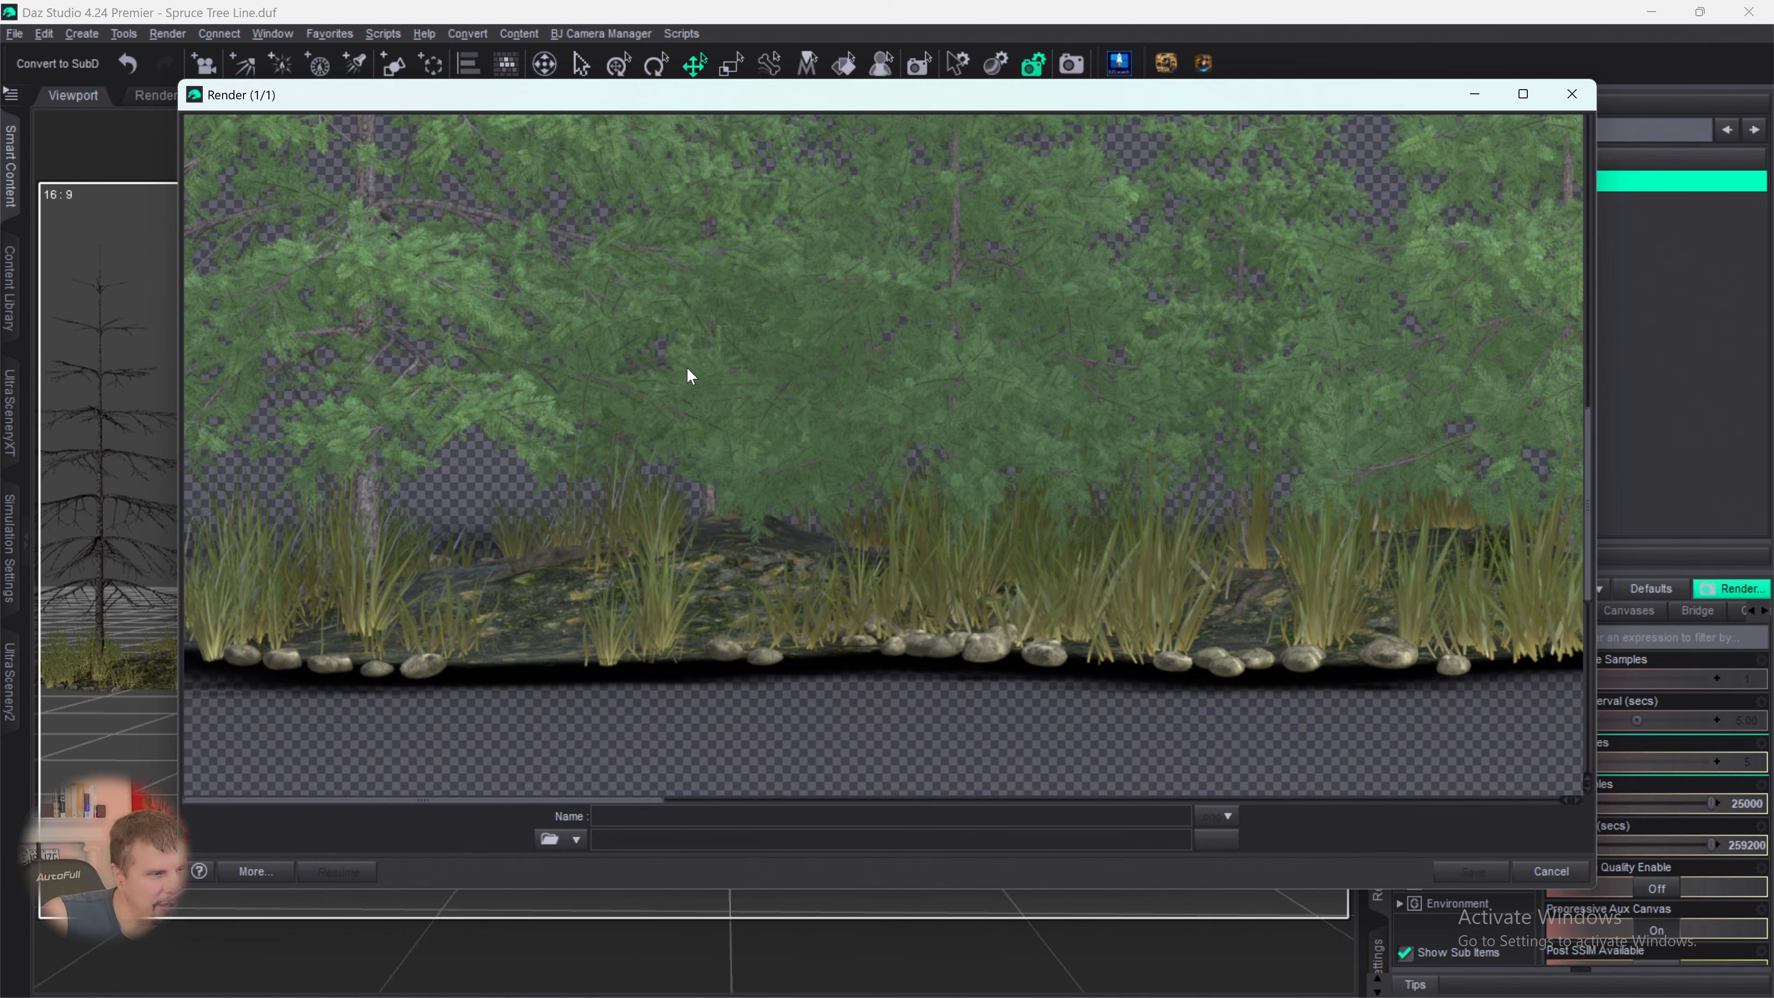
pyautogui.scroll(-3, 686, 368)
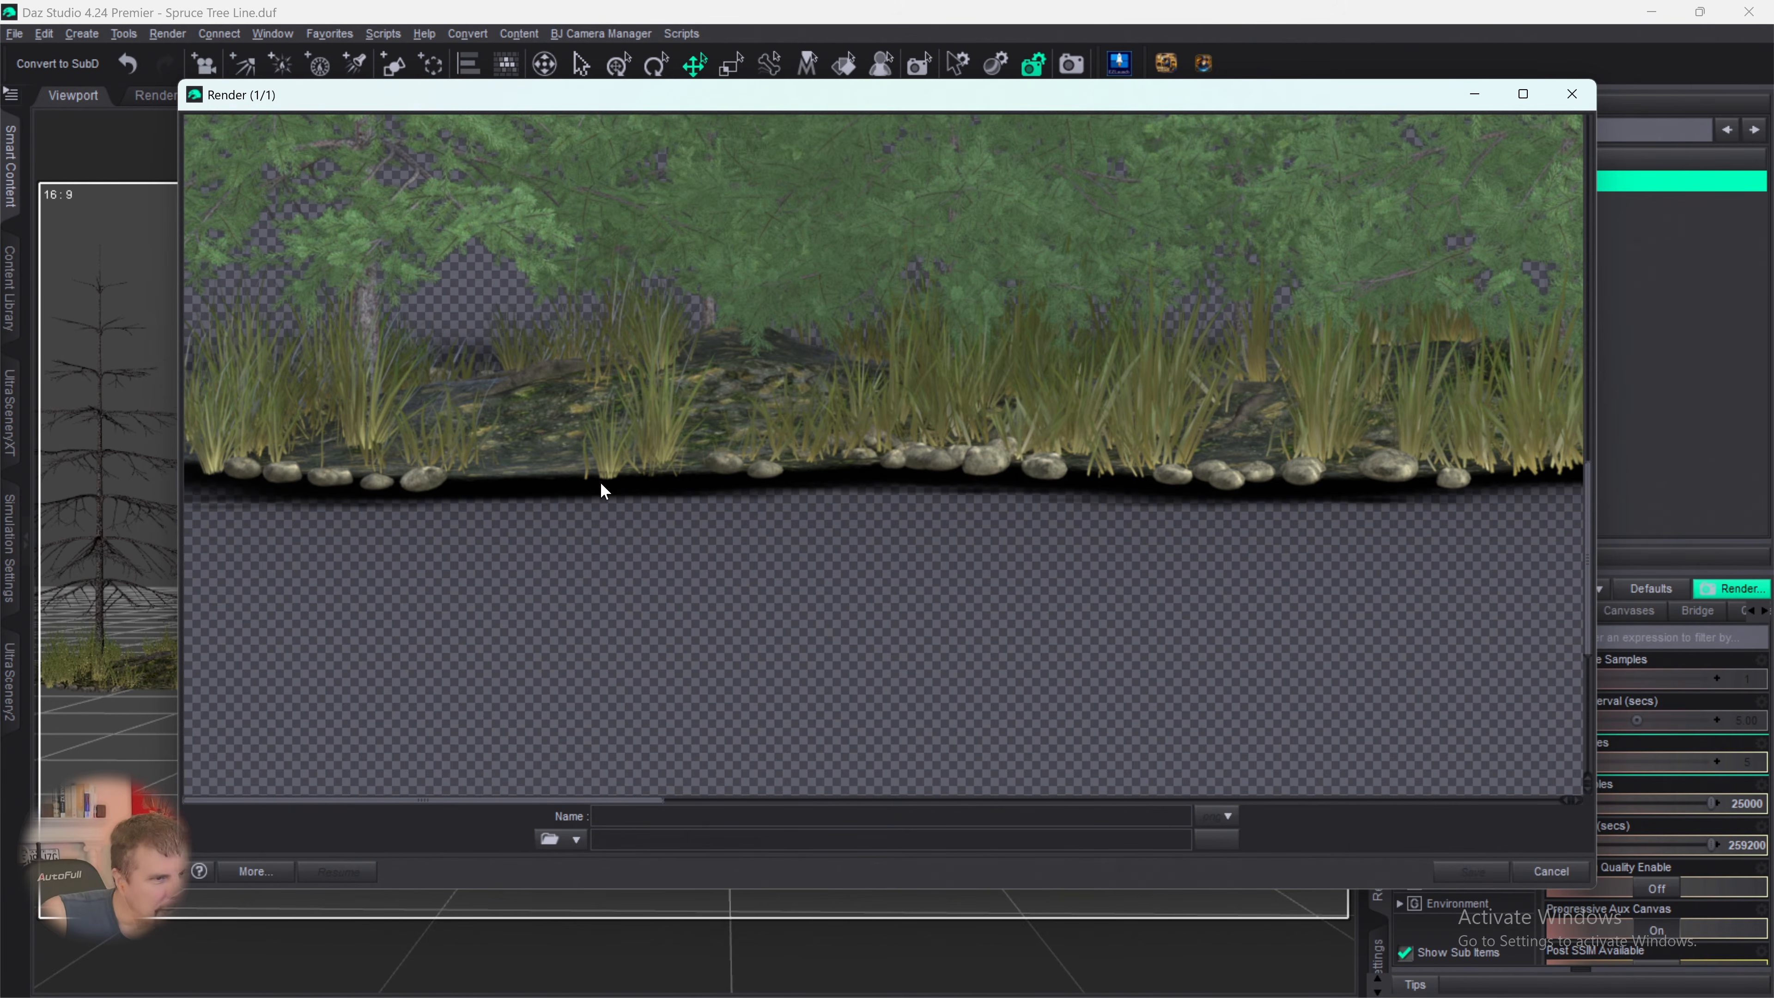
pyautogui.scroll(1, 603, 482)
pyautogui.scroll(1, 603, 479)
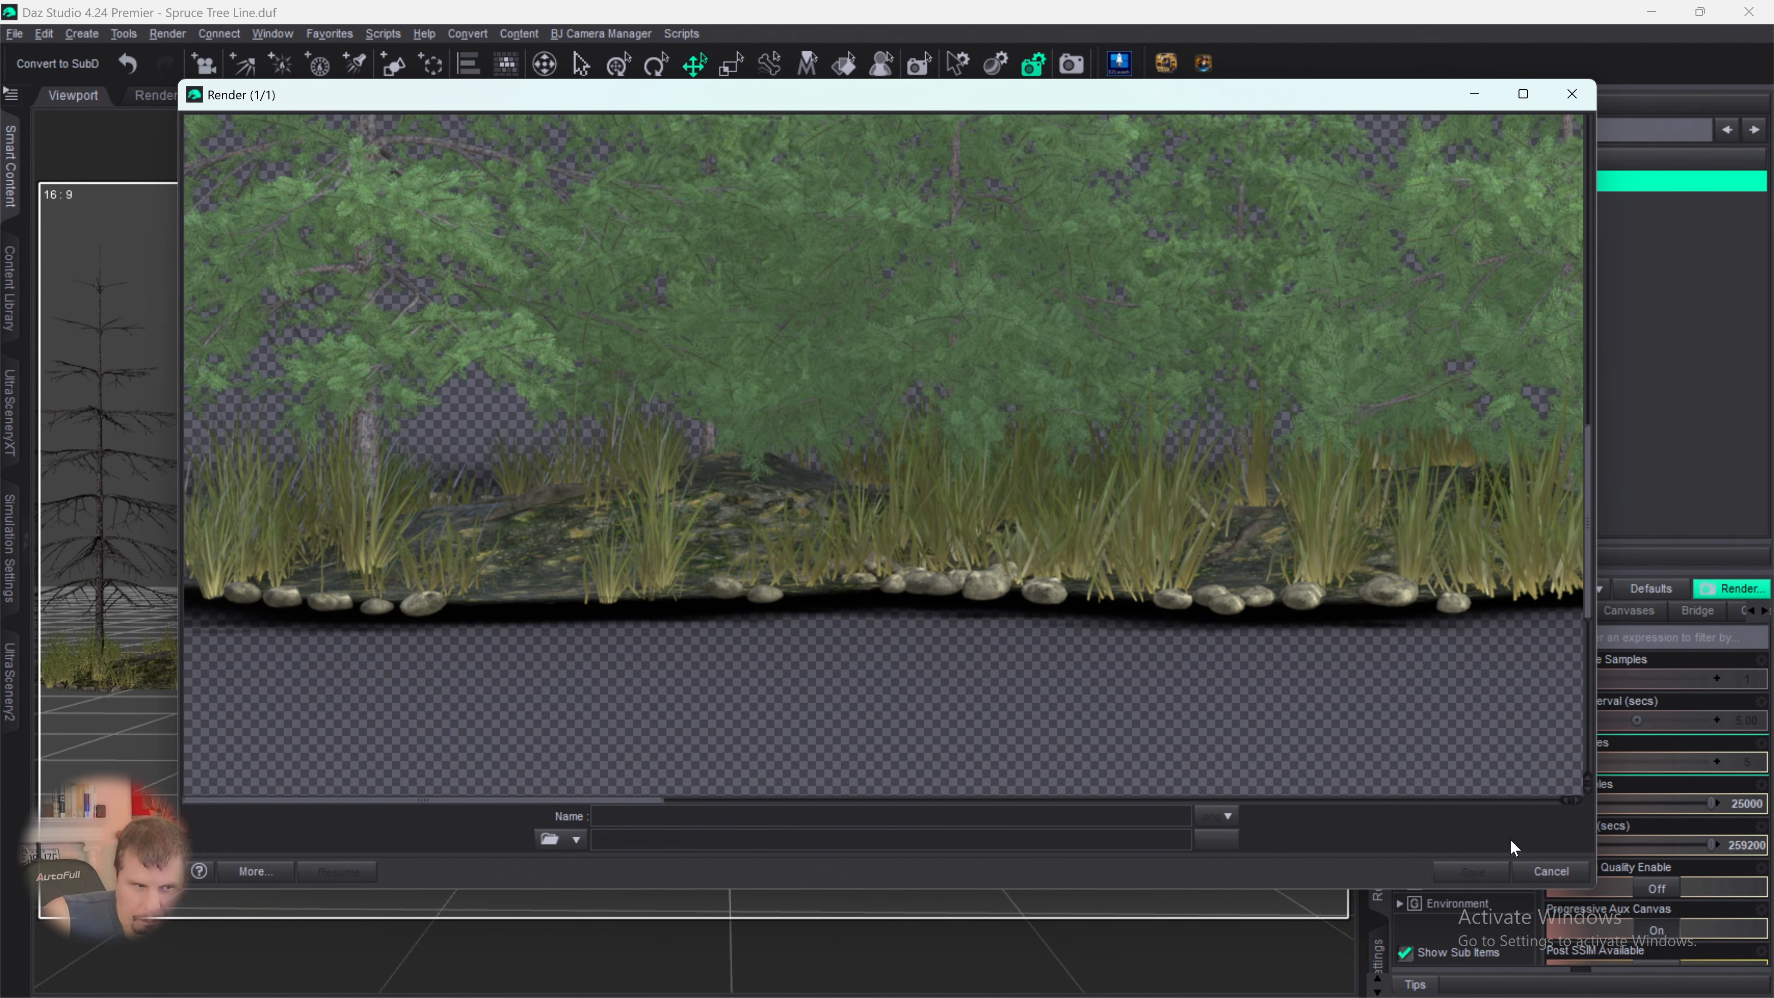
pyautogui.scroll(5, 1299, 535)
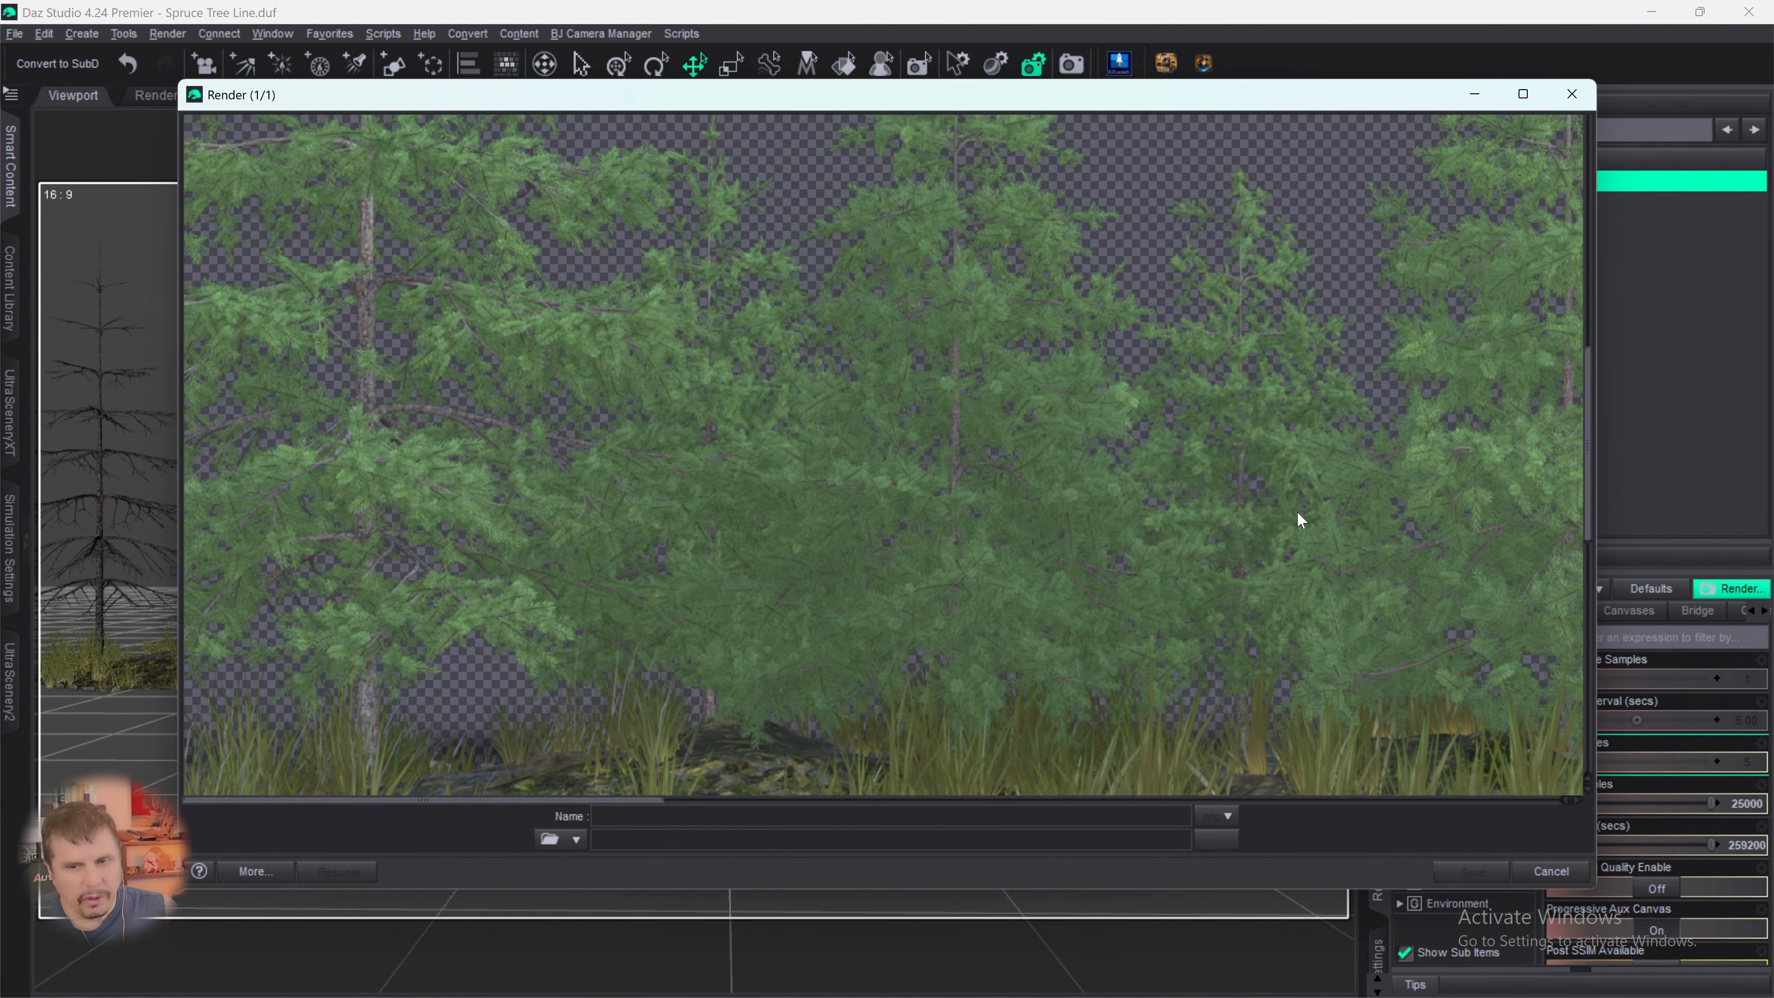
pyautogui.scroll(5, 1297, 513)
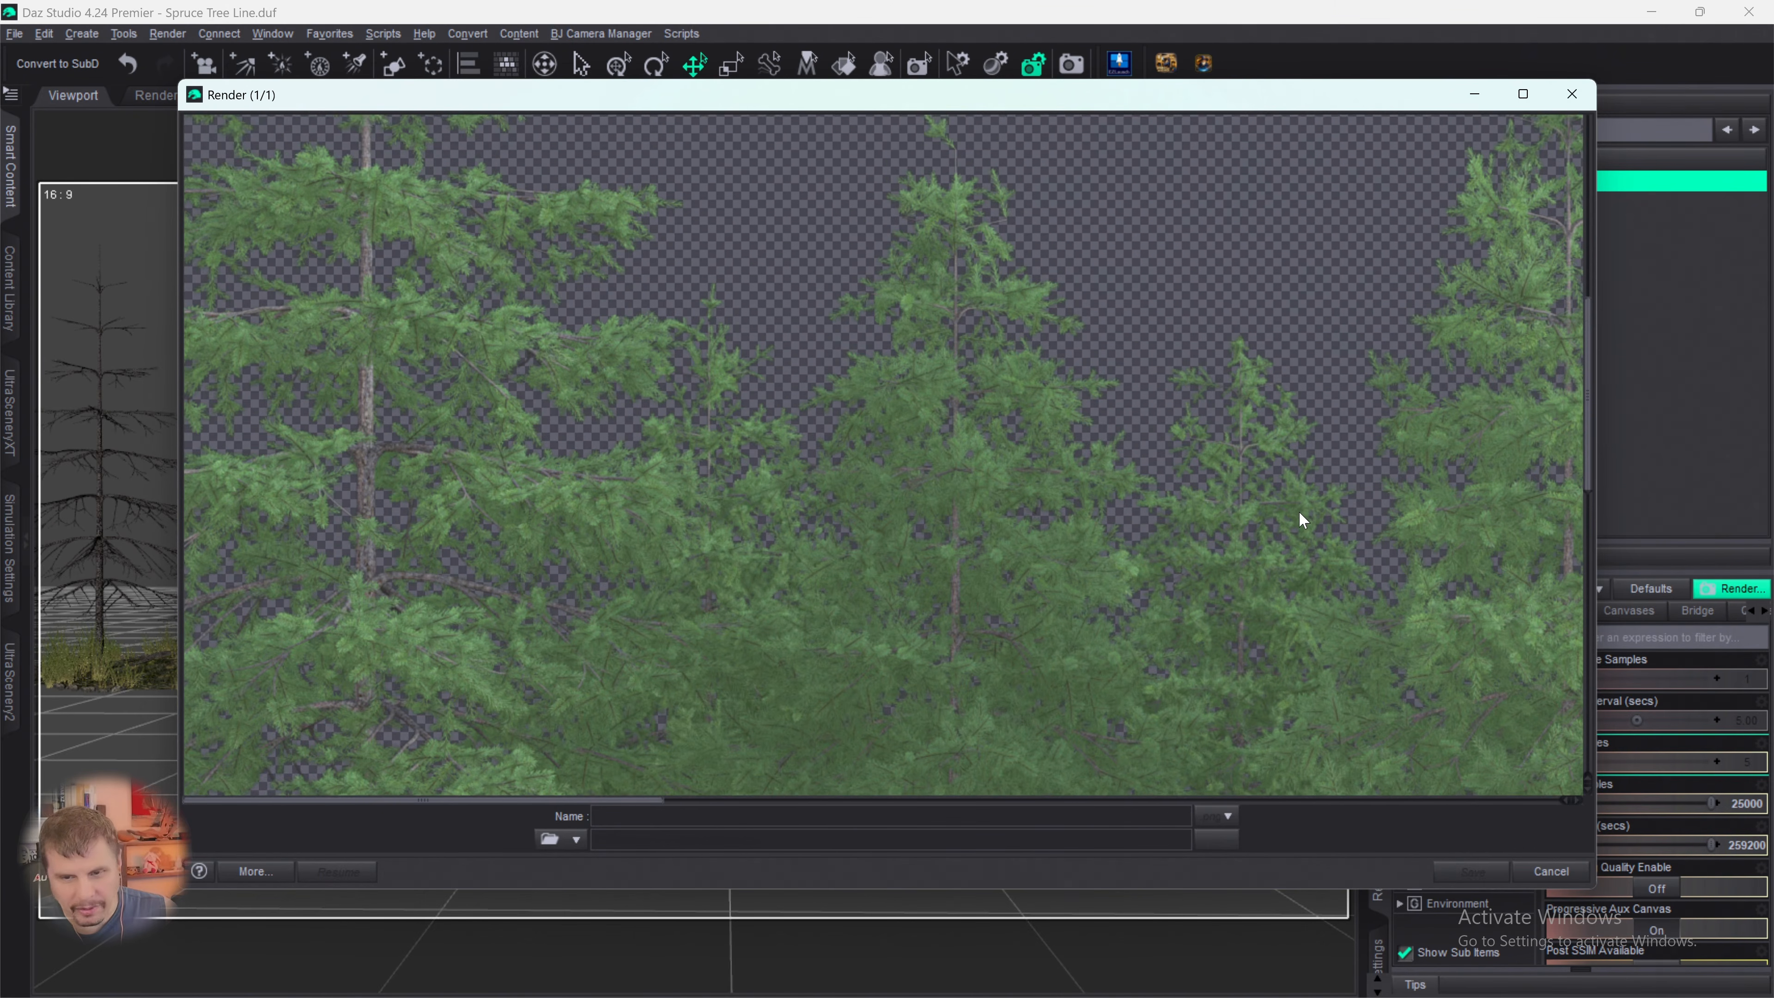
pyautogui.scroll(6, 1298, 514)
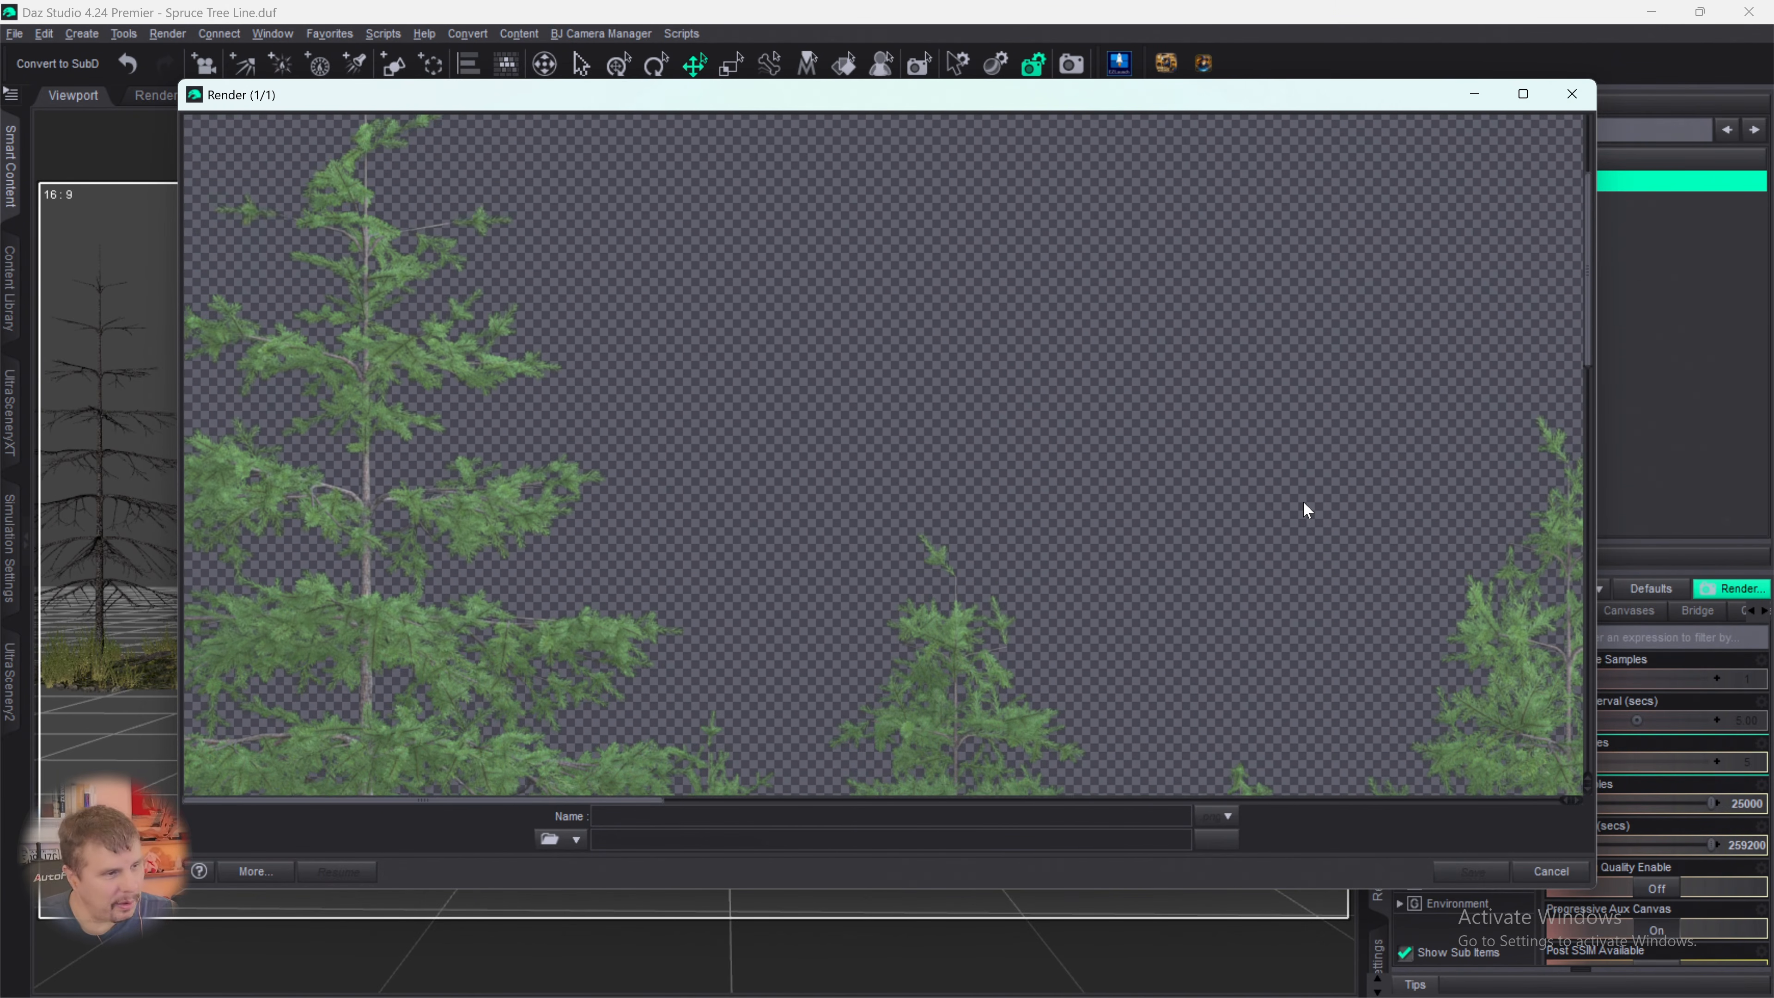
pyautogui.scroll(2, 1260, 489)
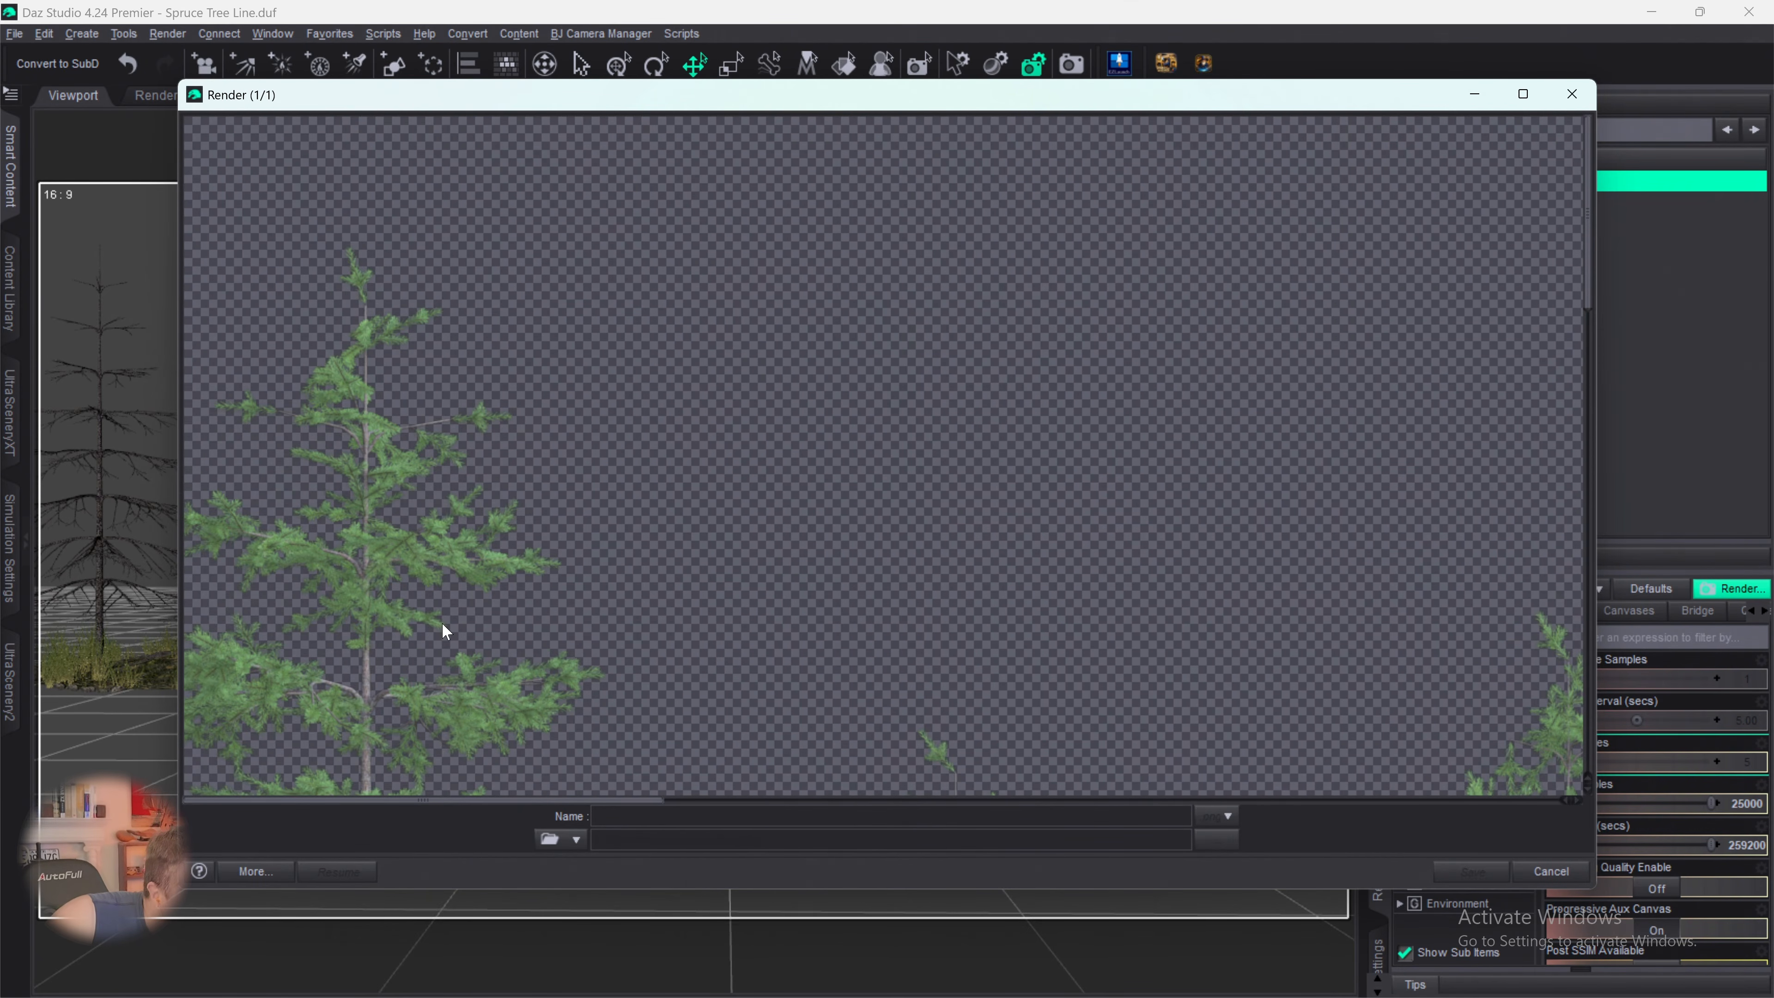
pyautogui.scroll(-10, 500, 642)
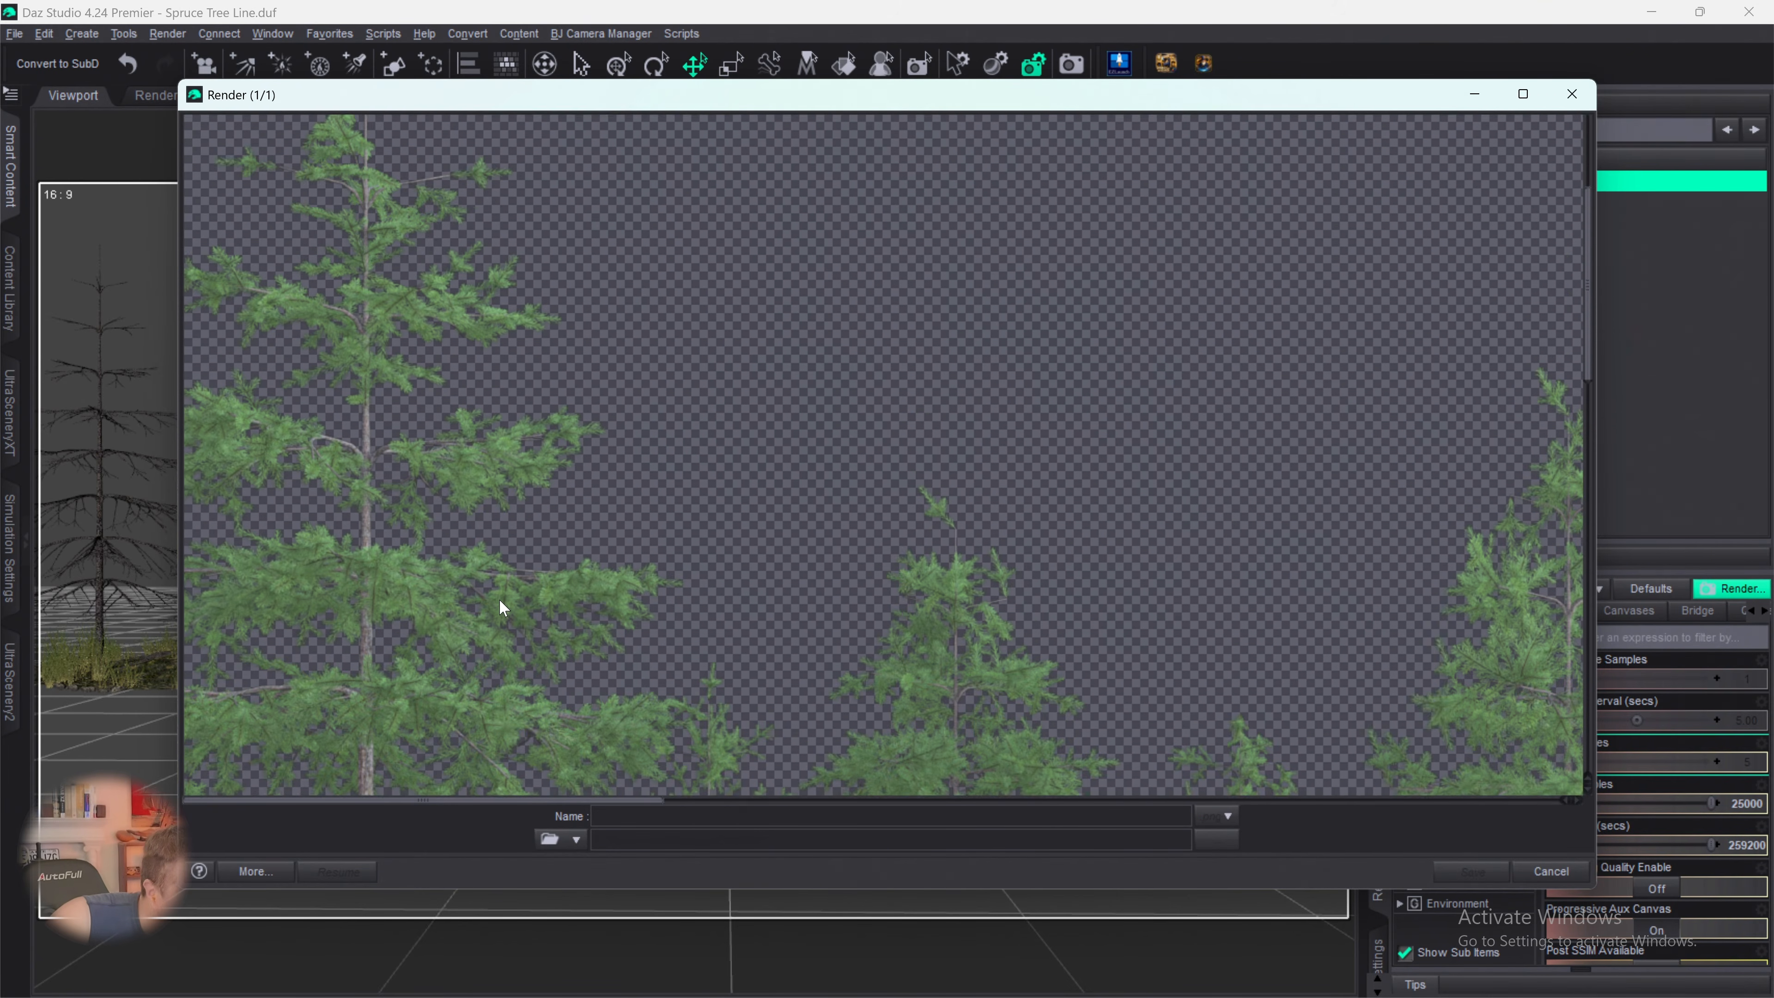
pyautogui.scroll(-3, 517, 588)
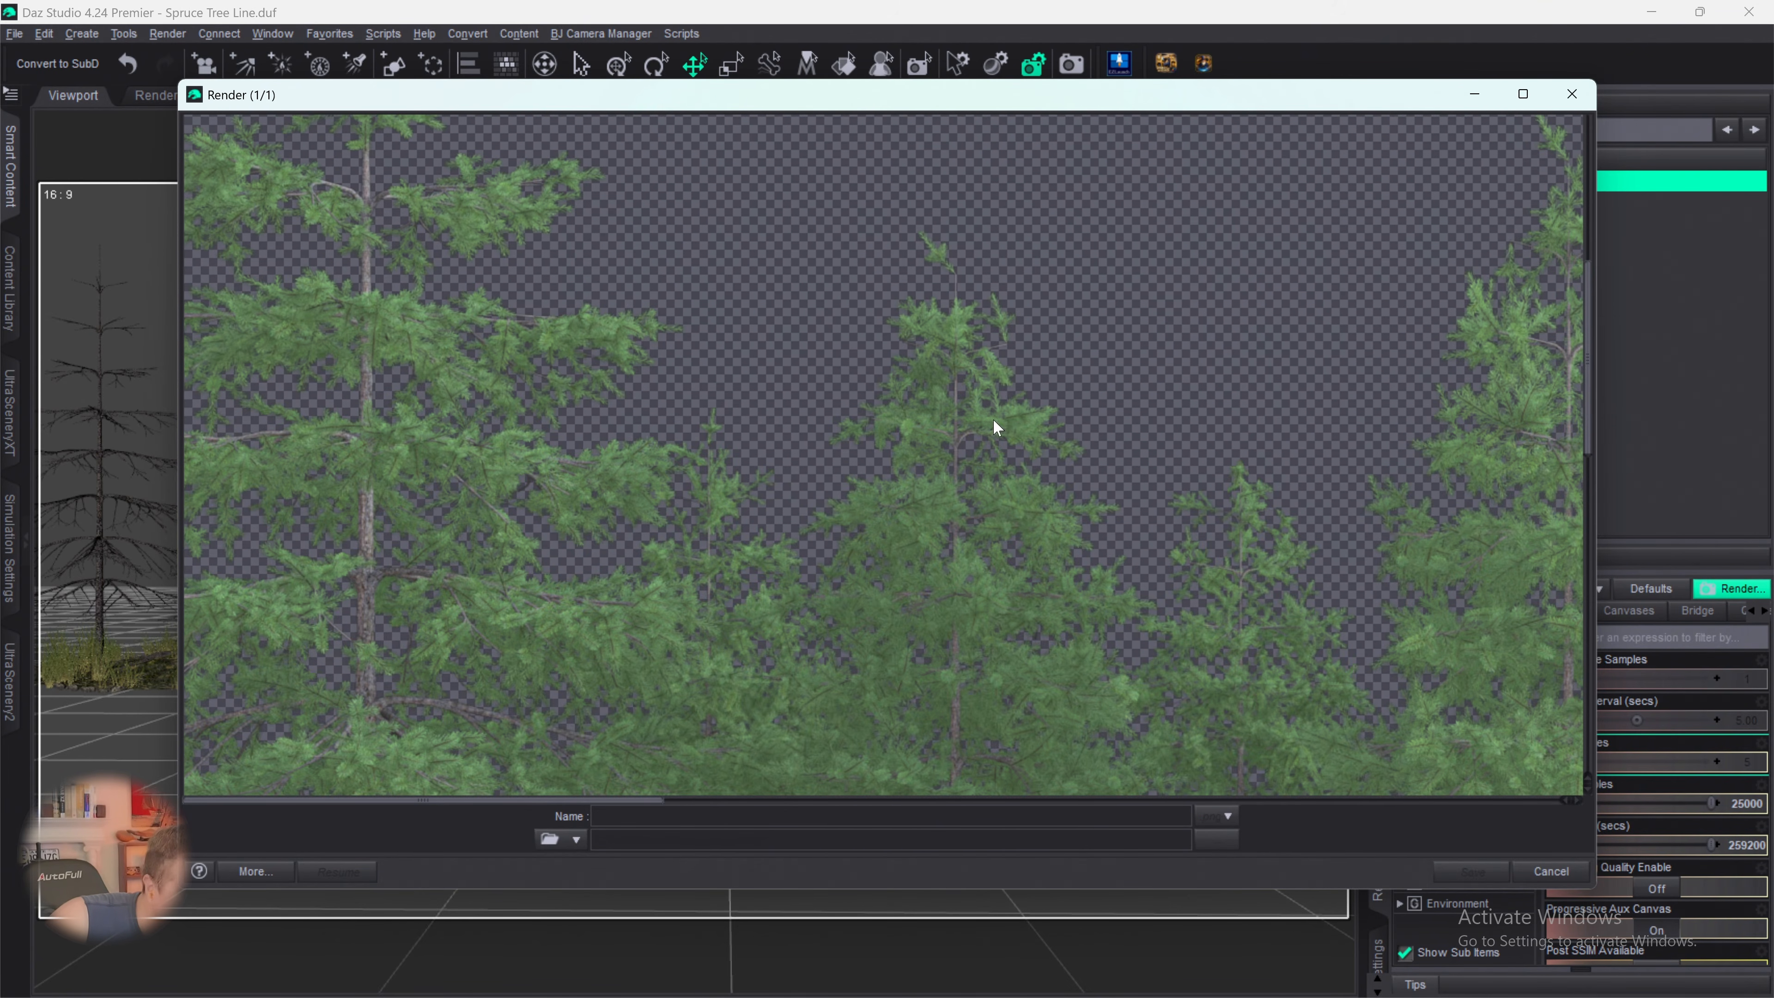
pyautogui.scroll(-7, 1024, 480)
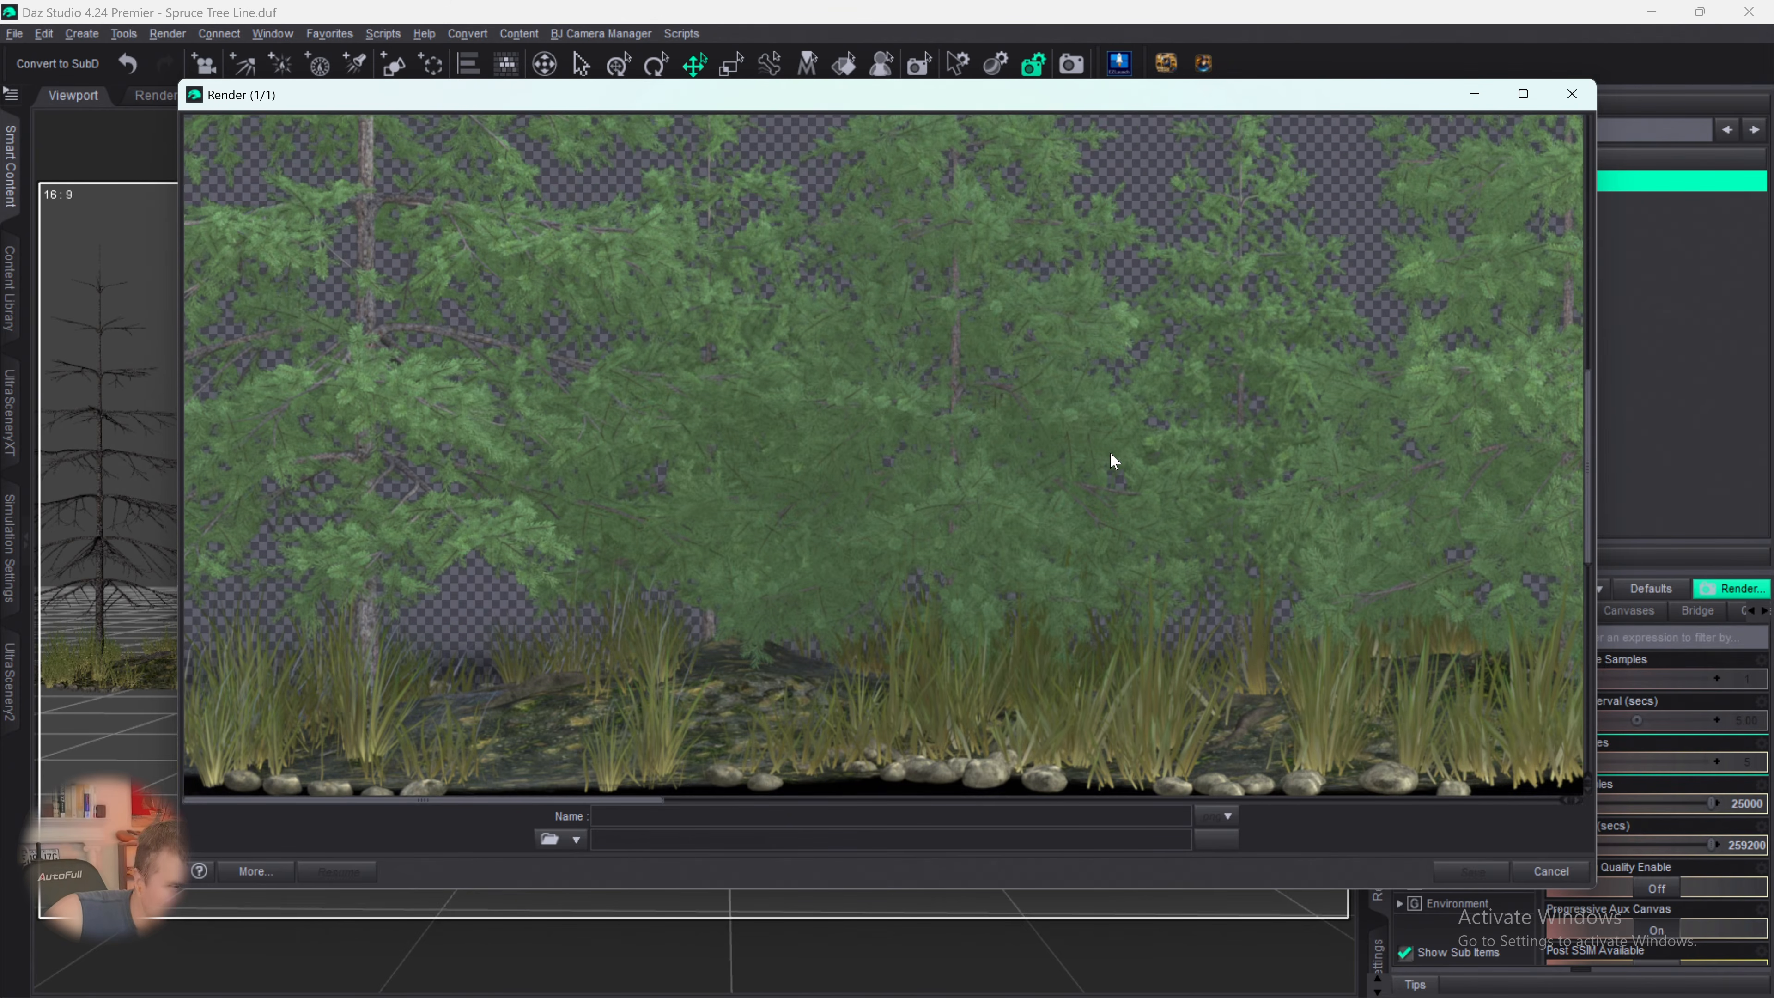
pyautogui.scroll(-3, 1110, 452)
pyautogui.scroll(4, 1111, 454)
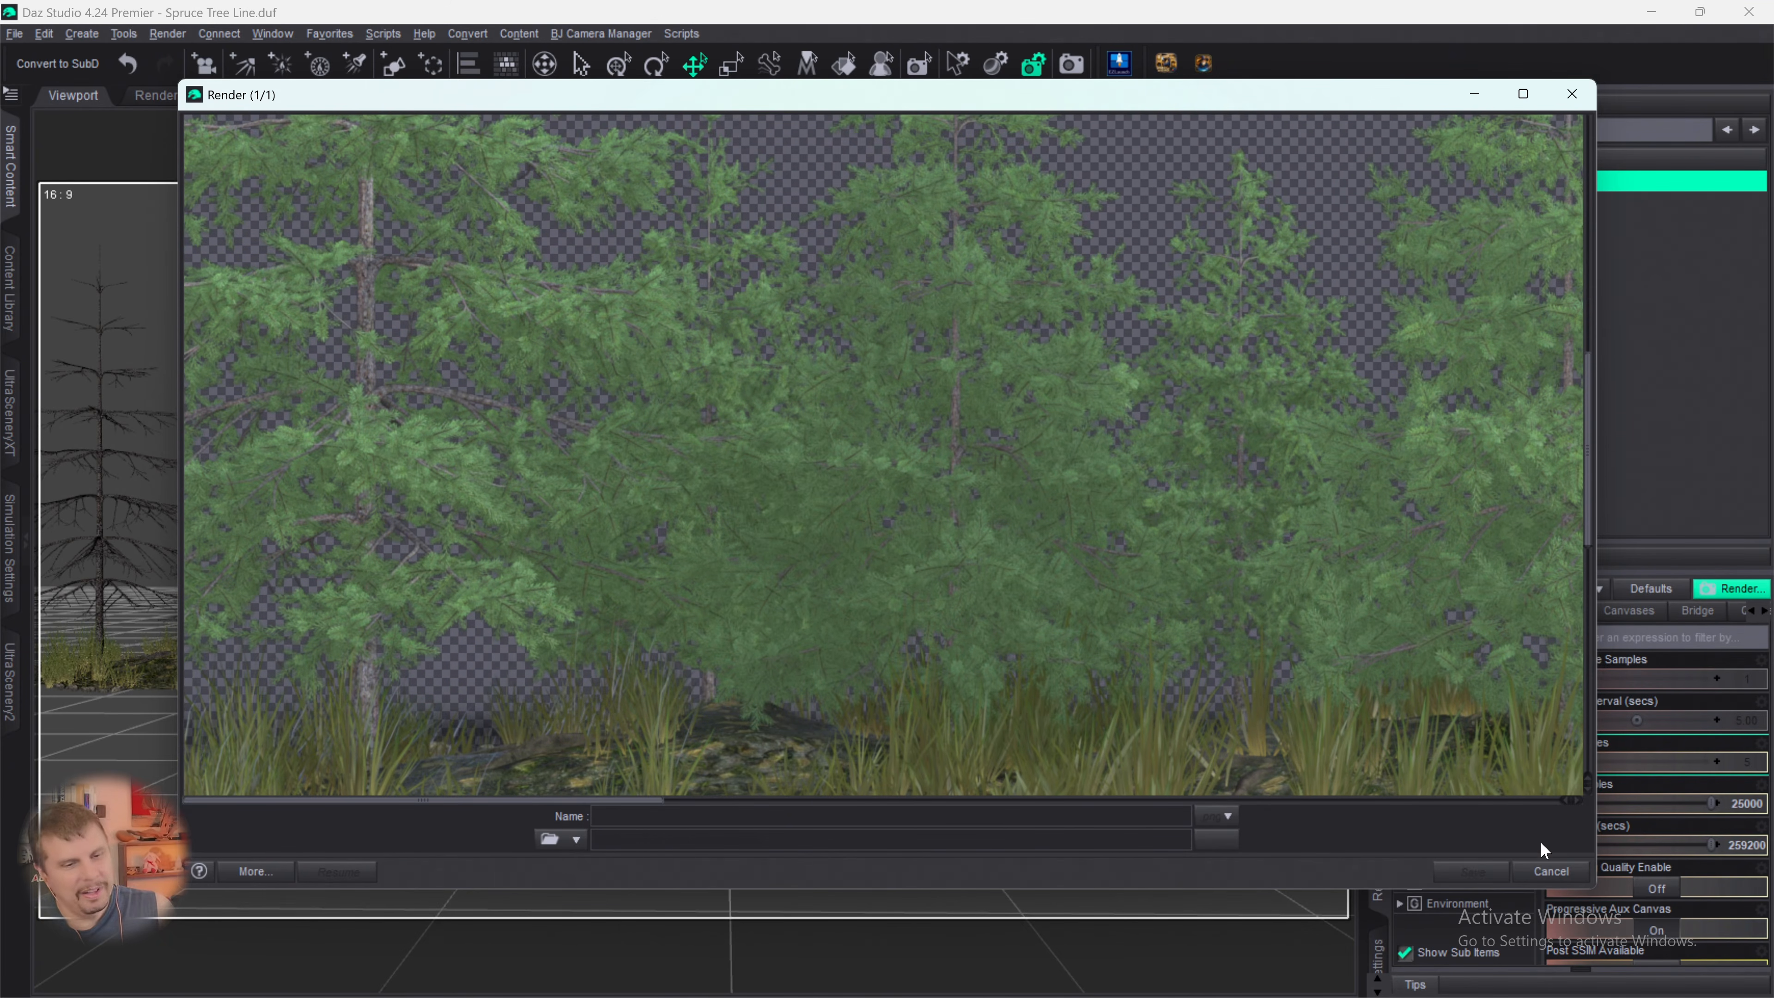
# - Stop the running render, keeping the image rendered so far open for saving
pyautogui.click(1550, 871)
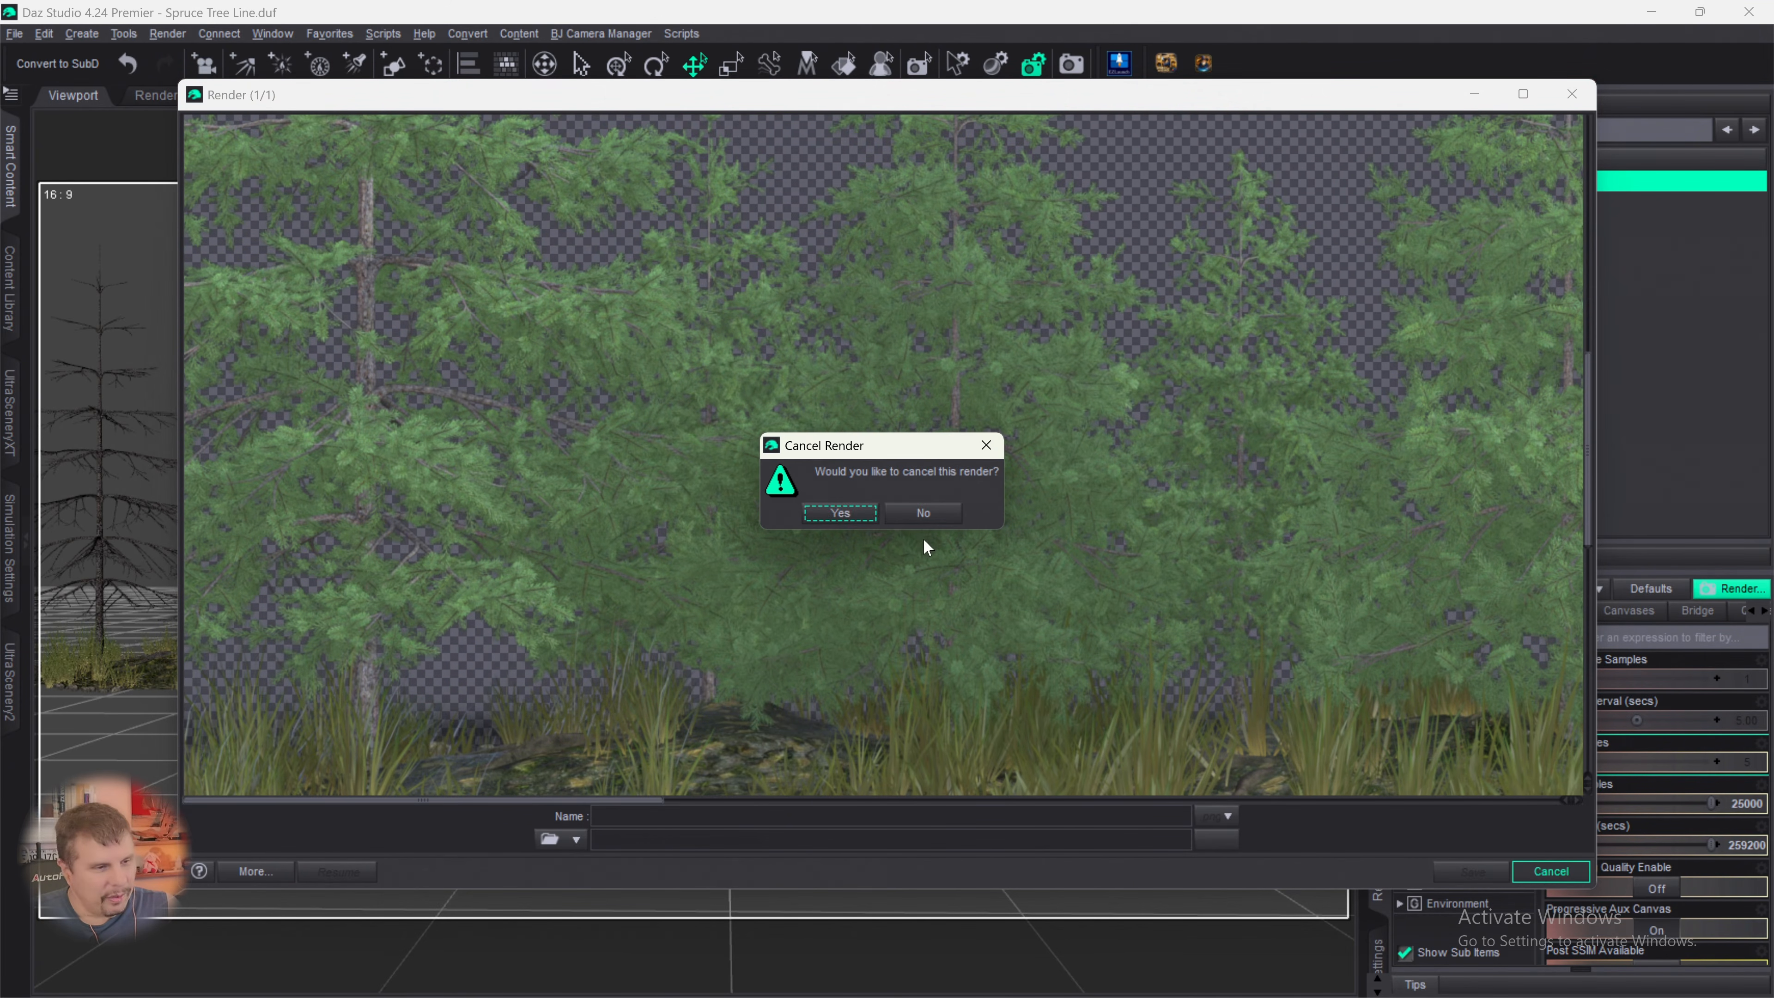
pyautogui.click(841, 513)
pyautogui.scroll(3, 812, 507)
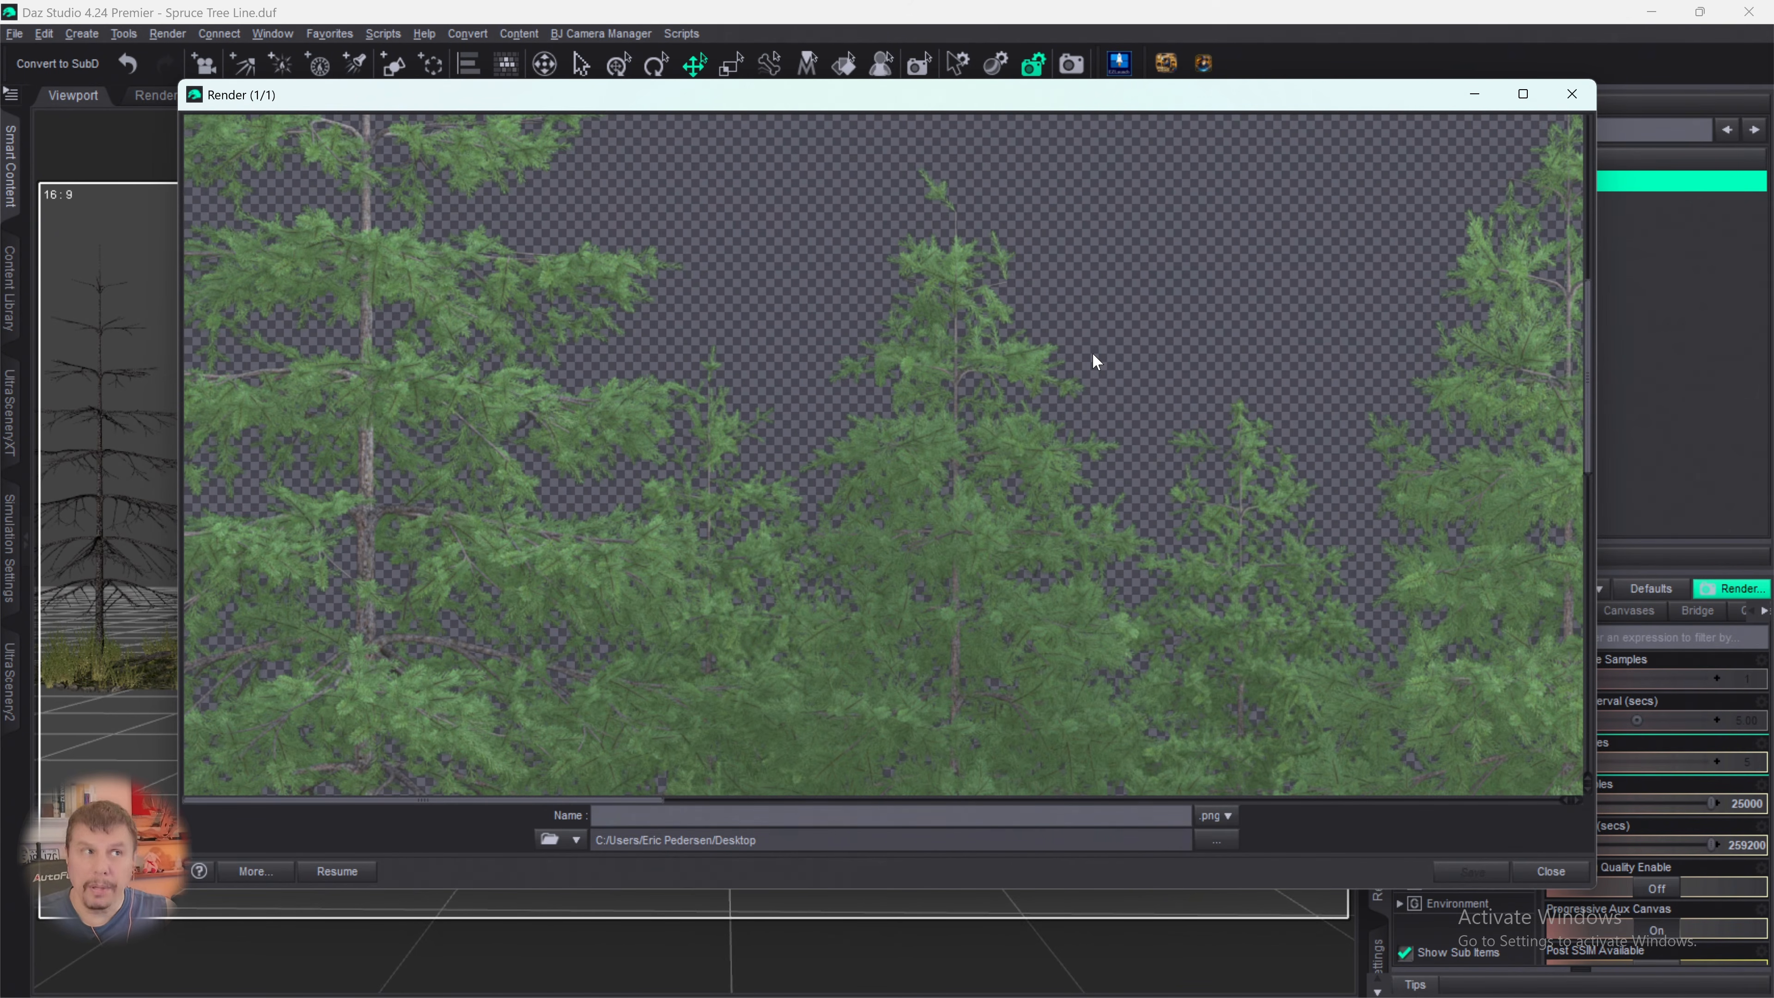
# - Save the stopped render to the Desktop as a PNG named Spruce Tree Line Color
pyautogui.click(625, 817)
pyautogui.write('T')
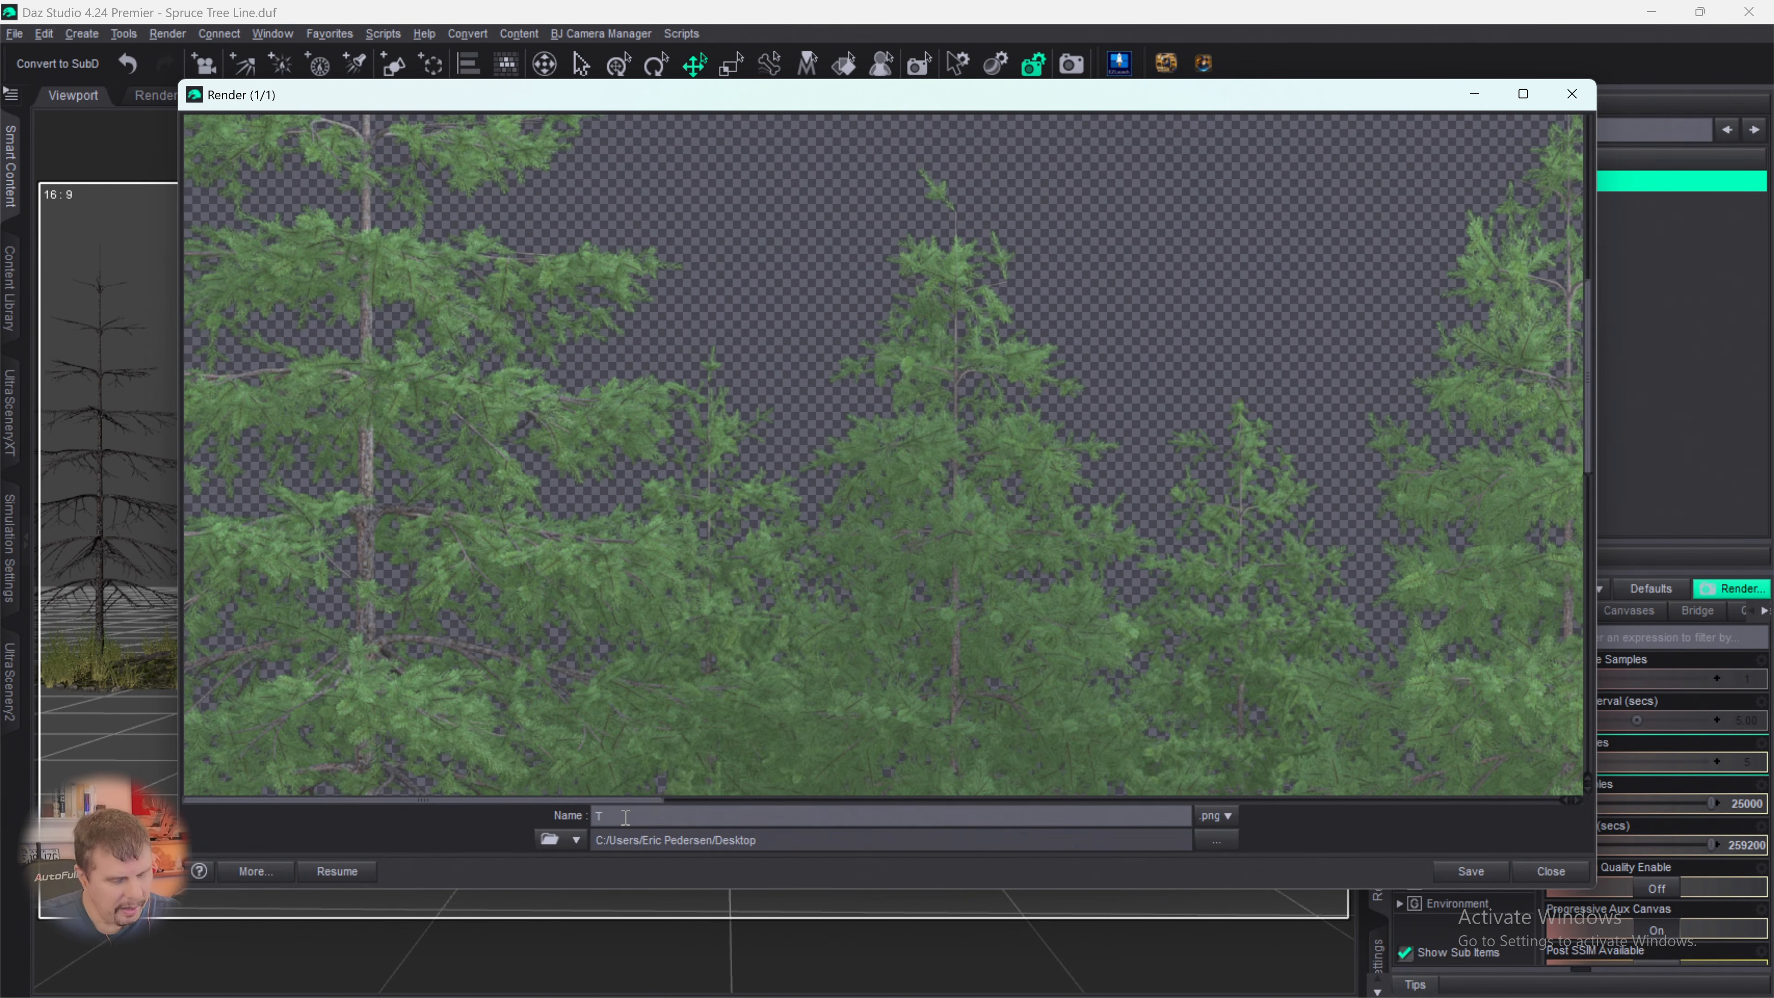
pyautogui.press('BackSpace')
pyautogui.write('S')
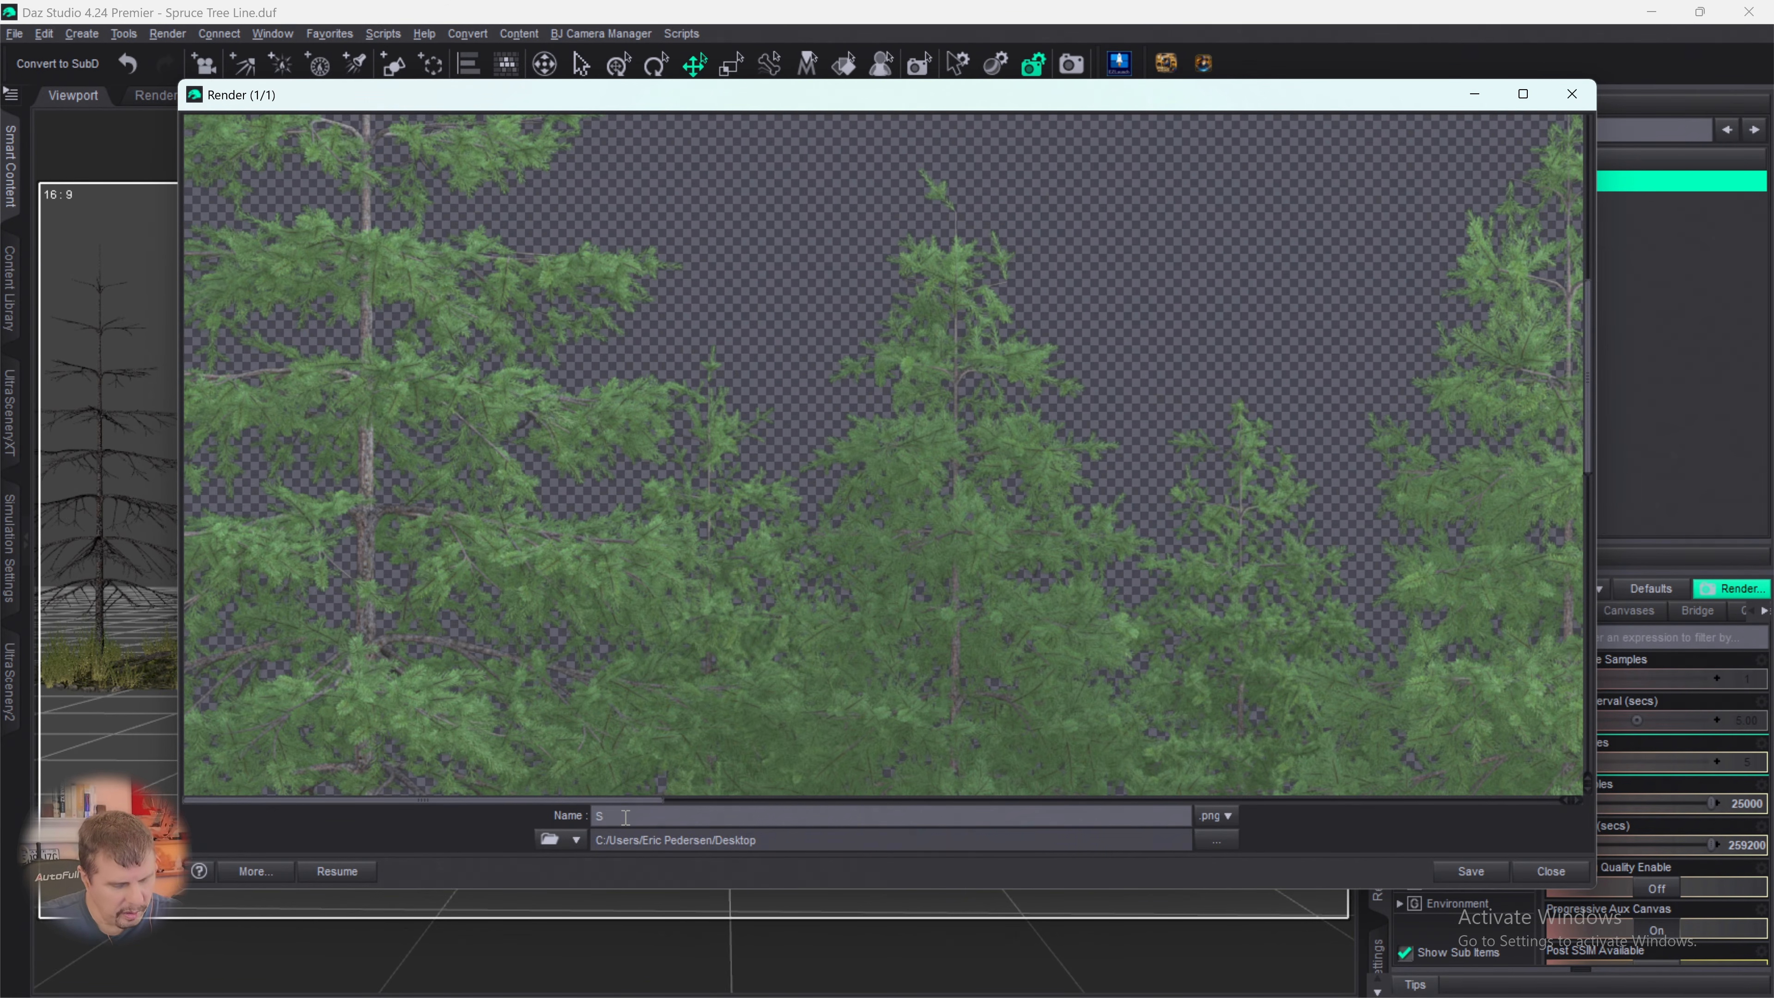
pyautogui.write('pru')
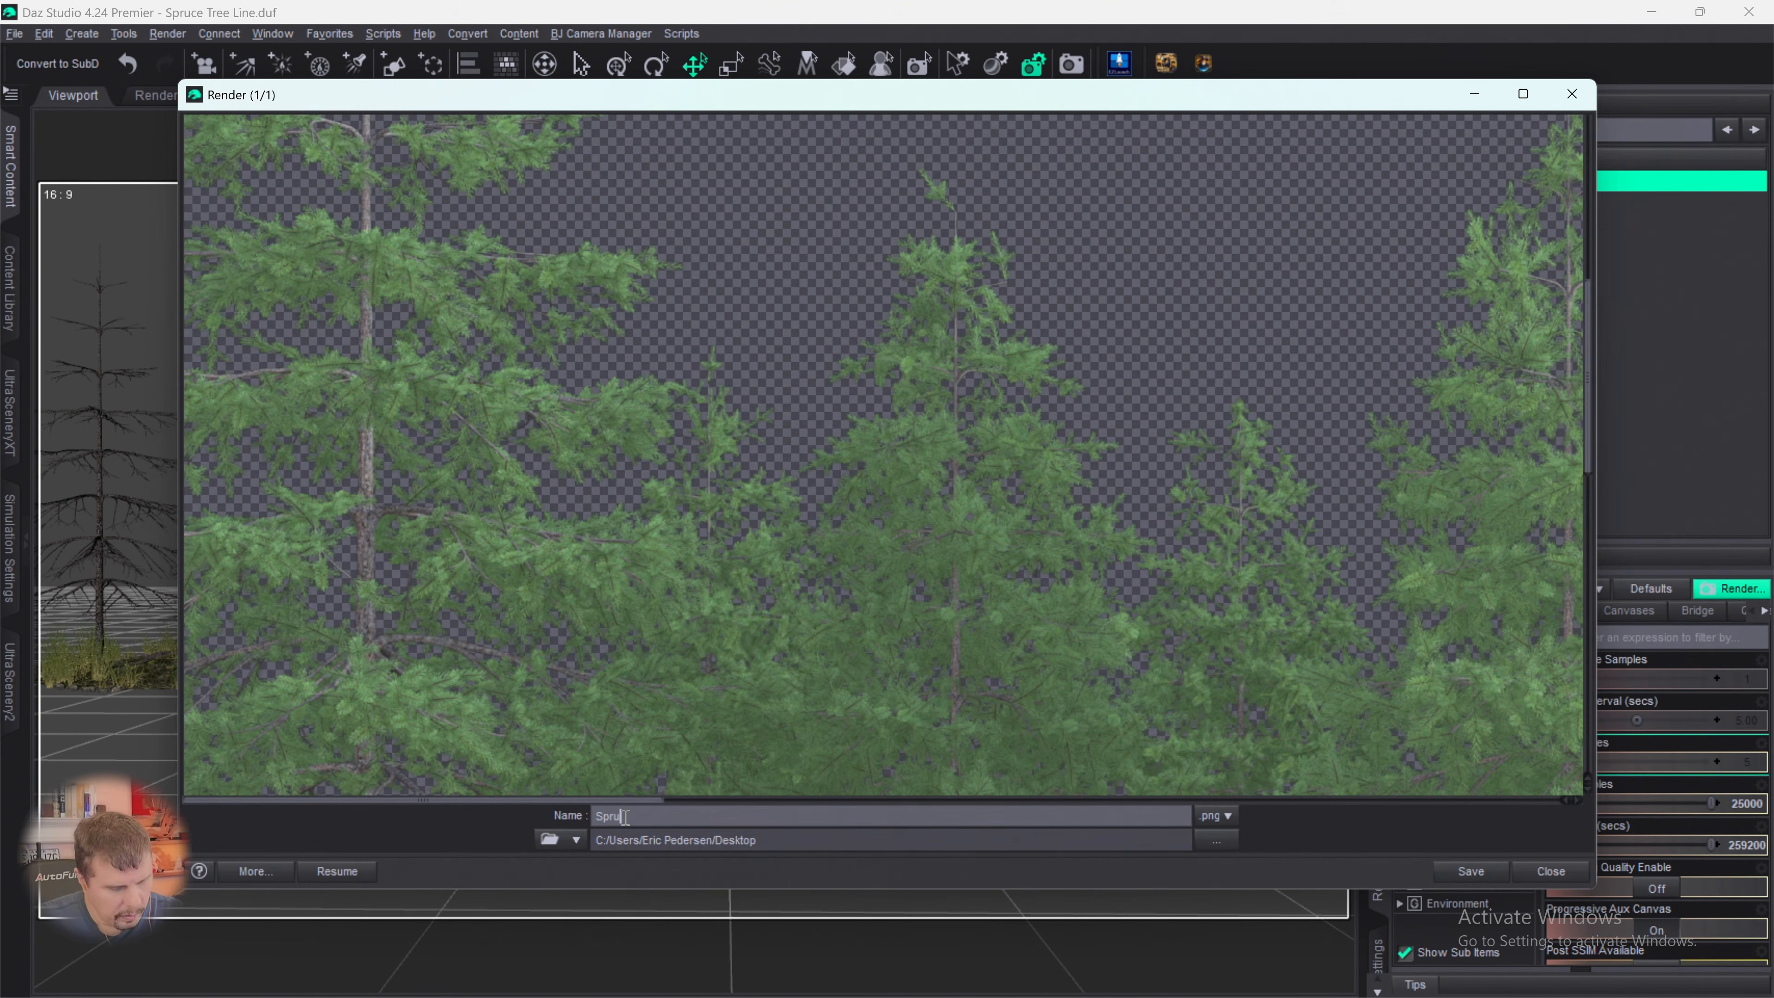
pyautogui.write('ce Tree ')
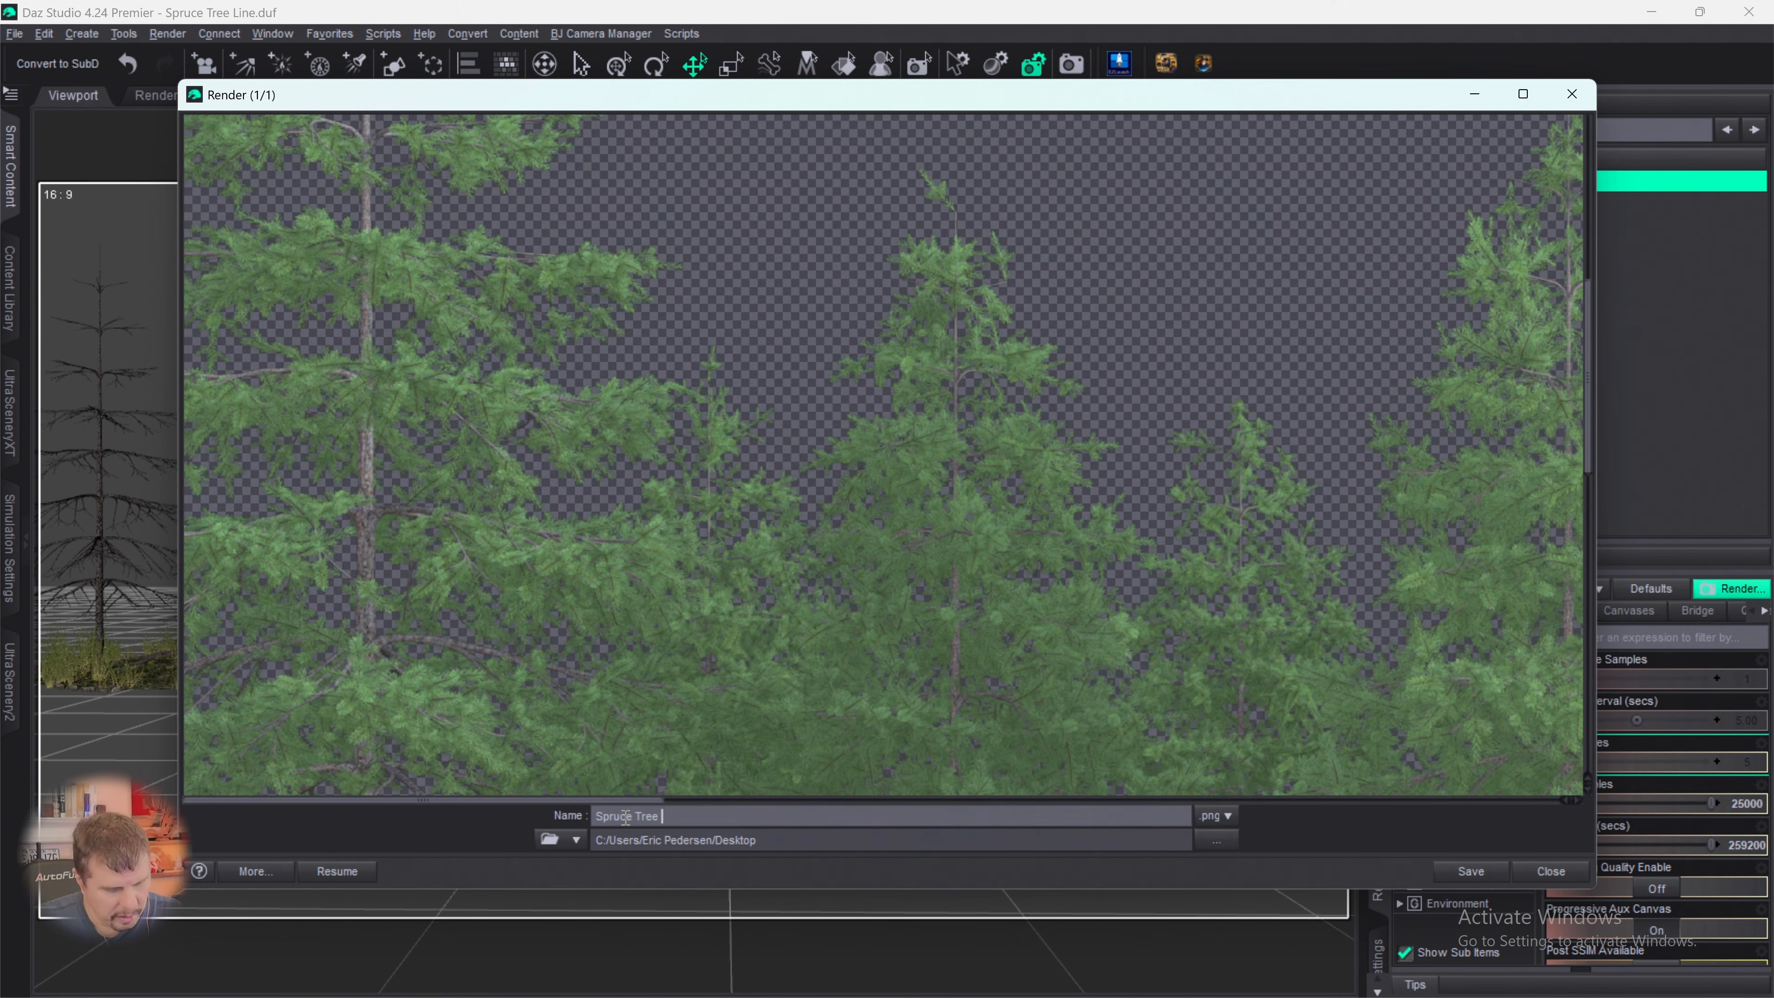
pyautogui.write('Line ')
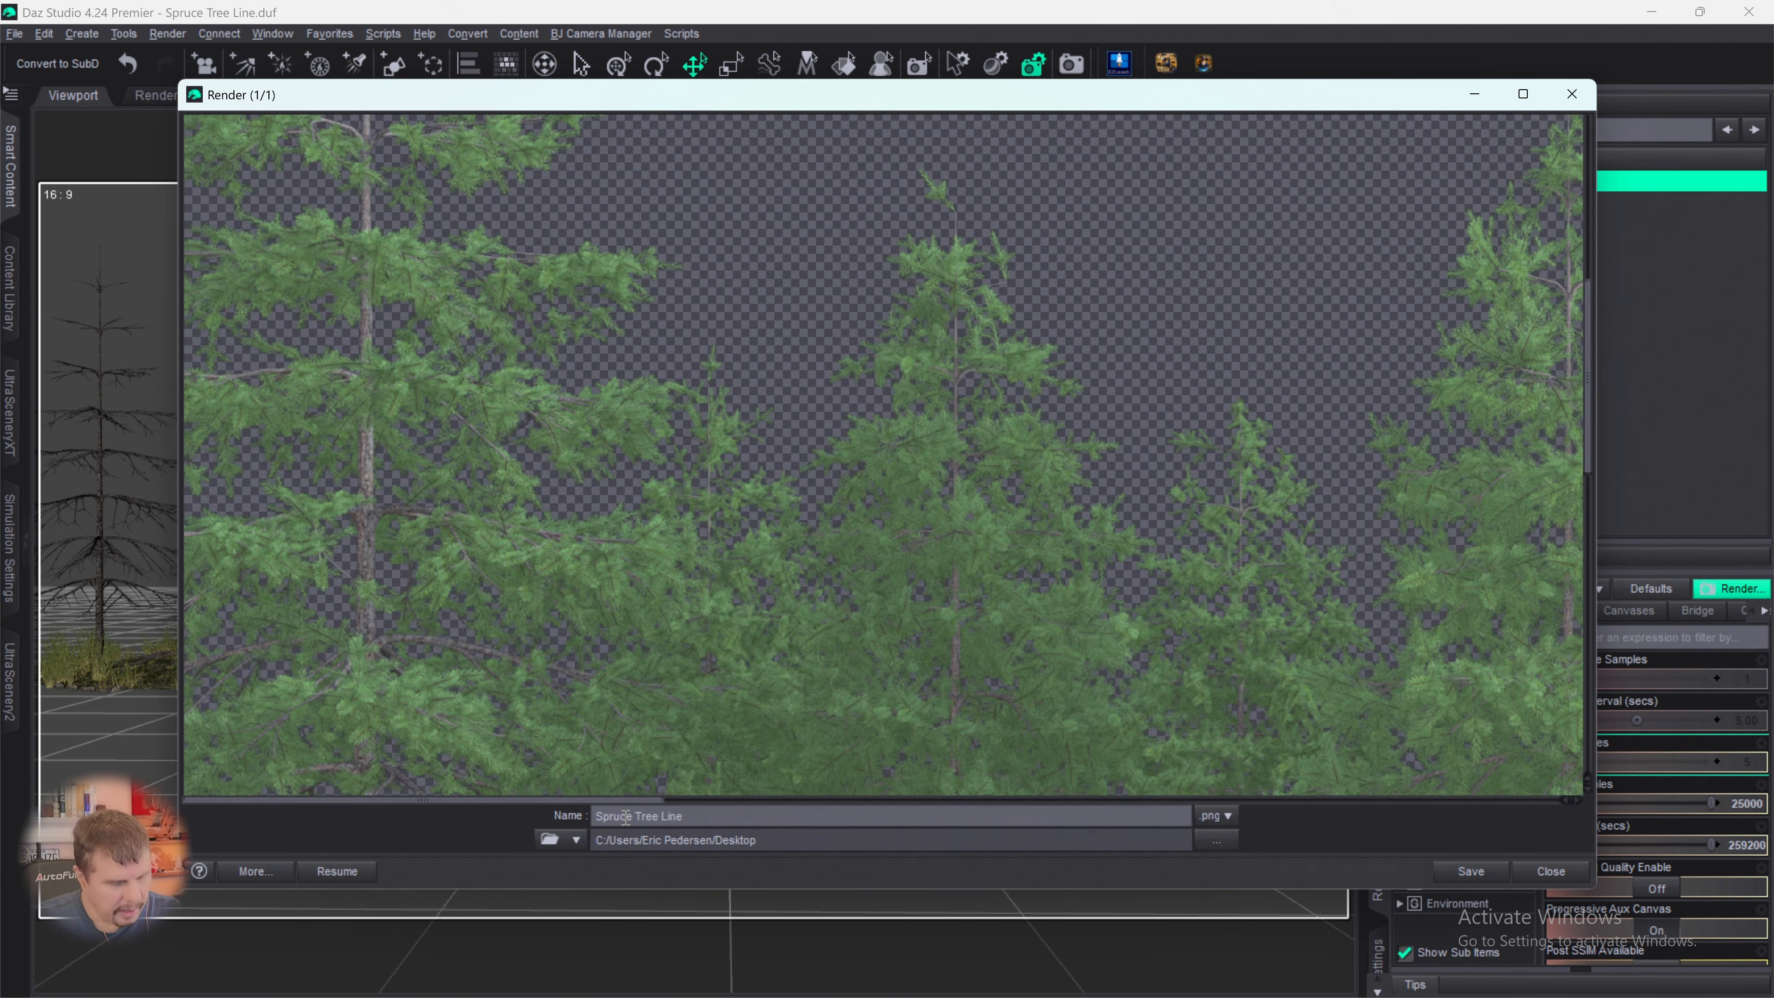
pyautogui.write('Color')
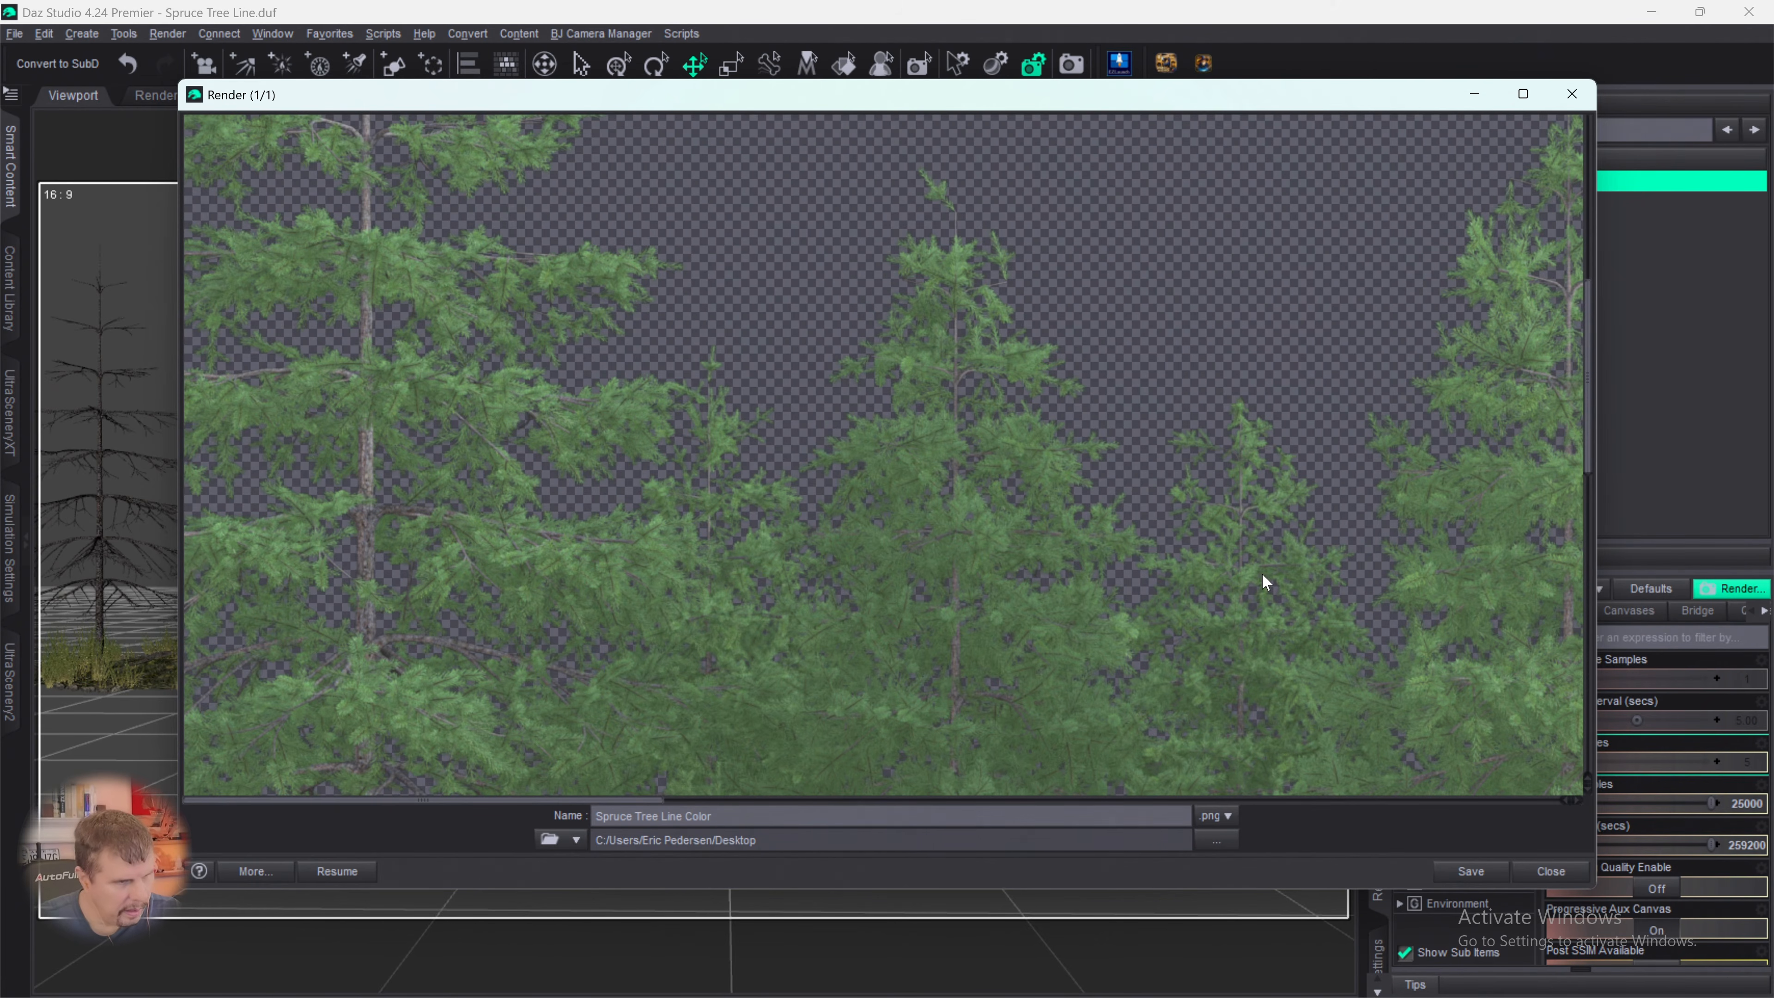
pyautogui.click(1451, 873)
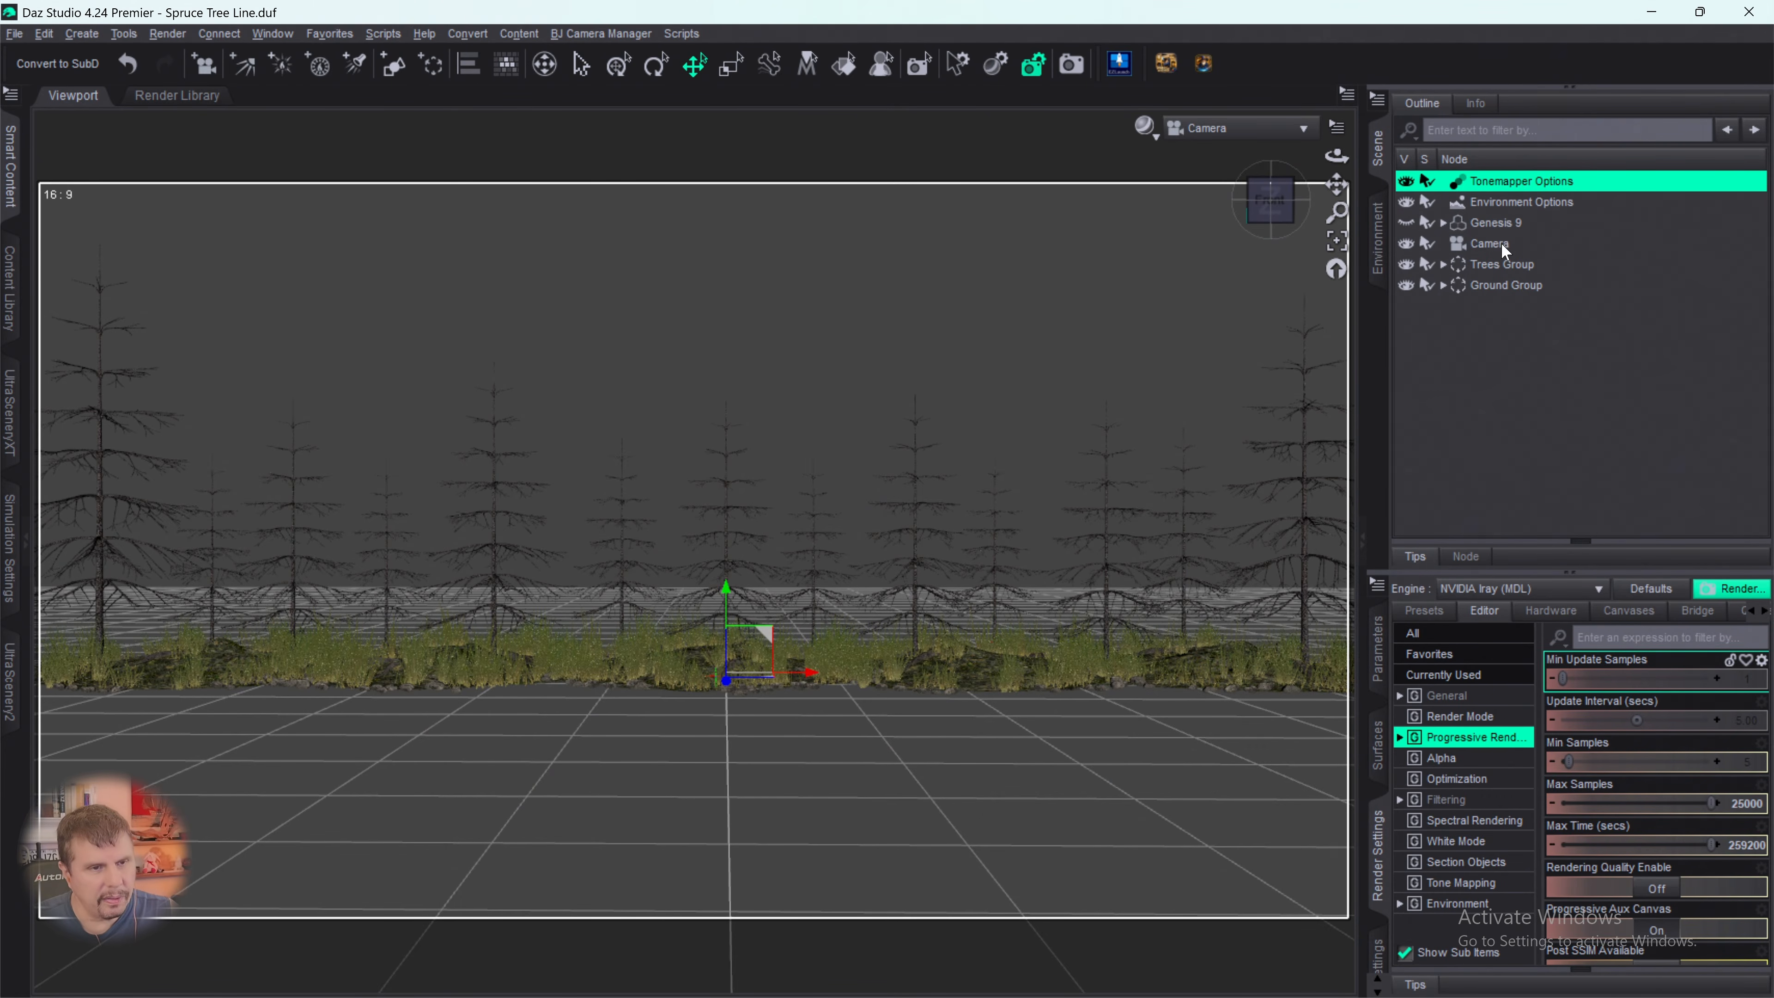
# - Open the parameters of the Tonemapper Options node and raise its Exposure Value to about 1012.30
pyautogui.click(1510, 204)
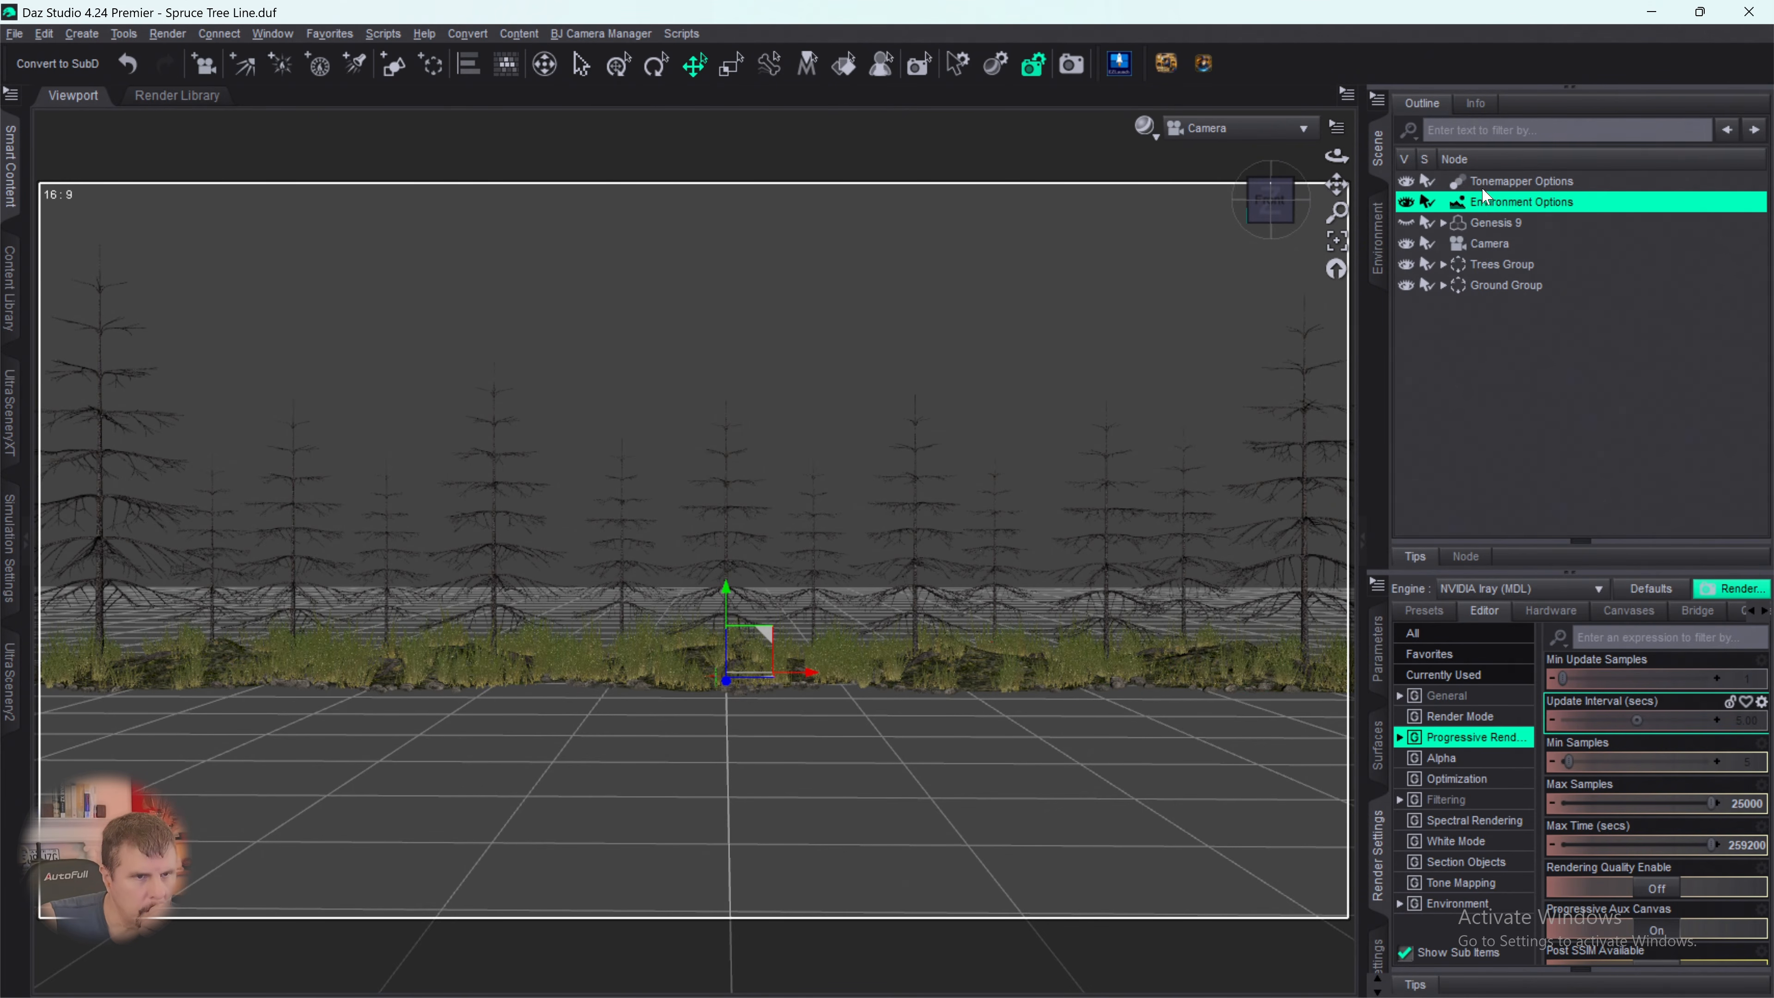
pyautogui.click(1499, 180)
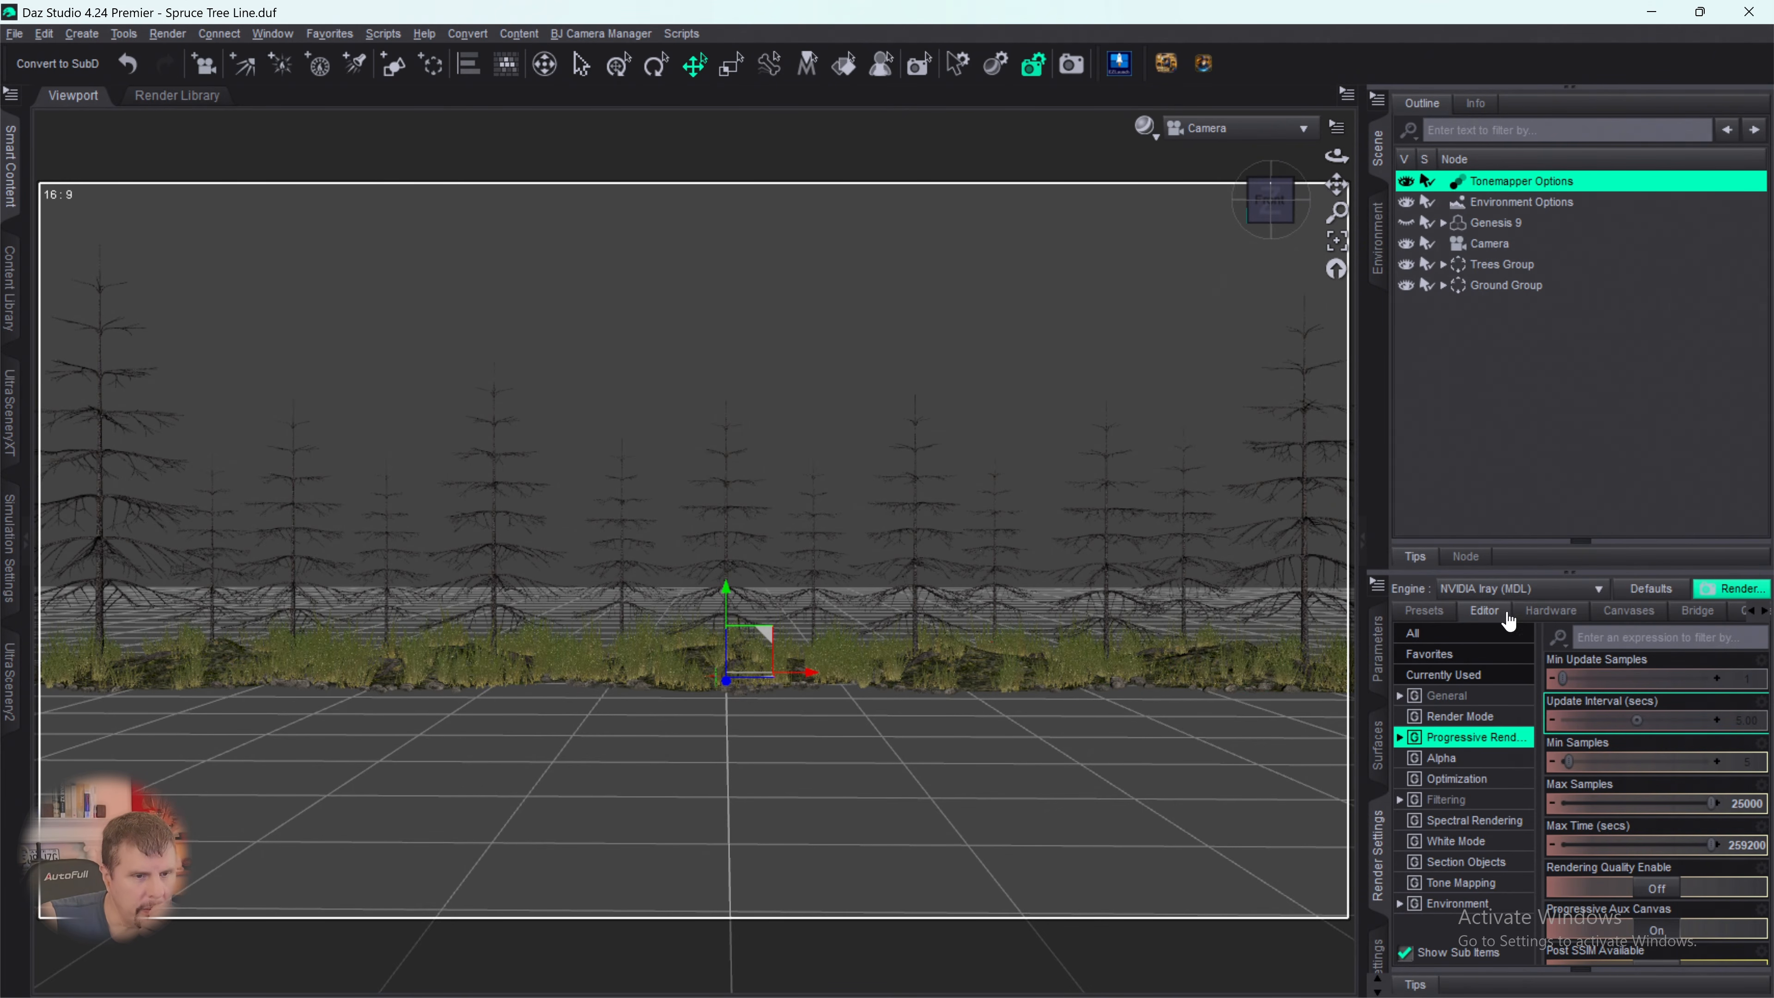
pyautogui.click(1467, 696)
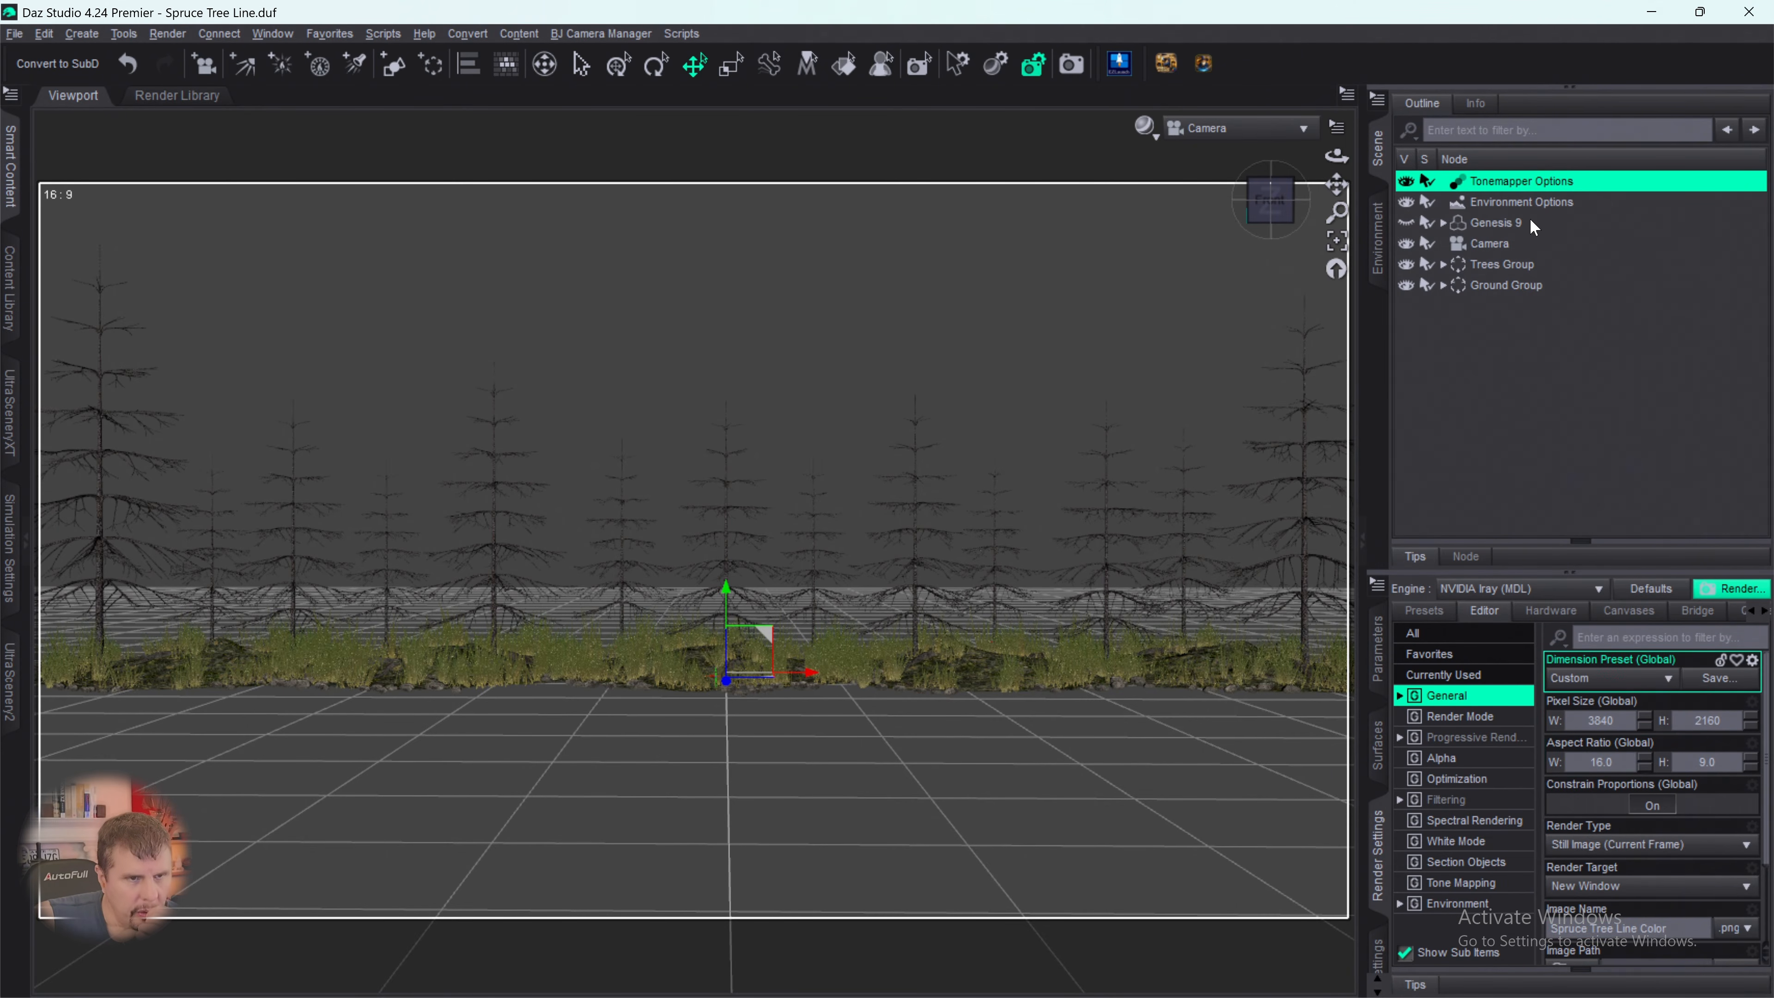
pyautogui.click(1377, 653)
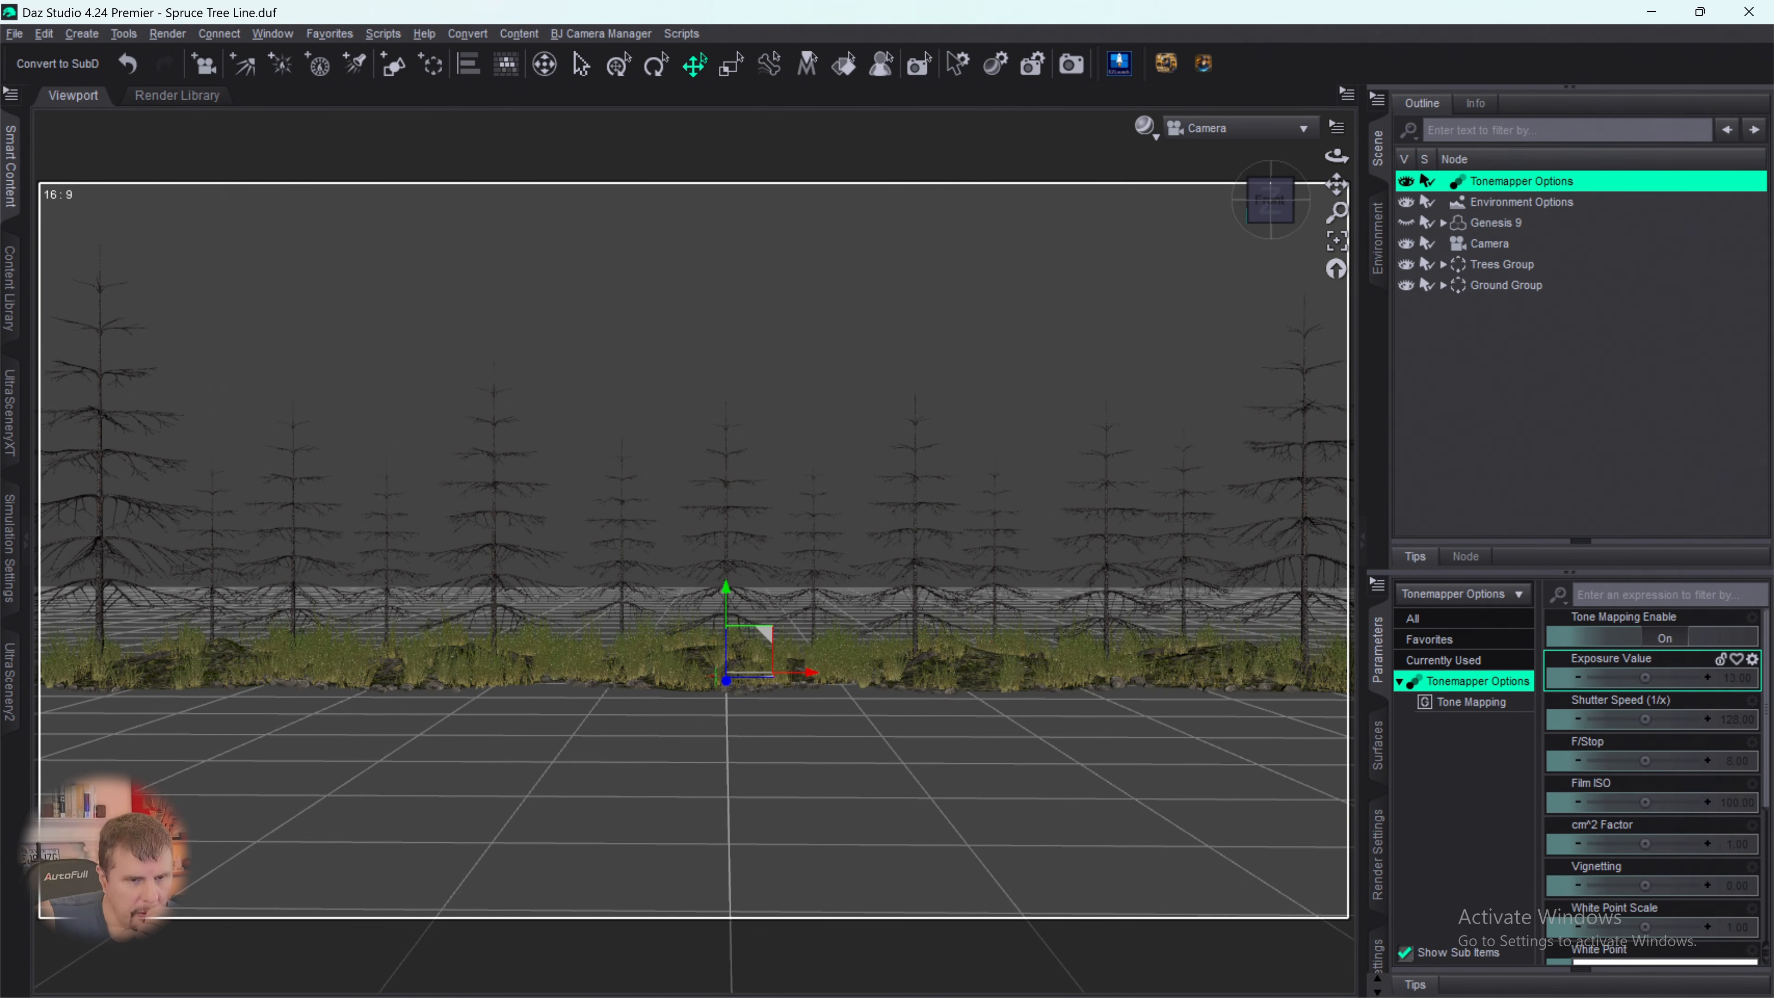
pyautogui.moveTo(1646, 678); pyautogui.dragTo(1680, 678)
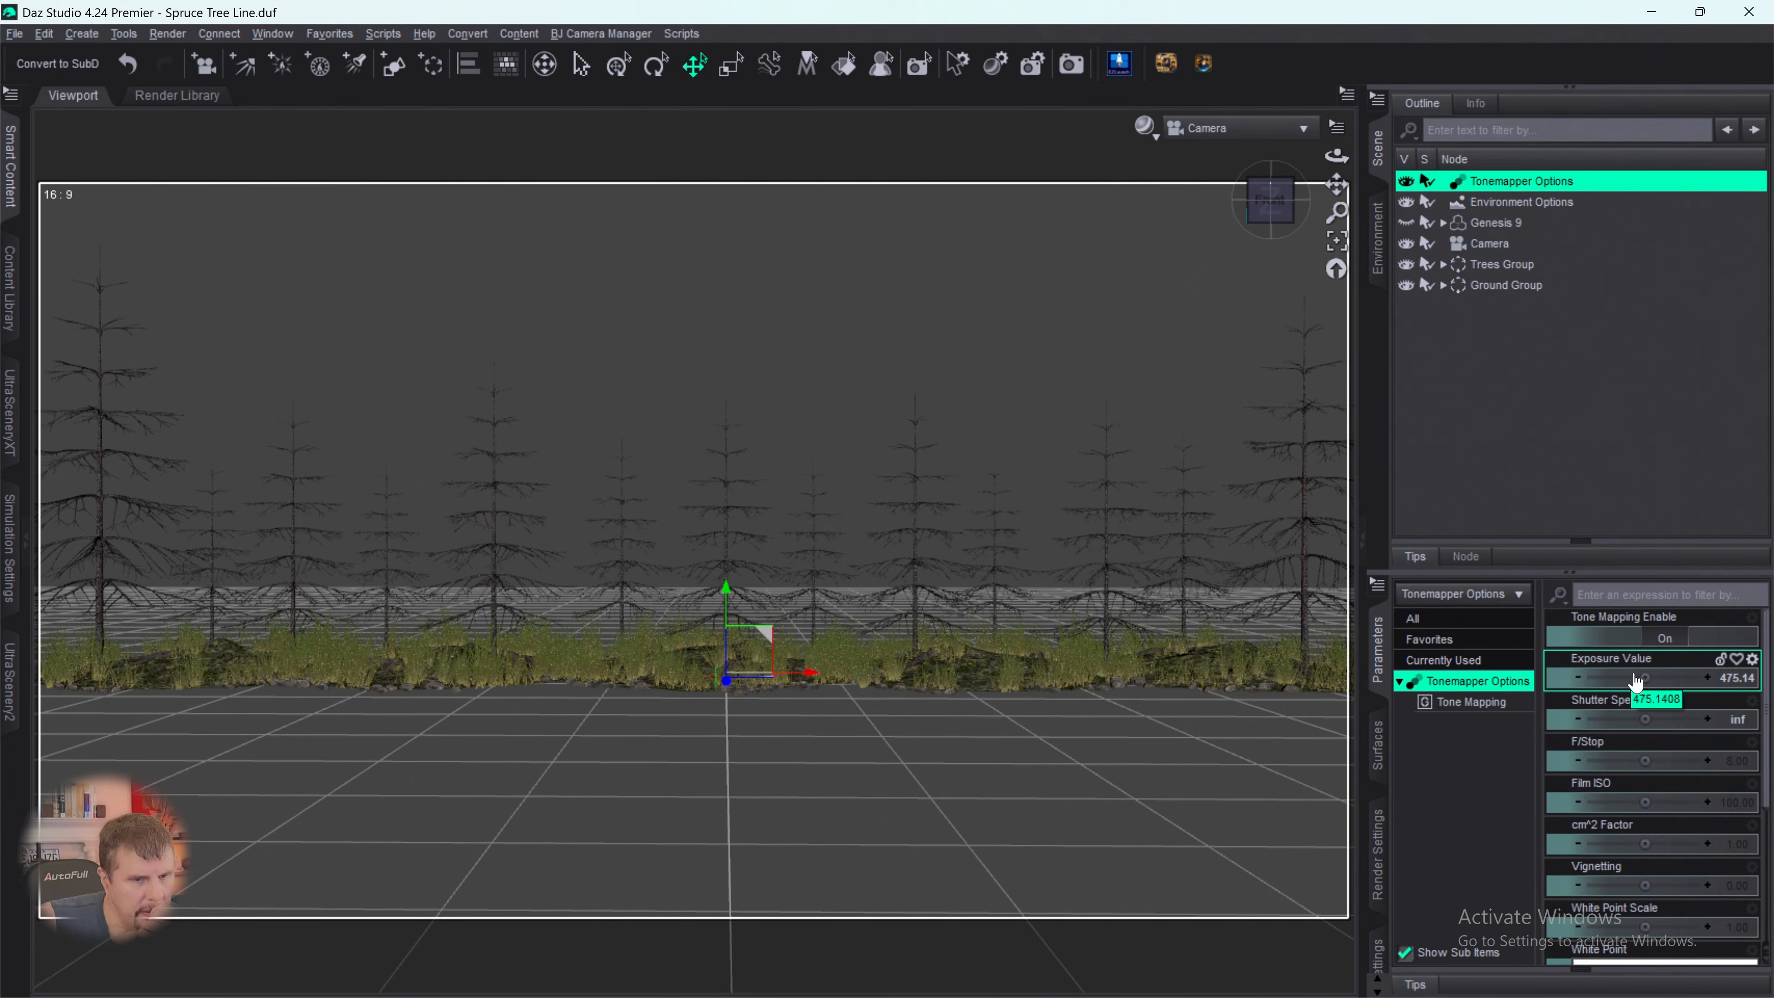
pyautogui.moveTo(1645, 677)
pyautogui.mouseDown()
pyautogui.moveTo(1679, 677)
pyautogui.moveTo(1661, 688)
pyautogui.mouseUp()
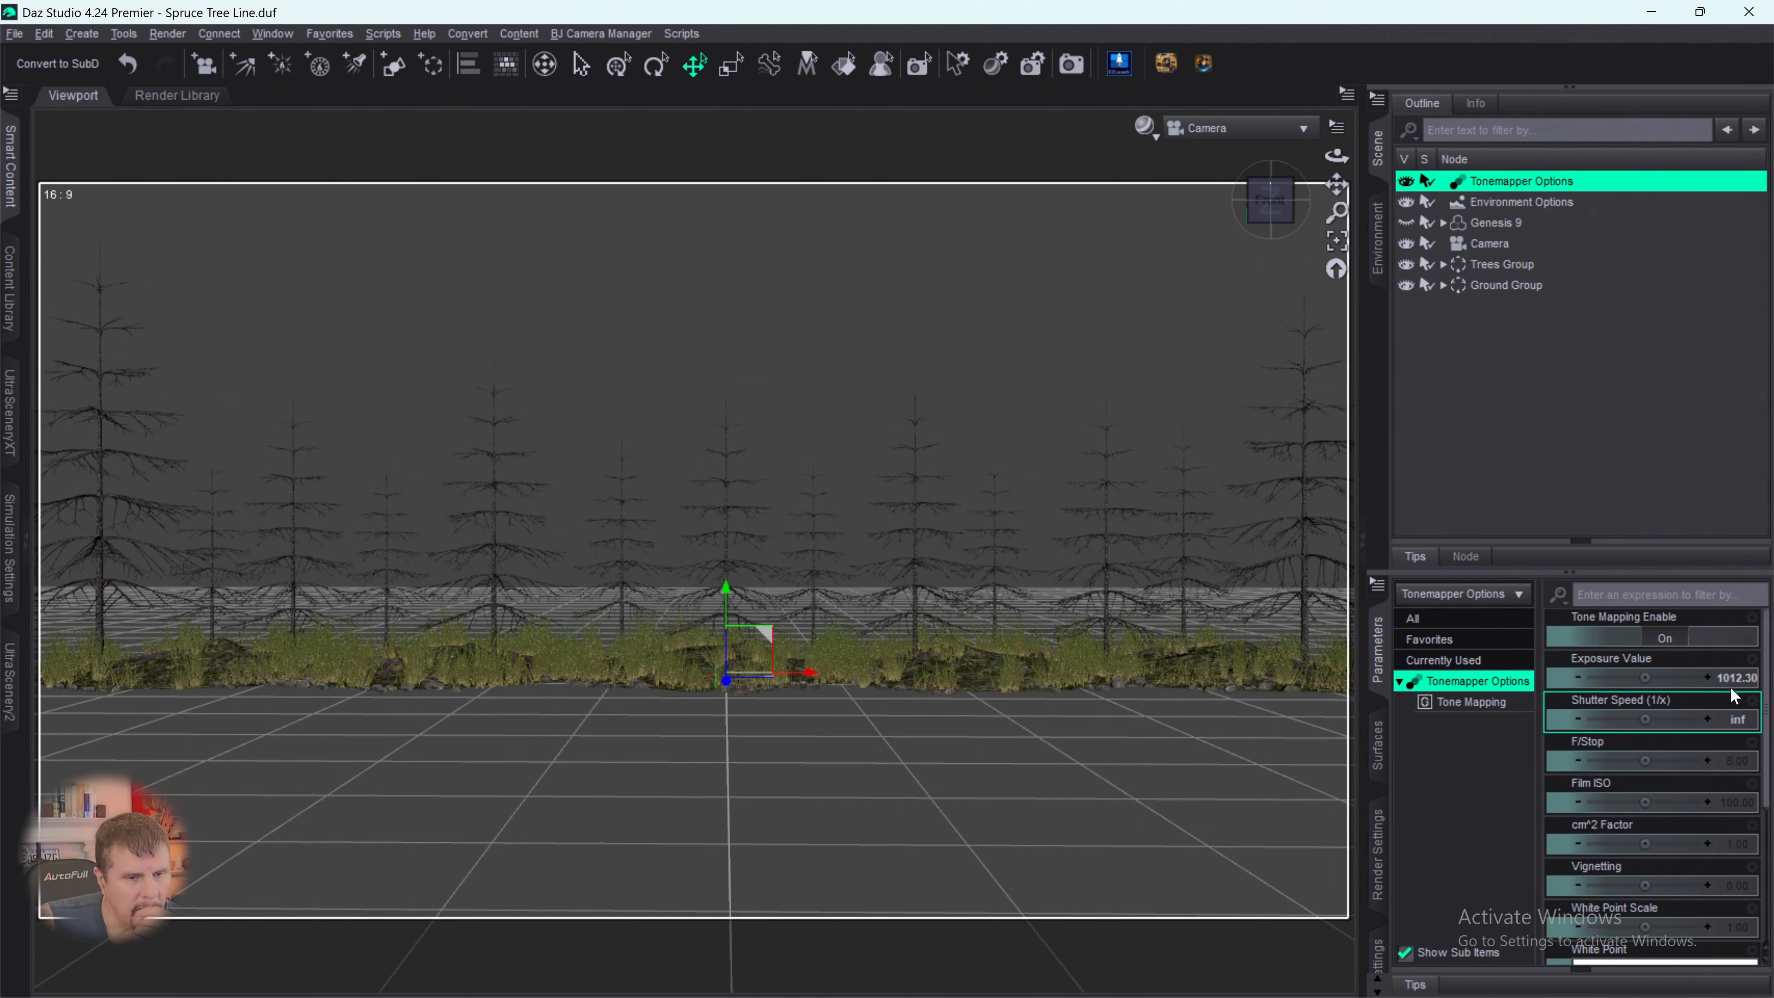
pyautogui.scroll(-5, 1690, 734)
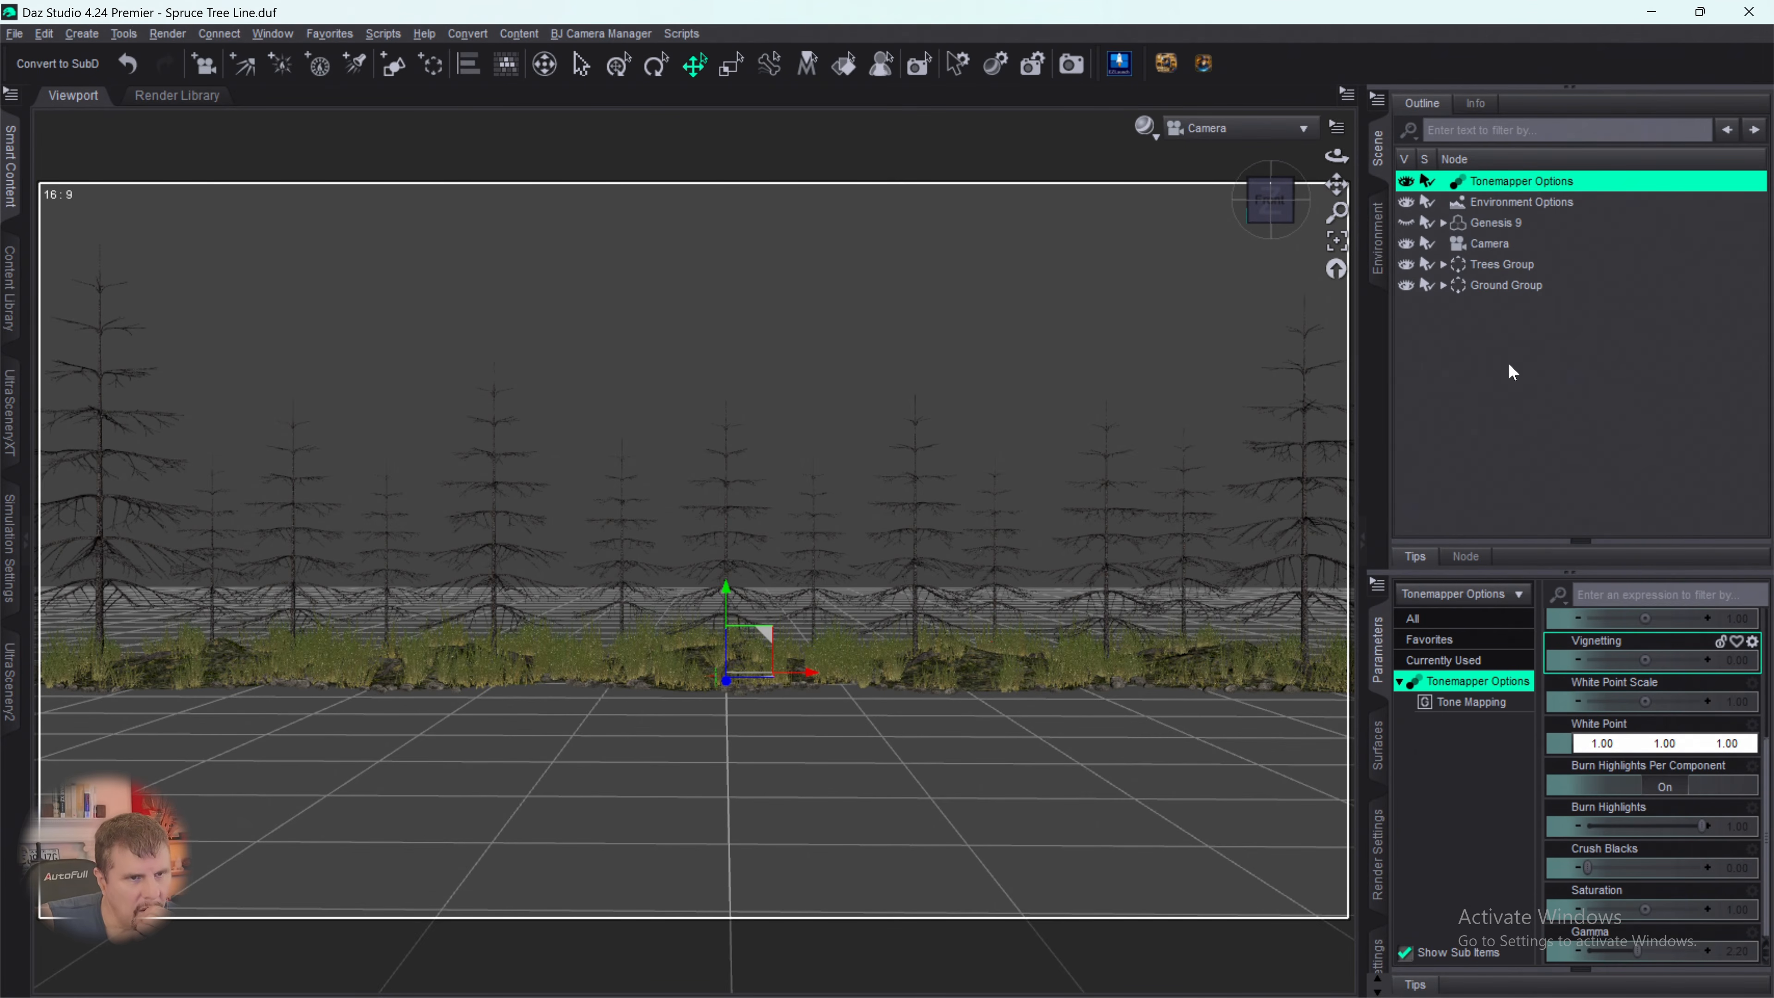
# - Switch the viewport's draw style to NVIDIA Iray to preview the tone mapping on the tree line
pyautogui.click(1144, 127)
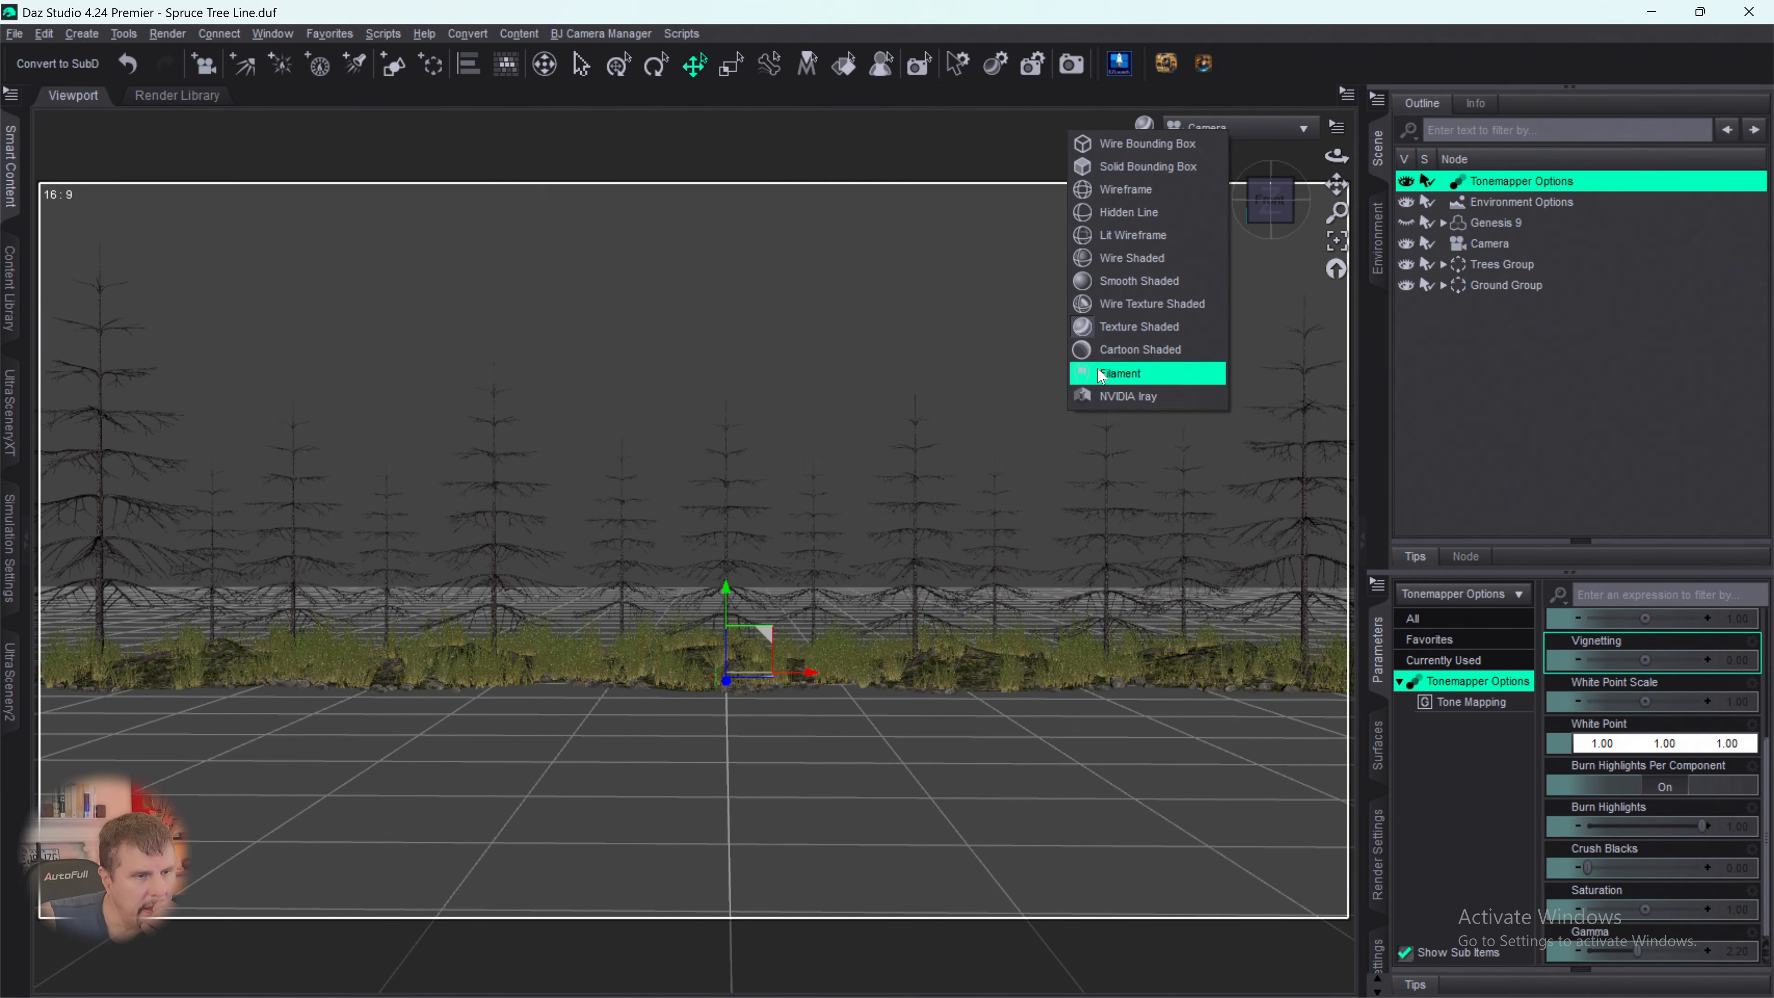
pyautogui.click(1099, 397)
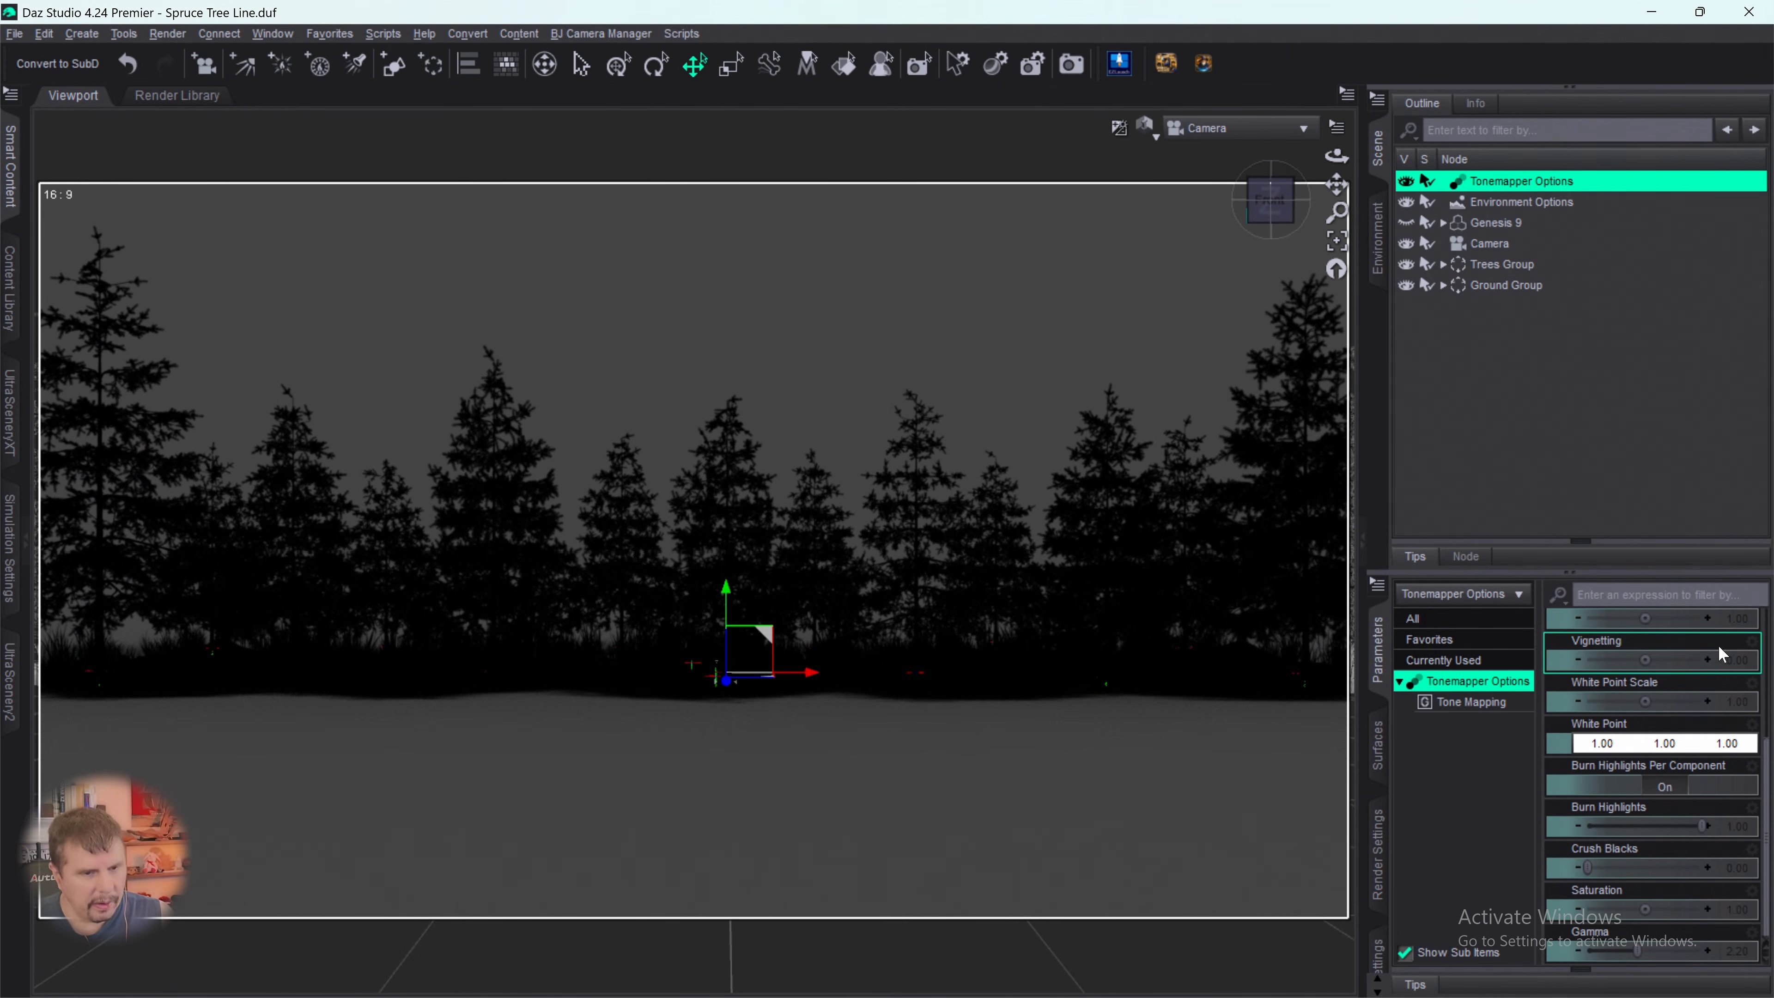
pyautogui.scroll(3, 1697, 673)
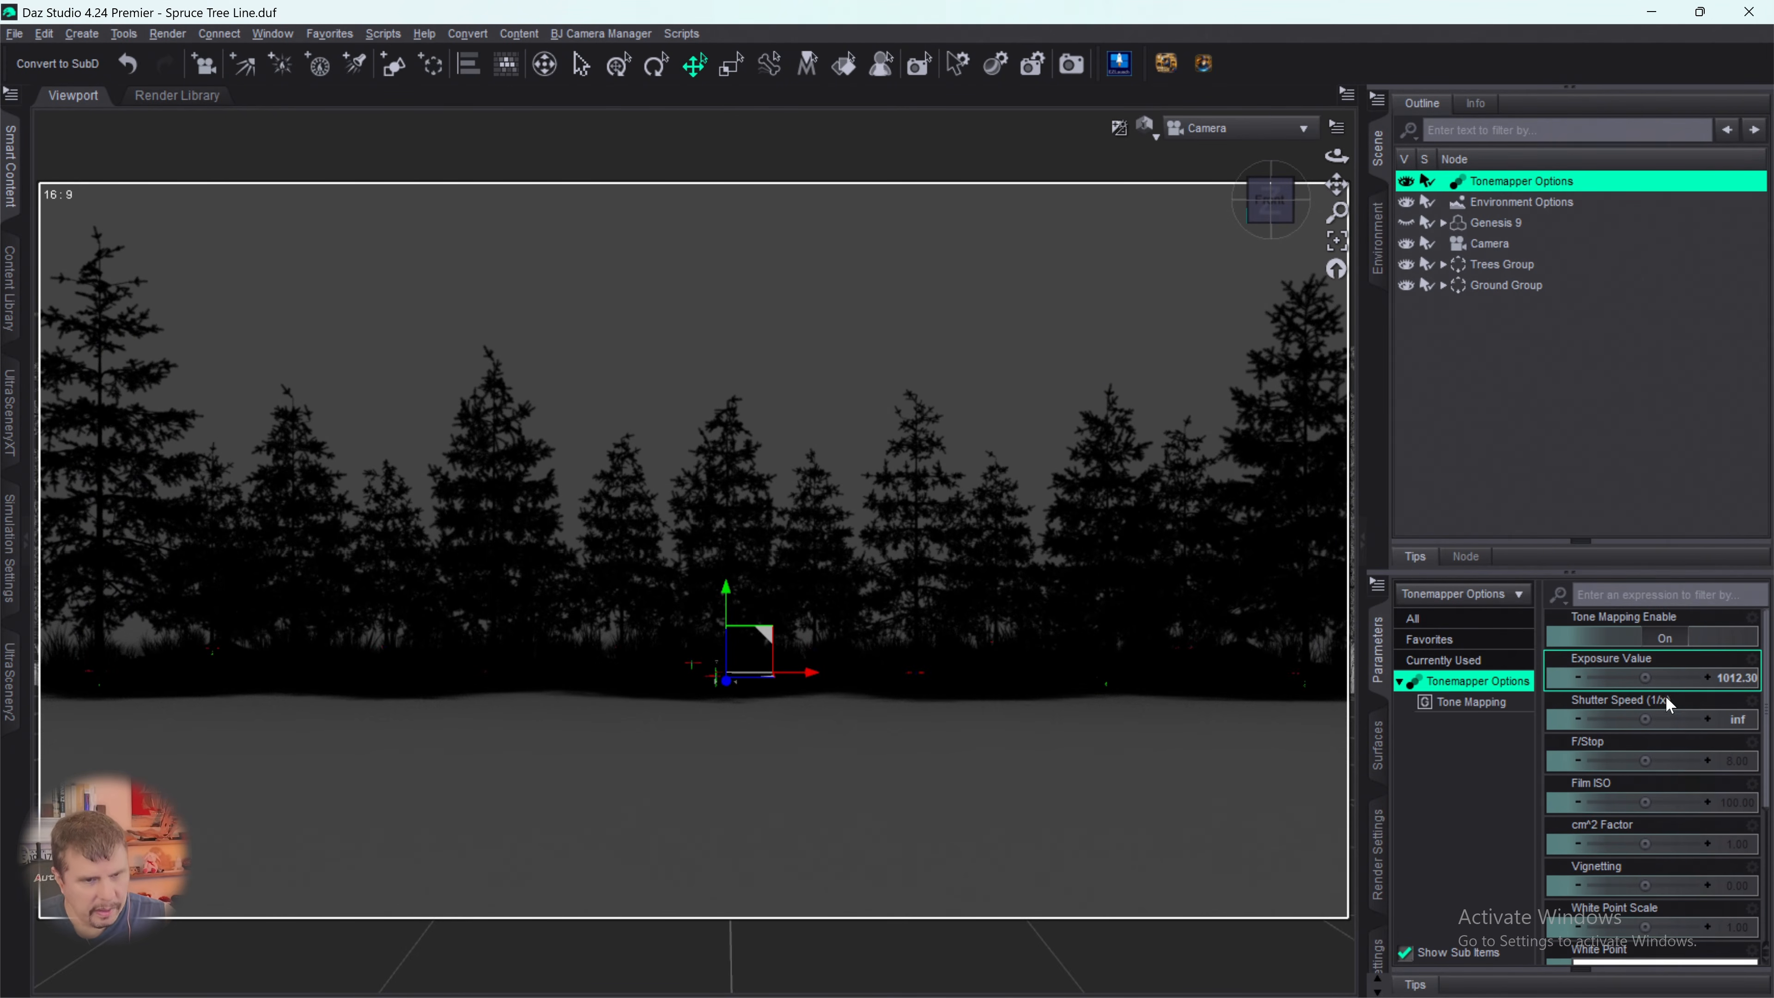
# - Try Tonemapper Exposure Values of about 3604.94 and 10 and compare their effect on the trees in the preview
pyautogui.moveTo(1648, 678); pyautogui.dragTo(1688, 678)
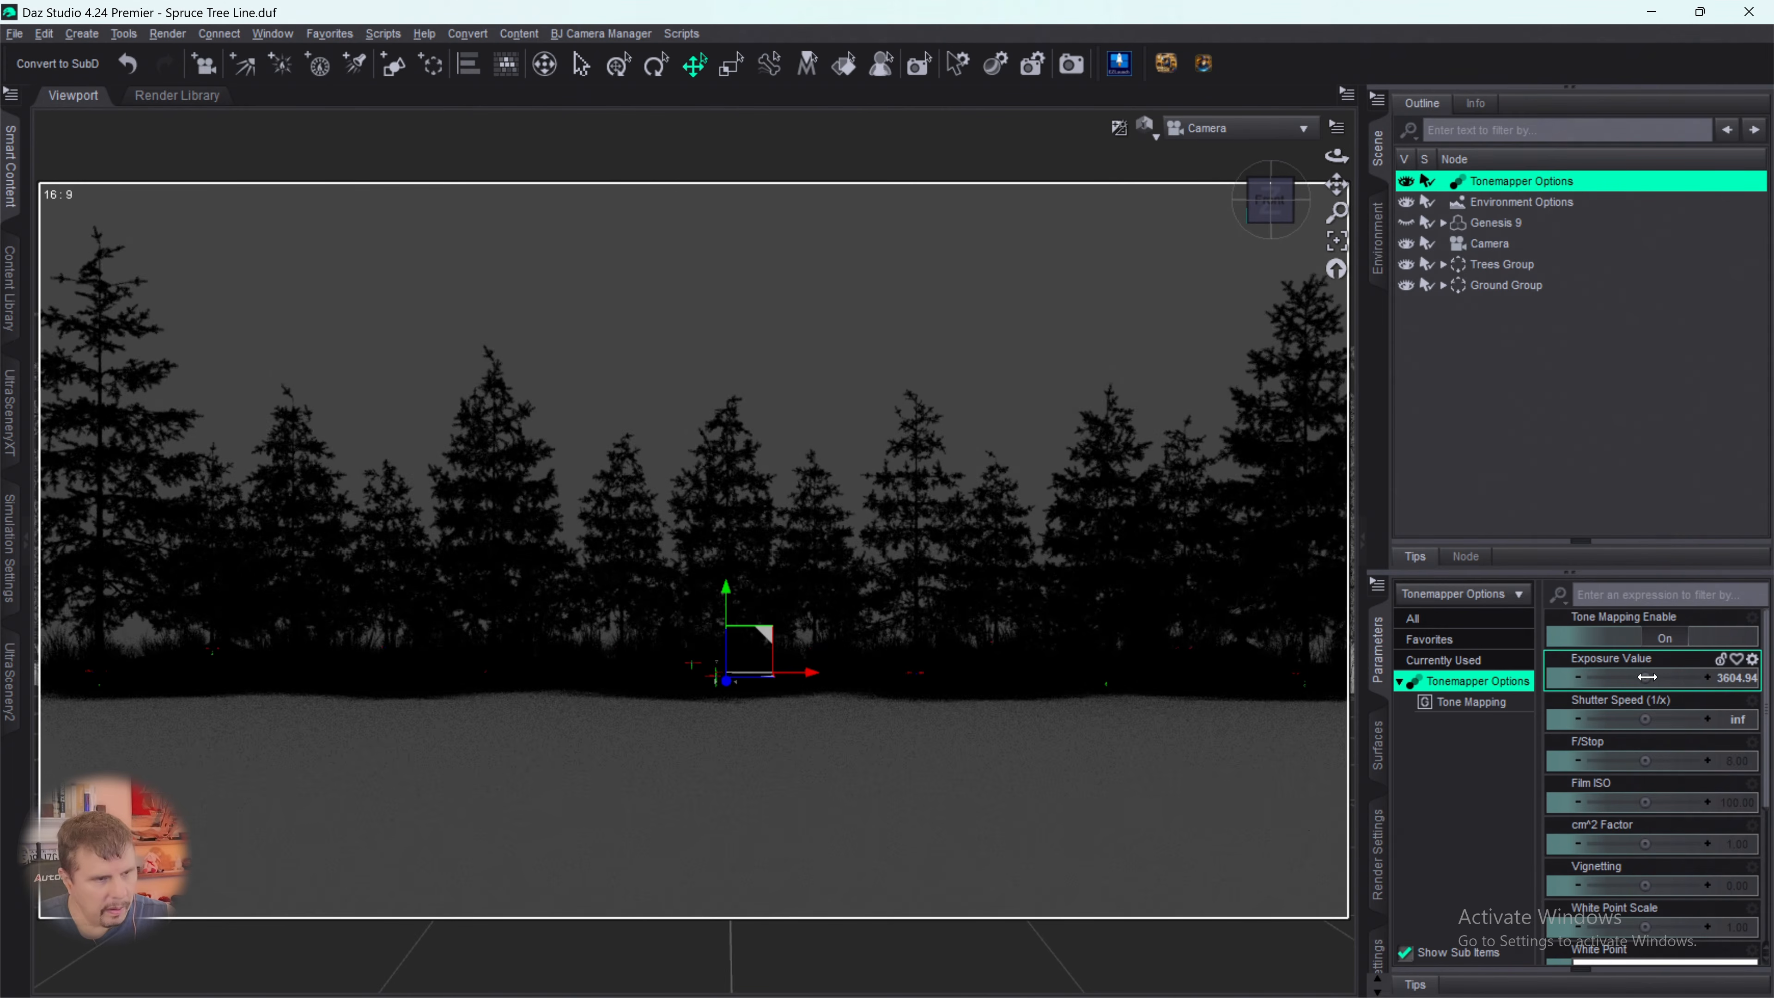
pyautogui.moveTo(1646, 678)
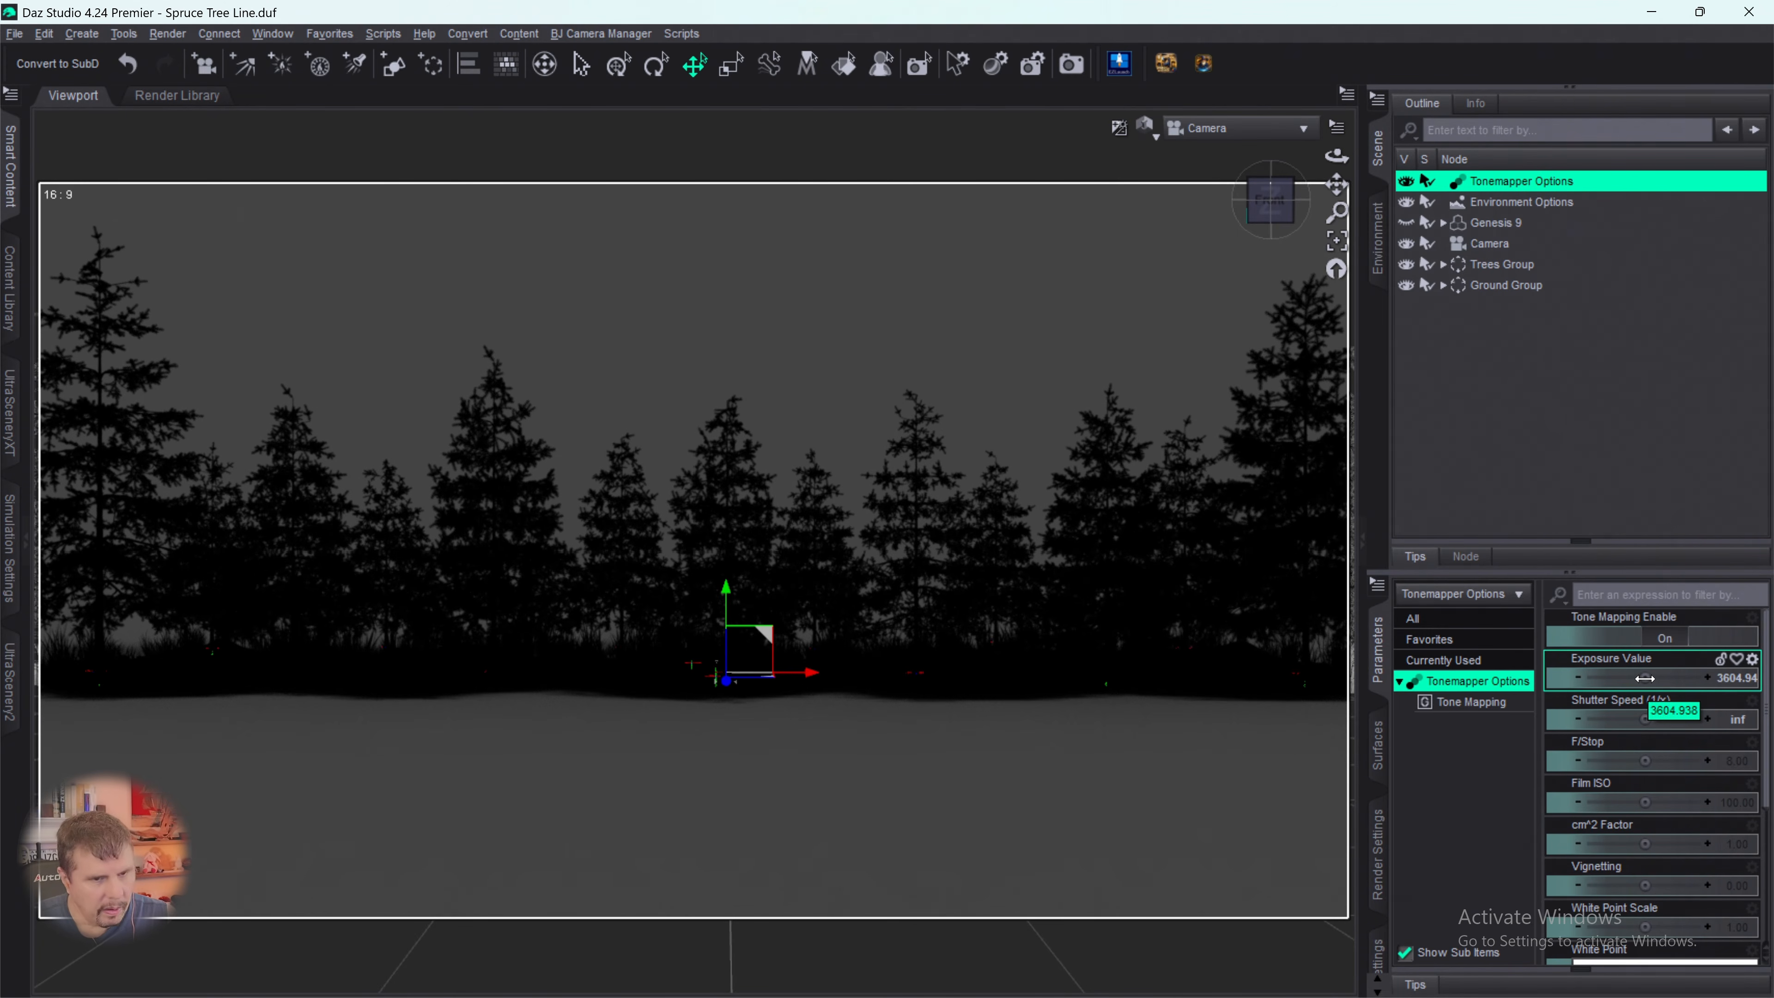
pyautogui.moveTo(1646, 677); pyautogui.dragTo(1643, 677)
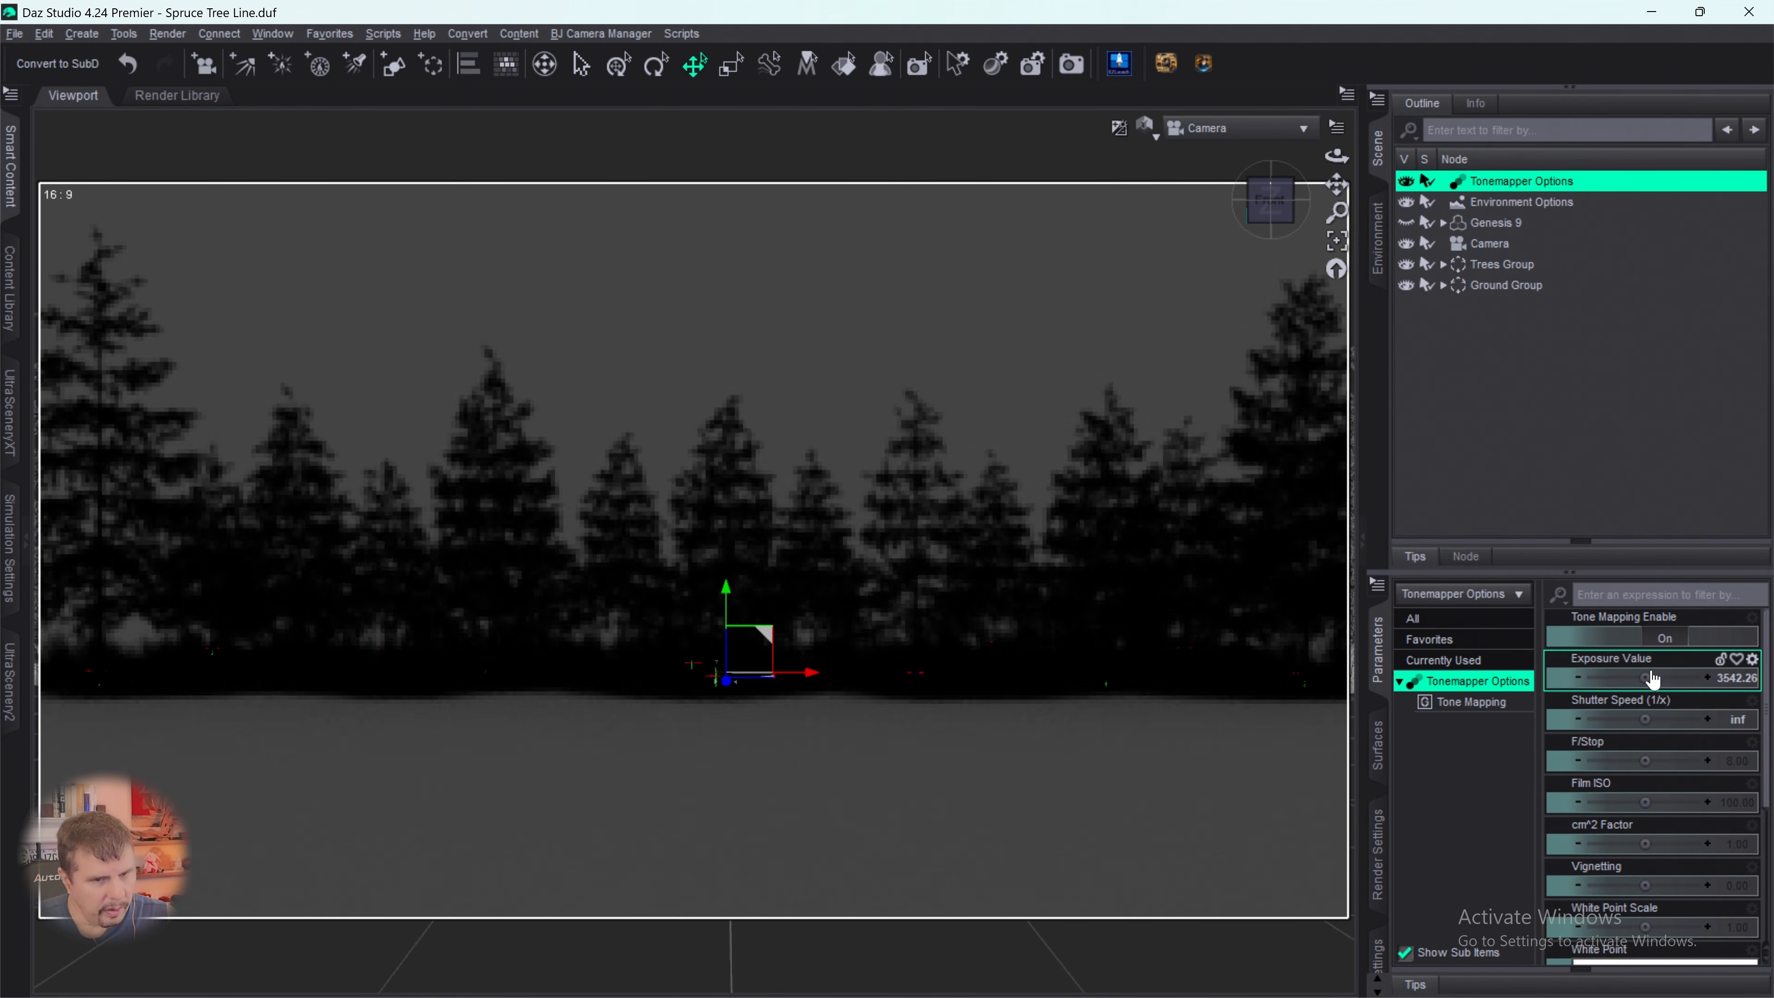
pyautogui.click(1729, 678)
pyautogui.write('1')
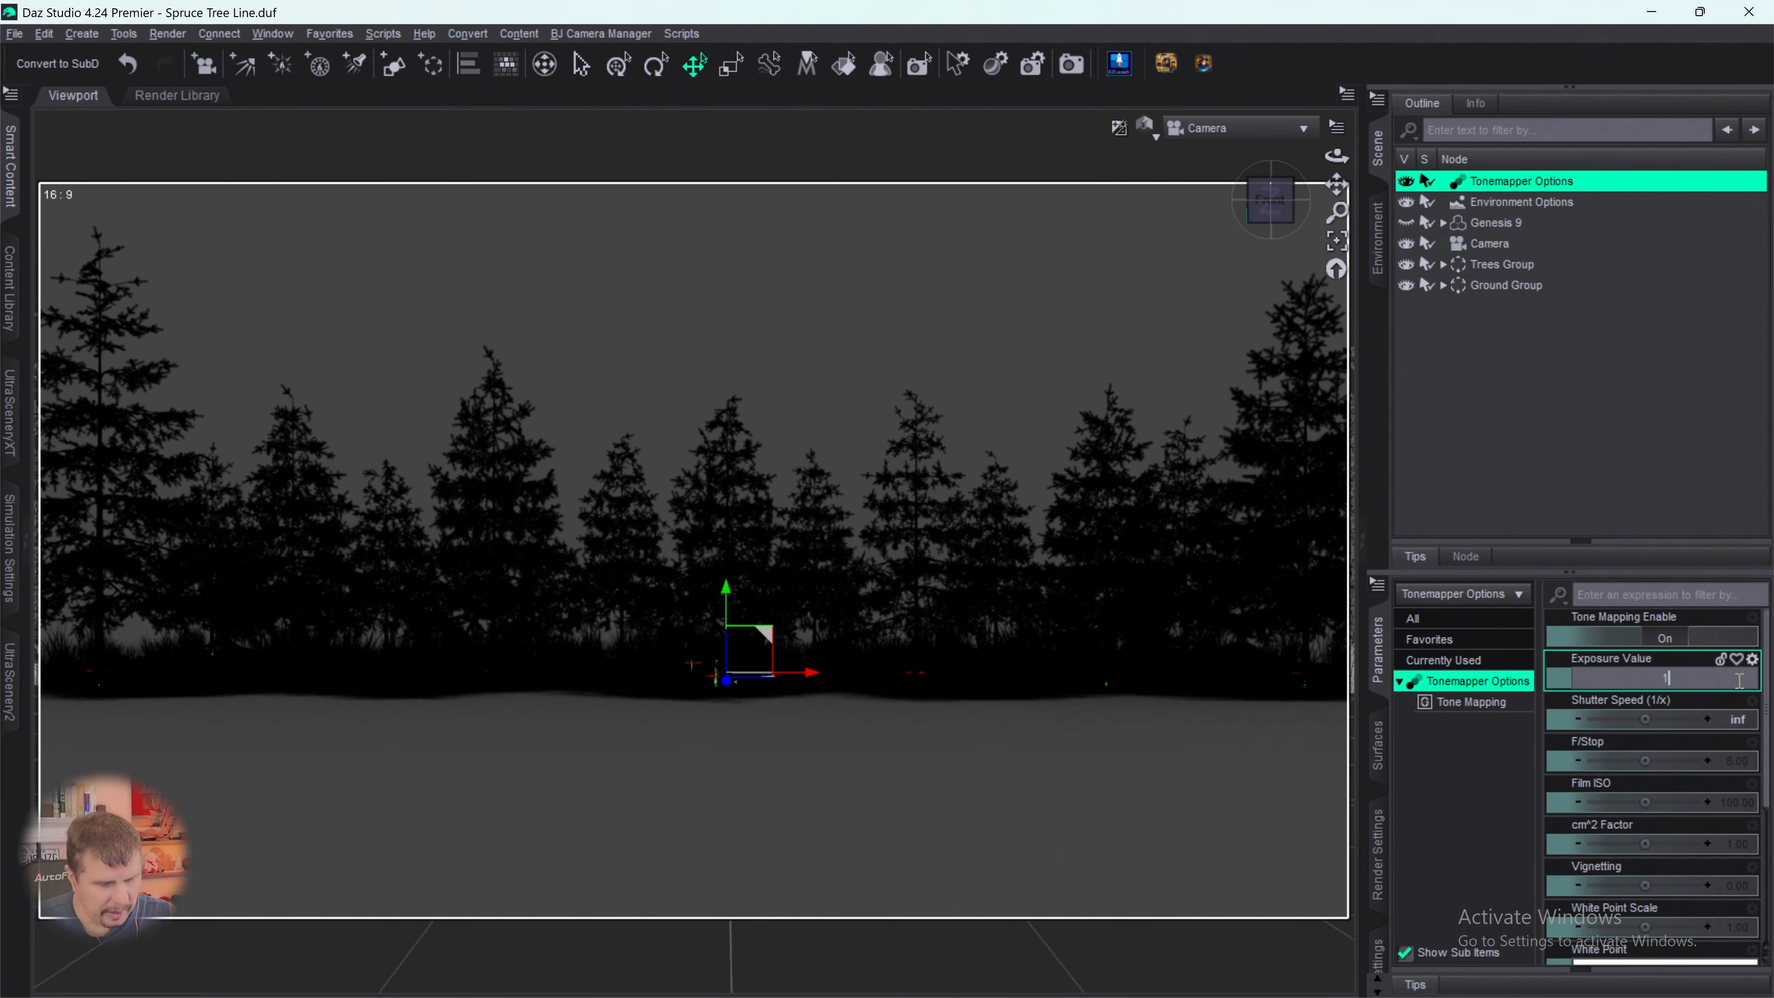
pyautogui.write('0')
pyautogui.press('Return')
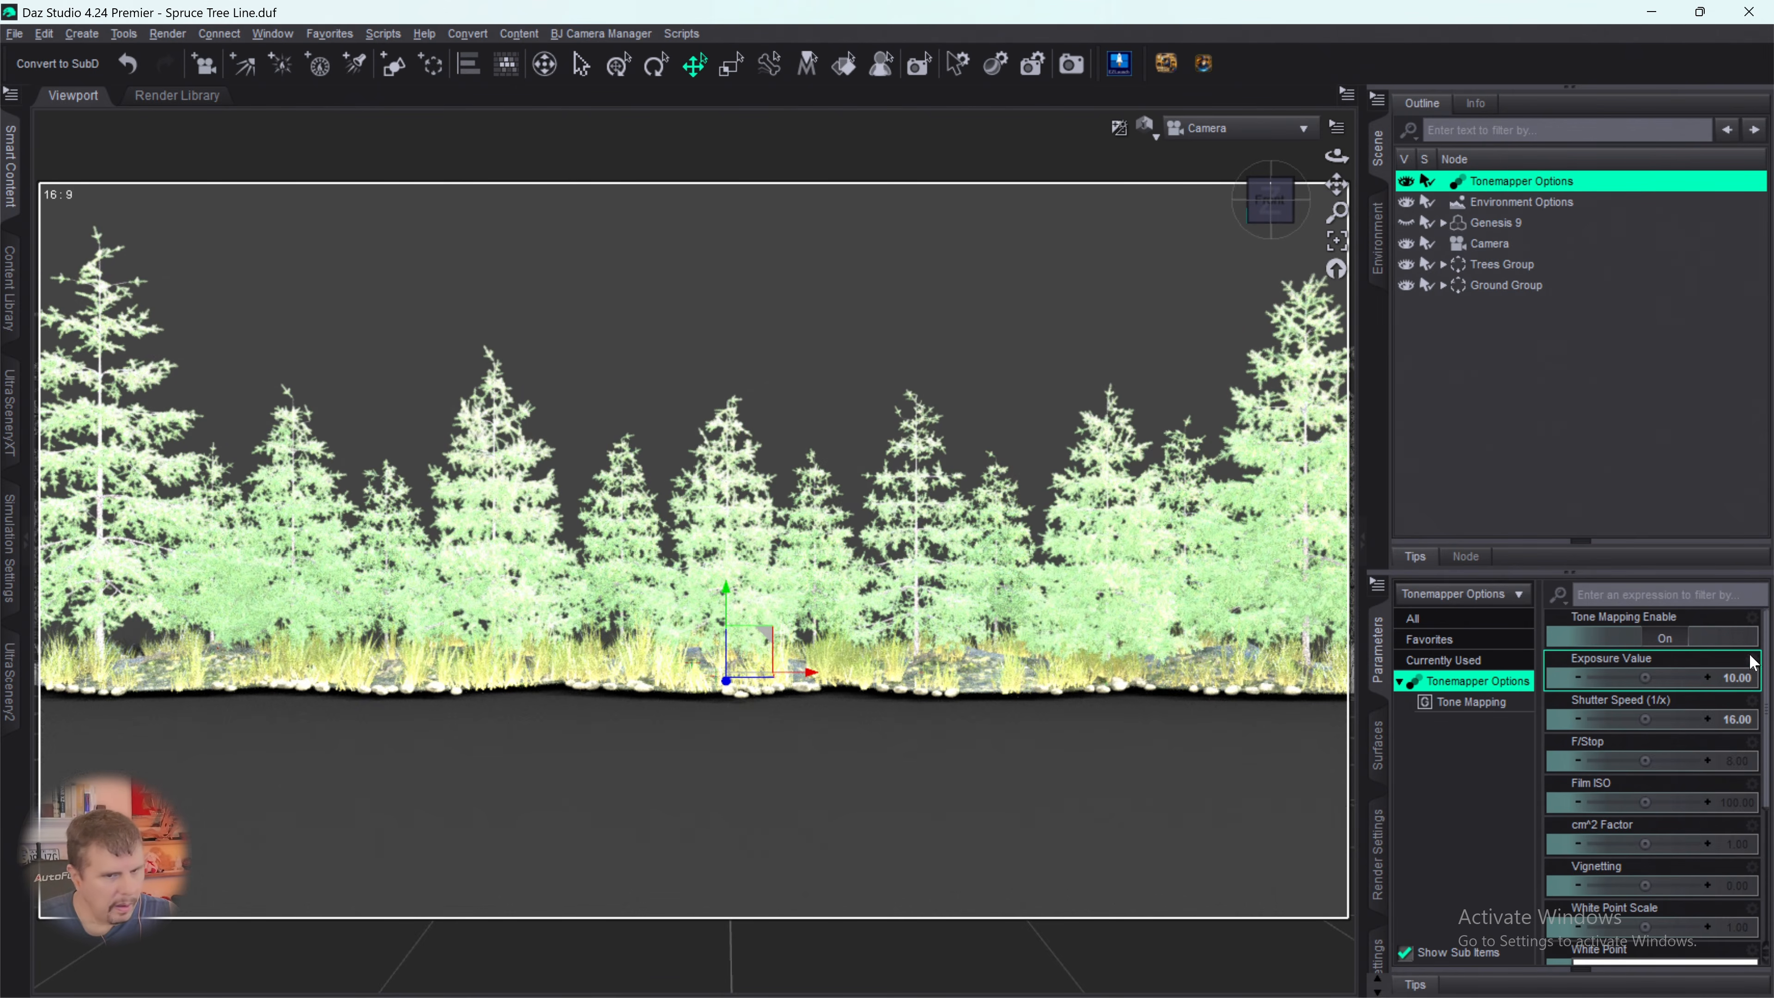
# - Set the Tonemapper's Exposure Value to 500 and render the scene as a black silhouette
pyautogui.click(1744, 685)
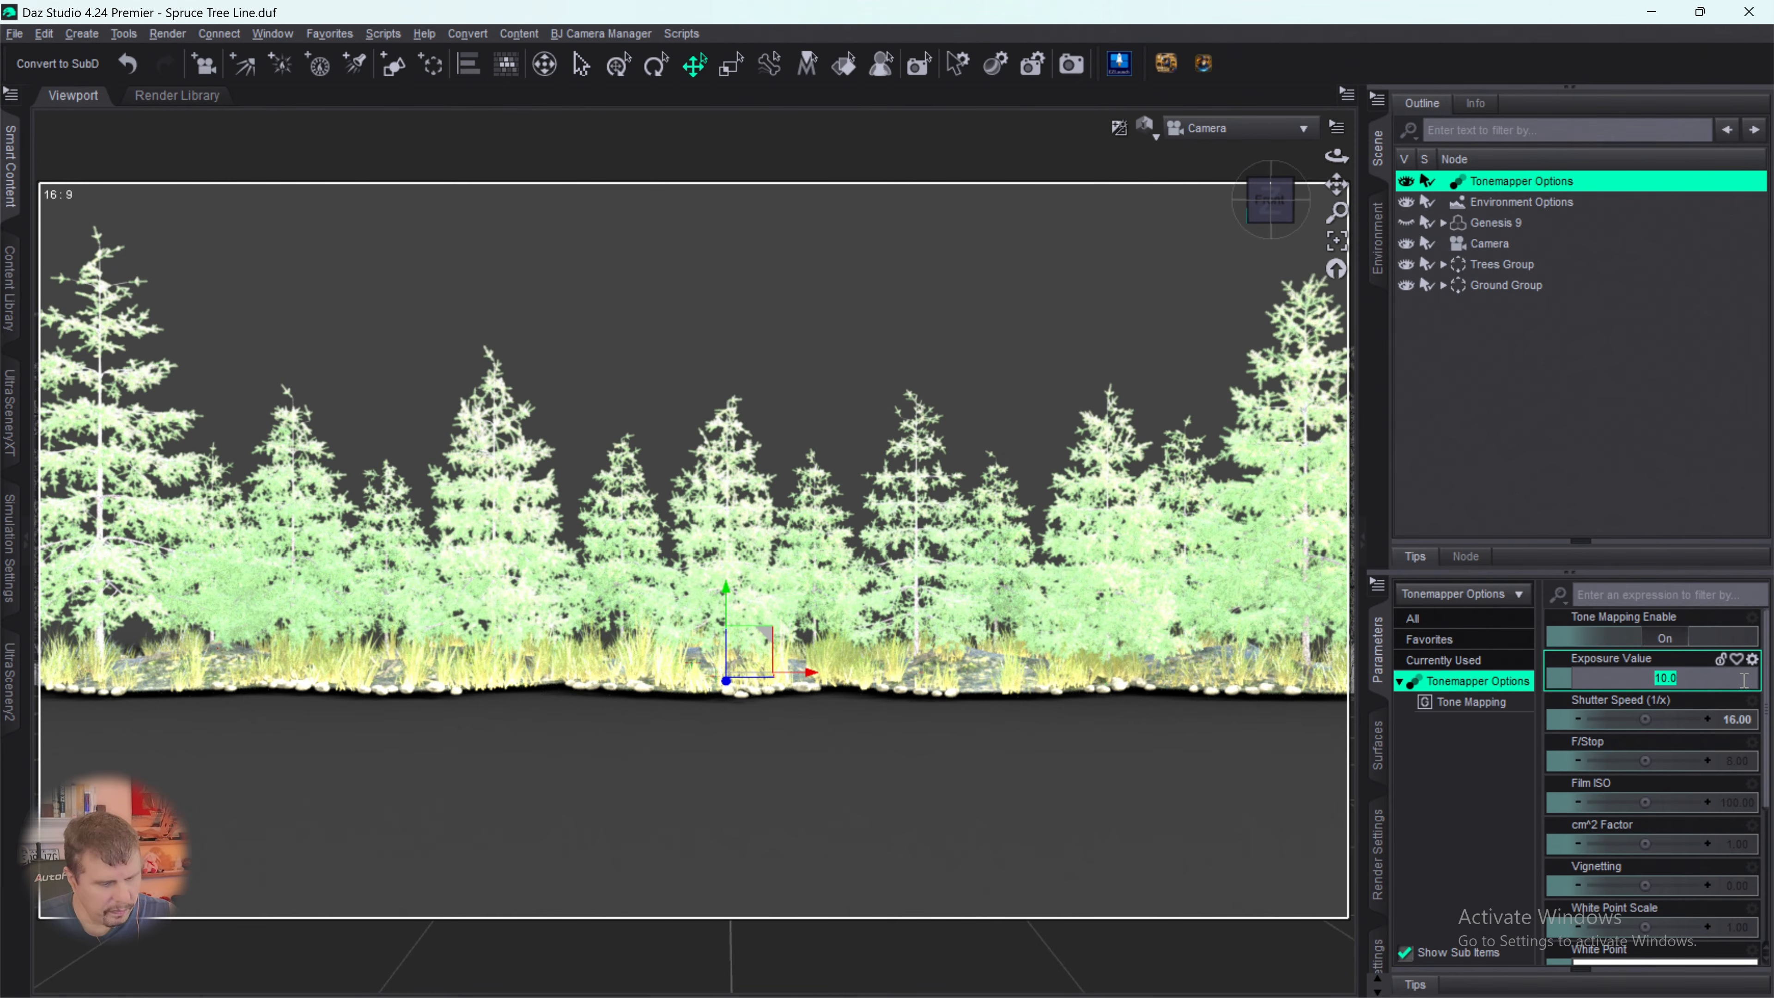
pyautogui.press('Return')
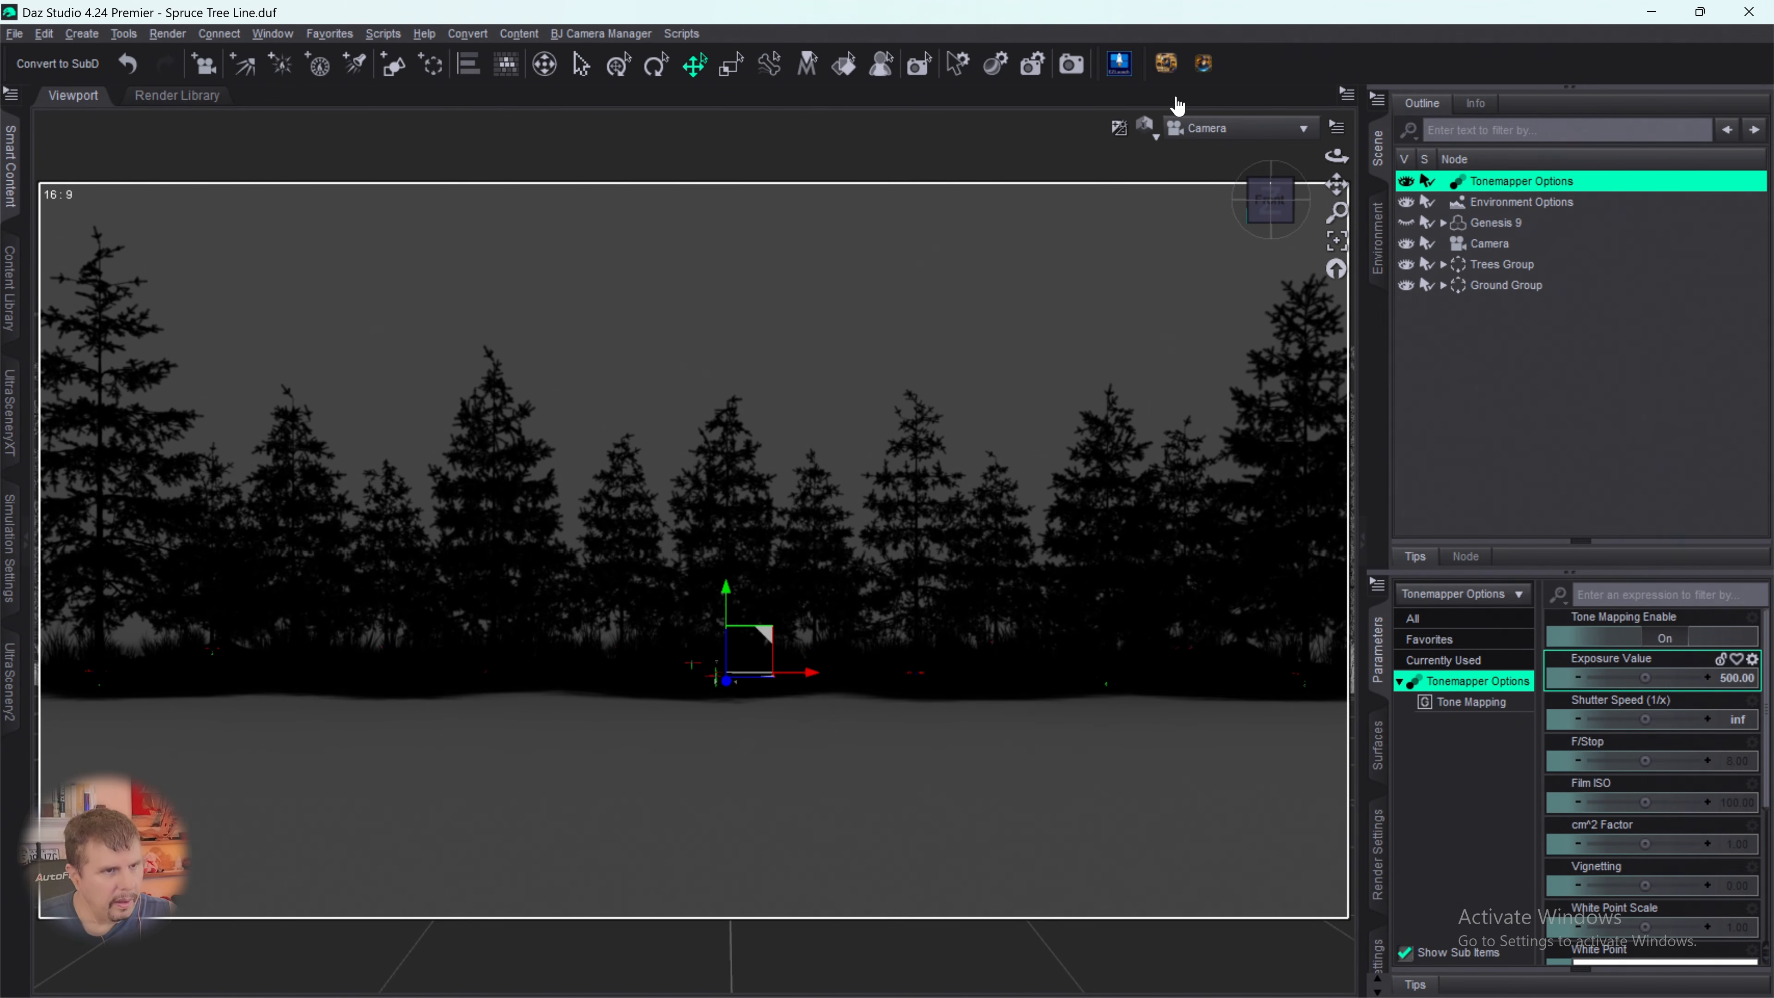
pyautogui.click(1073, 66)
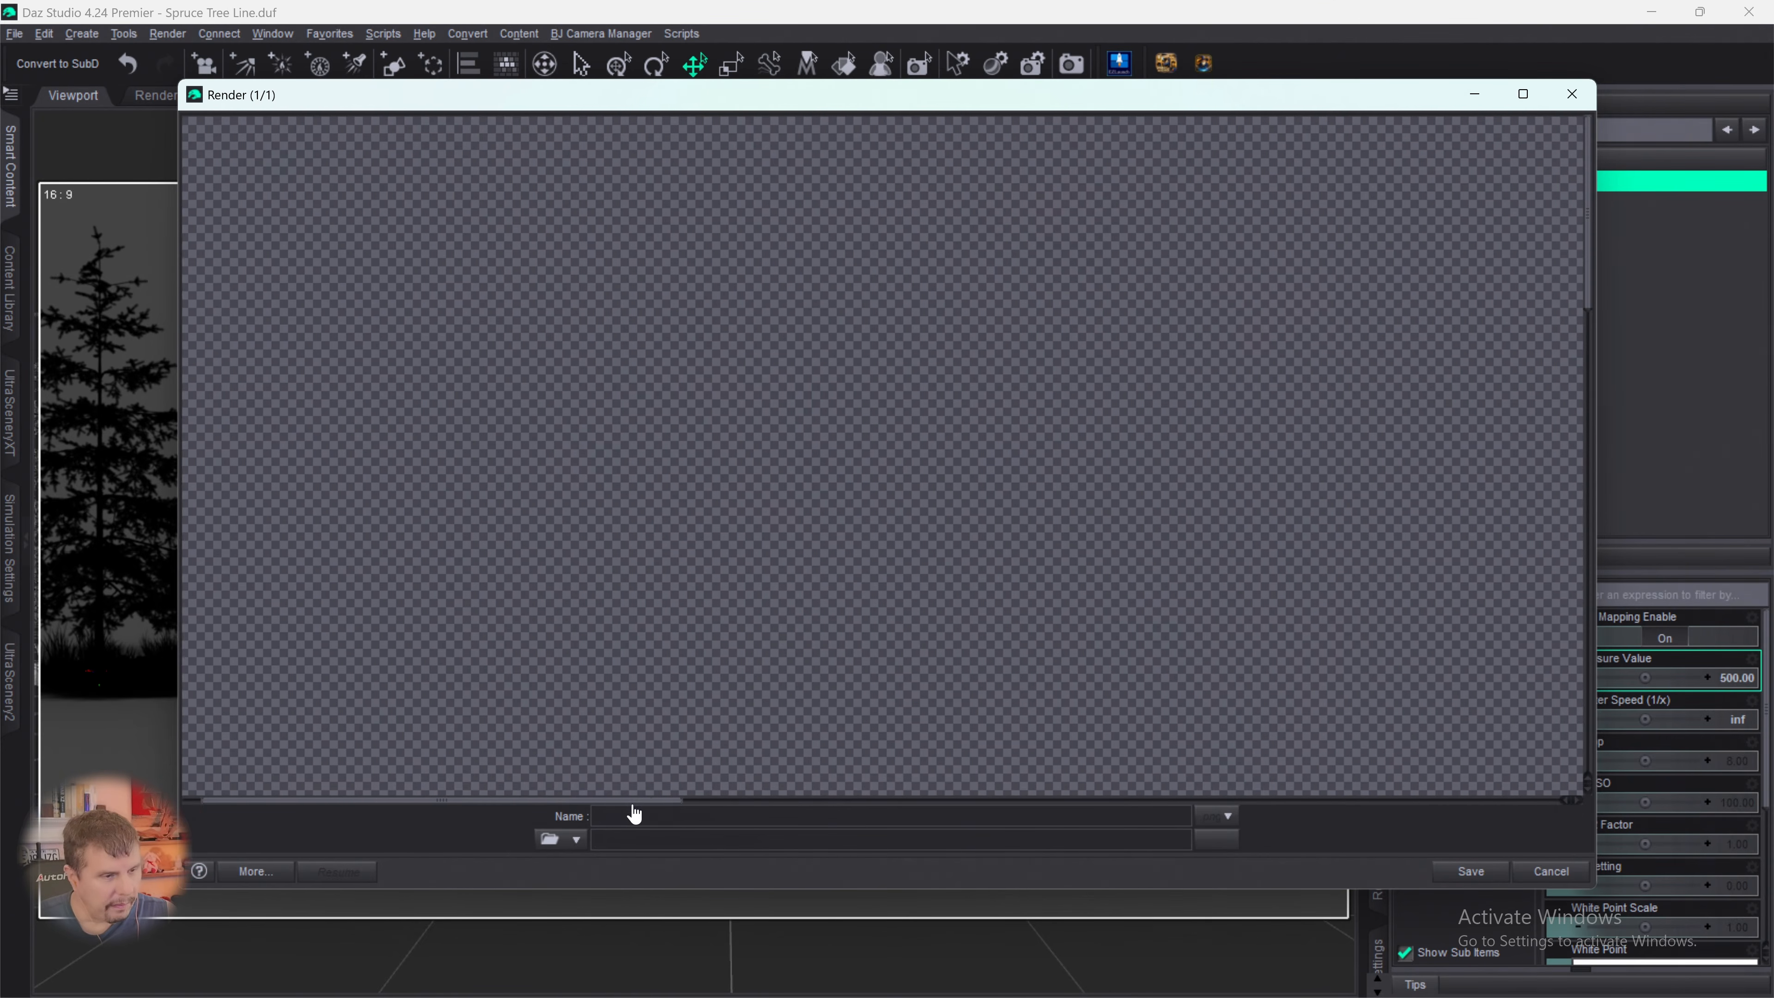
# - Examine the silhouette render from the treetops down to the ground edge, checking for uniform black foliage and clean transparent gaps
pyautogui.moveTo(629, 801); pyautogui.dragTo(1257, 801)
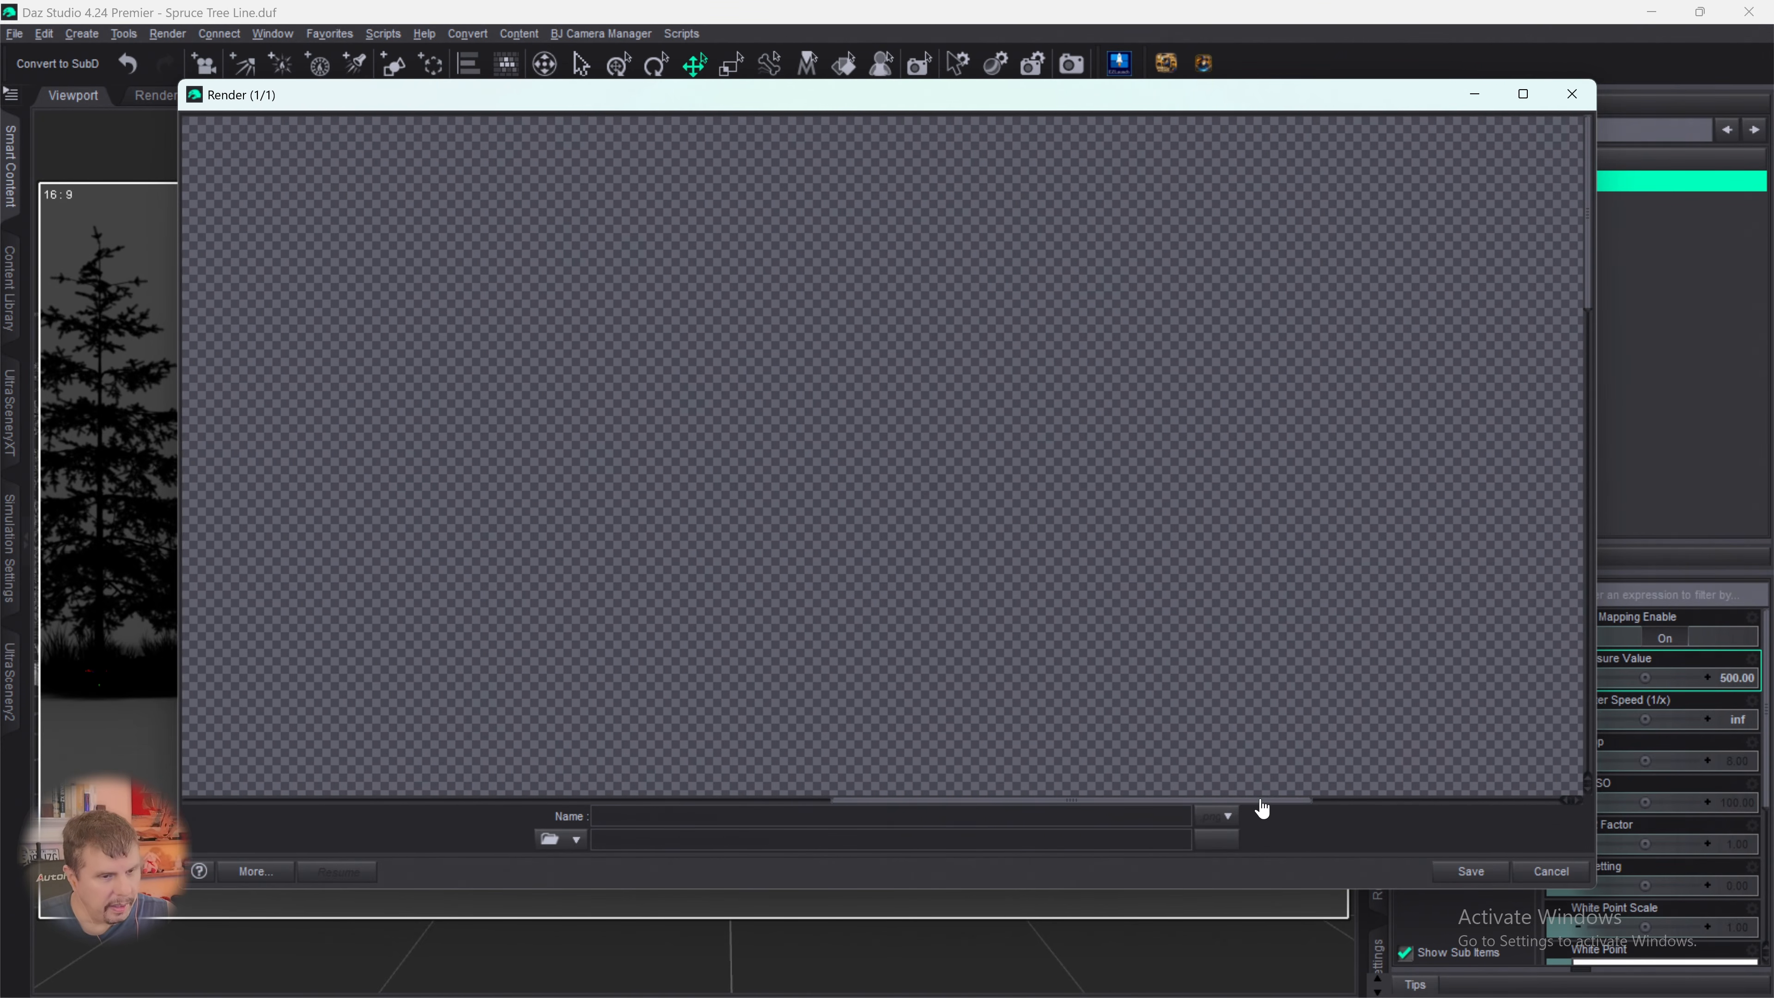
pyautogui.scroll(-10, 1317, 471)
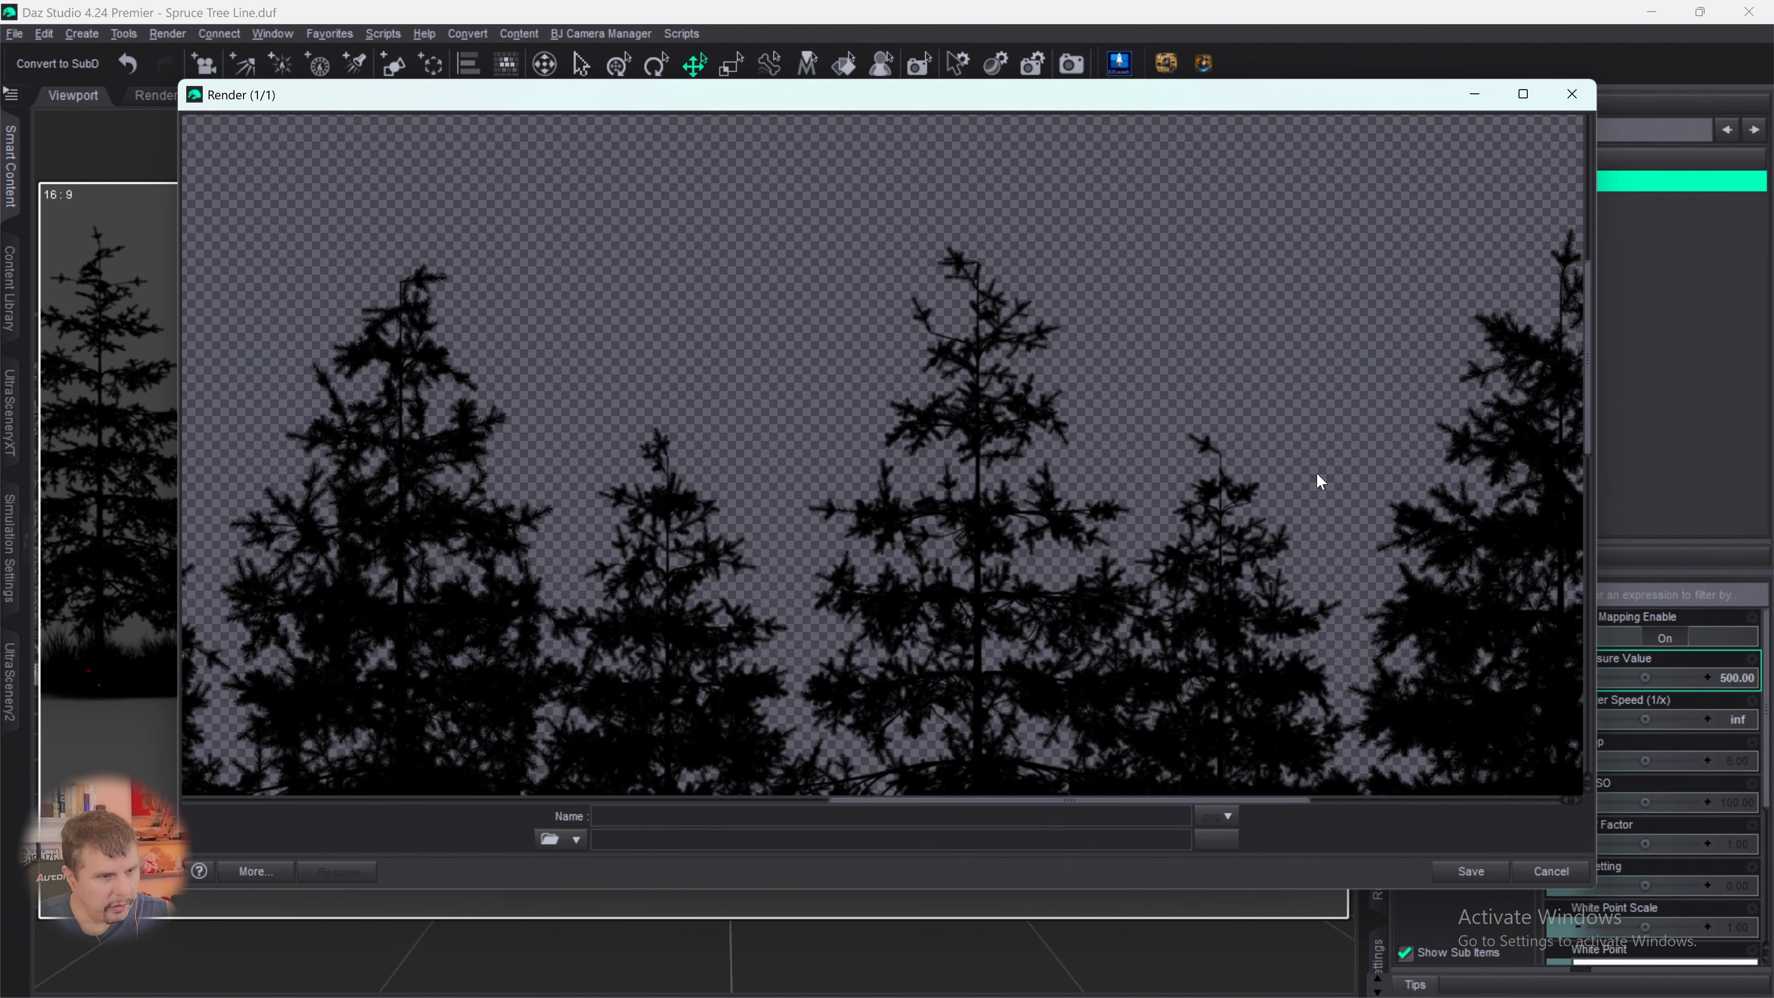
pyautogui.scroll(-3, 1285, 461)
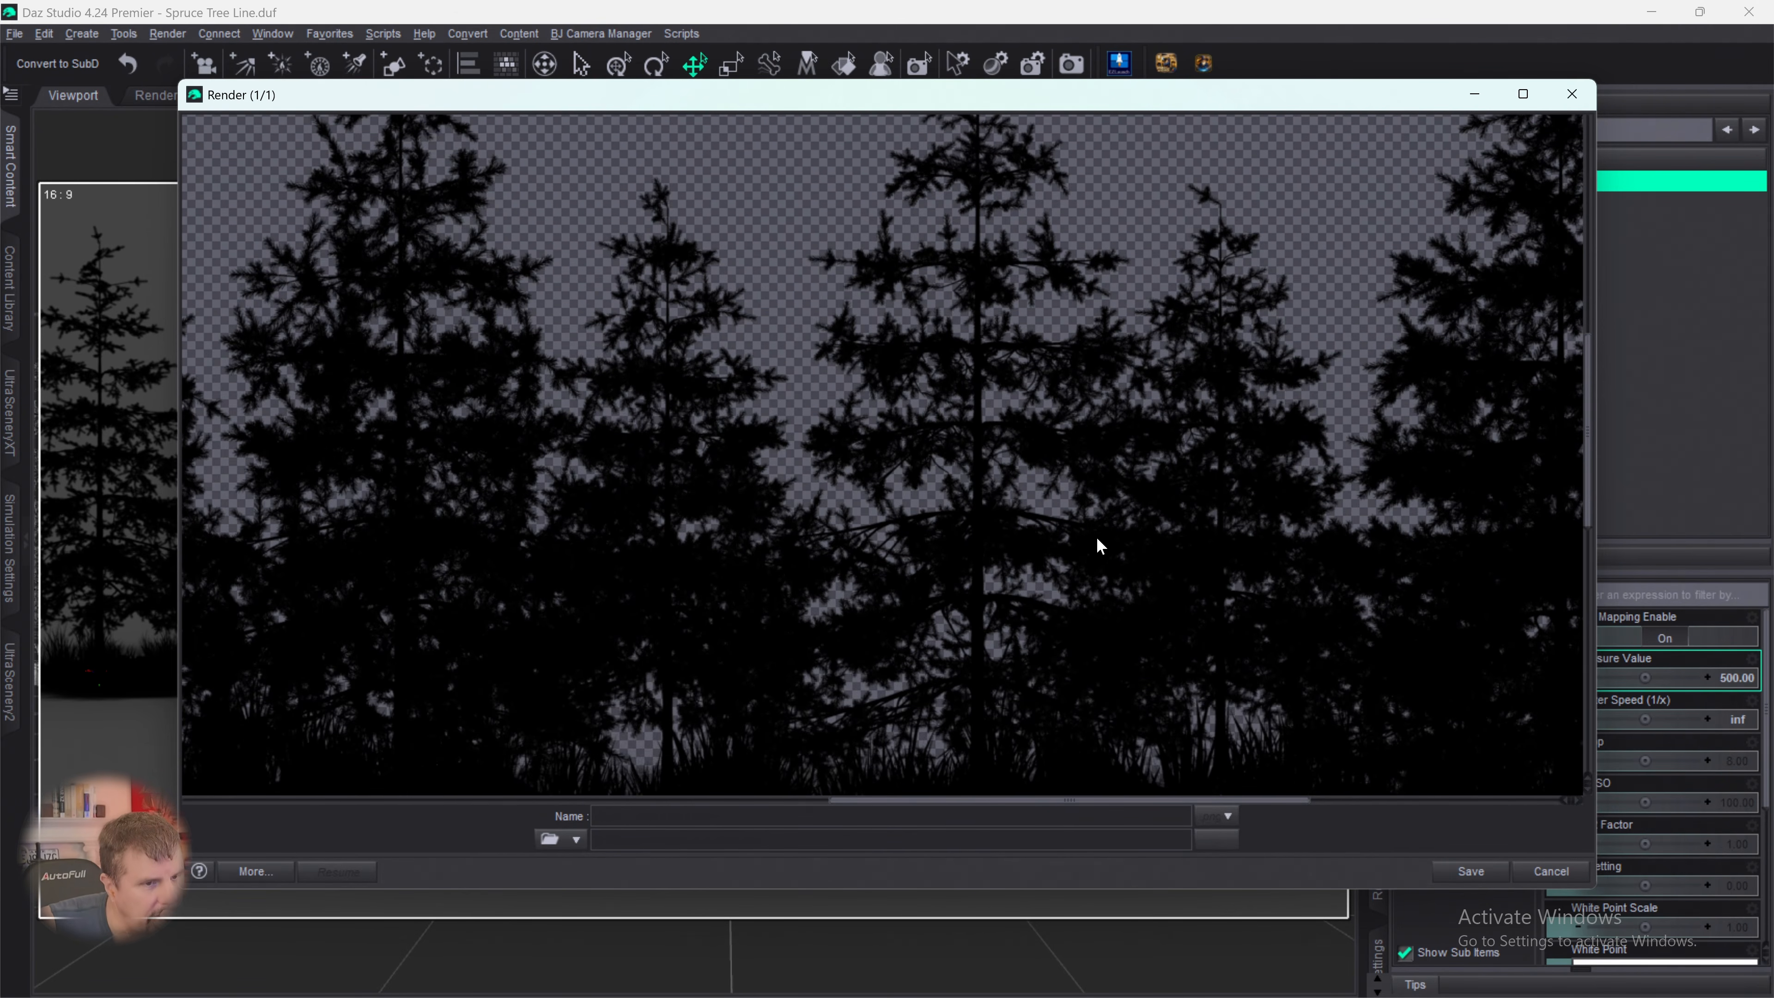
pyautogui.scroll(3, 1090, 489)
pyautogui.scroll(-7, 1094, 450)
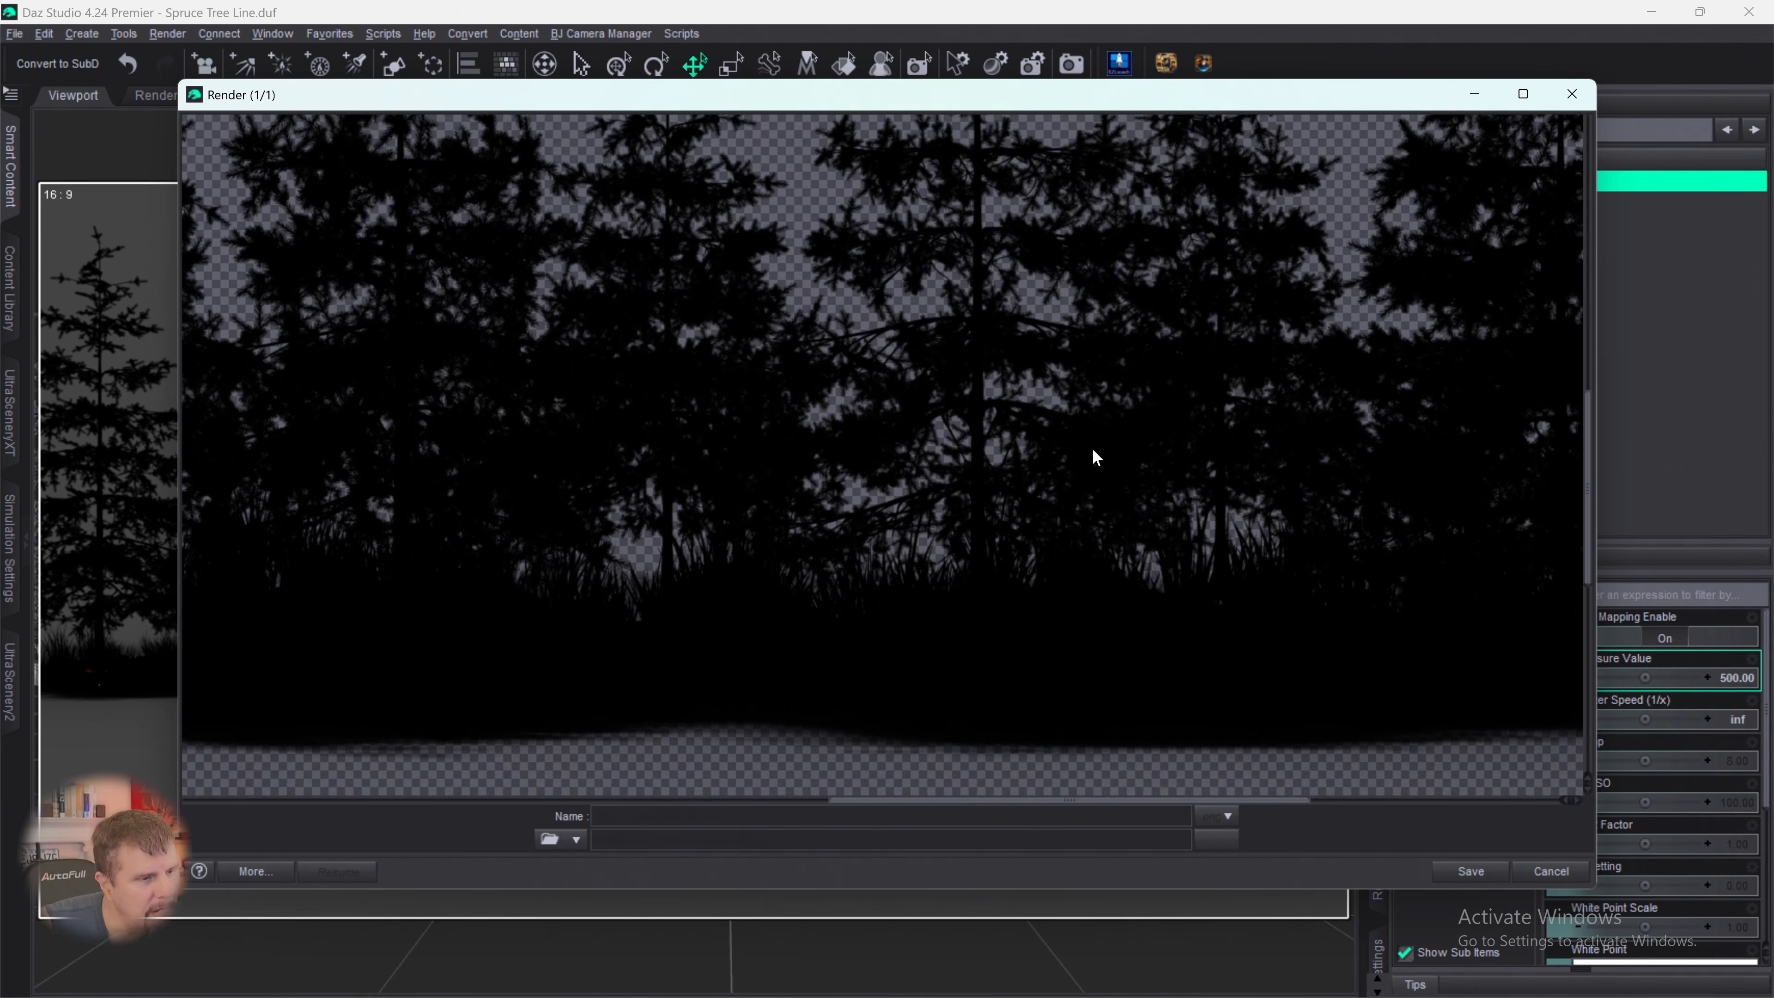
pyautogui.scroll(-2, 1097, 453)
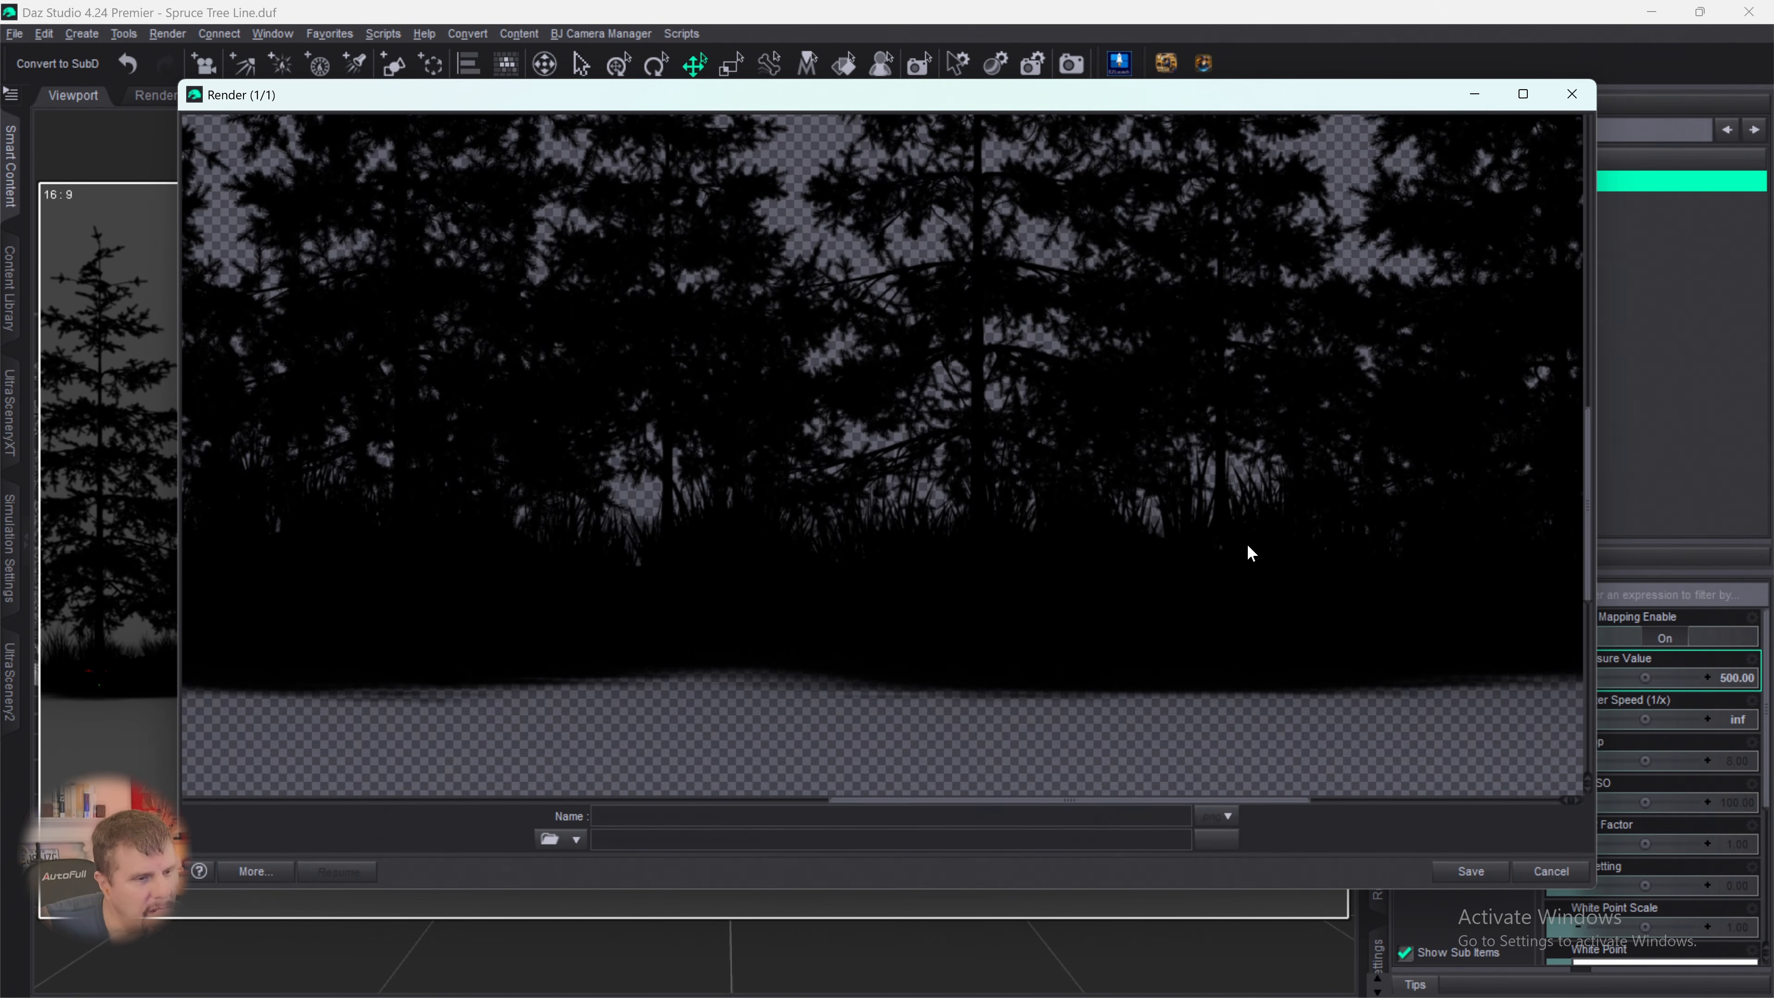
pyautogui.scroll(8, 1491, 527)
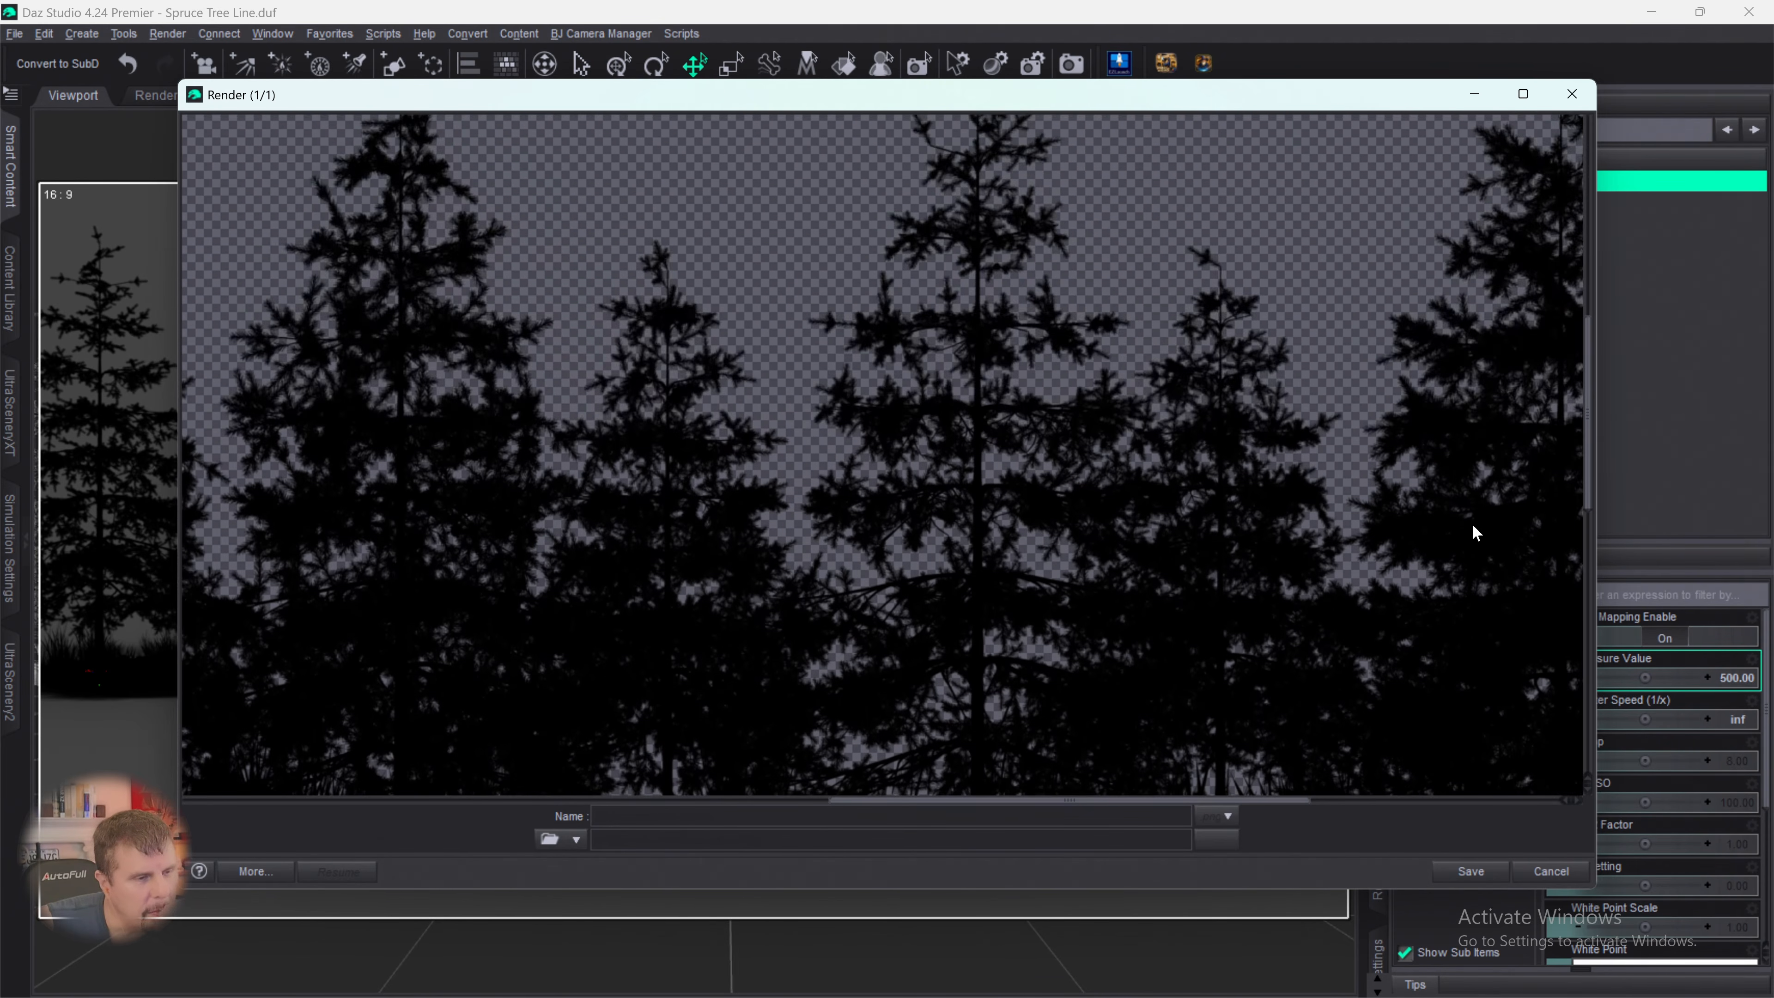
pyautogui.scroll(-5, 1439, 524)
pyautogui.scroll(-4, 1425, 524)
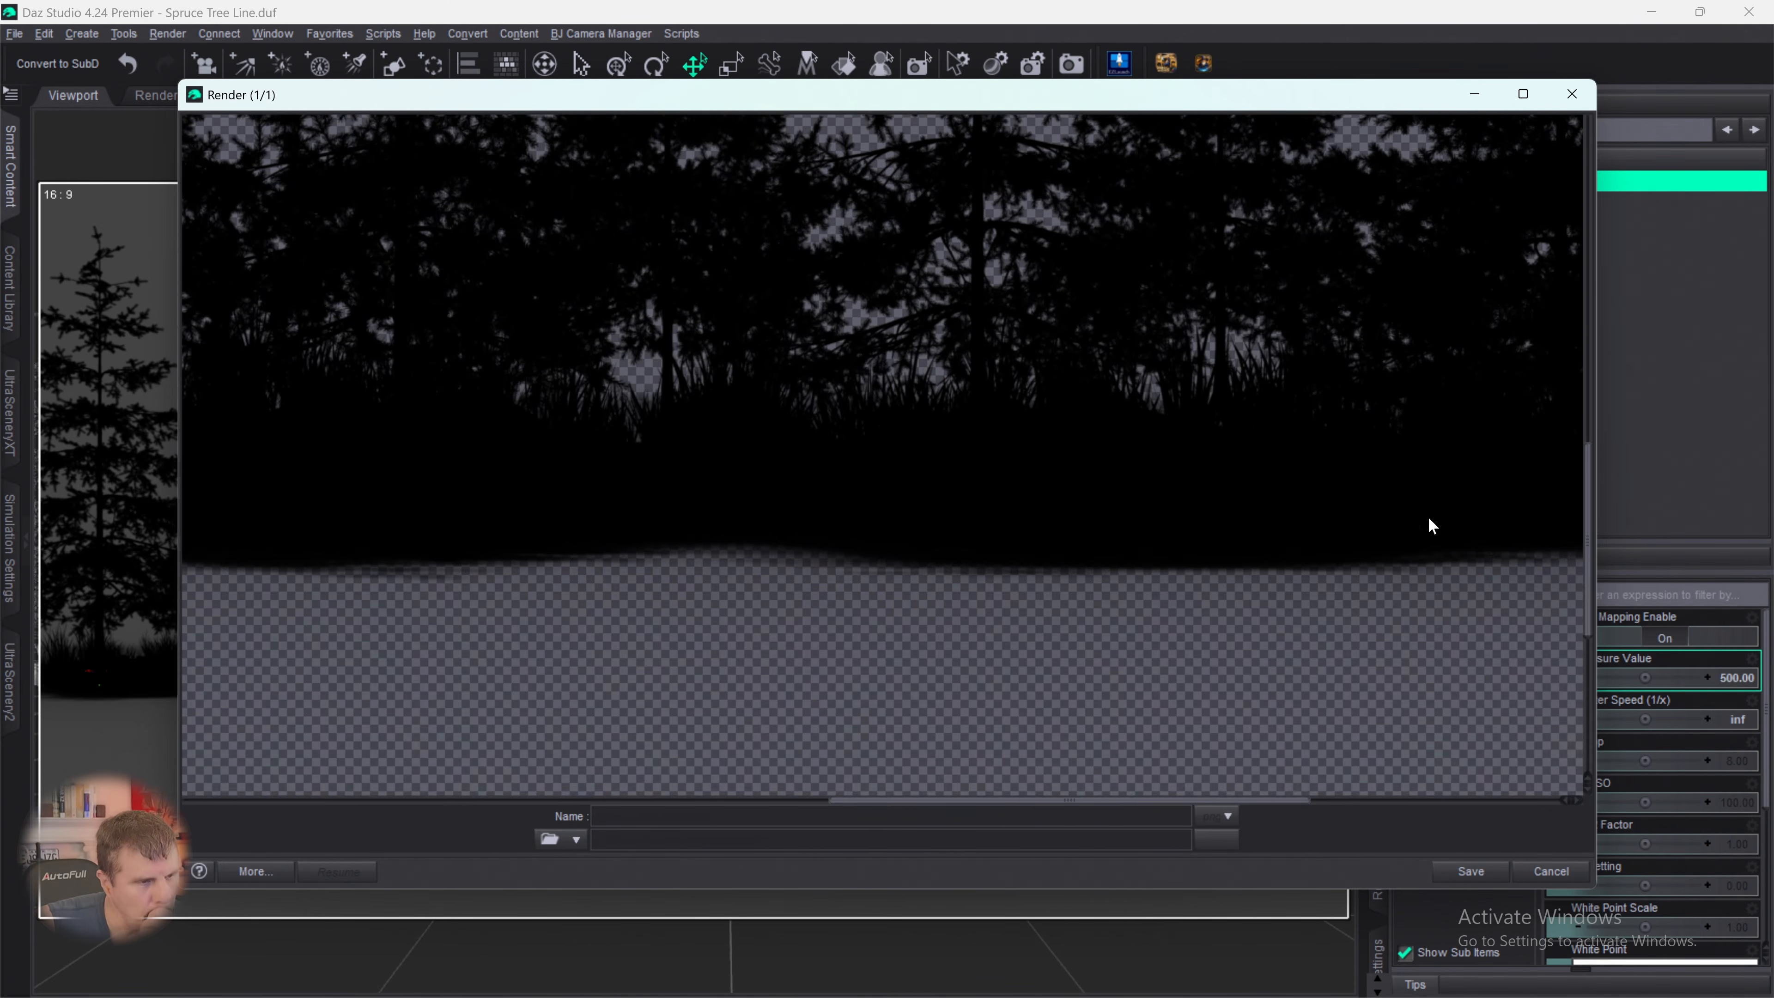
pyautogui.scroll(3, 1428, 517)
pyautogui.scroll(5, 1429, 517)
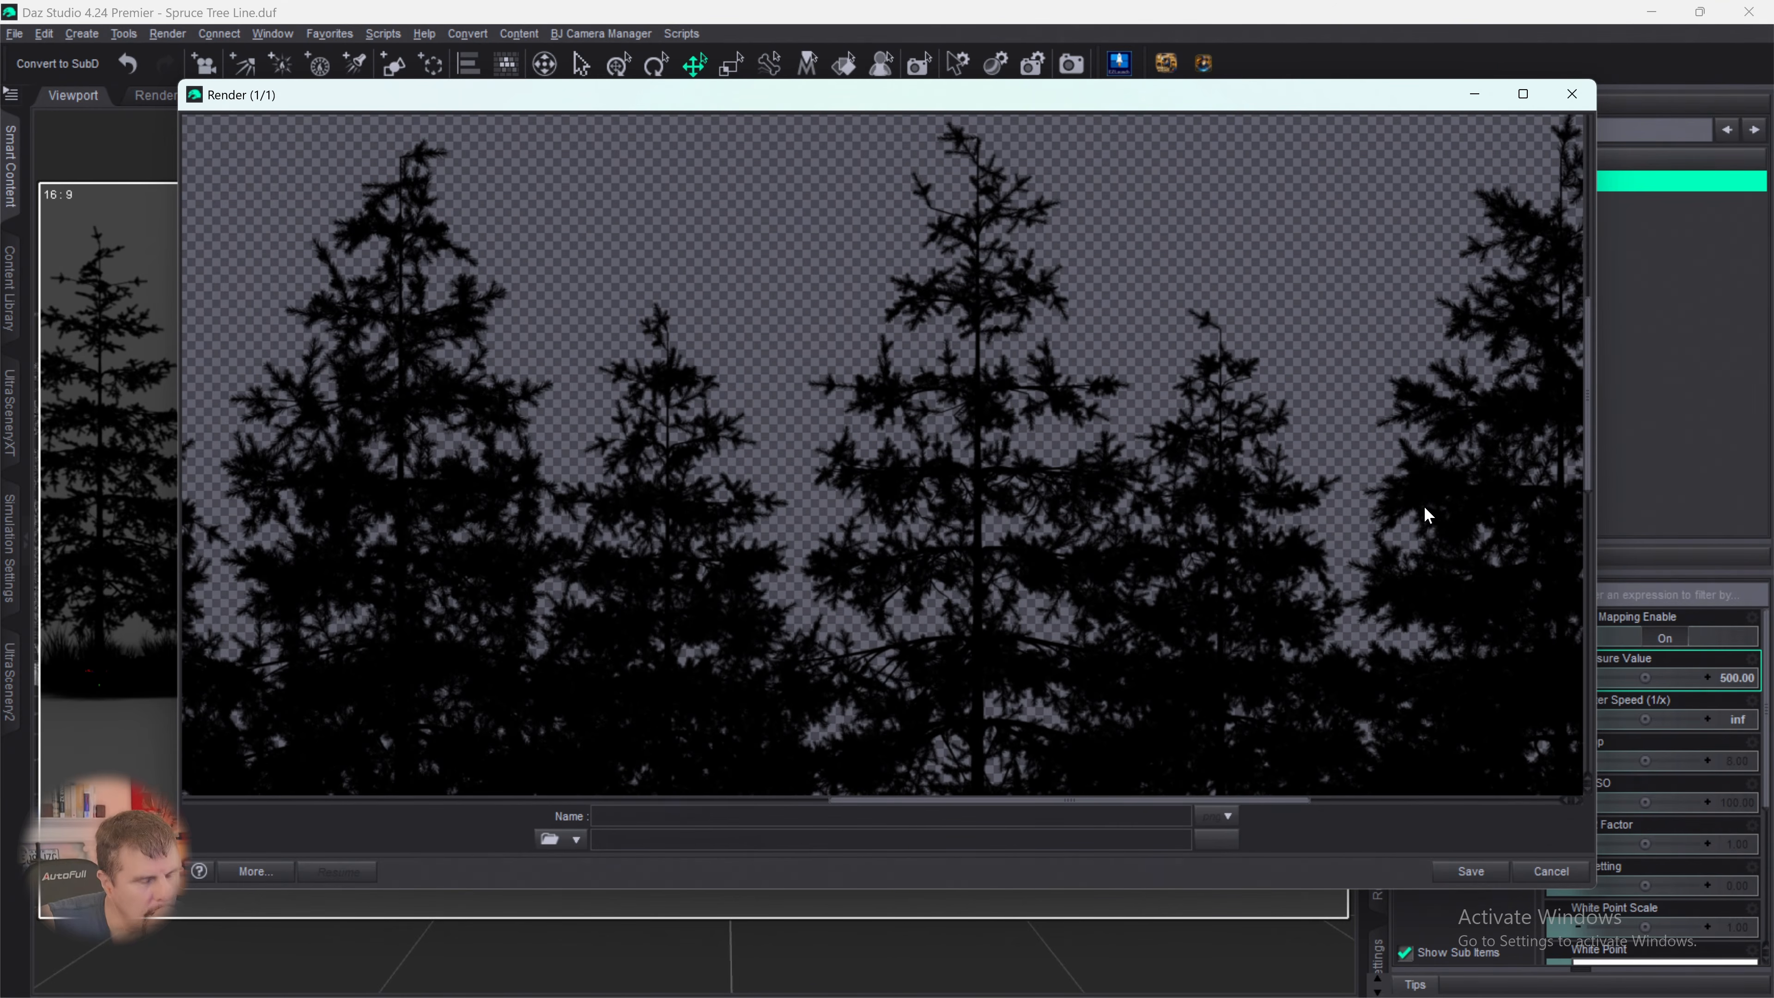
pyautogui.scroll(-5, 1406, 477)
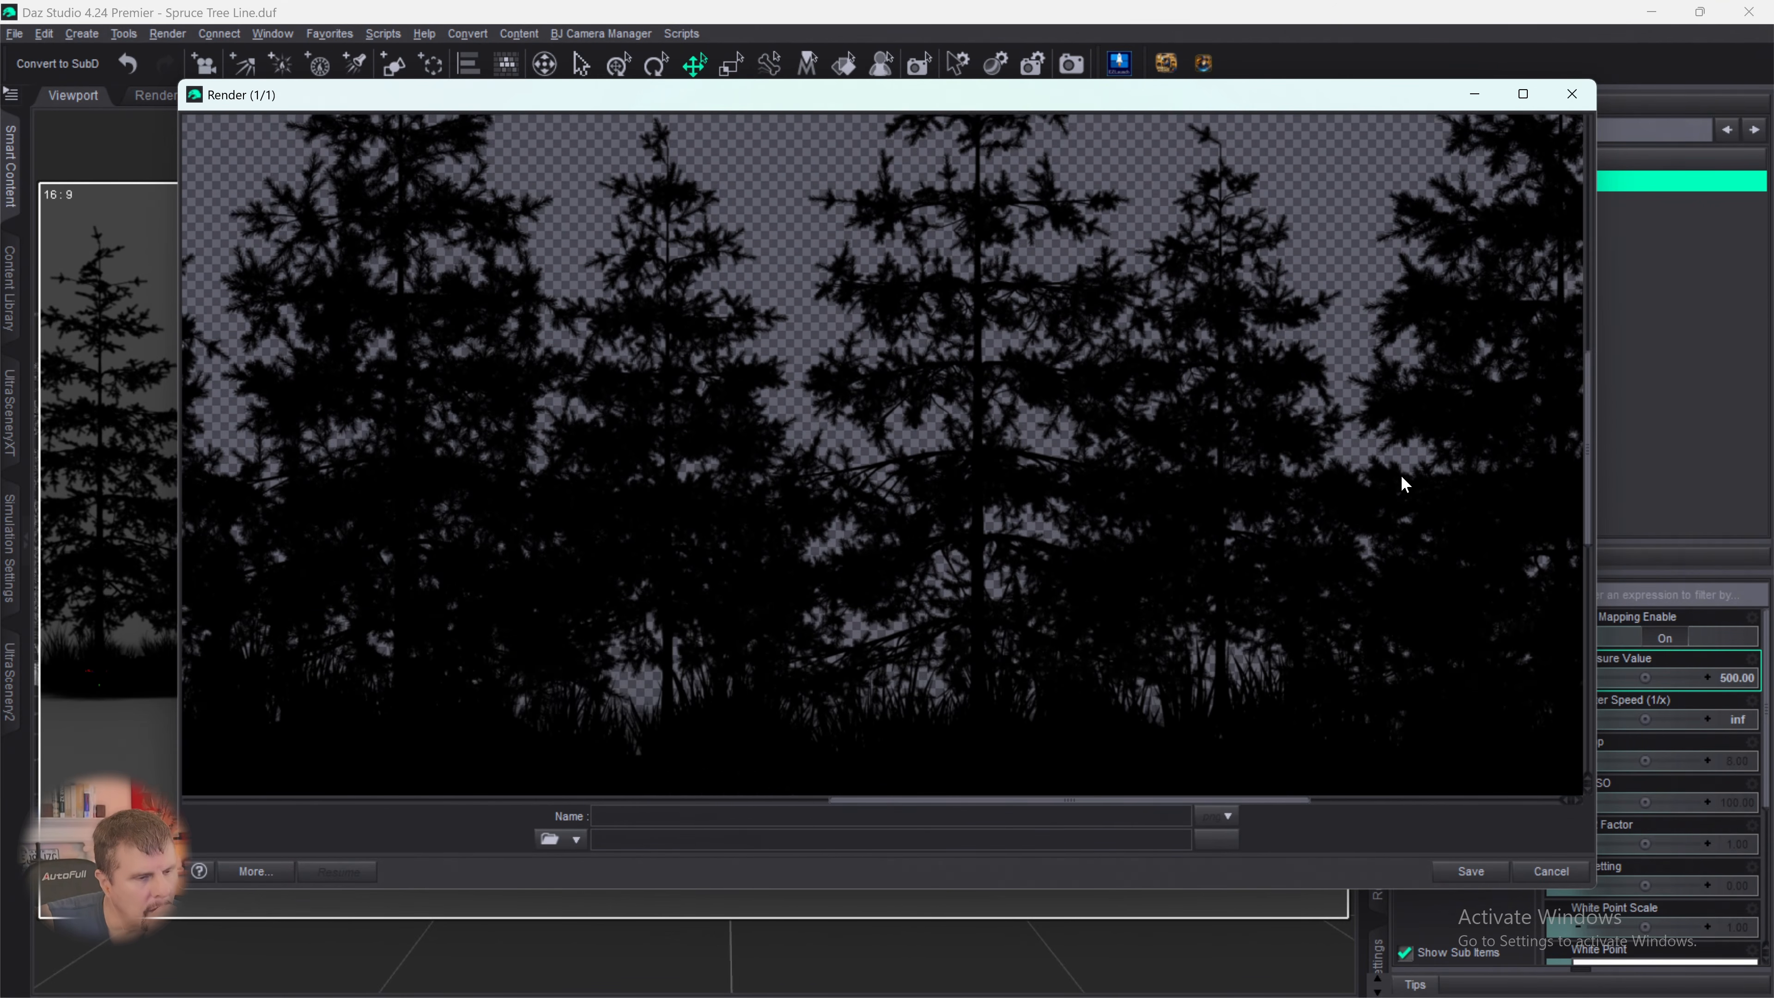
pyautogui.scroll(3, 1400, 481)
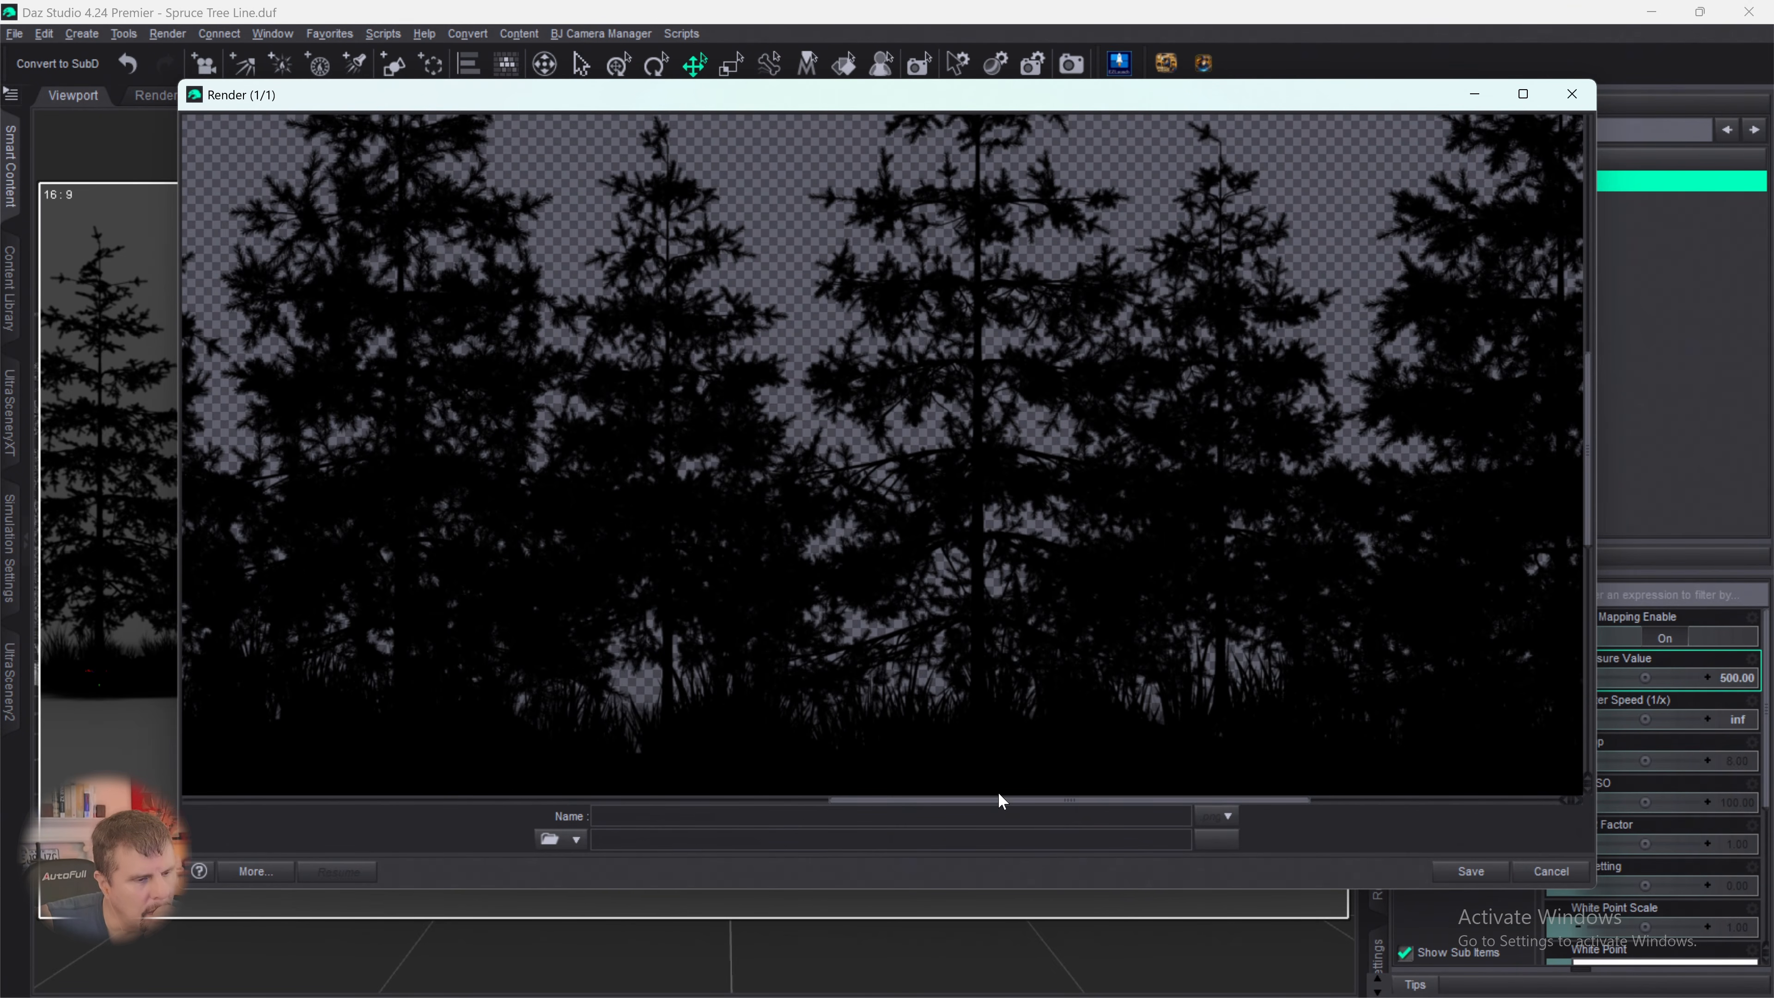
# - Examine the silhouette render across the right half of the tree line, comparing treetops, foliage gaps and lower branches
pyautogui.moveTo(998, 799); pyautogui.dragTo(1146, 796)
pyautogui.scroll(5, 1355, 639)
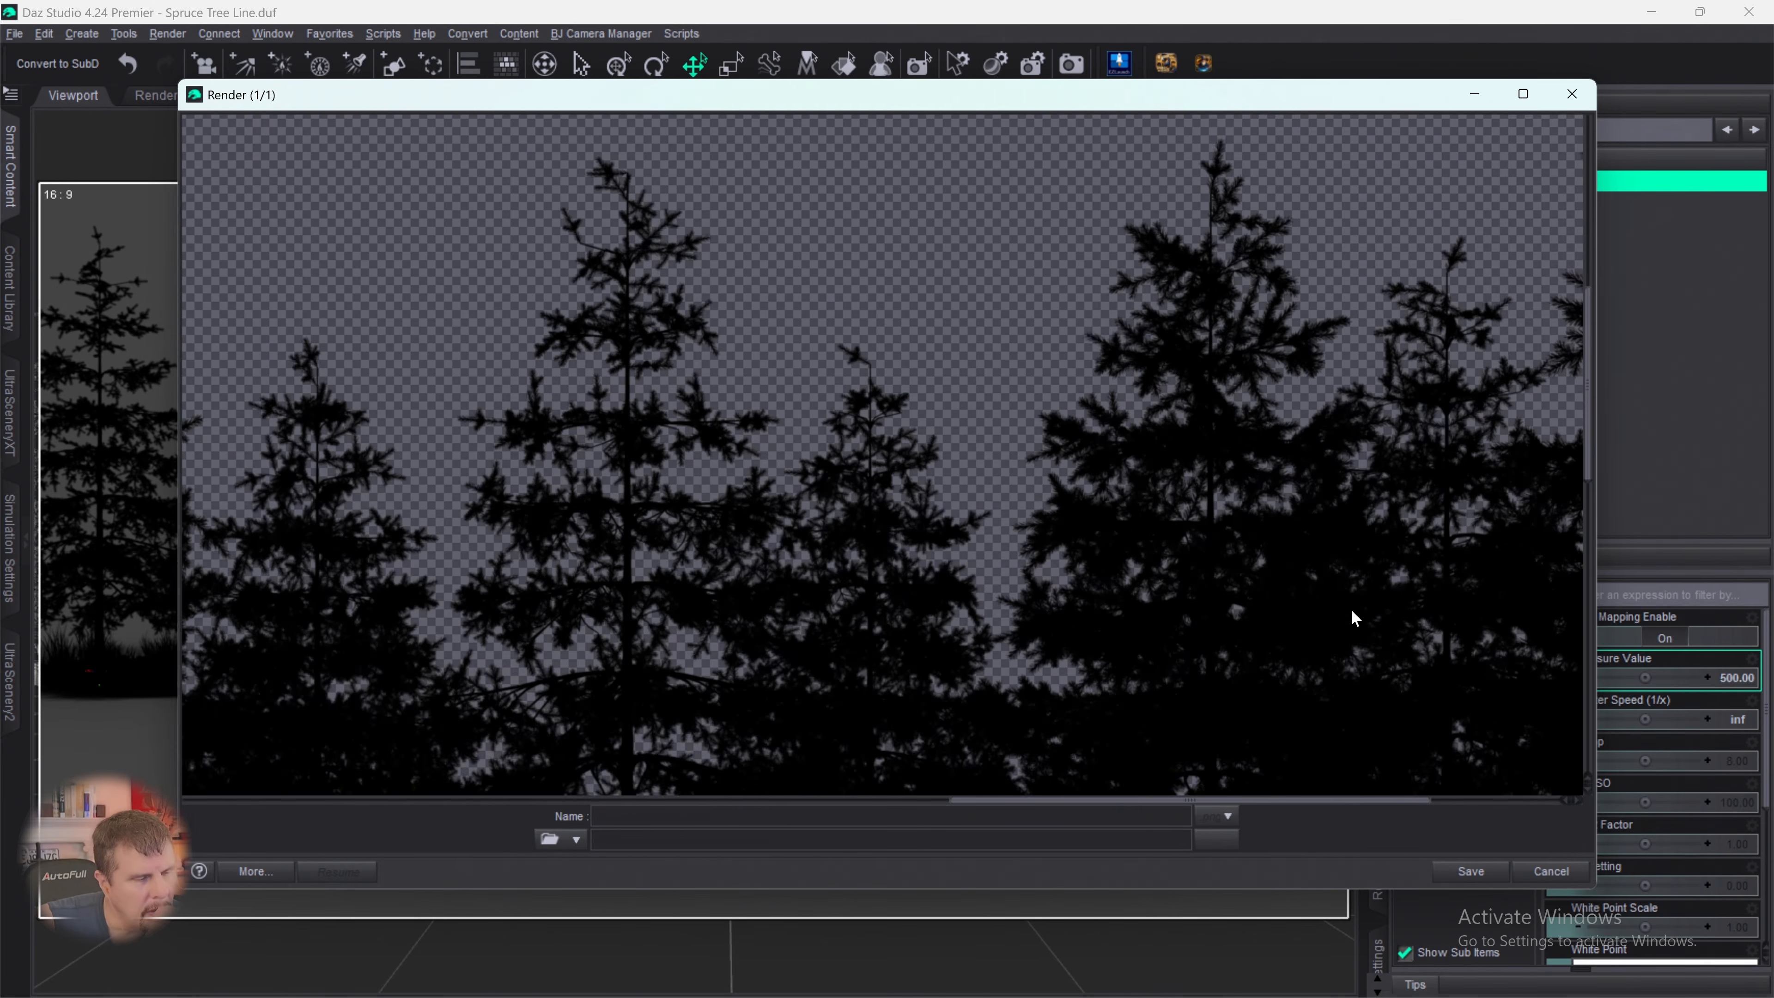
pyautogui.scroll(-3, 1340, 571)
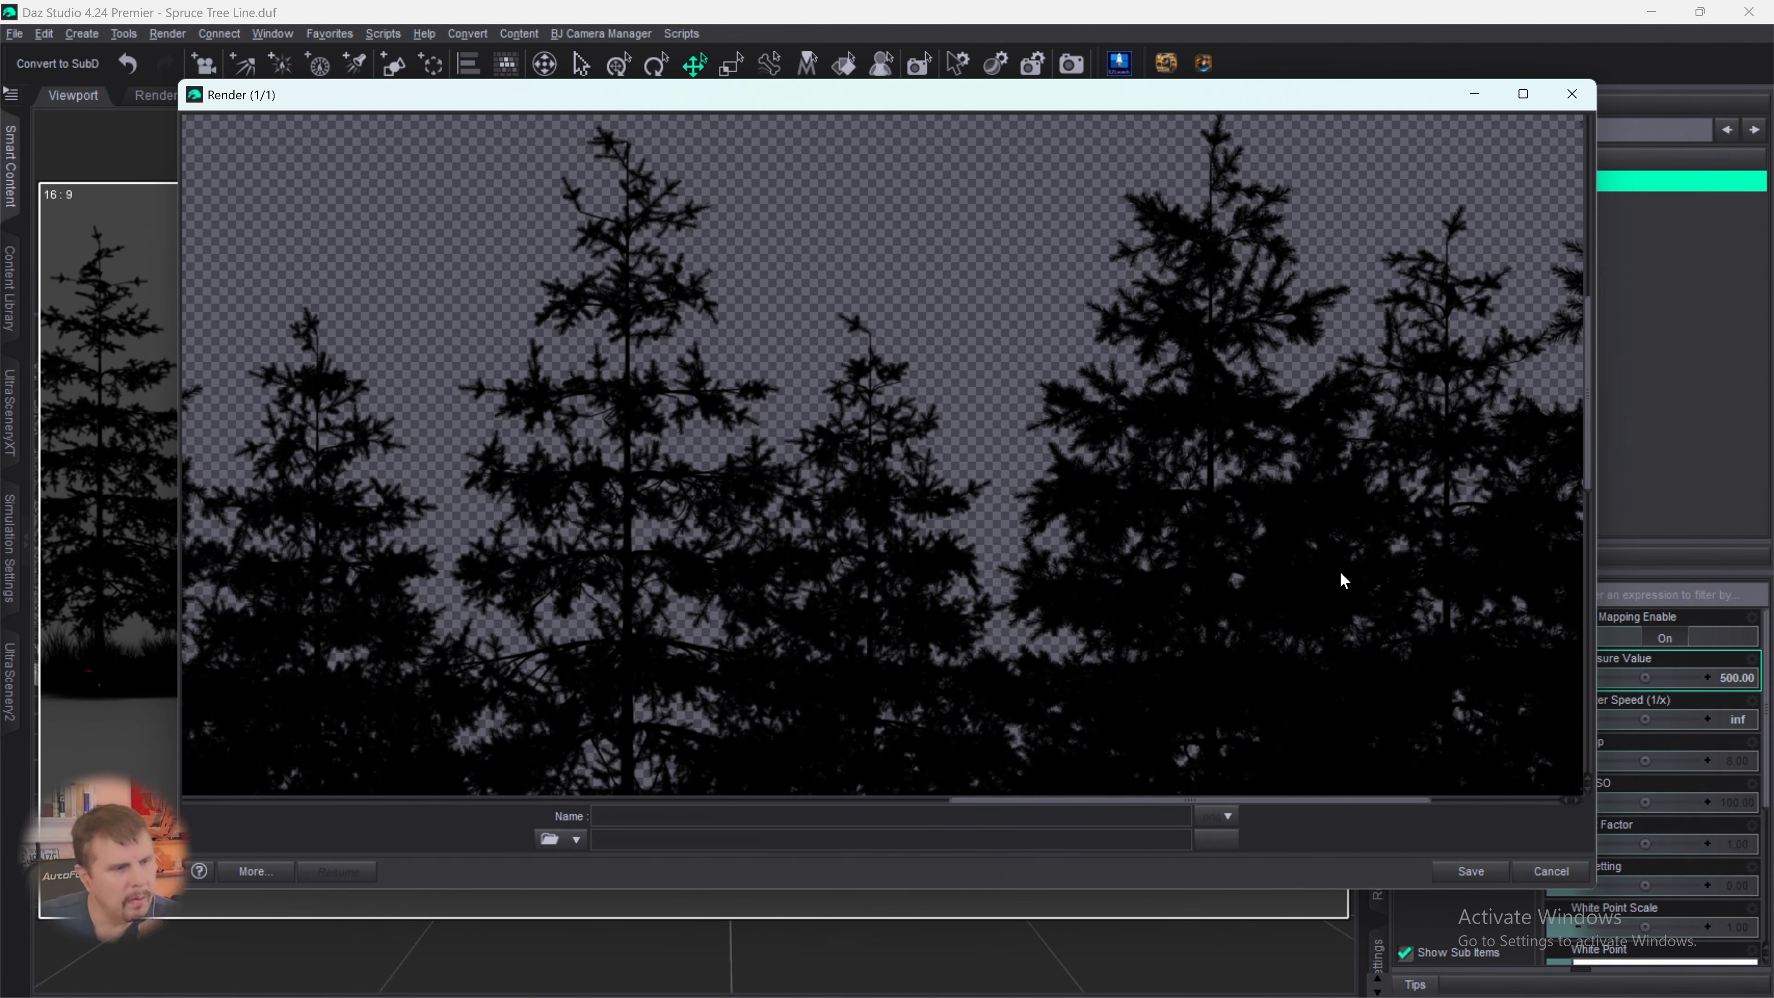
pyautogui.scroll(2, 1339, 573)
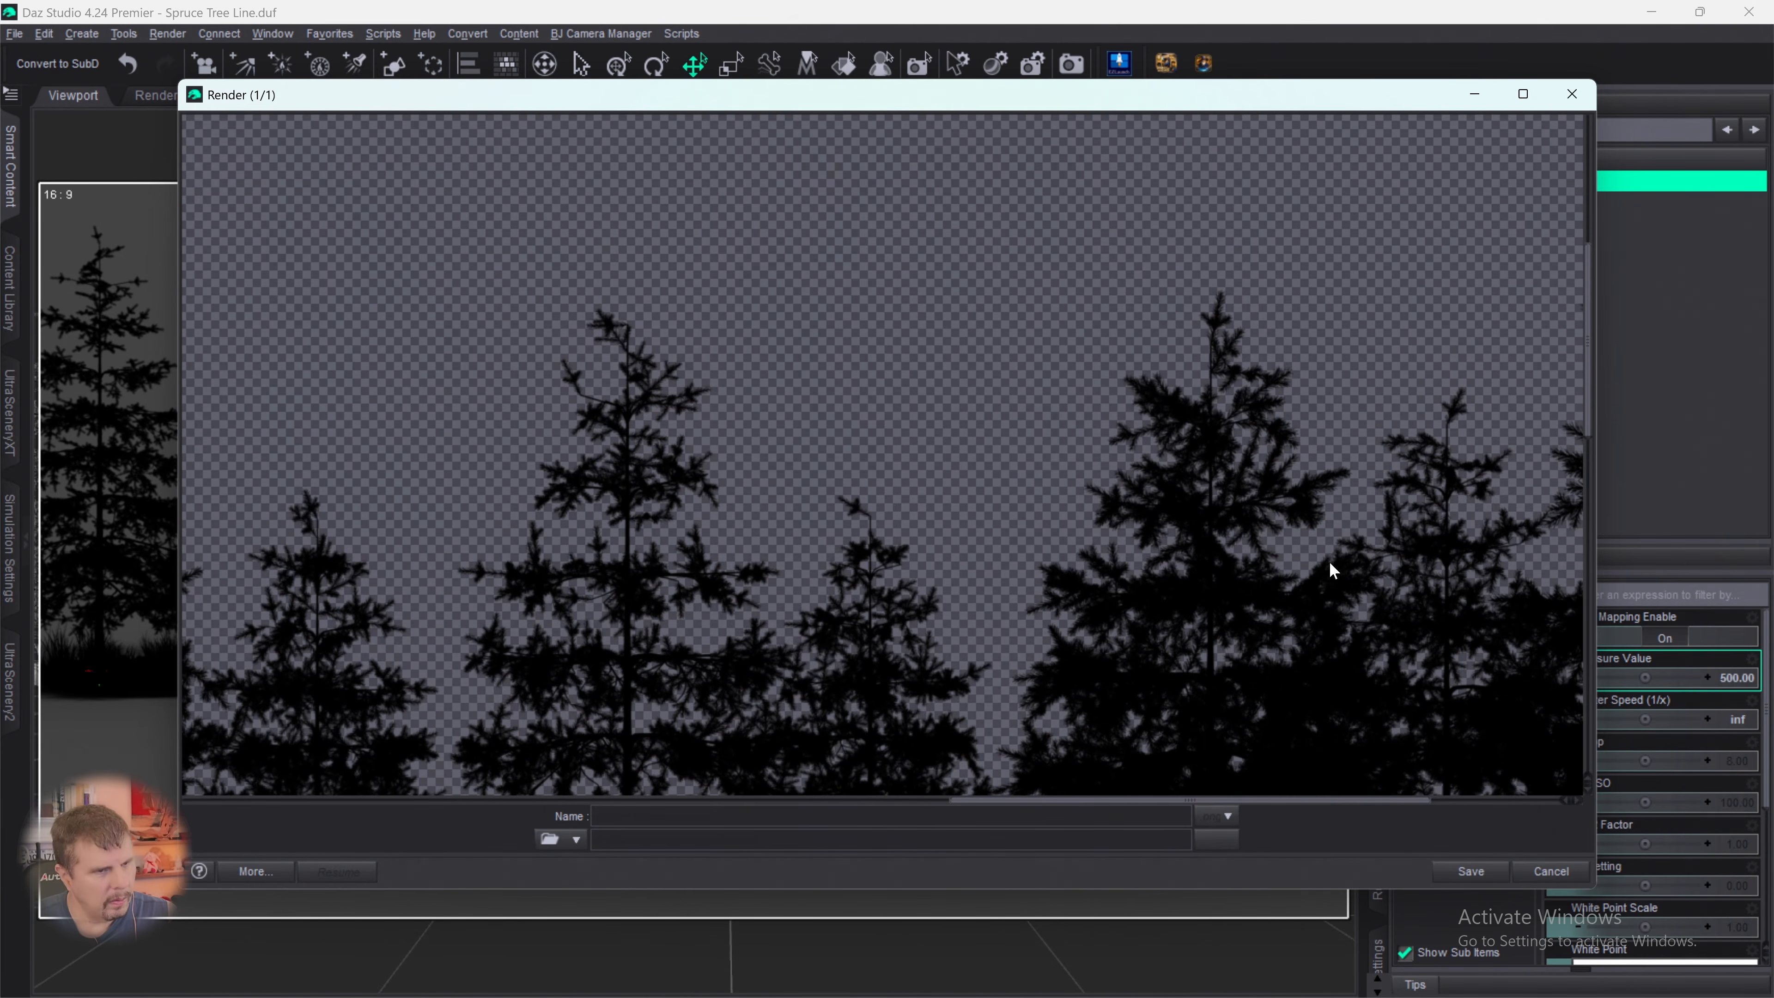
pyautogui.scroll(-3, 1329, 563)
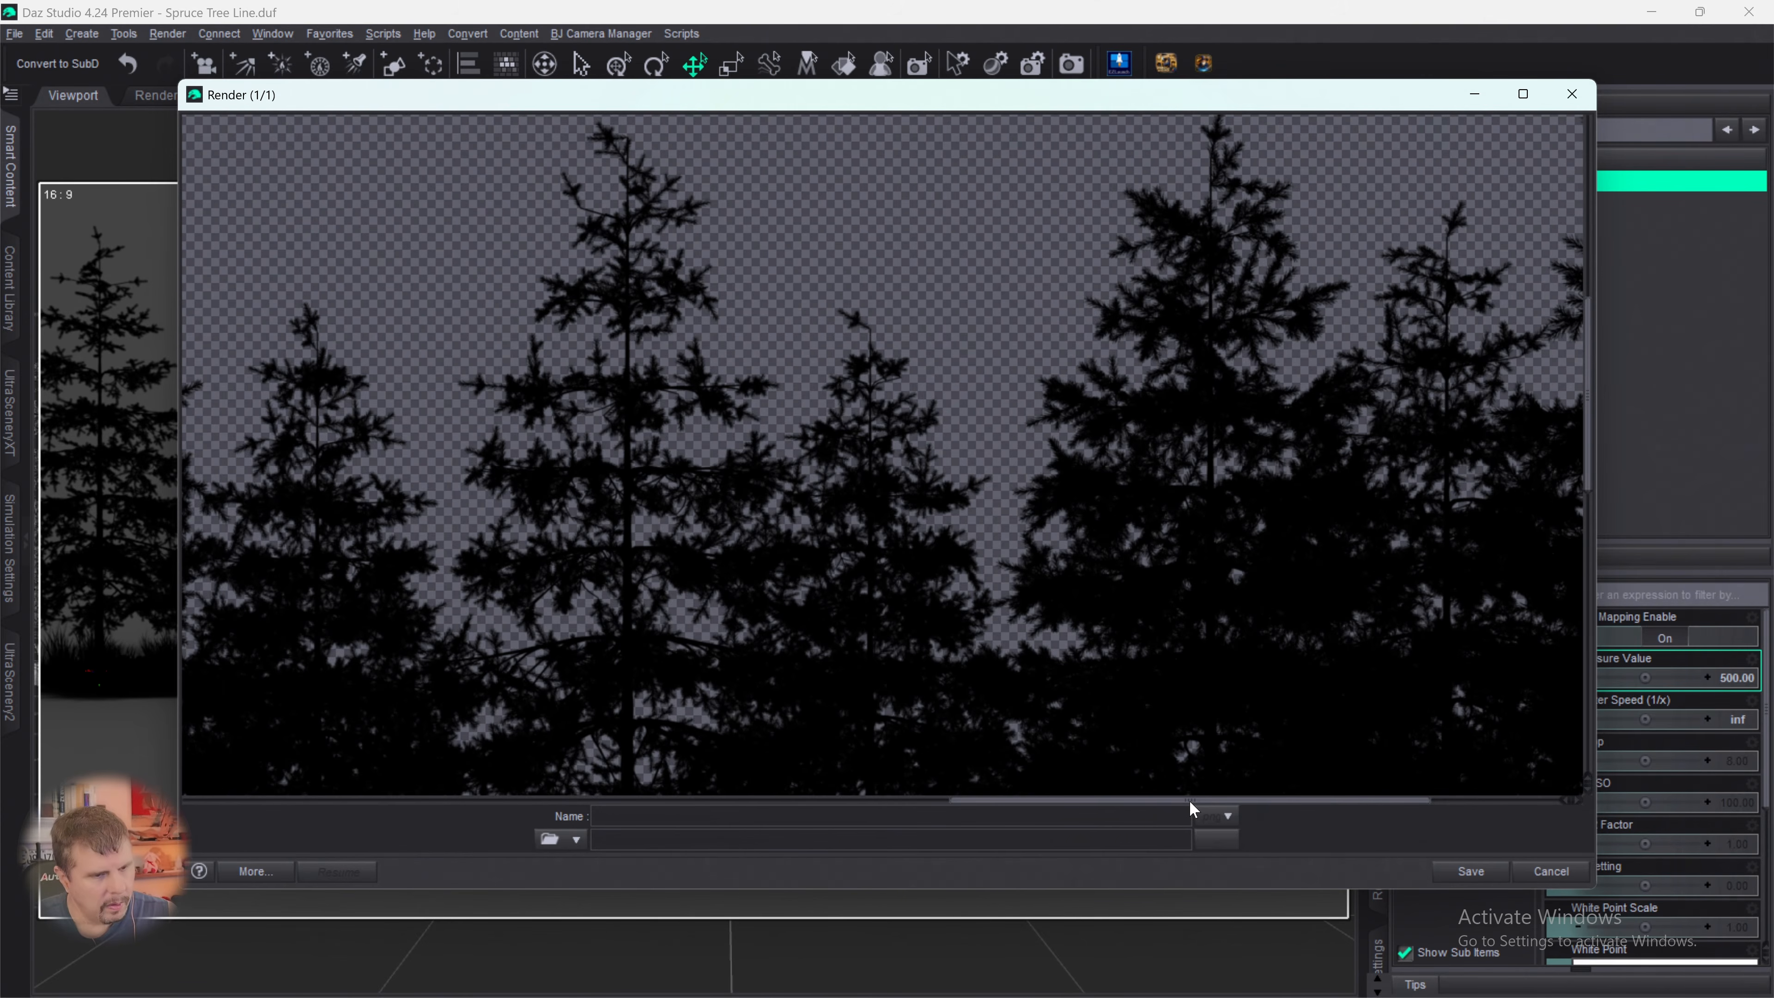
pyautogui.moveTo(1190, 801); pyautogui.dragTo(1422, 805)
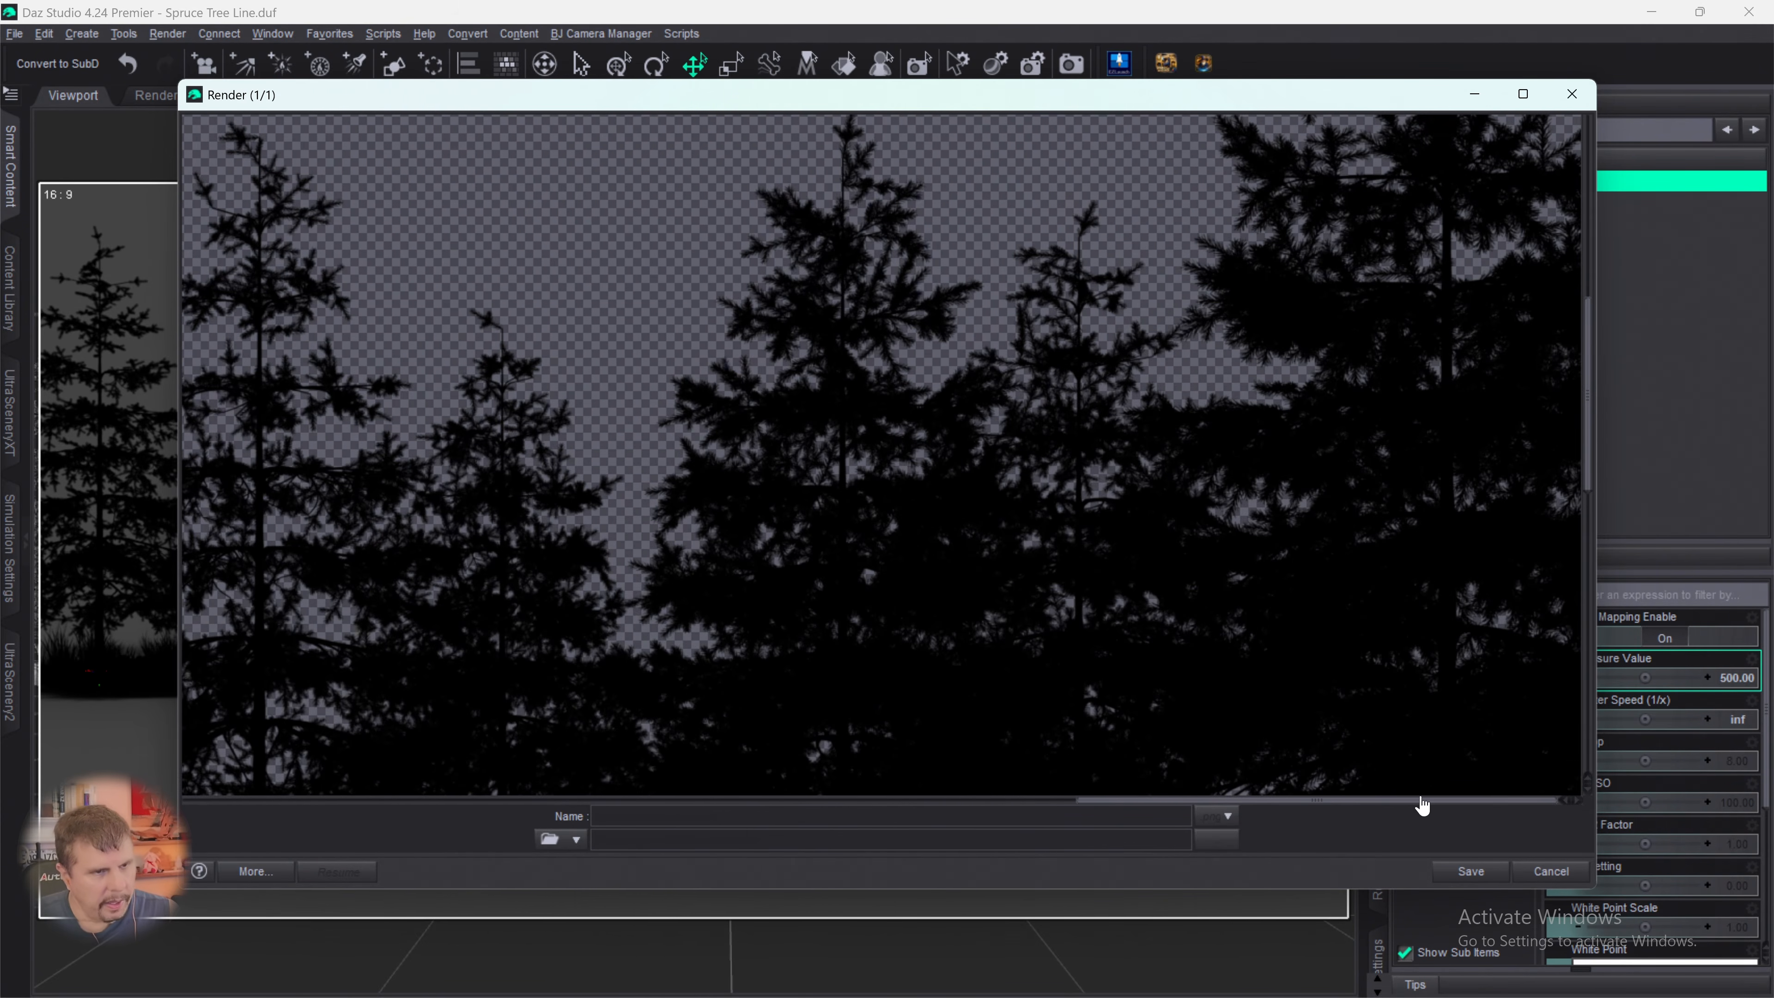
pyautogui.scroll(8, 1413, 637)
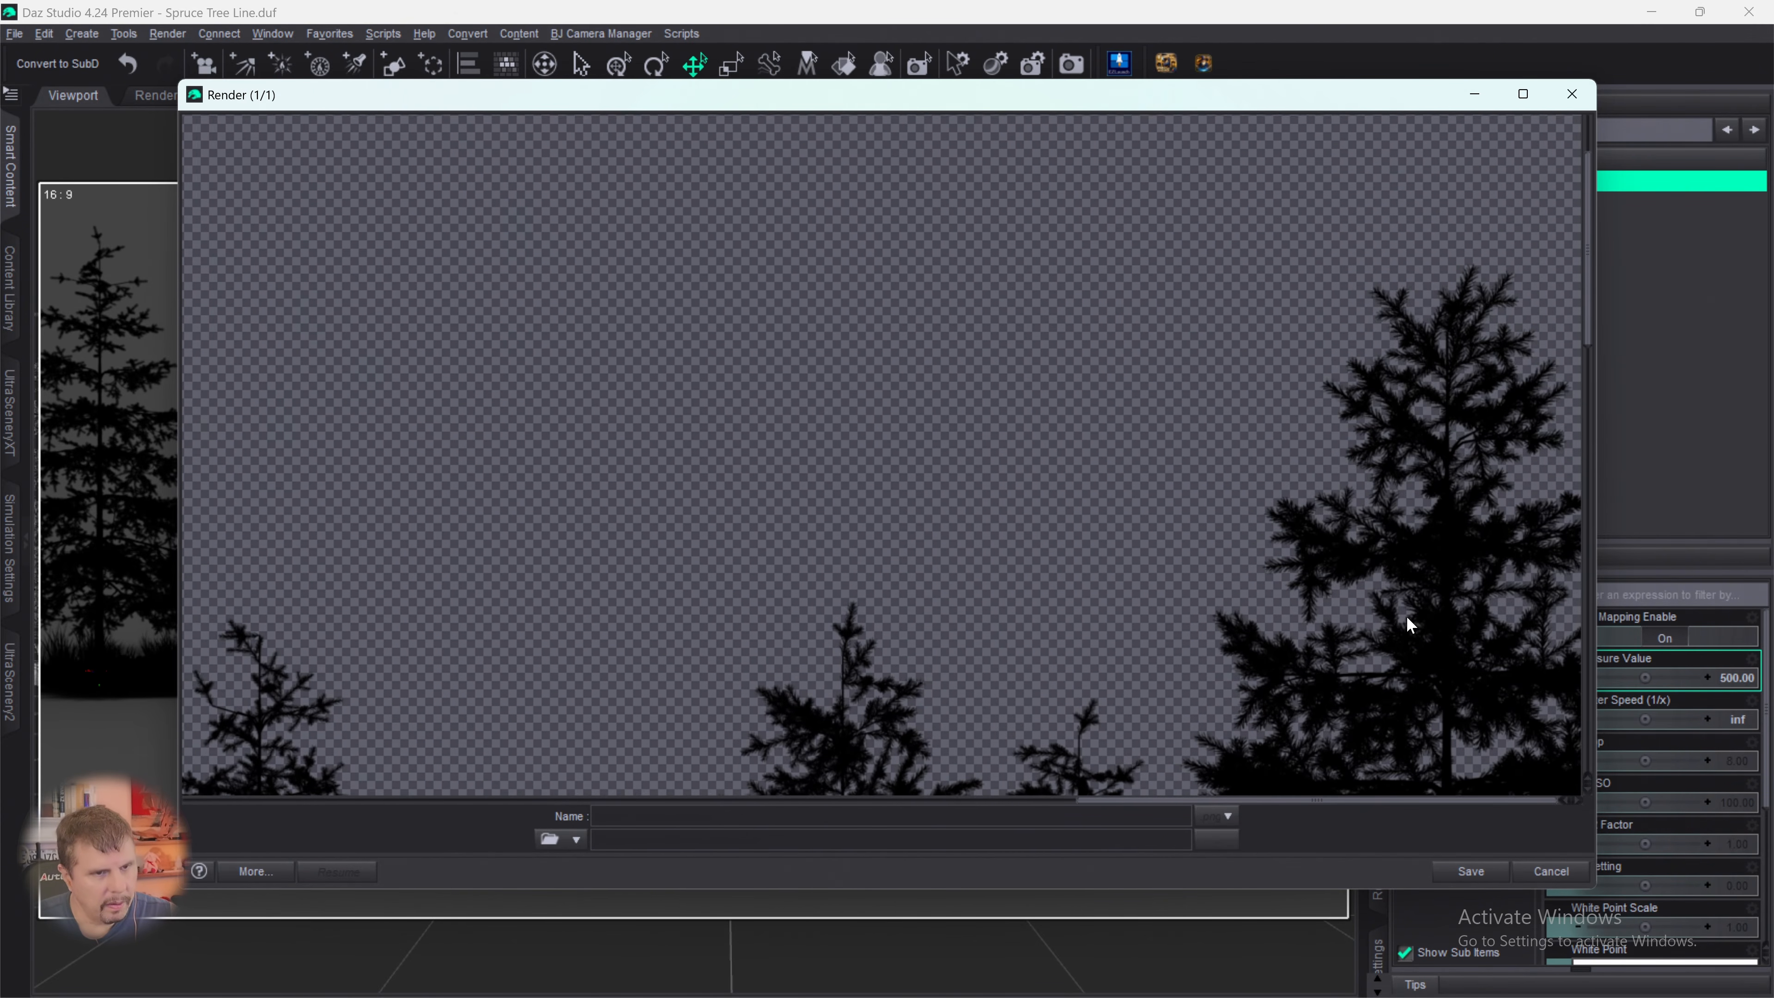
pyautogui.scroll(-8, 1403, 605)
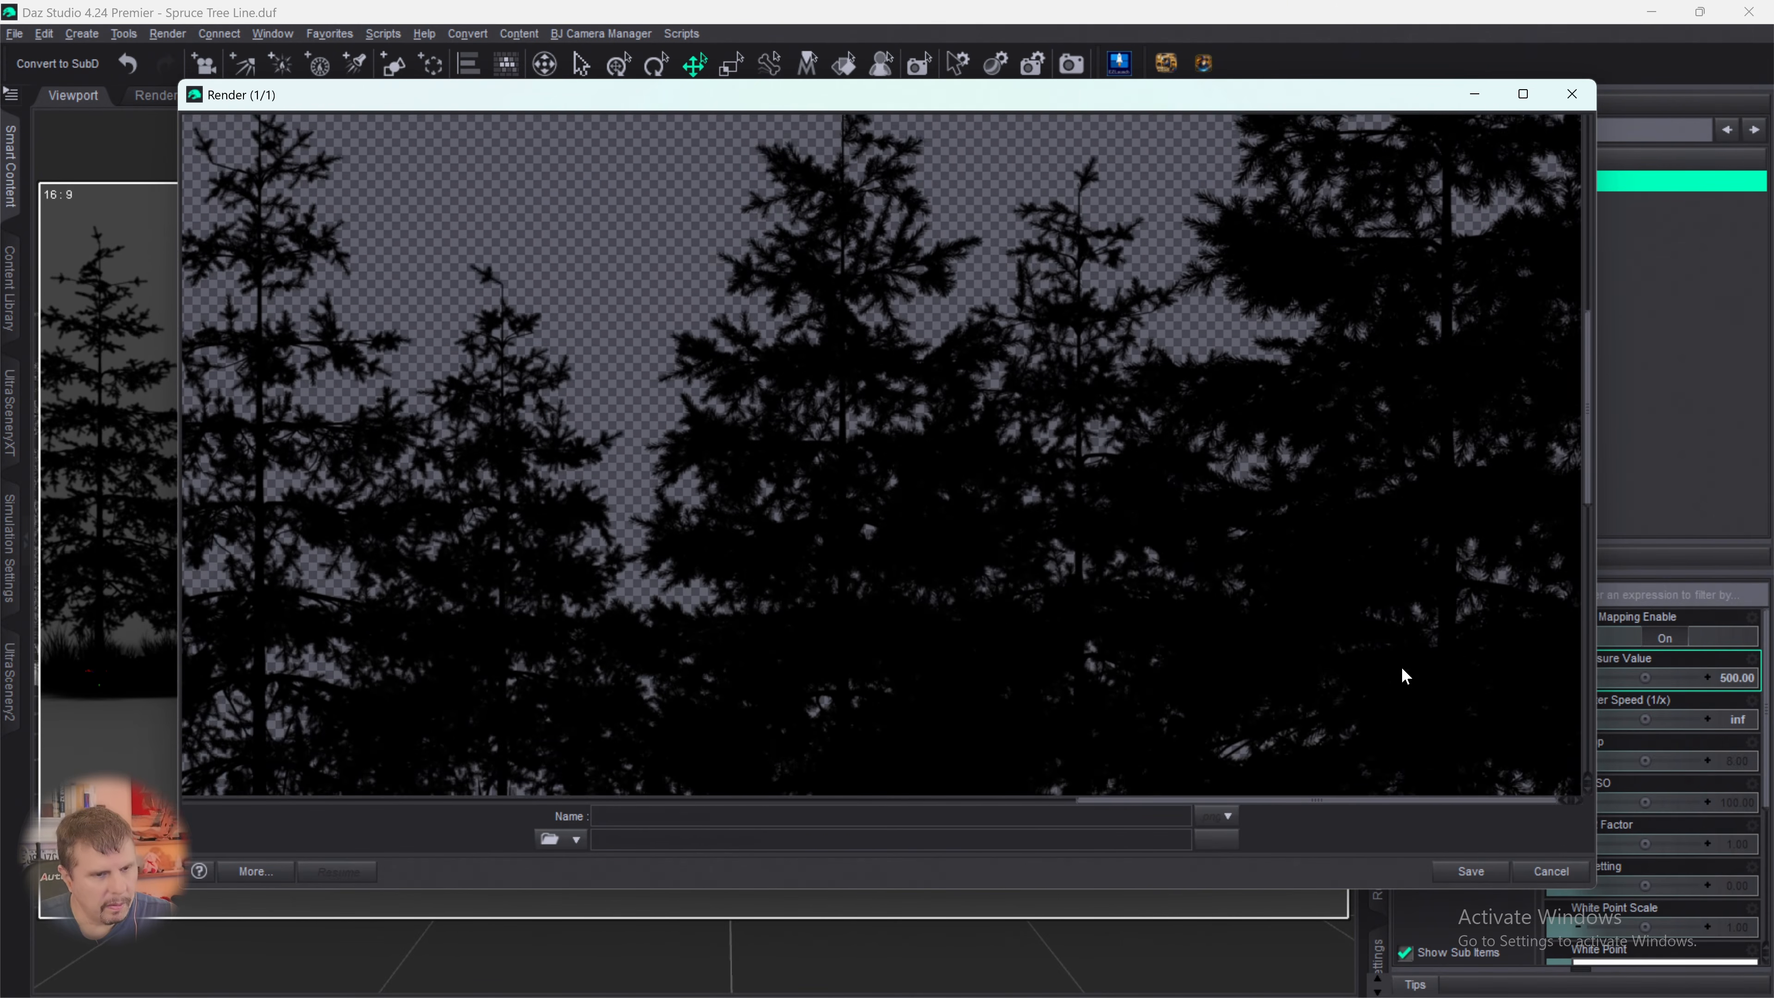
pyautogui.scroll(-4, 1406, 676)
# - Inspect the left end of the silhouette render from the grassy ground edge up to the tallest spruce's tip
pyautogui.moveTo(1327, 809); pyautogui.dragTo(389, 786)
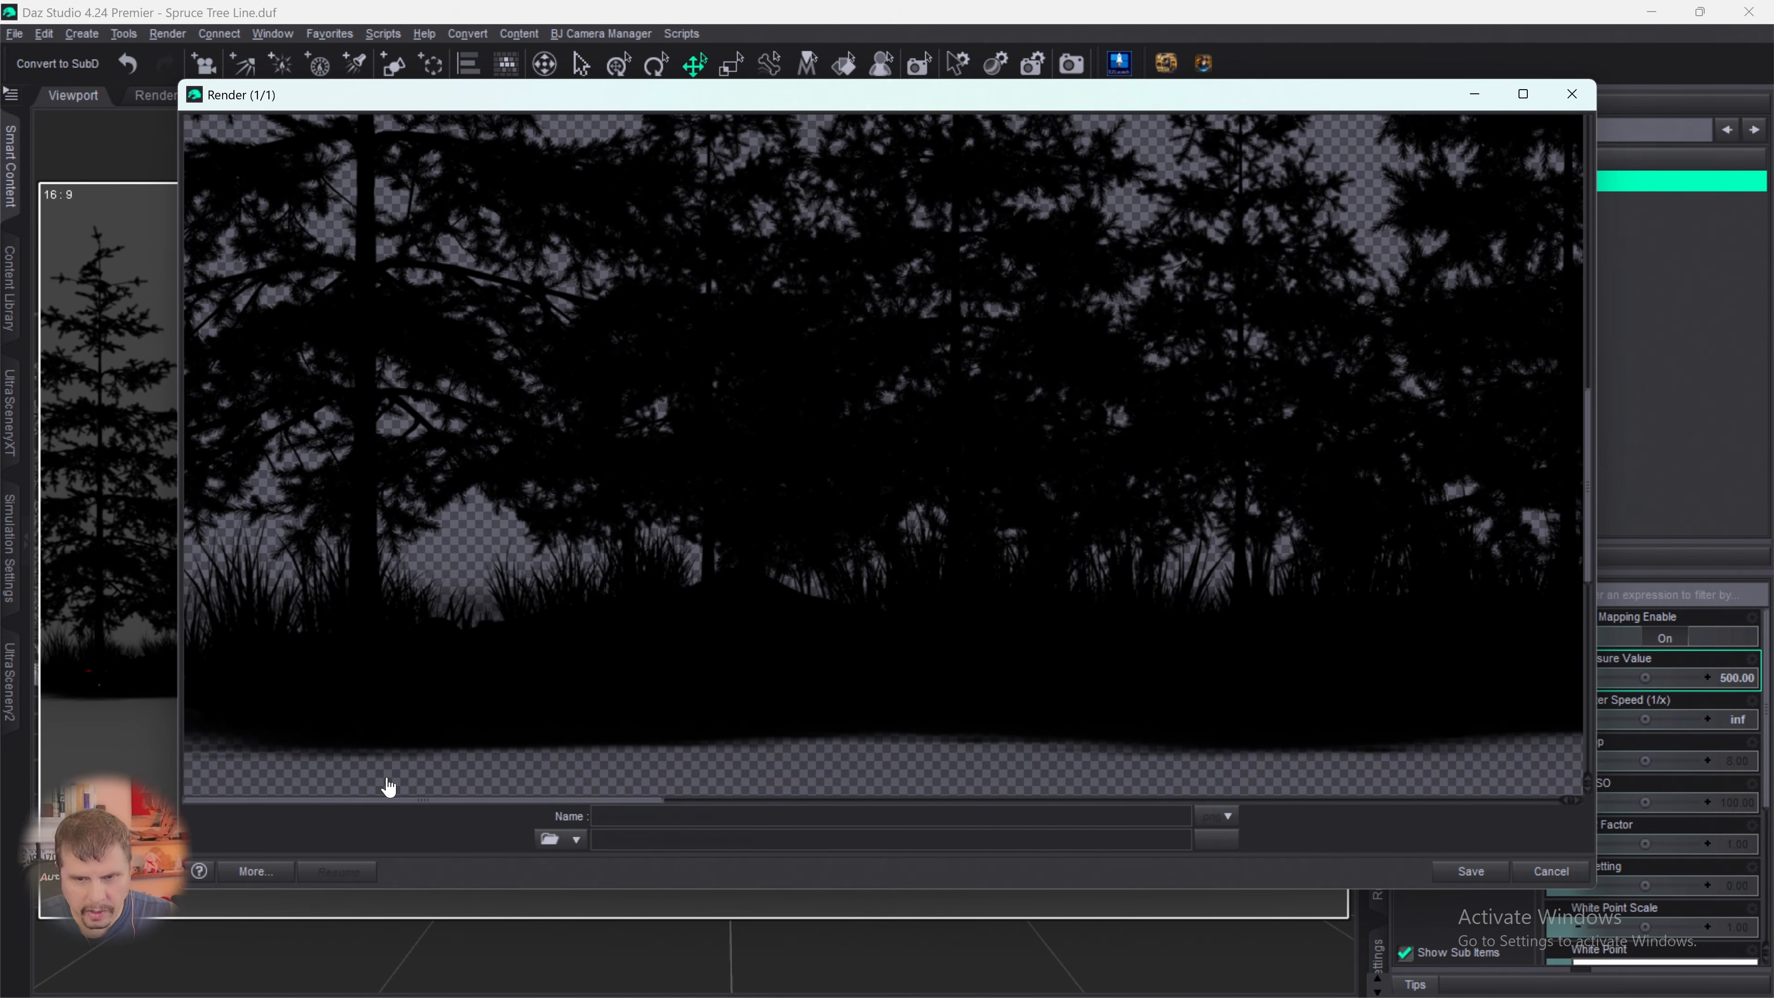
pyautogui.scroll(8, 352, 608)
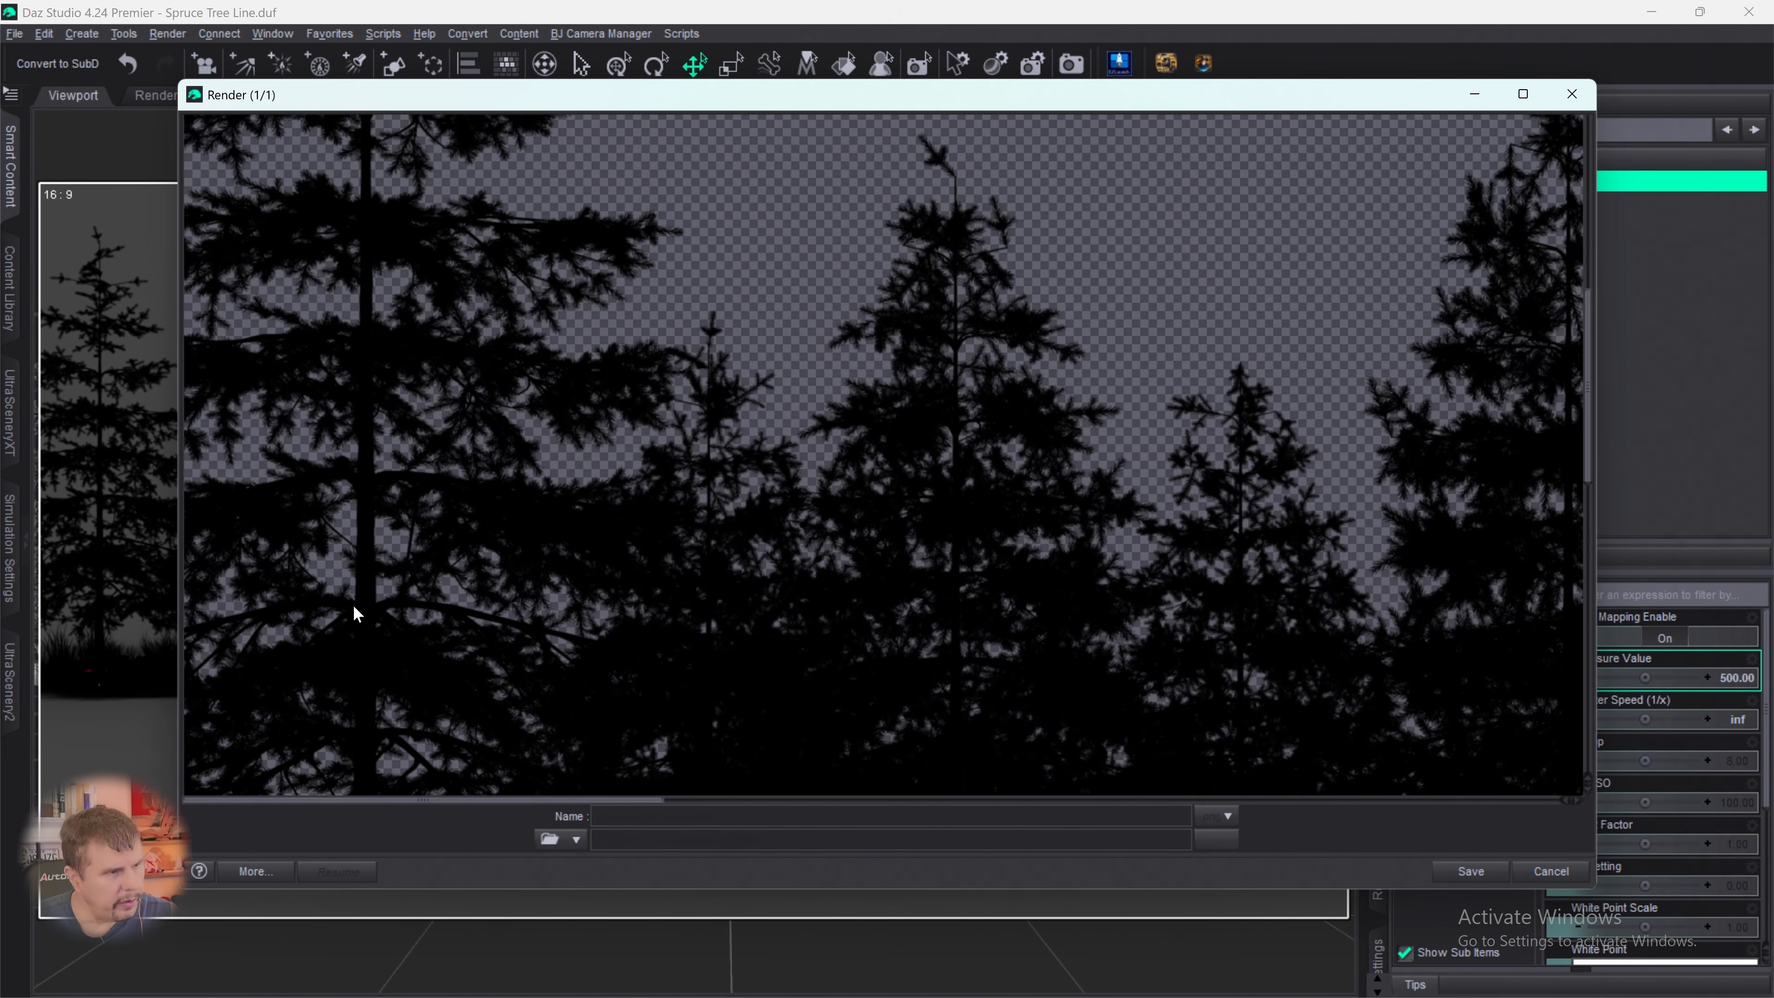
pyautogui.scroll(5, 353, 606)
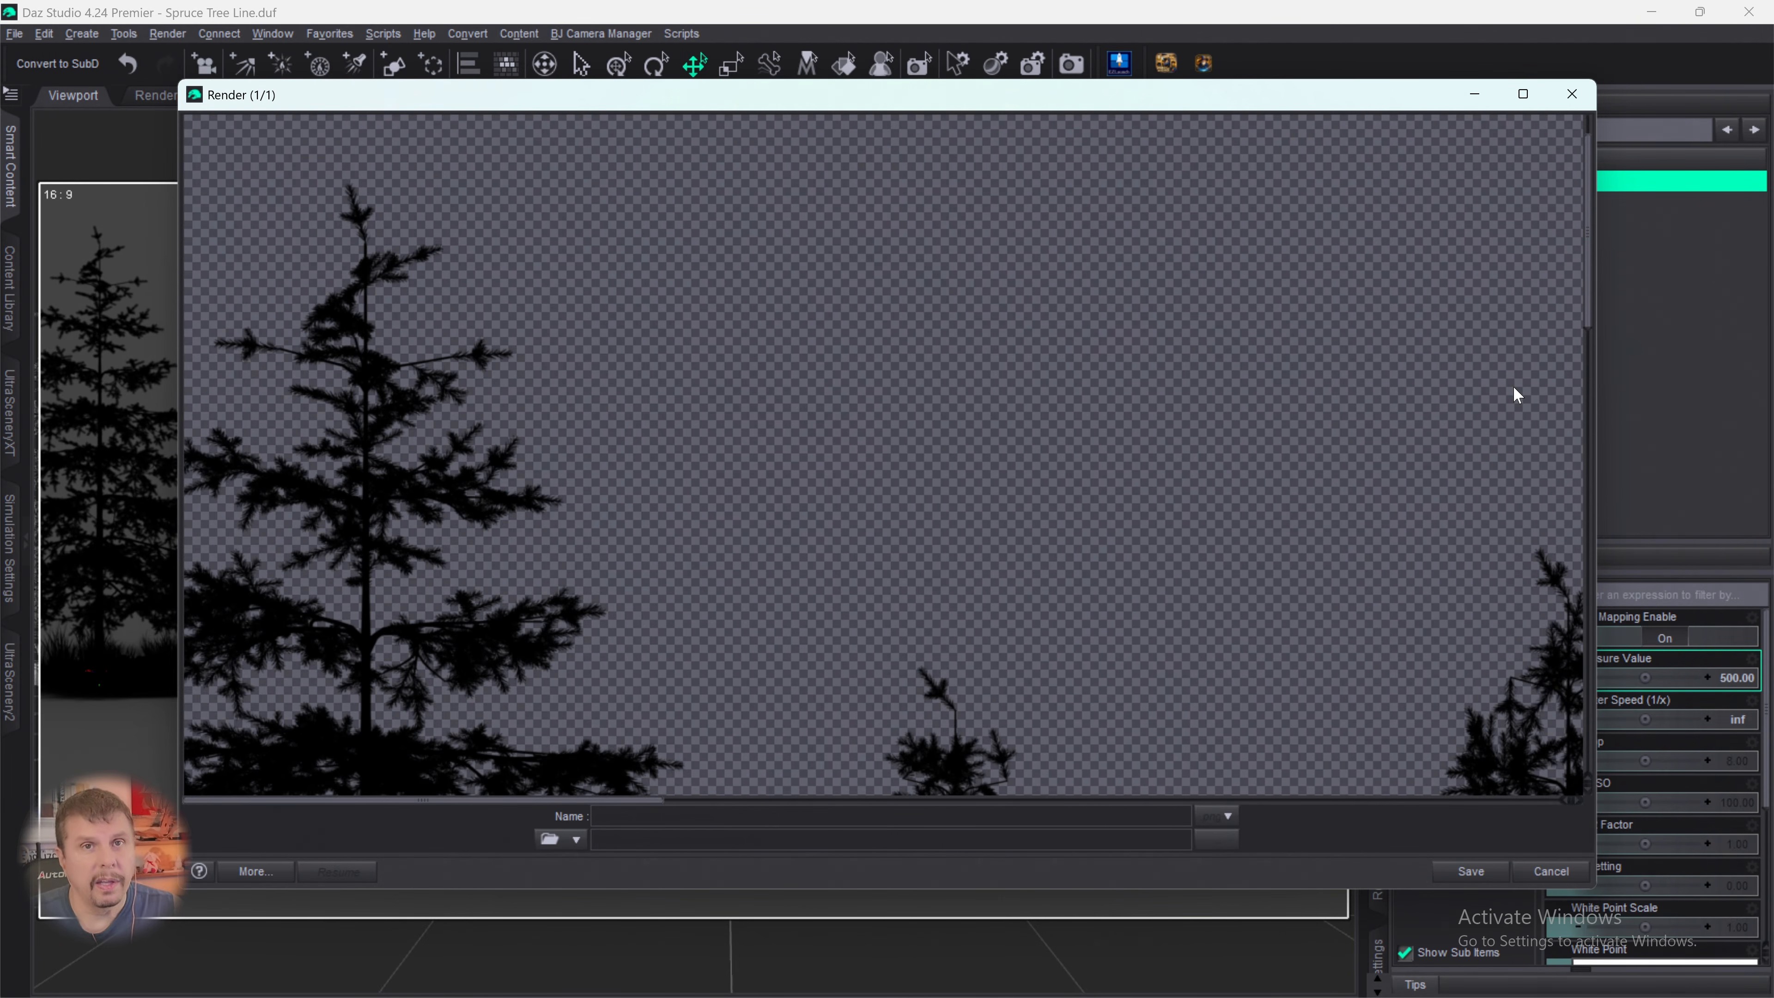
pyautogui.scroll(-7, 1280, 471)
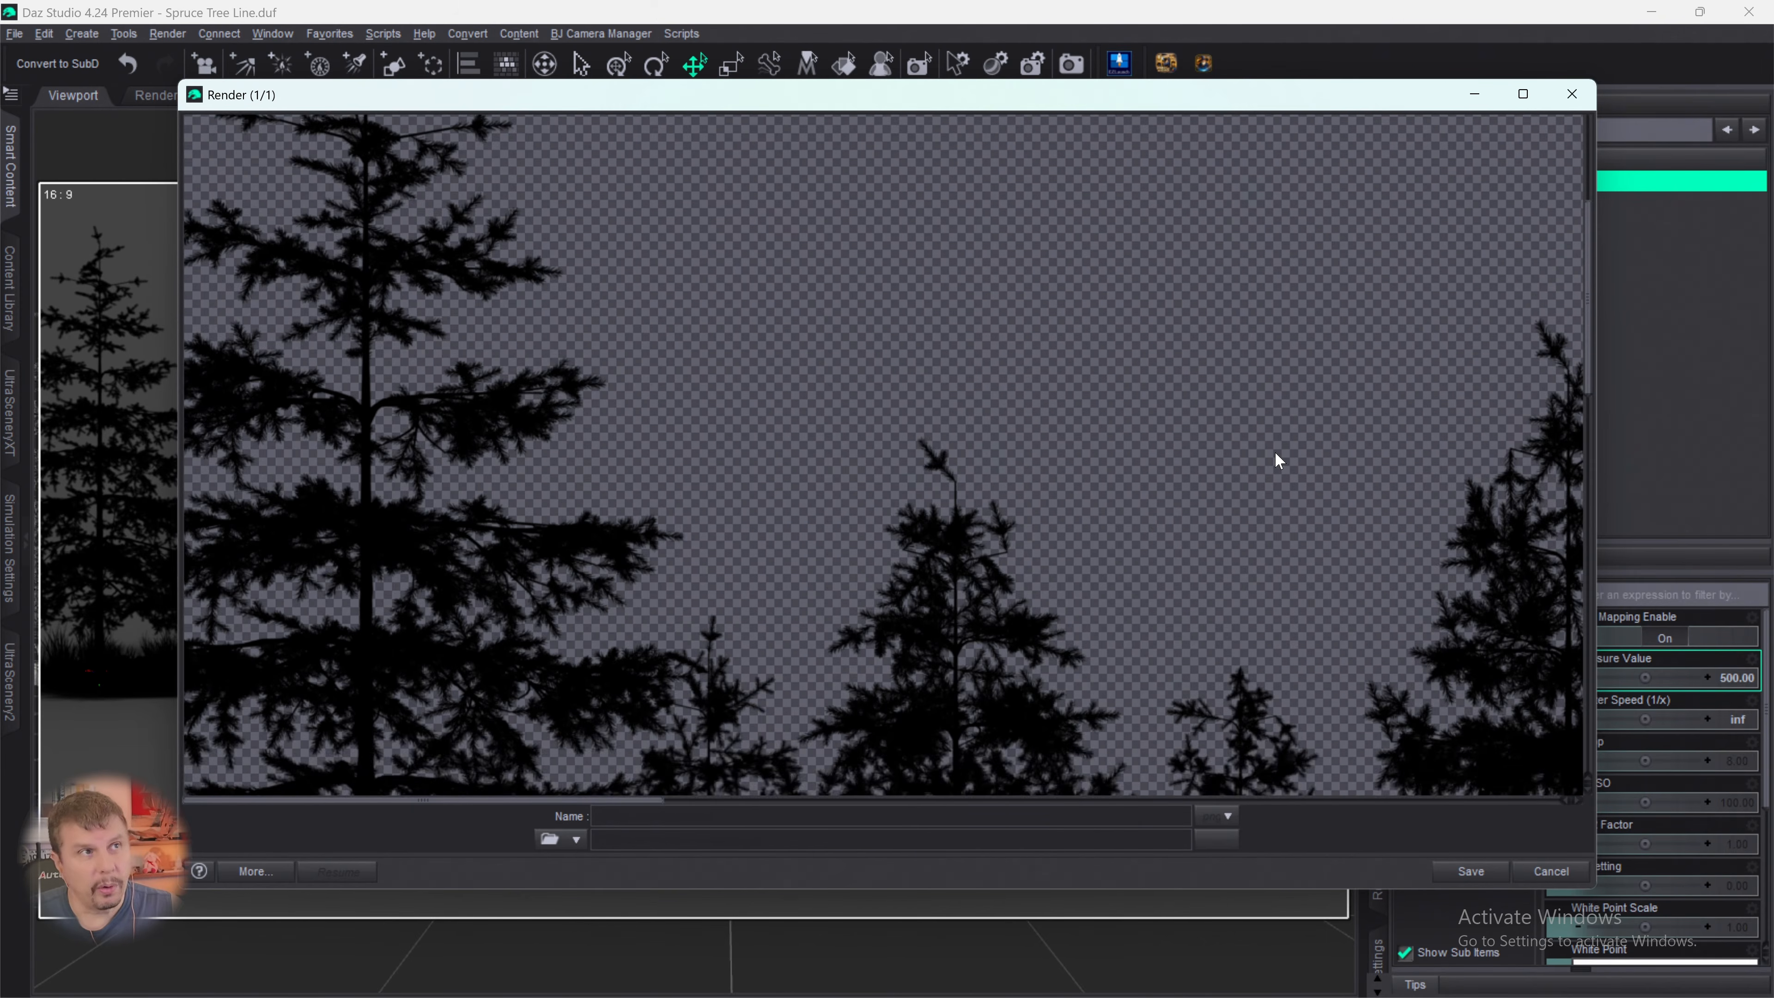
pyautogui.scroll(-1, 1276, 451)
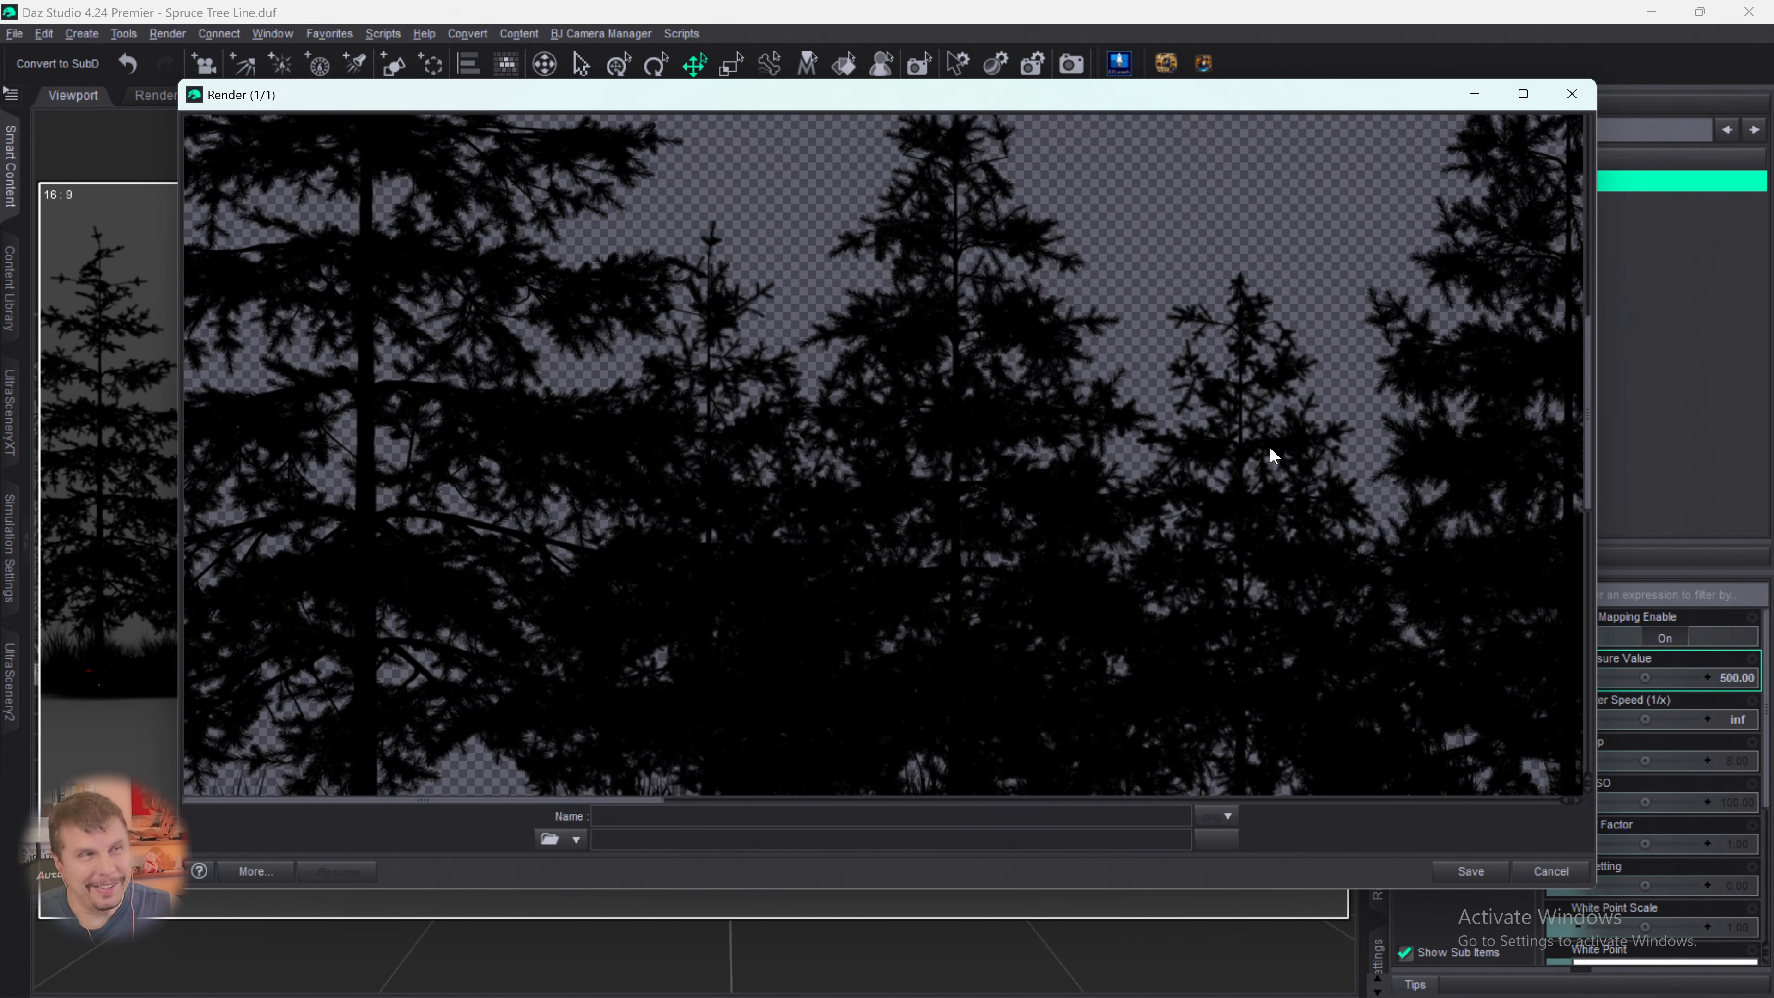
pyautogui.scroll(-4, 1268, 451)
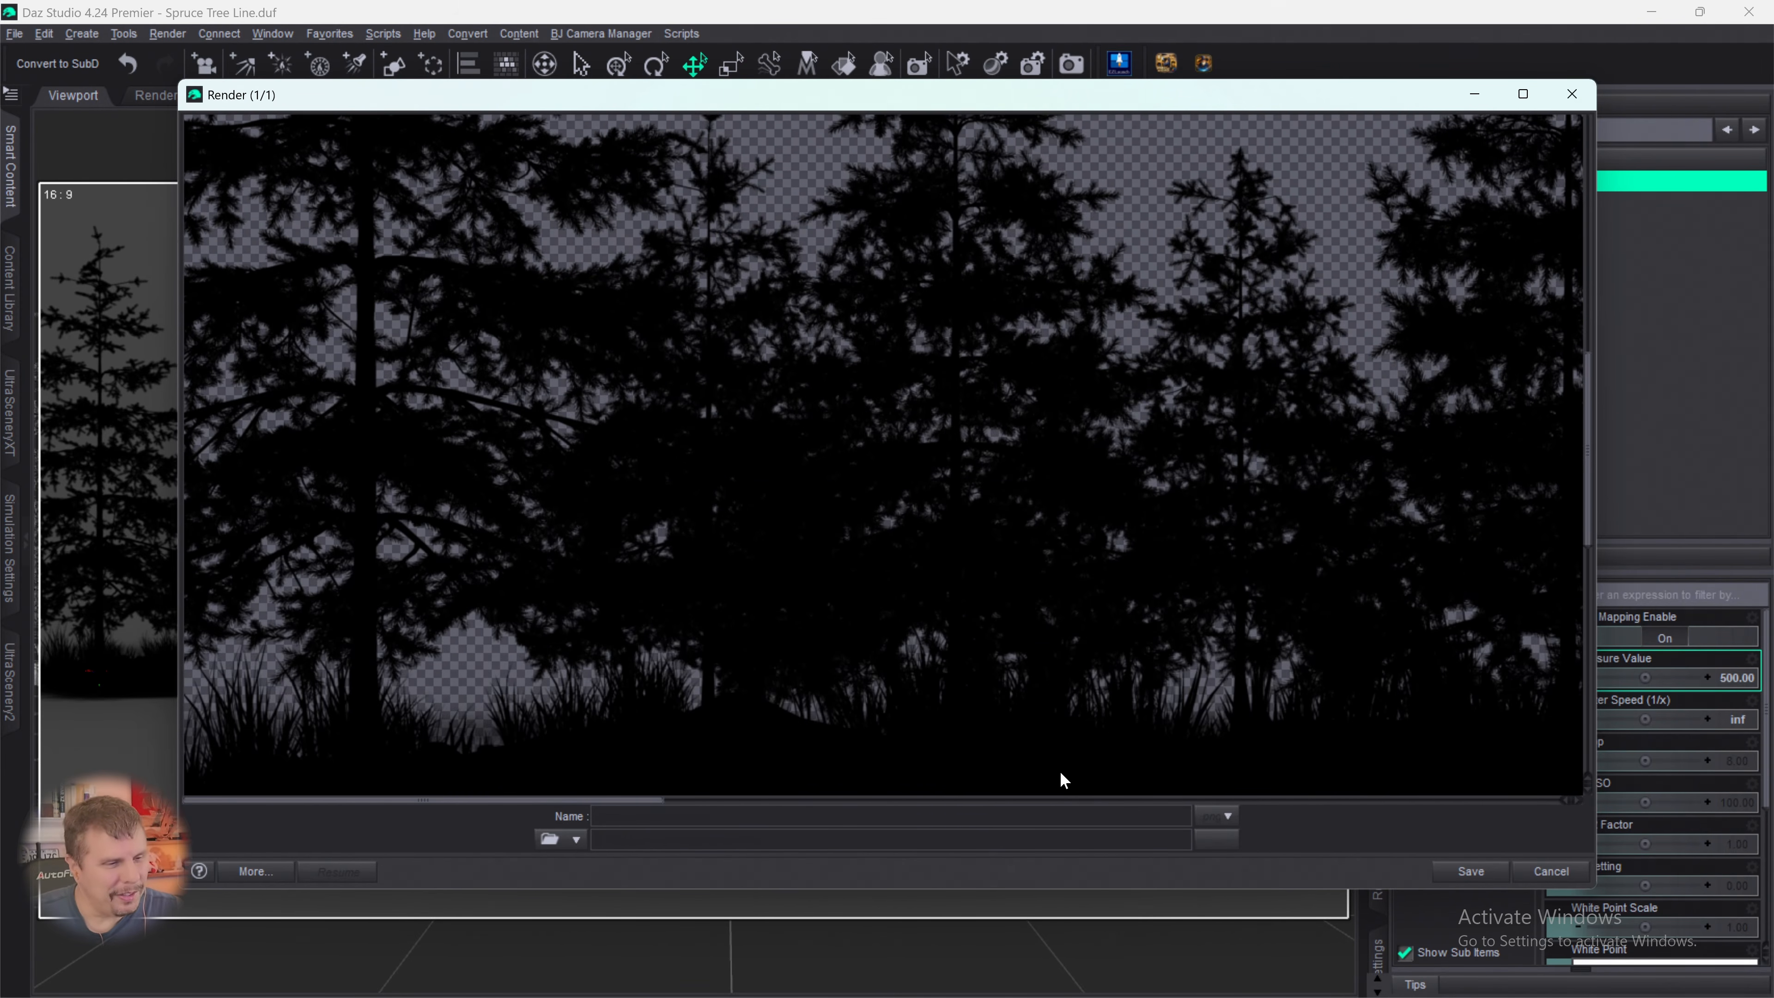
pyautogui.scroll(7, 1019, 744)
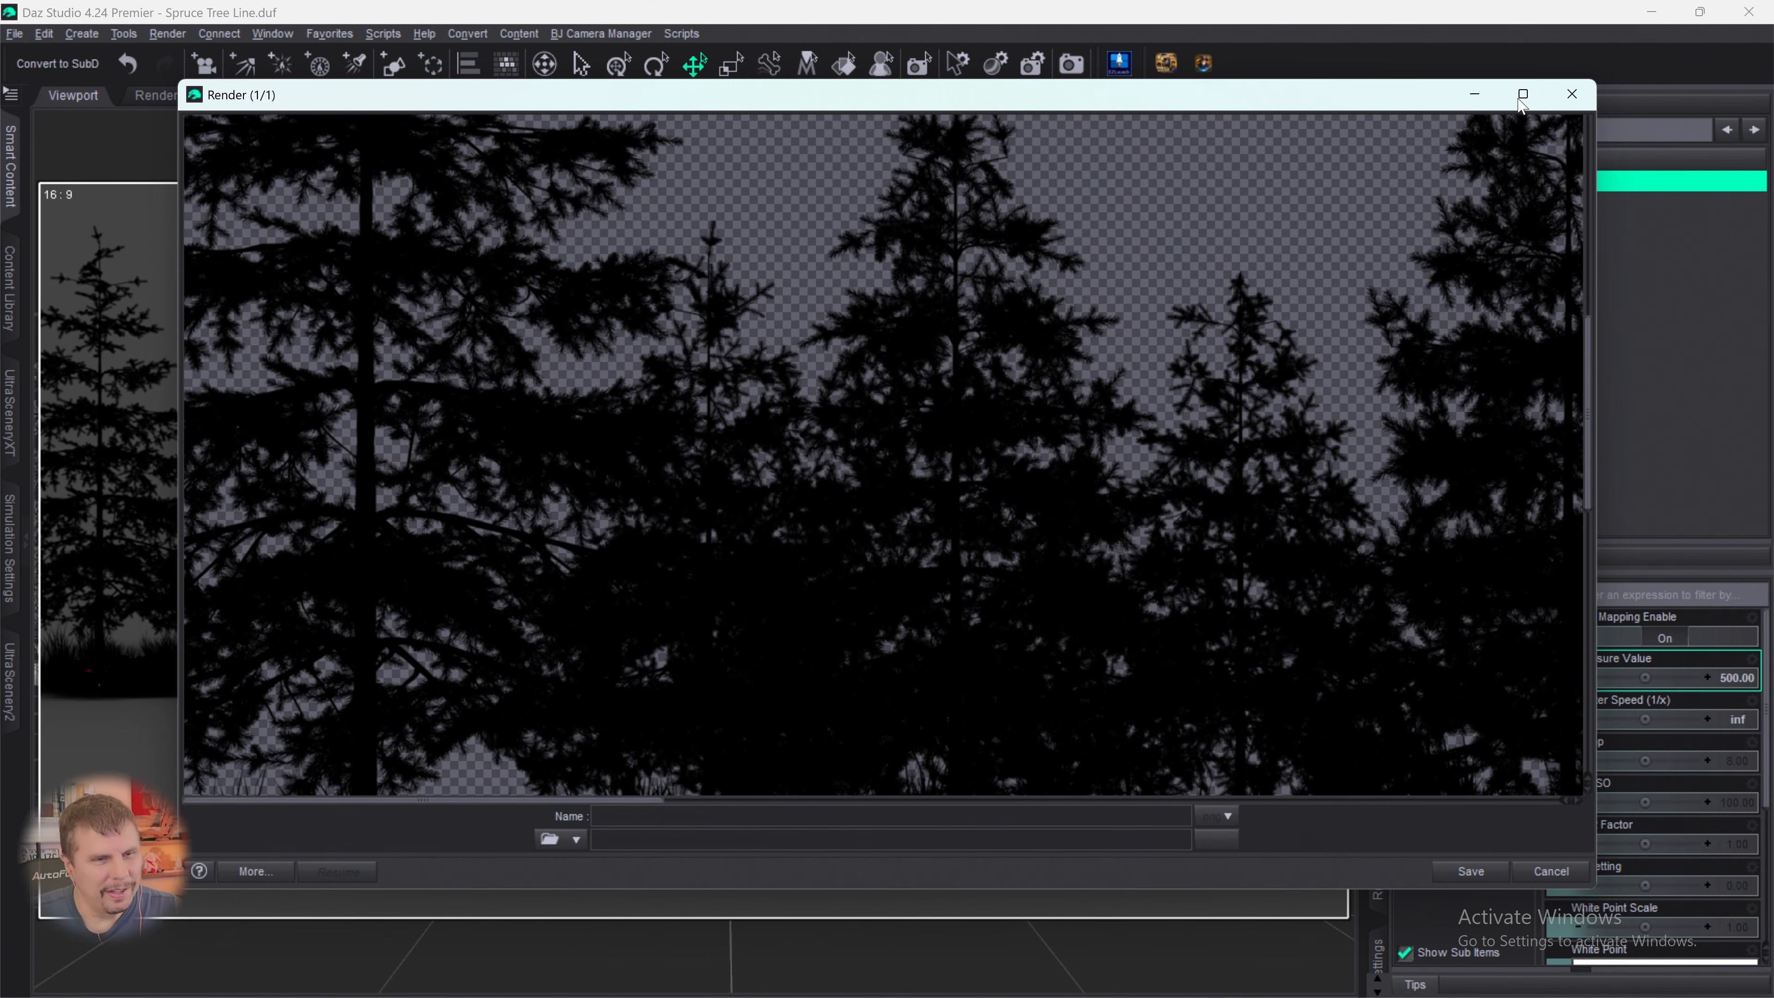
# - Maximize the render window and review the silhouette tree line at the larger size
pyautogui.click(1523, 96)
pyautogui.scroll(5, 1171, 600)
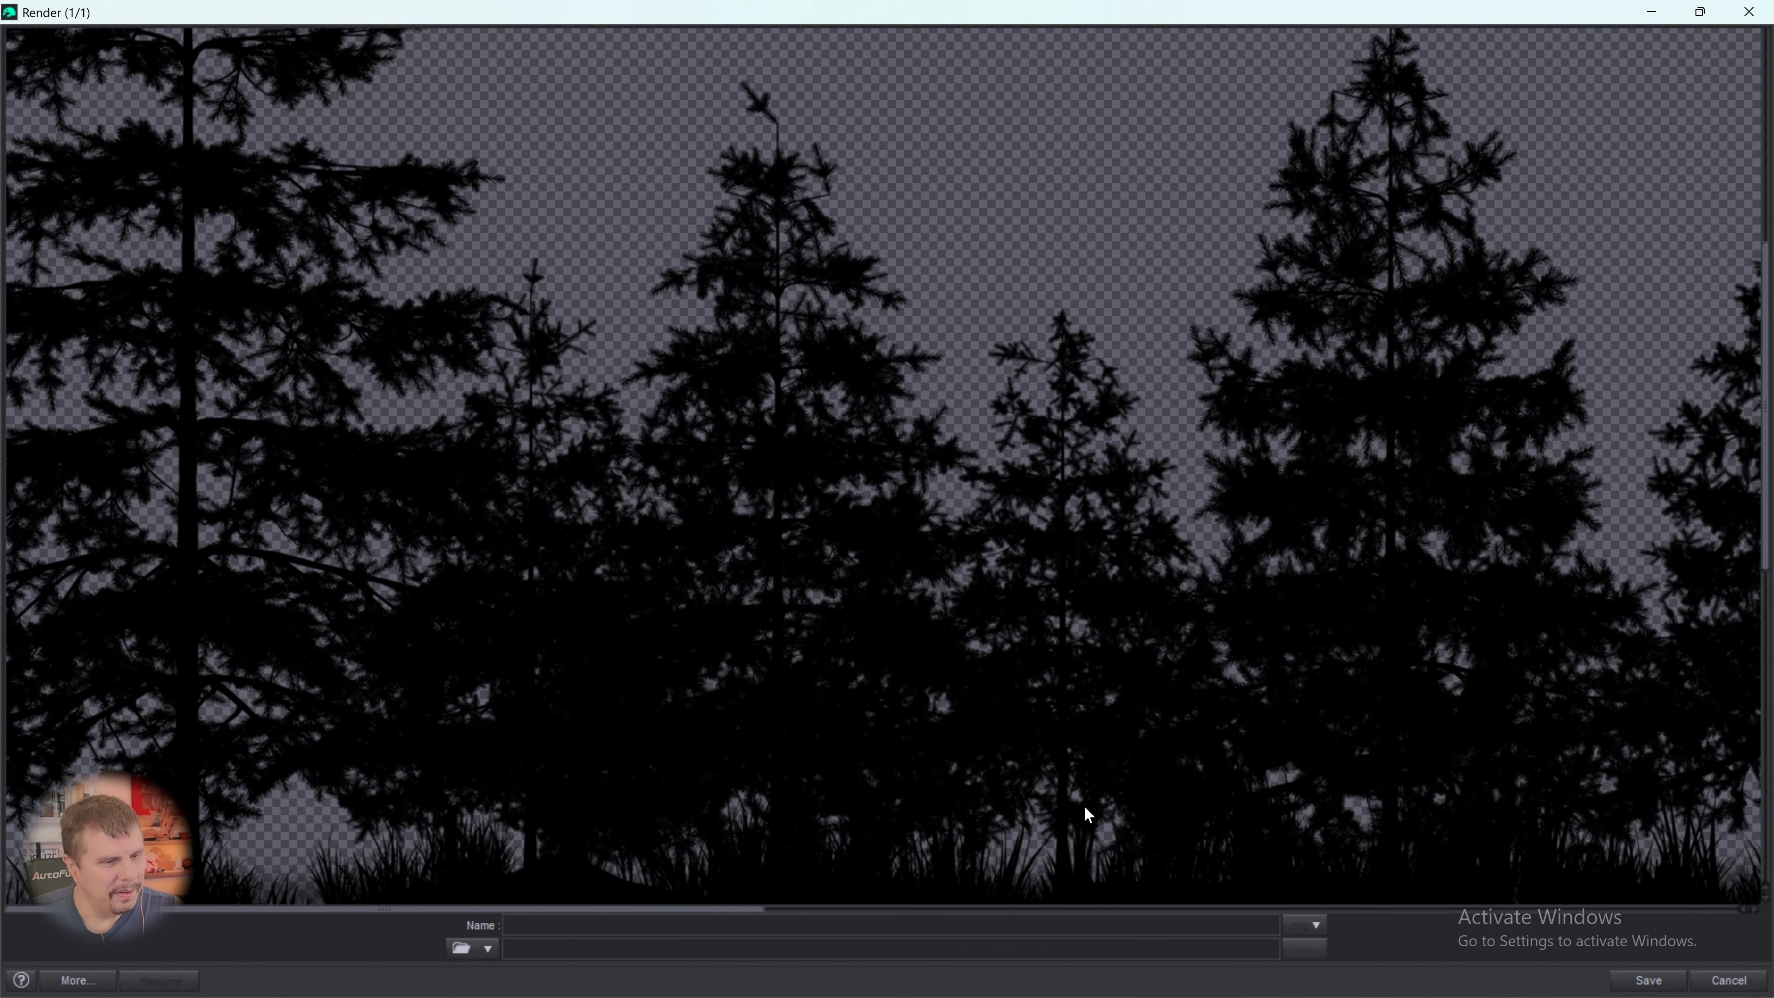
pyautogui.moveTo(724, 914); pyautogui.dragTo(1406, 986)
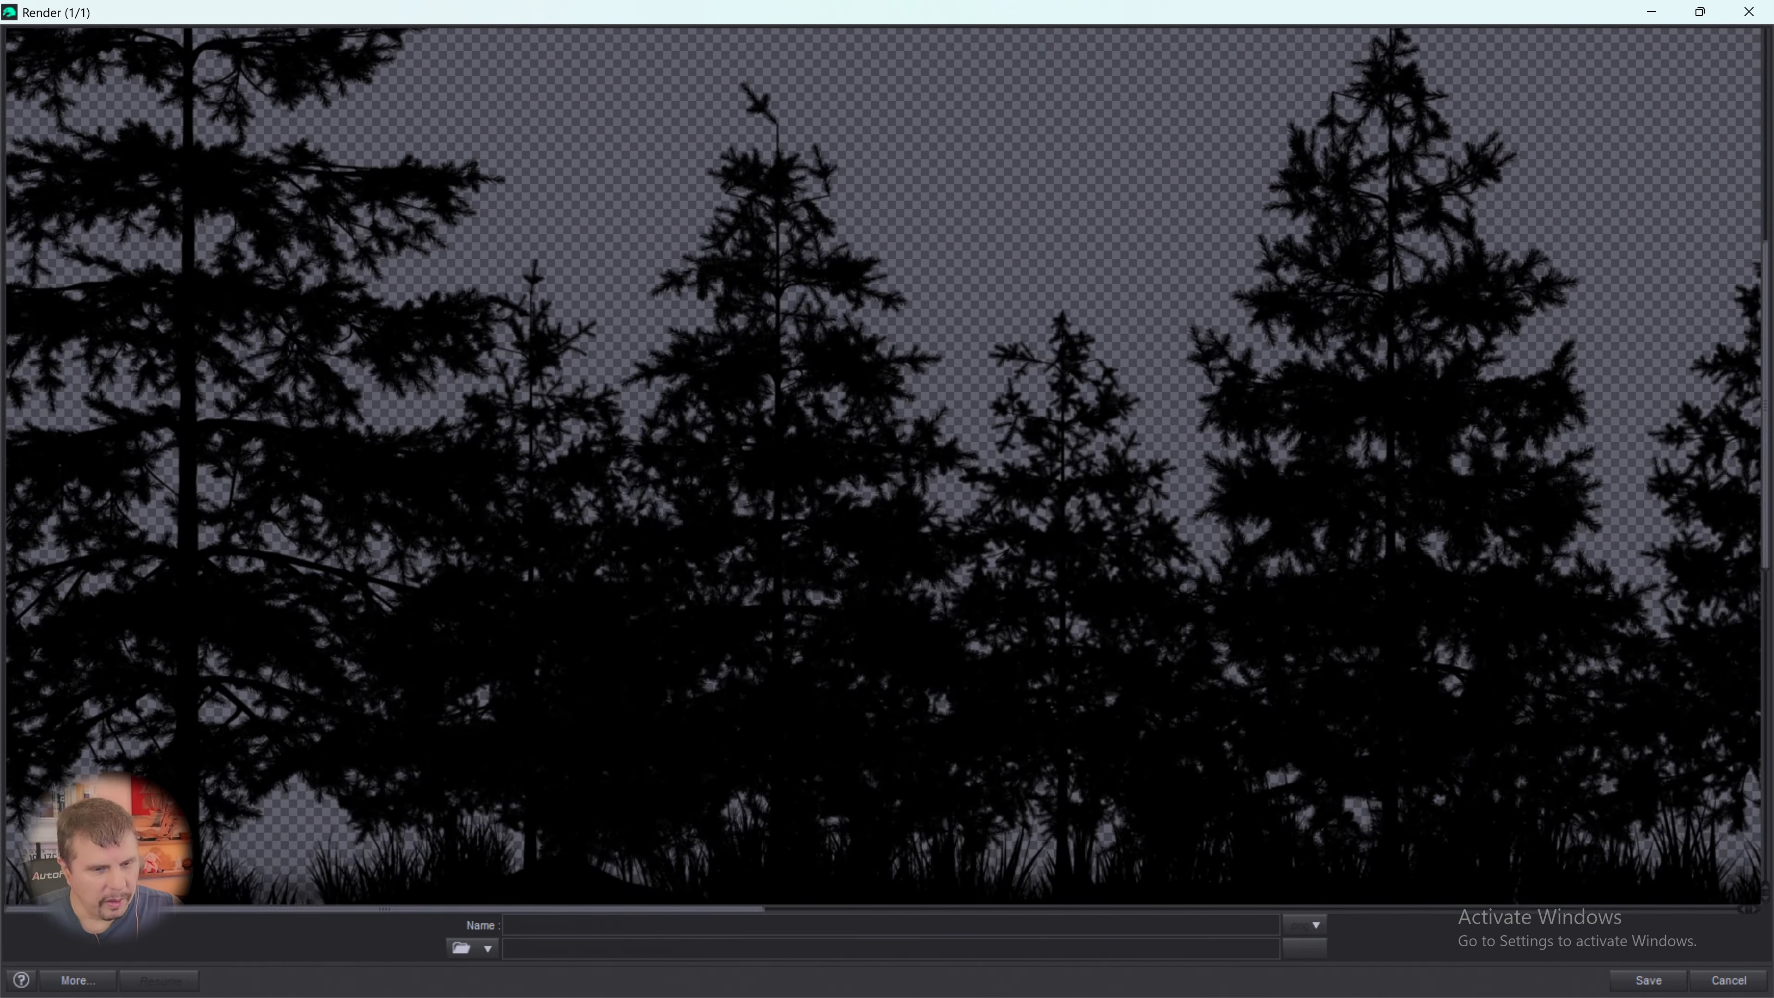
pyautogui.moveTo(750, 920); pyautogui.dragTo(665, 852)
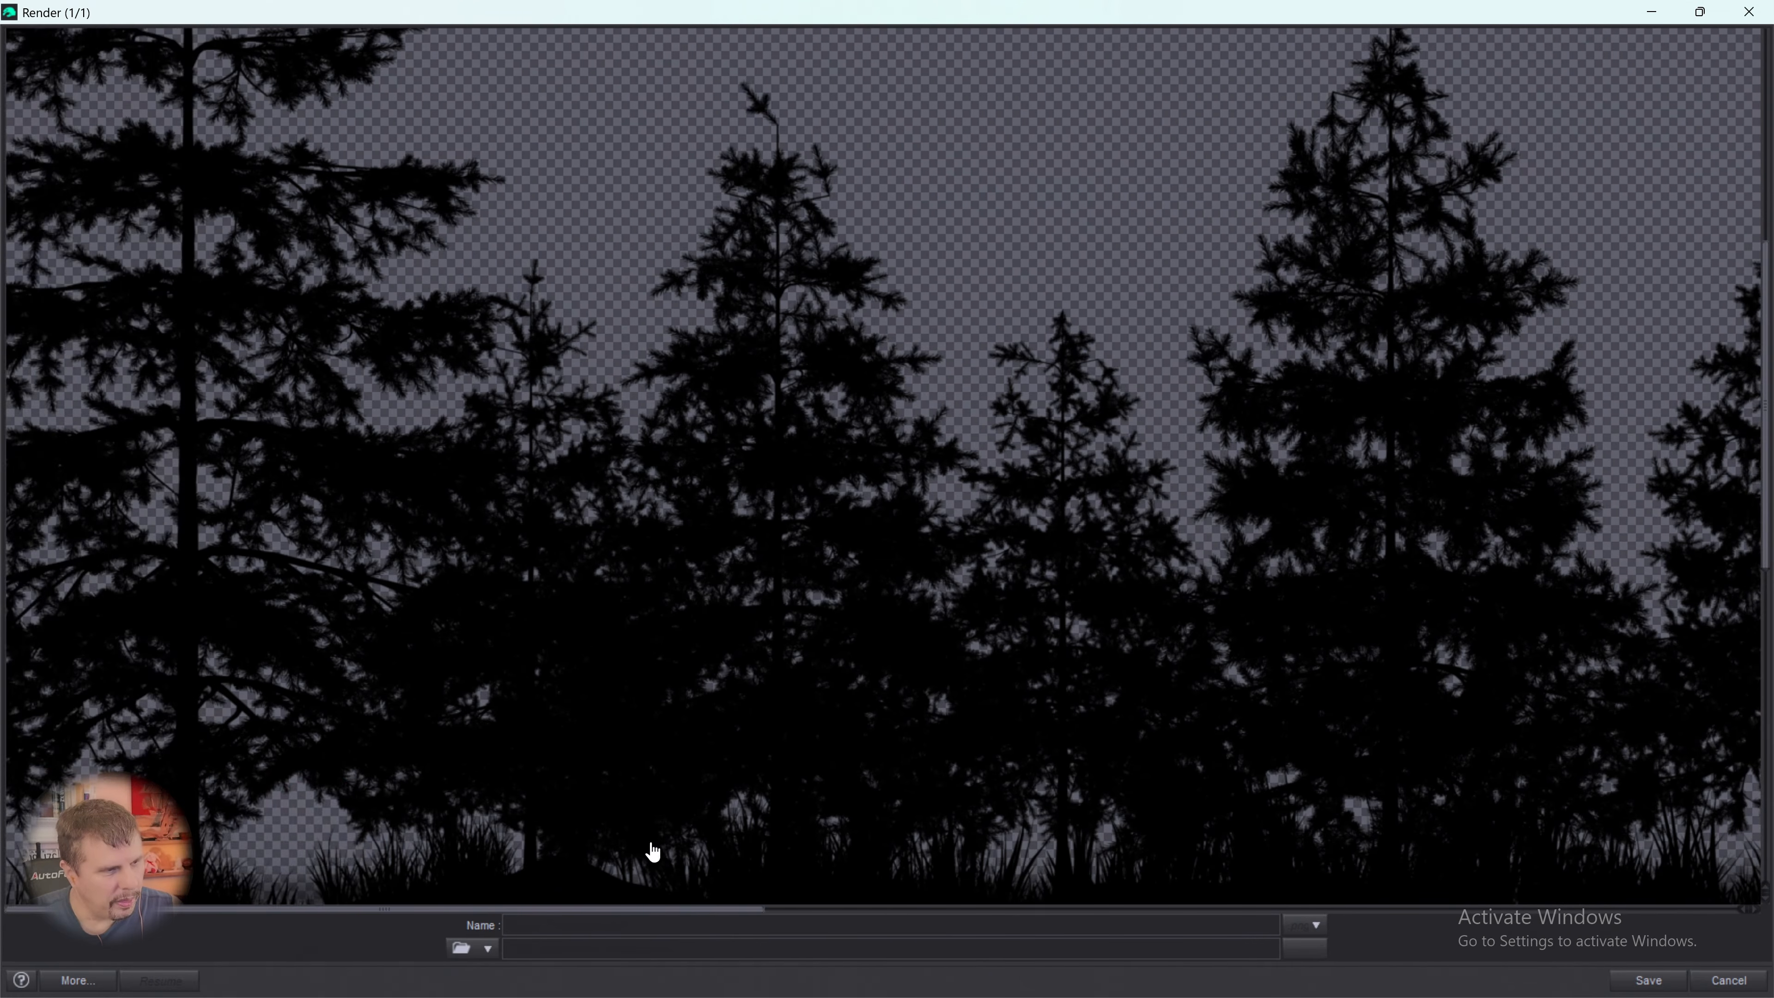
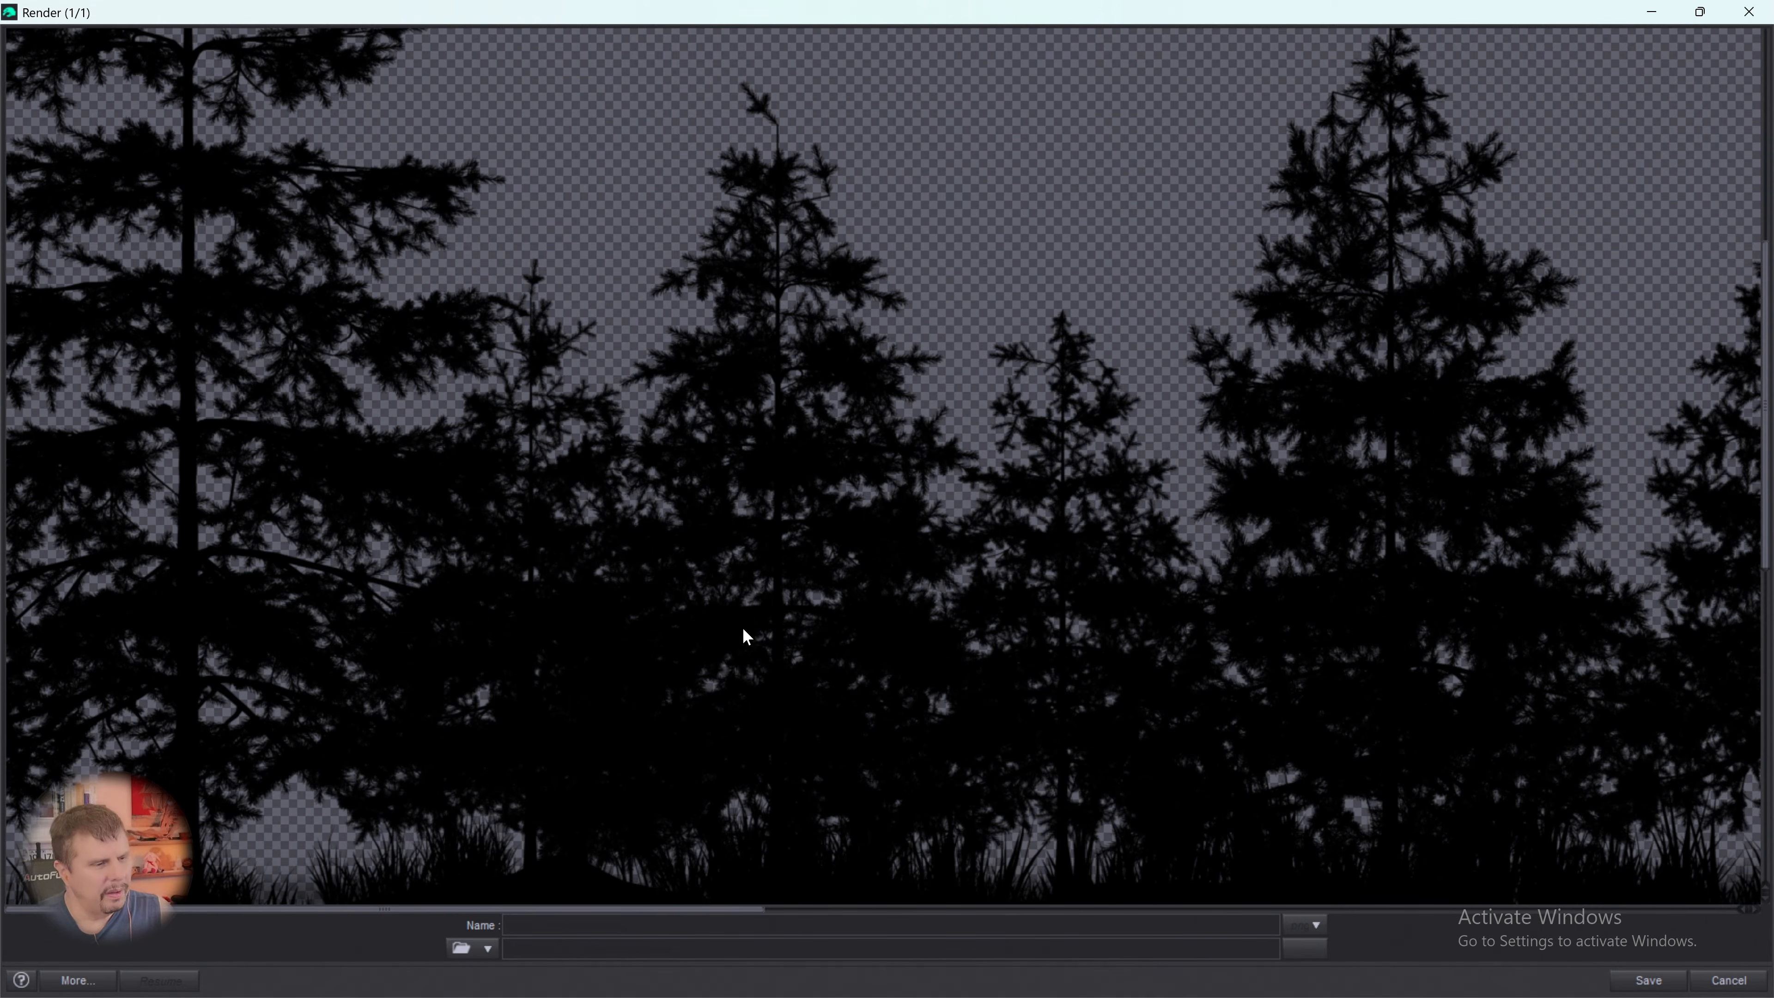
# - Review the enlarged silhouette render from end to end, checking the left part from the ground edge up to the treetops
pyautogui.moveTo(624, 909); pyautogui.dragTo(1725, 918)
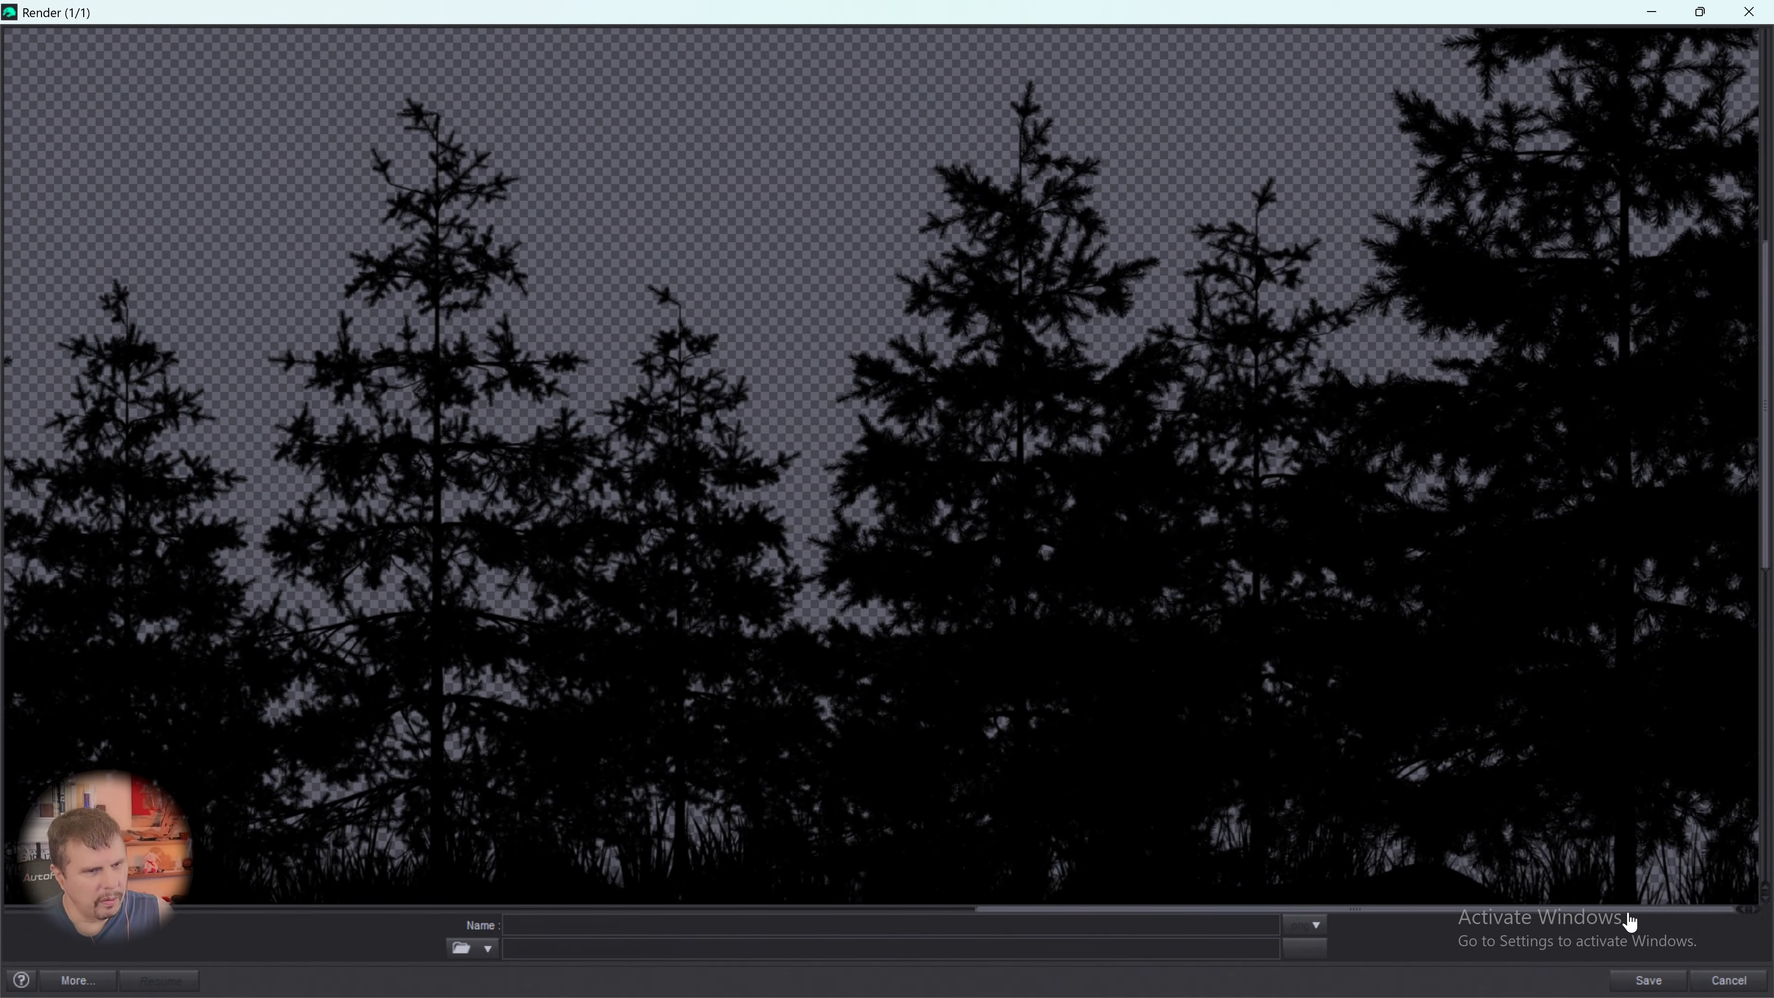
pyautogui.moveTo(1660, 916); pyautogui.dragTo(631, 901)
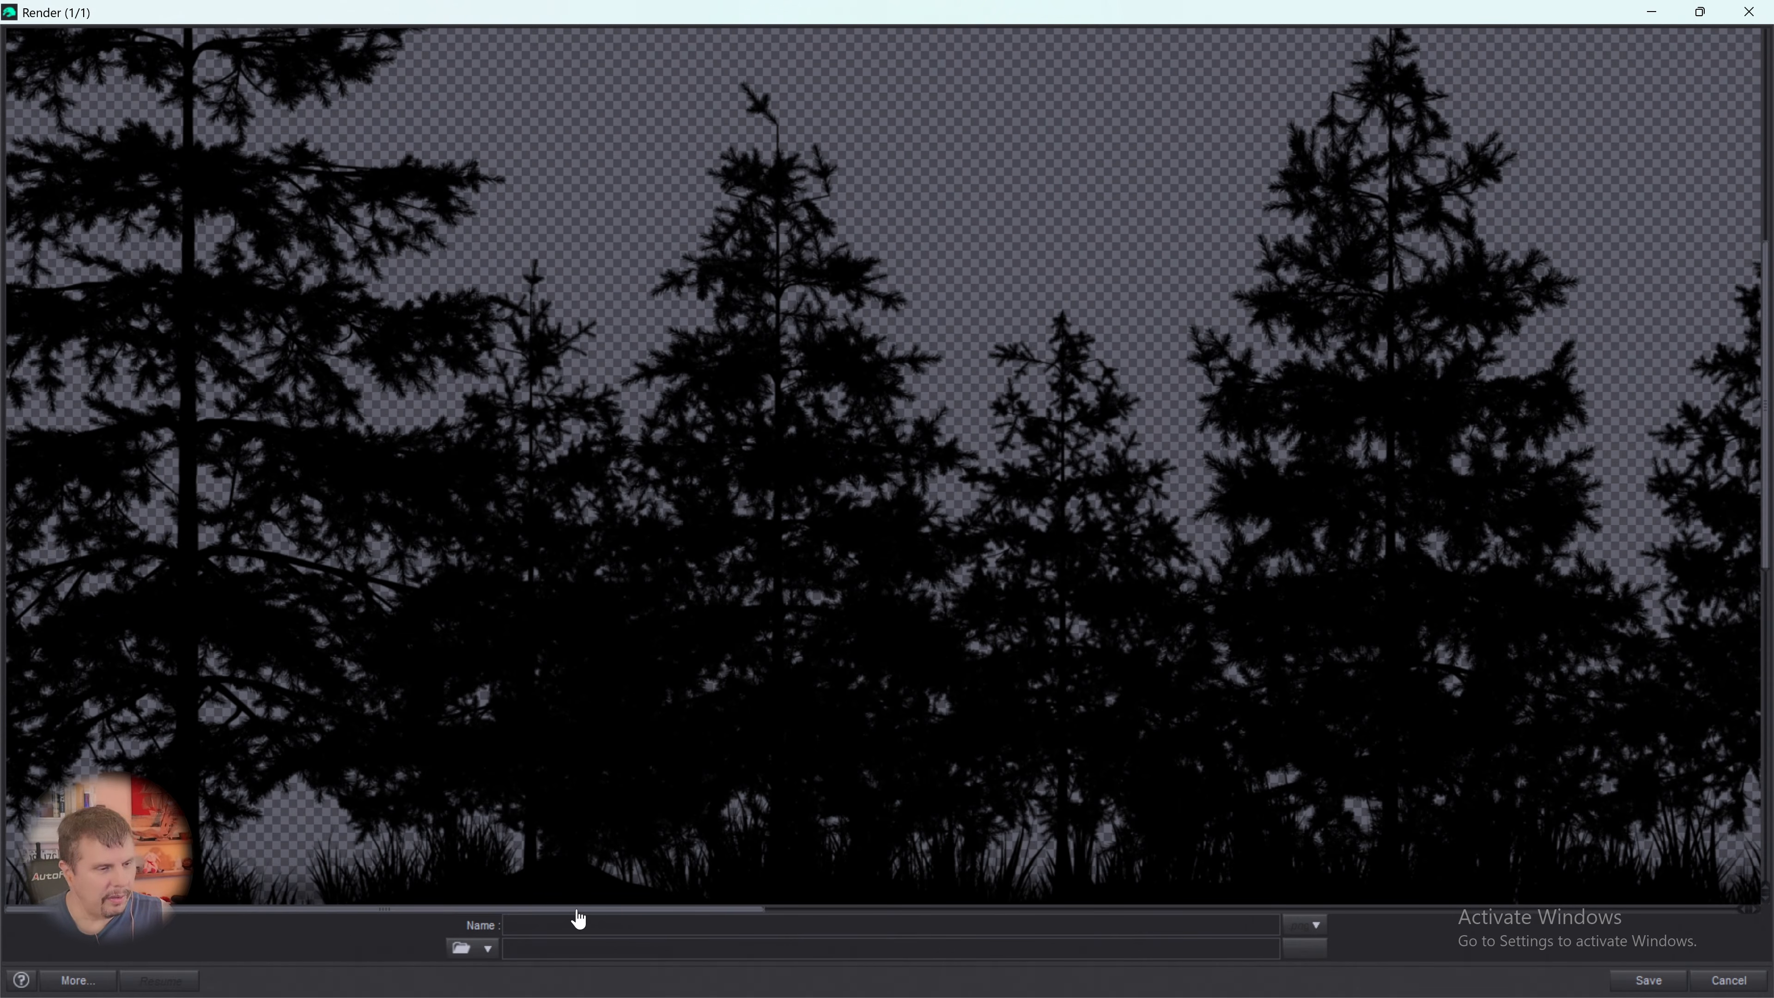
pyautogui.moveTo(582, 912); pyautogui.dragTo(508, 908)
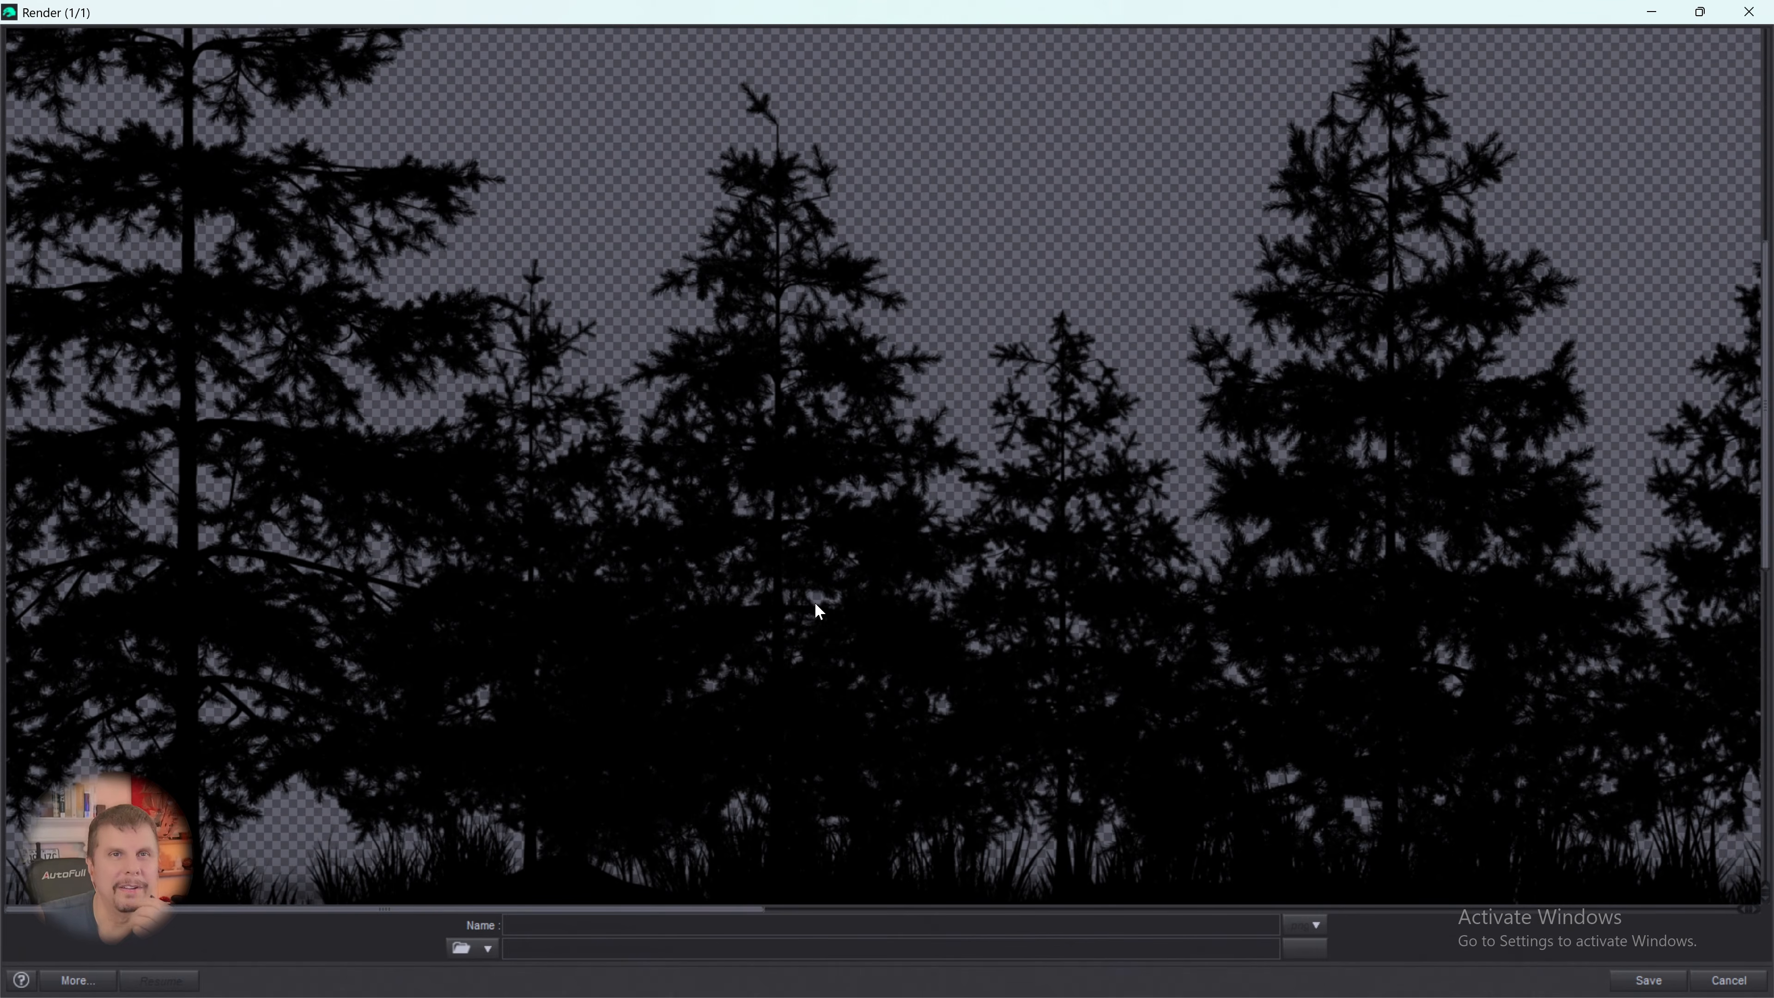
pyautogui.scroll(-3, 1039, 439)
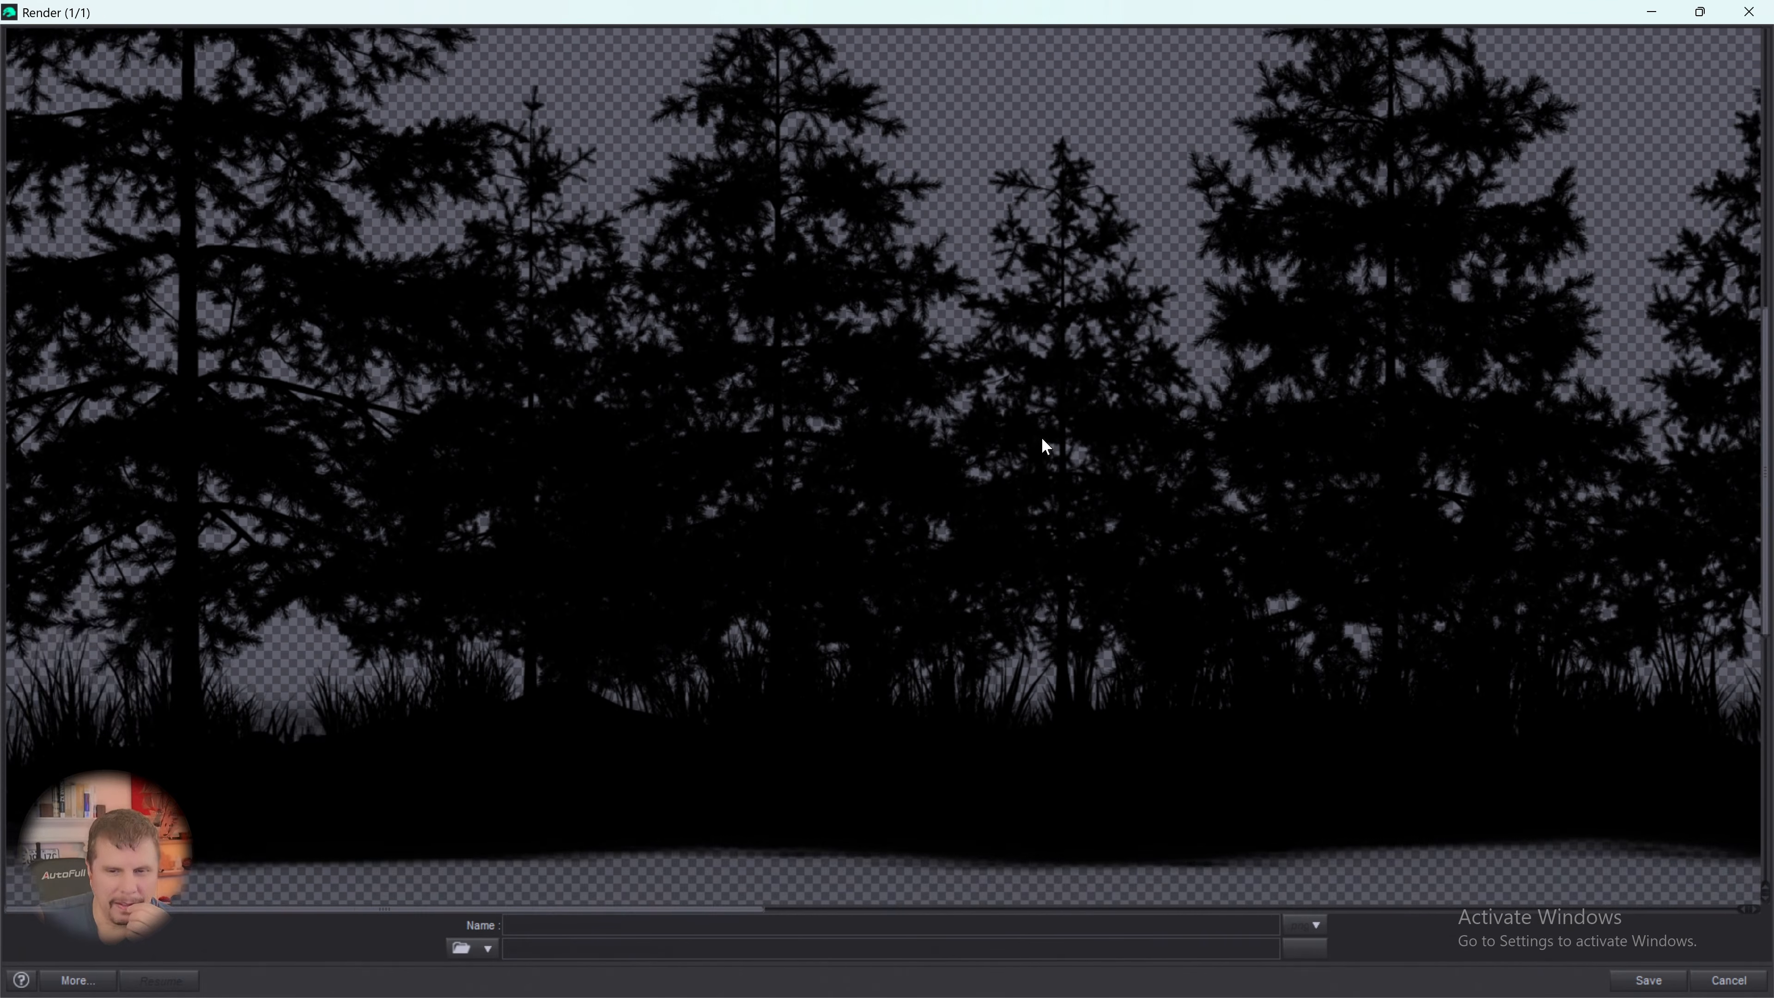
pyautogui.scroll(1, 1043, 439)
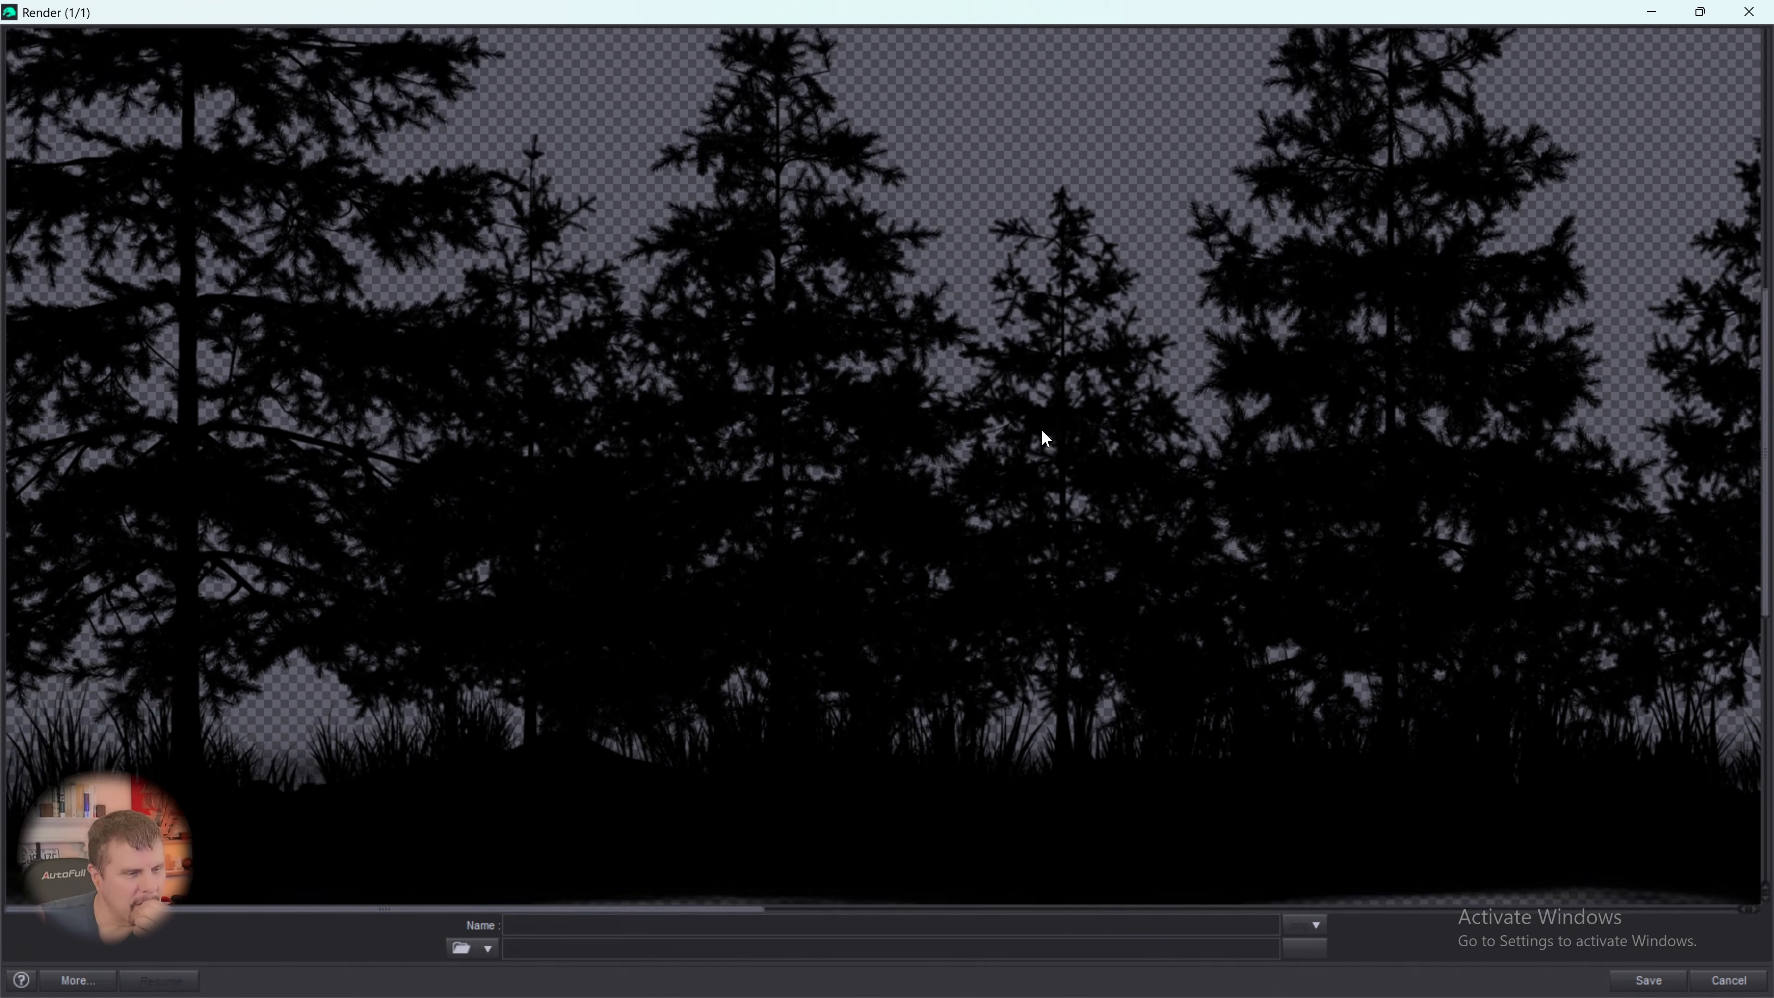
pyautogui.scroll(2, 1042, 431)
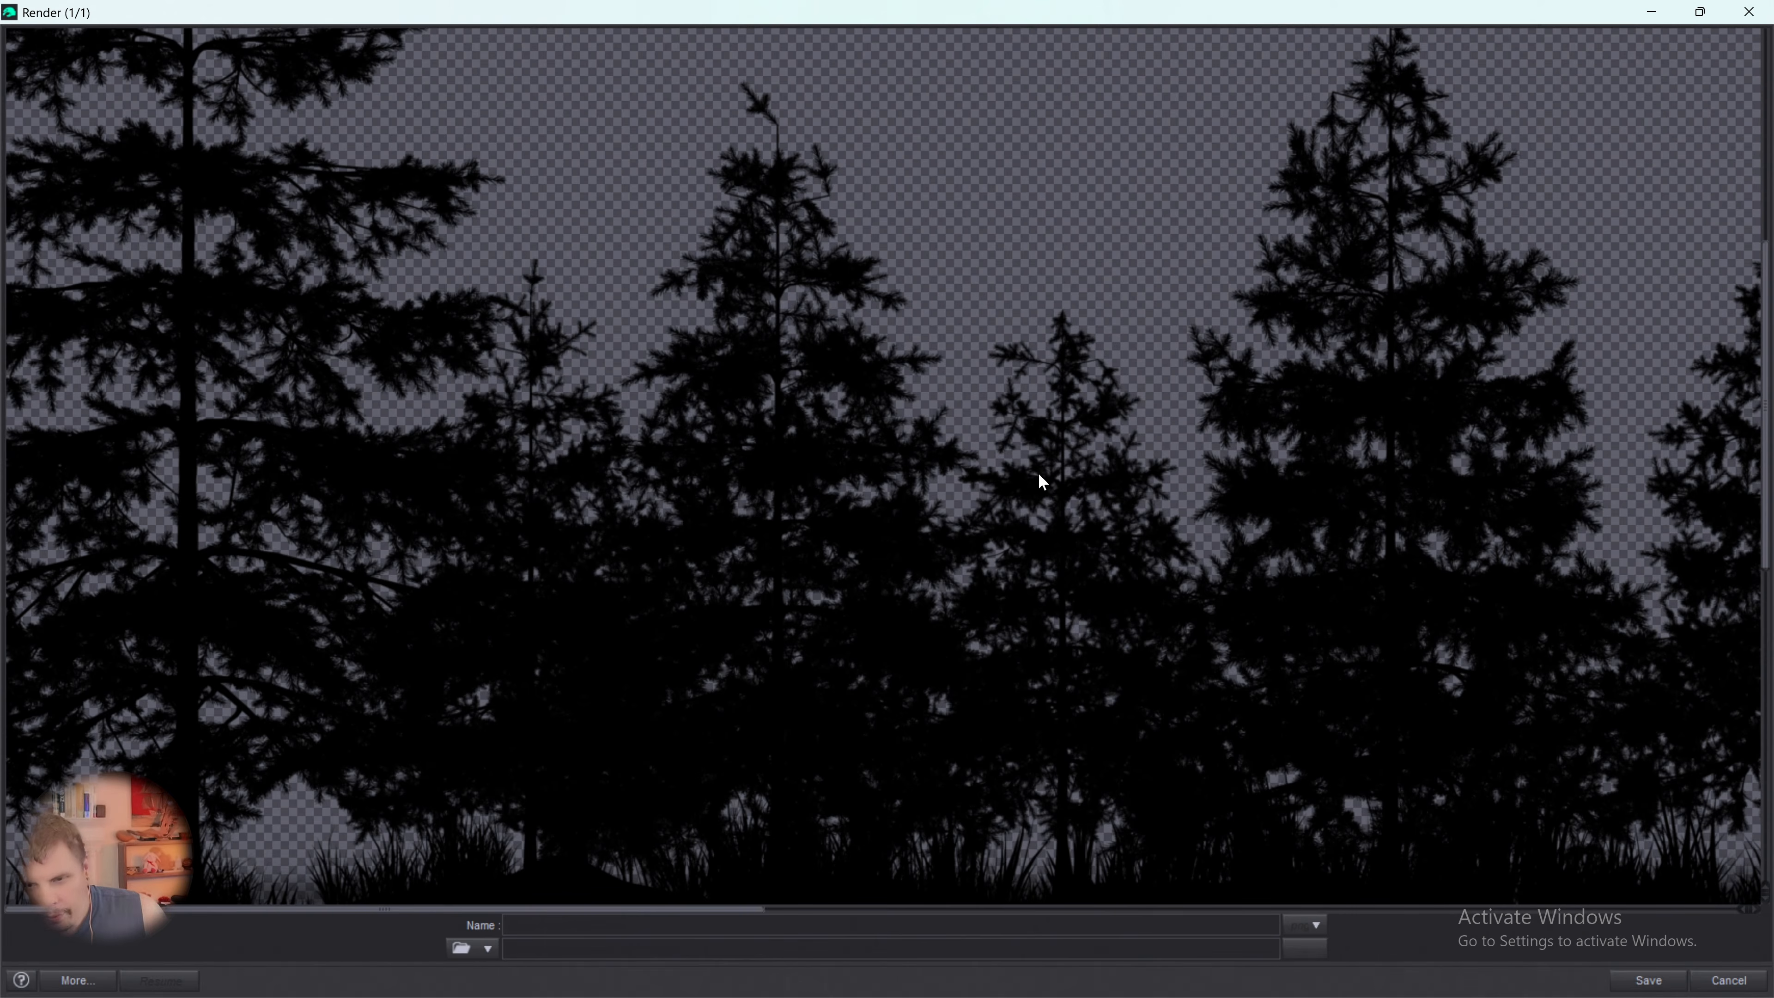
pyautogui.scroll(3, 1050, 511)
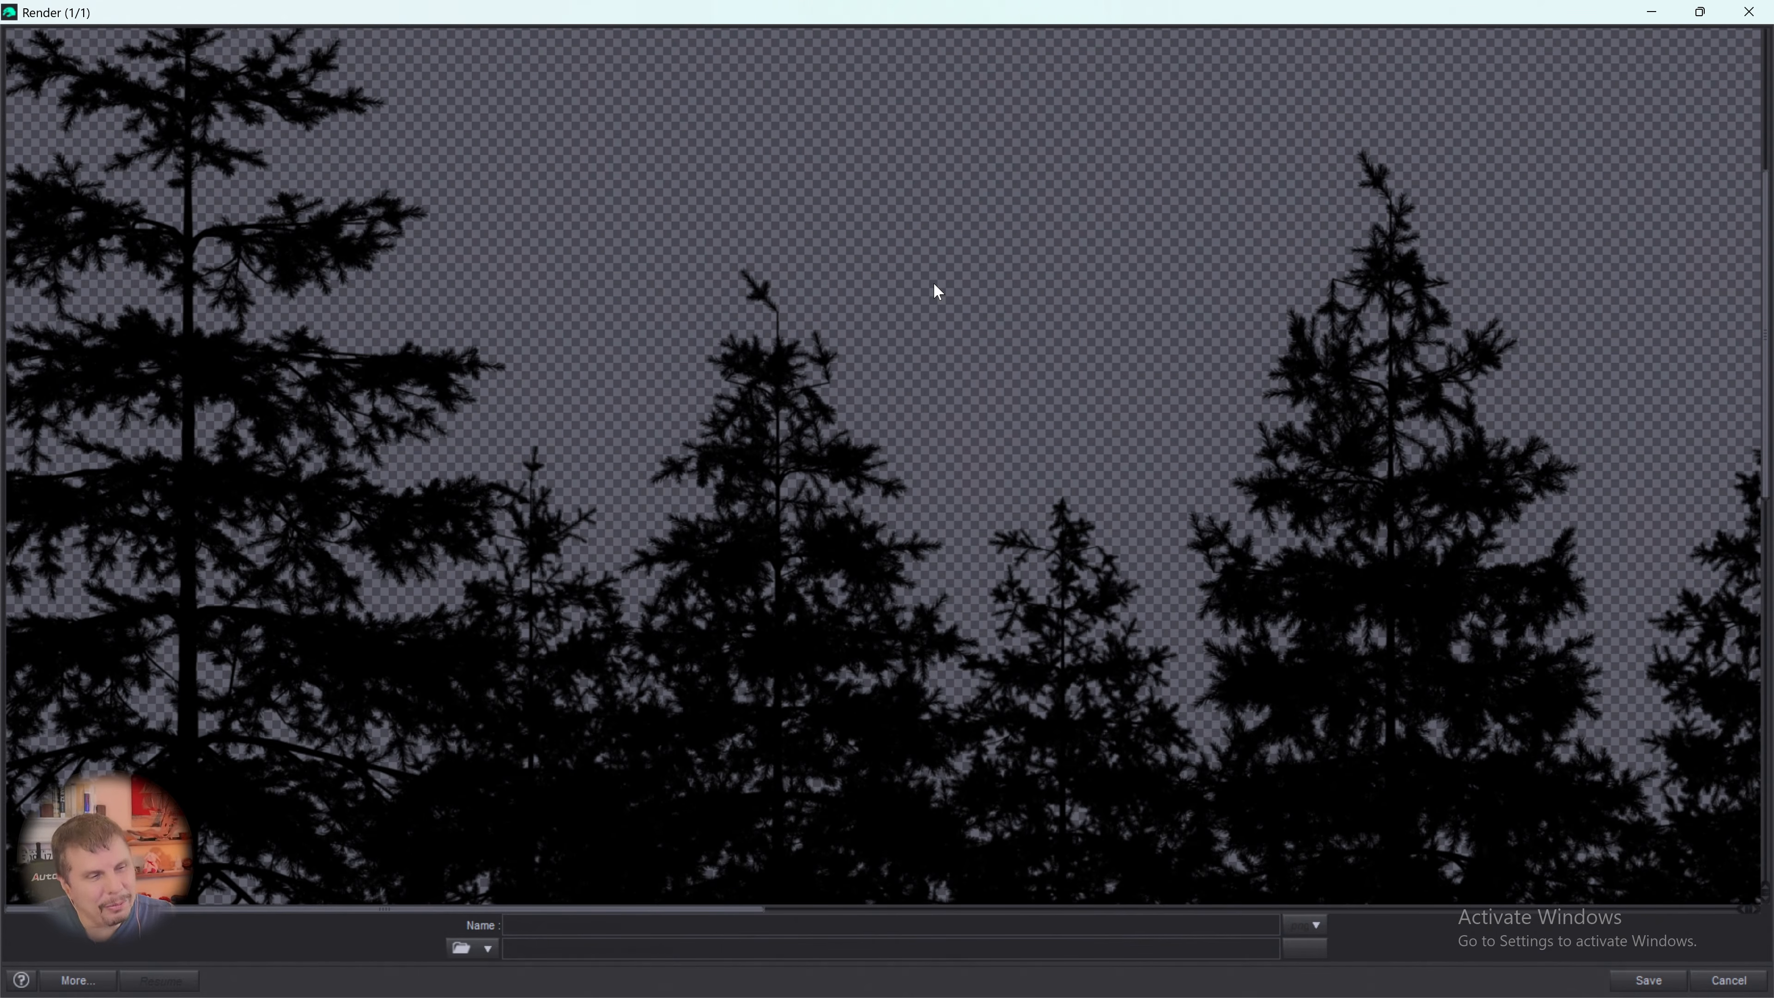
pyautogui.scroll(-5, 932, 447)
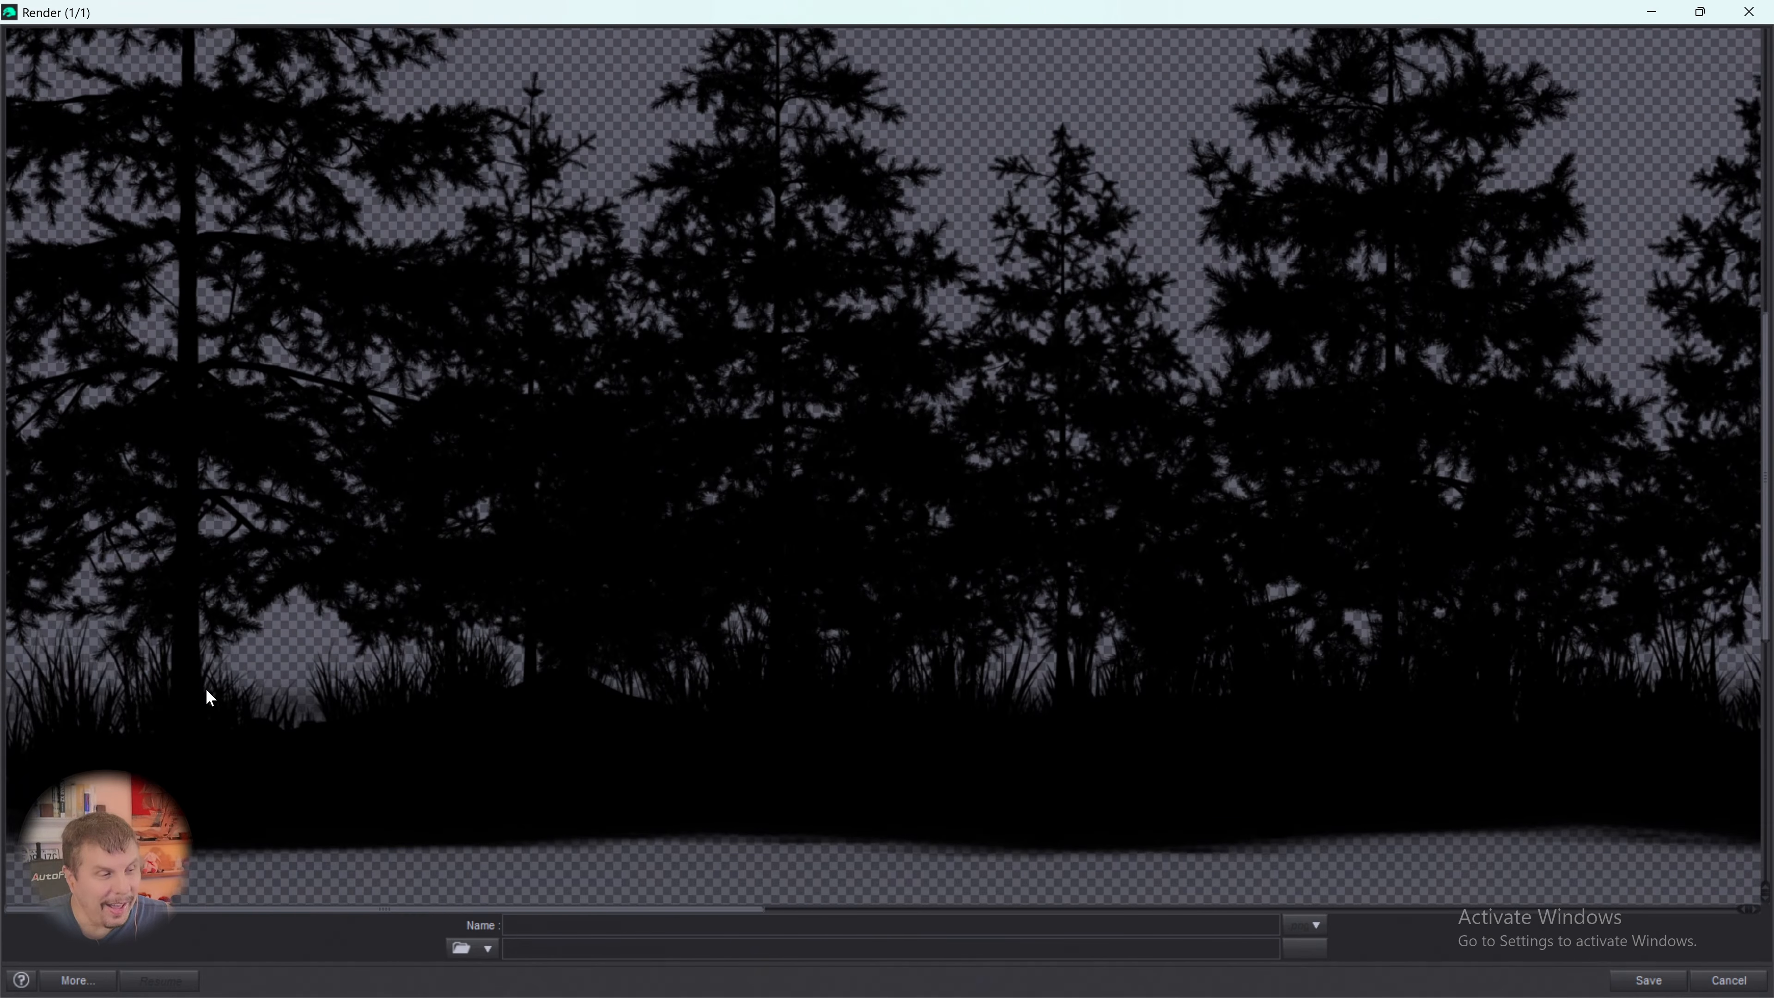
pyautogui.scroll(4, 984, 587)
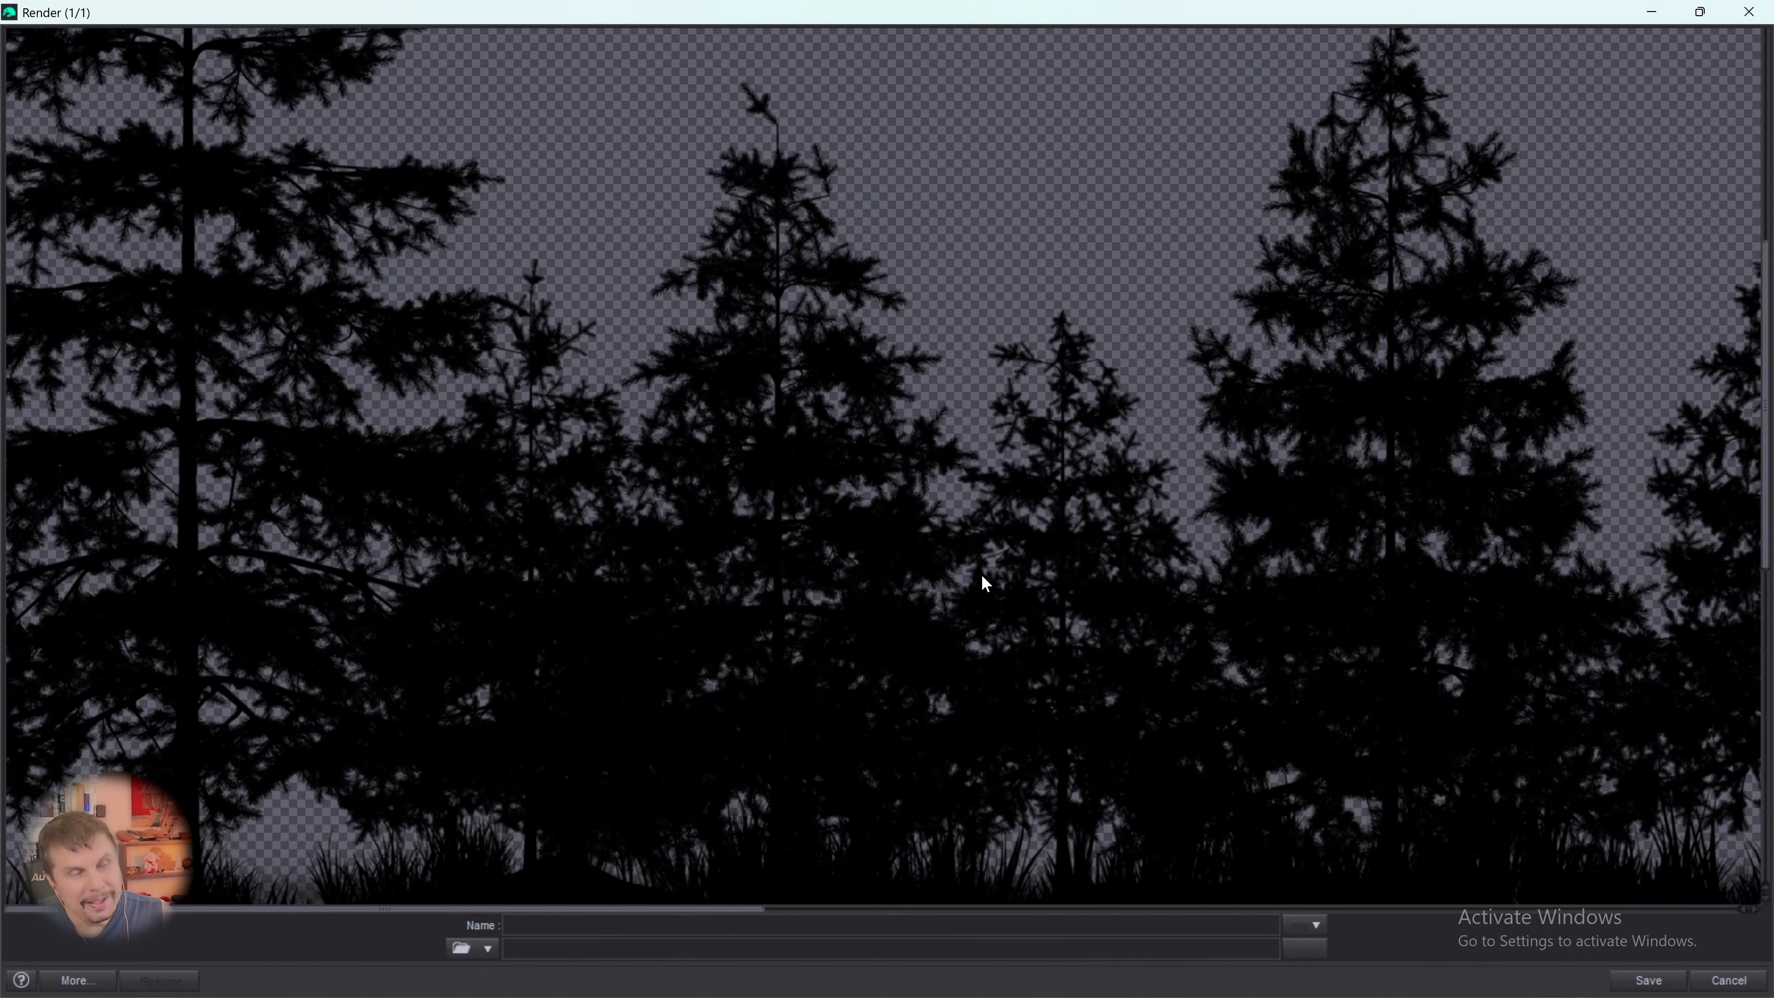
pyautogui.scroll(2, 982, 595)
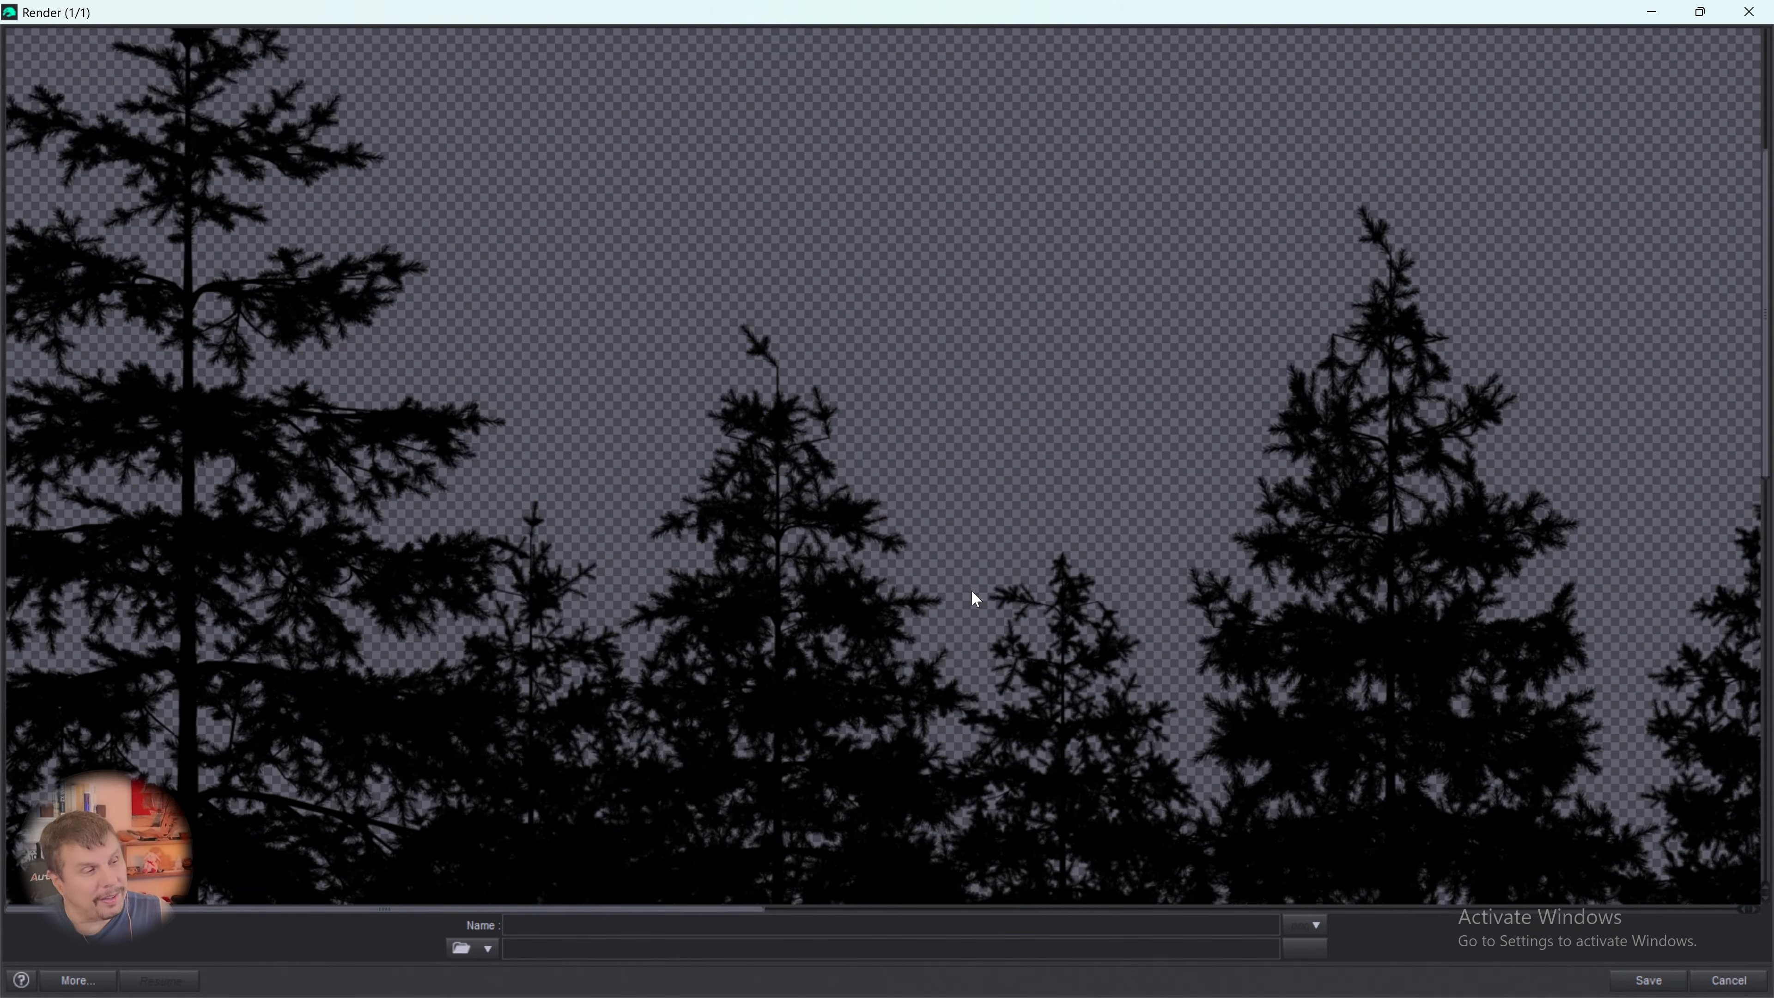
pyautogui.scroll(3, 968, 589)
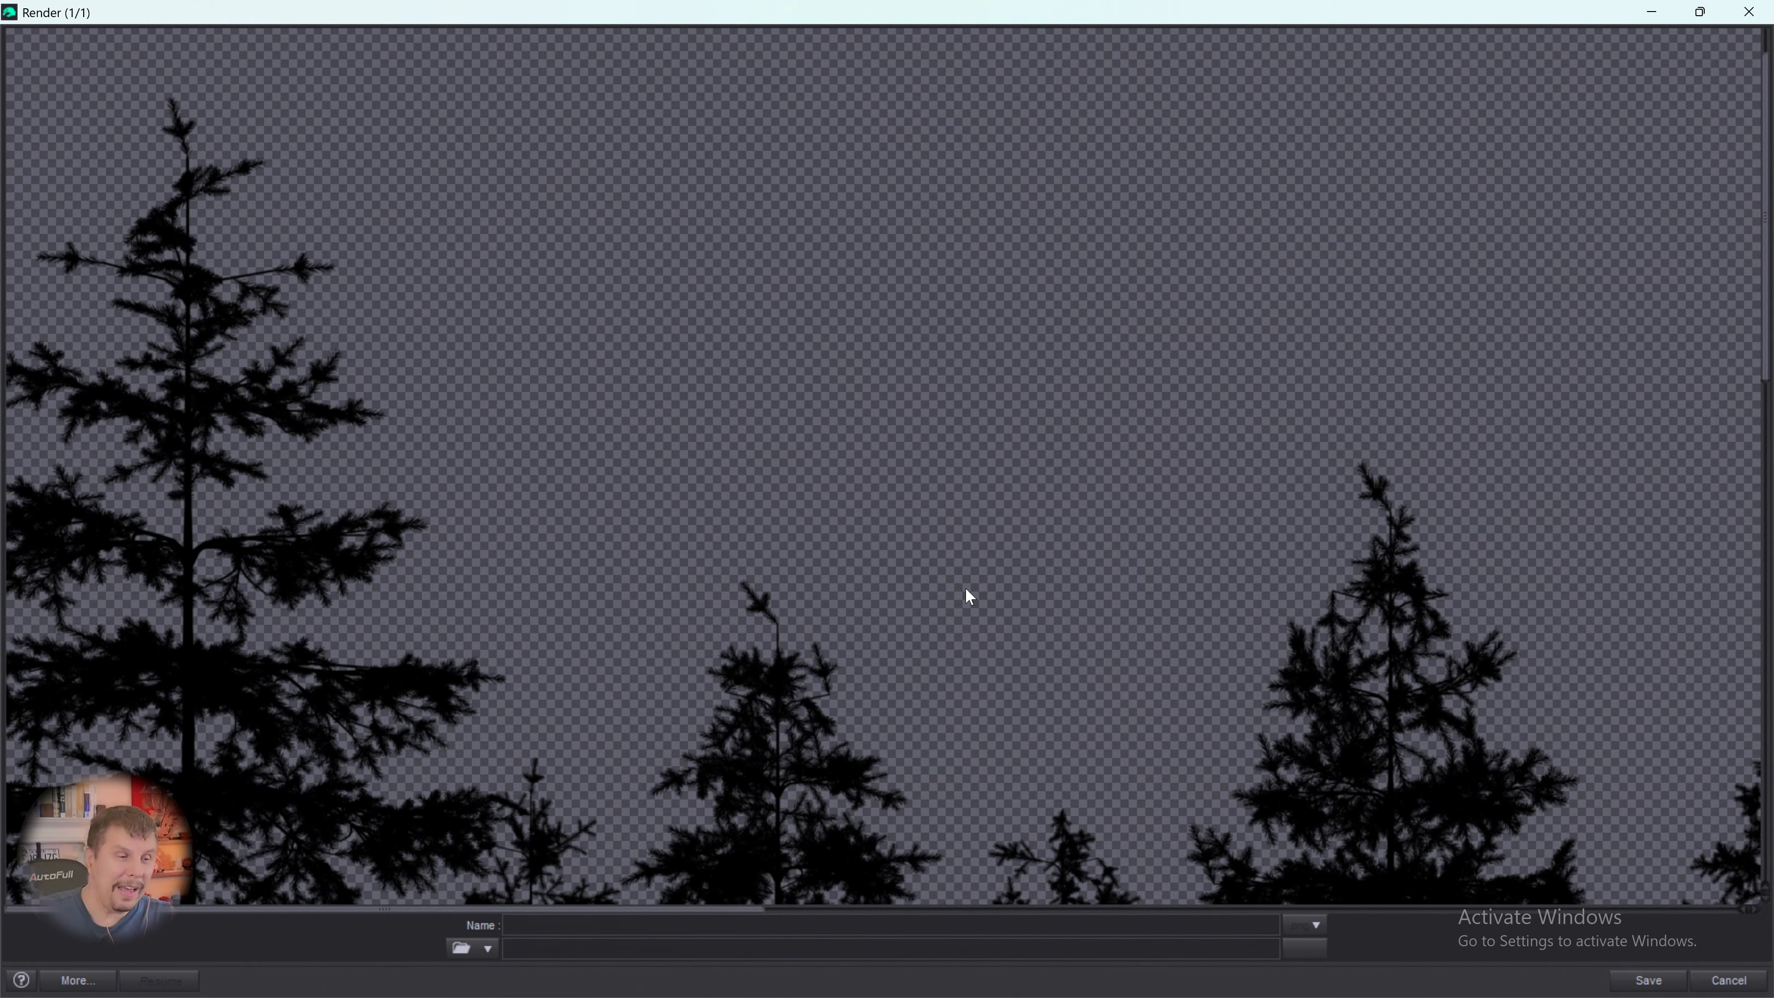
pyautogui.scroll(-4, 1054, 419)
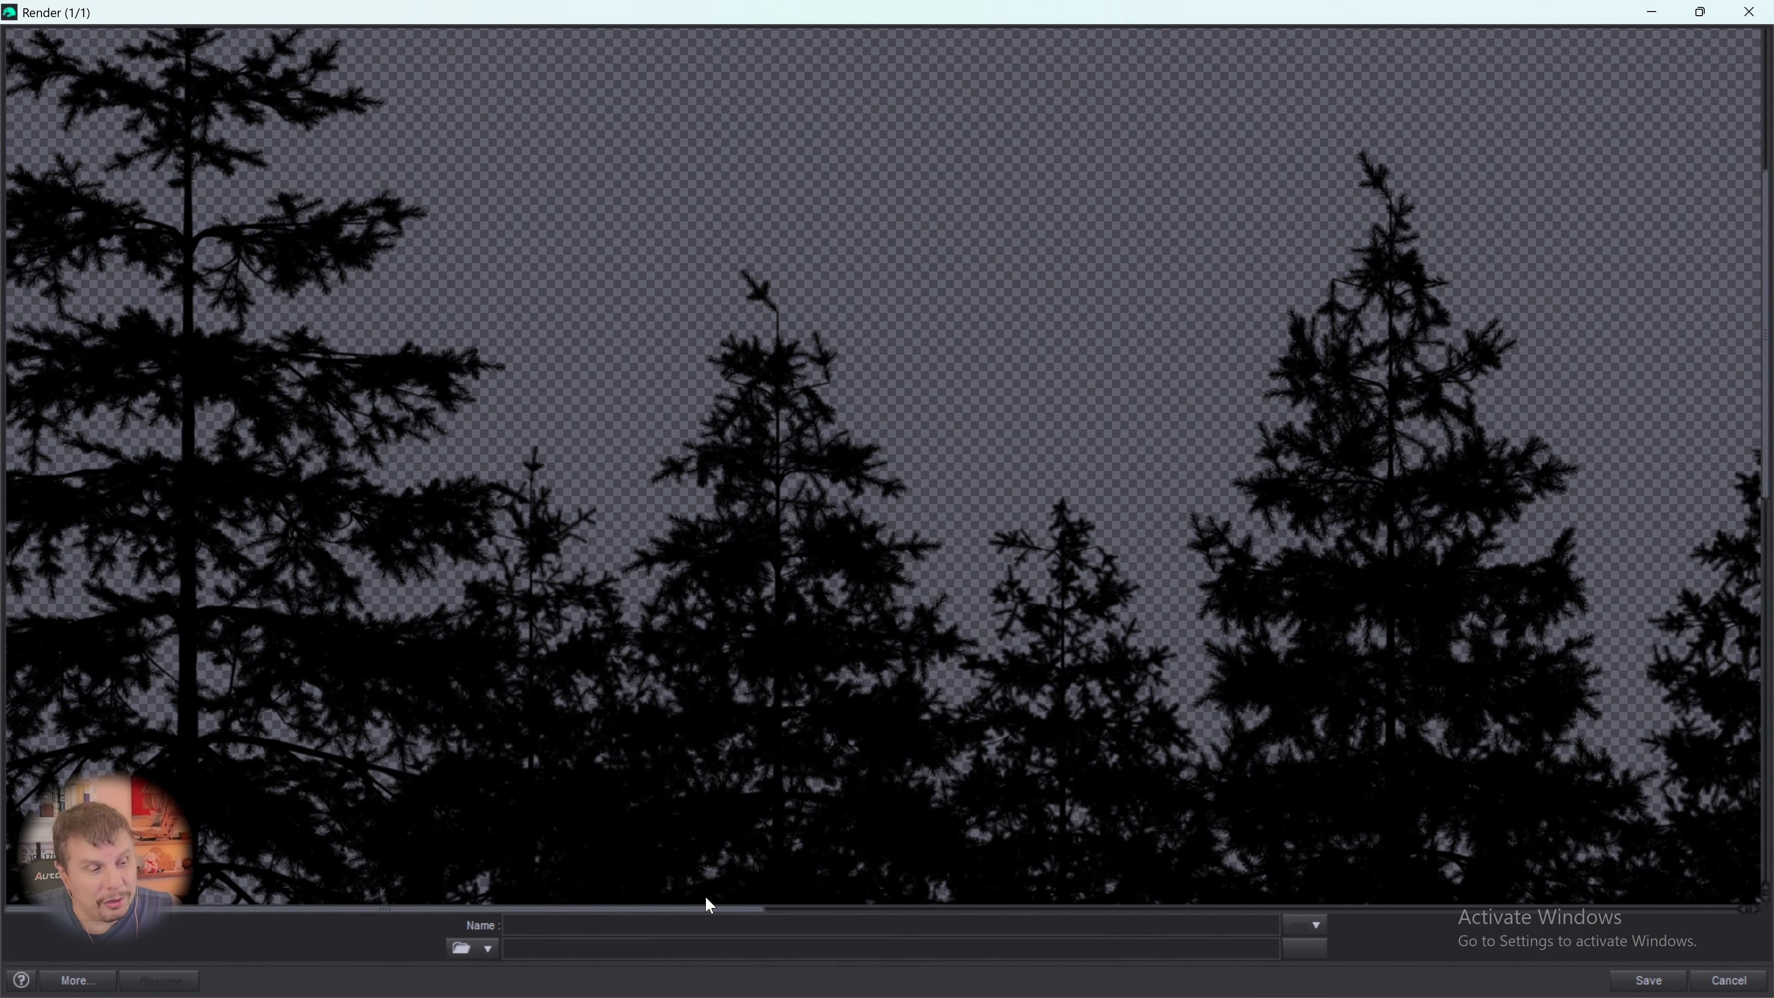
# - Inspect the right end of the silhouette tree line, comparing its tallest spruce and grass with the left end's treetops
pyautogui.moveTo(720, 909); pyautogui.dragTo(1718, 916)
pyautogui.scroll(5, 1680, 790)
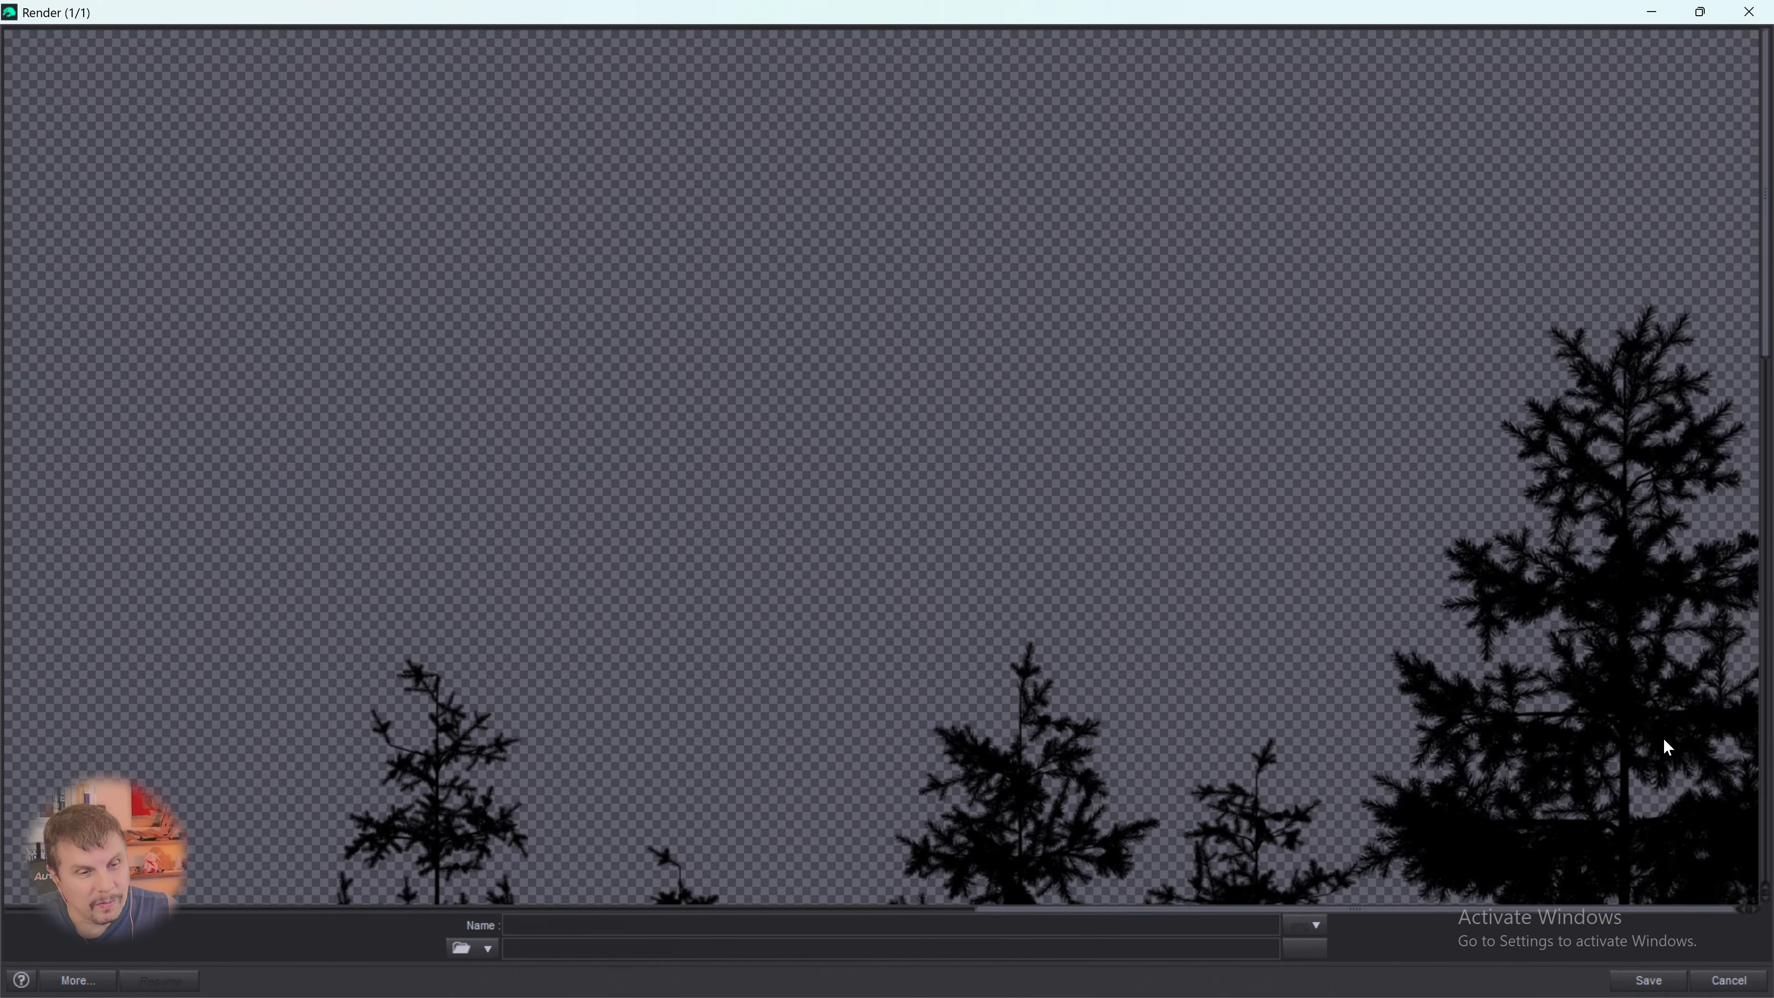
pyautogui.scroll(-10, 1665, 738)
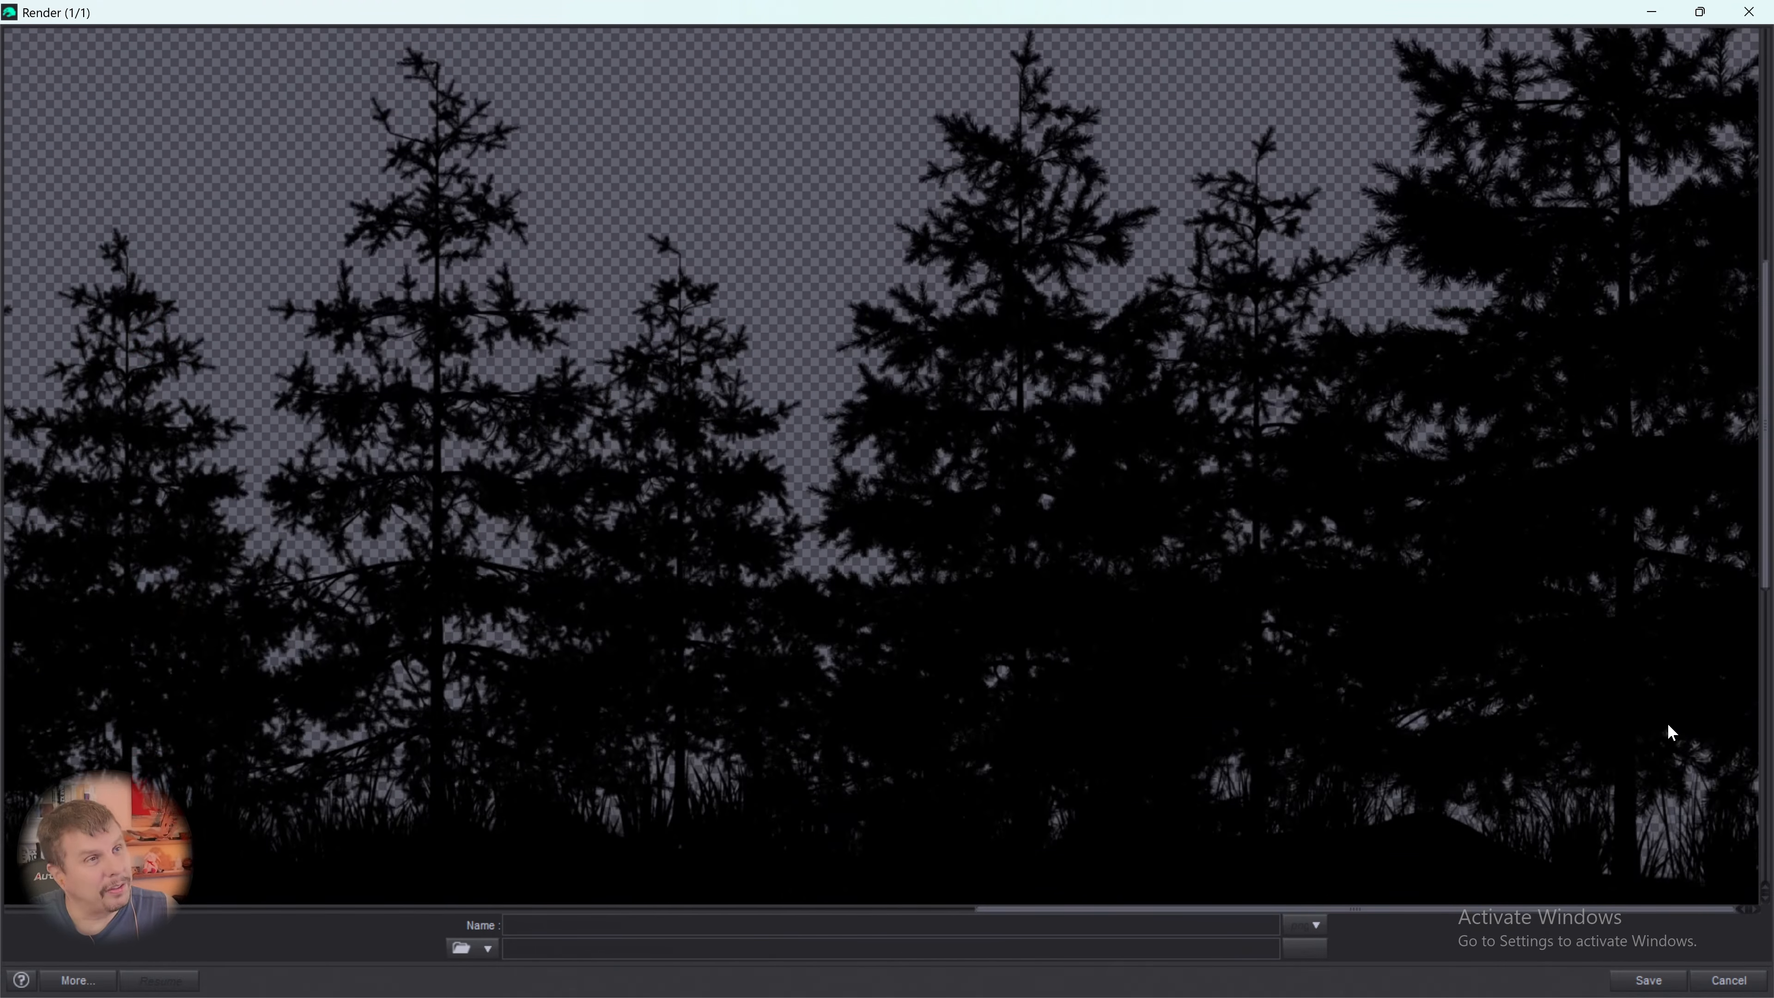
pyautogui.scroll(3, 1664, 731)
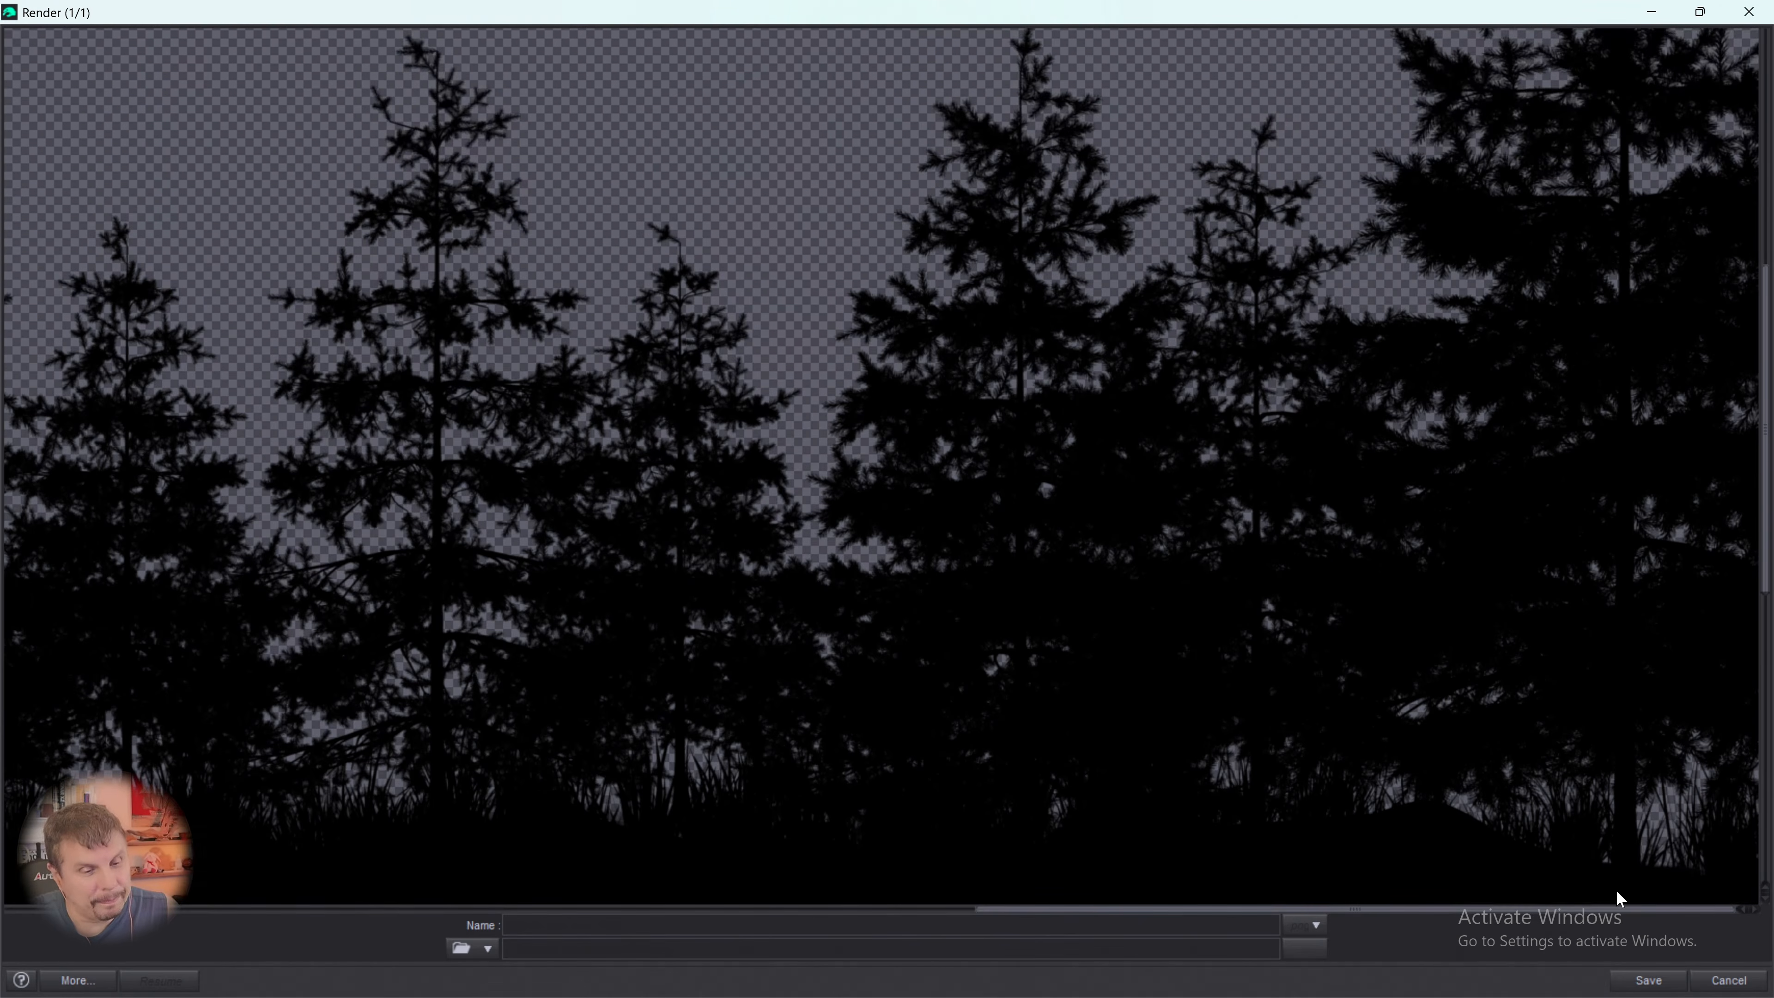
pyautogui.moveTo(1617, 910); pyautogui.dragTo(494, 890)
pyautogui.scroll(10, 598, 720)
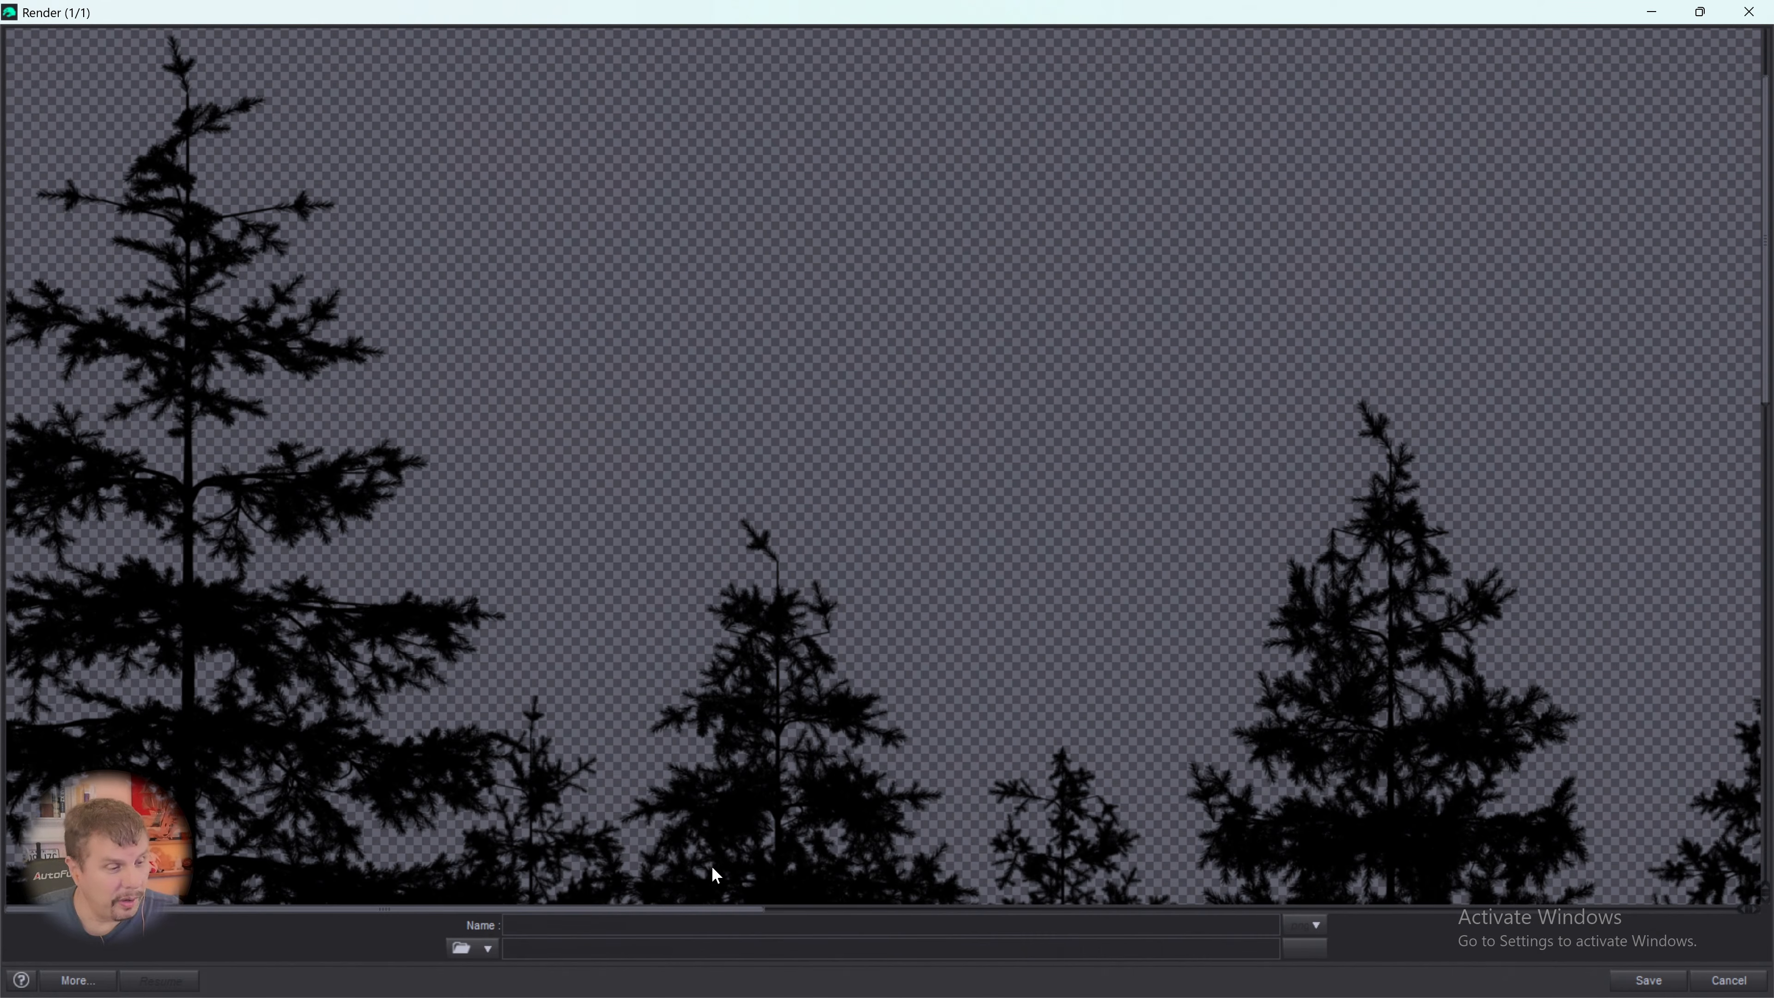
# - Examine the middle trees of the silhouette render, checking the tips, branch edges and transparent gaps down to the grass
pyautogui.moveTo(688, 911); pyautogui.dragTo(989, 909)
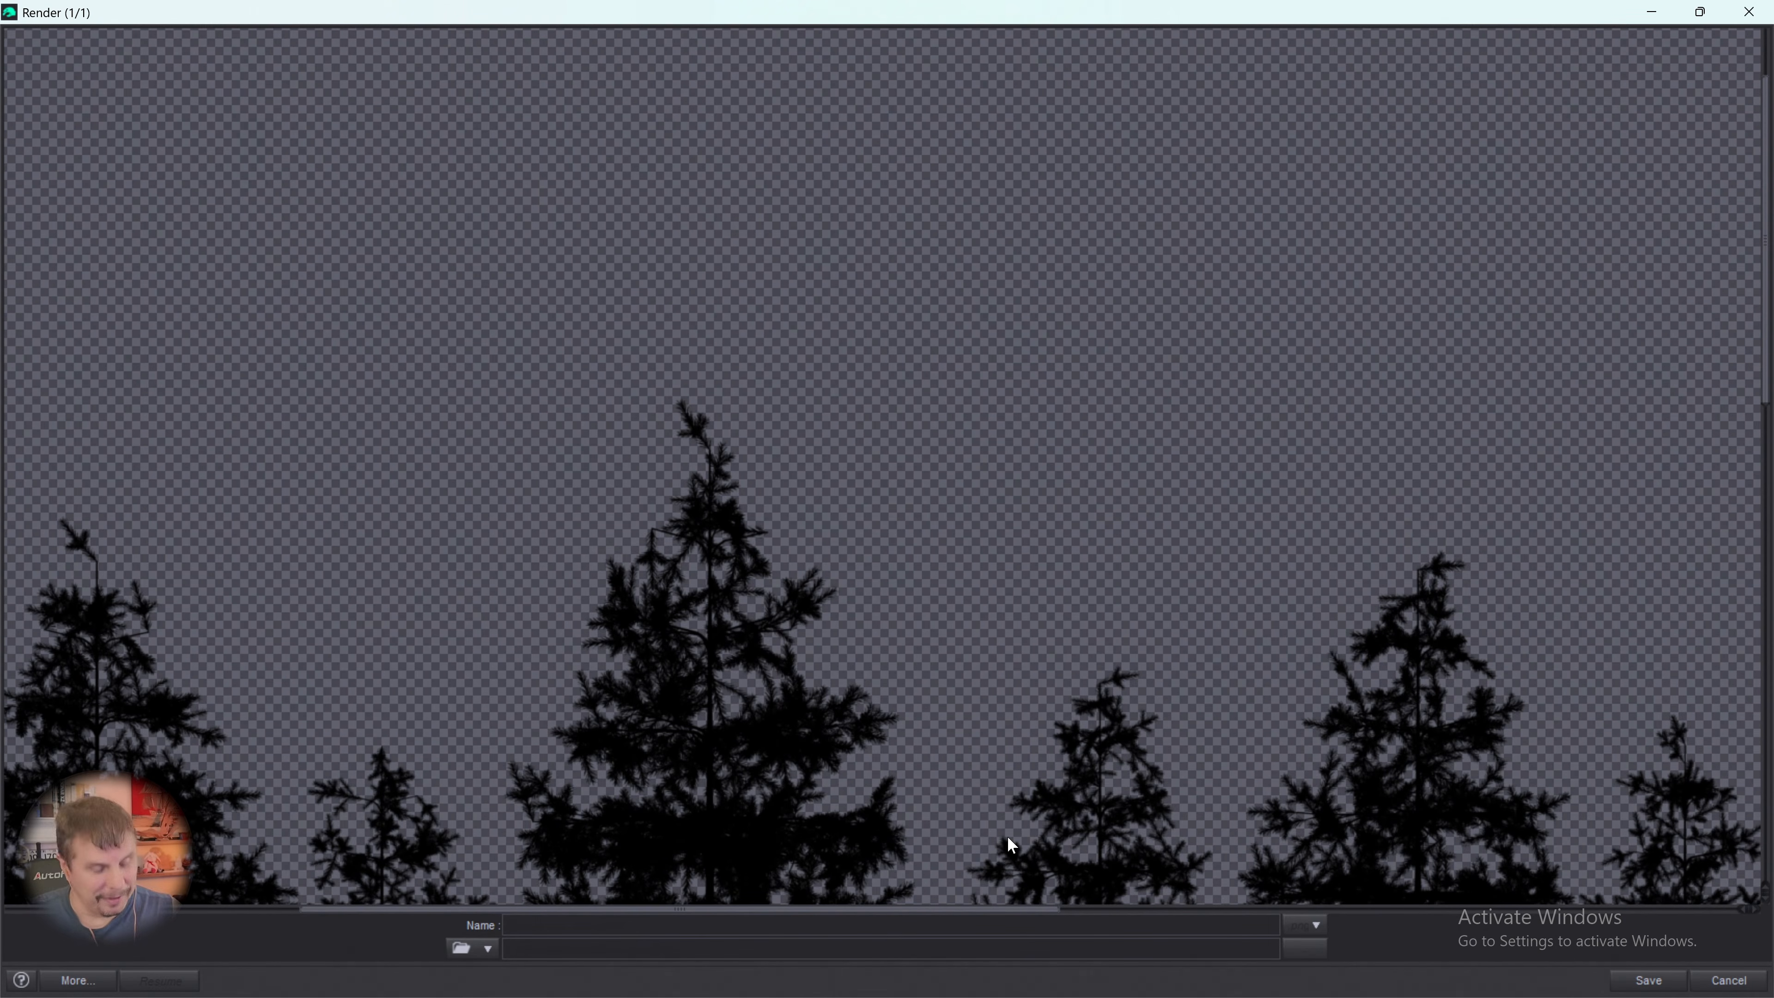
pyautogui.scroll(-3, 772, 579)
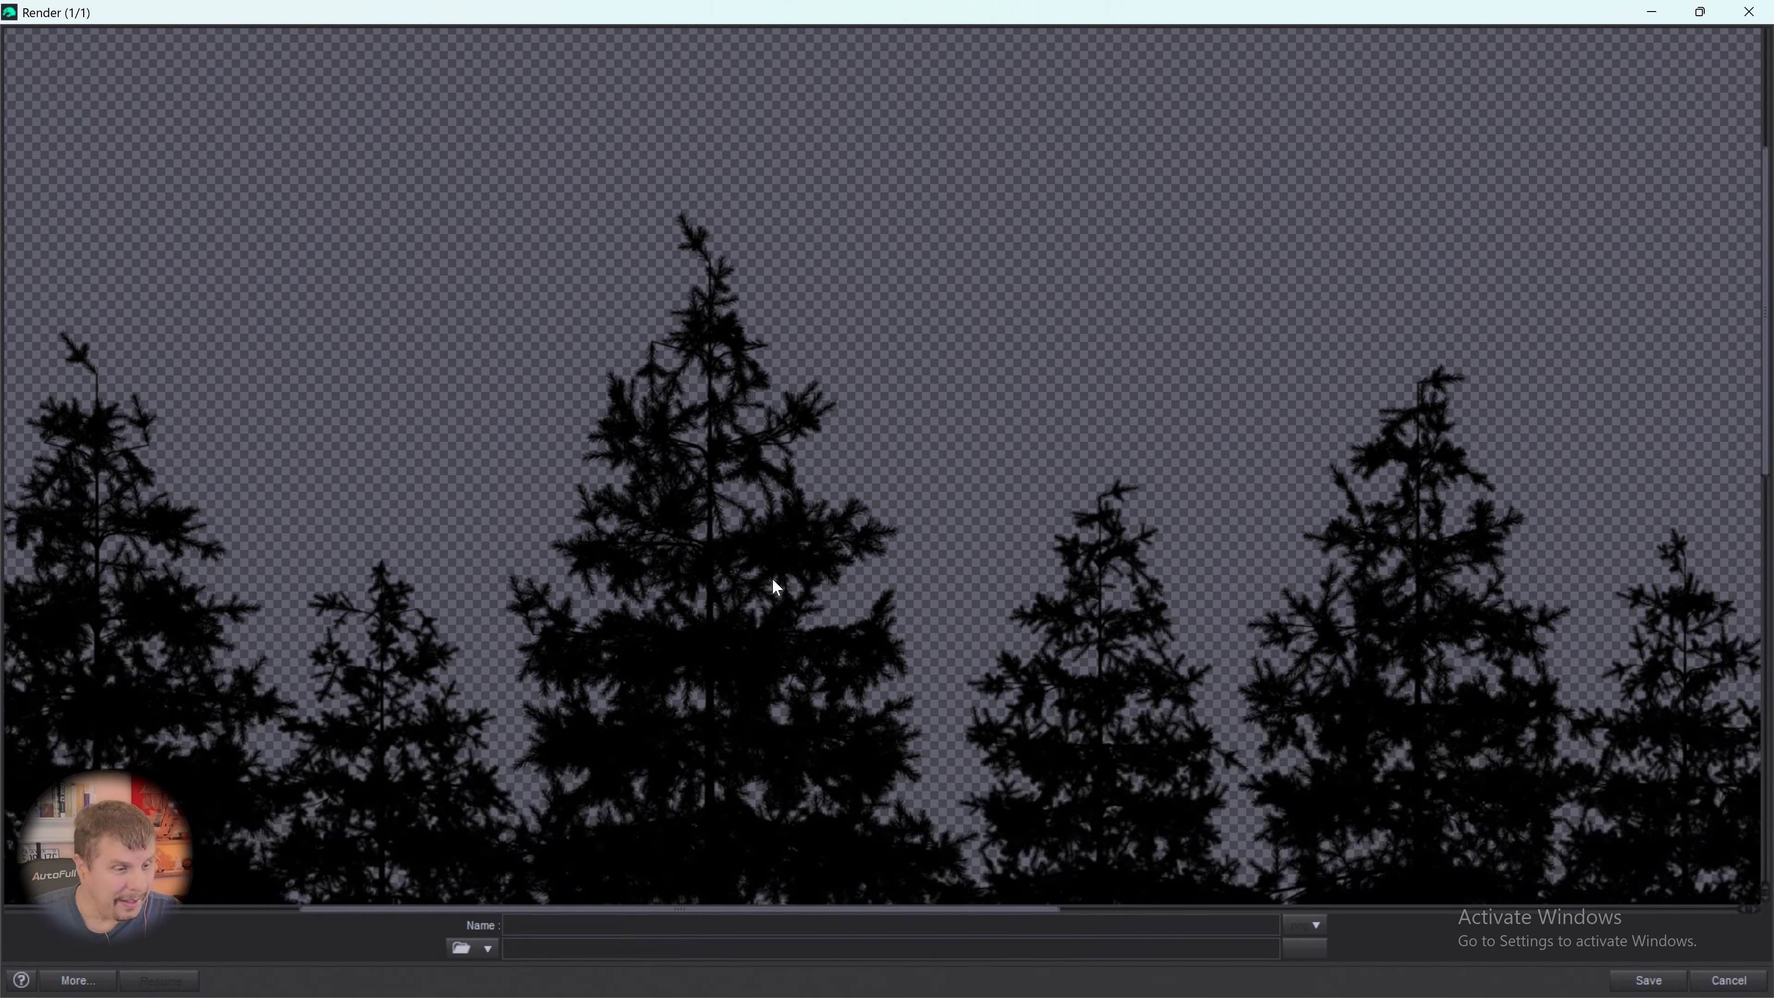
pyautogui.scroll(2, 773, 580)
pyautogui.scroll(2, 772, 574)
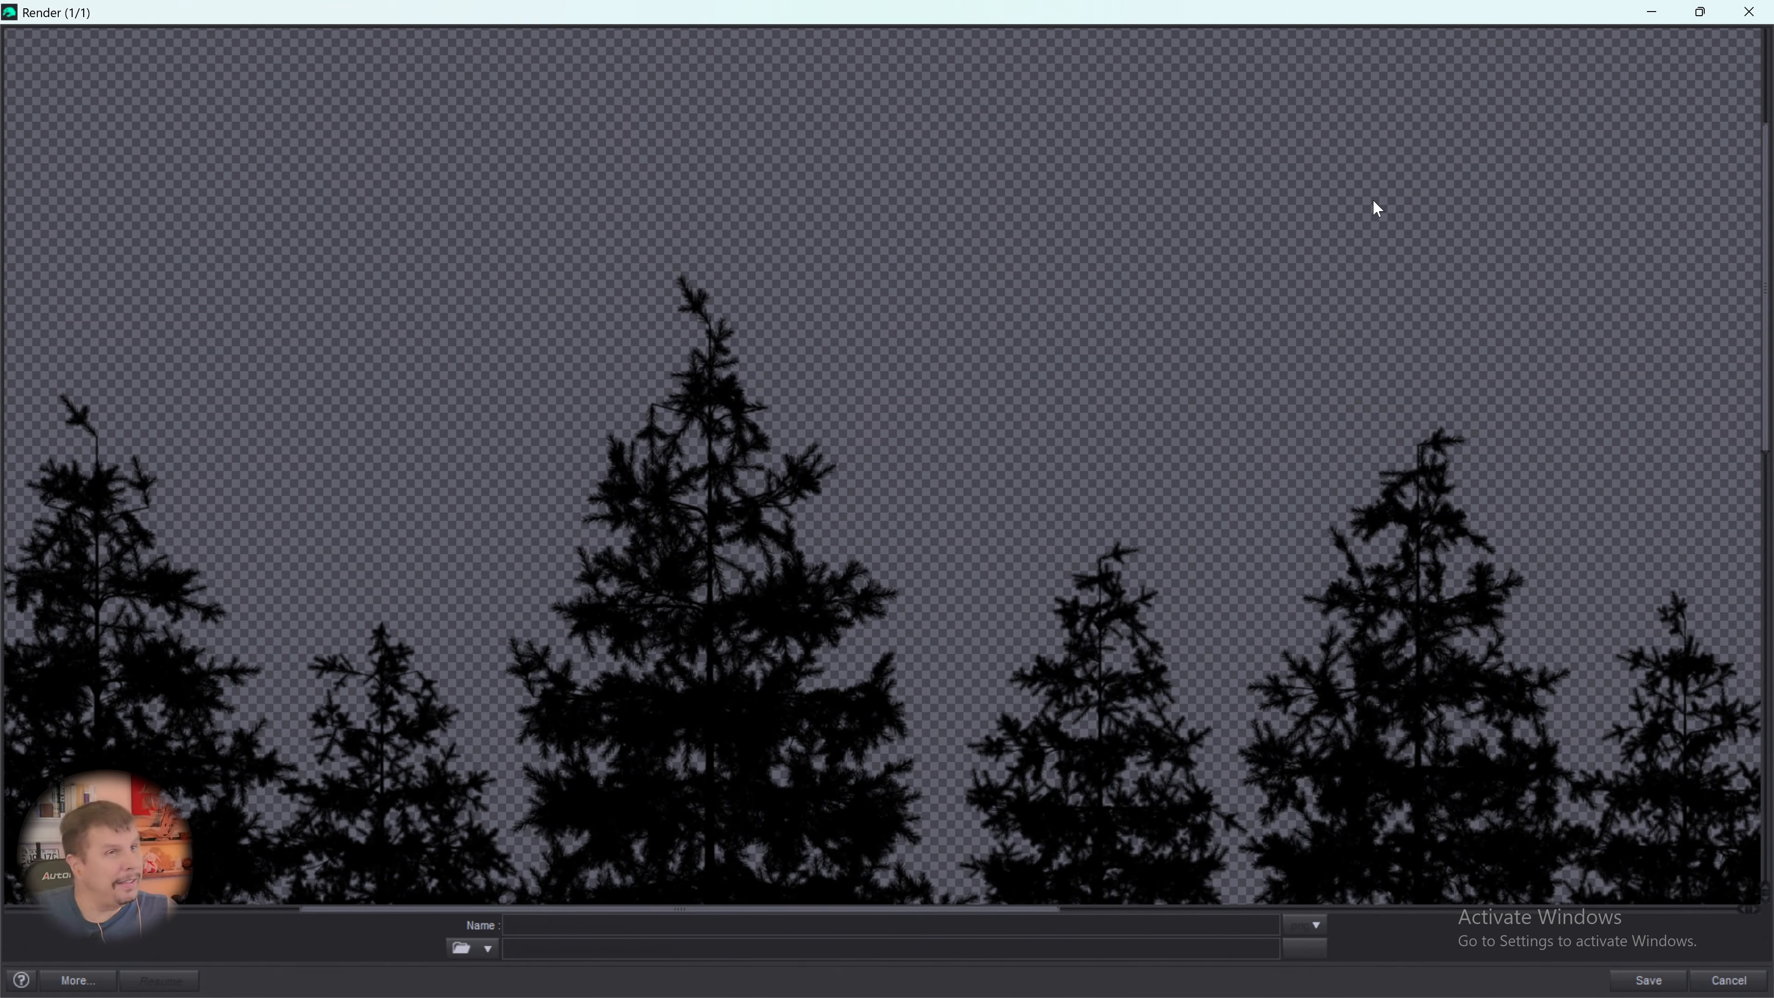
pyautogui.scroll(-3, 1420, 328)
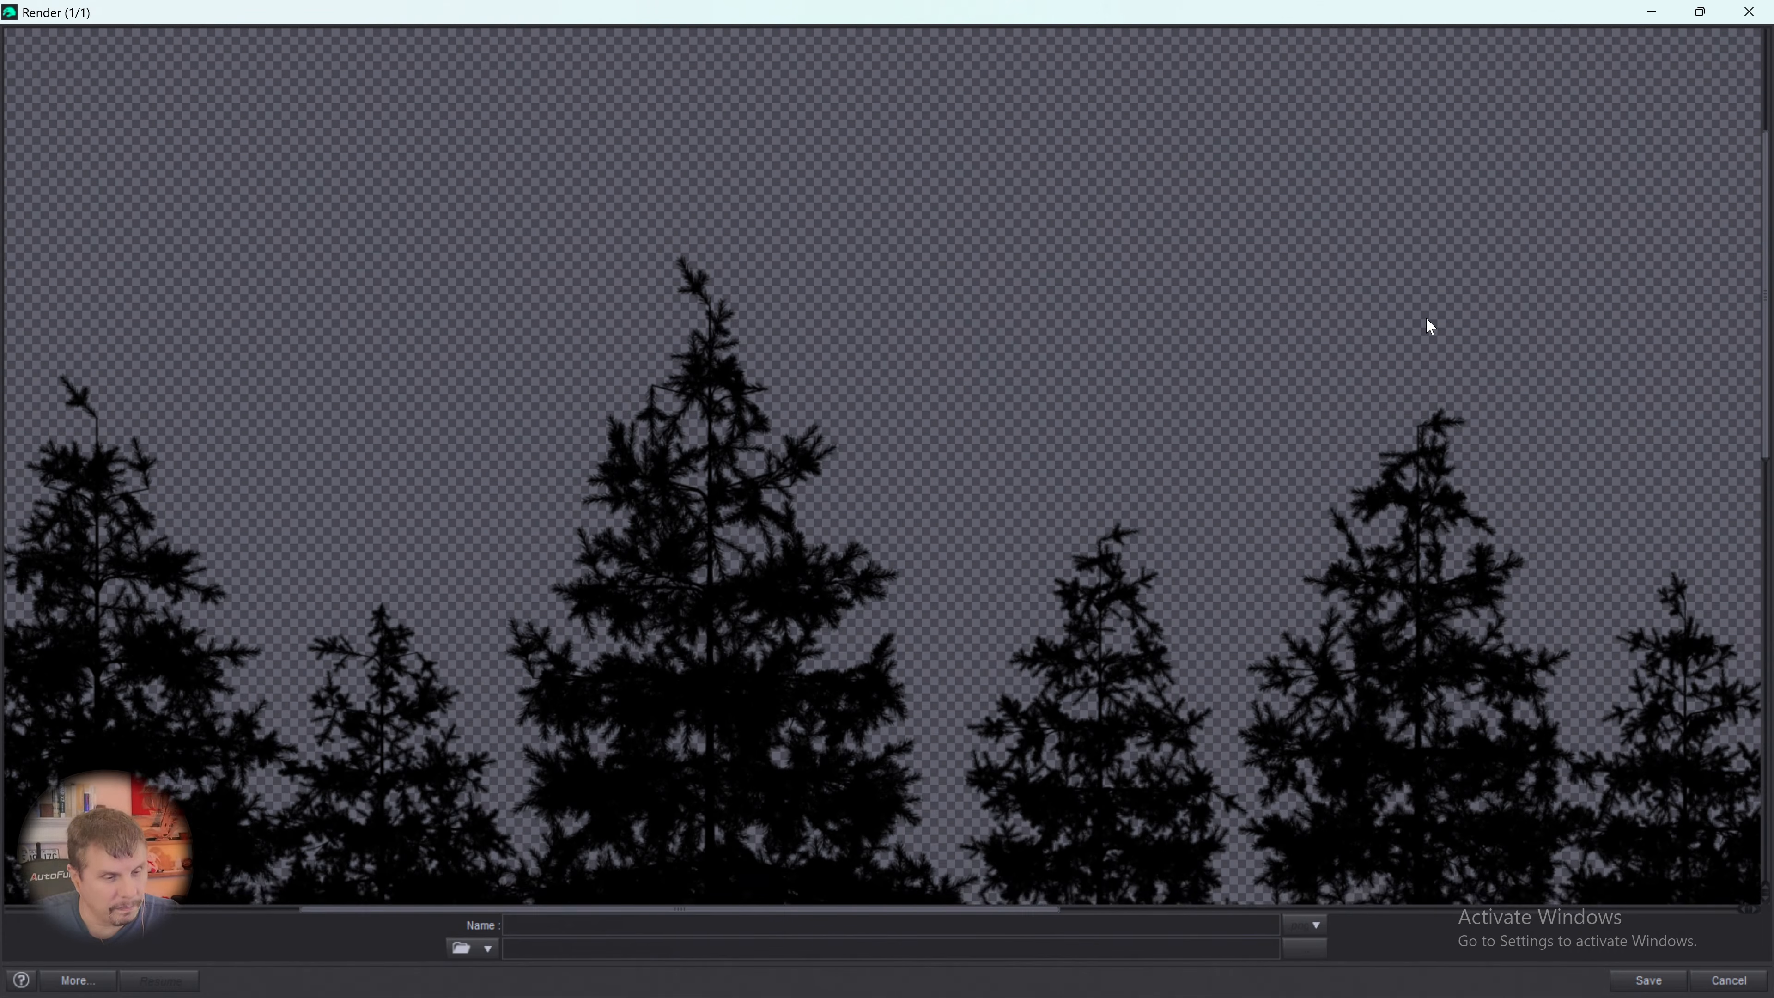
pyautogui.scroll(2, 1418, 349)
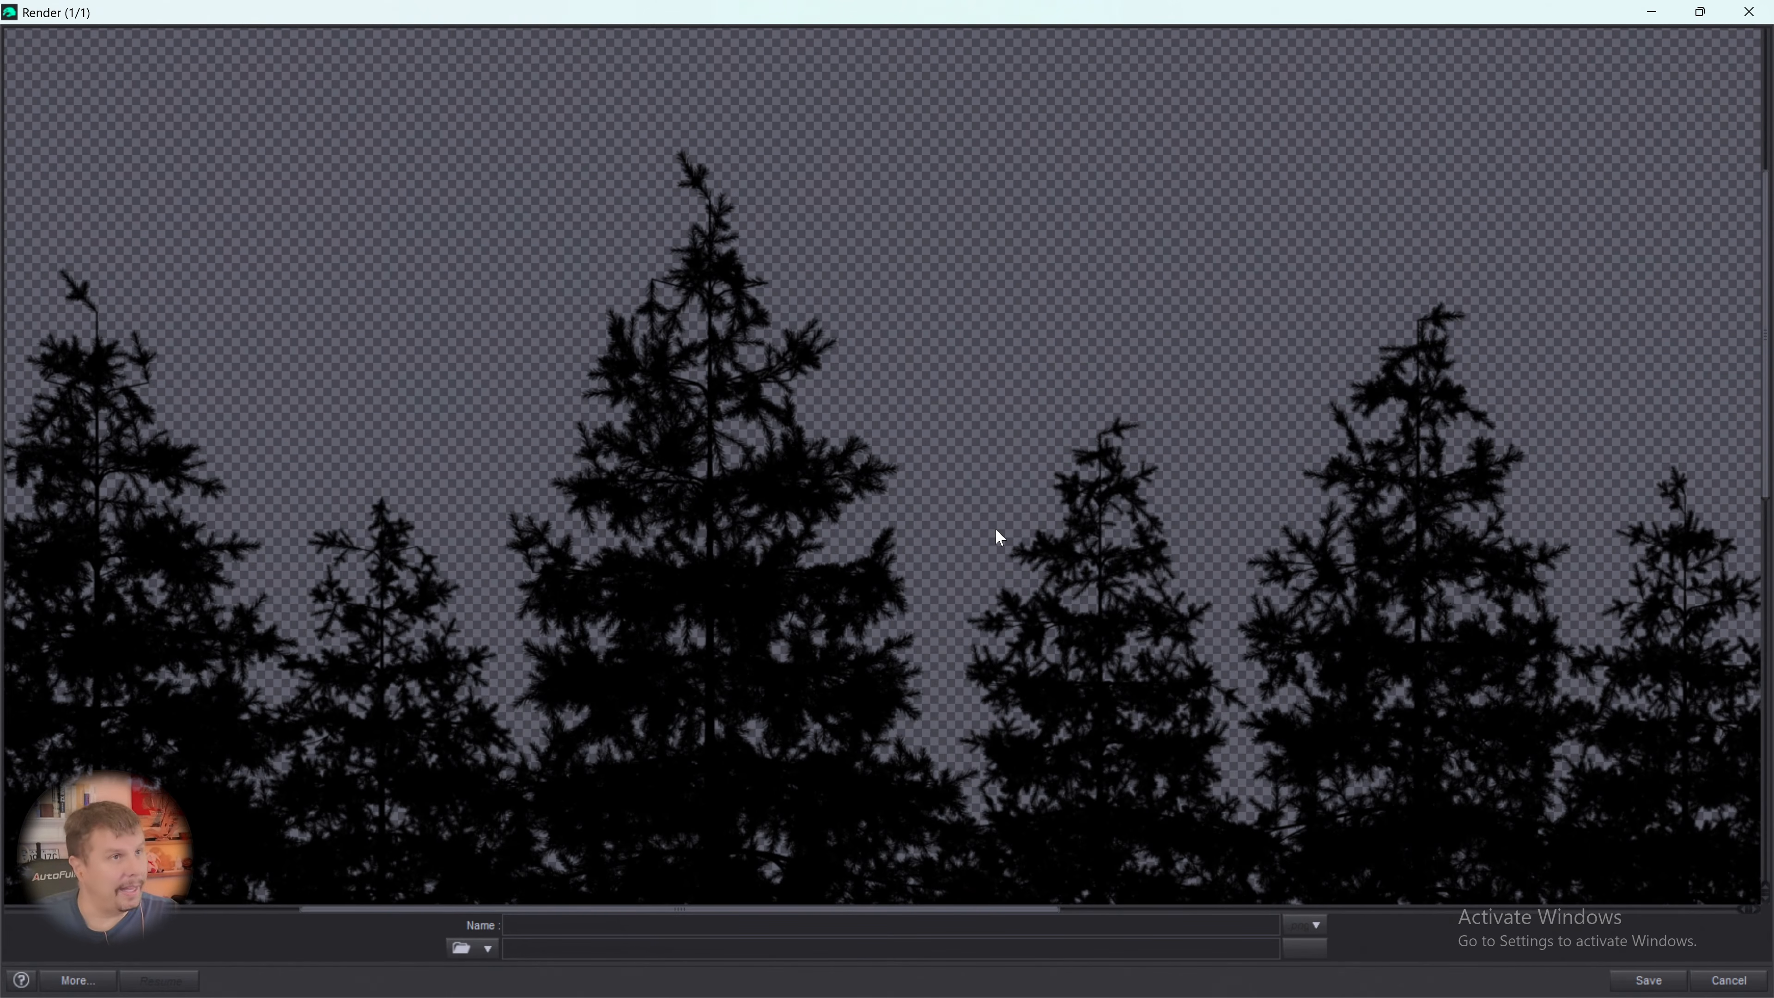
pyautogui.scroll(-2, 1118, 349)
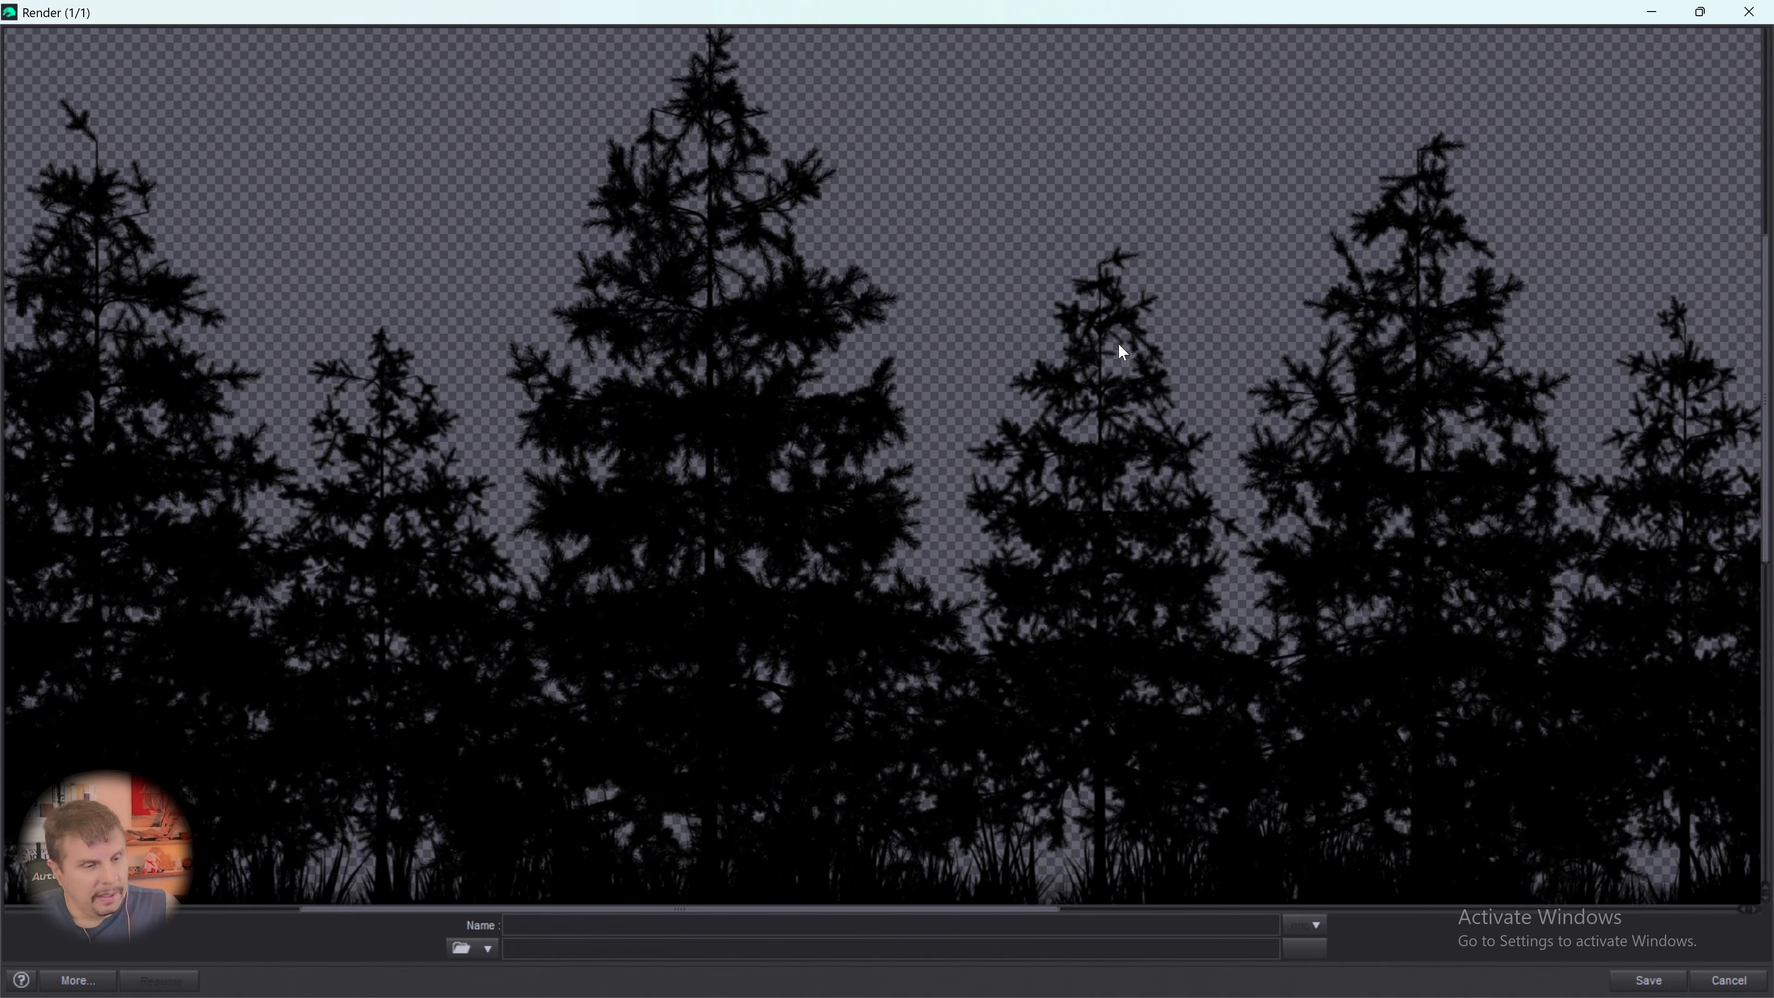
pyautogui.scroll(2, 1080, 312)
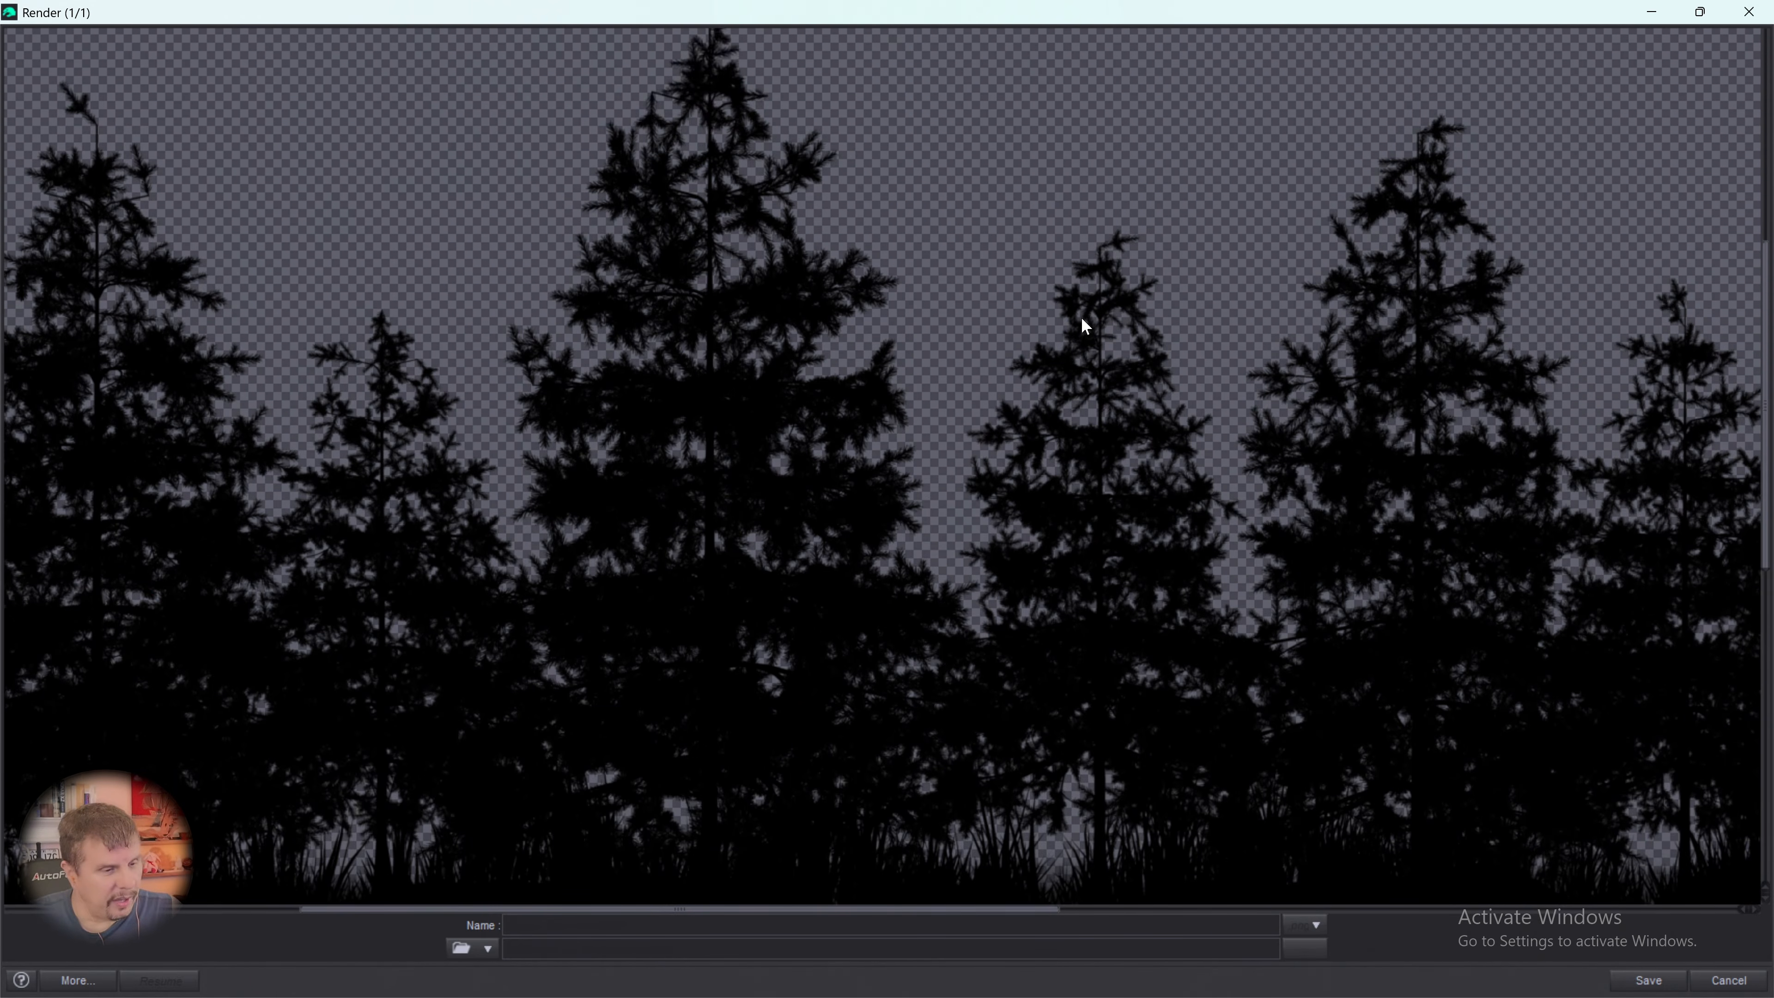
pyautogui.scroll(-5, 1090, 370)
pyautogui.scroll(3, 1090, 379)
pyautogui.scroll(1, 1095, 385)
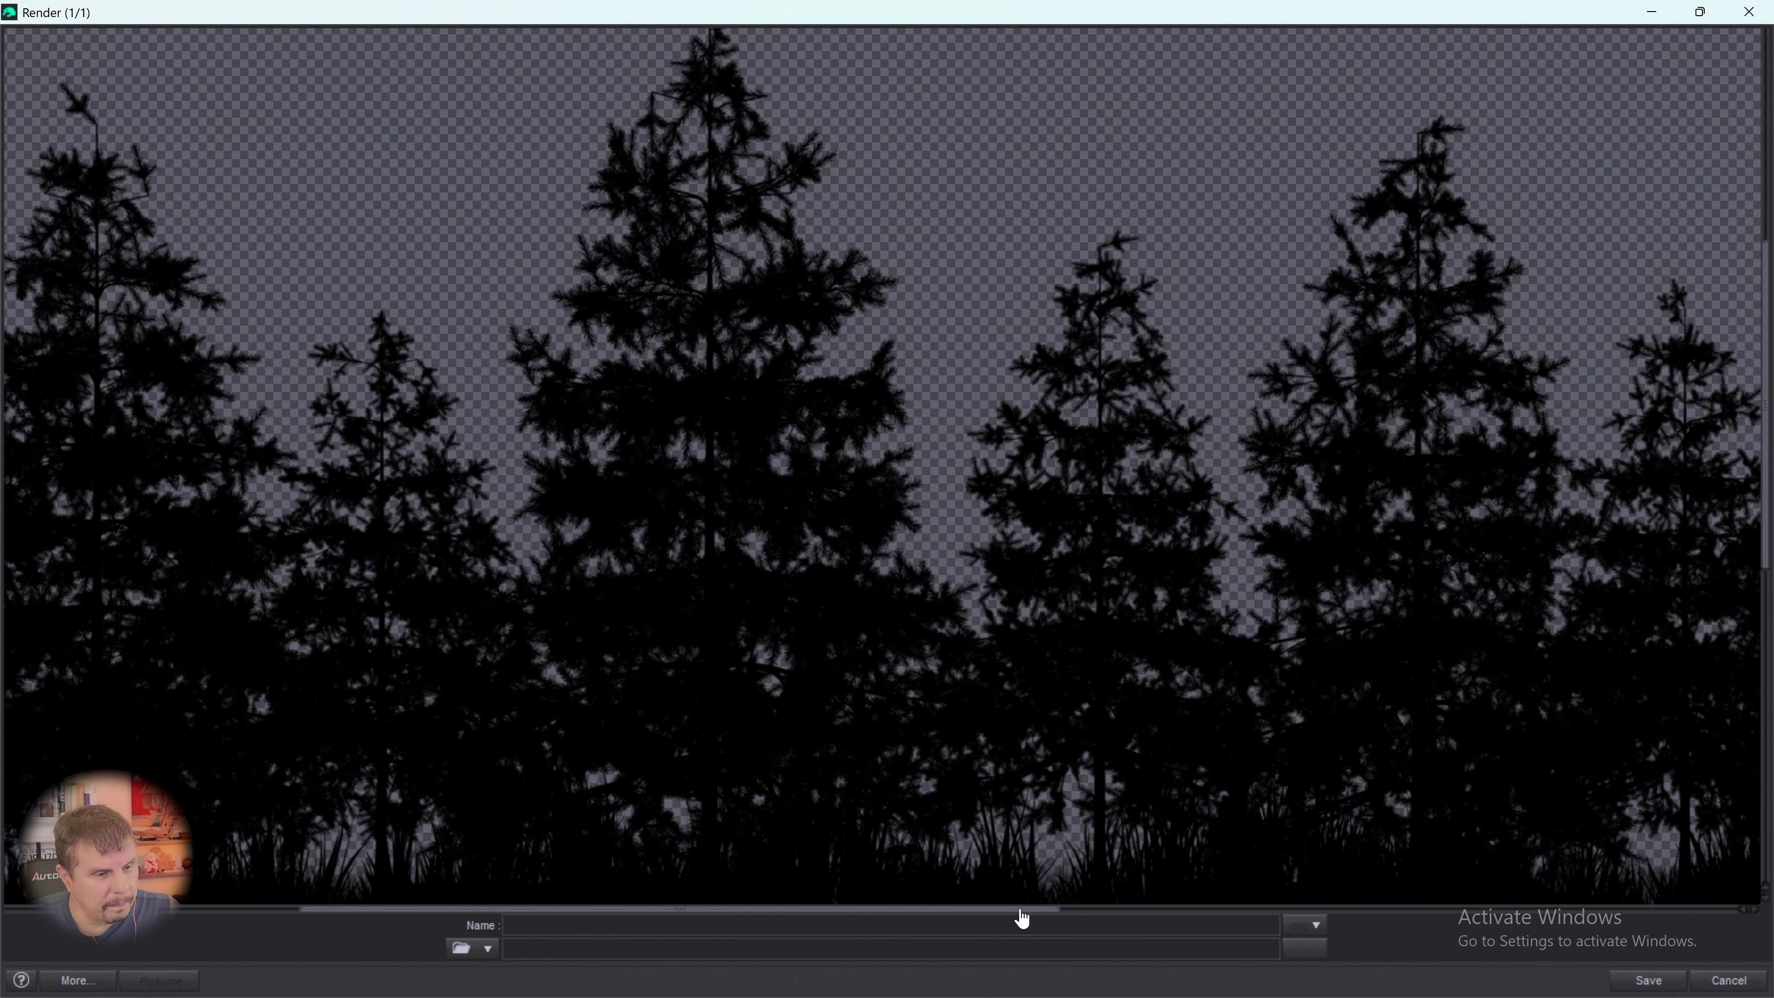
# - Check the silhouette's ground edge and lower branches at the right end, and compare them with the left end
pyautogui.moveTo(1022, 915); pyautogui.dragTo(1657, 936)
pyautogui.scroll(-2, 1666, 772)
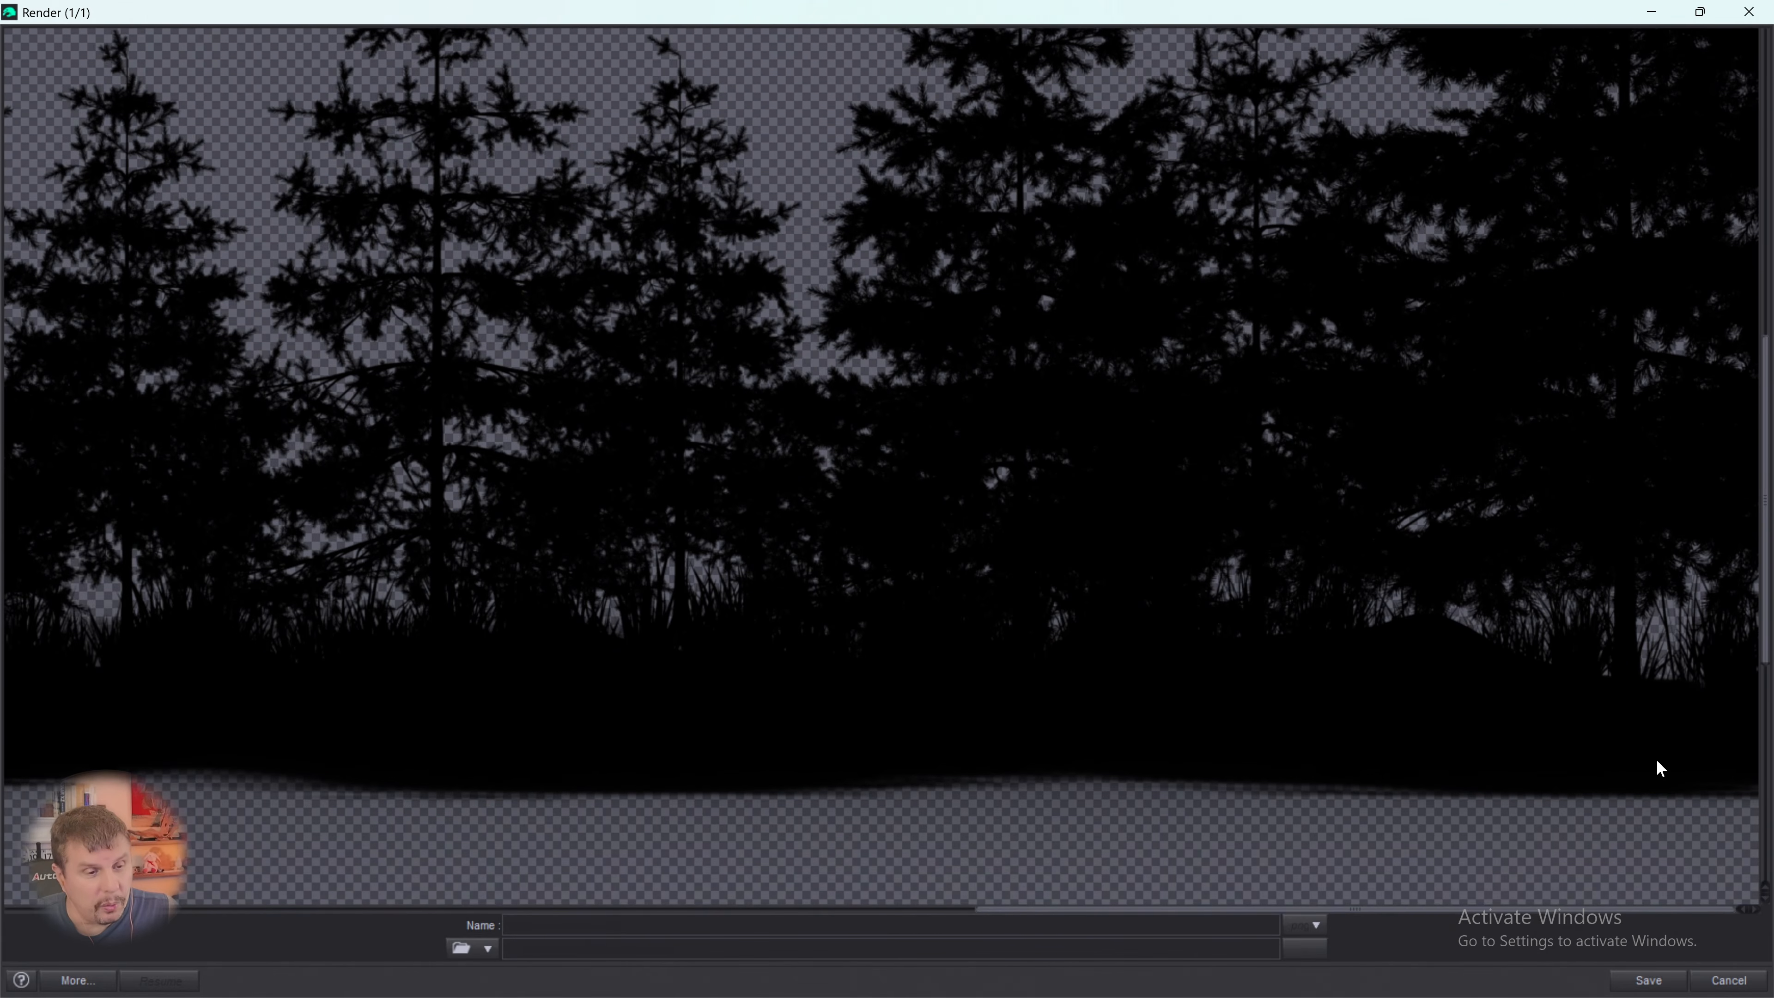
pyautogui.scroll(1, 1607, 769)
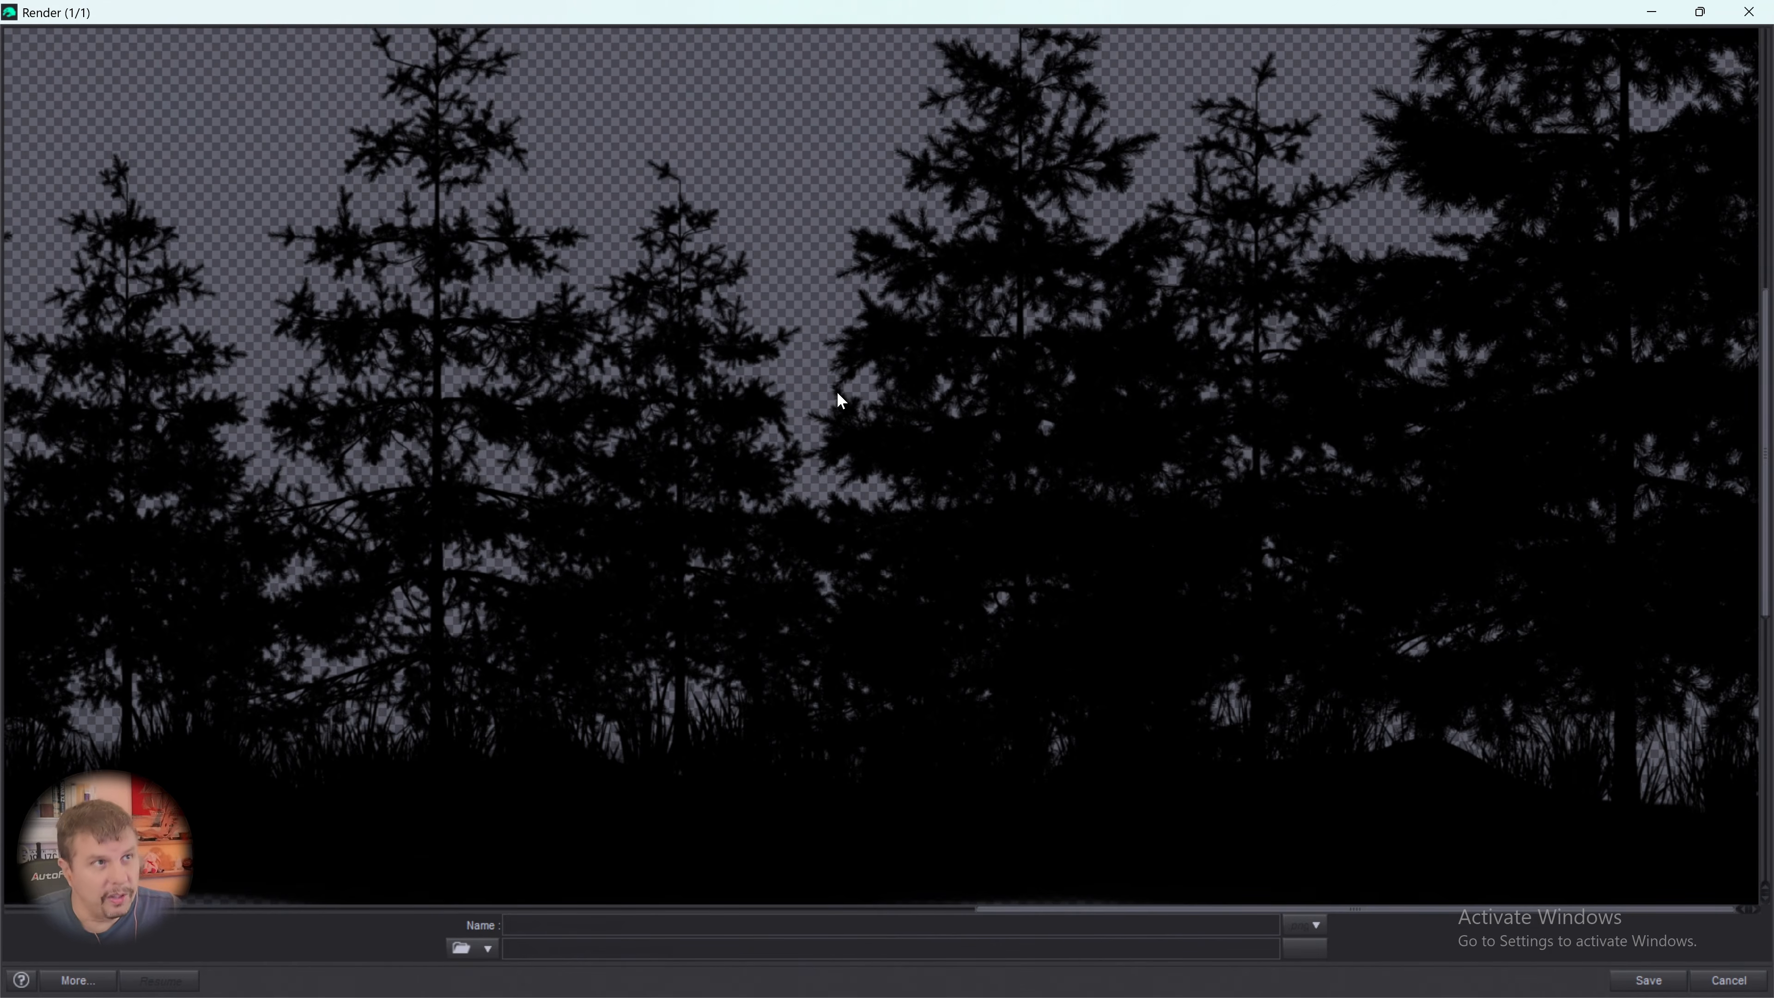
pyautogui.scroll(-3, 845, 489)
pyautogui.scroll(3, 916, 650)
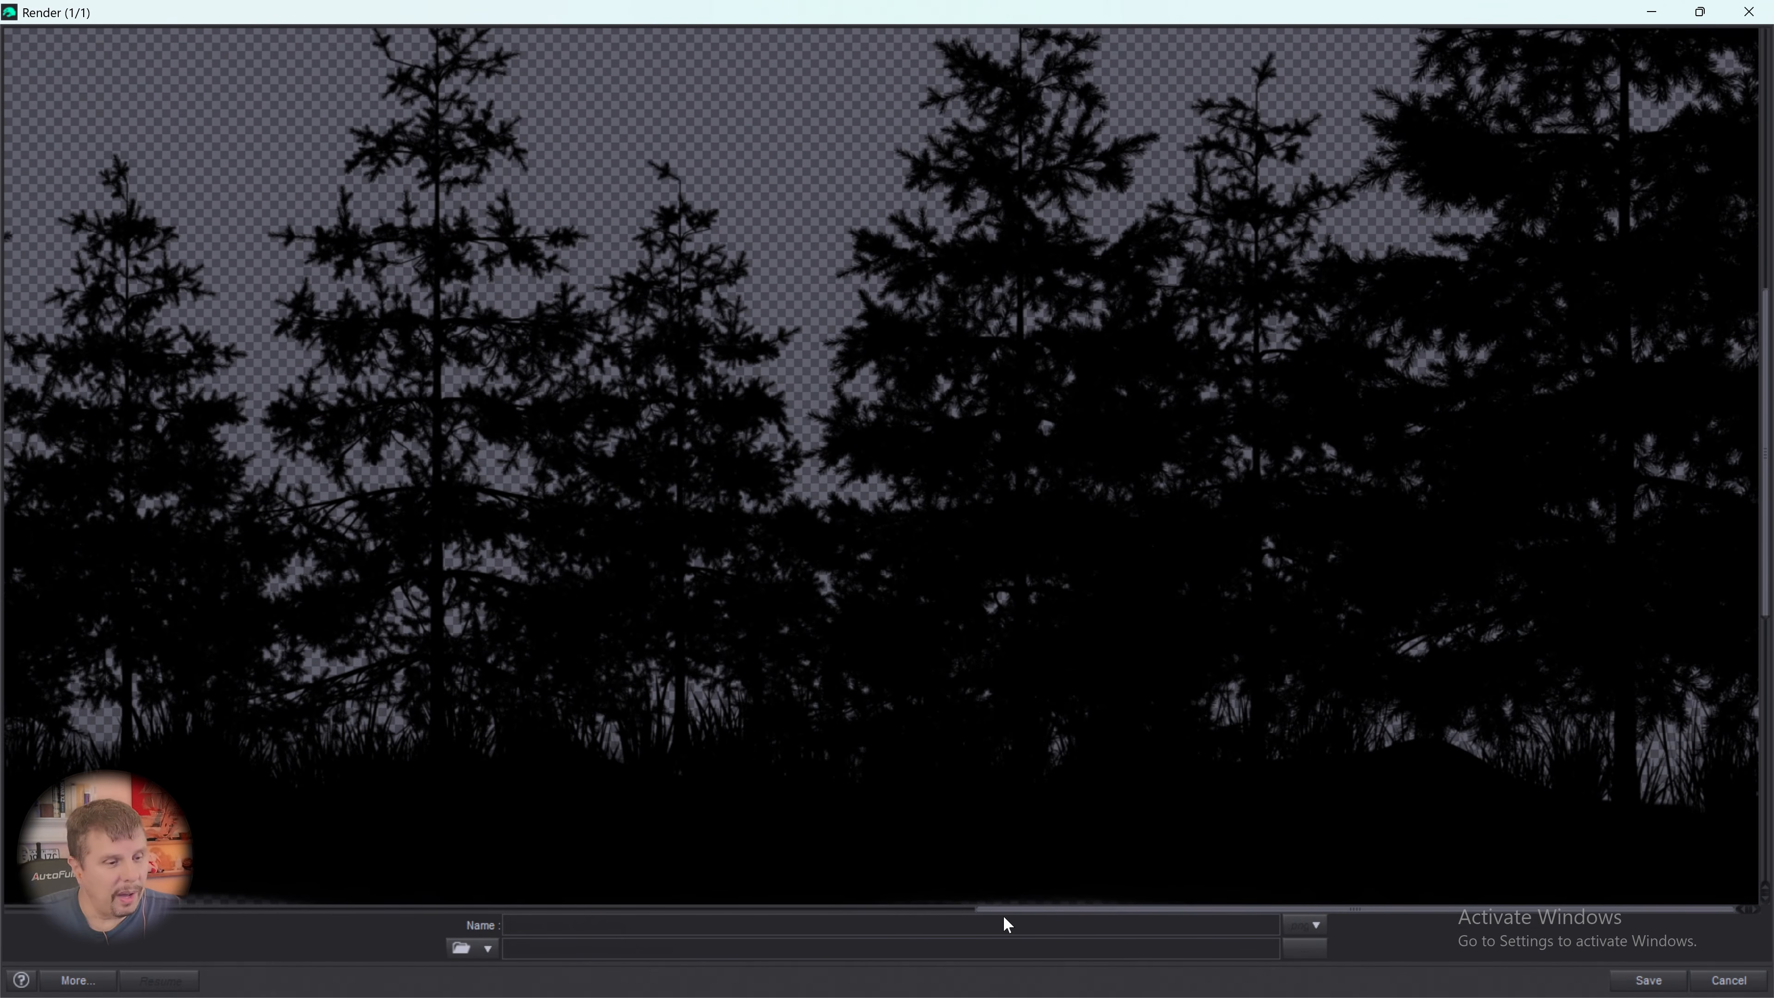
pyautogui.moveTo(1016, 916); pyautogui.dragTo(28, 909)
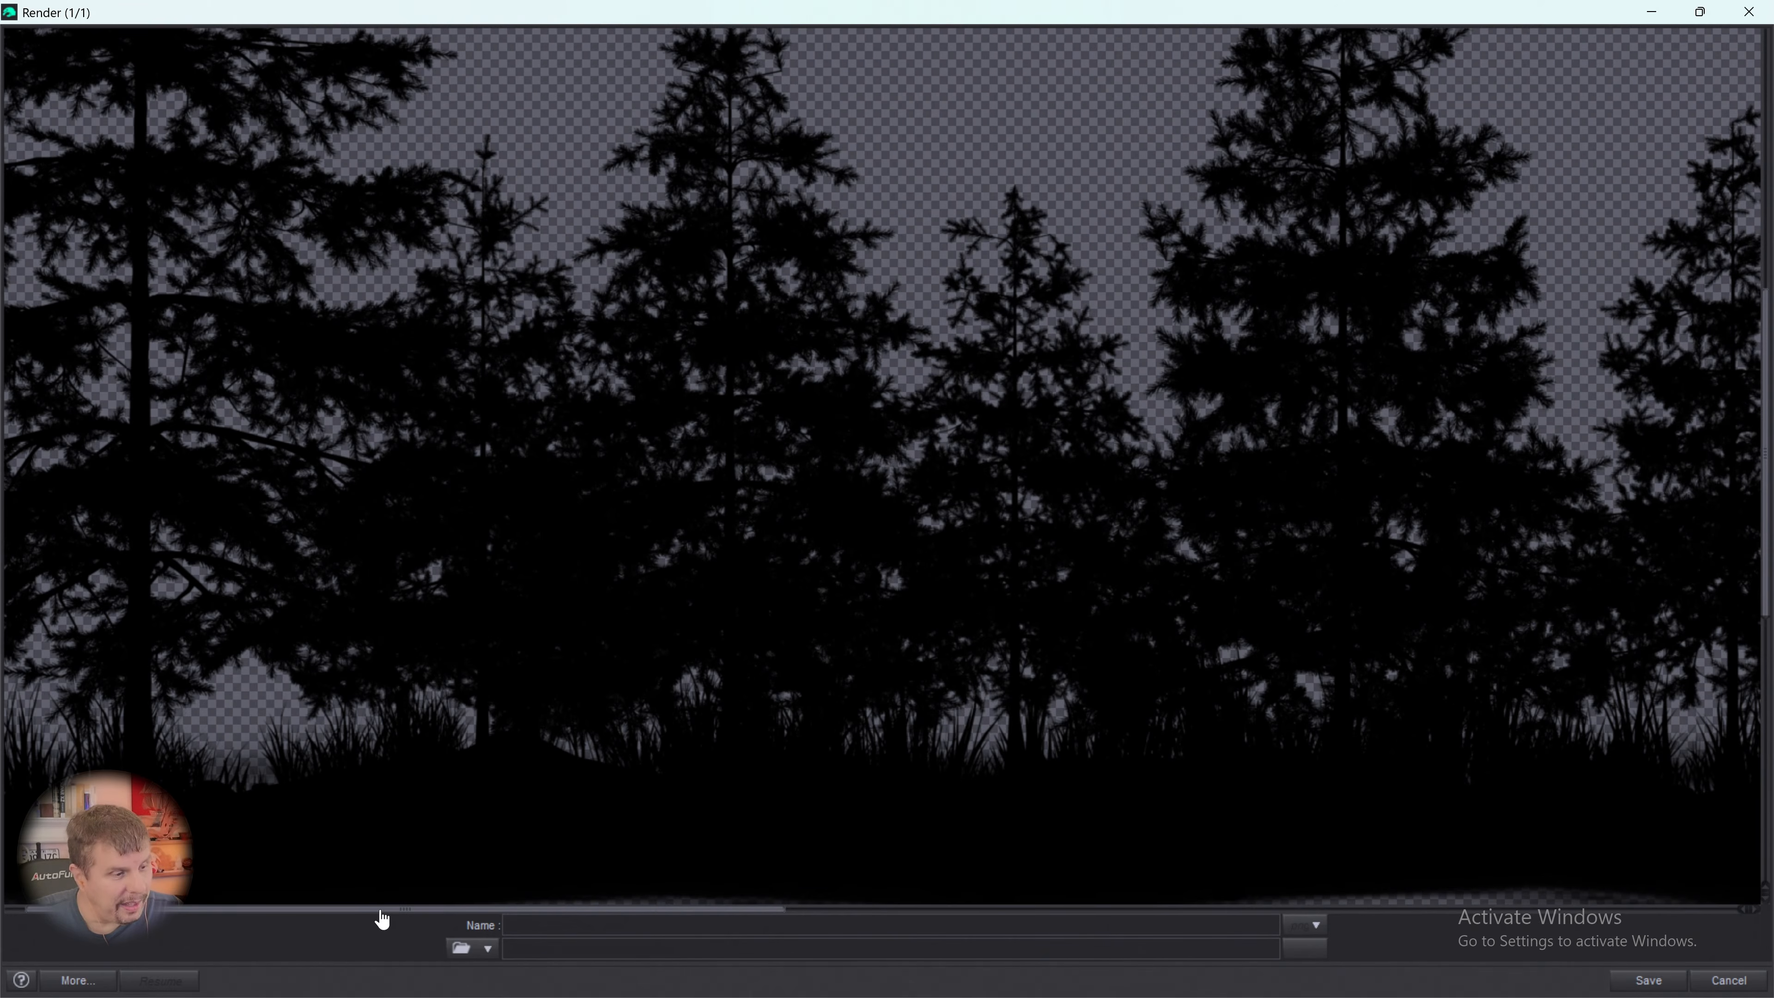
pyautogui.moveTo(380, 913); pyautogui.dragTo(325, 870)
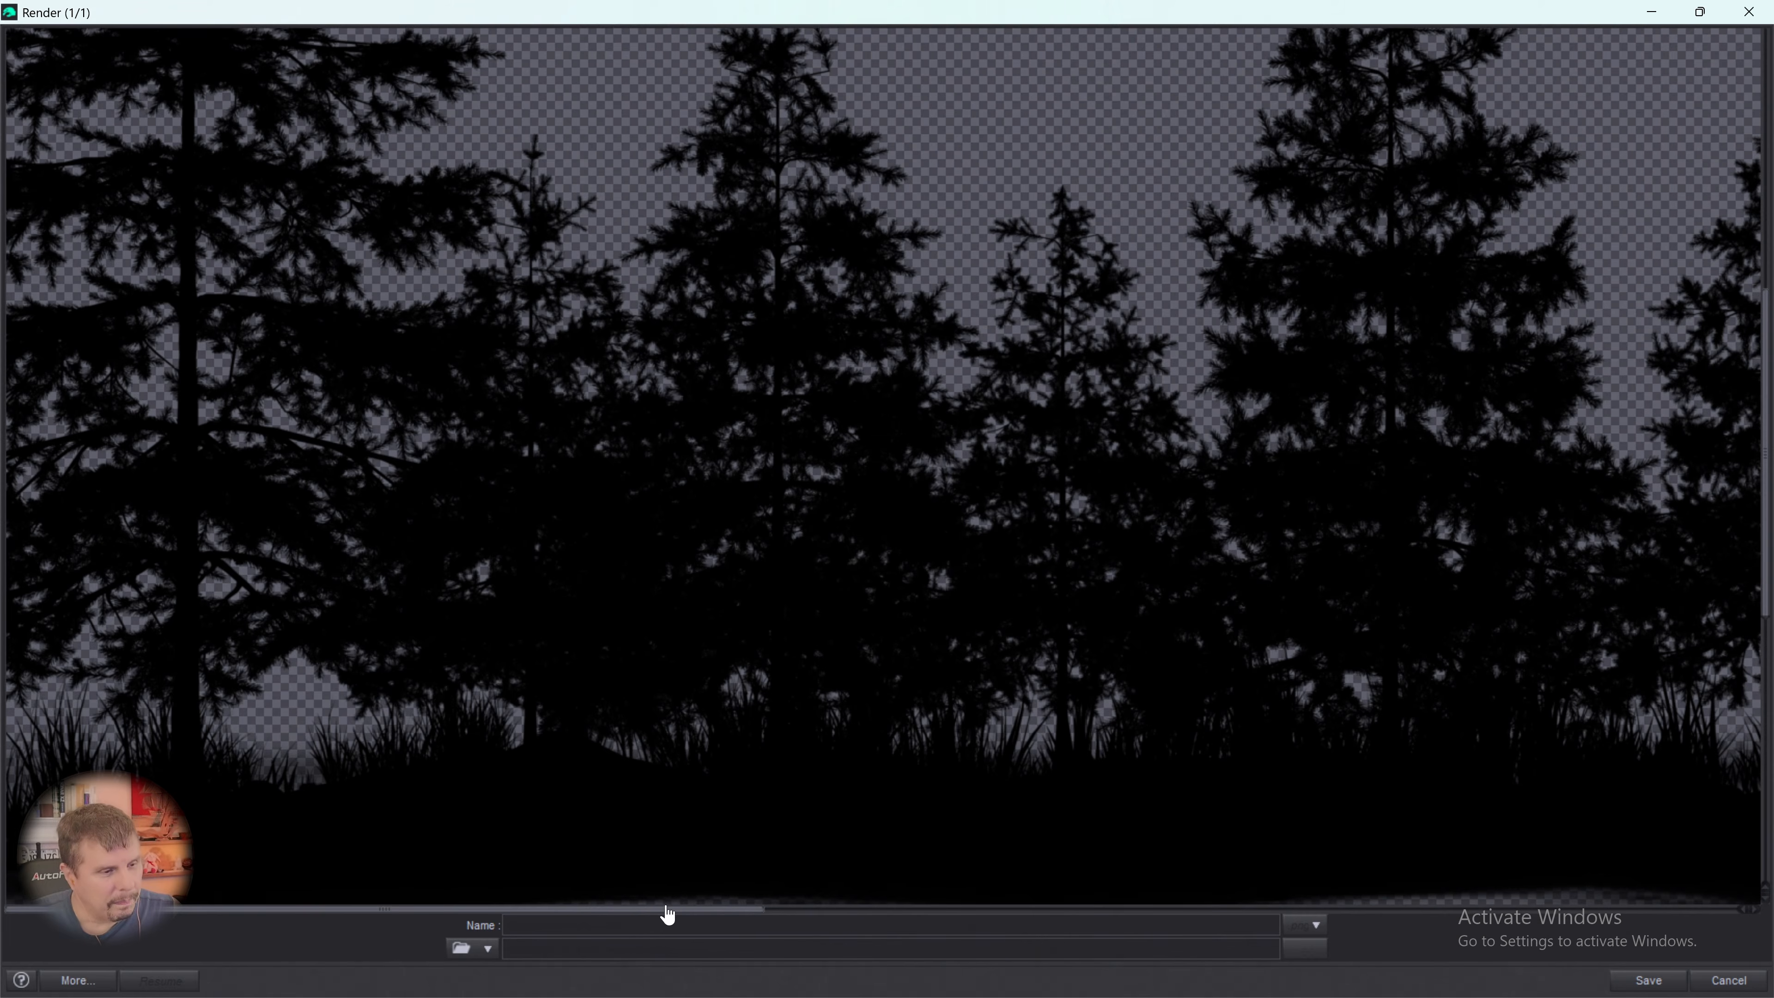
pyautogui.moveTo(667, 914); pyautogui.dragTo(1691, 950)
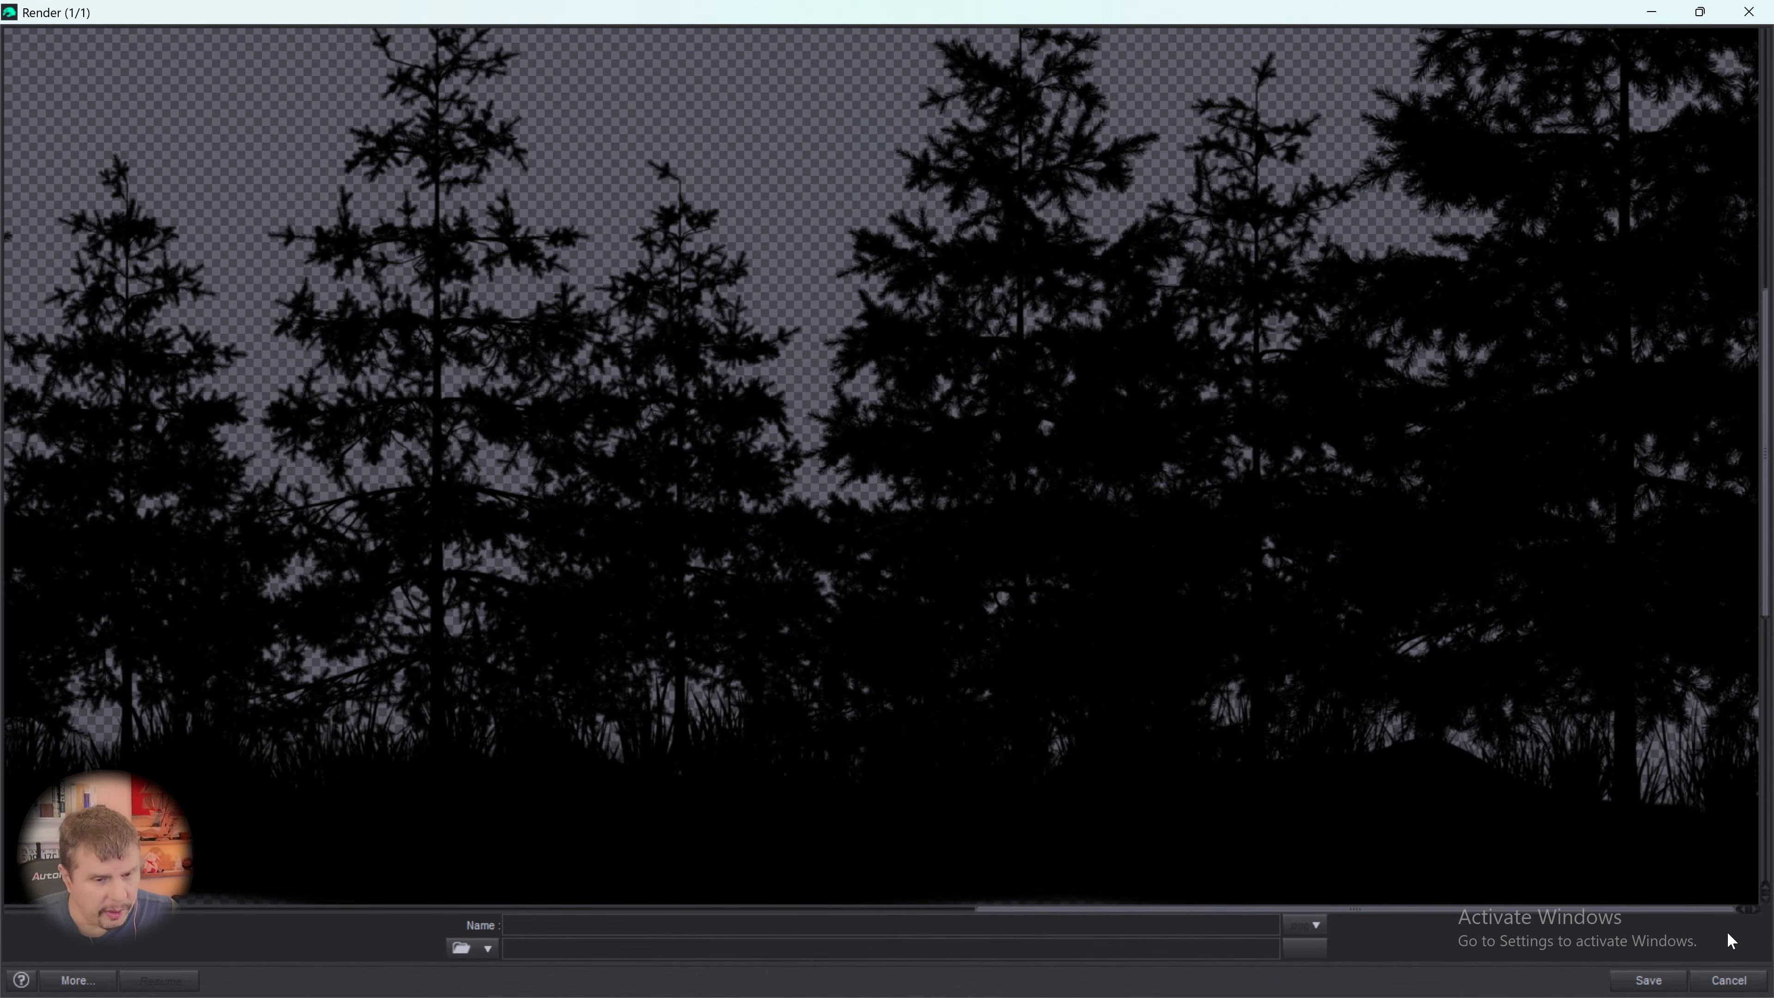
# - Stop the silhouette render and save the image as a PNG named Spruce Tree Line B&W
pyautogui.click(1729, 982)
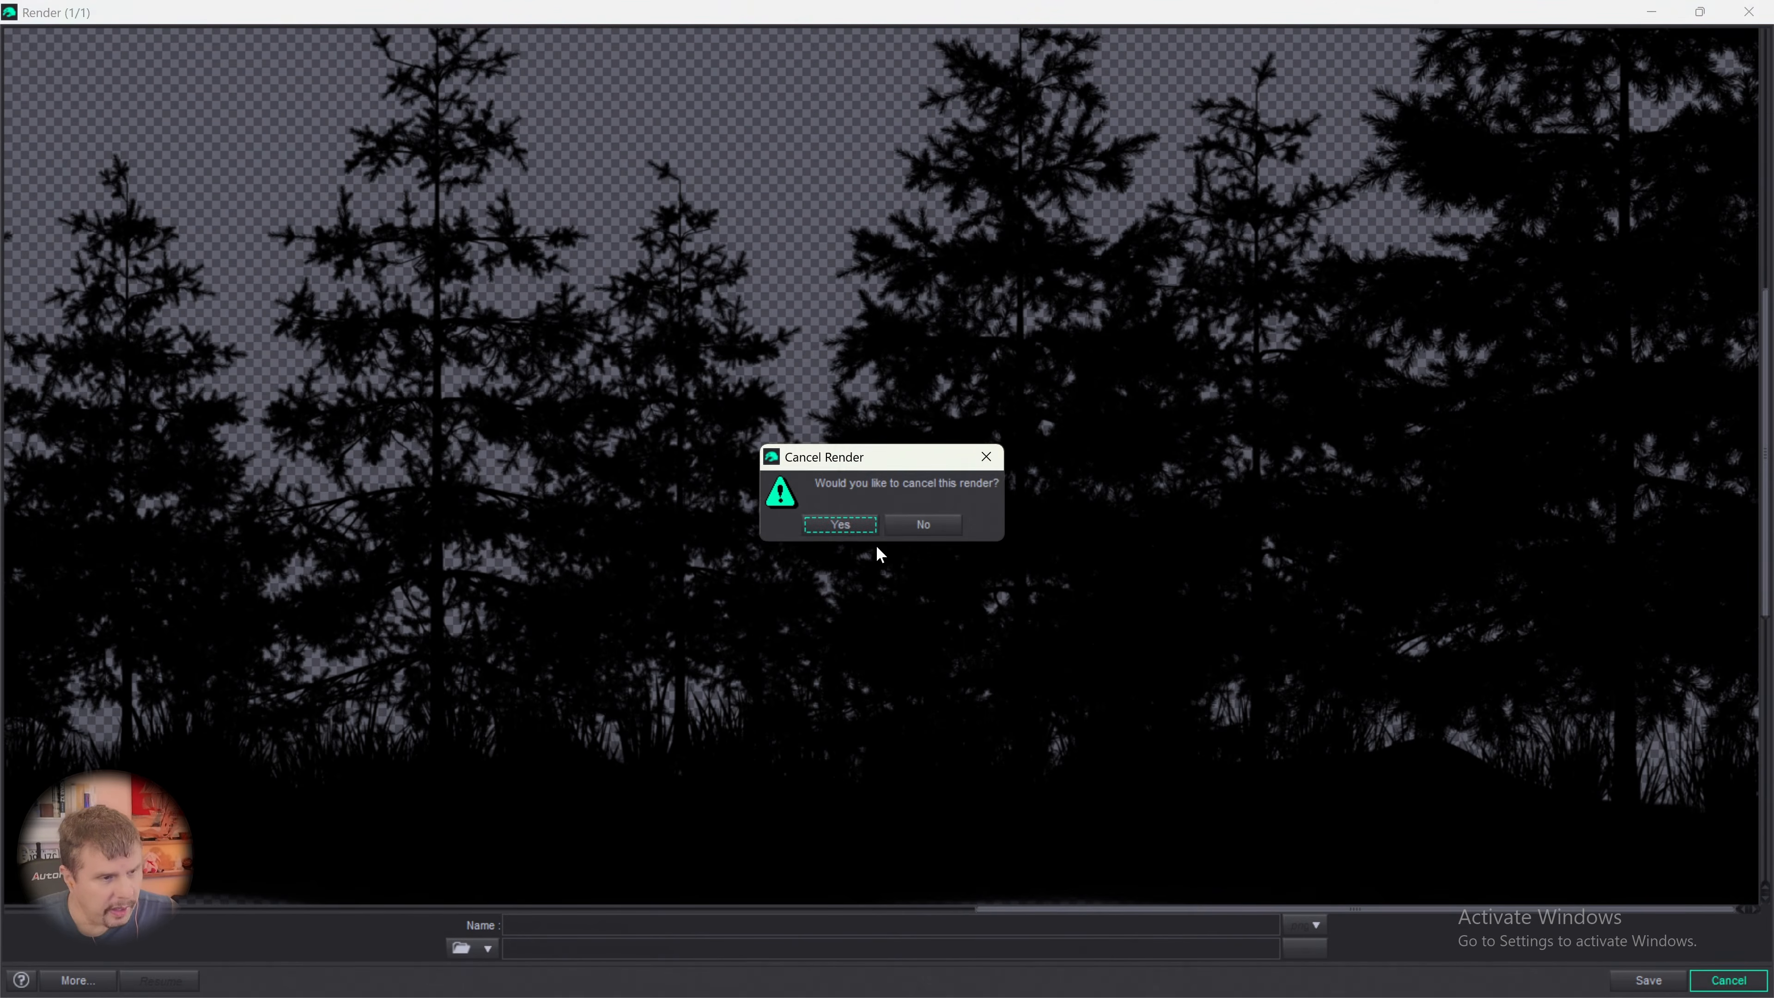
pyautogui.click(845, 524)
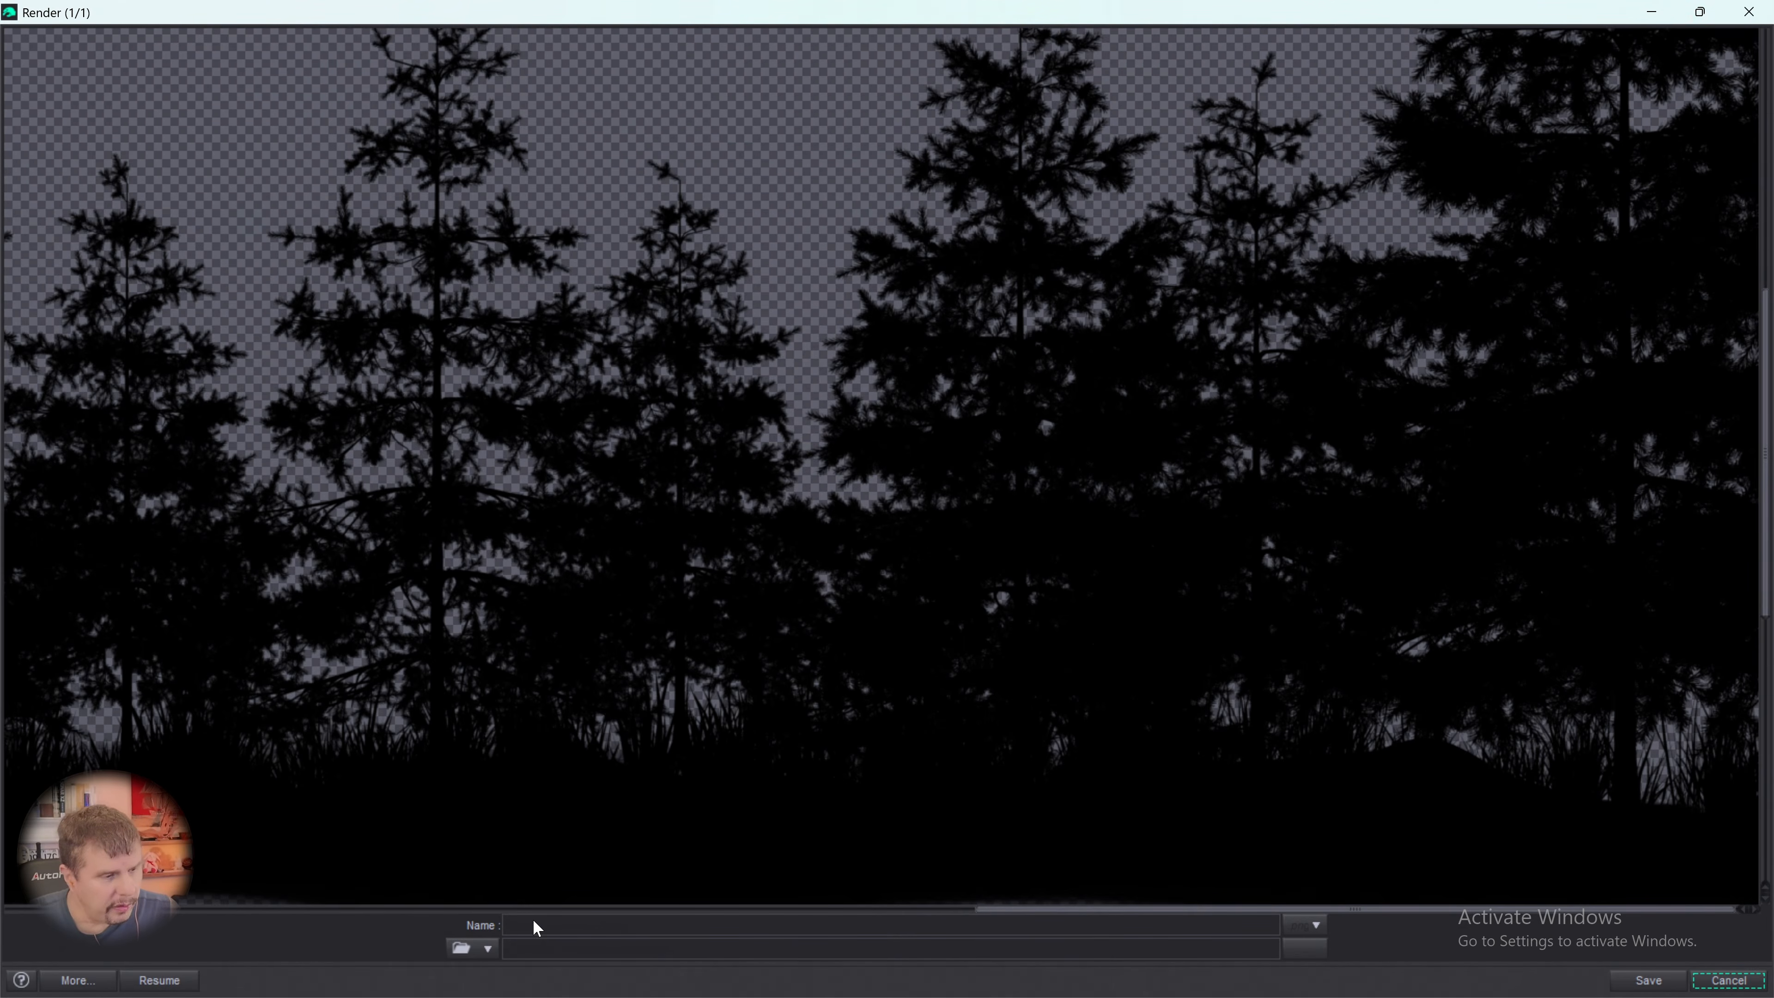
pyautogui.click(650, 927)
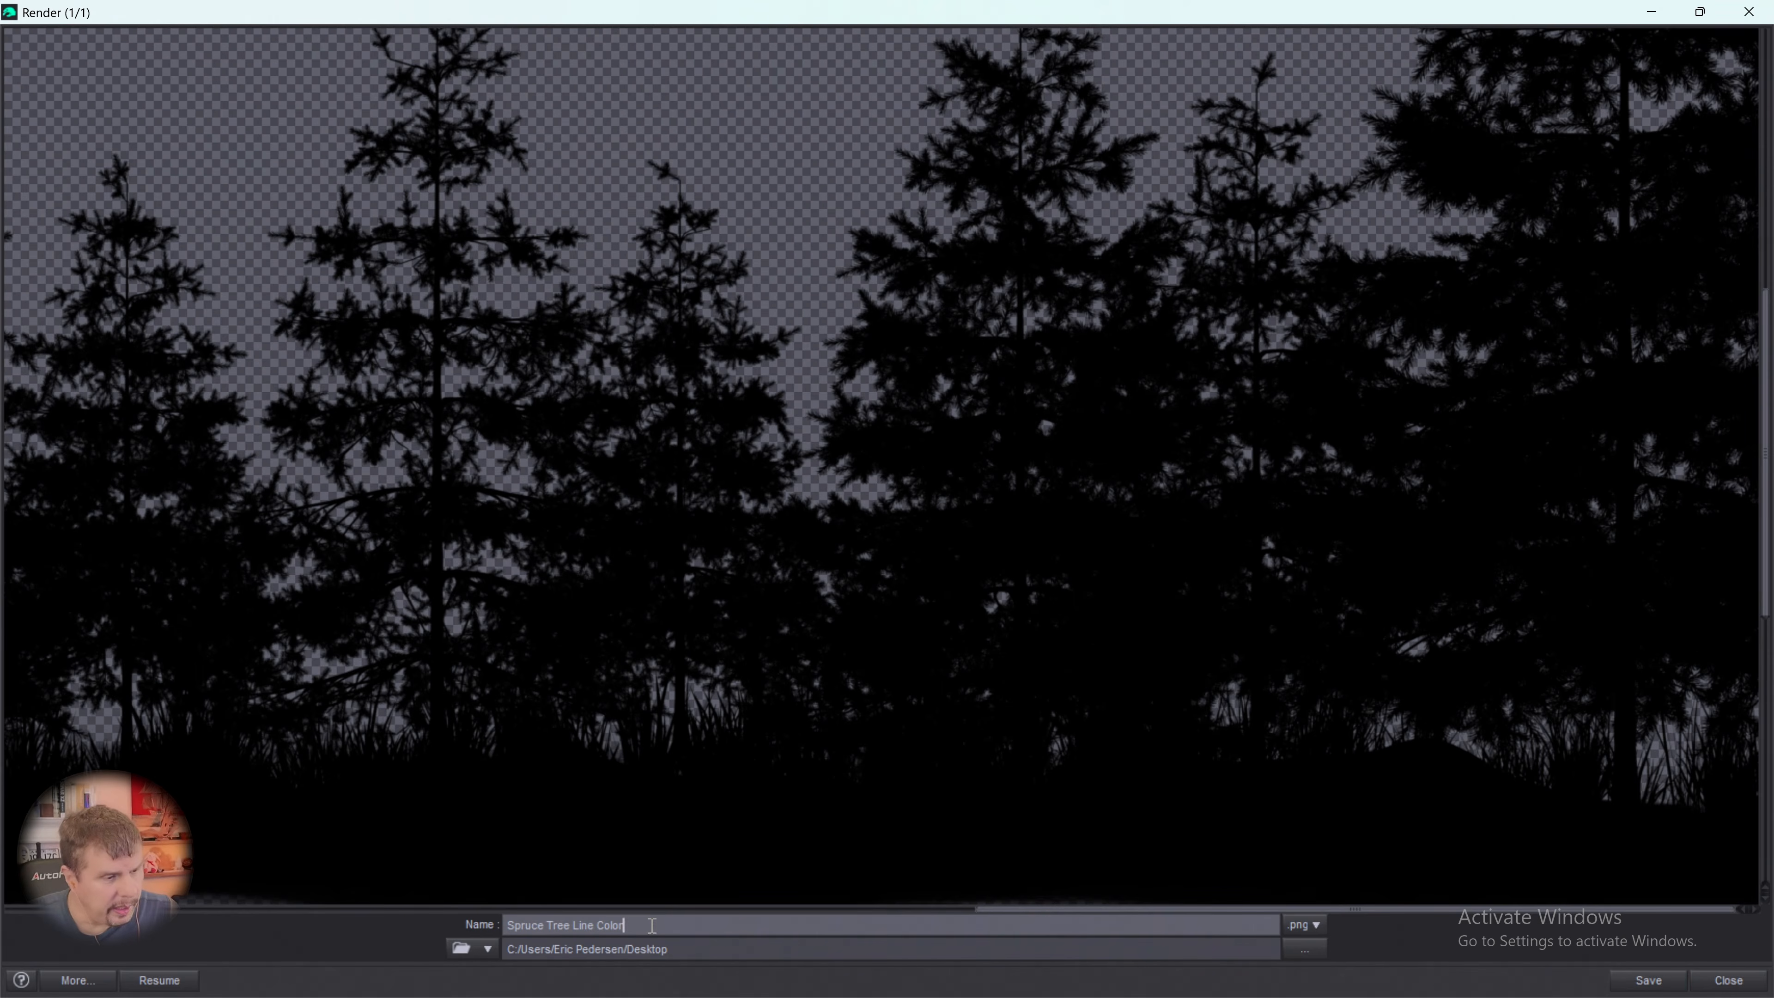
pyautogui.press('Left')
pyautogui.press('Left')
pyautogui.press('Left')
pyautogui.press('Left')
pyautogui.press('Left')
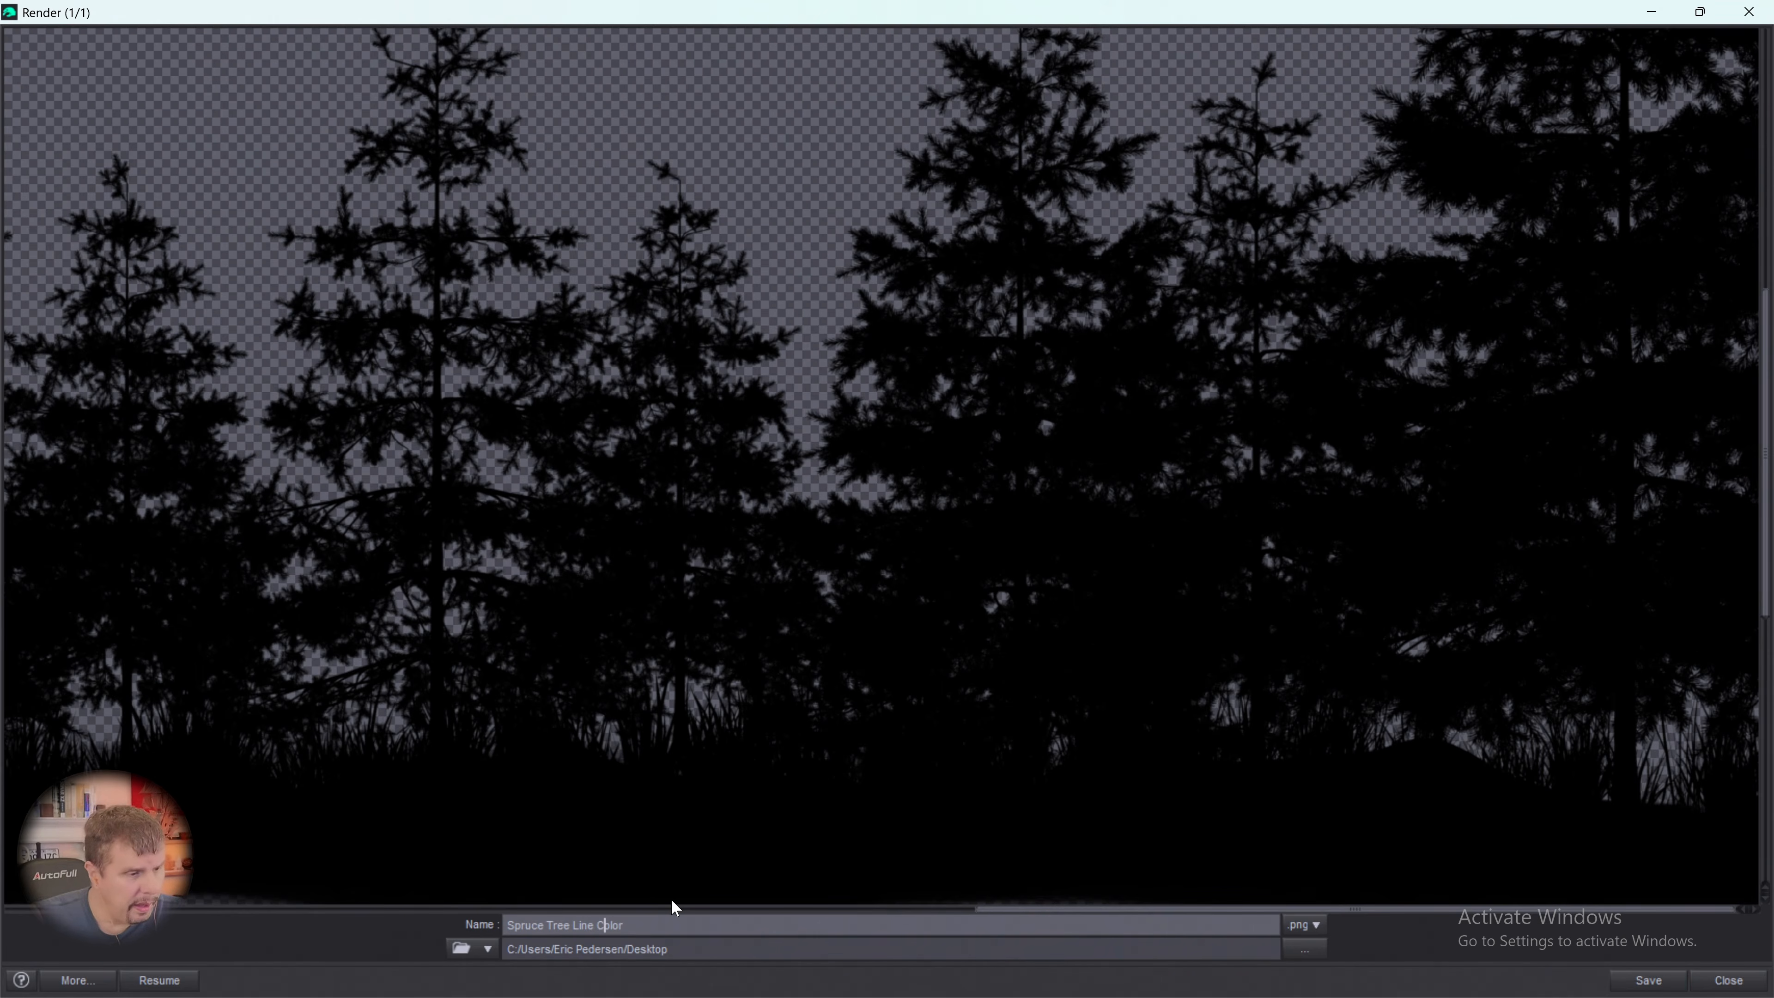
pyautogui.press('Delete')
pyautogui.press('Delete')
pyautogui.press('Delete')
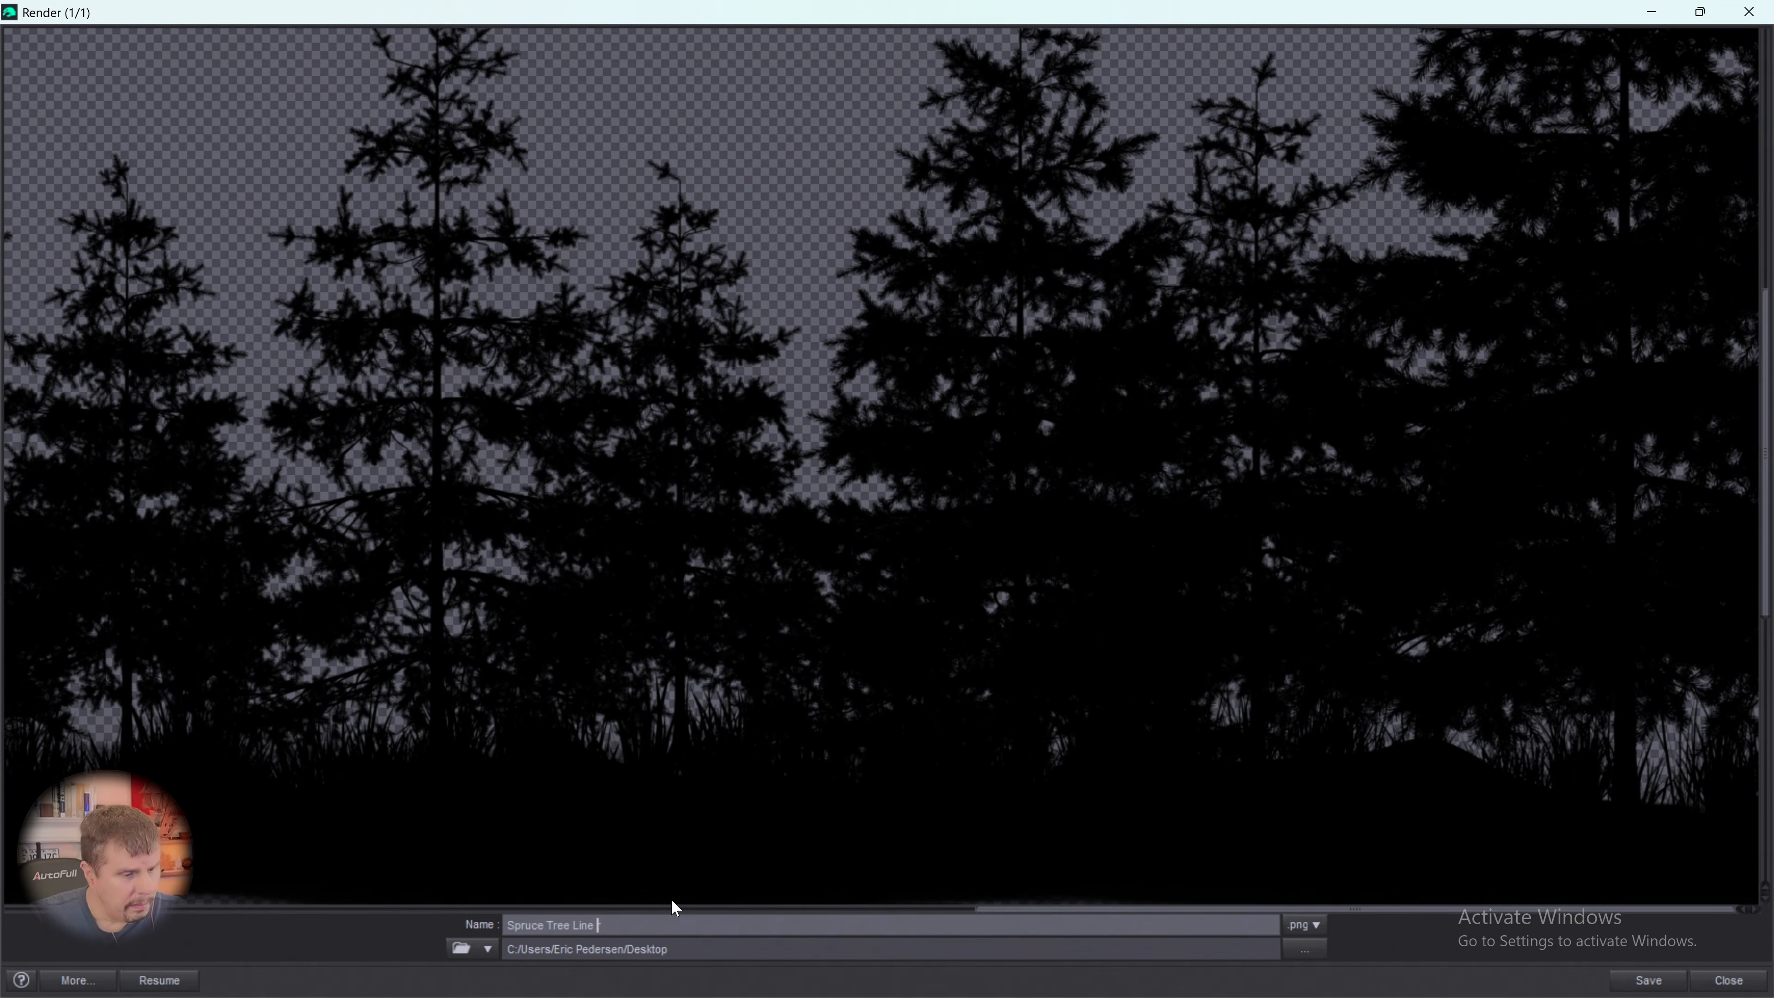
pyautogui.write('B')
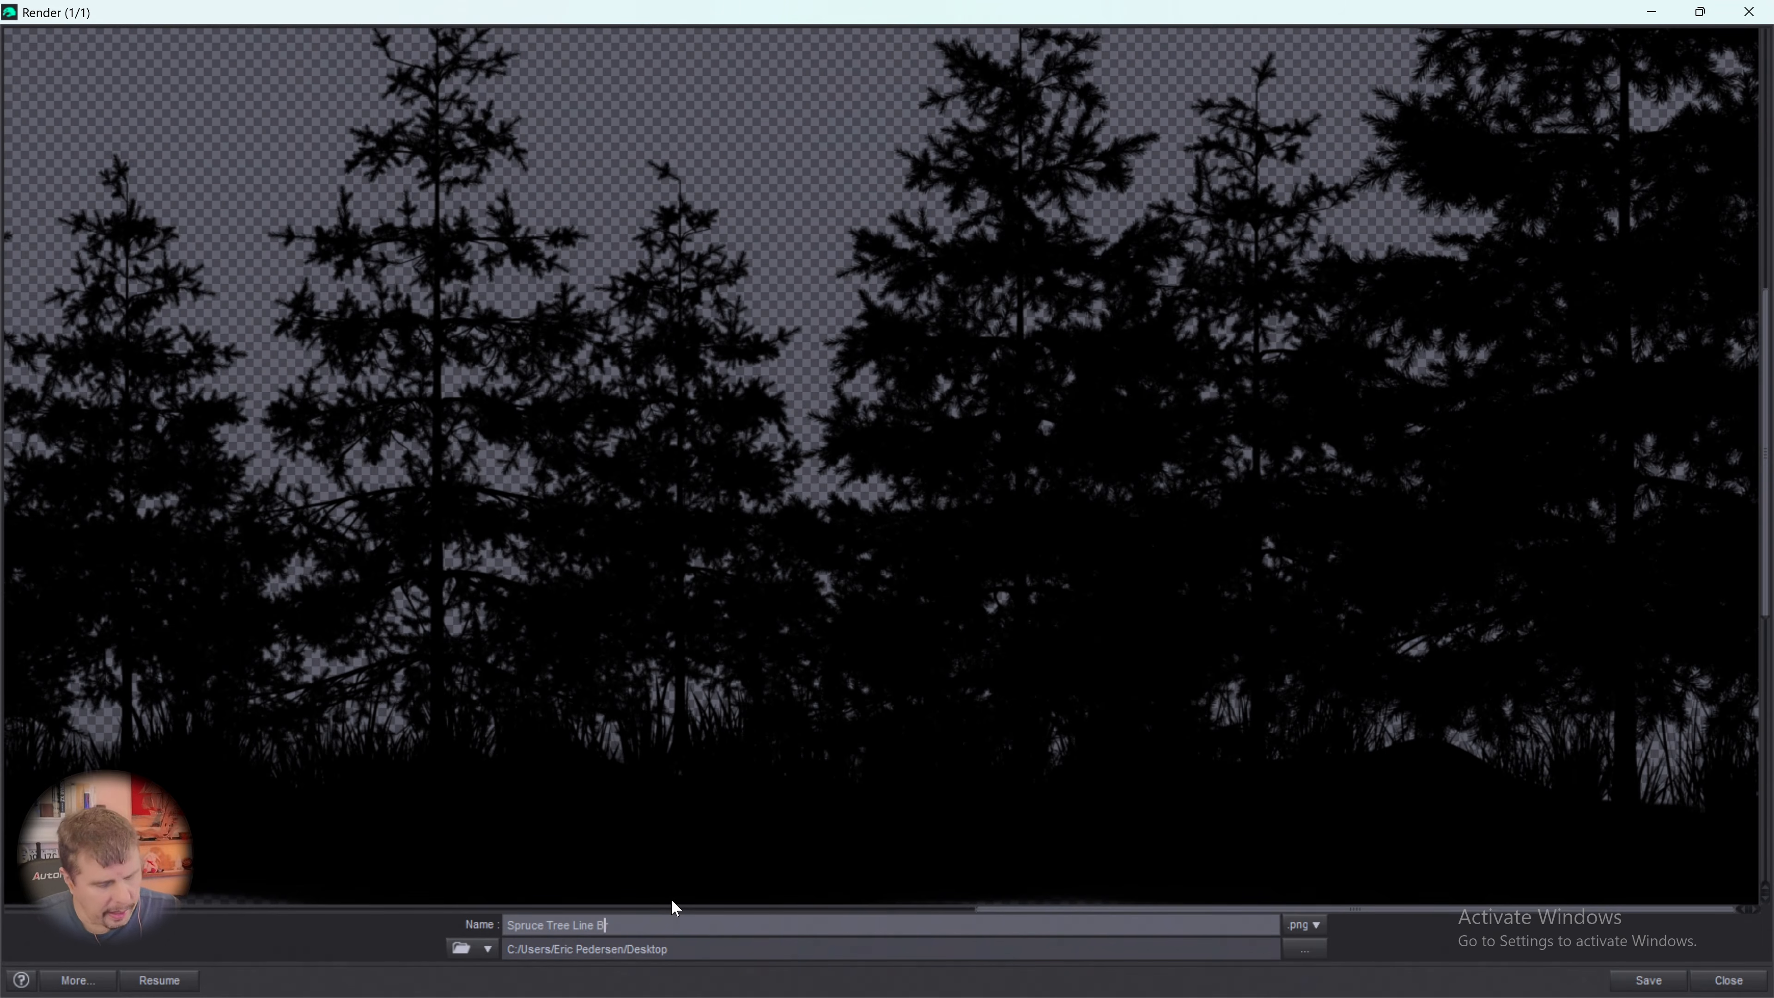
pyautogui.write('&W')
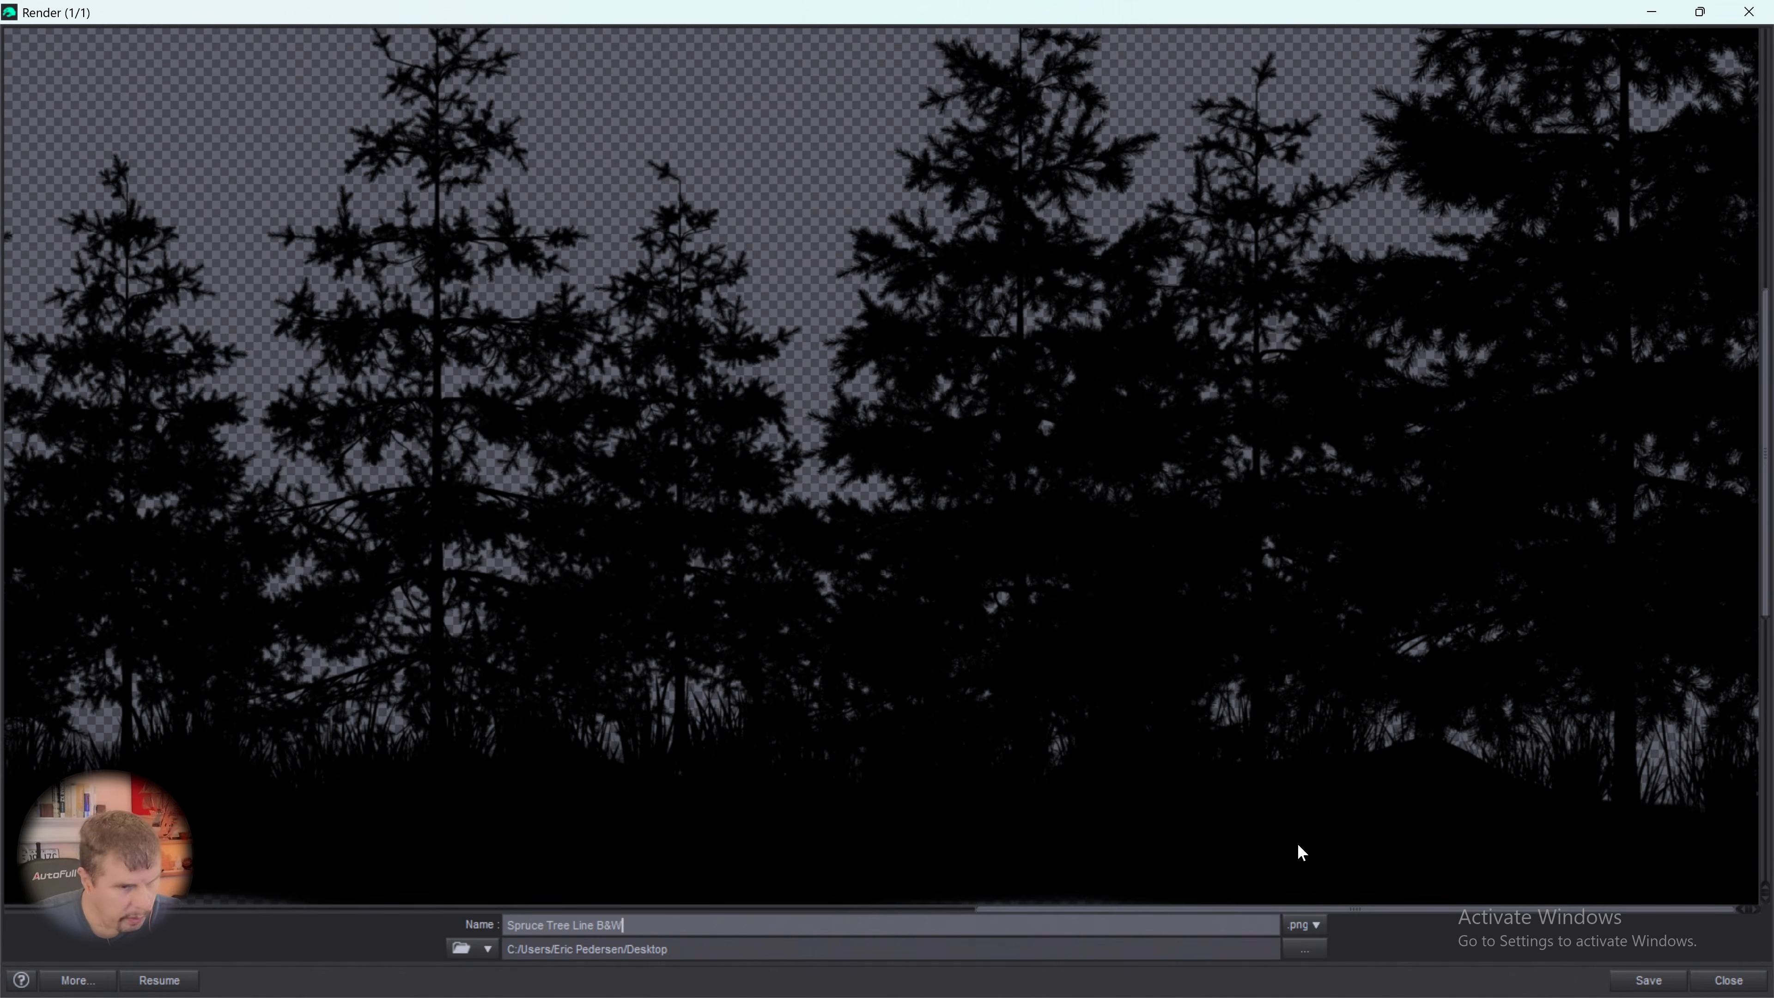
pyautogui.click(1643, 980)
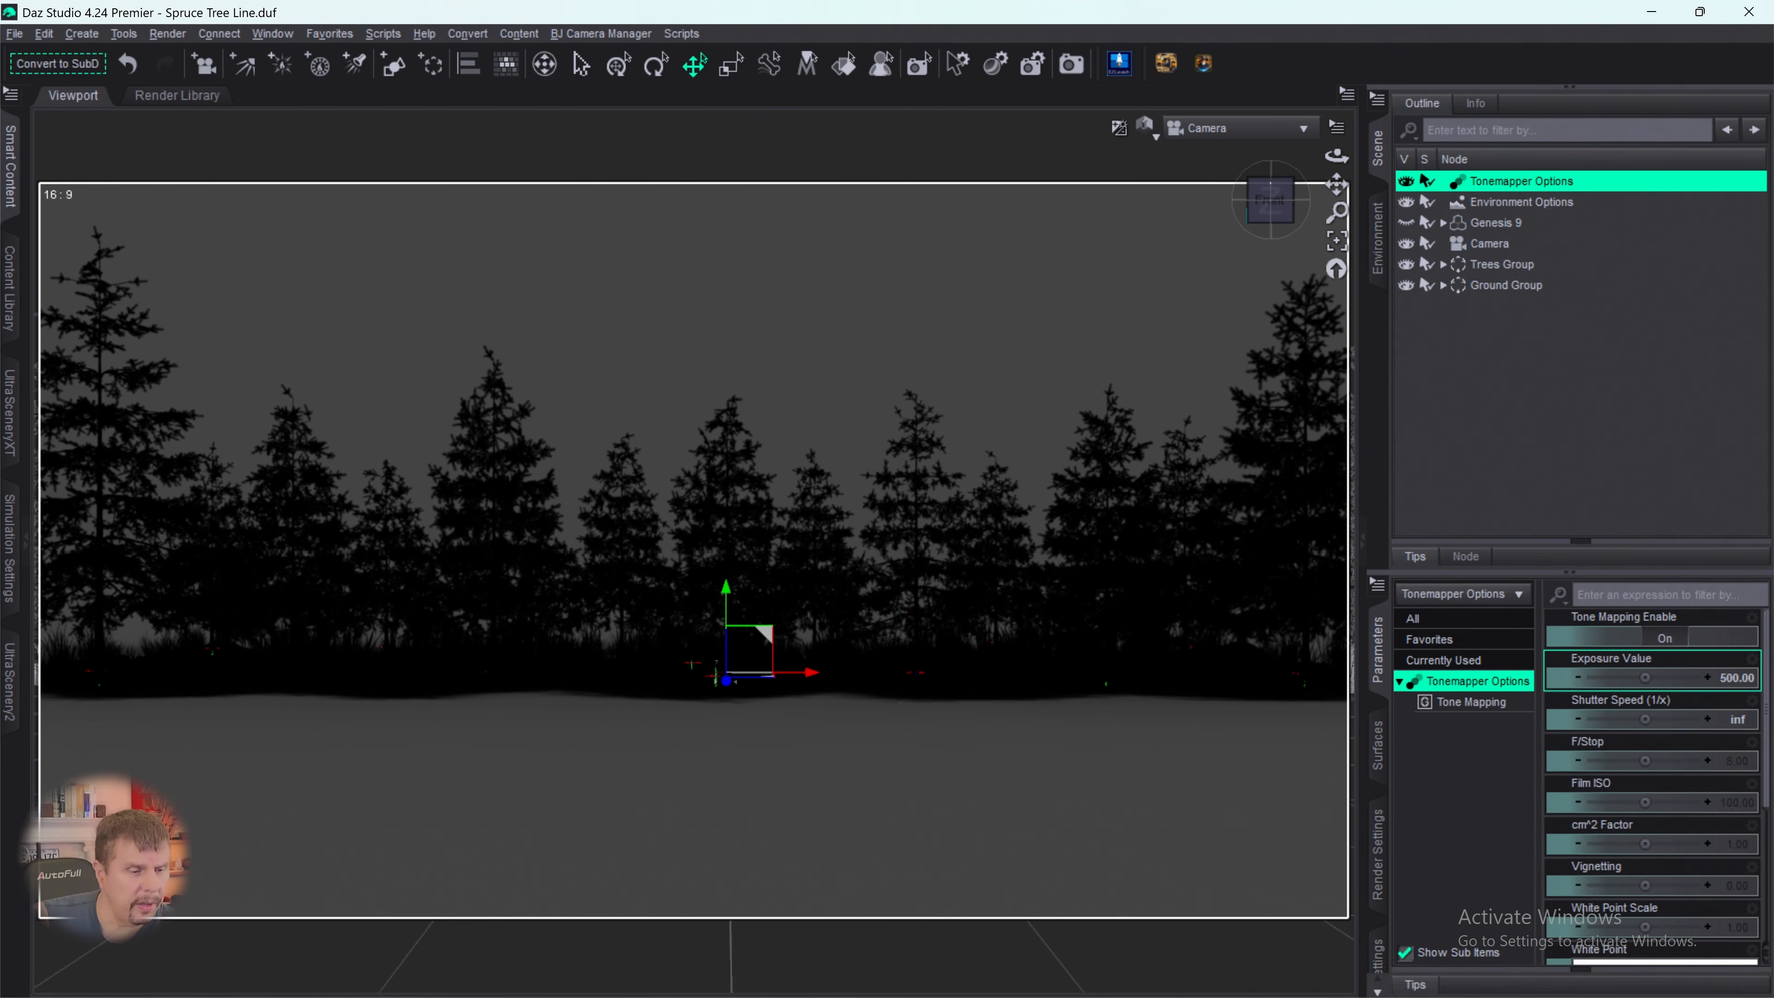
# - Switch to EZFinder, deselect all content compartments, and list the contents of the hdri_scan_EZHDRI scan
pyautogui.moveTo(1187, 979)
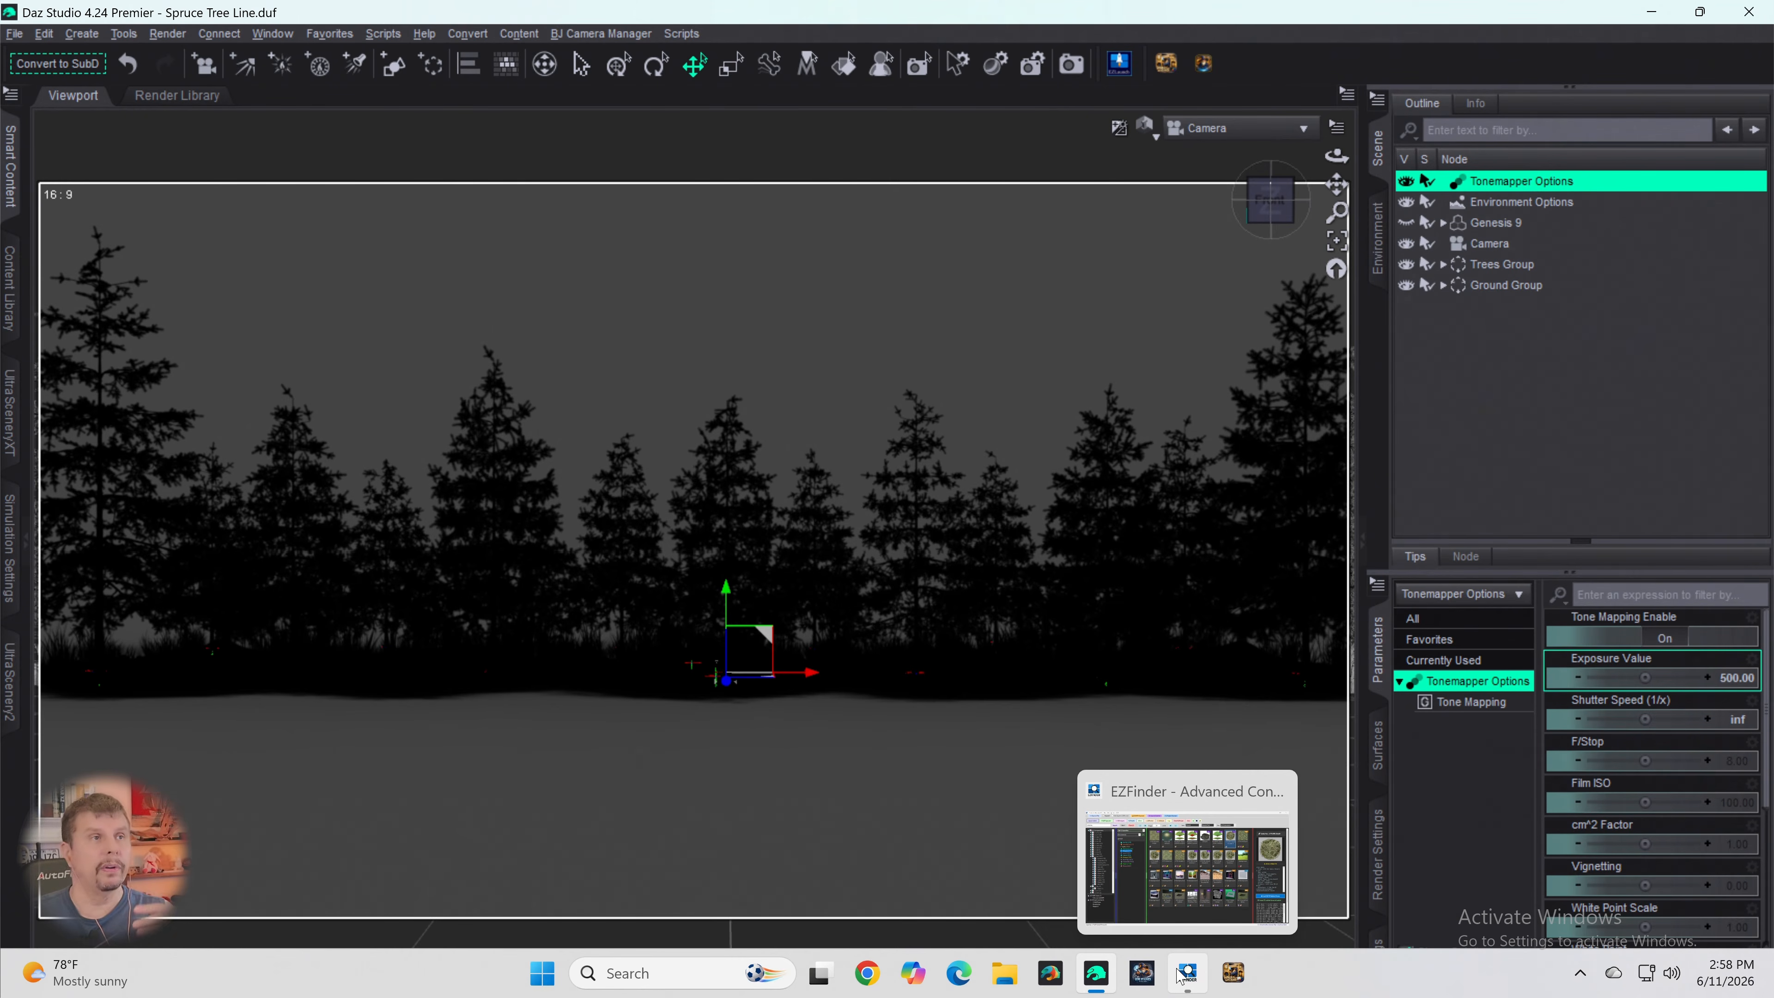
pyautogui.click(1145, 899)
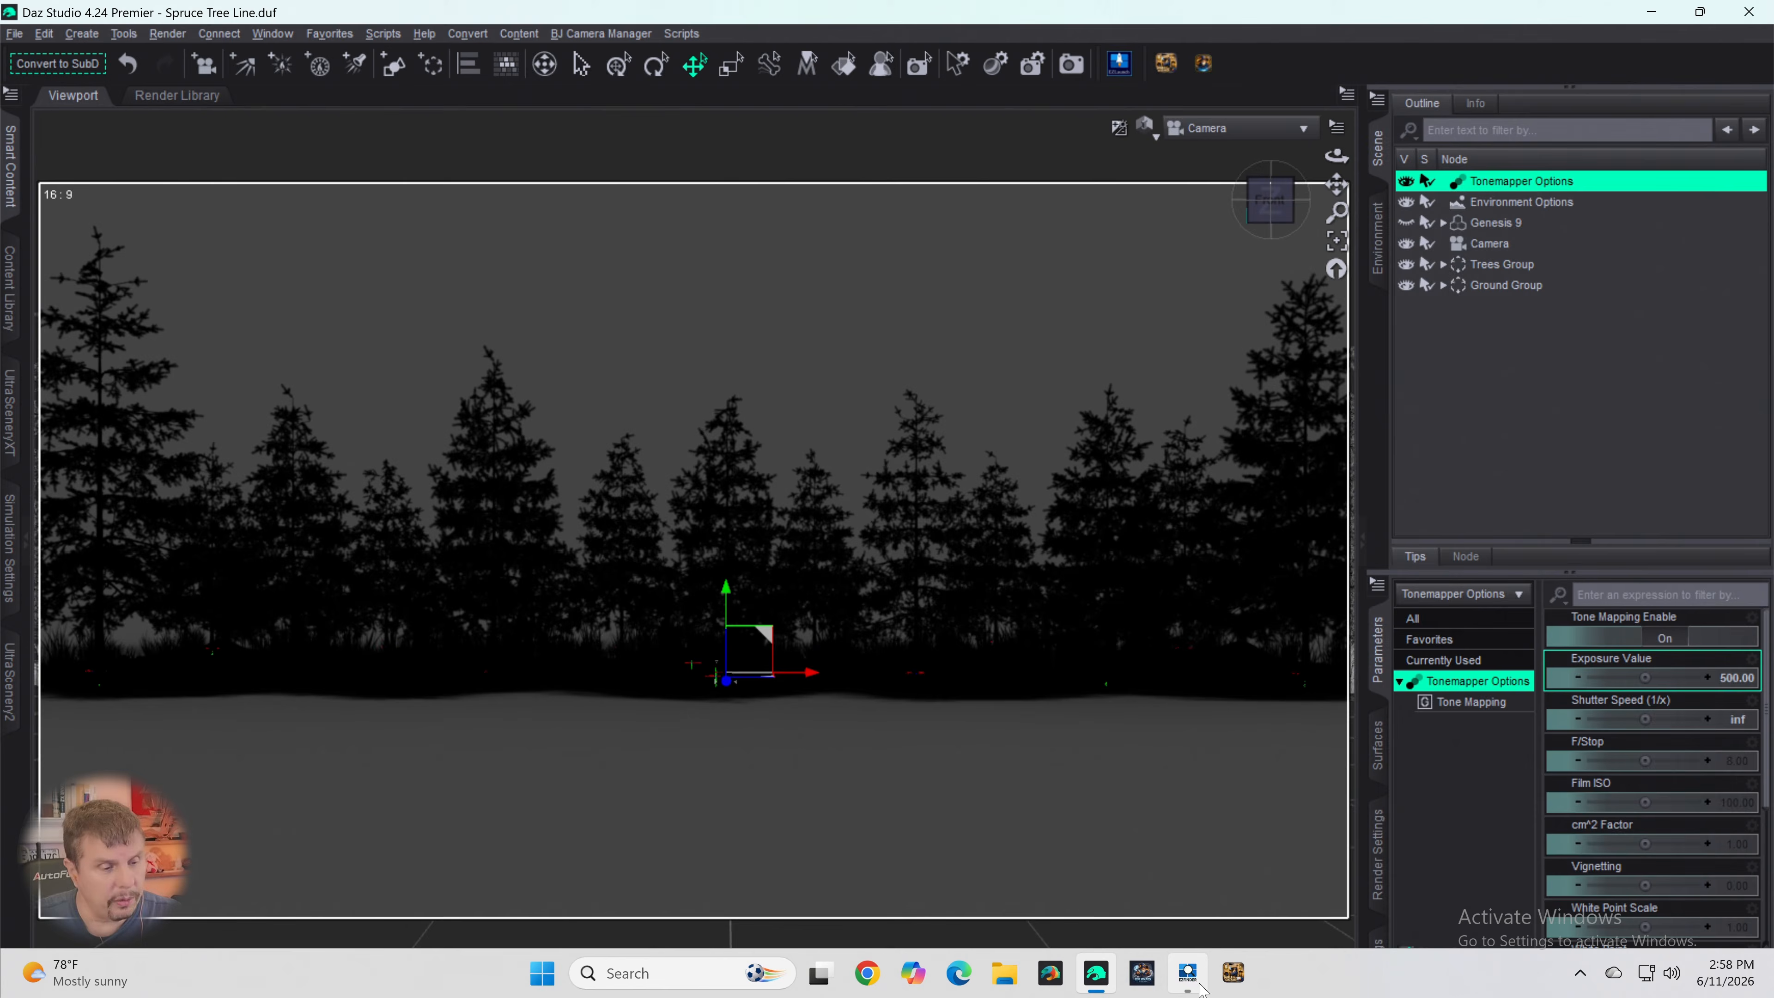
pyautogui.click(1197, 984)
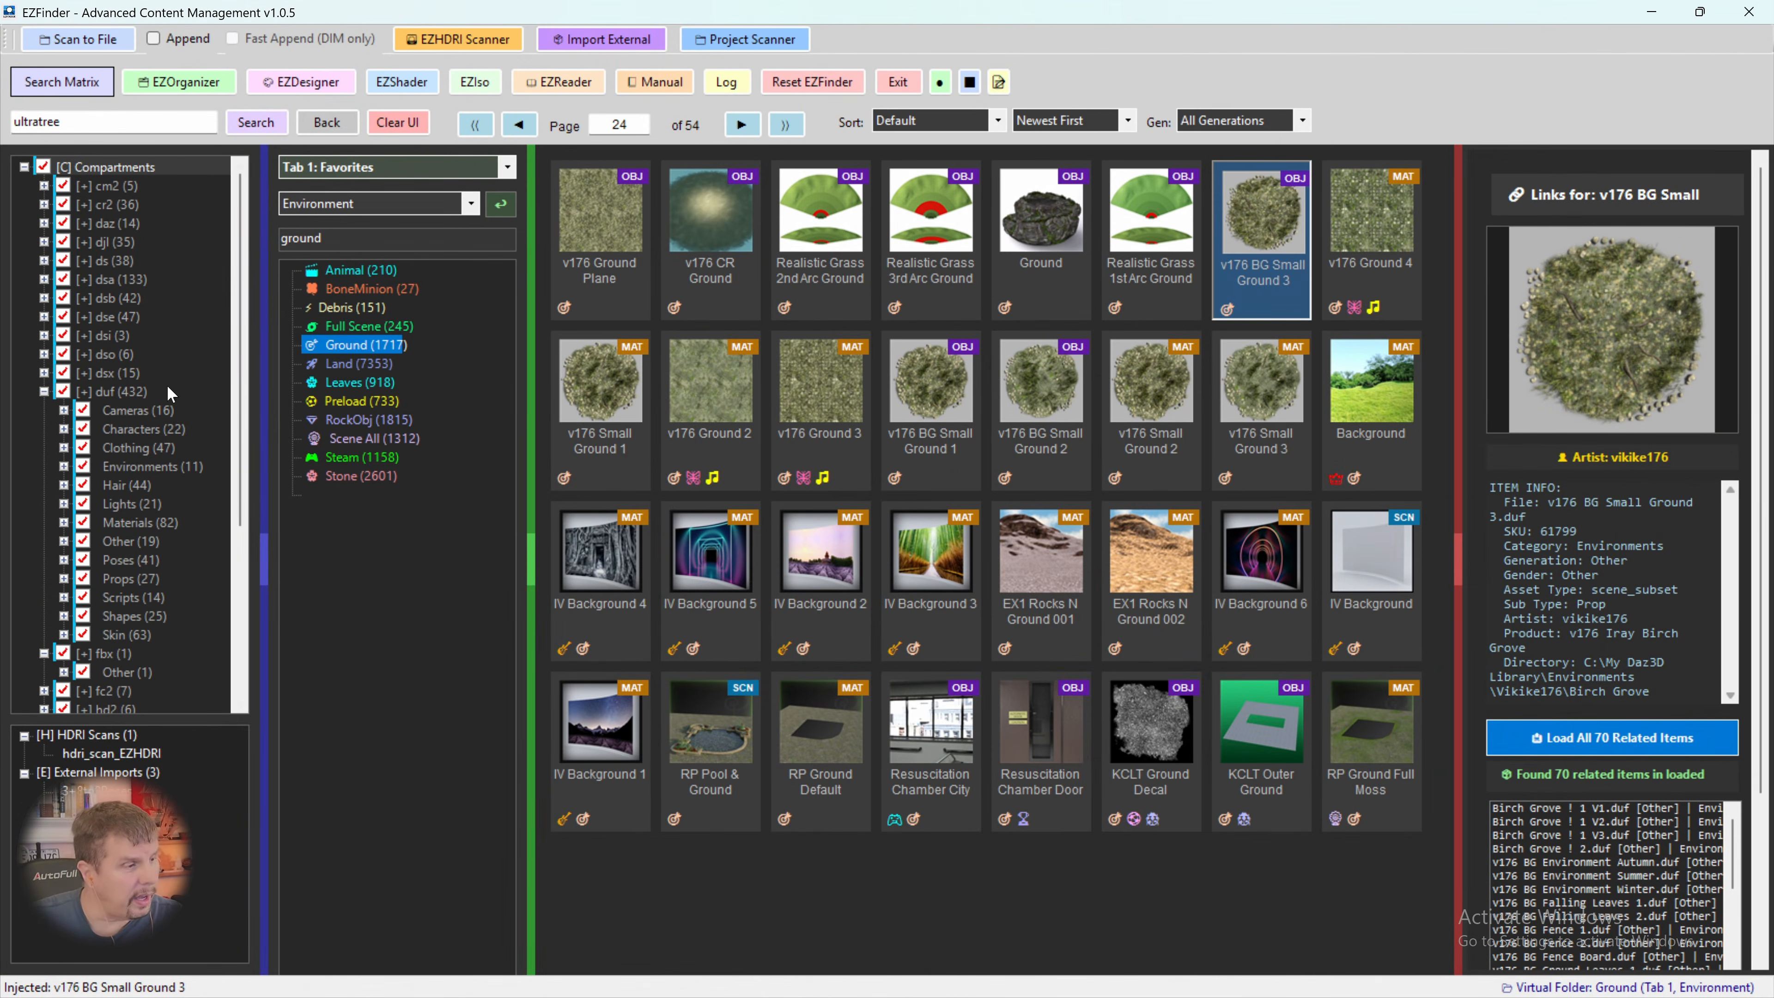
pyautogui.click(44, 169)
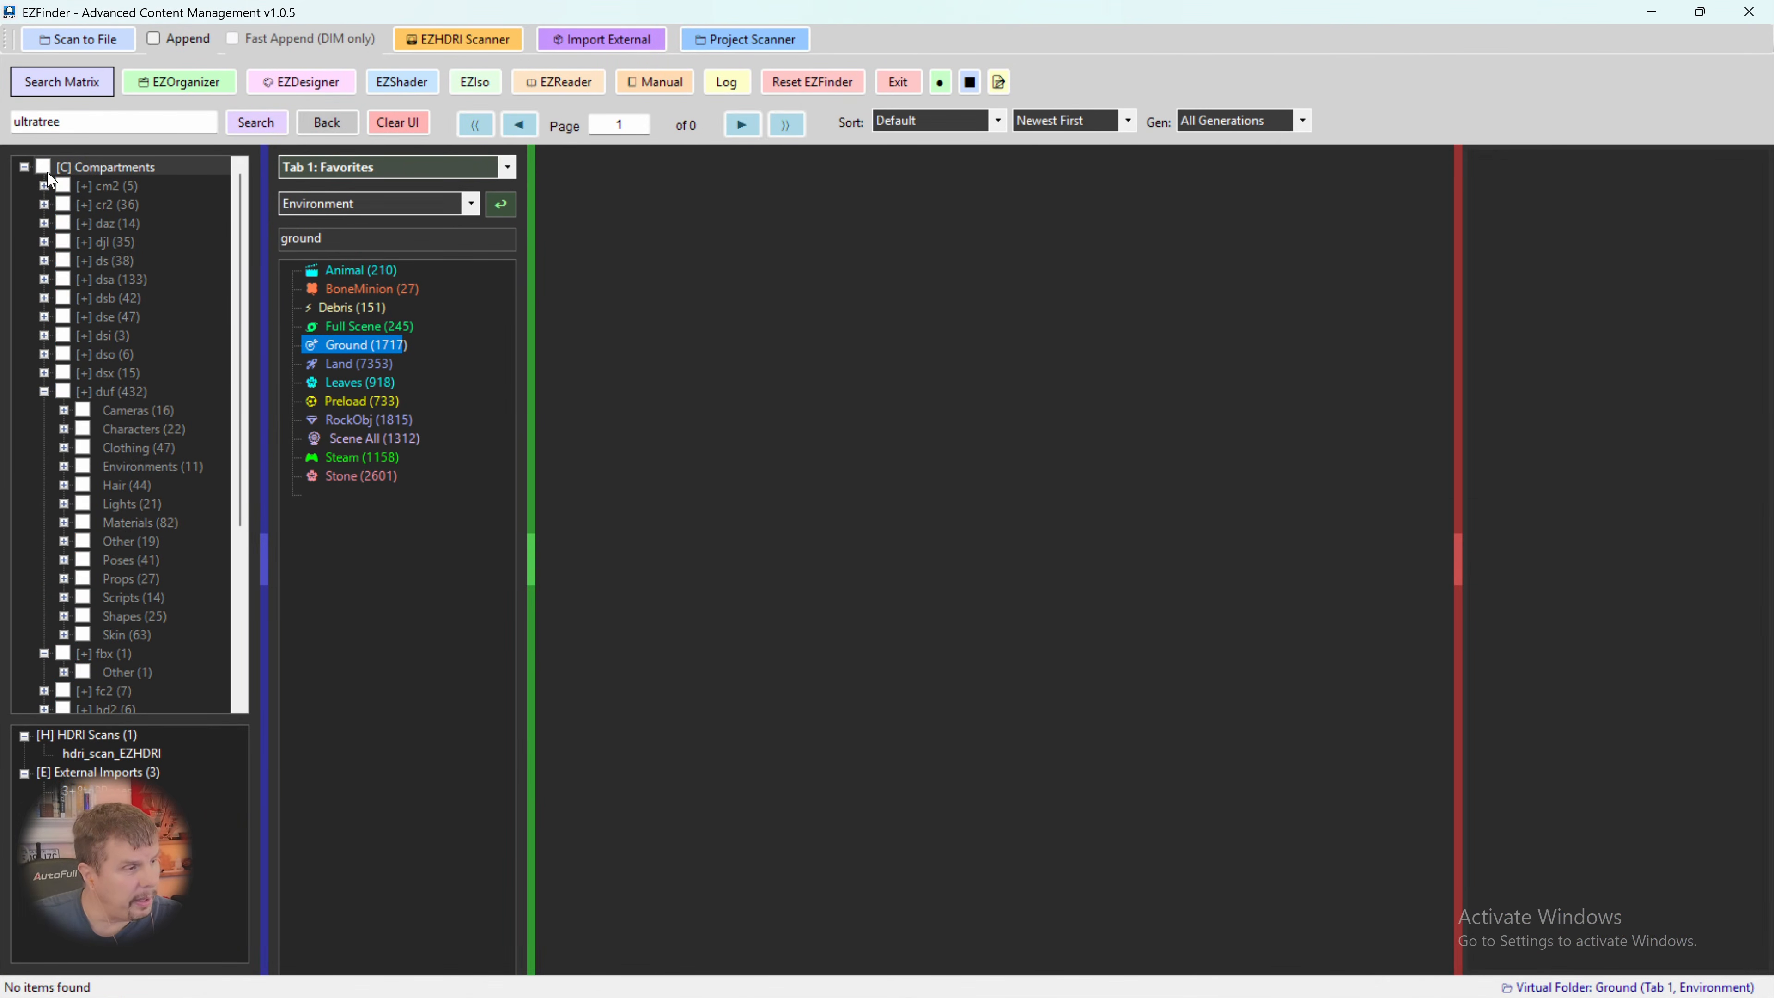
pyautogui.click(85, 757)
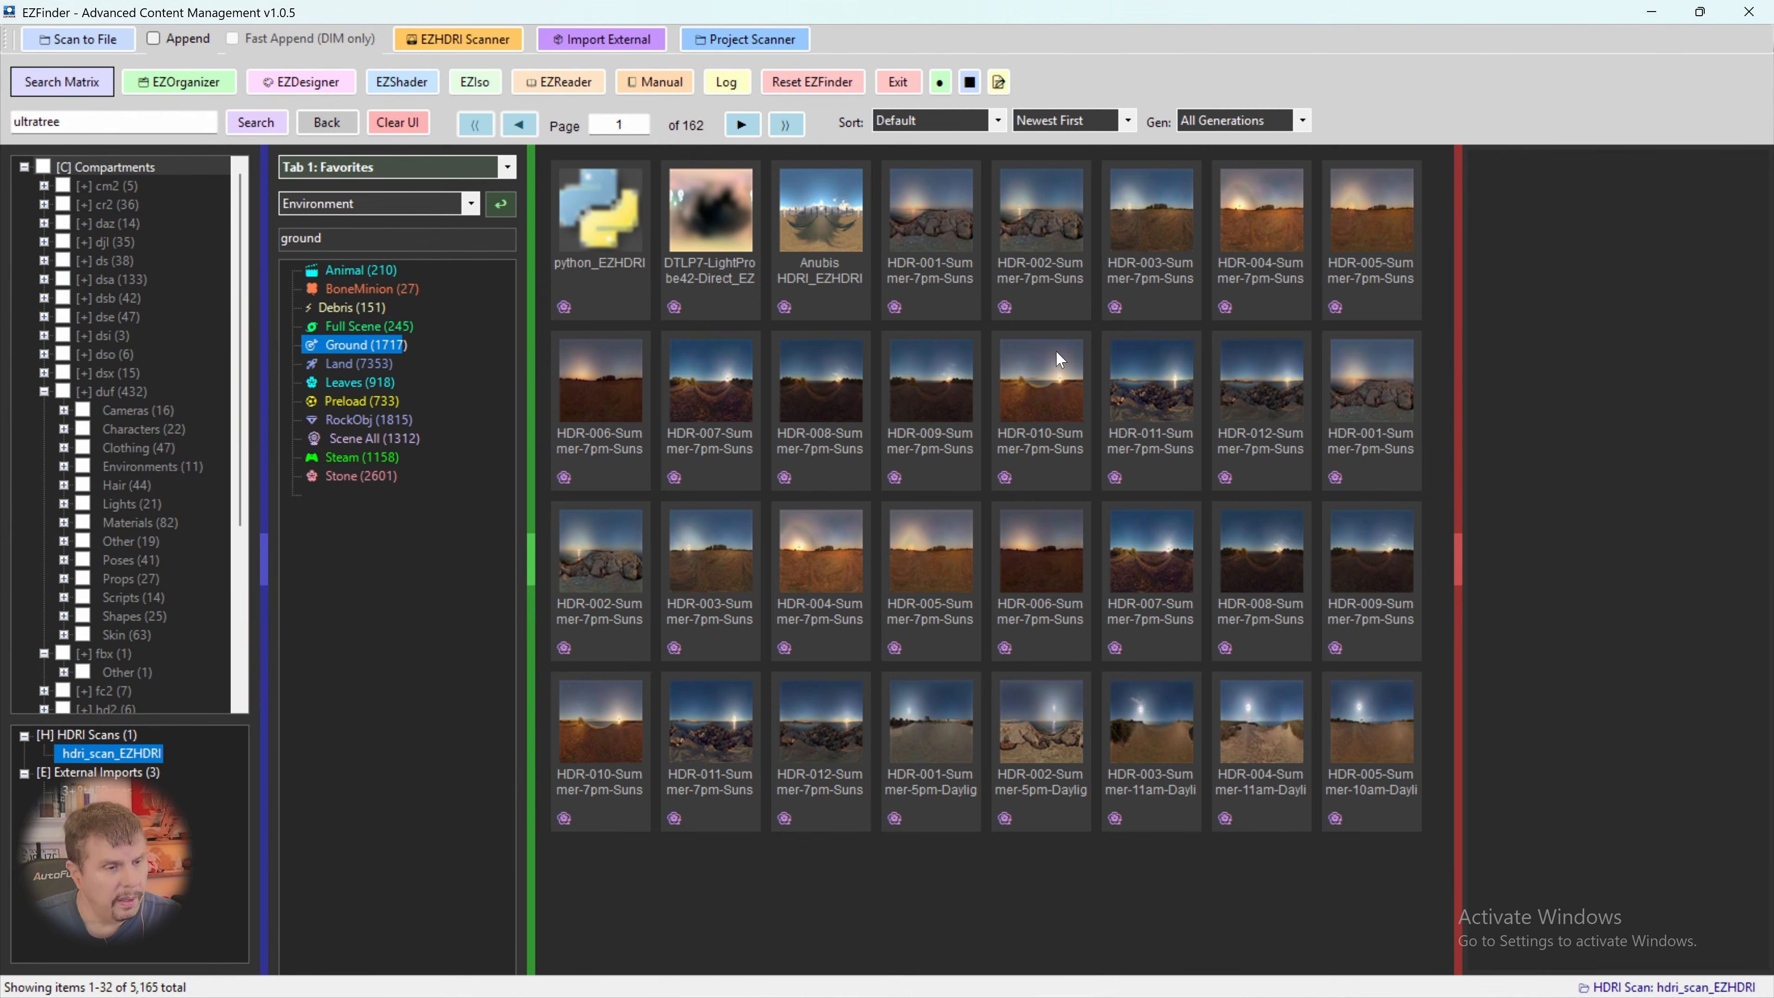
# - Browse the scanned HDRI thumbnails page by page up to page 23, looking for a suitable sky
pyautogui.click(742, 126)
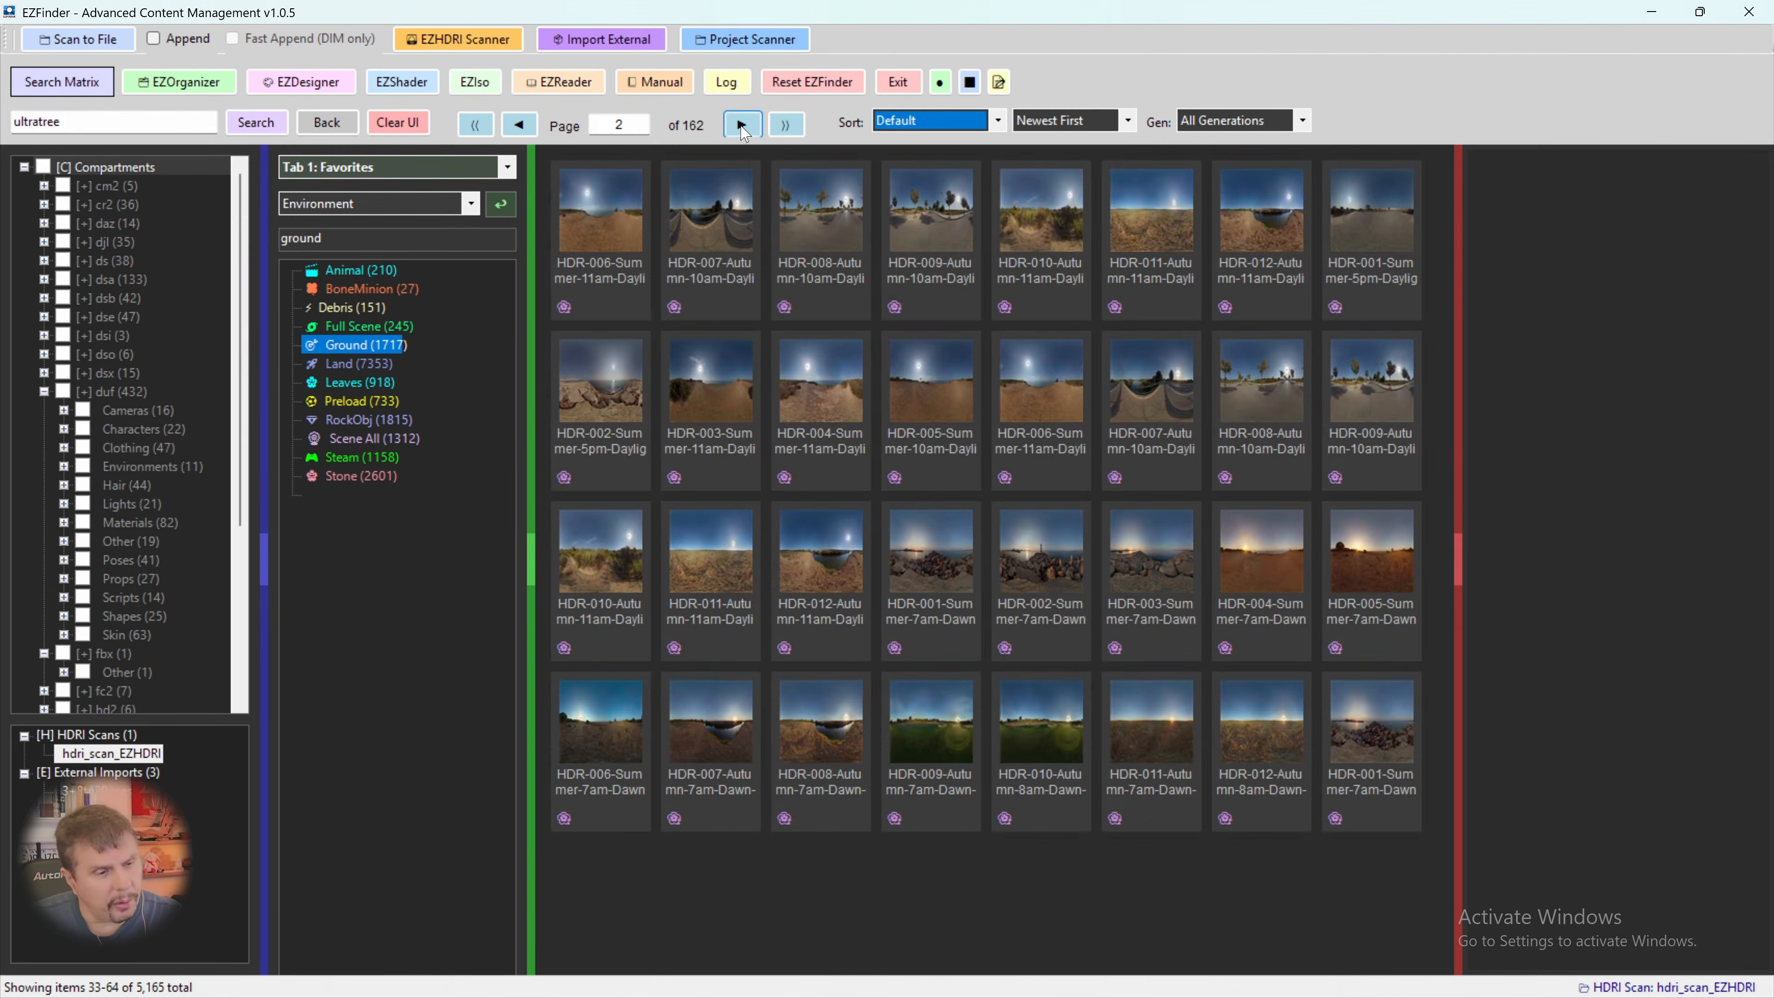
pyautogui.click(742, 126)
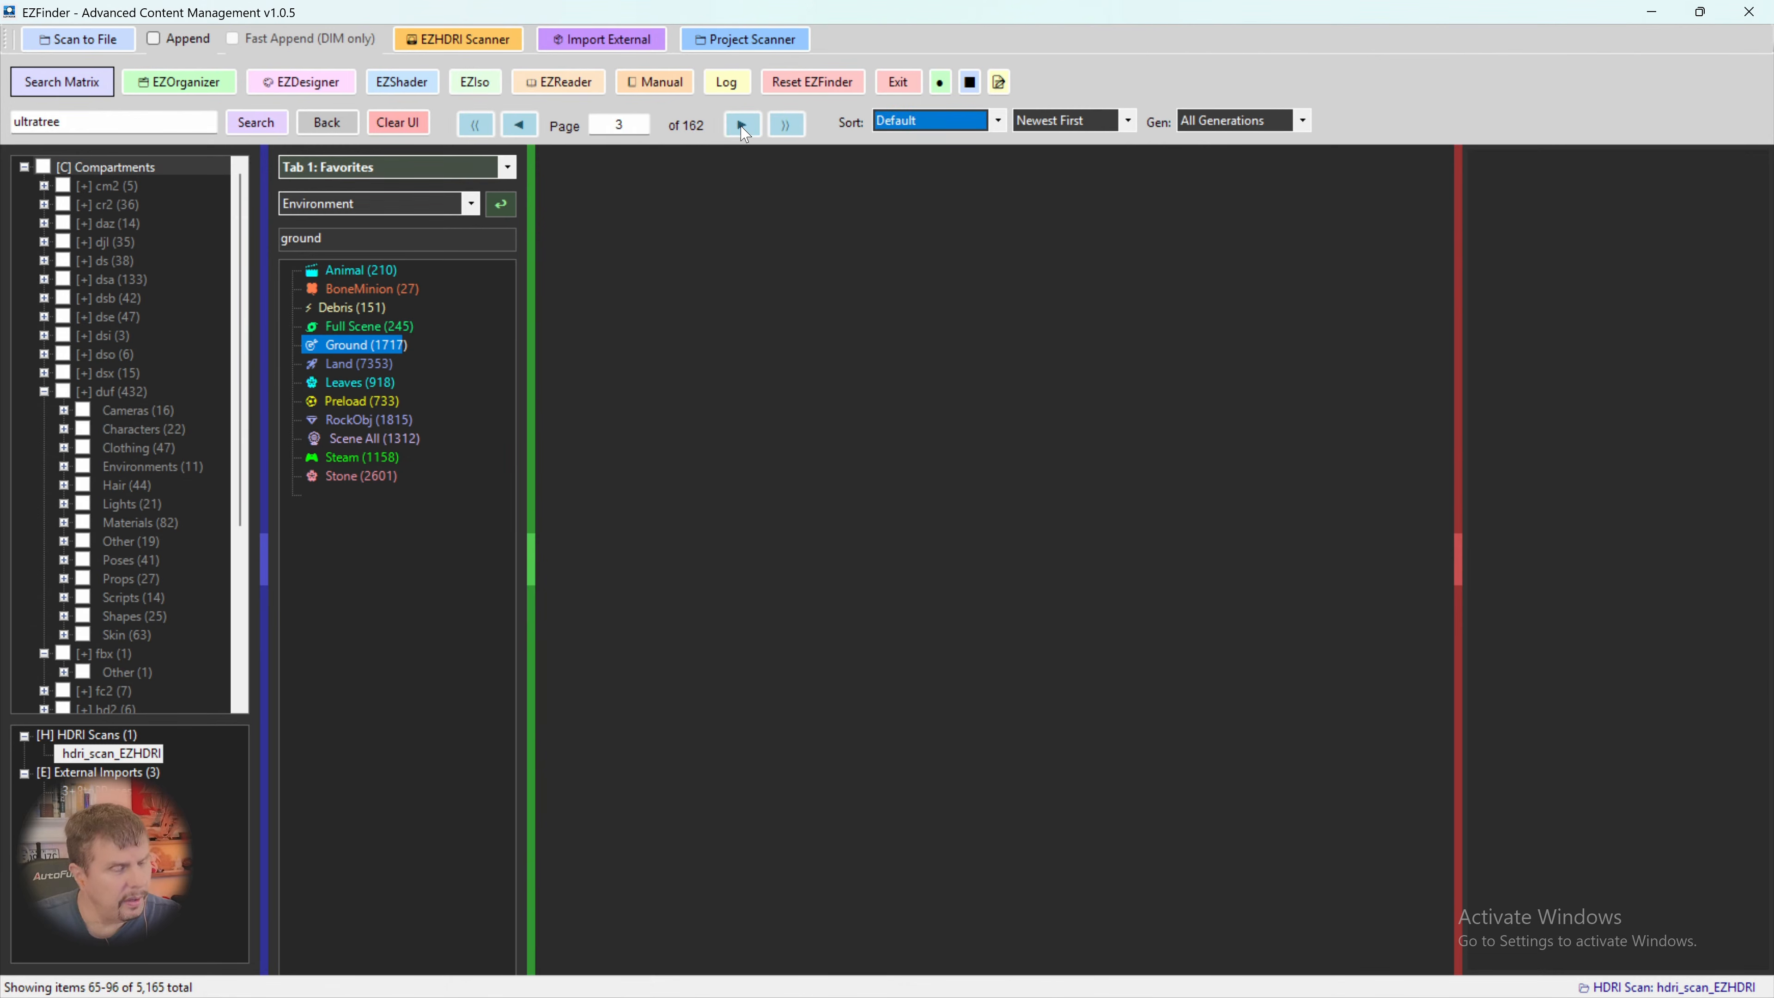
pyautogui.click(742, 126)
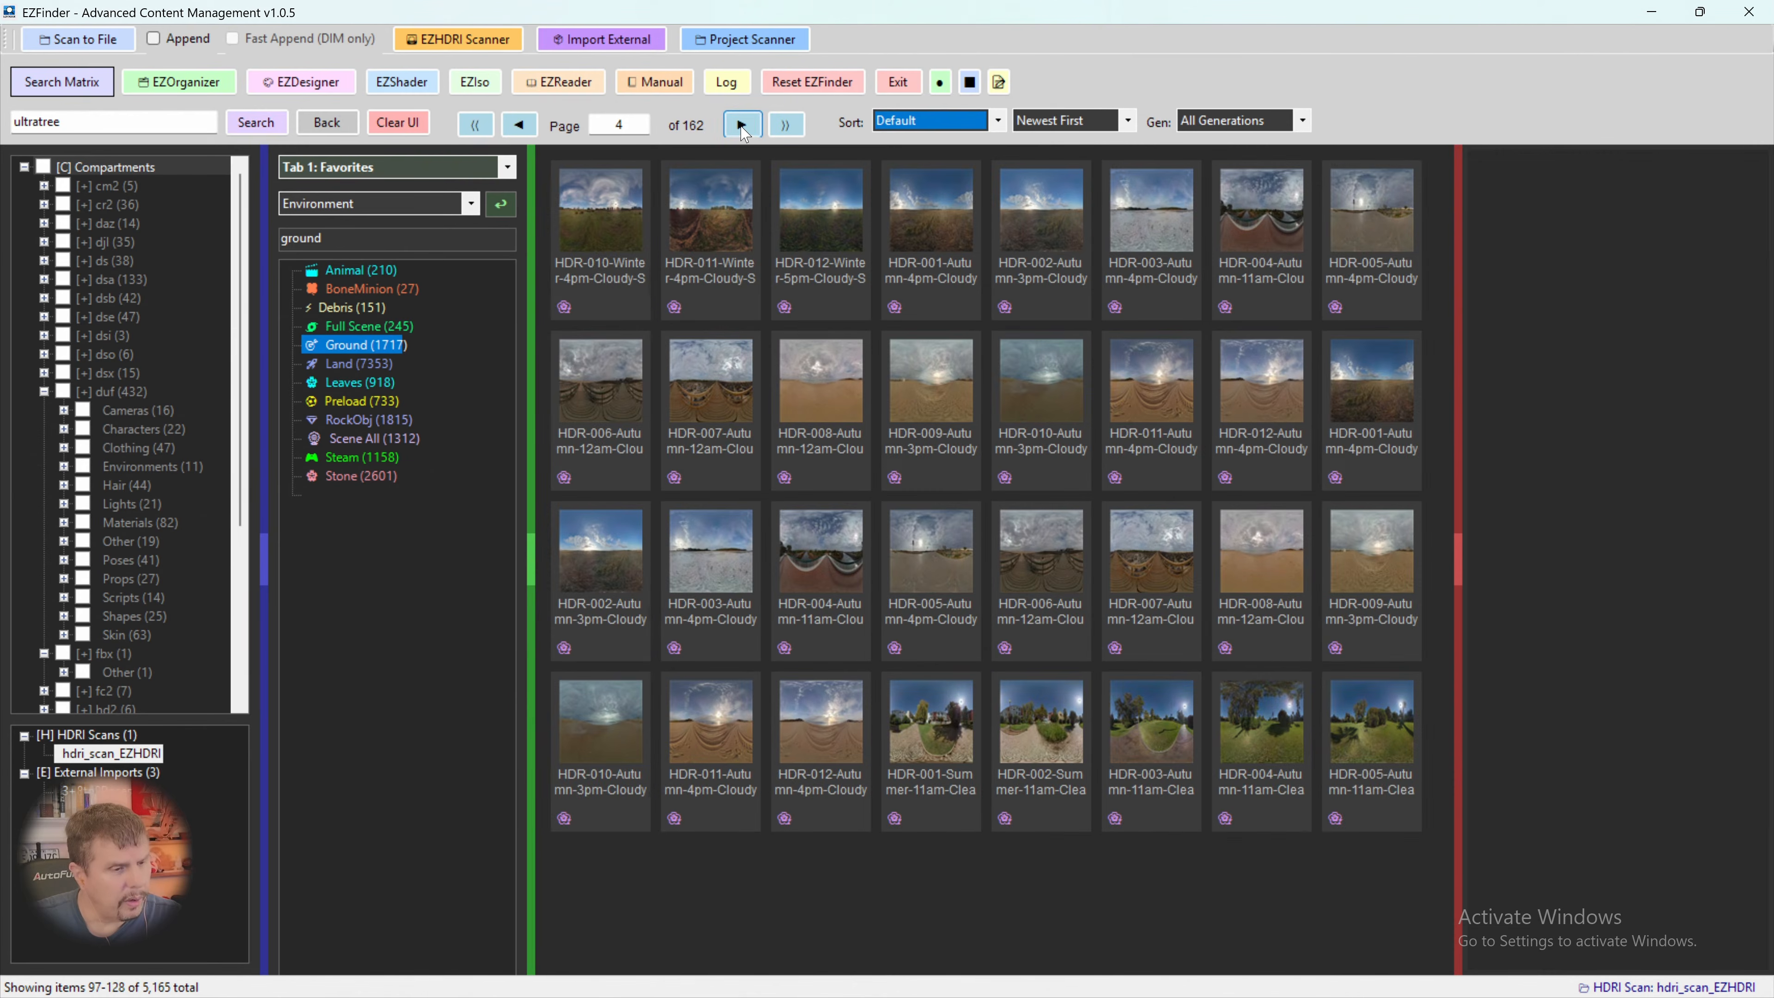
pyautogui.click(742, 126)
pyautogui.click(742, 126)
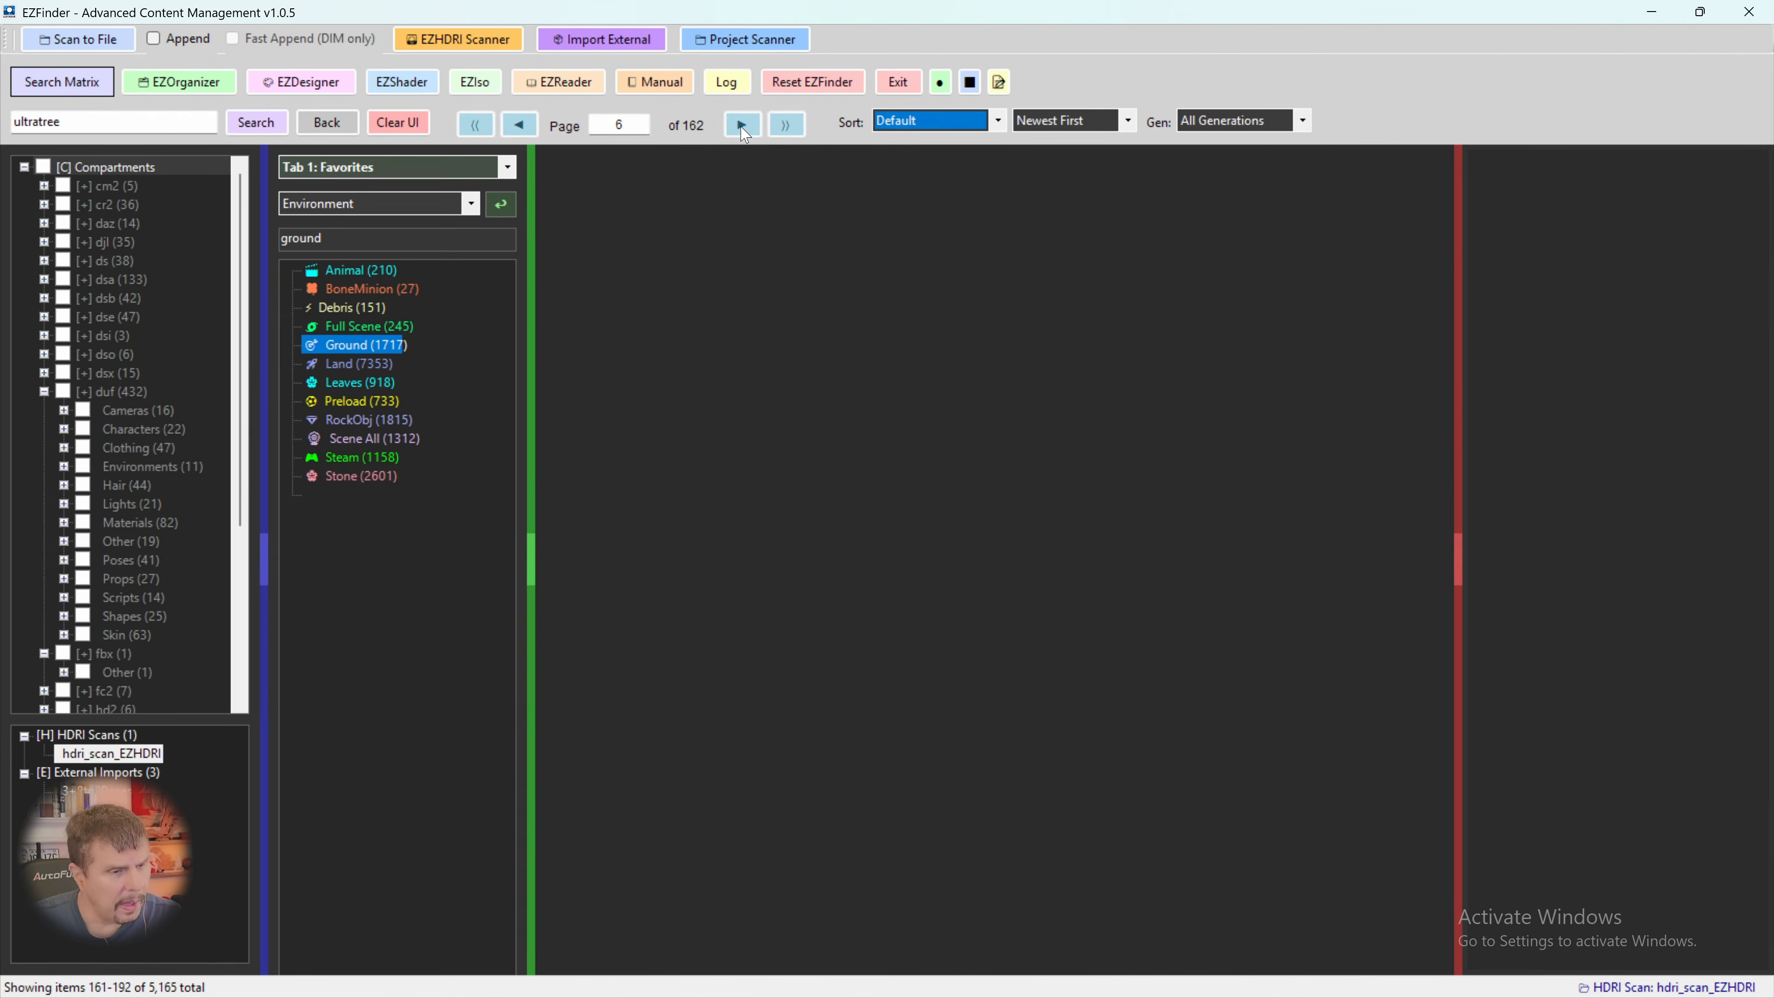
pyautogui.click(742, 126)
pyautogui.click(742, 126)
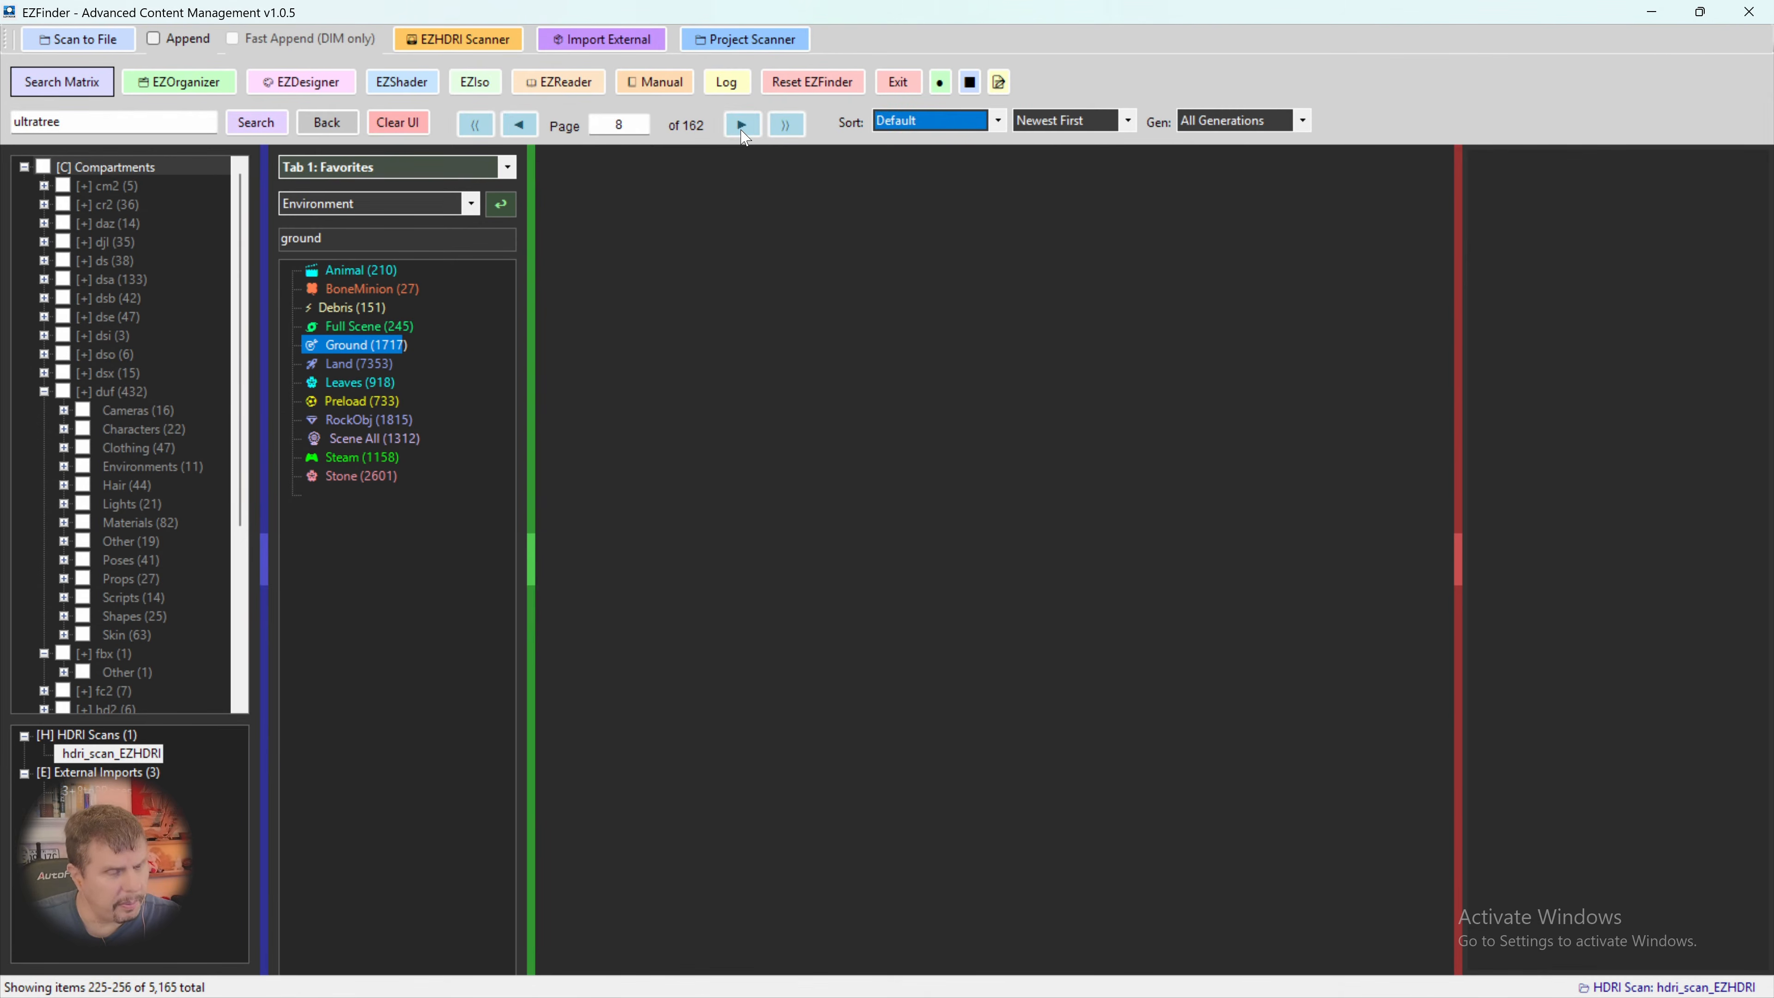
pyautogui.click(742, 126)
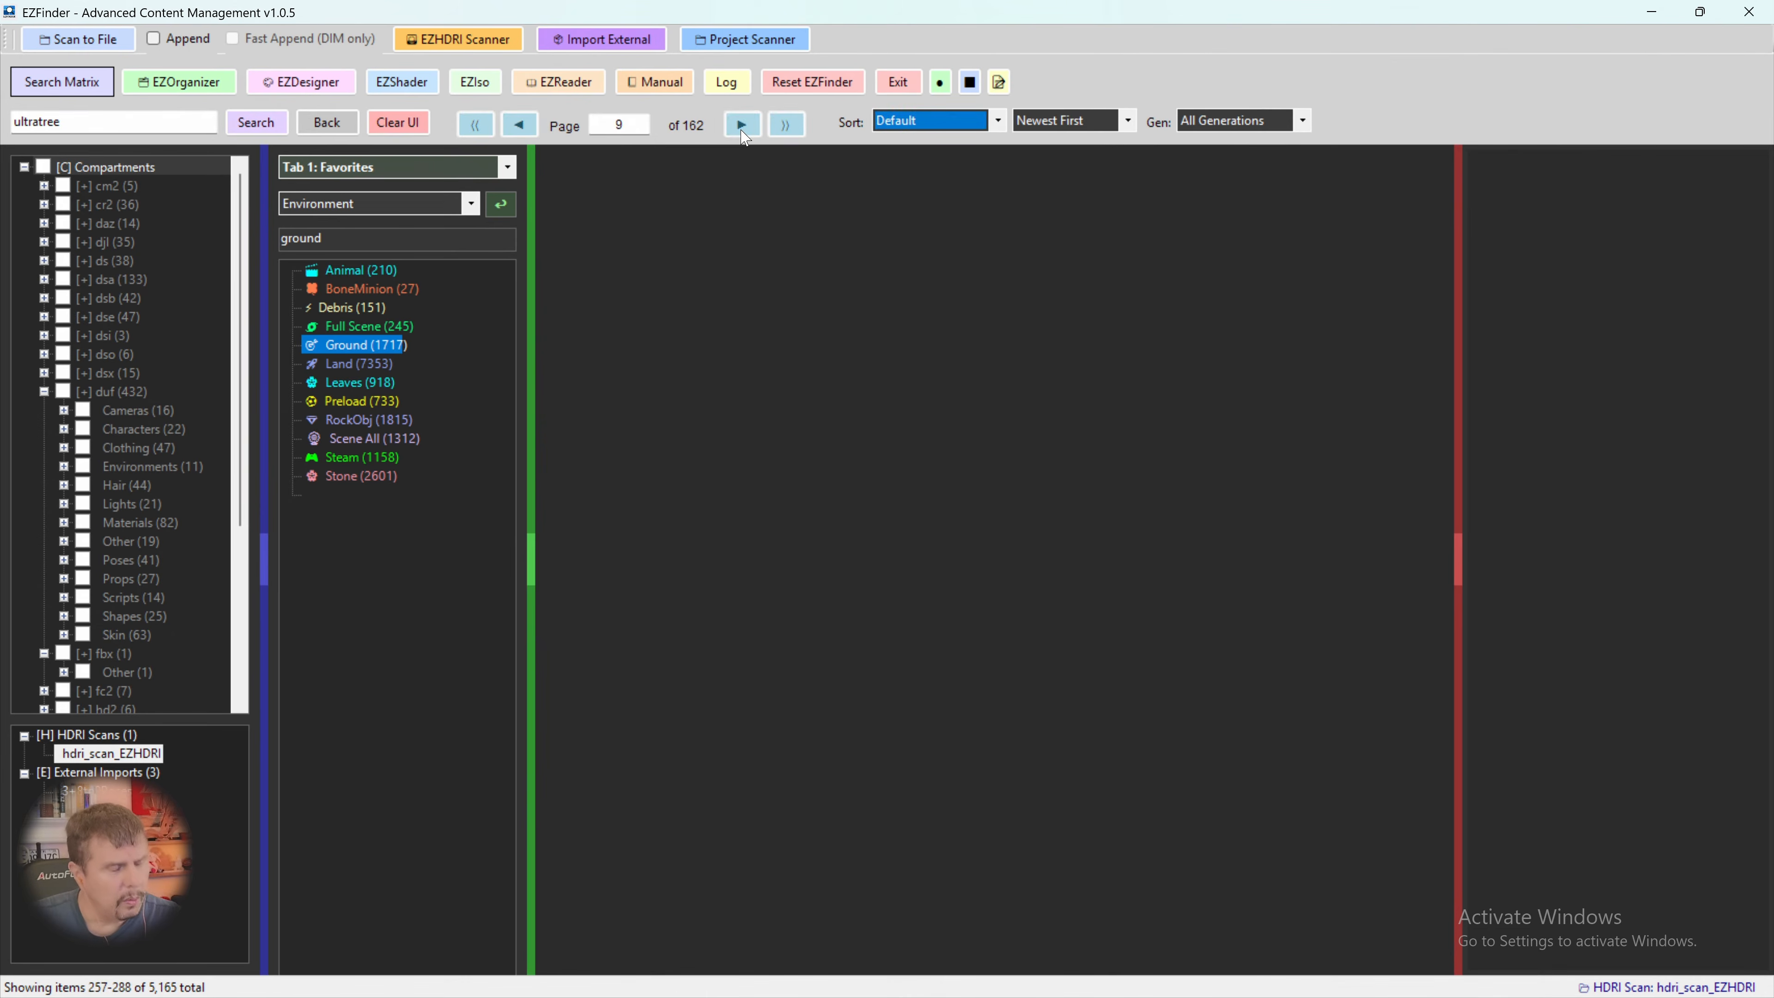
pyautogui.click(742, 125)
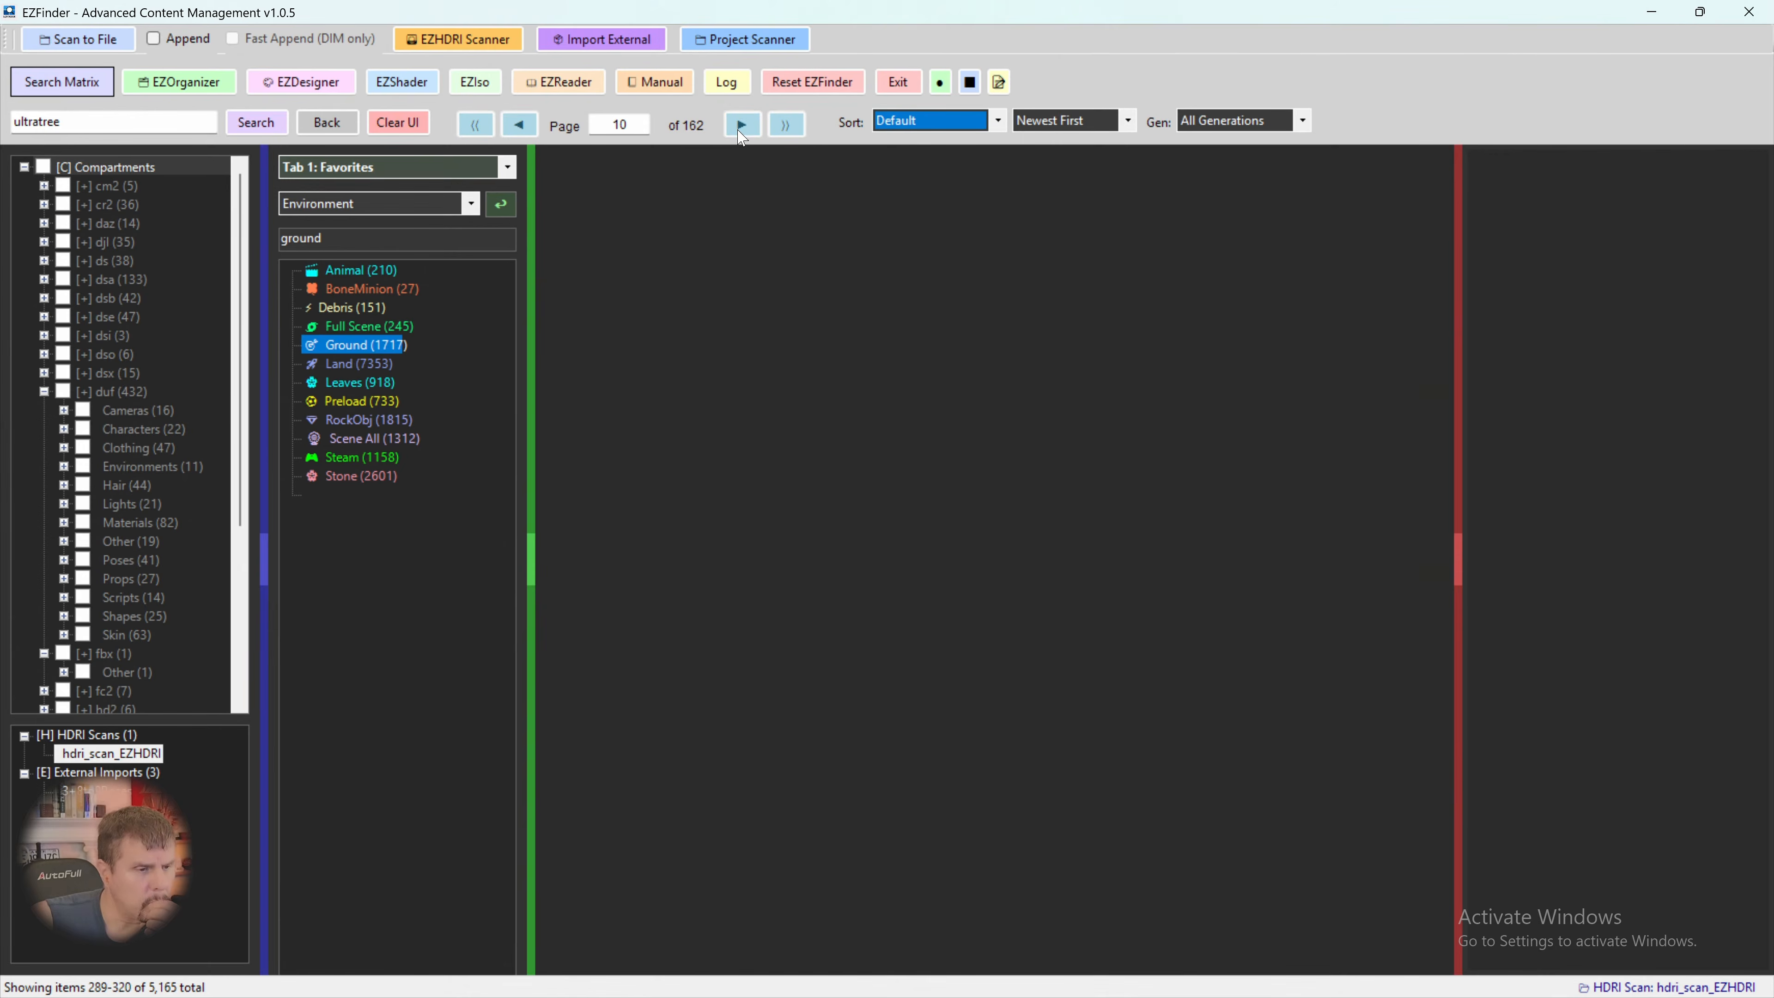
pyautogui.click(742, 126)
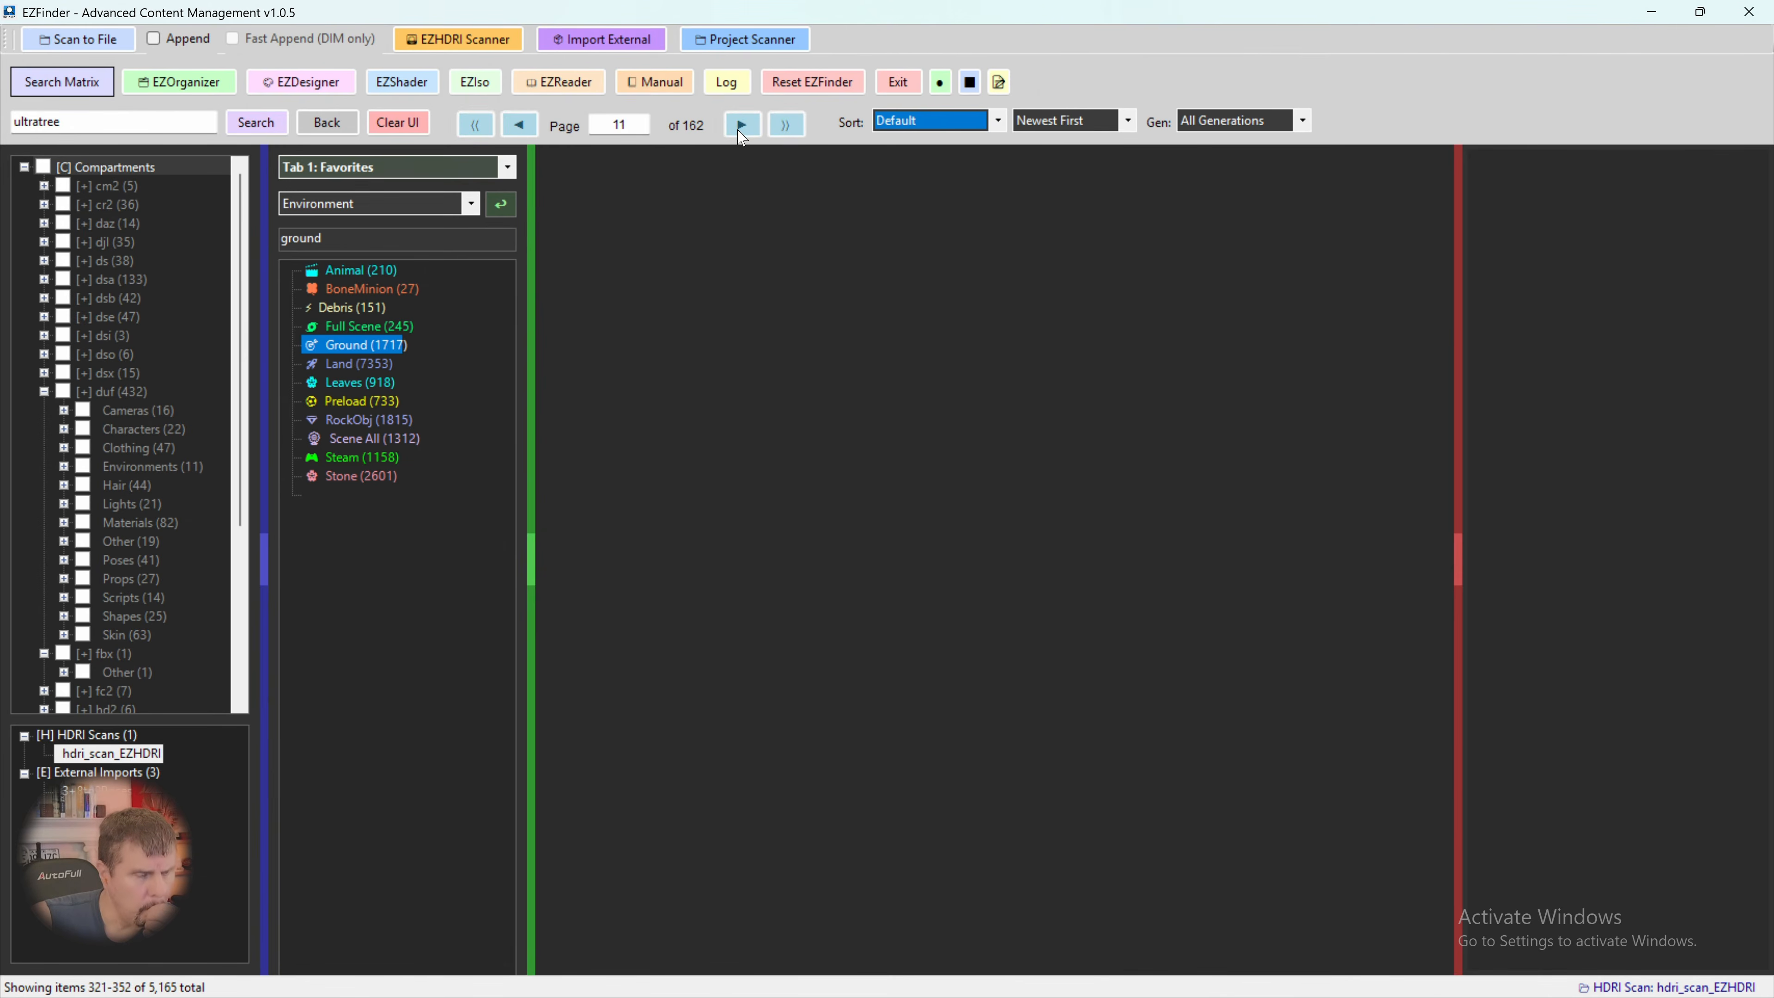
pyautogui.click(742, 126)
pyautogui.click(742, 126)
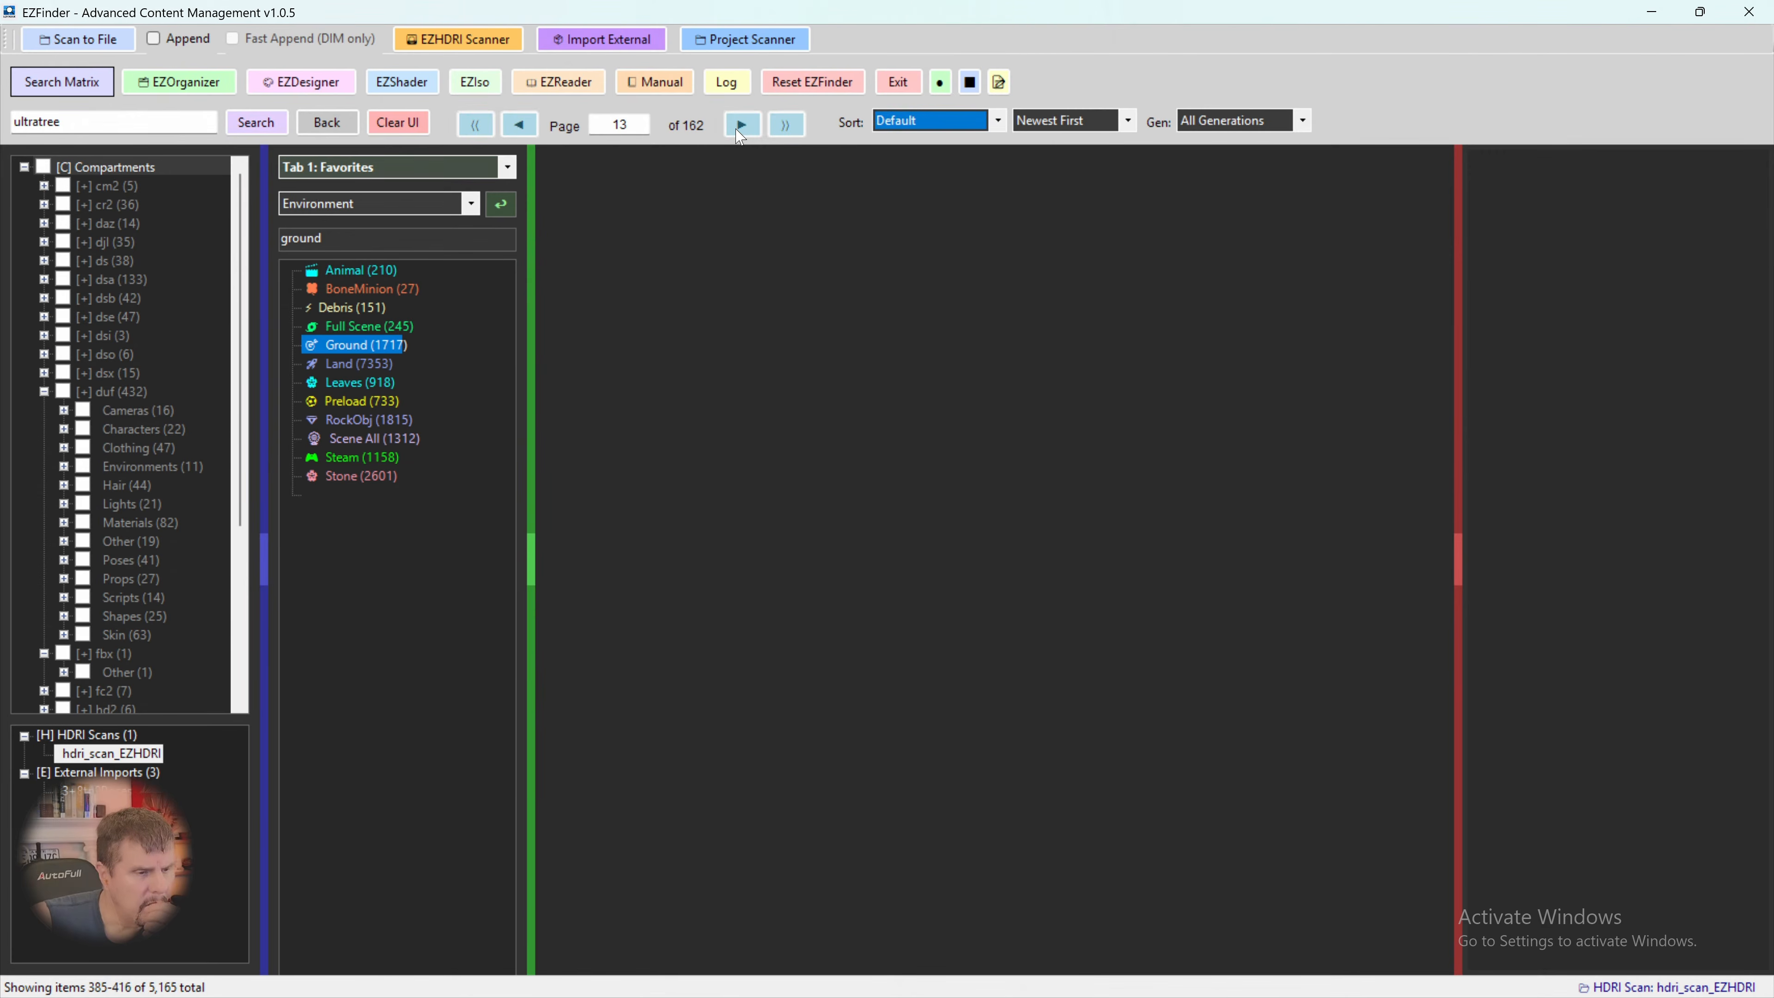
pyautogui.click(738, 131)
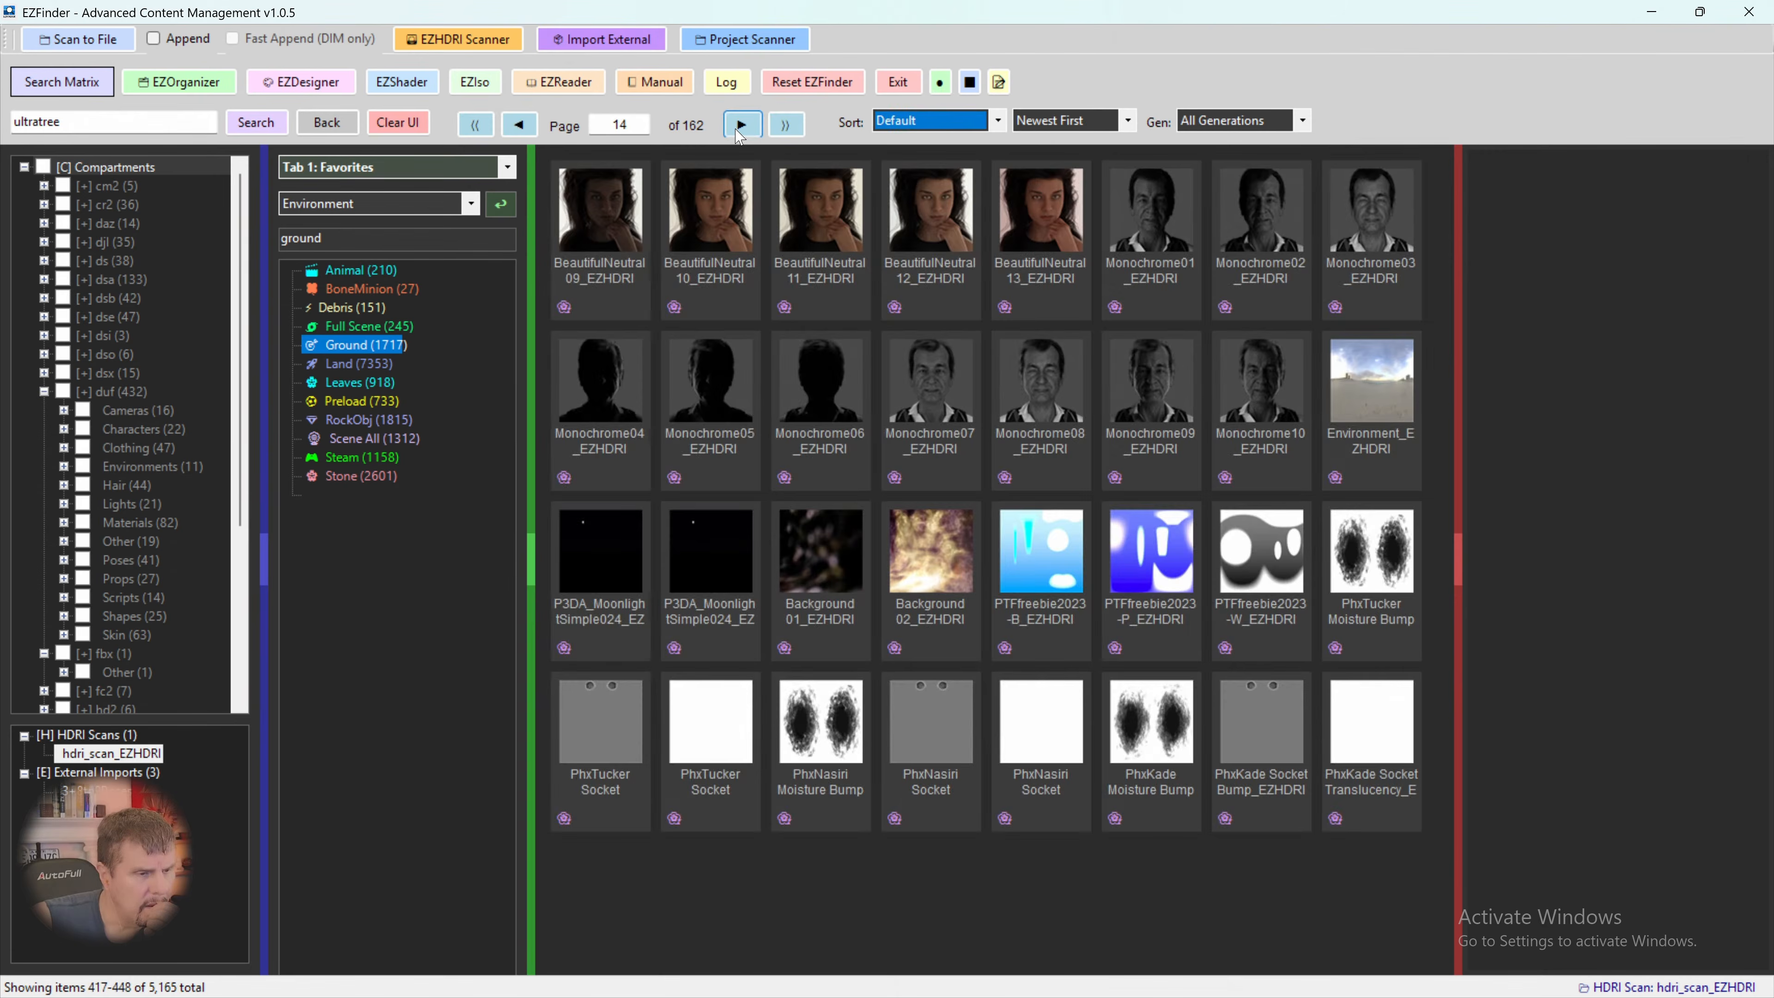
pyautogui.click(739, 132)
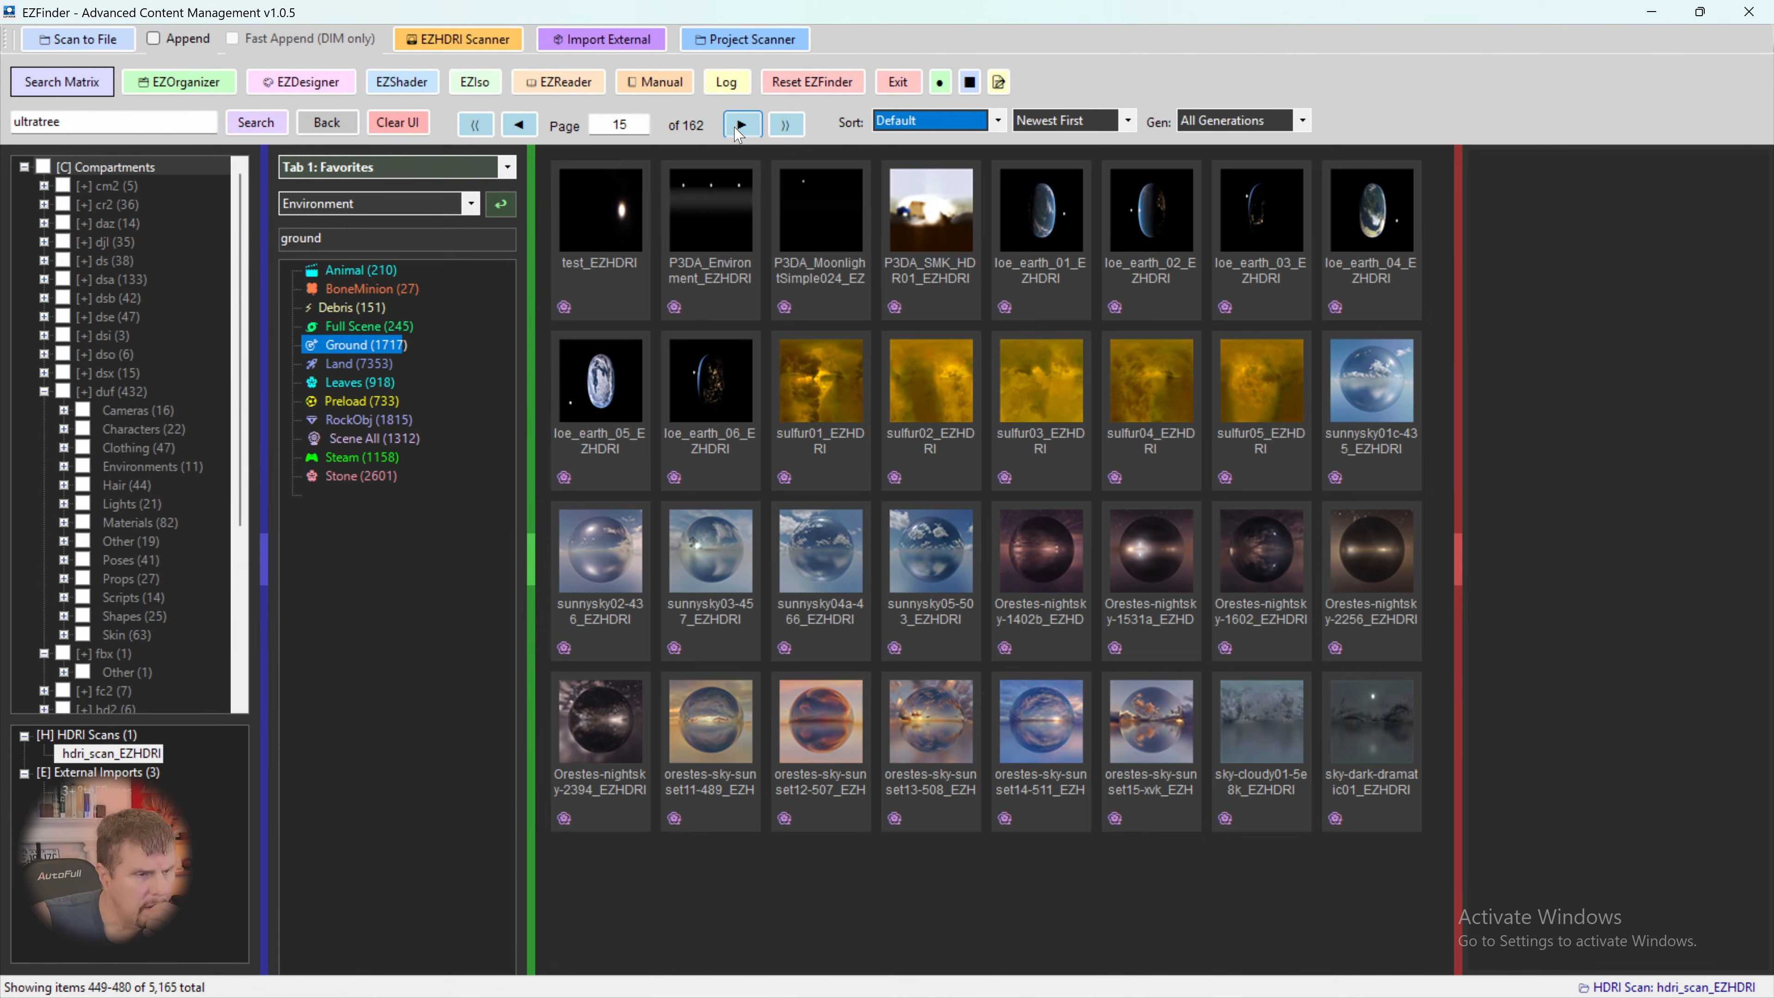
pyautogui.click(739, 133)
pyautogui.click(739, 131)
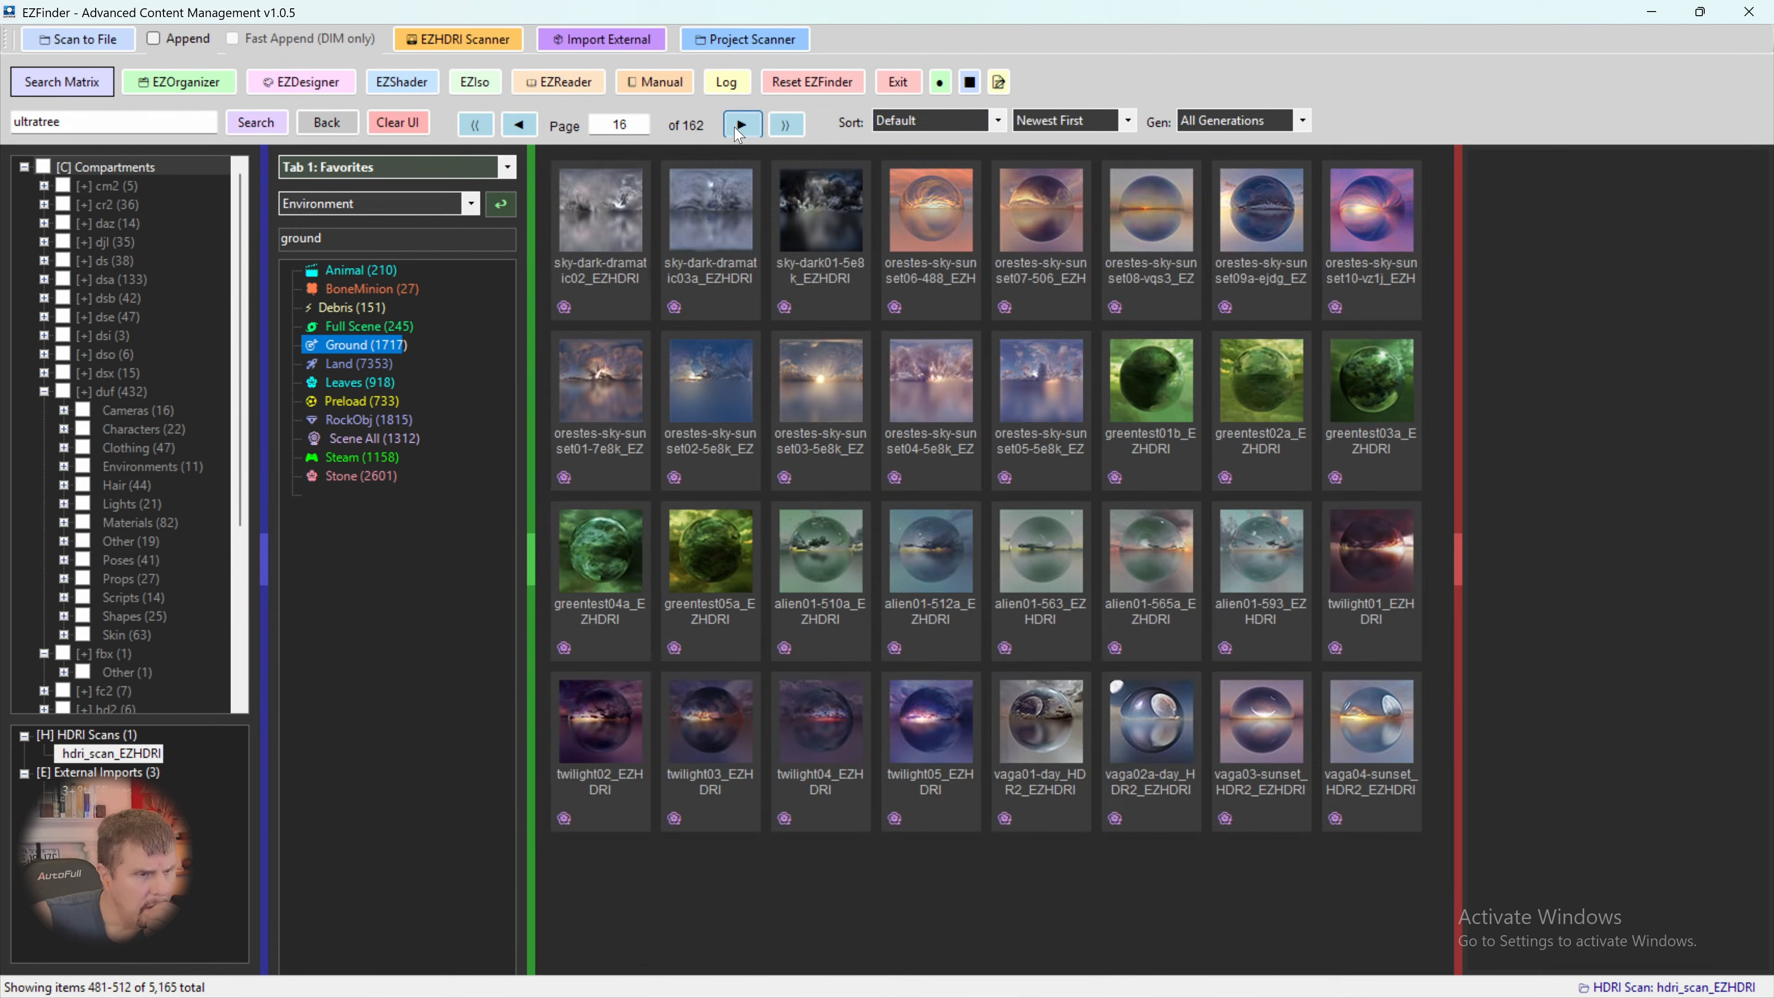
pyautogui.click(739, 131)
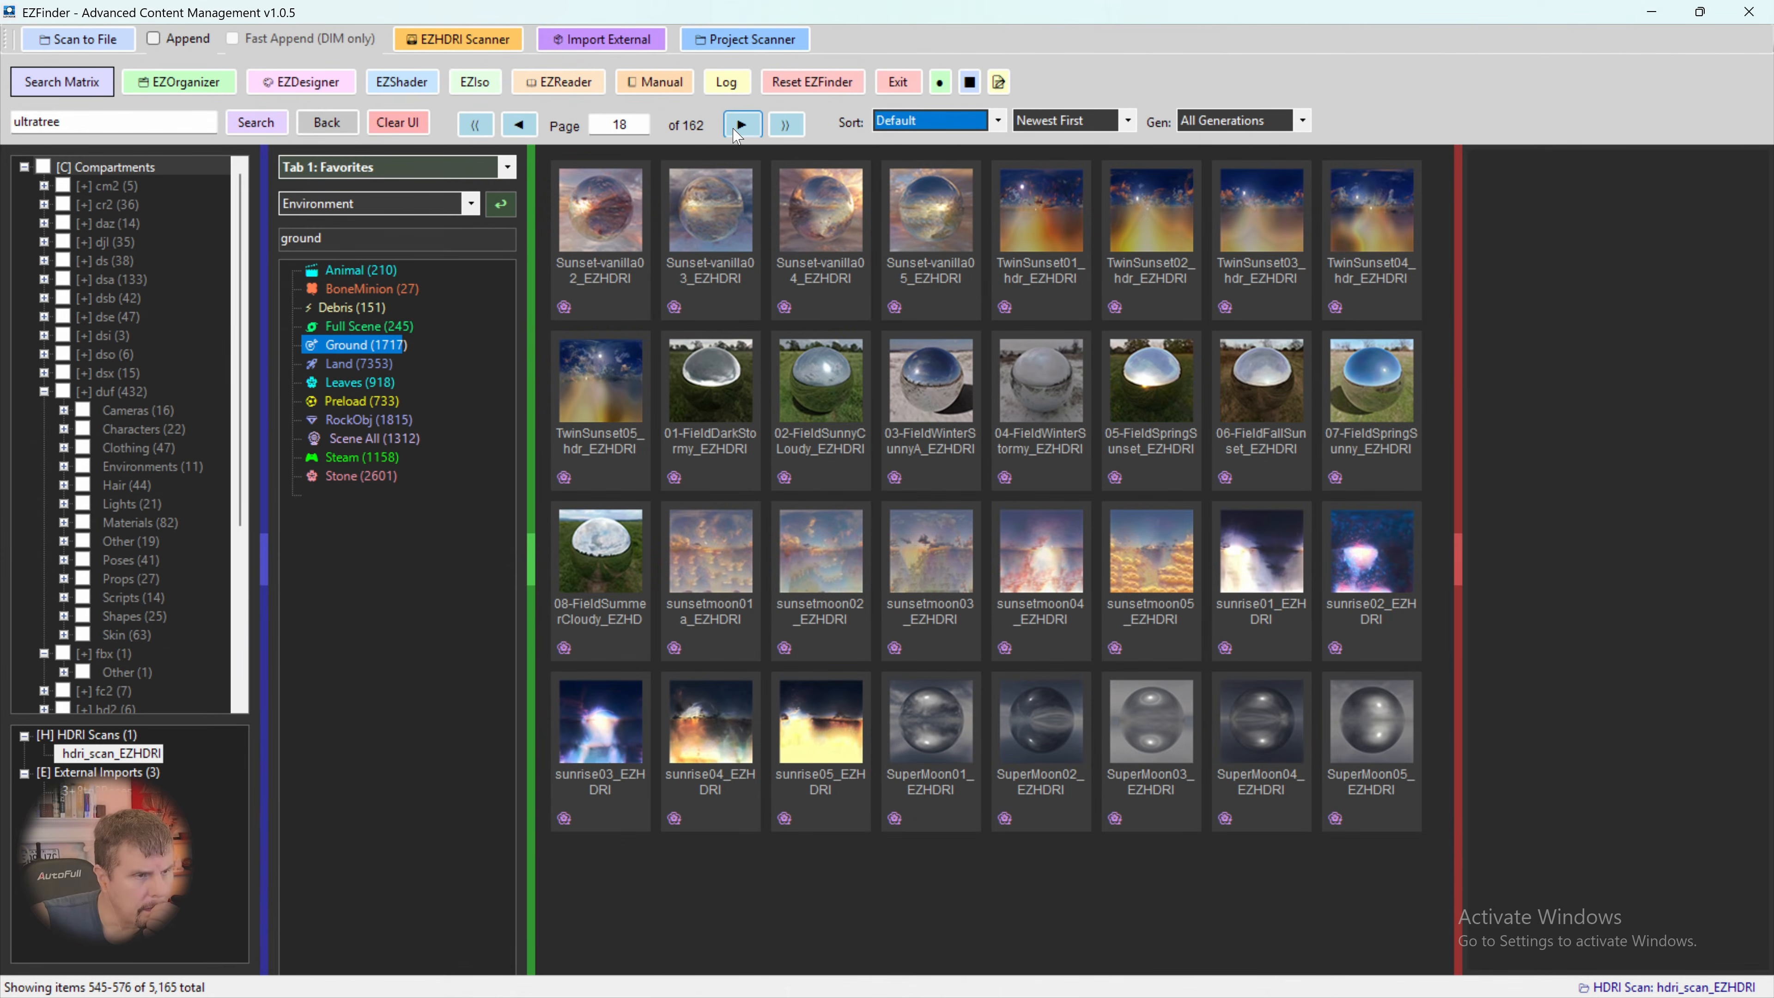
pyautogui.click(739, 131)
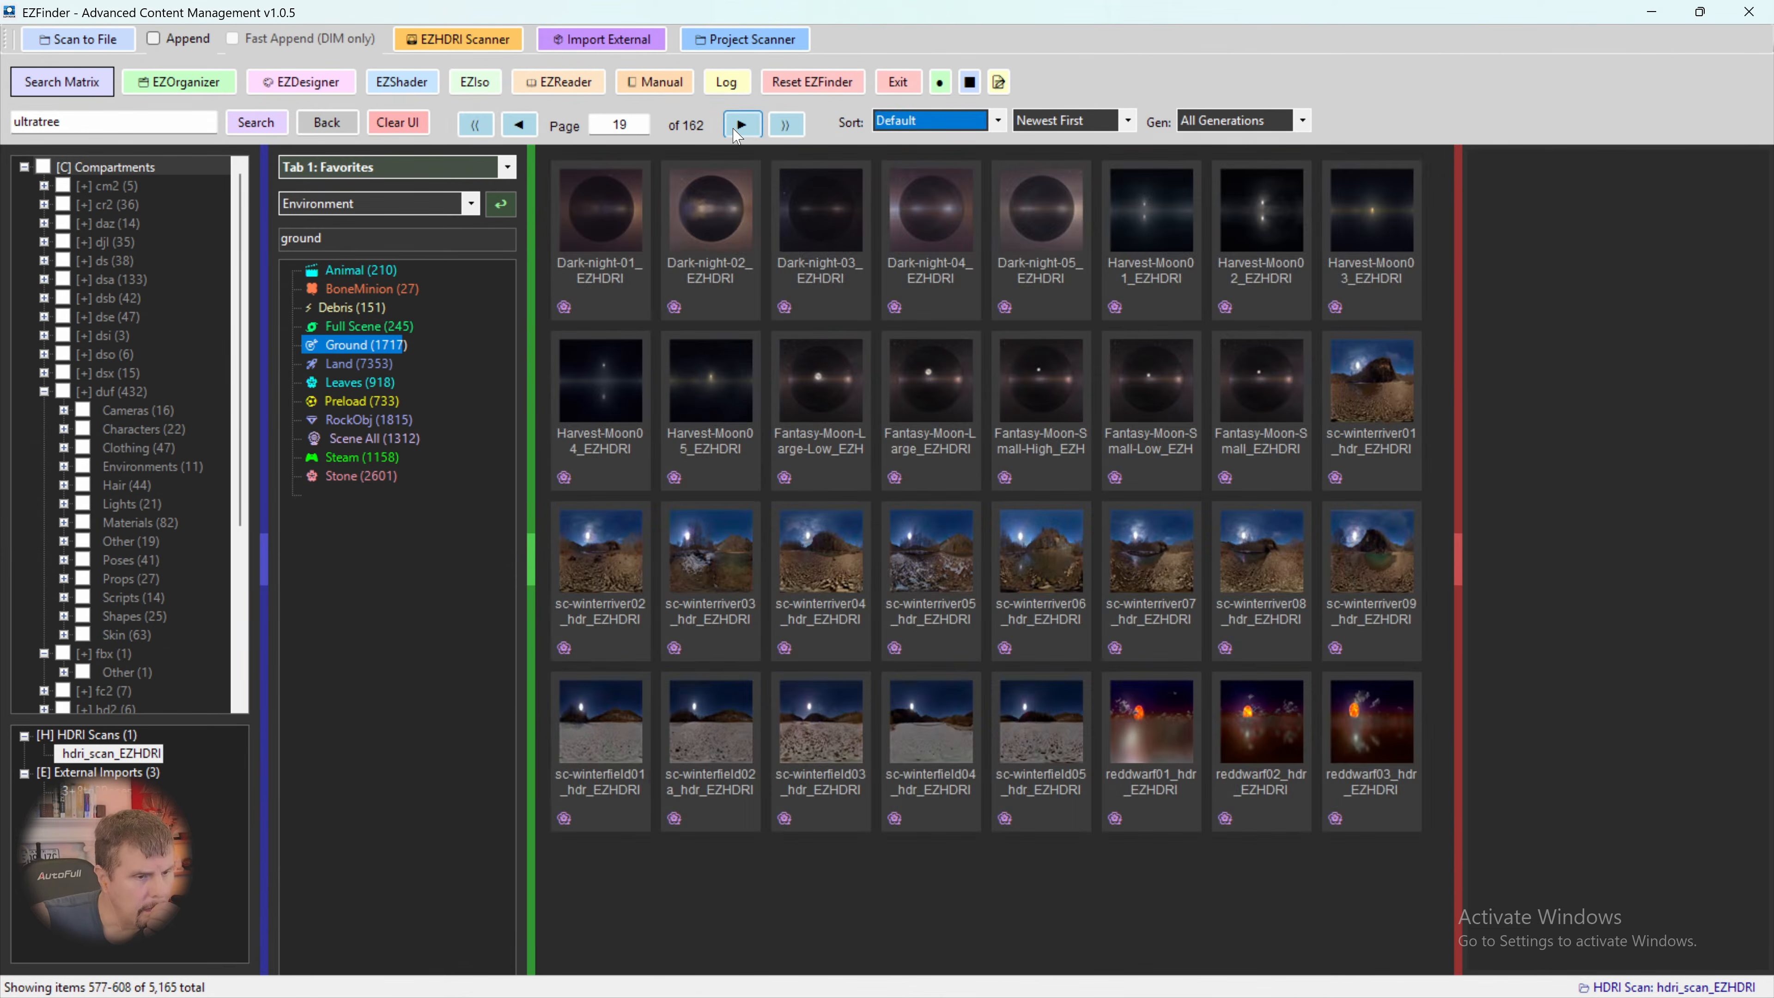
pyautogui.click(739, 129)
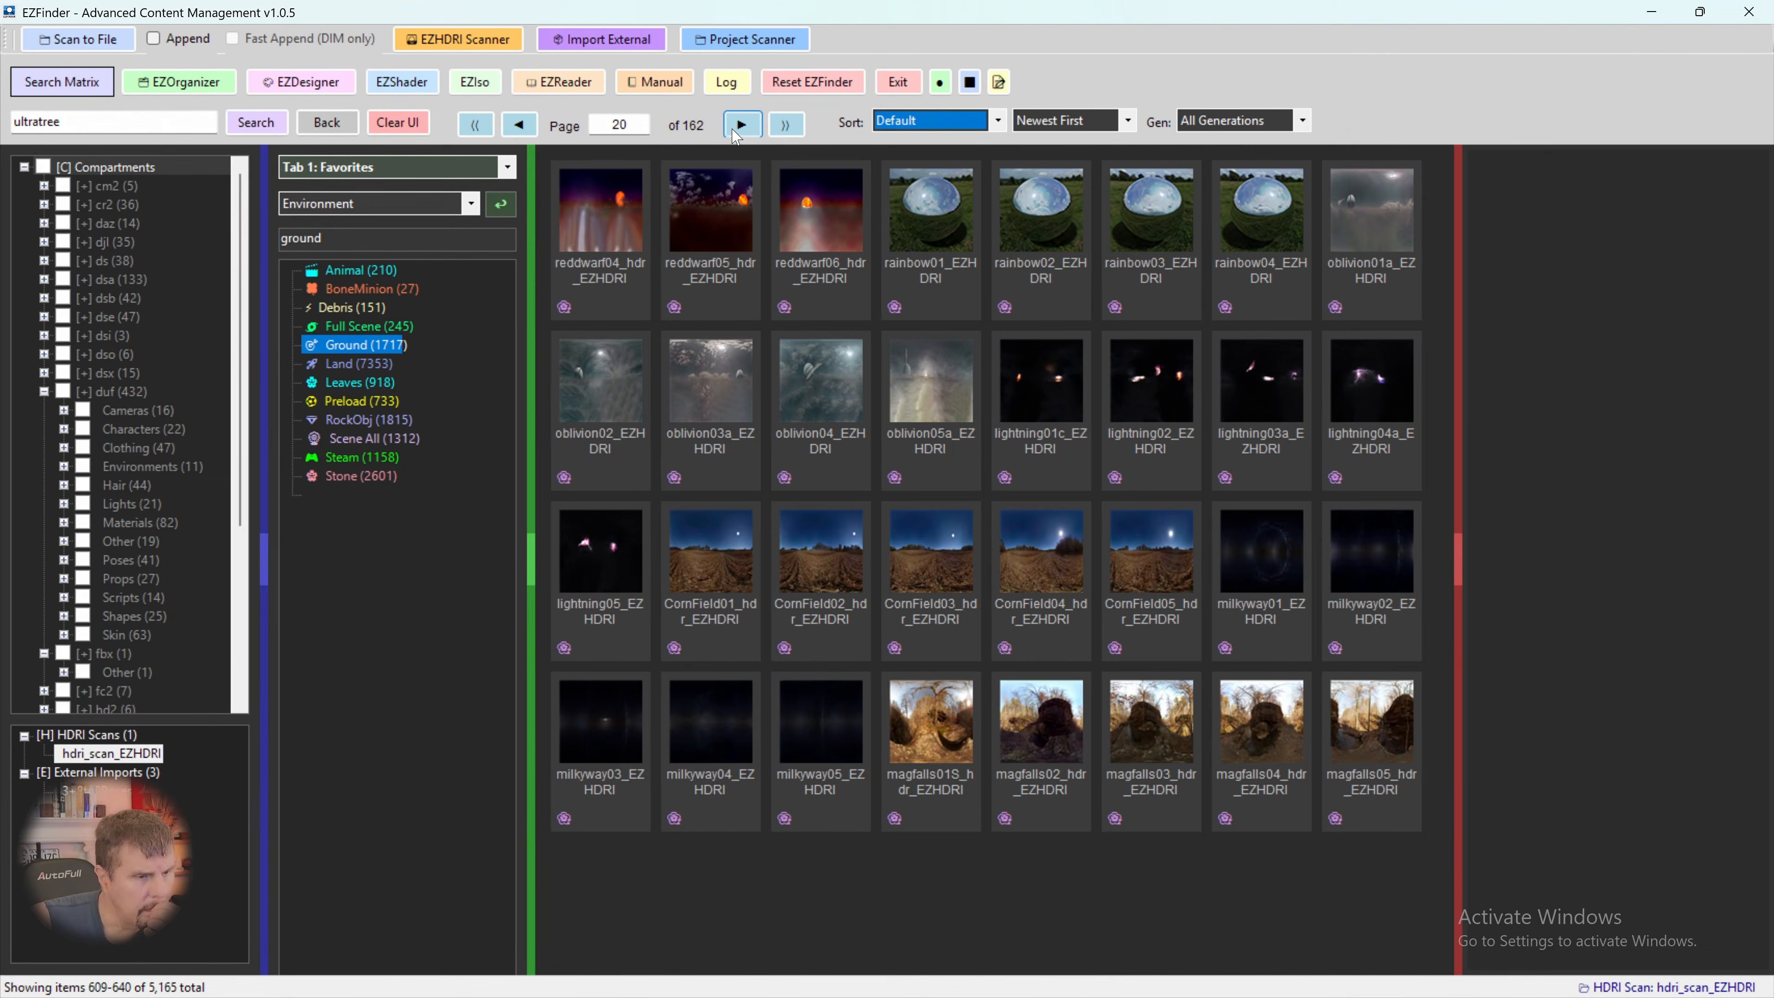
pyautogui.click(739, 130)
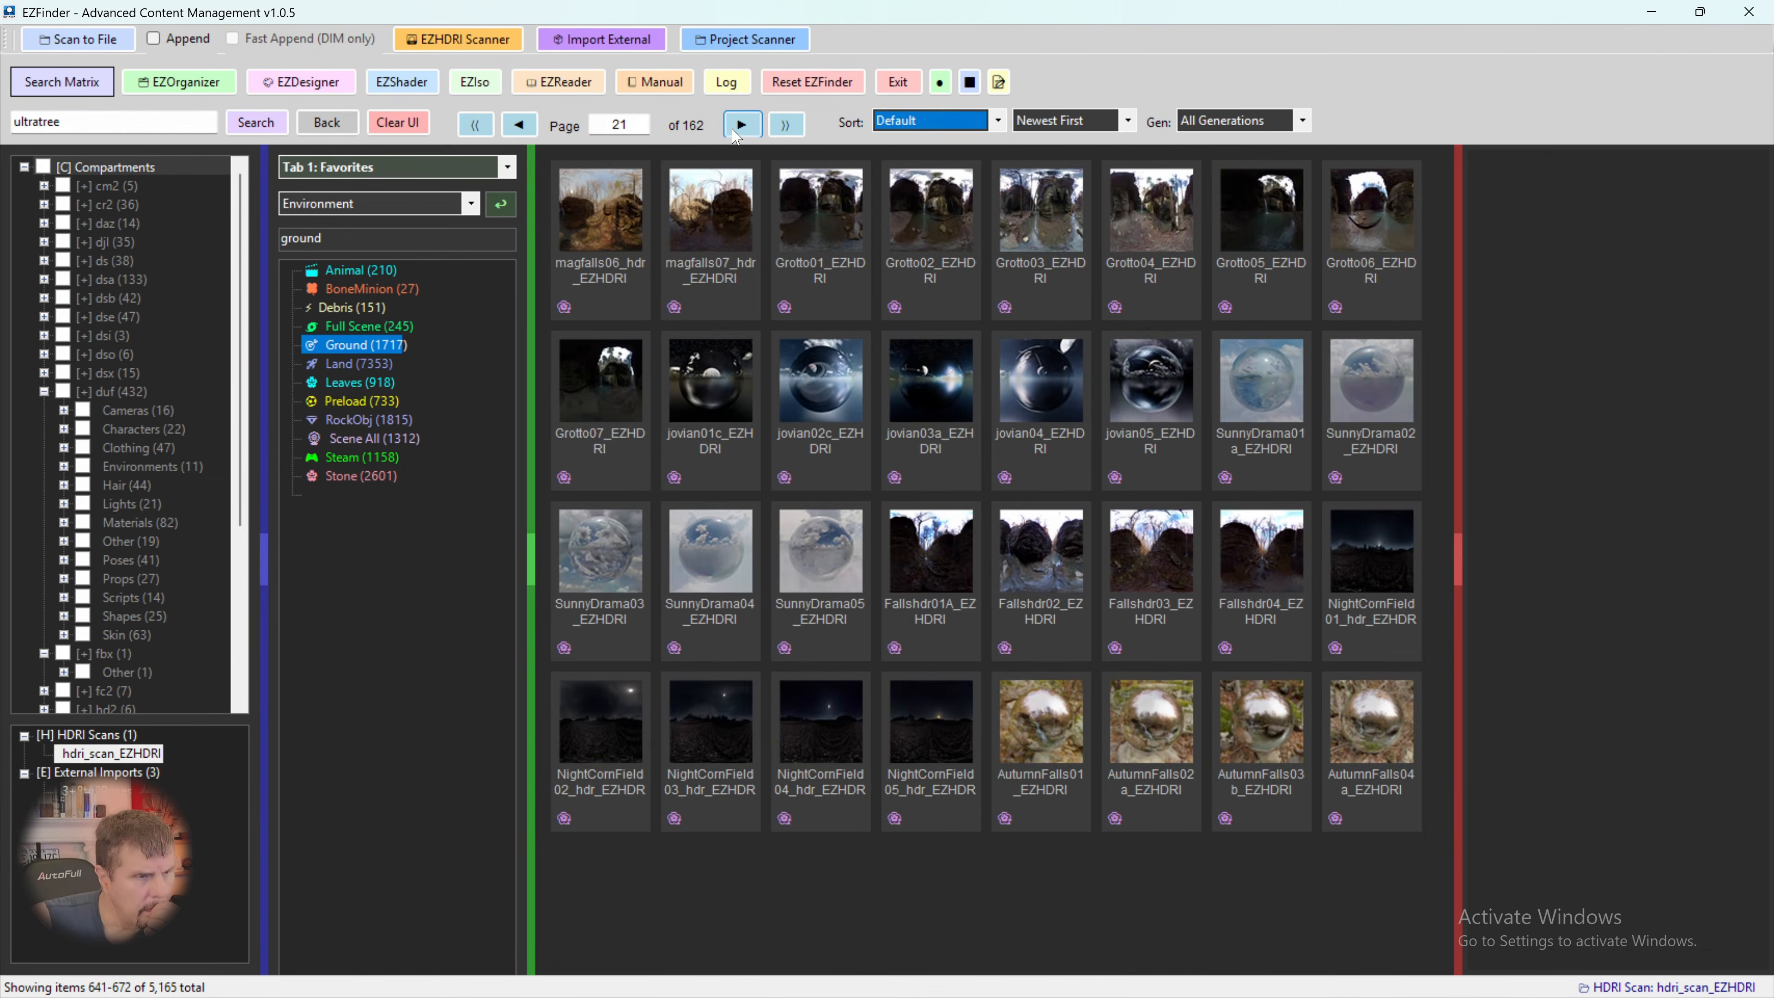
pyautogui.click(739, 129)
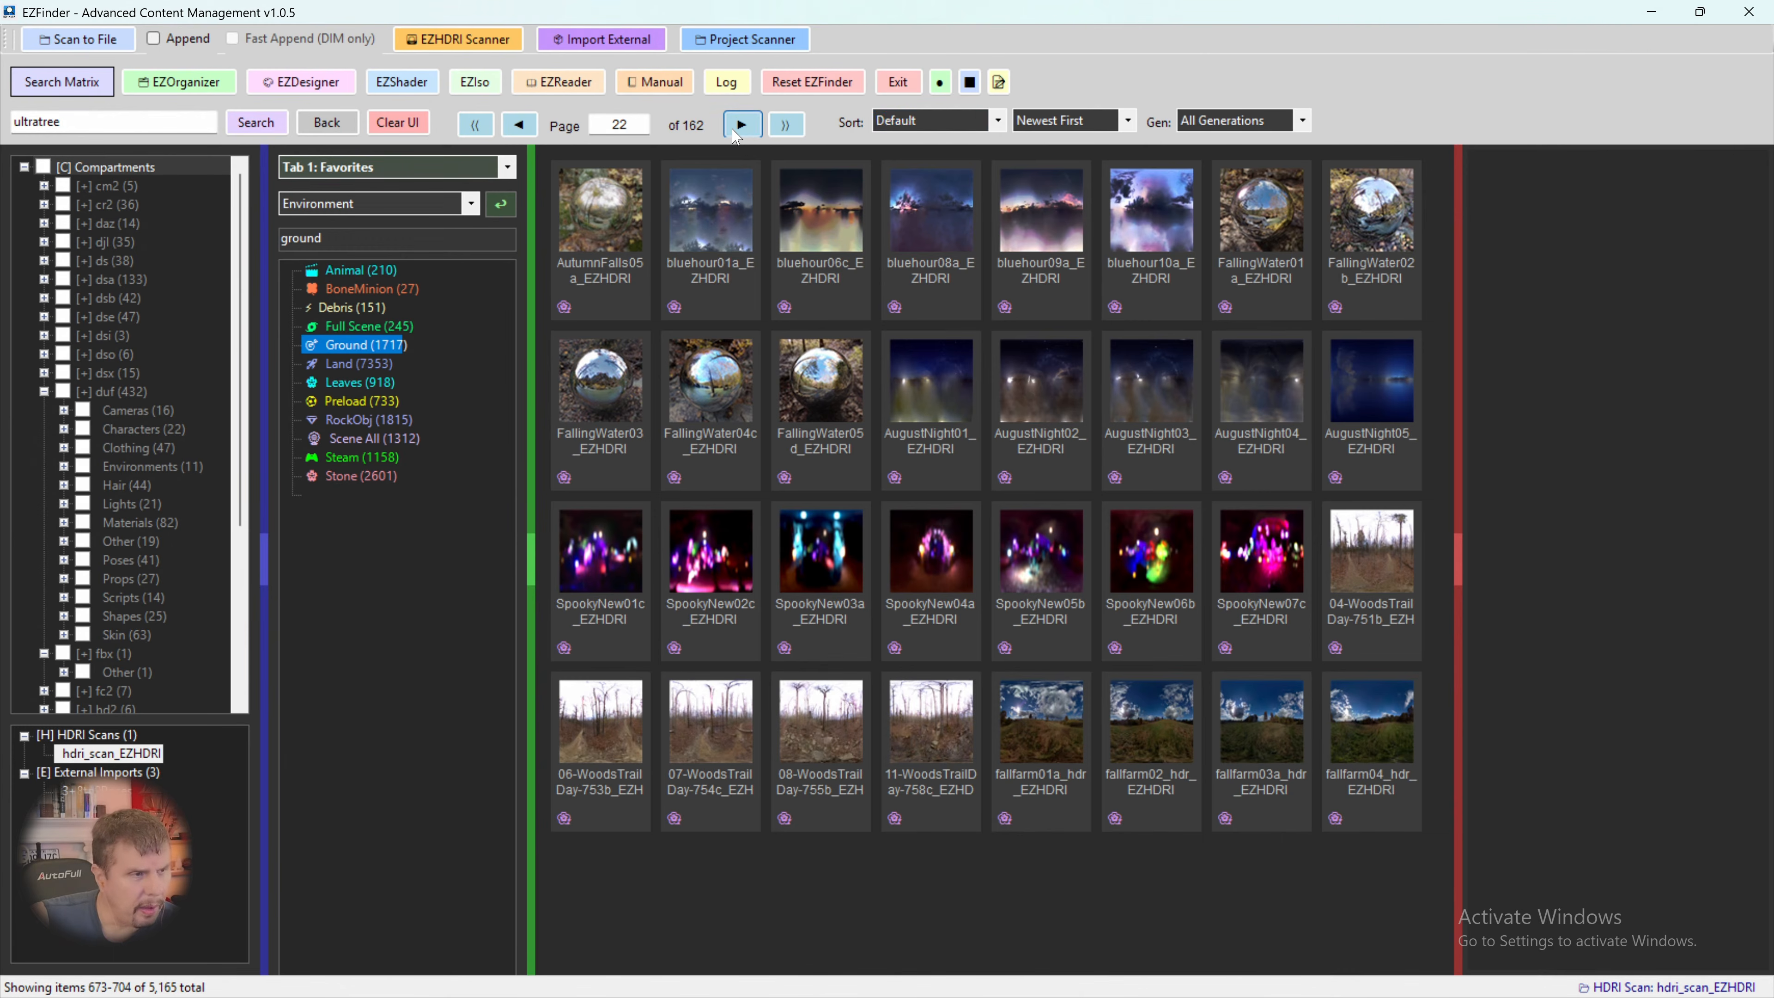
pyautogui.click(739, 127)
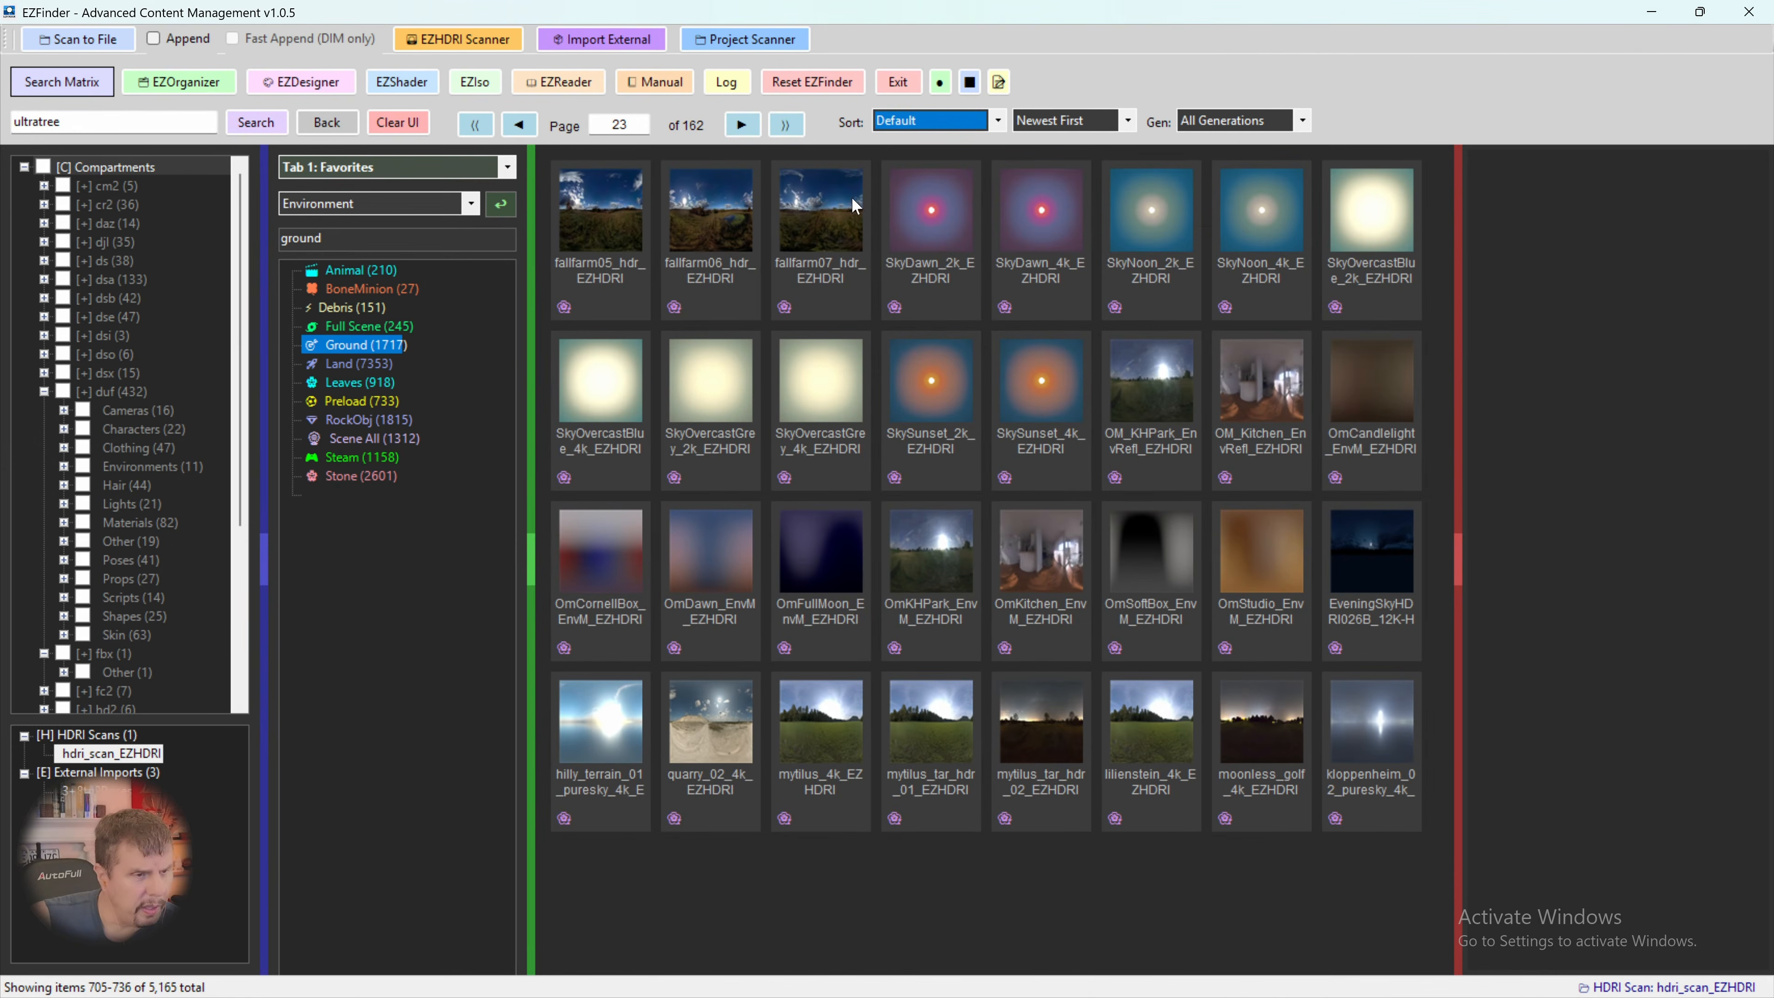
# - Inject the SkySunset_4k_EZHDRI environment into the DAZ scene
pyautogui.click(1037, 382)
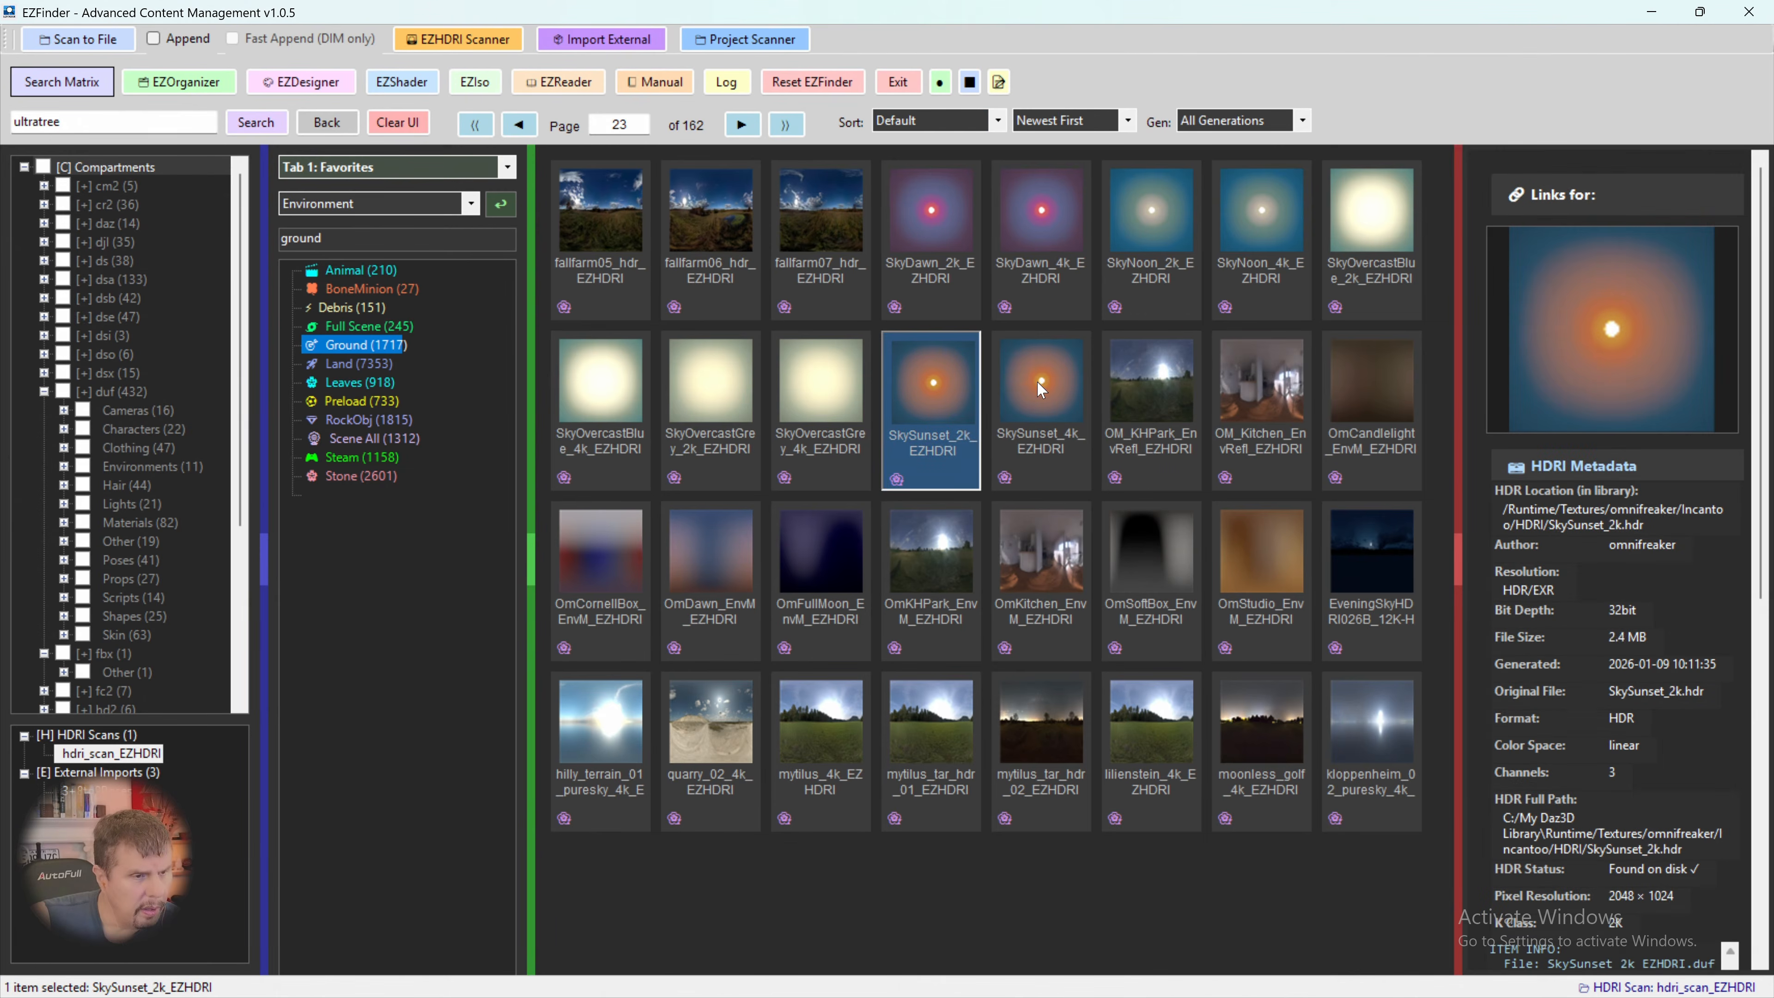
pyautogui.rightClick(1039, 383)
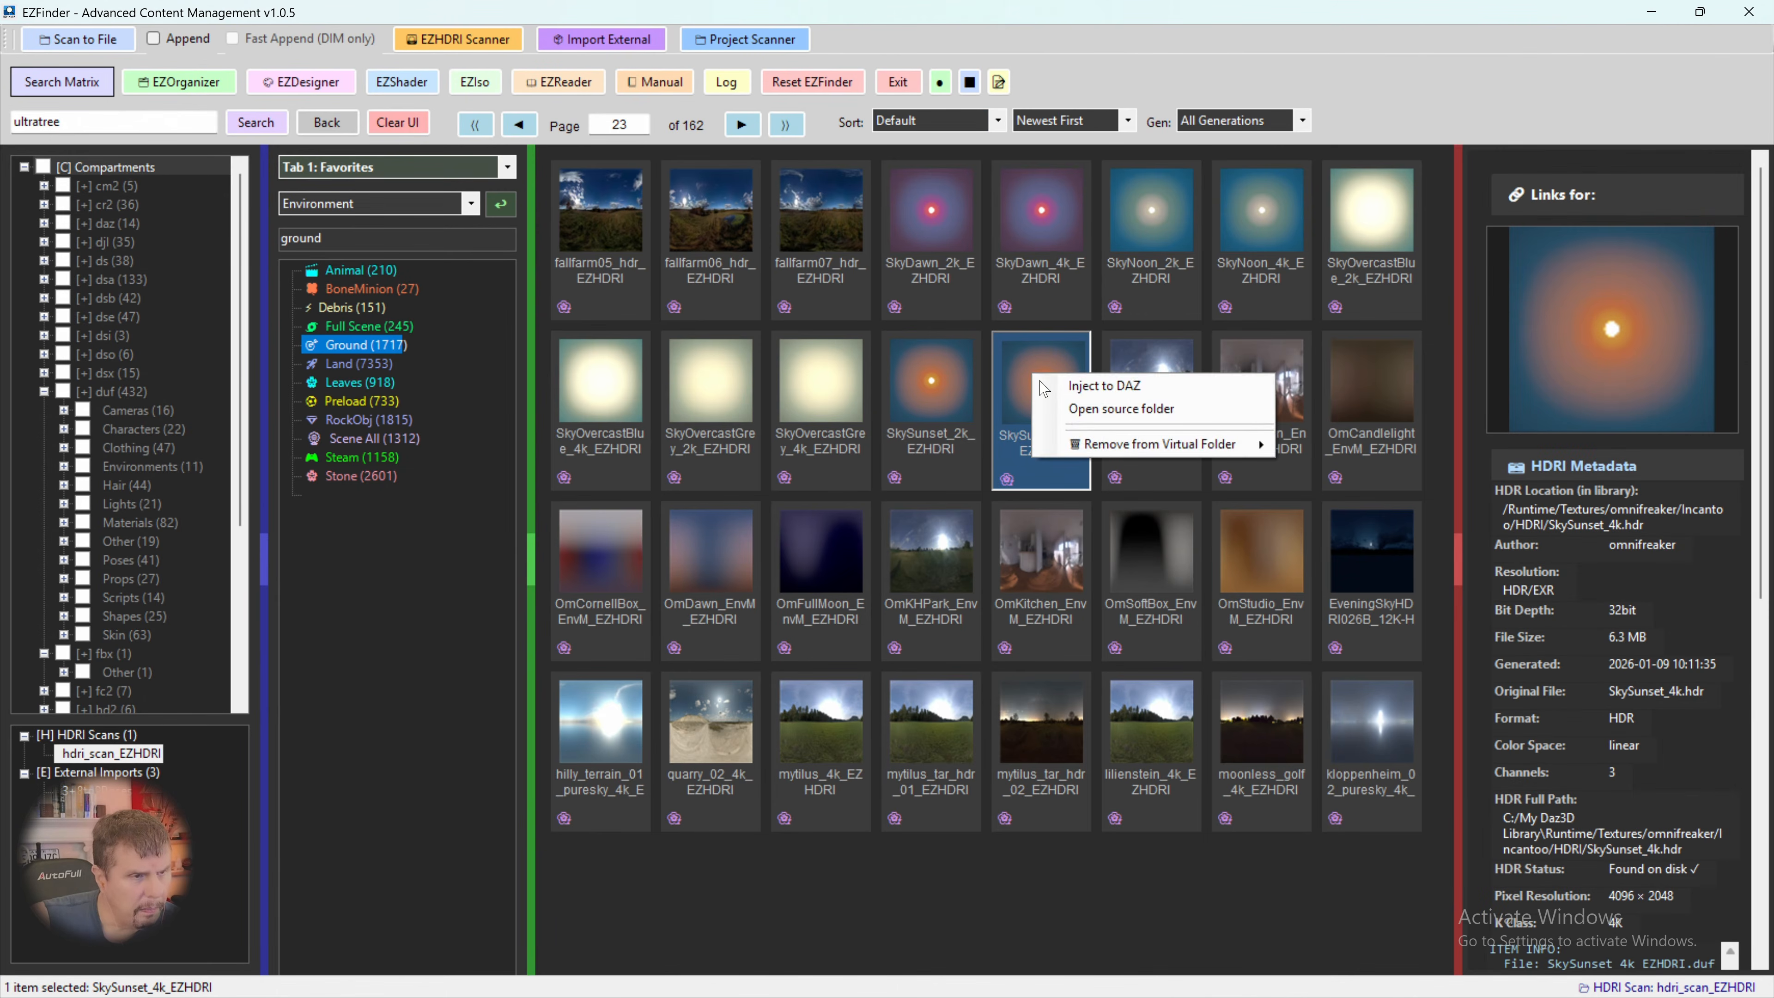
pyautogui.click(1097, 386)
pyautogui.moveTo(994, 979)
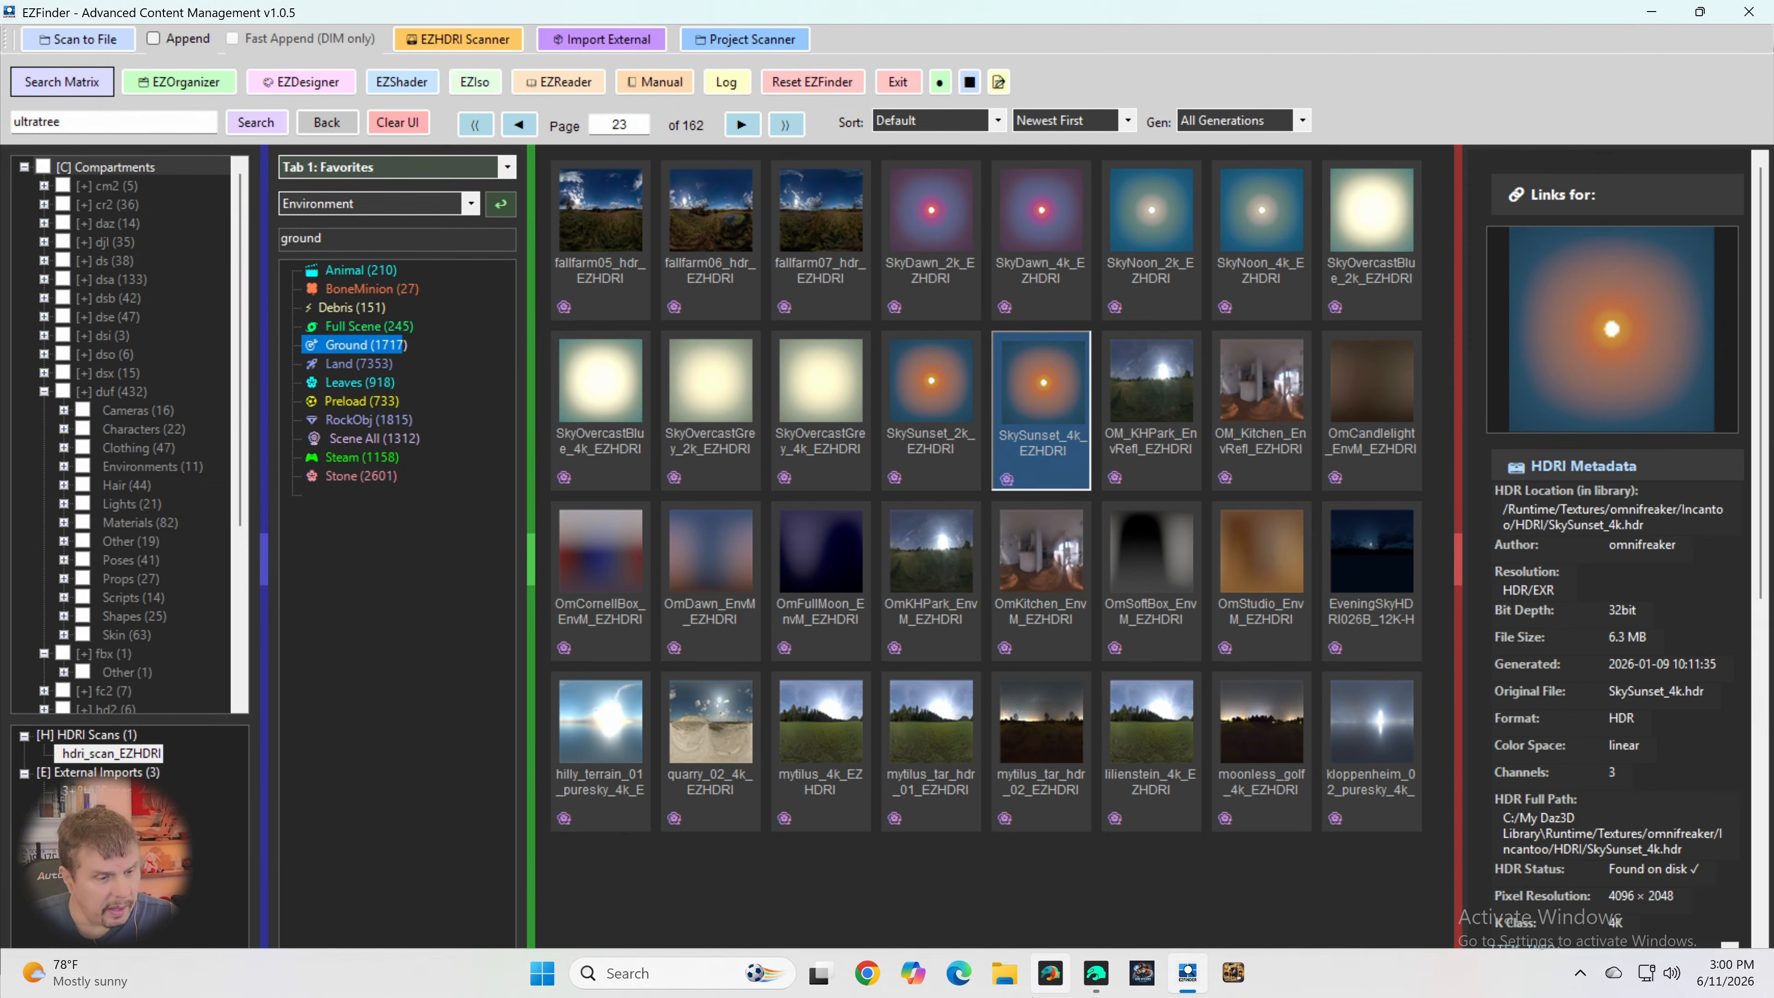
pyautogui.moveTo(1083, 976)
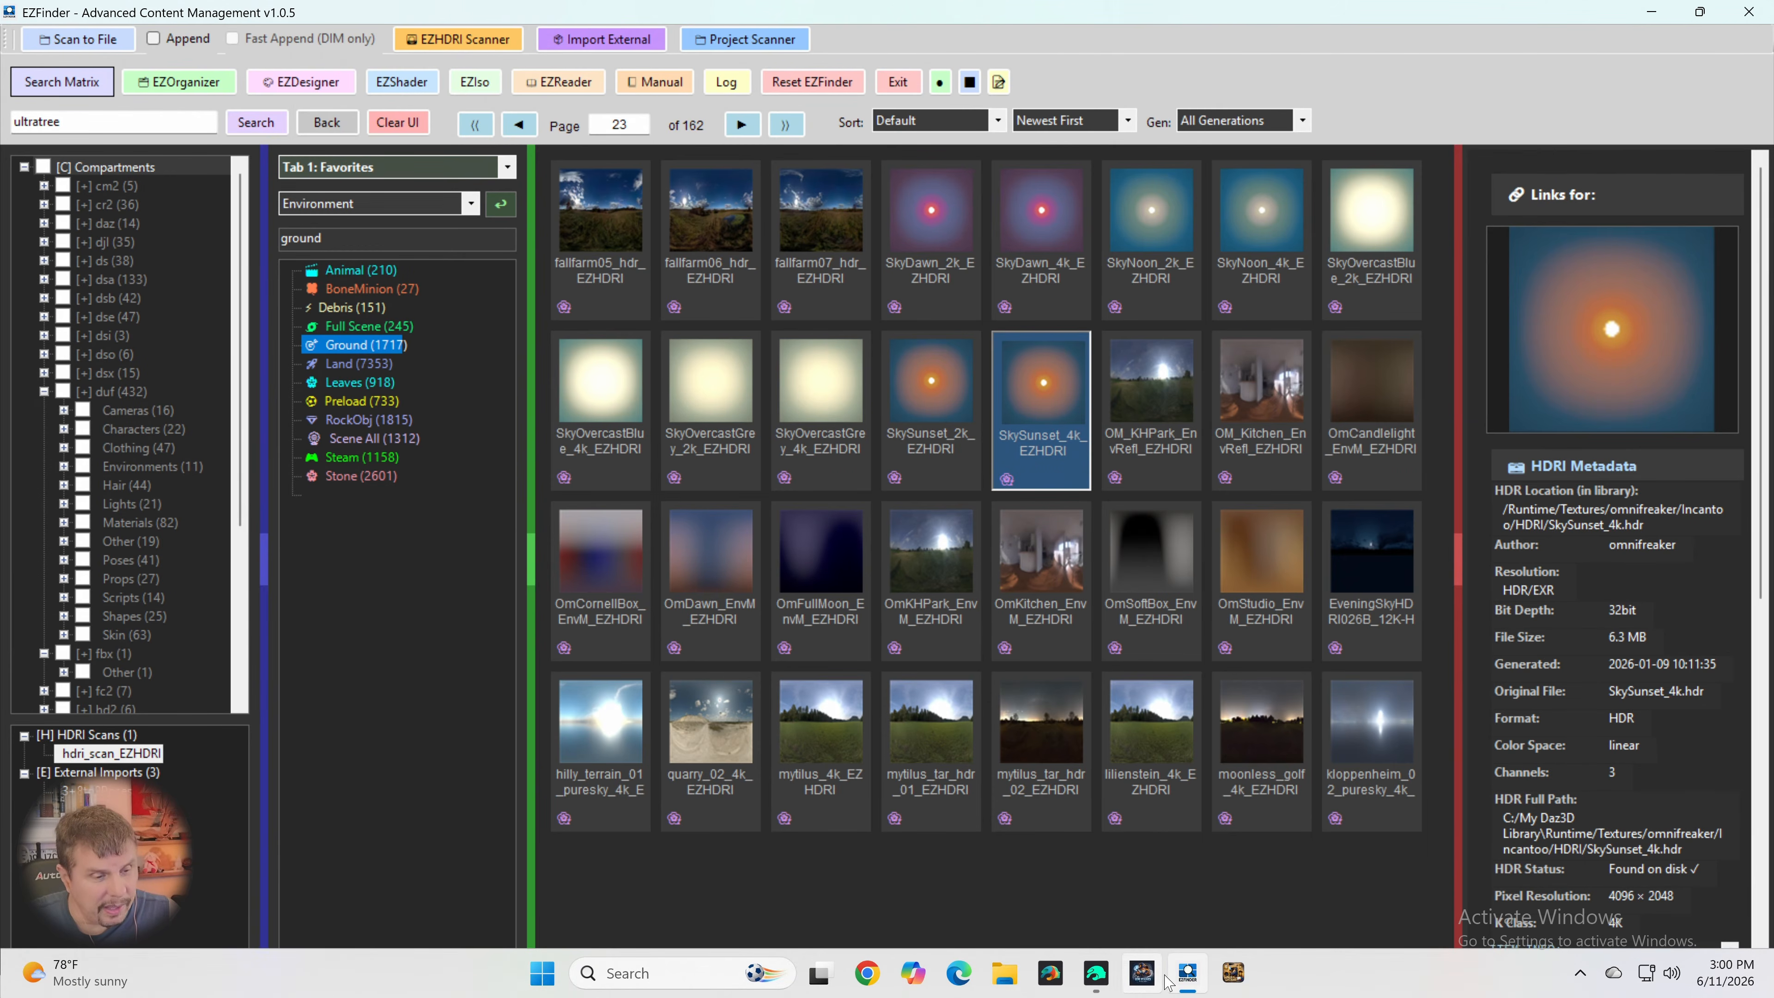
# - Switch to Daz Studio and restore the tonemapper's Exposure Value to its default
pyautogui.moveTo(1194, 981)
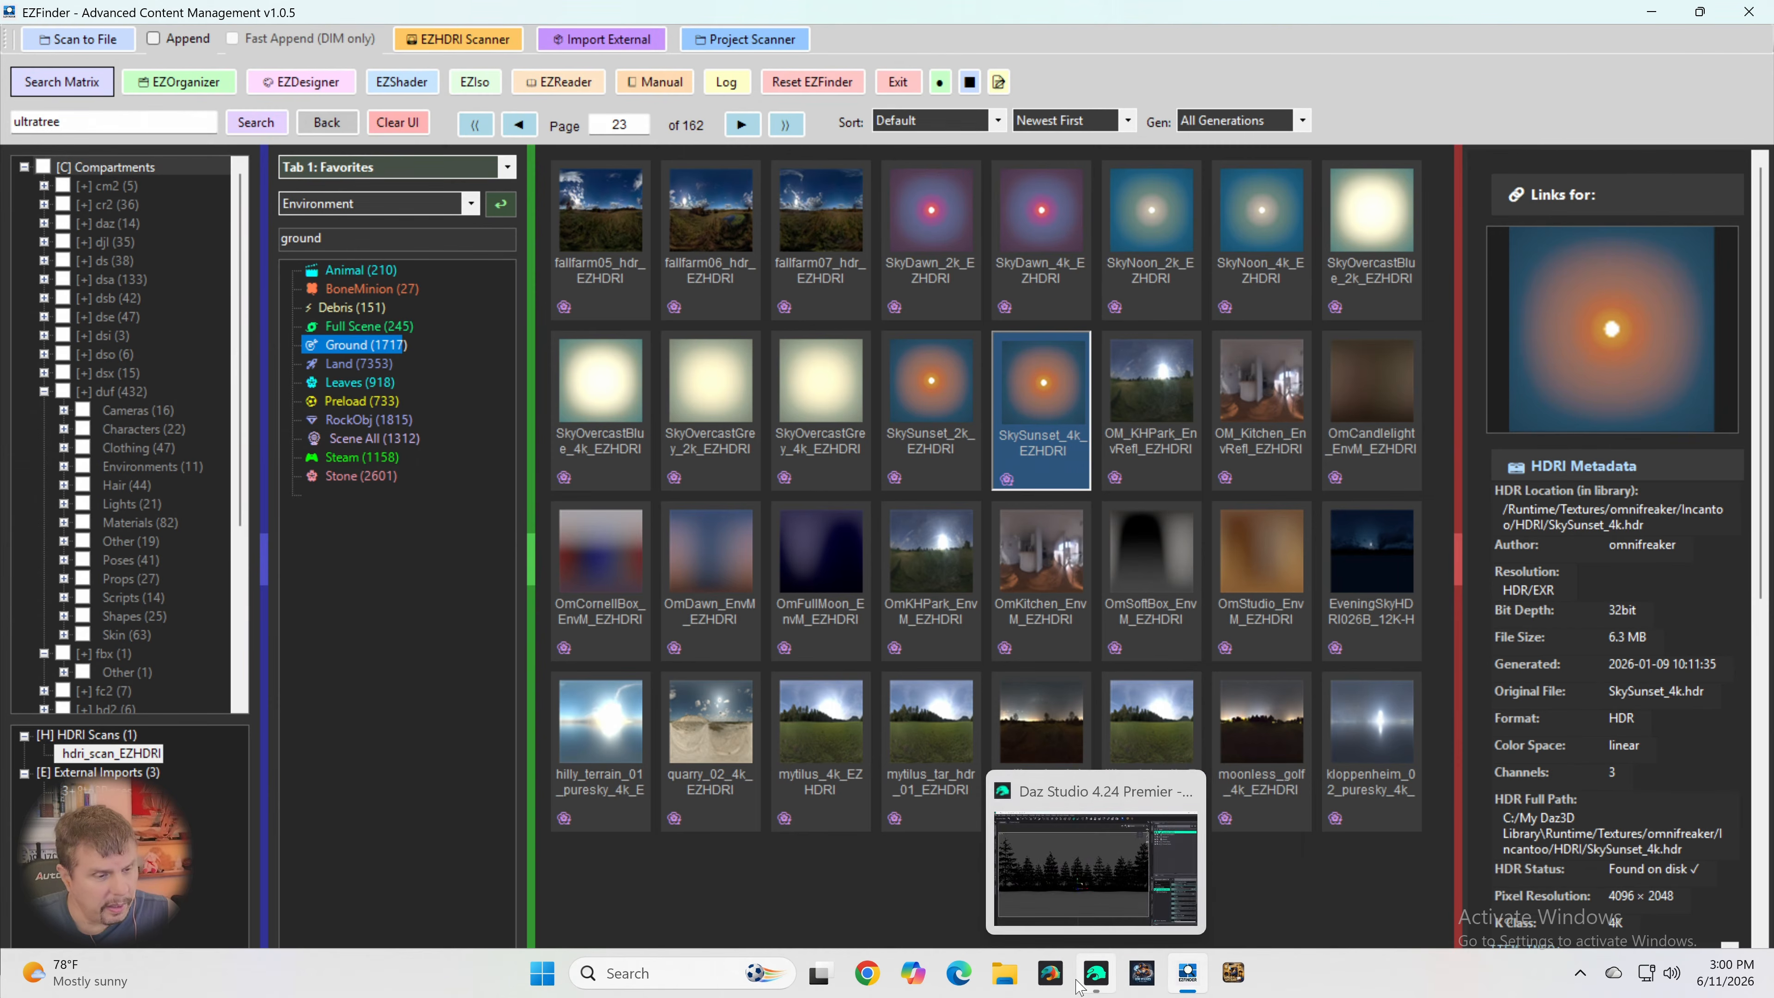
pyautogui.click(1097, 973)
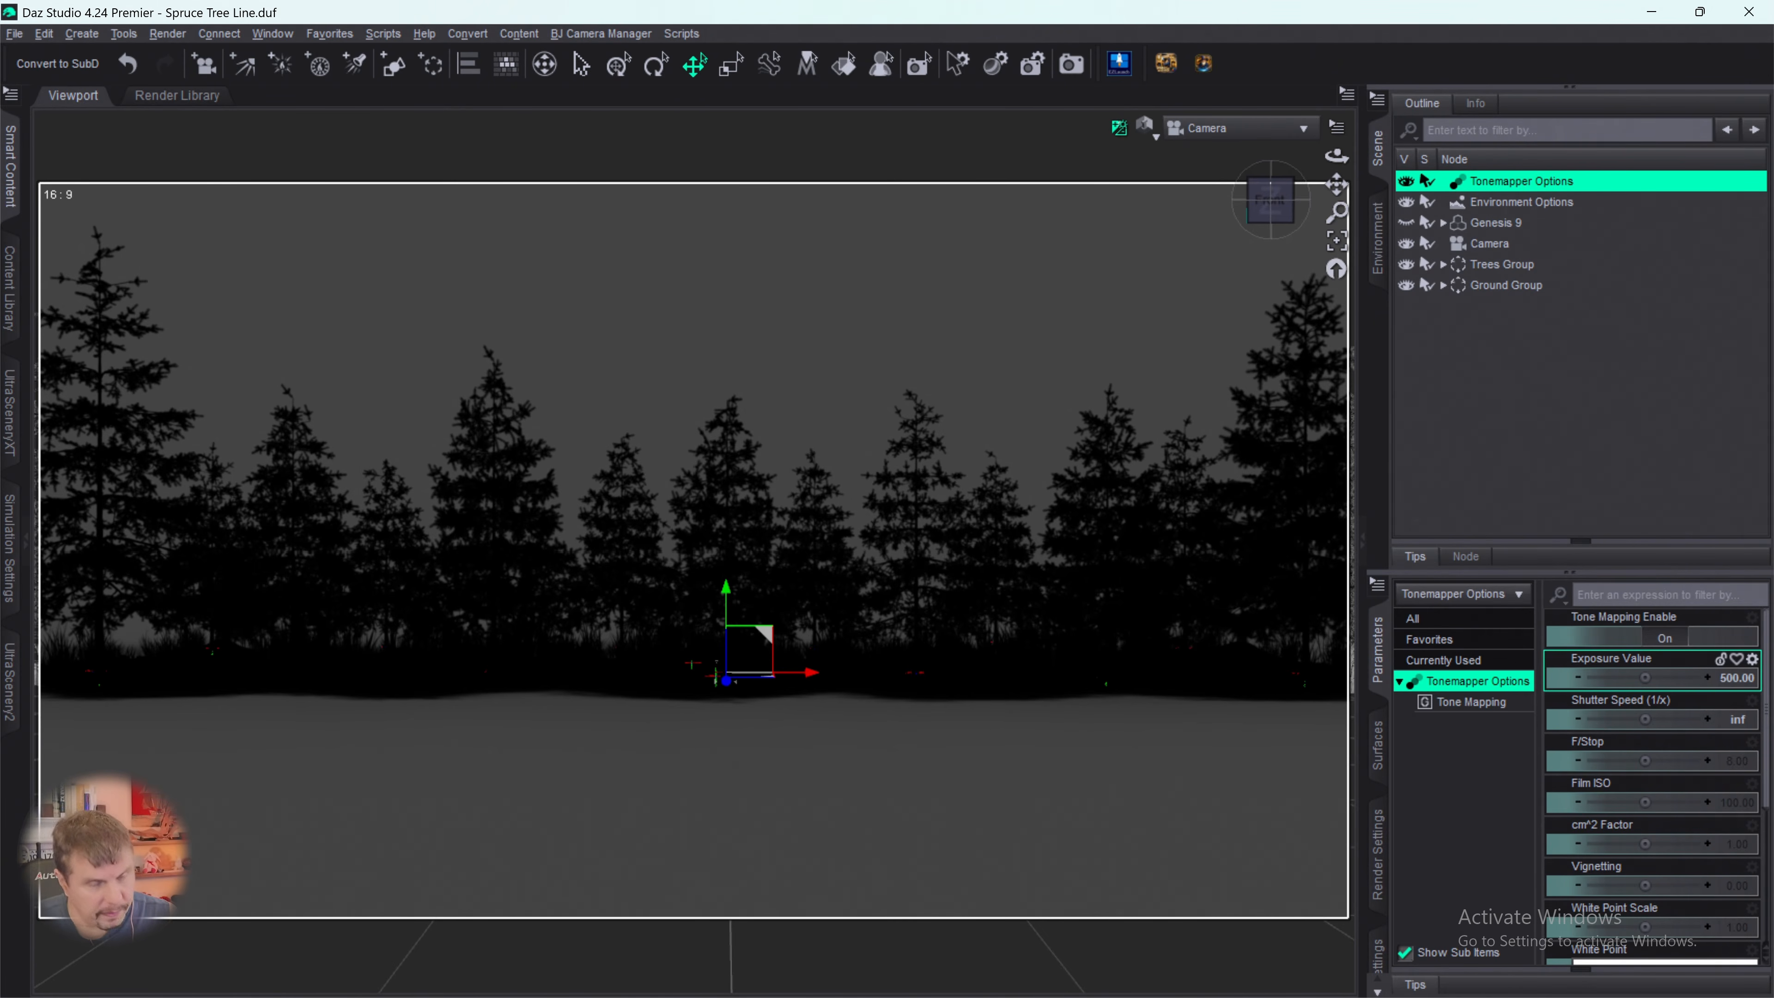
pyautogui.keyDown('alt'); pyautogui.click(1670, 677); pyautogui.keyUp('alt')
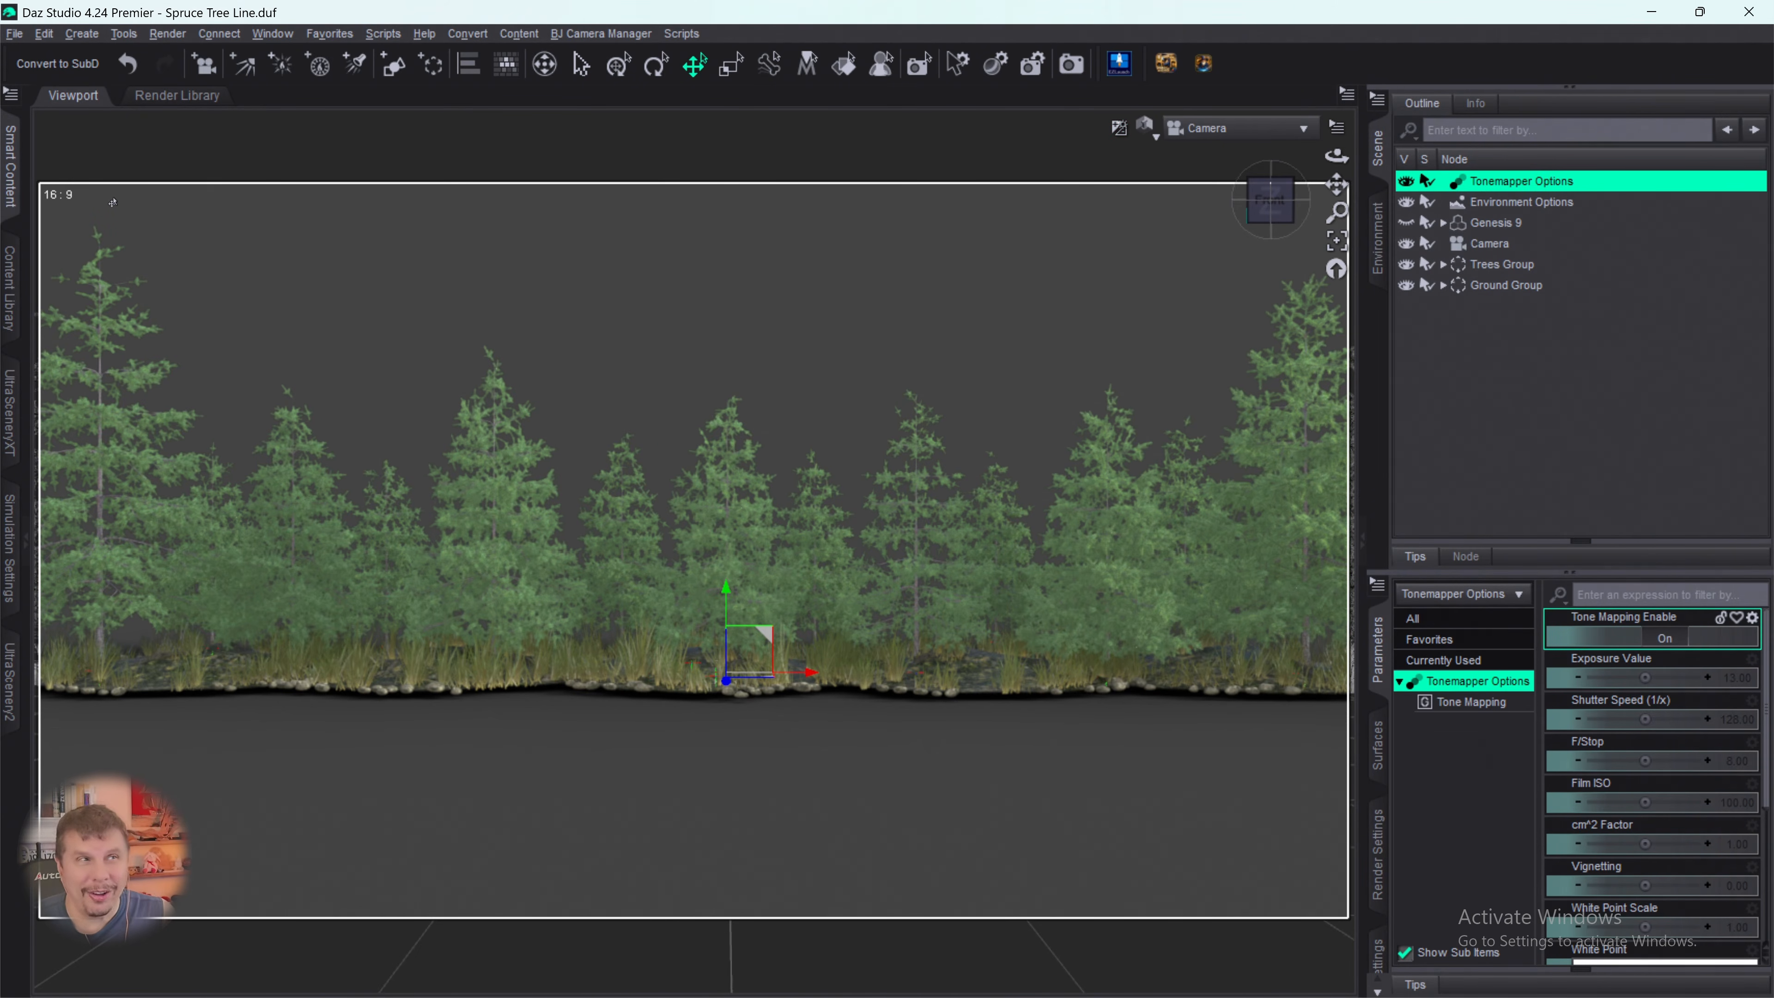
# - Create a new empty scene from the New Scene template without saving changes to the tree line scene
pyautogui.click(9, 40)
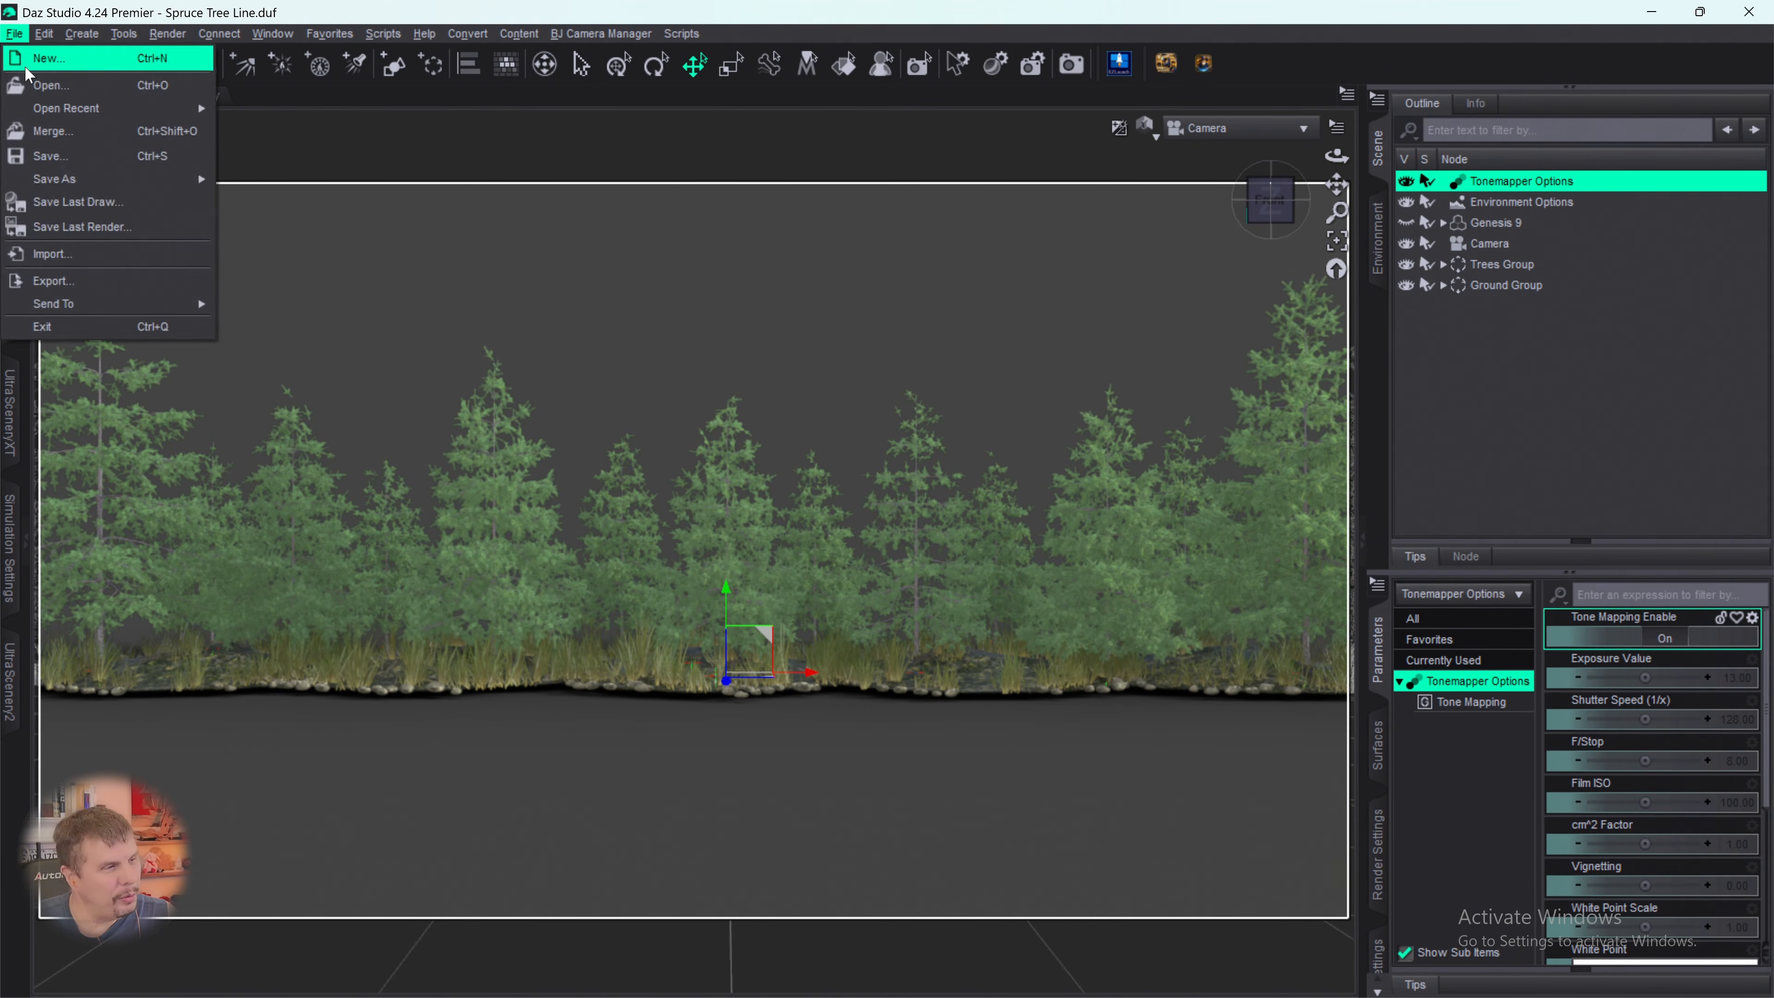
pyautogui.click(43, 61)
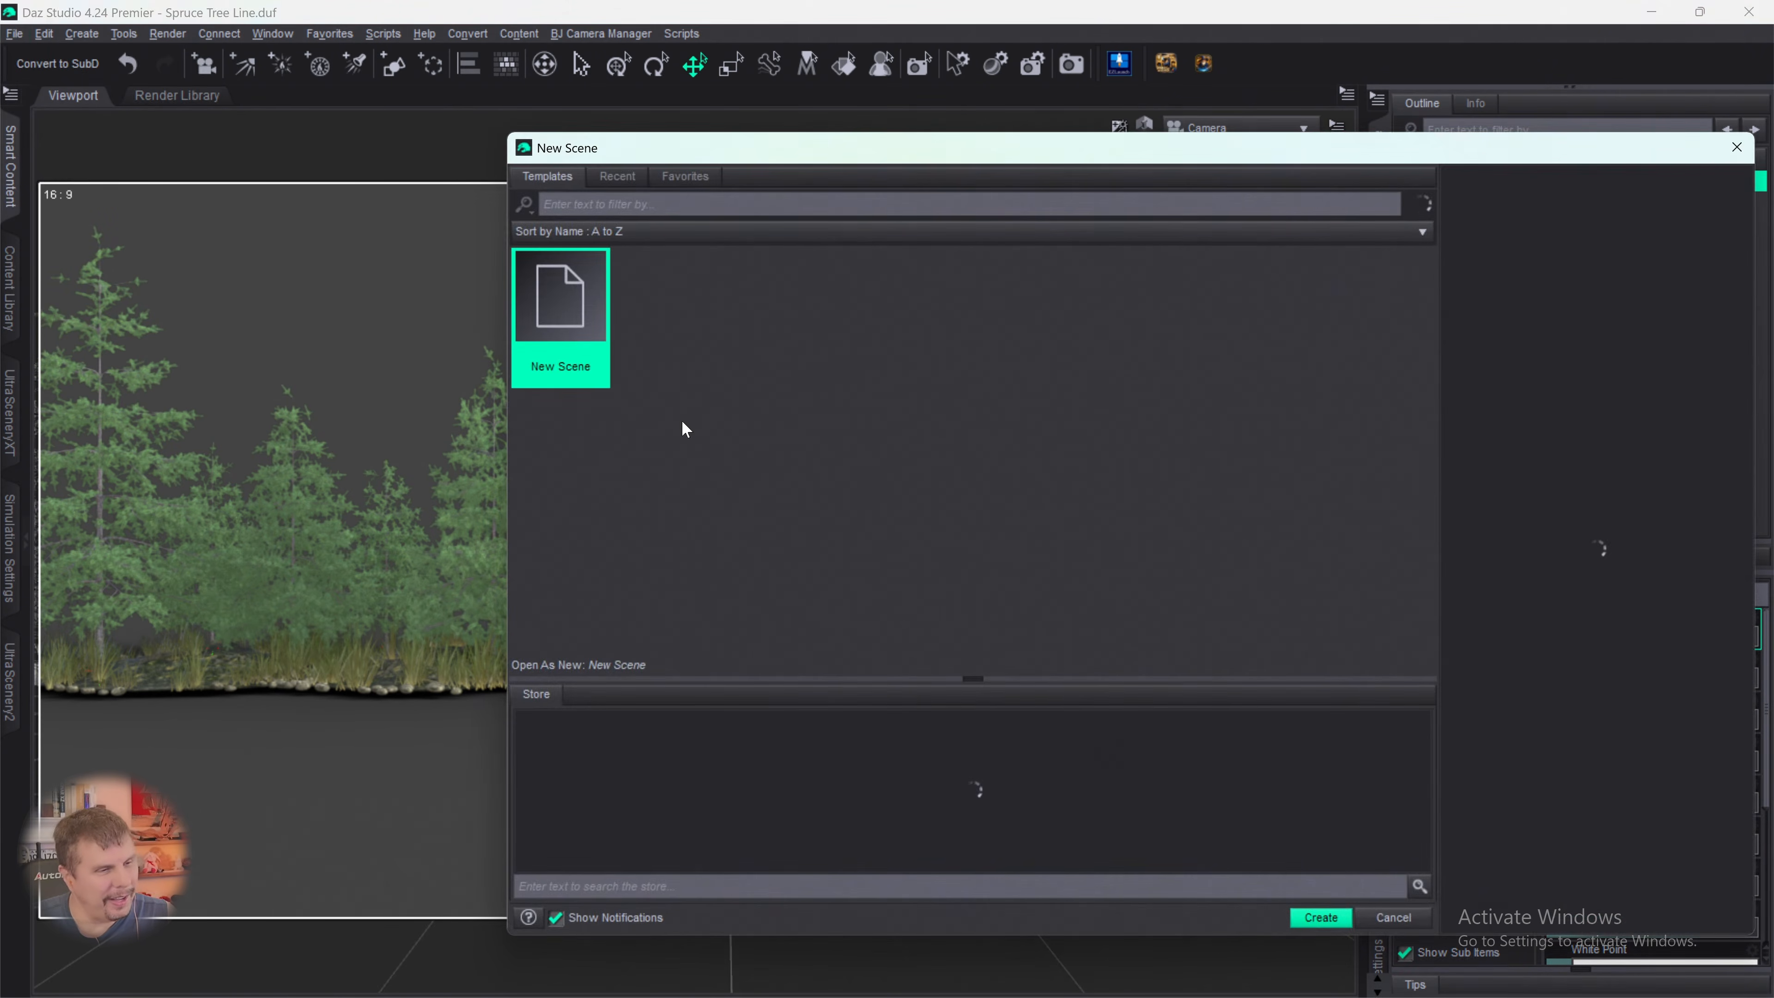
pyautogui.click(1321, 918)
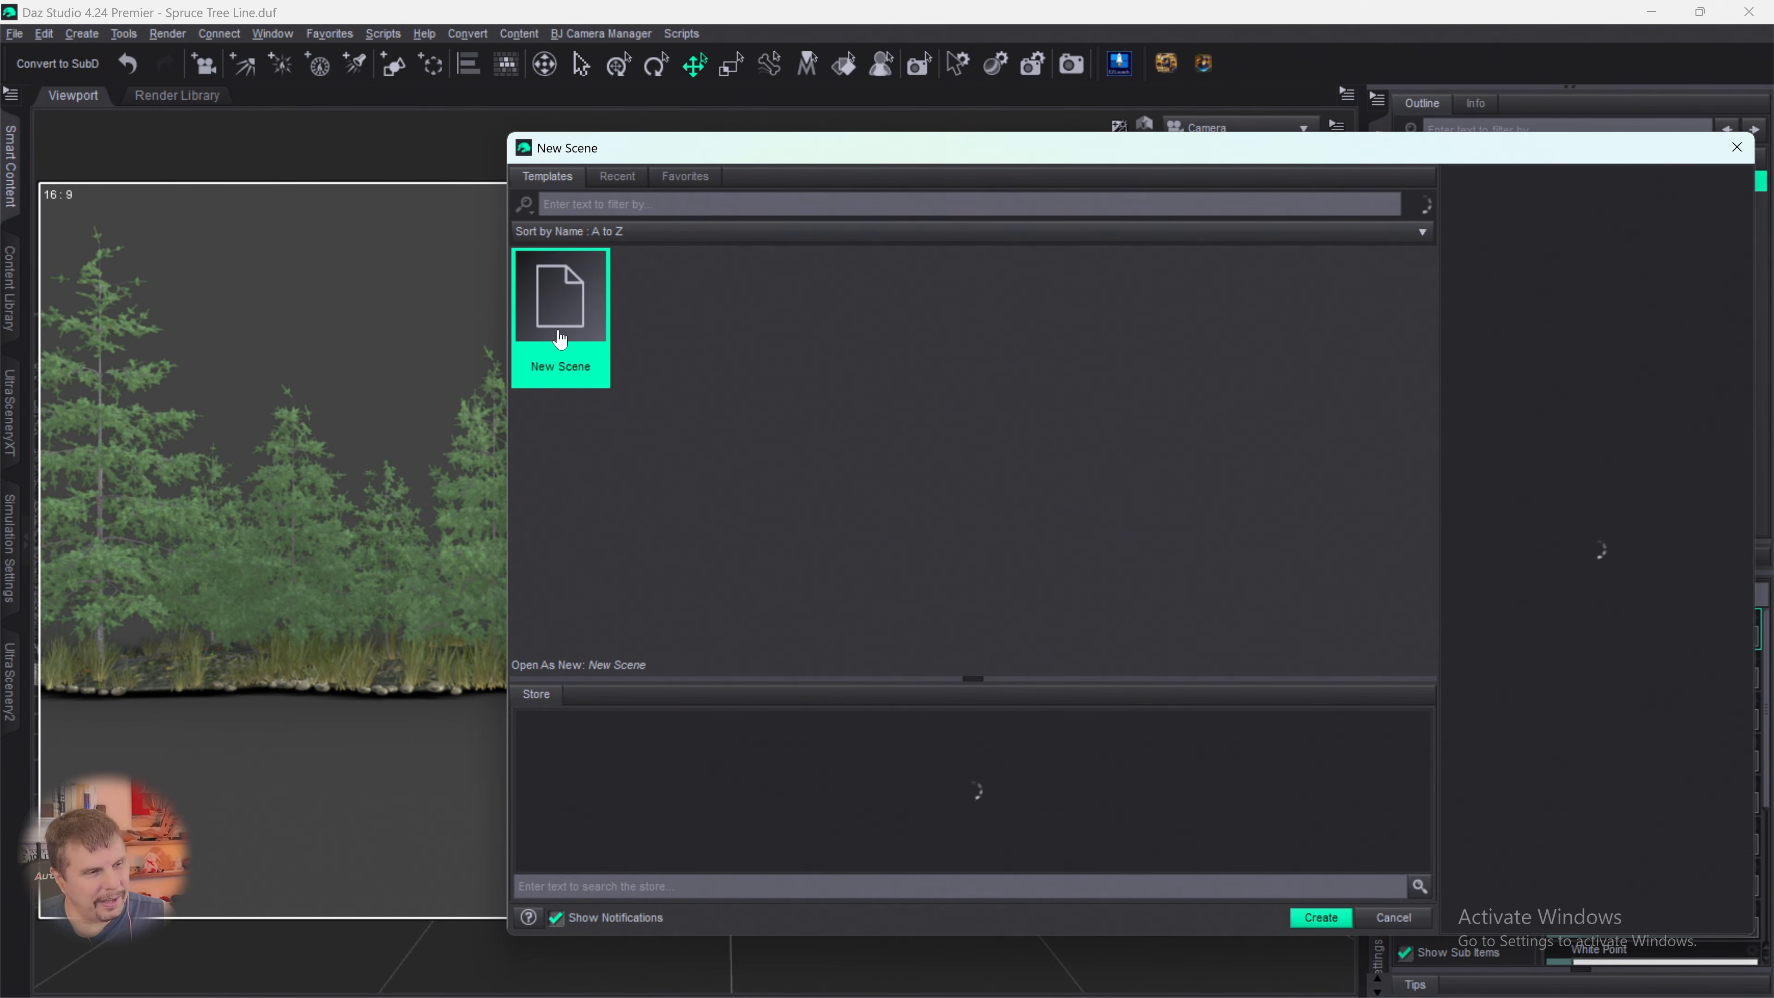
pyautogui.click(1319, 918)
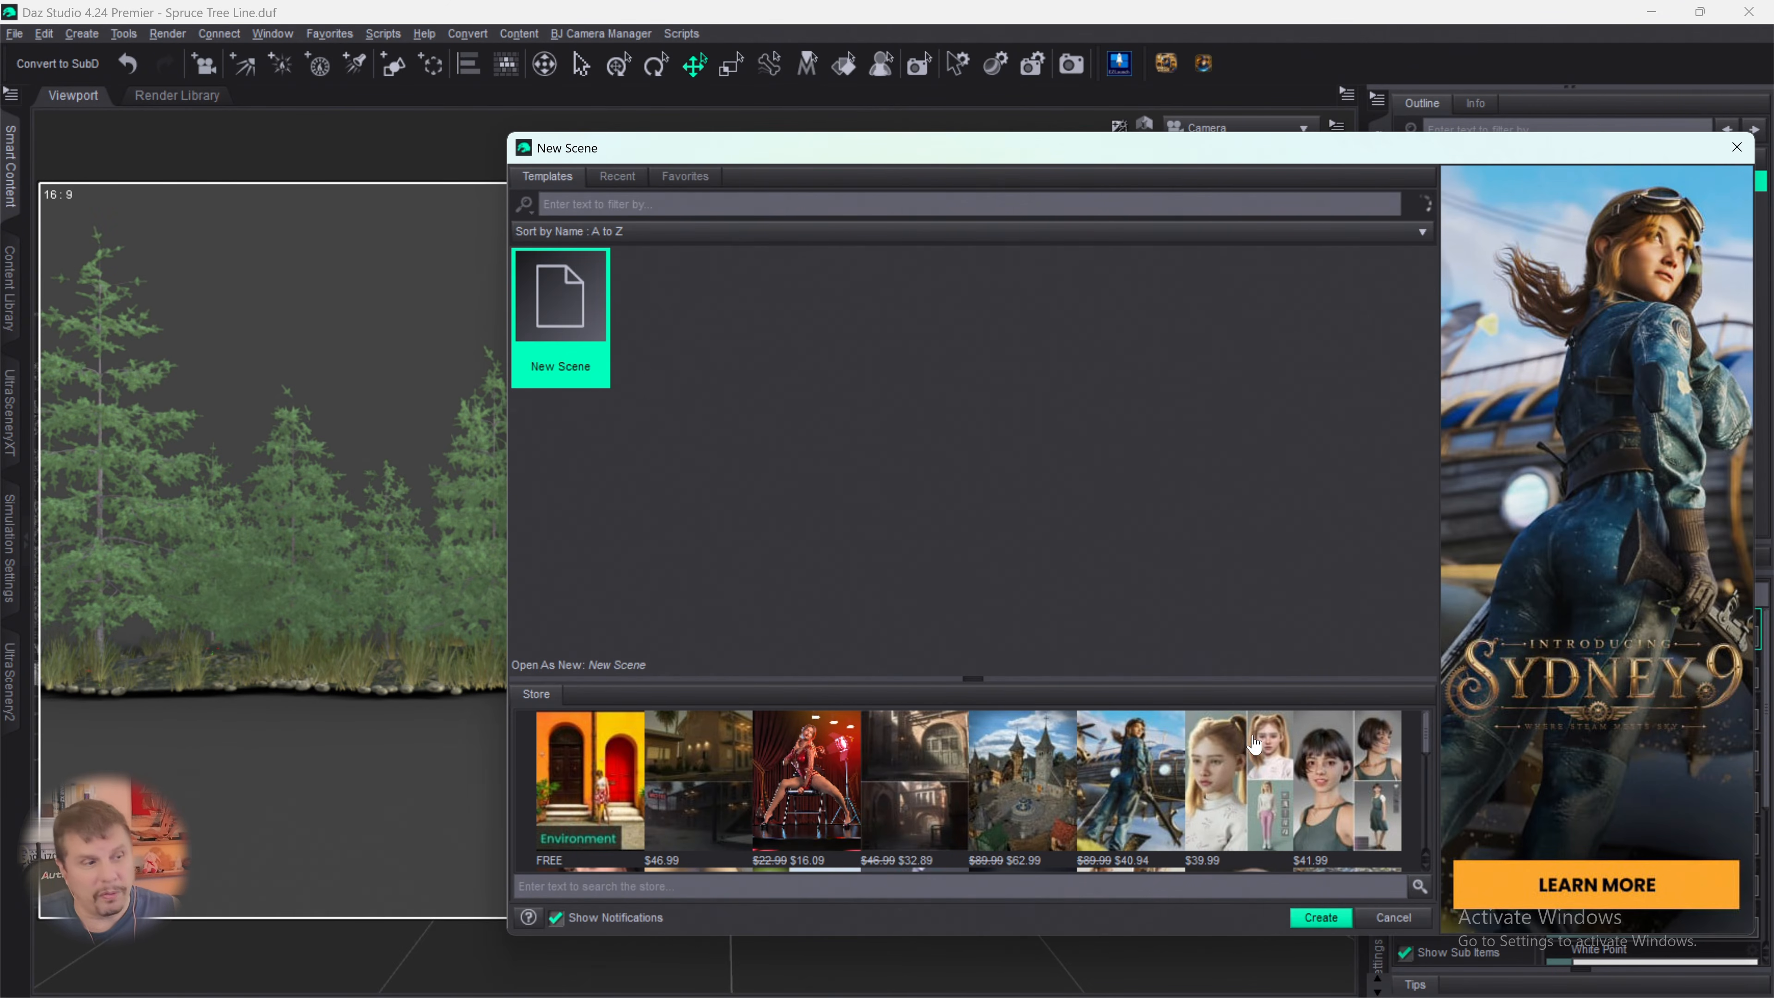
pyautogui.click(1320, 918)
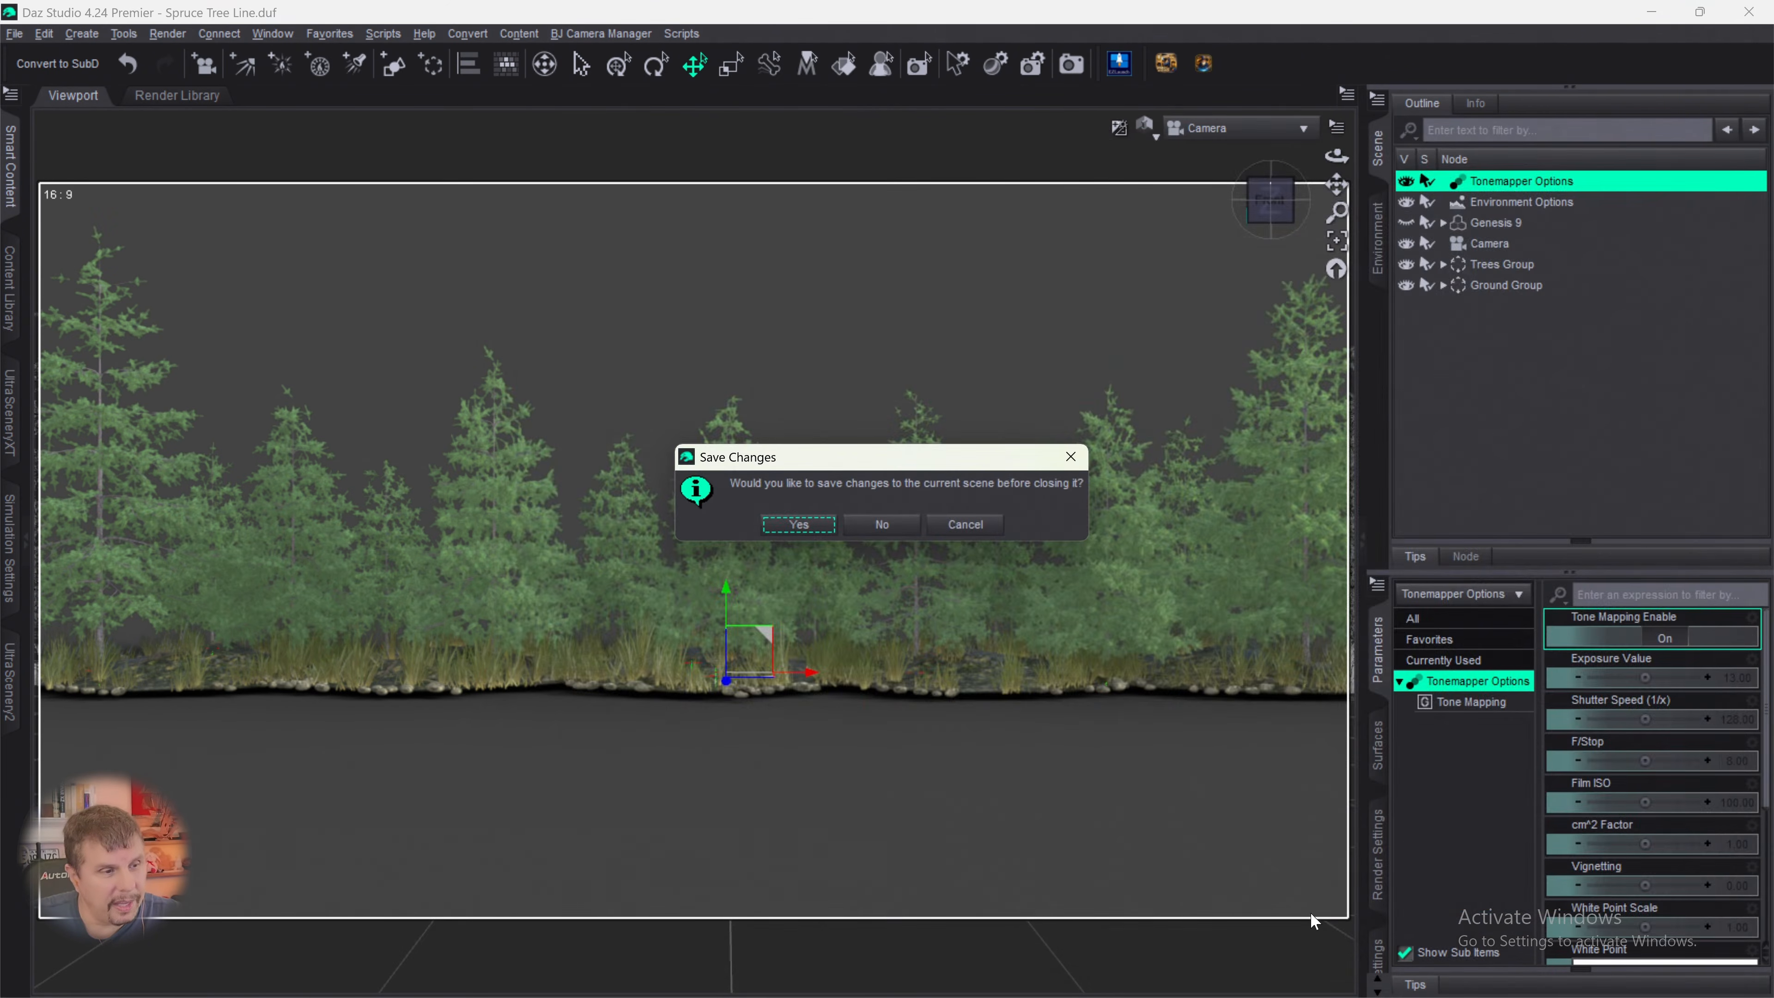
pyautogui.click(877, 525)
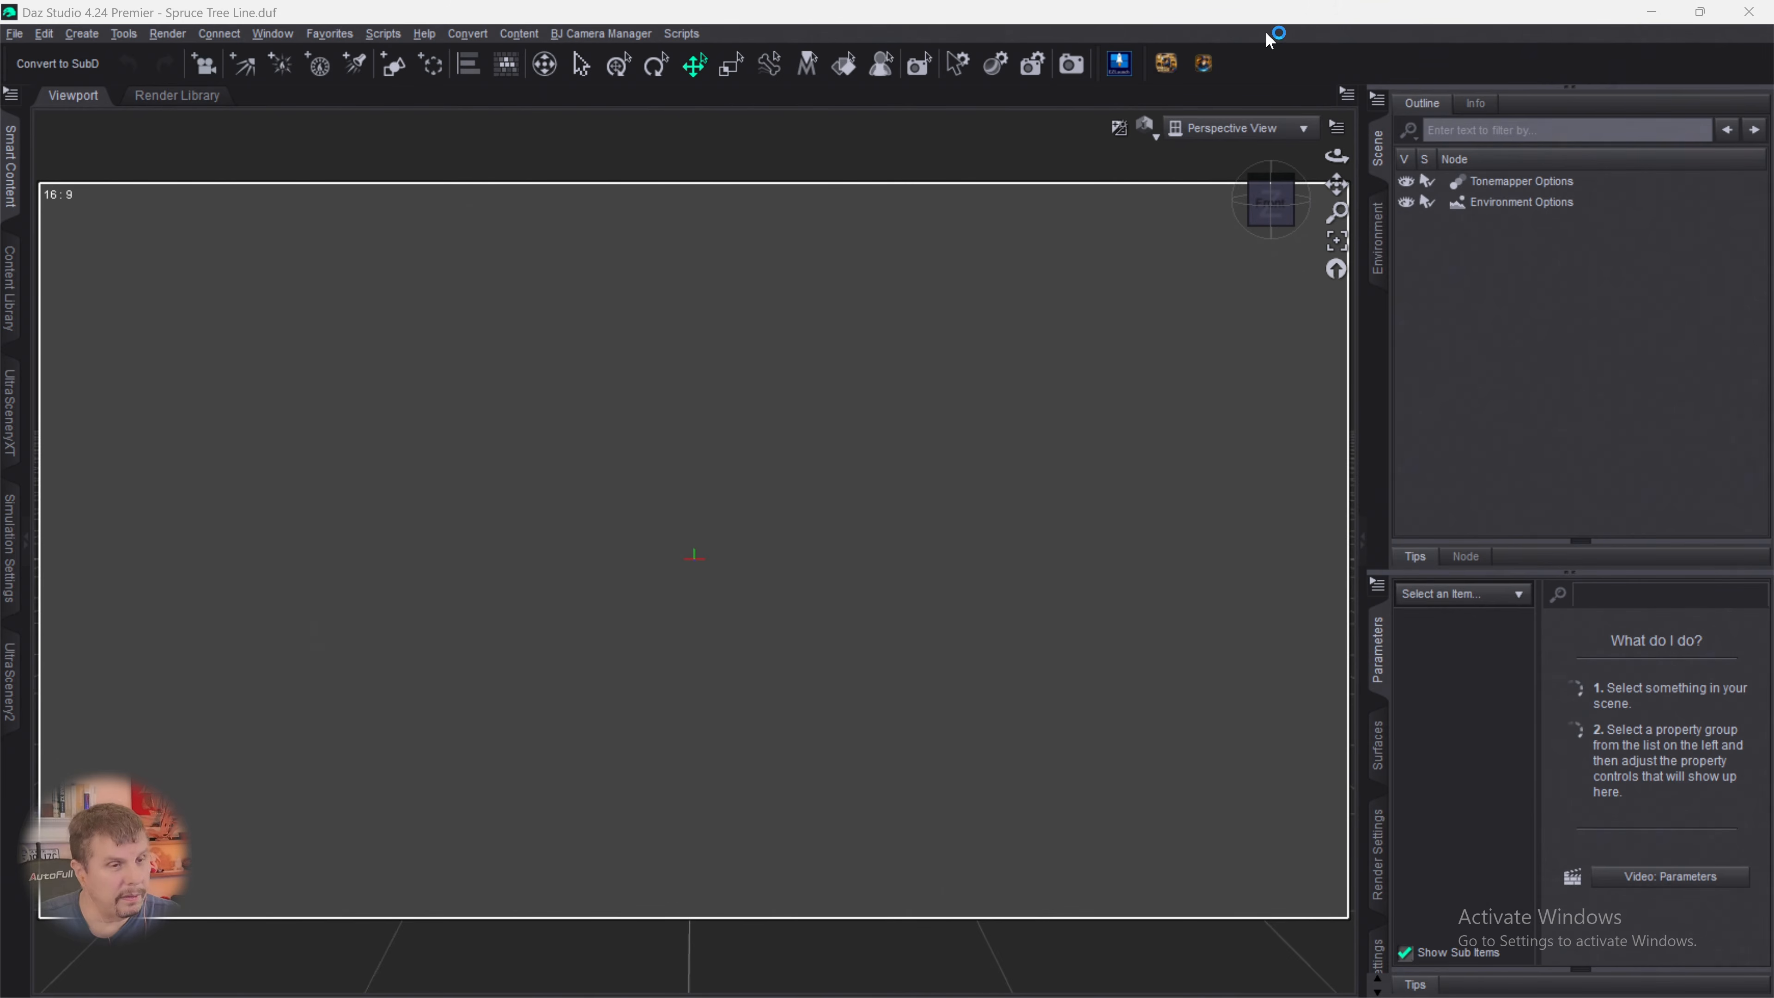
# - Create a 4 m plane primitive with 20 divisions at the world center and view it from the front
pyautogui.click(396, 77)
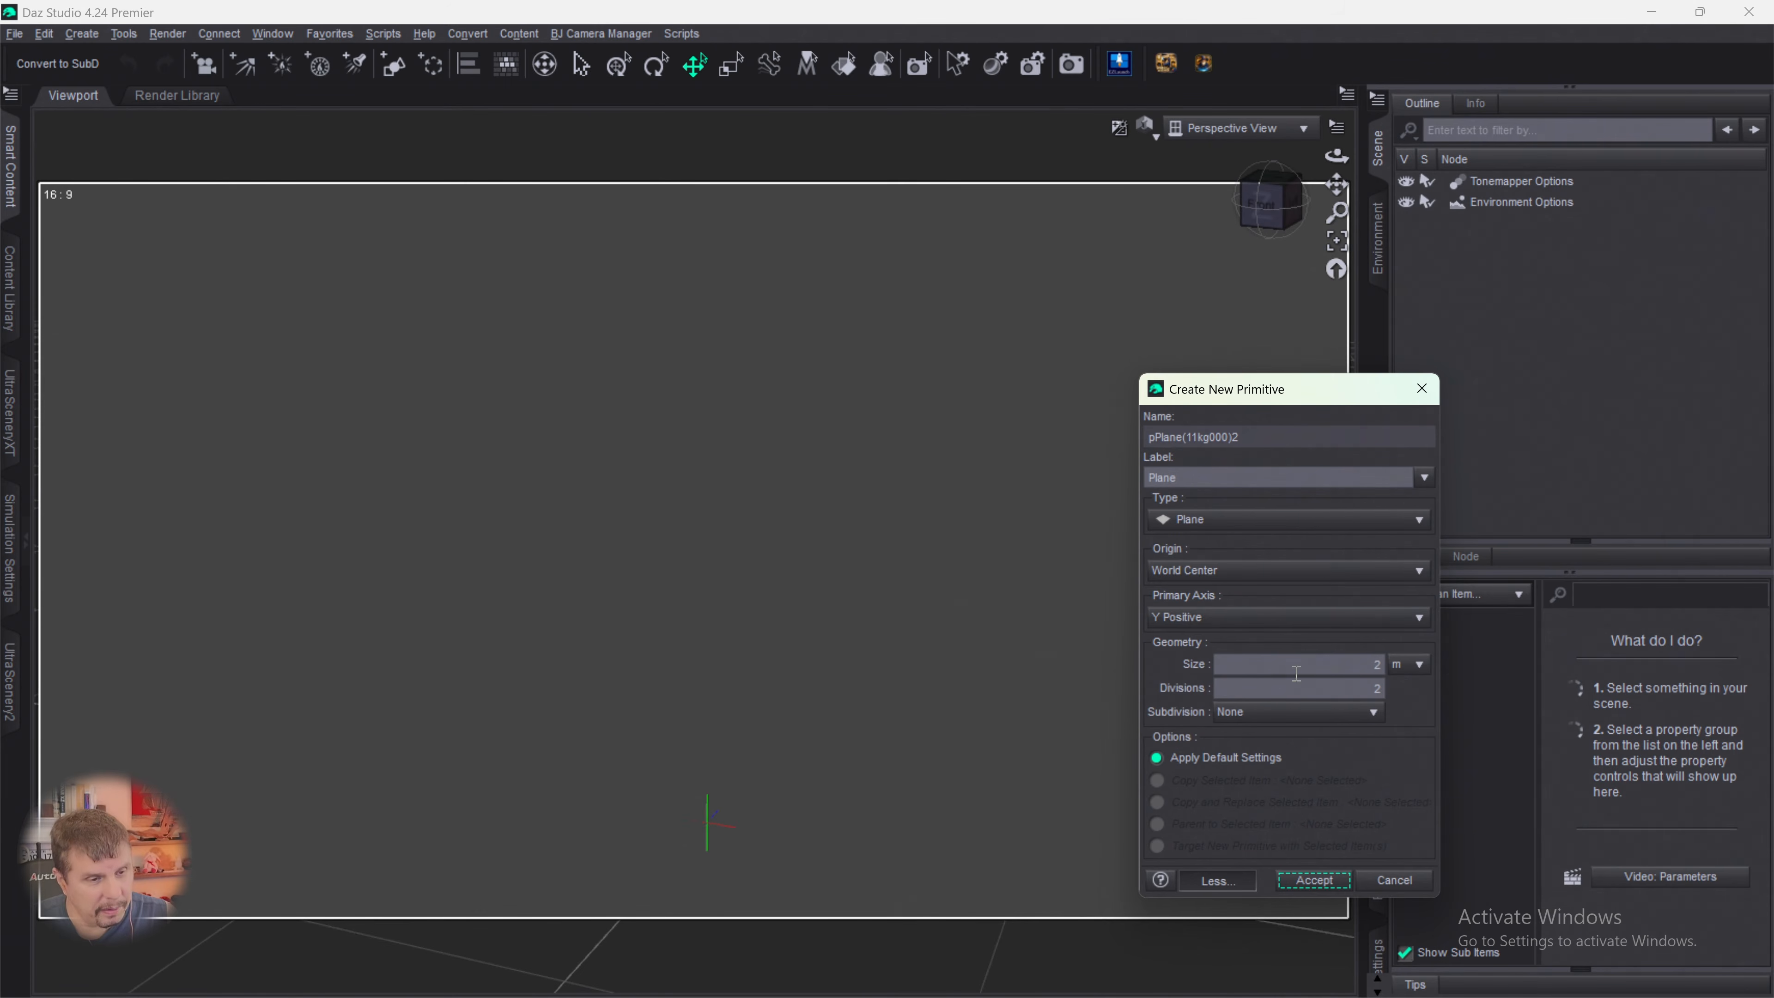
pyautogui.click(1324, 661)
pyautogui.write('4')
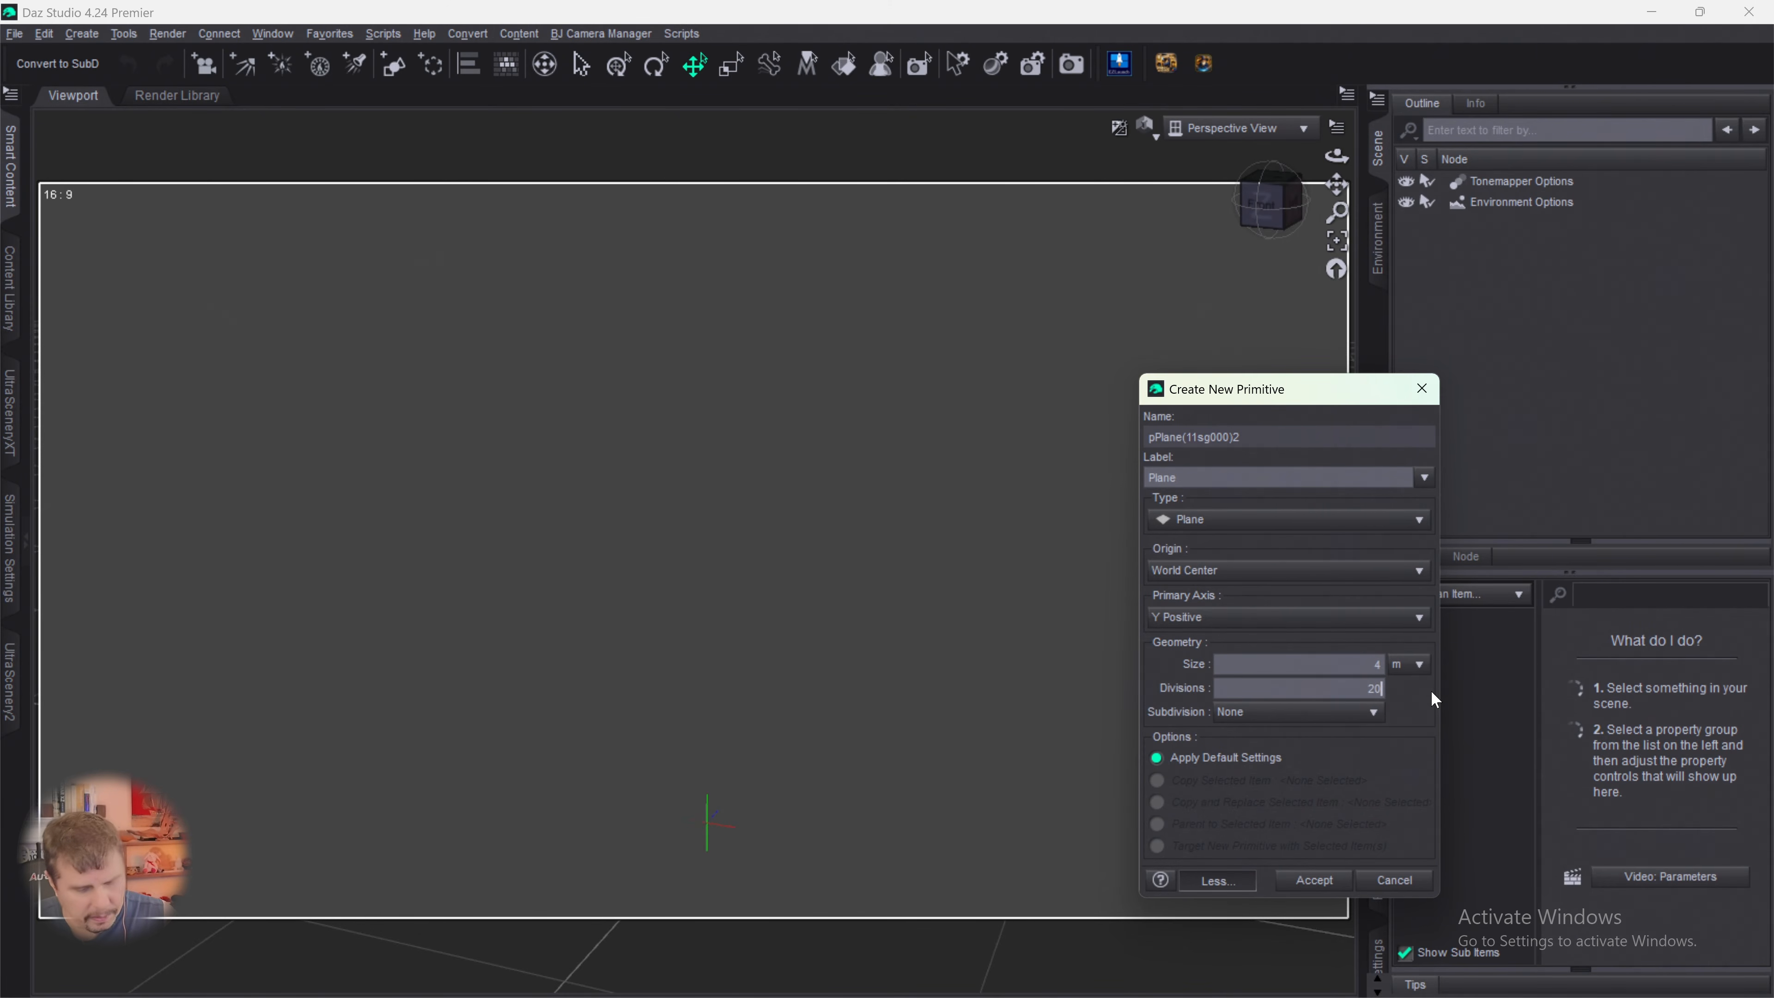
pyautogui.press('Return')
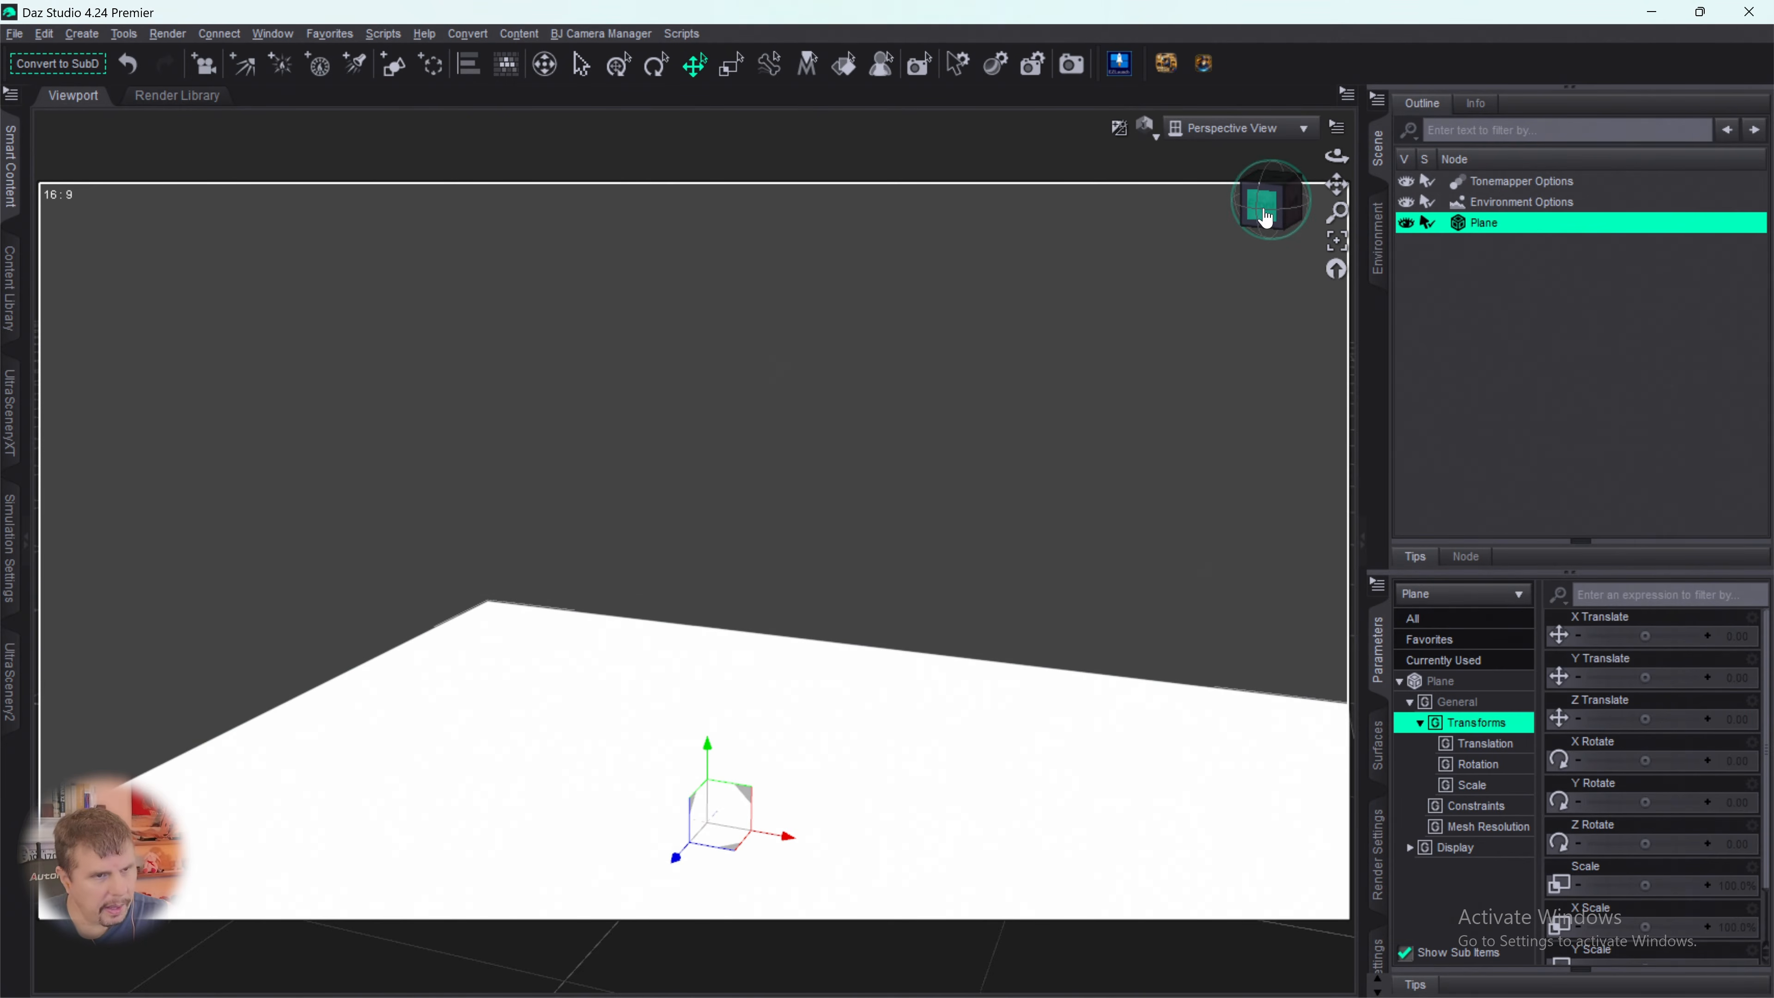
pyautogui.moveTo(1263, 217)
pyautogui.mouseDown()
pyautogui.moveTo(1262, 274)
pyautogui.moveTo(1257, 246)
pyautogui.mouseUp()
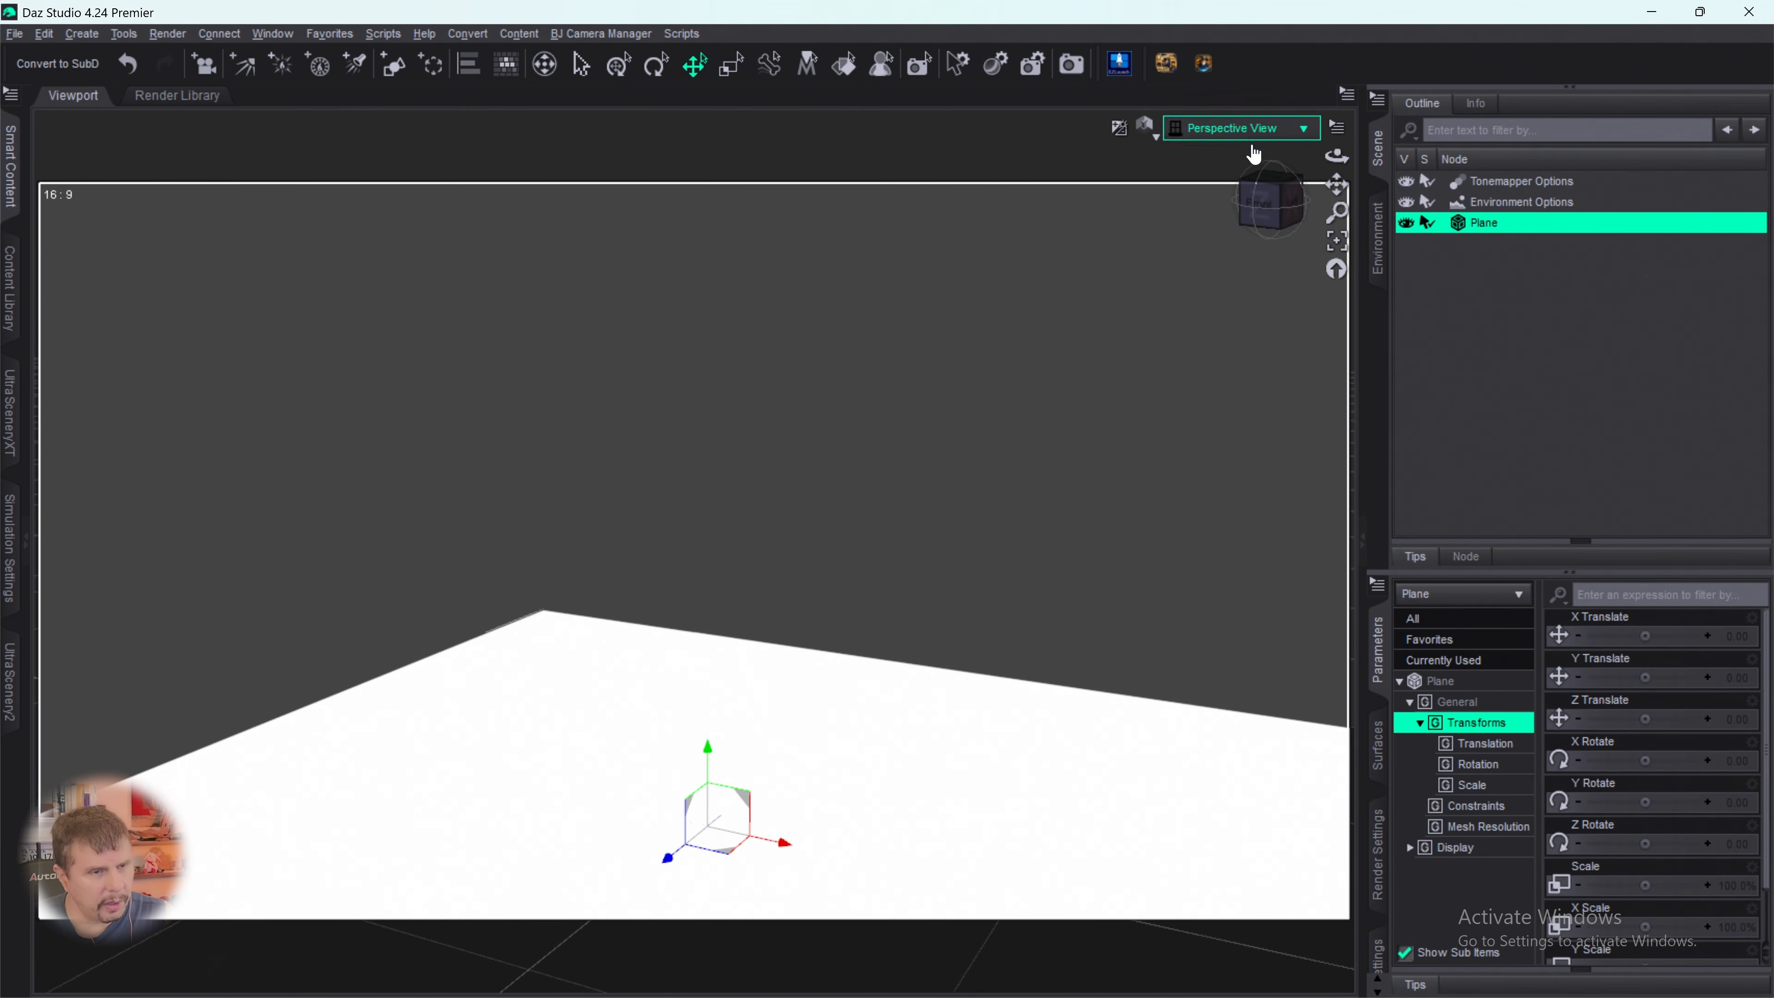
pyautogui.click(1266, 202)
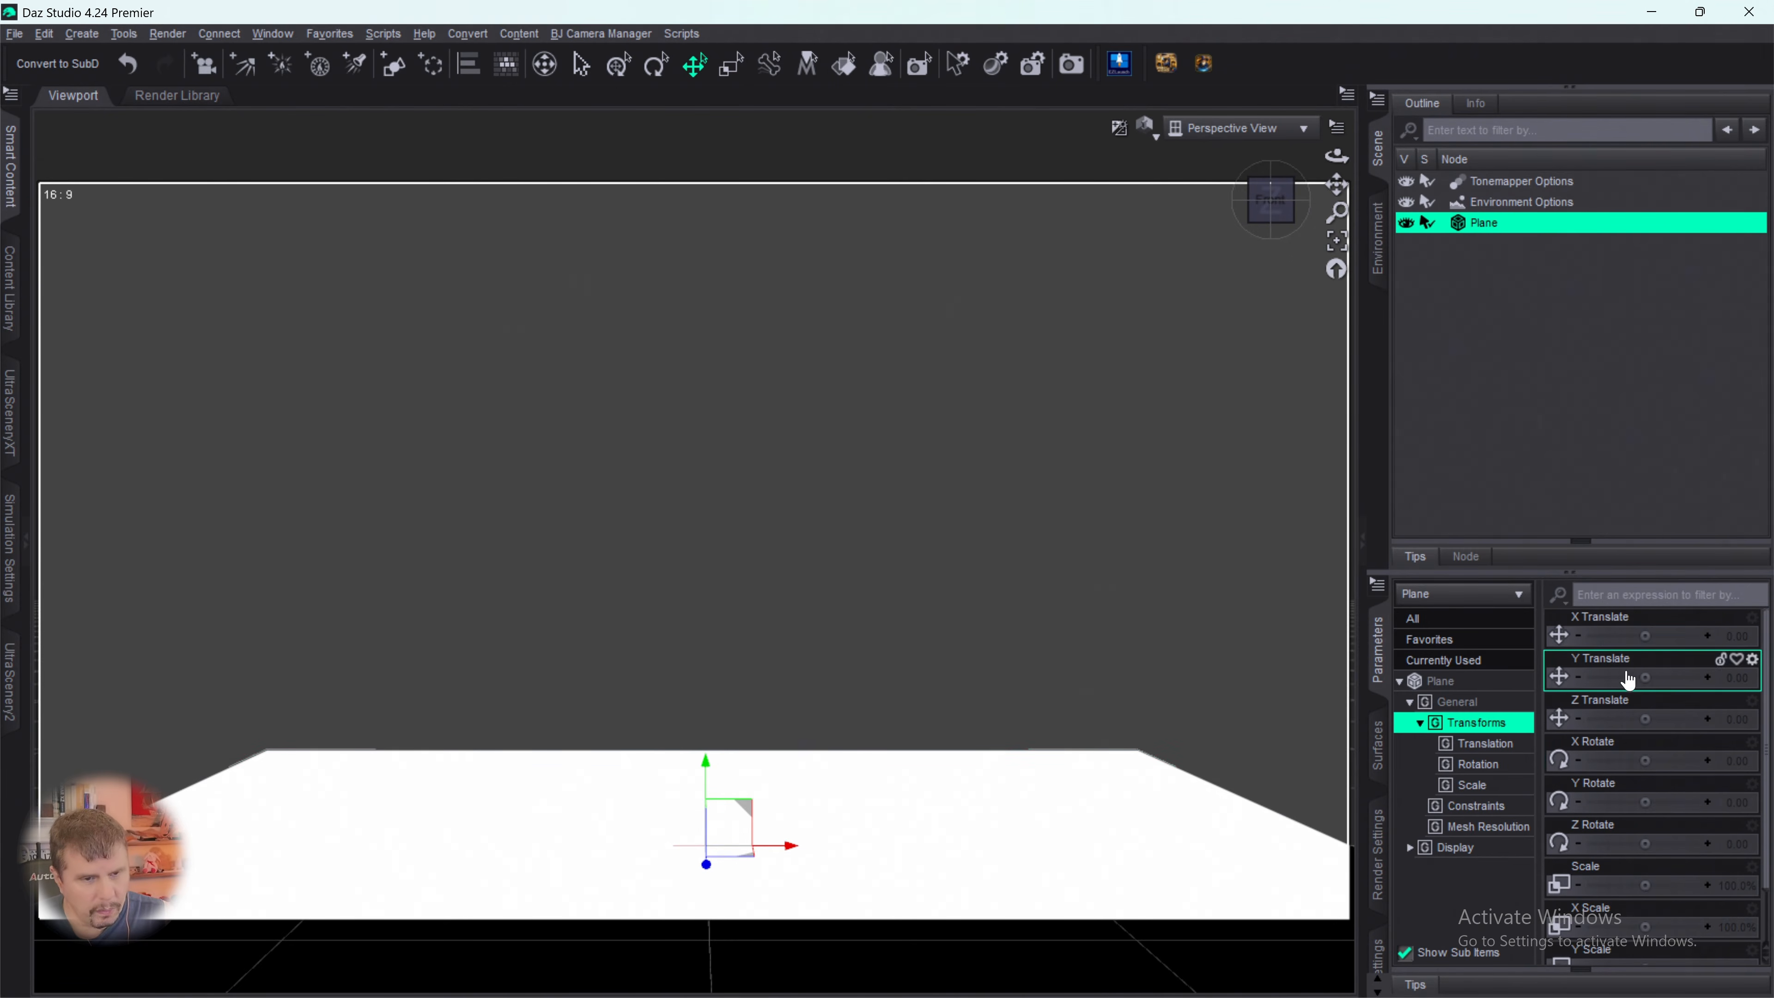
# - Try rotating the plane 90 degrees about its Y axis and undo the rotation
pyautogui.moveTo(1639, 631); pyautogui.dragTo(1645, 627)
pyautogui.hotkey('ctrl', 'z')
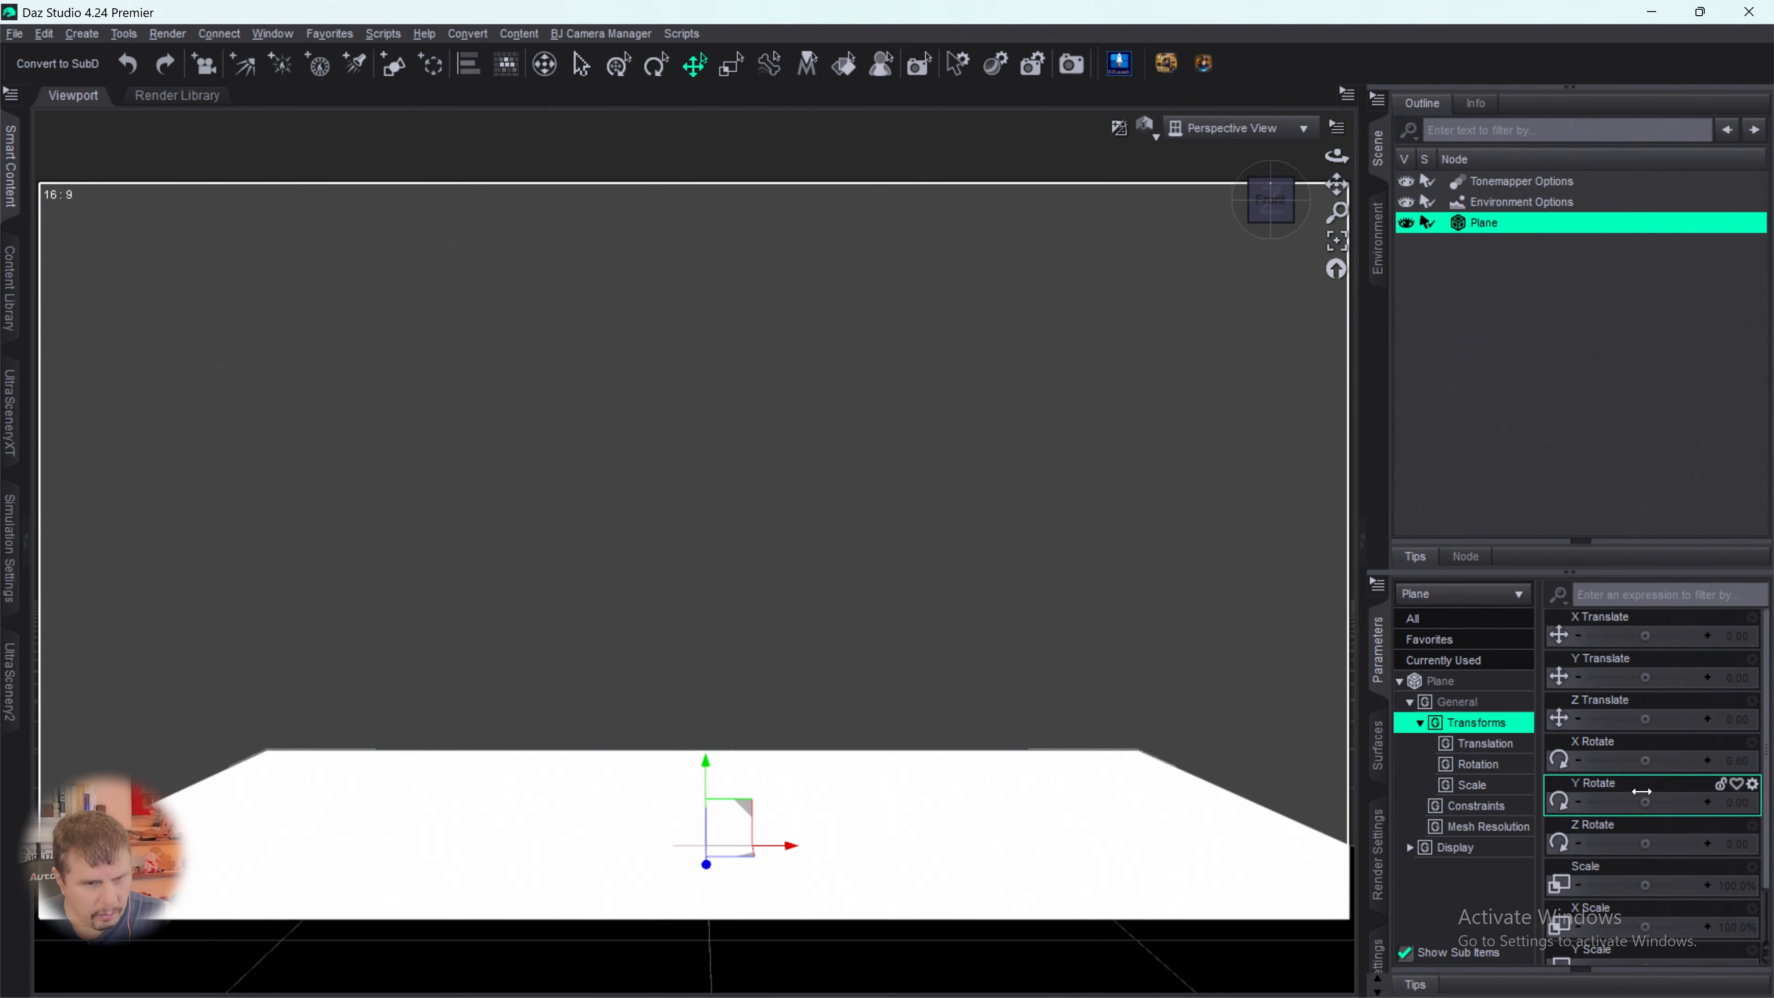
pyautogui.click(1731, 805)
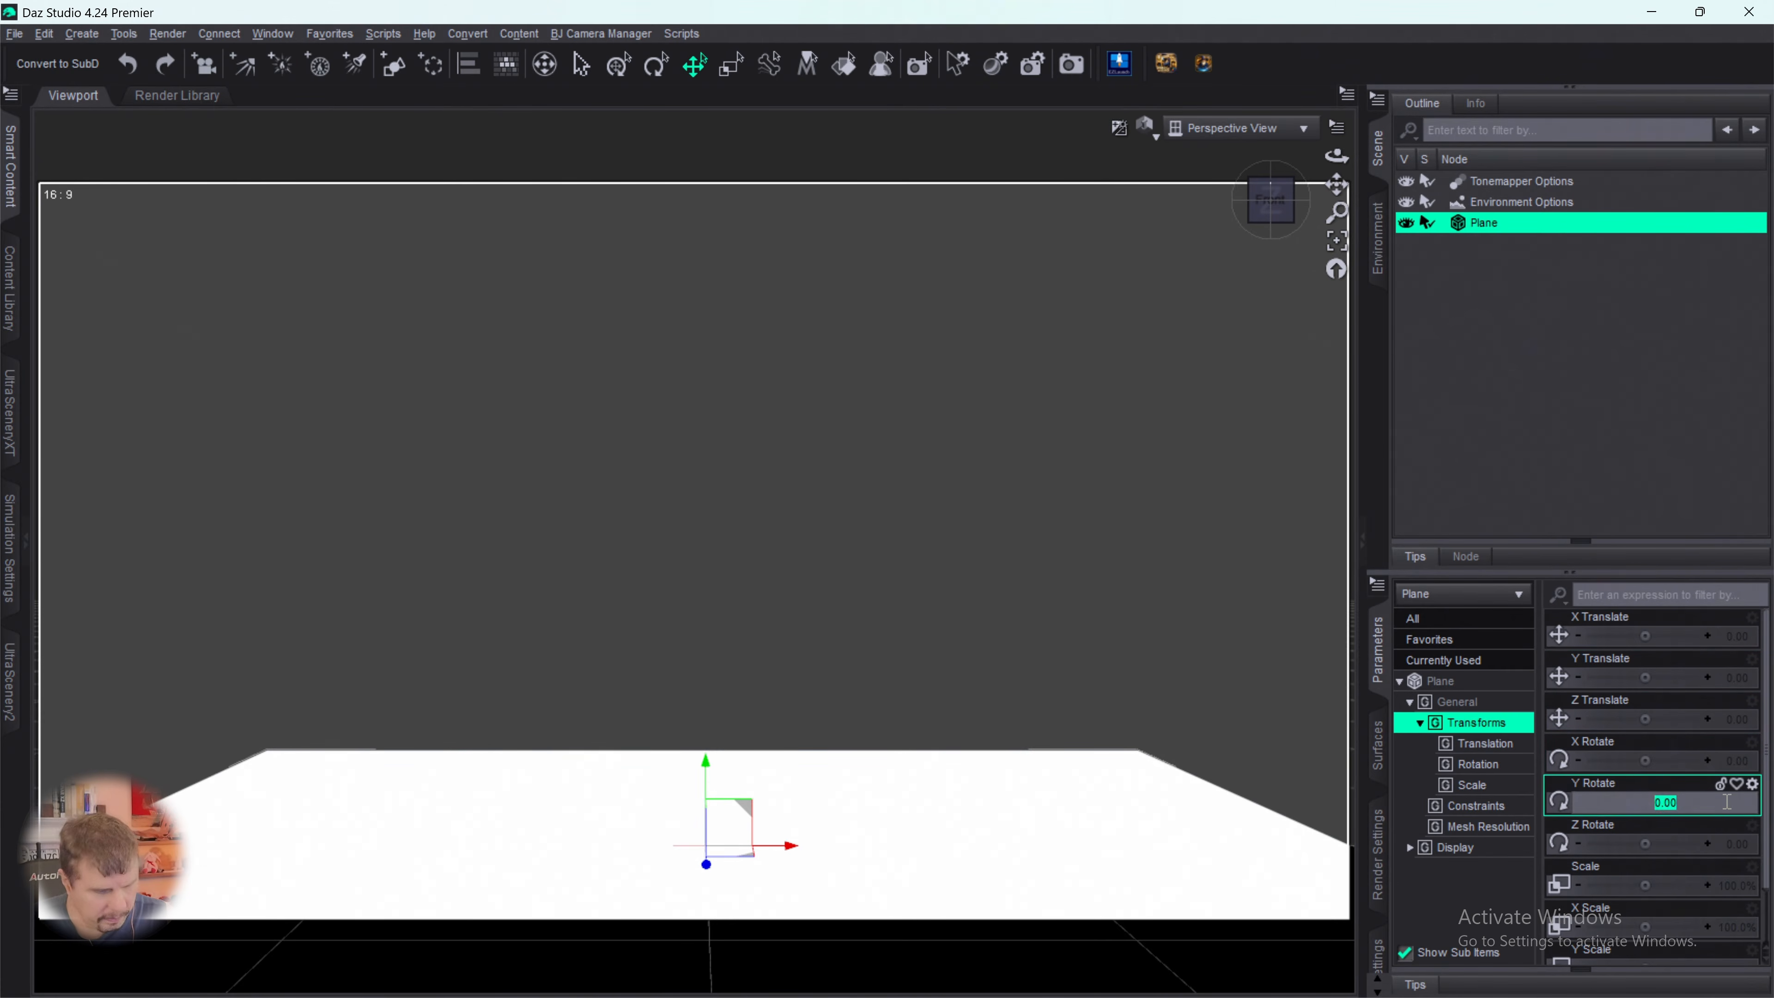
pyautogui.write('90')
pyautogui.press('Return')
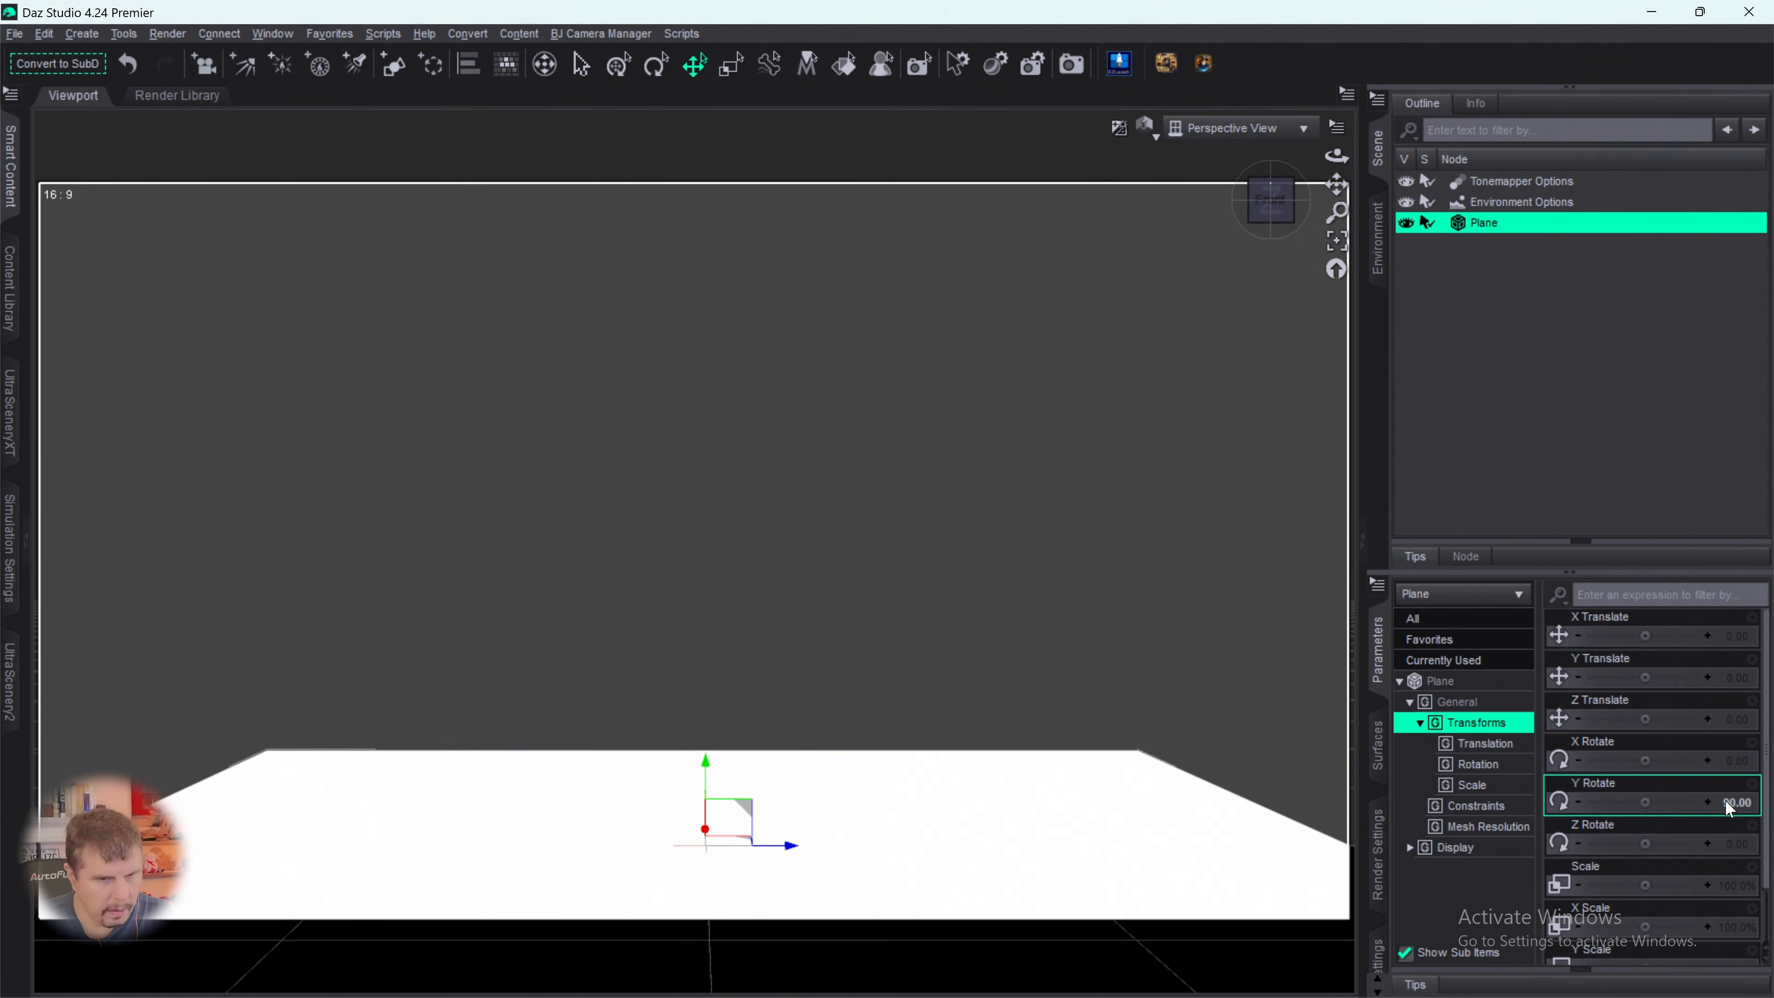
pyautogui.hotkey('ctrl', 'z')
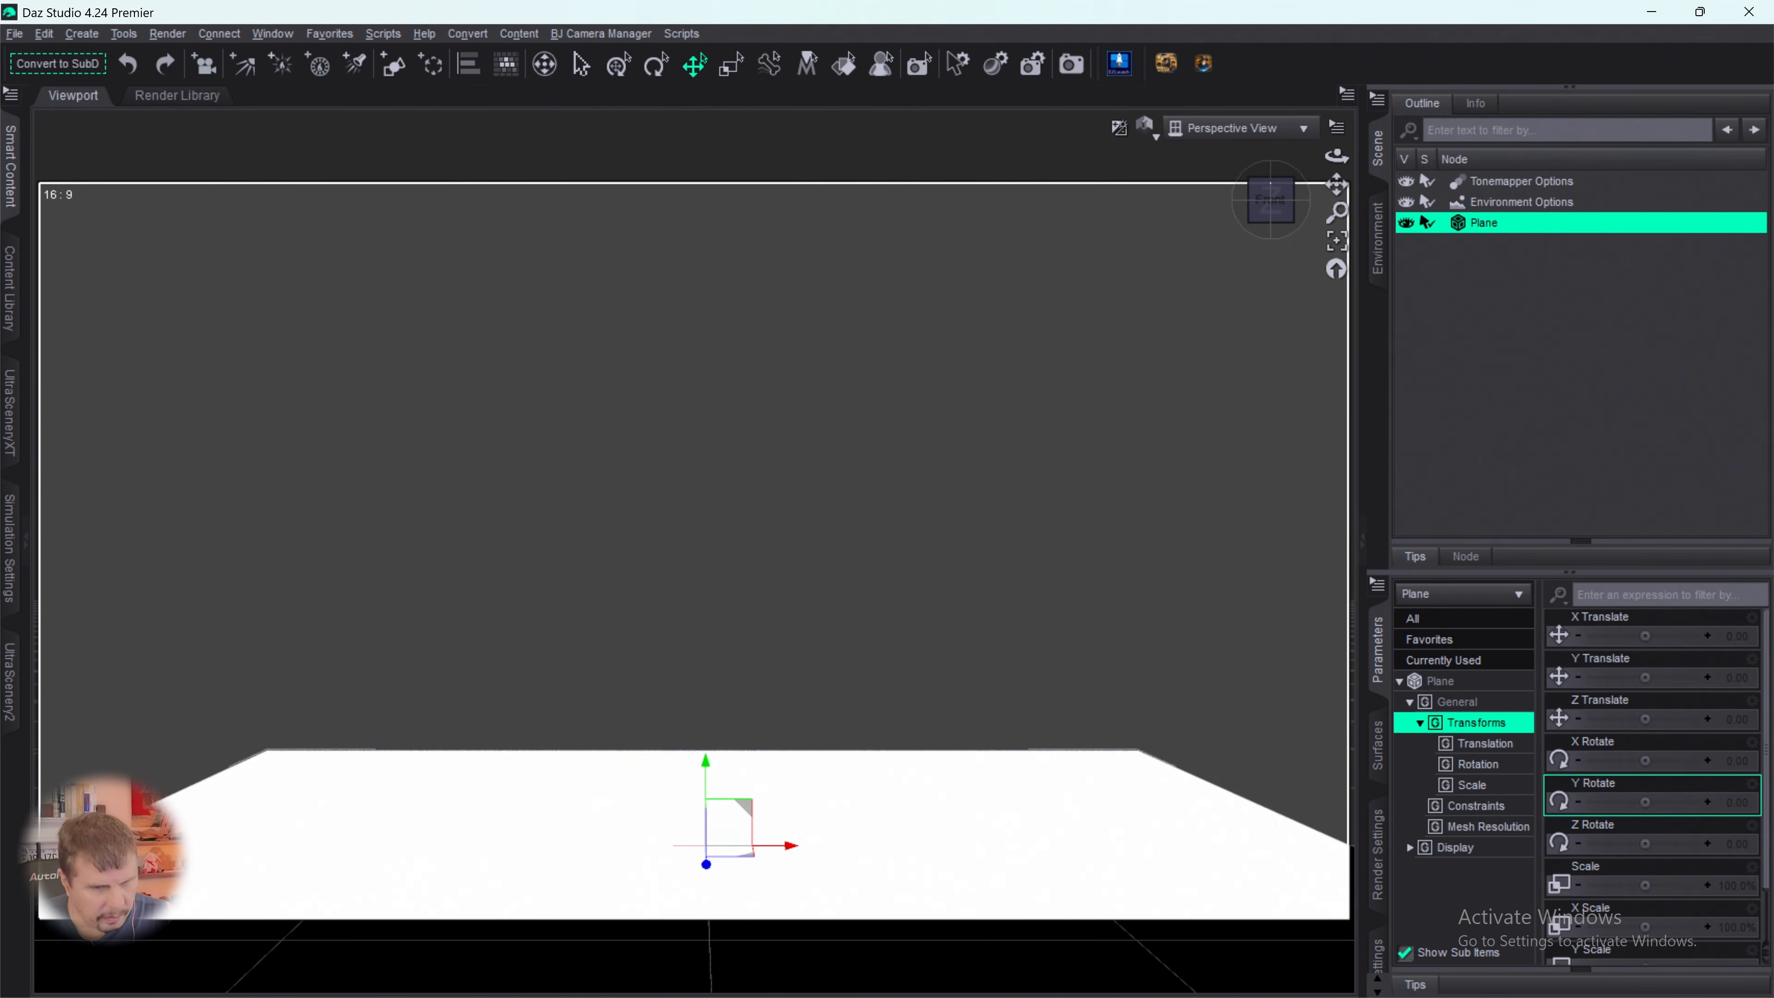
# - Set the plane's X Rotate to 90 degrees to stand it upright
pyautogui.click(1735, 762)
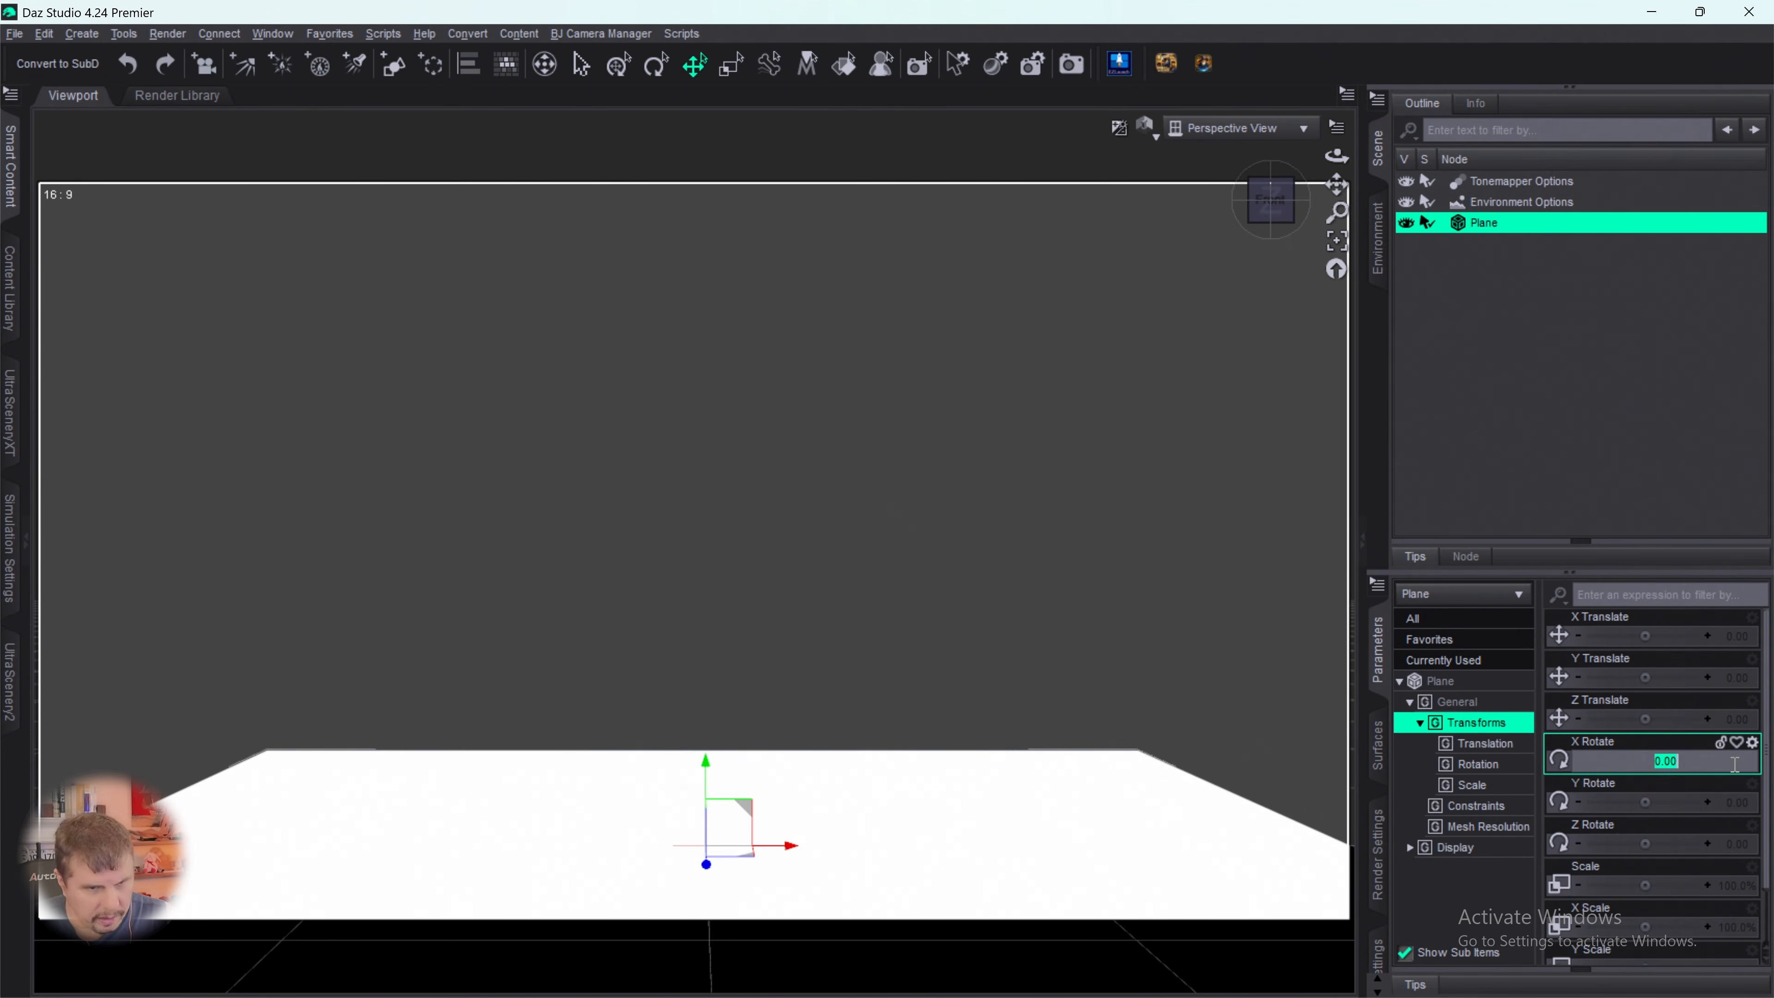
pyautogui.write('90')
pyautogui.press('Return')
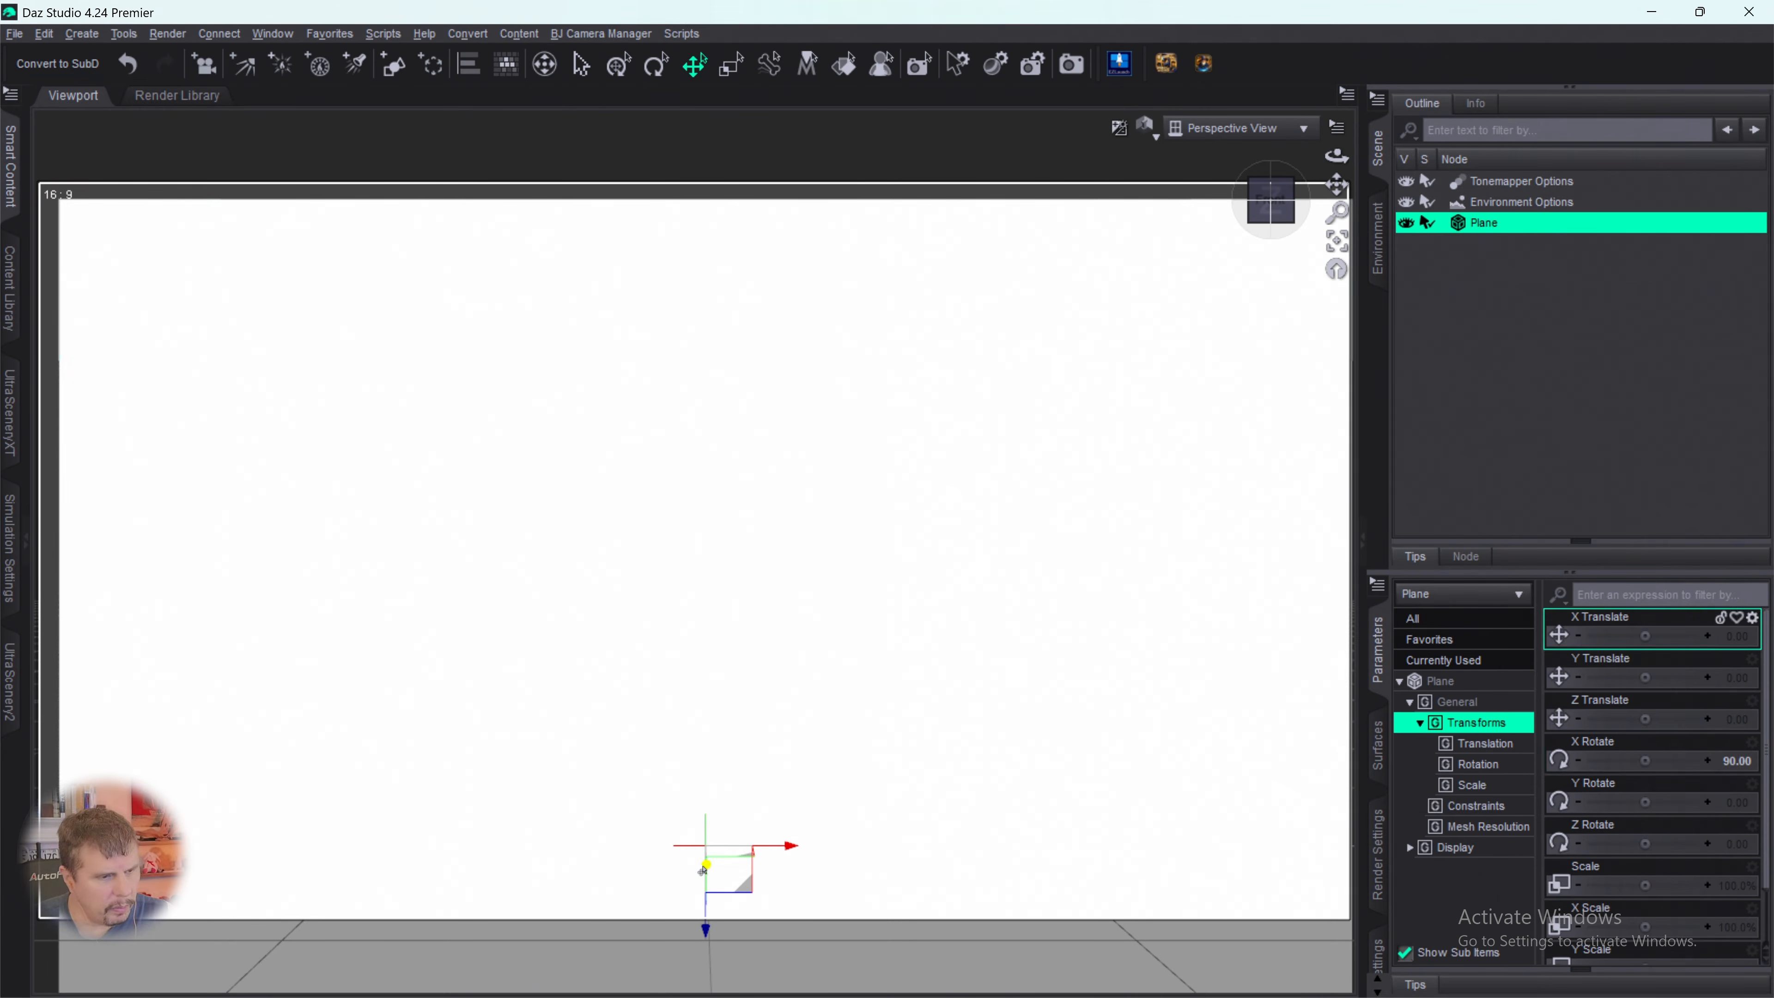
# - Move the plane back to about -421 on the Z axis and widen its X Scale to about 210%
pyautogui.moveTo(703, 870); pyautogui.dragTo(717, 709)
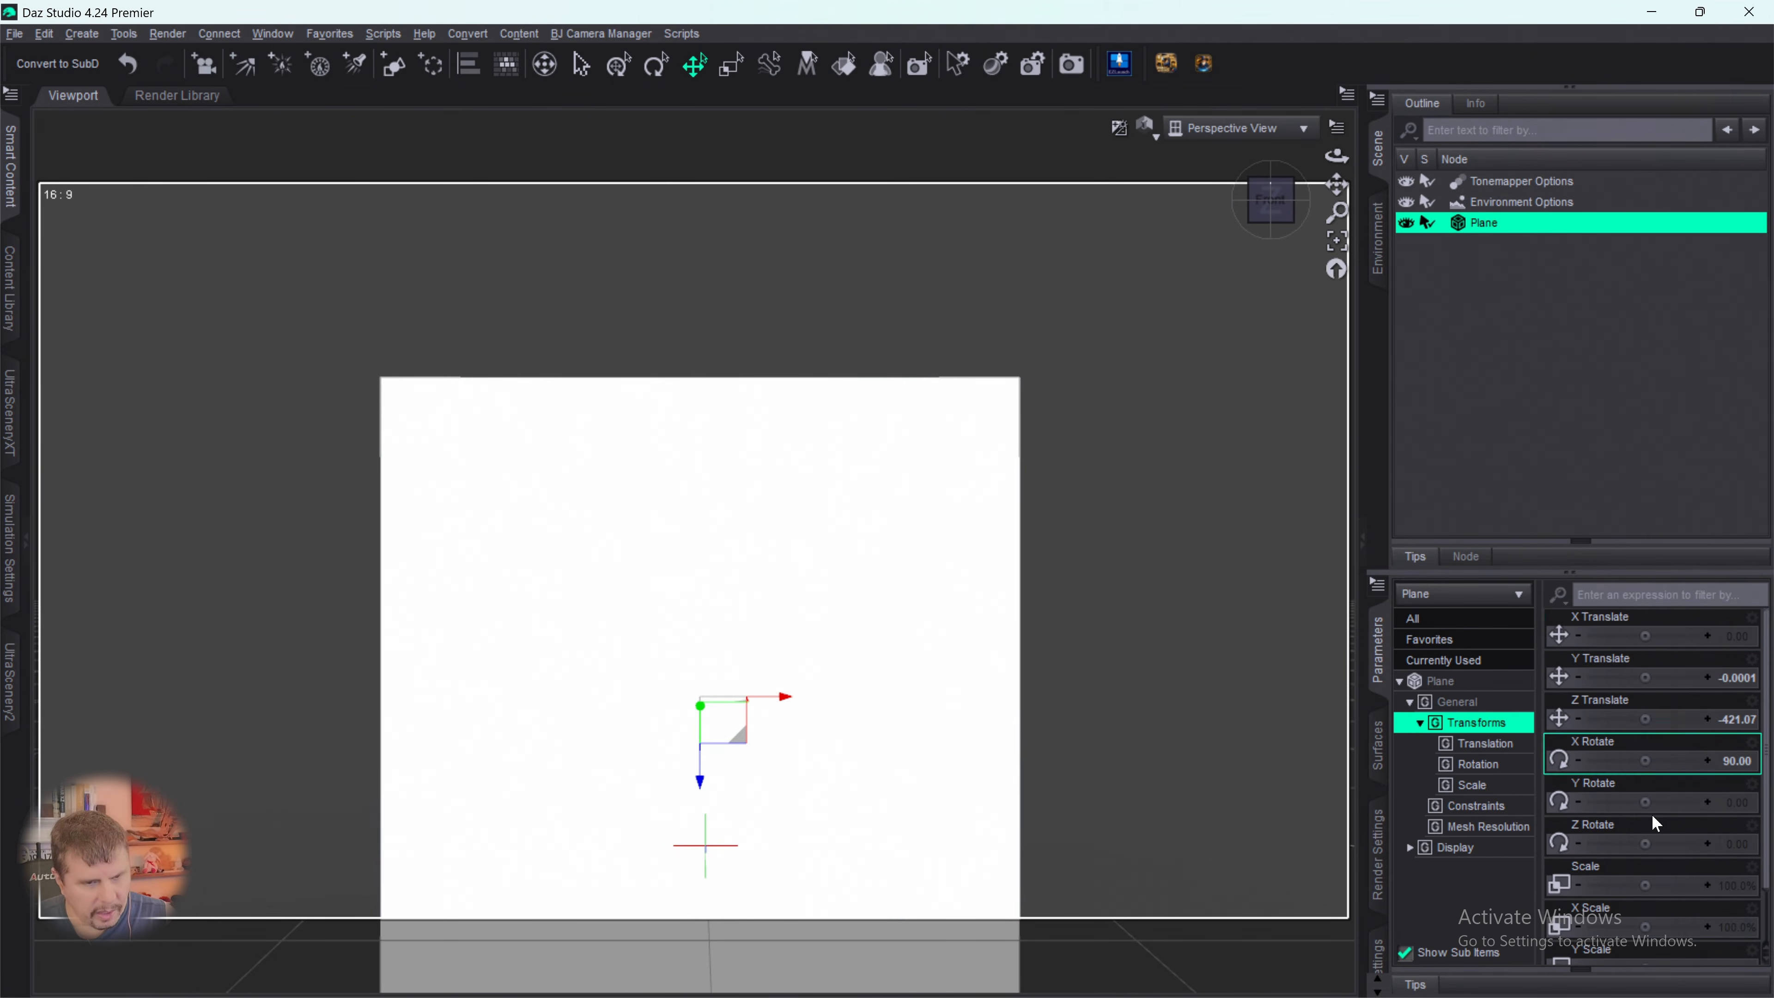
pyautogui.scroll(-1, 1657, 831)
pyautogui.moveTo(1645, 868); pyautogui.dragTo(1677, 868)
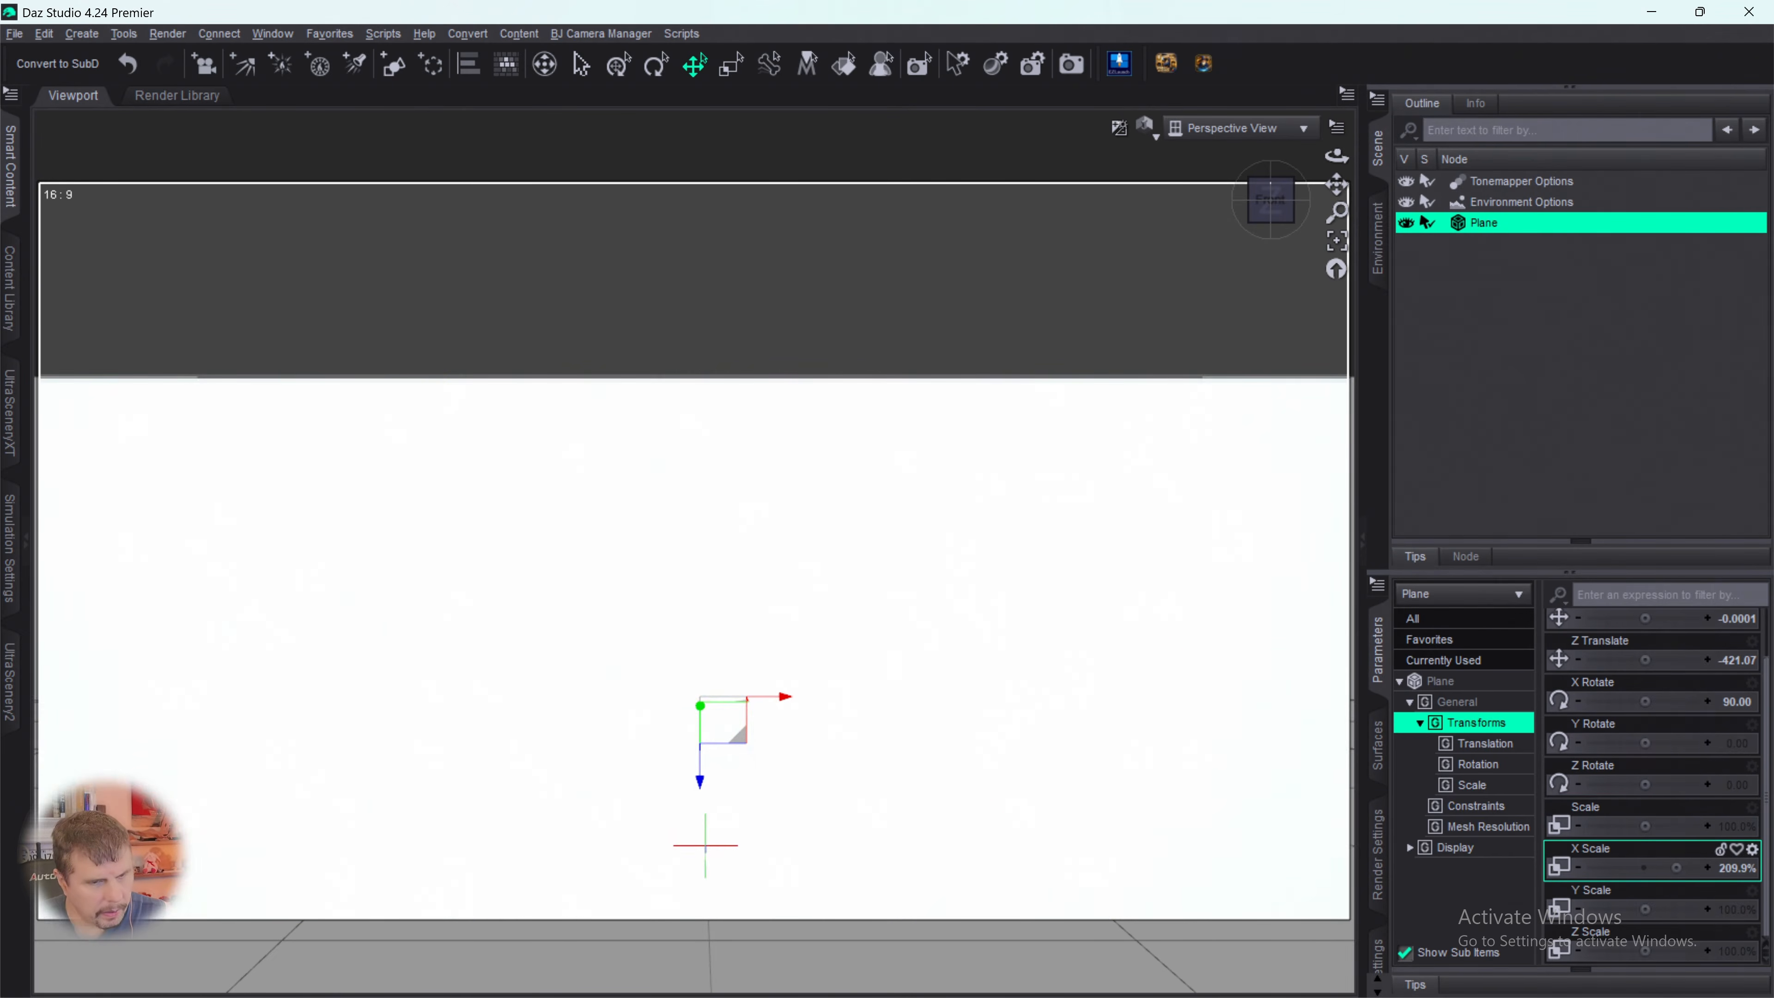
pyautogui.click(1452, 688)
pyautogui.scroll(1, 1596, 725)
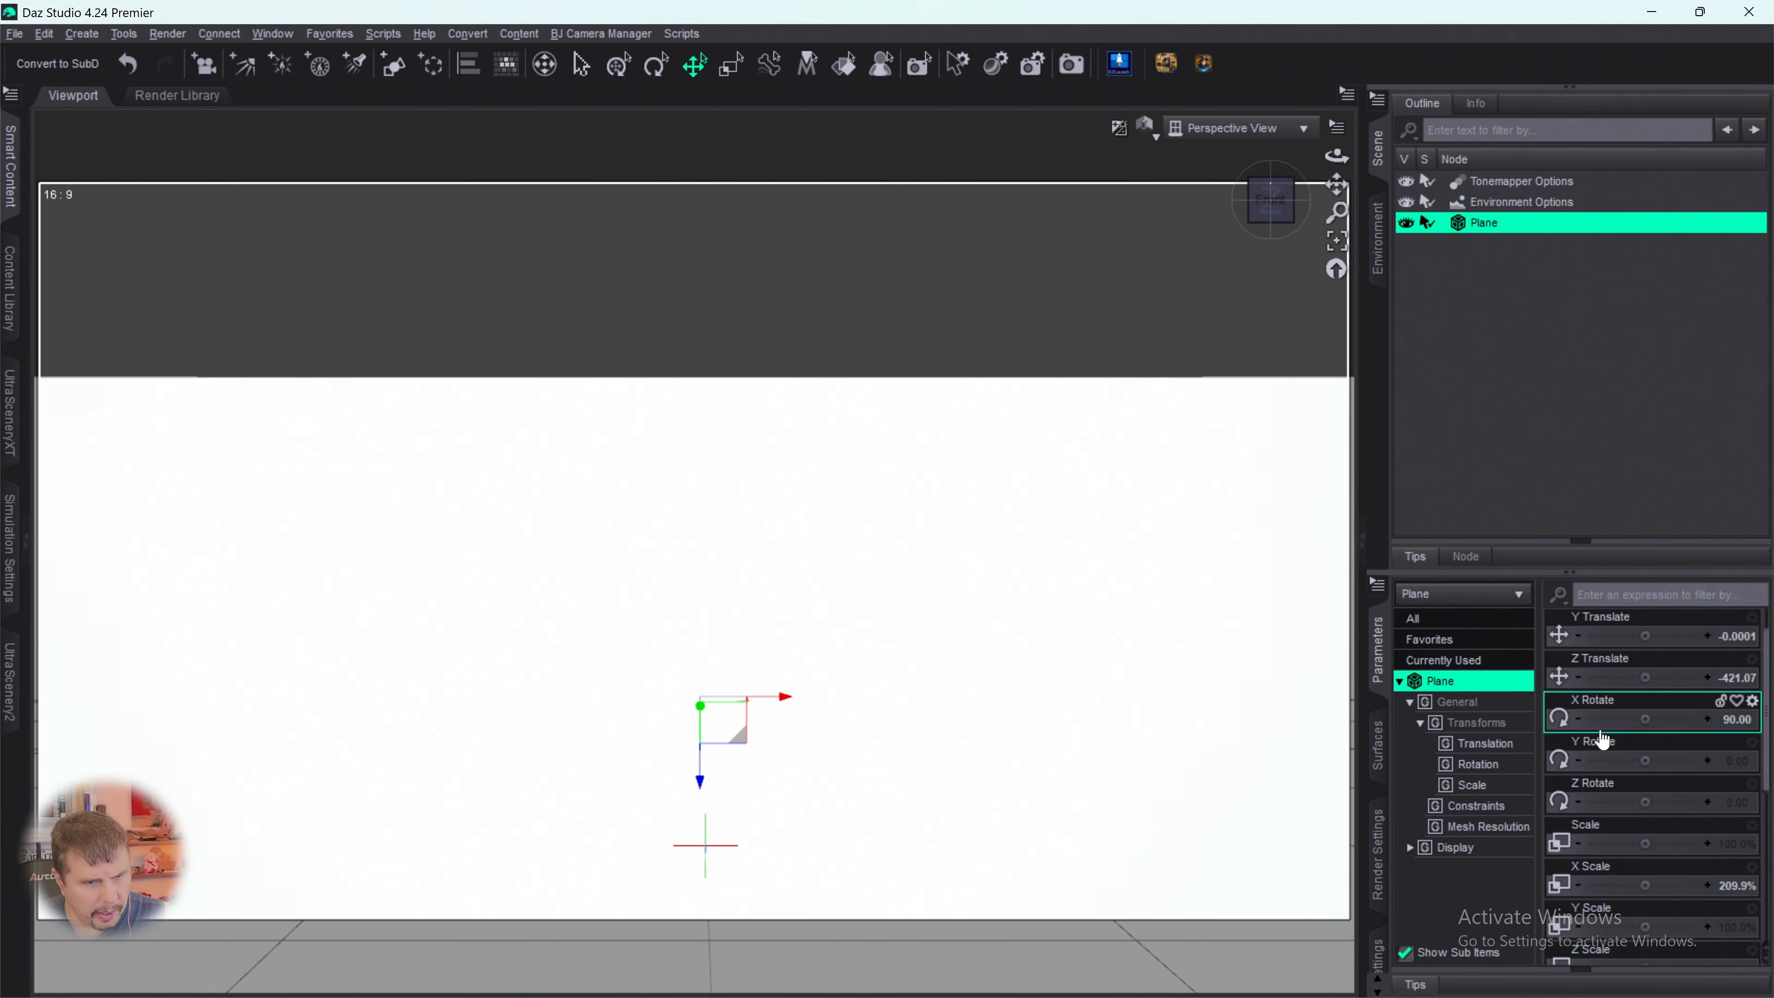
# - Assign Spruce Tree Line B&W.png from the Desktop as the Base Color map of the plane's surface
pyautogui.click(1379, 762)
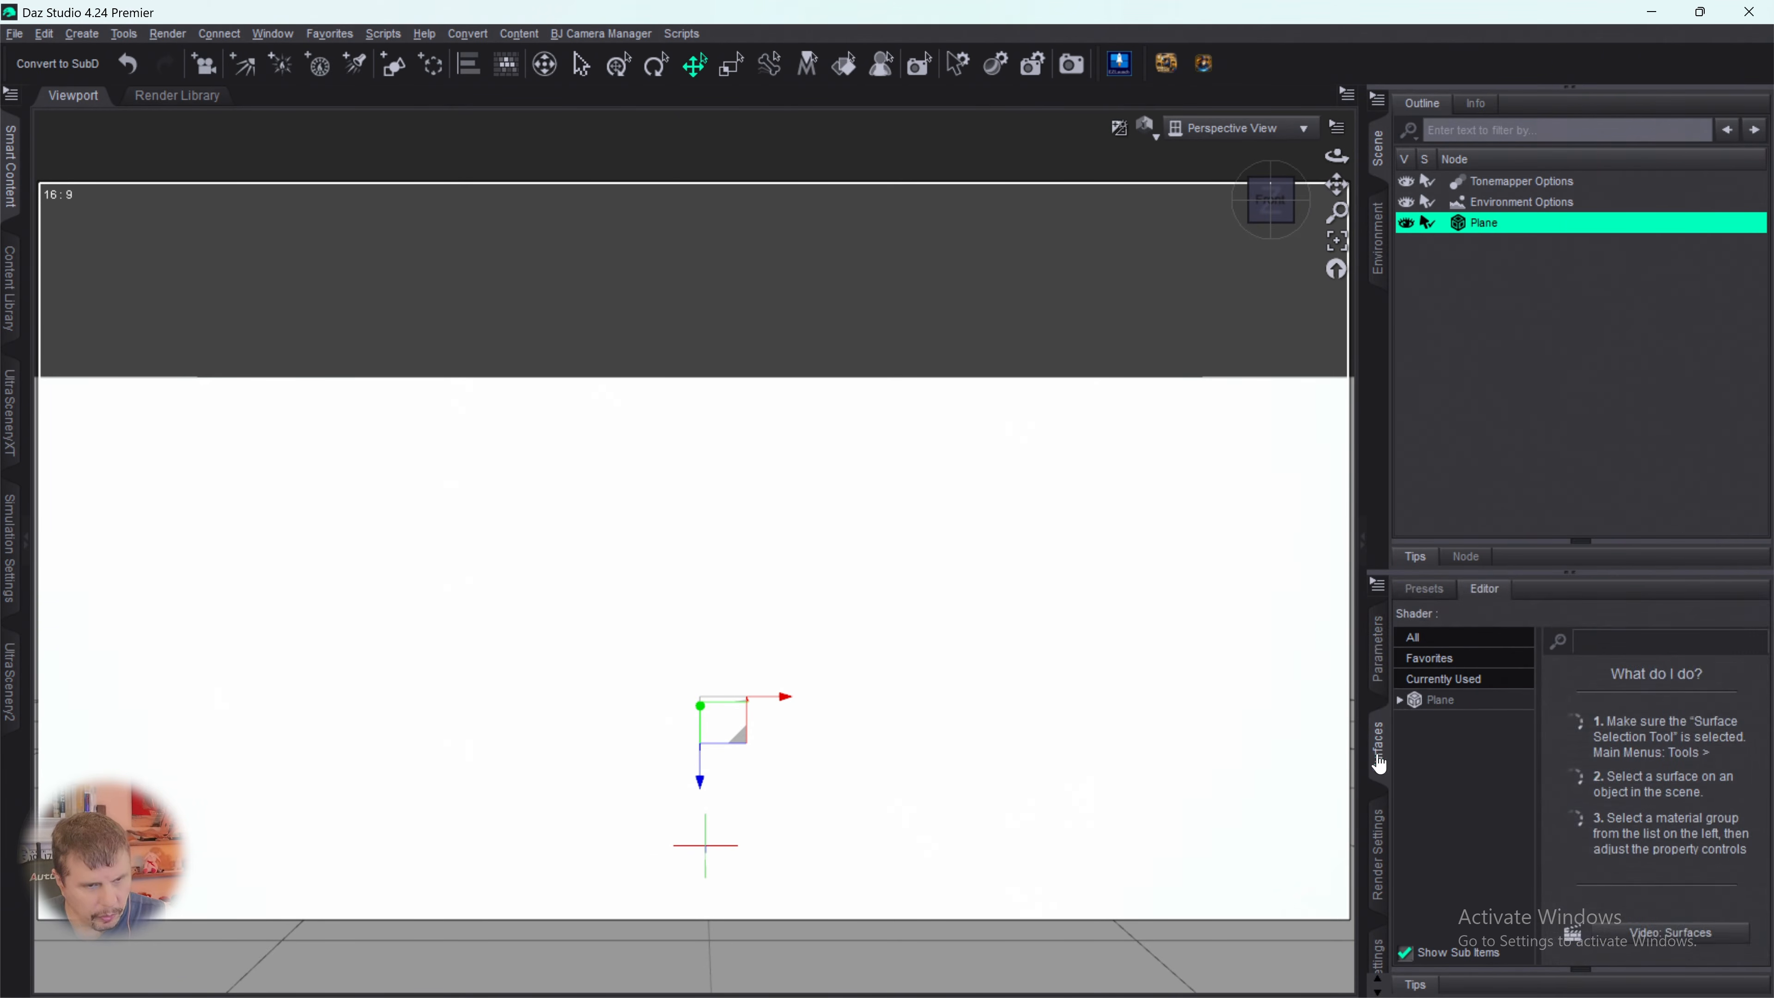
pyautogui.click(1432, 705)
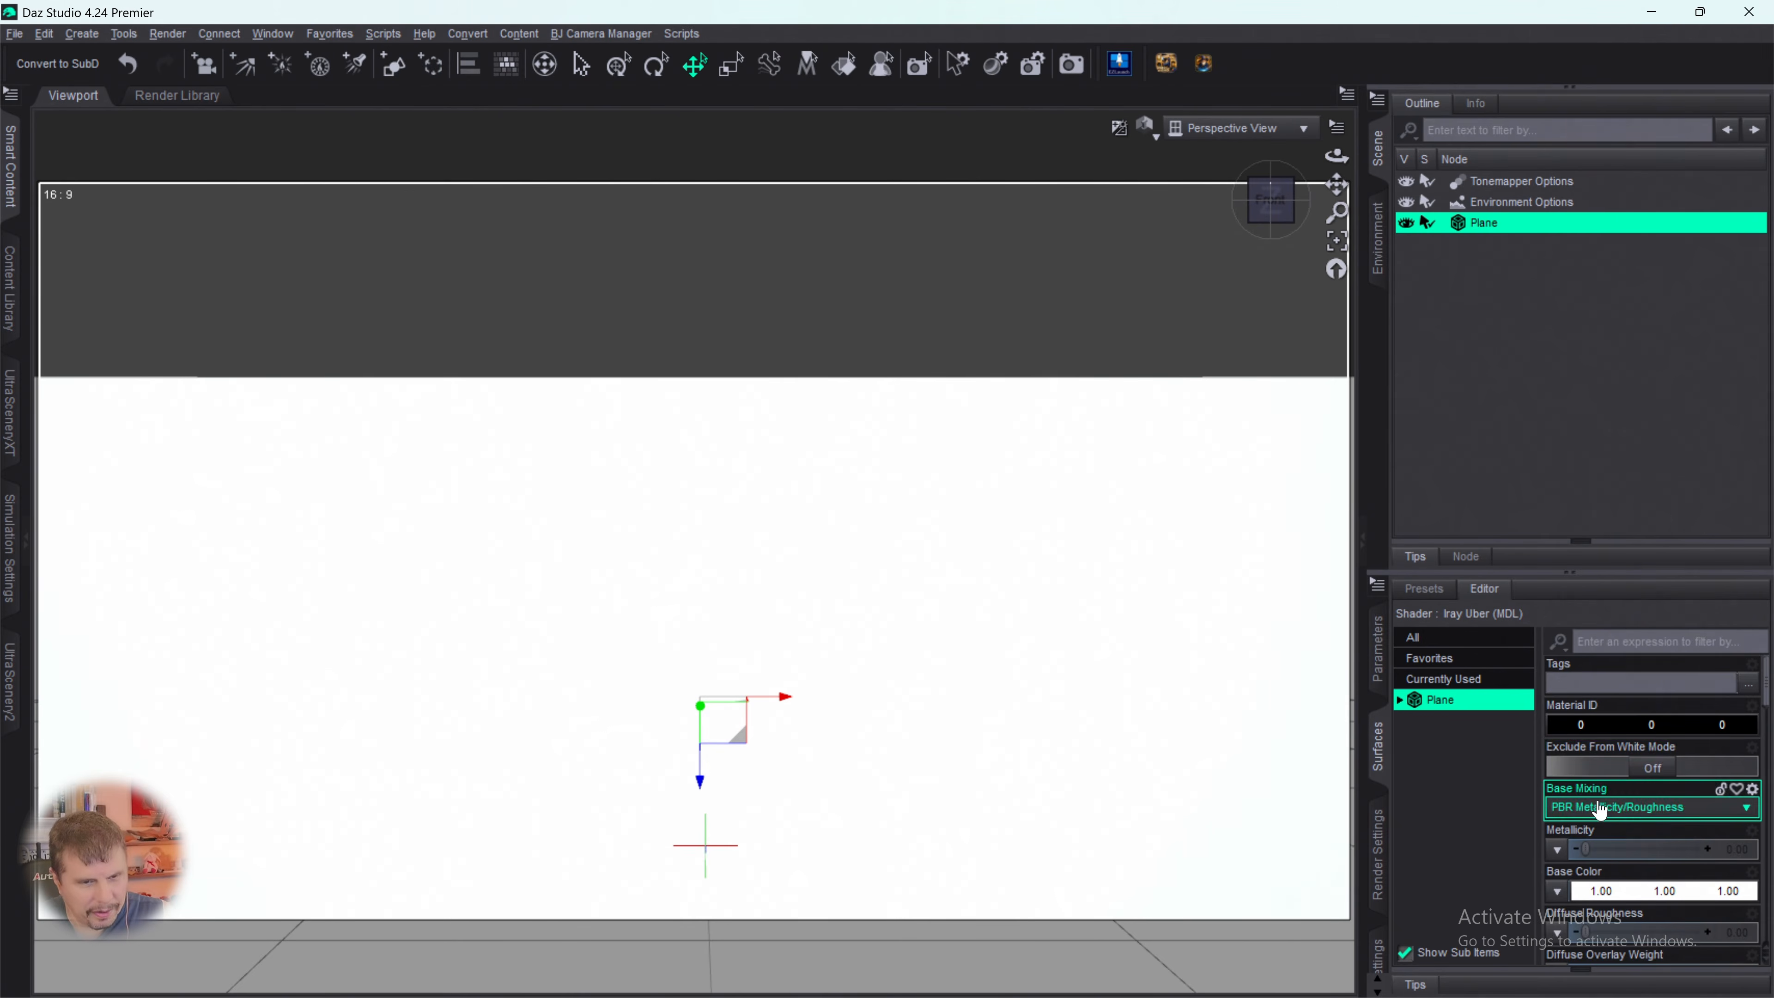
pyautogui.scroll(-3, 1599, 807)
pyautogui.scroll(1, 1609, 798)
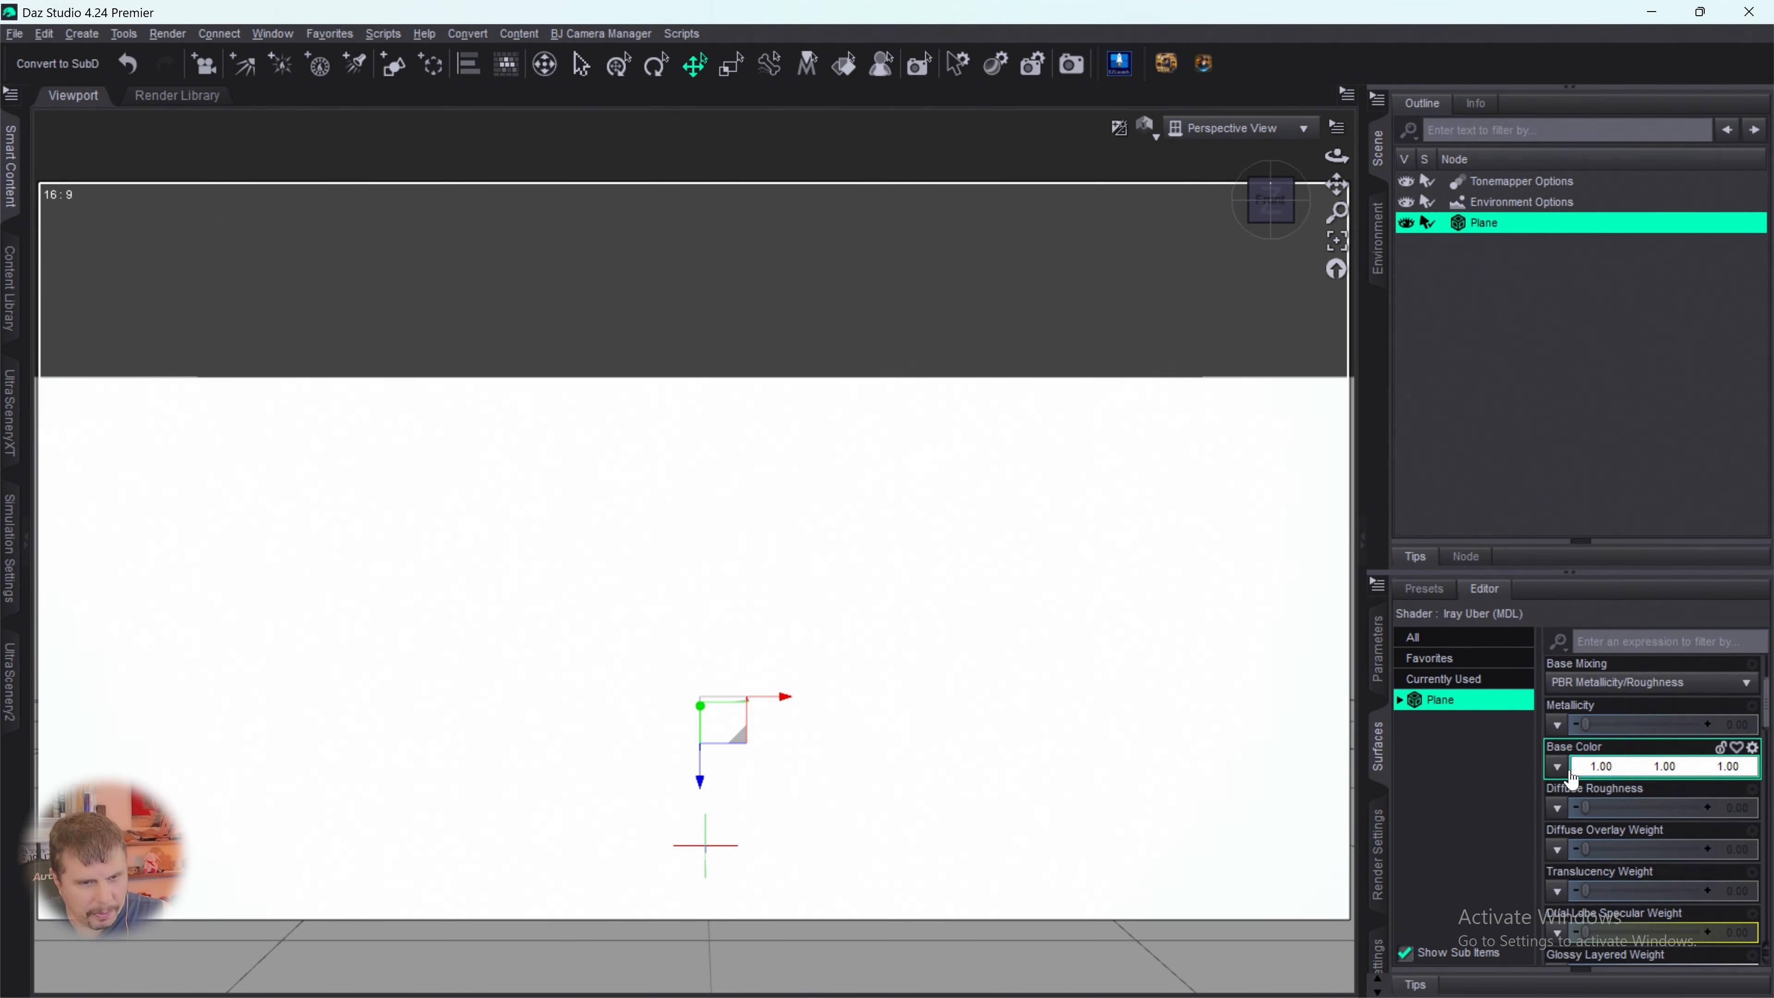
pyautogui.click(1557, 767)
pyautogui.click(1572, 789)
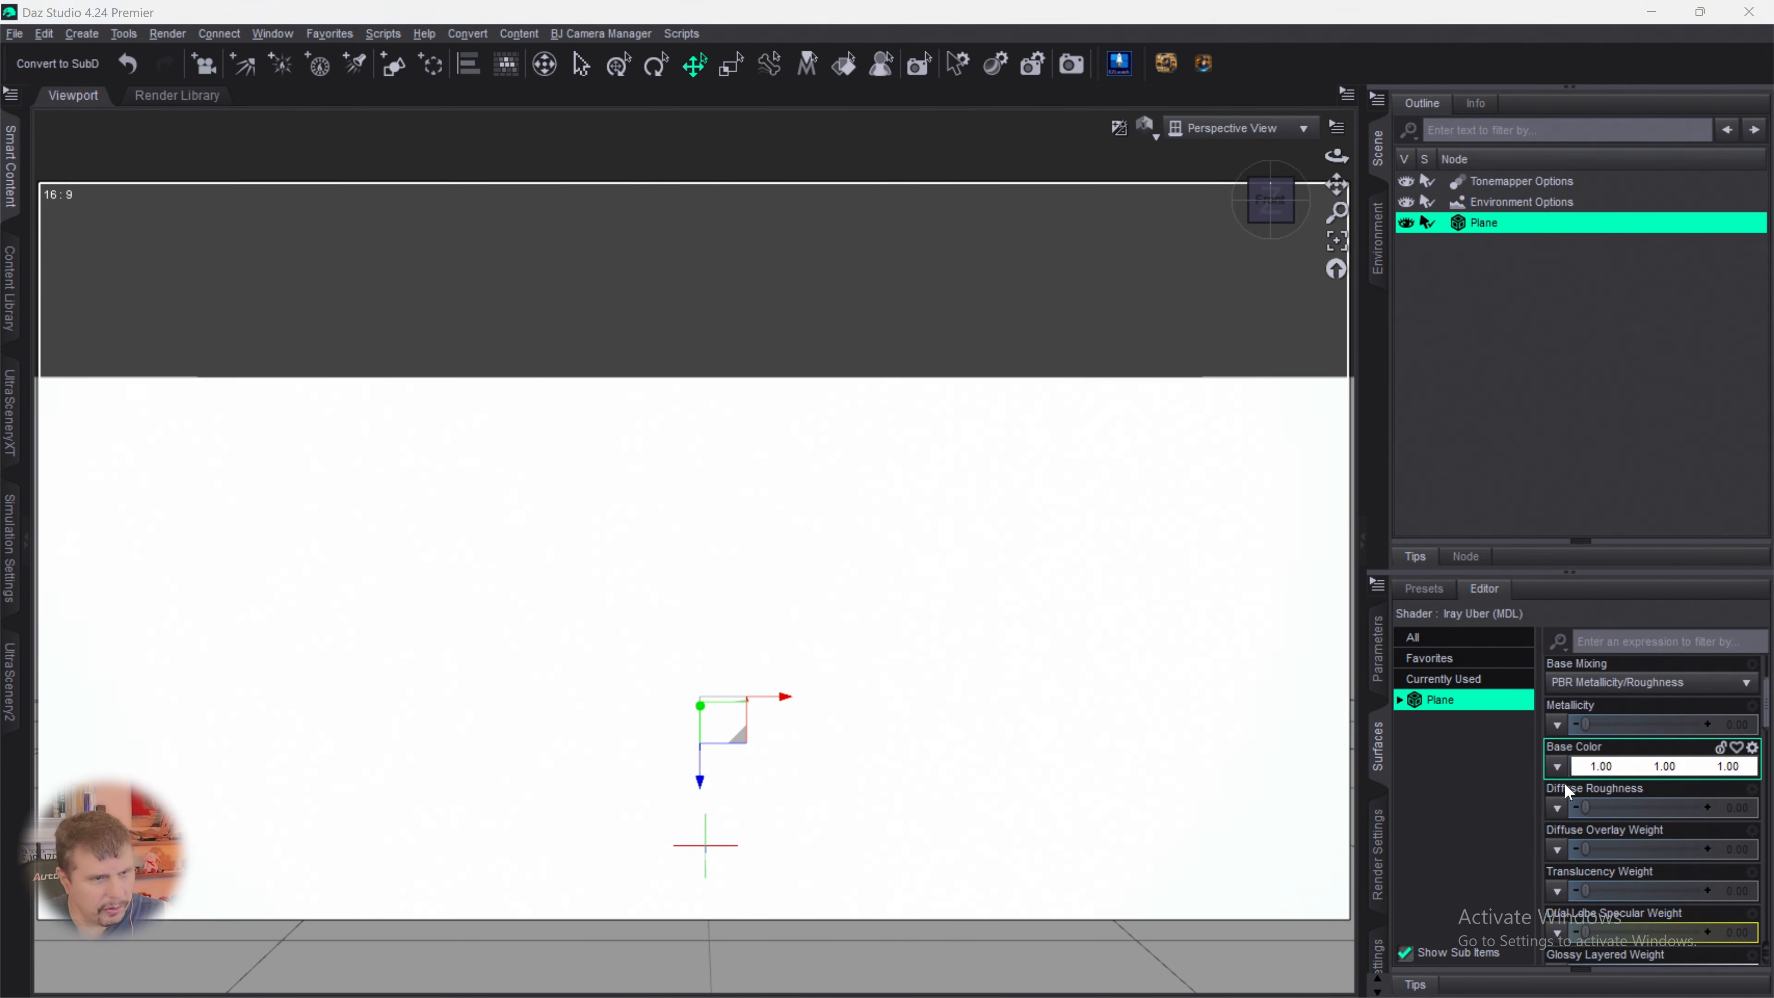
pyautogui.click(91, 229)
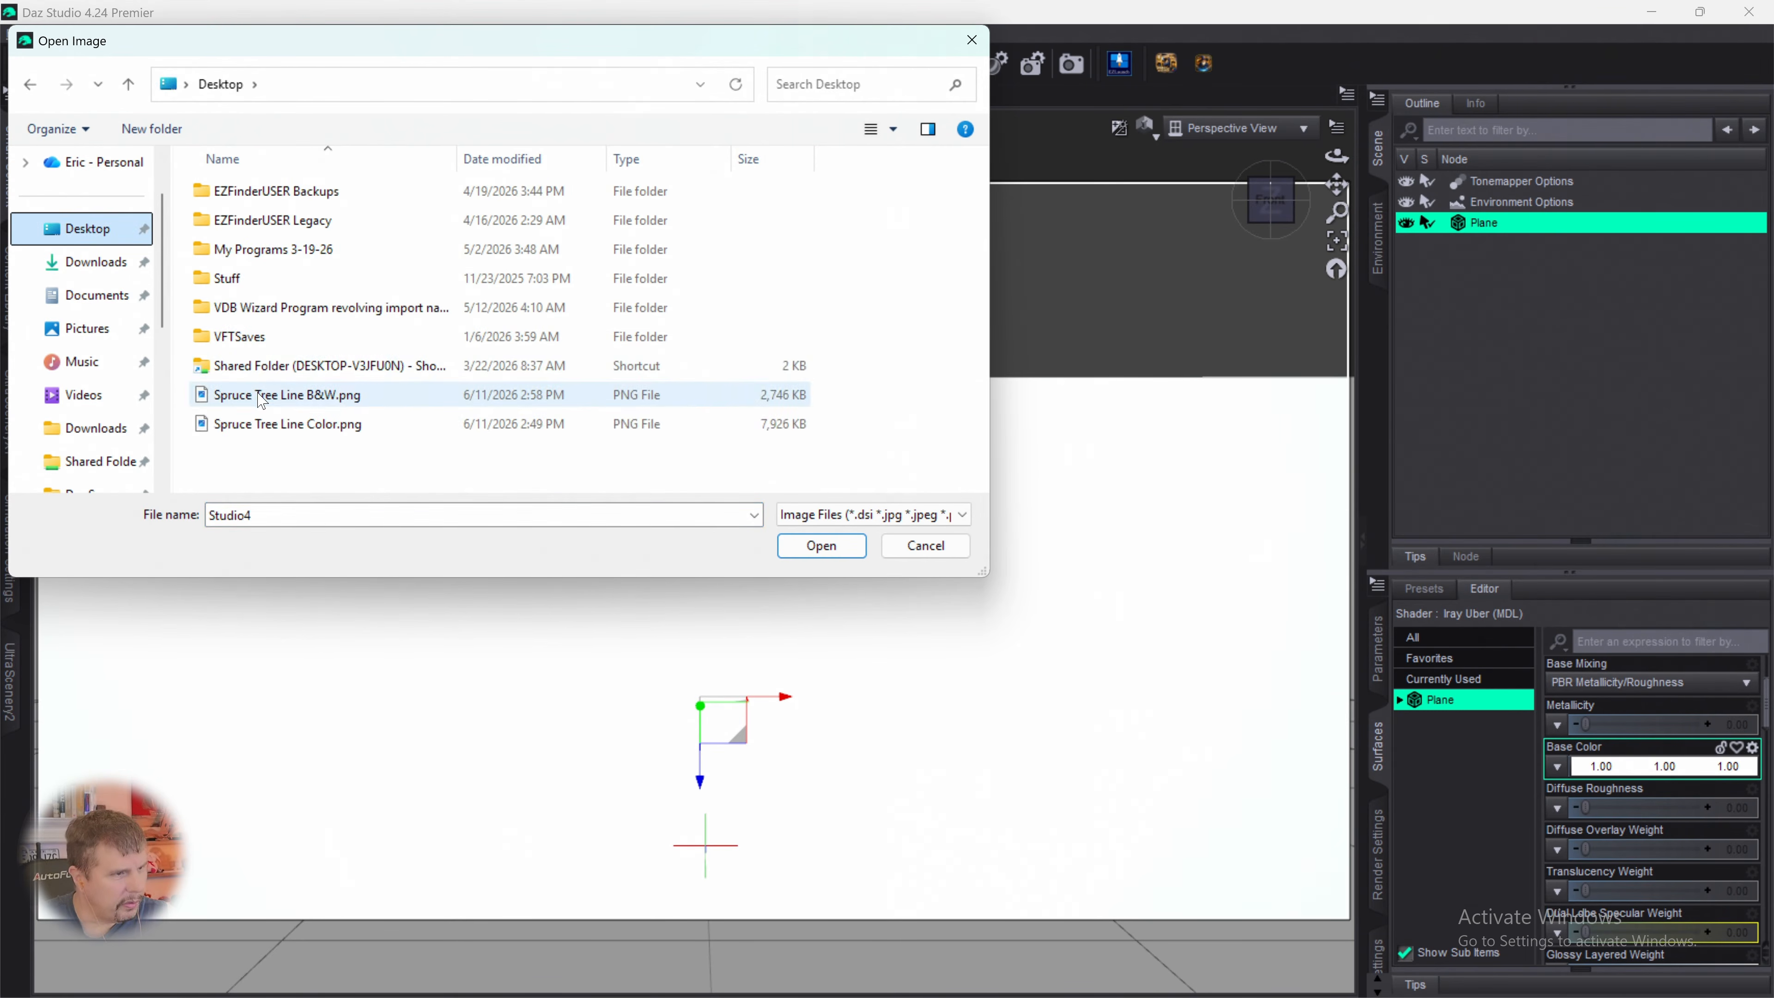
pyautogui.doubleClick(279, 395)
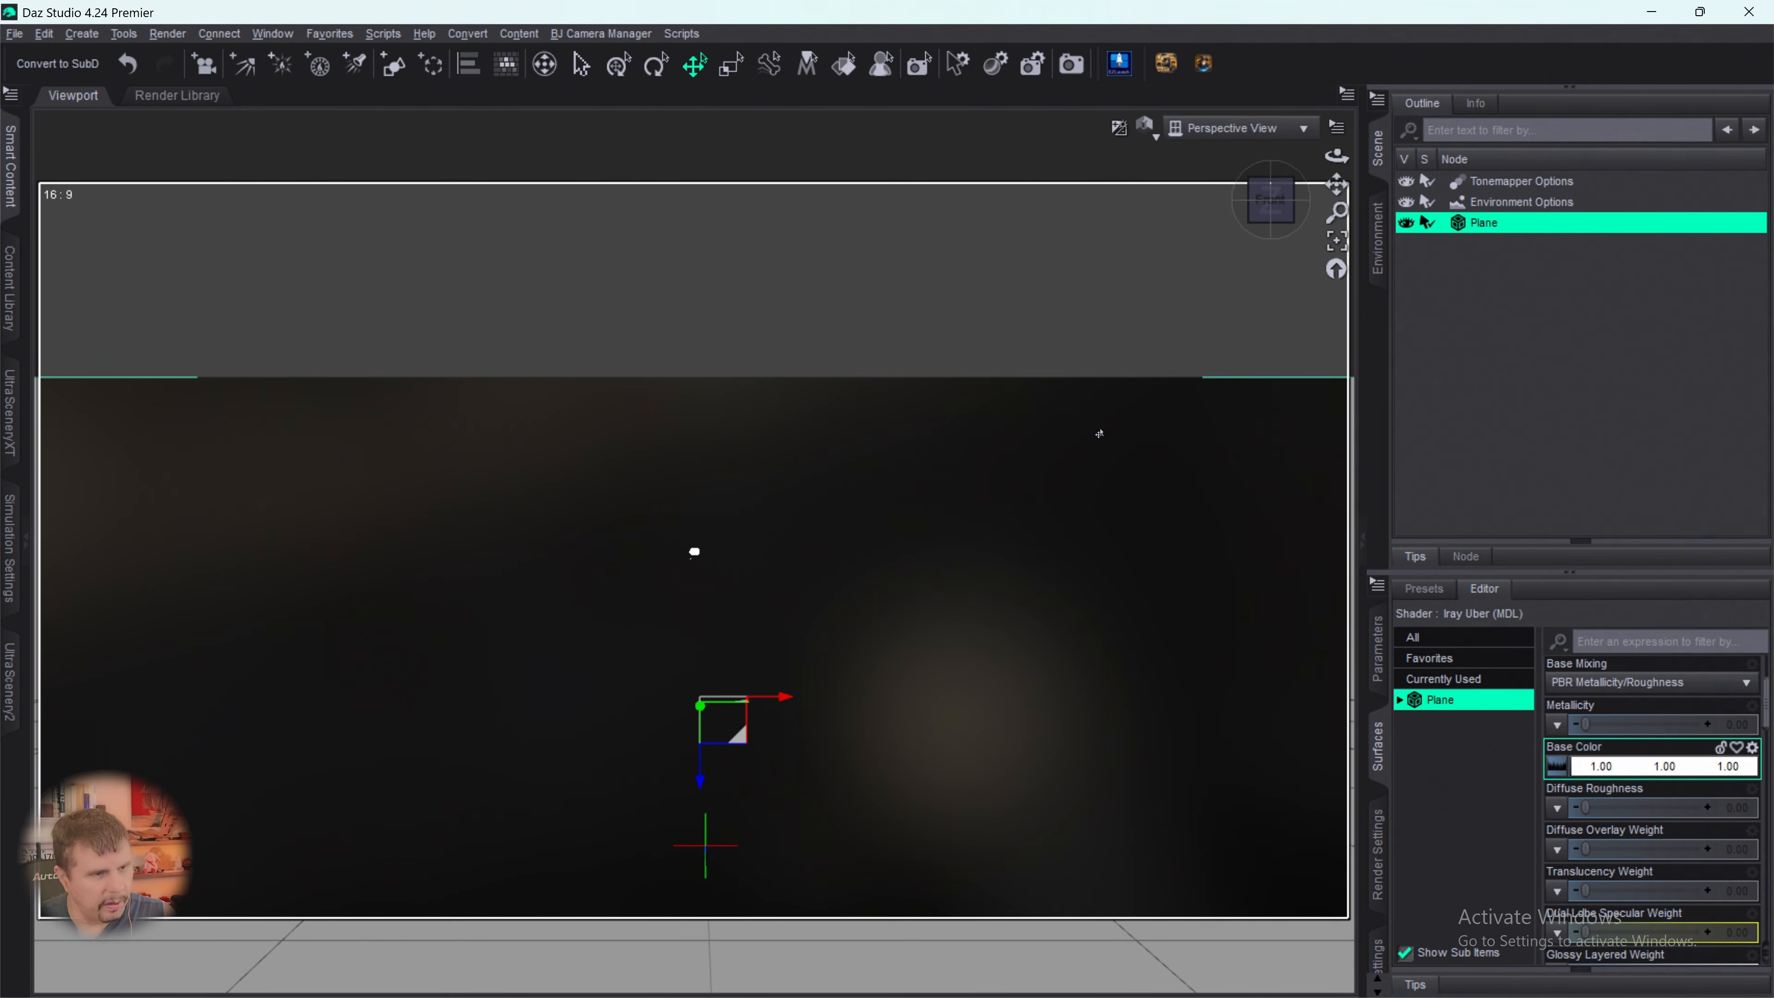
# - Apply the loaded Spruce Tree Line B&W image as the plane's Cutout Opacity map
pyautogui.scroll(-5, 1022, 610)
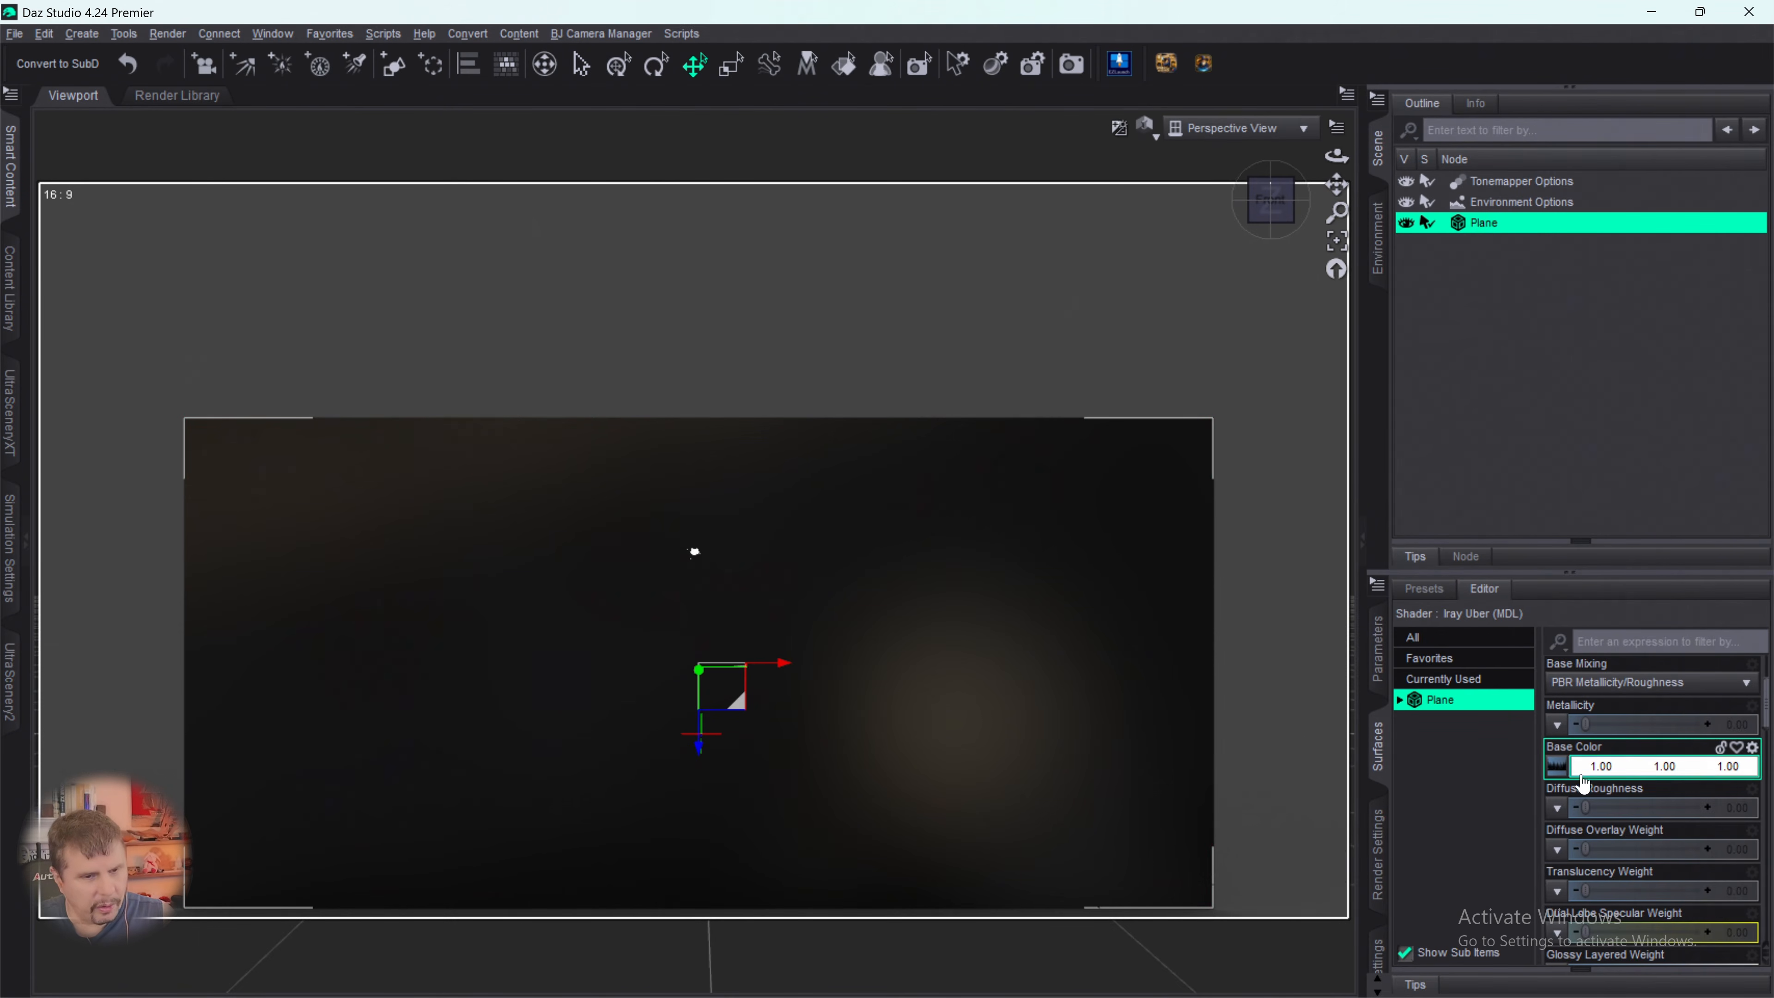
pyautogui.moveTo(1556, 778)
pyautogui.scroll(-6, 1652, 795)
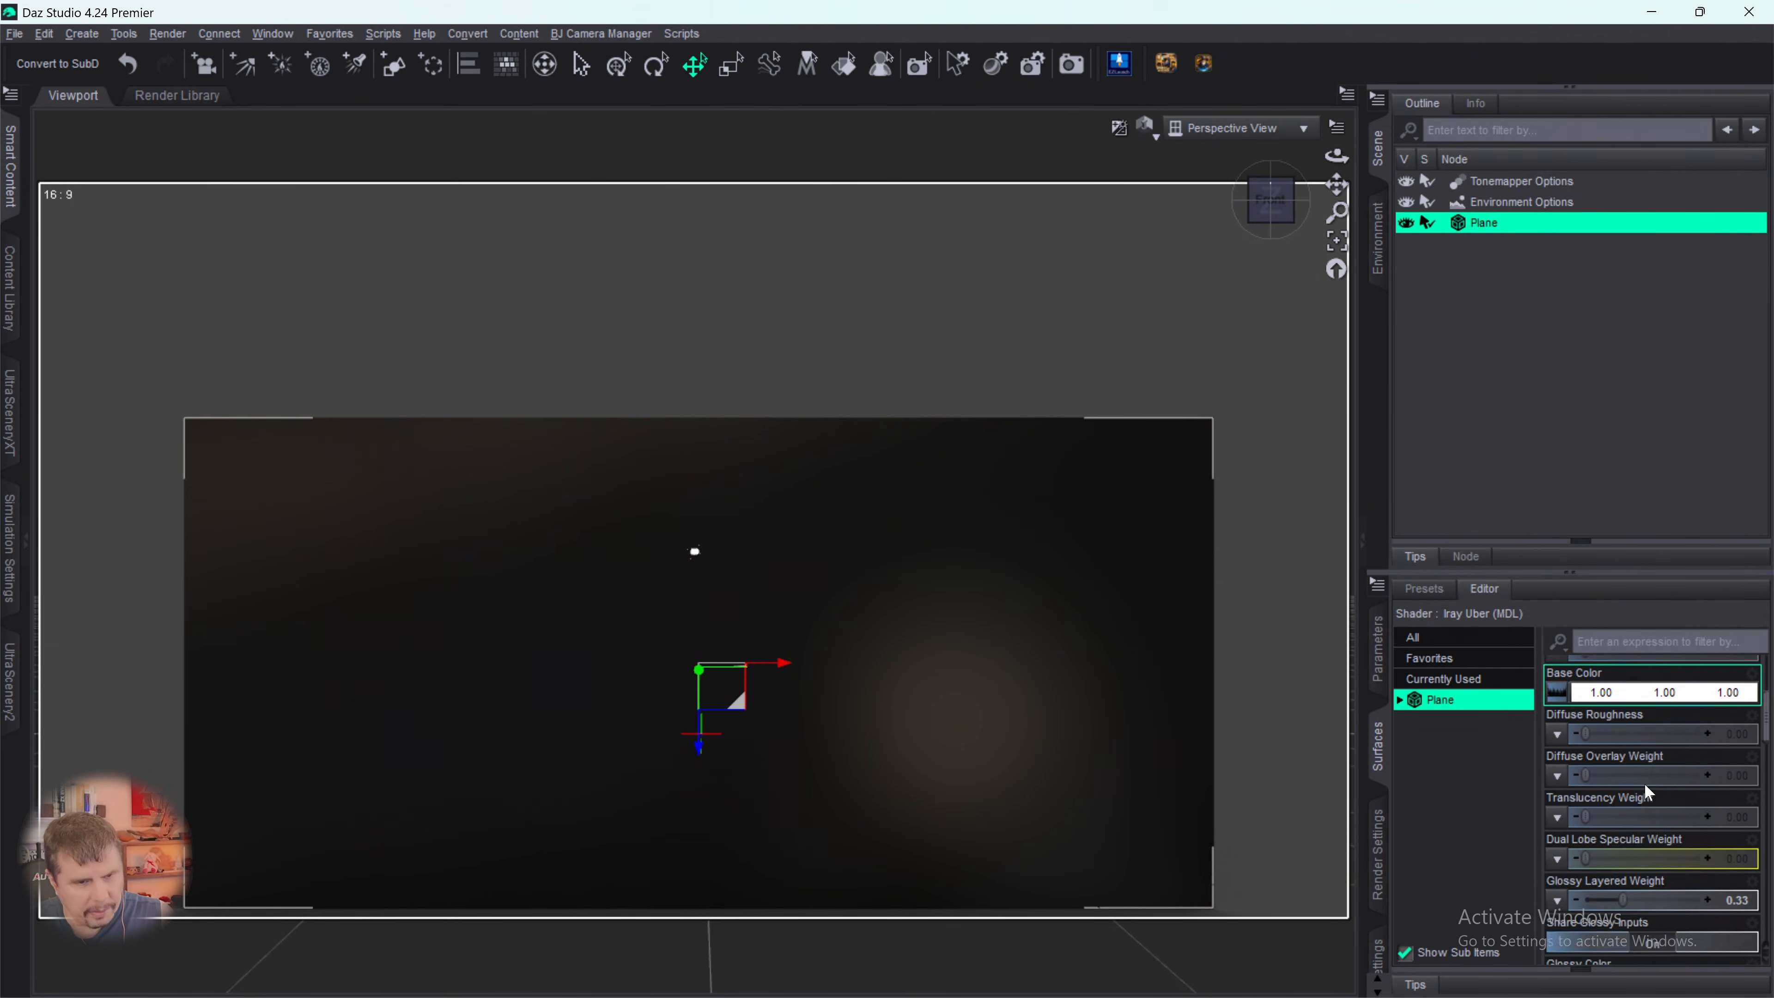
pyautogui.scroll(-8, 1651, 795)
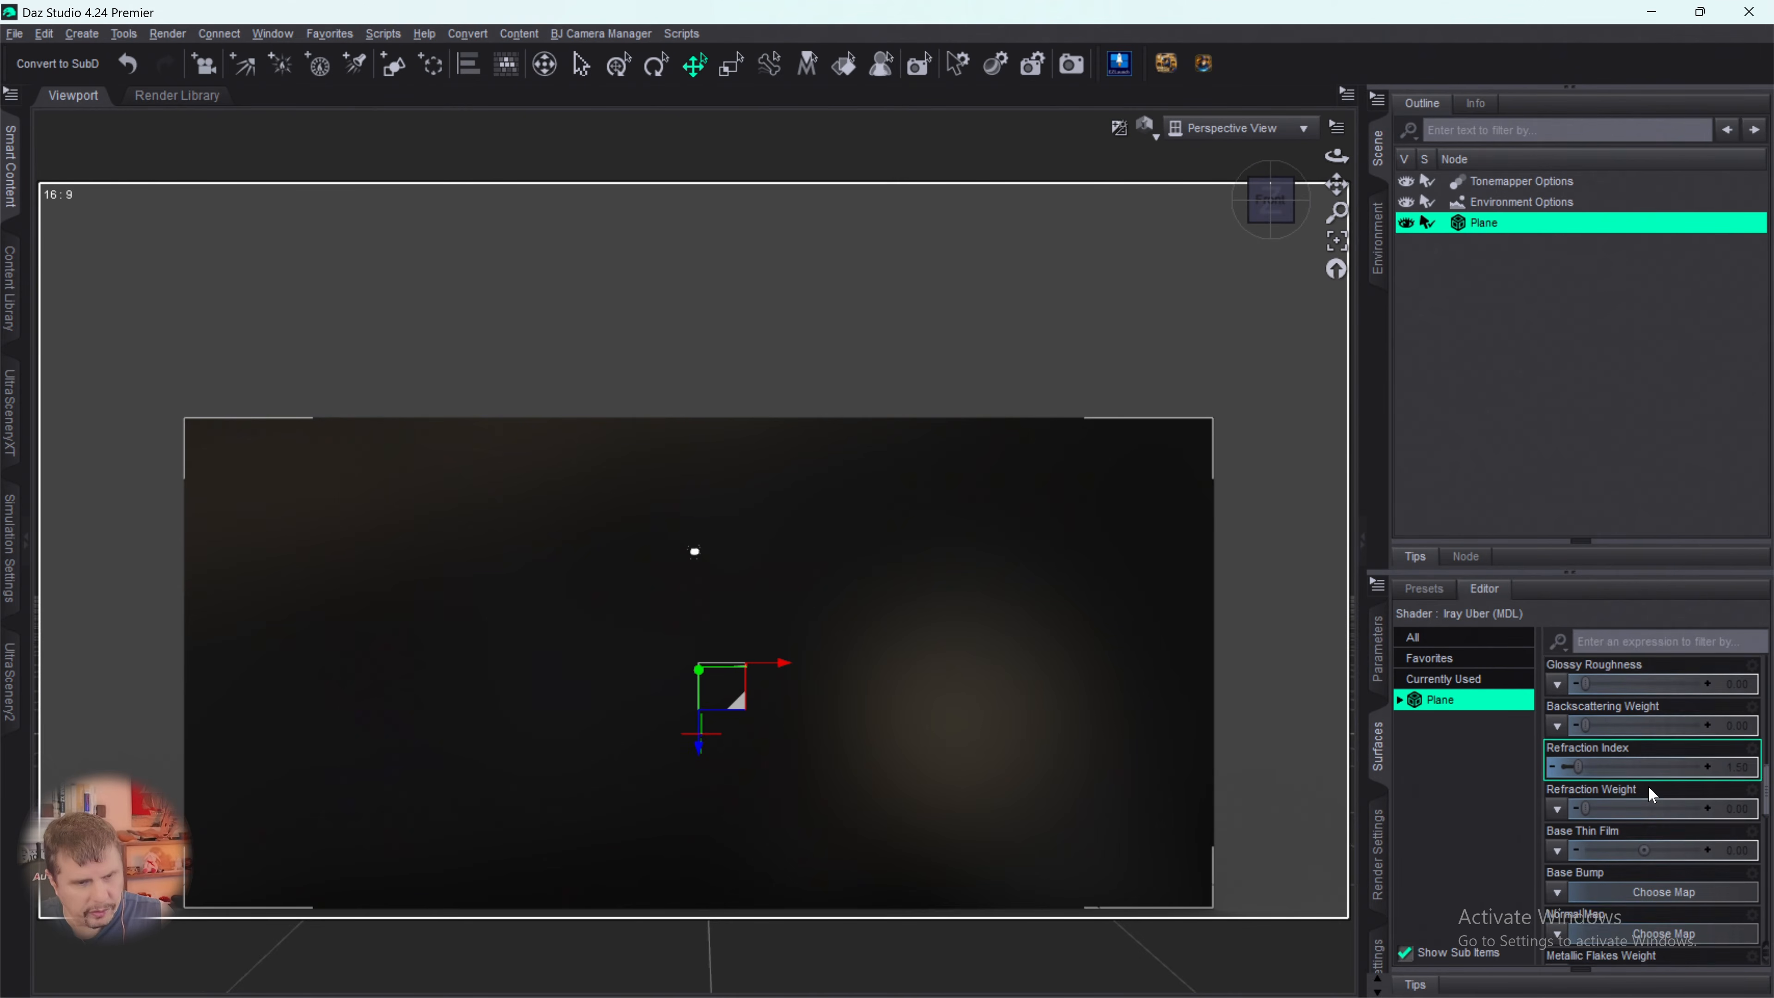
pyautogui.scroll(-6, 1652, 795)
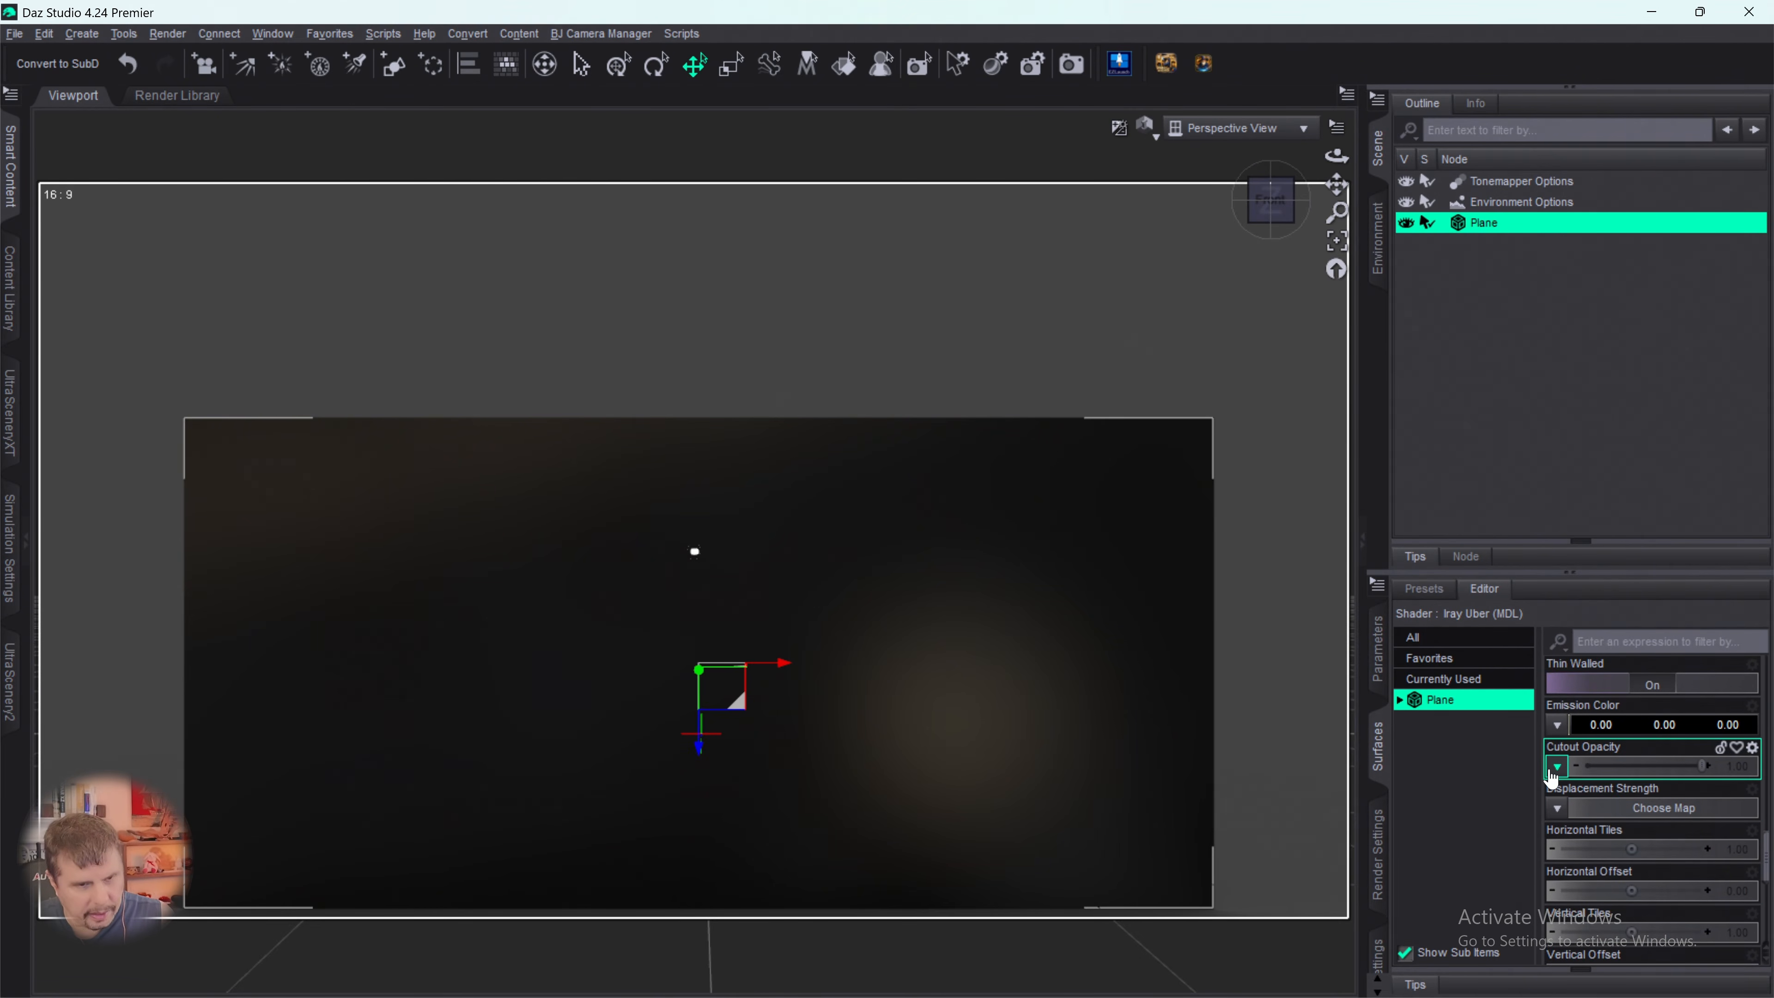
pyautogui.click(1558, 766)
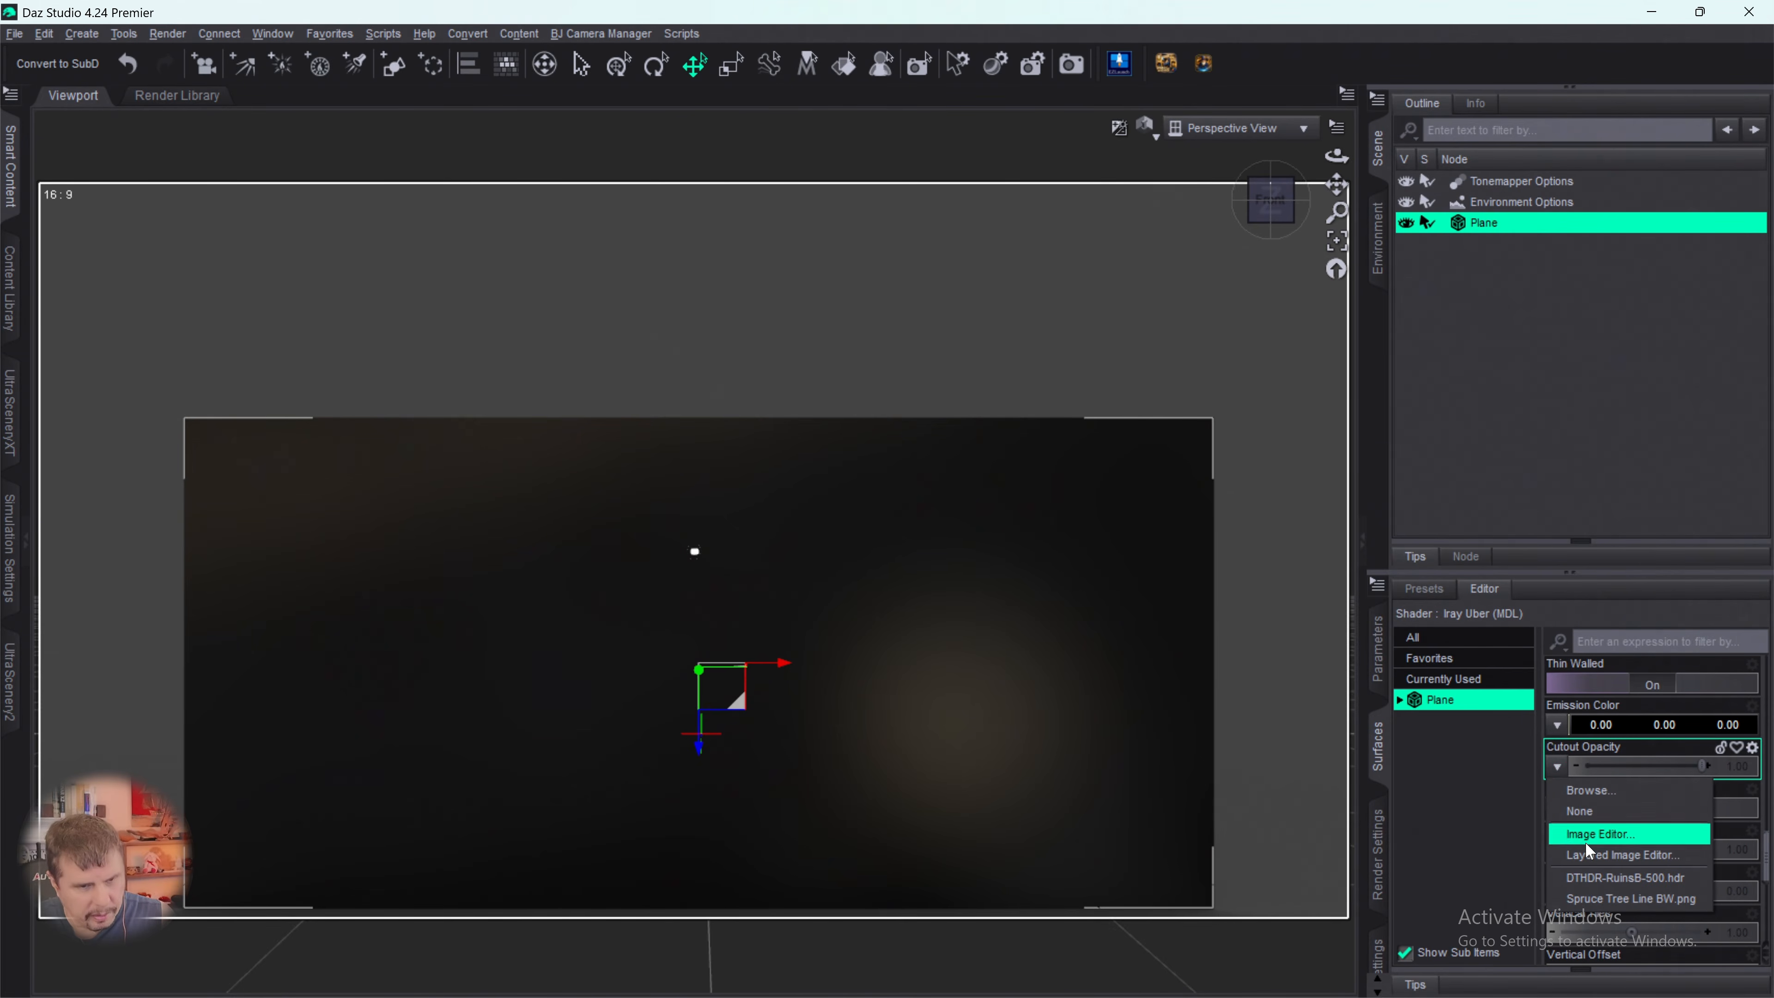
pyautogui.click(1589, 901)
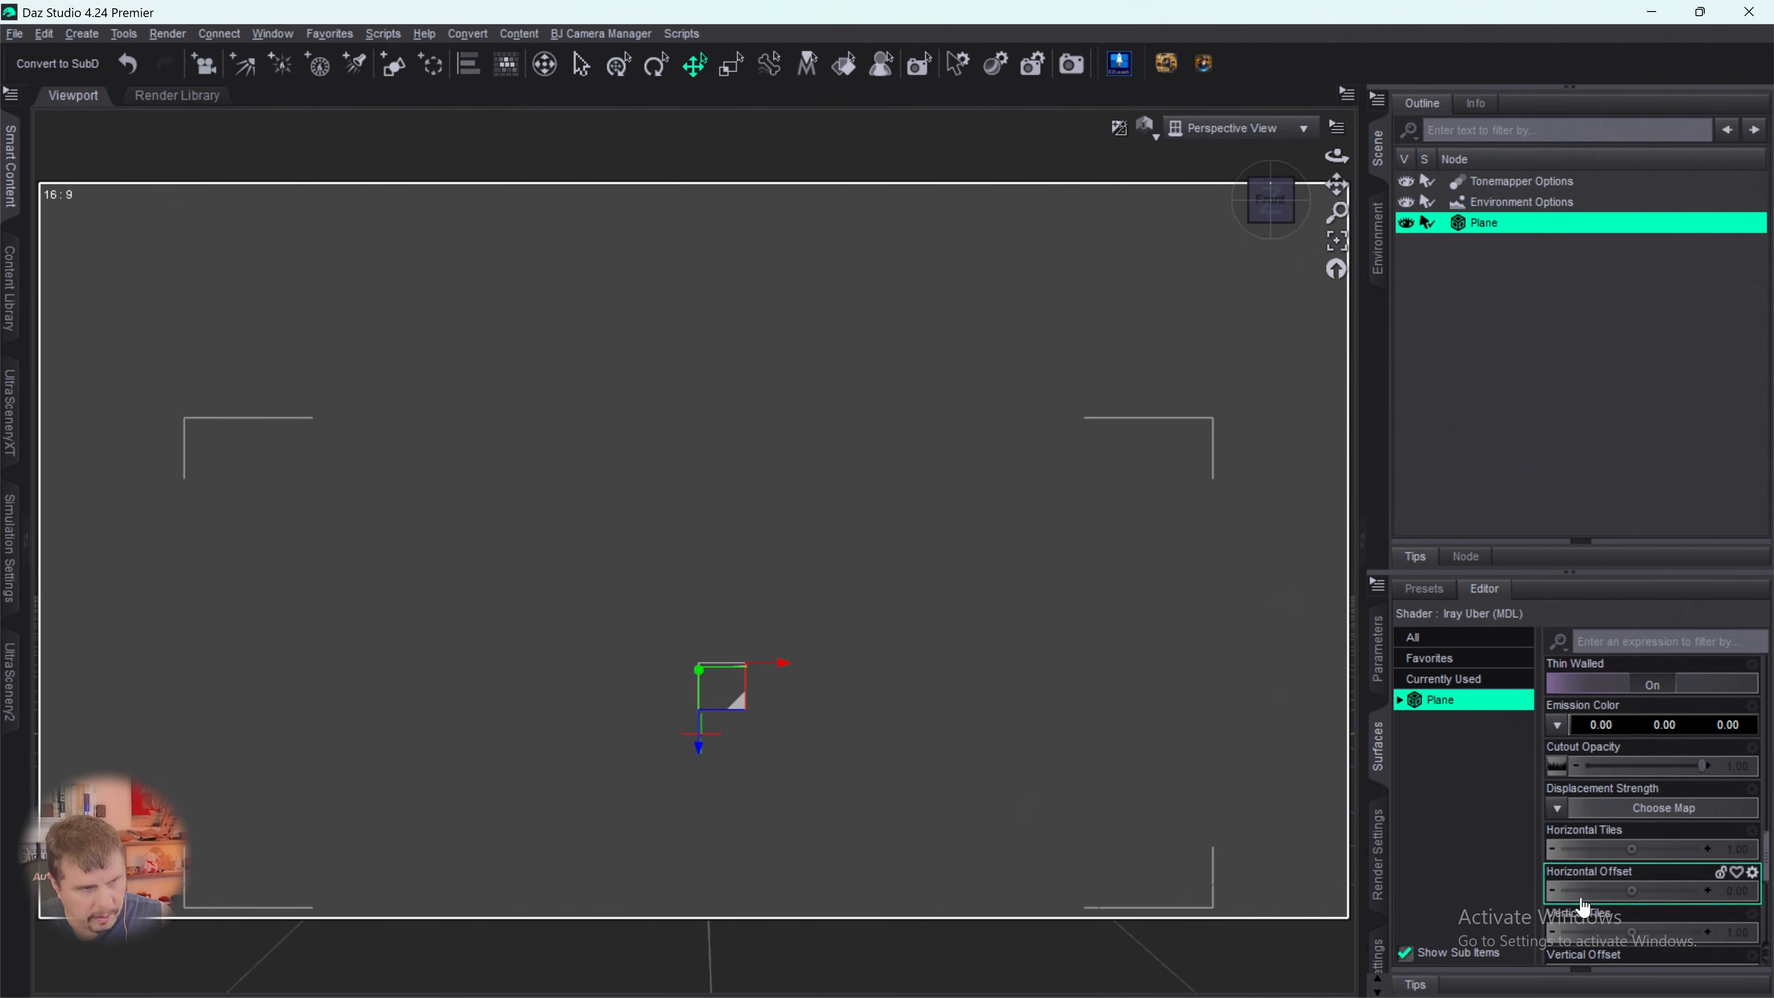
# - Switch the viewport's draw style to Texture Shaded
pyautogui.click(1629, 725)
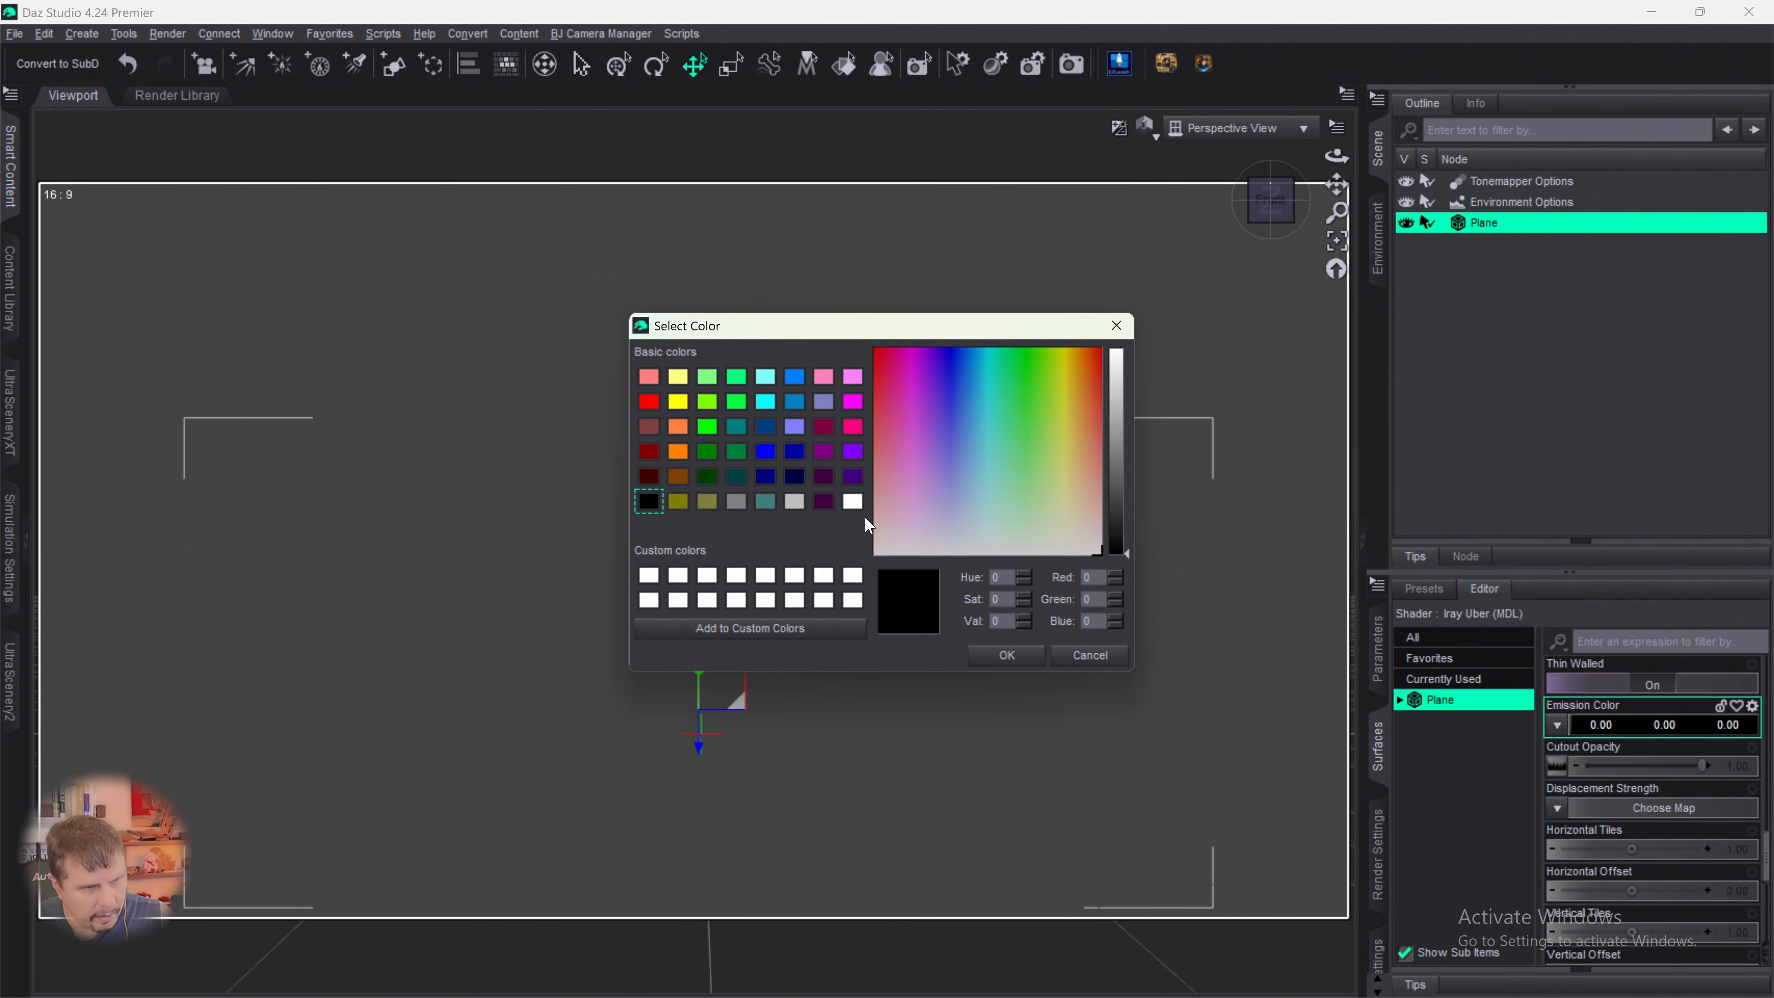
pyautogui.click(1090, 654)
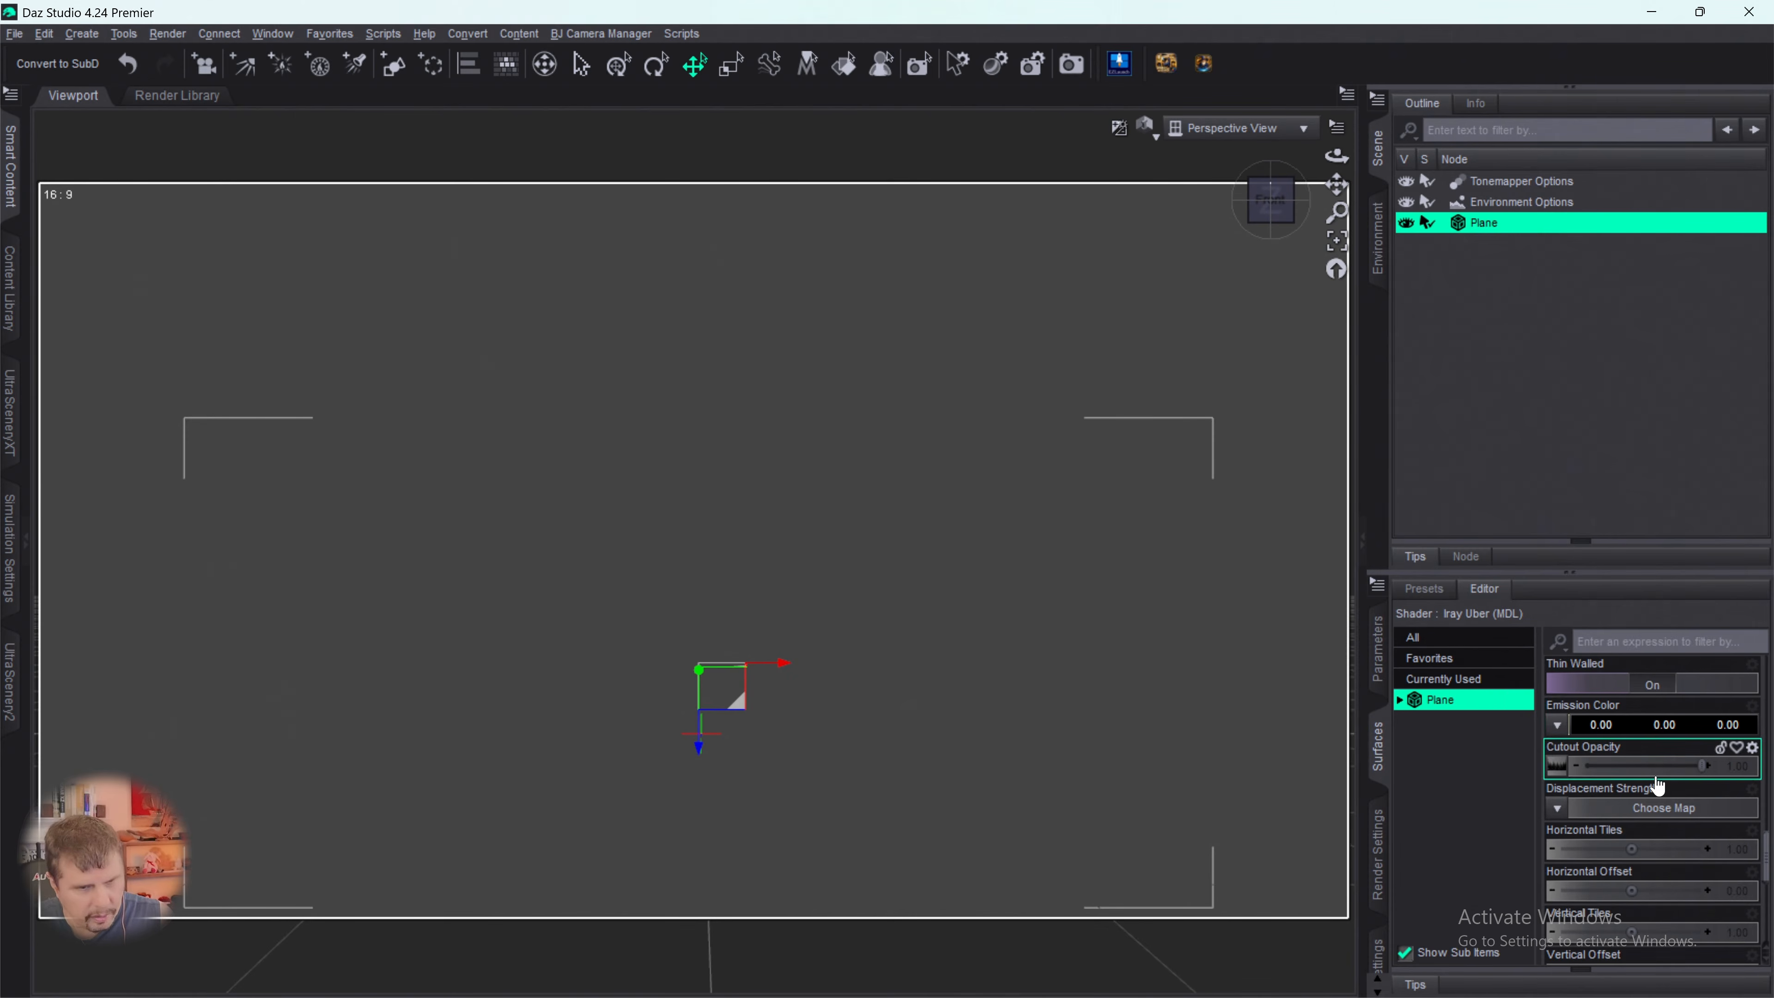
pyautogui.click(1149, 128)
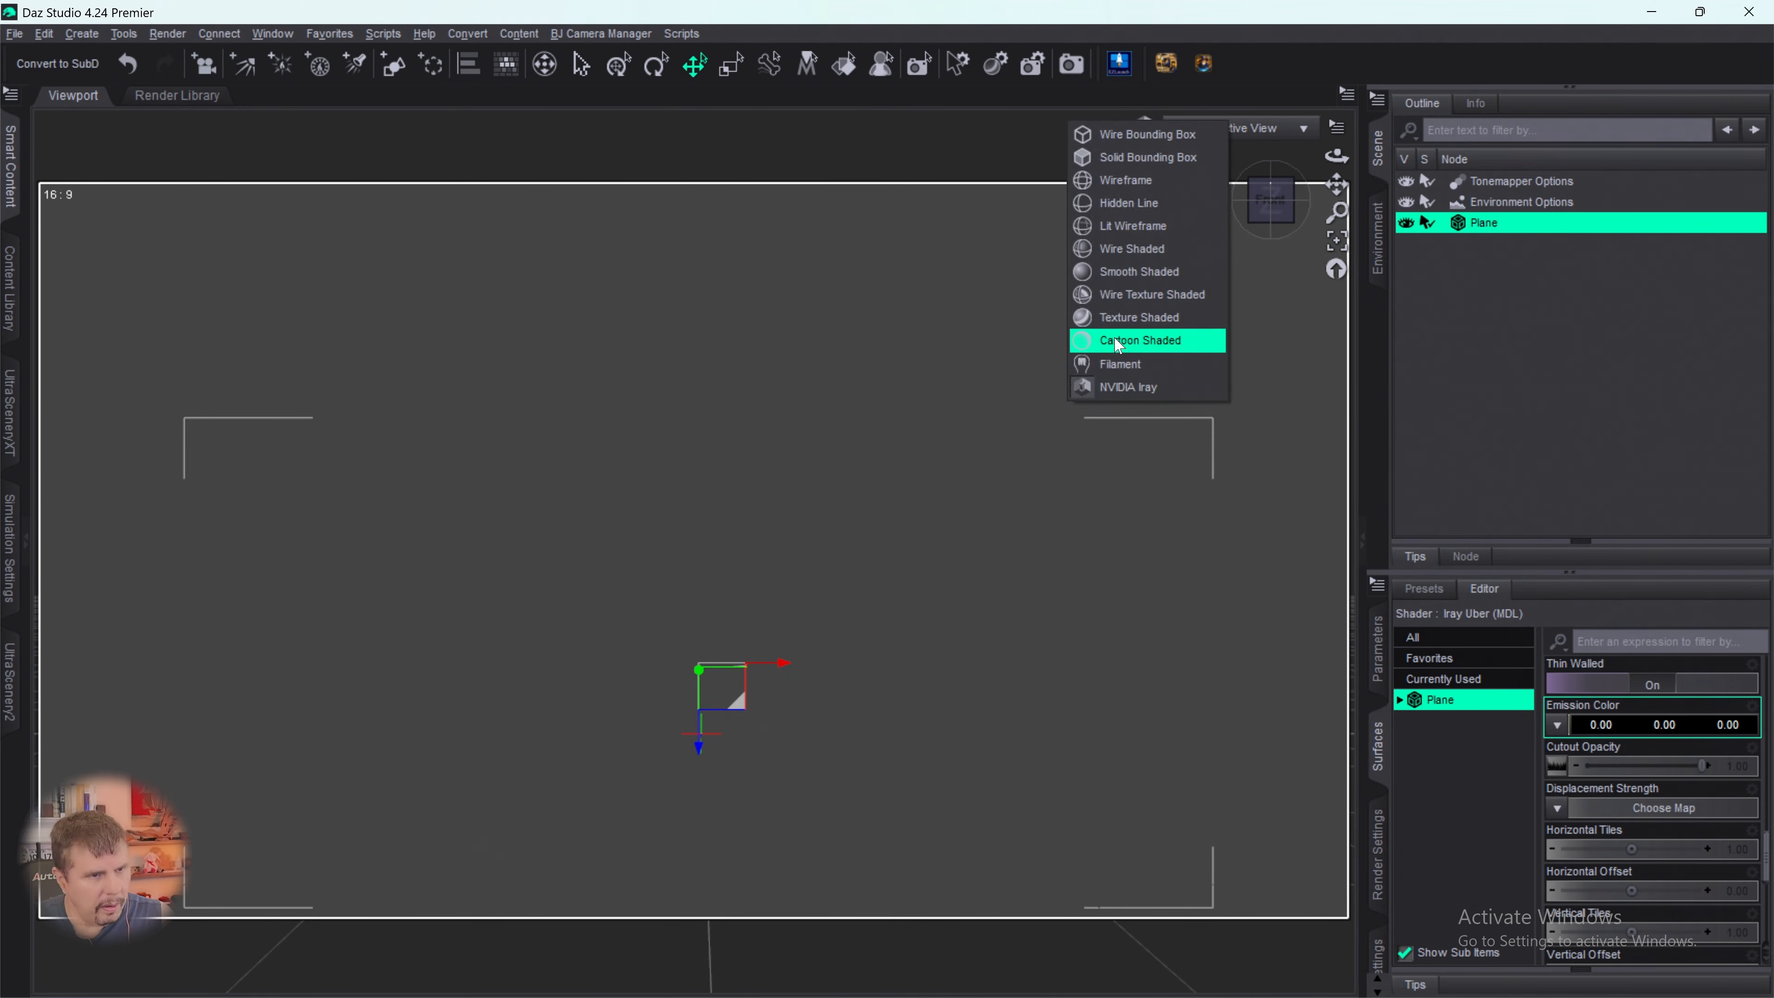
pyautogui.click(1115, 319)
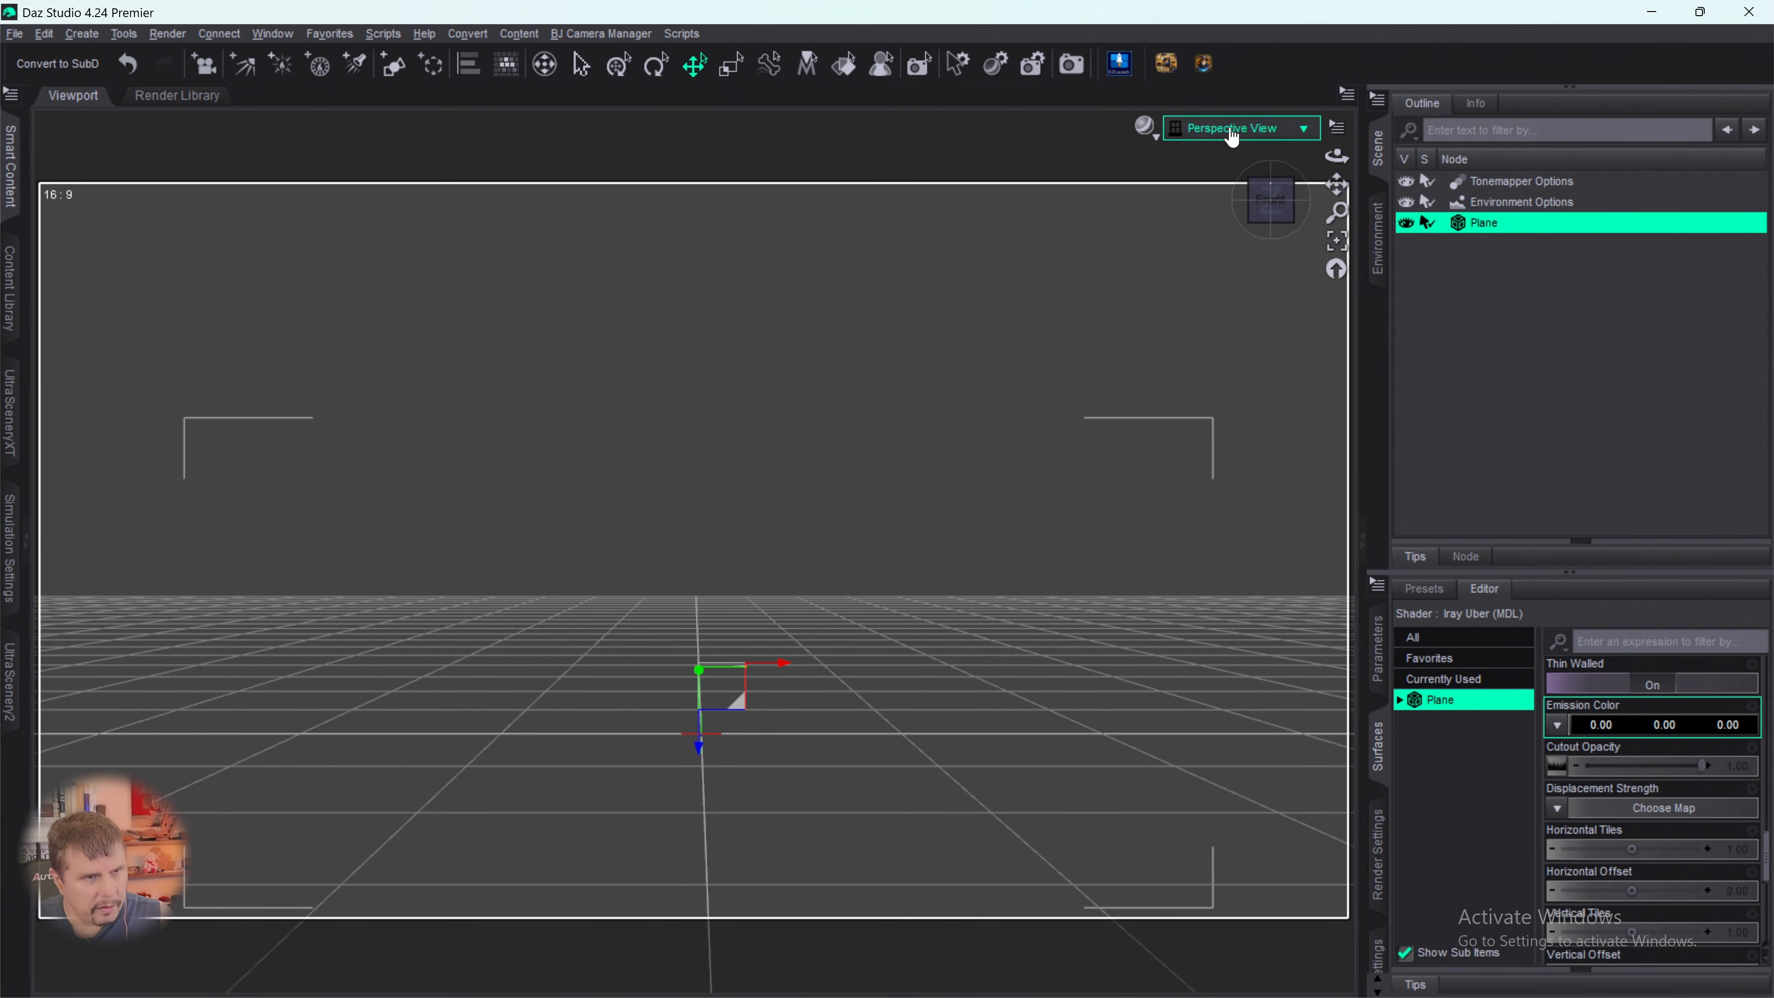
# - Raise the strength of the plane's Cutout Opacity to 1.00
pyautogui.scroll(2, 1638, 757)
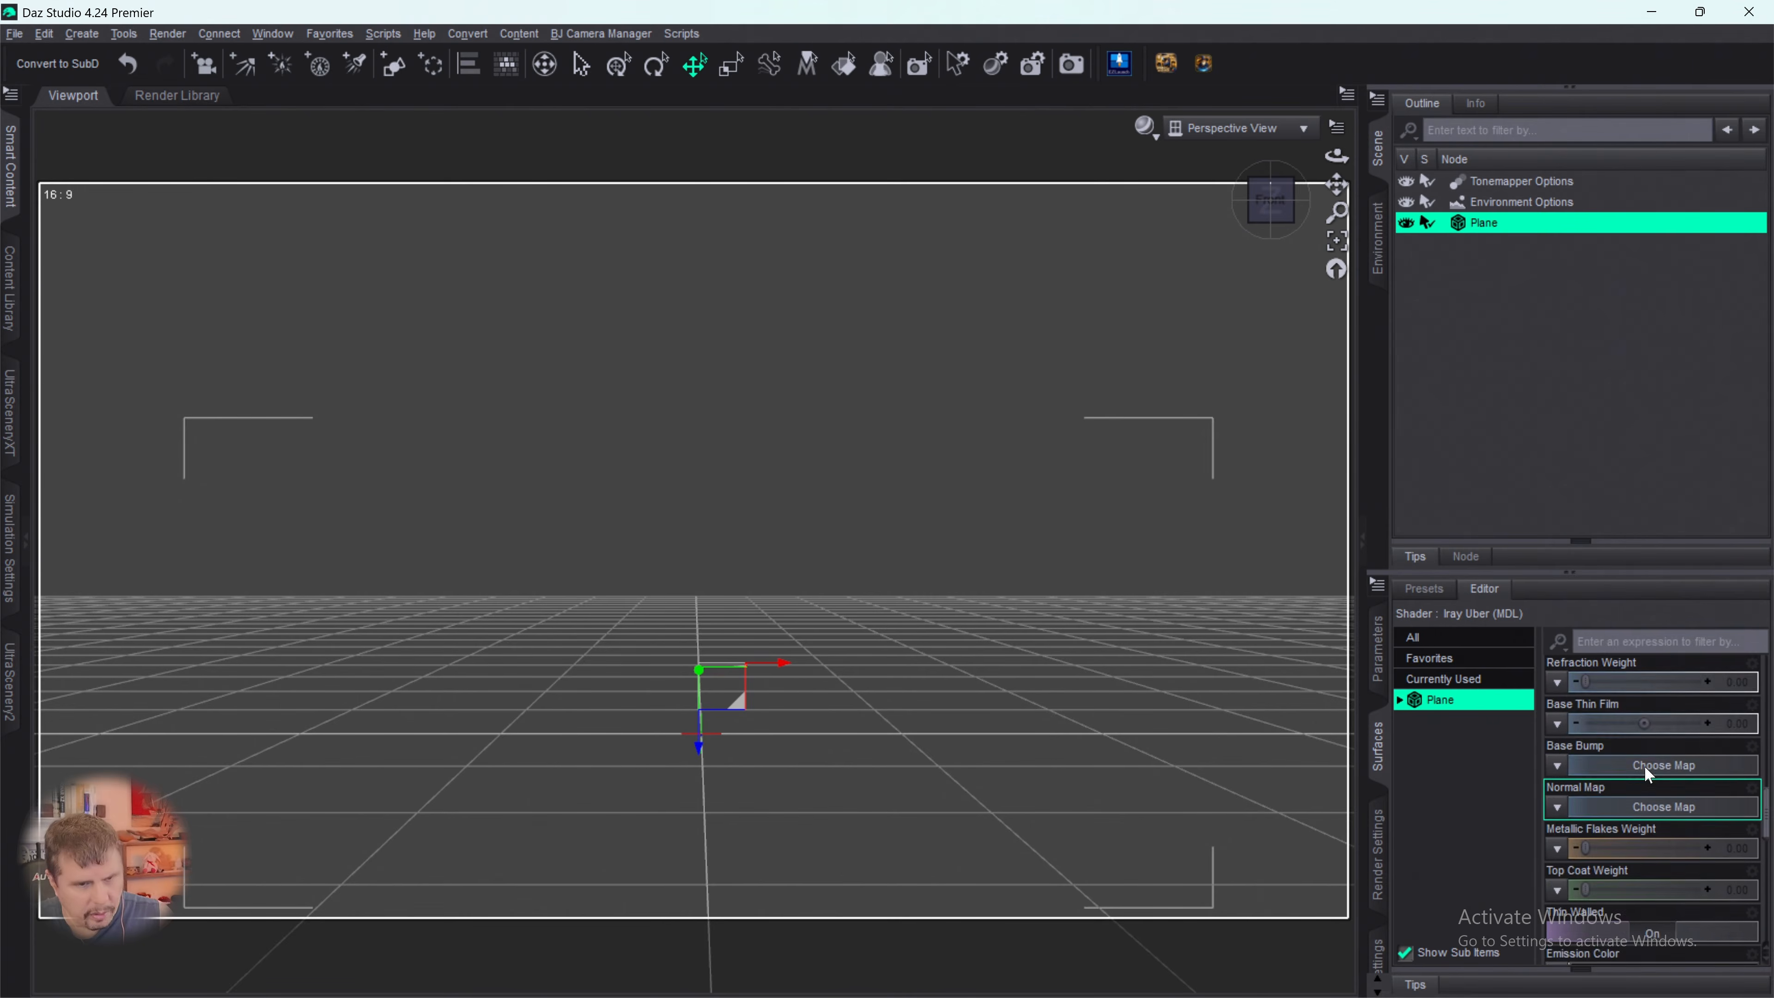
pyautogui.scroll(-3, 1650, 800)
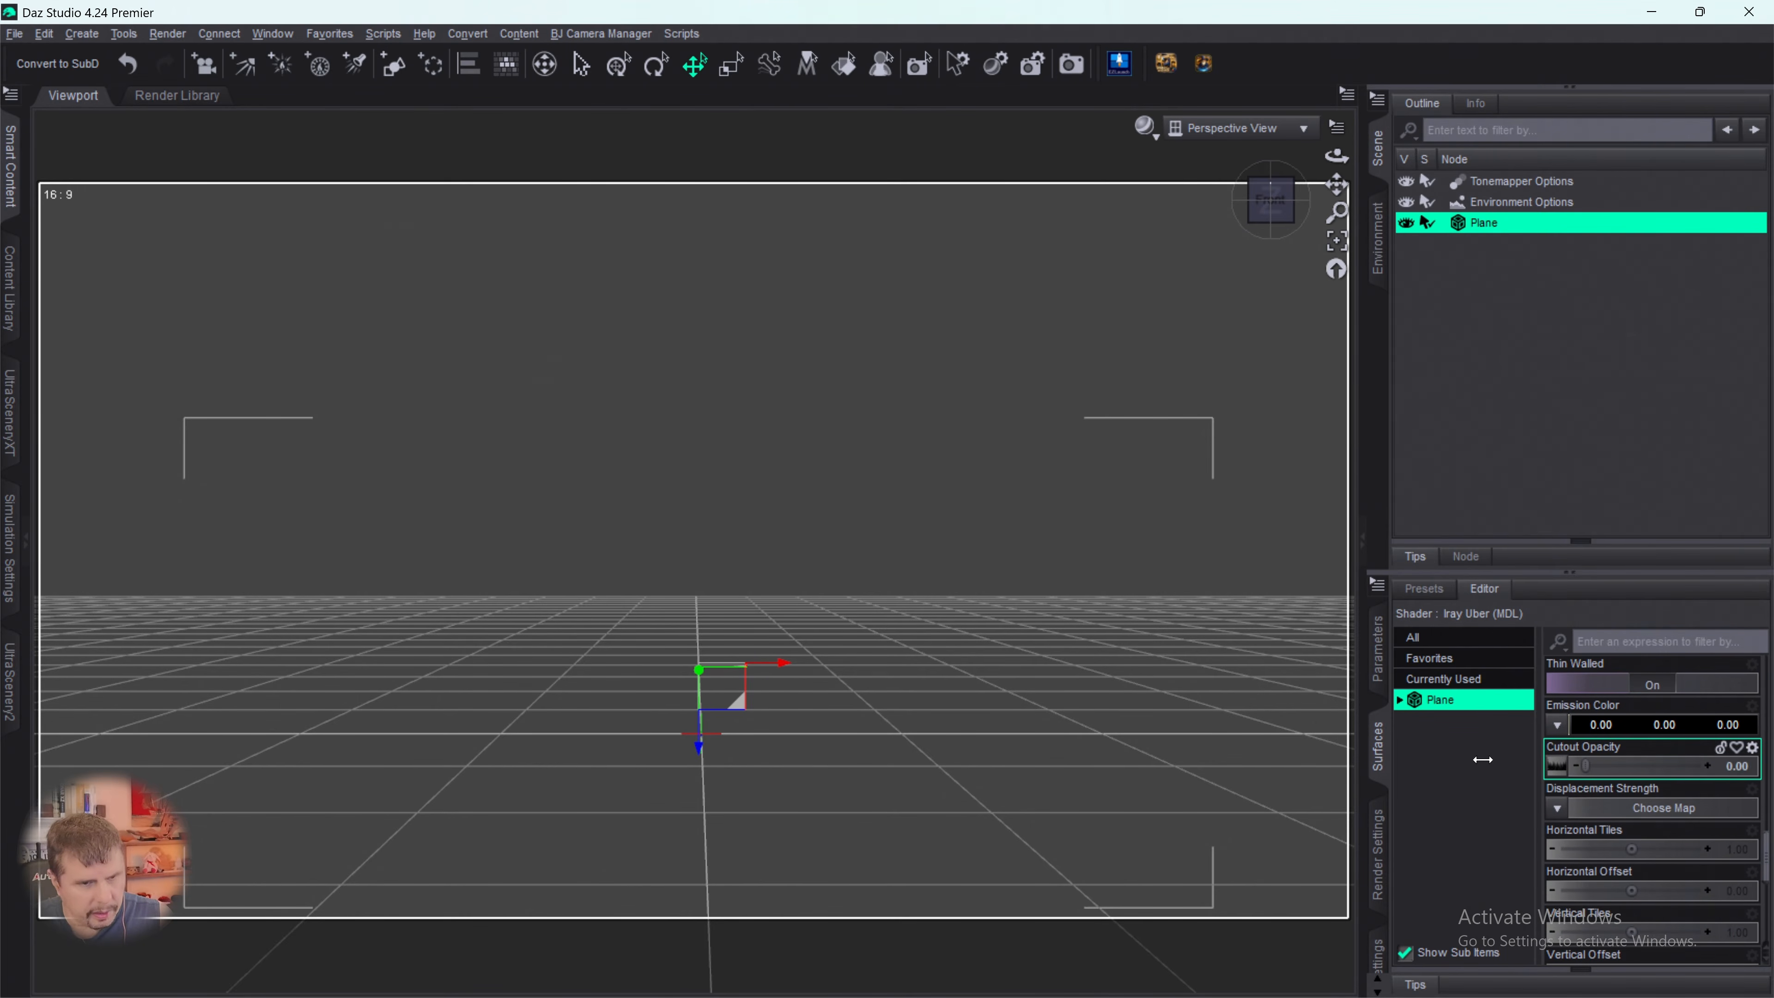
pyautogui.moveTo(1586, 767); pyautogui.dragTo(1703, 767)
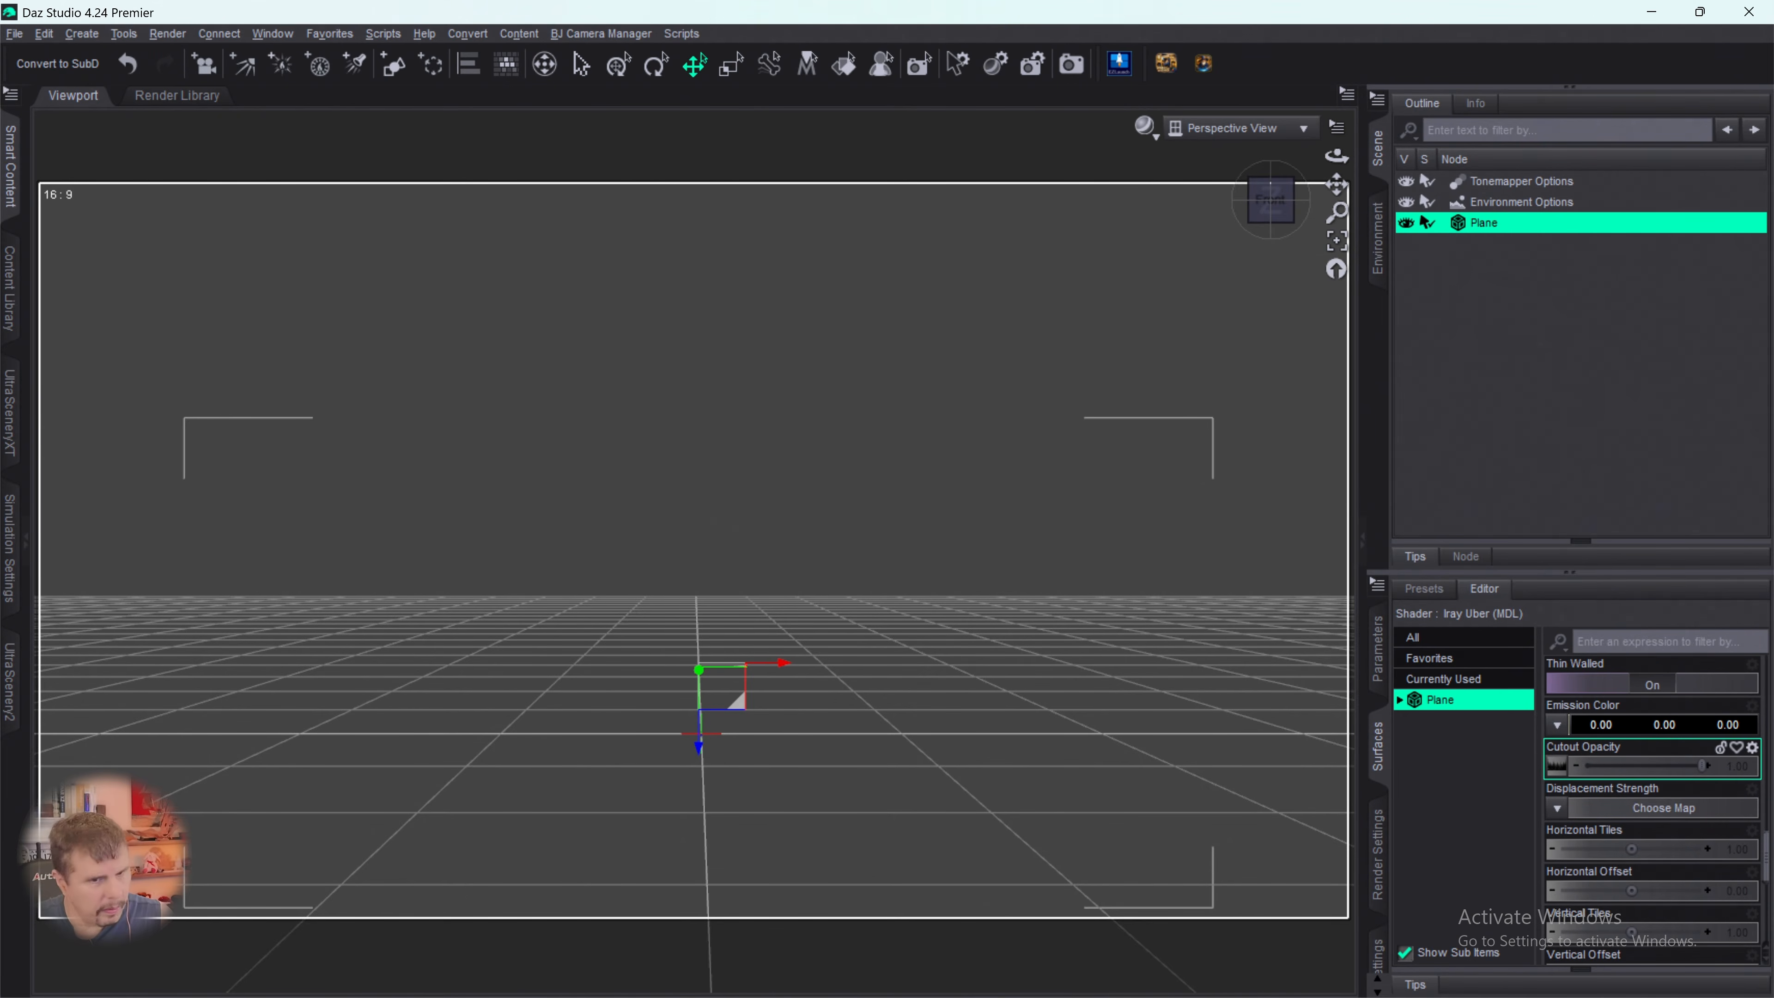
# - Examine the plane's Cutout Opacity map and its other surface properties, from Base Color through the tiling and offset settings
pyautogui.moveTo(1557, 772)
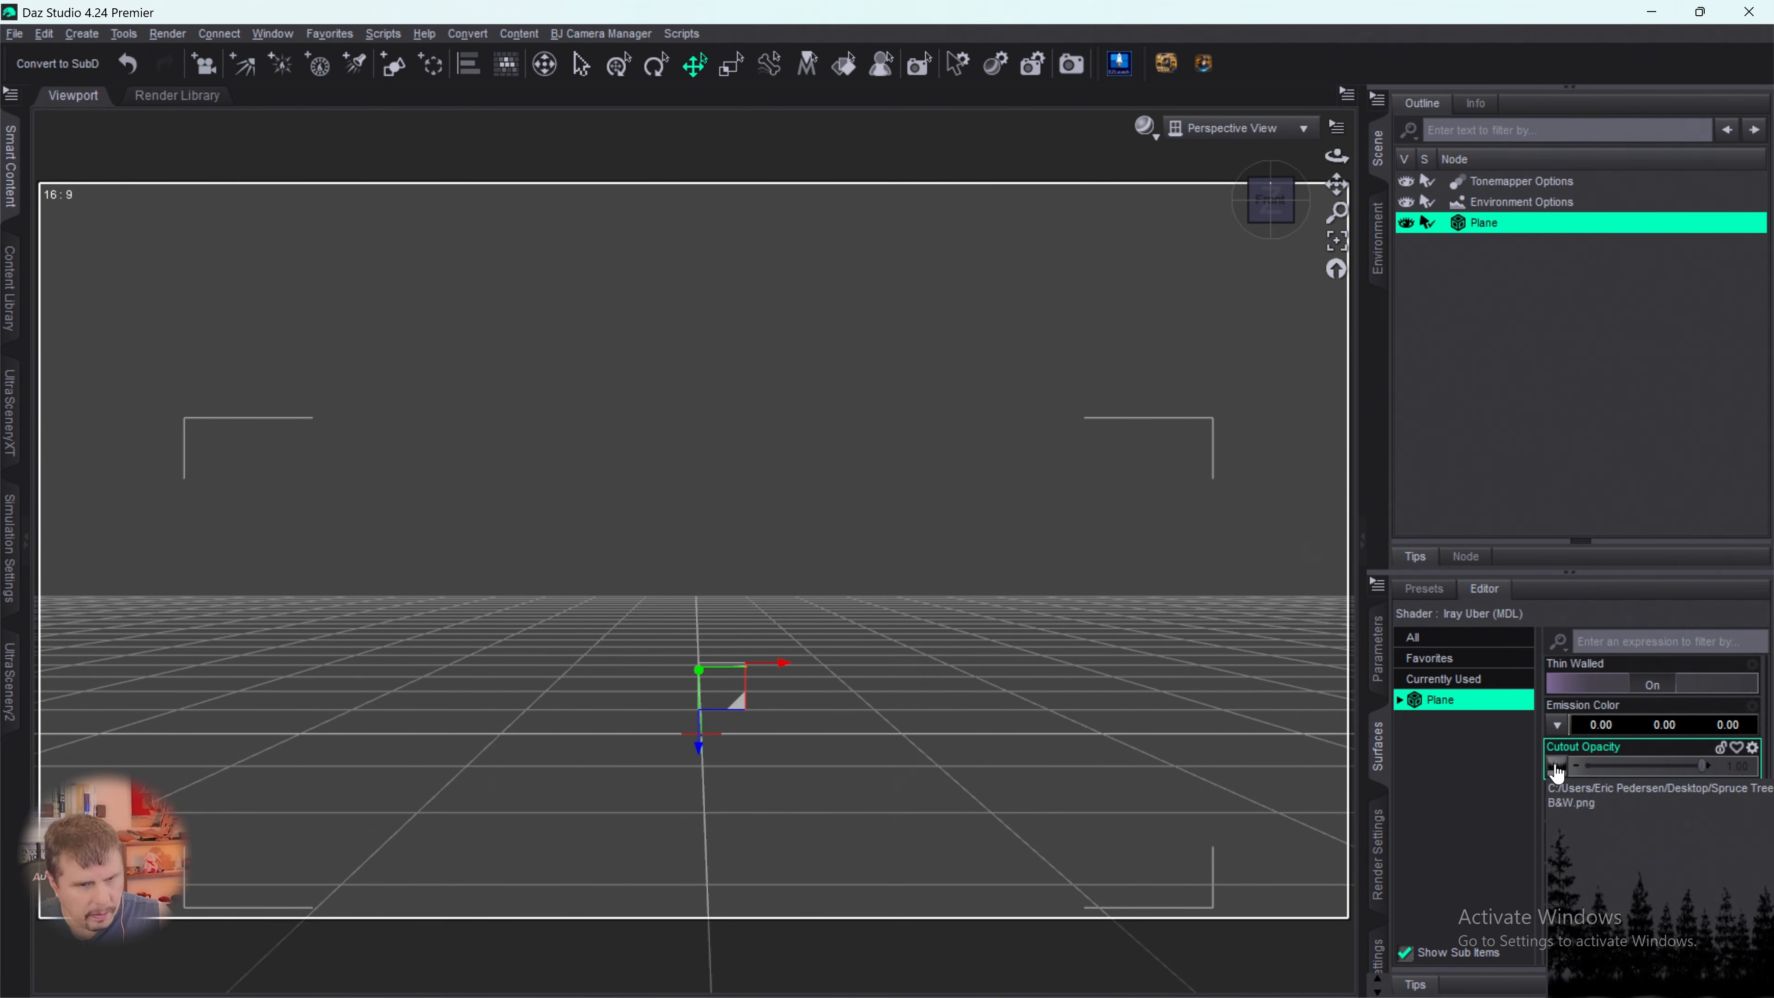
pyautogui.scroll(10, 1647, 670)
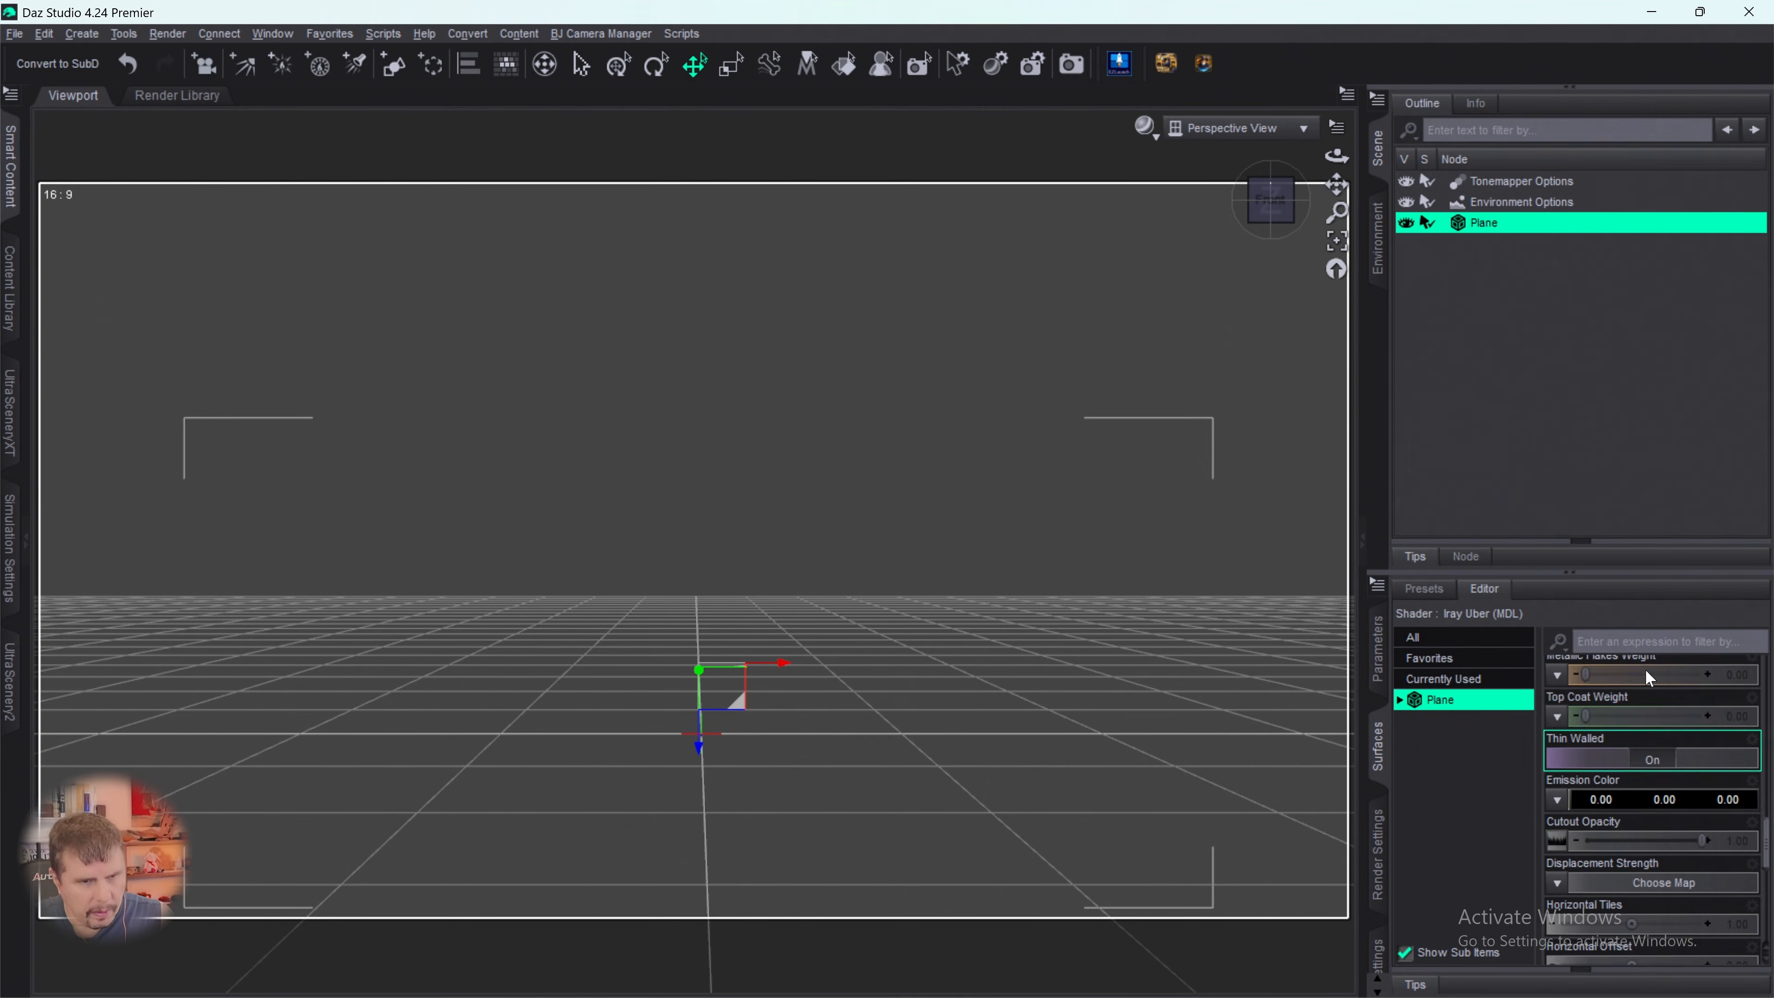
pyautogui.scroll(8, 1655, 675)
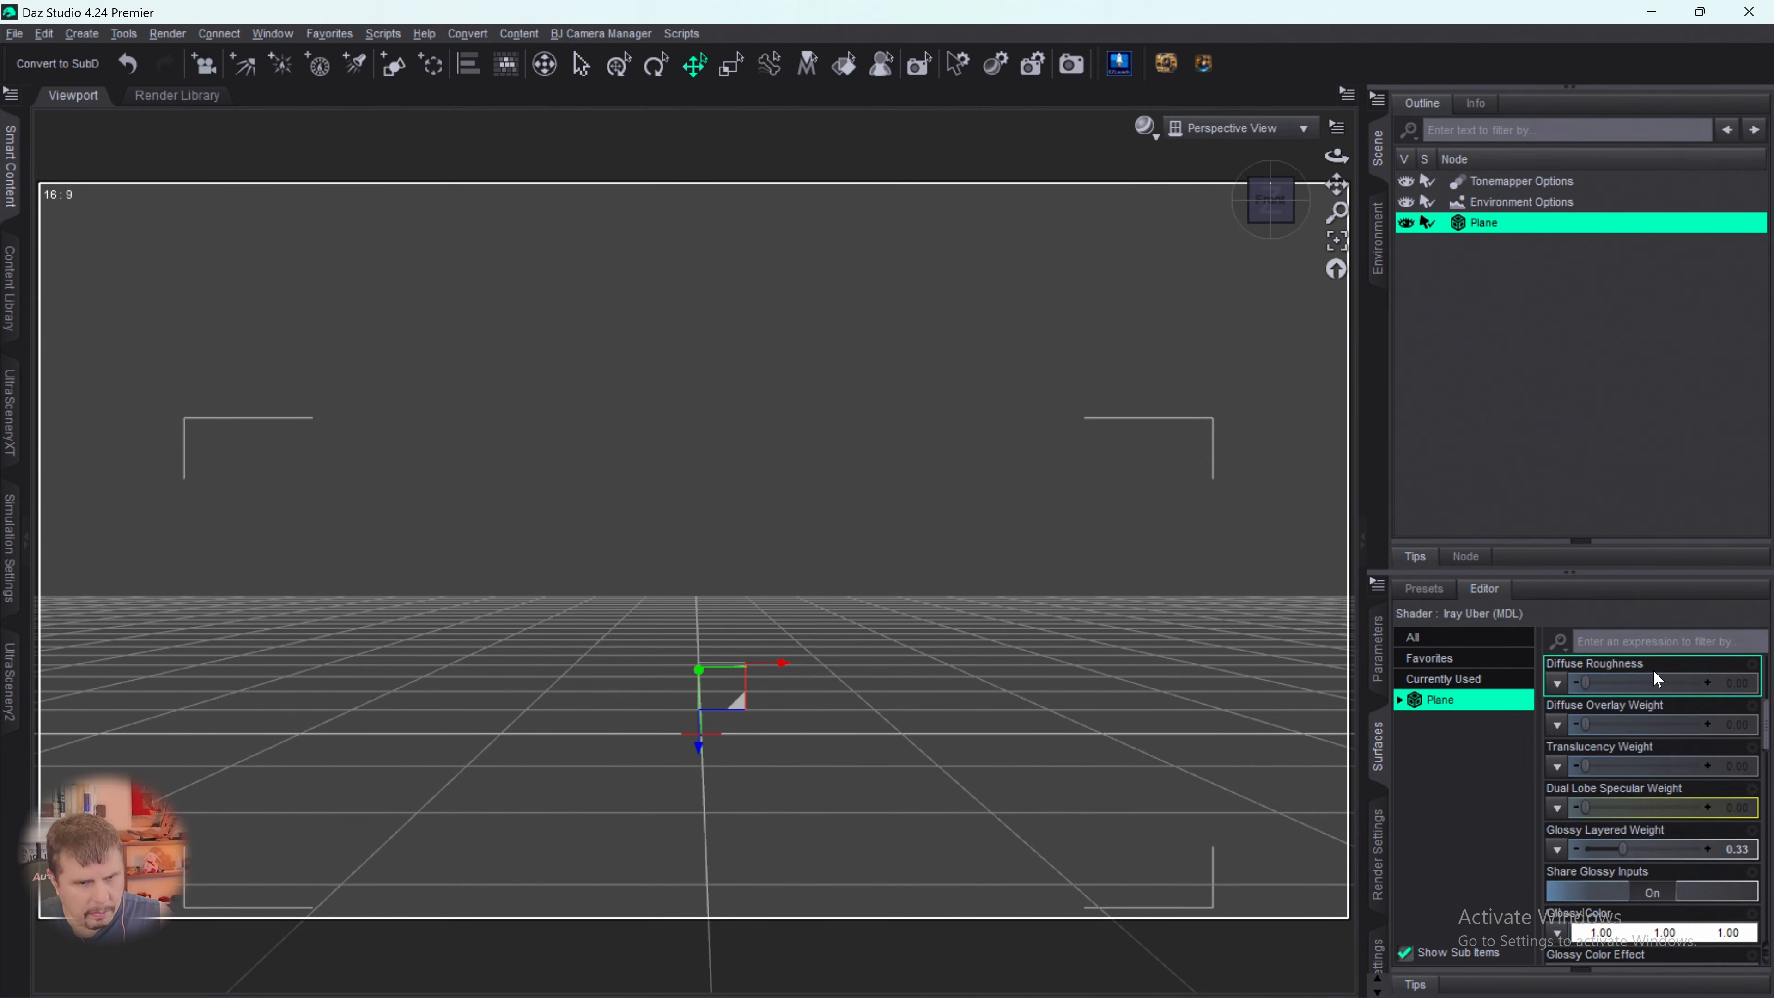
pyautogui.scroll(1, 1653, 670)
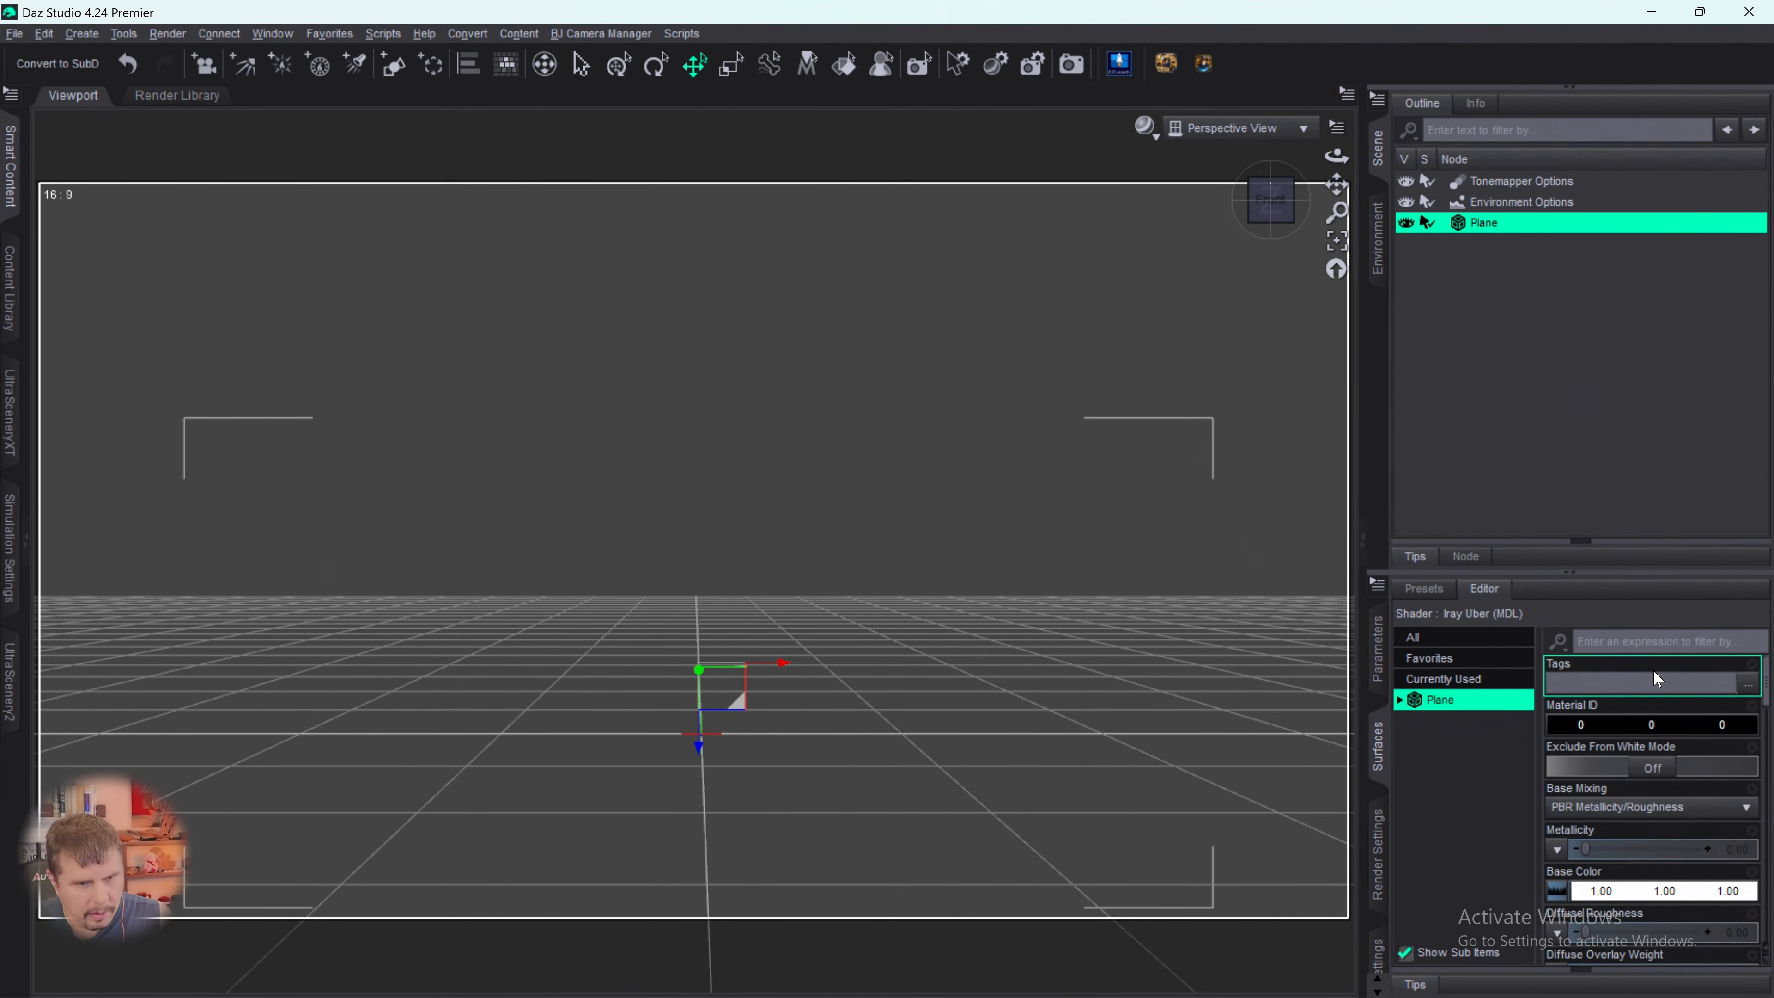
pyautogui.scroll(-3, 1649, 688)
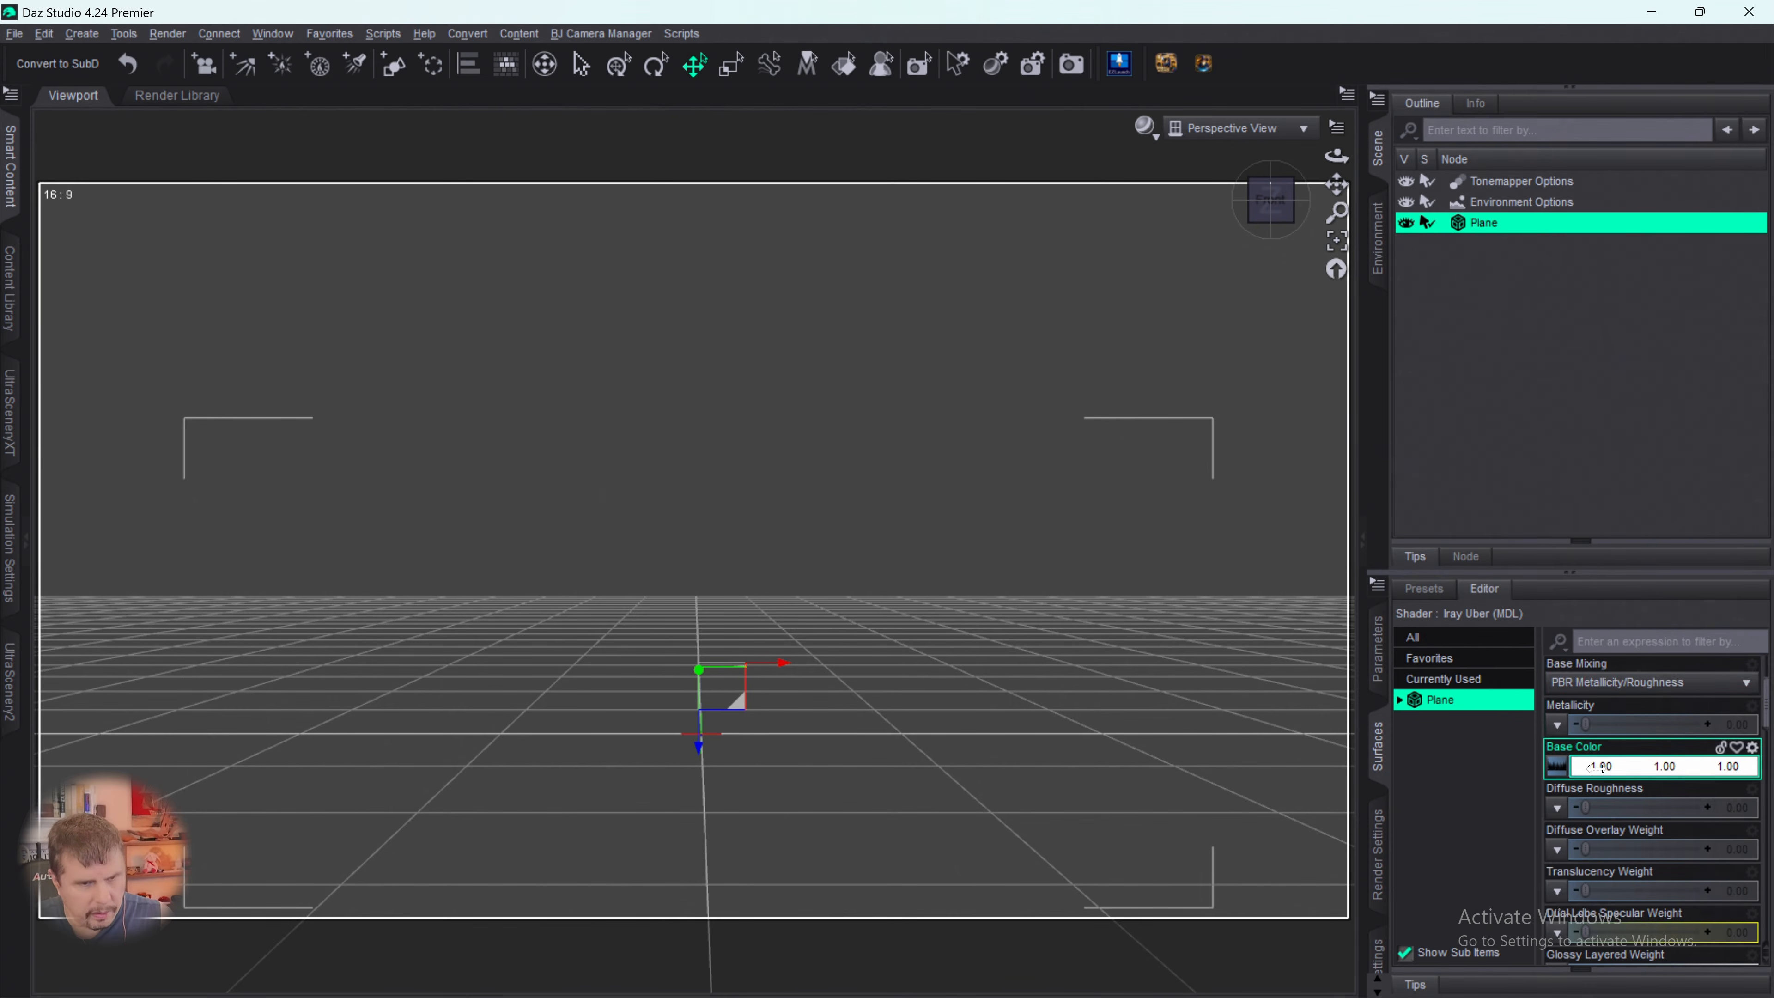
pyautogui.scroll(-10, 1575, 777)
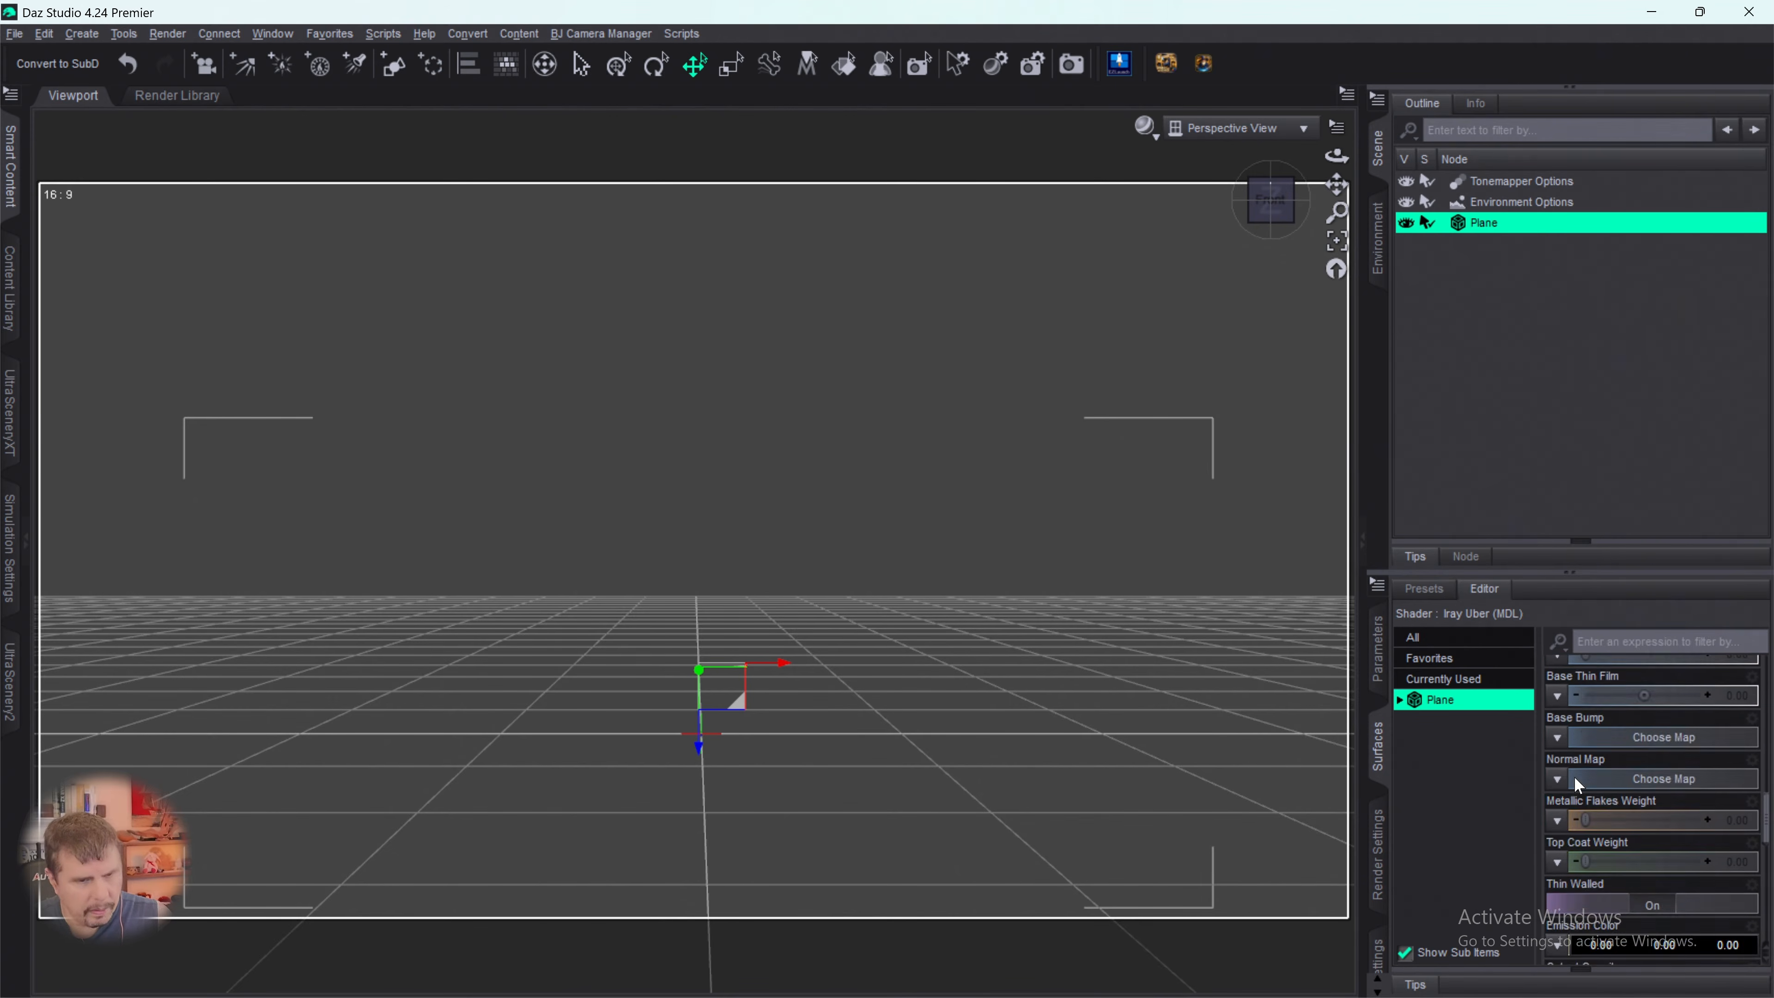
pyautogui.scroll(3, 1584, 777)
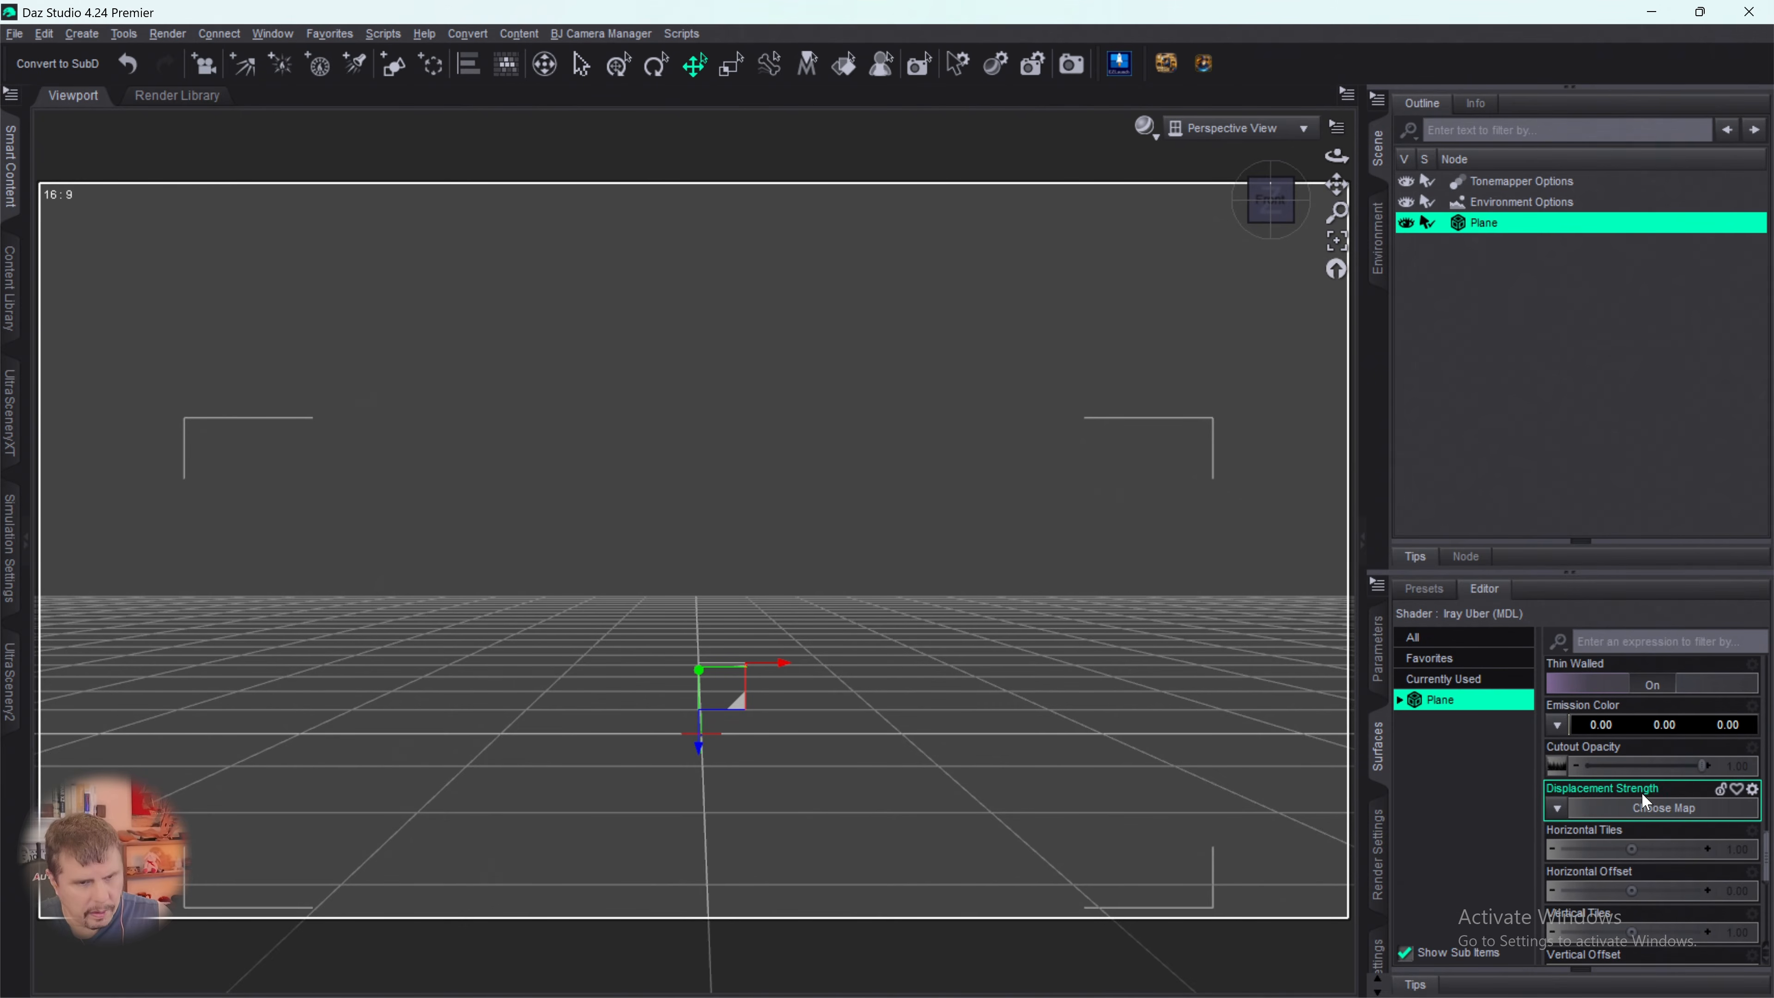
pyautogui.scroll(-3, 1587, 780)
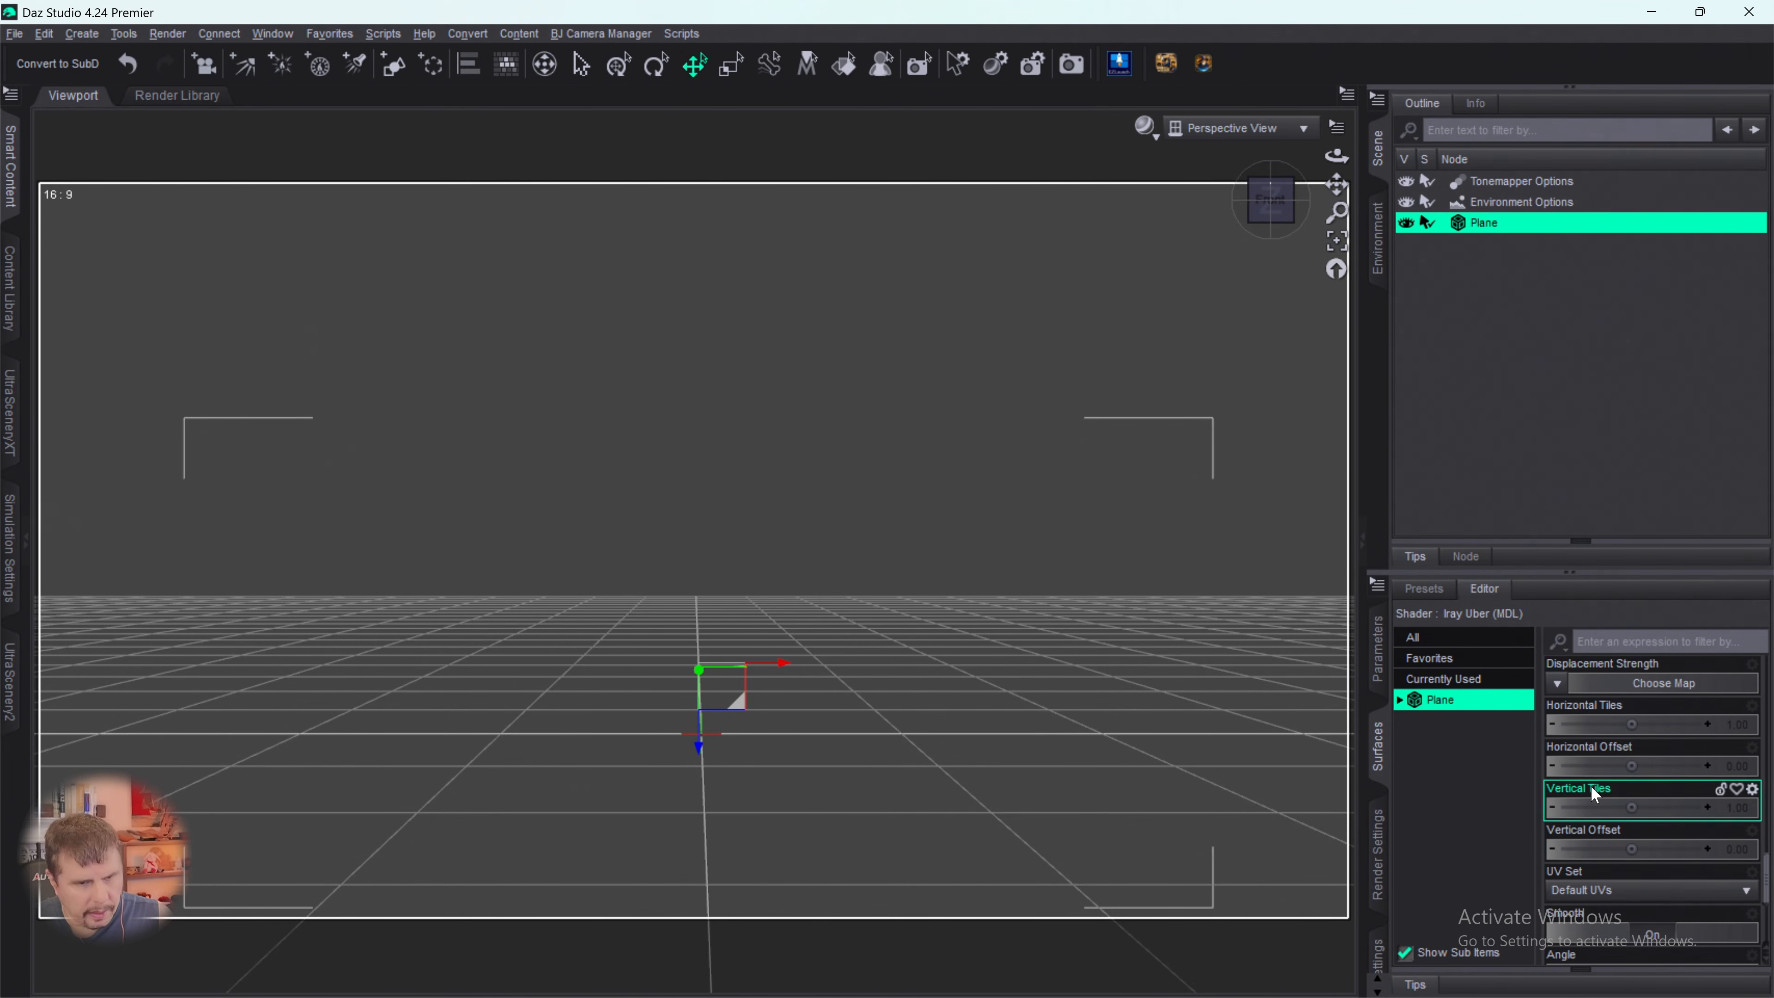
pyautogui.scroll(3, 1591, 837)
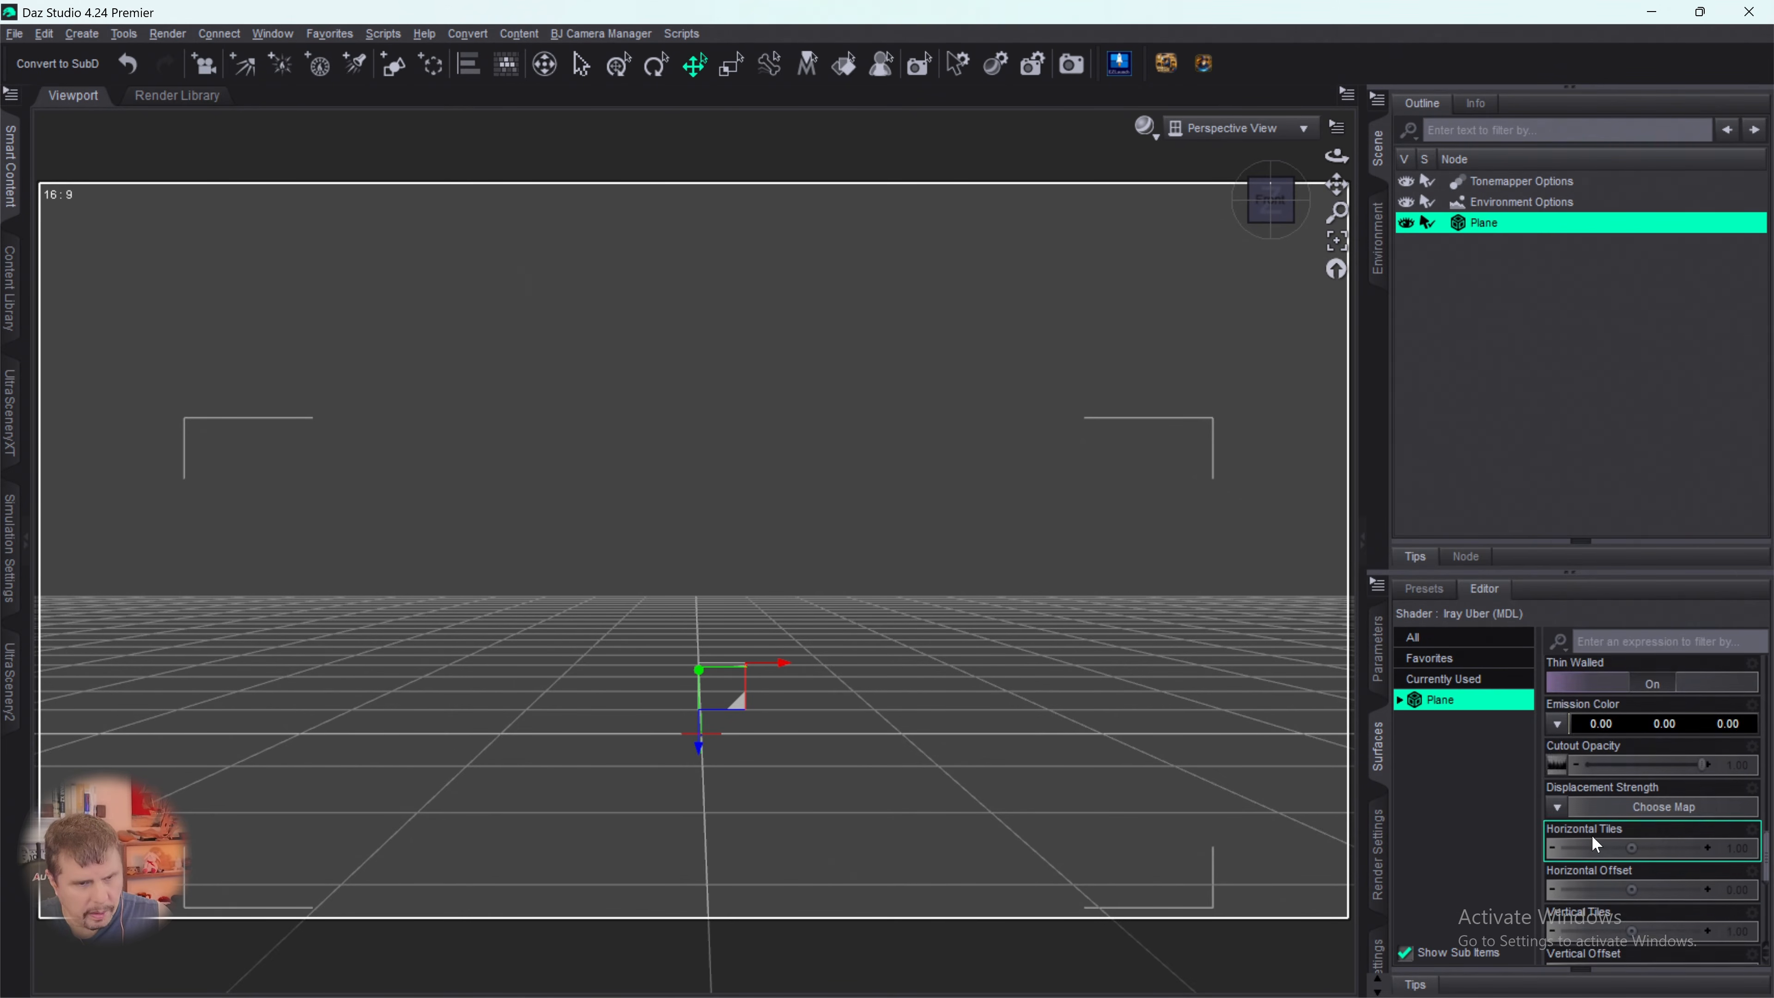
# - Set the Emission Color of the plane's surface to white
pyautogui.click(1637, 726)
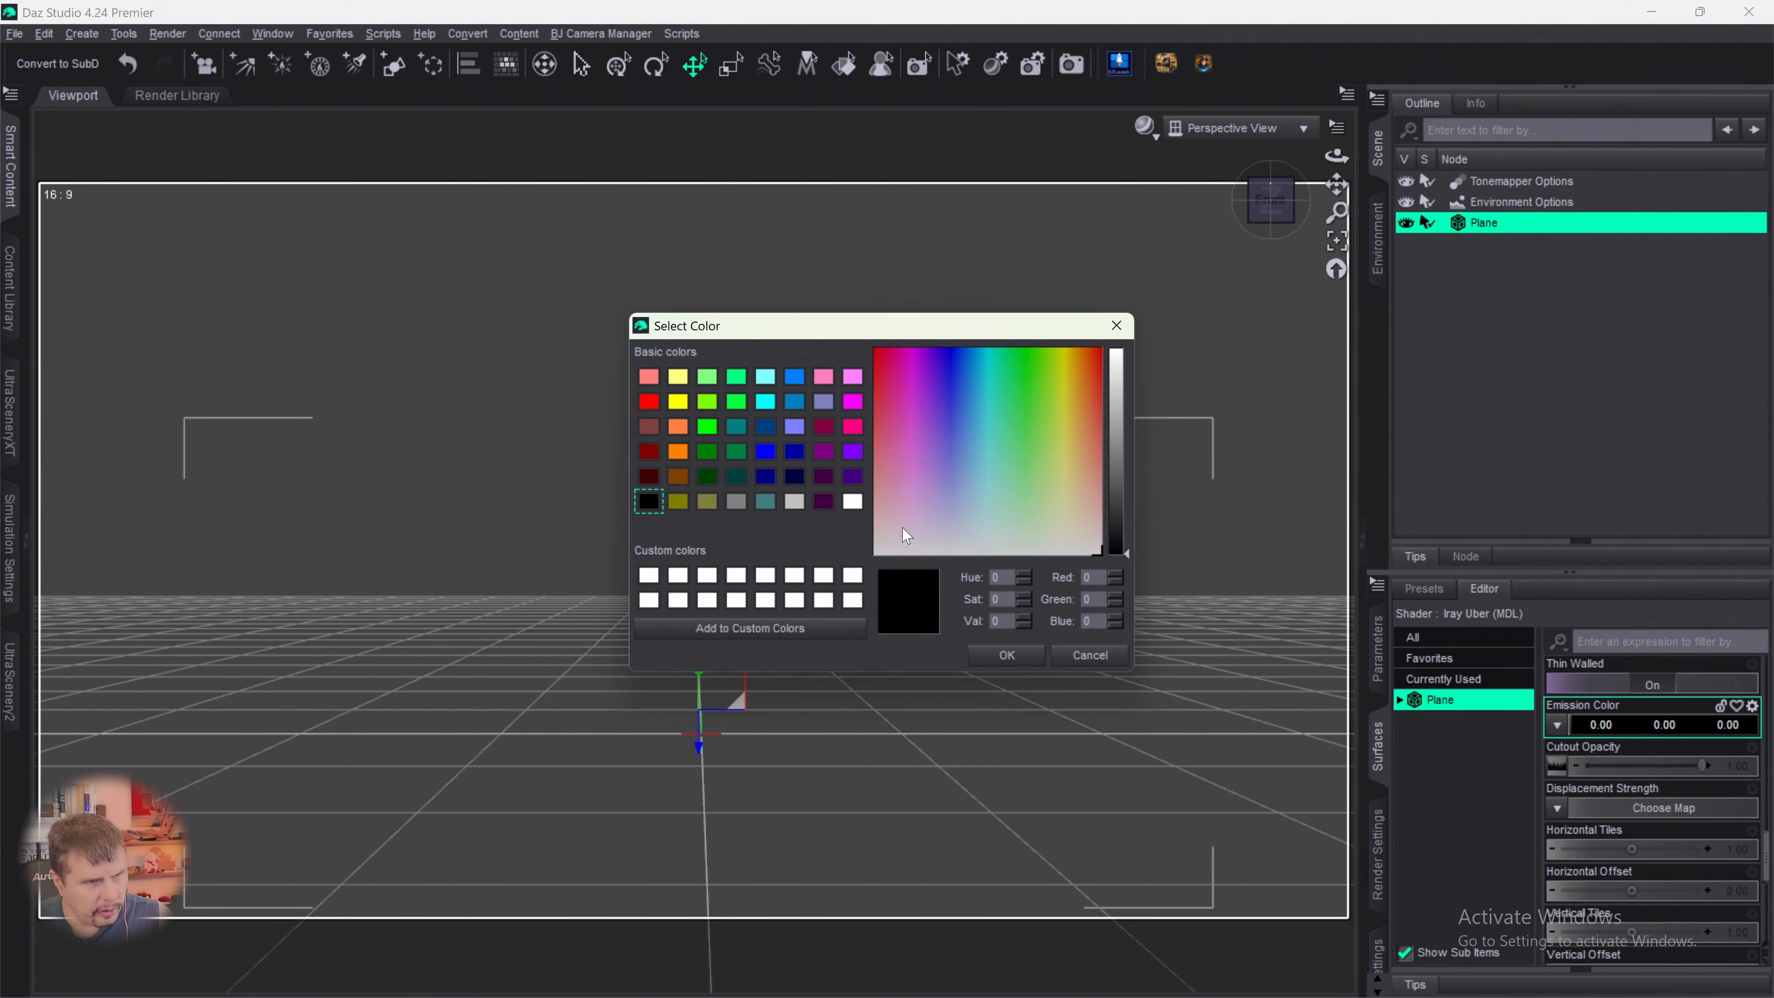
pyautogui.click(852, 502)
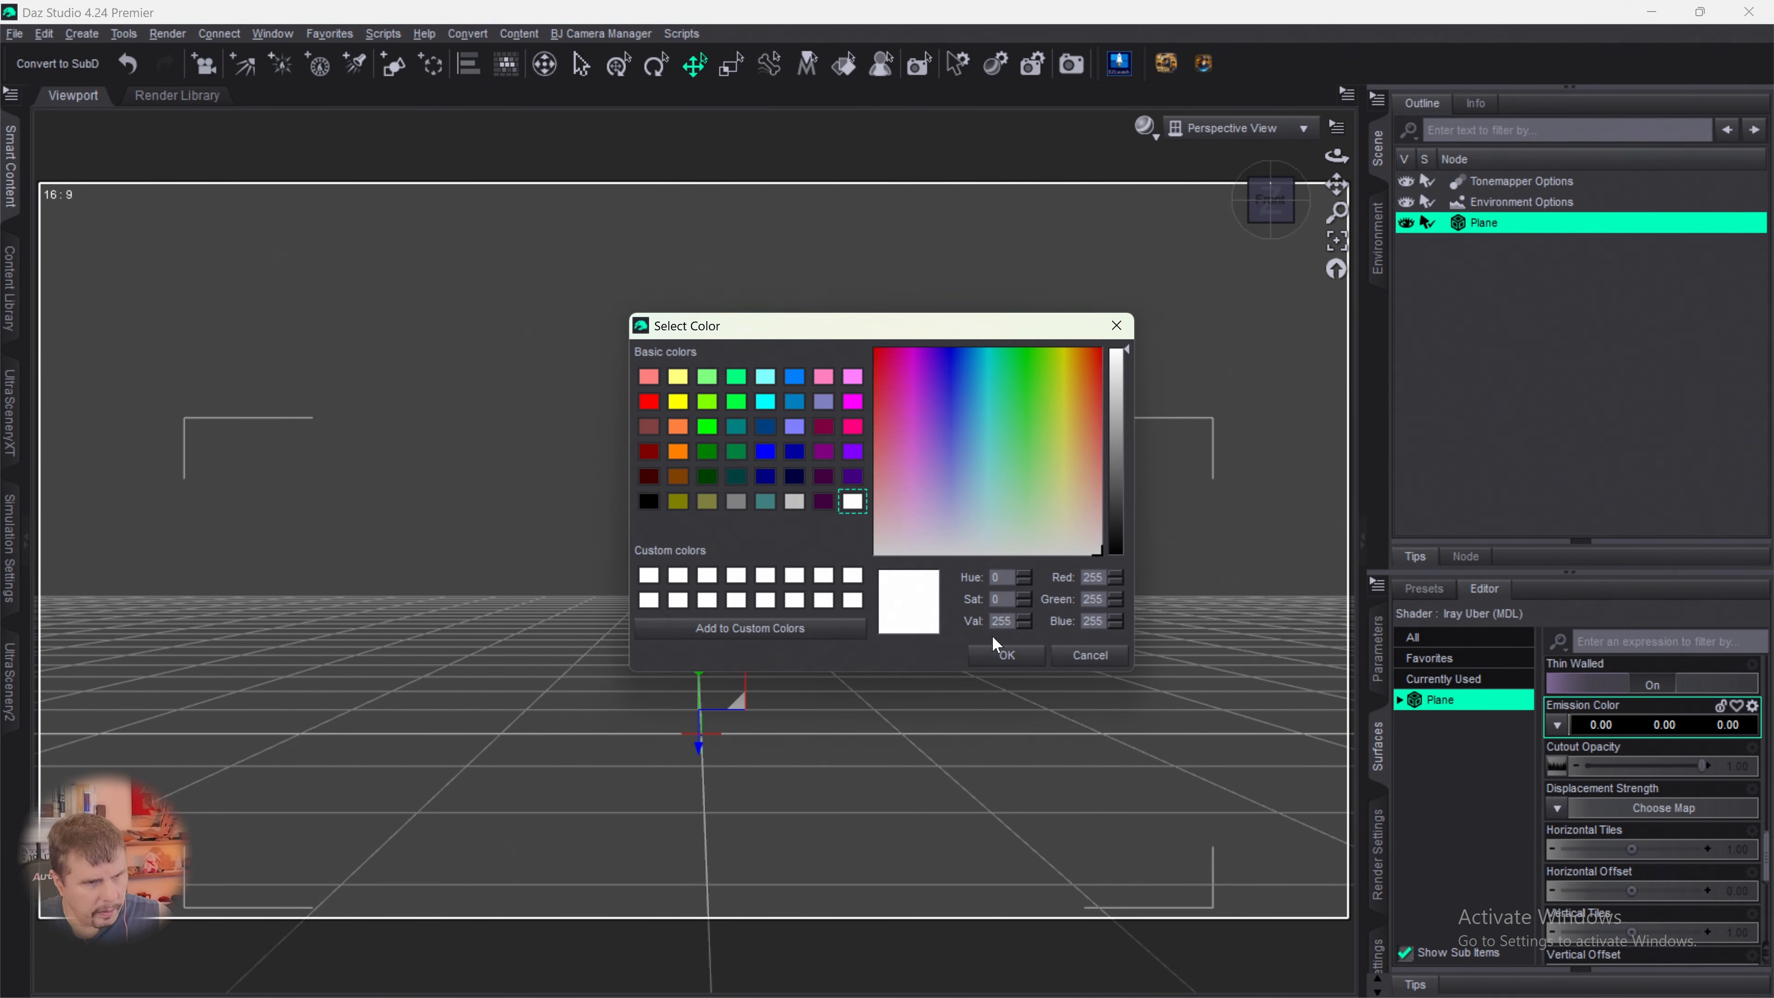
pyautogui.click(998, 654)
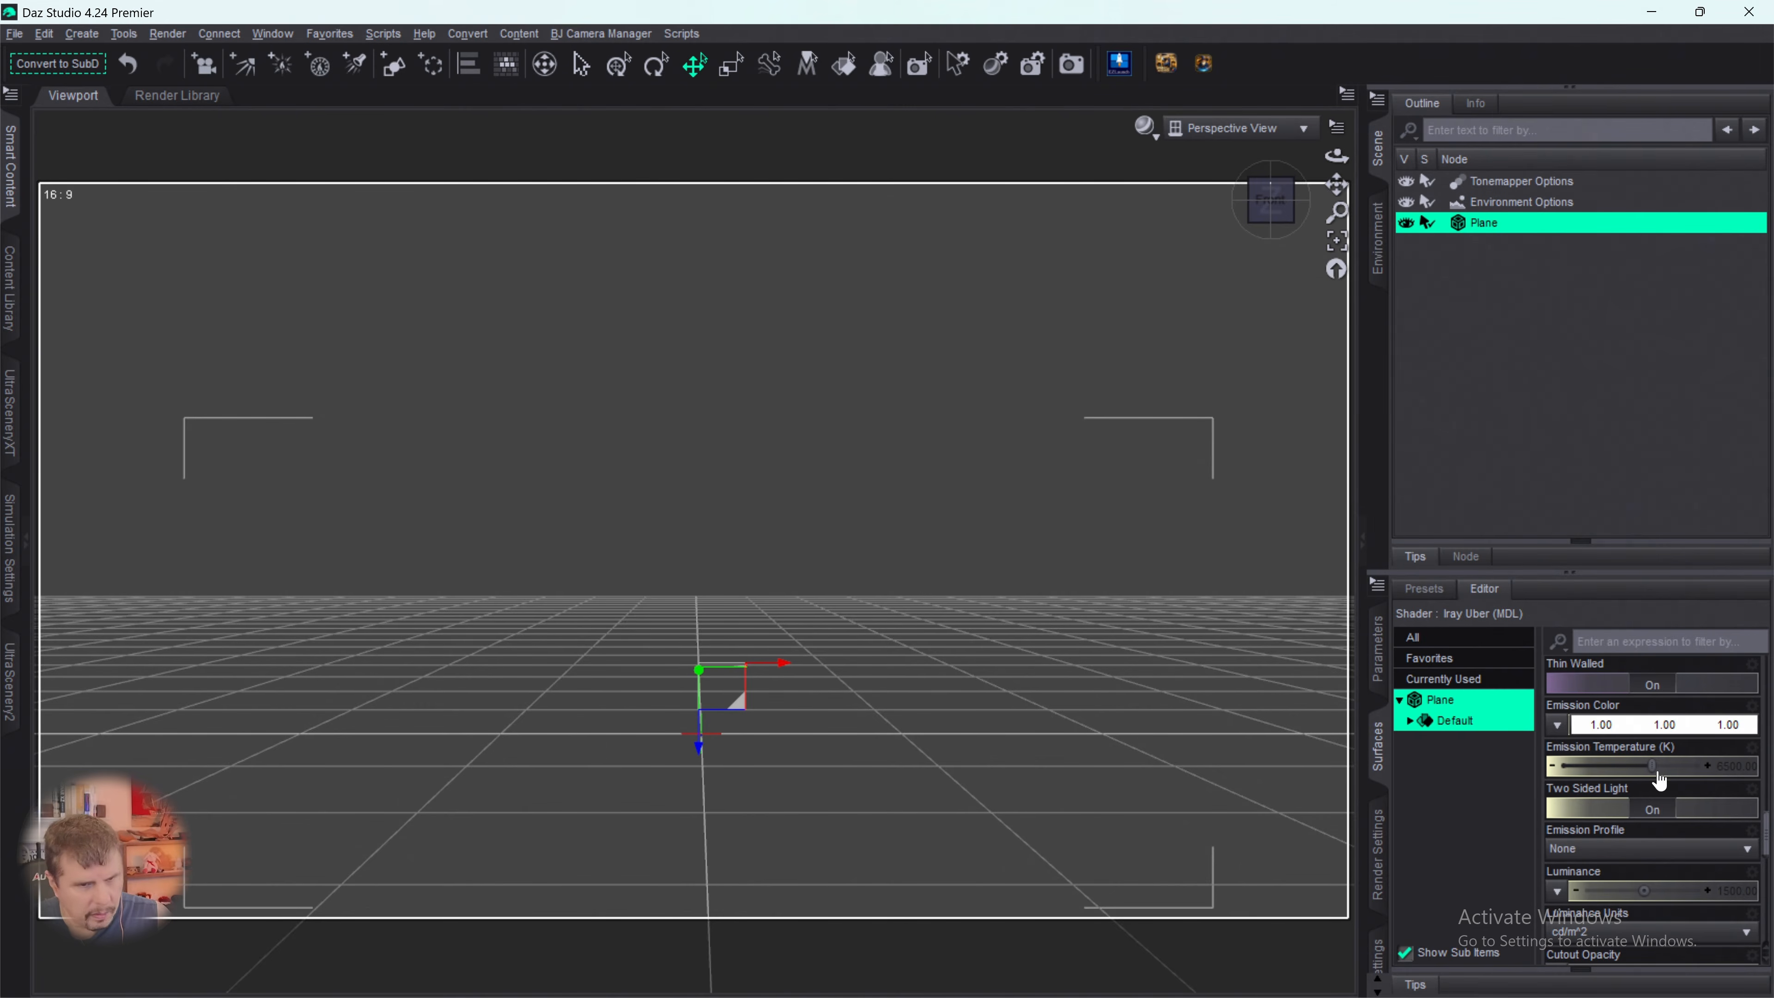
# - Assign the loaded Spruce Tree Line BW.png image as the Luminance map of the plane's emission
pyautogui.scroll(-3, 1646, 782)
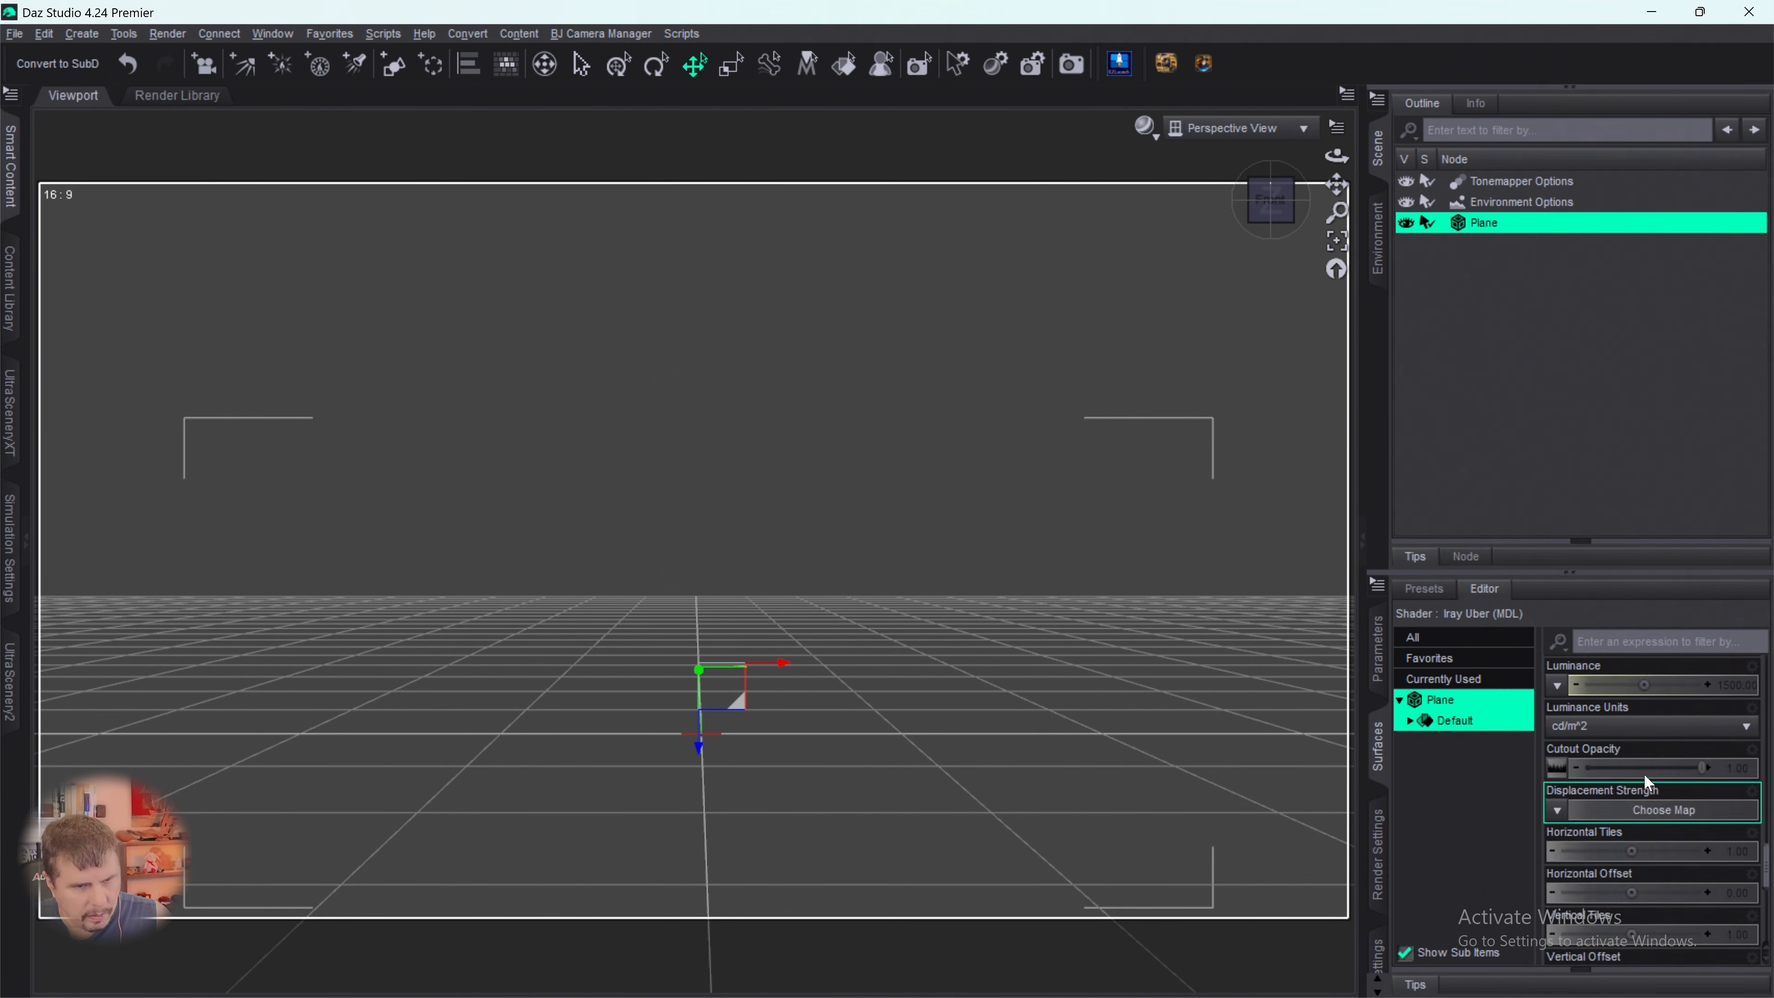
pyautogui.click(1558, 768)
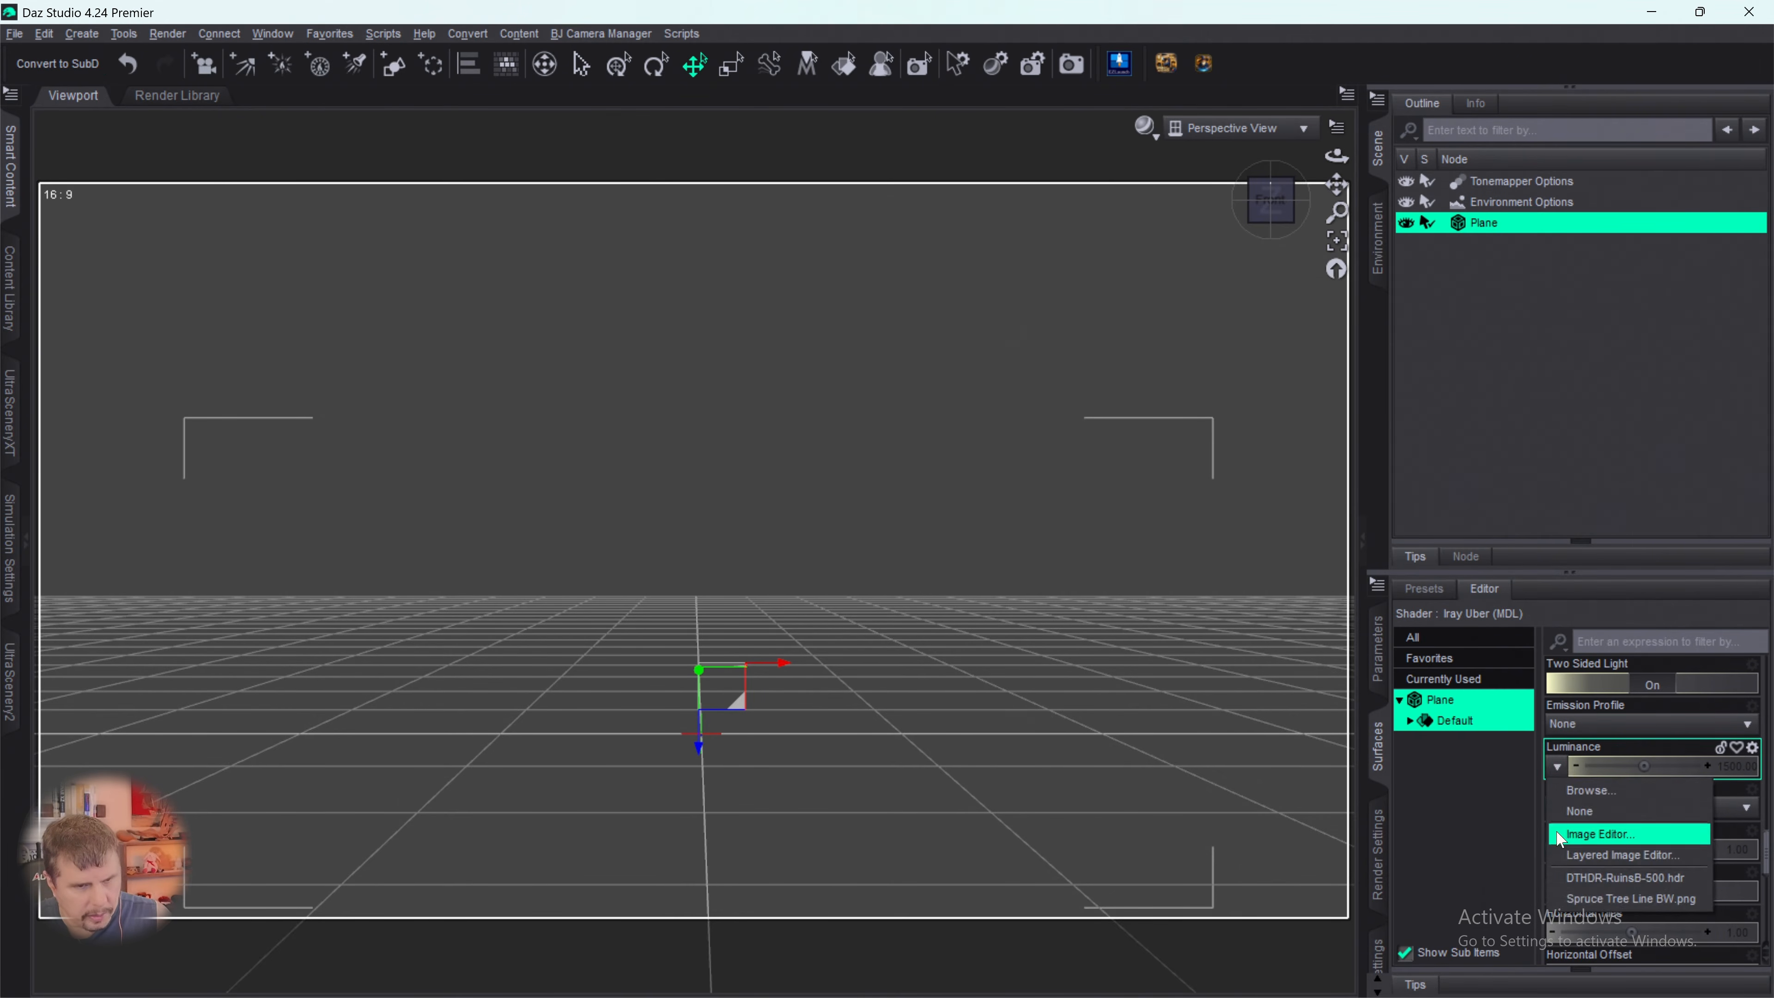
pyautogui.click(1583, 900)
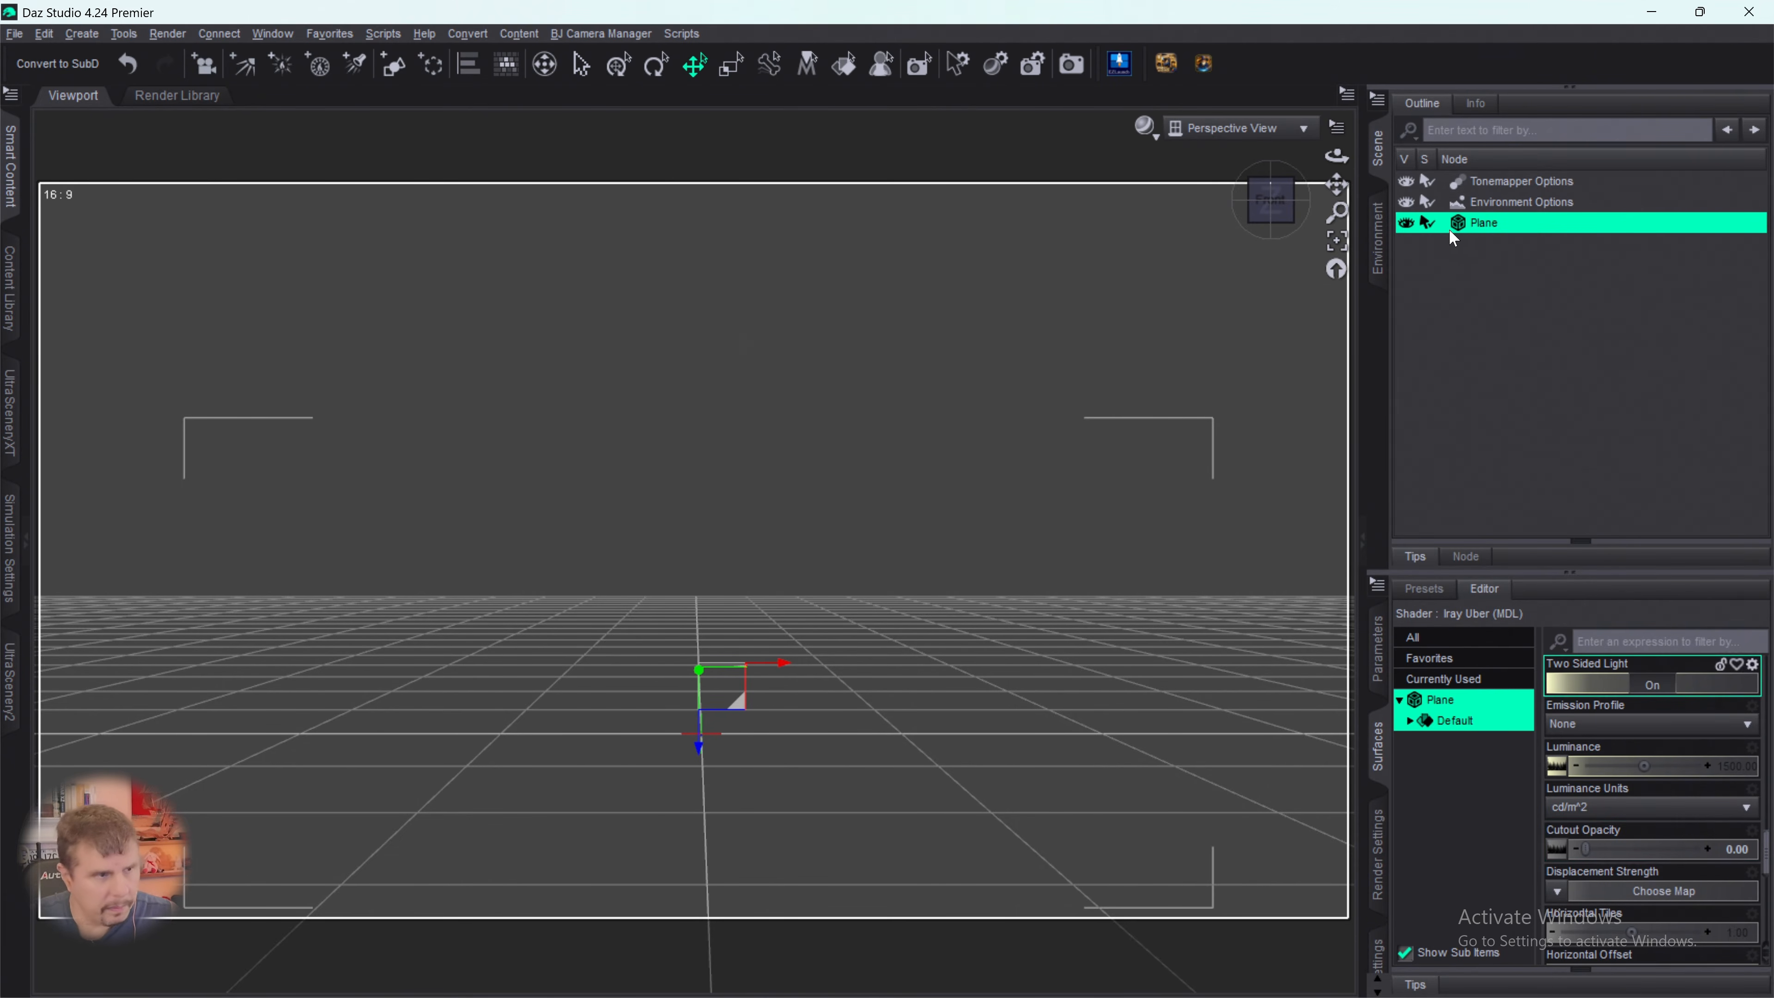
# - Preview the plane in the NVIDIA Iray draw style from a few slightly different viewing angles
pyautogui.click(1145, 128)
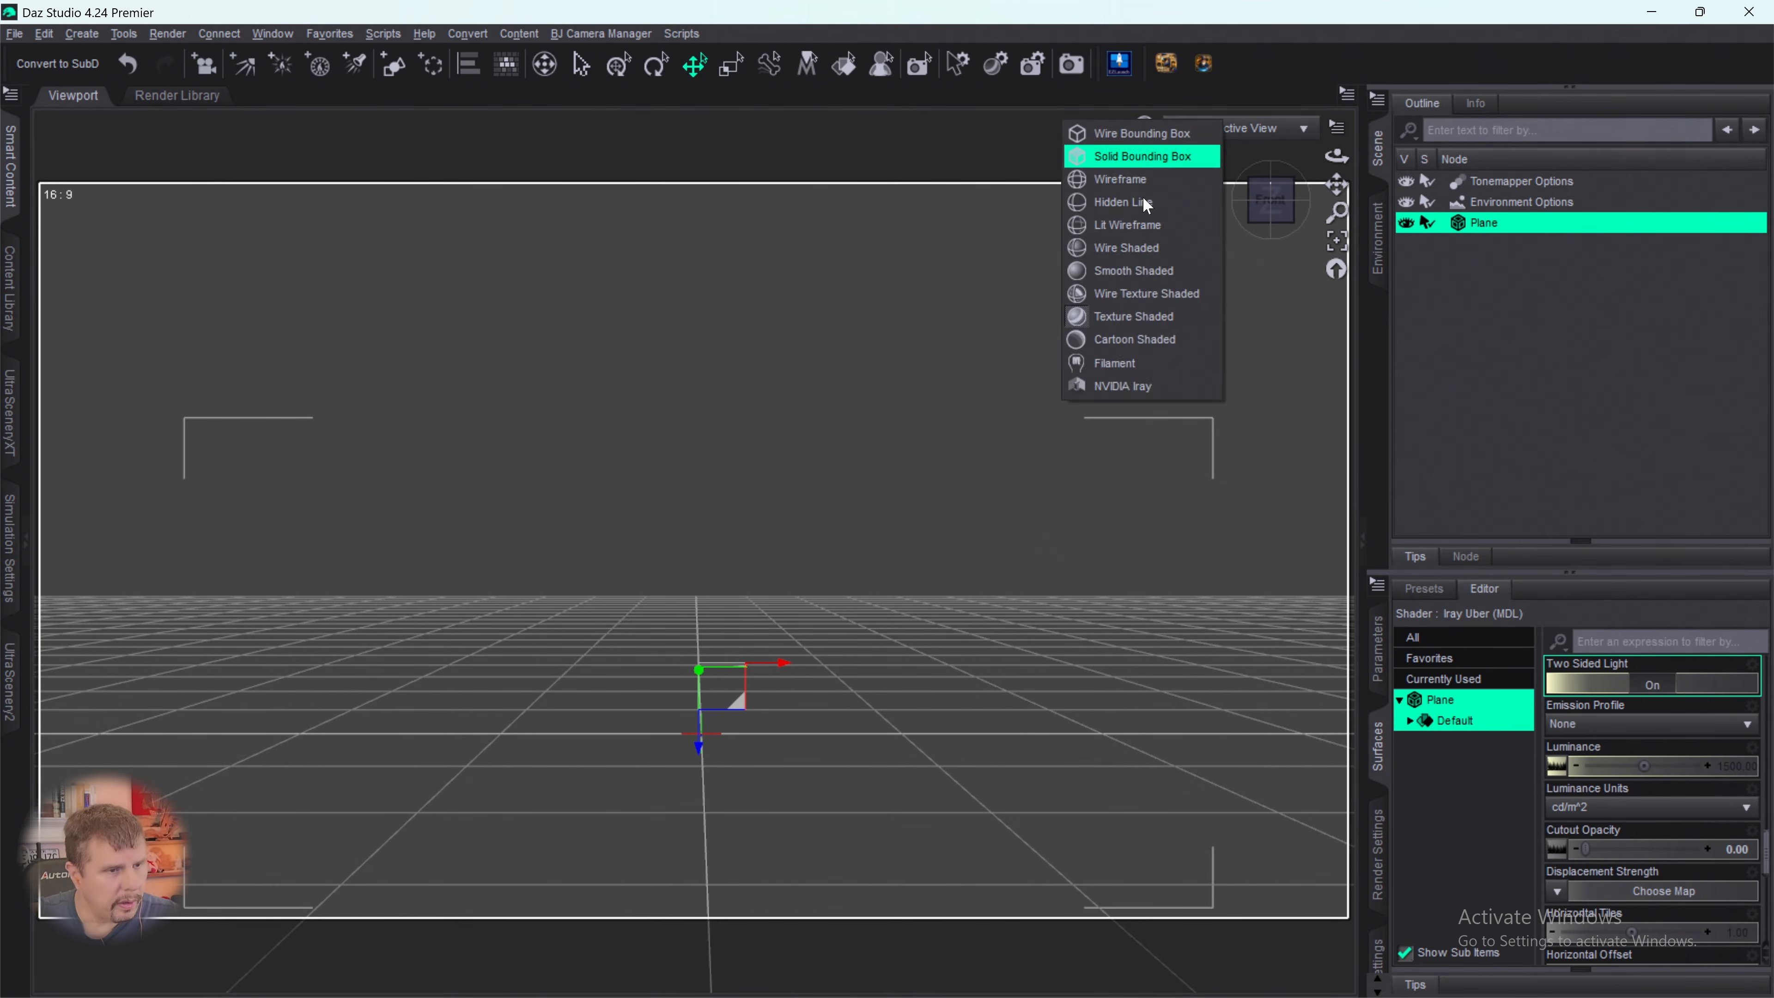
pyautogui.click(1120, 389)
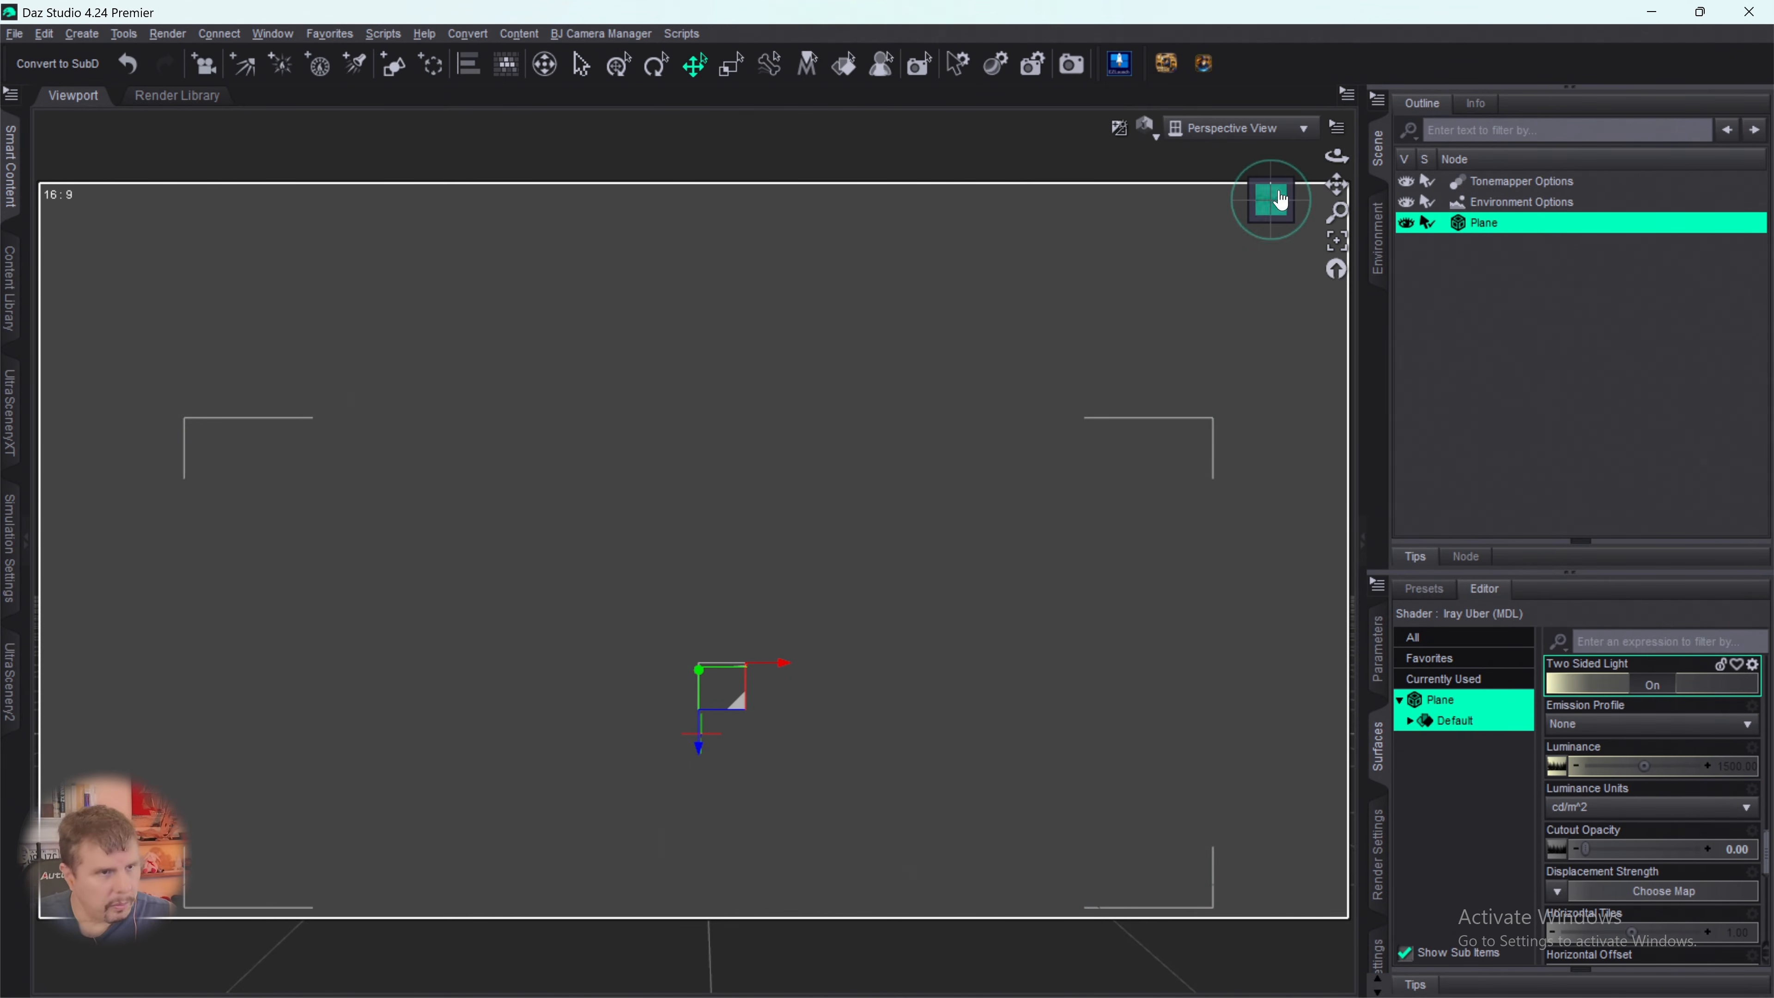
pyautogui.moveTo(1265, 215); pyautogui.dragTo(1249, 218)
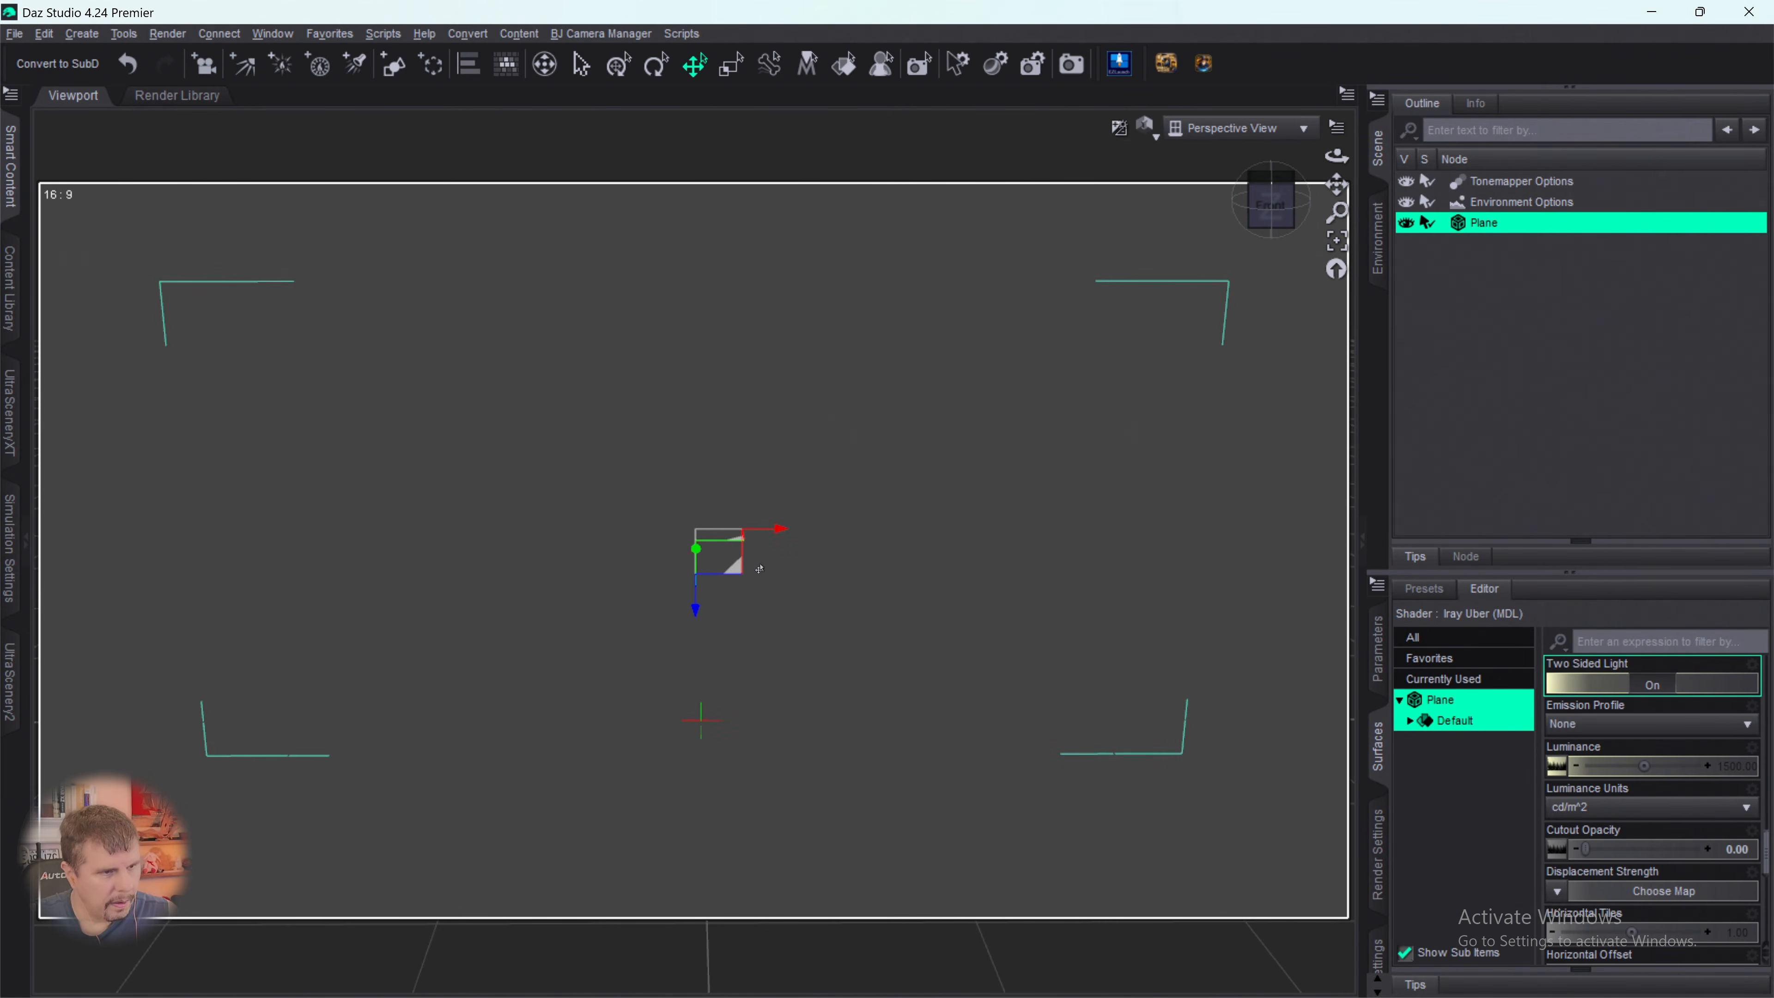
pyautogui.moveTo(694, 615); pyautogui.dragTo(695, 478)
pyautogui.scroll(-3, 879, 442)
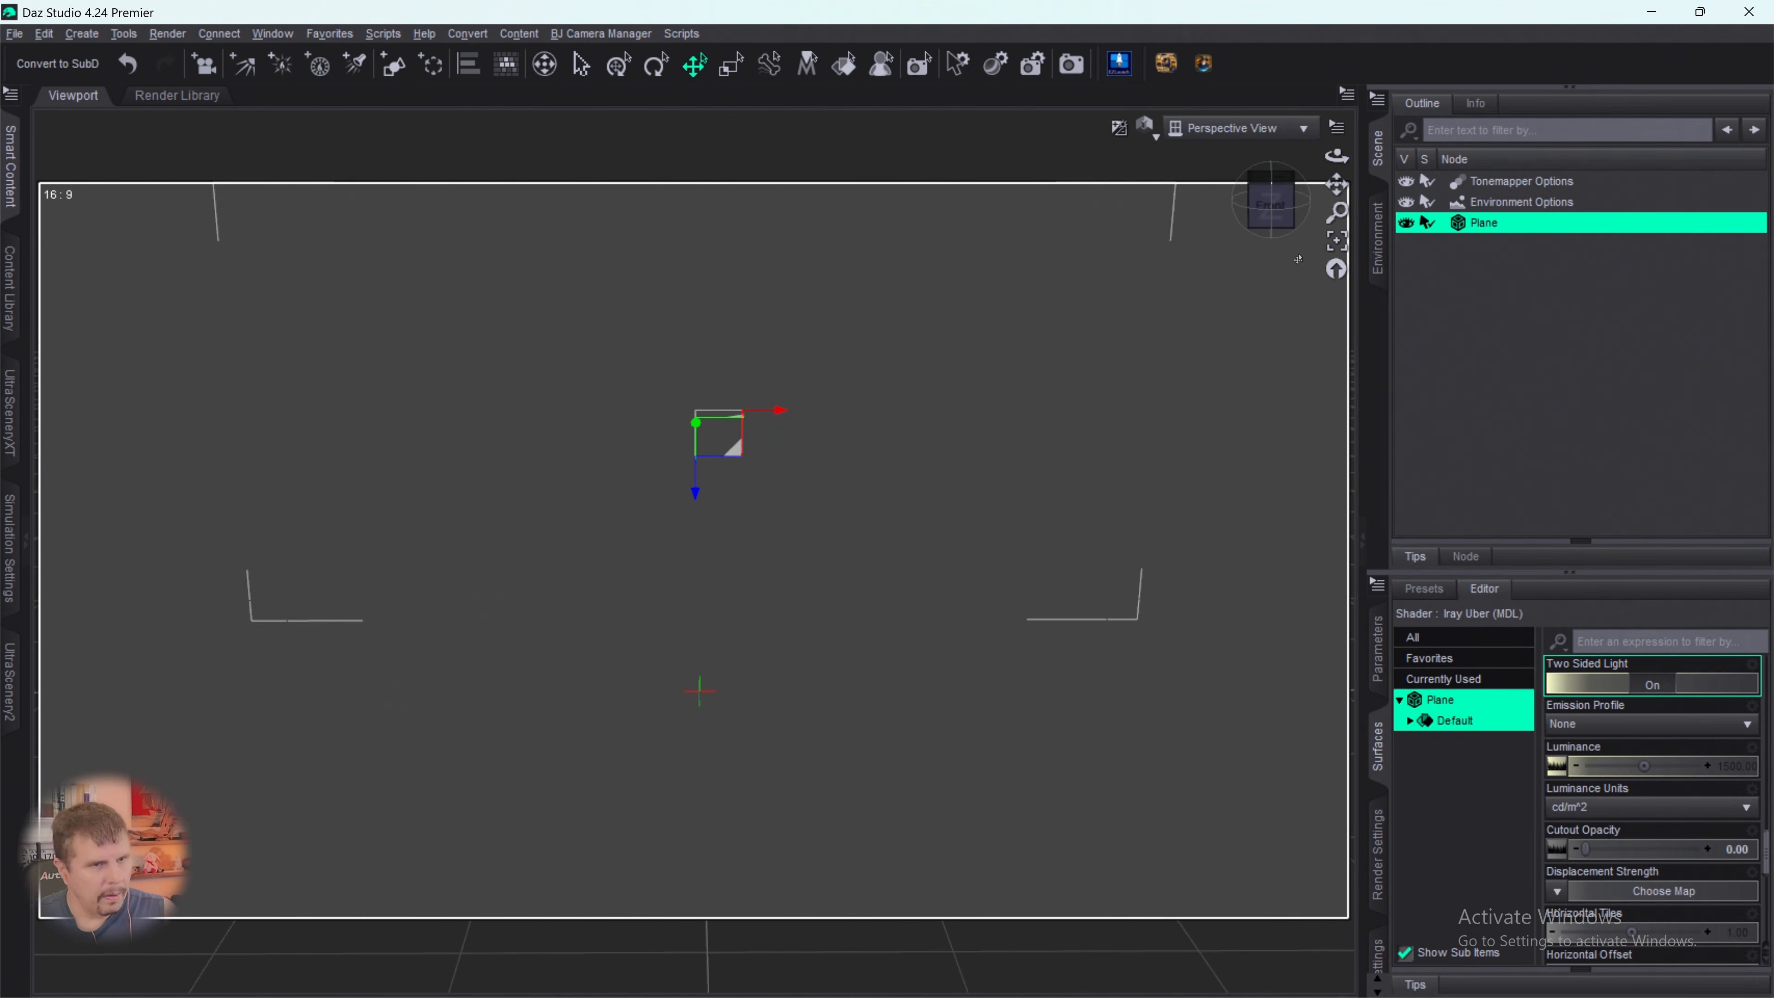
pyautogui.moveTo(1296, 234); pyautogui.dragTo(1296, 251)
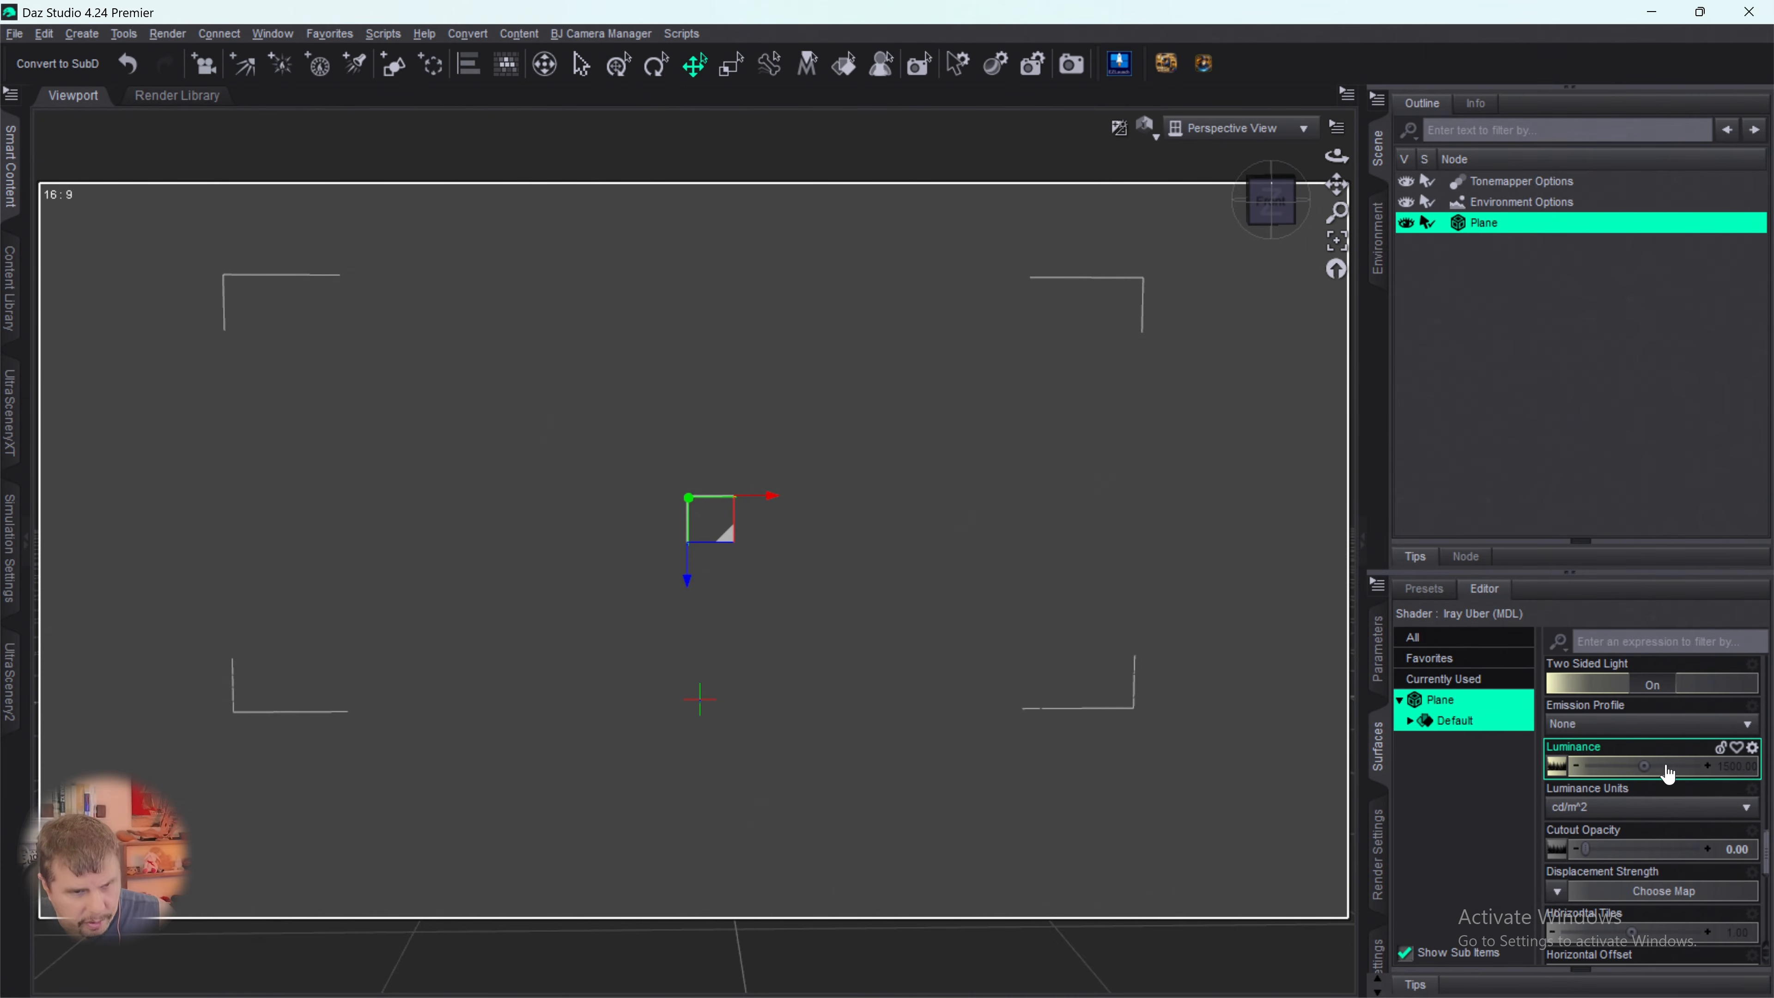
# - Remove the image from the plane's Luminance setting and raise its Cutout Opacity to 1.00
pyautogui.click(1557, 769)
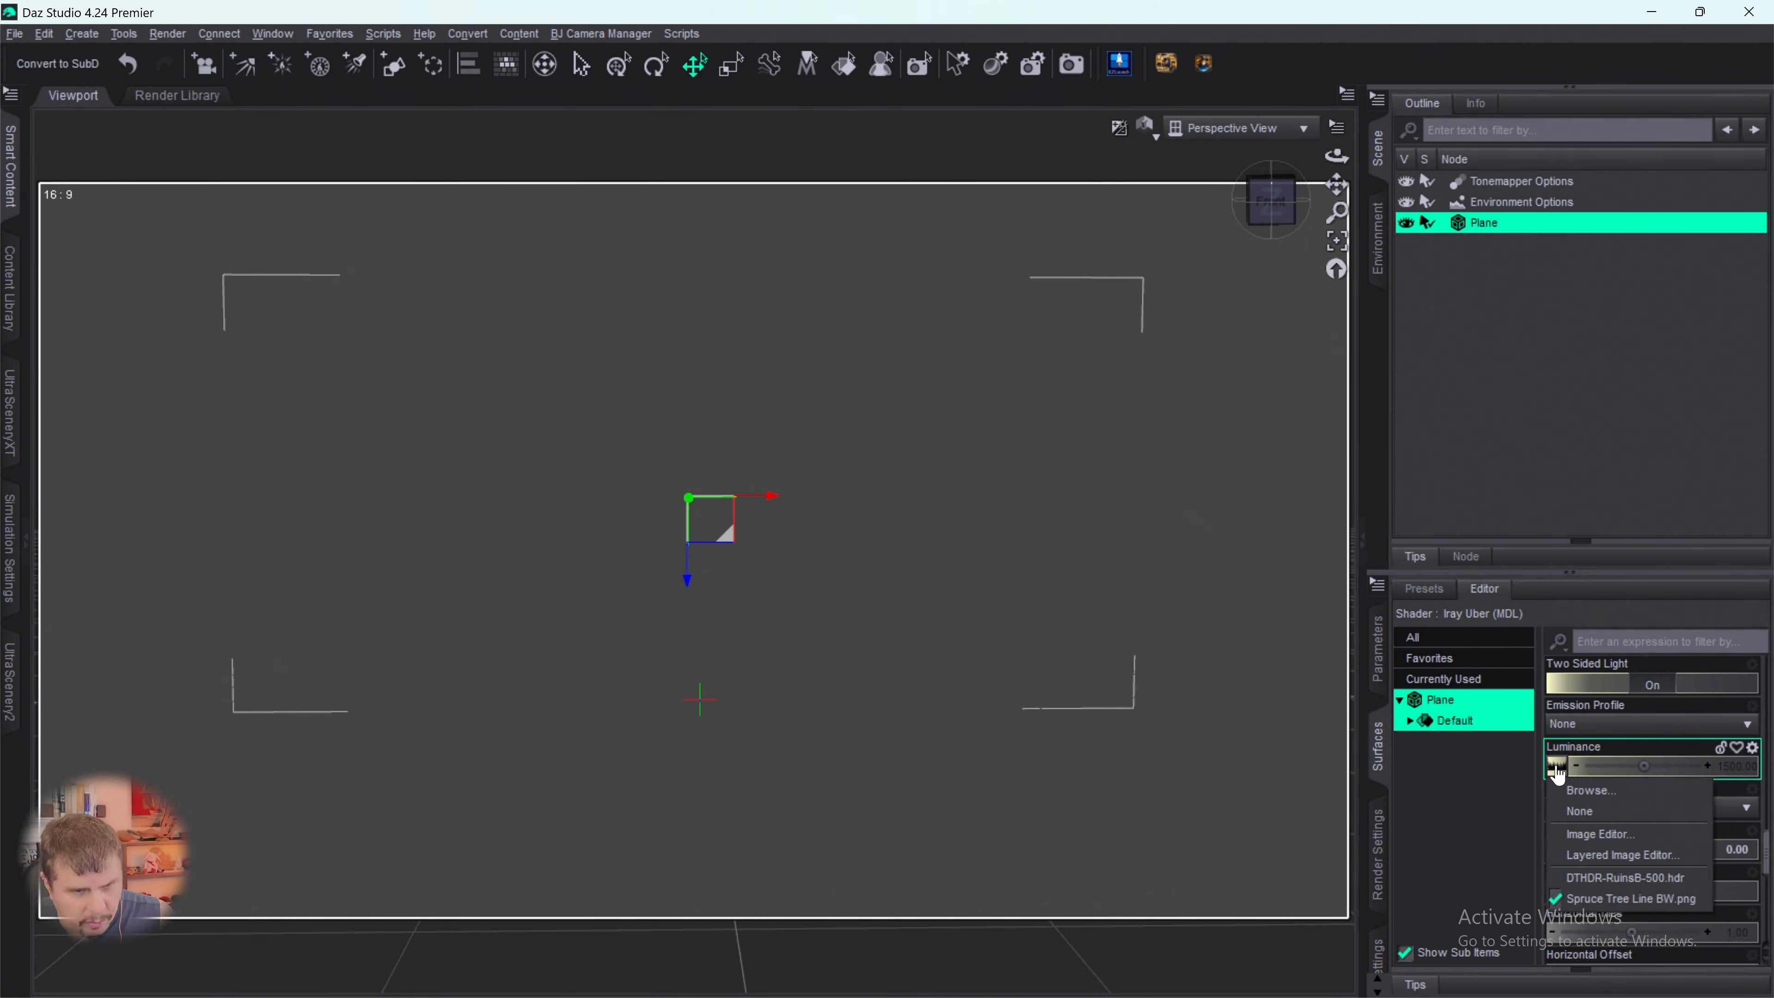
pyautogui.click(1578, 812)
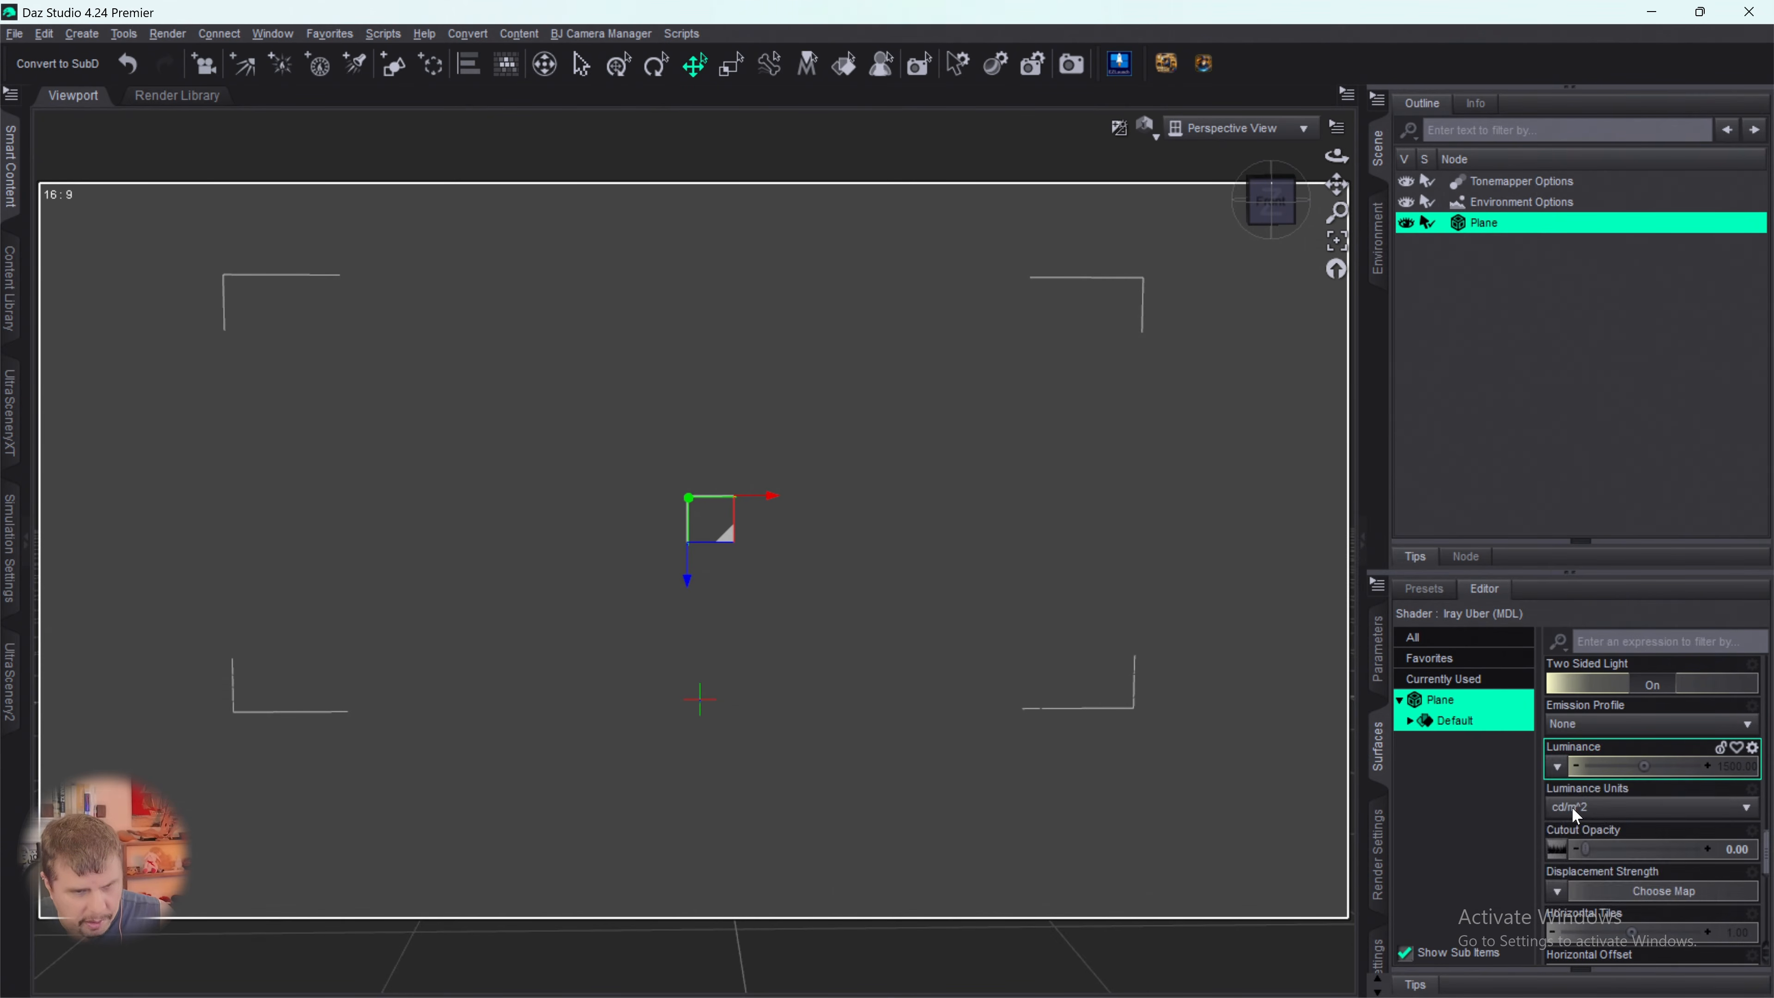
pyautogui.moveTo(1586, 850); pyautogui.dragTo(1705, 850)
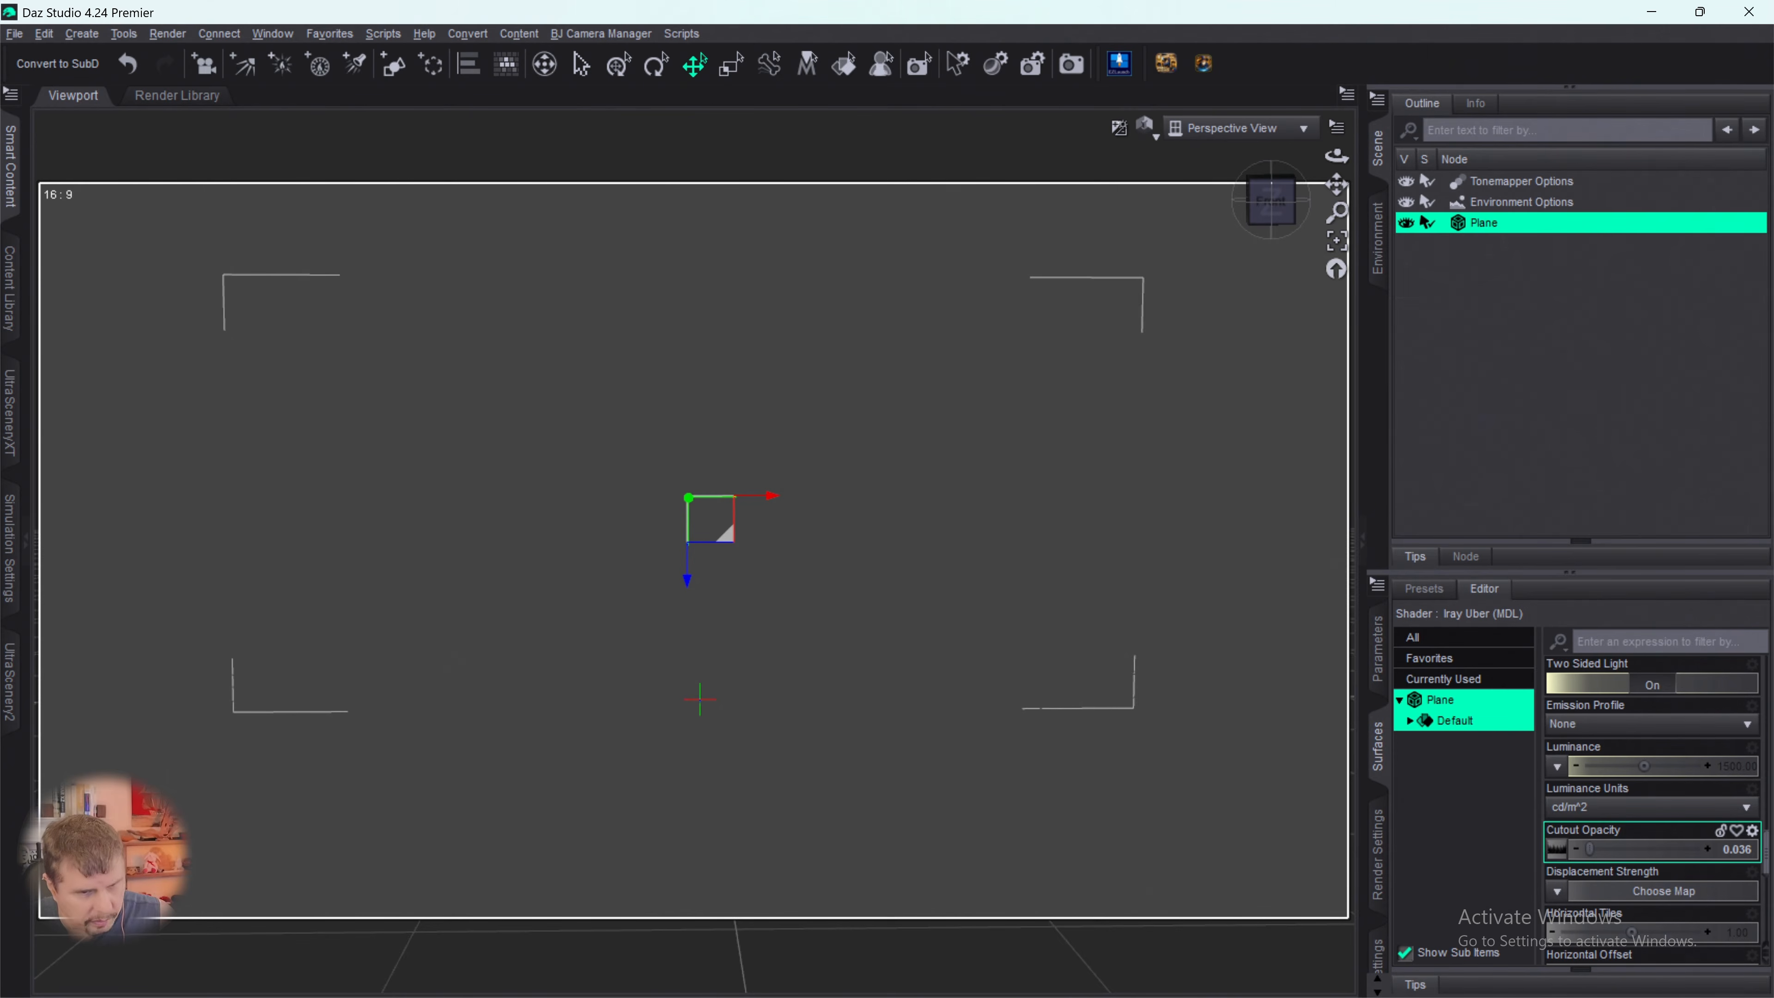
pyautogui.moveTo(1590, 833); pyautogui.dragTo(1649, 833)
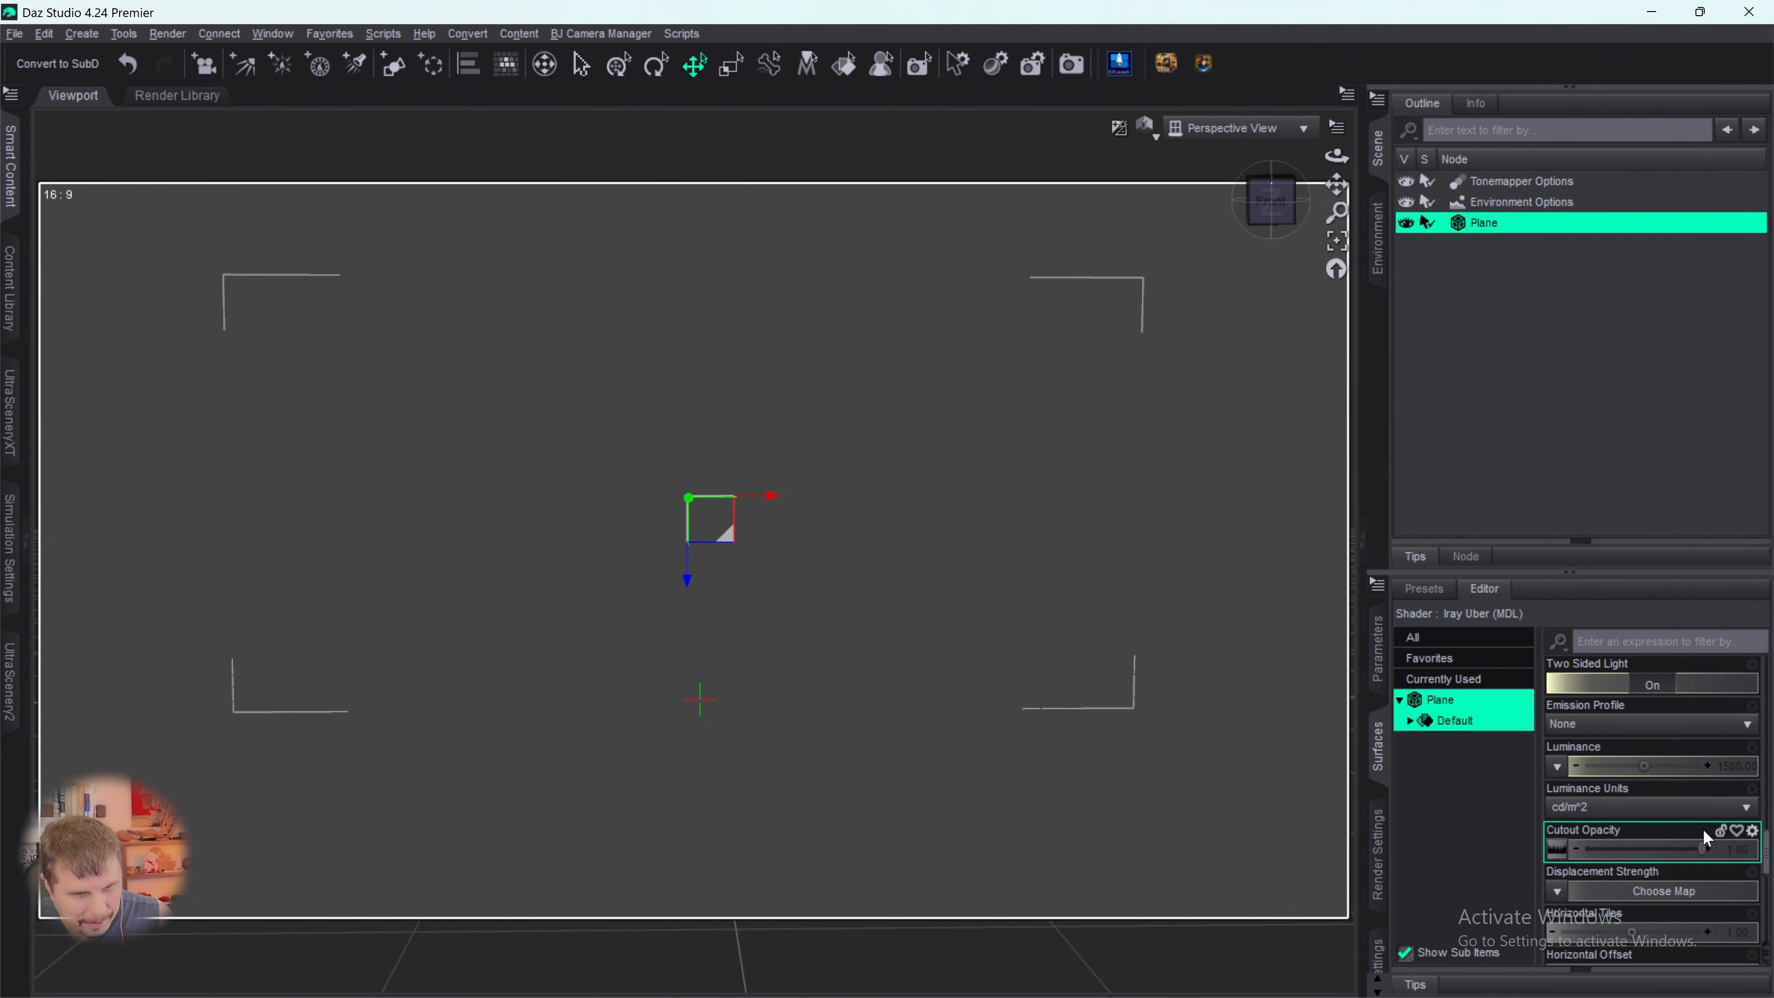
# - Set the Emission Color of the plane's surface to black
pyautogui.scroll(3, 1705, 837)
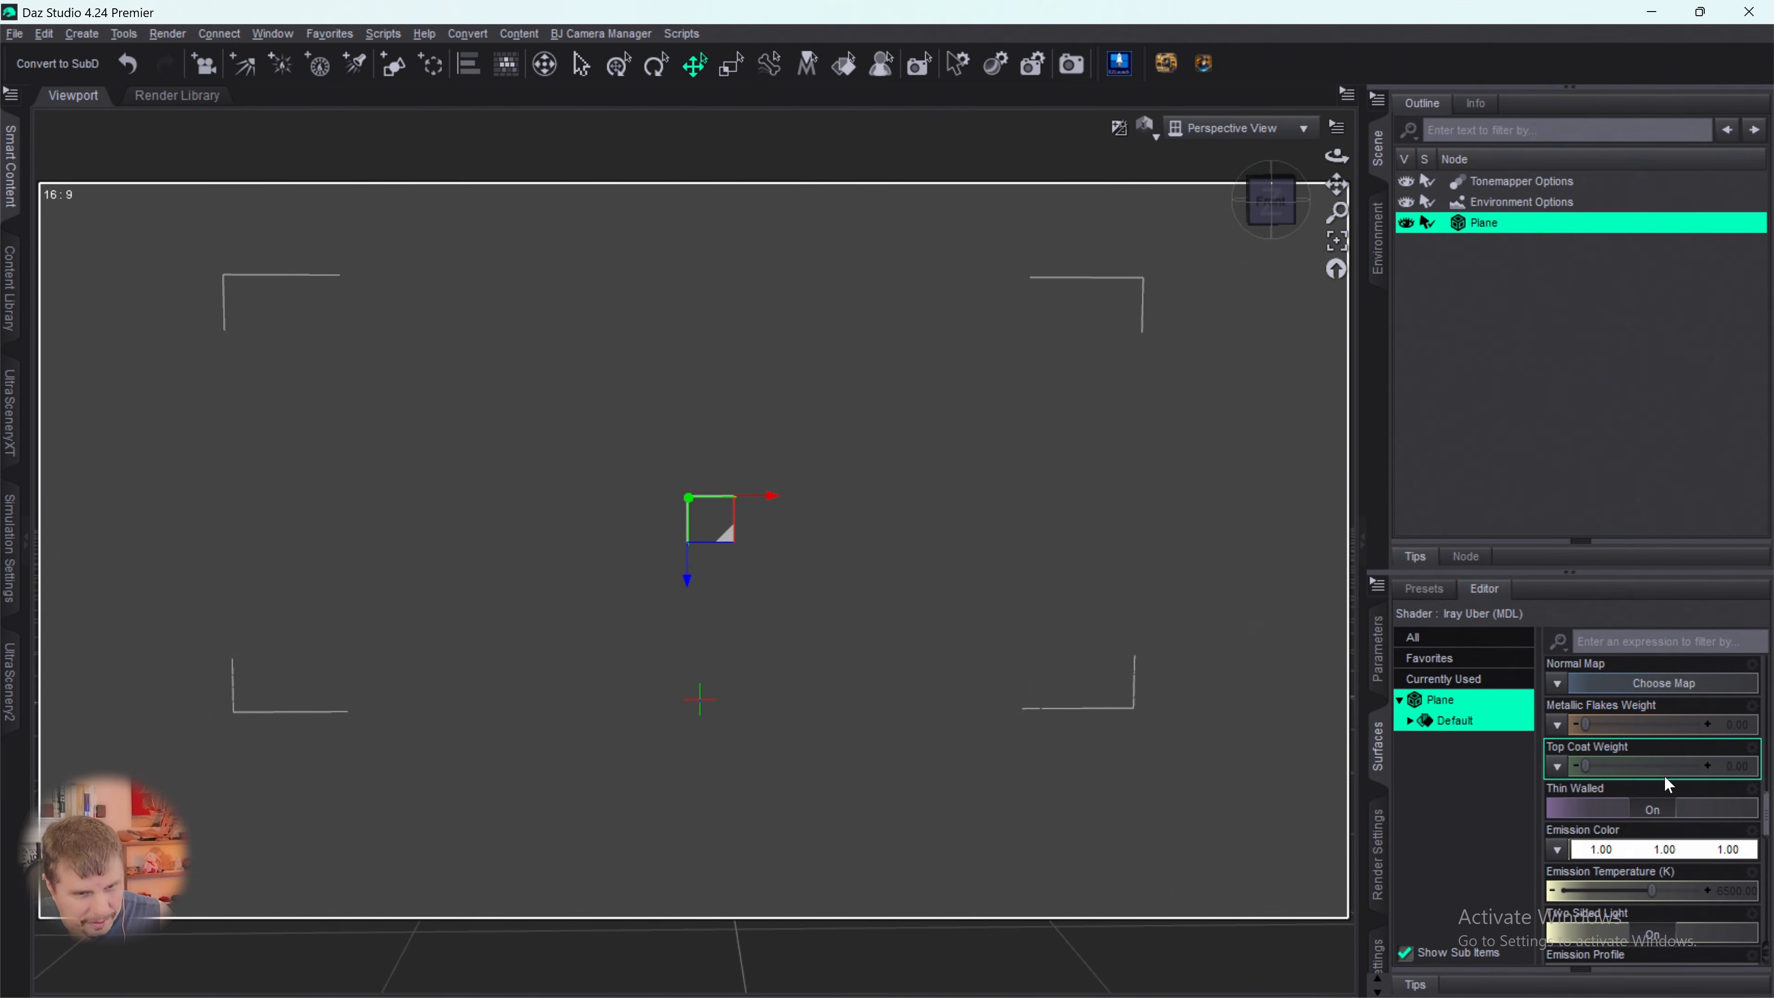
pyautogui.click(1632, 850)
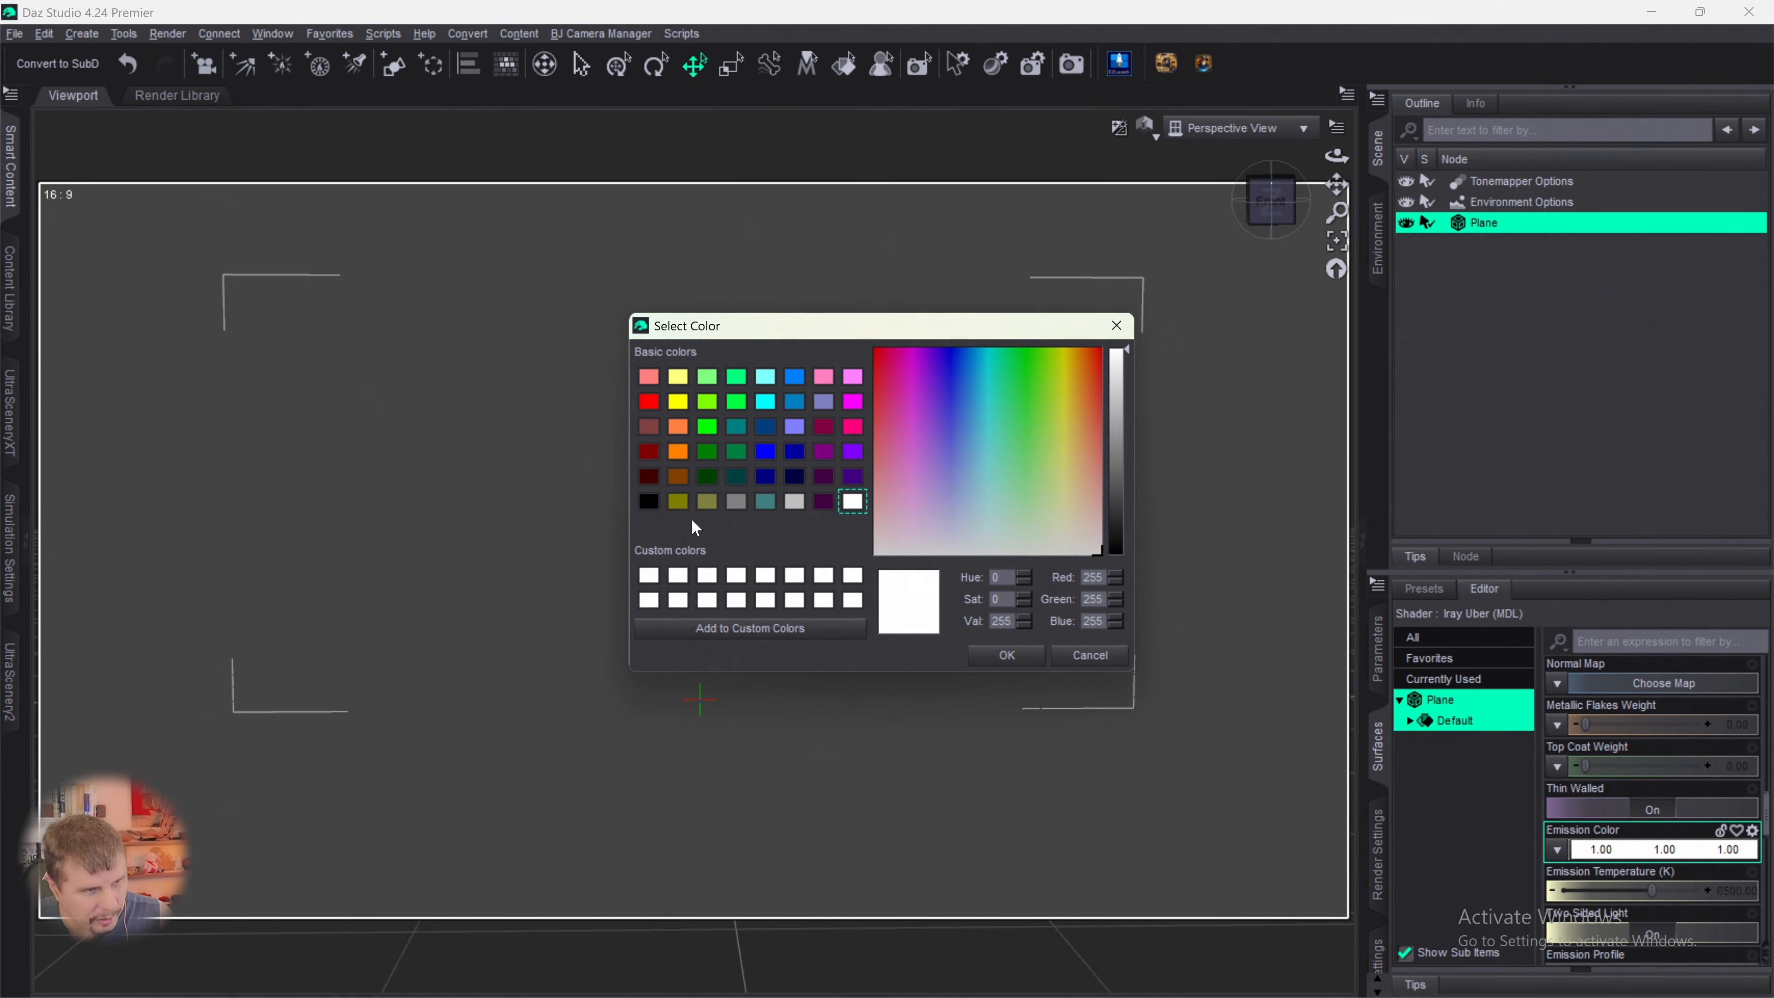
pyautogui.click(650, 502)
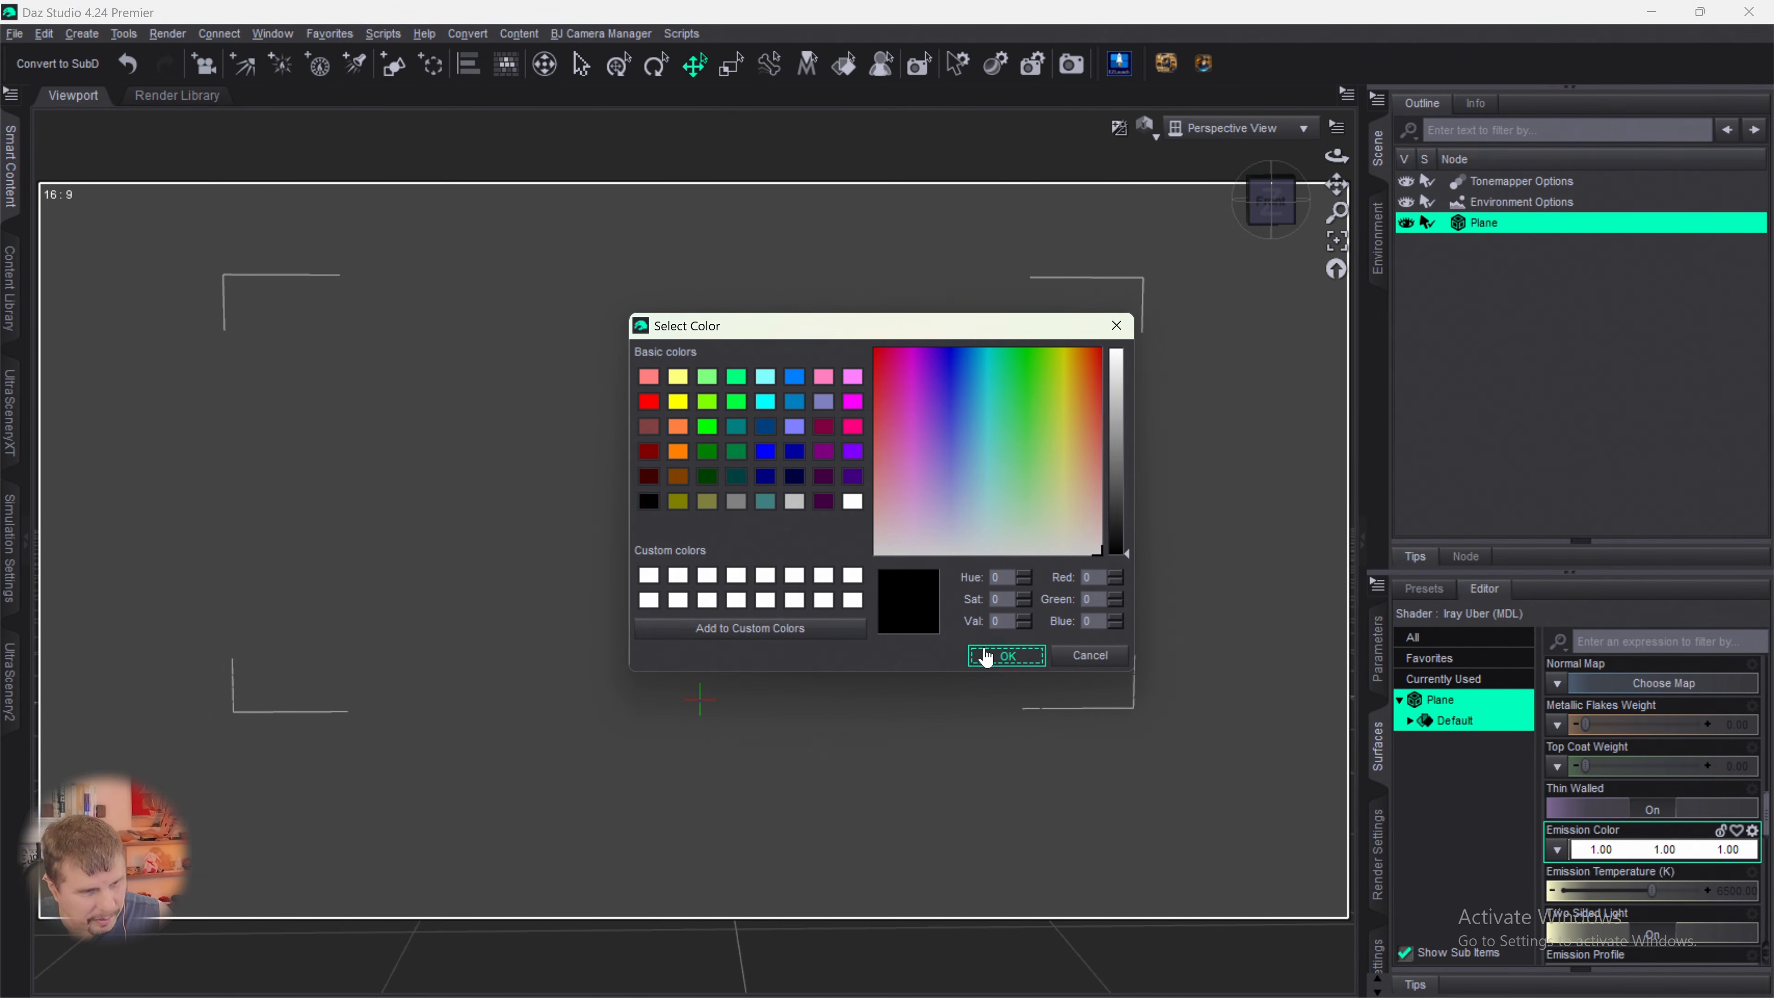
pyautogui.click(1006, 655)
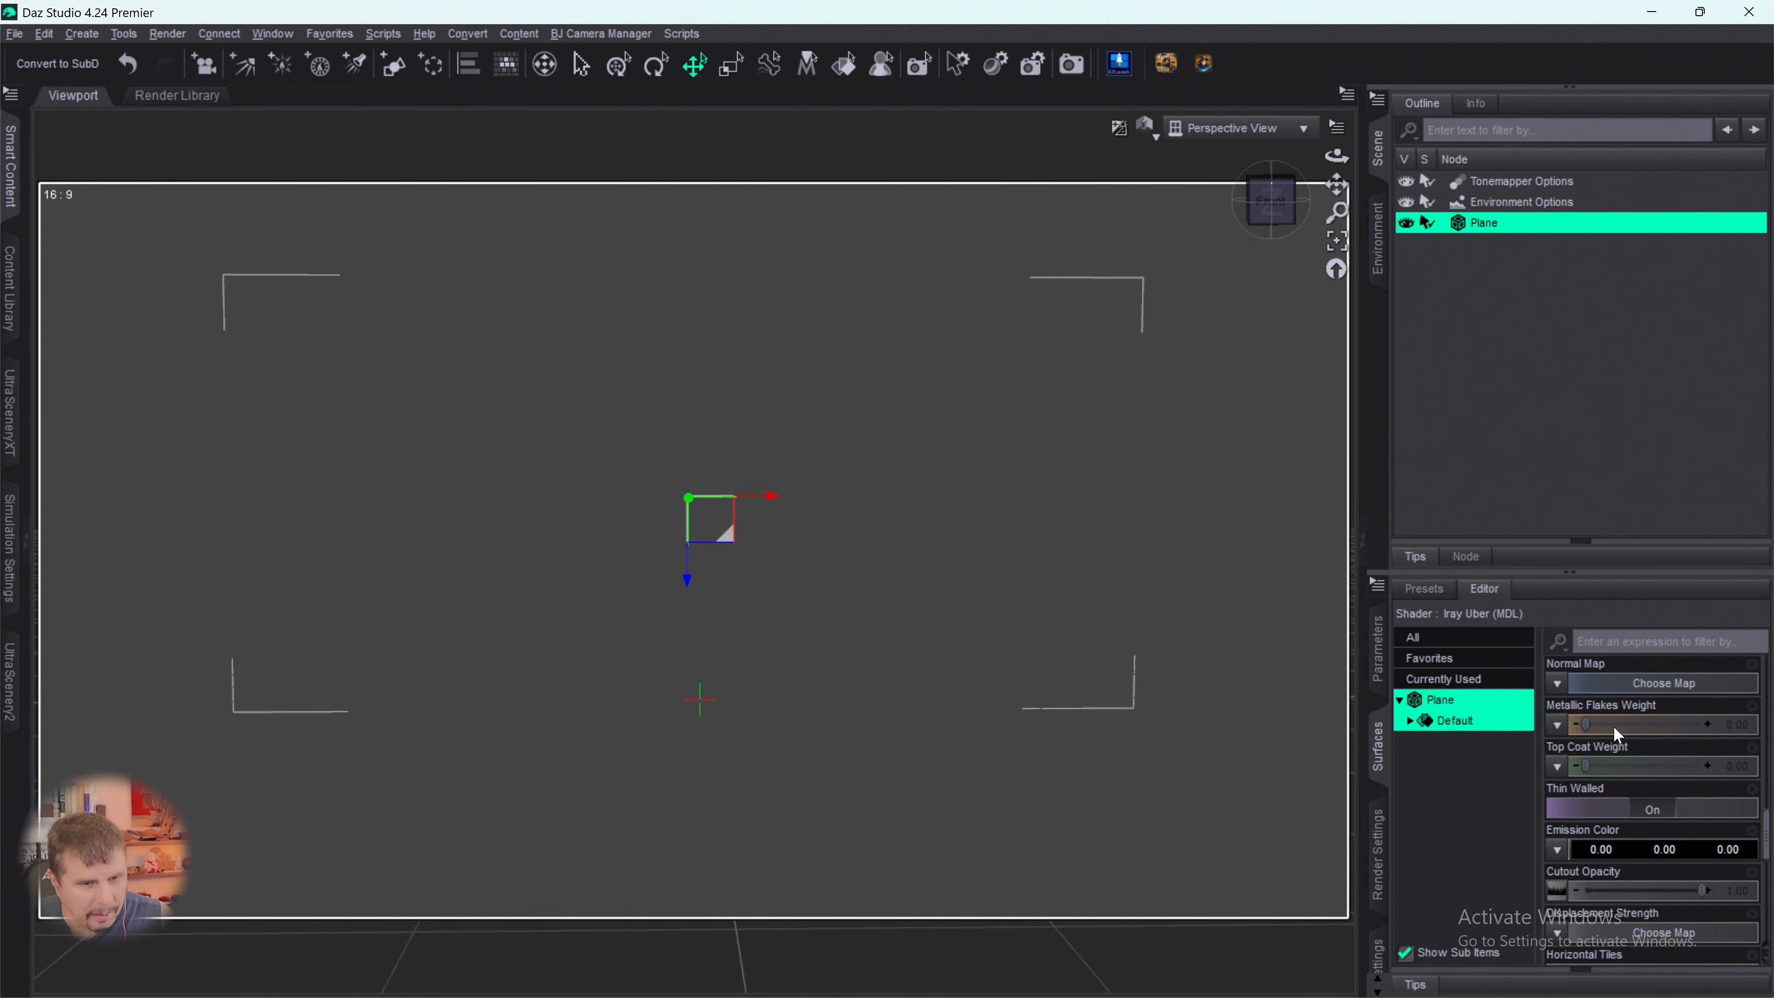
# - Check the plane's base surface settings and the image assigned to its Base Color
pyautogui.scroll(5, 1618, 726)
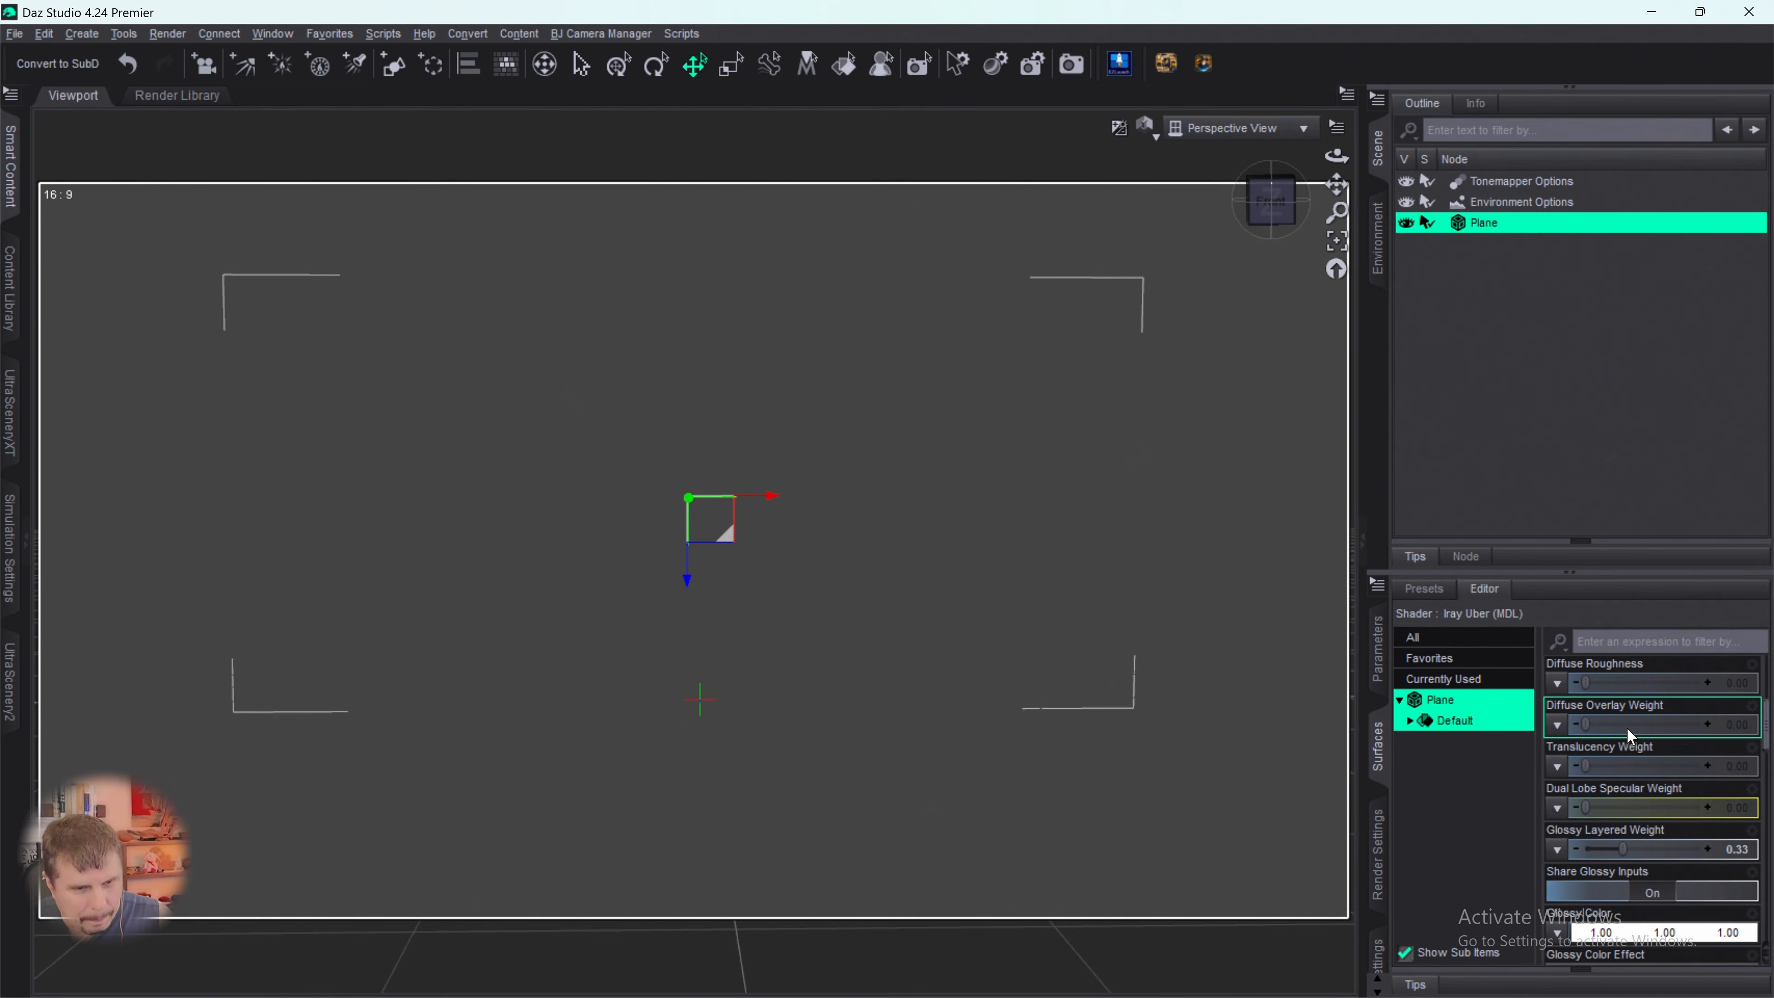
pyautogui.scroll(4, 1628, 727)
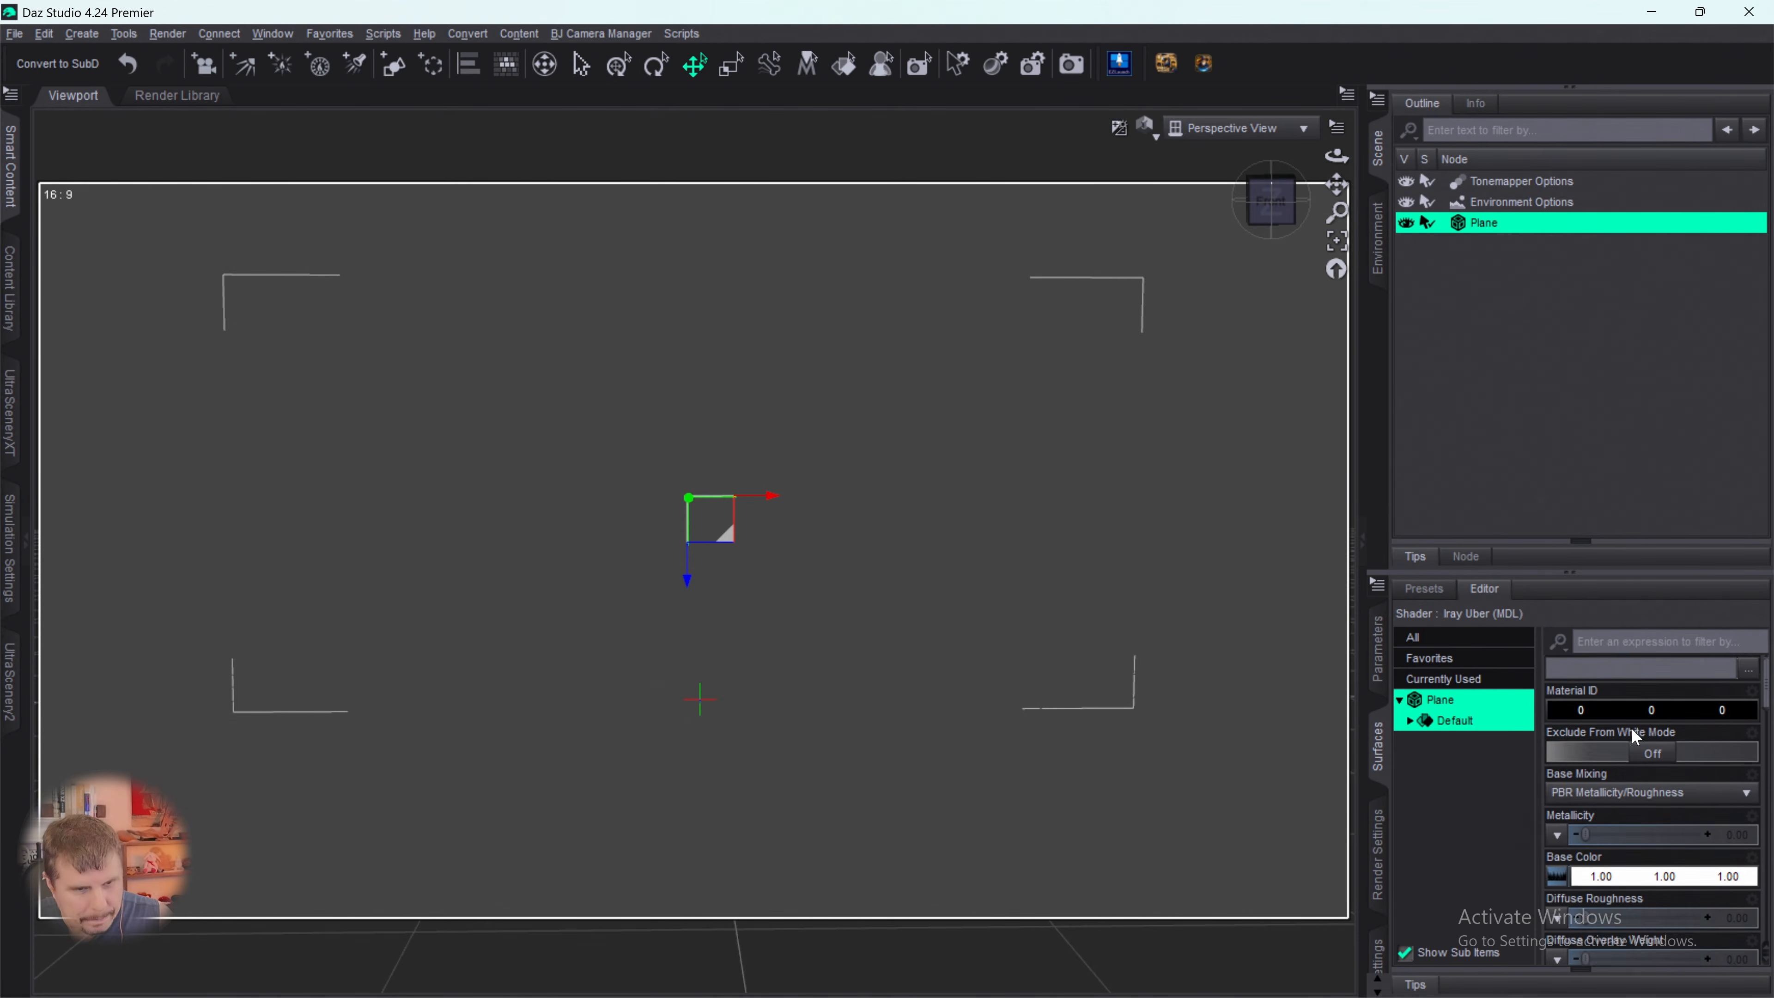
pyautogui.scroll(1, 1633, 733)
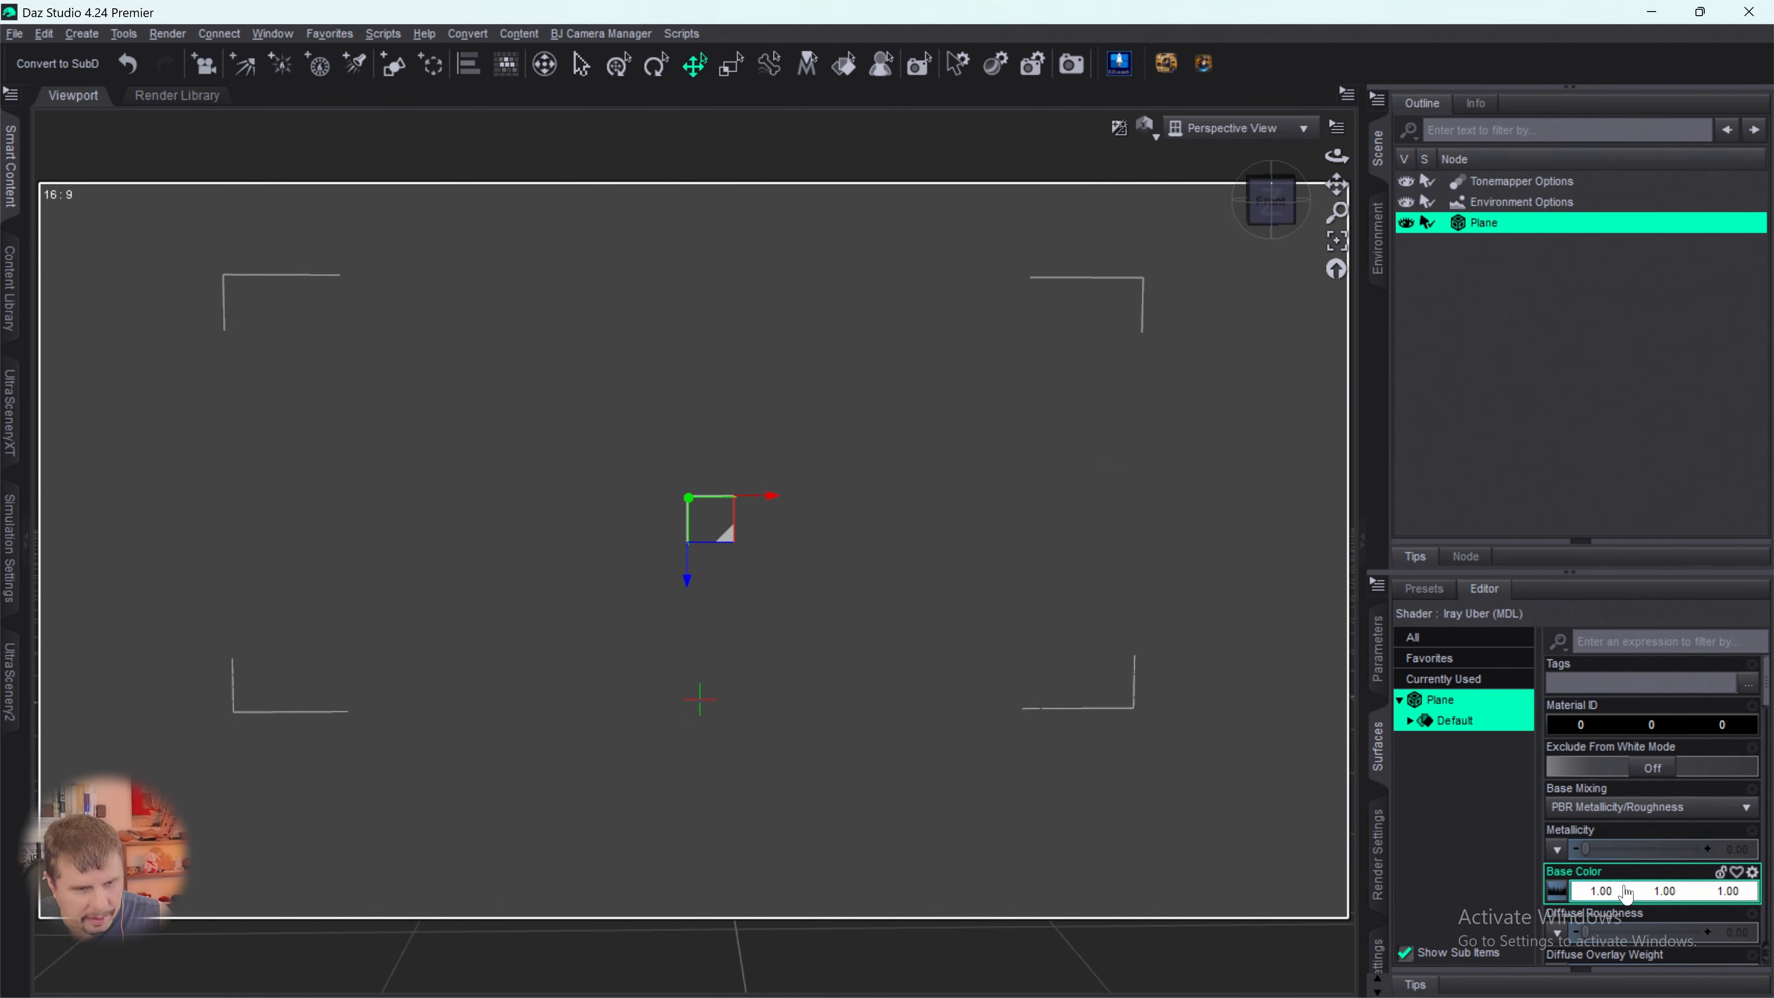
pyautogui.moveTo(1566, 903)
pyautogui.scroll(-3, 1563, 880)
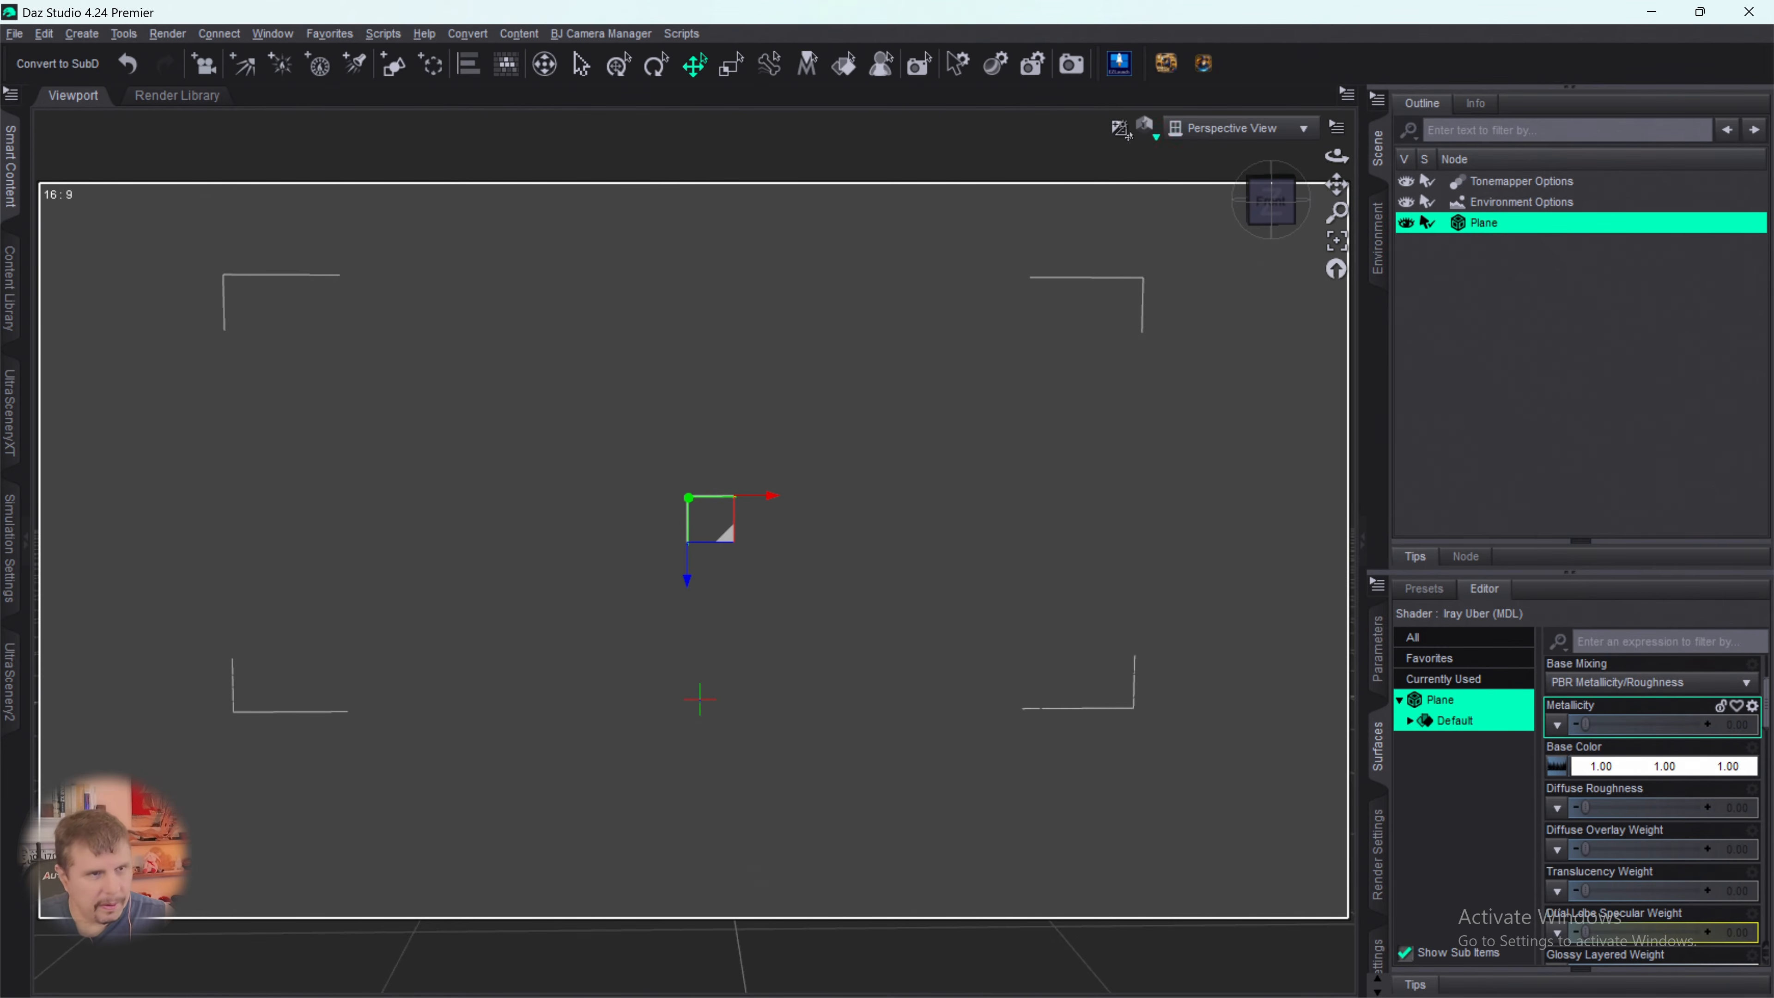
# - Run a test render of the scene, inspect the whole frame, and close it without saving
pyautogui.click(1067, 72)
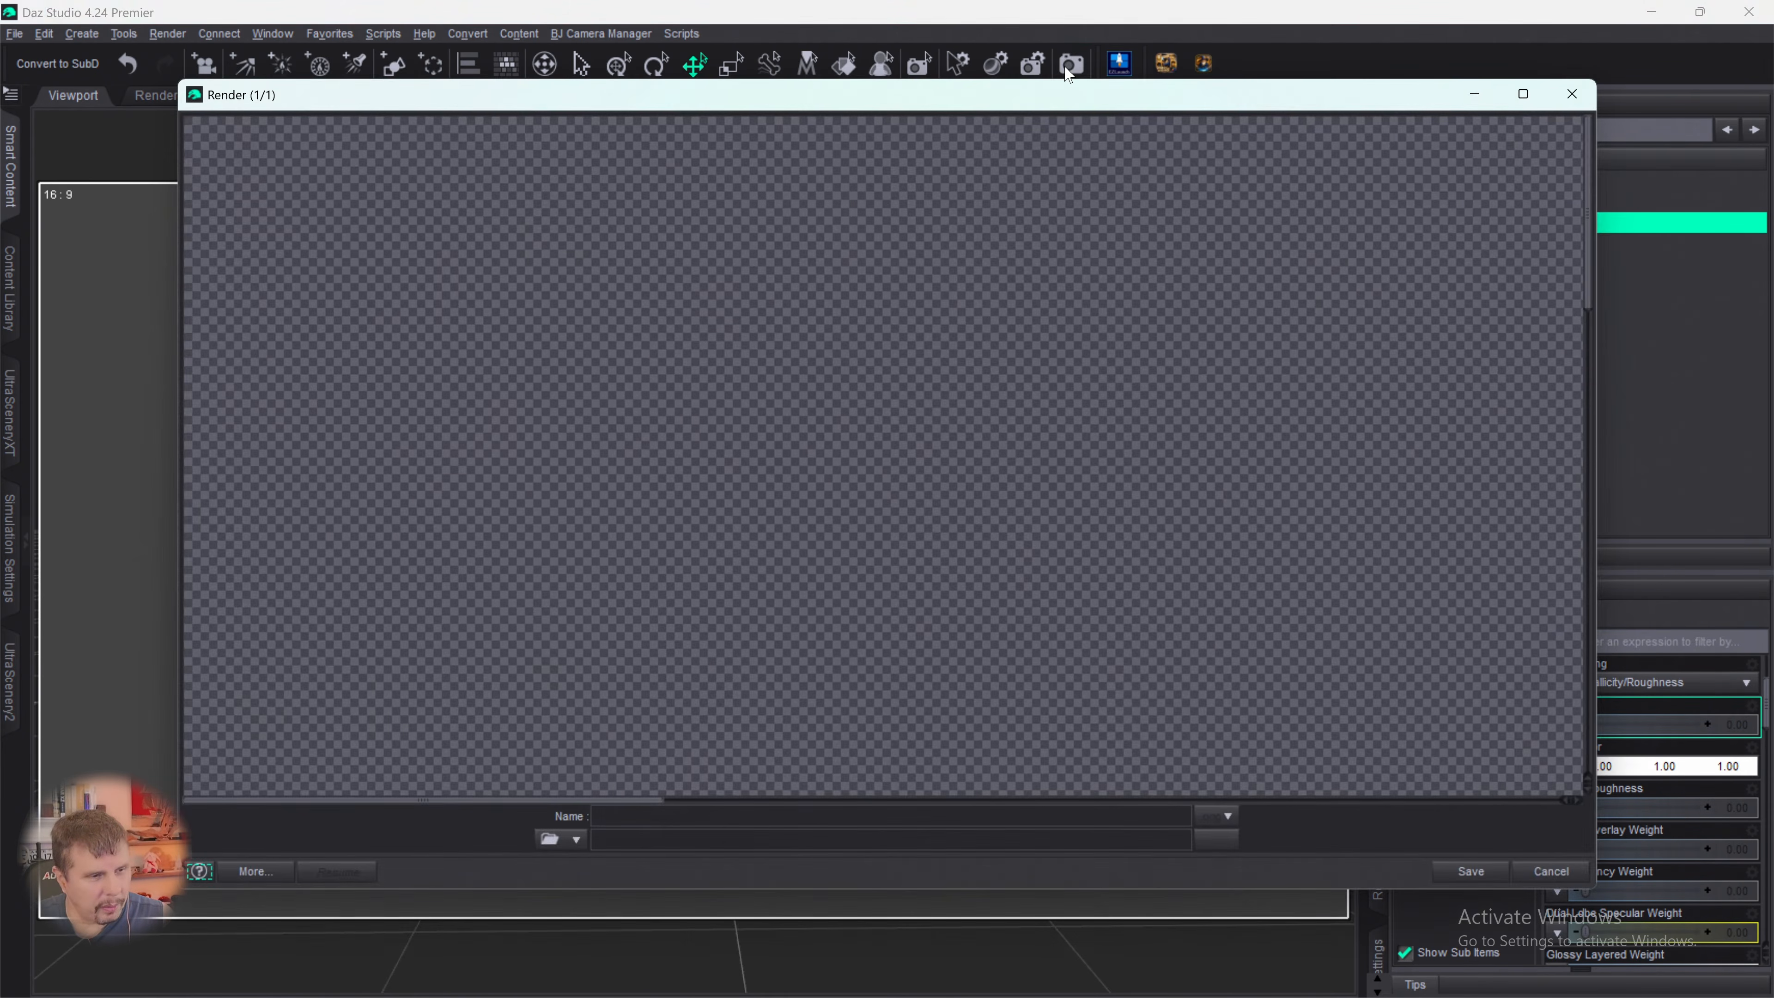
pyautogui.scroll(-15, 1127, 489)
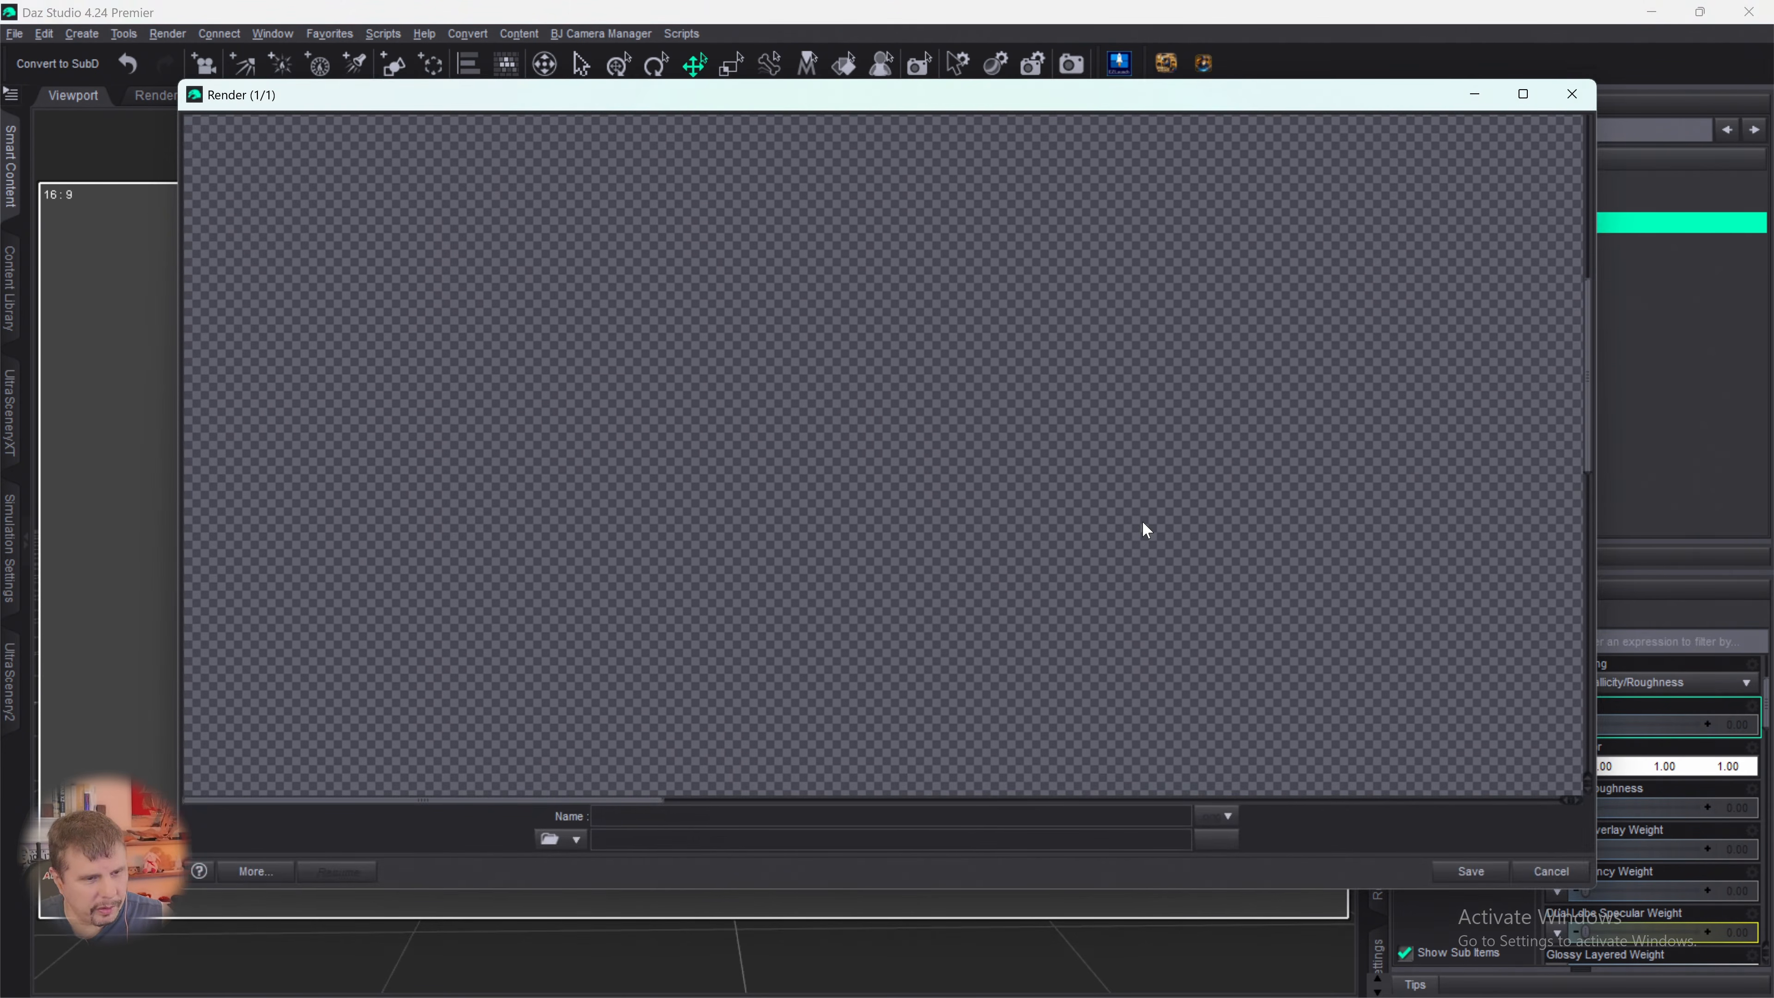
pyautogui.scroll(-3, 1140, 551)
pyautogui.moveTo(636, 806); pyautogui.dragTo(1241, 803)
pyautogui.scroll(-5, 1320, 608)
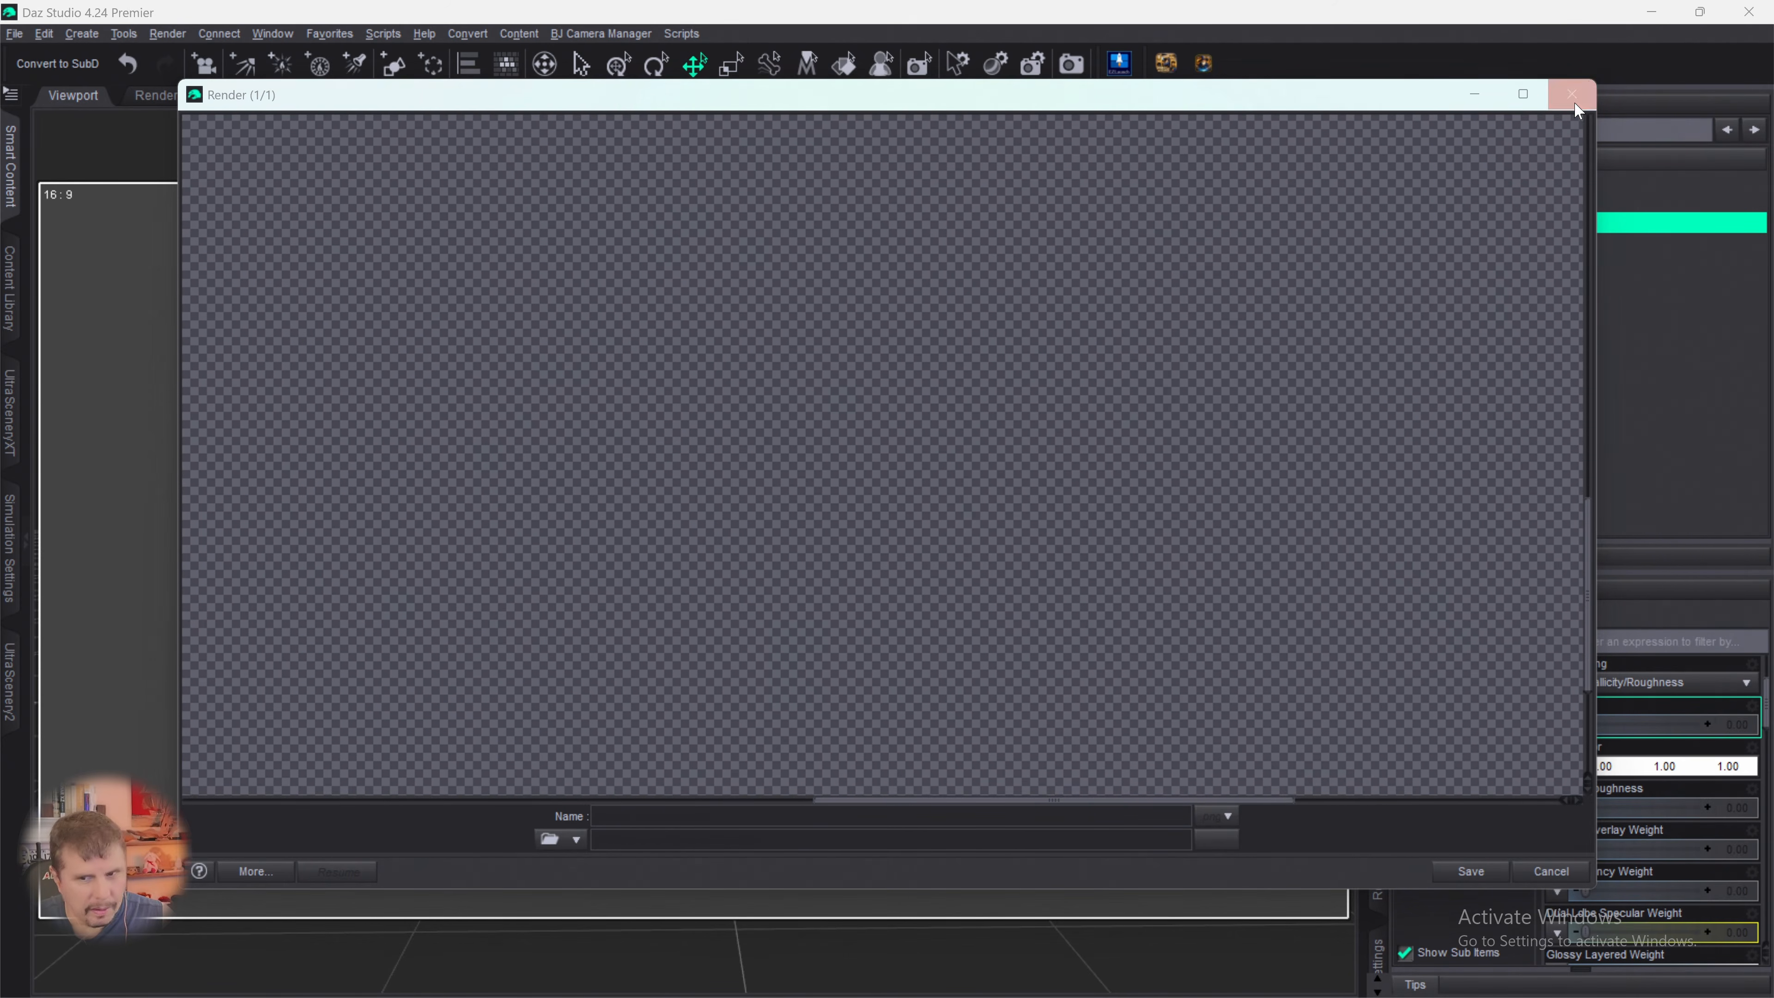
pyautogui.click(1572, 98)
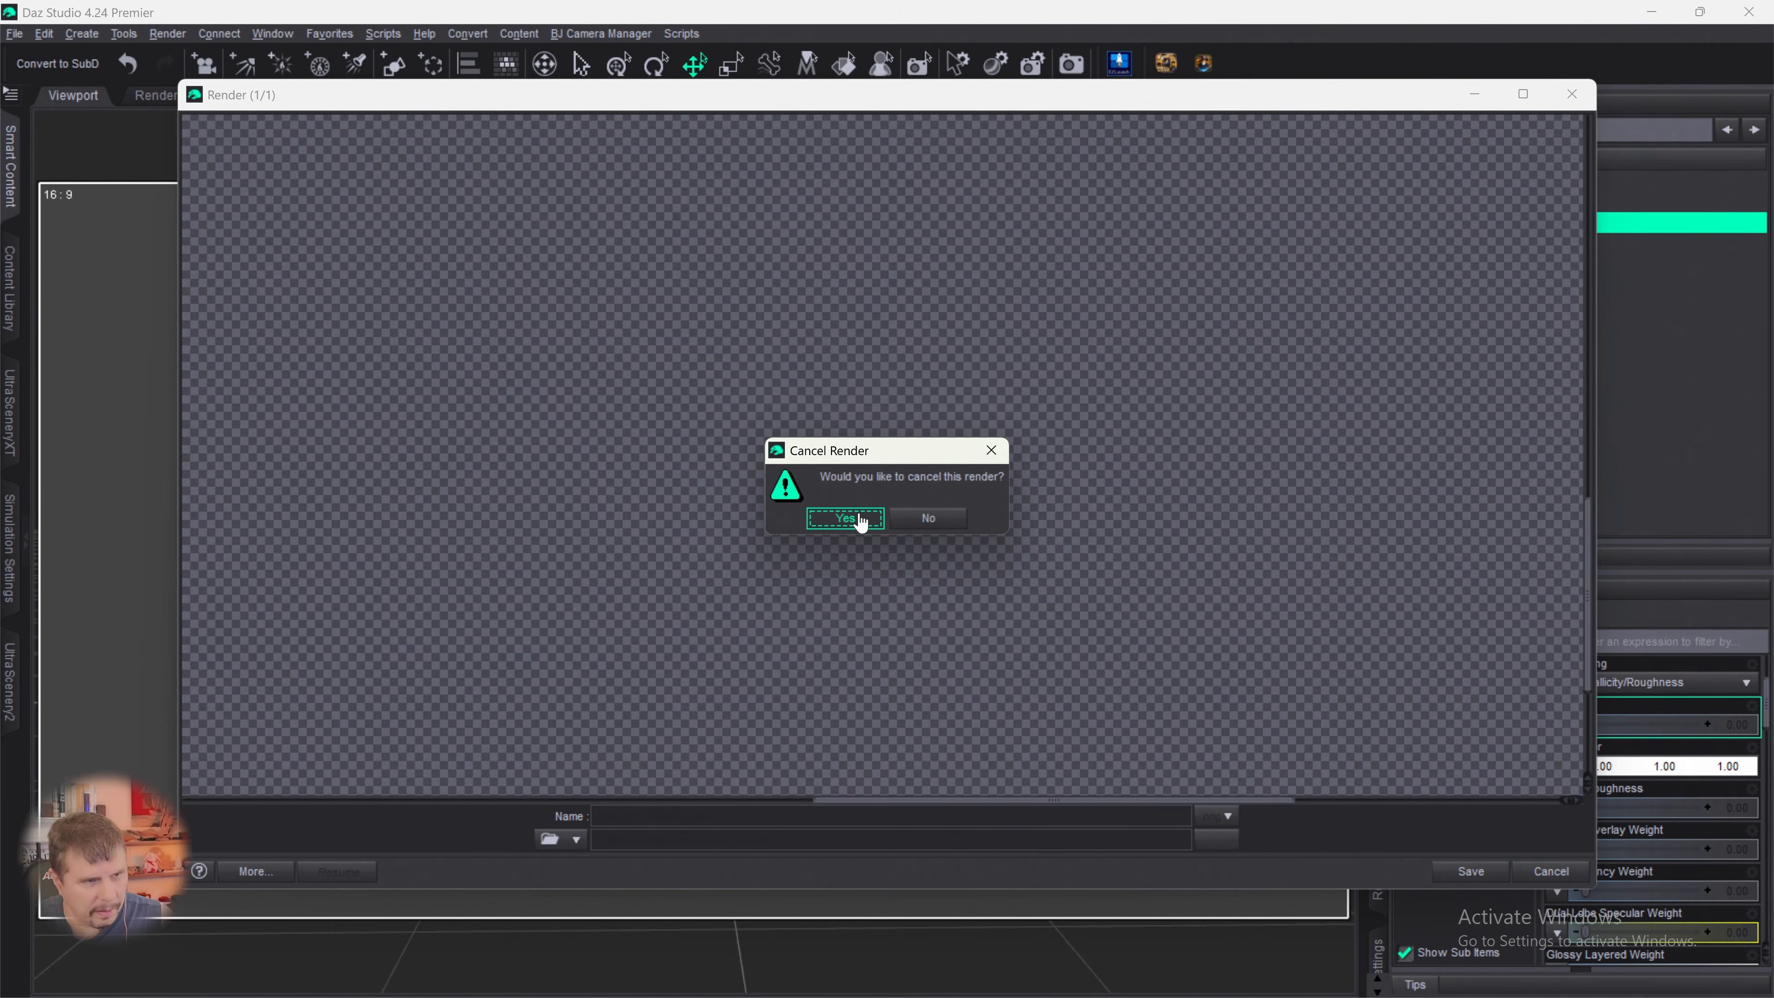
pyautogui.click(844, 519)
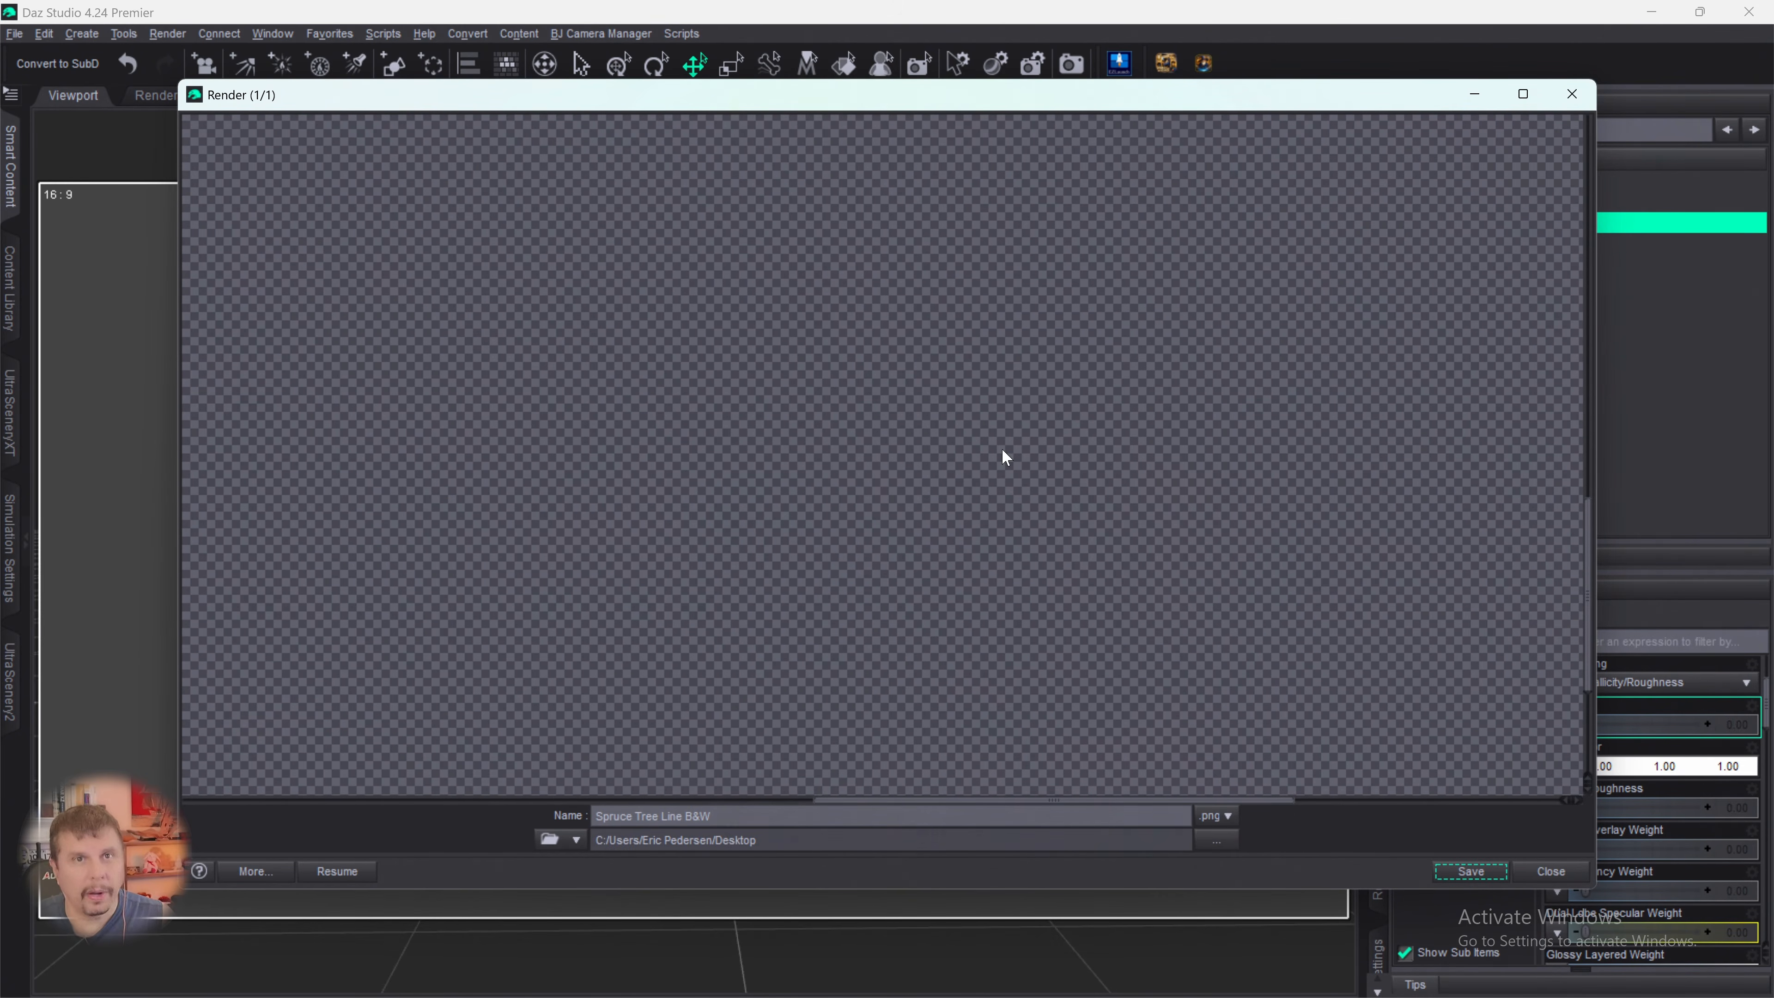
pyautogui.click(1566, 91)
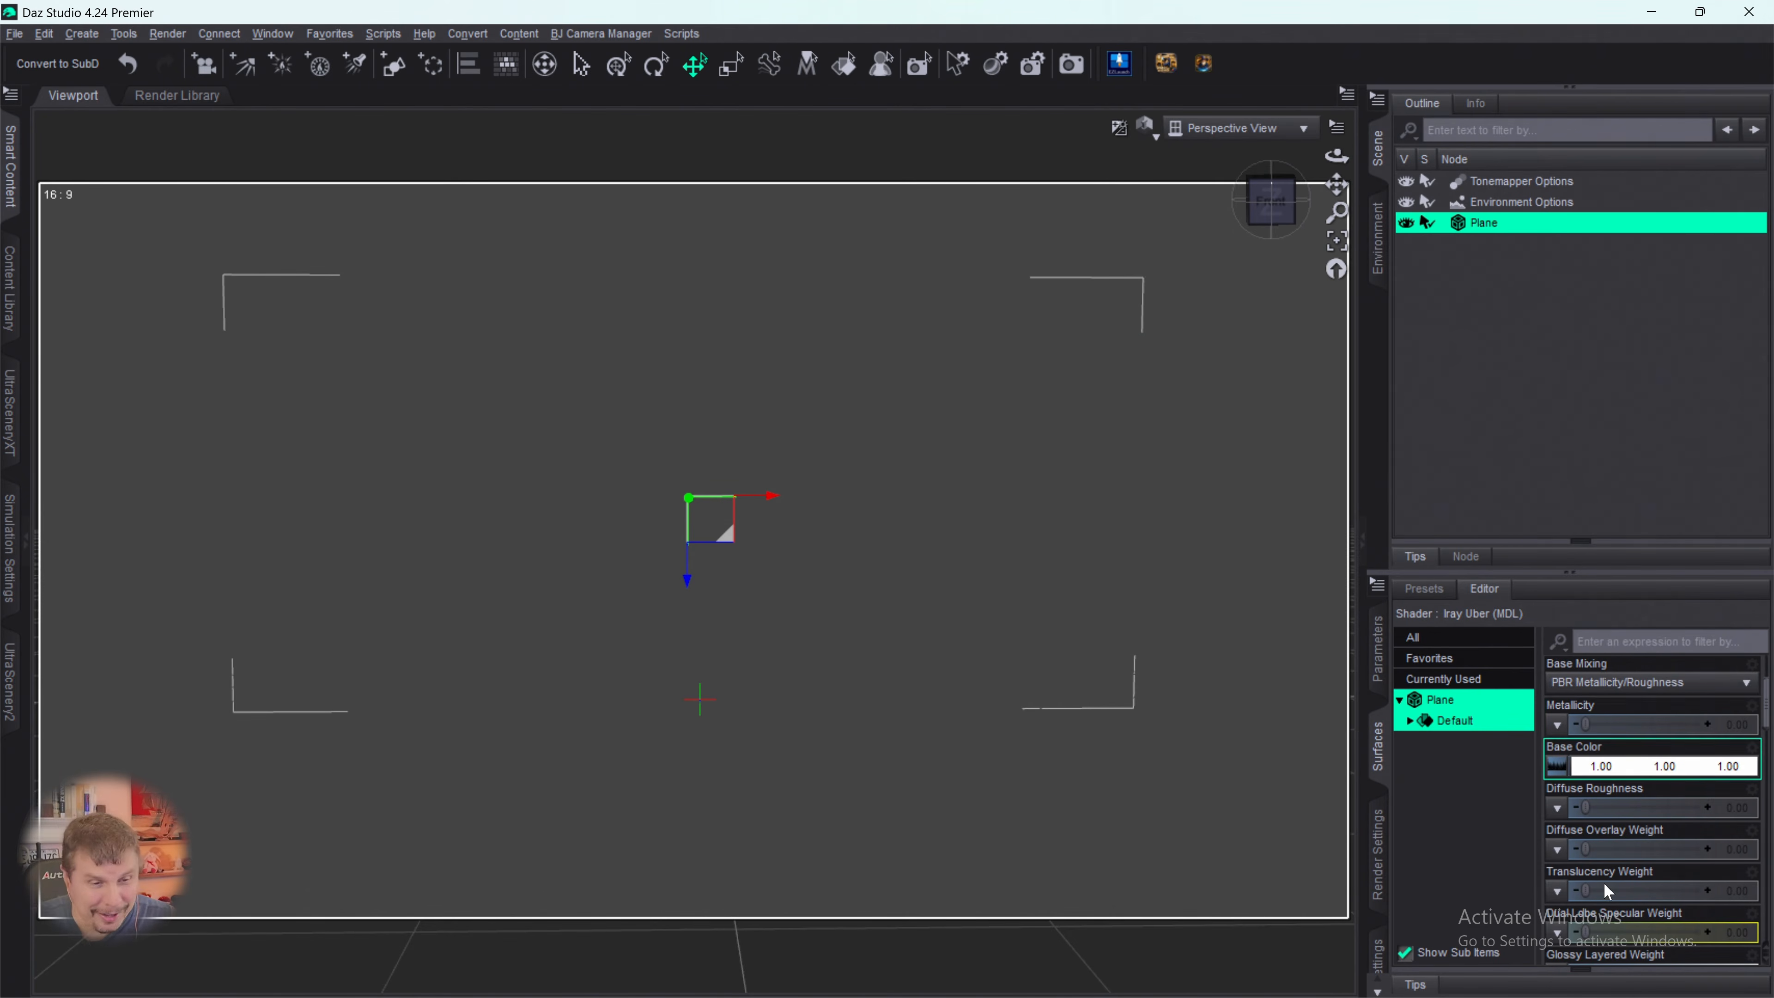
# - Examine the plane's glossy, emission, cutout, displacement, tiling and smoothing surface settings
pyautogui.scroll(-3, 1659, 779)
pyautogui.scroll(-1, 1660, 780)
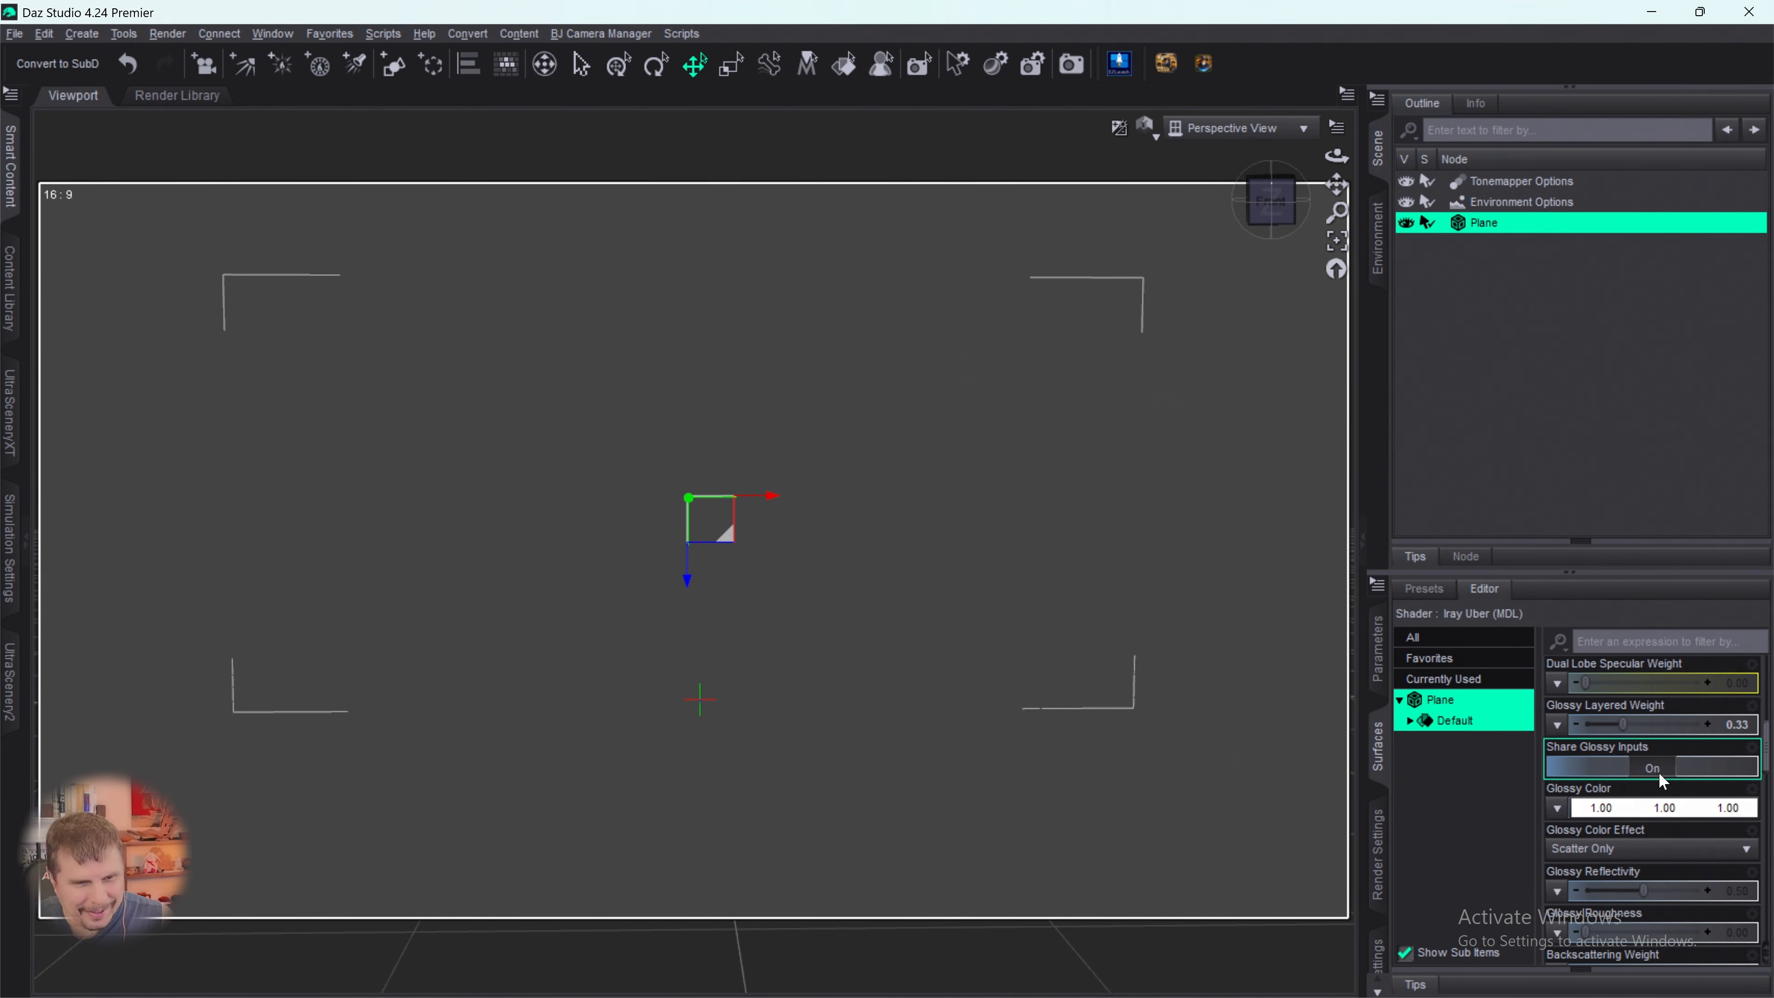
pyautogui.scroll(-10, 1660, 776)
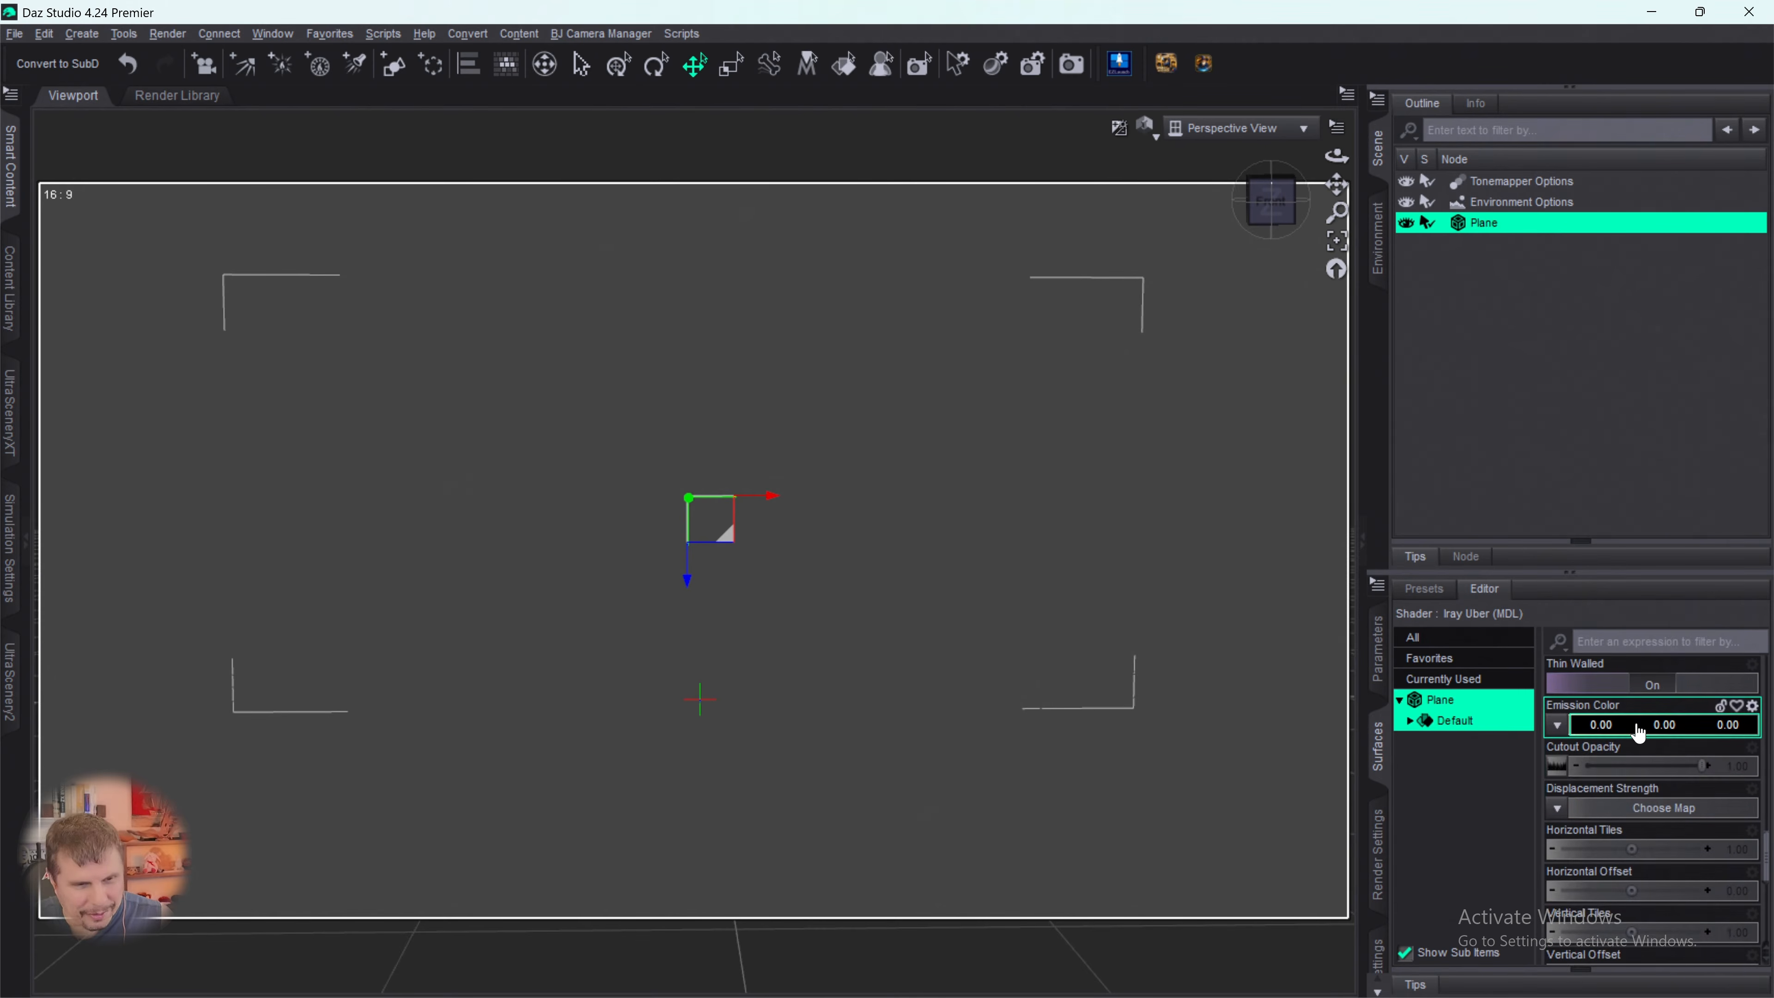
pyautogui.scroll(-12, 1638, 741)
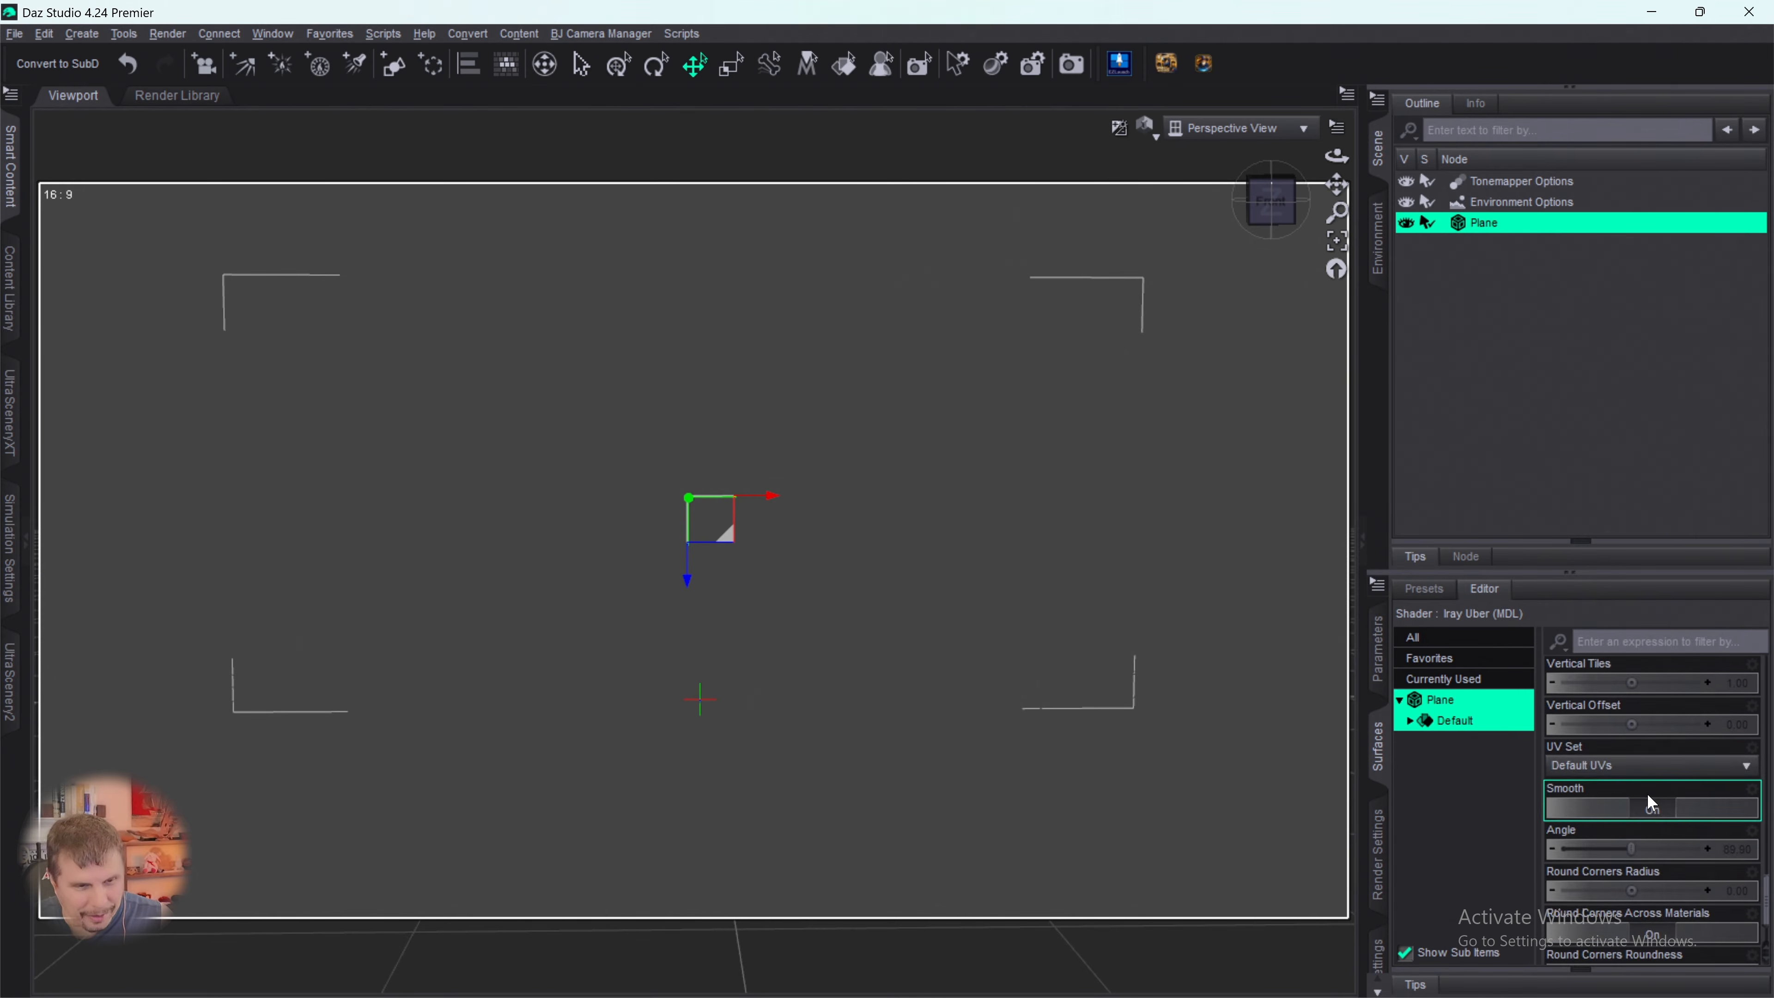
pyautogui.scroll(5, 1651, 791)
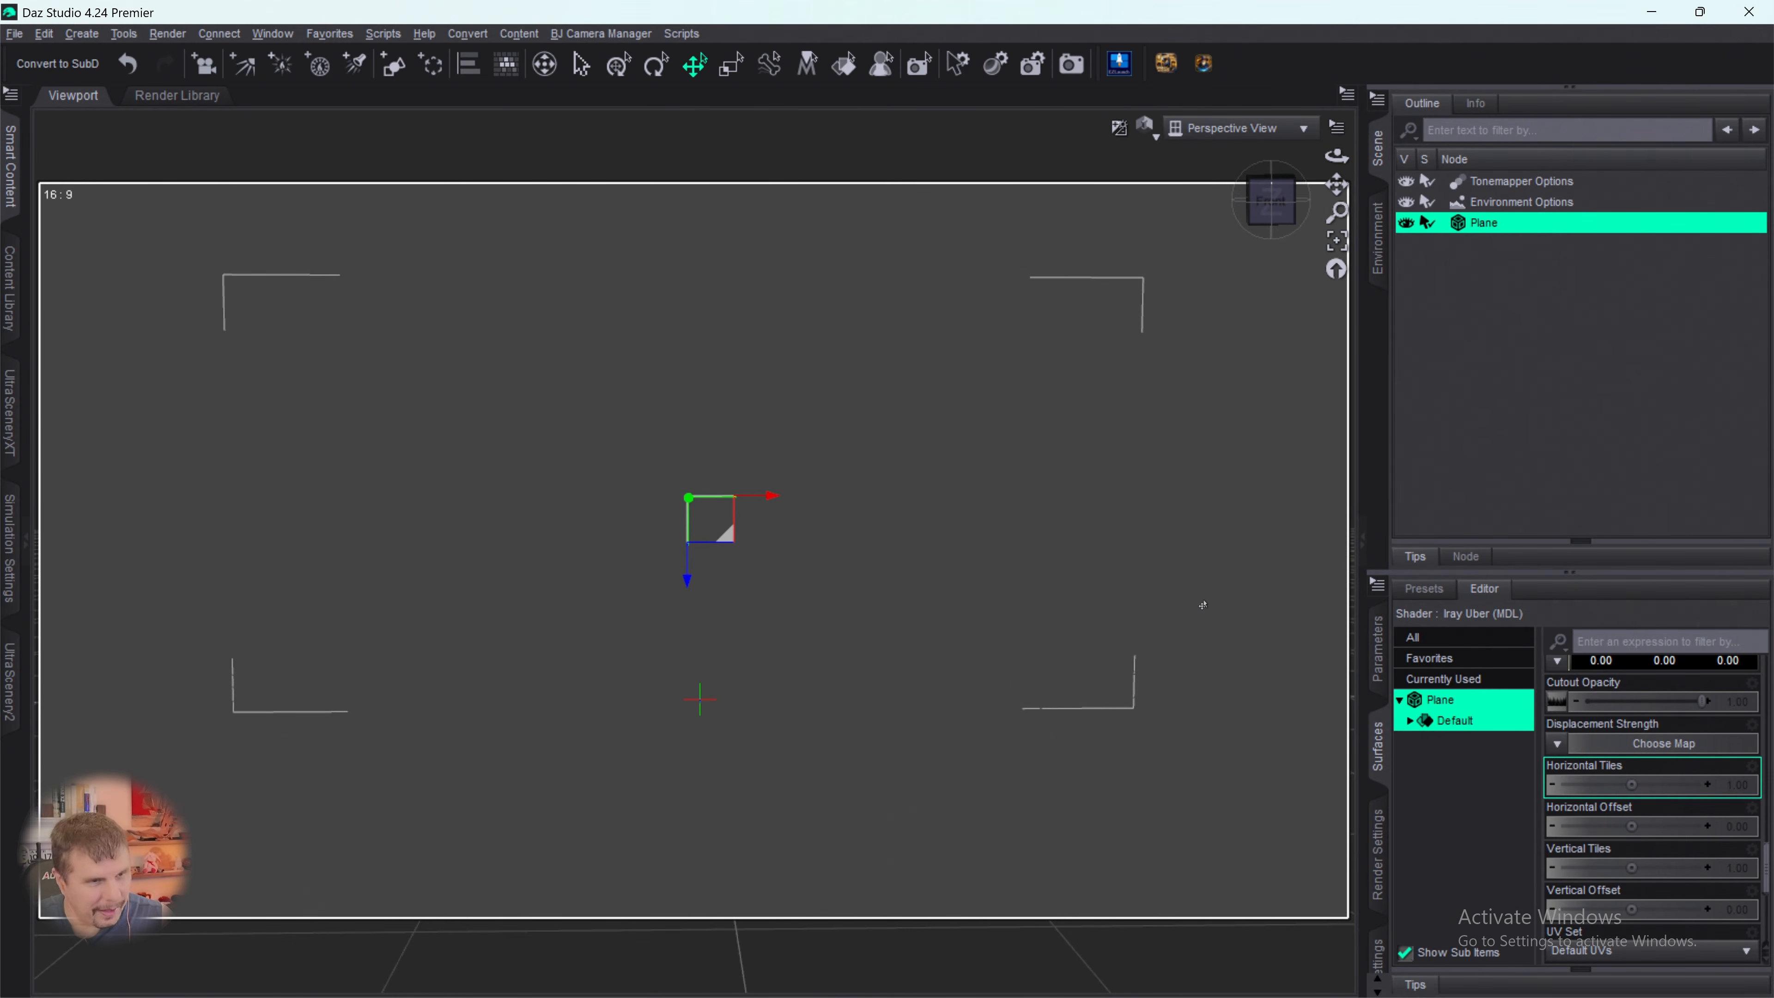
pyautogui.scroll(10, 1664, 757)
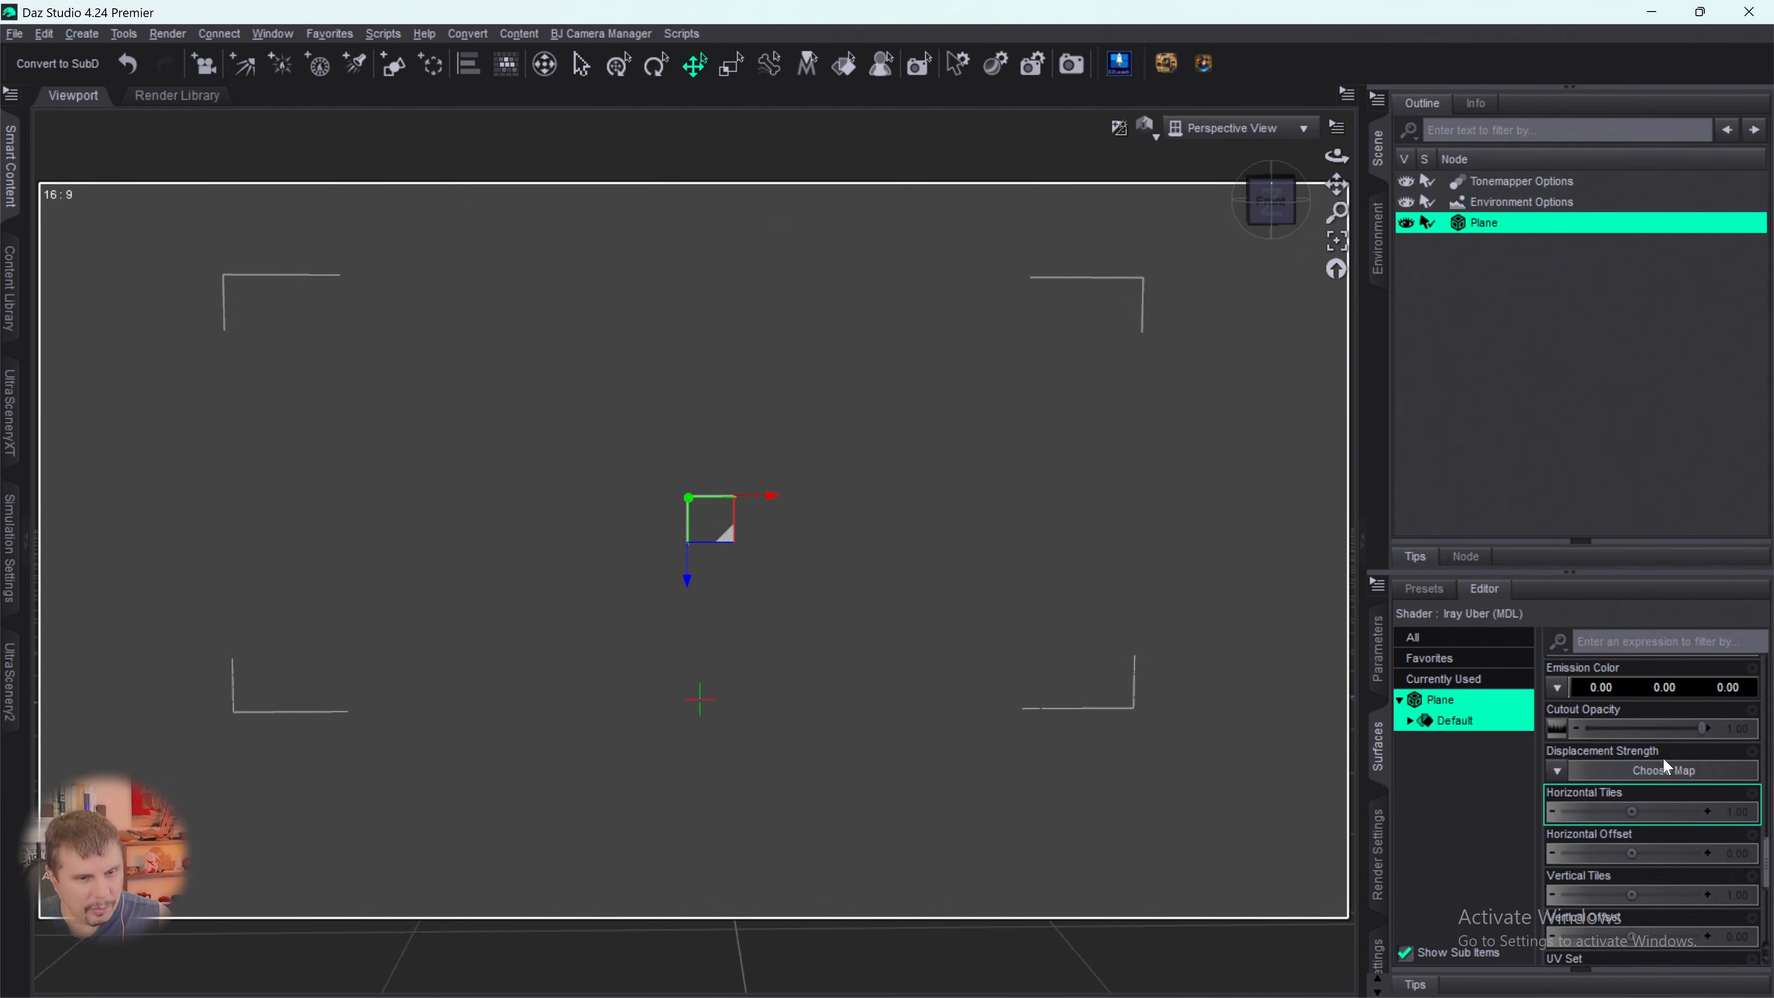
pyautogui.scroll(-5, 1679, 750)
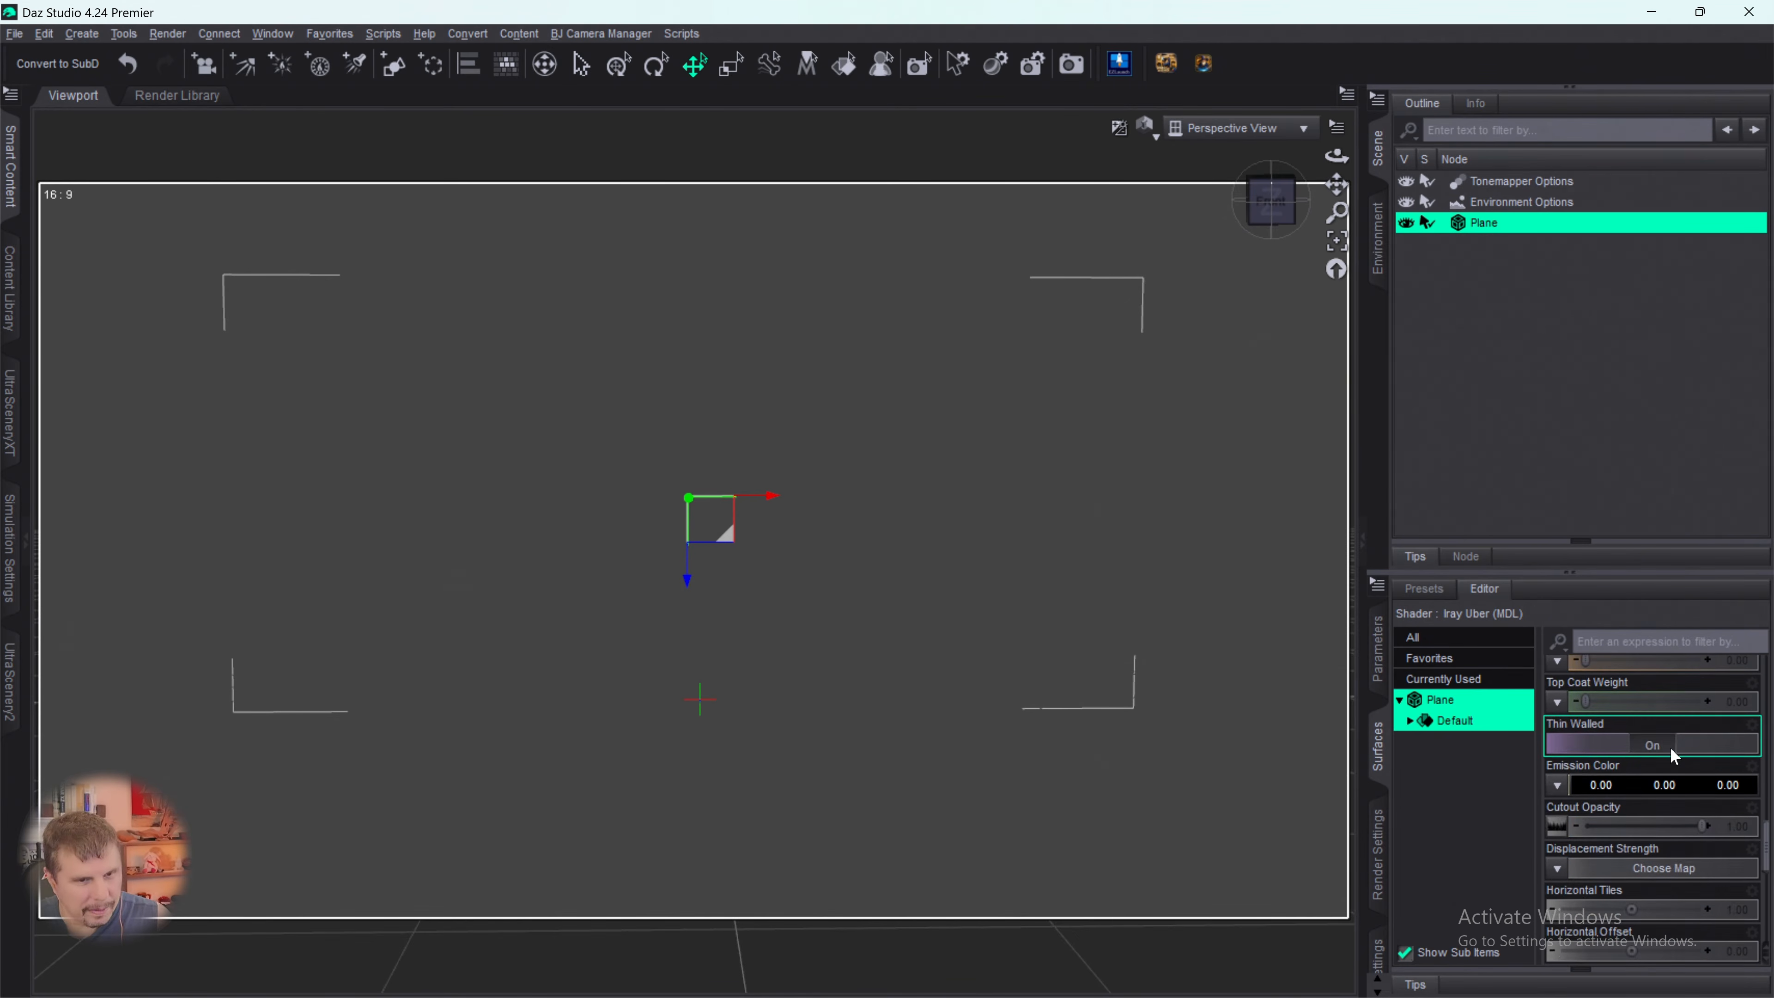
# - Reframe the plane in the viewport and check the image assigned to its Cutout Opacity
pyautogui.scroll(5, 1062, 622)
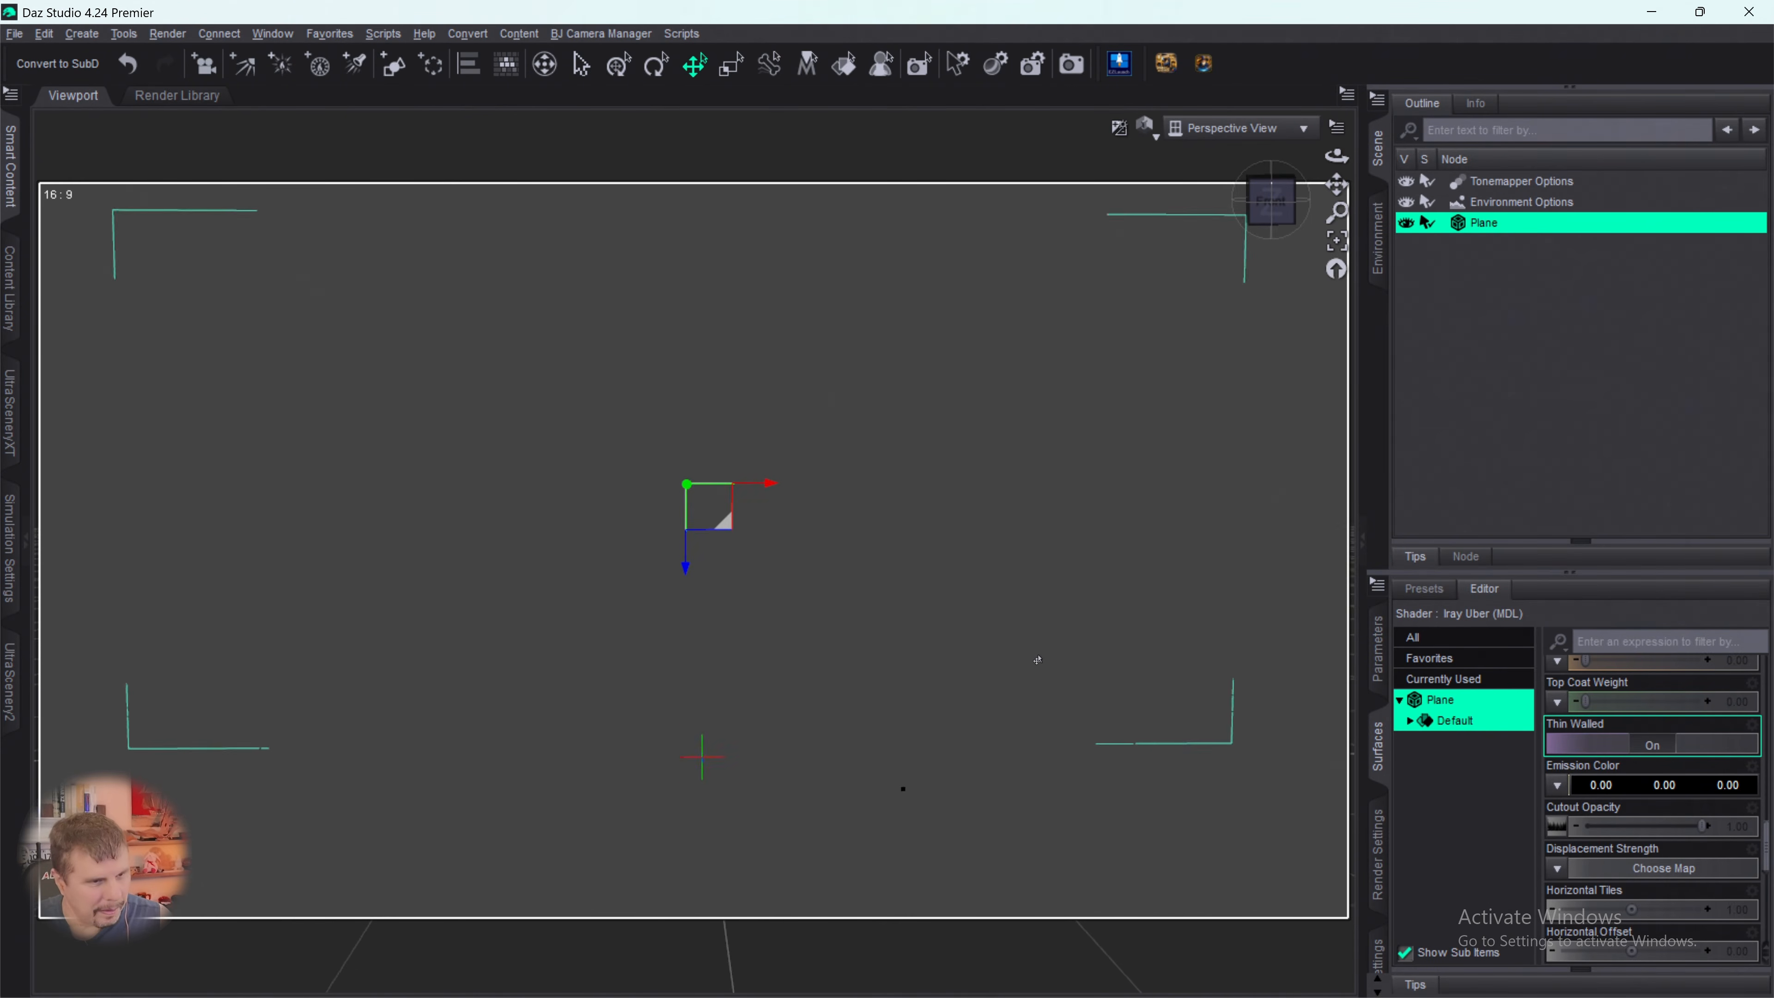
pyautogui.scroll(-1, 883, 739)
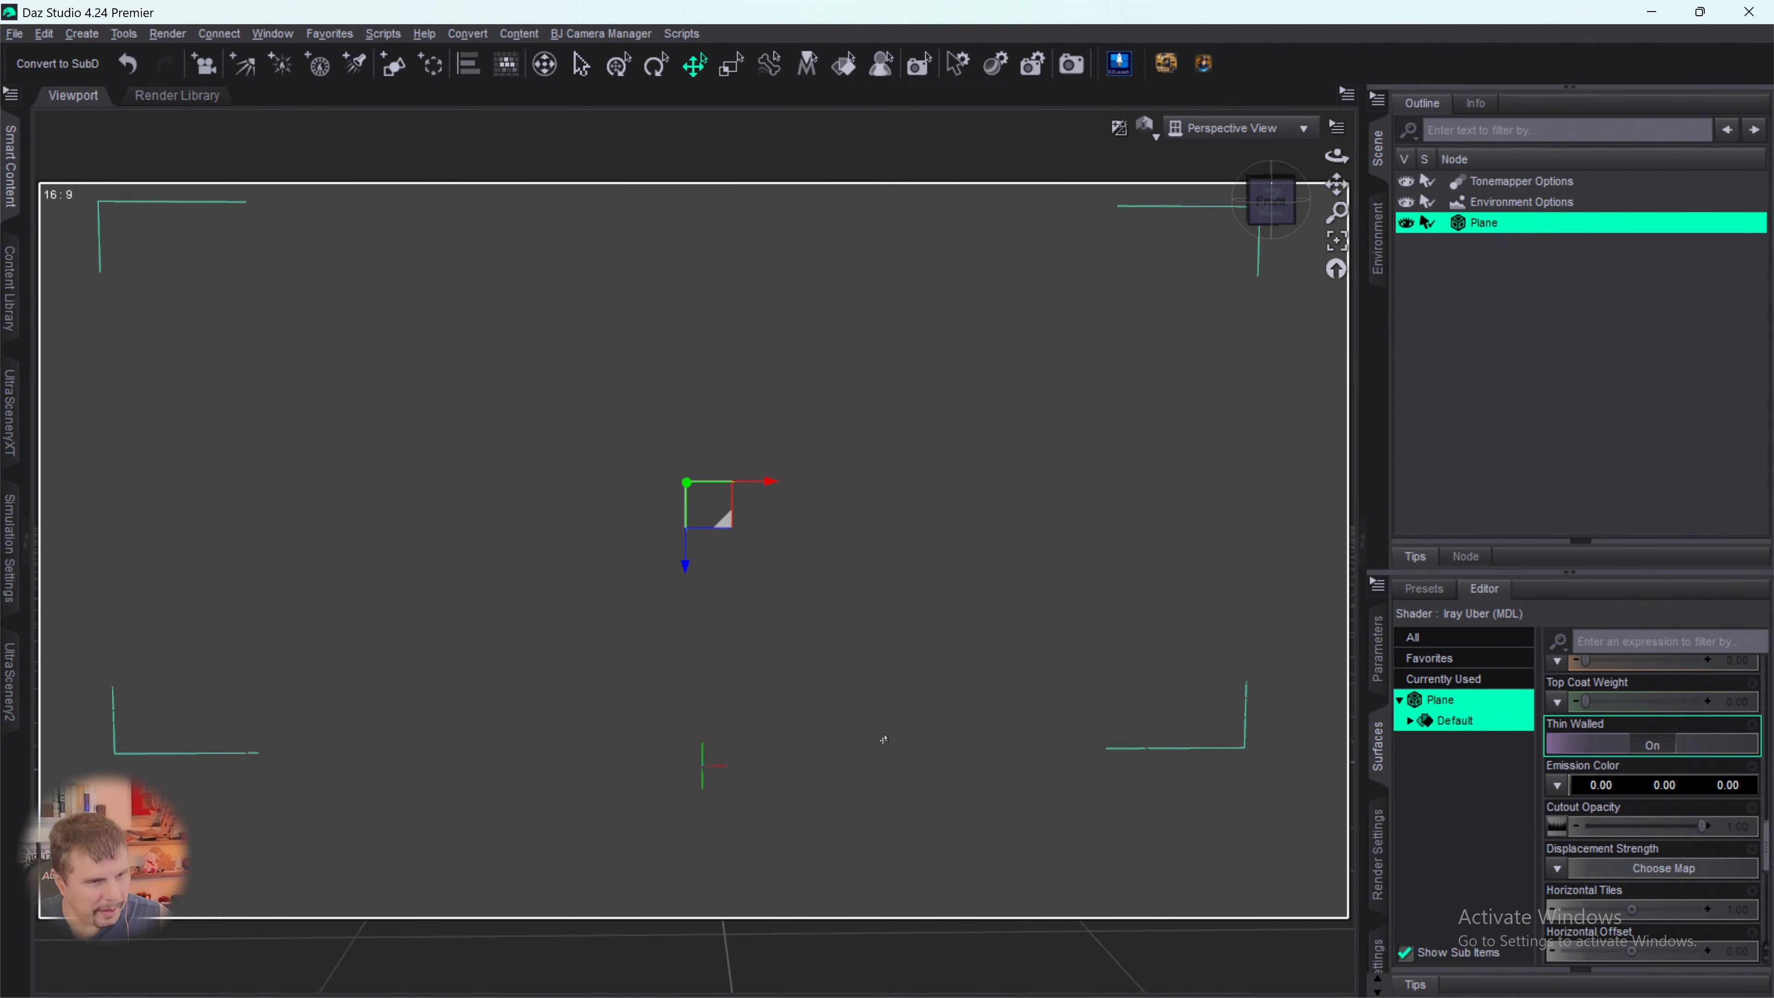
pyautogui.click(1271, 203)
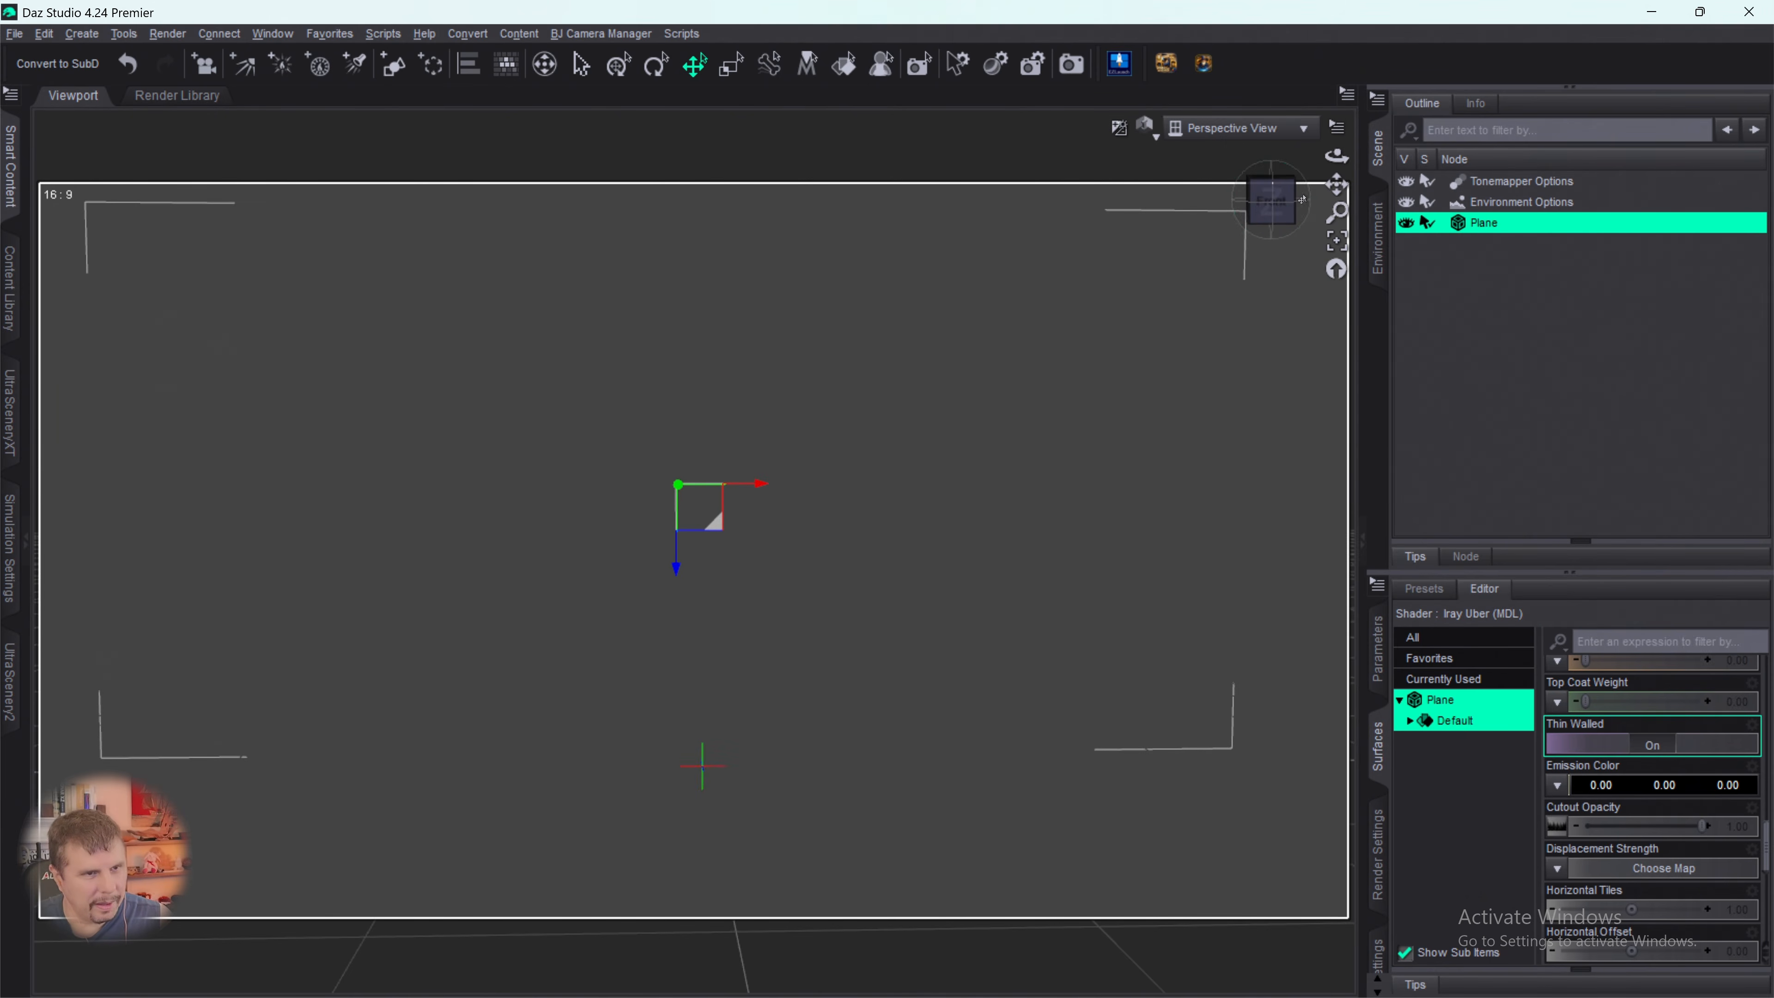
pyautogui.scroll(-3, 1217, 351)
pyautogui.moveTo(1338, 184); pyautogui.dragTo(1380, 236)
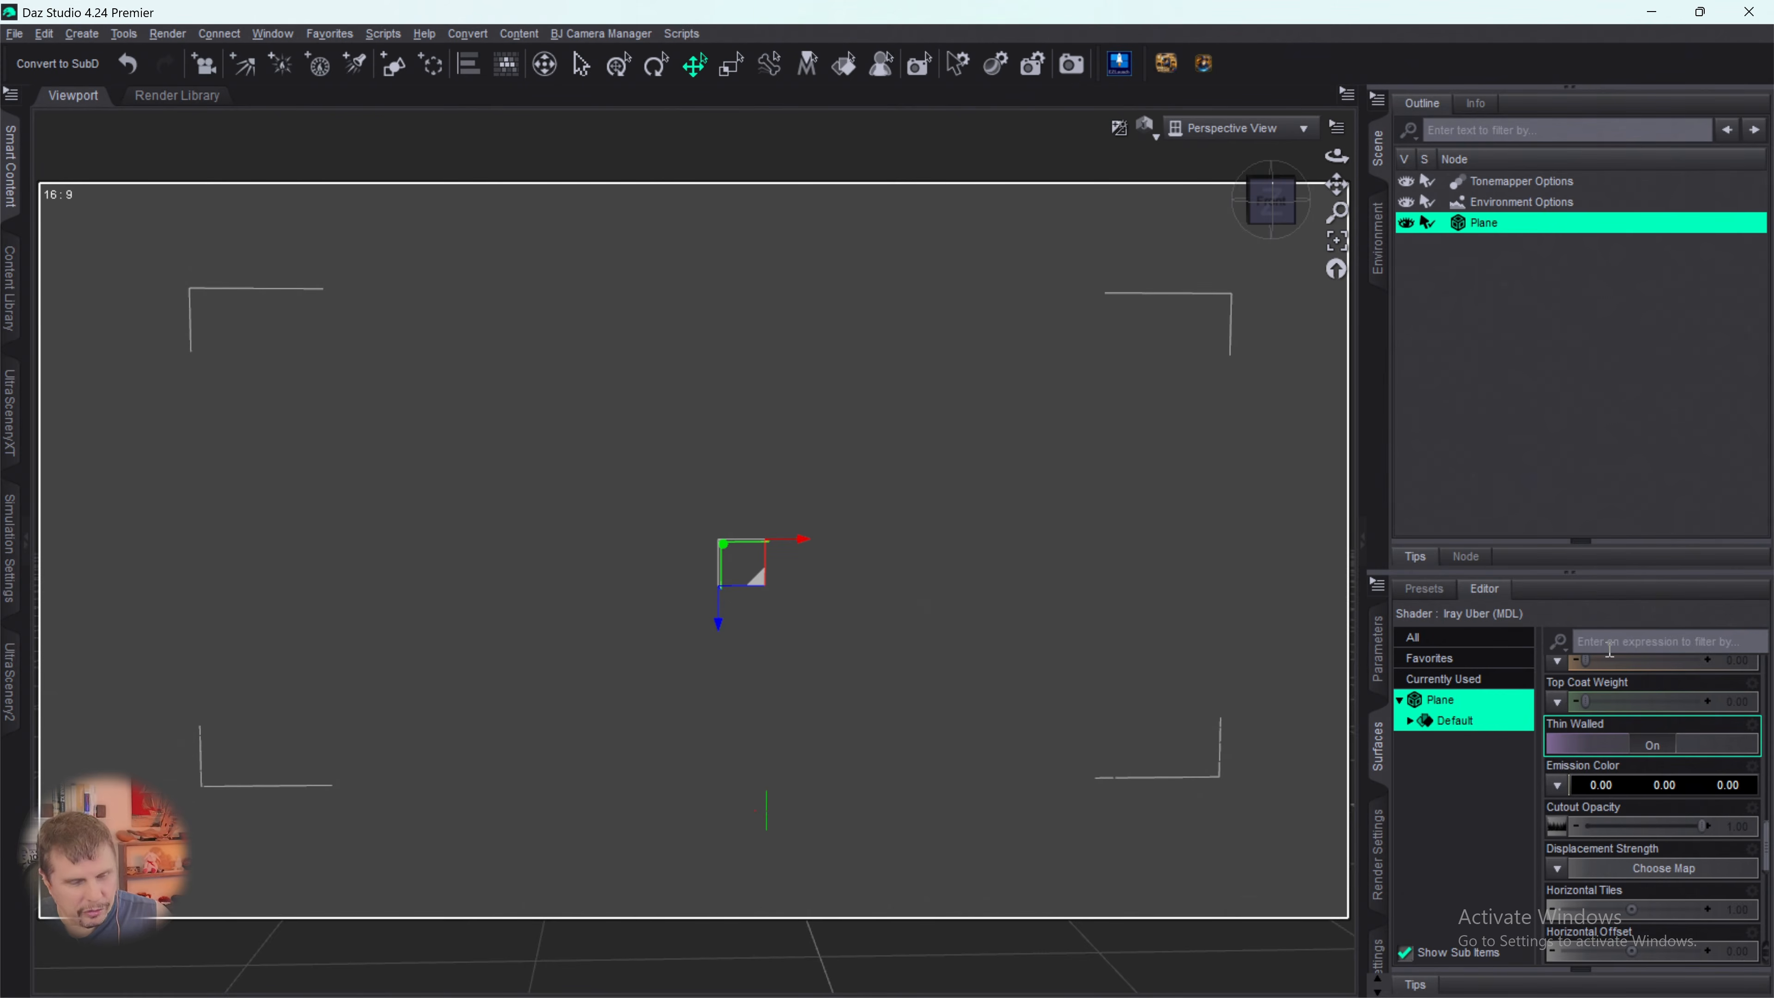
pyautogui.scroll(-3, 1646, 814)
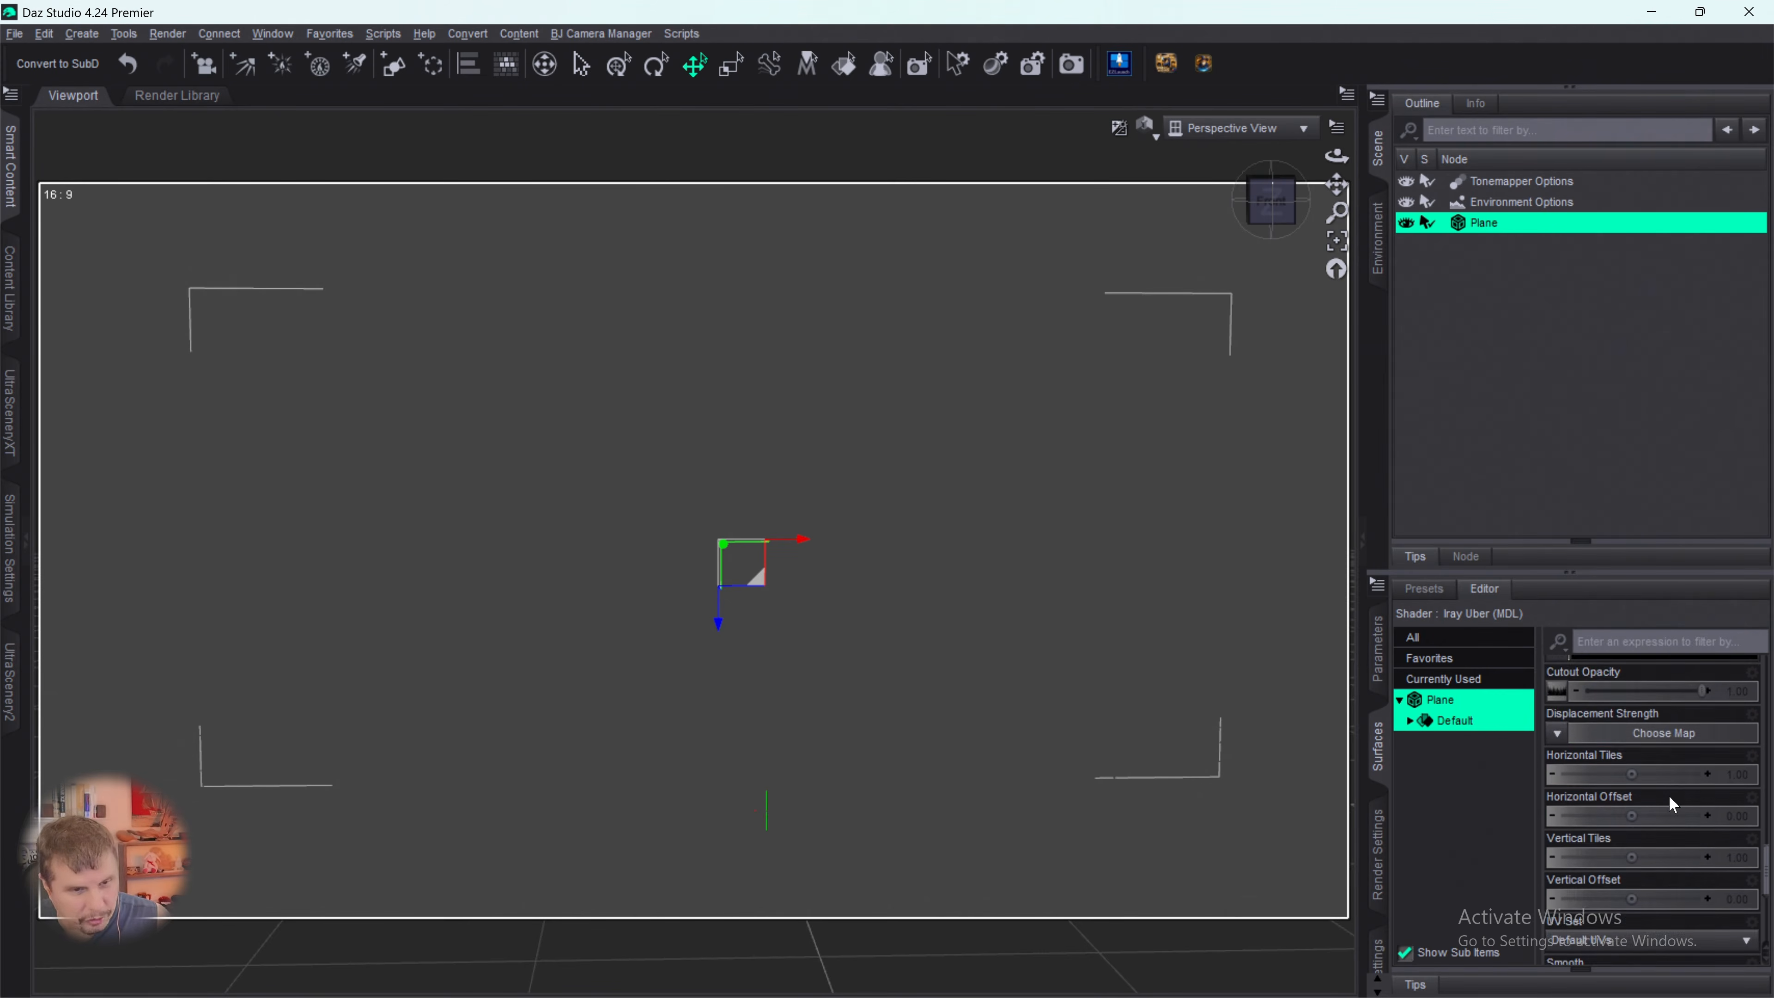
pyautogui.scroll(1, 1669, 795)
pyautogui.moveTo(1557, 712)
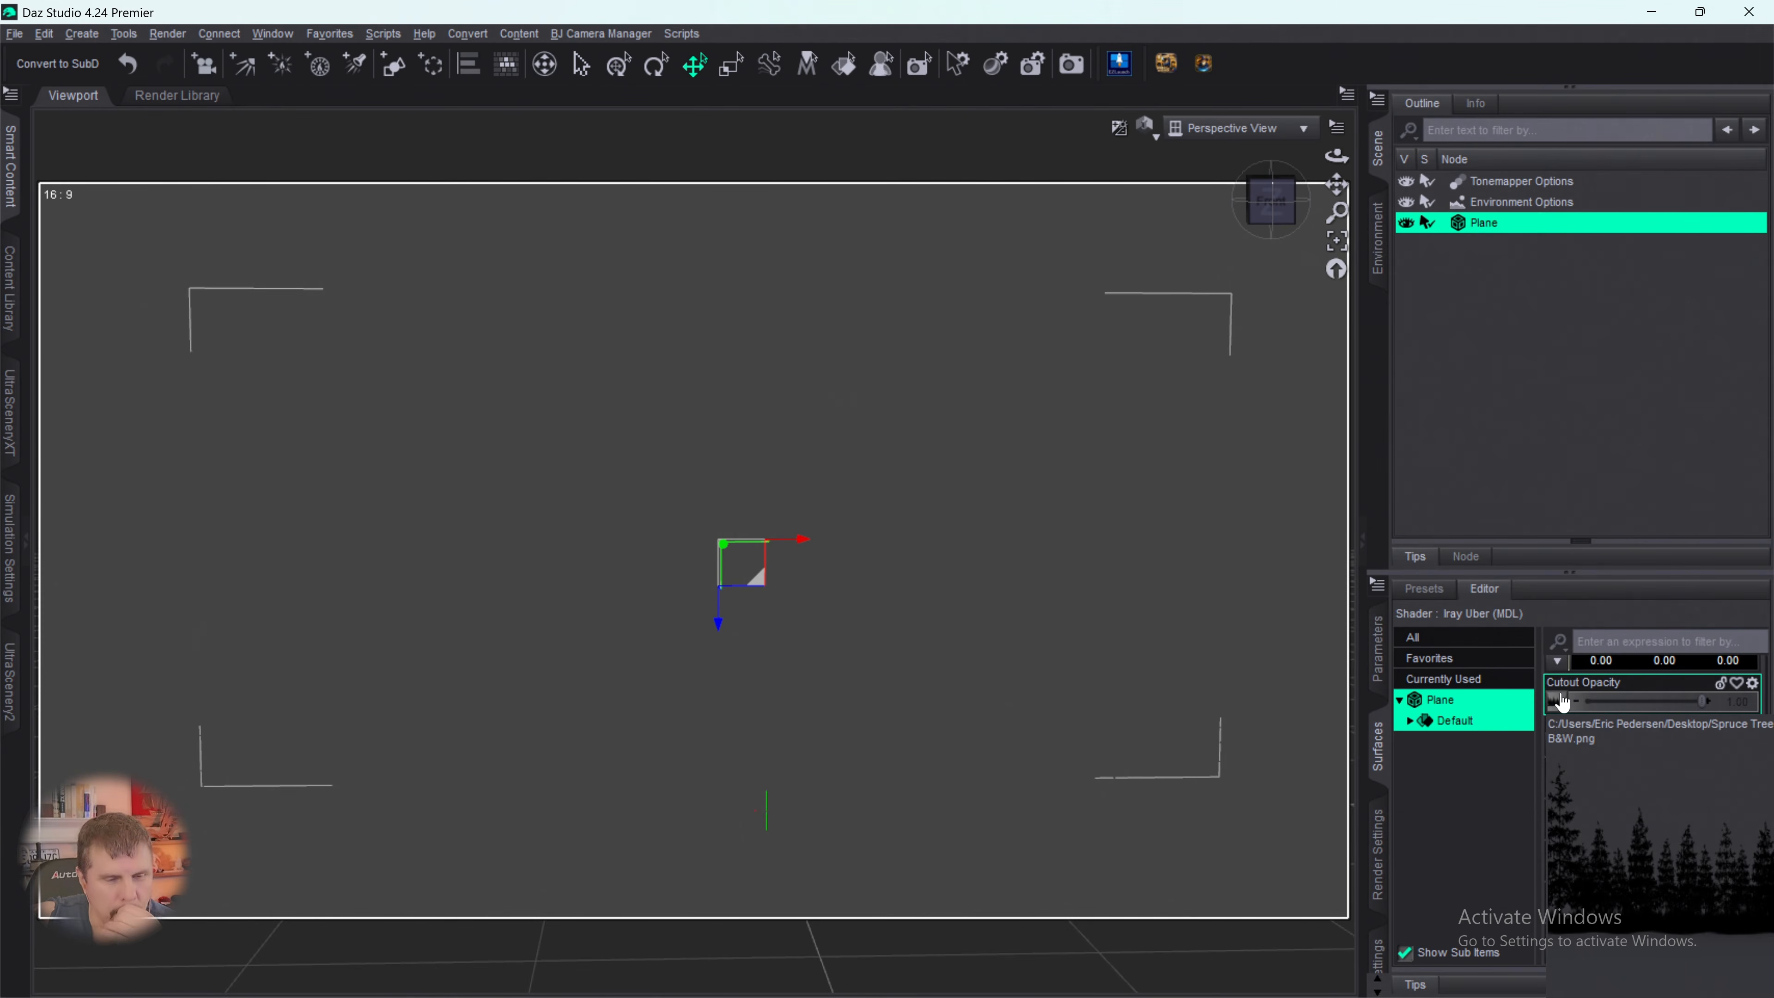
# - Set the plane's Translucency Weight to 0.50 and assign Spruce Tree Line BW.png as its Translucency Color map
pyautogui.scroll(8, 1562, 703)
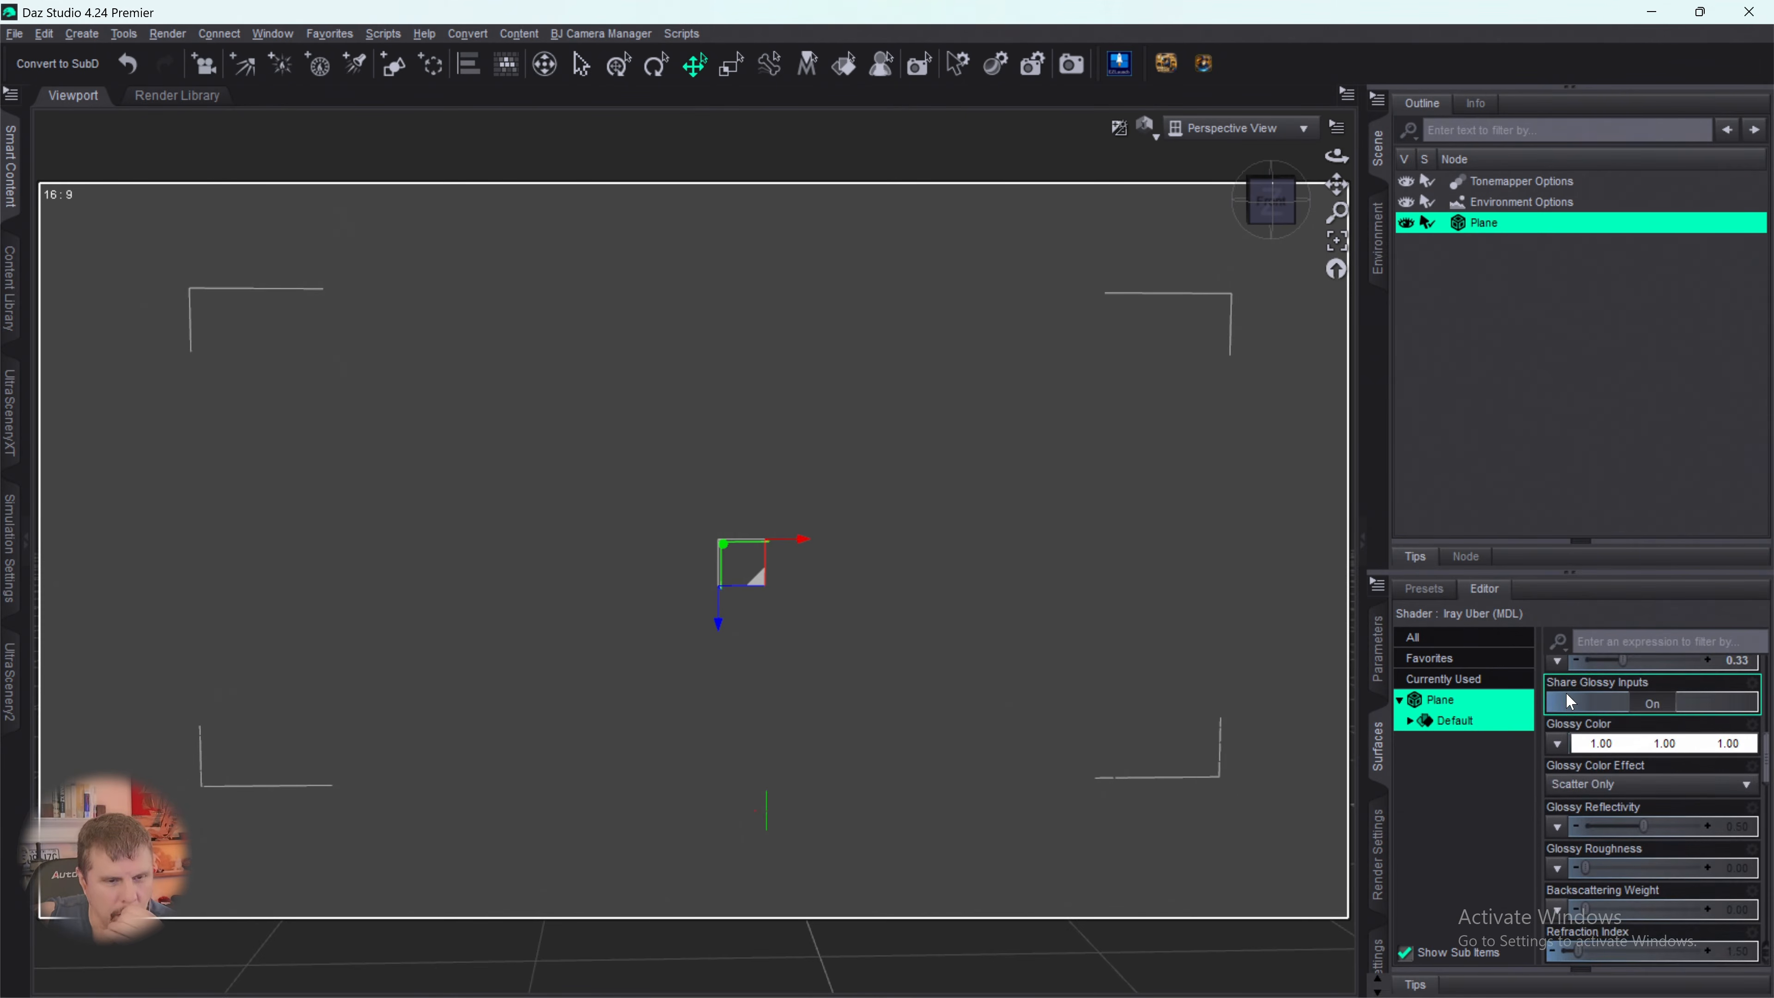
pyautogui.scroll(5, 1568, 714)
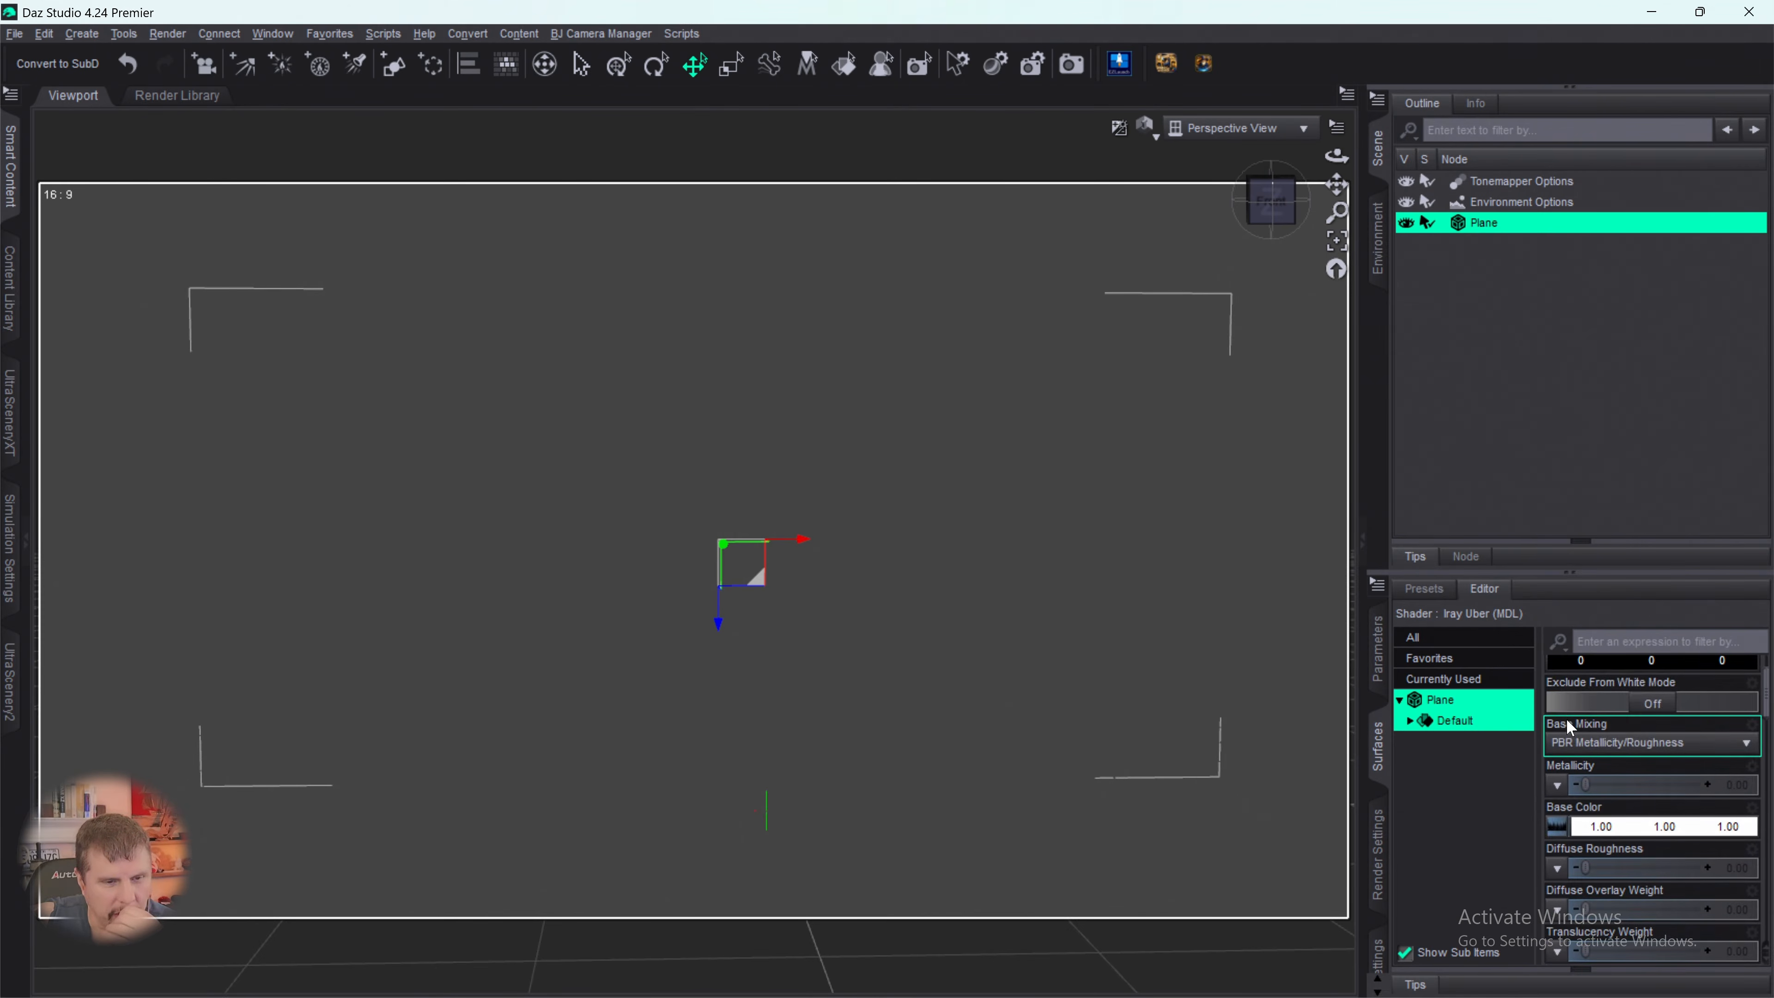
pyautogui.scroll(-3, 1568, 720)
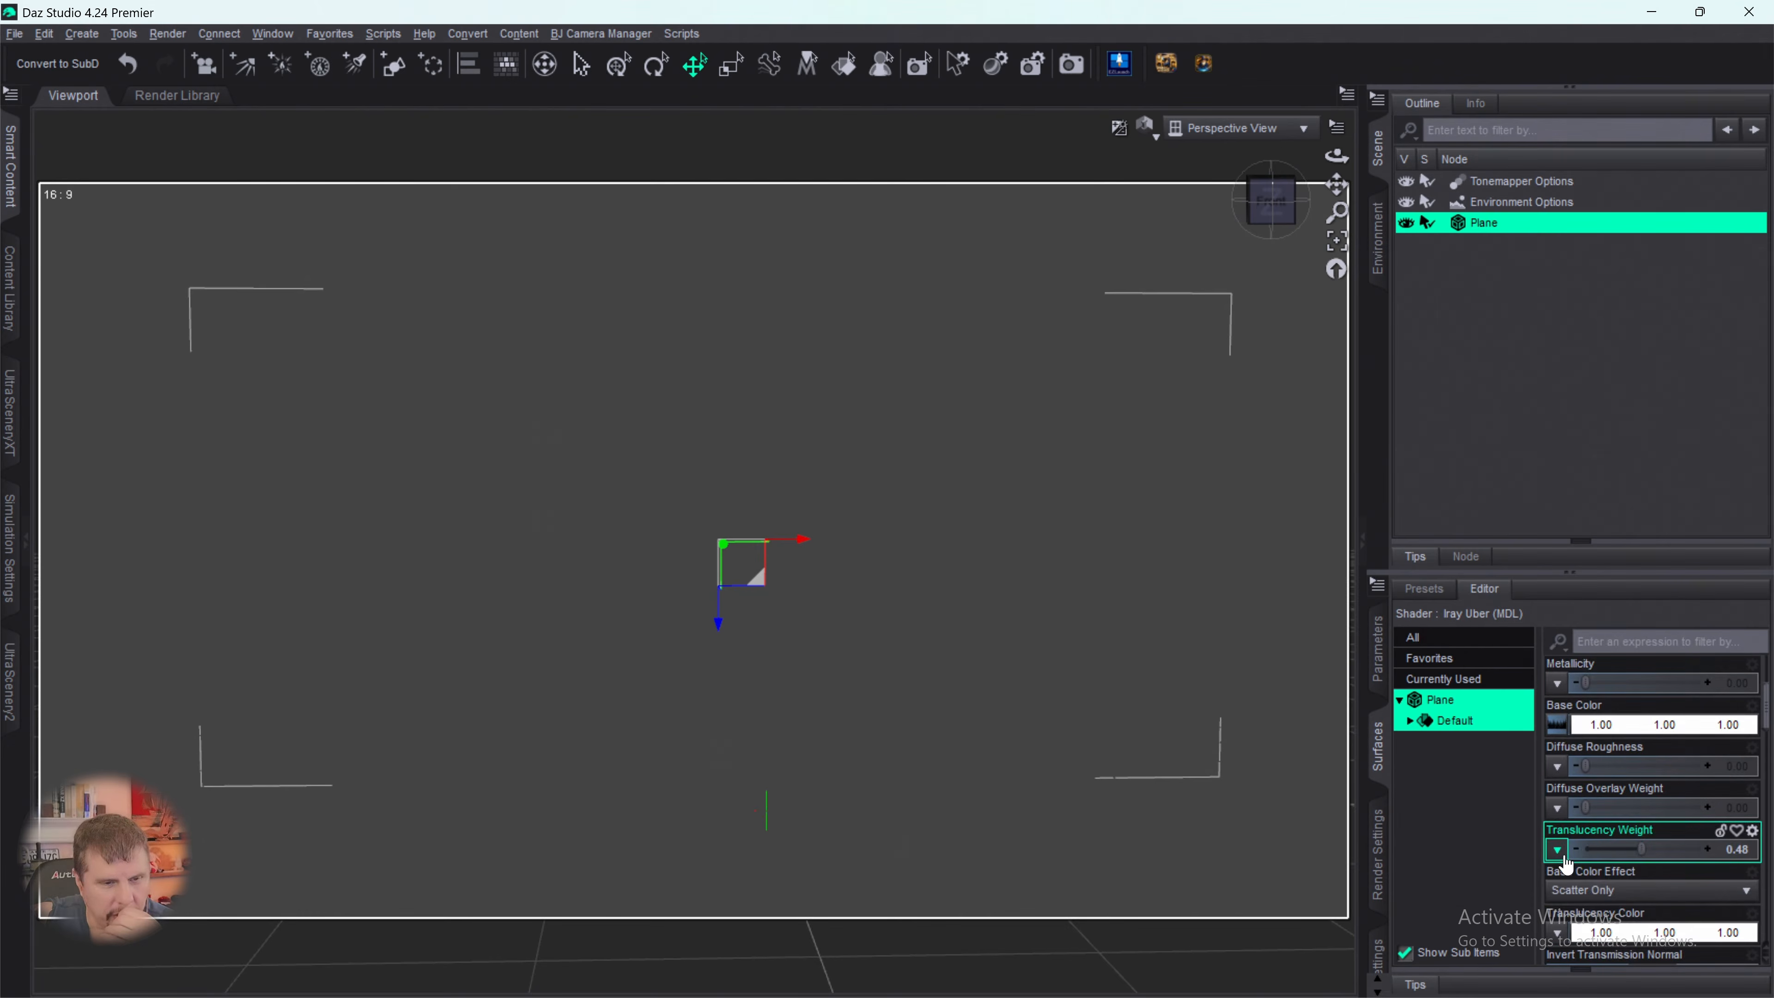
pyautogui.scroll(-3, 1564, 865)
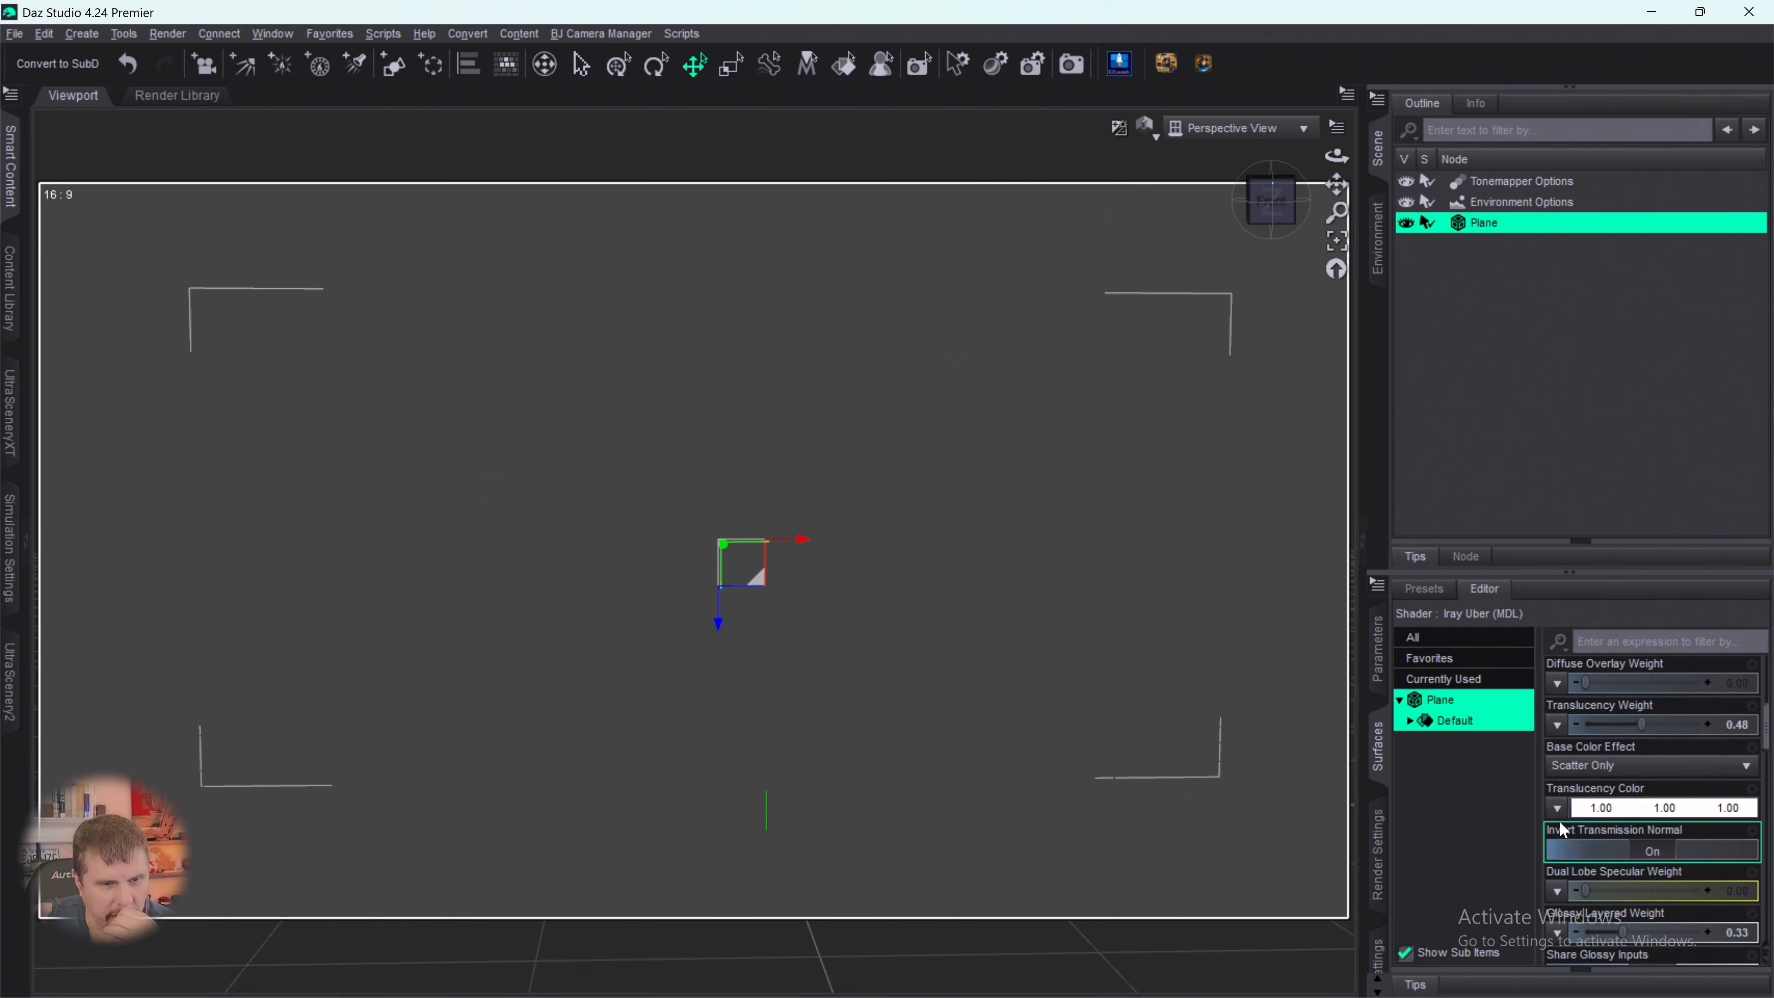
pyautogui.click(1558, 808)
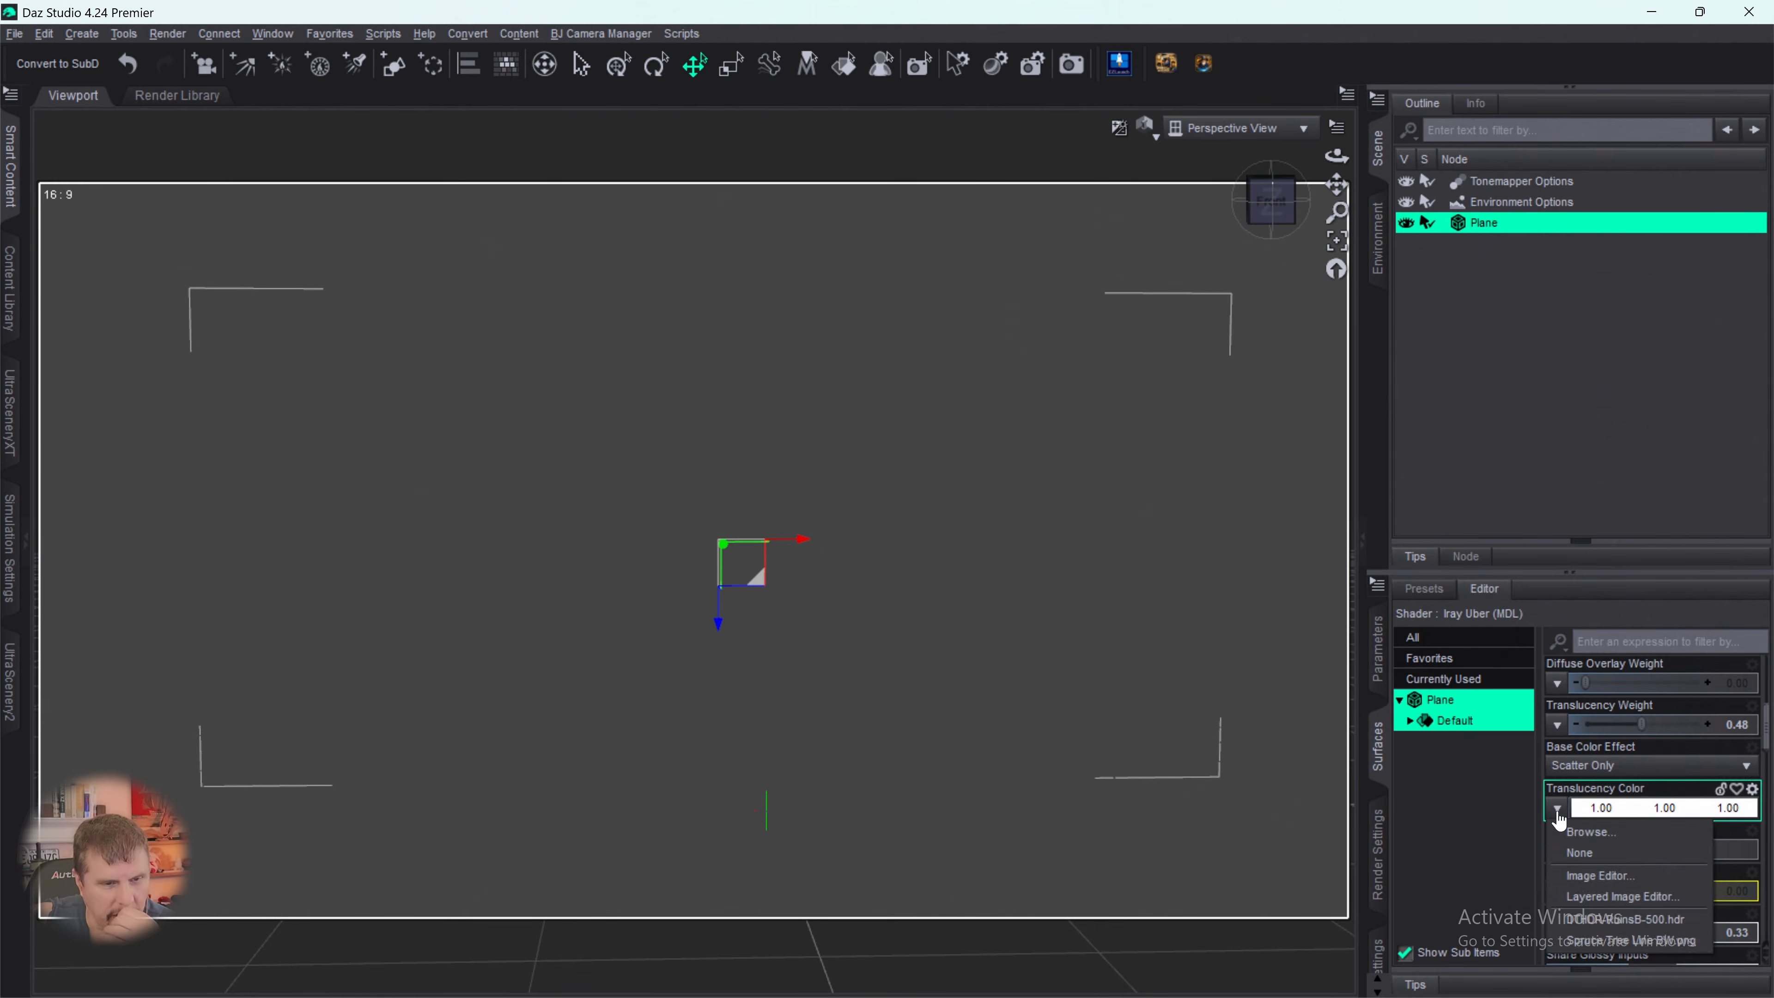
pyautogui.click(1586, 937)
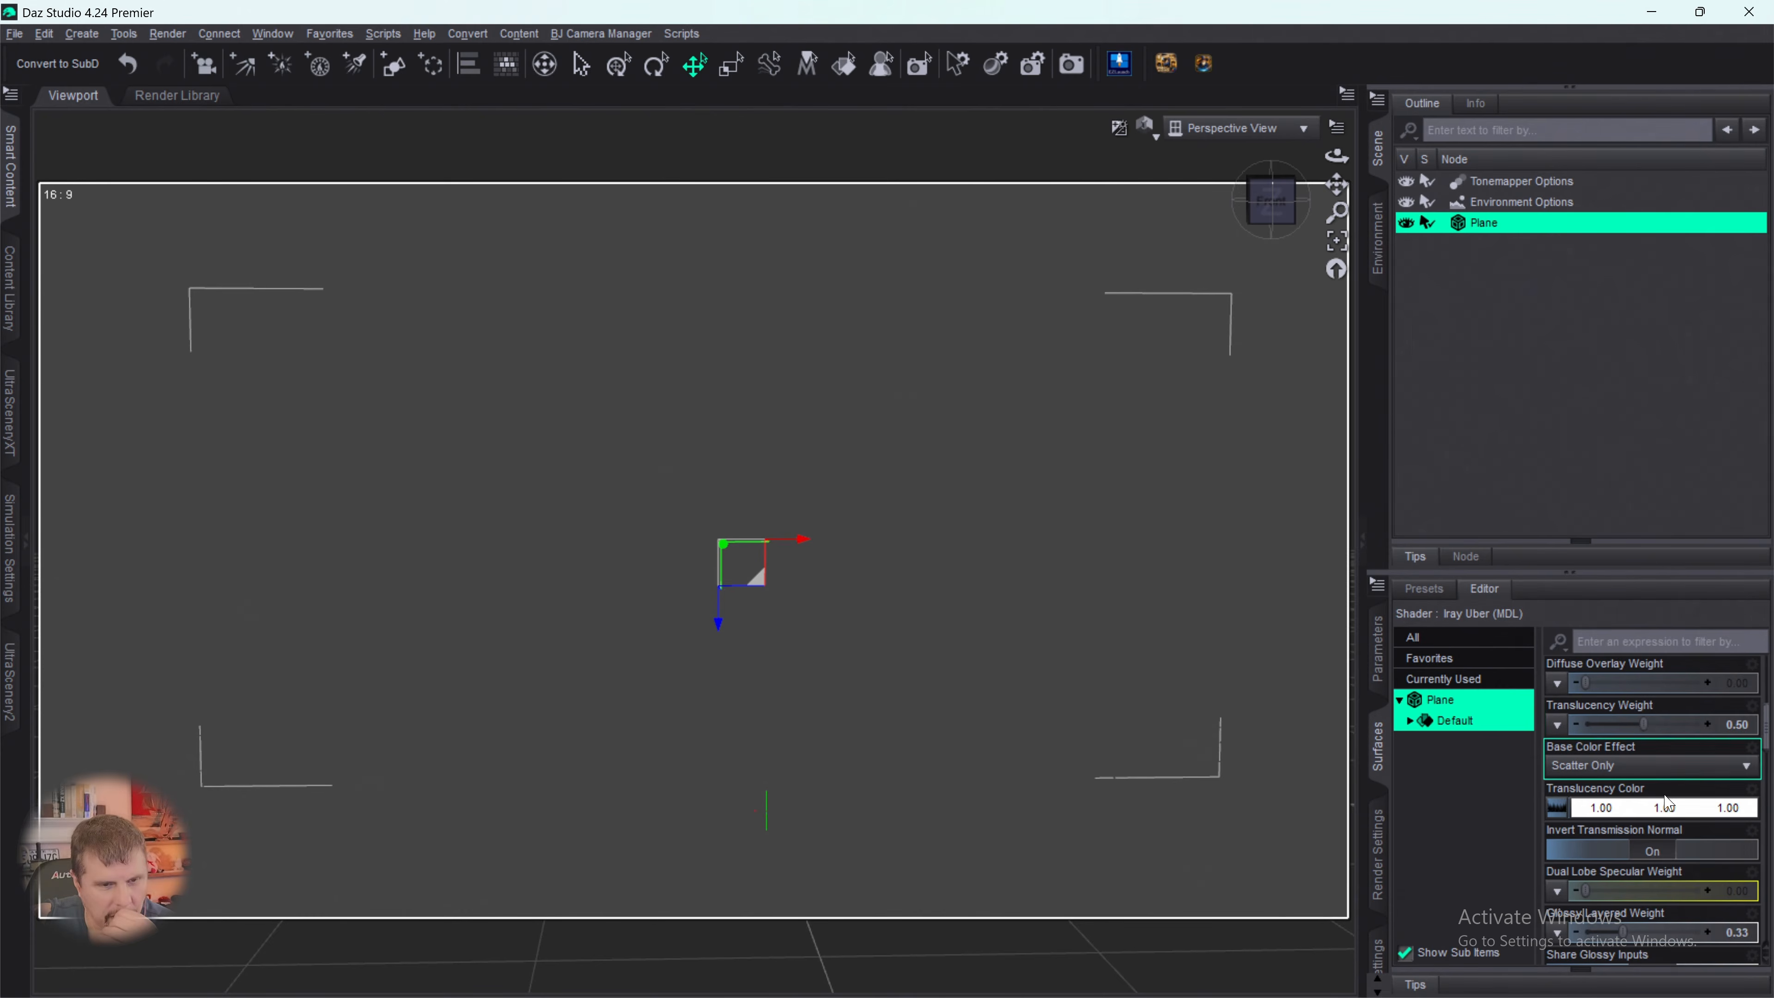
# - Darken the Glossy Color of the plane's surface to 0.12 grey
pyautogui.scroll(-5, 1664, 806)
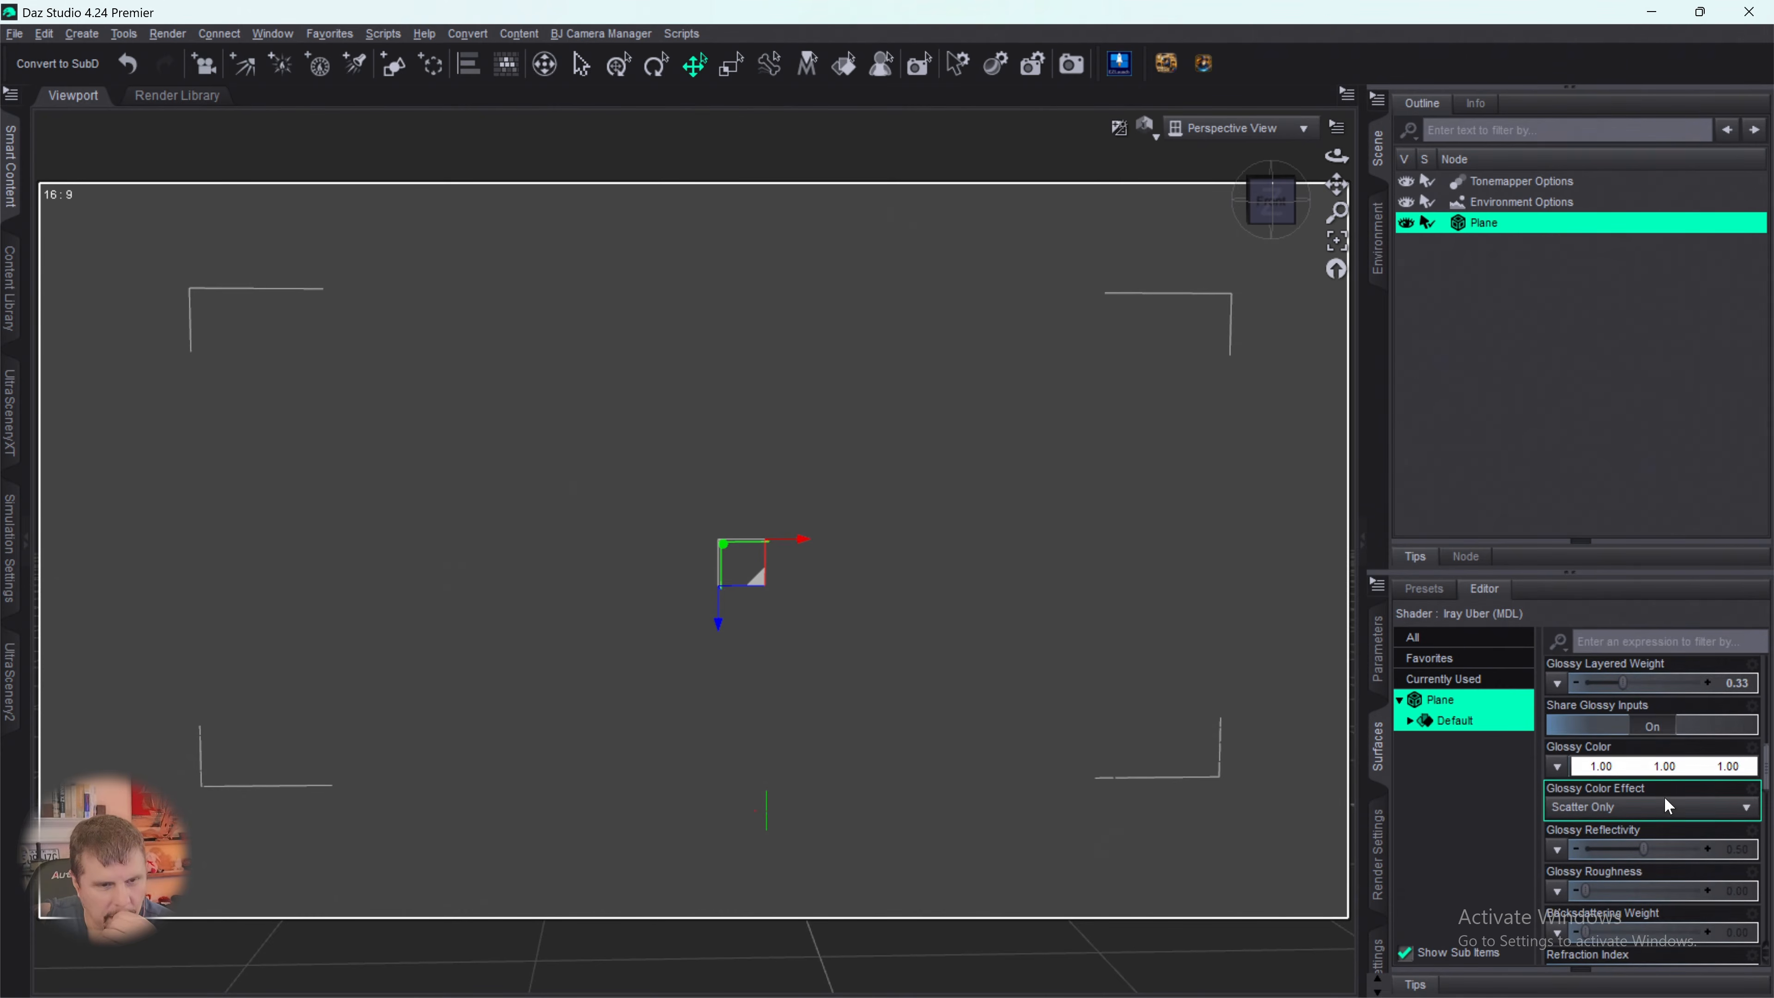
pyautogui.click(1643, 767)
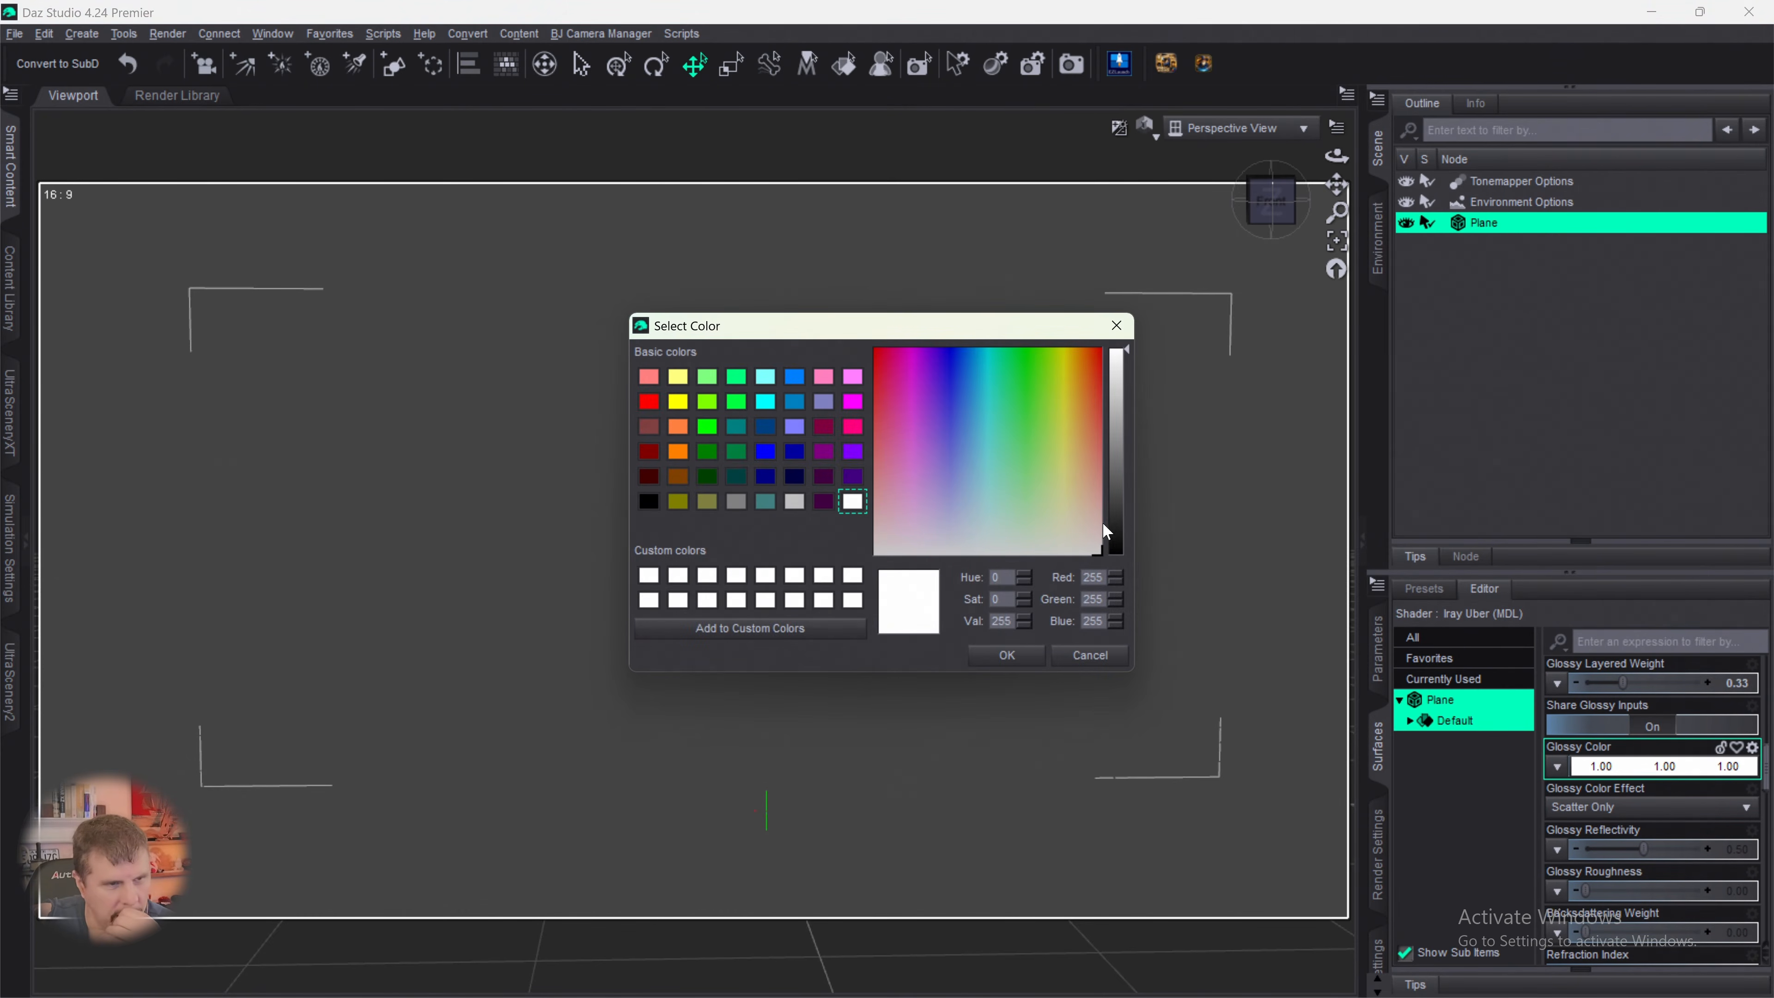
pyautogui.click(1115, 485)
pyautogui.click(1013, 657)
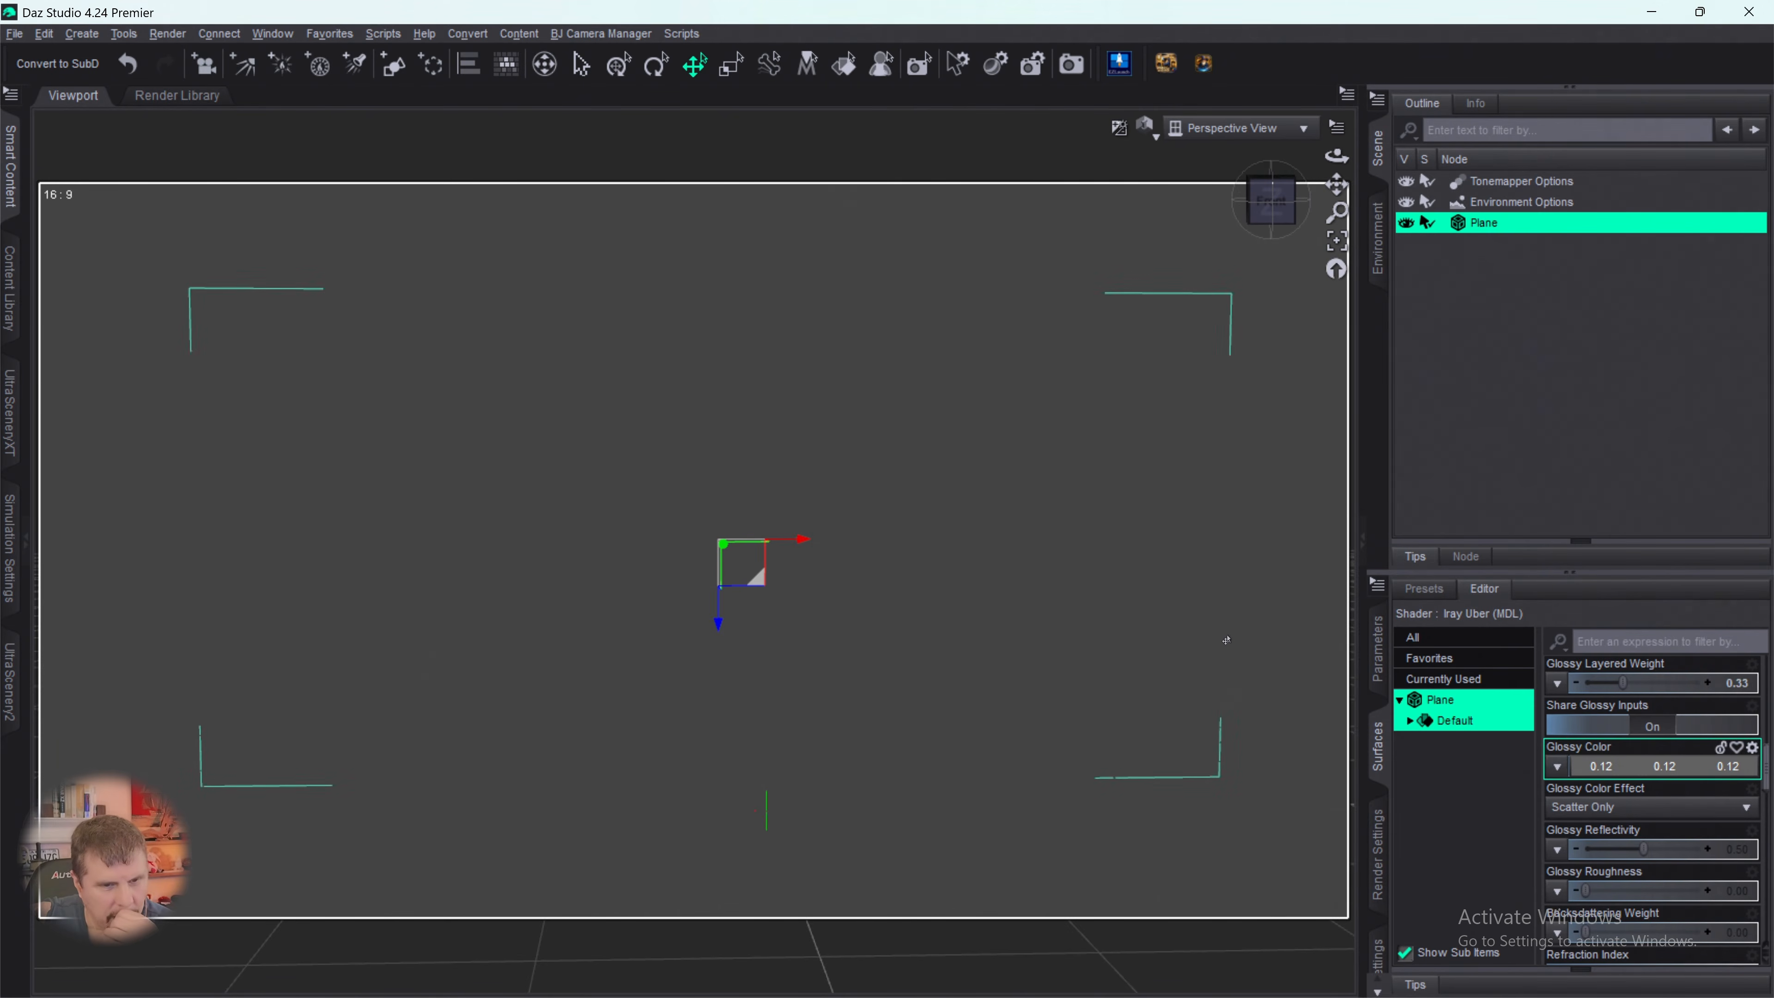
# - Try to push the plane's Cutout Opacity higher and recheck its assigned map
pyautogui.scroll(-7, 1670, 855)
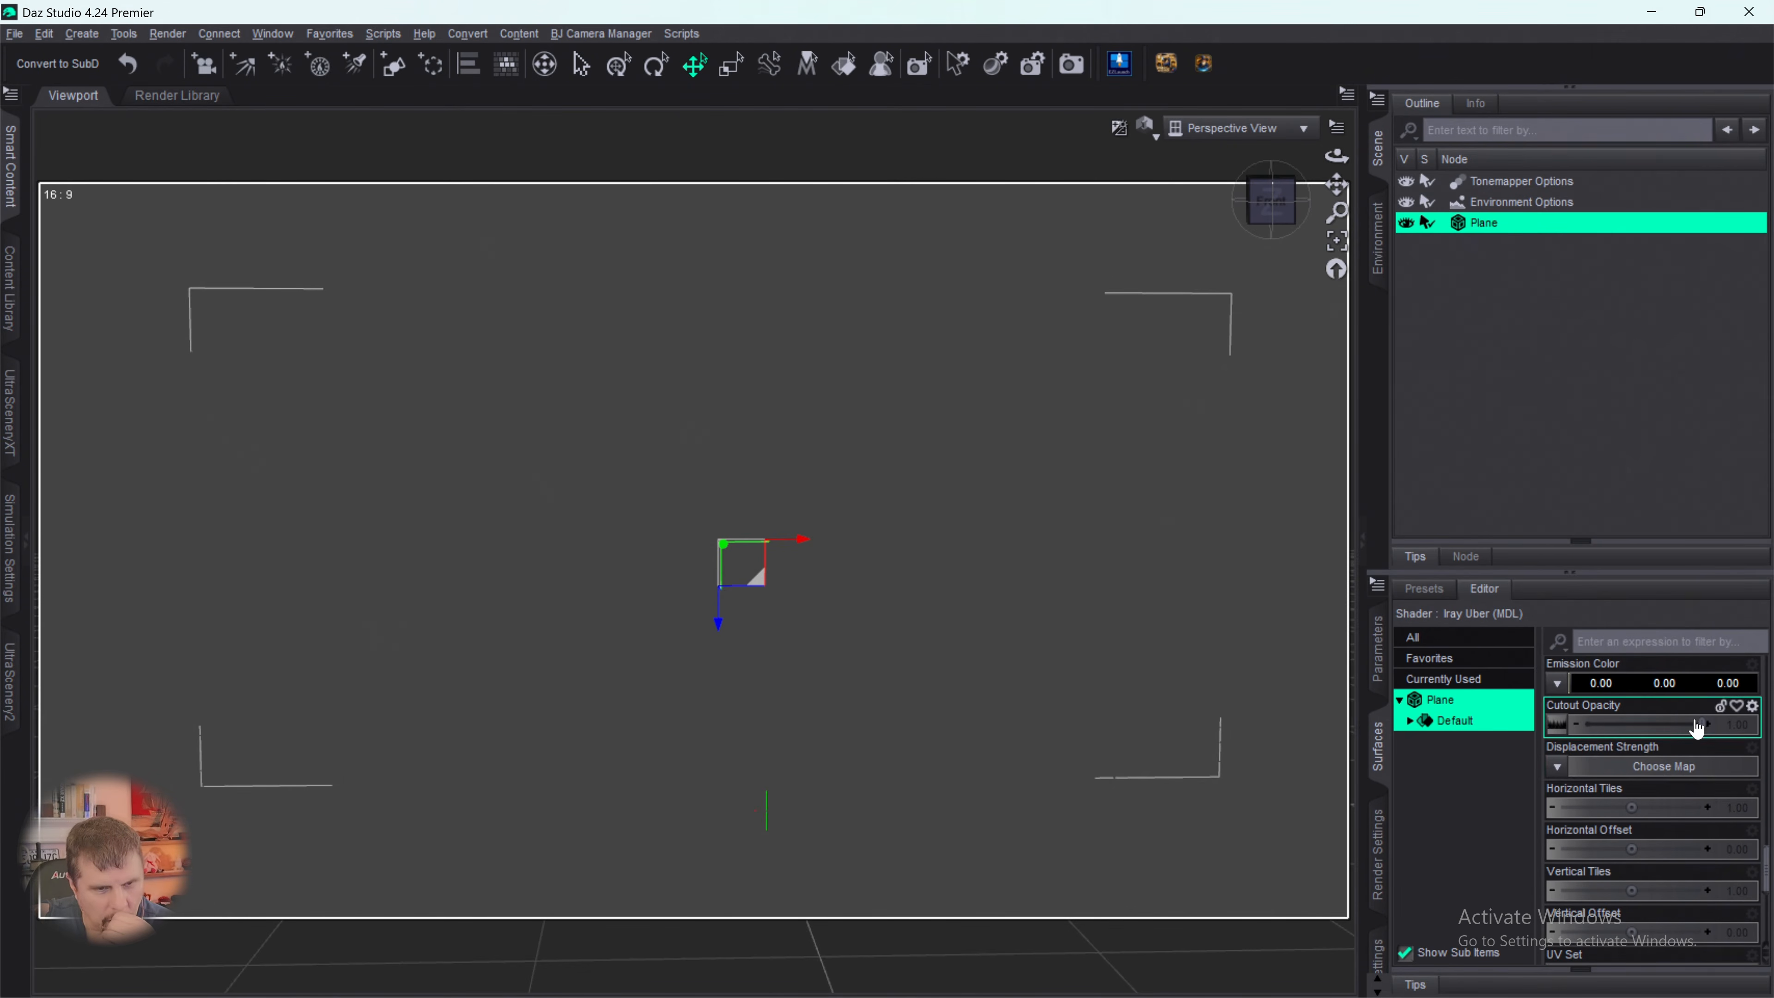
pyautogui.moveTo(1702, 724)
pyautogui.mouseDown()
pyautogui.moveTo(1575, 727)
pyautogui.moveTo(1713, 725)
pyautogui.mouseUp()
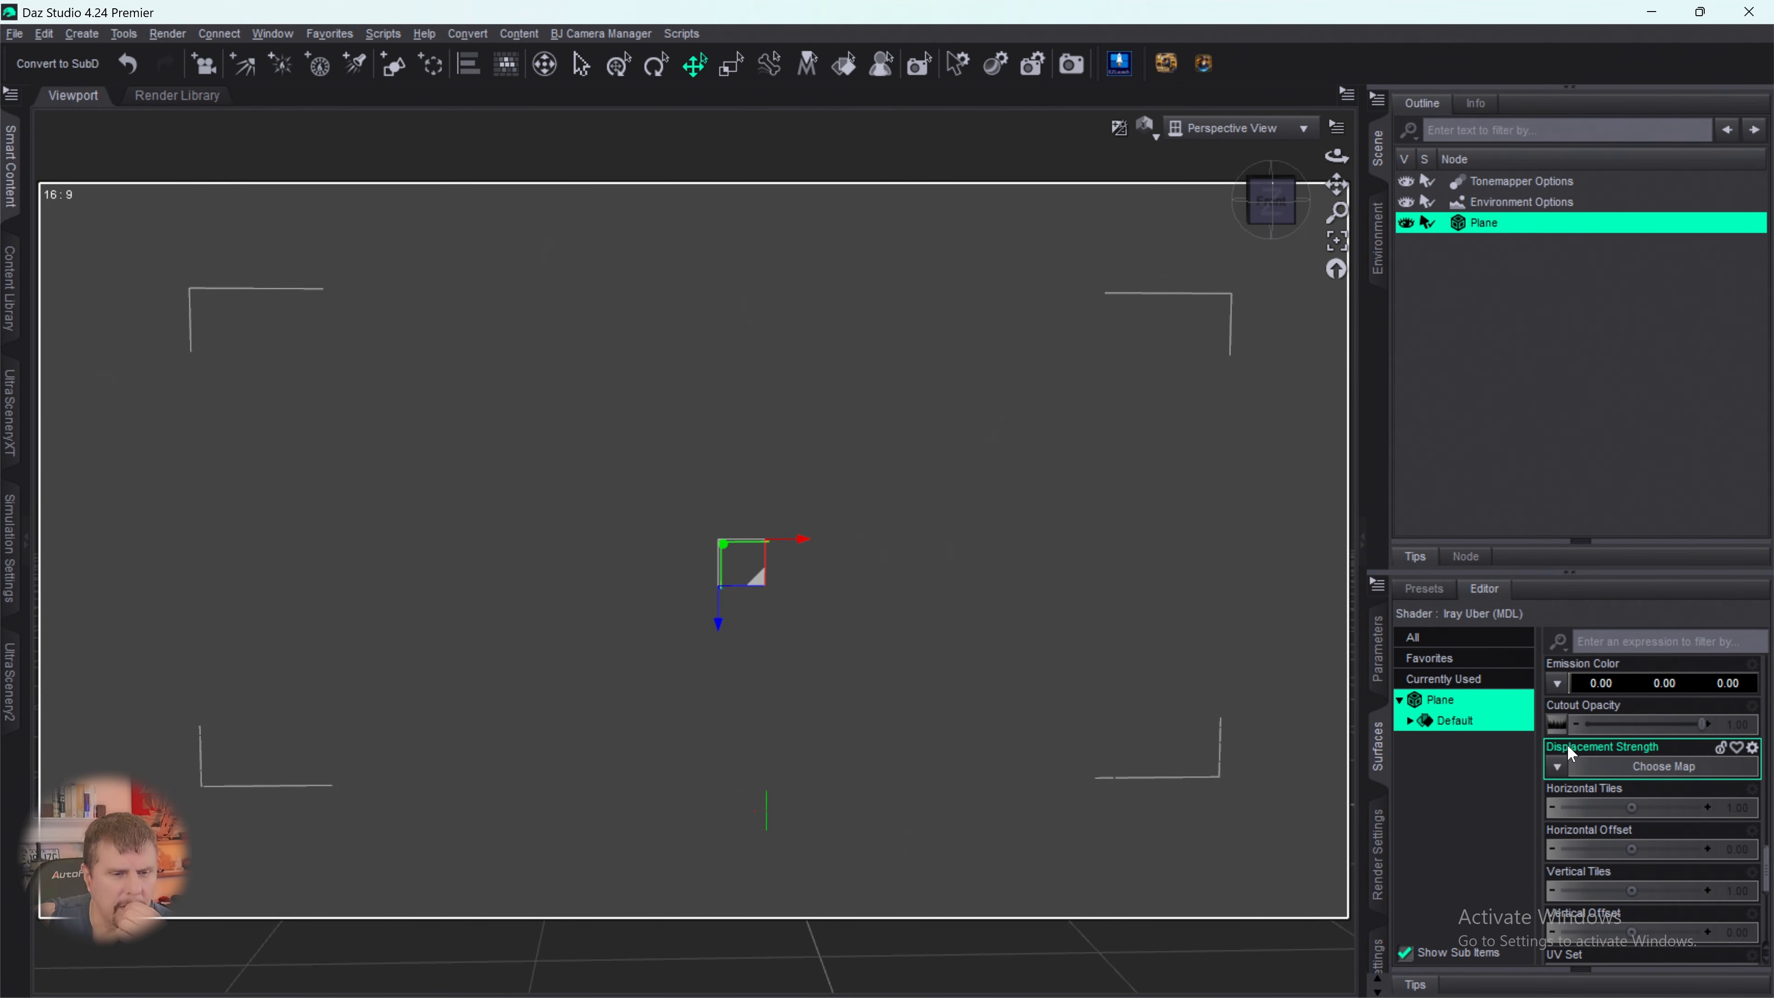
pyautogui.moveTo(1550, 729)
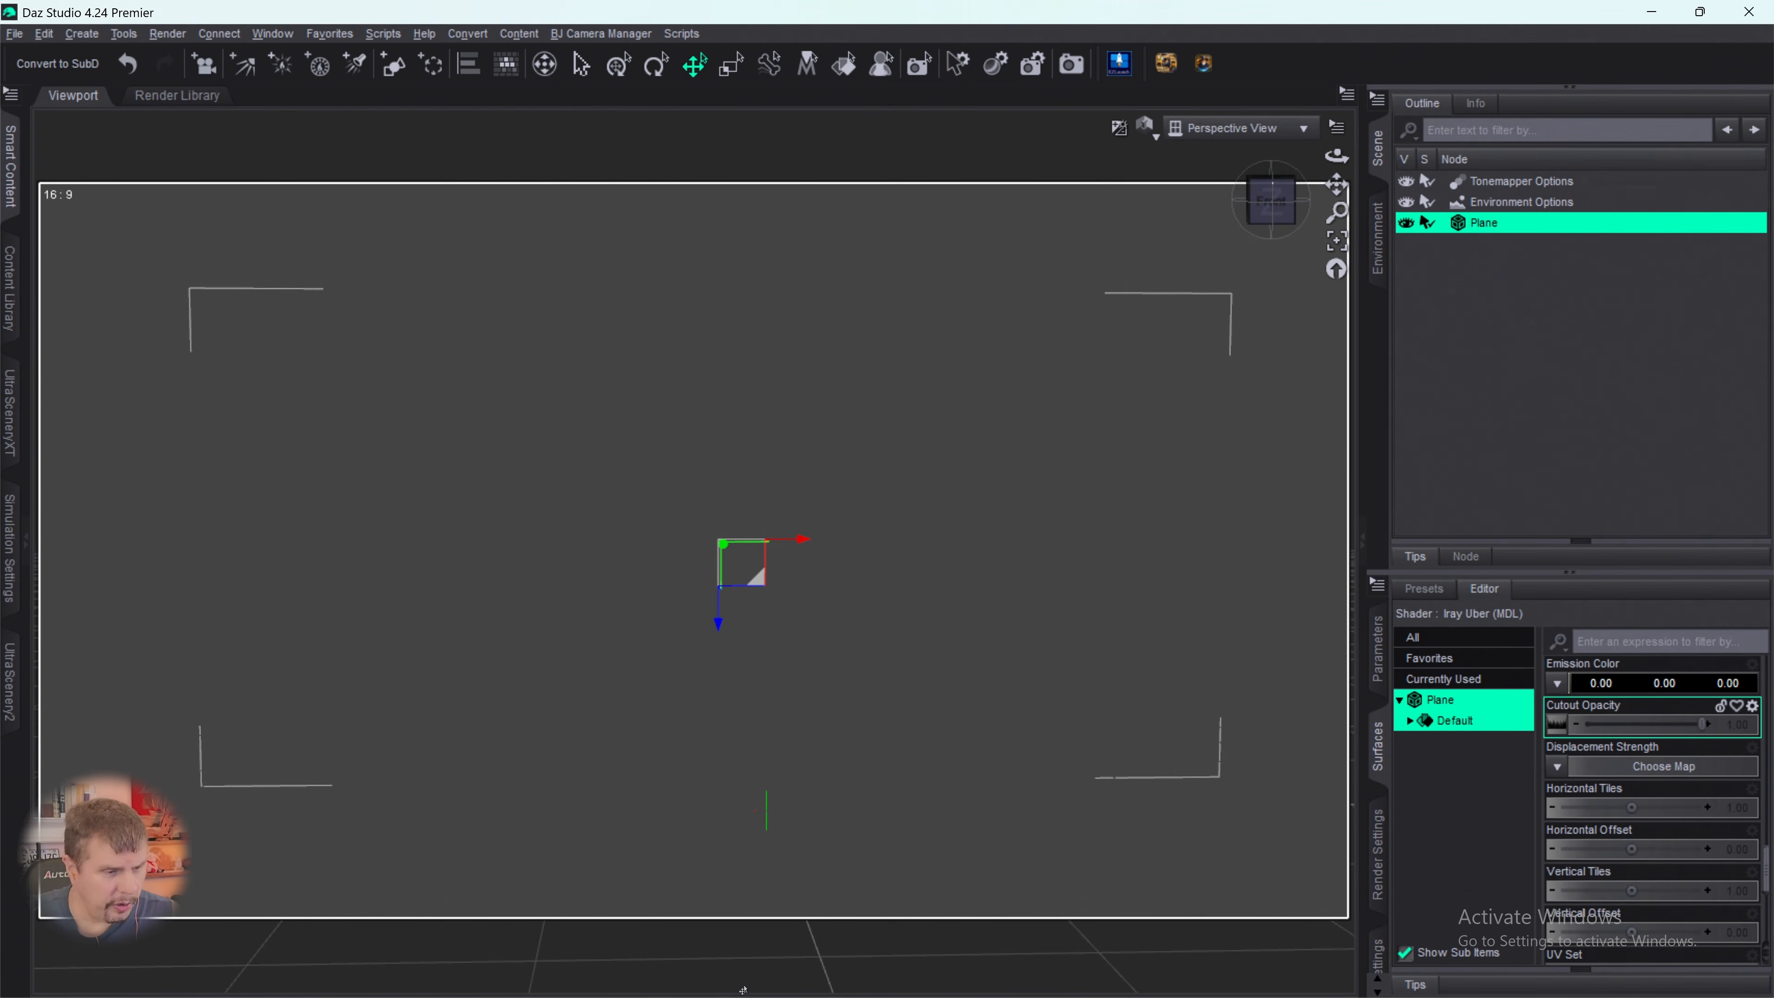
pyautogui.moveTo(1006, 994)
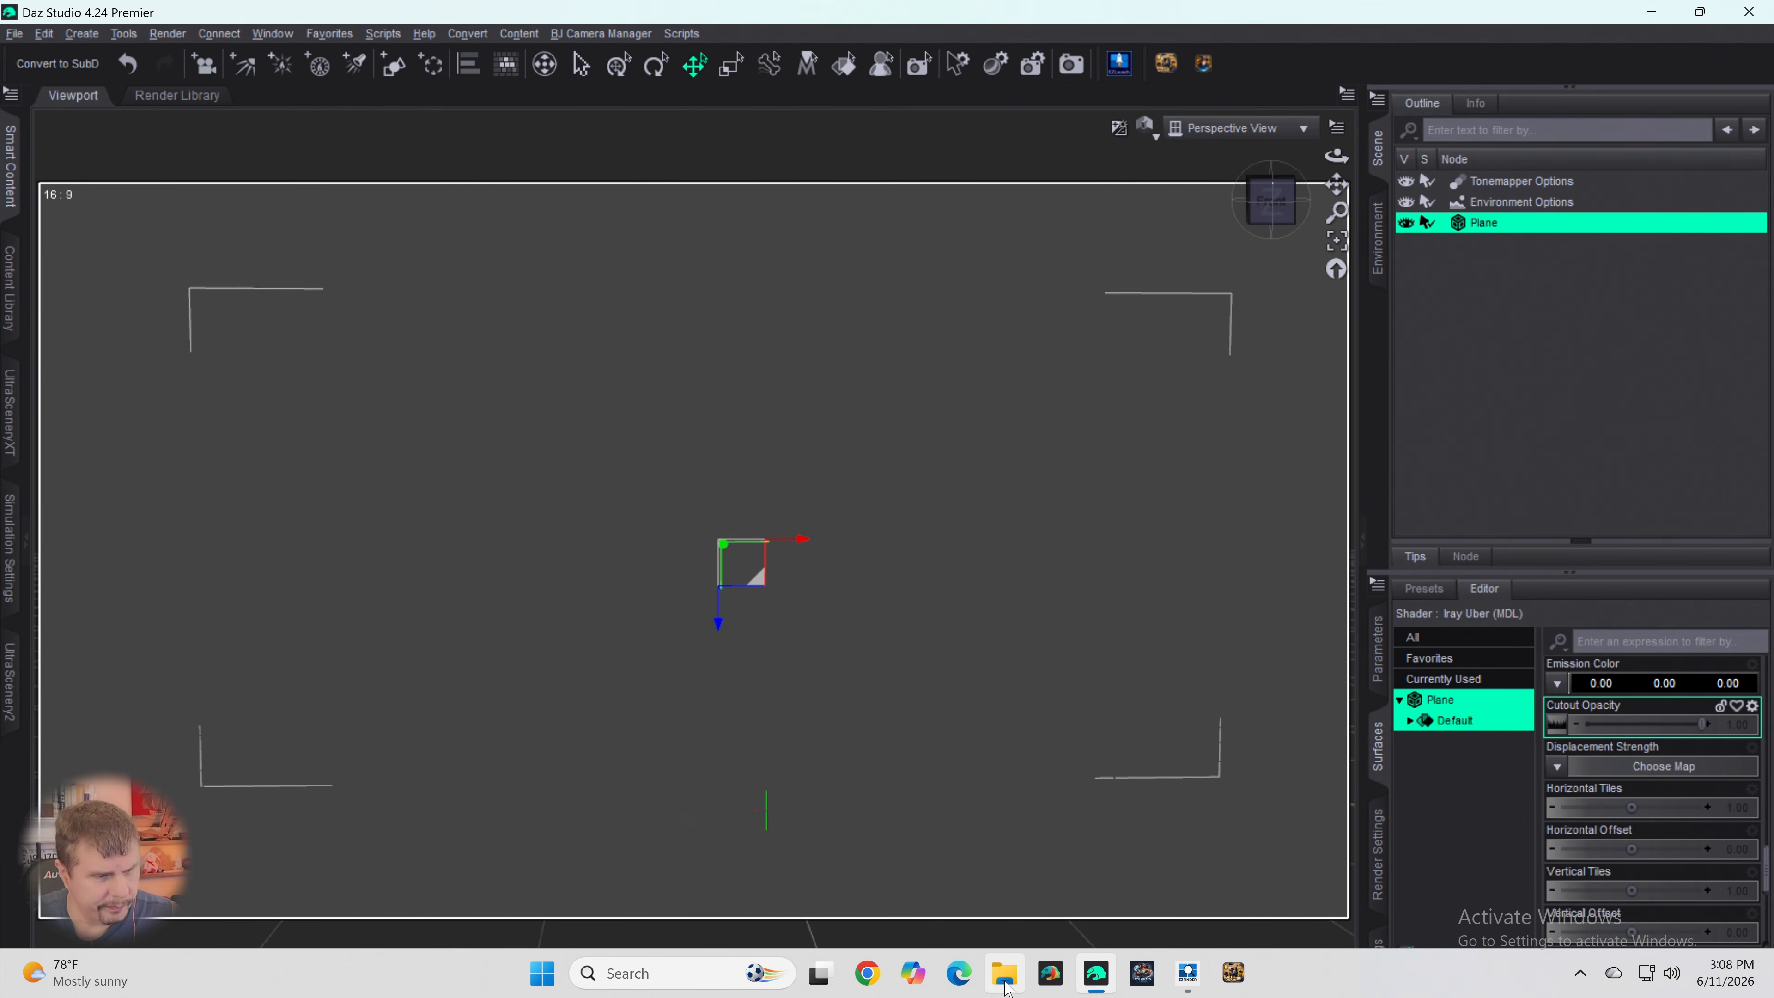
pyautogui.click(646, 962)
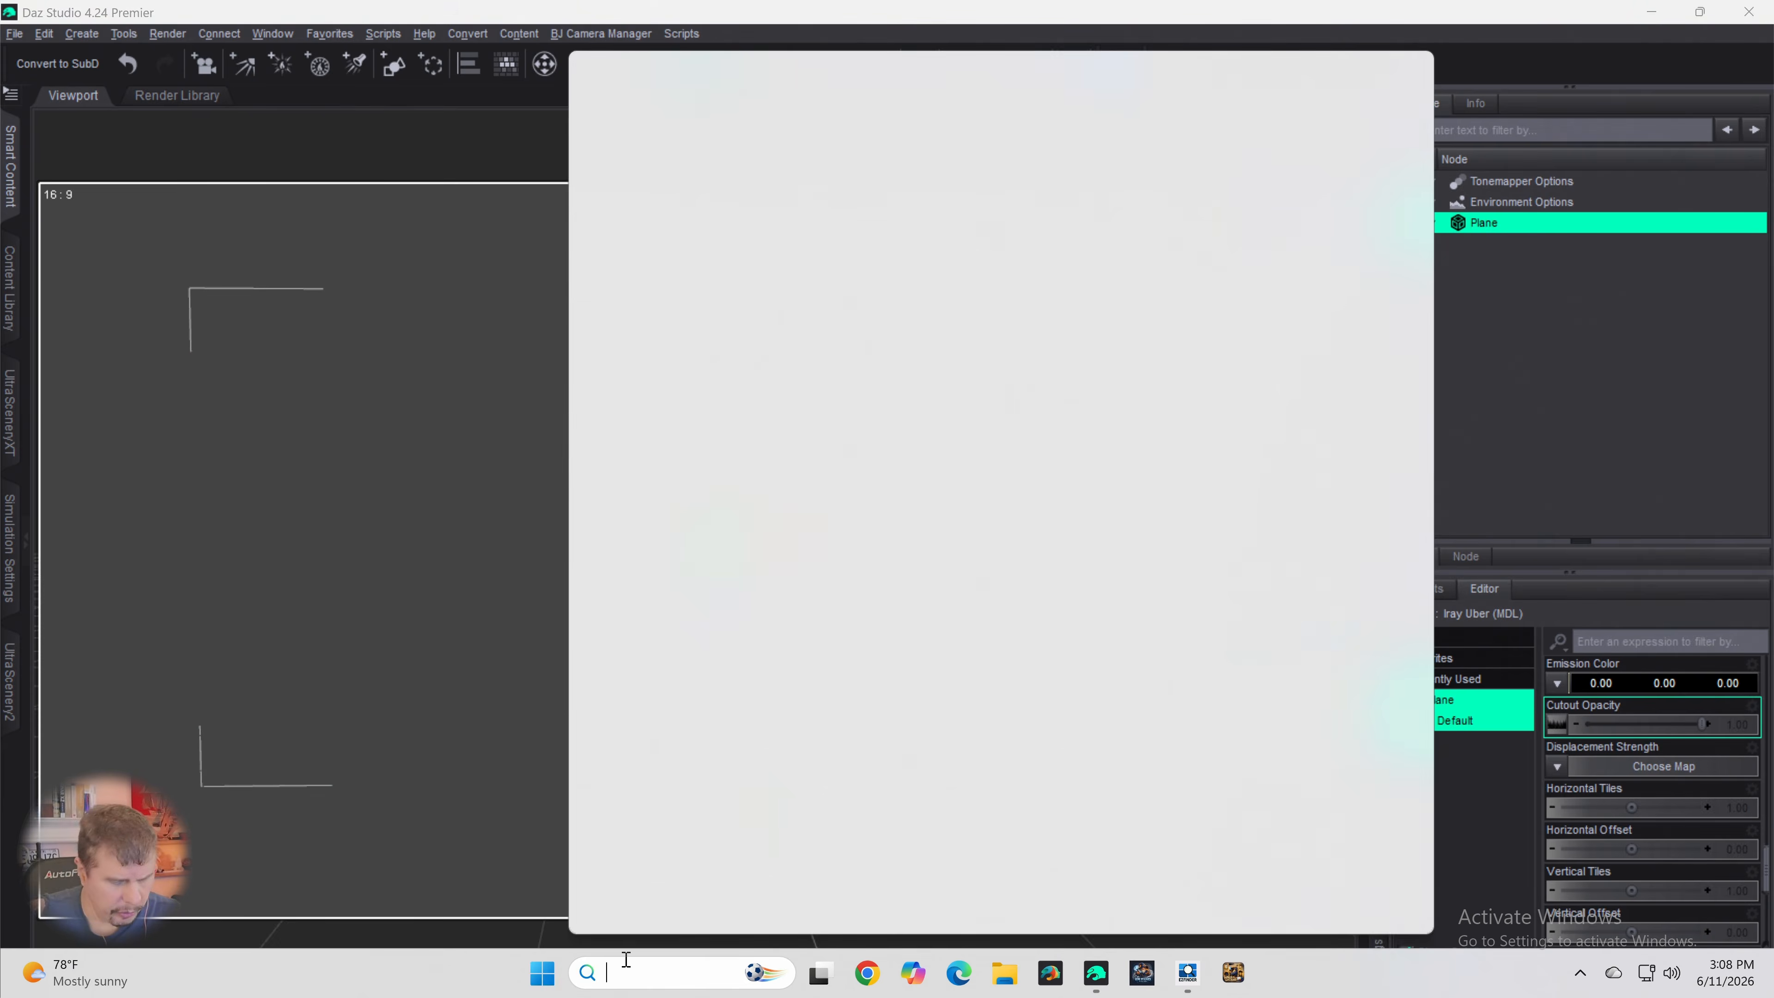
pyautogui.write('photos')
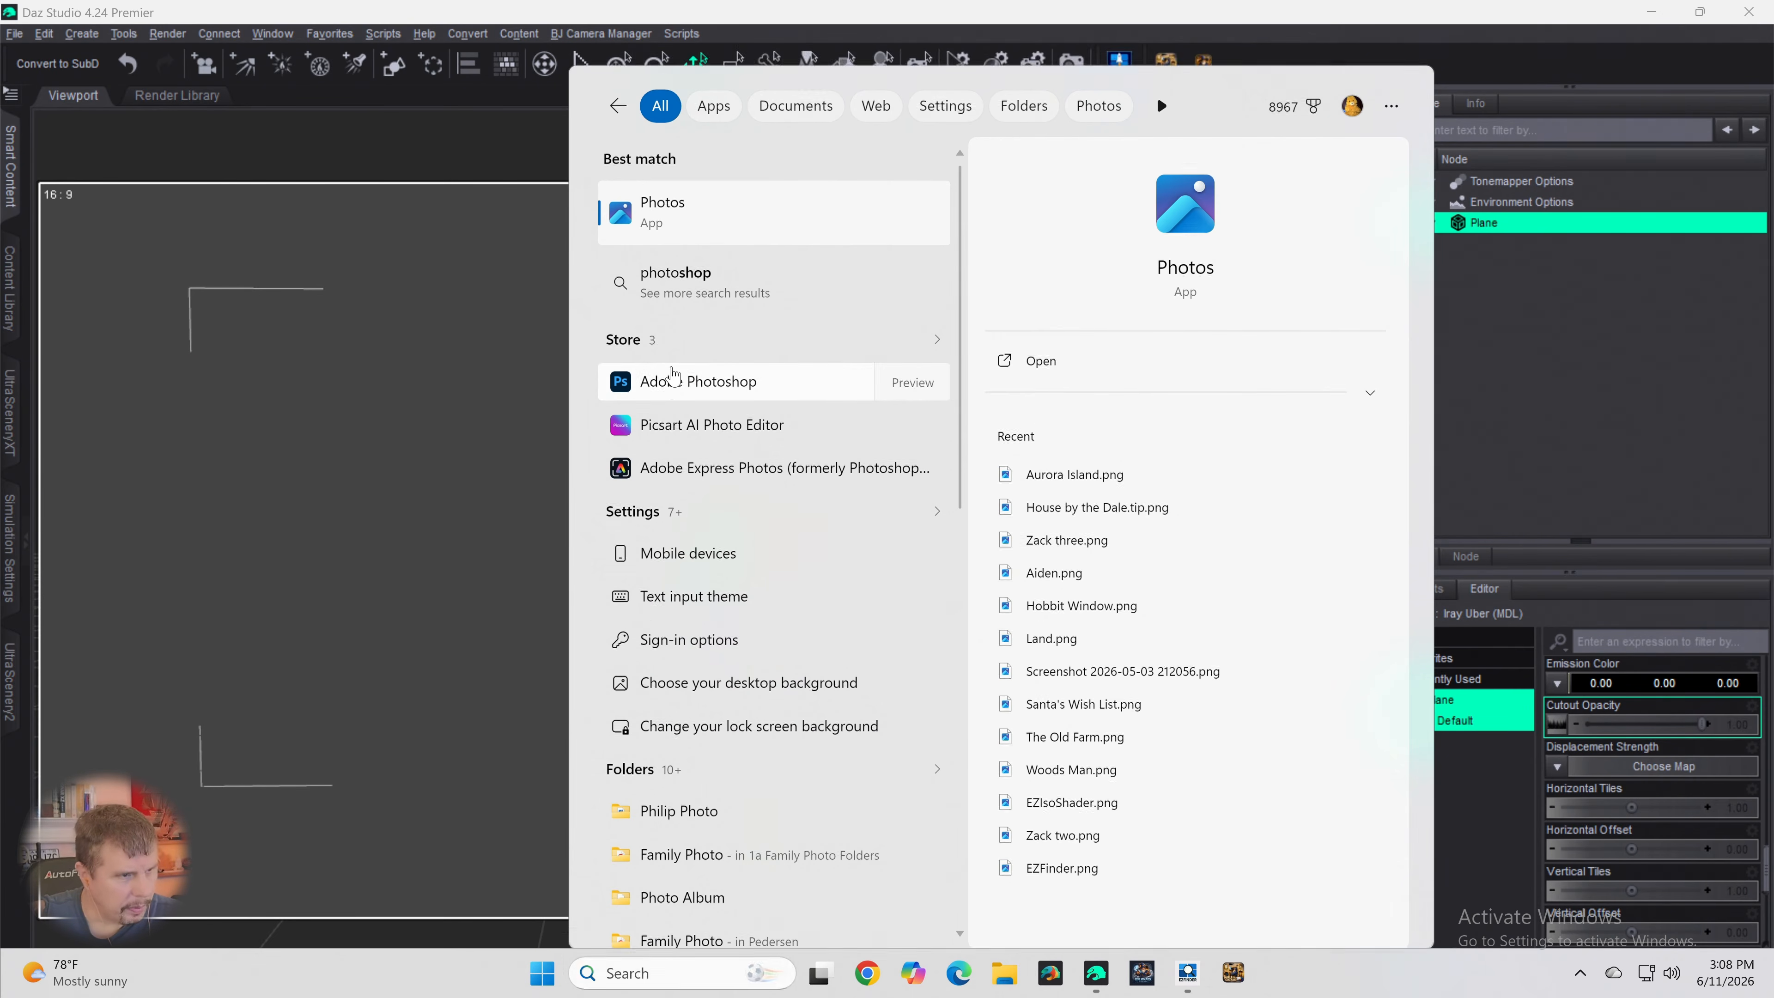
pyautogui.click(670, 368)
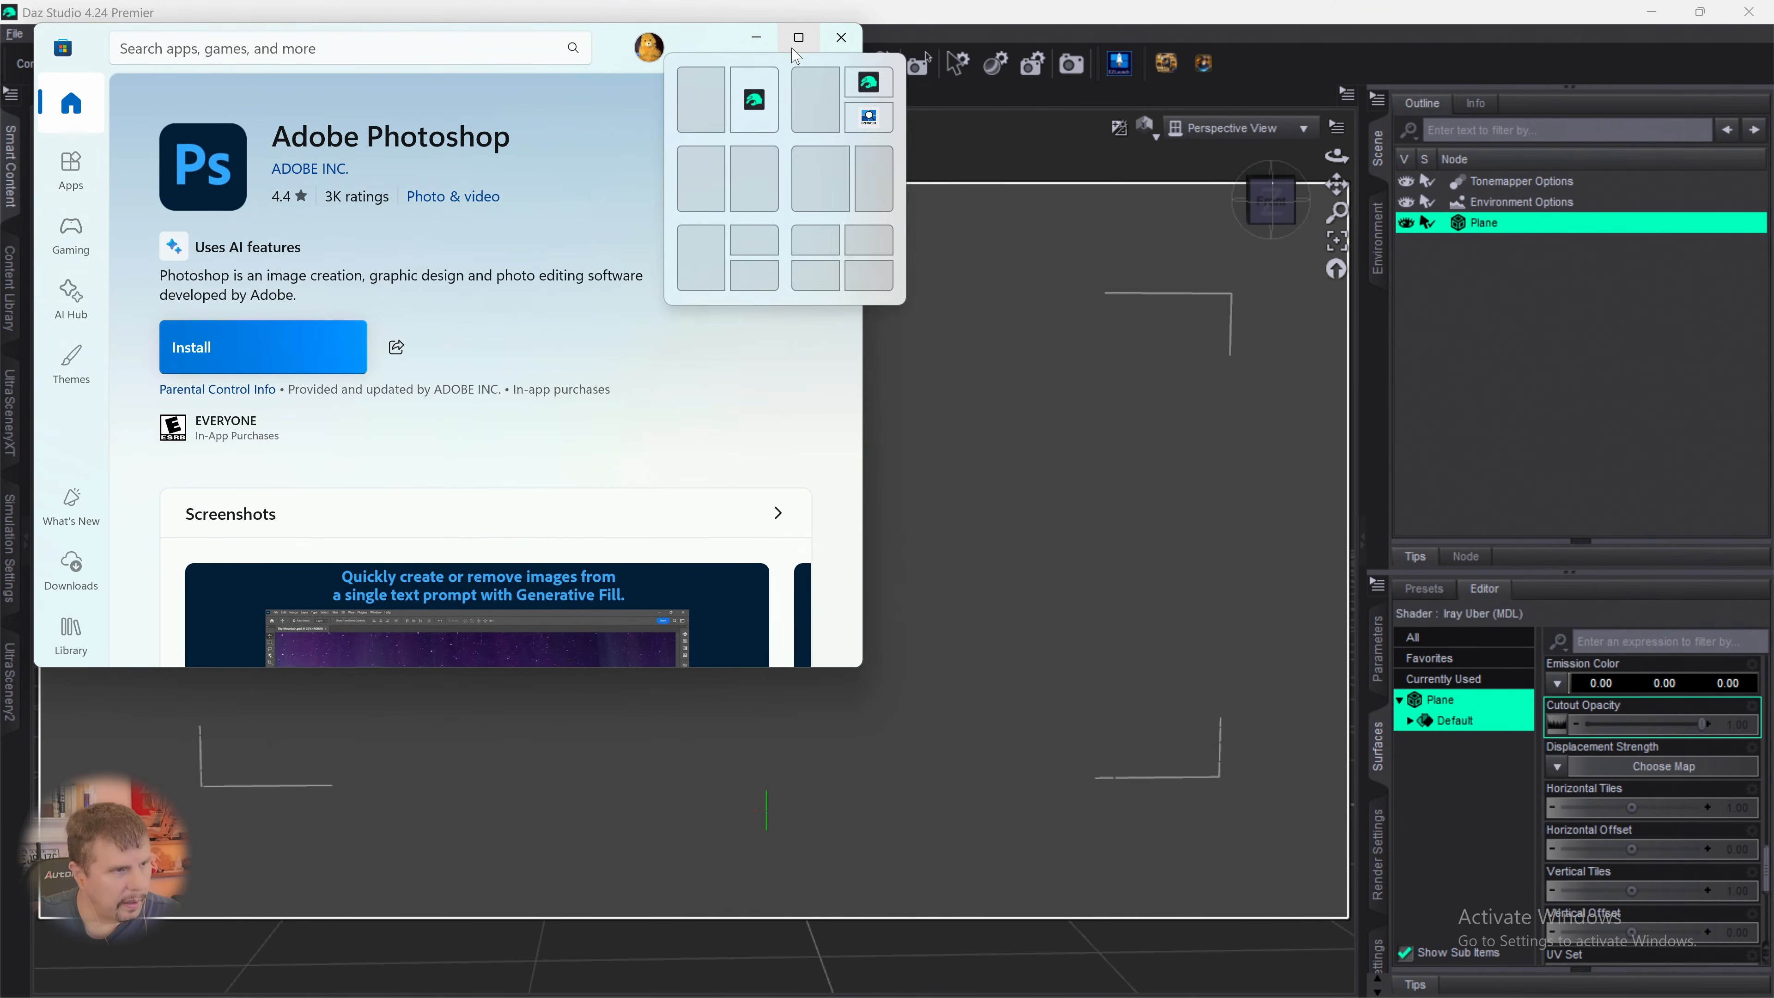
pyautogui.click(840, 42)
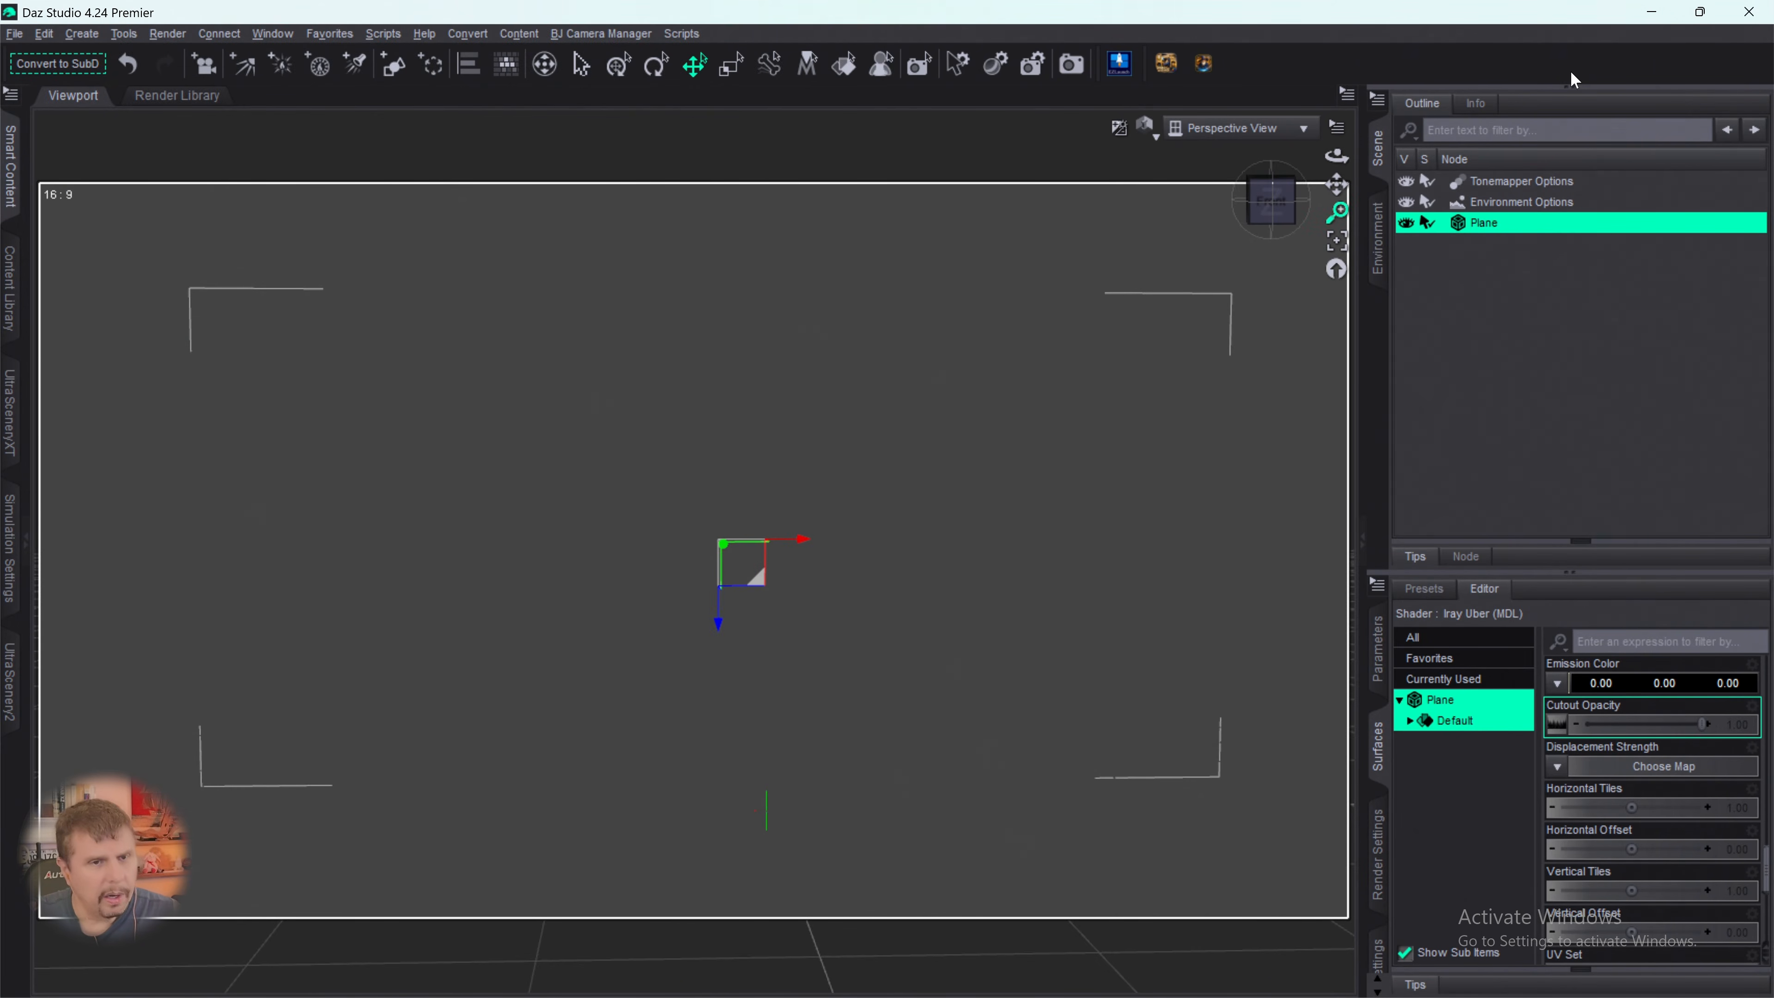
# - Minimise the open windows and copy Spruce Tree Line B&W.png from the recent files in File Explorer into the Shared Folder
pyautogui.click(1651, 12)
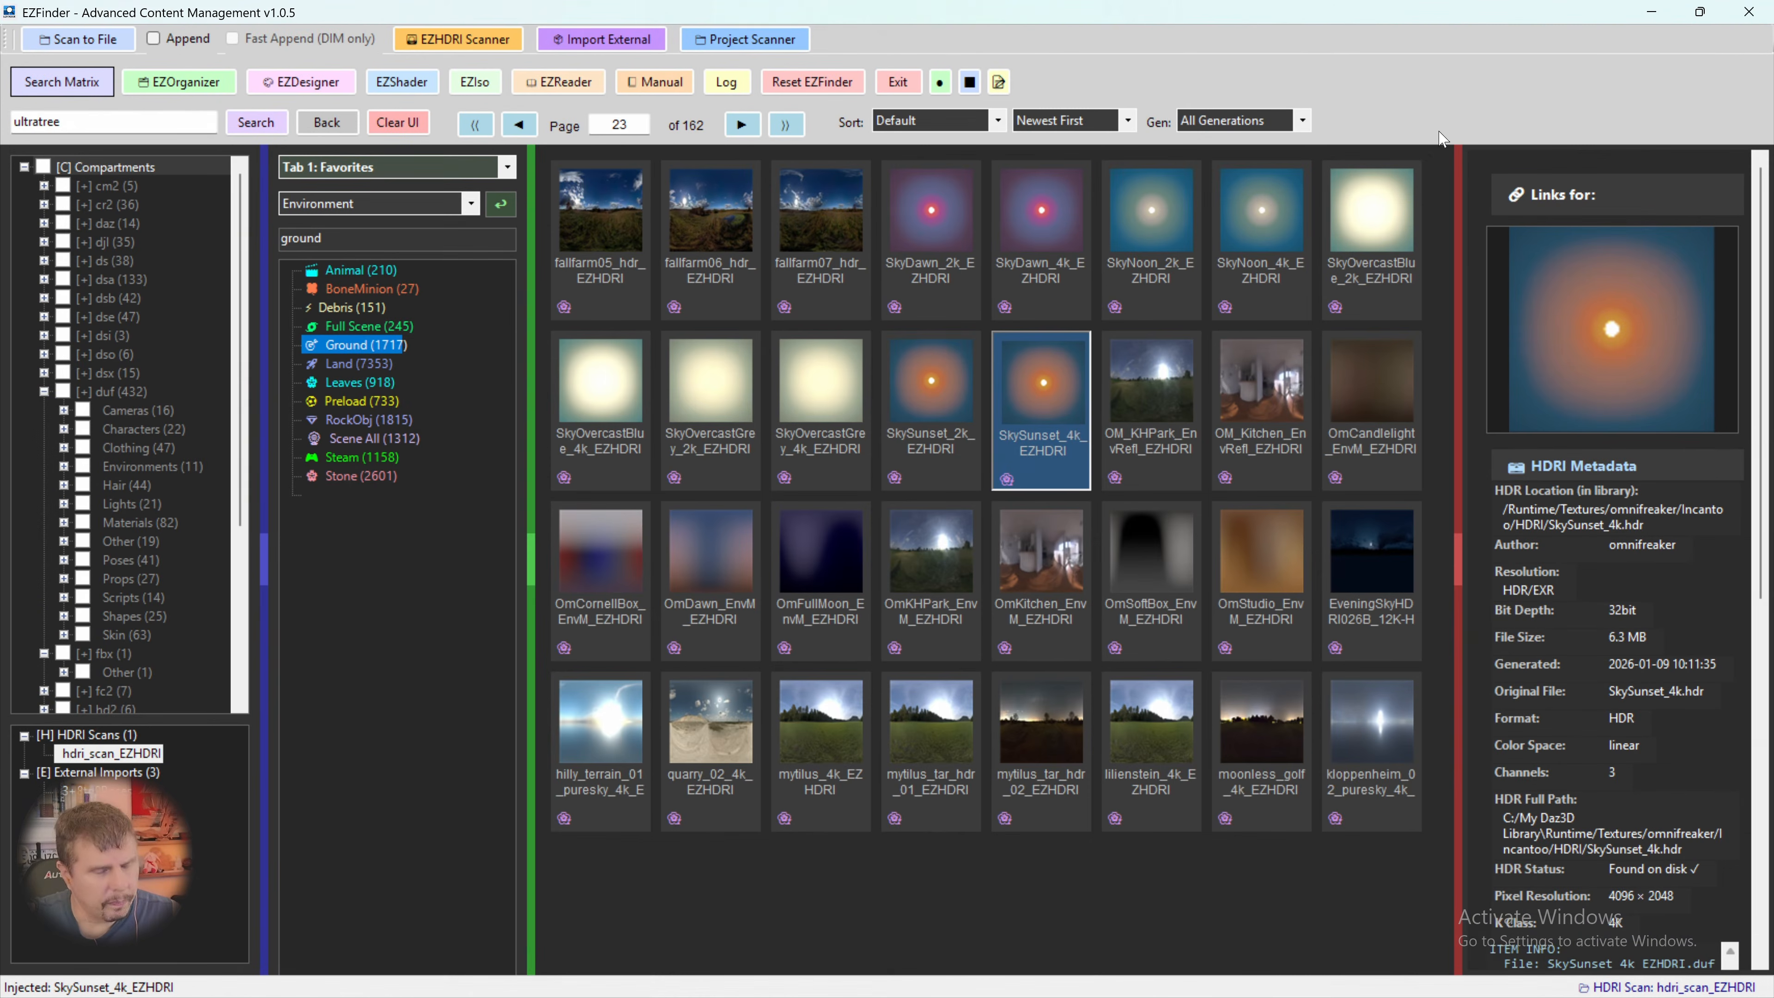
pyautogui.click(1652, 12)
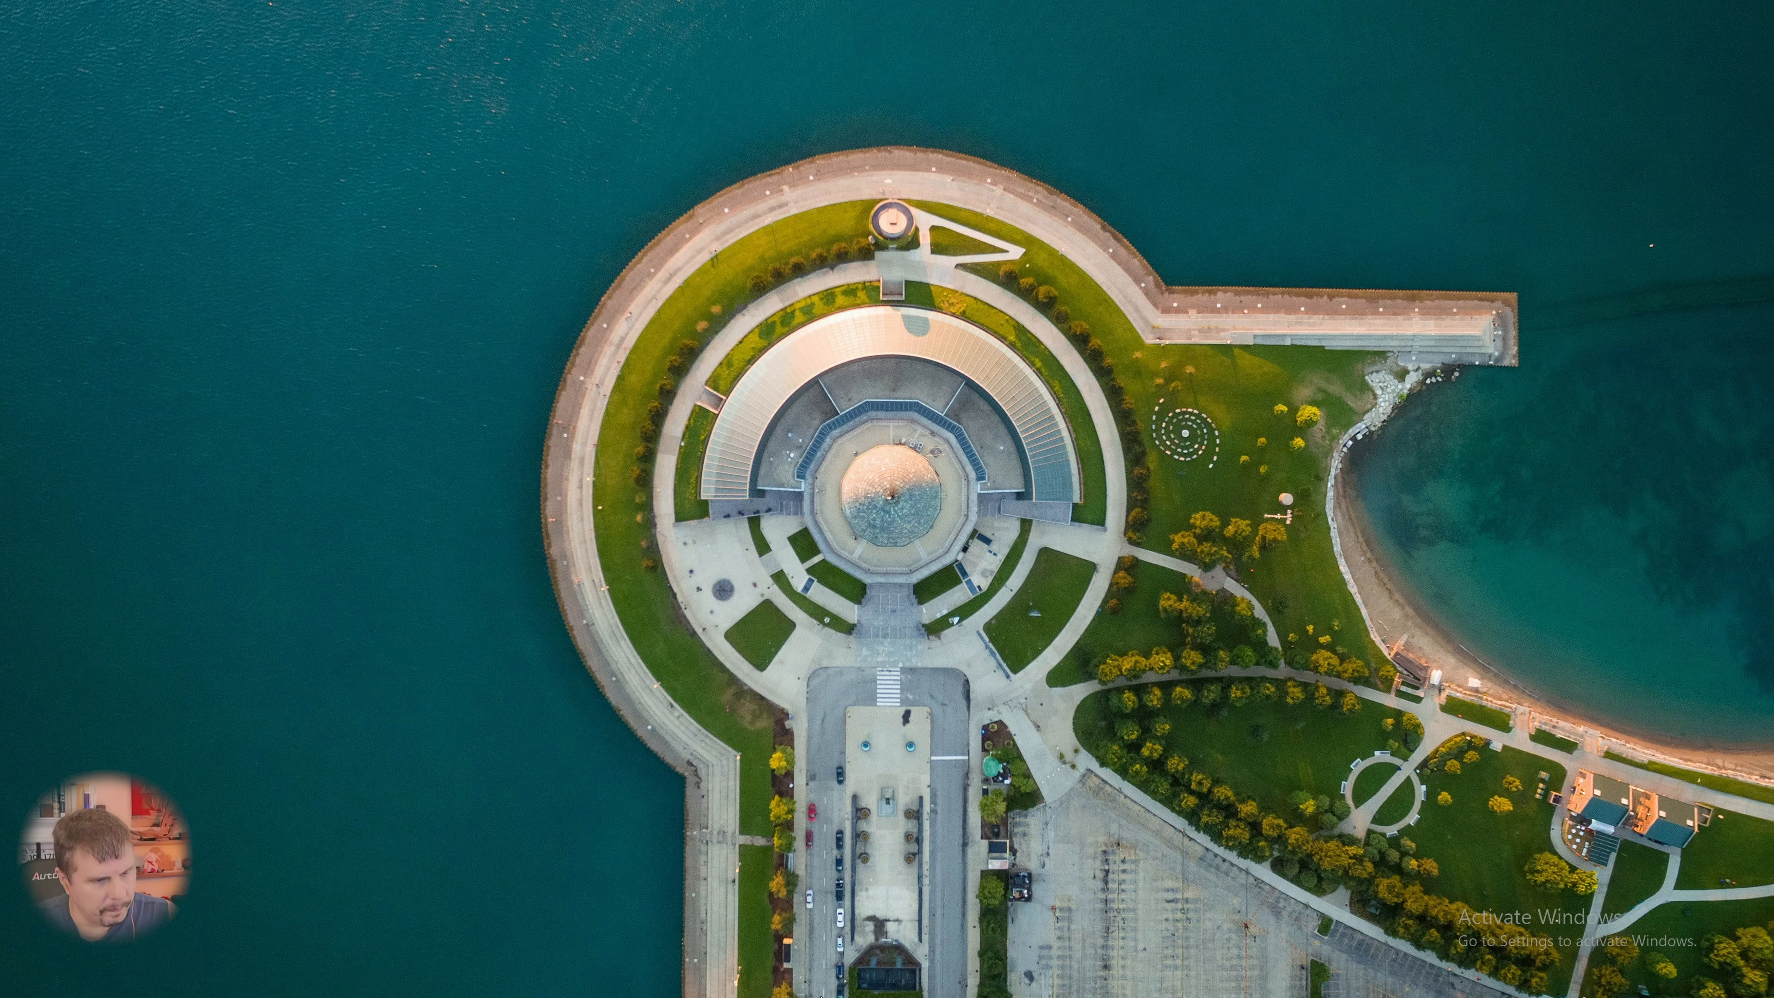
pyautogui.click(1017, 984)
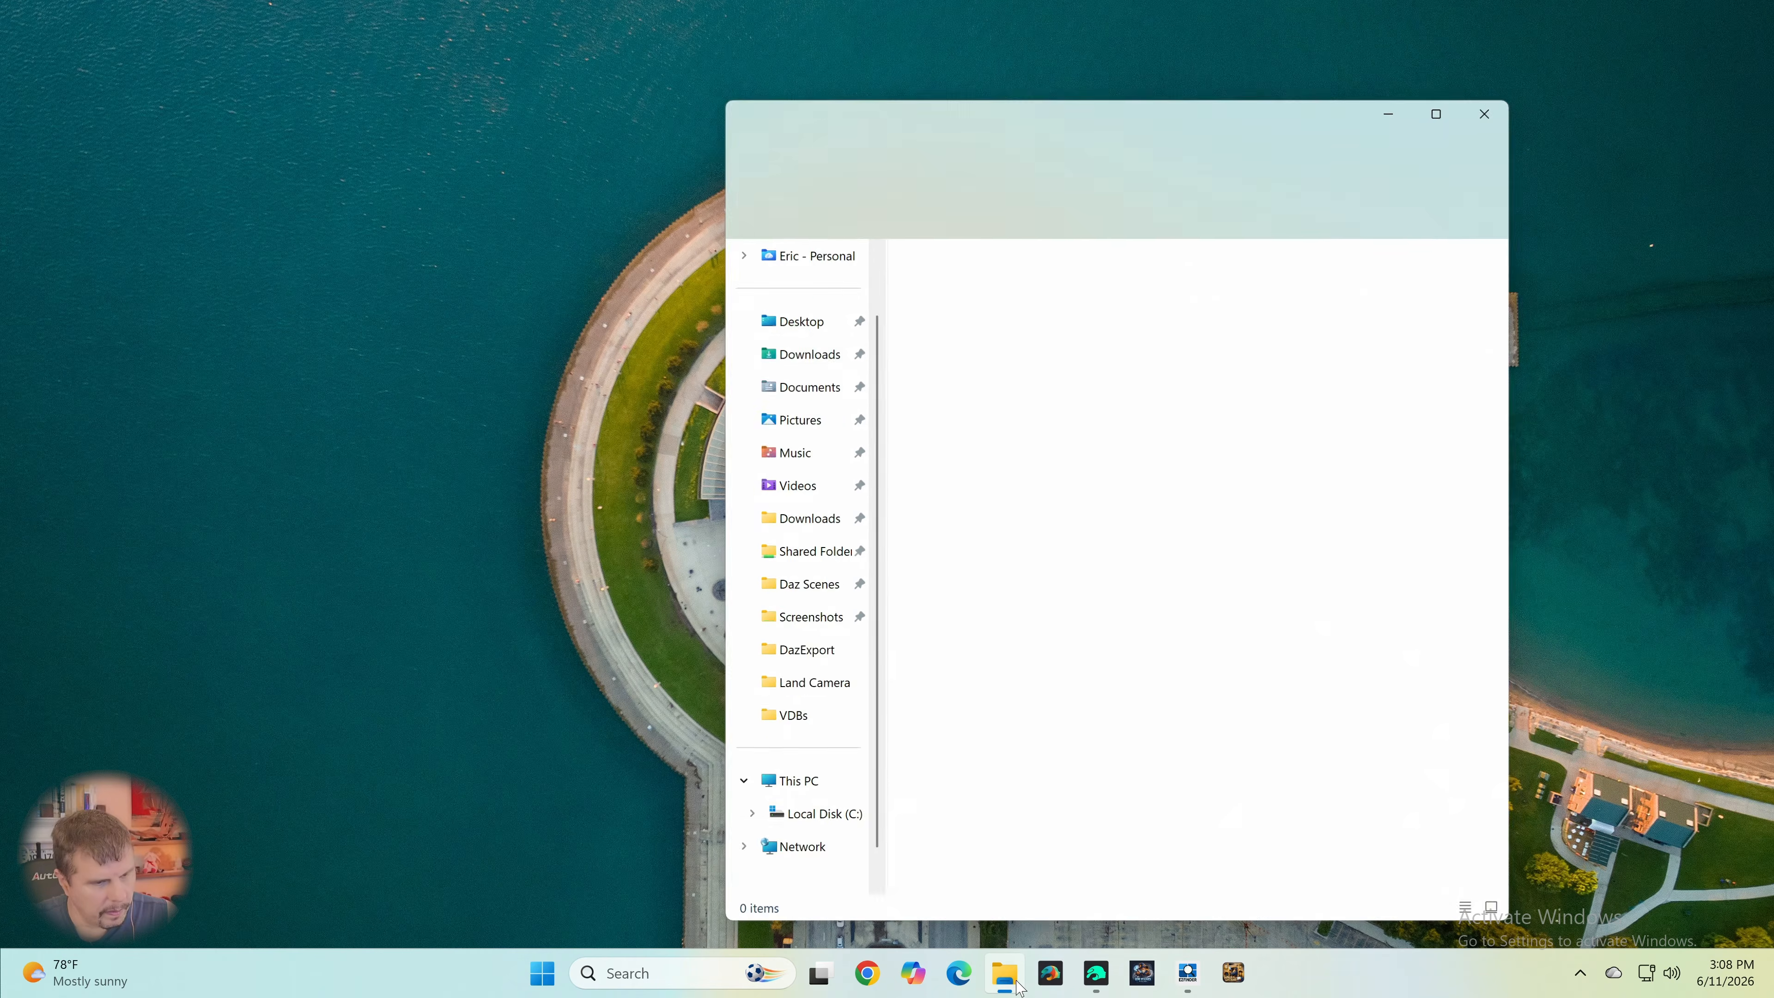
pyautogui.scroll(-1, 836, 563)
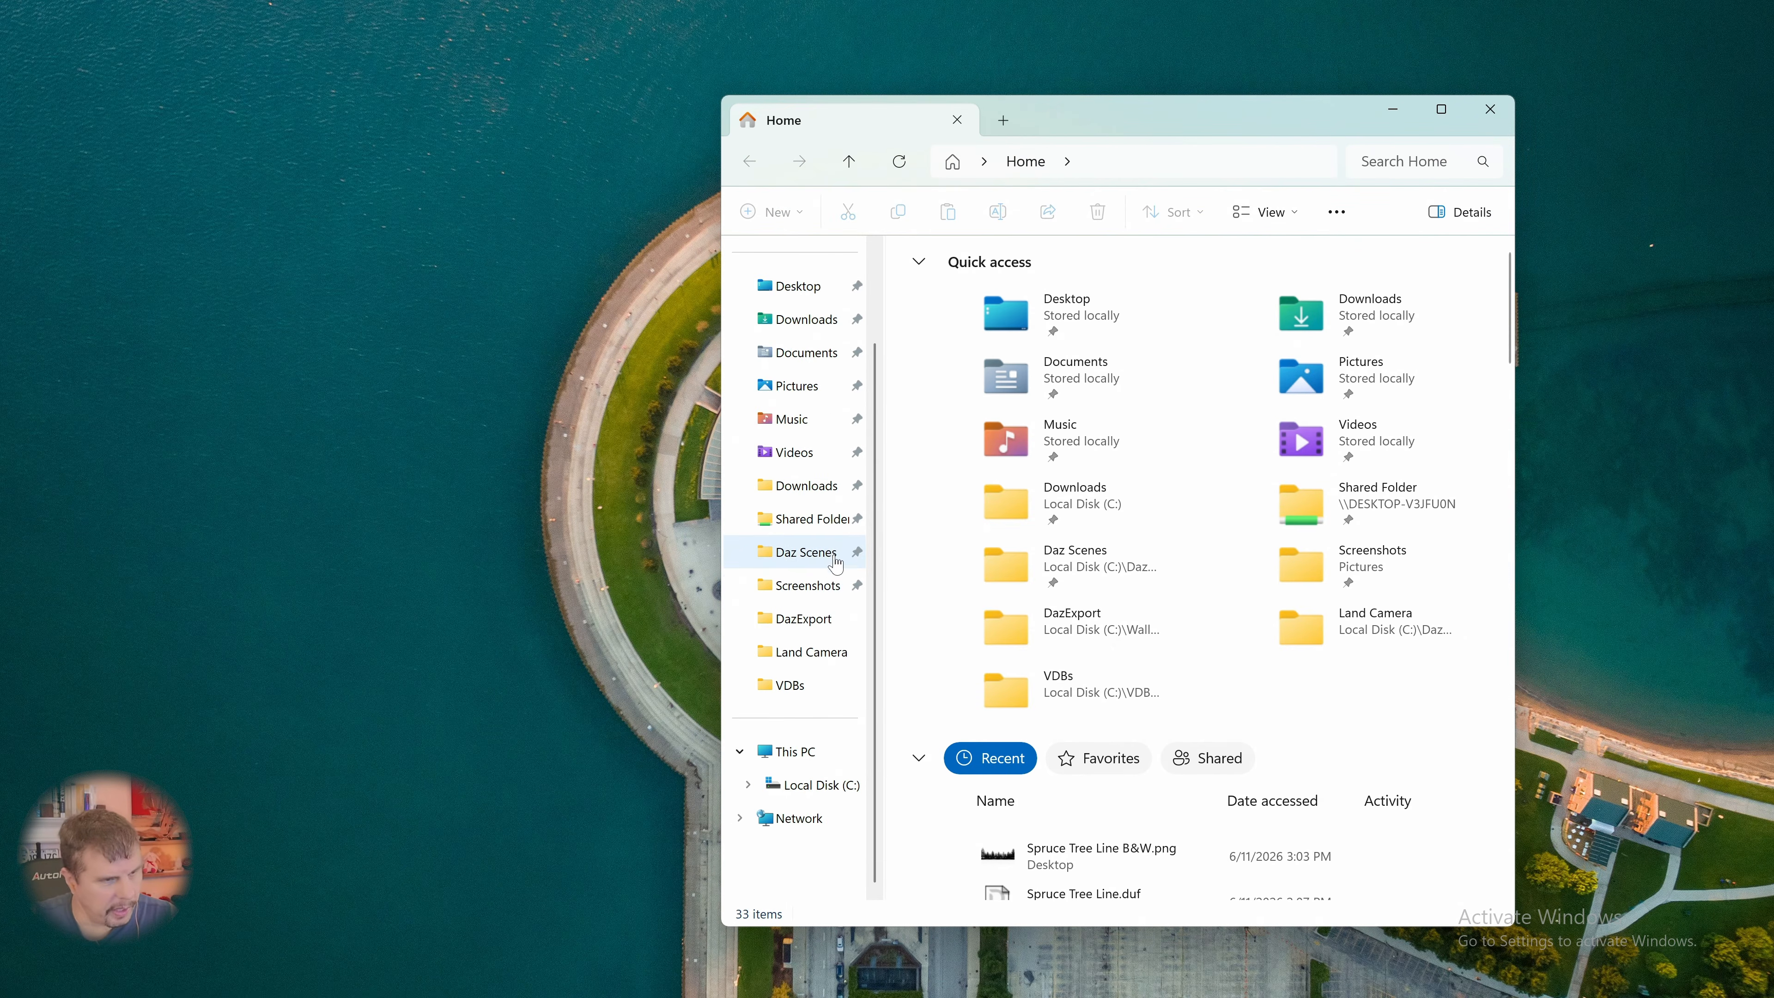
pyautogui.scroll(1, 817, 559)
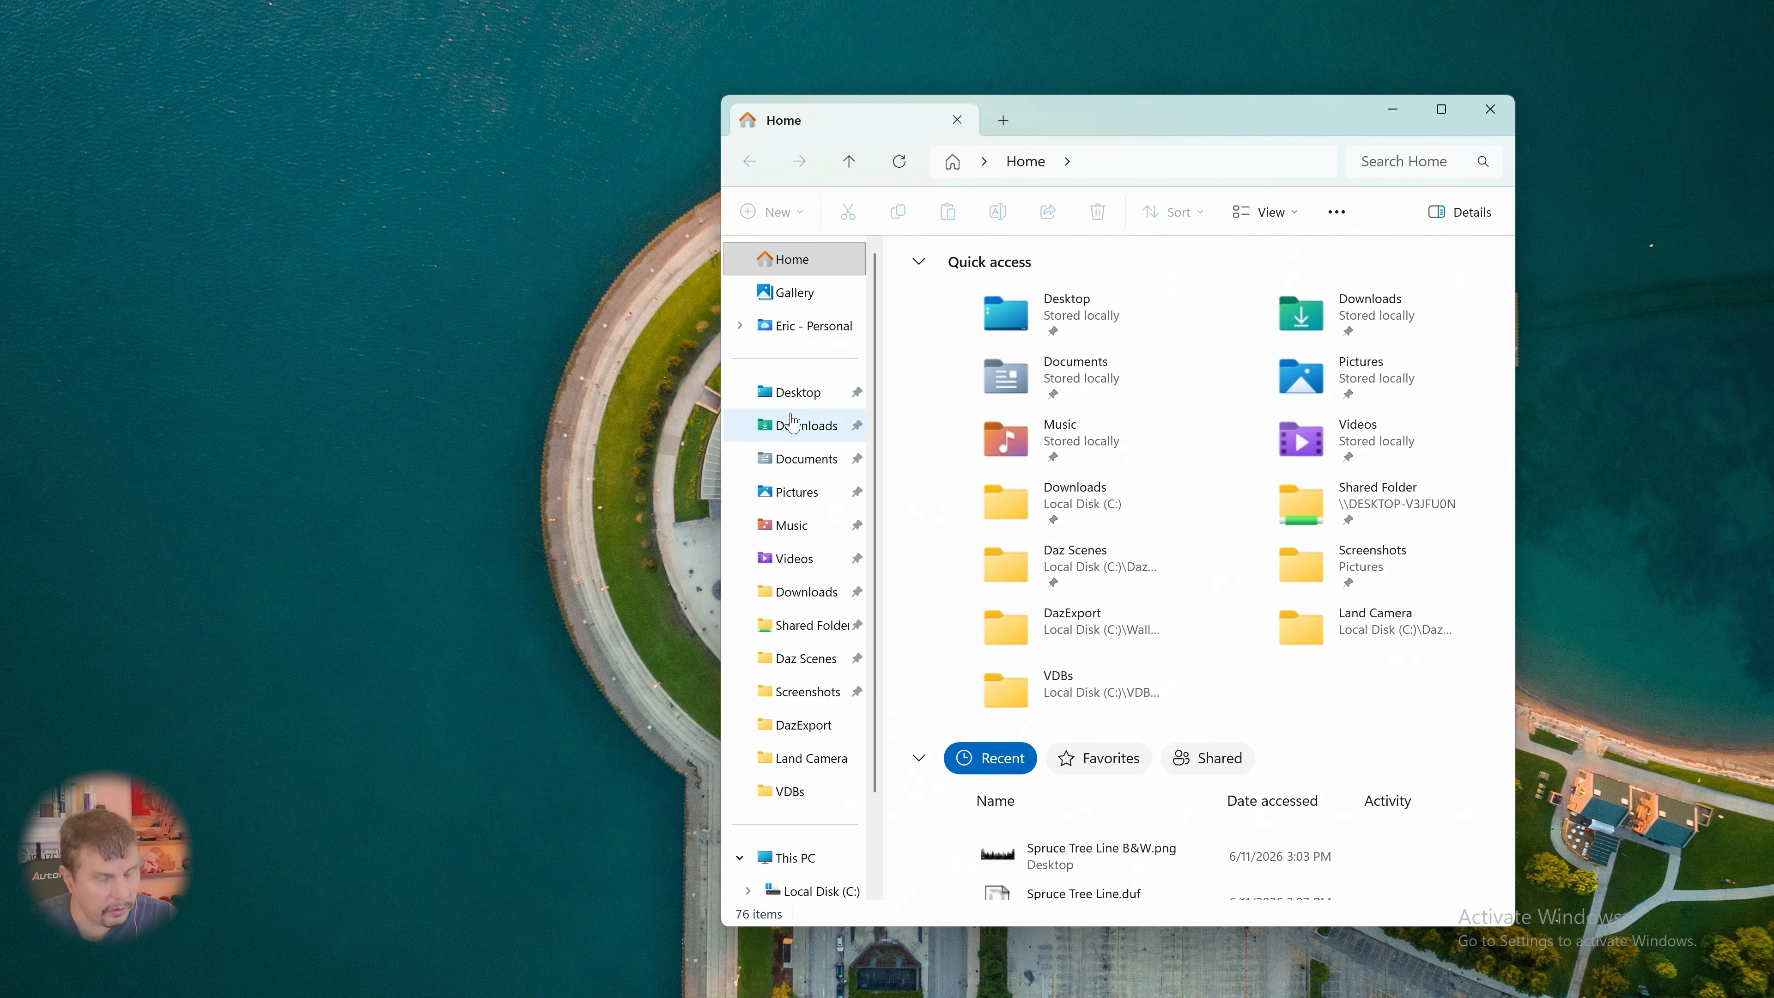
pyautogui.scroll(-1, 793, 419)
pyautogui.scroll(-2, 1031, 709)
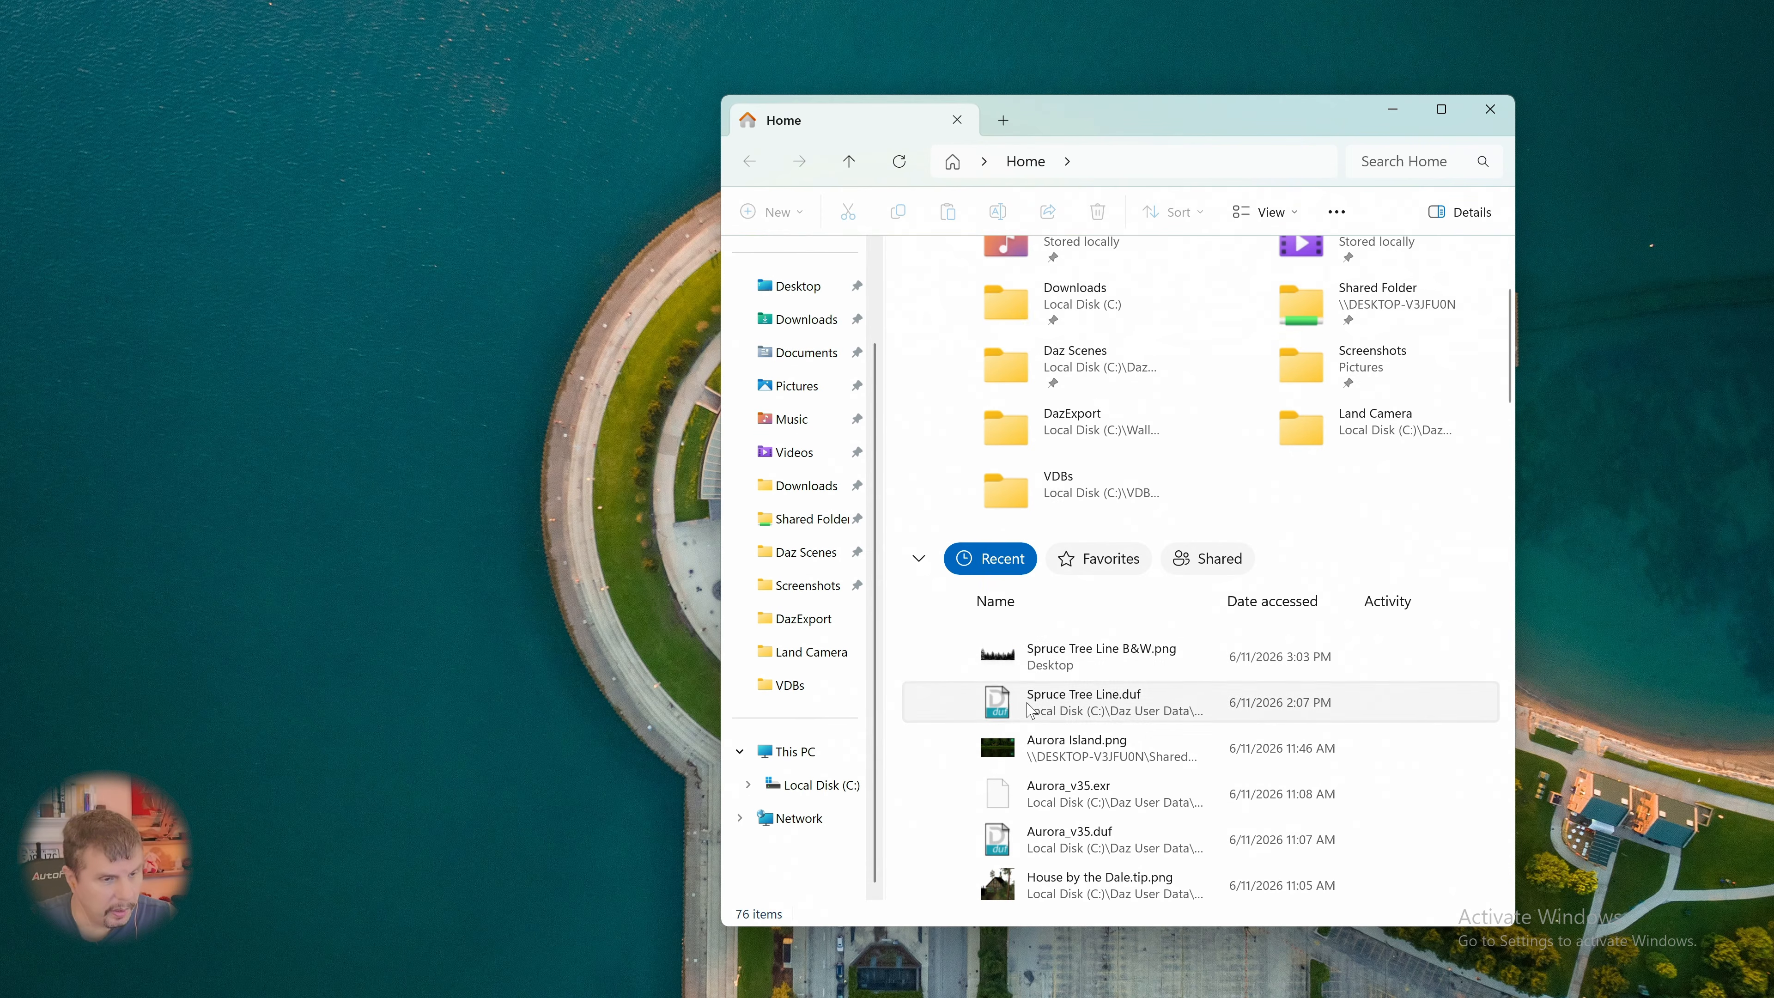
pyautogui.click(1037, 660)
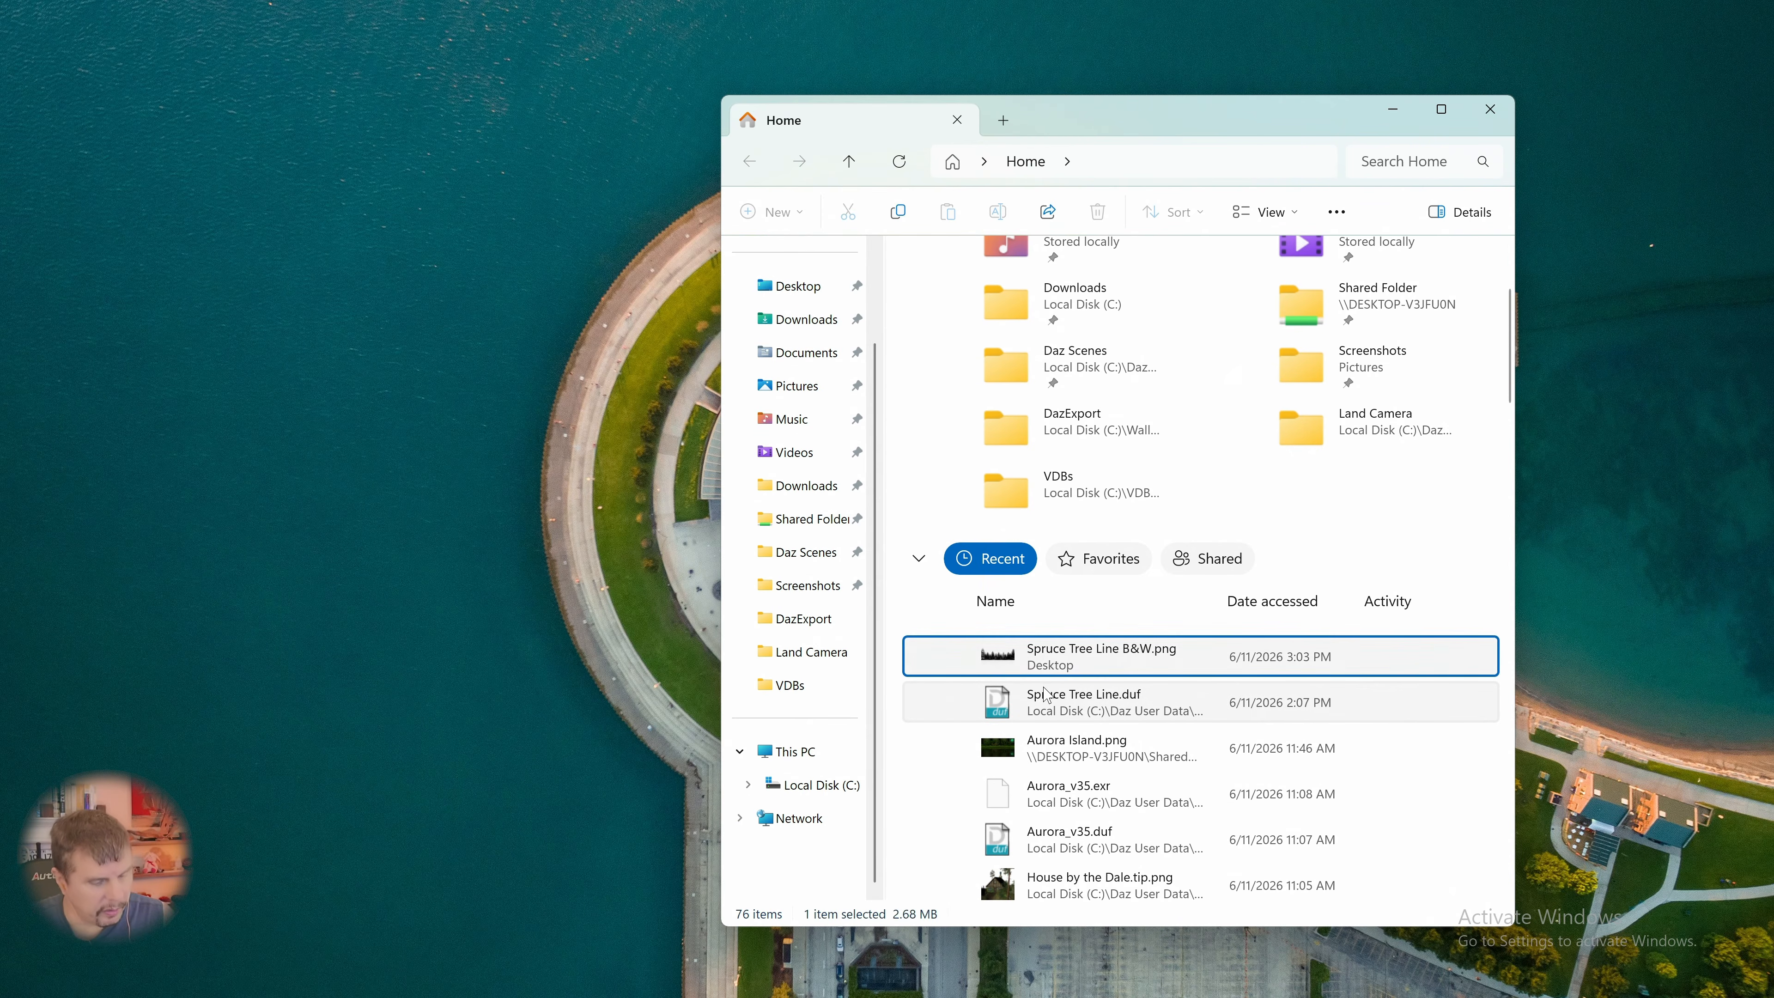
pyautogui.doubleClick(1314, 323)
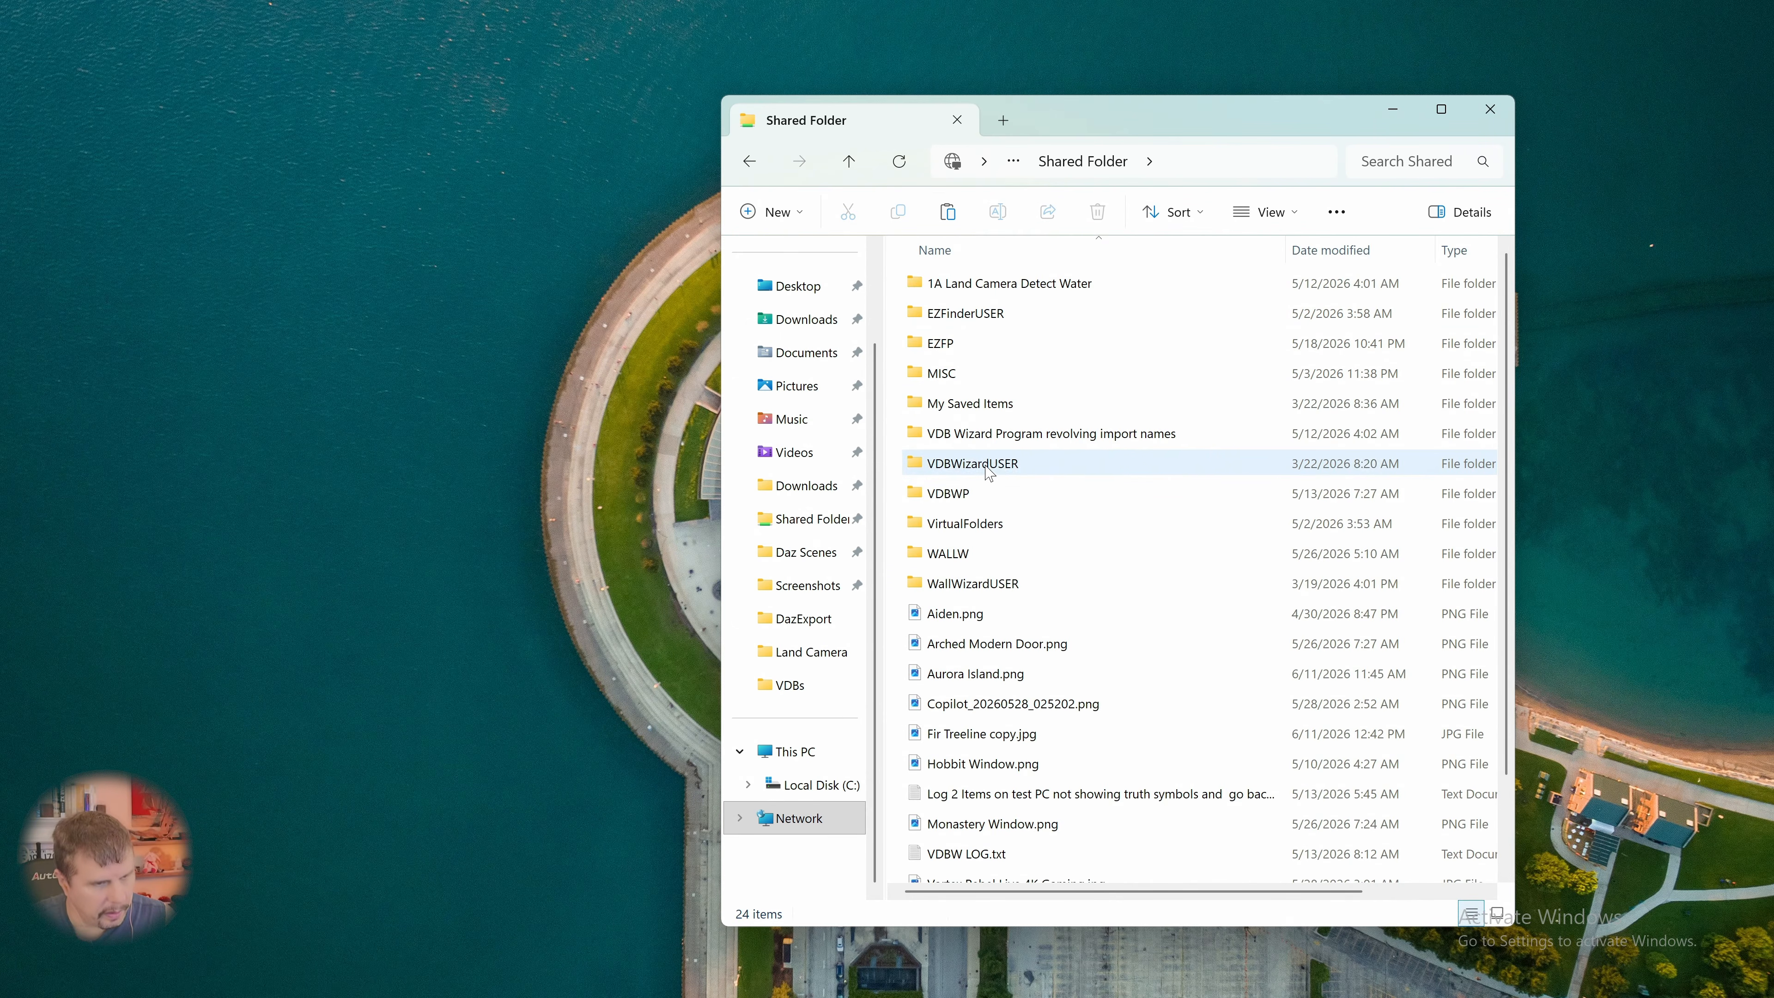
pyautogui.moveTo(997, 461)
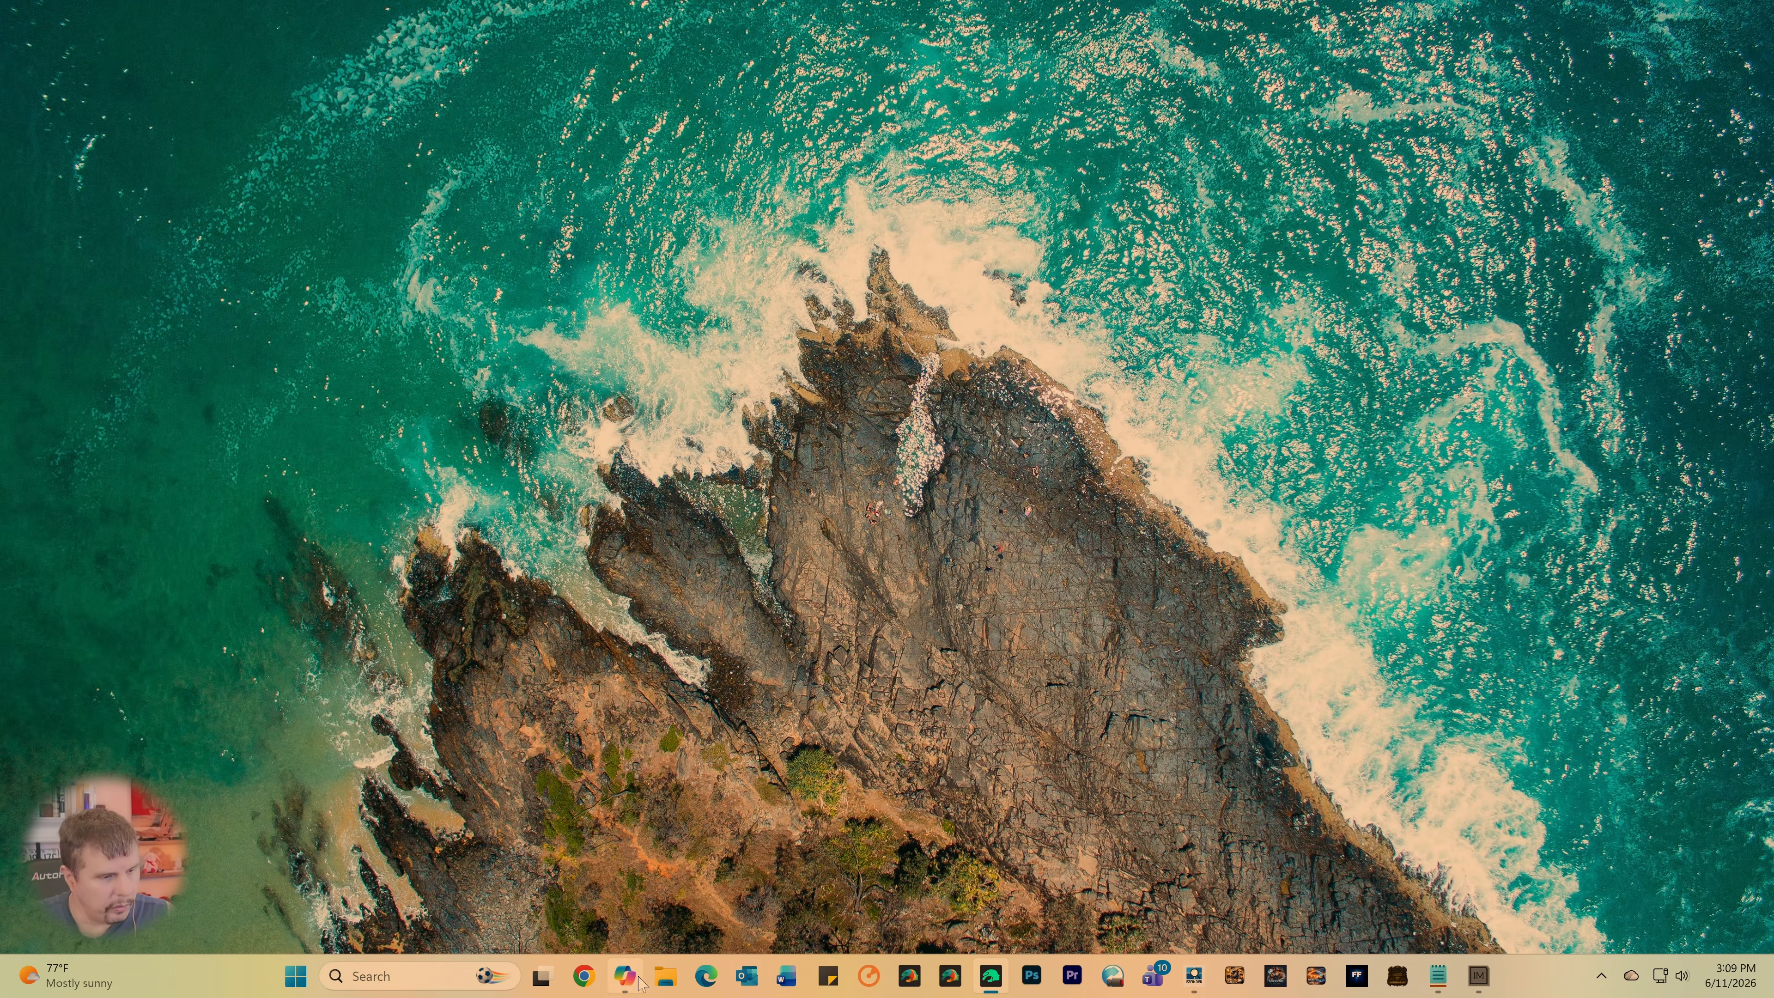
# - On the other computer, open Spruce Tree Line B&W.png from the desktop's Shared Folder in Adobe Photoshop 2026
pyautogui.click(664, 976)
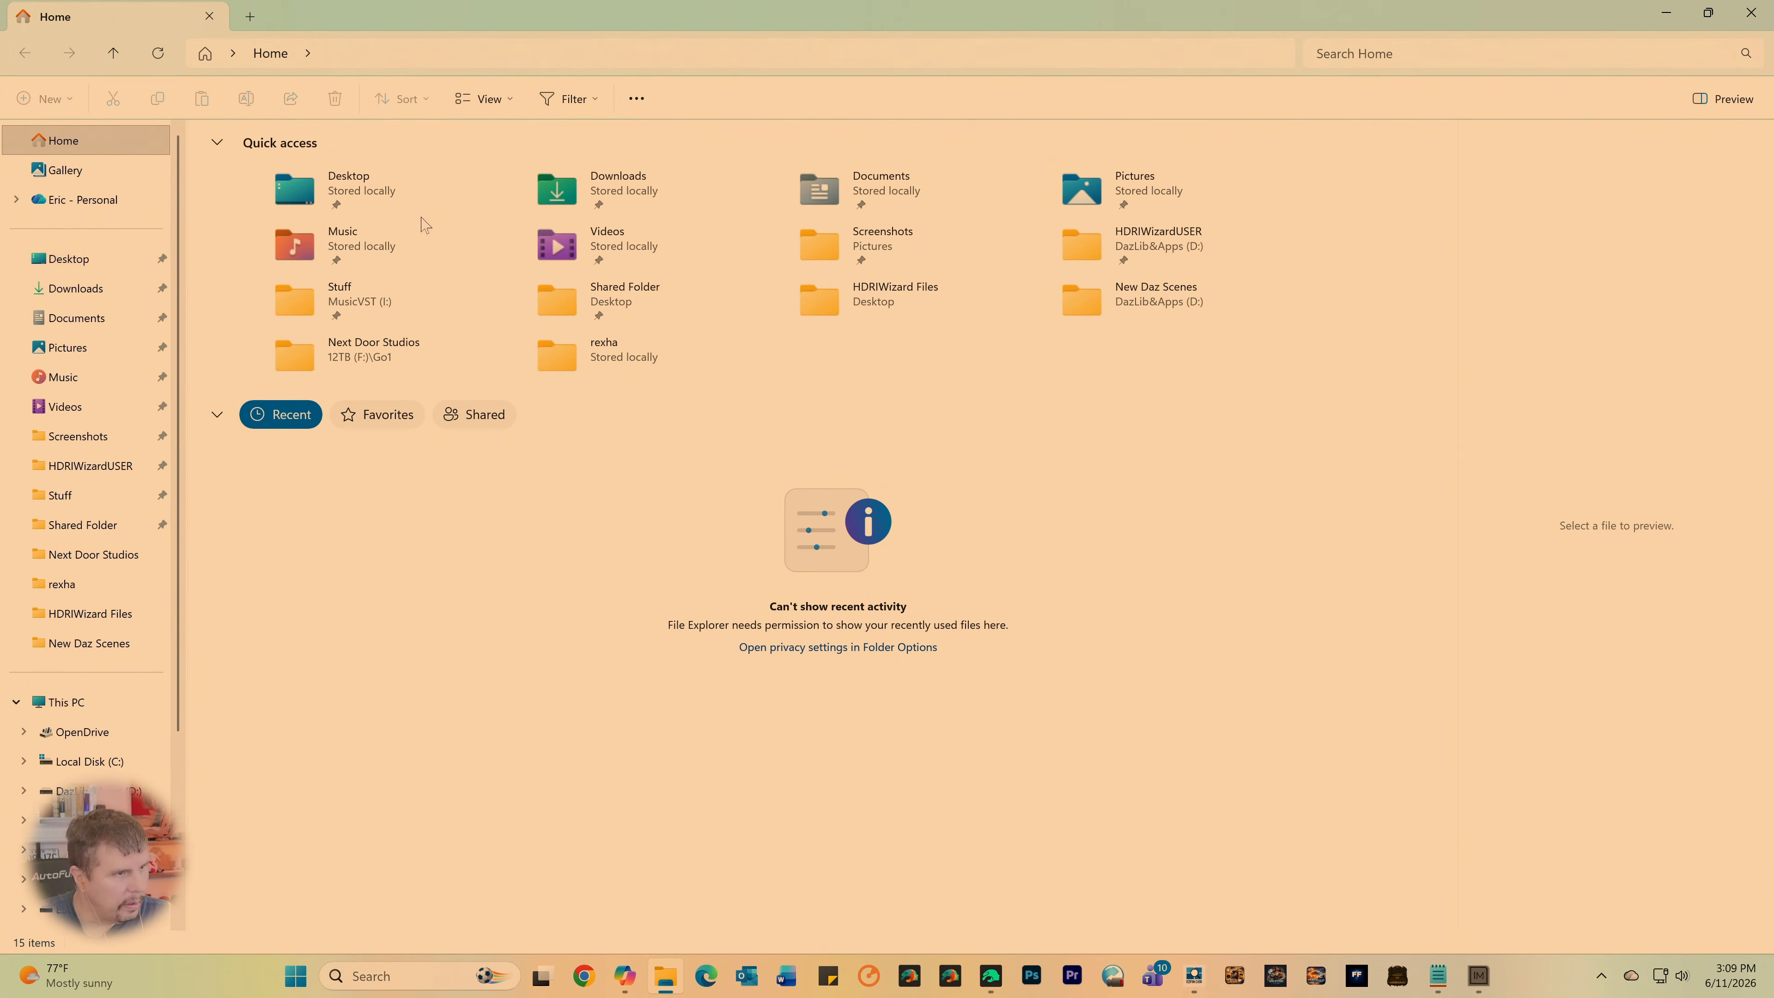
pyautogui.doubleClick(332, 203)
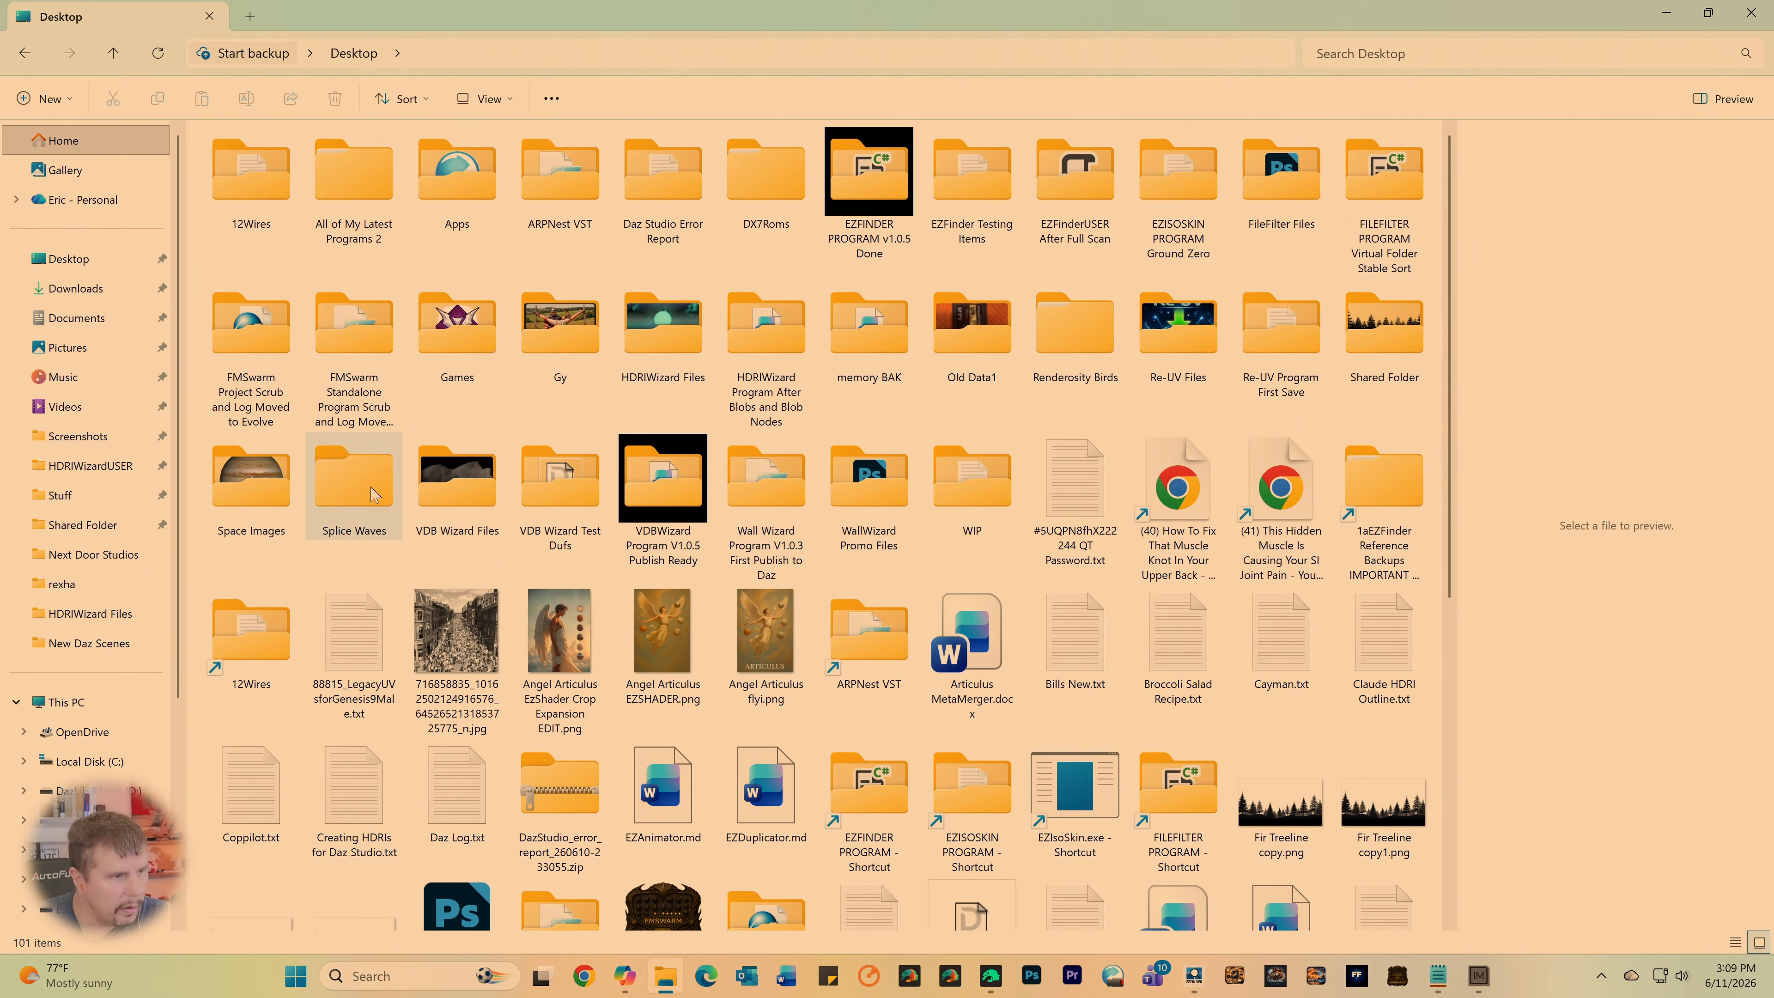
pyautogui.doubleClick(1384, 329)
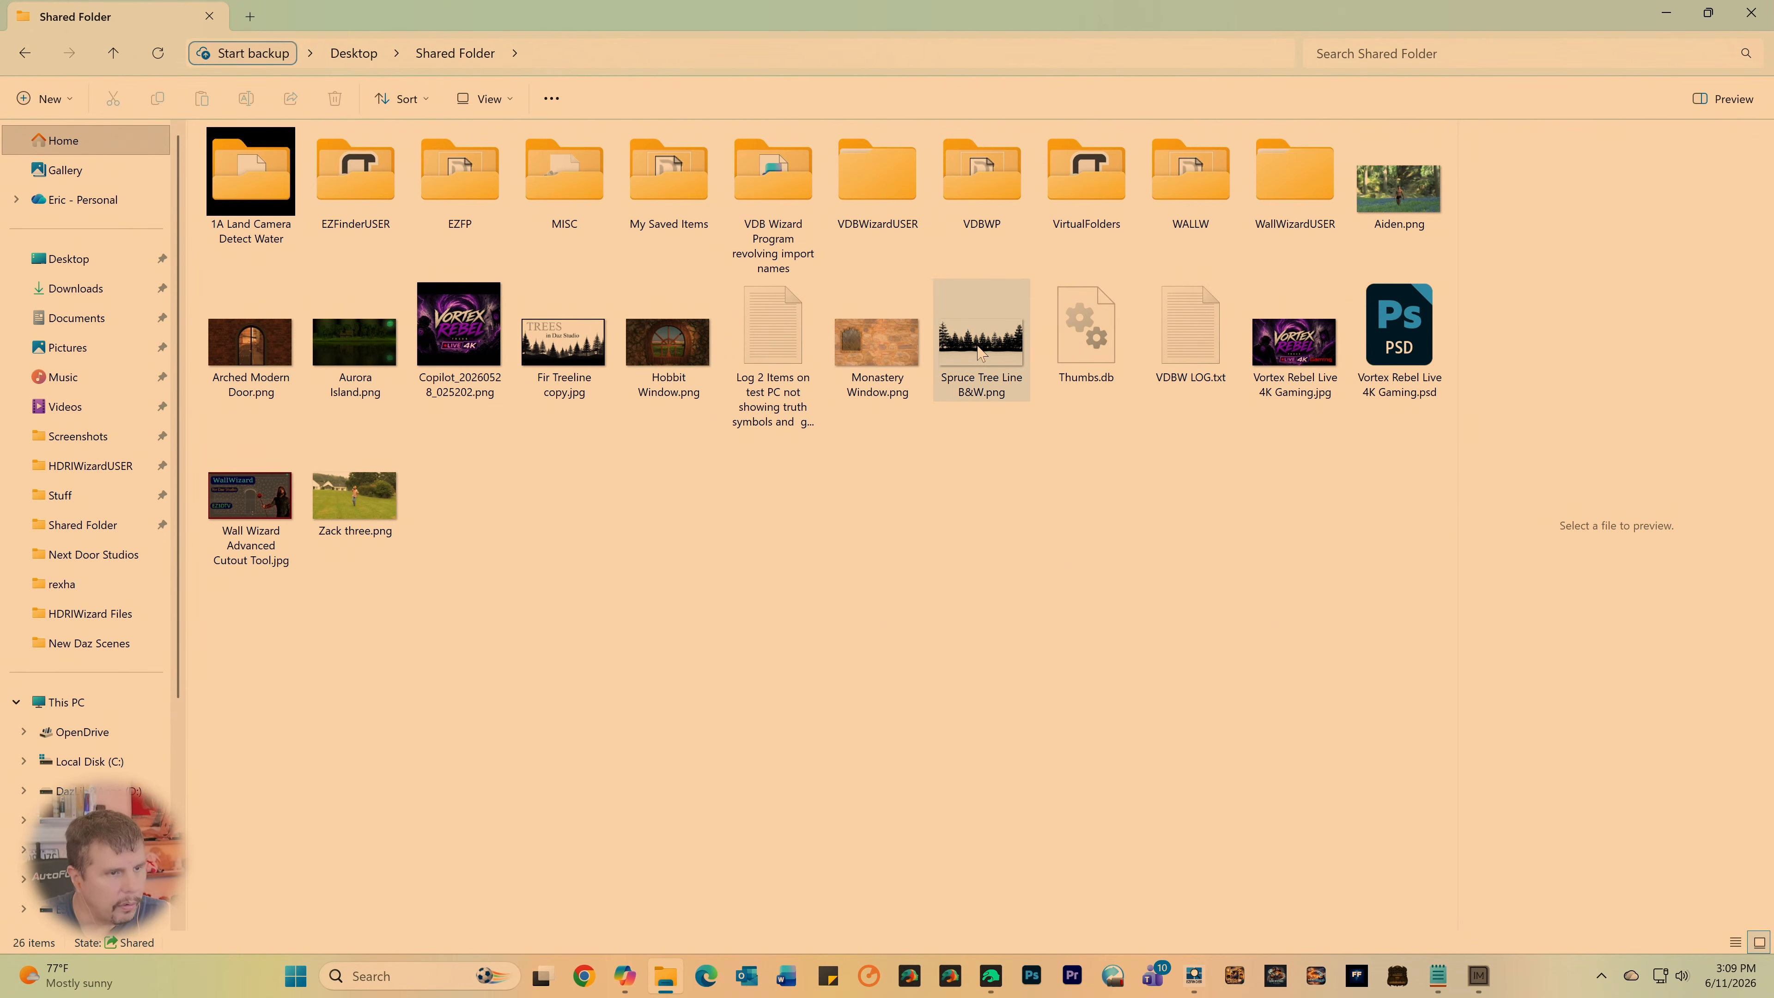
pyautogui.click(962, 365)
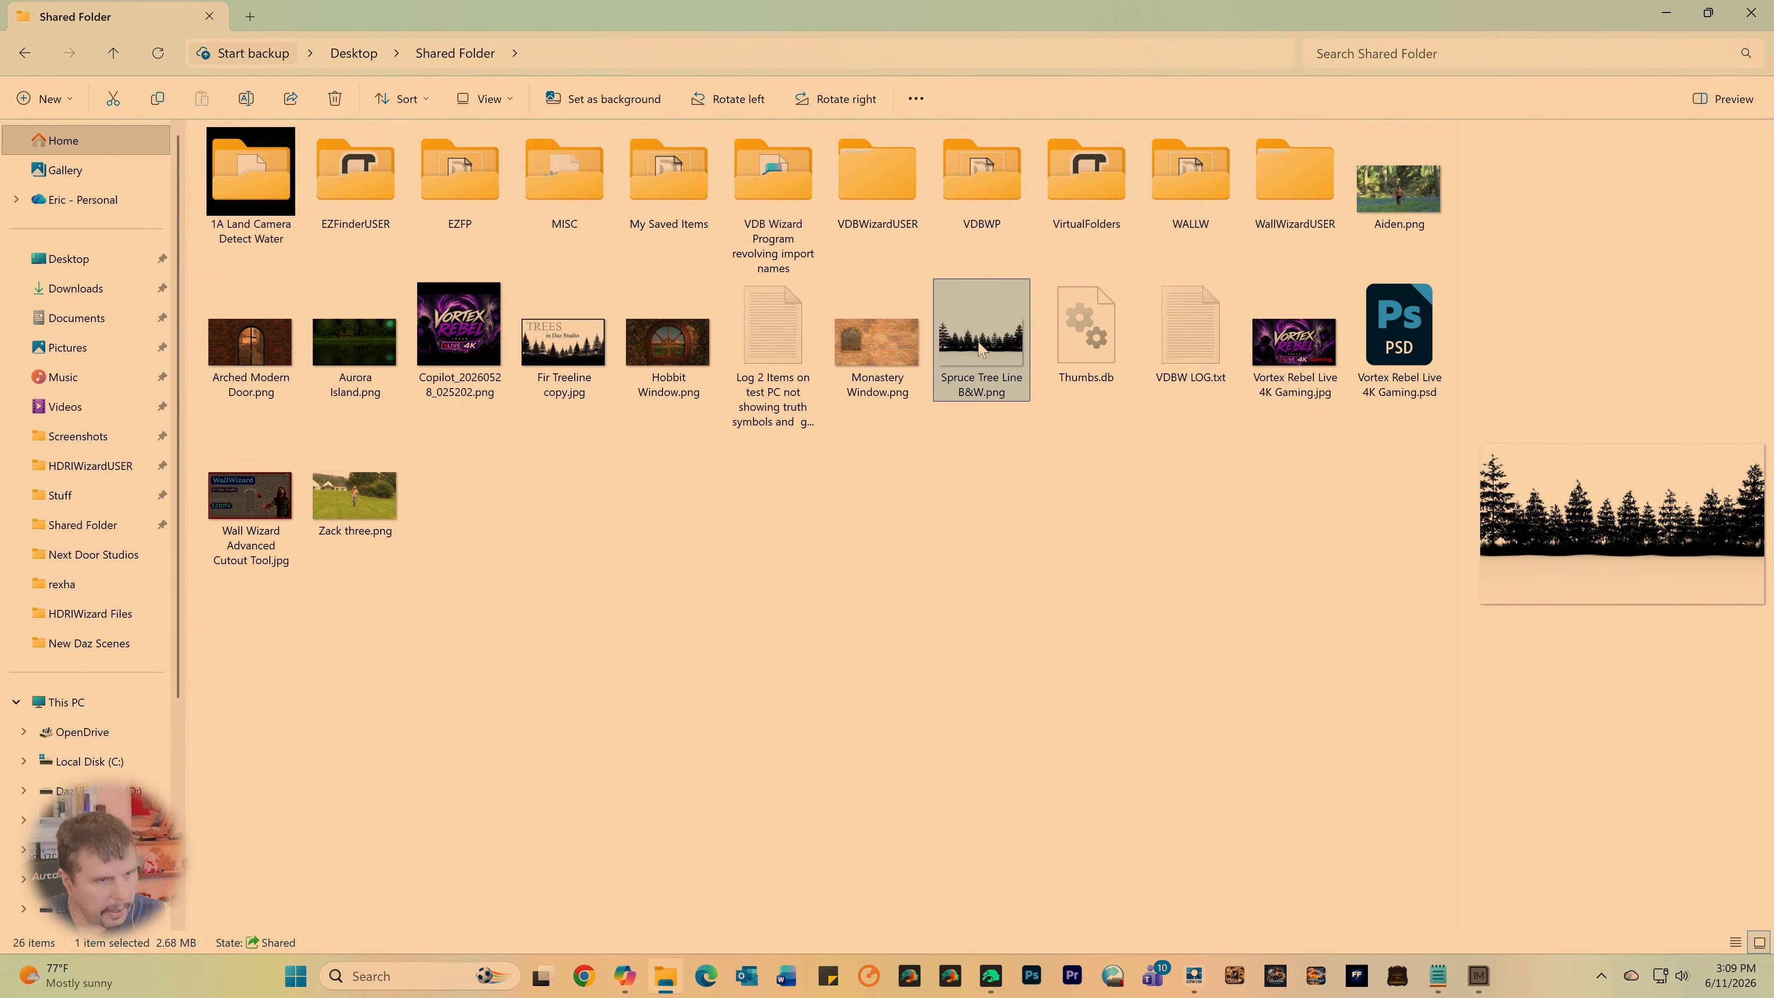
pyautogui.rightClick(981, 348)
pyautogui.moveTo(1048, 260)
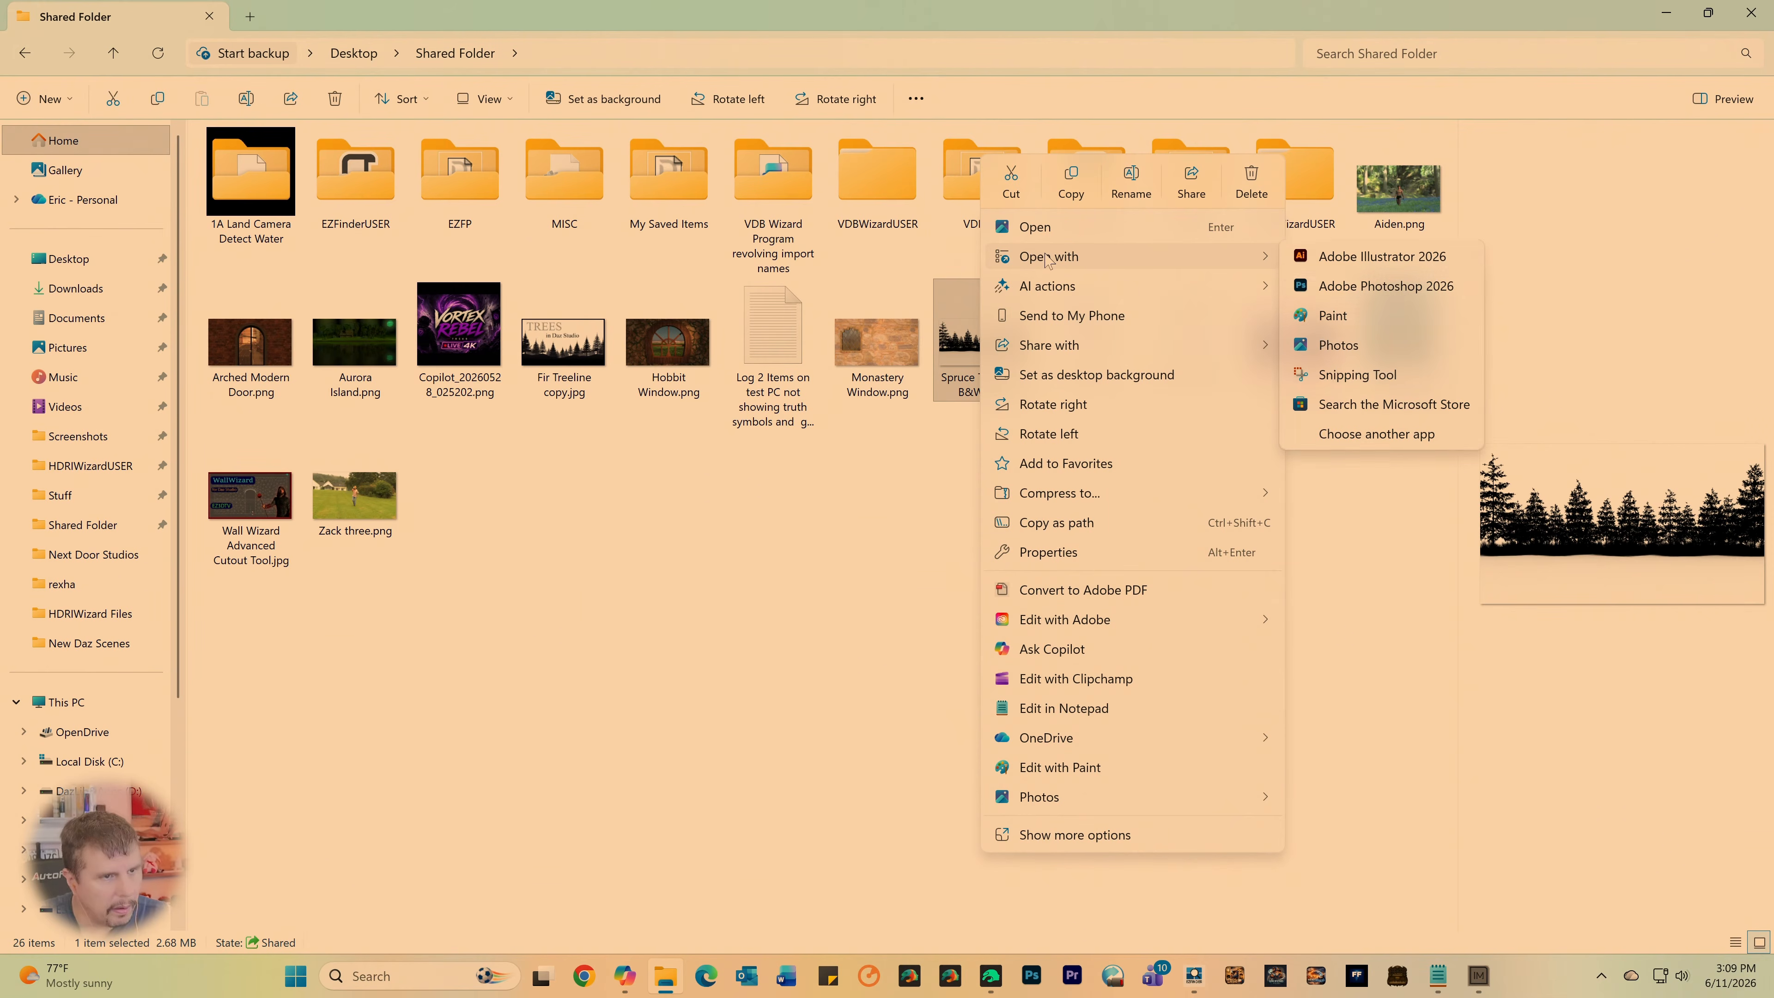
pyautogui.click(1369, 286)
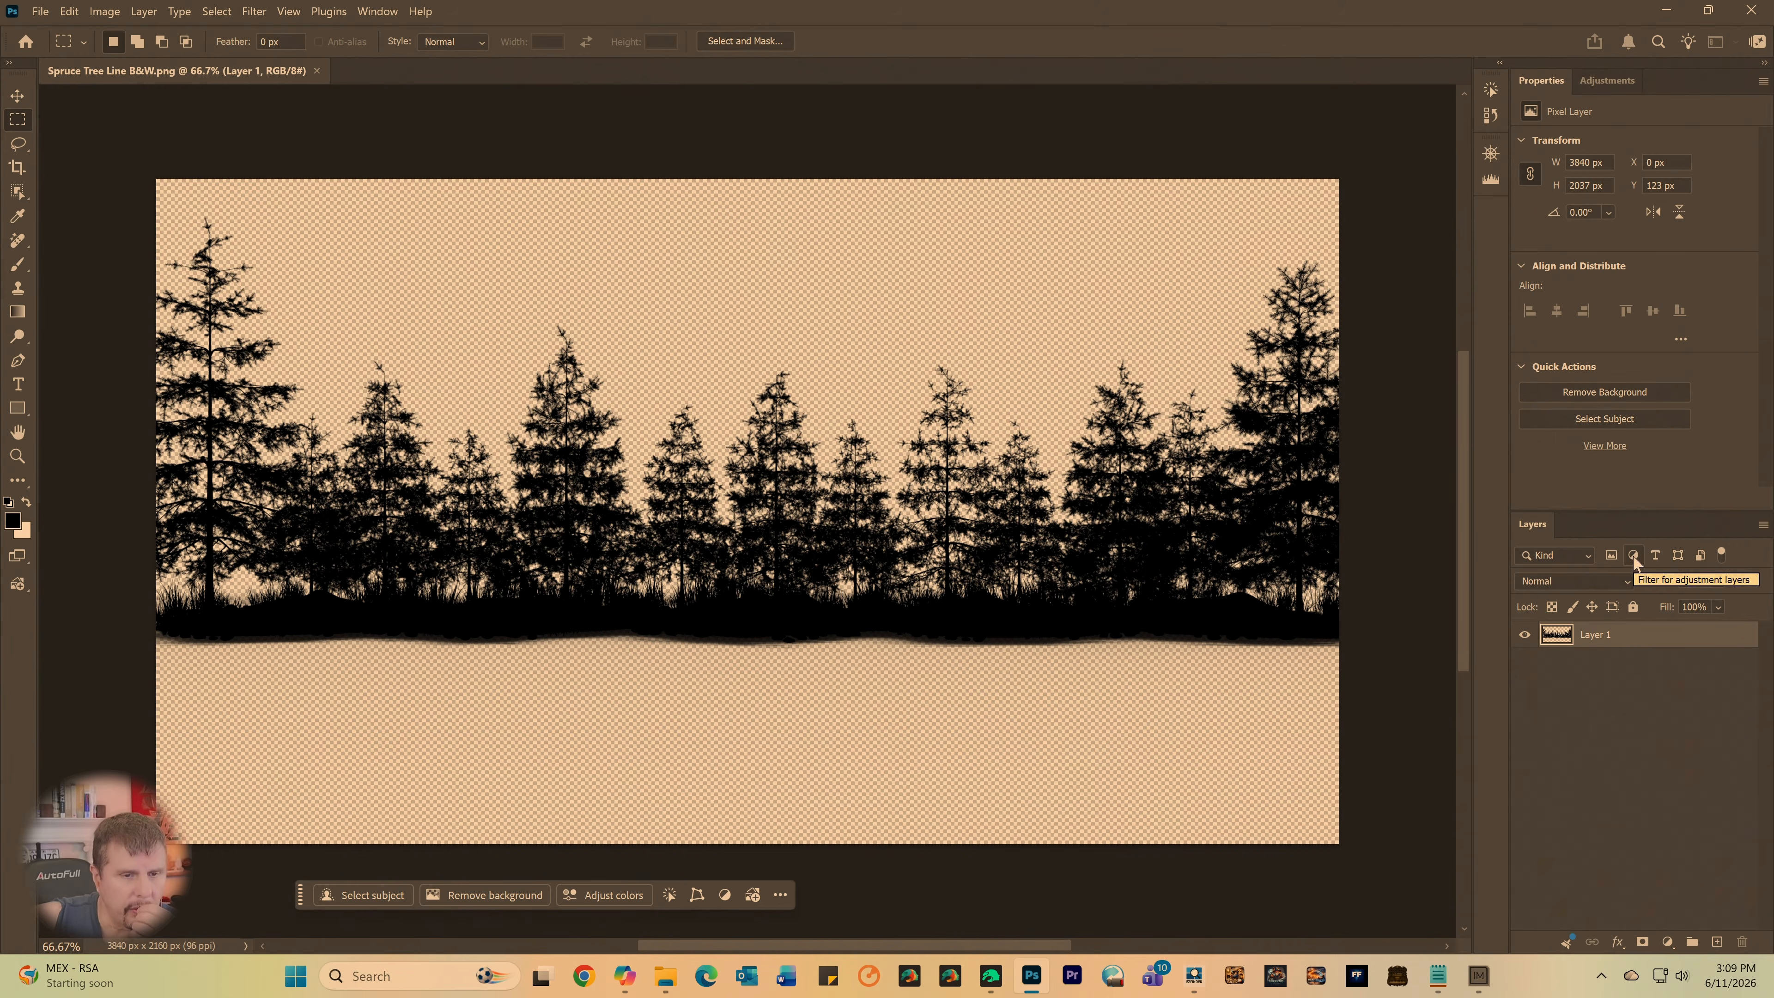
# - Stack Black & White, Curves and Invert adjustment layers above the tree line layer to turn the black silhouette white
pyautogui.click(1599, 87)
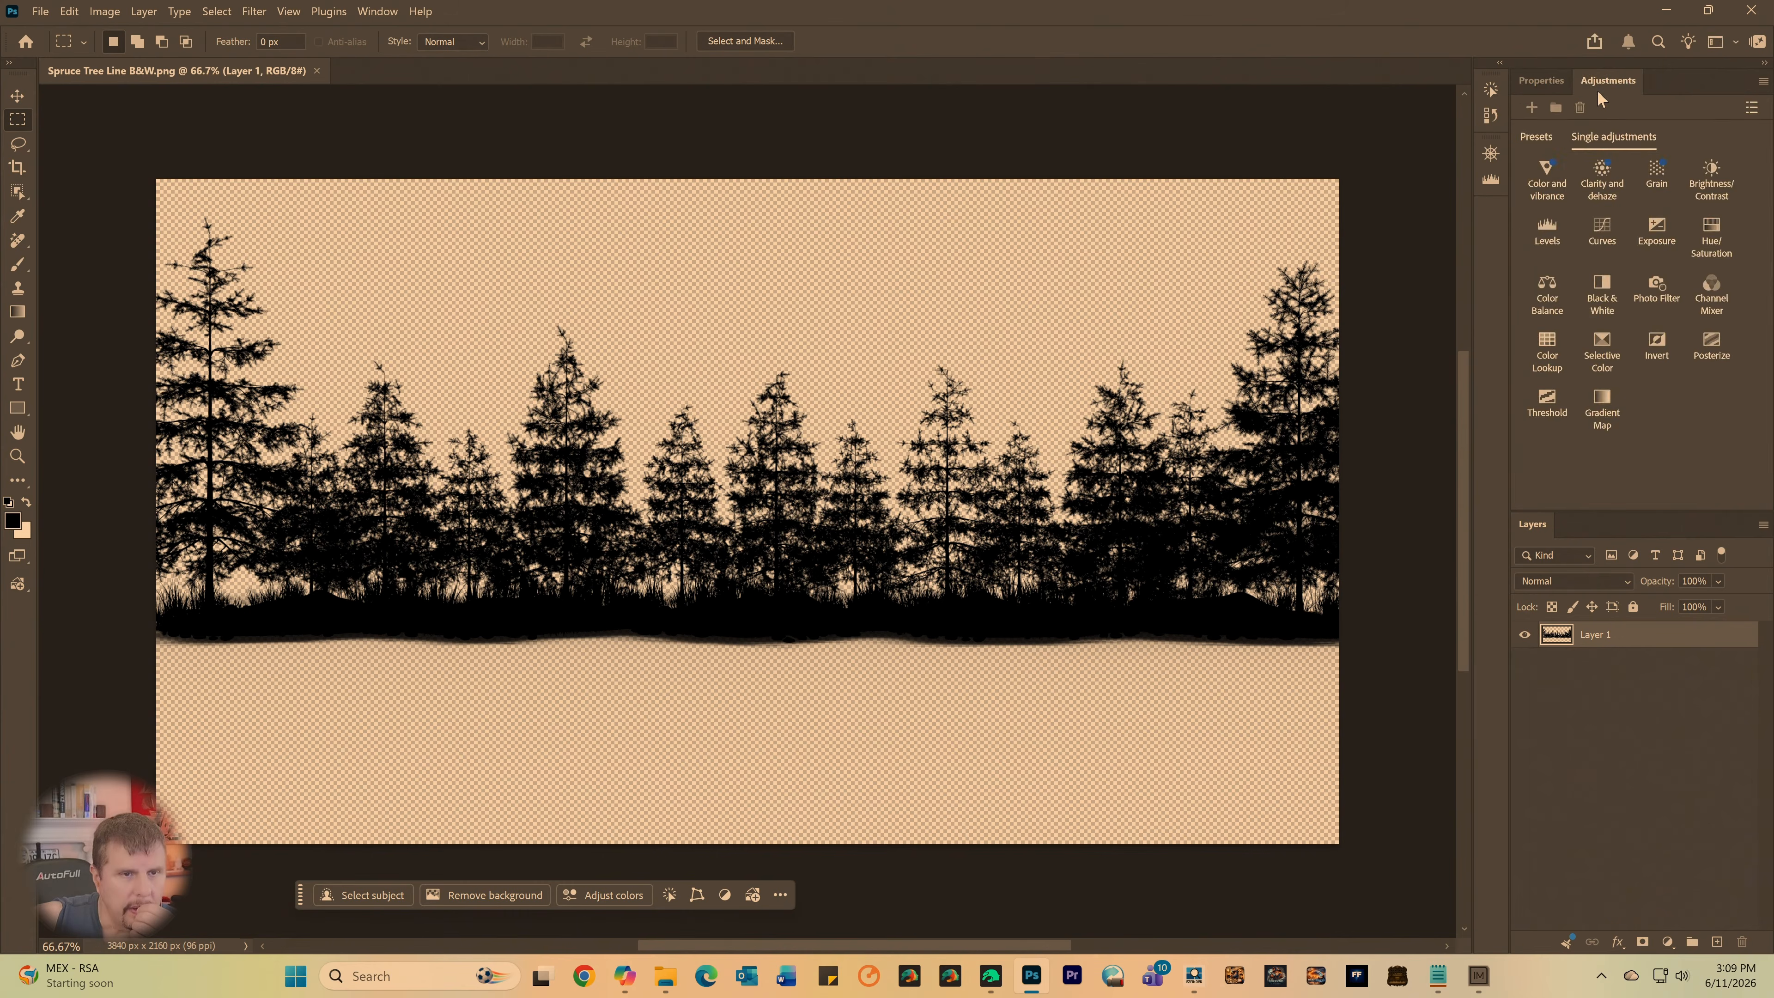
pyautogui.click(1614, 299)
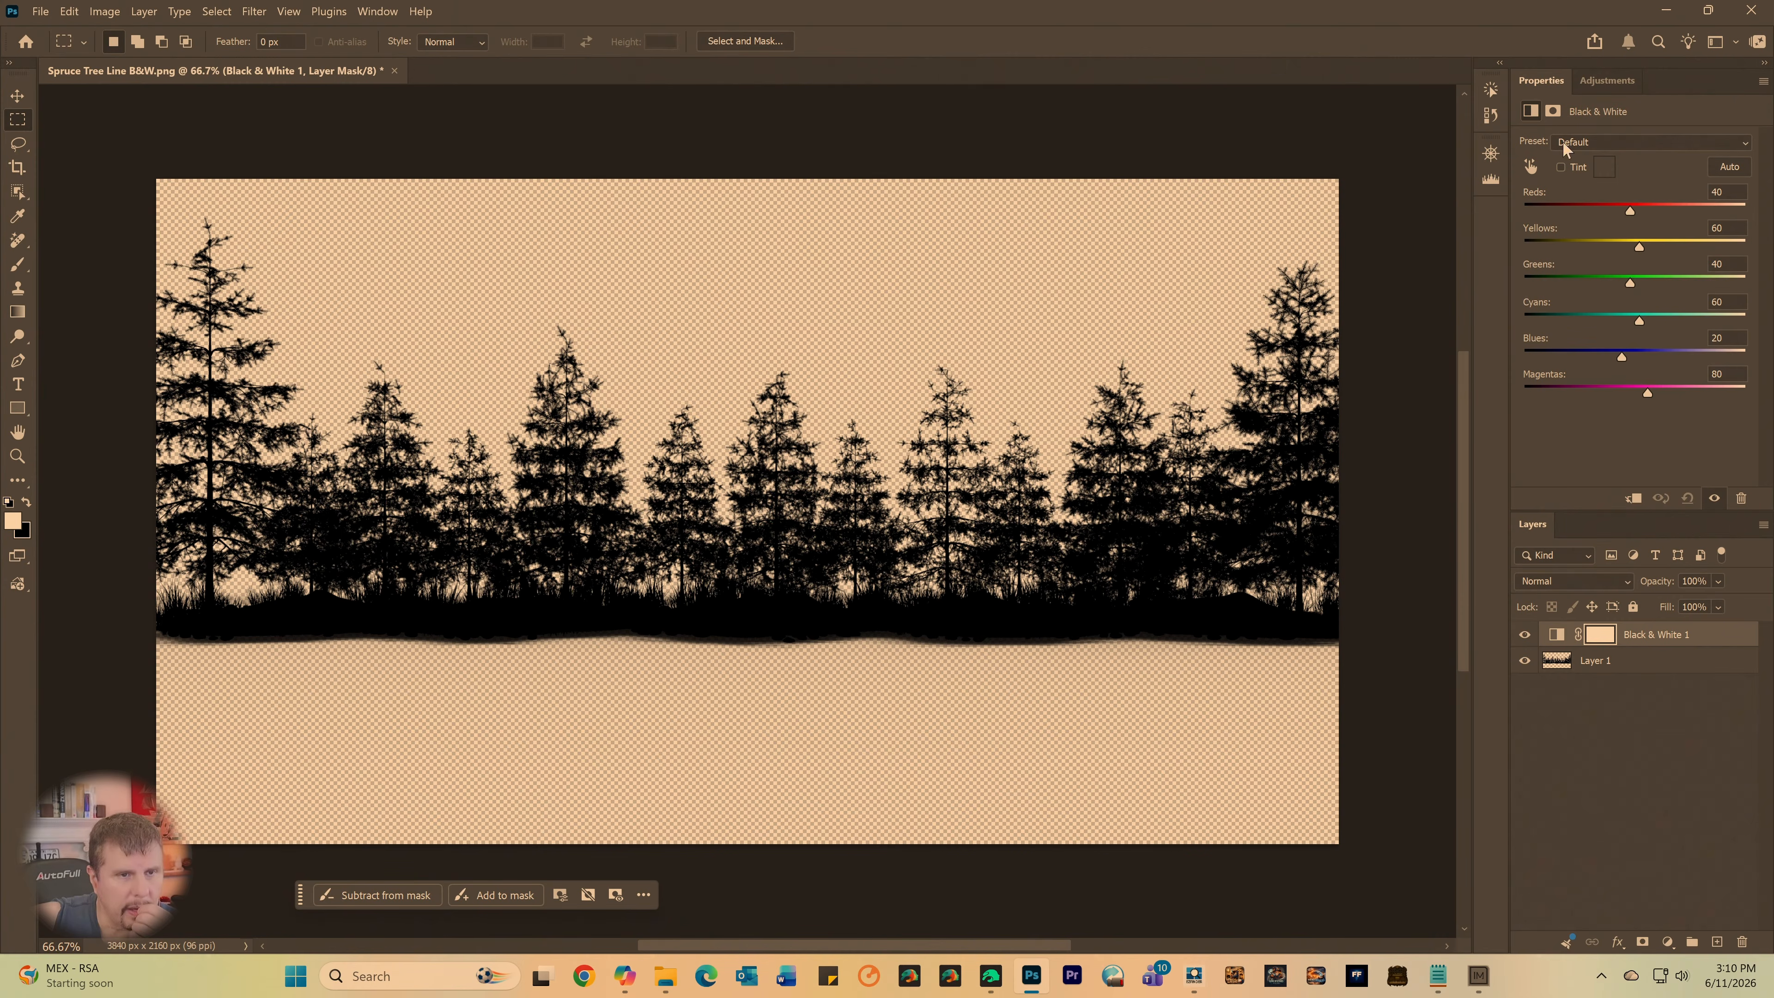
pyautogui.click(1593, 81)
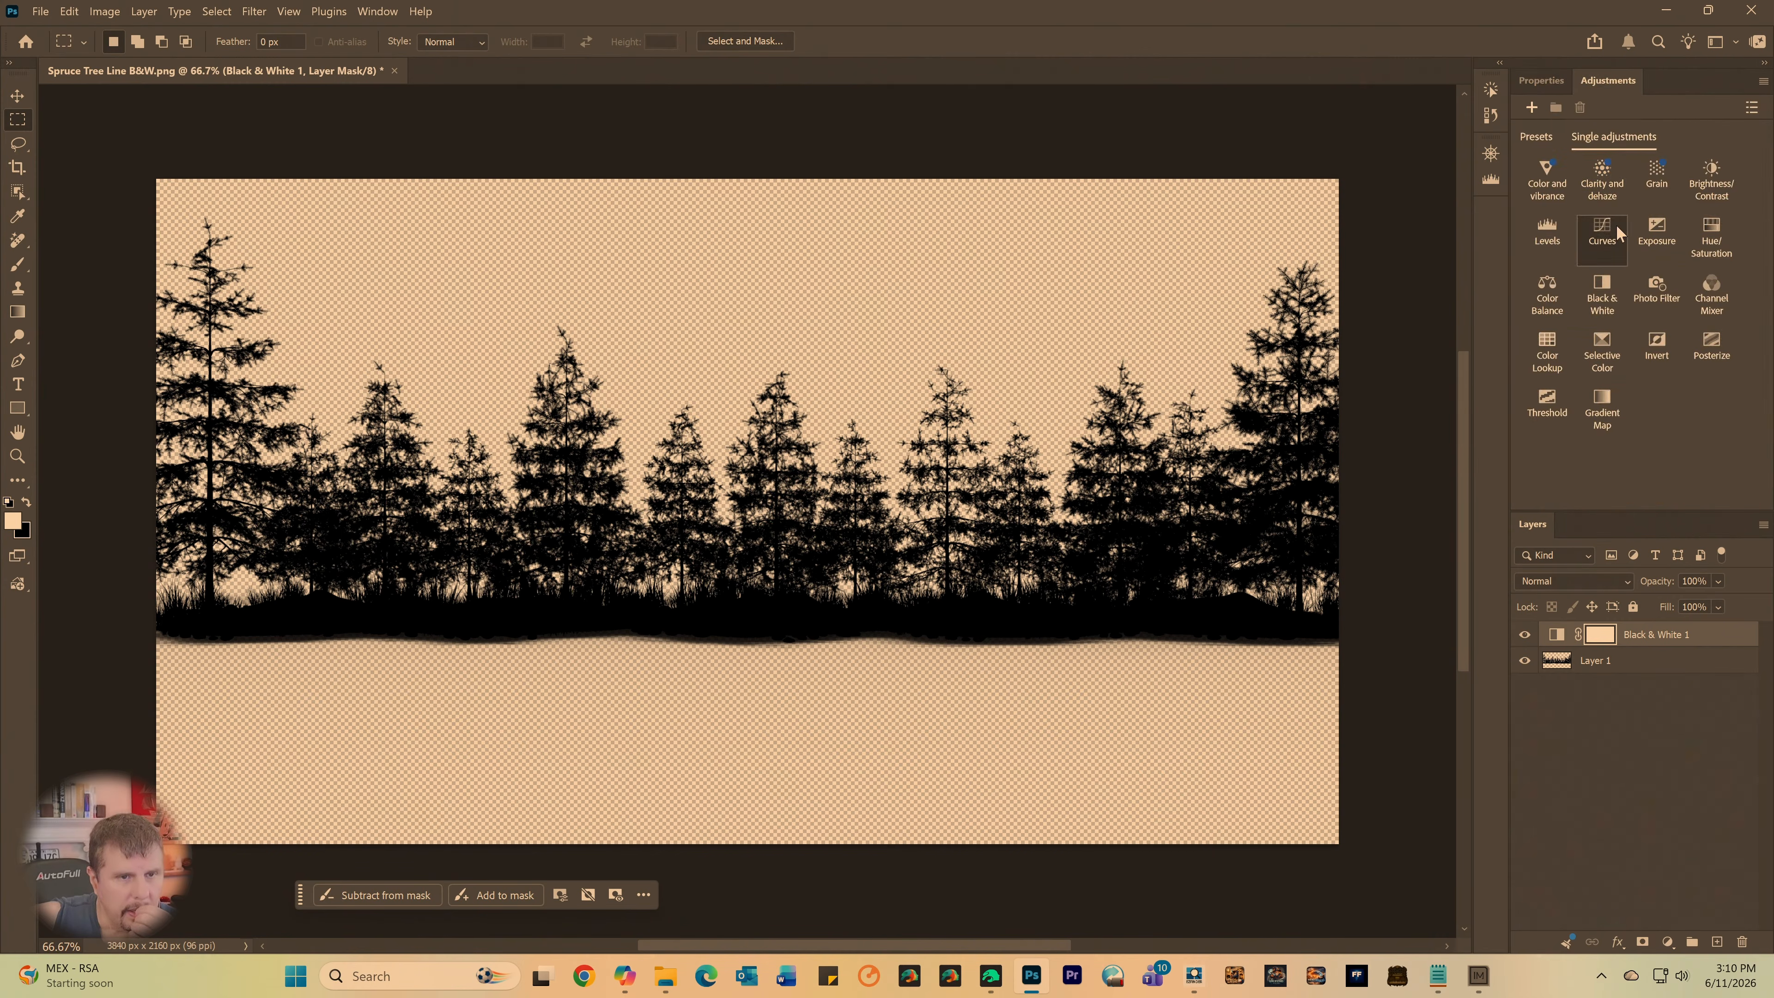
pyautogui.click(1602, 234)
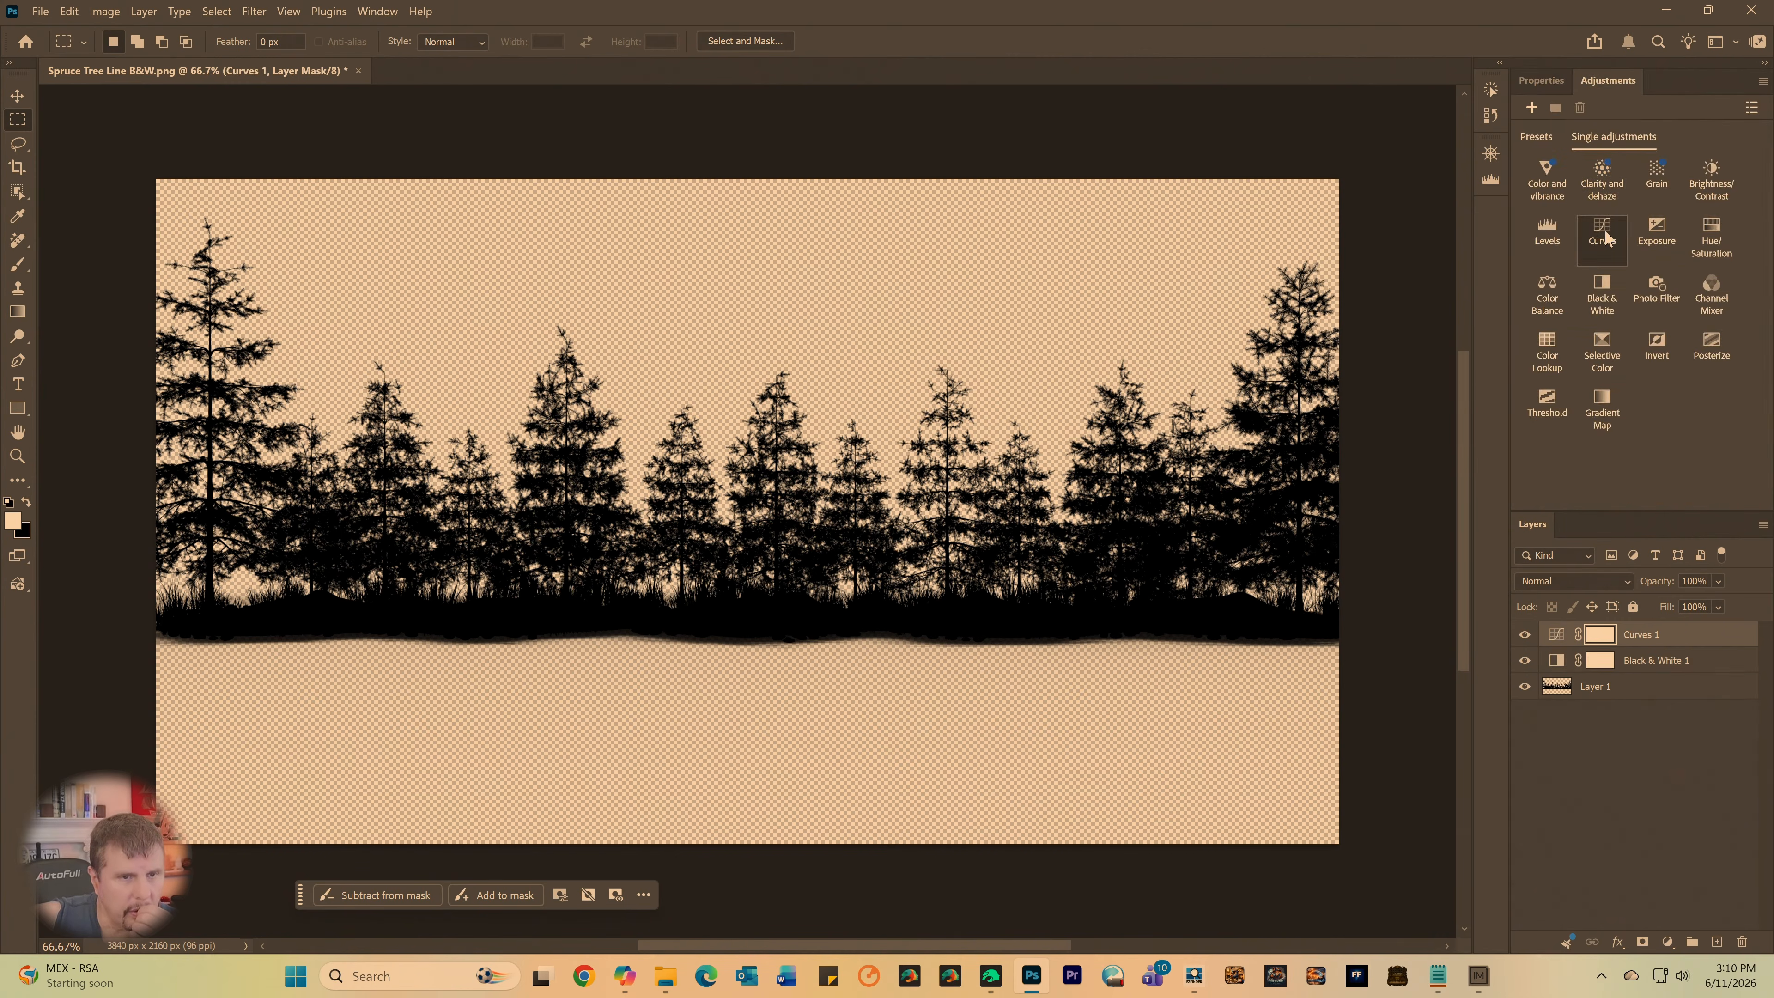
pyautogui.click(1598, 81)
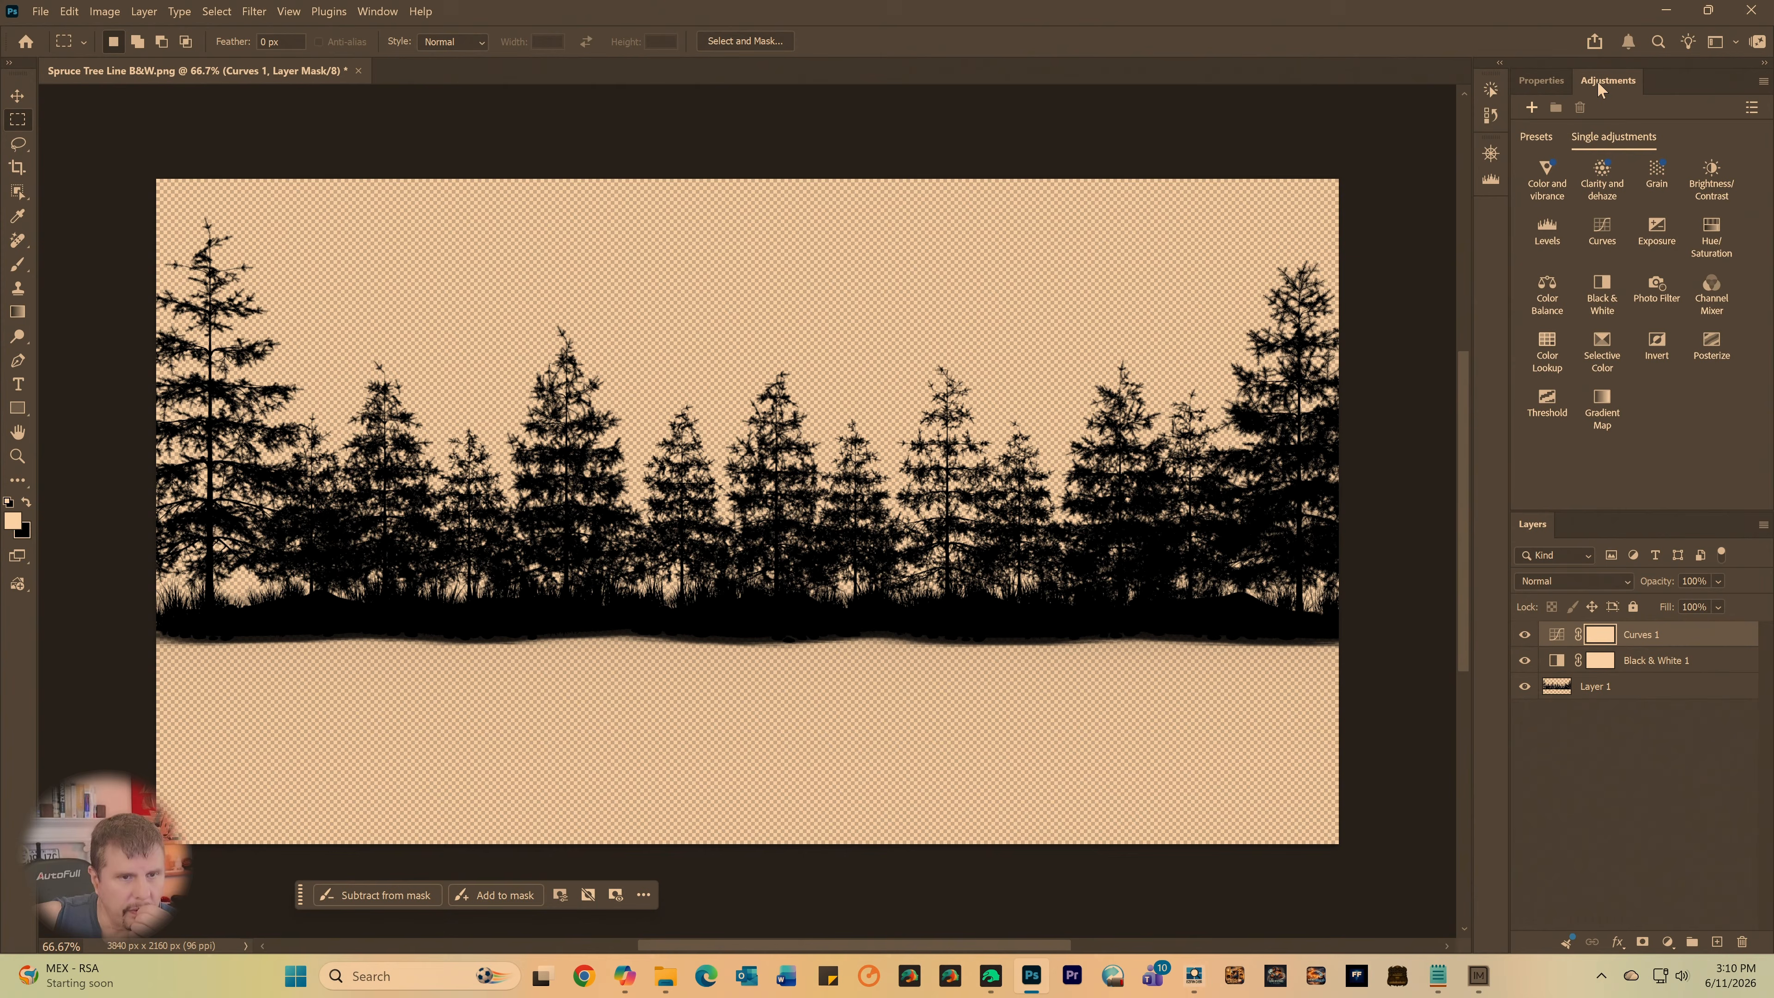
pyautogui.click(1651, 349)
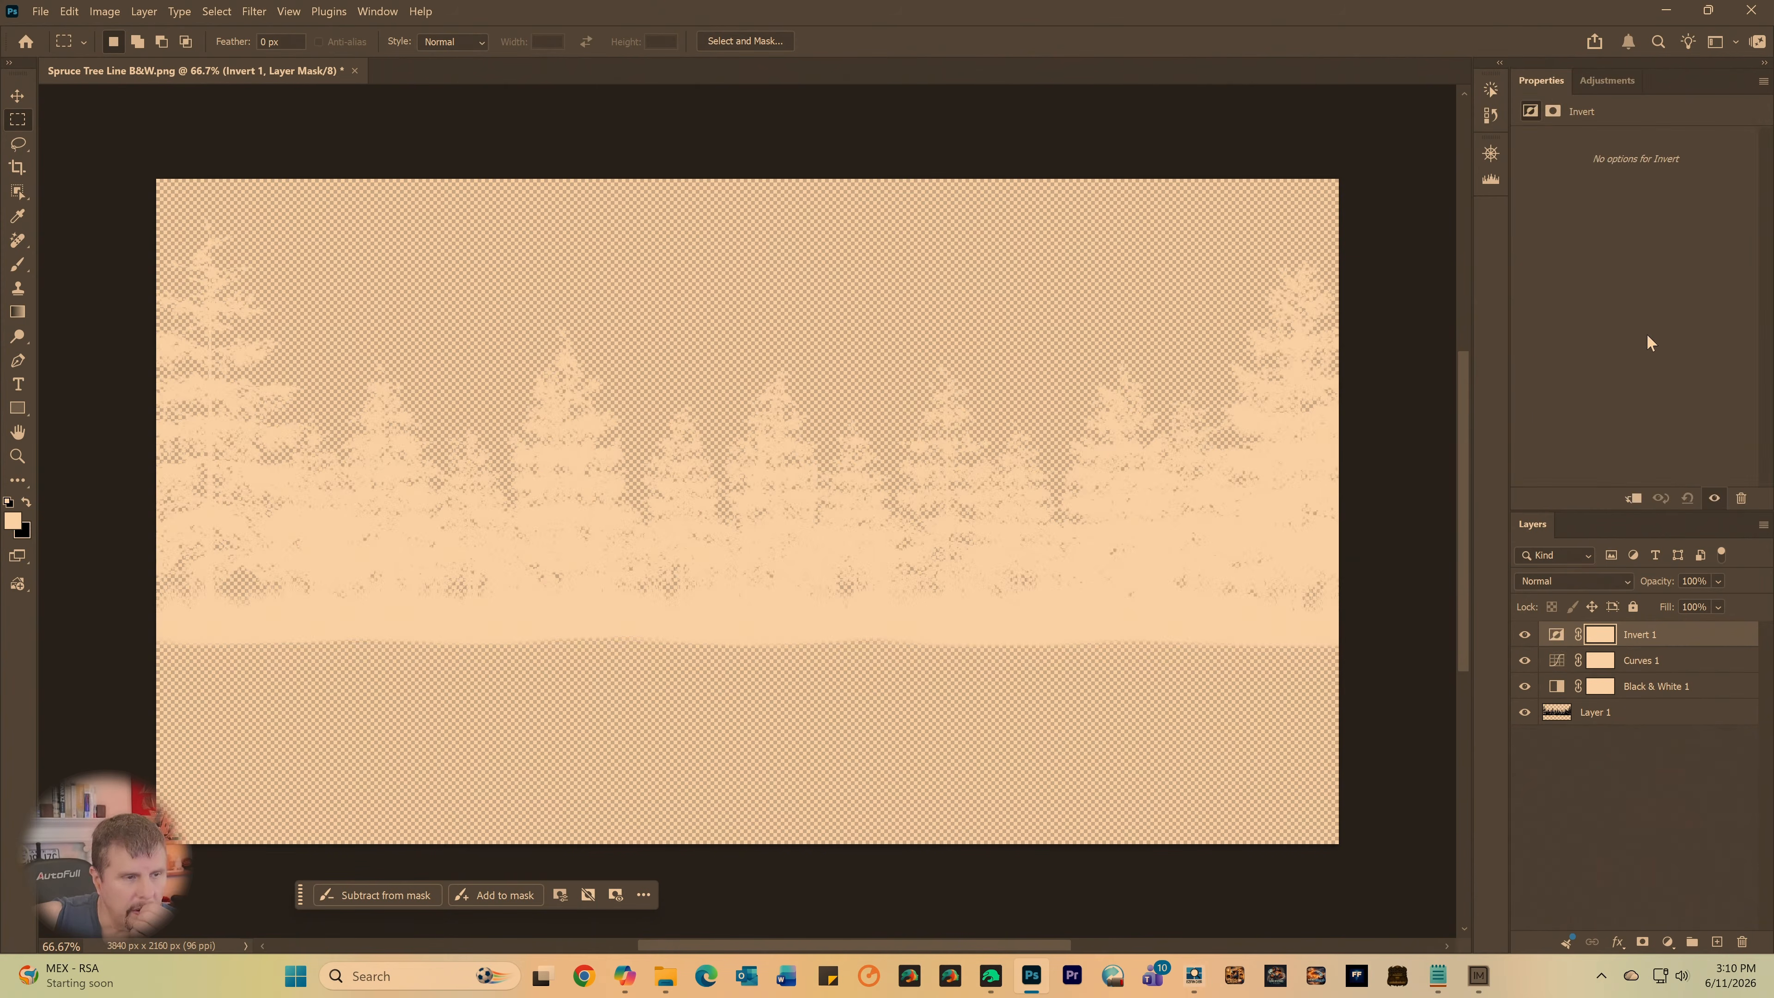
# - Add a second Curves adjustment layer above the Invert layer, with its white point at input 214 and black point at input 19
pyautogui.click(1597, 81)
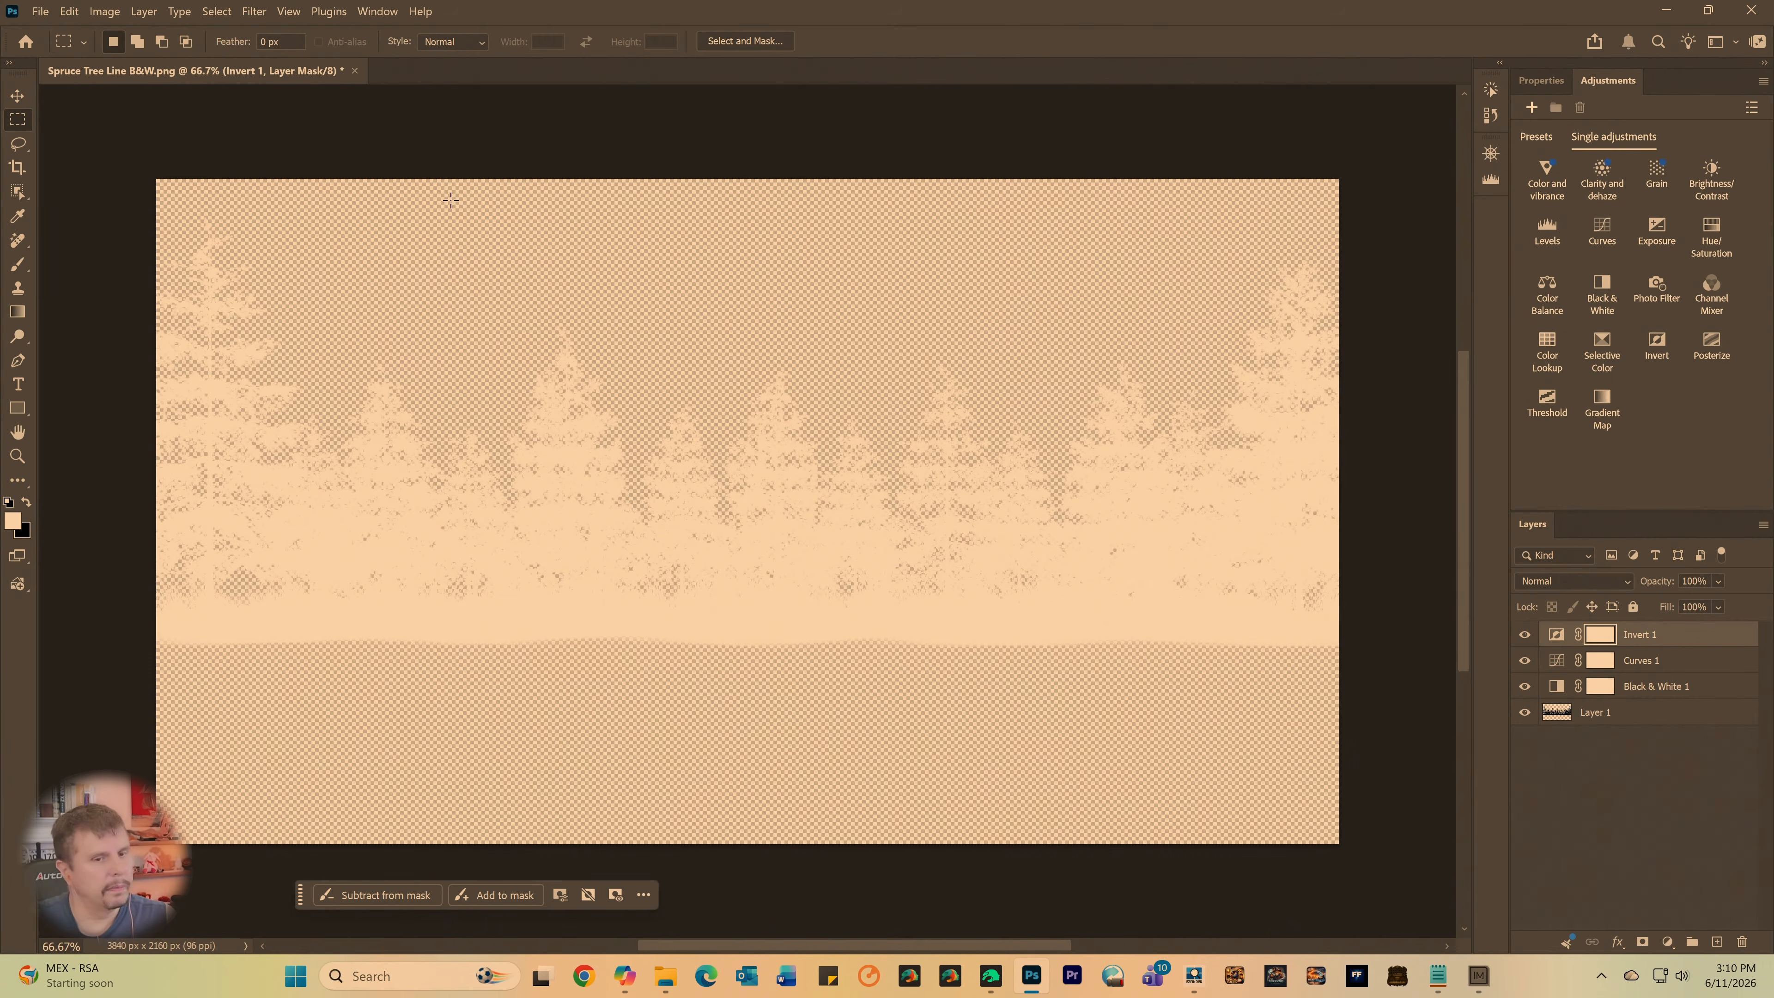
pyautogui.click(1602, 229)
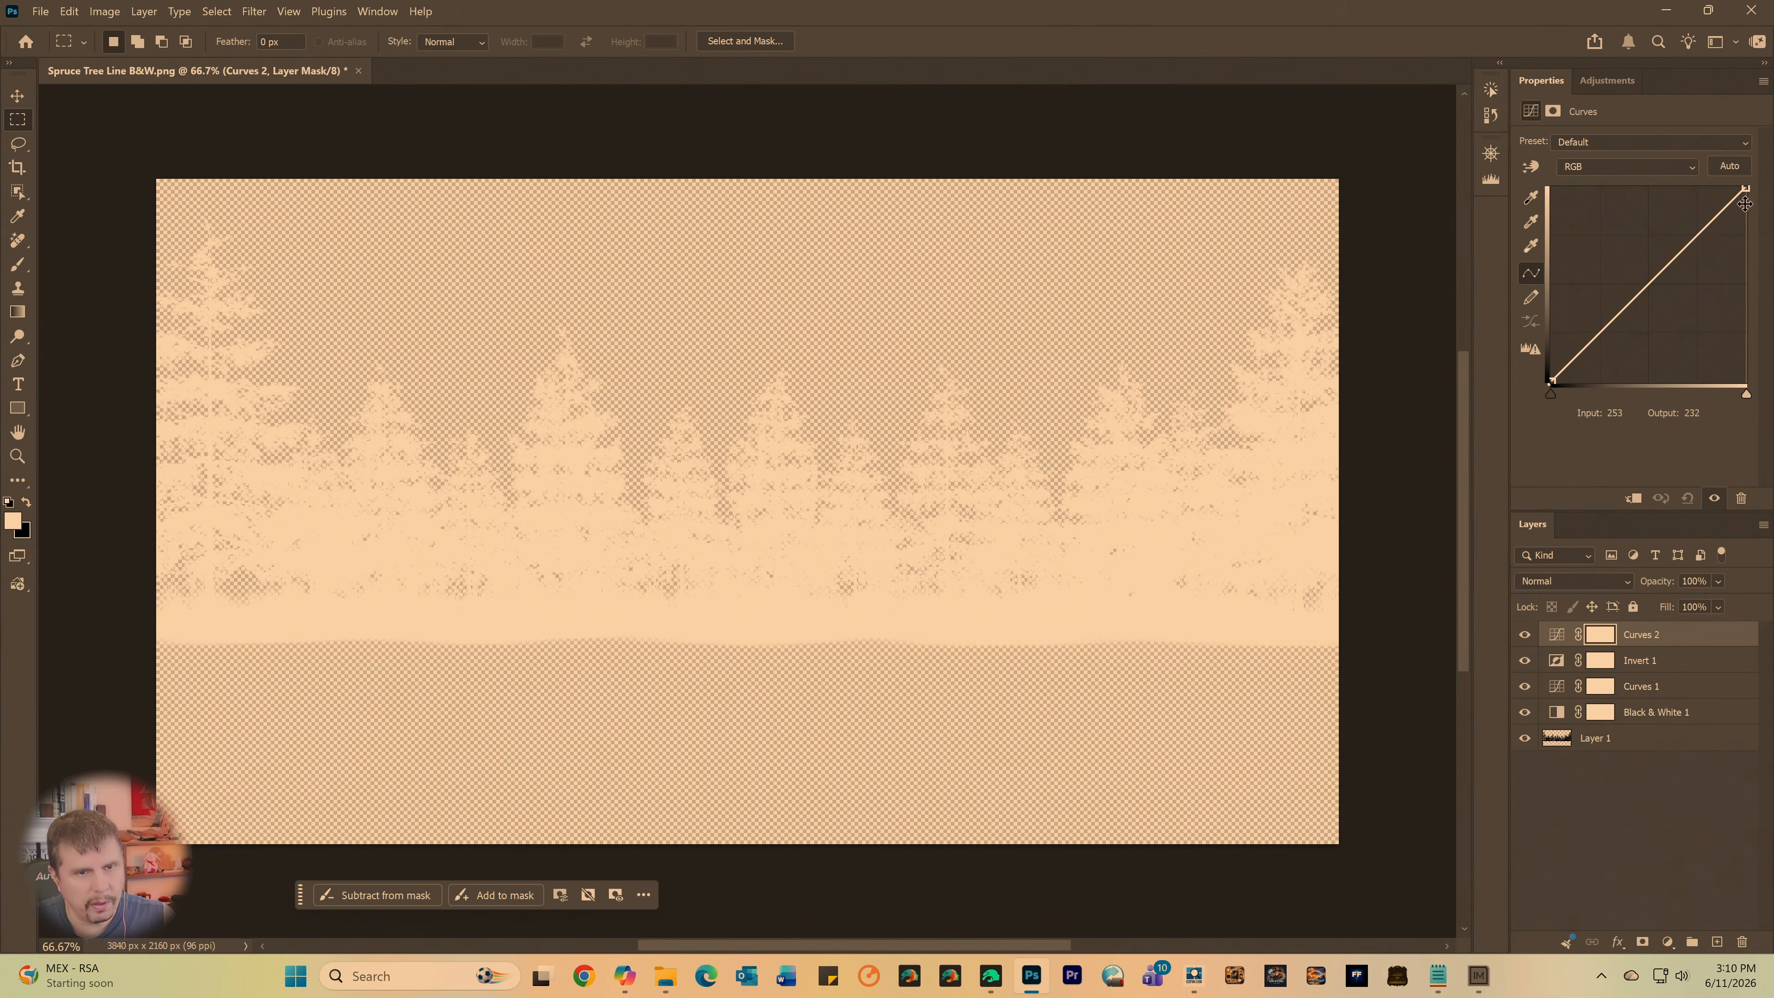
pyautogui.moveTo(1746, 188); pyautogui.dragTo(1716, 187)
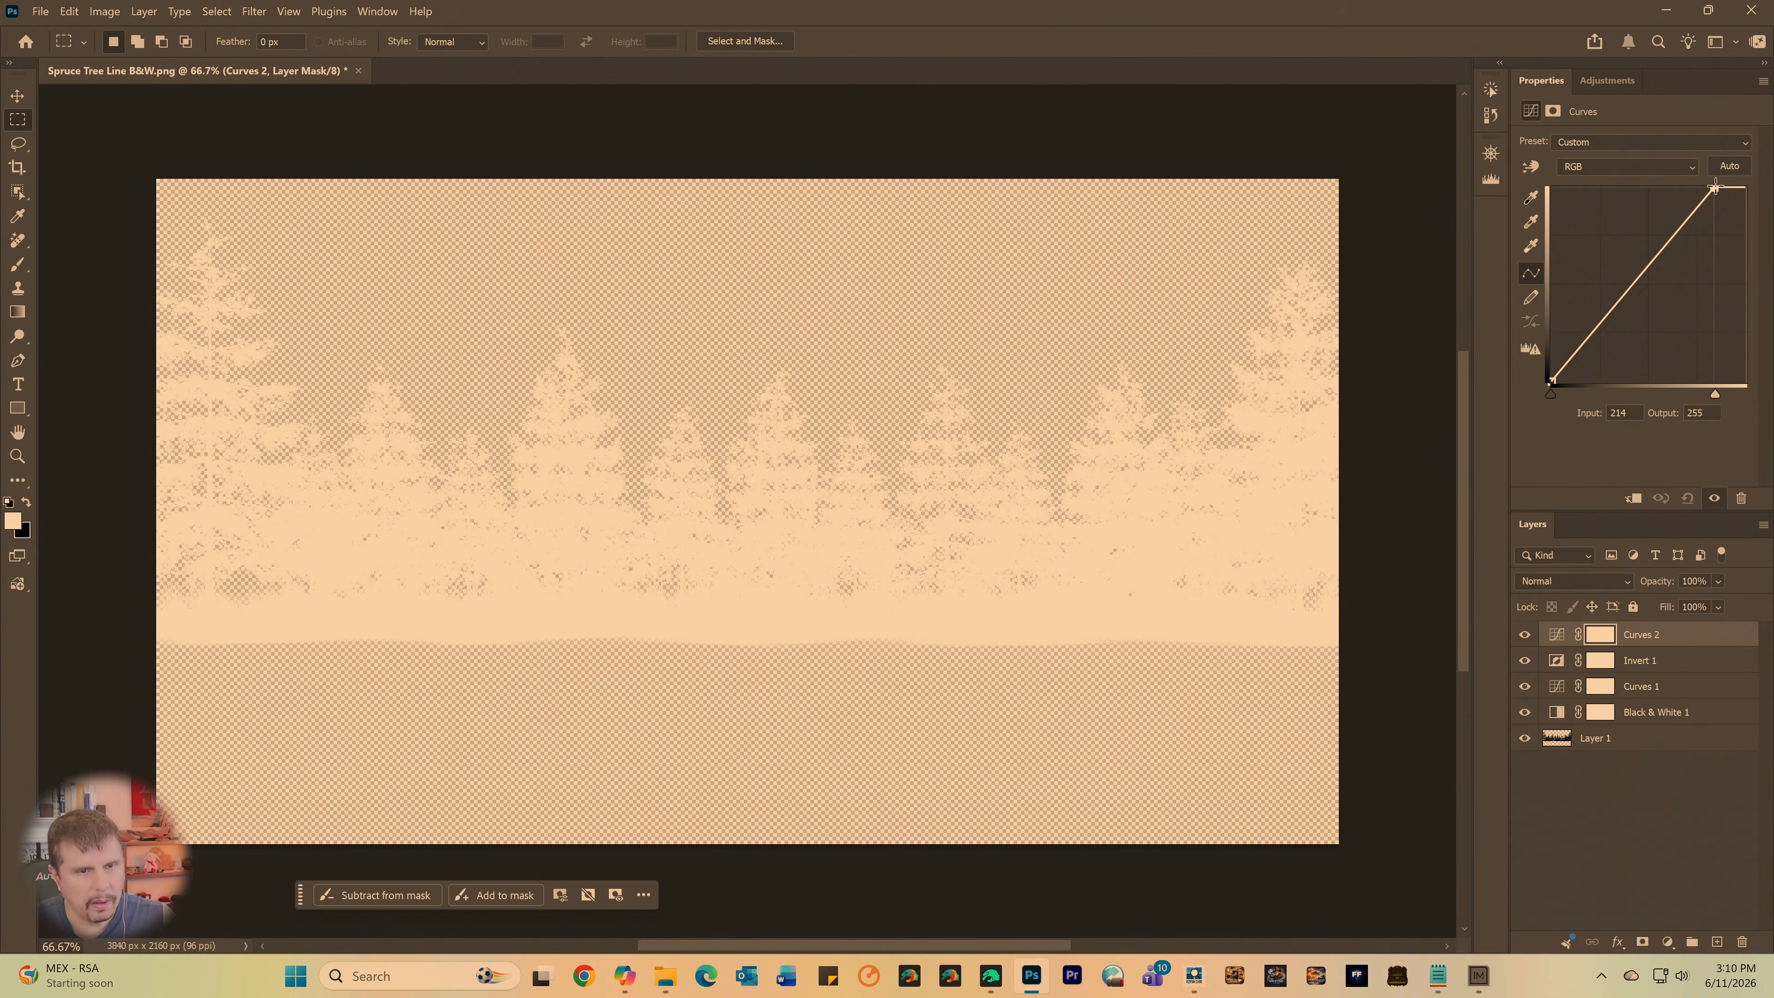
pyautogui.moveTo(1552, 386); pyautogui.dragTo(1565, 434)
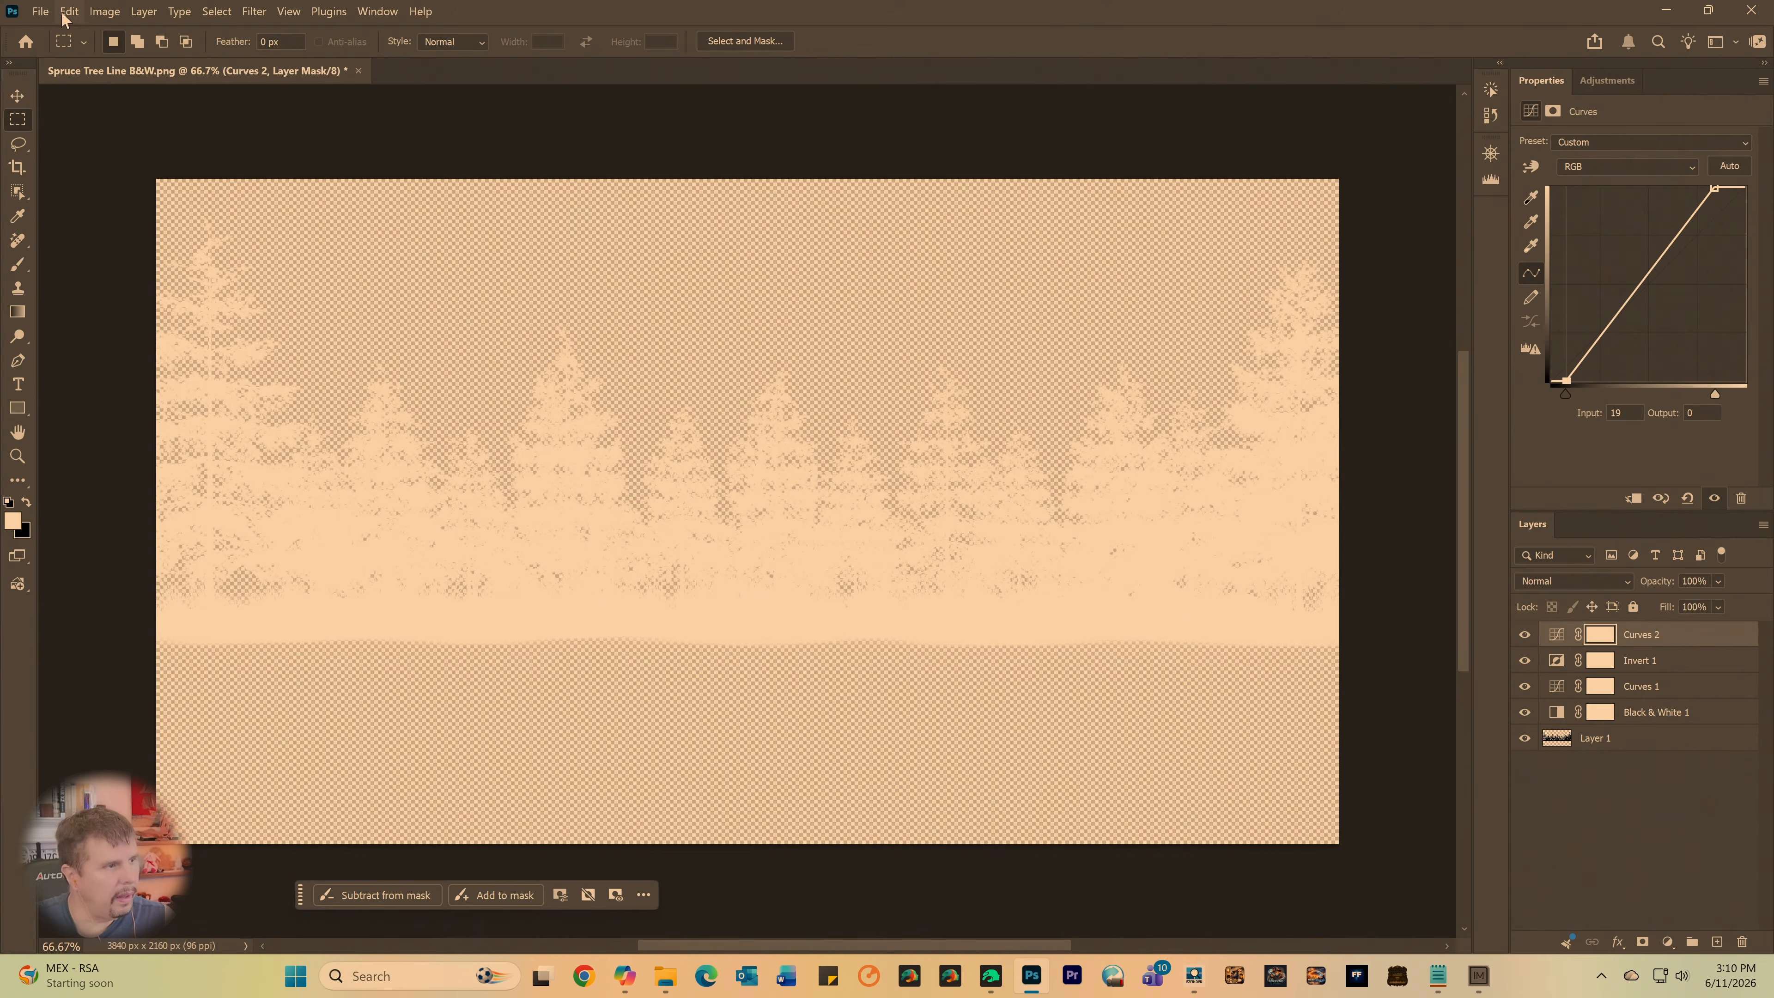
# - Save a copy of the document to the Shared Folder as Spruce Tree Line B&W copy Inverted.png with the large file size option
pyautogui.click(39, 11)
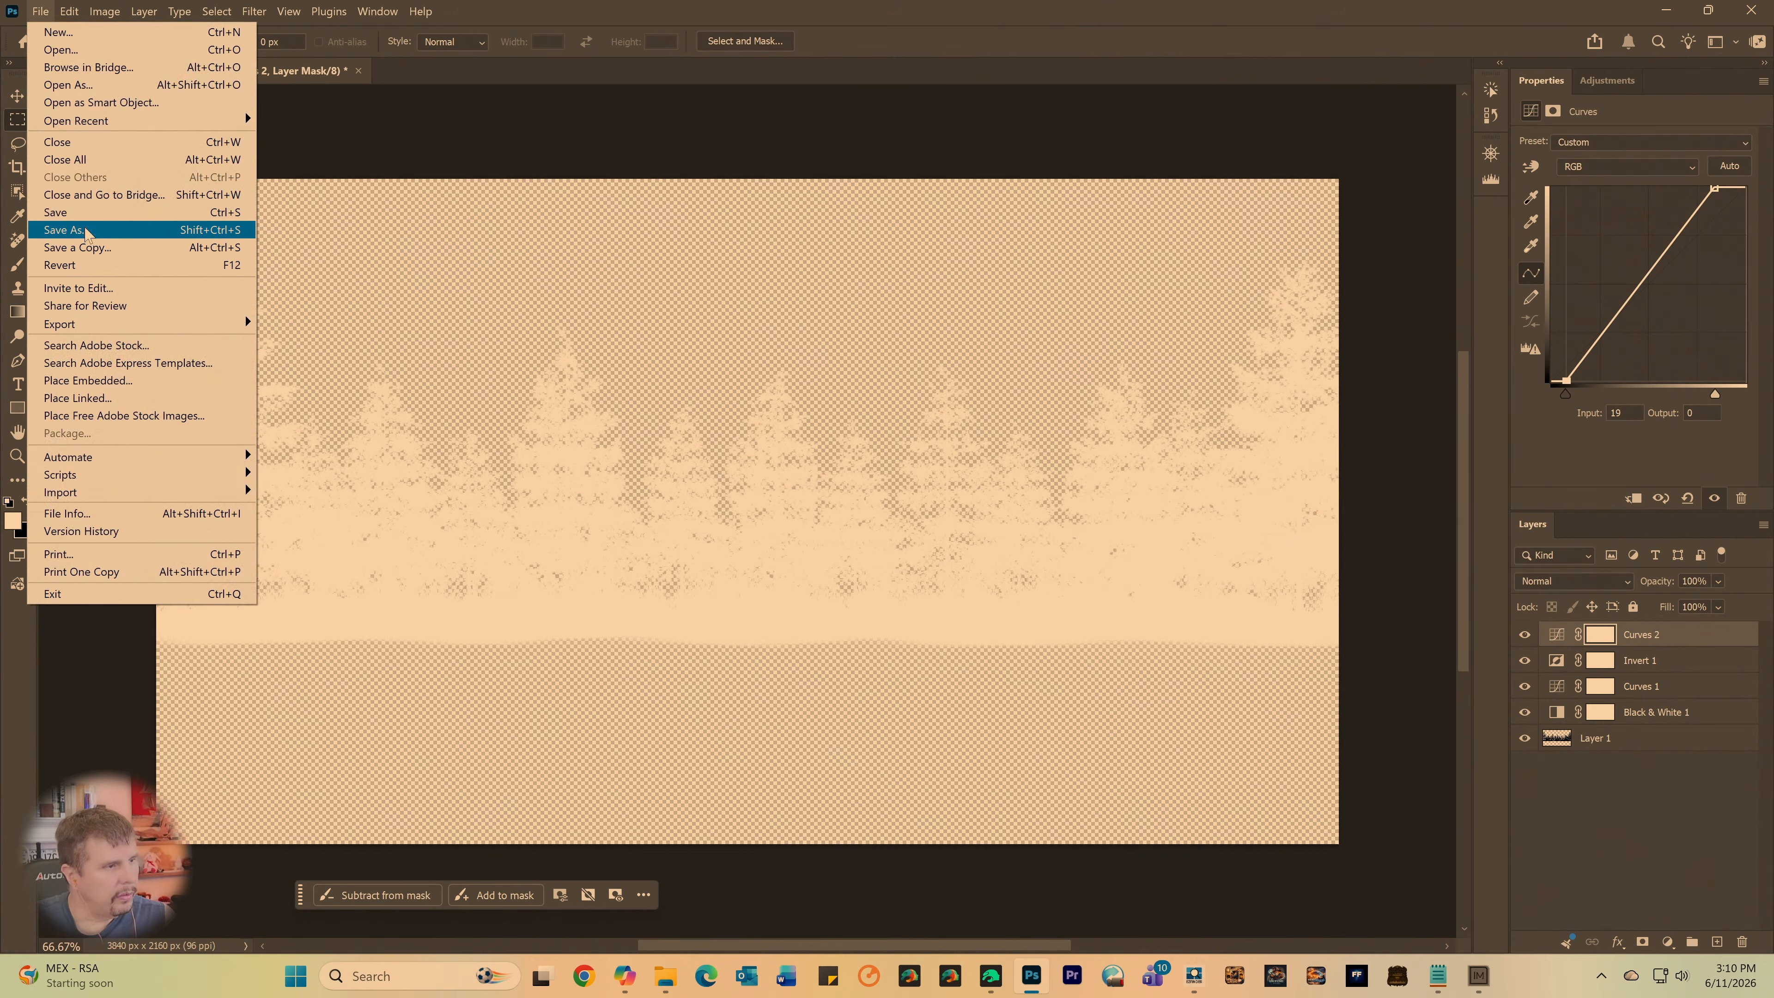
pyautogui.click(79, 245)
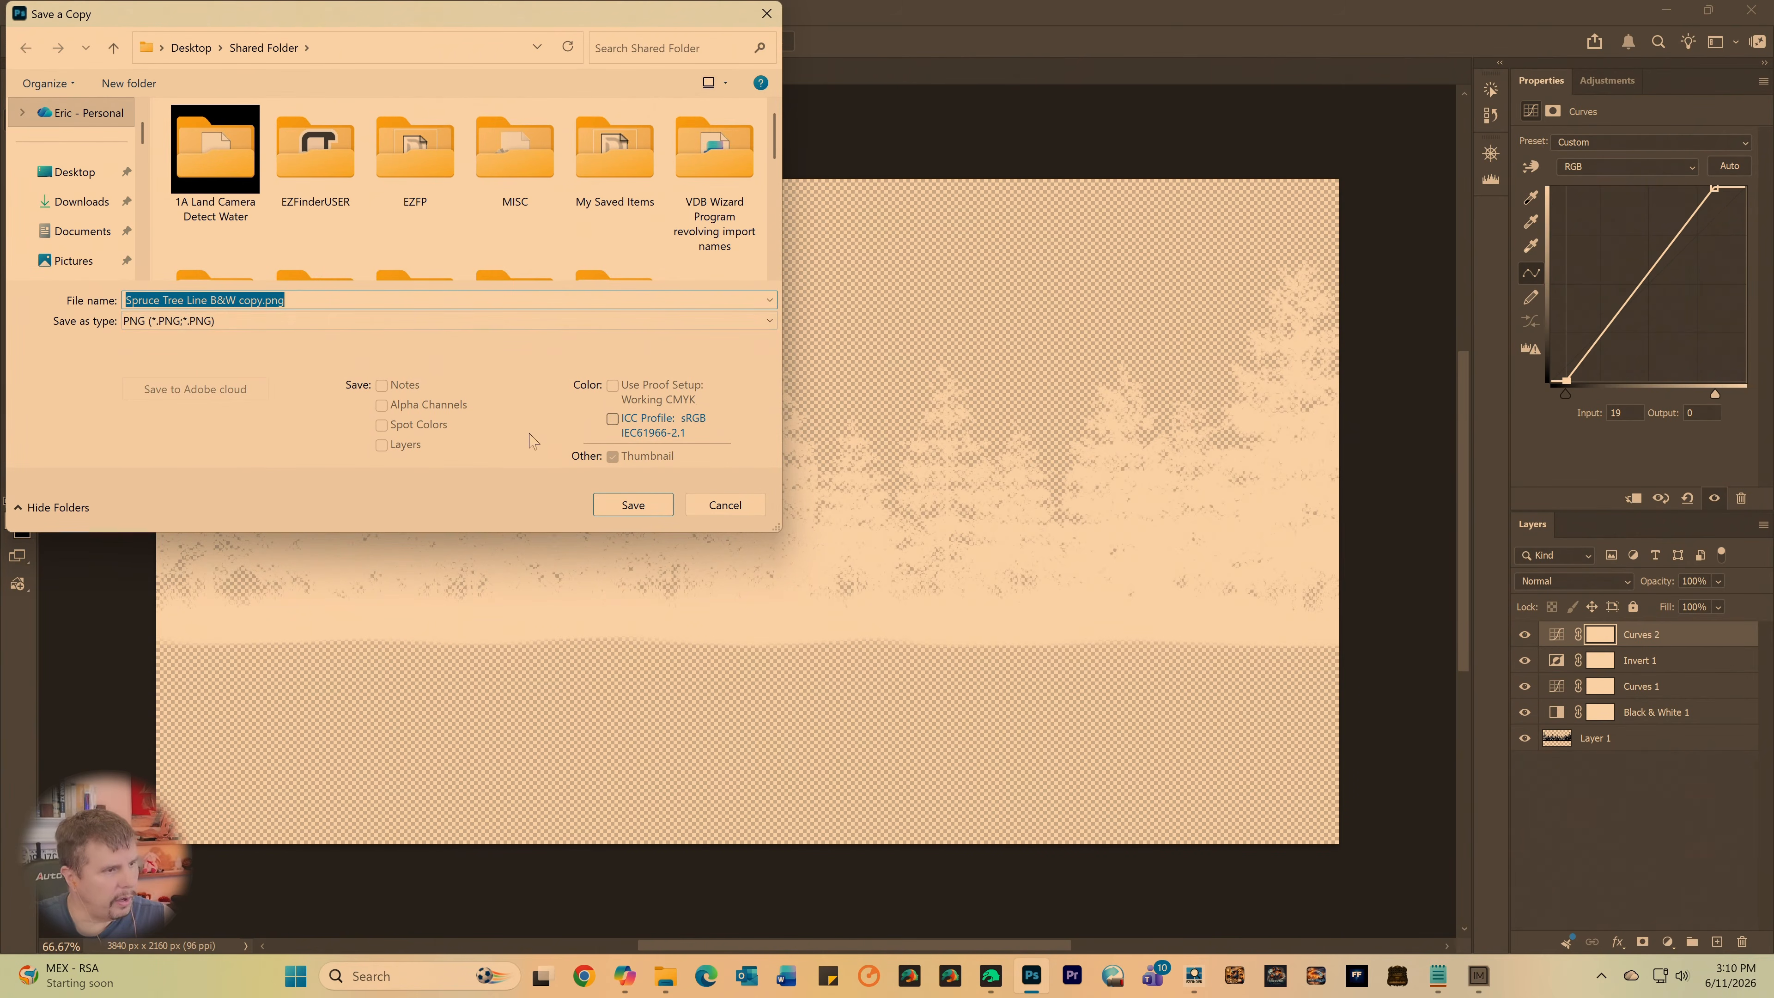
pyautogui.click(264, 301)
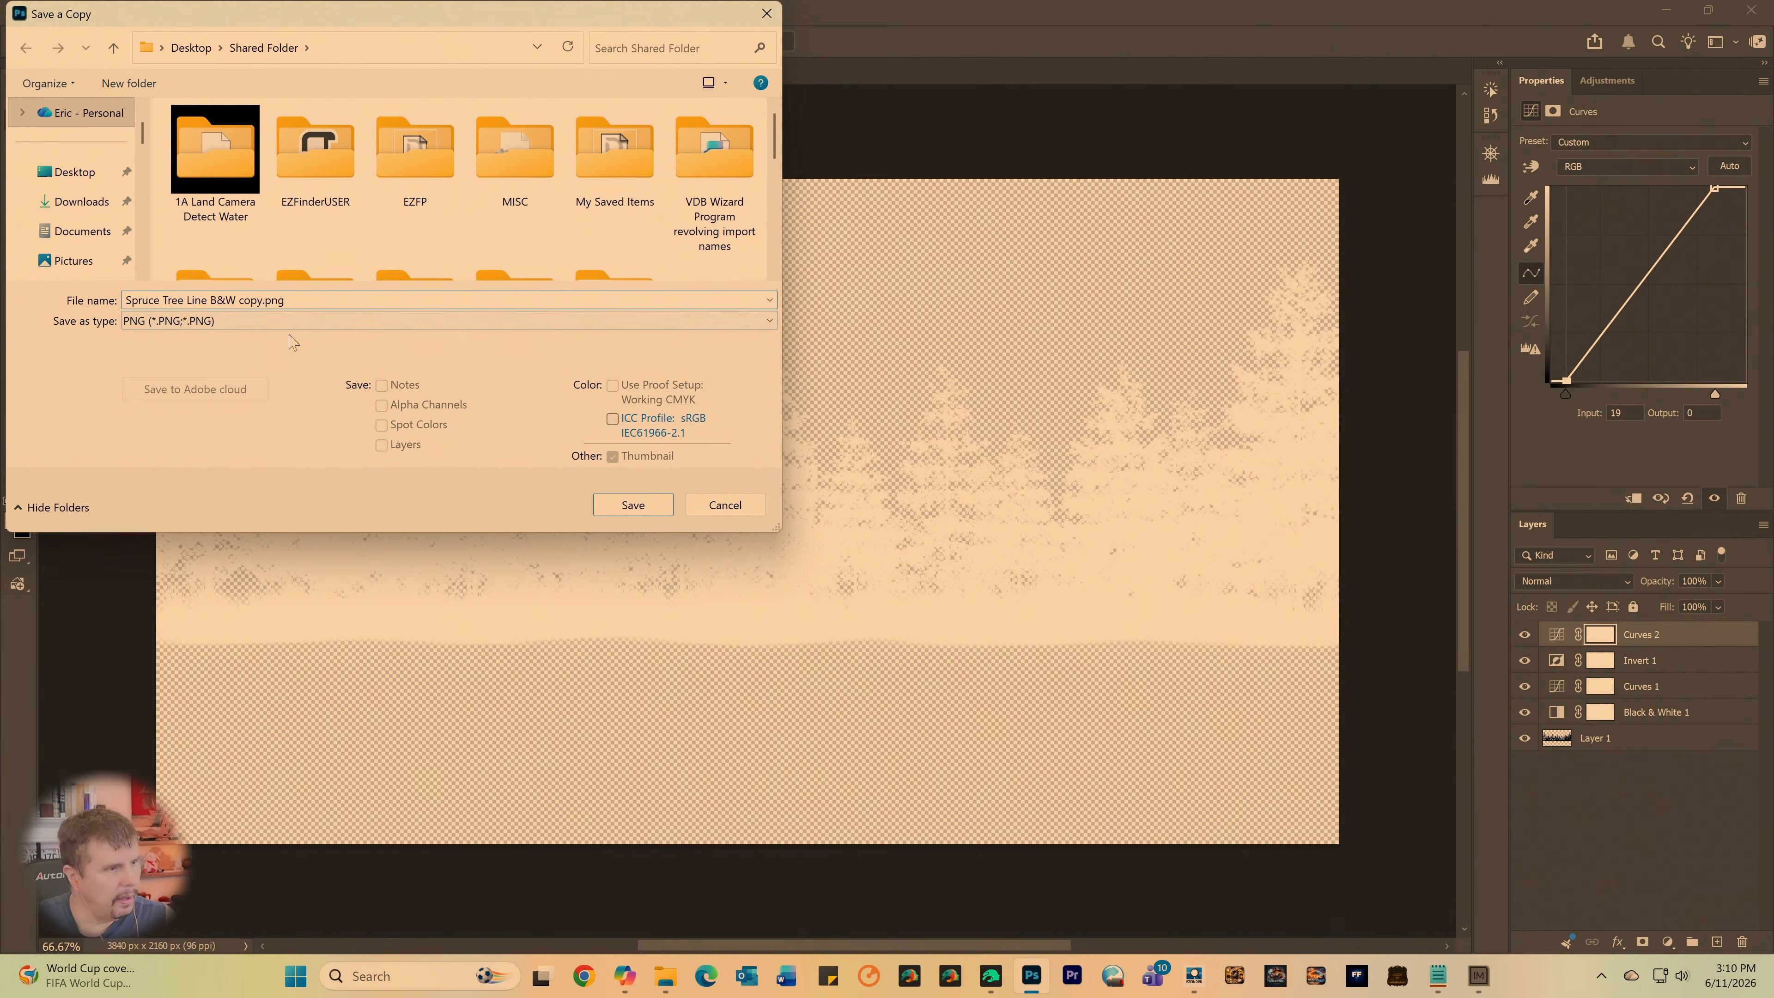
pyautogui.write('1')
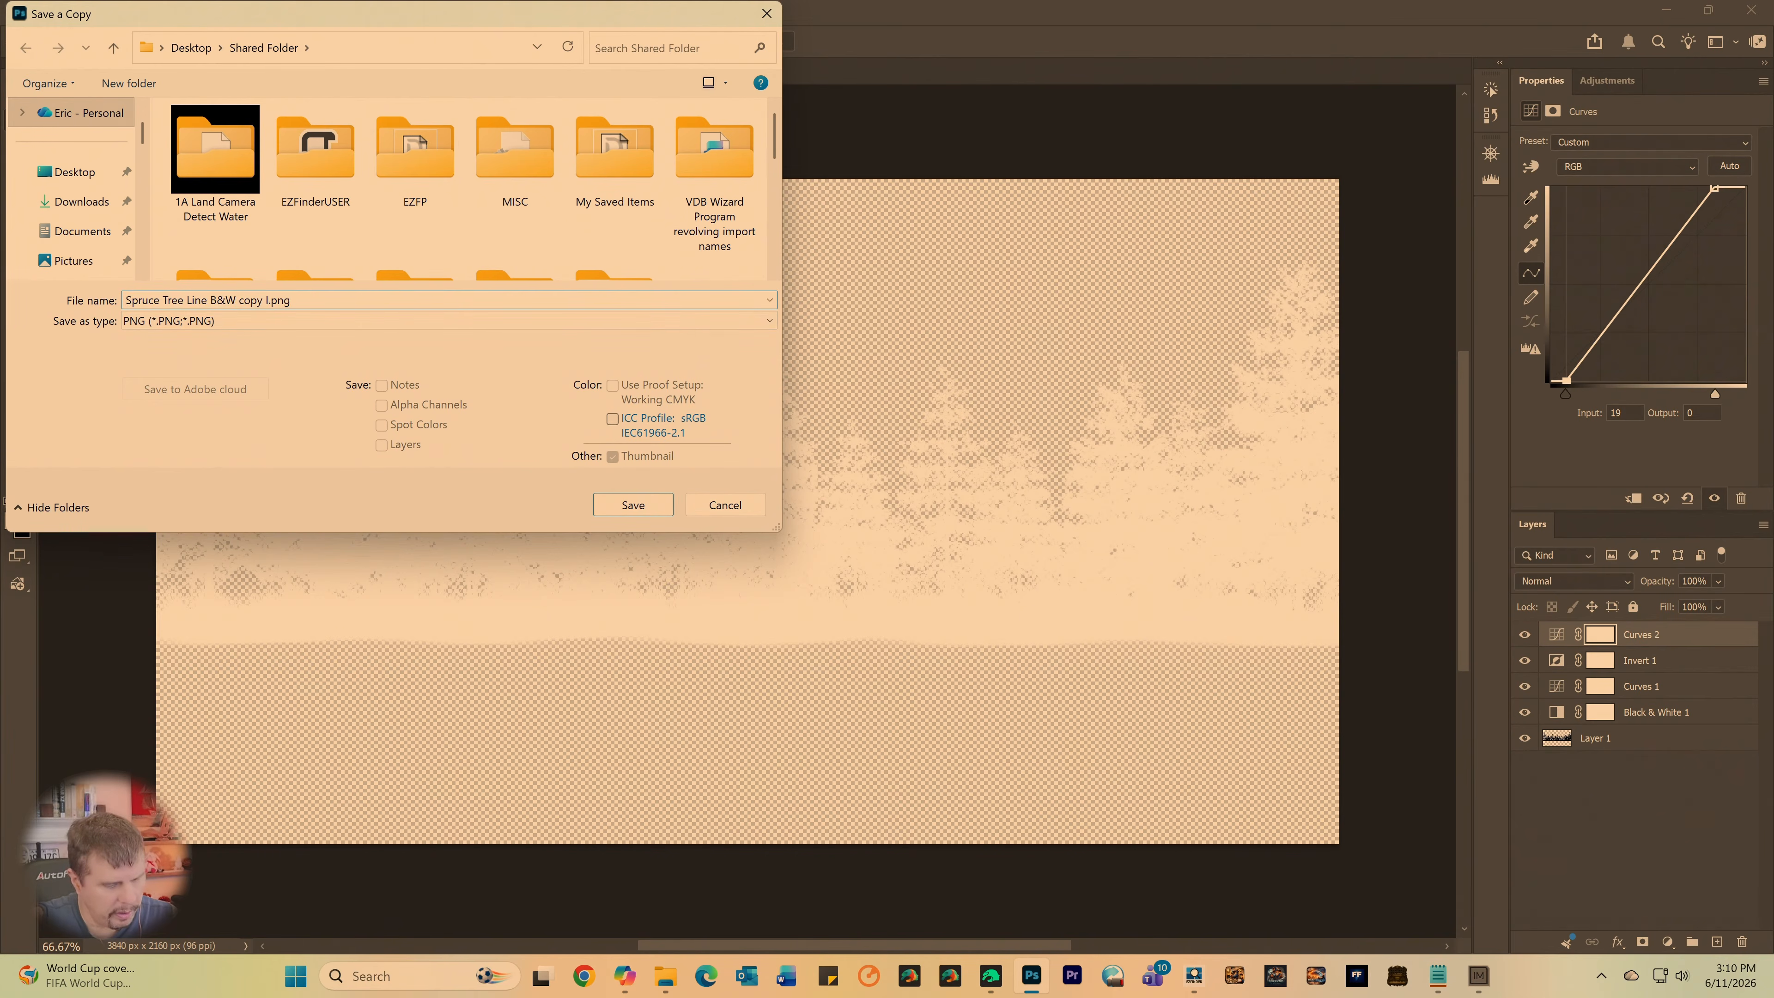
pyautogui.write('nverted')
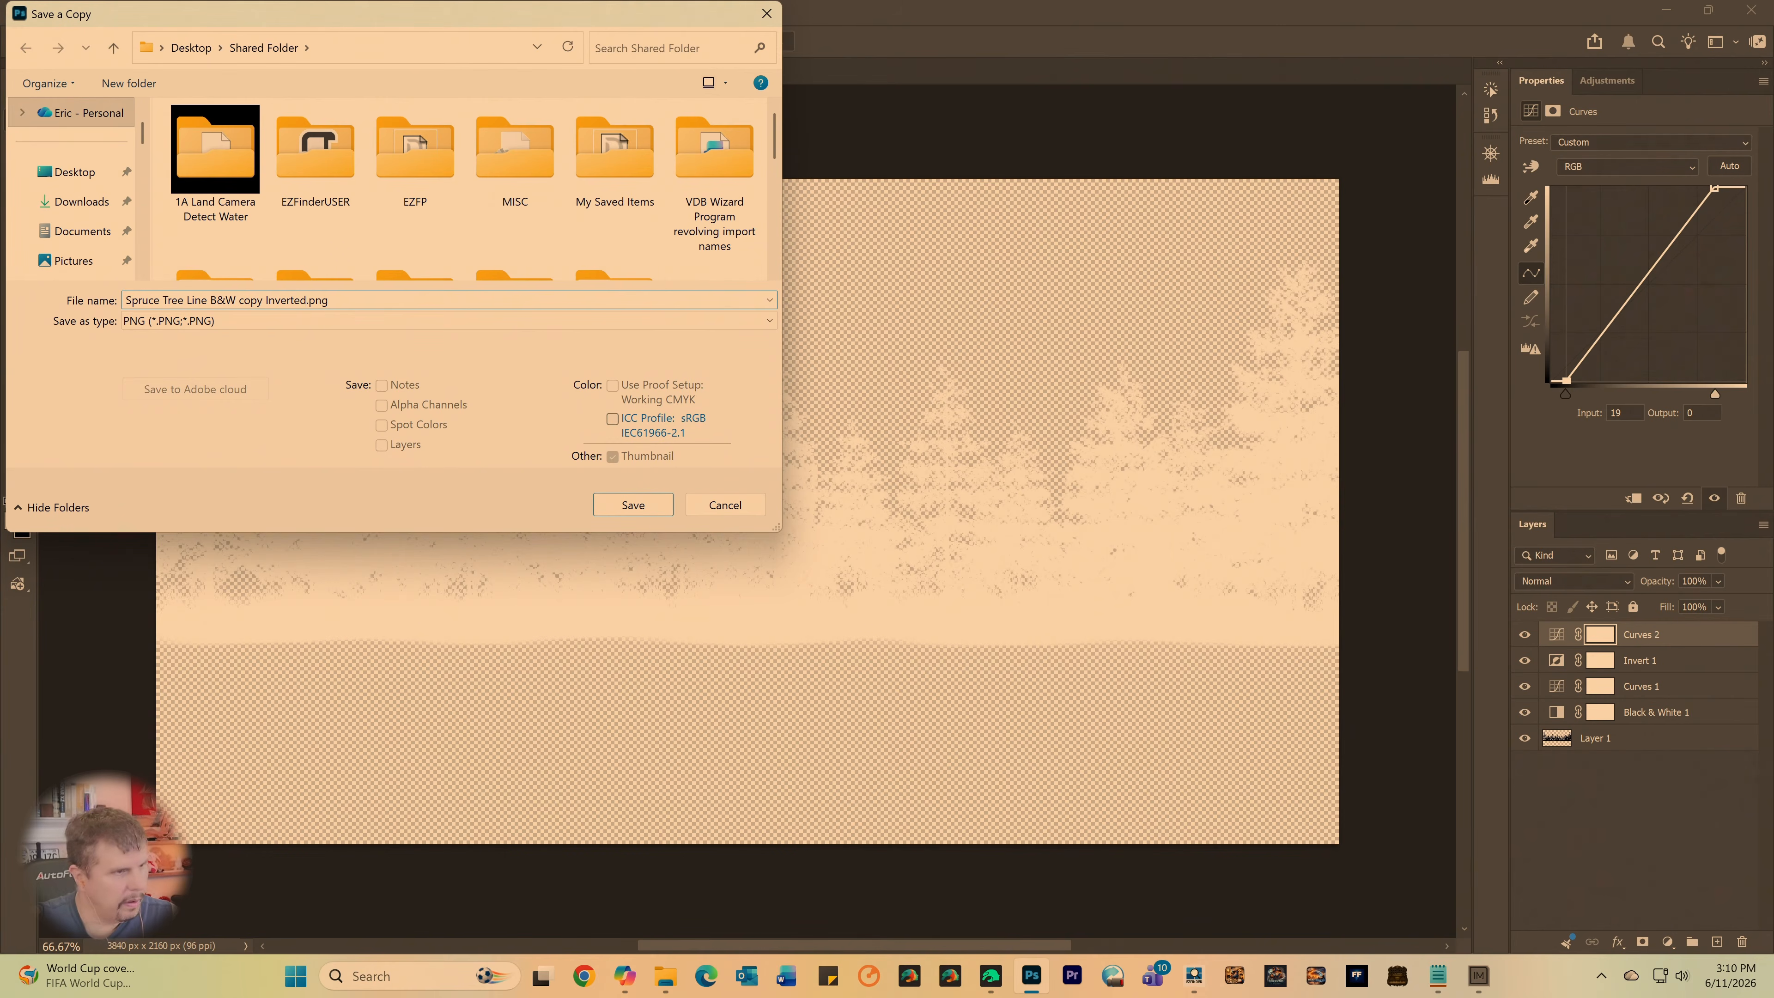
pyautogui.press('Return')
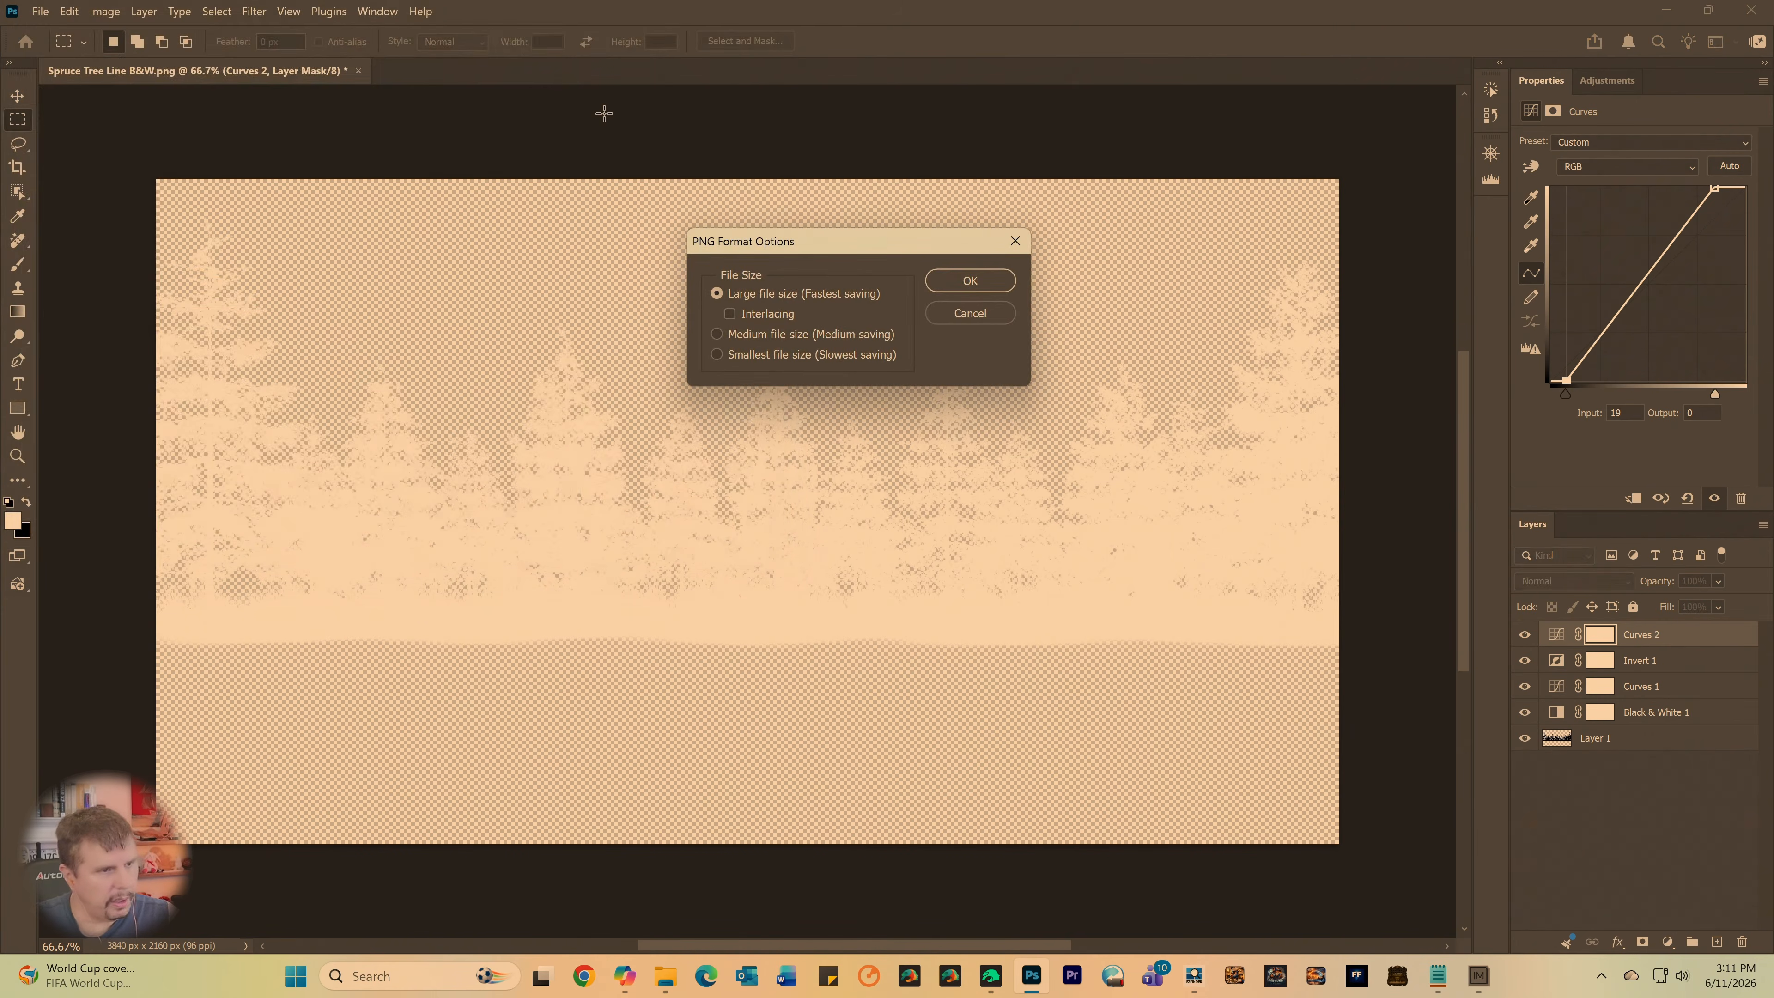
pyautogui.click(966, 281)
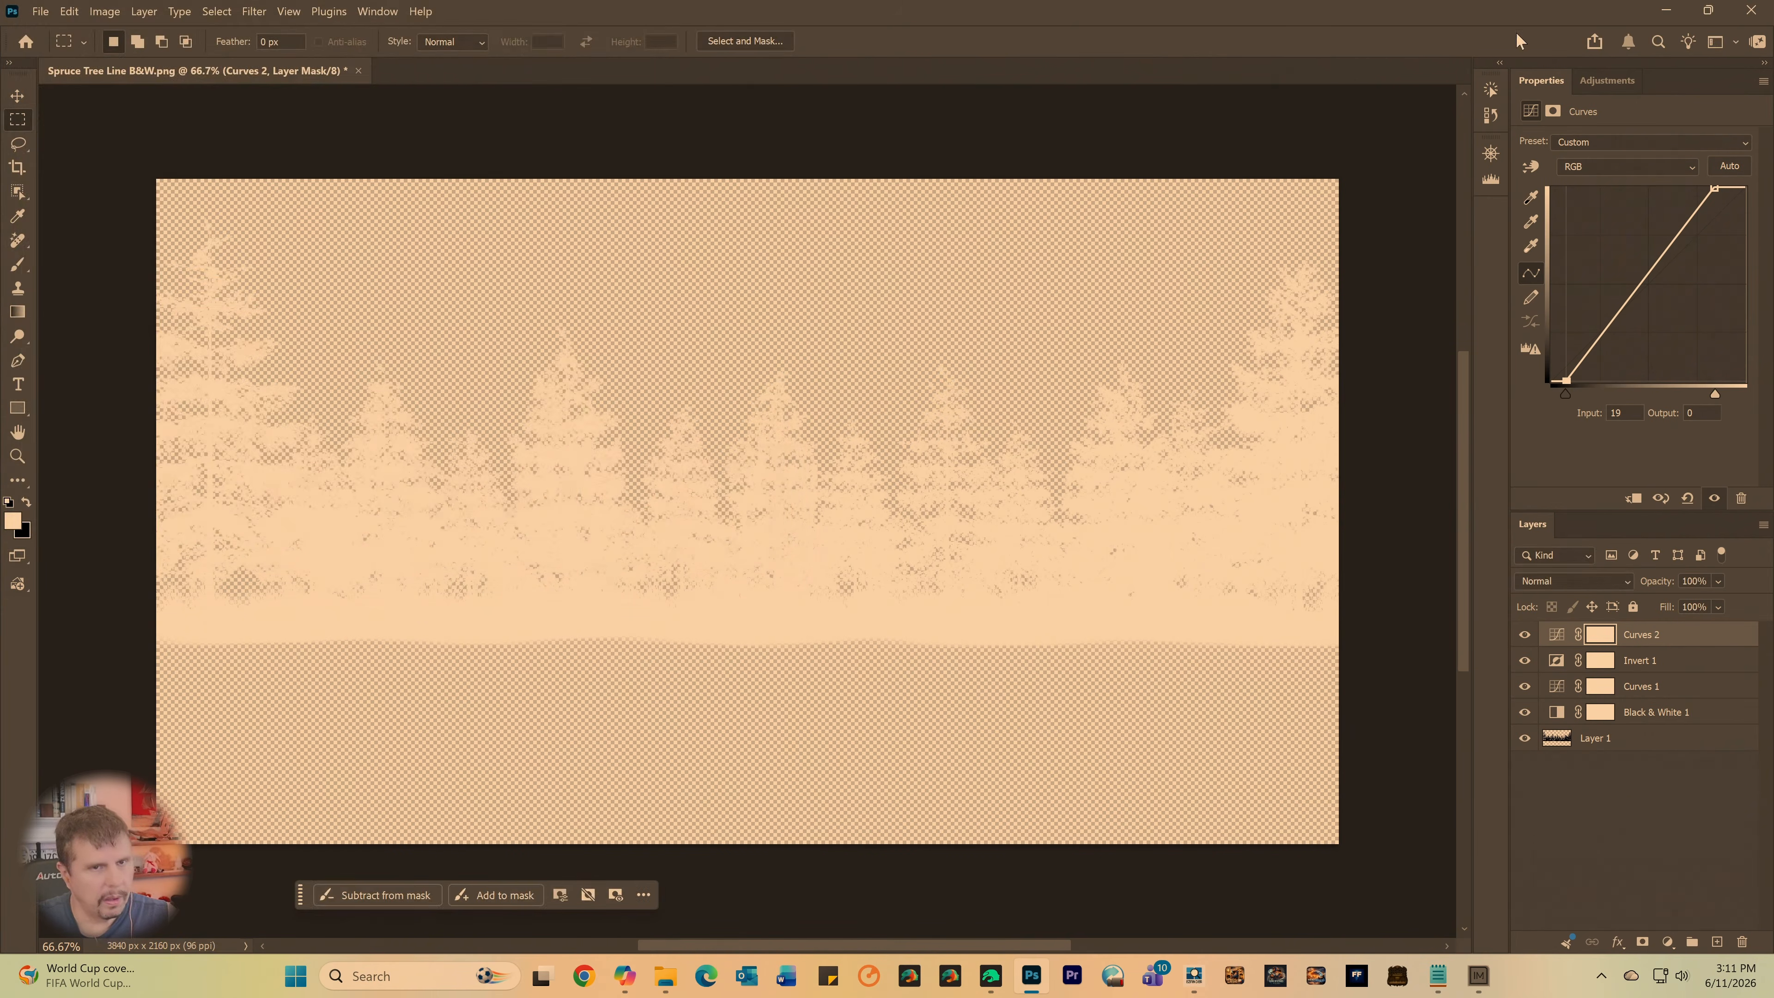
# - Minimise Photoshop, switch to Daz Studio on the other computer and start browsing for a new Cutout Opacity map for the plane
pyautogui.click(1669, 12)
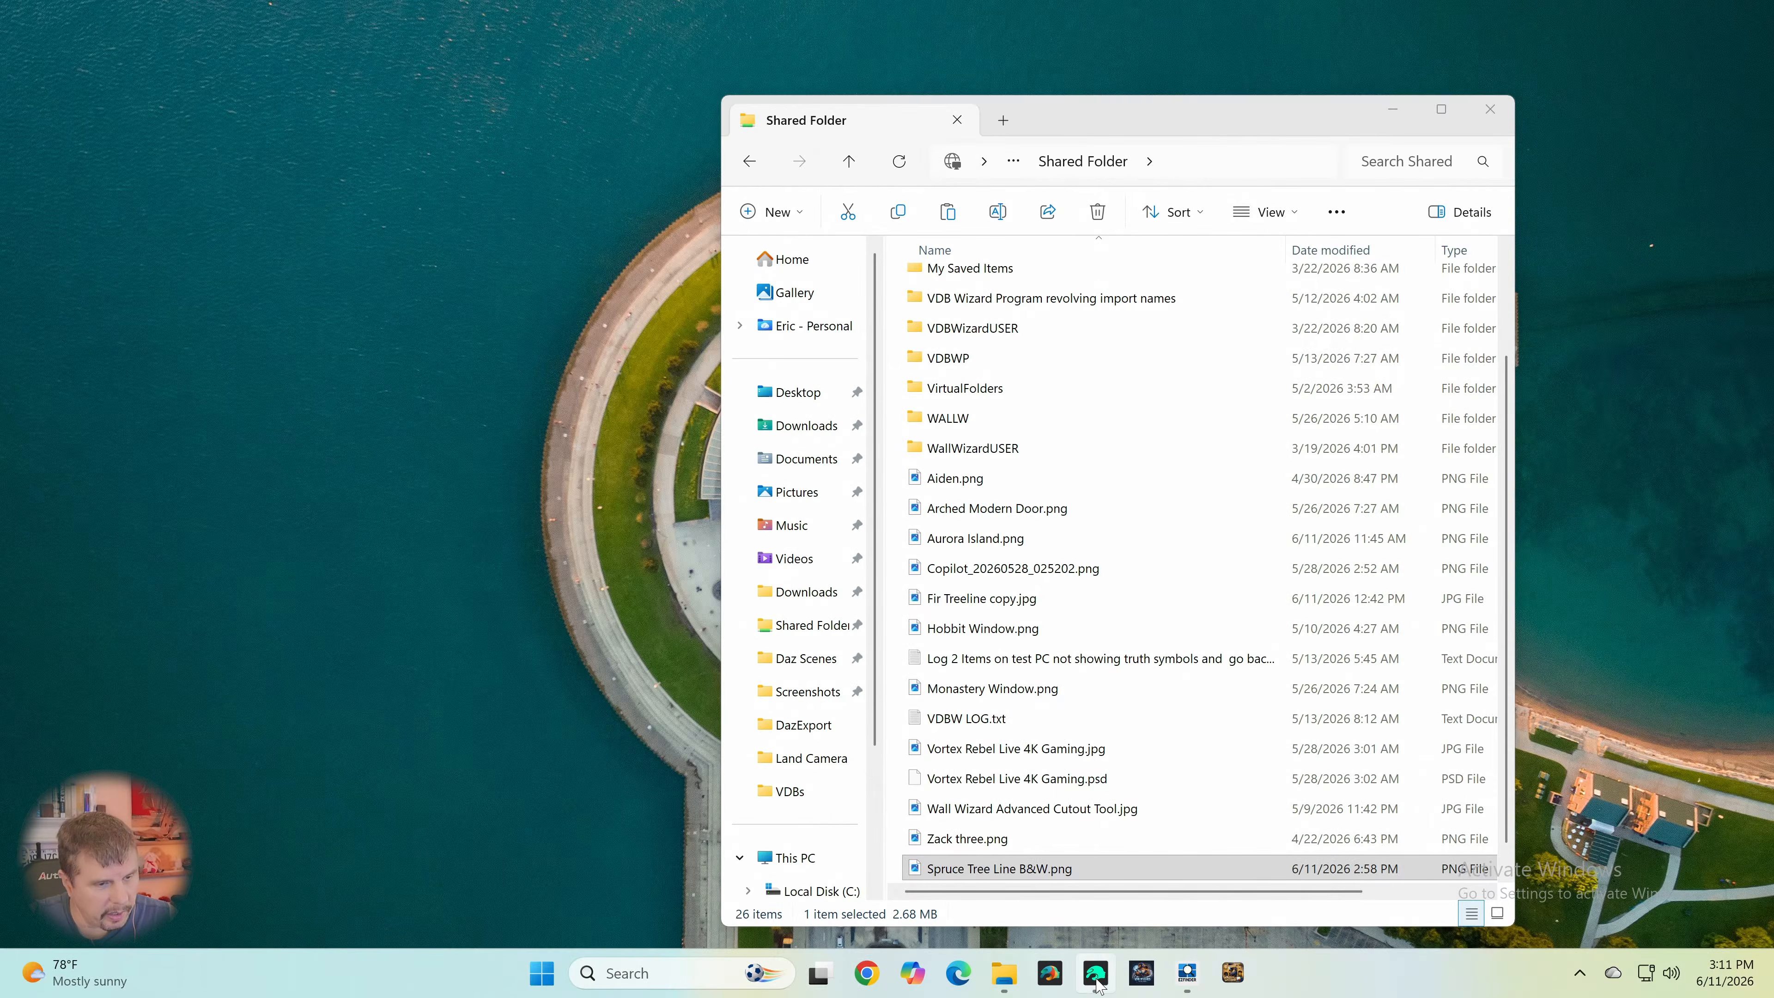
pyautogui.click(1096, 975)
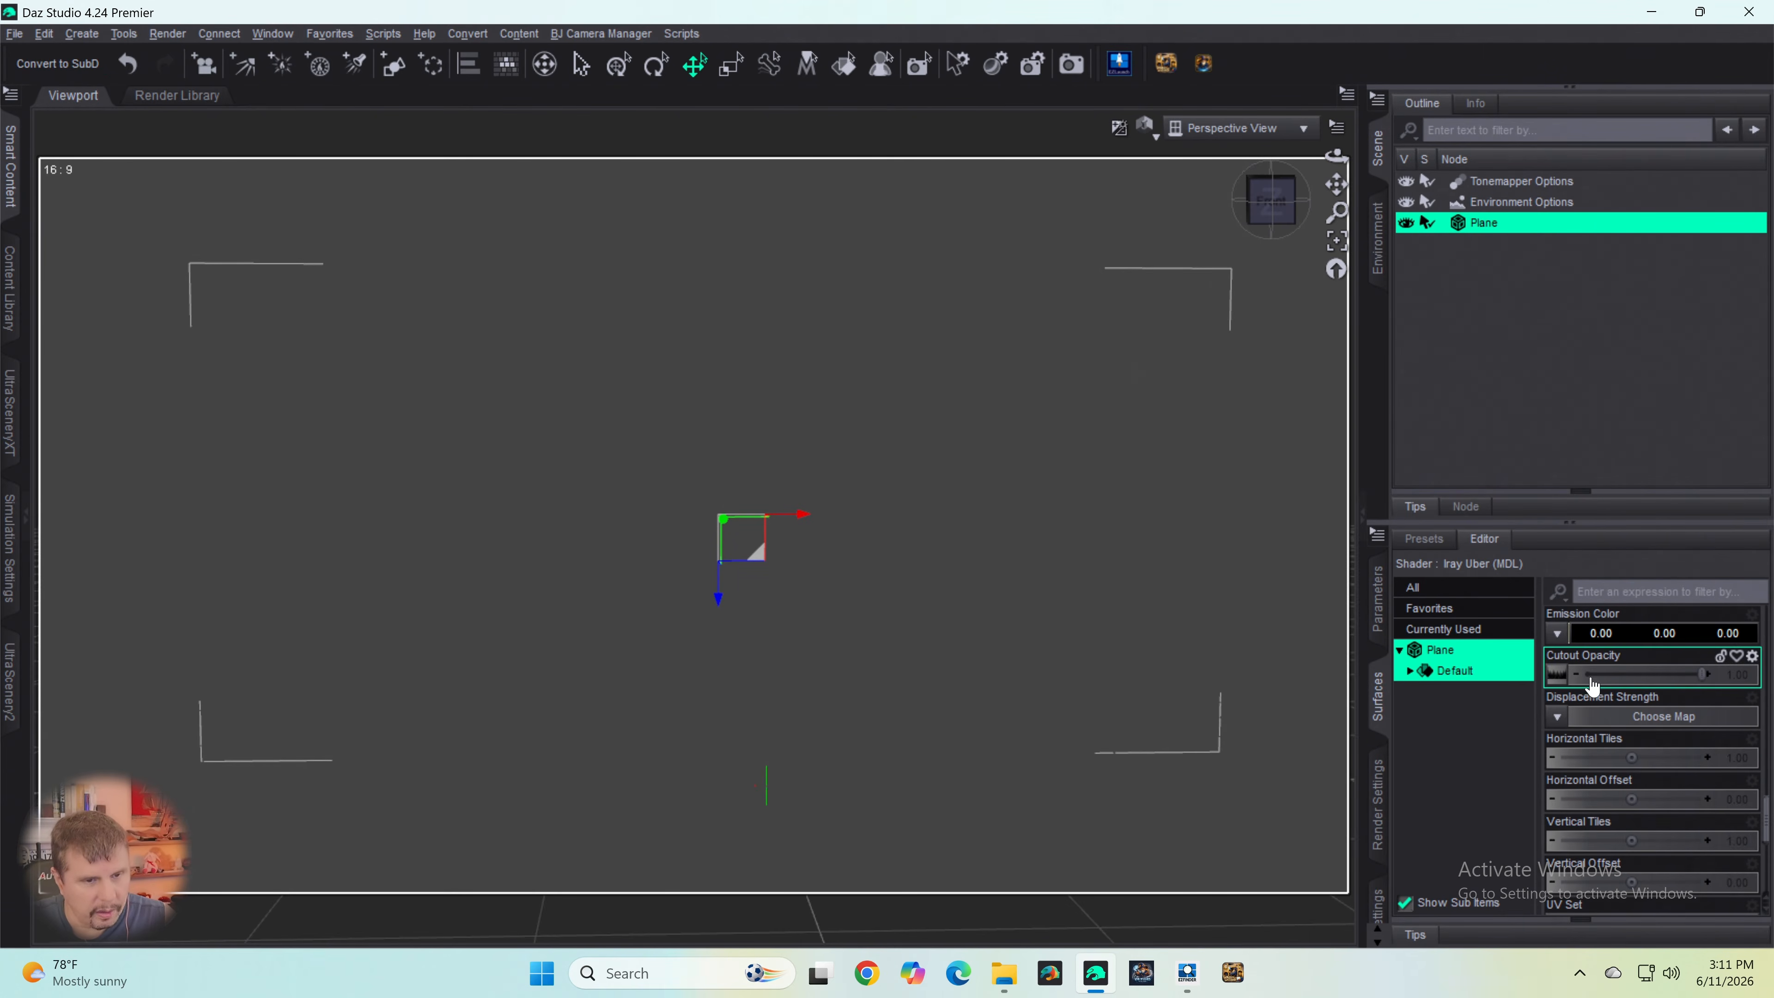
pyautogui.click(1555, 690)
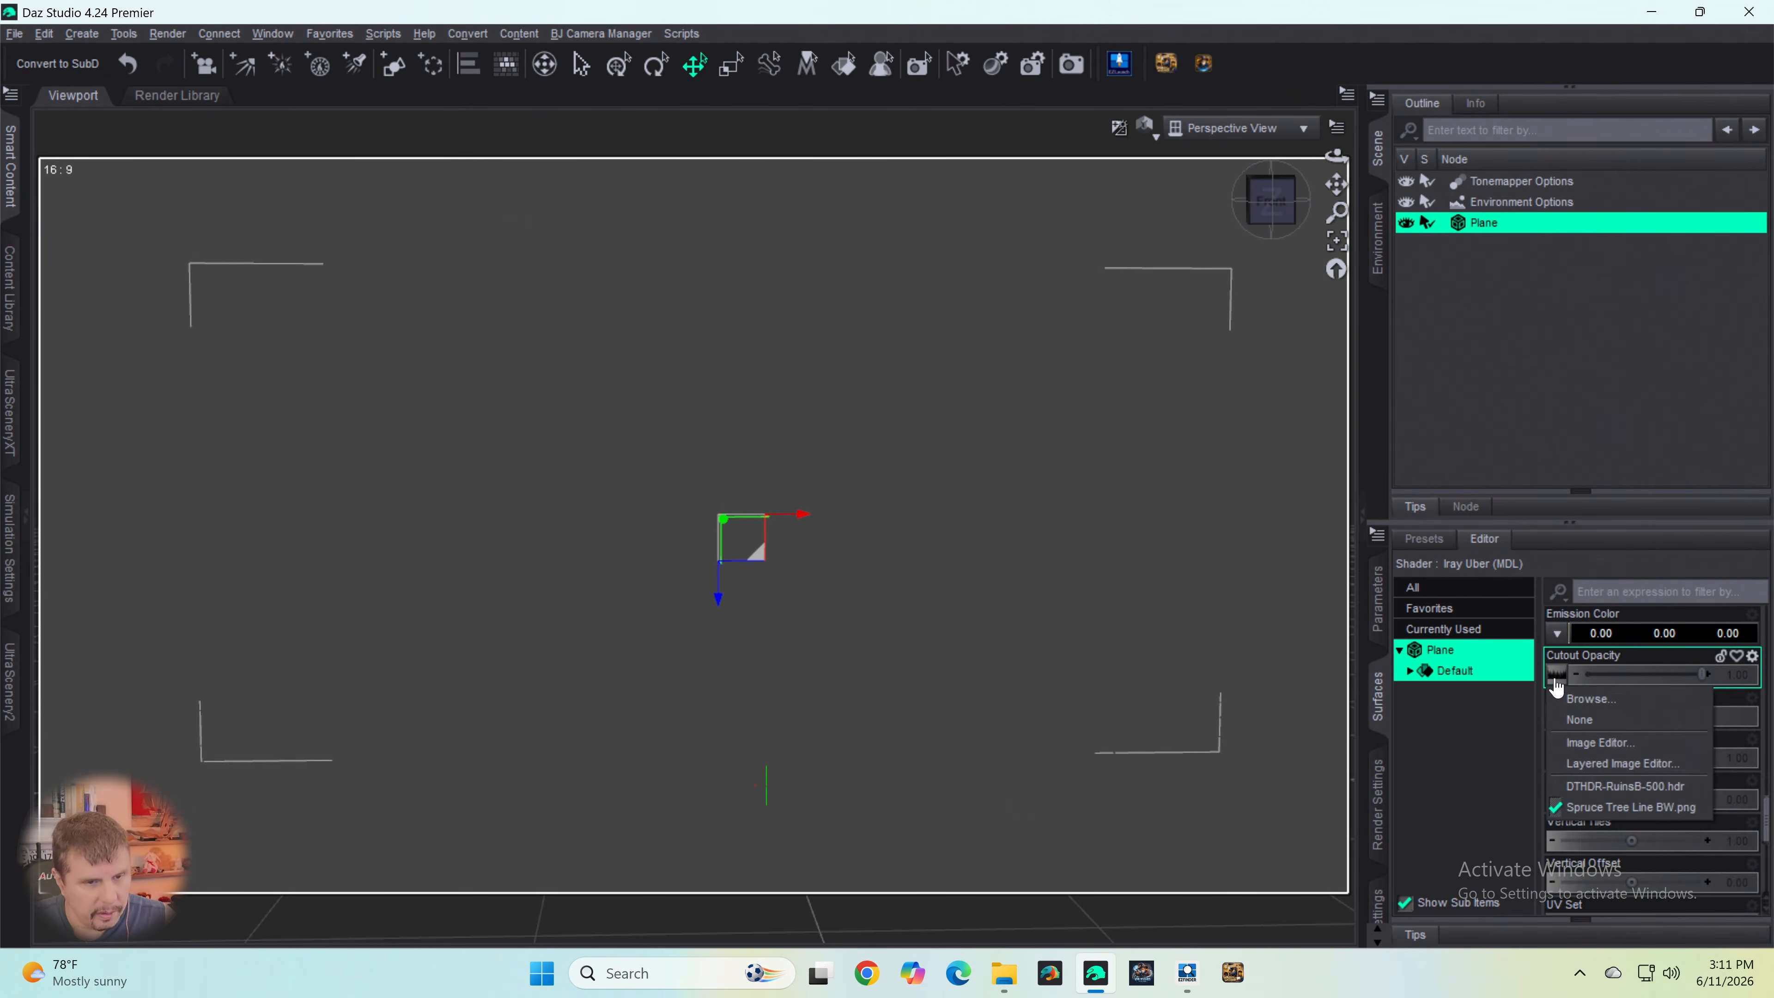
pyautogui.click(1564, 696)
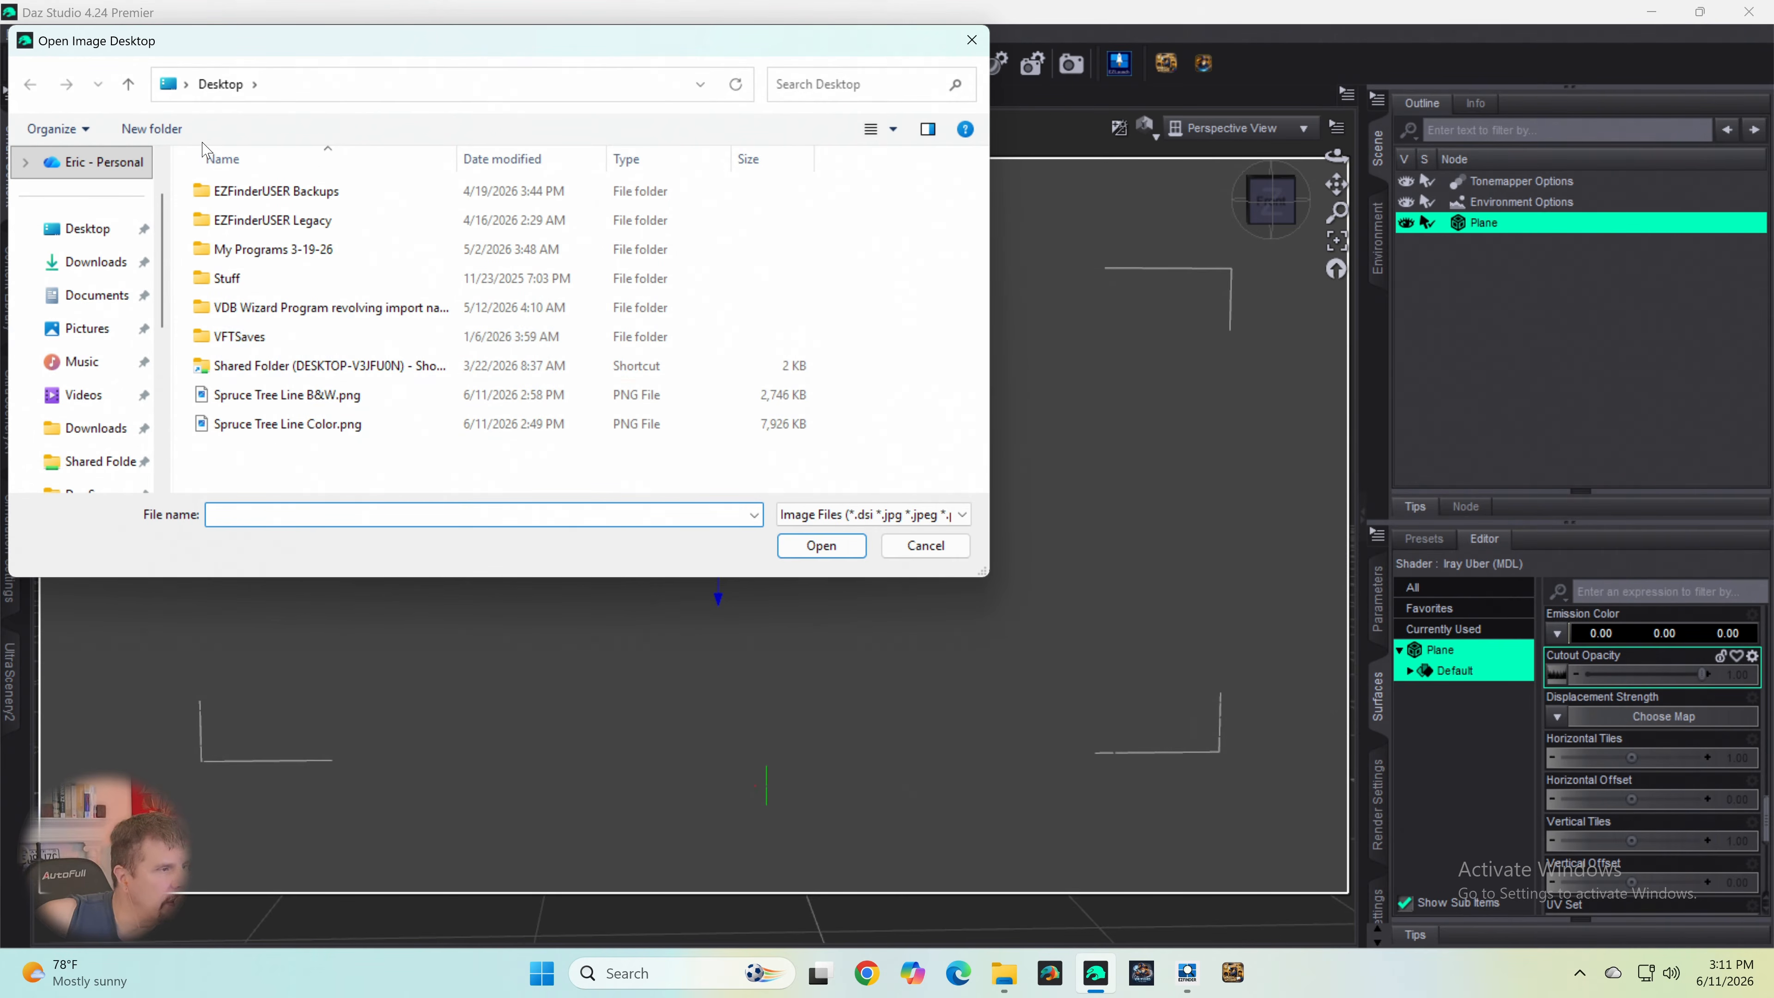
pyautogui.click(84, 173)
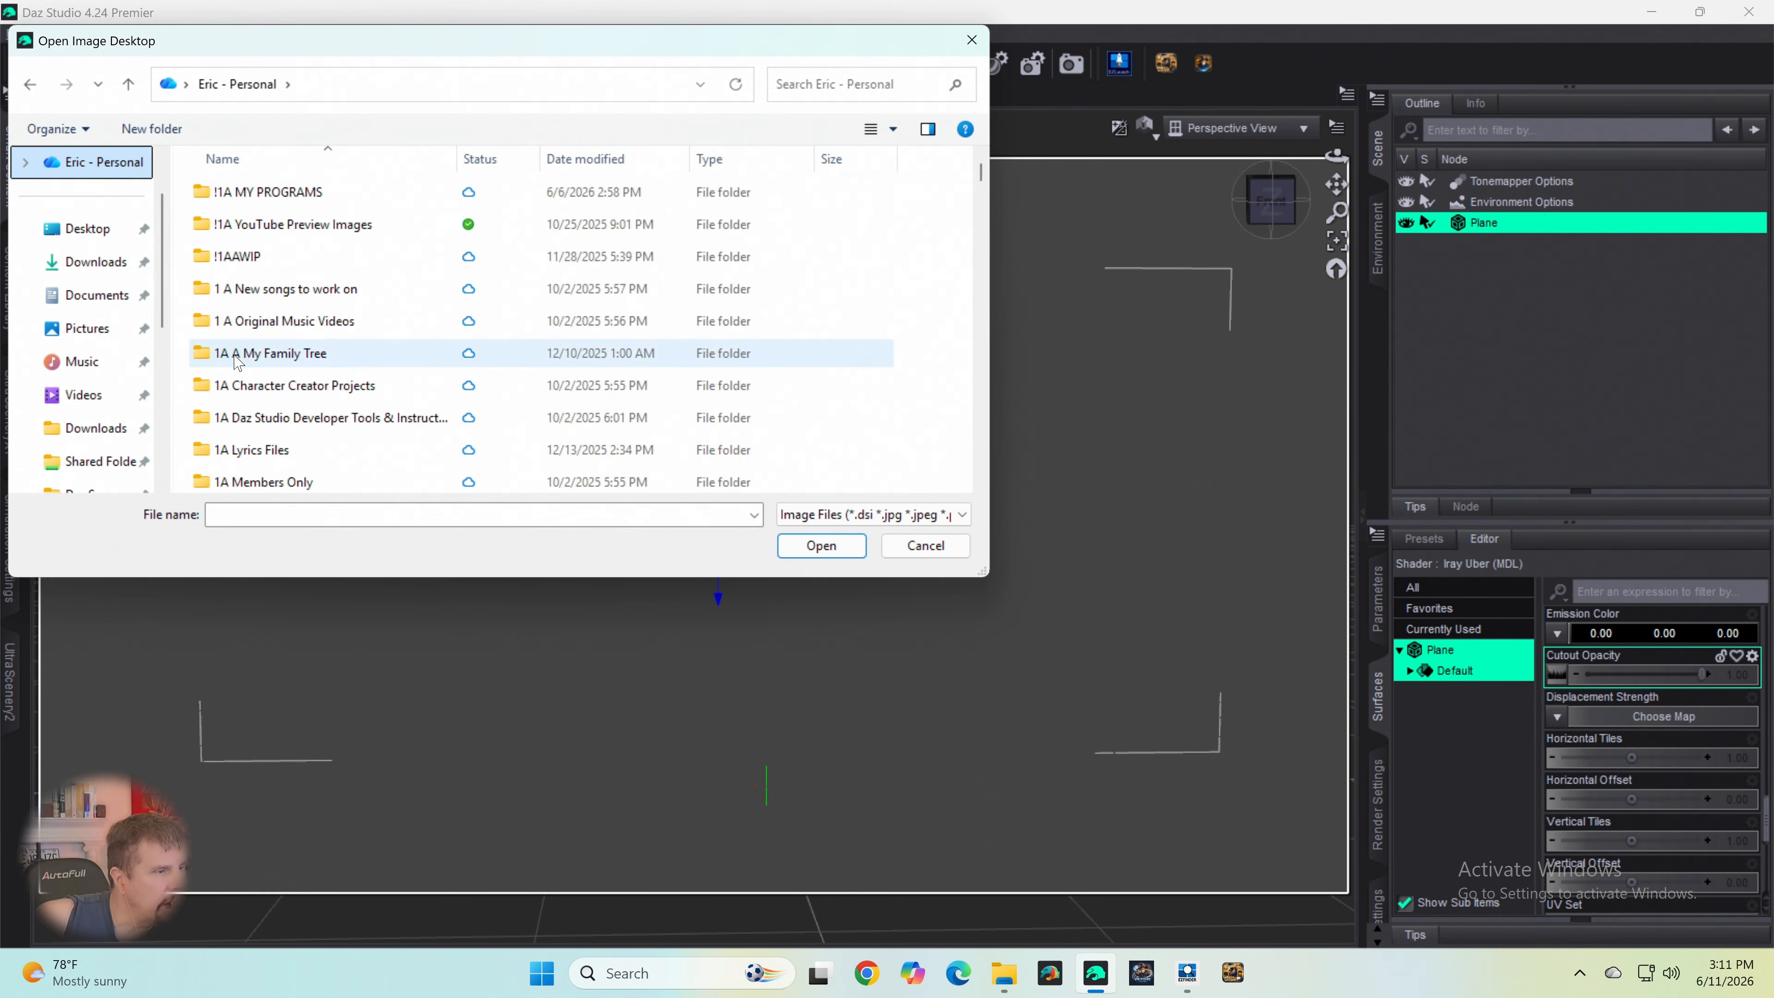
pyautogui.scroll(-8, 241, 350)
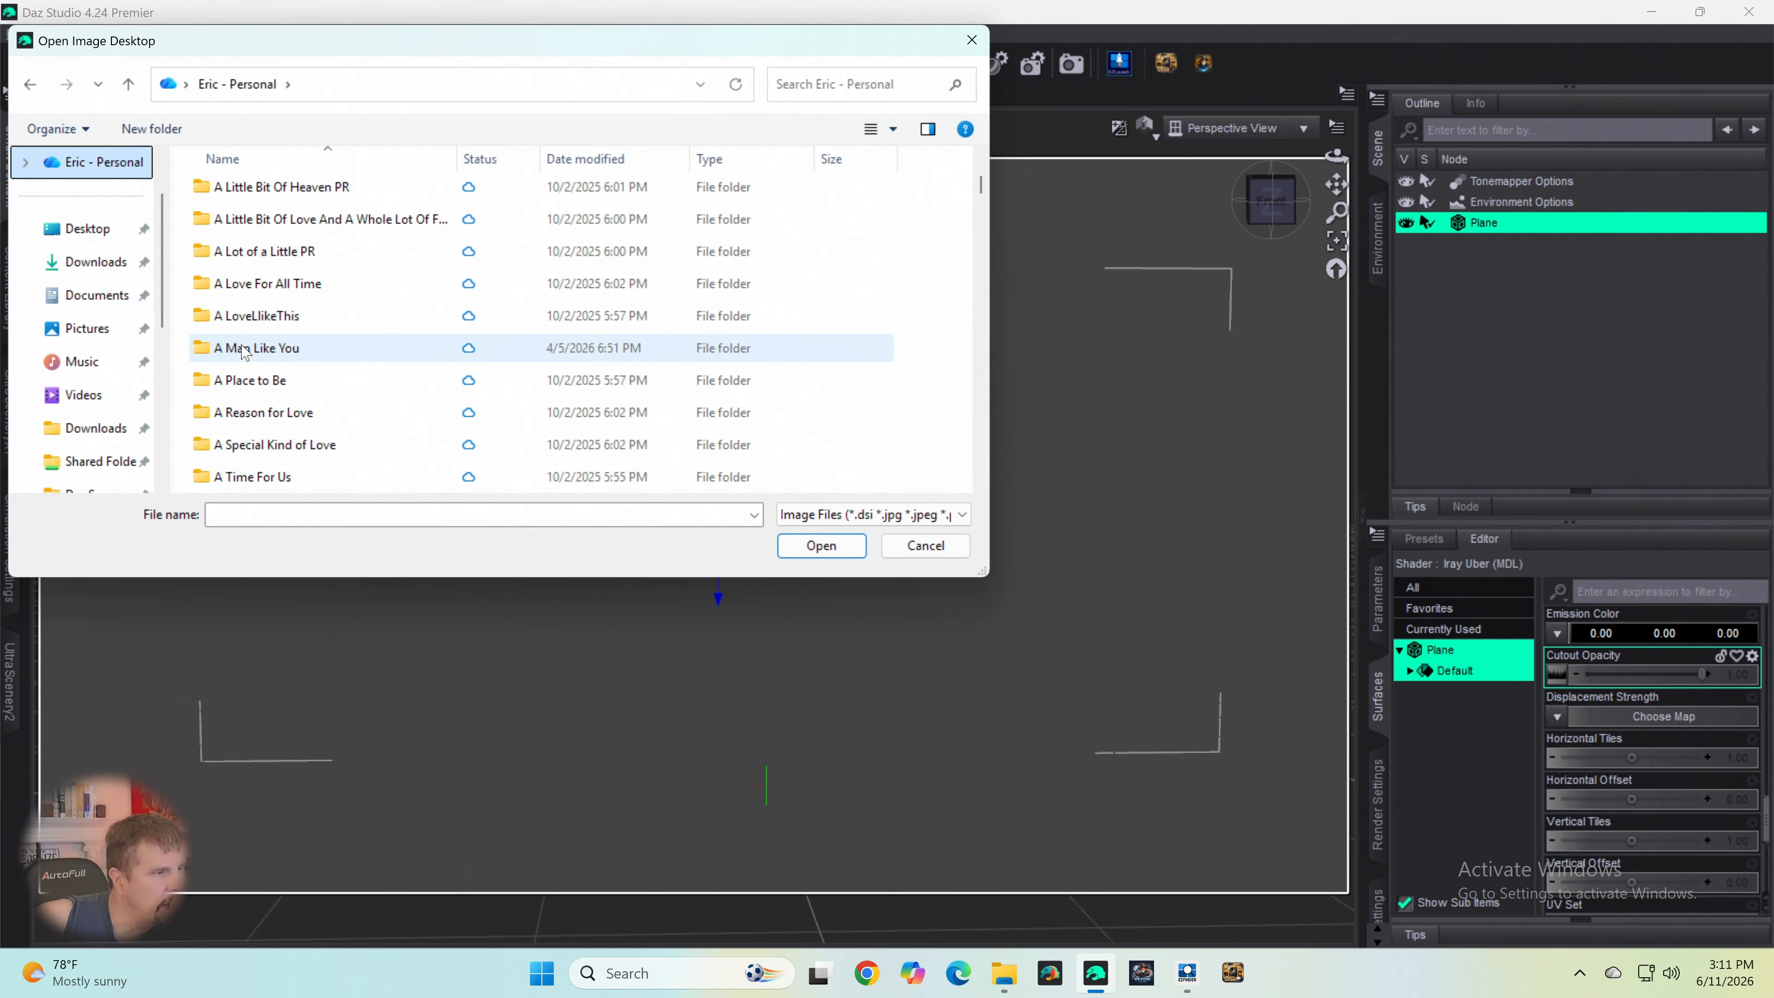
pyautogui.scroll(-3, 244, 351)
pyautogui.scroll(10, 237, 349)
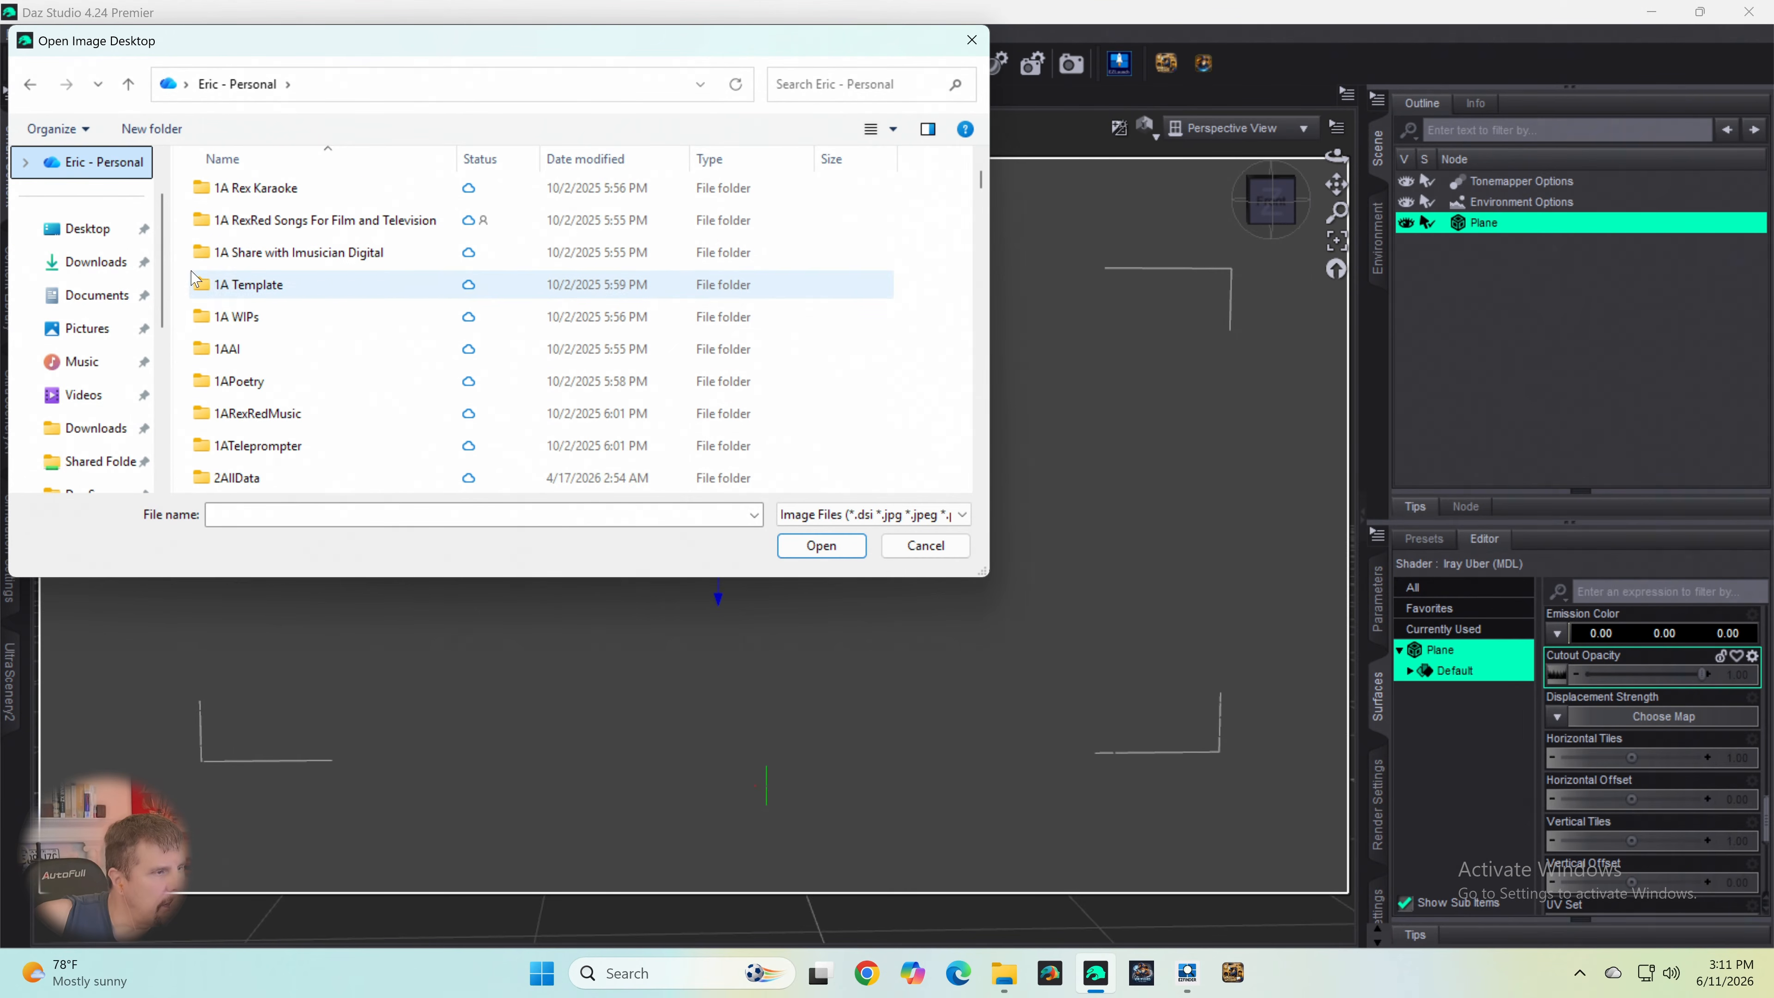
pyautogui.scroll(2, 128, 221)
pyautogui.scroll(-2, 128, 221)
pyautogui.click(77, 295)
pyautogui.click(96, 234)
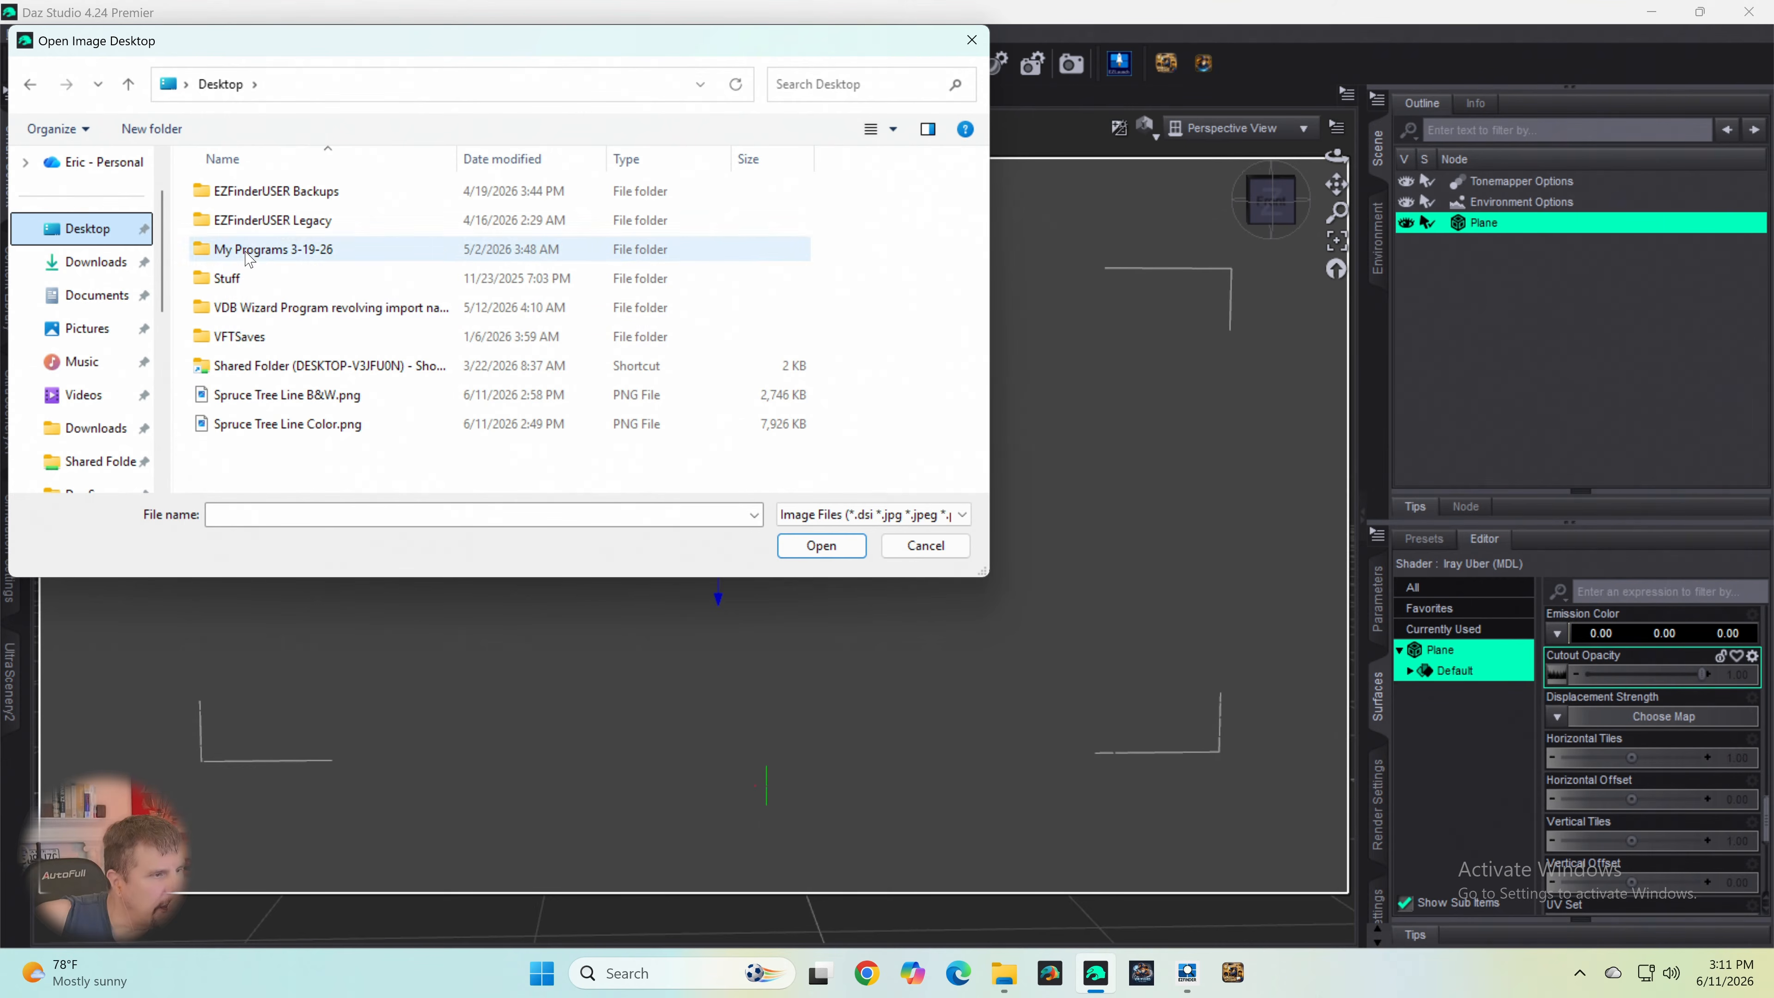
# - Load Spruce Tree Line B&W copy Inverted.png from the desktop's Shared Folder shortcut as the plane's Cutout Opacity map
pyautogui.doubleClick(249, 367)
pyautogui.scroll(-4, 274, 371)
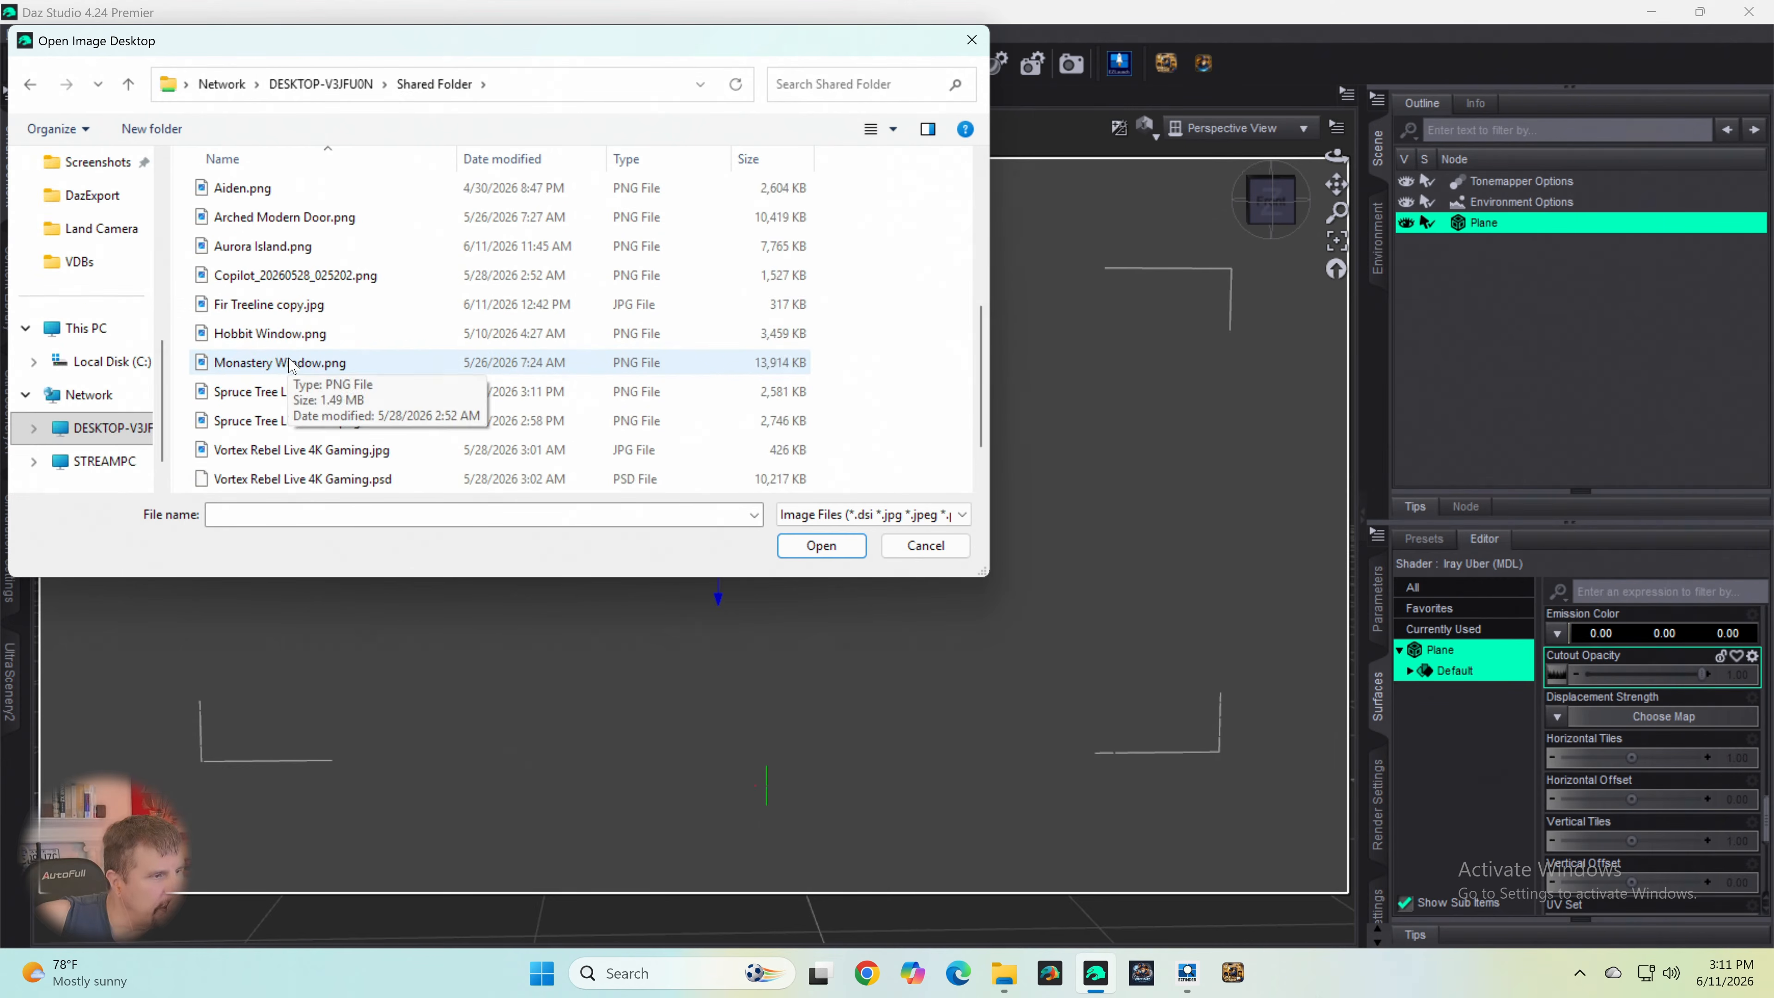
pyautogui.scroll(1, 283, 384)
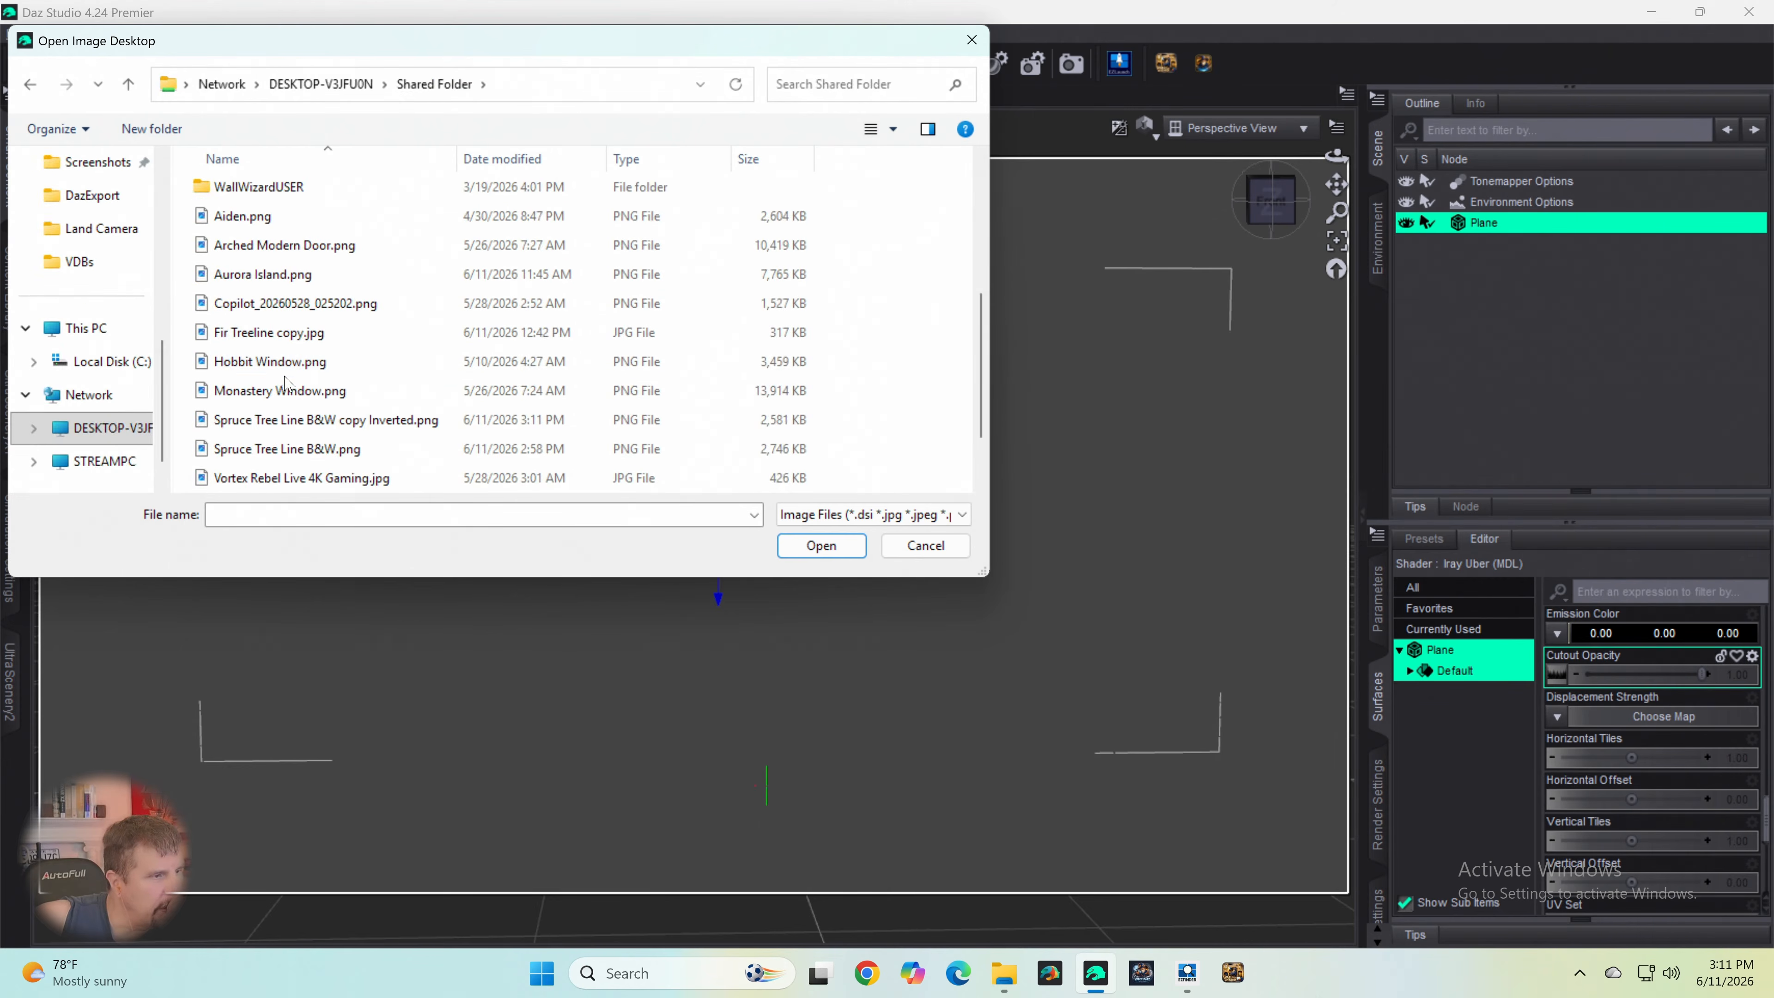
pyautogui.doubleClick(282, 427)
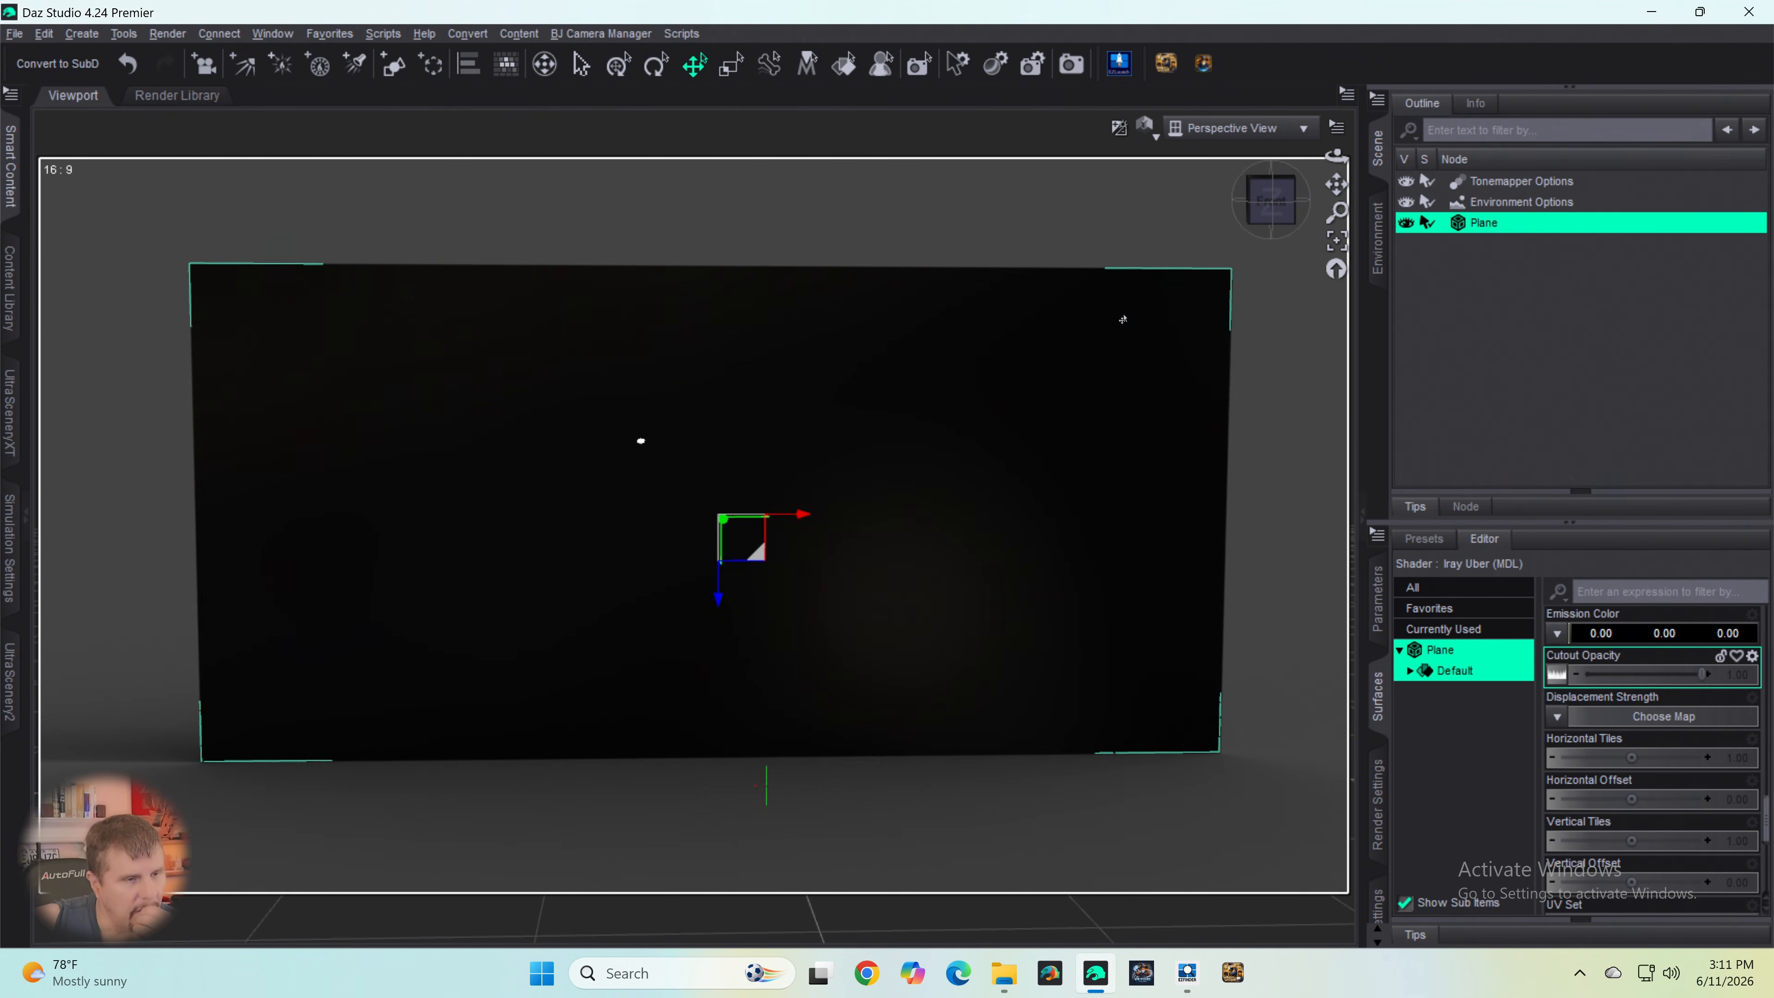
# - Test the plane's Cutout Opacity strength by lowering it to 0.00 and raising it to 0.76
pyautogui.moveTo(1702, 674); pyautogui.dragTo(1581, 683)
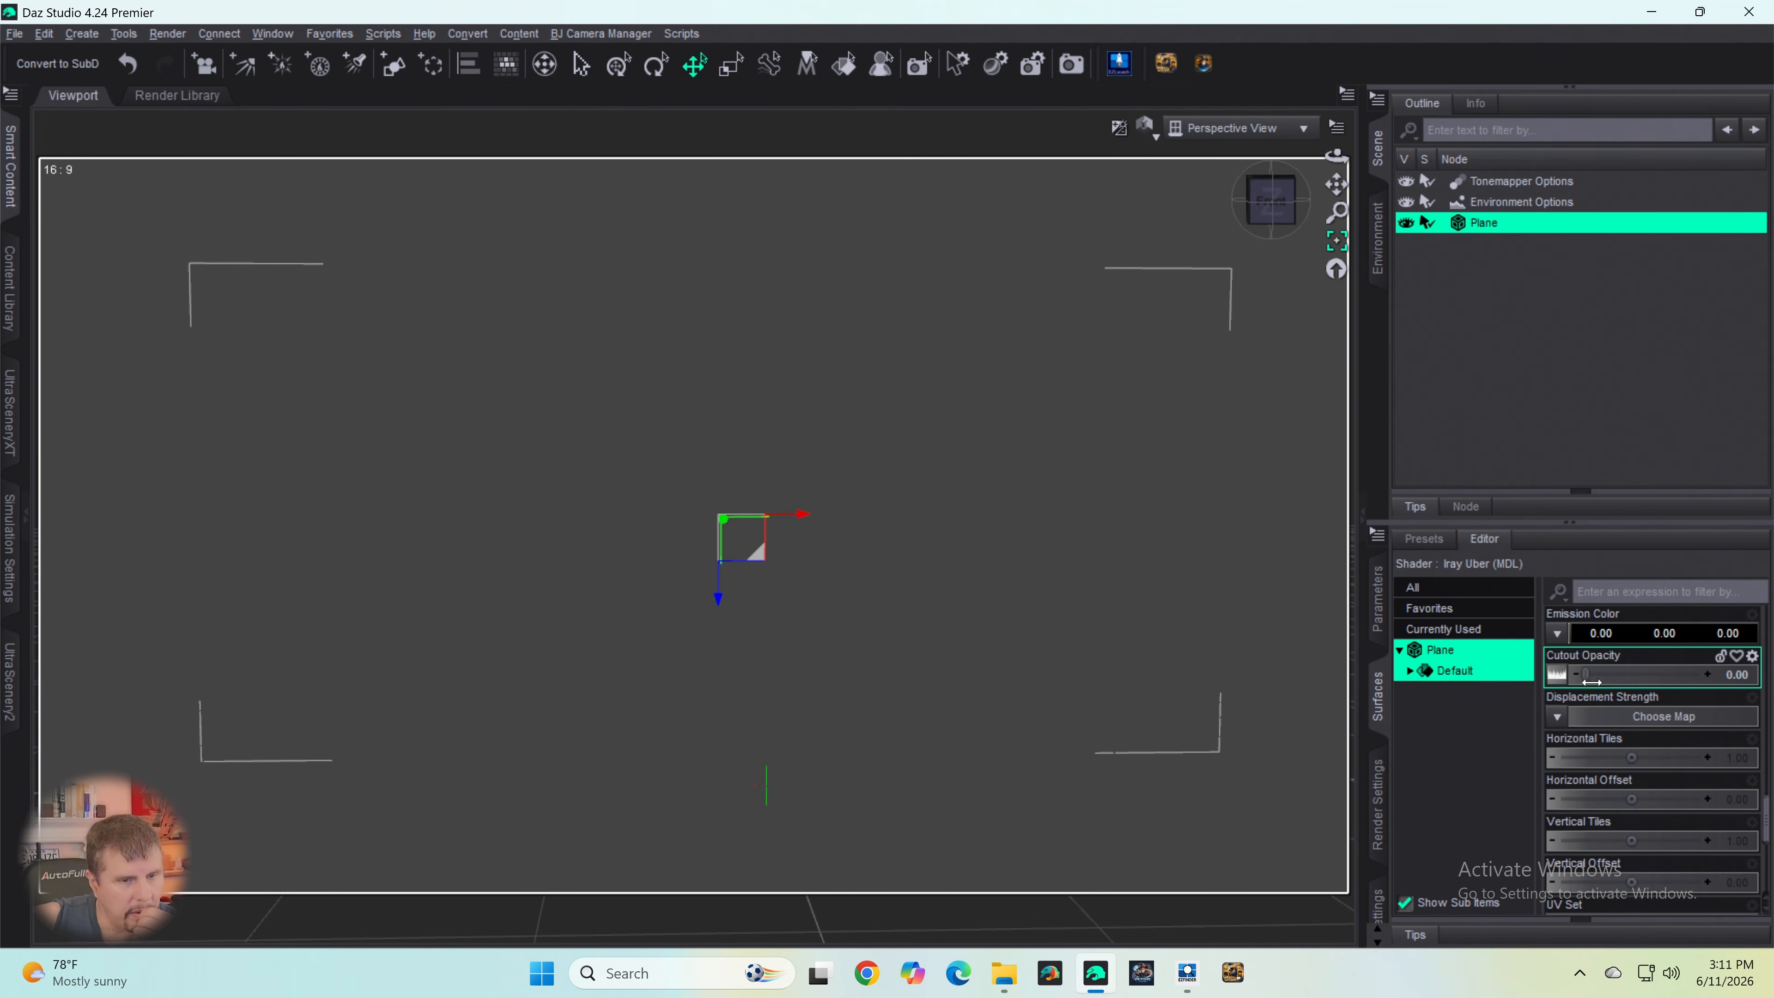
pyautogui.moveTo(1576, 687); pyautogui.dragTo(1674, 676)
# - Remove the image map from the plane's Translucency Color
pyautogui.scroll(-10, 1660, 621)
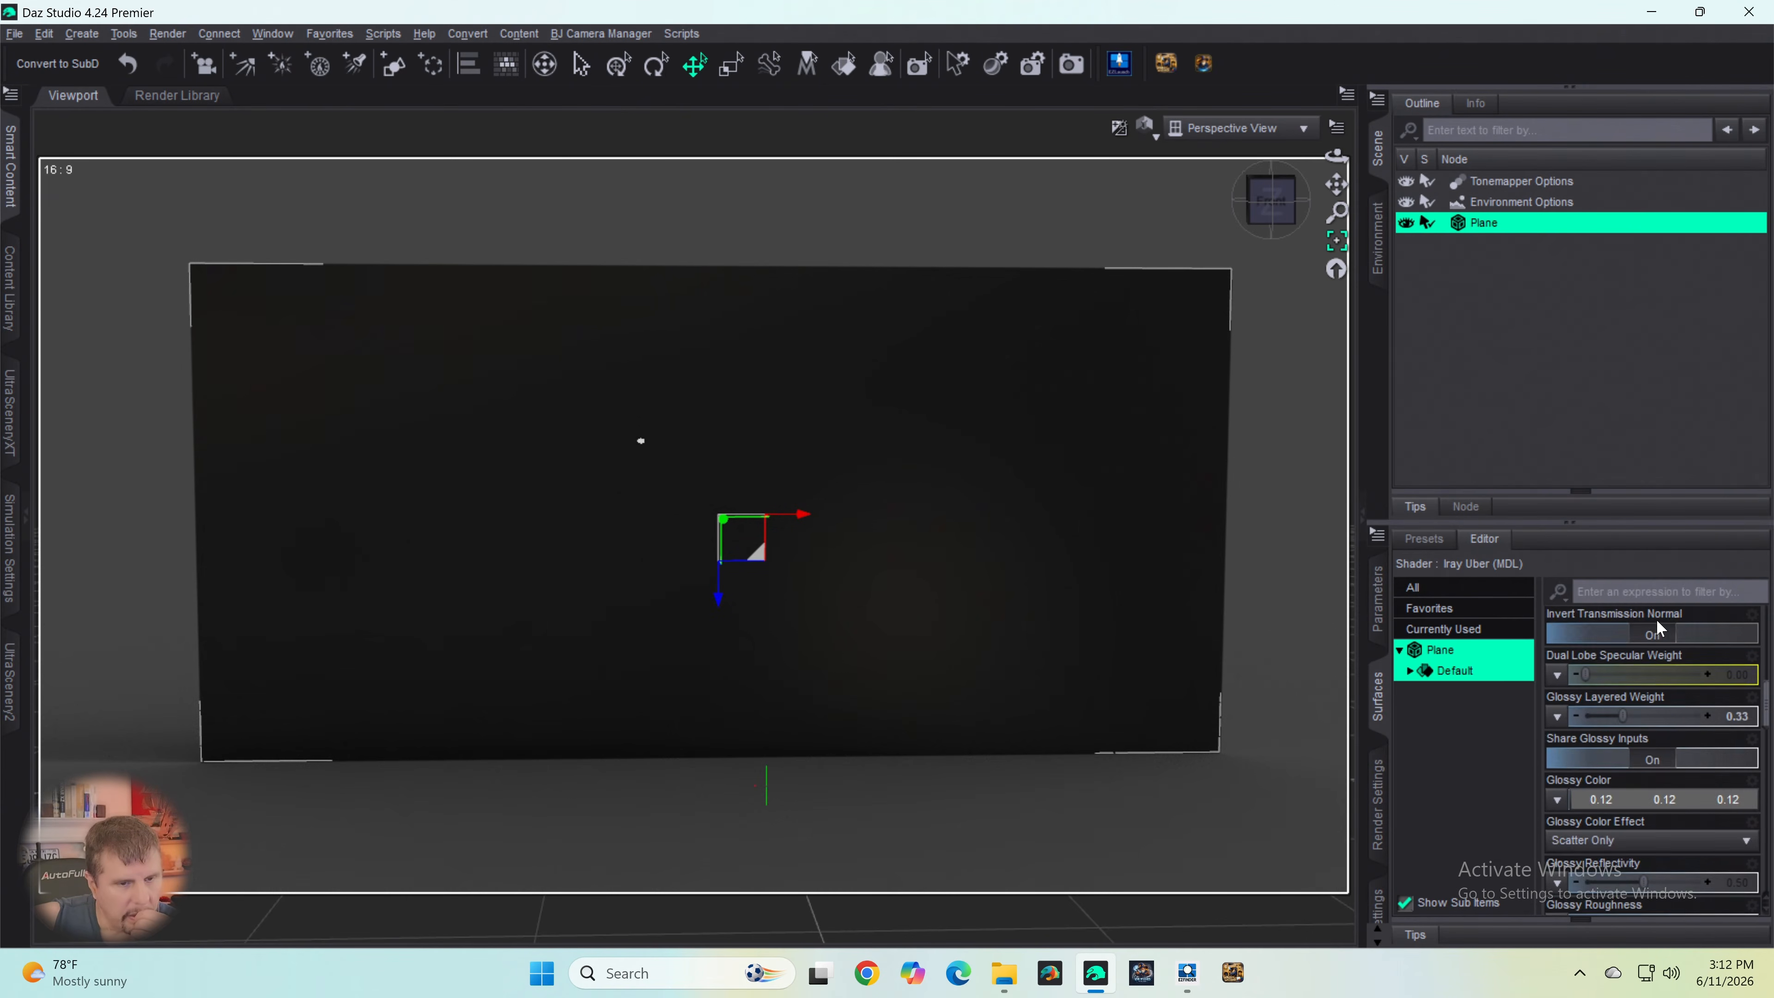
pyautogui.click(1557, 757)
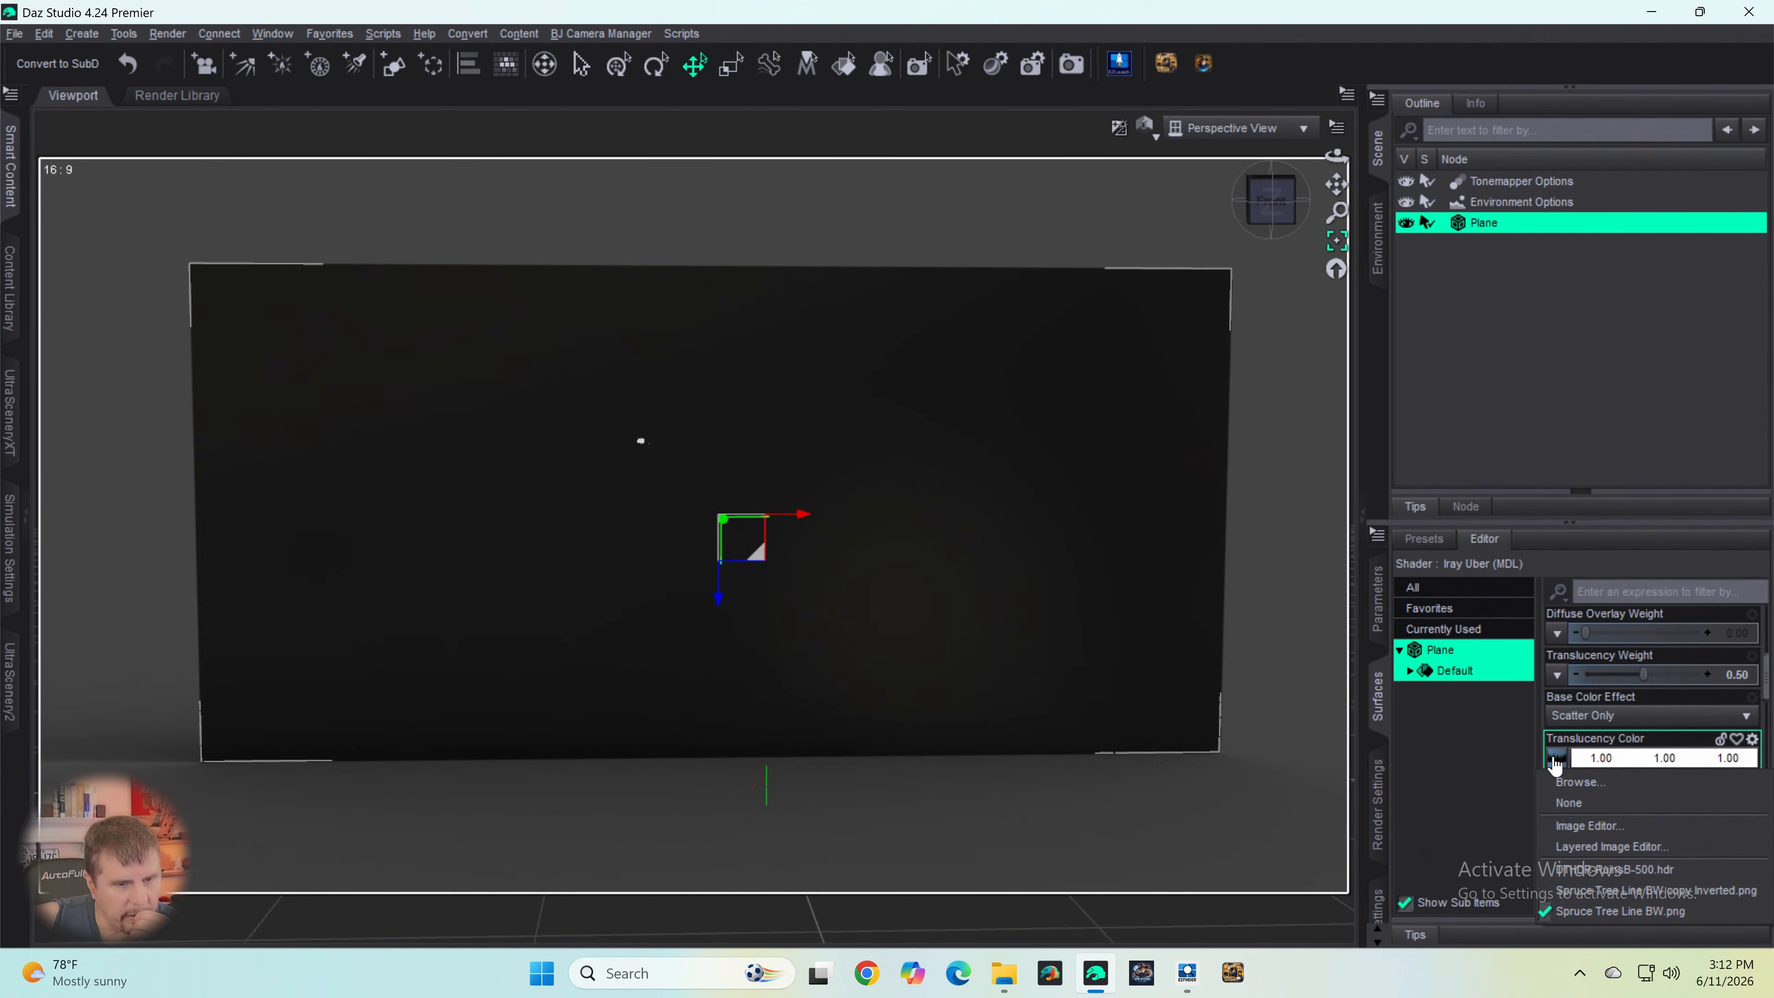
pyautogui.click(1570, 803)
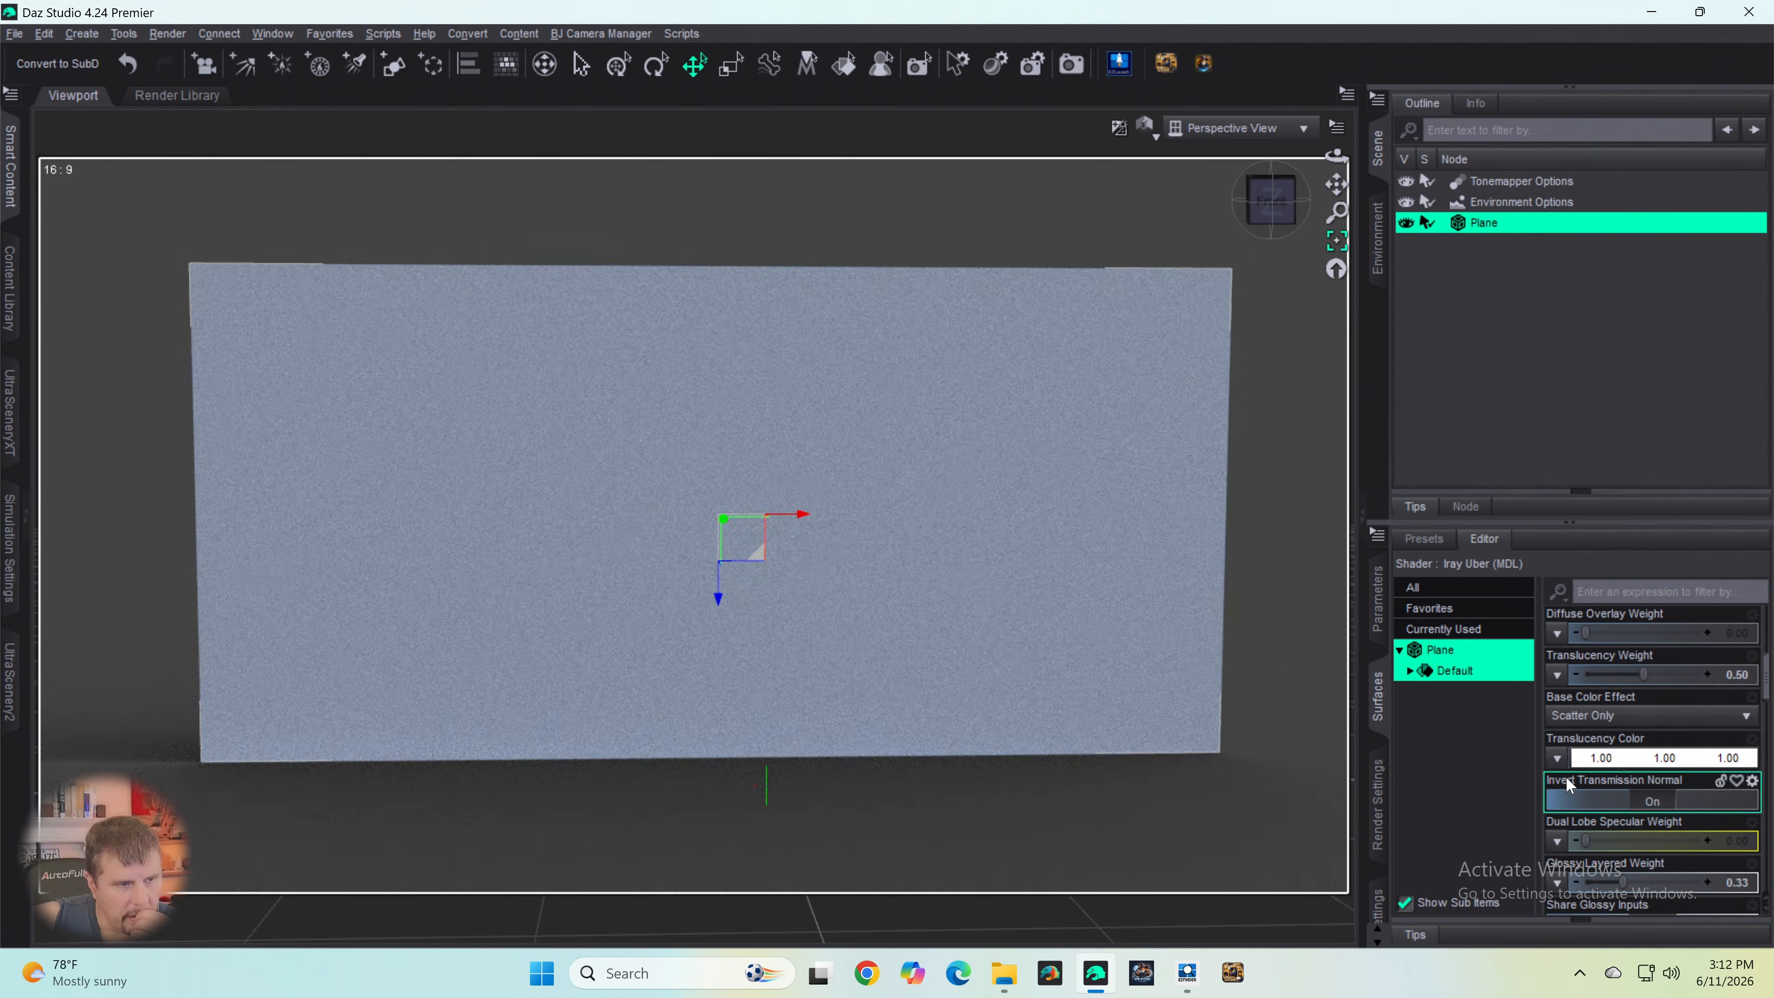
# - Set the plane's Glossy Color to white (255, 255, 255)
pyautogui.scroll(3, 1606, 692)
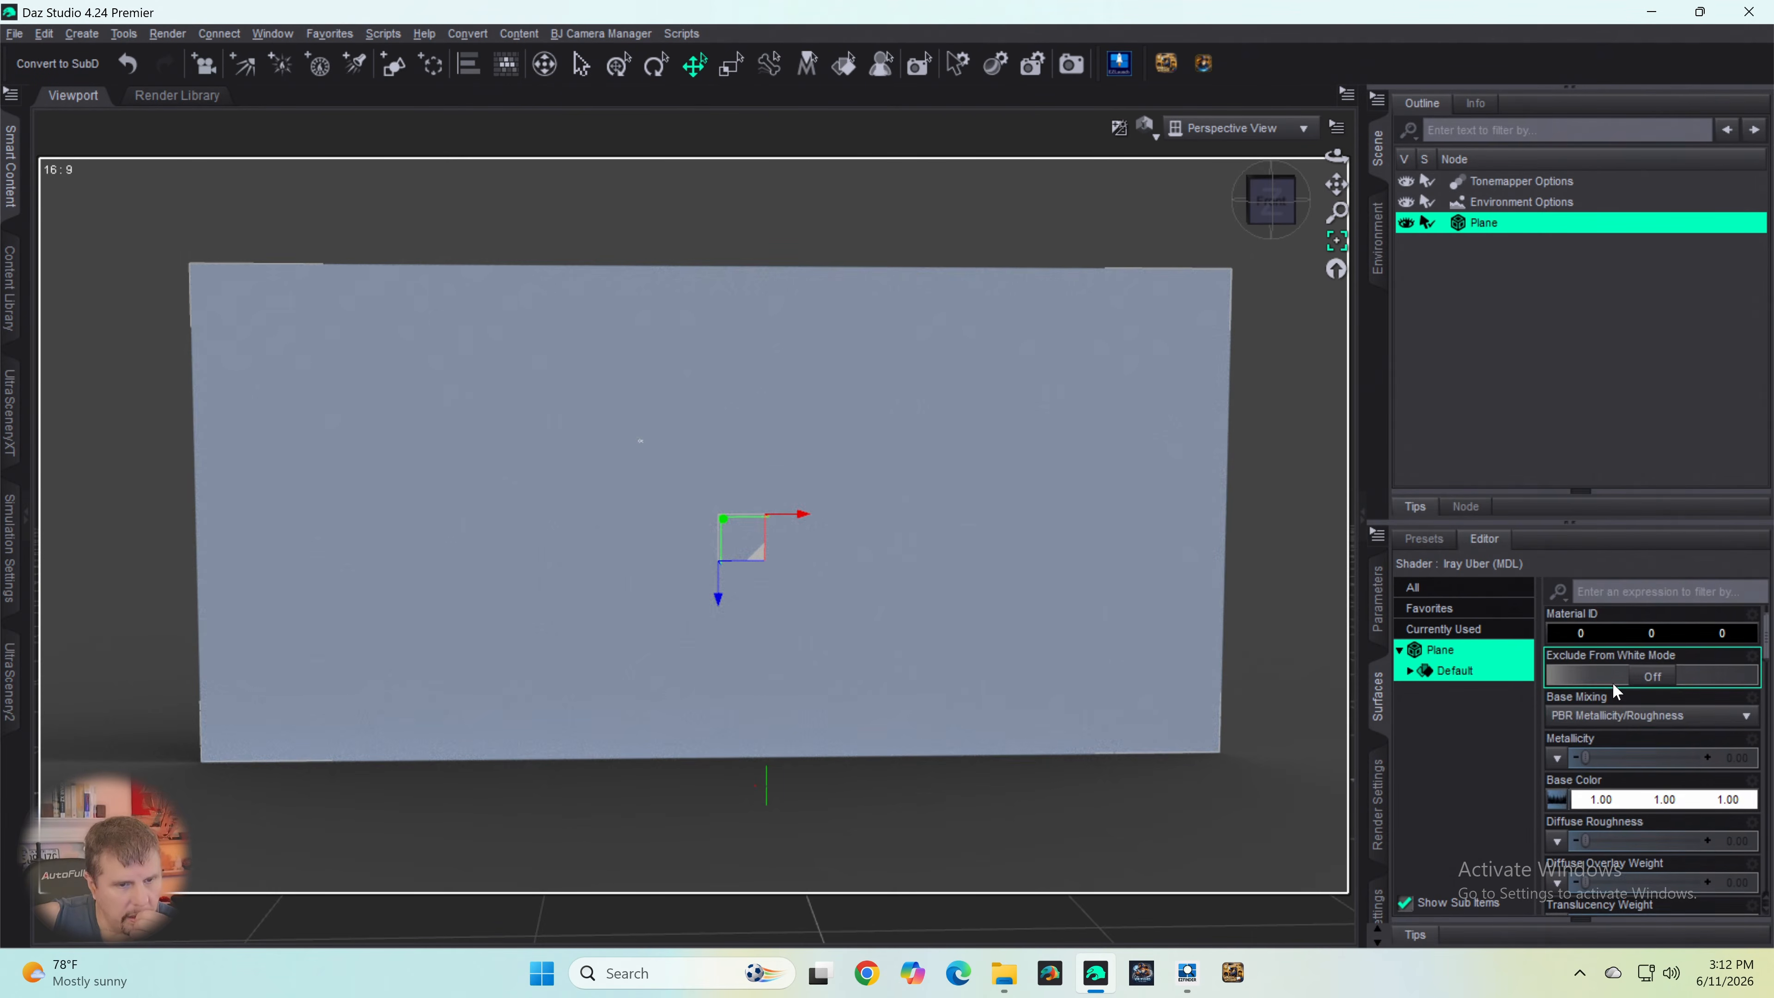
pyautogui.scroll(-6, 1613, 683)
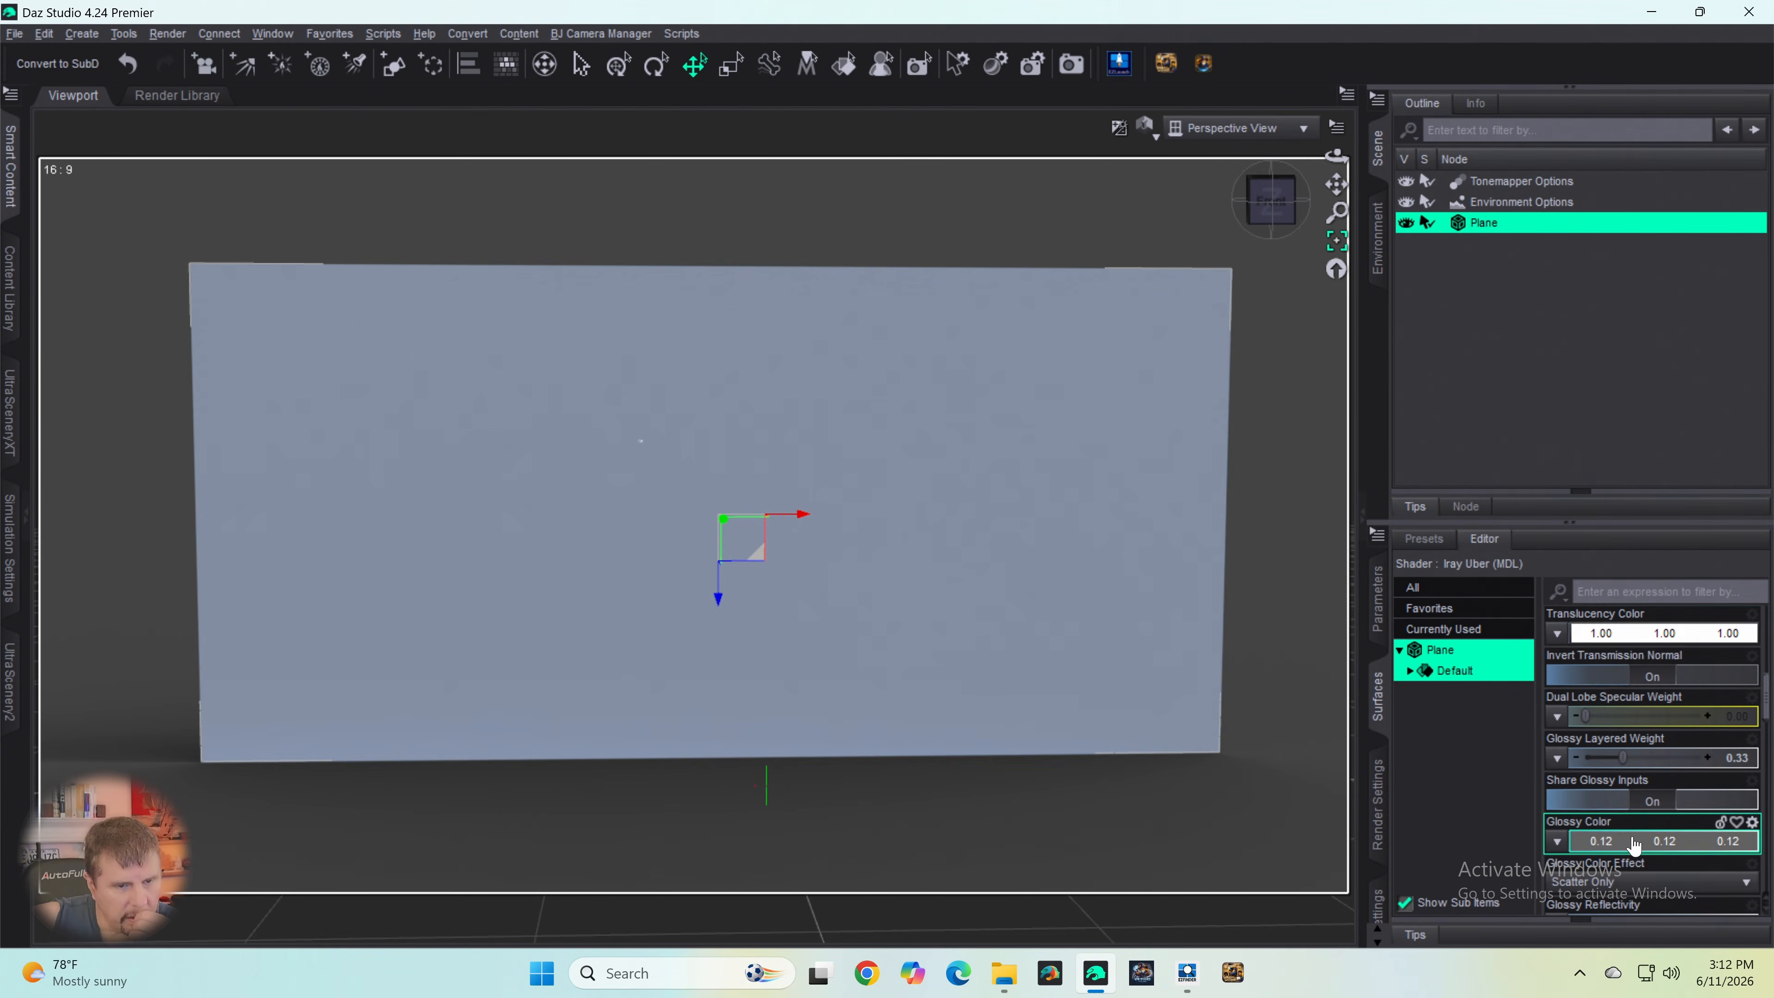
pyautogui.click(1664, 841)
pyautogui.moveTo(1126, 459); pyautogui.dragTo(1124, 284)
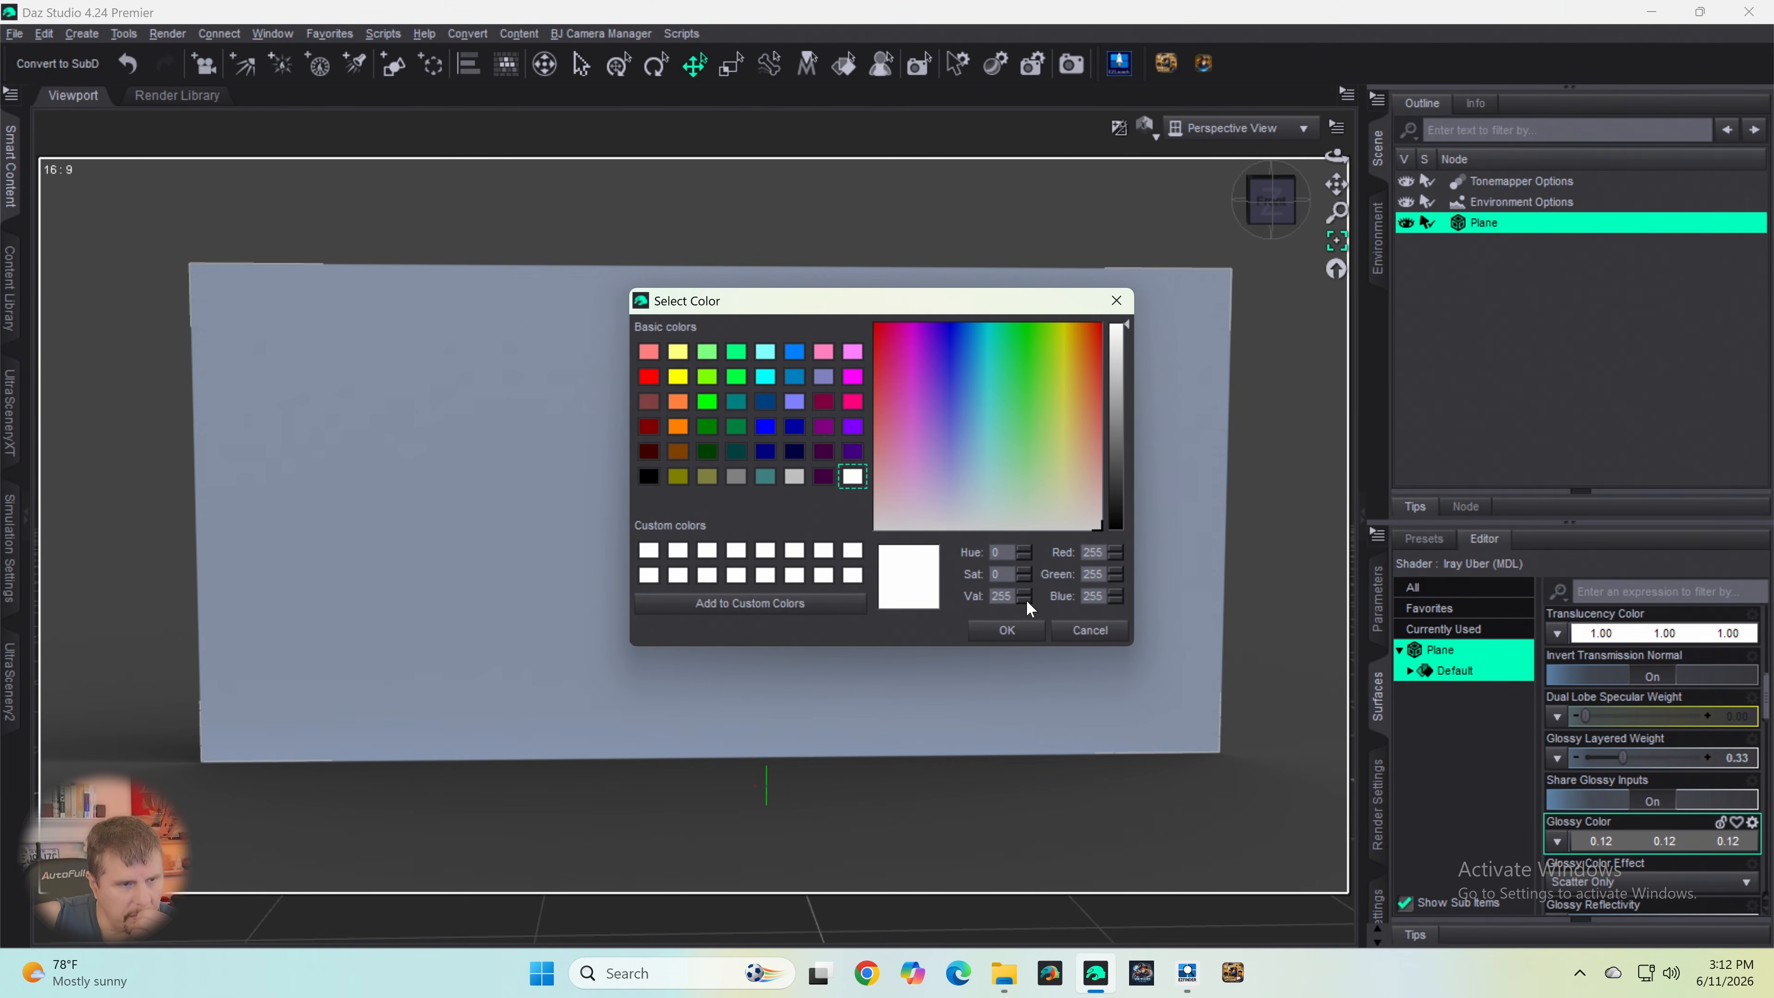
pyautogui.click(1008, 631)
# - Raise the plane's Cutout Opacity to its maximum
pyautogui.scroll(6, 1586, 747)
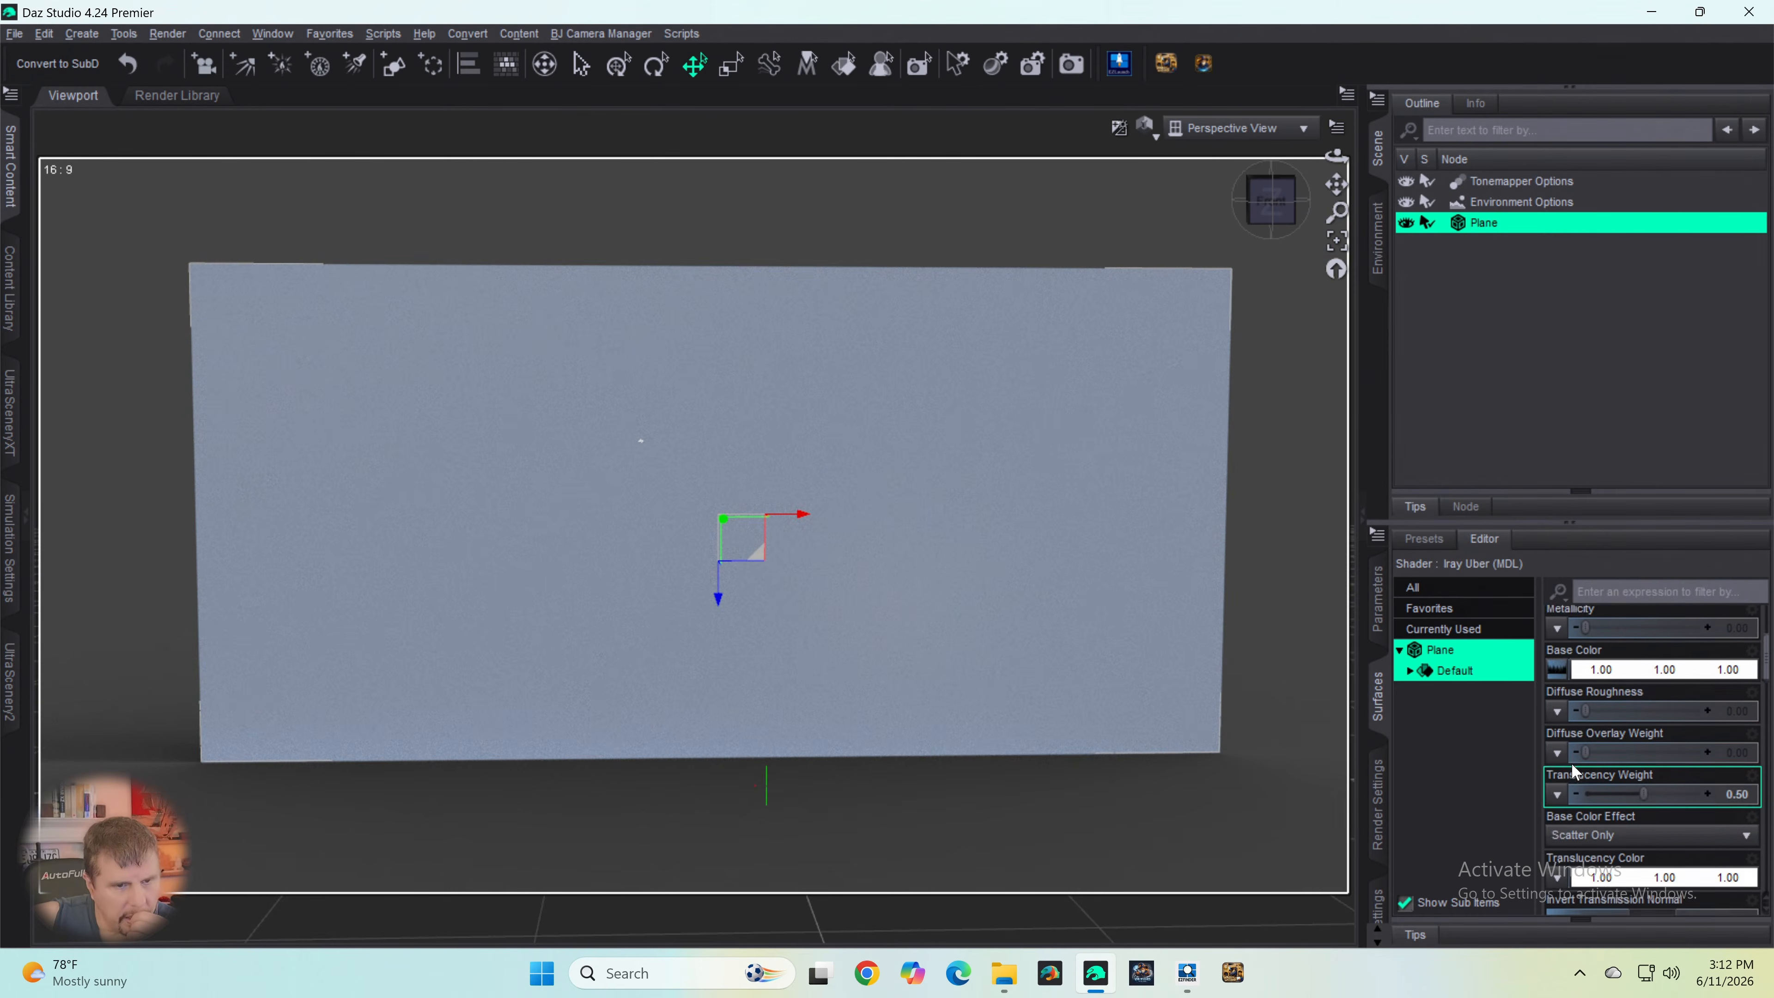
pyautogui.scroll(-8, 1585, 747)
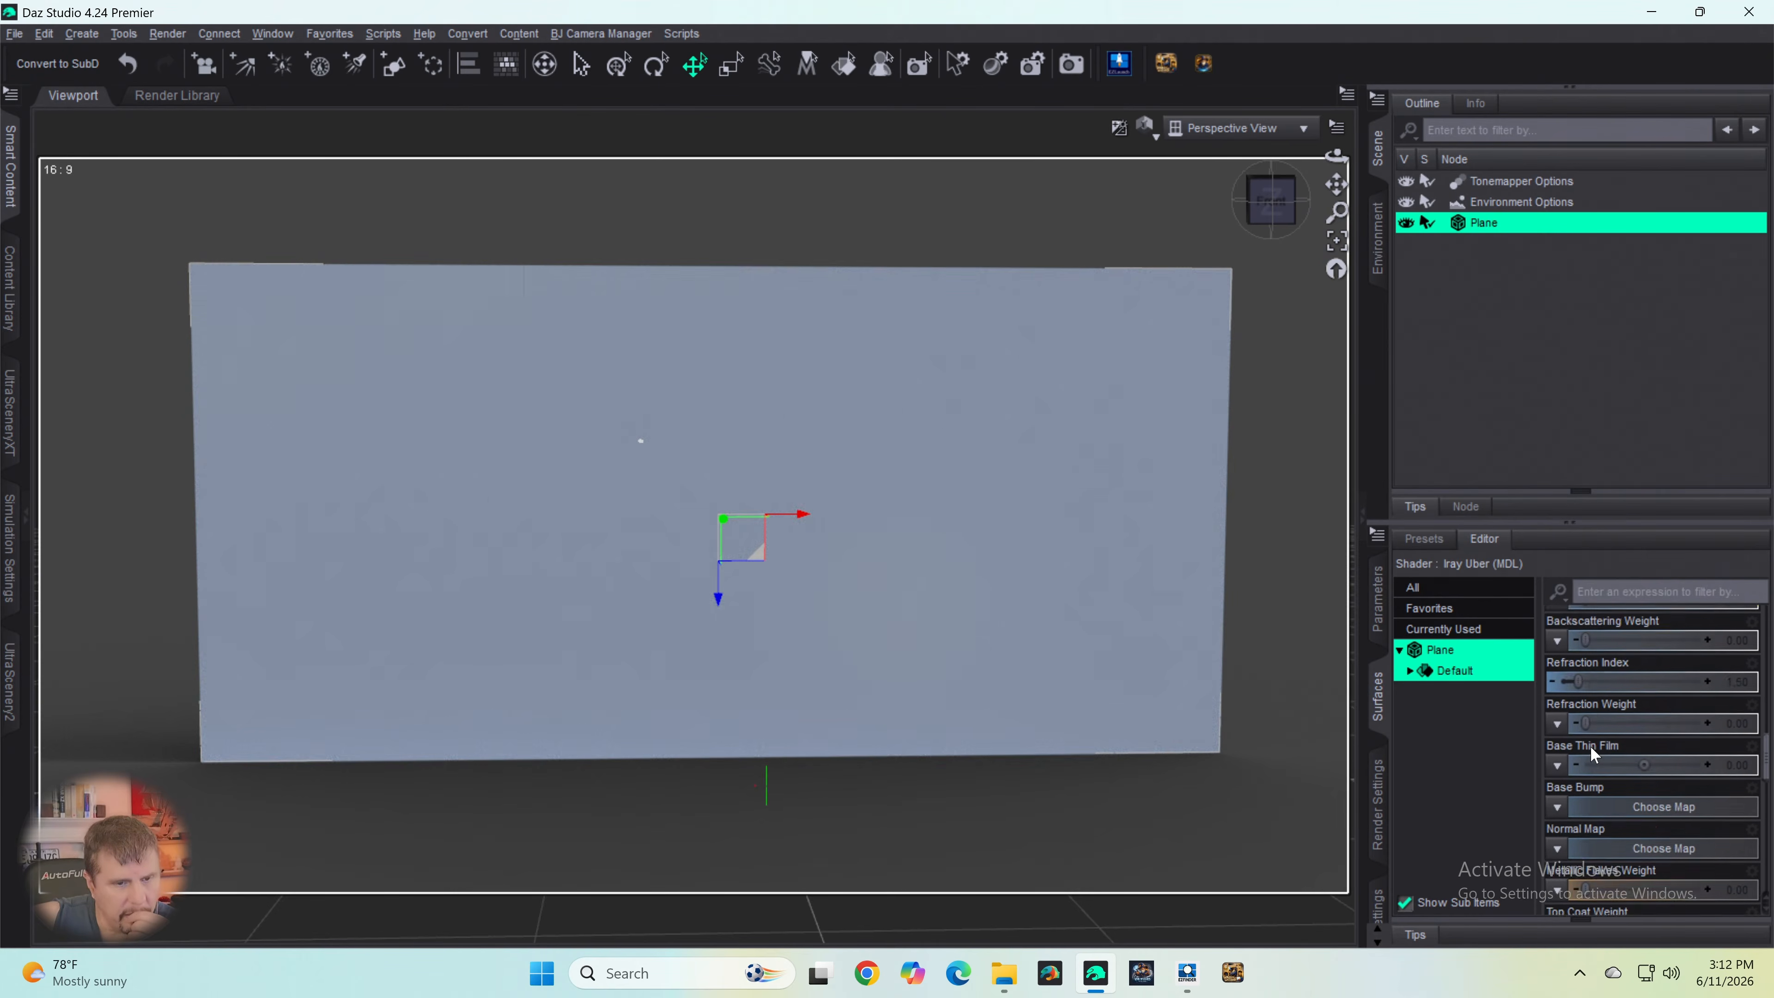
pyautogui.scroll(-4, 1594, 746)
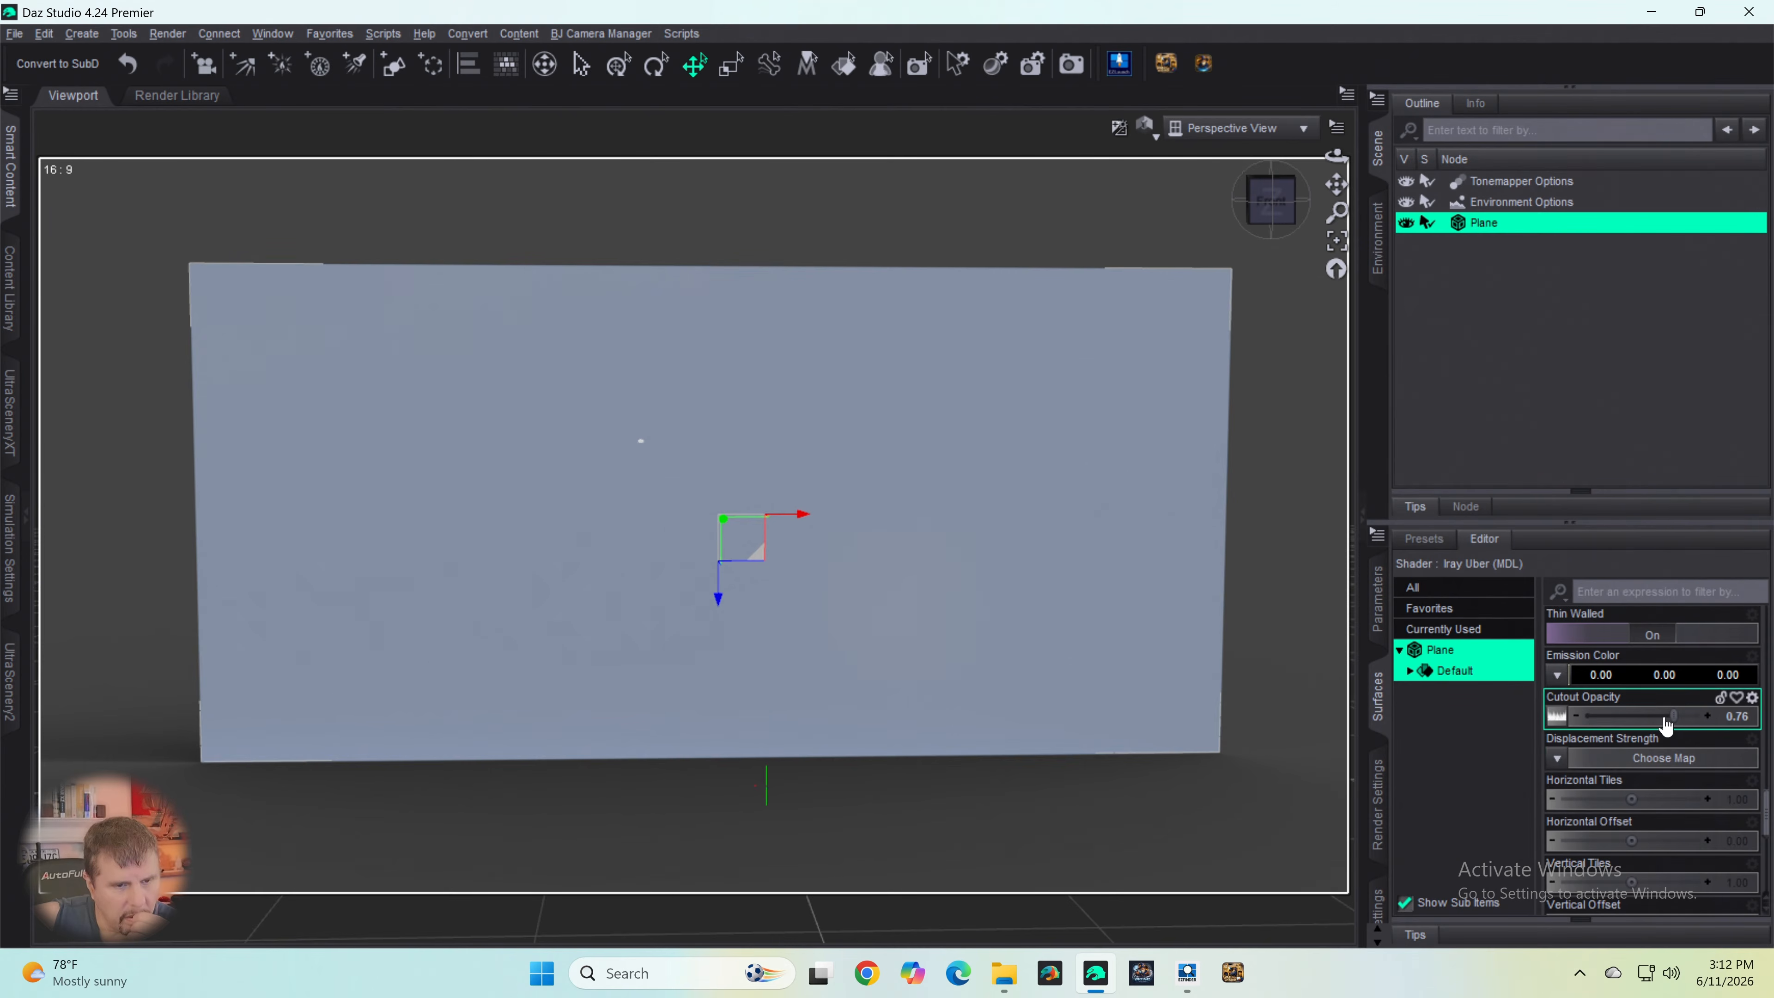
pyautogui.moveTo(1672, 716); pyautogui.dragTo(1725, 715)
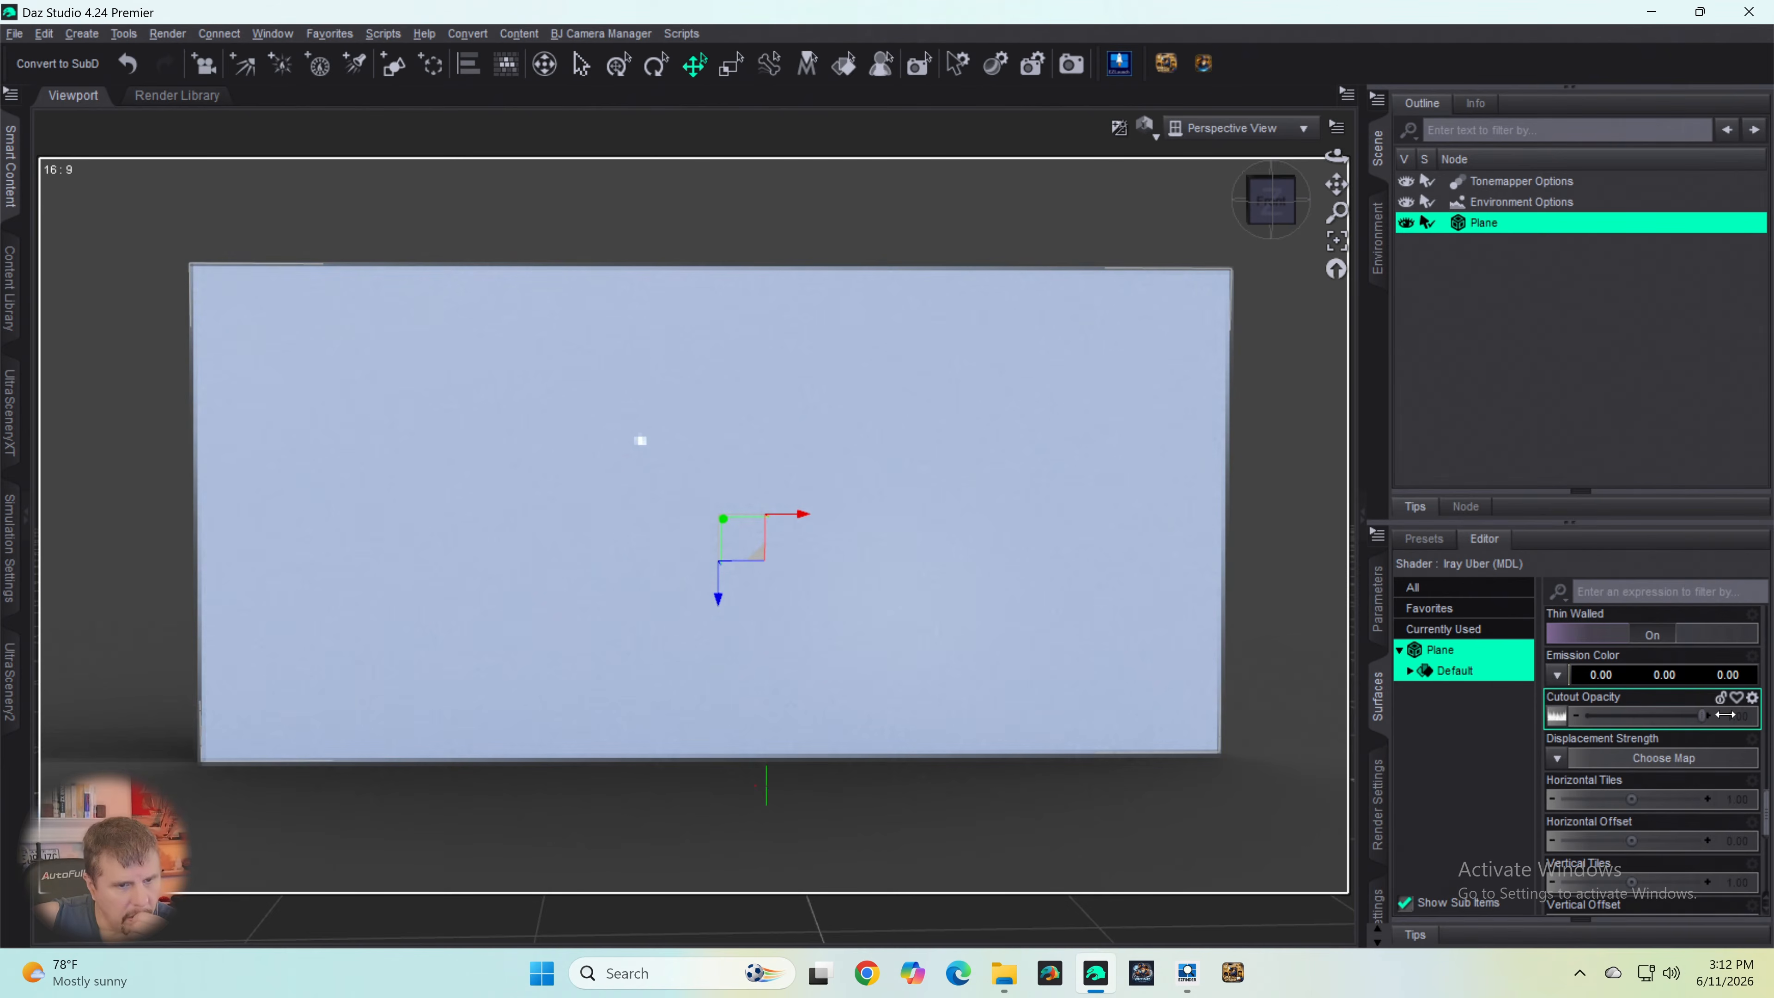
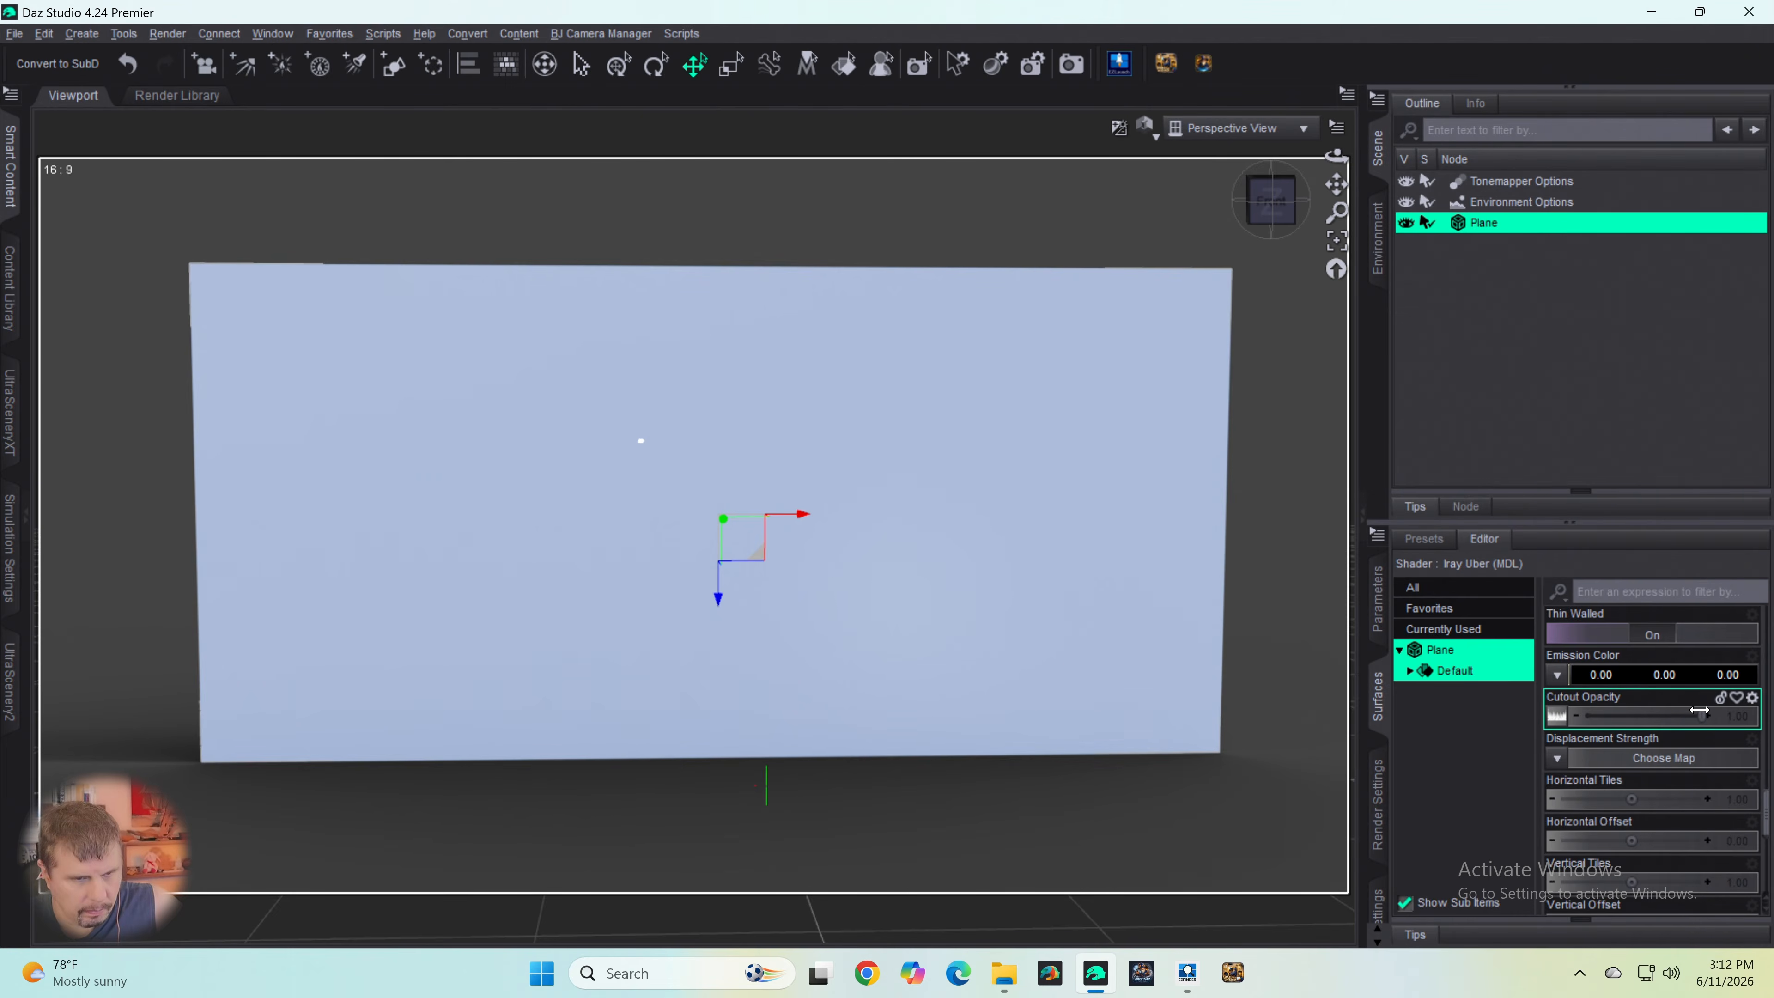
# - Set the plane's Emission Color to white (255, 255, 255)
pyautogui.moveTo(1700, 710); pyautogui.dragTo(1735, 704)
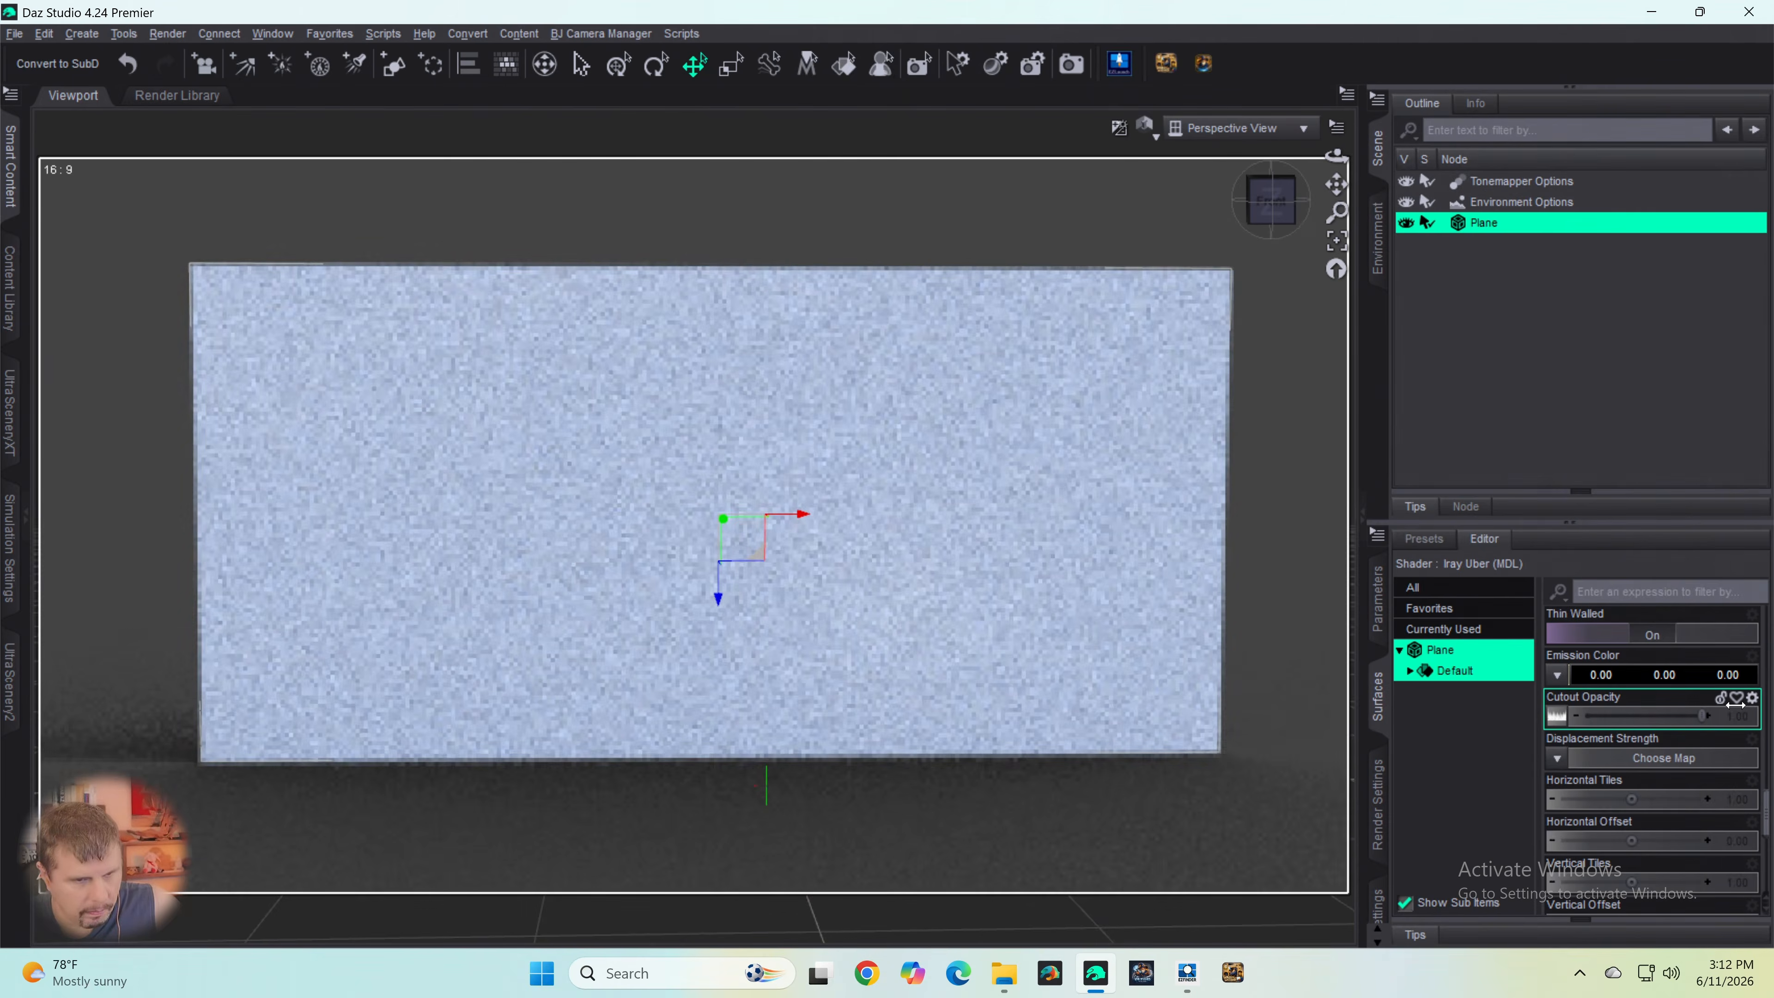
pyautogui.click(1643, 675)
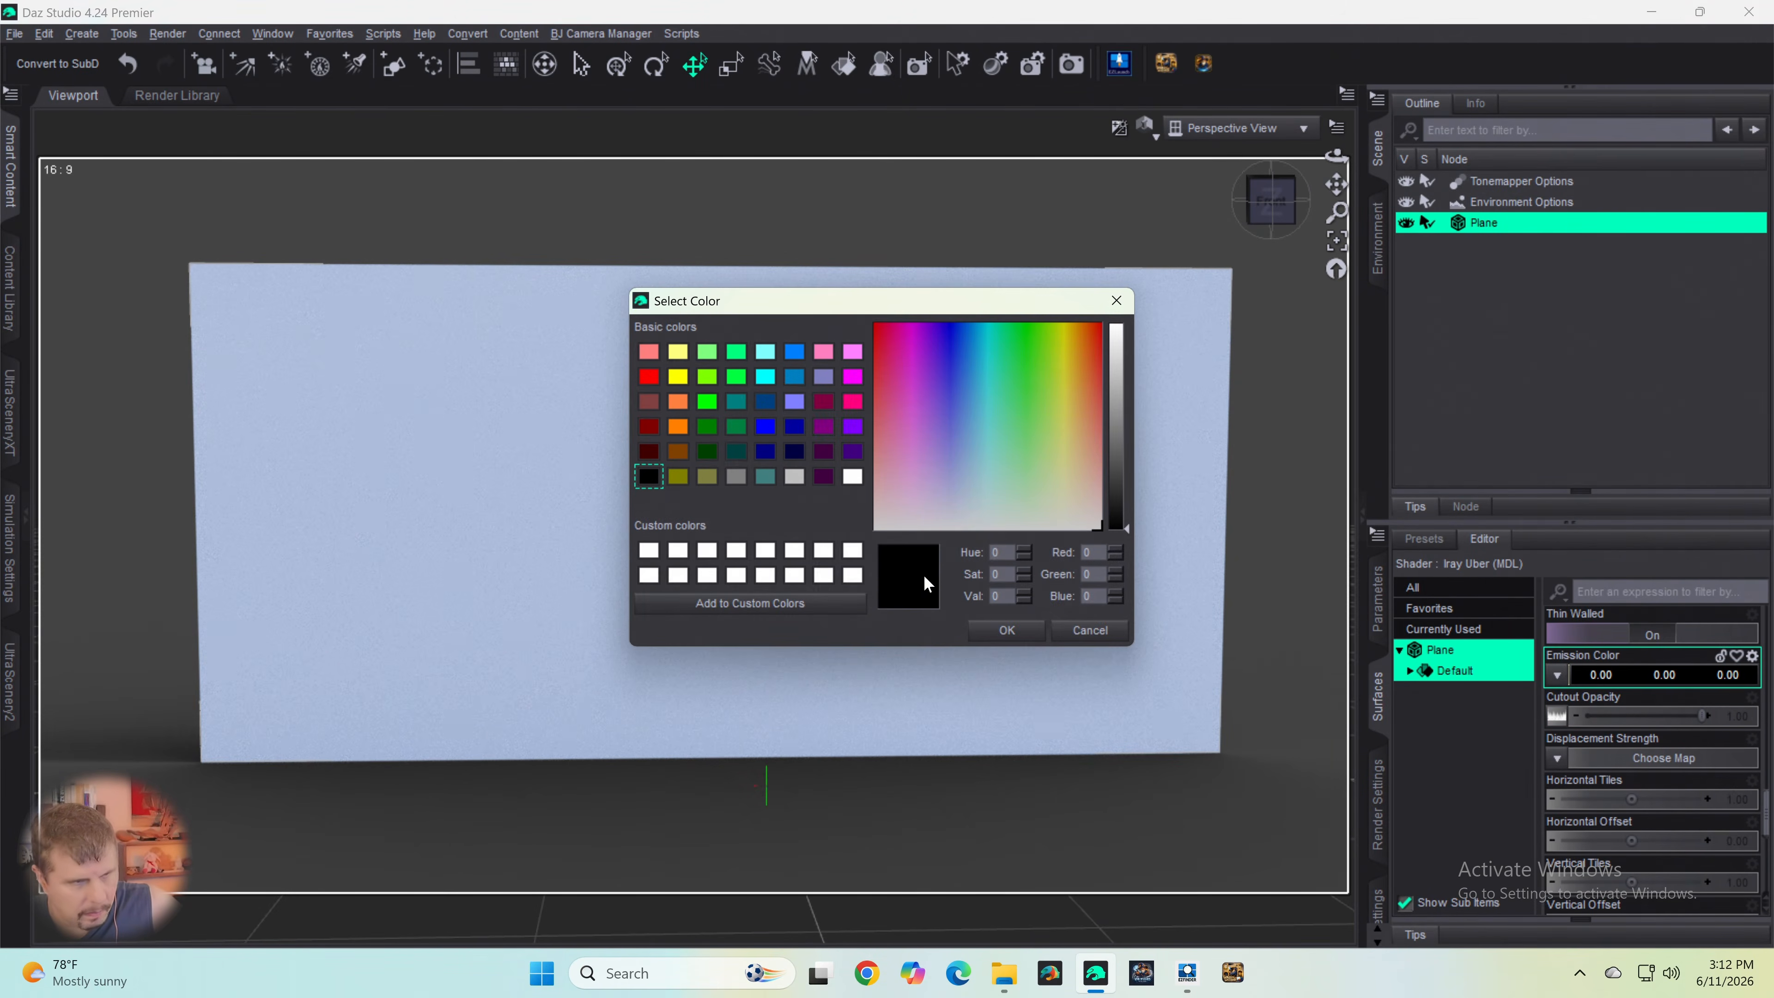
pyautogui.click(853, 476)
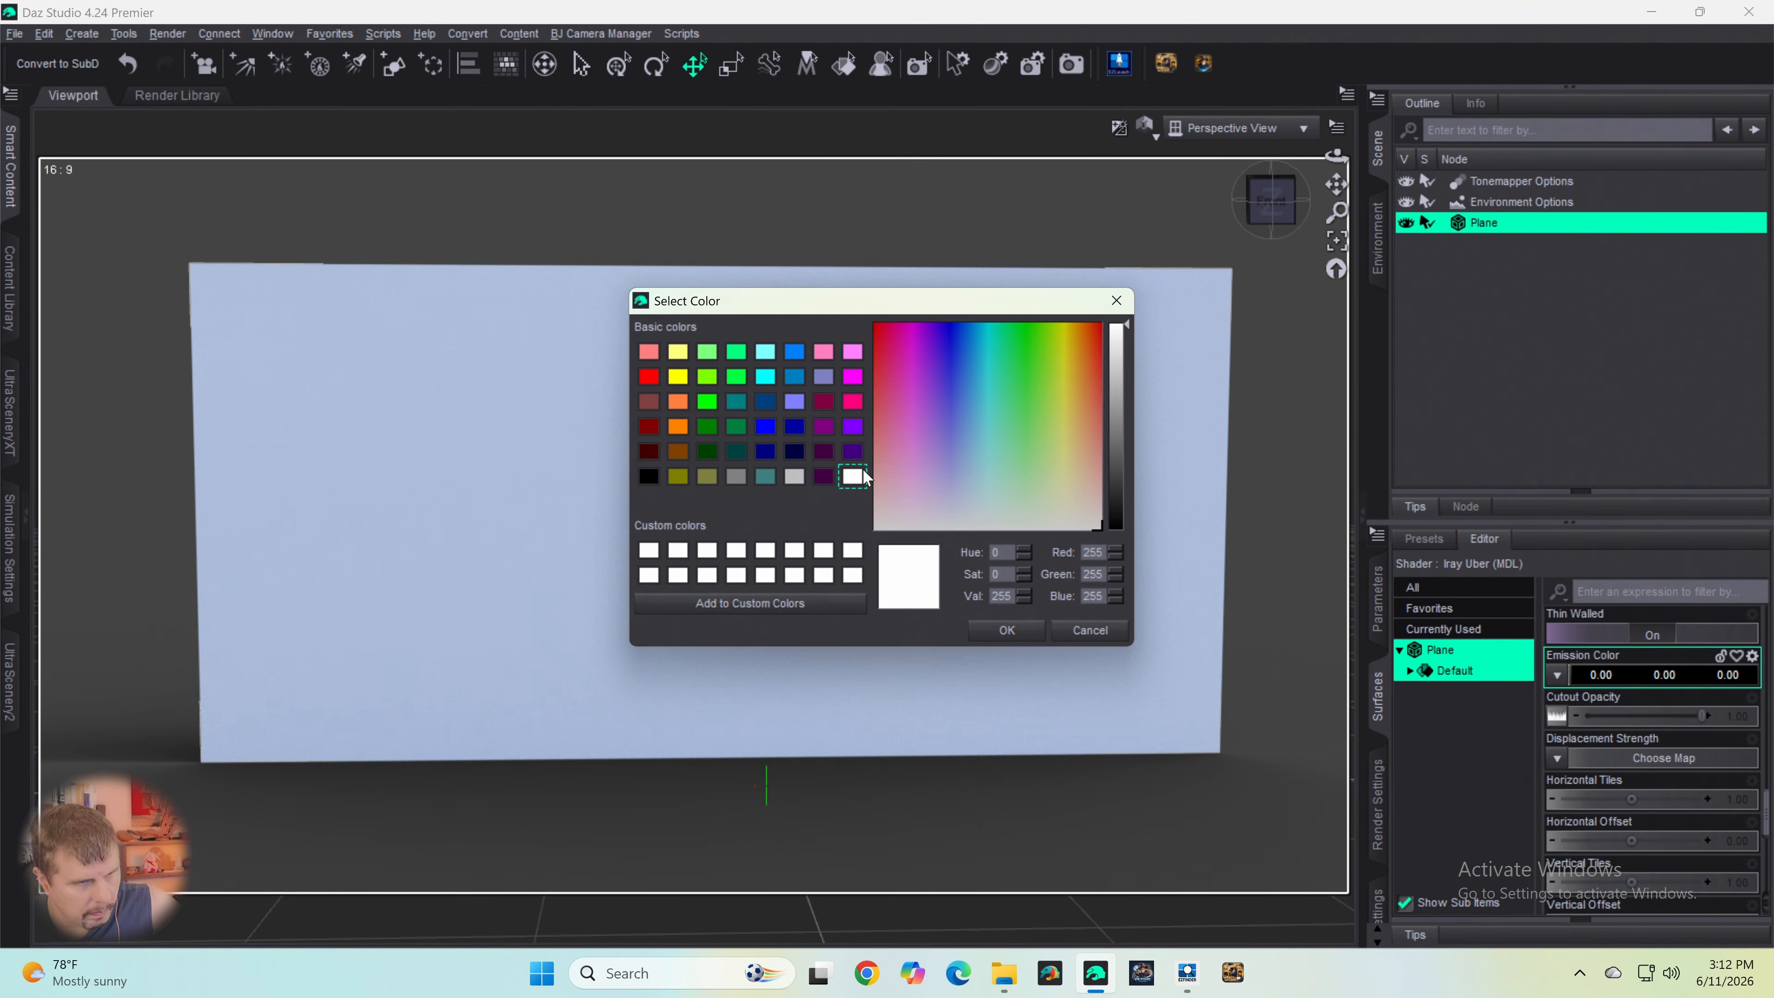
pyautogui.click(1003, 633)
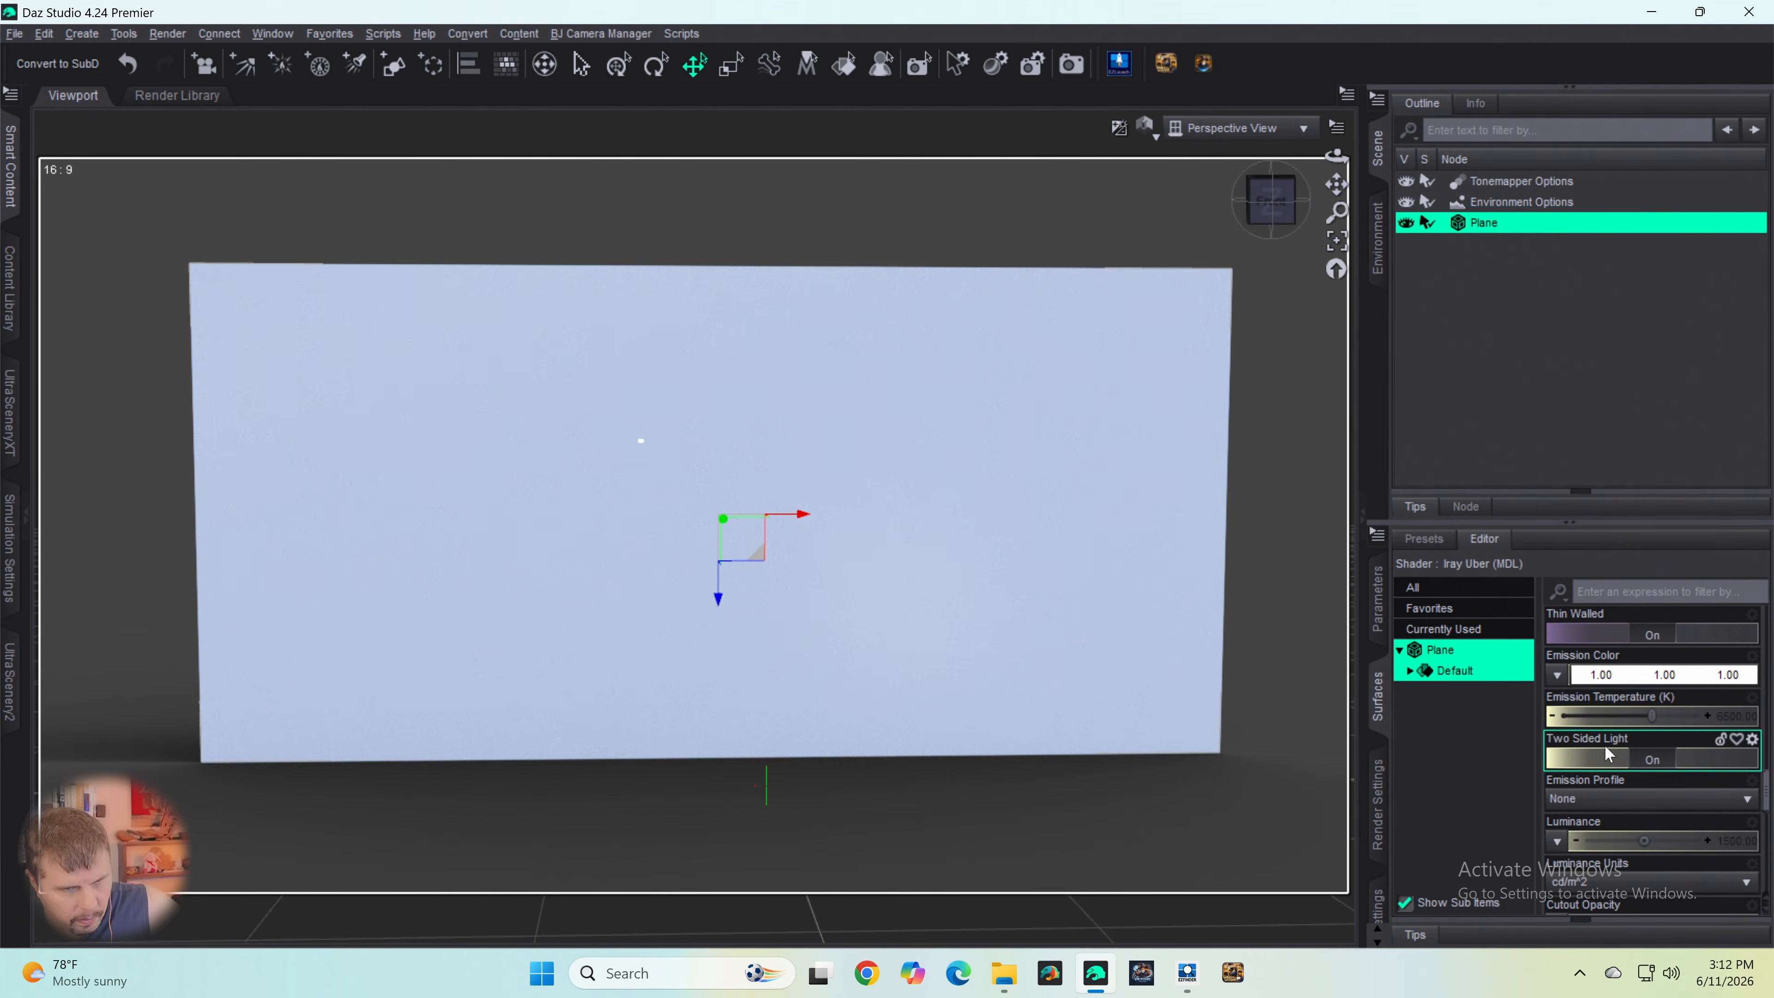
# - Keep the plane's Cutout Opacity at its maximum and remove its image map
pyautogui.scroll(-3, 1617, 731)
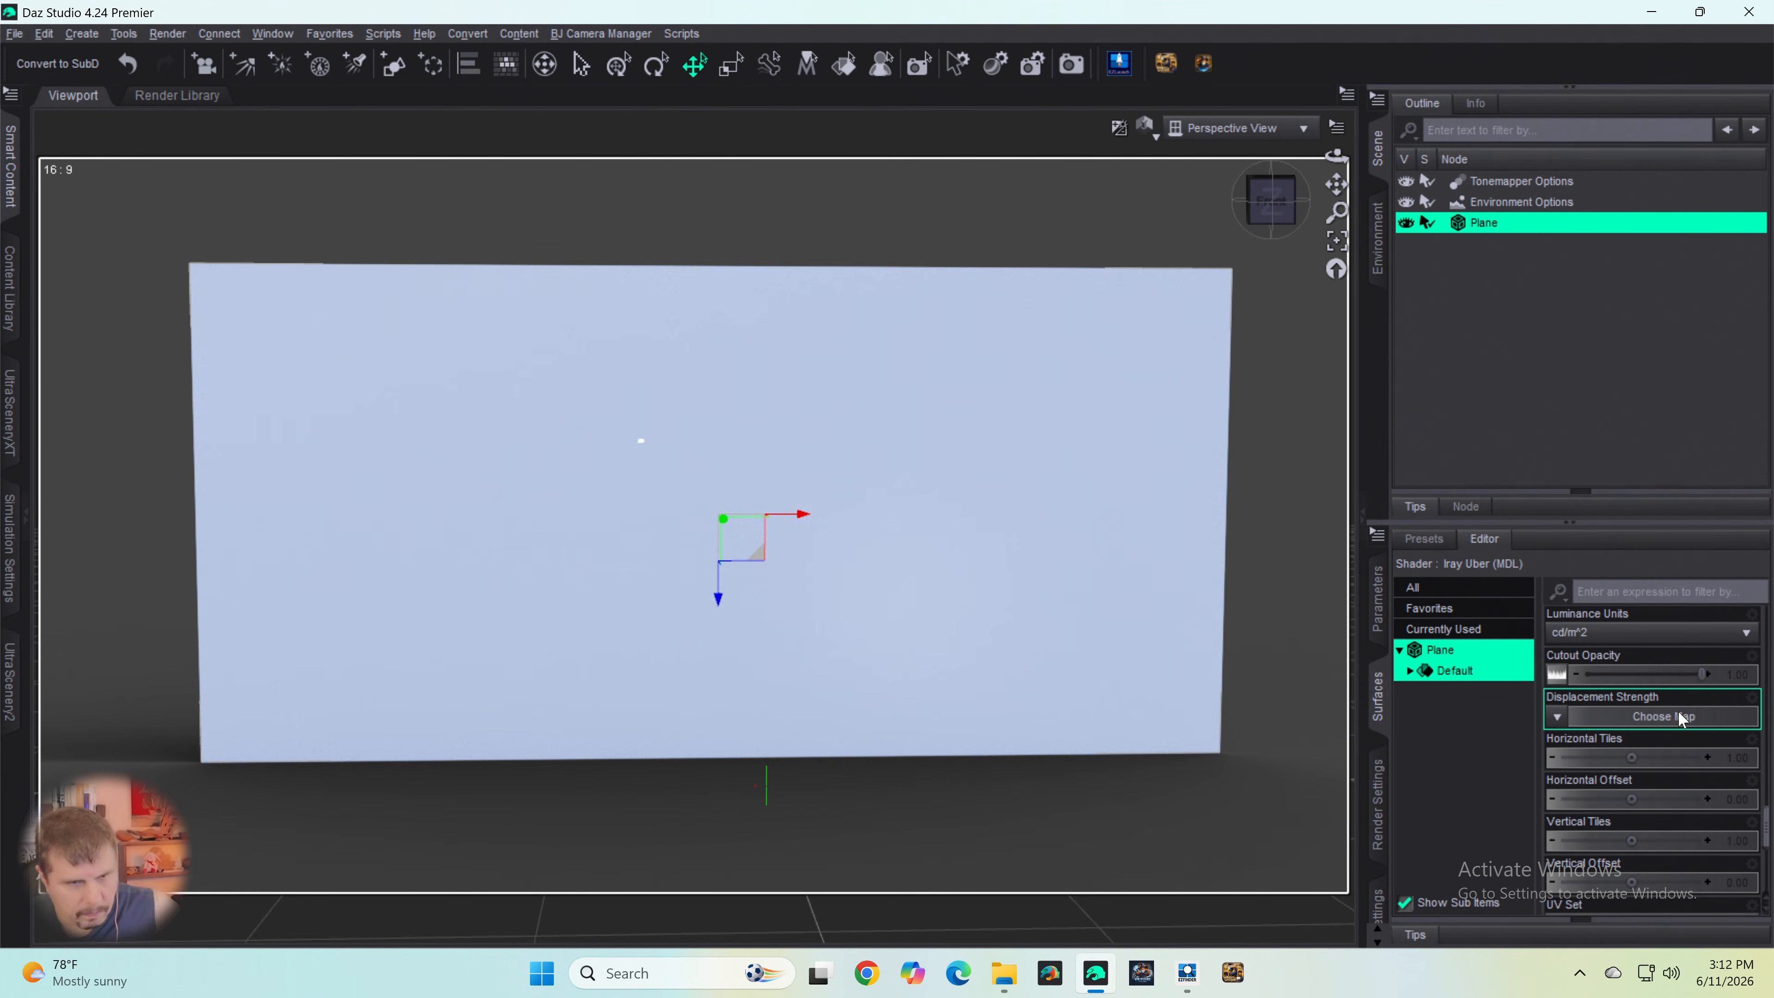
pyautogui.moveTo(1705, 667); pyautogui.dragTo(1741, 686)
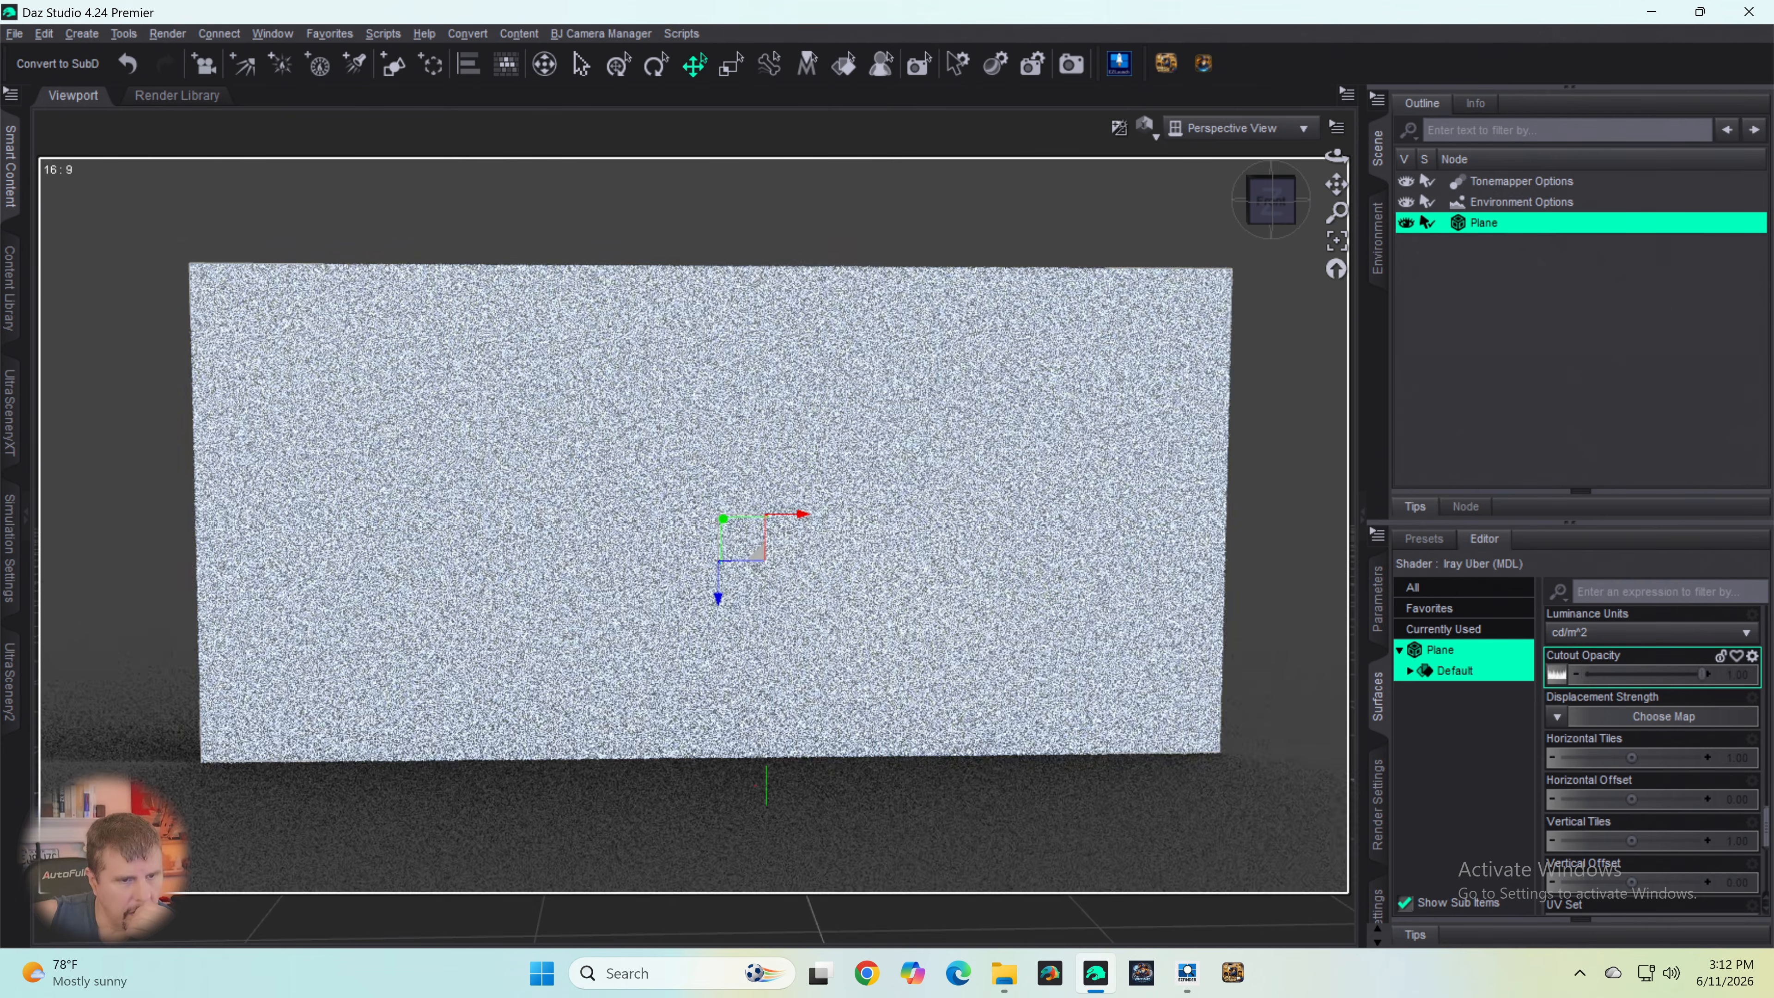
pyautogui.click(1559, 678)
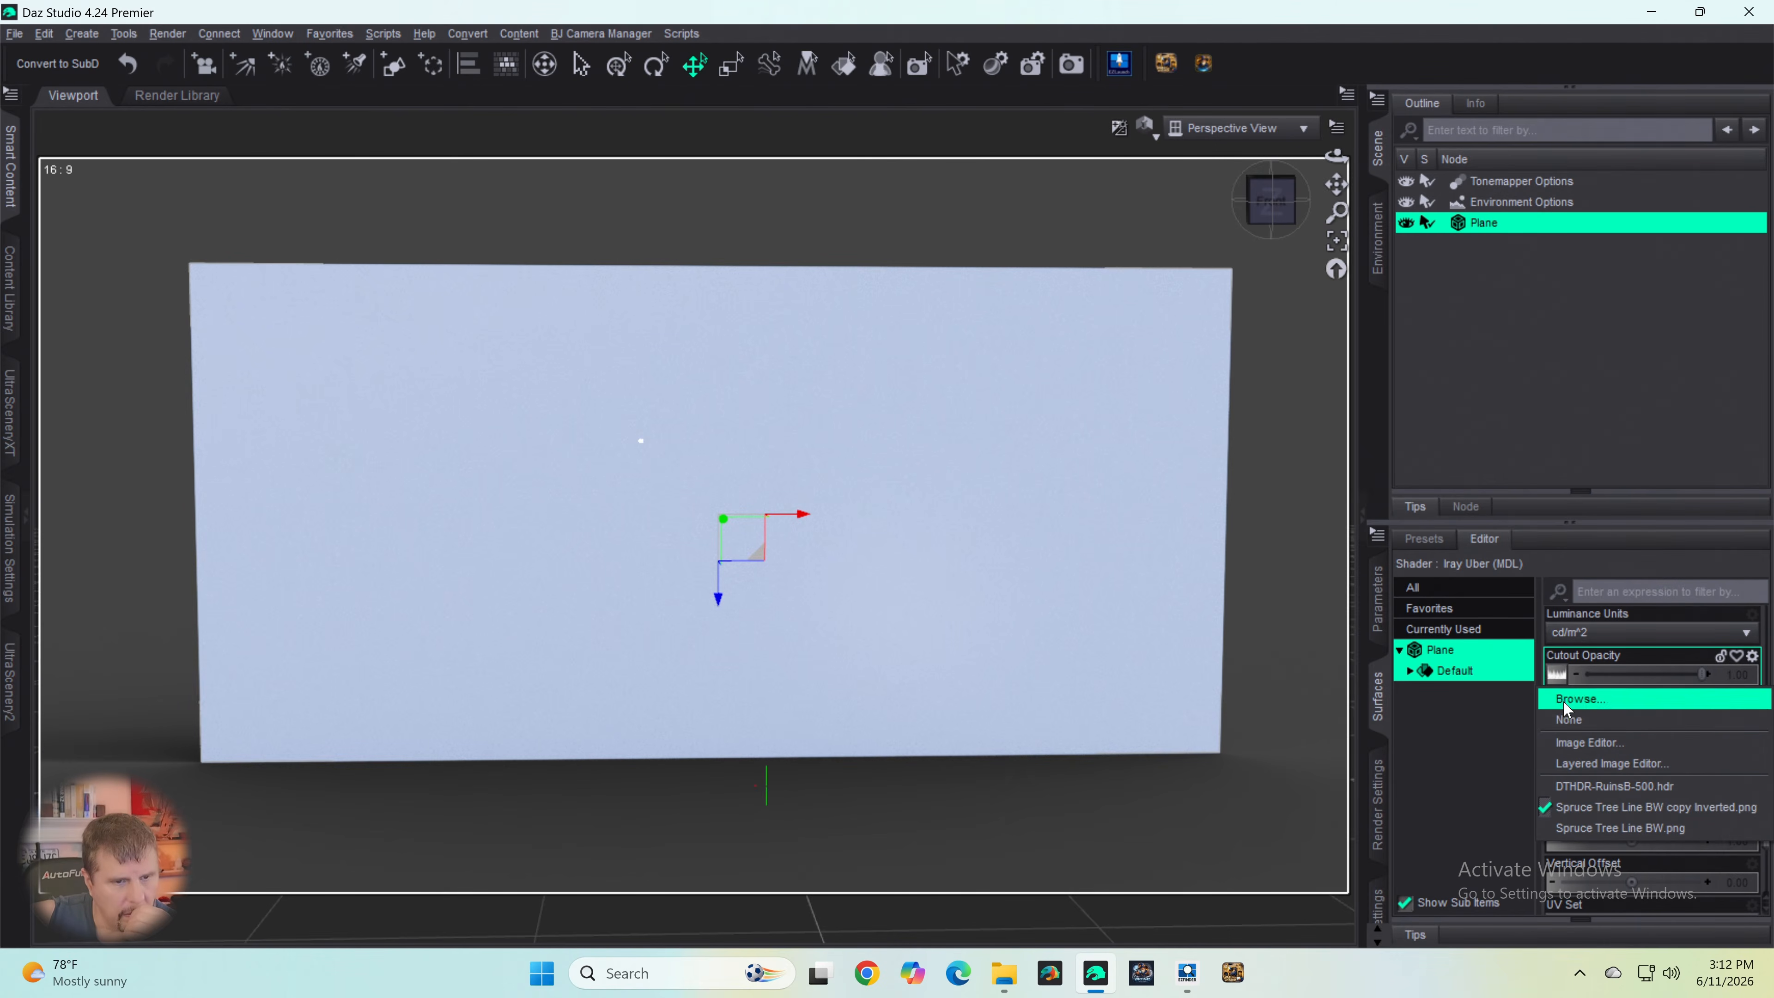
pyautogui.click(1564, 705)
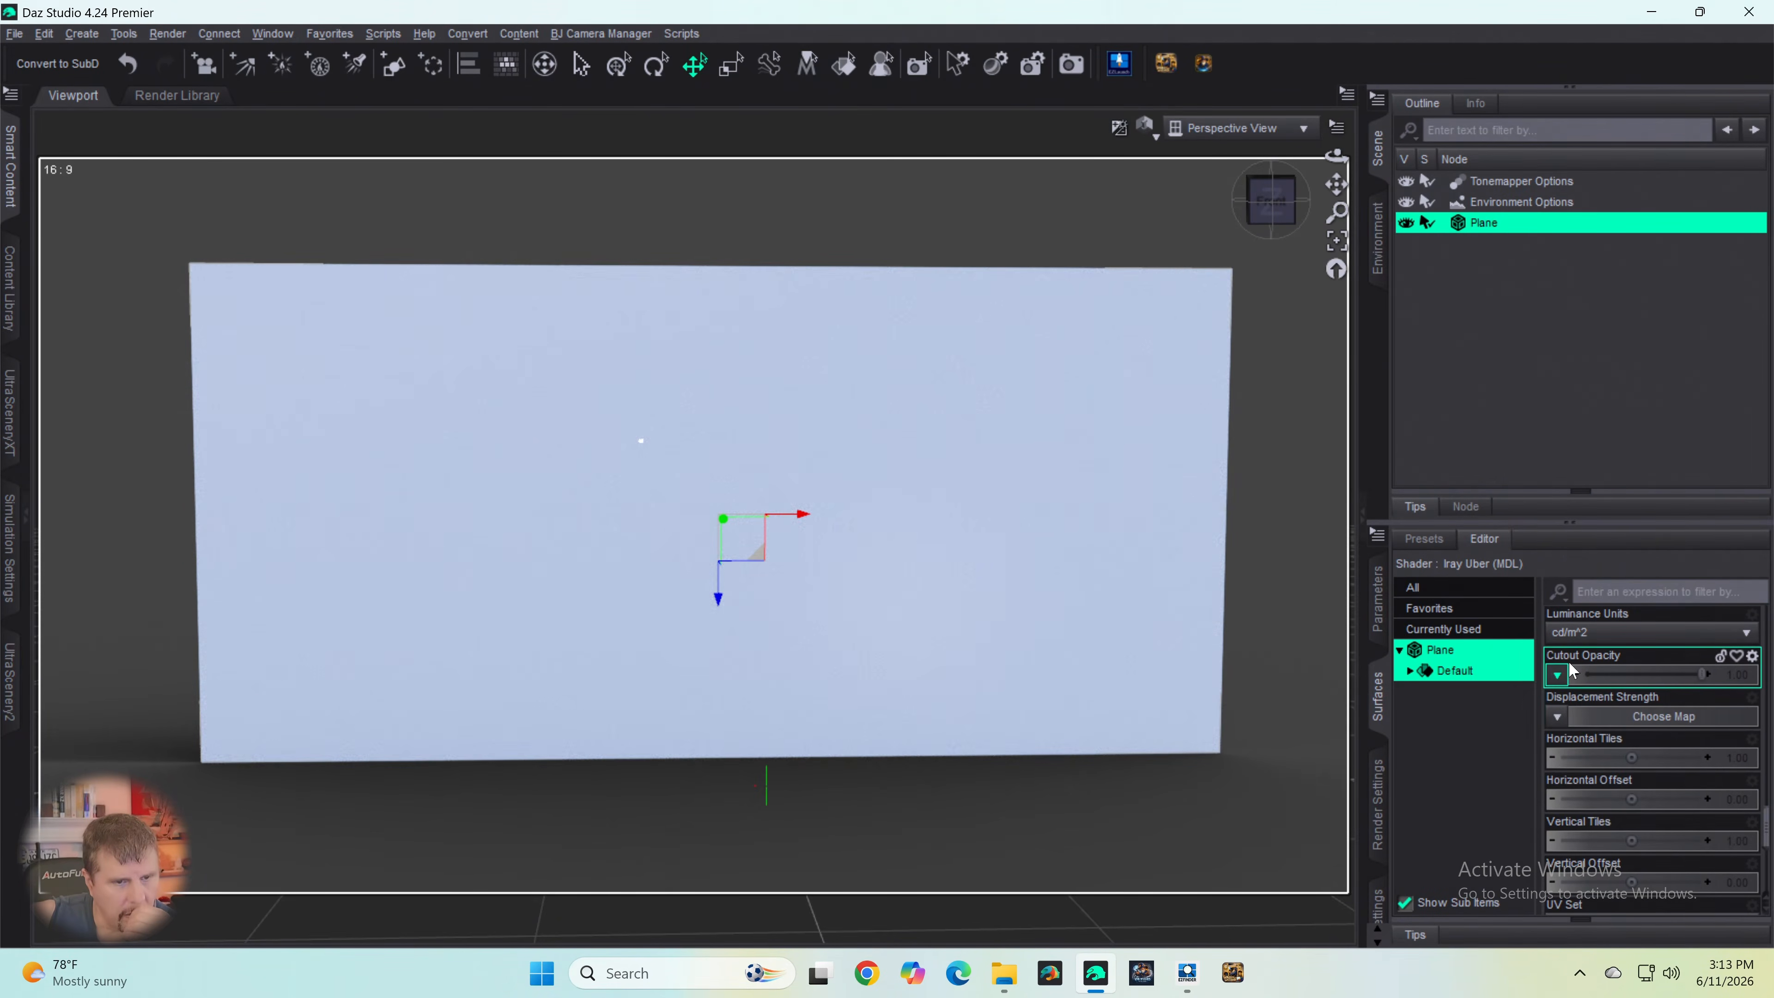
# - Set the plane's Base Color to black (0, 0, 0)
pyautogui.scroll(10, 1585, 643)
pyautogui.scroll(8, 1604, 634)
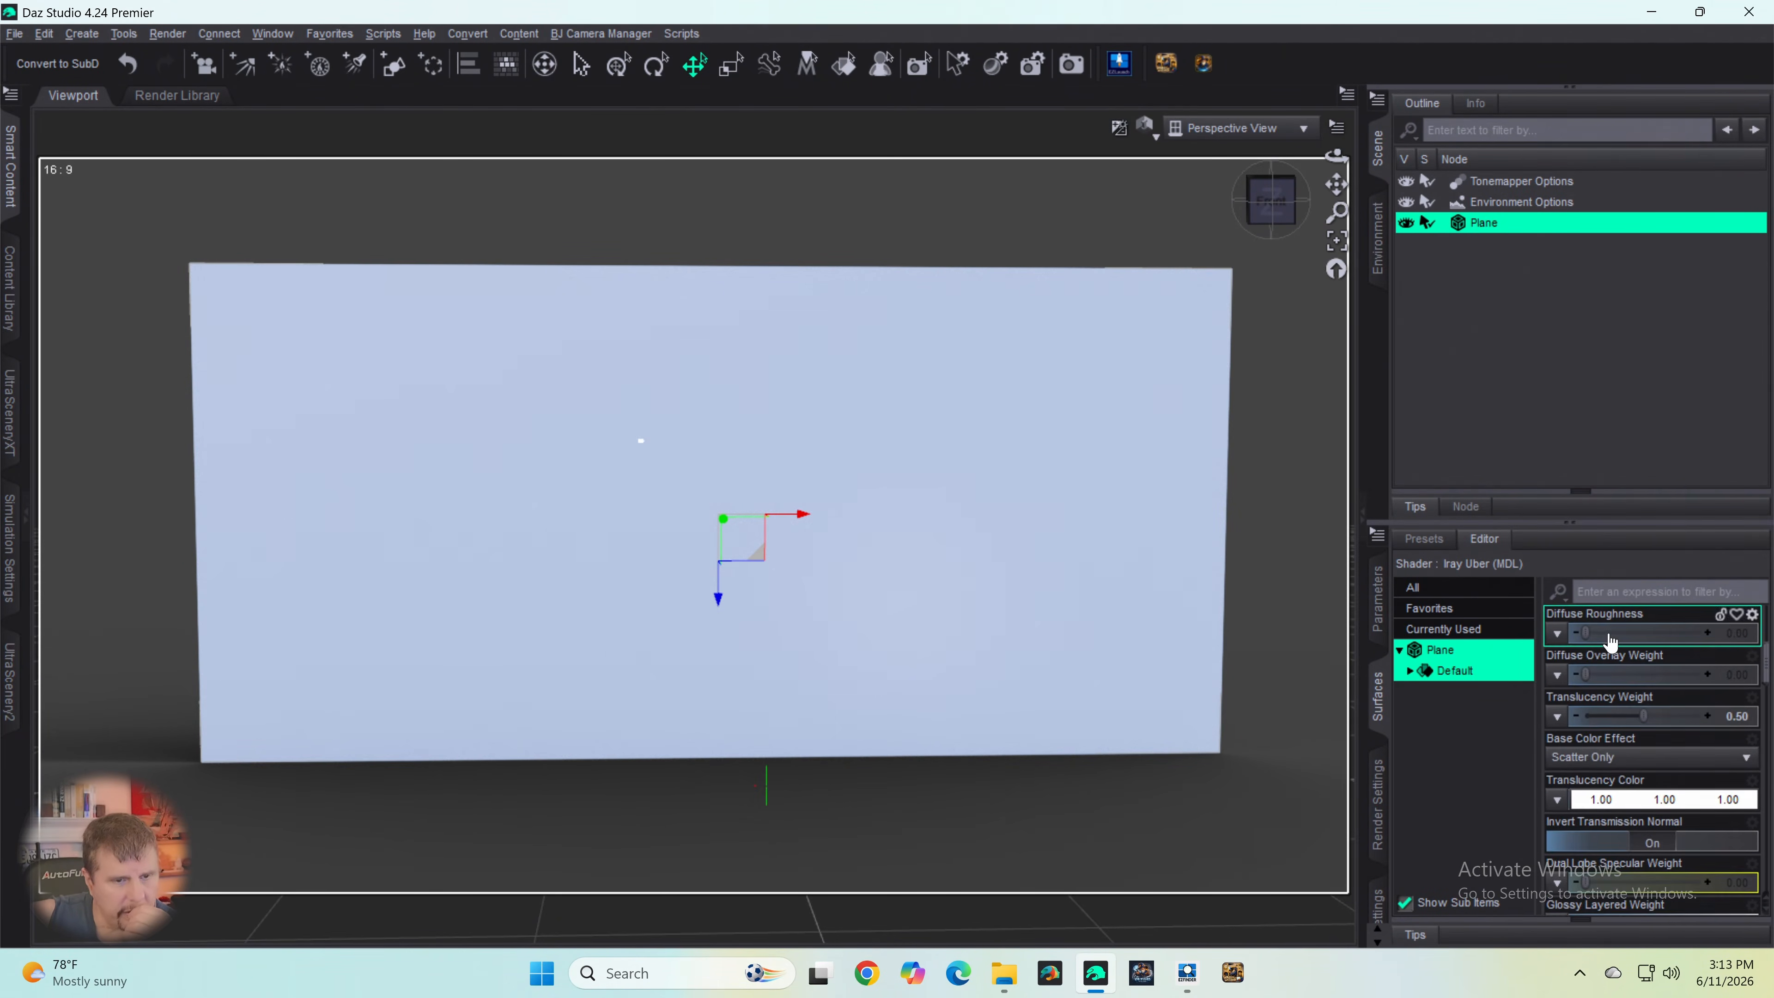
pyautogui.scroll(-3, 1619, 742)
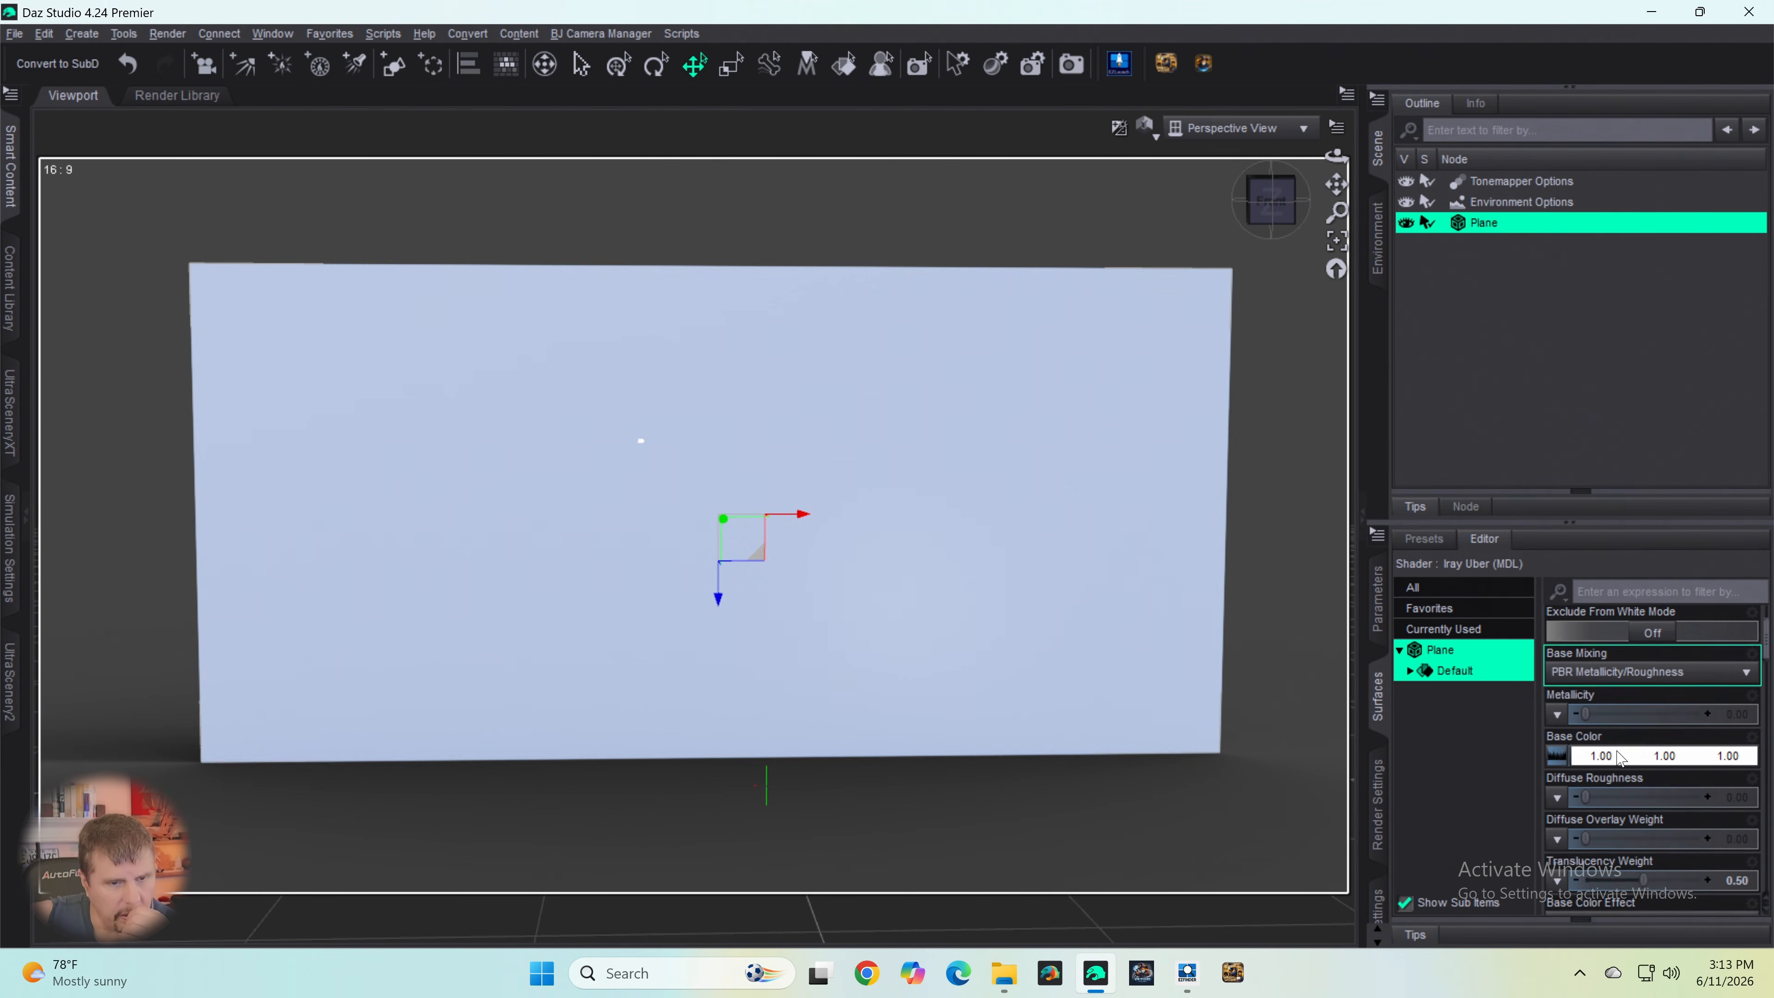
pyautogui.click(1636, 716)
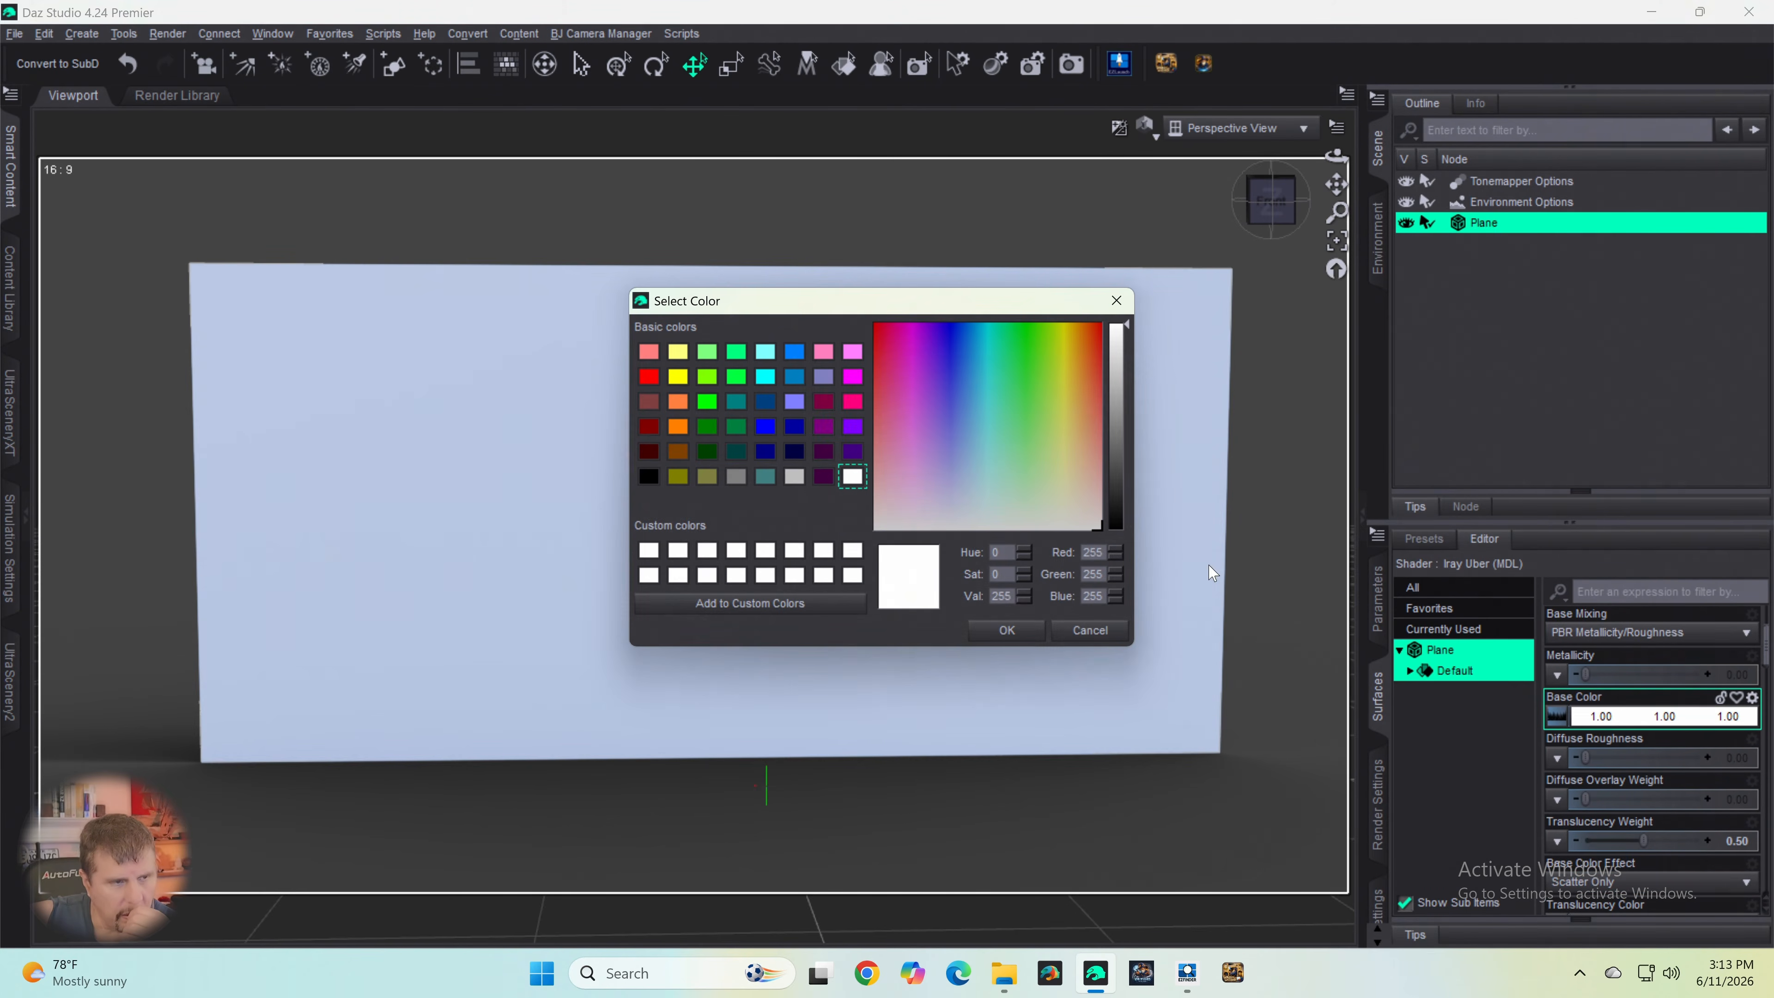
pyautogui.moveTo(1116, 501); pyautogui.dragTo(1114, 568)
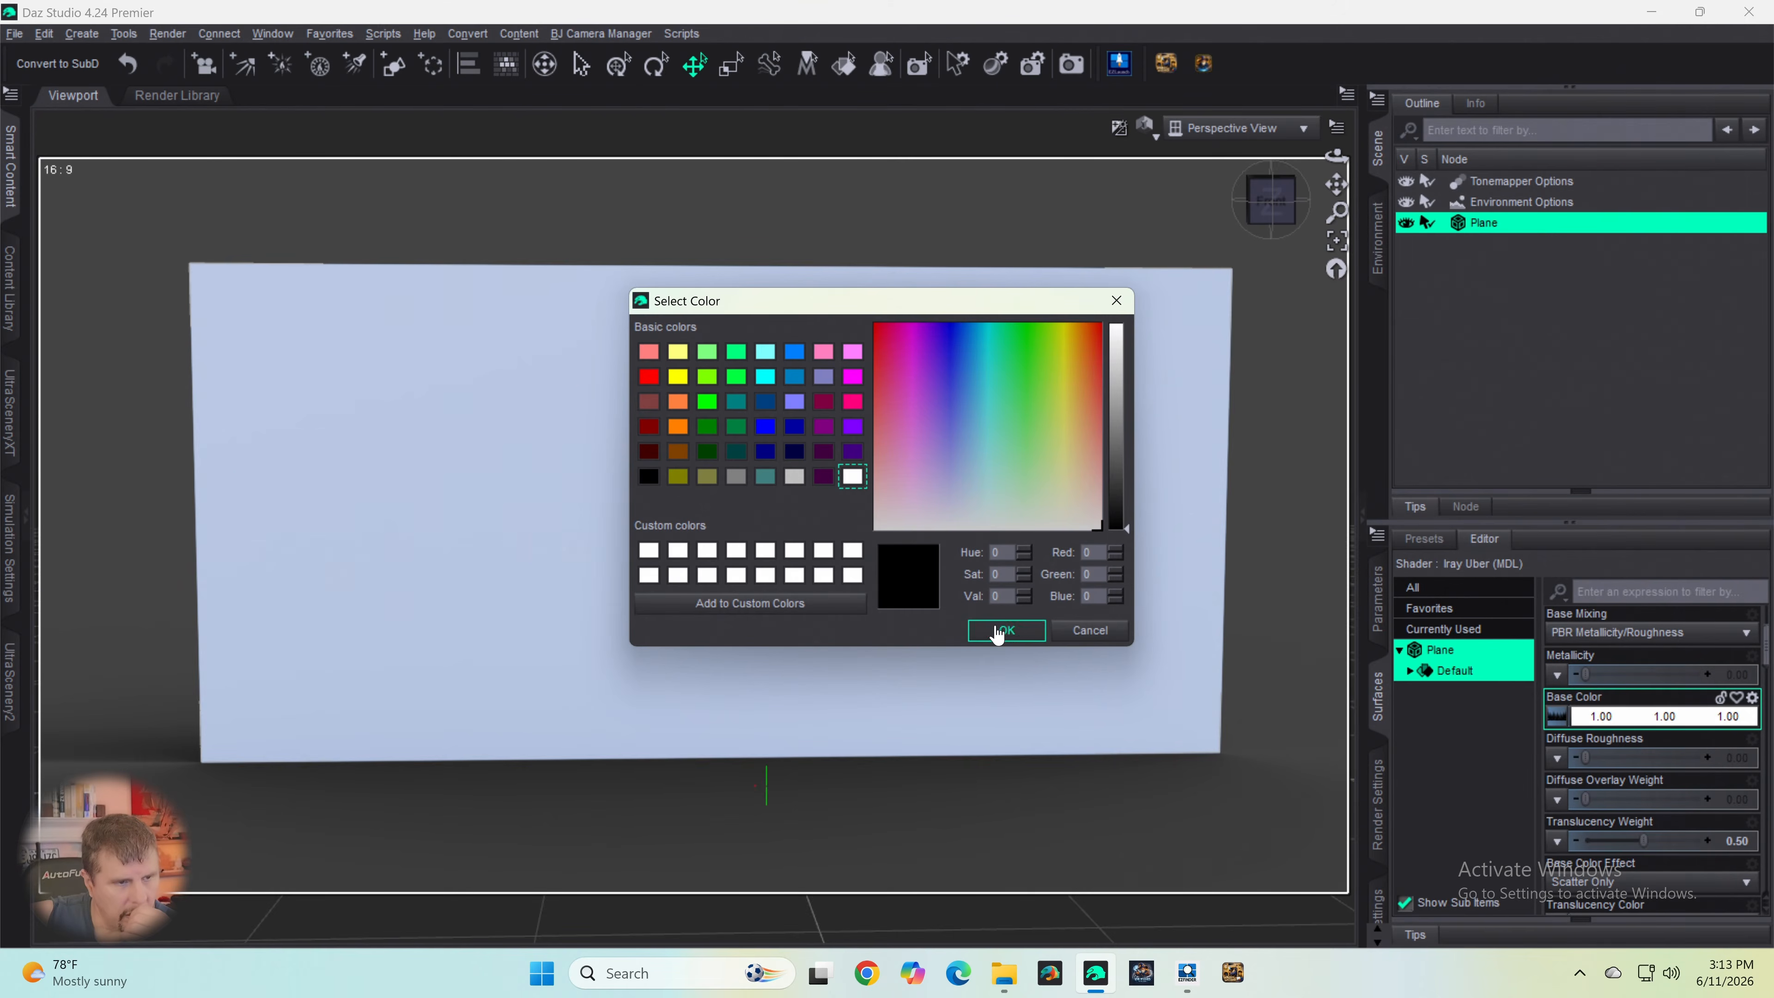
pyautogui.click(1007, 630)
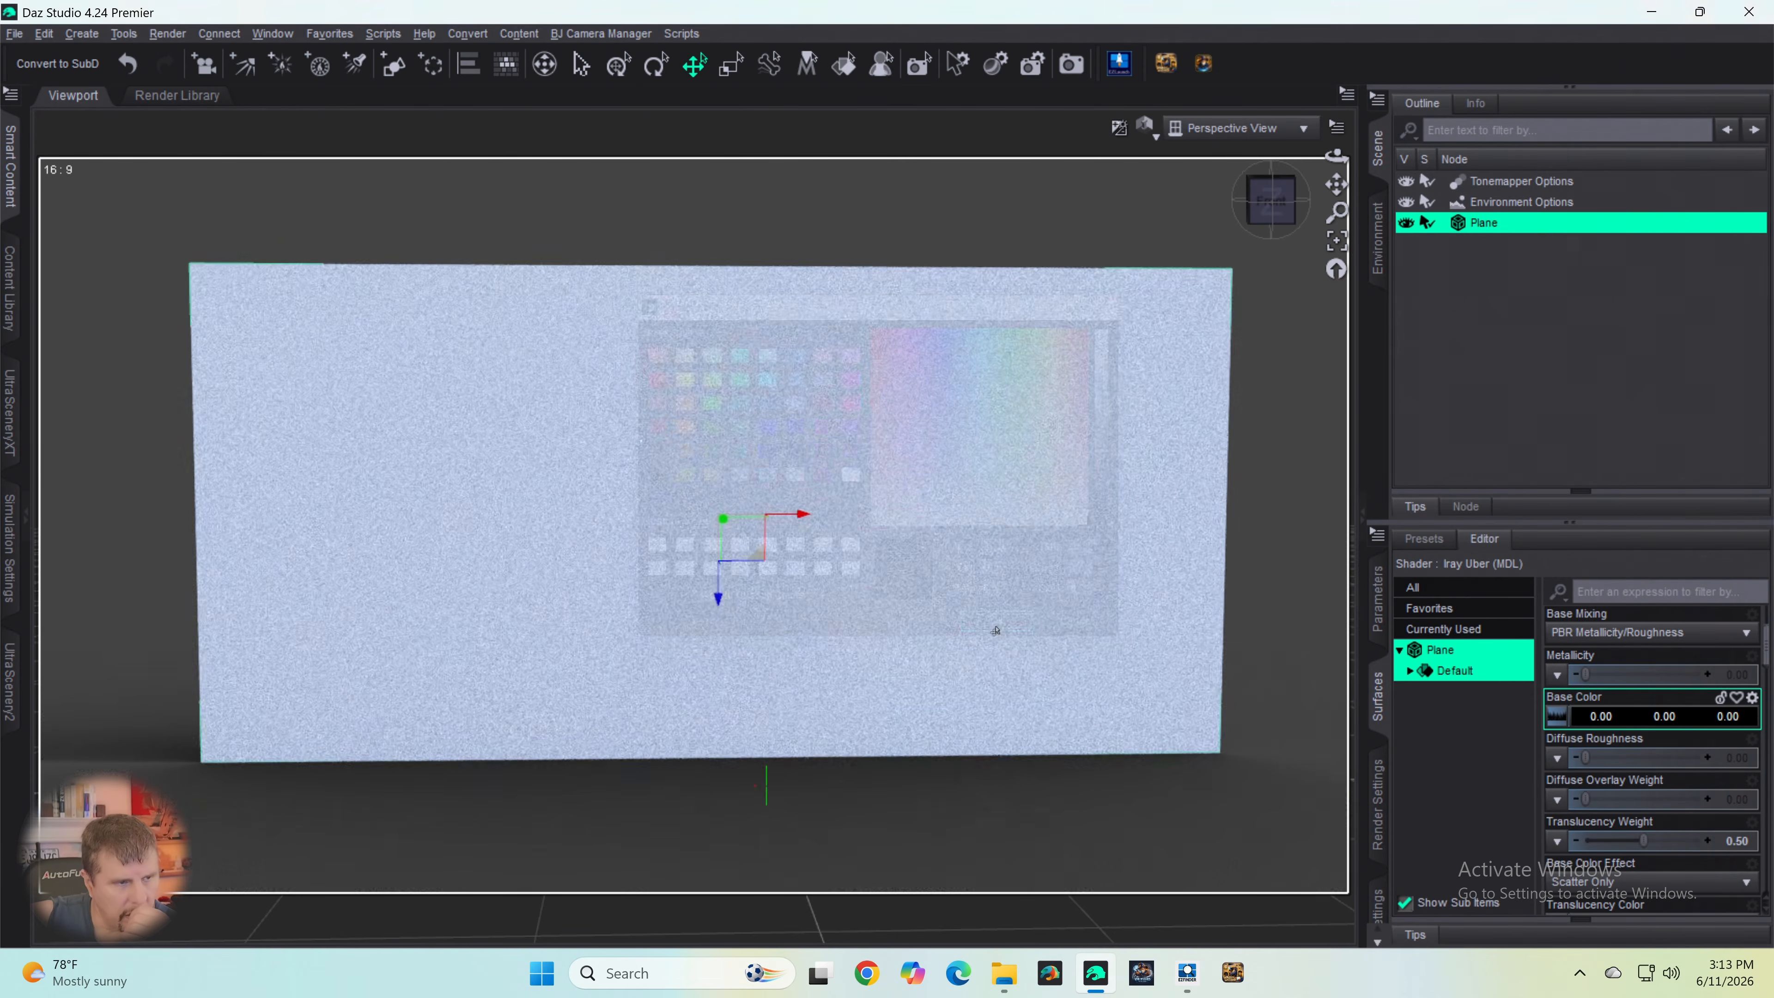
# - Load Spruce Tree Line B&W.png from the Desktop as the plane's Base Color image map
pyautogui.click(1556, 716)
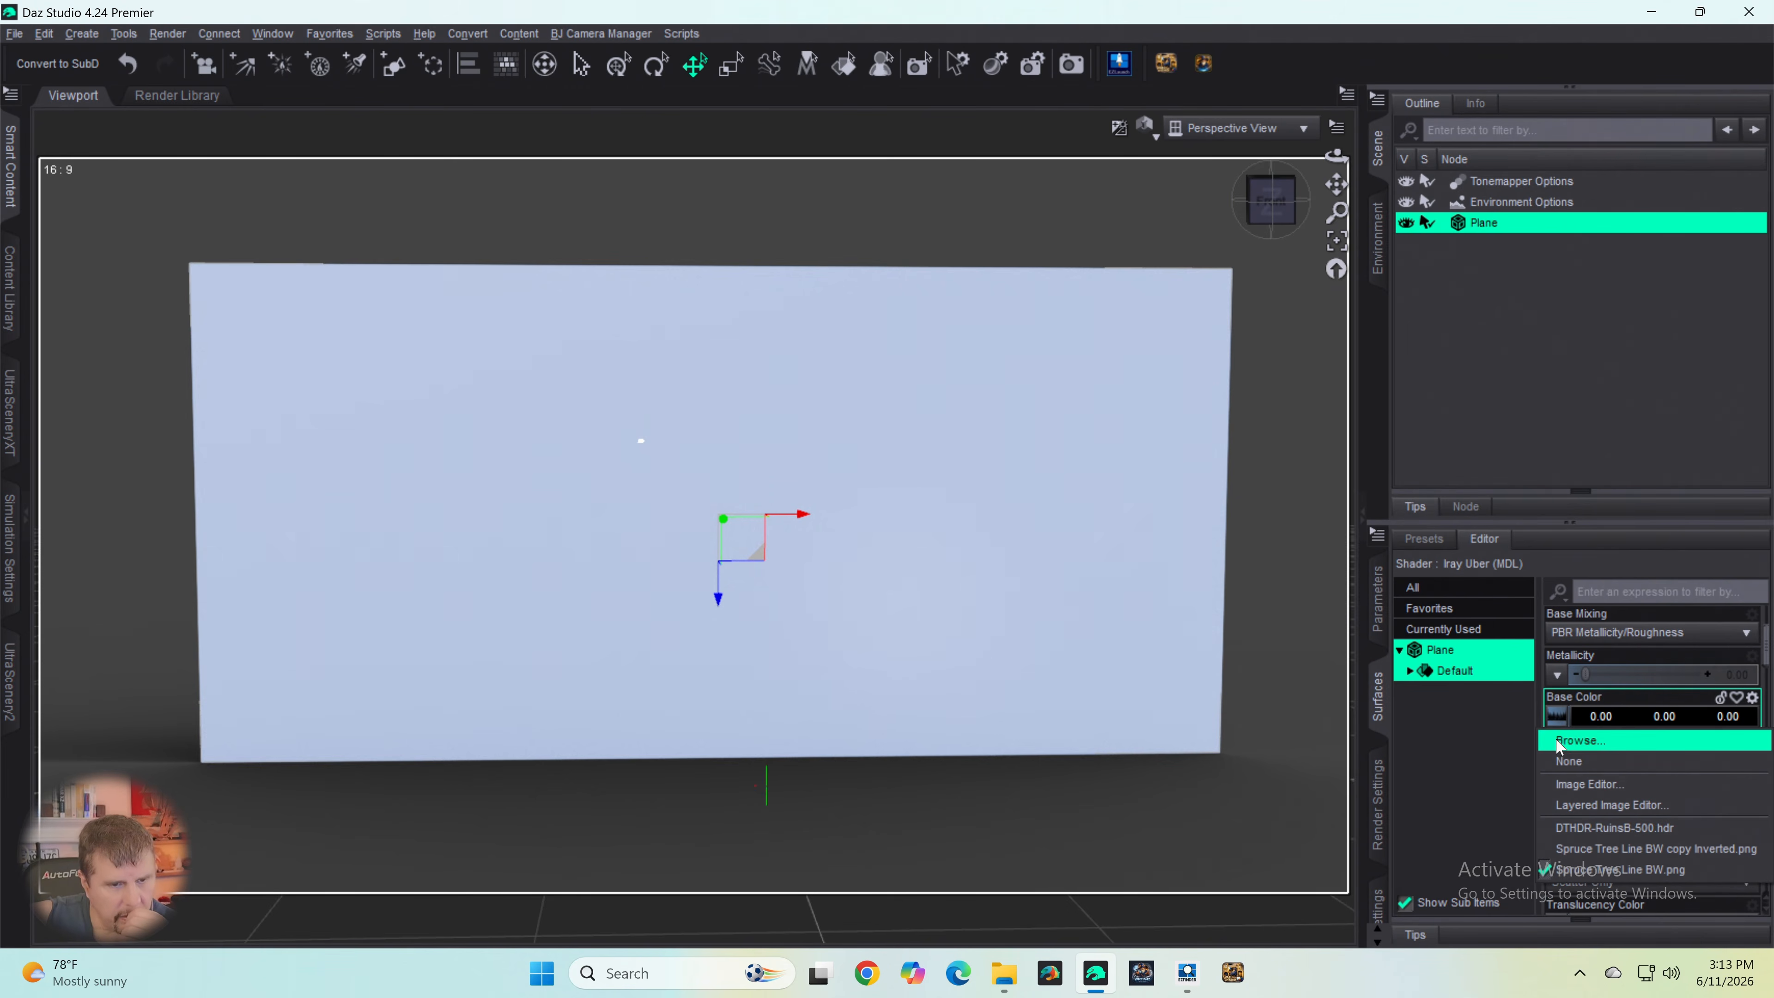
pyautogui.click(1558, 741)
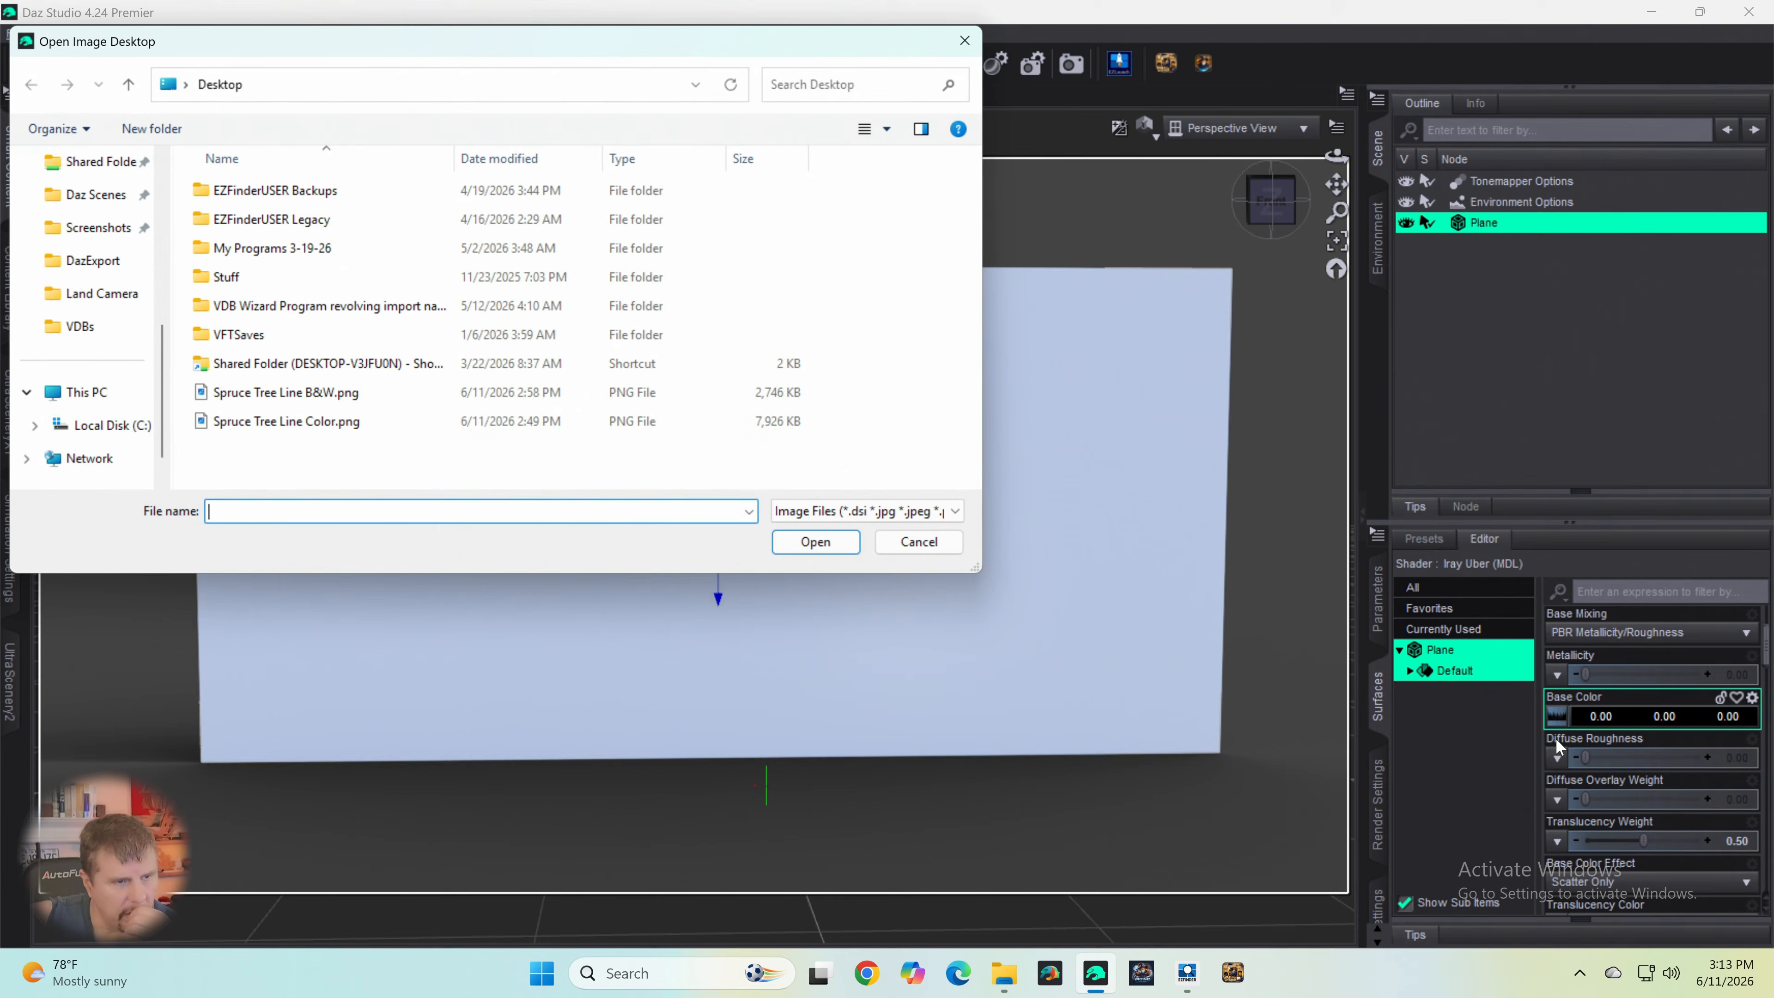
pyautogui.doubleClick(265, 404)
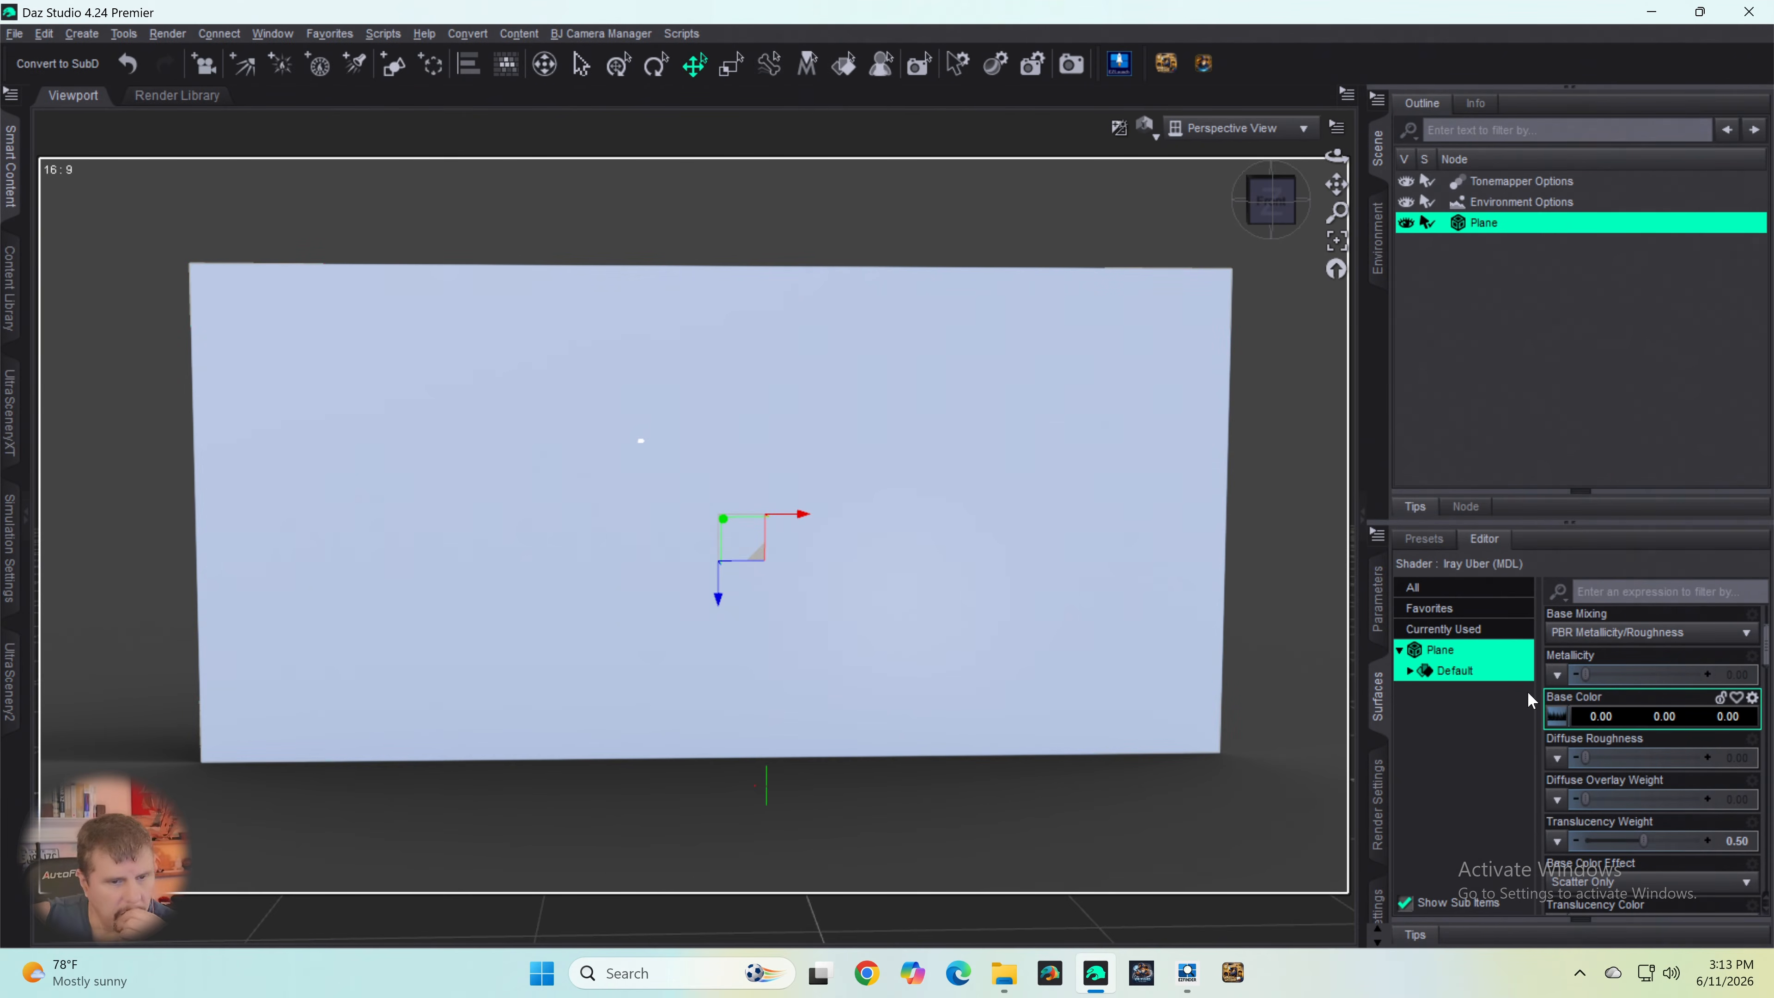
# - Examine the plane's surface from other angles and return to the front view
pyautogui.click(1270, 204)
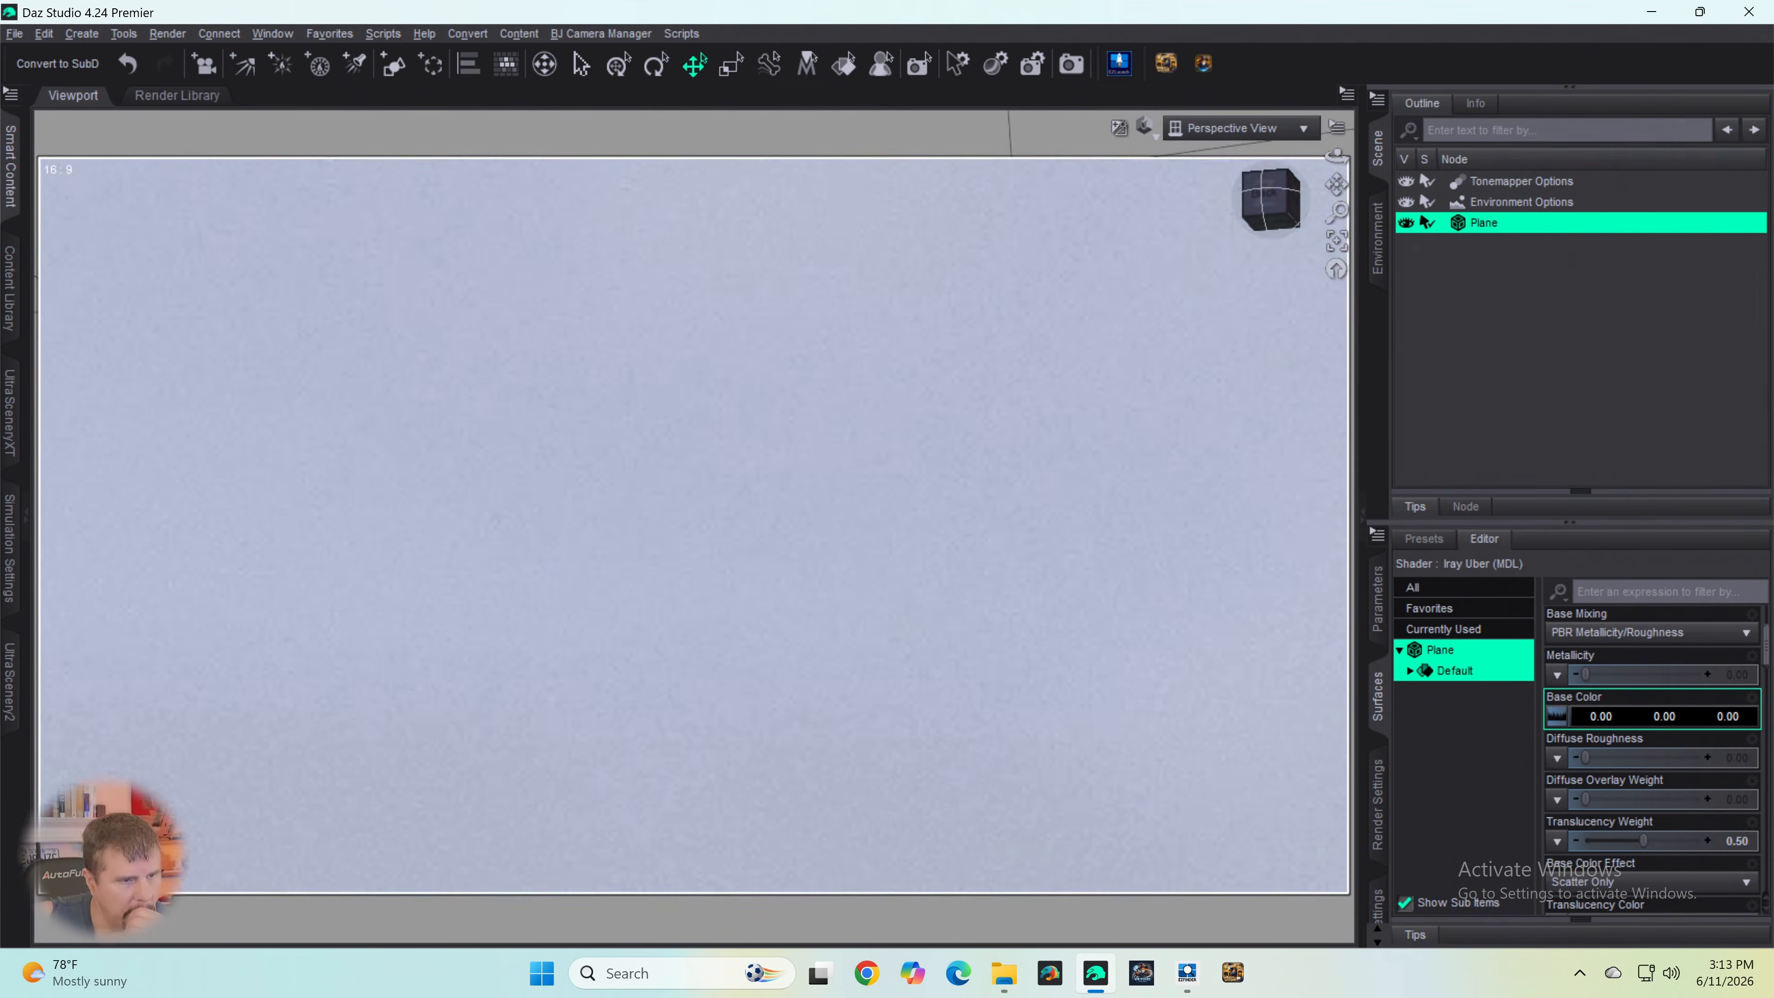
pyautogui.scroll(-8, 602, 619)
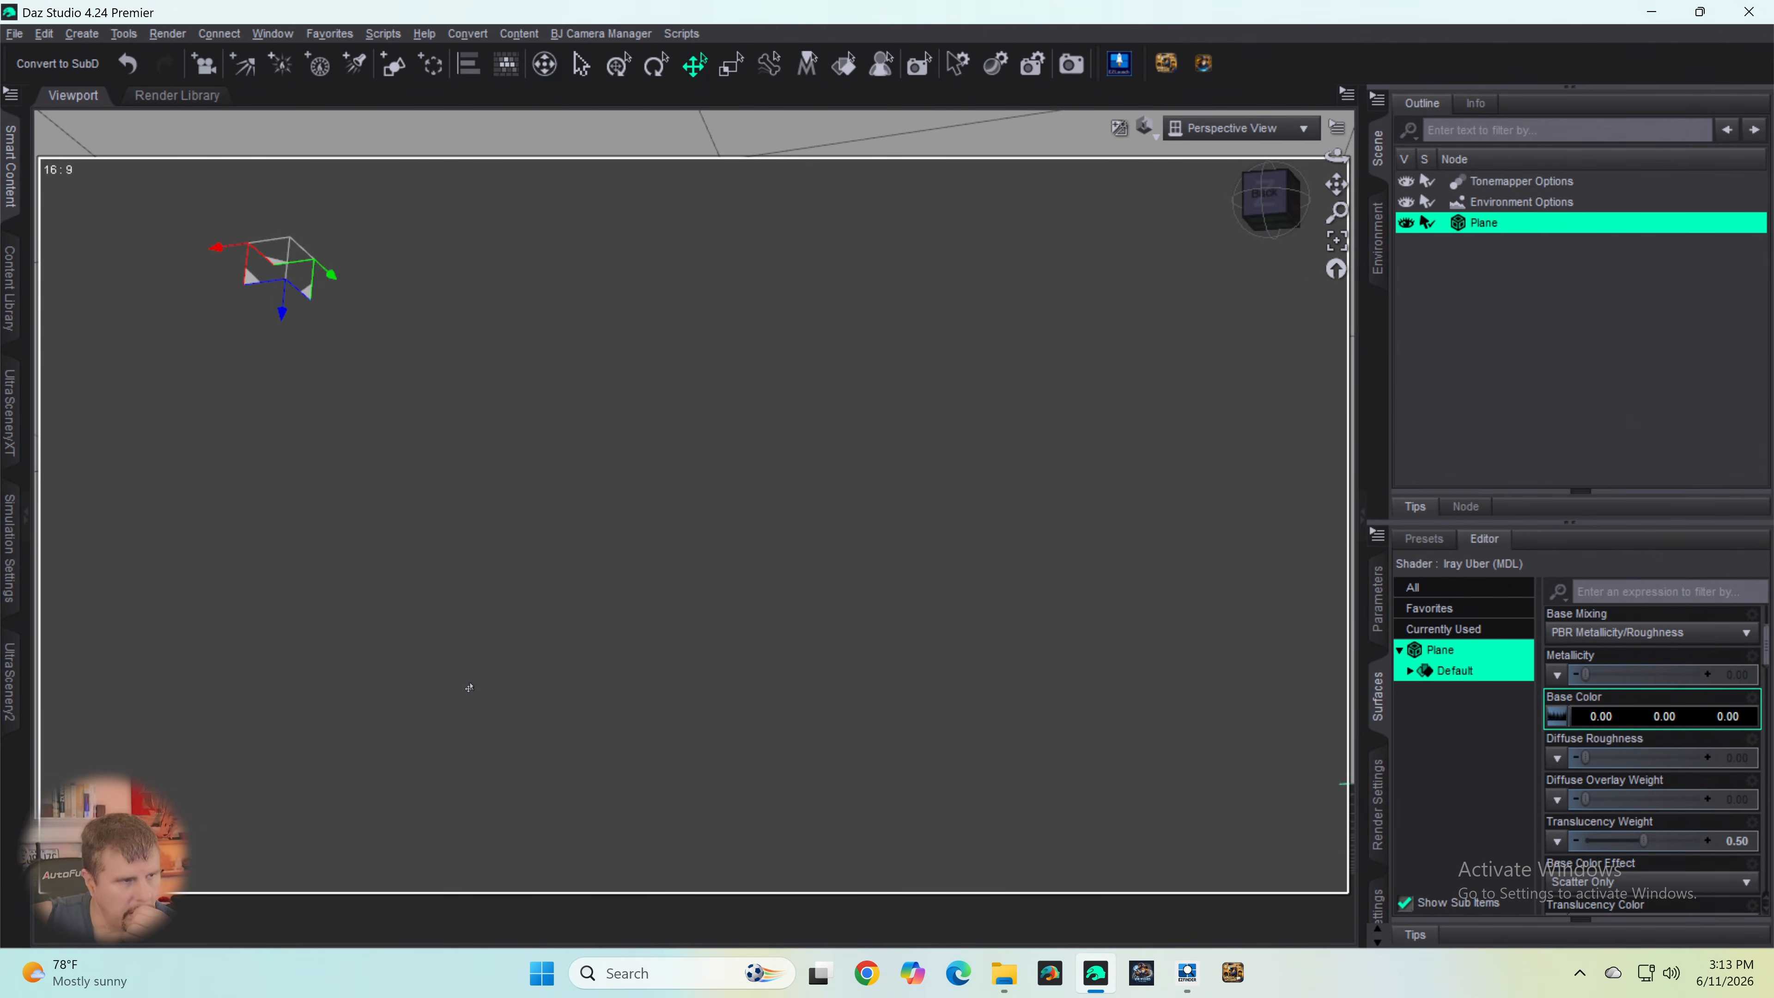
pyautogui.scroll(-3, 468, 688)
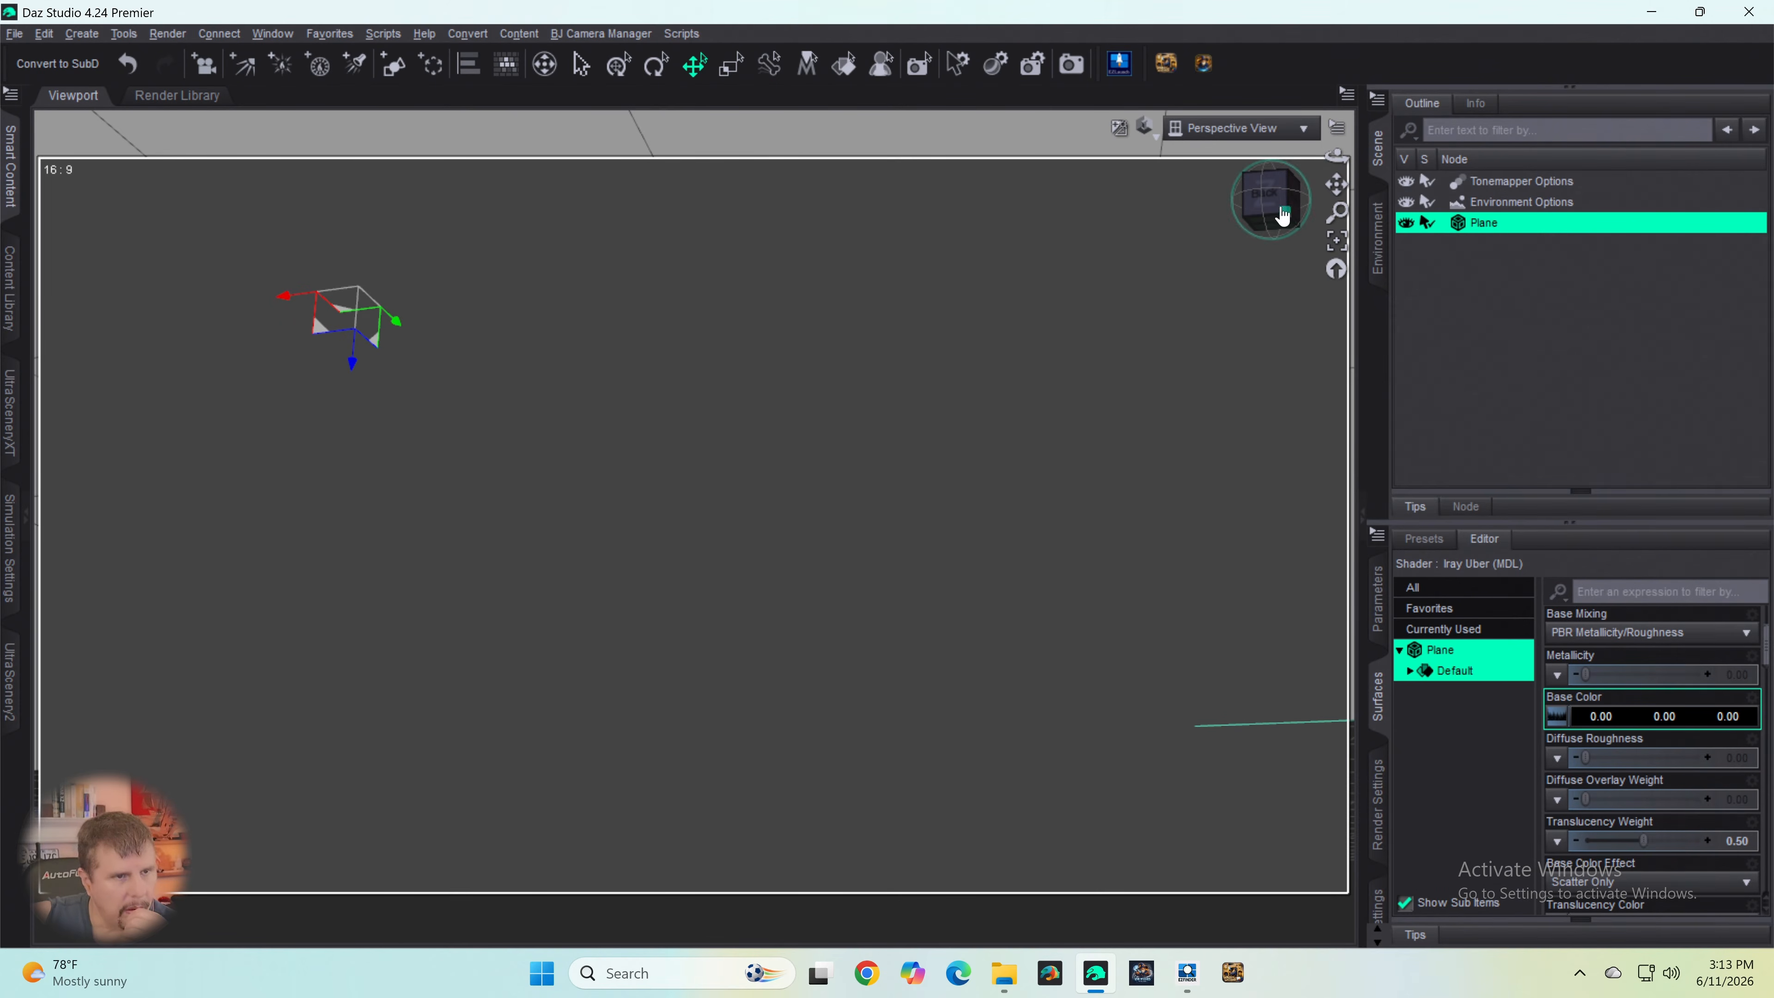
pyautogui.click(1266, 222)
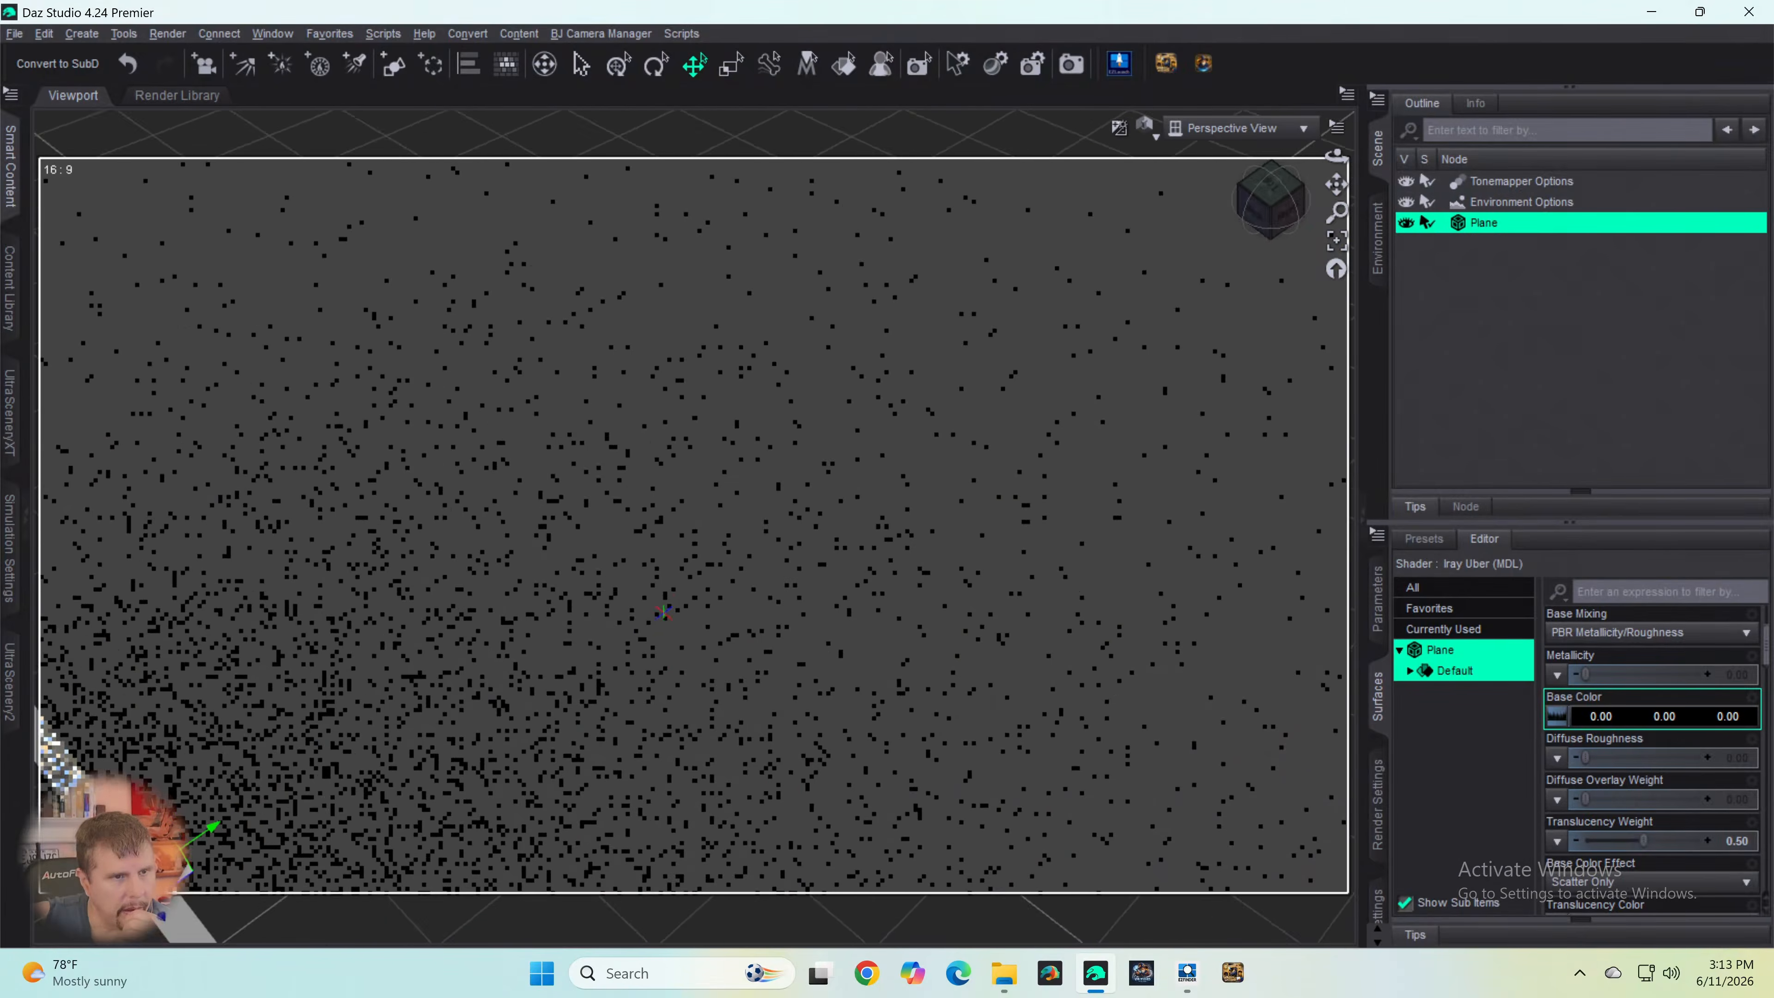
pyautogui.moveTo(1267, 222)
pyautogui.mouseDown()
pyautogui.moveTo(1168, 194)
pyautogui.moveTo(1277, 210)
pyautogui.mouseUp()
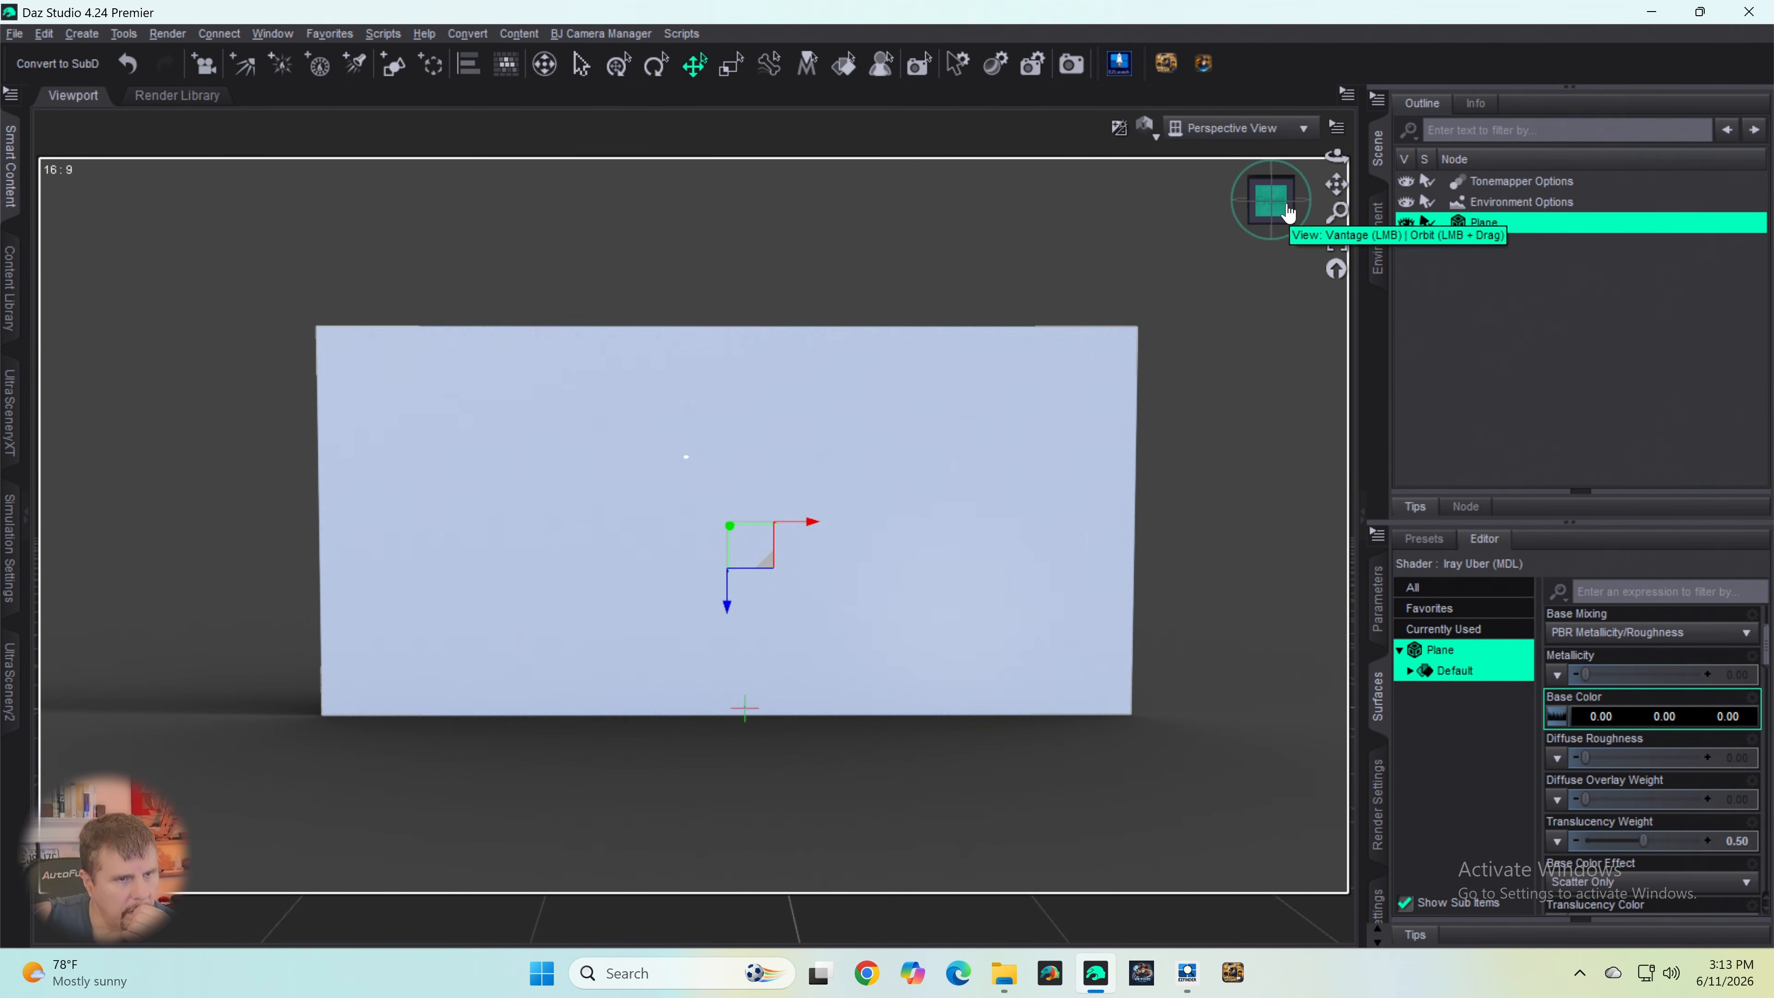
pyautogui.moveTo(1284, 211); pyautogui.dragTo(1278, 212)
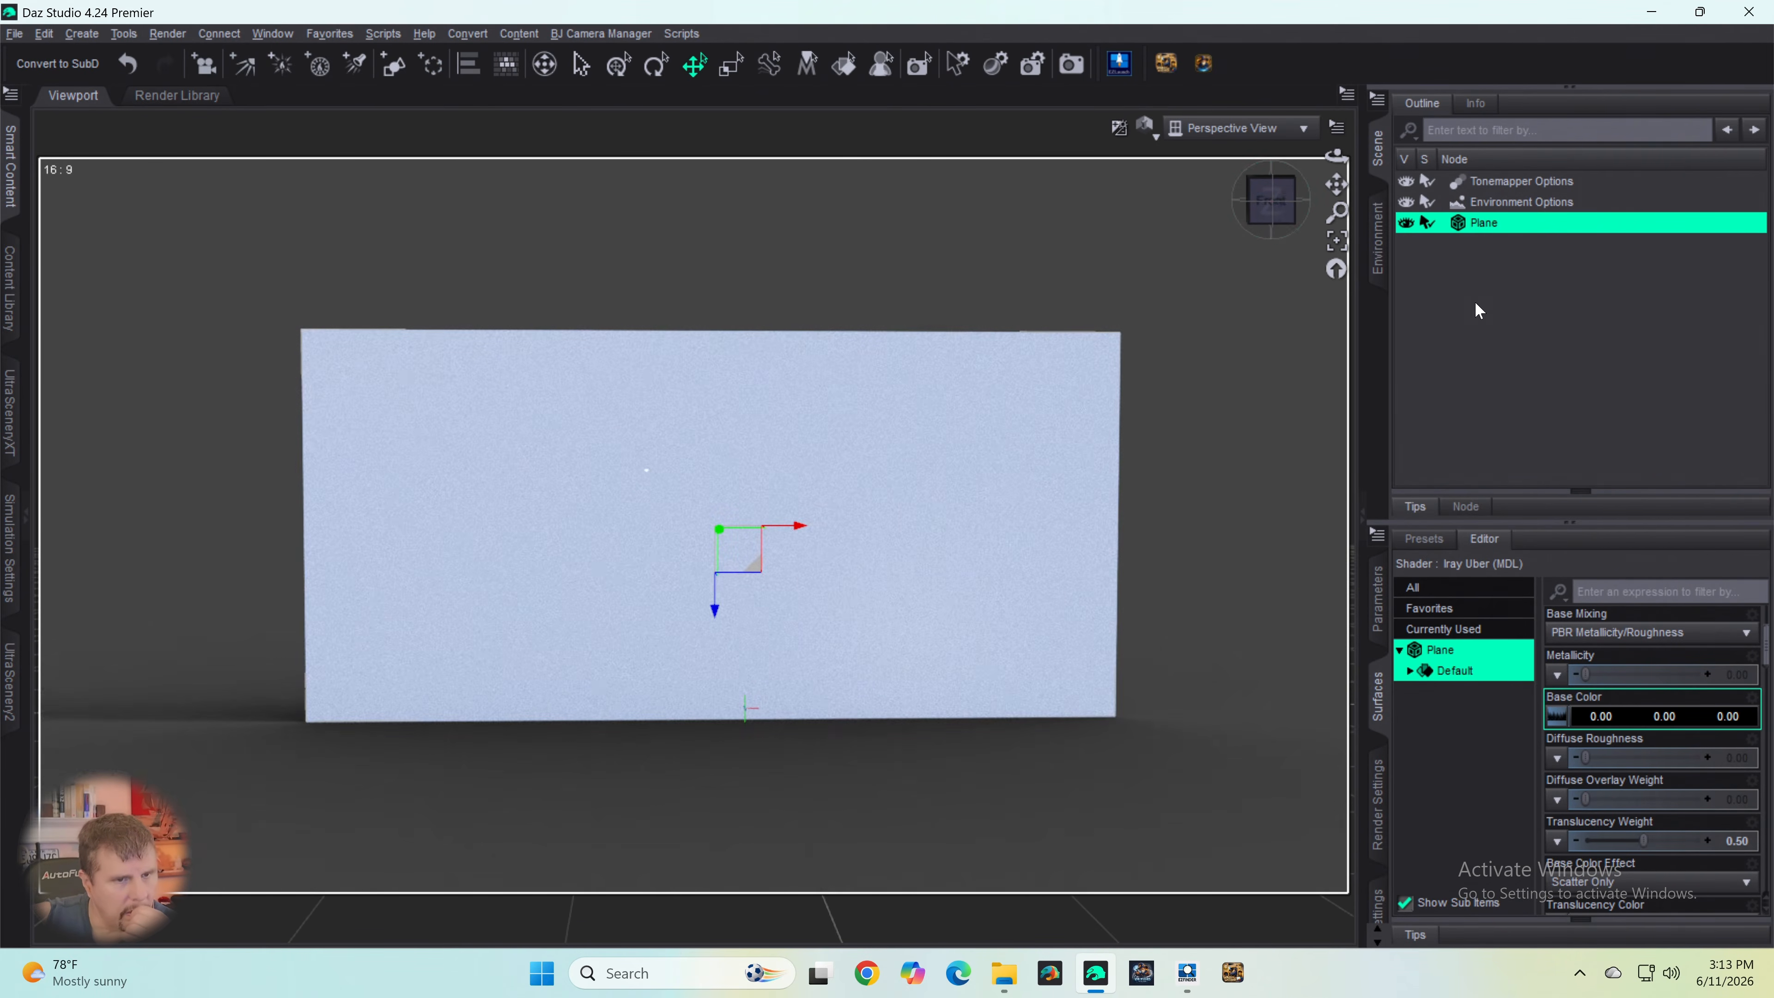
pyautogui.moveTo(1558, 726)
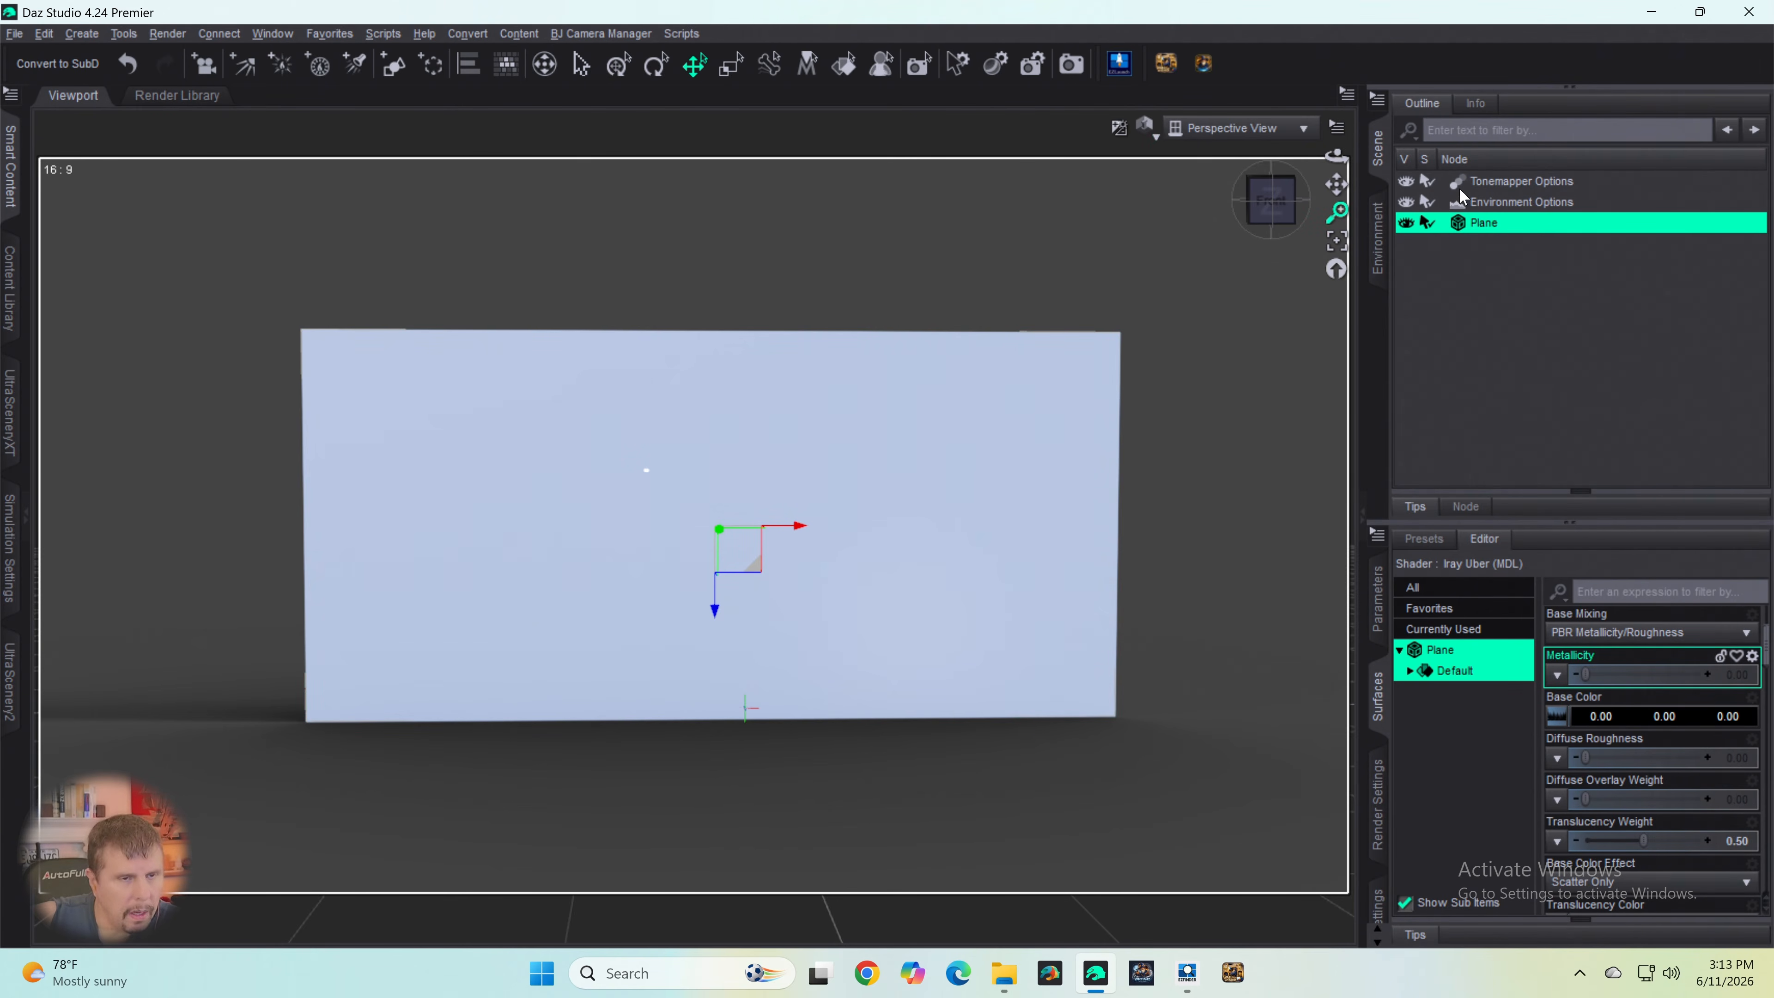
# - Turn on Draw Dome in the Environment Options to check the backdrop, and turn it off again
pyautogui.click(1490, 184)
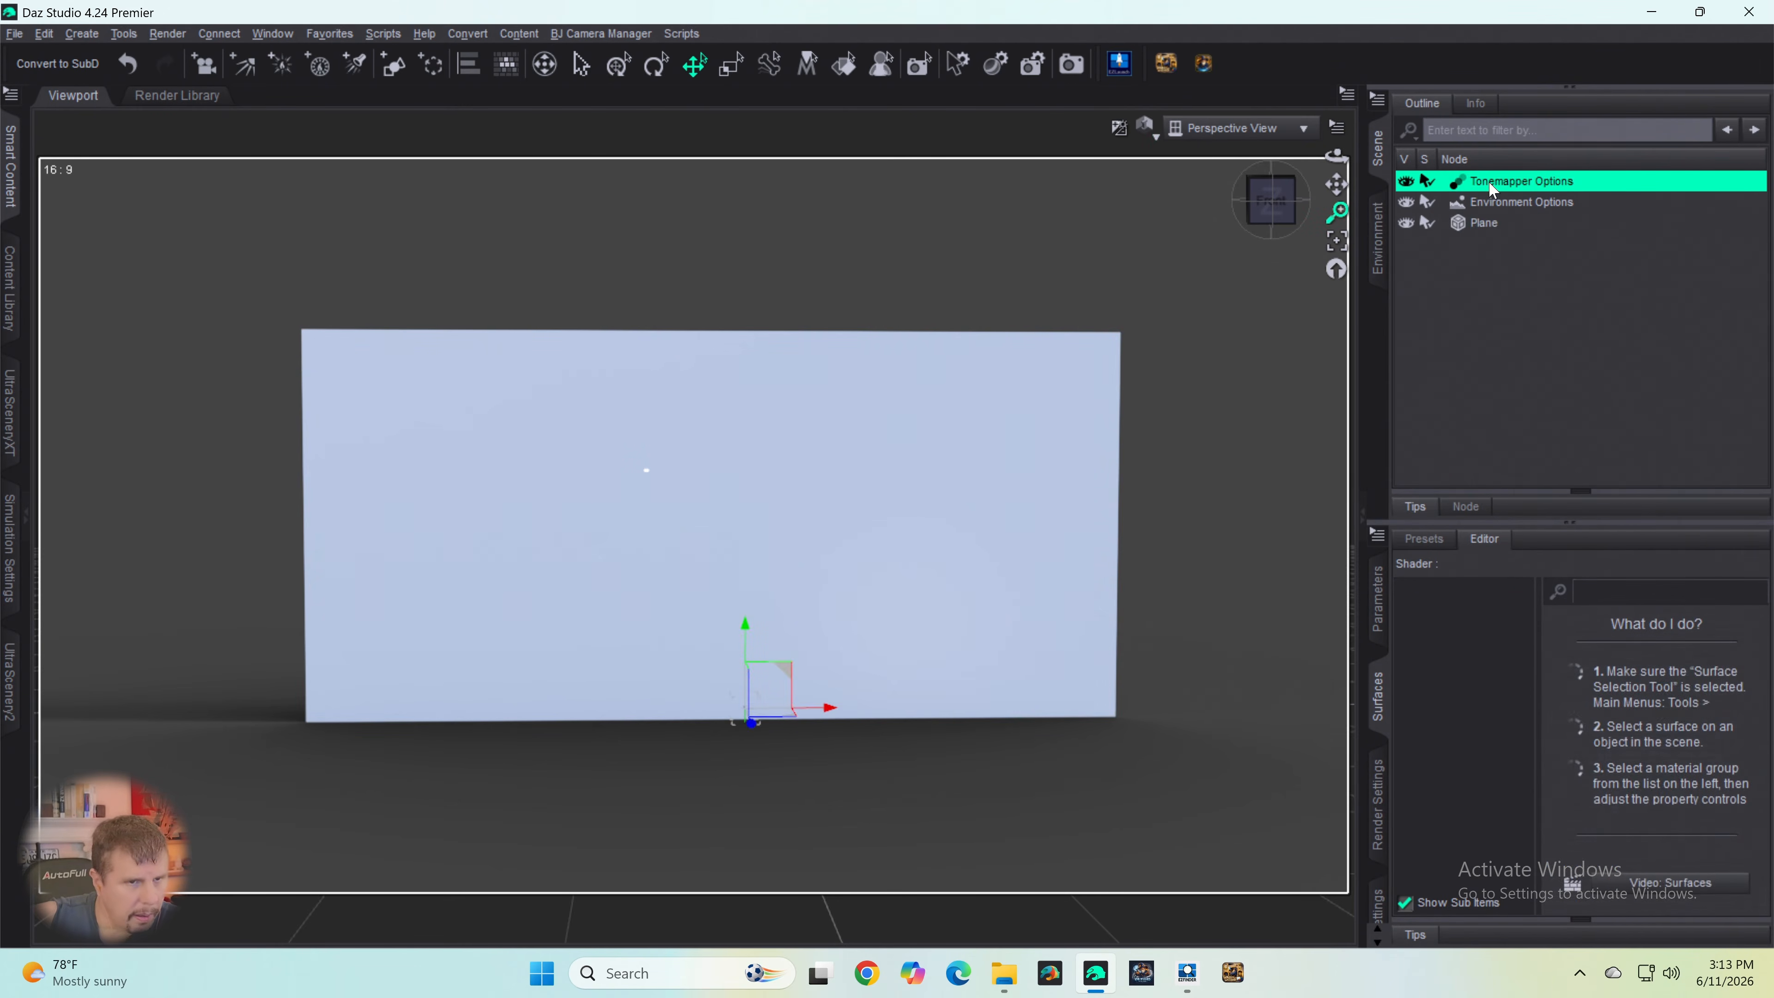
pyautogui.click(1477, 205)
pyautogui.click(1375, 609)
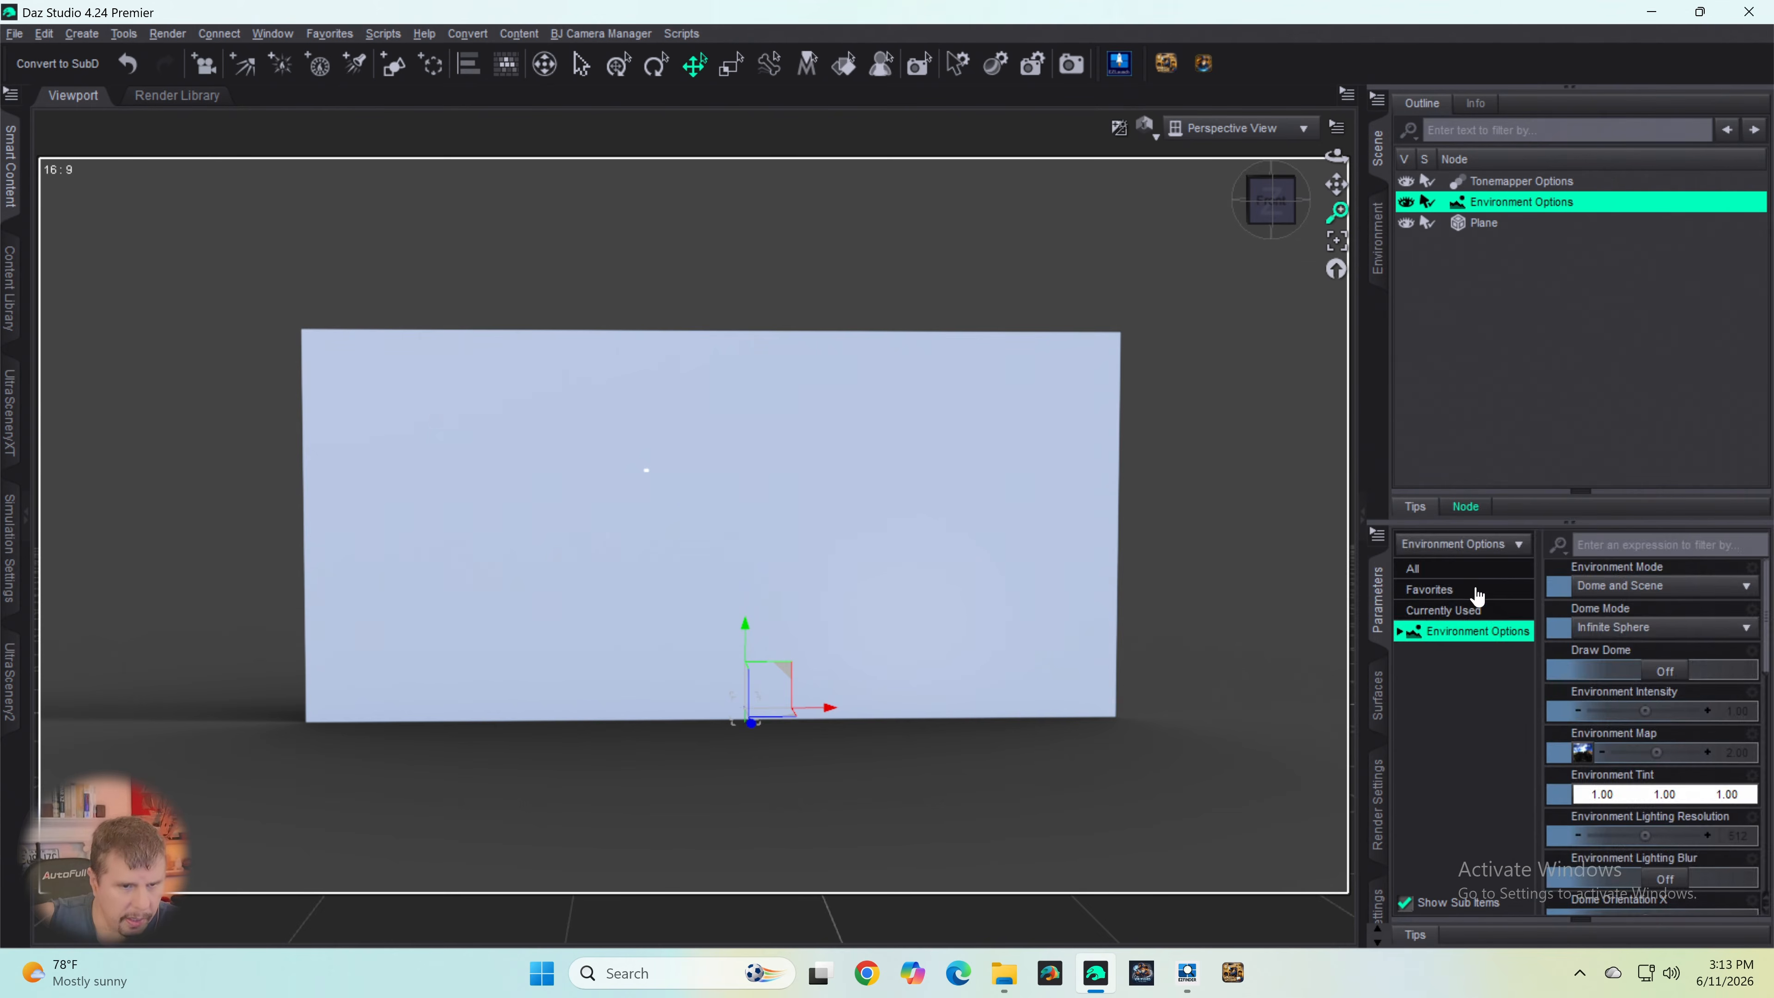
pyautogui.click(1663, 673)
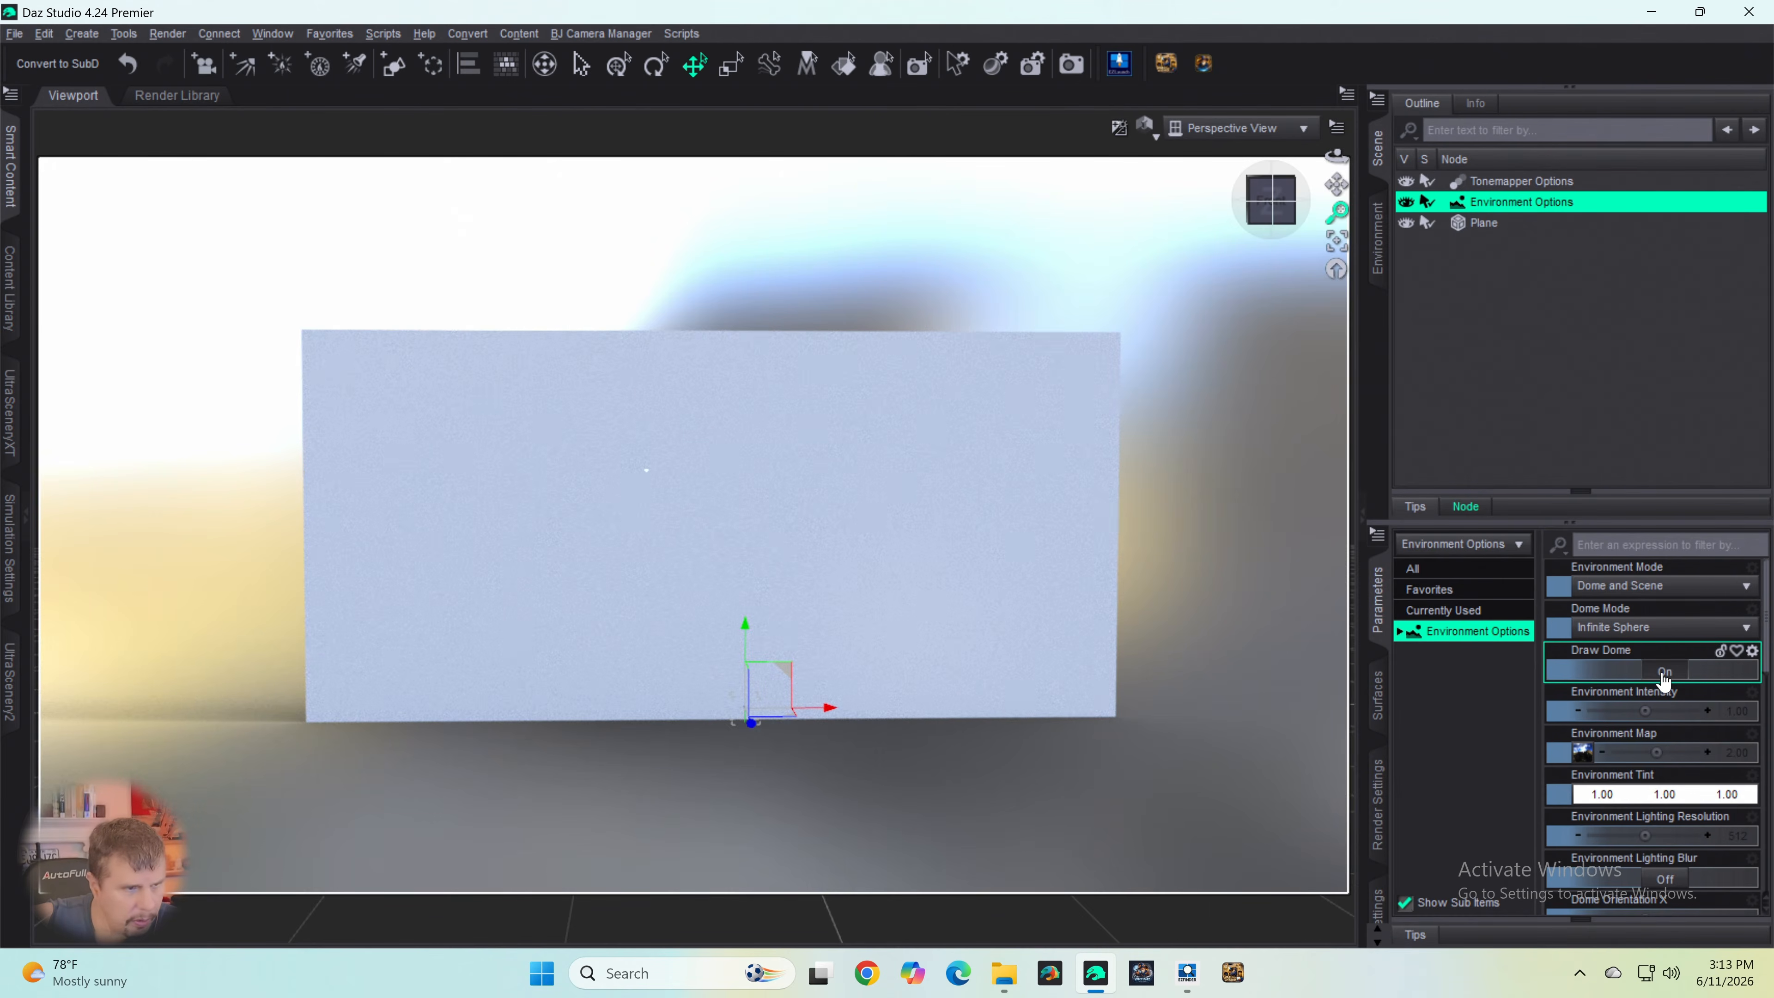
pyautogui.click(1664, 672)
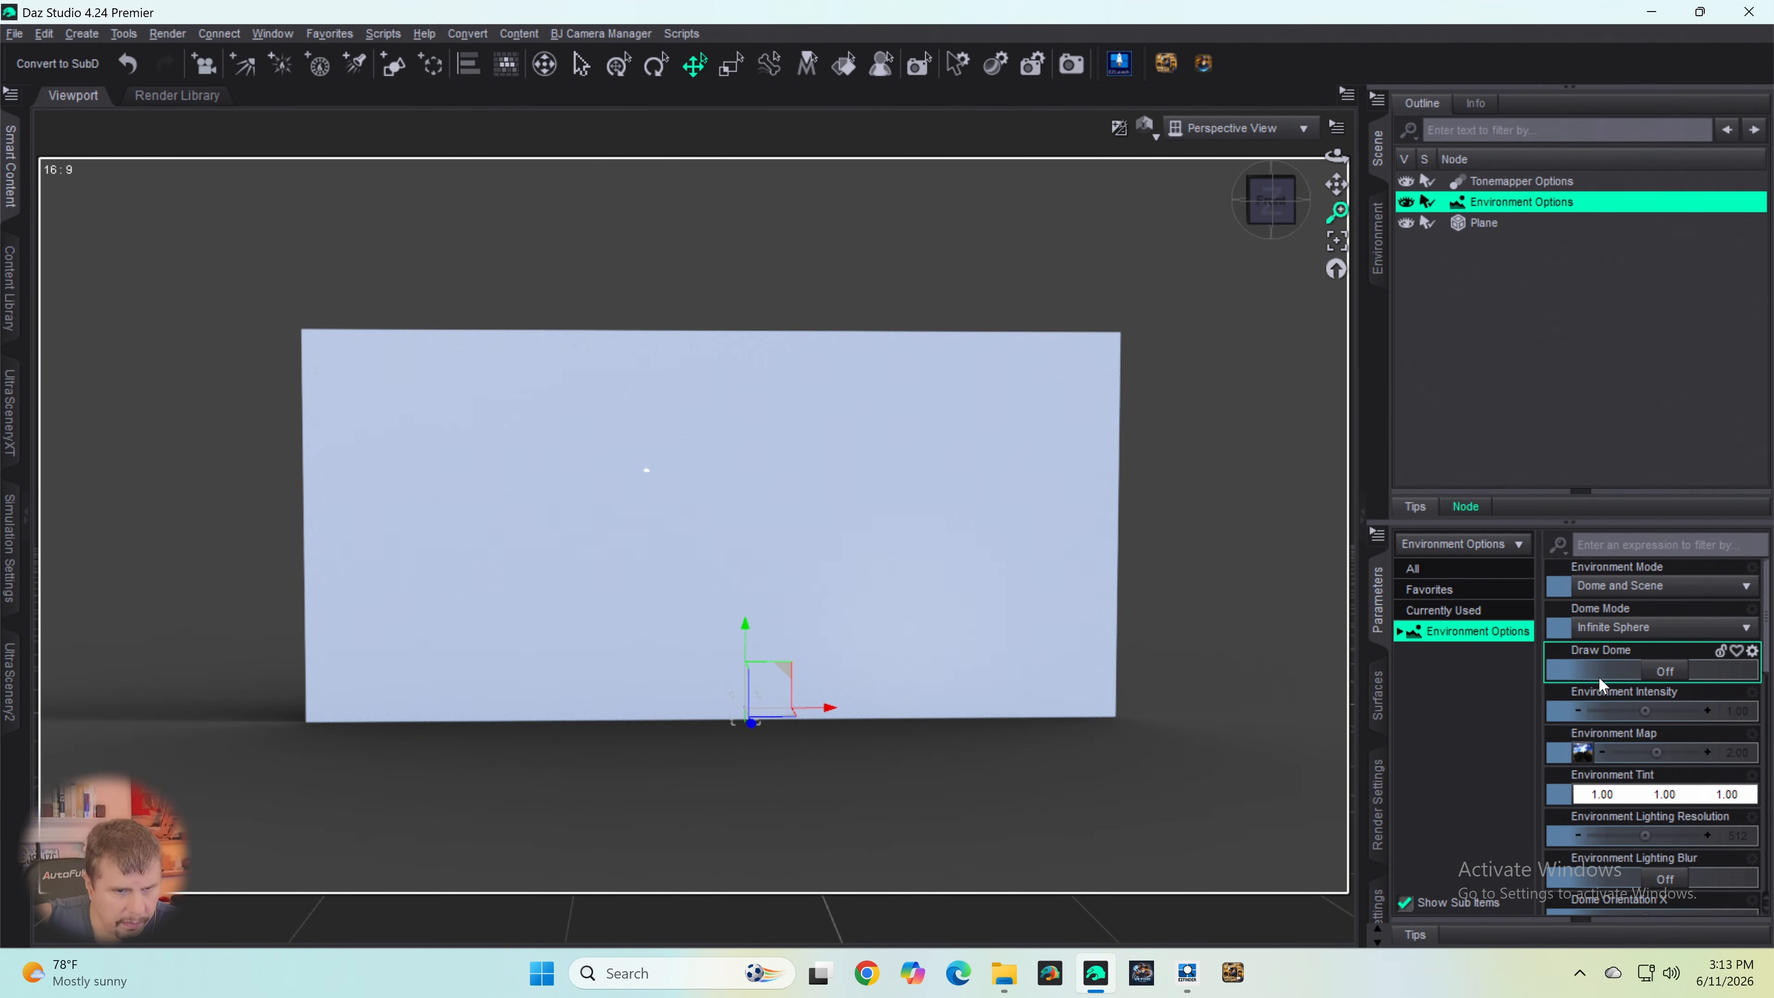
pyautogui.moveTo(1582, 768)
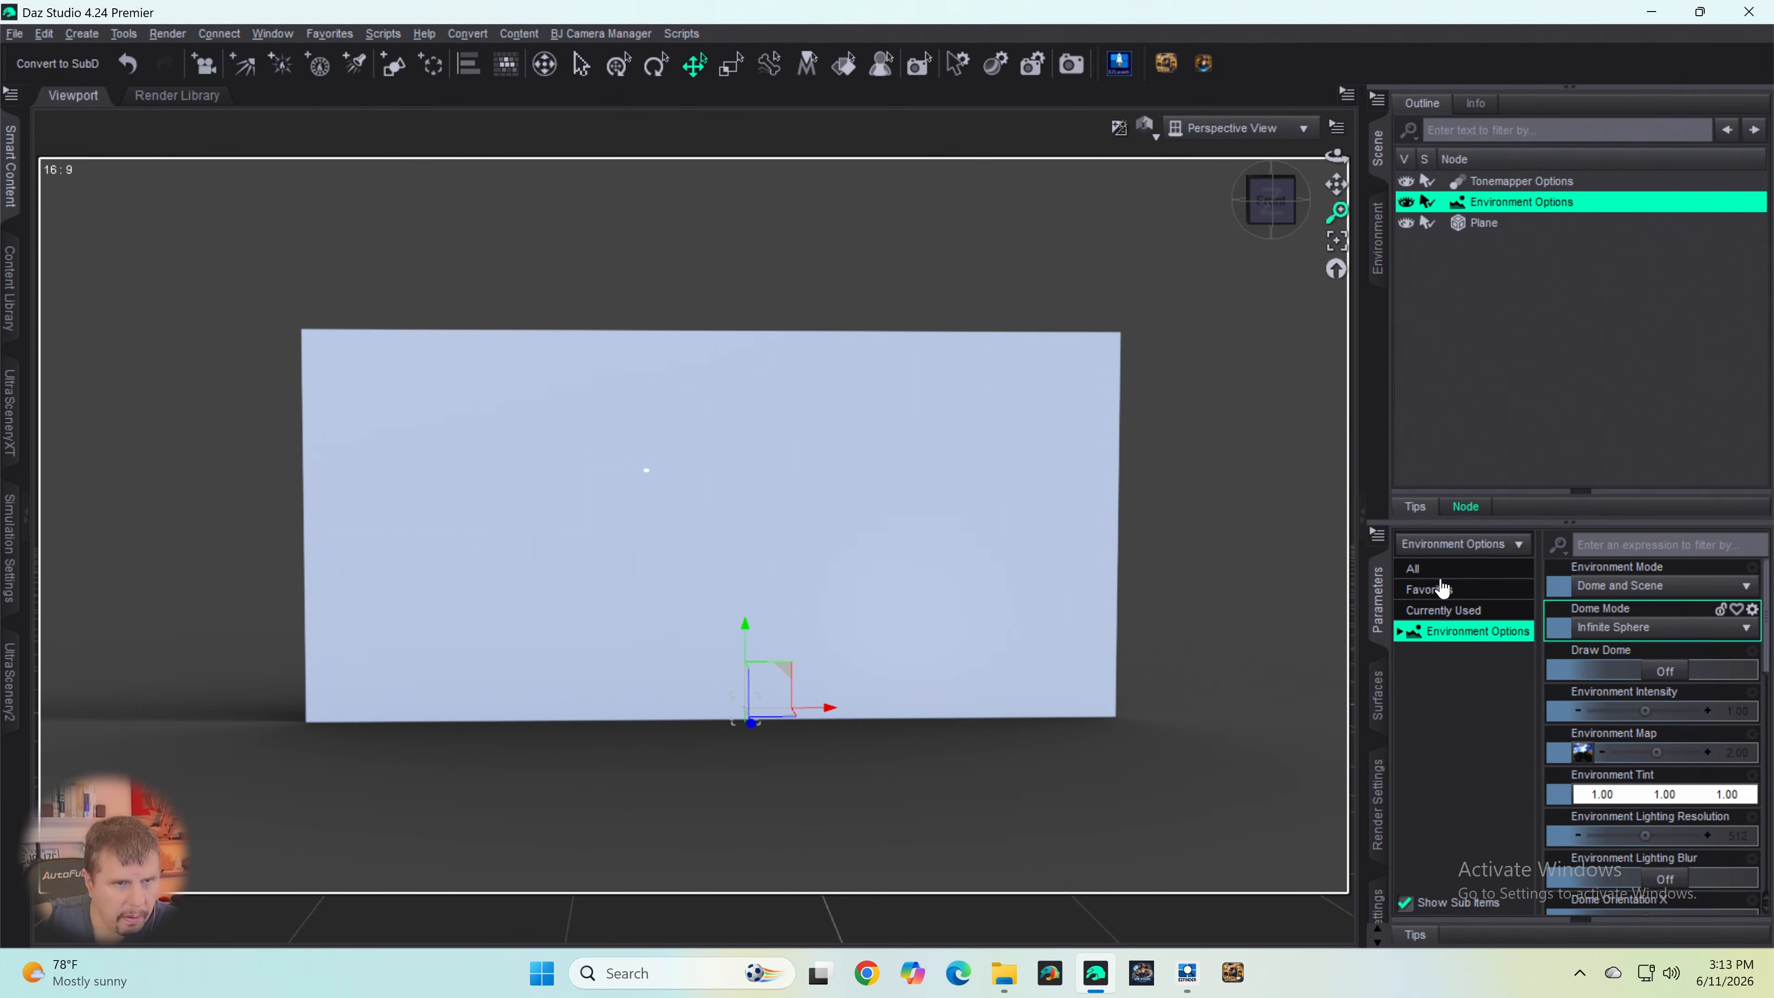
# - Select the plane in the scene and look through its transform parameters
pyautogui.click(1456, 225)
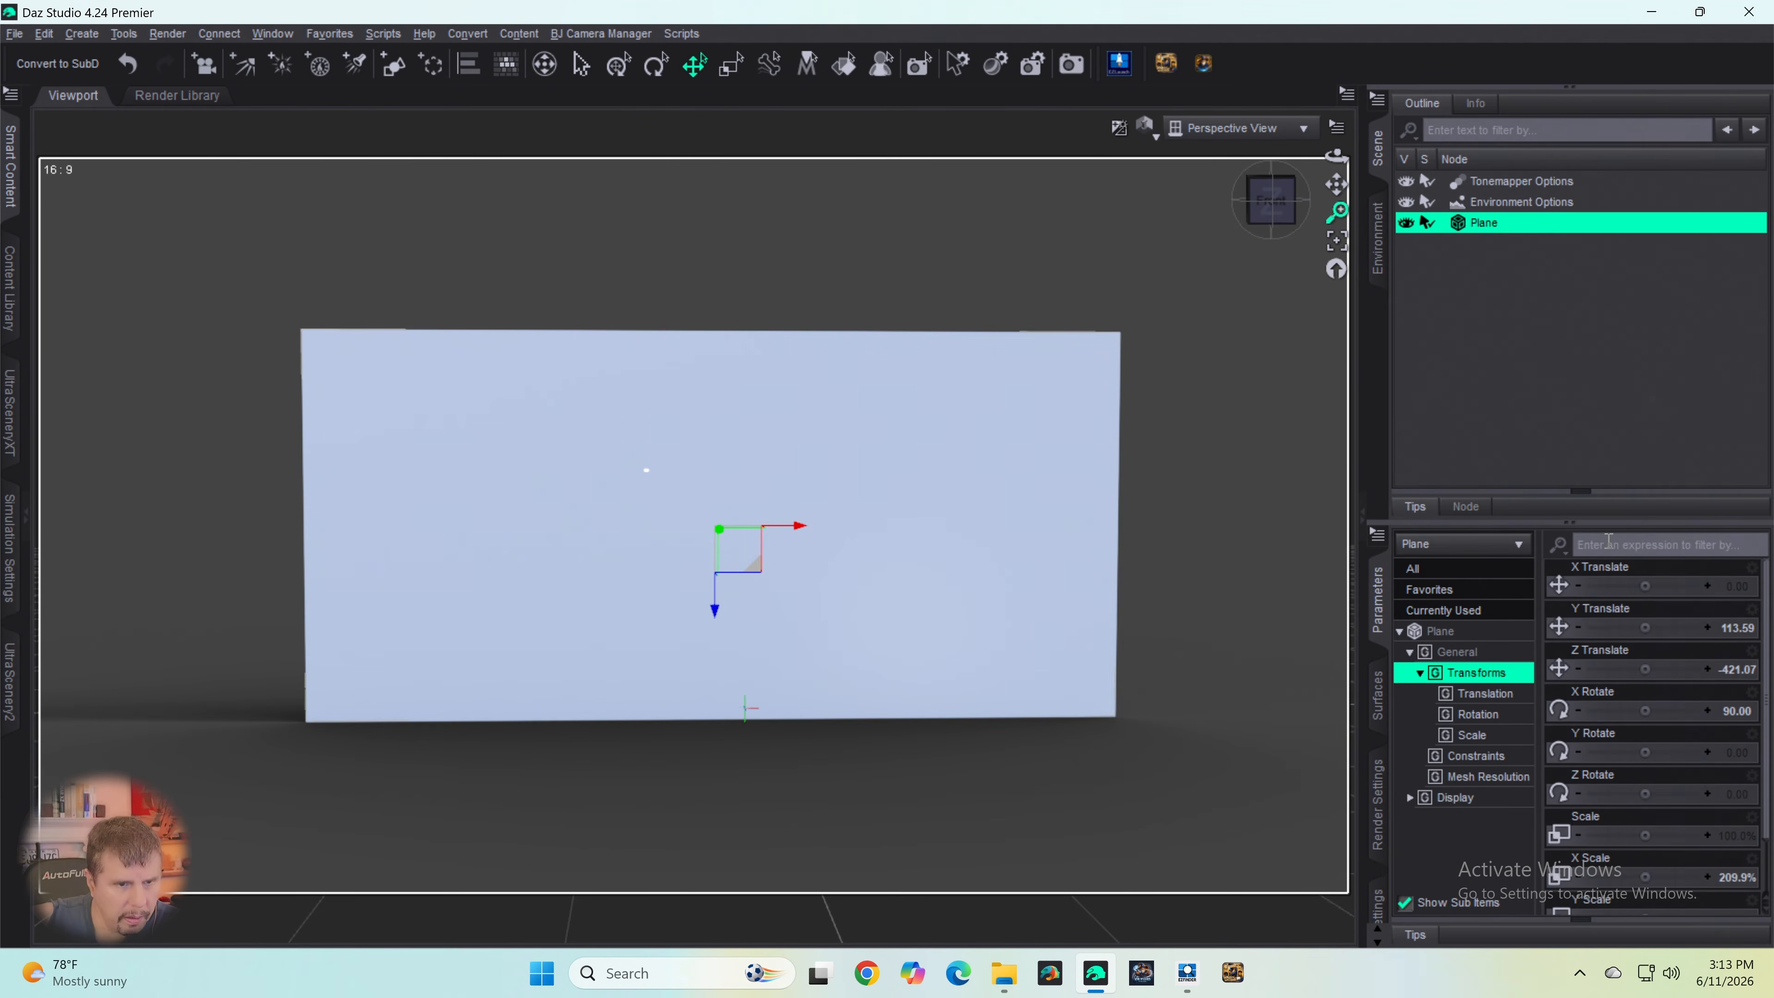
pyautogui.click(1440, 631)
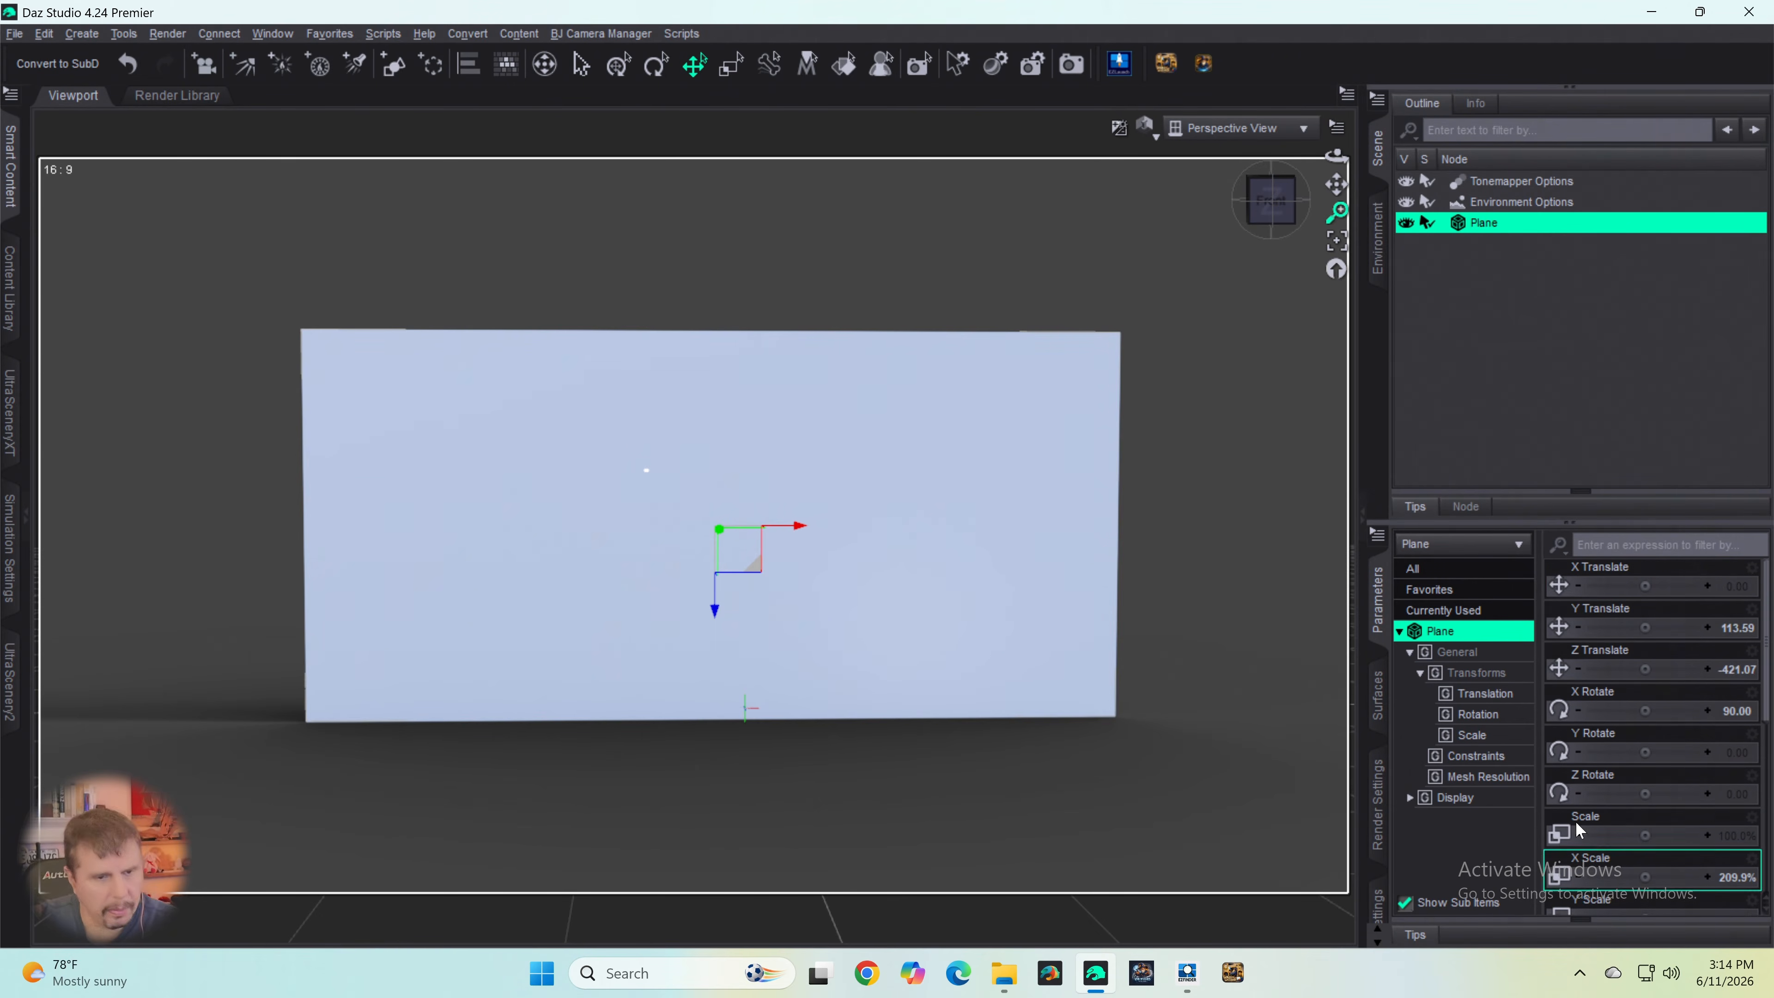
pyautogui.scroll(-5, 1624, 713)
pyautogui.scroll(5, 1621, 745)
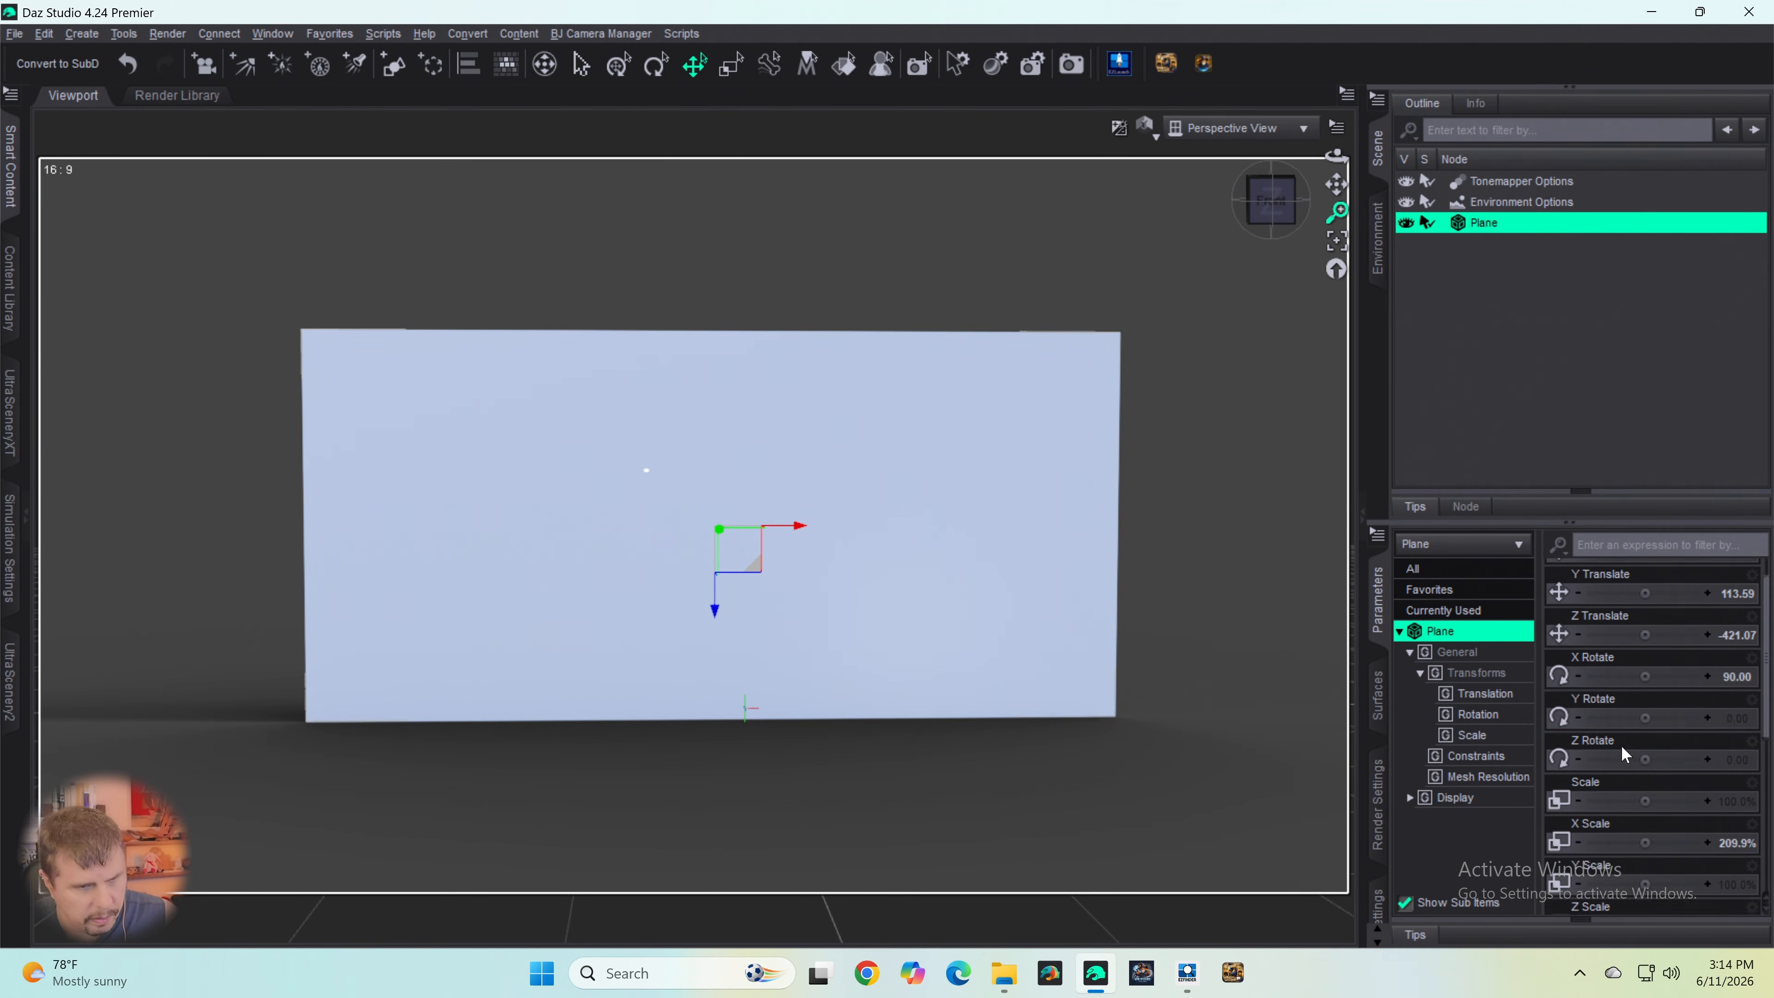
# - Switch to EZFinder, find "uber" in the Shaders favorites and open the Uber Reset folder
pyautogui.click(1190, 973)
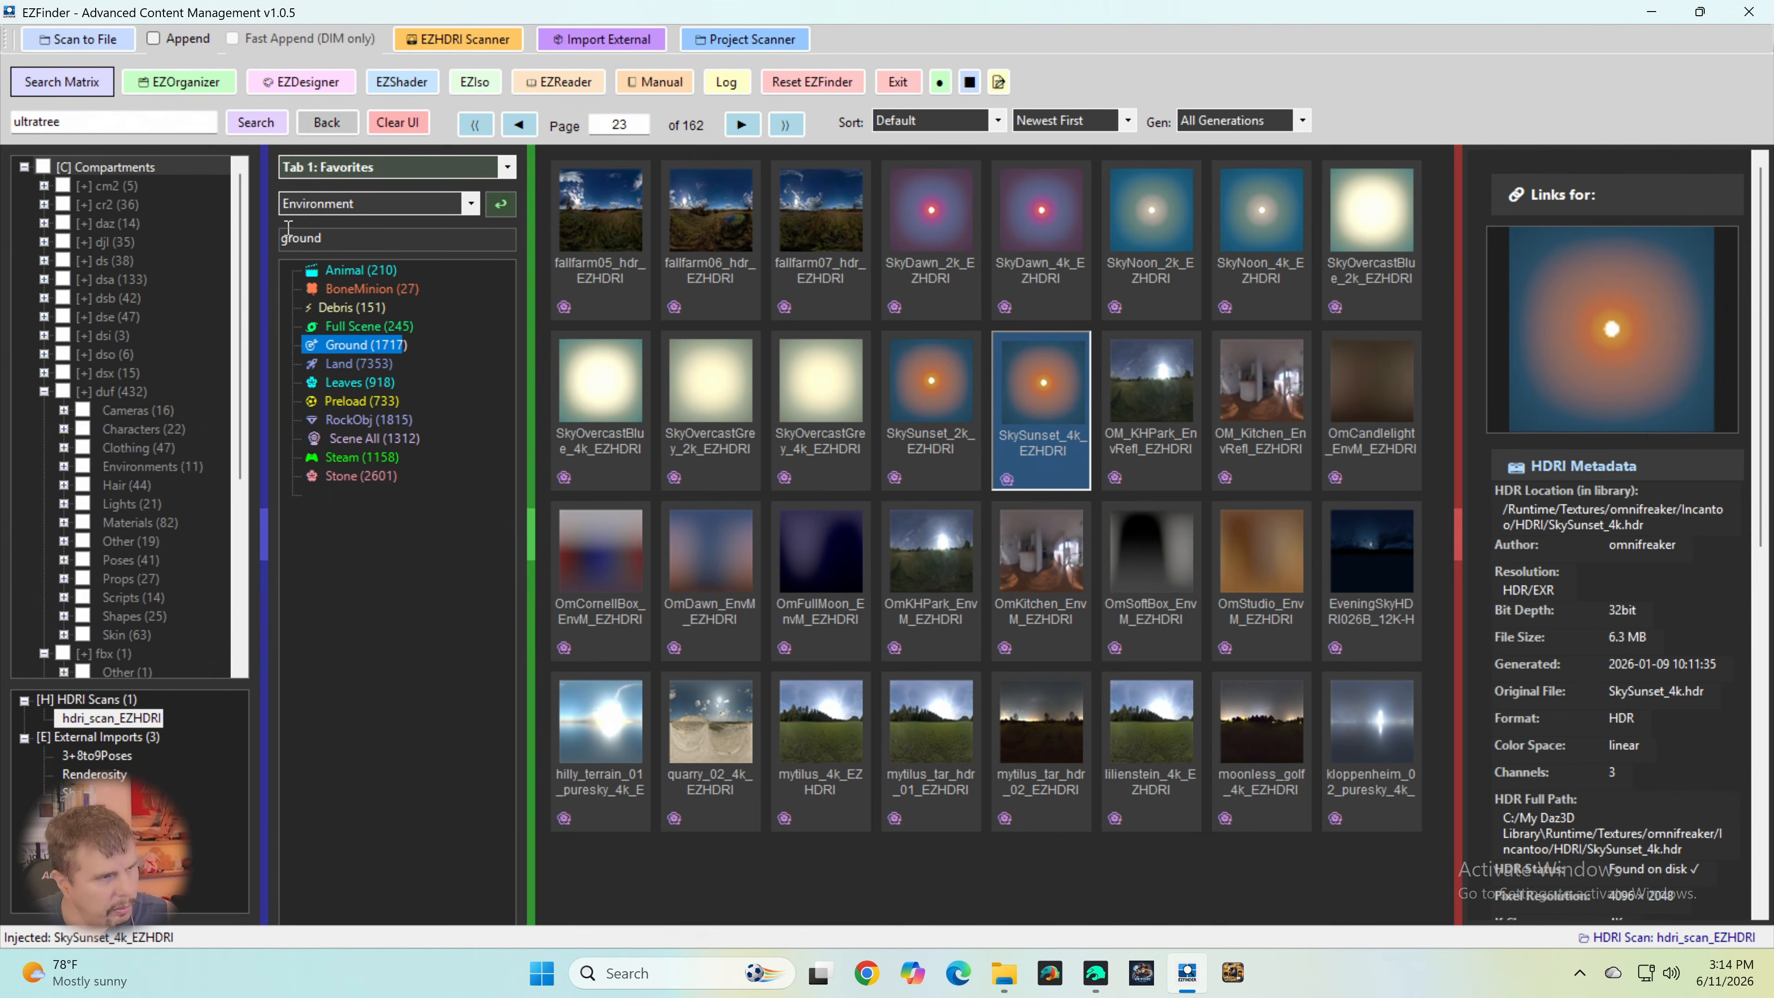
pyautogui.click(321, 202)
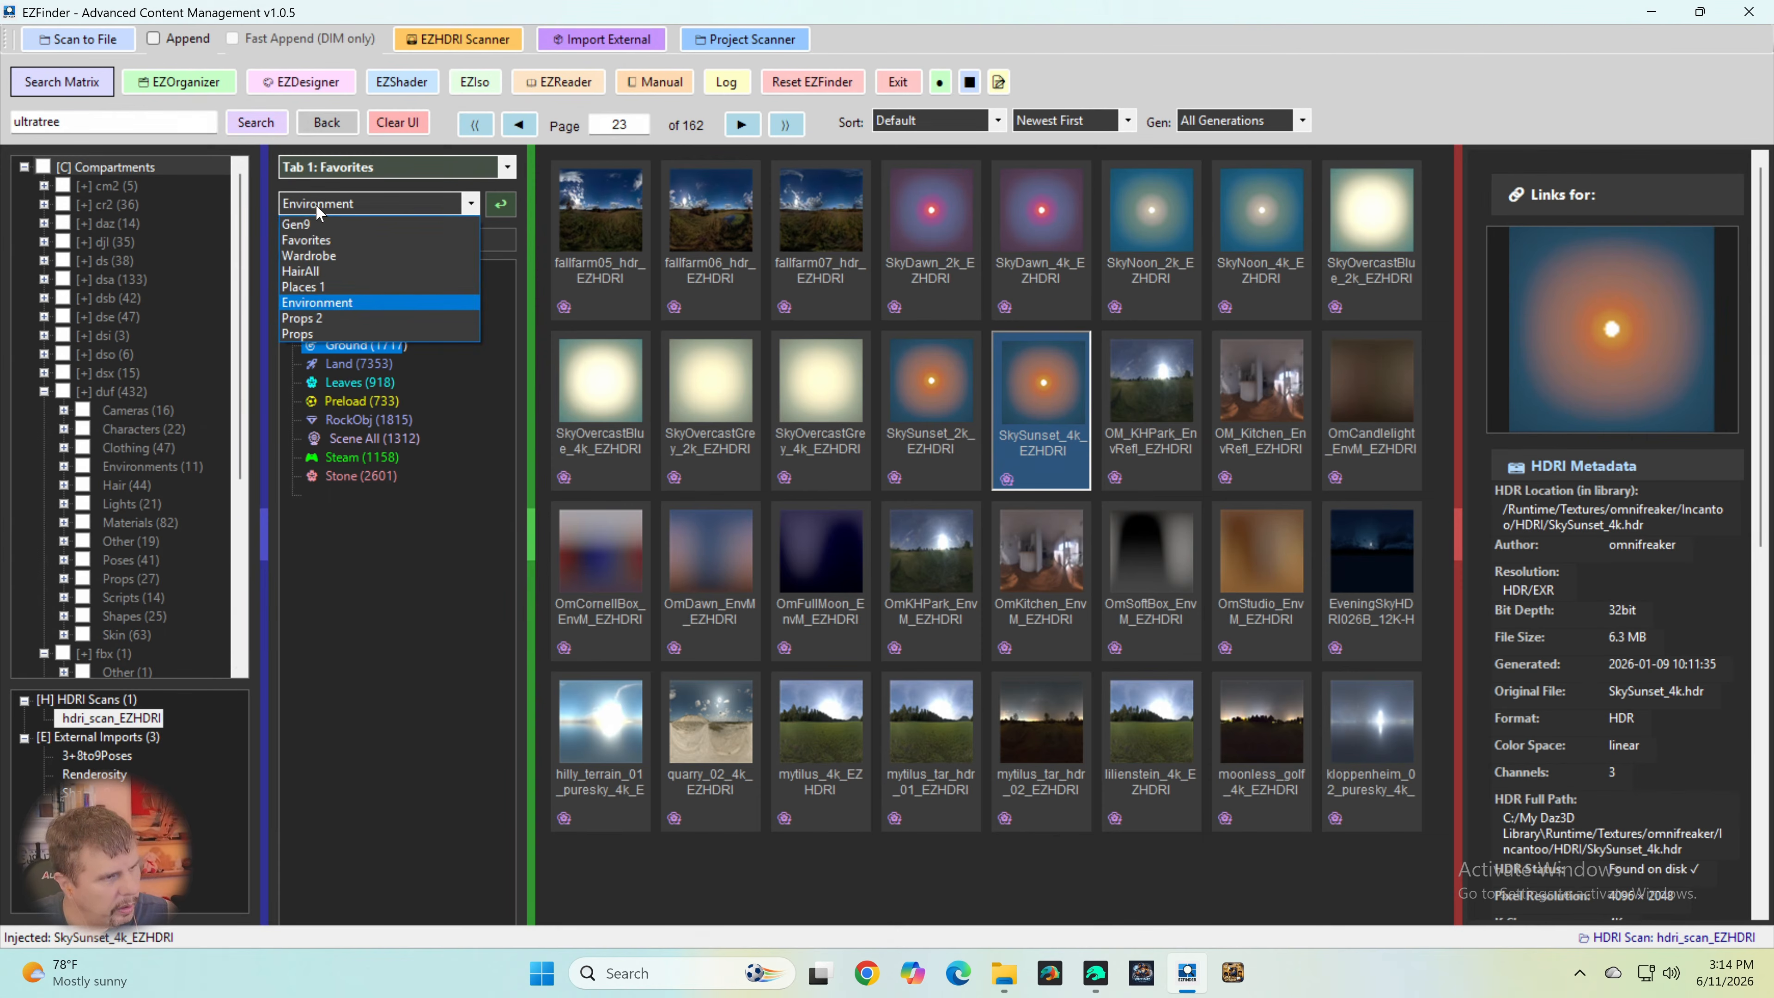
pyautogui.click(352, 175)
pyautogui.click(353, 175)
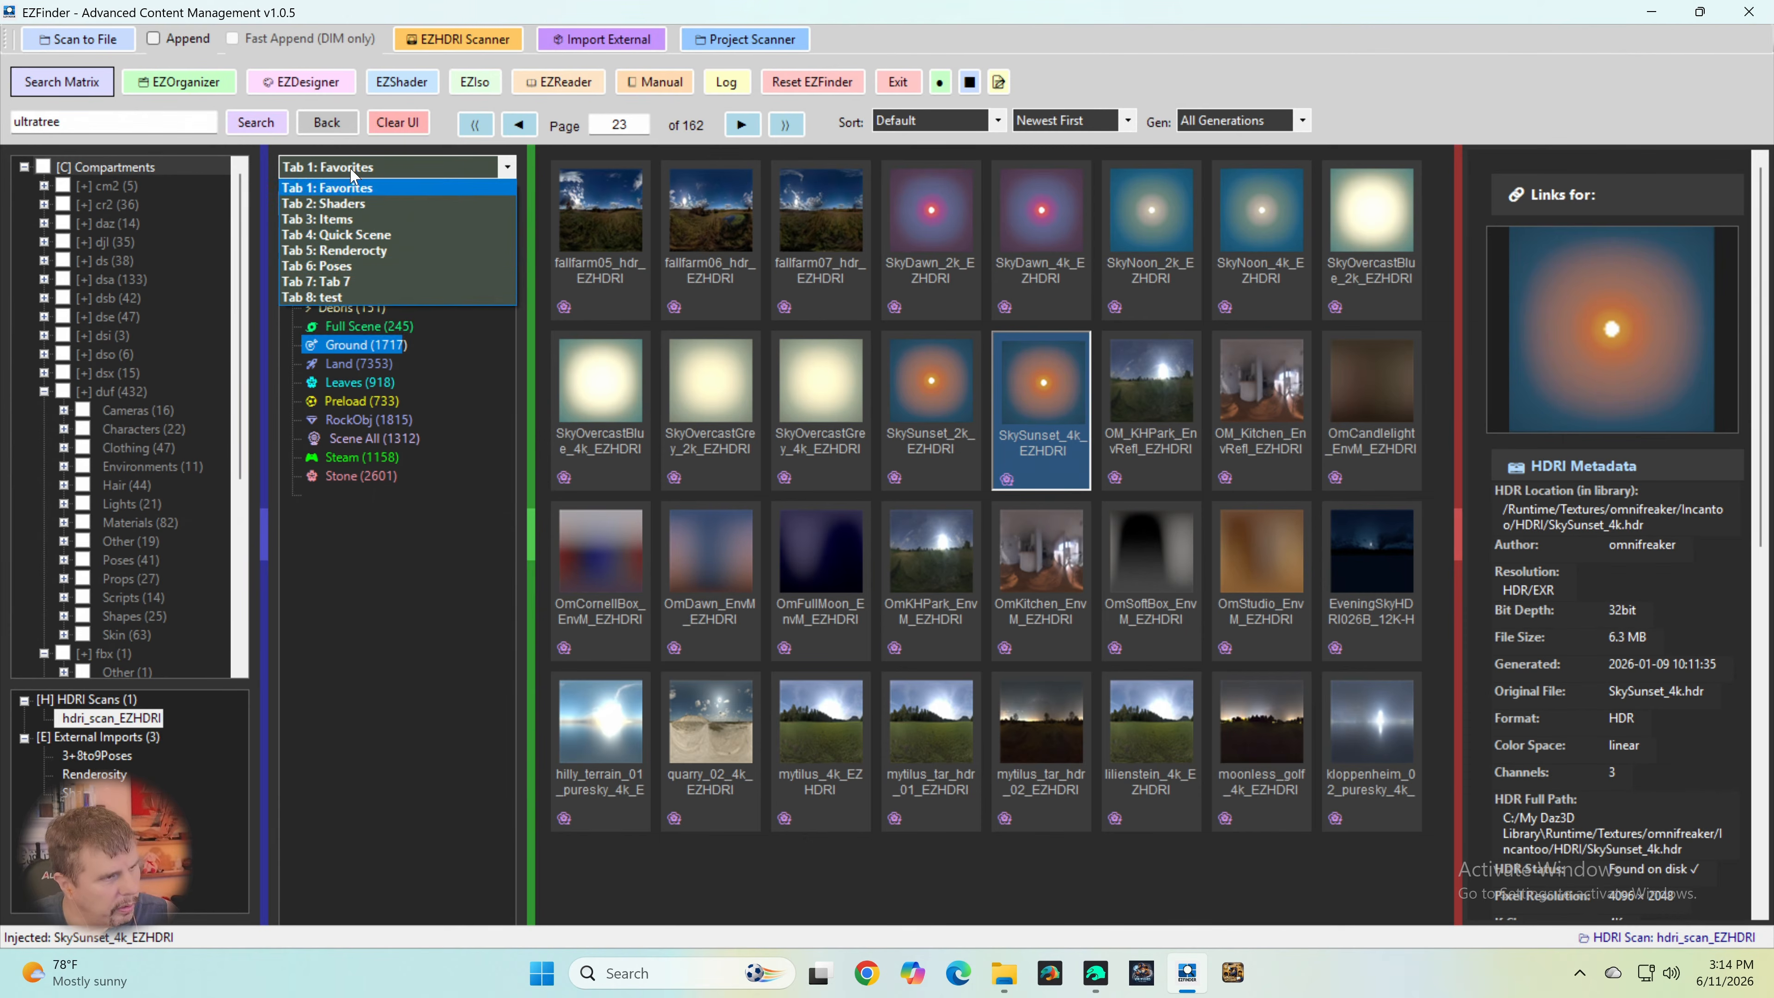
pyautogui.click(339, 204)
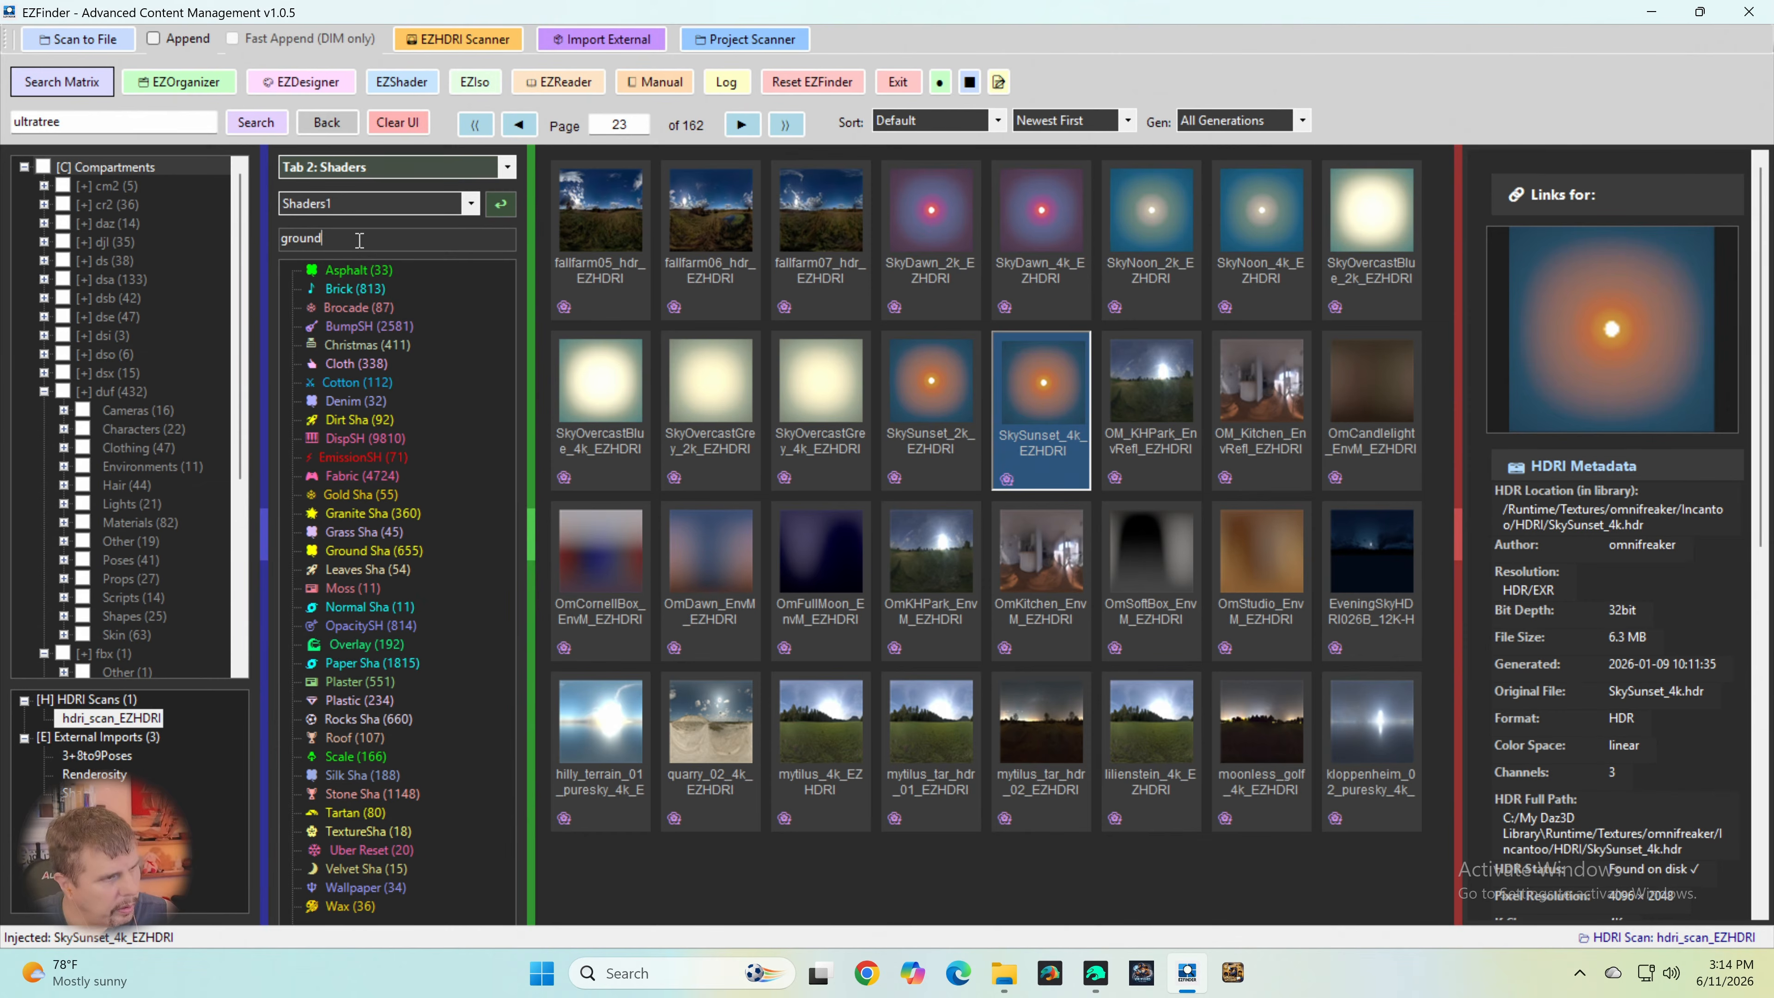
pyautogui.moveTo(360, 241); pyautogui.dragTo(207, 249)
pyautogui.write('ube')
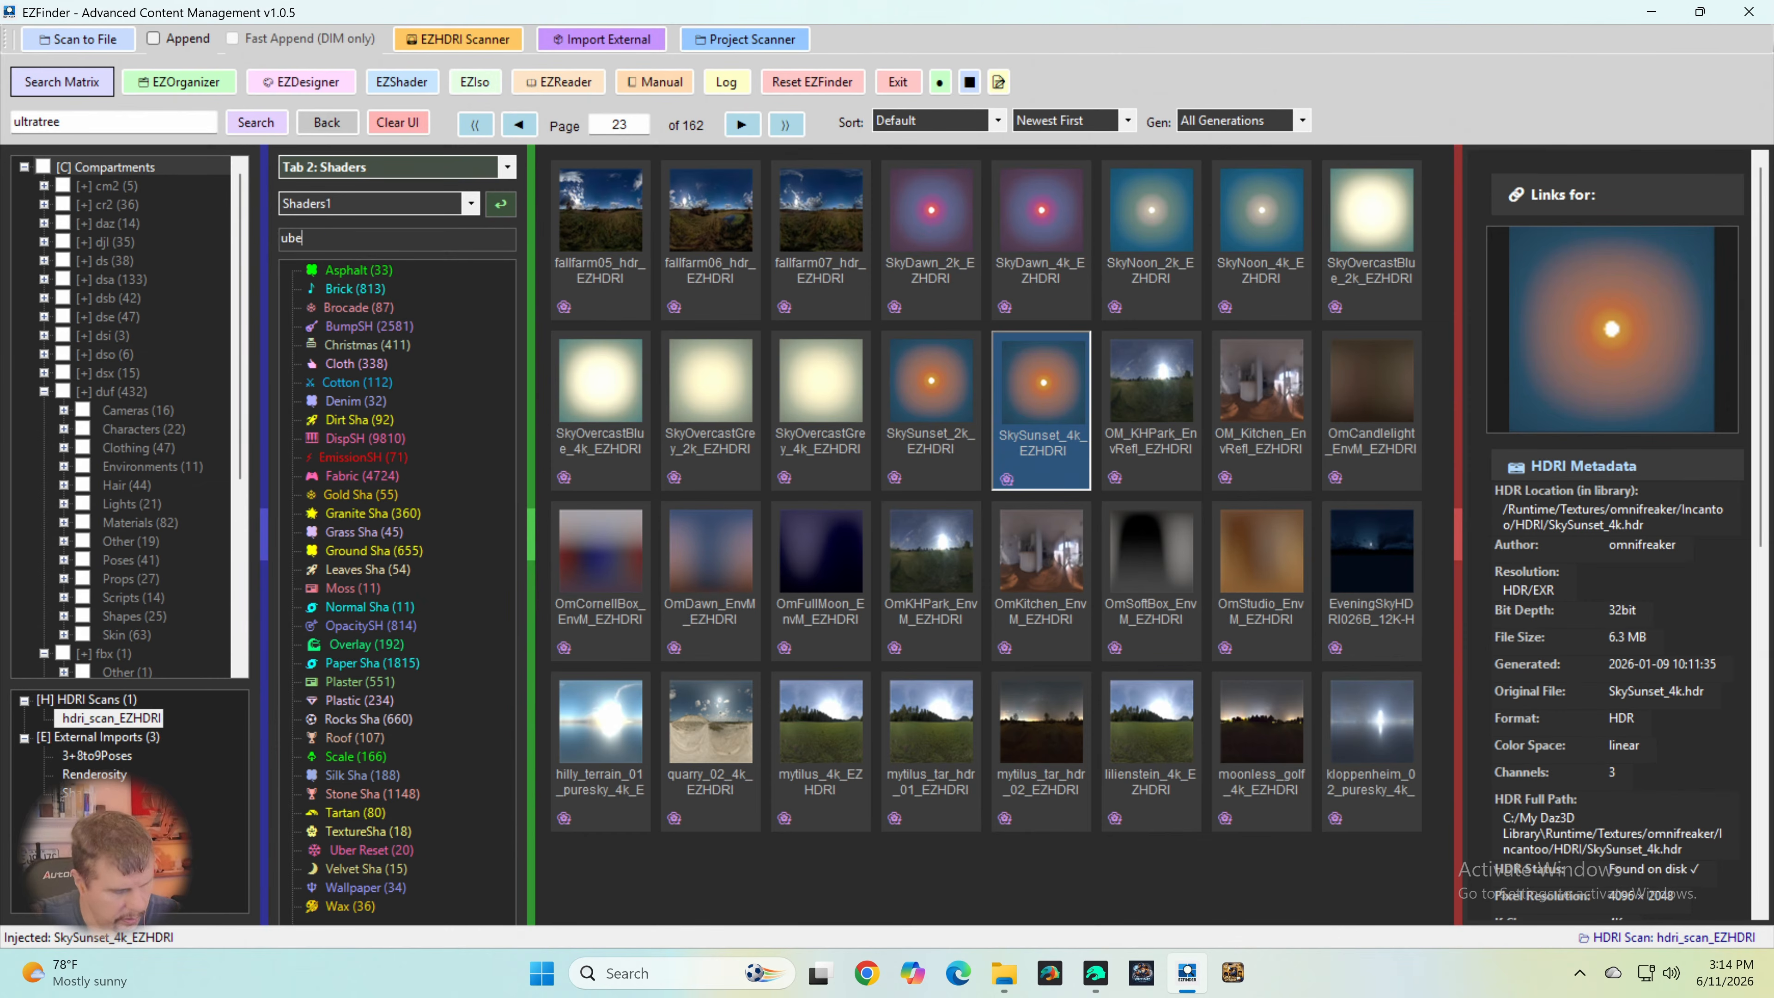
pyautogui.write('r')
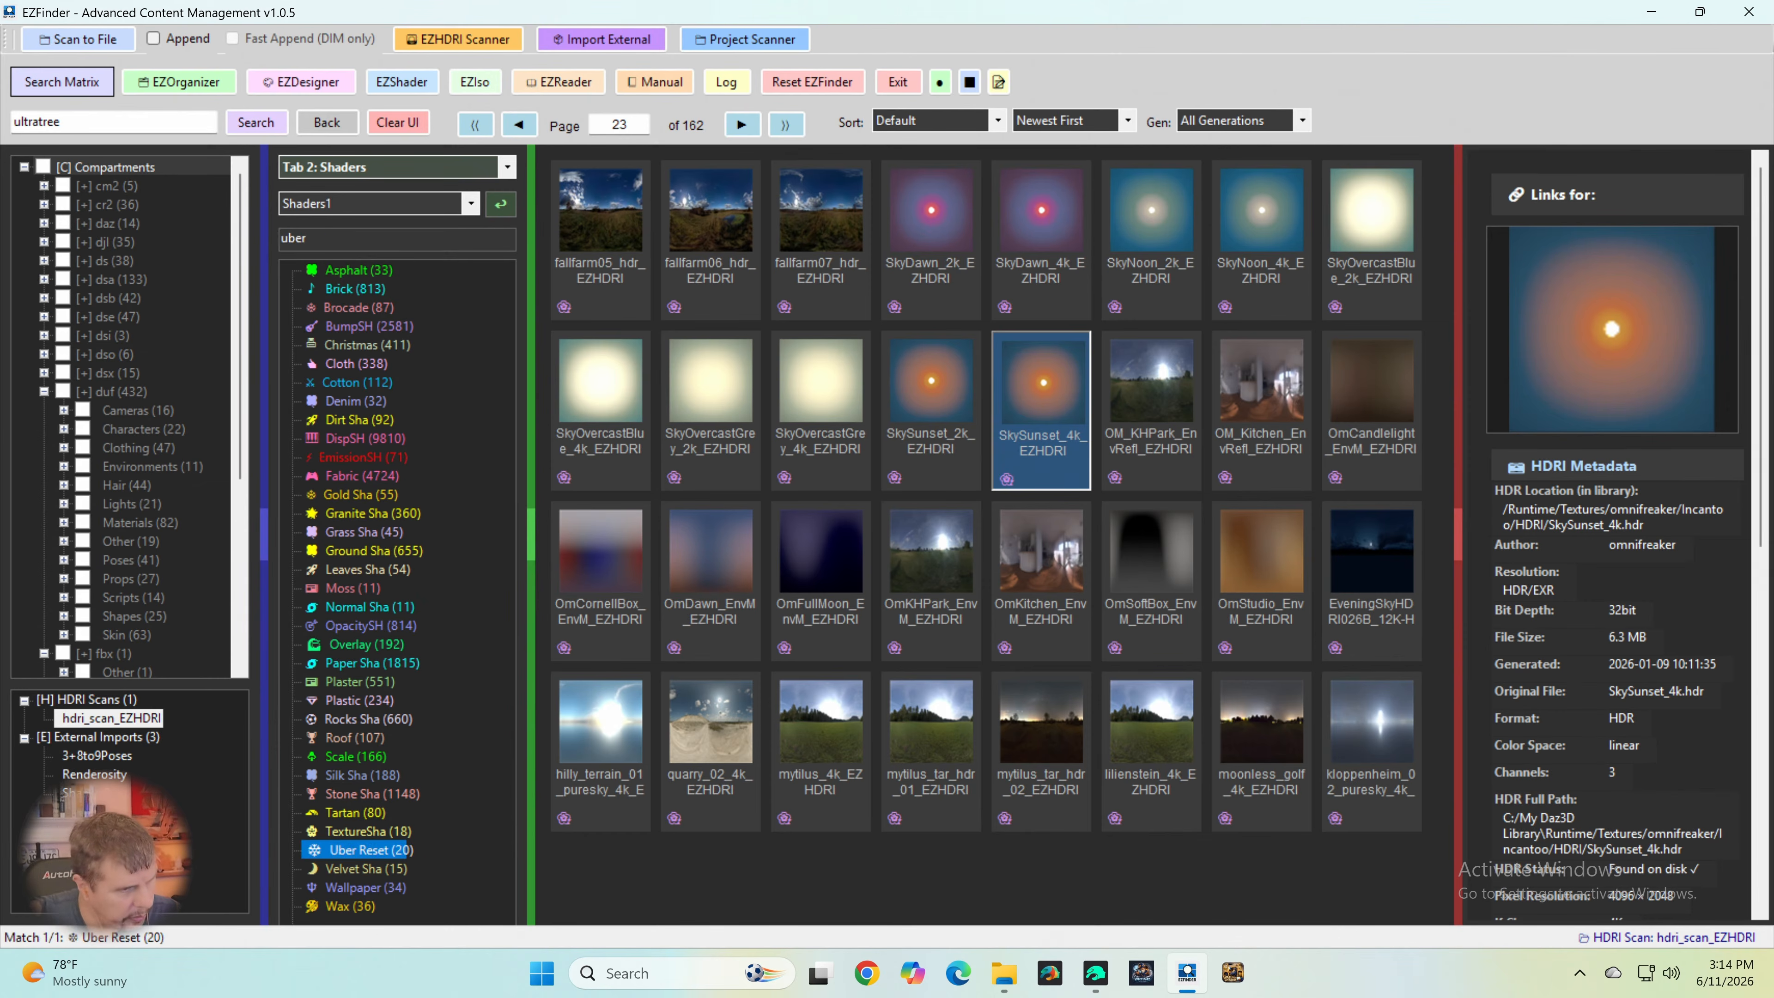
pyautogui.click(384, 848)
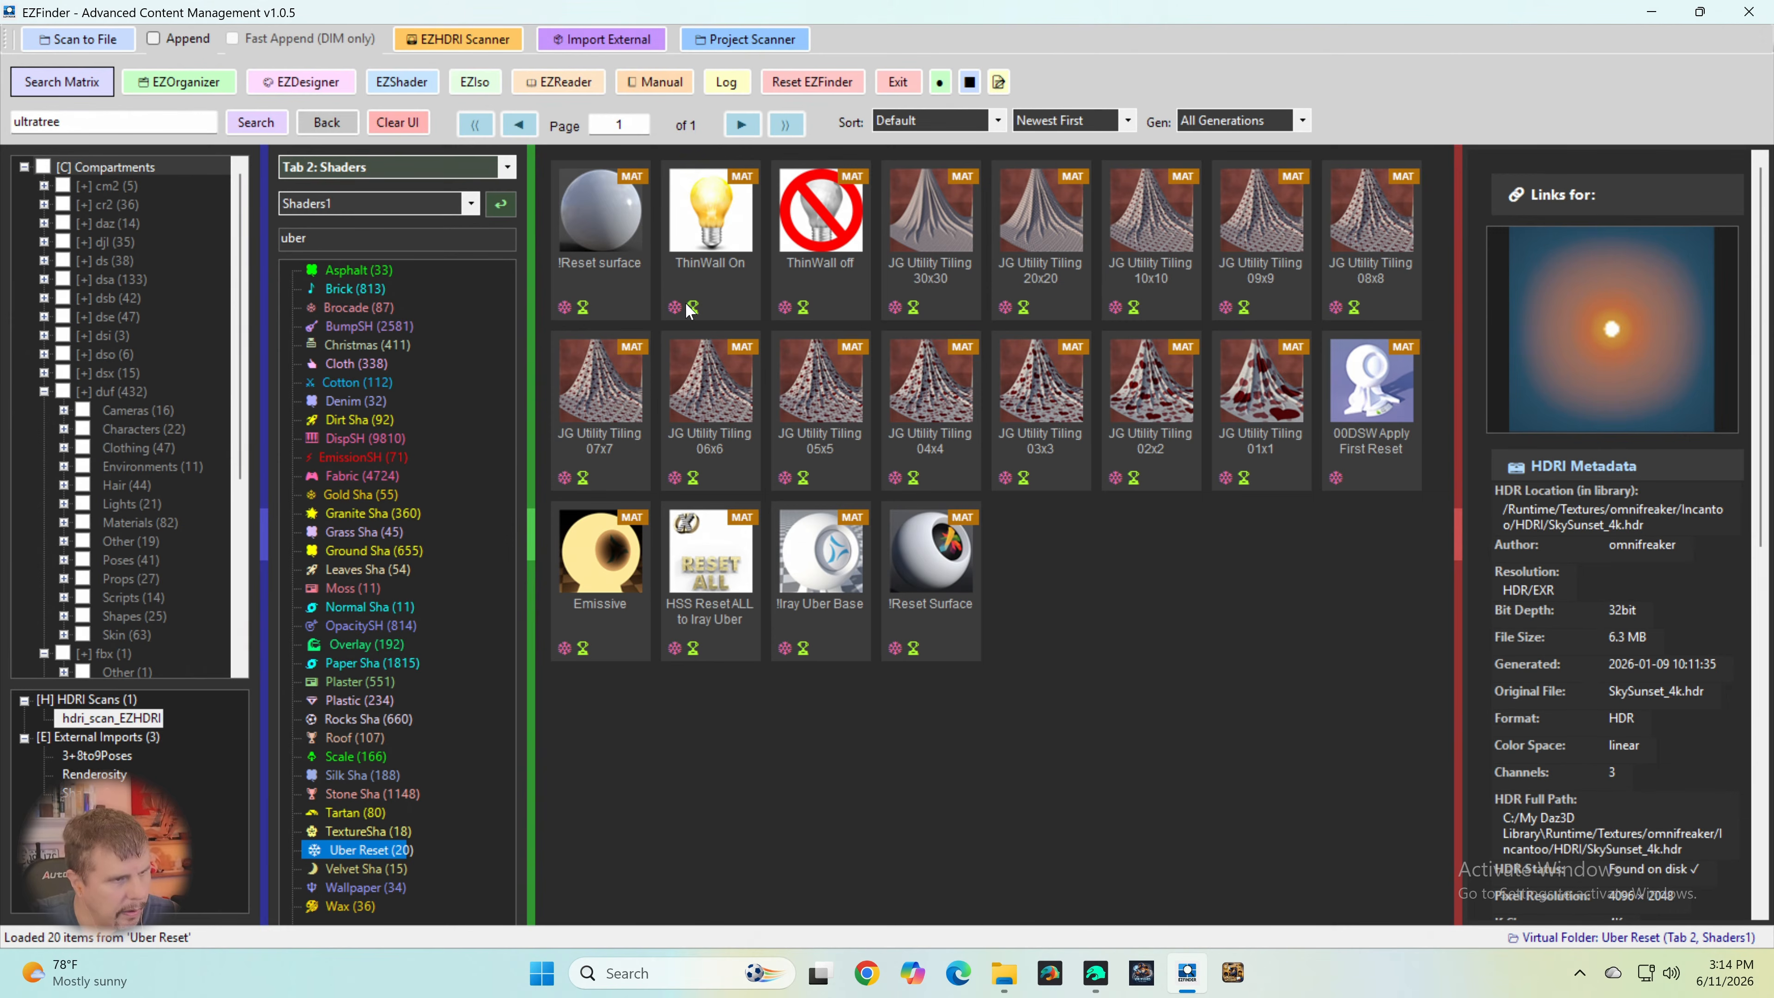
# - Inject the !Iray Uber Base shader onto the selected plane and switch back to Daz Studio
pyautogui.click(813, 575)
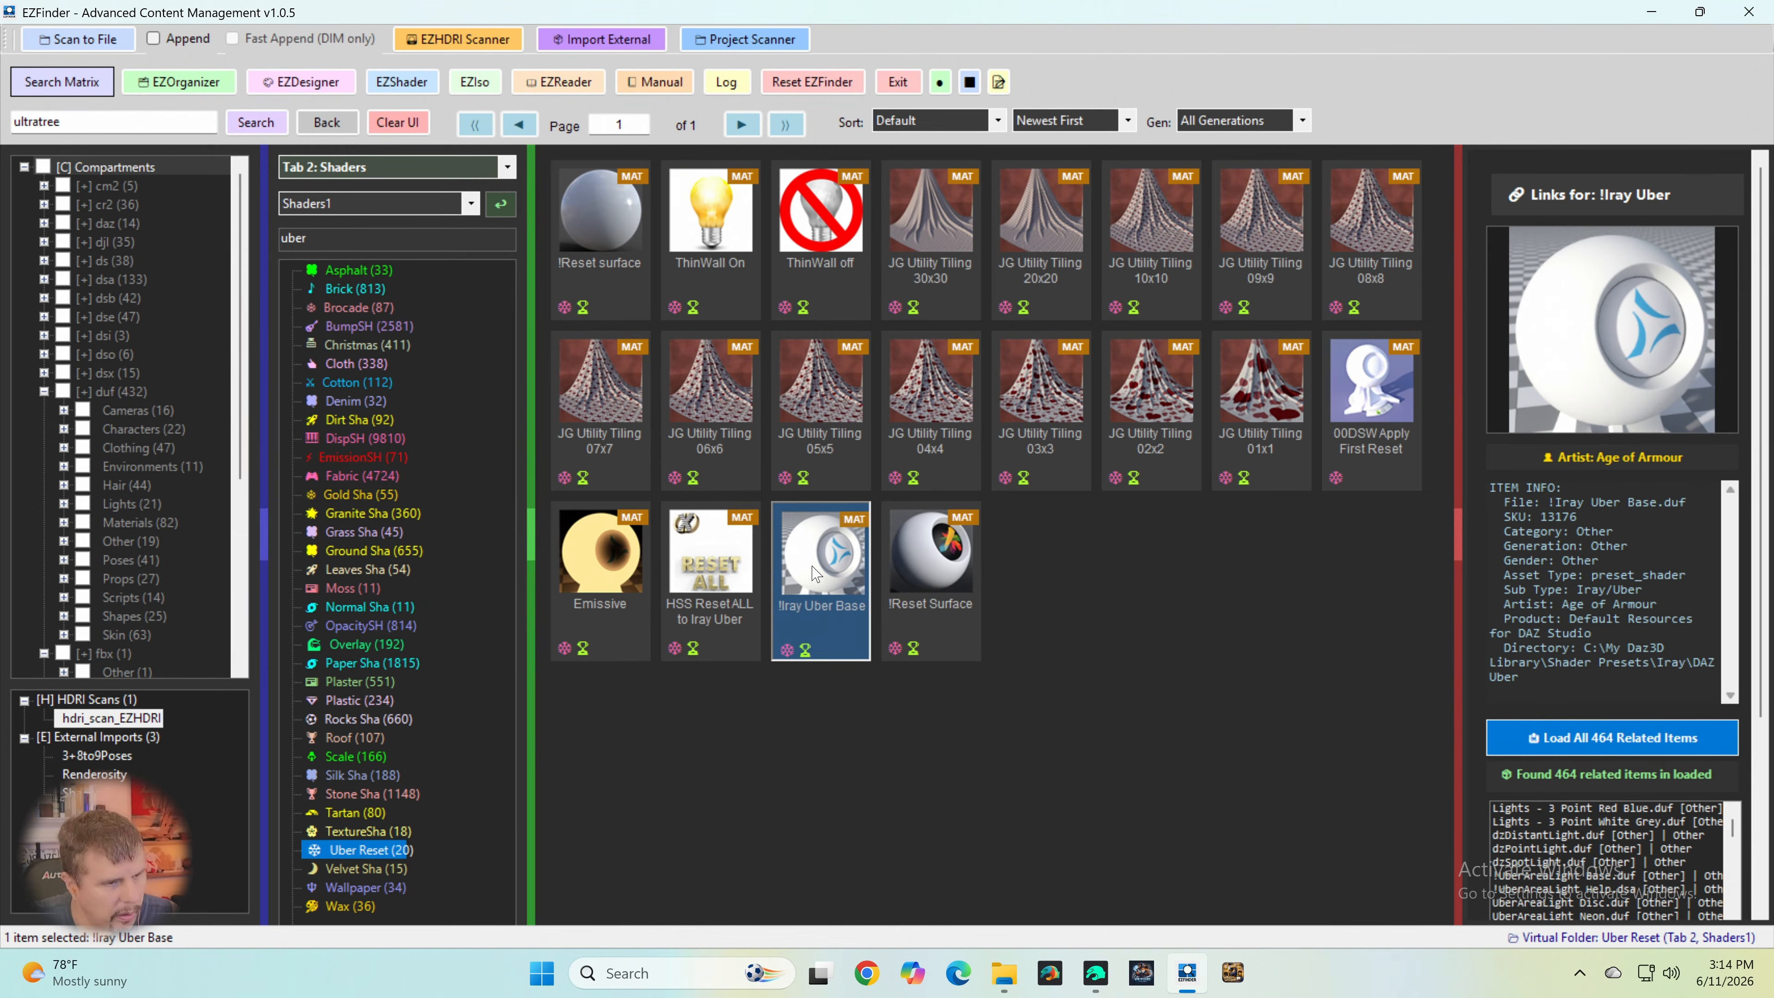
pyautogui.rightClick(814, 570)
pyautogui.click(873, 570)
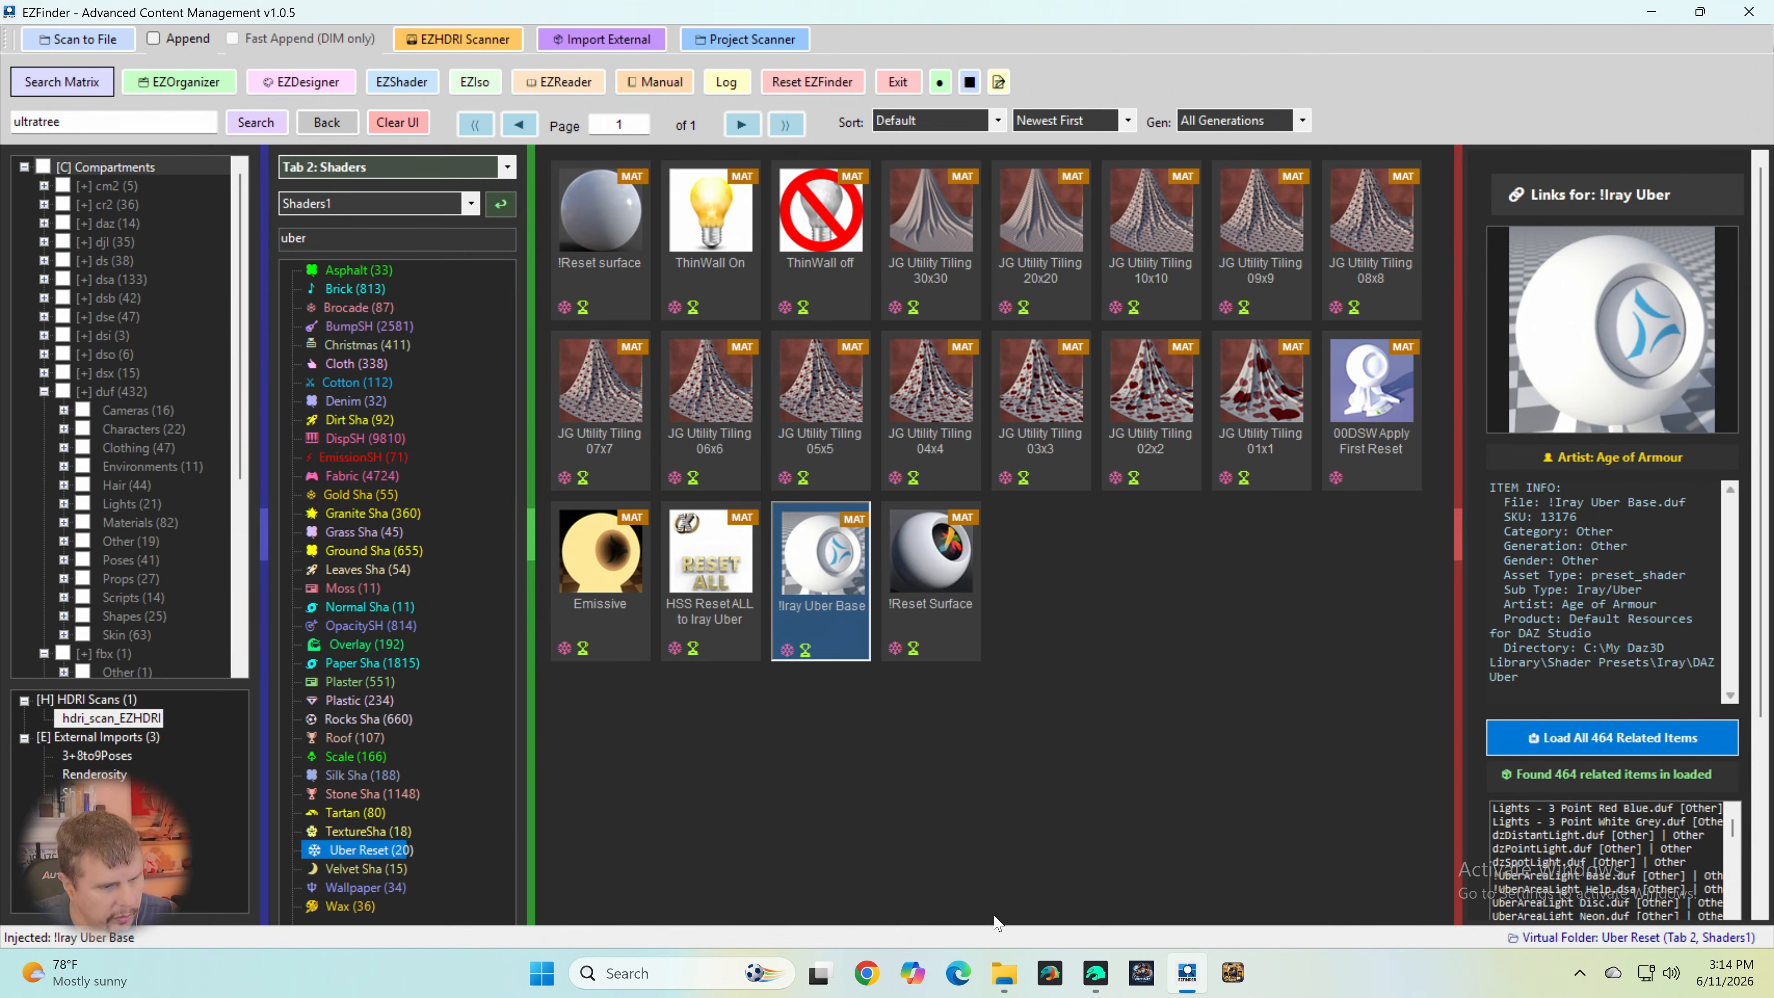
pyautogui.click(1096, 974)
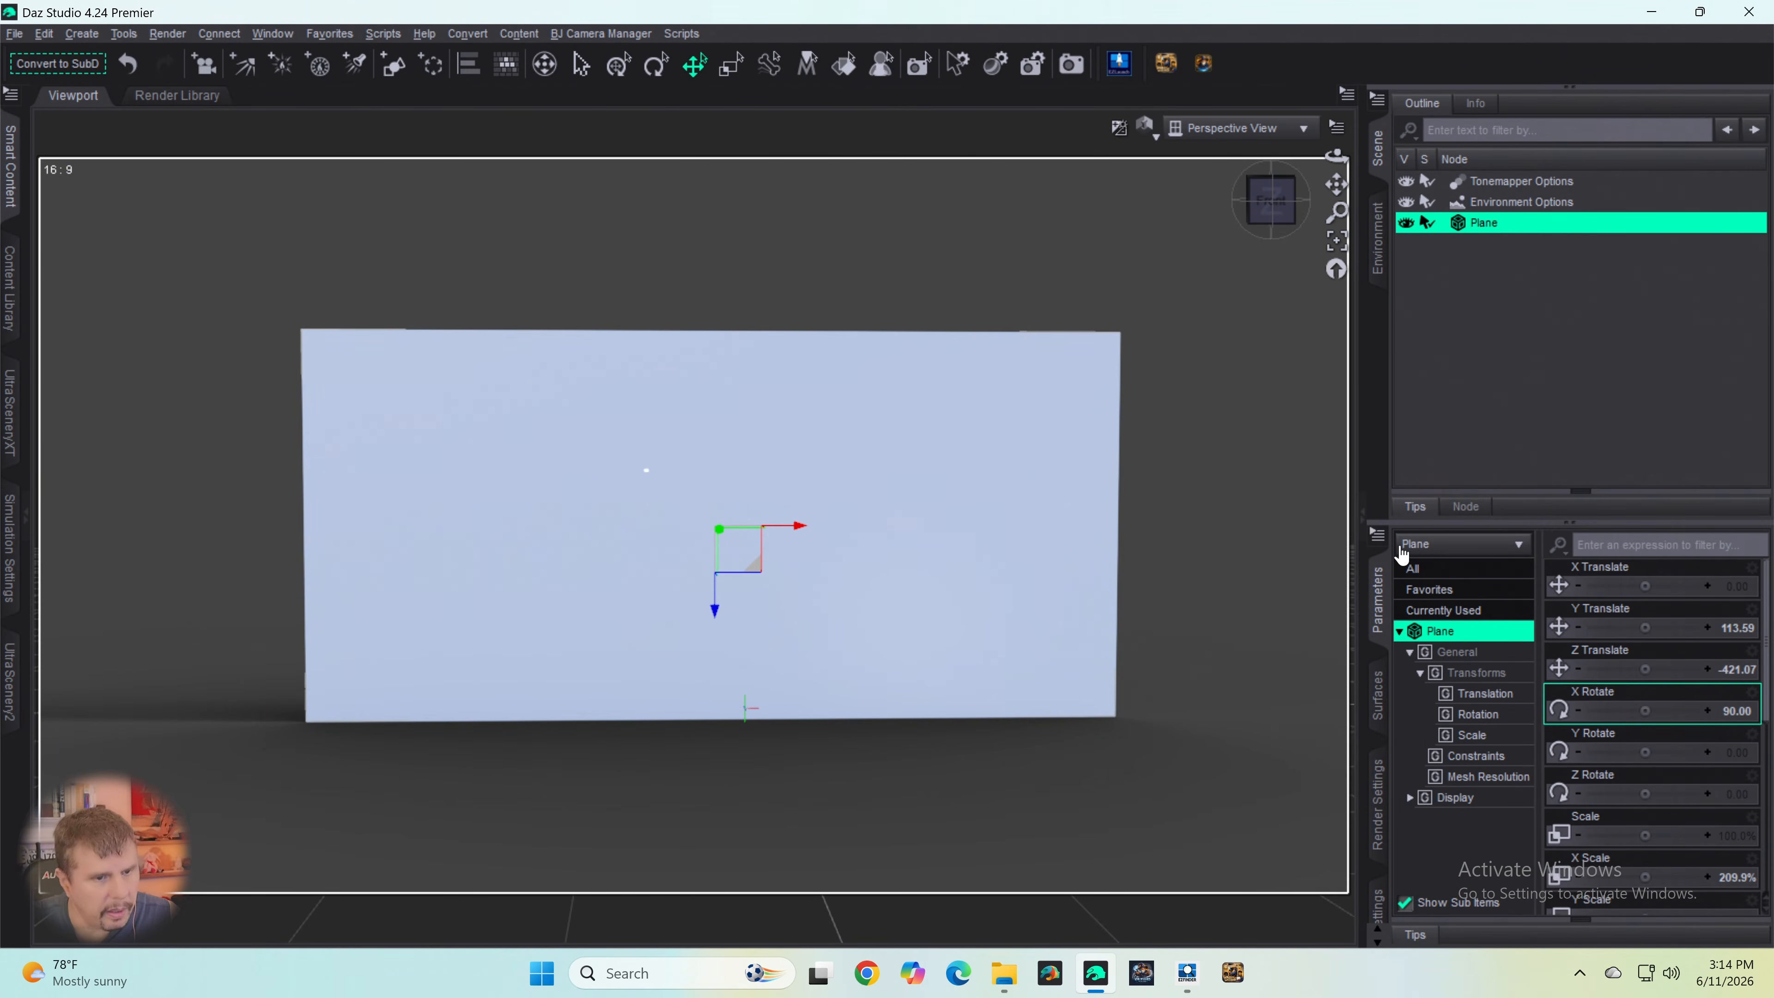
# - Set the Base Color of the plane's surface to pure white, RGB 255, 255, 255
pyautogui.click(1379, 710)
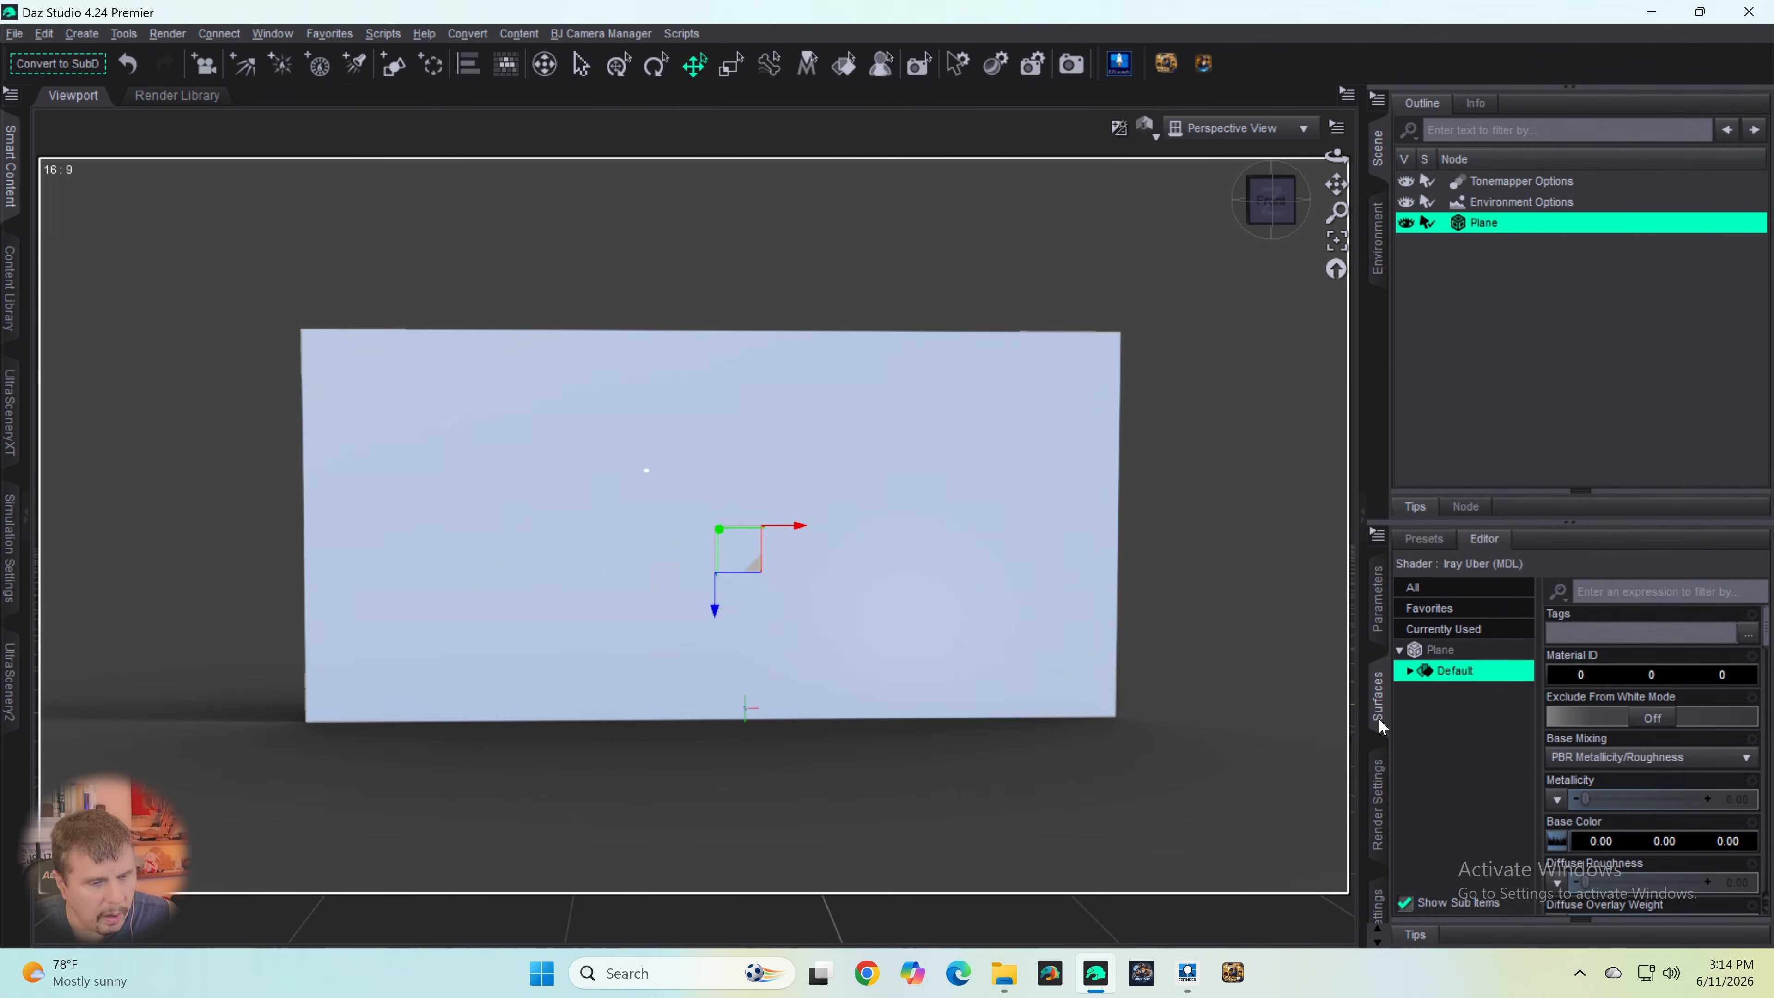
pyautogui.click(1438, 657)
pyautogui.scroll(-3, 1650, 788)
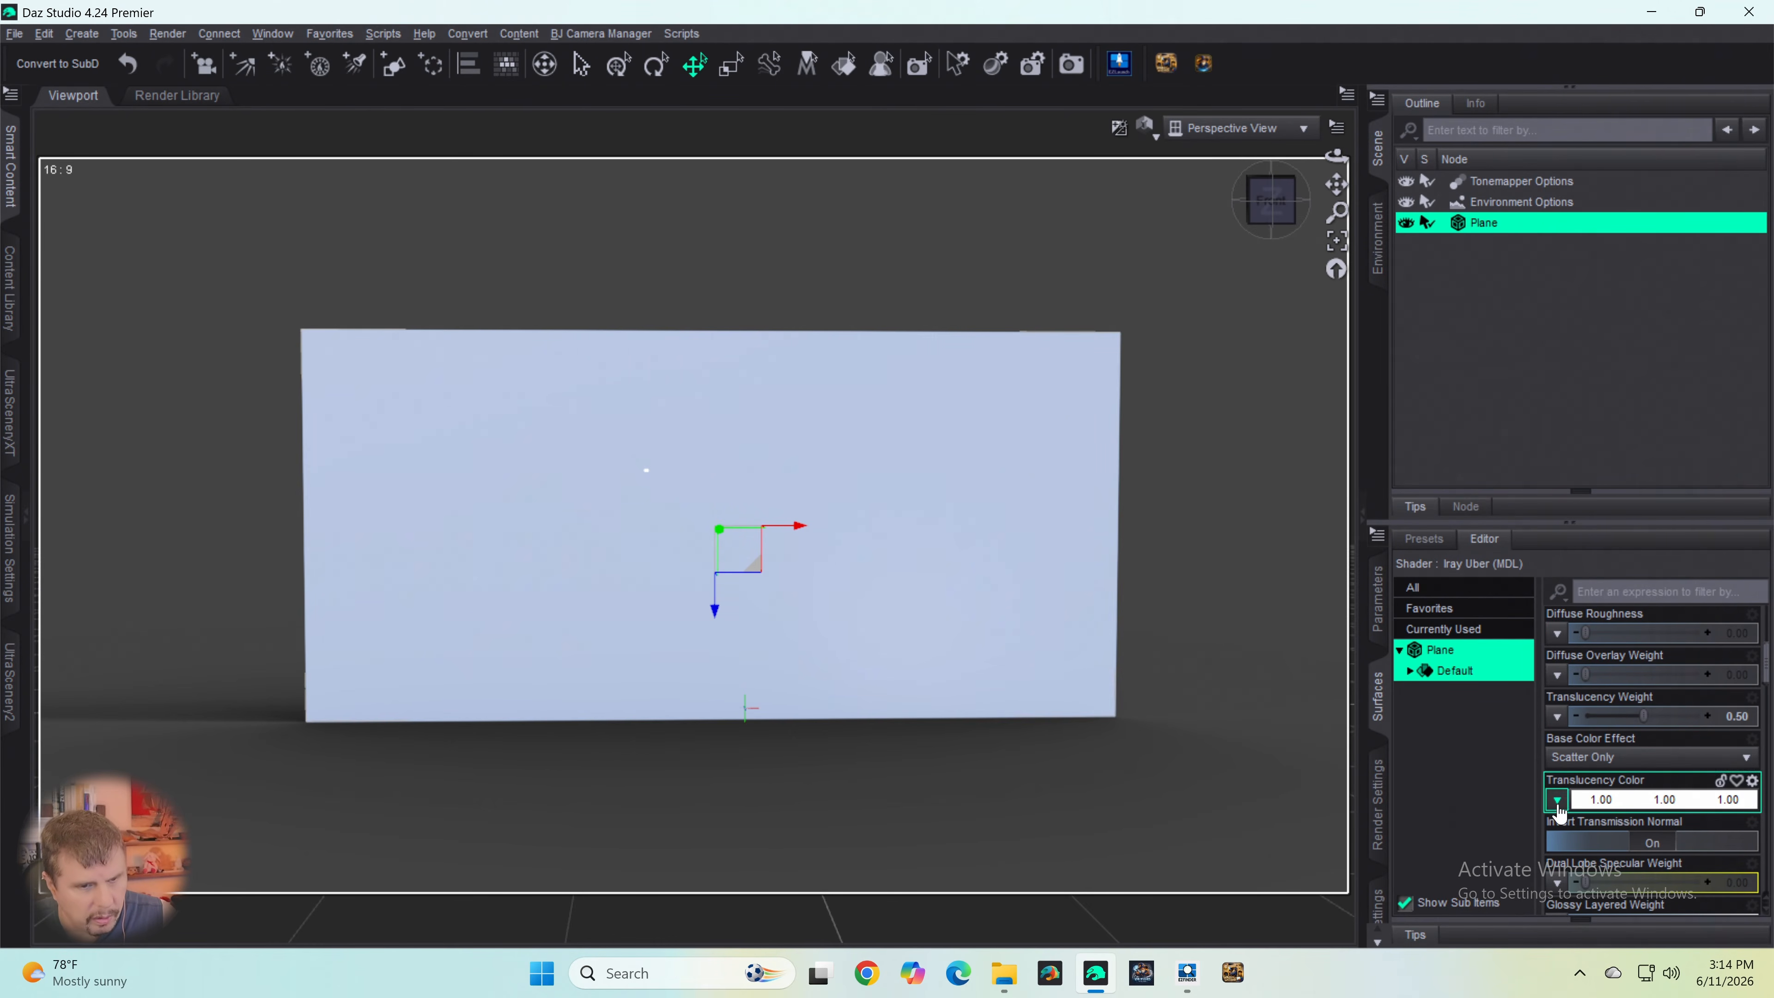
pyautogui.scroll(-2, 1609, 699)
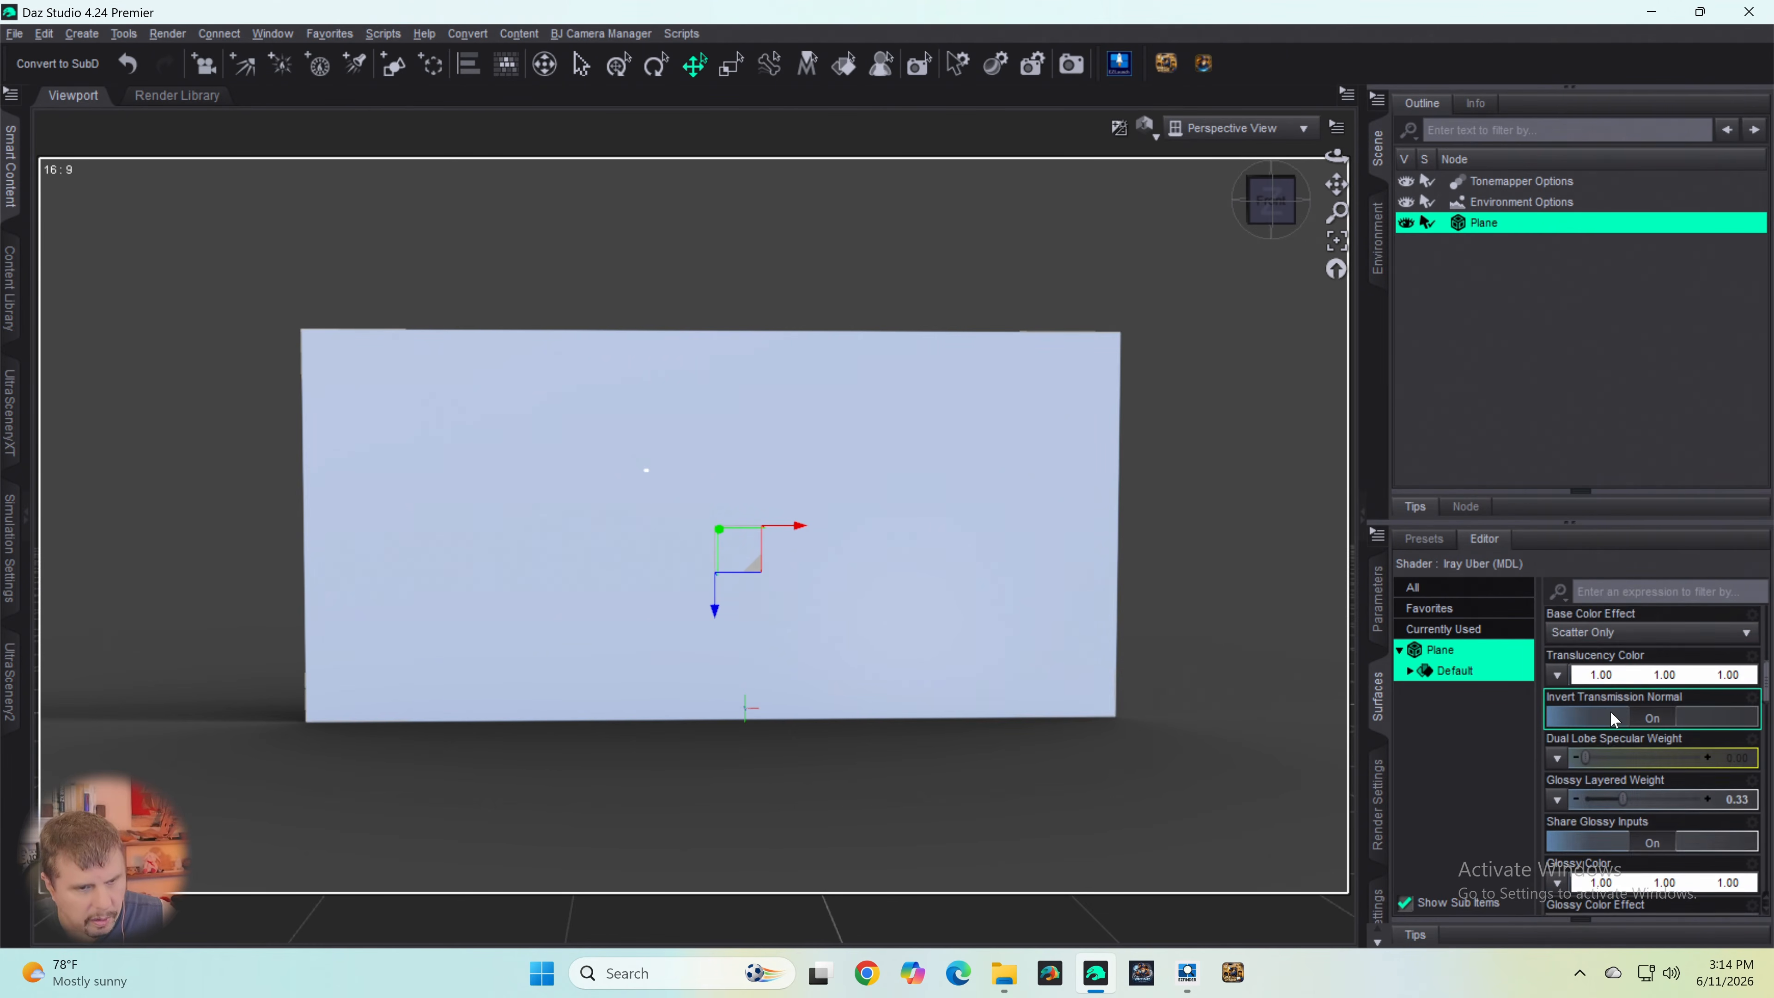
pyautogui.scroll(5, 1612, 713)
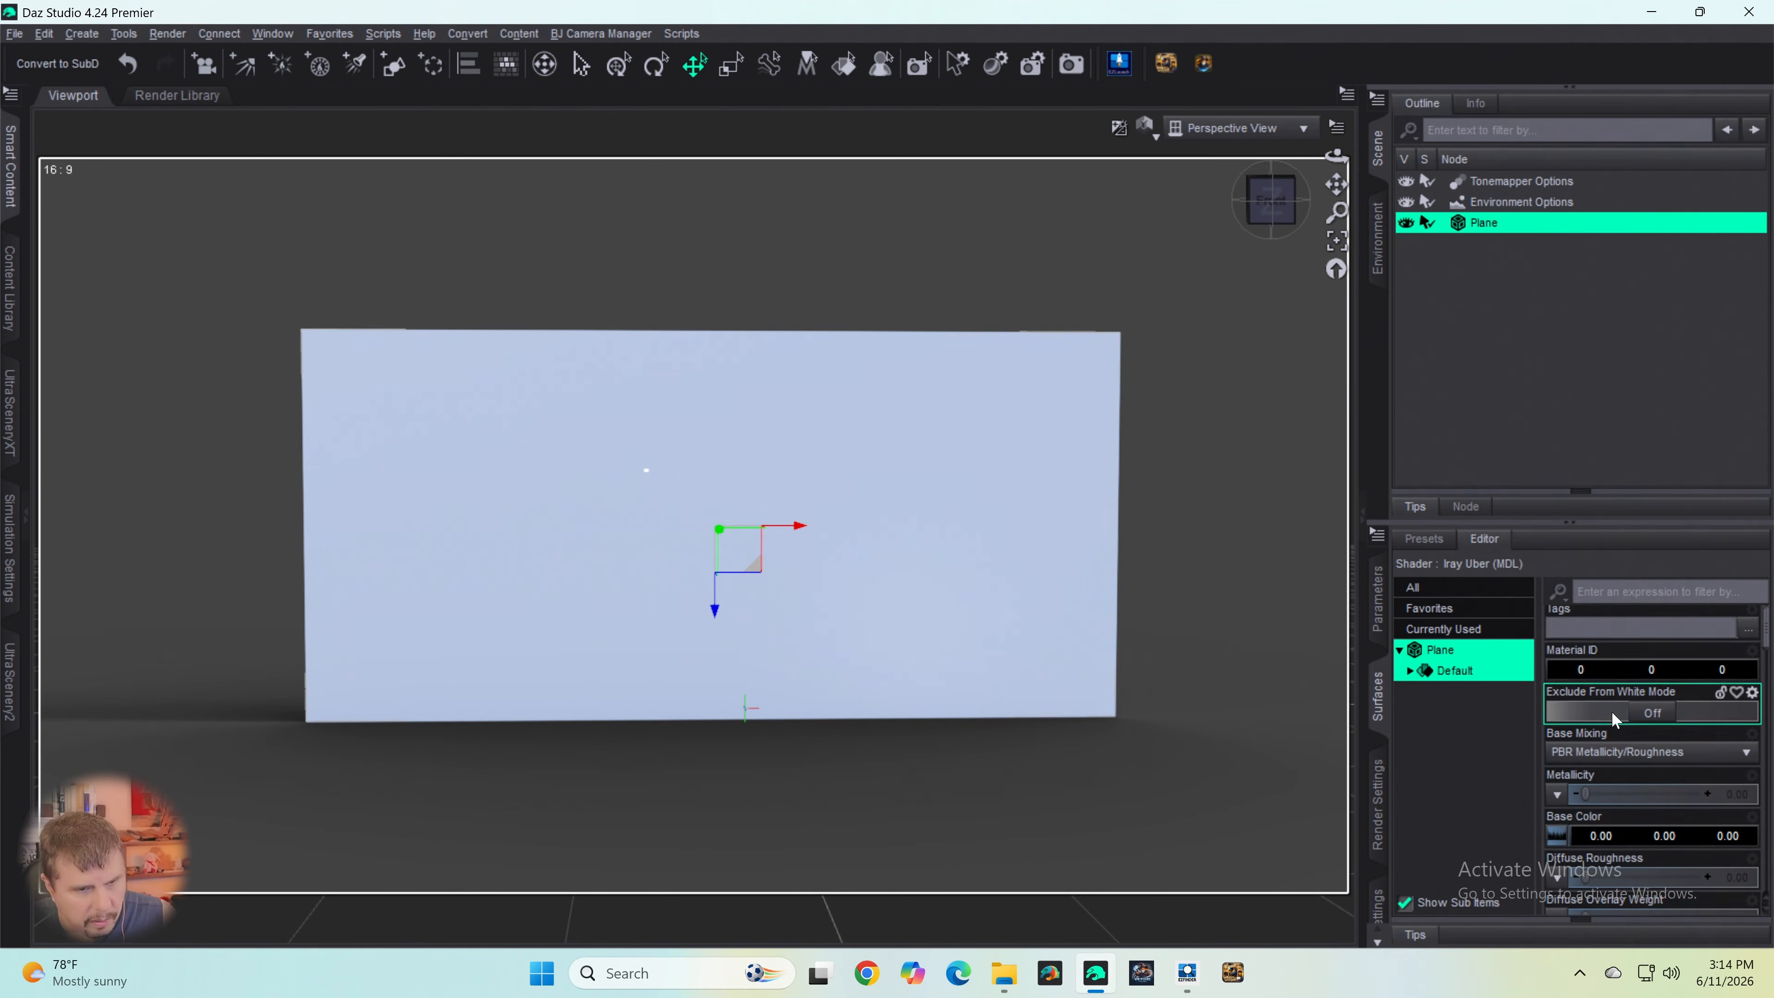
pyautogui.scroll(-2, 1610, 724)
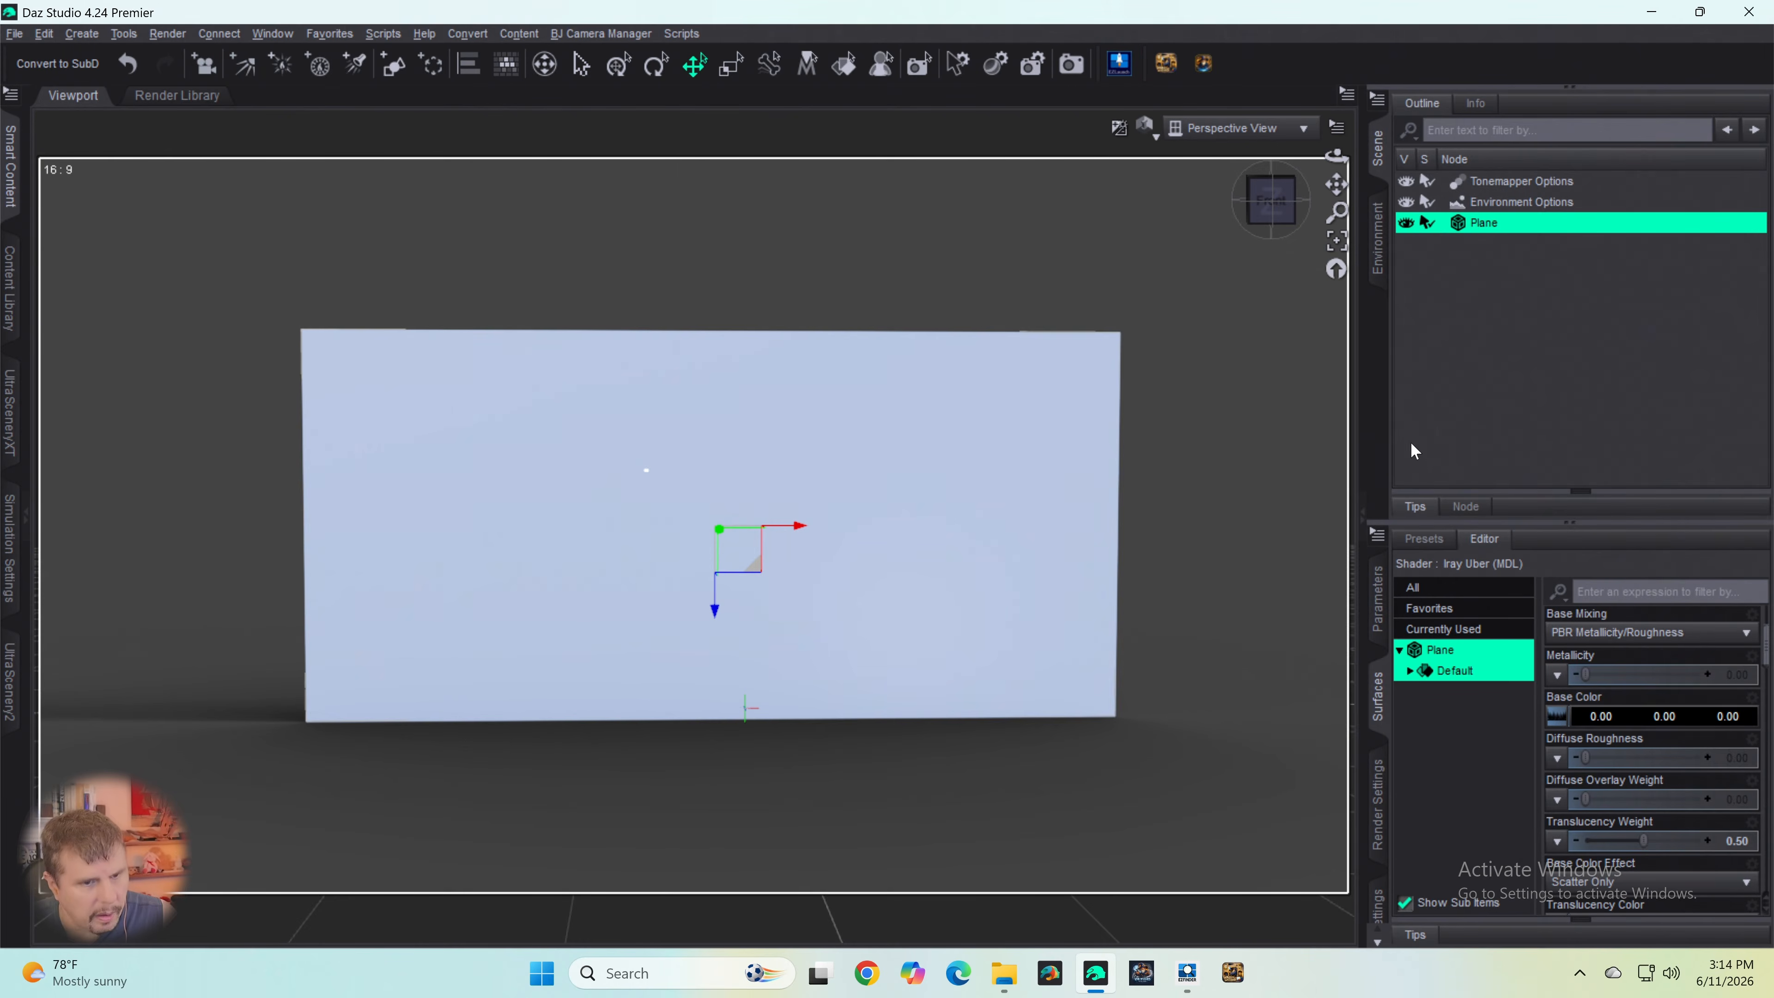
pyautogui.click(1557, 715)
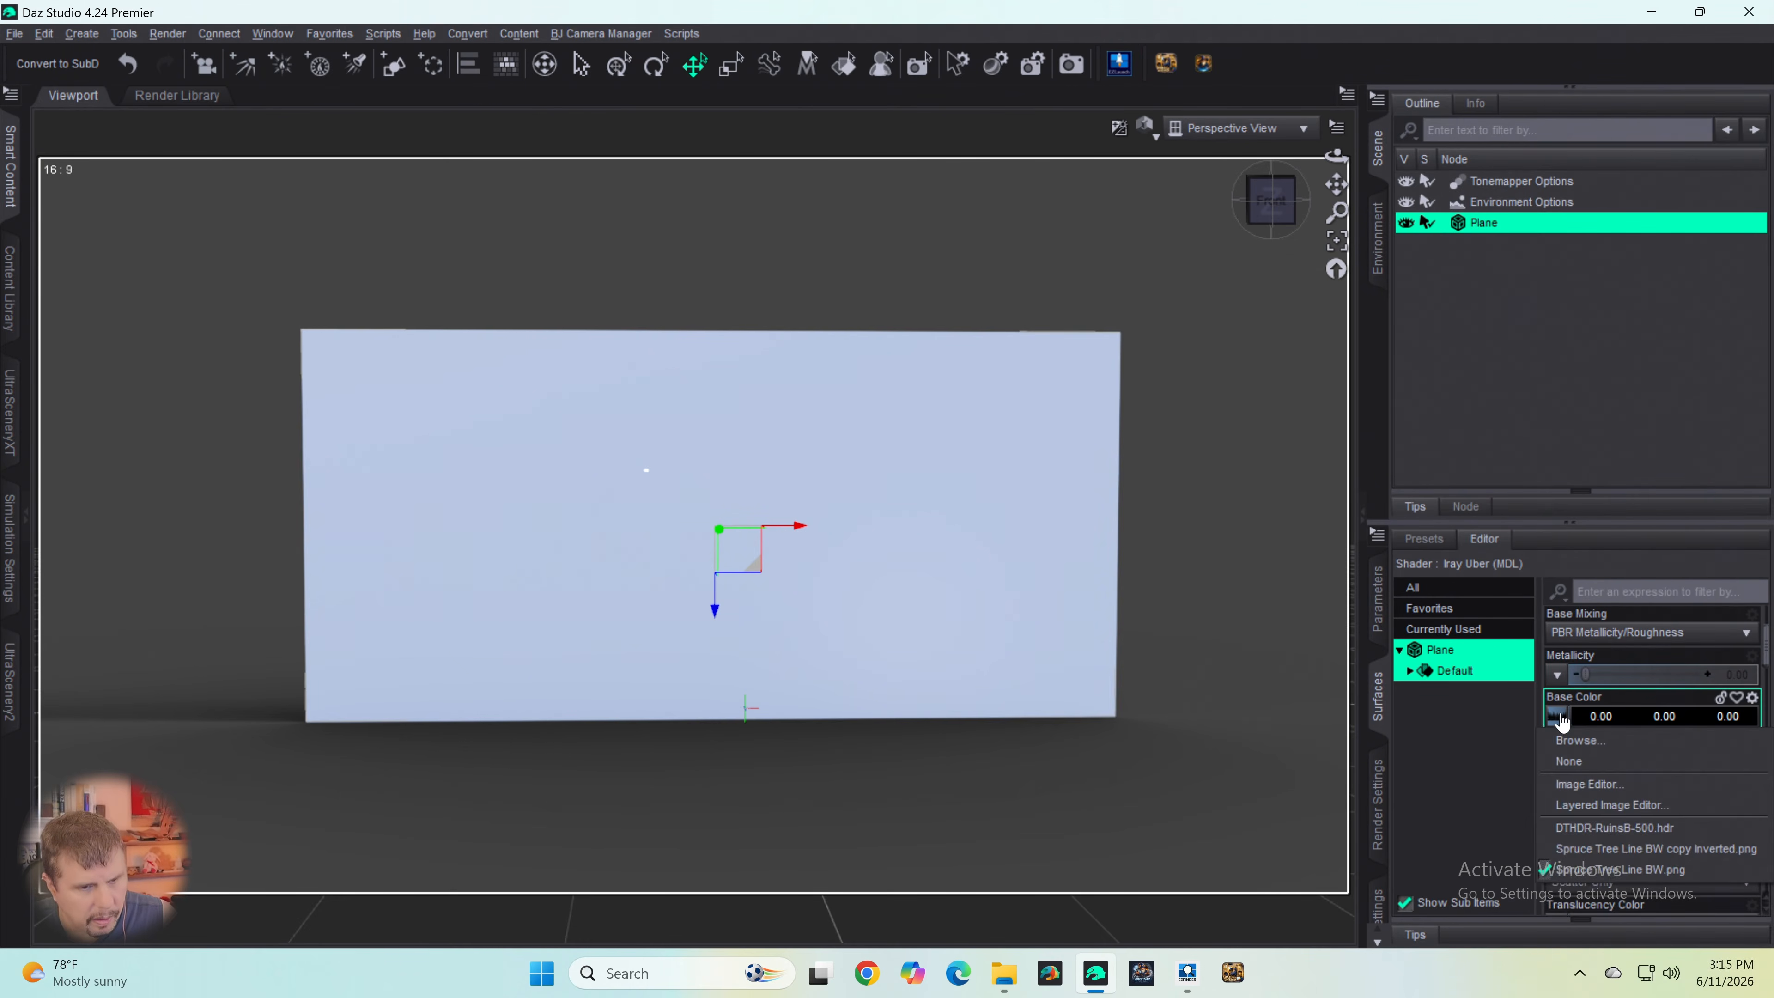
pyautogui.click(1581, 717)
pyautogui.moveTo(1127, 544); pyautogui.dragTo(1102, 225)
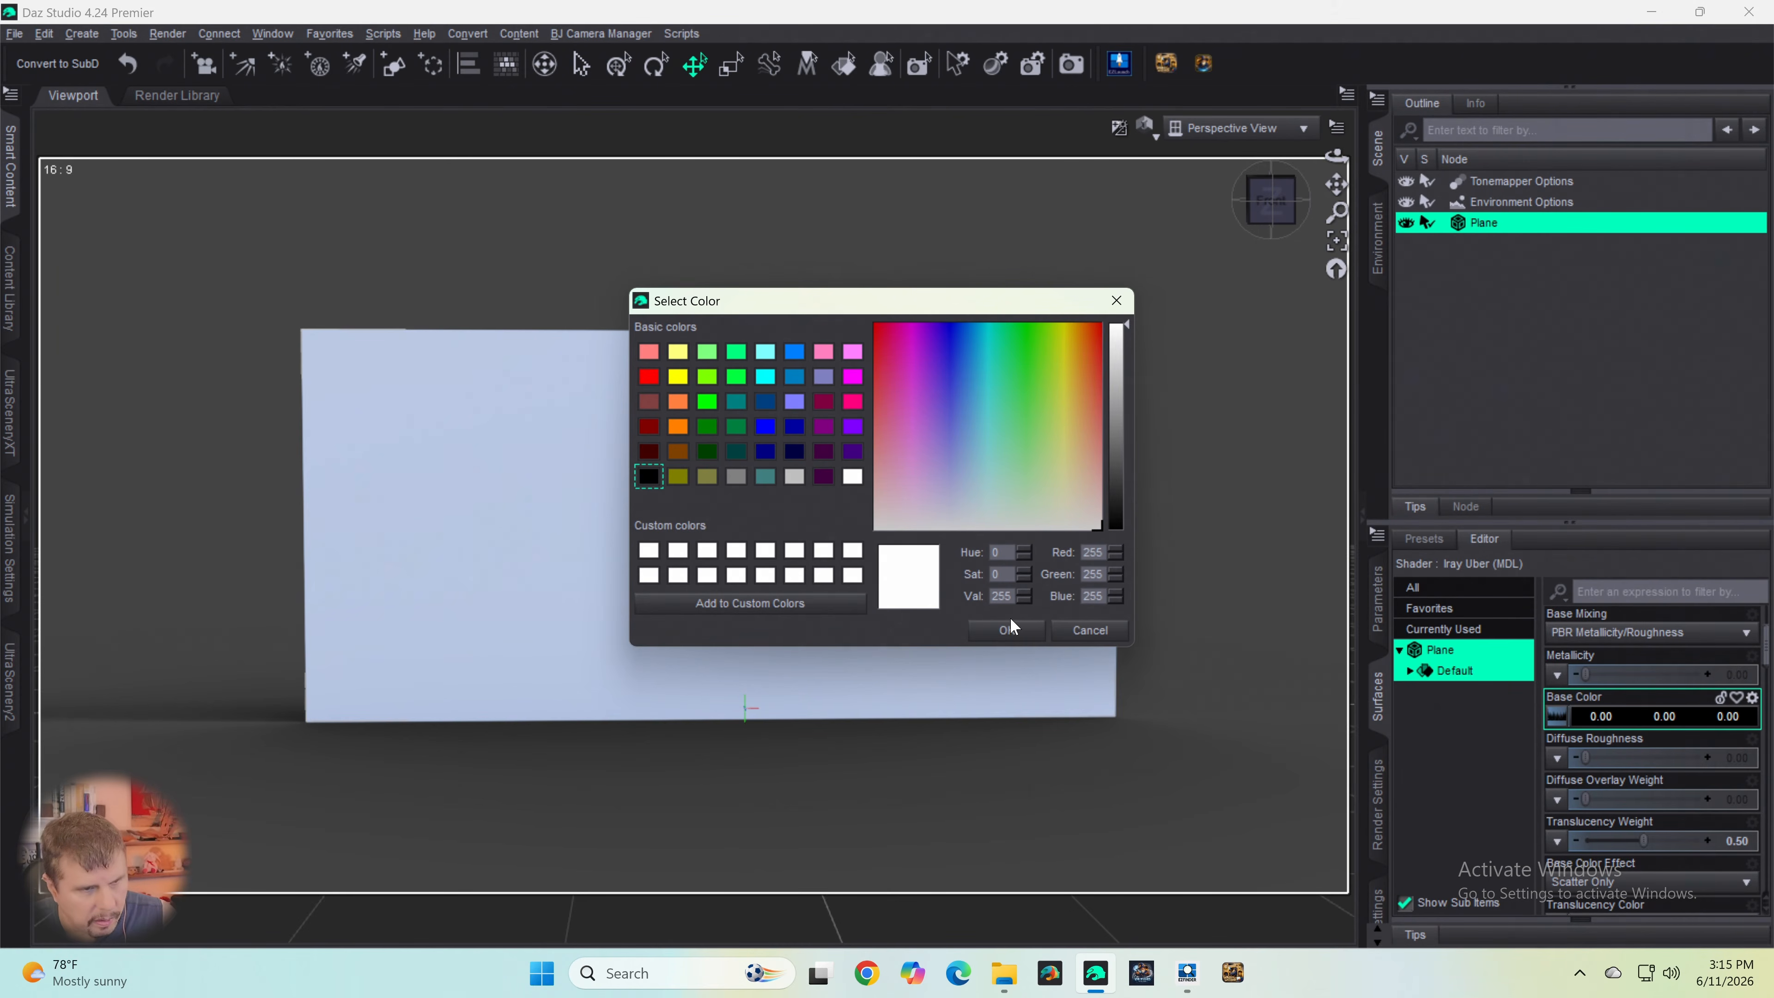
pyautogui.click(1008, 632)
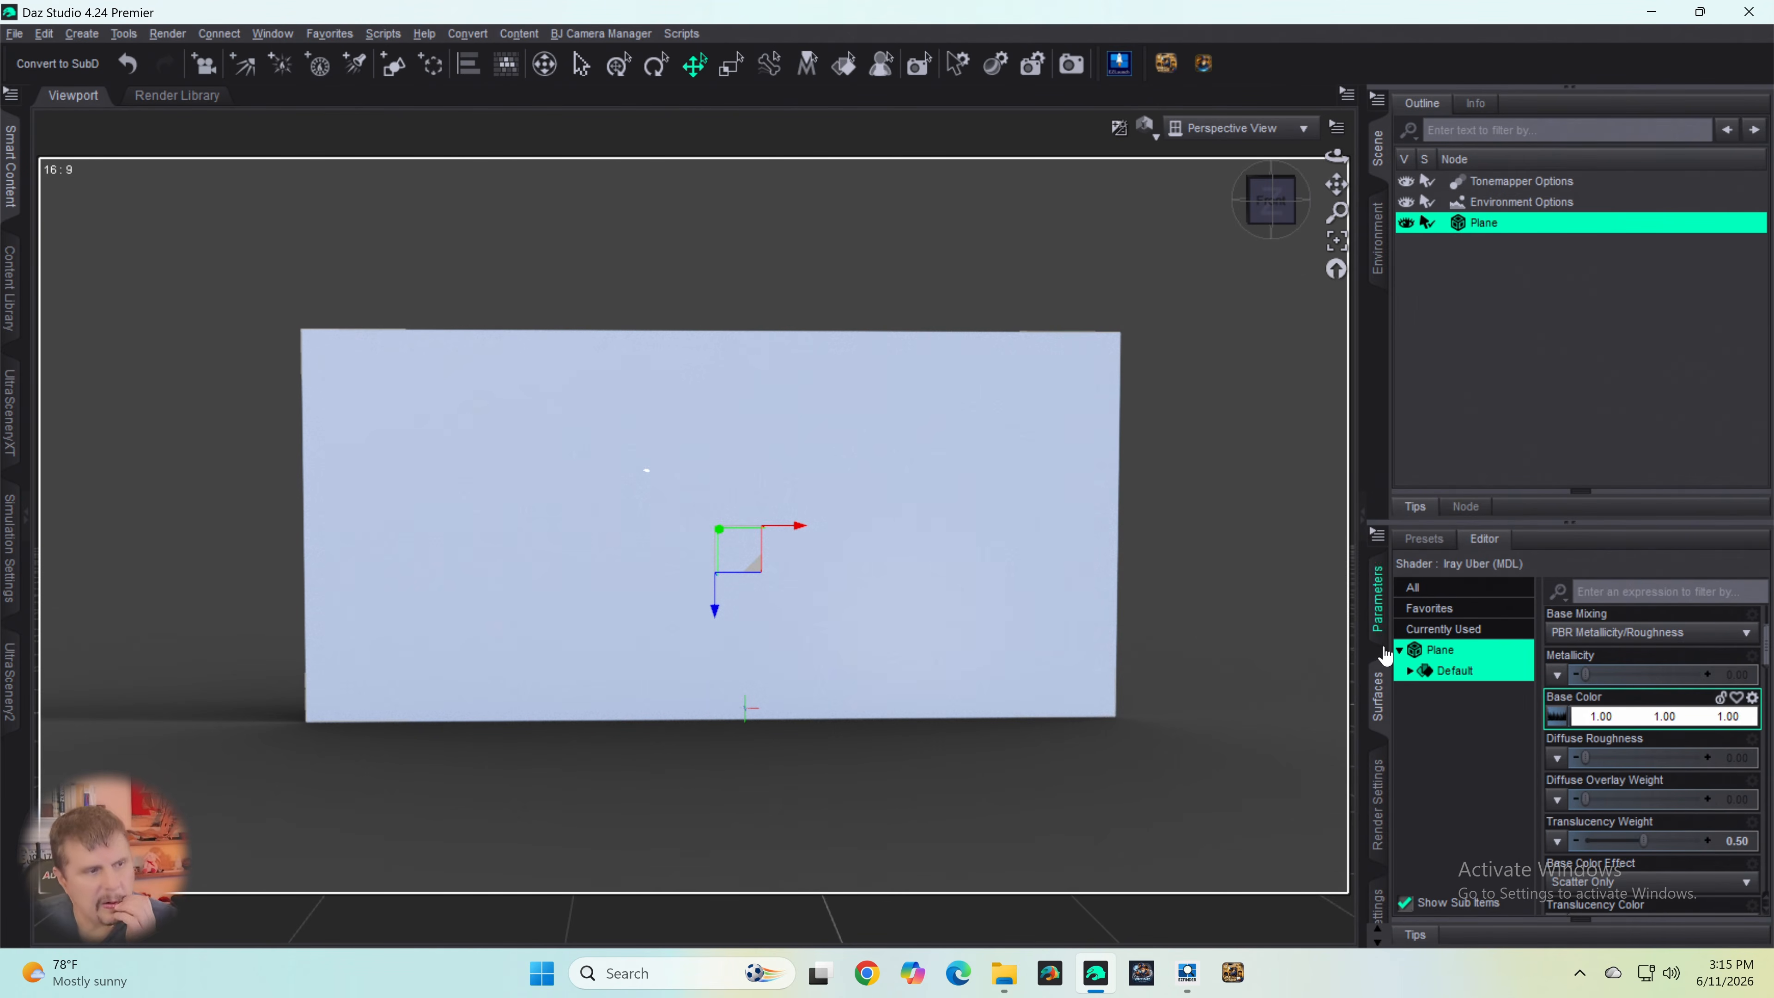
pyautogui.scroll(-5, 1659, 772)
pyautogui.scroll(3, 1659, 772)
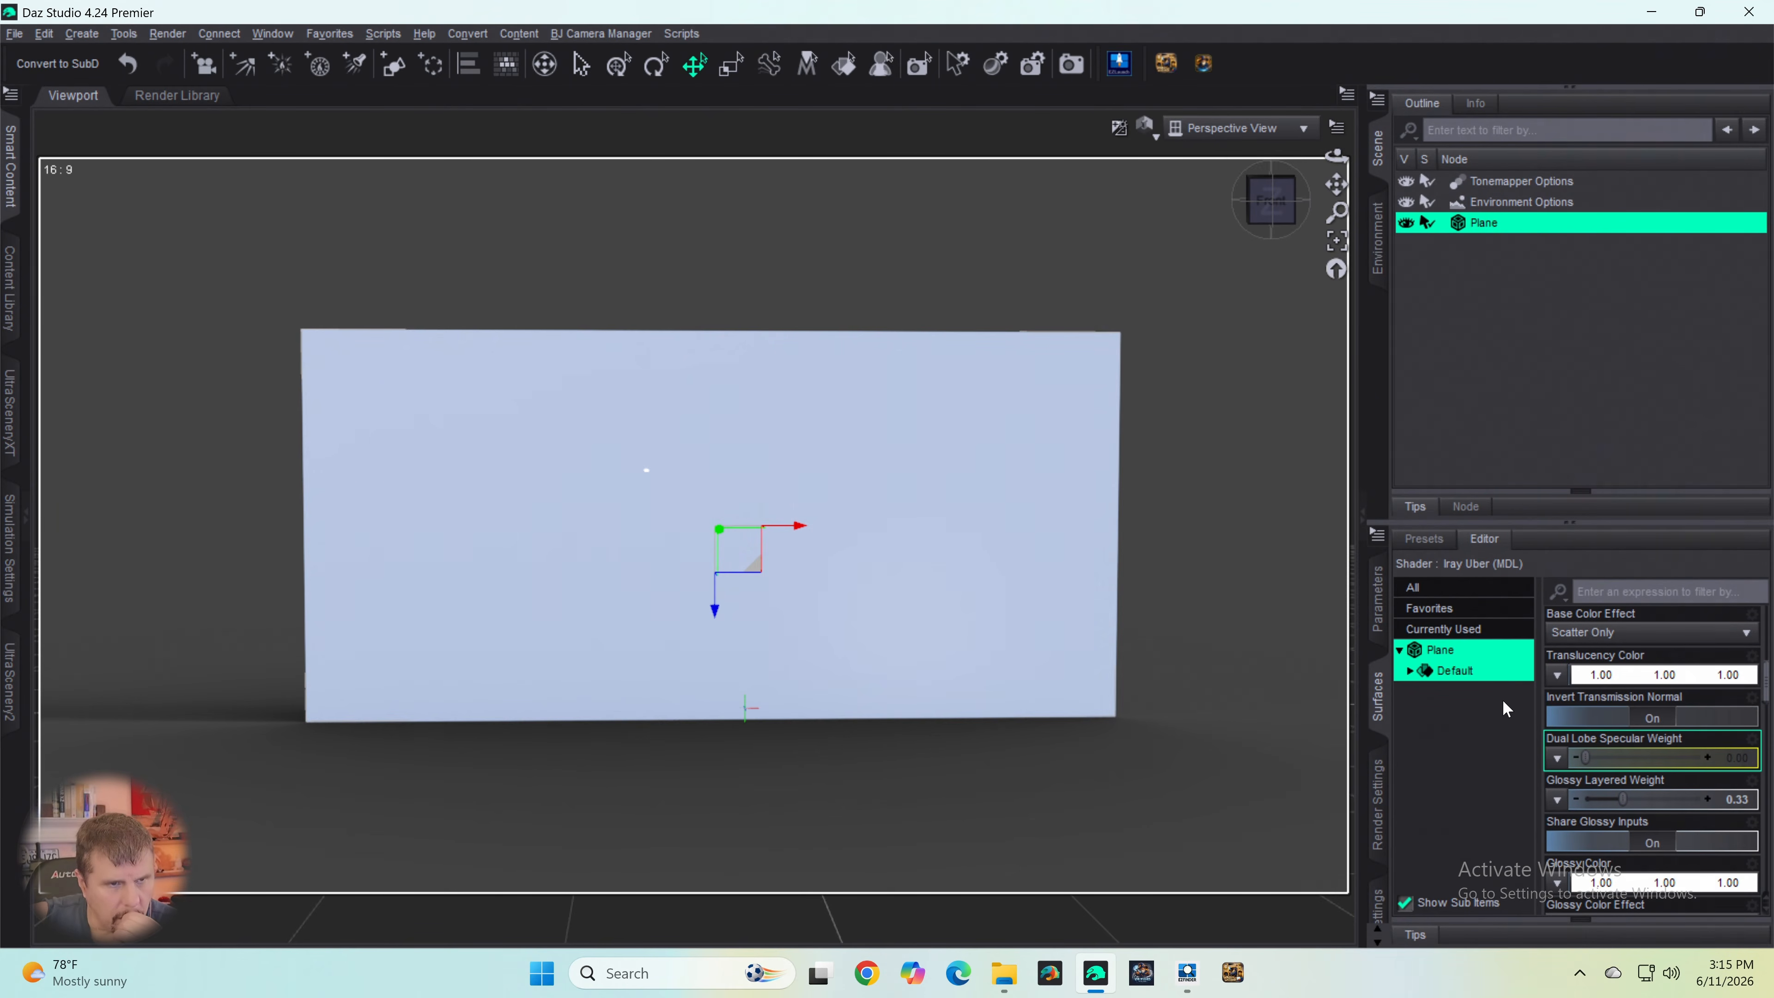
# - Delete the plane and create a new 4 m plane primitive at World Center with 20 divisions and default settings
pyautogui.press('Delete')
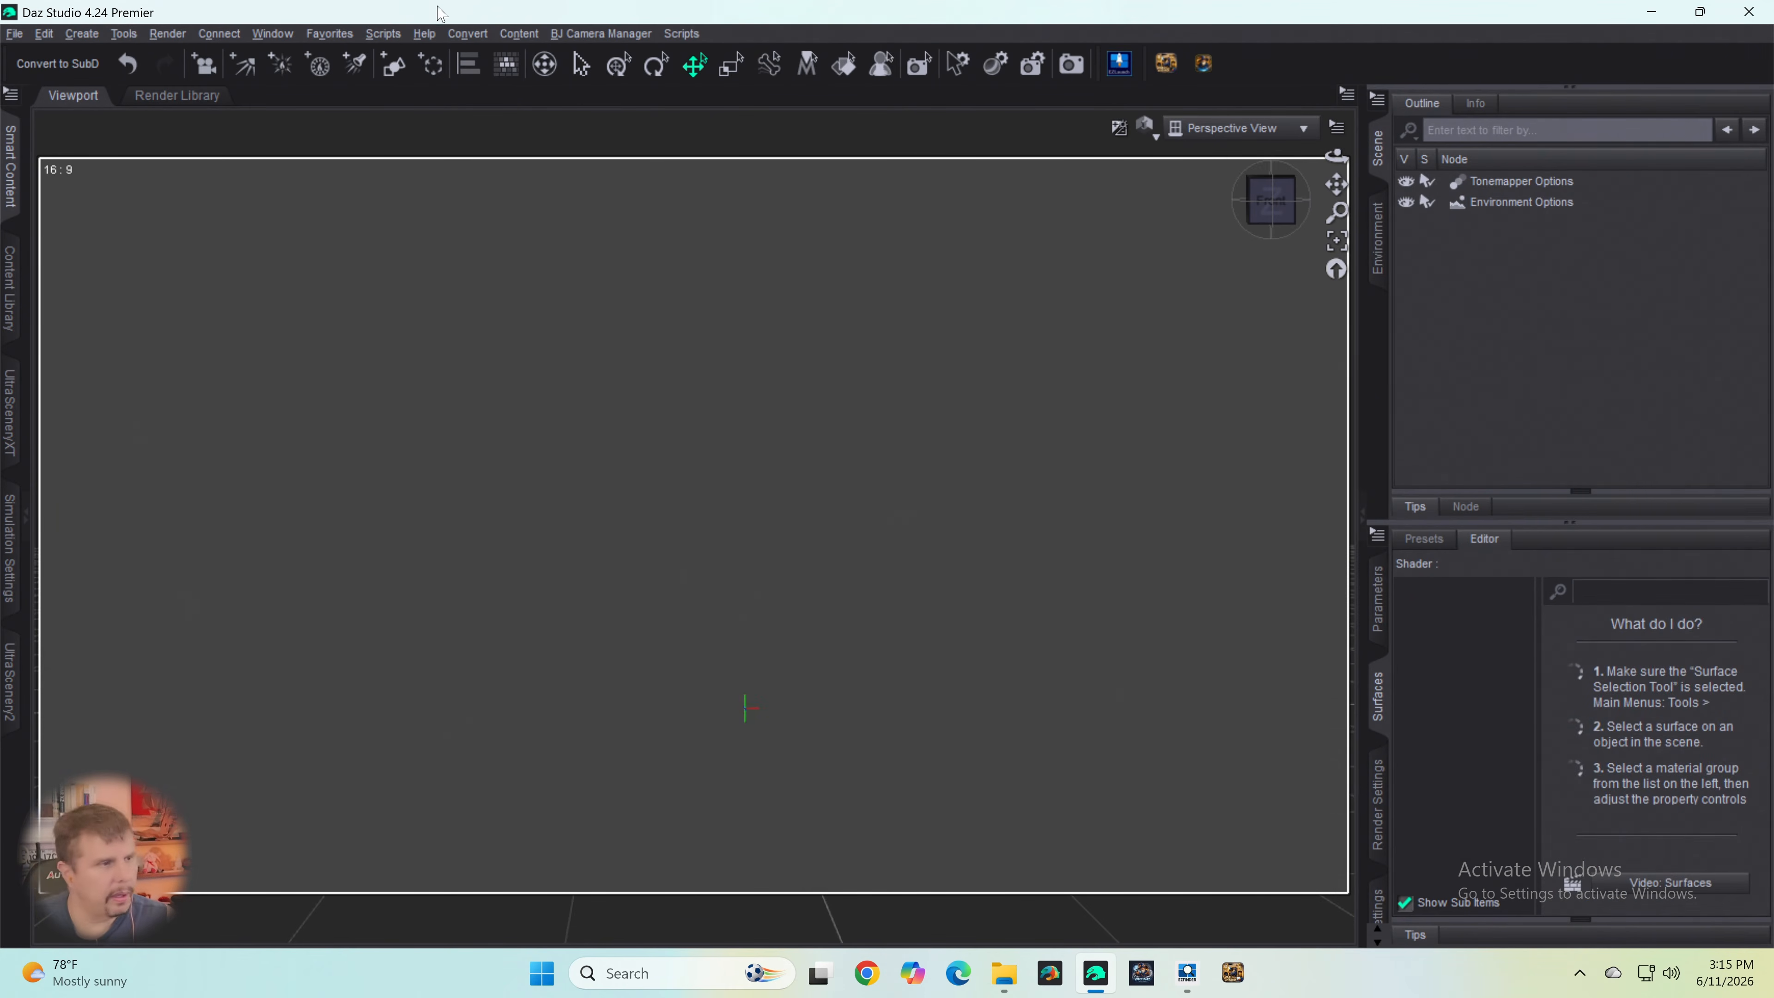
pyautogui.click(394, 64)
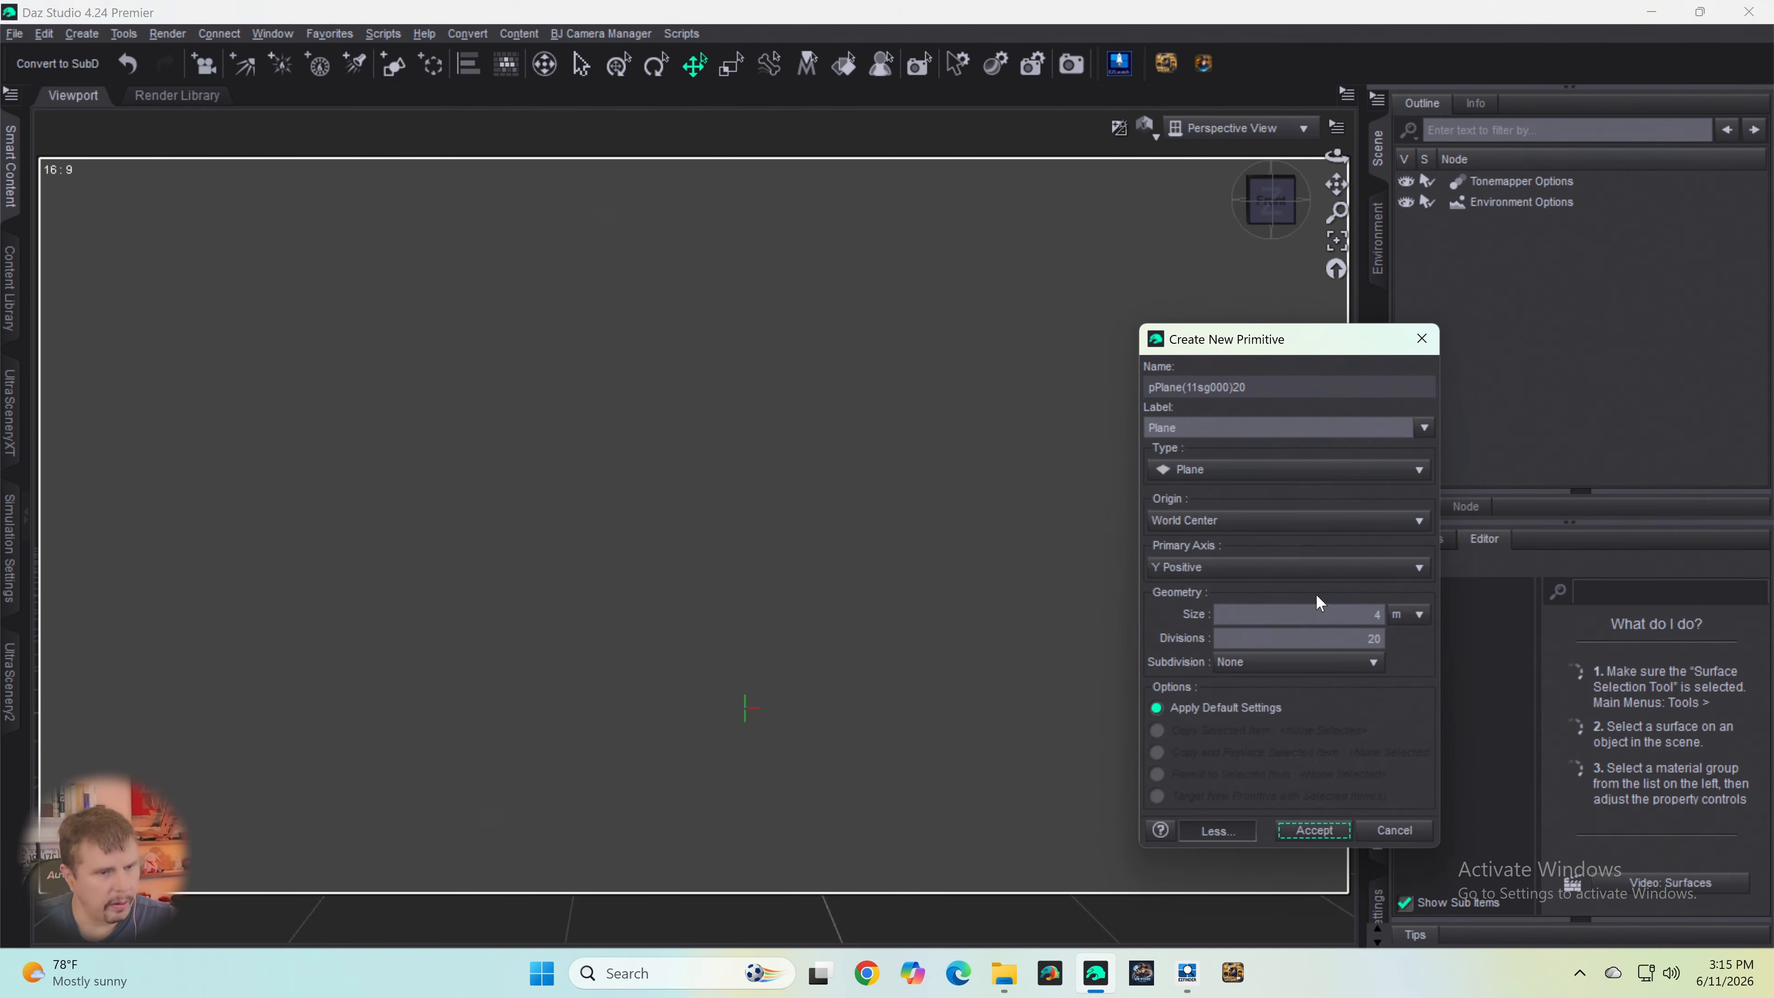
pyautogui.click(1313, 830)
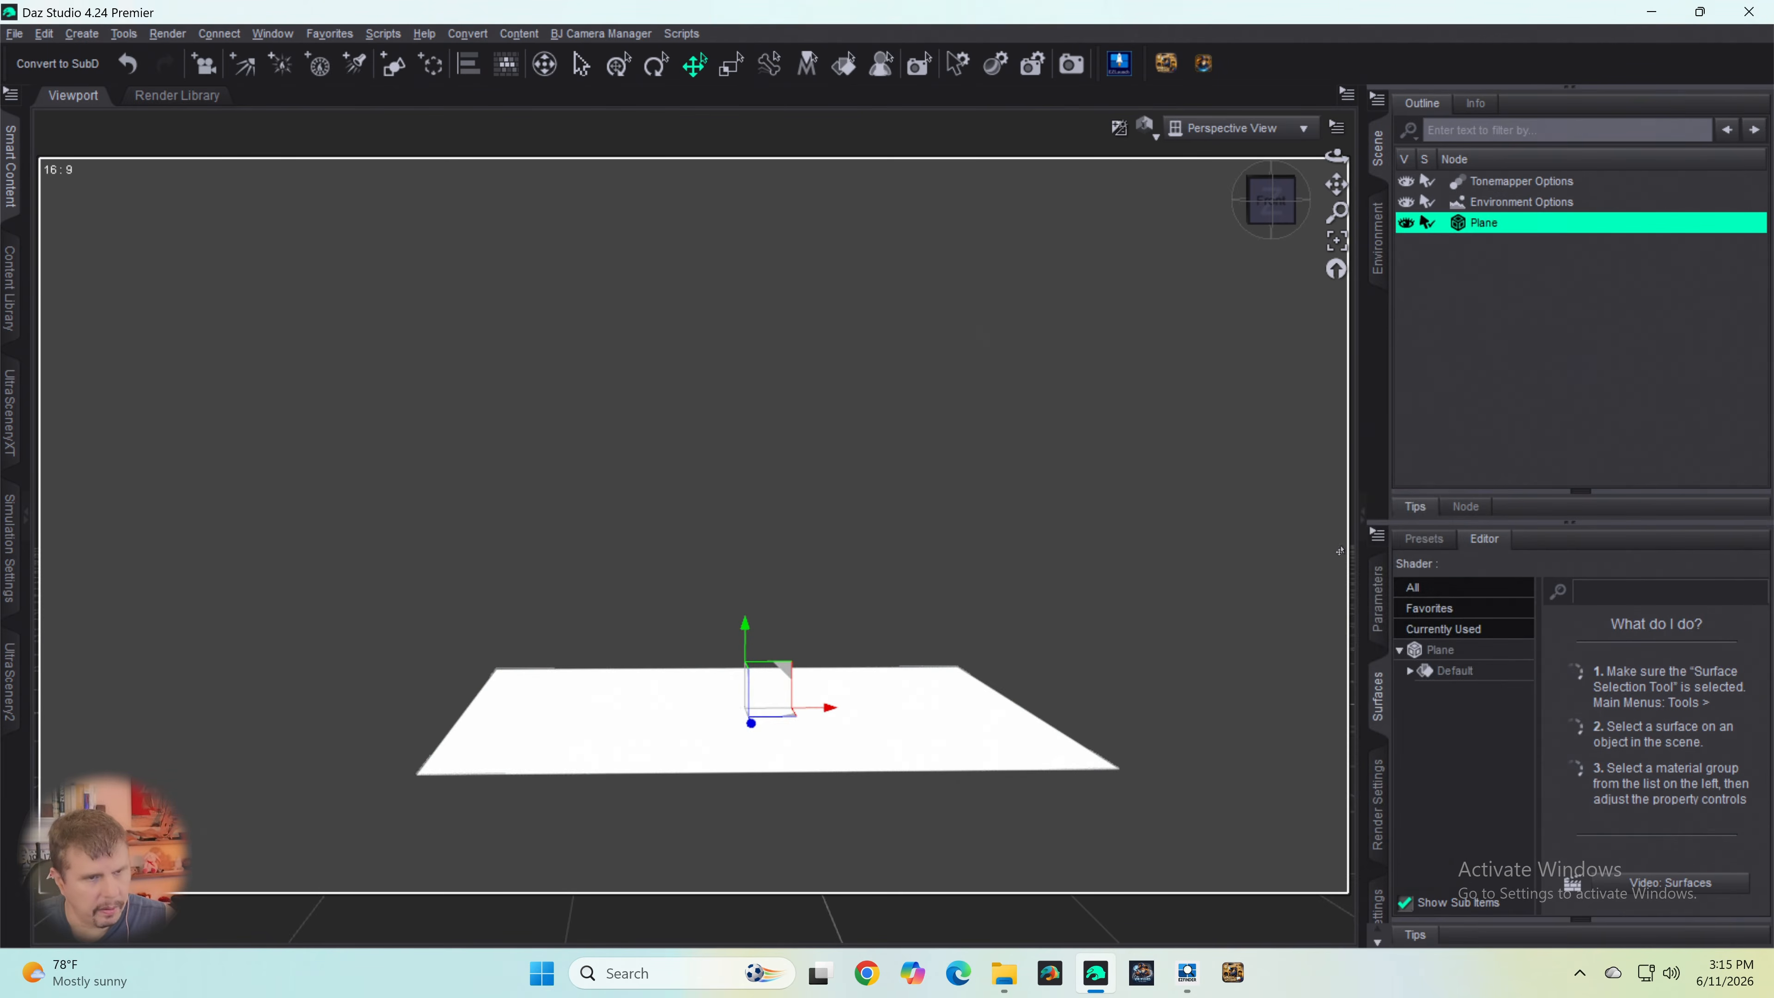
# - Assign Spruce Tree Line BW.png as the new plane's Base Color image map and check the surface from above
pyautogui.click(1447, 657)
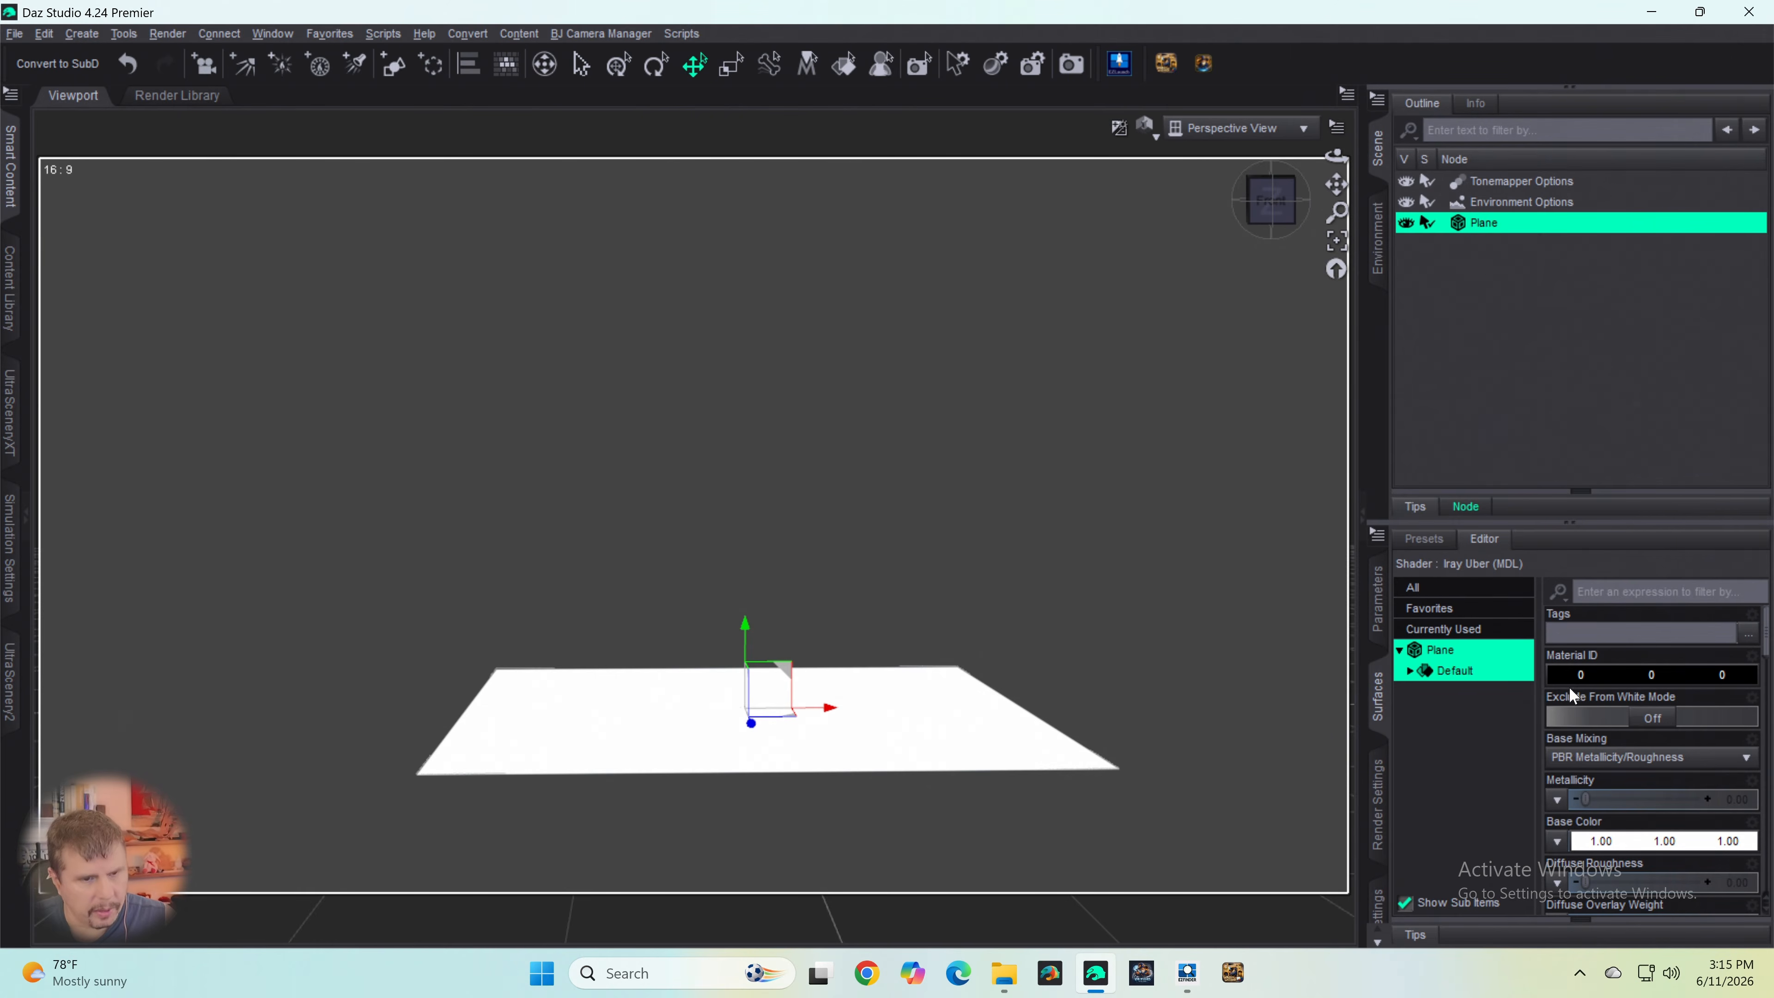
pyautogui.click(1557, 841)
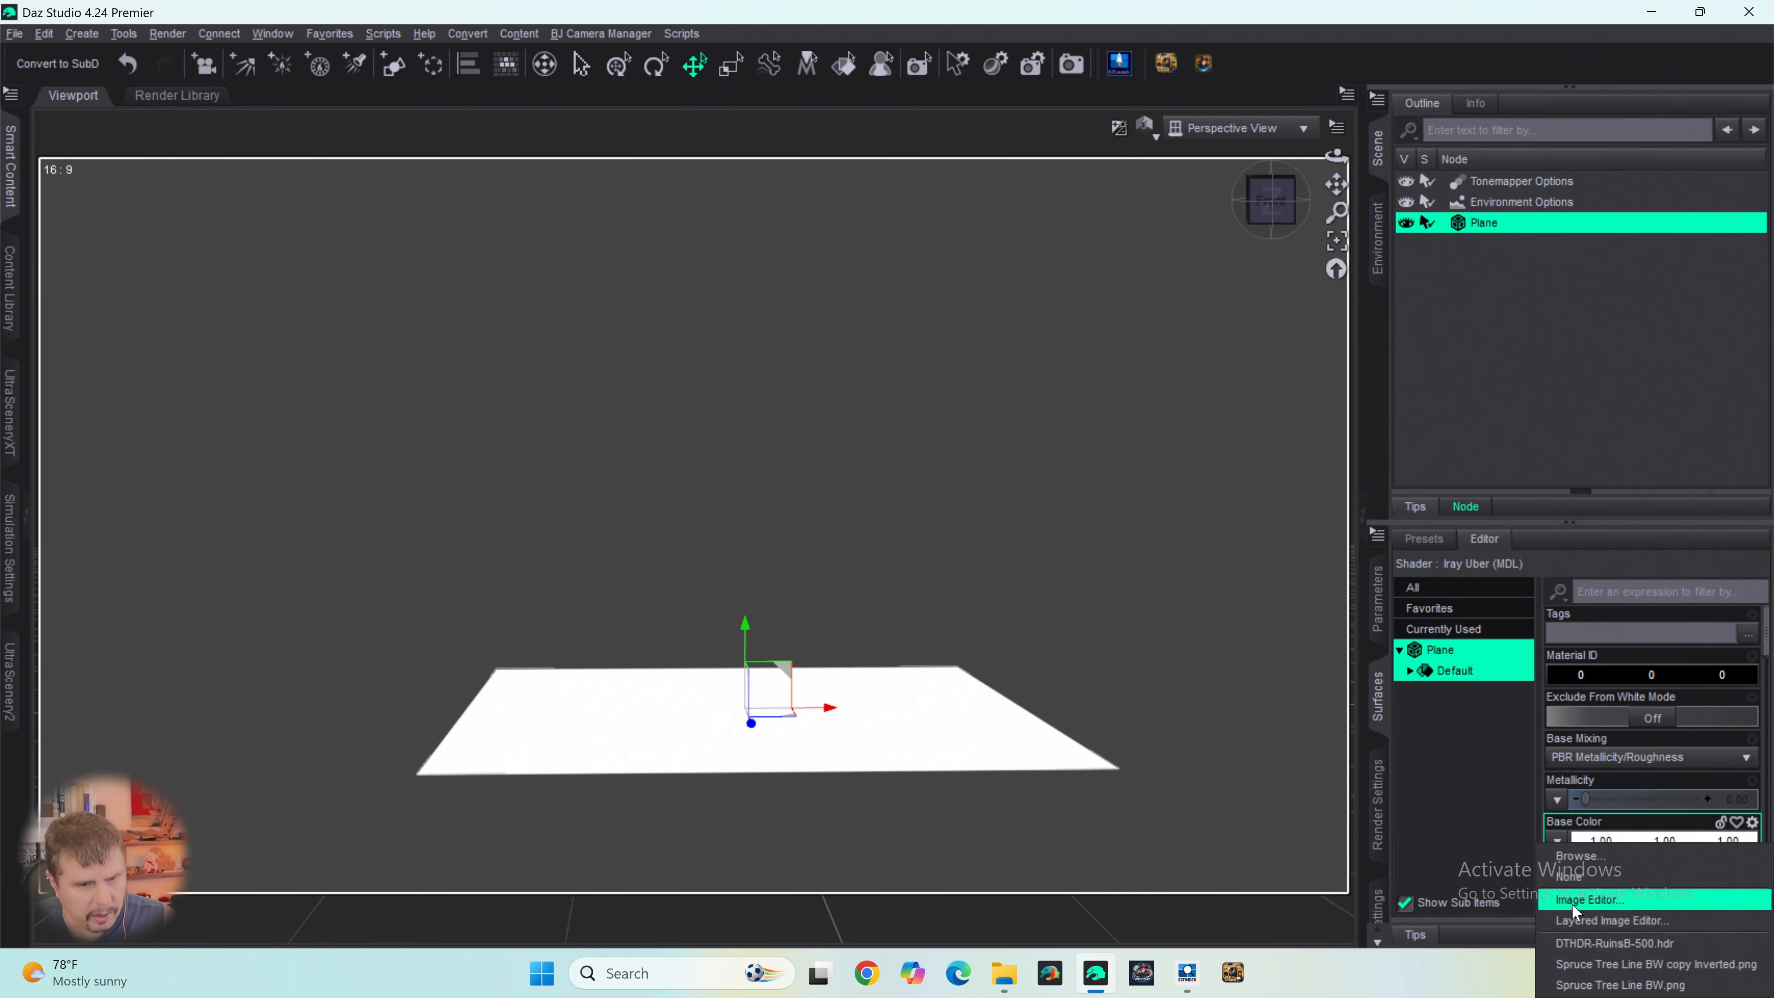
pyautogui.click(1583, 985)
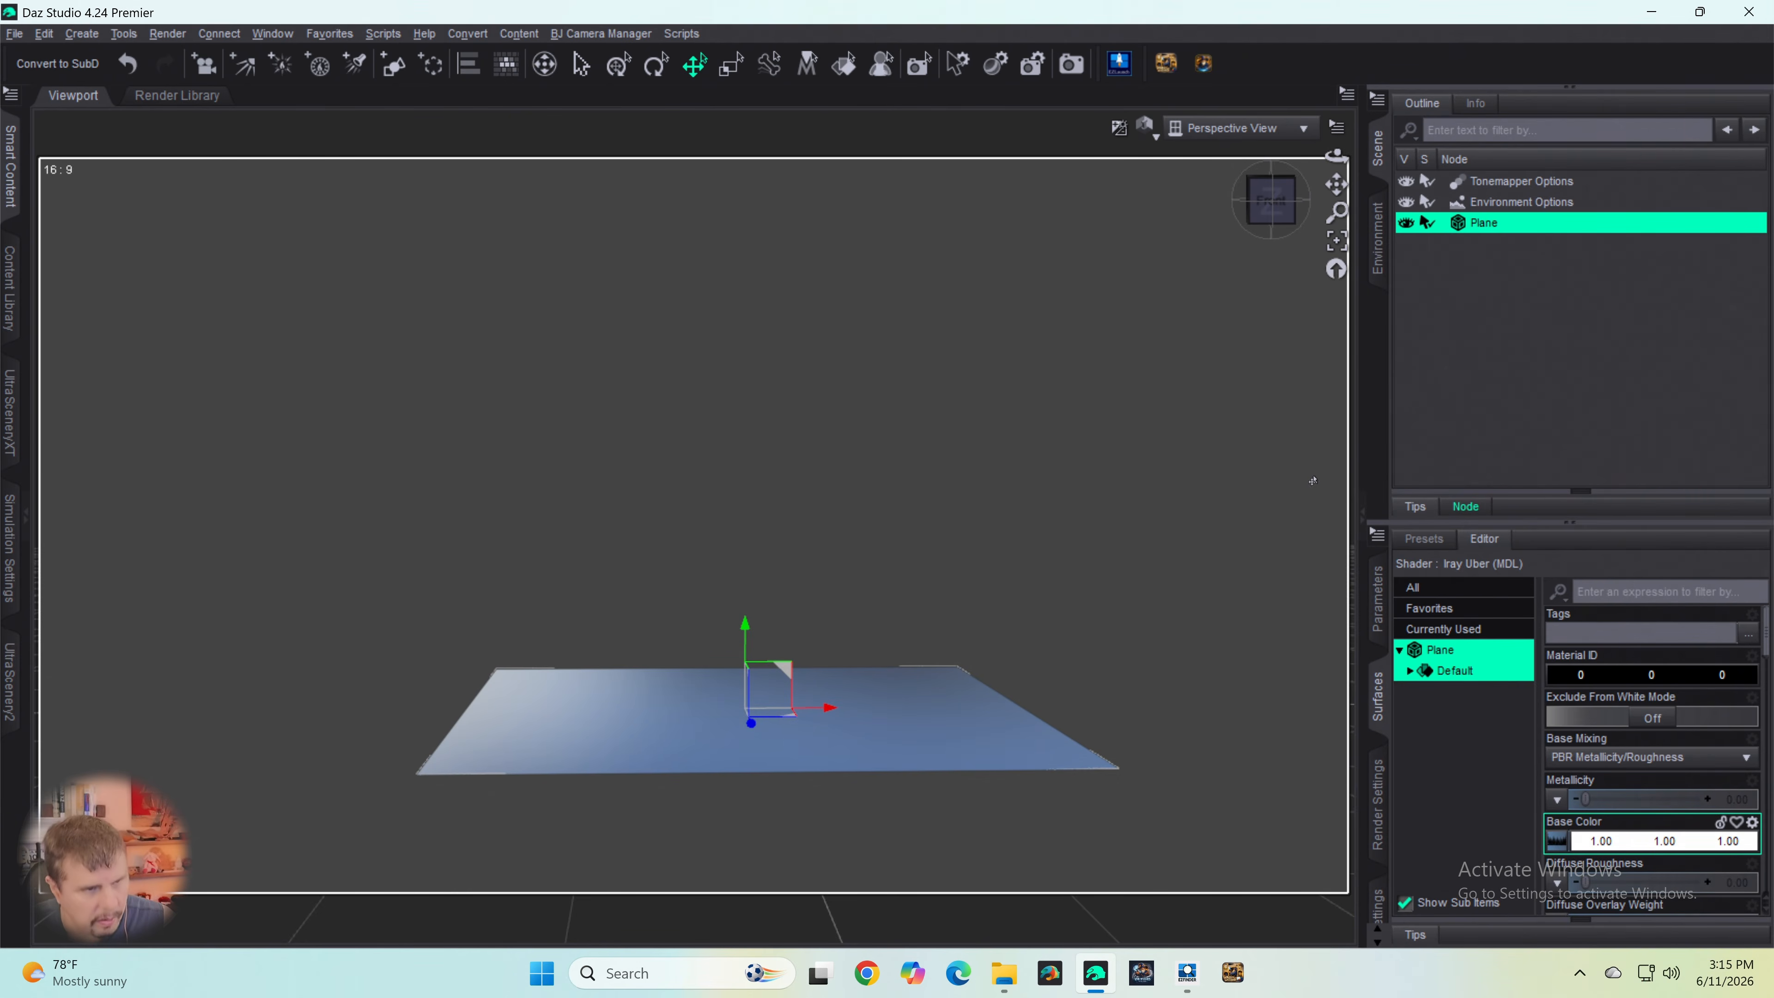
pyautogui.moveTo(1274, 210); pyautogui.dragTo(1280, 357)
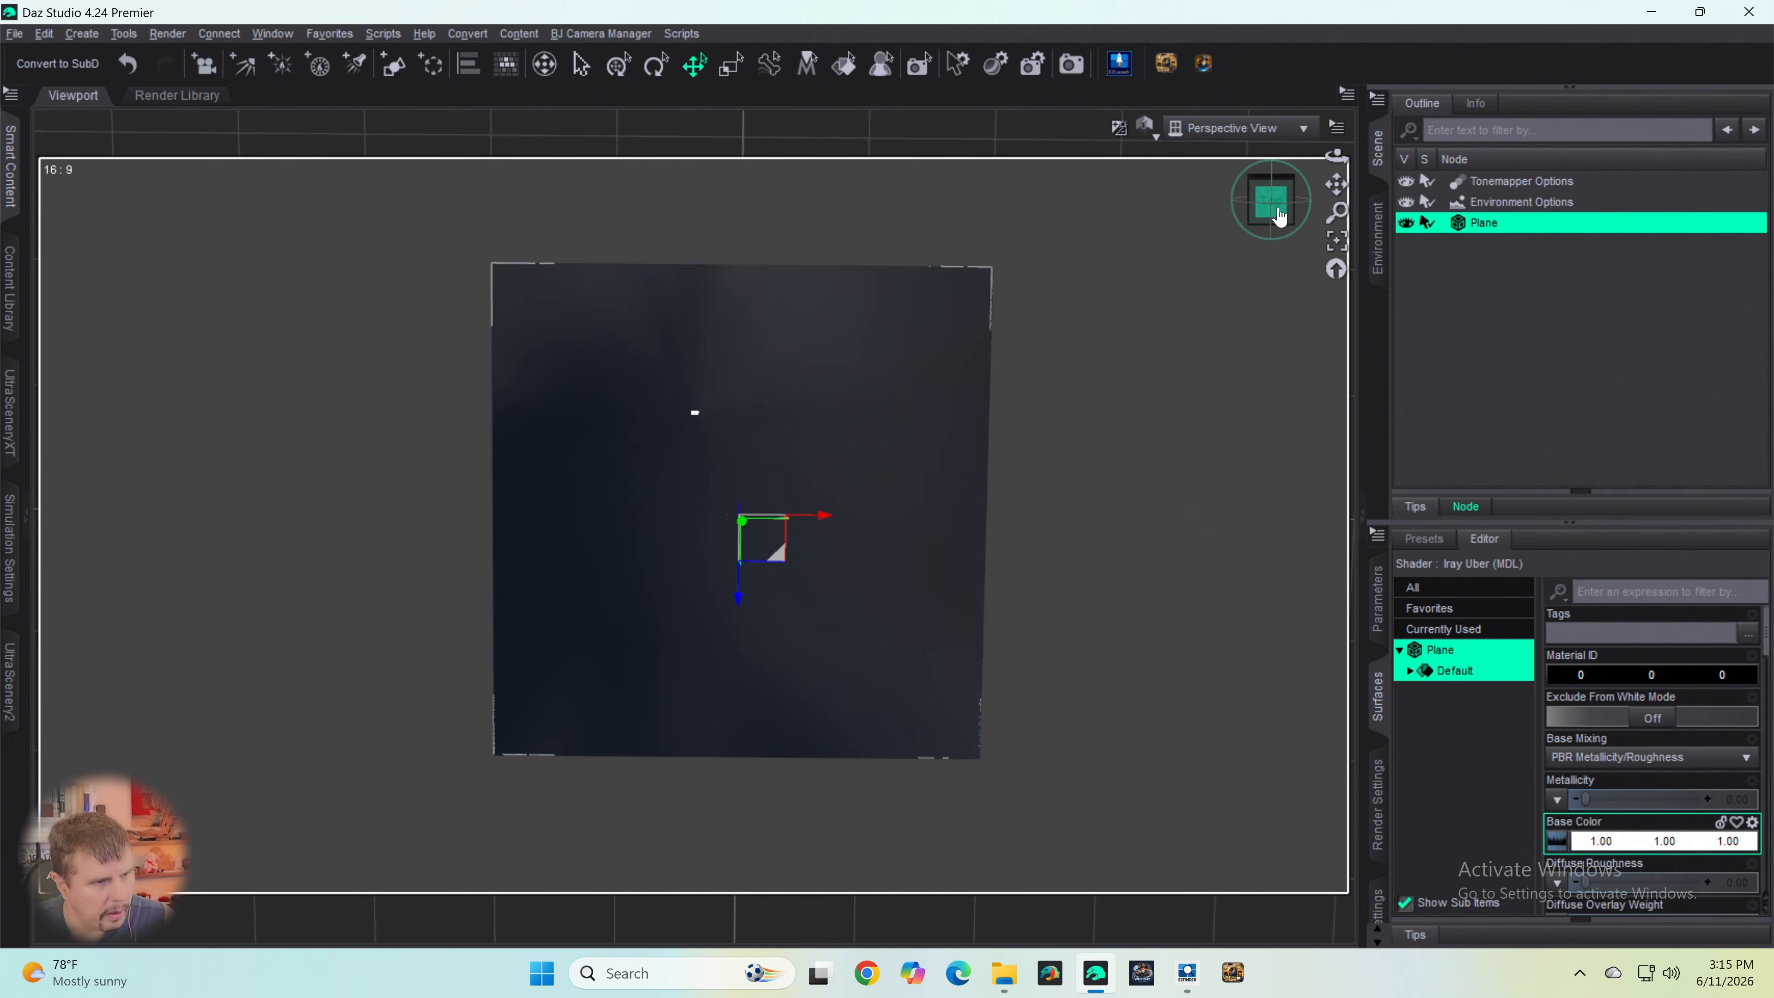
pyautogui.click(1277, 213)
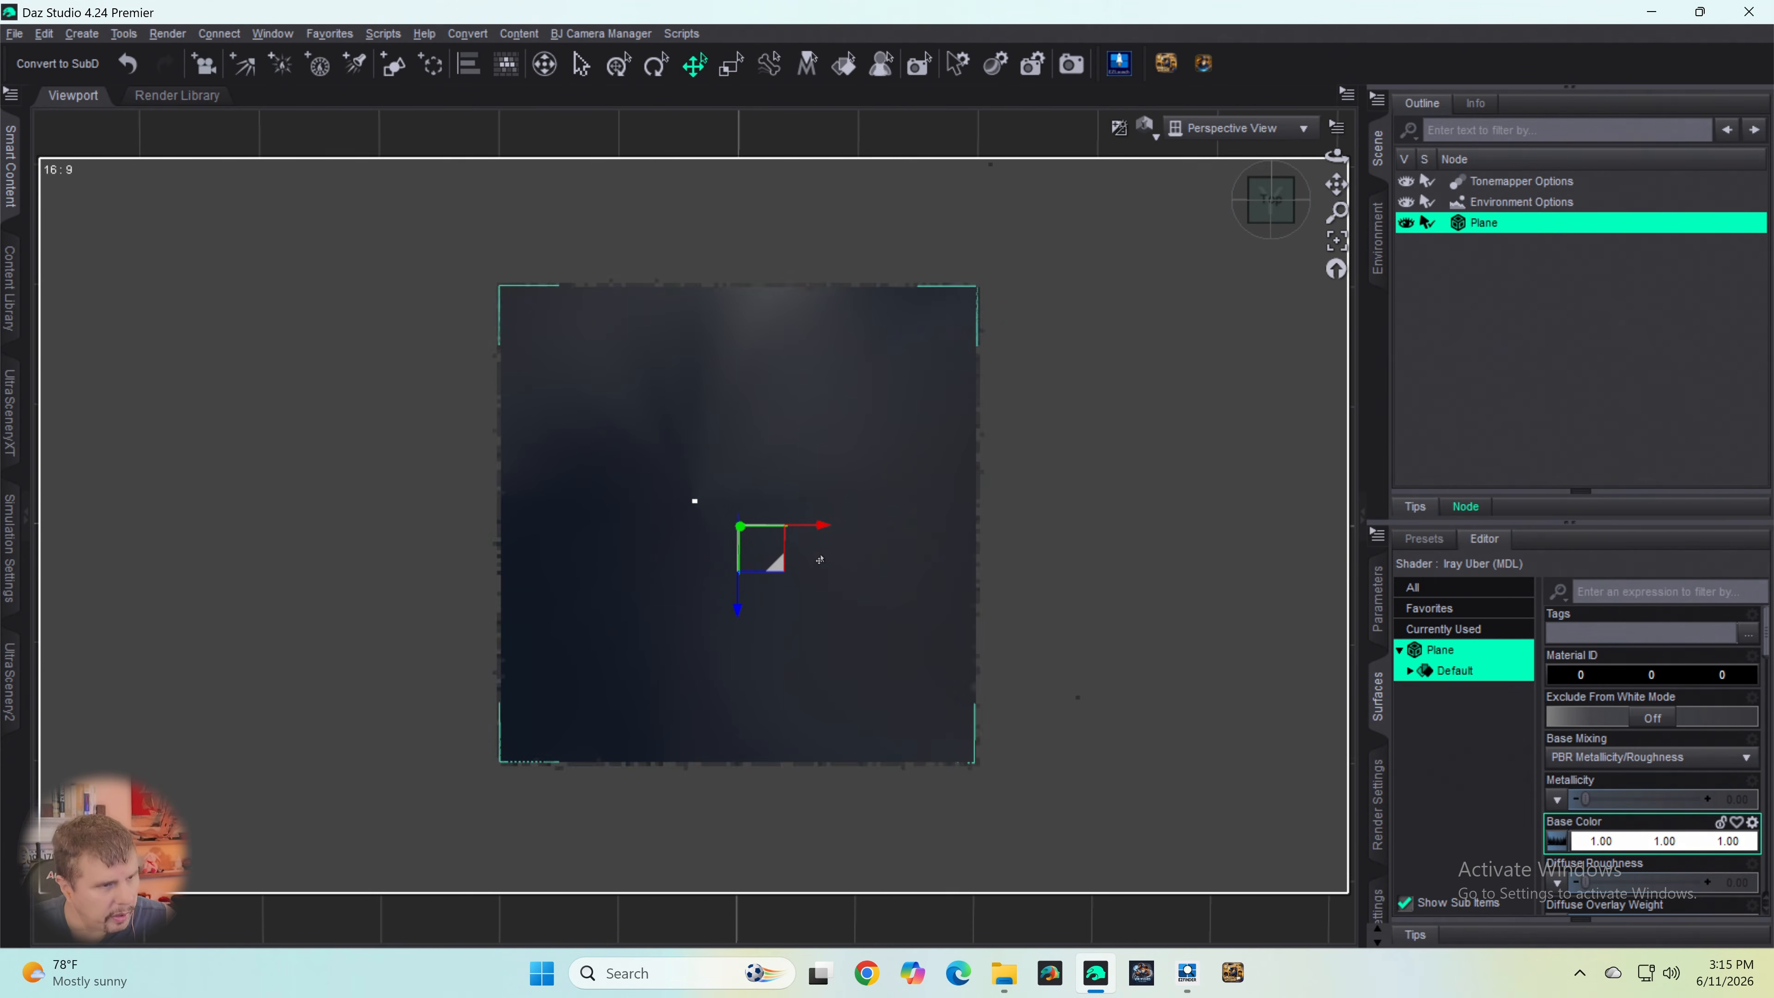
pyautogui.scroll(3, 819, 554)
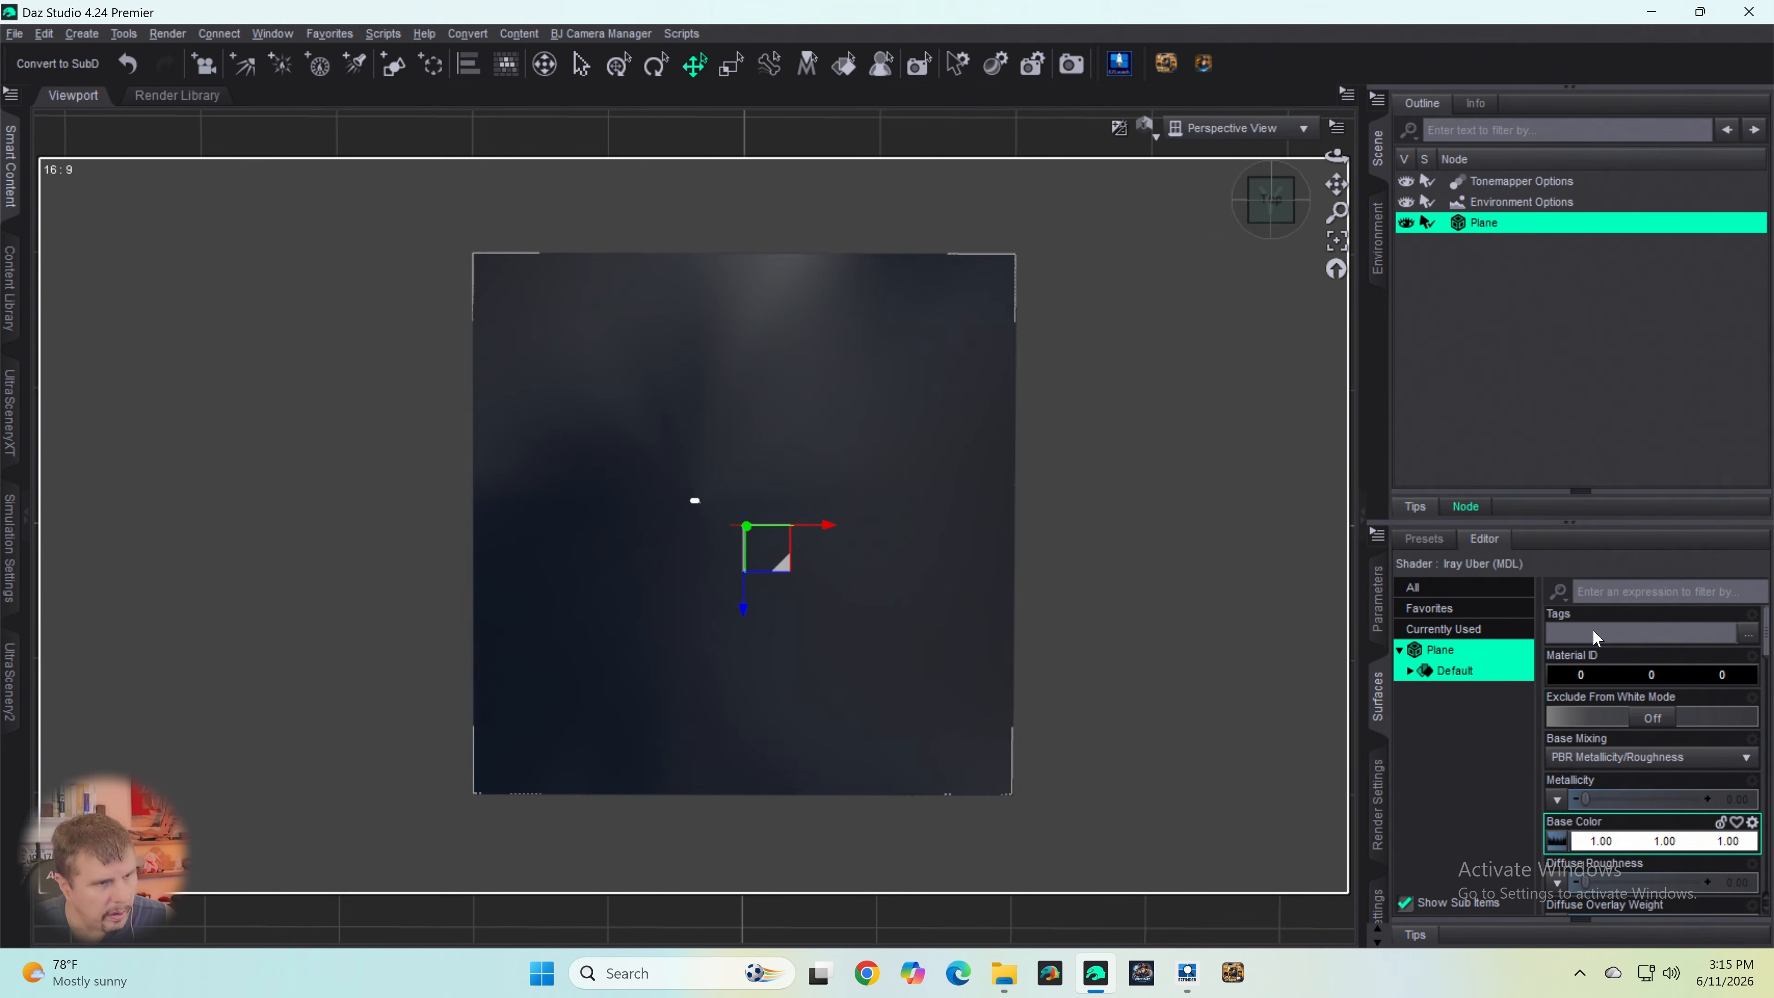
# - Set the plane surface's Horizontal Tiles and Vertical Tiles to 0.1
pyautogui.scroll(-10, 1589, 790)
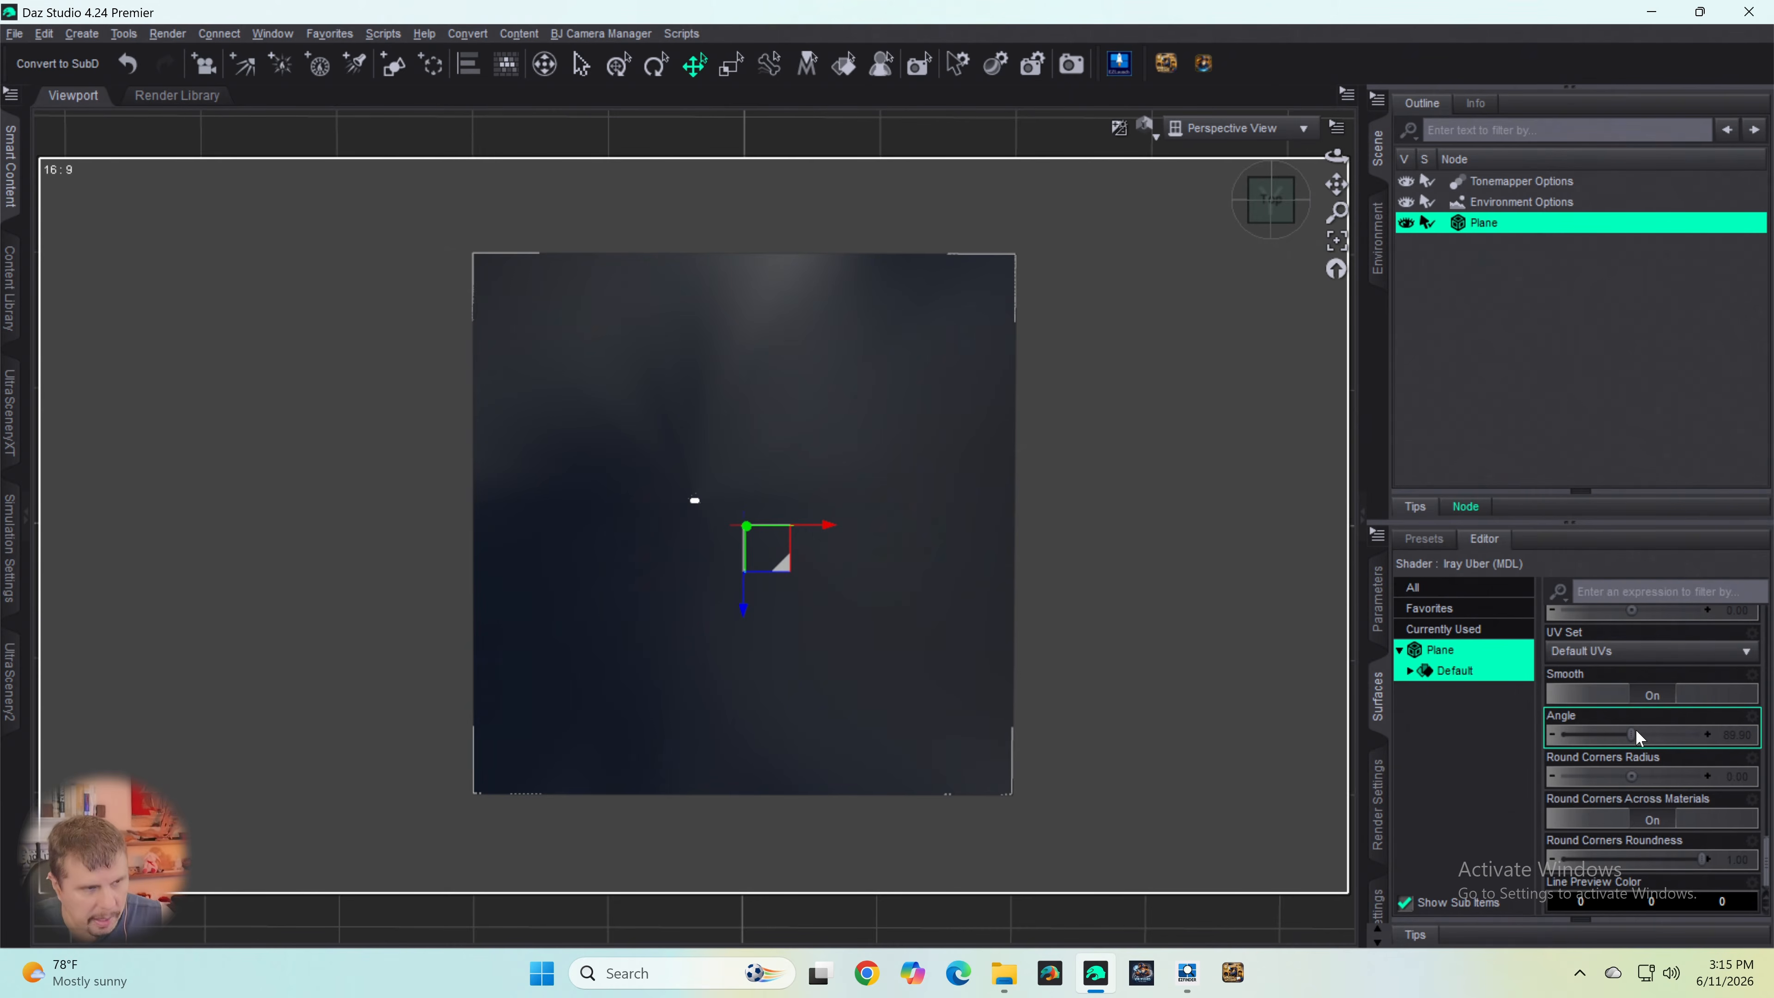
pyautogui.scroll(3, 1639, 734)
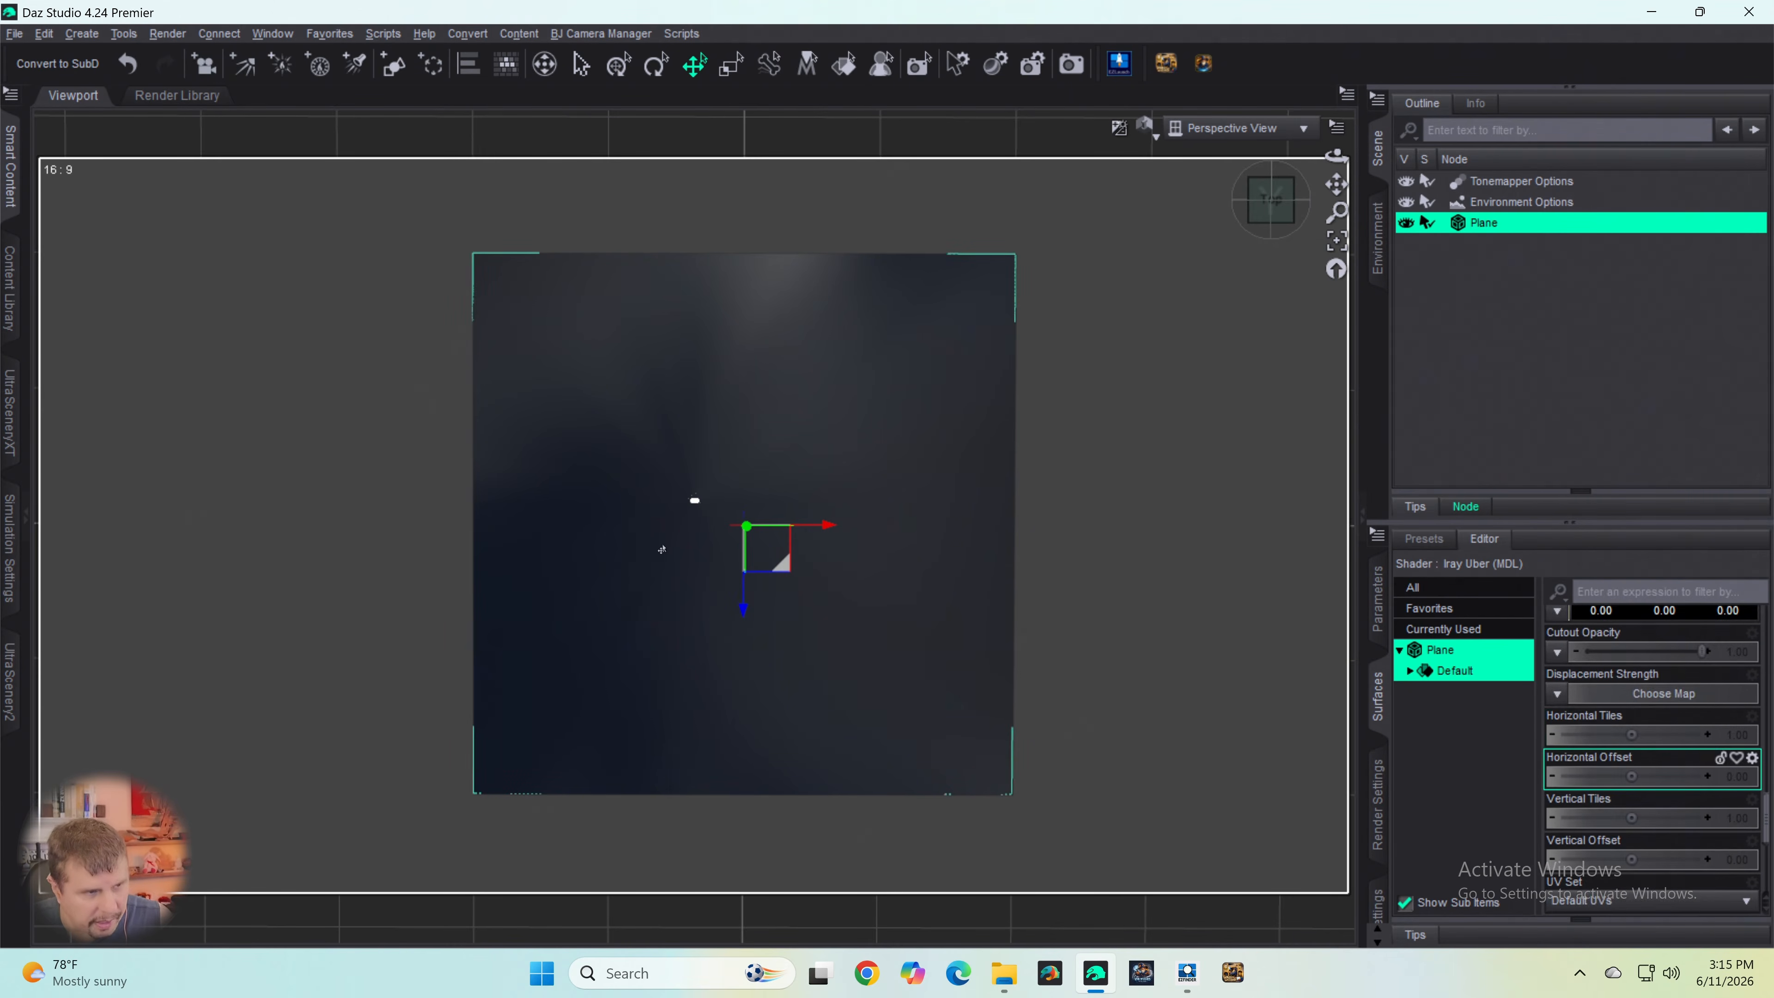
pyautogui.scroll(-3, 1609, 799)
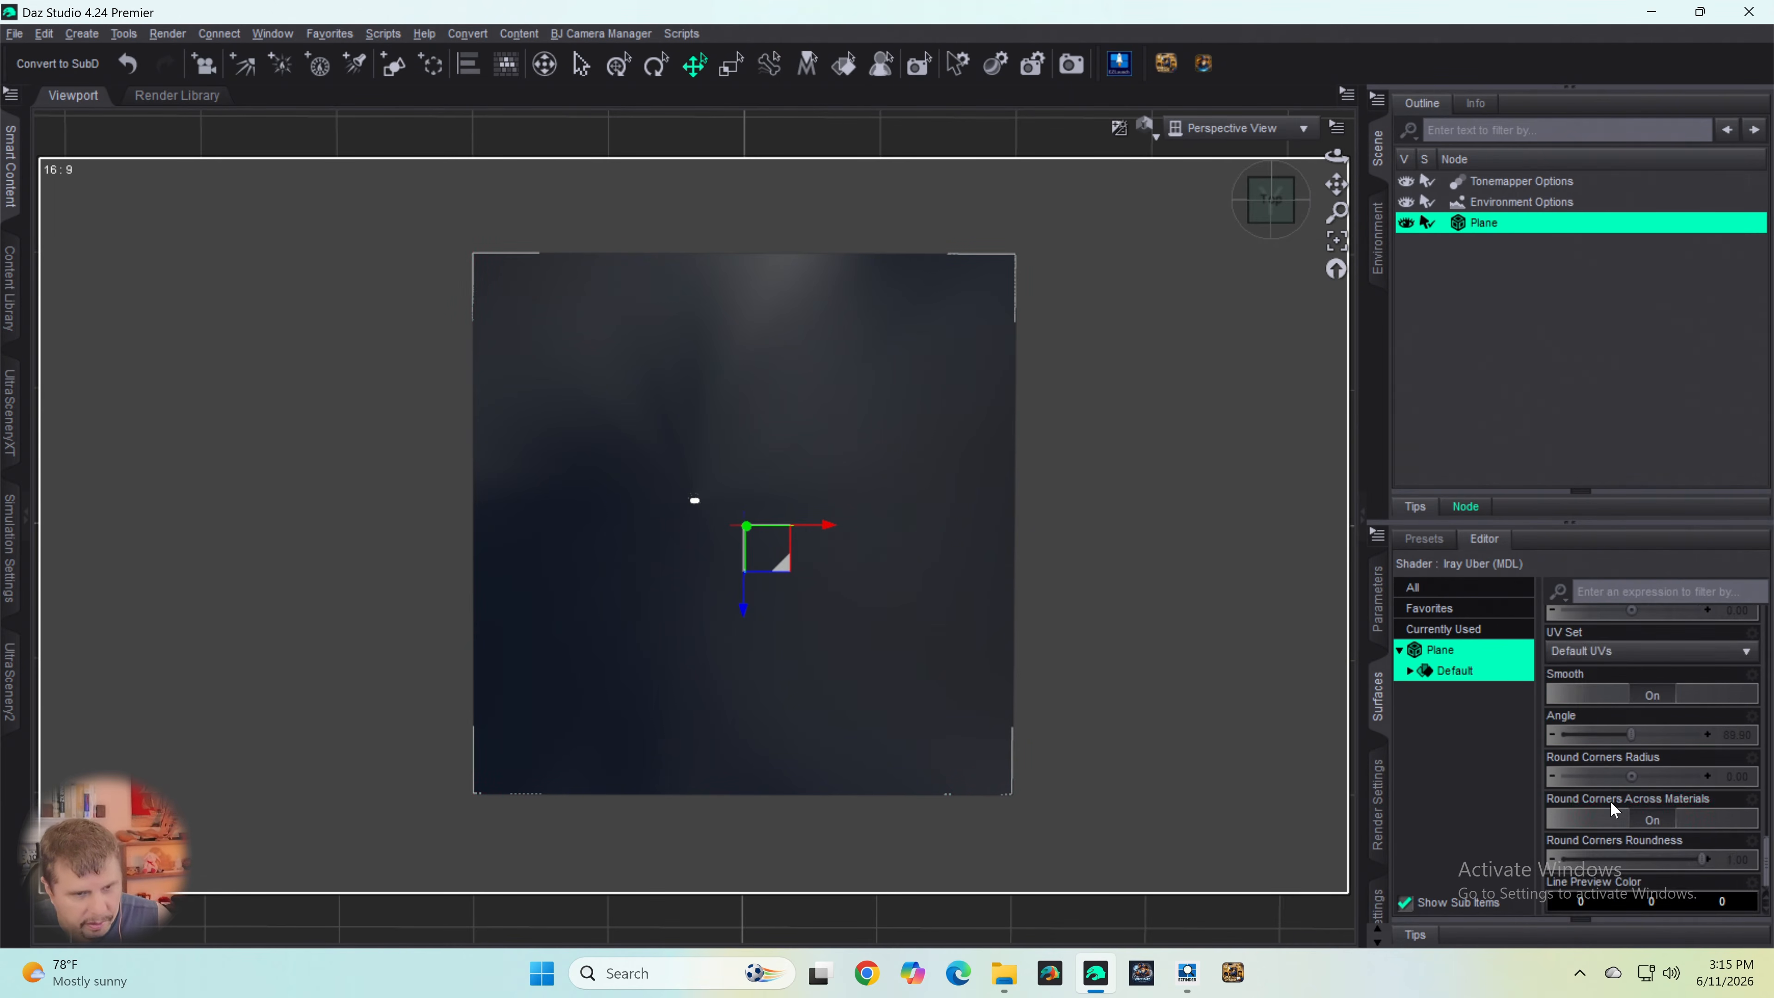
pyautogui.scroll(3, 1624, 802)
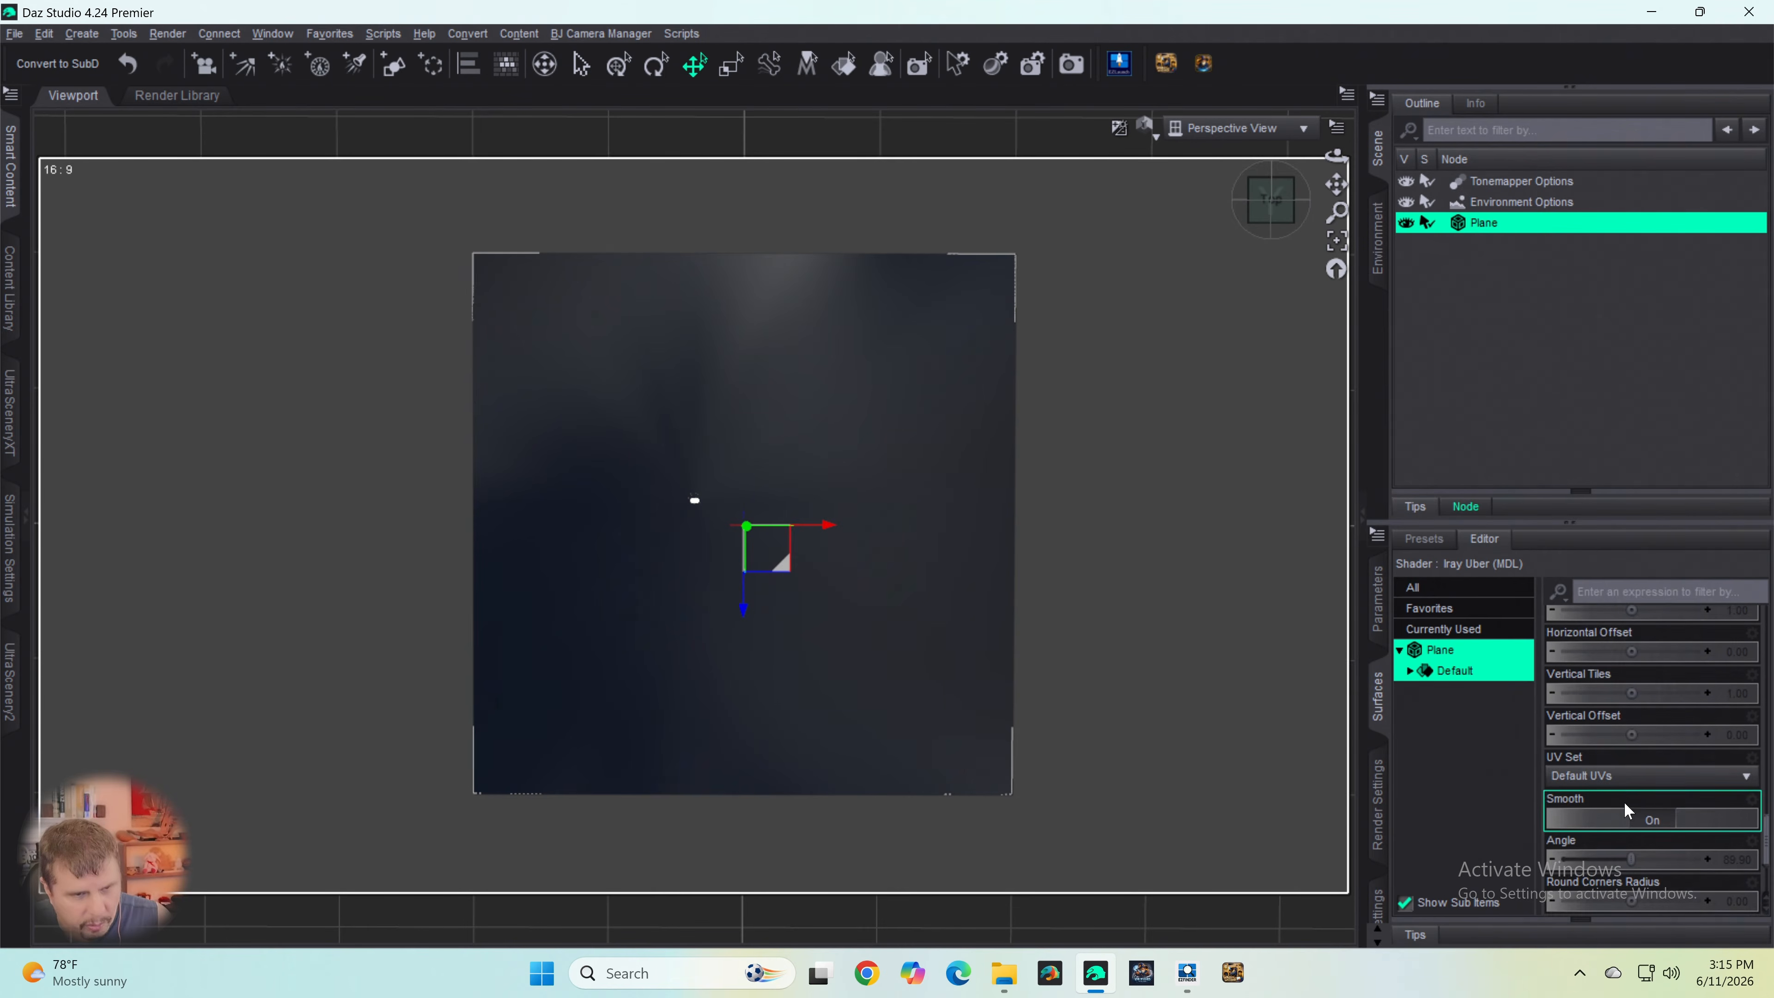
pyautogui.scroll(3, 1627, 793)
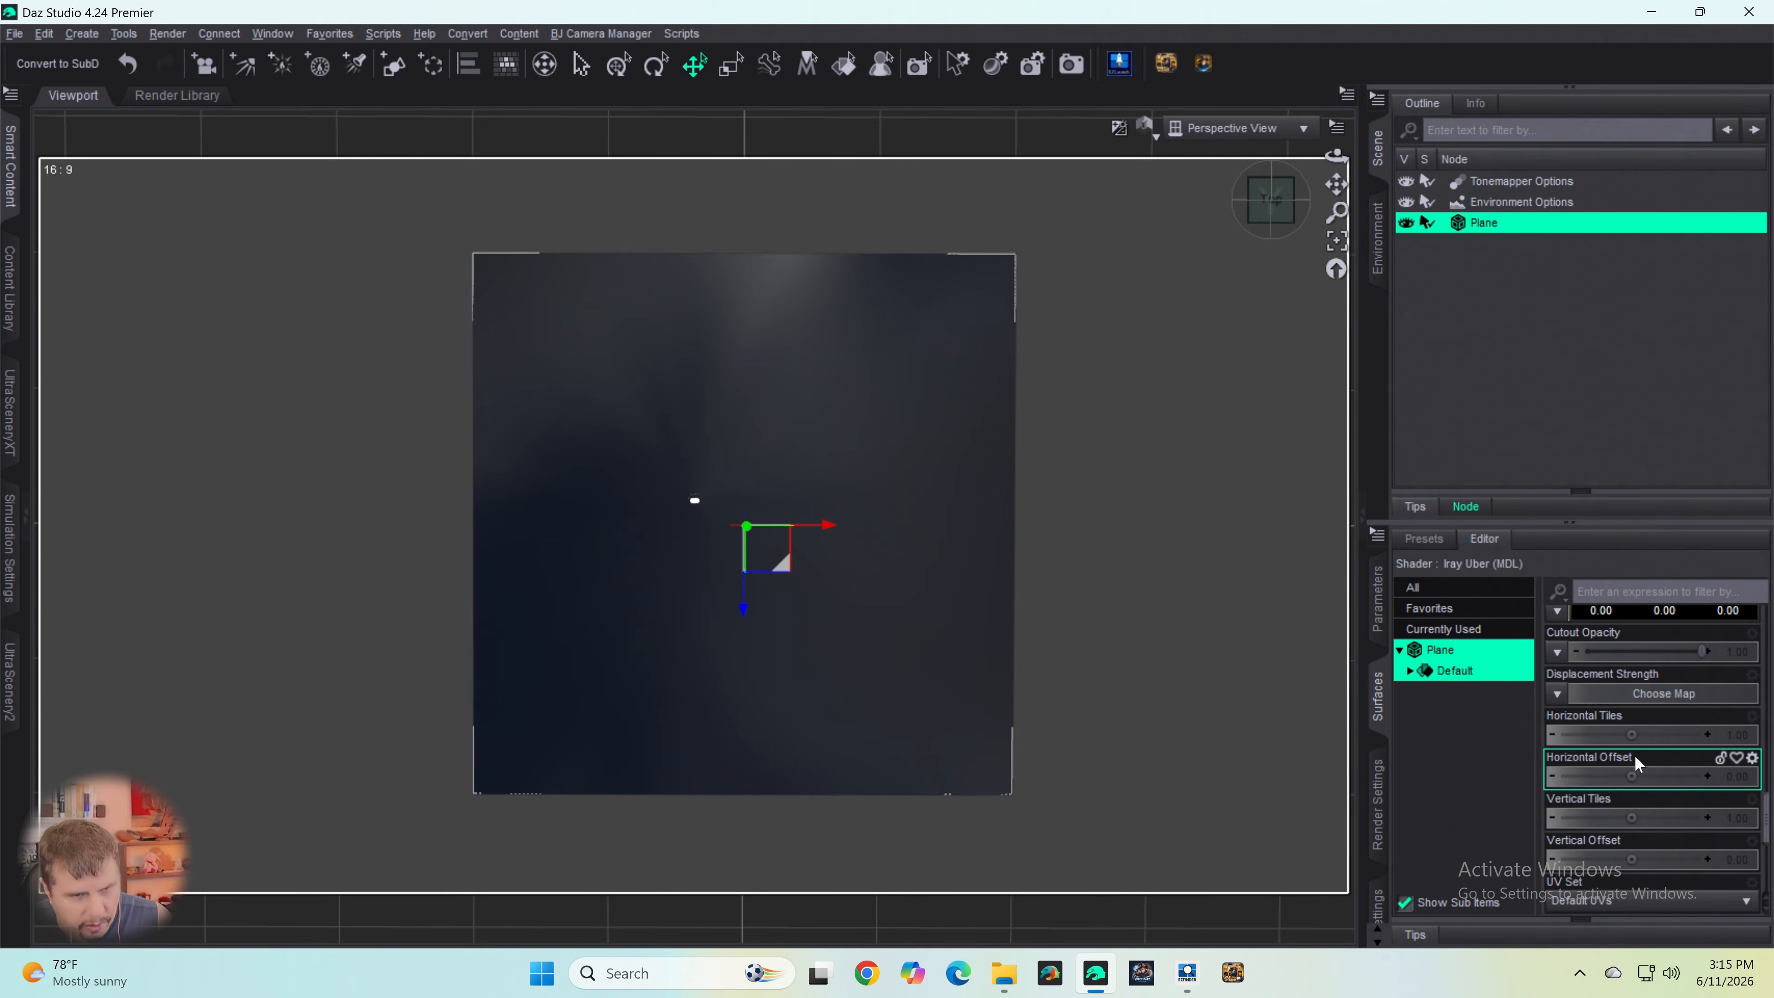
pyautogui.click(1742, 736)
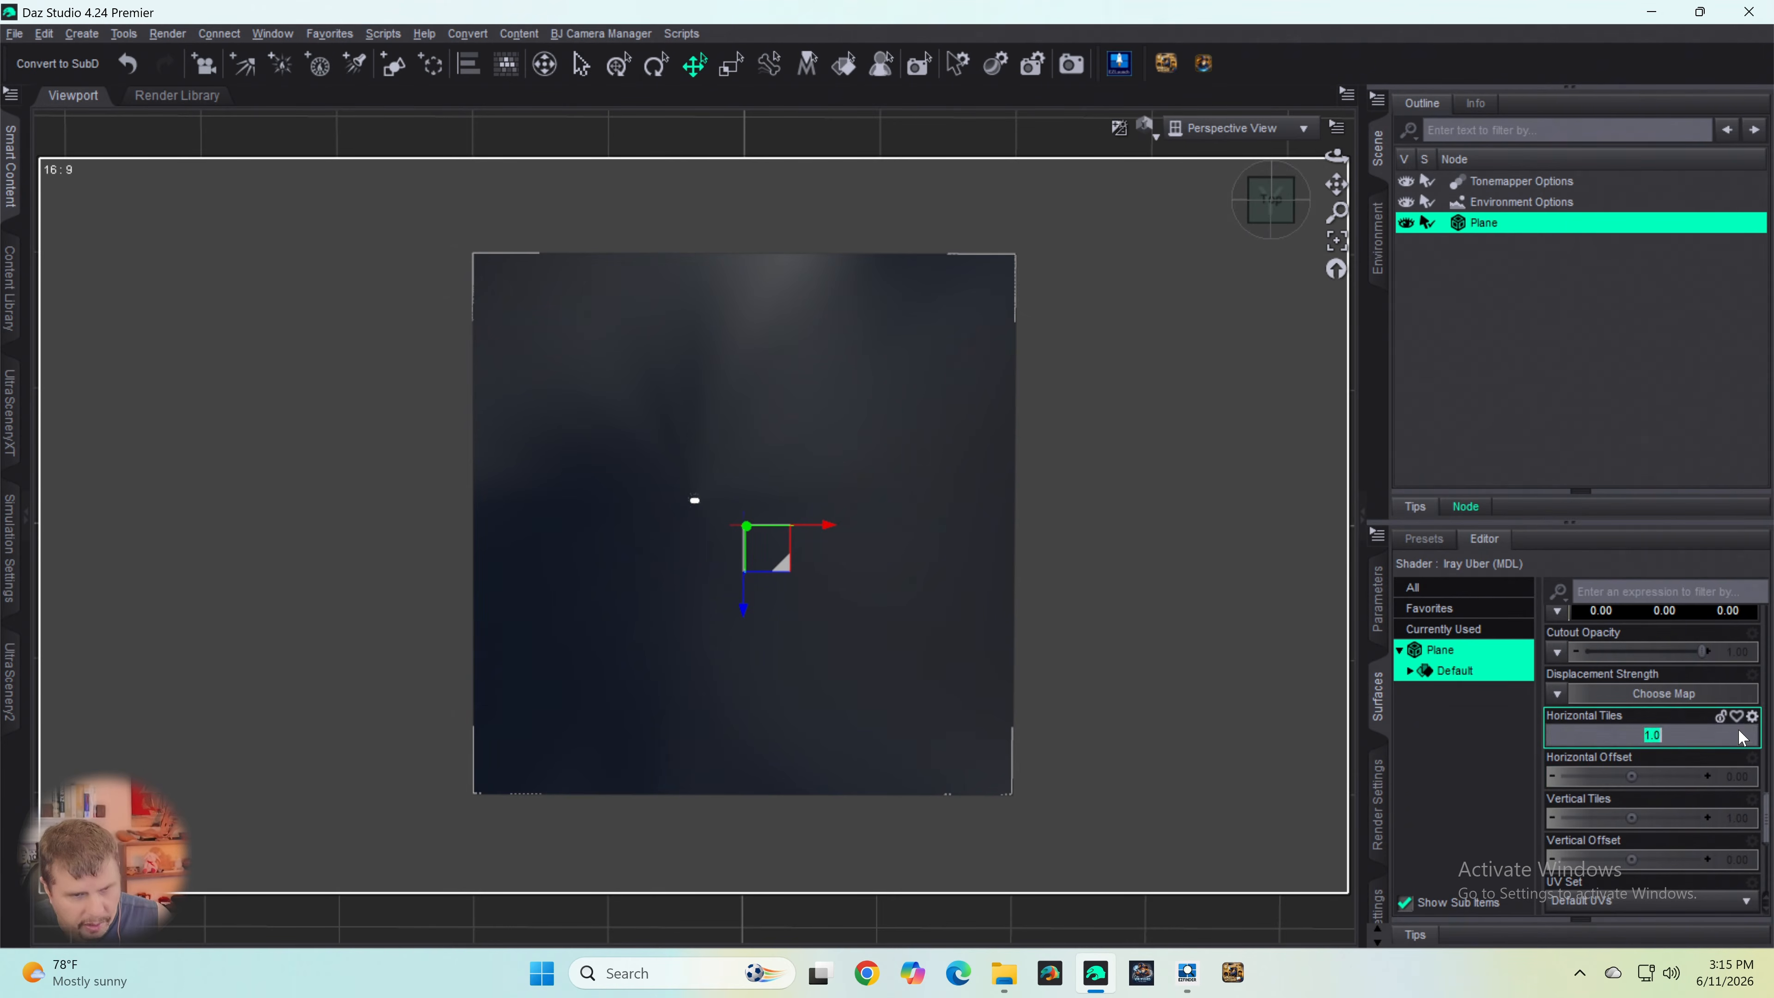
pyautogui.write('.')
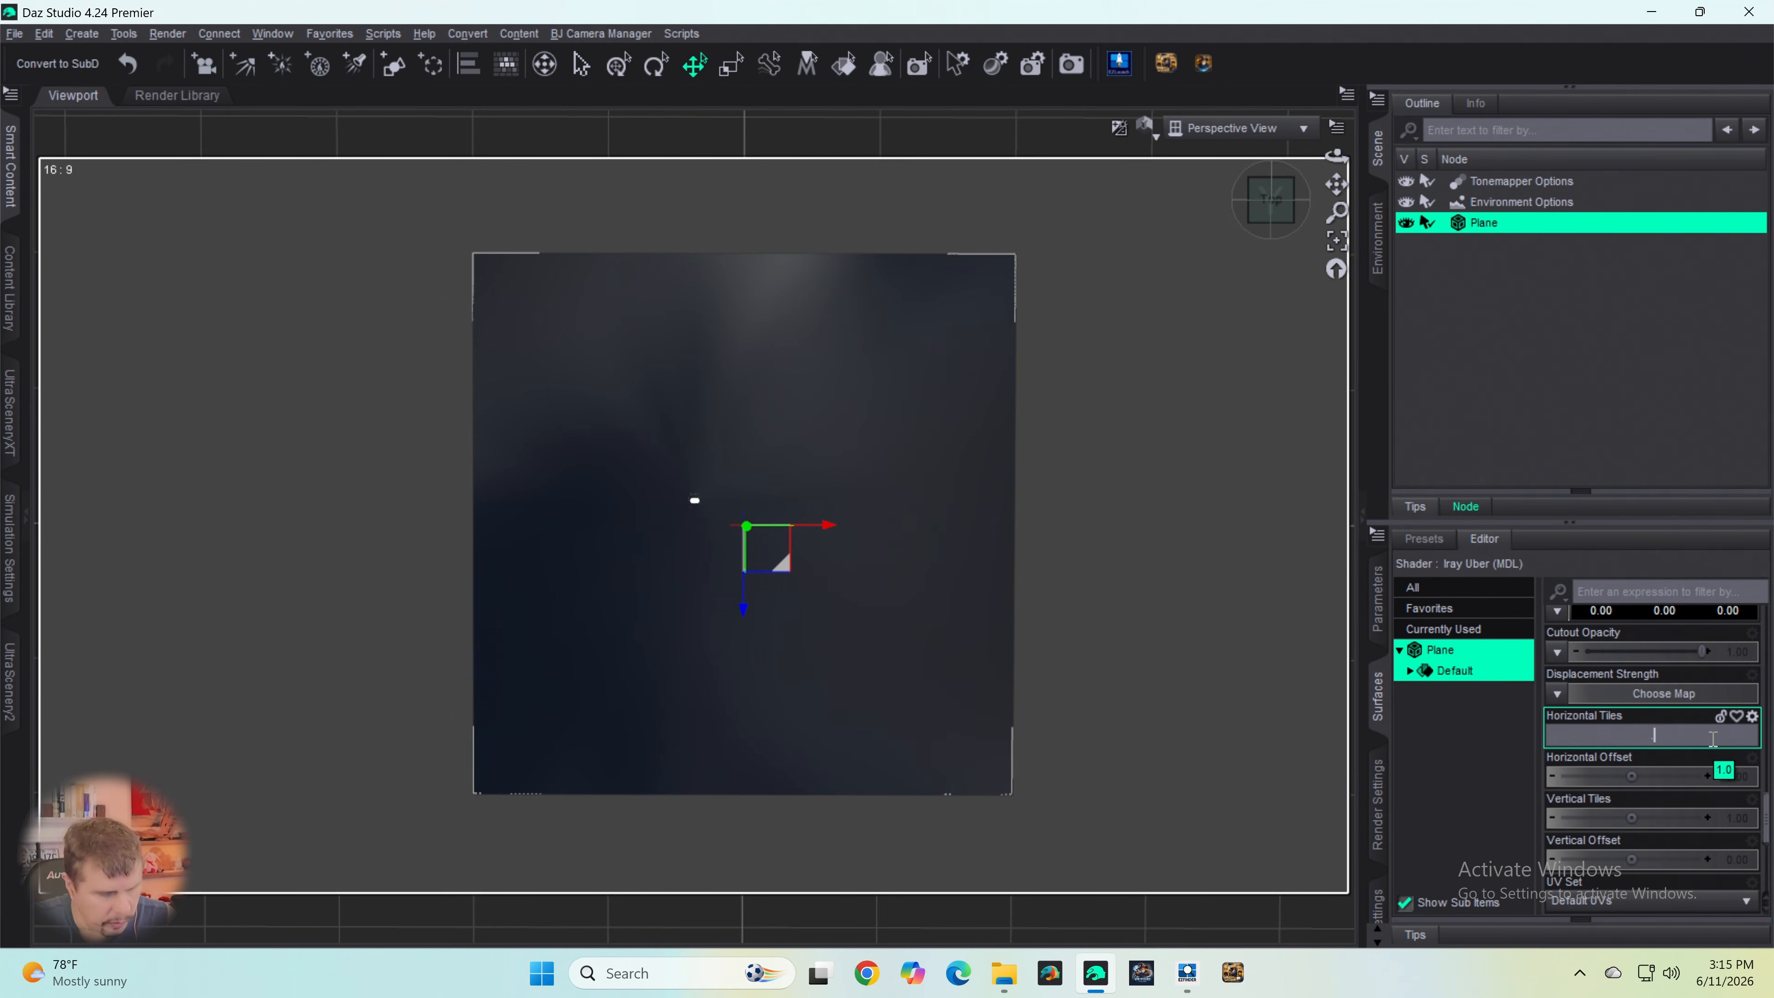
pyautogui.write('1')
pyautogui.press('Return')
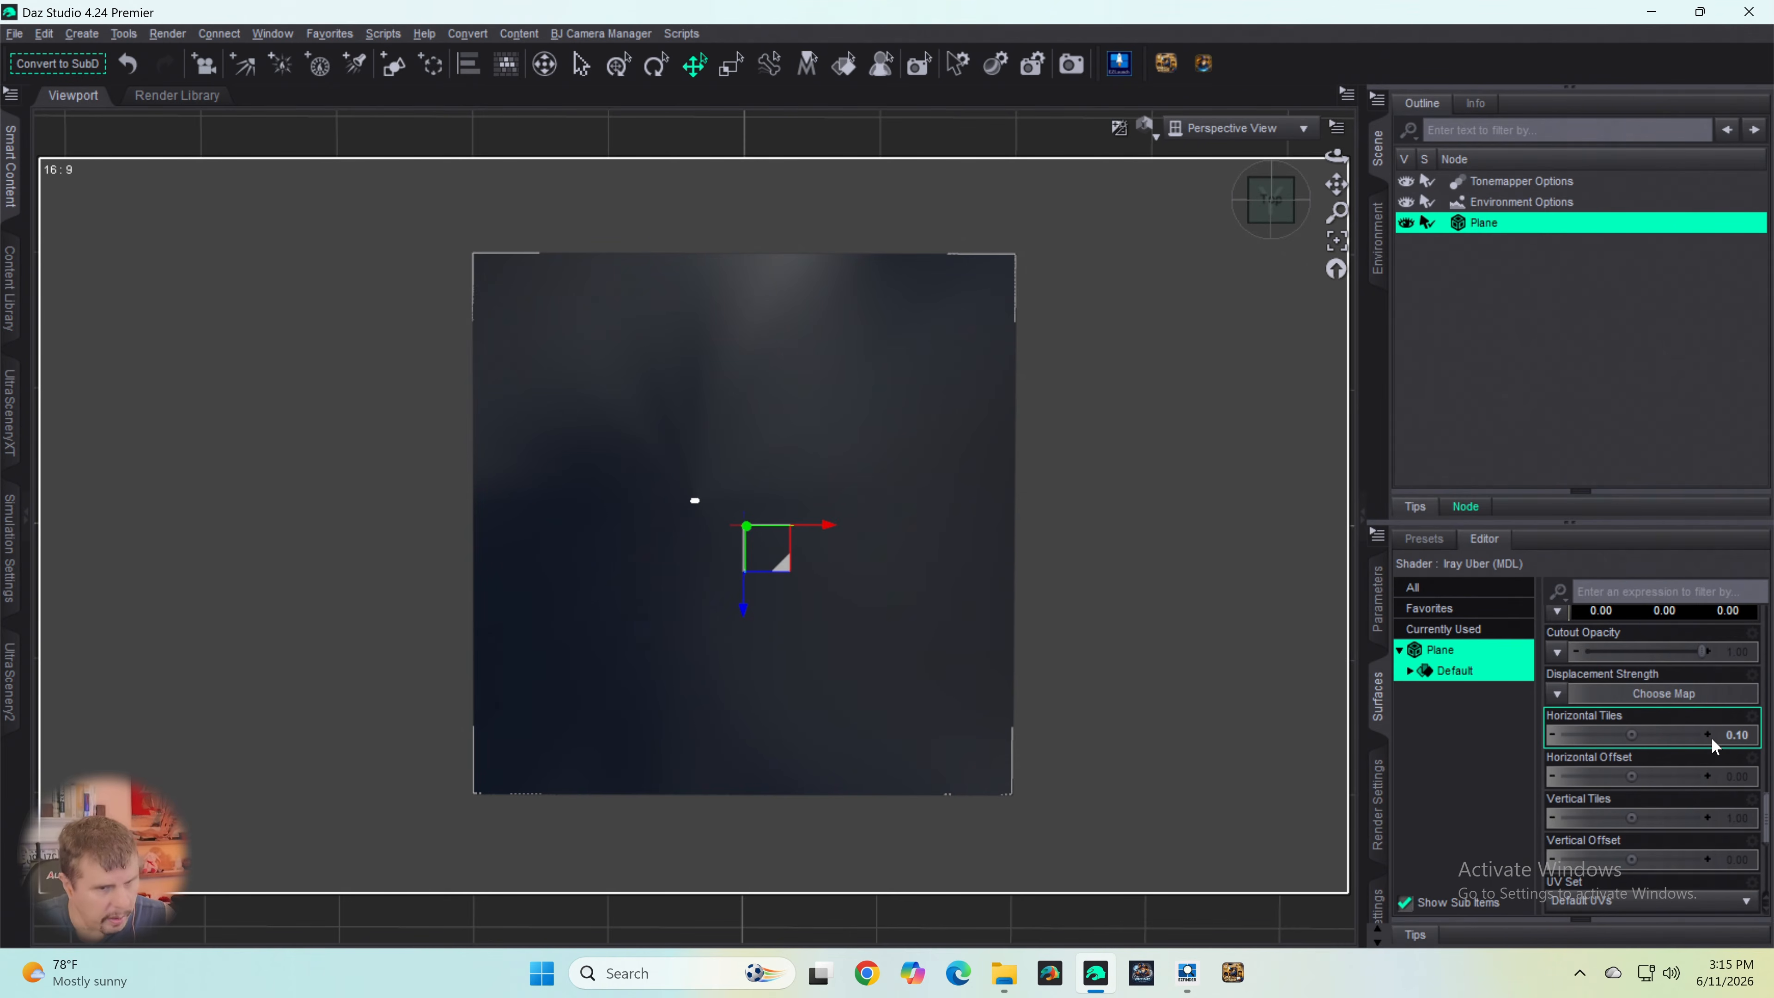
pyautogui.doubleClick(1738, 823)
pyautogui.write('.1')
pyautogui.press('Return')
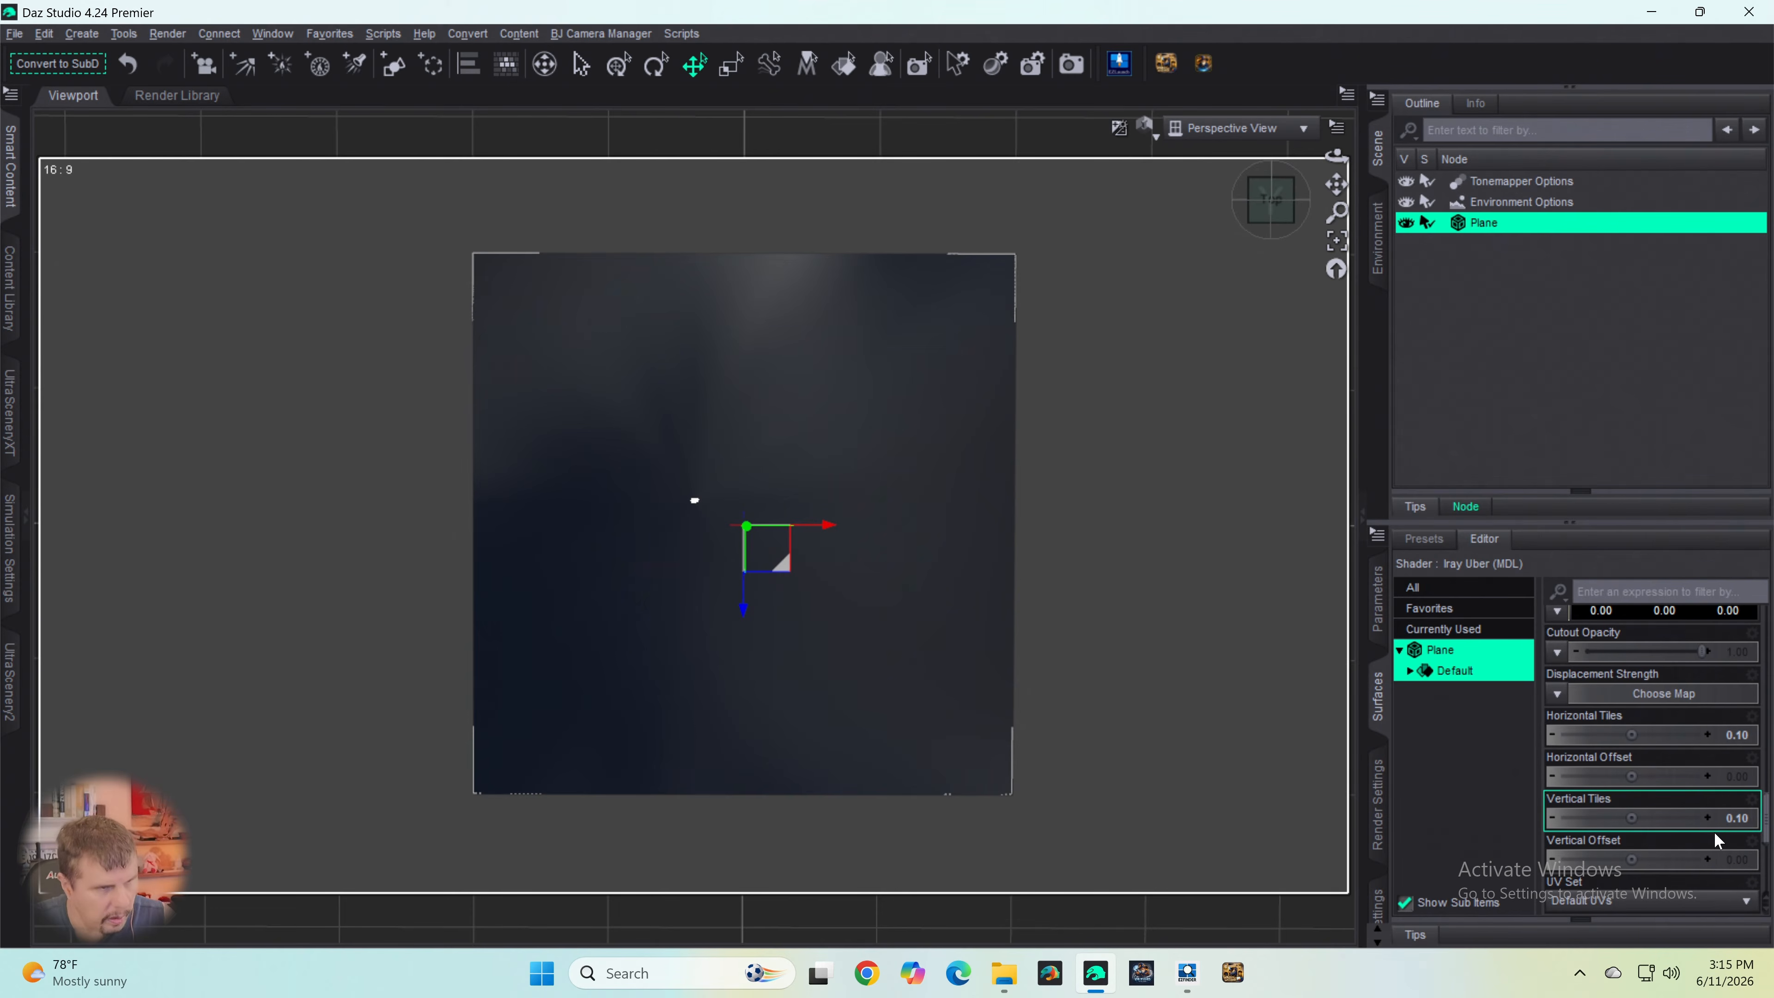
# - Reduce the plane surface's Vertical Tiles to 0.001
pyautogui.doubleClick(1743, 818)
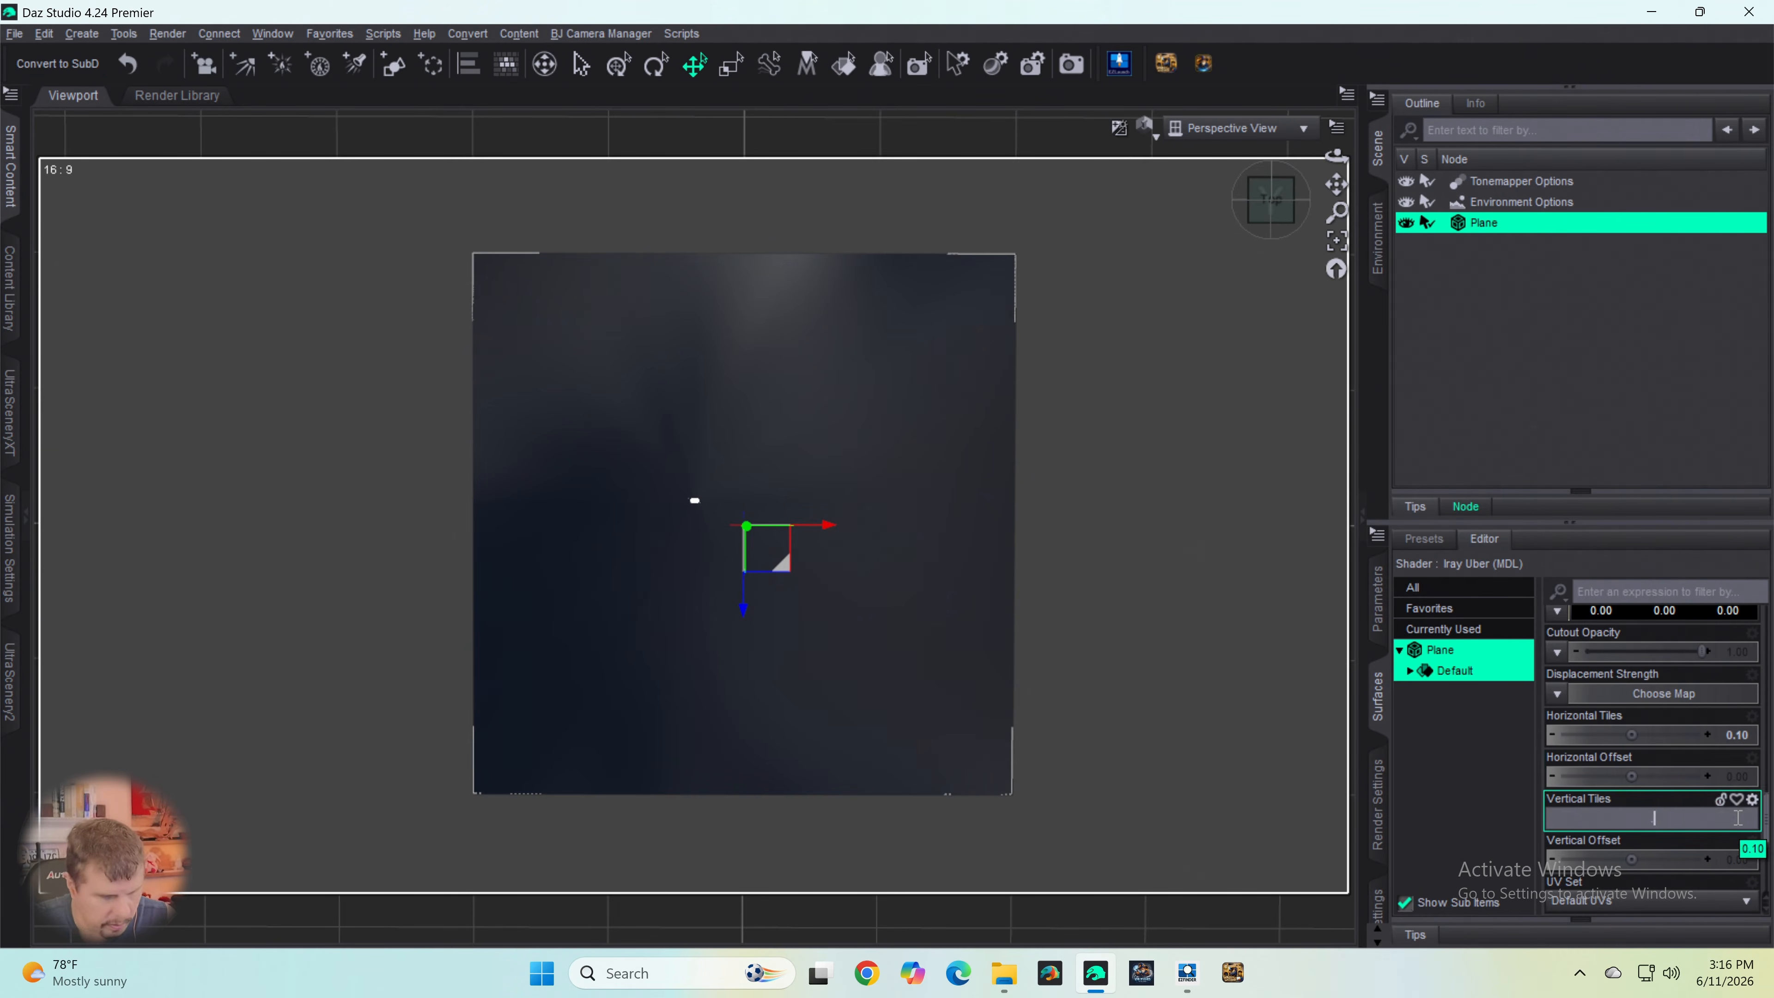
pyautogui.write('.001')
pyautogui.press('Return')
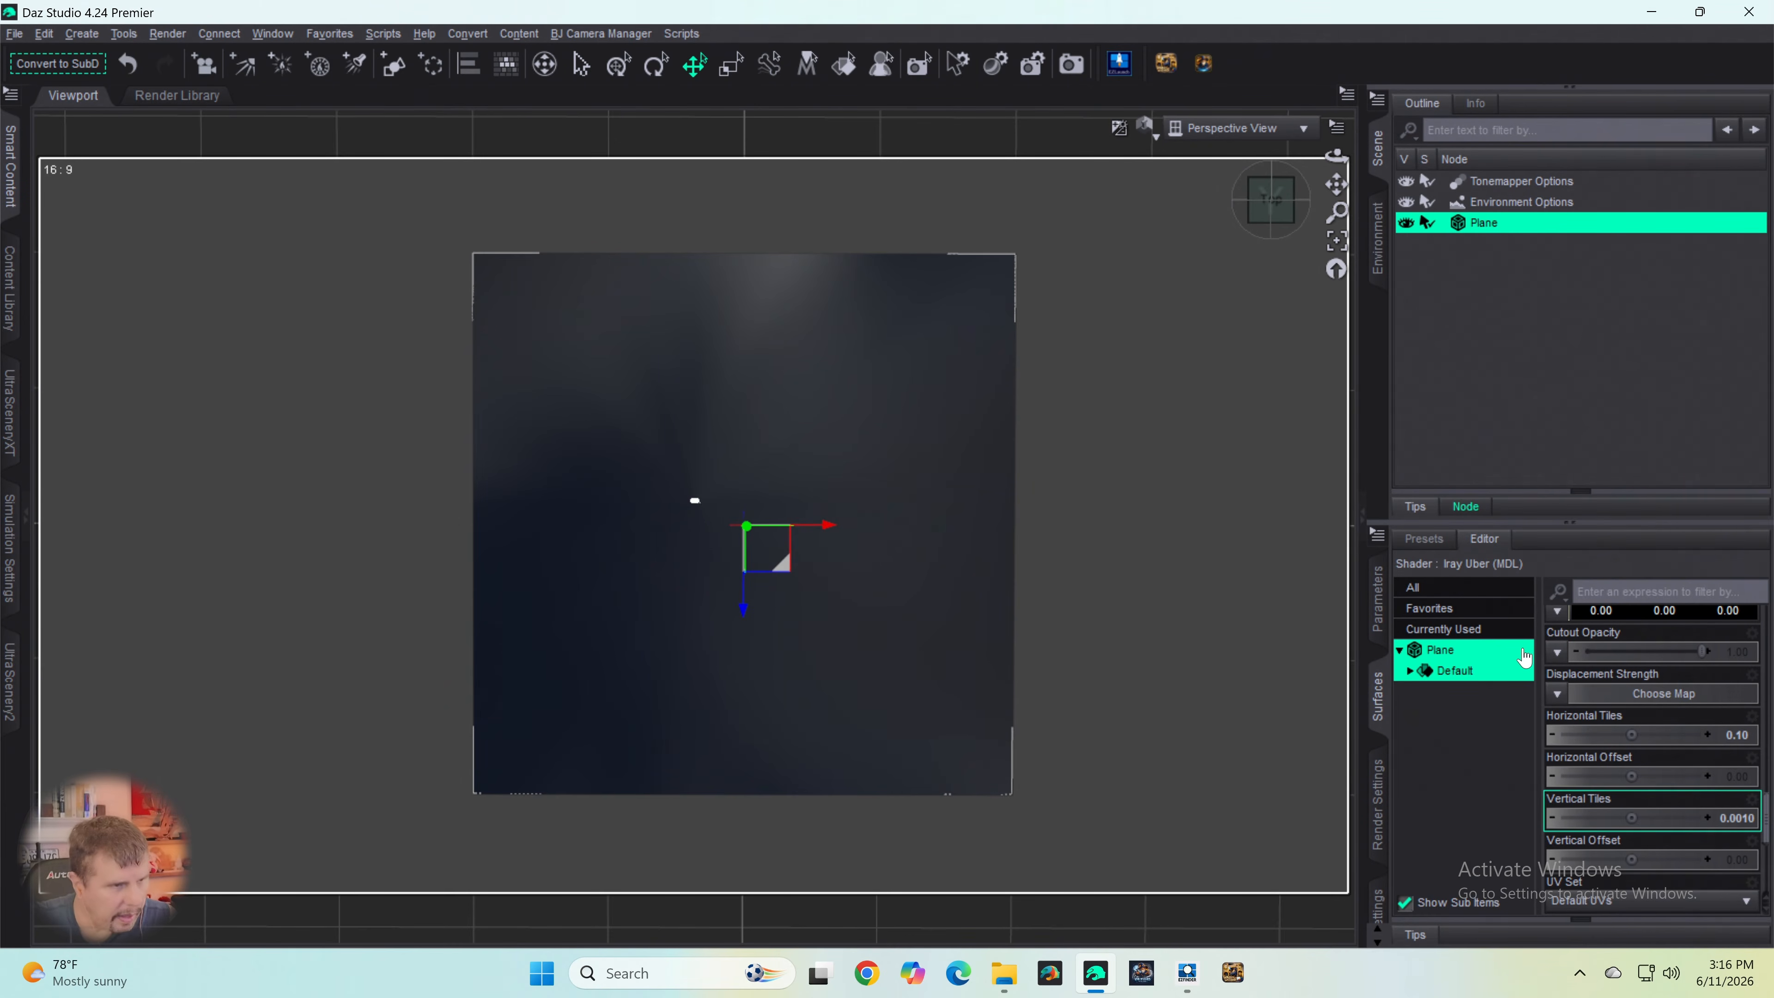
# - Examine the image map around the small rectangle near the plane's centre from close up and farther away
pyautogui.scroll(6, 913, 546)
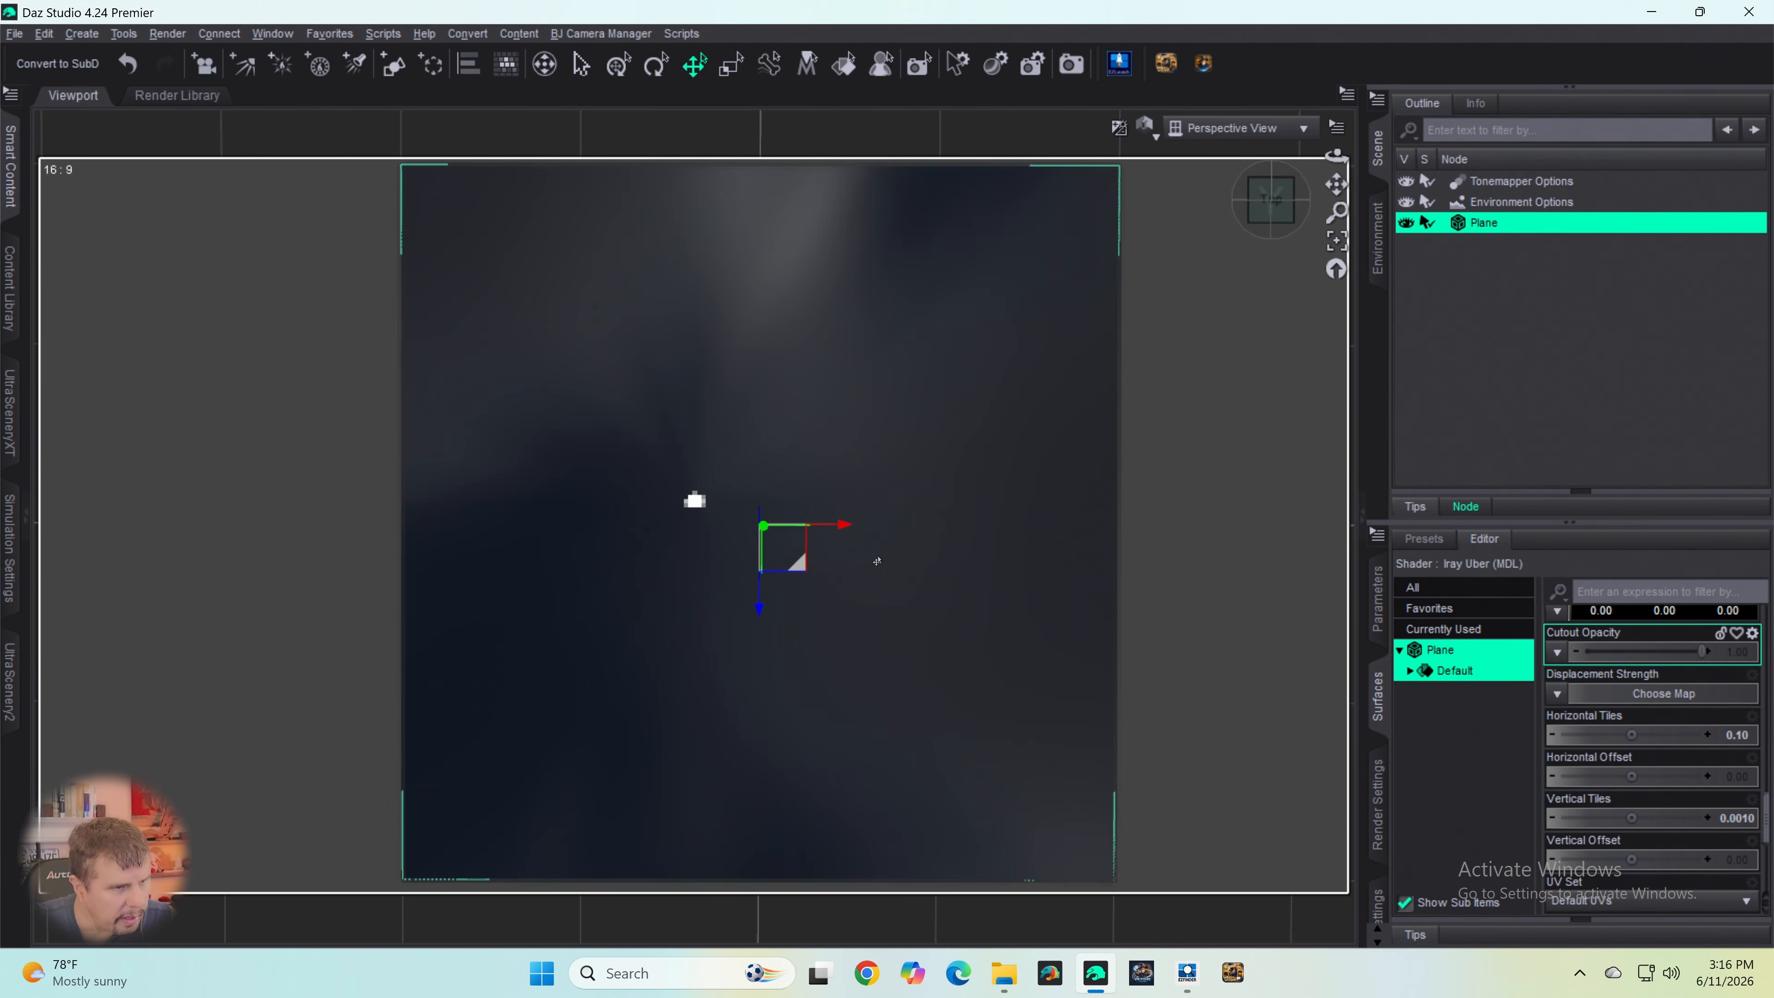
pyautogui.scroll(5, 877, 562)
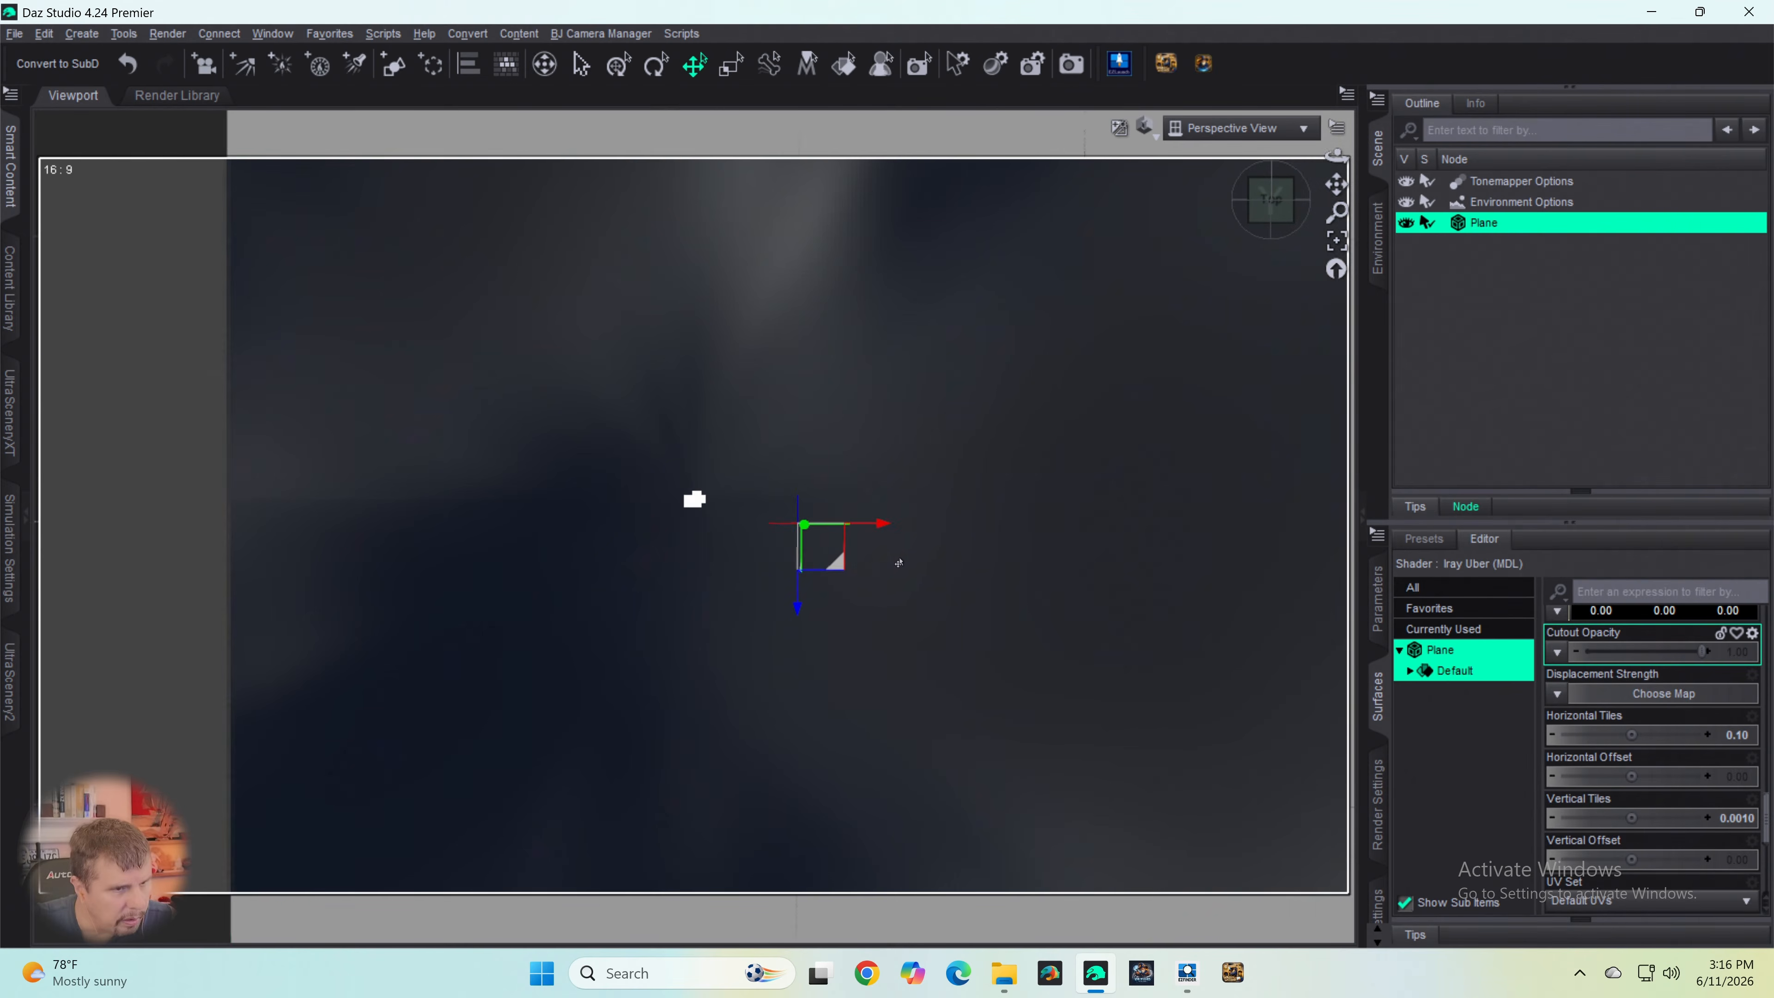
pyautogui.scroll(3, 907, 567)
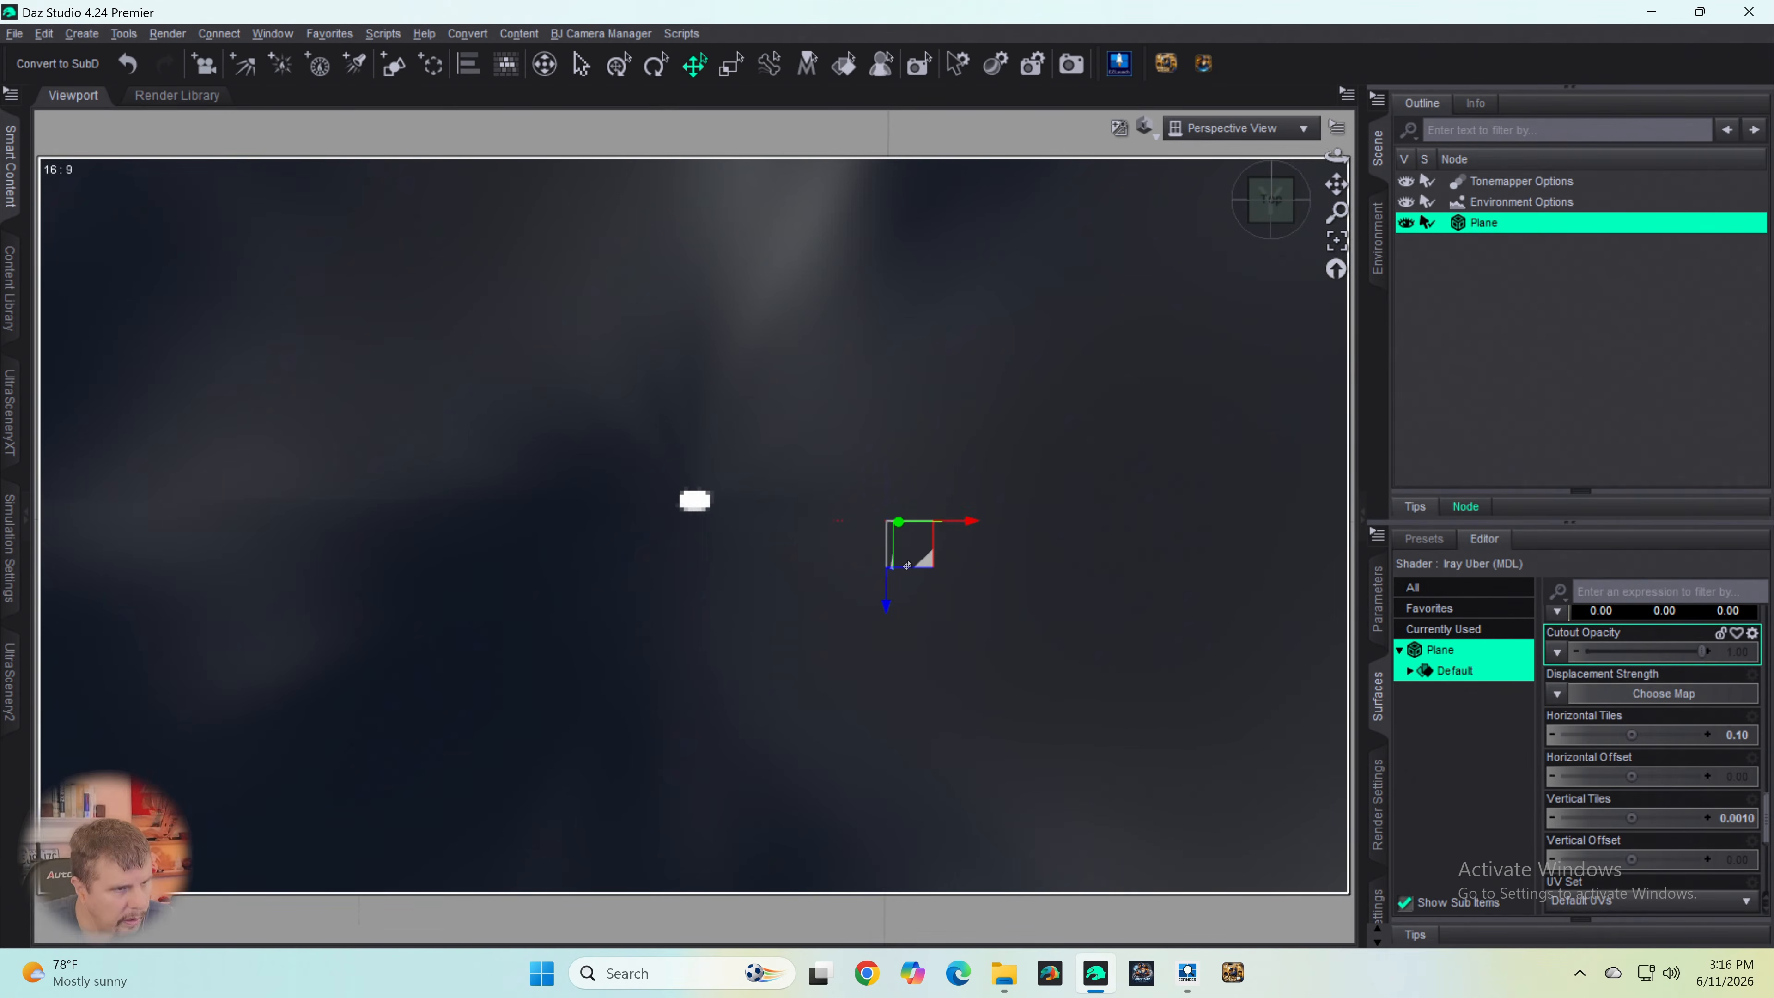
pyautogui.scroll(6, 879, 564)
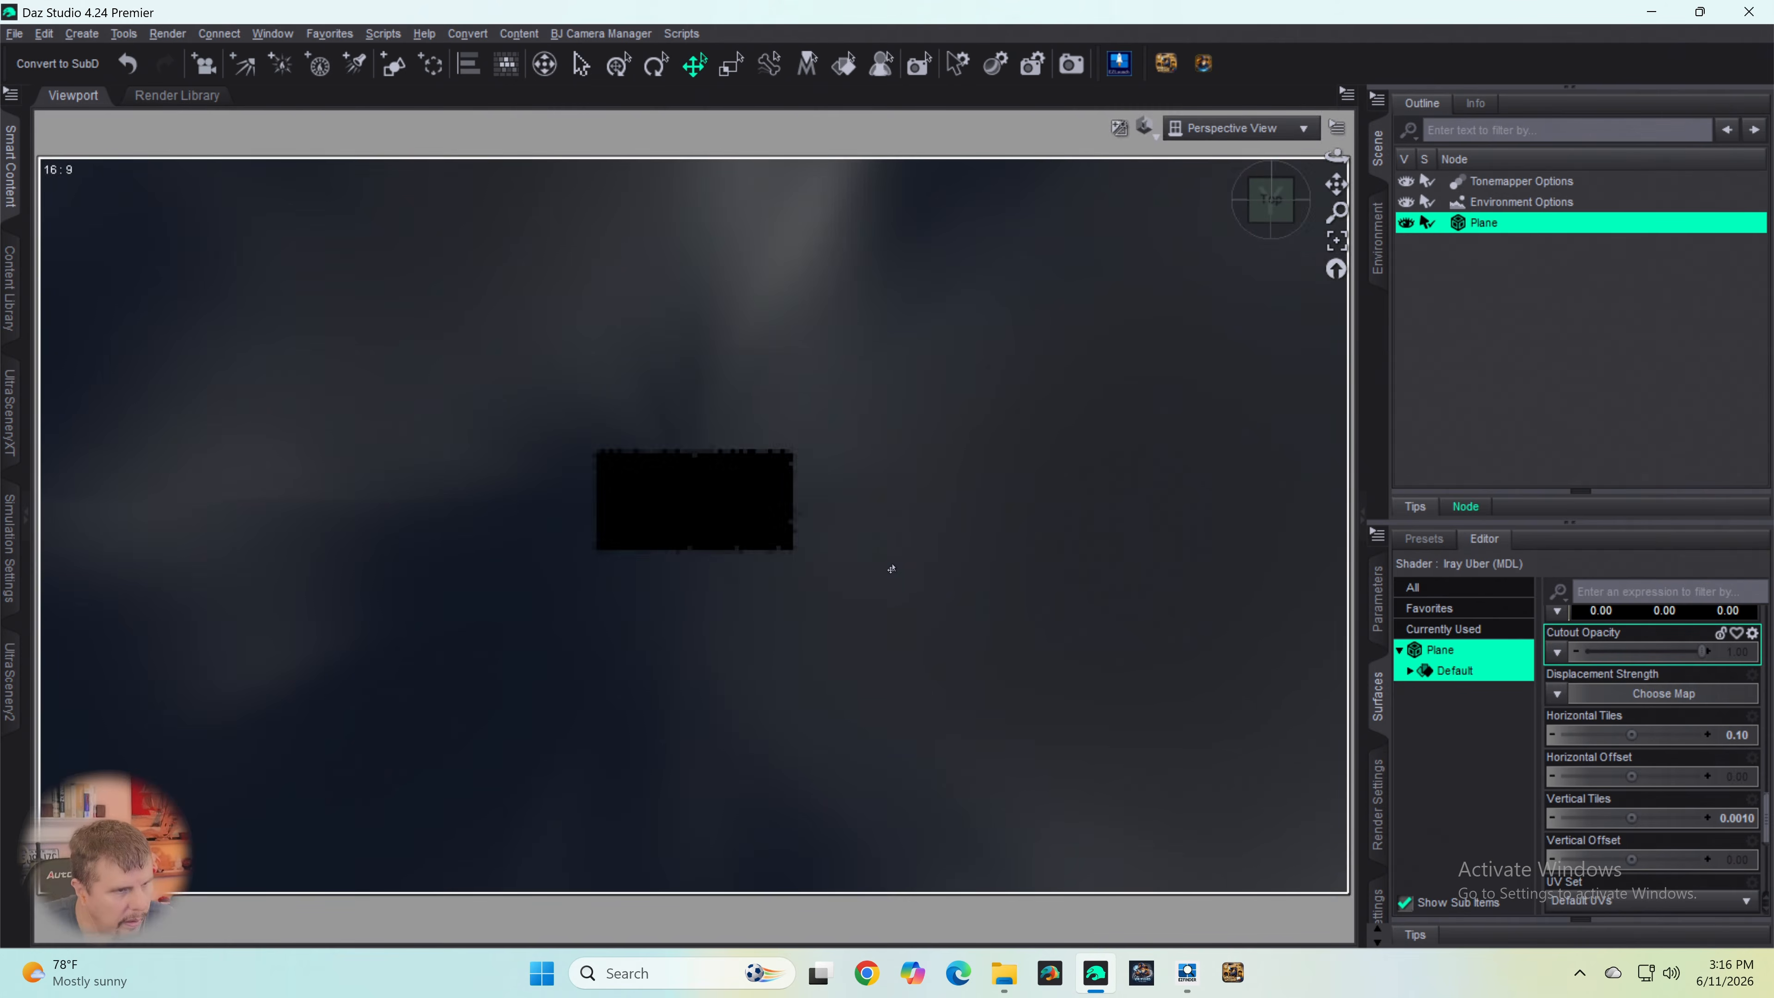
pyautogui.scroll(3, 891, 566)
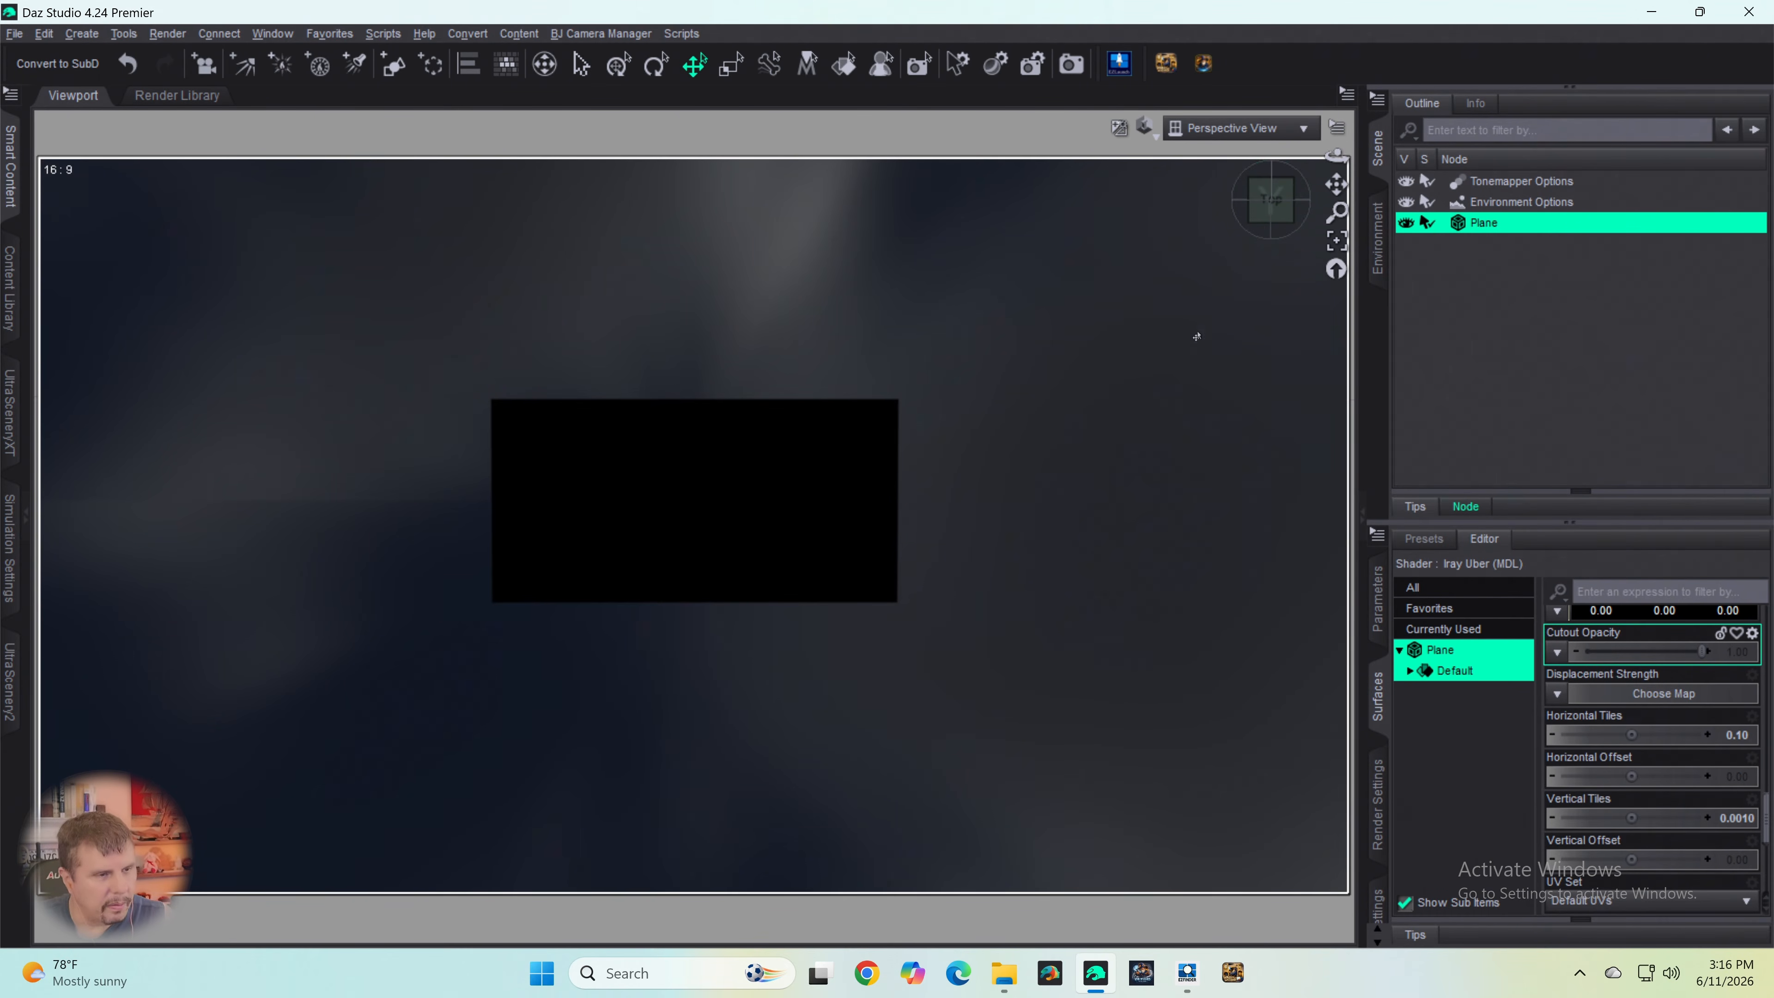
pyautogui.scroll(-5, 1041, 450)
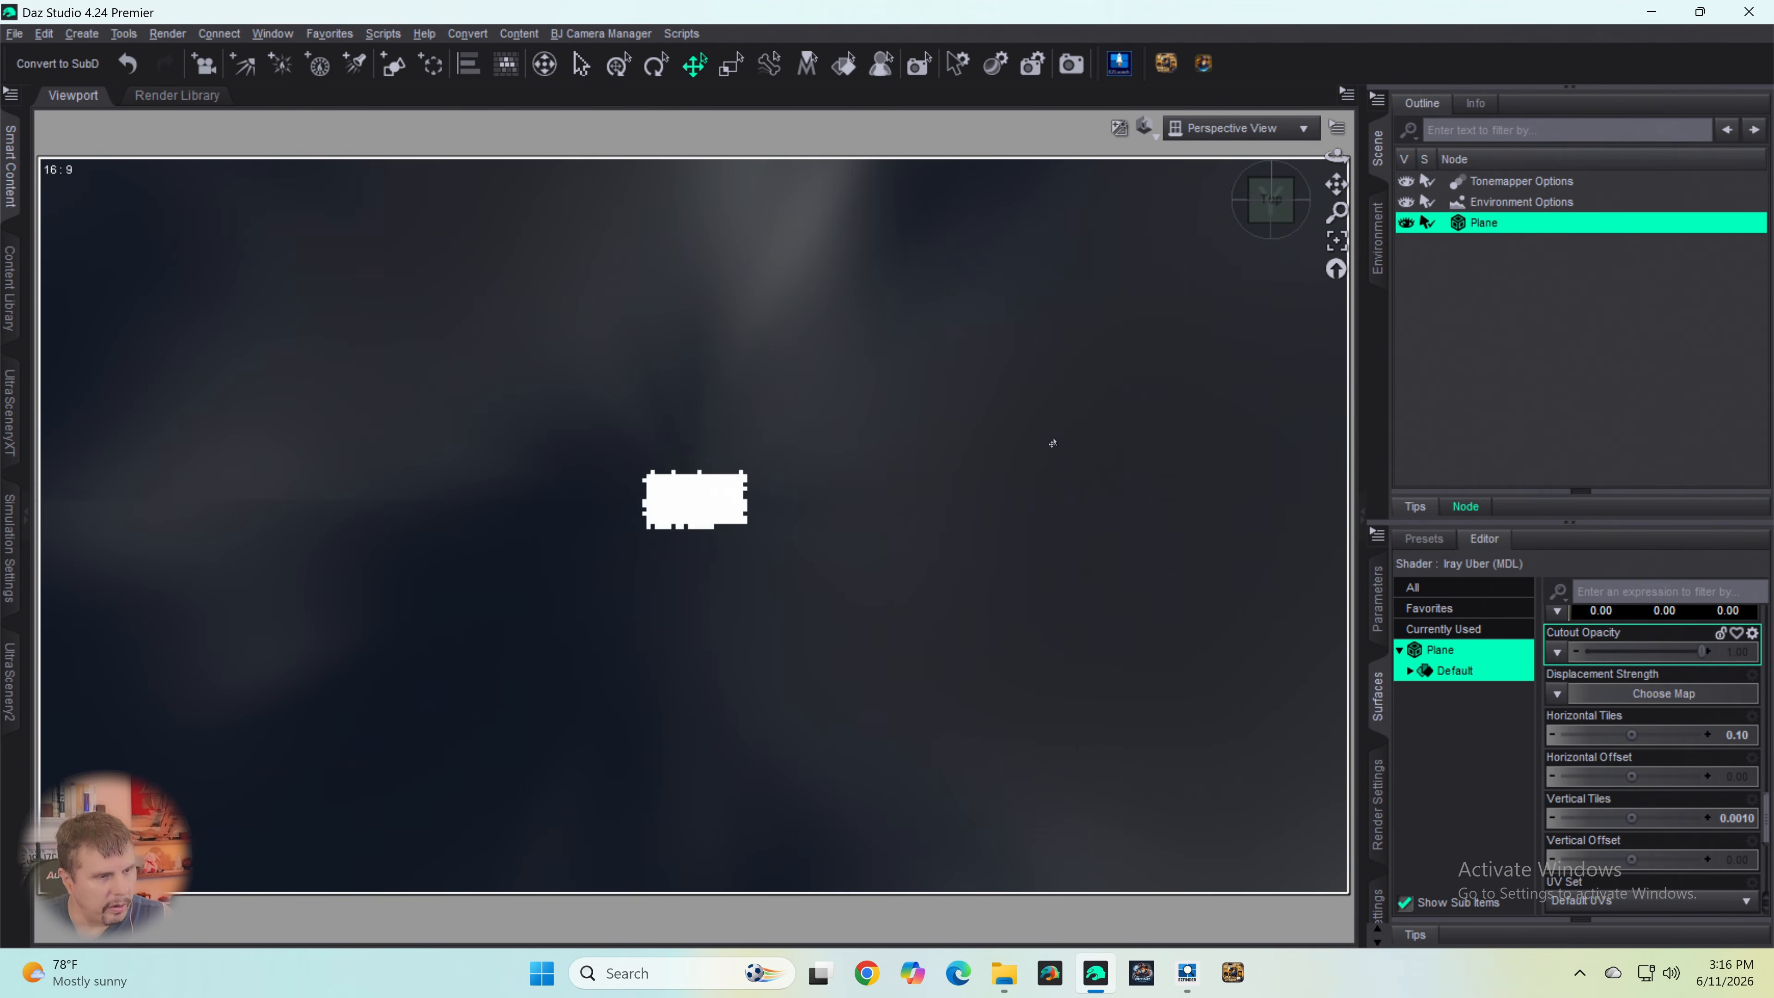
pyautogui.scroll(5, 1057, 444)
pyautogui.scroll(-5, 1061, 436)
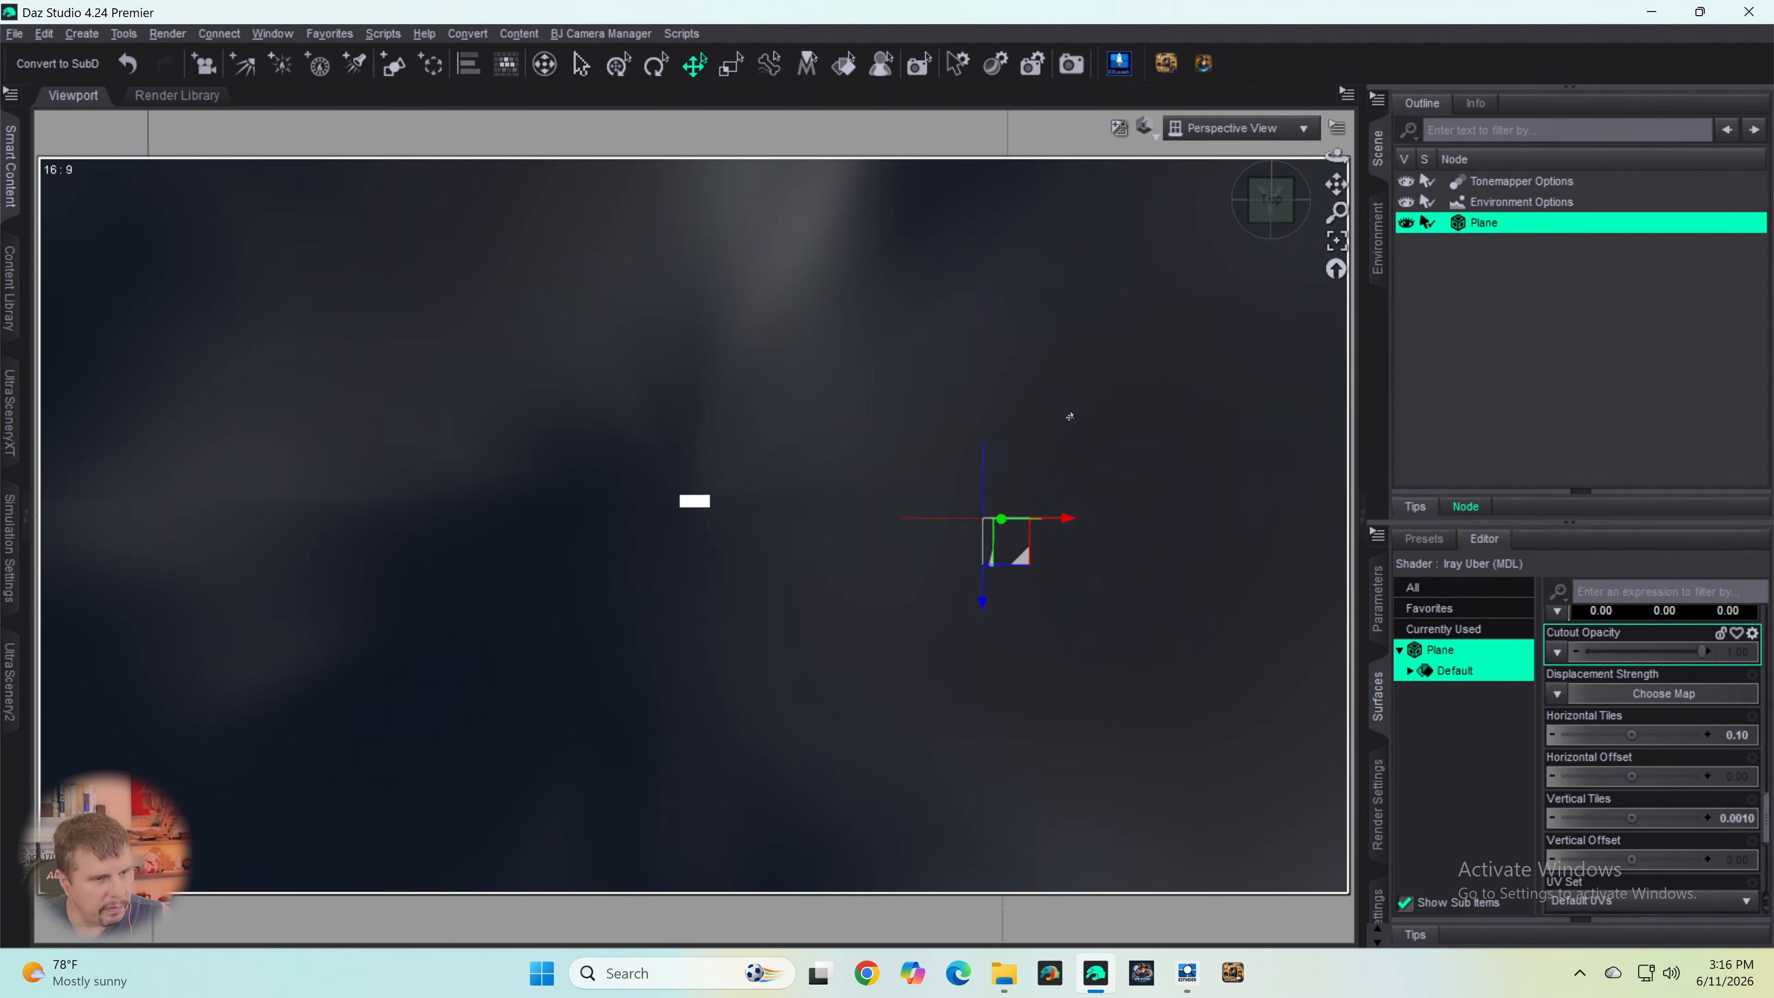
pyautogui.scroll(-4, 1070, 414)
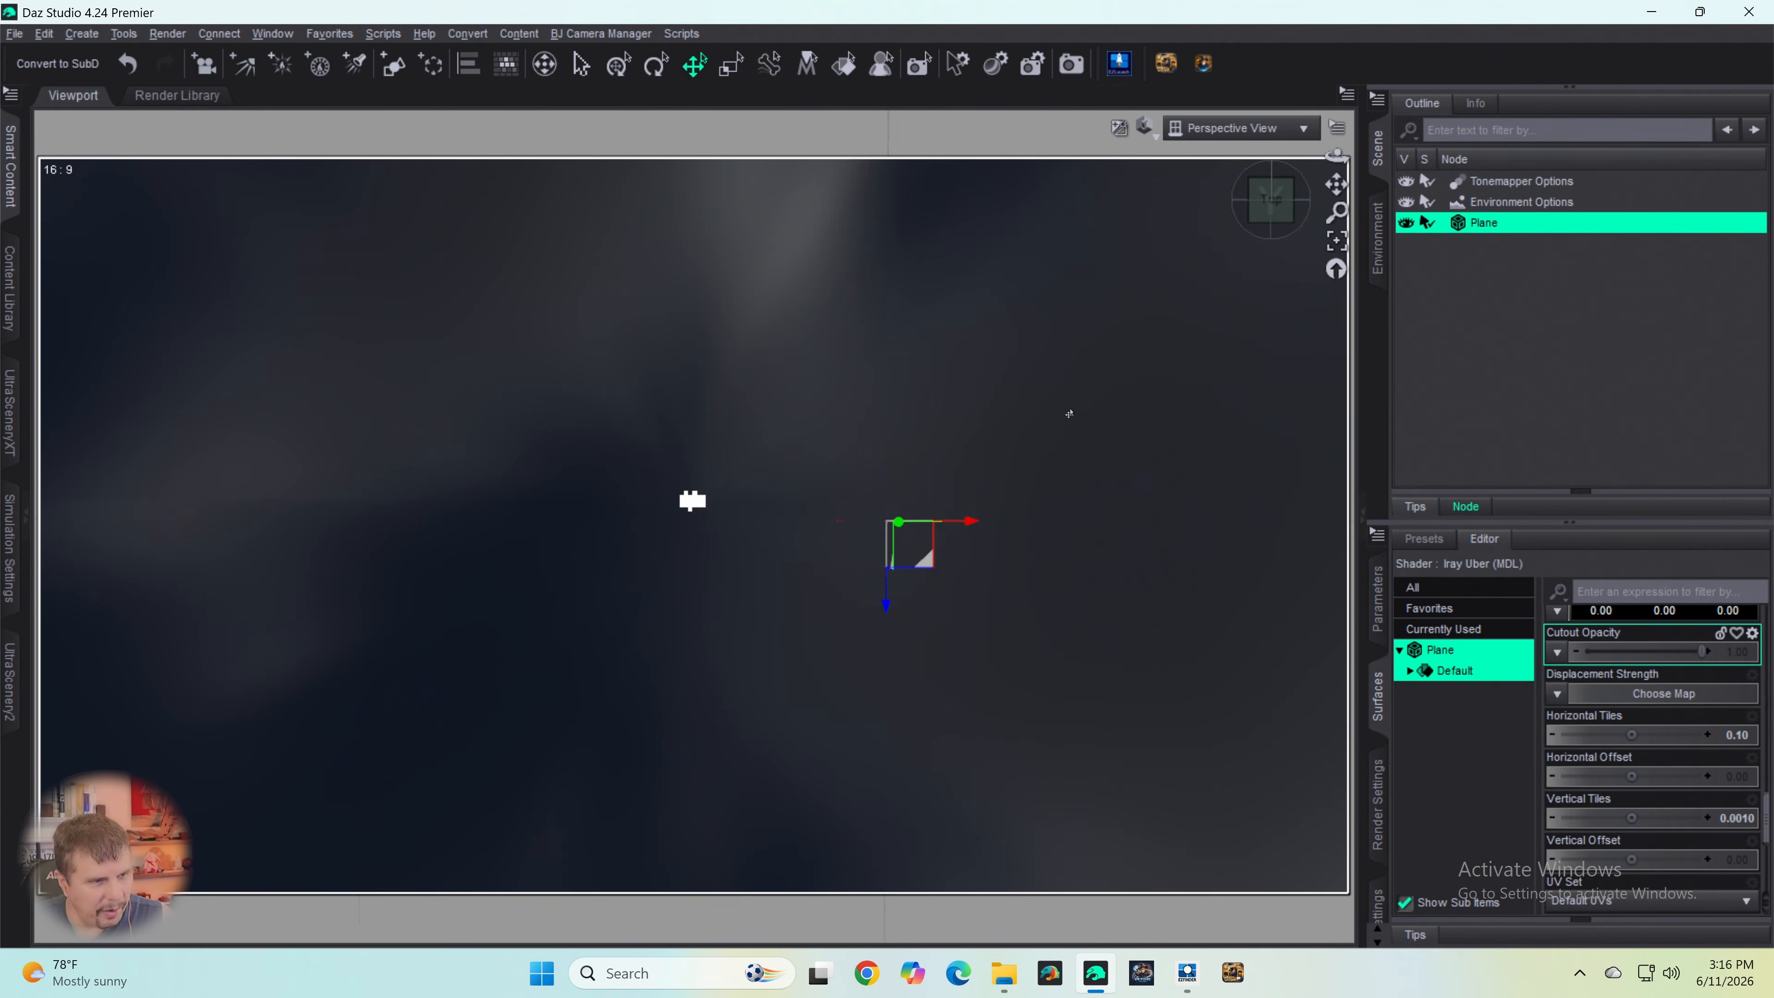
pyautogui.scroll(5, 1073, 424)
pyautogui.scroll(3, 1073, 427)
pyautogui.scroll(-5, 1073, 416)
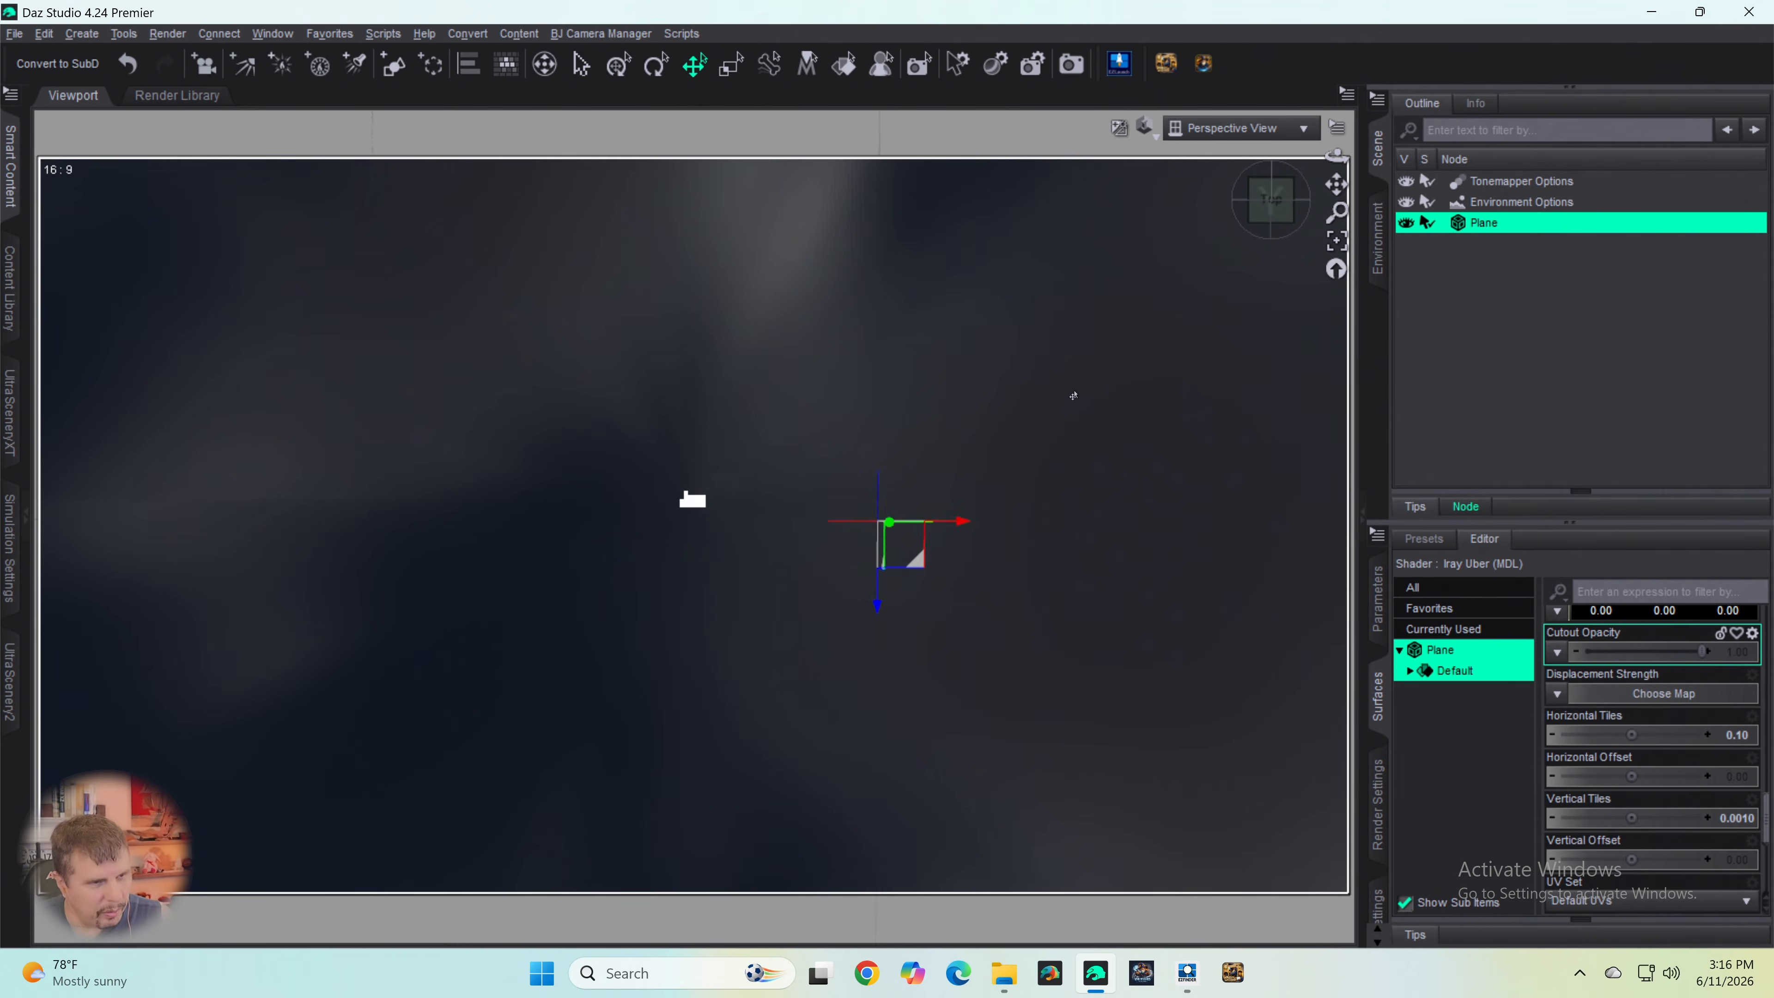
pyautogui.scroll(-4, 1074, 391)
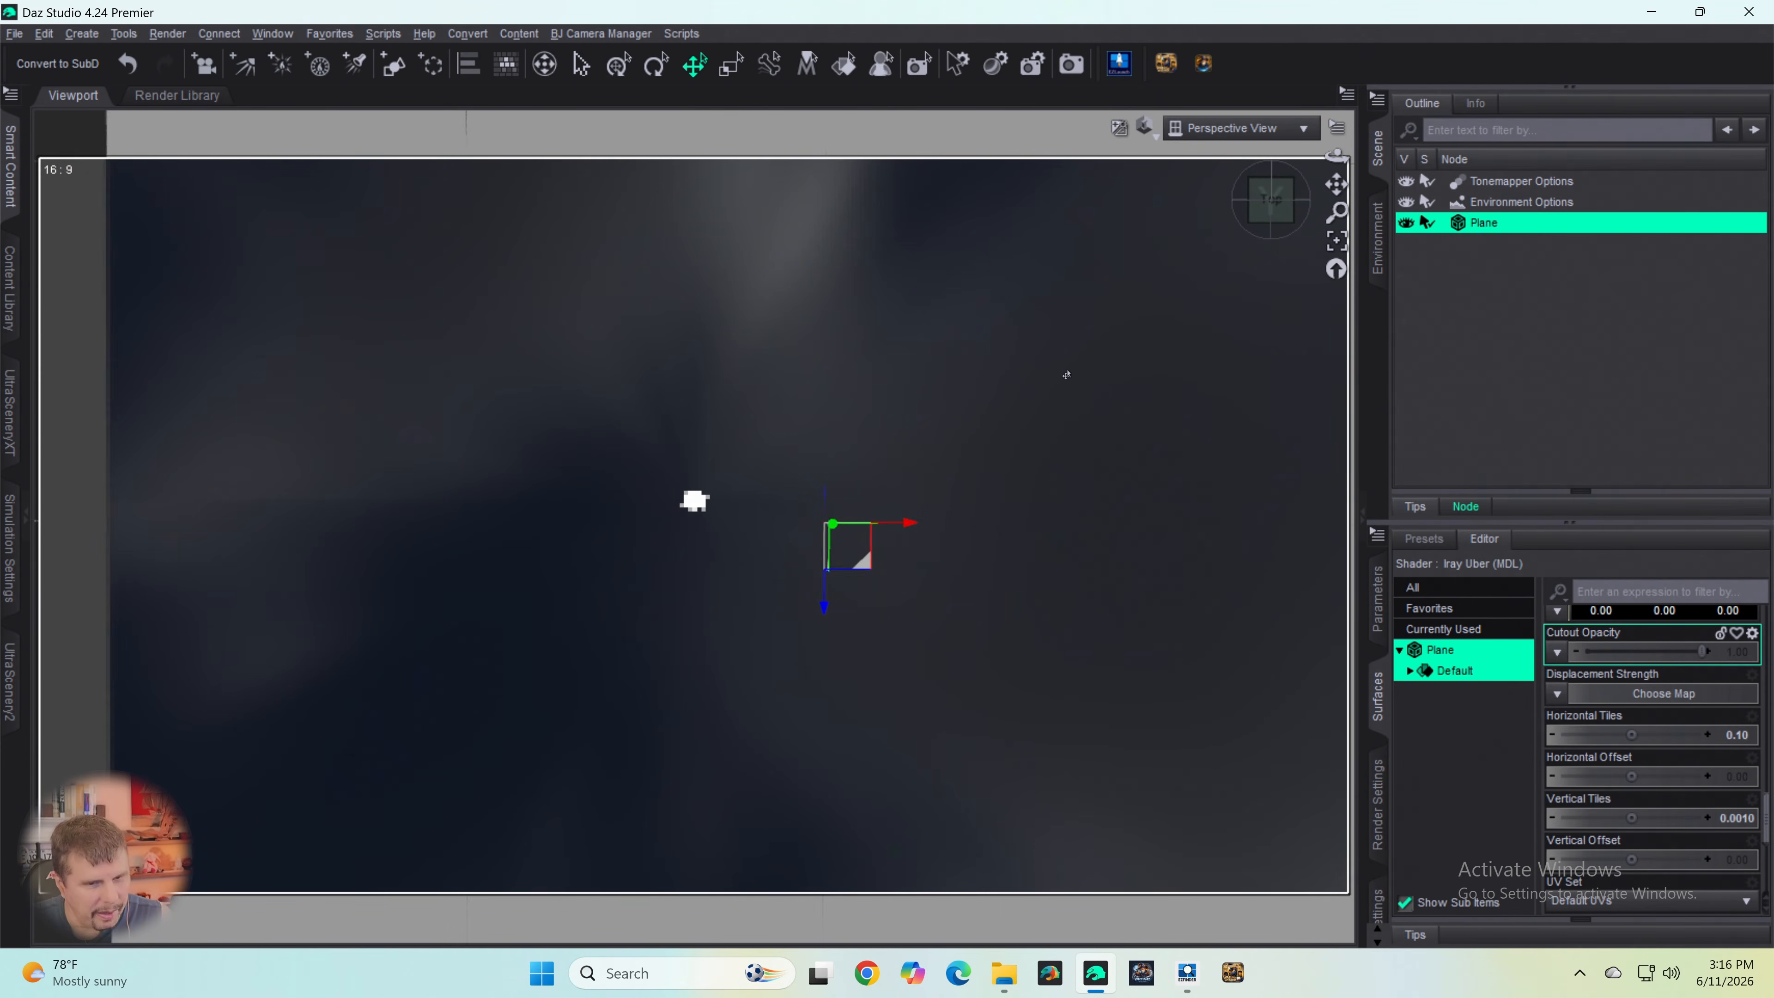
pyautogui.scroll(-2, 1073, 384)
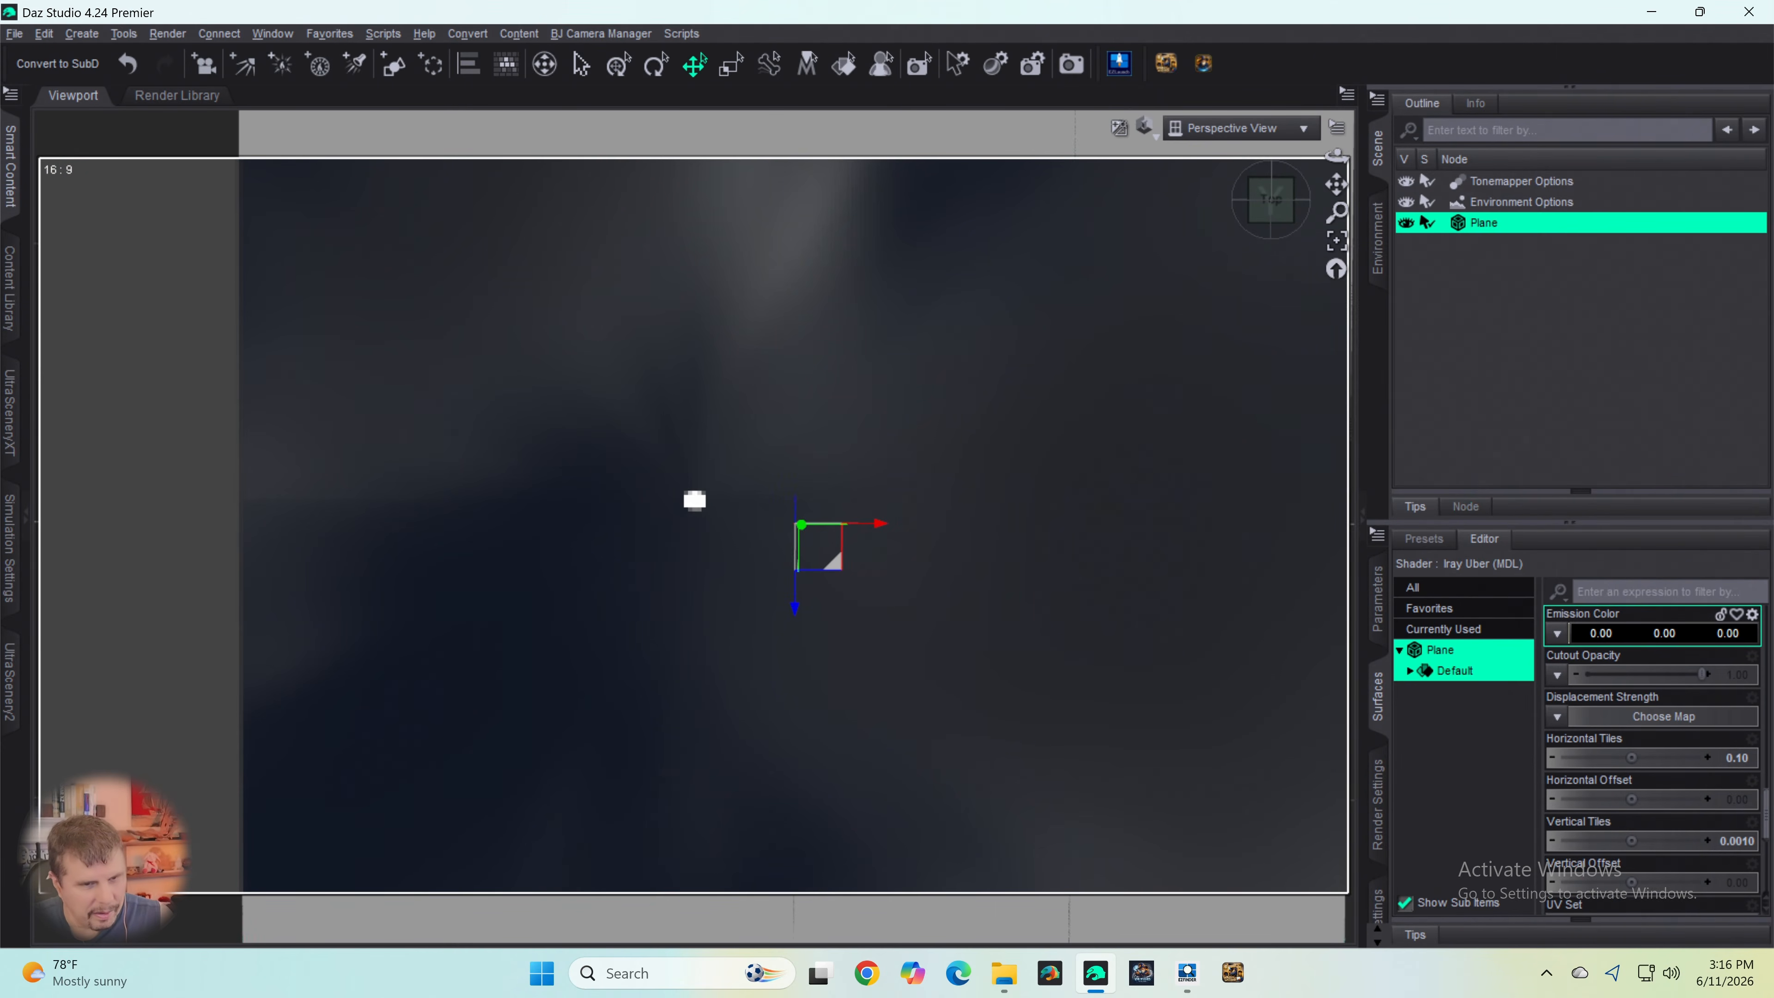
# - Set both Horizontal Tiles and Vertical Tiles of the plane's surface to 500
pyautogui.click(1736, 759)
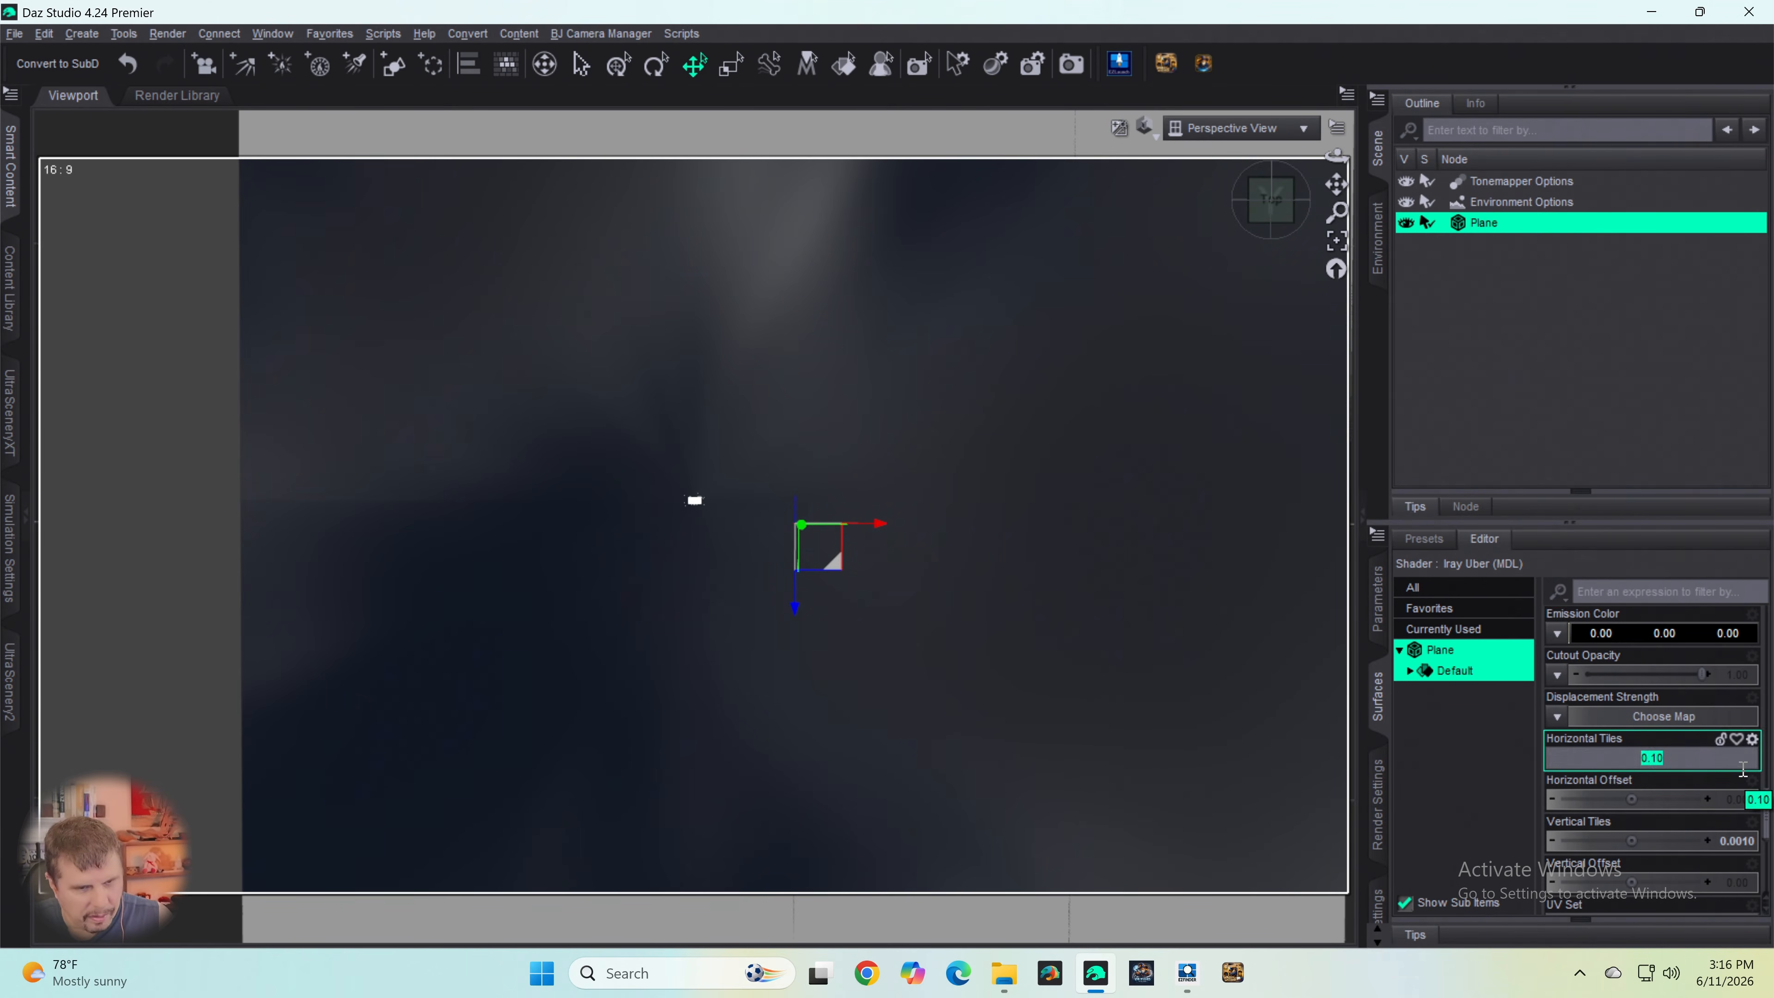
pyautogui.write('500')
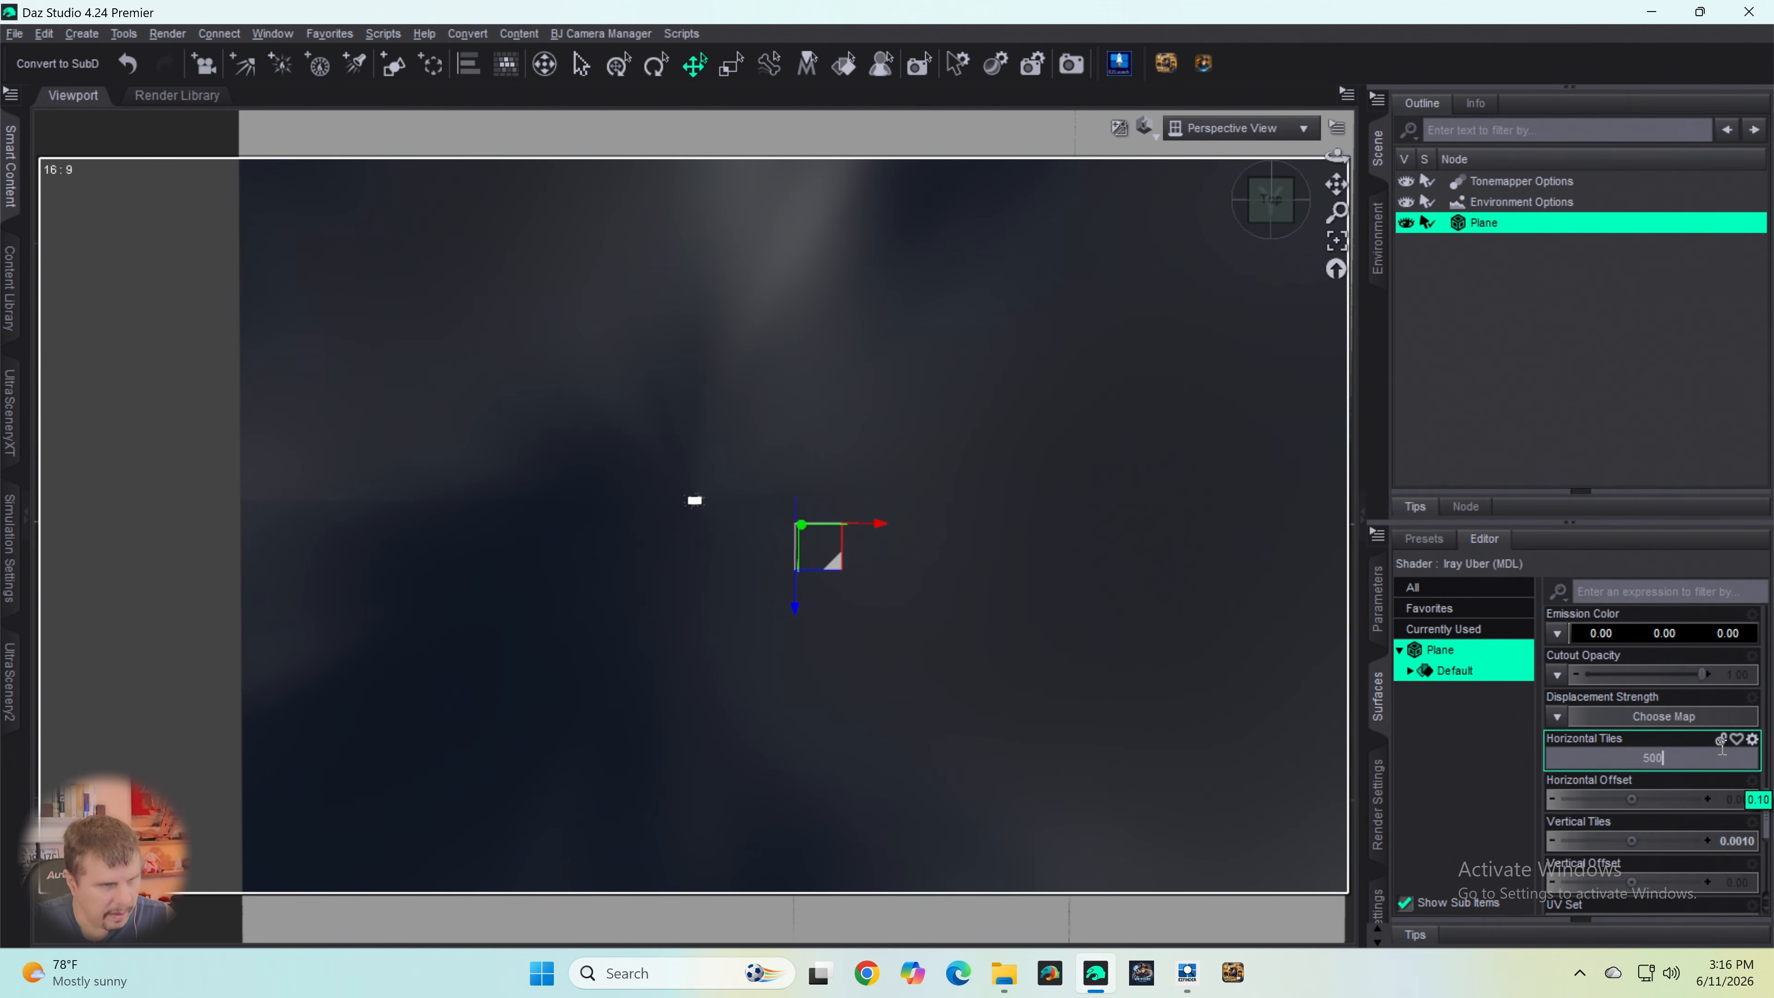
pyautogui.press('Return')
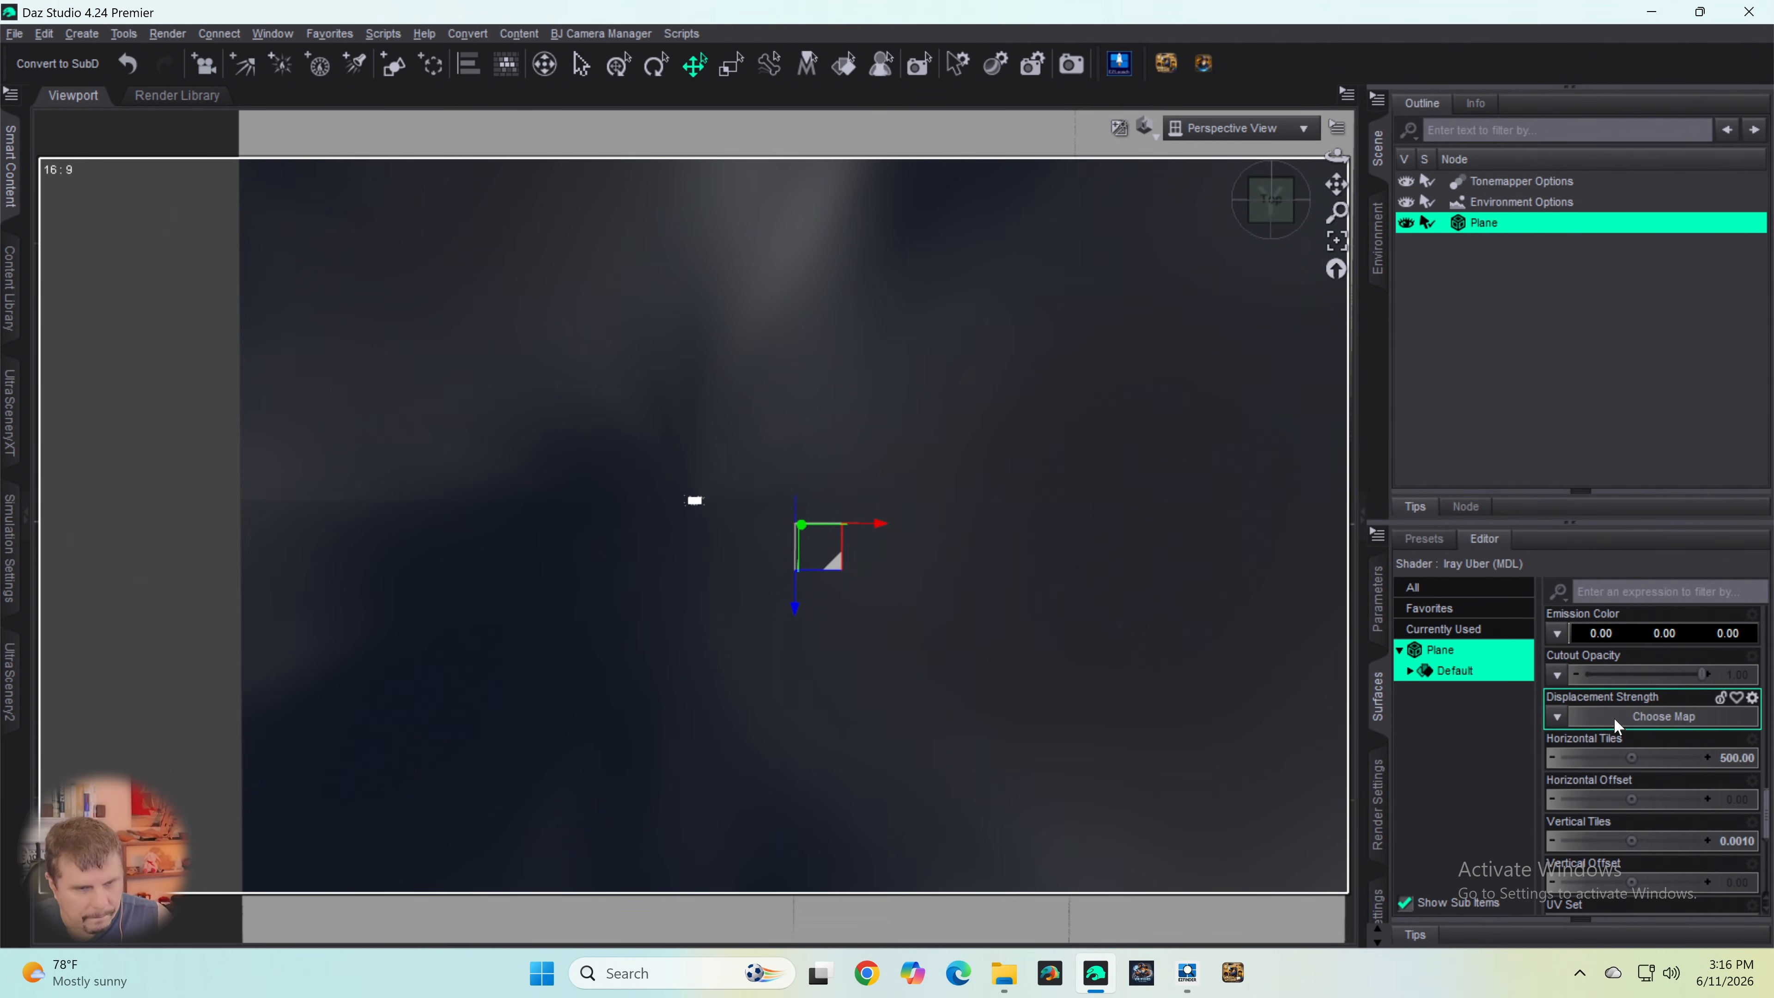
pyautogui.scroll(-4, 1619, 707)
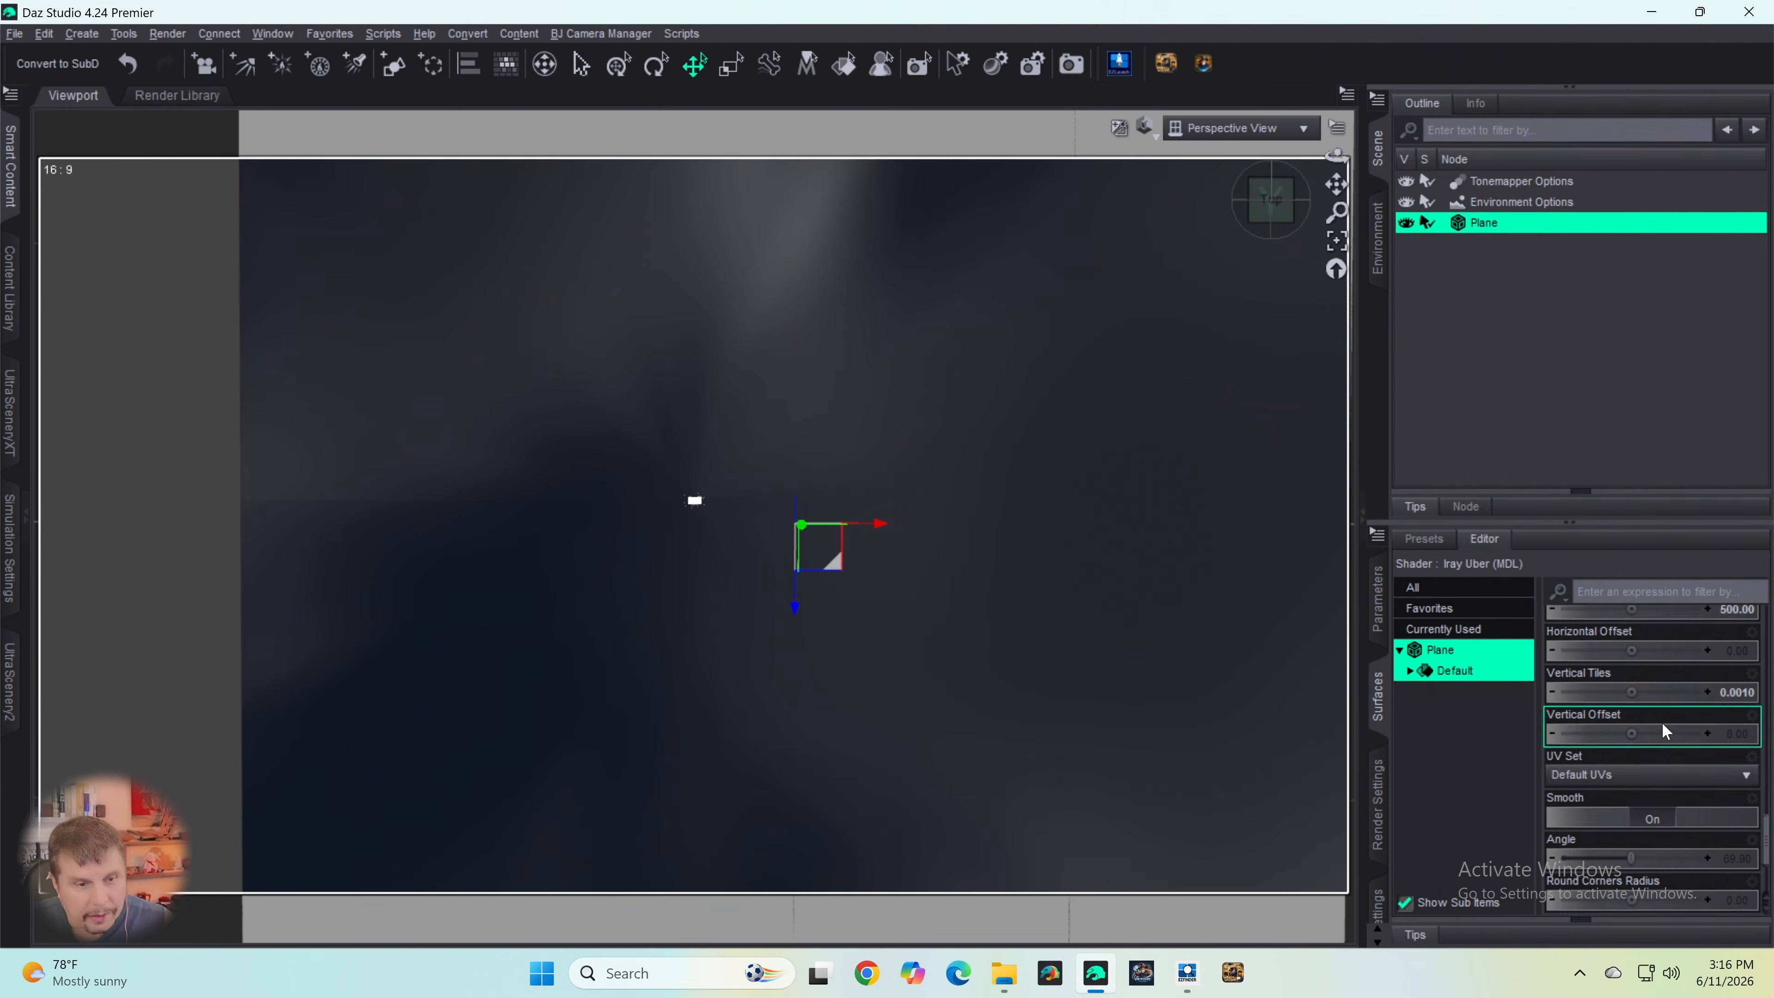
pyautogui.scroll(3, 1682, 745)
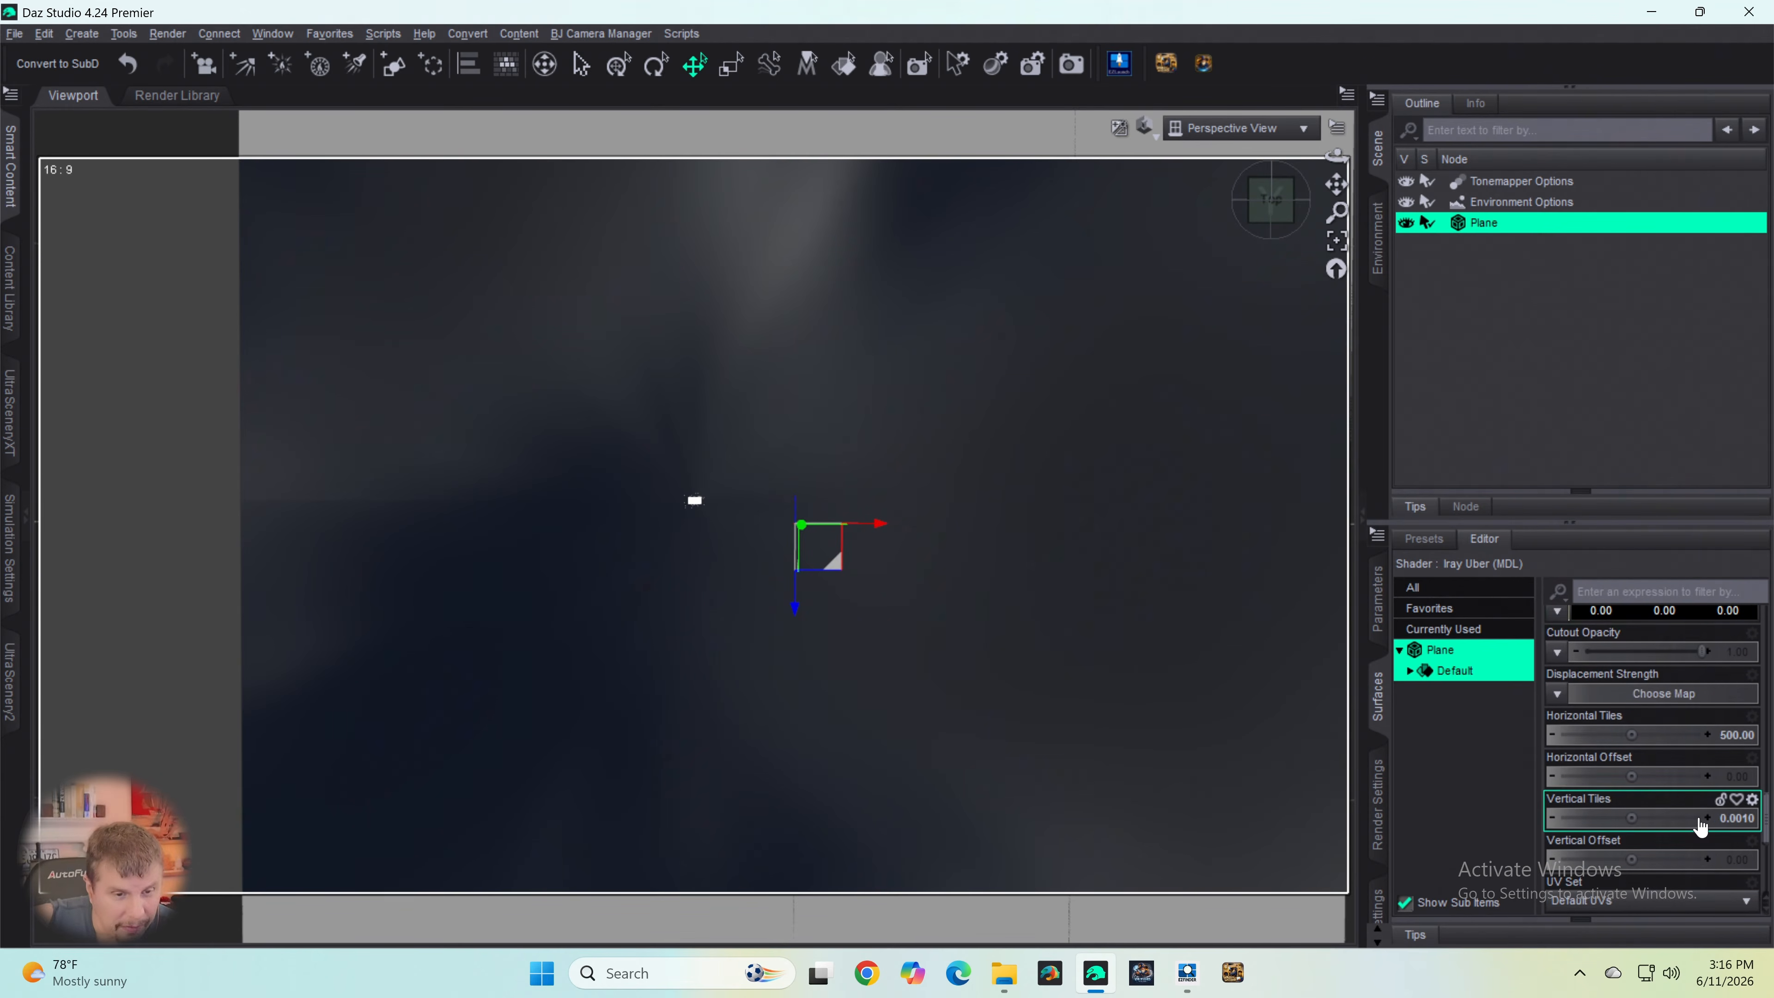
pyautogui.click(1707, 825)
pyautogui.click(1739, 823)
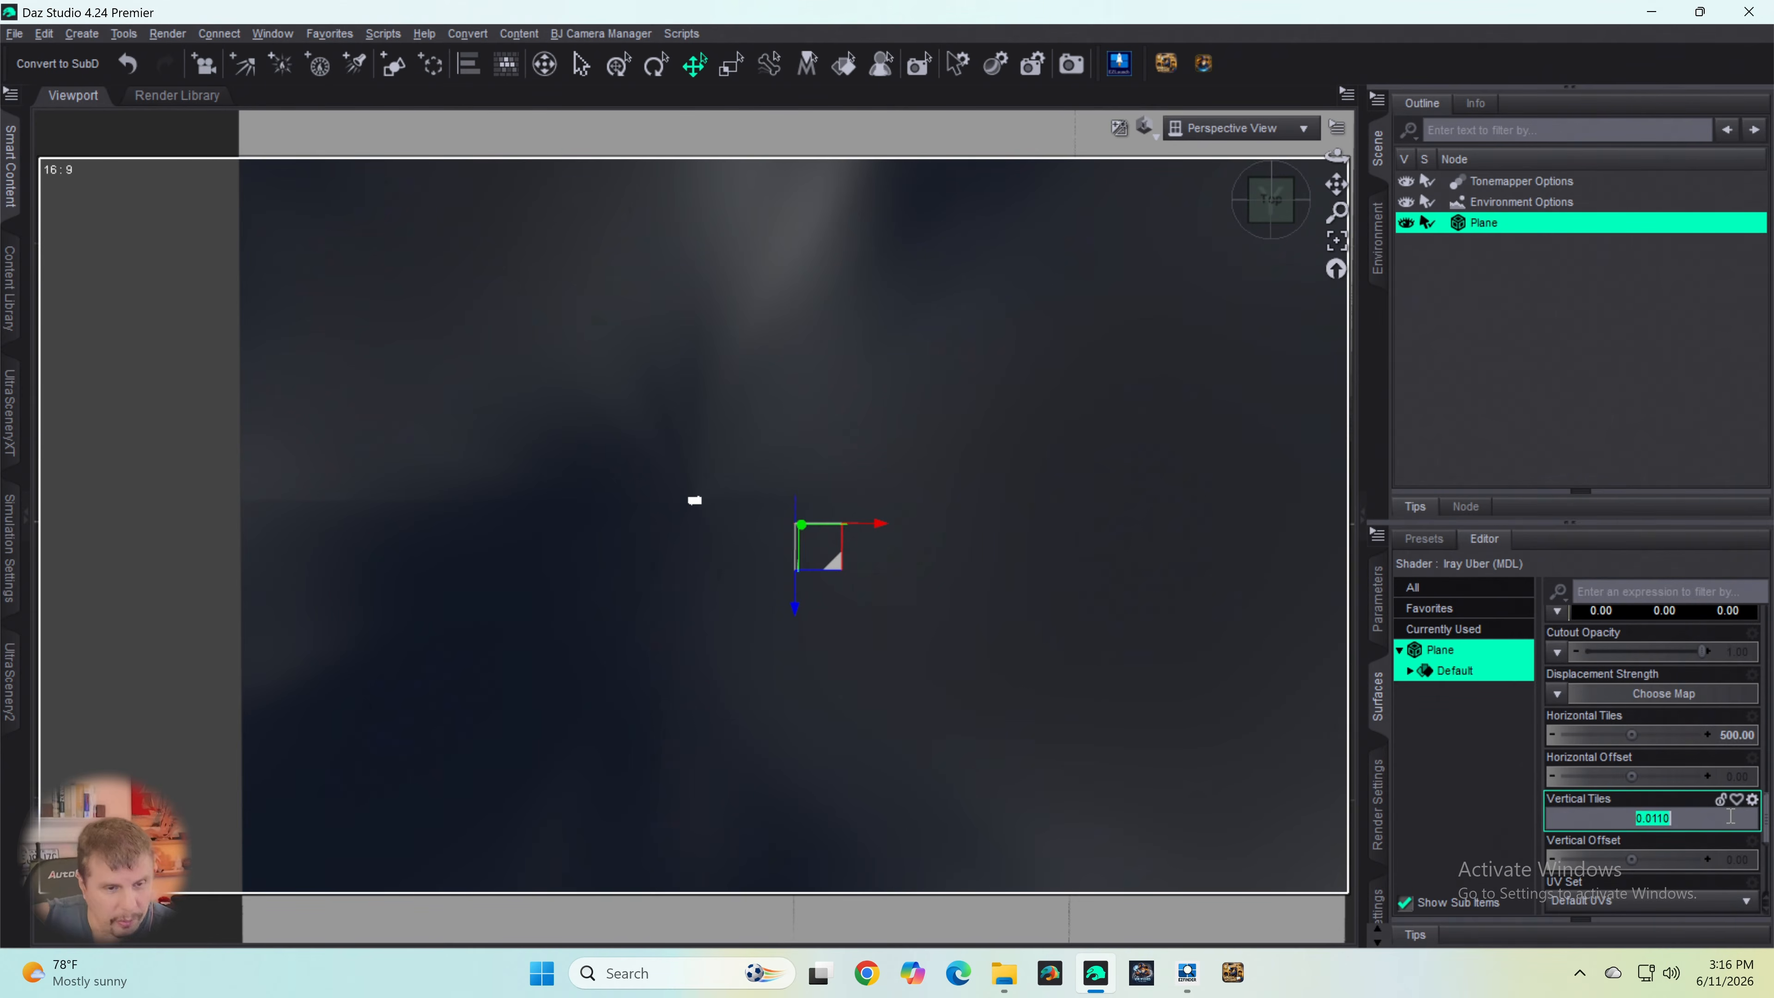
pyautogui.write('500')
pyautogui.press('Return')
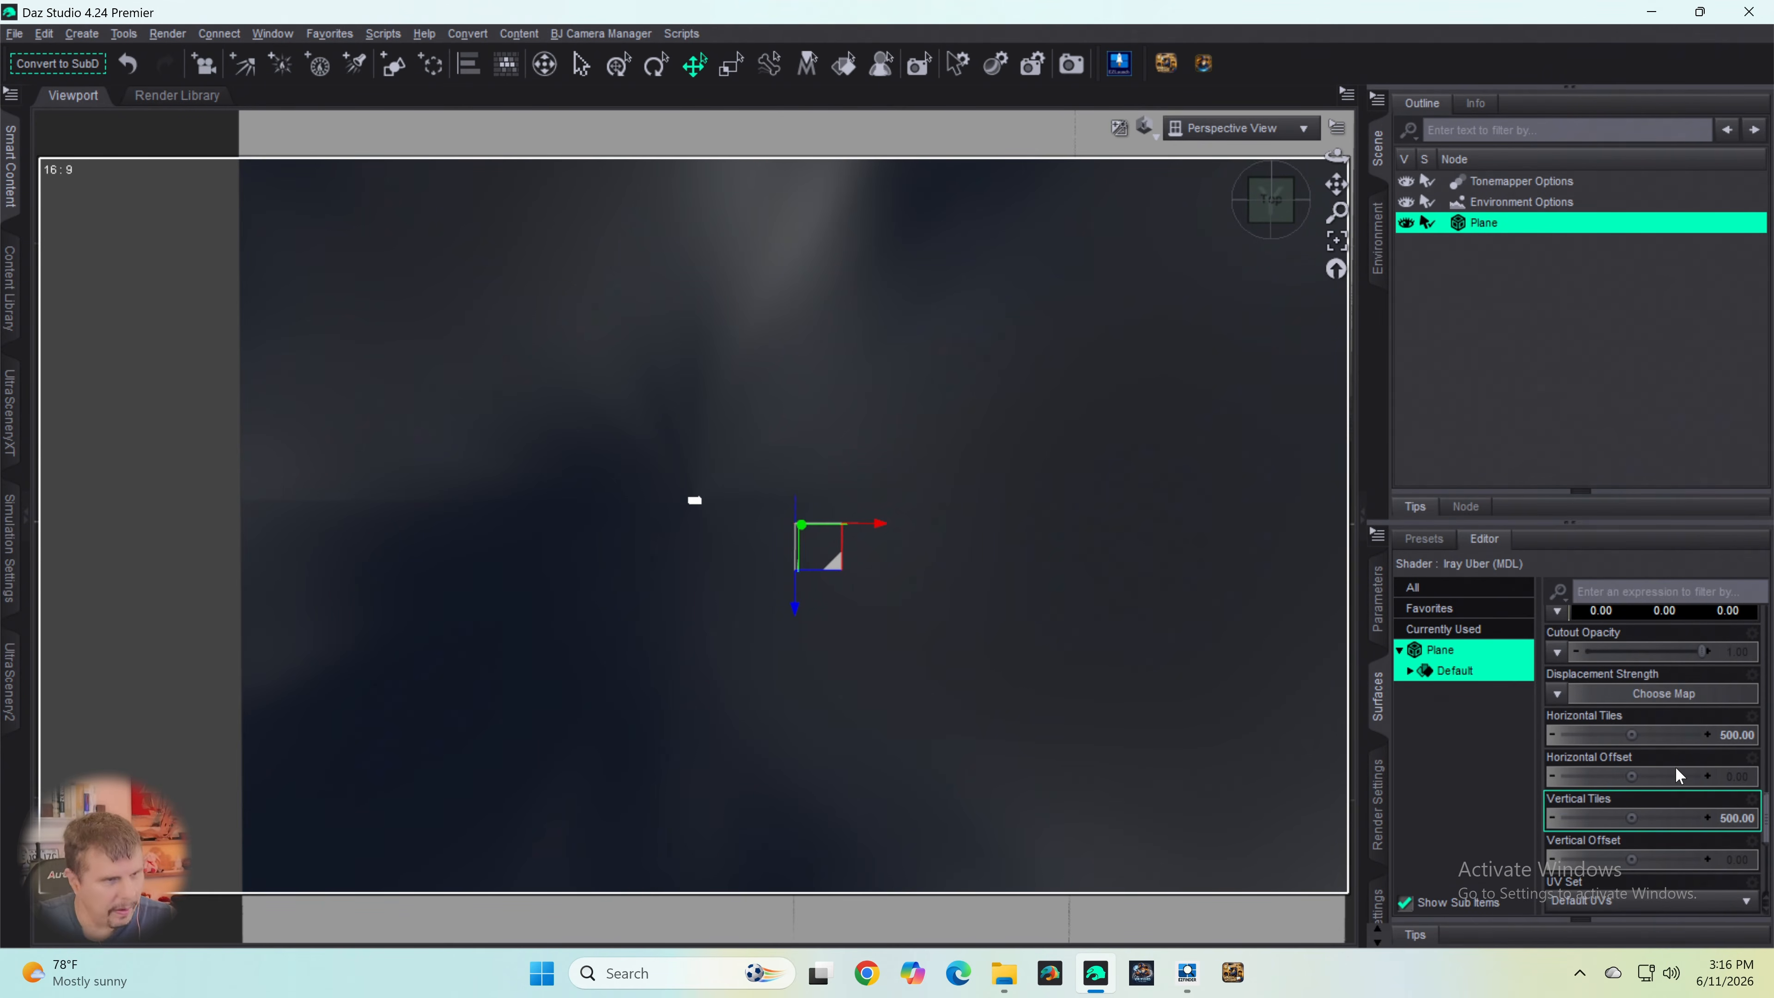
# - Set both Horizontal Tiles and Vertical Tiles of the plane's surface to 0.001
pyautogui.click(1676, 720)
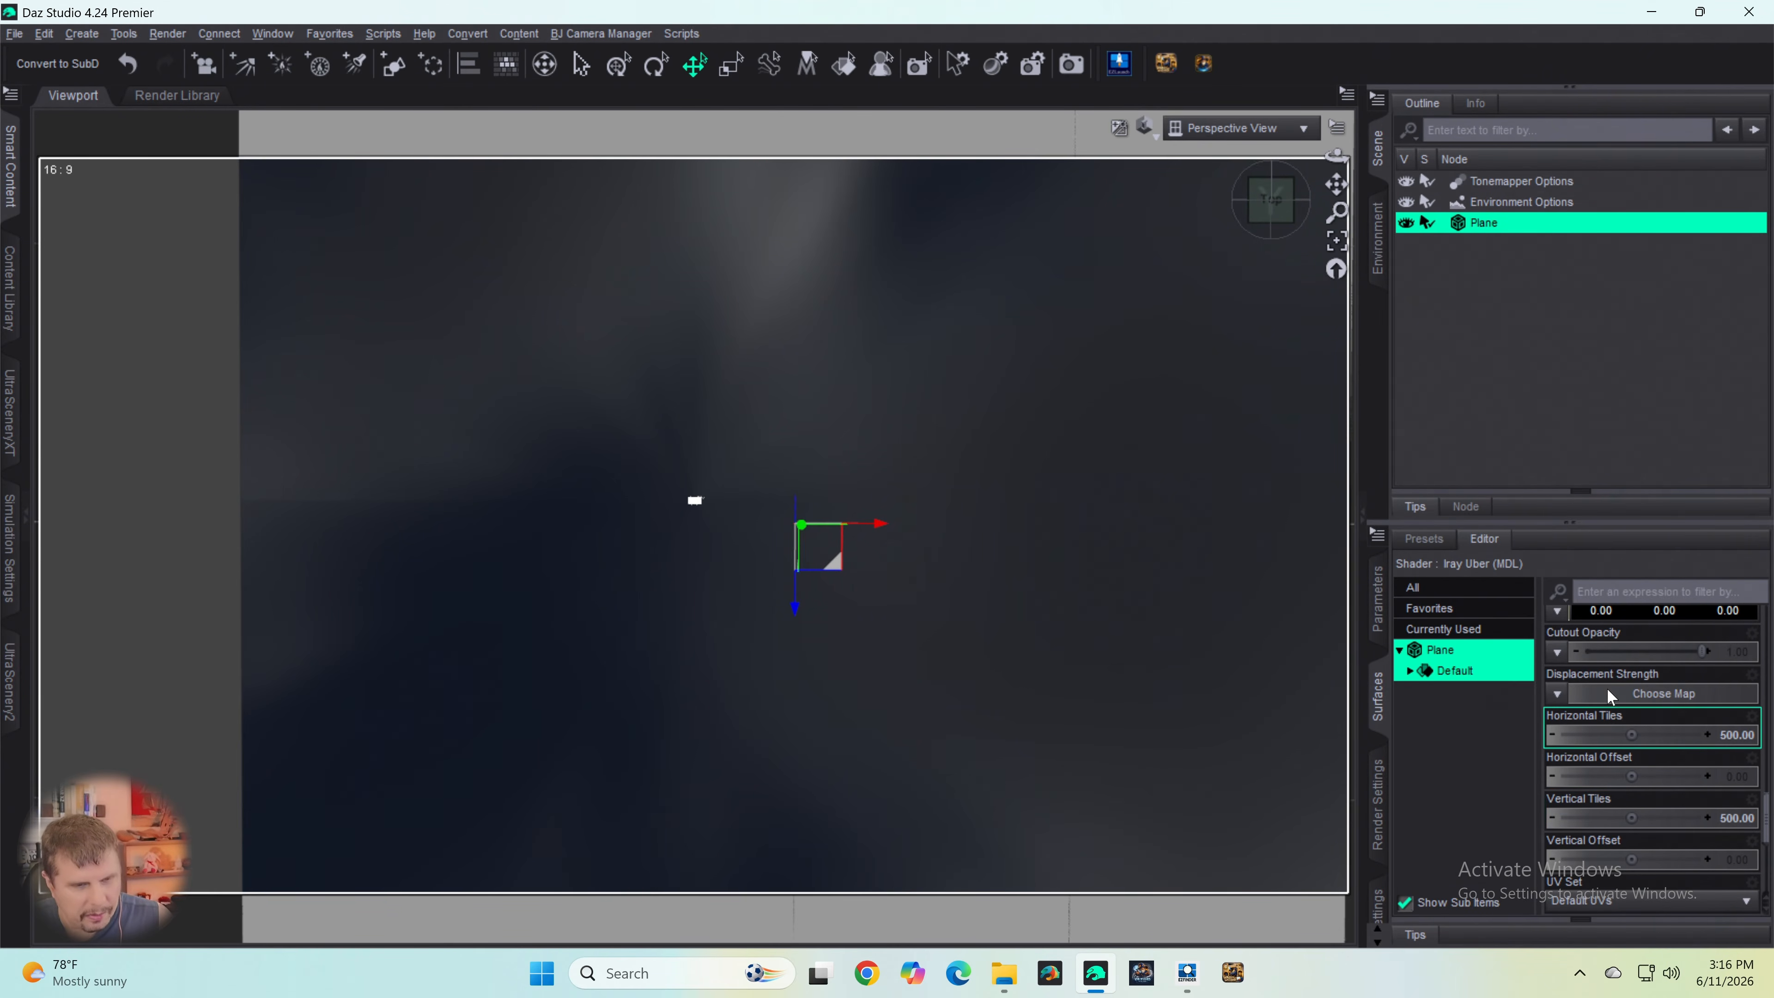
pyautogui.scroll(3, 1607, 687)
pyautogui.scroll(-3, 1674, 757)
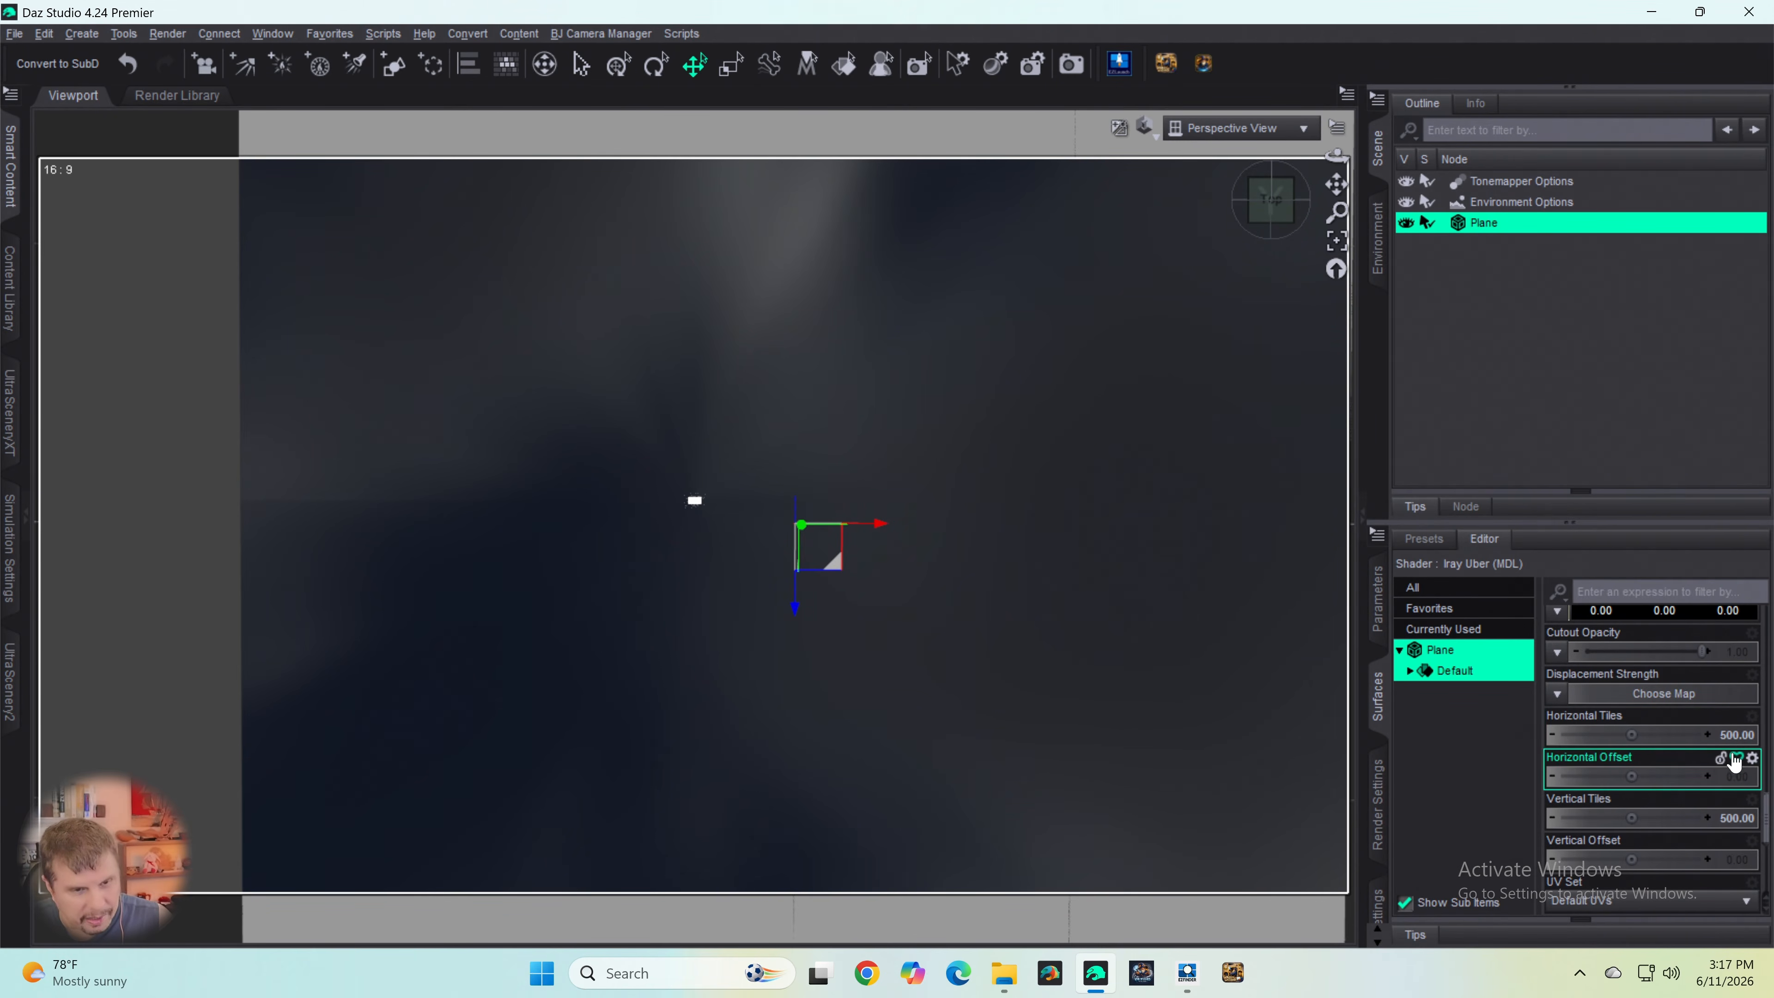
pyautogui.doubleClick(1740, 745)
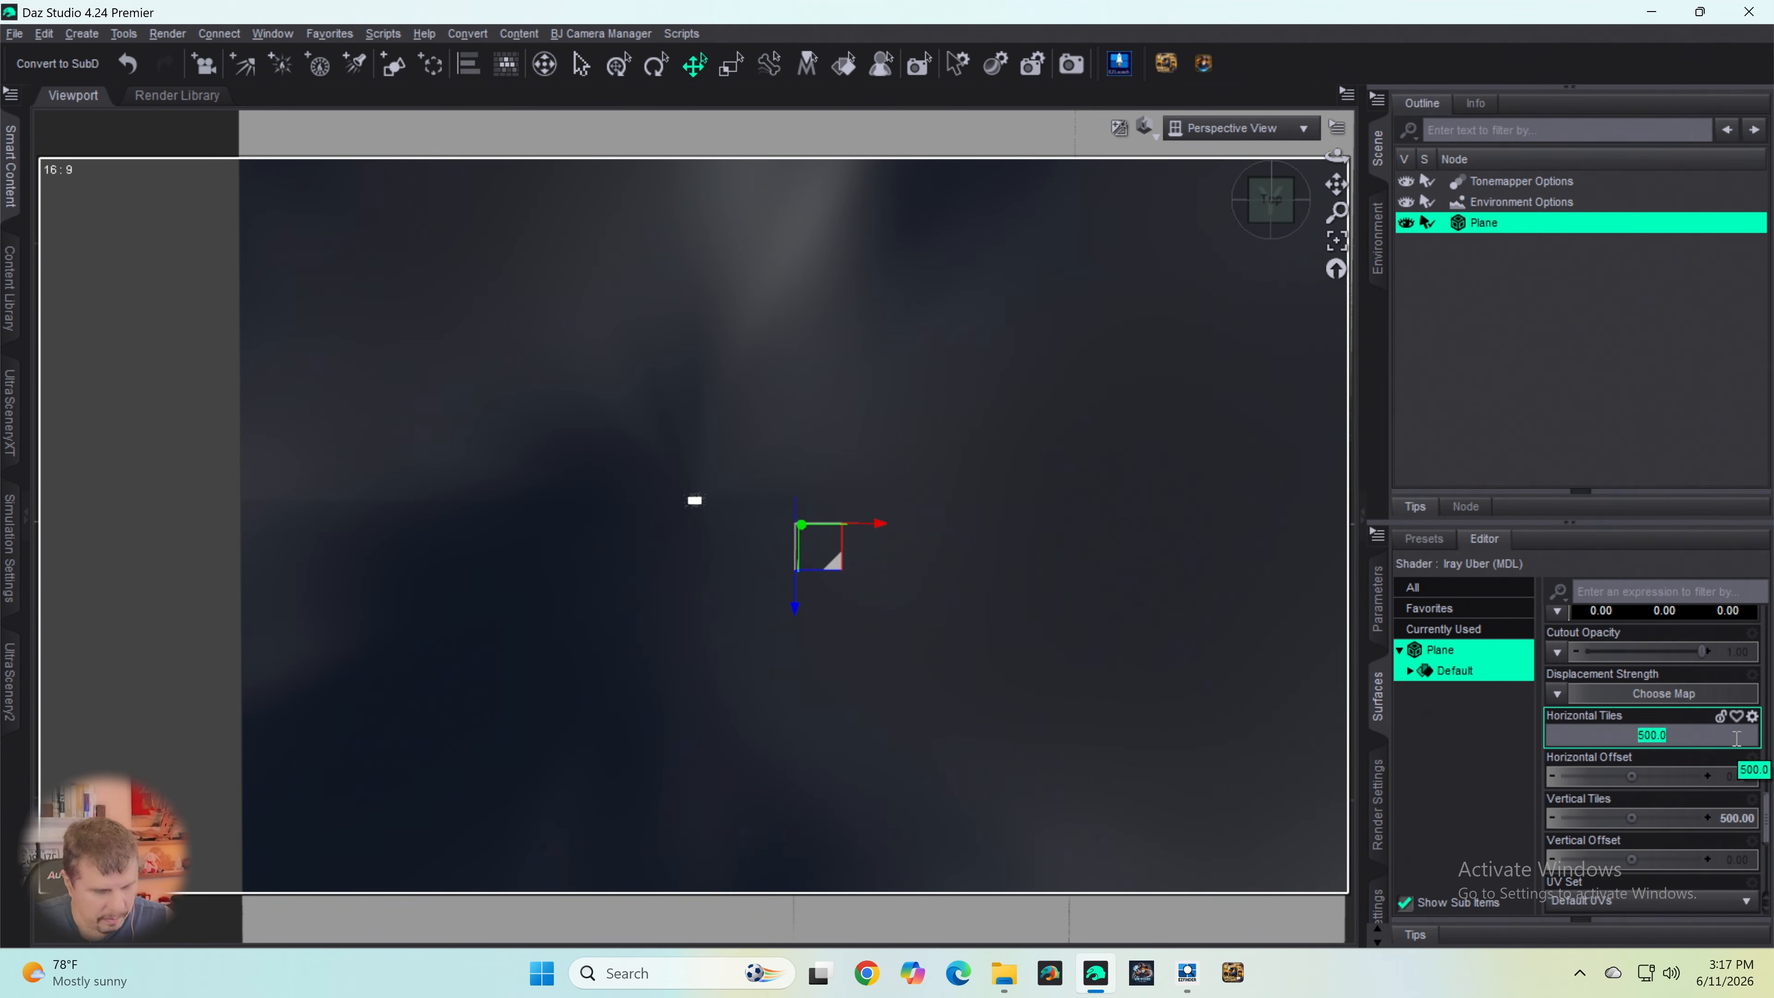
pyautogui.write('.001')
pyautogui.press('Return')
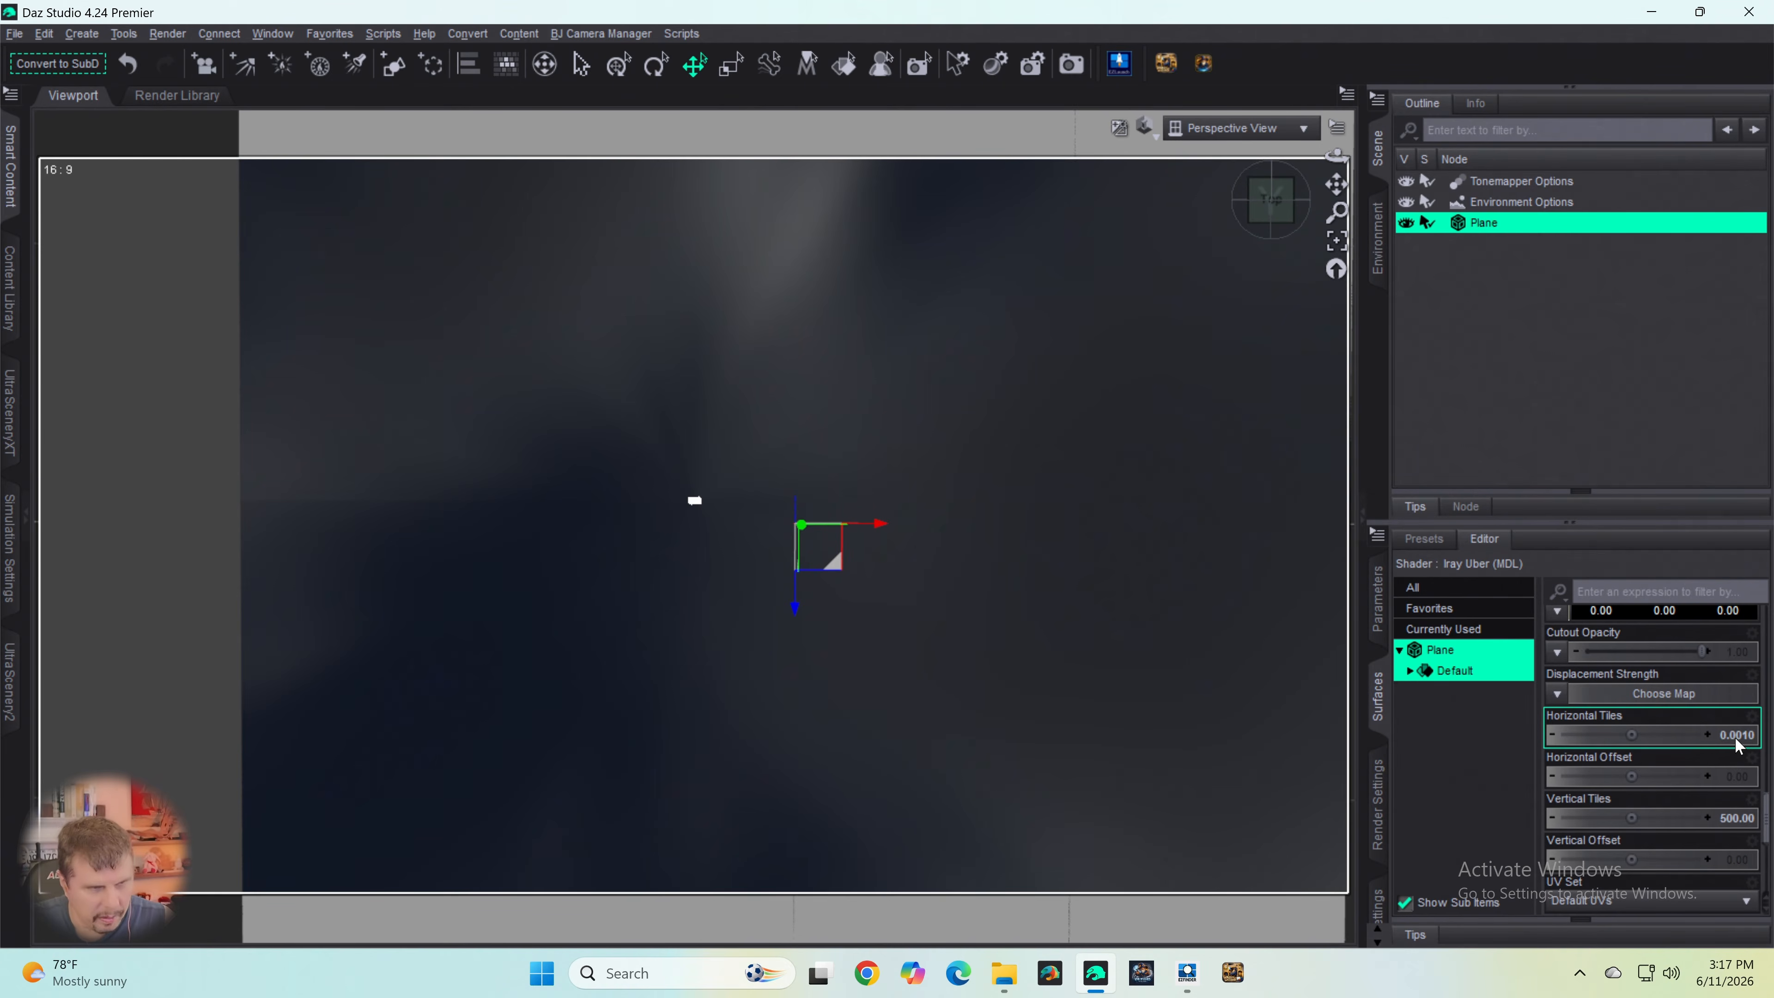
pyautogui.click(1738, 822)
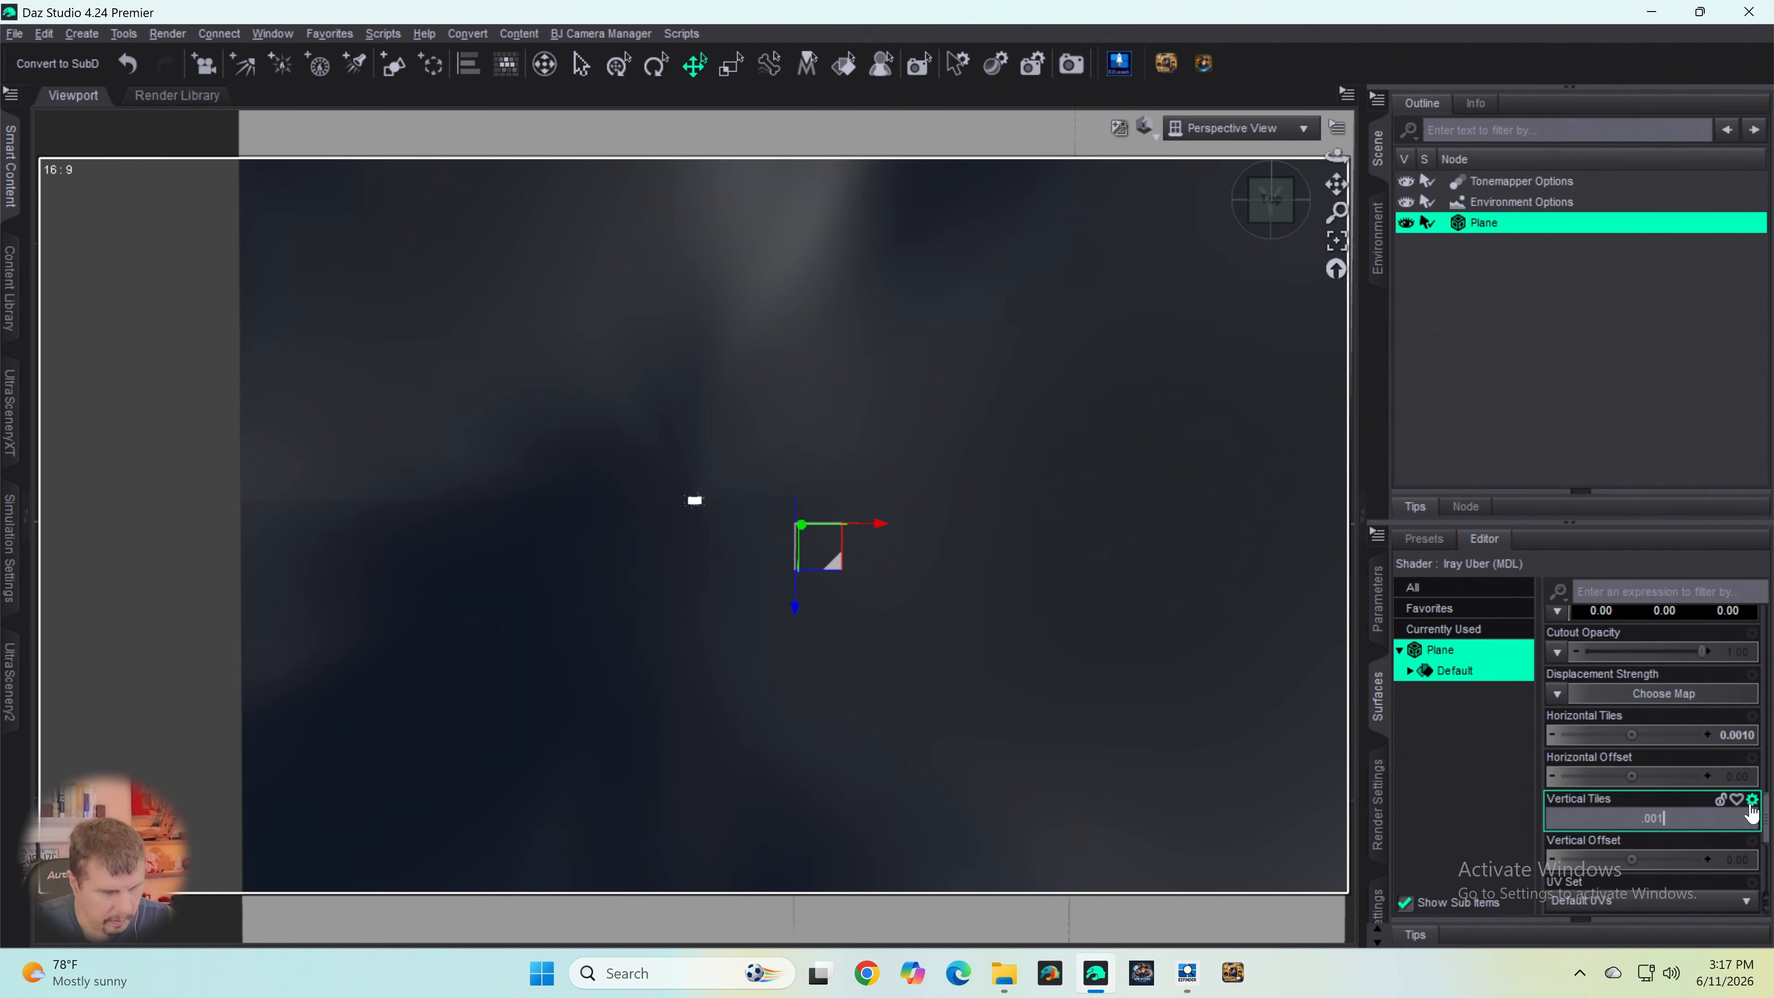
pyautogui.write('.001')
pyautogui.press('Return')
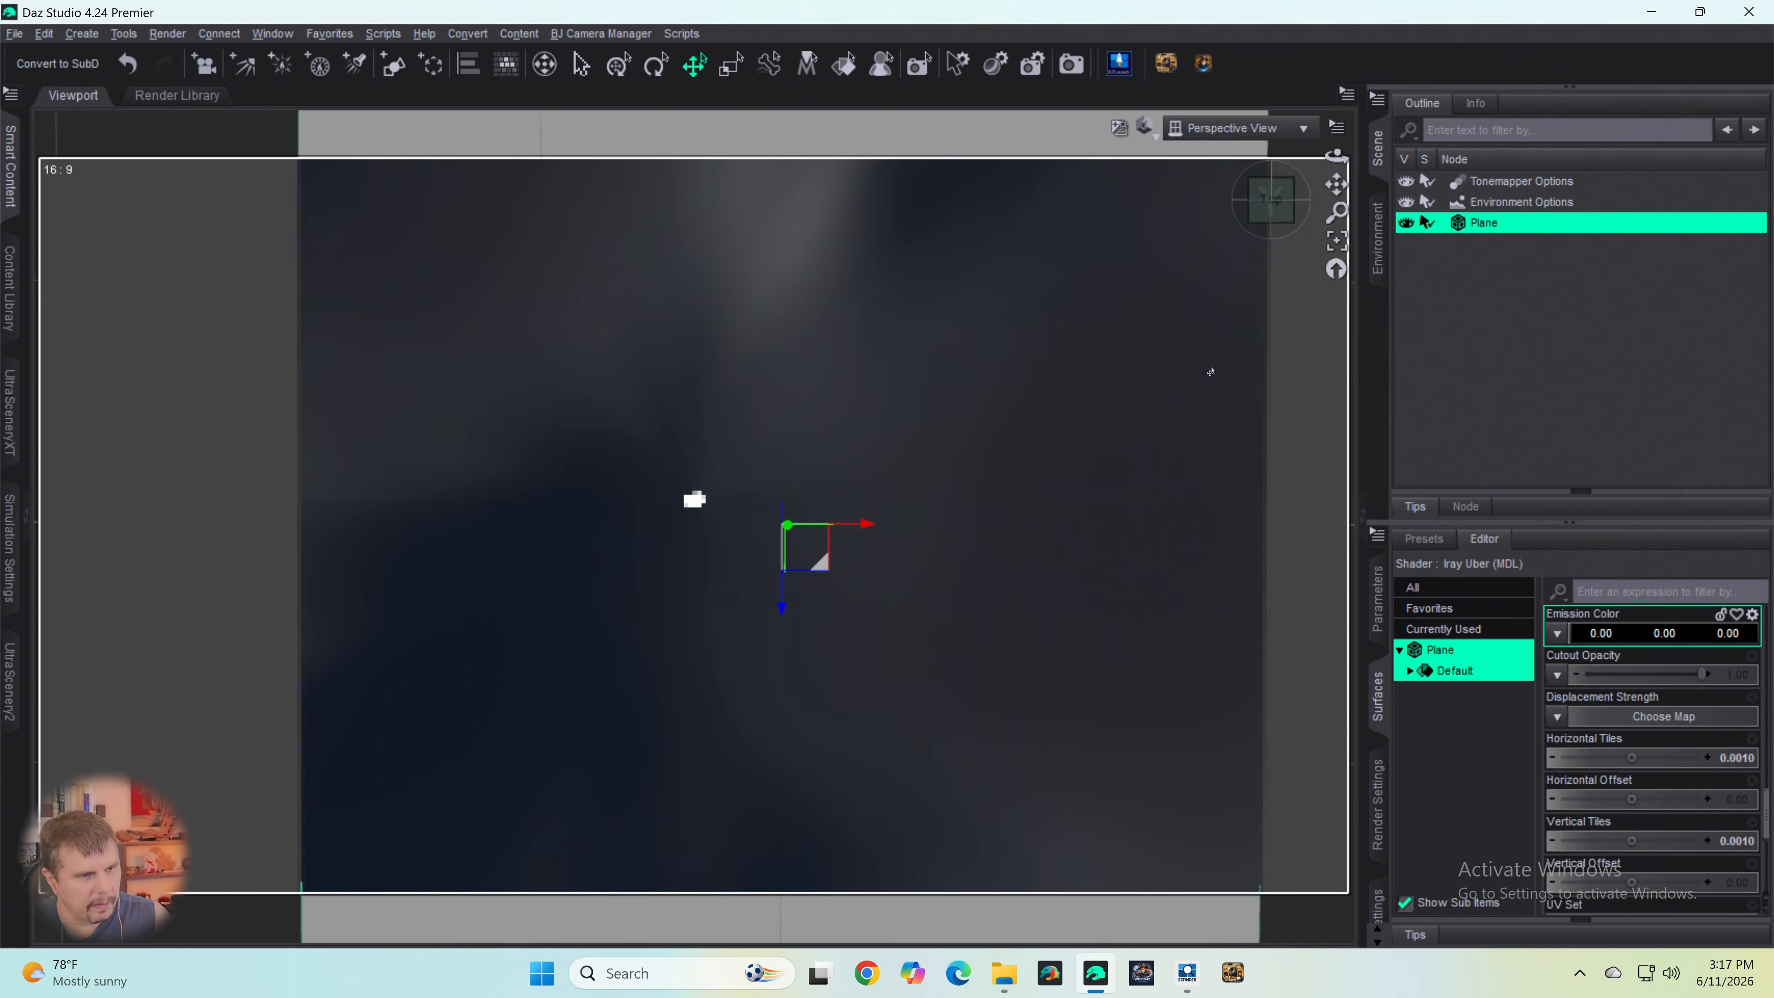
# - Set the Glossy Layered Weight of the plane's surface to 1.00 and leave its Glossy Color as it is
pyautogui.scroll(-7, 1211, 372)
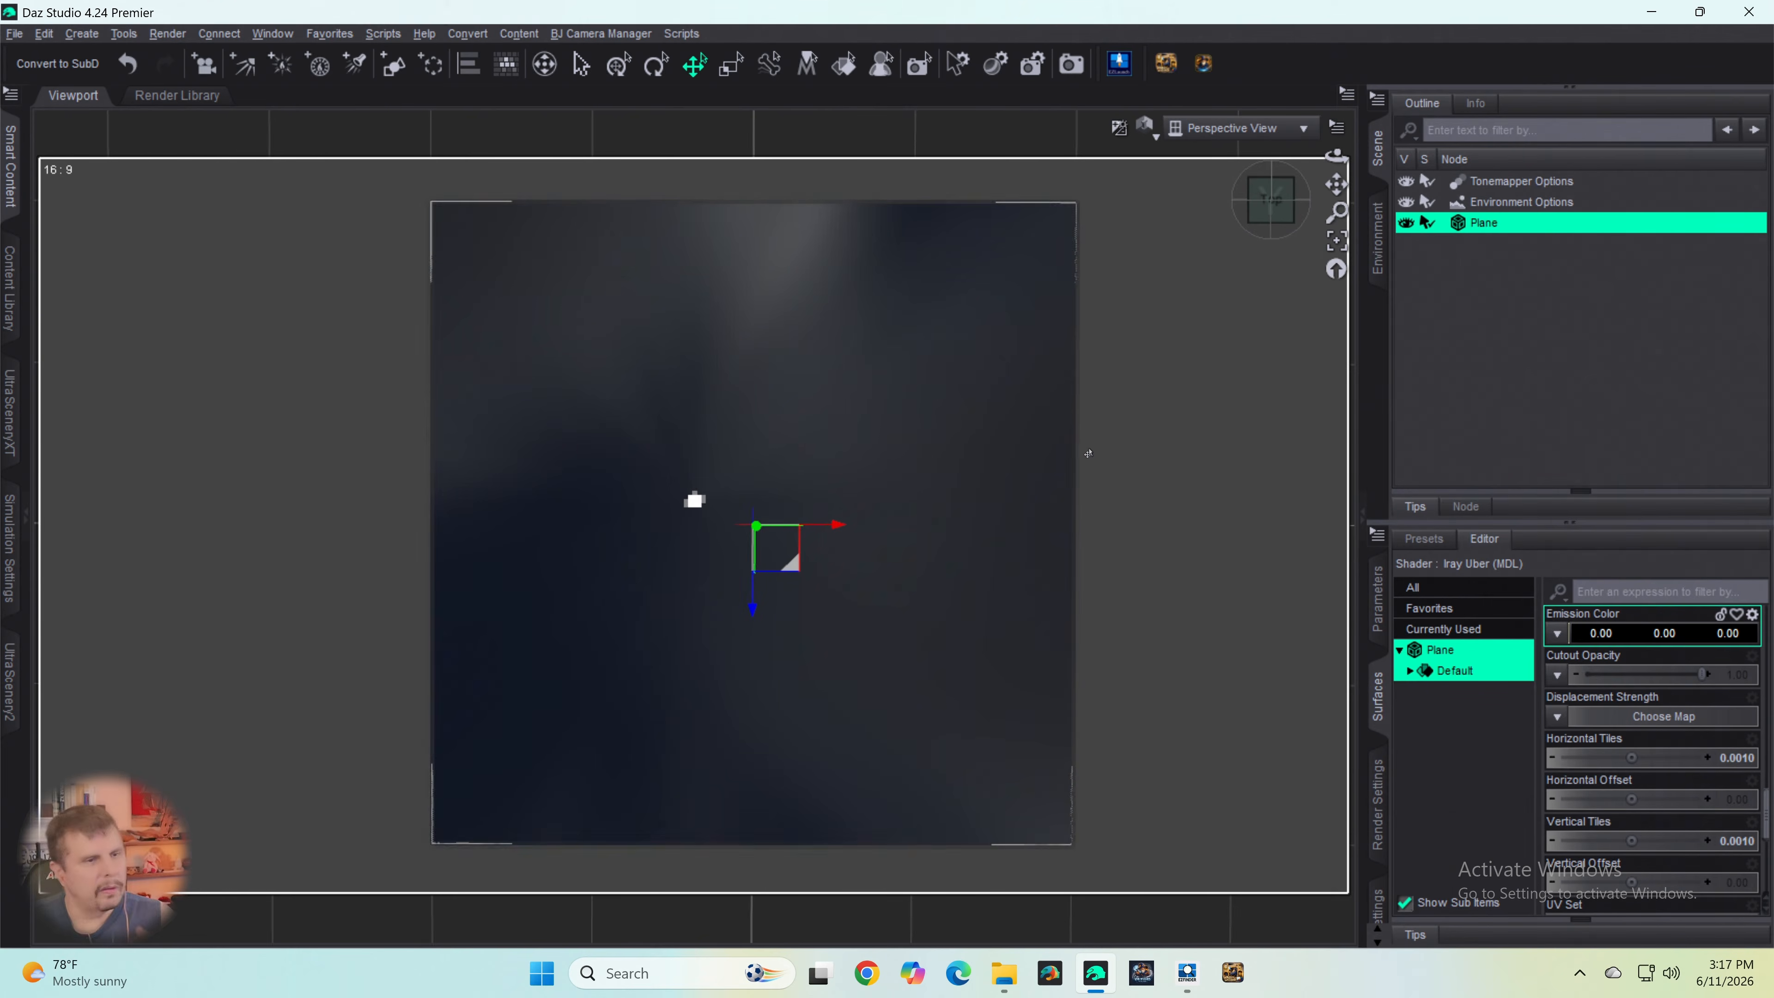
pyautogui.scroll(-1, 1117, 553)
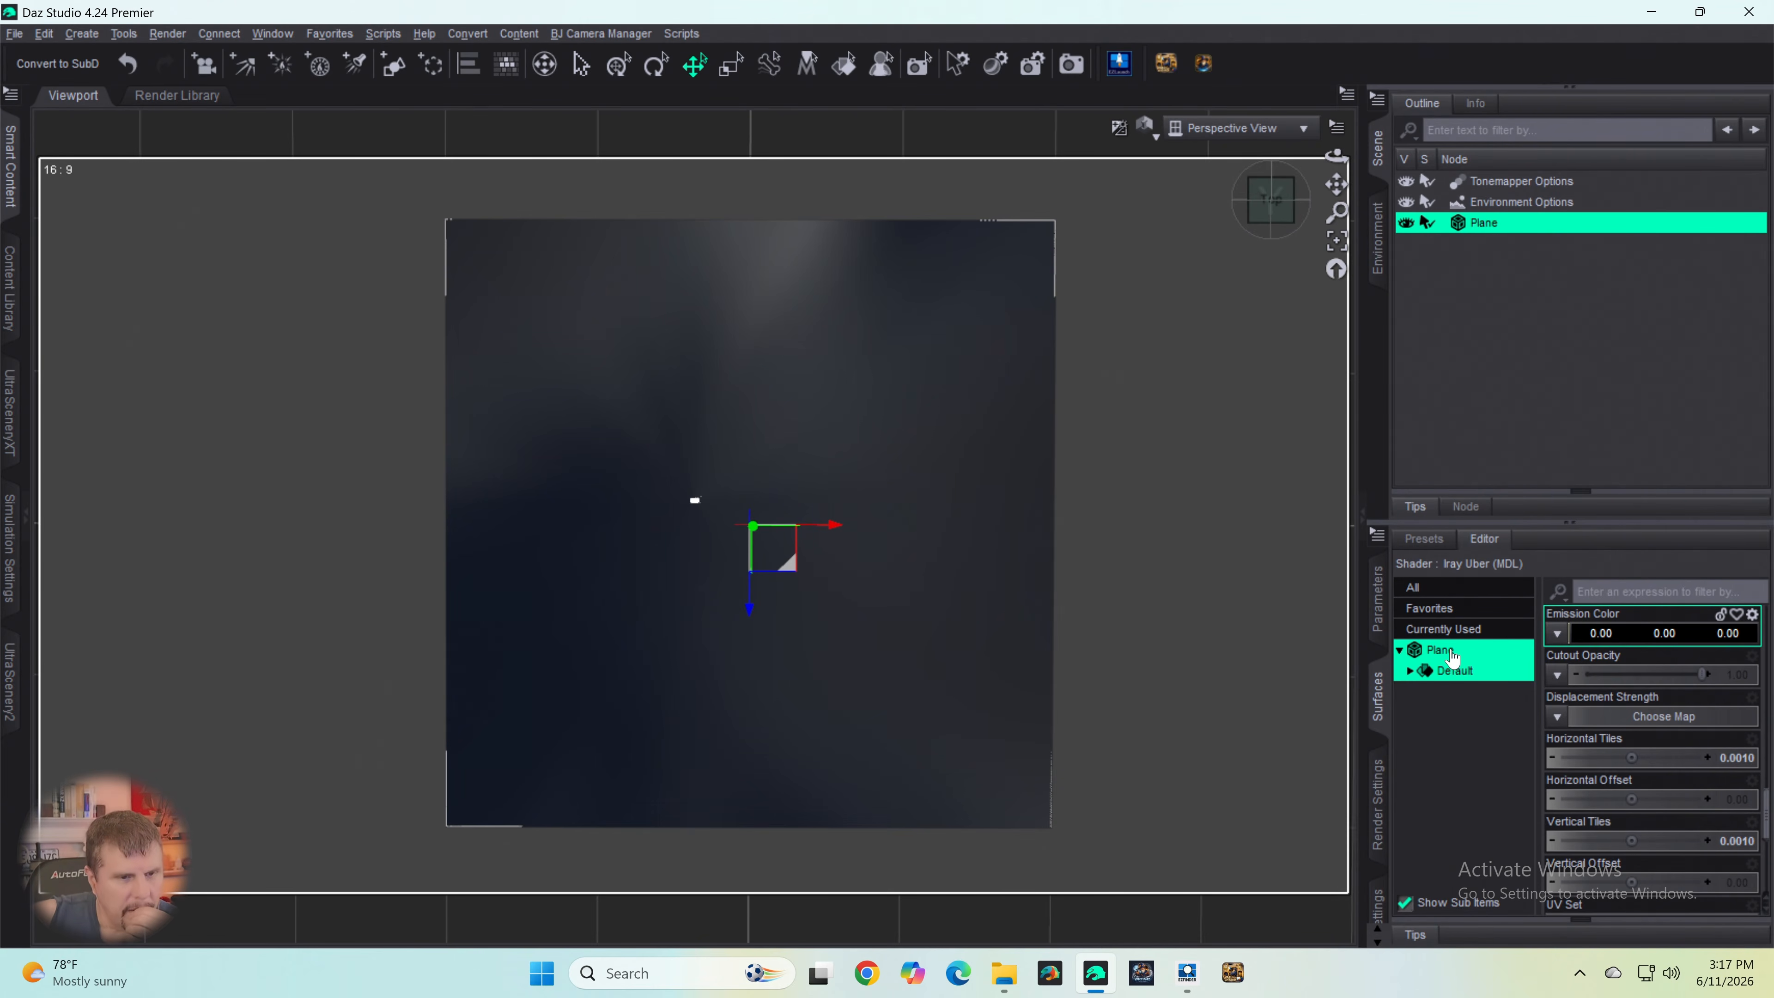
pyautogui.scroll(5, 1649, 702)
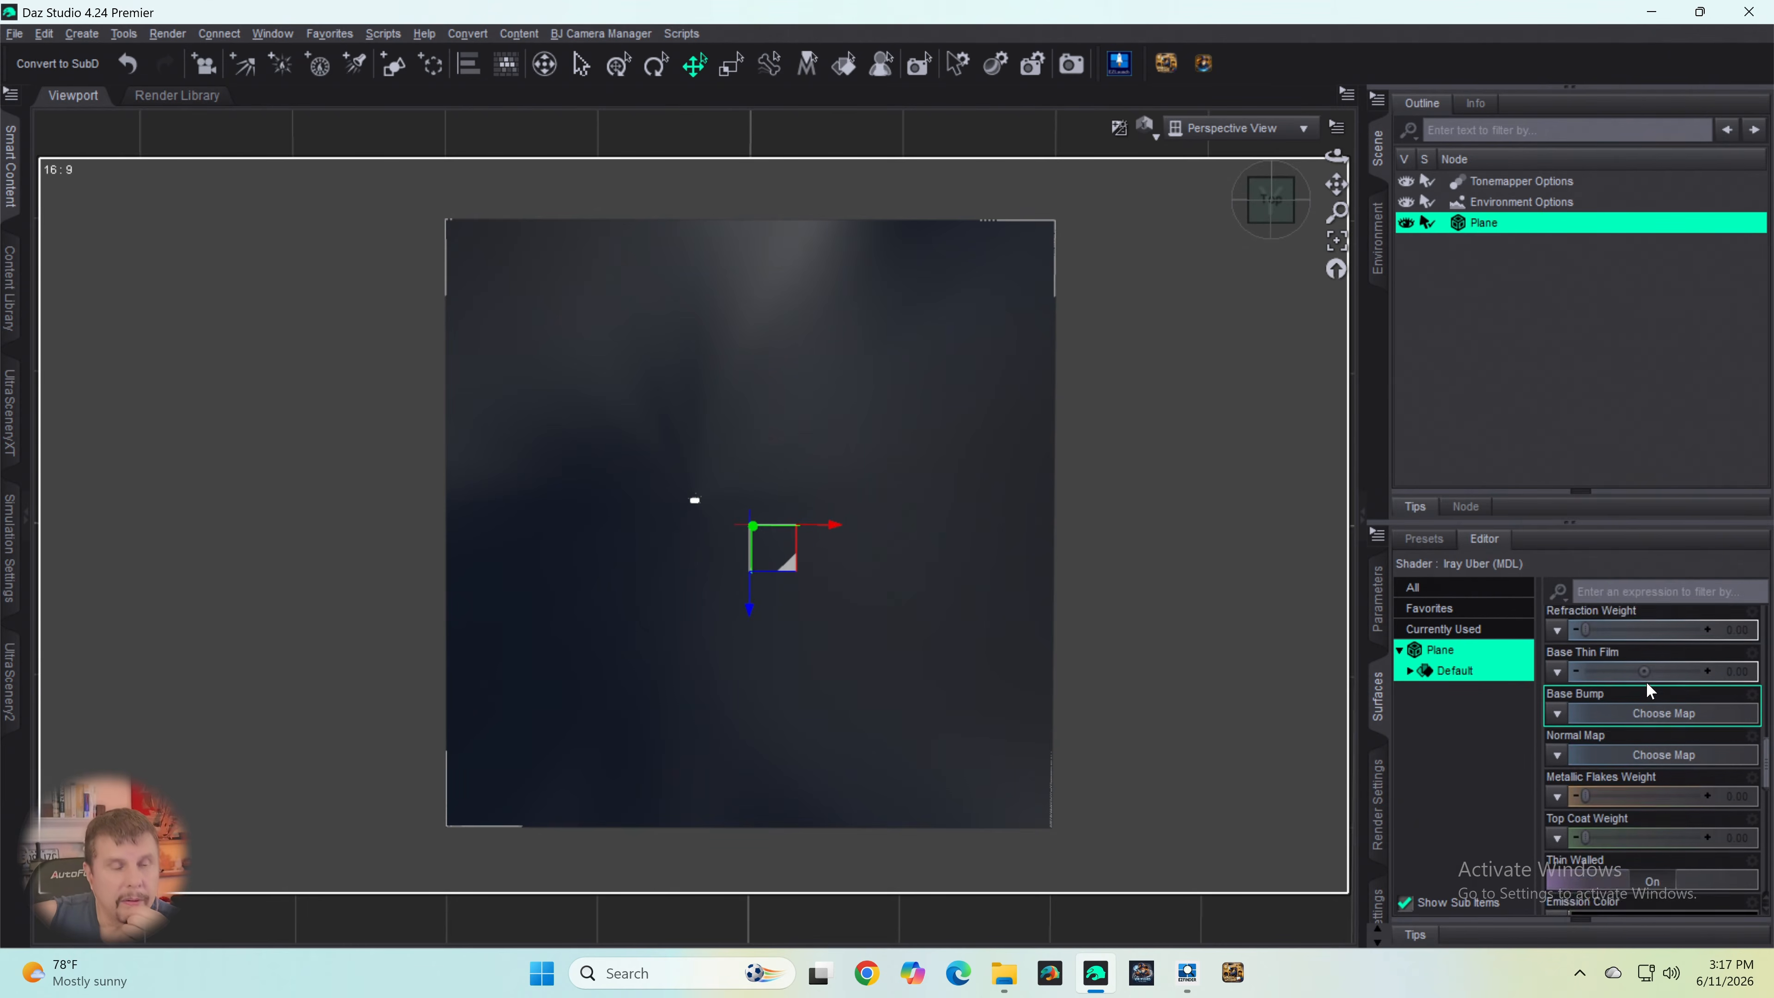
pyautogui.scroll(5, 1651, 692)
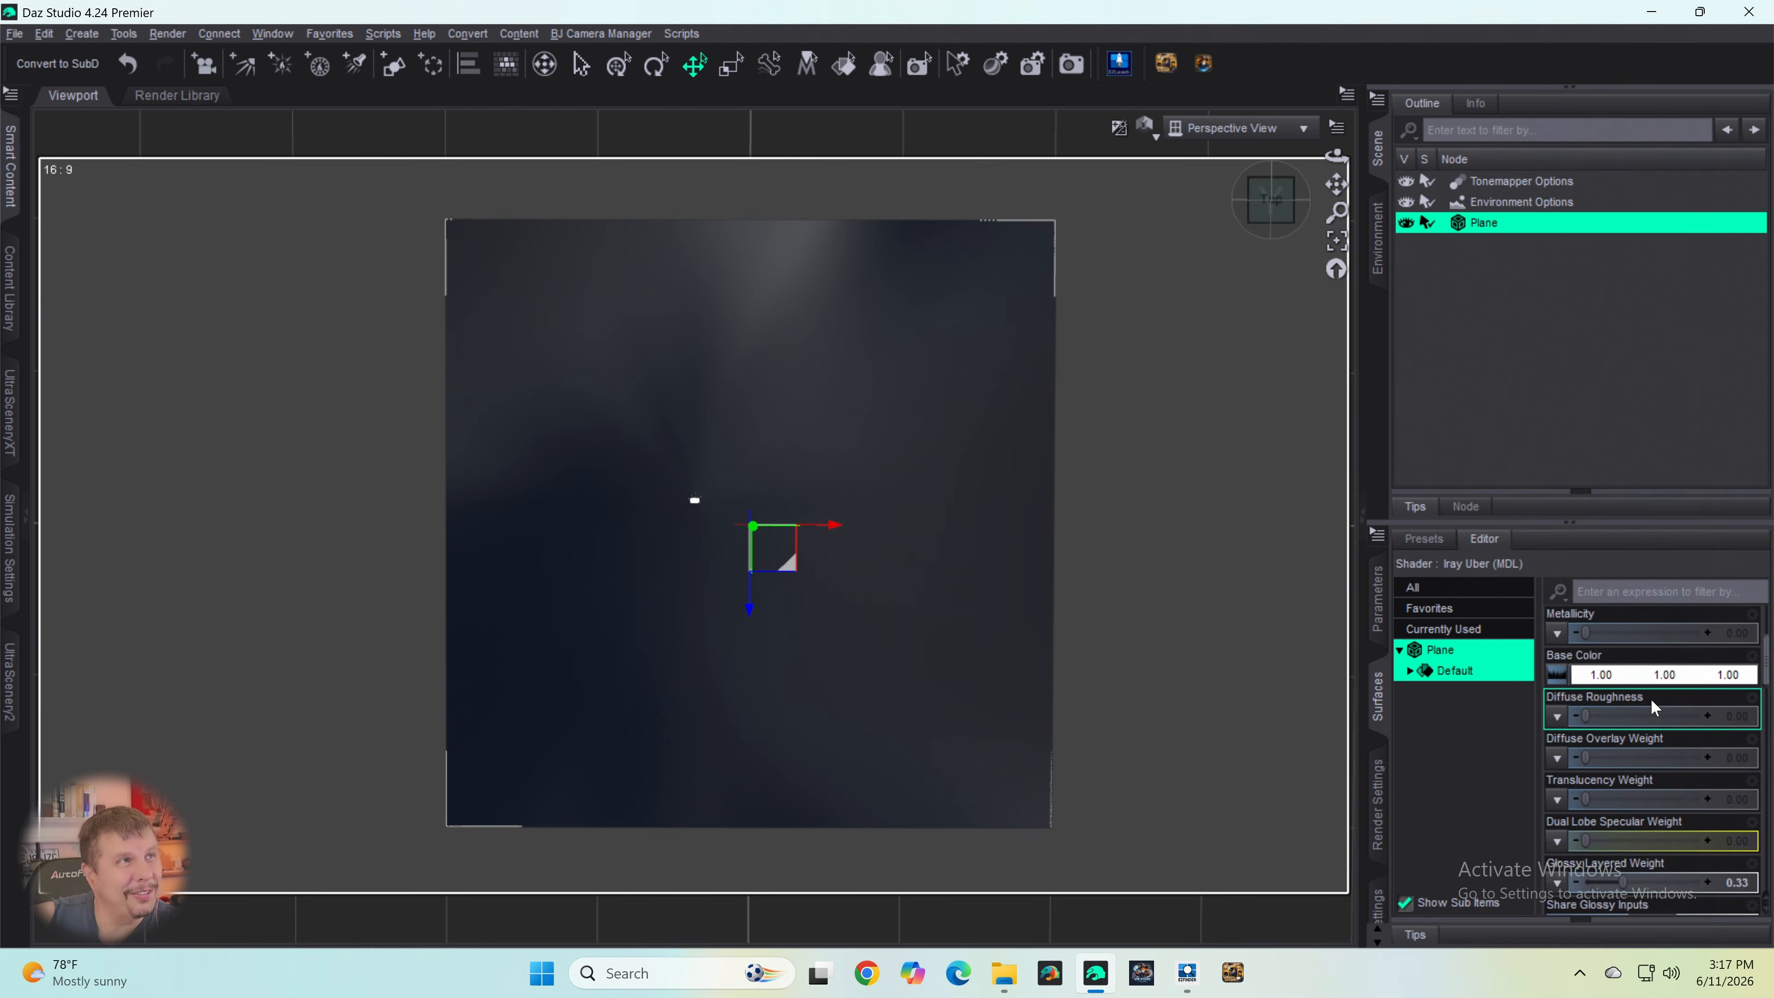
pyautogui.scroll(3, 1652, 701)
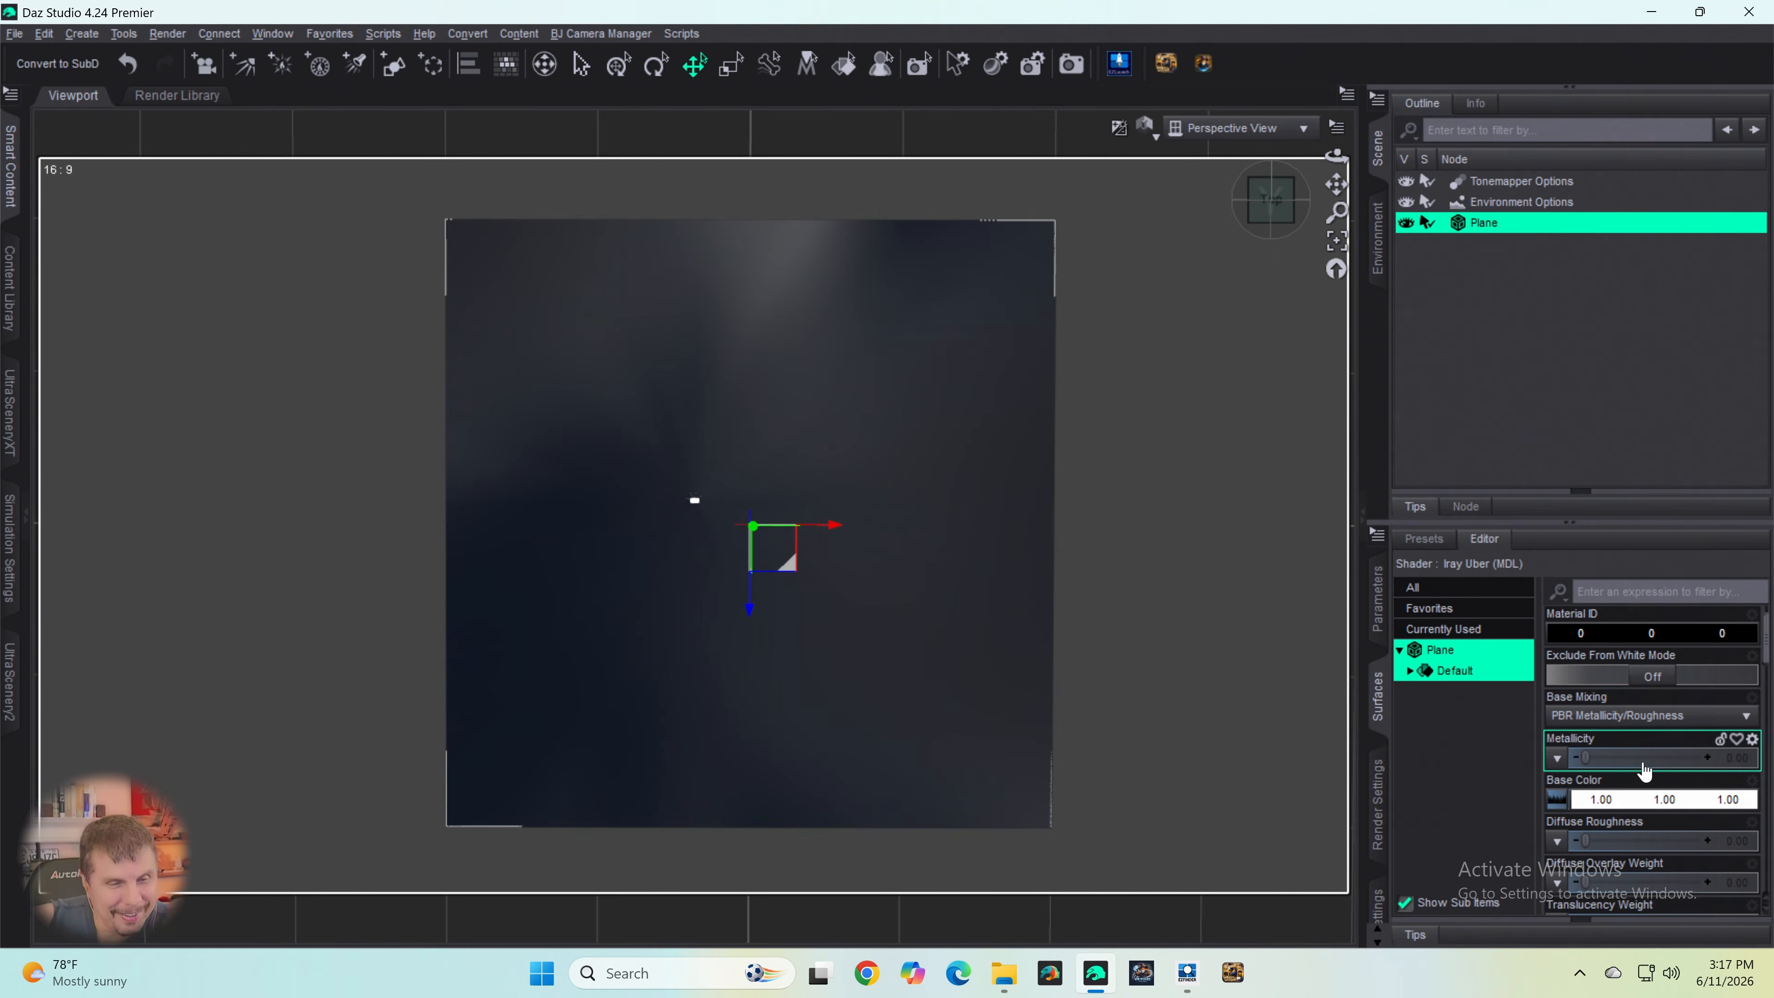
pyautogui.scroll(-5, 1650, 727)
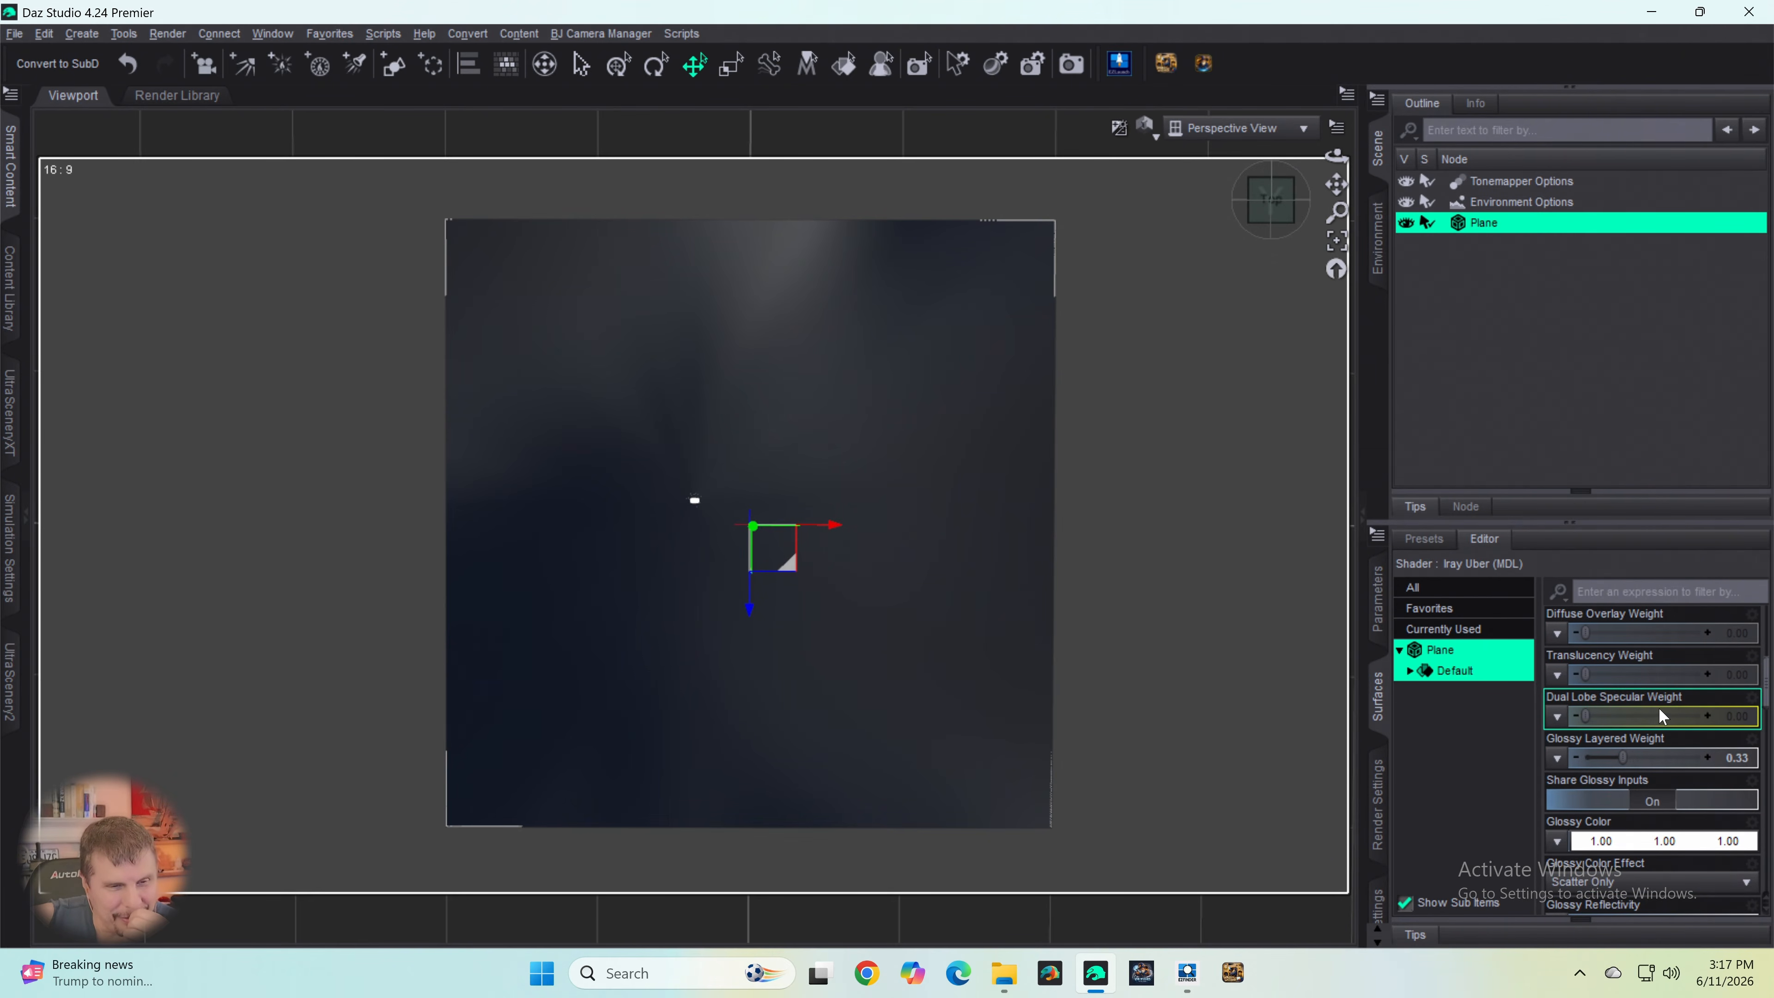
pyautogui.scroll(-3, 1659, 707)
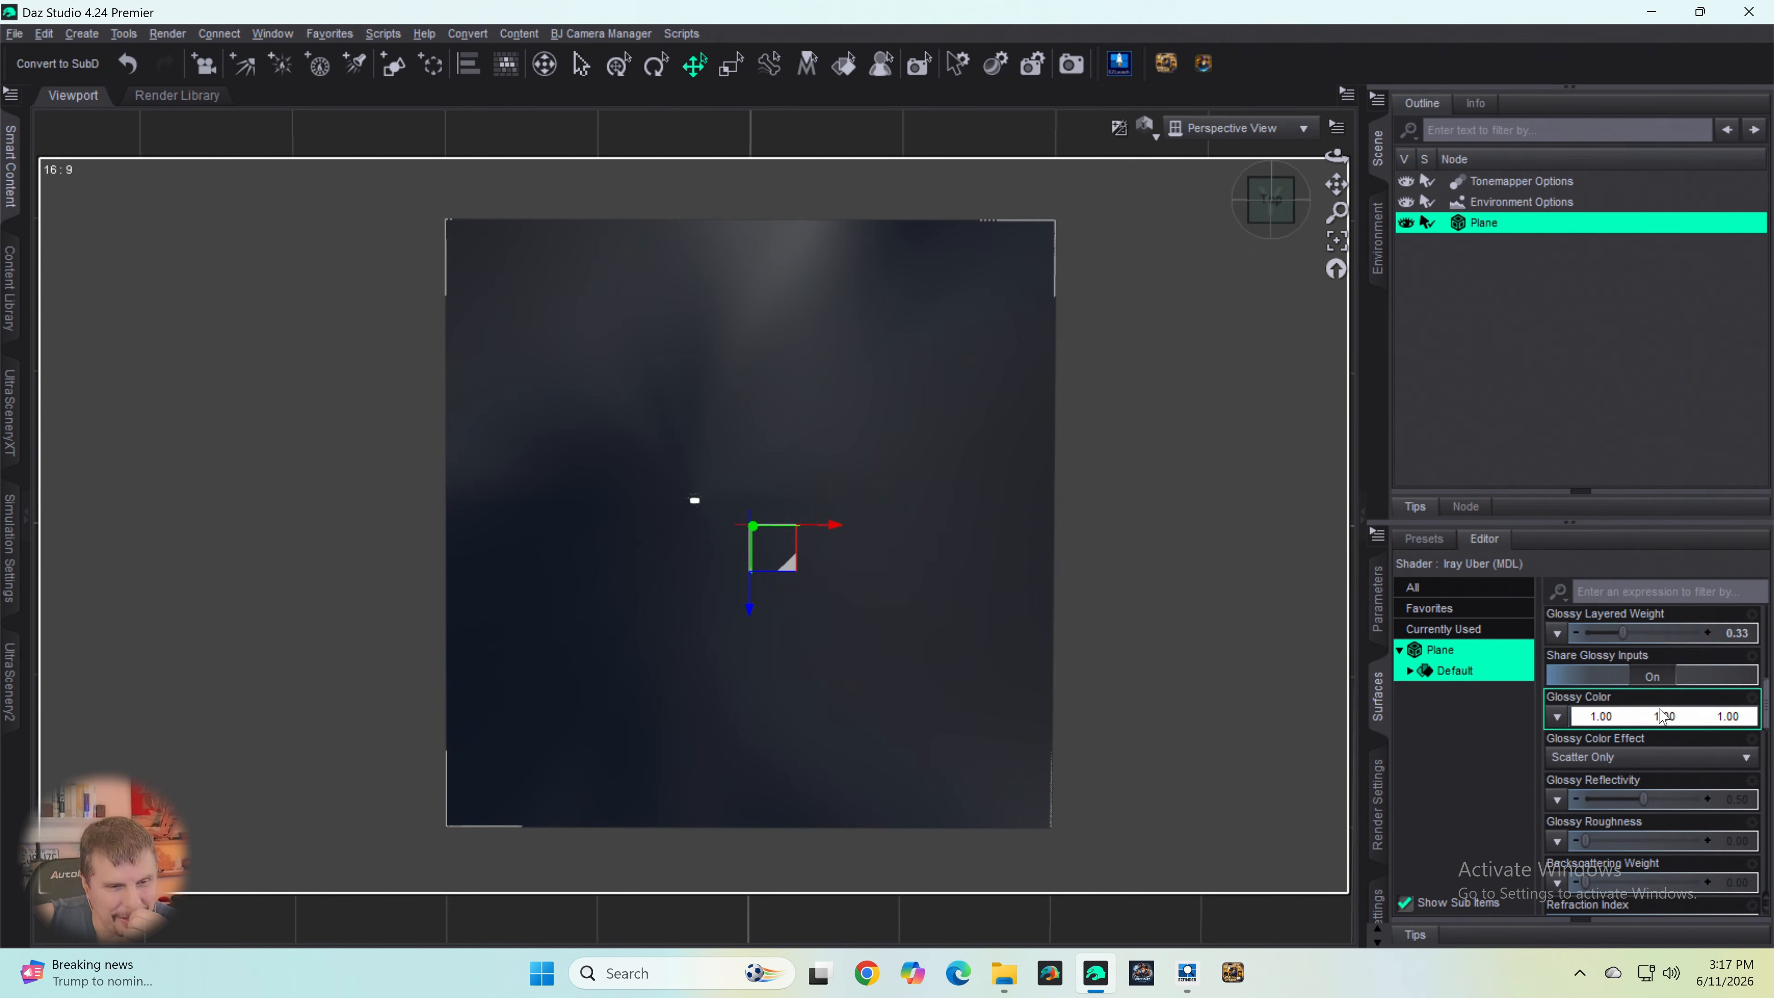
pyautogui.click(1704, 644)
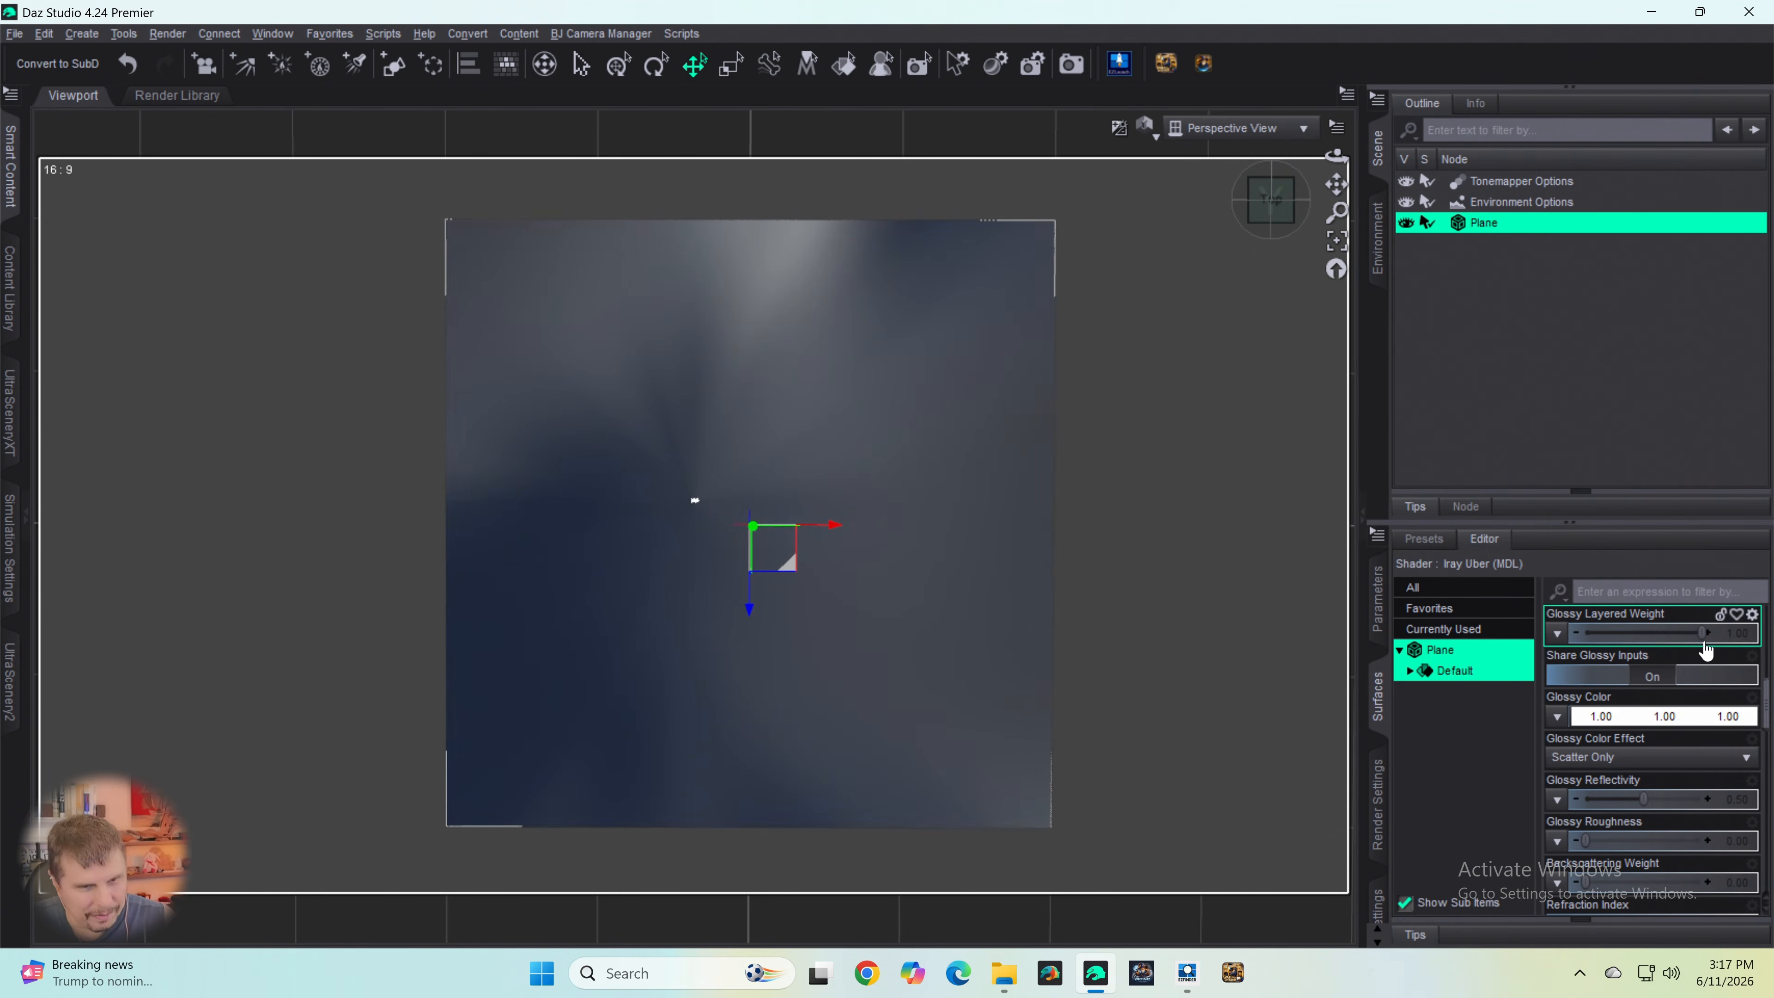
pyautogui.click(1633, 723)
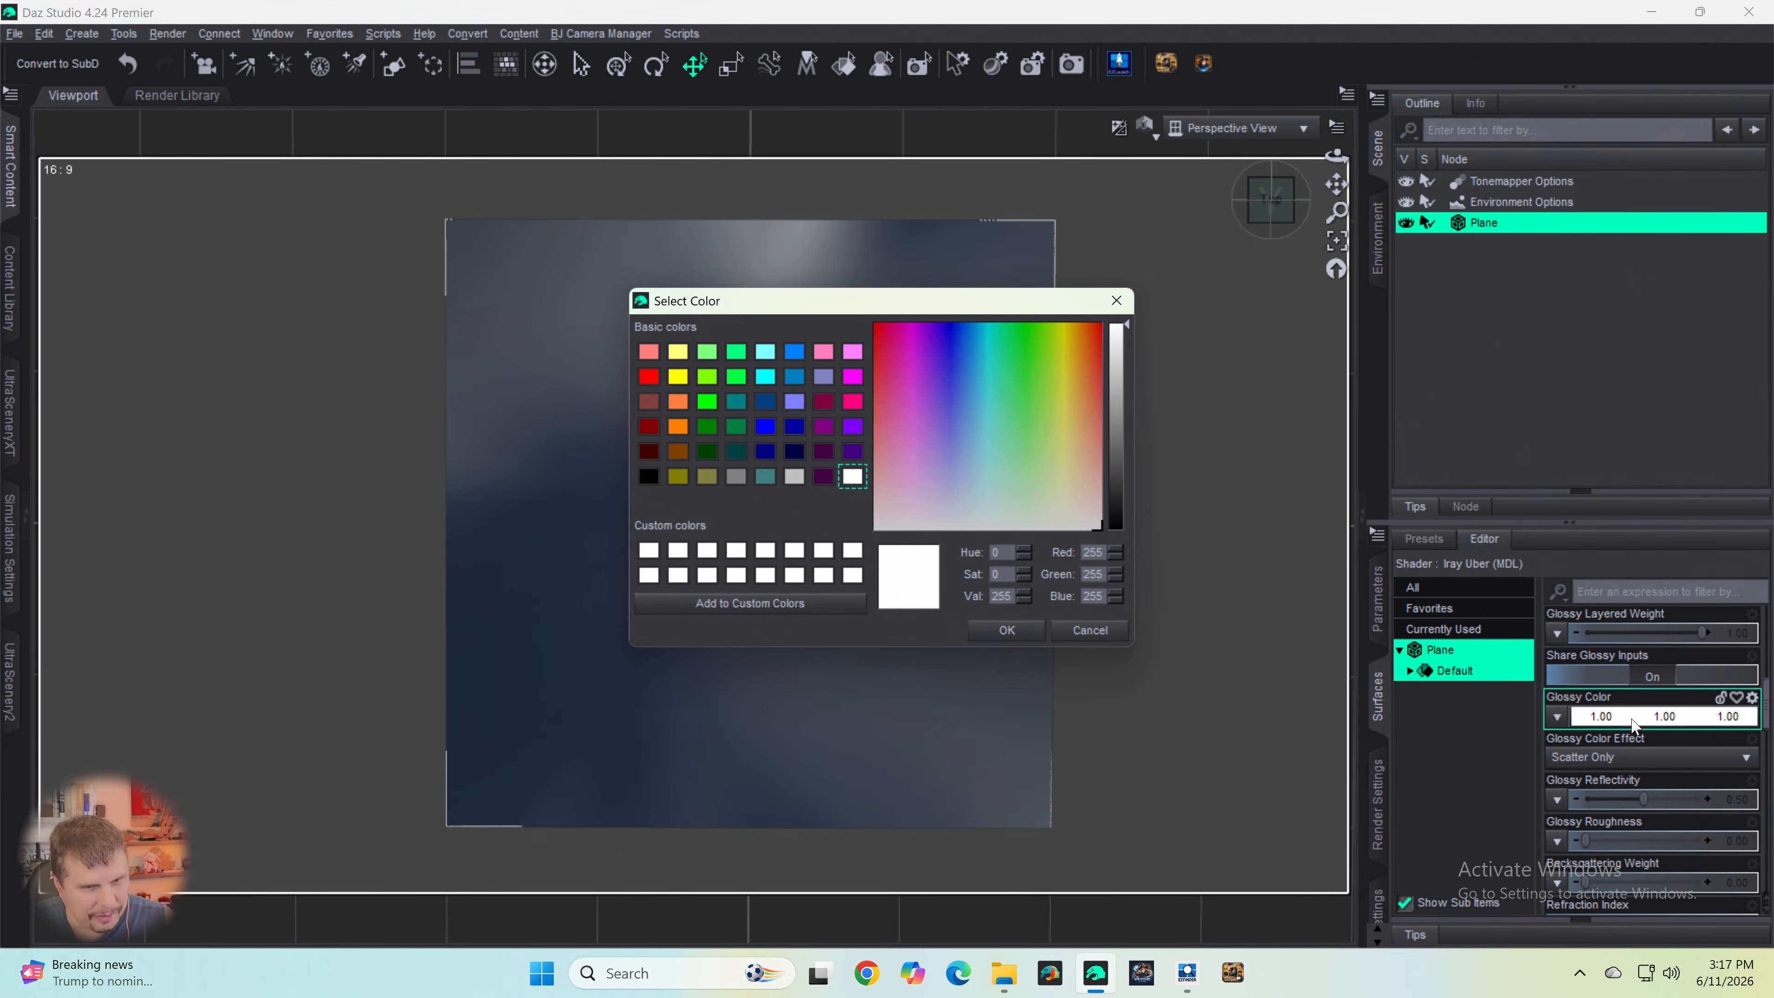
pyautogui.click(1079, 631)
# - Clear the plane's Base Color image map and reload Spruce Tree Line B&W.png from the Desktop folder
pyautogui.scroll(10, 1703, 744)
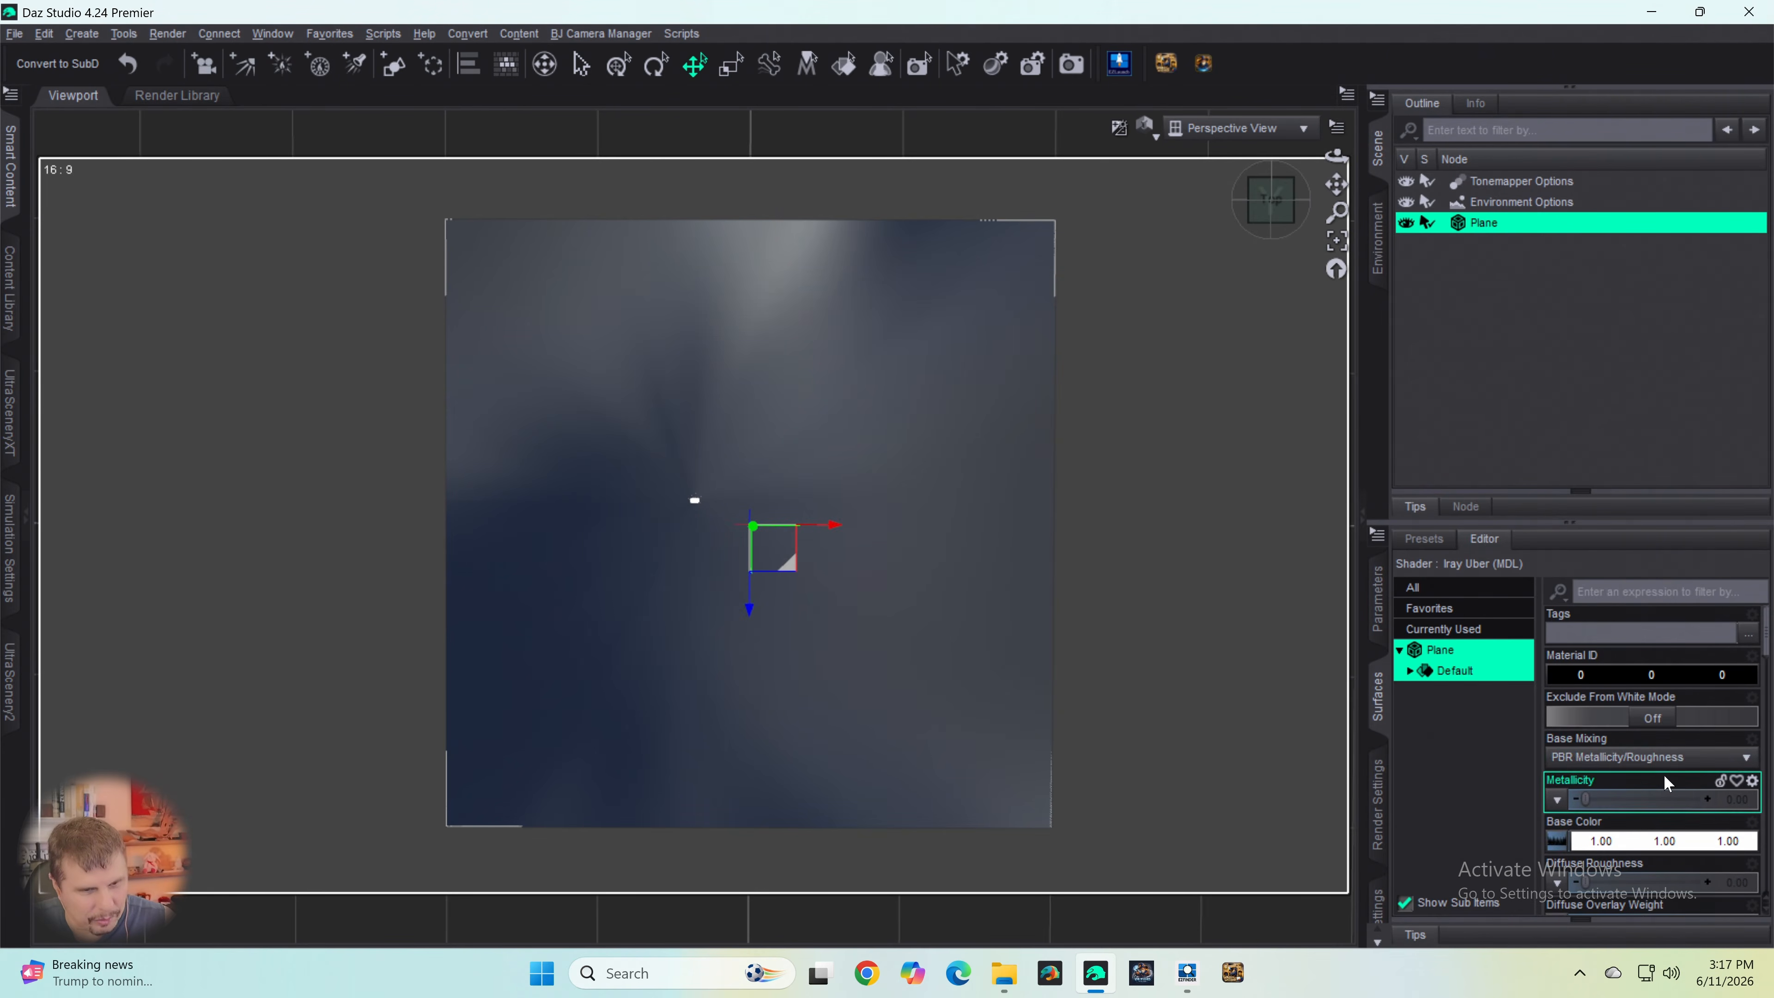
pyautogui.scroll(-4, 1654, 771)
pyautogui.click(1563, 717)
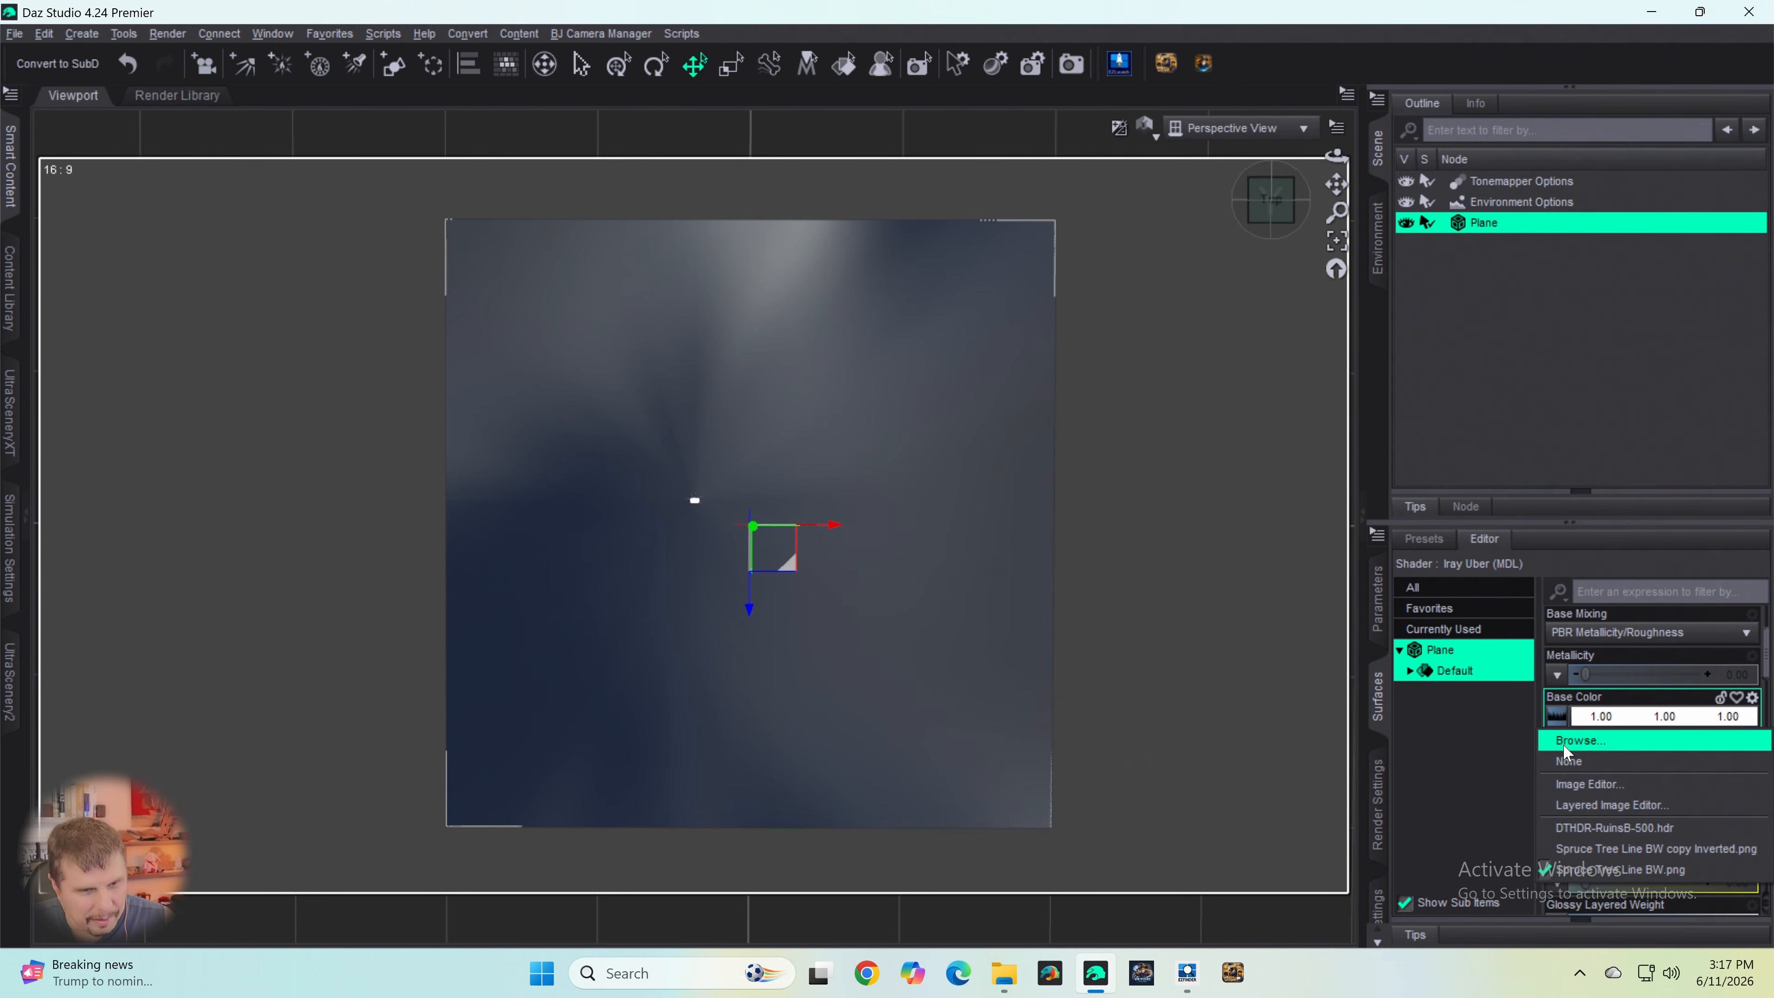
pyautogui.click(1563, 764)
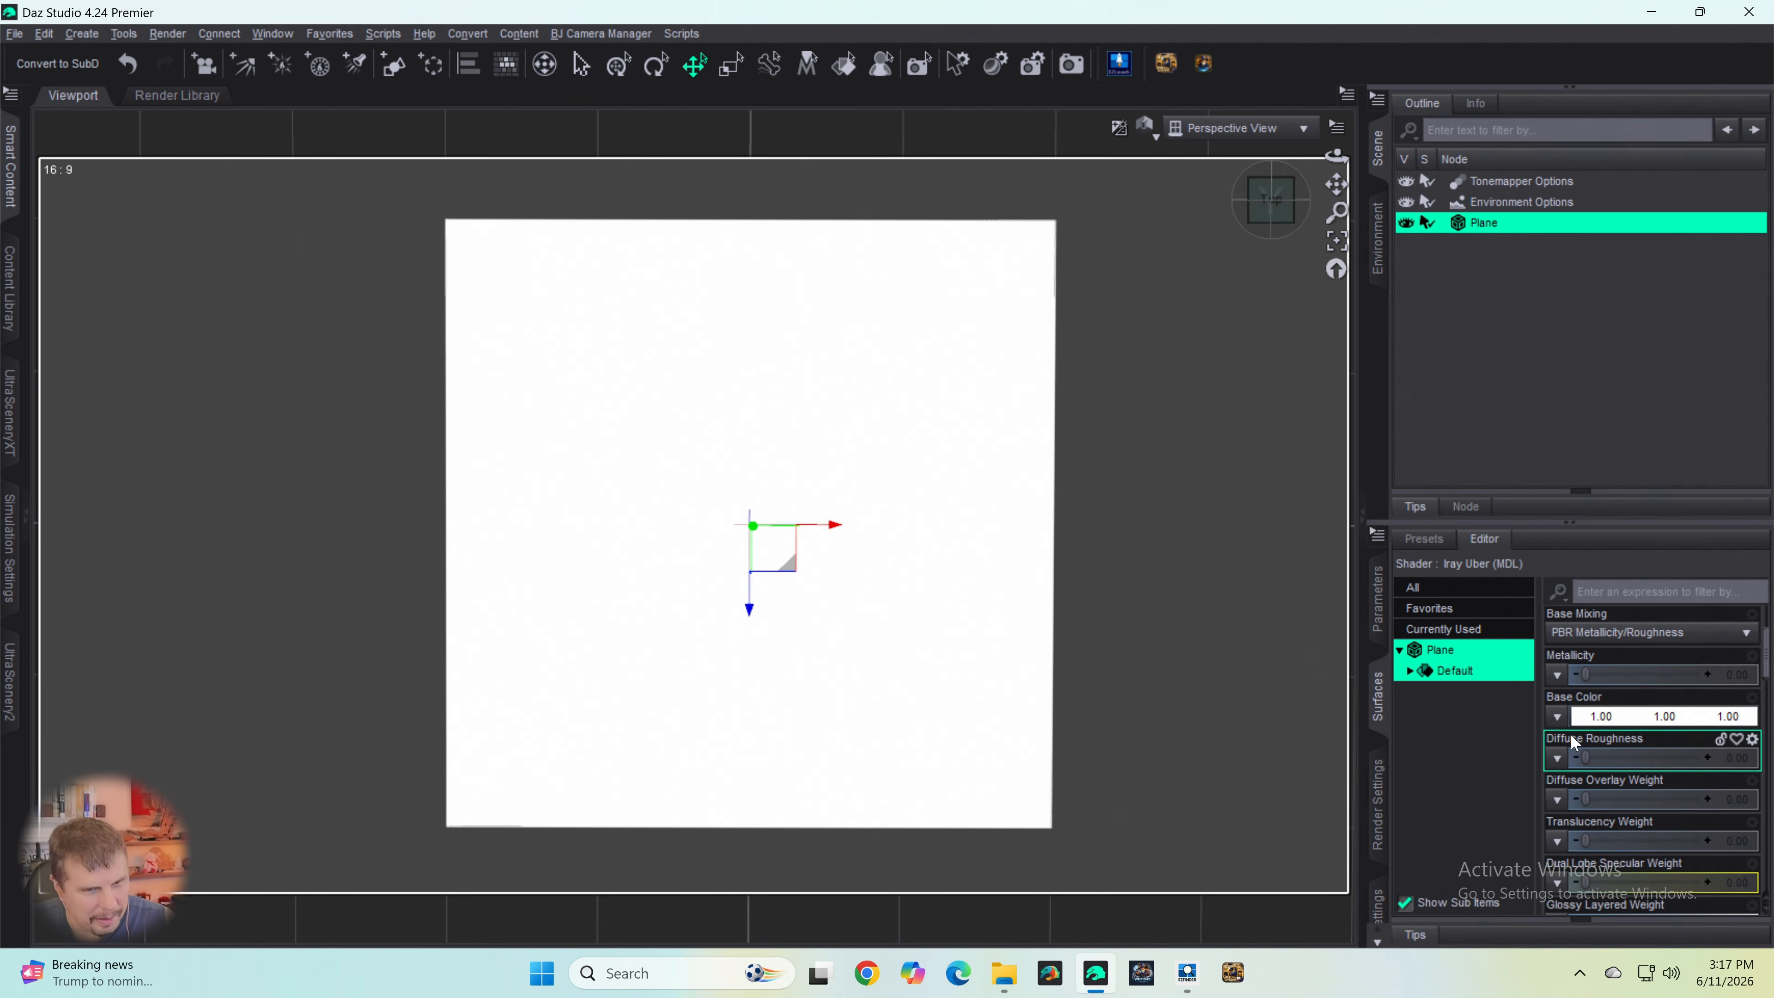
pyautogui.click(1559, 718)
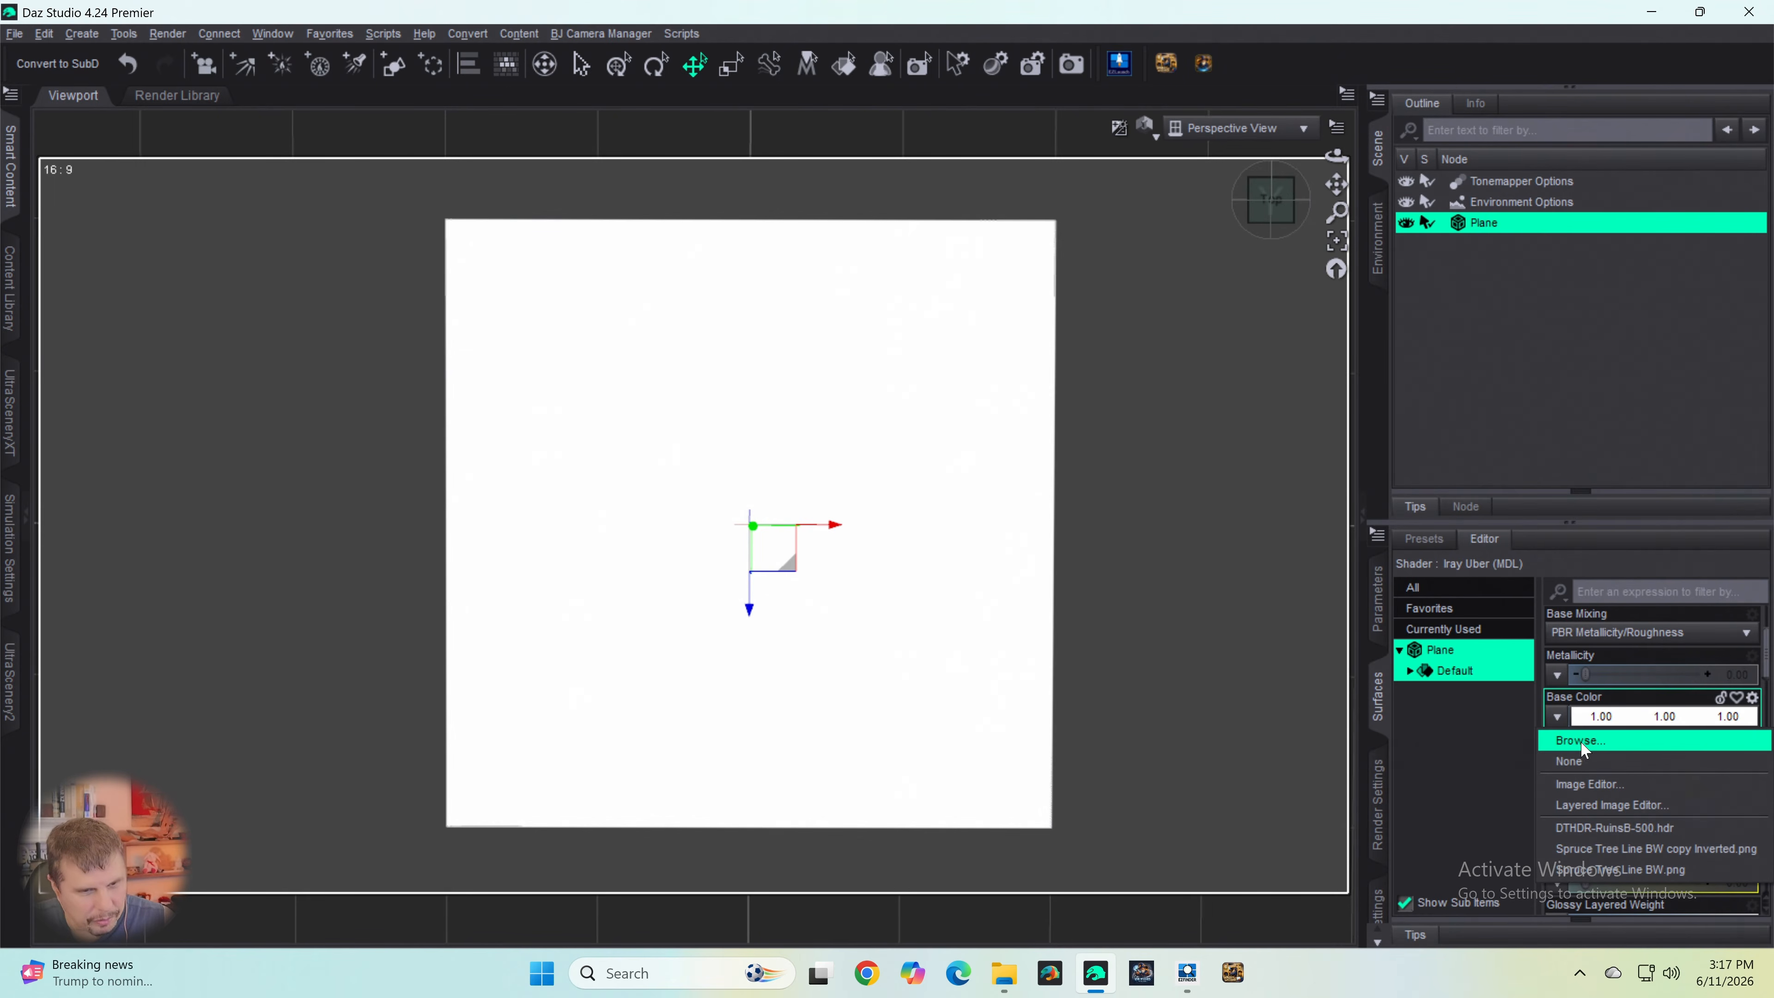
pyautogui.click(1581, 742)
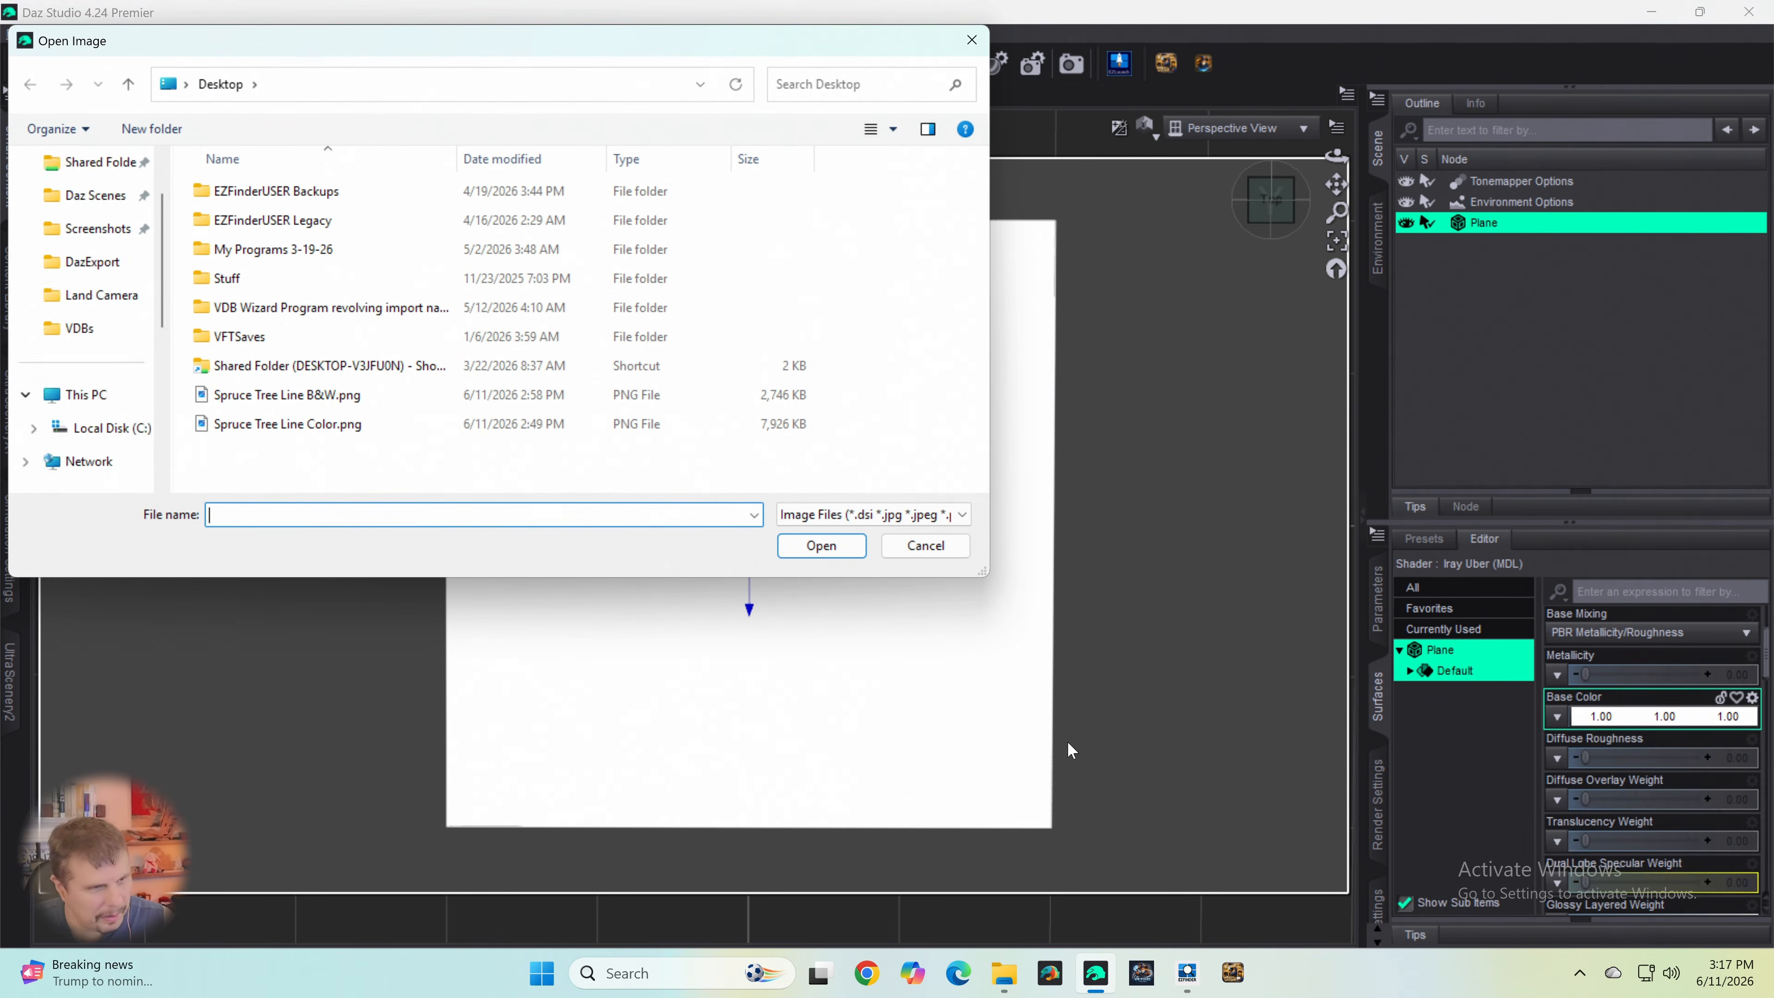
pyautogui.click(240, 404)
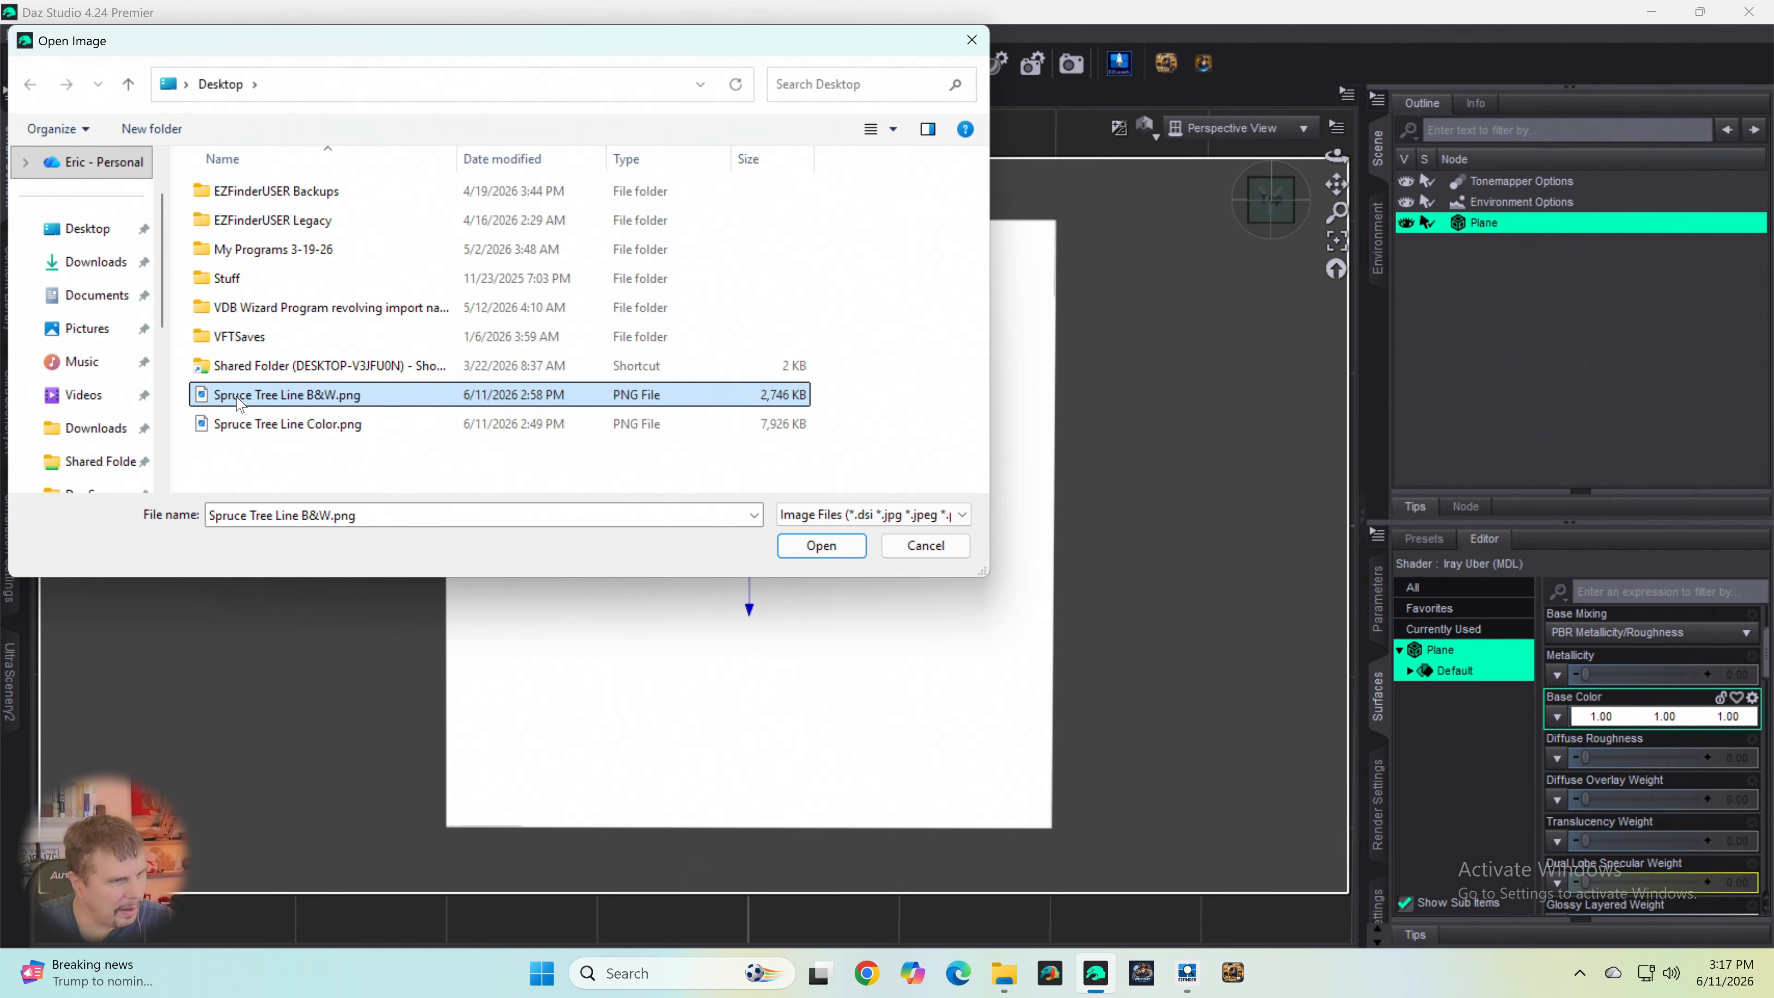
pyautogui.doubleClick(238, 396)
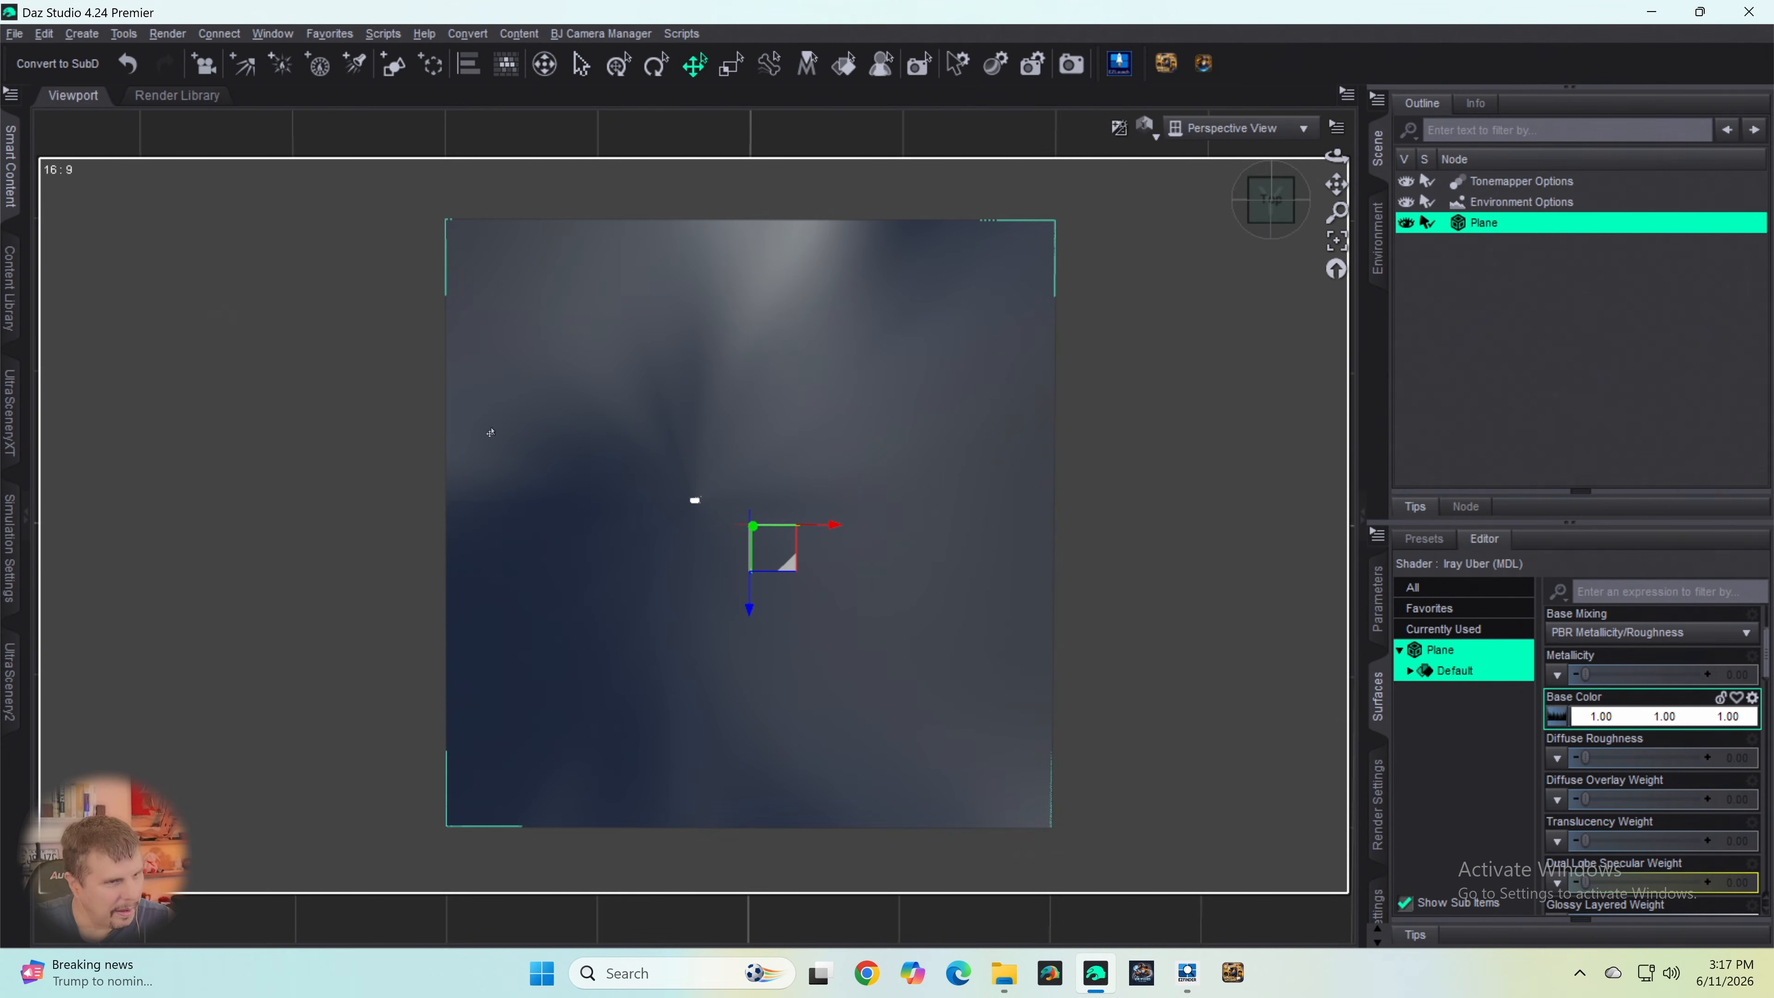
pyautogui.click(579, 511)
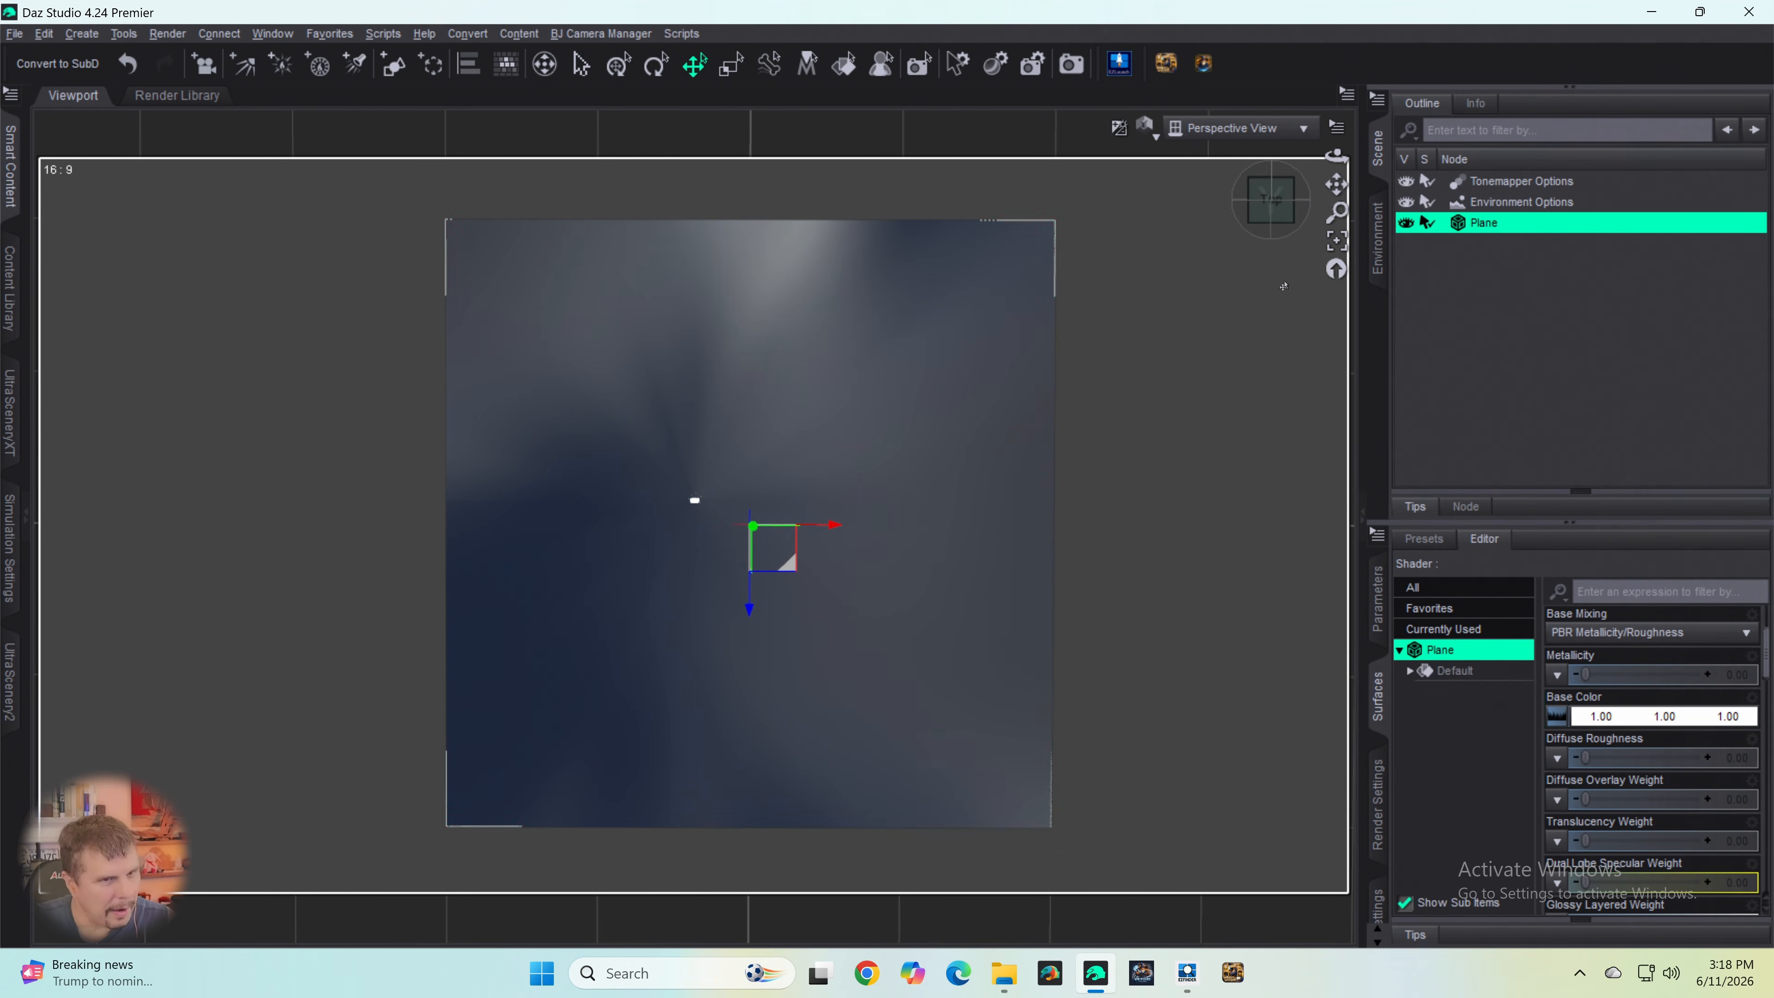
# - Turn off Draw Ground in the scene's Environment Options
pyautogui.moveTo(1271, 218)
pyautogui.mouseDown()
pyautogui.moveTo(1277, 170)
pyautogui.moveTo(1283, 203)
pyautogui.moveTo(1303, 161)
pyautogui.moveTo(1270, 195)
pyautogui.mouseUp()
pyautogui.click(1509, 203)
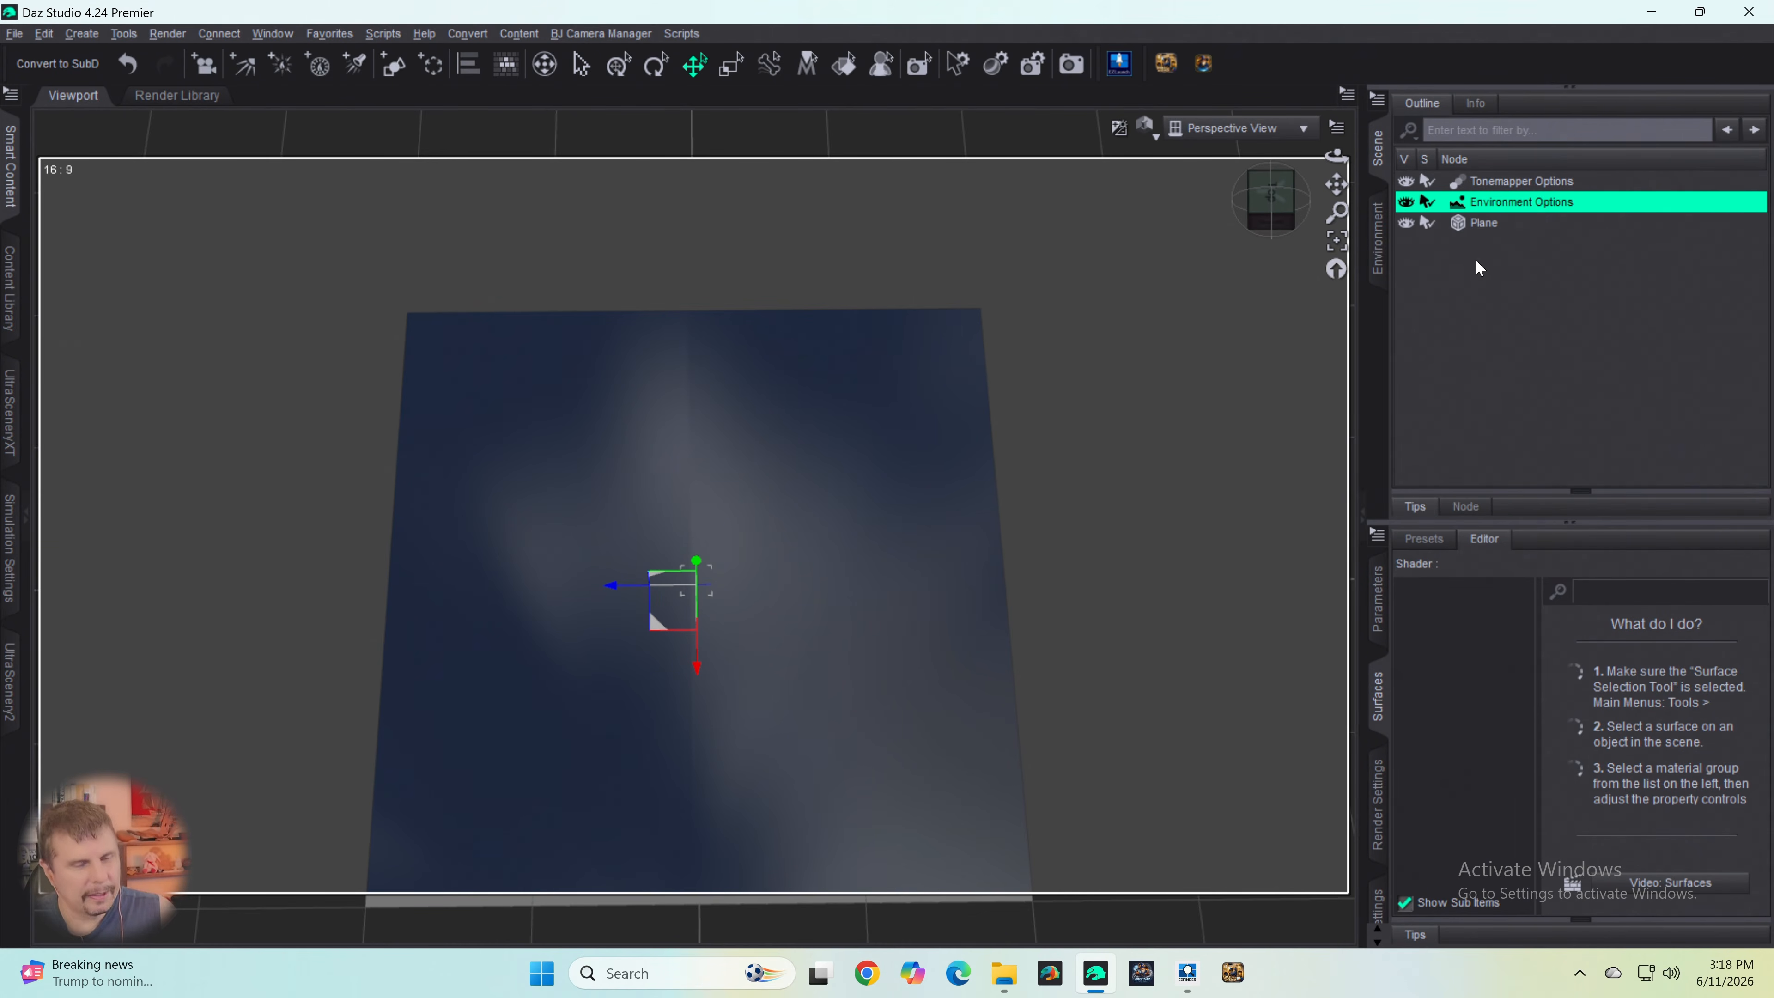
pyautogui.click(1380, 600)
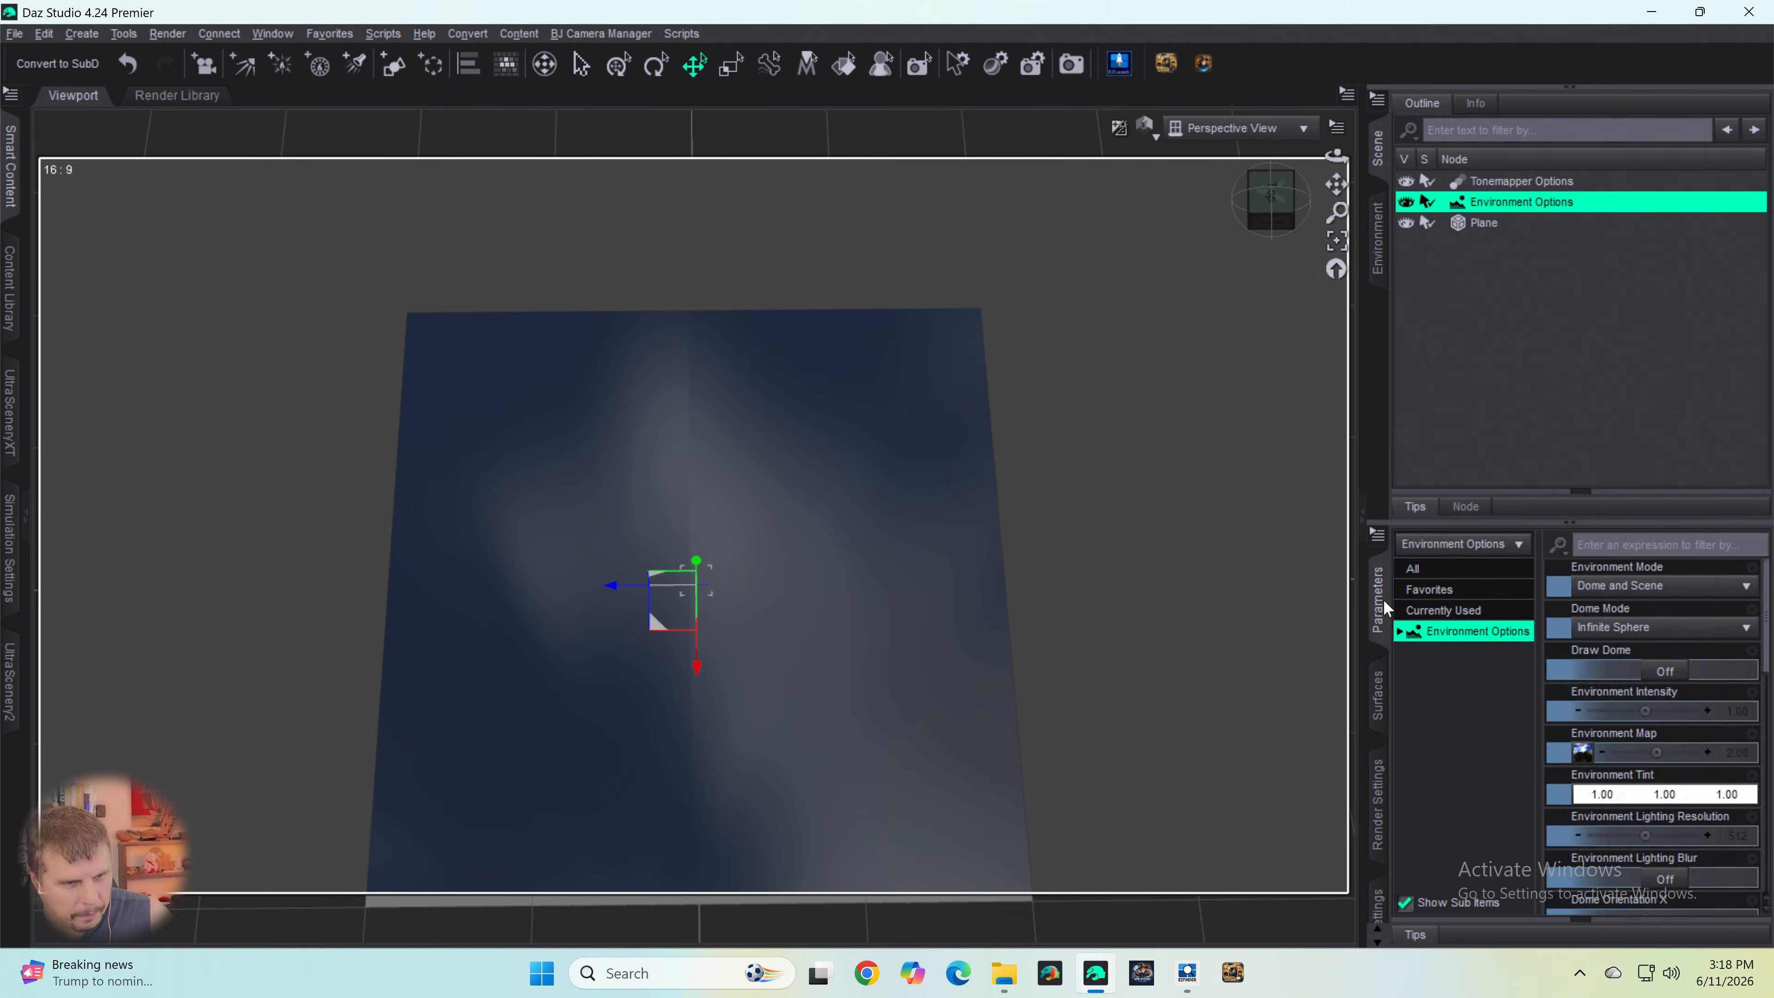
pyautogui.click(1670, 675)
pyautogui.click(1670, 673)
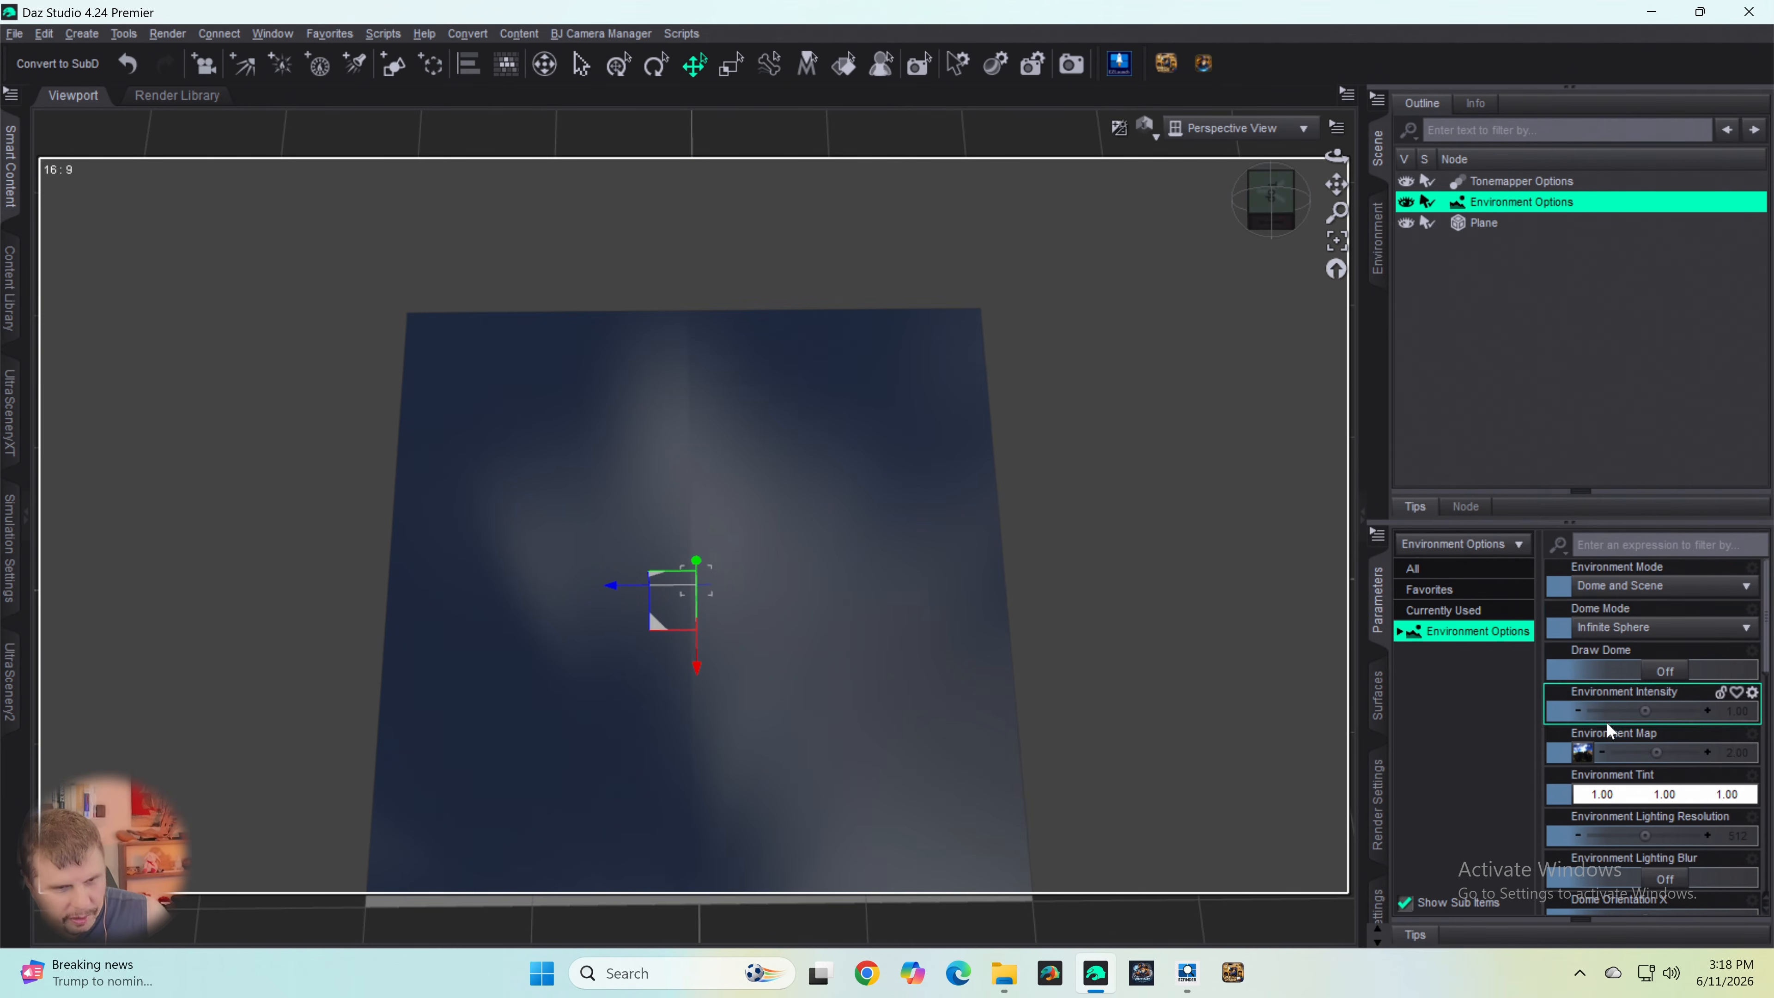
pyautogui.moveTo(1584, 765)
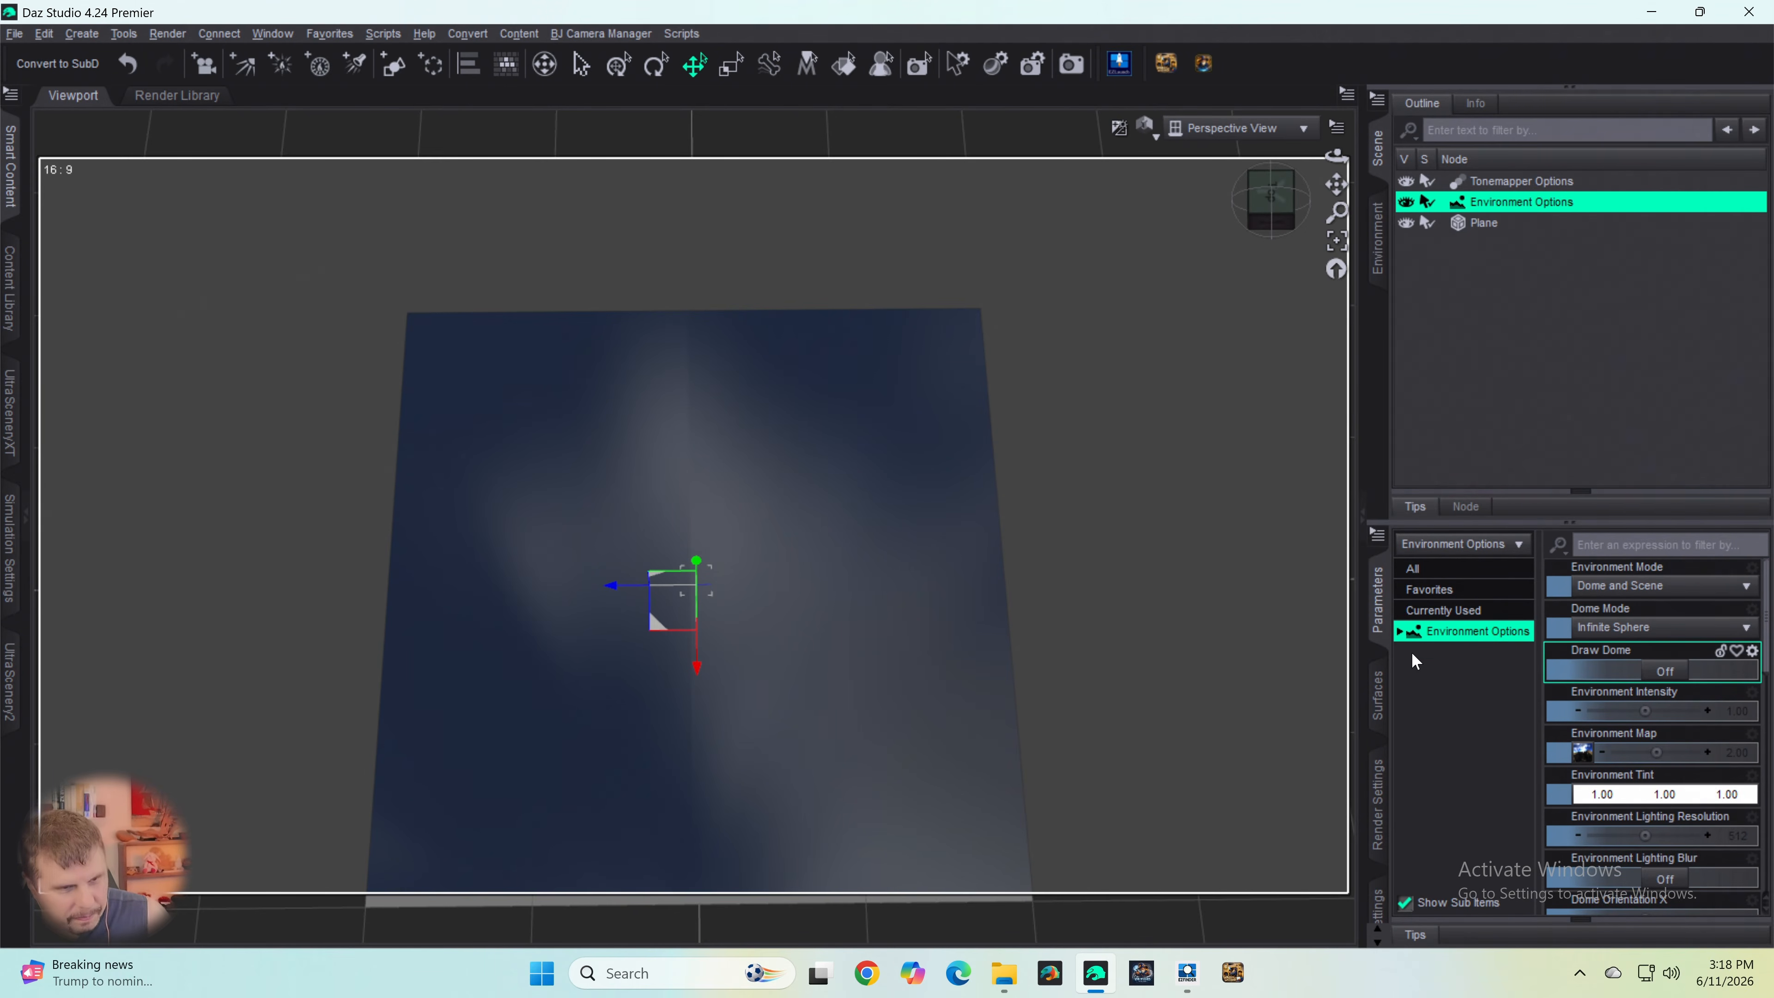
pyautogui.scroll(-5, 1609, 738)
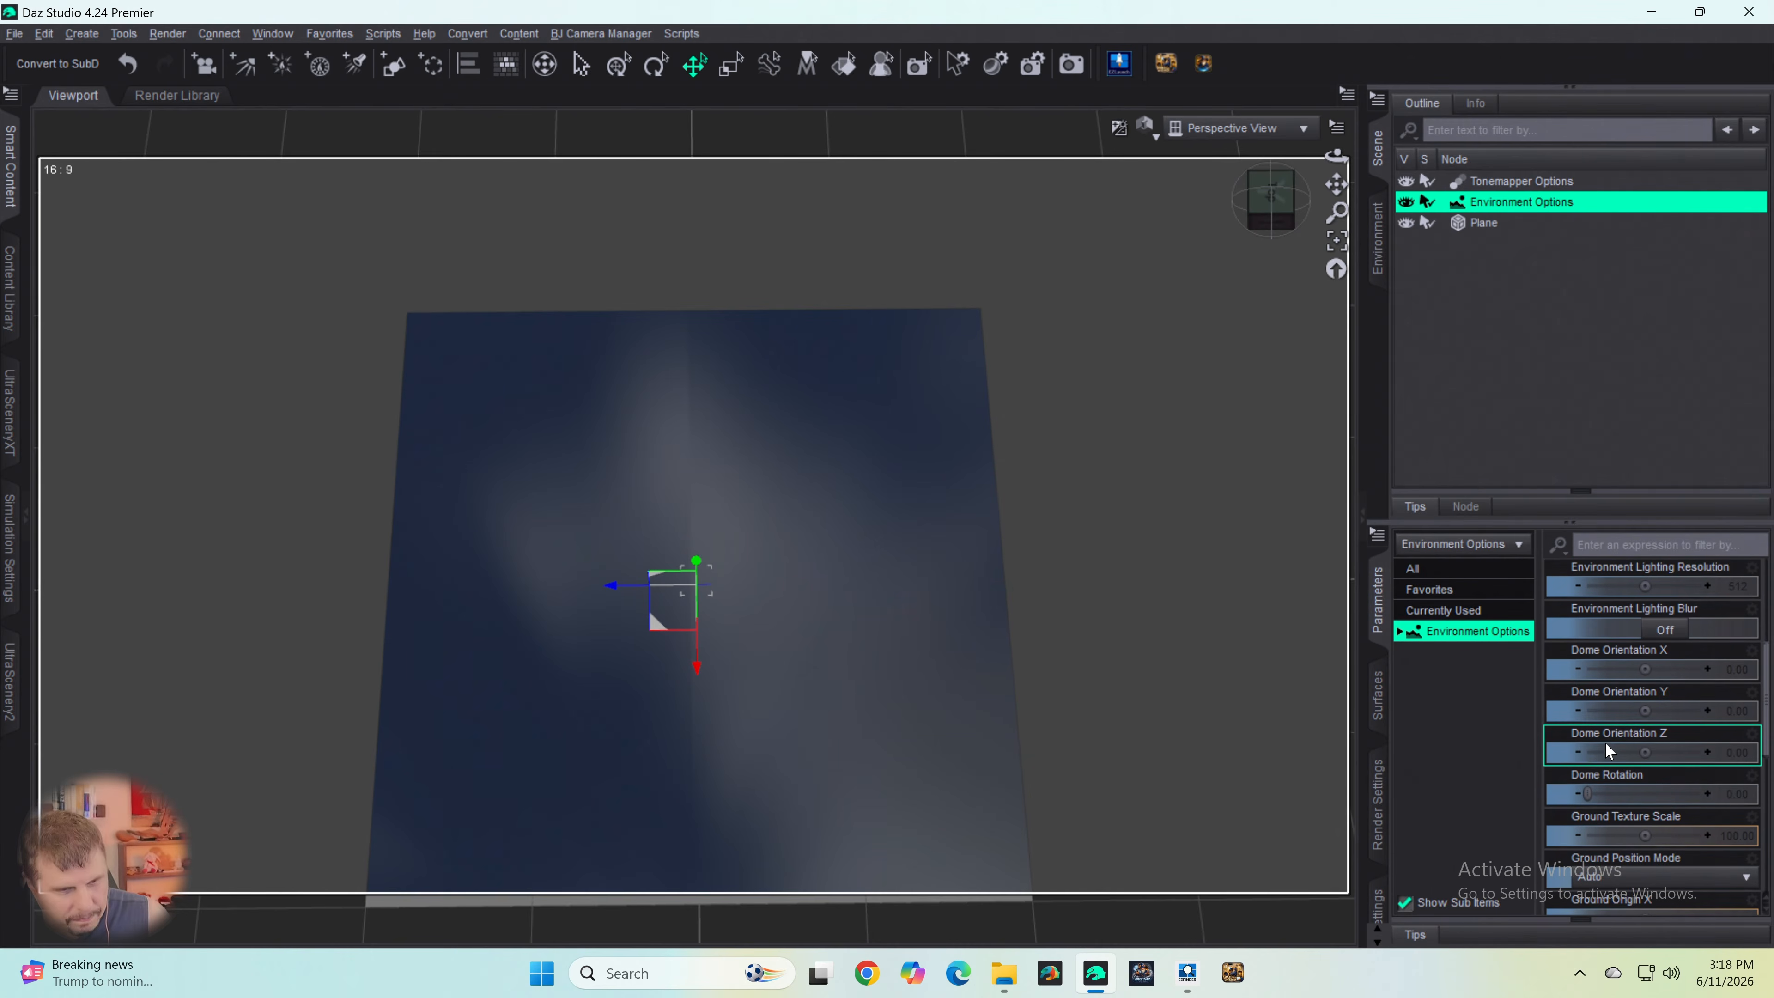
pyautogui.scroll(-5, 1595, 735)
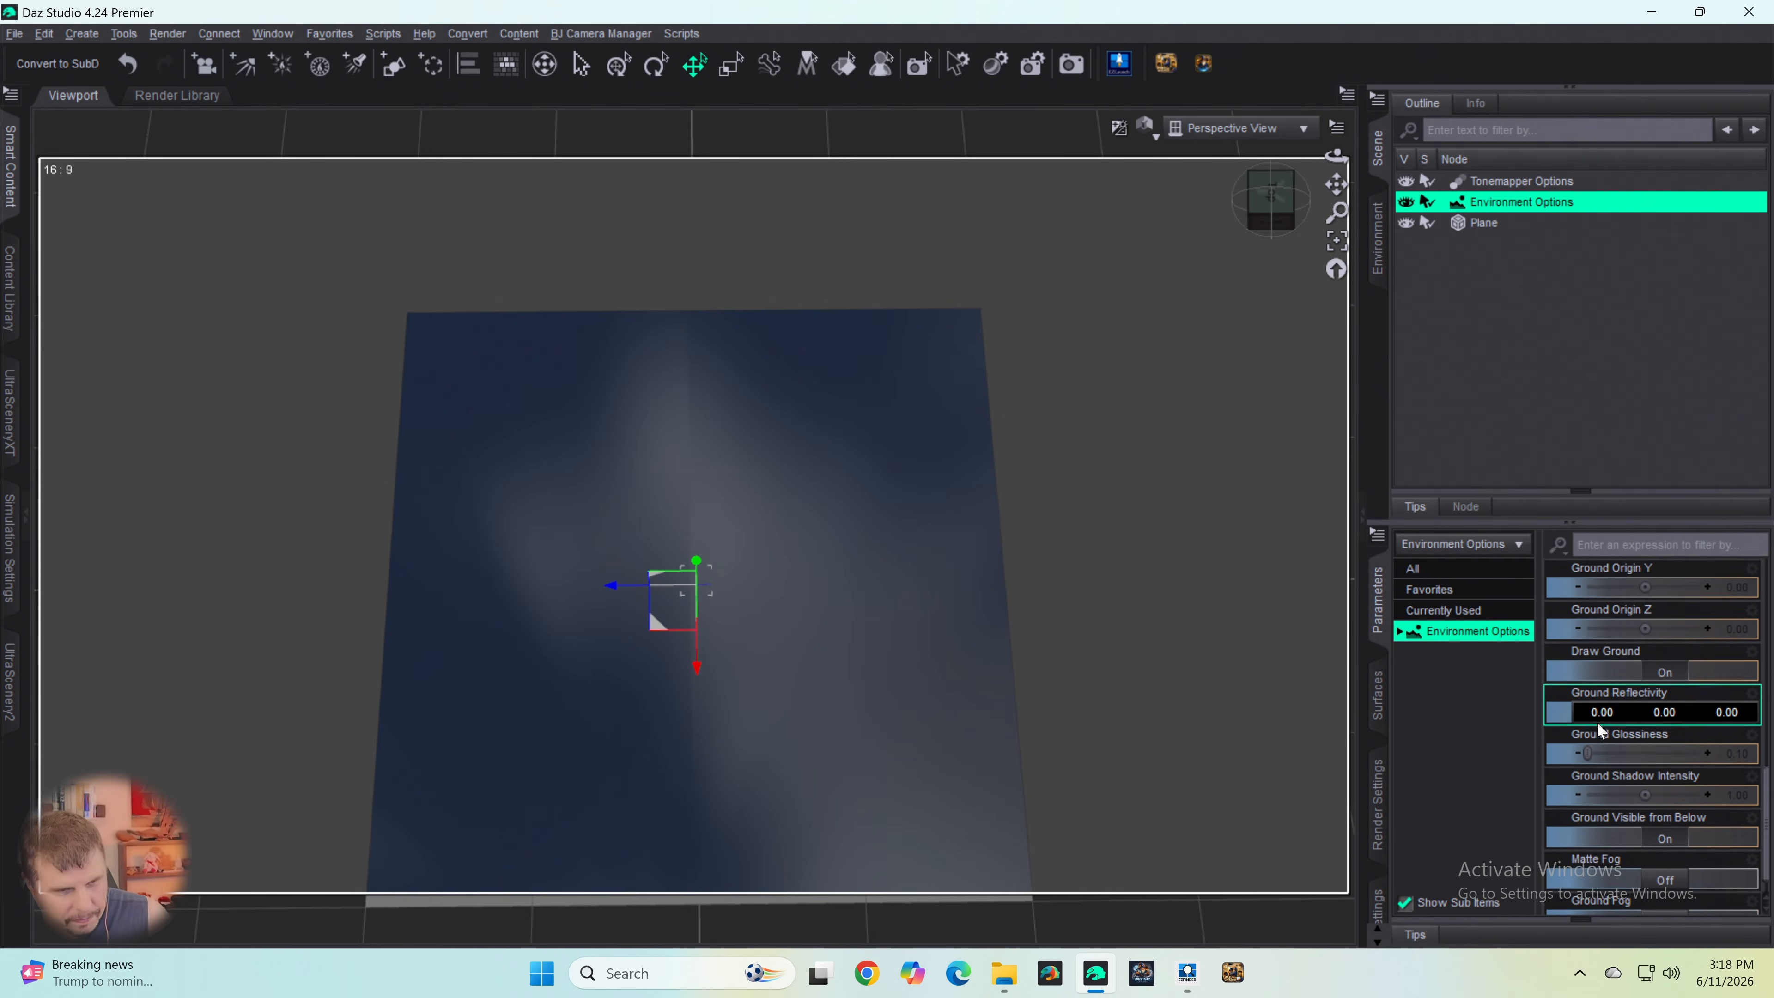
pyautogui.click(1668, 671)
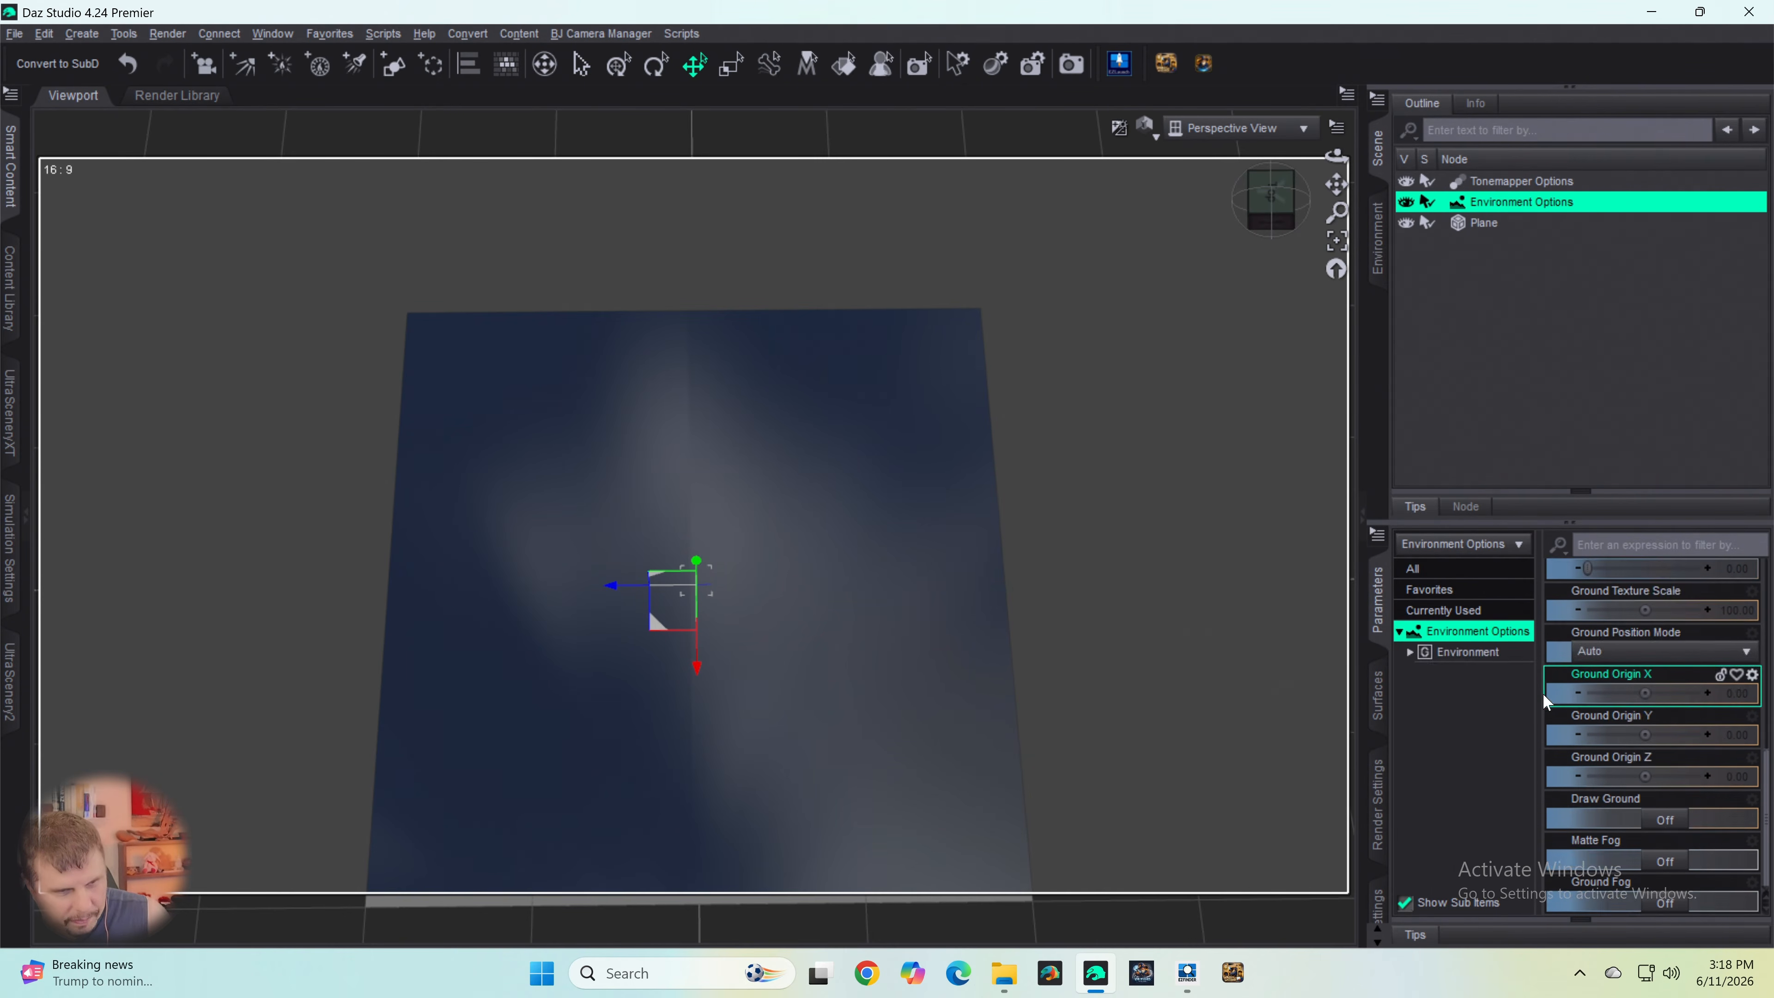
# - Examine both sides of the plane from several angles and look through the dome and ground parameters of the Environment Options
pyautogui.moveTo(1260, 226); pyautogui.dragTo(1262, 67)
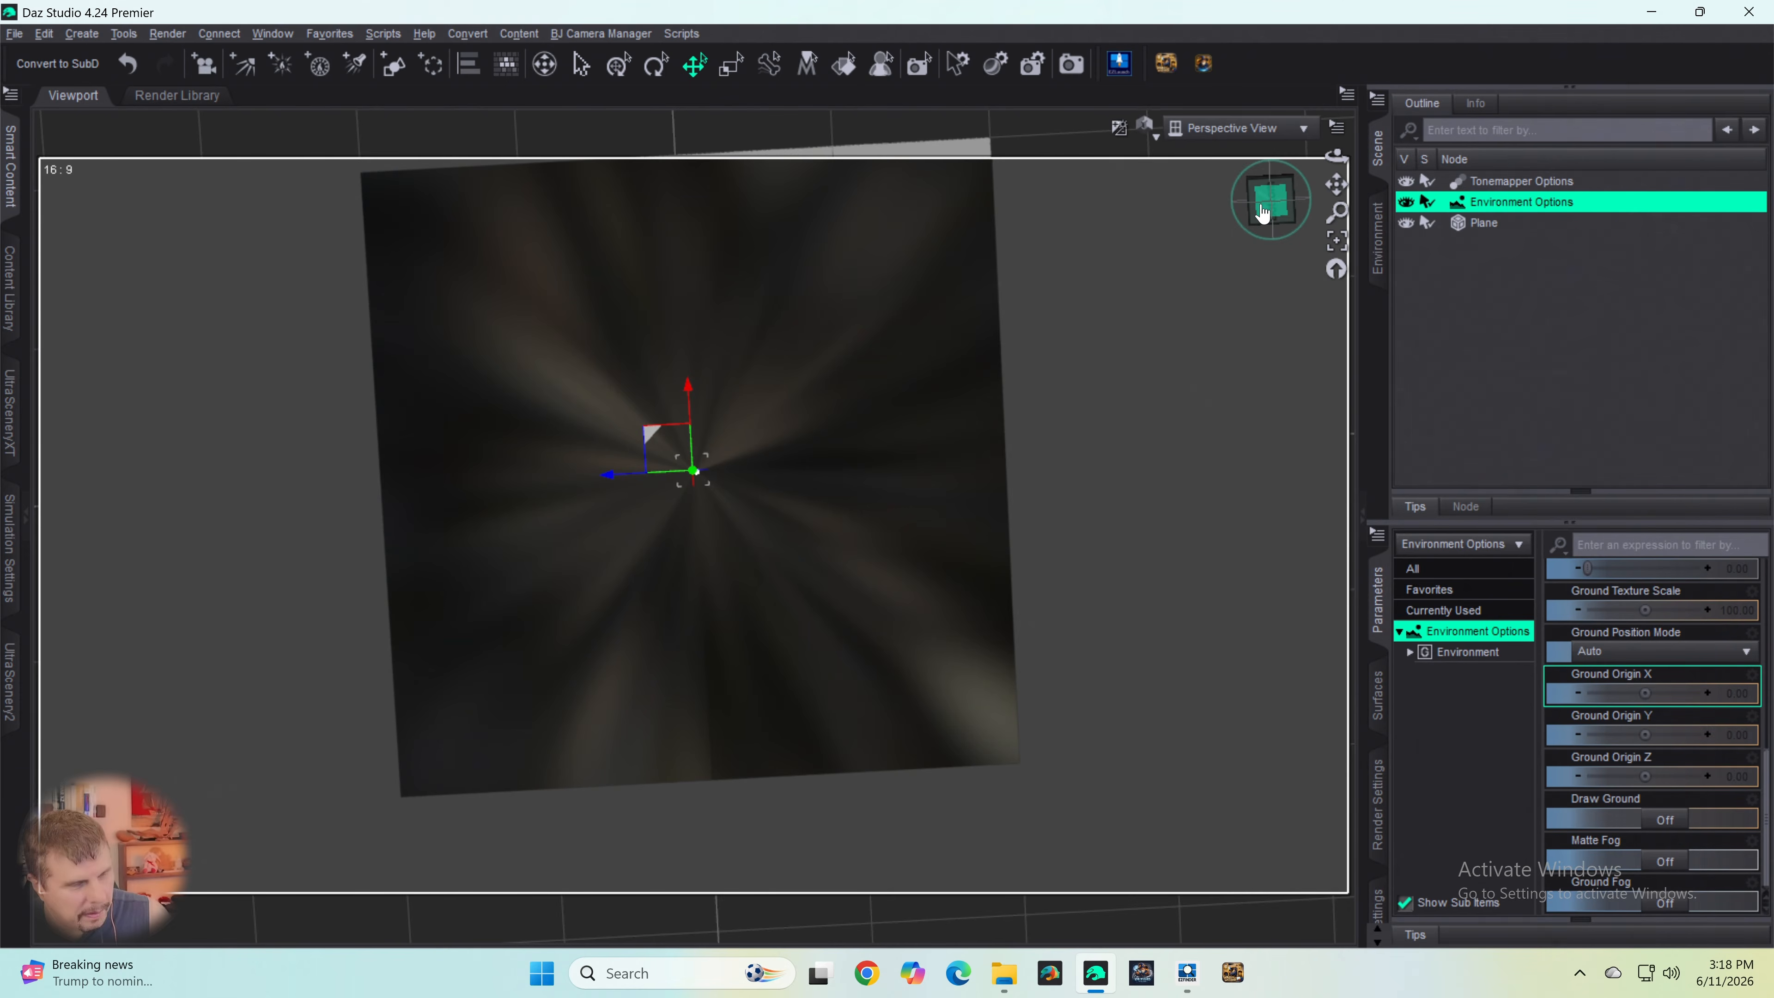
pyautogui.moveTo(1263, 213); pyautogui.dragTo(1266, 309)
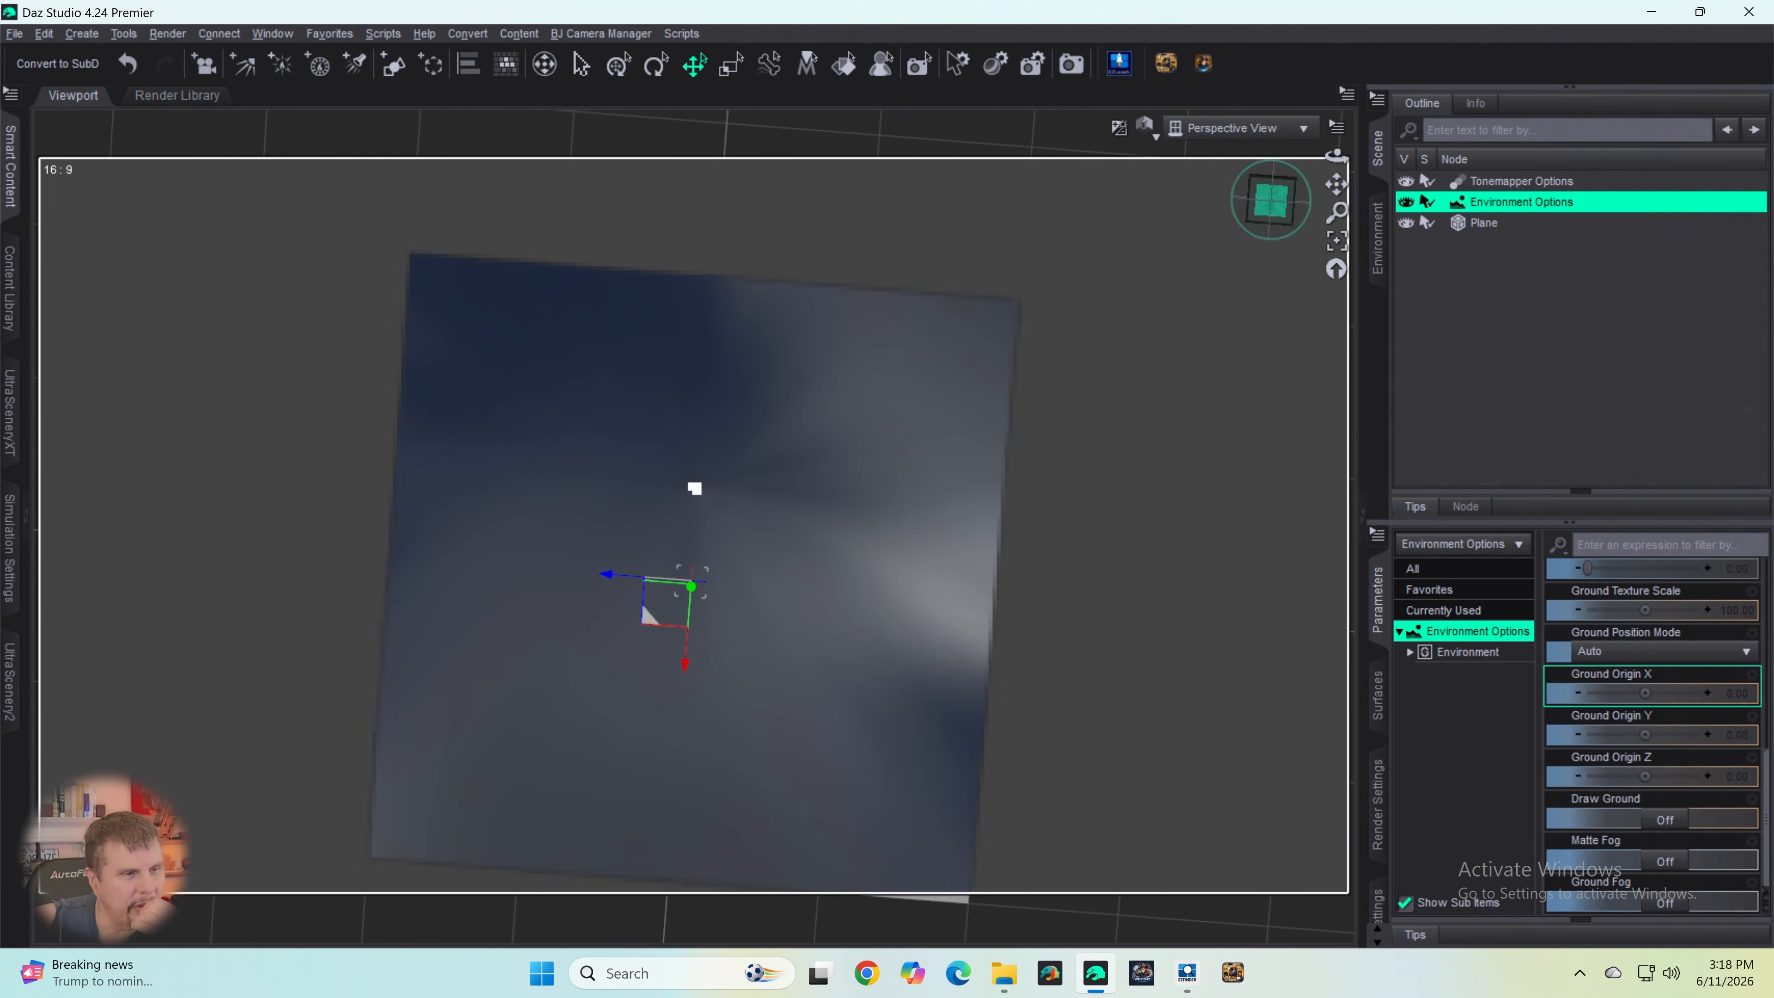
pyautogui.moveTo(1282, 208); pyautogui.dragTo(1348, 223)
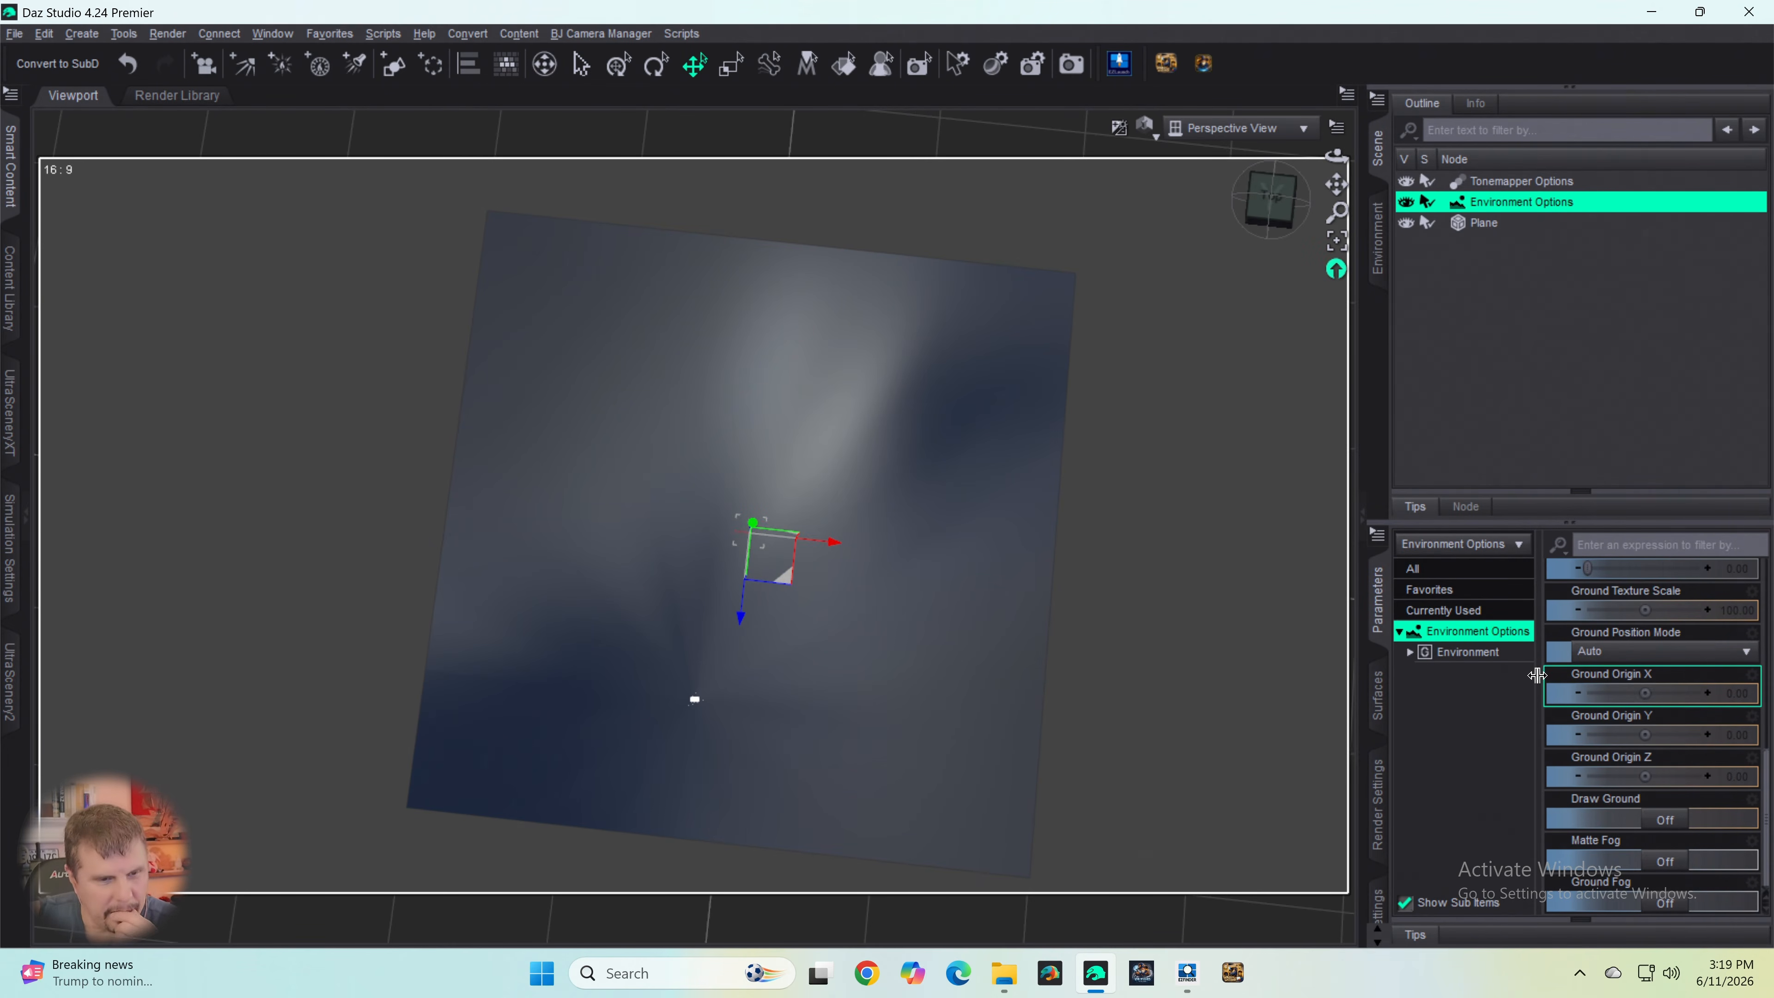
pyautogui.scroll(5, 1586, 619)
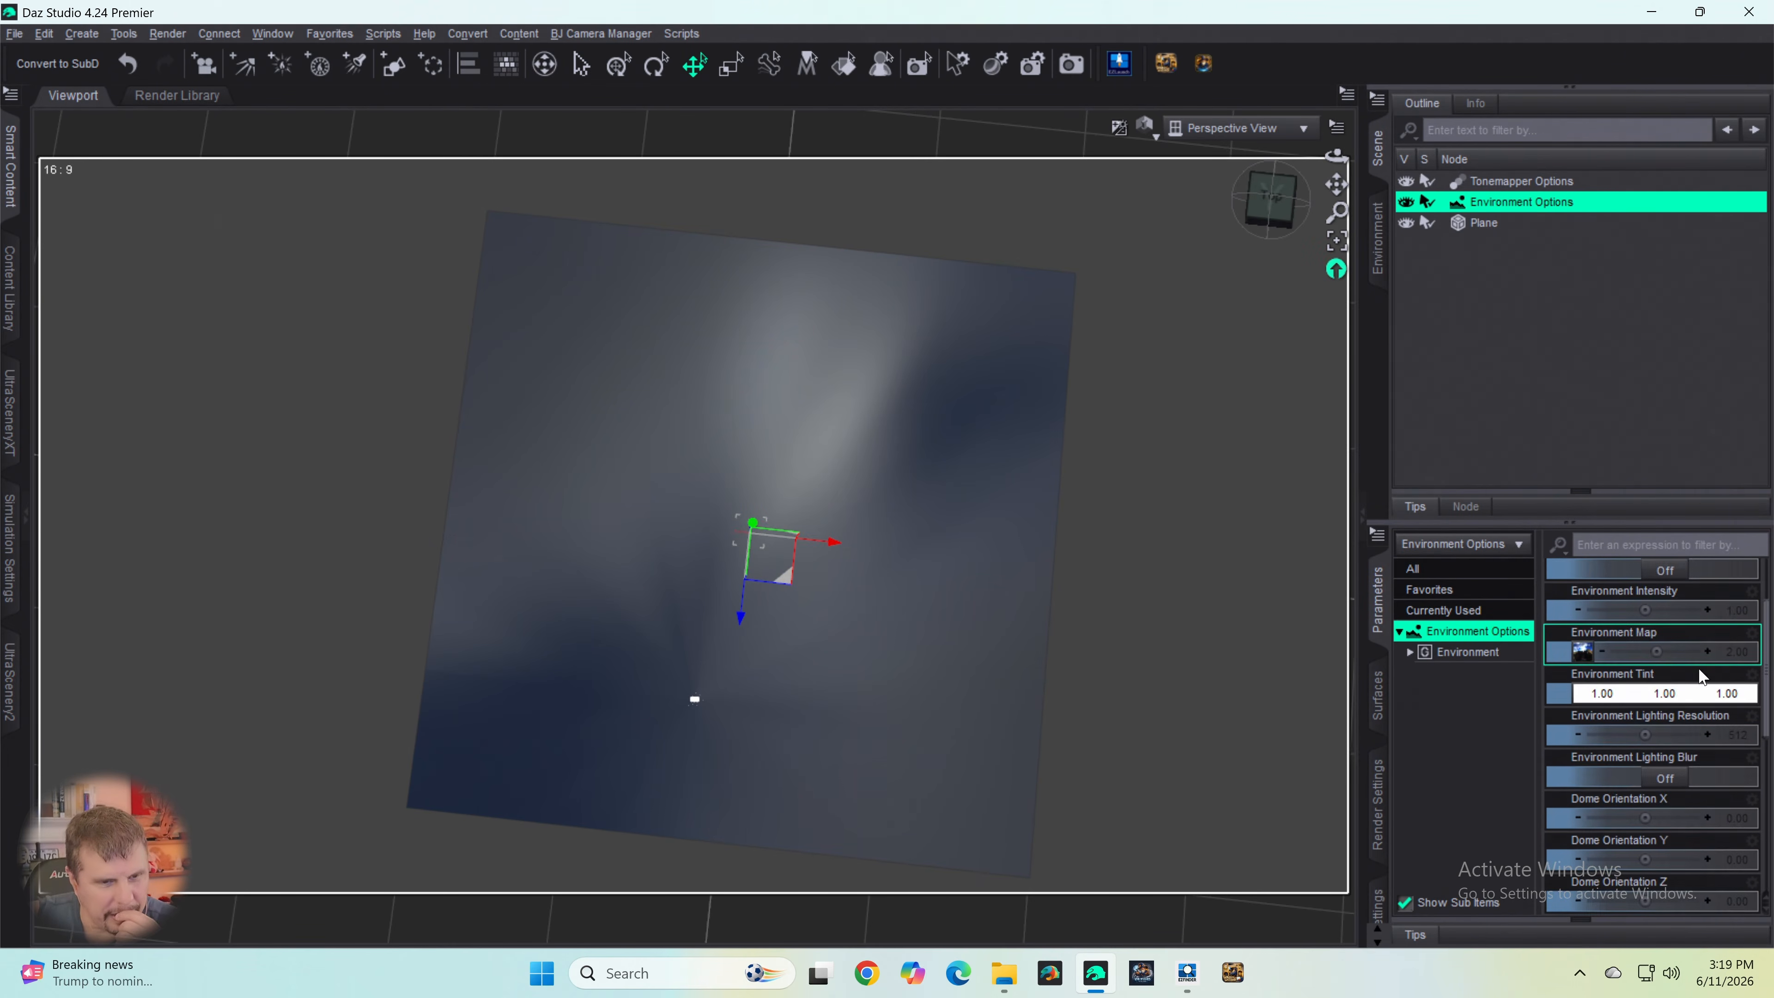
pyautogui.scroll(-5, 1671, 732)
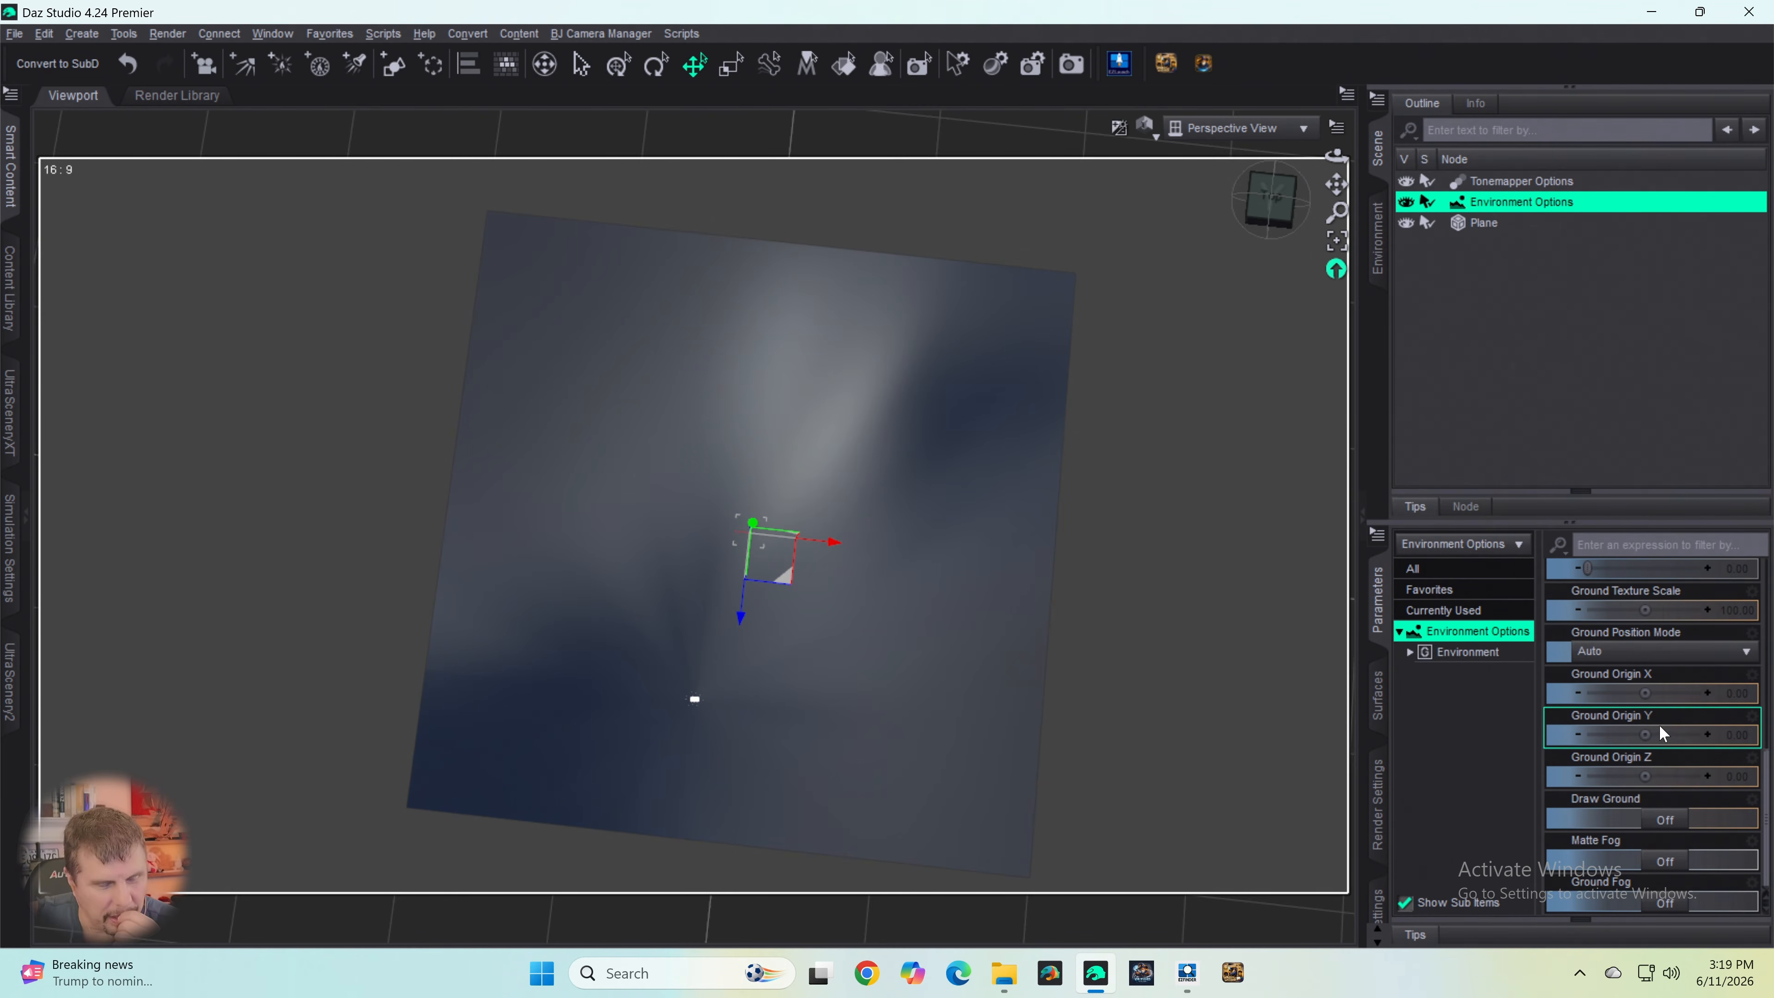
pyautogui.scroll(5, 1657, 719)
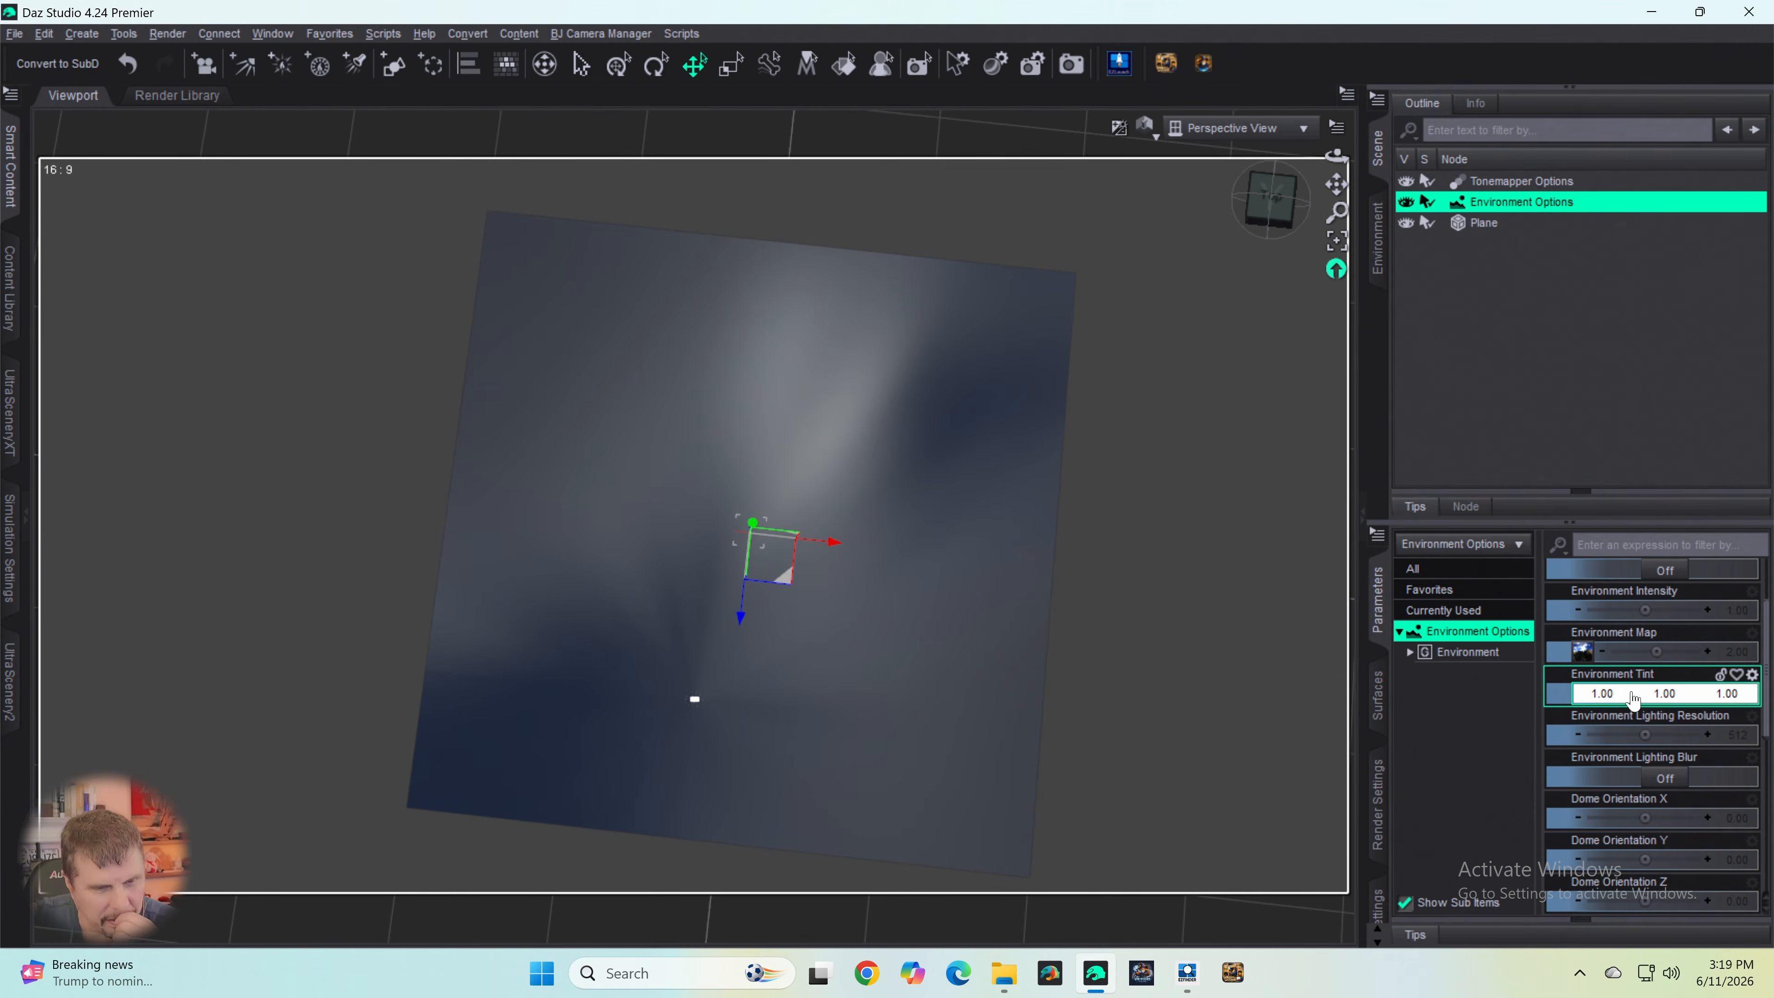
pyautogui.scroll(-4, 1634, 696)
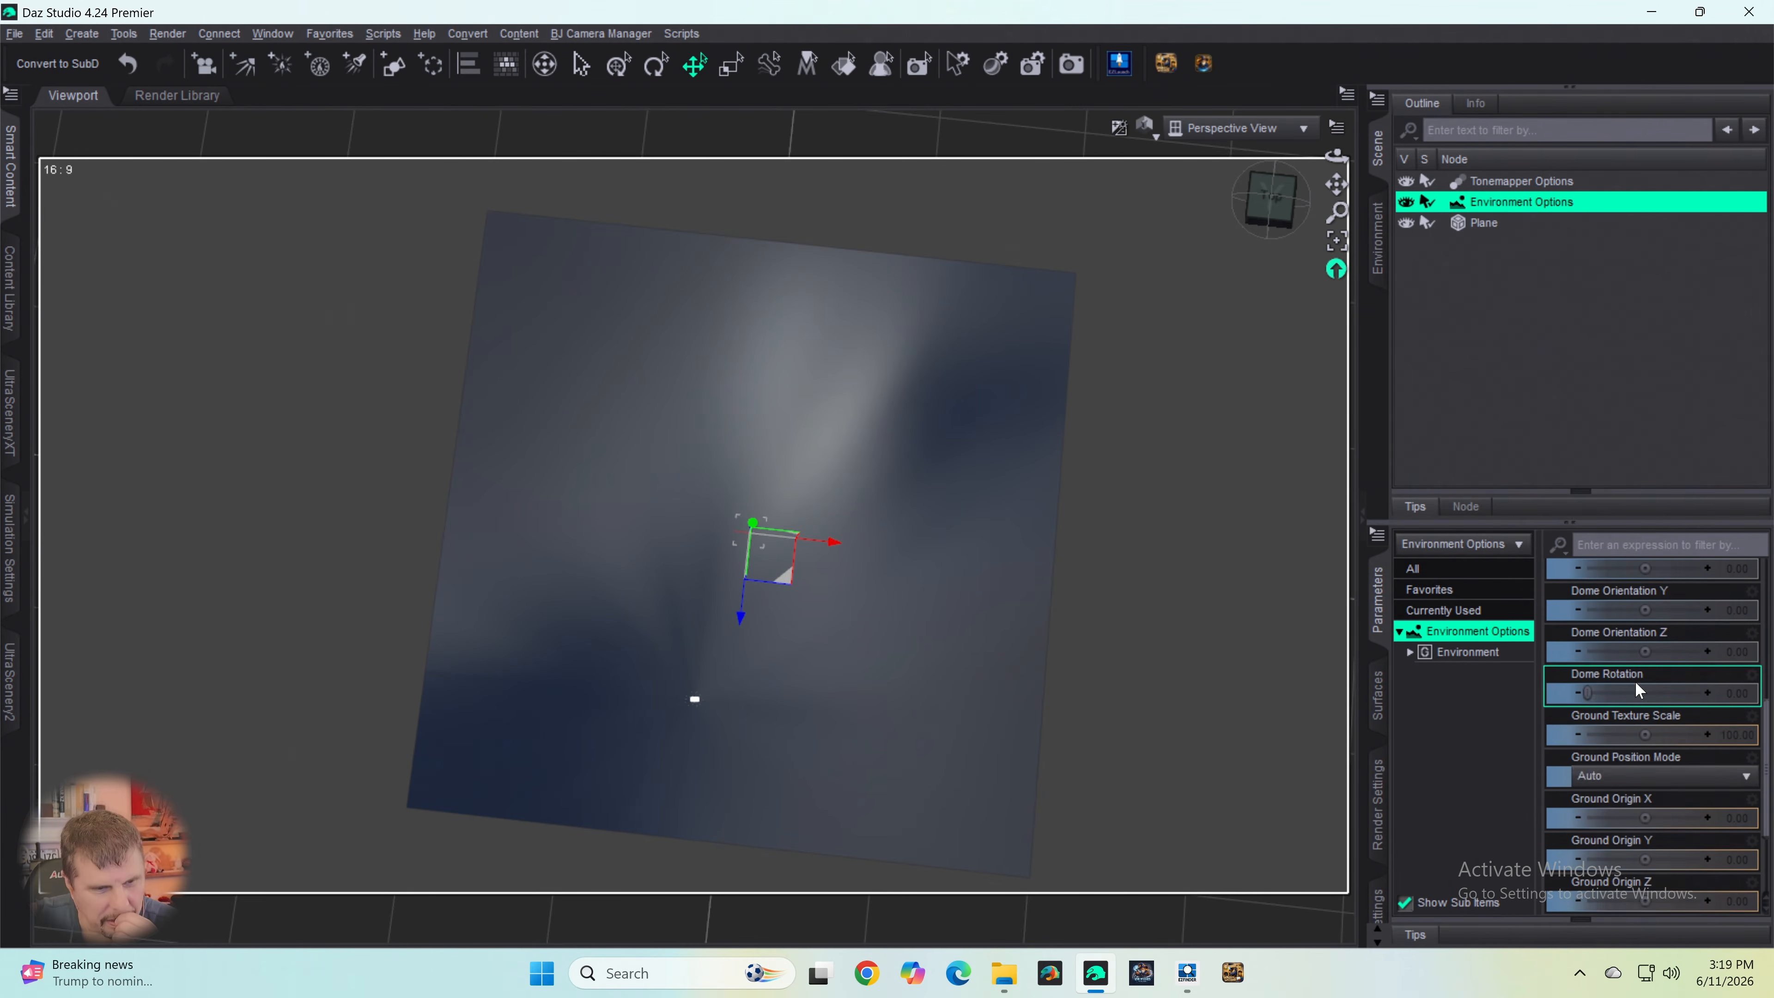
pyautogui.scroll(2, 1643, 682)
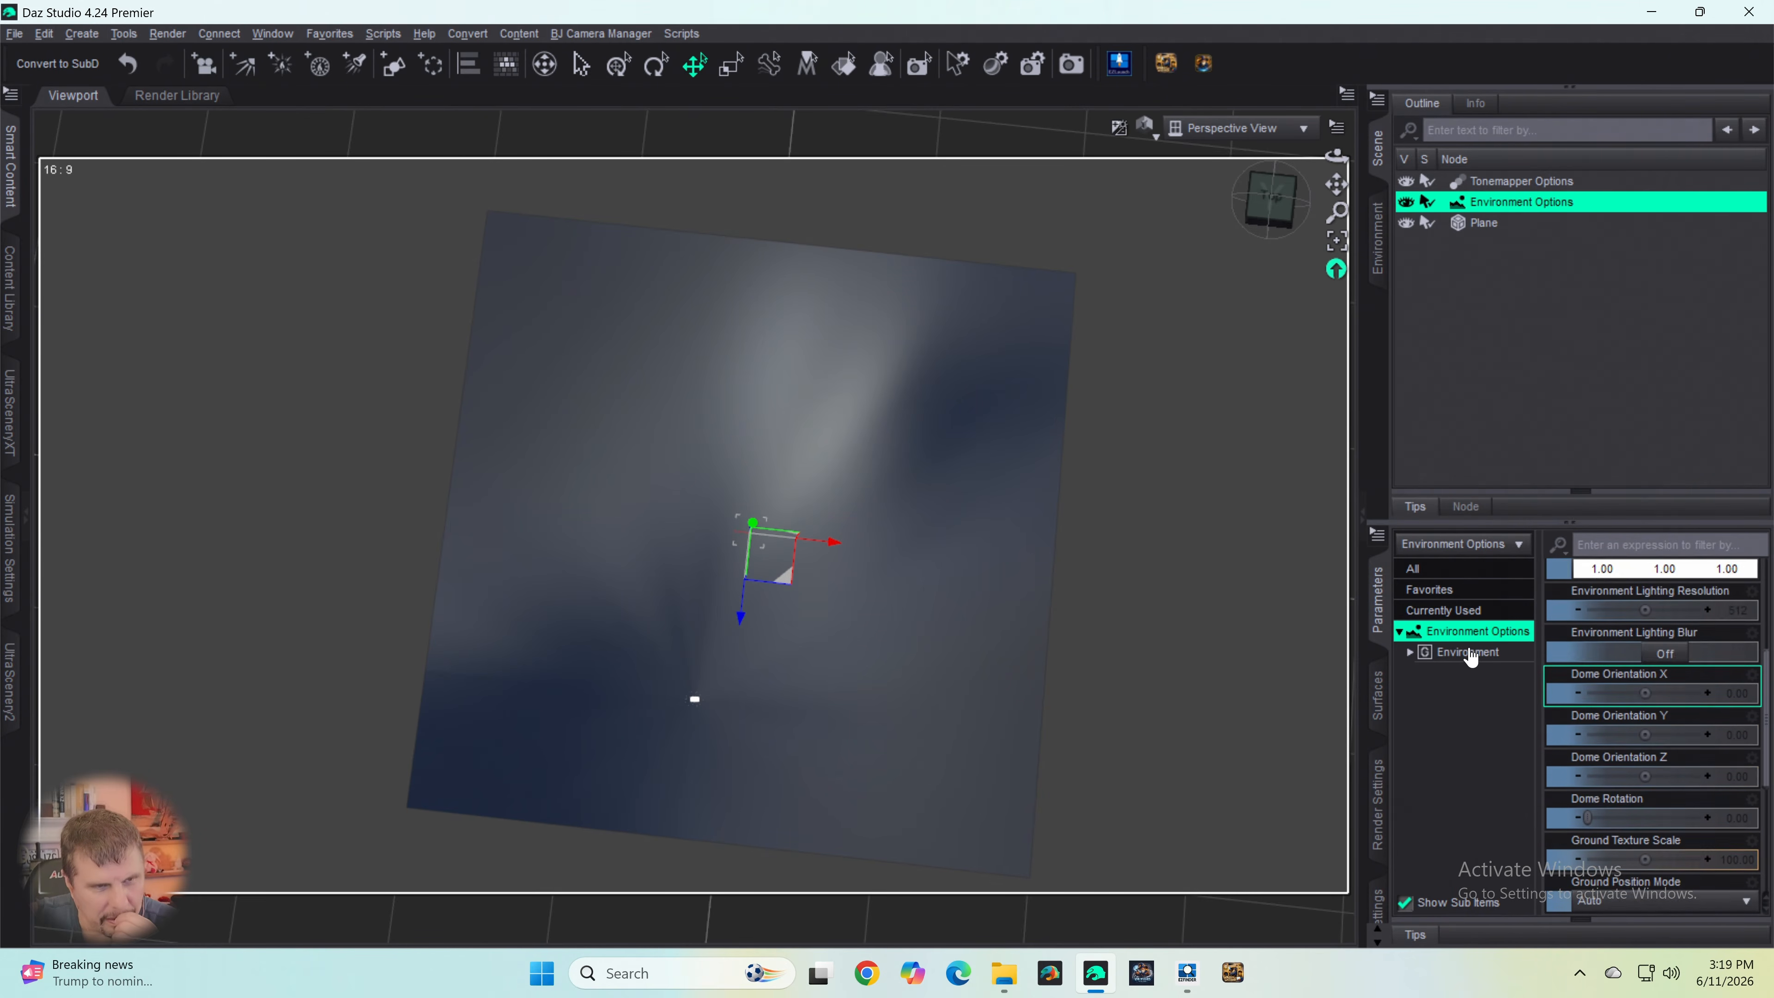
# - Select the plane and set its surface's Glossy Color to black (0.00, 0.00, 0.00)
pyautogui.click(1484, 223)
pyautogui.scroll(-2, 1598, 779)
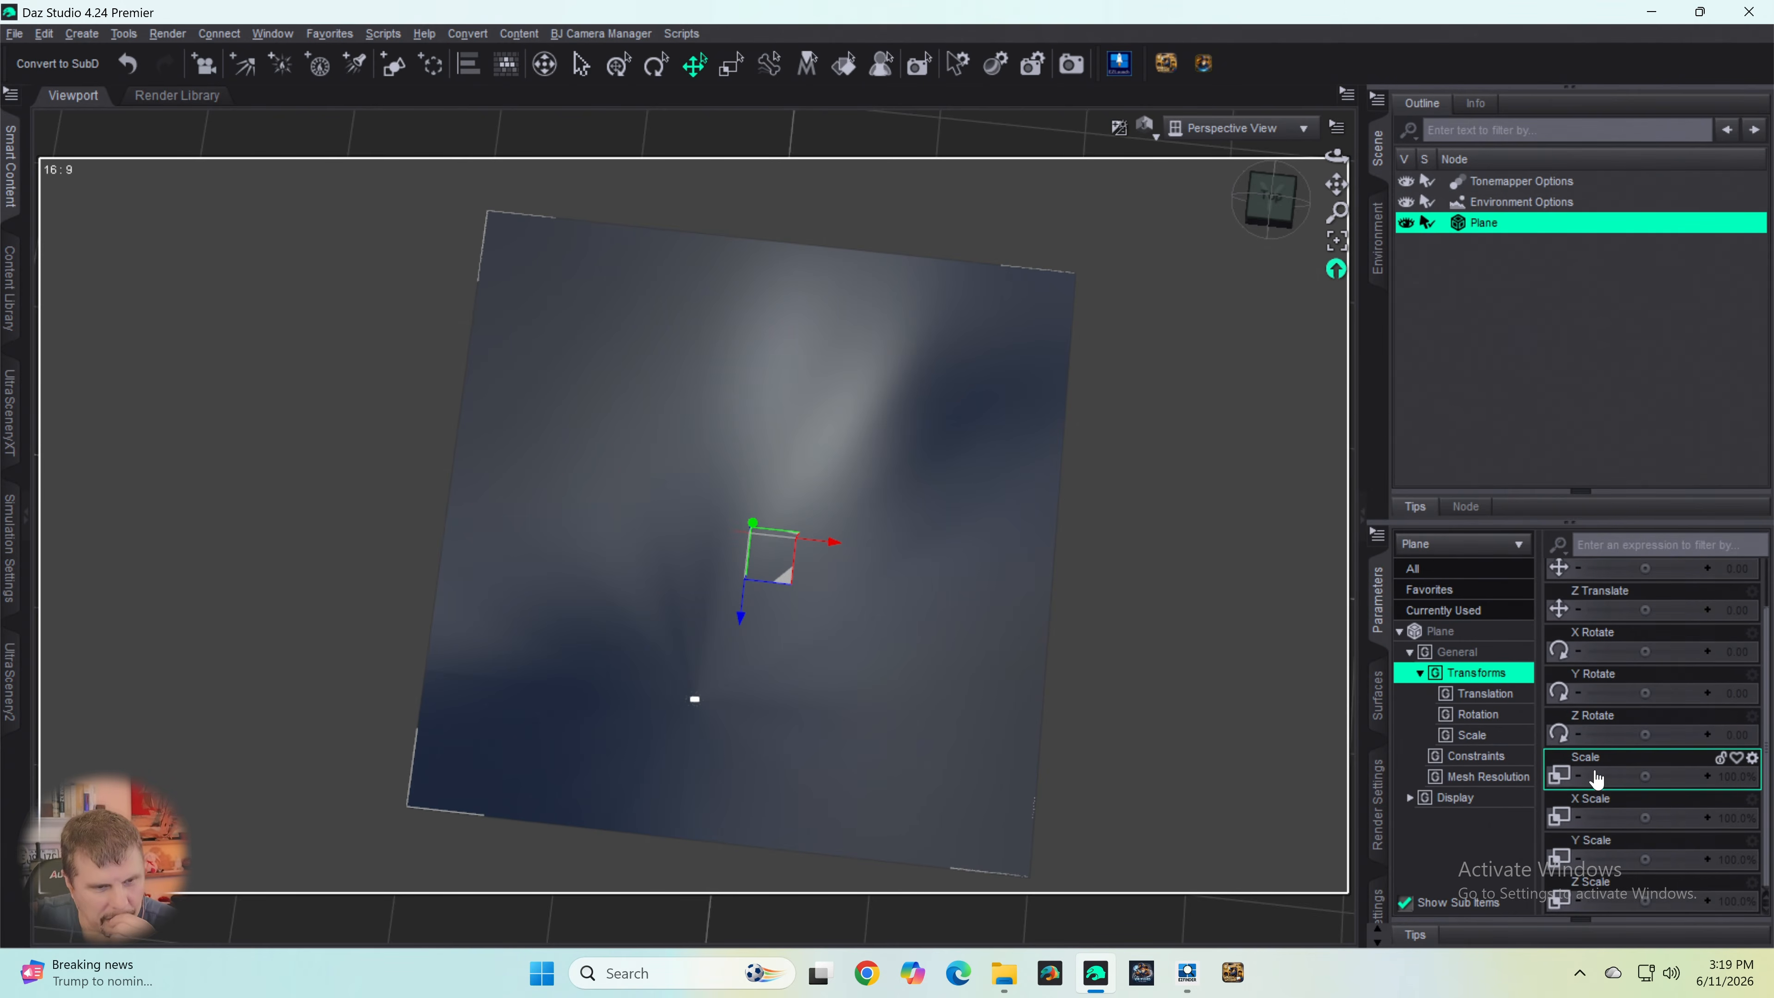
pyautogui.click(1379, 699)
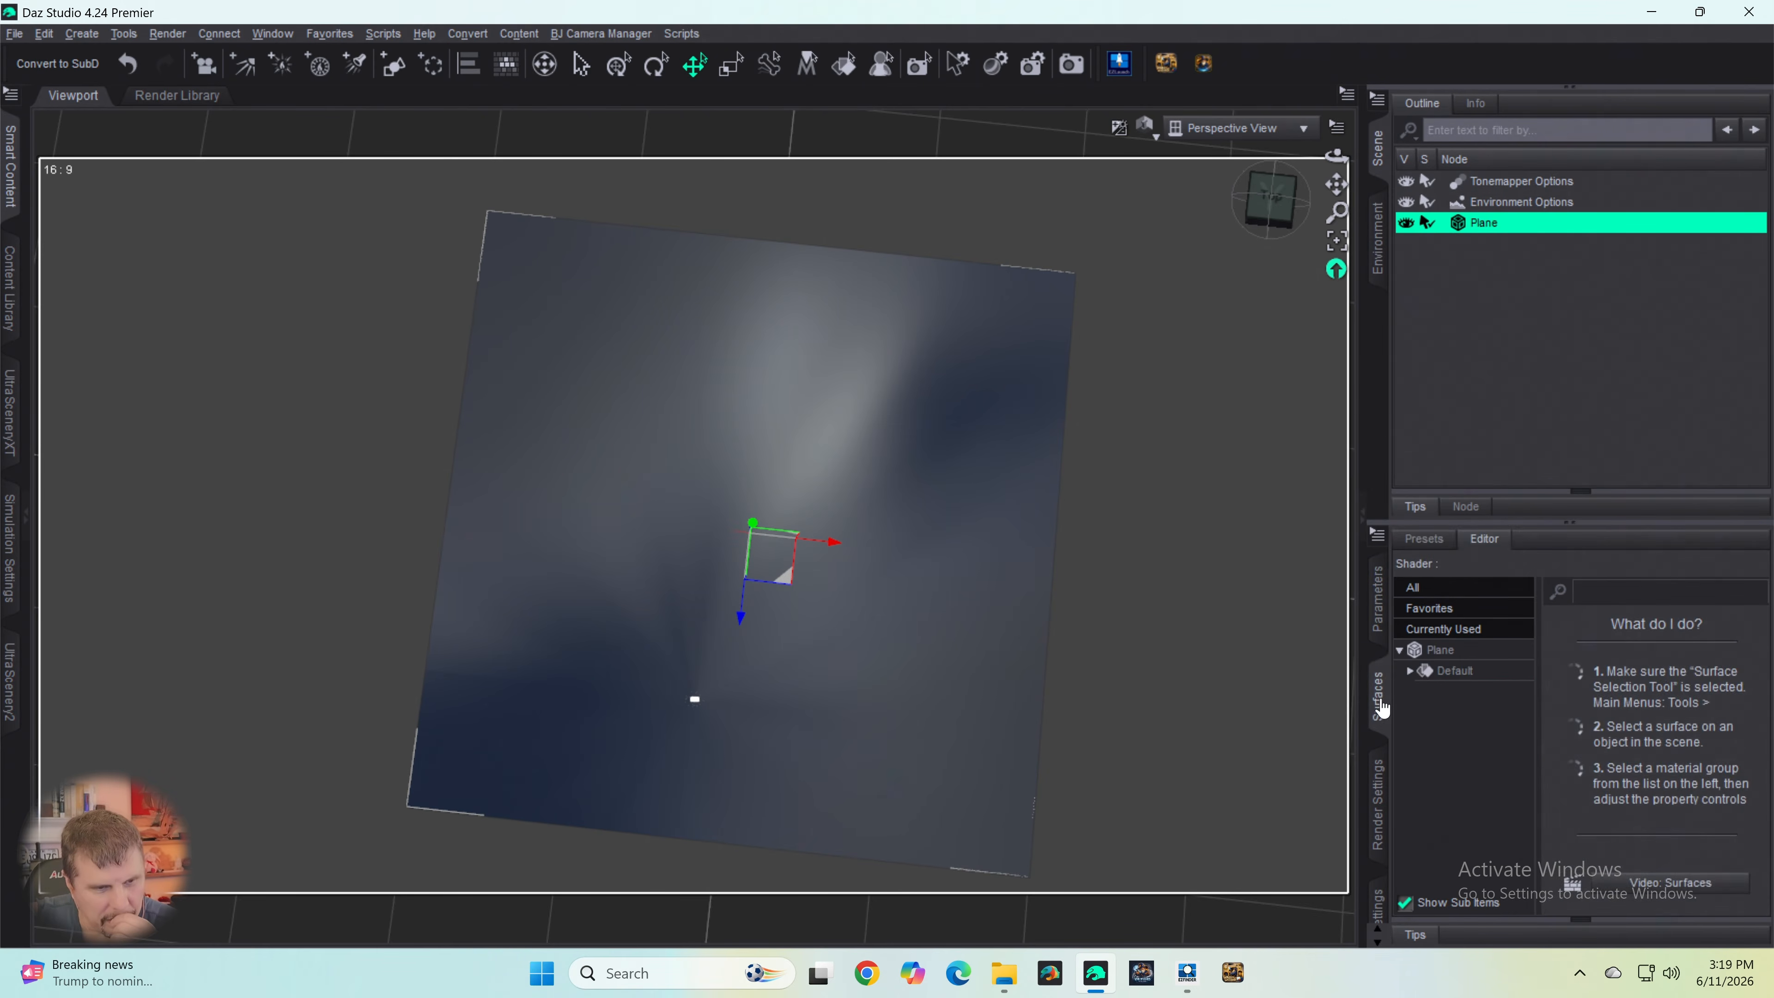
pyautogui.click(1443, 655)
pyautogui.scroll(-5, 1598, 748)
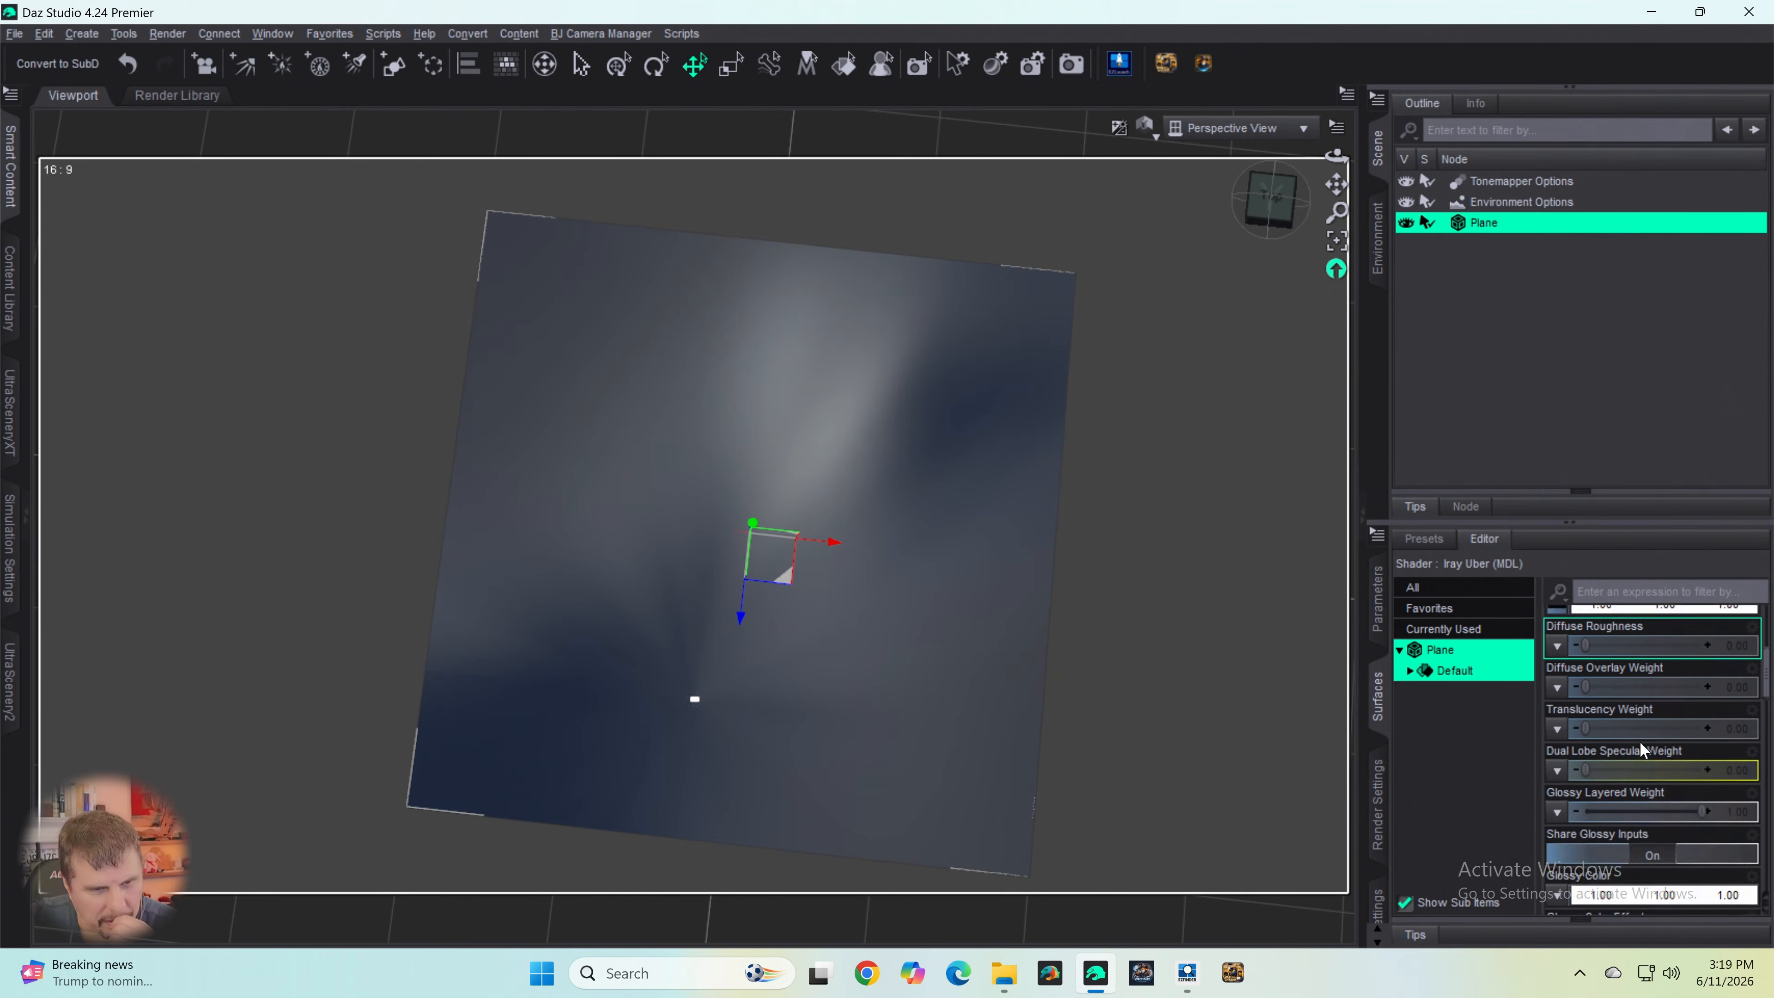
pyautogui.scroll(-6, 1641, 751)
pyautogui.click(1628, 640)
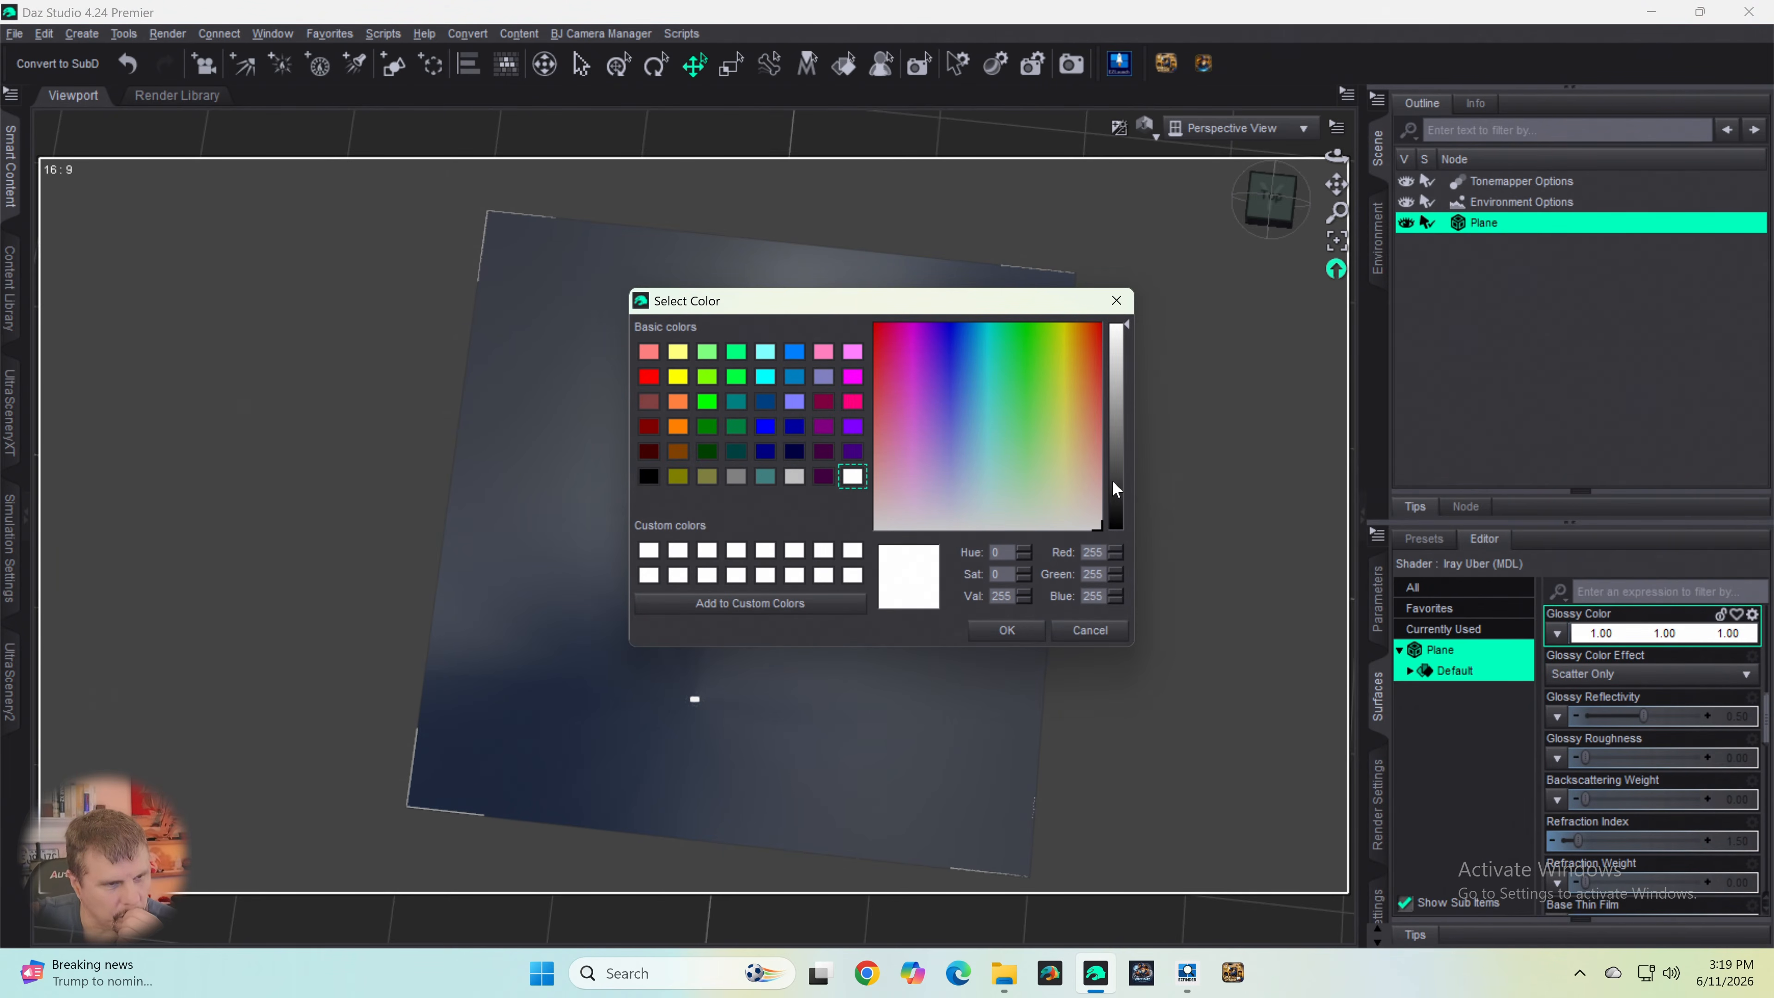
pyautogui.moveTo(1113, 480); pyautogui.dragTo(1118, 565)
pyautogui.click(1003, 632)
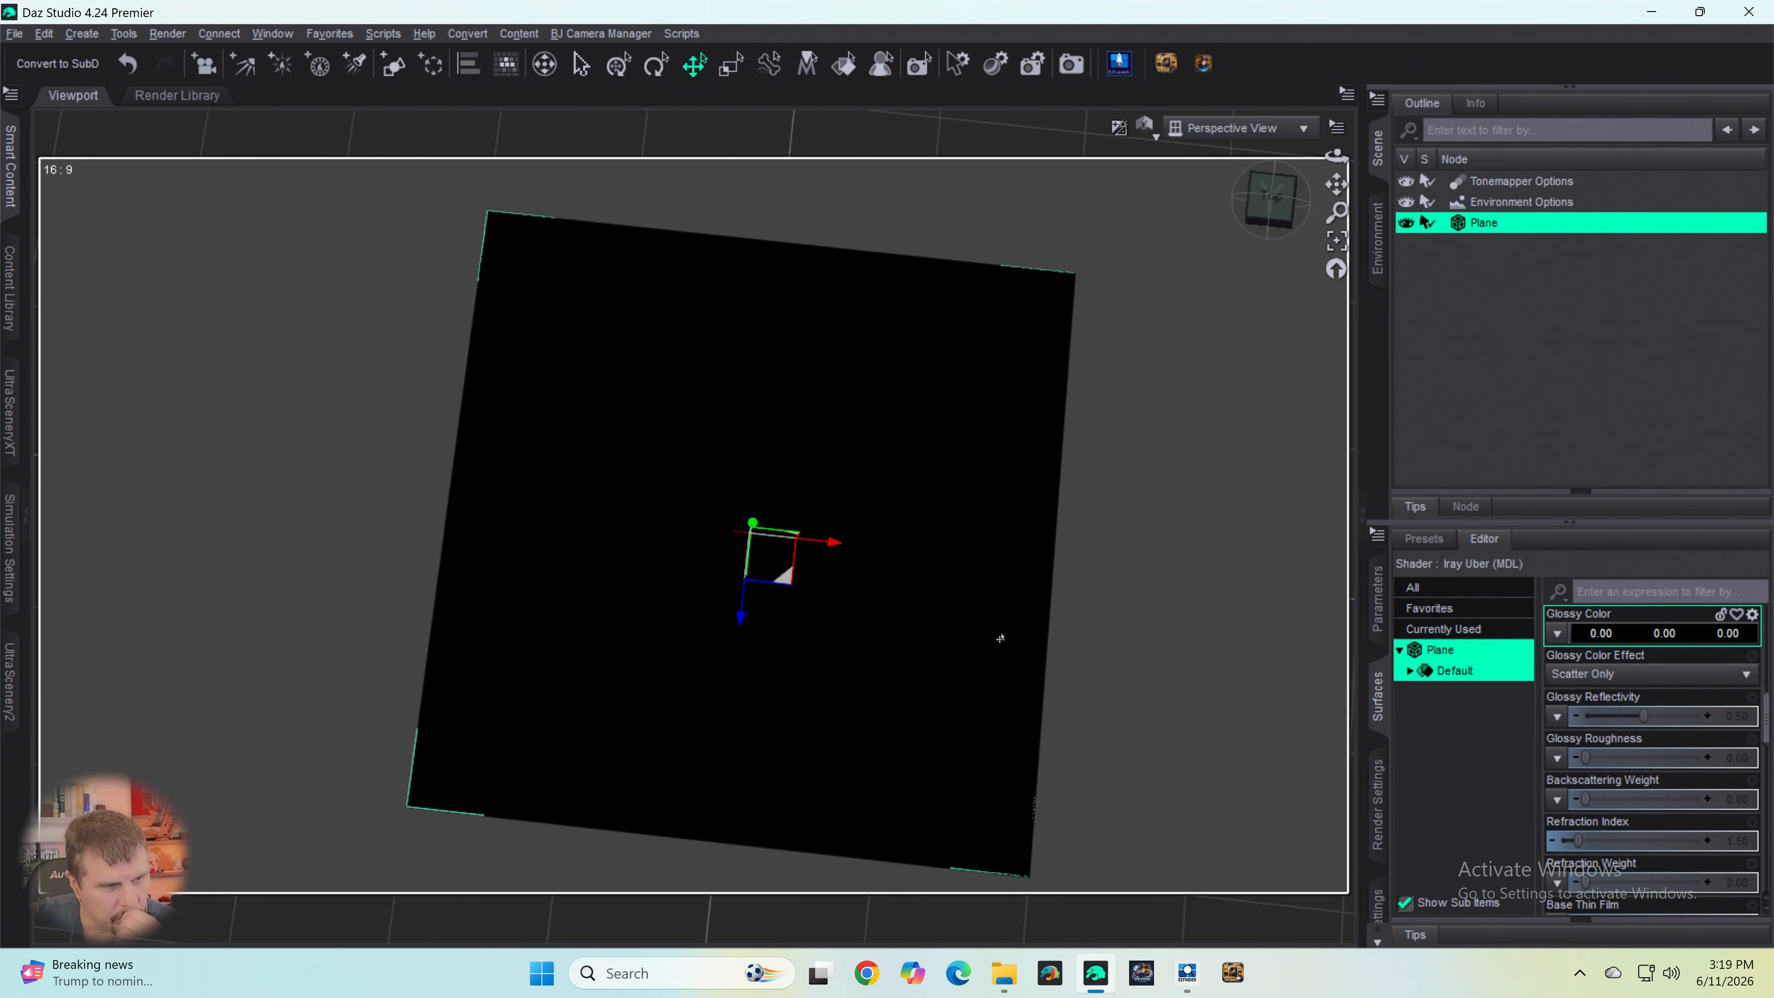
# - Try a mid-grey Glossy Color with RGB values of 140 on the plane and check the surface
pyautogui.click(1638, 633)
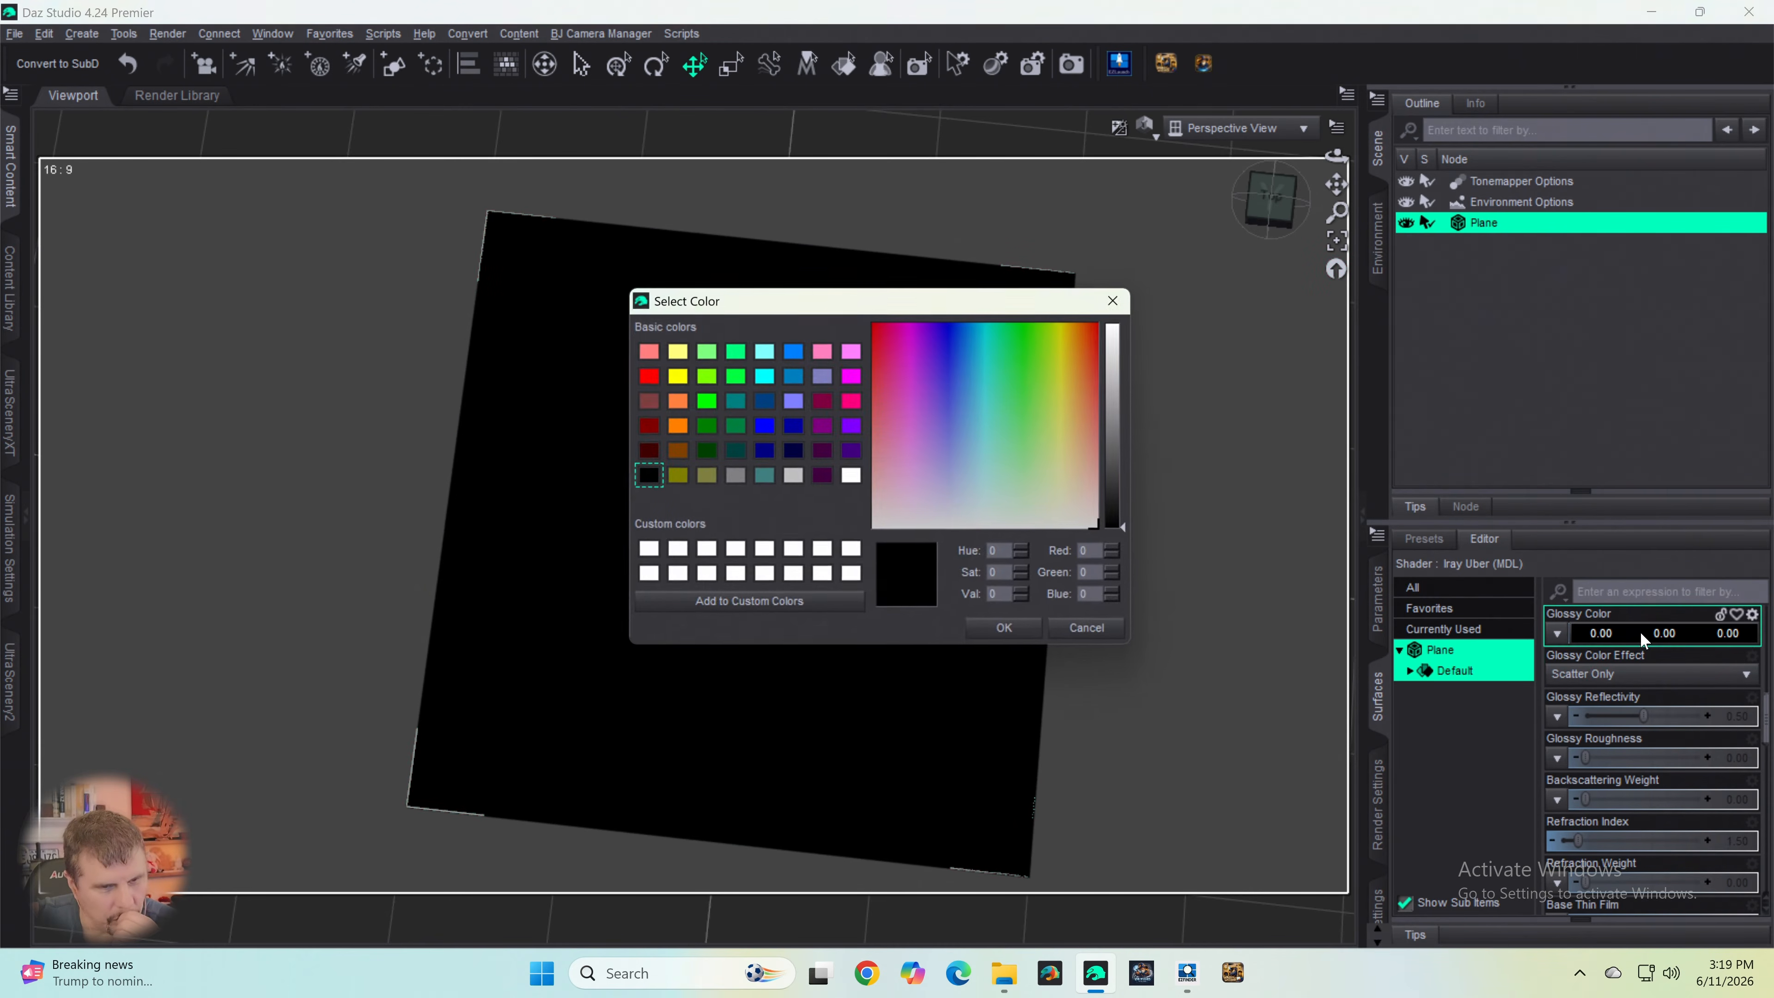
pyautogui.click(1114, 416)
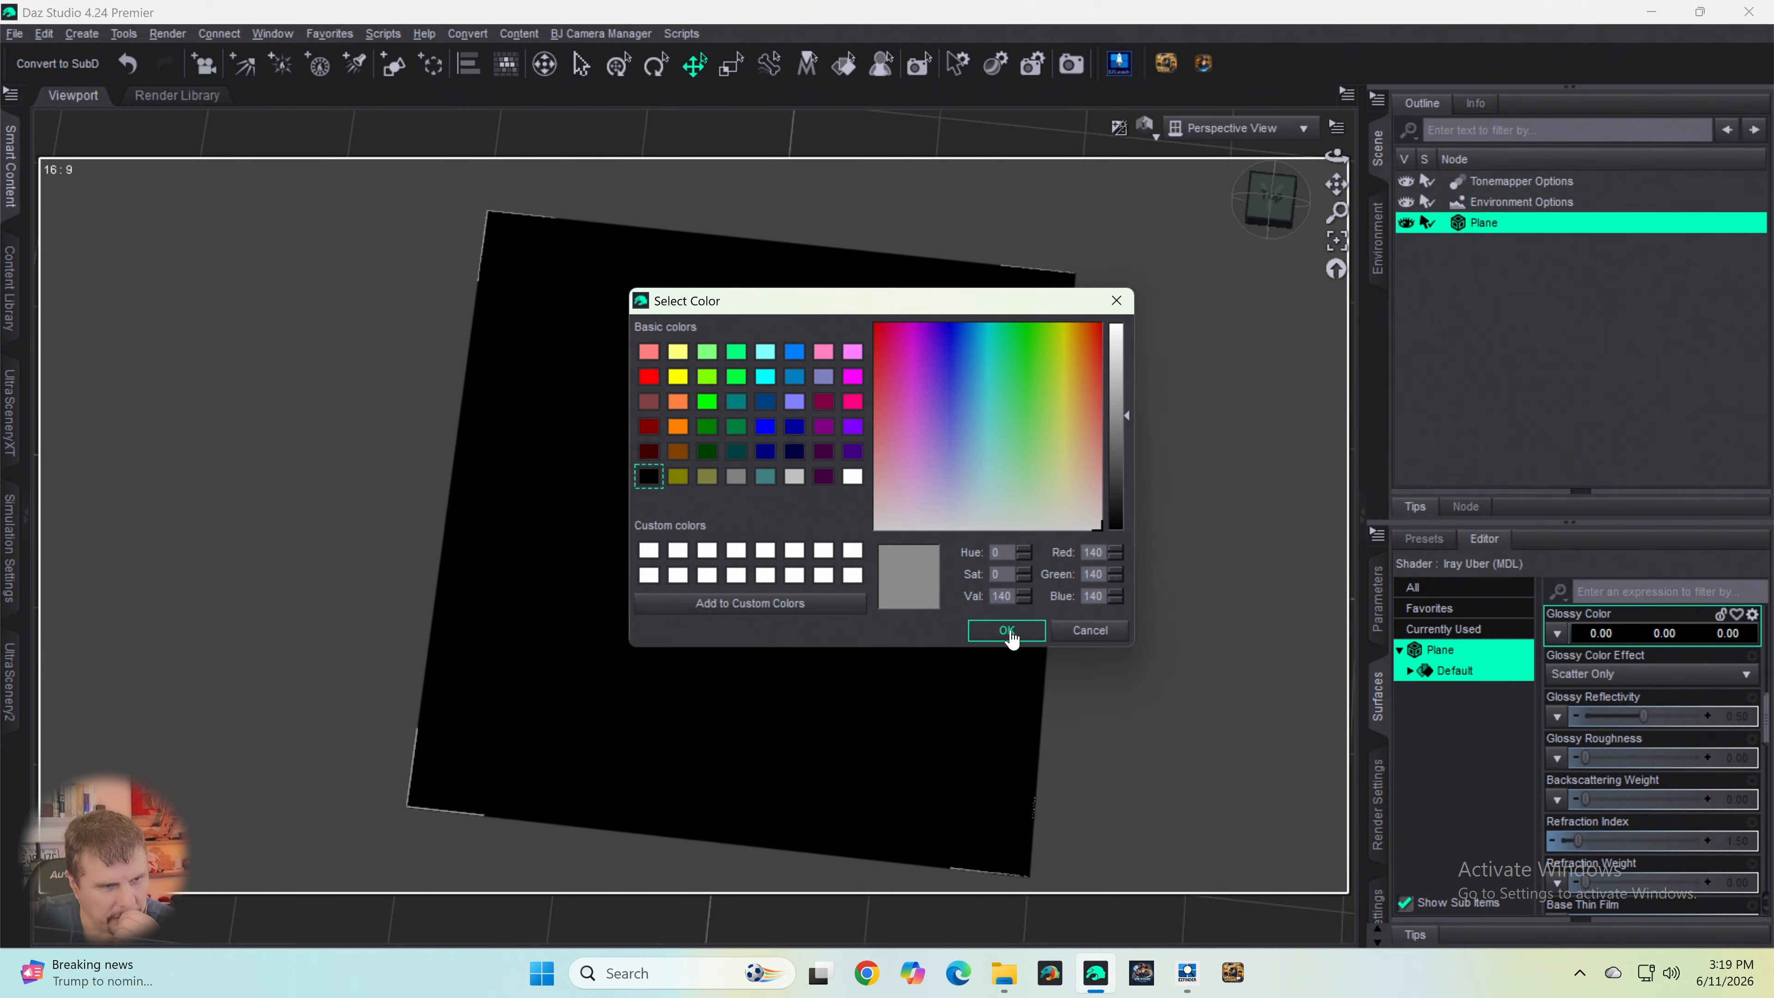
pyautogui.click(1009, 633)
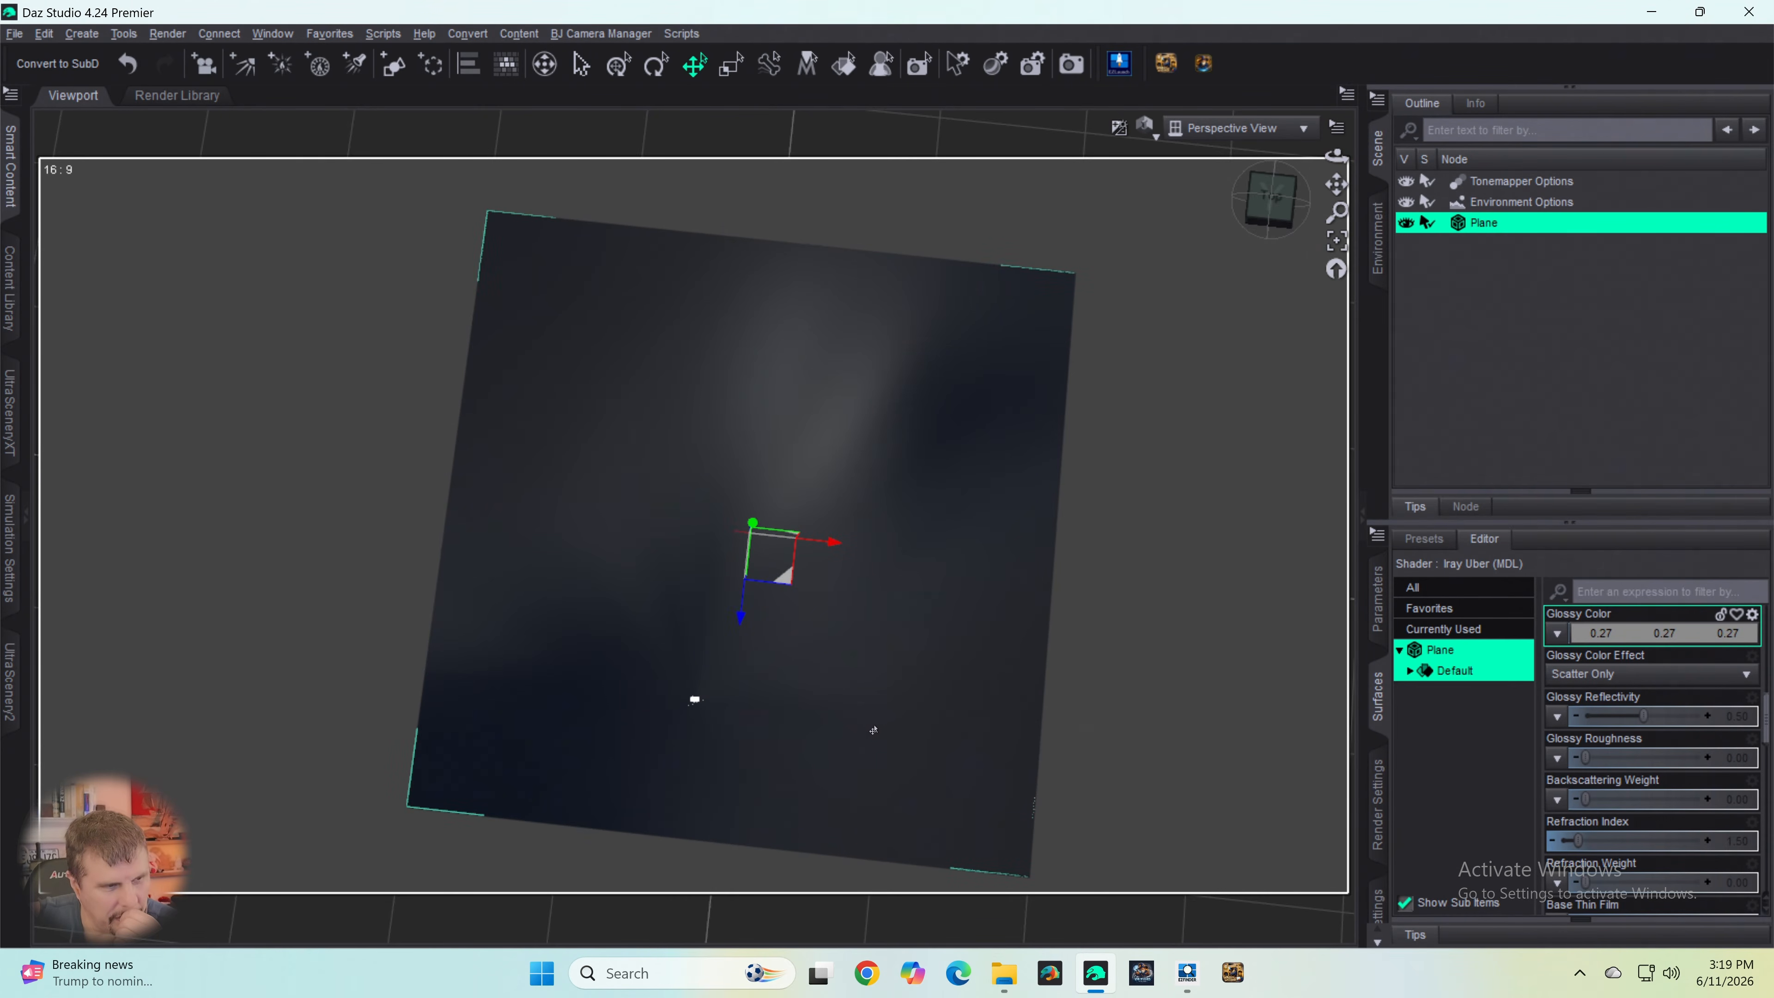
pyautogui.scroll(4, 826, 714)
pyautogui.scroll(-2, 827, 714)
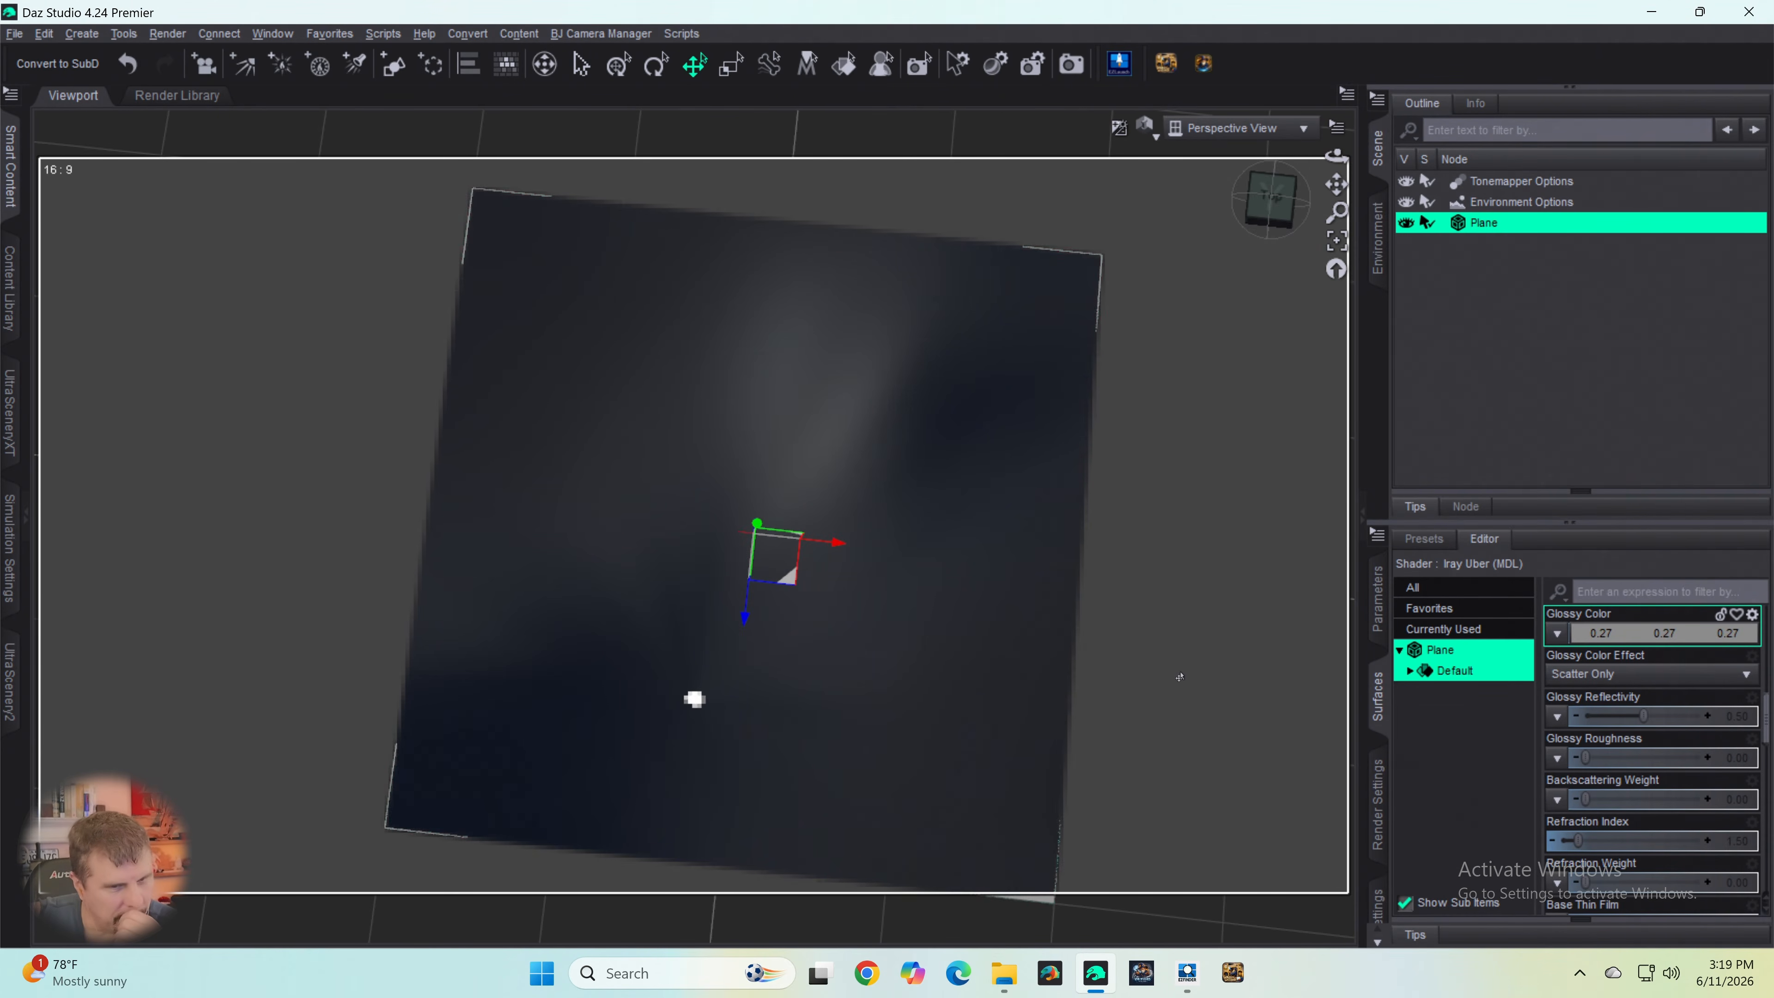
# - Return the Glossy Color of the plane's surface to black
pyautogui.click(1602, 629)
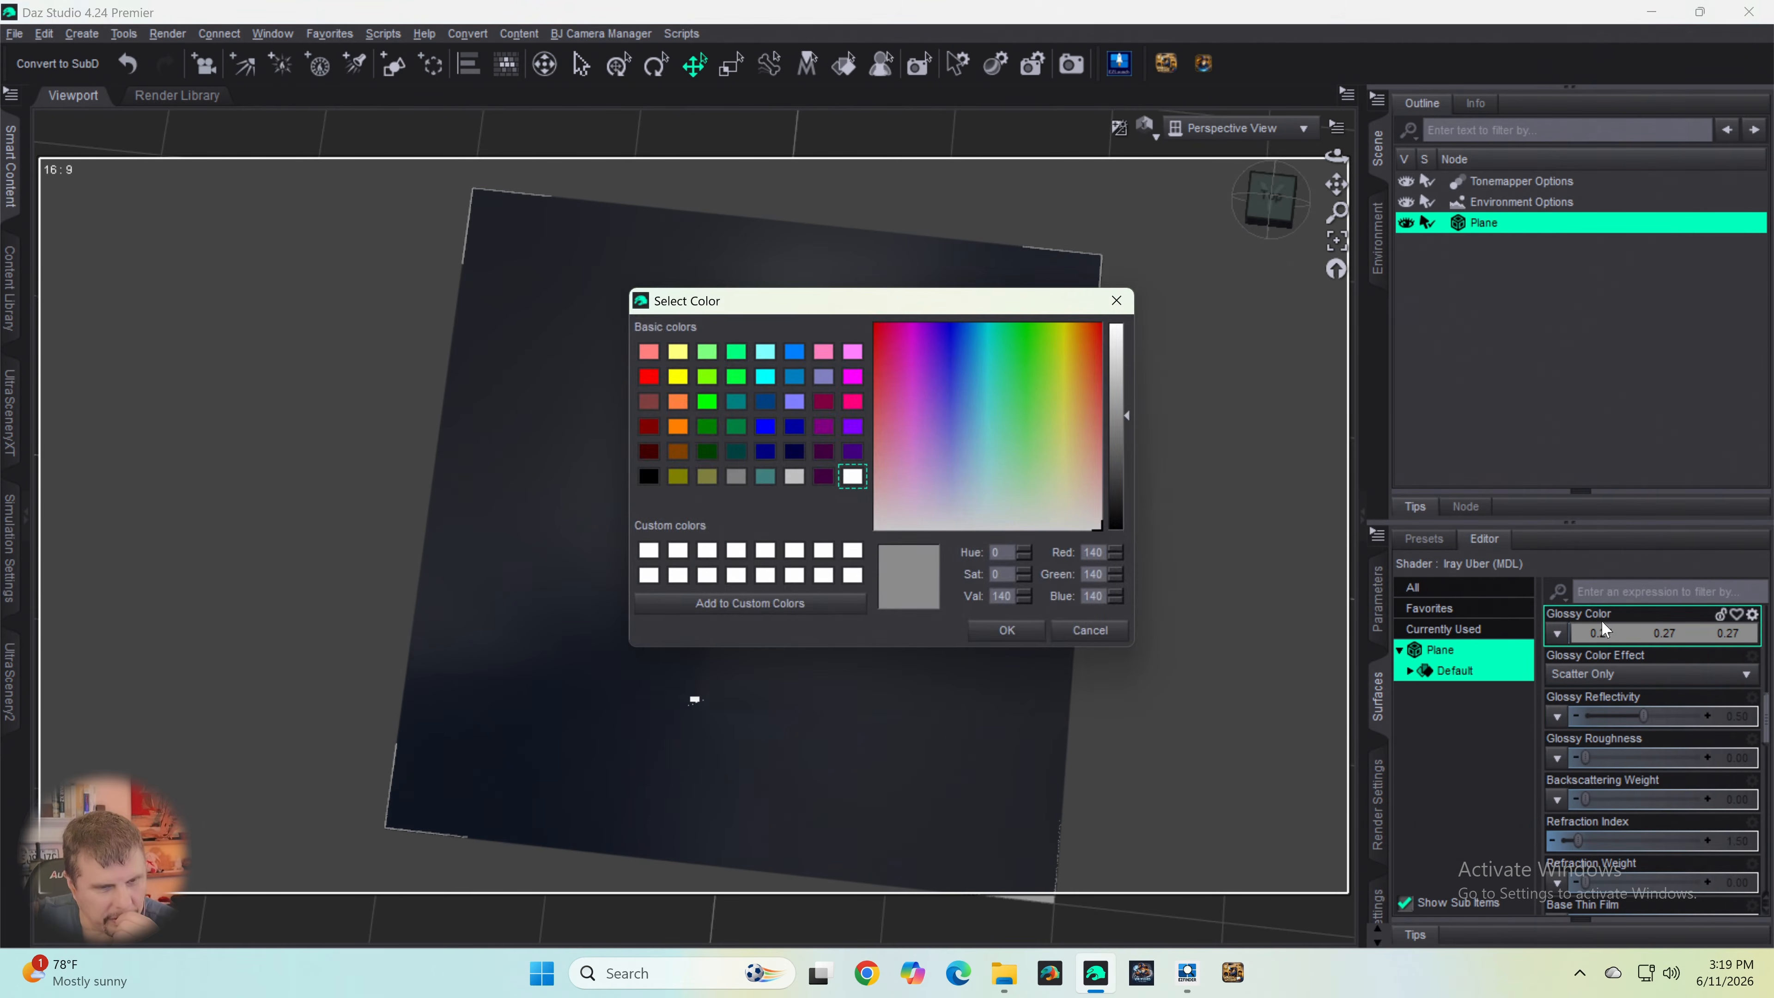
pyautogui.moveTo(1115, 477); pyautogui.dragTo(1104, 544)
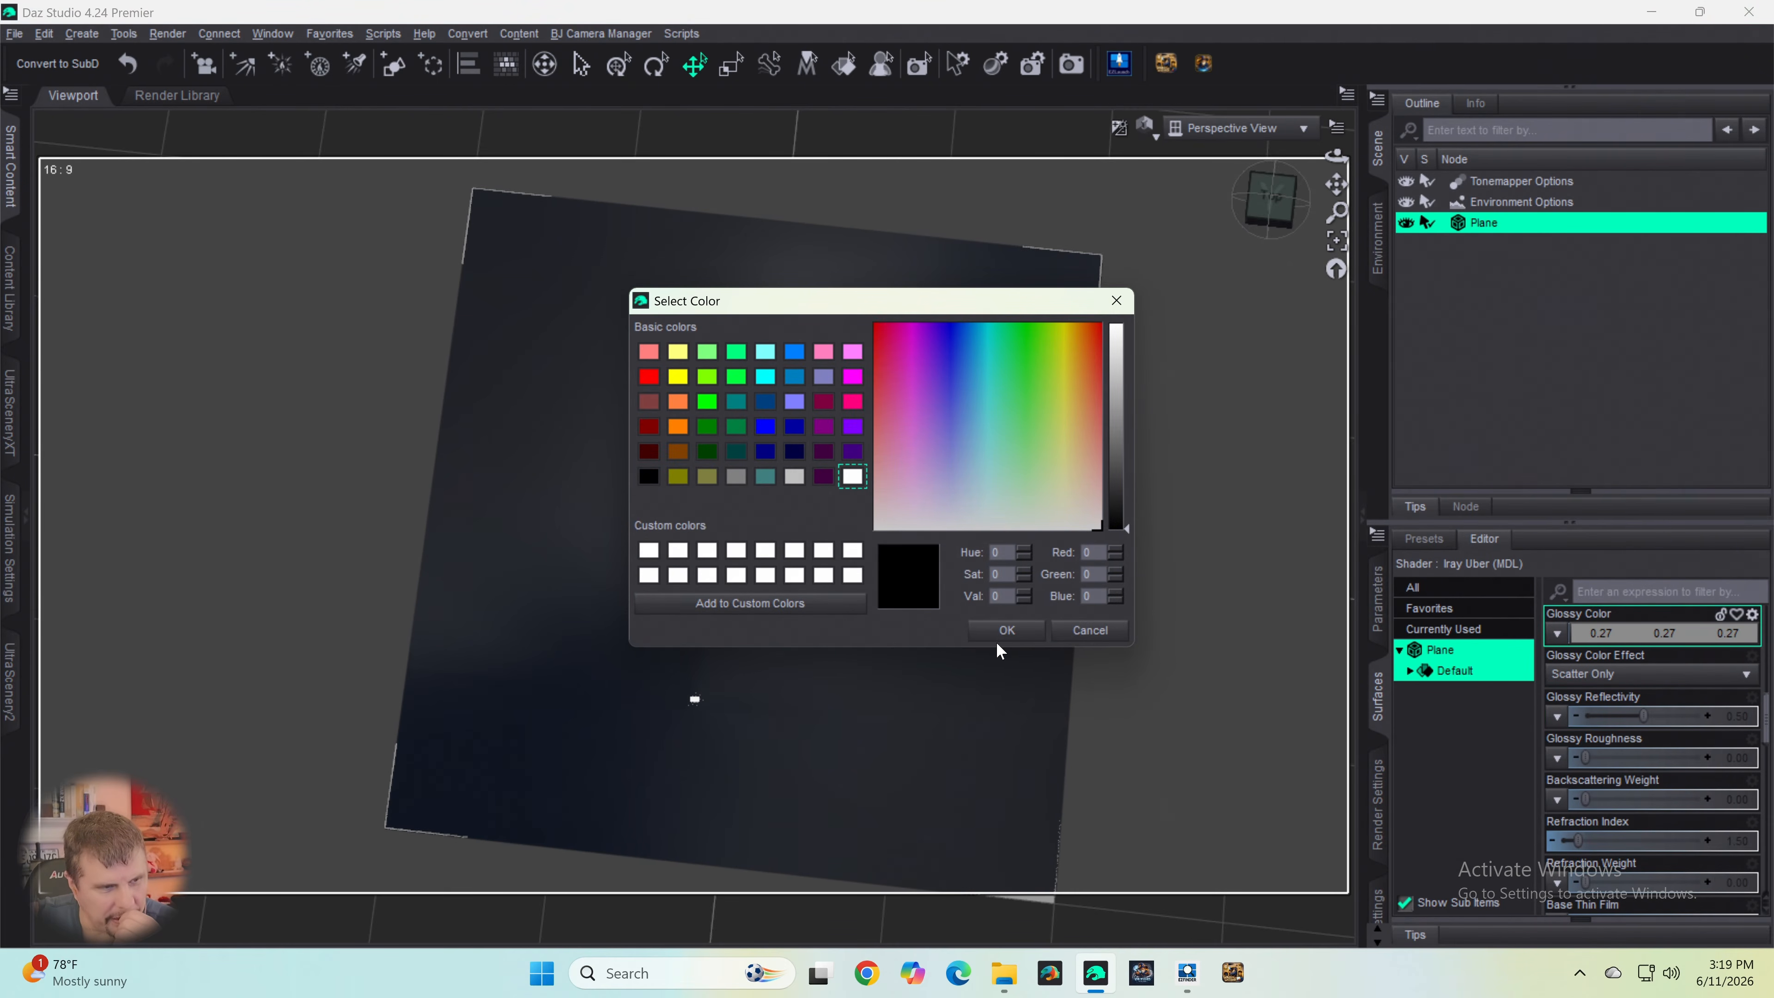
pyautogui.click(1007, 631)
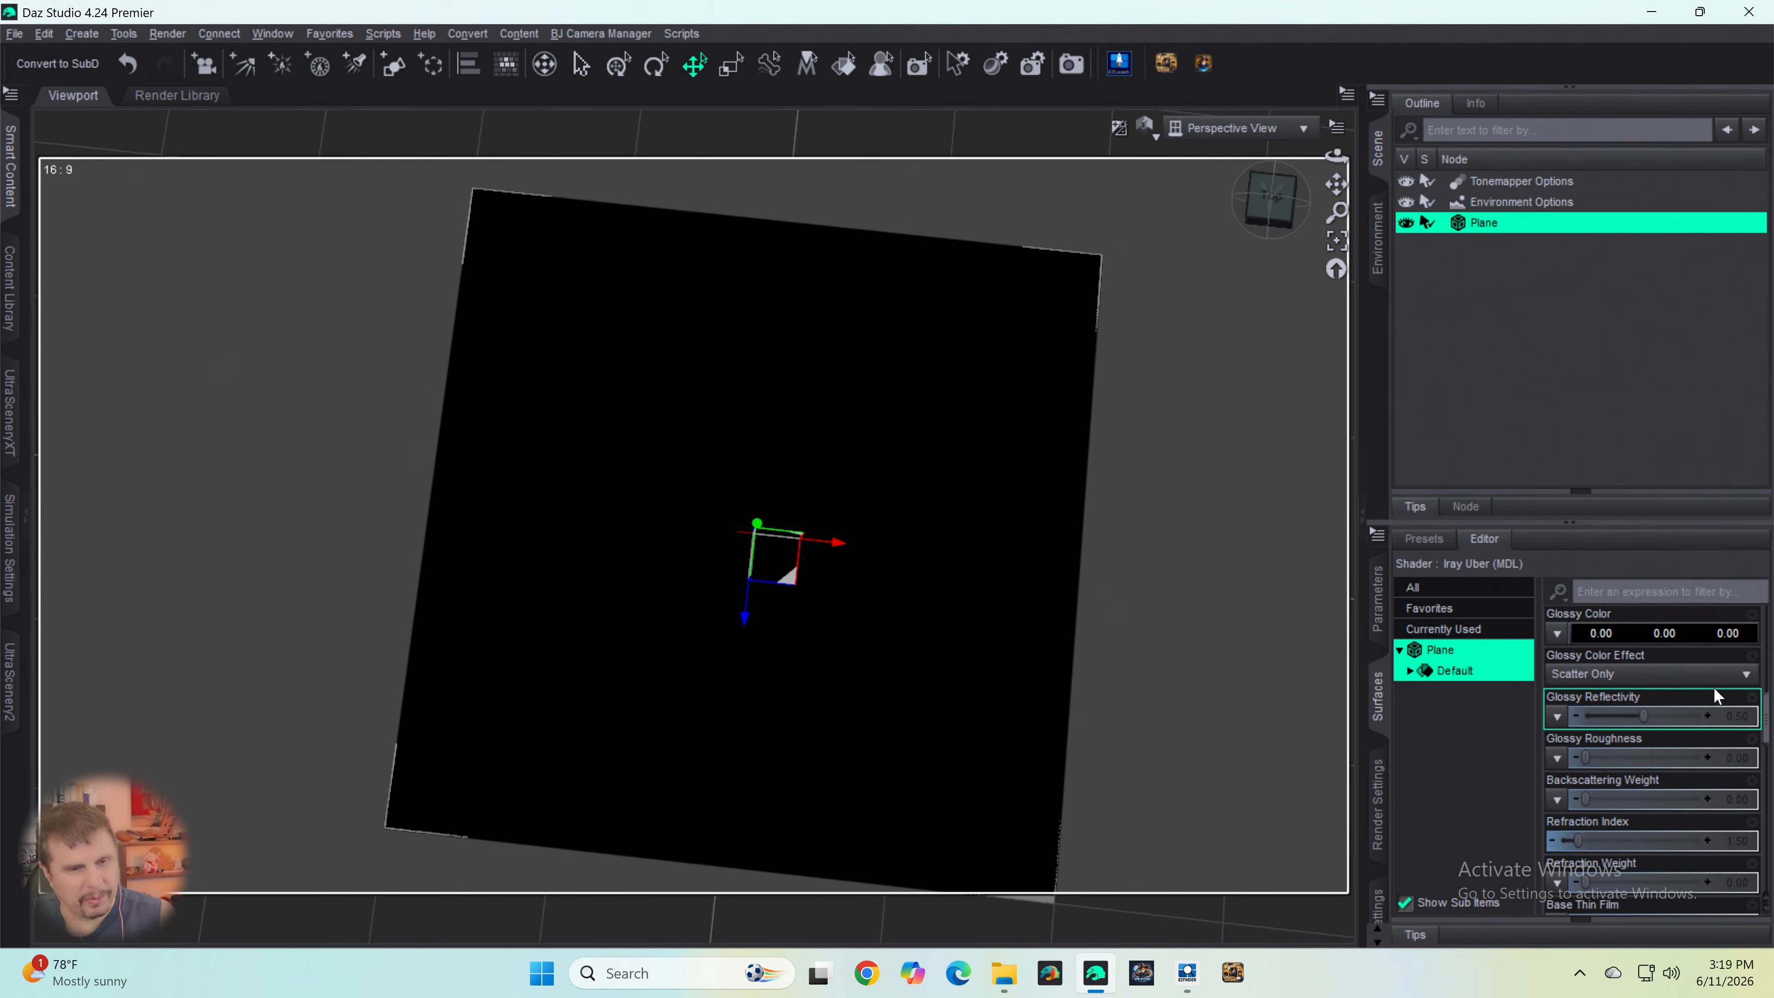
# - Load Spruce Tree Line B&W copy Inverted.png from the network Shared Folder as the plane's Cutout Opacity map
pyautogui.scroll(-3, 1713, 686)
pyautogui.scroll(-3, 1694, 686)
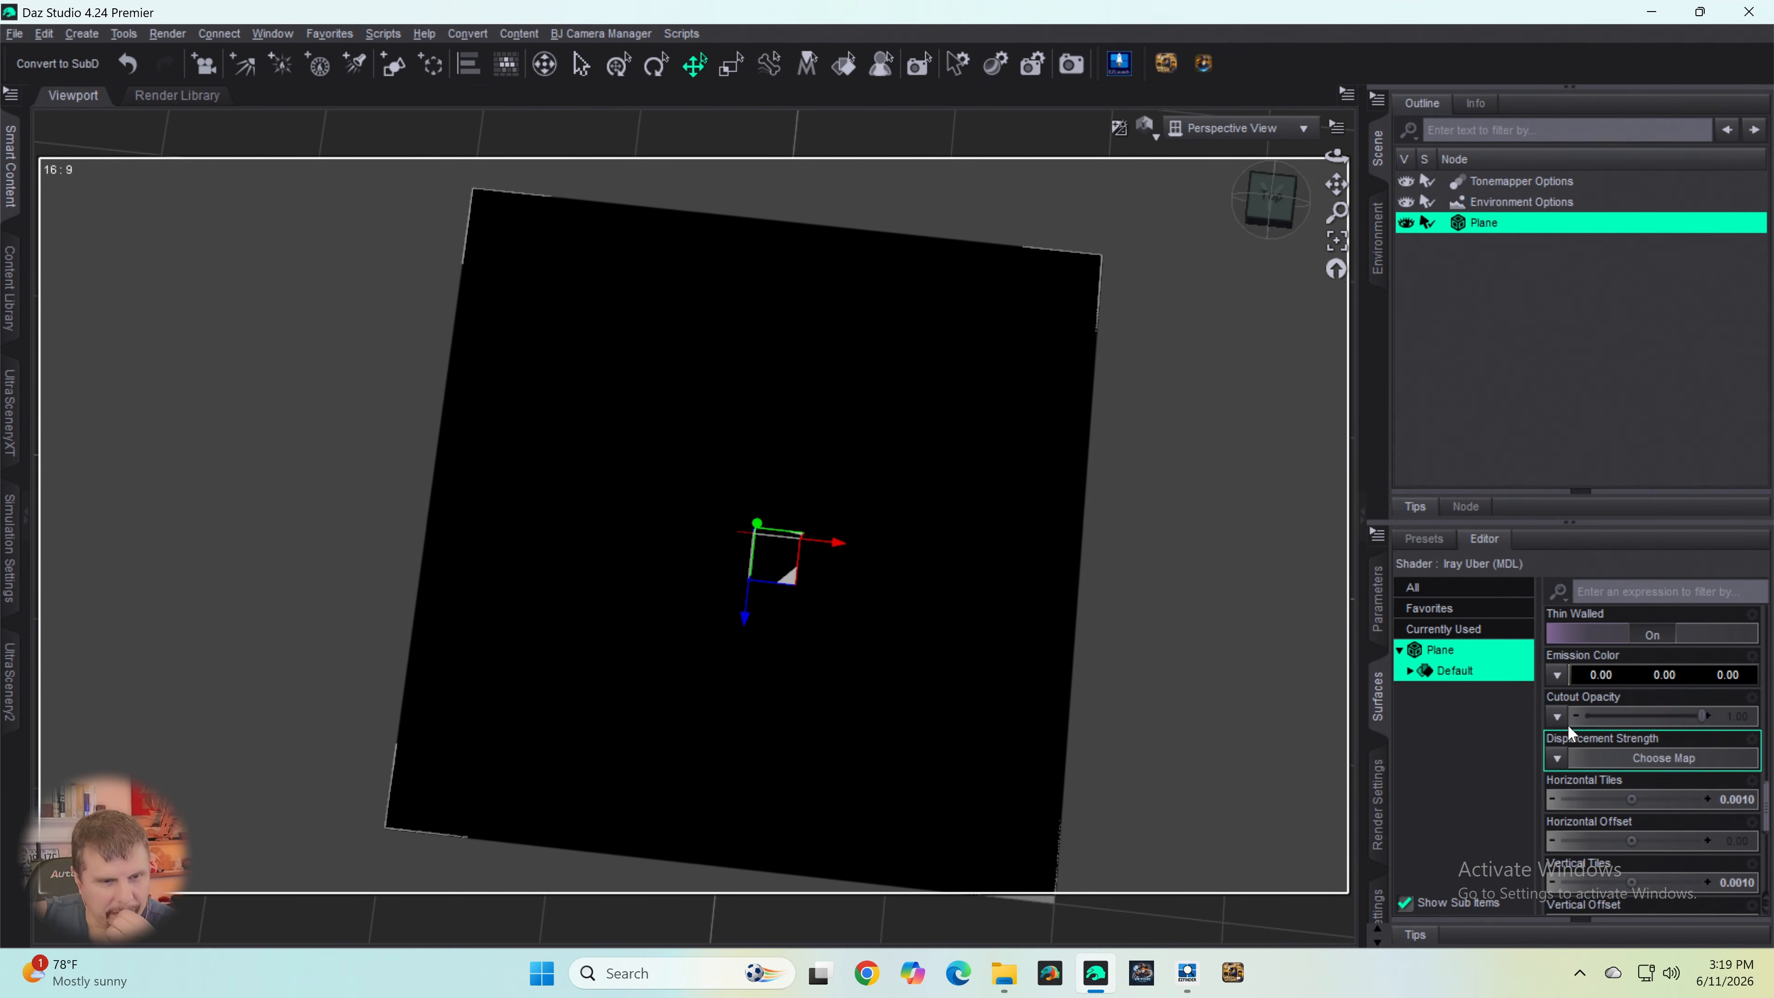
pyautogui.click(1558, 716)
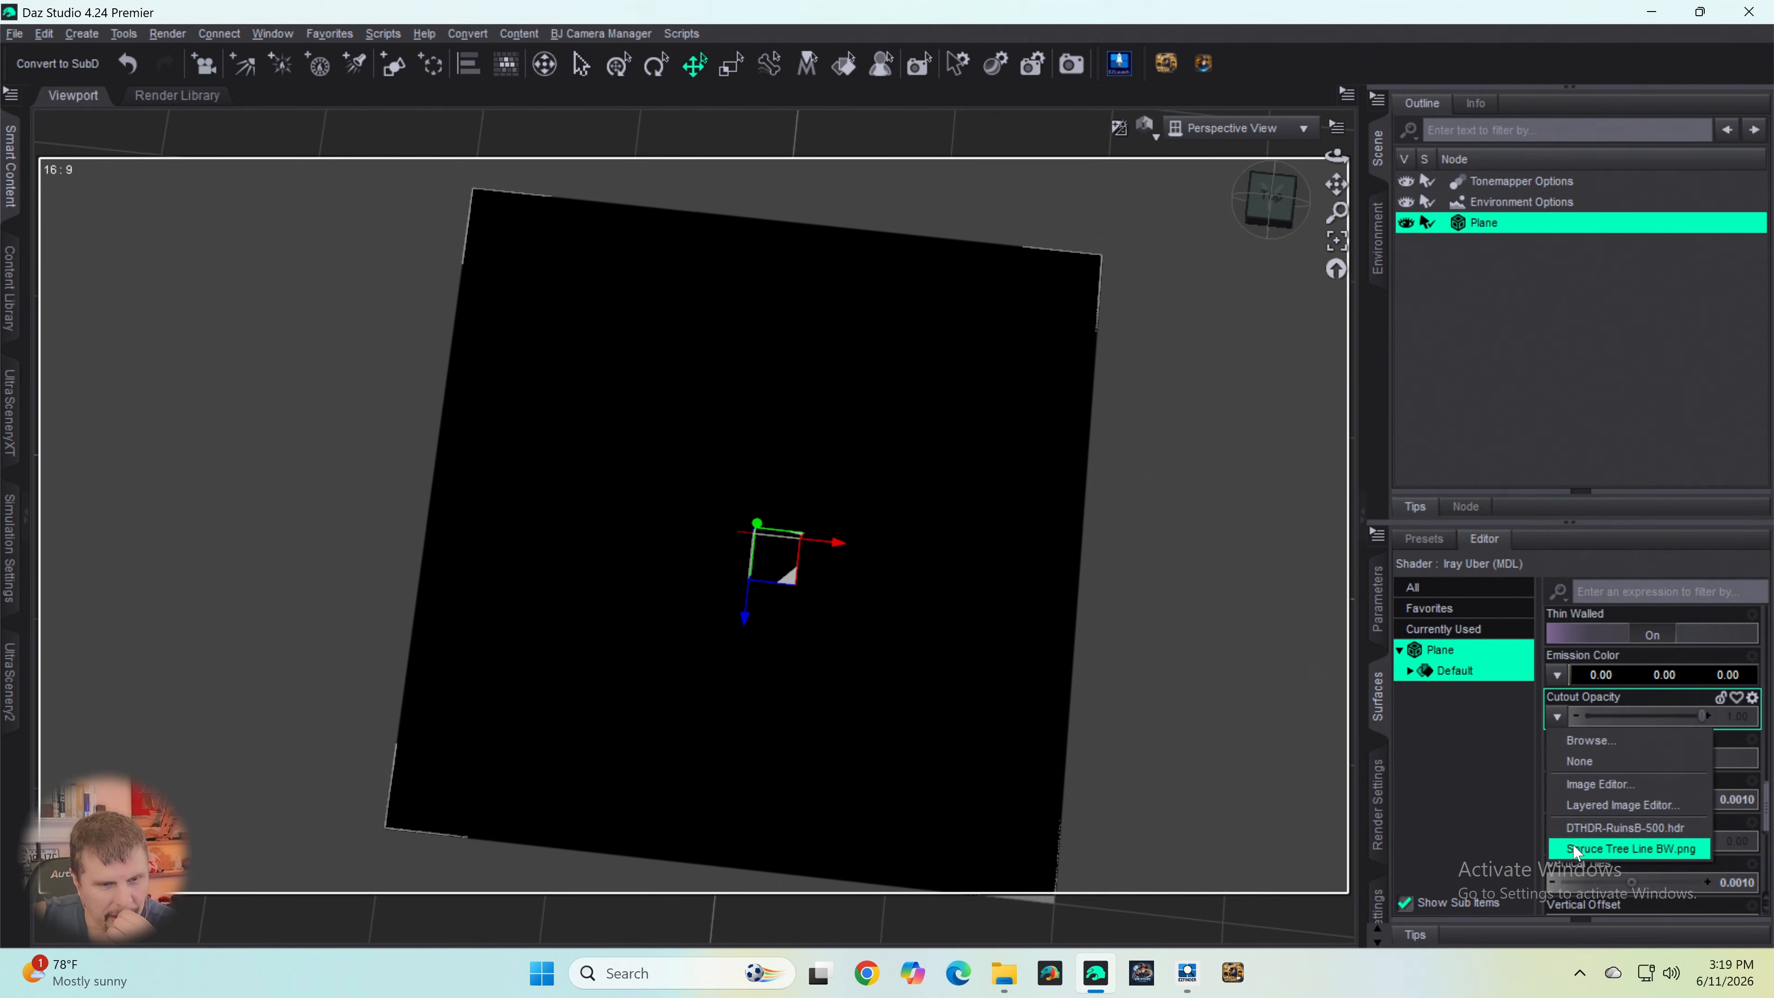
pyautogui.click(1588, 742)
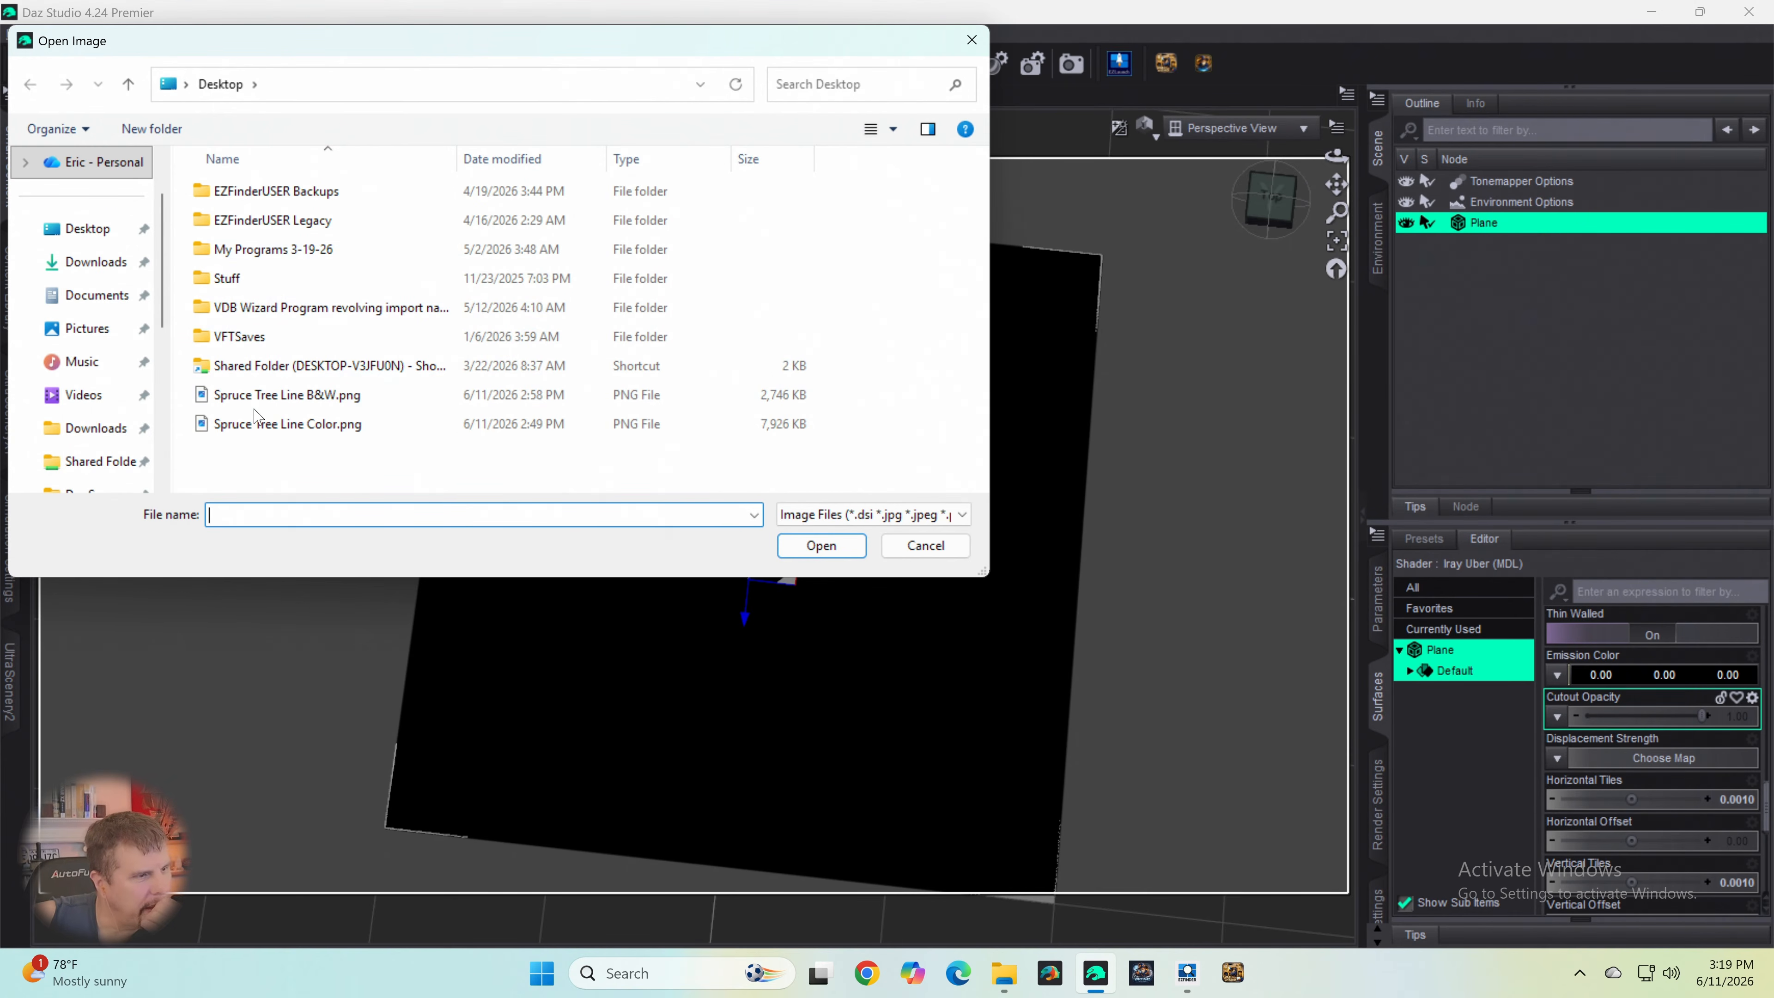
pyautogui.click(236, 365)
pyautogui.doubleClick(232, 369)
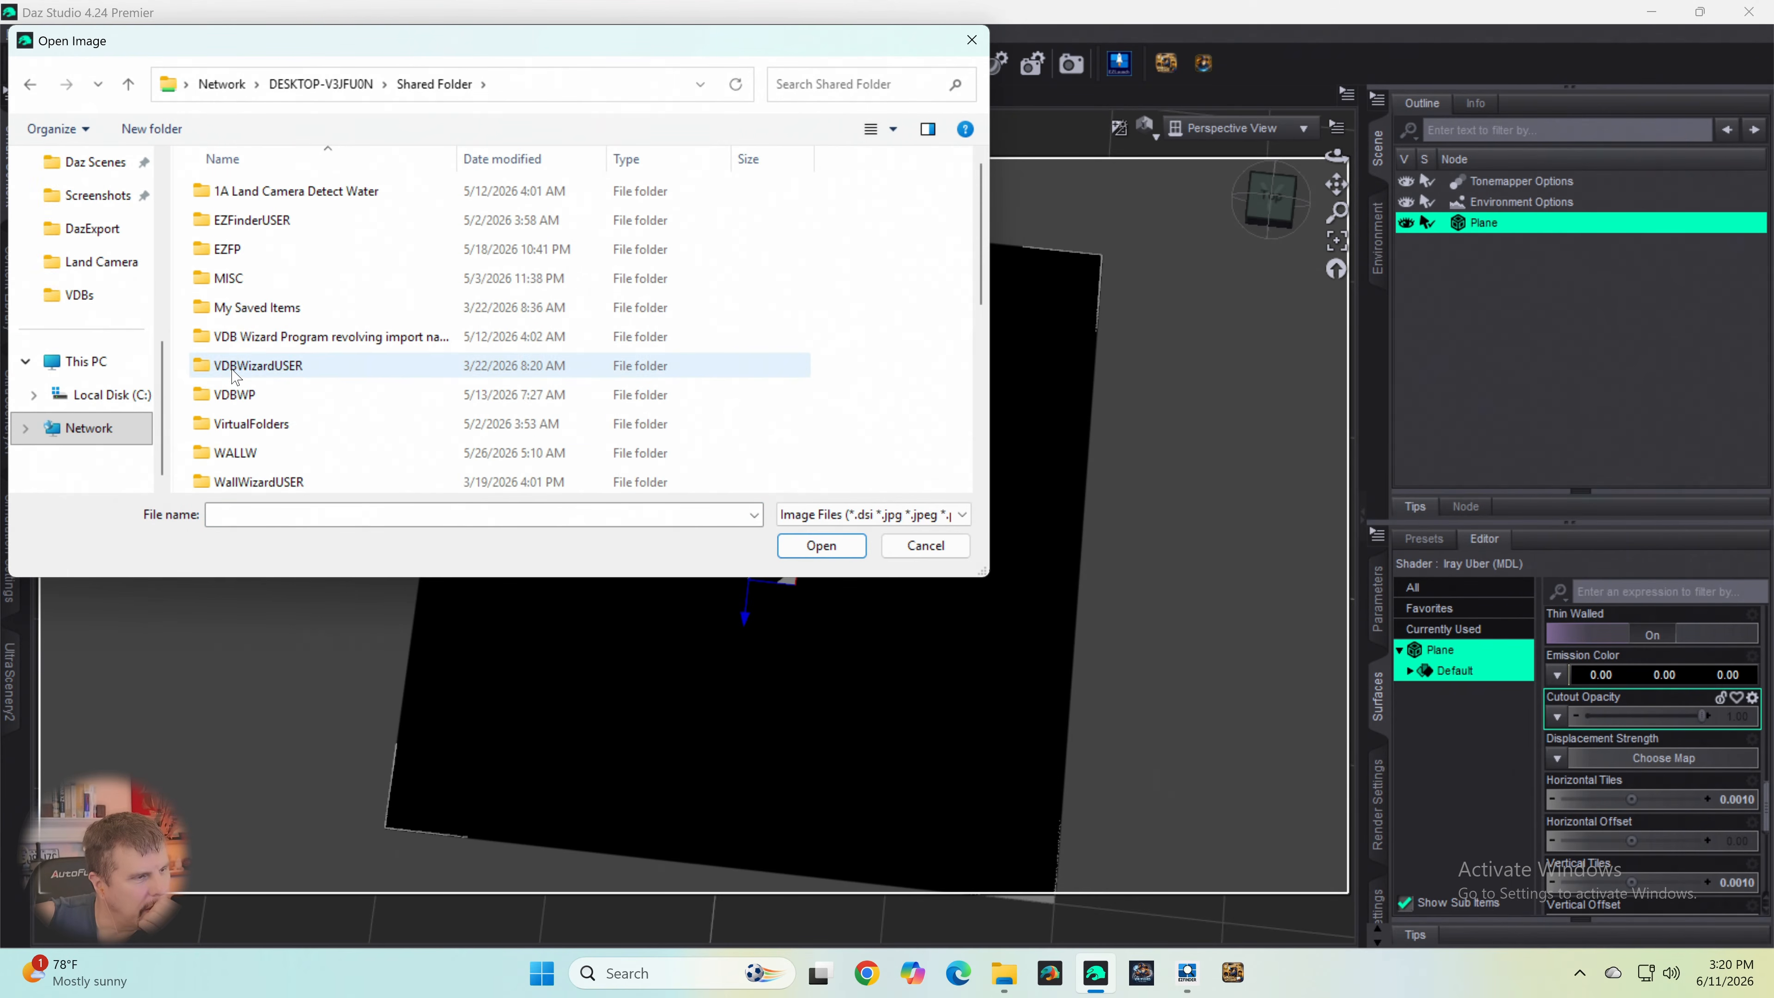
pyautogui.scroll(-8, 241, 412)
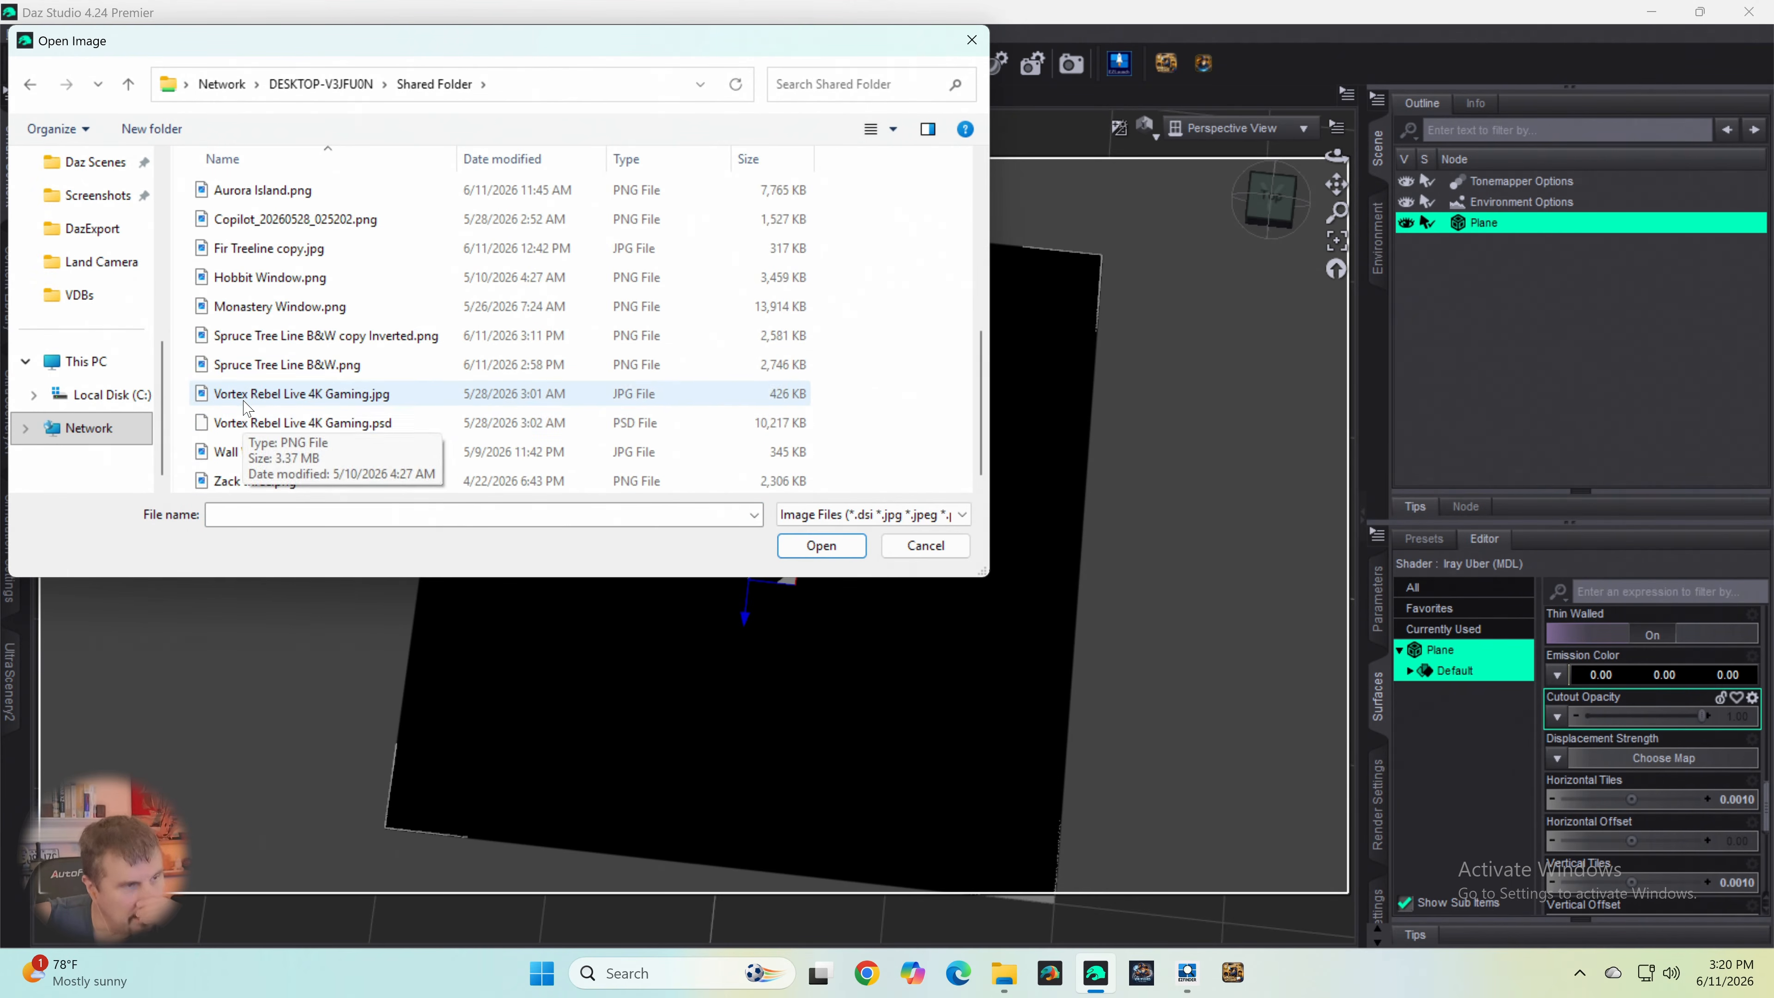
pyautogui.click(289, 341)
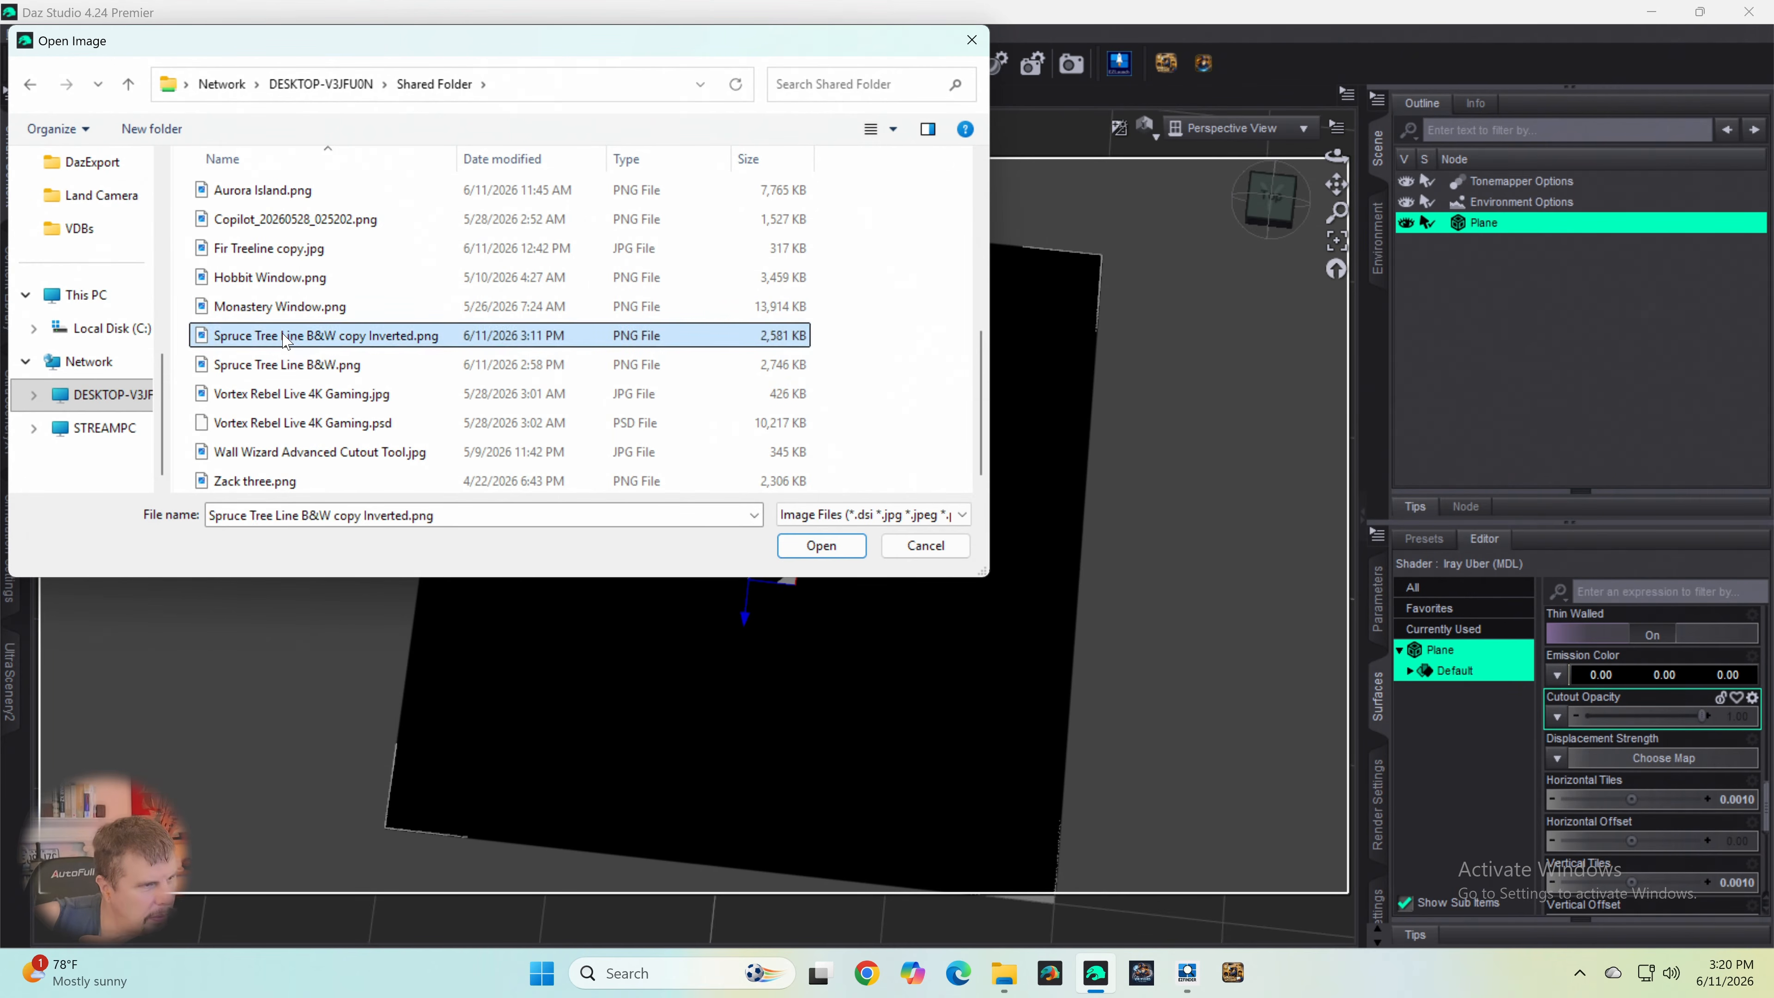
pyautogui.doubleClick(285, 339)
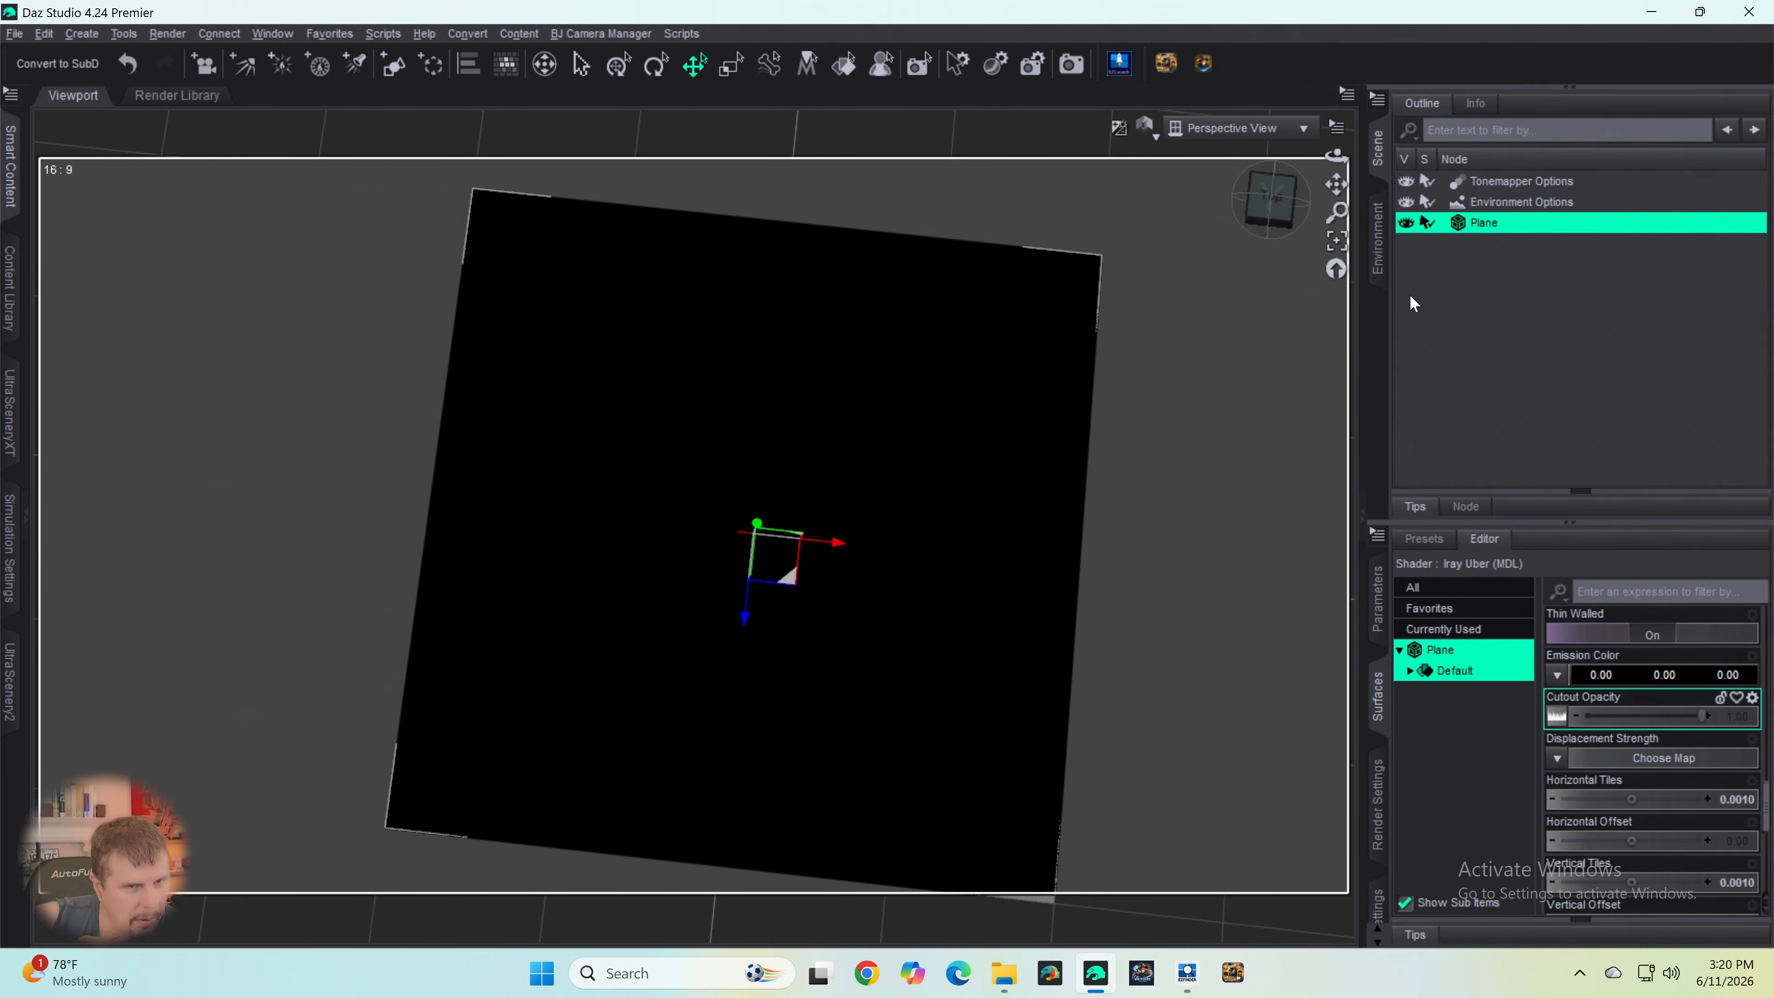
# - Check the Base Color map and try a Cutout Opacity of 0.00 on the plane, returning it to 1.00
pyautogui.scroll(-5, 1586, 668)
pyautogui.scroll(5, 1587, 674)
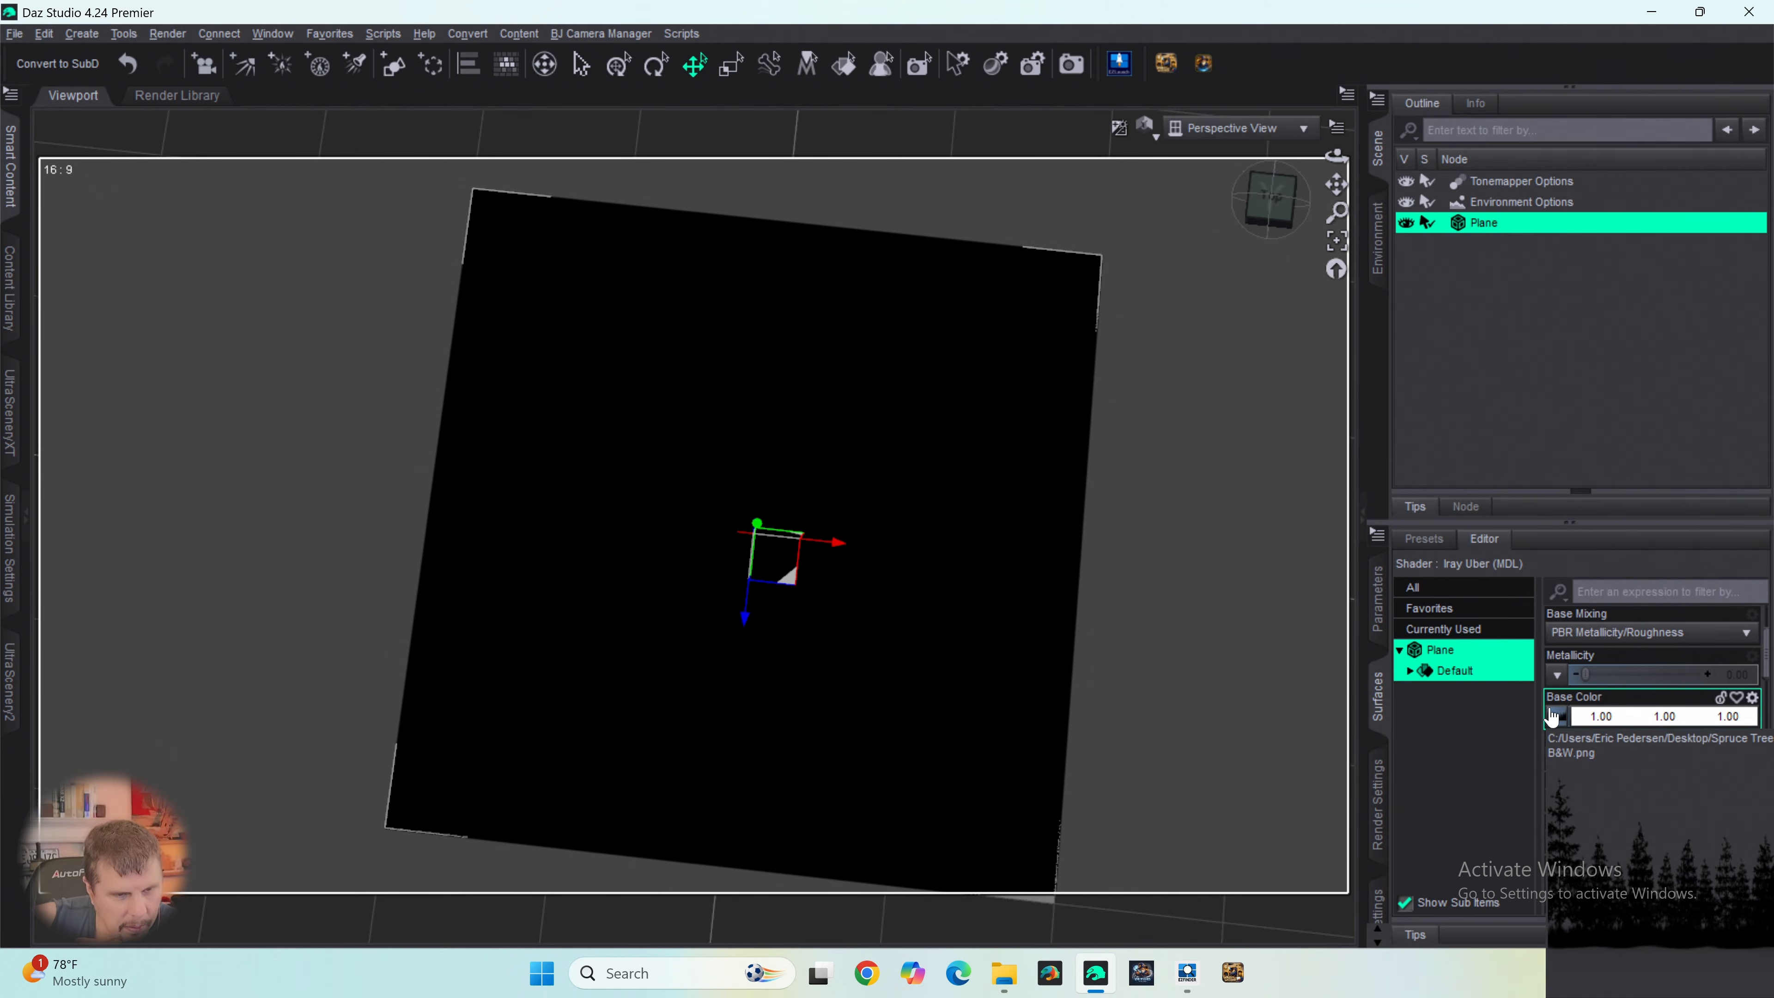
pyautogui.scroll(-6, 1597, 675)
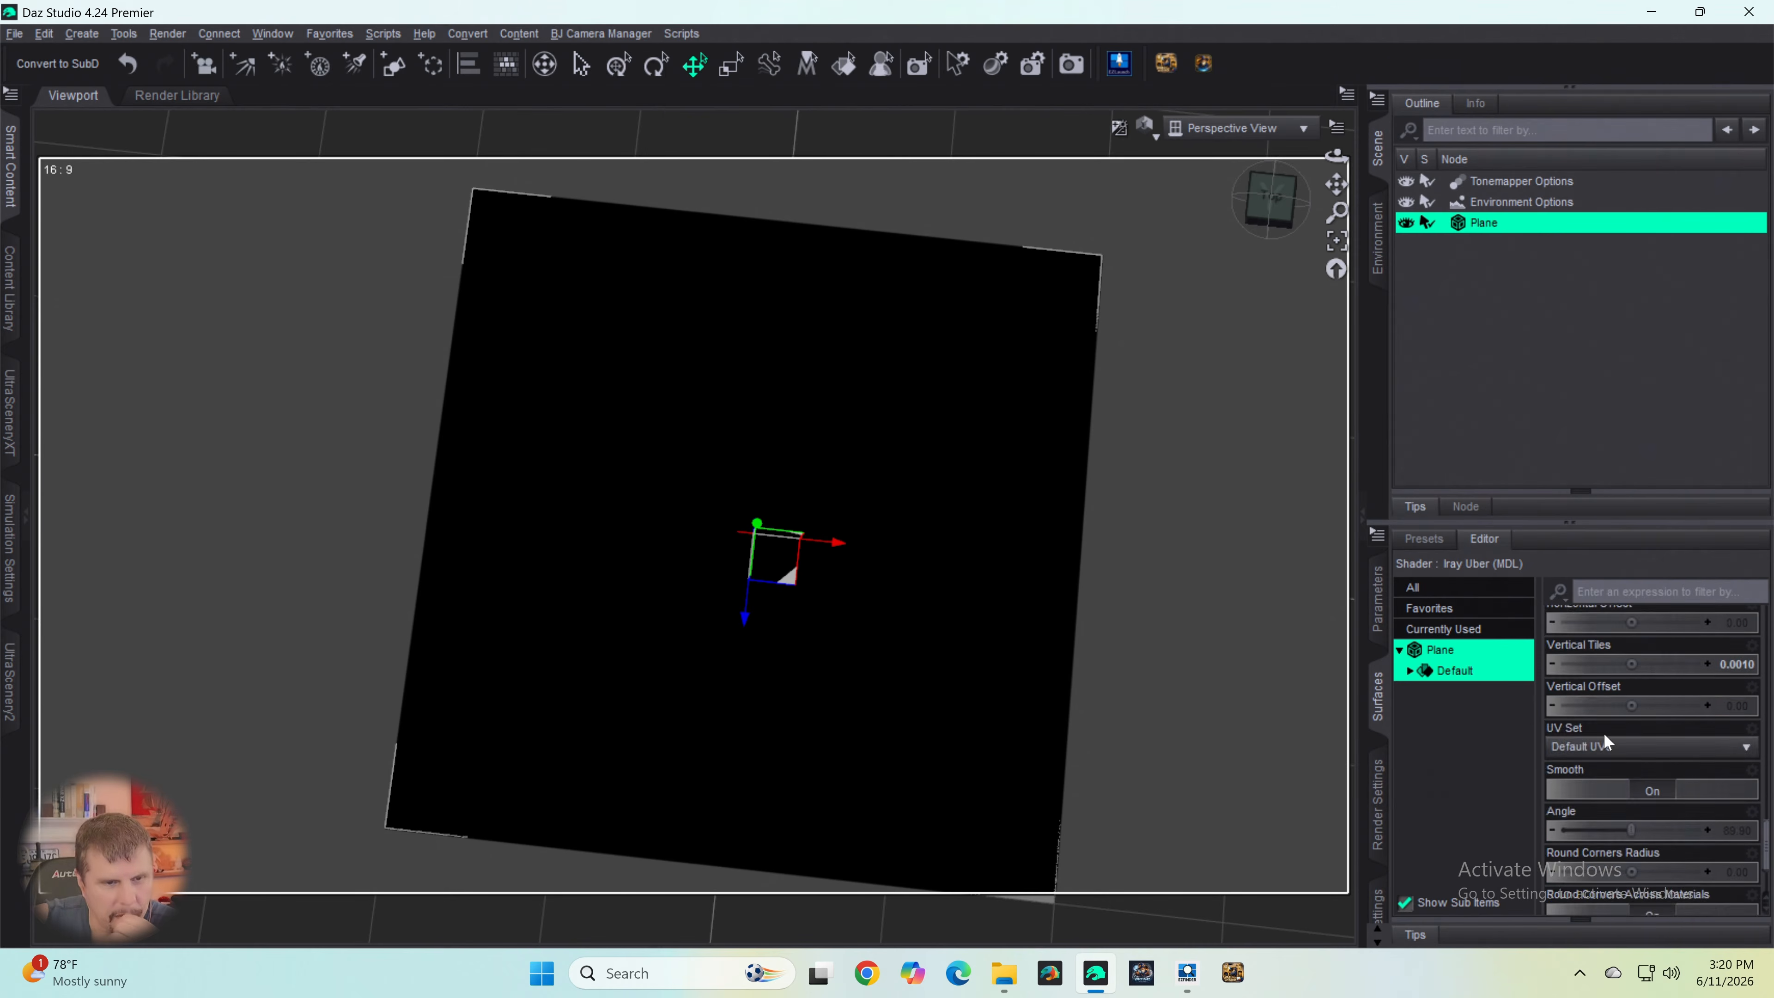
pyautogui.scroll(3, 1604, 733)
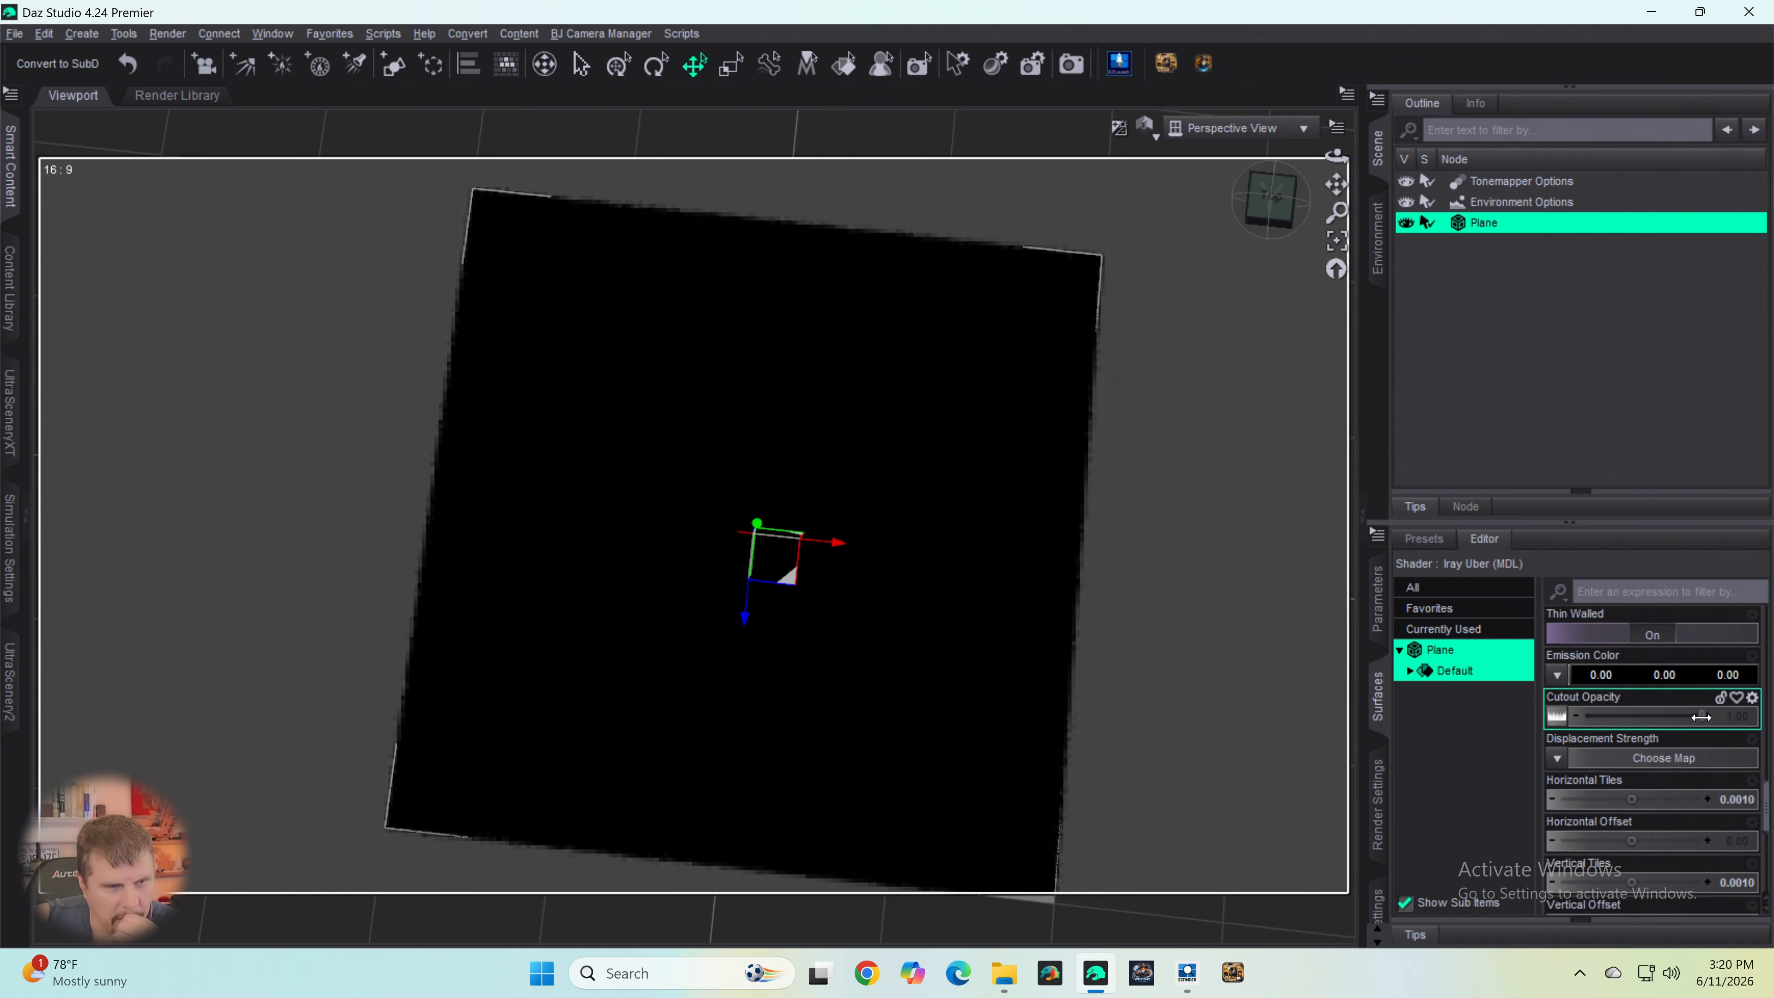
pyautogui.moveTo(1702, 716); pyautogui.dragTo(1565, 722)
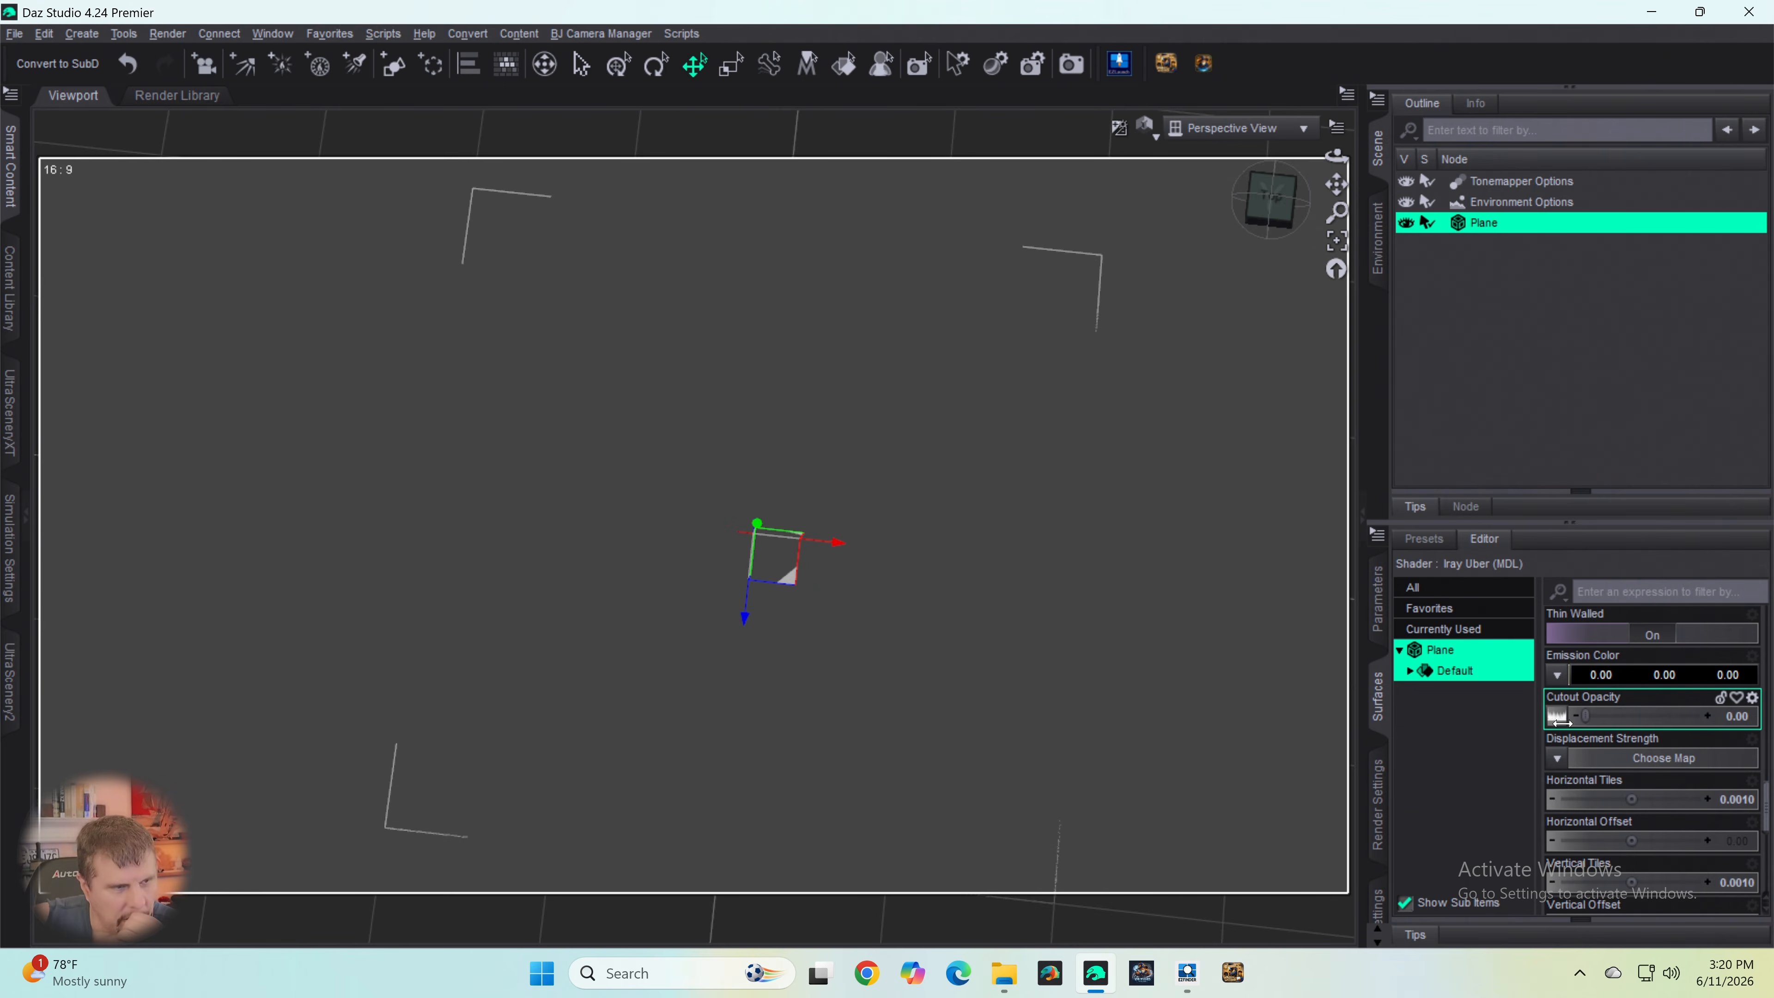
pyautogui.moveTo(1560, 731)
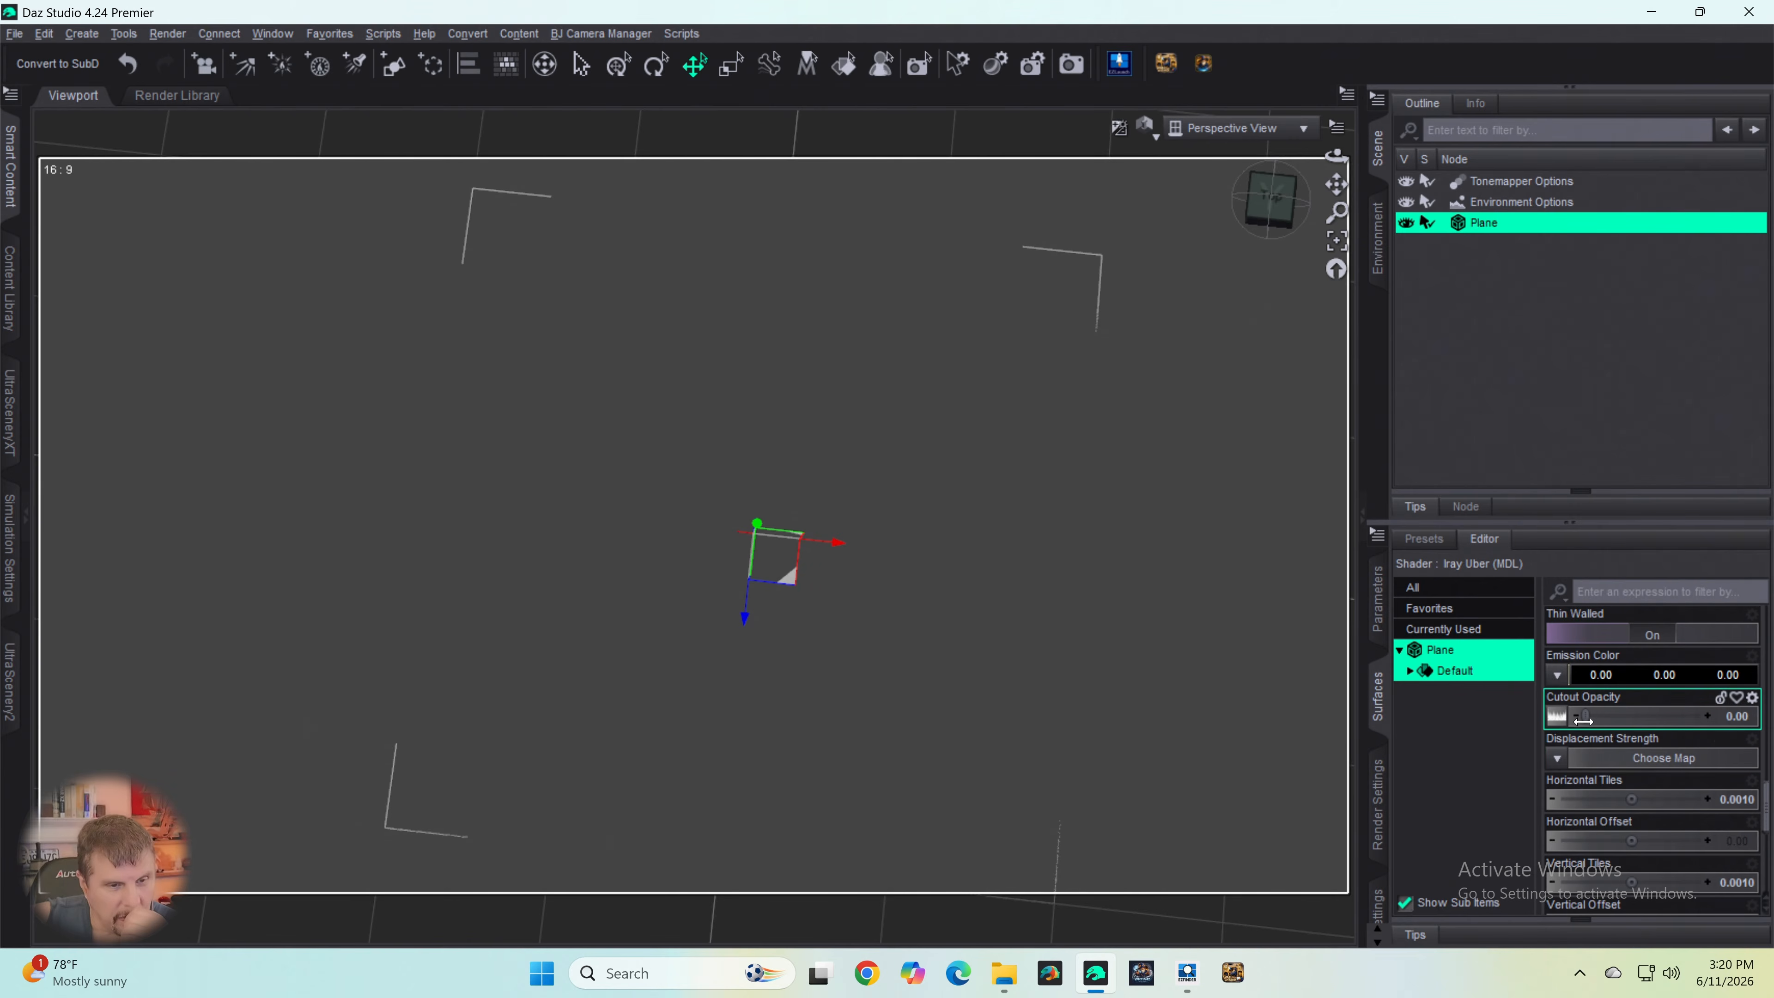
pyautogui.moveTo(1586, 718); pyautogui.dragTo(1592, 720)
pyautogui.moveTo(1582, 720); pyautogui.dragTo(1707, 718)
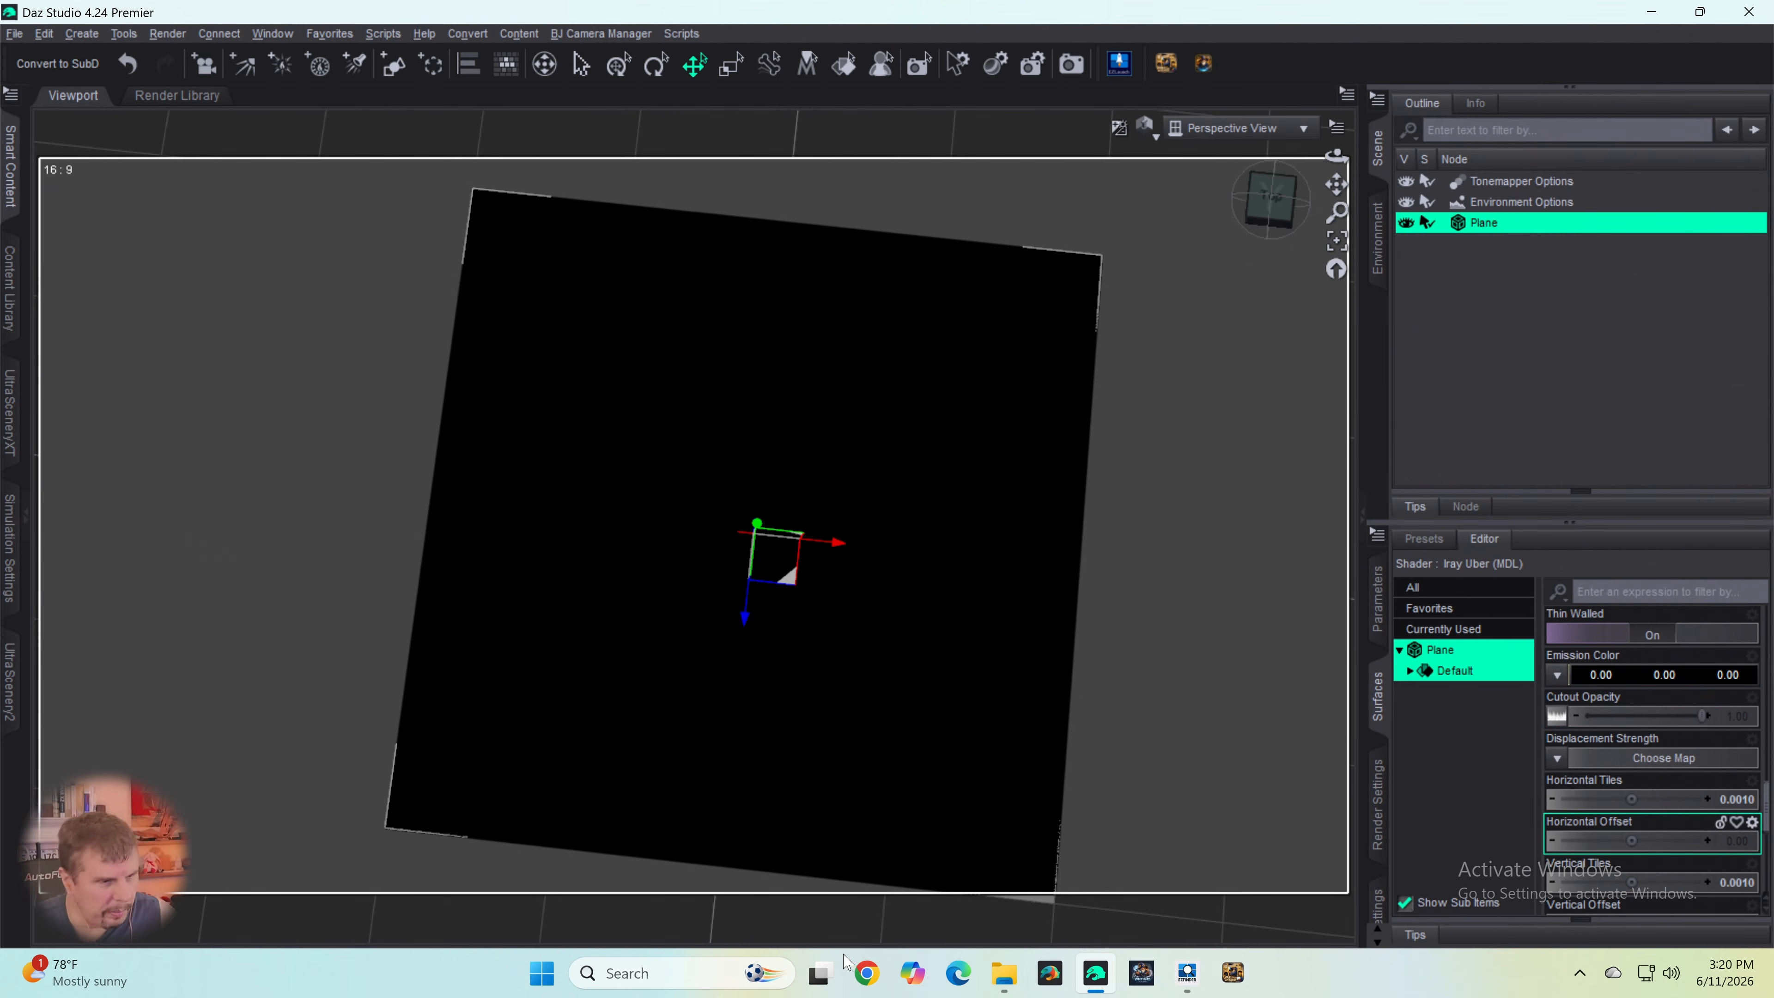
# - Lower the Cutout Opacity of the plane's surface to 0.00
pyautogui.moveTo(1701, 717); pyautogui.dragTo(1549, 719)
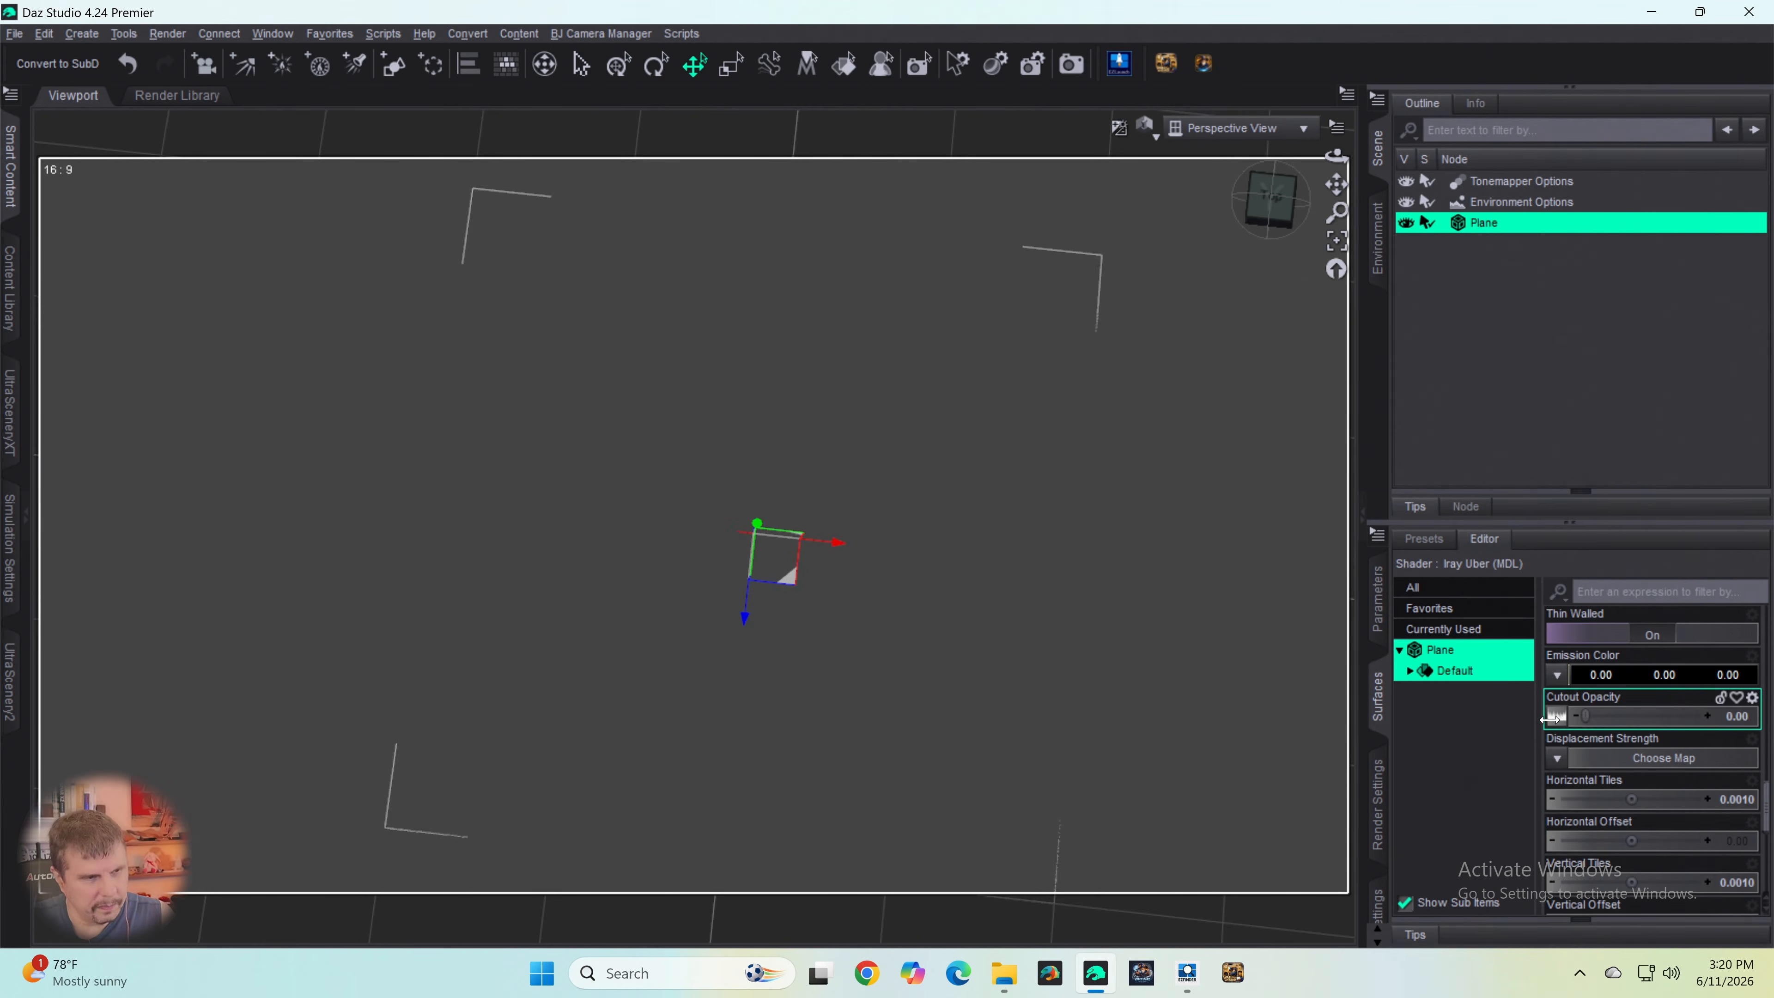
pyautogui.moveTo(1562, 727)
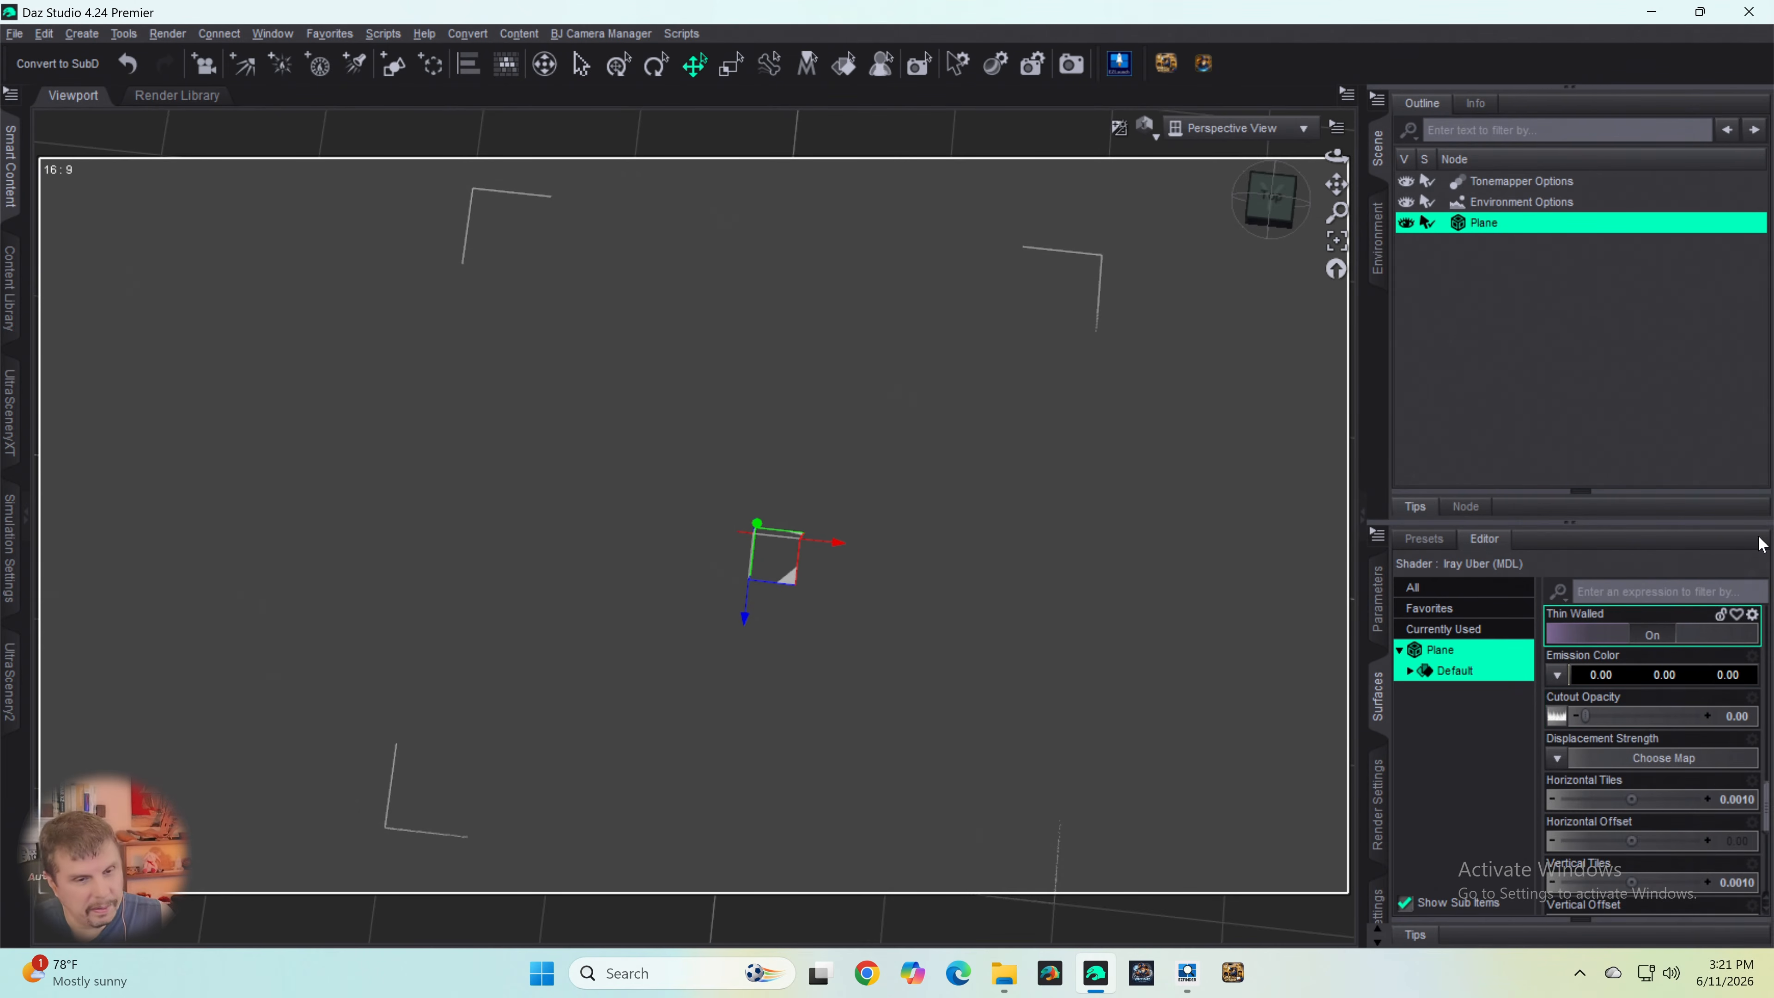
pyautogui.moveTo(1584, 716)
pyautogui.mouseDown()
pyautogui.moveTo(1708, 718)
pyautogui.moveTo(1582, 717)
pyautogui.mouseUp()
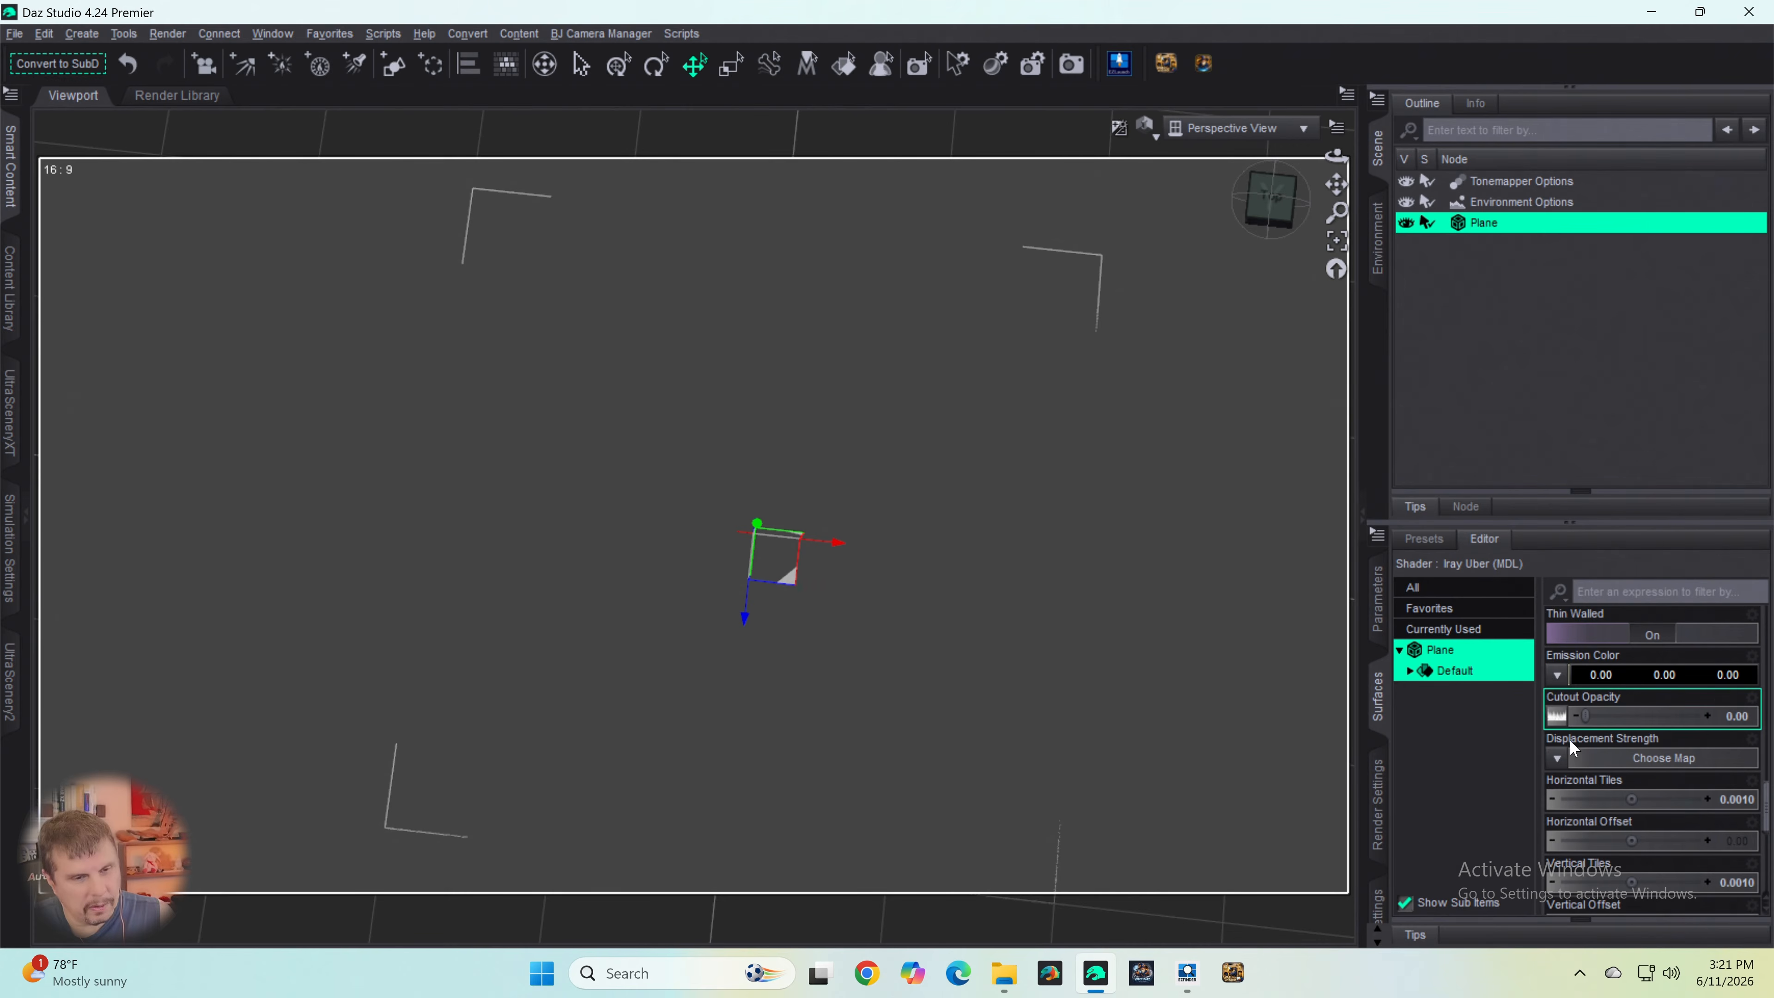
# - Set the Base Color of the plane's surface to a mid grey with RGB values of 116
pyautogui.scroll(-5, 1600, 765)
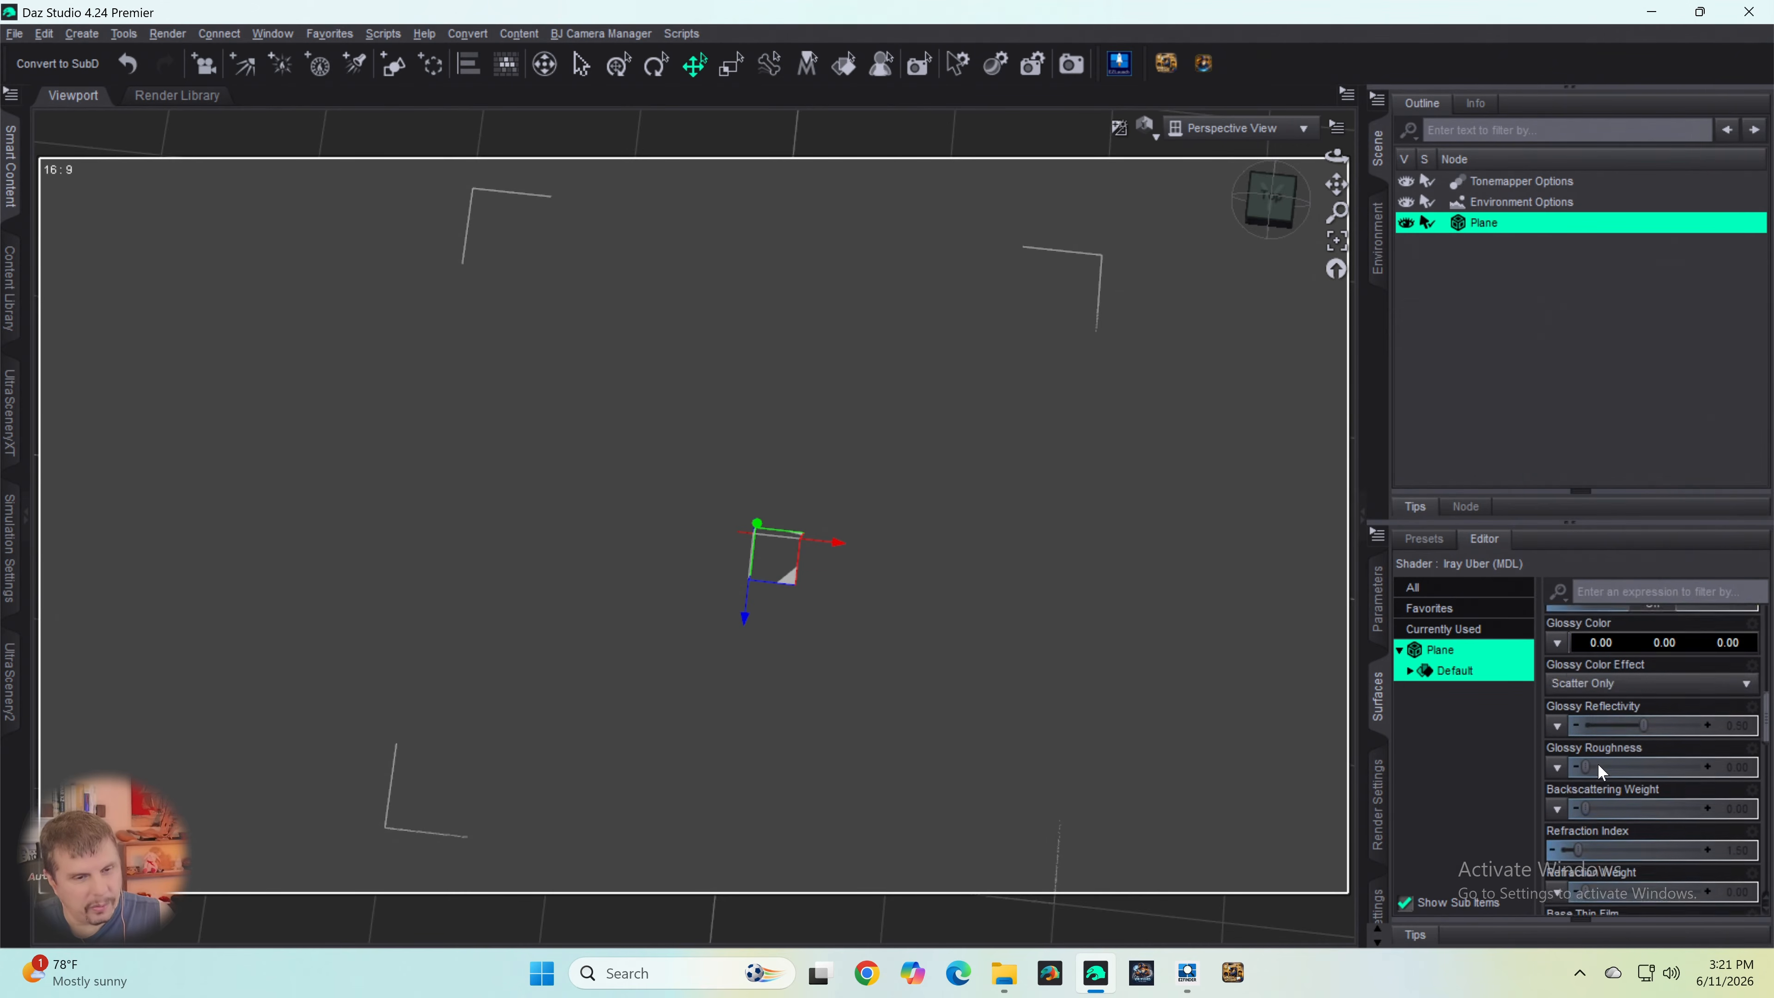
pyautogui.scroll(10, 1602, 769)
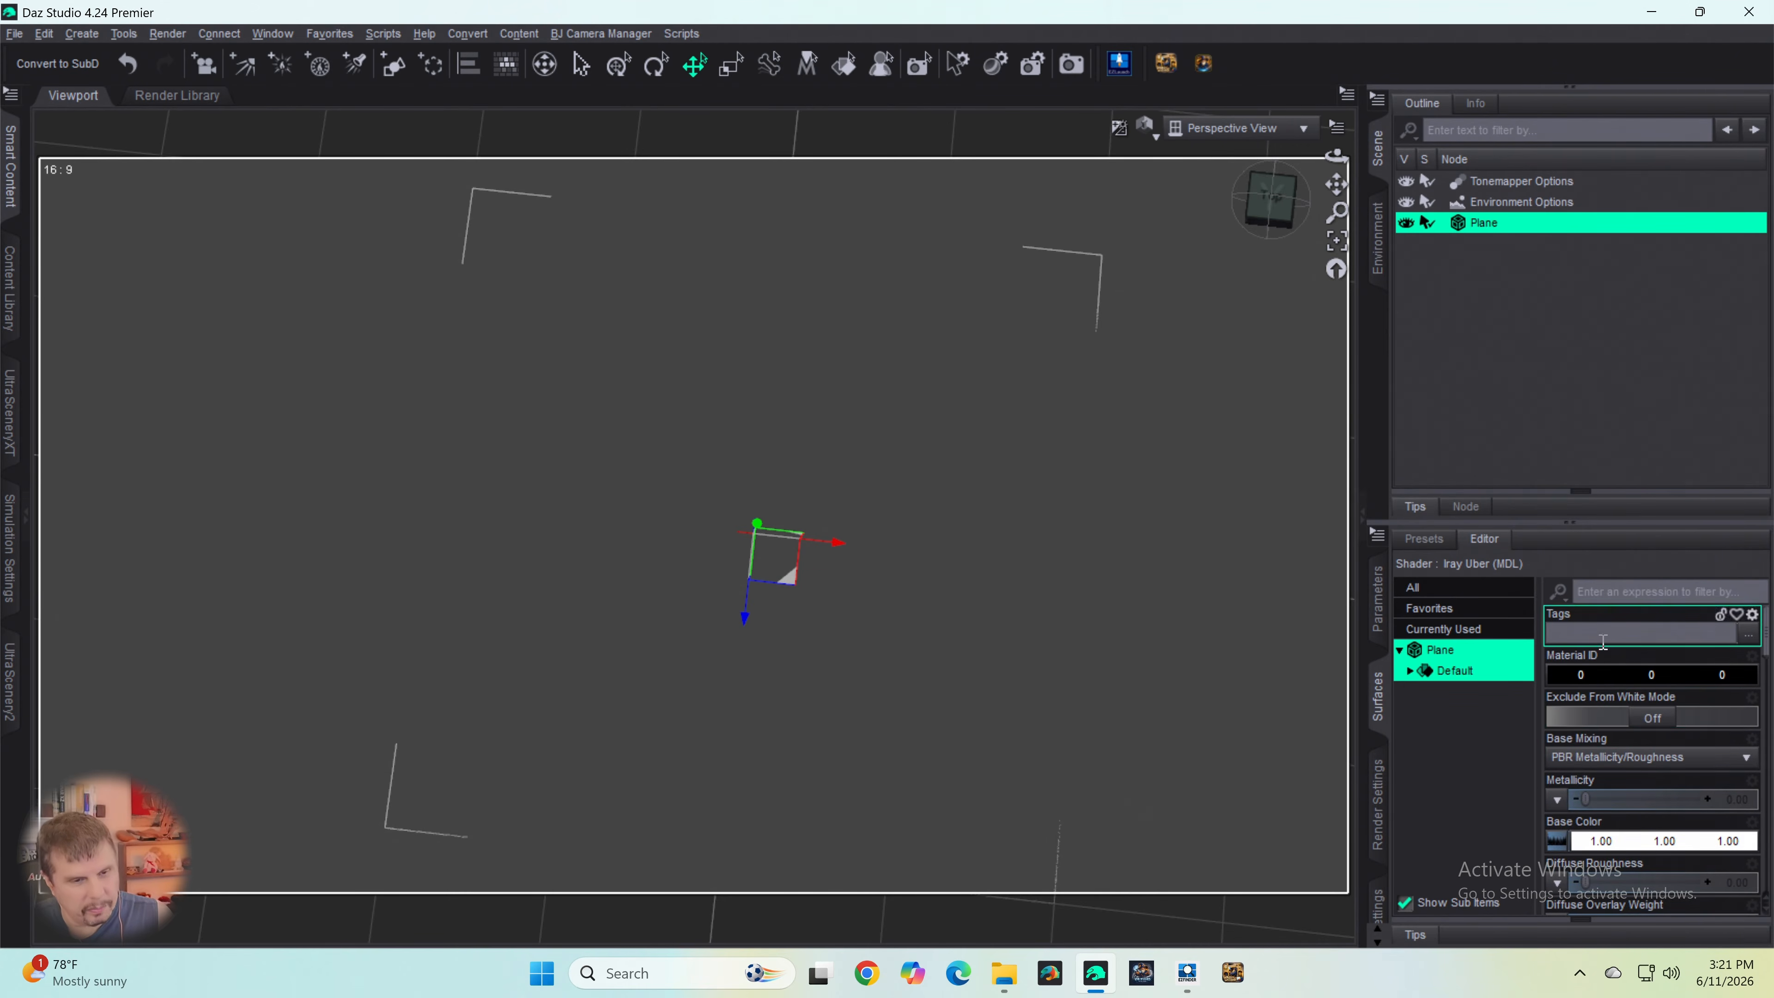
pyautogui.scroll(-3, 1579, 685)
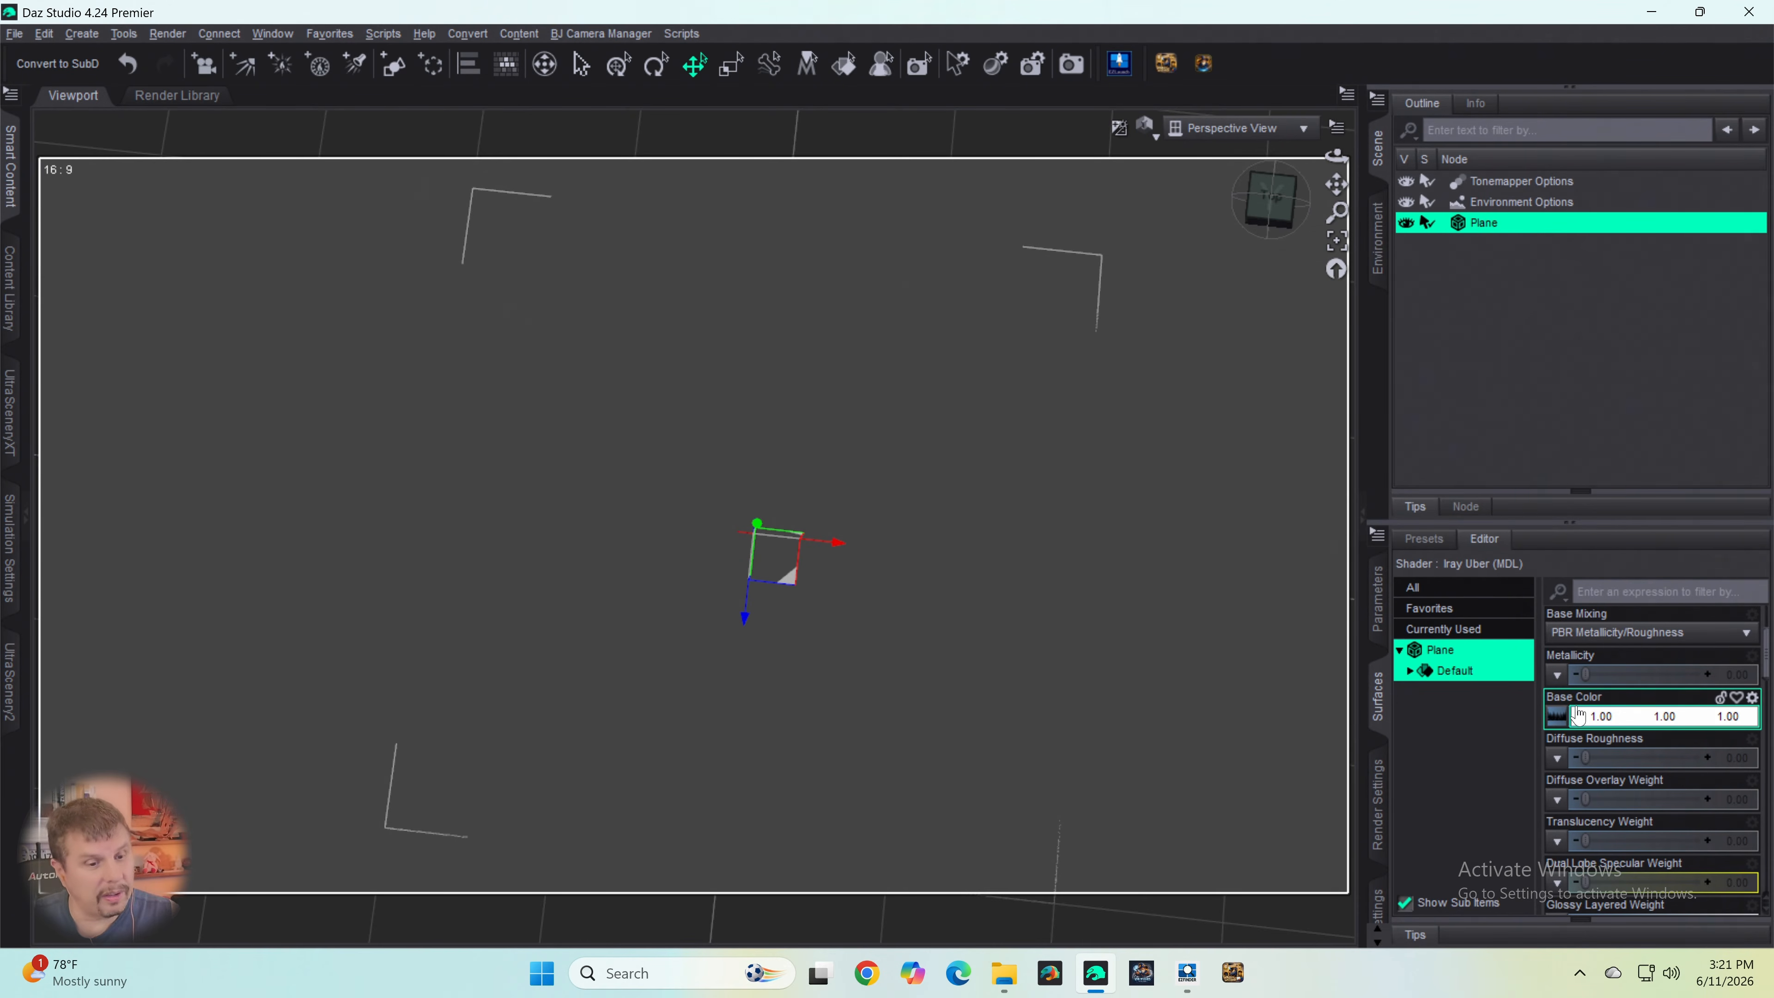
pyautogui.moveTo(1563, 720)
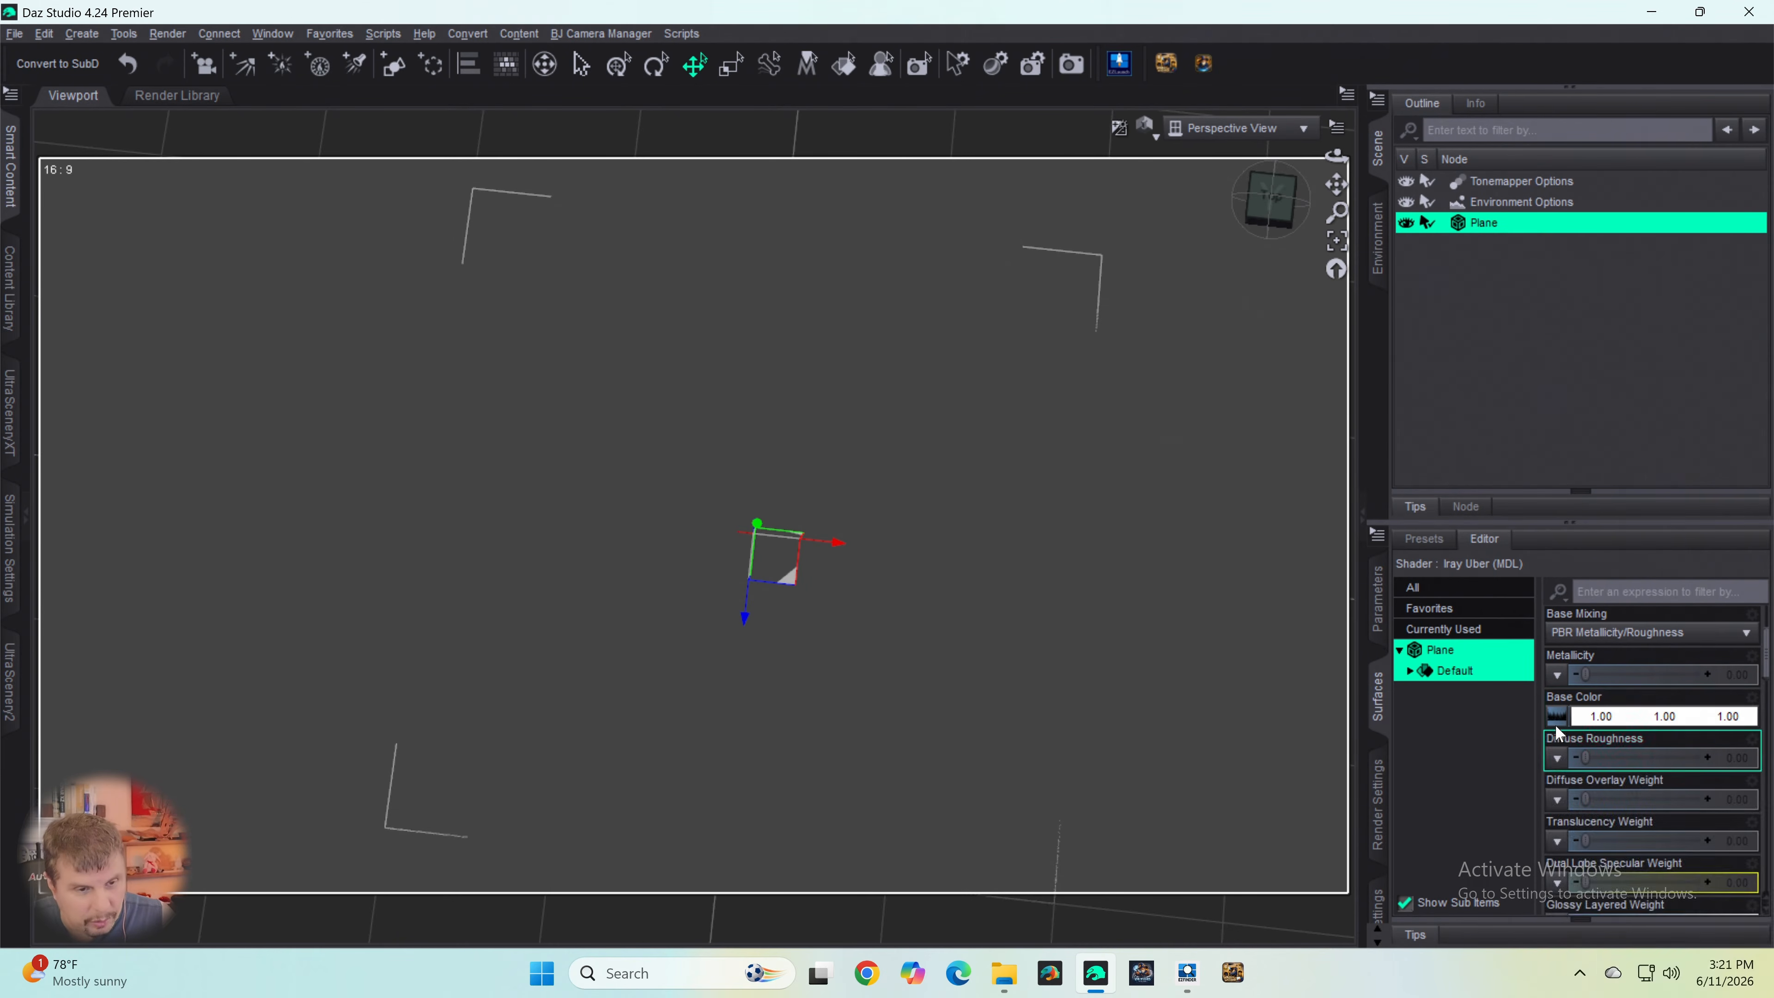
pyautogui.click(1593, 716)
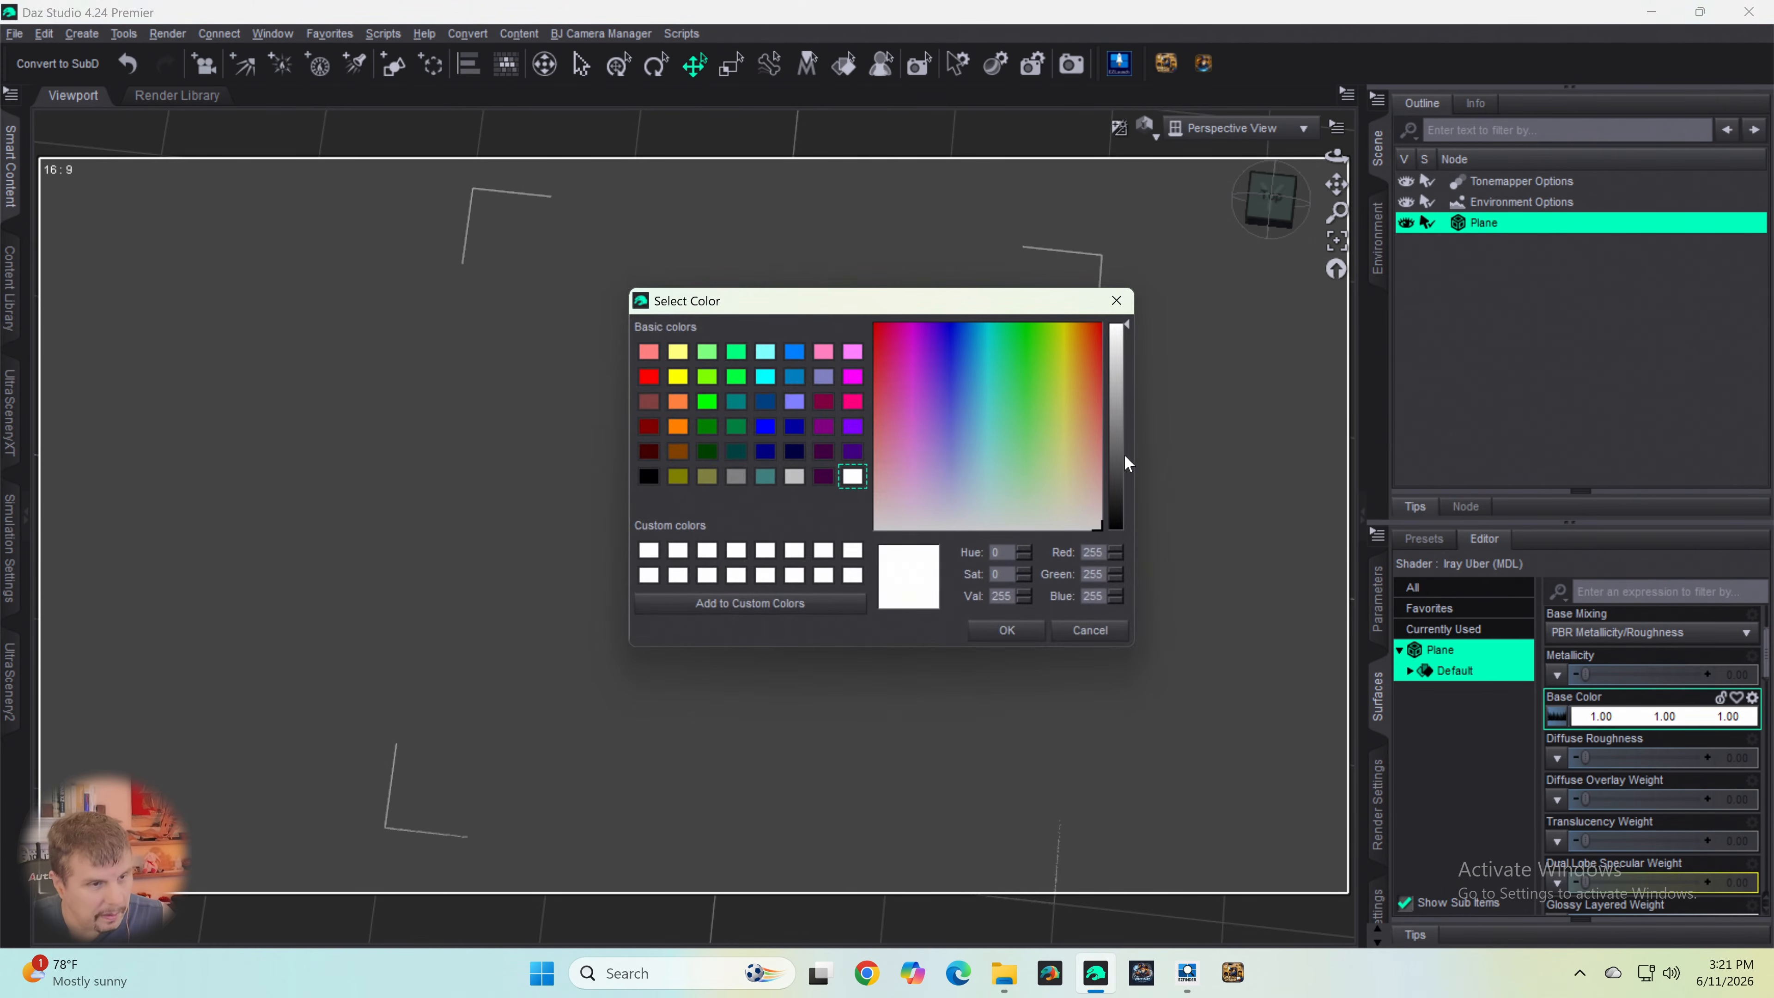
pyautogui.click(1117, 412)
pyautogui.click(1115, 435)
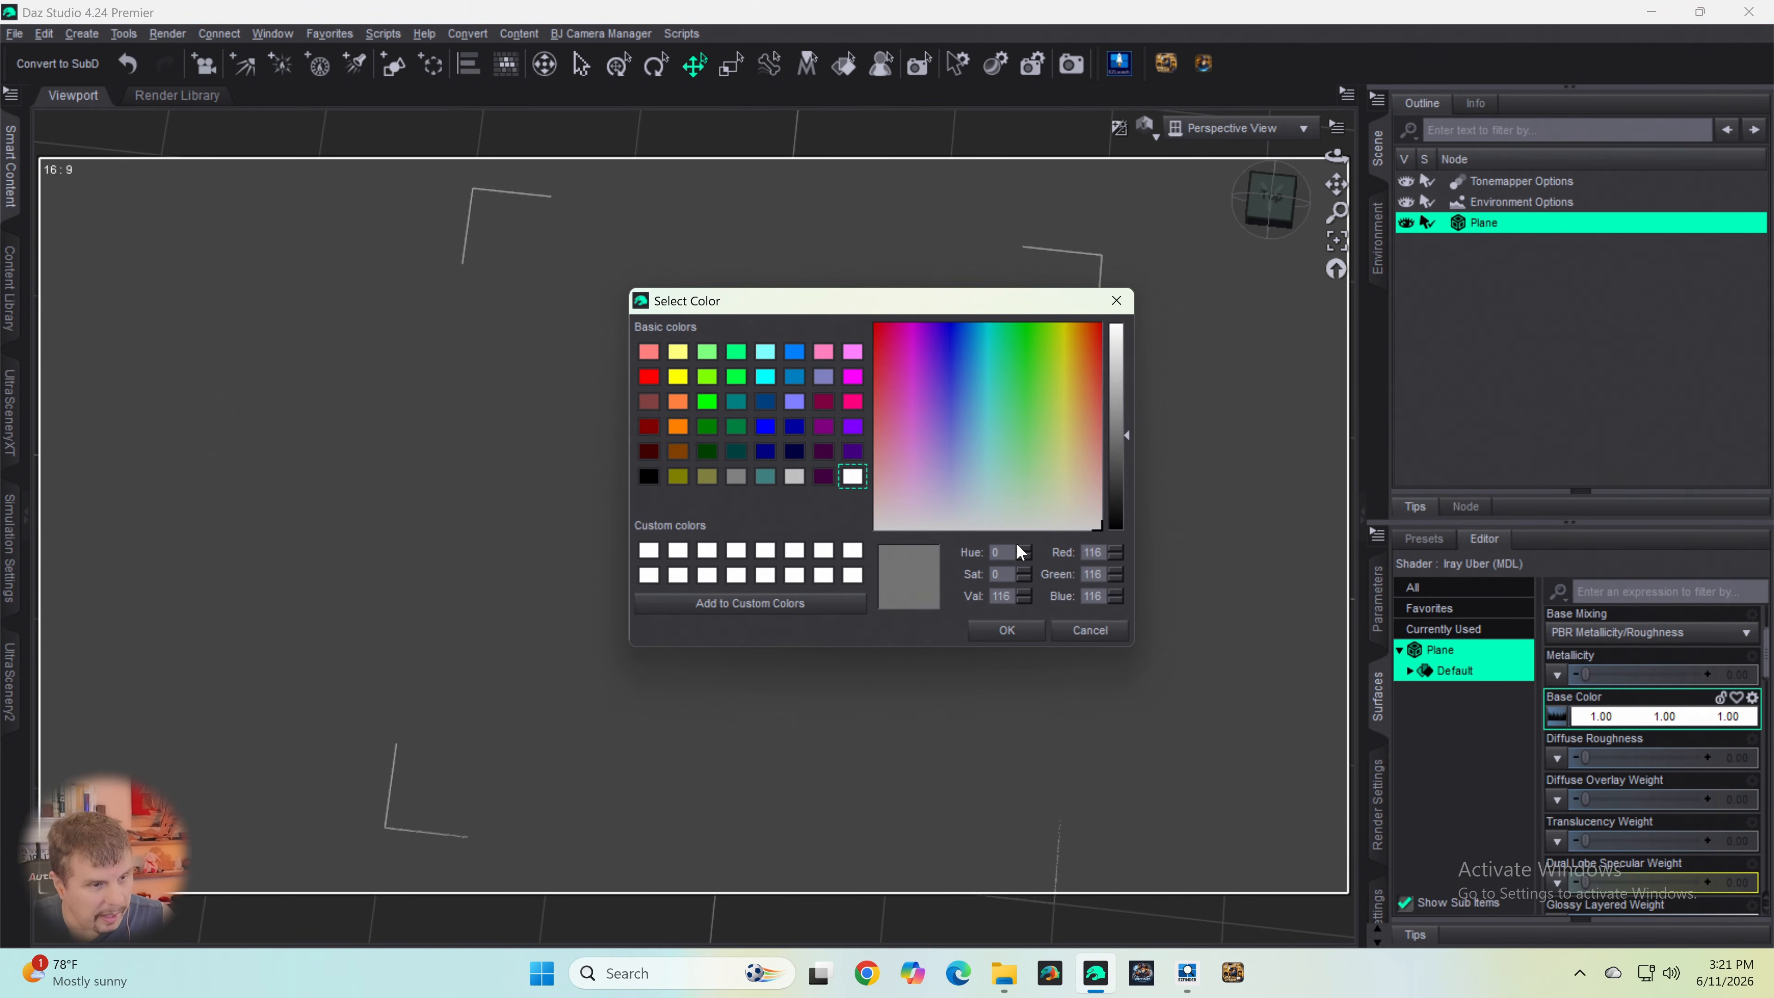
pyautogui.click(992, 633)
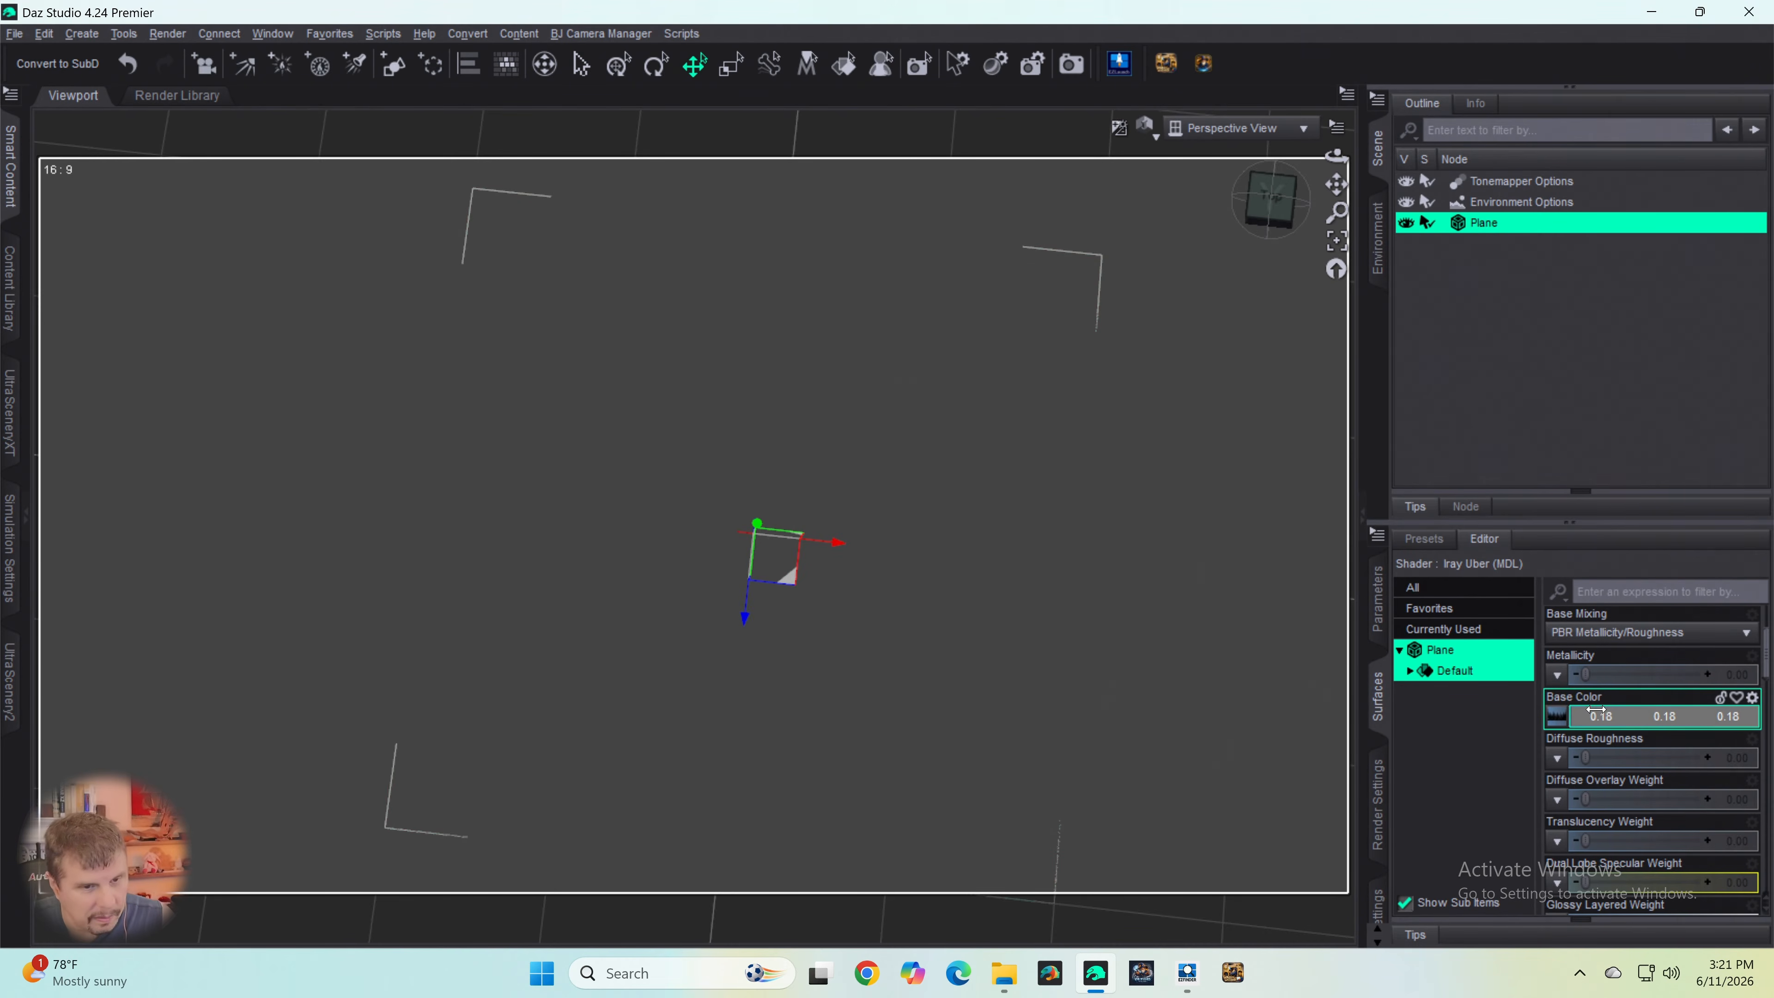
# - Set the Base Color of the plane's surface to white with RGB values of 255
pyautogui.click(1622, 720)
pyautogui.moveTo(1129, 448); pyautogui.dragTo(1119, 297)
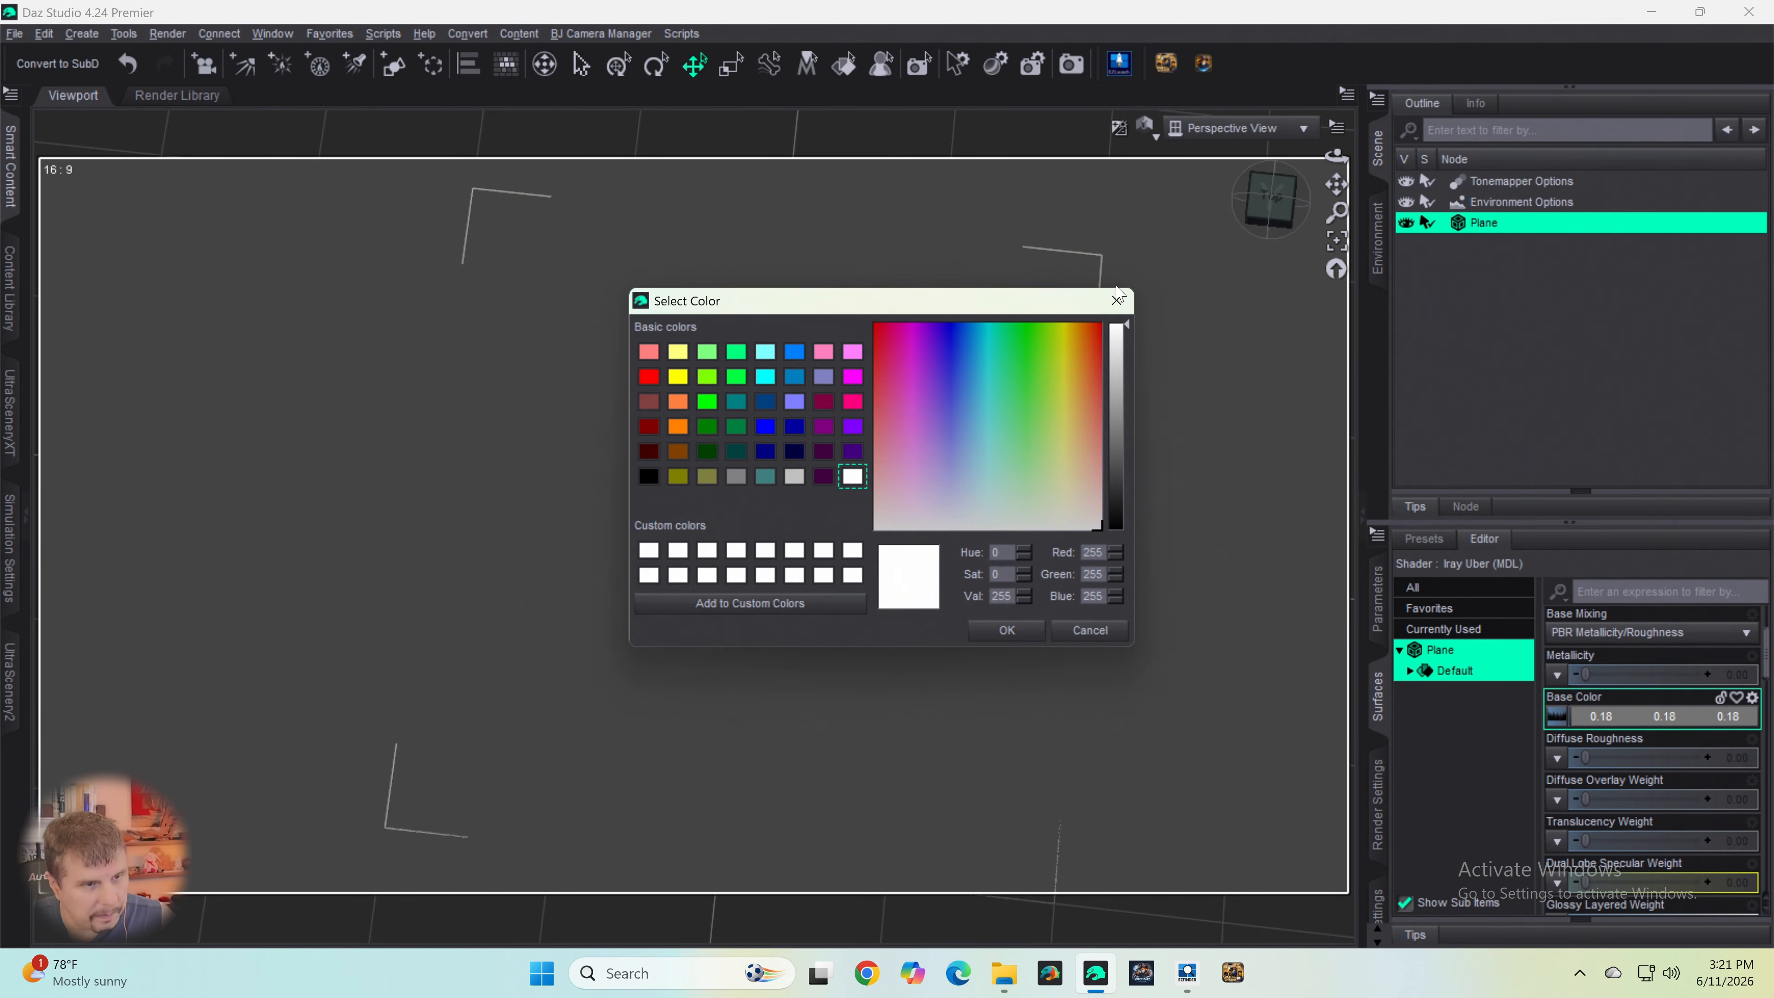
pyautogui.click(995, 633)
pyautogui.scroll(-15, 1591, 856)
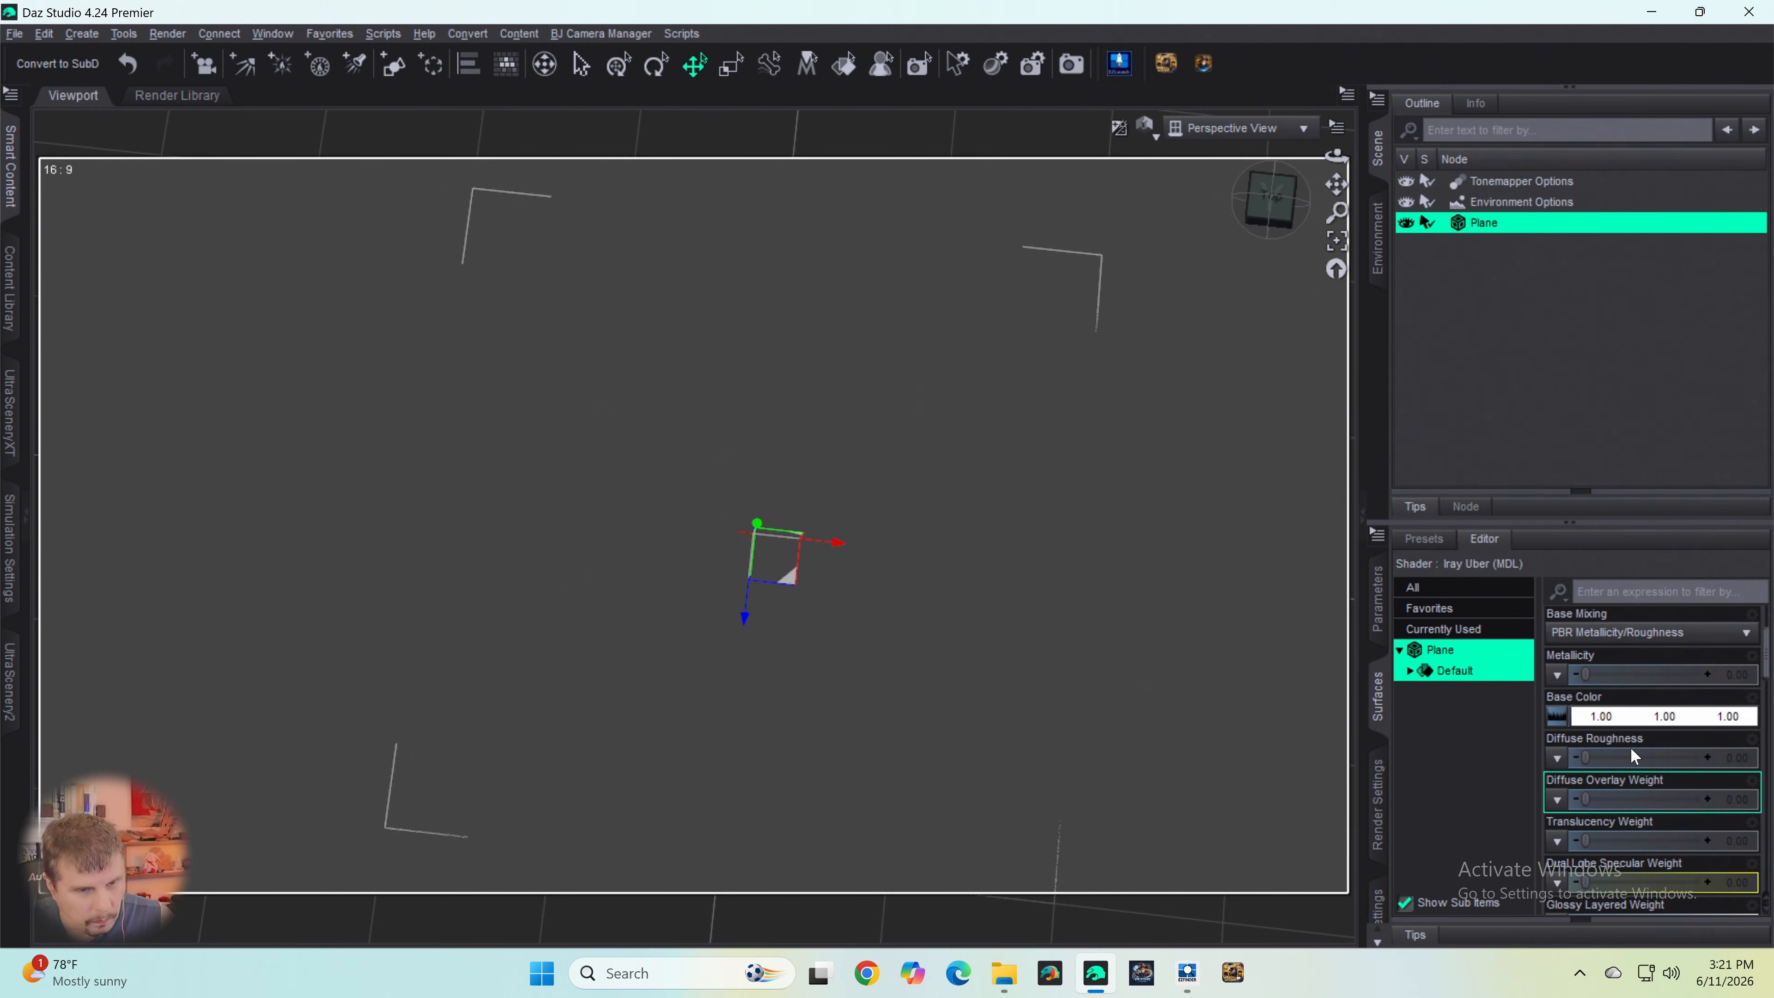
pyautogui.scroll(10, 1606, 757)
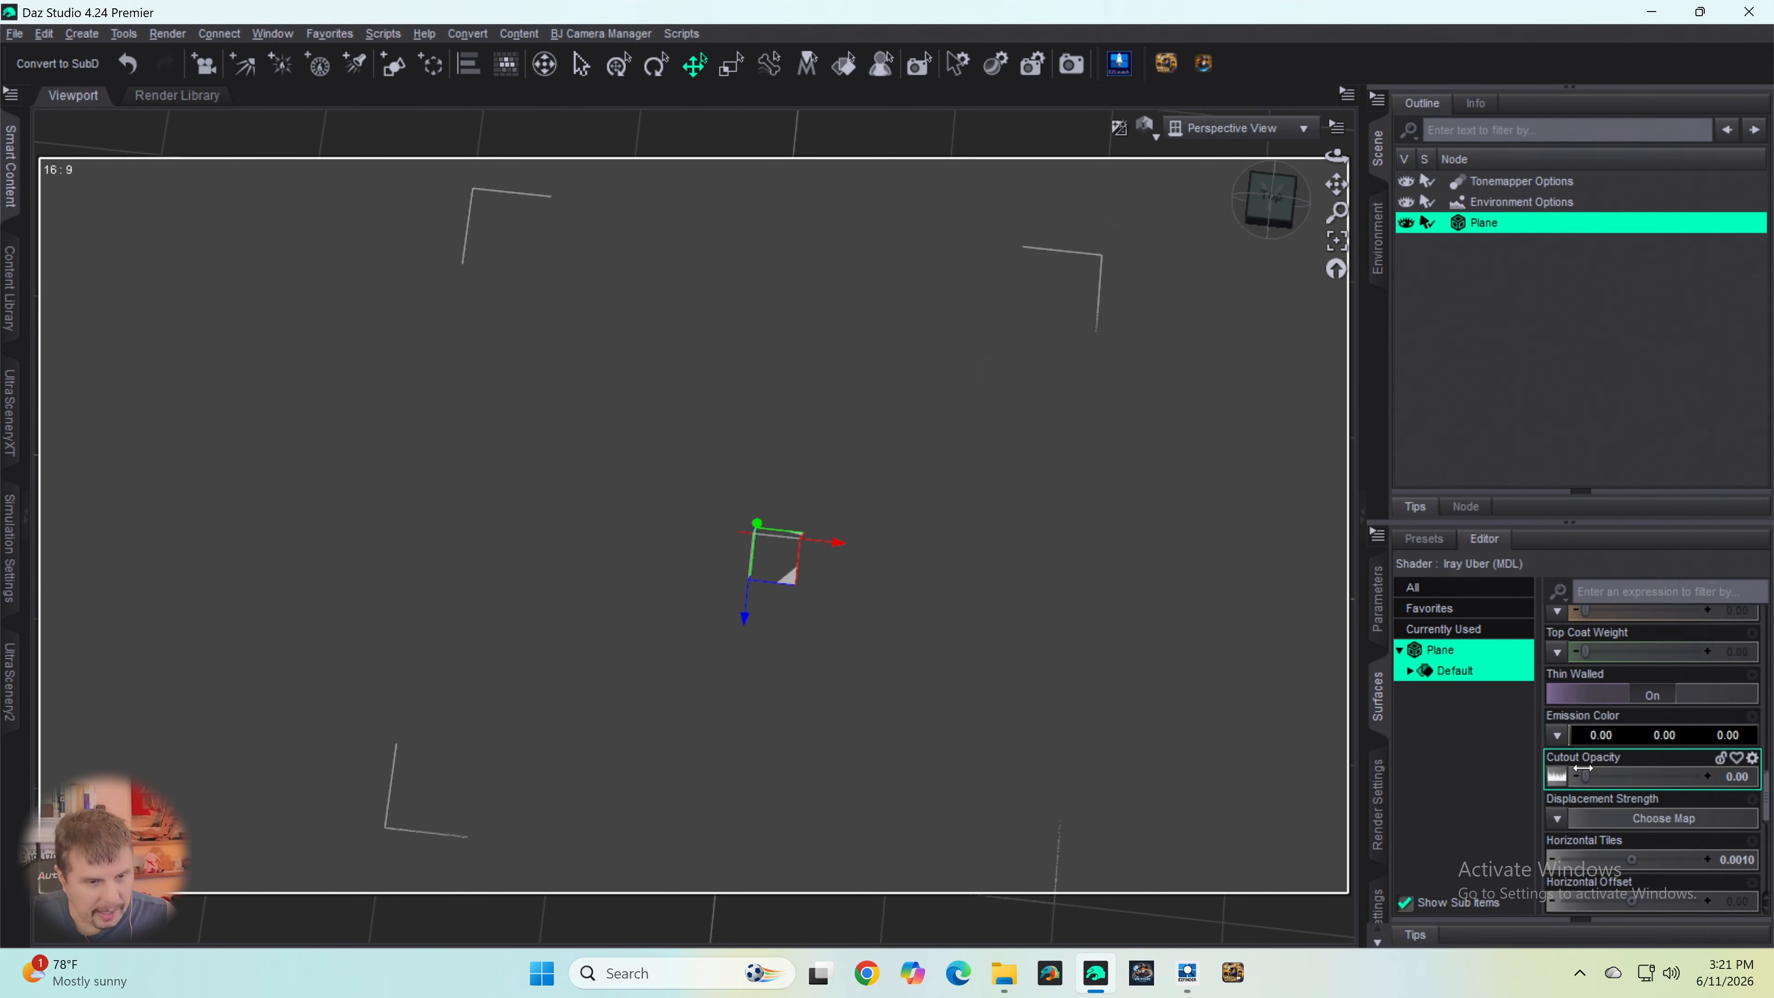
pyautogui.moveTo(1557, 786)
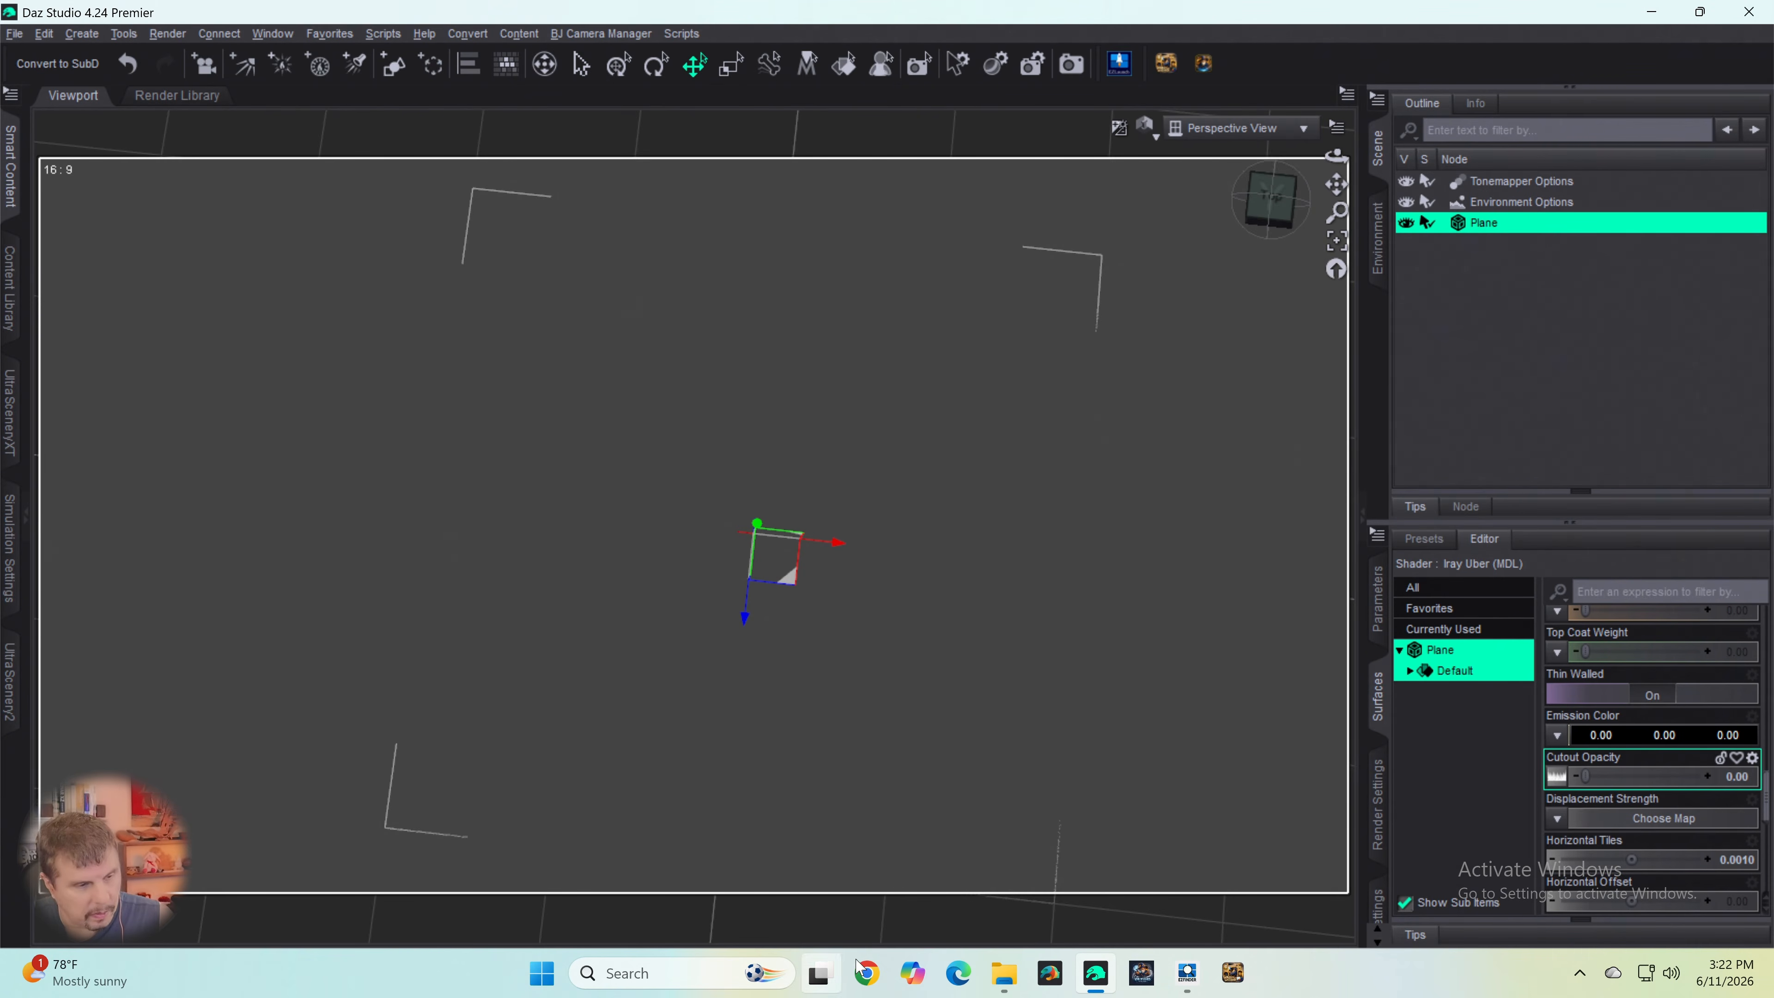
pyautogui.click(913, 974)
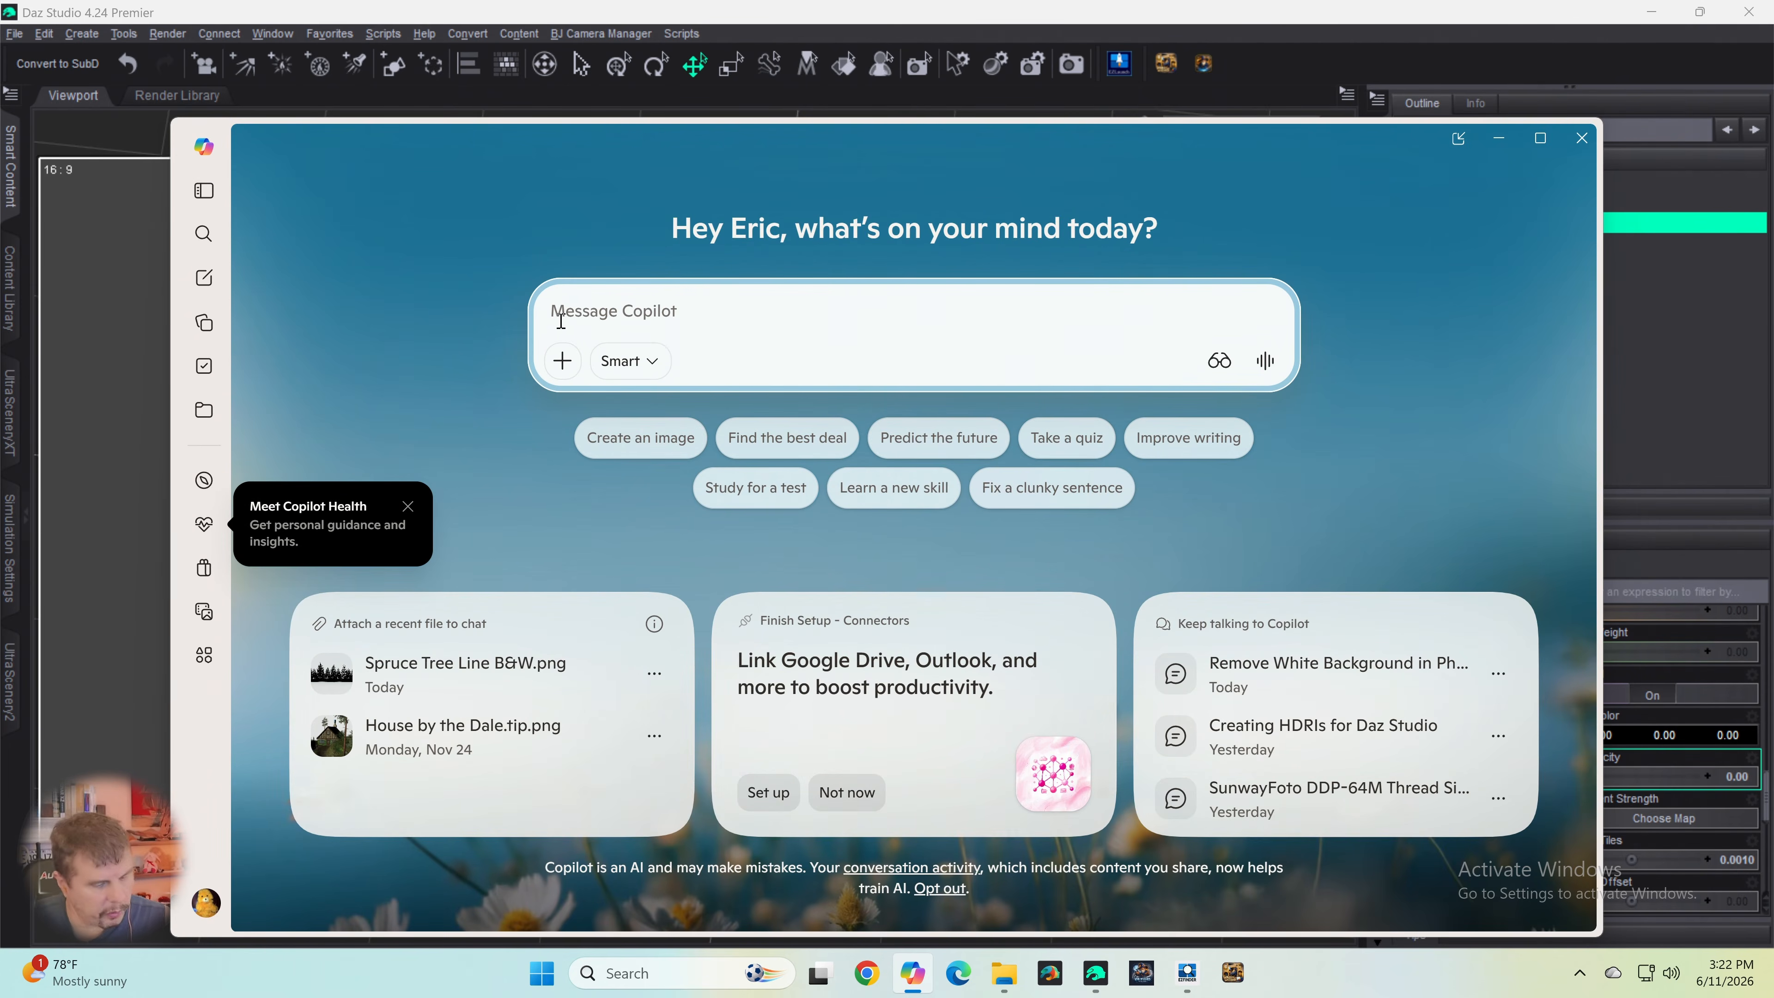
pyautogui.write('With')
pyautogui.press('BackSpace')
pyautogui.press('BackSpace')
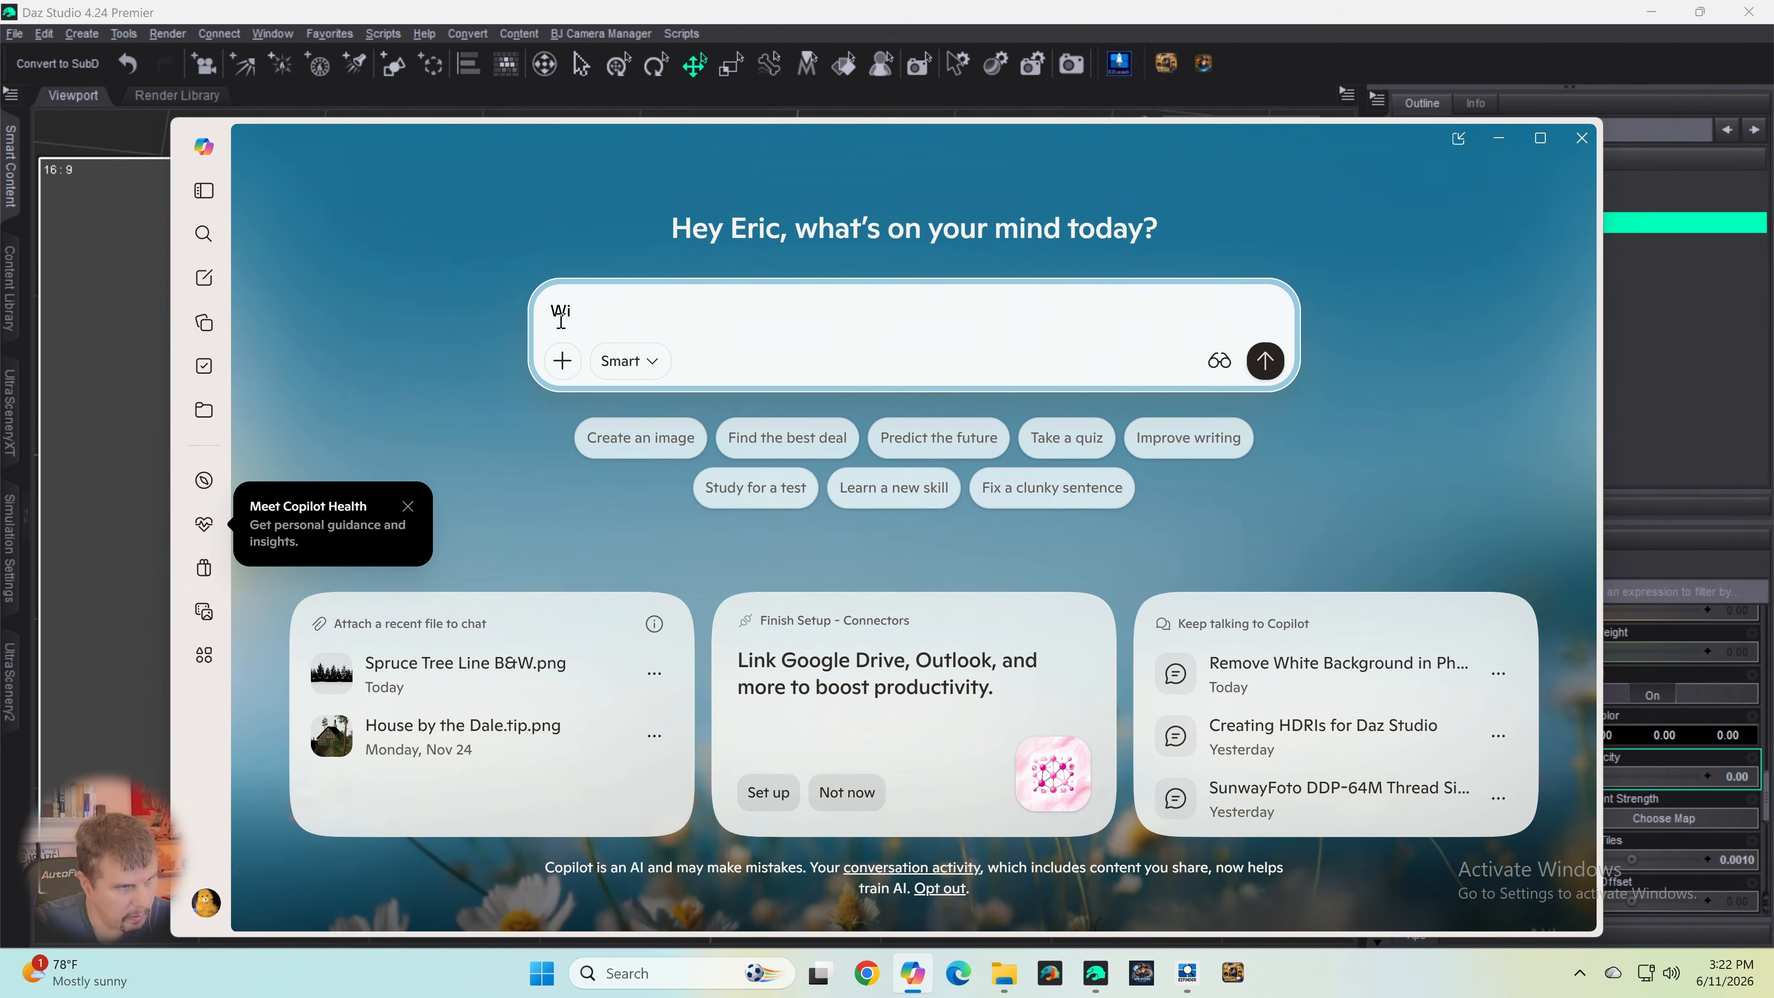
pyautogui.press('BackSpace')
pyautogui.write('to')
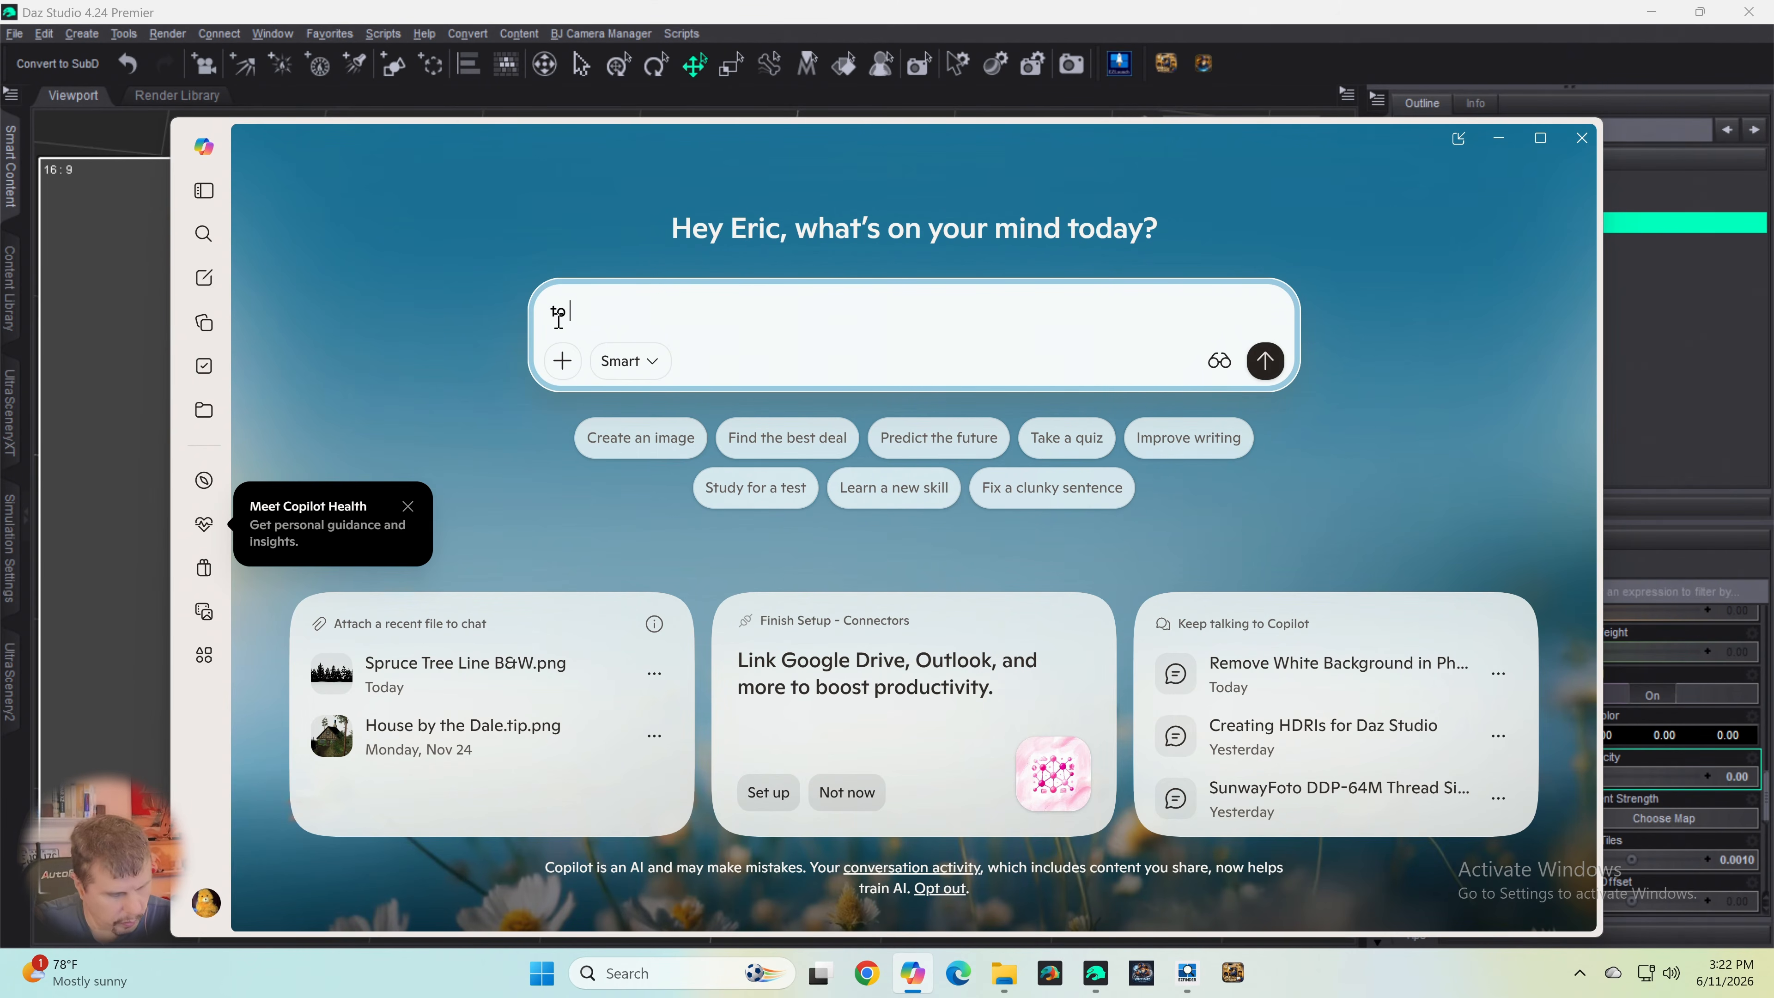
pyautogui.write(' create a tra')
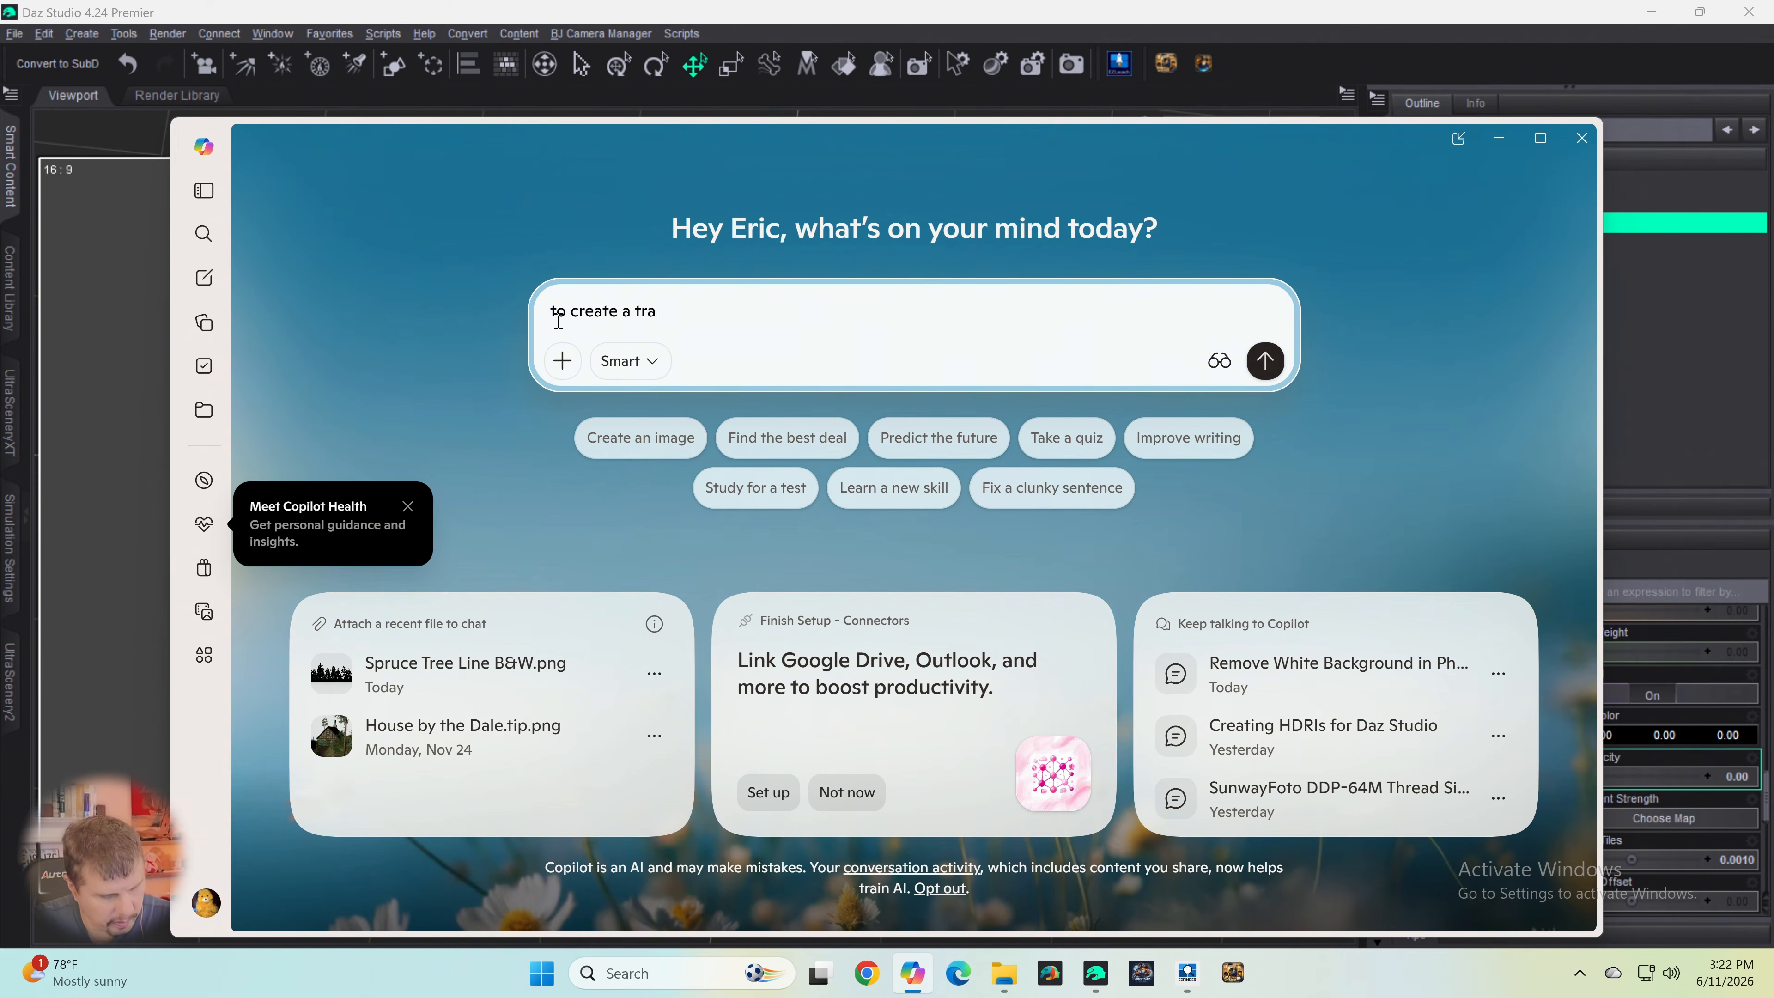
pyautogui.write('nspare')
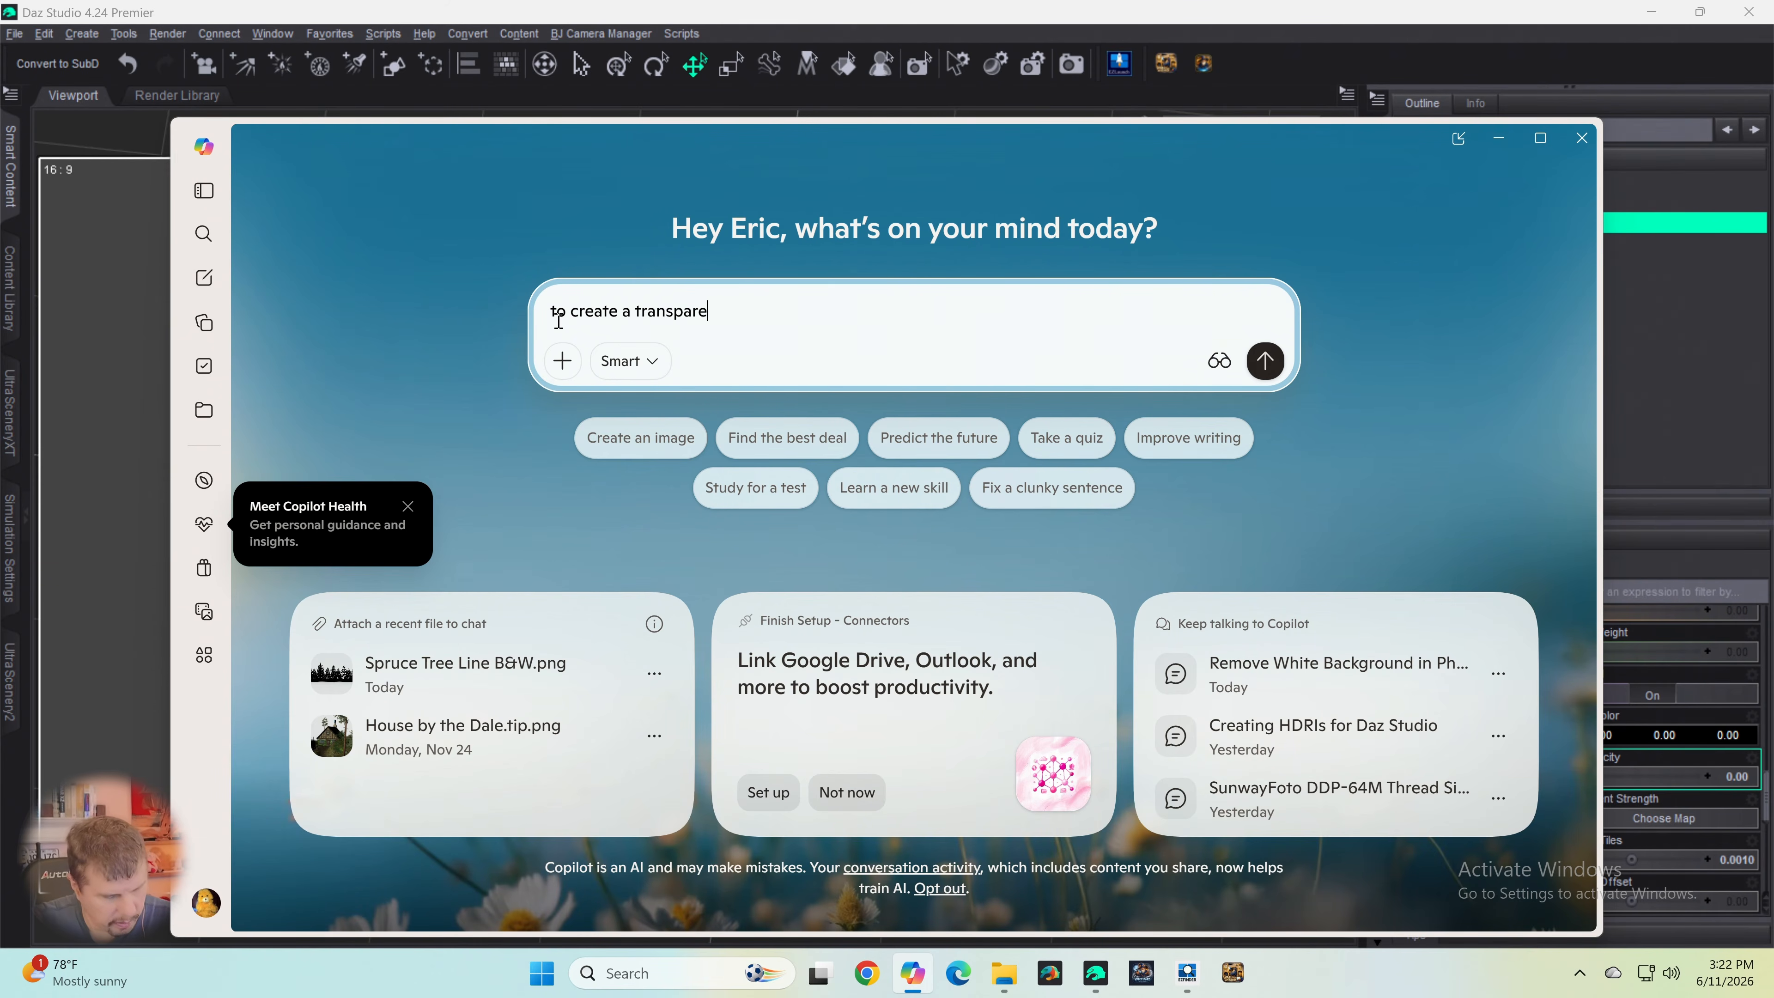
pyautogui.write('ncy on a pl')
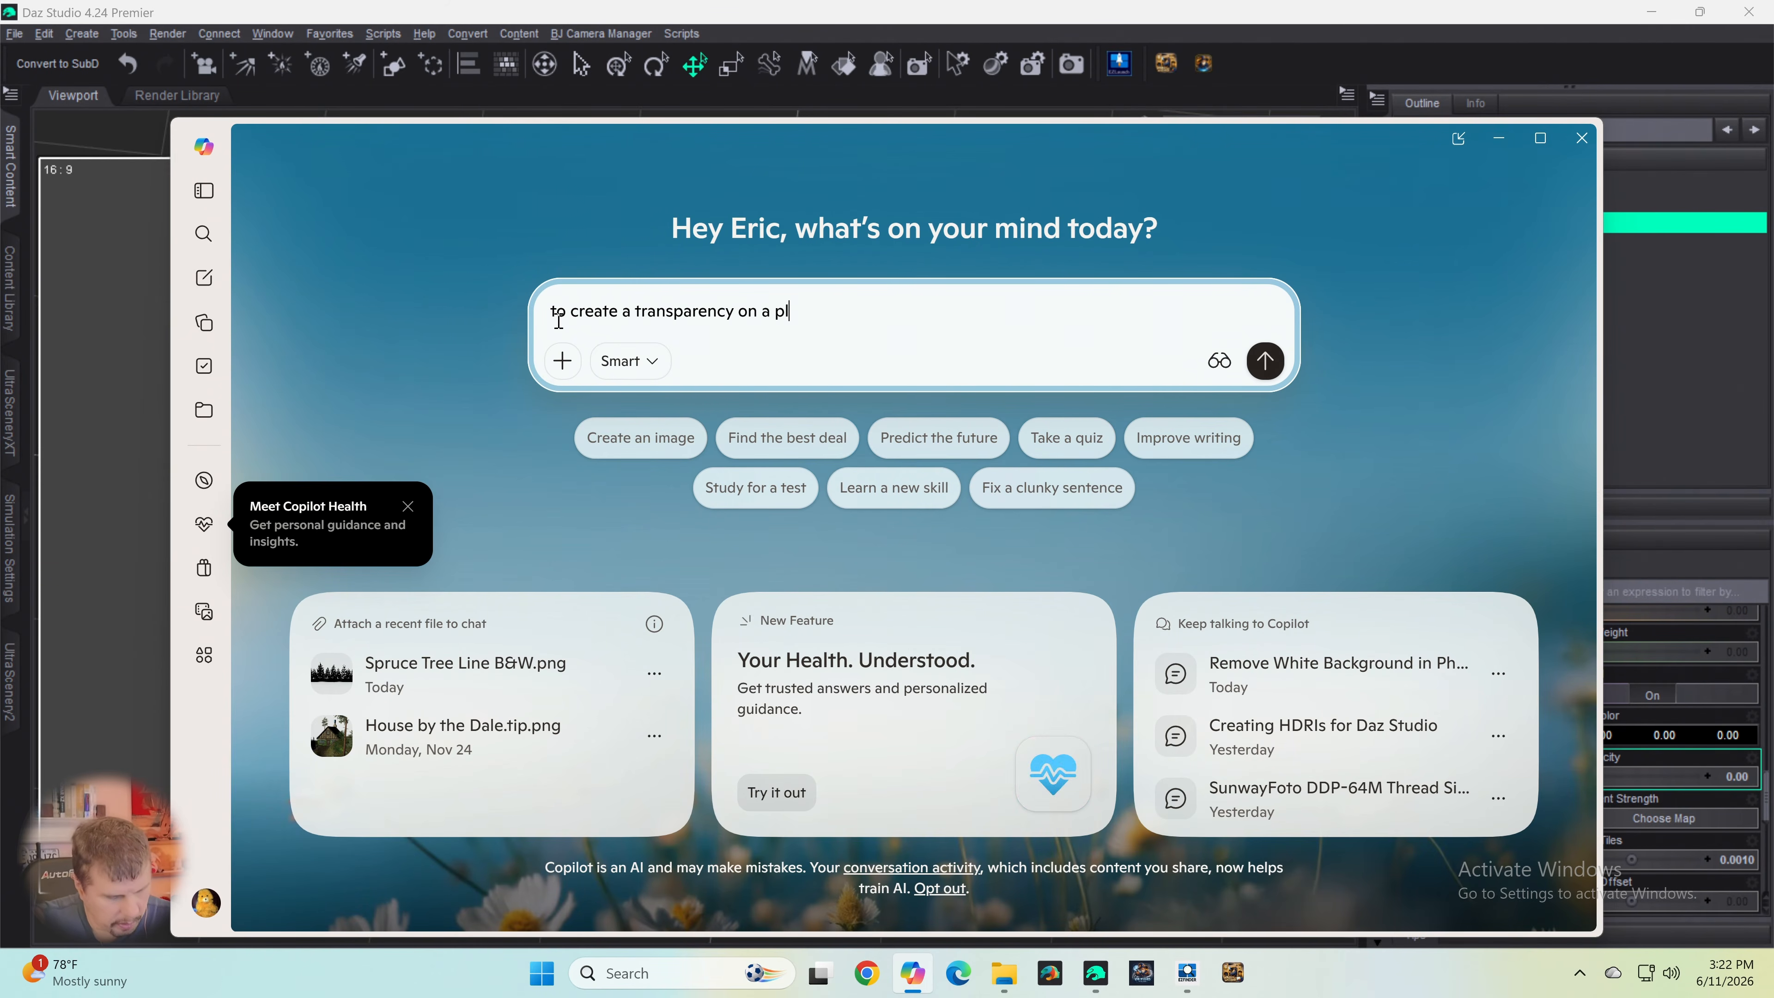
pyautogui.write('ane in Da')
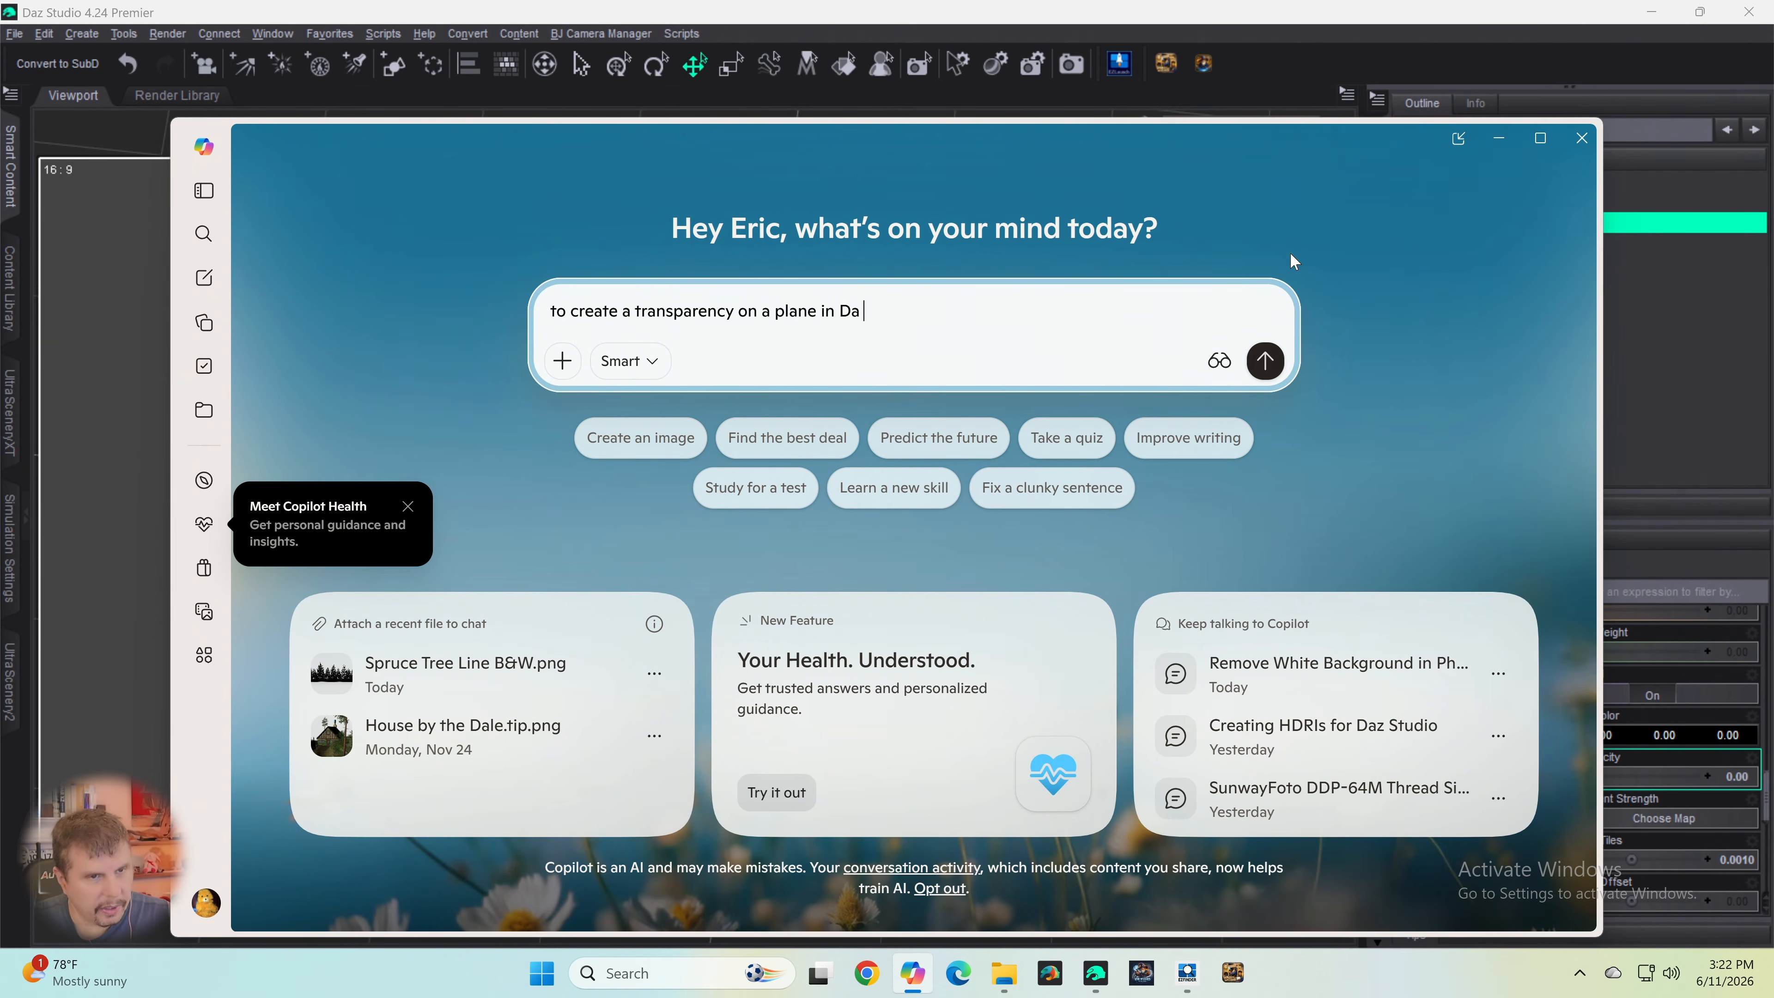
pyautogui.click(1498, 139)
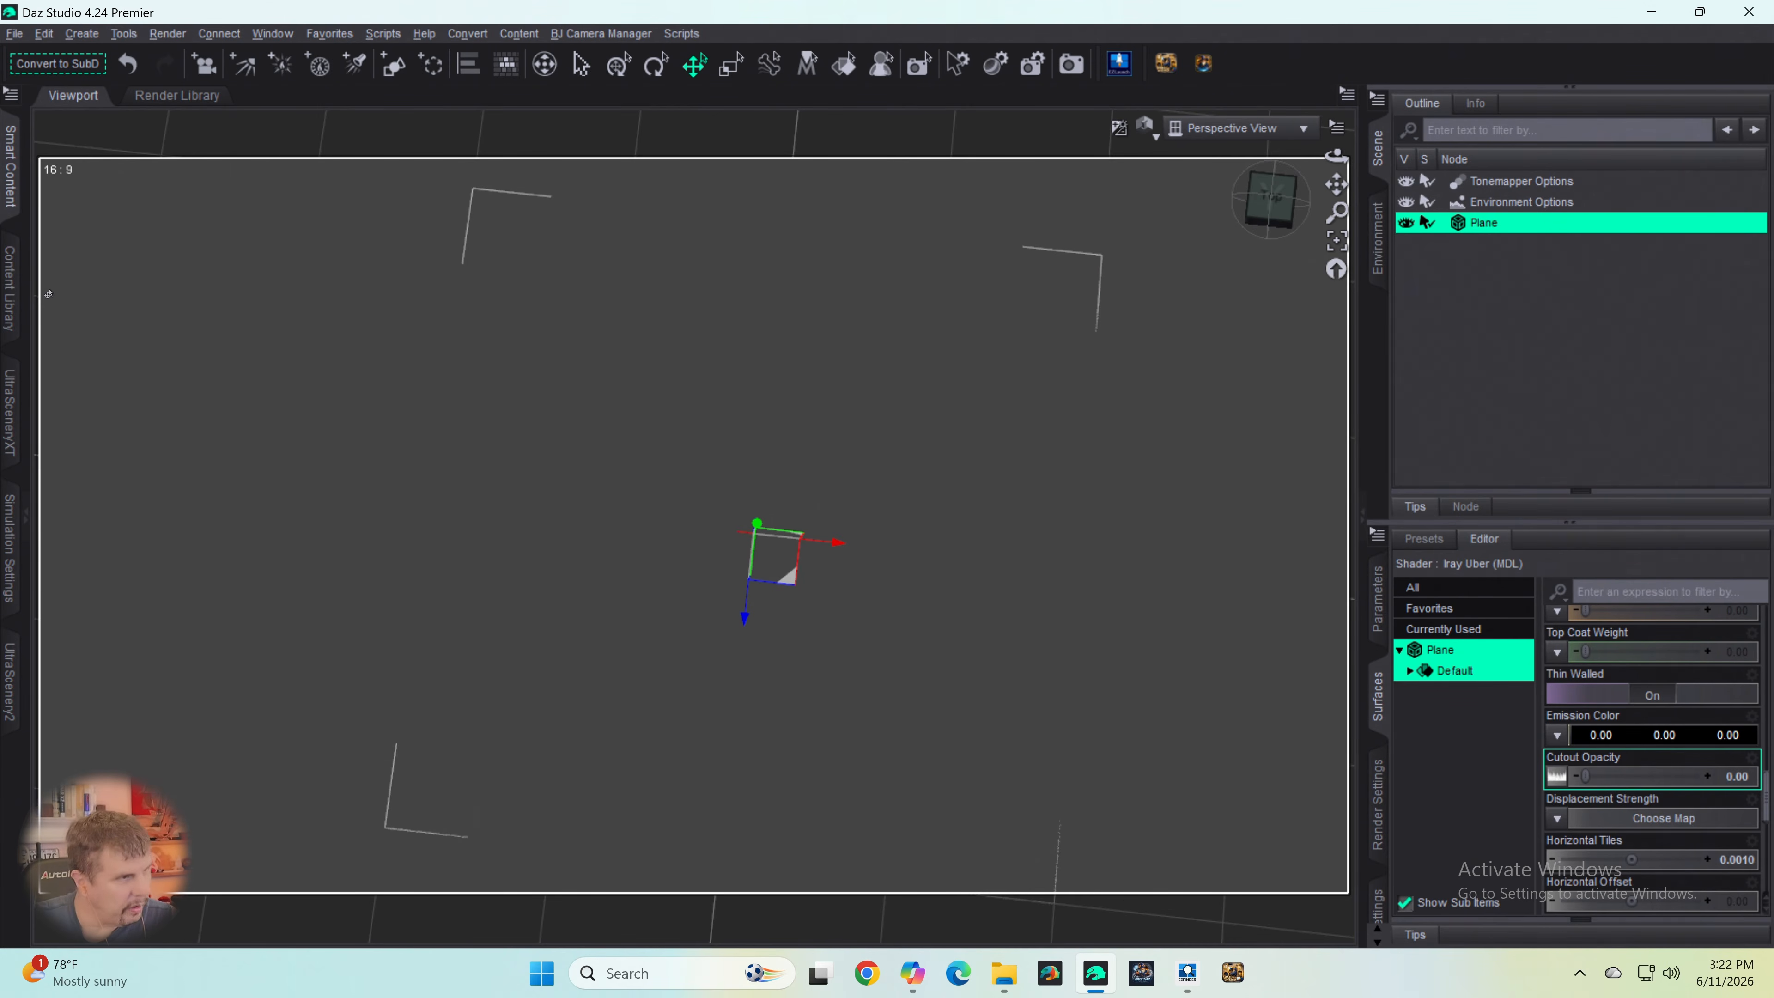
pyautogui.click(425, 35)
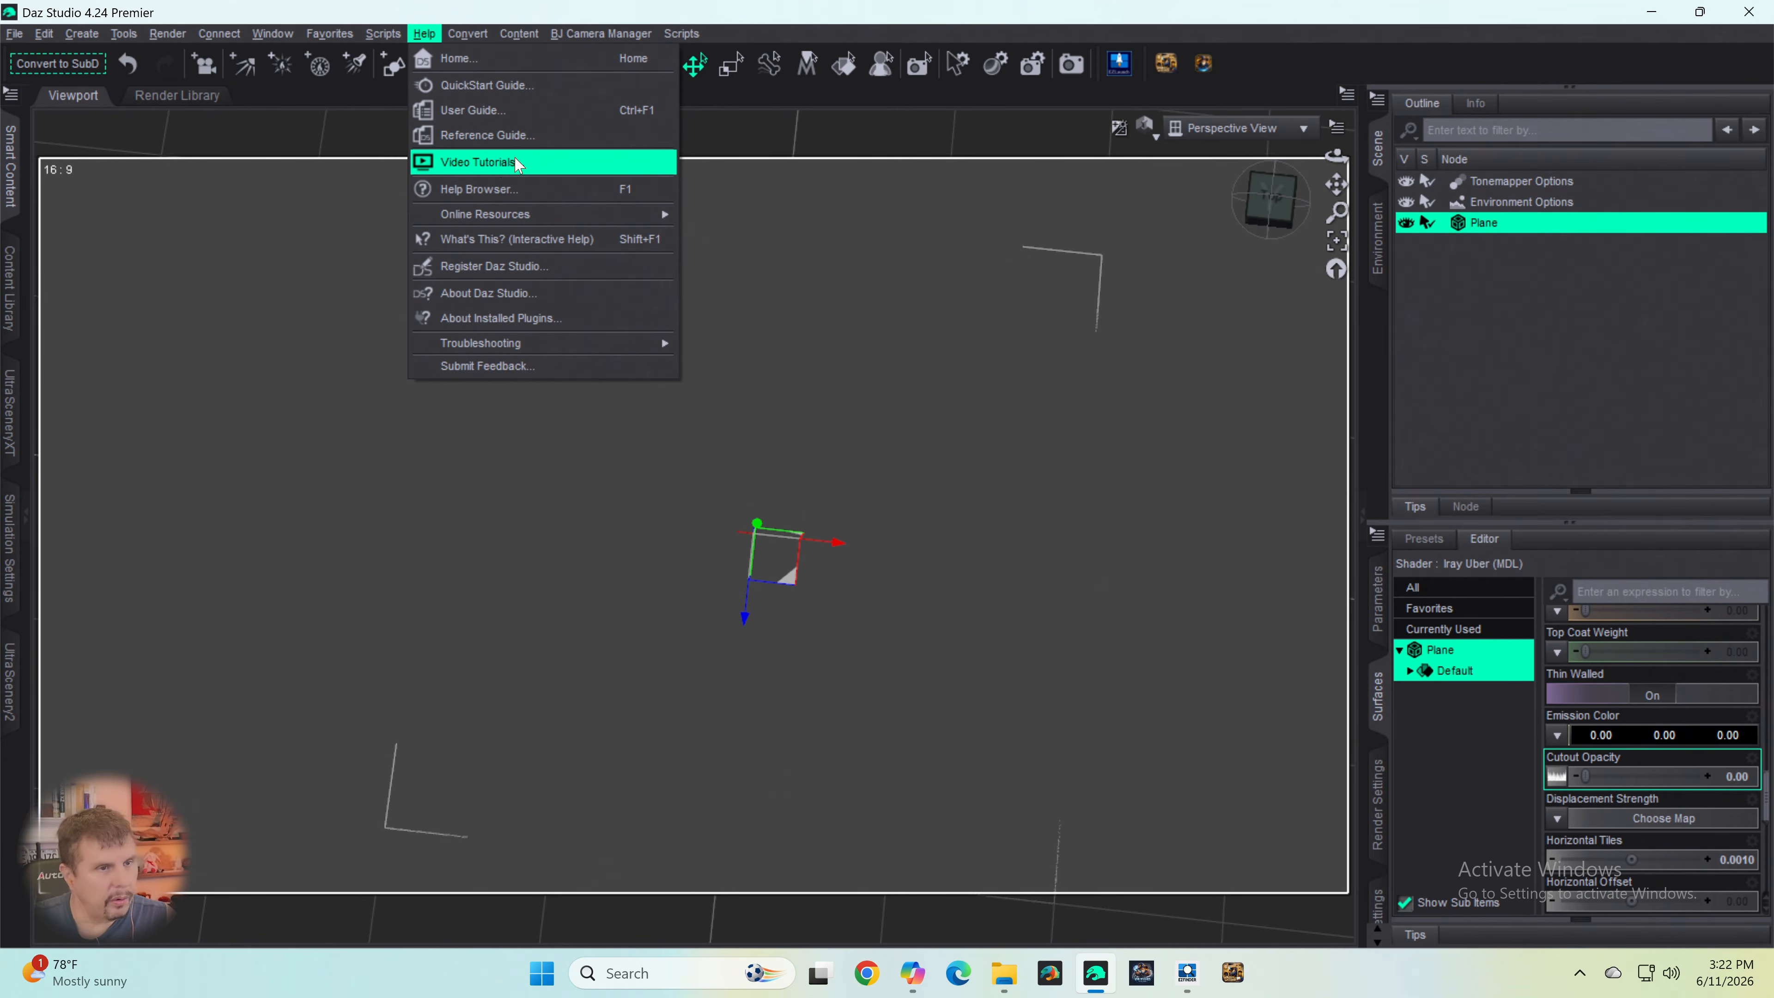
pyautogui.click(1407, 54)
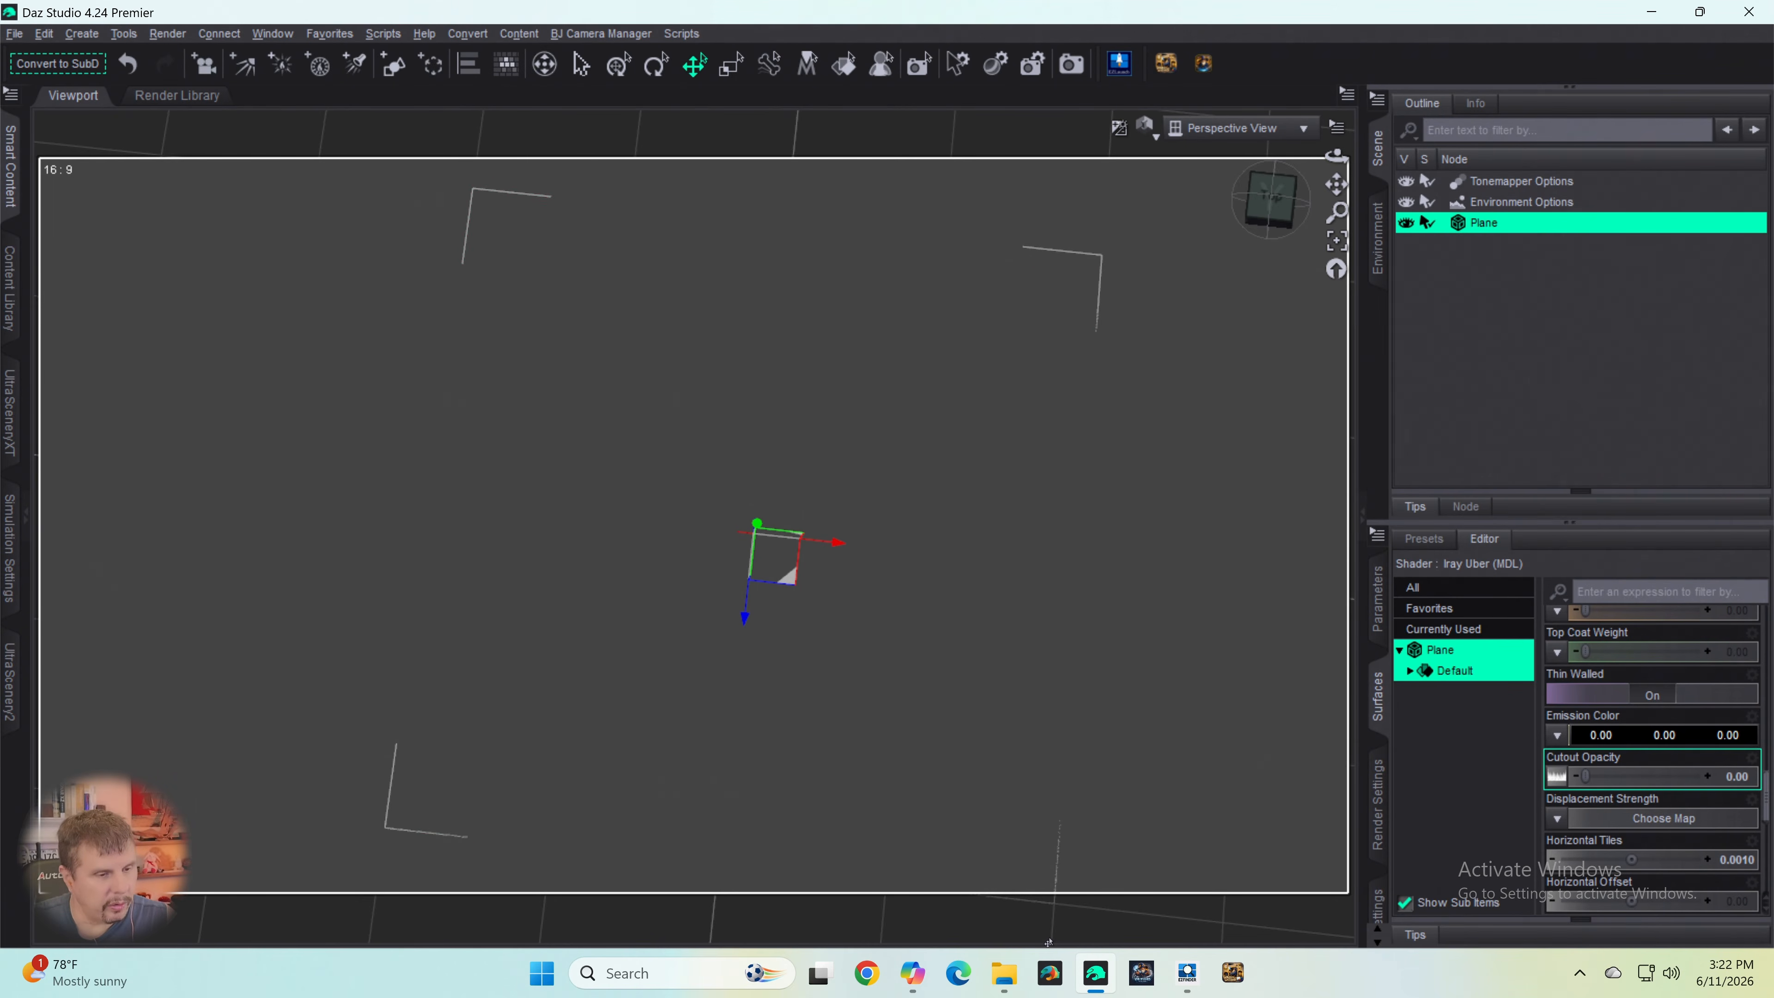
# - Switch to DAZ Studio 6, open its AI chat and begin a message about transparency on a plane, ending with "one image"
pyautogui.click(1050, 973)
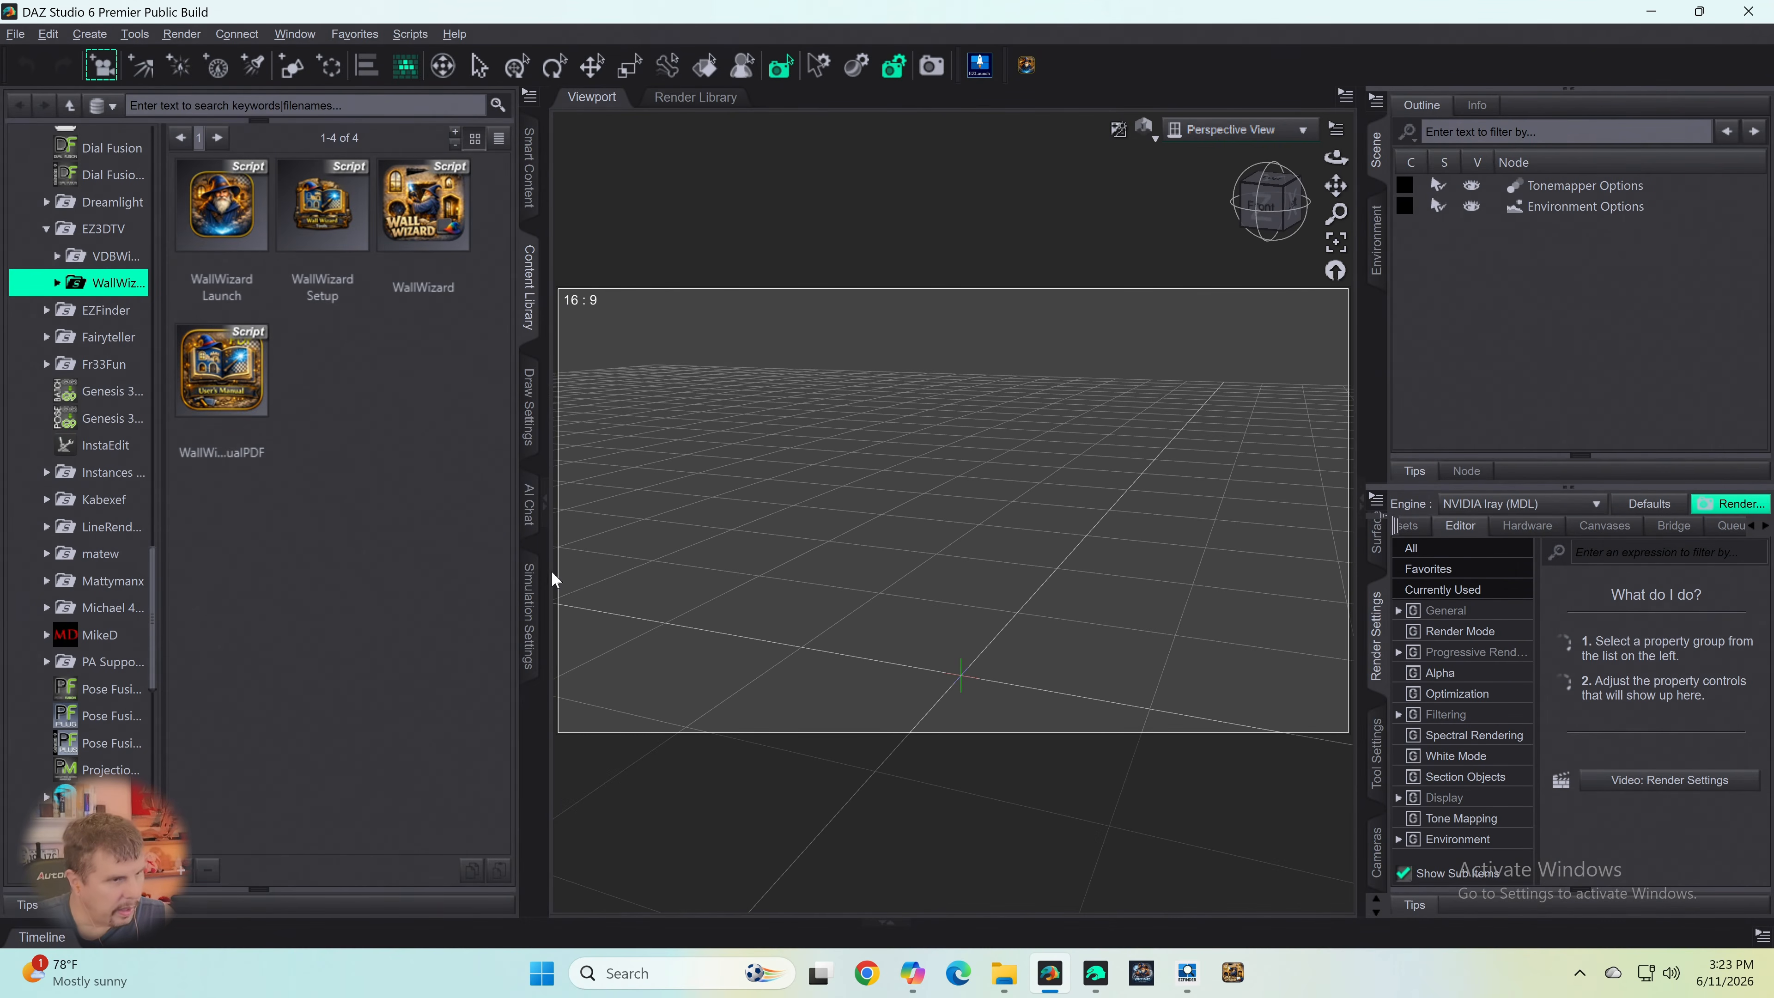
pyautogui.click(527, 505)
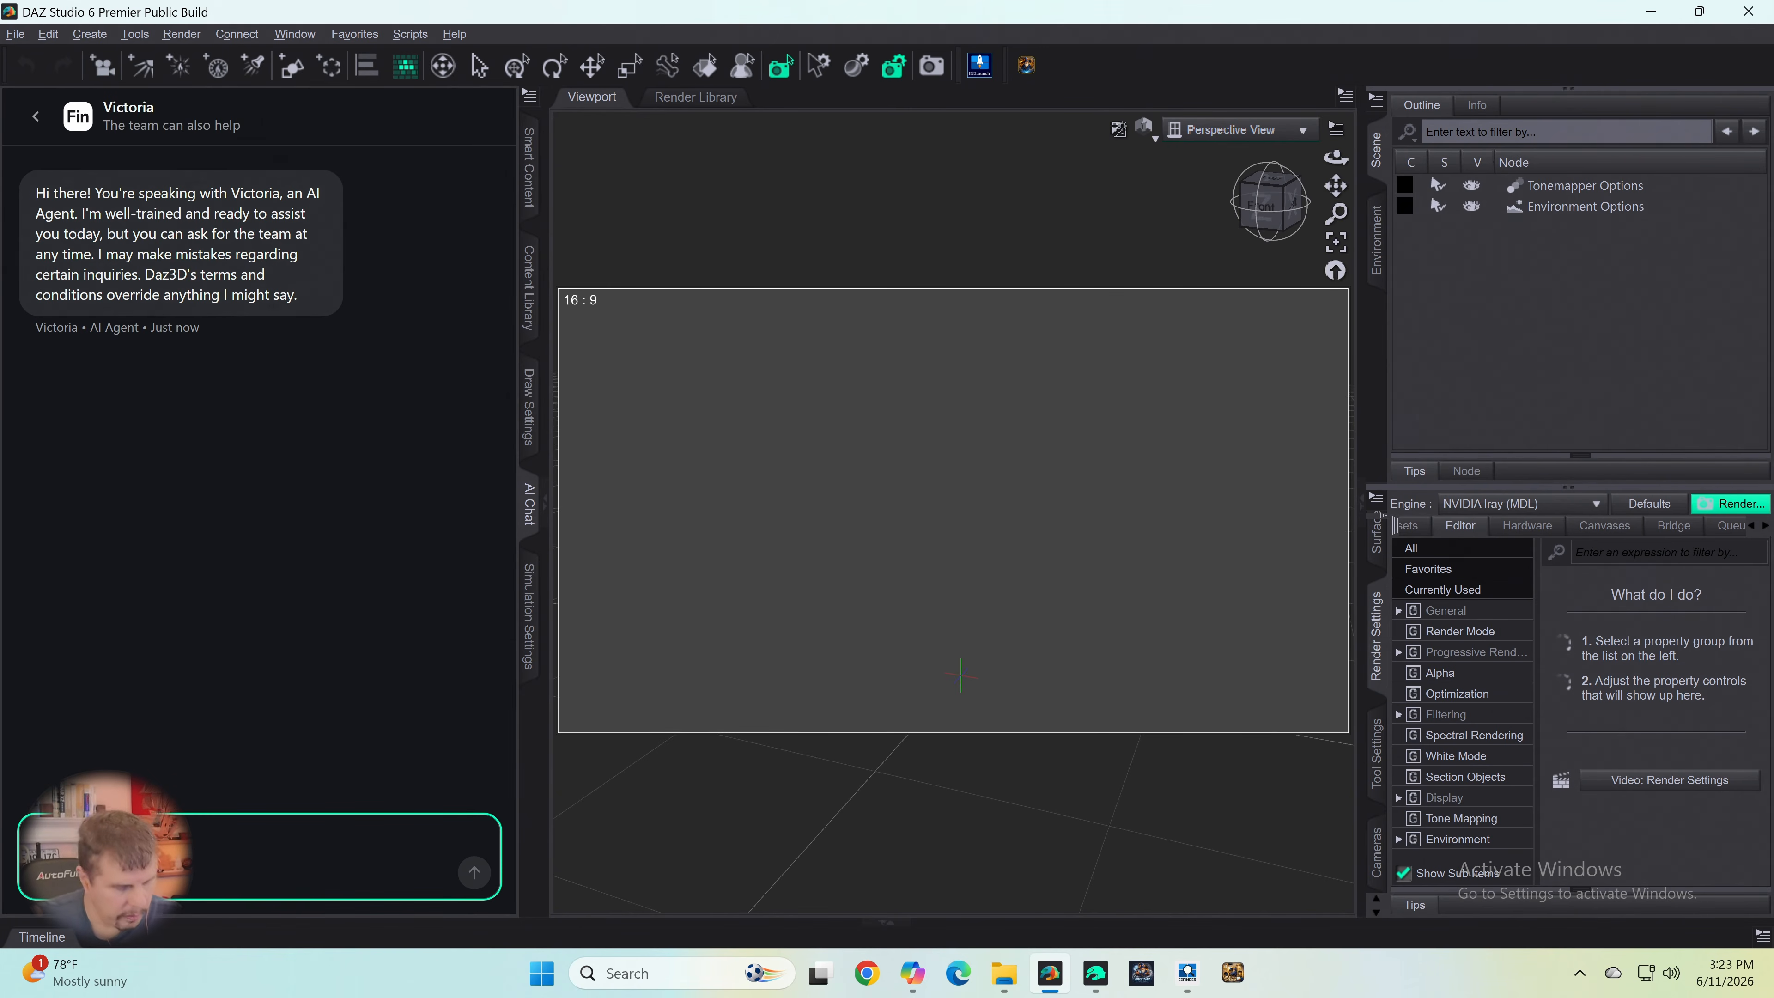
pyautogui.write('How do I')
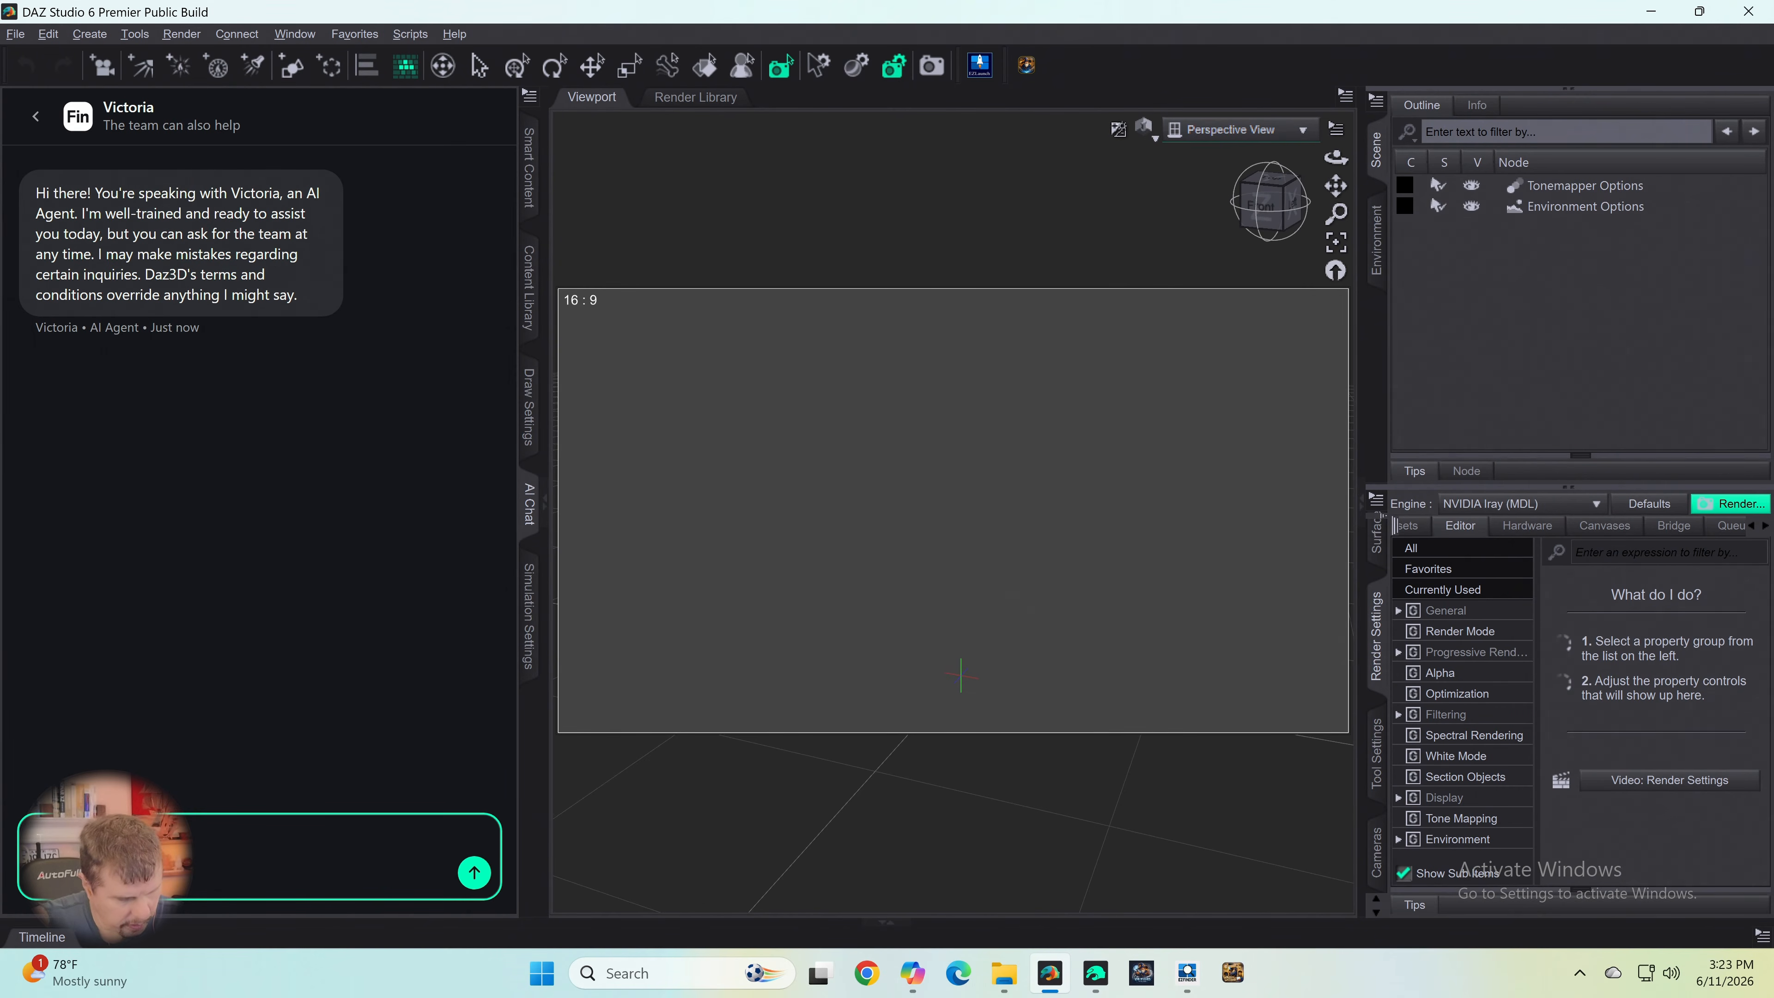
pyautogui.write('n')
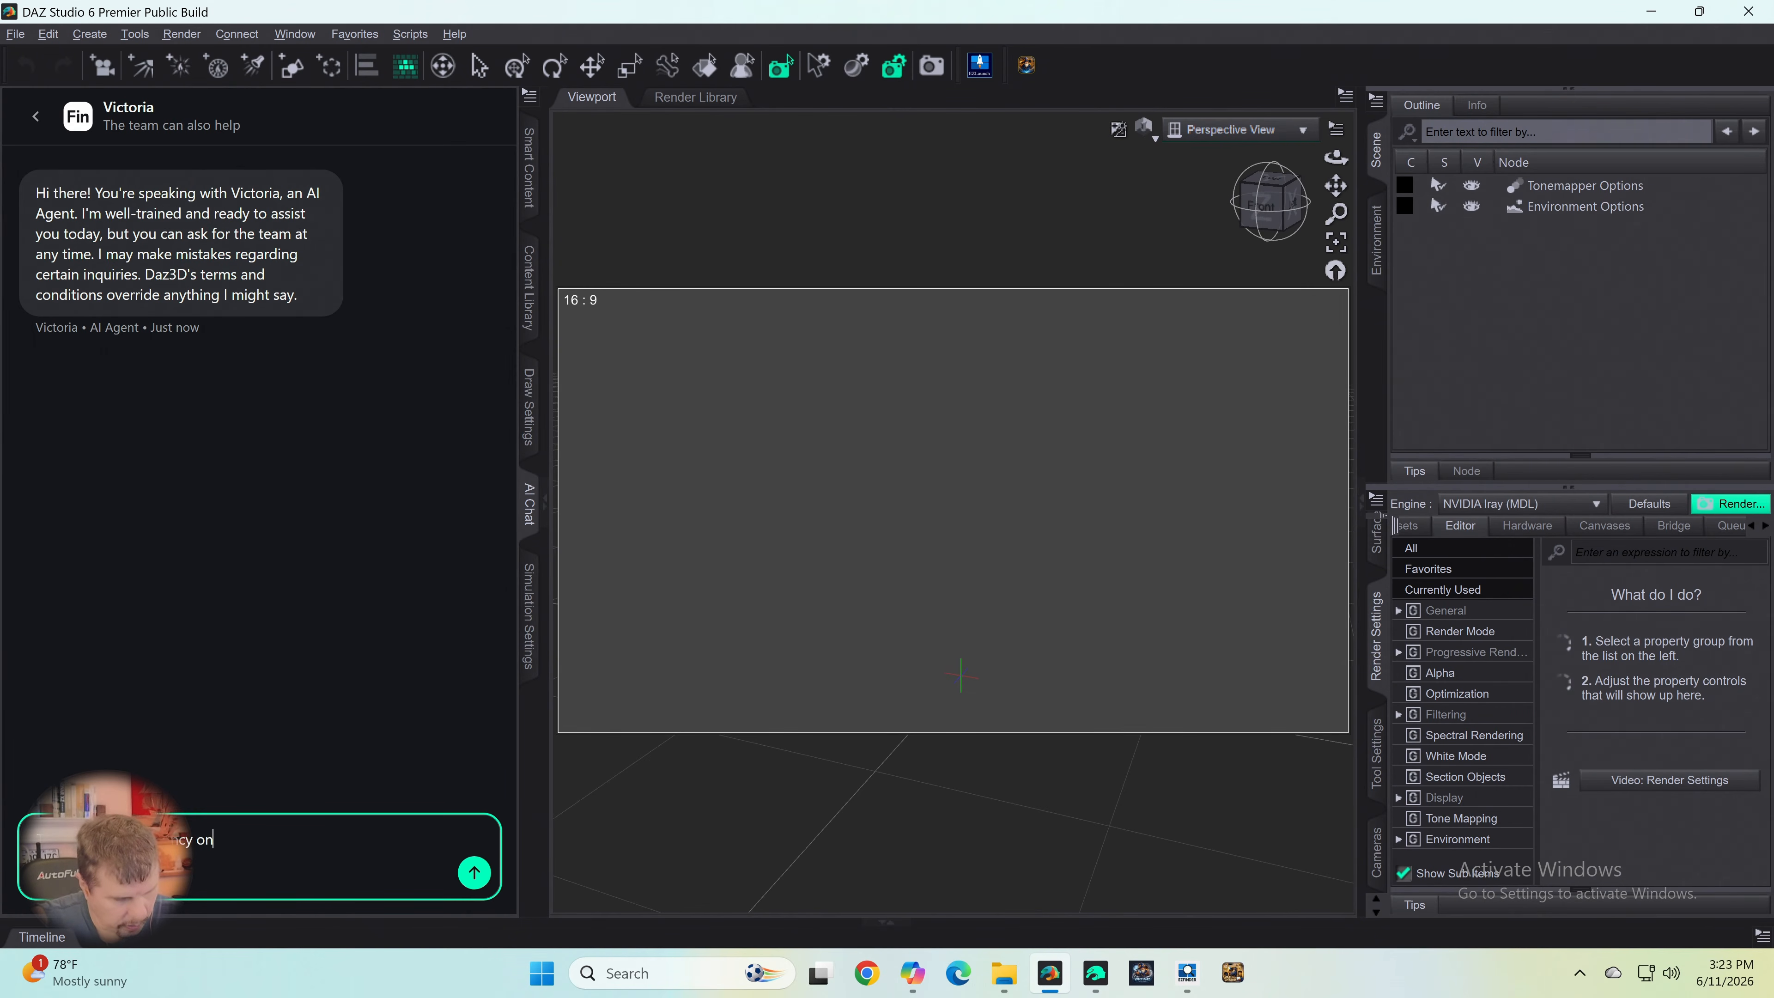
pyautogui.write('cy on a plane')
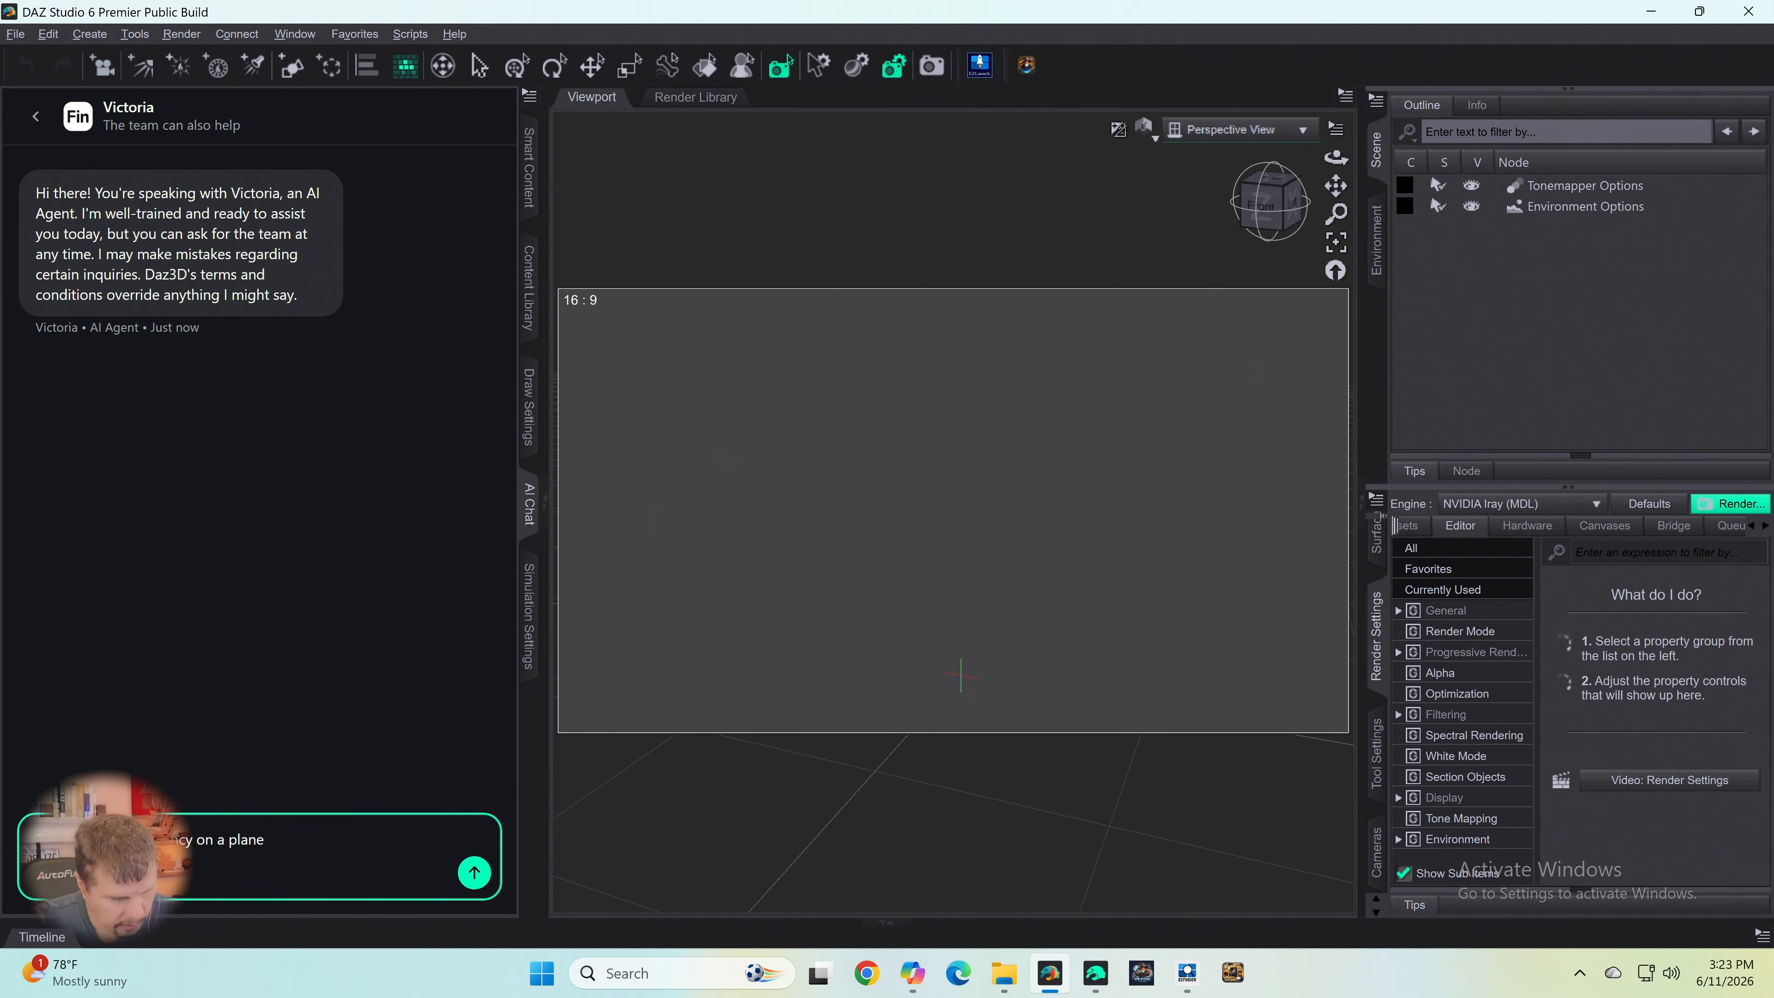
pyautogui.write(' one image')
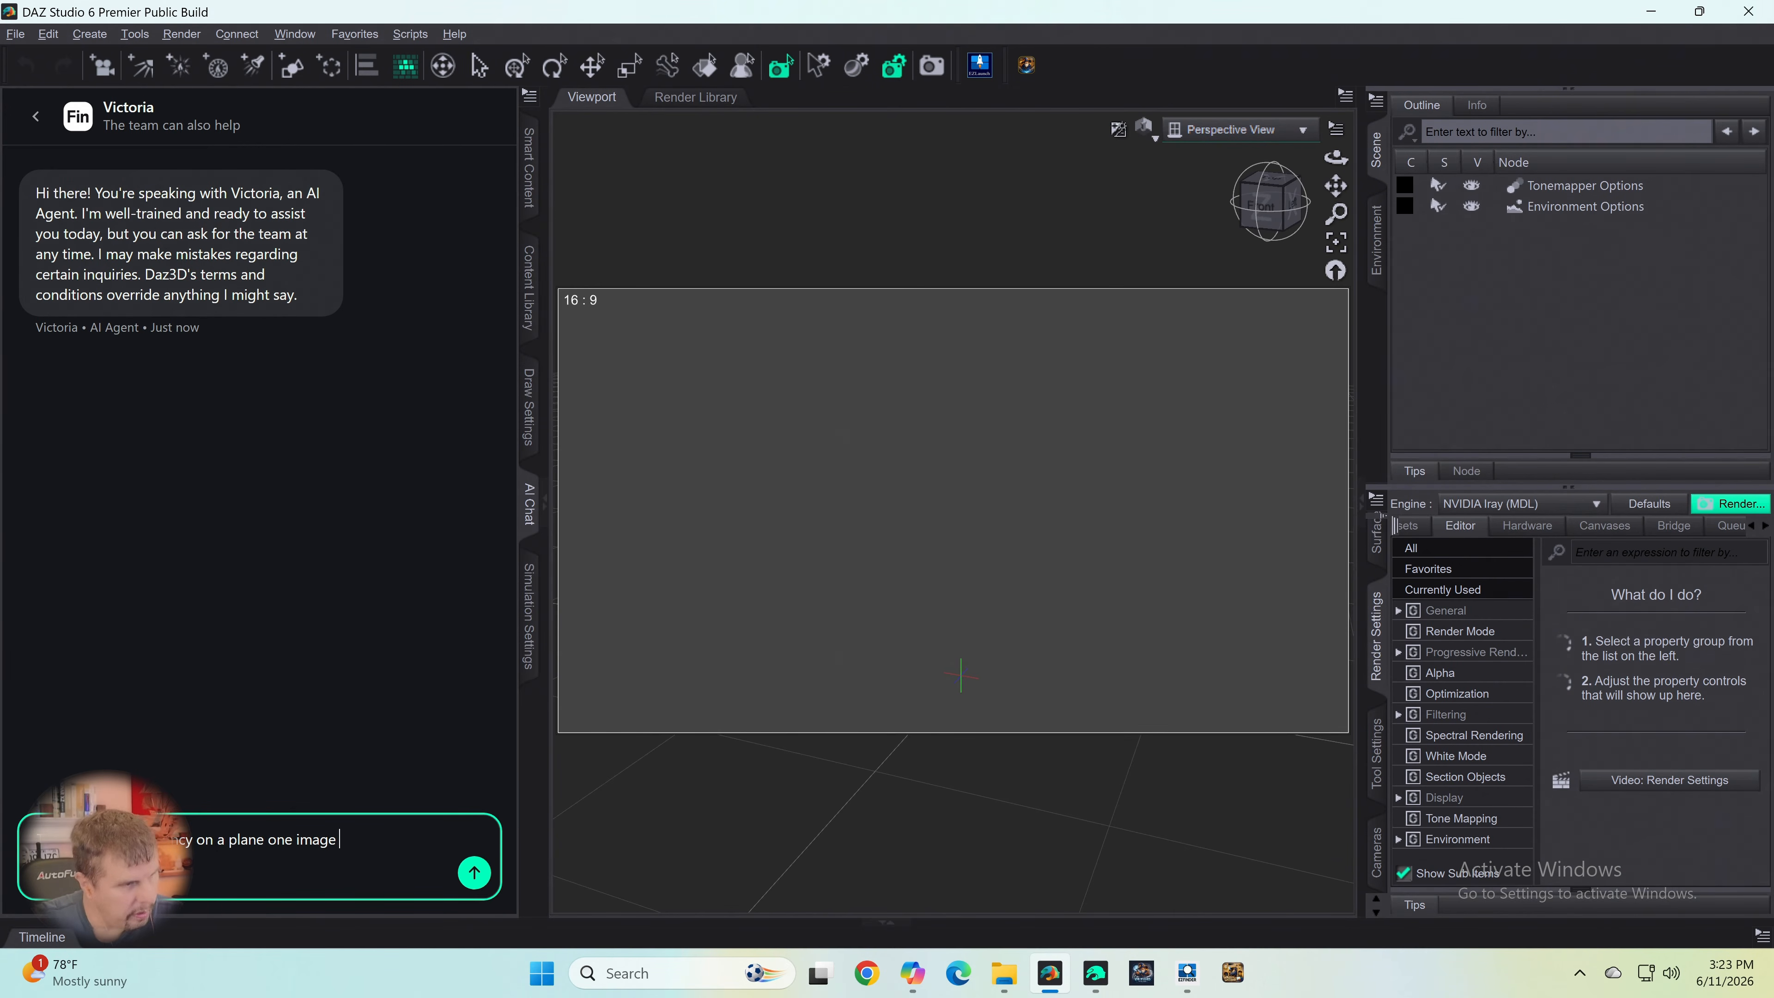
# - Continue the chat message by describing the image as "a png with a" silhouette, and start the question "Do i lea"
pyautogui.press('BackSpace')
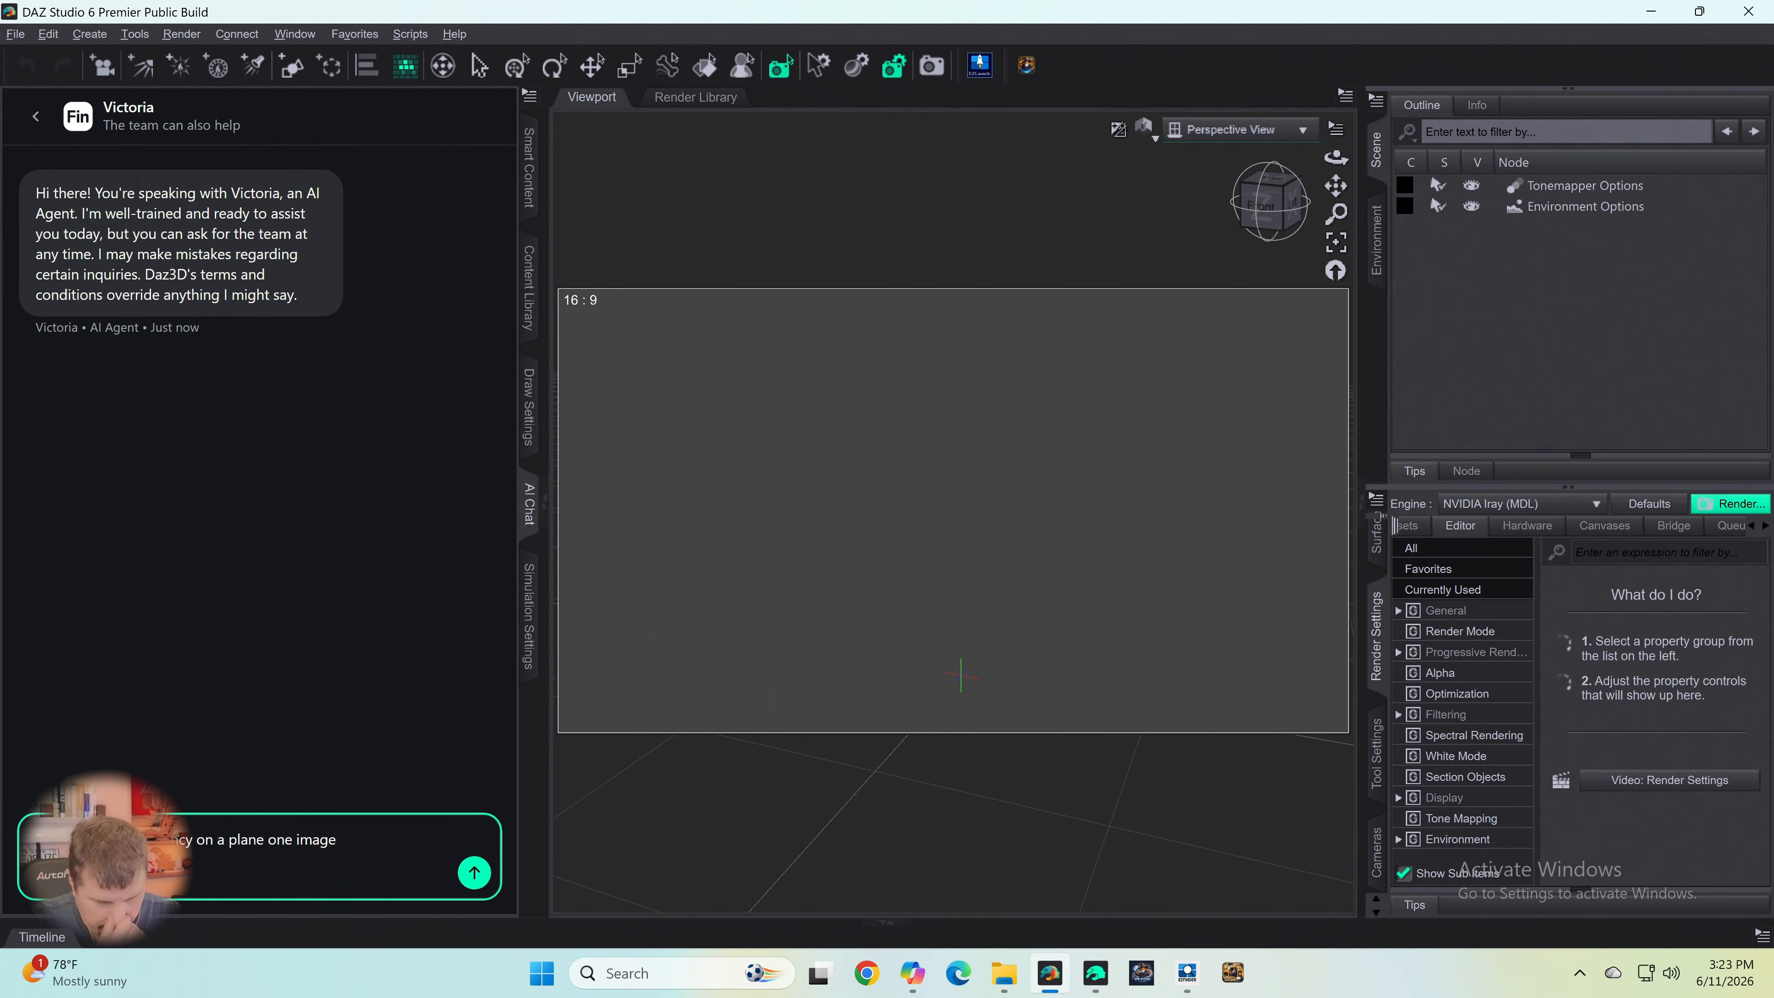
pyautogui.write('hasa')
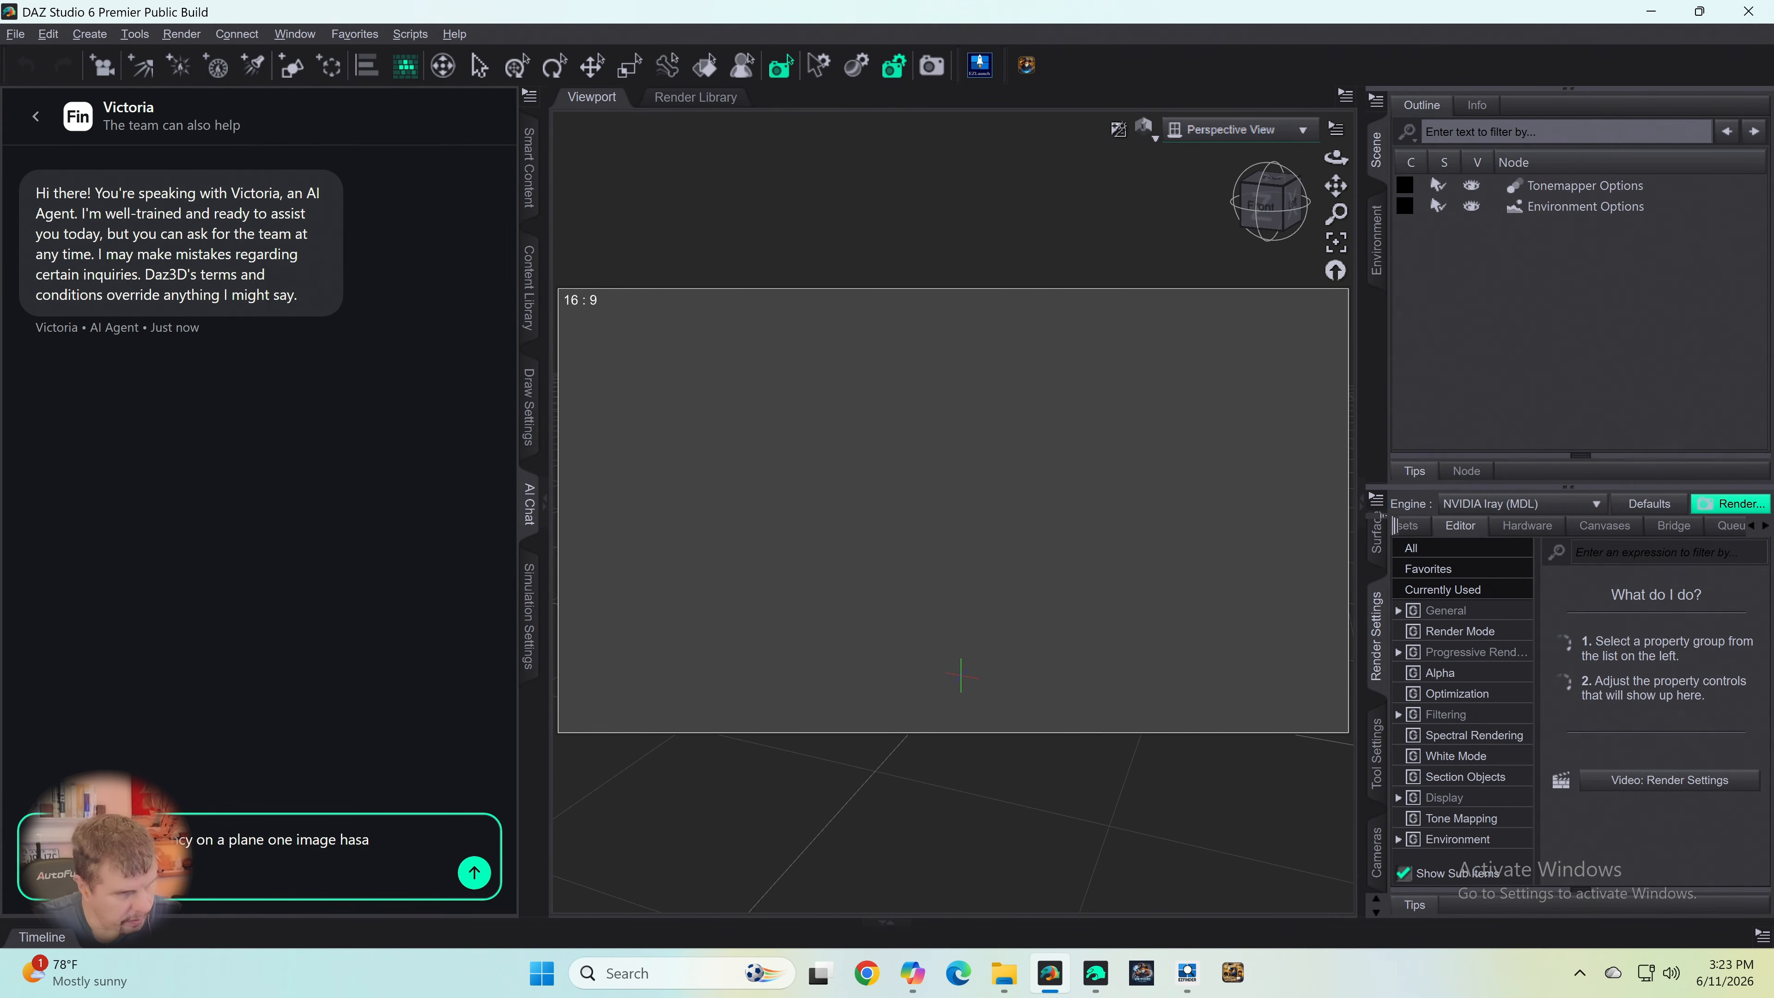
pyautogui.press('BackSpace')
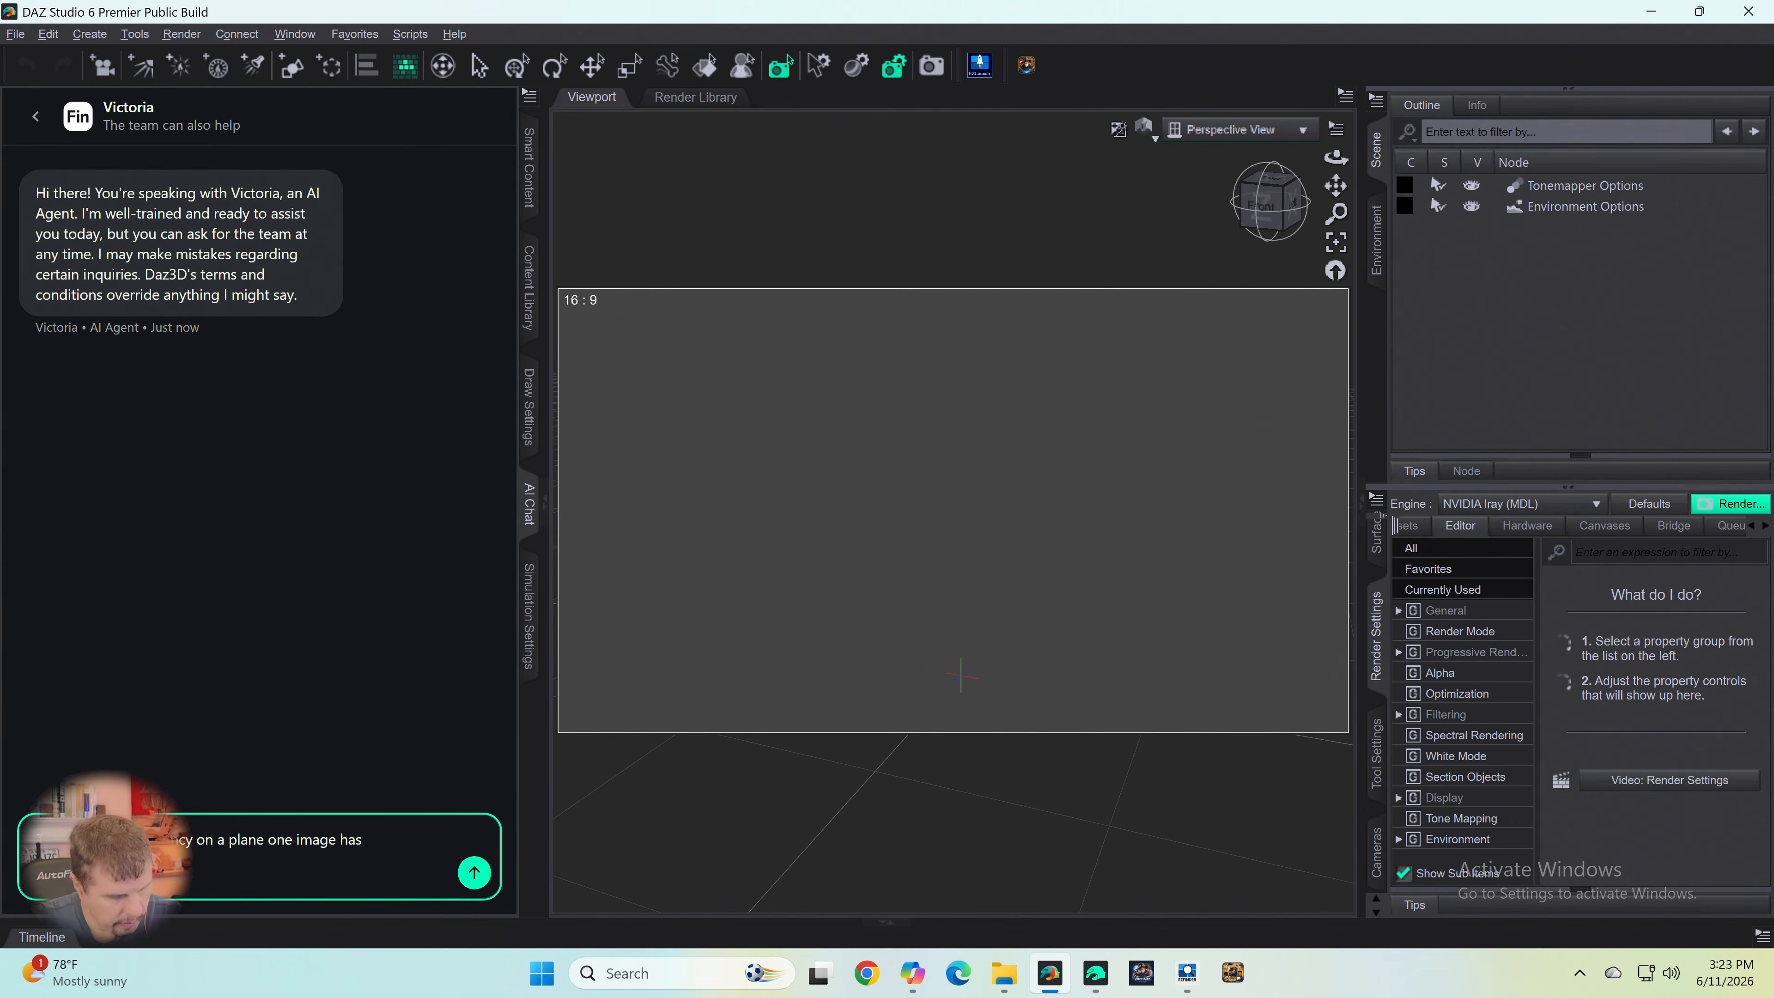
pyautogui.press('BackSpace')
pyautogui.press('BackSpace')
pyautogui.press('BackSpace')
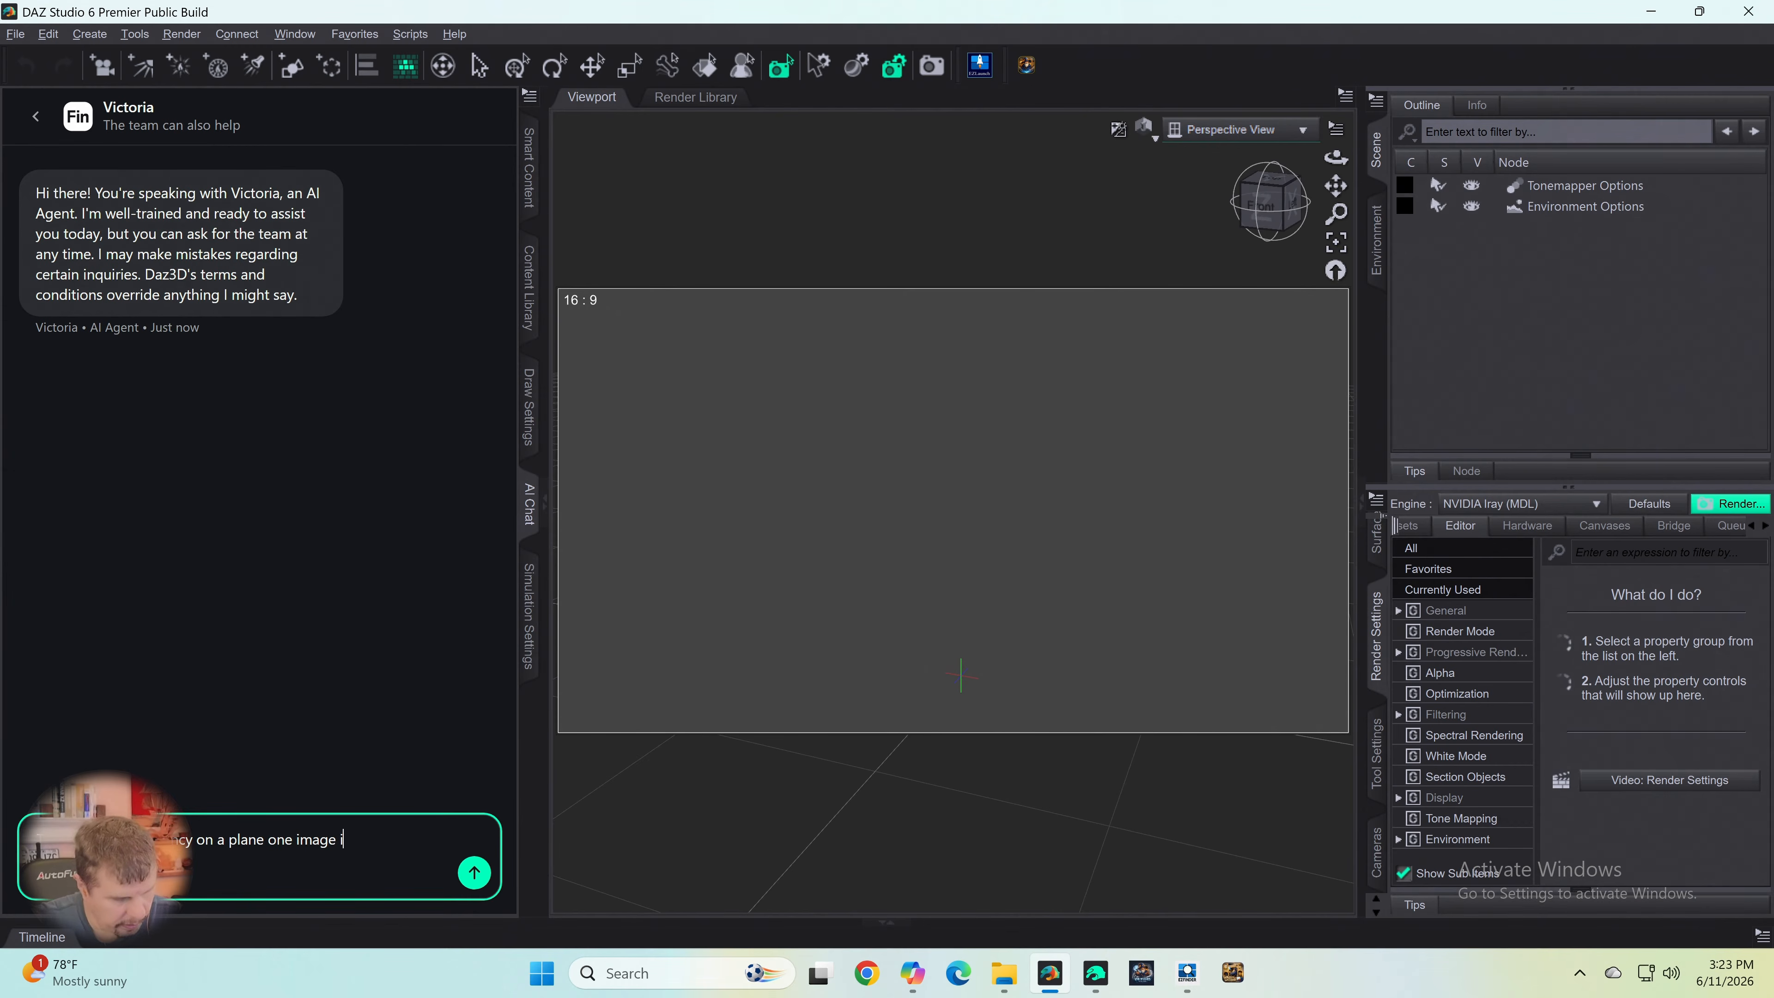
pyautogui.write('is a png with alhouett')
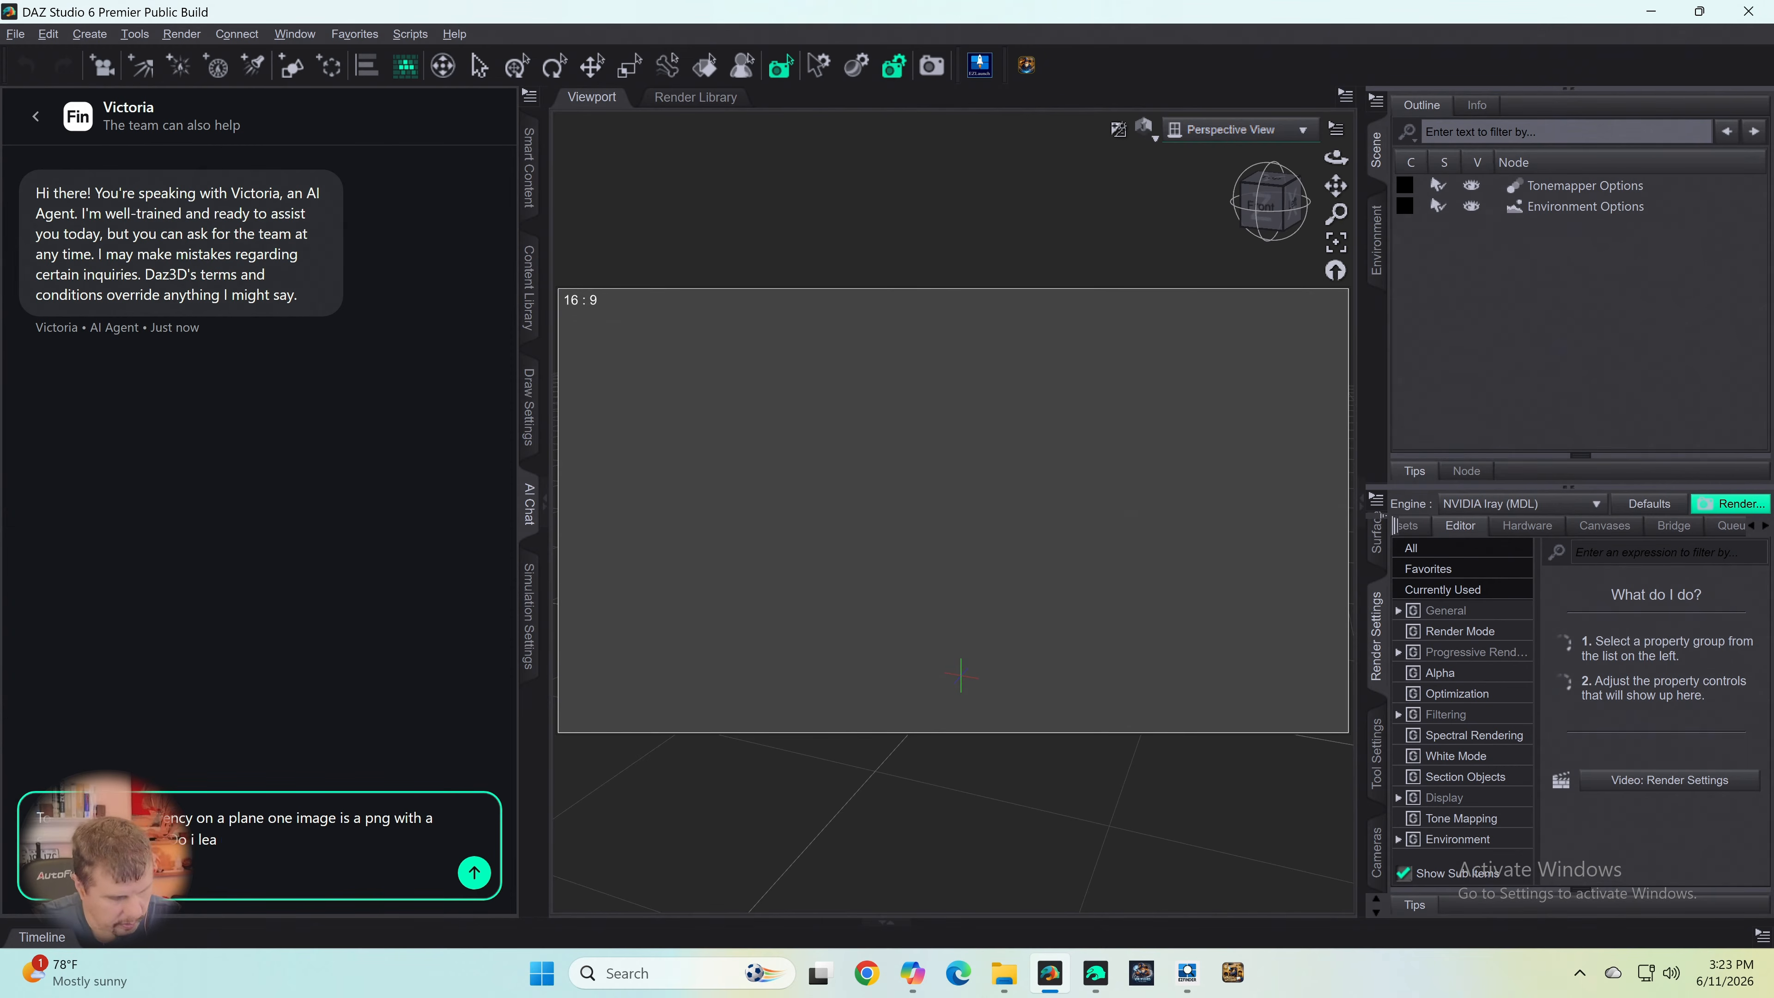
pyautogui.press('BackSpace')
pyautogui.write('ve')
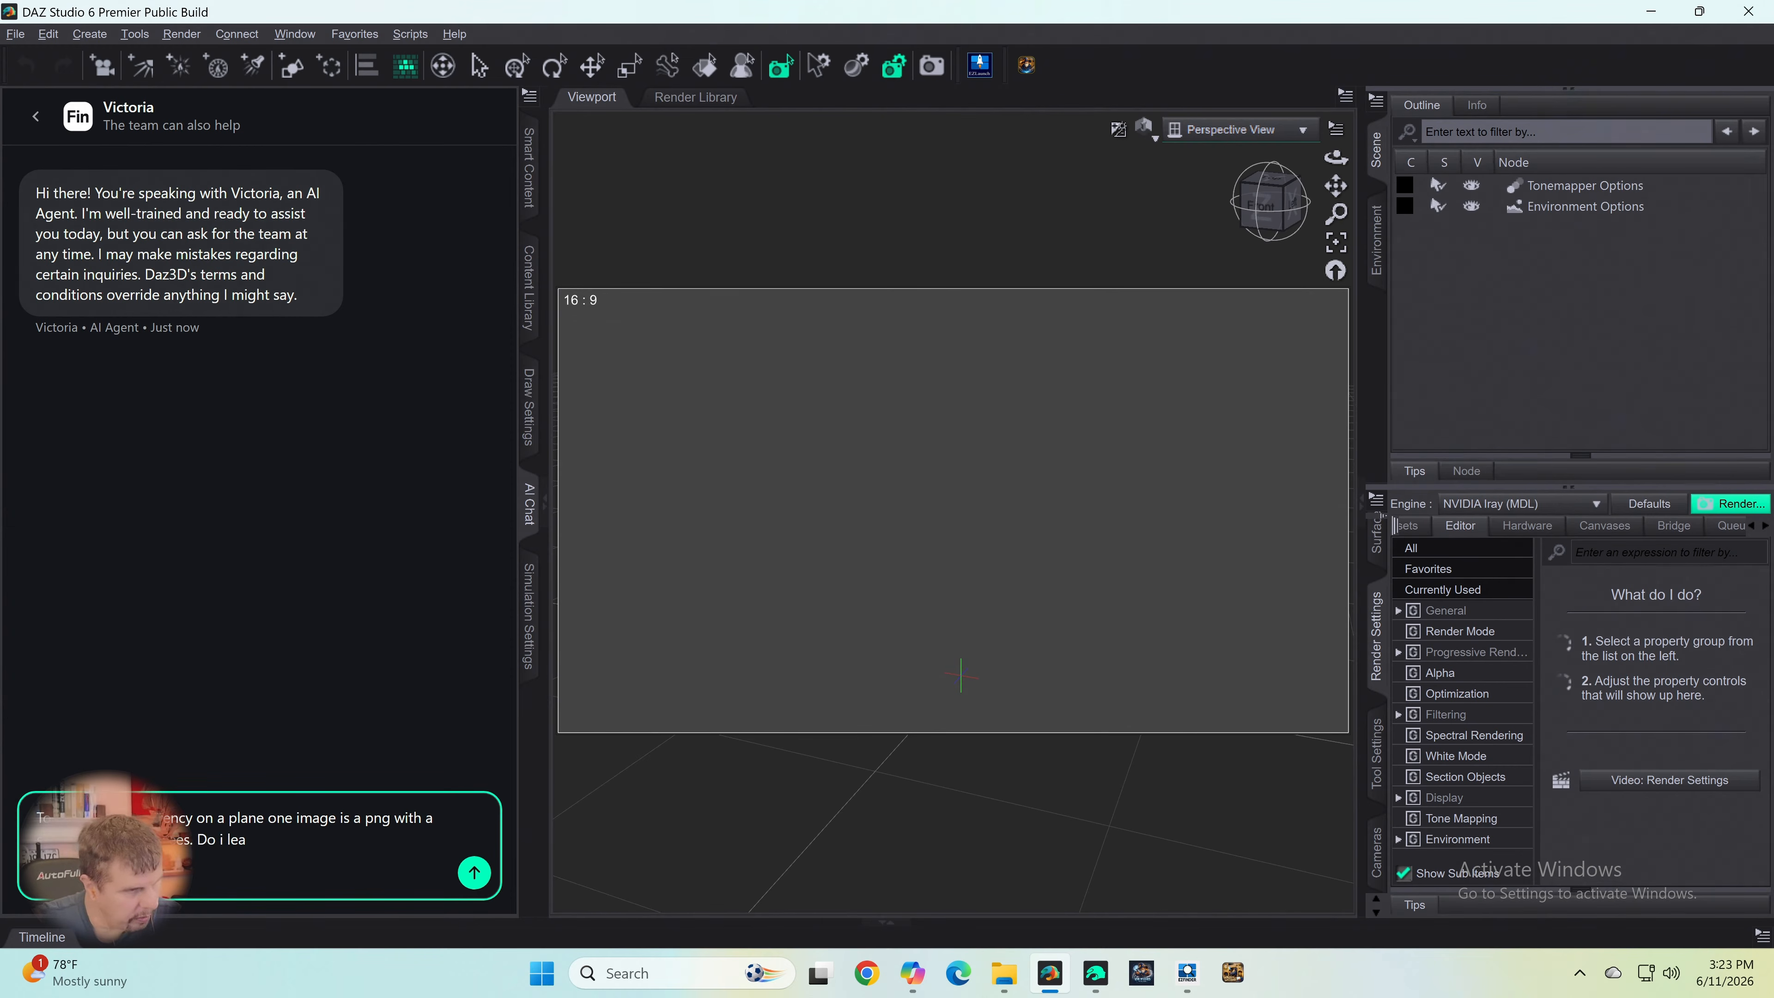
pyautogui.write(' and teh s')
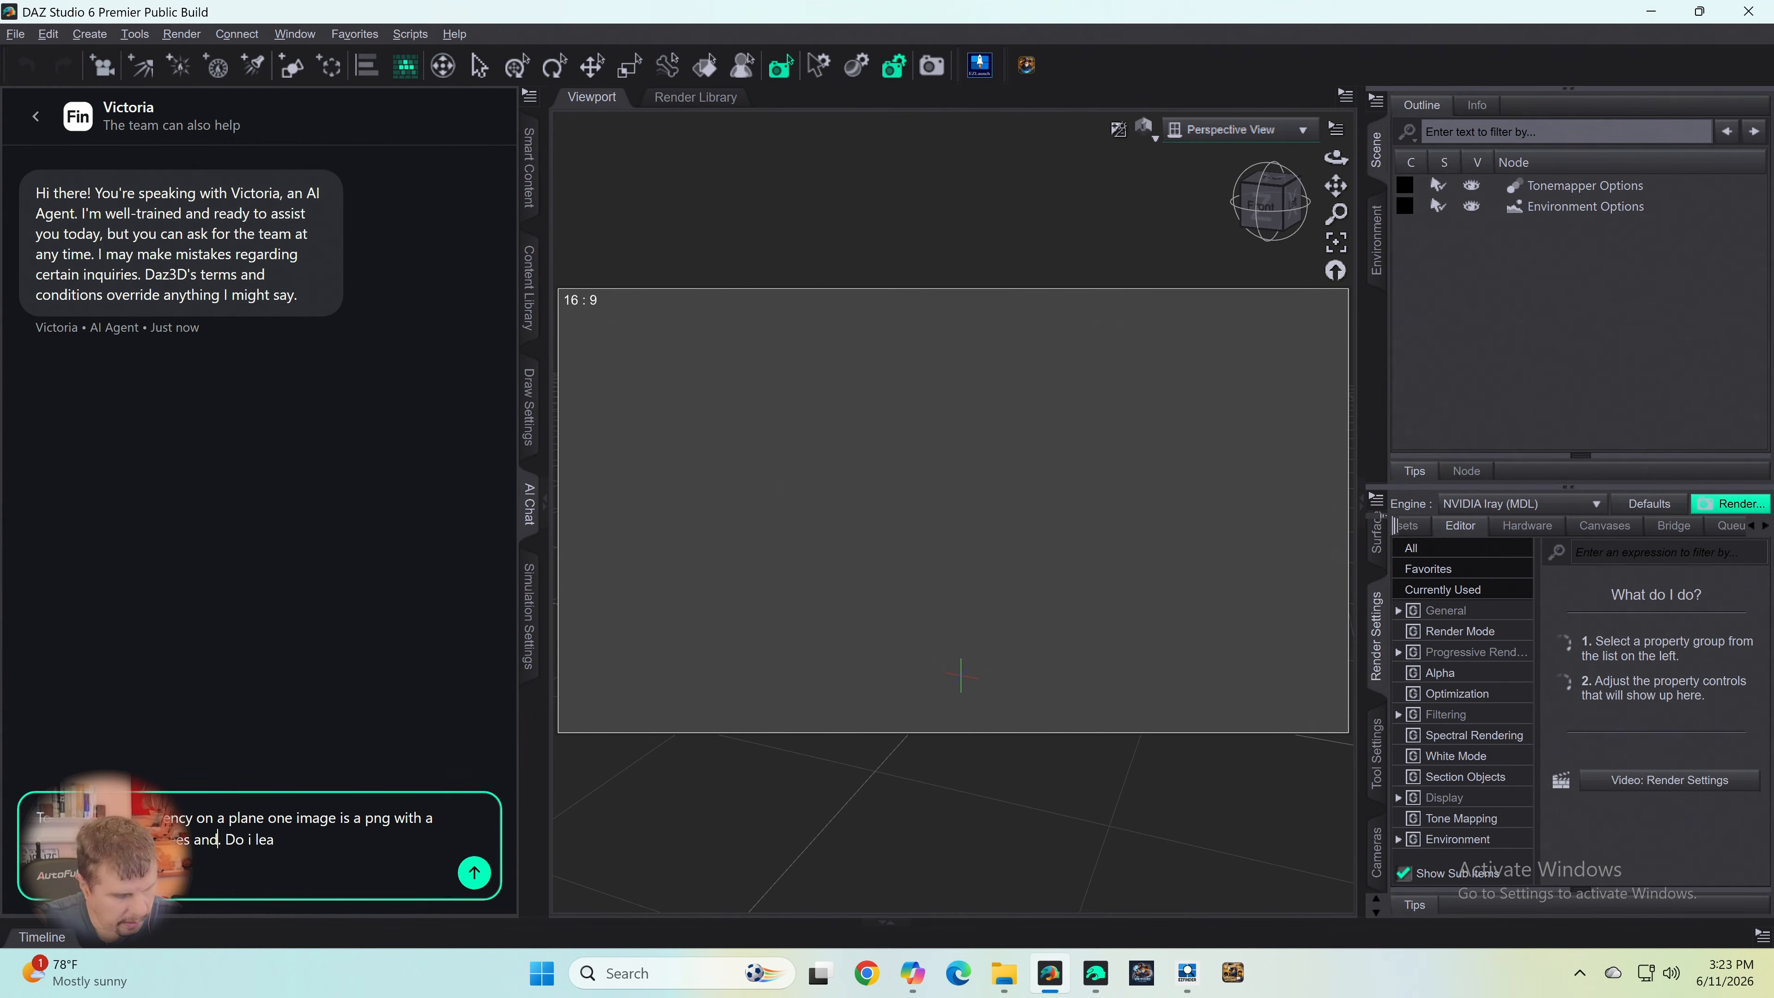
pyautogui.write('ky is t')
pyautogui.write('ranspar')
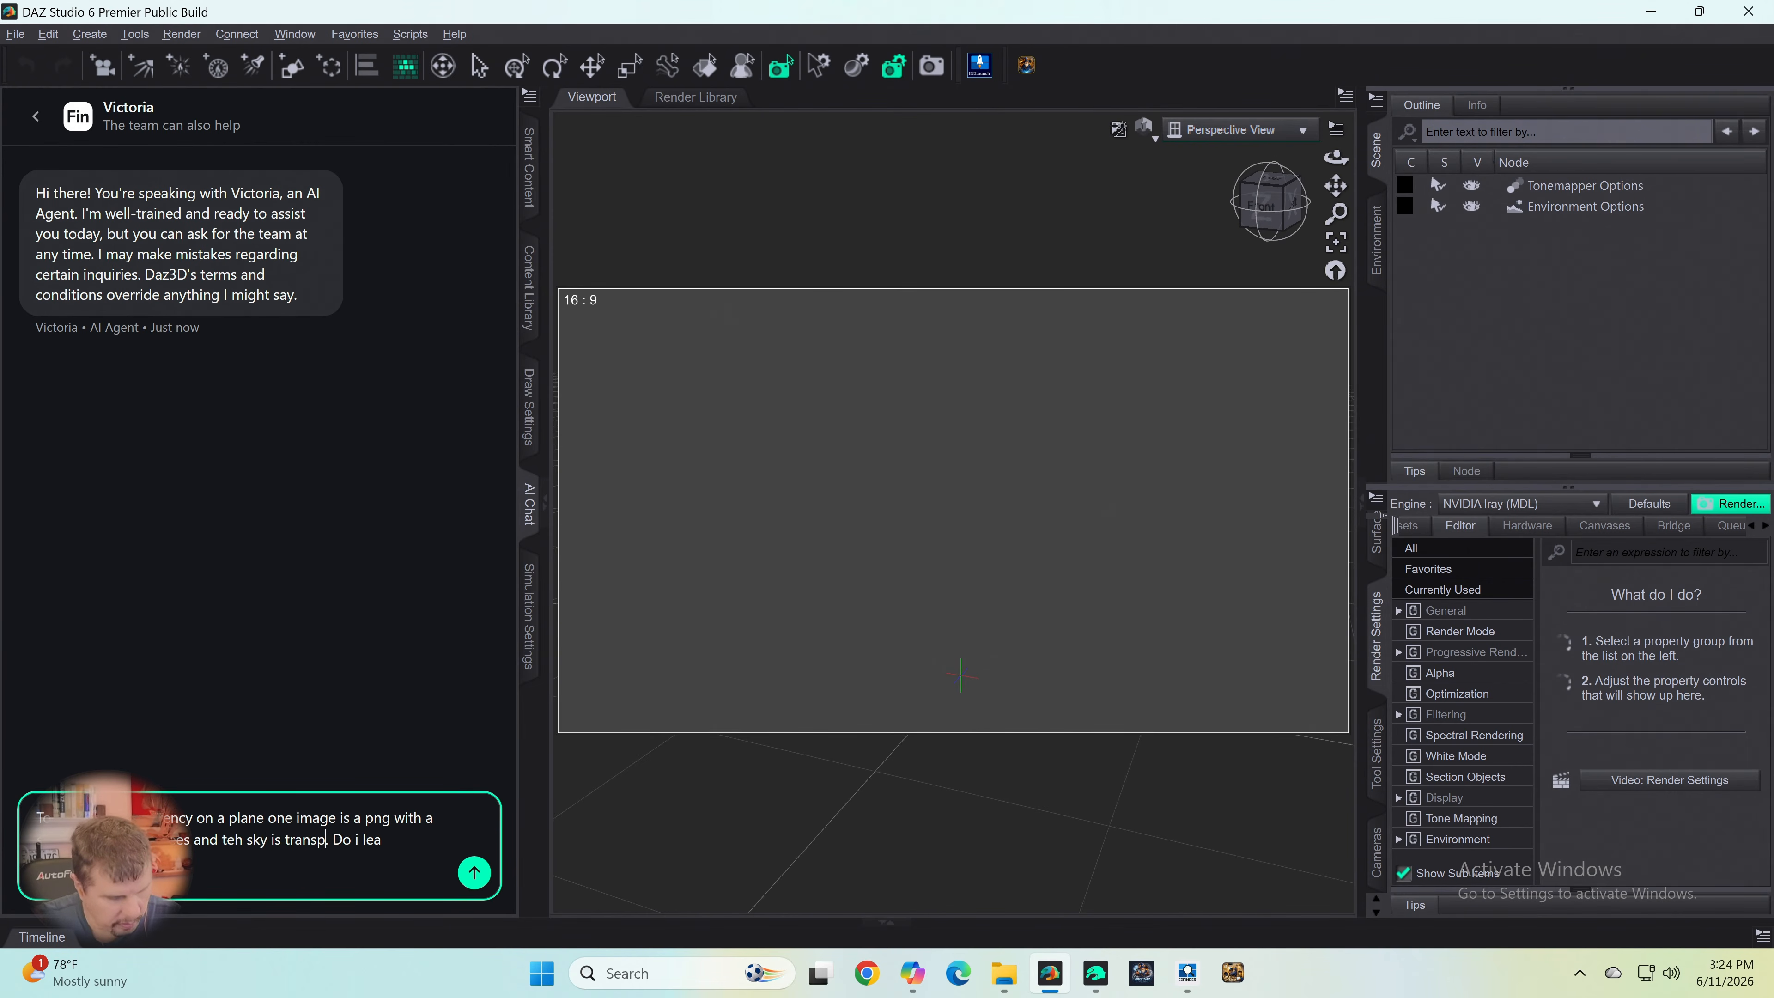
pyautogui.write('ent')
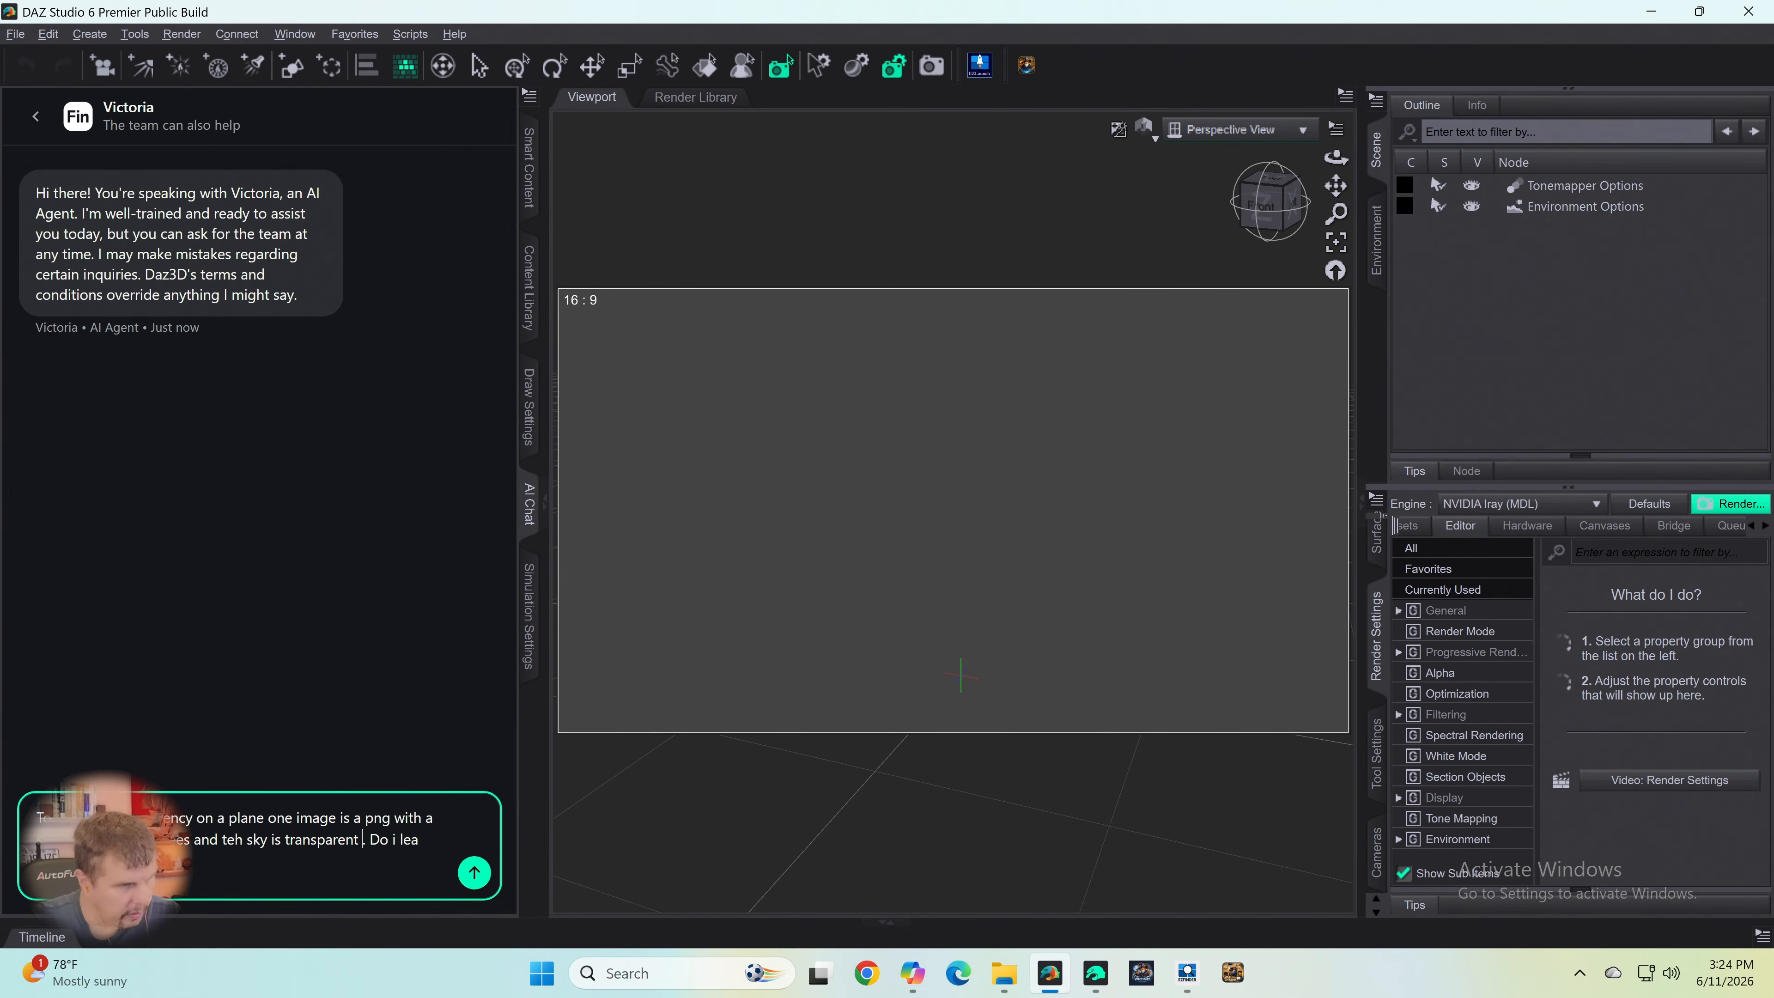
# - Insert "and the sky is transparent" before the question in the chat message, correcting the spelling of "the"
pyautogui.press('BackSpace')
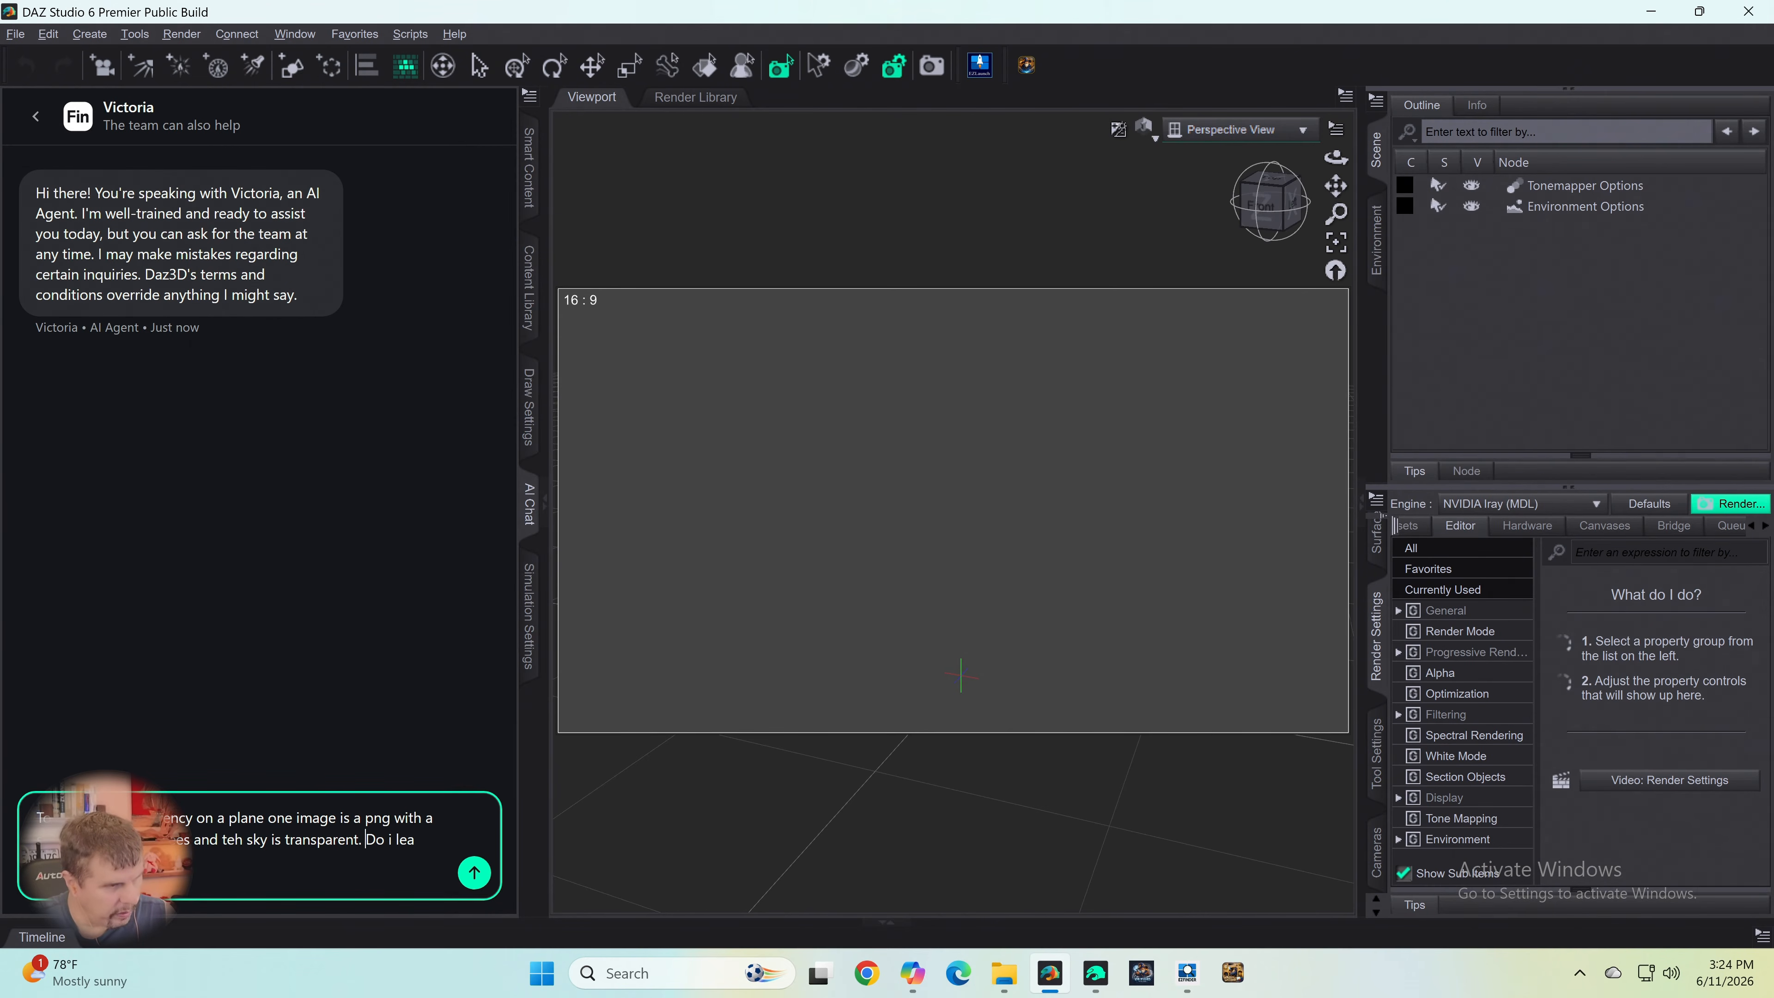
pyautogui.press('Right')
pyautogui.press('Left')
pyautogui.press('BackSpace')
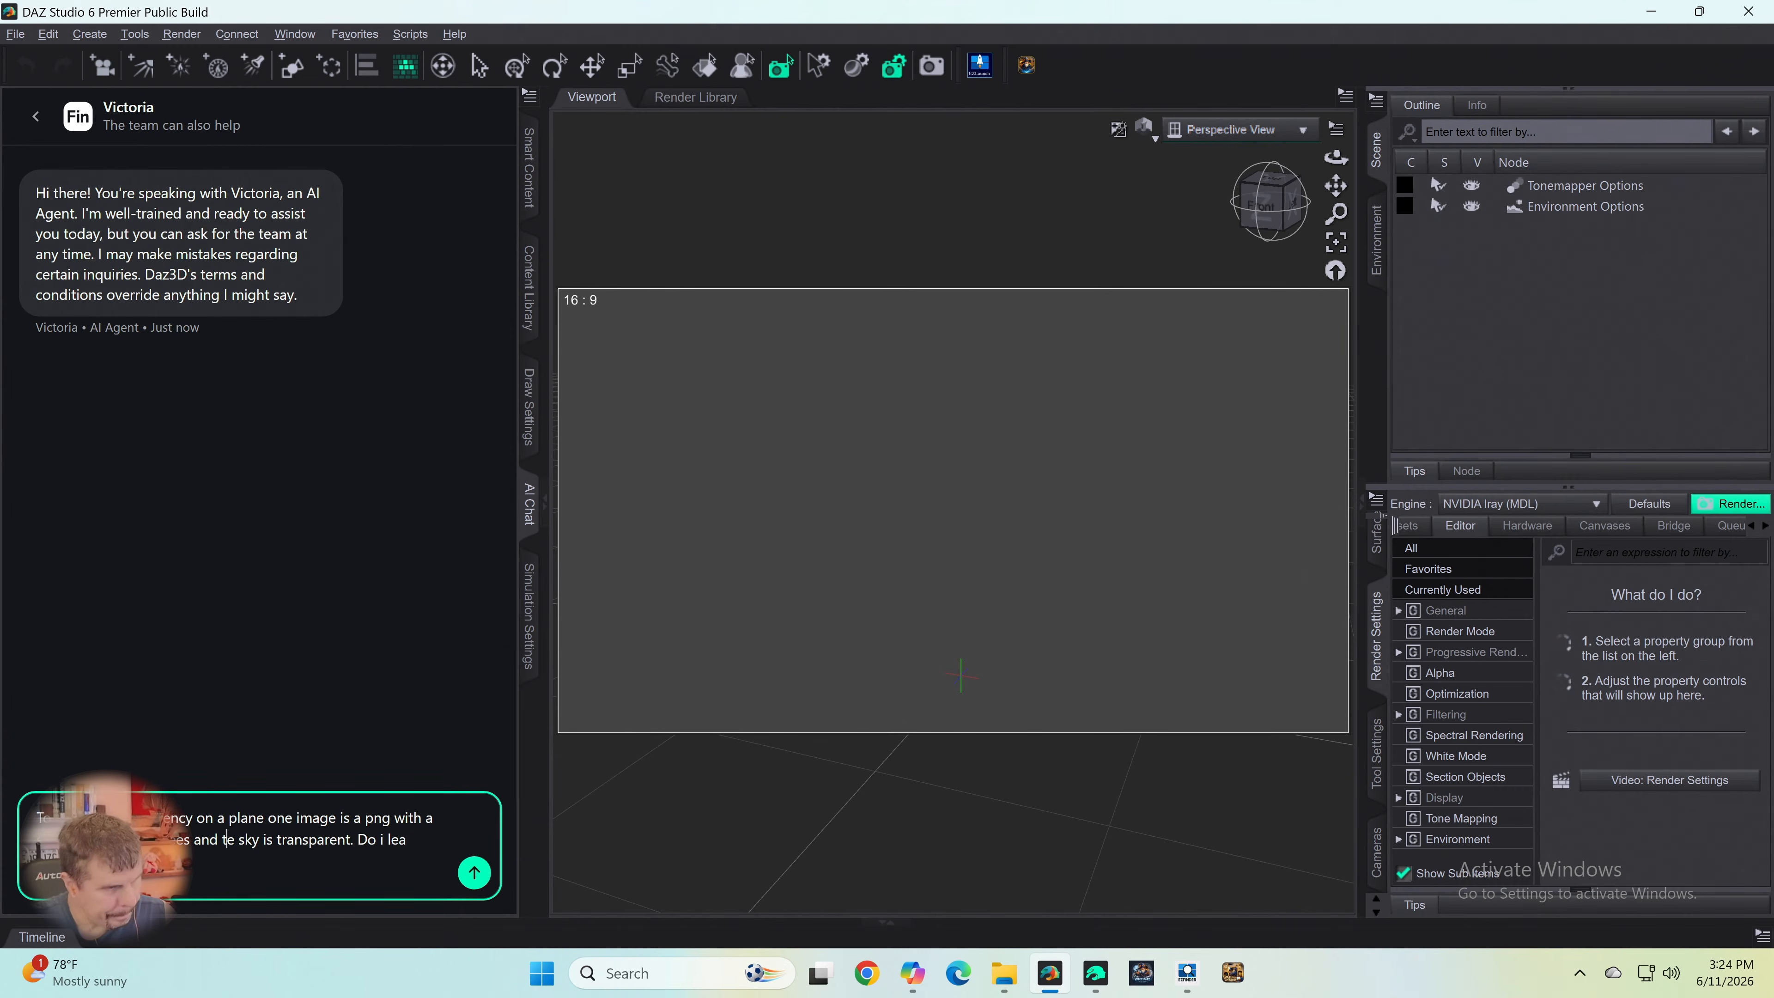
pyautogui.press('Delete')
pyautogui.write('he')
pyautogui.press('Right')
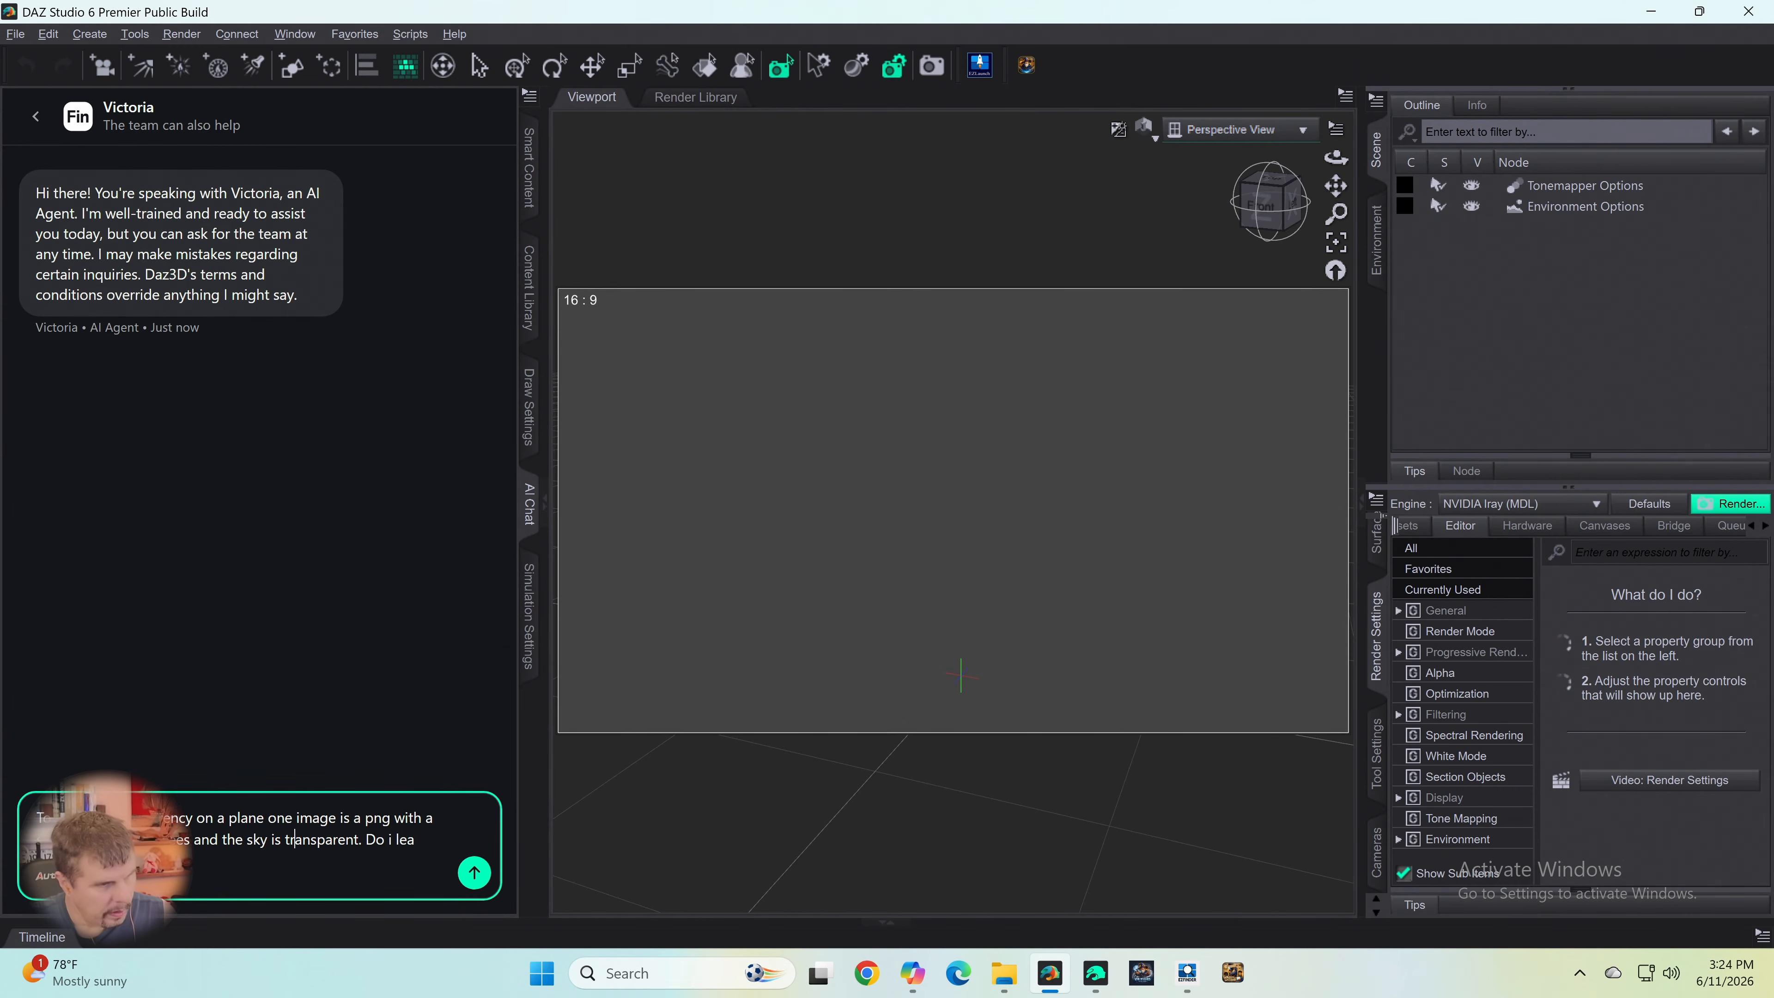
# - Insert "But Daz cannot read transparent Pngs." before the unfinished question in the chat message
pyautogui.press('Right')
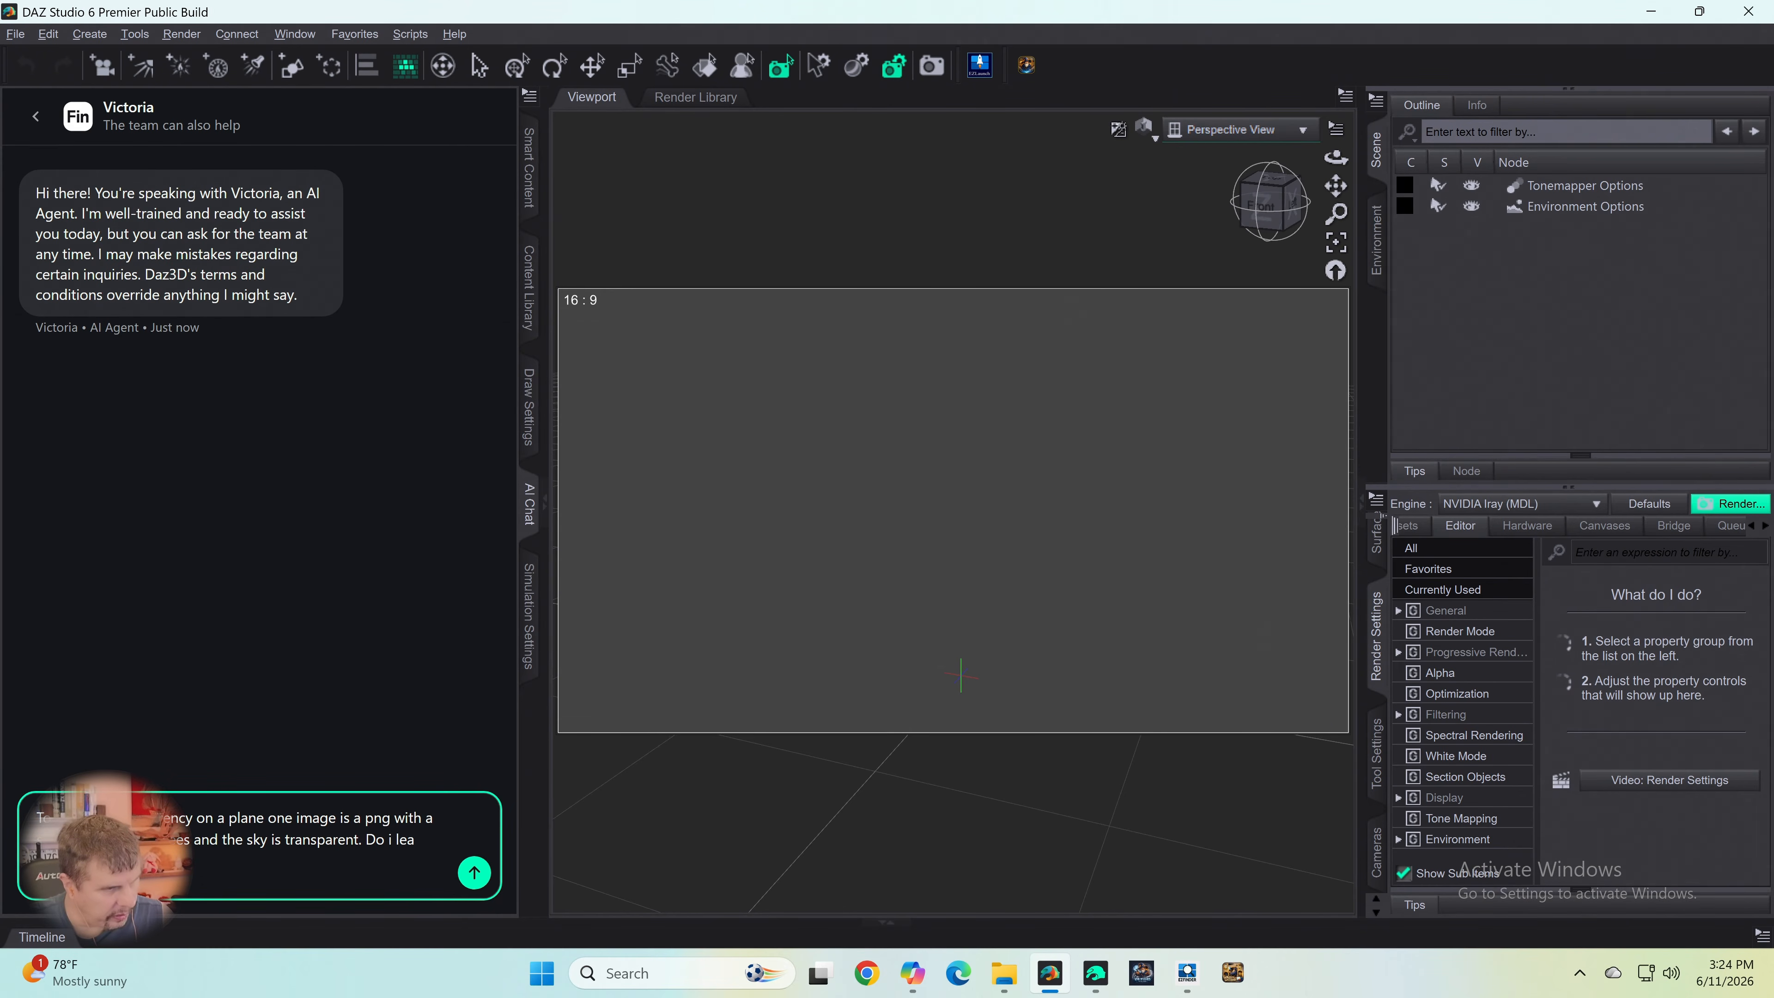
pyautogui.press('Left')
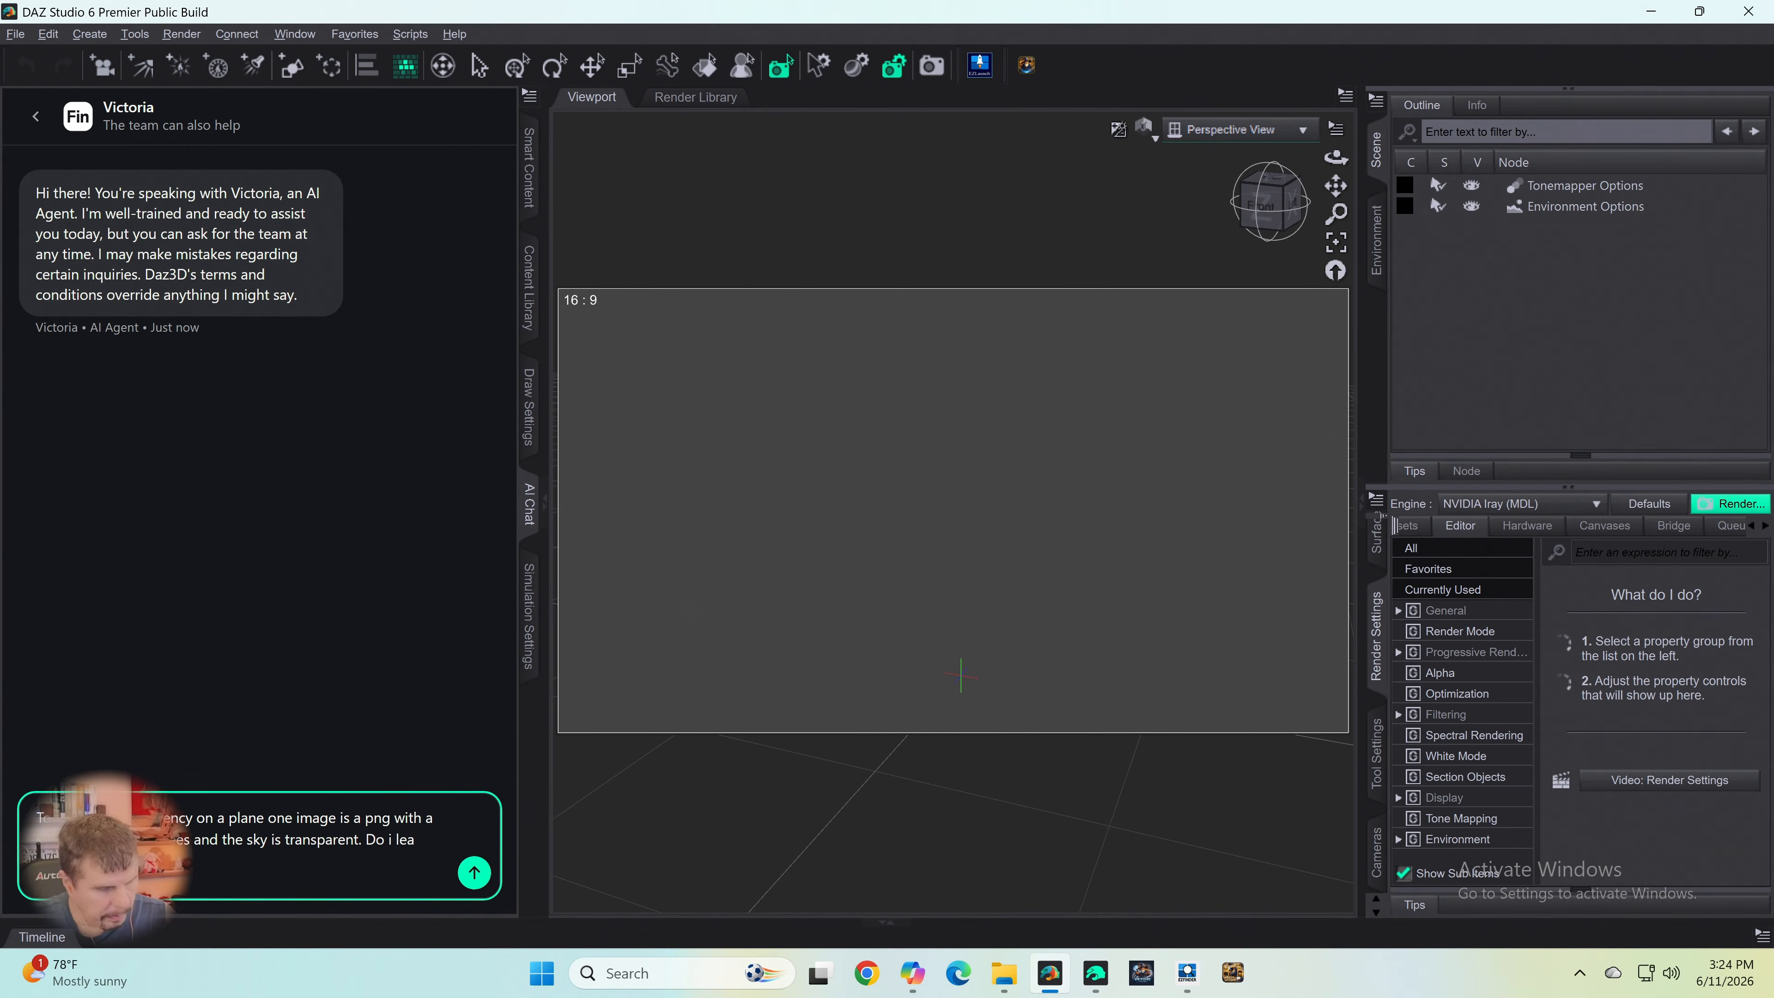
pyautogui.write('But Da')
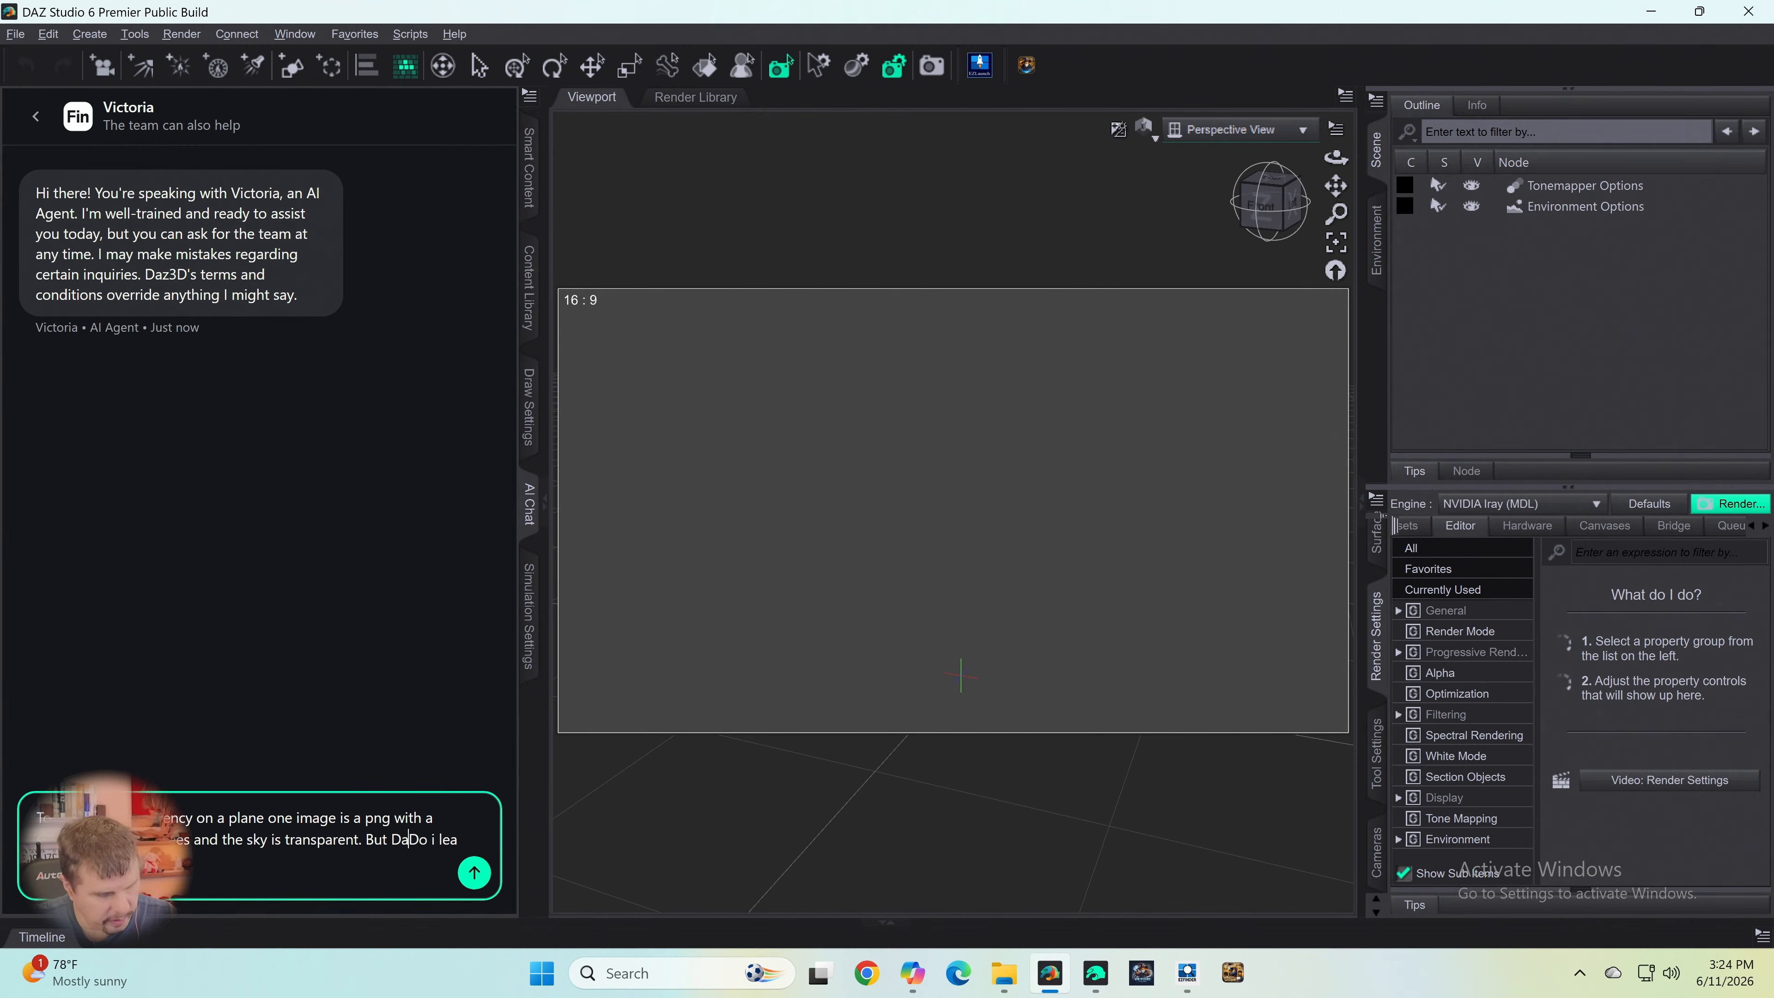
pyautogui.write('z cannot')
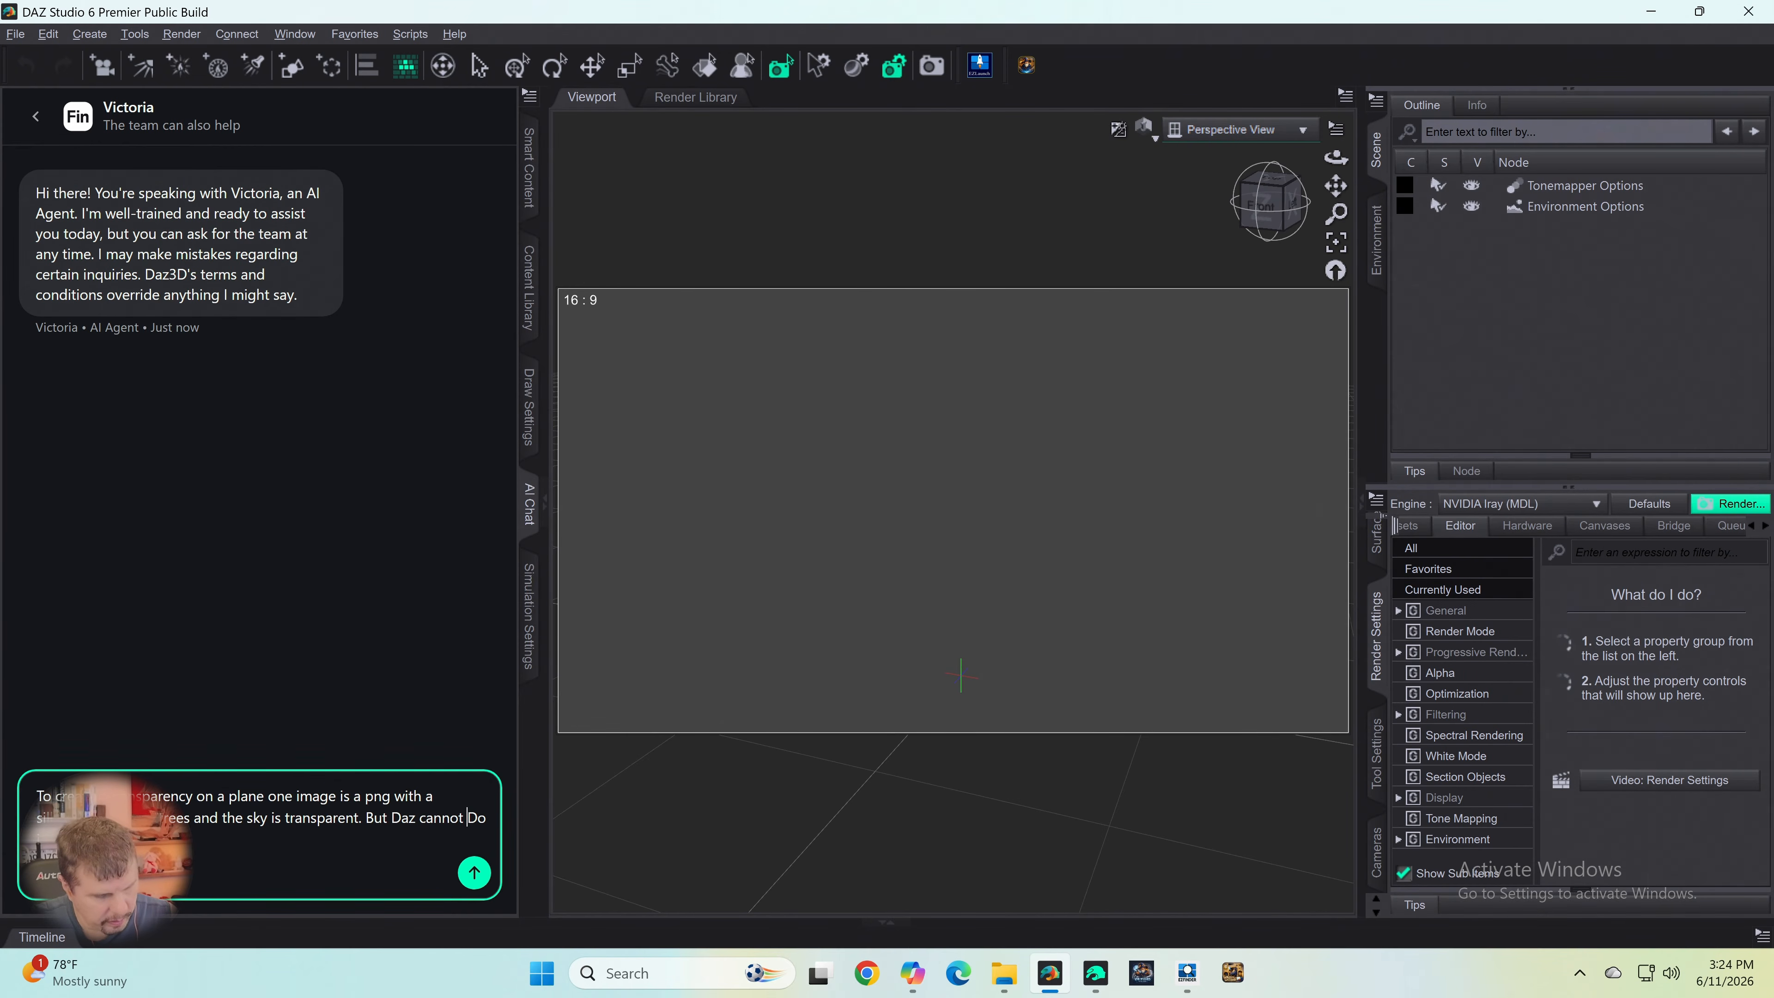
pyautogui.press('Delete')
pyautogui.press('Delete')
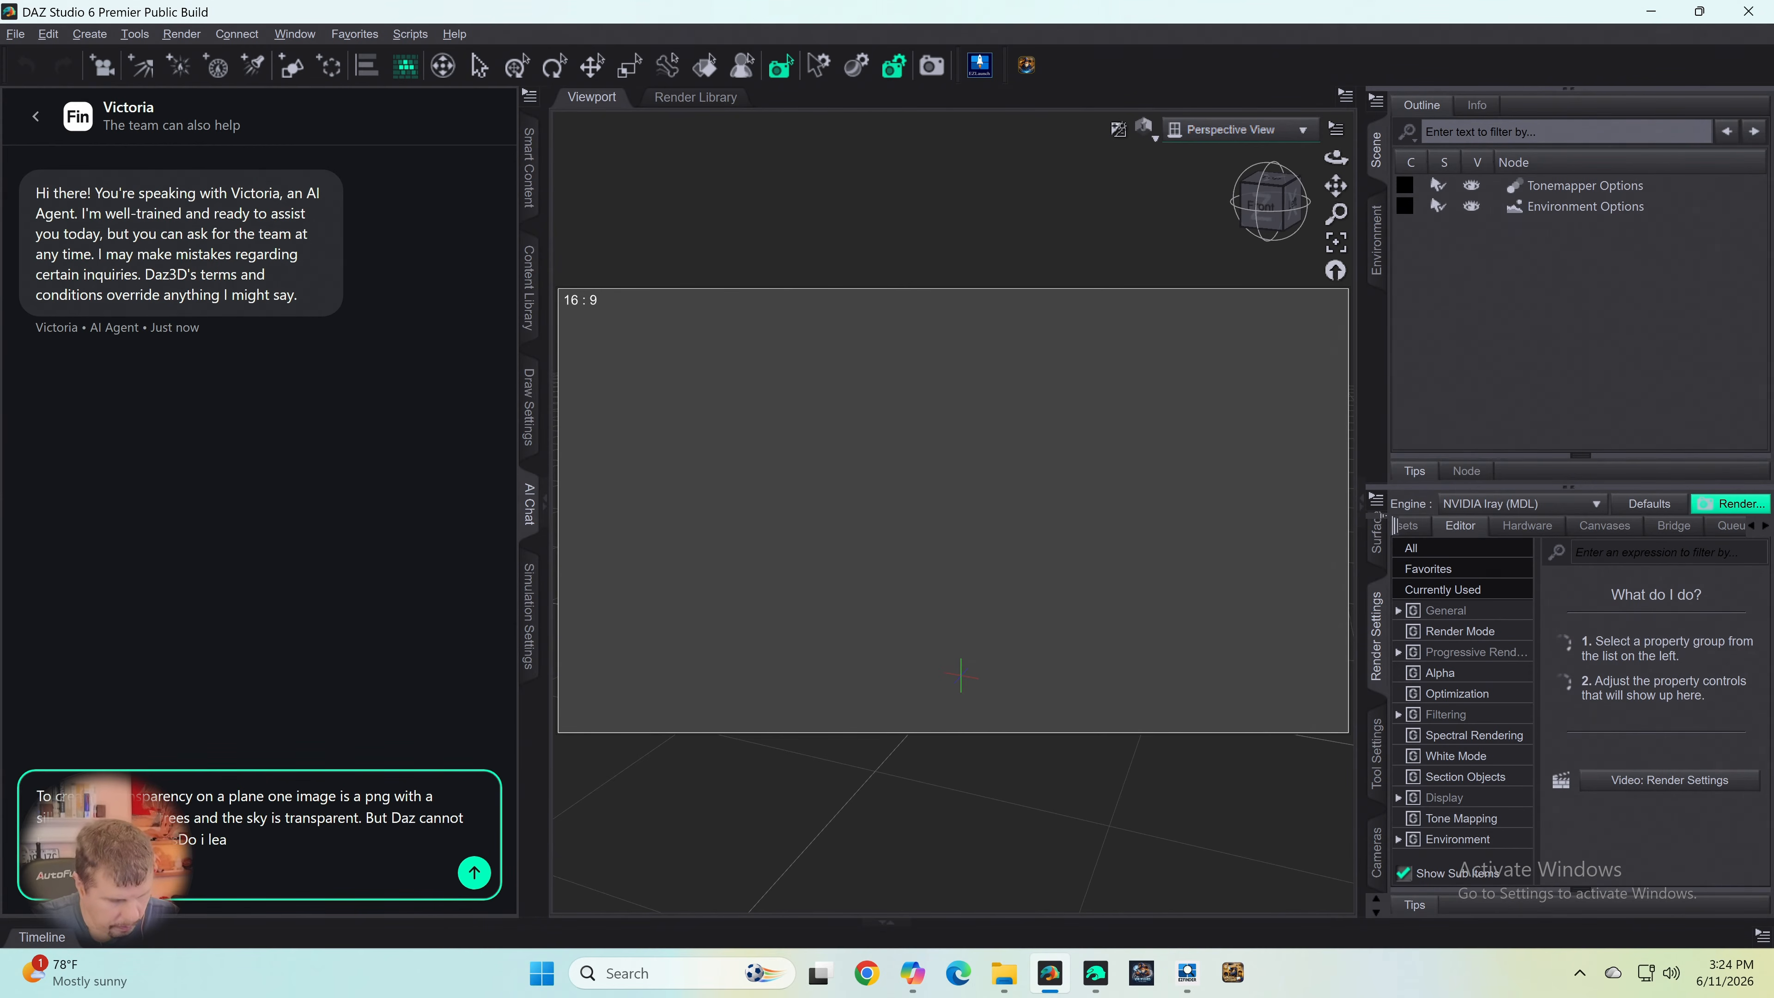
# - Continue the chat message with "So i need to put another image in", correcting the spelling of "image"
pyautogui.write('So i need t')
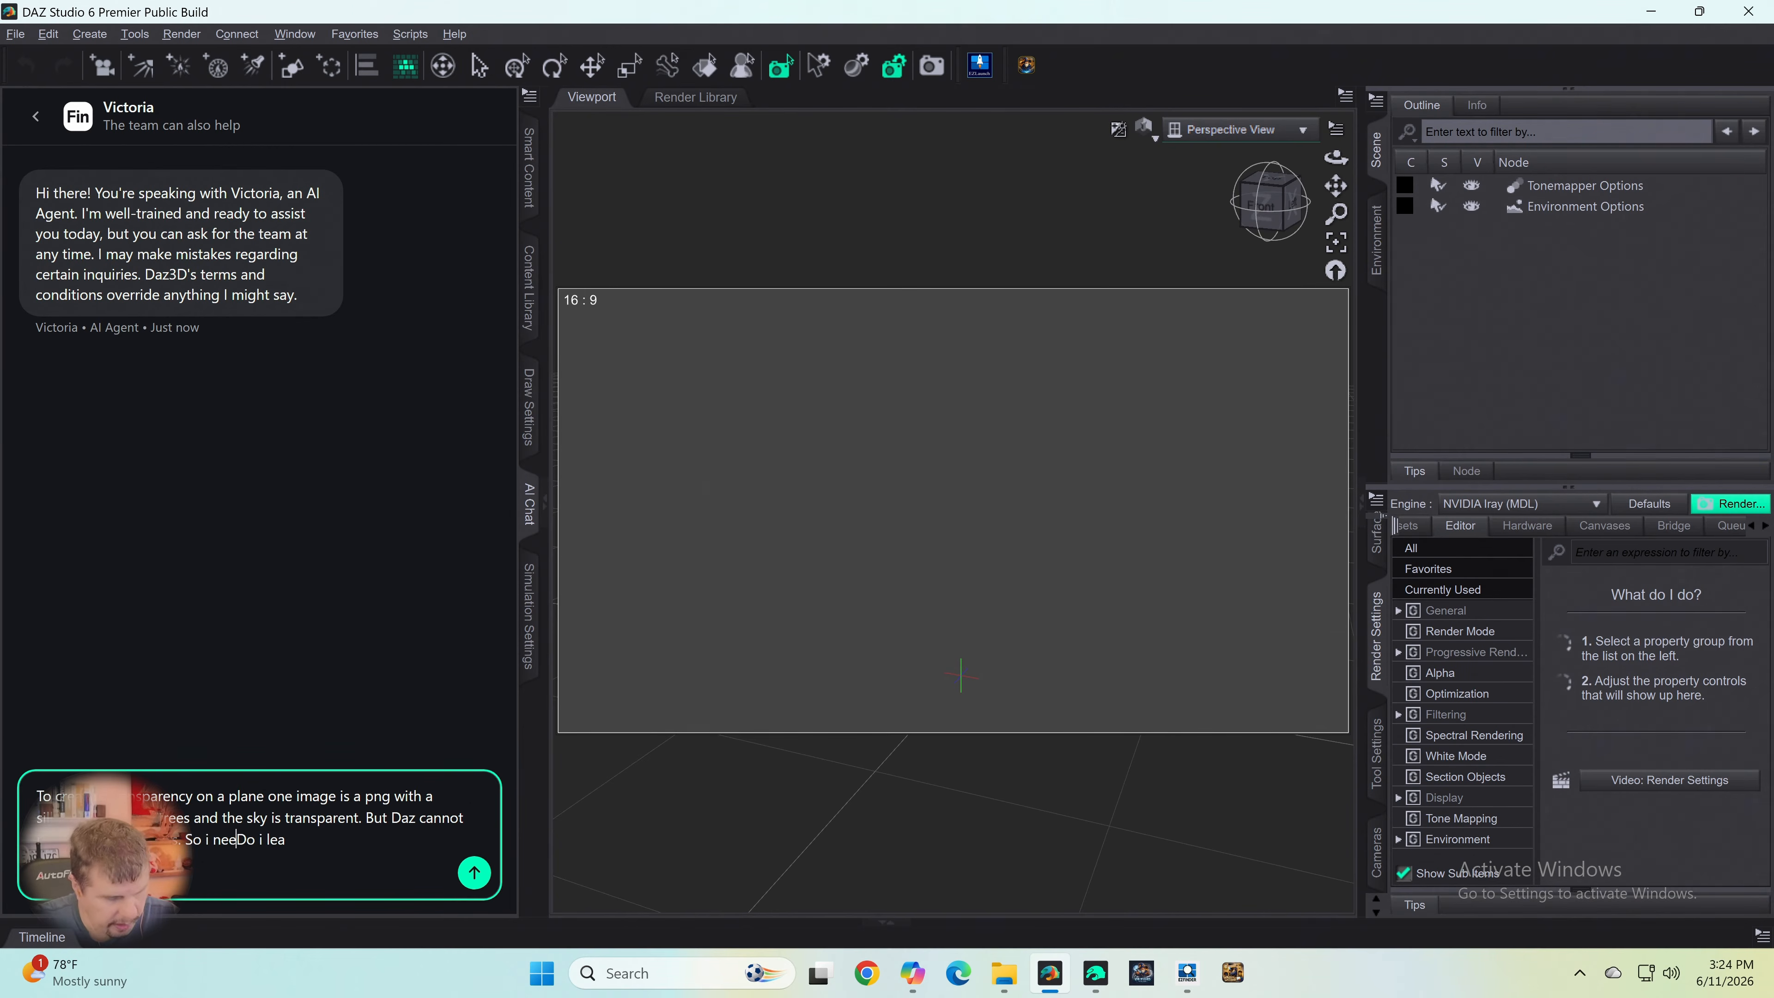
pyautogui.write('o put ')
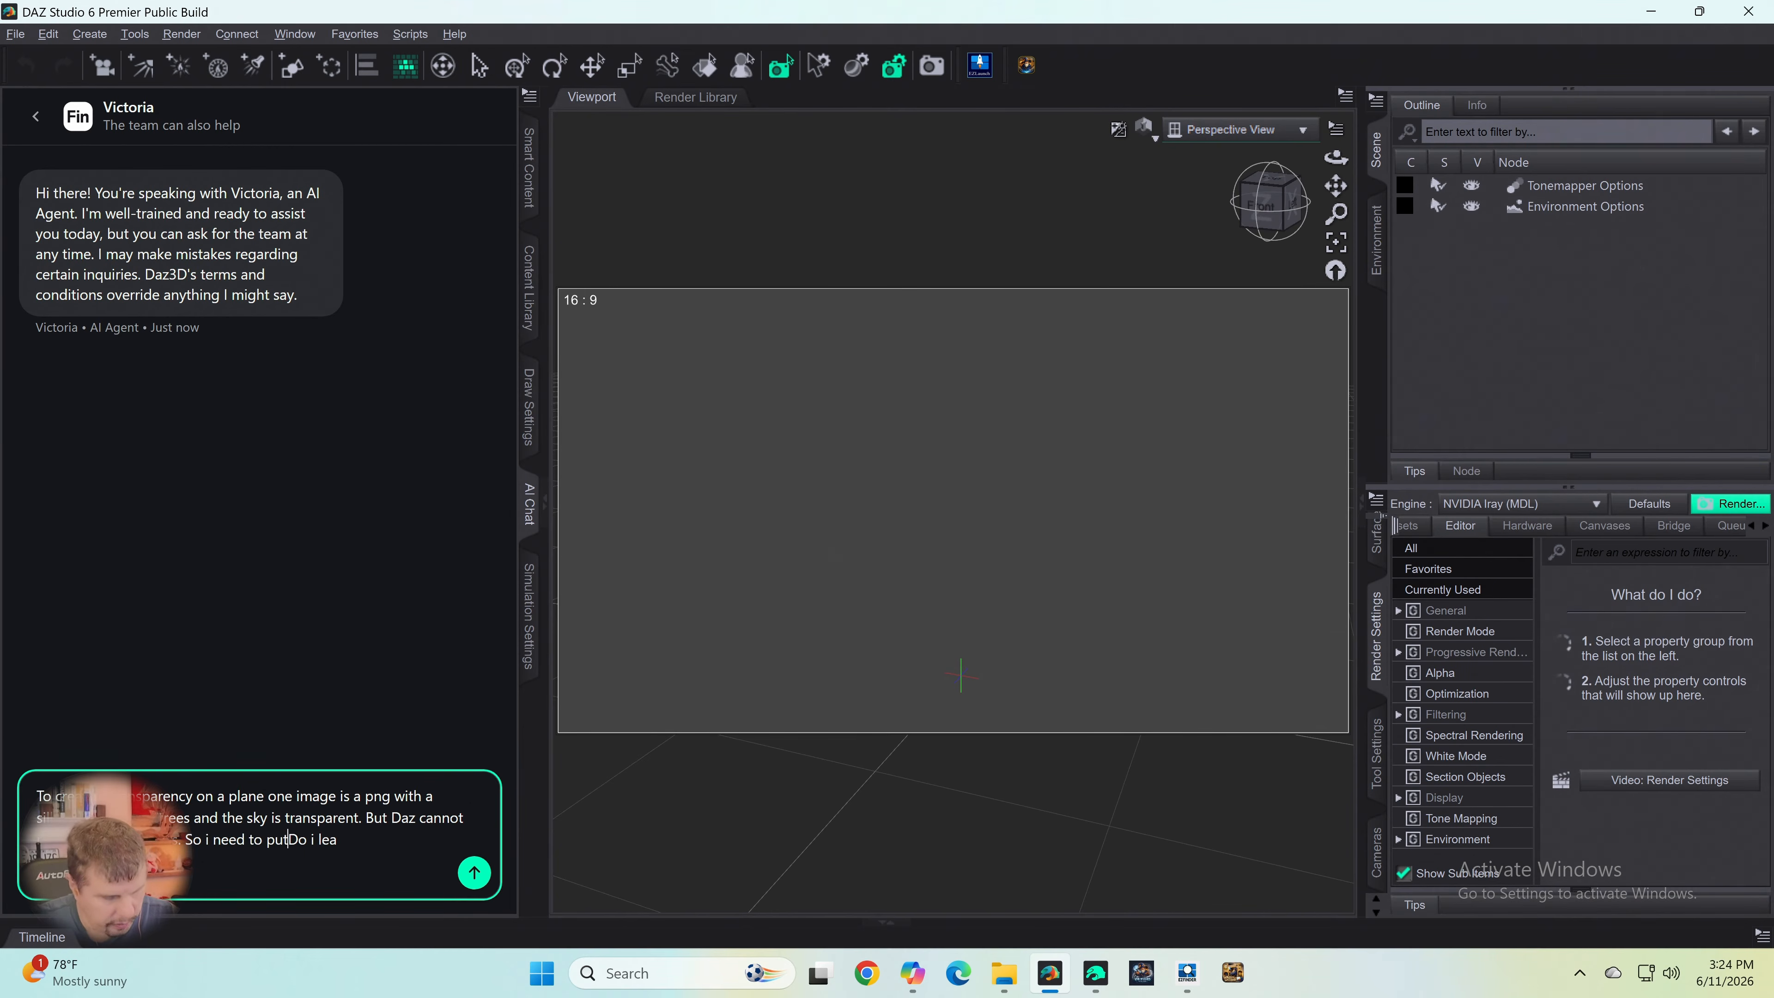
pyautogui.write('another ima')
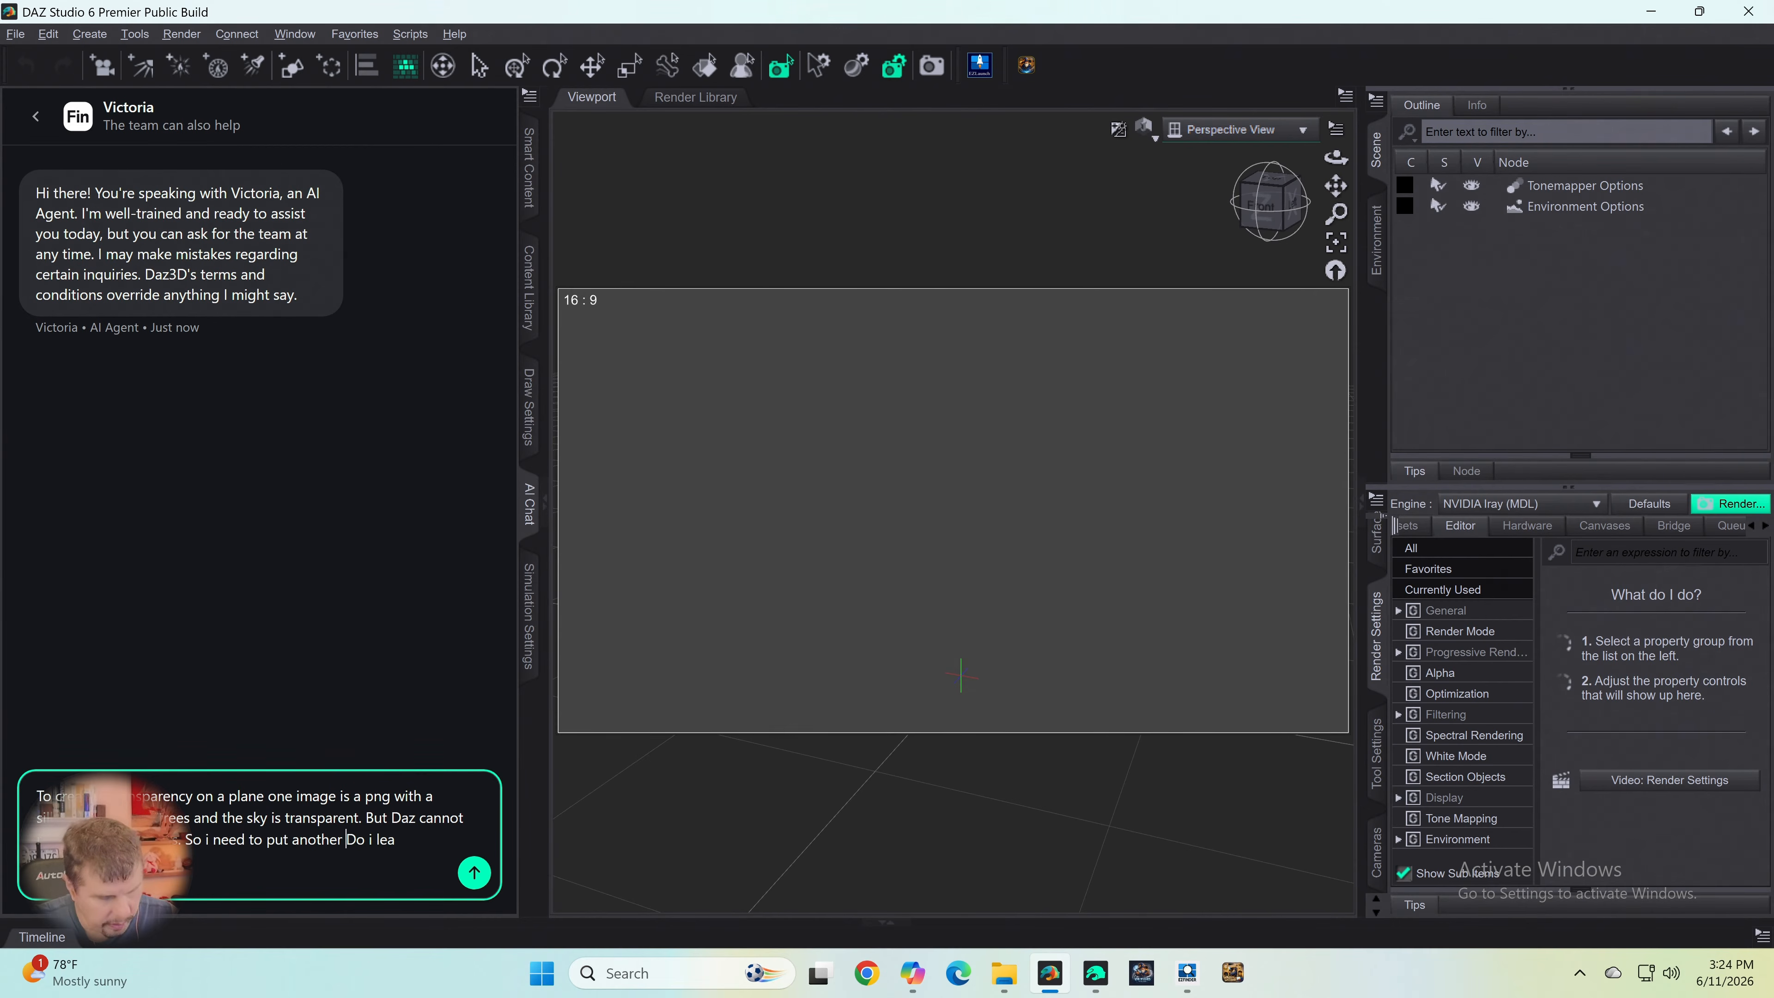
pyautogui.write('tge in')
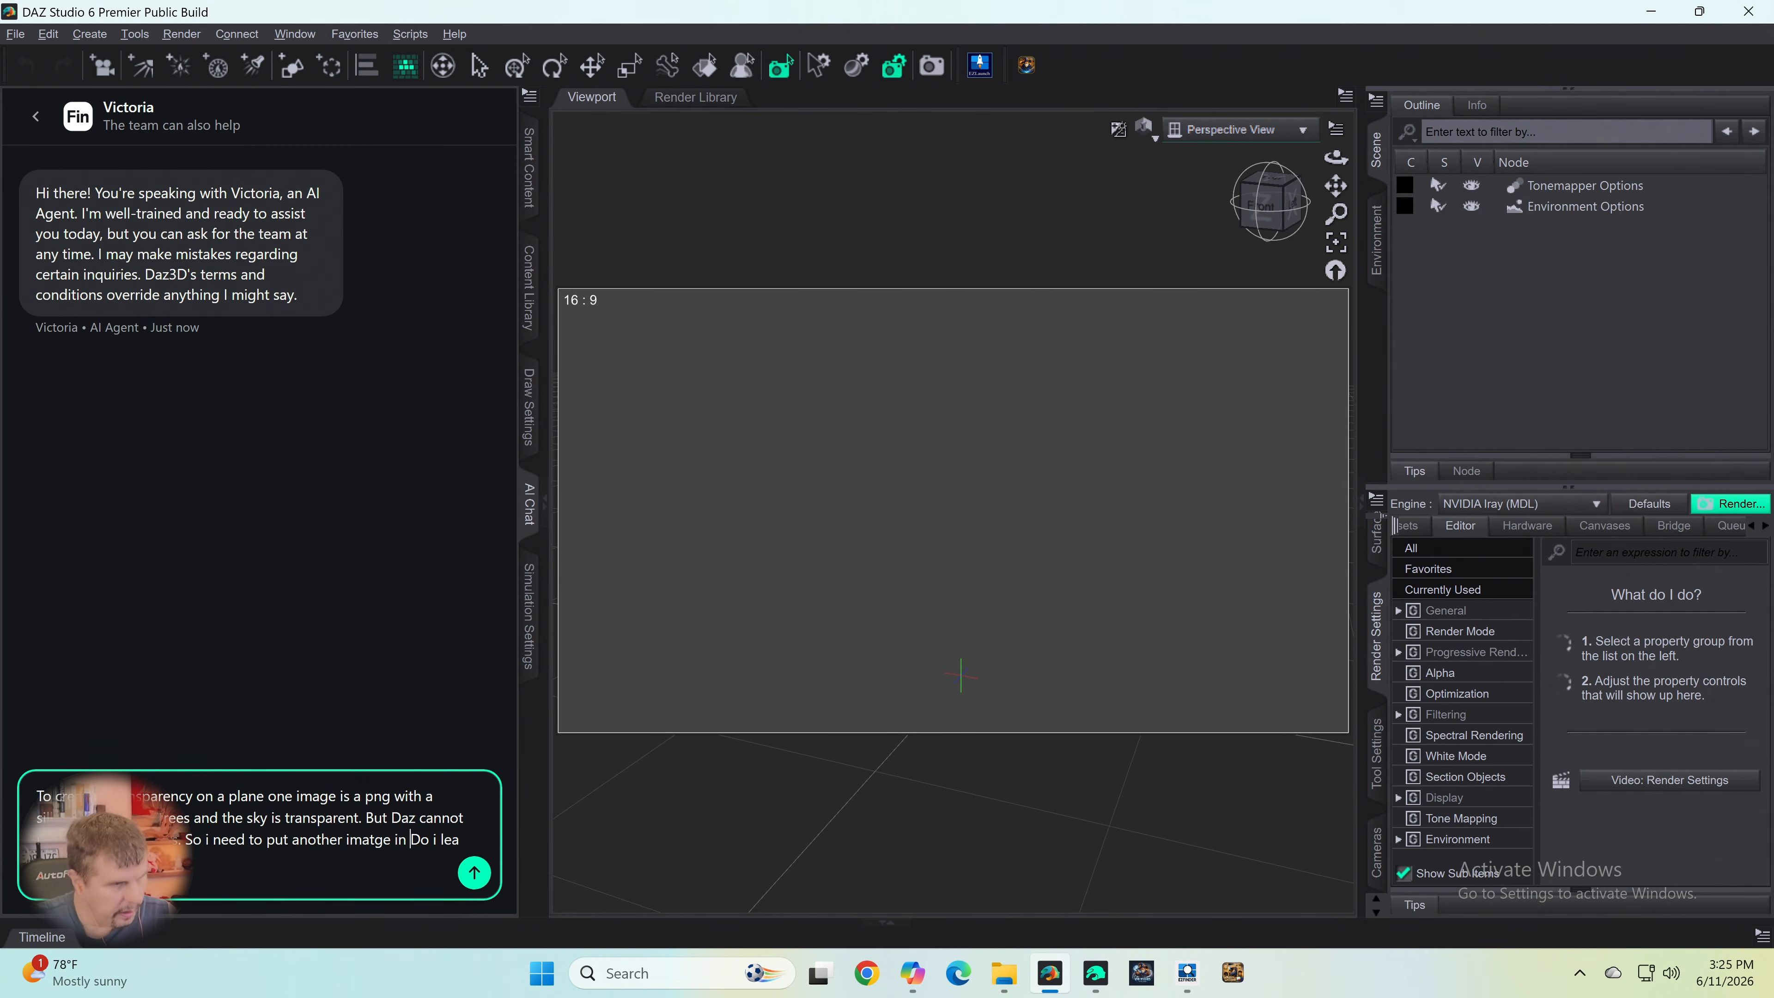
pyautogui.press('Left')
pyautogui.press('Left')
pyautogui.press('Left')
pyautogui.press('Left')
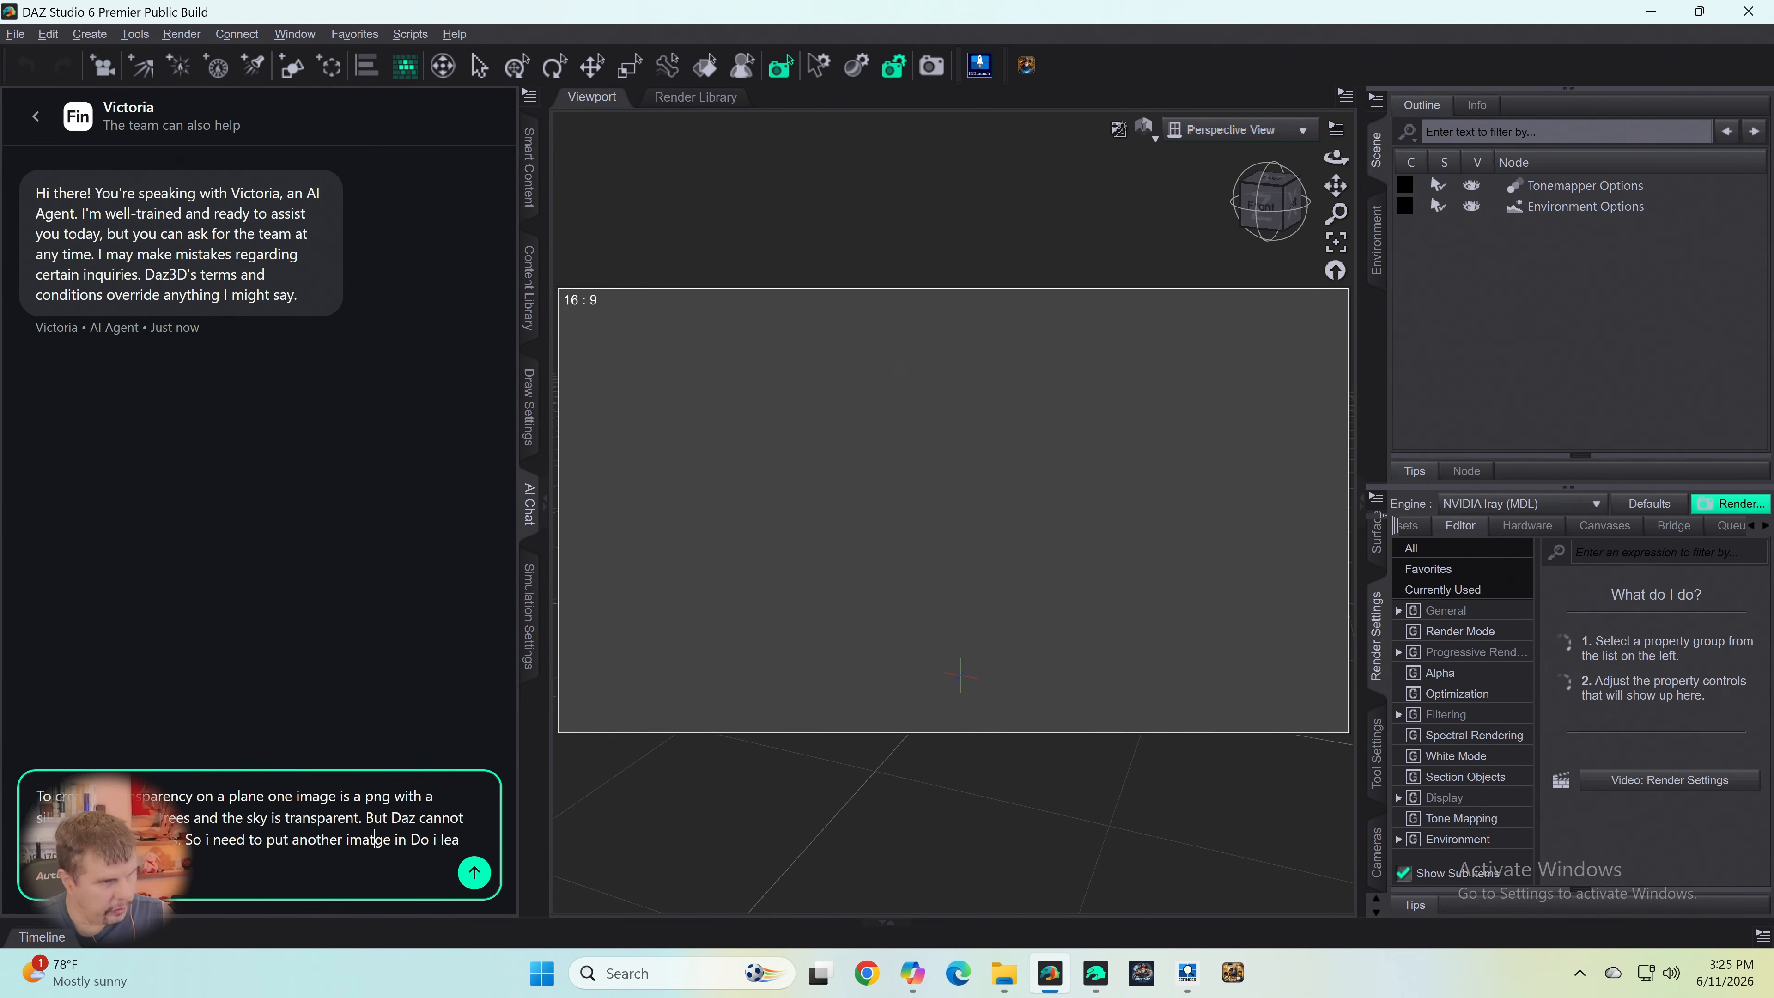
pyautogui.press('Delete')
pyautogui.press('Left')
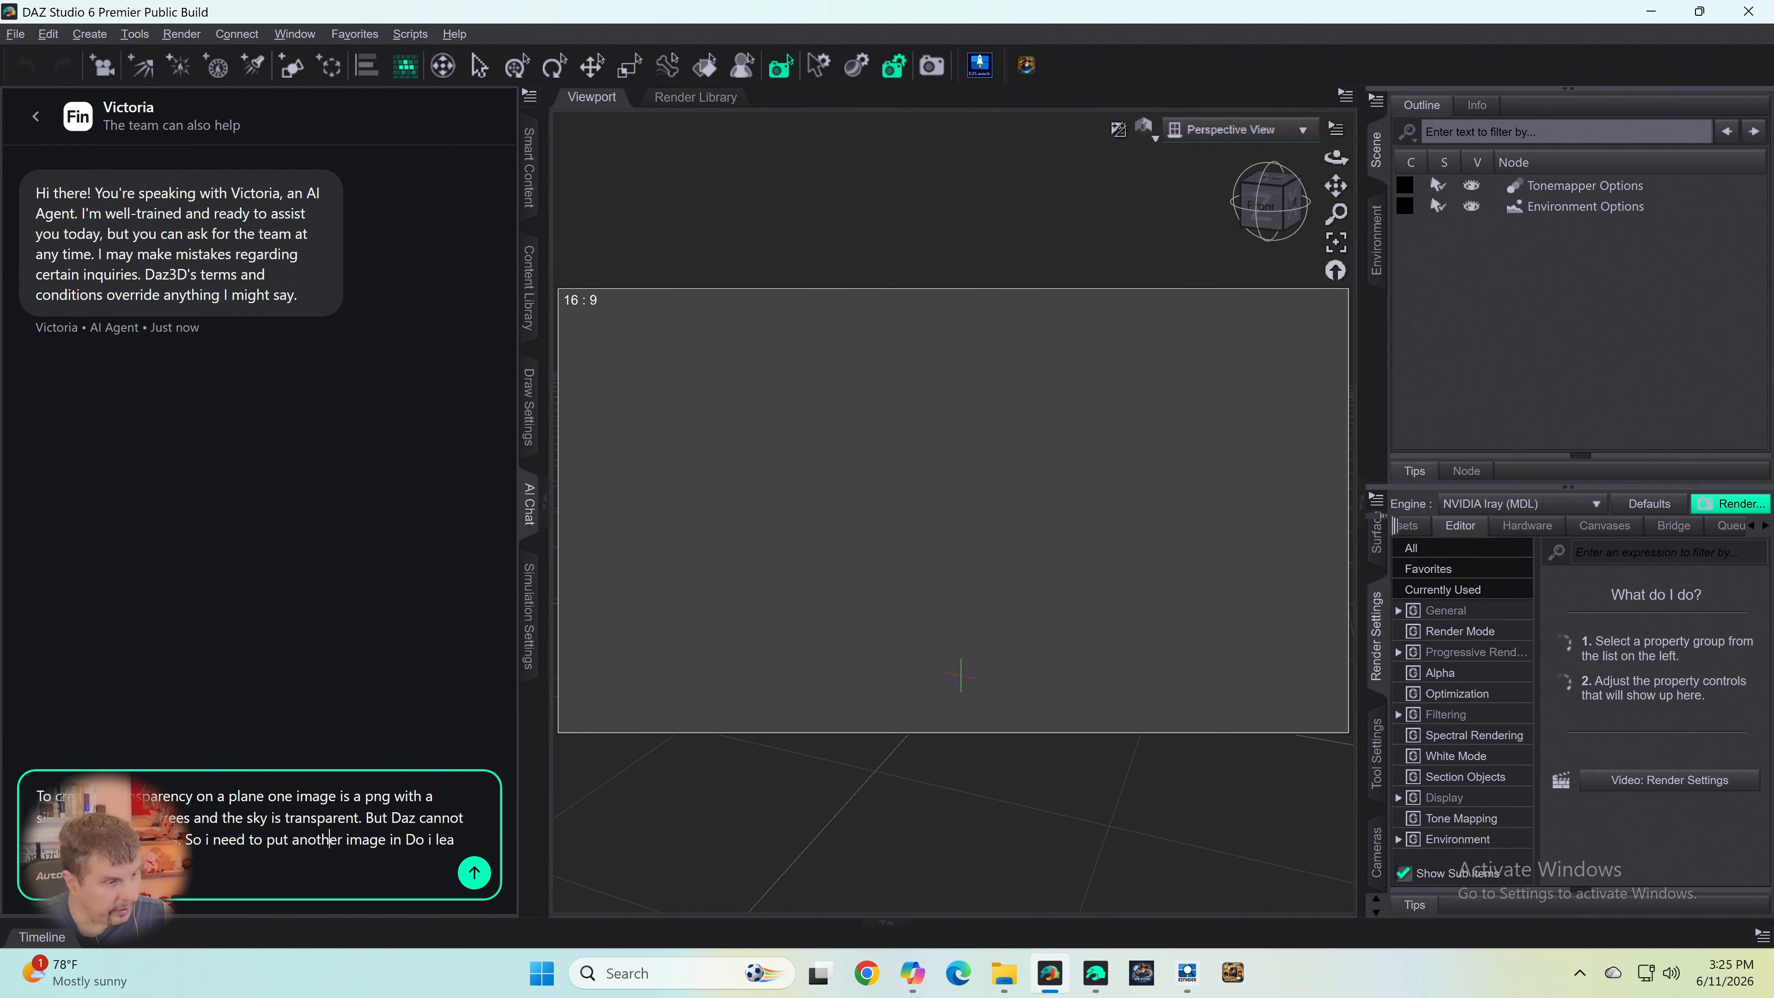
pyautogui.press('Right')
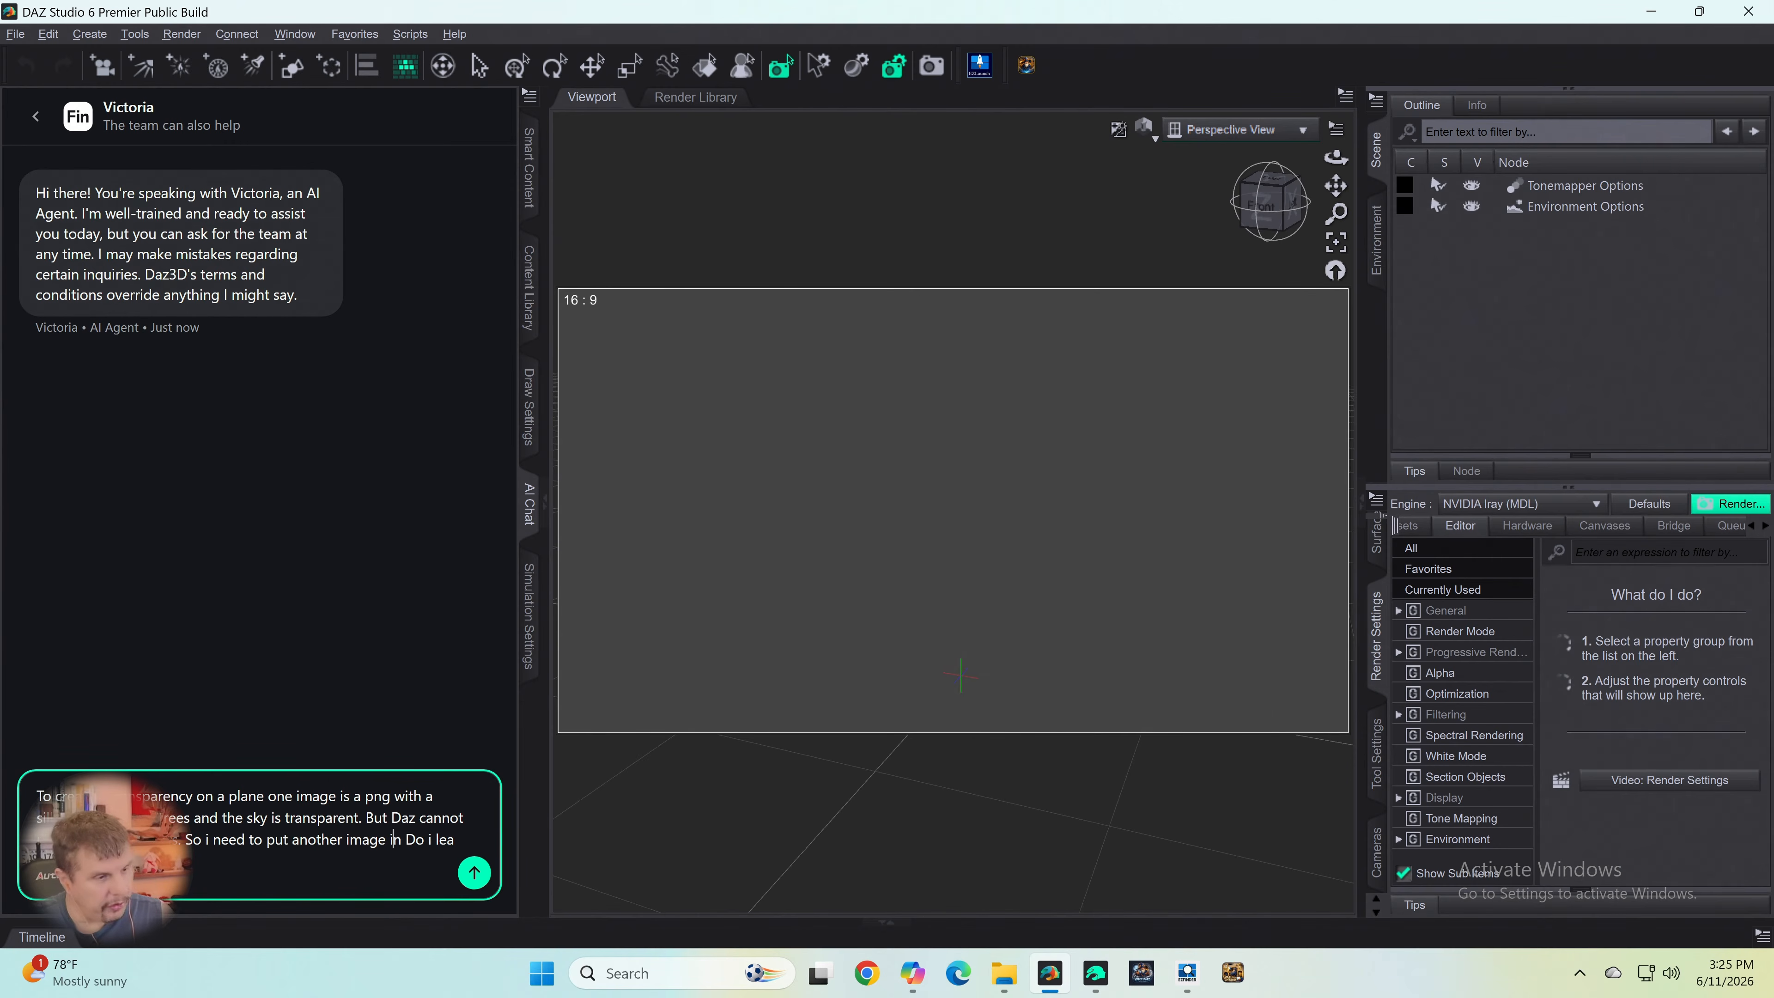
# - Add the word for cutout after "image in" and delete the leftover question "Do i lea"
pyautogui.write('curout')
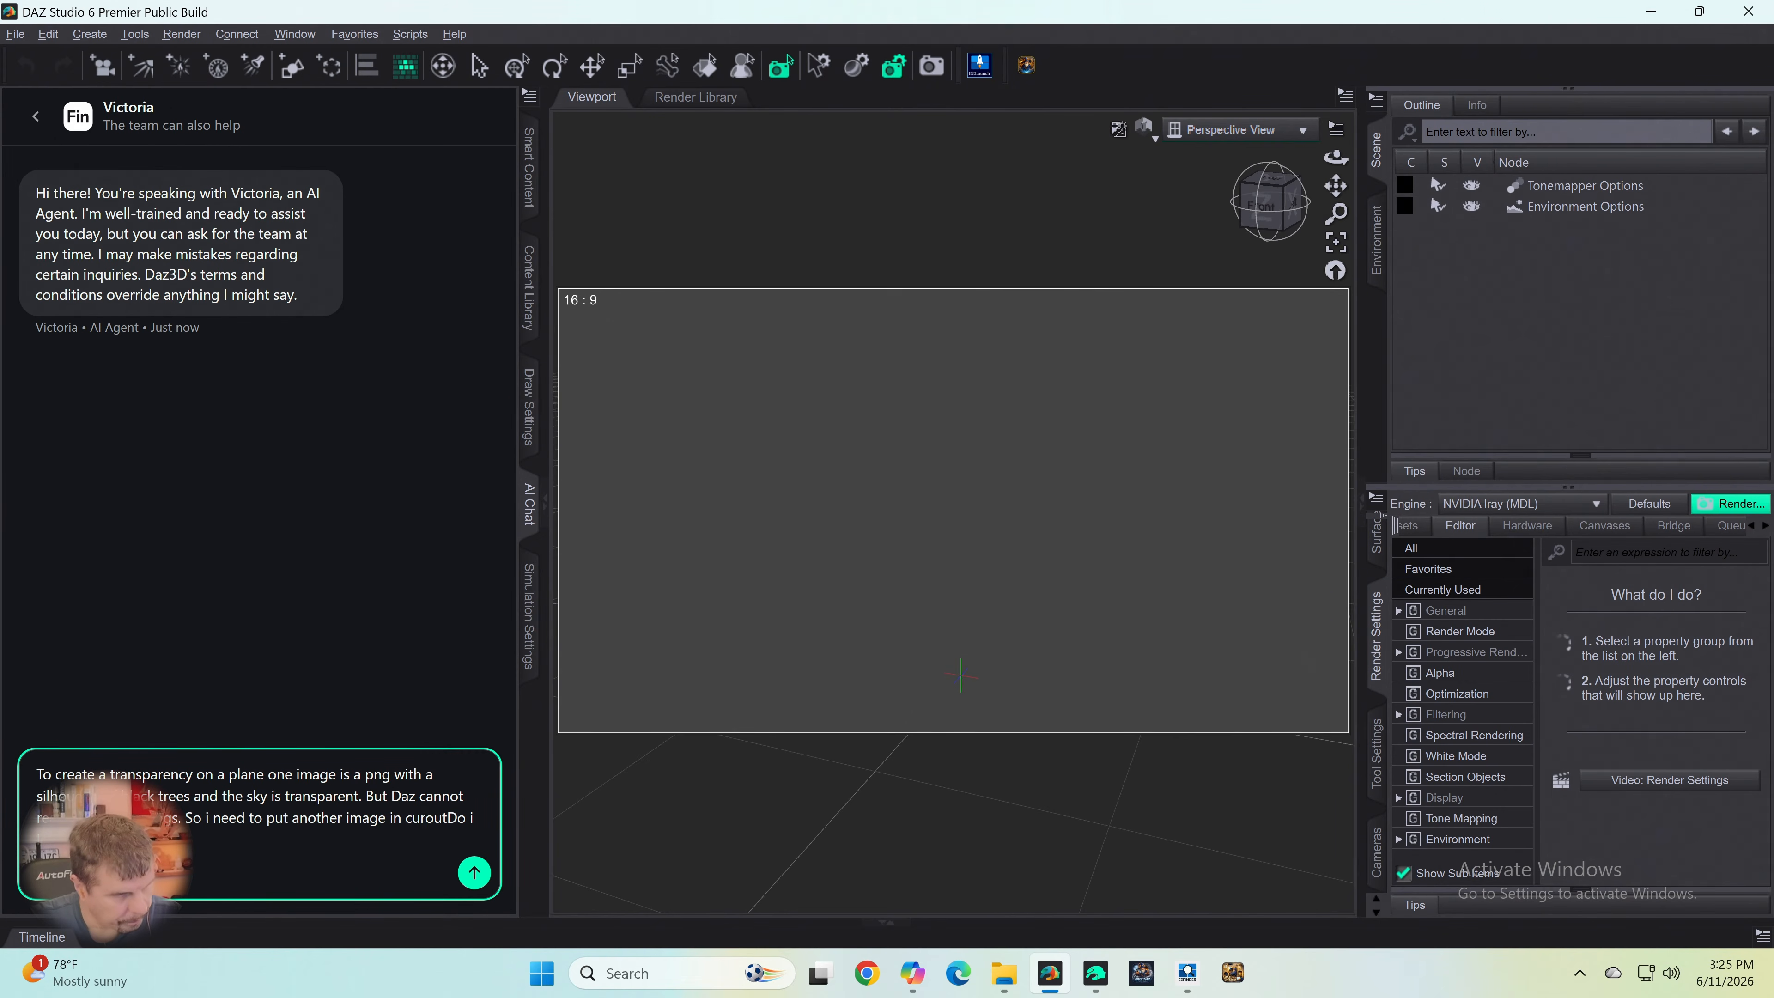
pyautogui.press('Delete')
pyautogui.write('y')
pyautogui.press('Right')
pyautogui.press('Right')
pyautogui.press('Right')
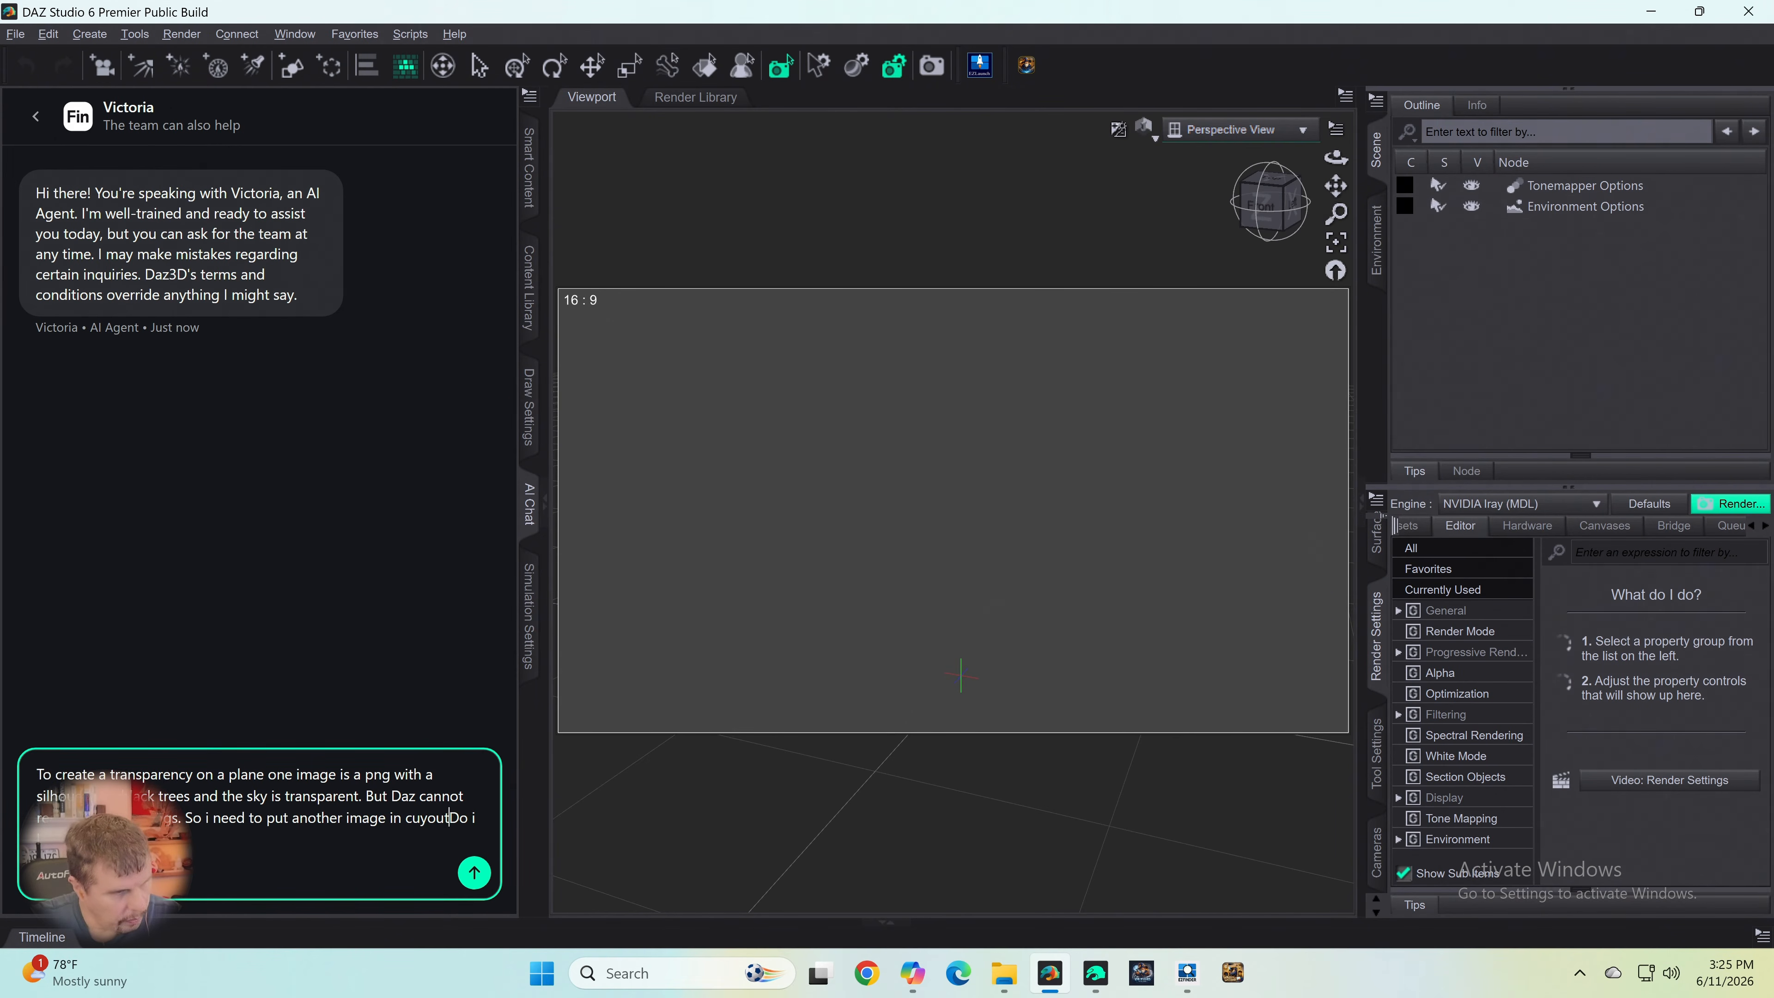
pyautogui.press('Delete')
pyautogui.press('Delete')
pyautogui.press('Delete')
pyautogui.press('Delete')
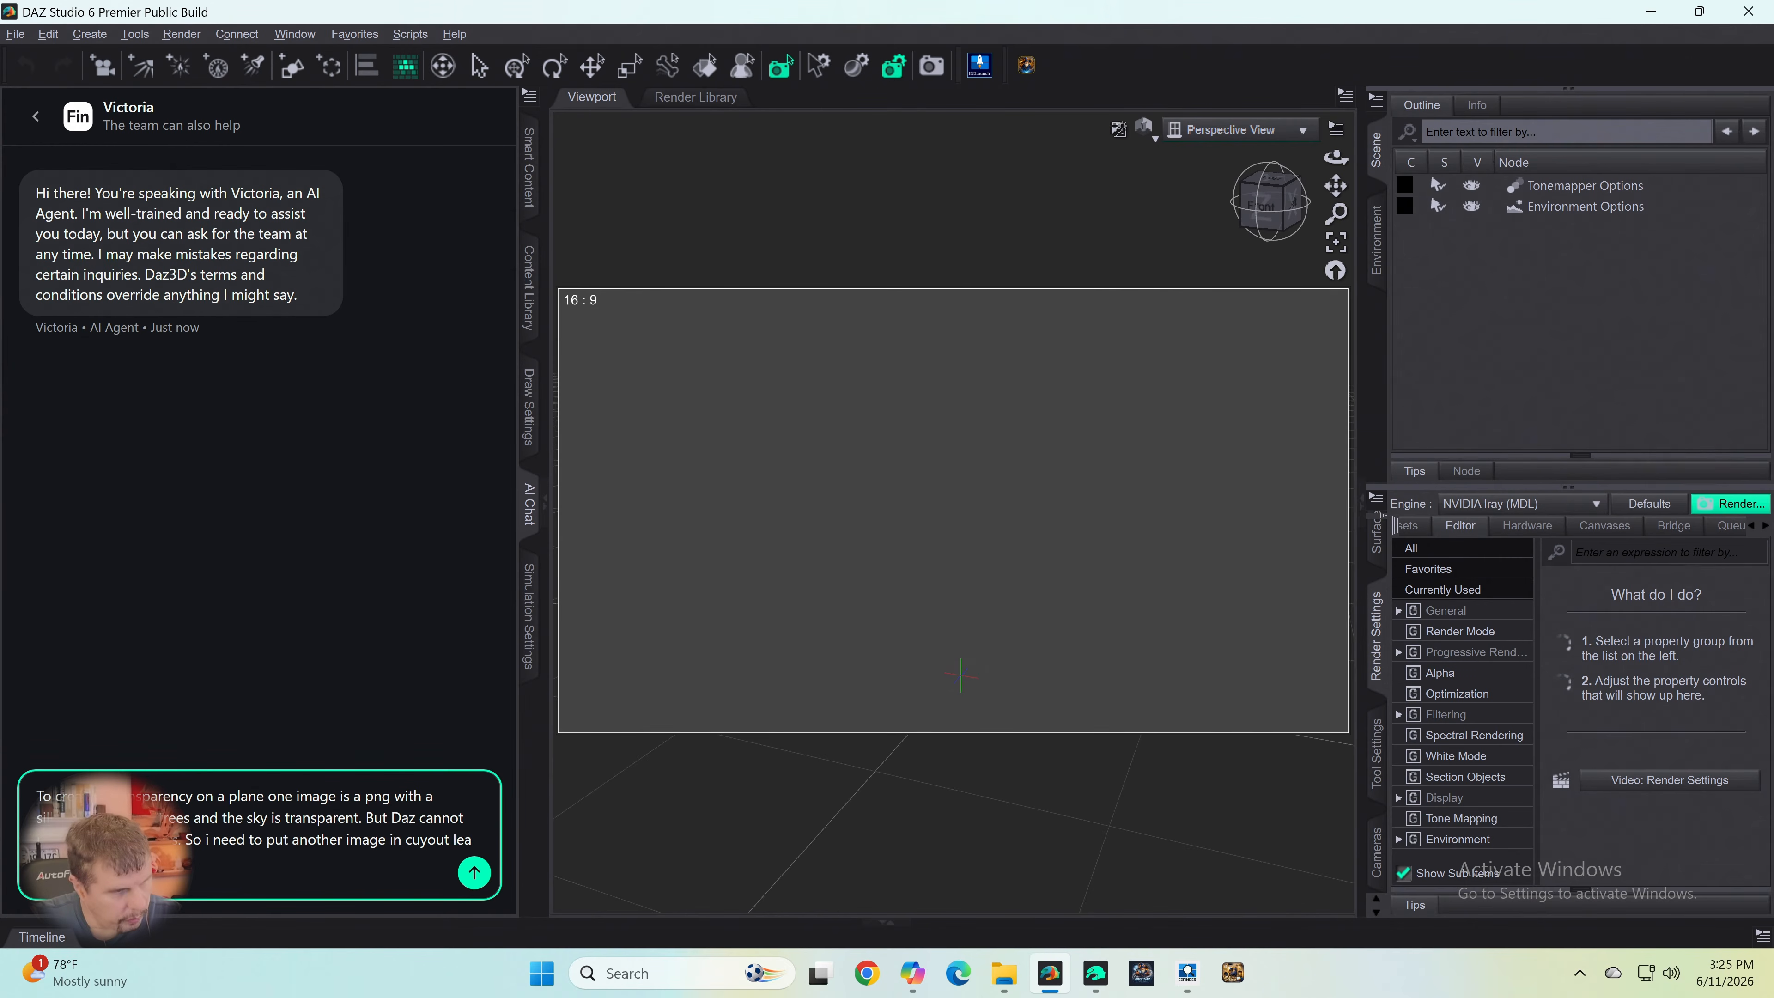
# - Correct the last word's spelling to "cutout" and complete the sentence with "opacity"
pyautogui.press('Left')
pyautogui.press('Left')
pyautogui.press('Left')
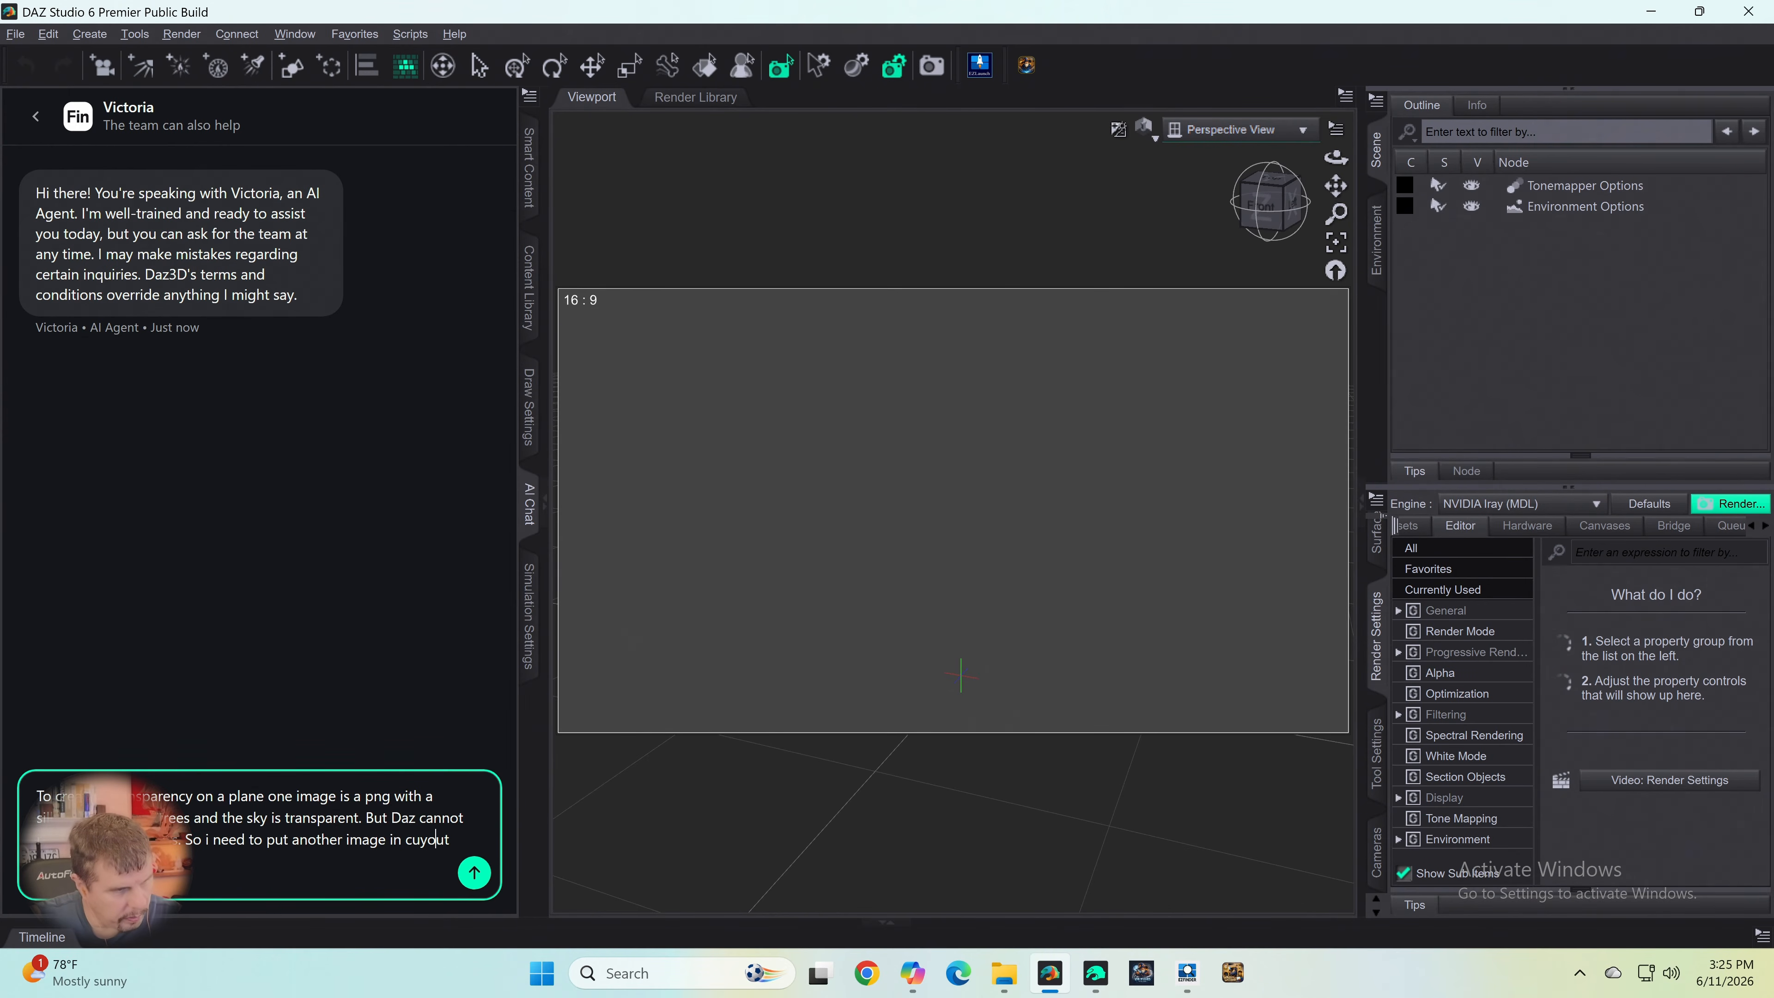
pyautogui.press('Delete')
pyautogui.write('t')
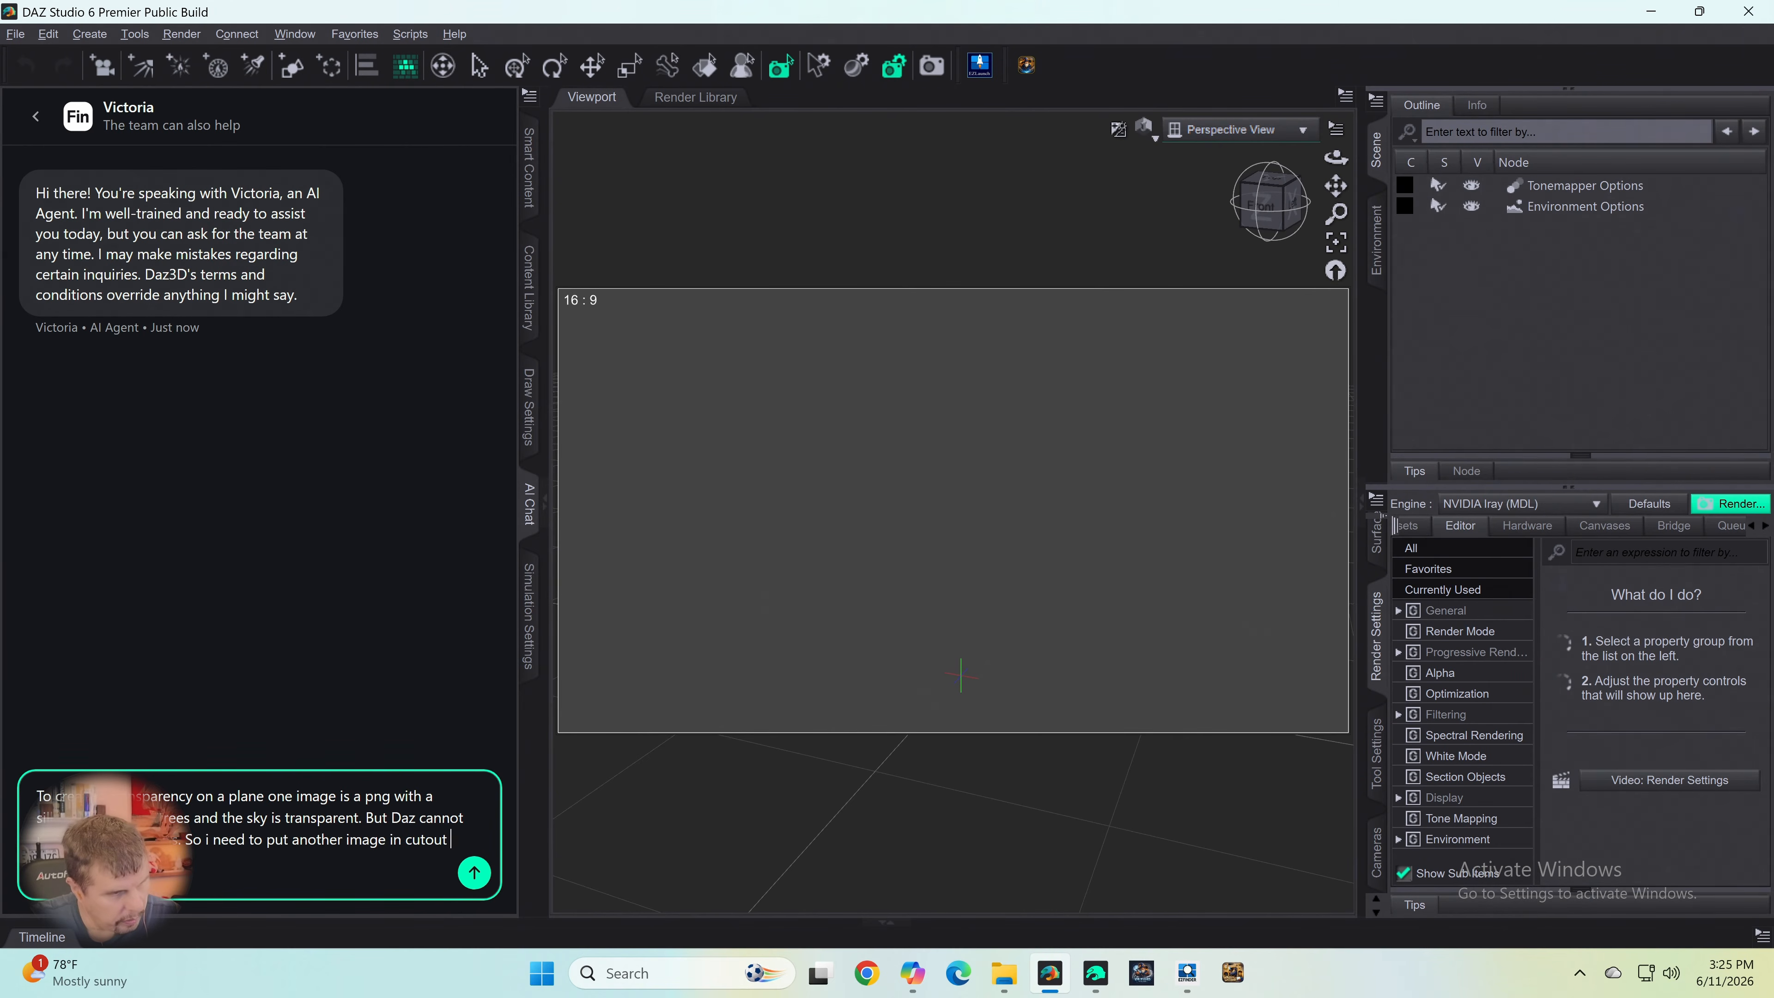
pyautogui.write(' opacity')
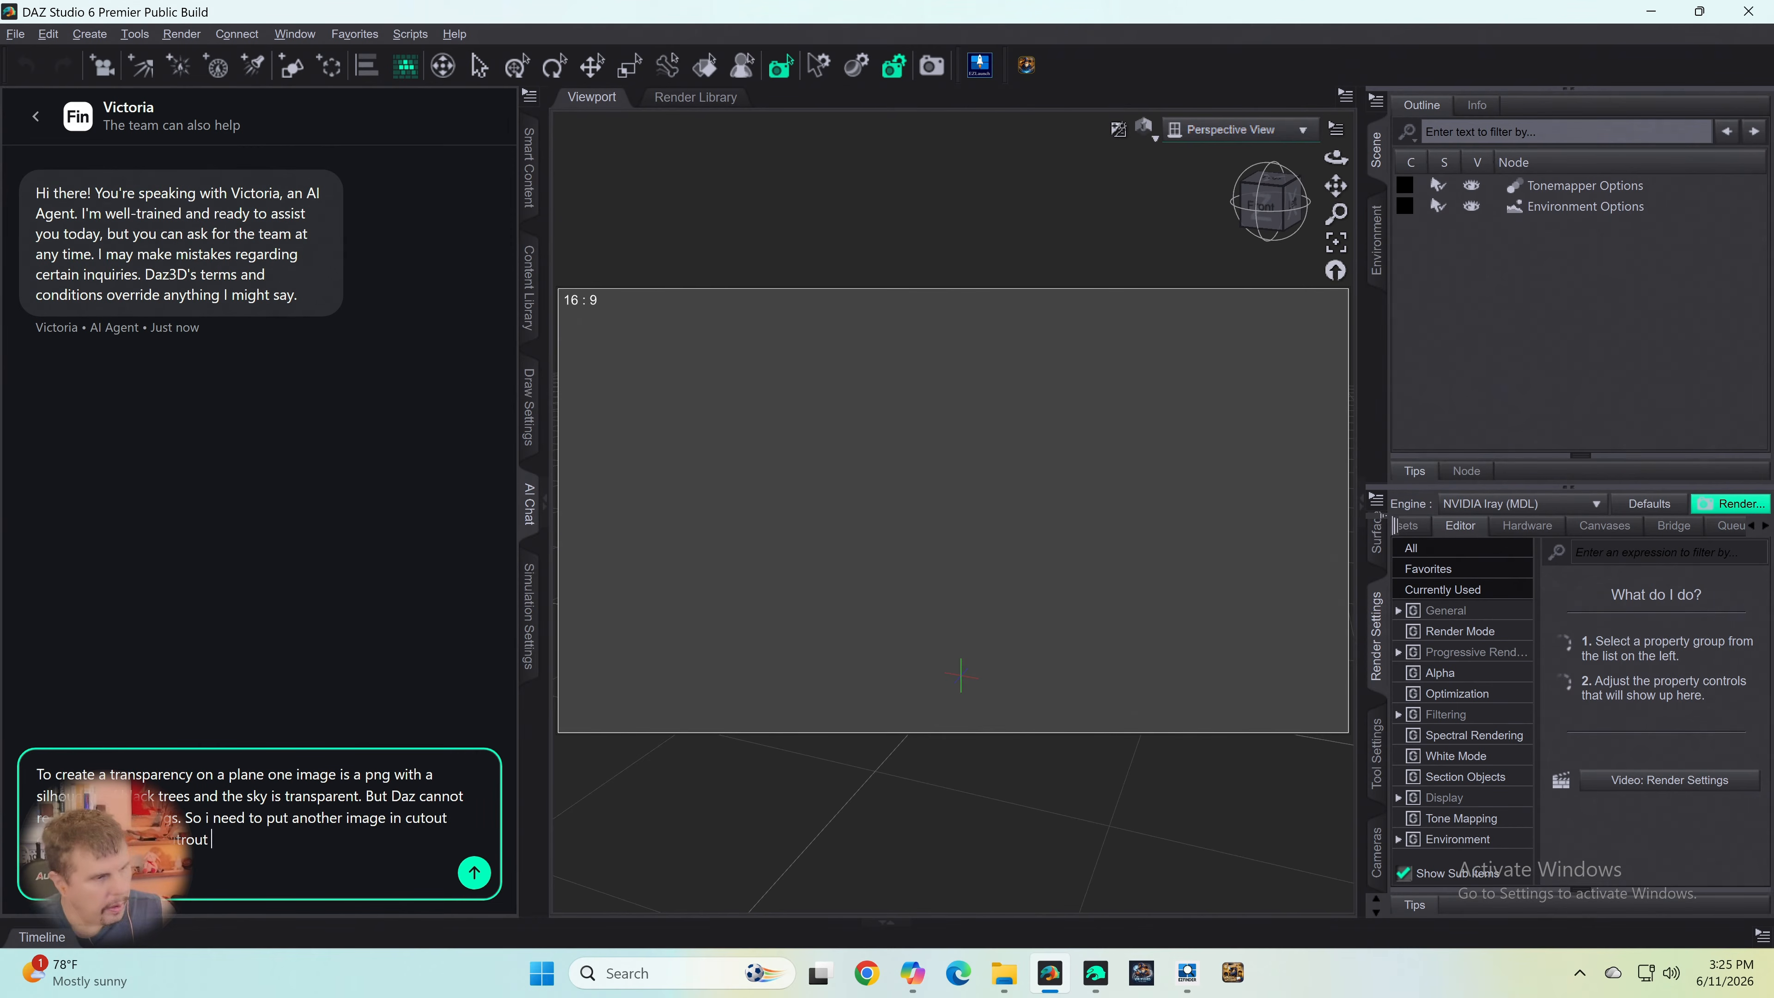
# - Ask whether the cutout opacity image would need the trees white or the sky white, and send the chat message
pyautogui.write('pocatiyue')
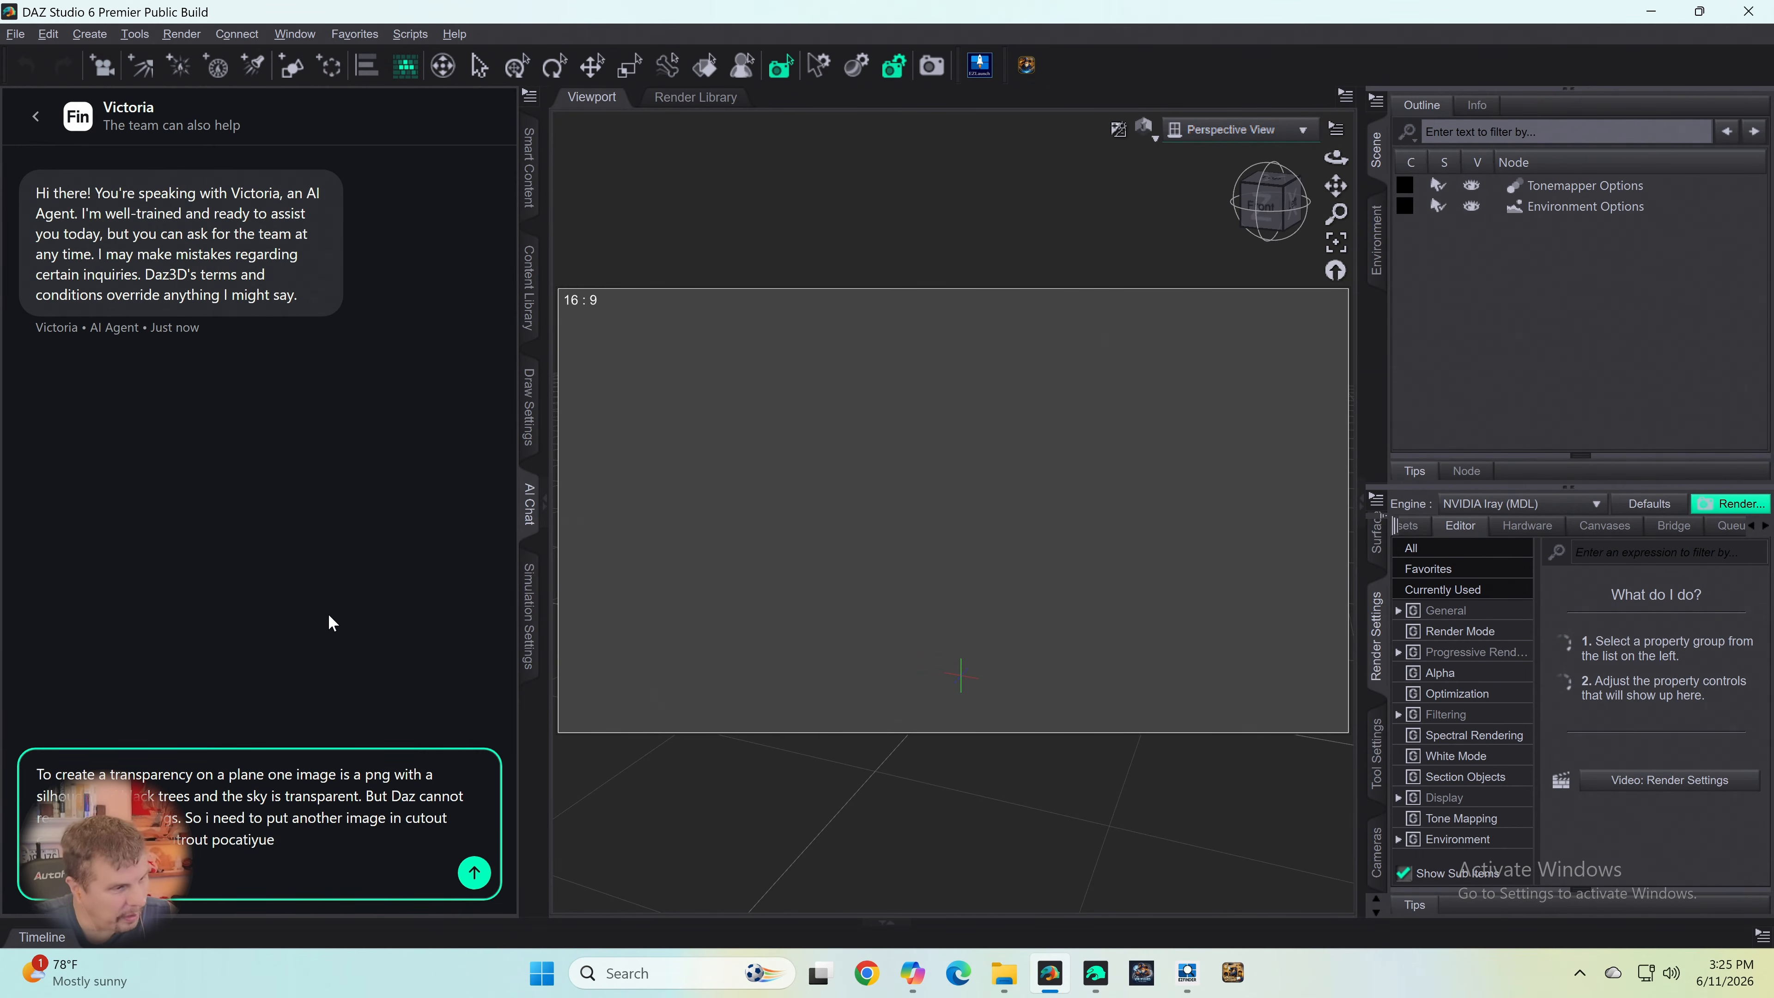
pyautogui.press('Delete')
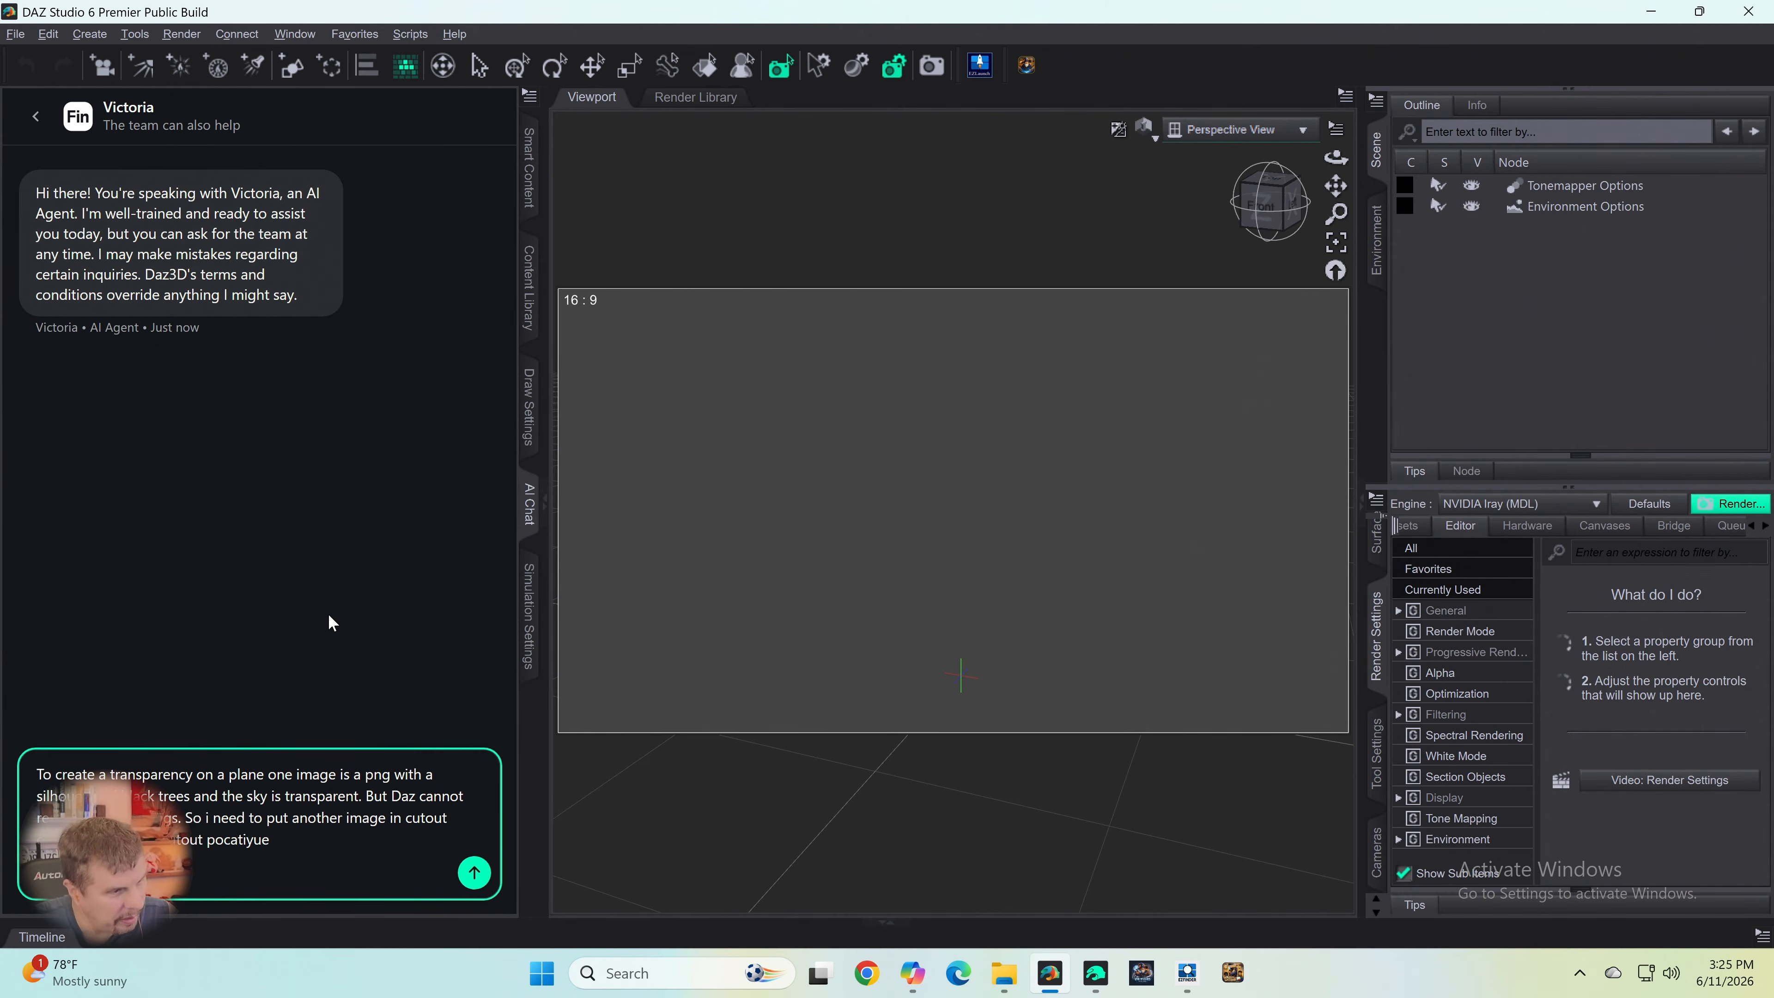
pyautogui.press('Delete')
pyautogui.press('Delete')
pyautogui.press('Delete')
pyautogui.press('Delete')
pyautogui.press('Delete')
pyautogui.press('Delete')
pyautogui.press('Delete')
pyautogui.press('Delete')
pyautogui.press('Delete')
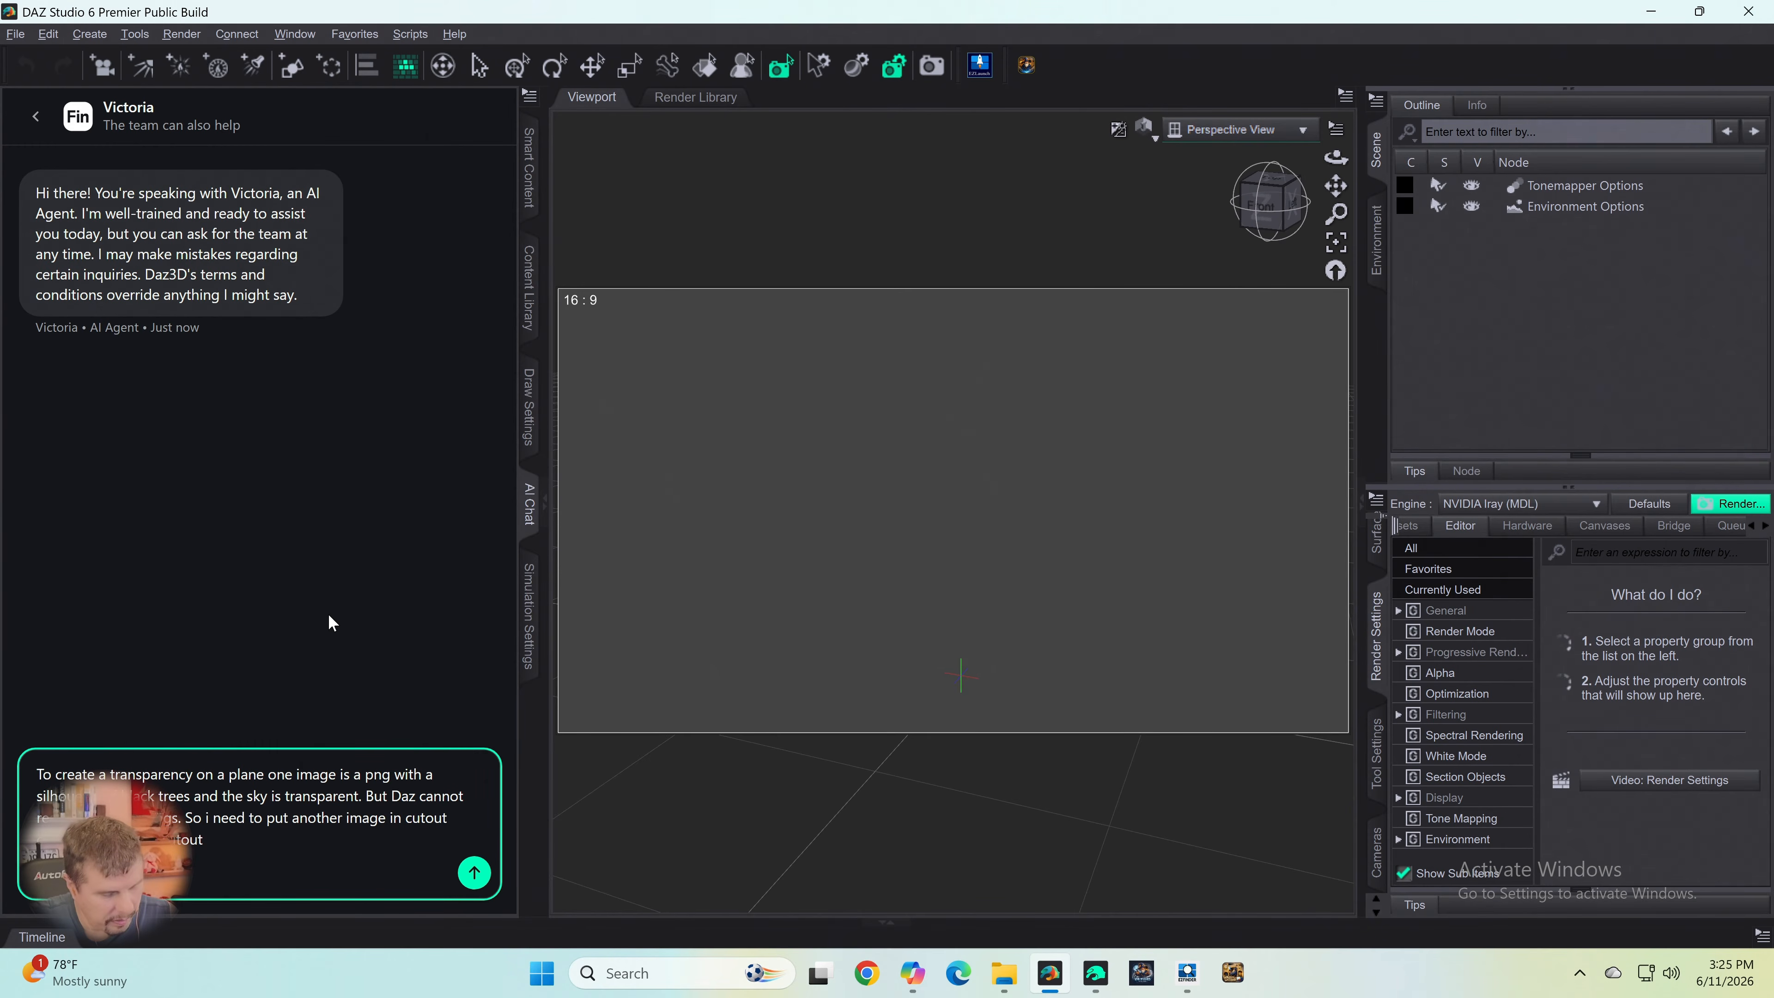
pyautogui.write('op')
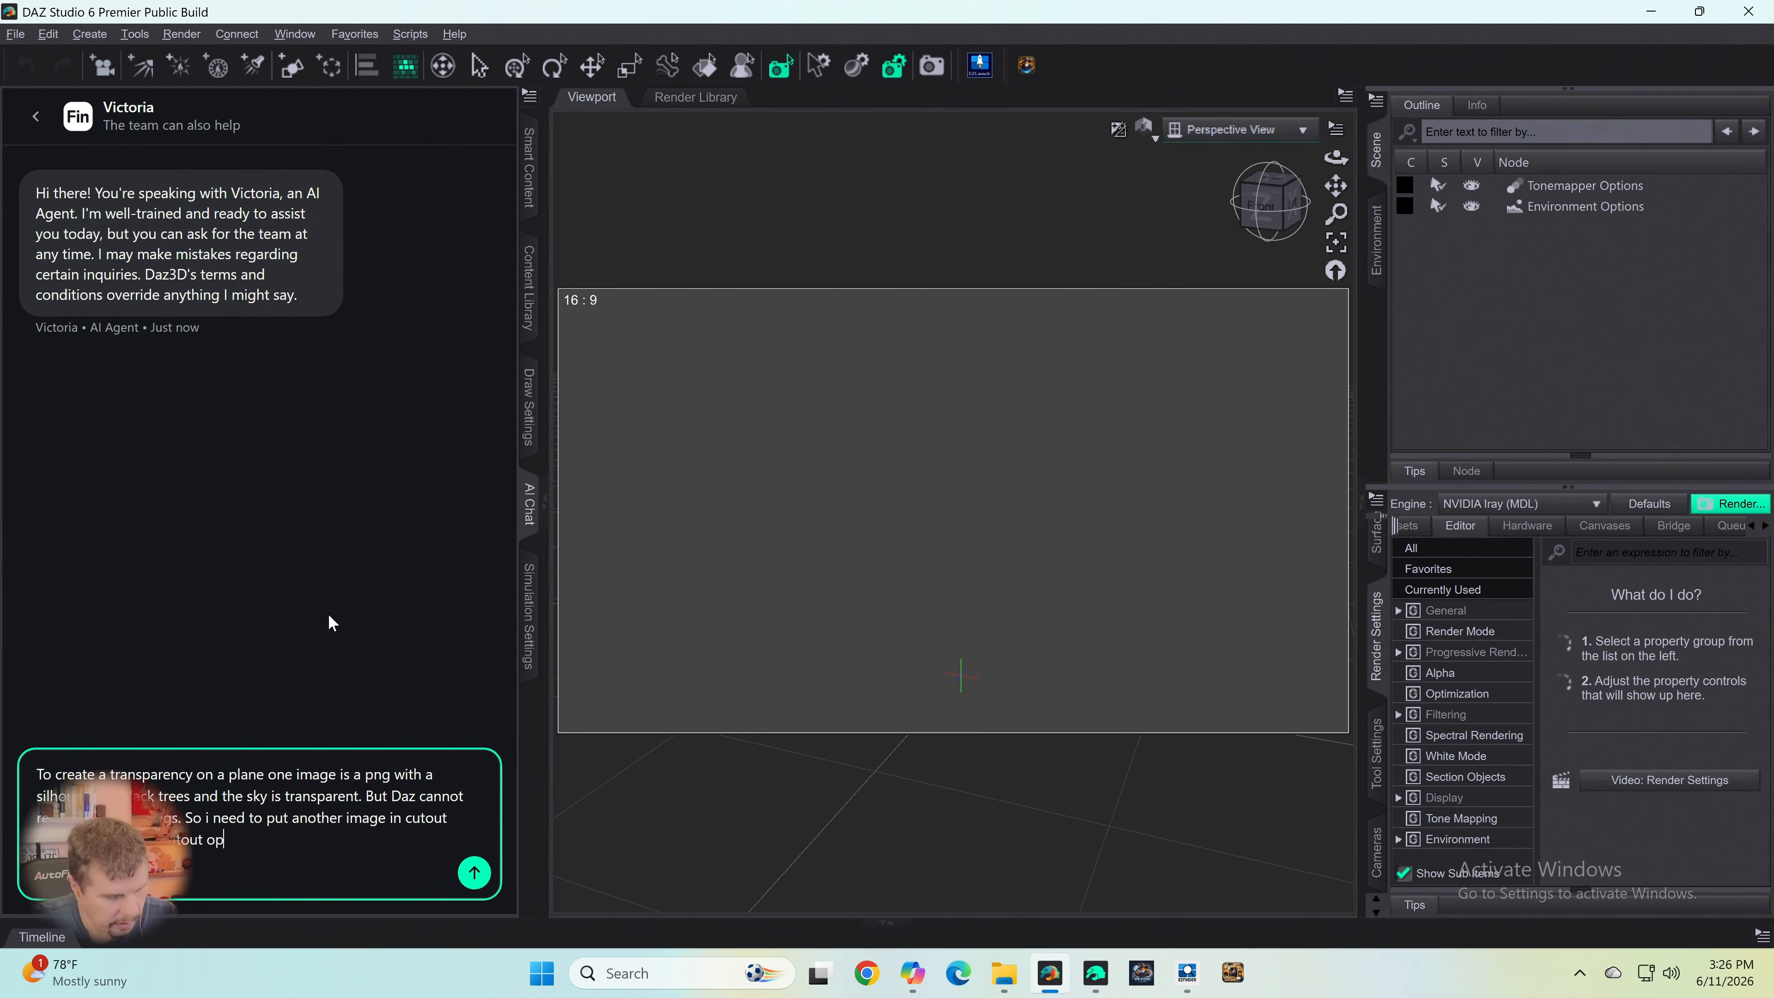
pyautogui.write('catiy ima')
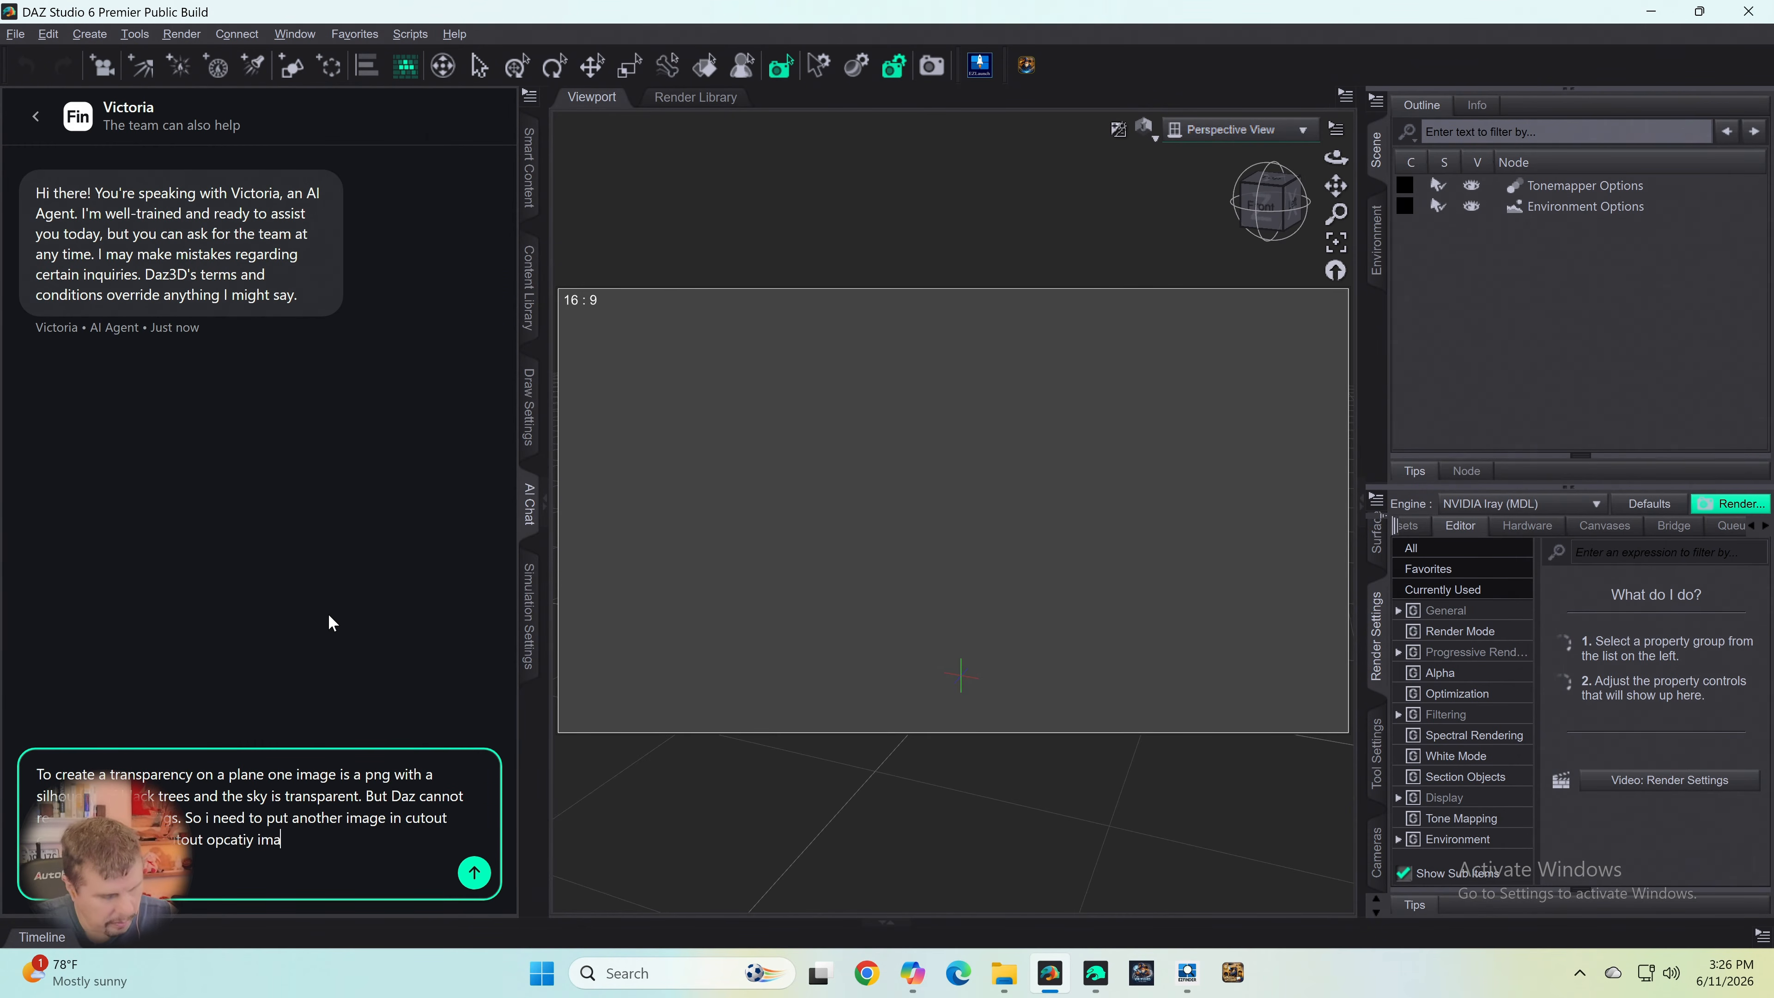
pyautogui.write('ge need teh ')
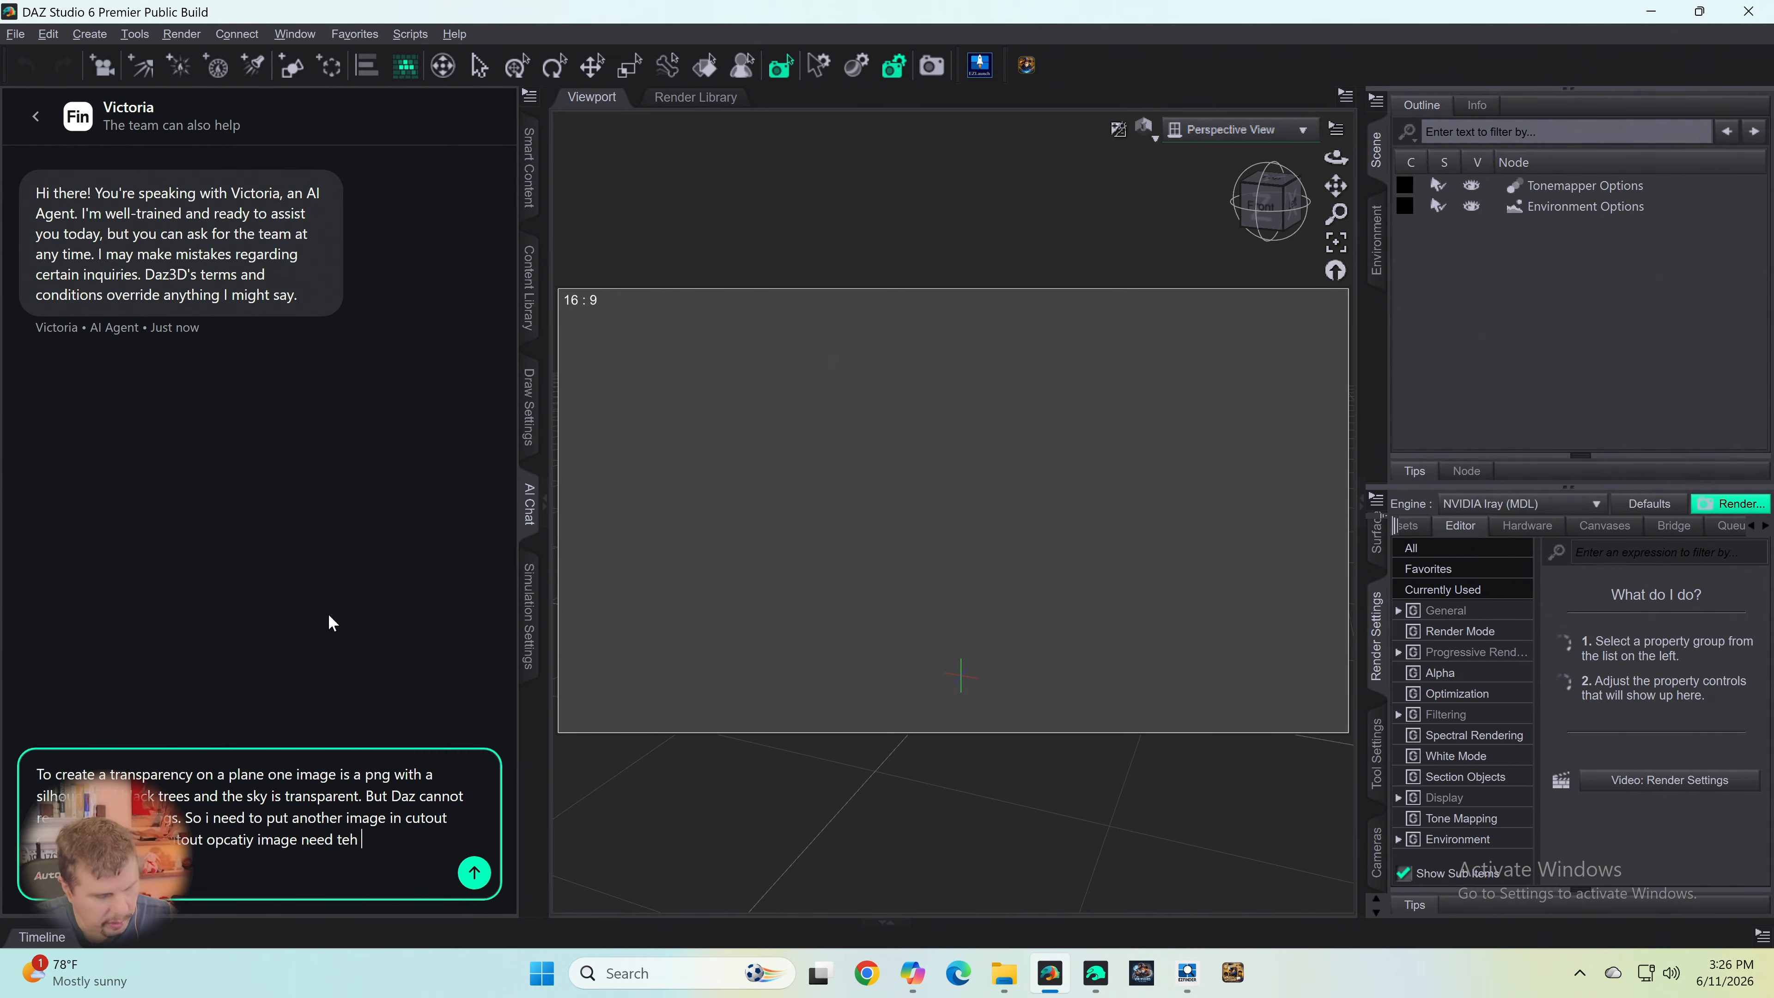
pyautogui.write('trees white or teh')
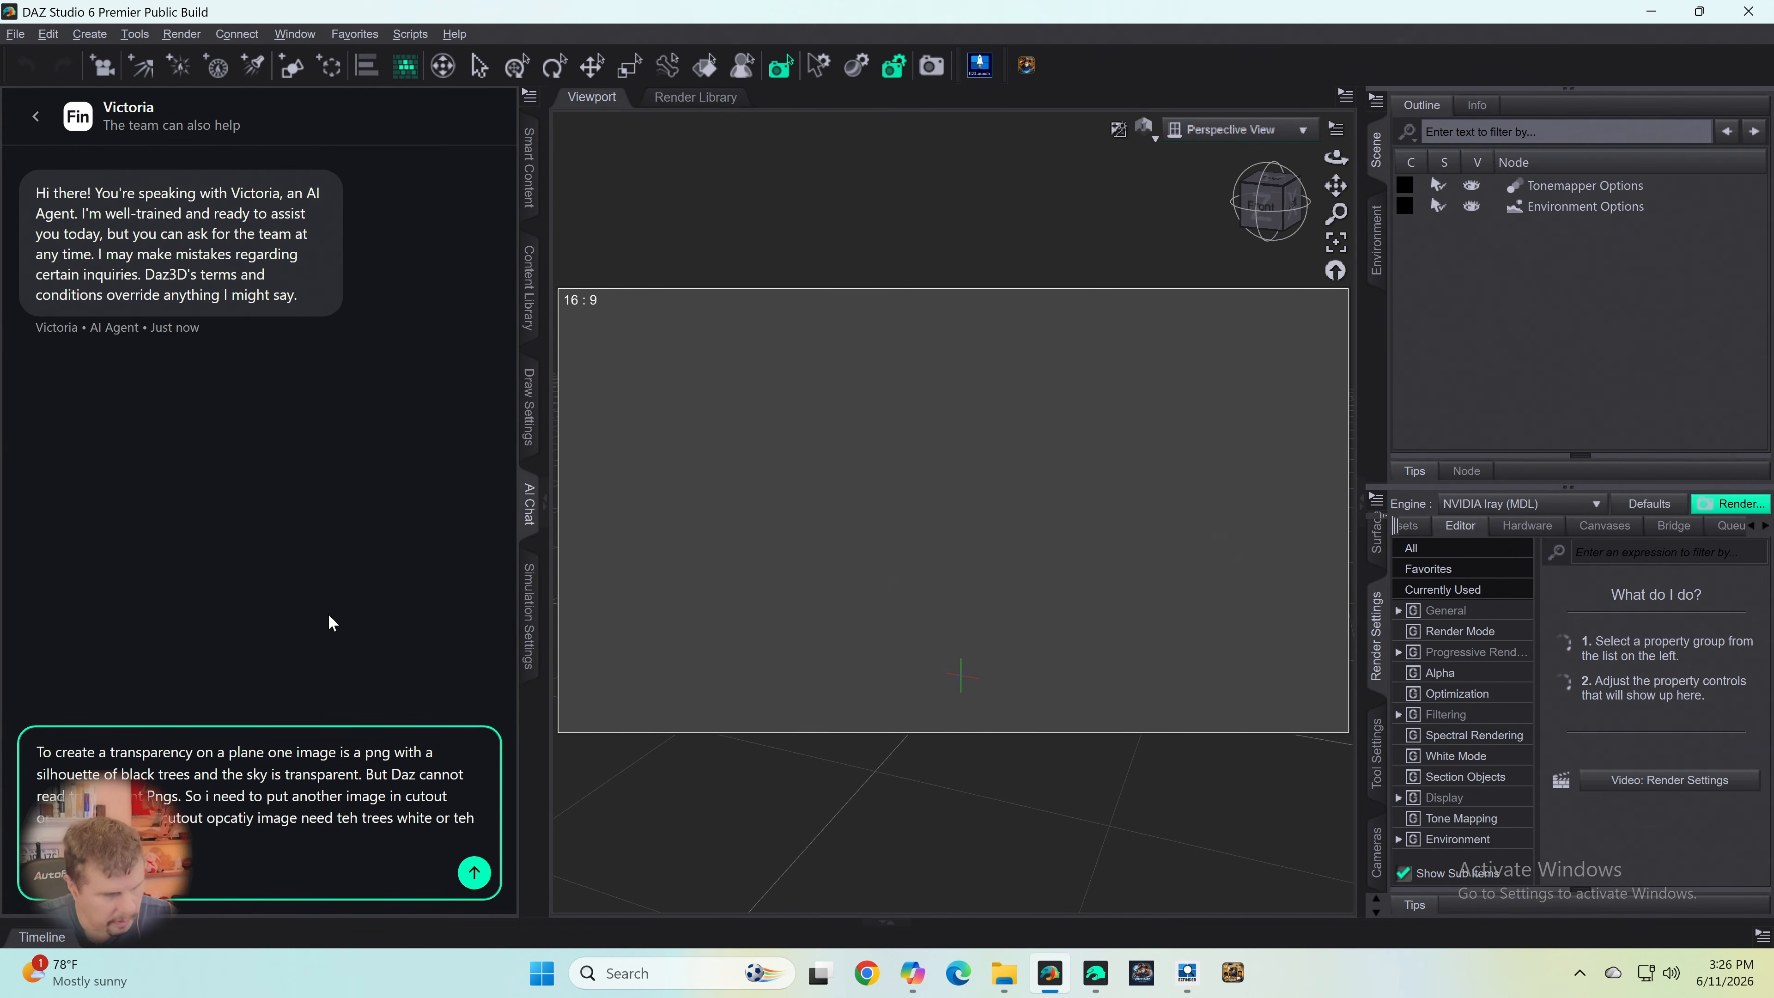
pyautogui.write('sky white?')
pyautogui.press('Return')
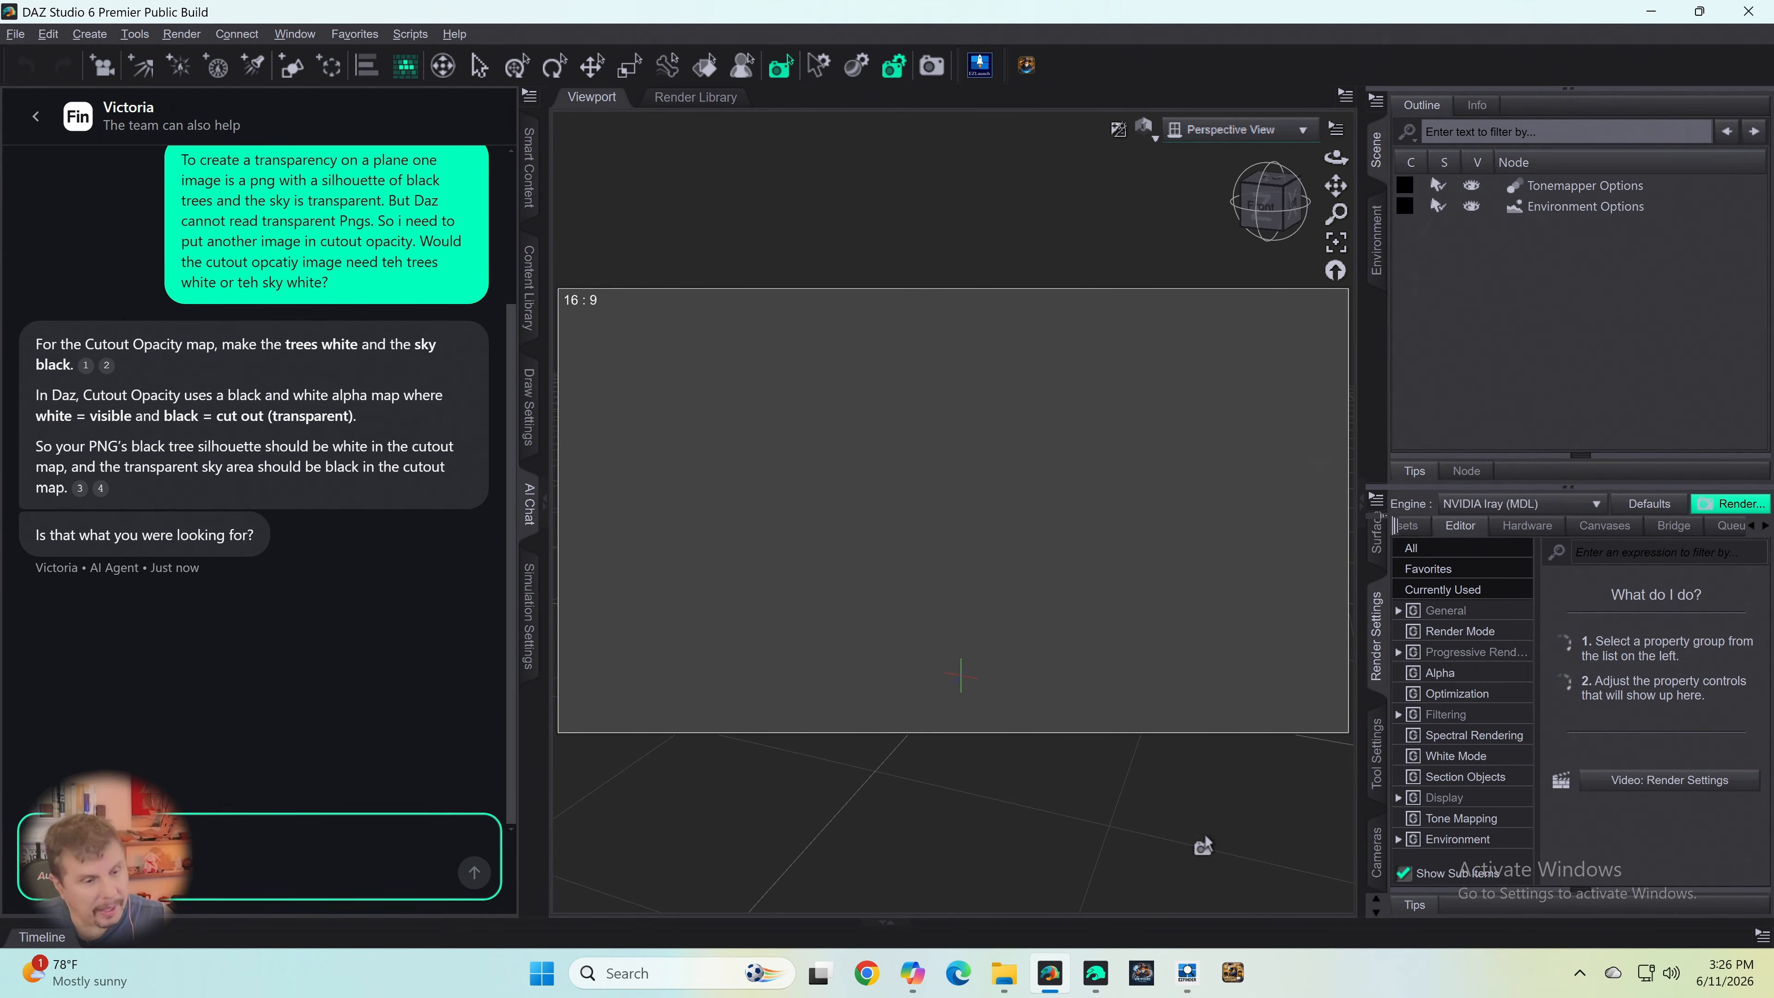
# - Switch to Daz Studio 4.24 and preview the map assigned to the plane's Cutout Opacity
pyautogui.moveTo(1189, 977)
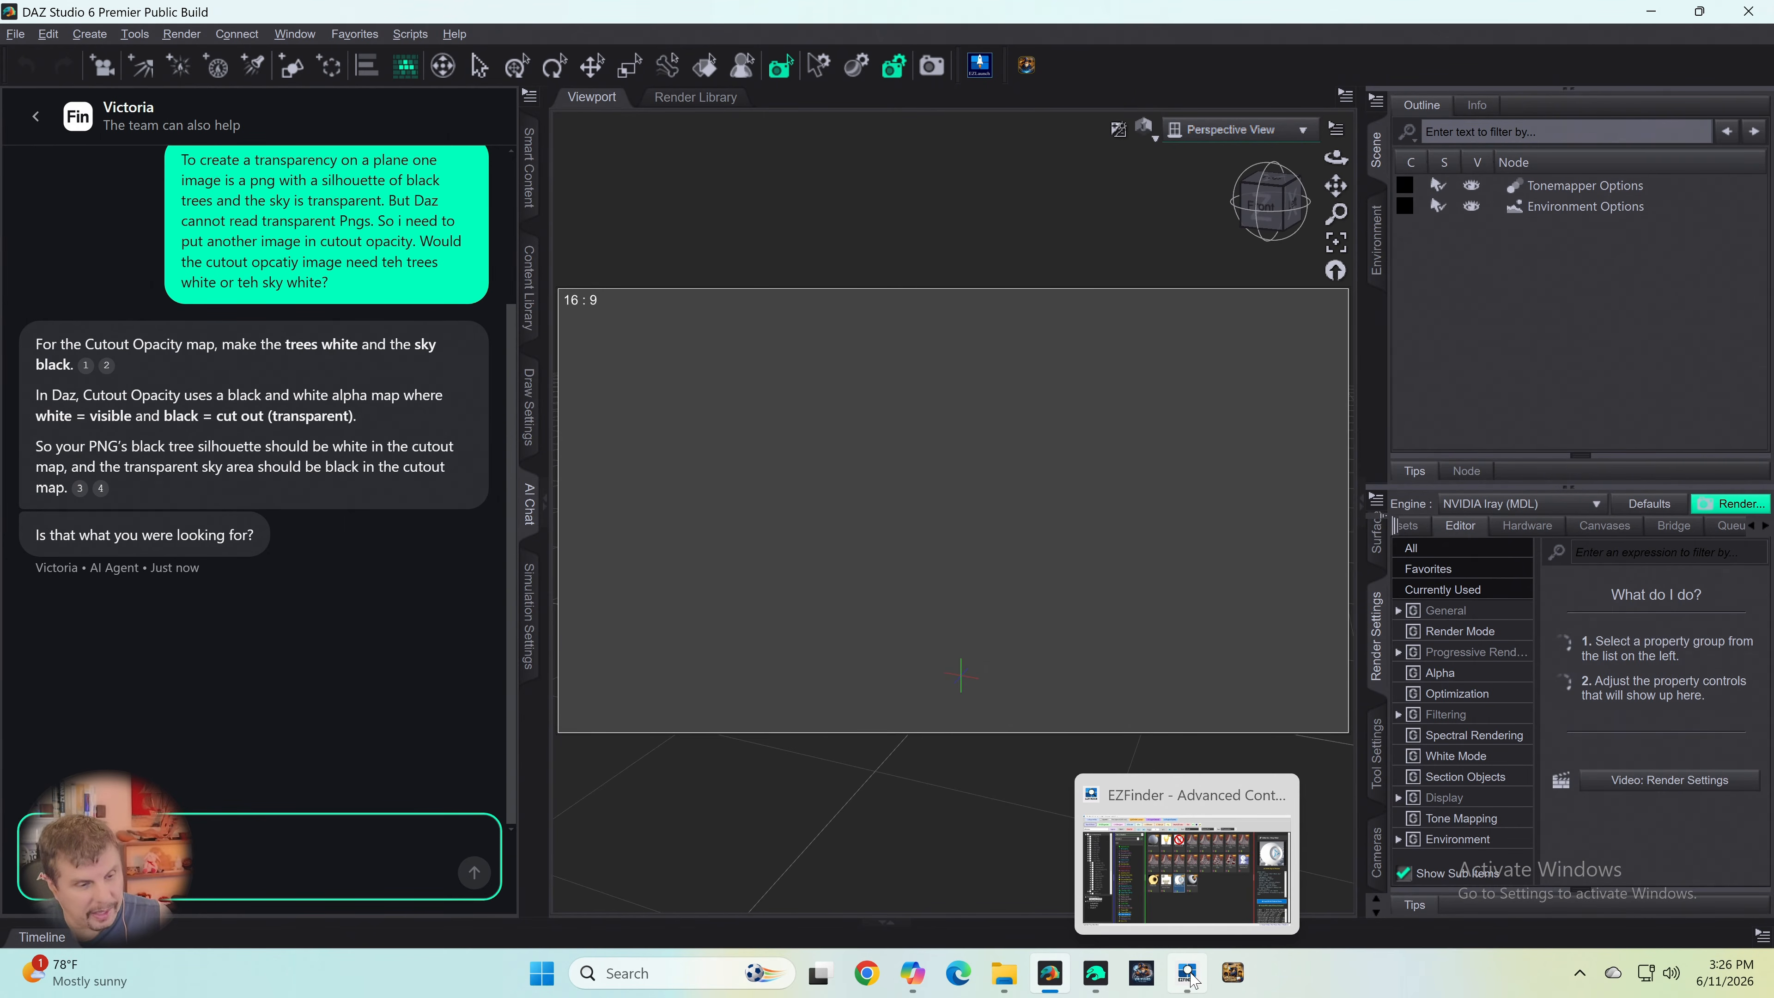
pyautogui.click(1051, 987)
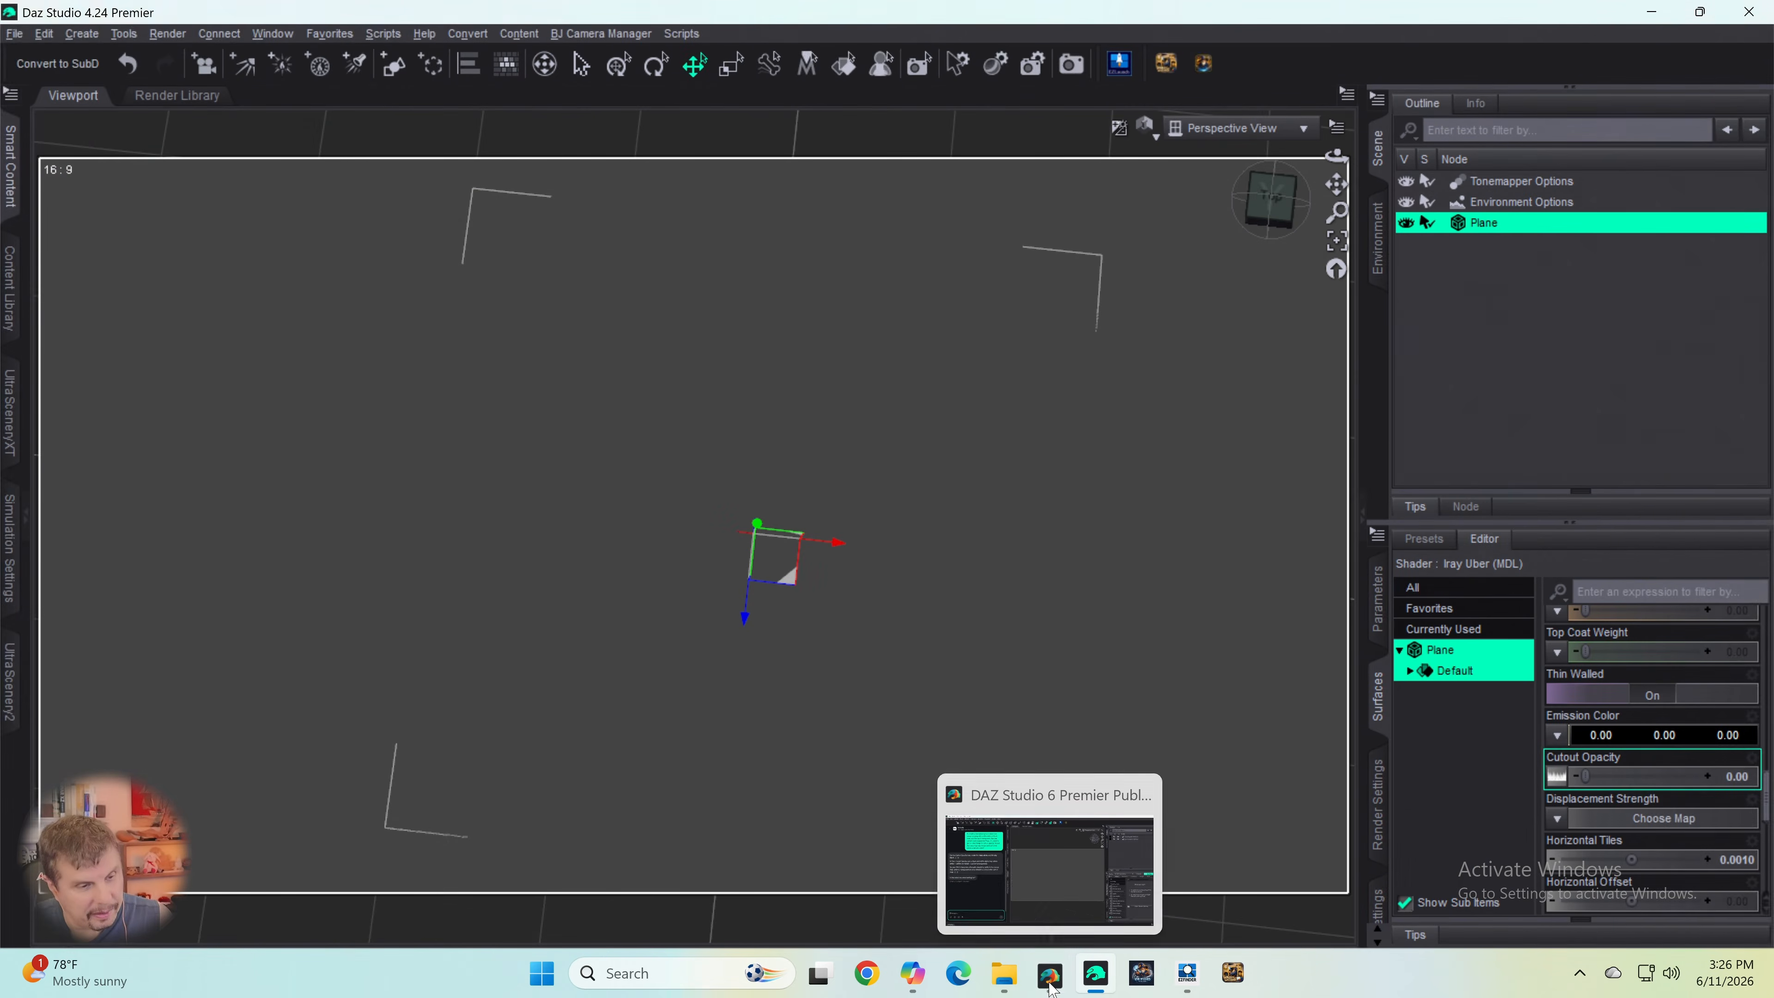
pyautogui.click(1188, 973)
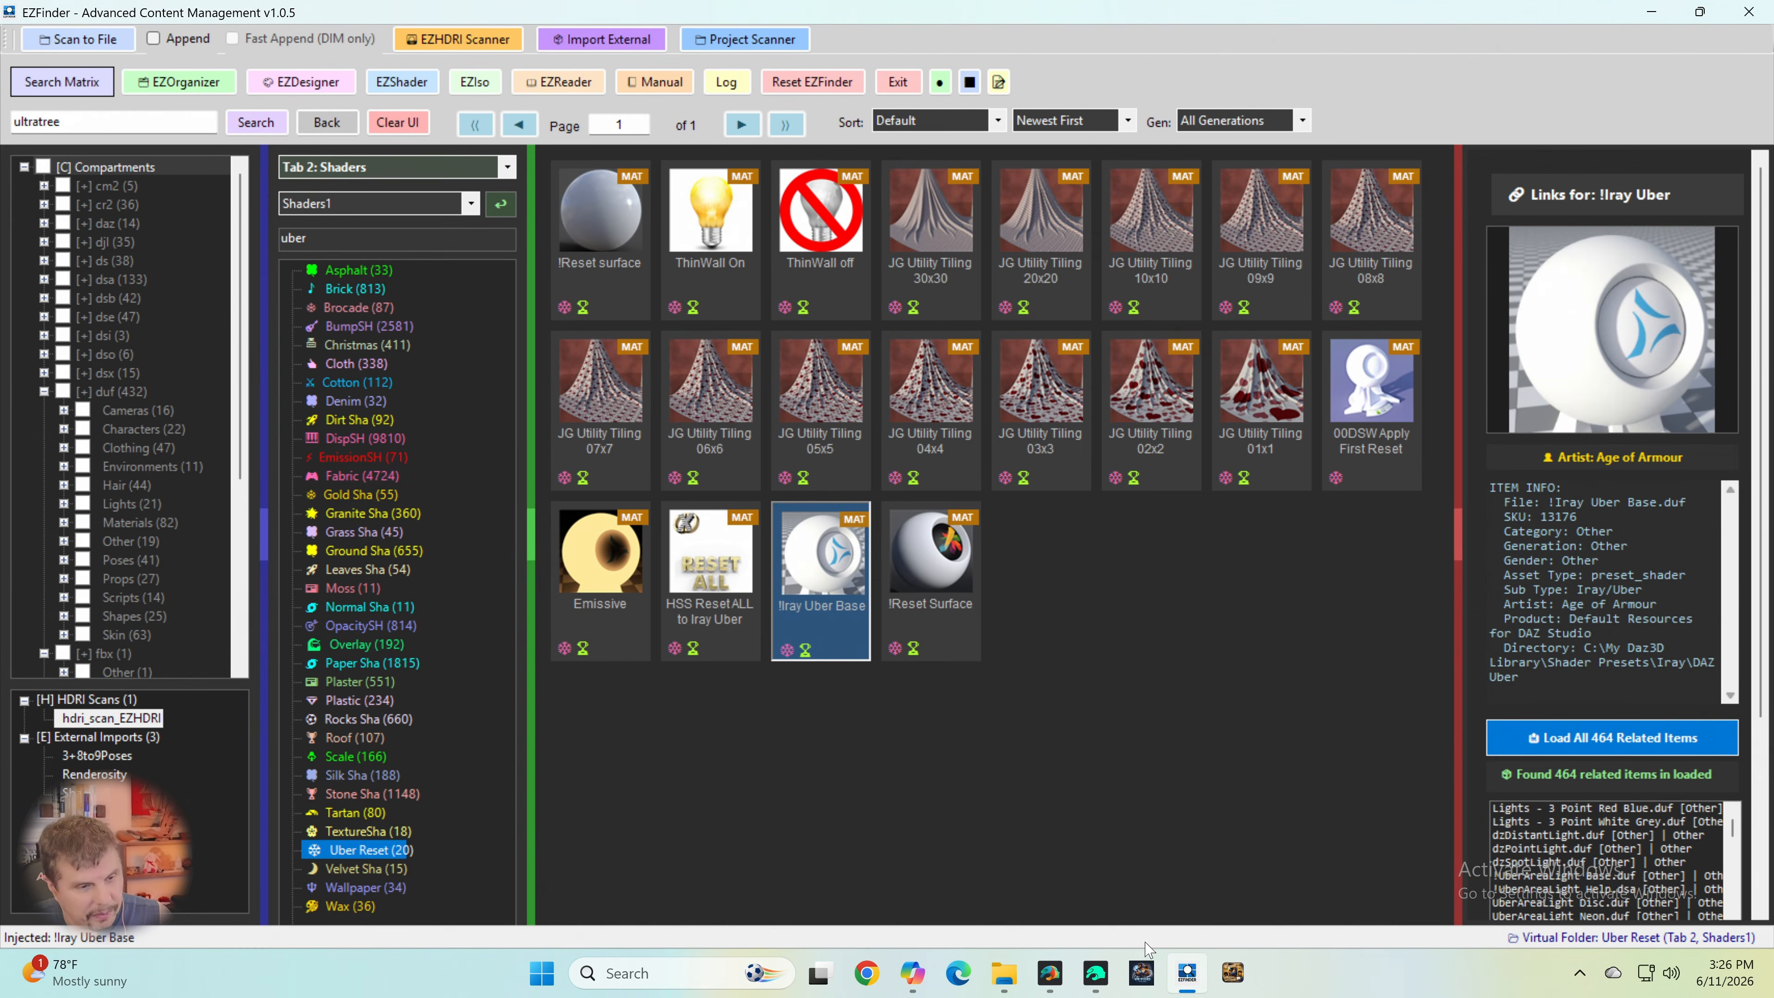
pyautogui.click(1096, 973)
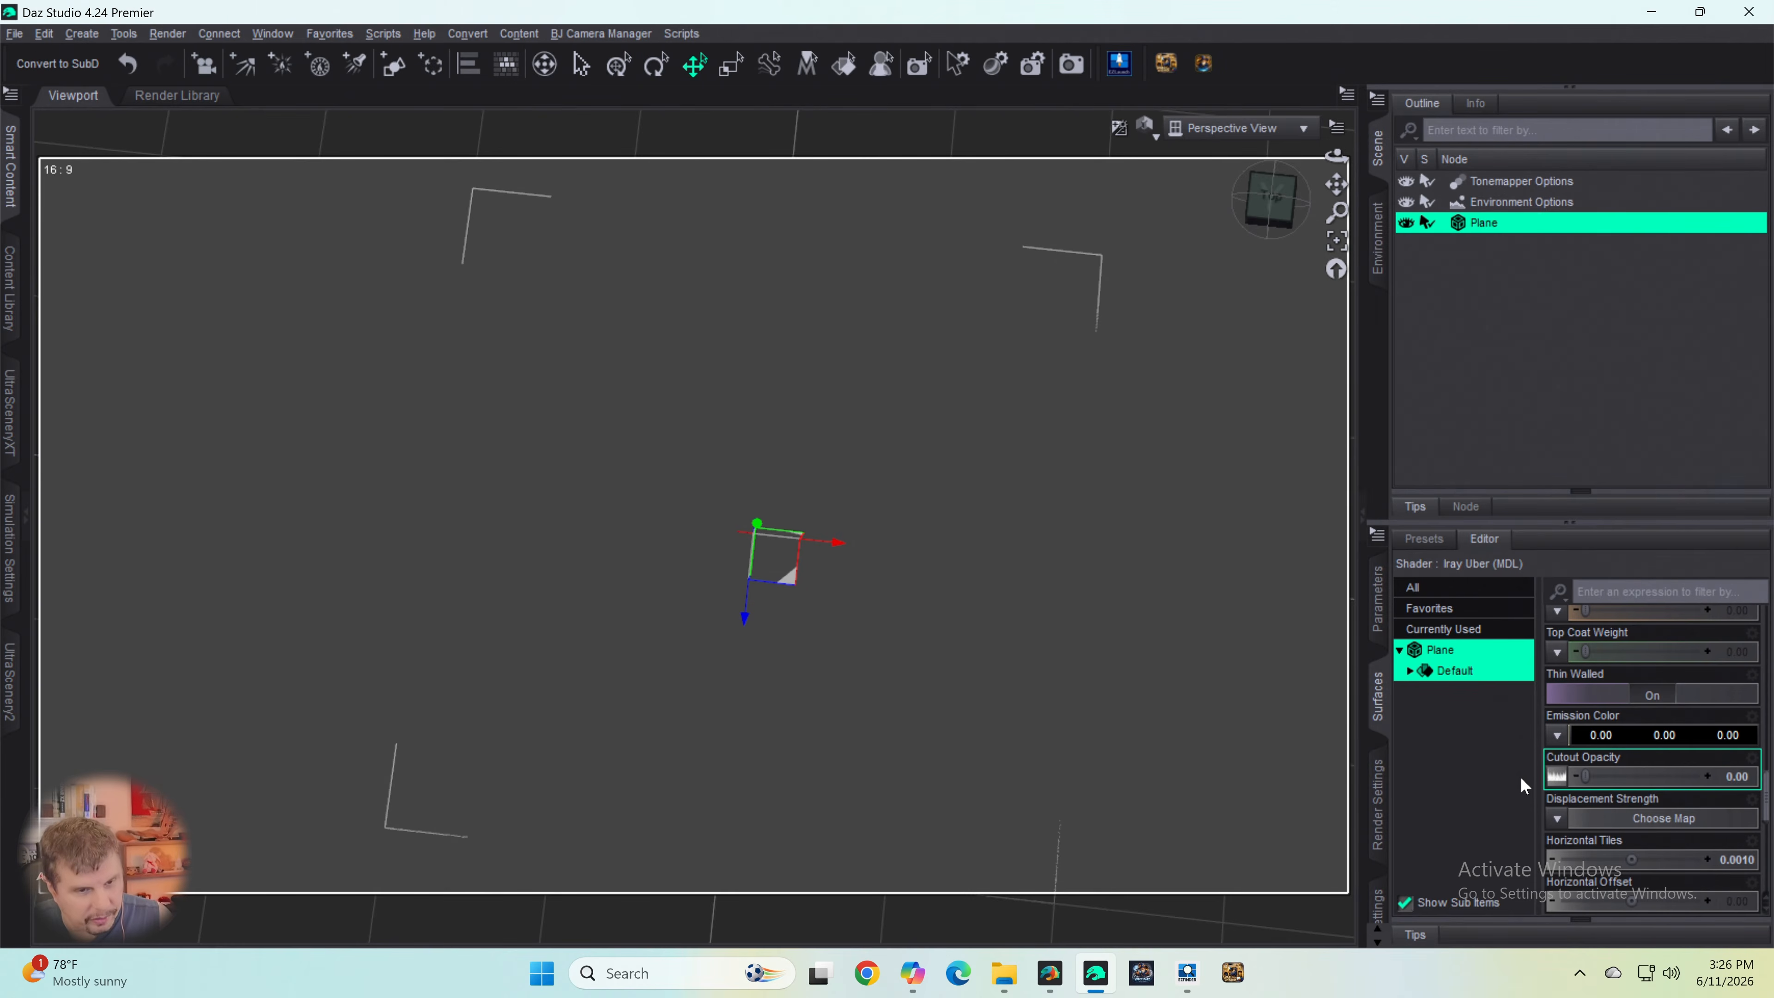
pyautogui.moveTo(1556, 783)
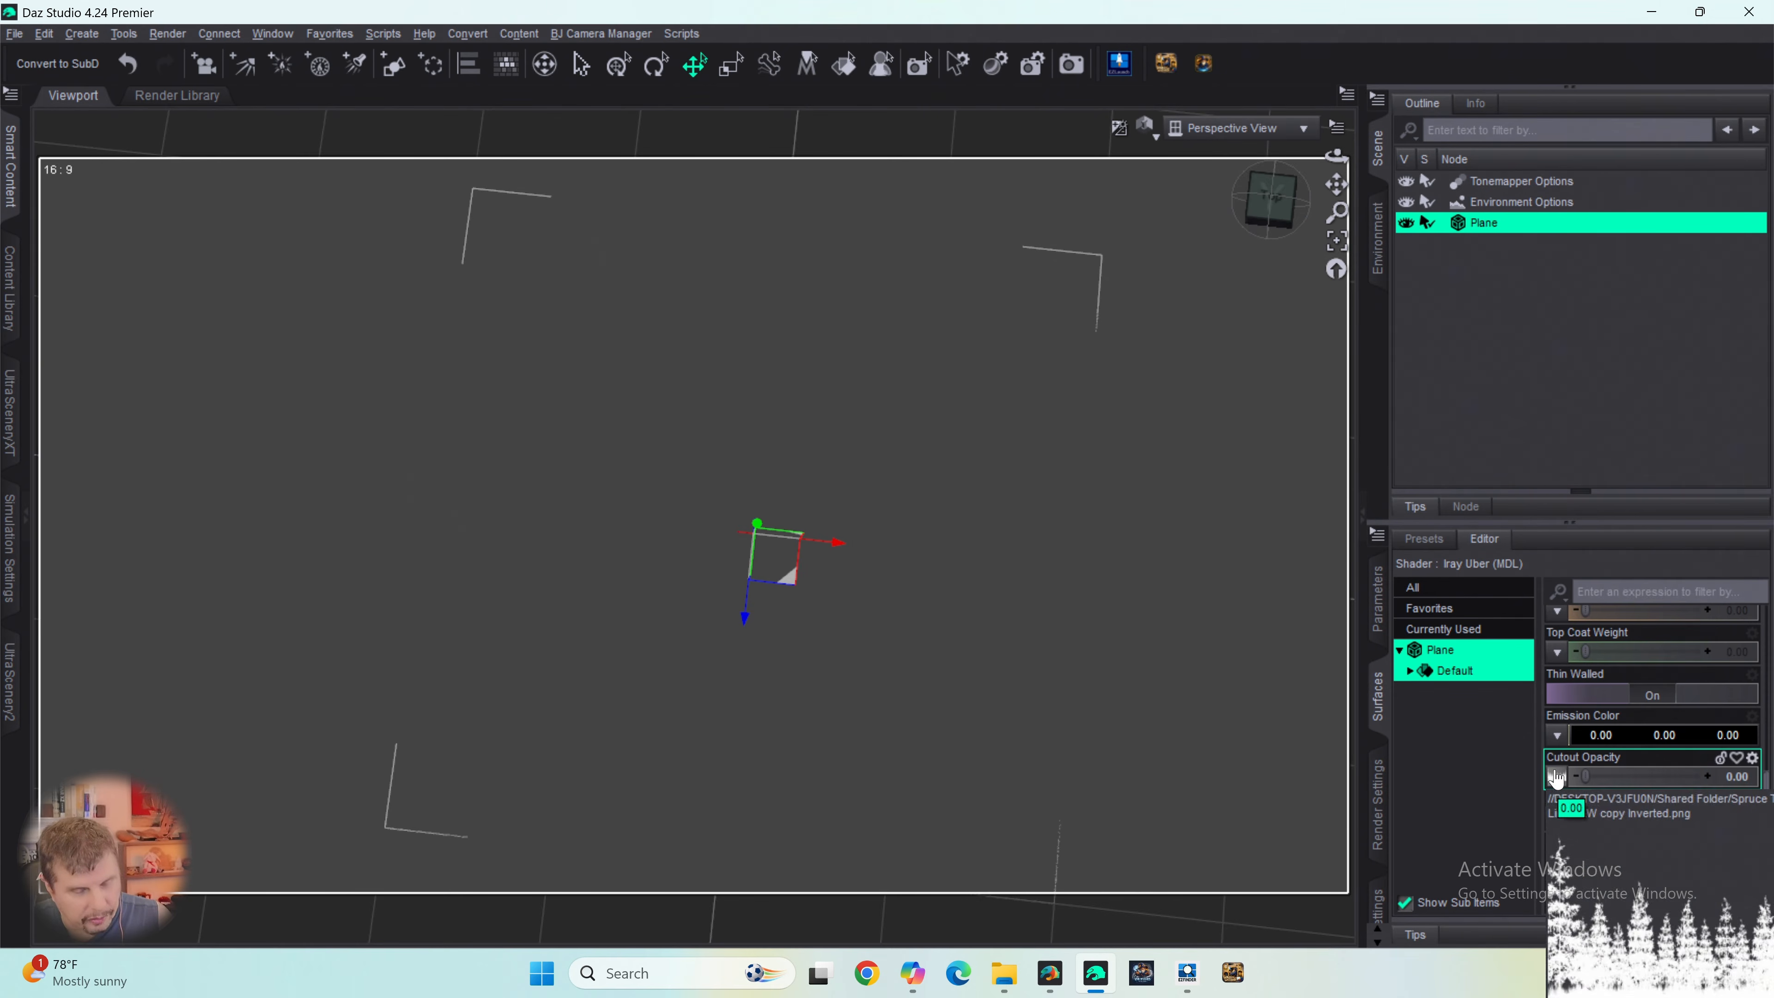
# - In Photoshop, add a new layer named Layer 2 above Curves 2 in the spruce tree line image
pyautogui.moveTo(819, 973)
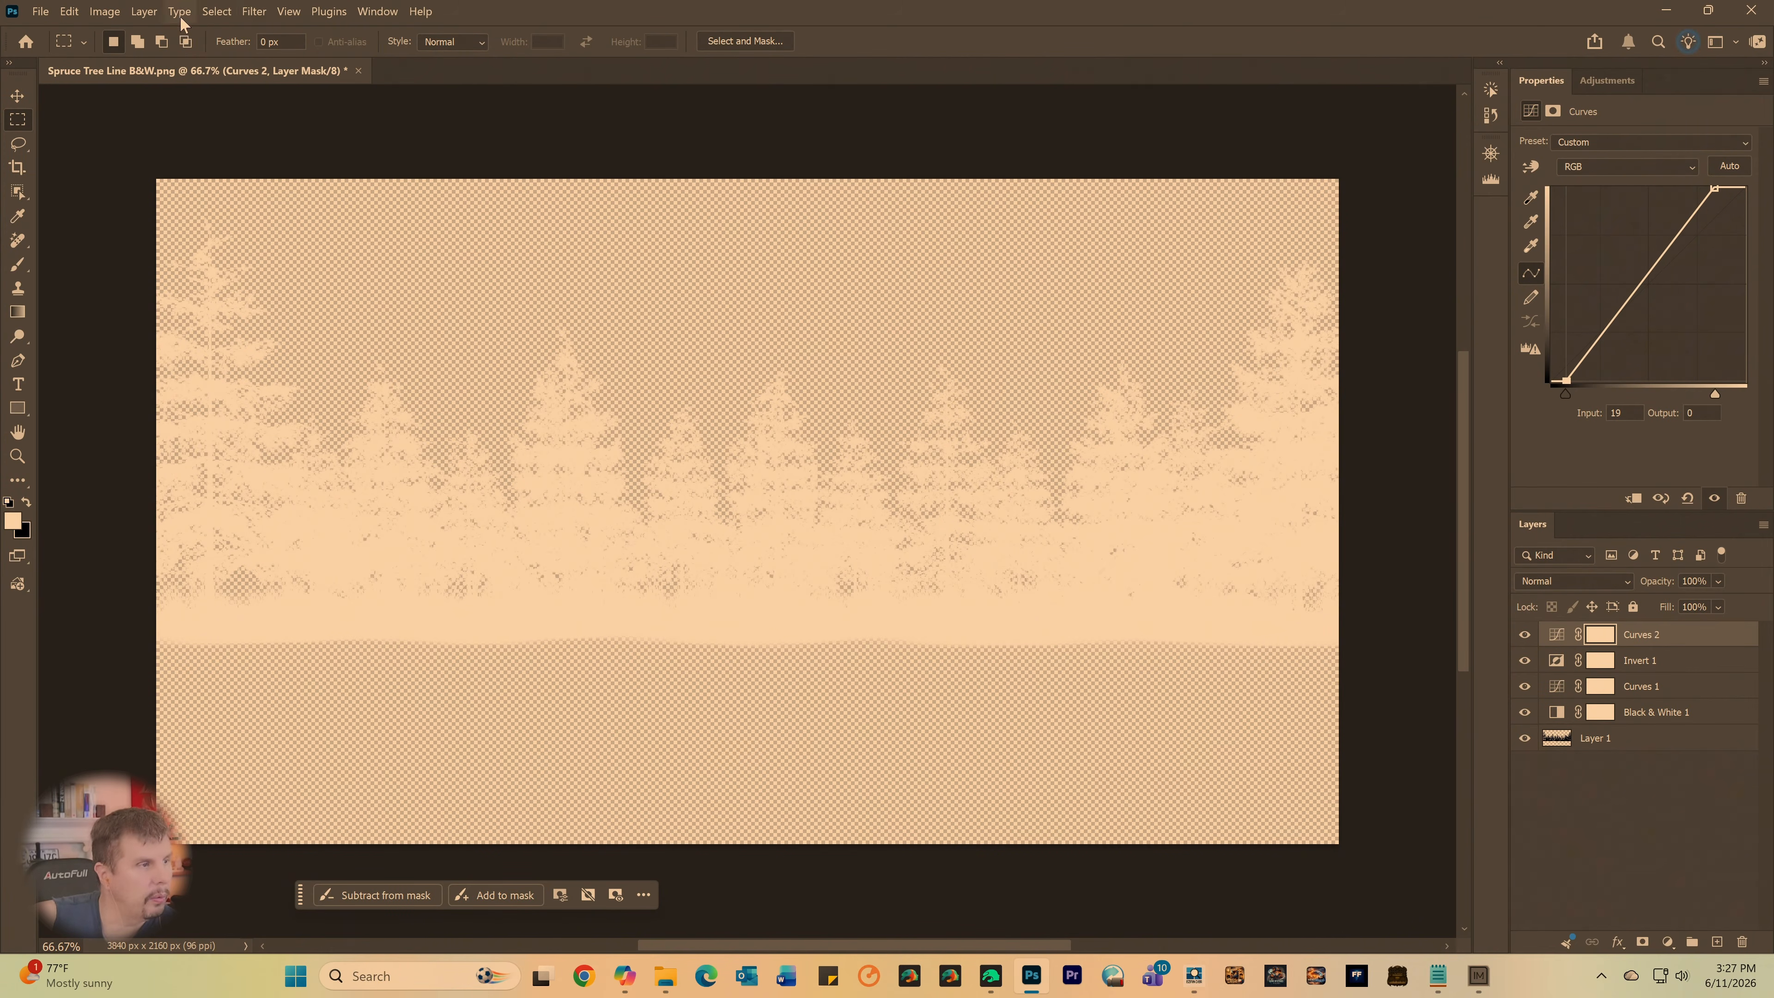
pyautogui.click(143, 11)
pyautogui.moveTo(307, 33)
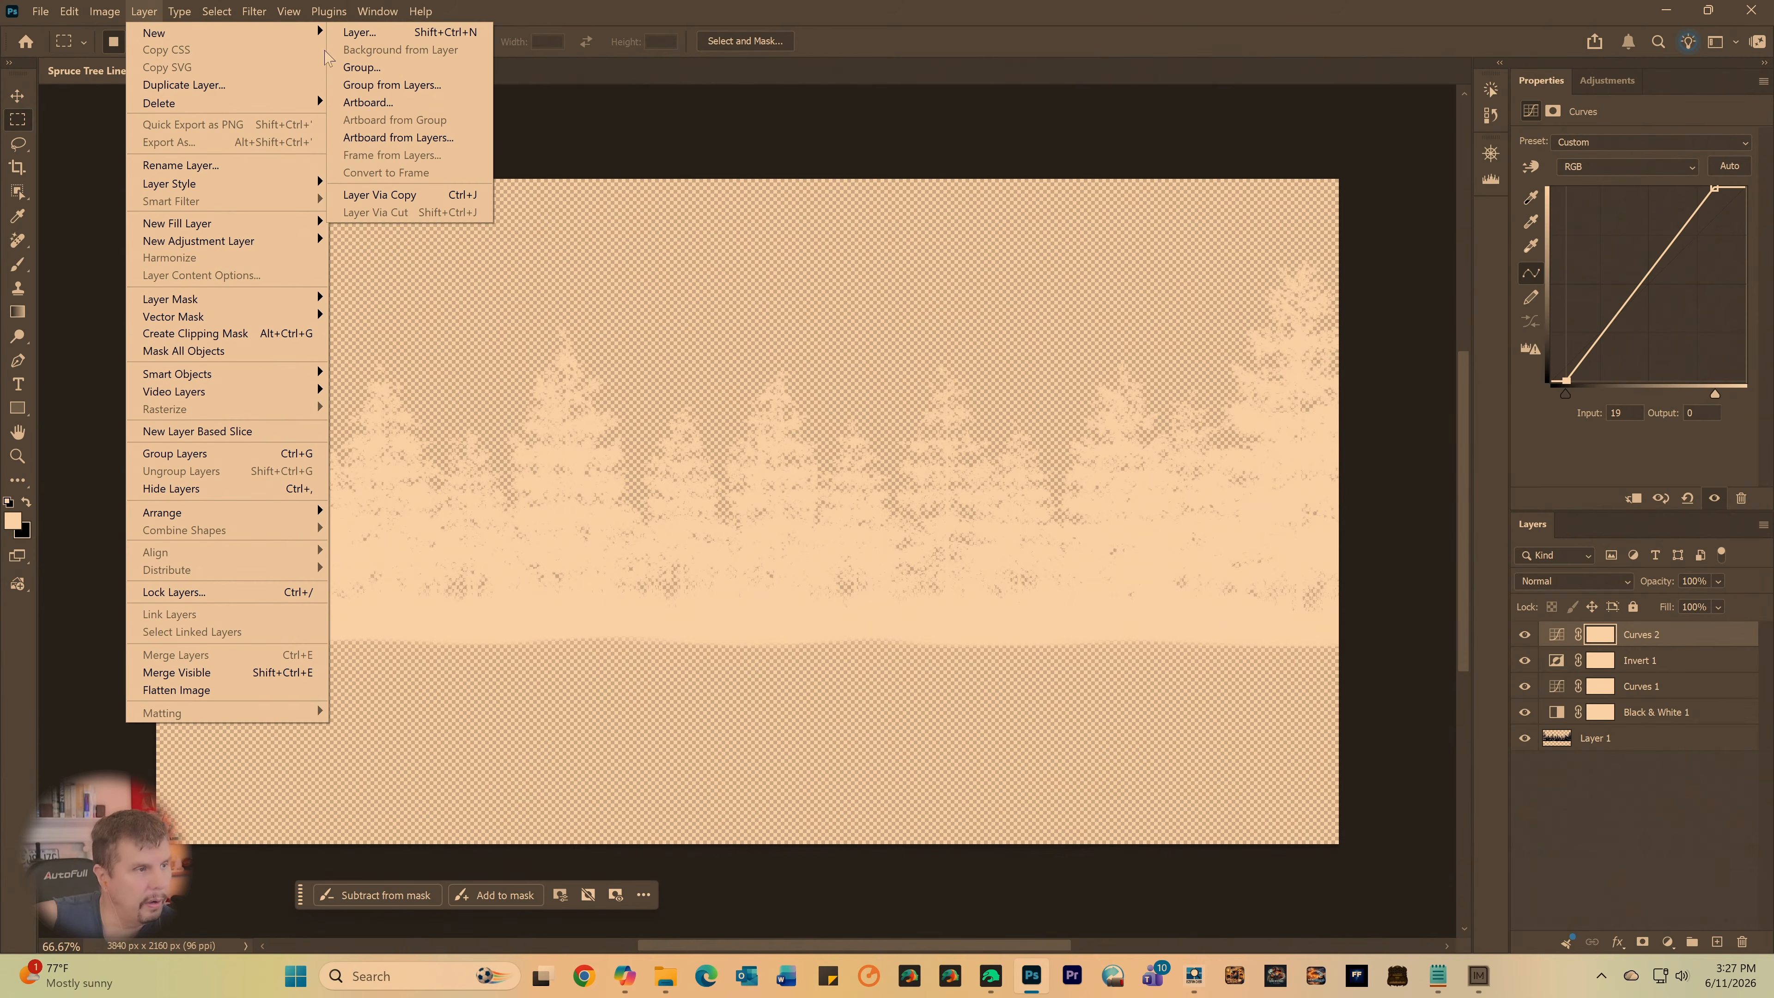
pyautogui.click(347, 33)
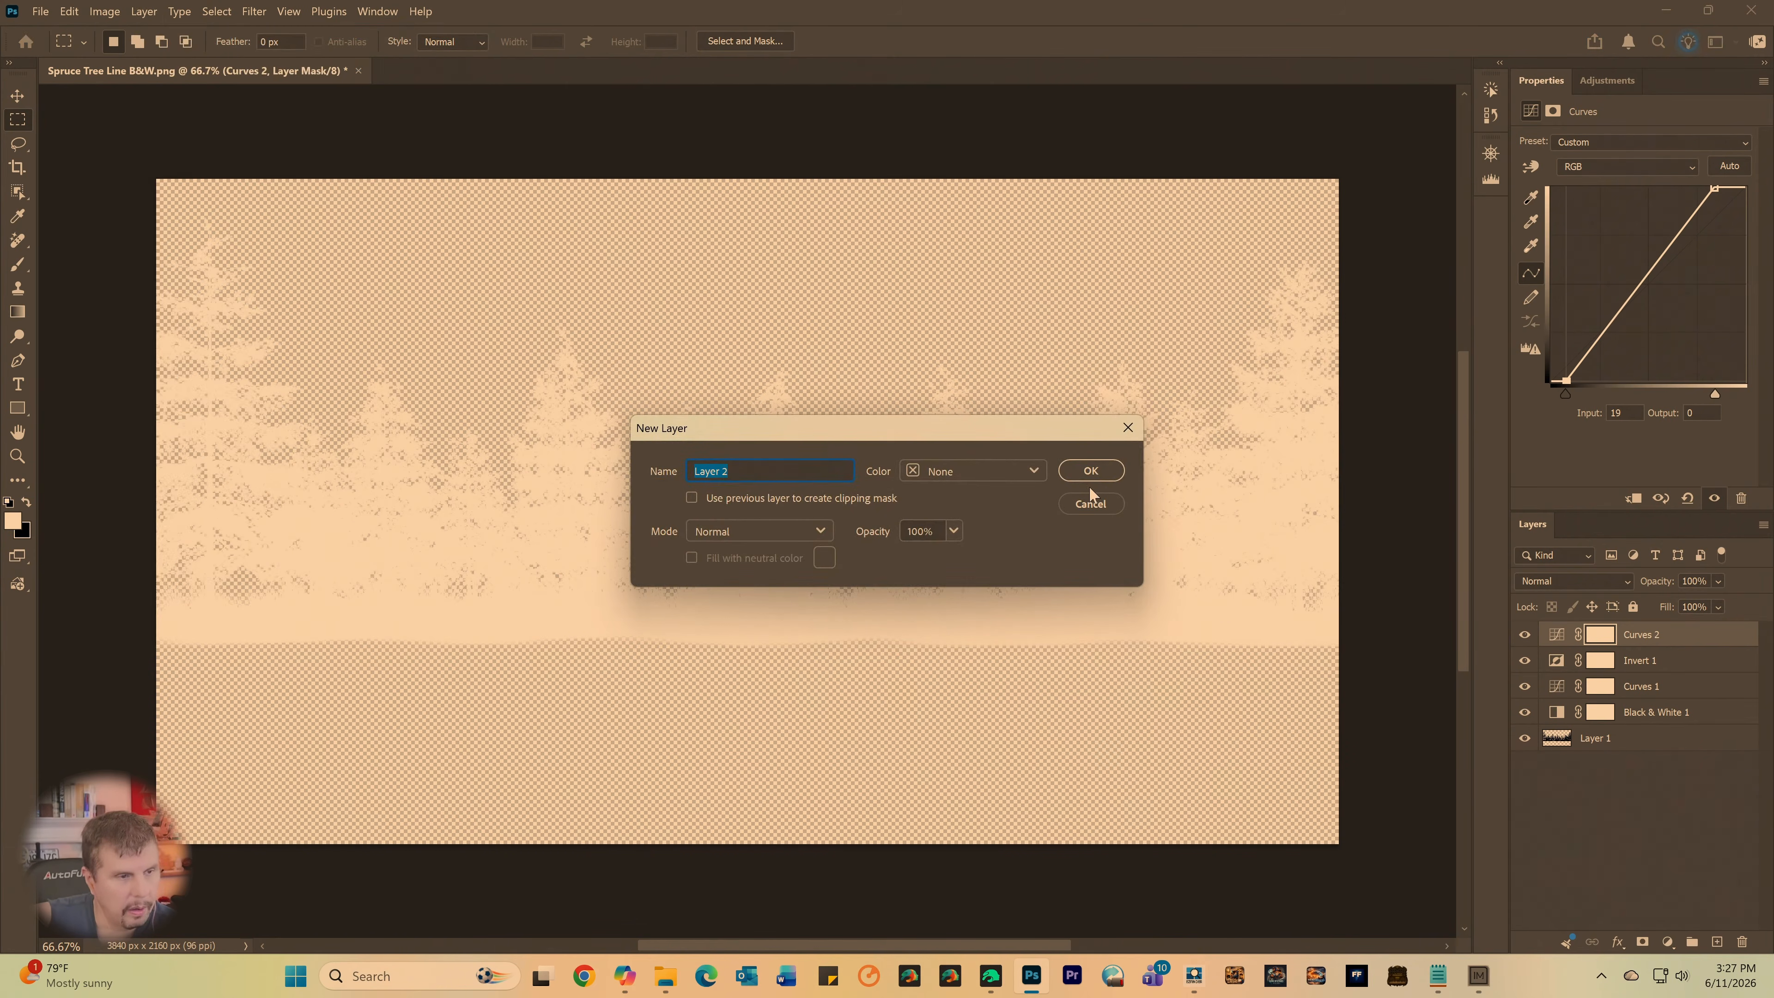
pyautogui.click(1091, 472)
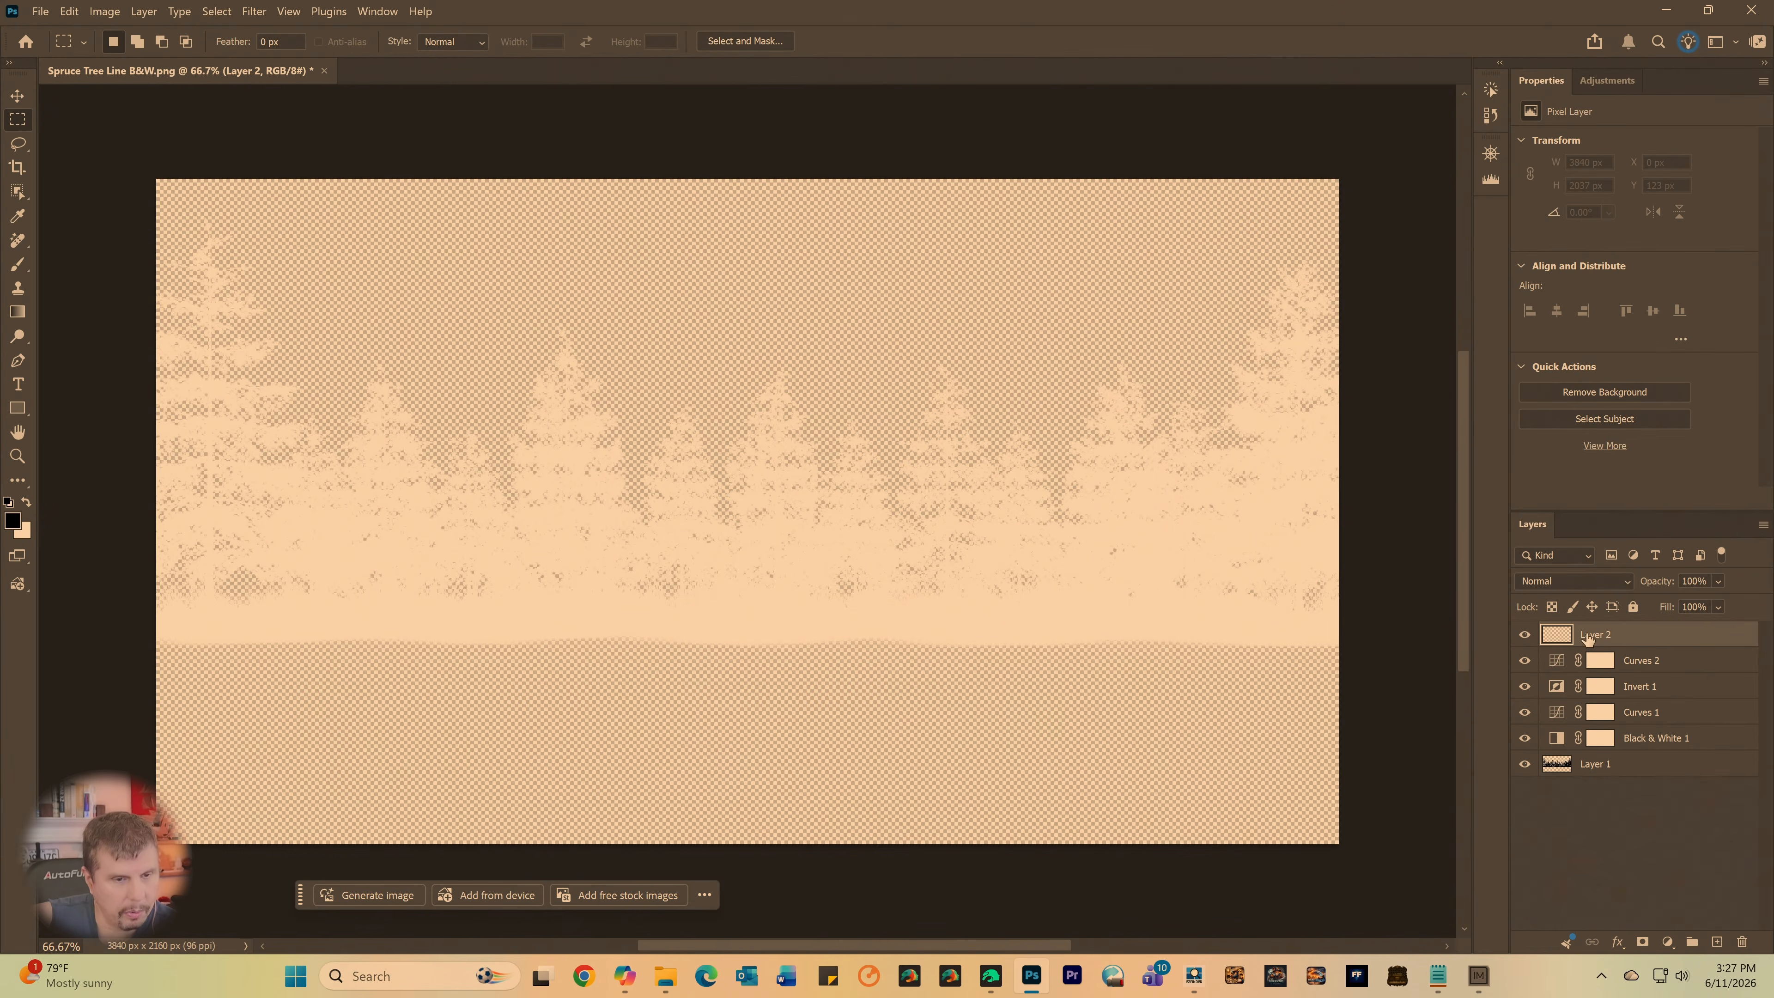
# - Move Layer 2 to the bottom of the layer stack, below Layer 1, and choose the Brush tool with a size of 1108 px
pyautogui.moveTo(1589, 639); pyautogui.dragTo(1566, 788)
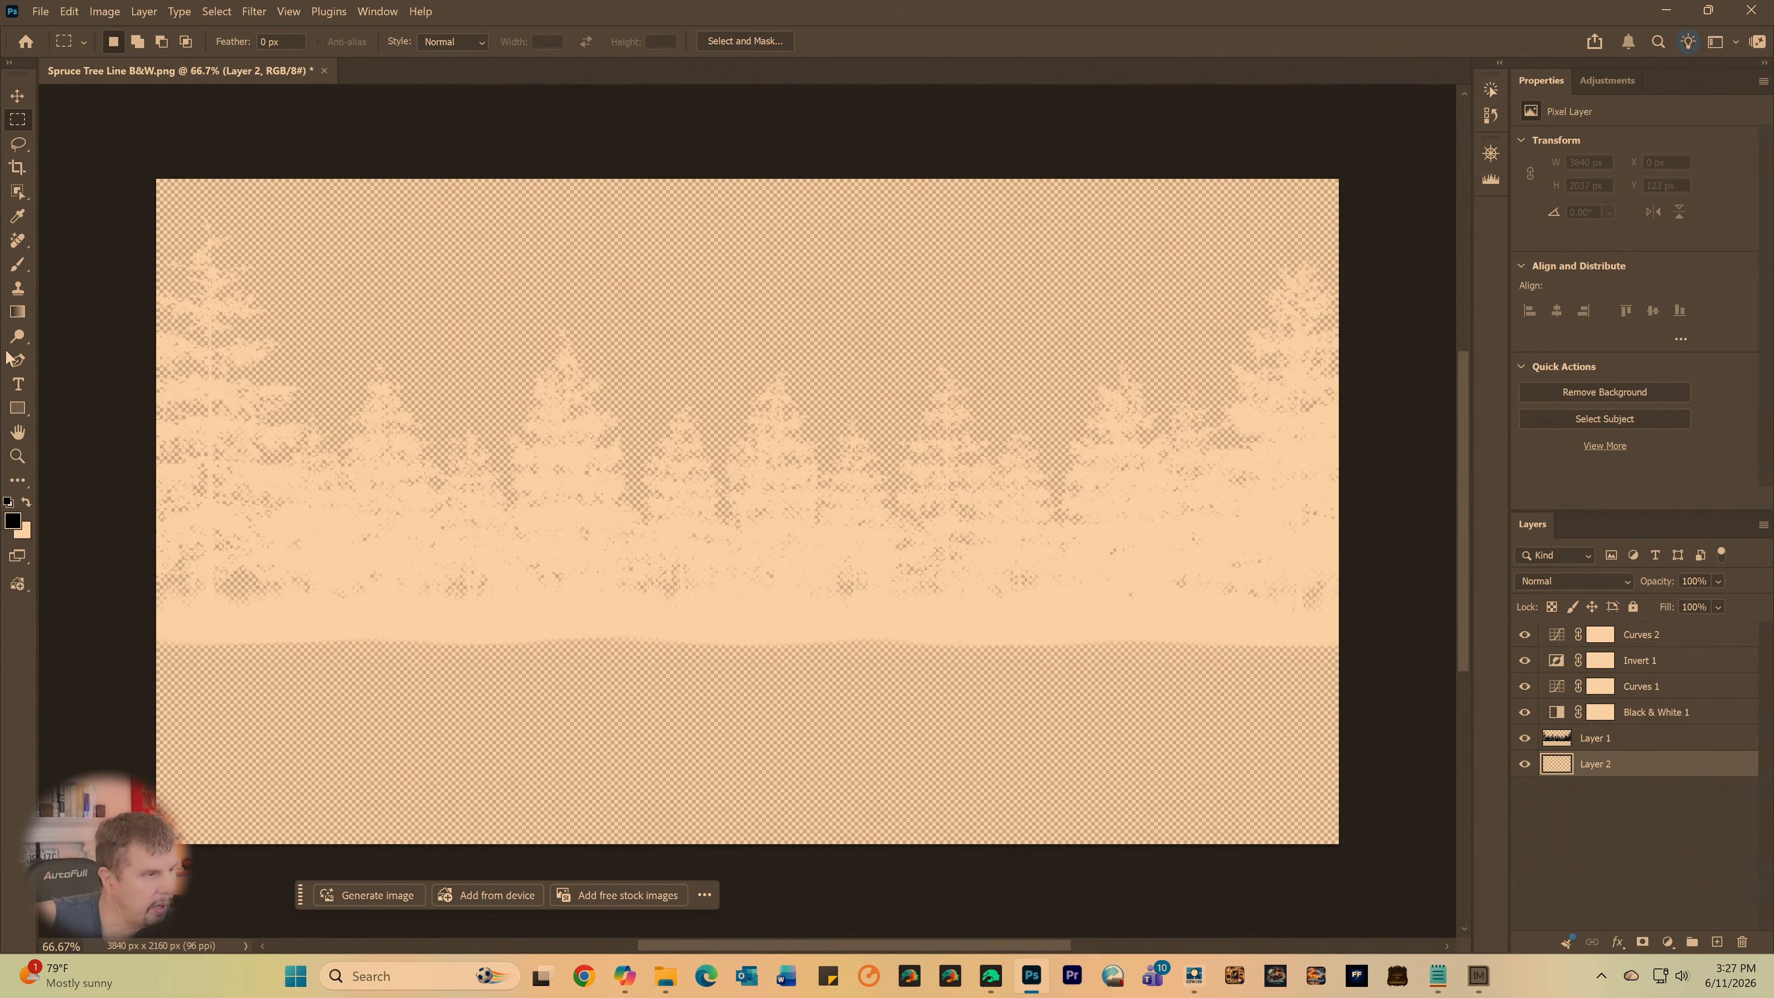
pyautogui.click(22, 269)
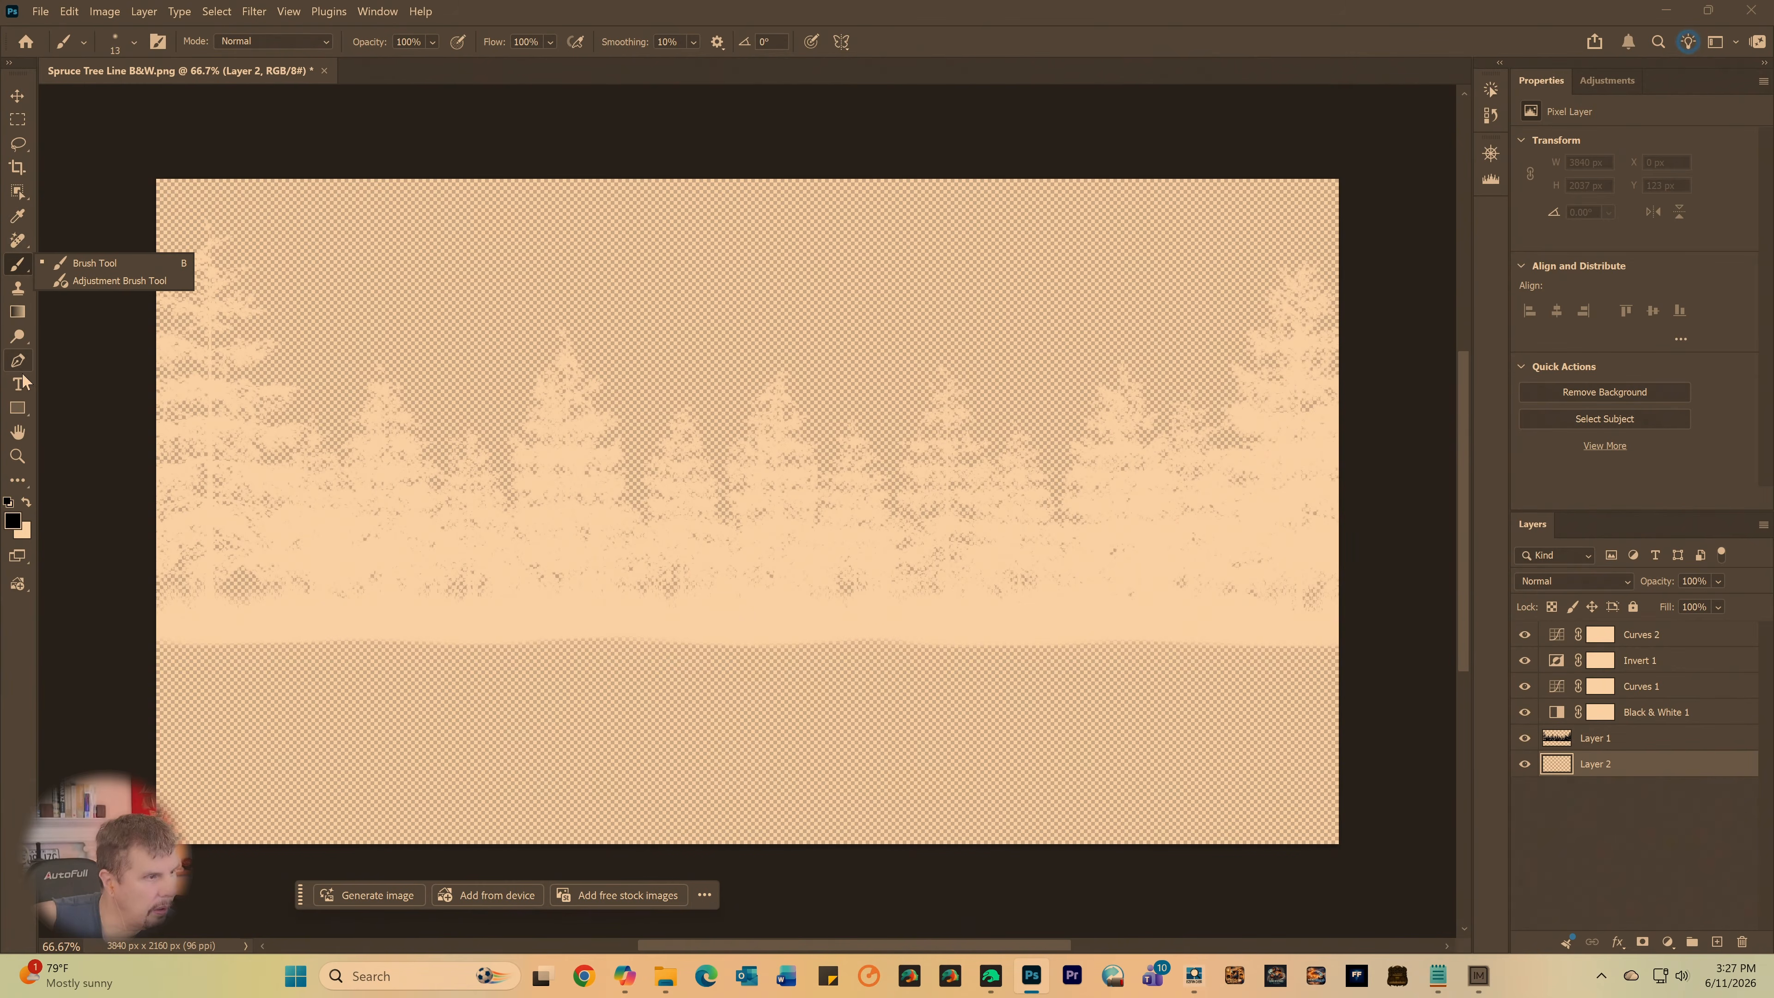
pyautogui.click(17, 338)
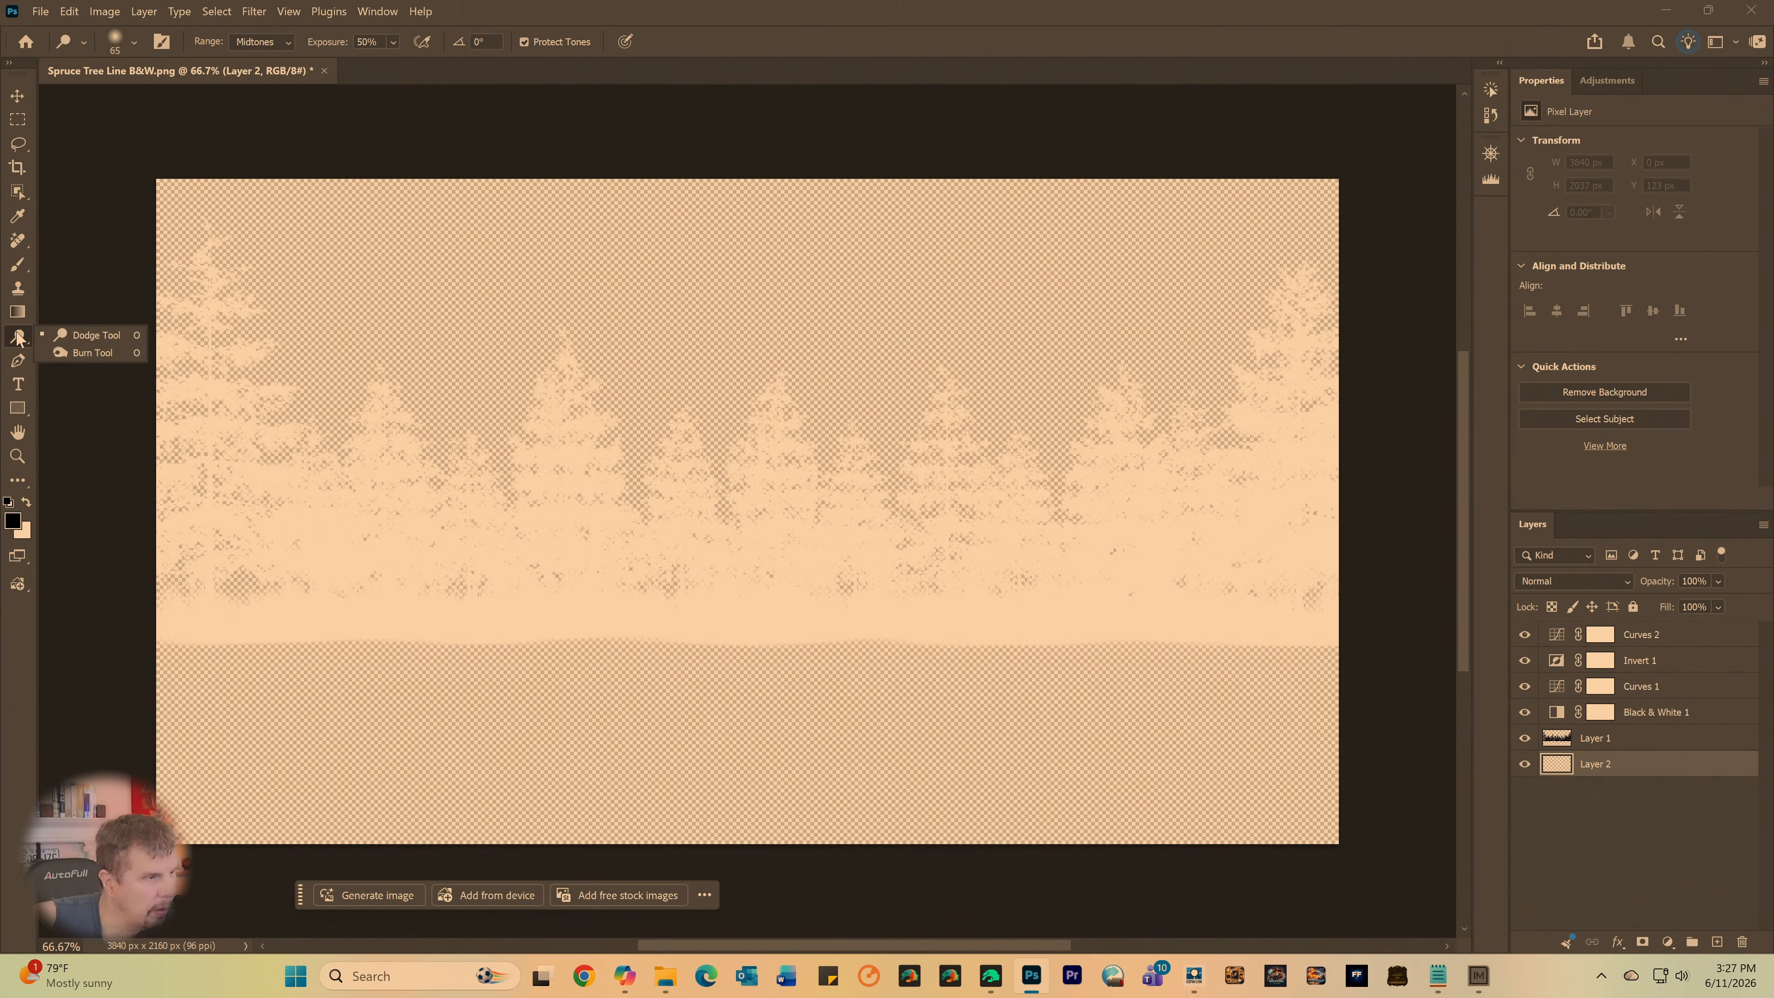
pyautogui.click(17, 269)
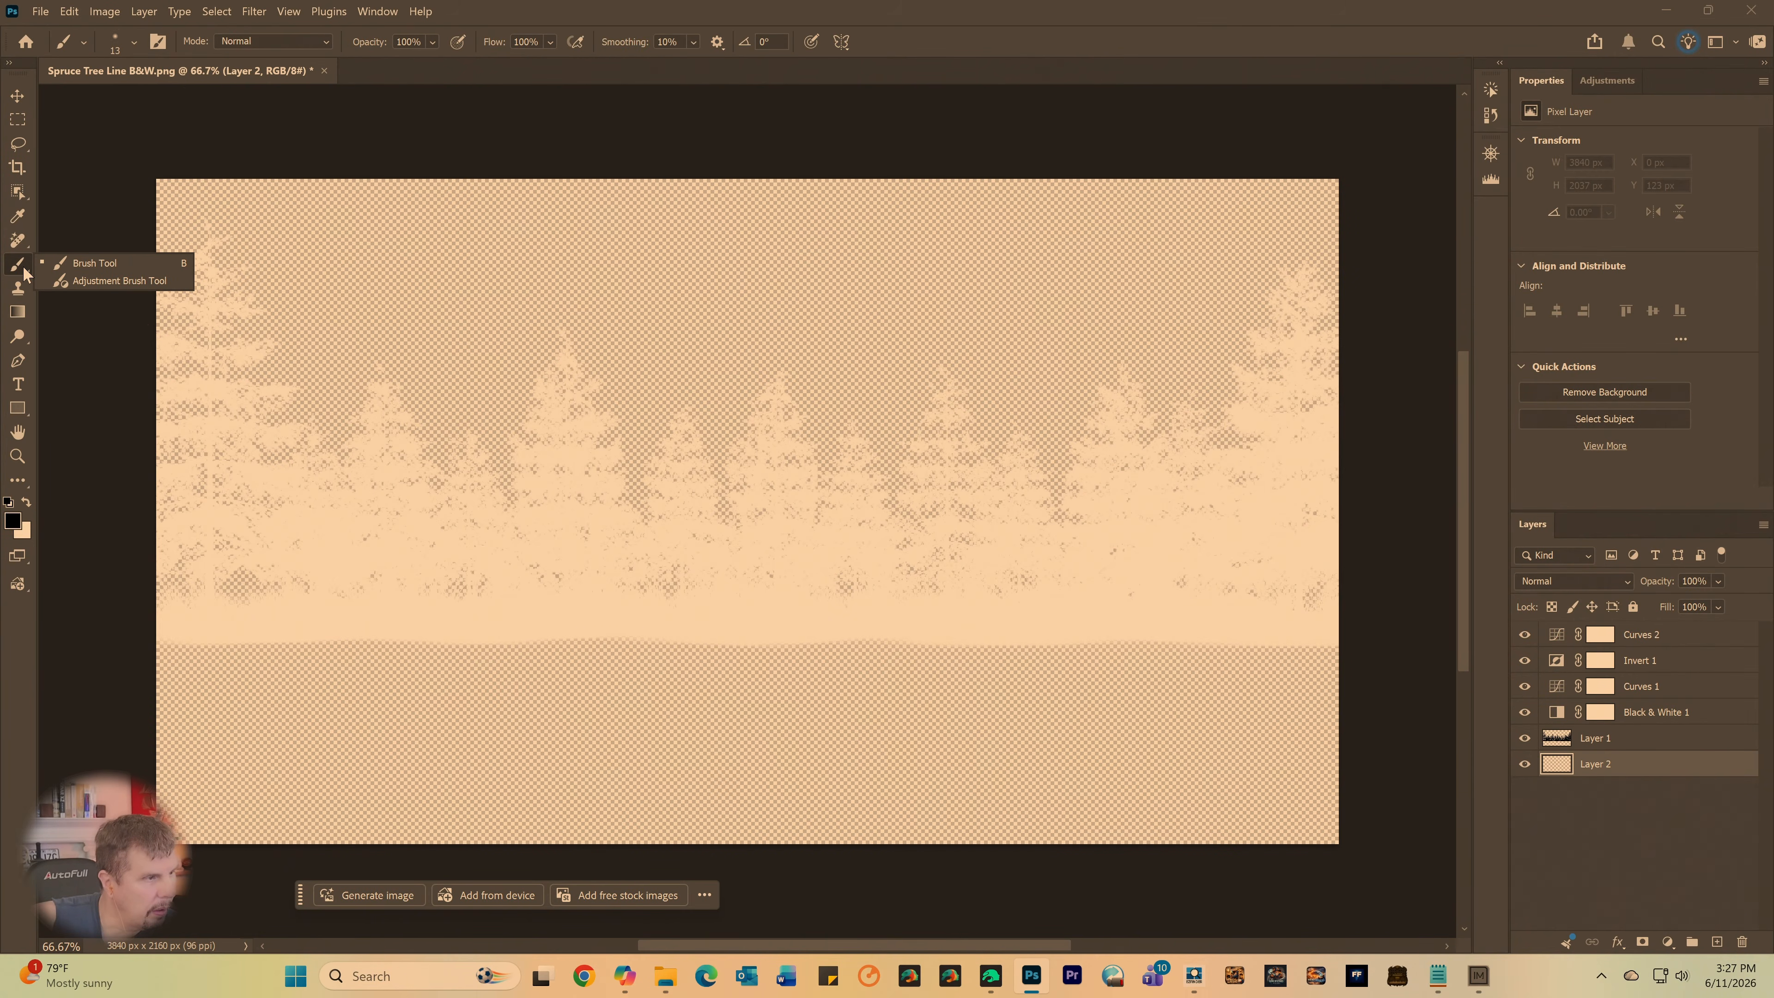
pyautogui.click(70, 263)
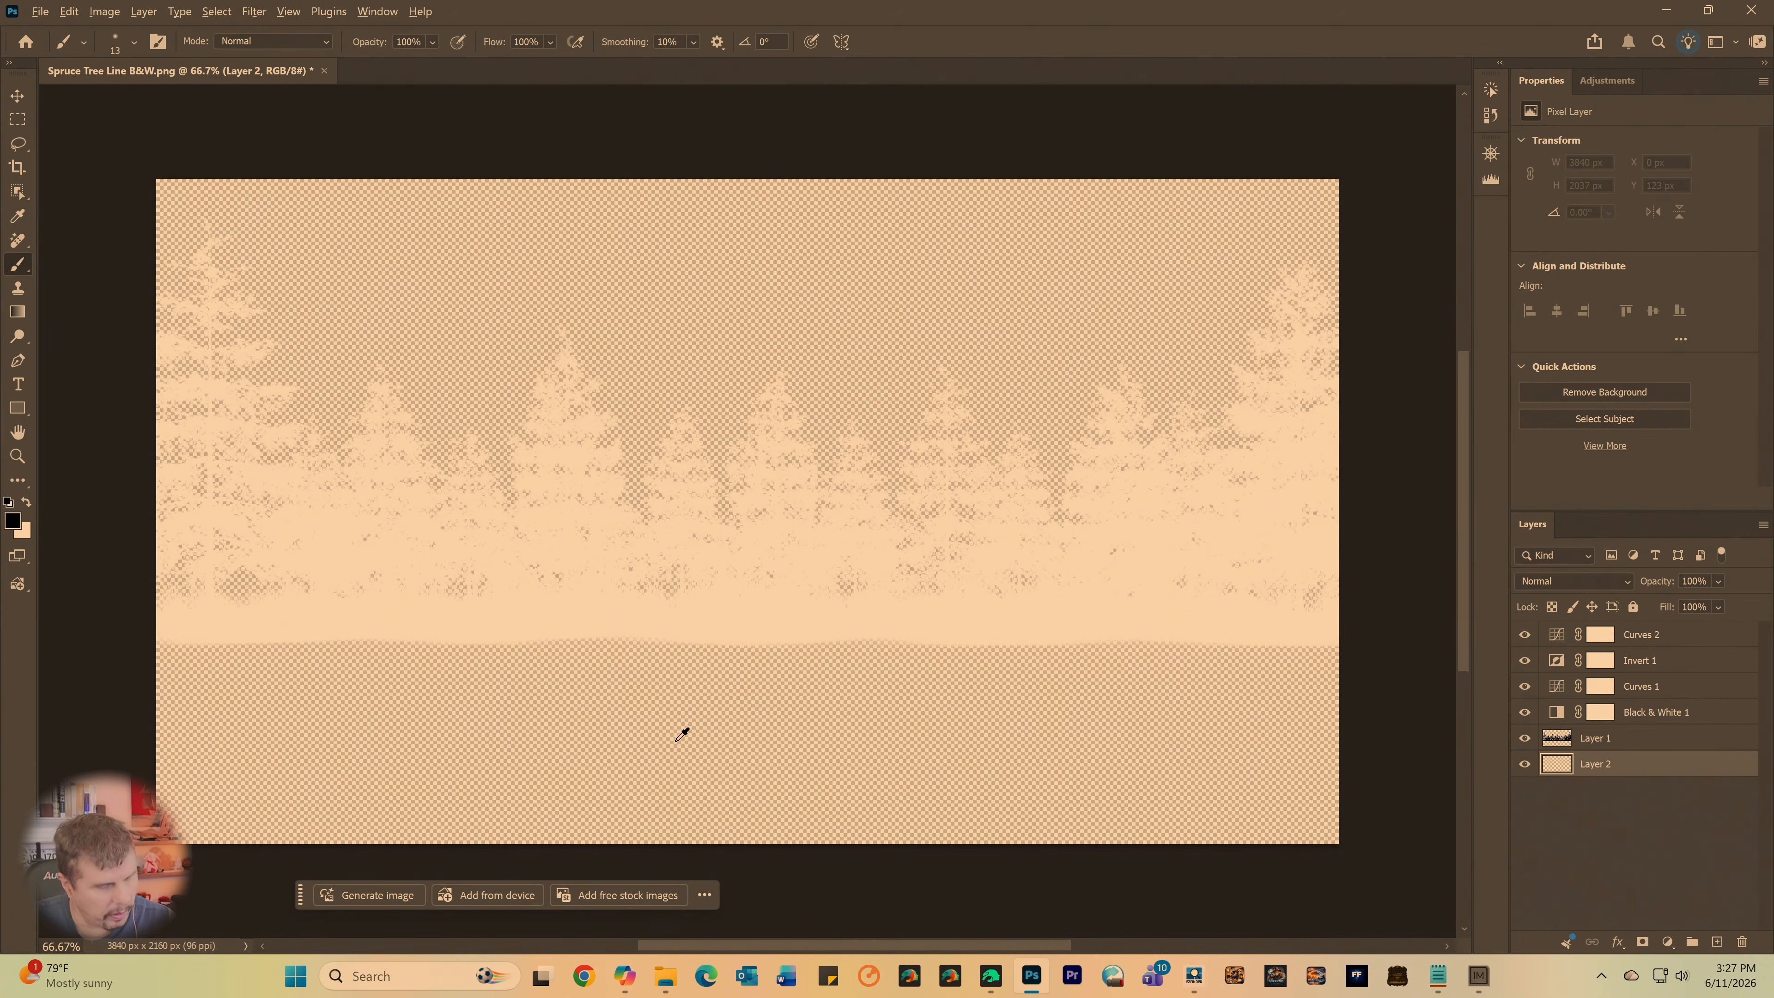
pyautogui.moveTo(675, 742)
pyautogui.keyDown('alt'); pyautogui.mouseDown(button='right')
pyautogui.moveTo(824, 731)
pyautogui.moveTo(1003, 761)
pyautogui.moveTo(973, 657)
pyautogui.moveTo(918, 864)
pyautogui.moveTo(887, 894)
pyautogui.moveTo(1152, 923)
pyautogui.moveTo(855, 952)
pyautogui.mouseUp(button='right'); pyautogui.keyUp('alt')
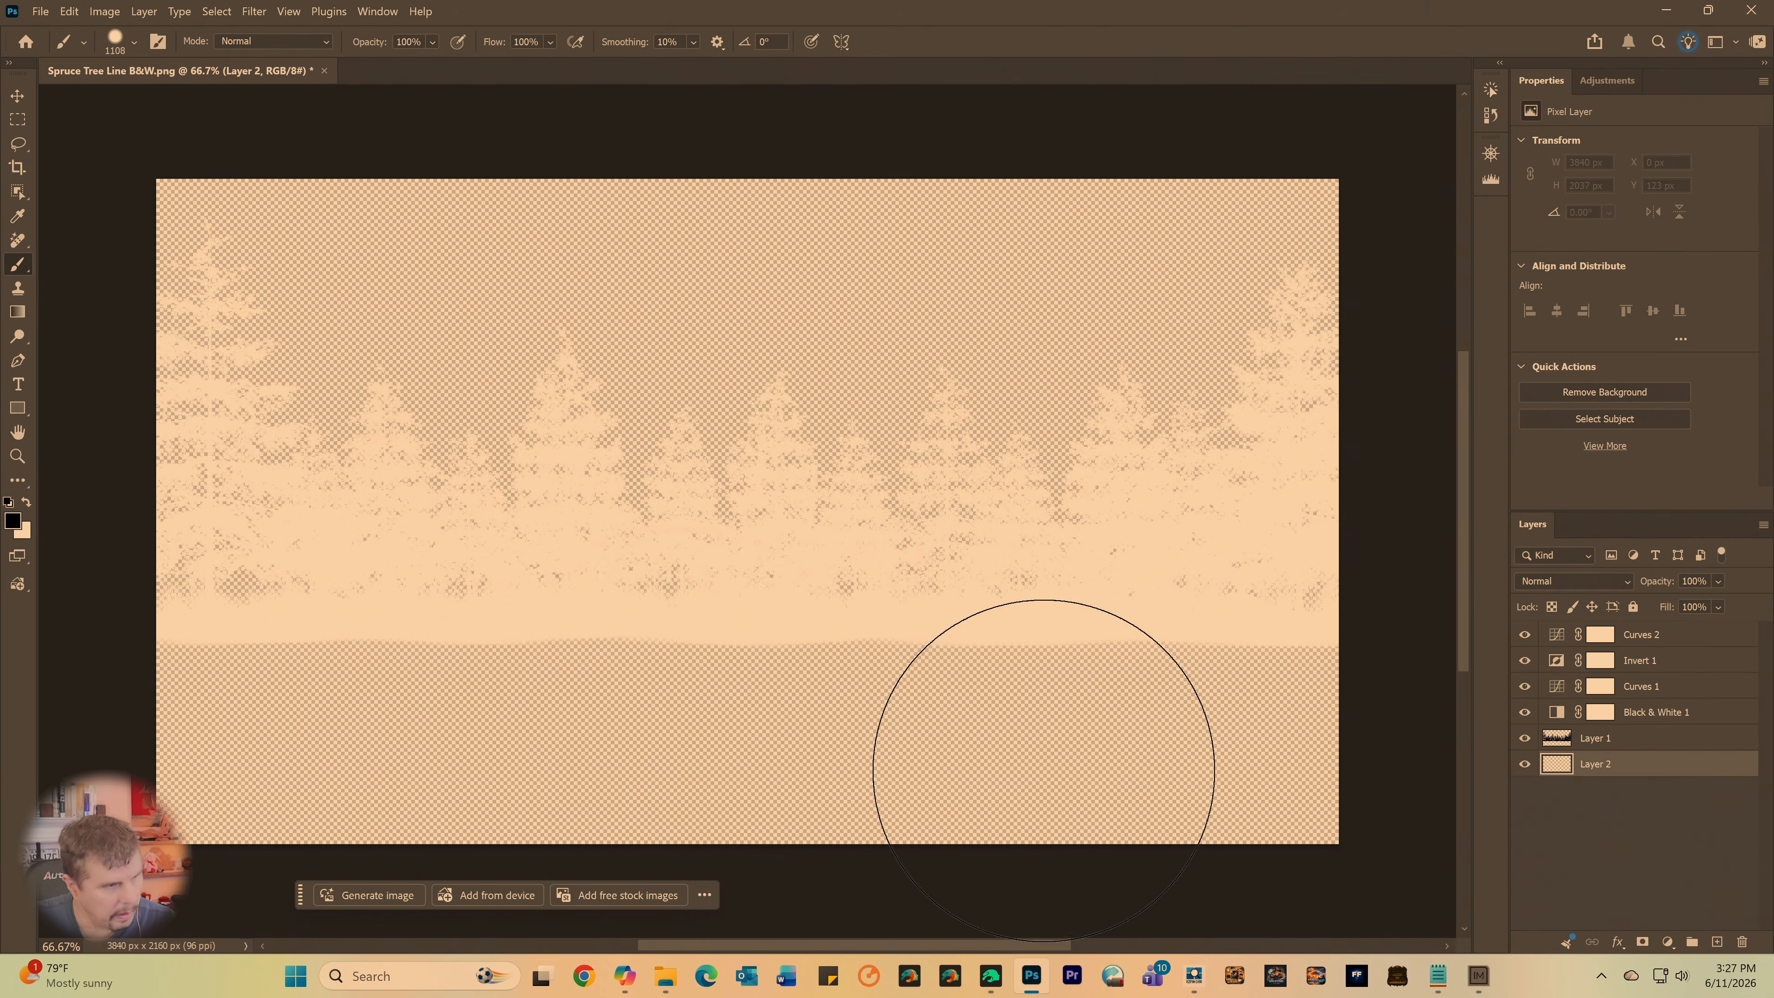
# - Try painting black over the transparent area below the trees on Layer 2, and undo the stroke
pyautogui.moveTo(527, 713); pyautogui.dragTo(326, 716)
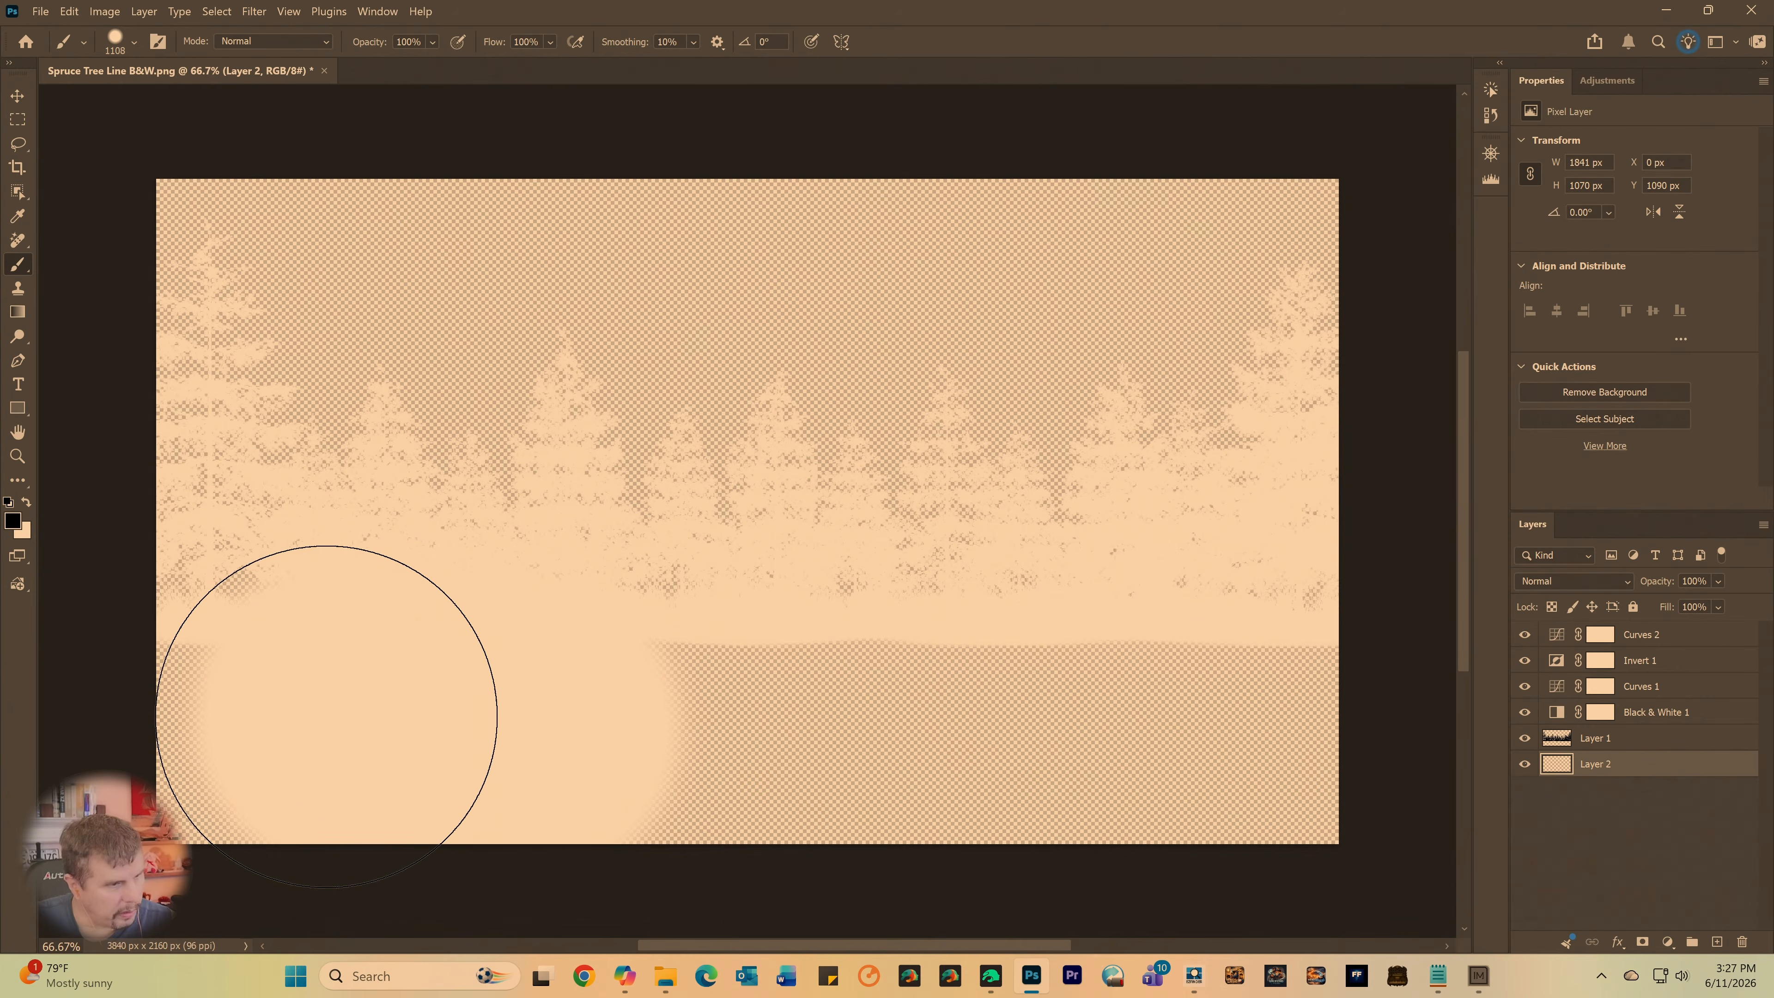
pyautogui.hotkey('ctrl', 'z')
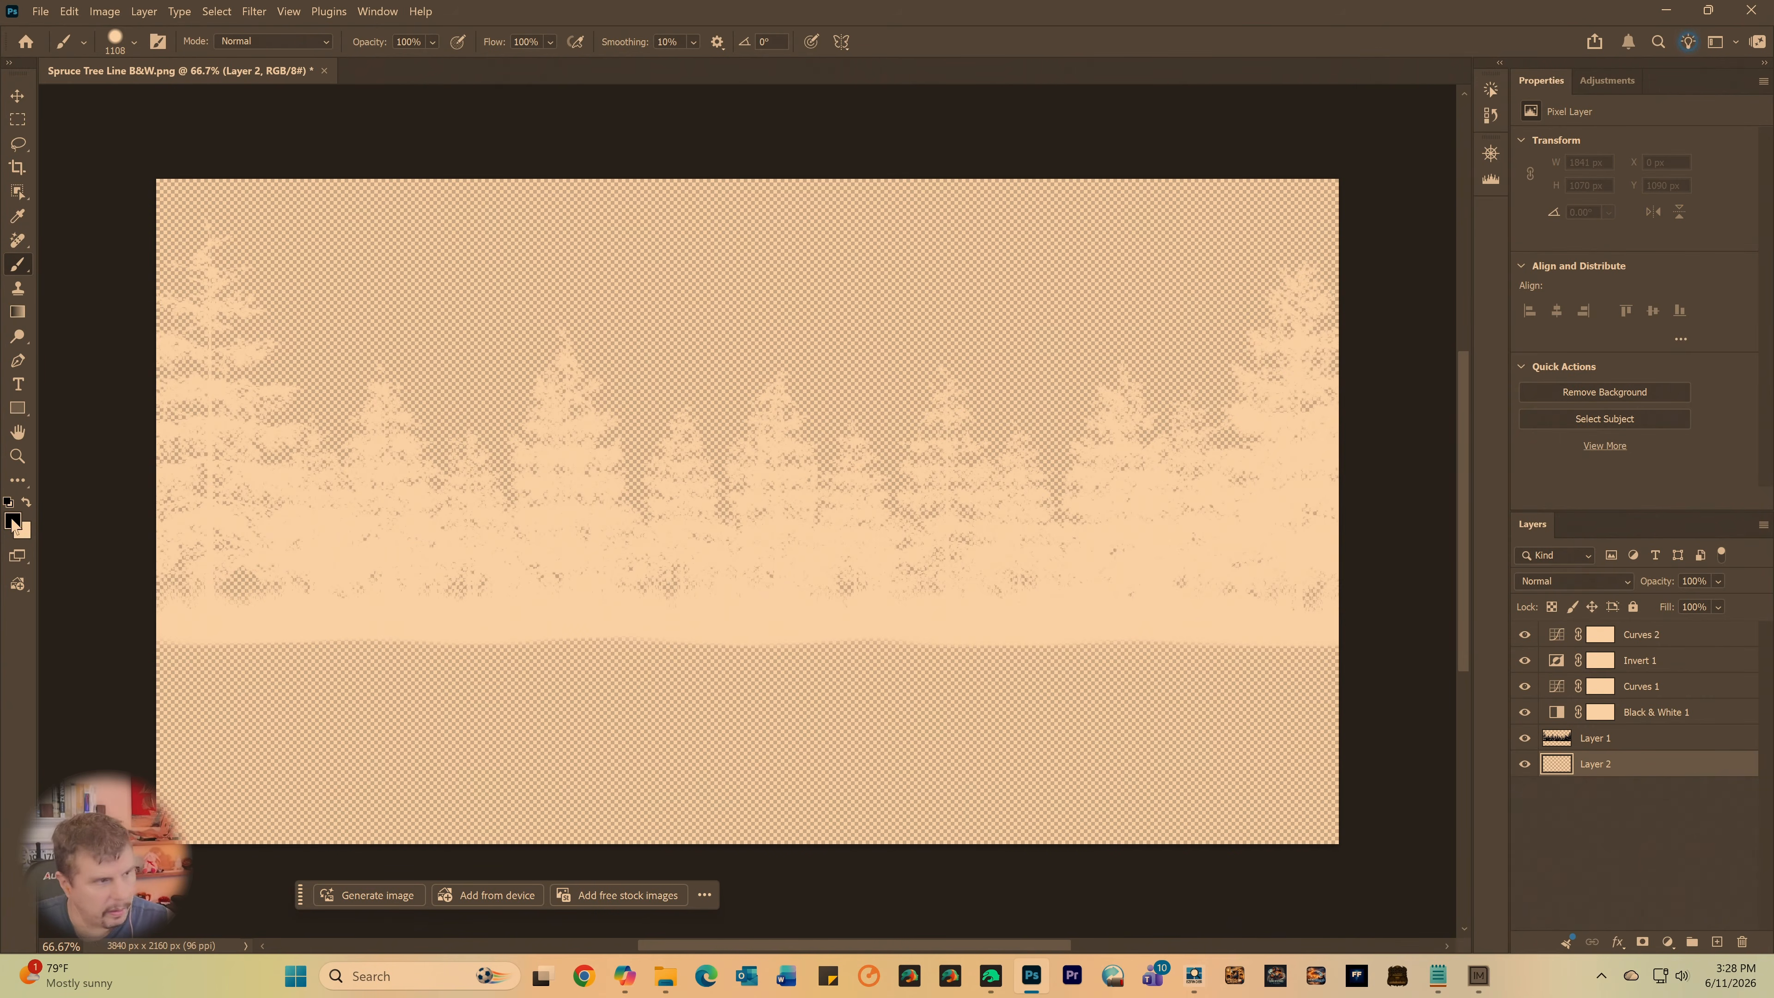
# - Set the background color to black (000000)
pyautogui.click(26, 537)
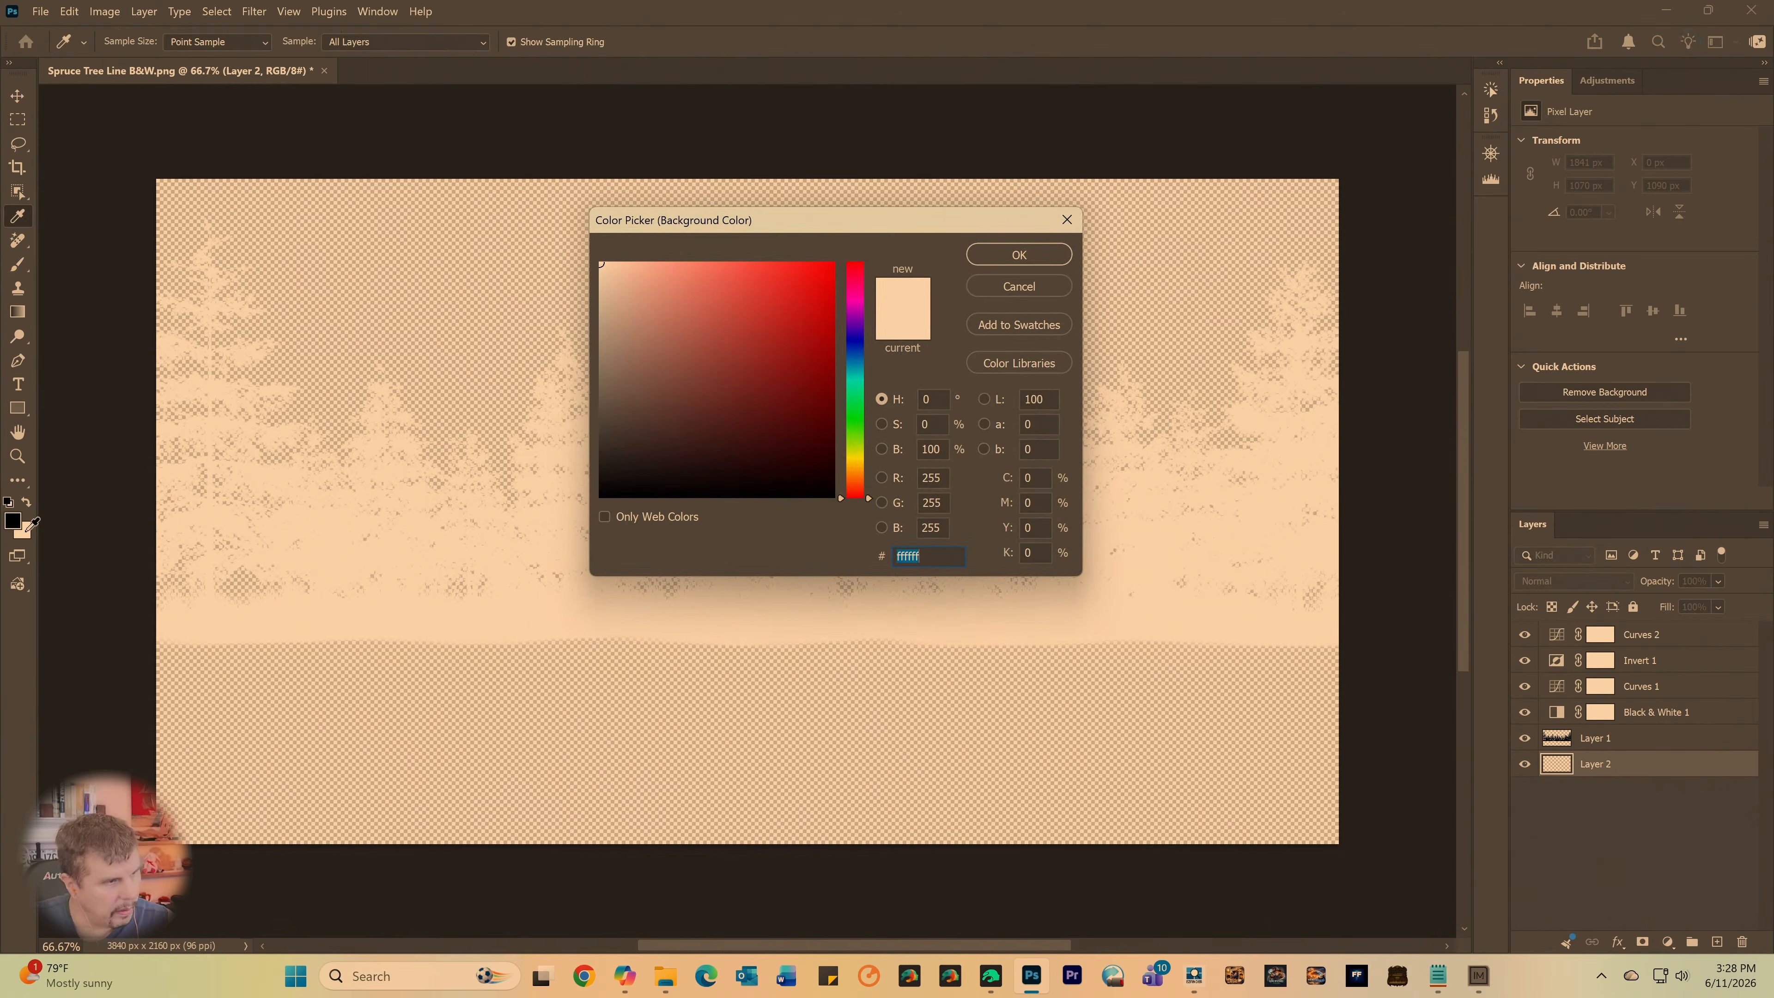
pyautogui.click(601, 496)
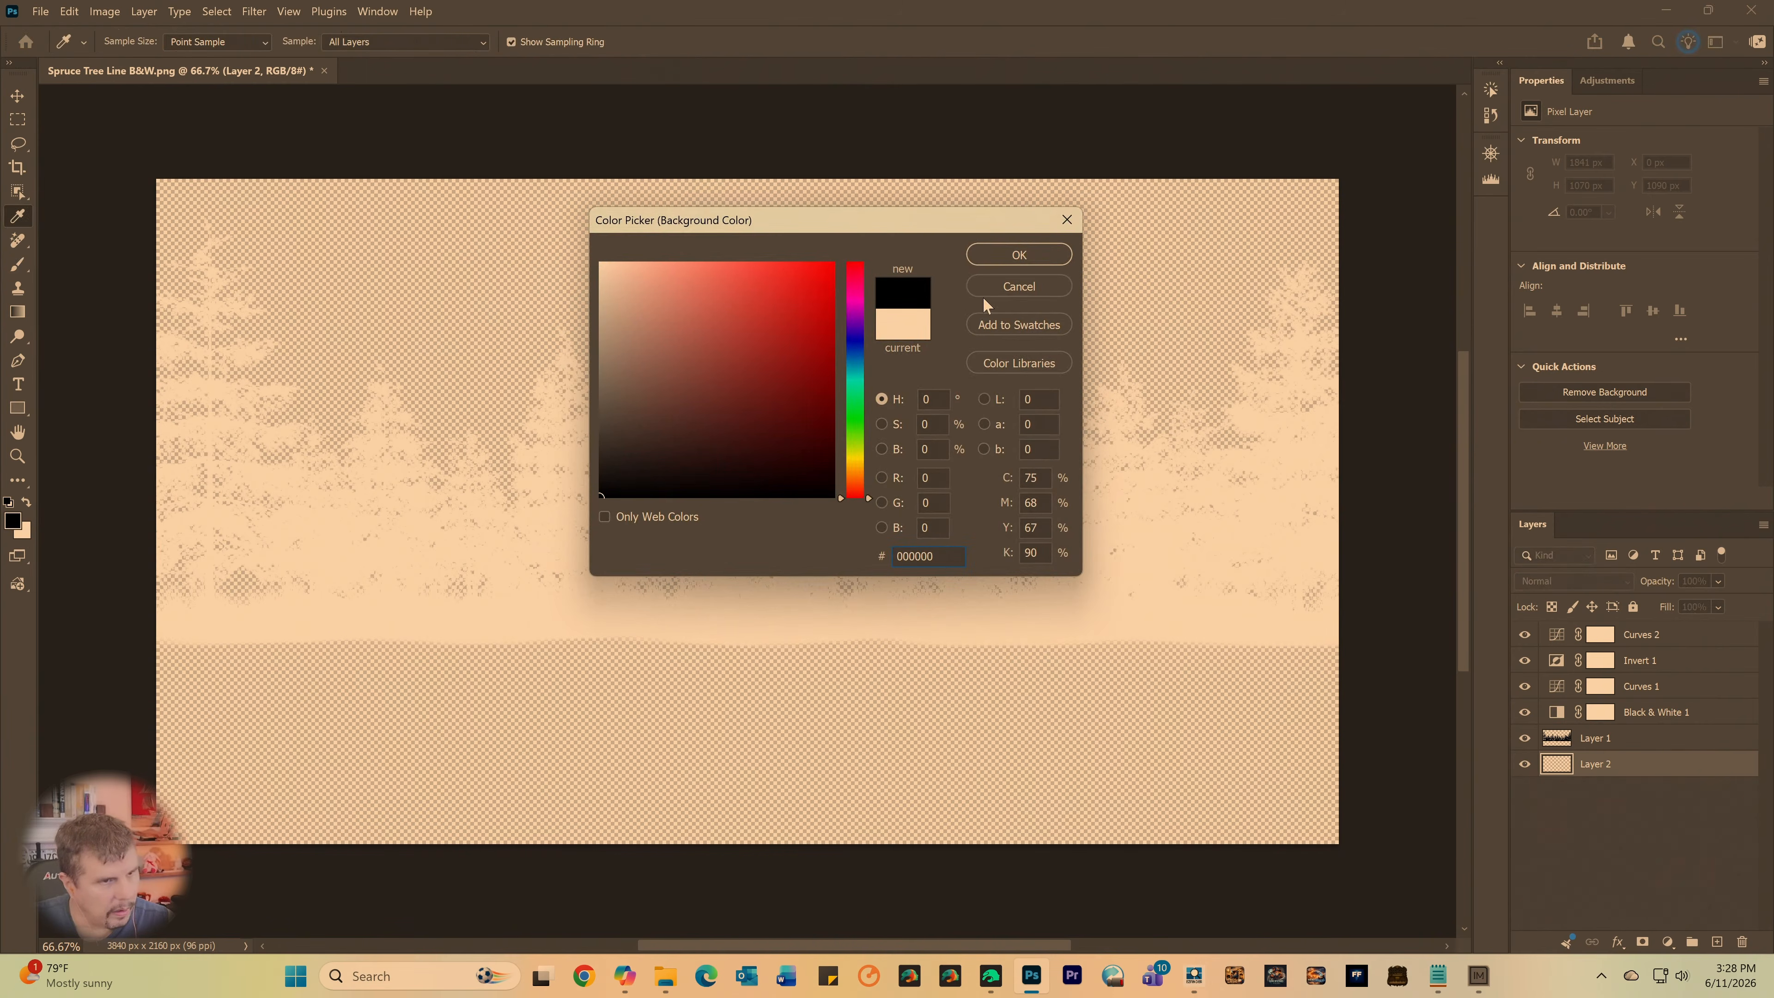
pyautogui.click(1020, 255)
# - Try black brush strokes again below the tree line on Layer 2, rechecking the foreground color between them, and undo each stroke
pyautogui.press('b')
pyautogui.moveTo(757, 646); pyautogui.dragTo(411, 689)
pyautogui.hotkey('ctrl', 'z')
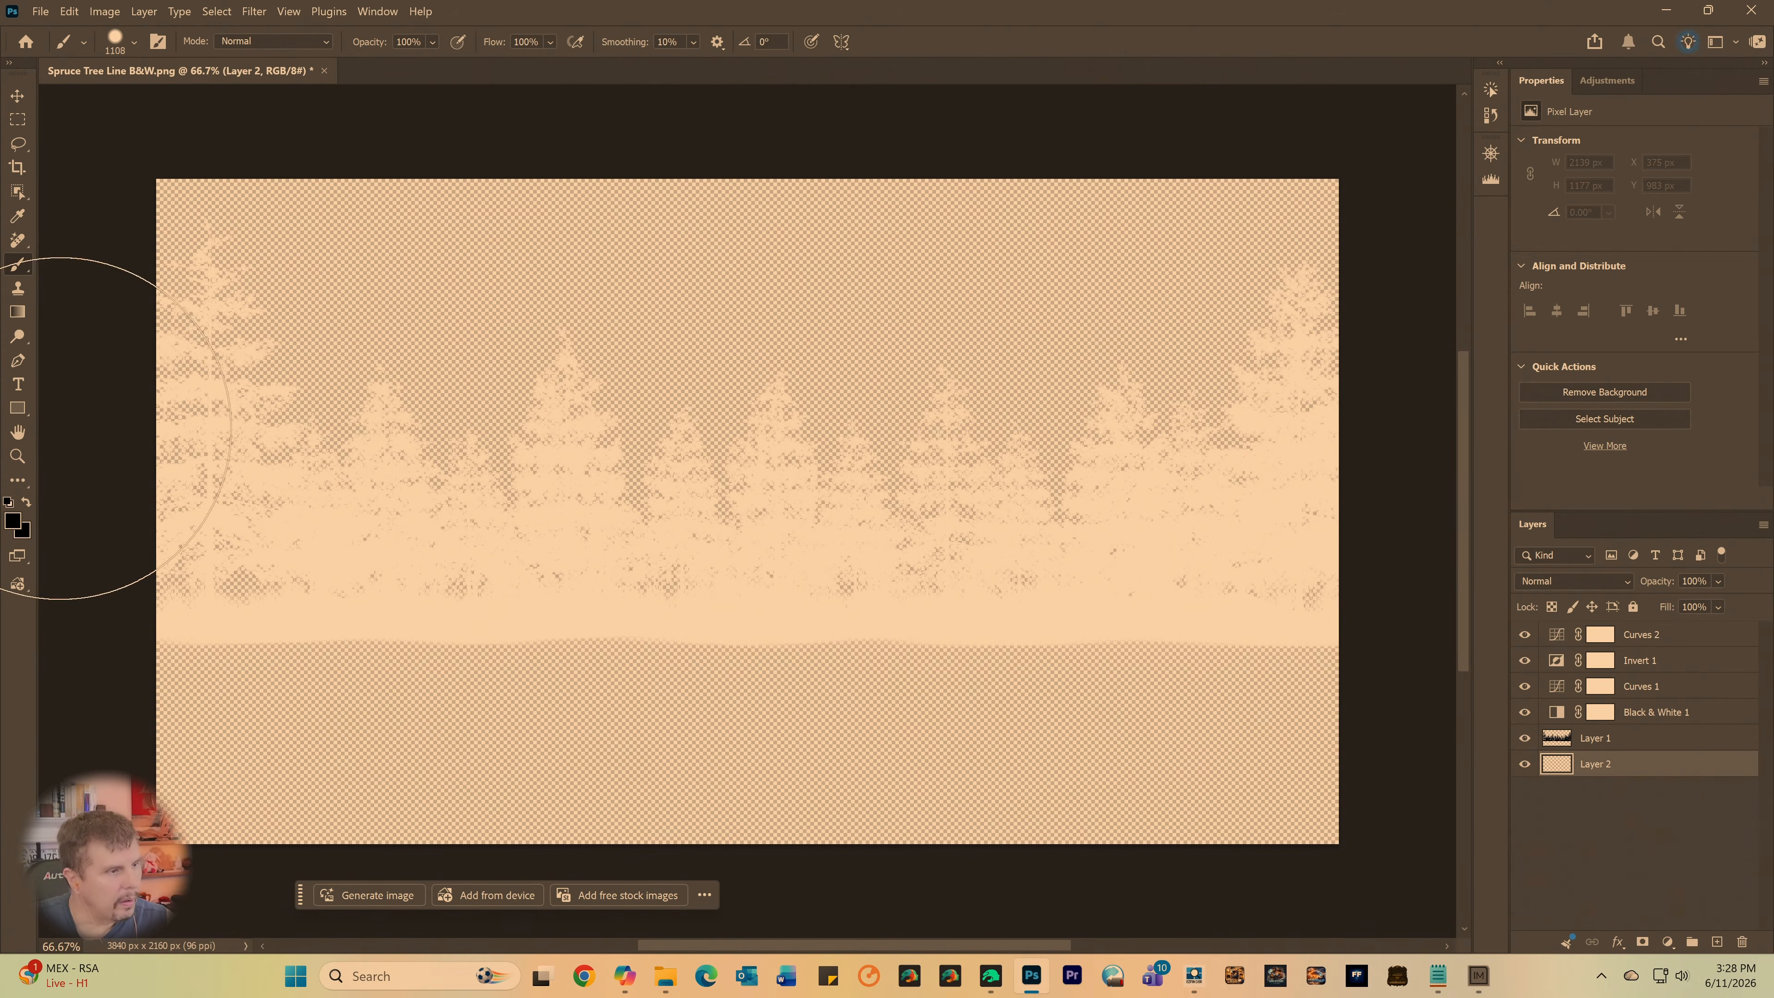
pyautogui.click(12, 521)
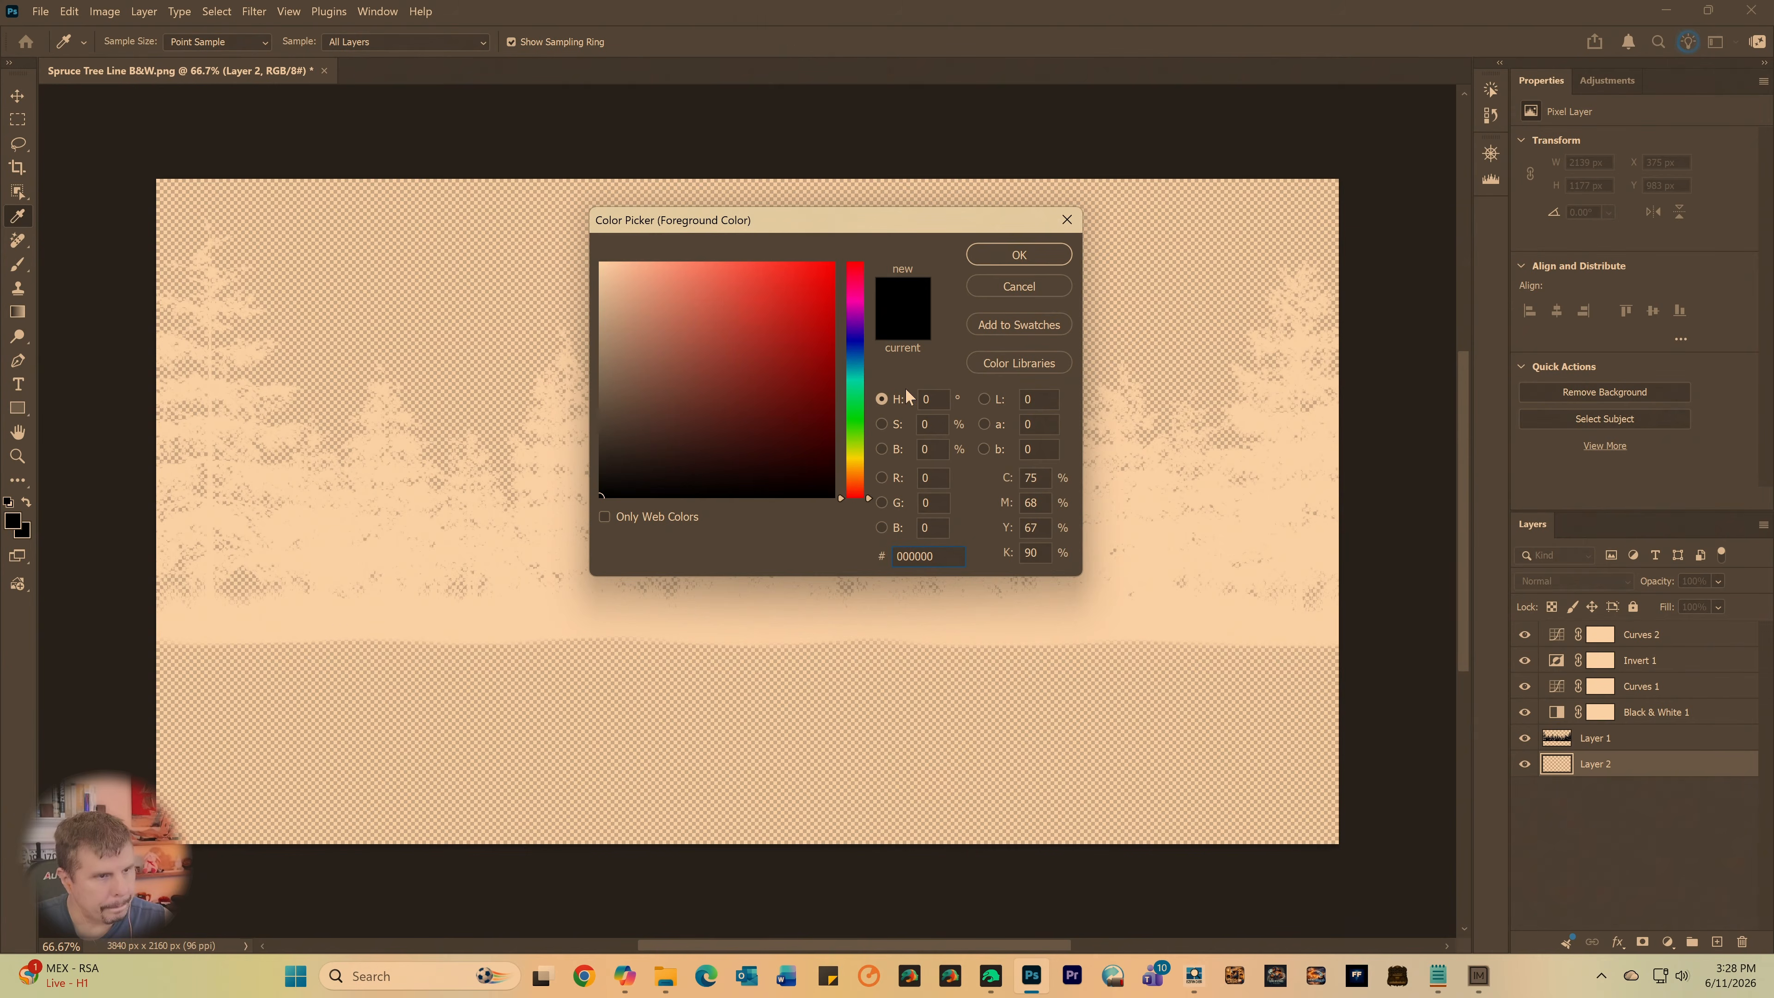
pyautogui.click(1019, 254)
pyautogui.press('b')
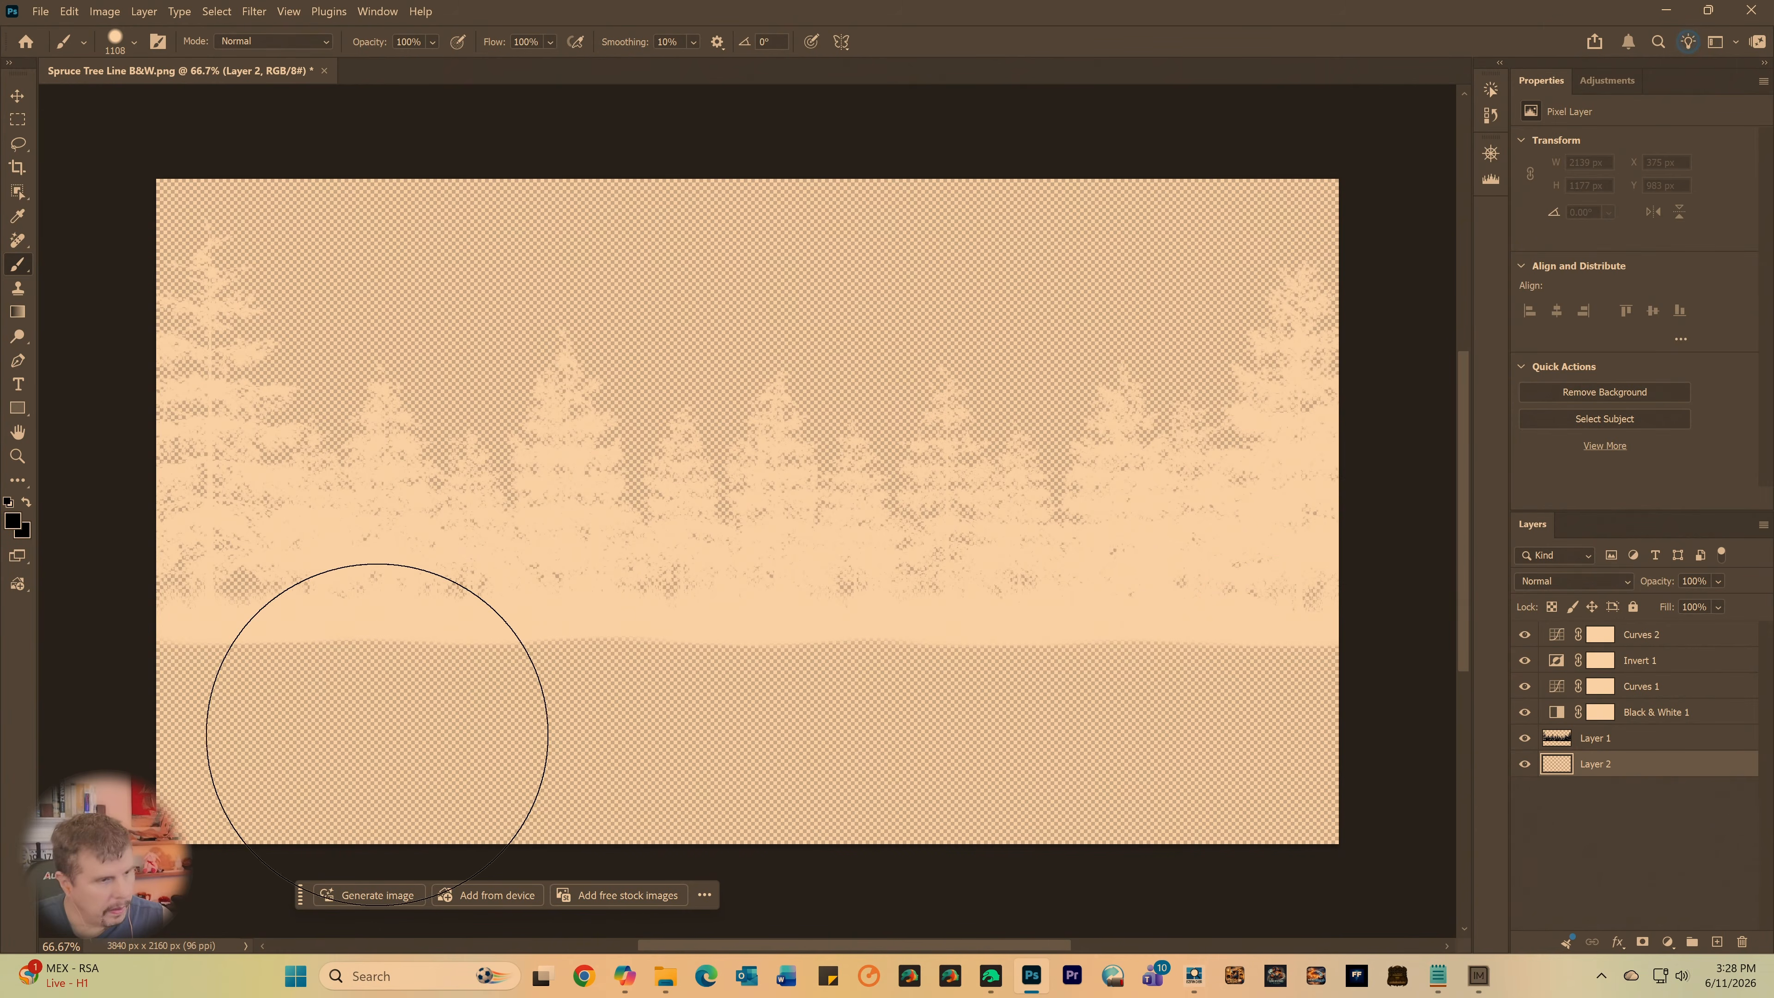
pyautogui.rightClick(349, 733)
pyautogui.click(653, 728)
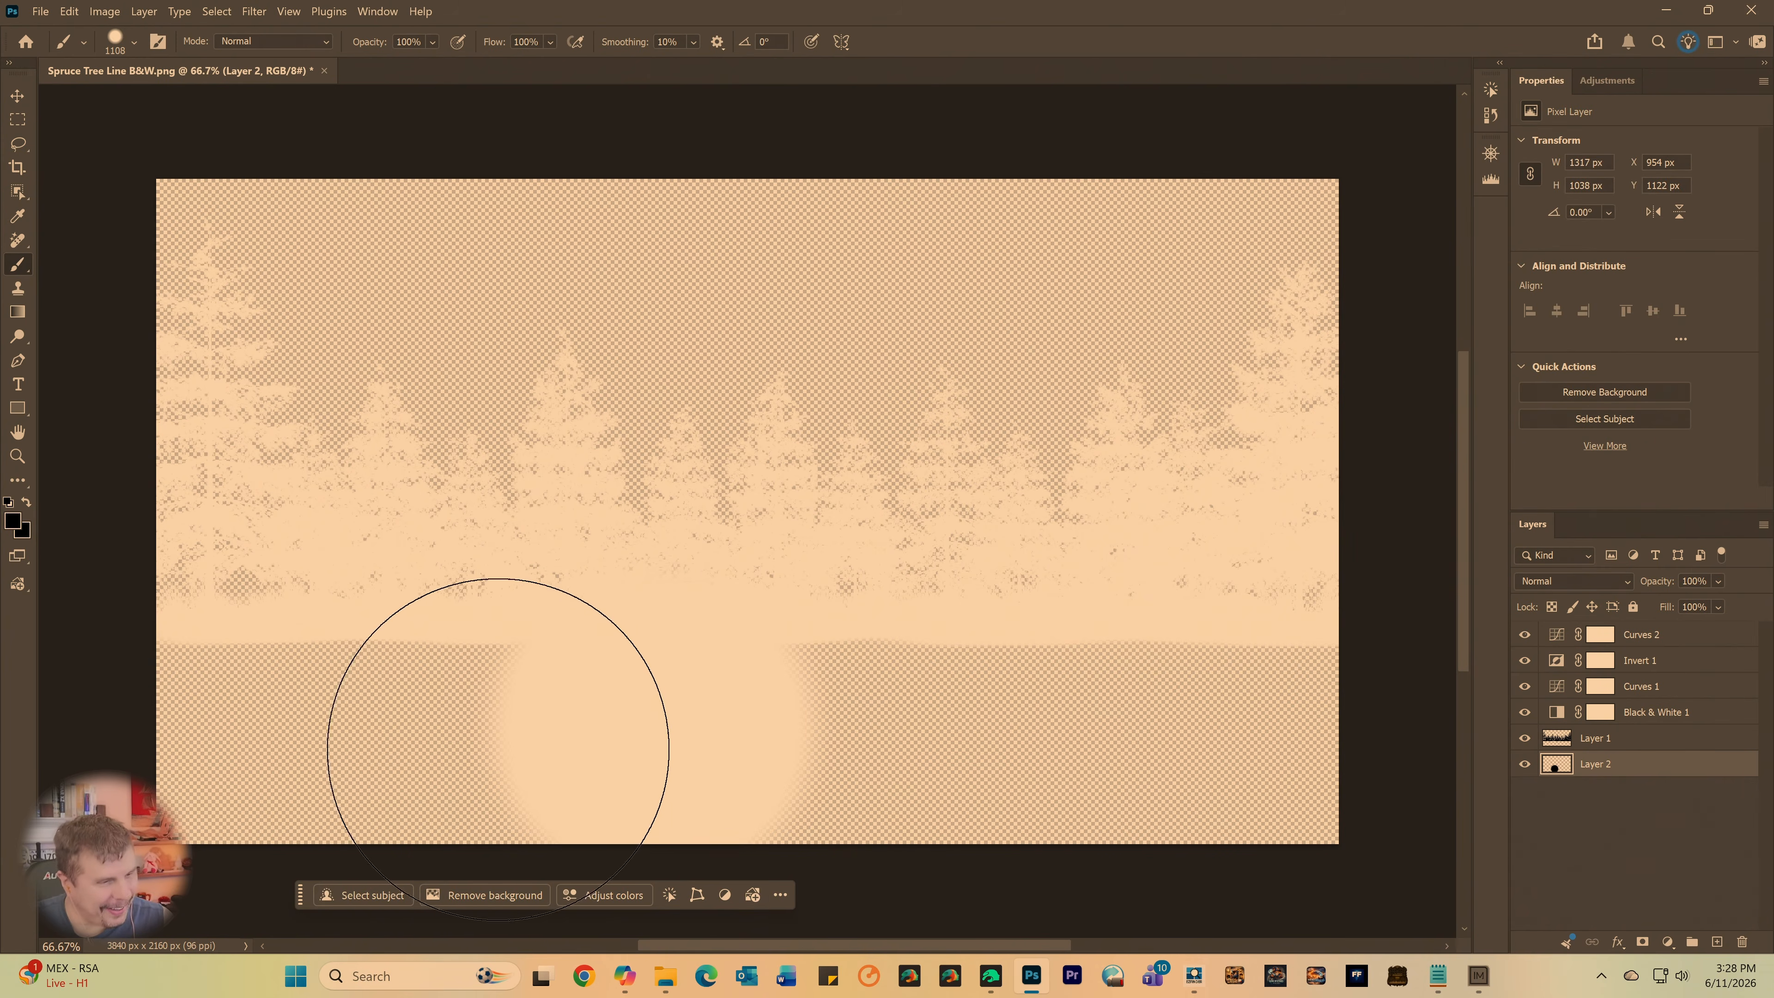
pyautogui.hotkey('ctrl', 'z')
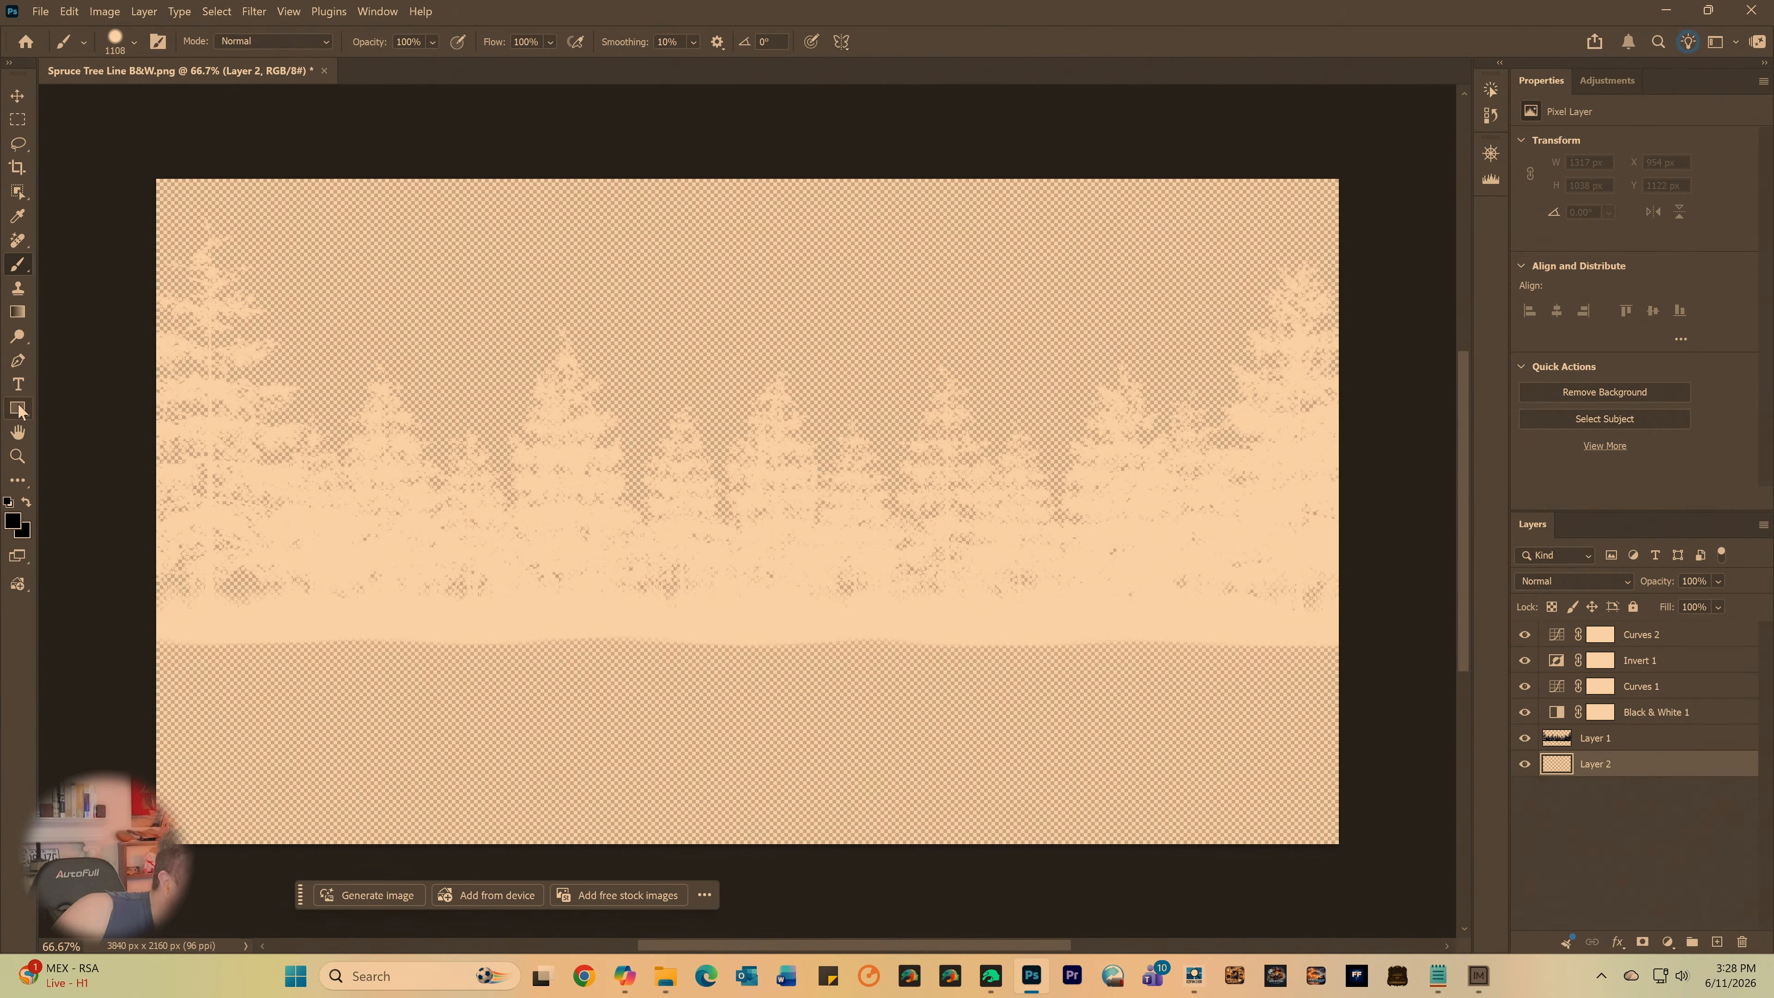
# - Reapply black (000000) as the foreground color, reselect Layer 2, and check the brush's size and hardness
pyautogui.click(18, 524)
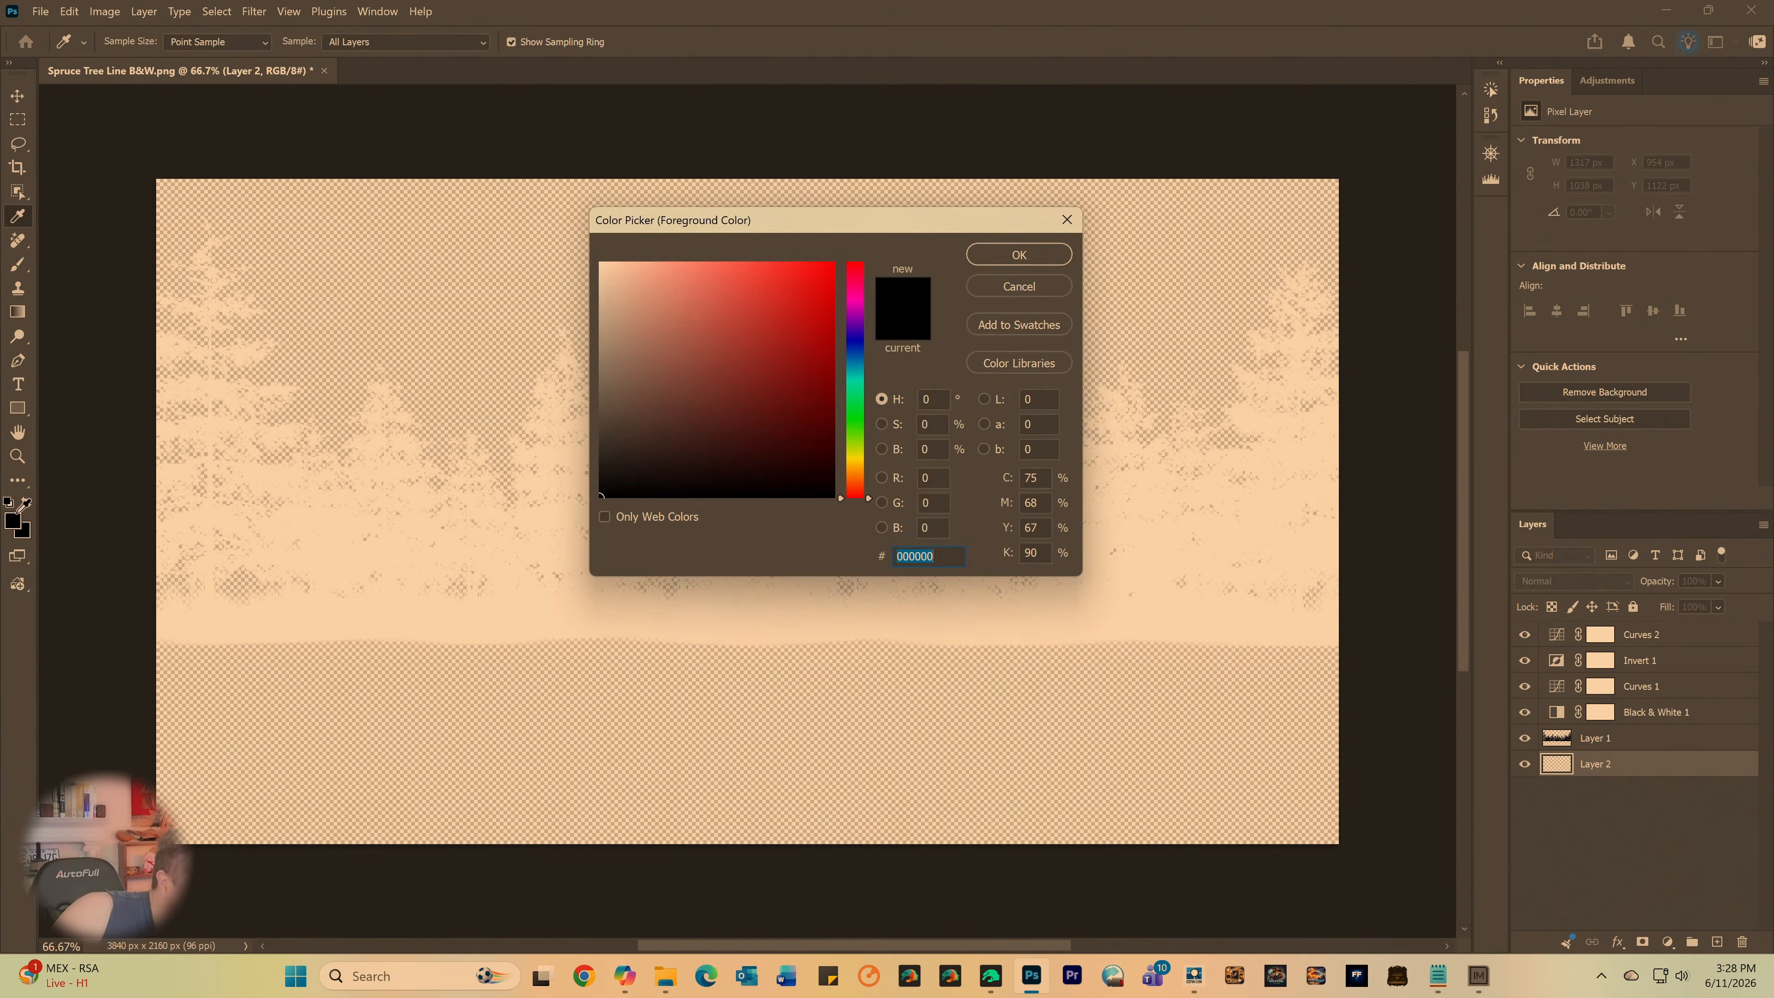
pyautogui.moveTo(630, 479); pyautogui.dragTo(574, 530)
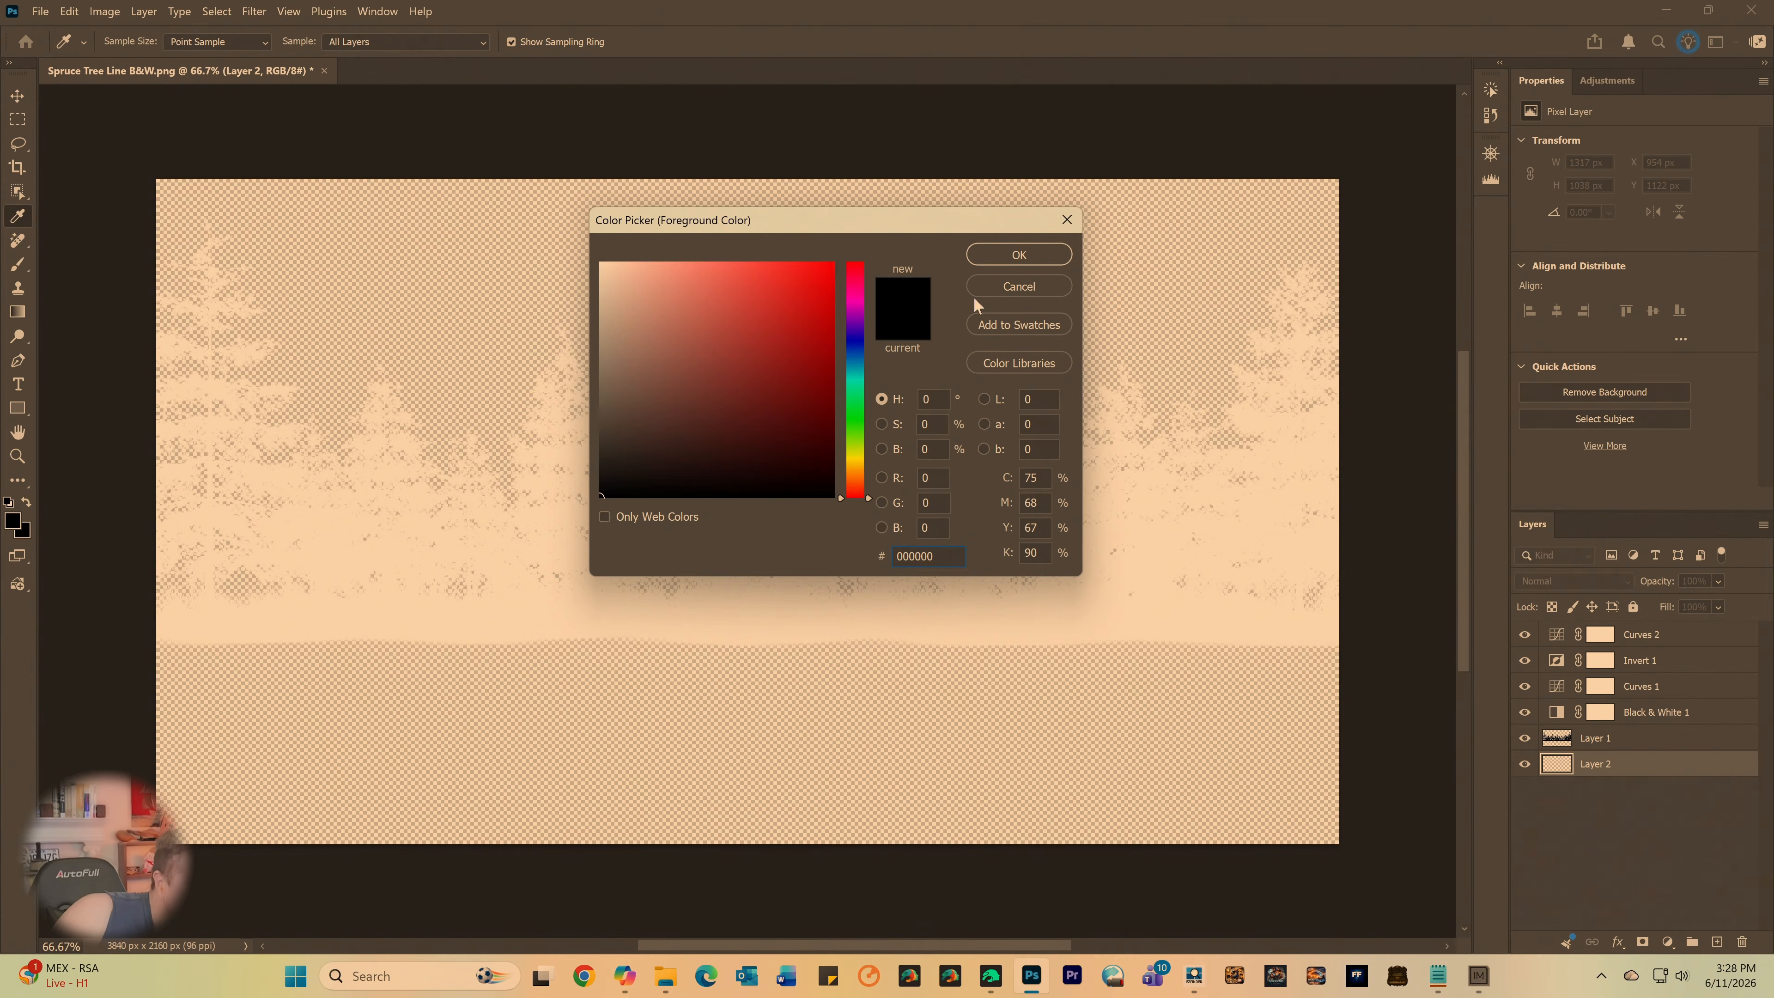
pyautogui.click(1020, 256)
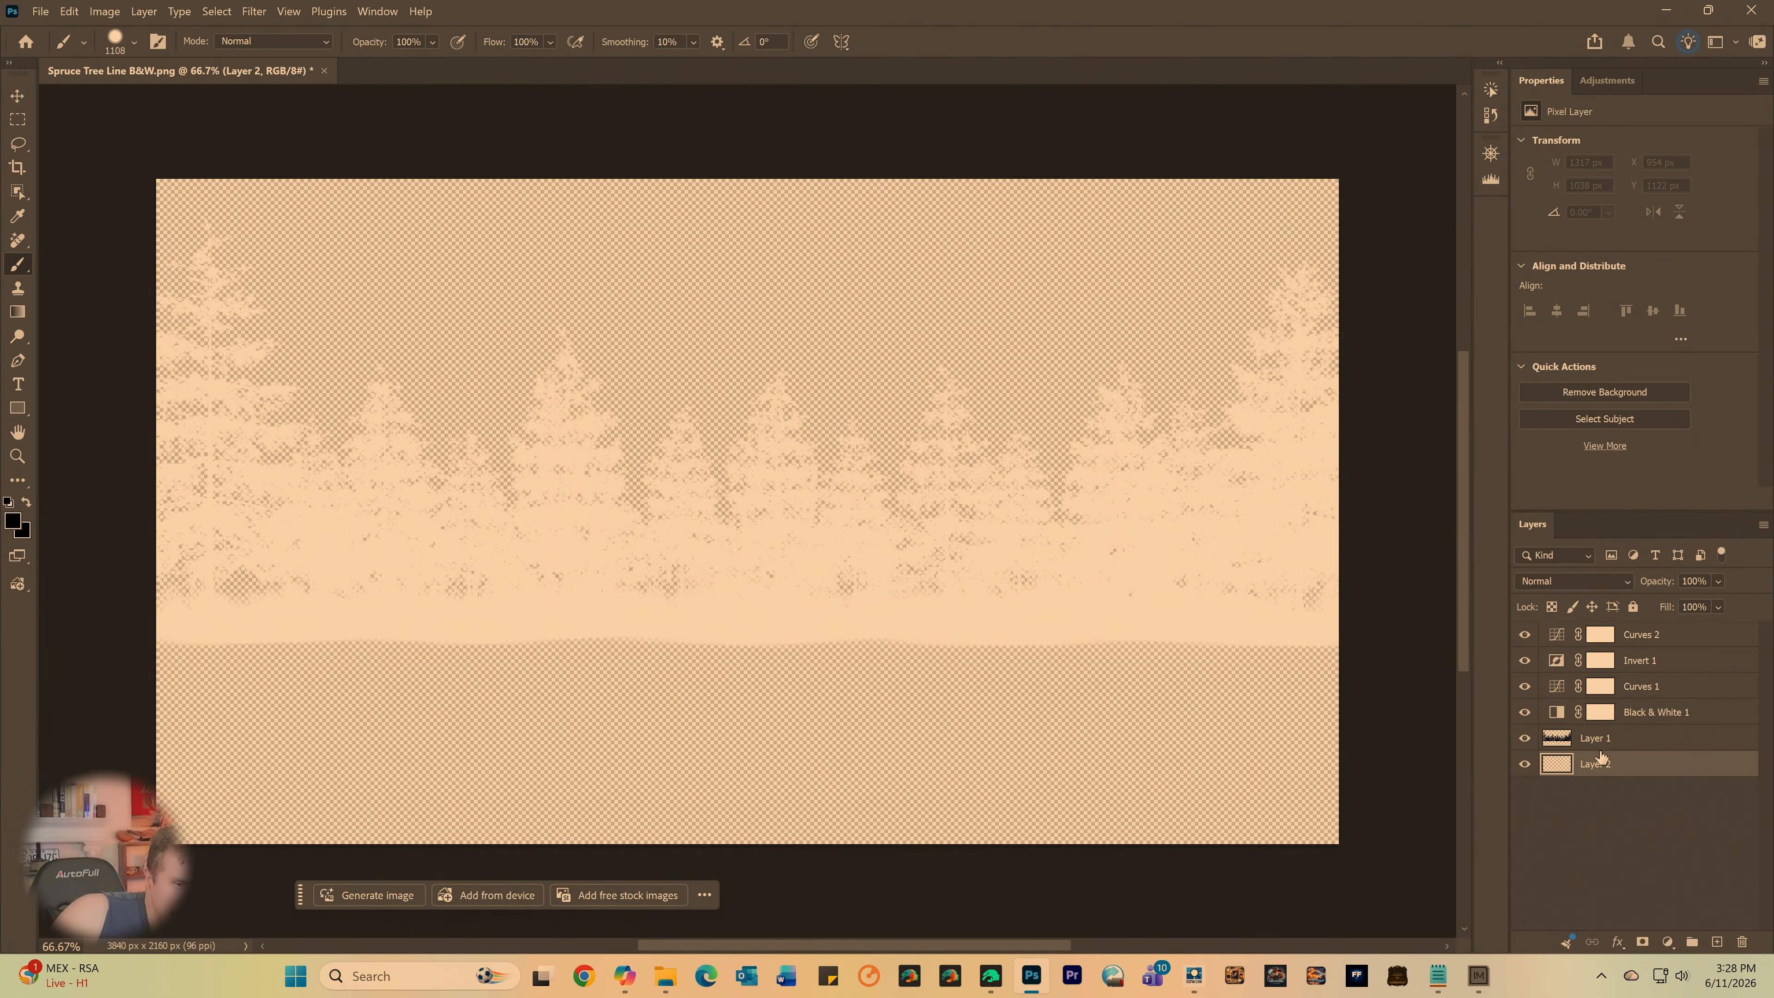
pyautogui.click(1598, 746)
pyautogui.click(1596, 769)
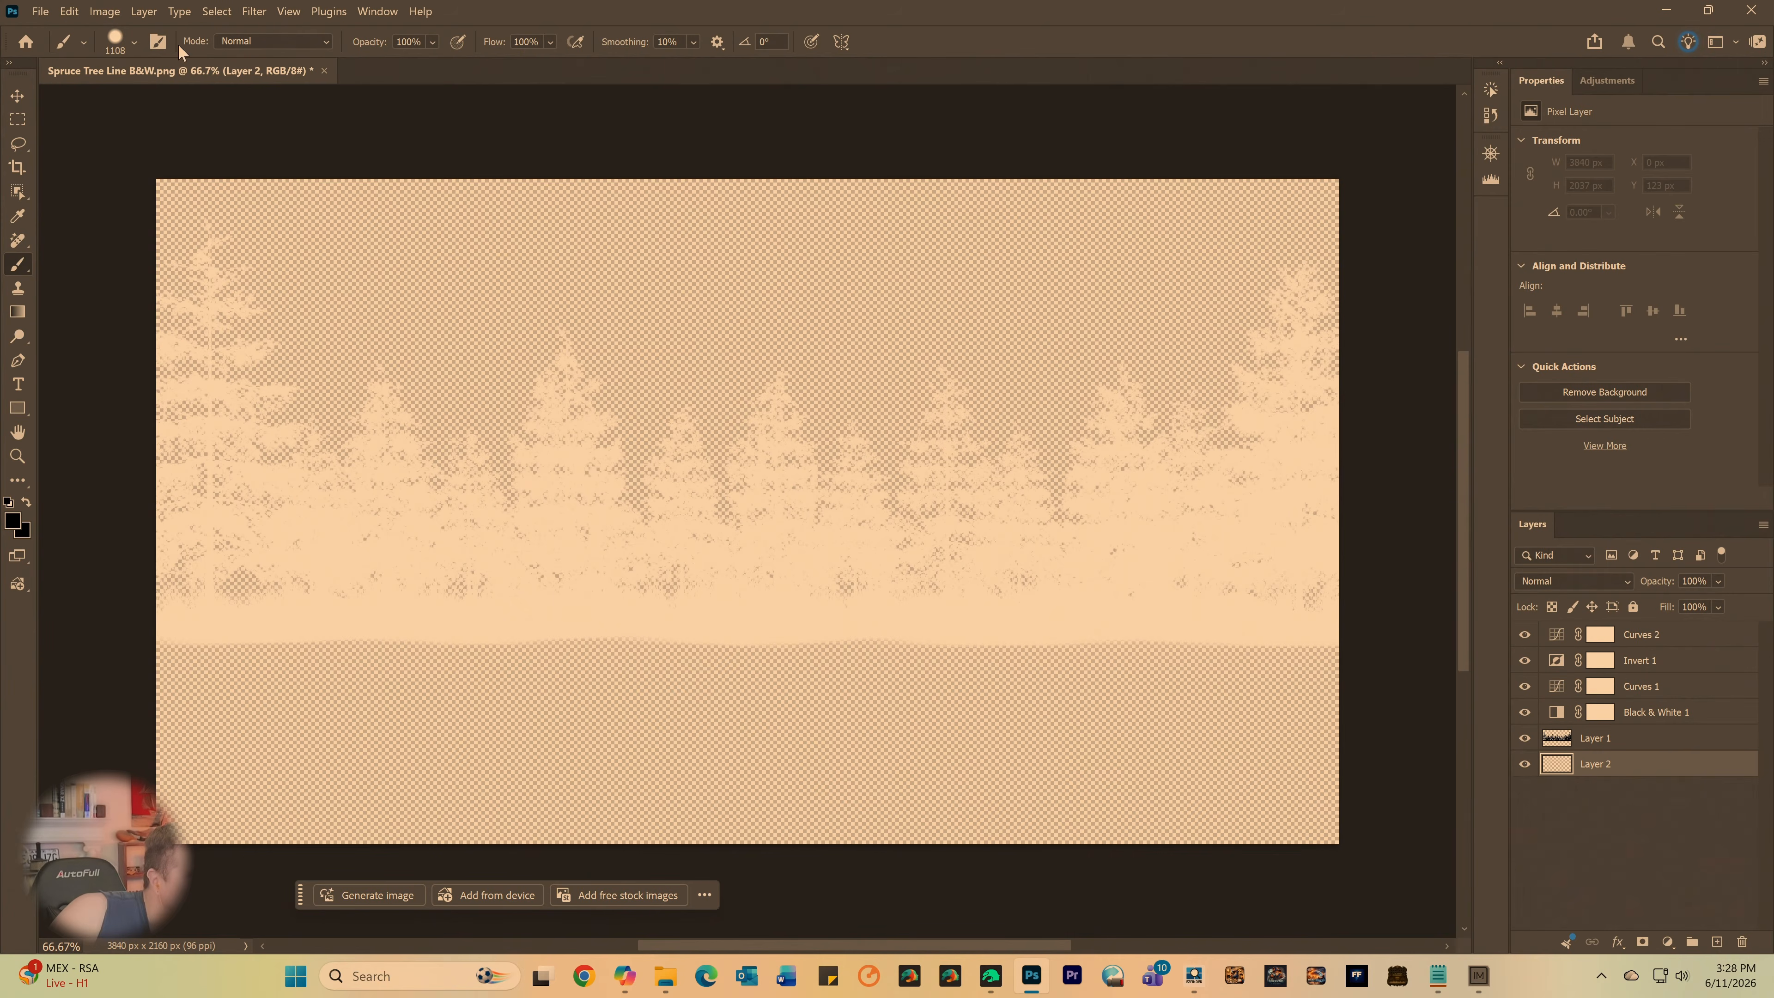
pyautogui.click(126, 38)
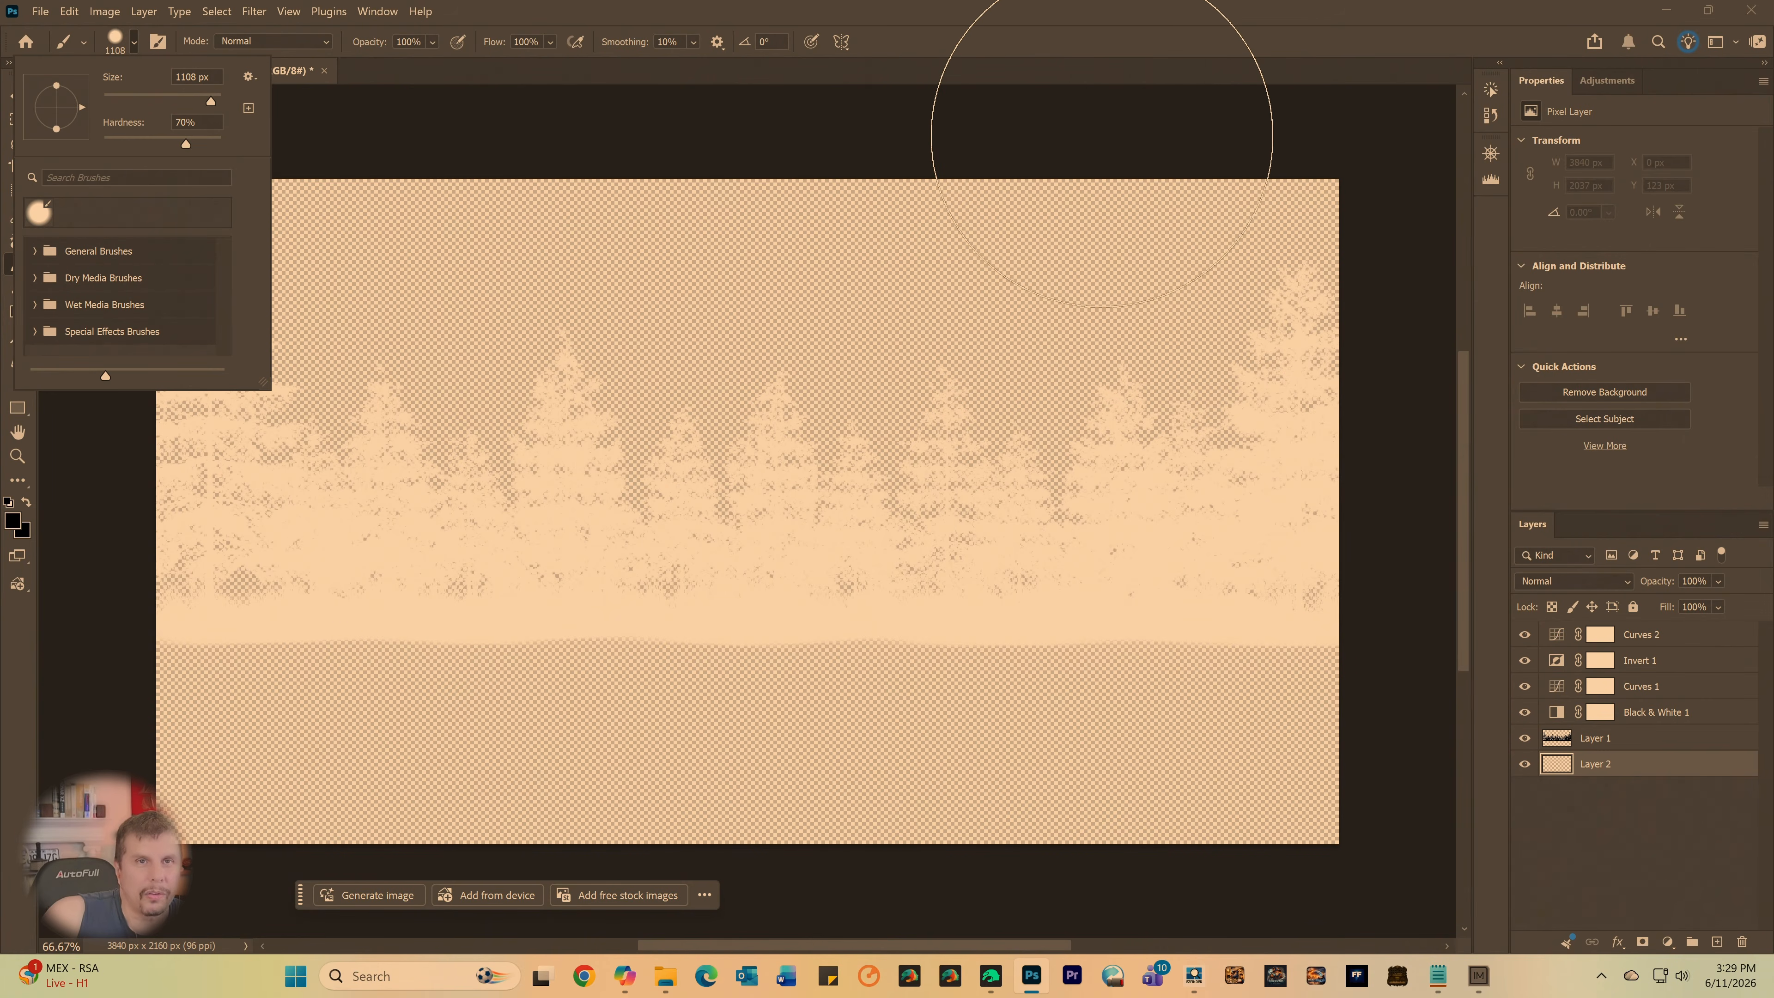
pyautogui.click(1078, 41)
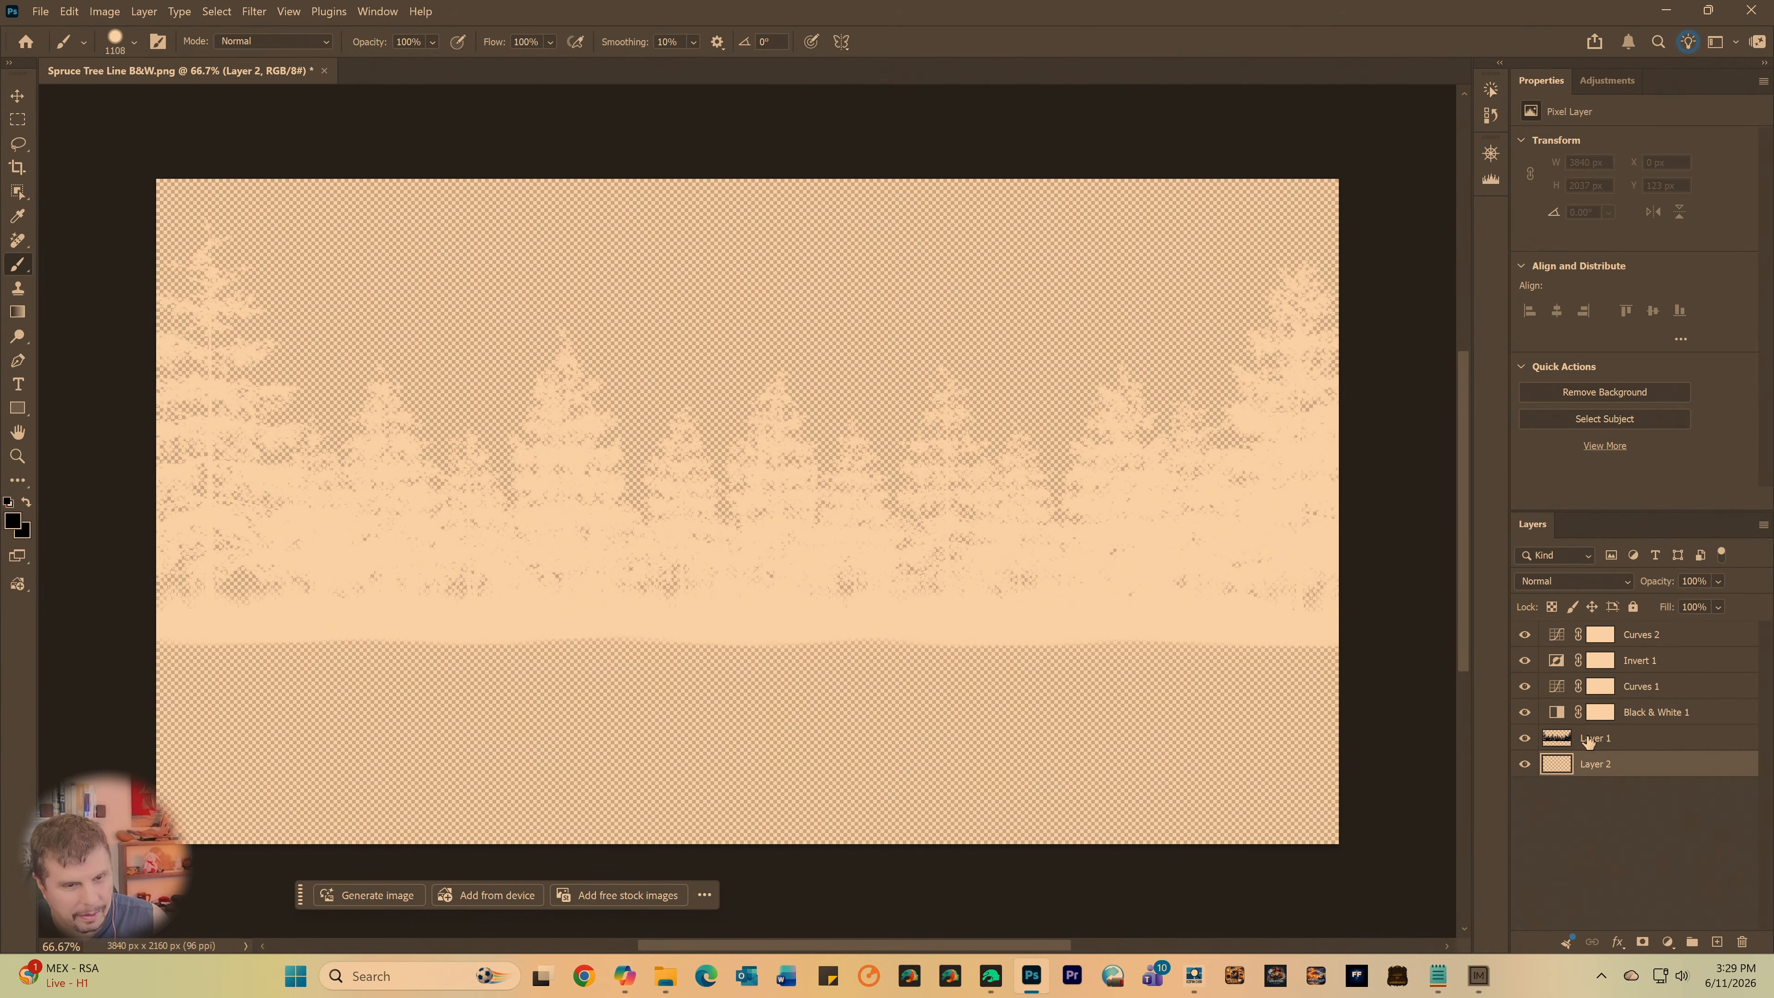
# - Delete the Curves 2, Invert 1, Curves 1 and Black & White 1 adjustment layers with their masks, and select Layer 2
pyautogui.click(1631, 715)
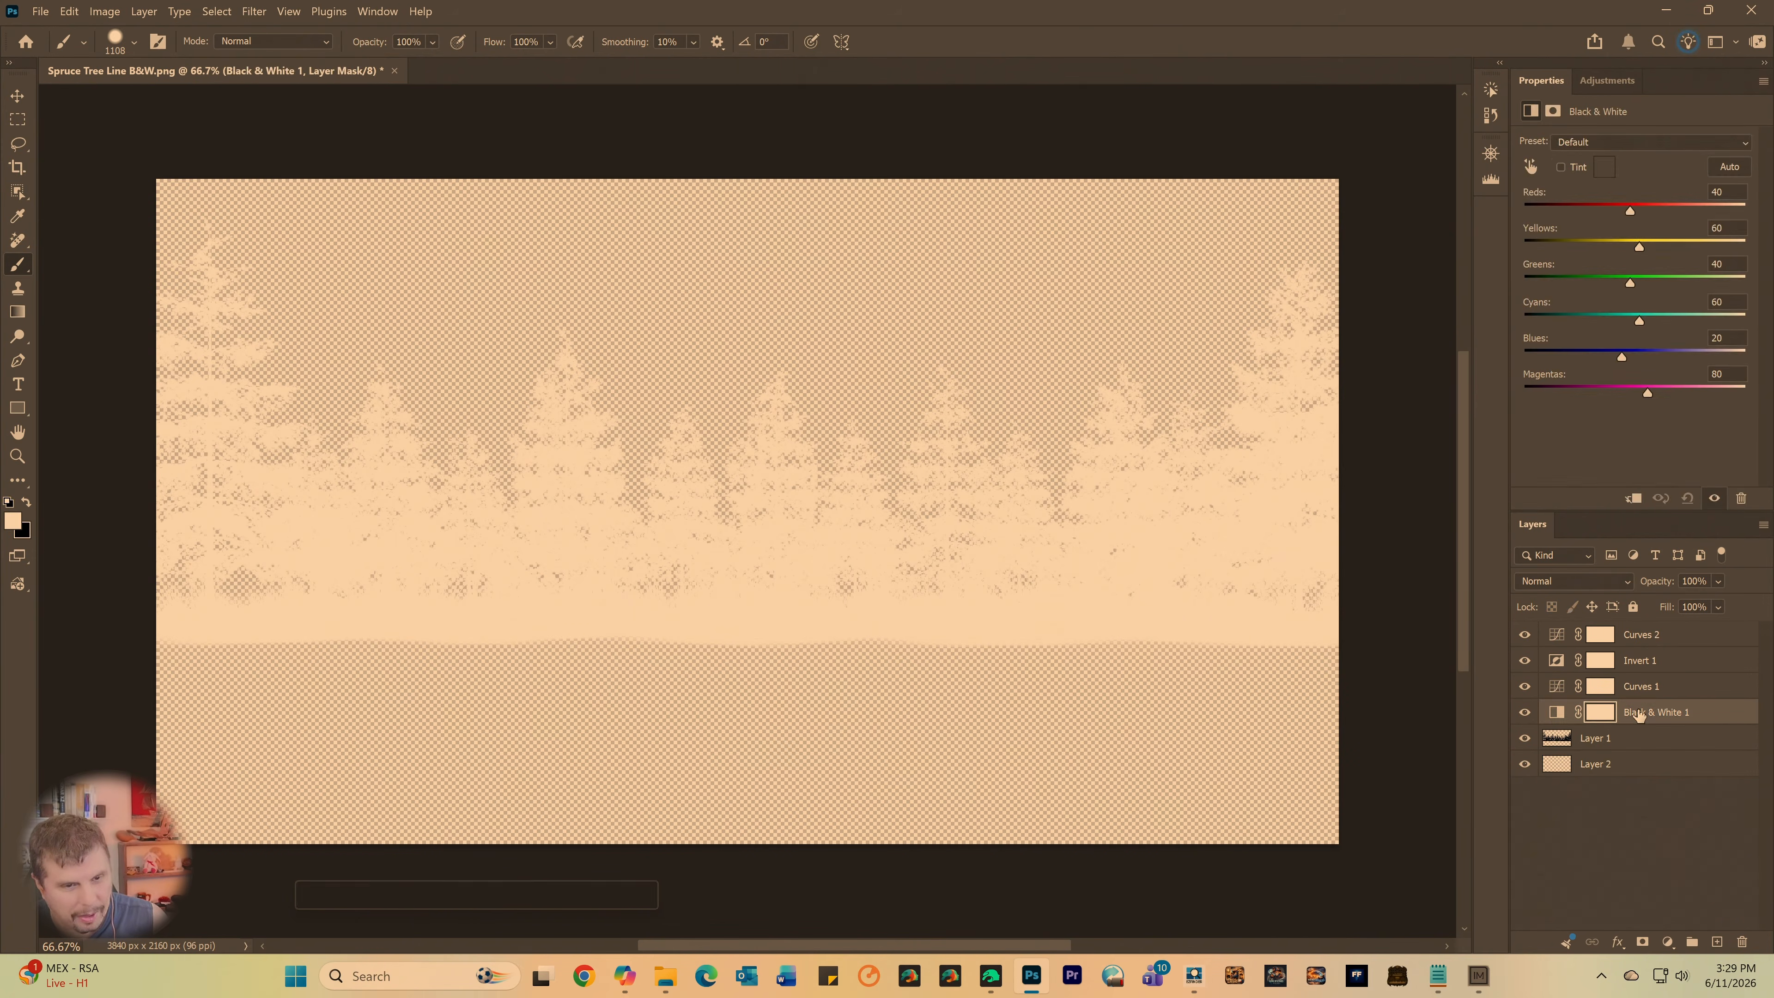
pyautogui.click(1629, 692)
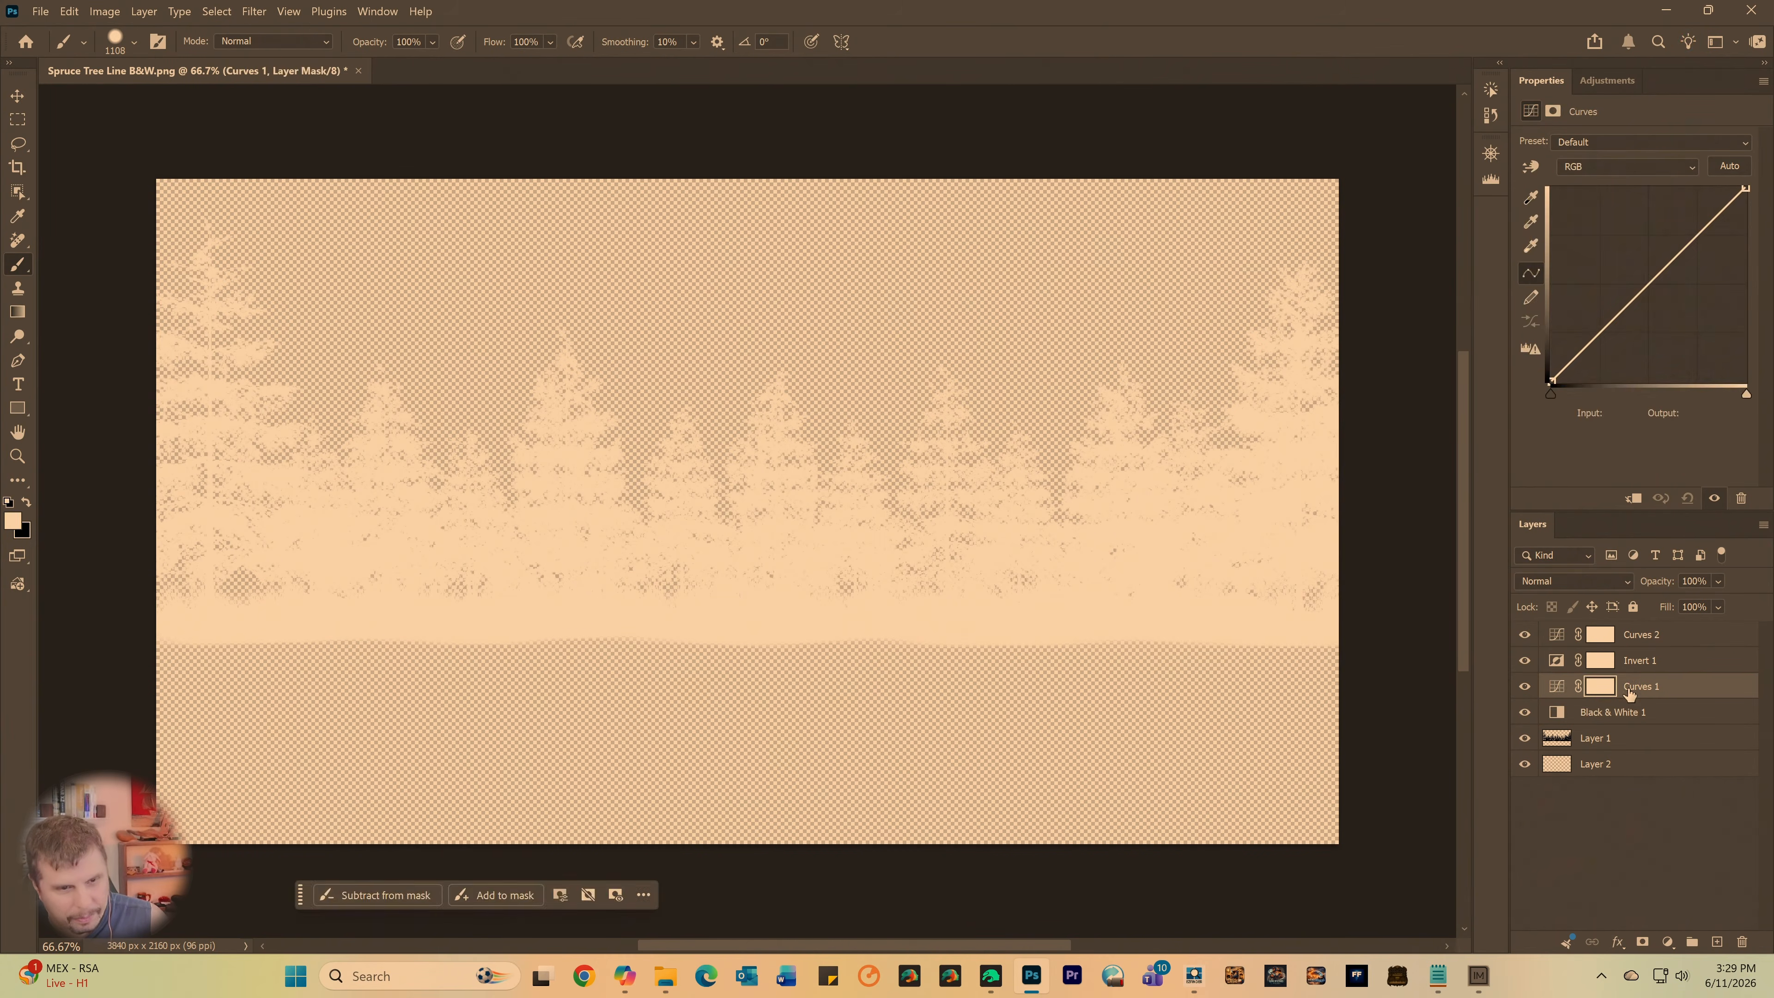
pyautogui.press('Delete')
pyautogui.click(1625, 664)
pyautogui.press('Delete')
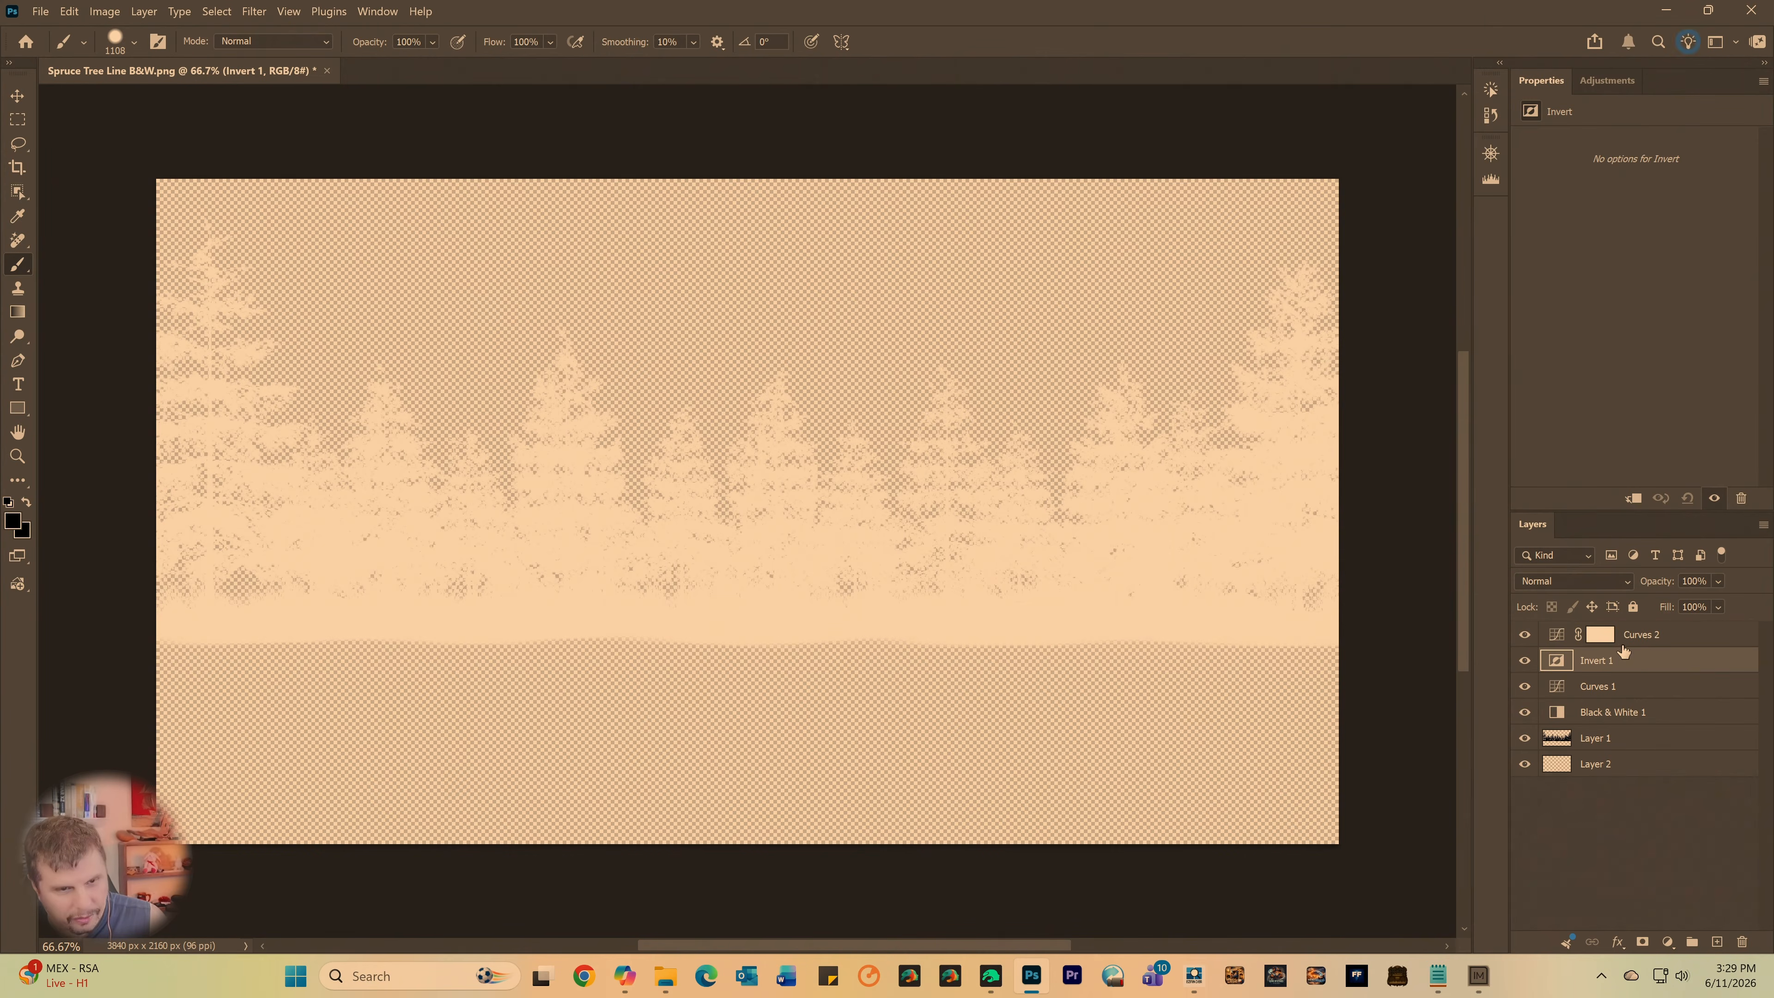
pyautogui.click(1626, 645)
pyautogui.press('Delete')
pyautogui.press('Delete')
pyautogui.press('Delete')
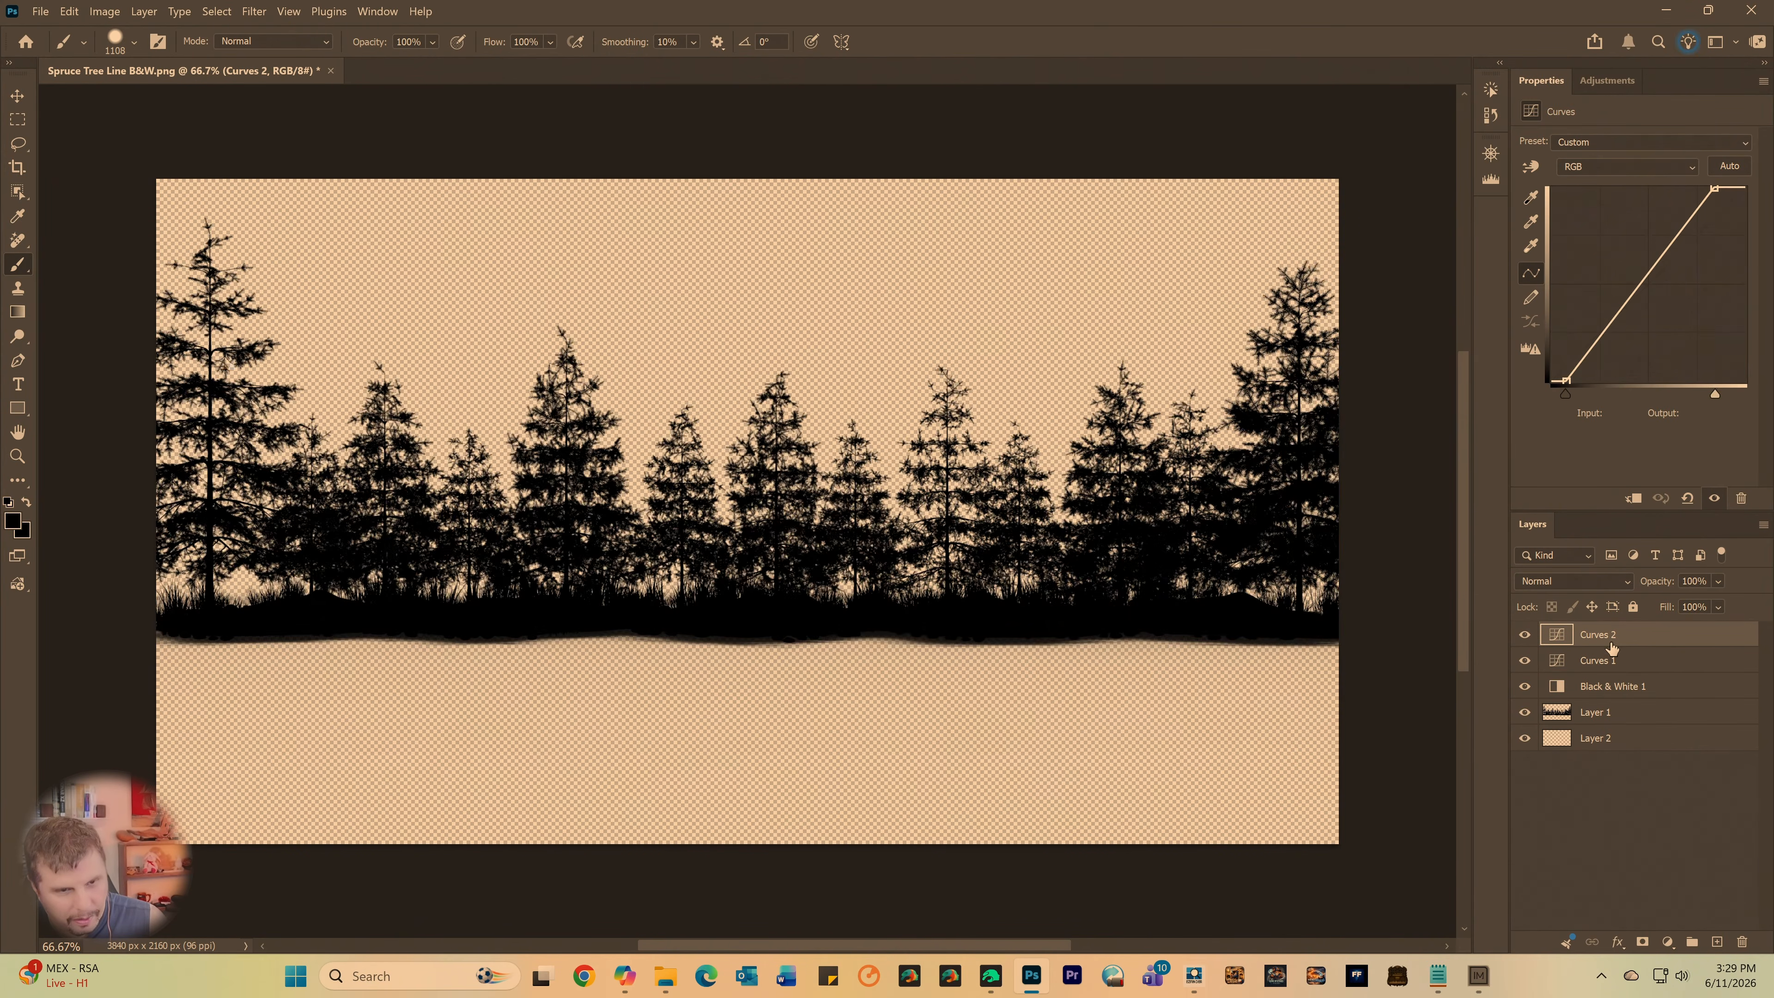
pyautogui.press('Delete')
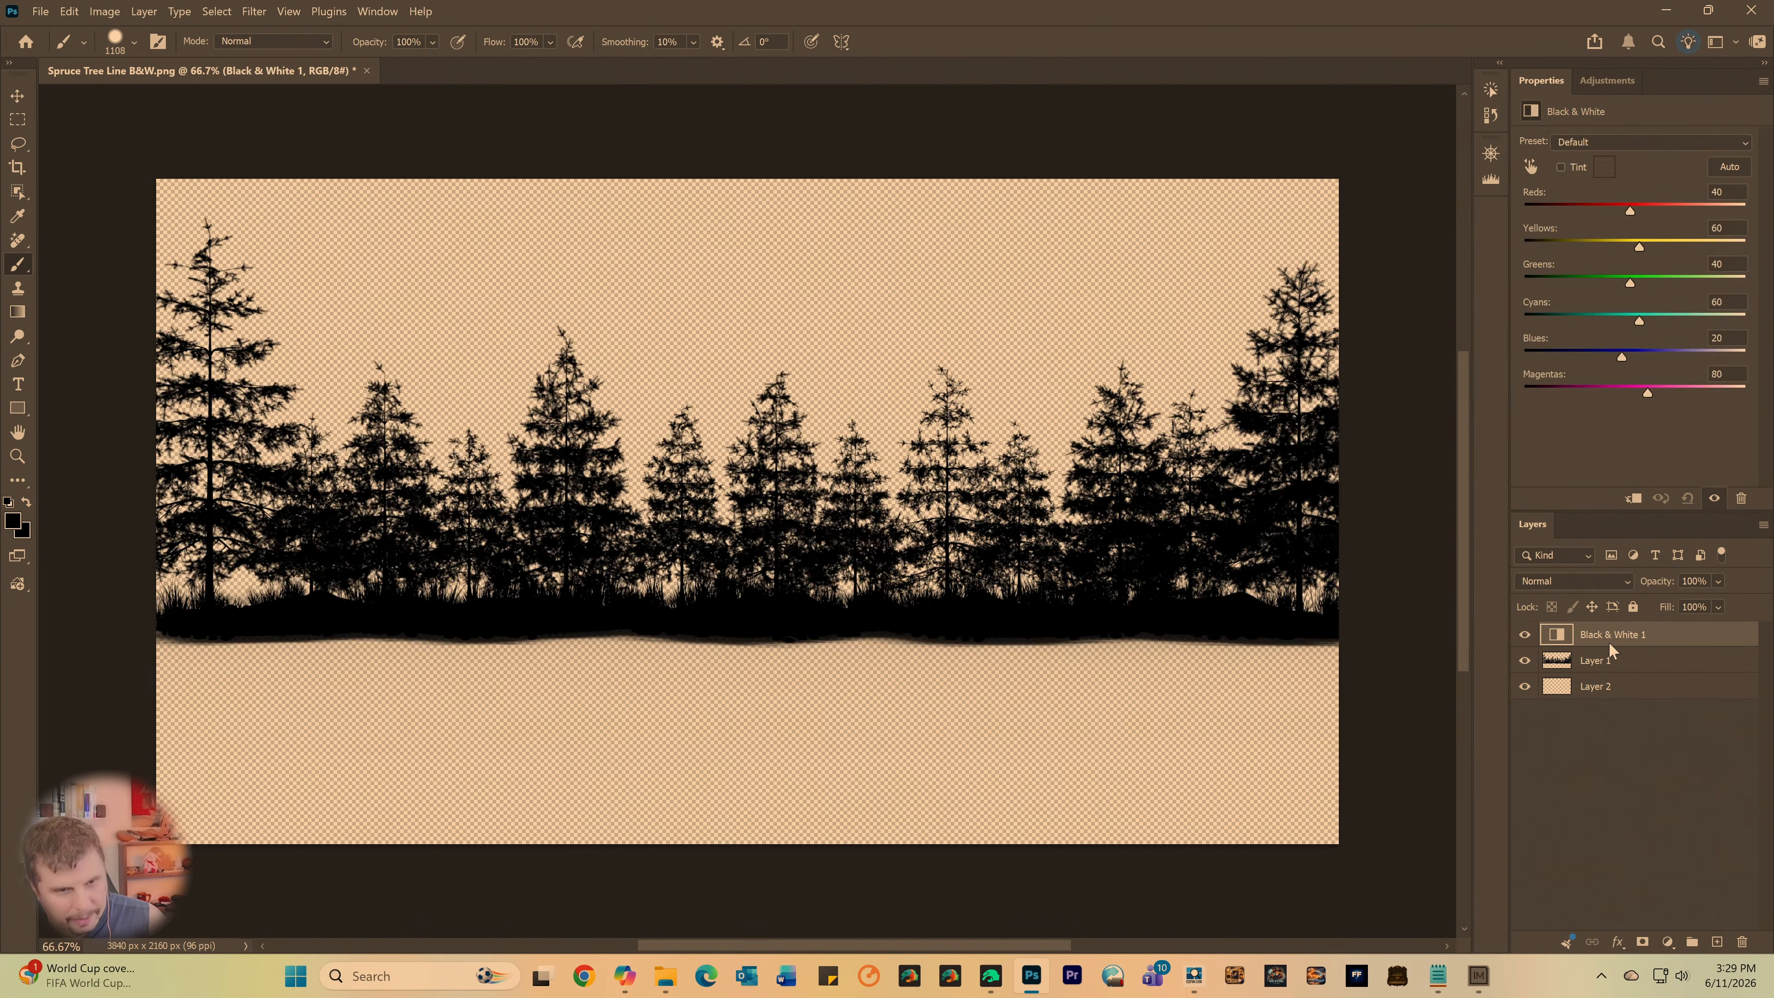
pyautogui.press('Delete')
pyautogui.click(1593, 661)
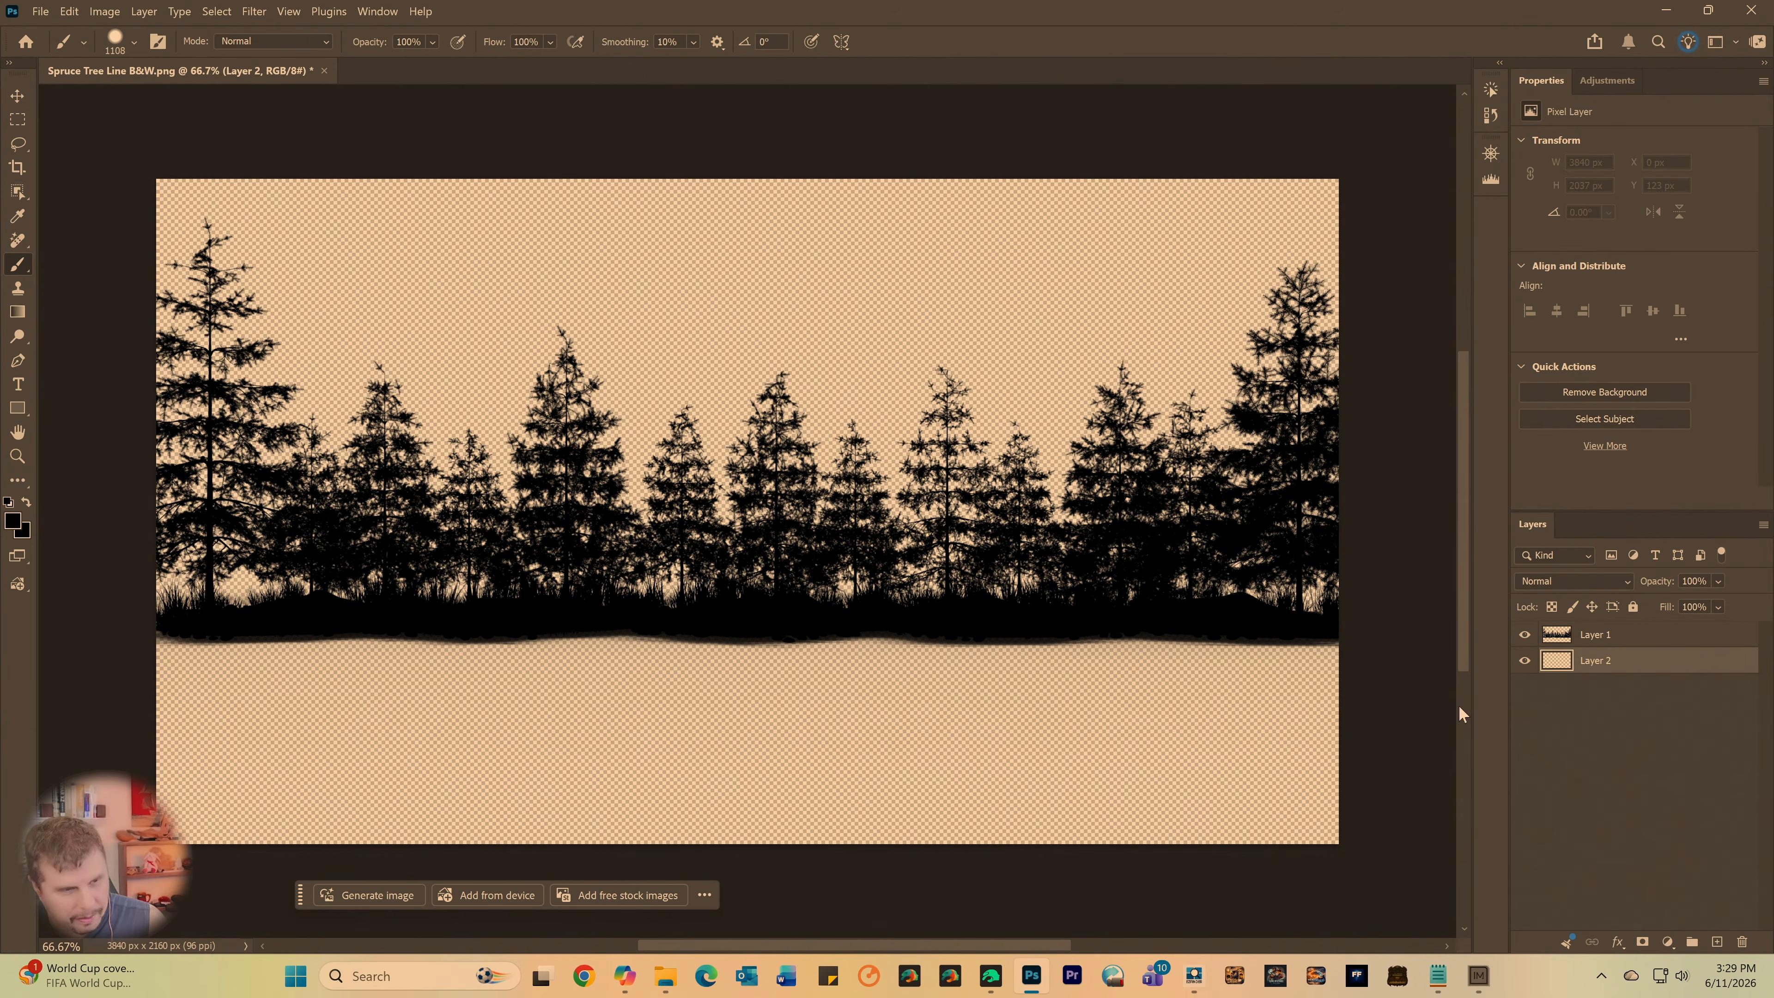
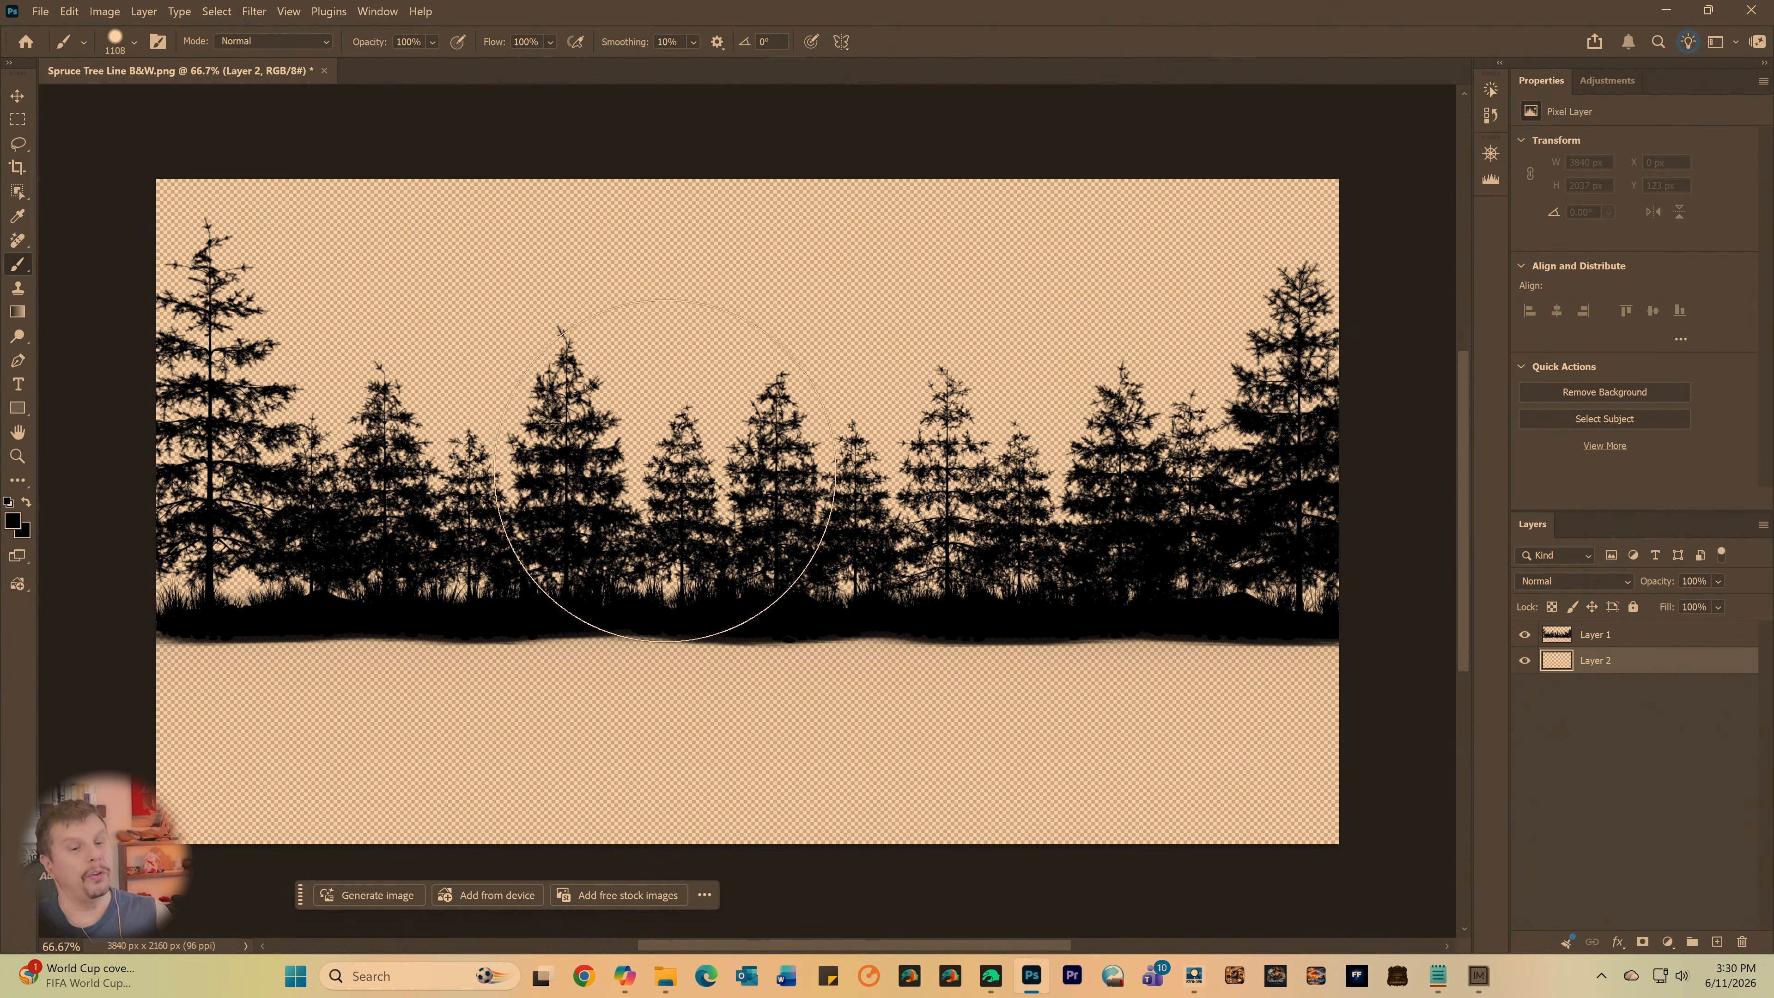
# - Set the foreground color to white (ffffff) and brush over the entire canvas on Layer 2
pyautogui.click(8, 521)
pyautogui.click(586, 236)
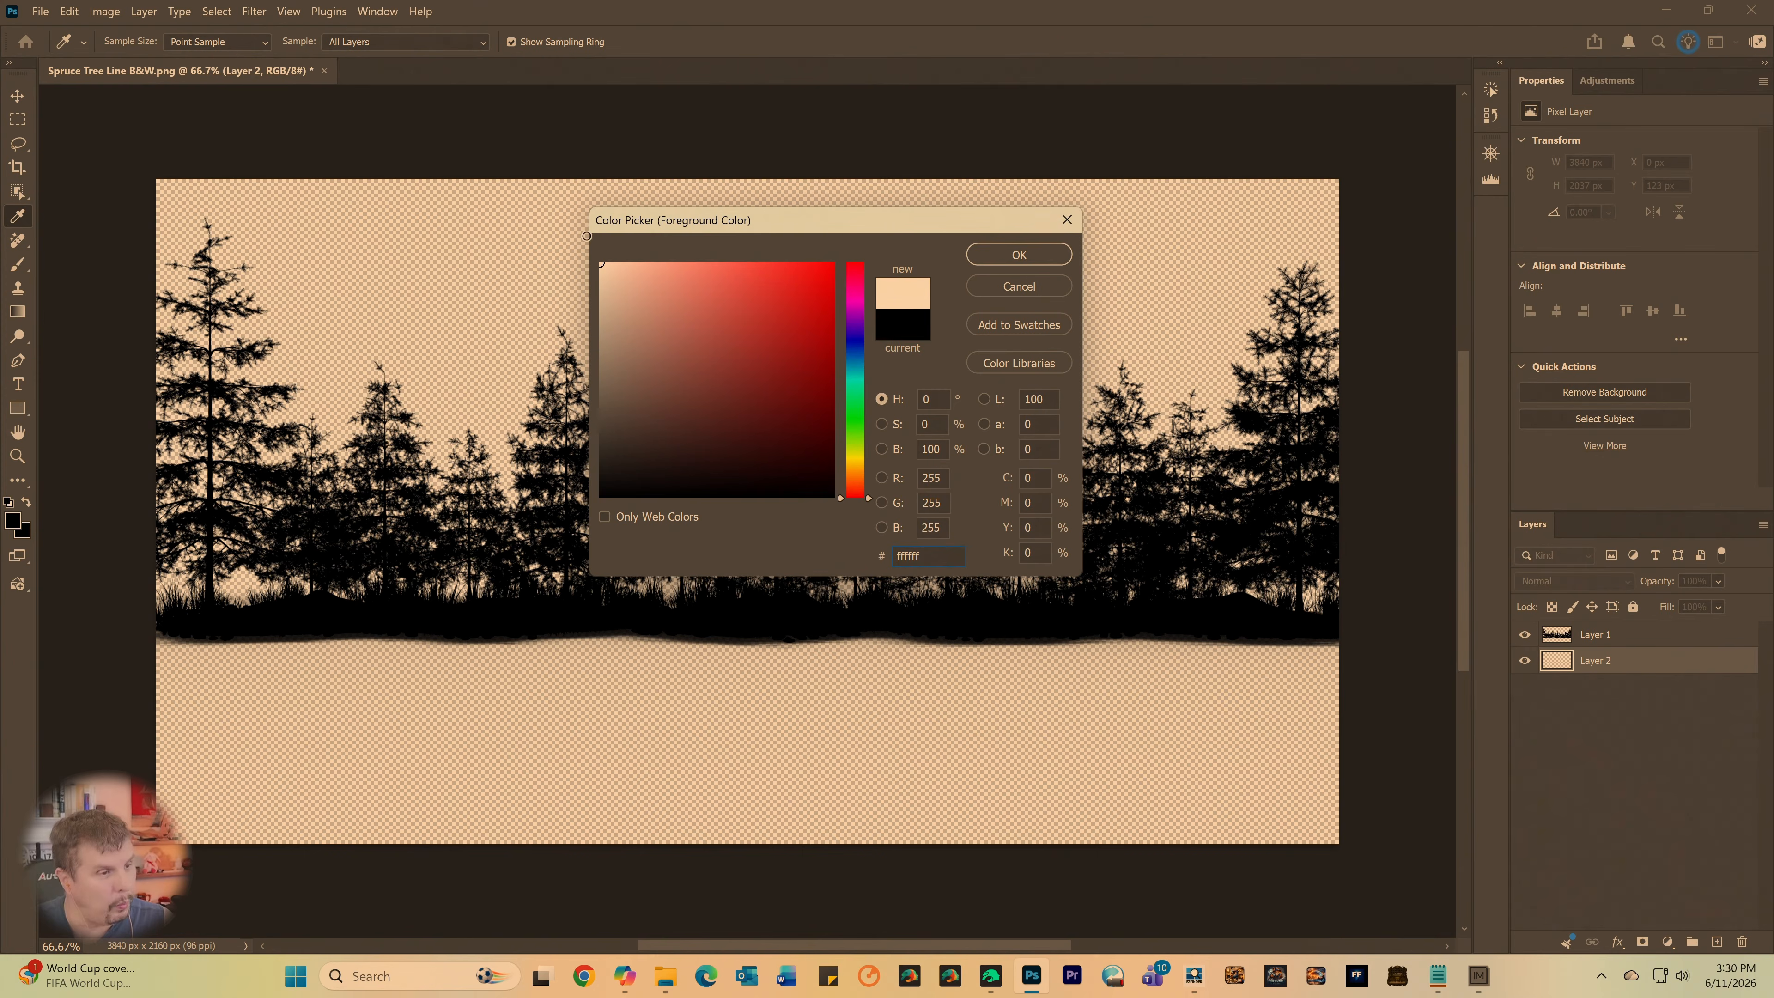
pyautogui.click(1019, 254)
pyautogui.press('b')
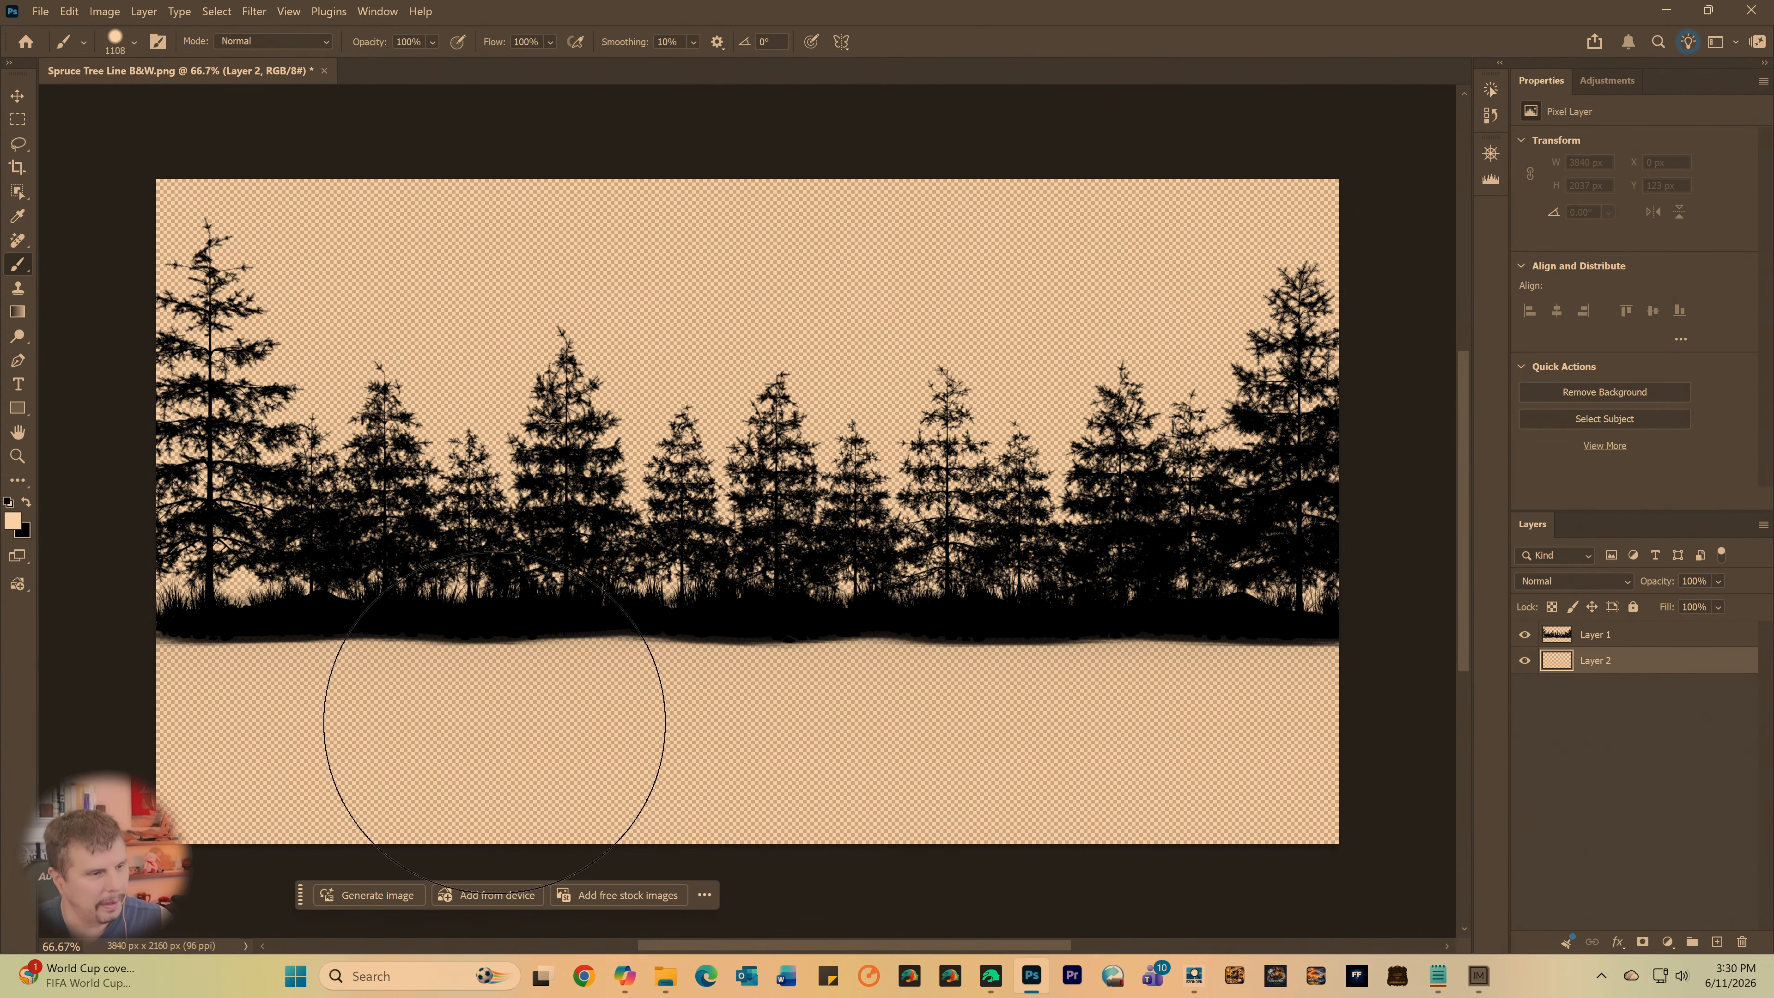
pyautogui.moveTo(475, 752)
pyautogui.mouseDown()
pyautogui.moveTo(280, 741)
pyautogui.moveTo(852, 753)
pyautogui.moveTo(1355, 692)
pyautogui.moveTo(1168, 630)
pyautogui.moveTo(1257, 270)
pyautogui.moveTo(1201, 412)
pyautogui.moveTo(1030, 218)
pyautogui.moveTo(879, 725)
pyautogui.moveTo(852, 190)
pyautogui.moveTo(622, 206)
pyautogui.moveTo(444, 753)
pyautogui.moveTo(384, 160)
pyautogui.moveTo(190, 207)
pyautogui.moveTo(133, 747)
pyautogui.moveTo(214, 258)
pyautogui.moveTo(363, 214)
pyautogui.moveTo(870, 673)
pyautogui.mouseUp()
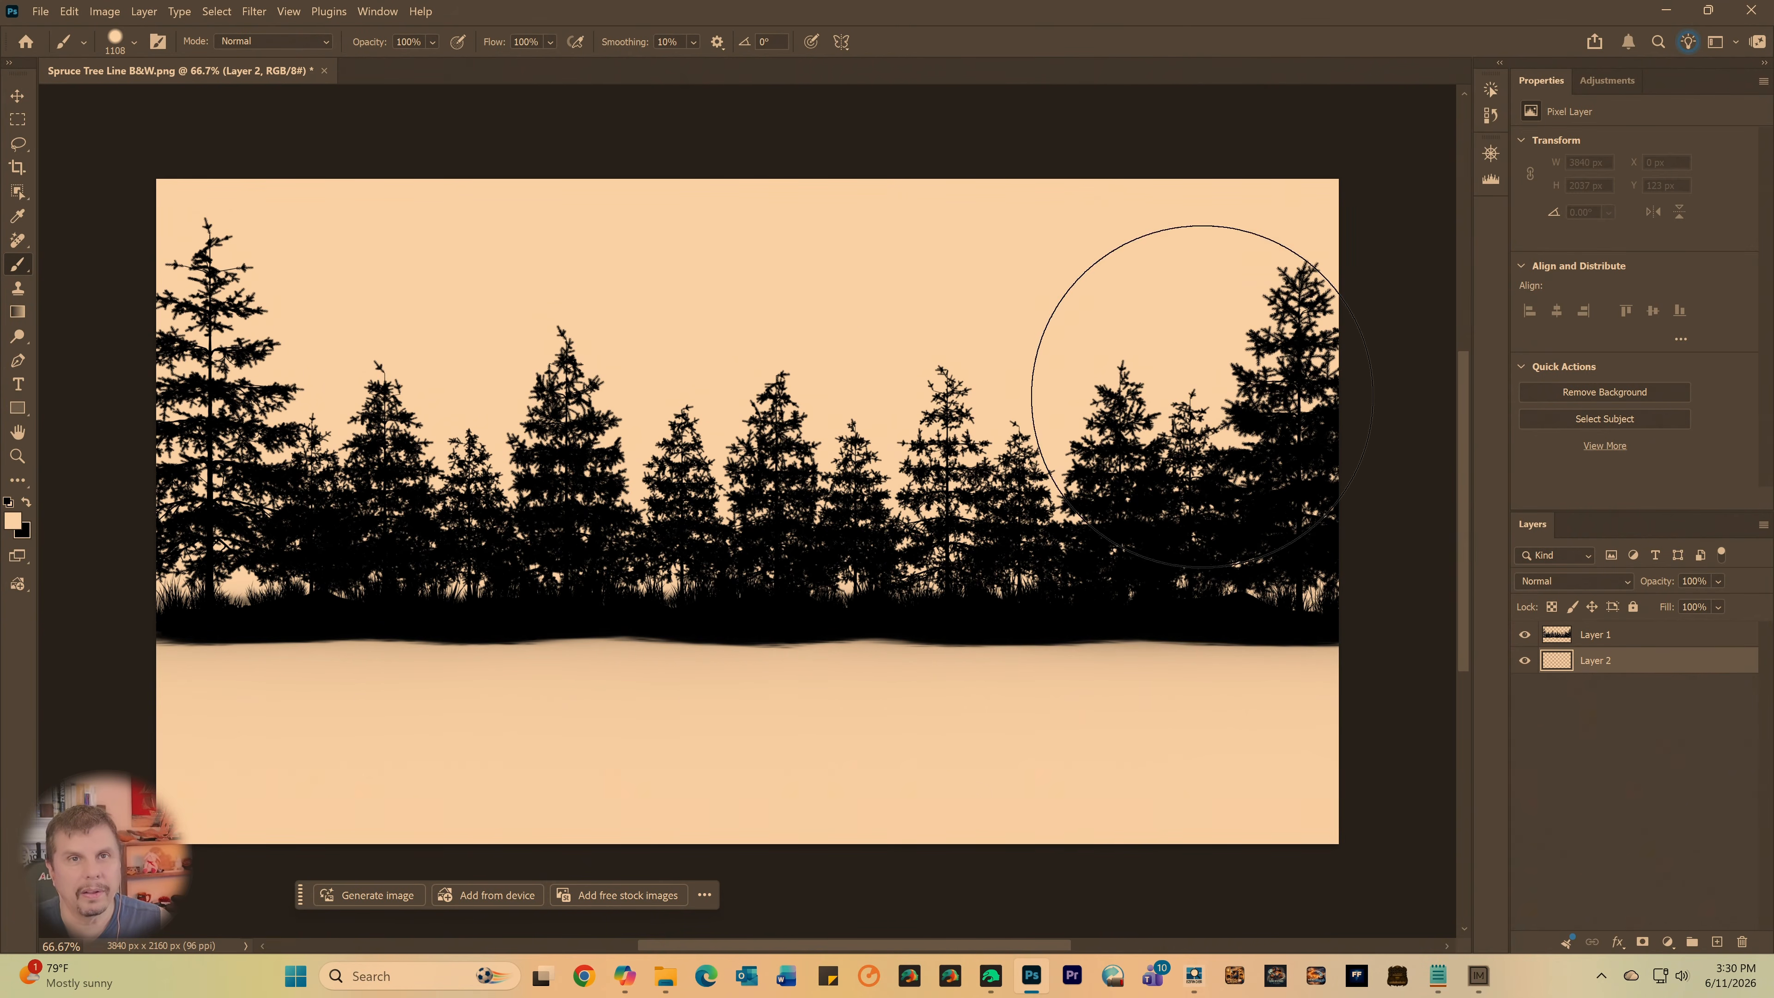
pyautogui.moveTo(1198, 531)
pyautogui.mouseDown()
pyautogui.moveTo(1186, 487)
pyautogui.moveTo(1229, 759)
pyautogui.moveTo(1182, 754)
pyautogui.mouseUp()
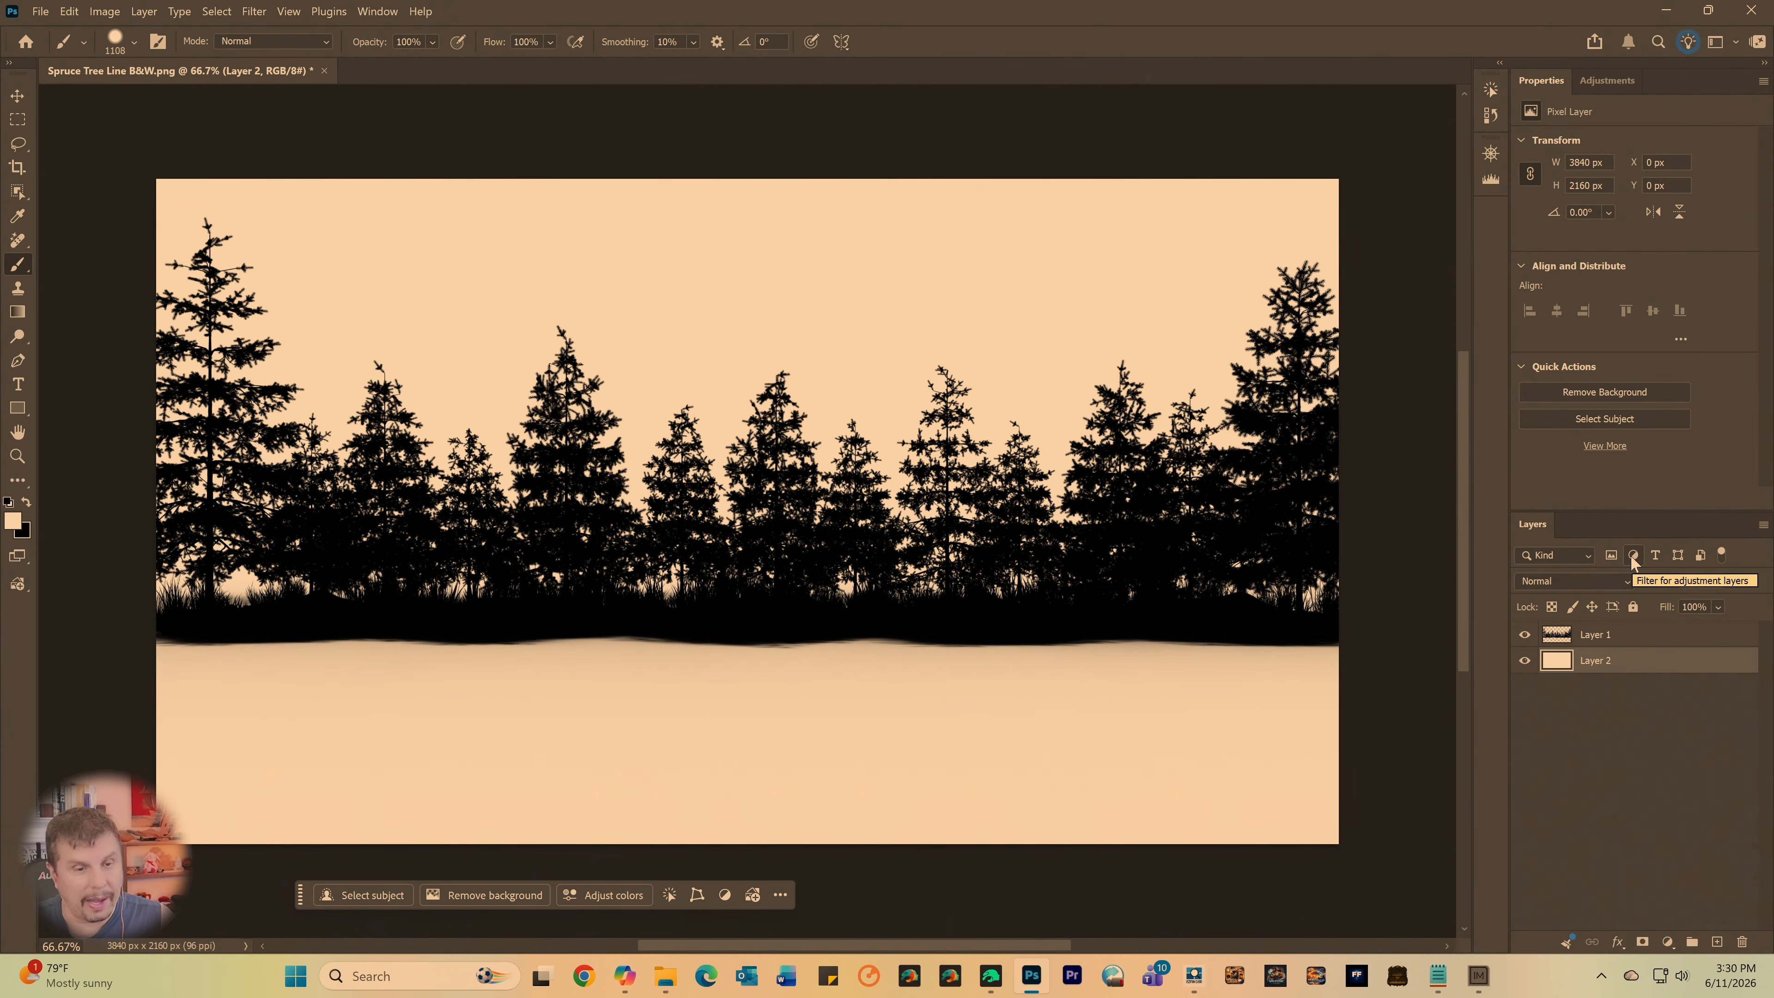
# - Try a Curves adjustment directly above Layer 2 with the black point at input 64 and white point at 190, and delete it
pyautogui.click(1610, 77)
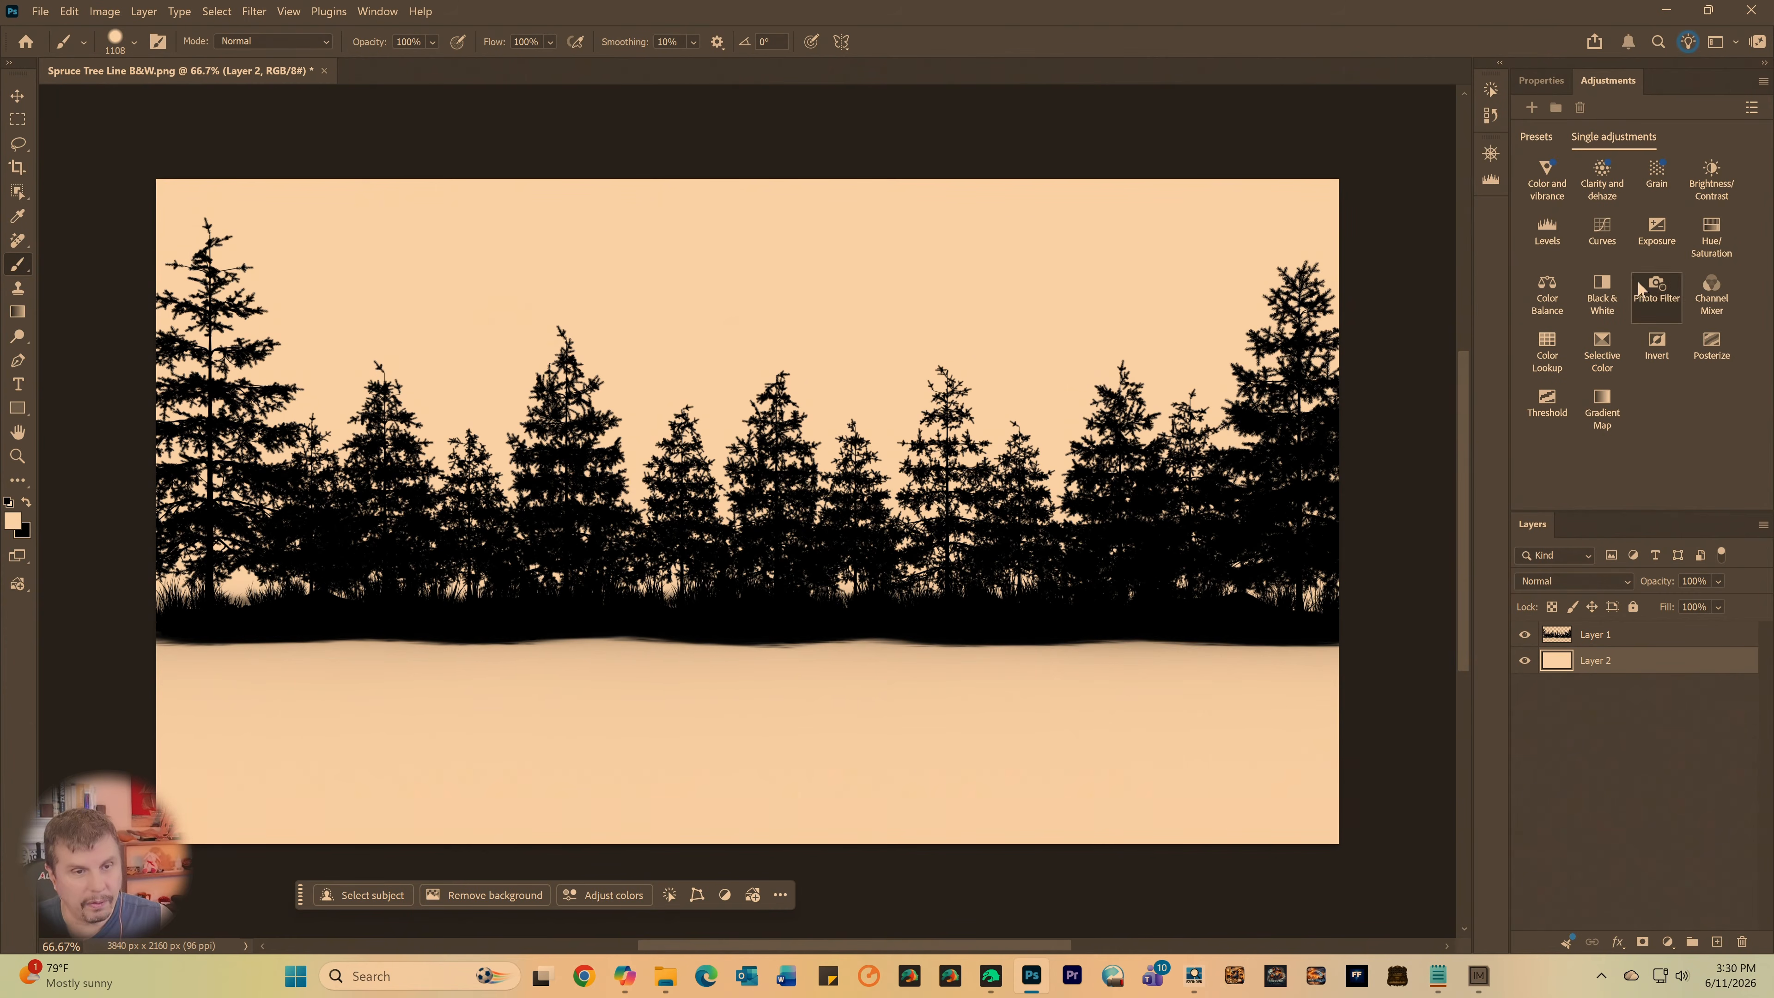
pyautogui.click(1602, 234)
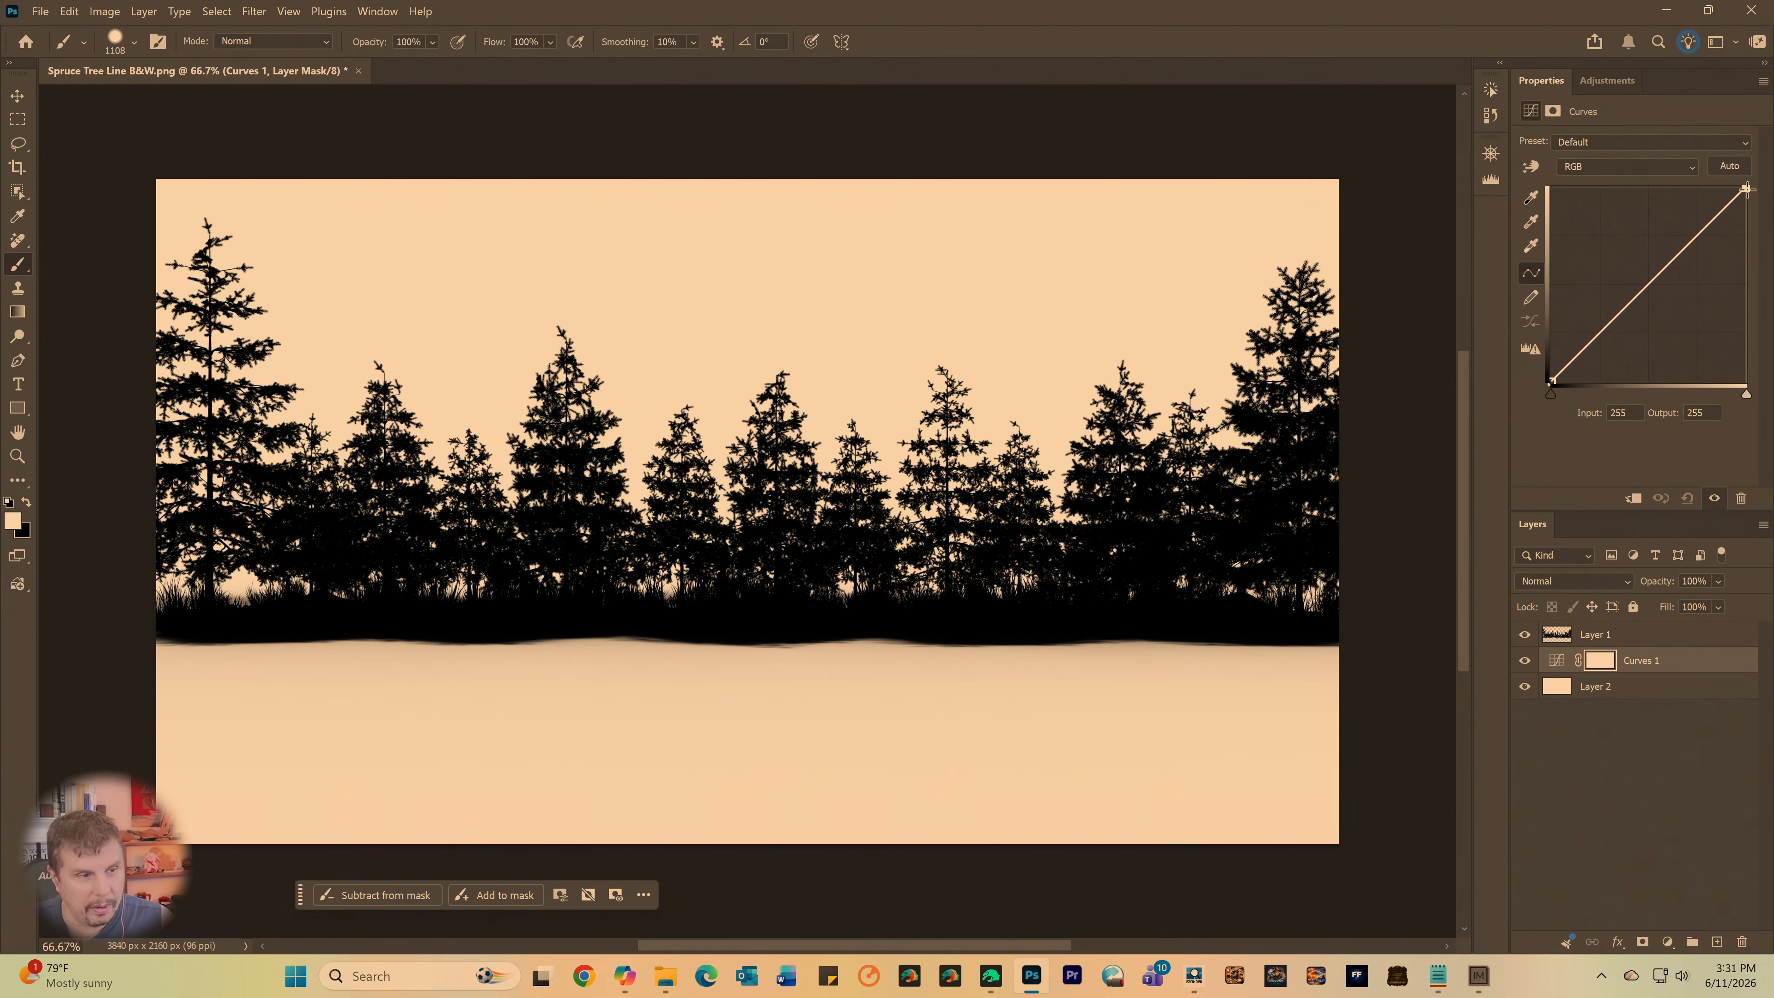
pyautogui.moveTo(1746, 188); pyautogui.dragTo(1696, 188)
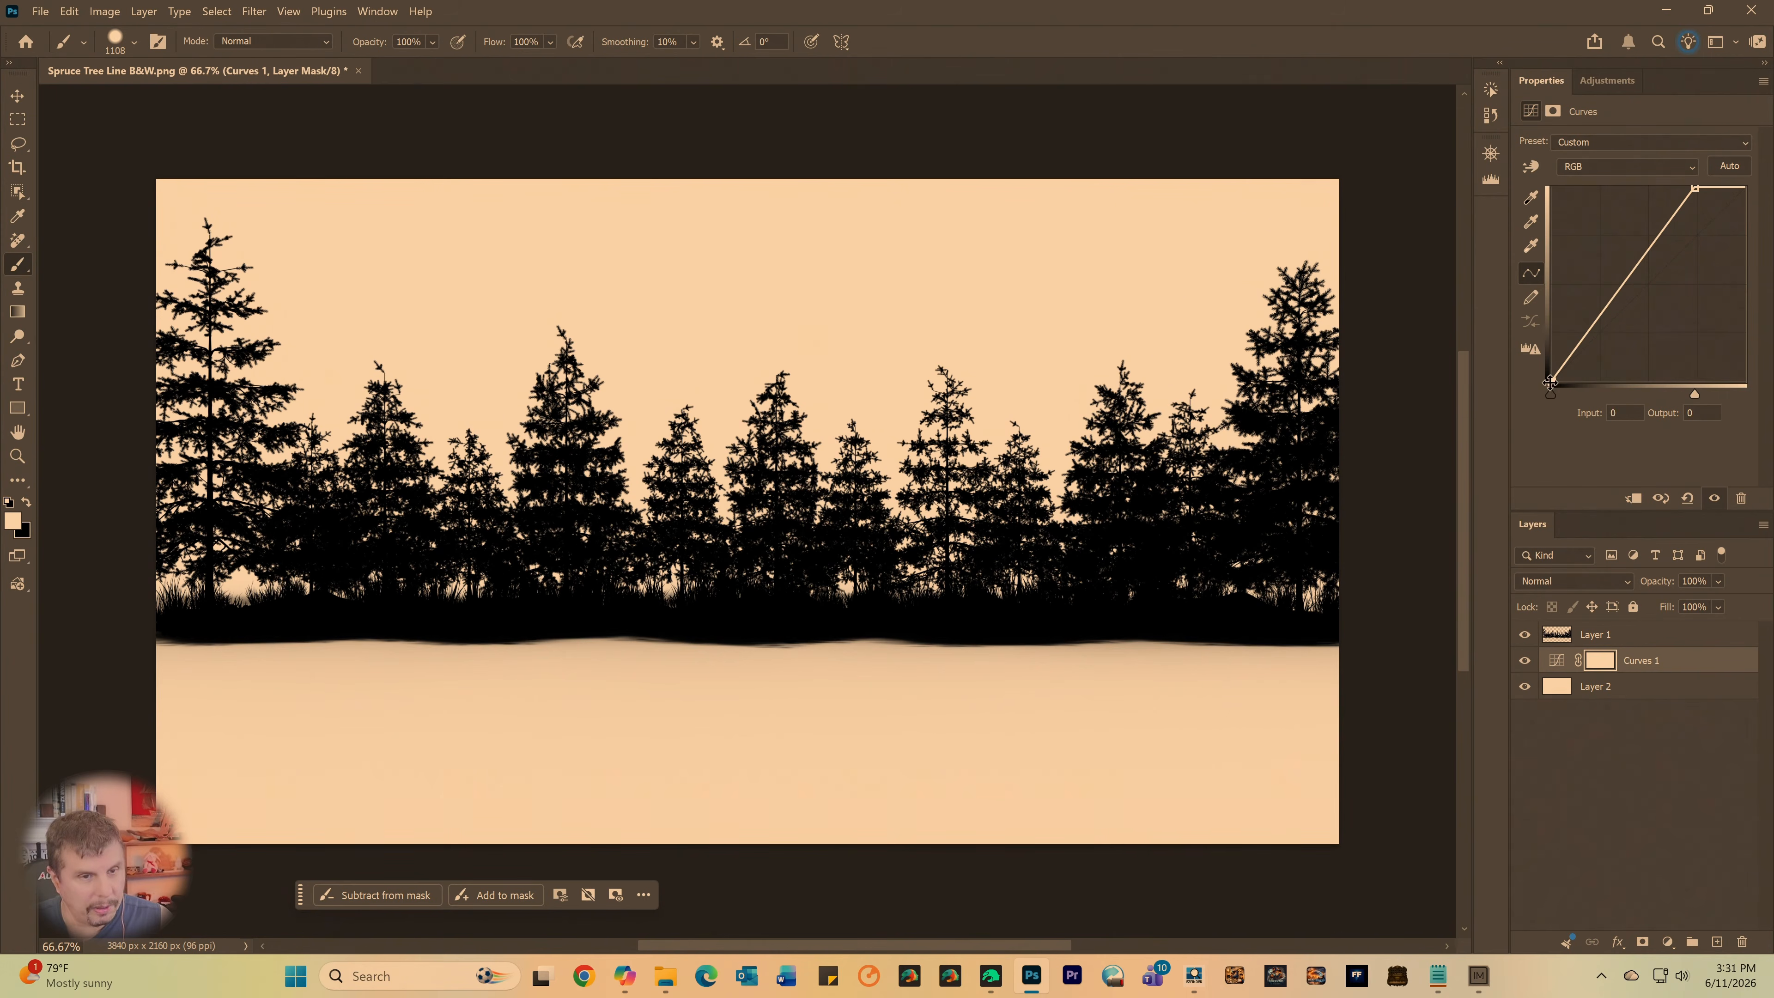
pyautogui.moveTo(1552, 381); pyautogui.dragTo(1598, 431)
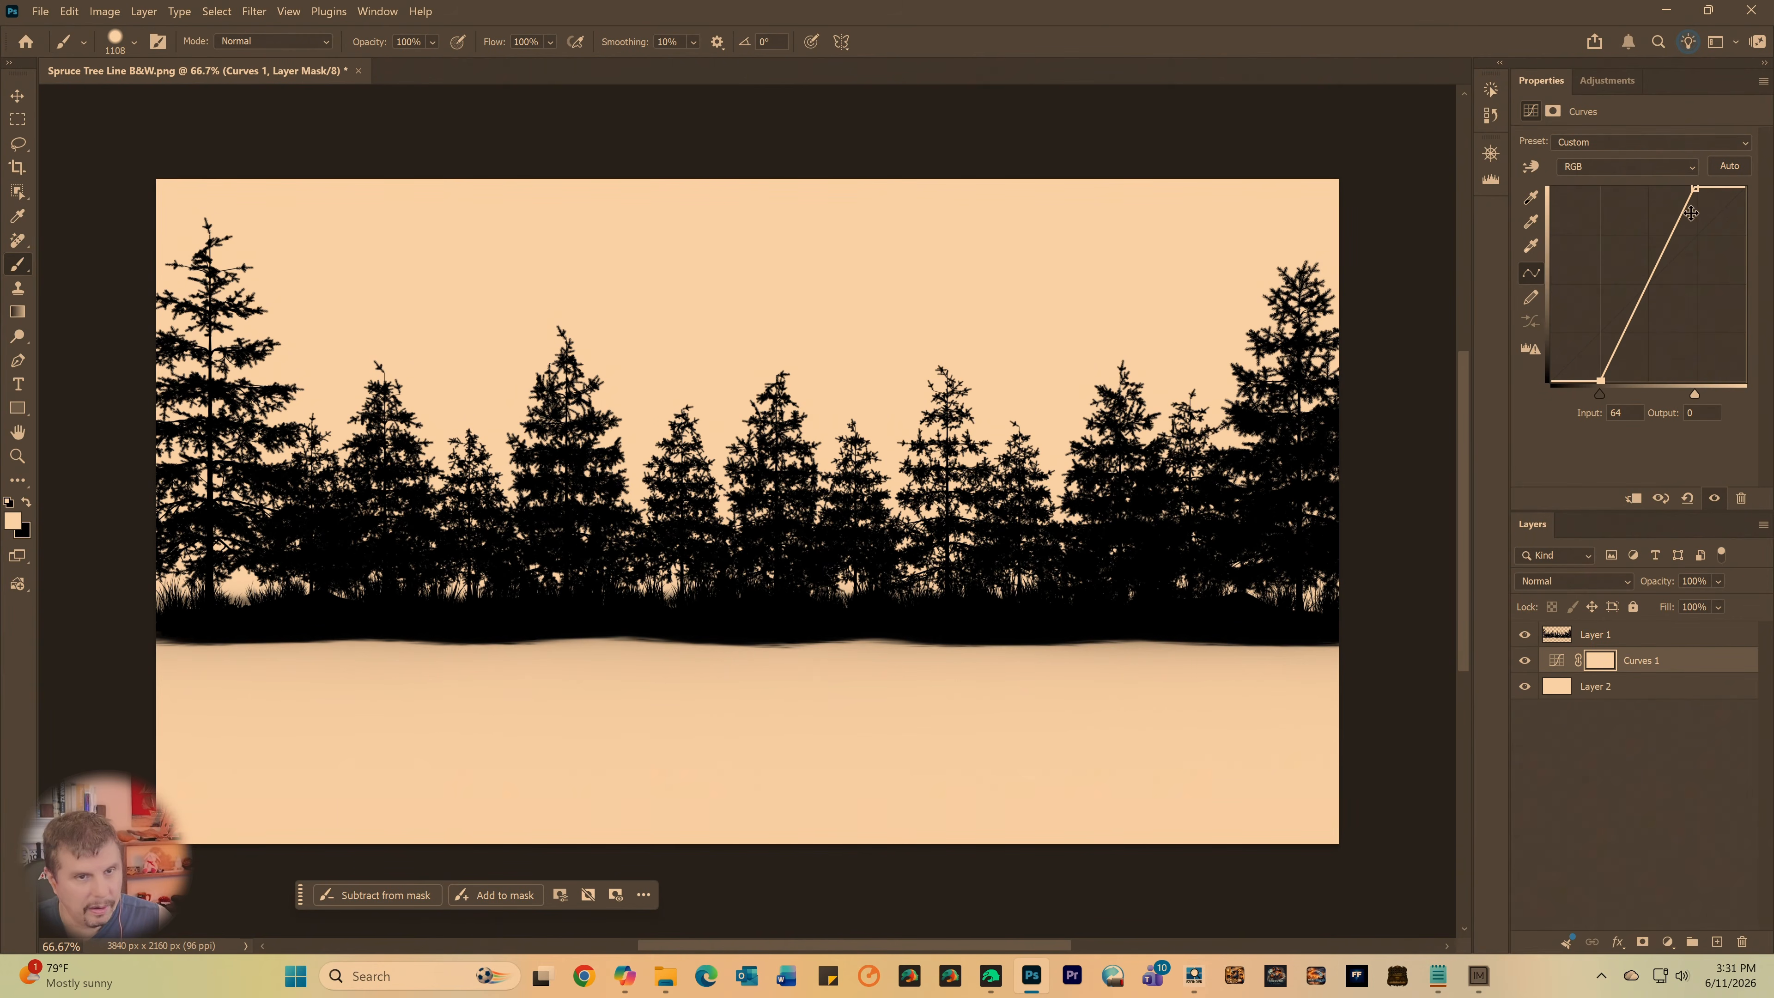
pyautogui.moveTo(1696, 193); pyautogui.dragTo(1699, 145)
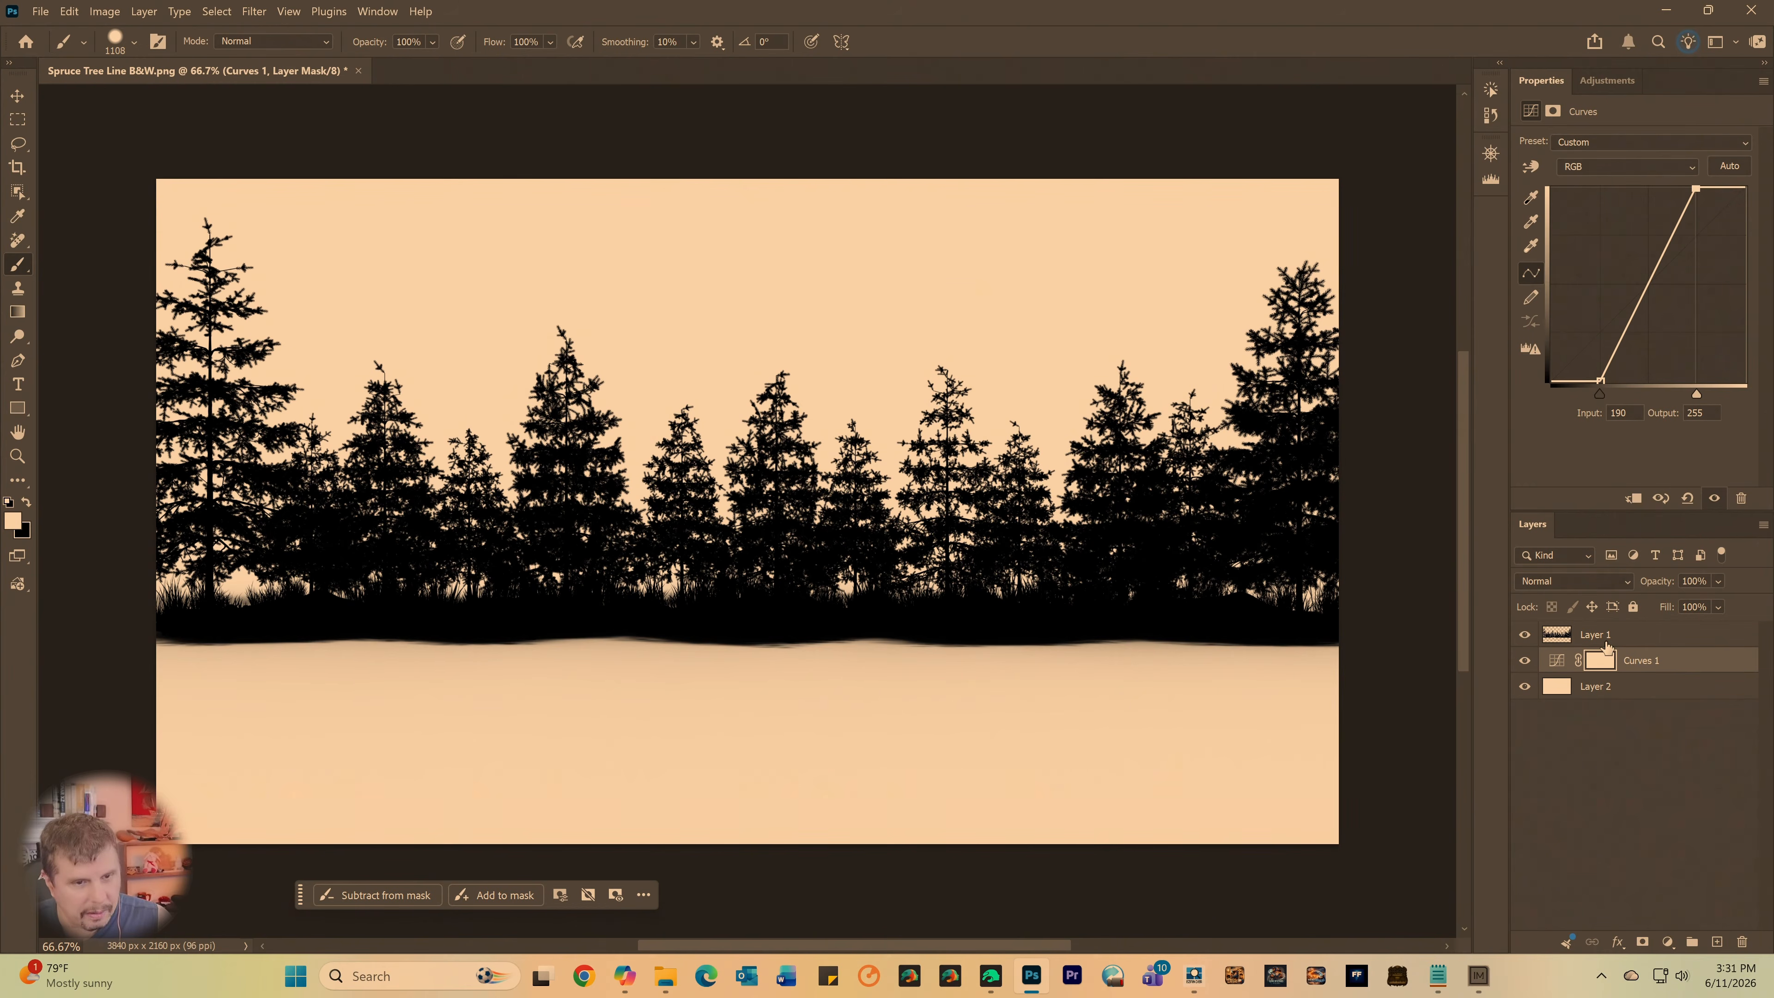
pyautogui.click(1658, 665)
pyautogui.press('Delete')
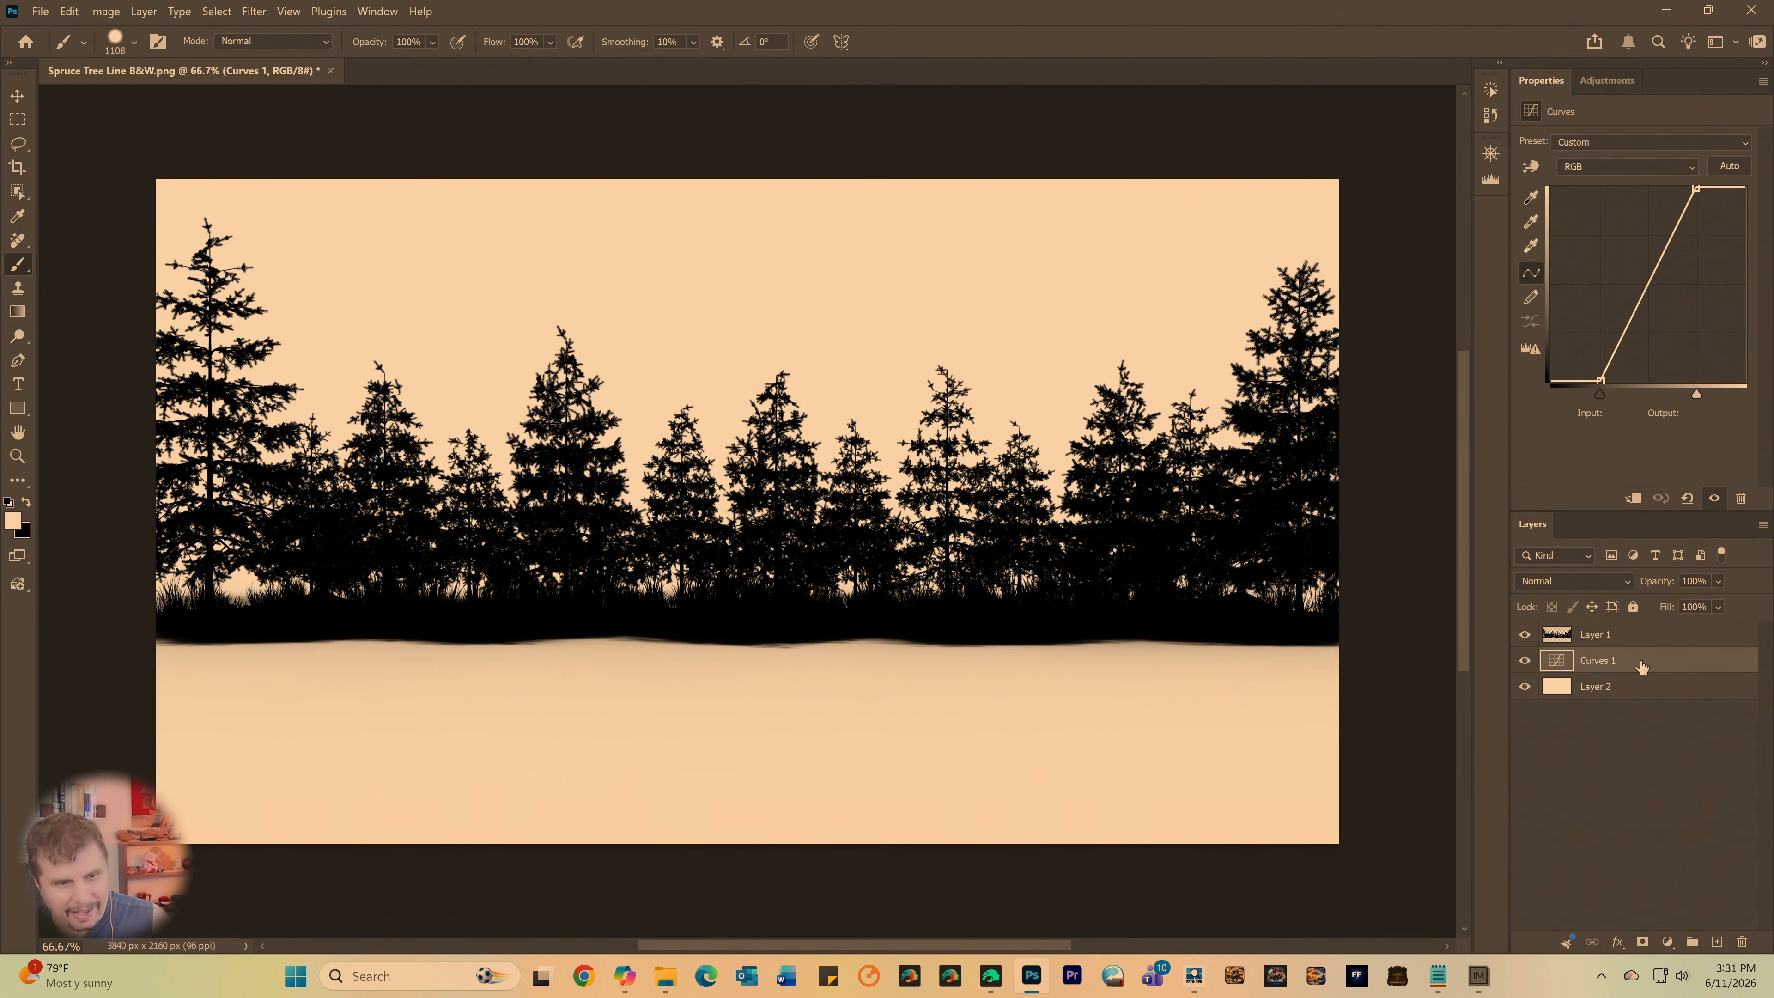
pyautogui.press('Delete')
# - Add a Curves adjustment above Layer 1 with white point at input 234 and black point at 2, topped by an Invert adjustment
pyautogui.click(1598, 634)
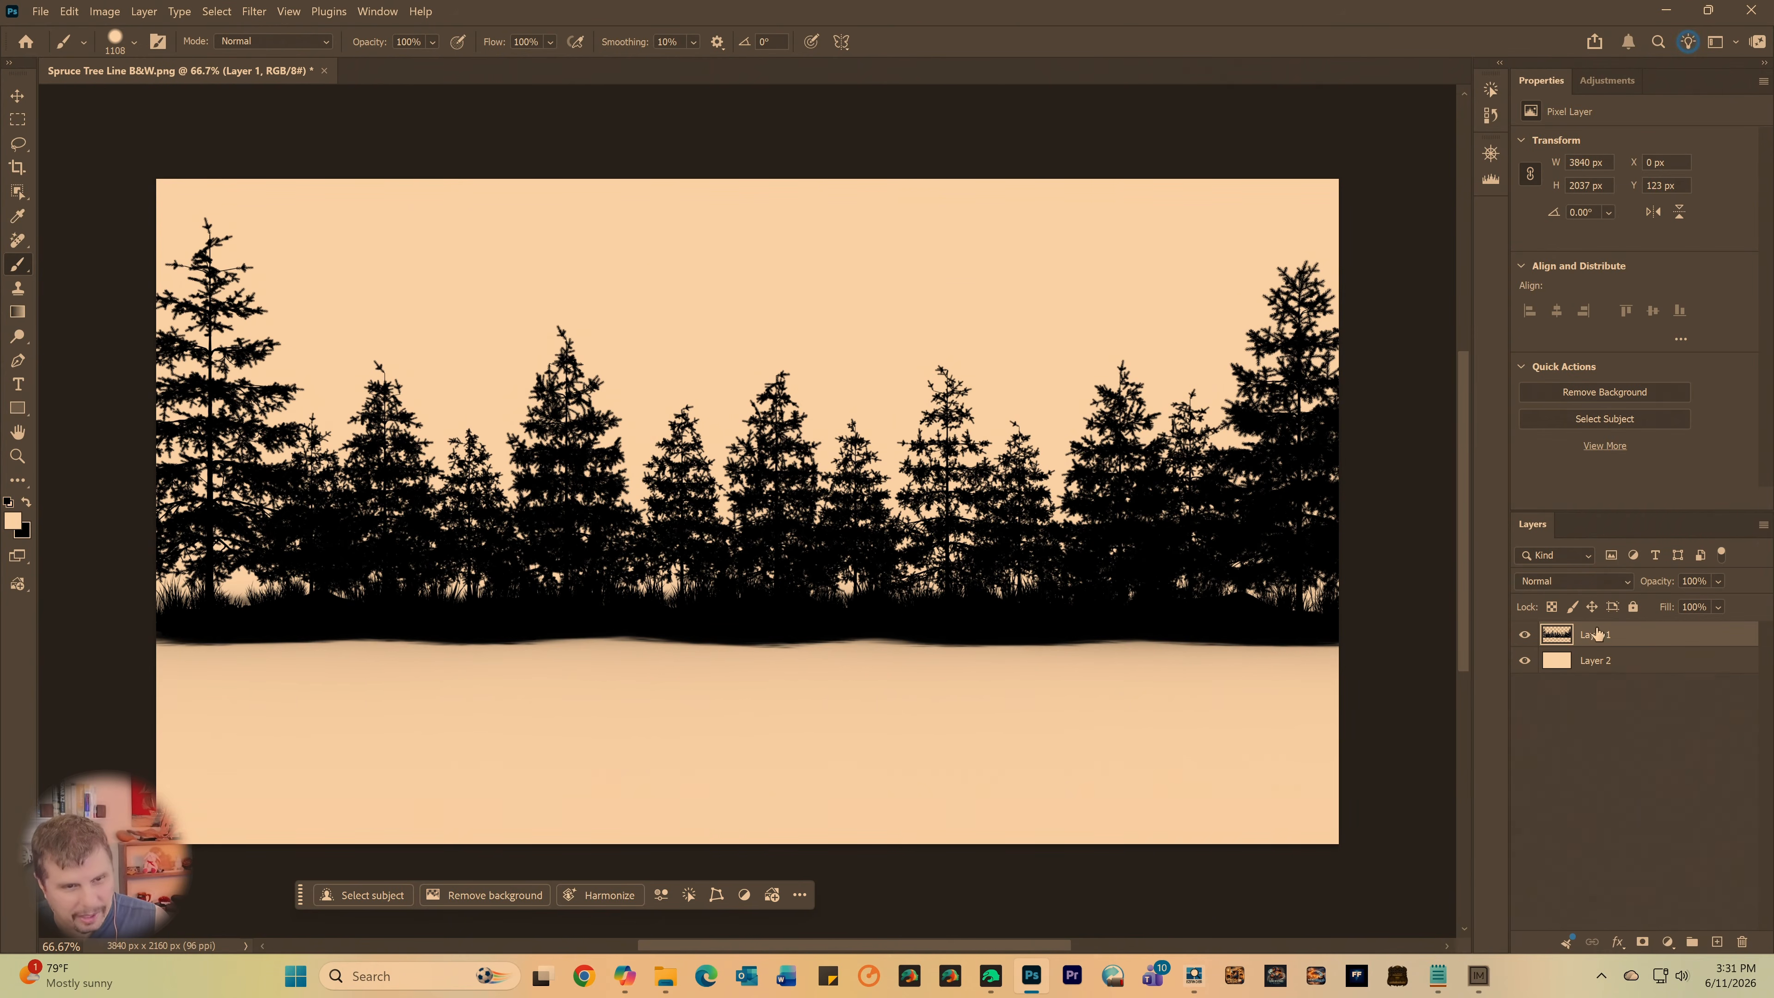
pyautogui.click(1613, 82)
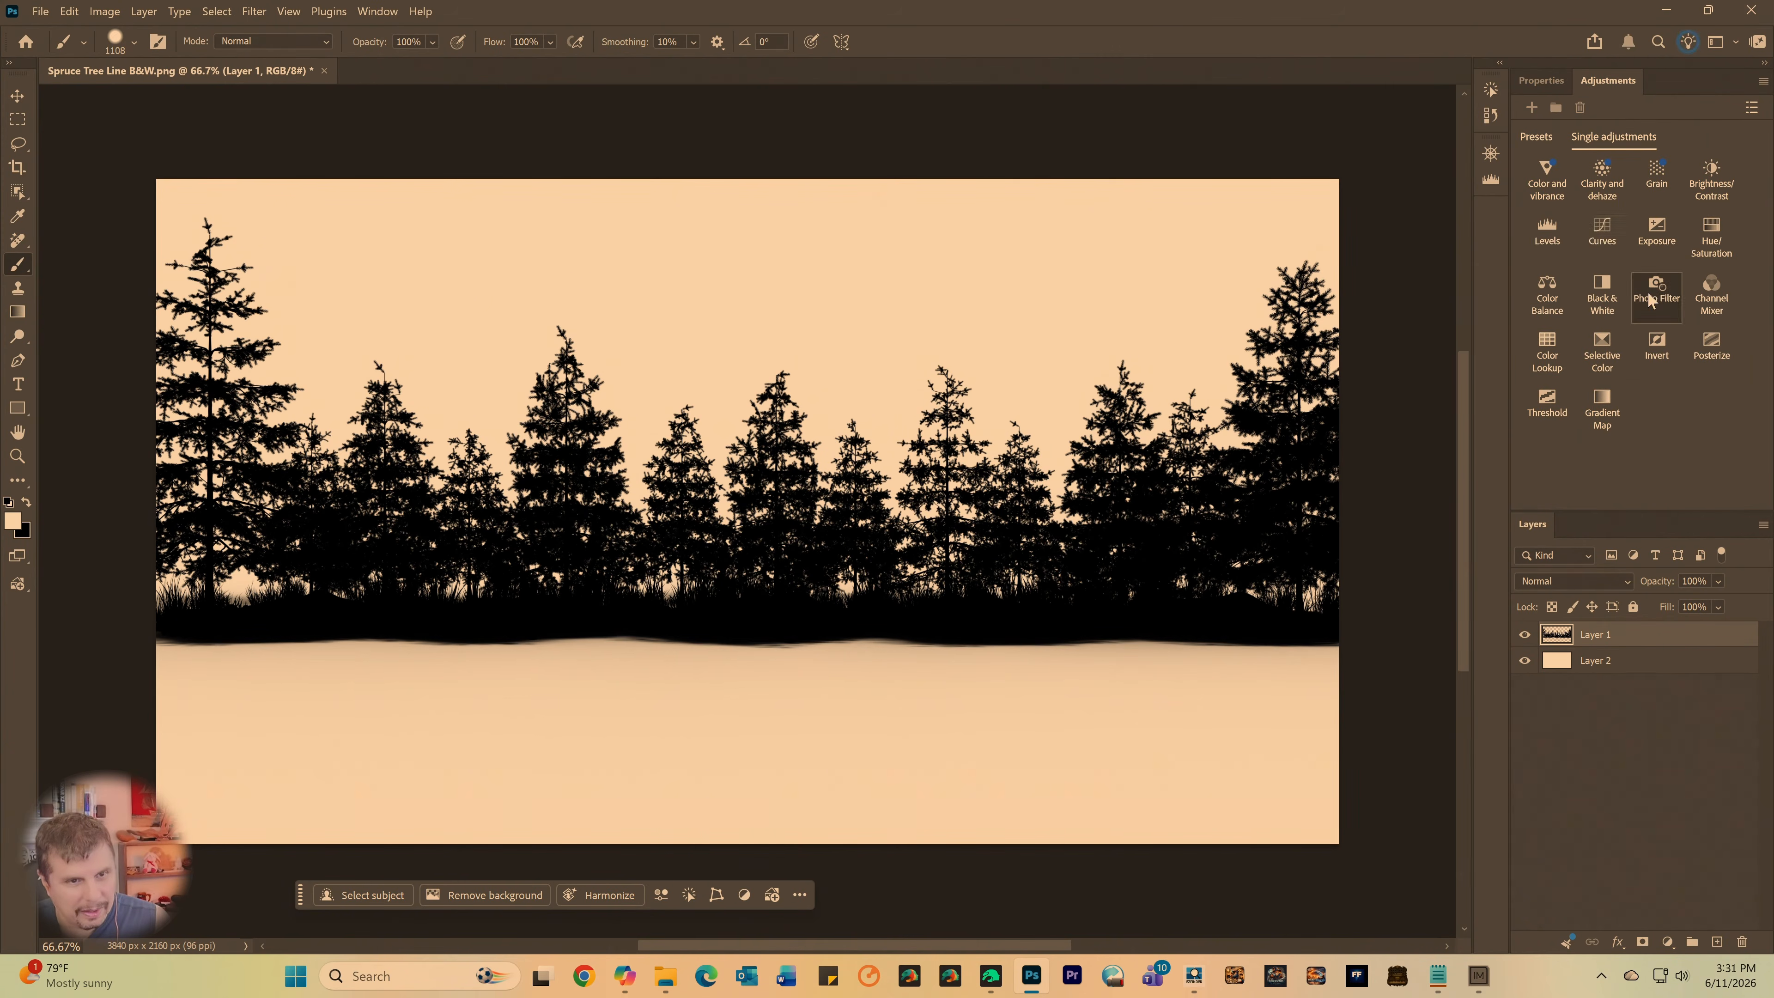
pyautogui.click(1602, 231)
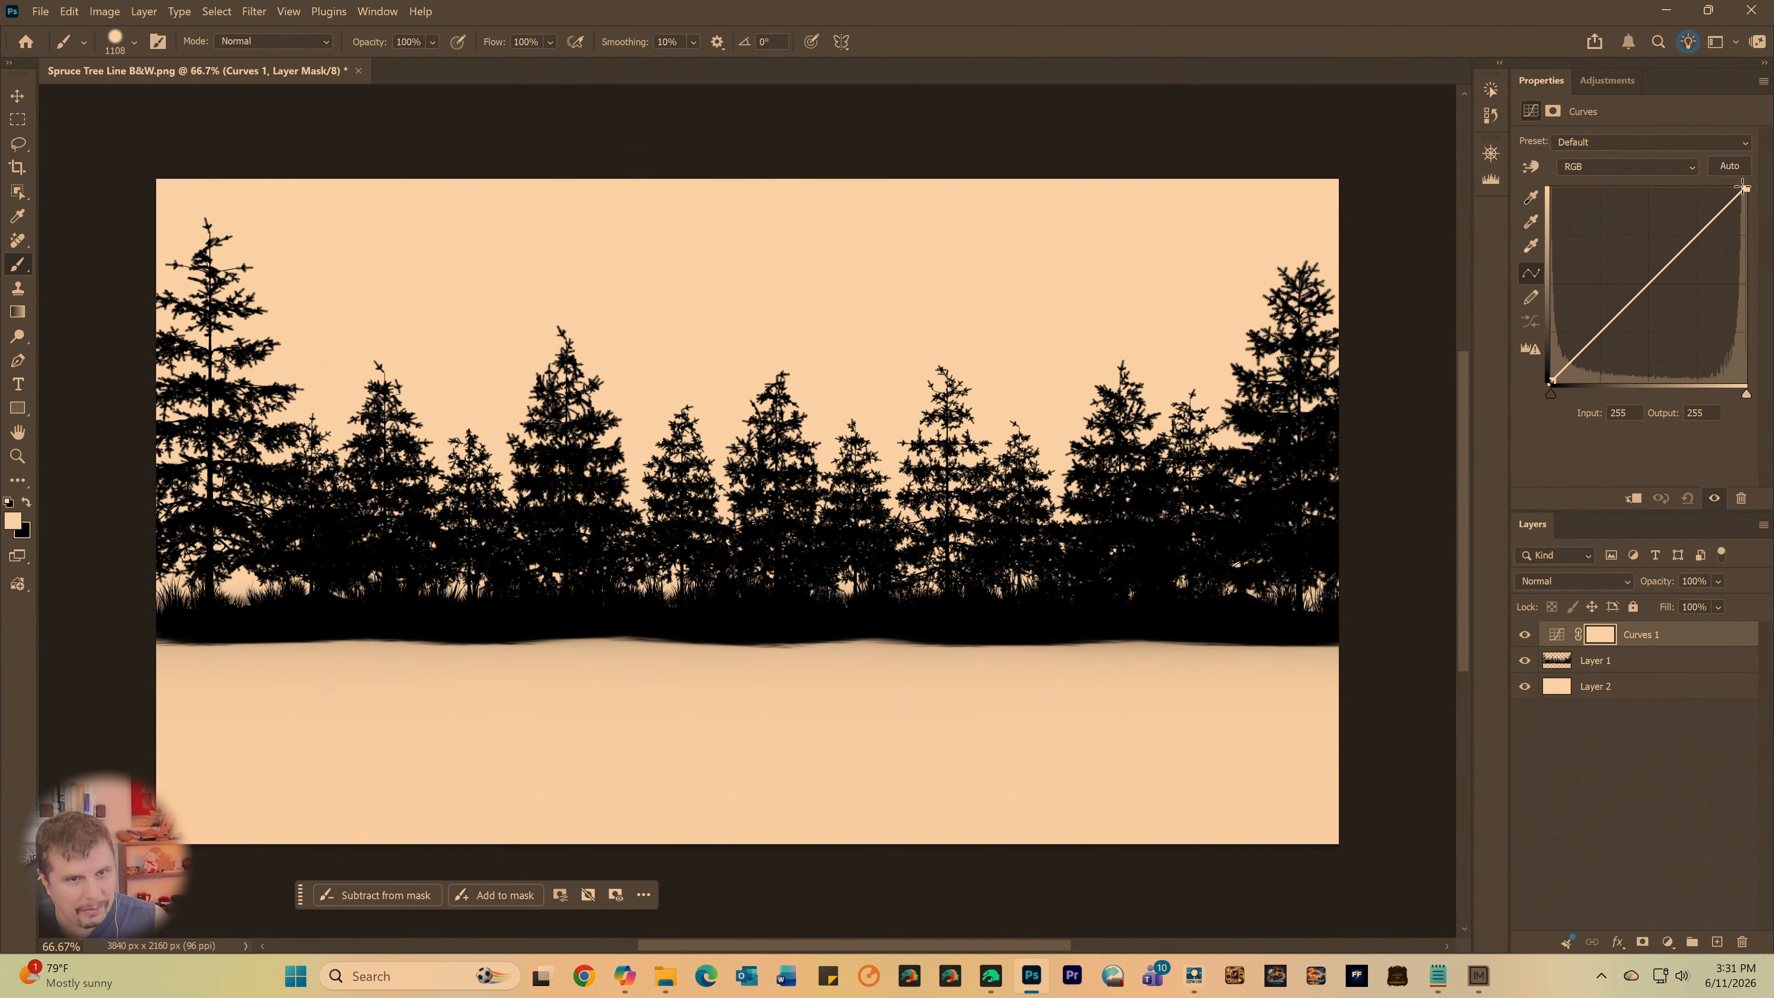
pyautogui.moveTo(1742, 188)
pyautogui.mouseDown()
pyautogui.moveTo(1694, 174)
pyautogui.moveTo(1724, 161)
pyautogui.moveTo(1681, 155)
pyautogui.moveTo(1728, 156)
pyautogui.mouseUp()
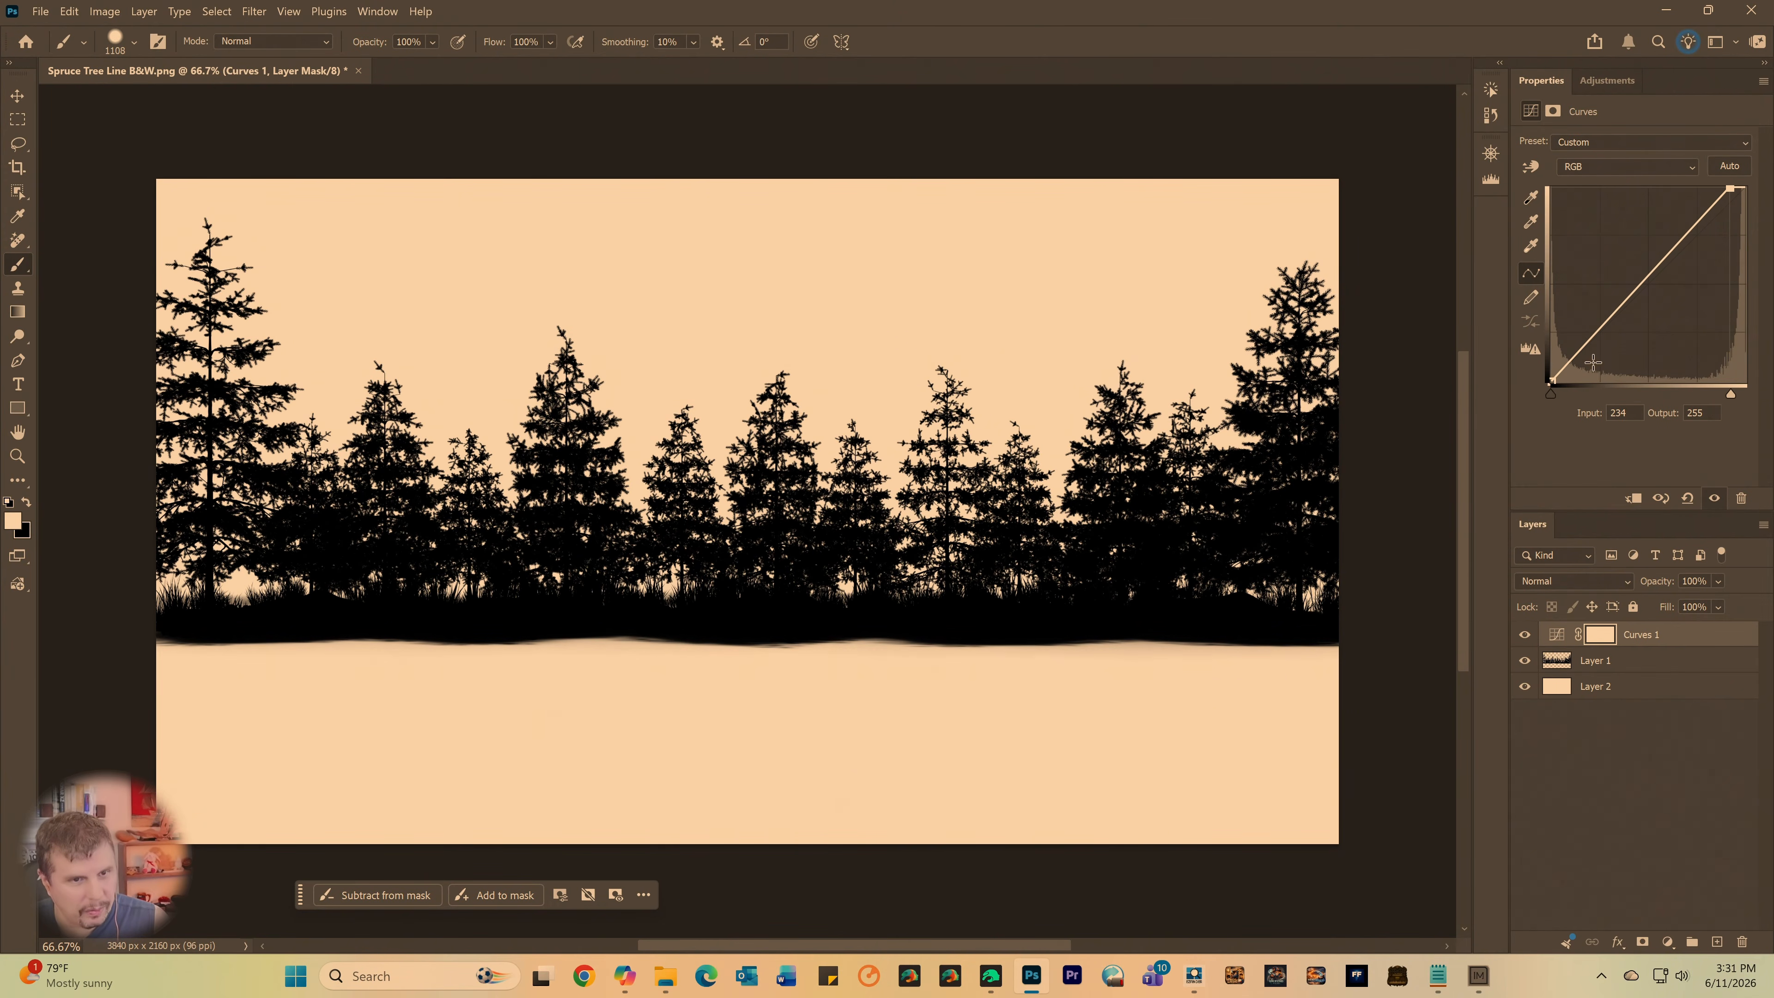
pyautogui.moveTo(1555, 392)
pyautogui.mouseDown()
pyautogui.moveTo(1616, 405)
pyautogui.moveTo(1552, 395)
pyautogui.mouseUp()
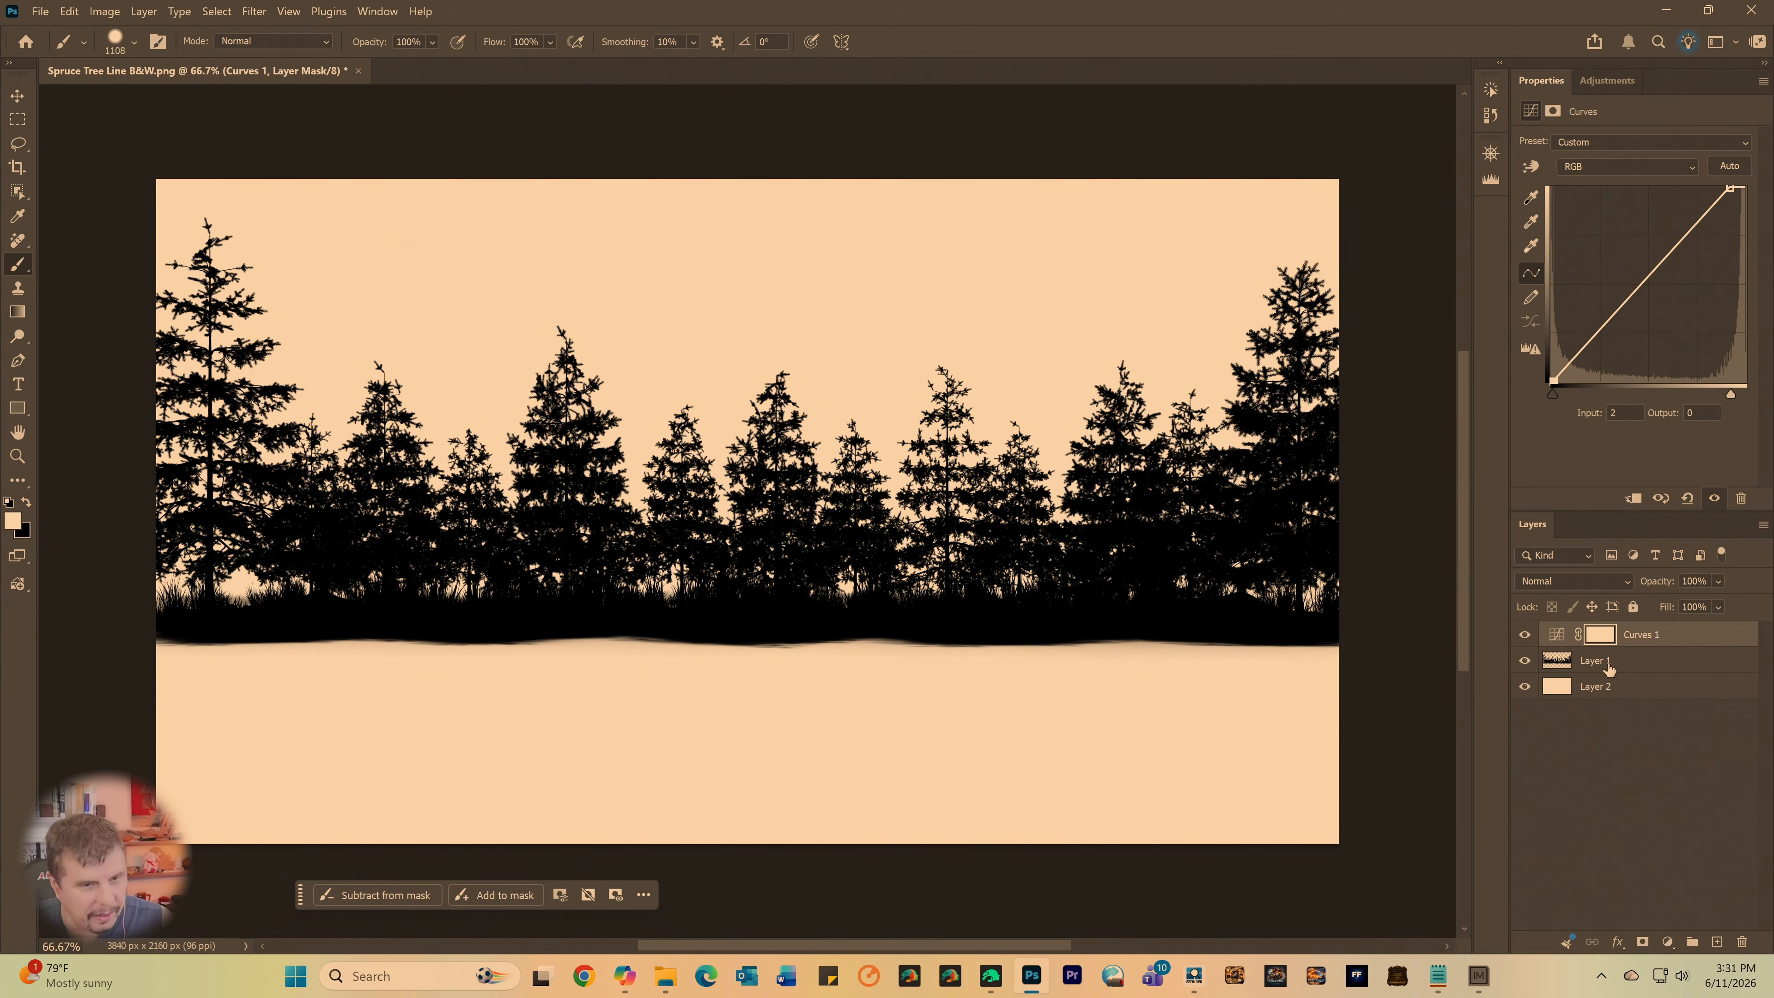
pyautogui.click(1608, 81)
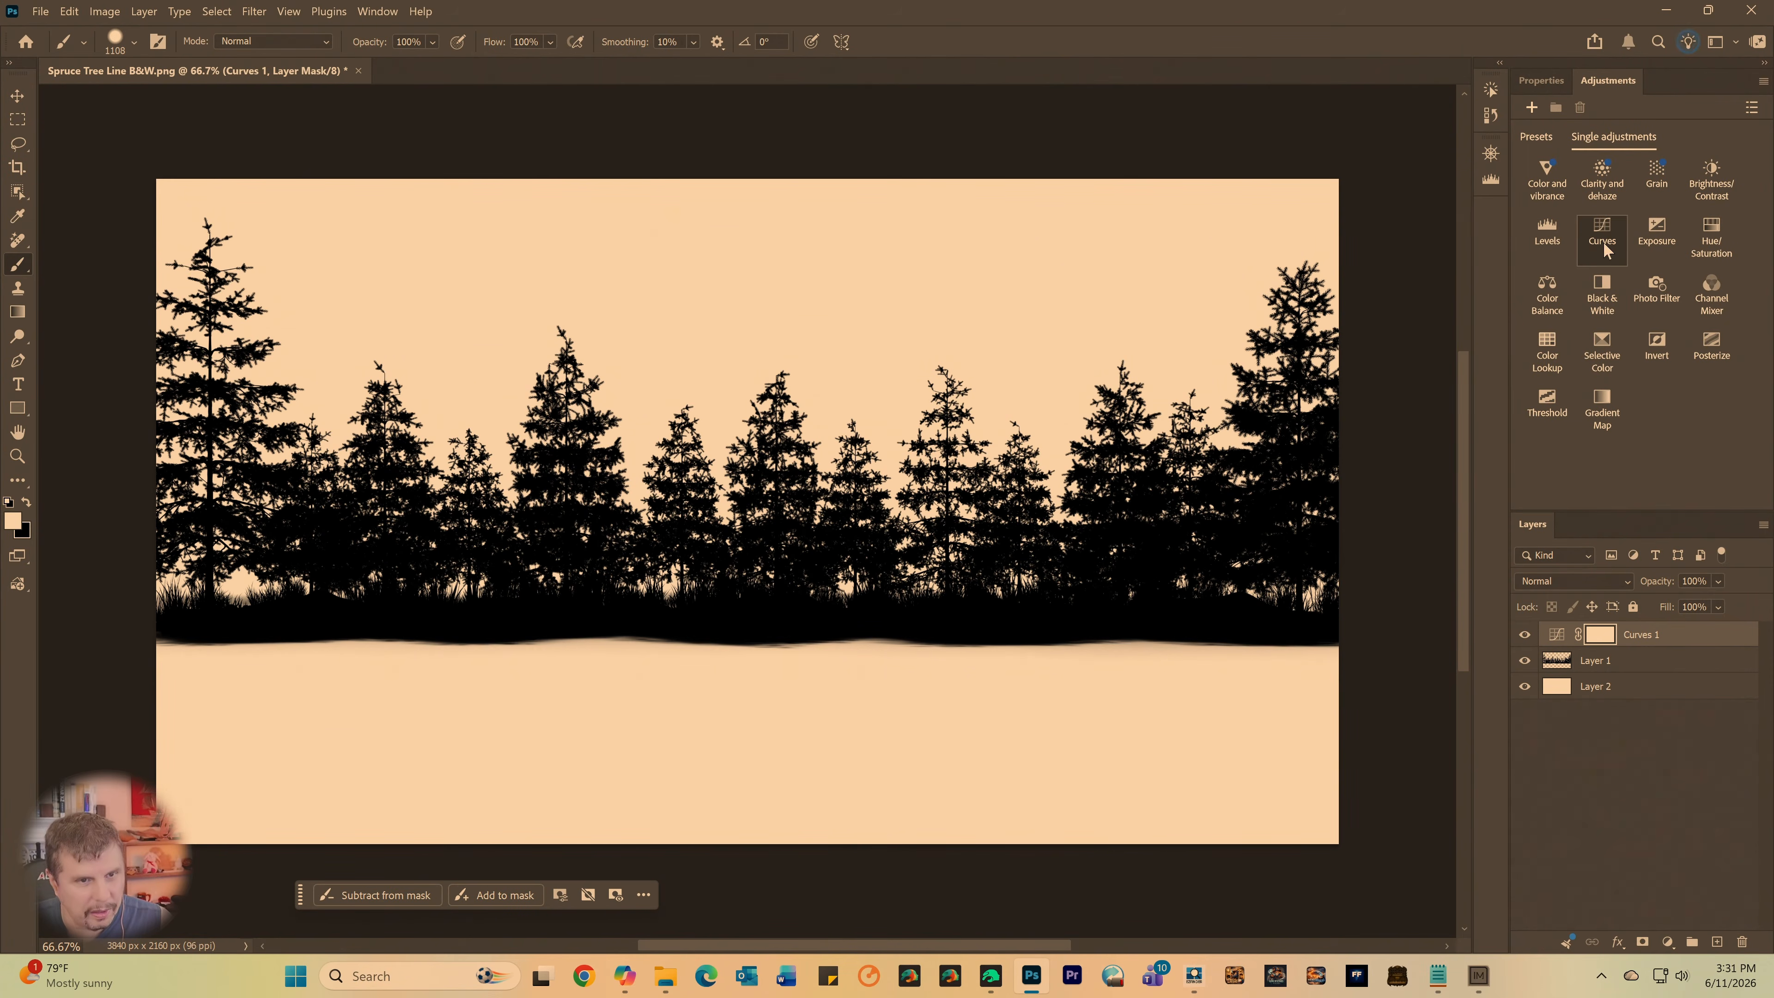
pyautogui.click(1655, 346)
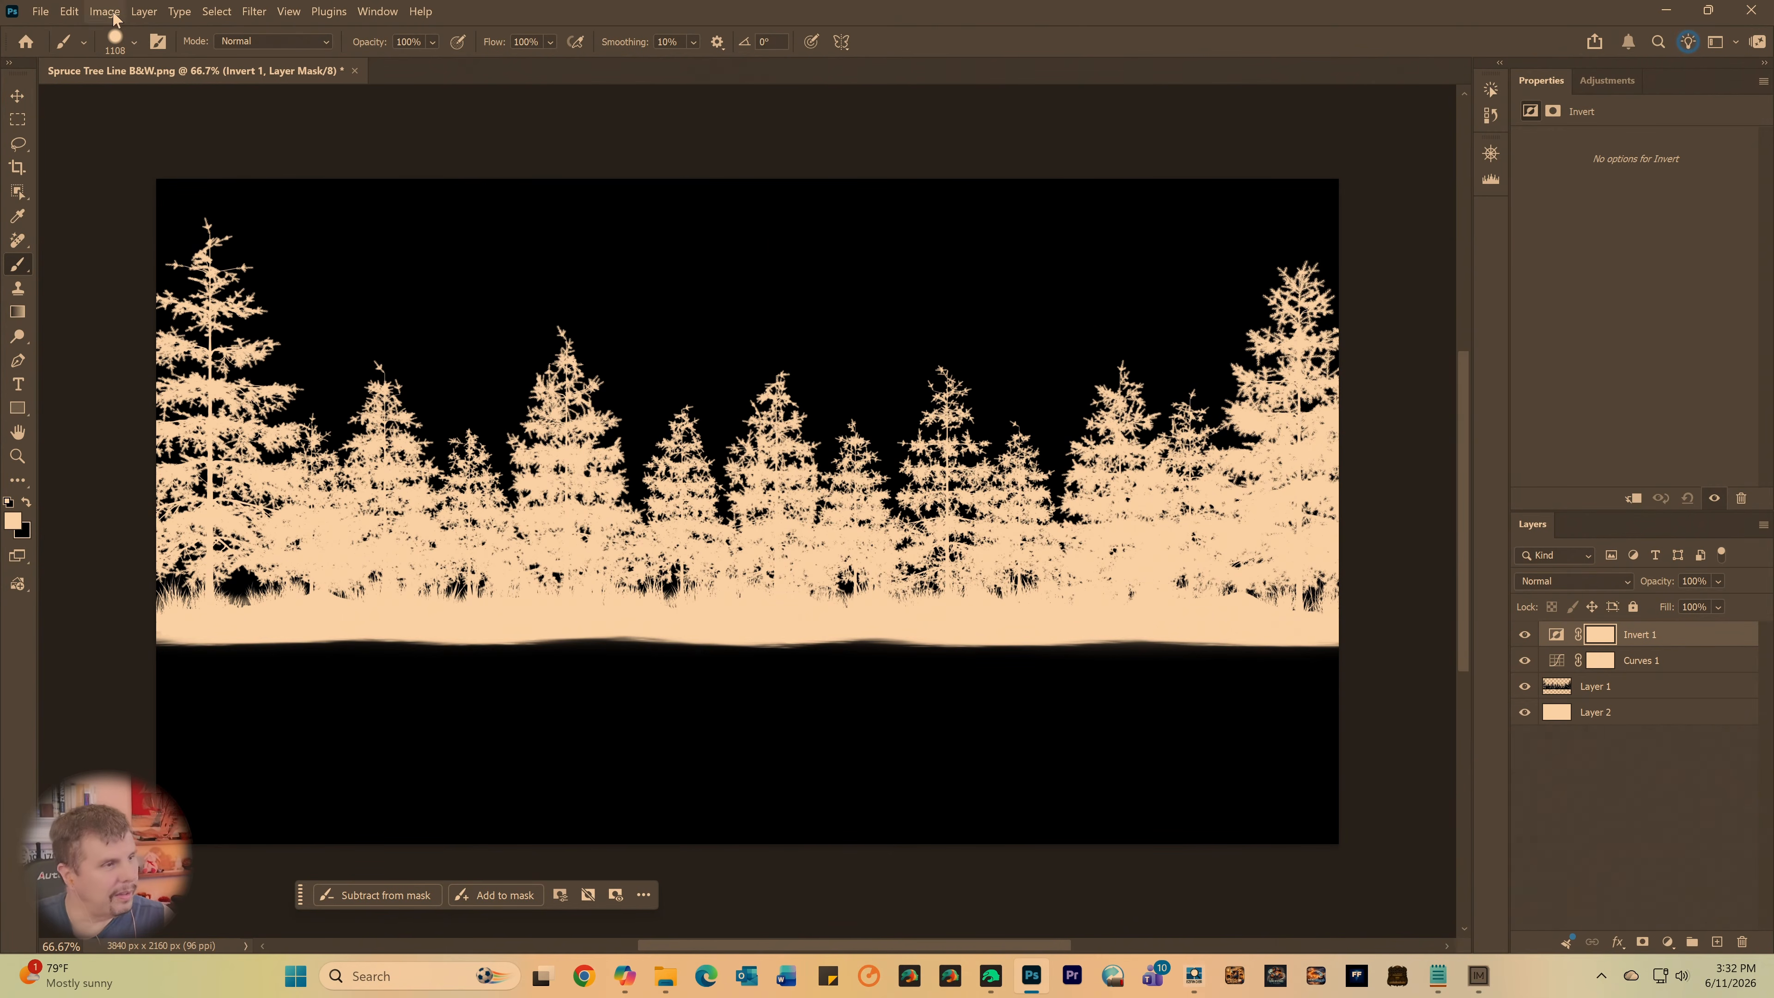
# - Save a PNG copy as "Spruce Tree Line B&W inverted no transparency.png" in Shared Folder with the large file size option
pyautogui.click(41, 11)
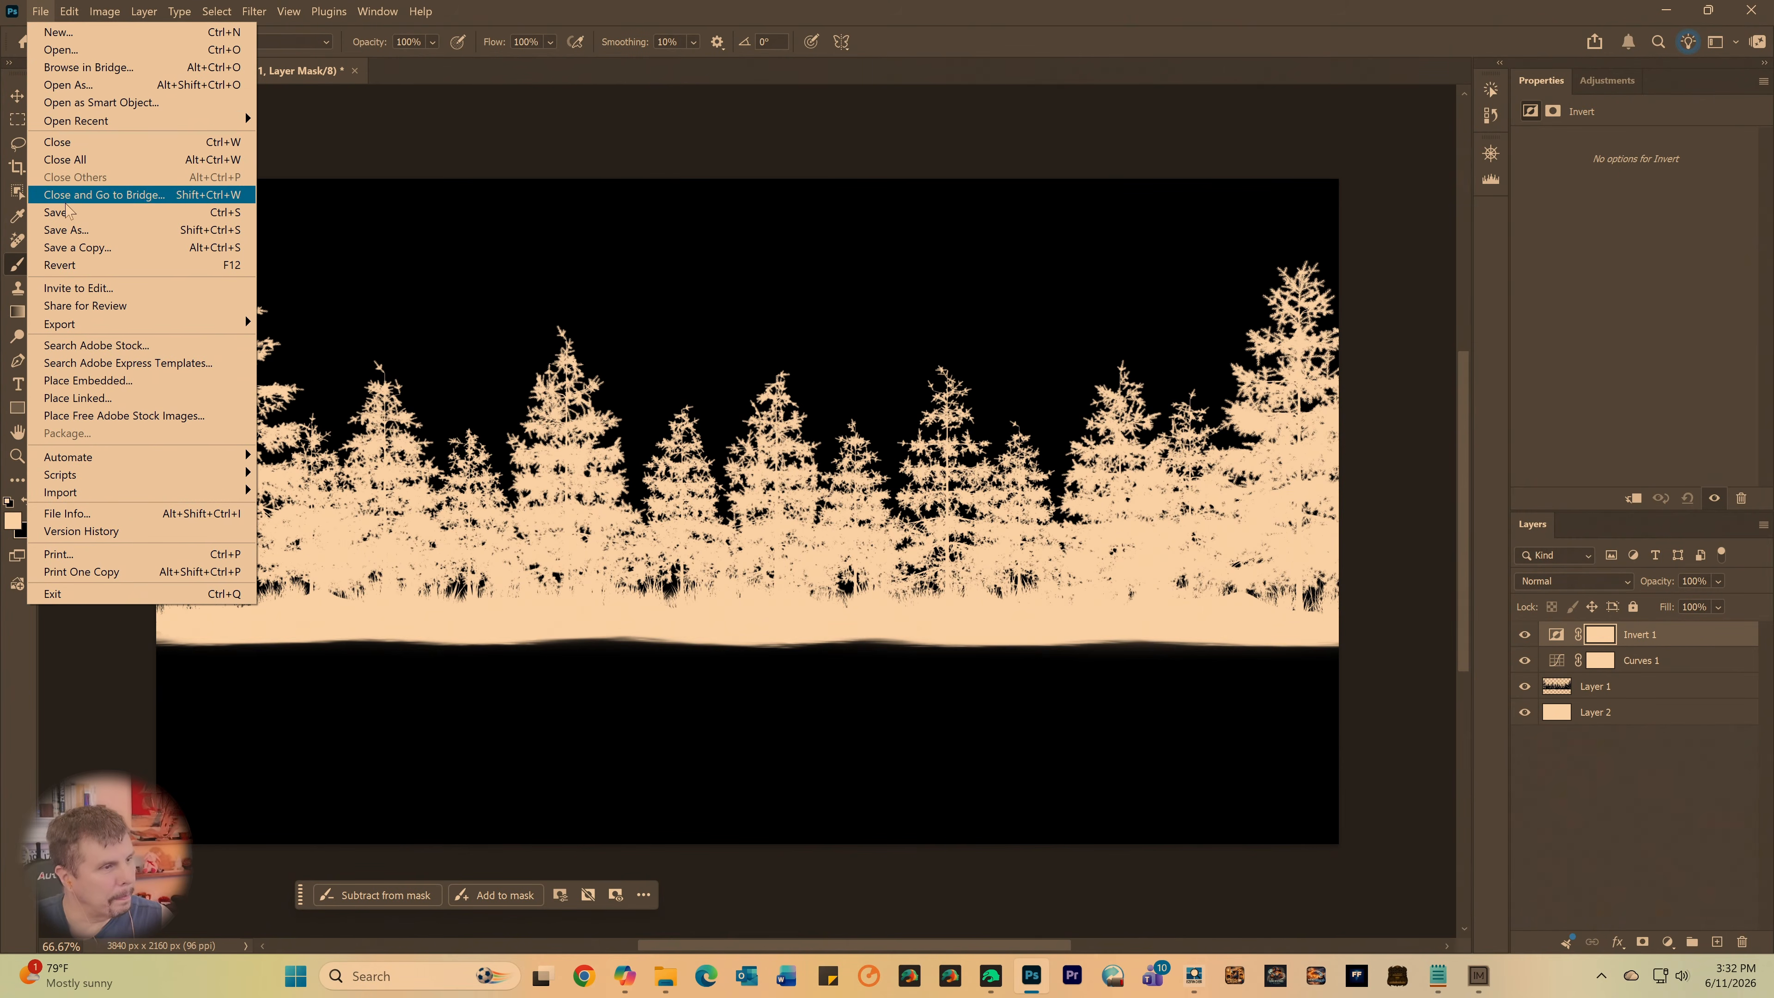
pyautogui.click(70, 249)
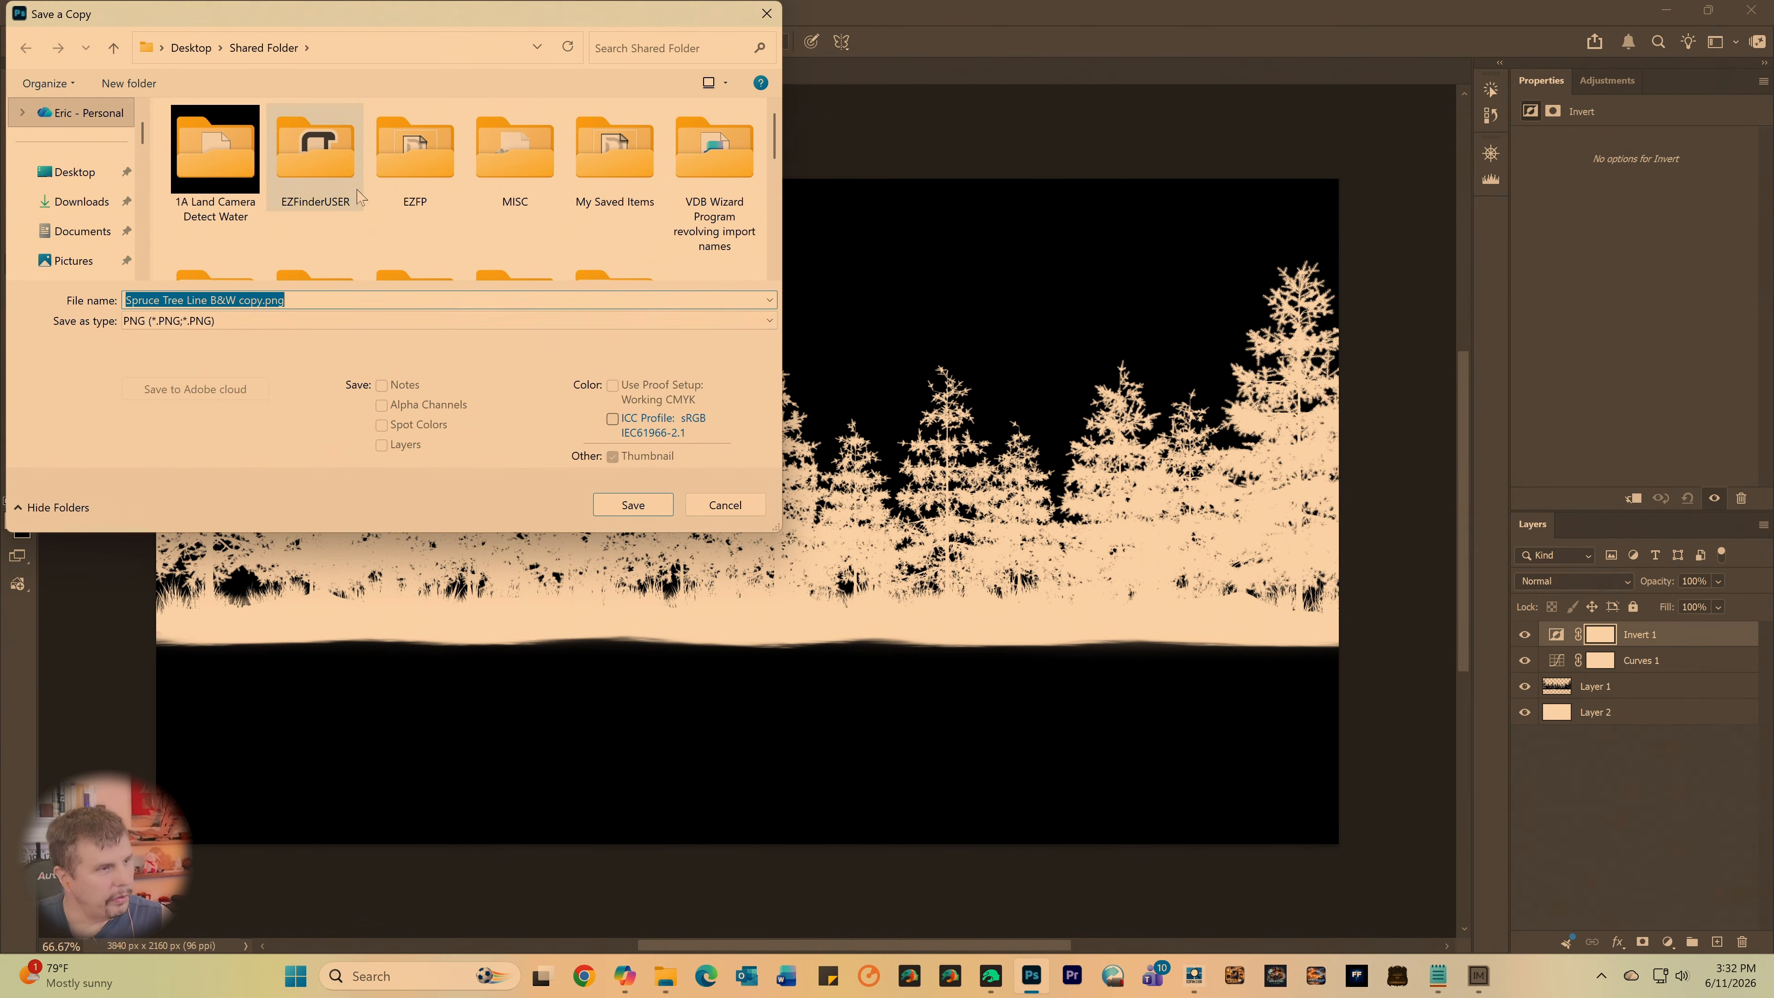
pyautogui.scroll(-5, 383, 180)
pyautogui.click(229, 302)
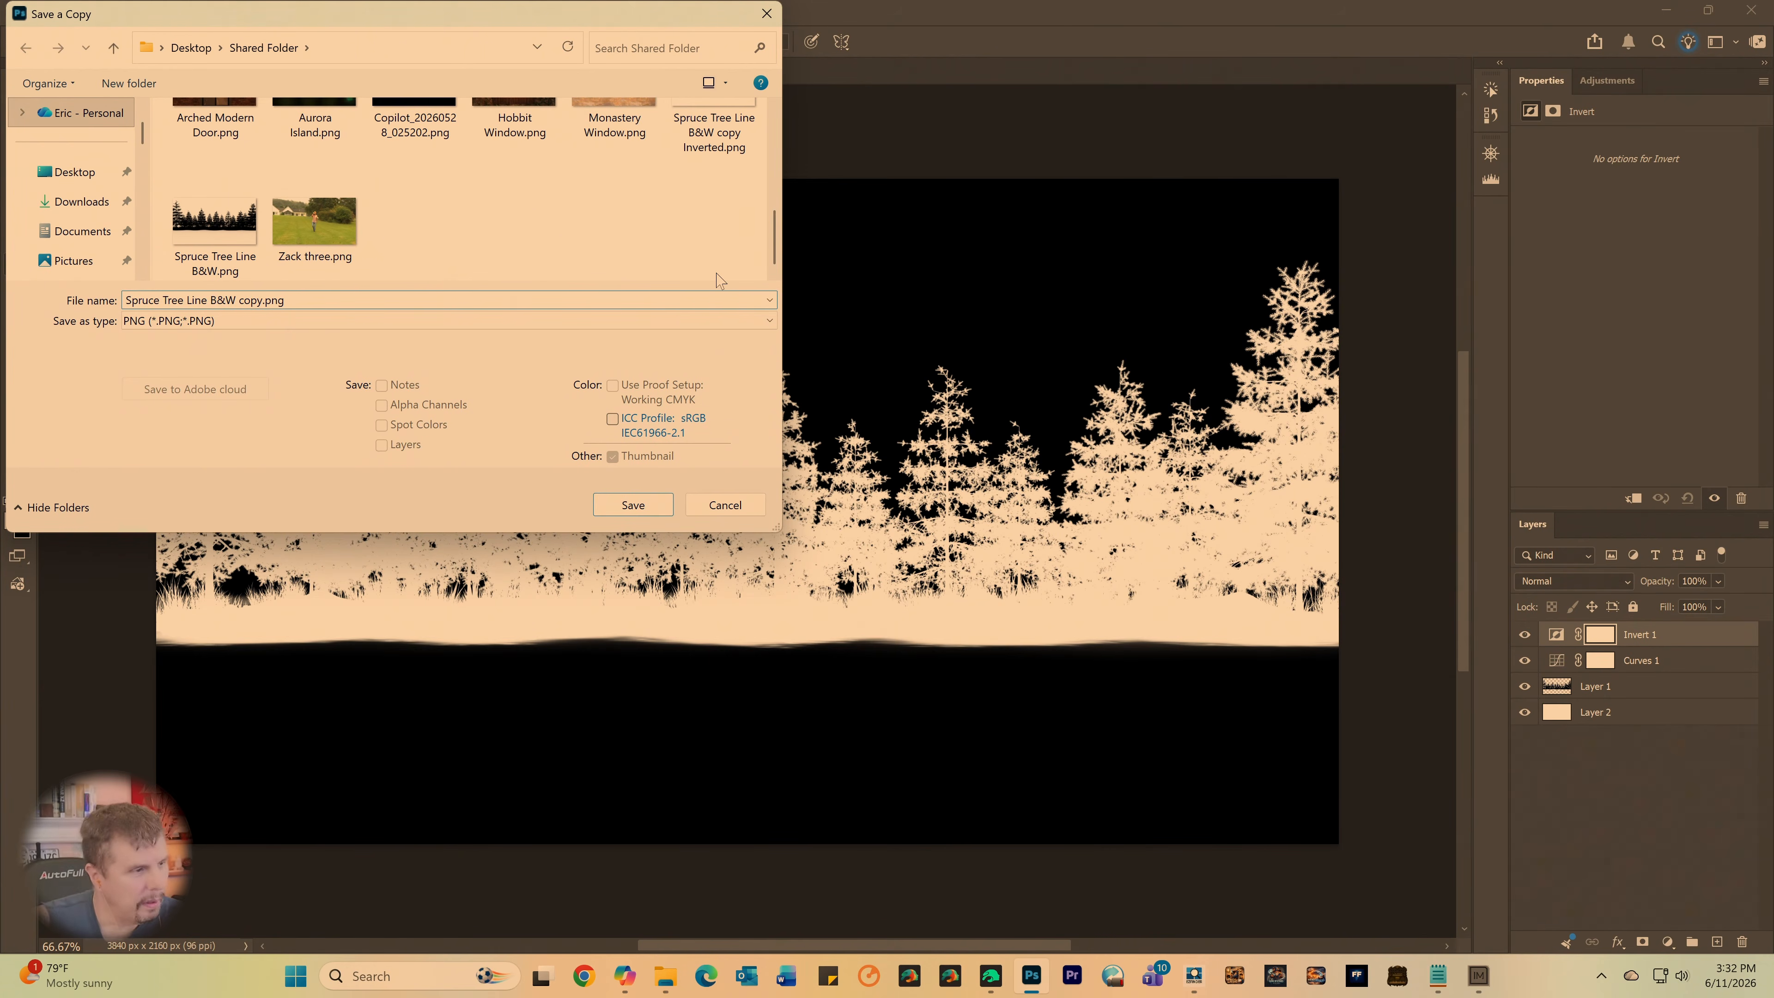
pyautogui.press('Delete')
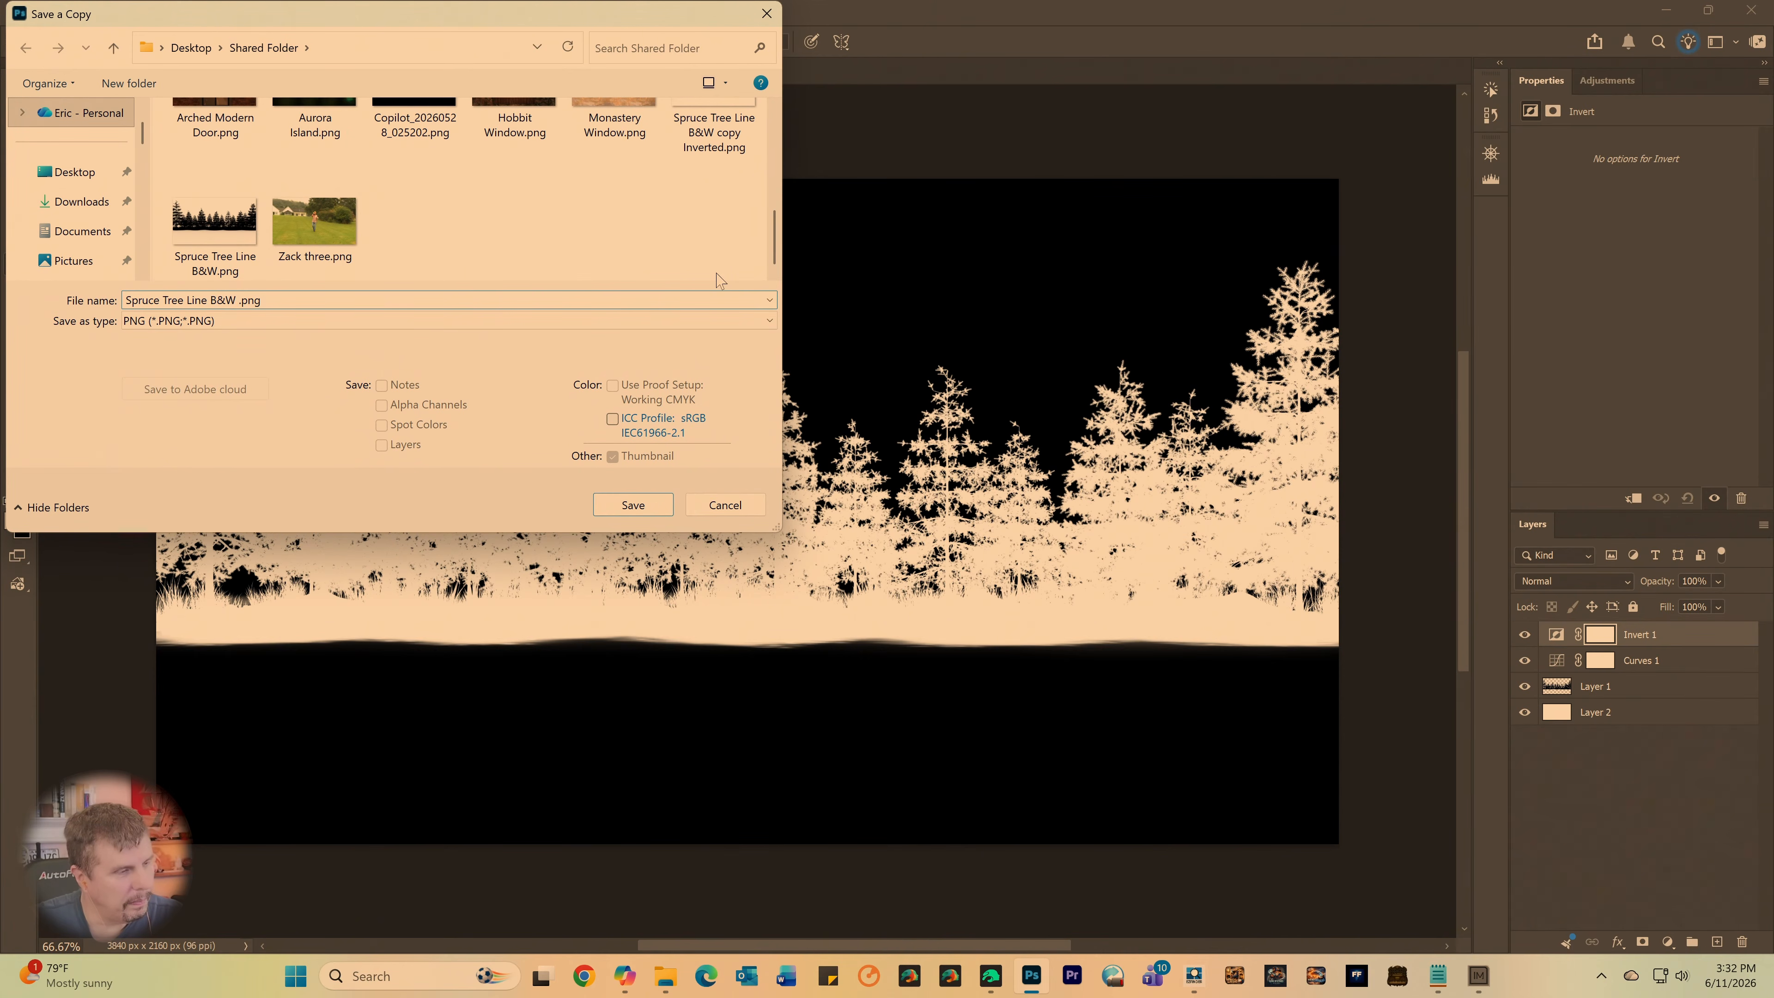
pyautogui.write('no')
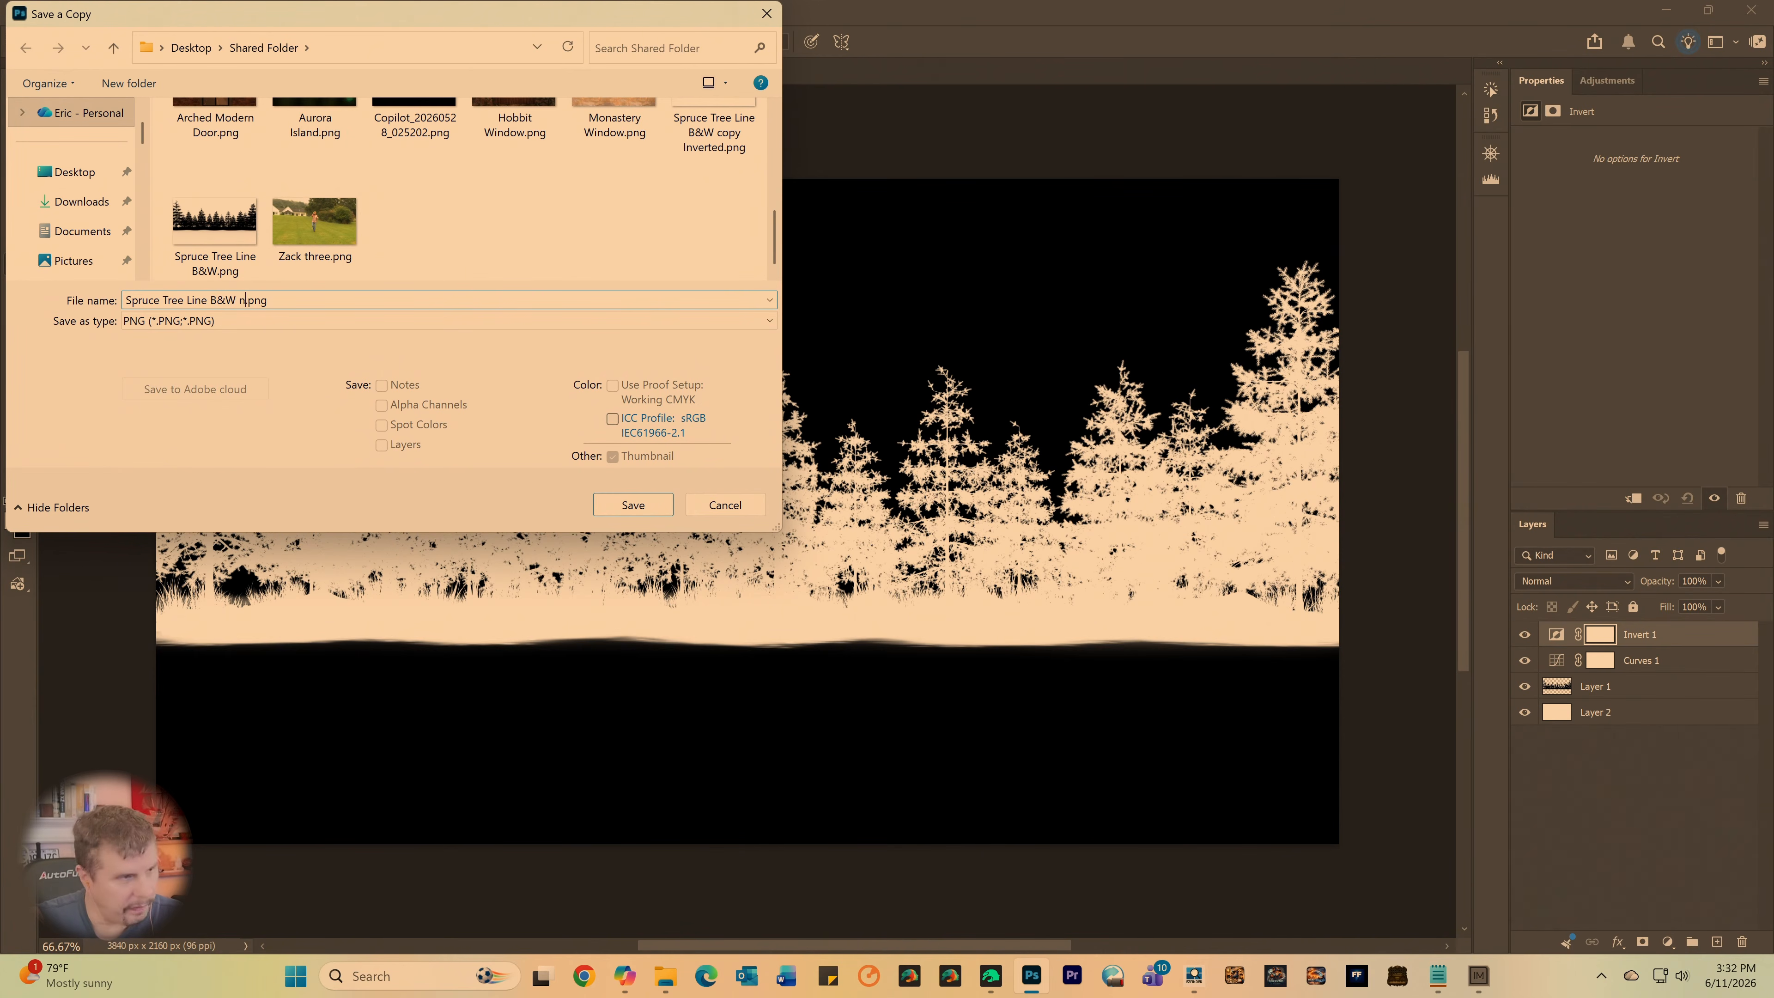
pyautogui.write('invert')
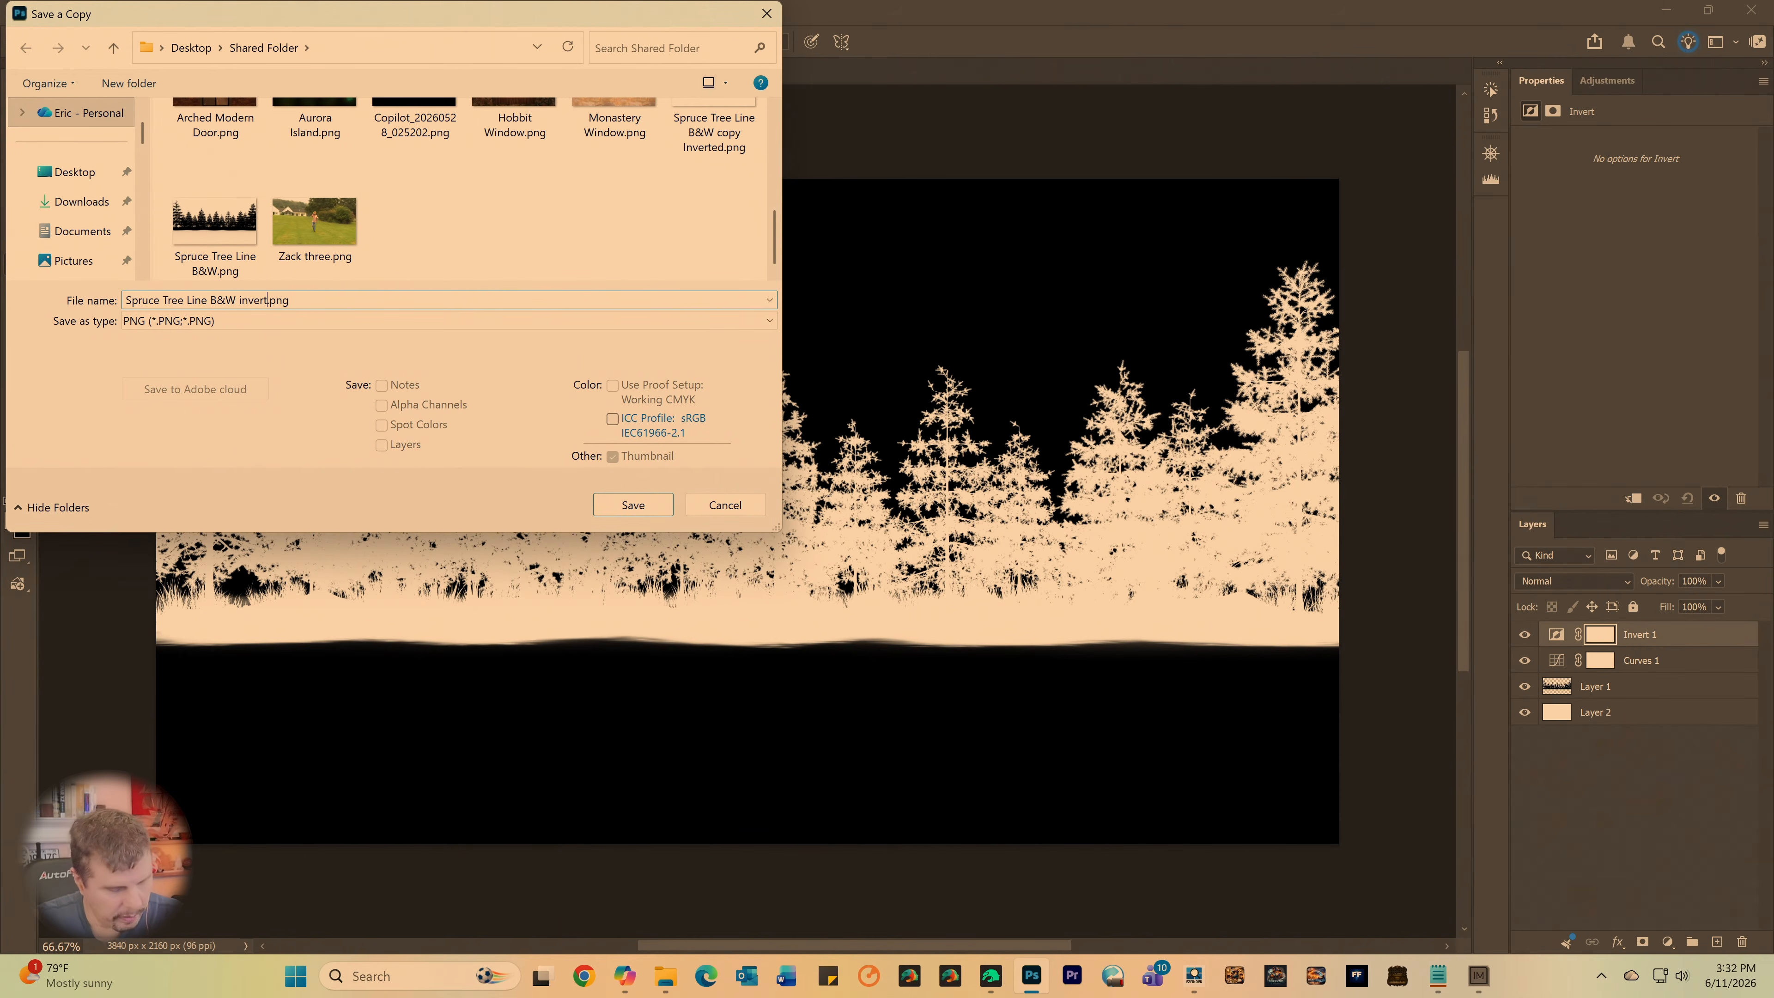
pyautogui.write('ed no transp')
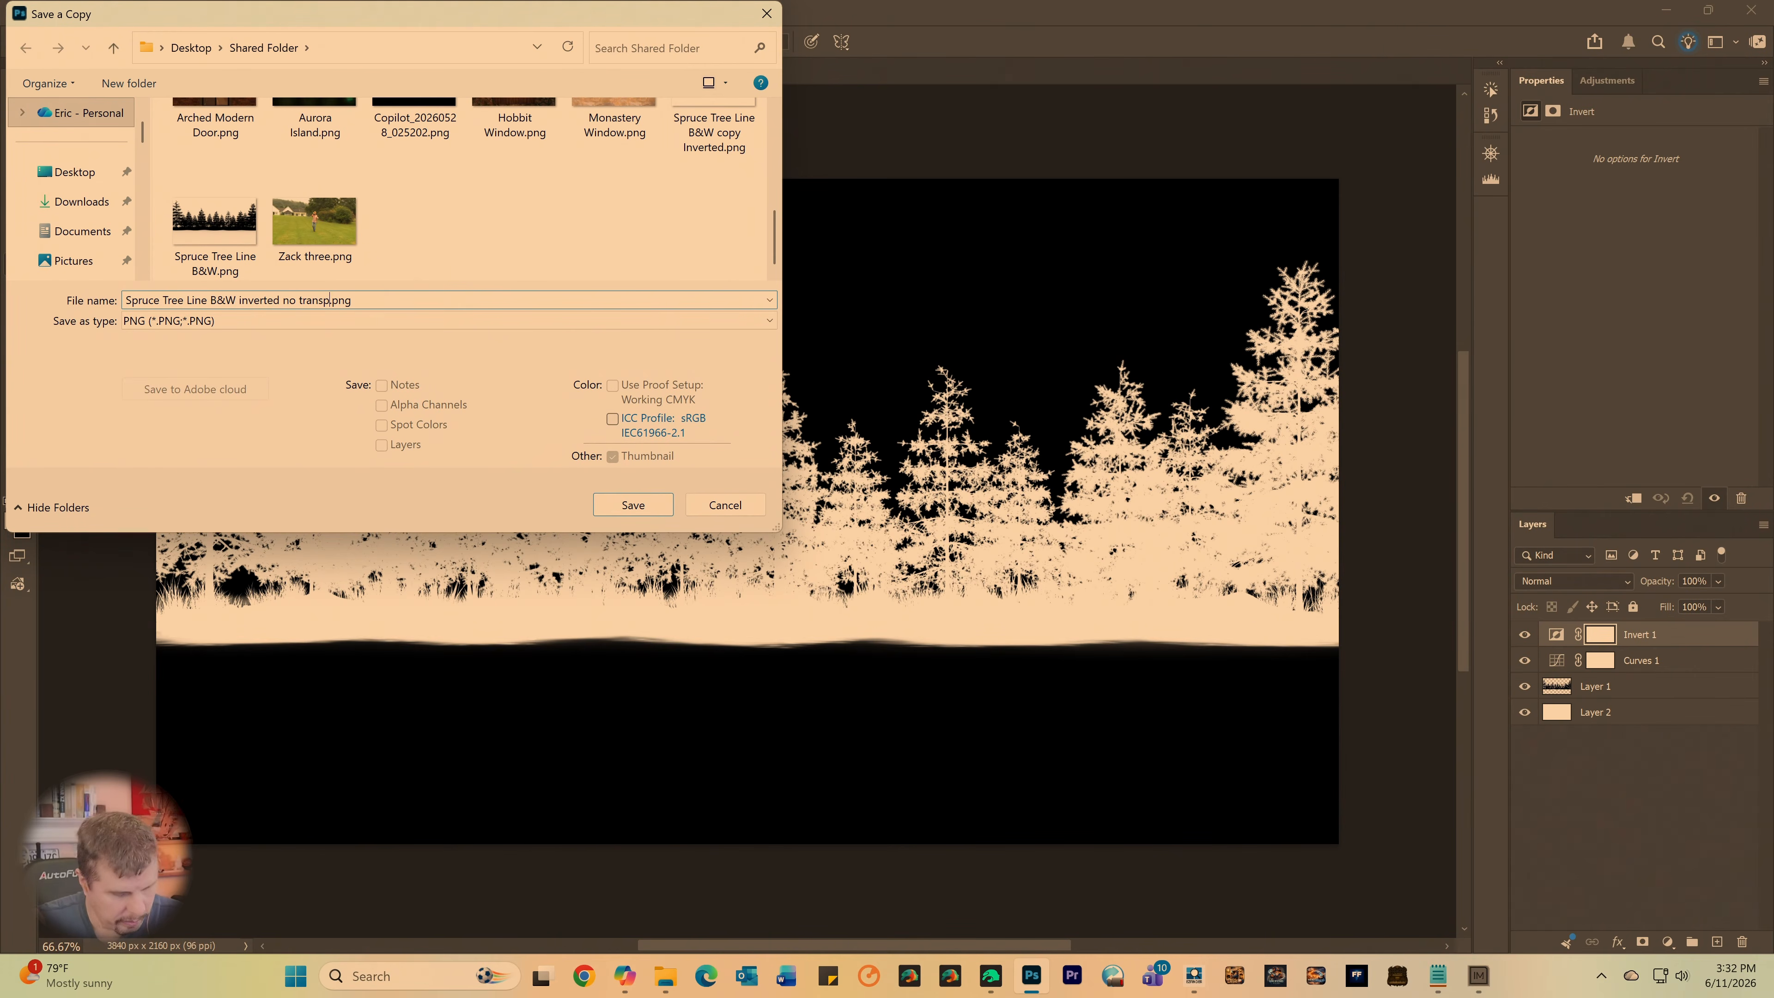
pyautogui.write('arency')
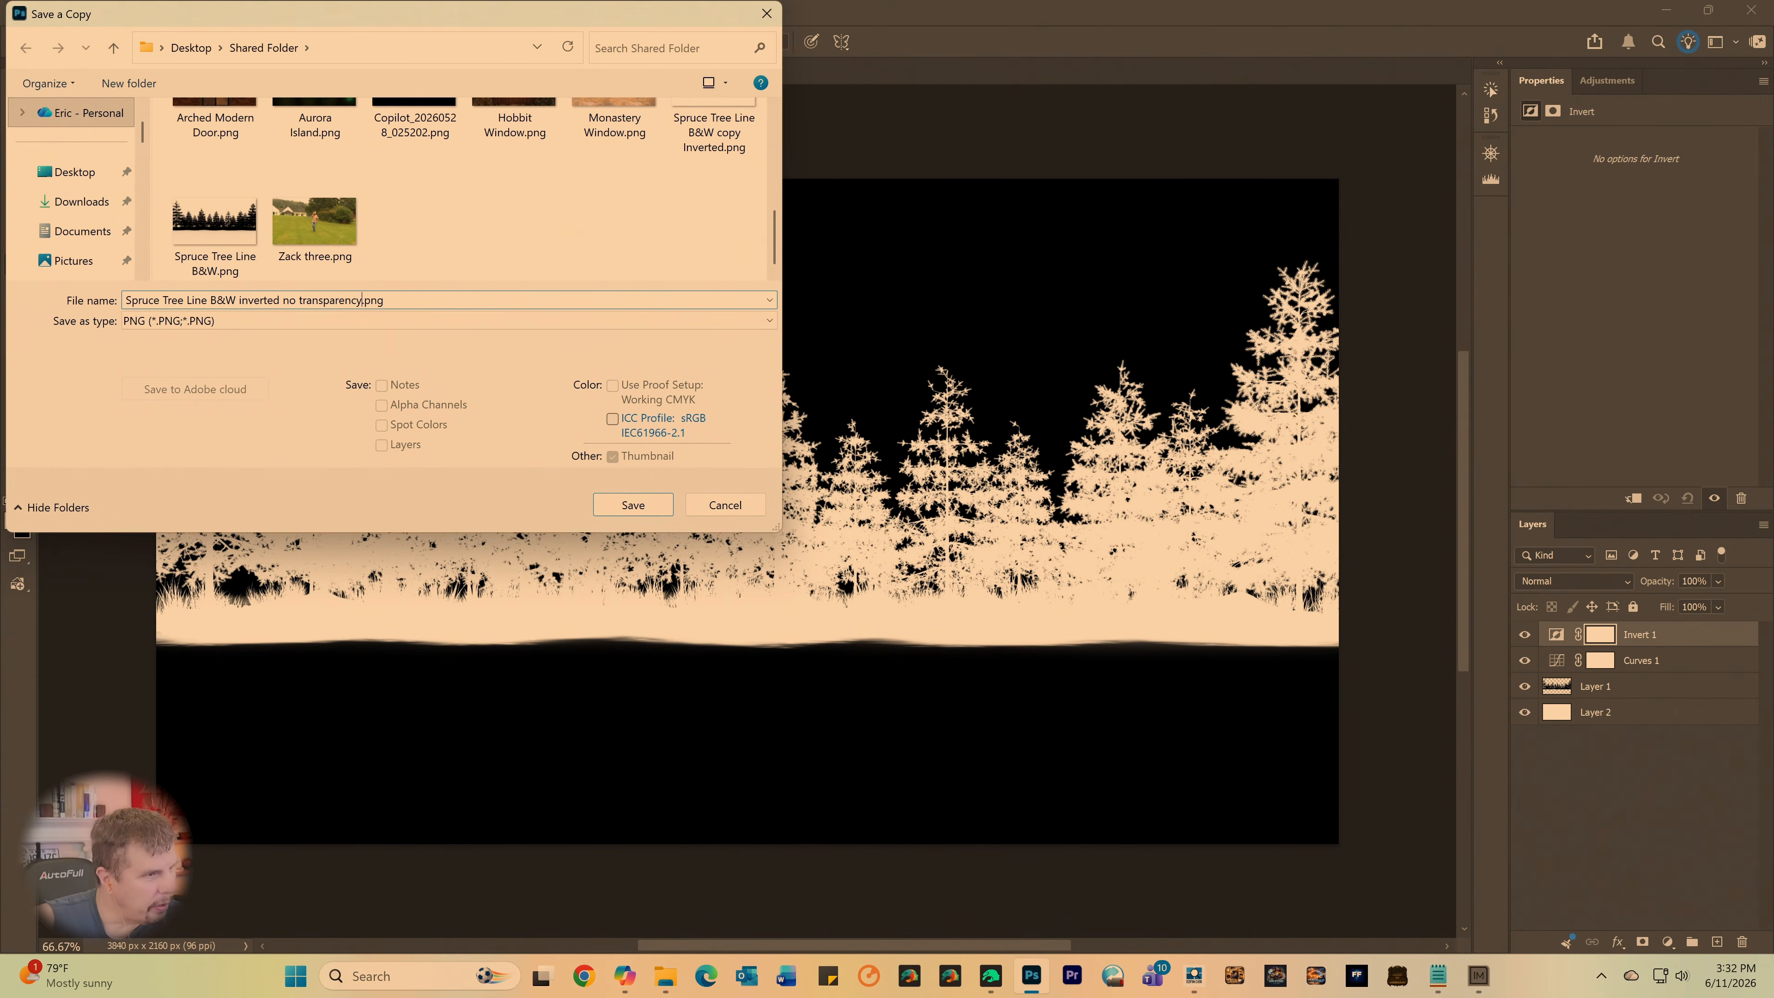
pyautogui.press('Return')
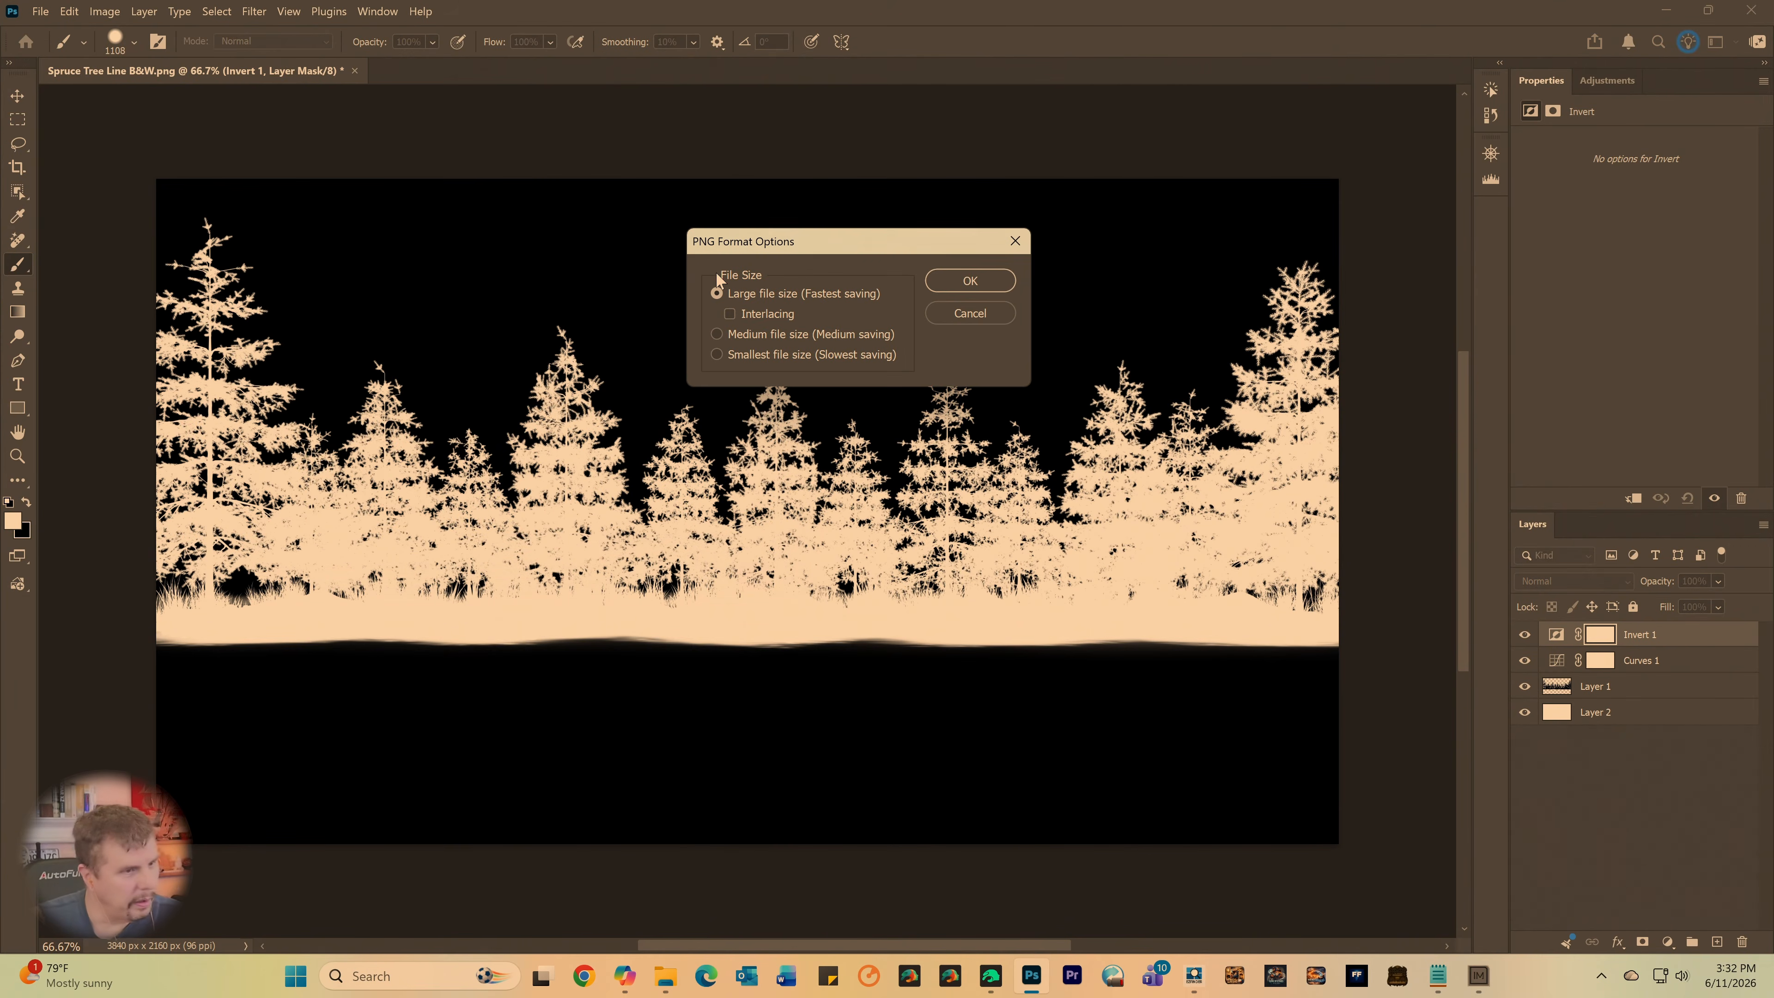
pyautogui.click(963, 280)
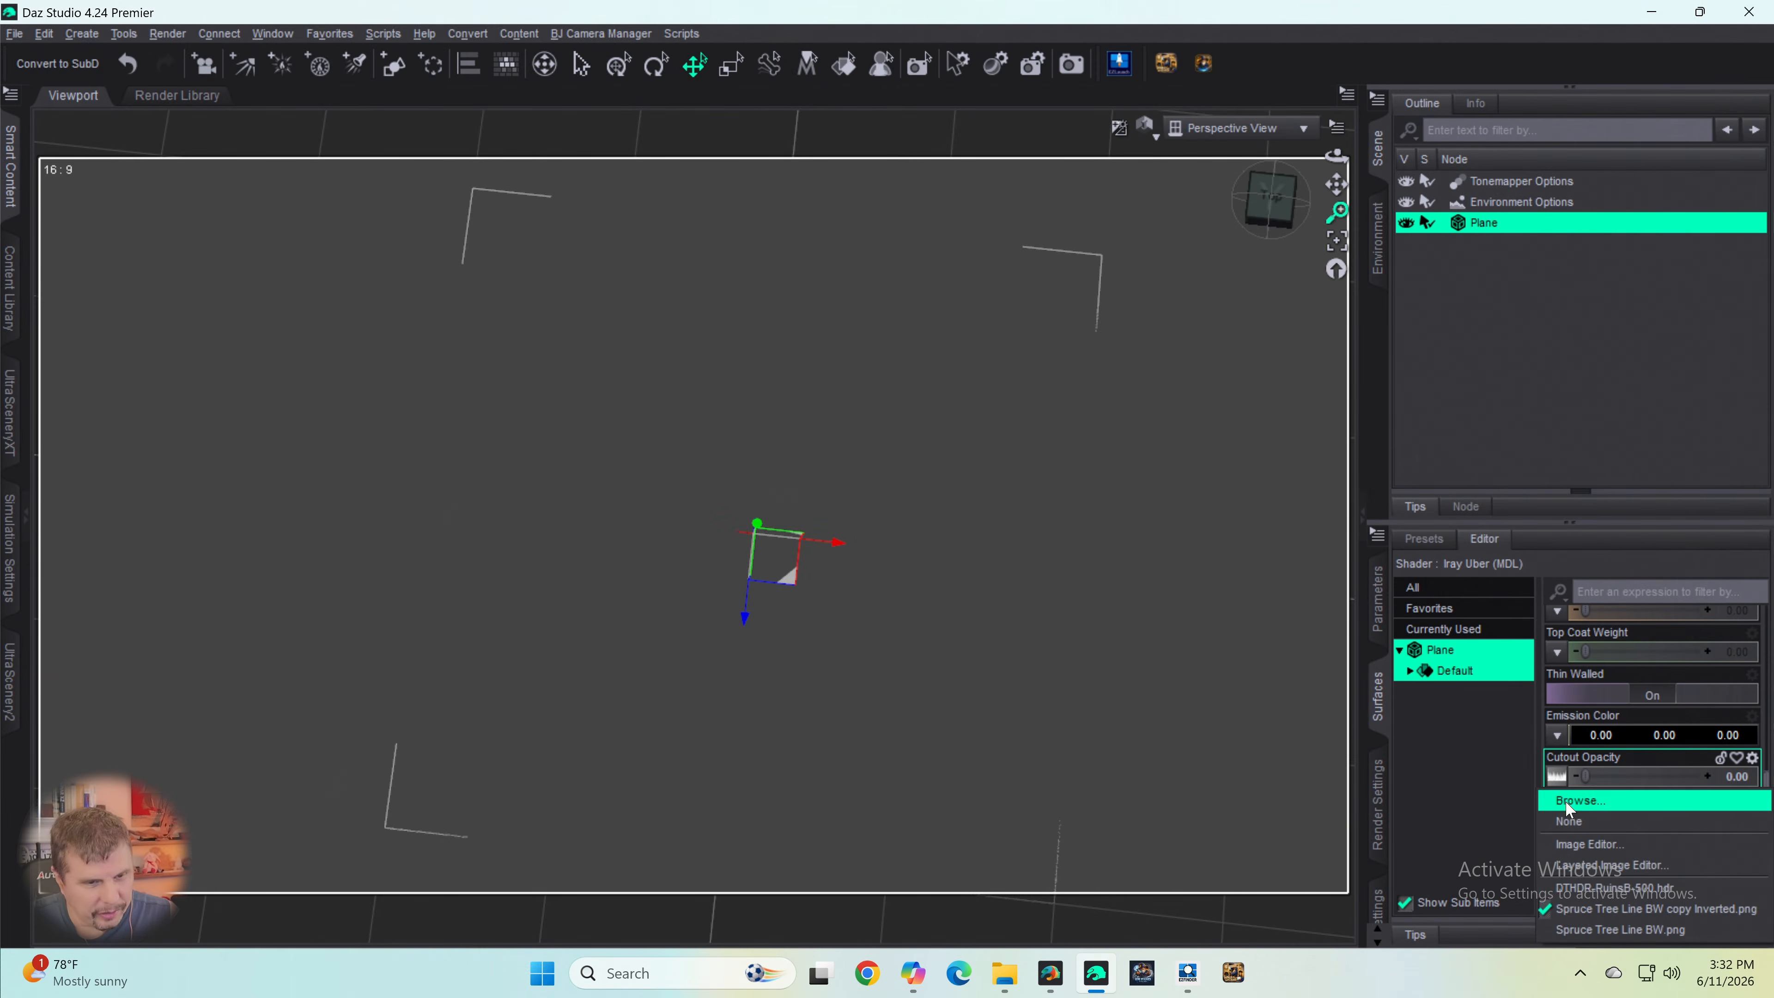
# - In Daz Studio, load the "Spruce Tree Line B&W inverted no transparency.png" map into the plane's Cutout Opacity and set its value to 1.00
pyautogui.click(1559, 793)
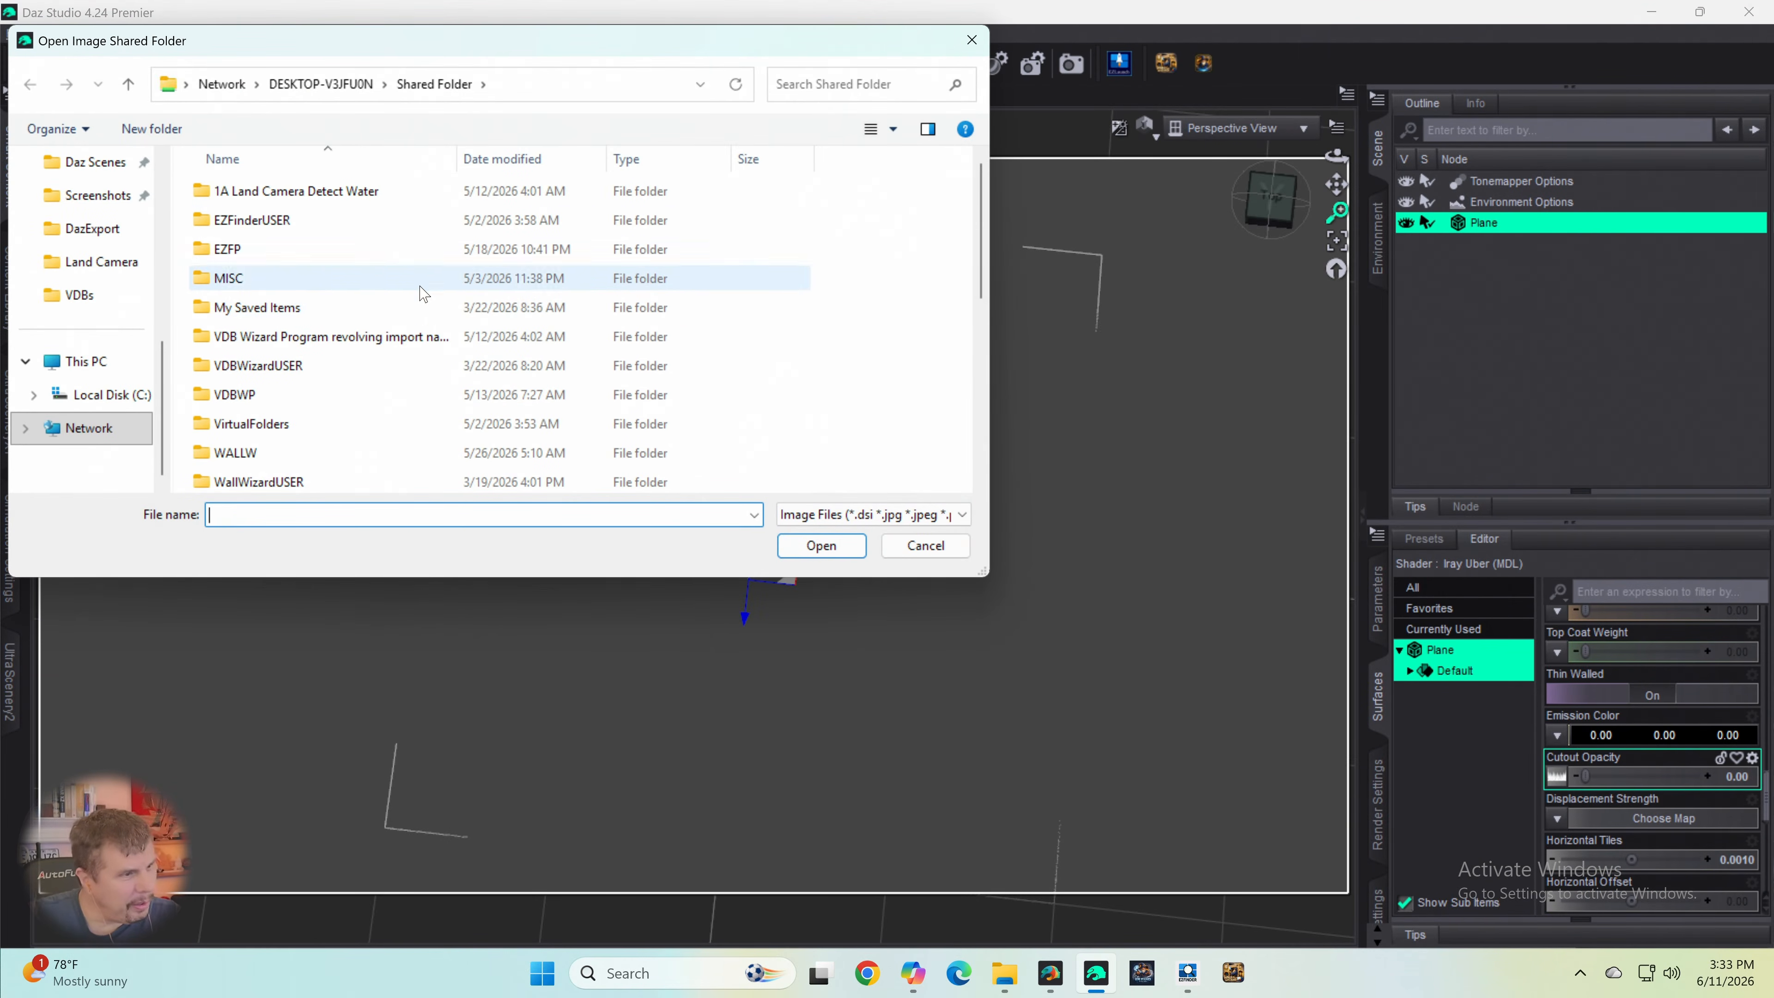
pyautogui.scroll(-5, 377, 241)
pyautogui.scroll(-1, 382, 244)
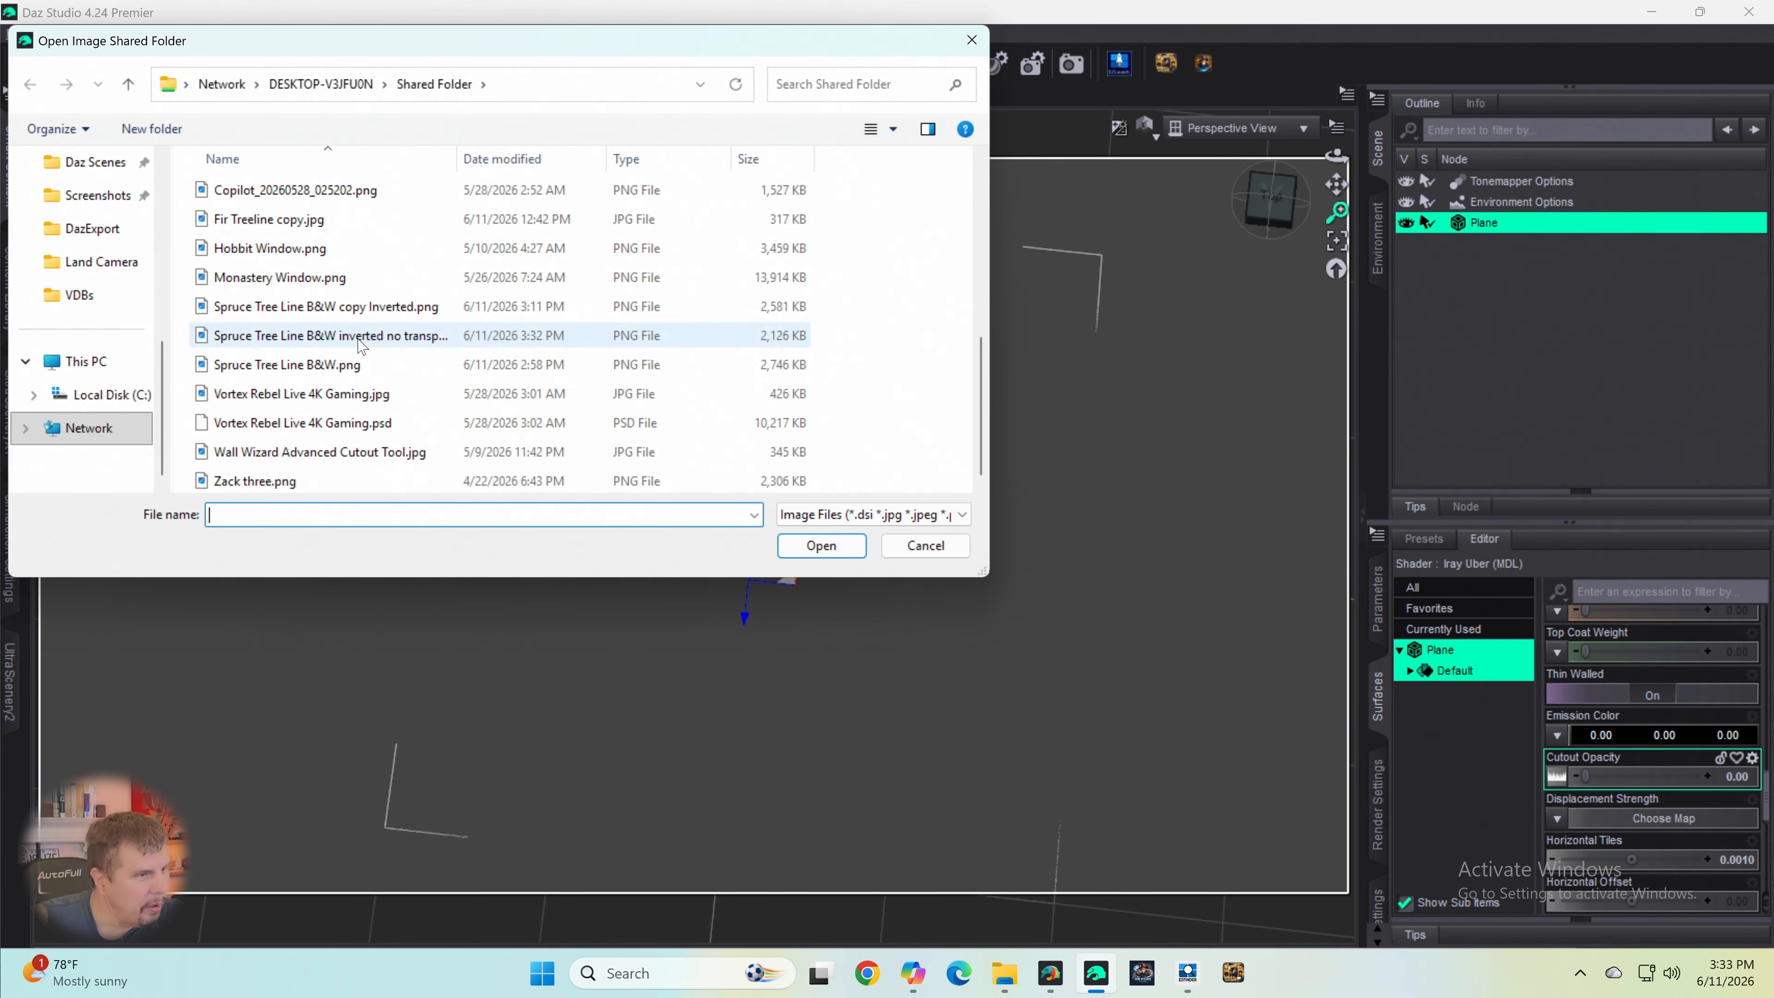
pyautogui.click(388, 339)
pyautogui.click(821, 545)
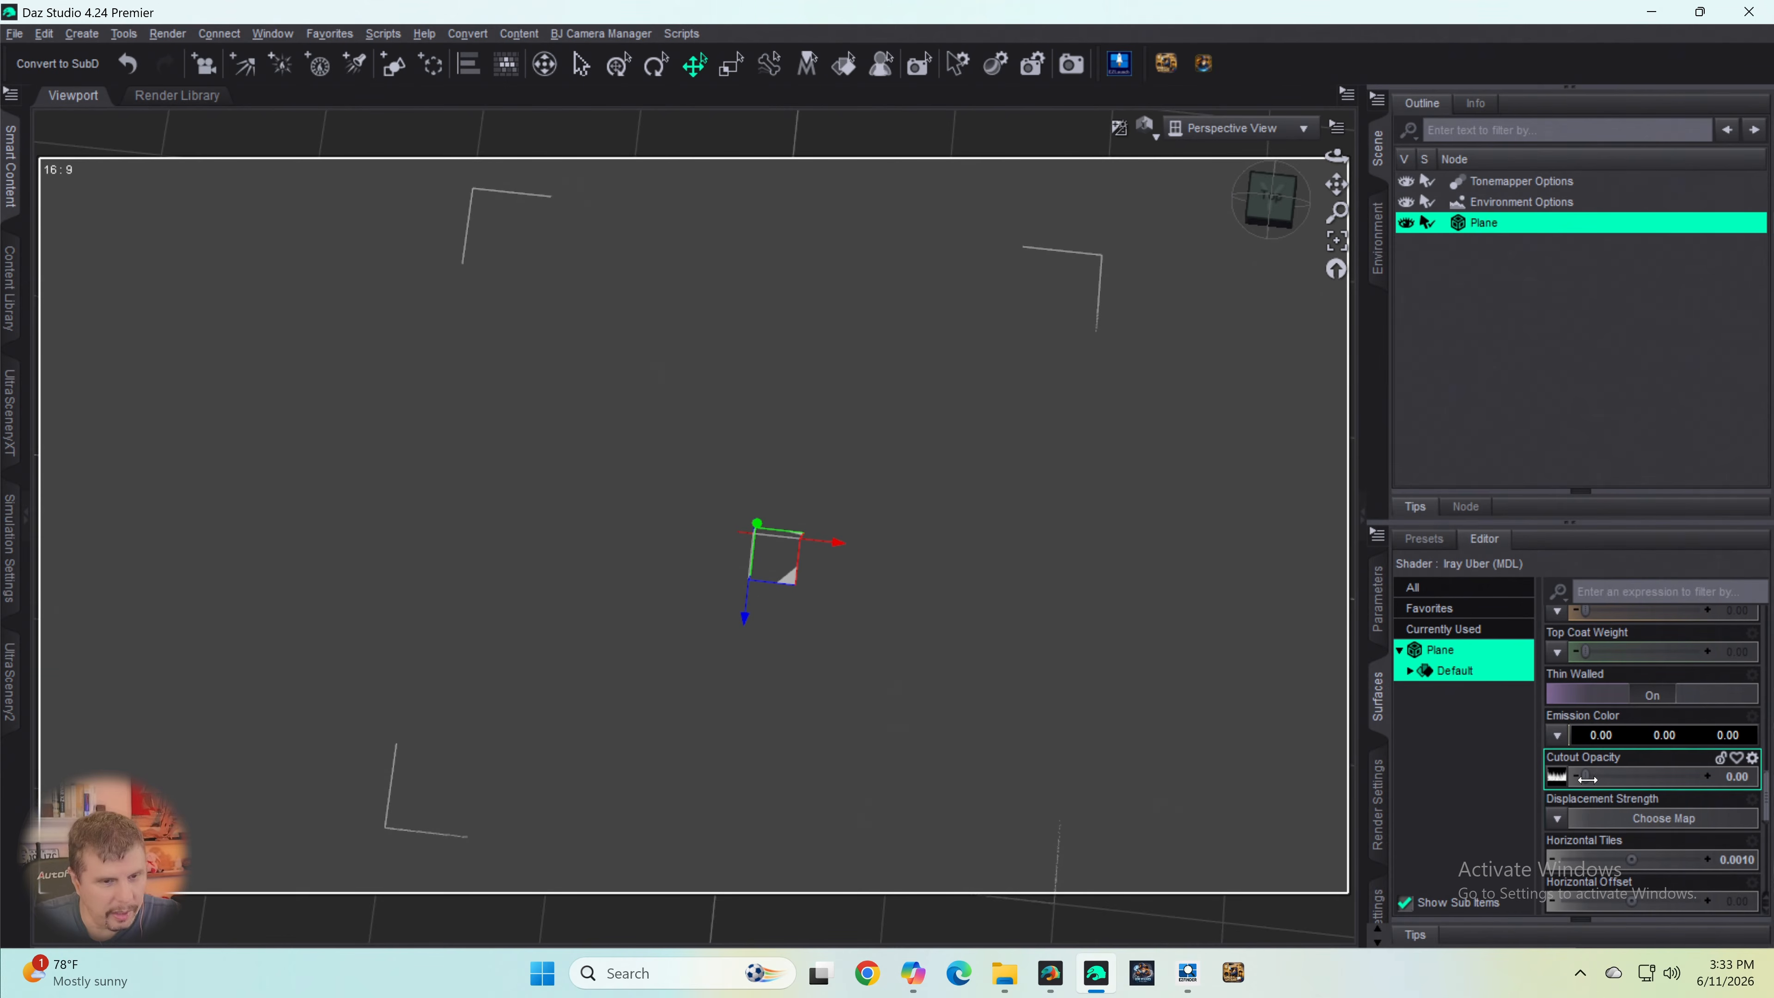
pyautogui.moveTo(1586, 778); pyautogui.dragTo(1762, 801)
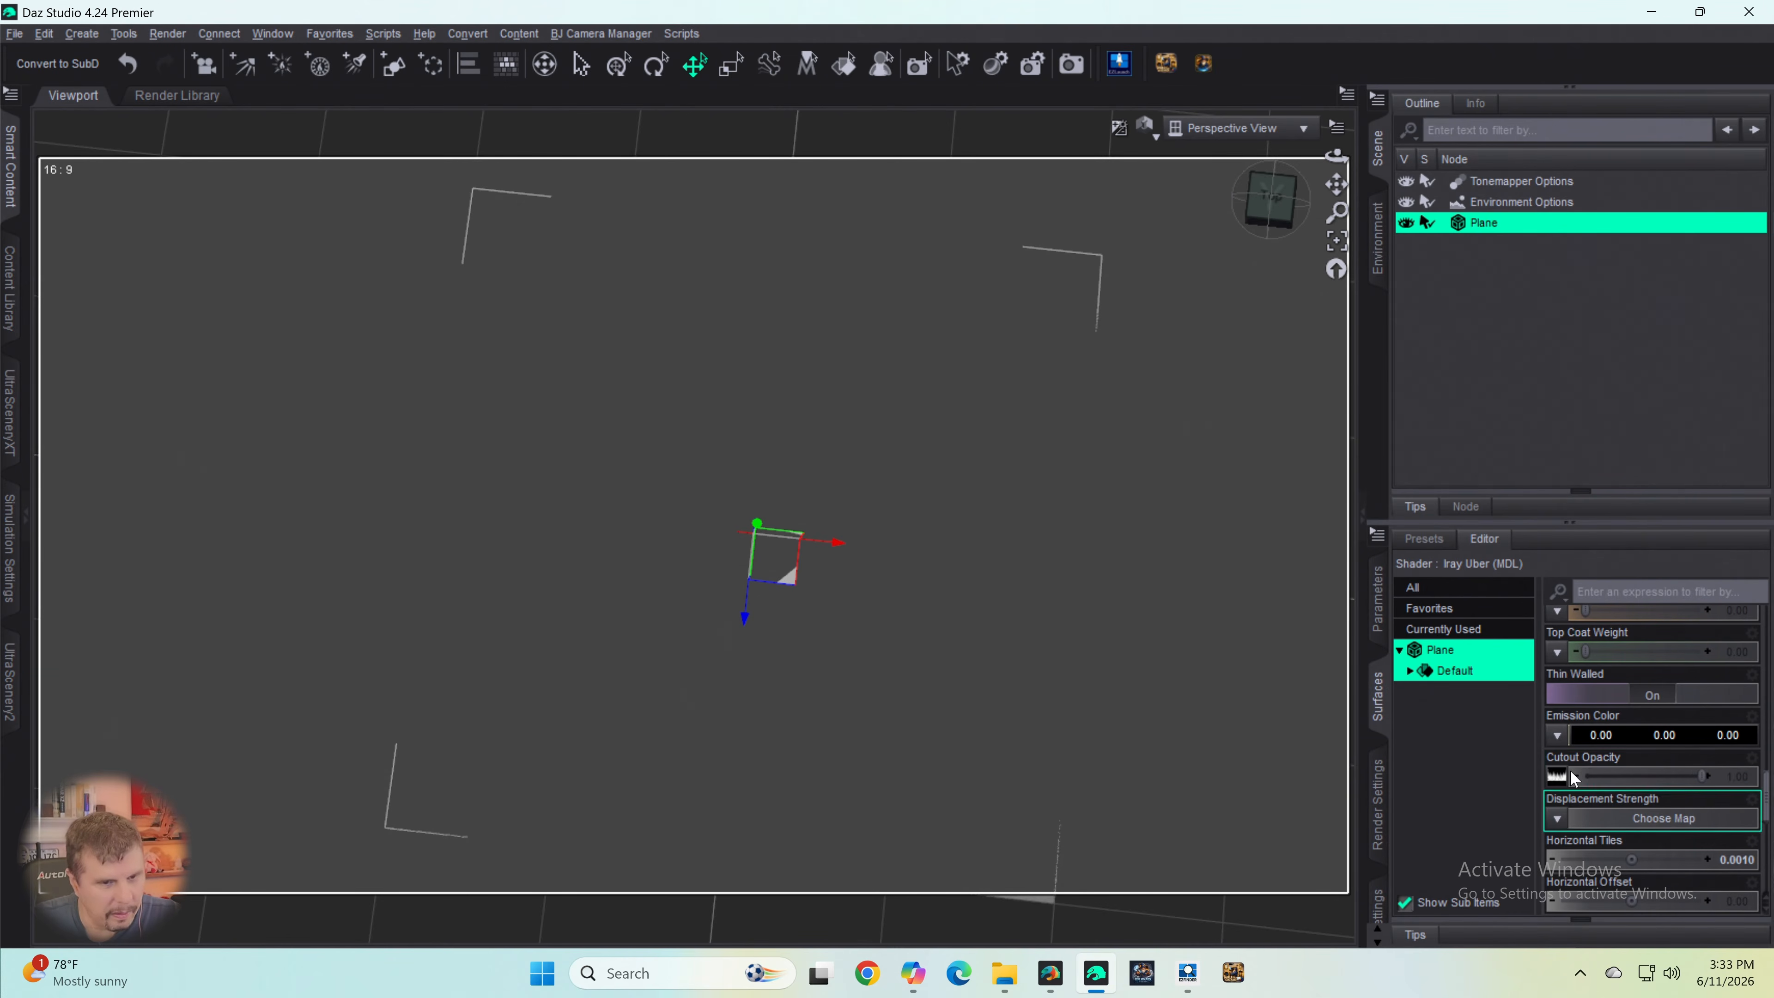
# - Examine the plane from another angle, review its surface settings, and open the surface presets
pyautogui.moveTo(1270, 202); pyautogui.dragTo(1279, 268)
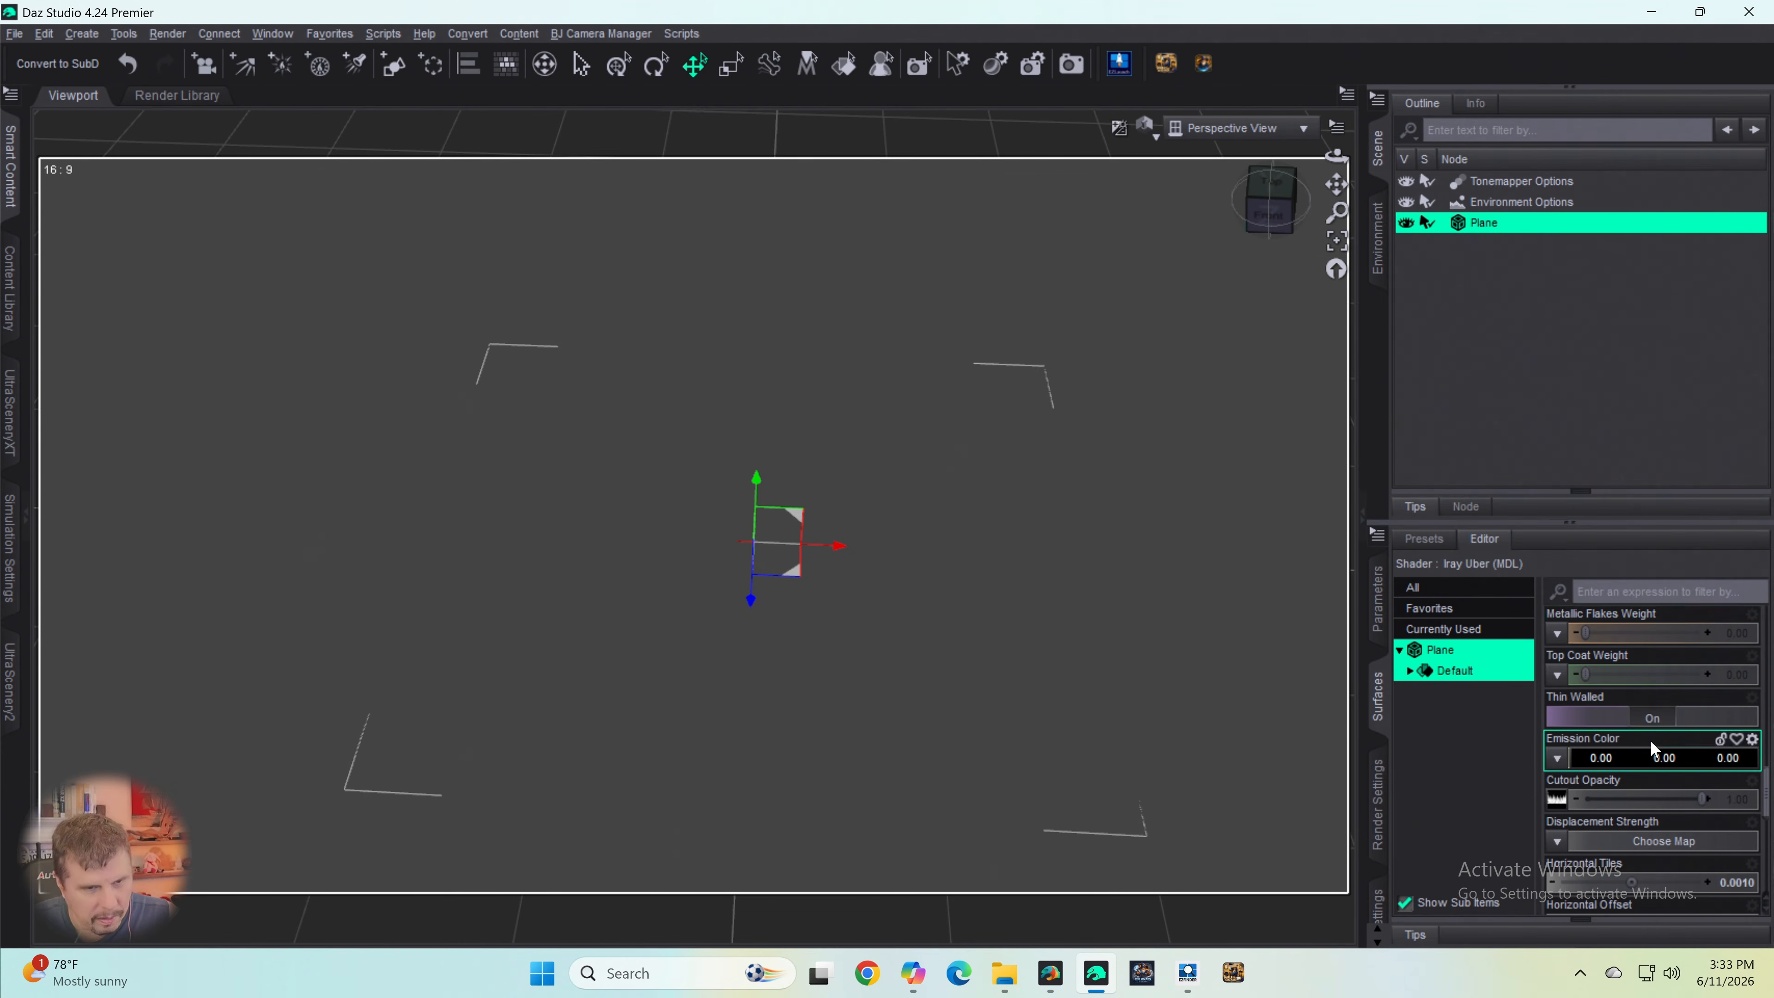
pyautogui.scroll(10, 1650, 740)
pyautogui.scroll(5, 1691, 625)
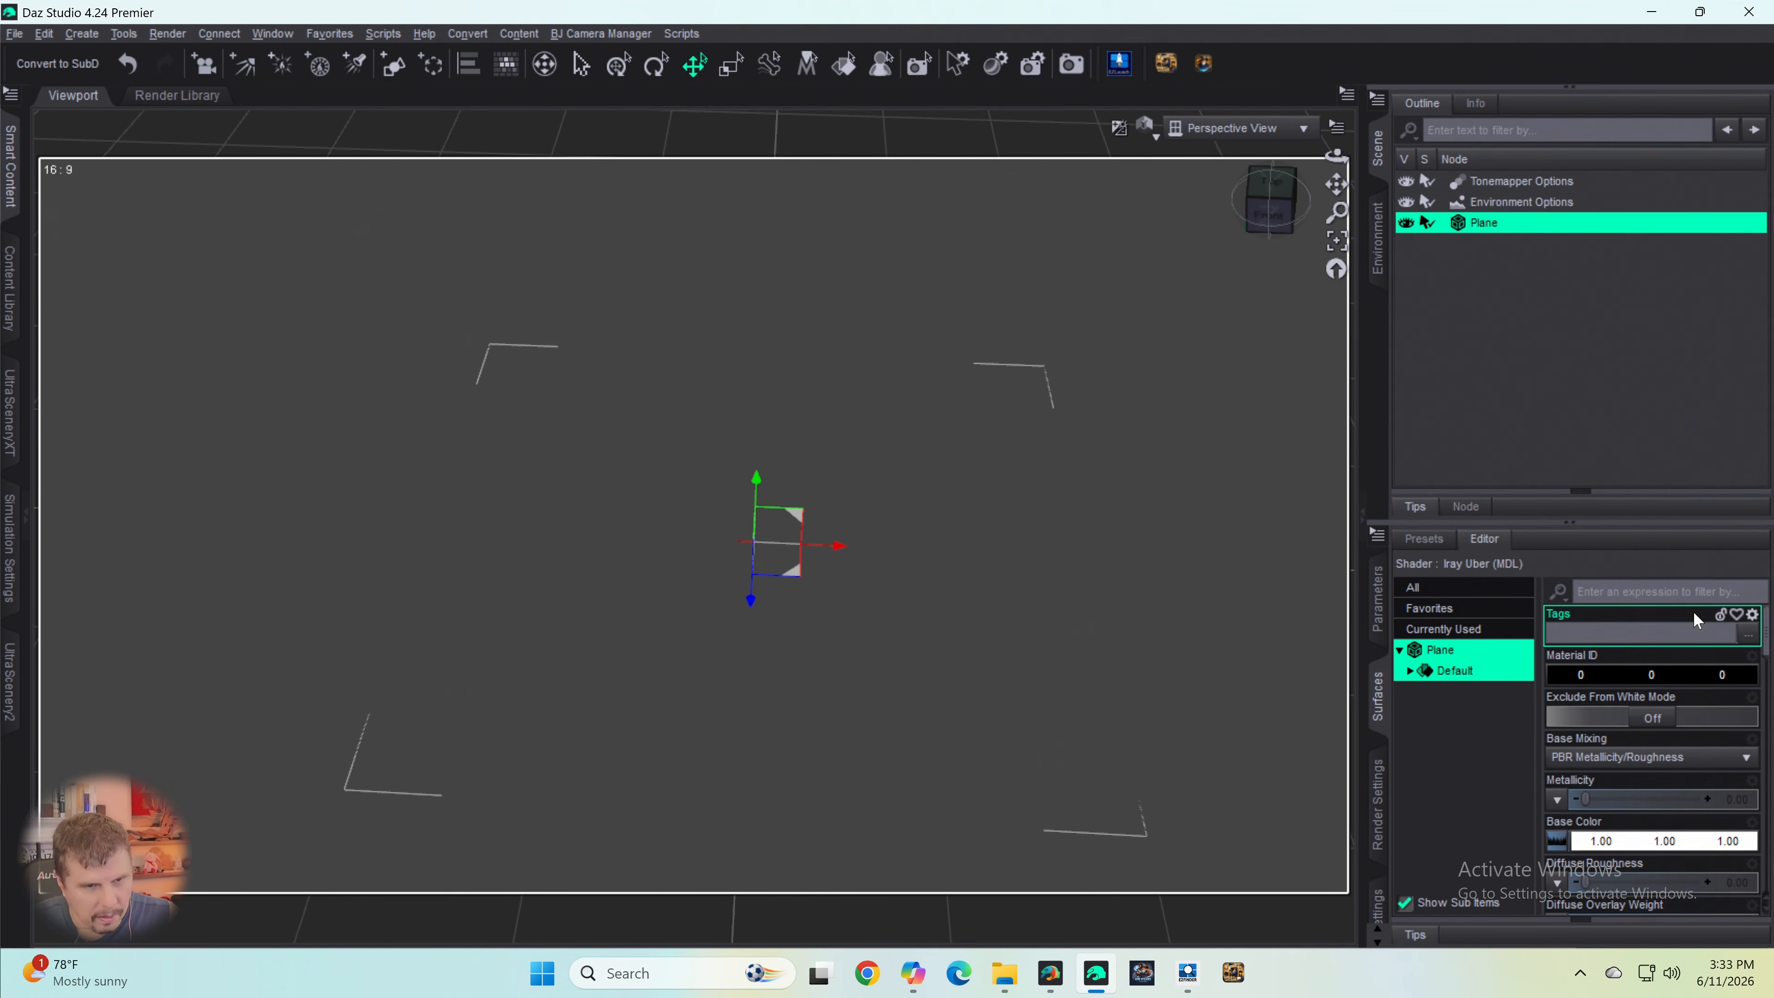
pyautogui.scroll(-6, 1690, 629)
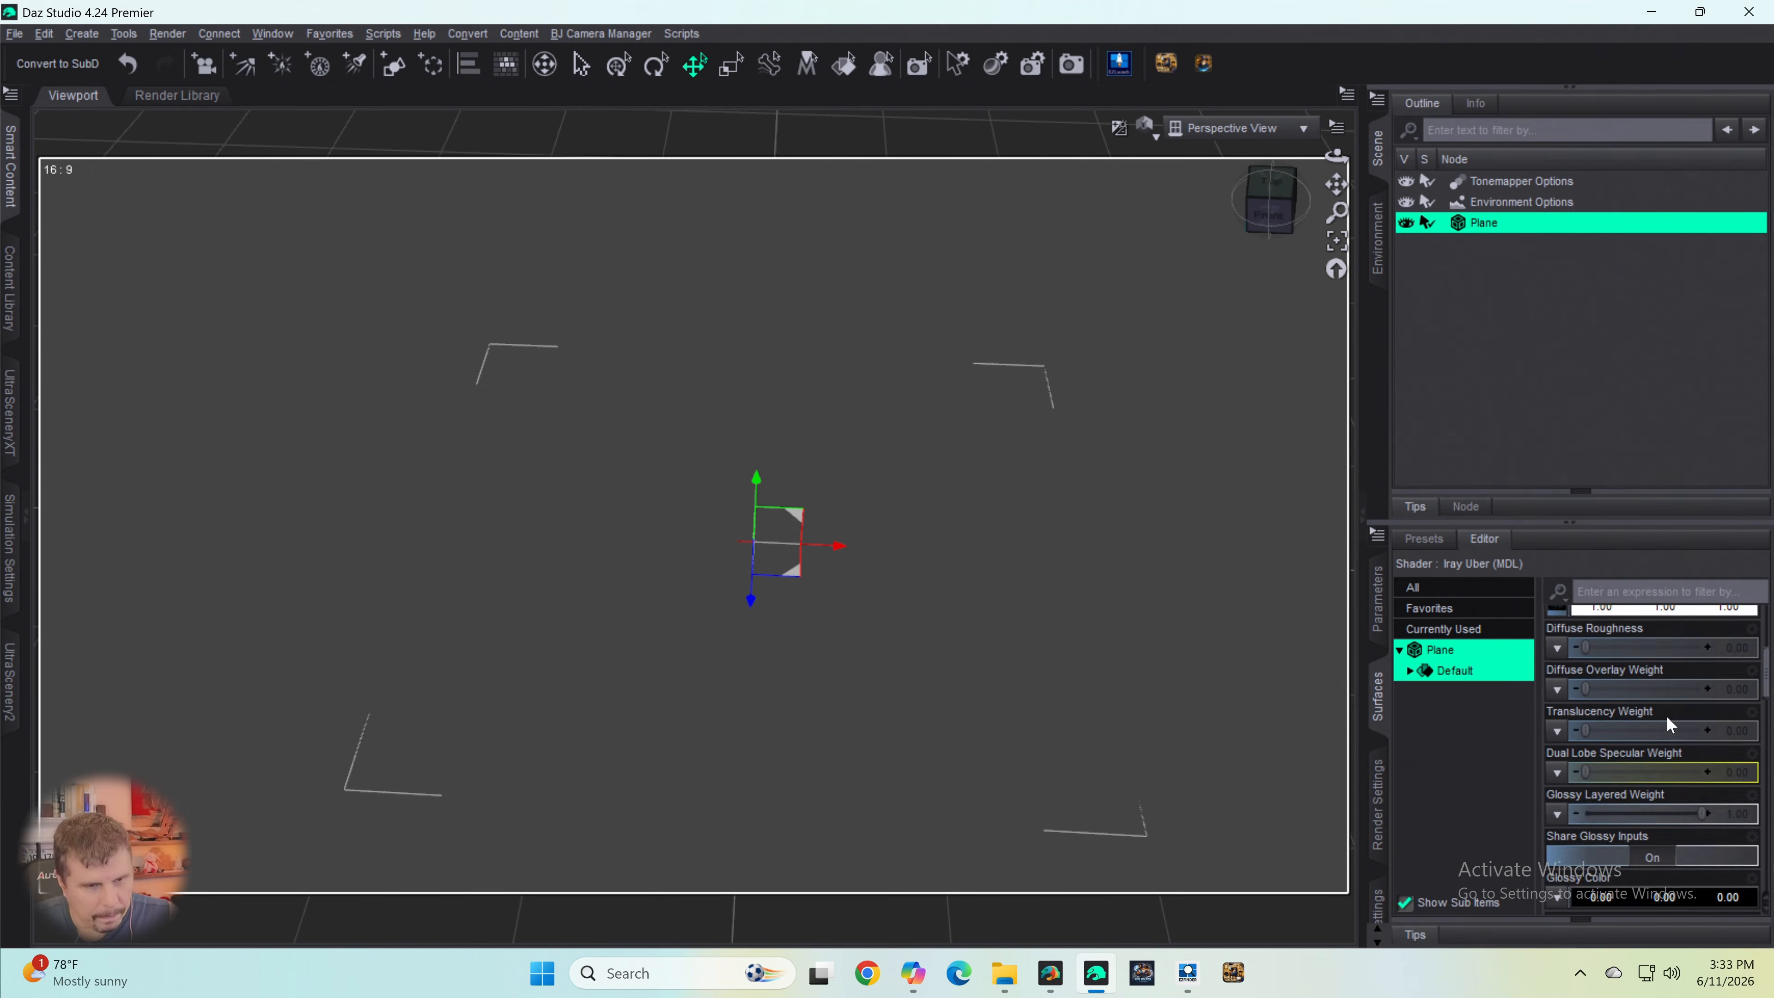
pyautogui.click(1424, 539)
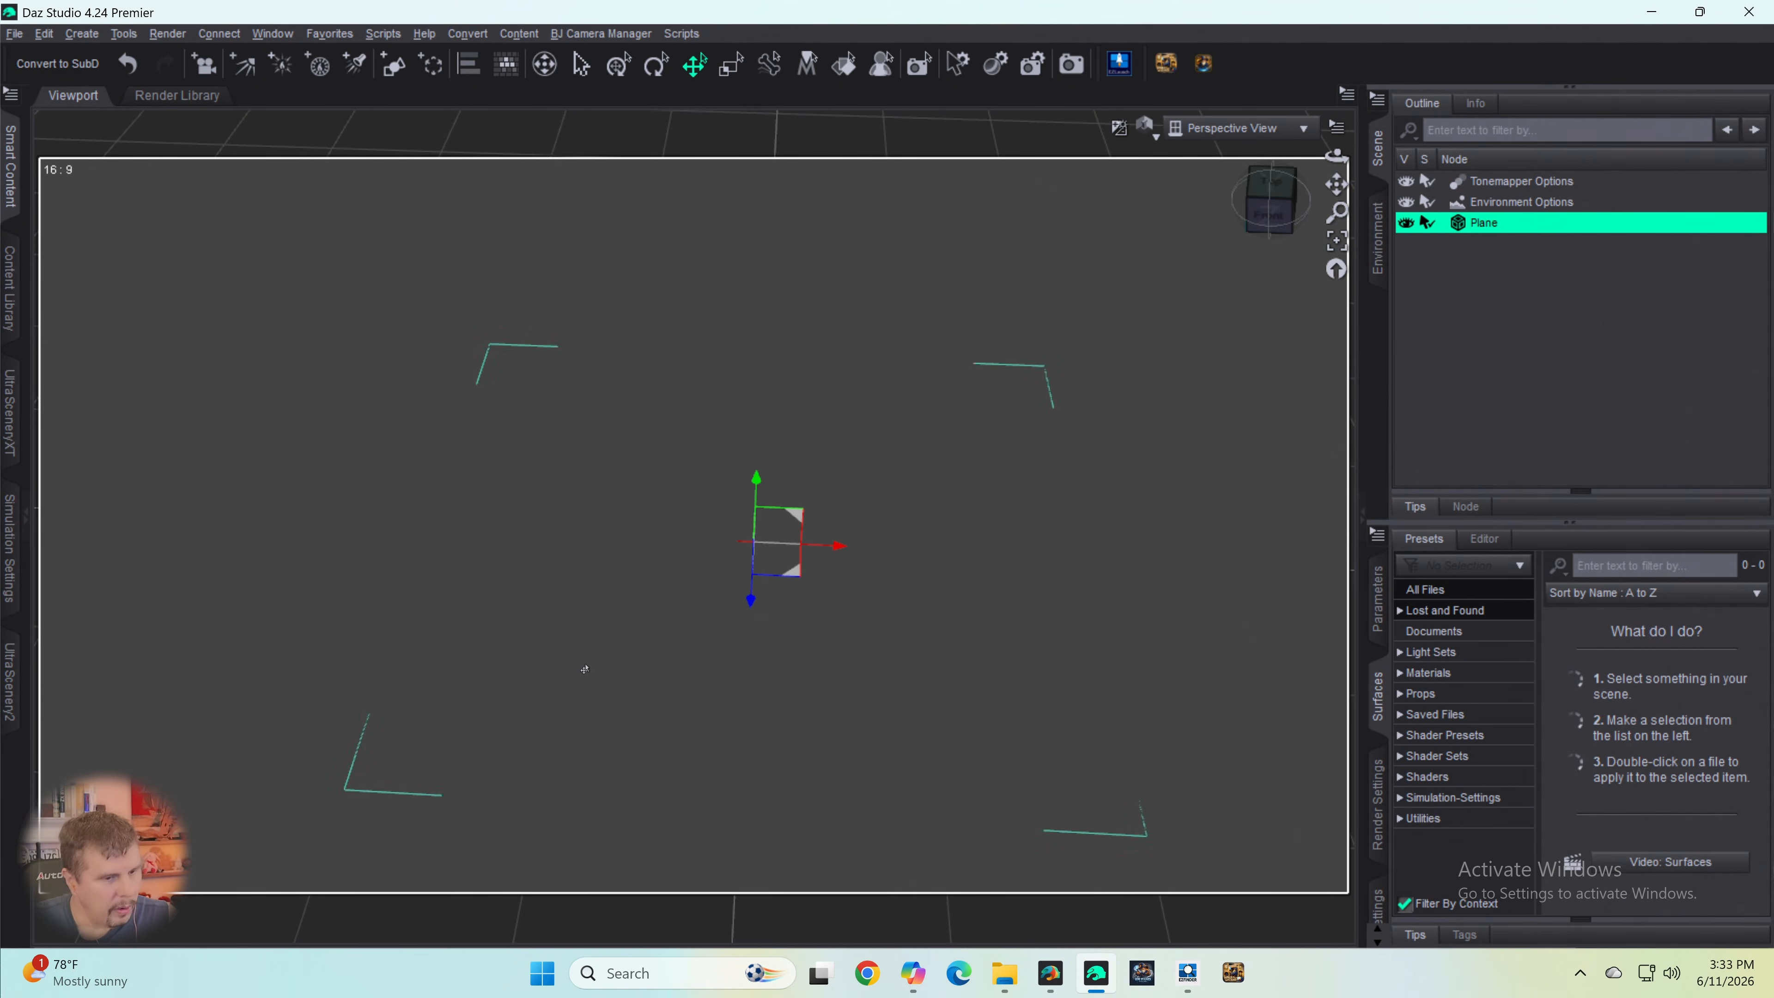
pyautogui.click(635, 968)
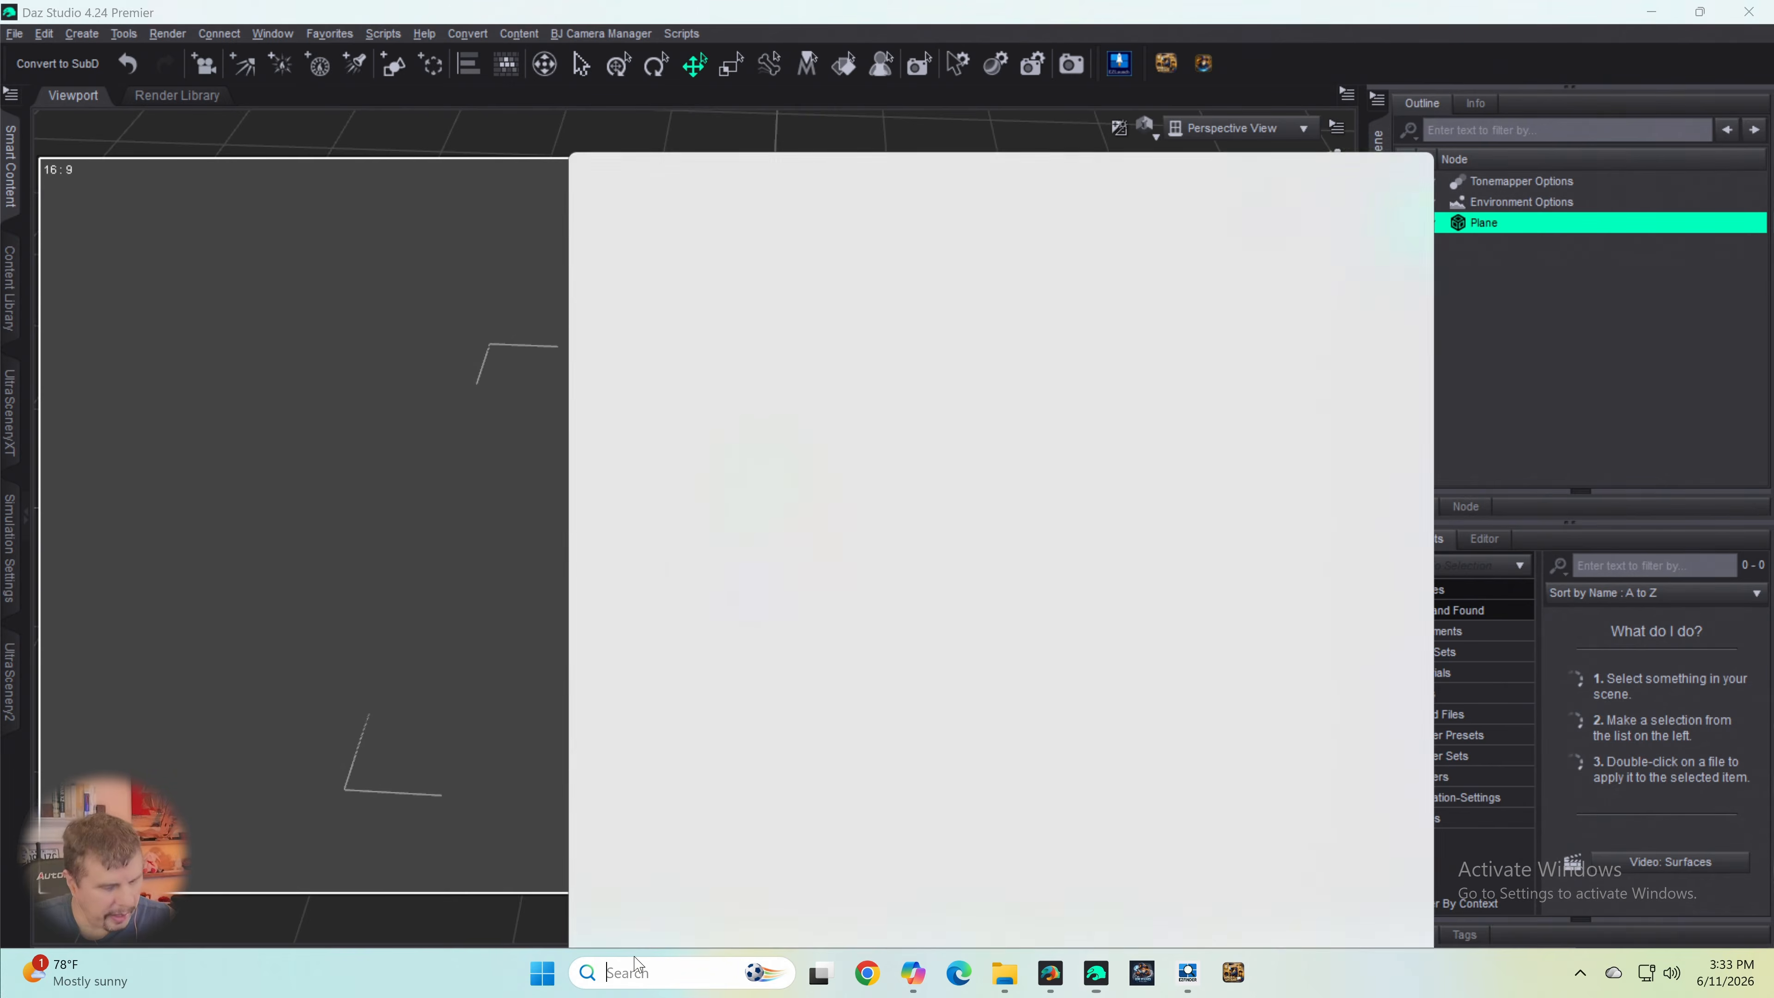
pyautogui.write('daz')
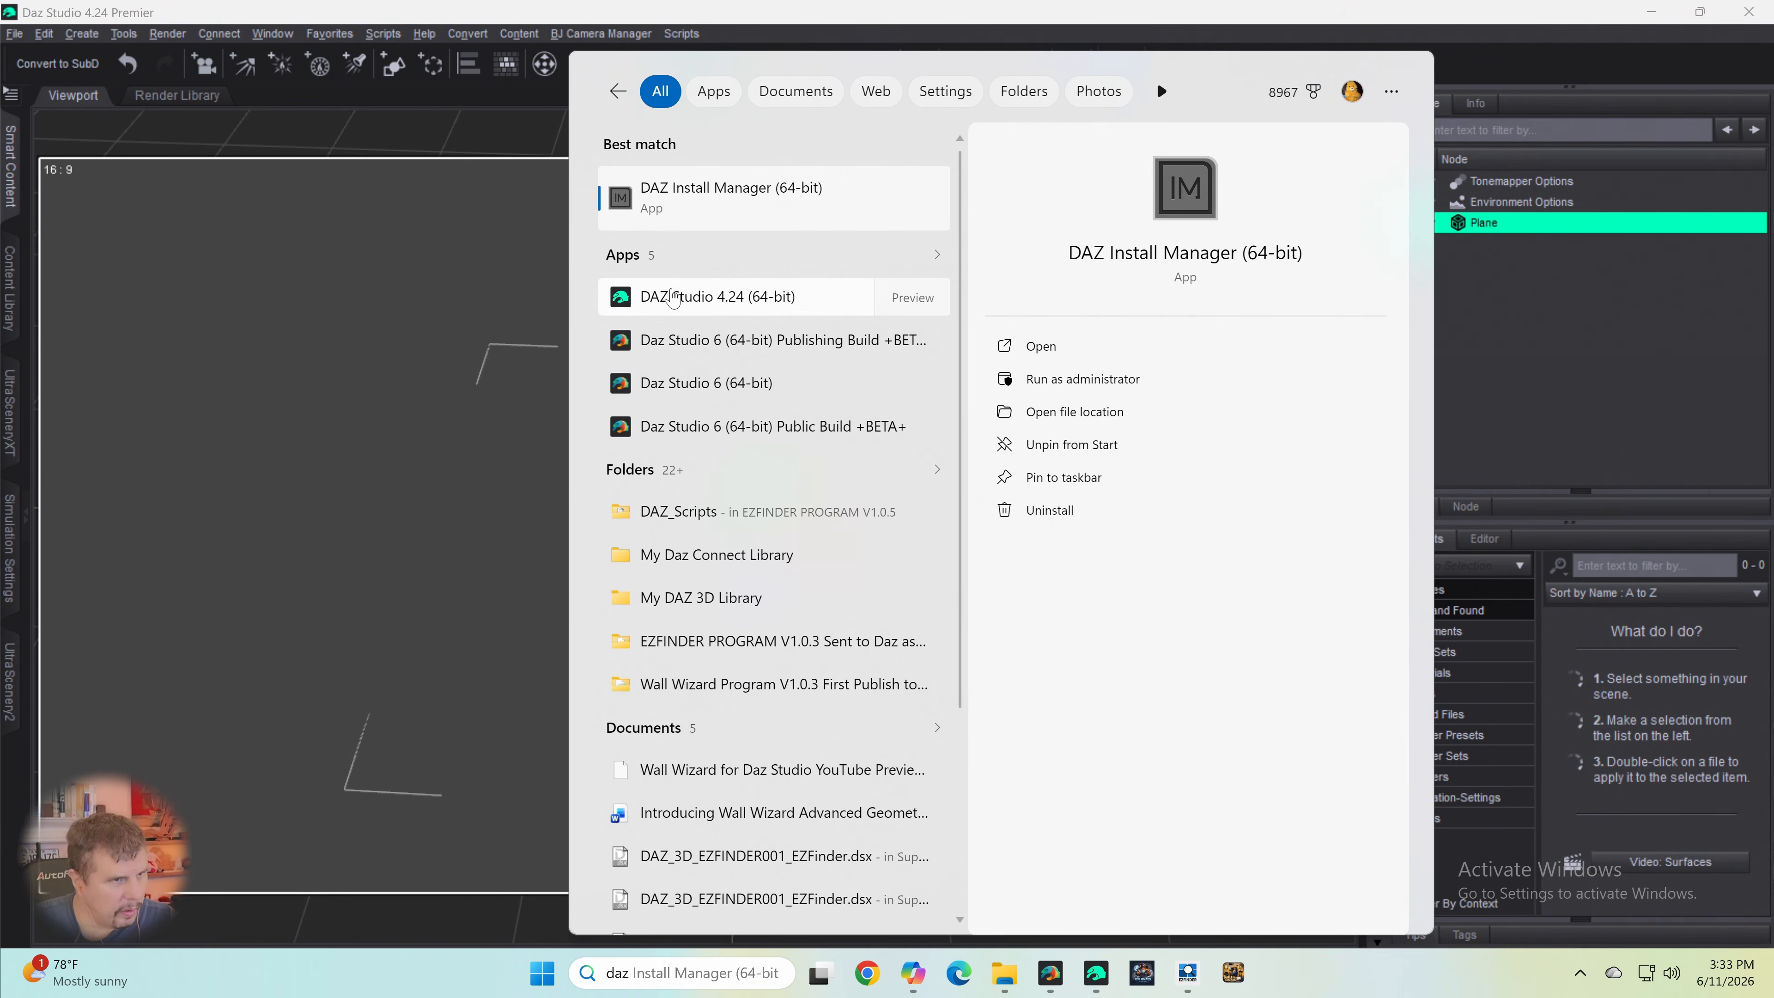
pyautogui.click(1695, 326)
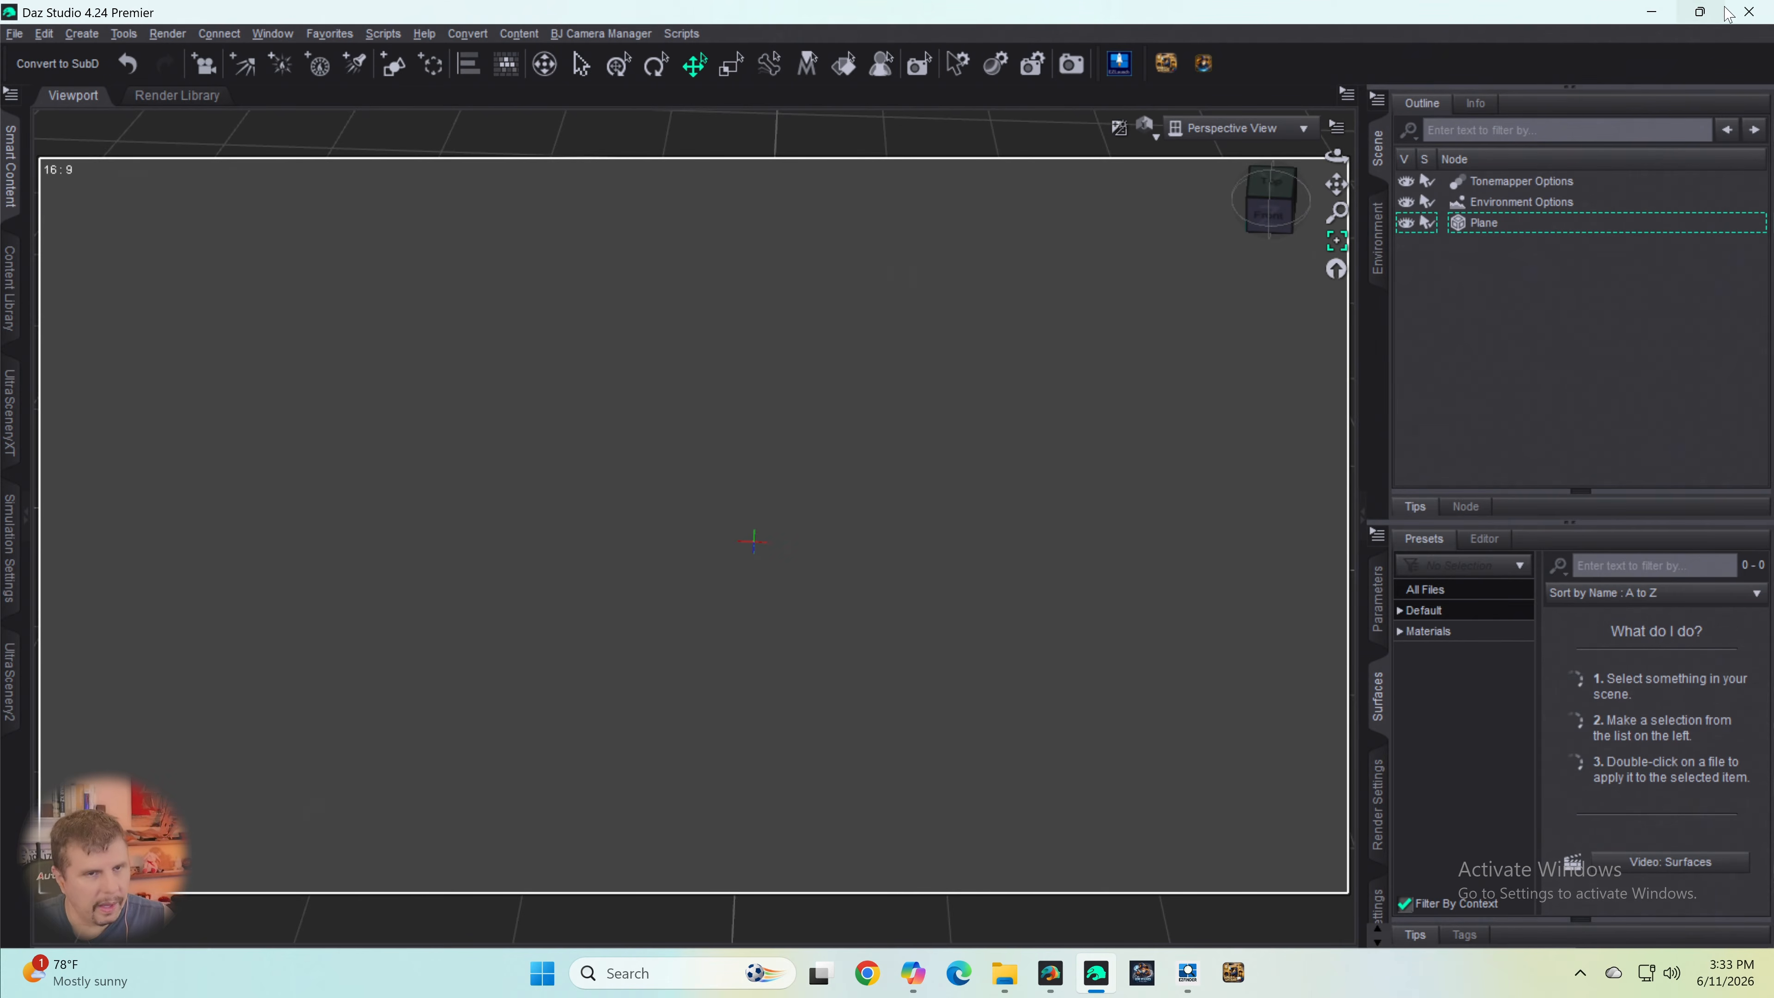
# - Close Daz Studio without saving the current scene, and launch Daz Studio 4.24 again
pyautogui.click(1750, 12)
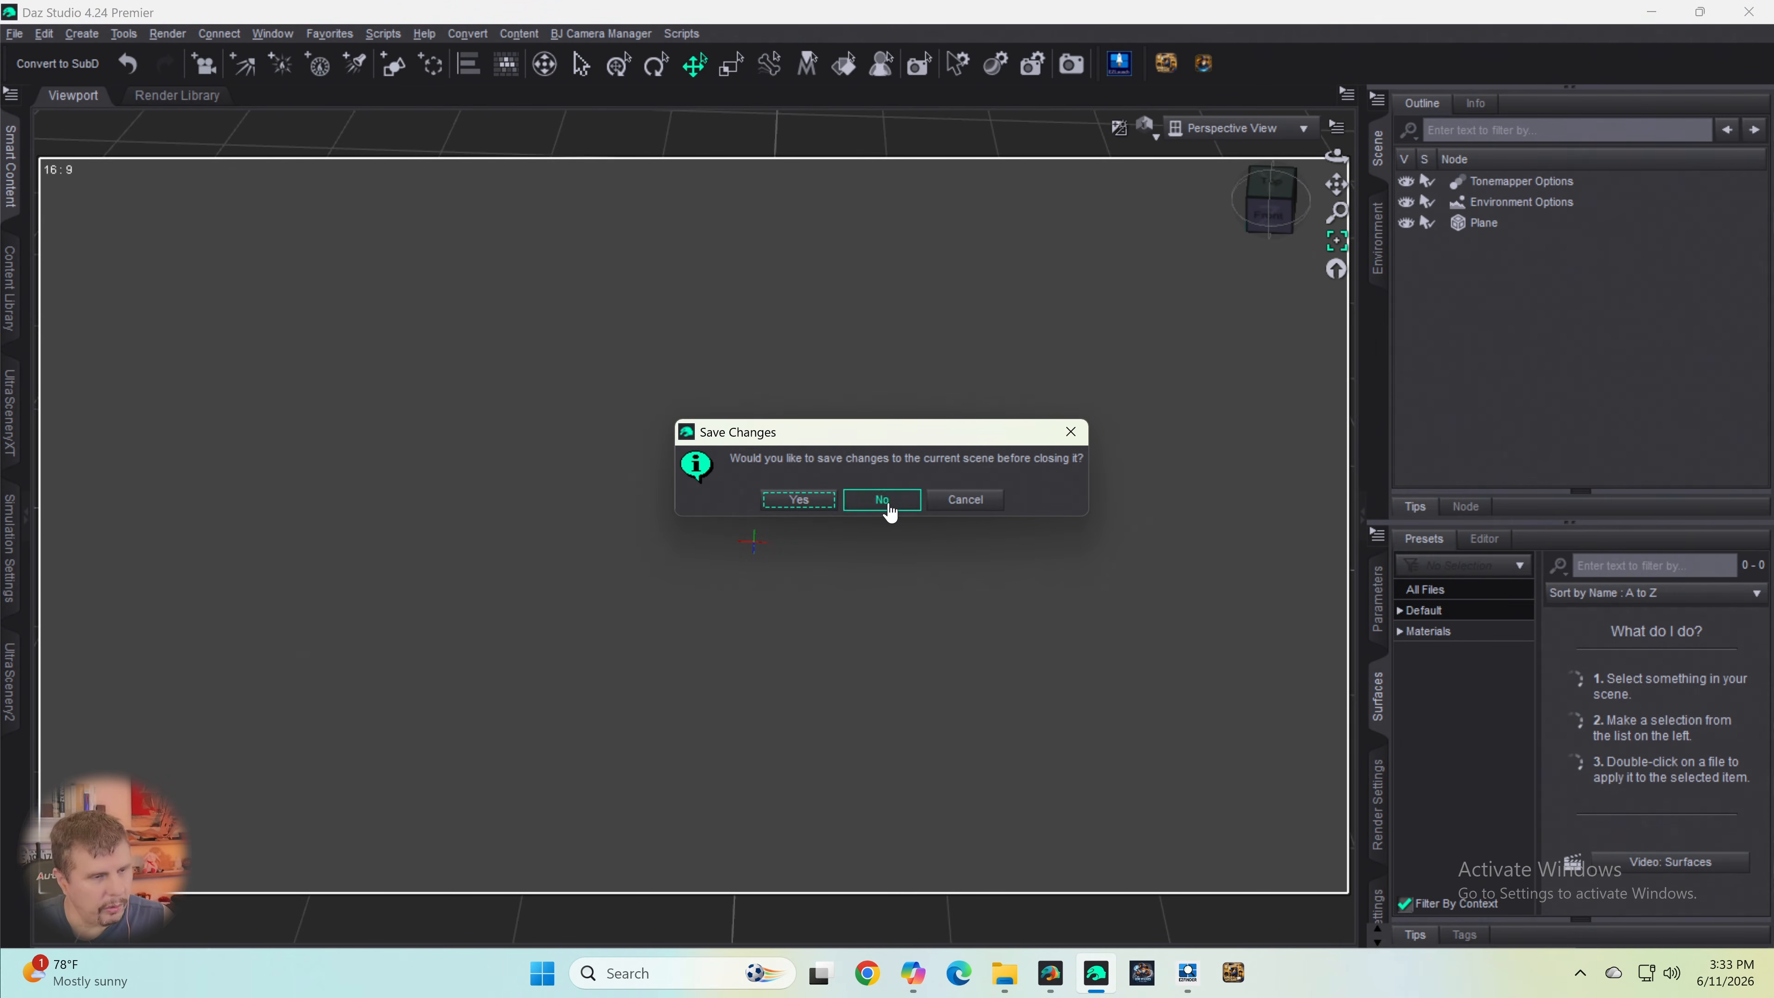
pyautogui.click(984, 496)
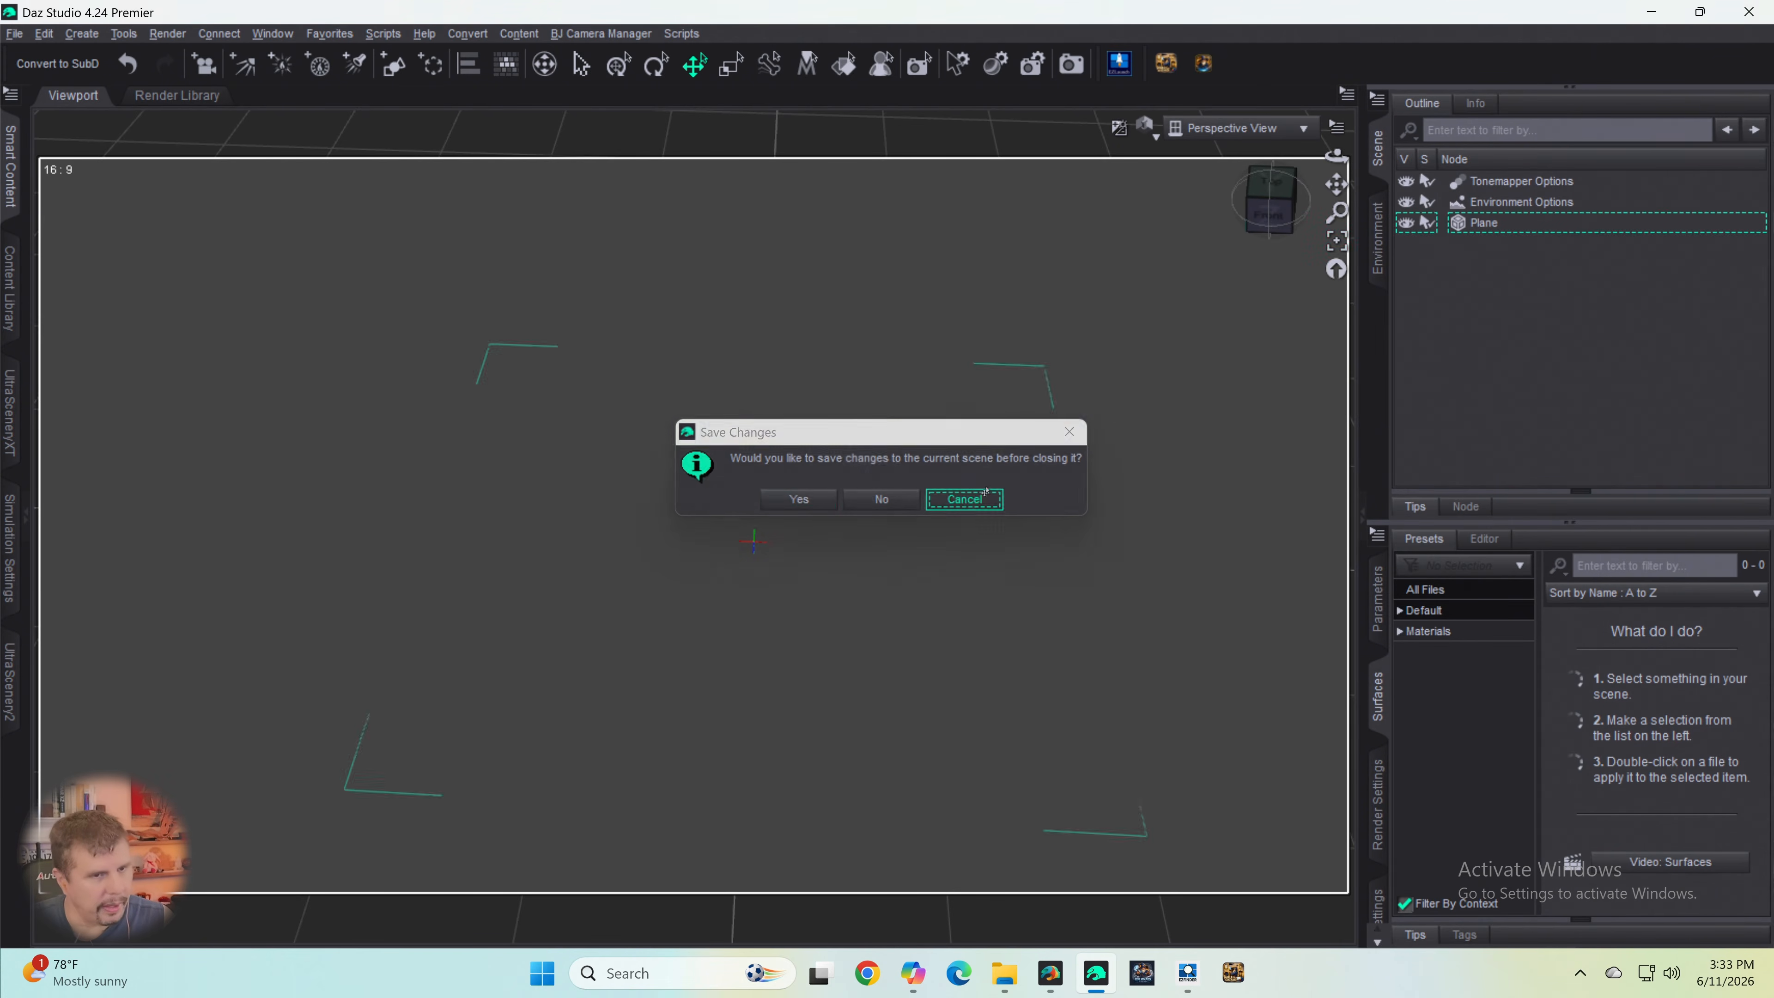
pyautogui.click(985, 494)
pyautogui.click(1749, 12)
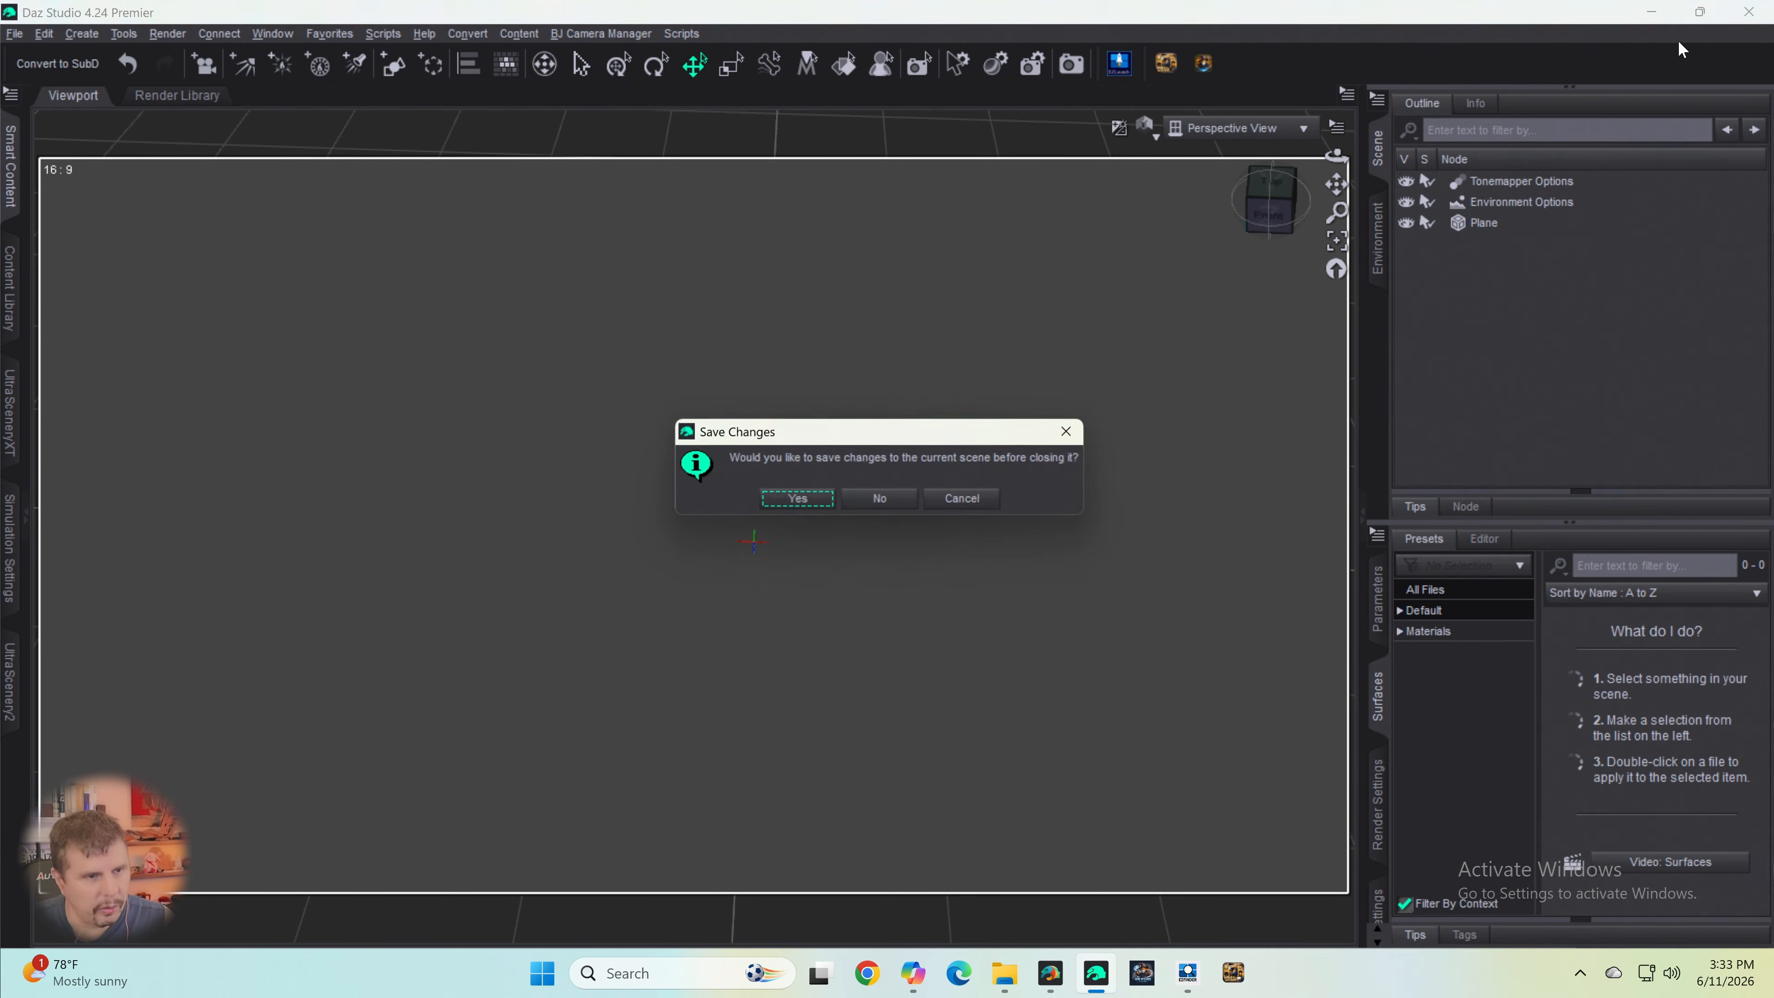
pyautogui.click(887, 500)
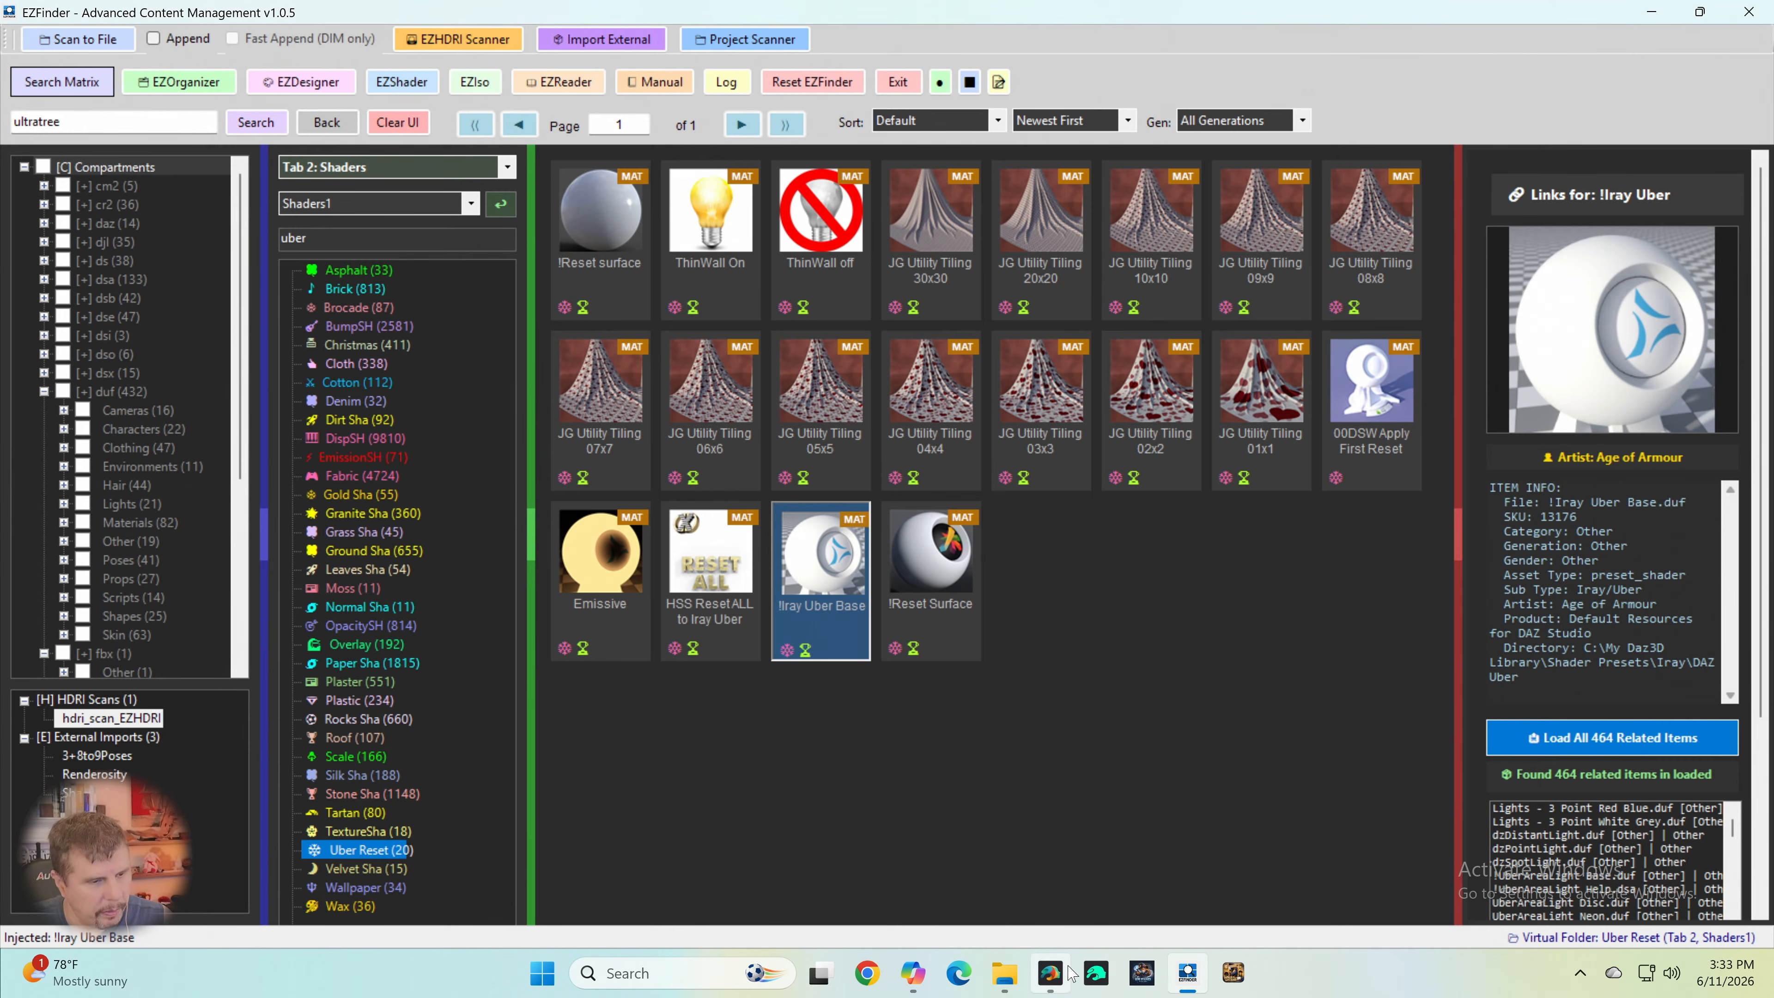
pyautogui.click(1096, 986)
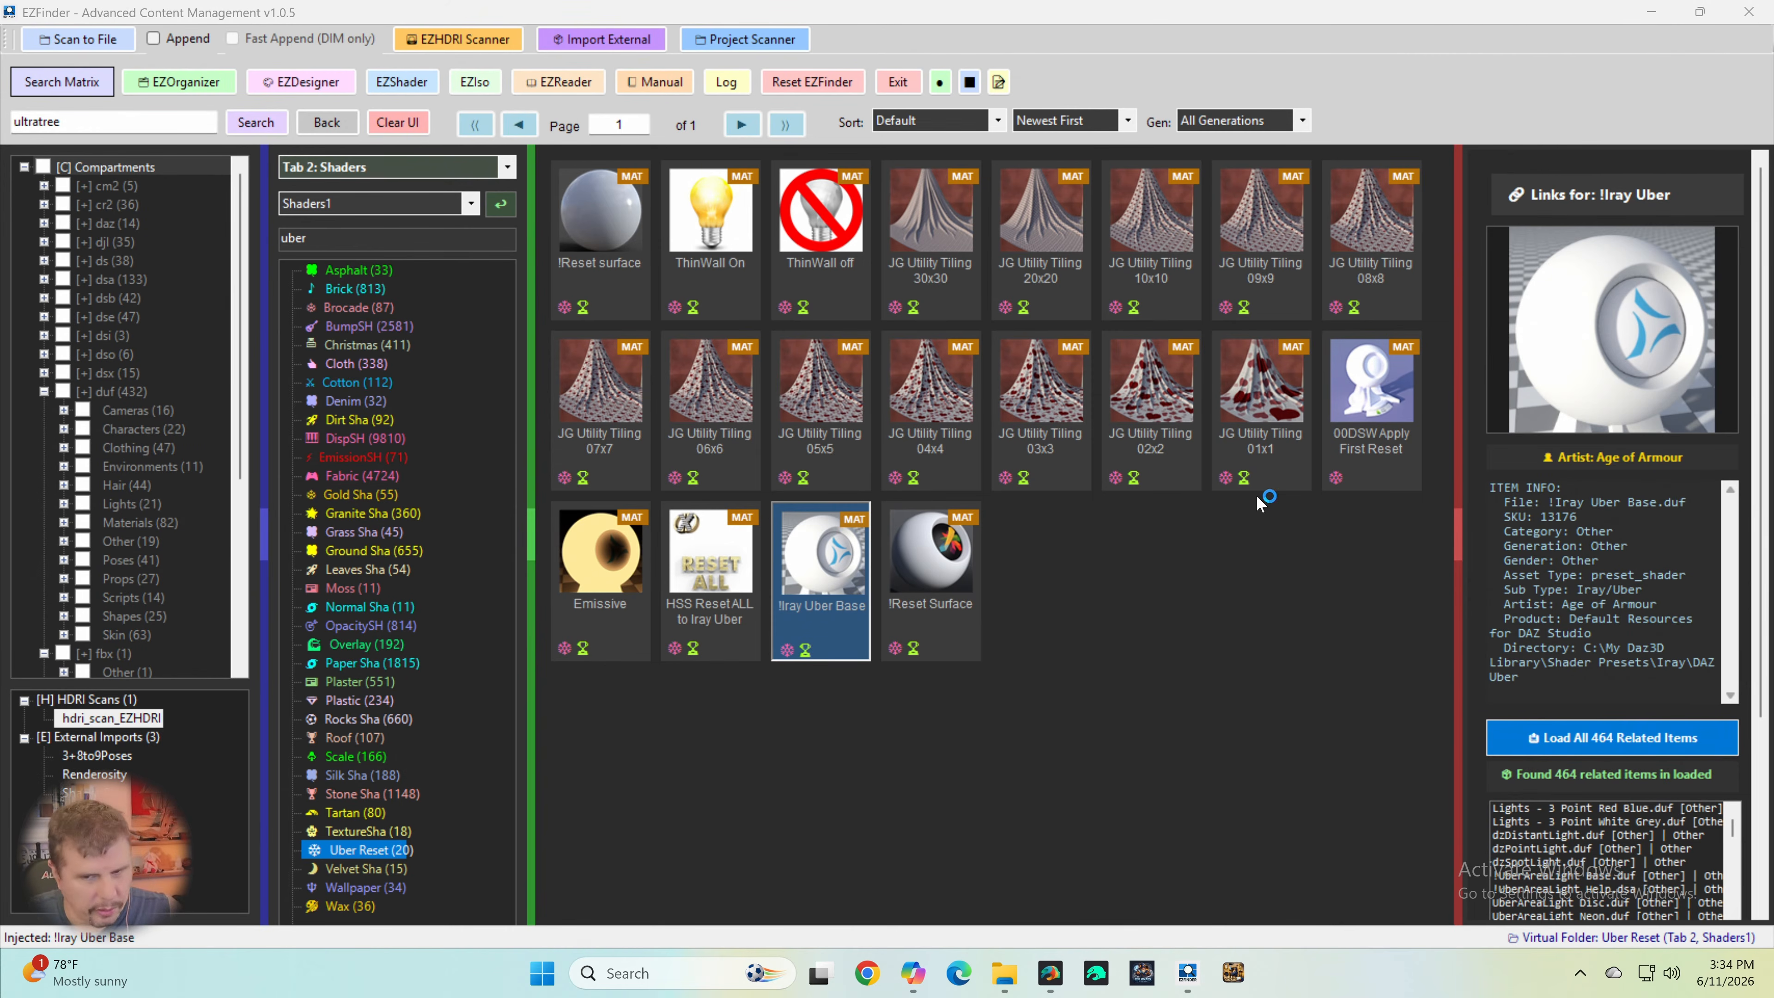
pyautogui.click(1097, 978)
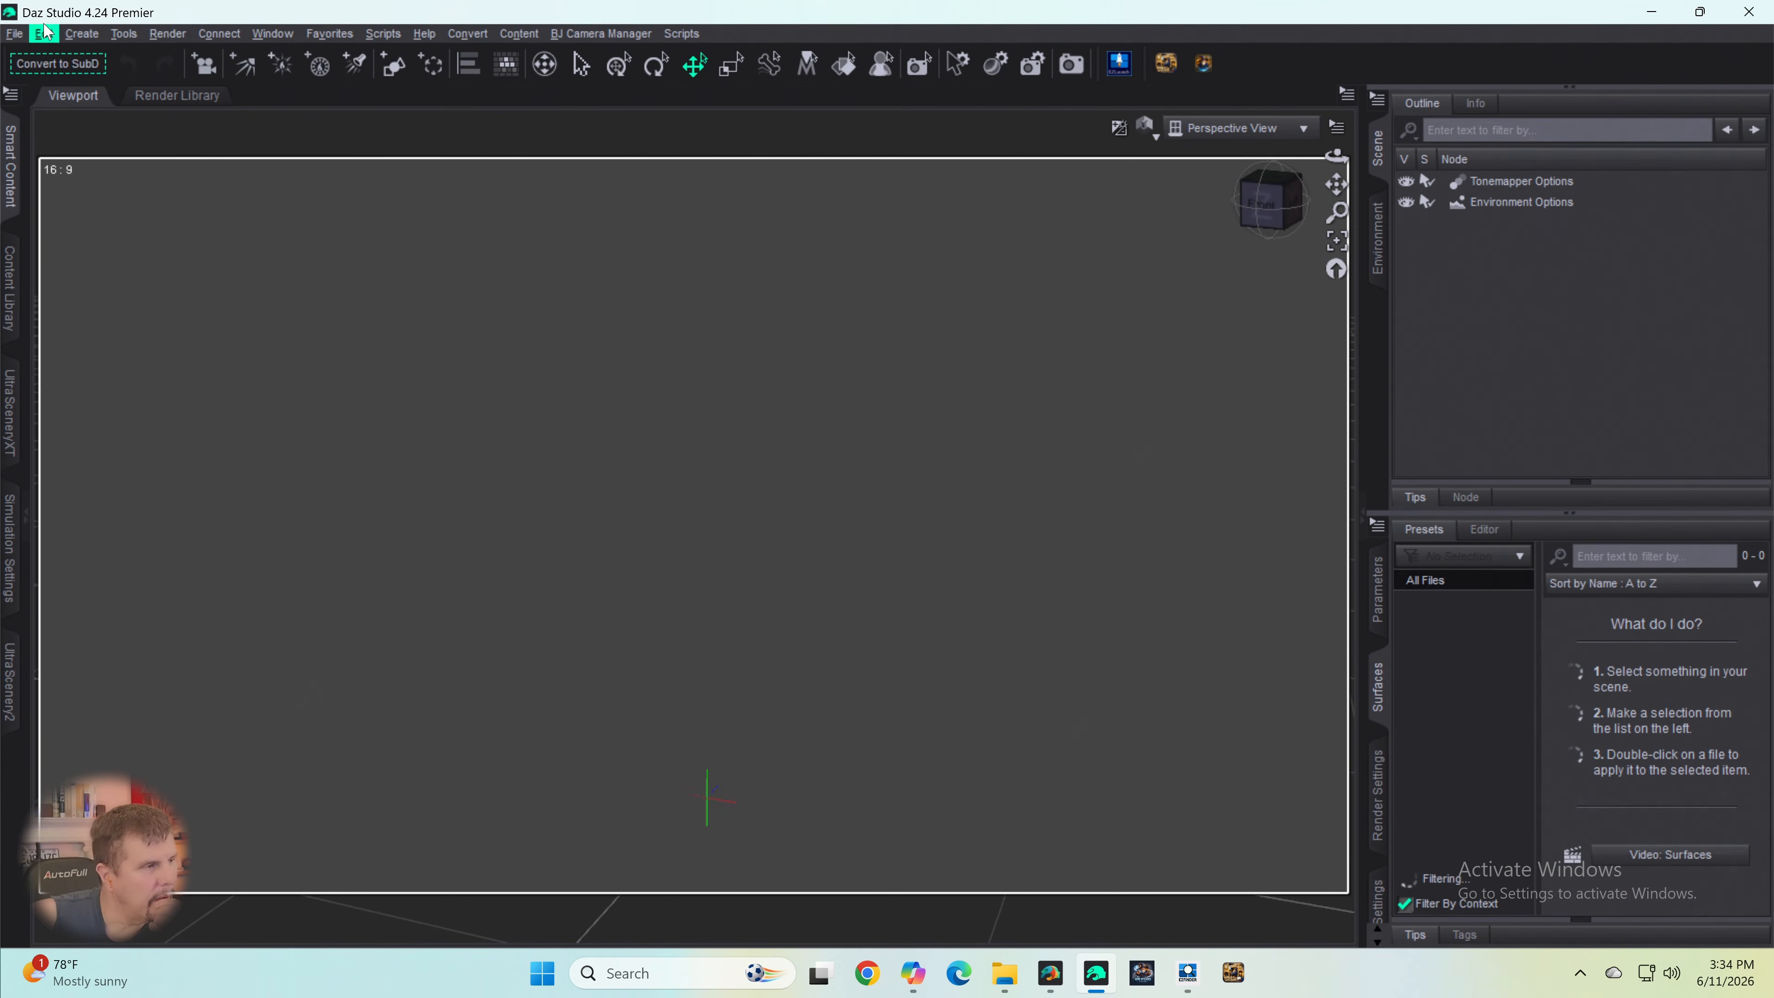
# - Open the recent scene "Spruce Tree Line.duf" without saving changes to the empty scene
pyautogui.click(16, 34)
pyautogui.moveTo(51, 108)
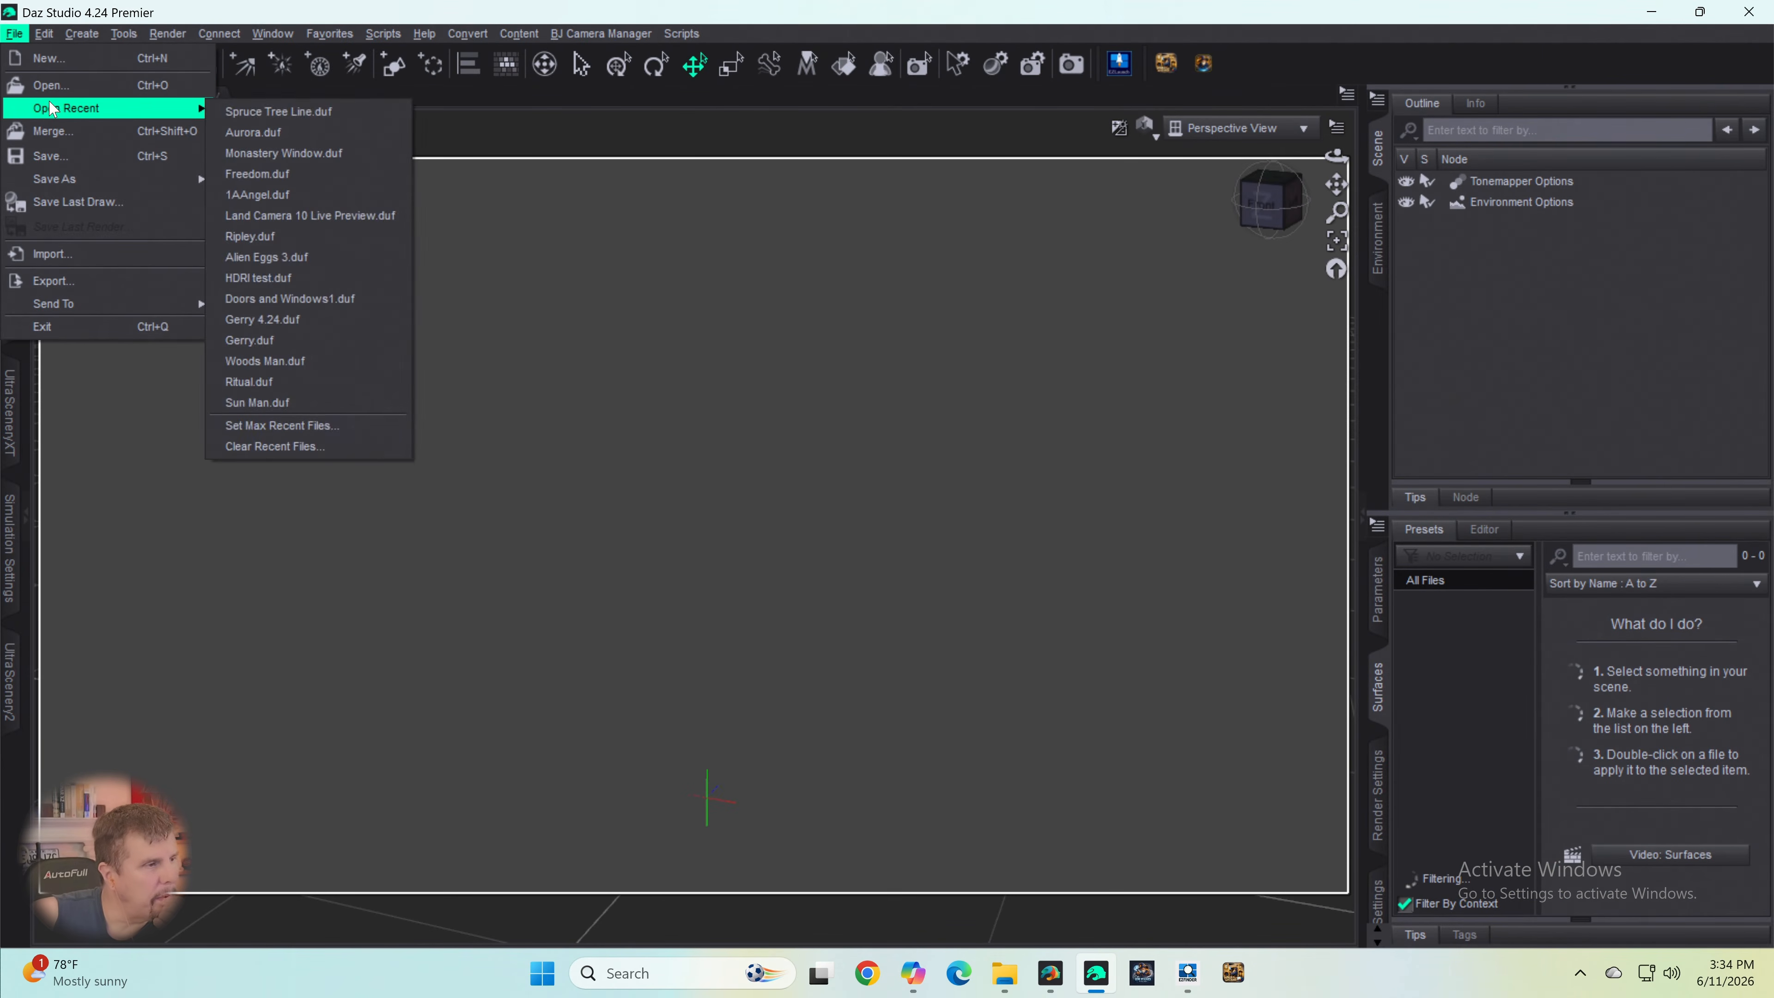
pyautogui.click(289, 116)
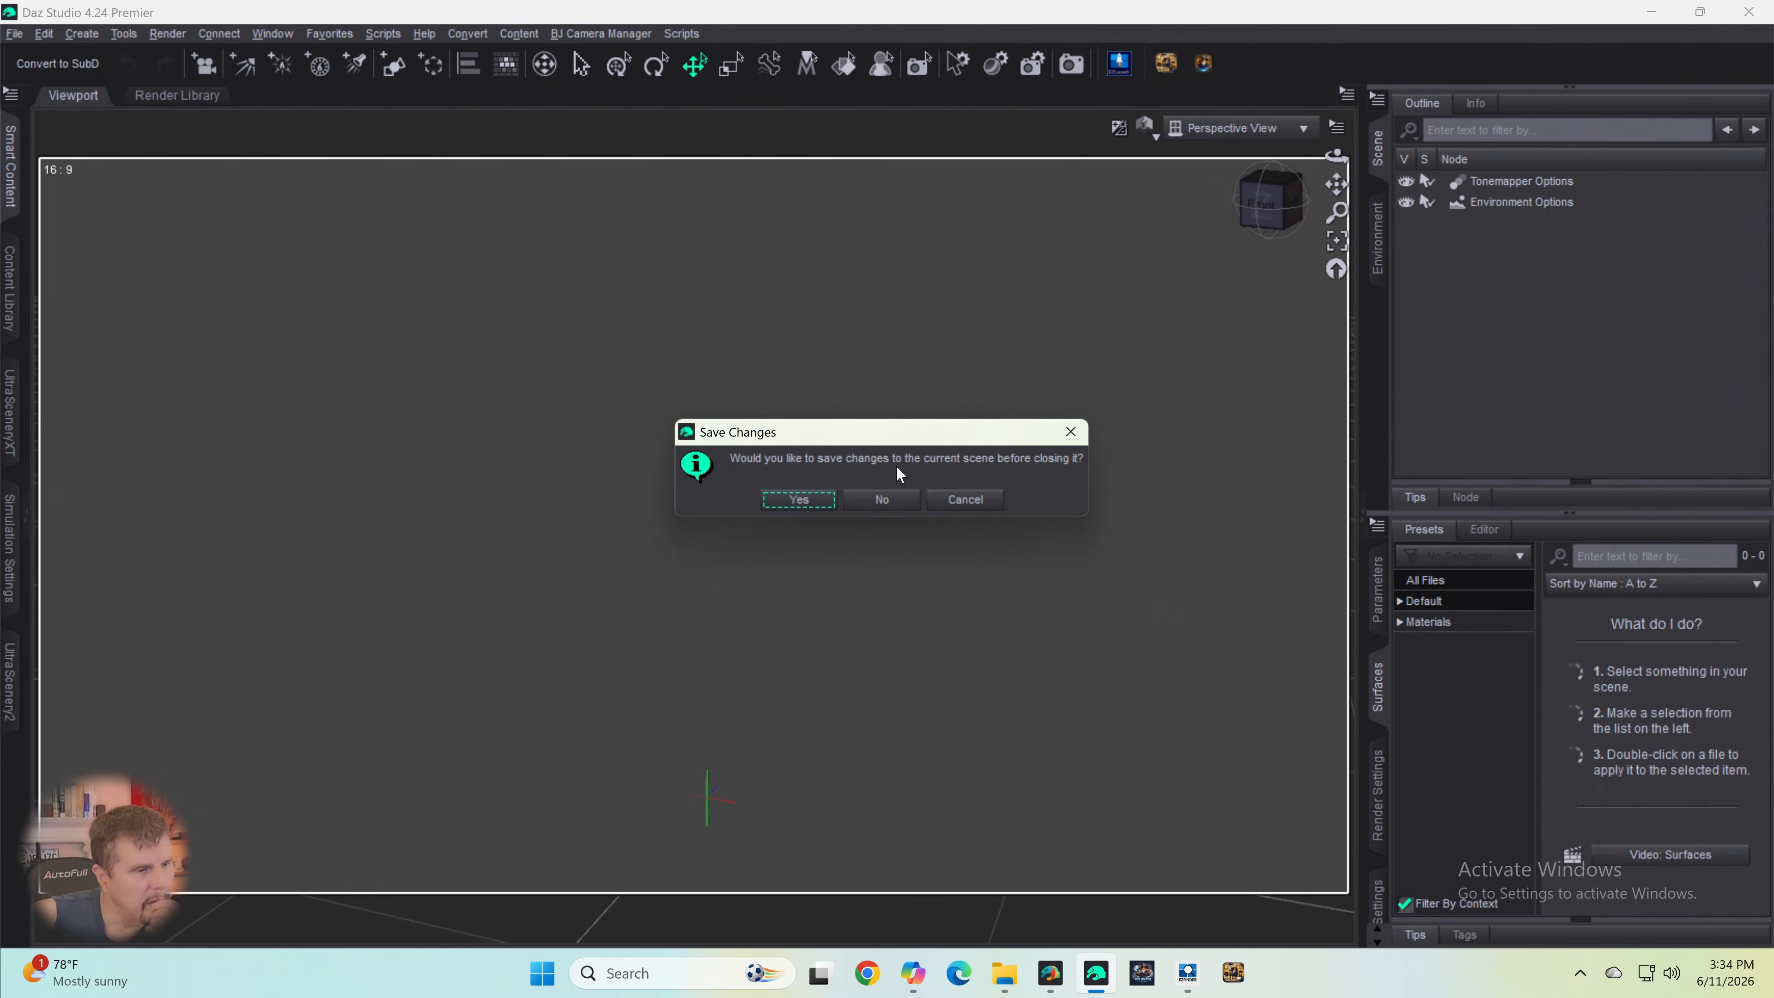
pyautogui.click(887, 500)
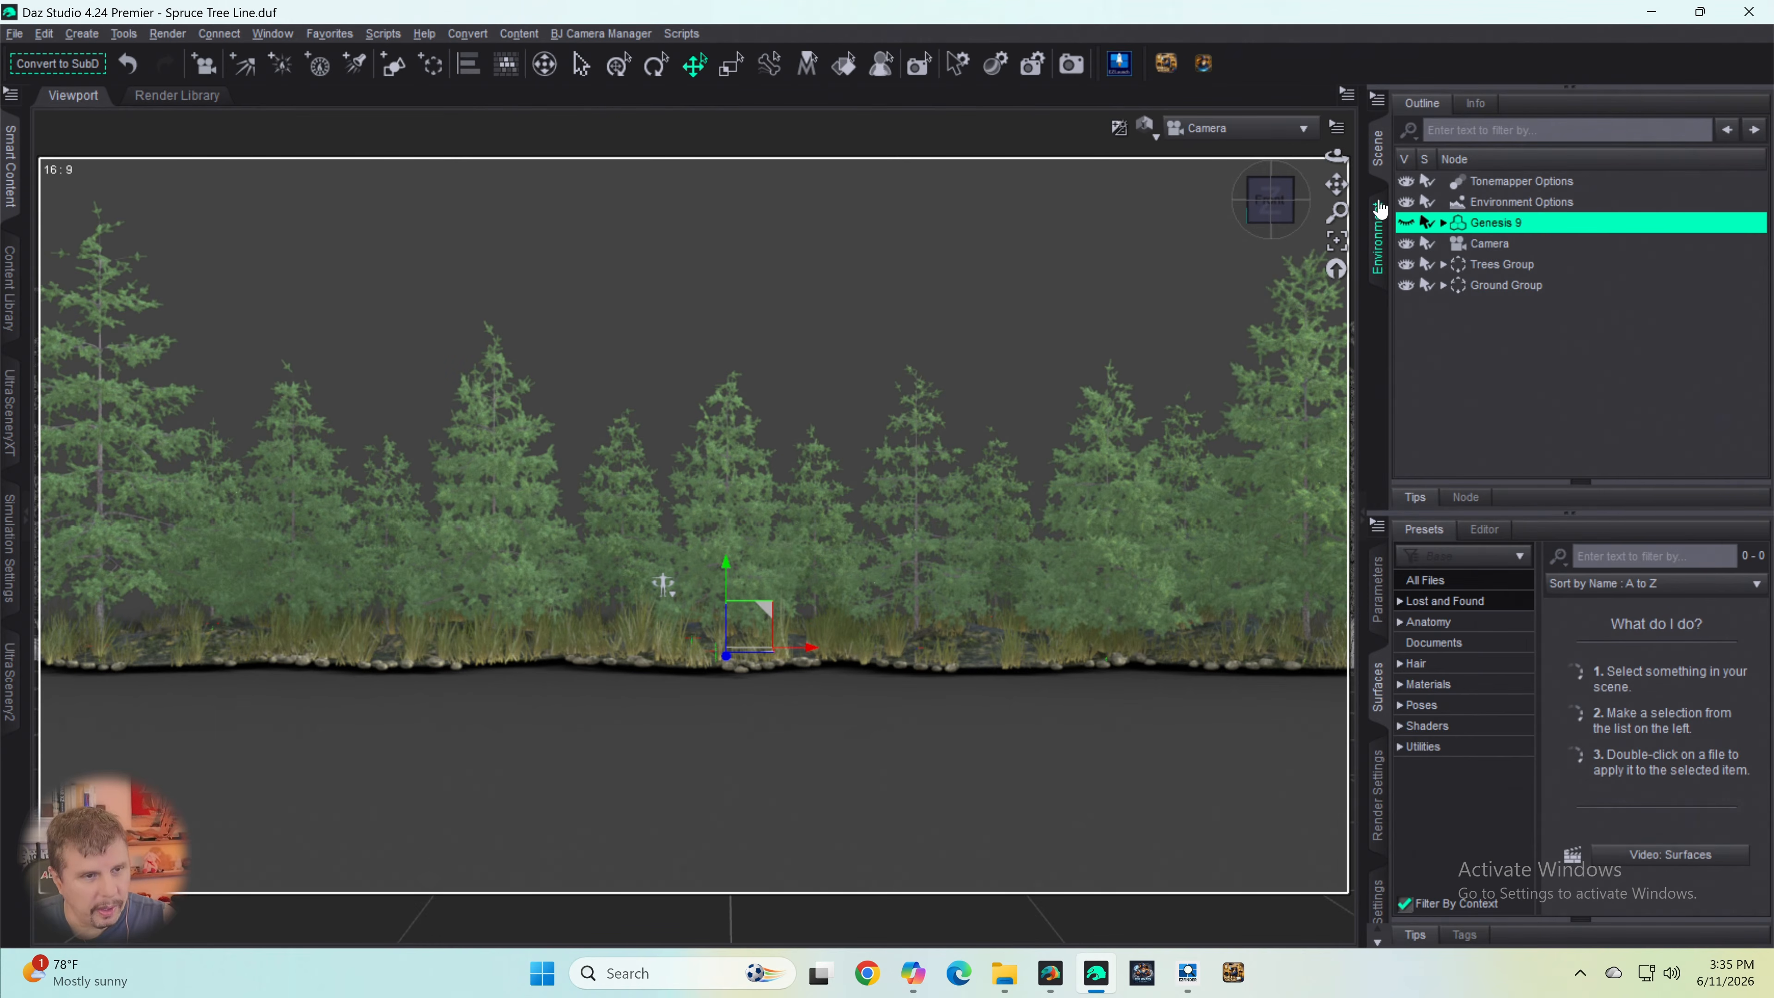
# - Set the scene's environment type to Backdrop with a white 255, 255, 255 background
pyautogui.click(1381, 228)
pyautogui.click(1492, 106)
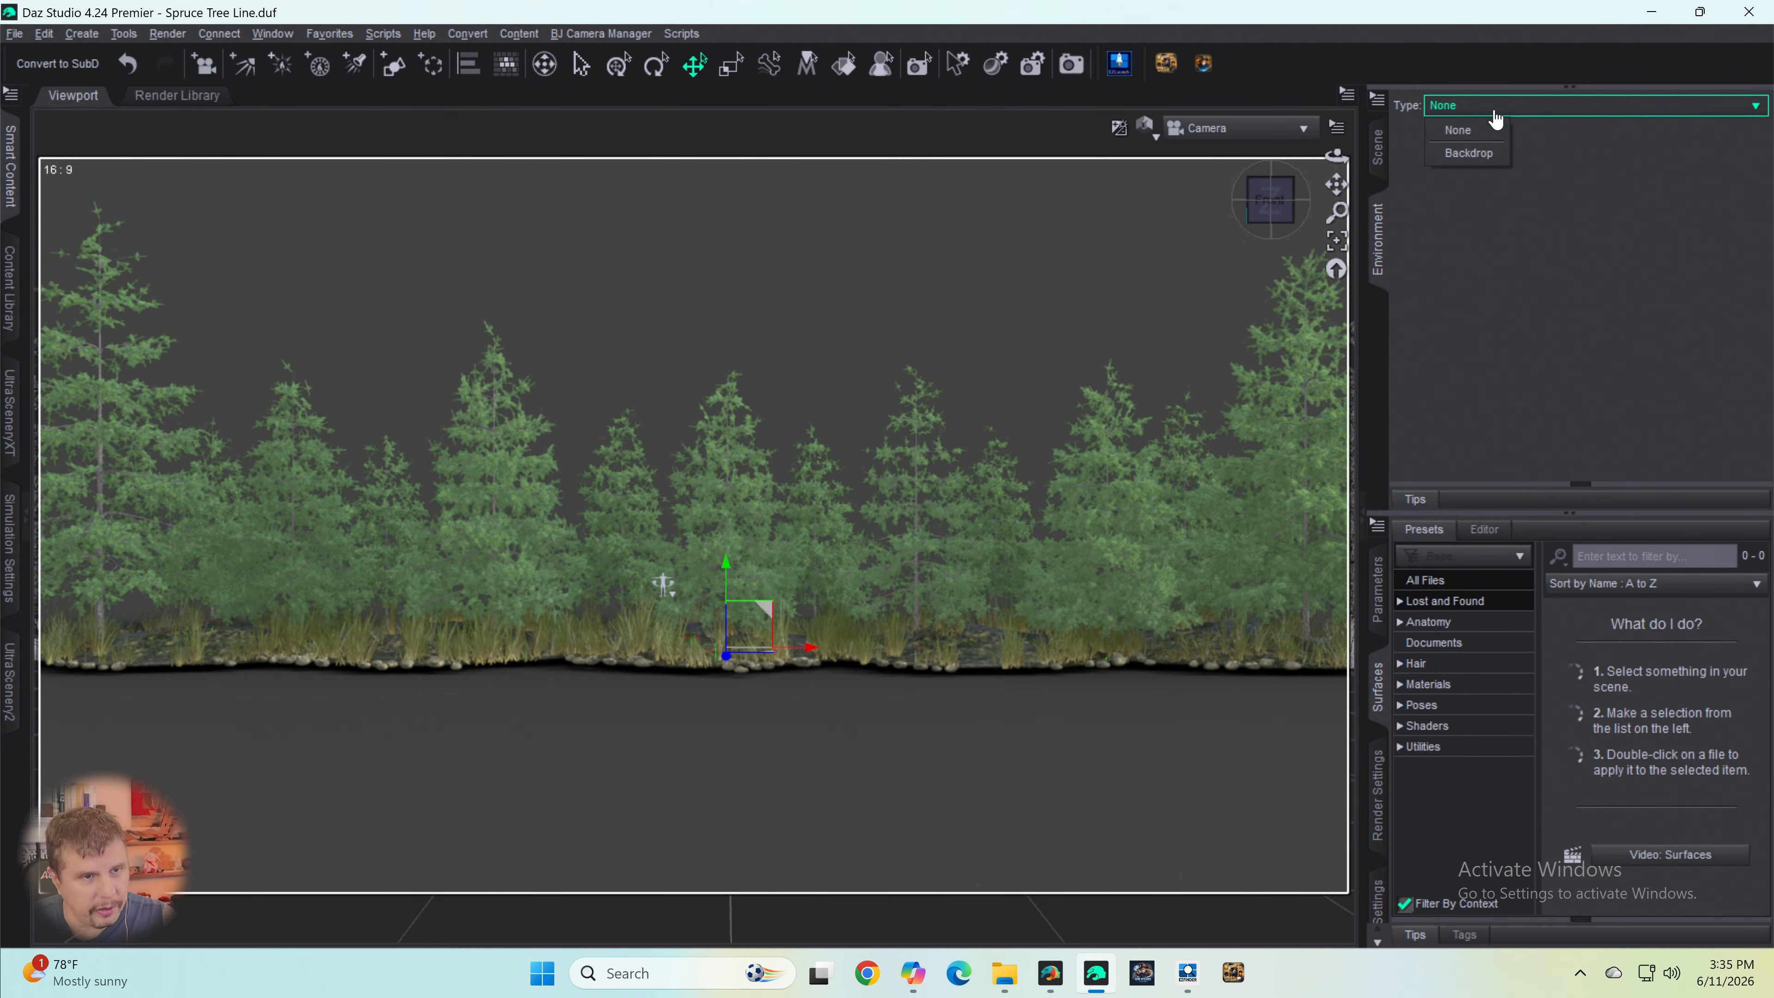
pyautogui.click(1470, 153)
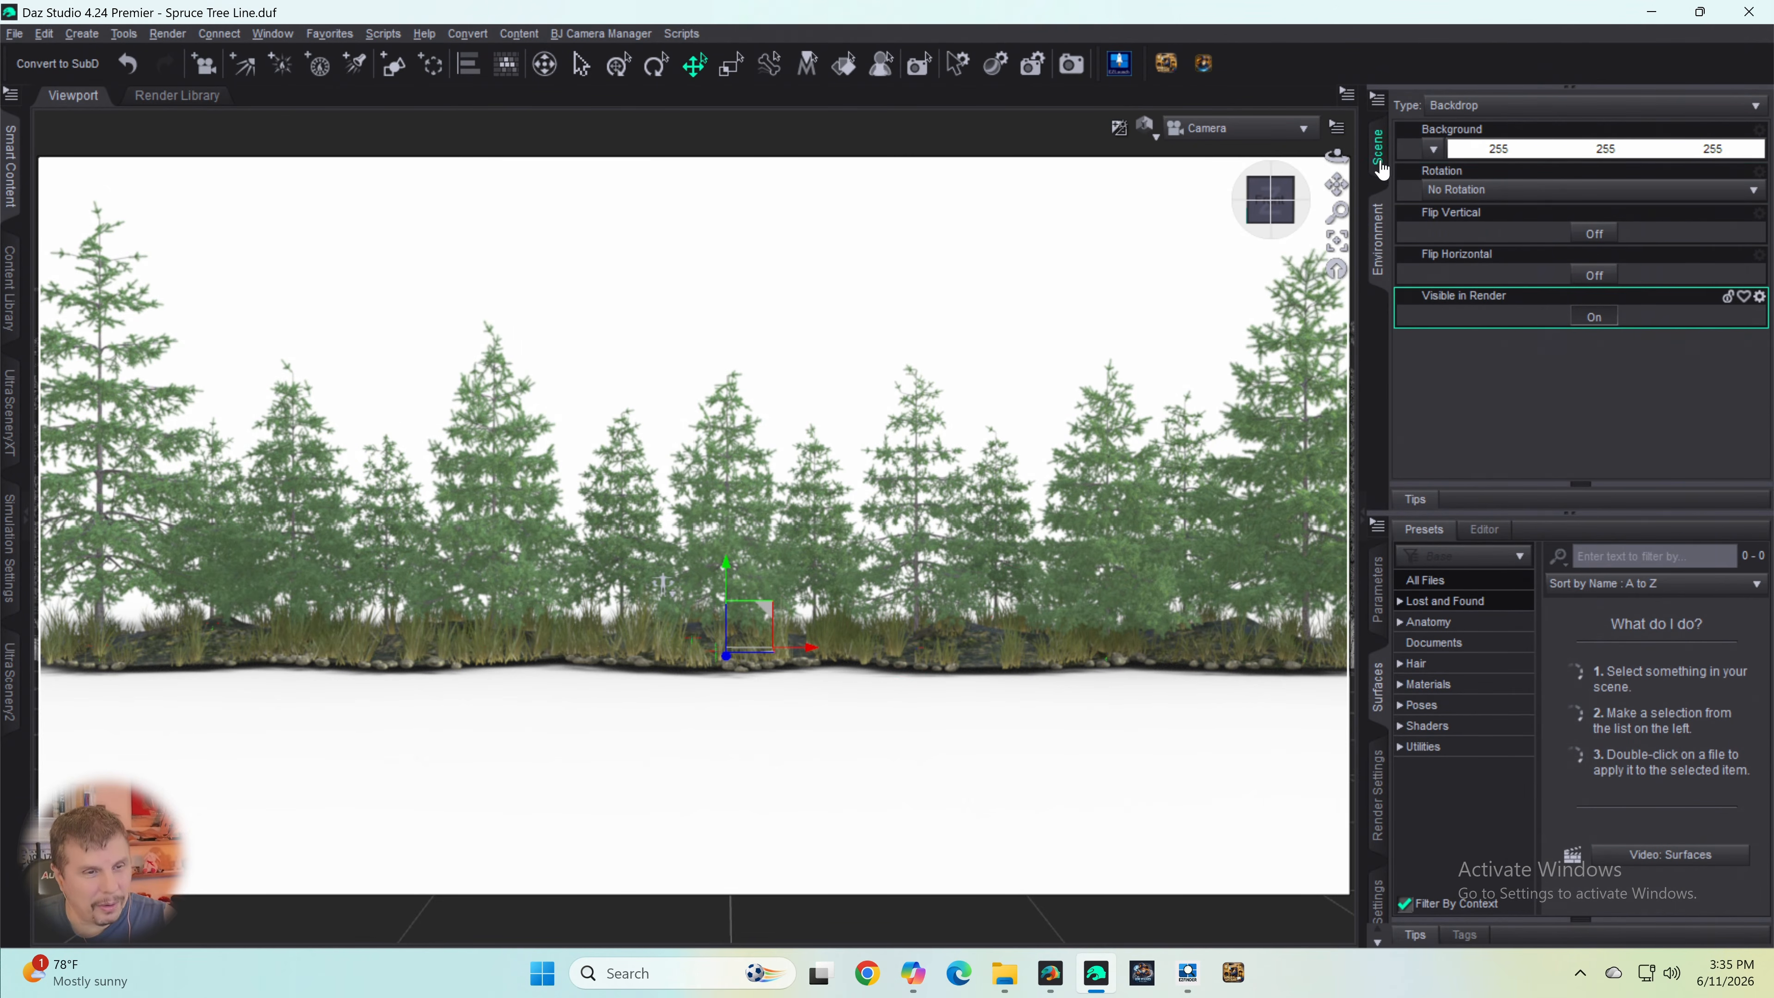
# - Raise the Exposure Value of the Tonemapper Options to 33.35 to turn the trees into black silhouettes
pyautogui.click(1379, 148)
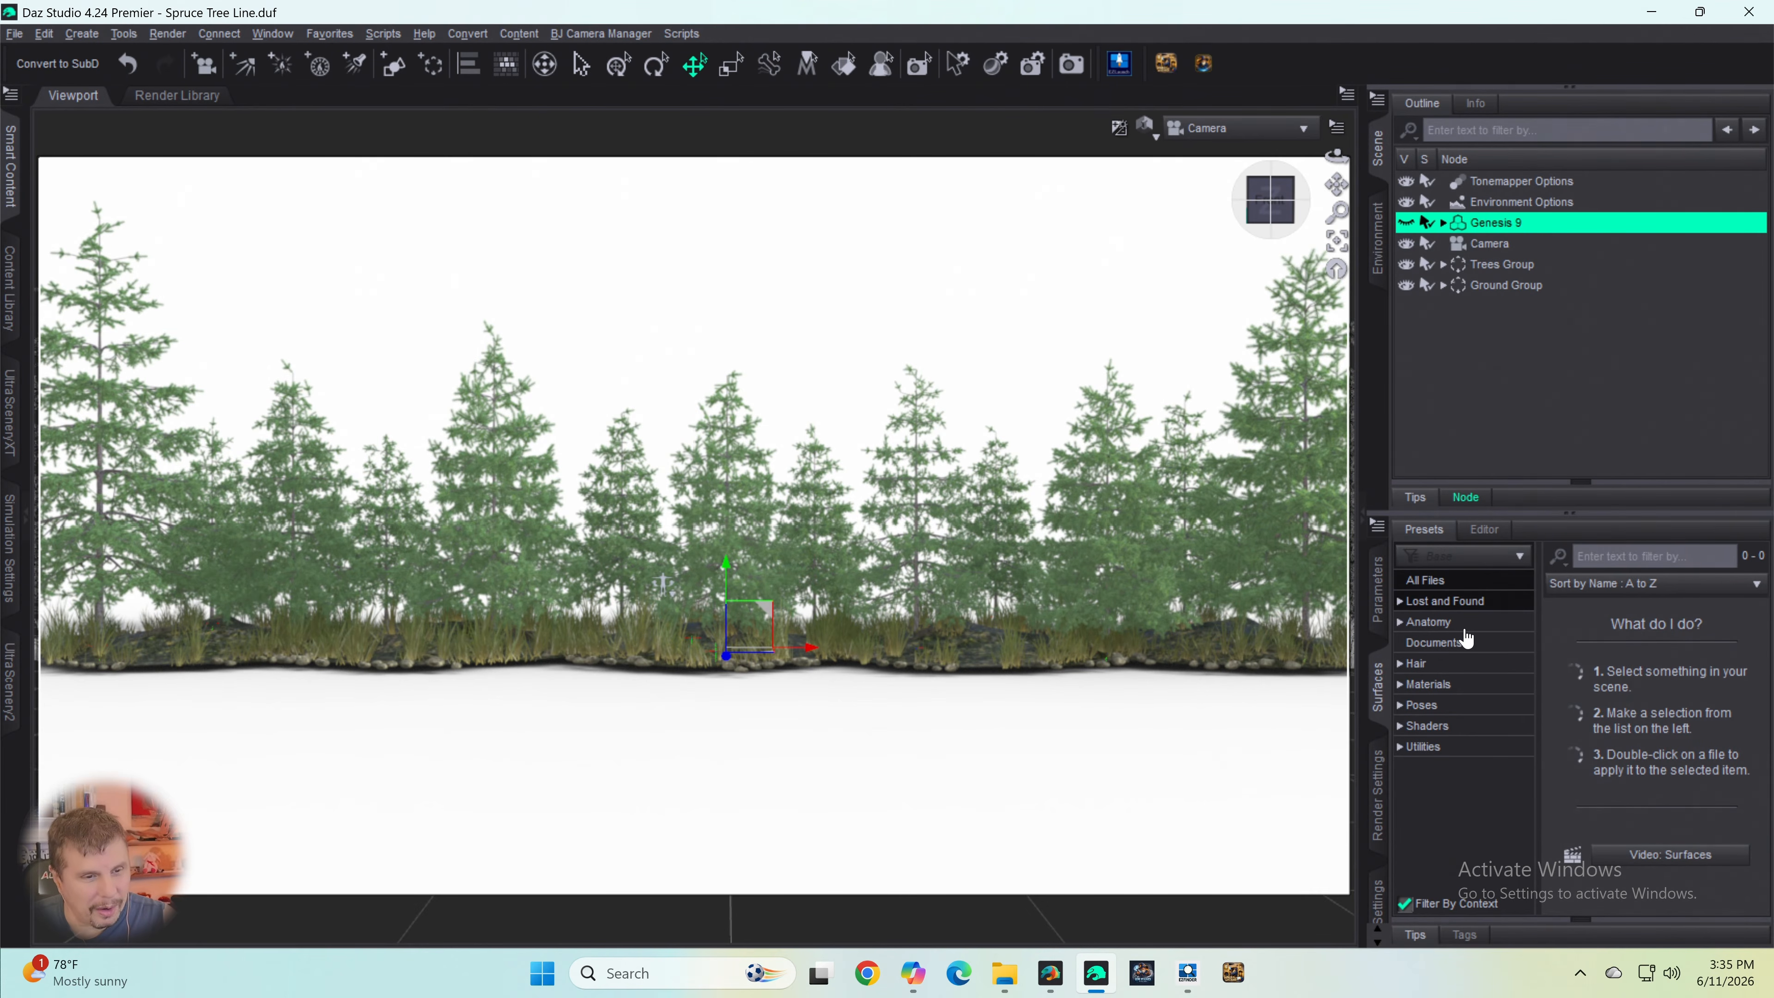
pyautogui.click(1520, 183)
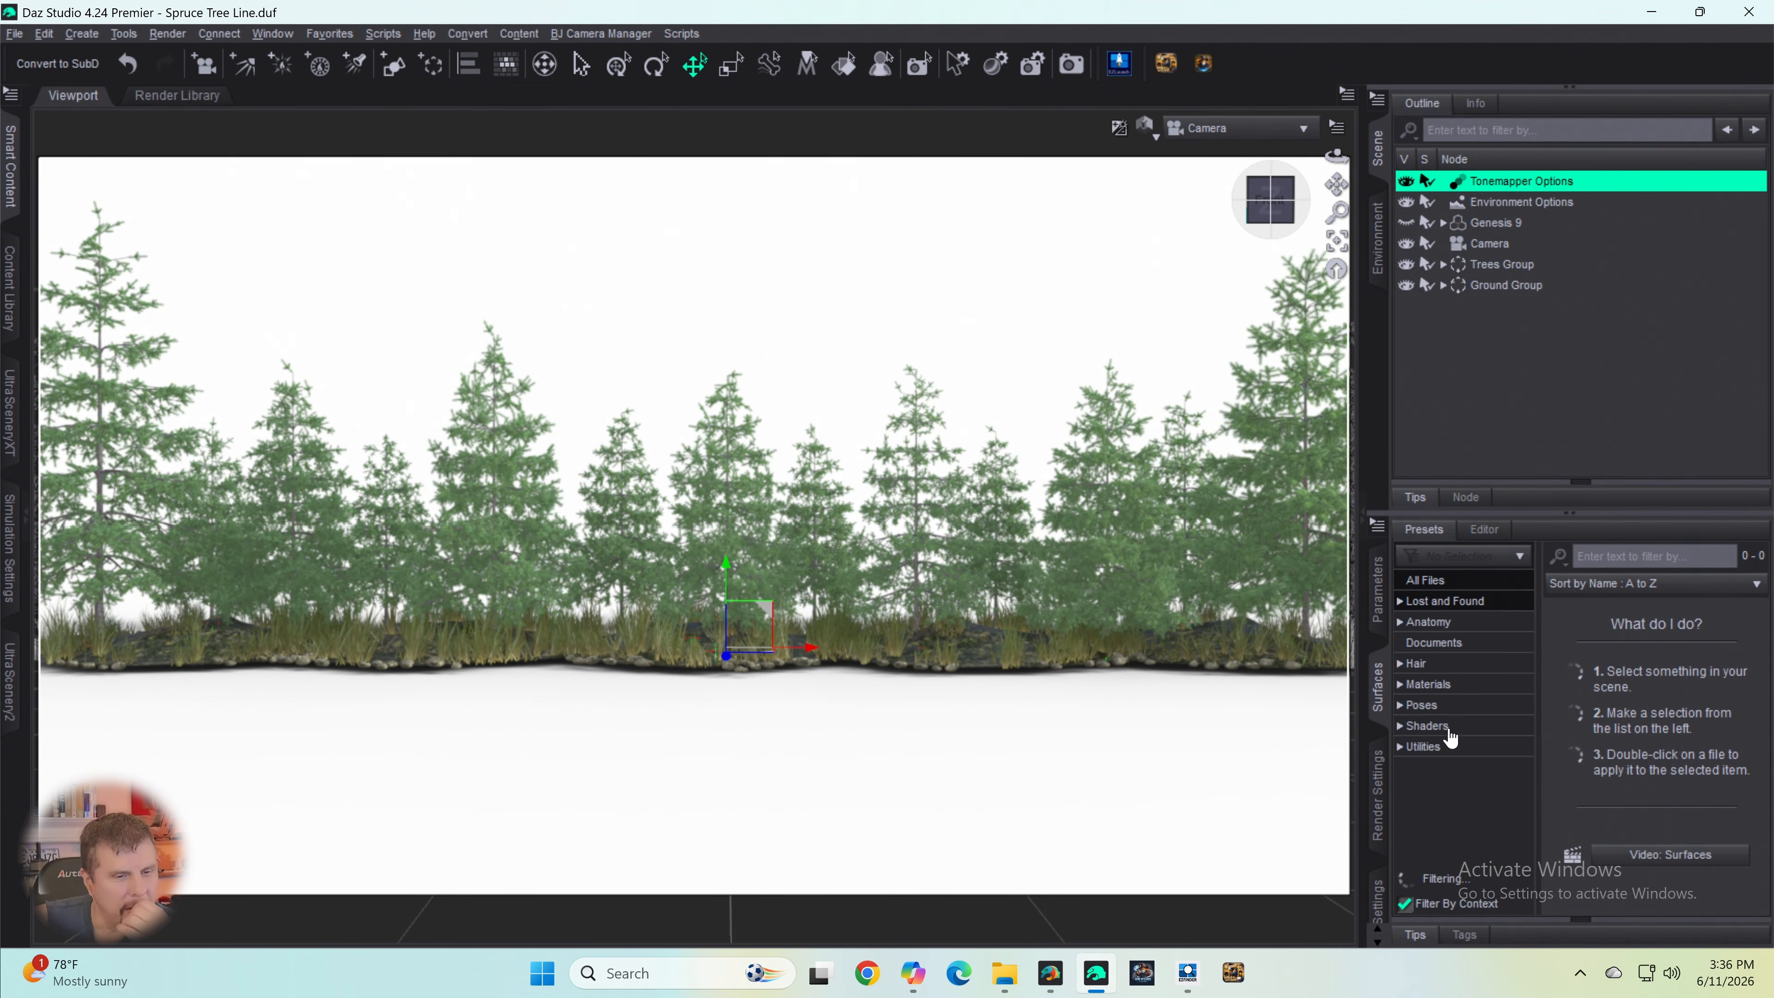
pyautogui.click(1380, 604)
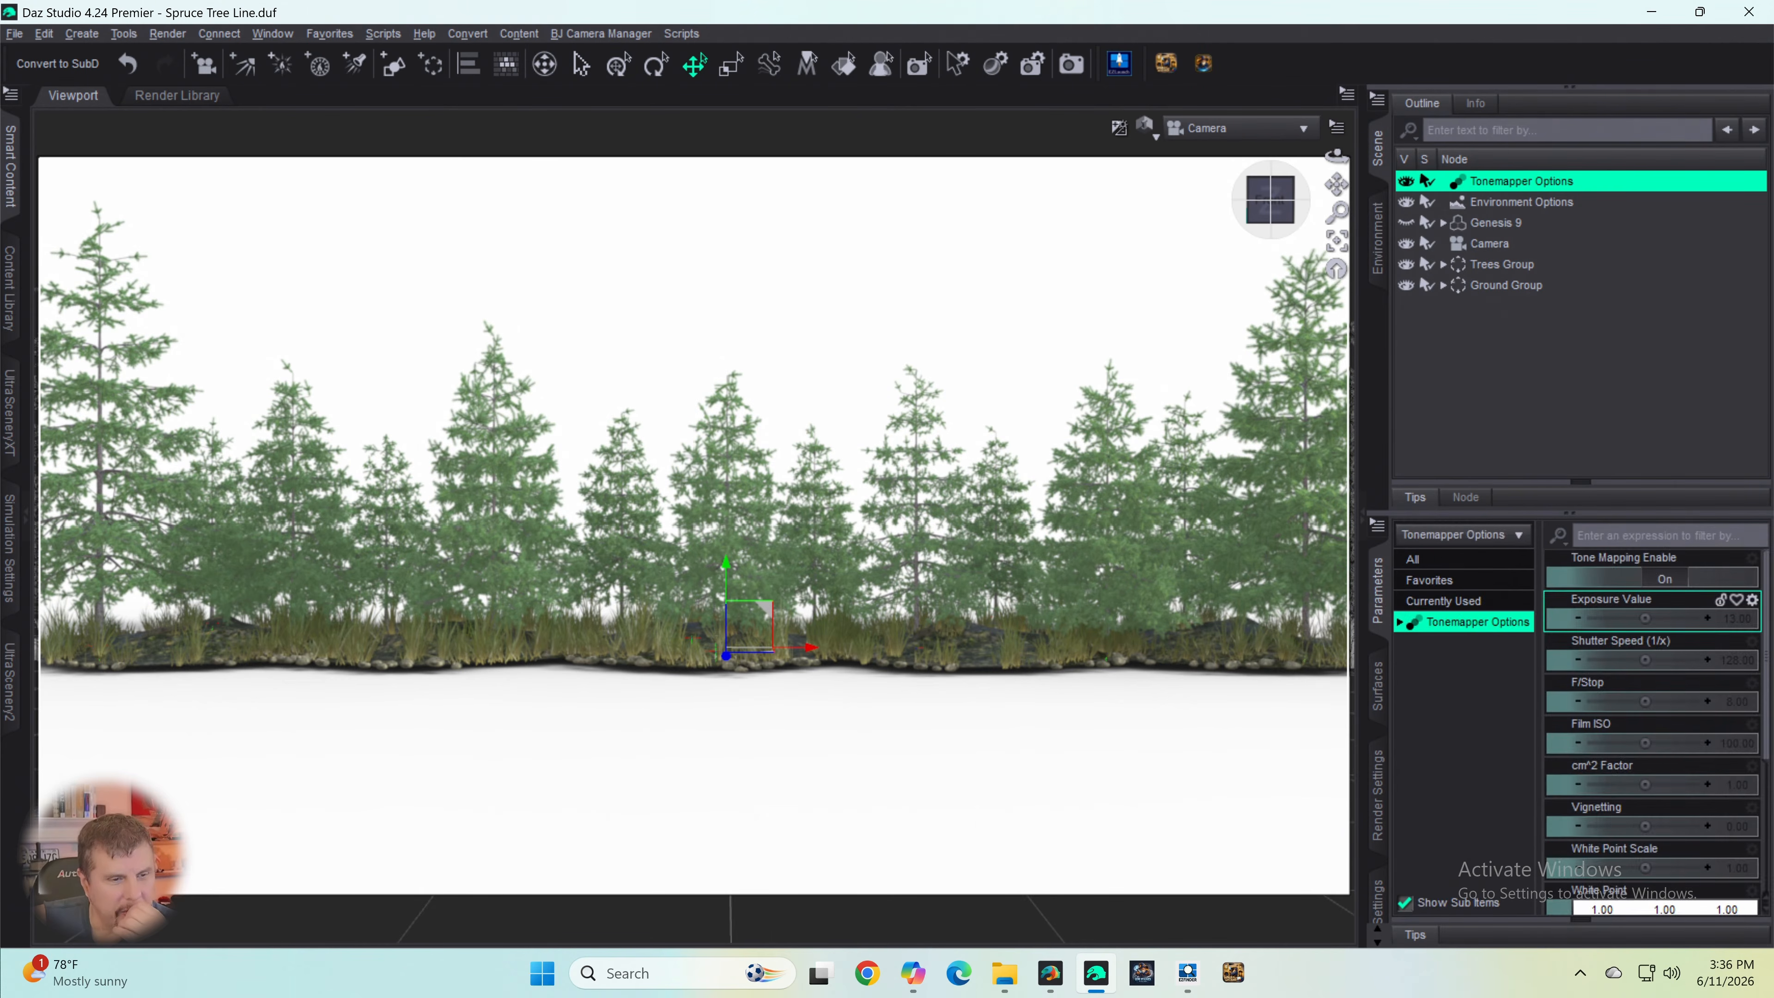
pyautogui.moveTo(1646, 619); pyautogui.dragTo(1651, 629)
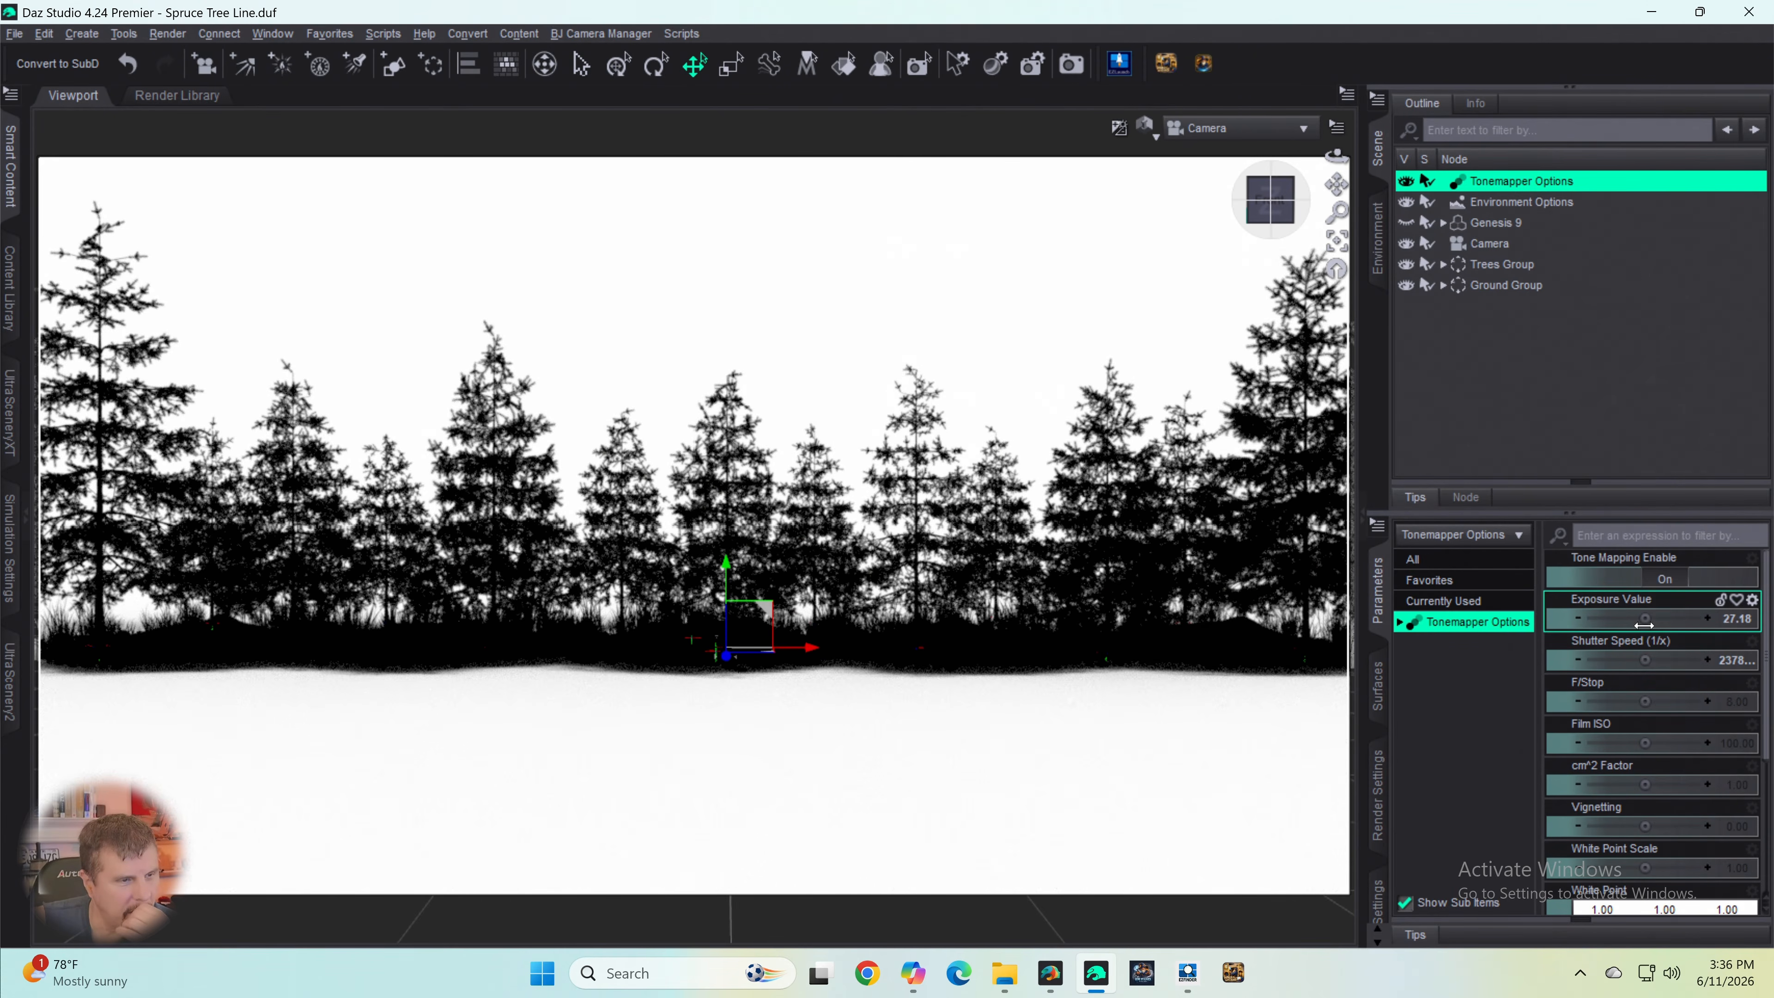
pyautogui.moveTo(1645, 624)
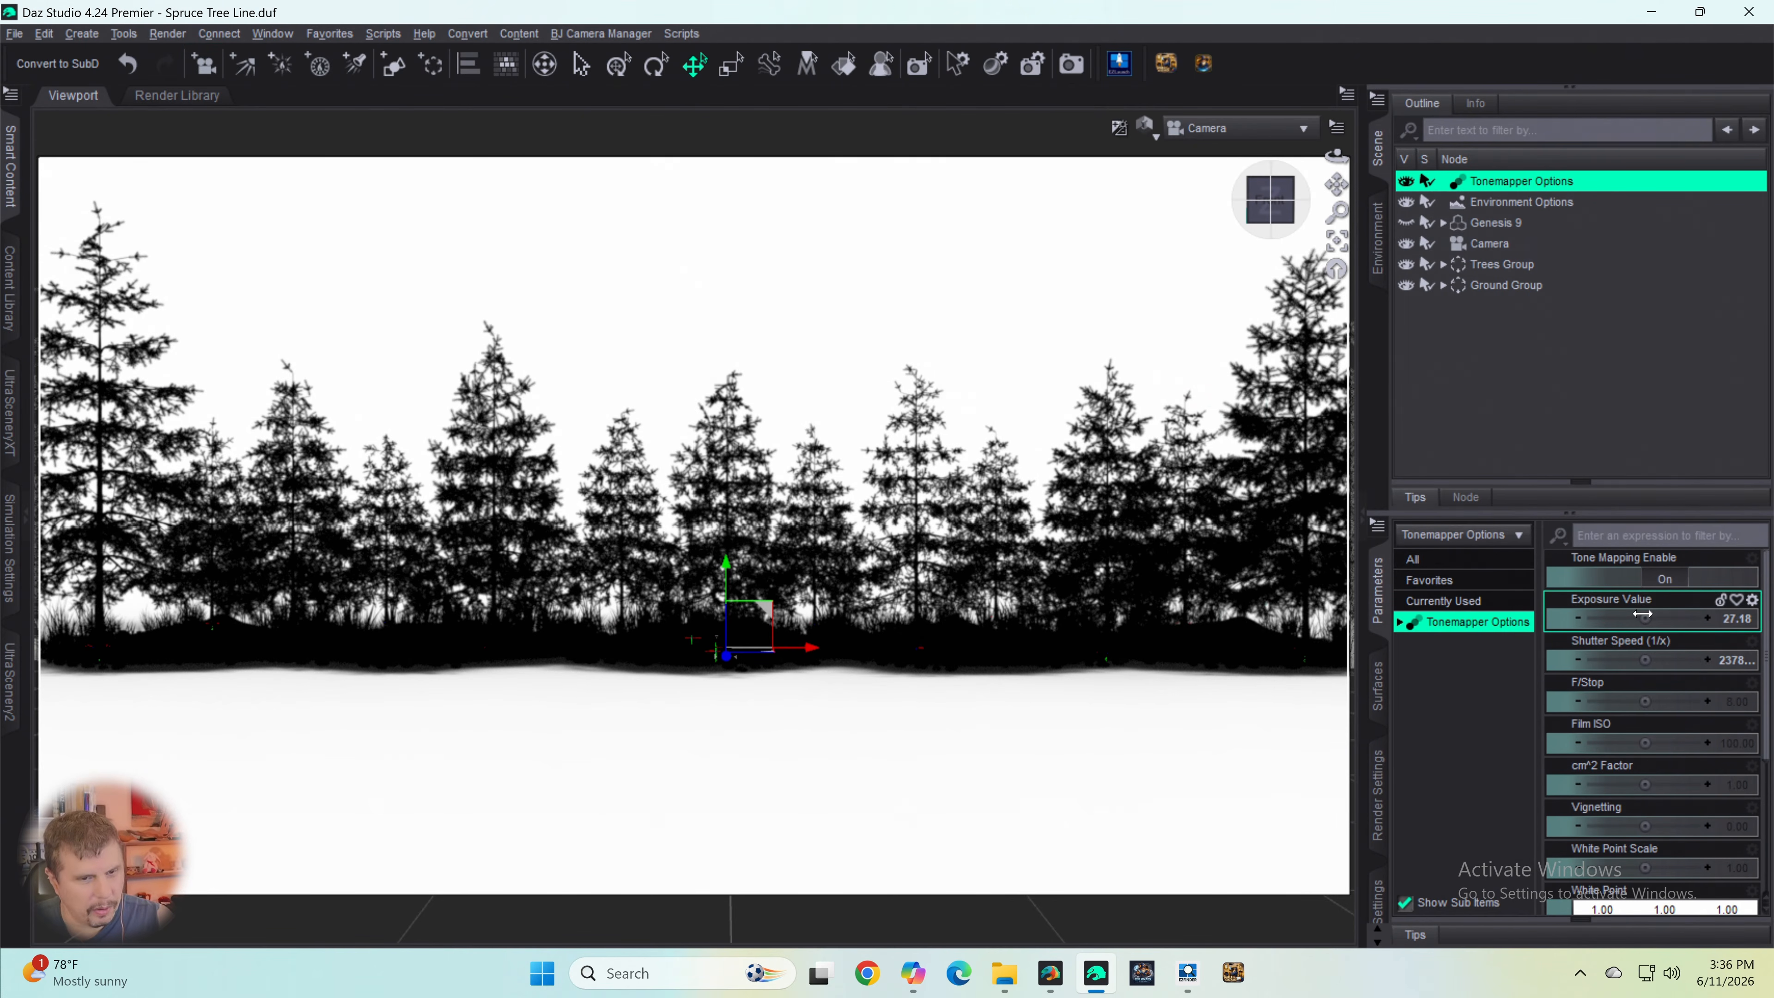
pyautogui.moveTo(1643, 614); pyautogui.dragTo(1687, 615)
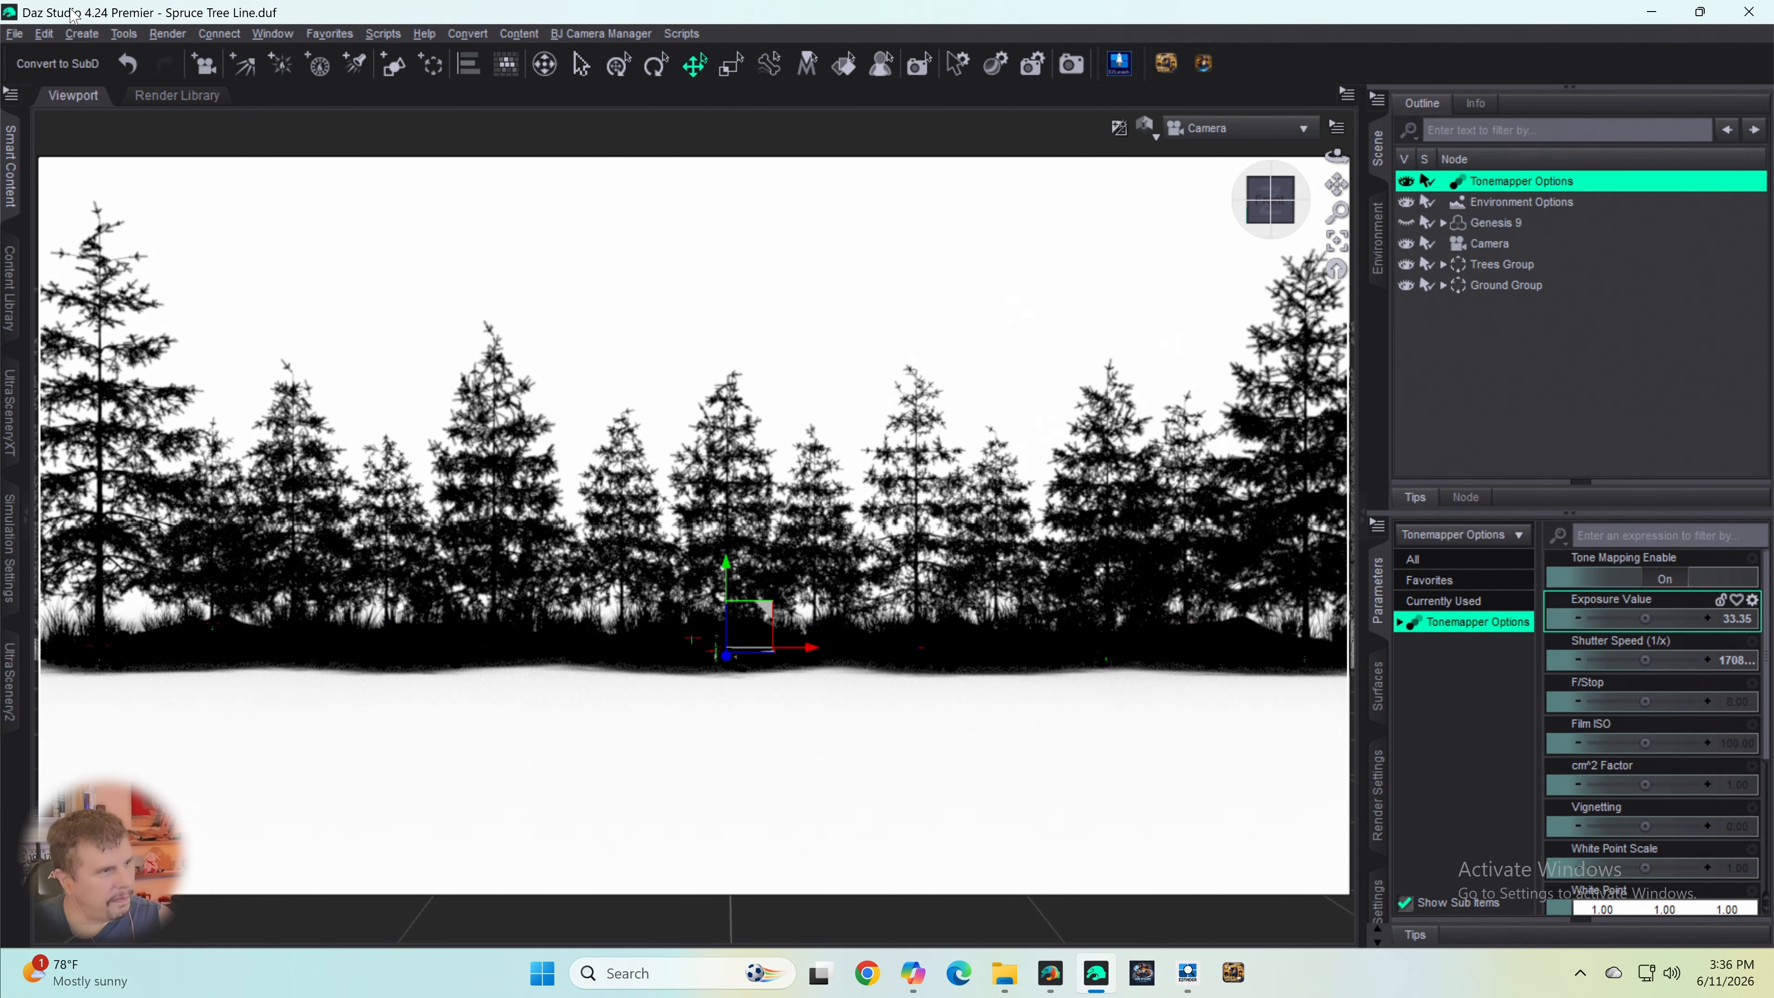
# - Render the camera view of the black tree line against the white backdrop
pyautogui.click(14, 33)
pyautogui.moveTo(55, 179)
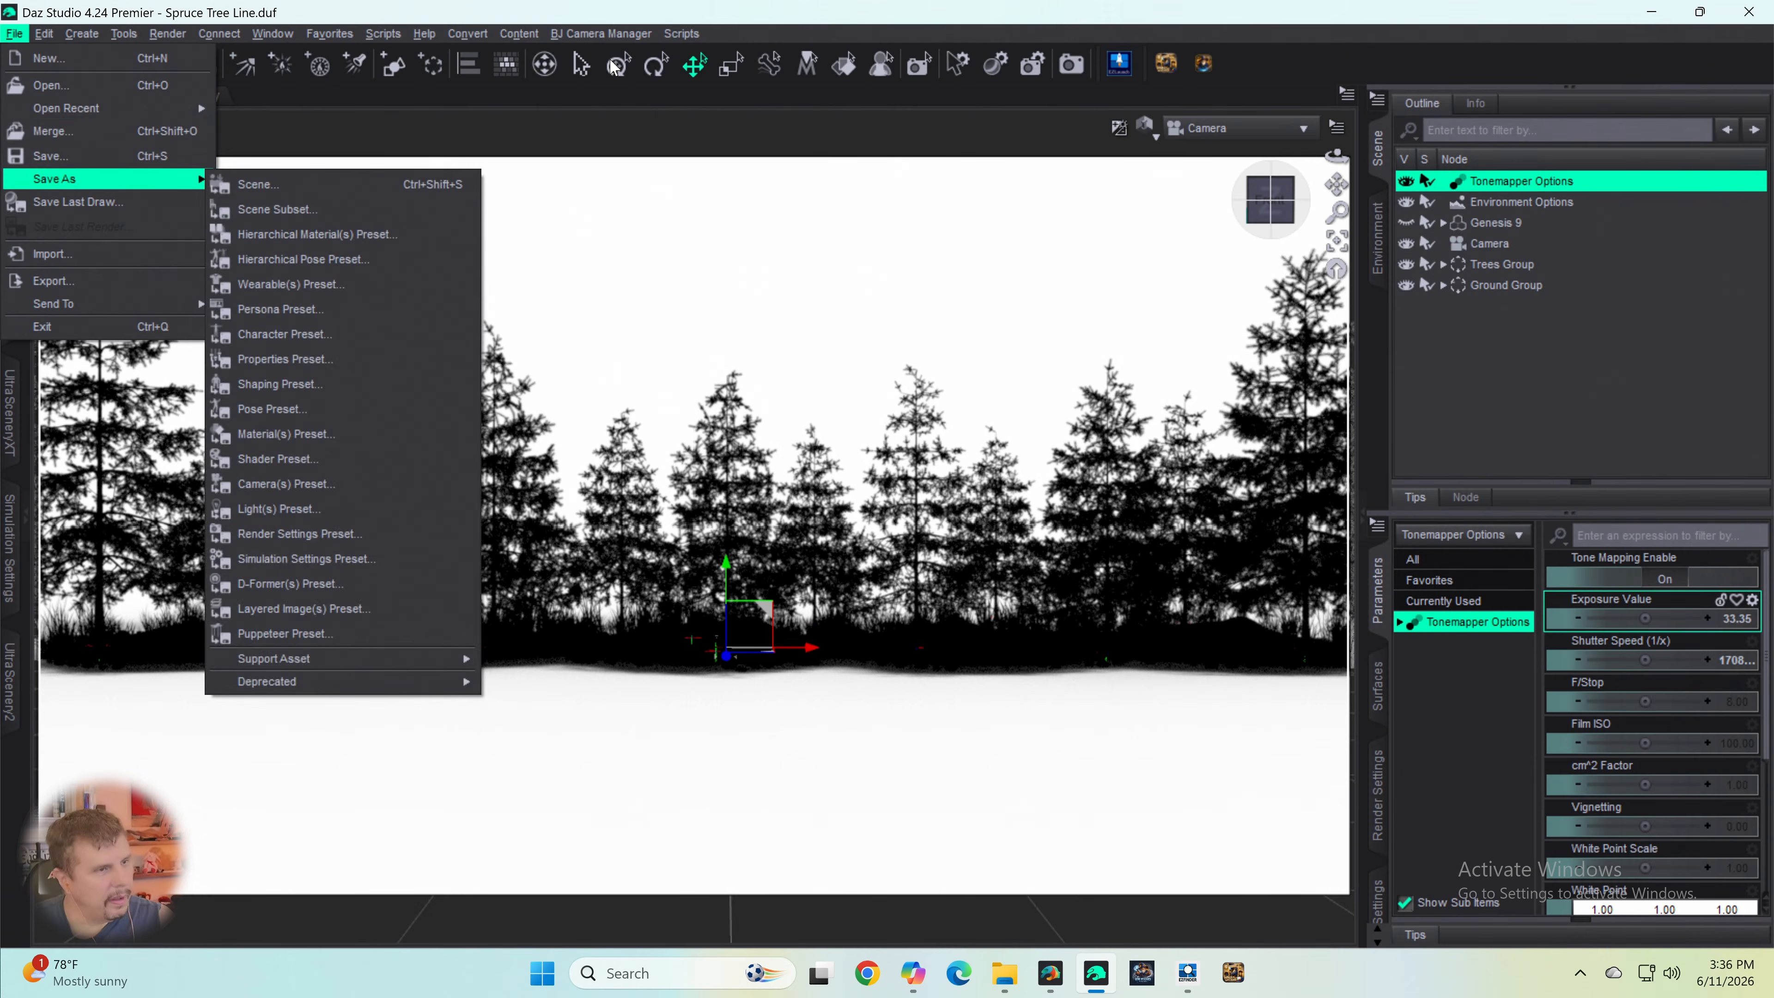
pyautogui.click(1003, 25)
pyautogui.click(1071, 64)
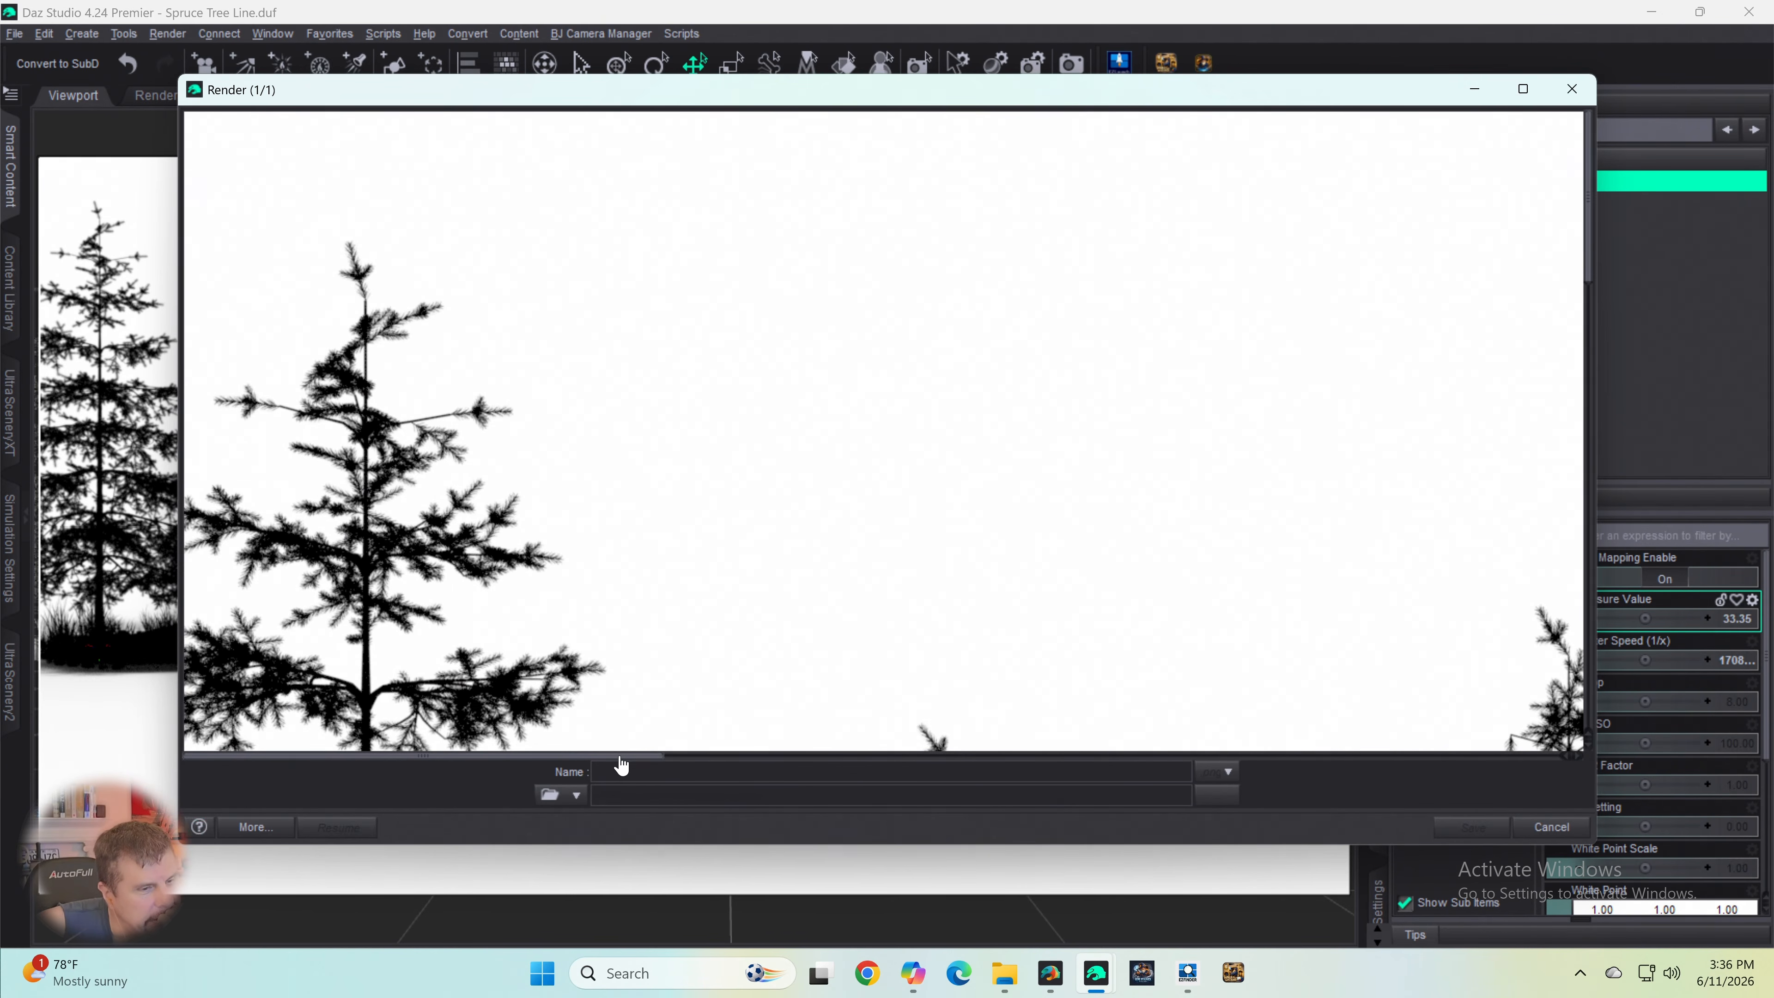
# - Examine the black-and-white render across its full width, checking the tree silhouettes, the sky gaps and the ground edge
pyautogui.moveTo(621, 756); pyautogui.dragTo(1024, 760)
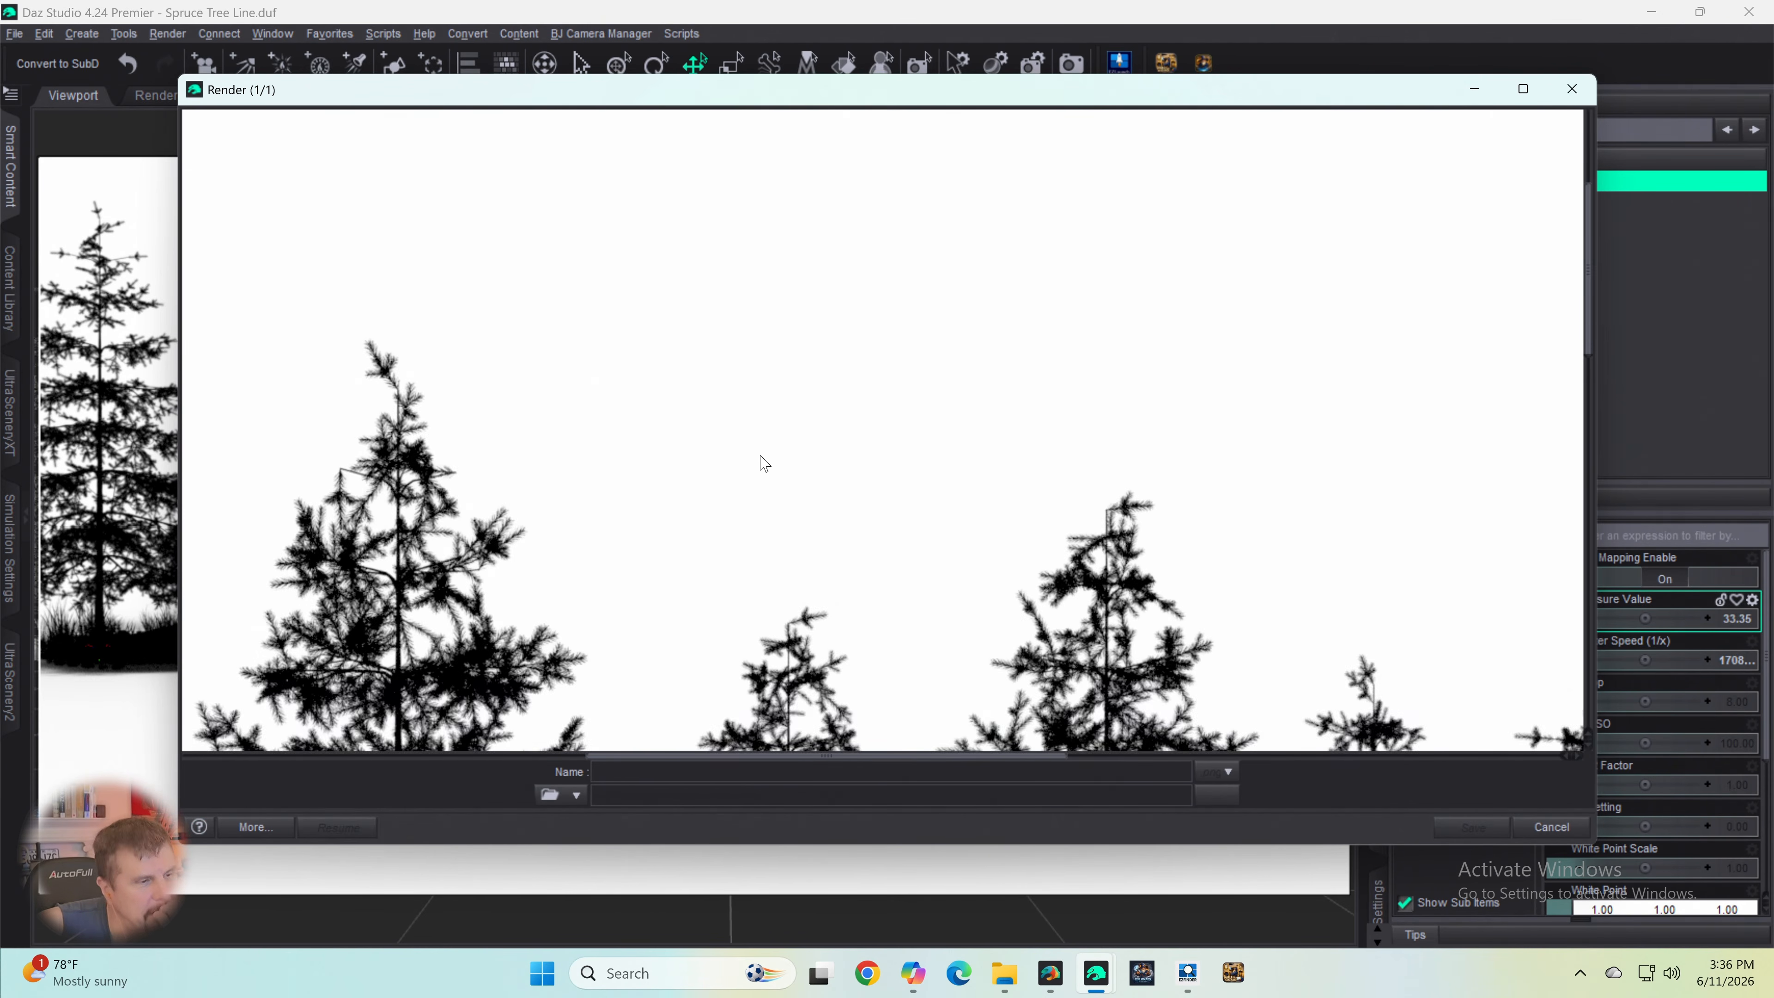
pyautogui.scroll(-5, 764, 463)
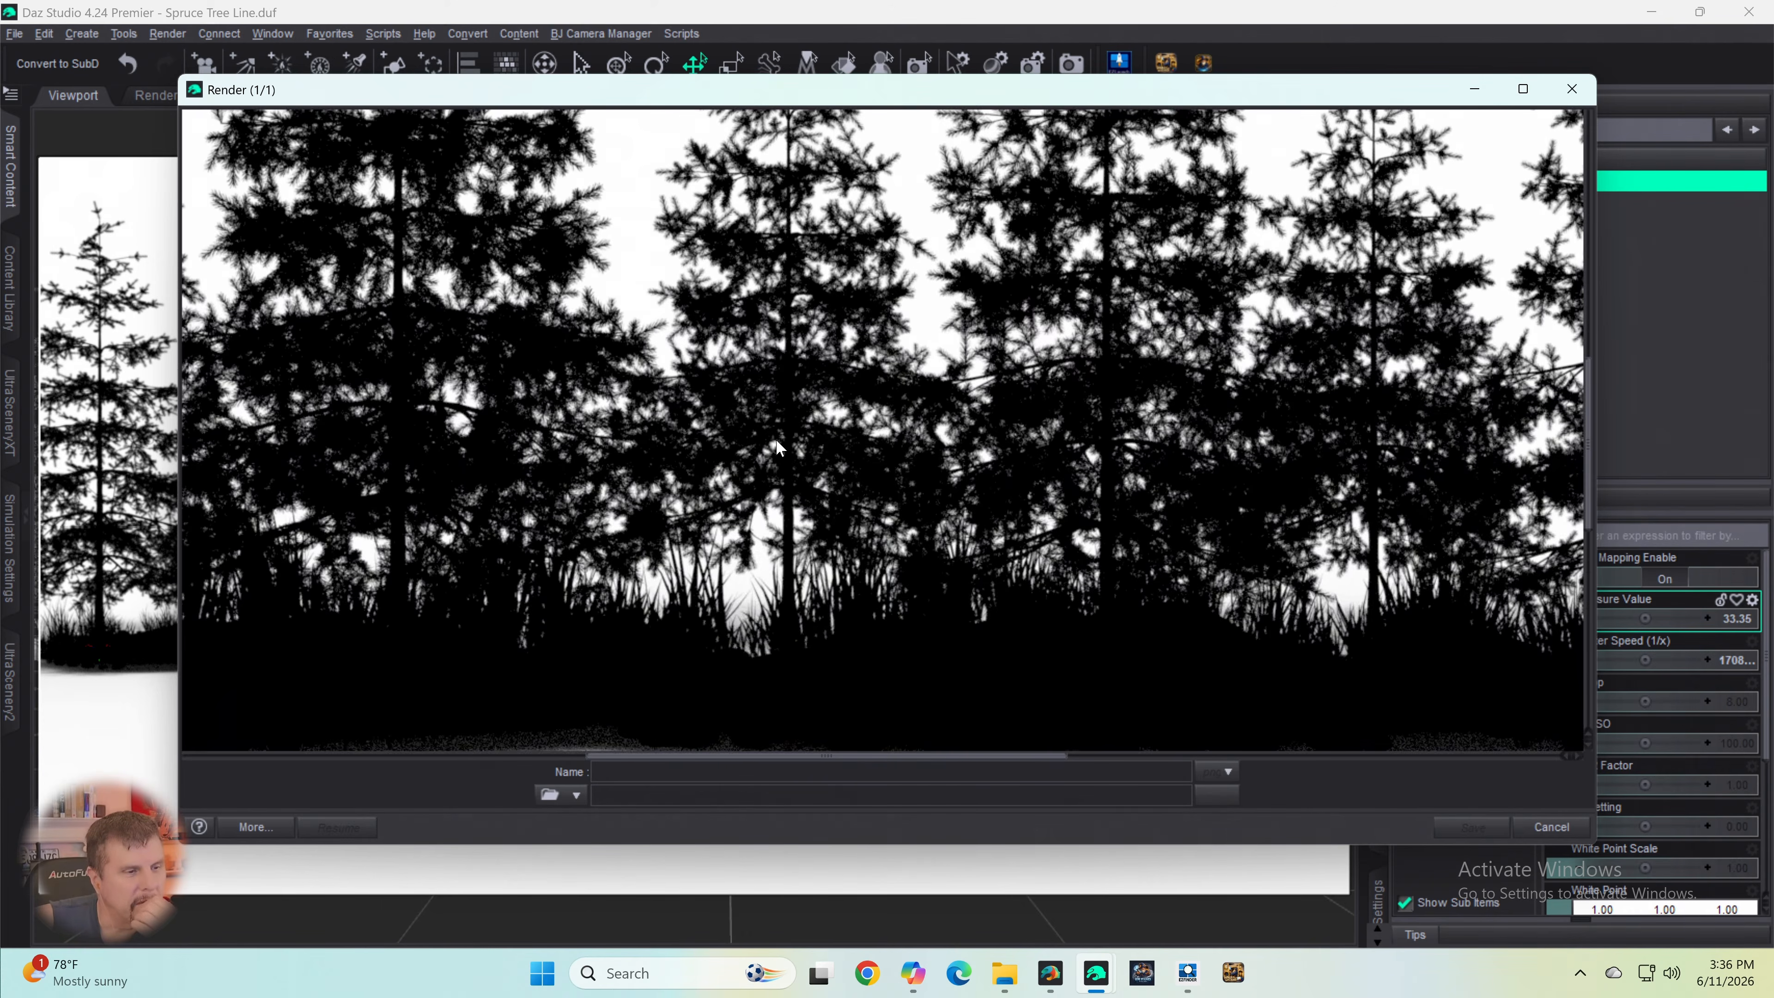
pyautogui.scroll(-4, 779, 447)
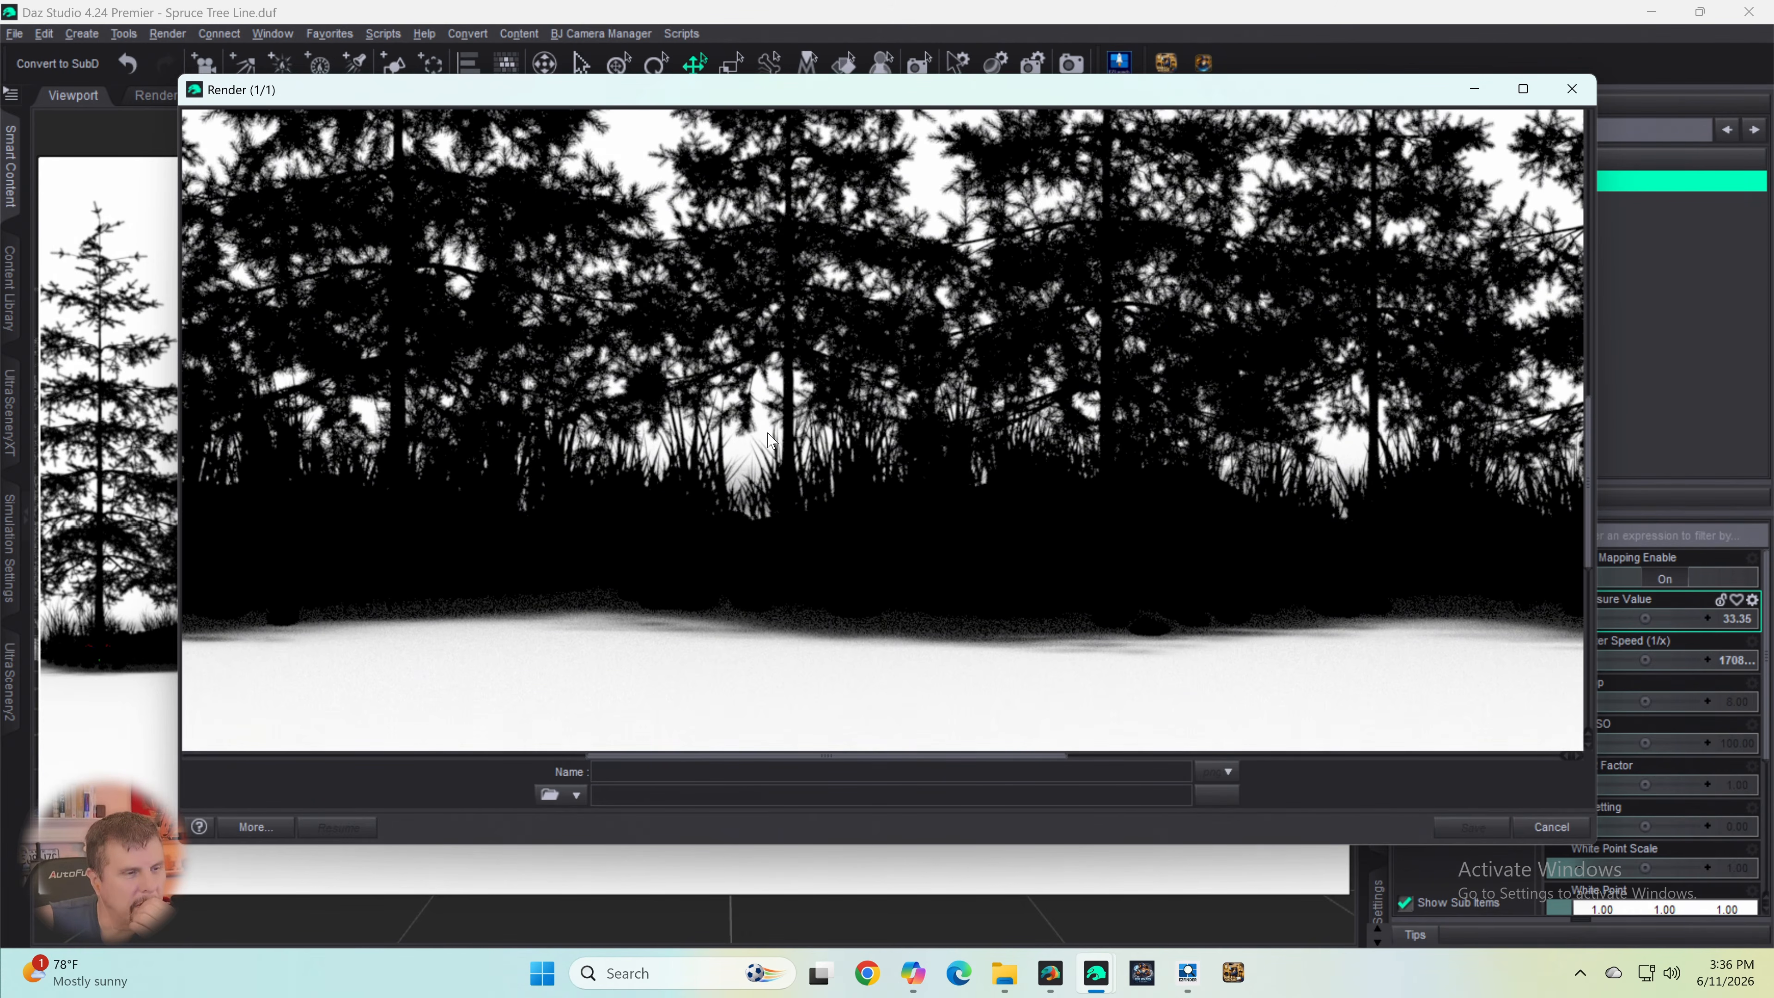
pyautogui.scroll(6, 772, 439)
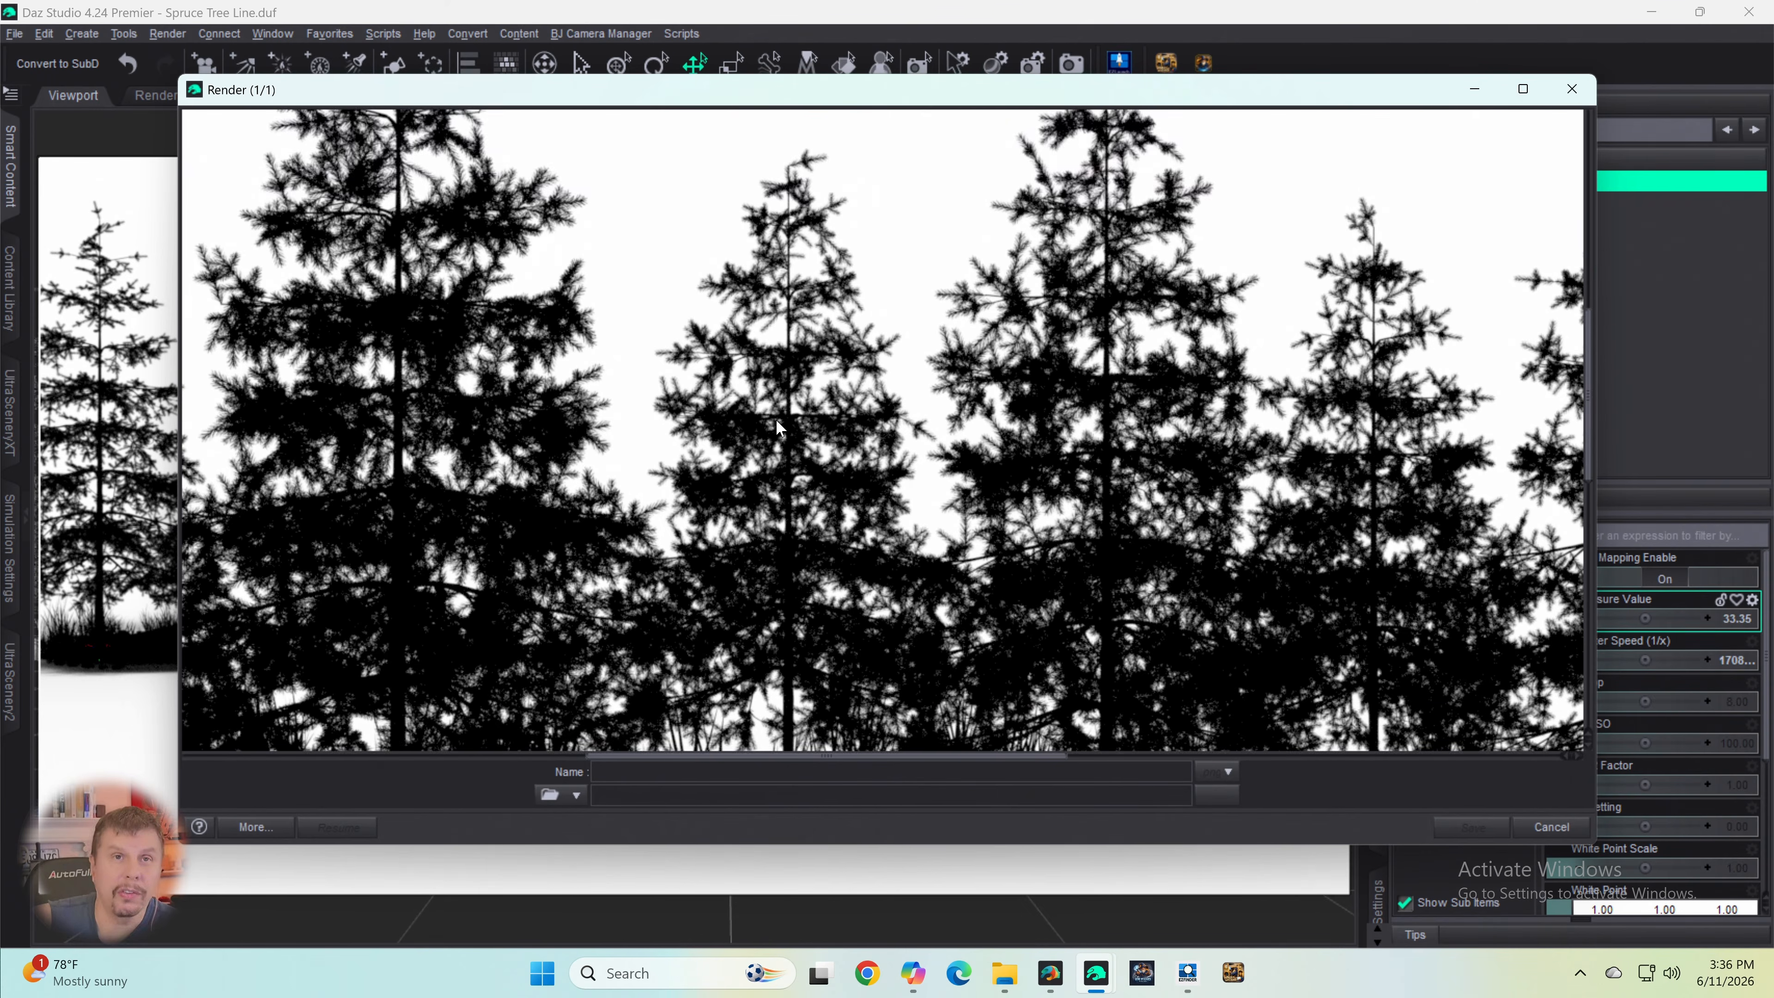
pyautogui.scroll(1, 768, 427)
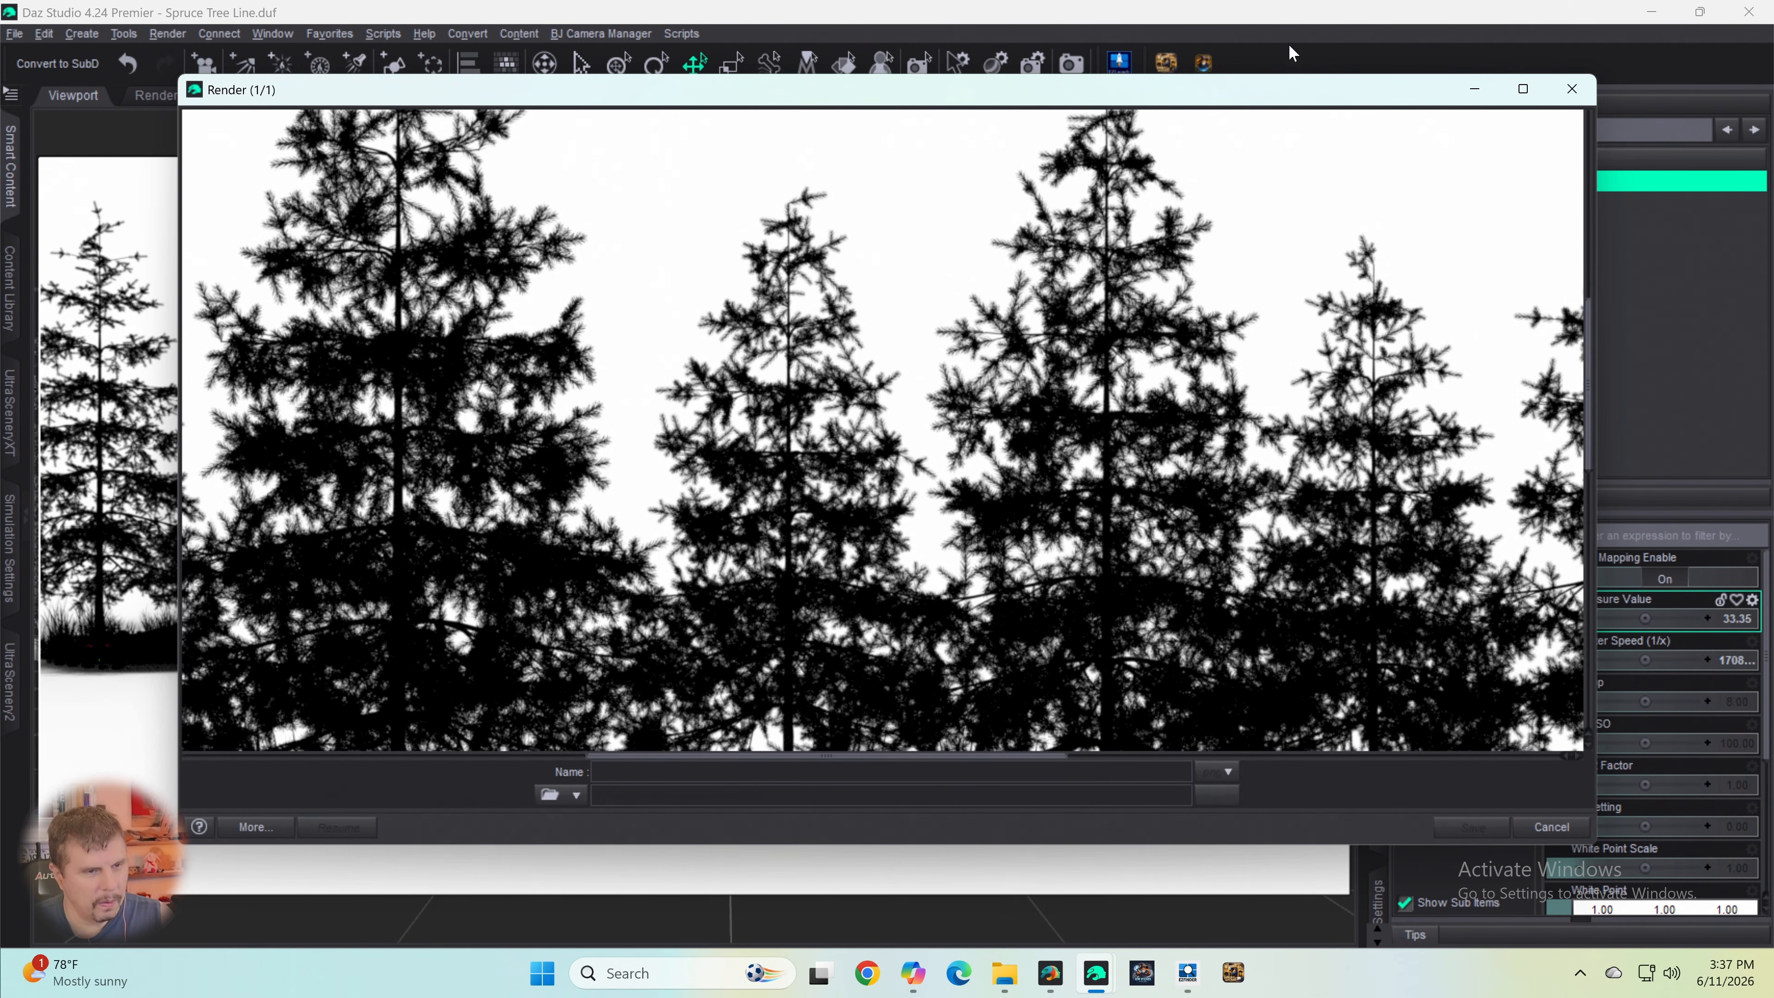
pyautogui.scroll(-5, 1288, 259)
pyautogui.scroll(-6, 1288, 241)
pyautogui.scroll(6, 1287, 241)
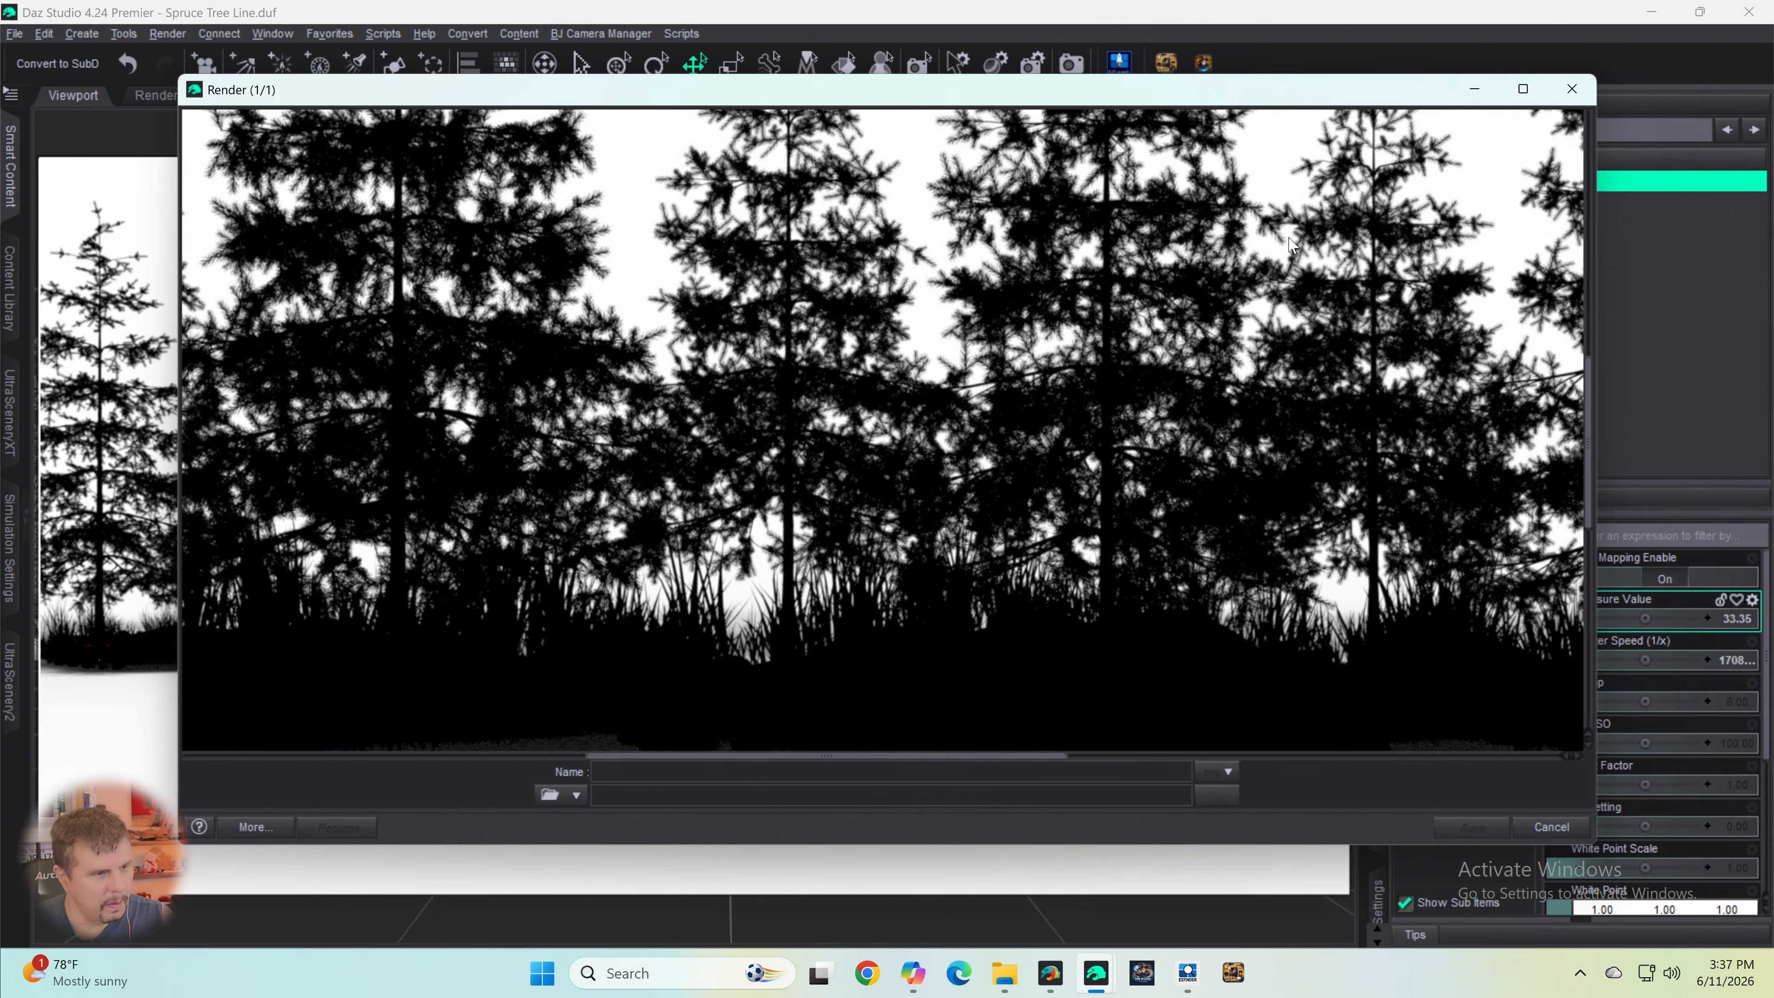
pyautogui.scroll(-6, 1287, 241)
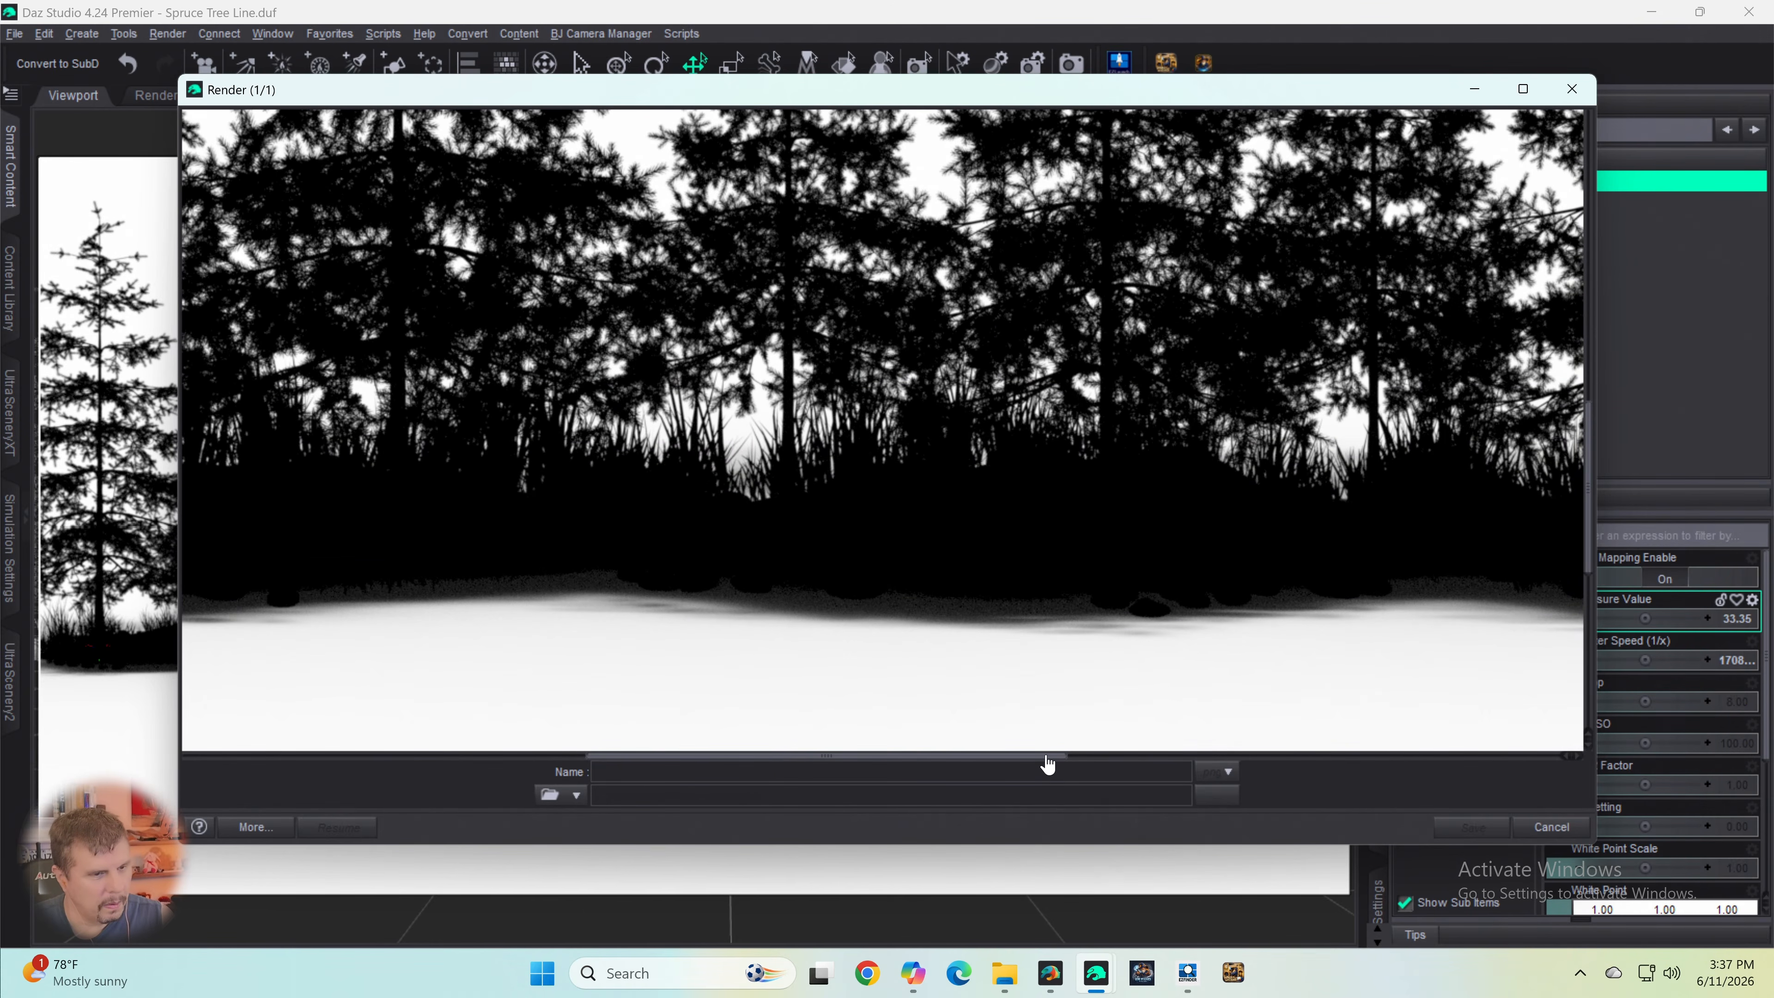
pyautogui.moveTo(1045, 757); pyautogui.dragTo(567, 765)
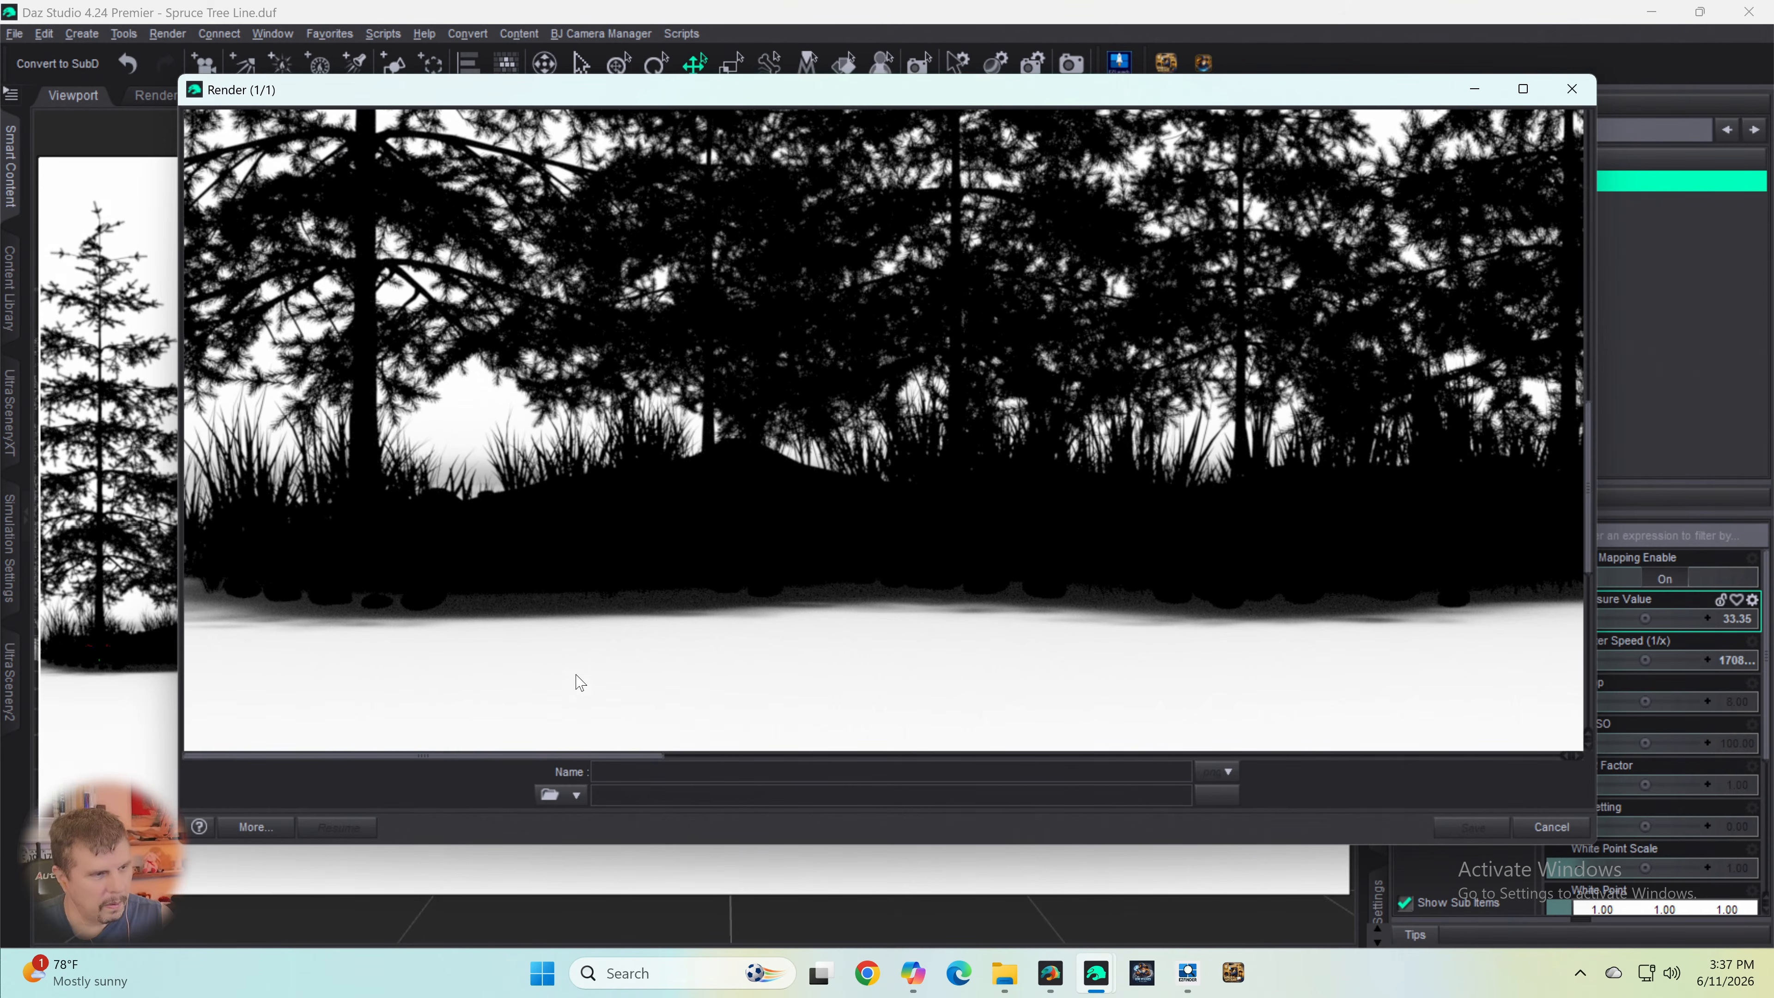
pyautogui.scroll(1, 577, 646)
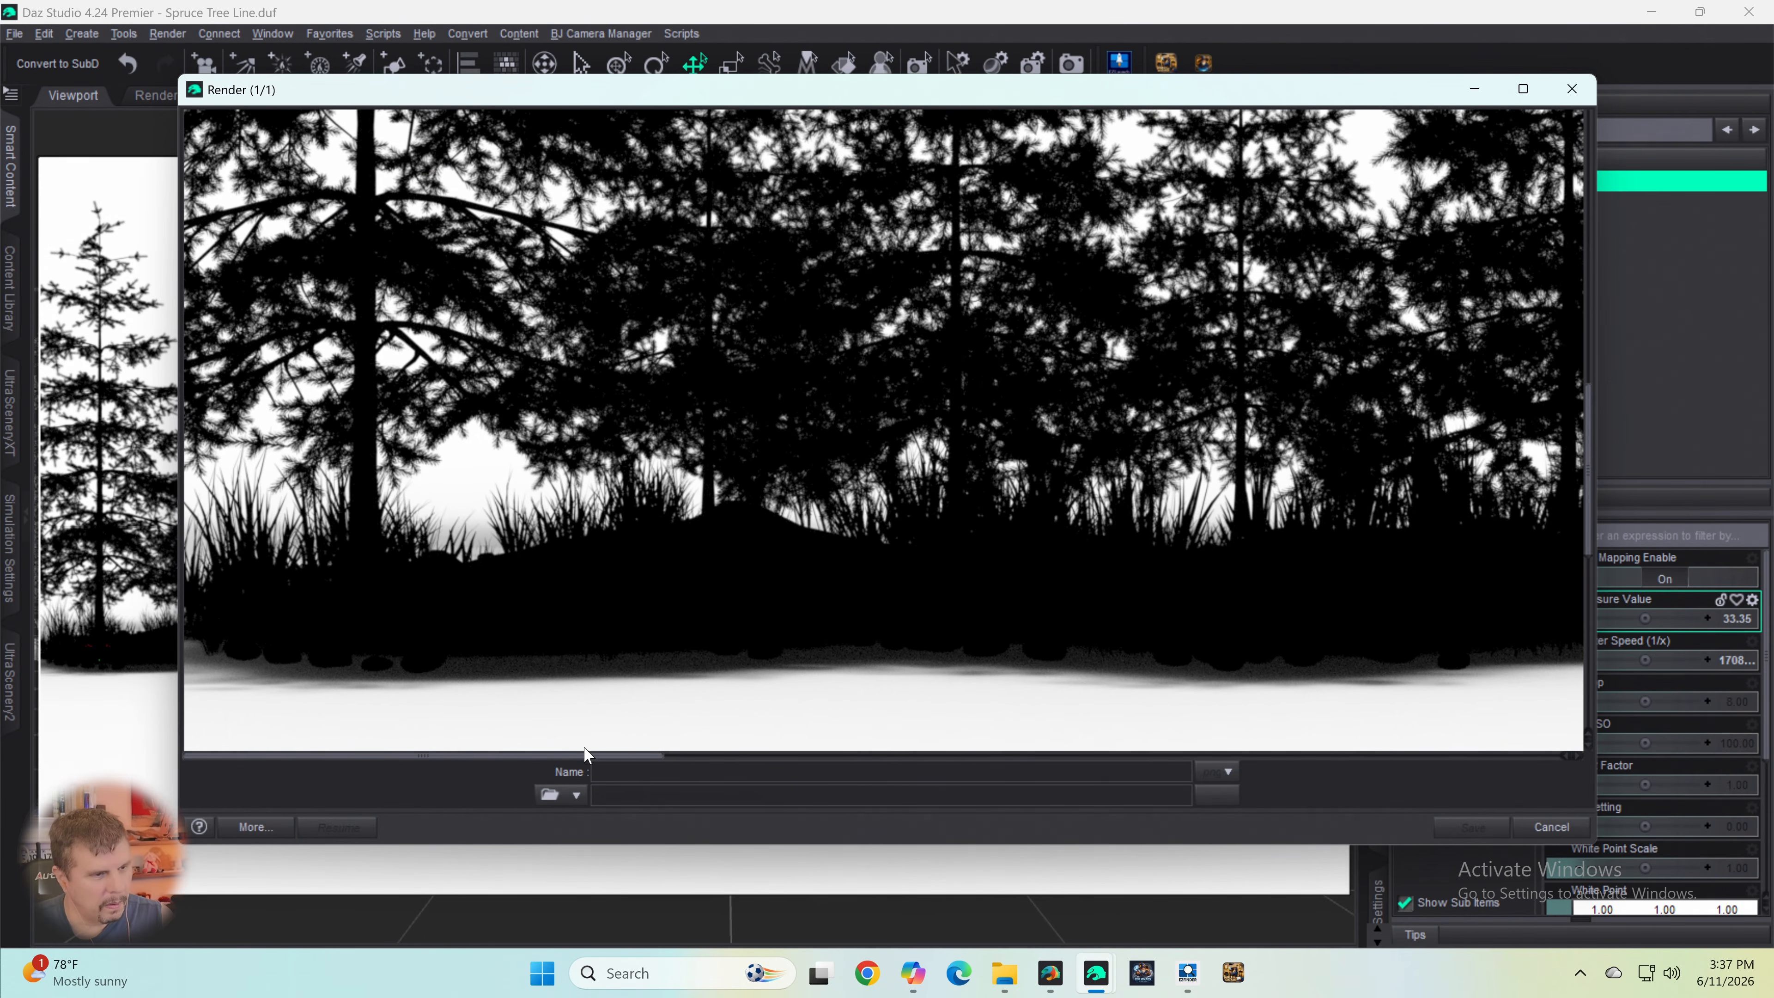
pyautogui.moveTo(586, 759); pyautogui.dragTo(1520, 777)
pyautogui.scroll(6, 1508, 684)
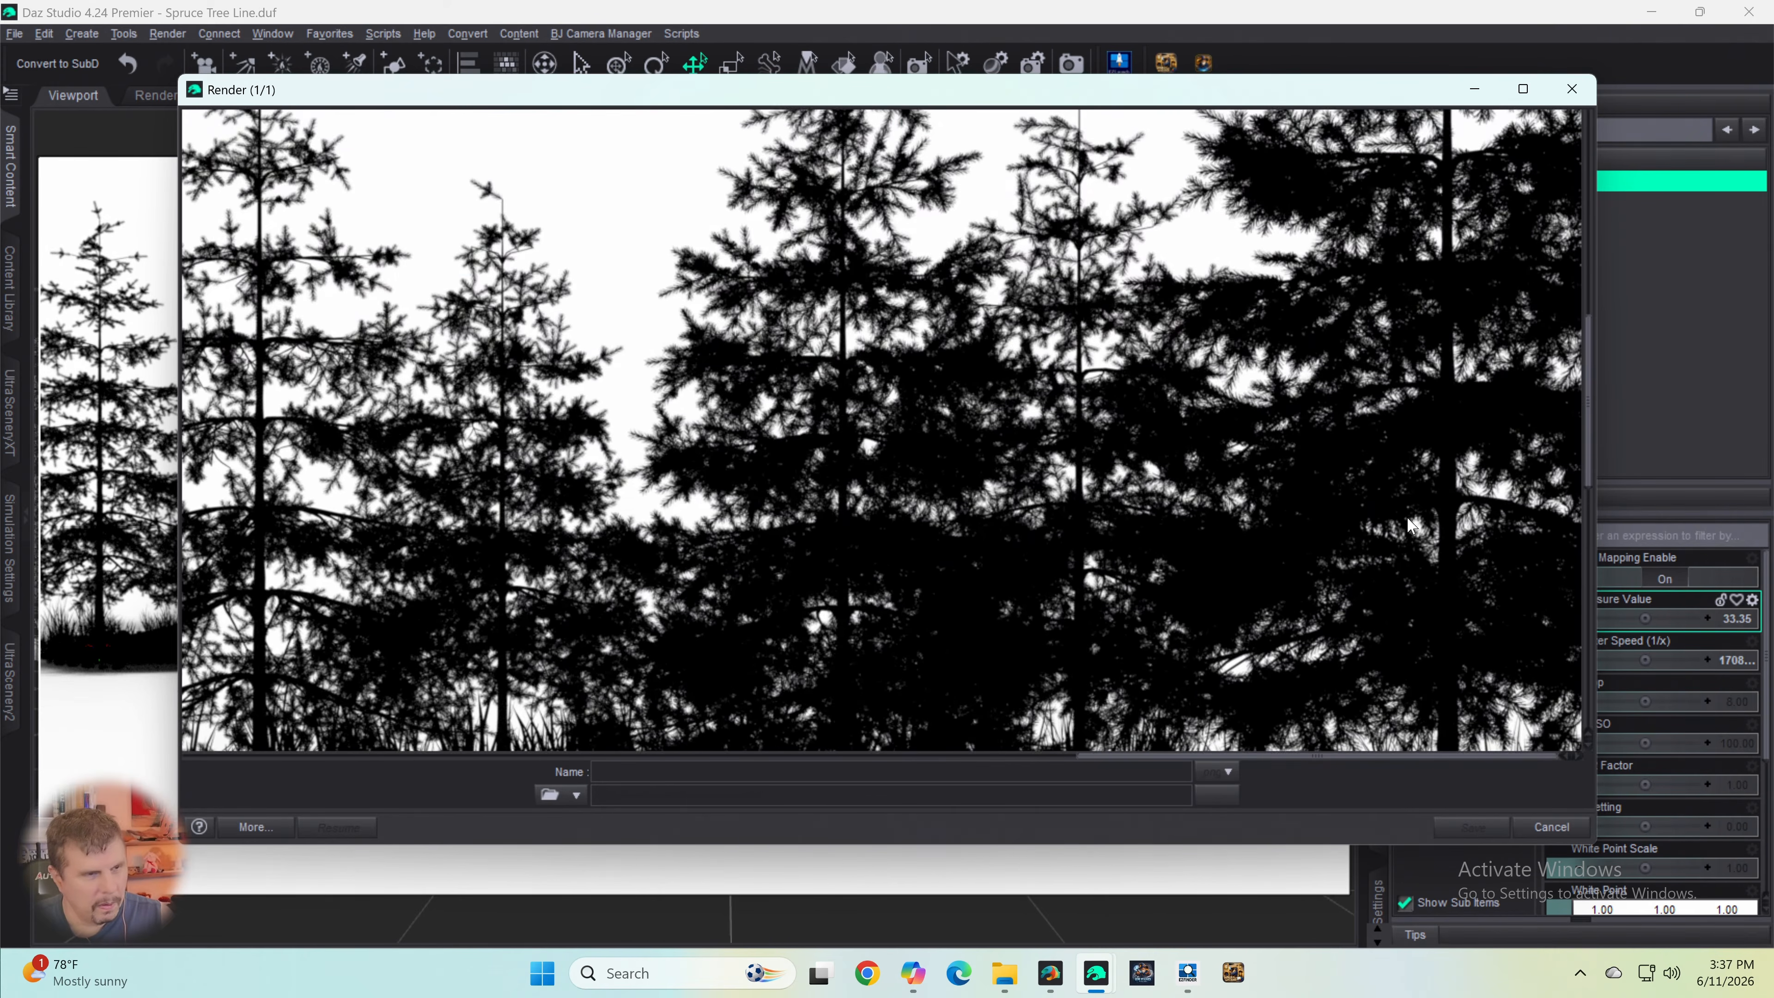
pyautogui.scroll(4, 1383, 500)
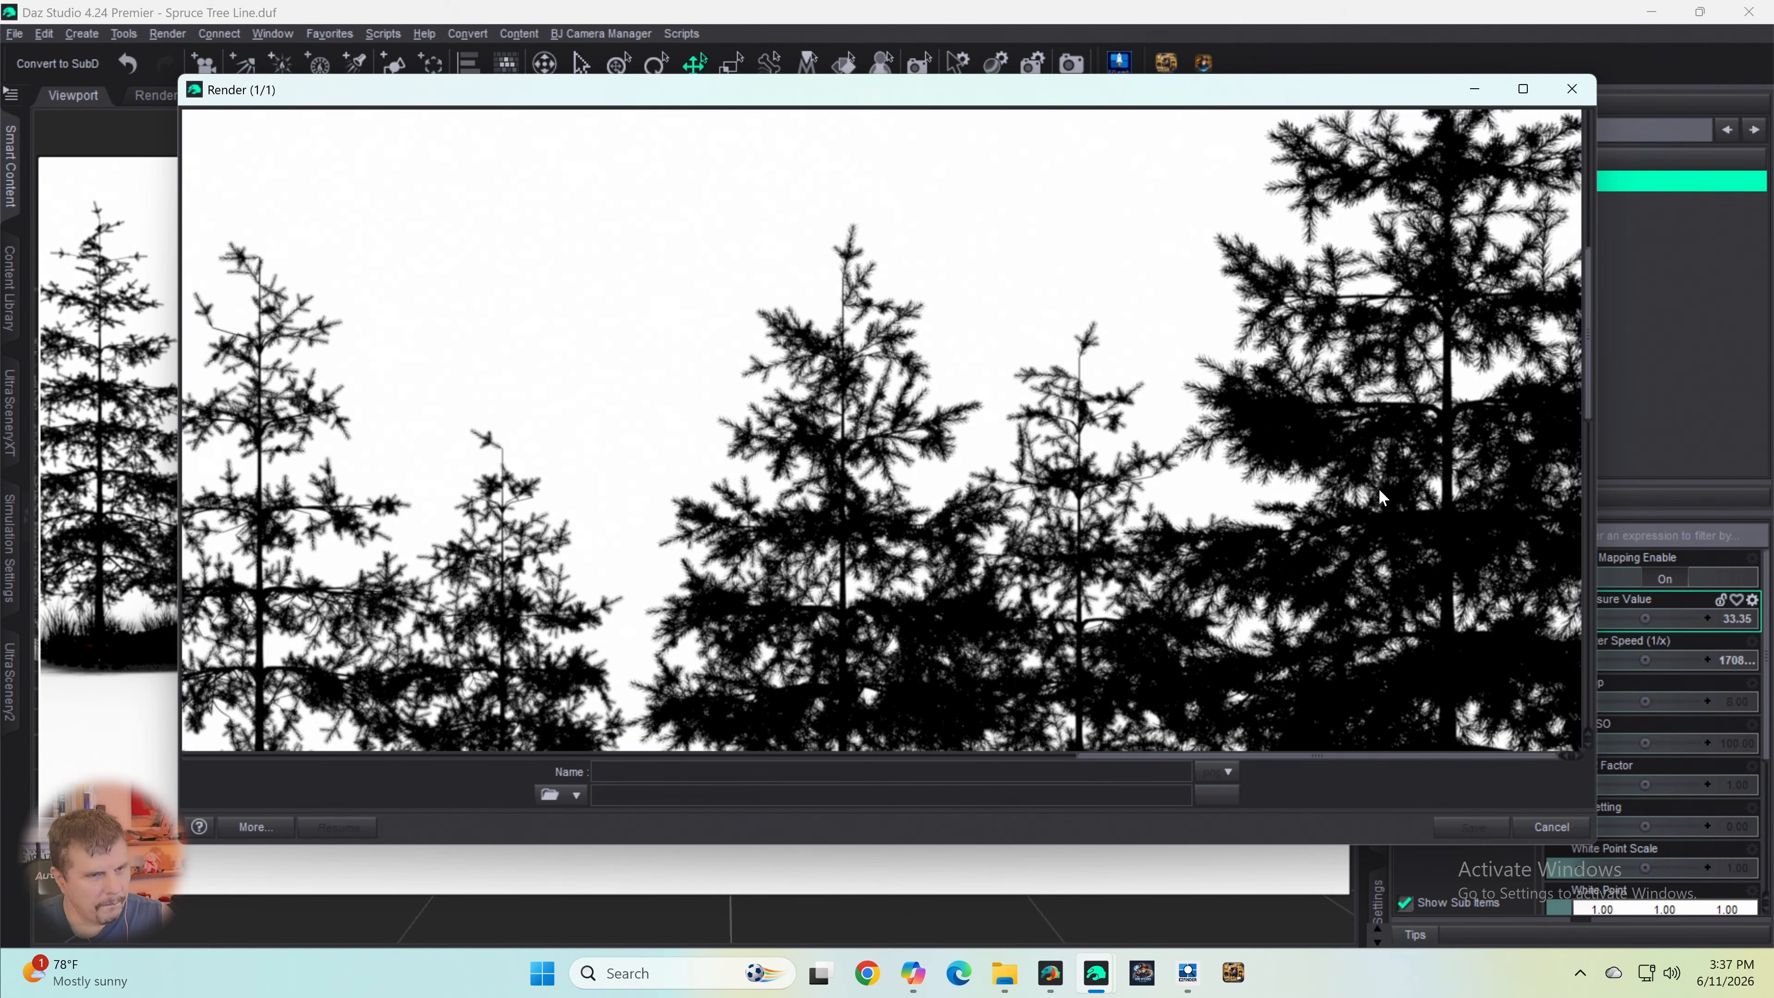
pyautogui.scroll(3, 1383, 498)
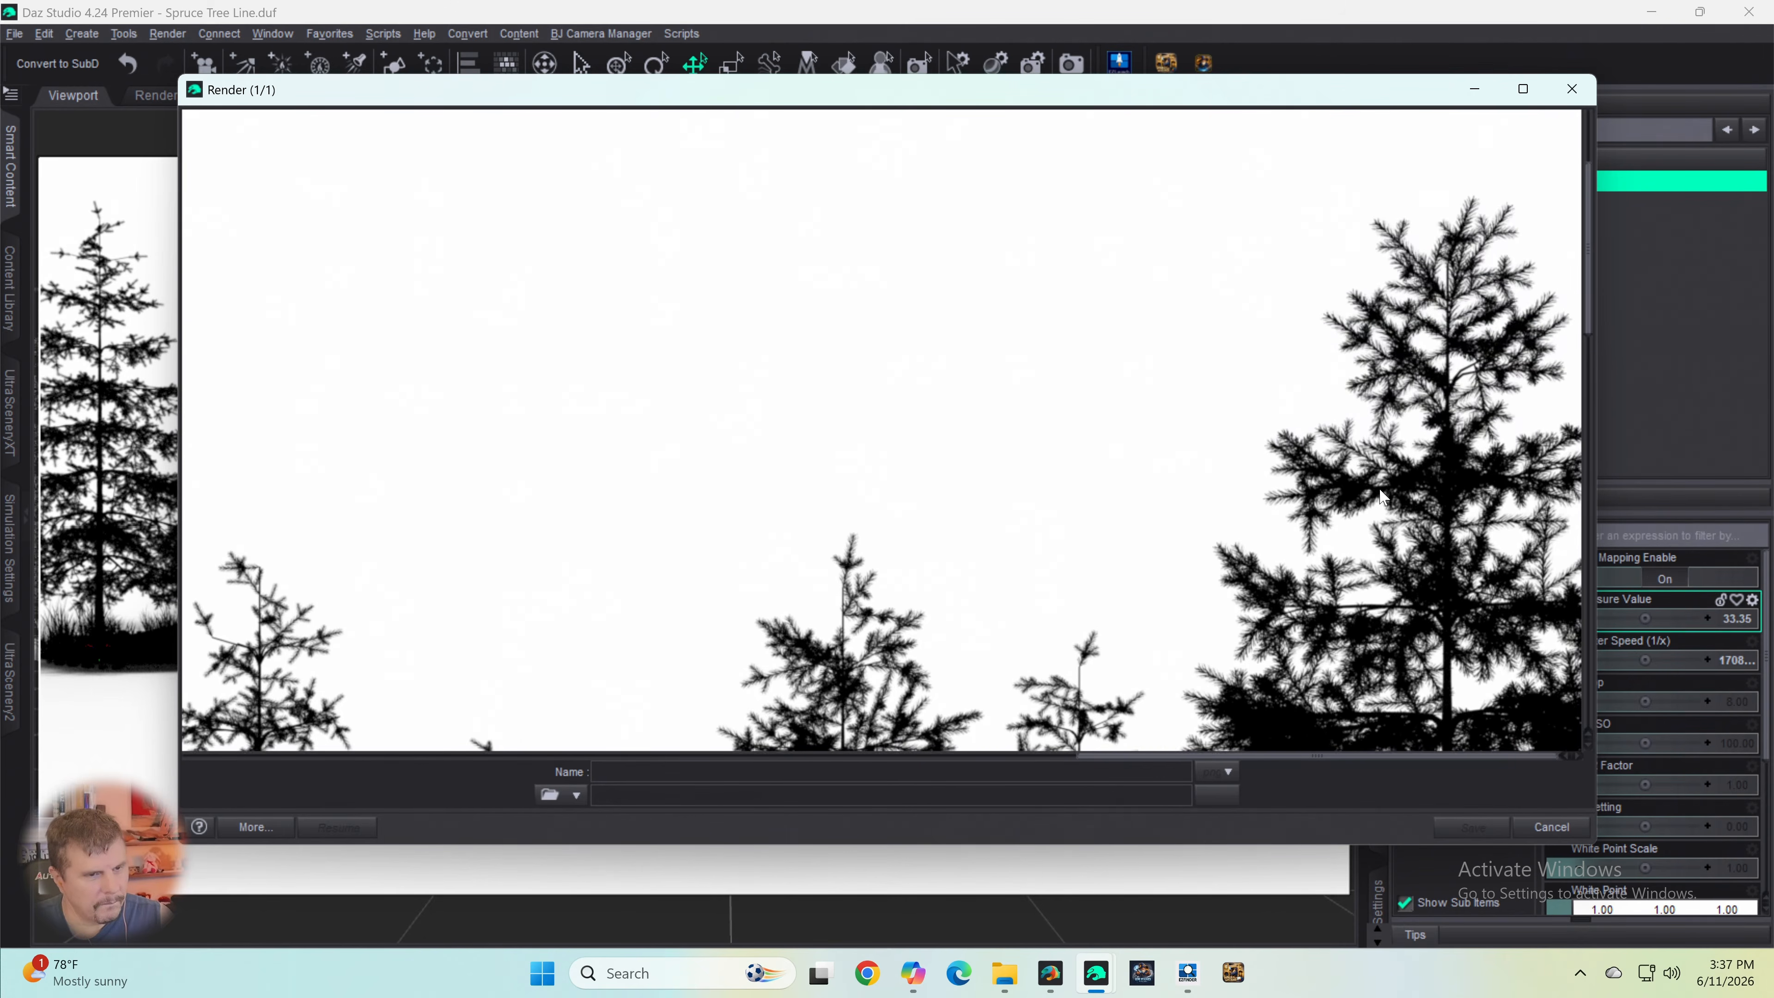
pyautogui.scroll(-2, 1383, 497)
pyautogui.scroll(-3, 1383, 498)
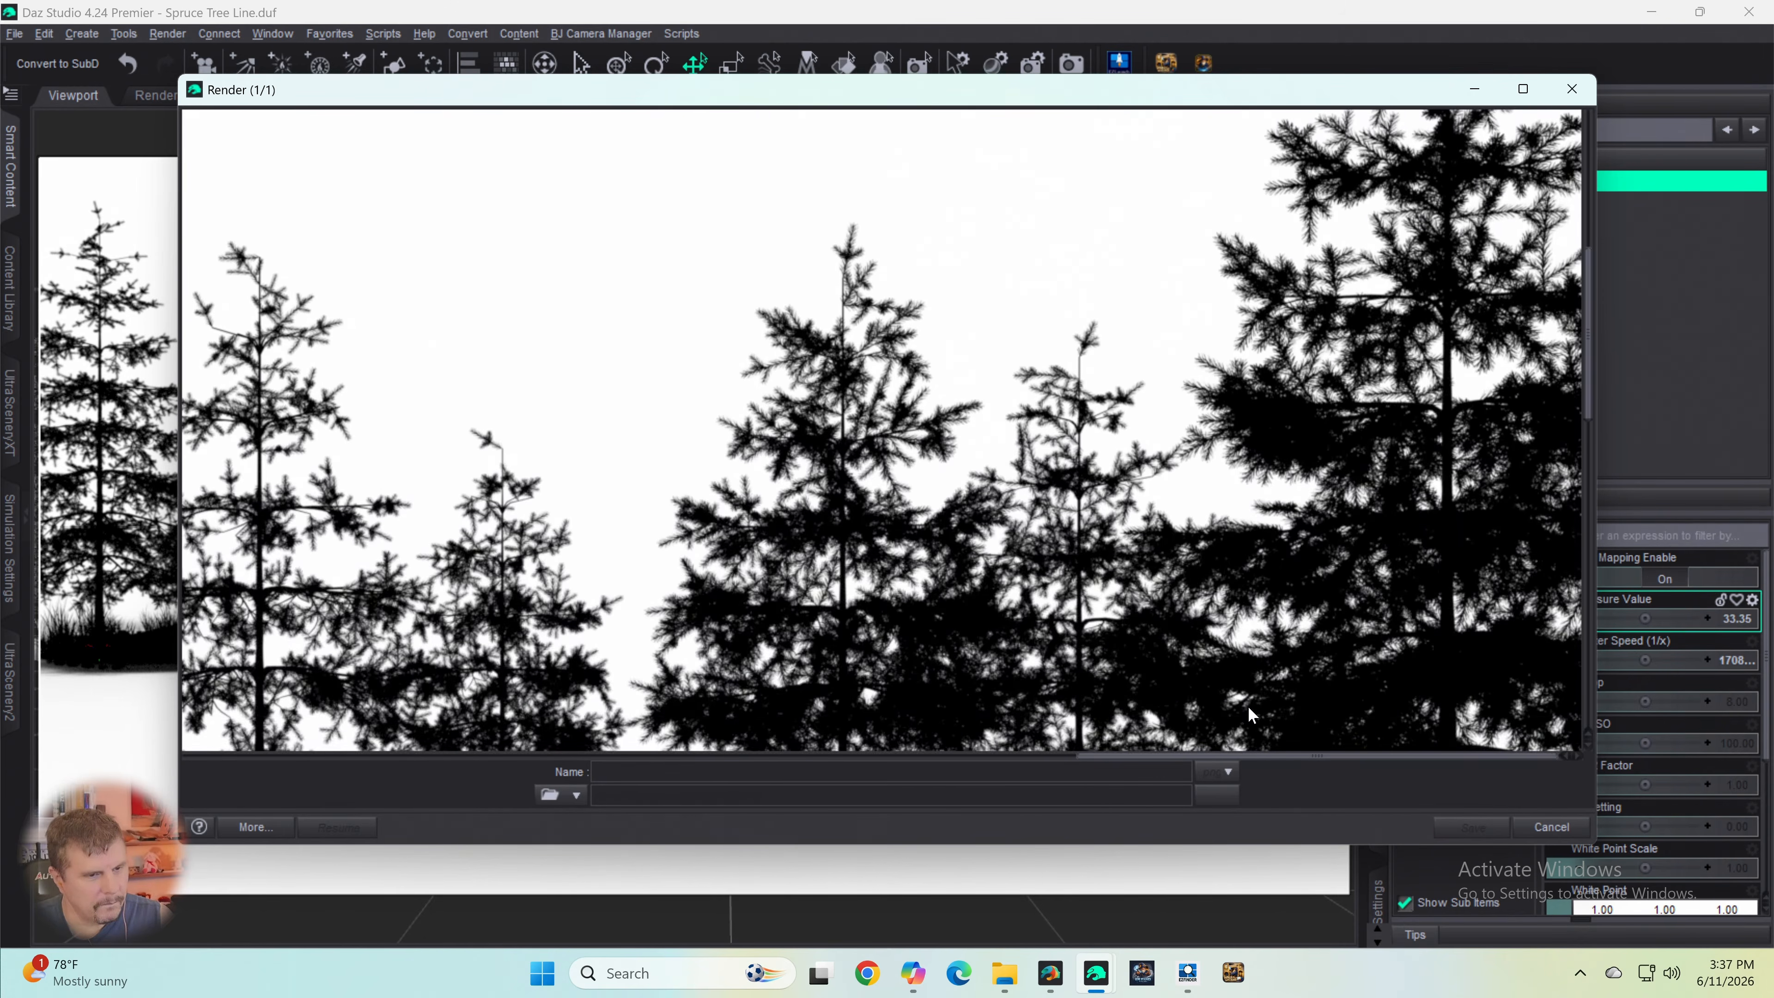
# - Inspect the finished part of the render from the treetops down to the grass and the white area beneath the ground
pyautogui.moveTo(1245, 758); pyautogui.dragTo(317, 734)
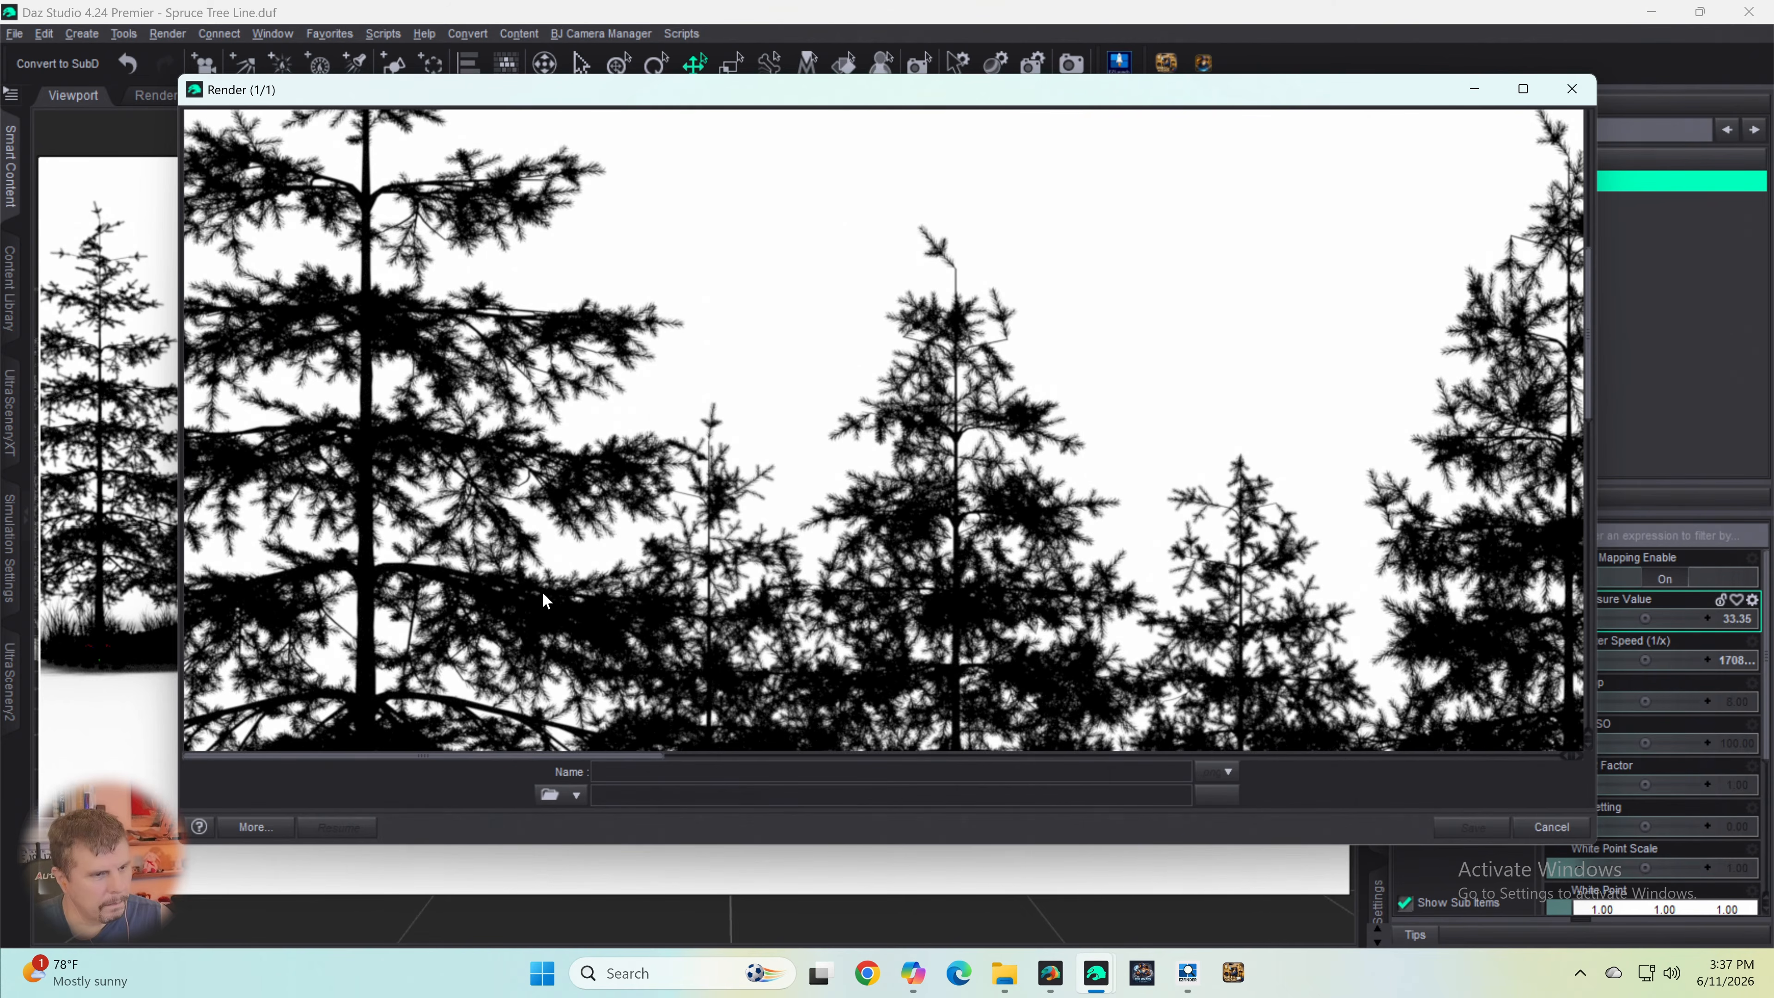
pyautogui.scroll(3, 547, 601)
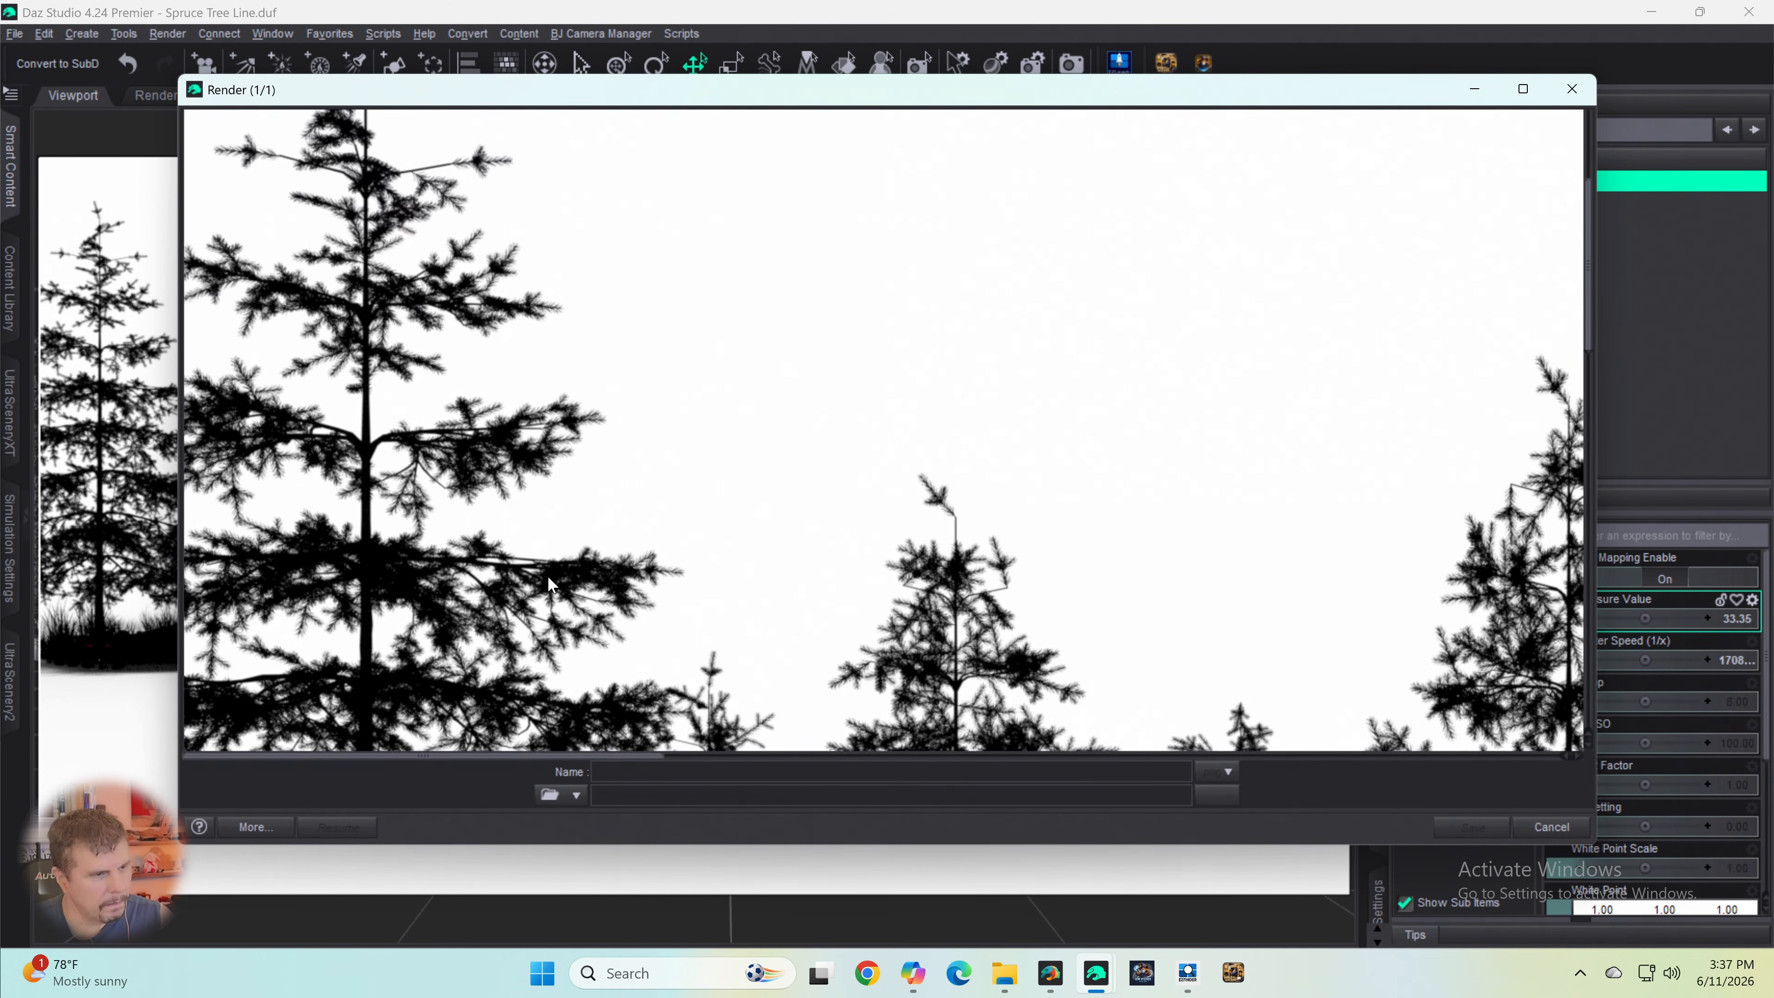
pyautogui.scroll(3, 552, 580)
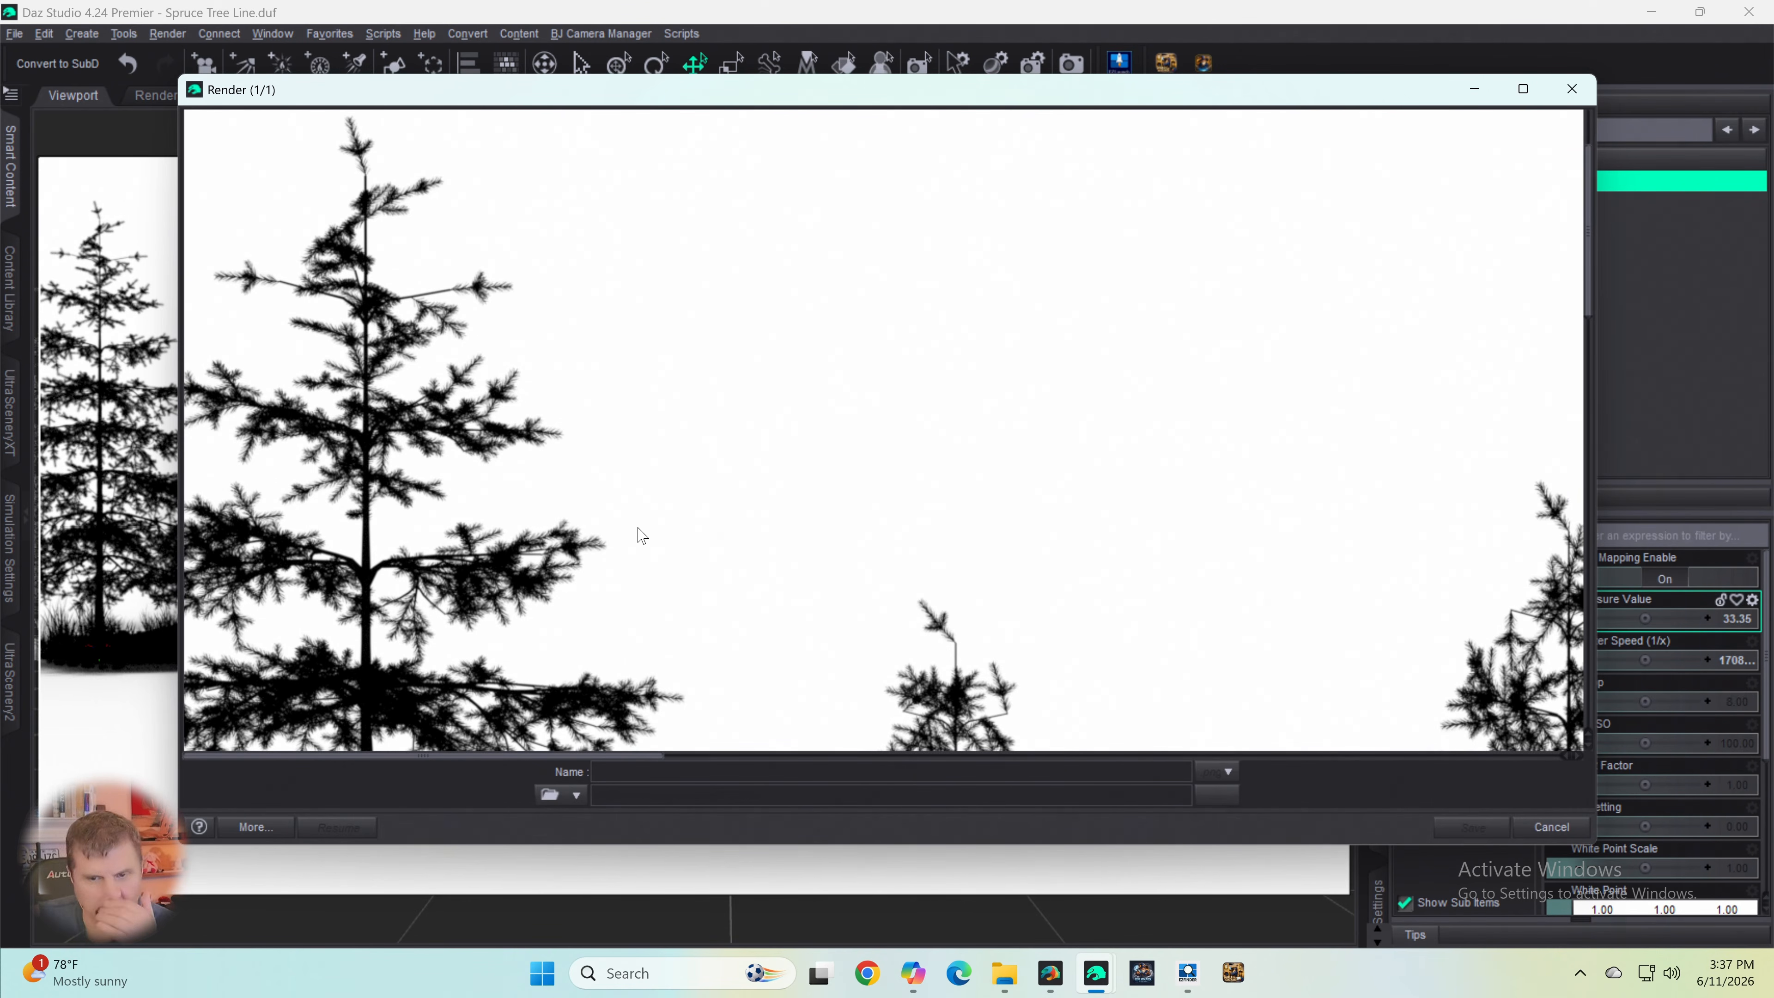
pyautogui.scroll(-8, 842, 458)
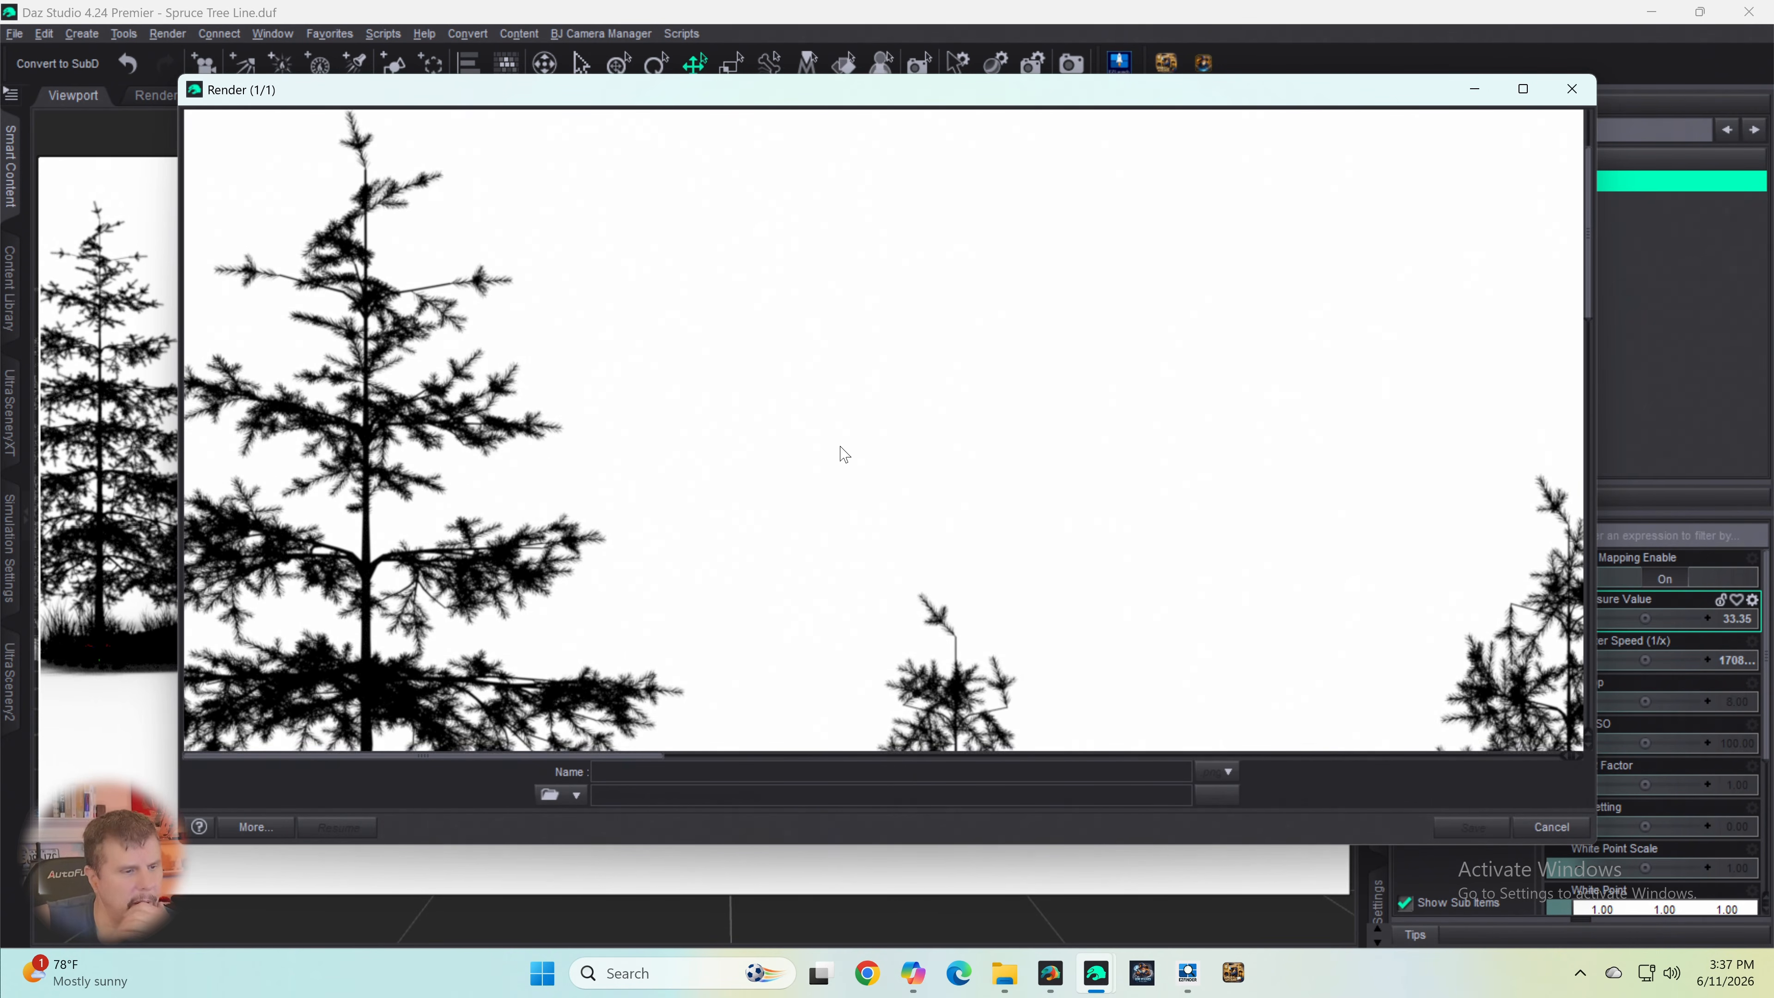
pyautogui.scroll(-3, 858, 457)
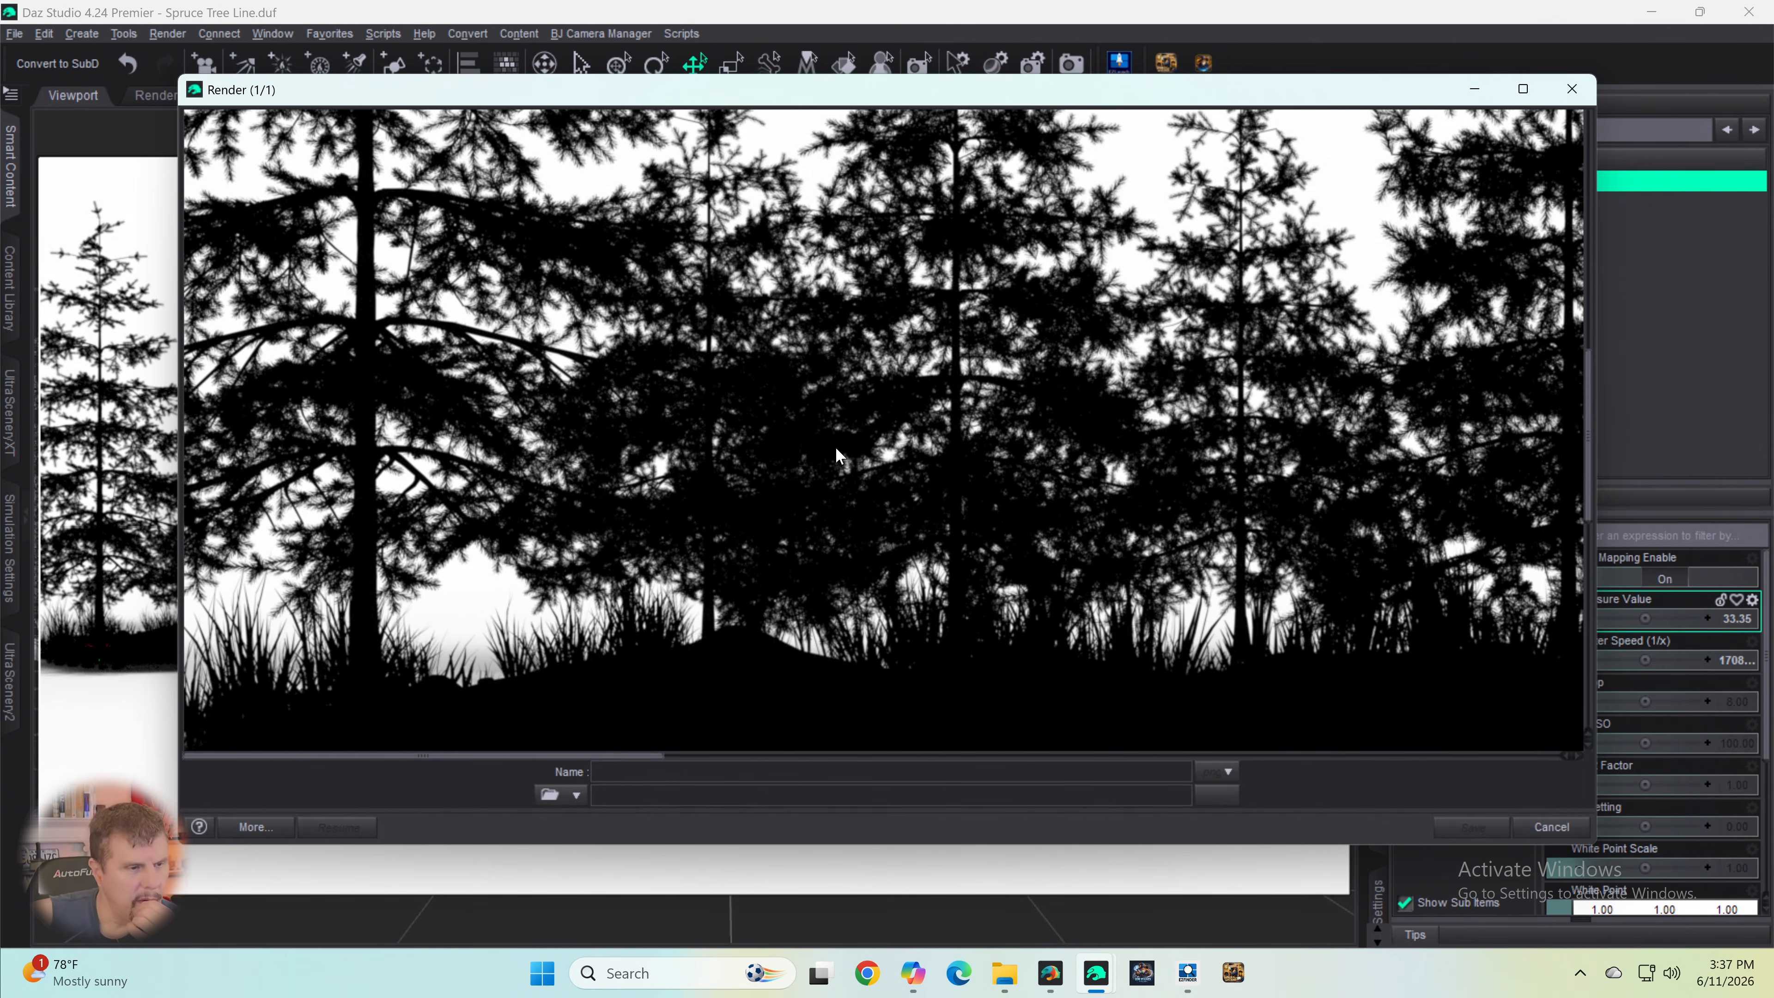
pyautogui.scroll(5, 841, 456)
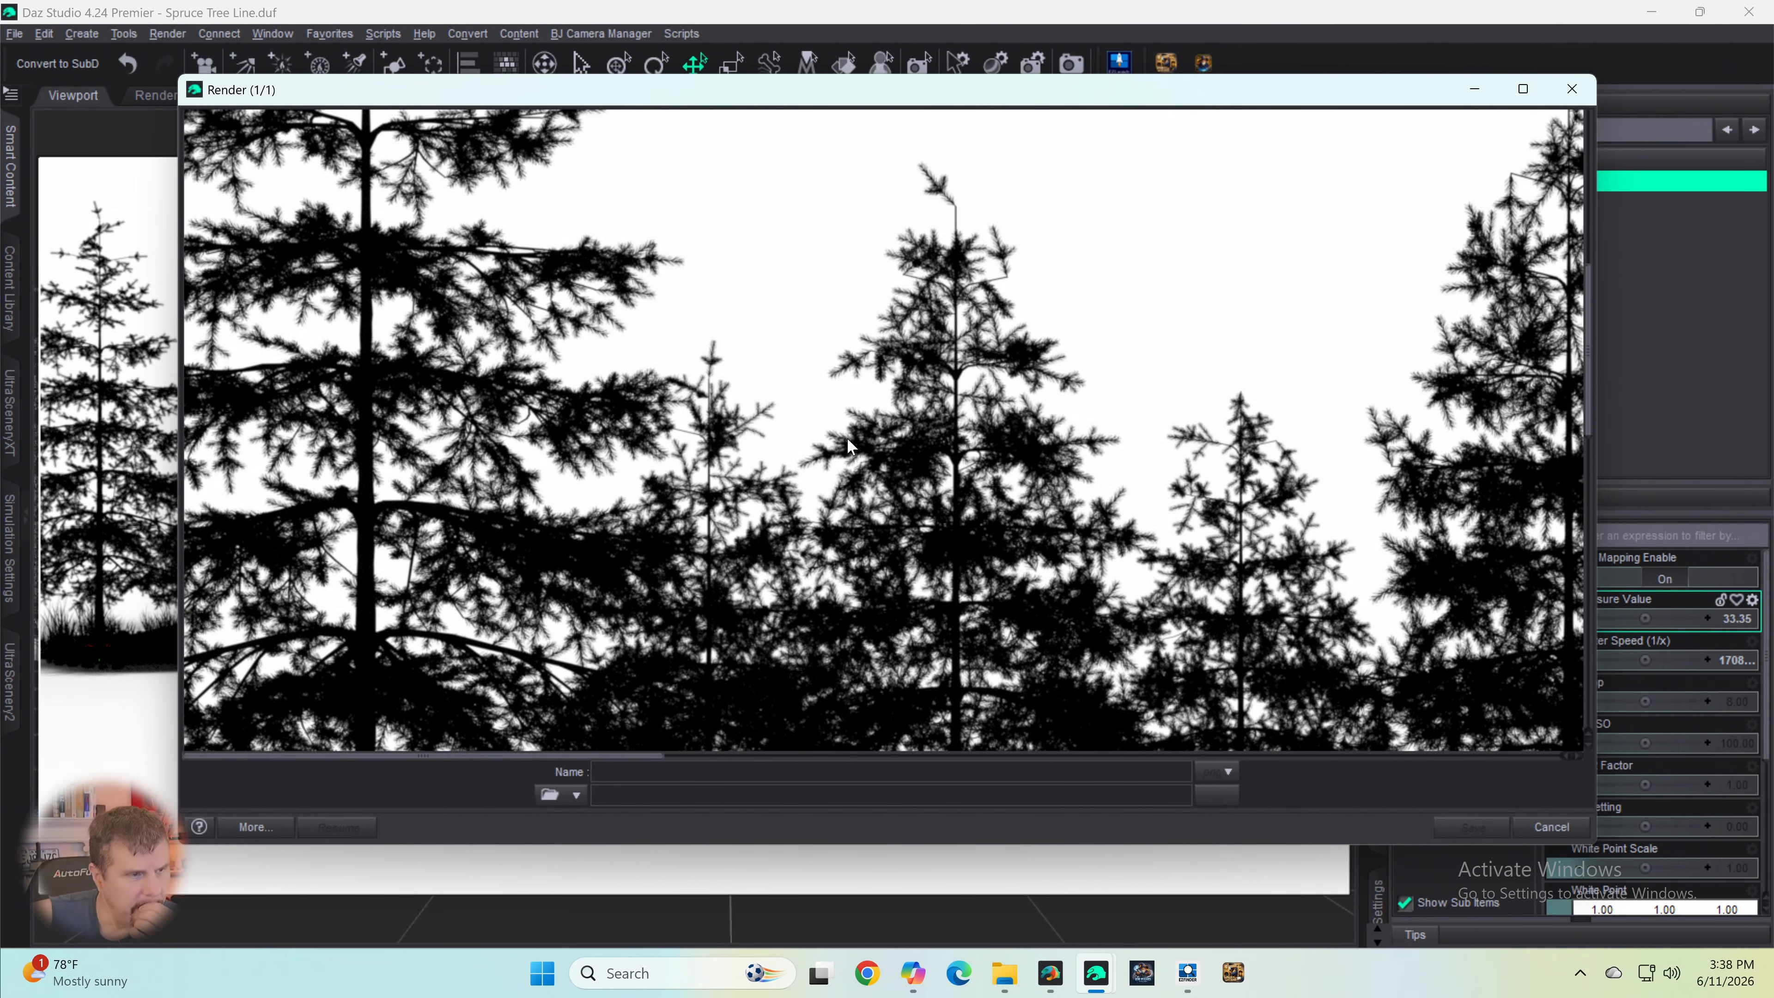
pyautogui.scroll(-5, 846, 439)
pyautogui.scroll(-3, 846, 439)
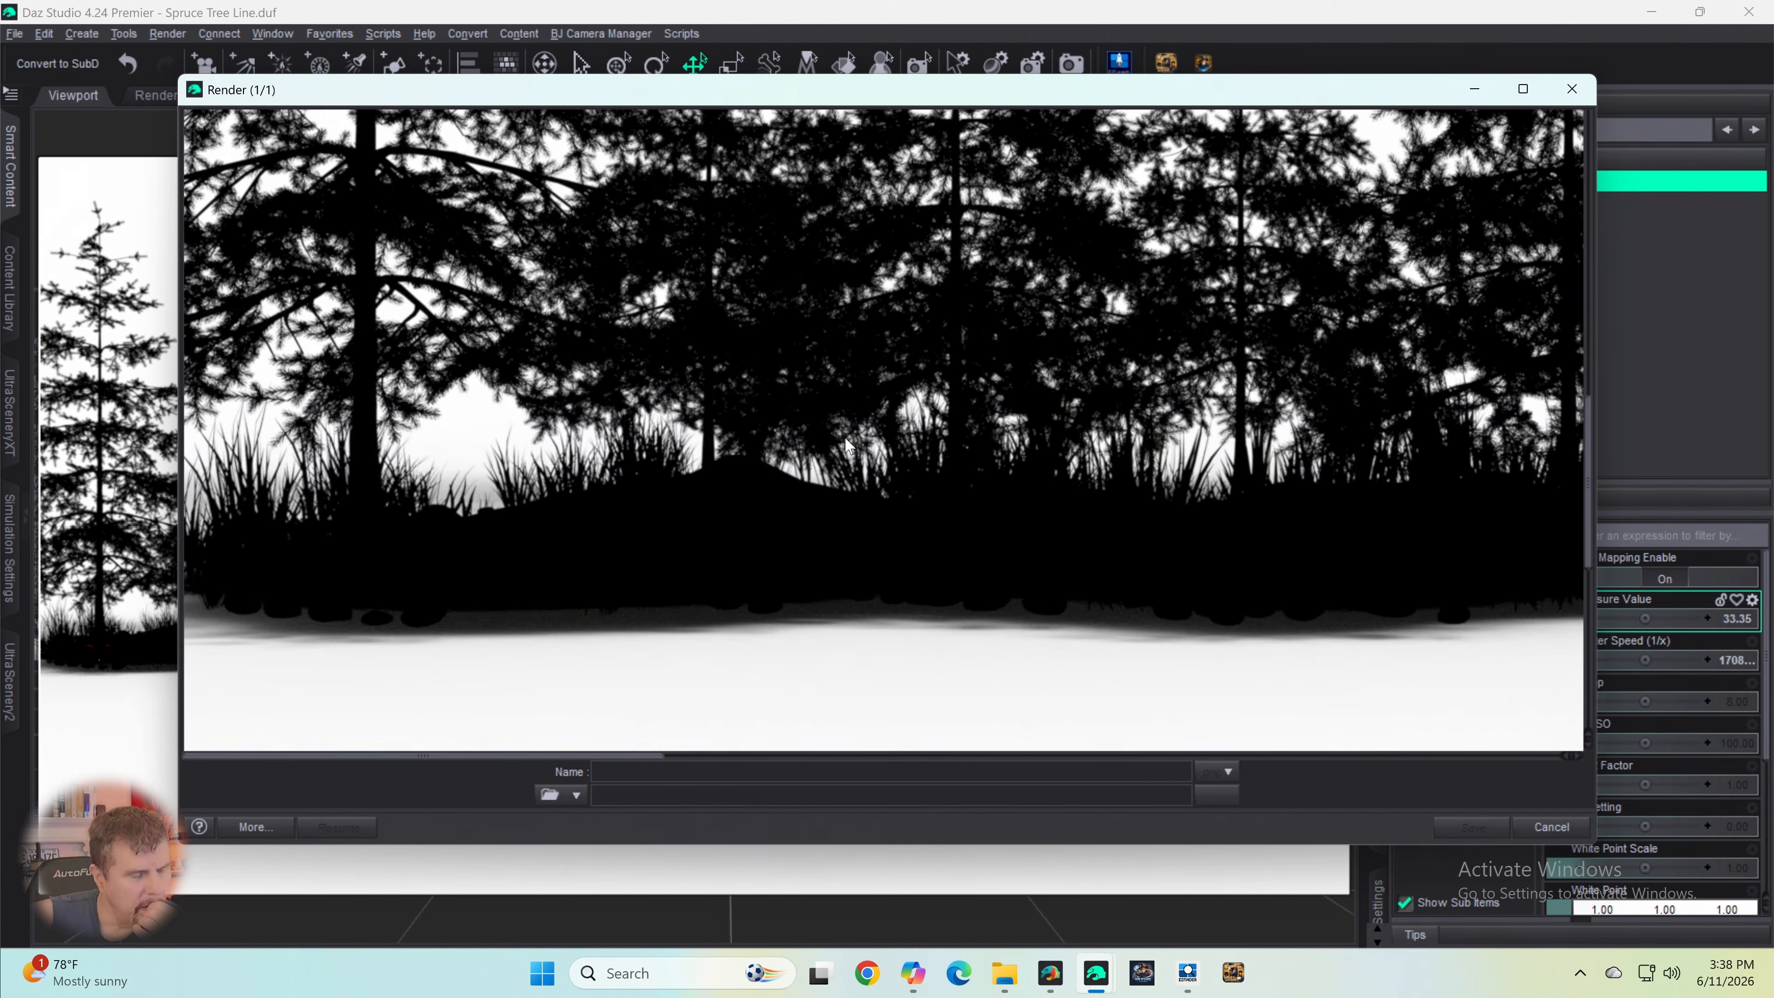
pyautogui.scroll(10, 848, 426)
pyautogui.scroll(8, 847, 424)
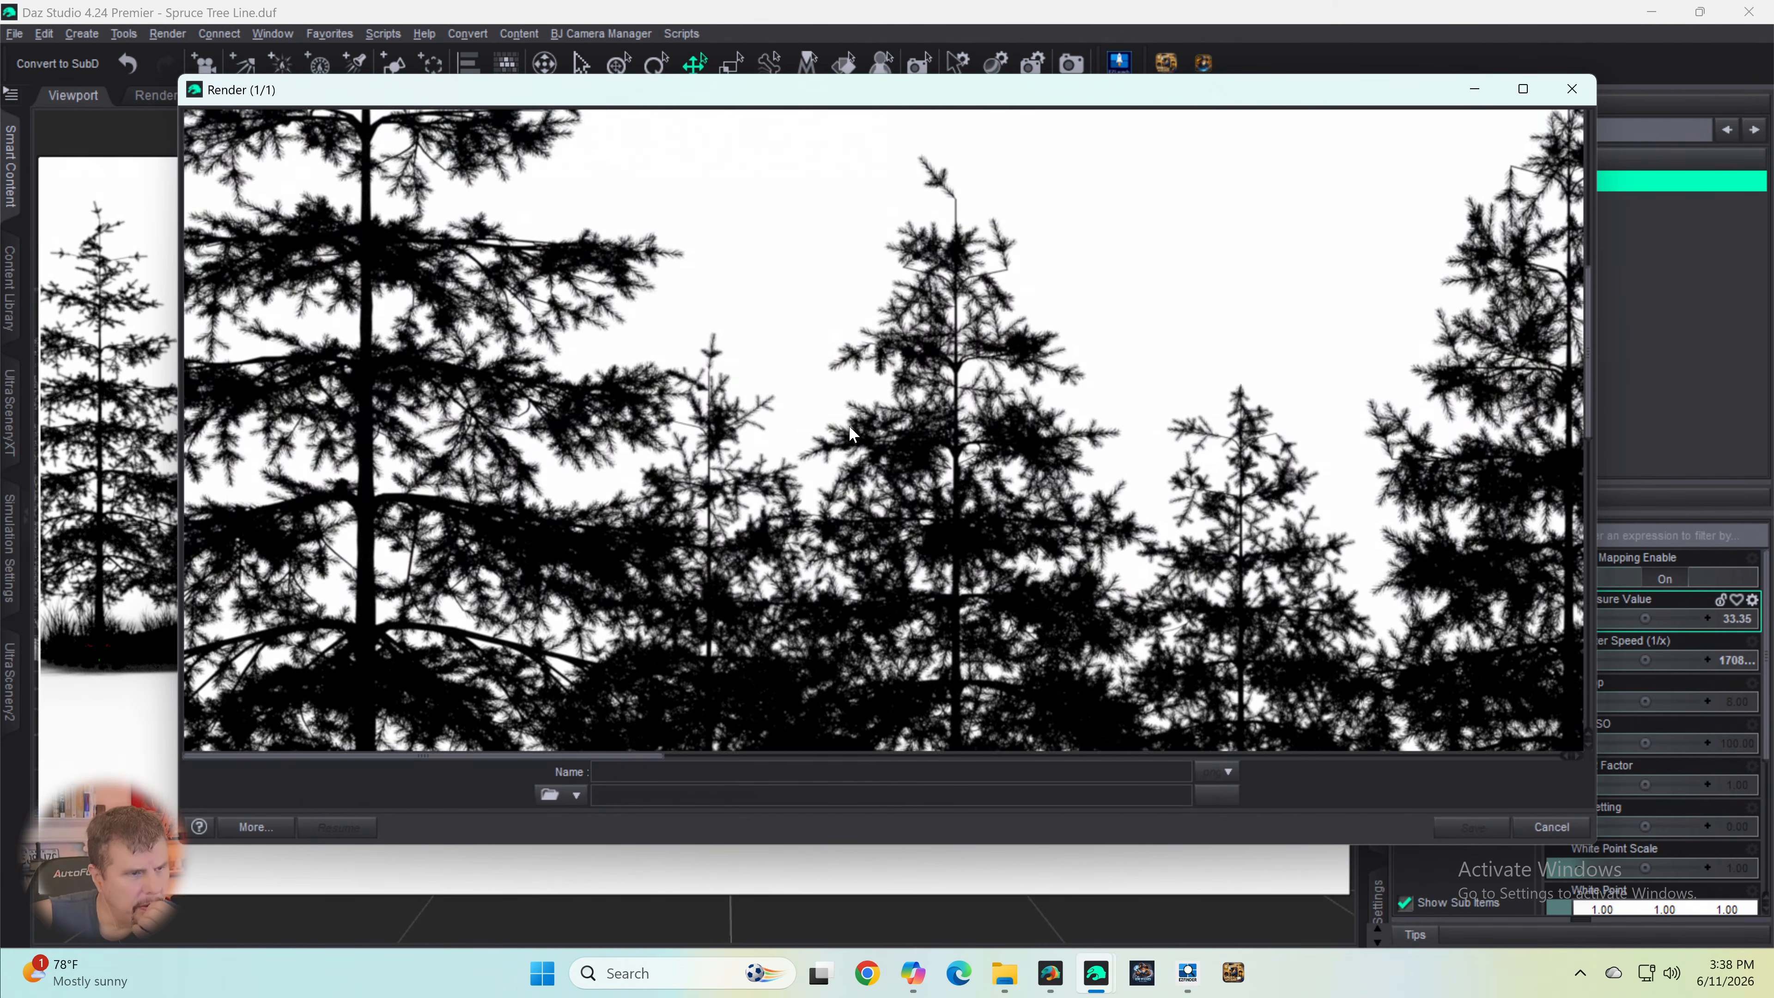
pyautogui.scroll(5, 853, 434)
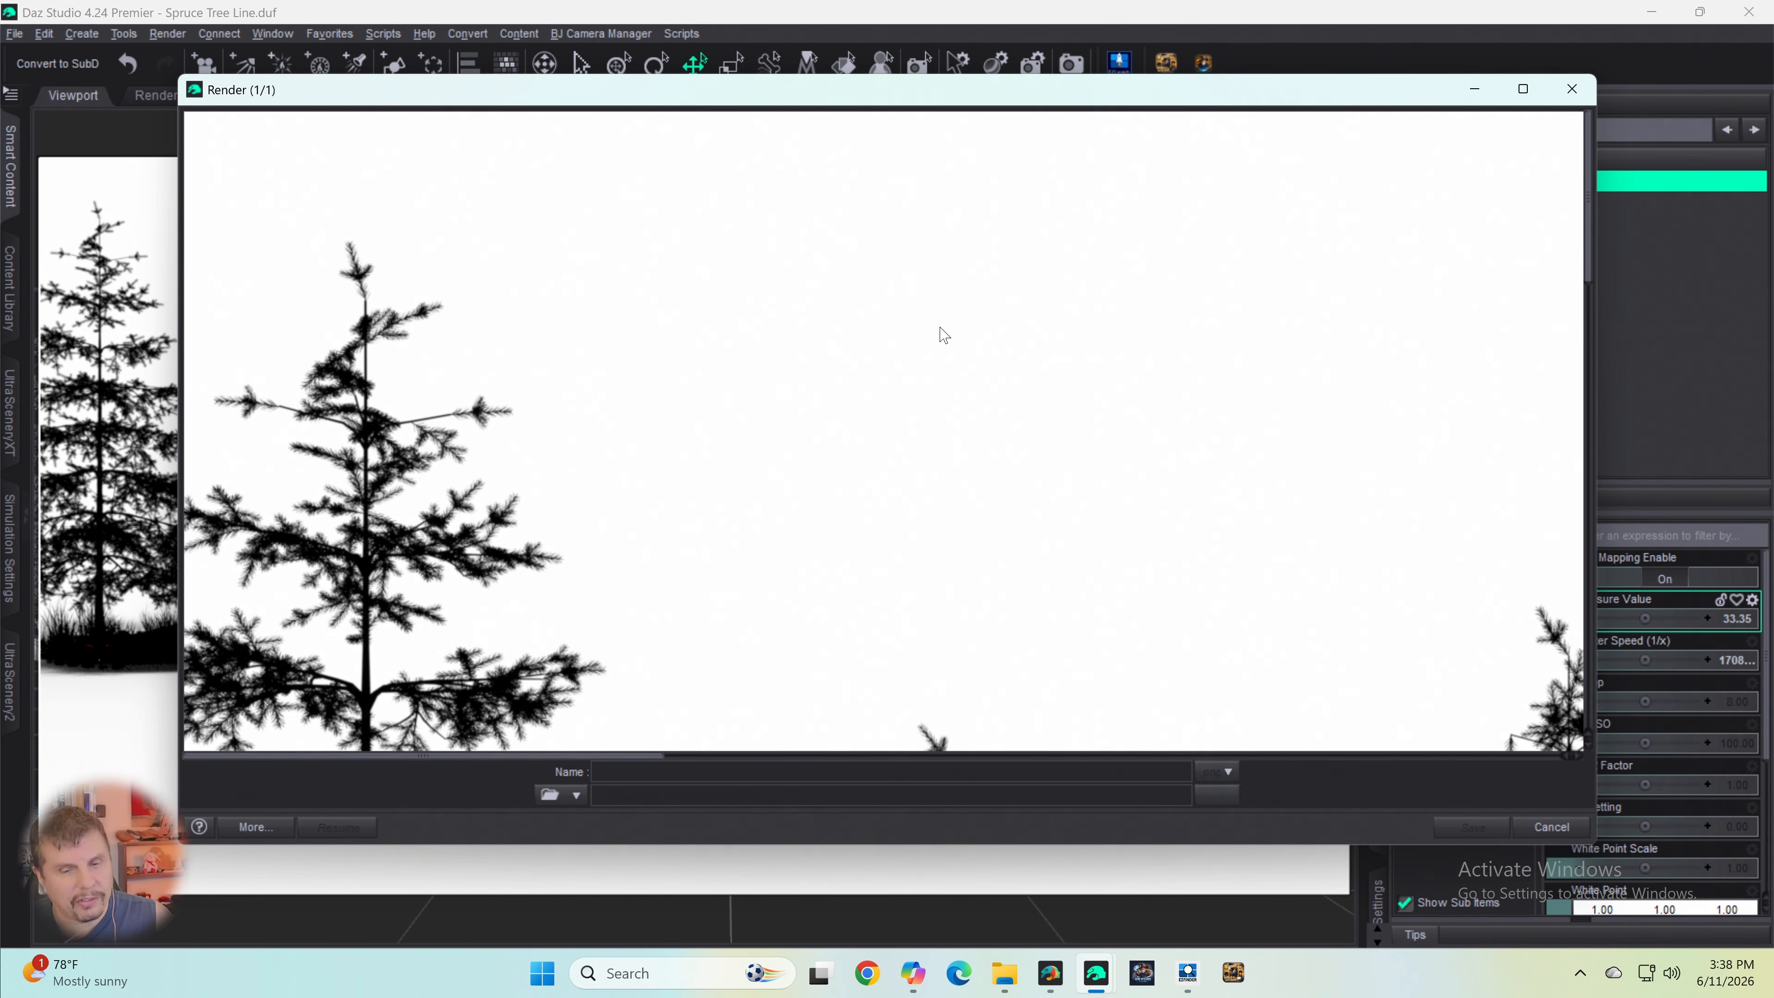
pyautogui.scroll(-5, 978, 311)
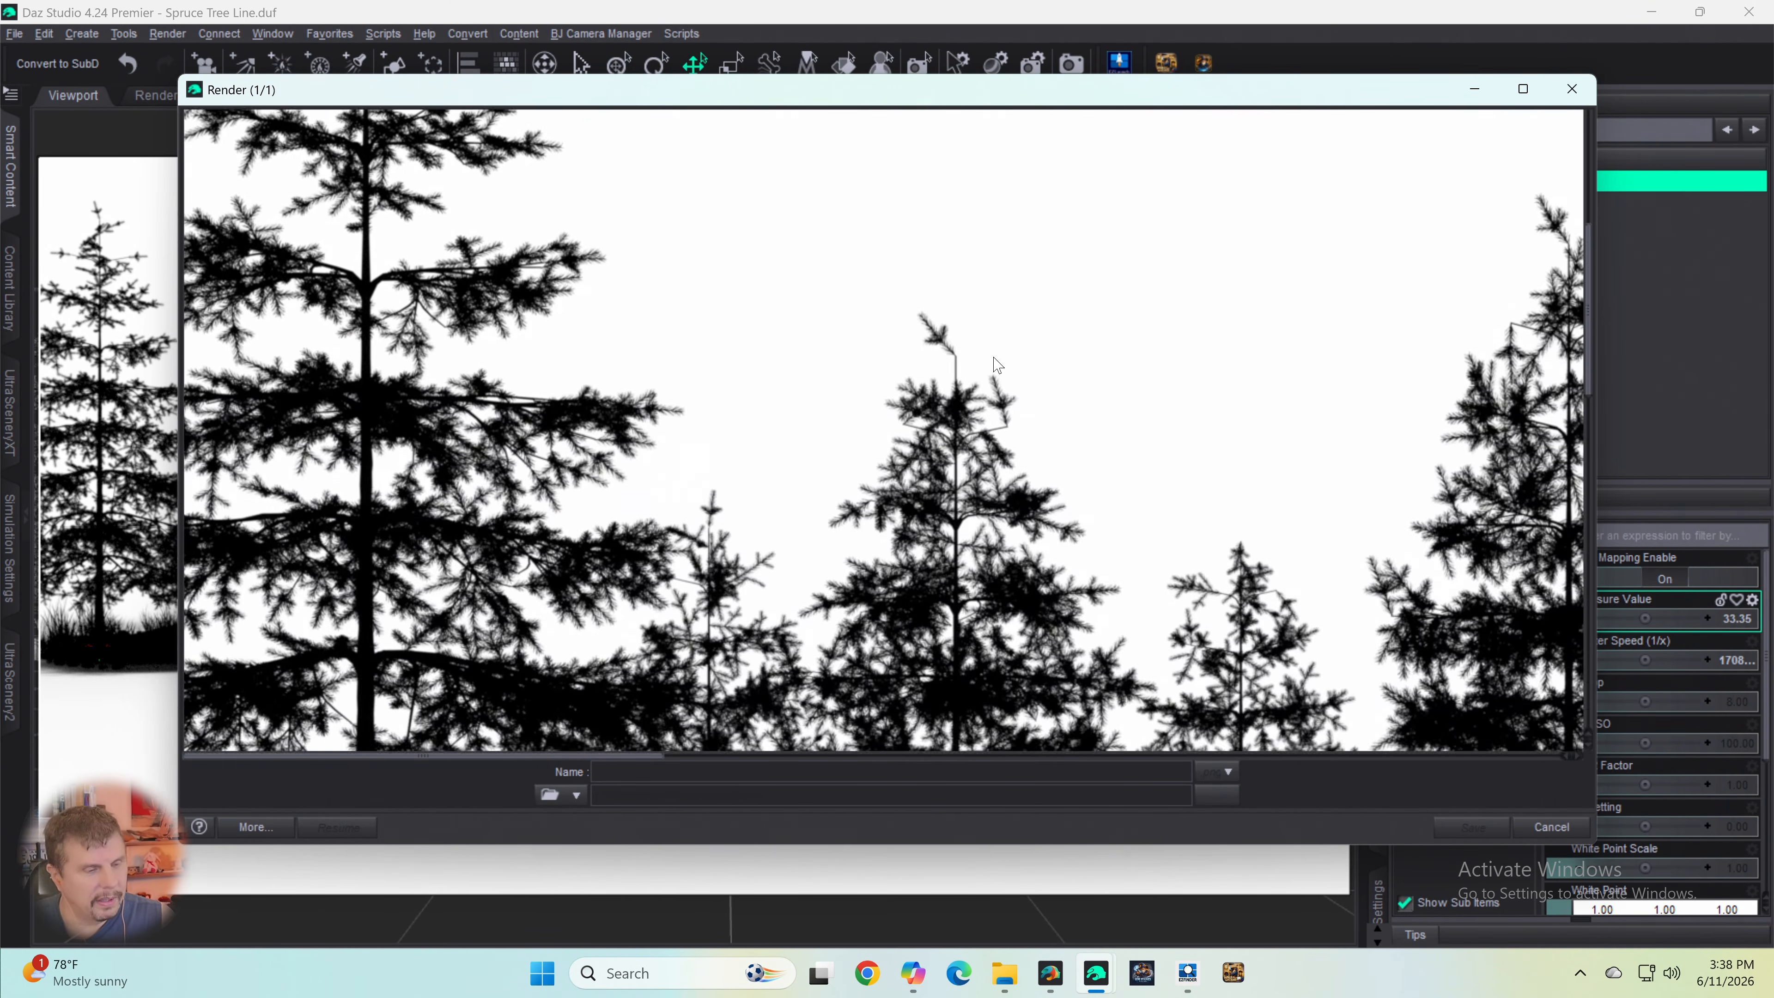
pyautogui.scroll(-5, 997, 364)
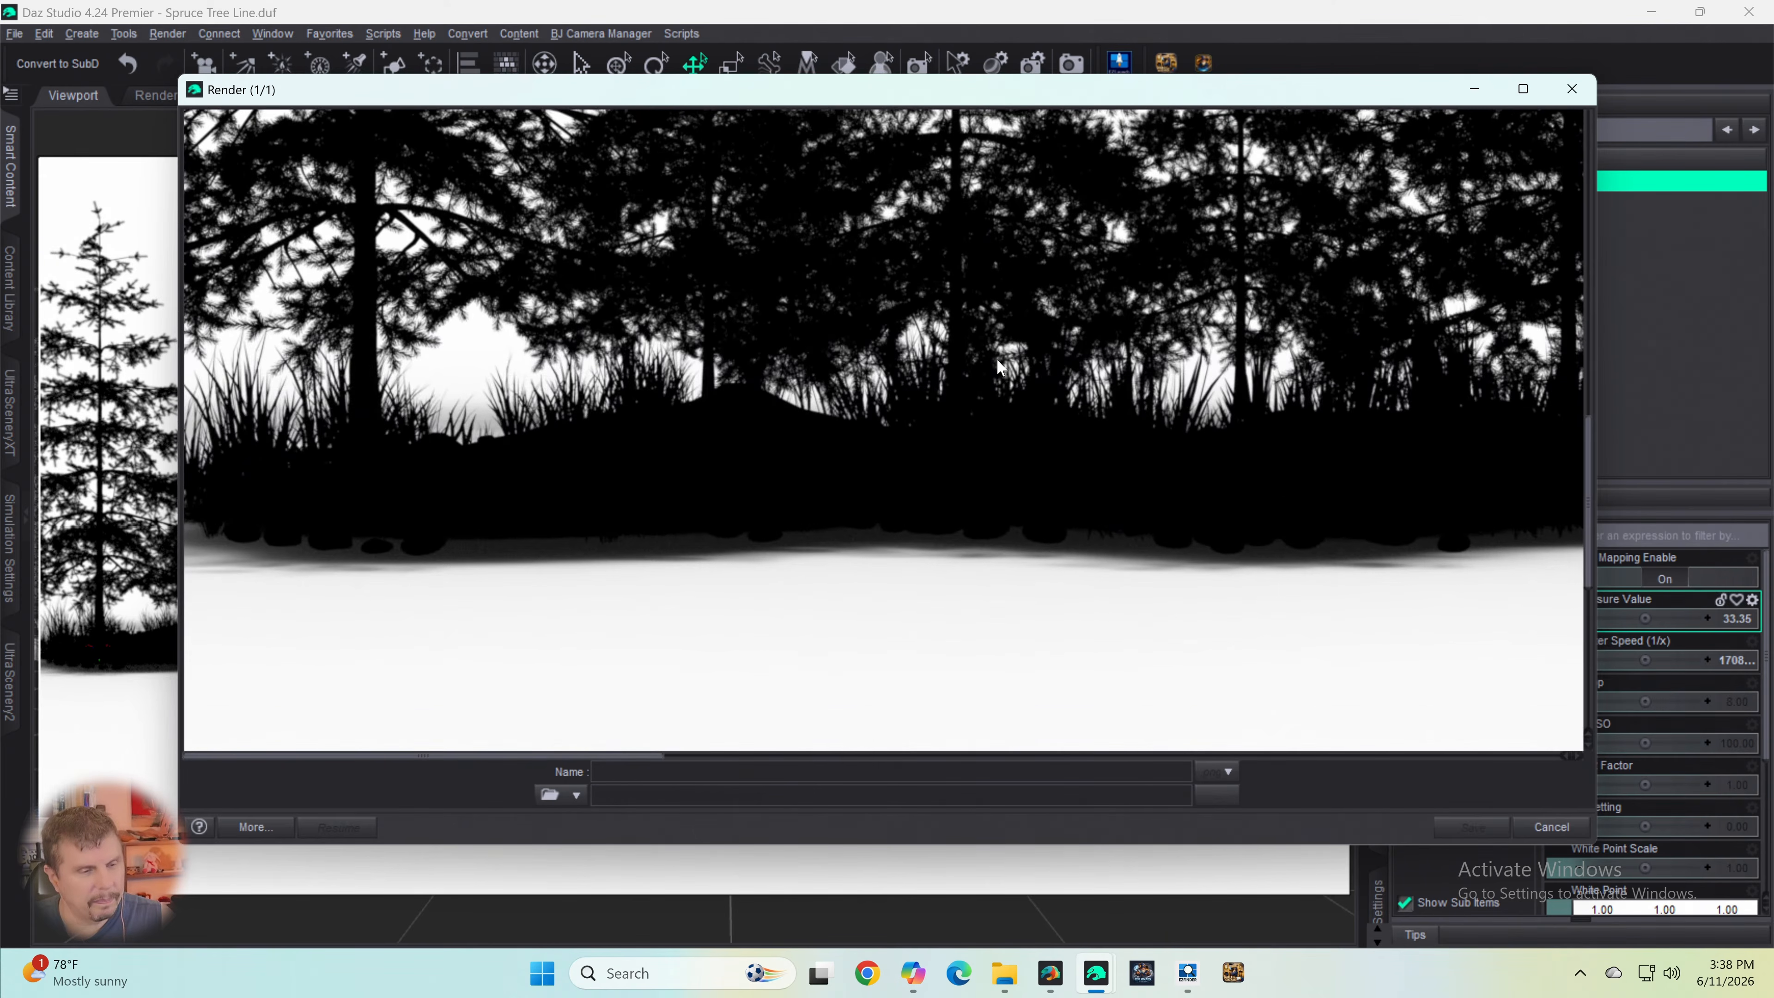
pyautogui.scroll(10, 997, 358)
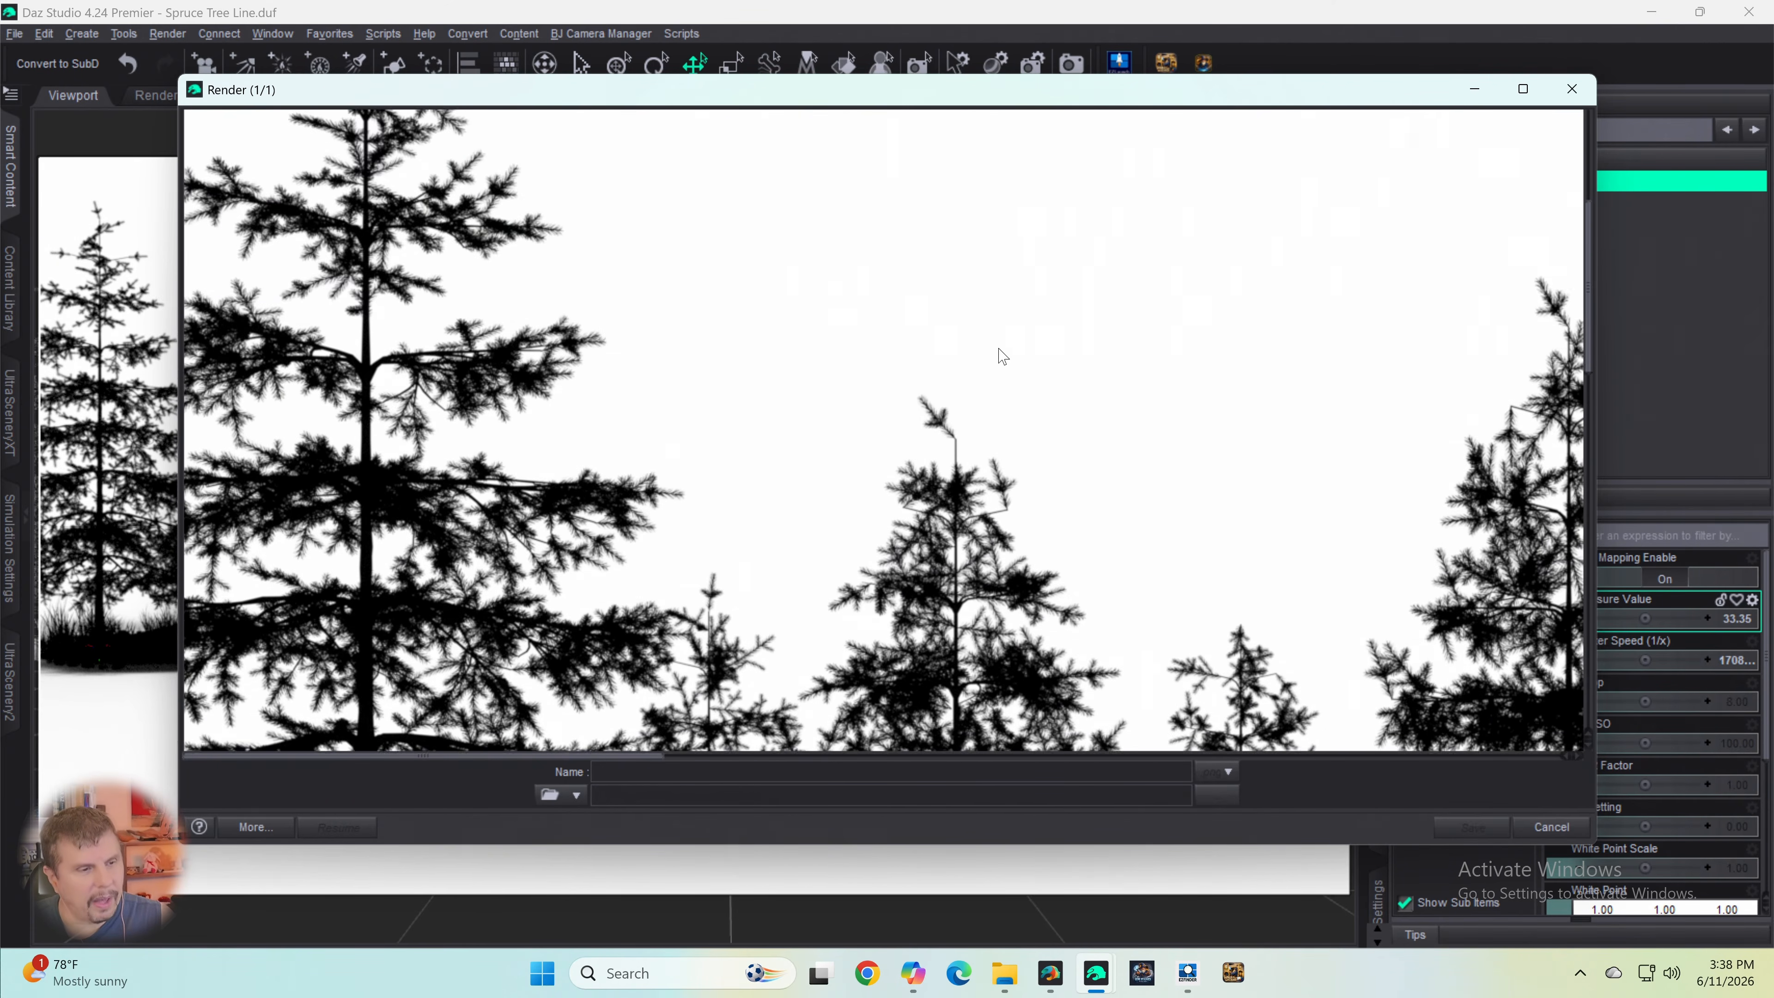
pyautogui.scroll(4, 1003, 356)
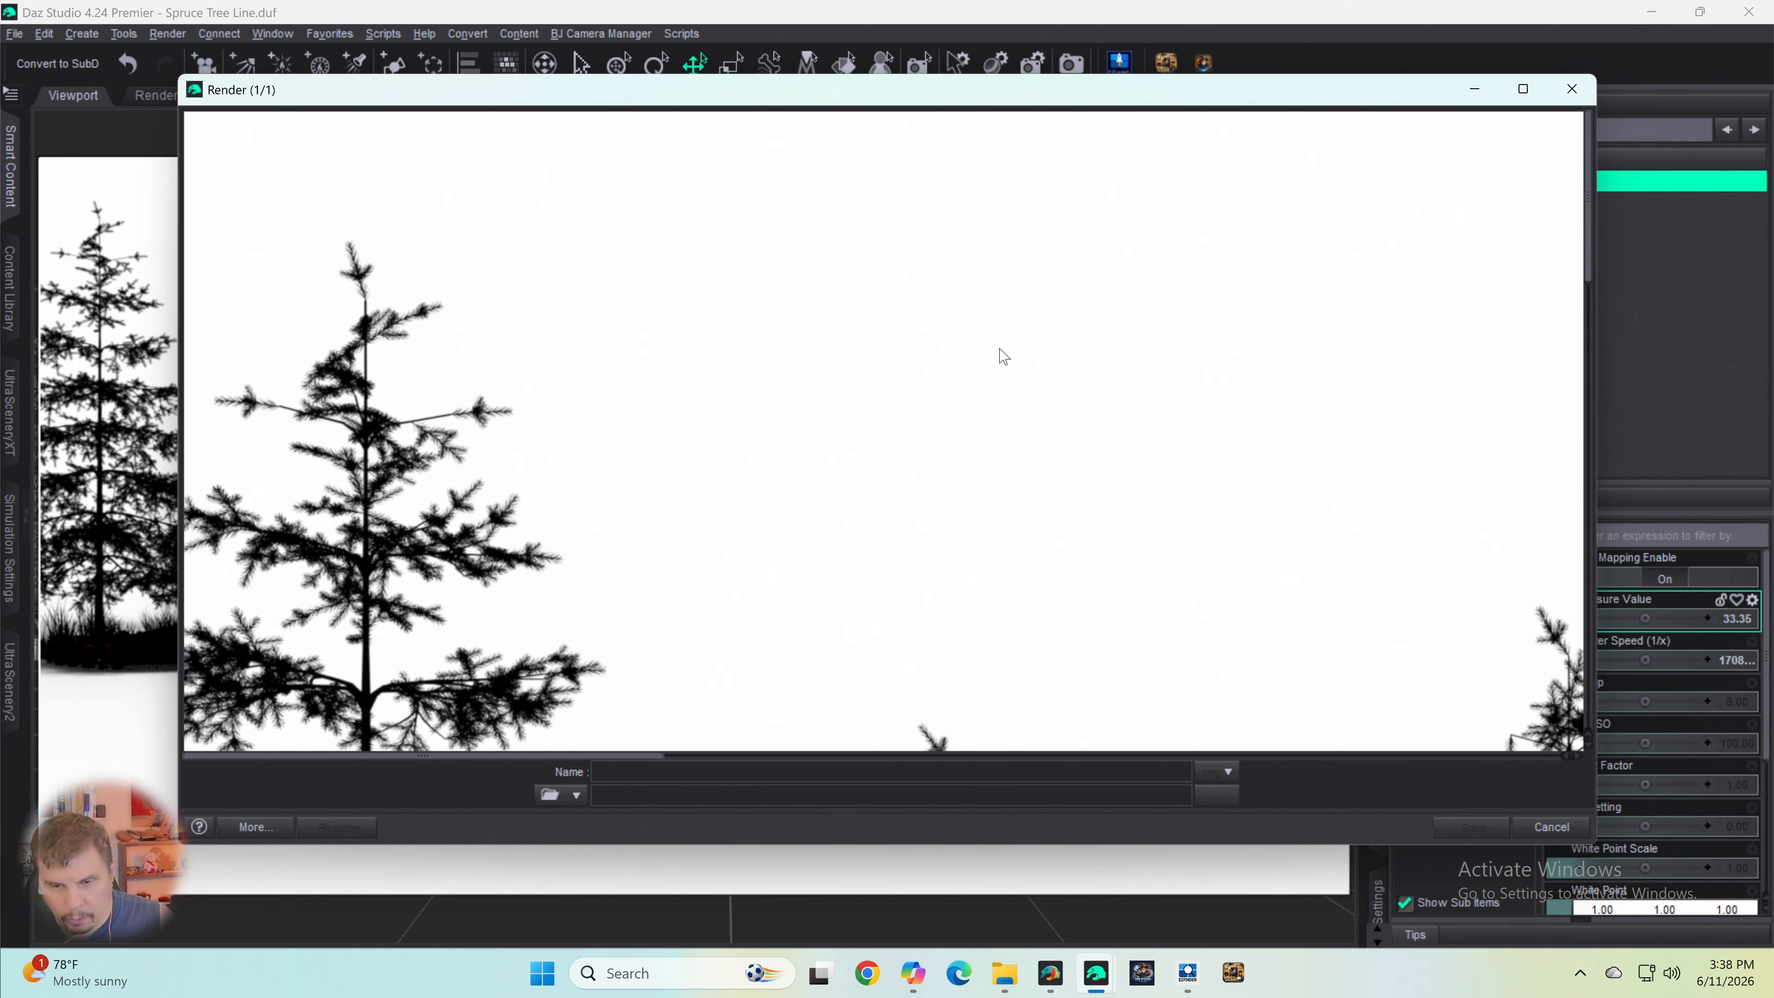
# - Stop the render and enter "Spruce Tree Line Black and White trees black No transparency" as the image name
pyautogui.click(1552, 827)
pyautogui.click(841, 488)
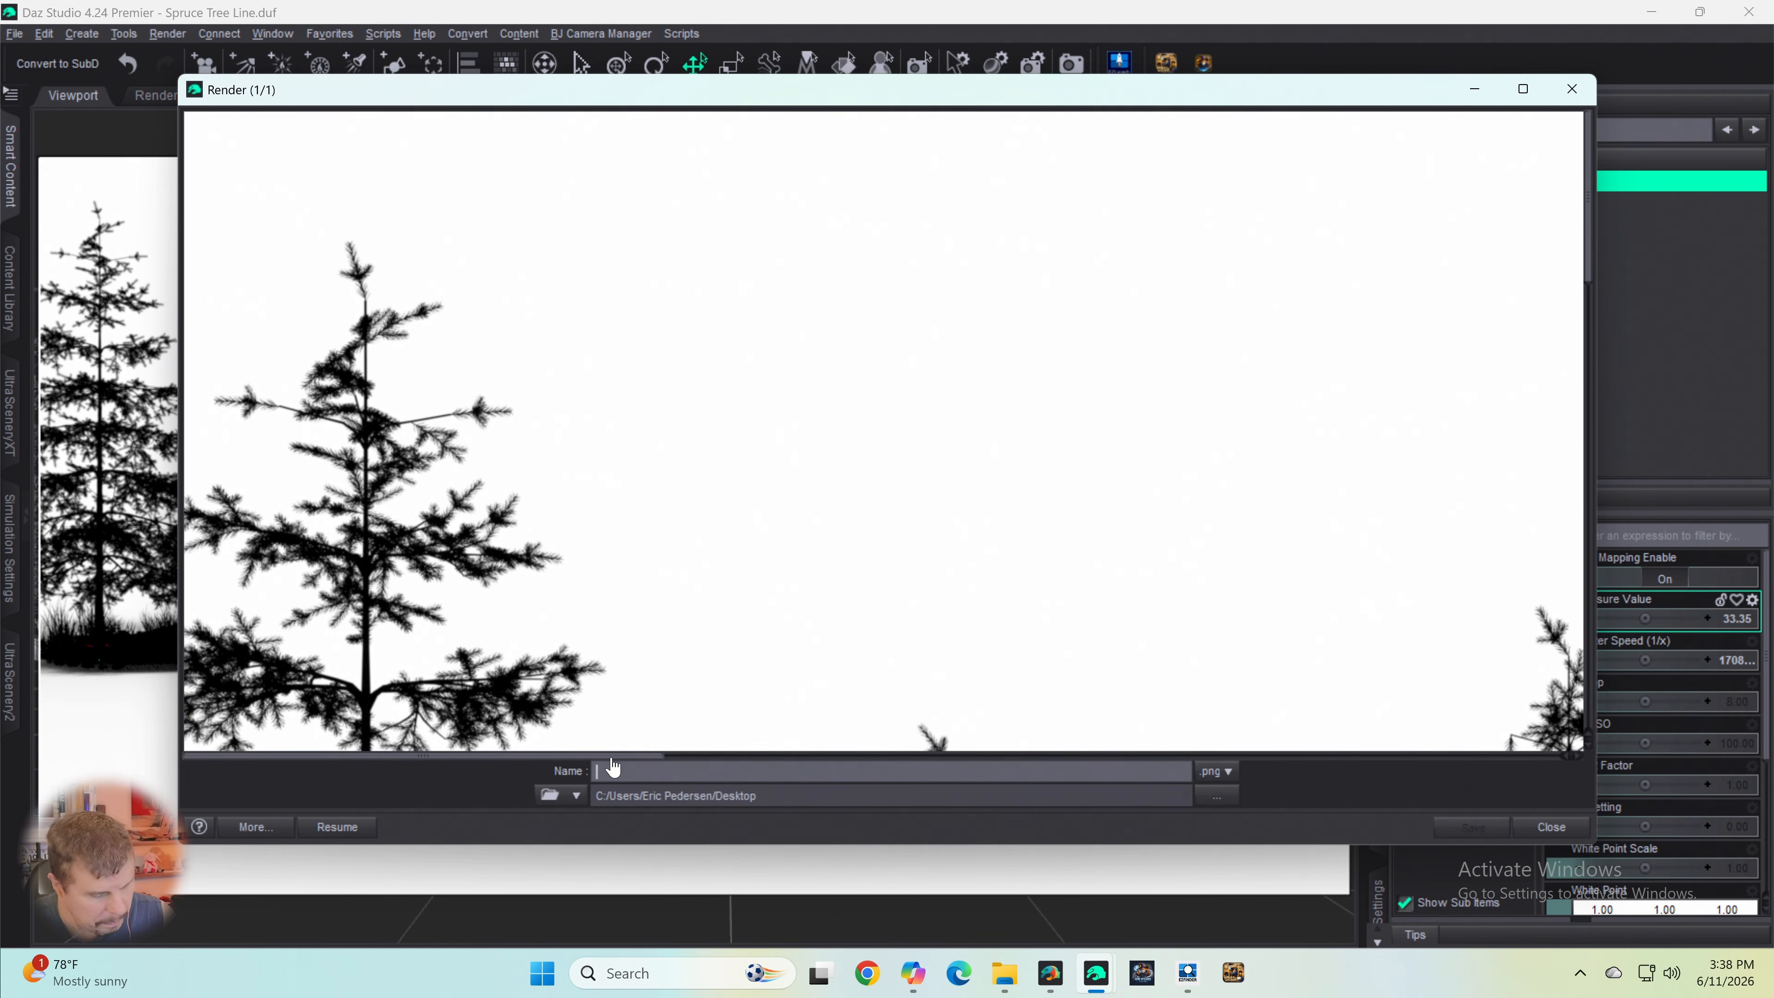
pyautogui.click(612, 769)
pyautogui.write('B')
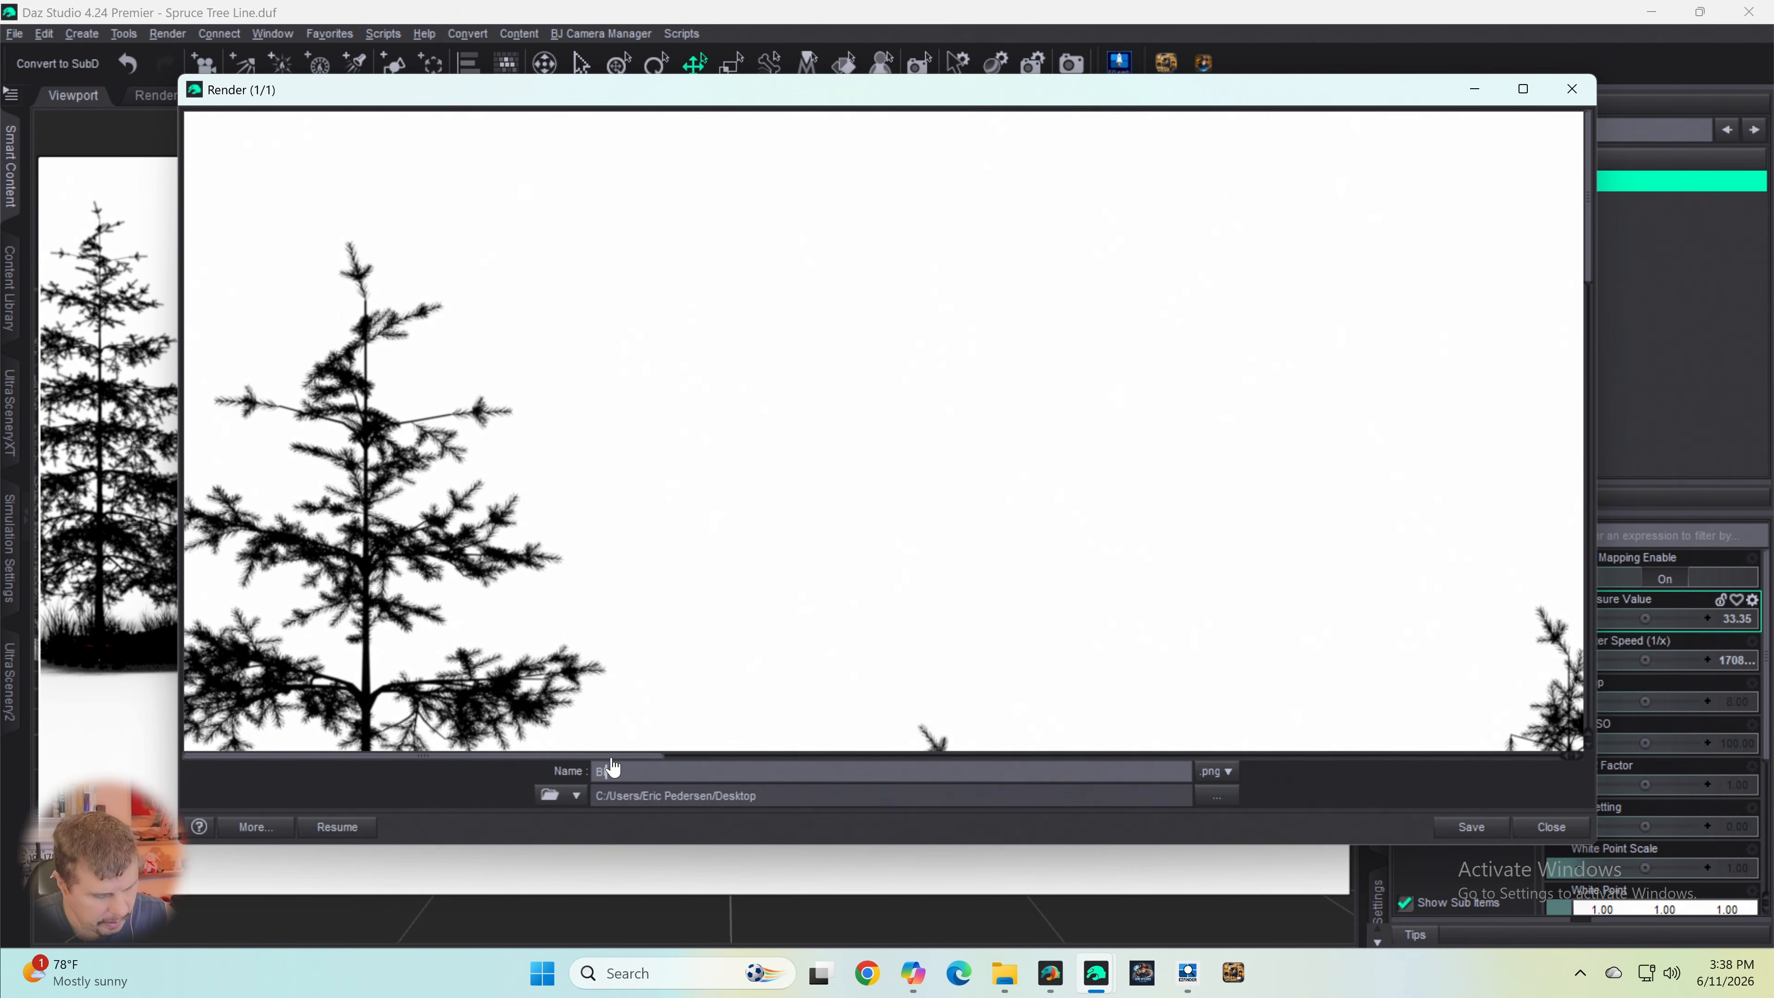
pyautogui.press('BackSpace')
pyautogui.press('BackSpace')
pyautogui.write('S')
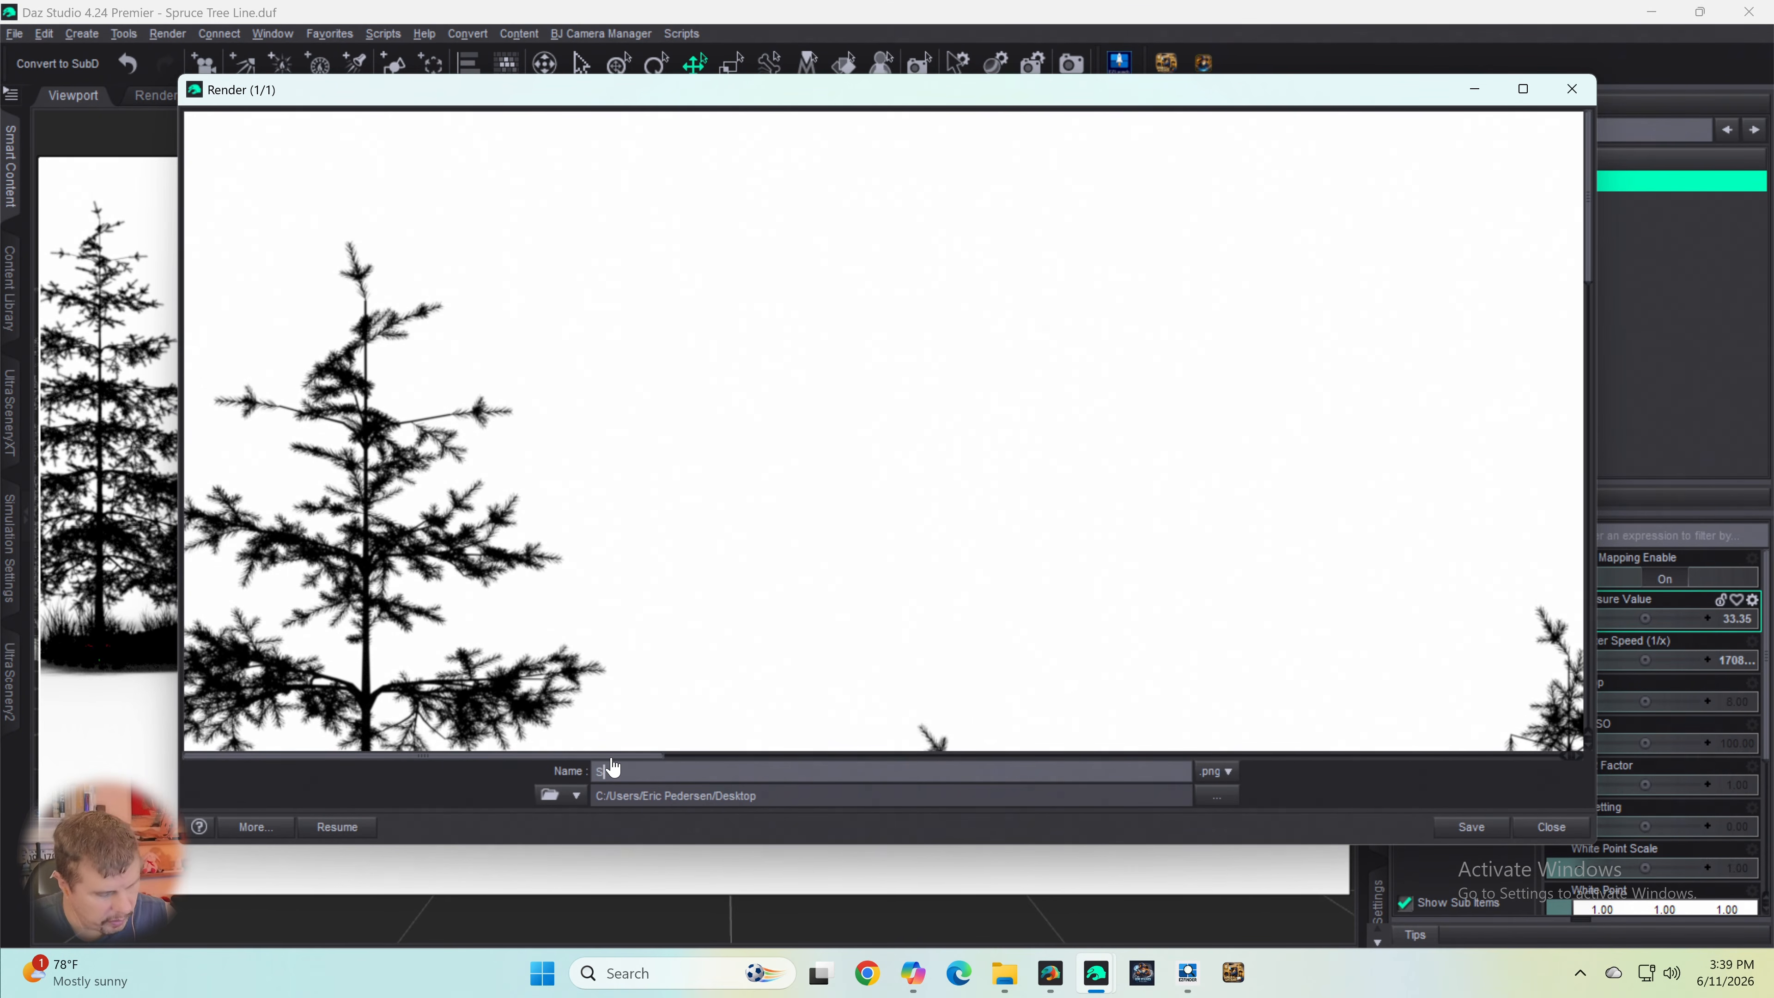
pyautogui.write('p')
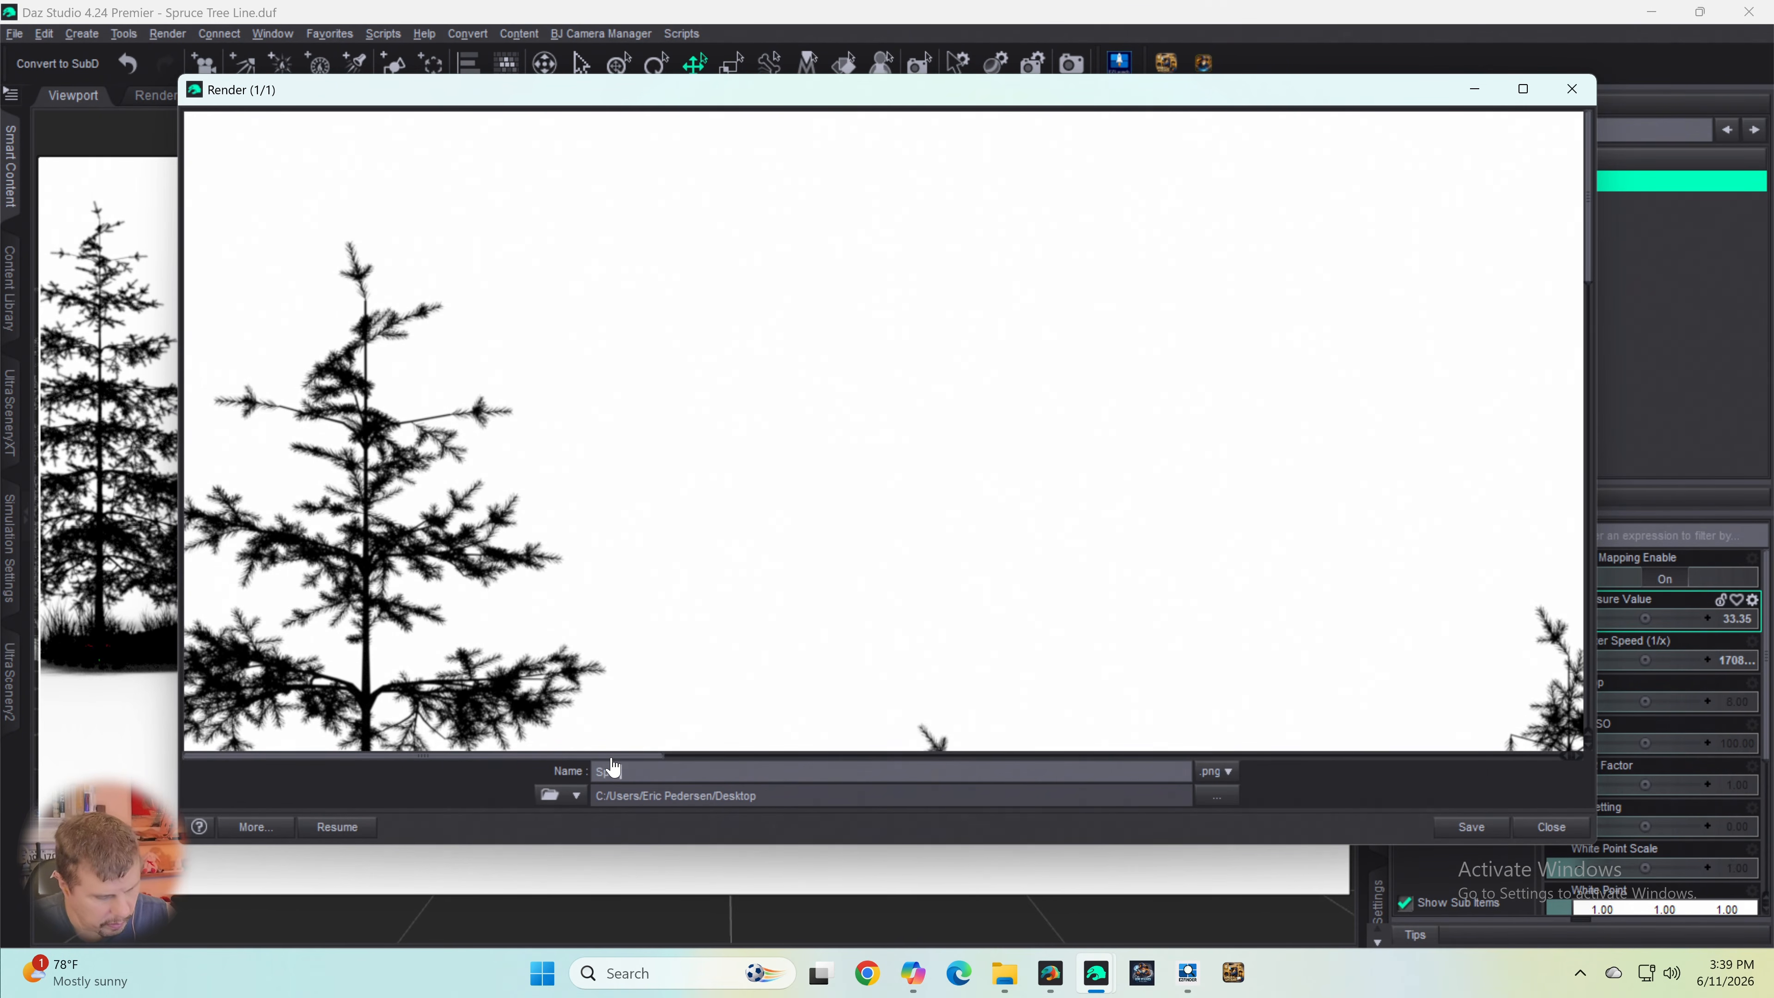
pyautogui.write('ruce Tree')
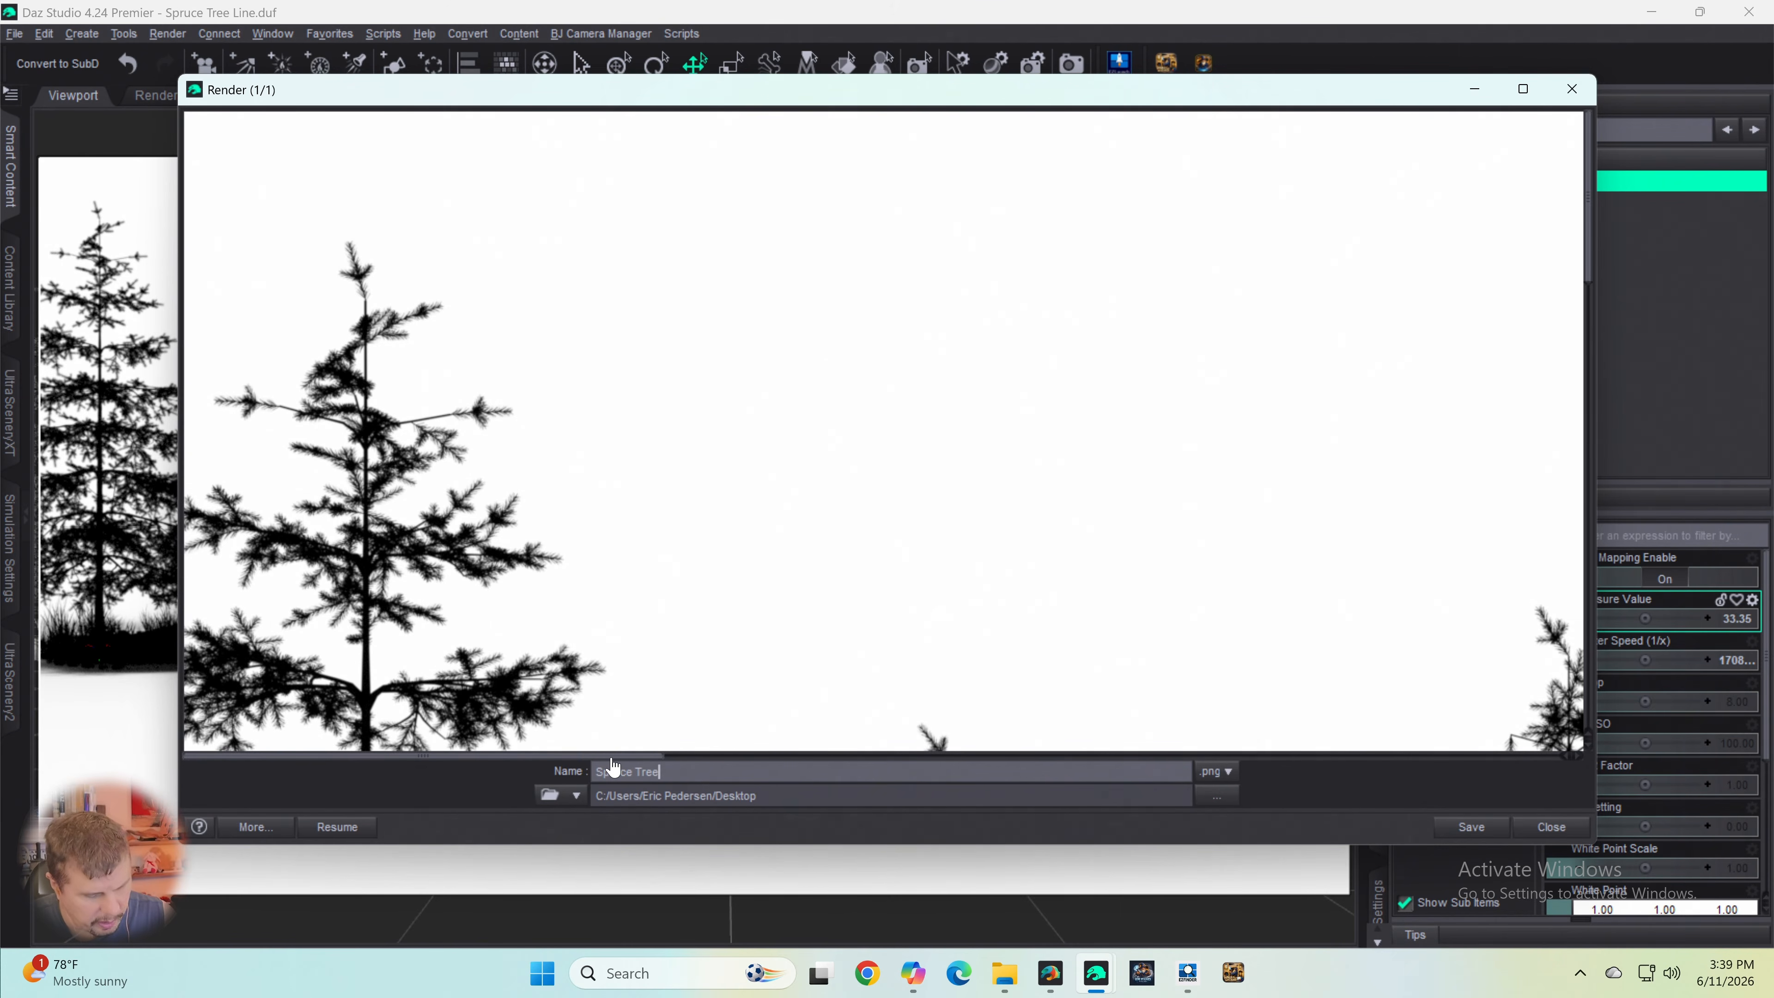
pyautogui.write(' Line Bla')
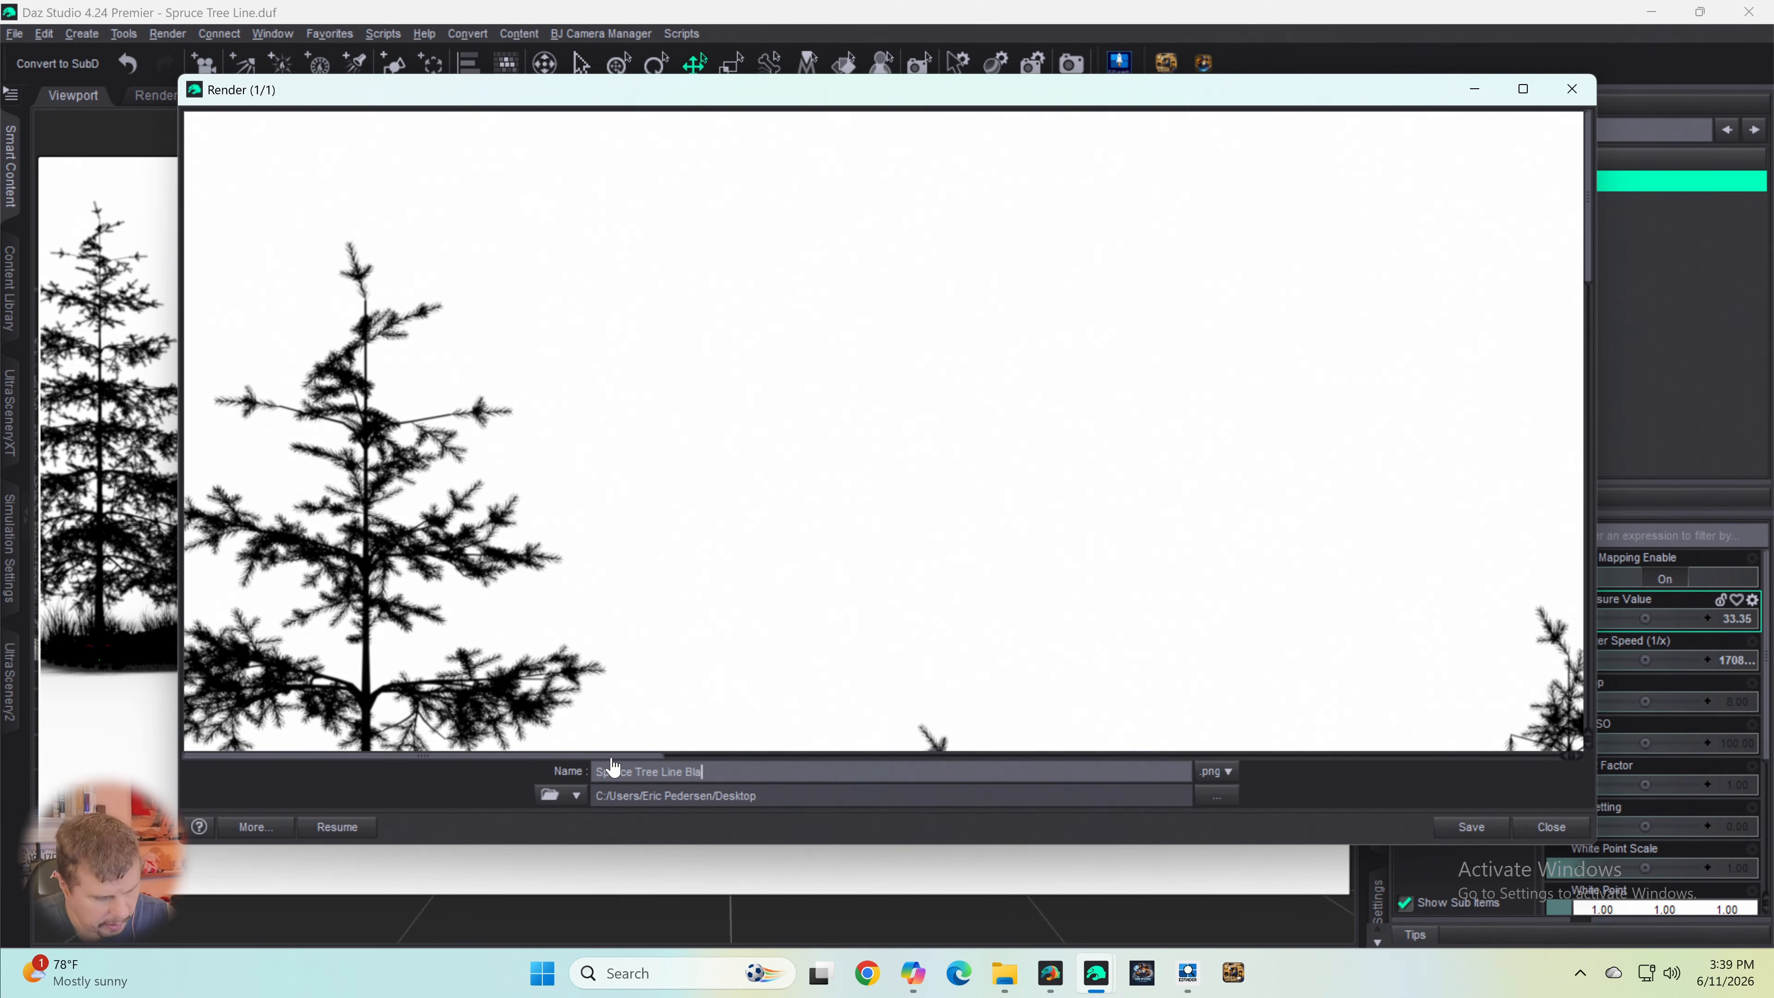
pyautogui.write('ck and ')
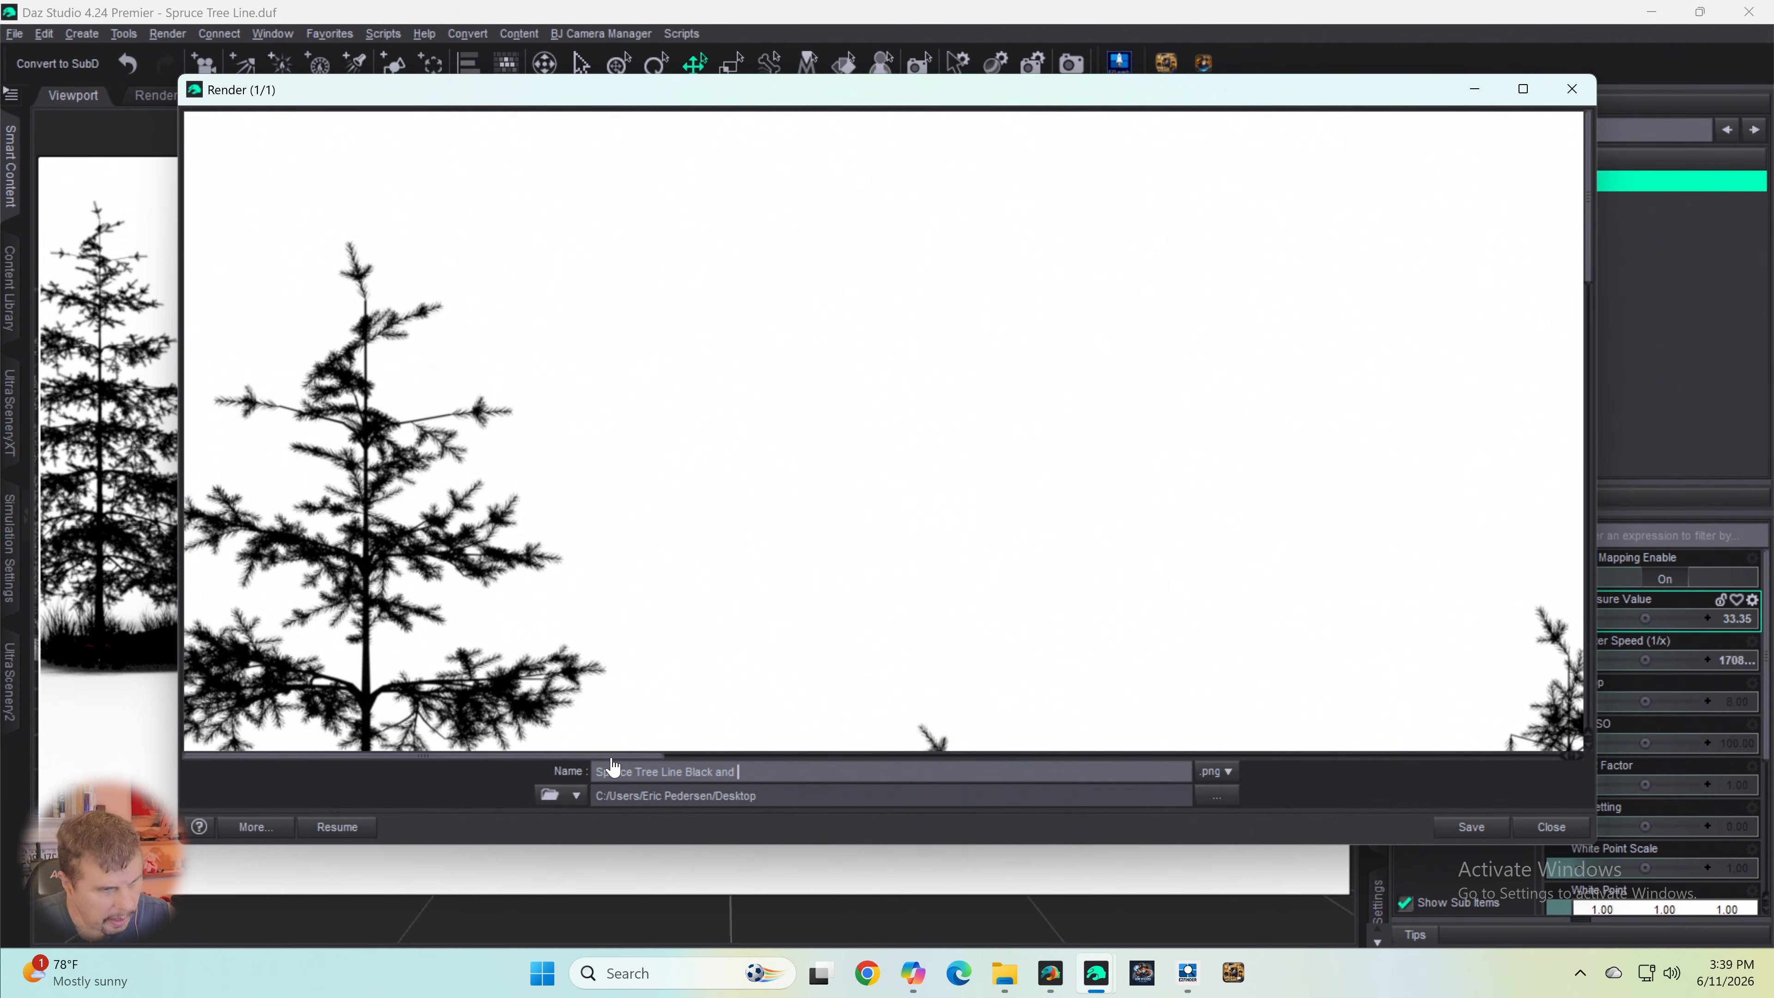
pyautogui.write('Wh')
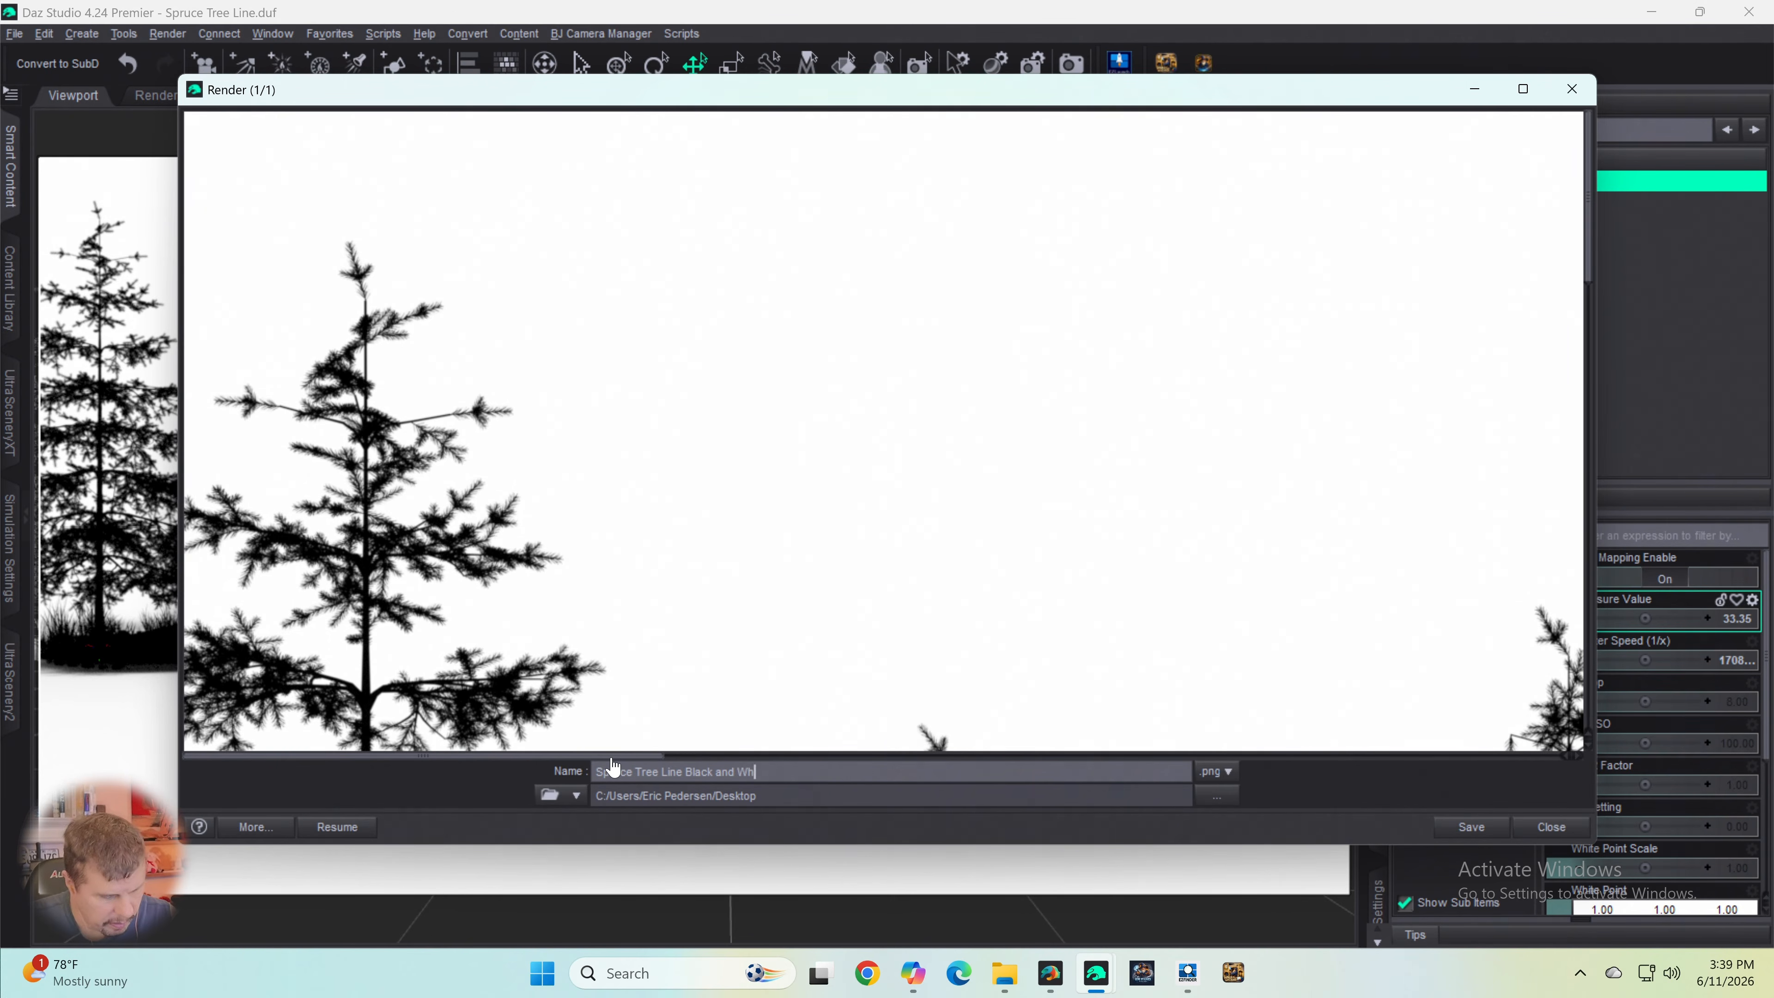
pyautogui.write('ite NMo Ptr')
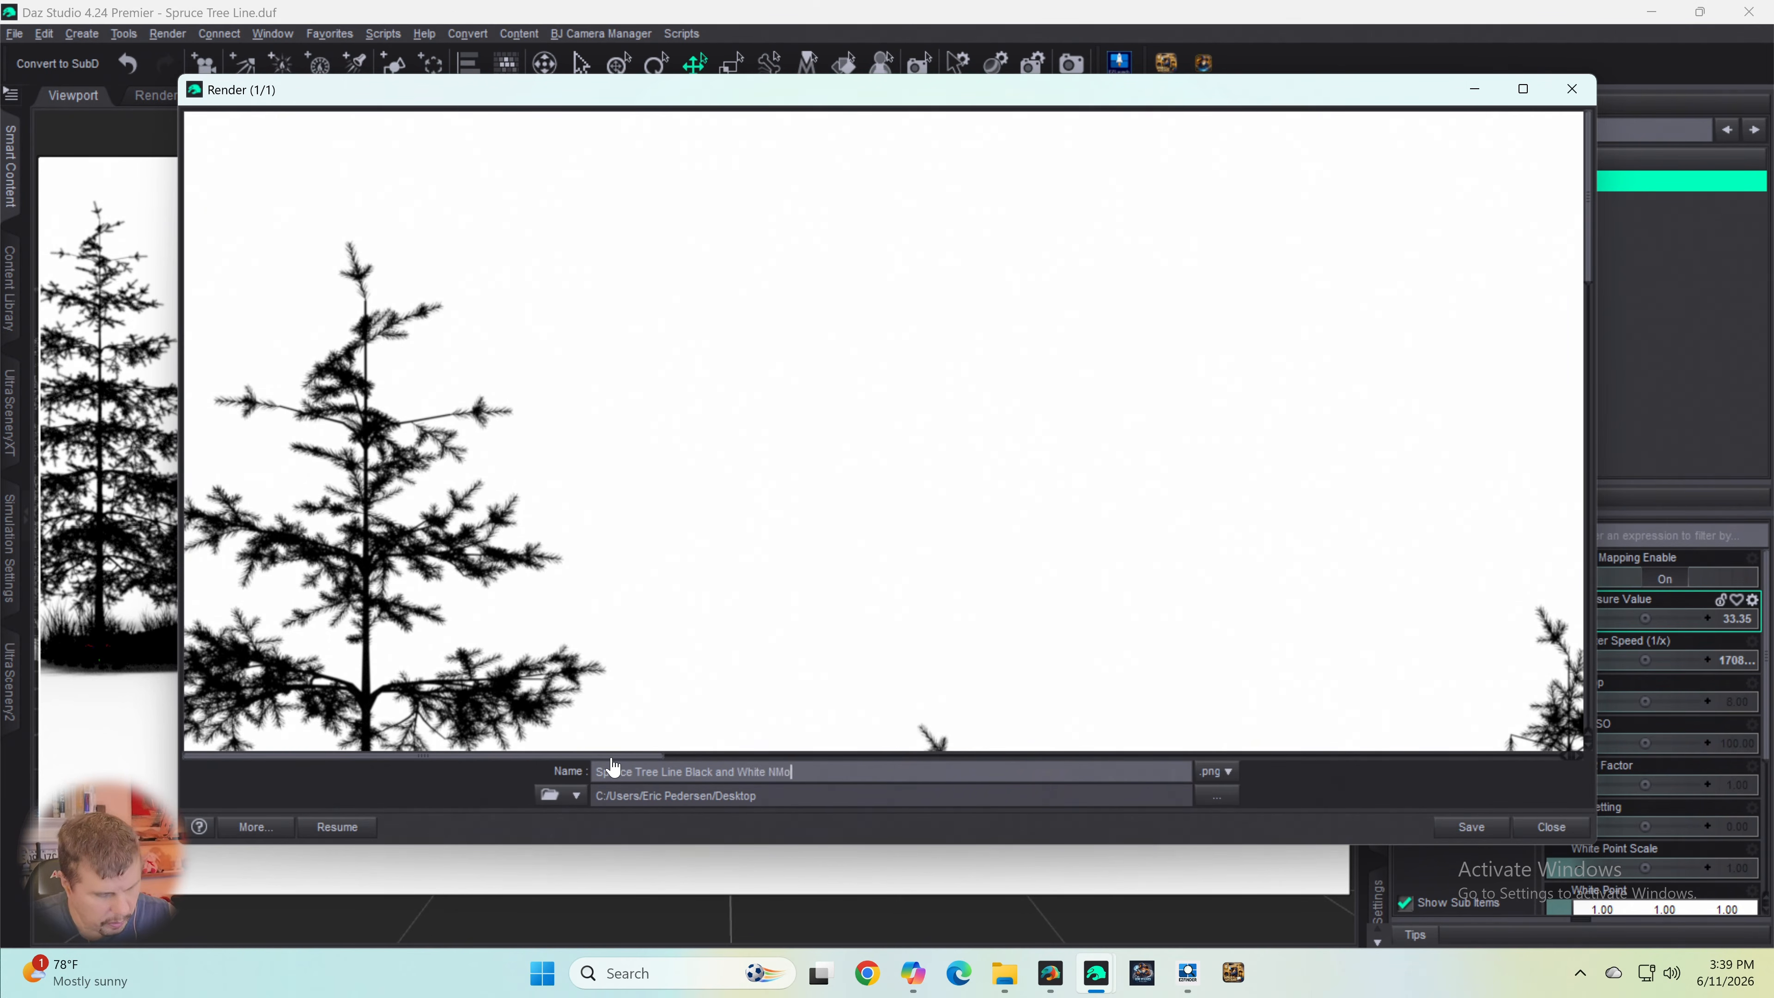
pyautogui.press('BackSpace')
pyautogui.press('BackSpace')
pyautogui.press('BackSpace')
pyautogui.press('BackSpace')
pyautogui.press('BackSpace')
pyautogui.press('BackSpace')
pyautogui.press('BackSpace')
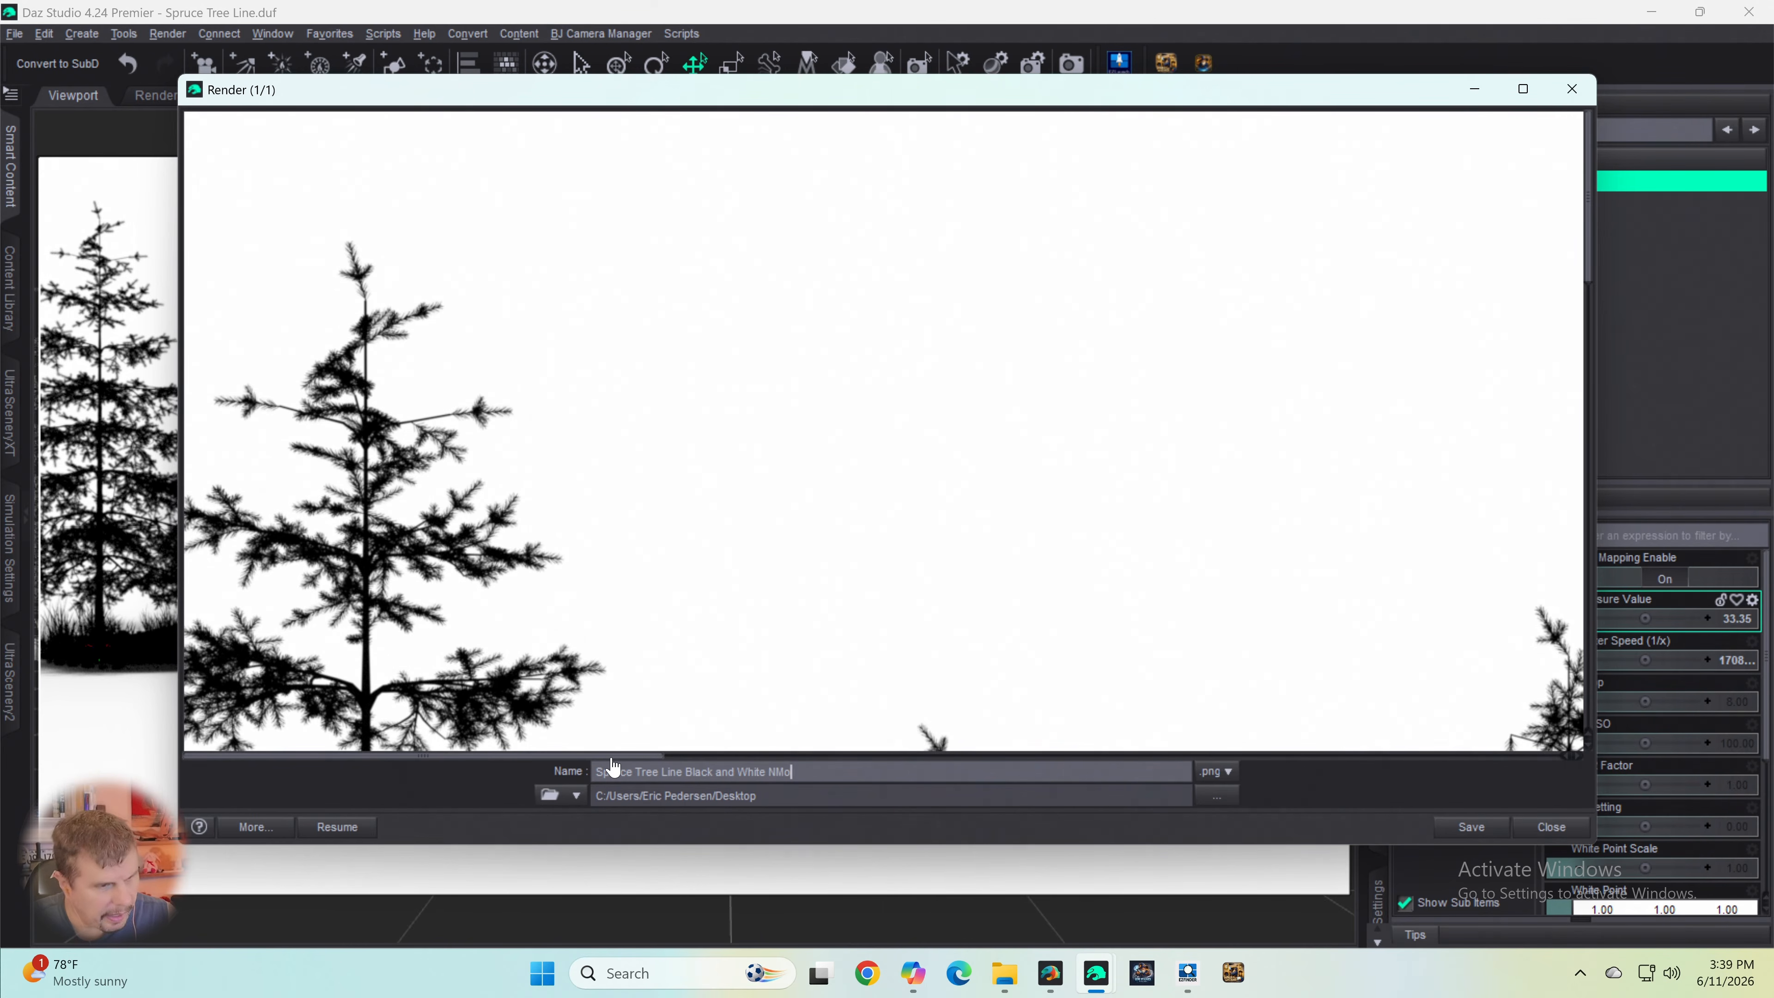
pyautogui.write('tr')
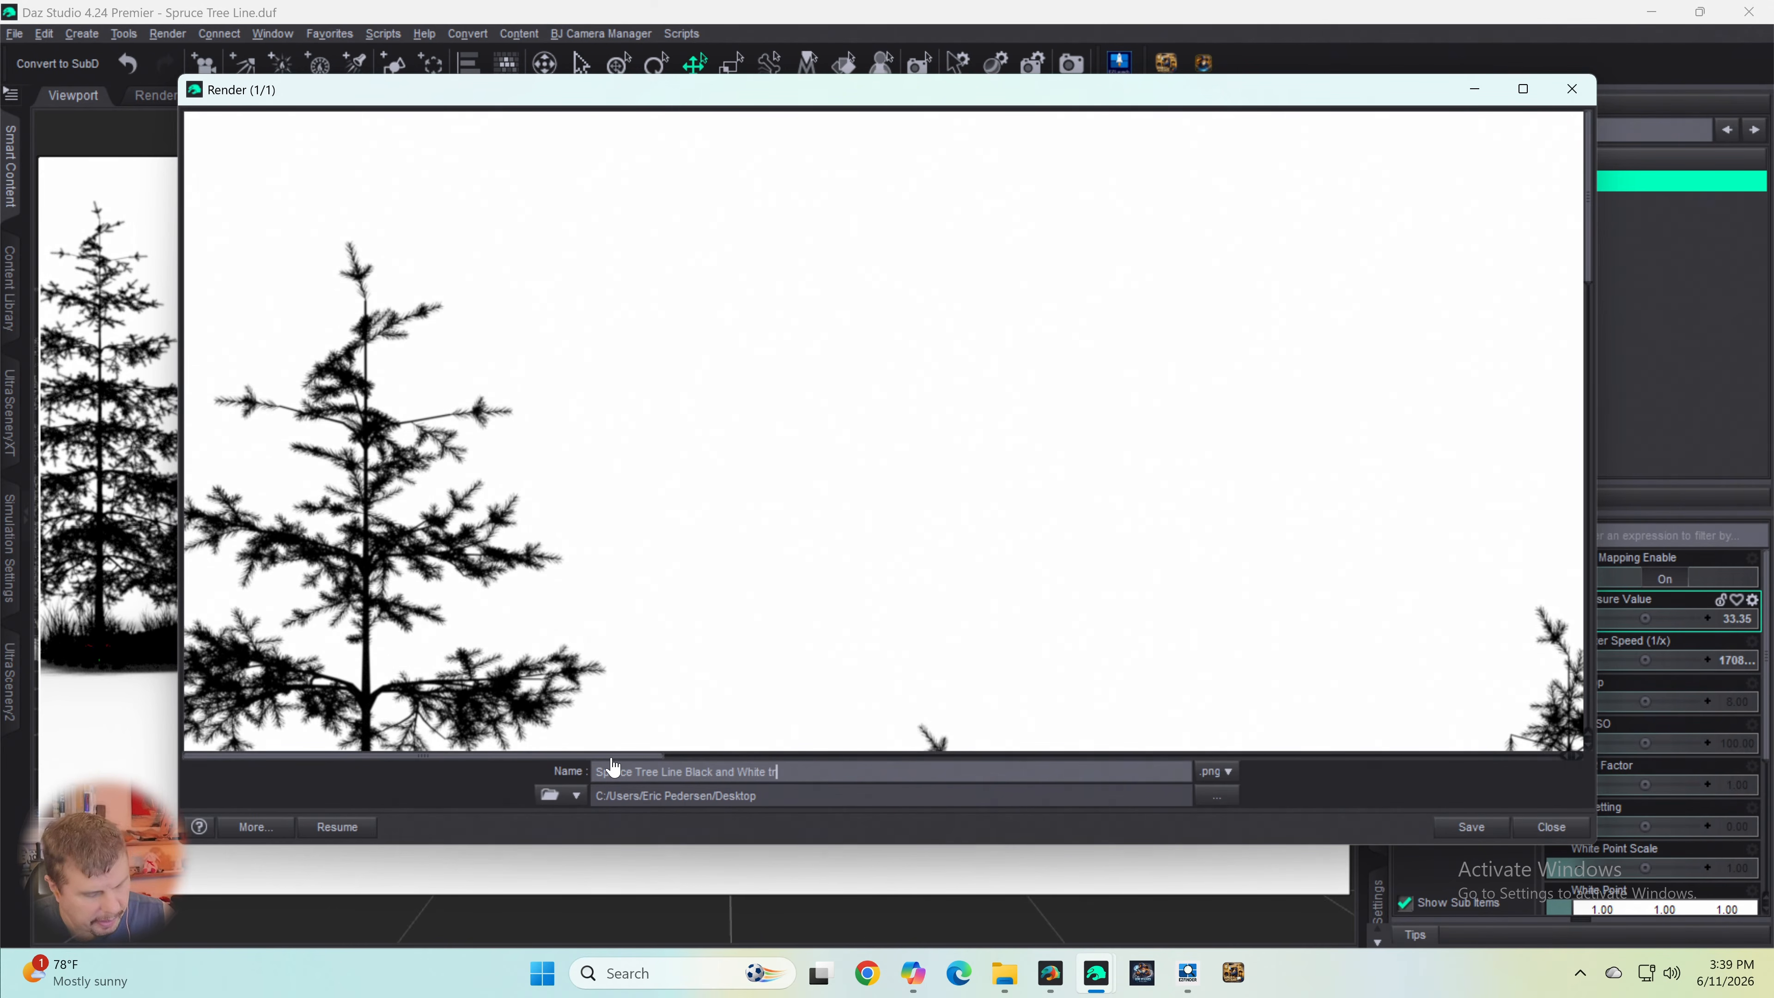
pyautogui.write('ees blac')
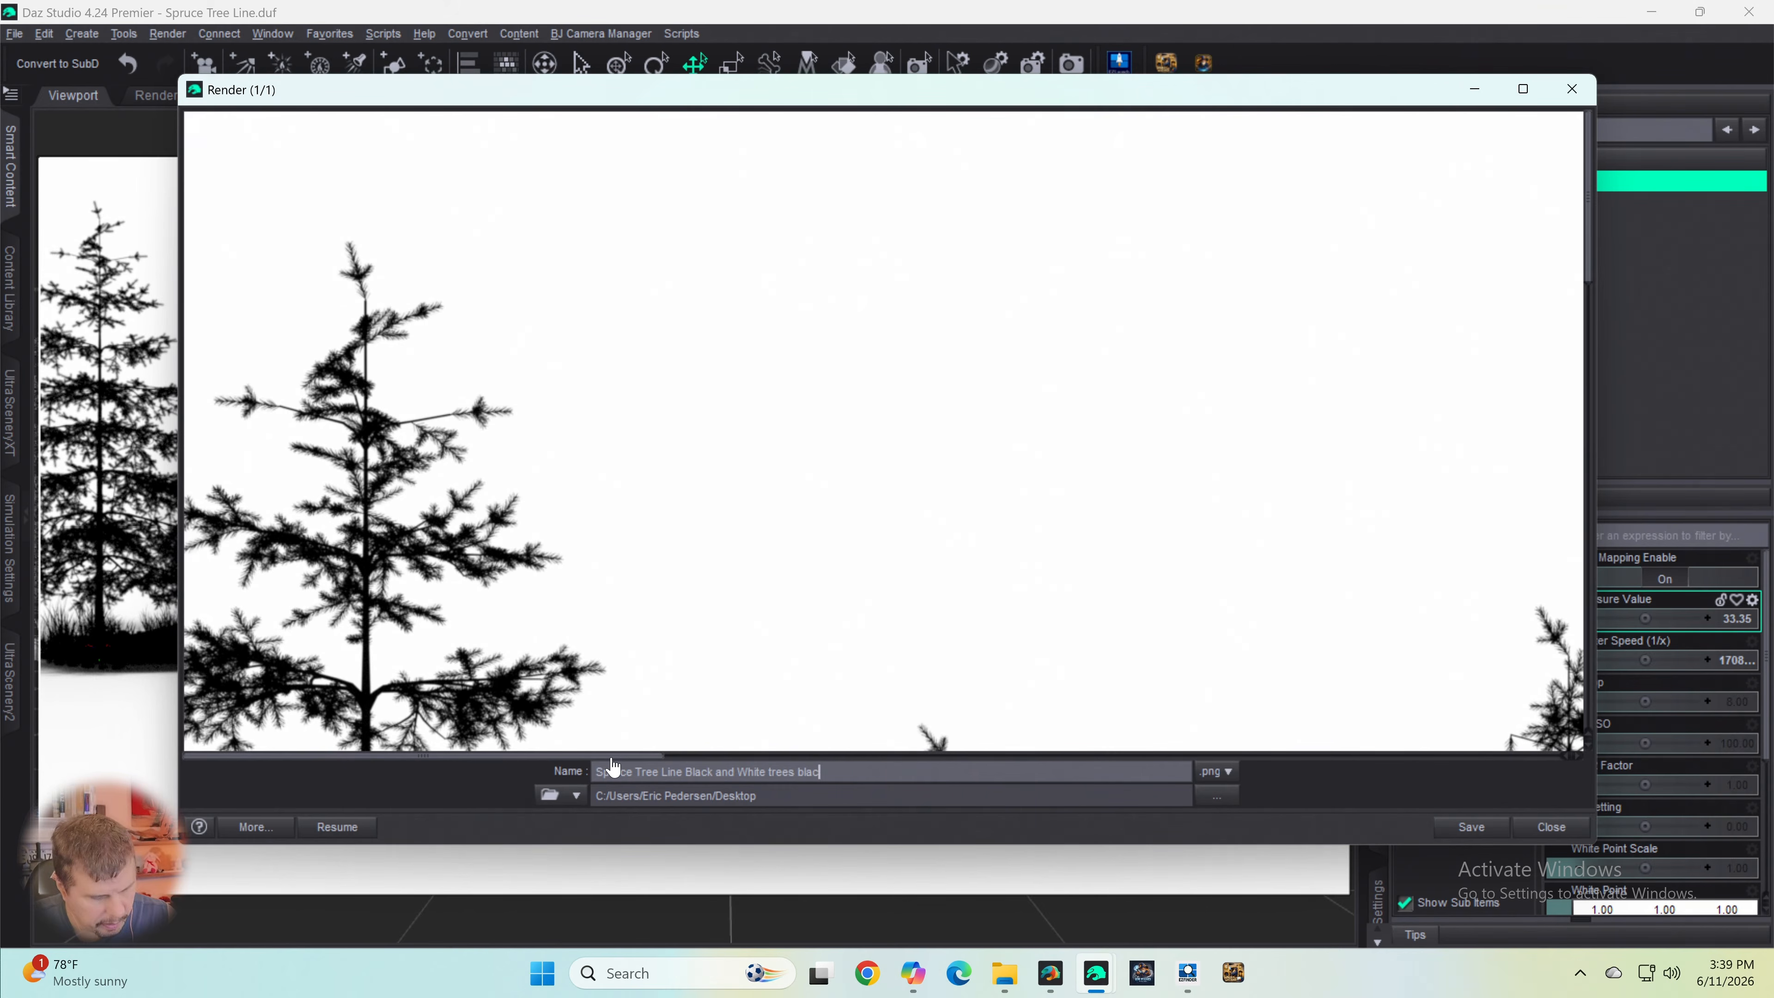
pyautogui.write('k No t')
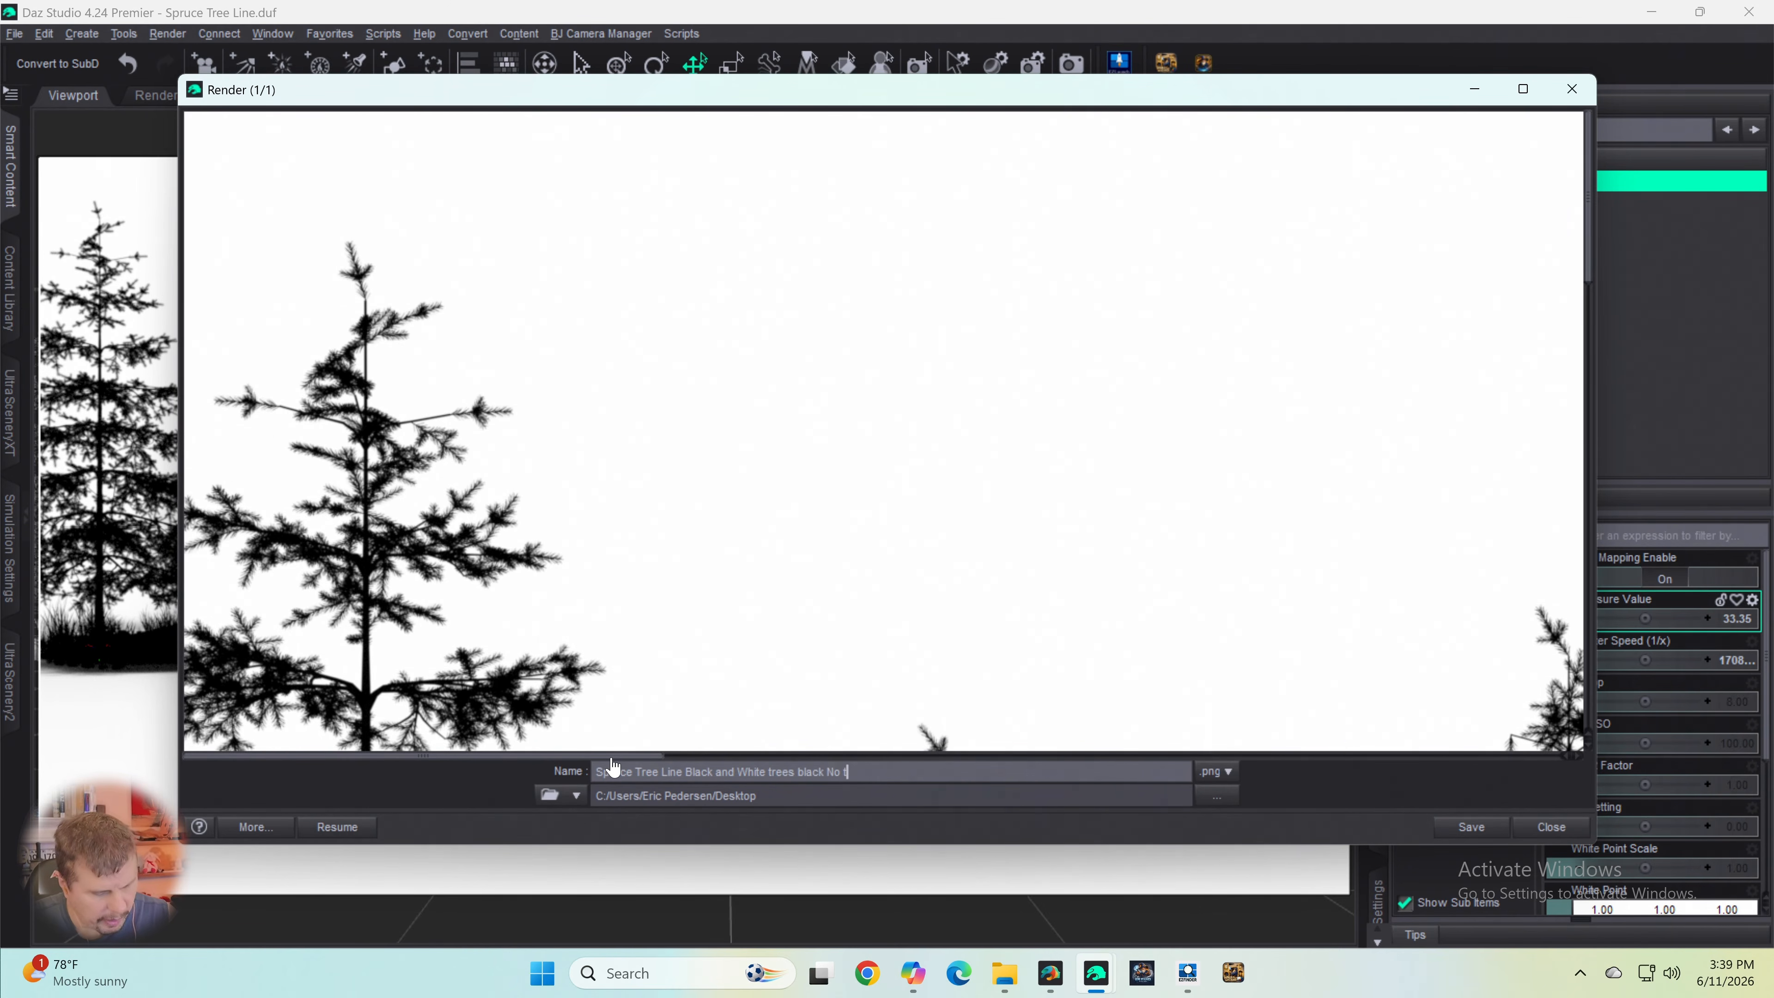
pyautogui.write('rns')
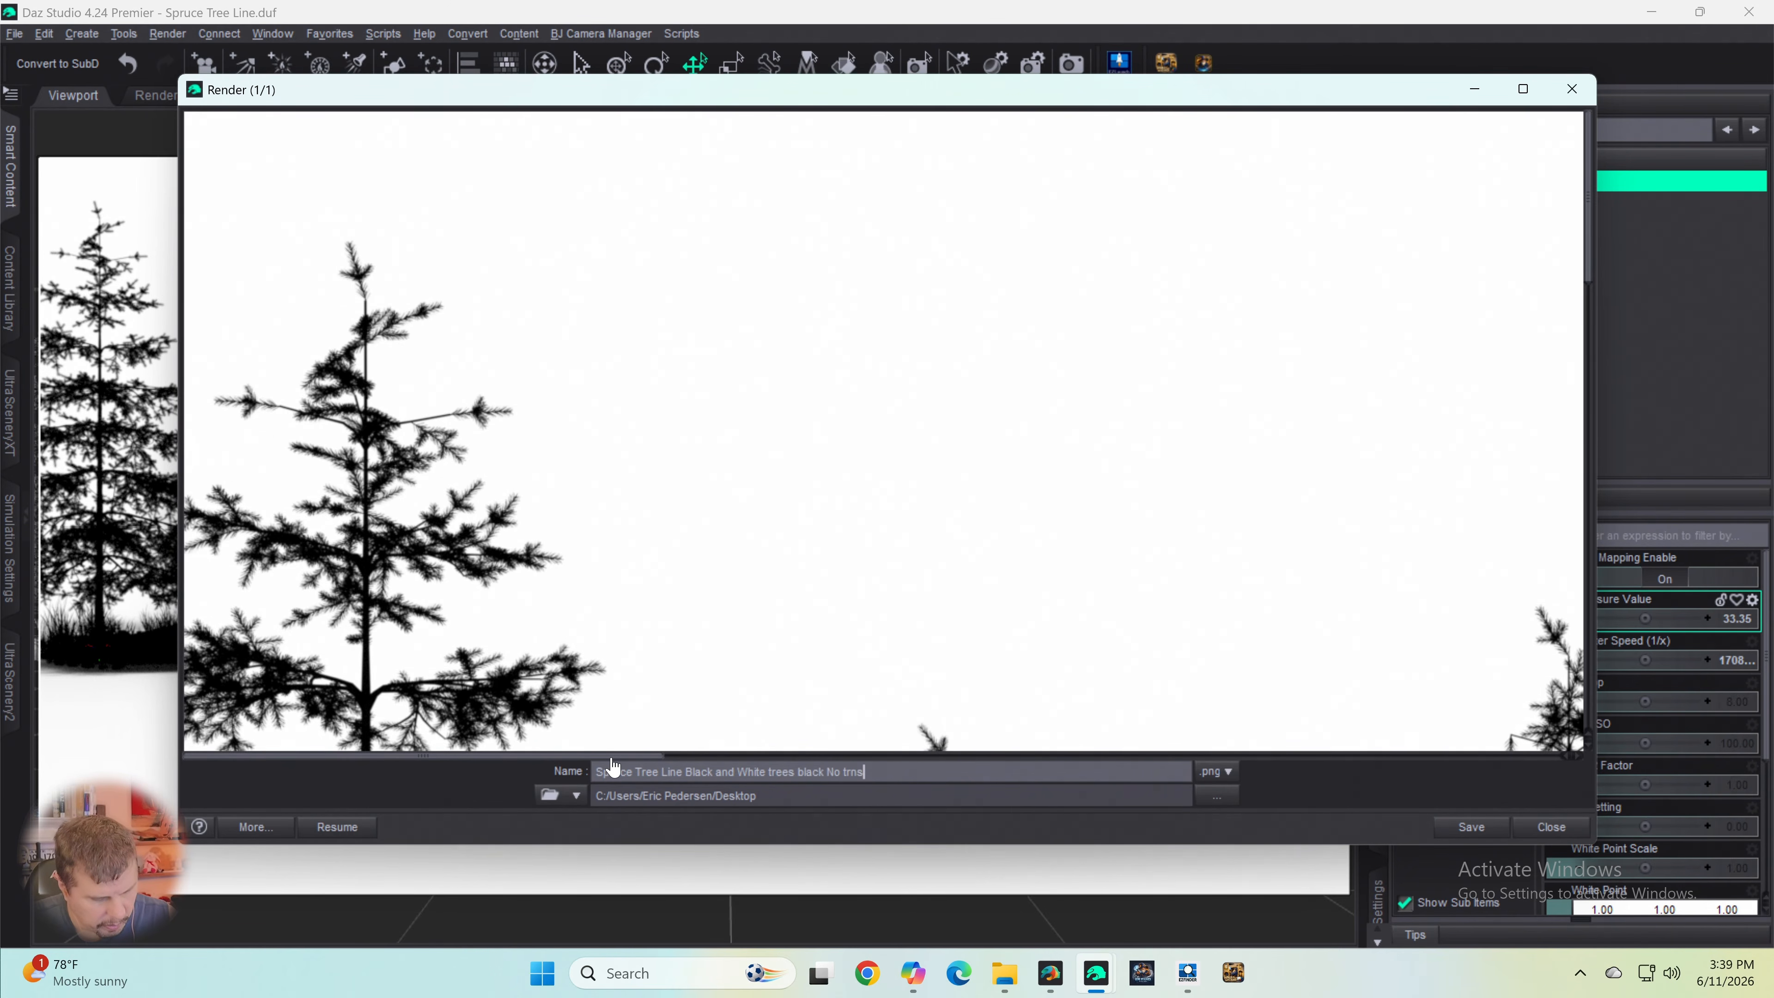
pyautogui.write('parency')
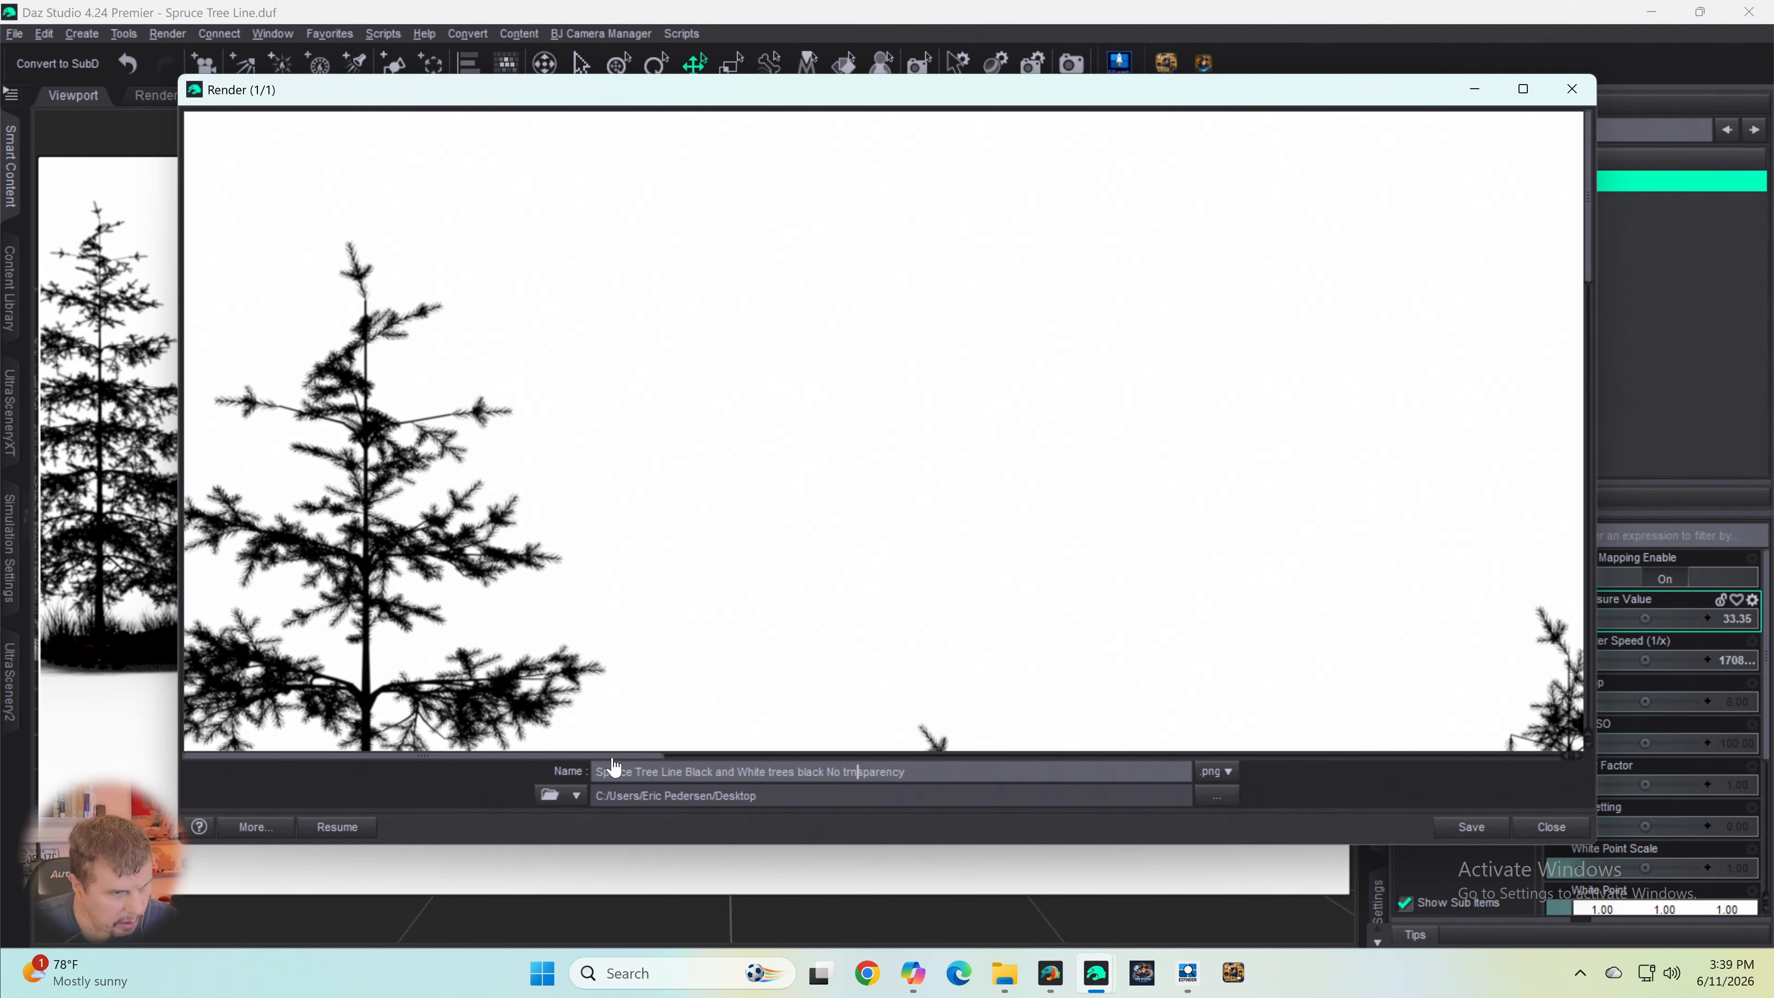
# - Correct the spelling of "transparency", insert "sky white" before a lowercase "no transparency", and save the PNG render to the Desktop
pyautogui.press('Left')
pyautogui.write('a')
pyautogui.press('Right')
pyautogui.press('Right')
pyautogui.press('Right')
pyautogui.press('BackSpace')
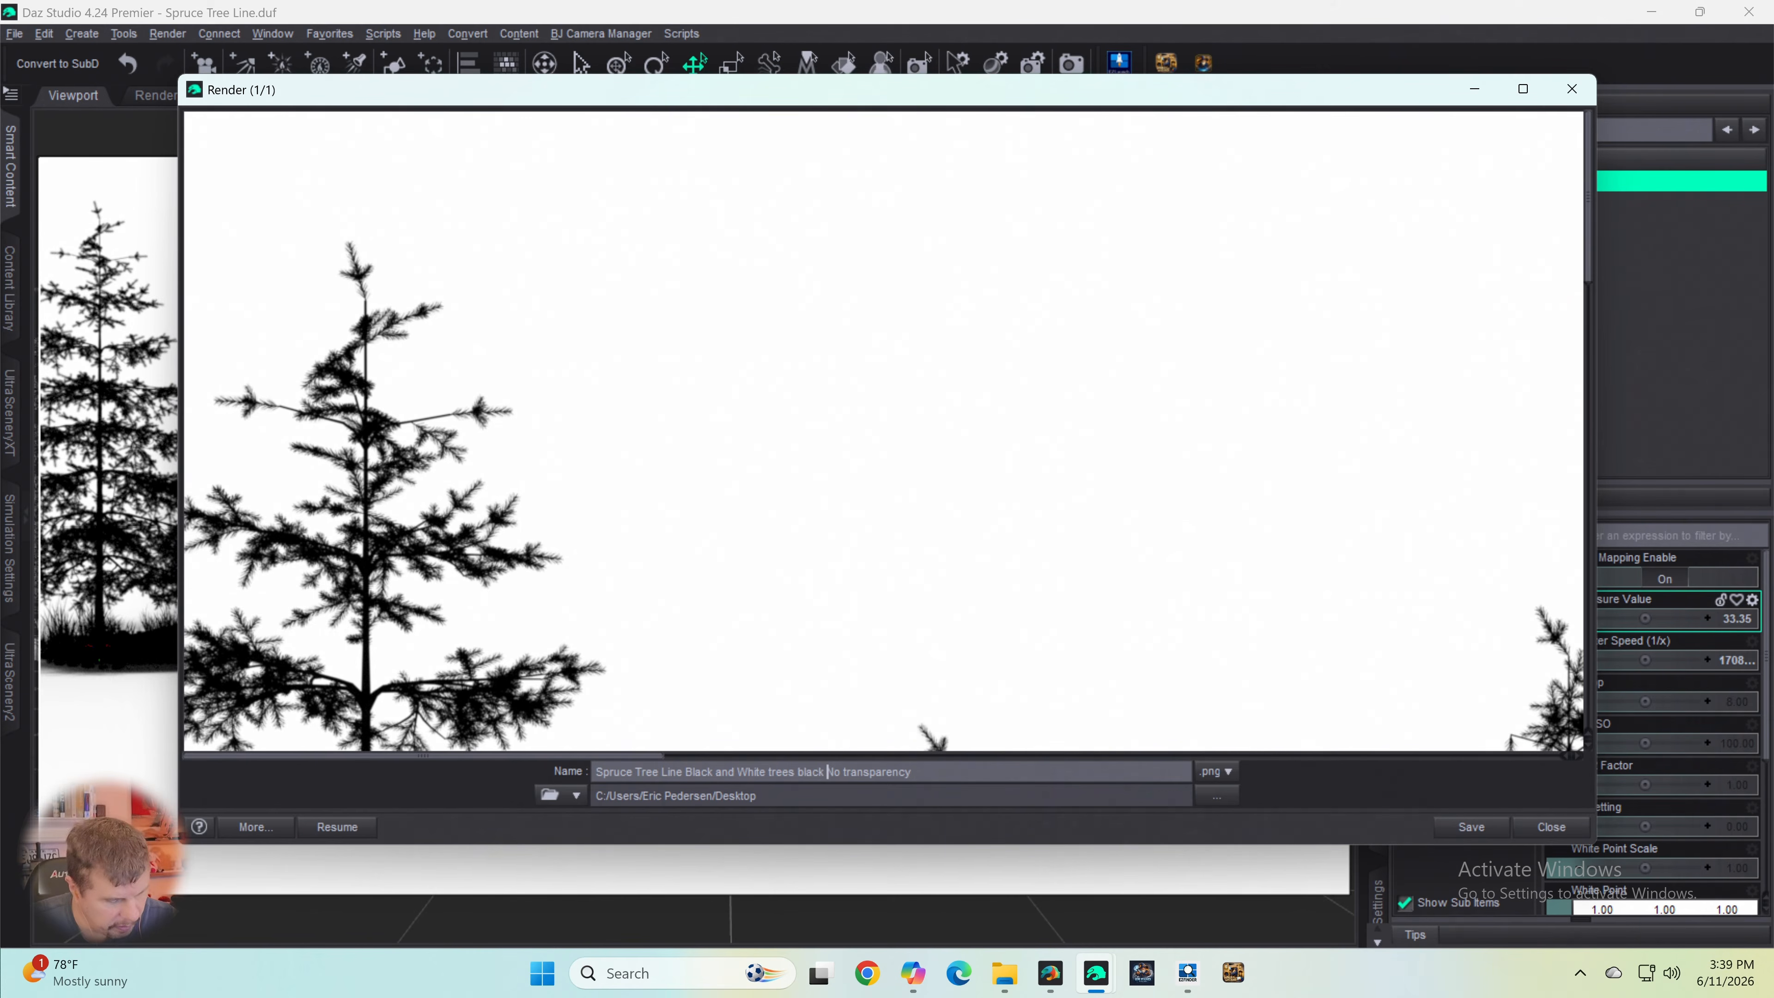
pyautogui.write('sky white')
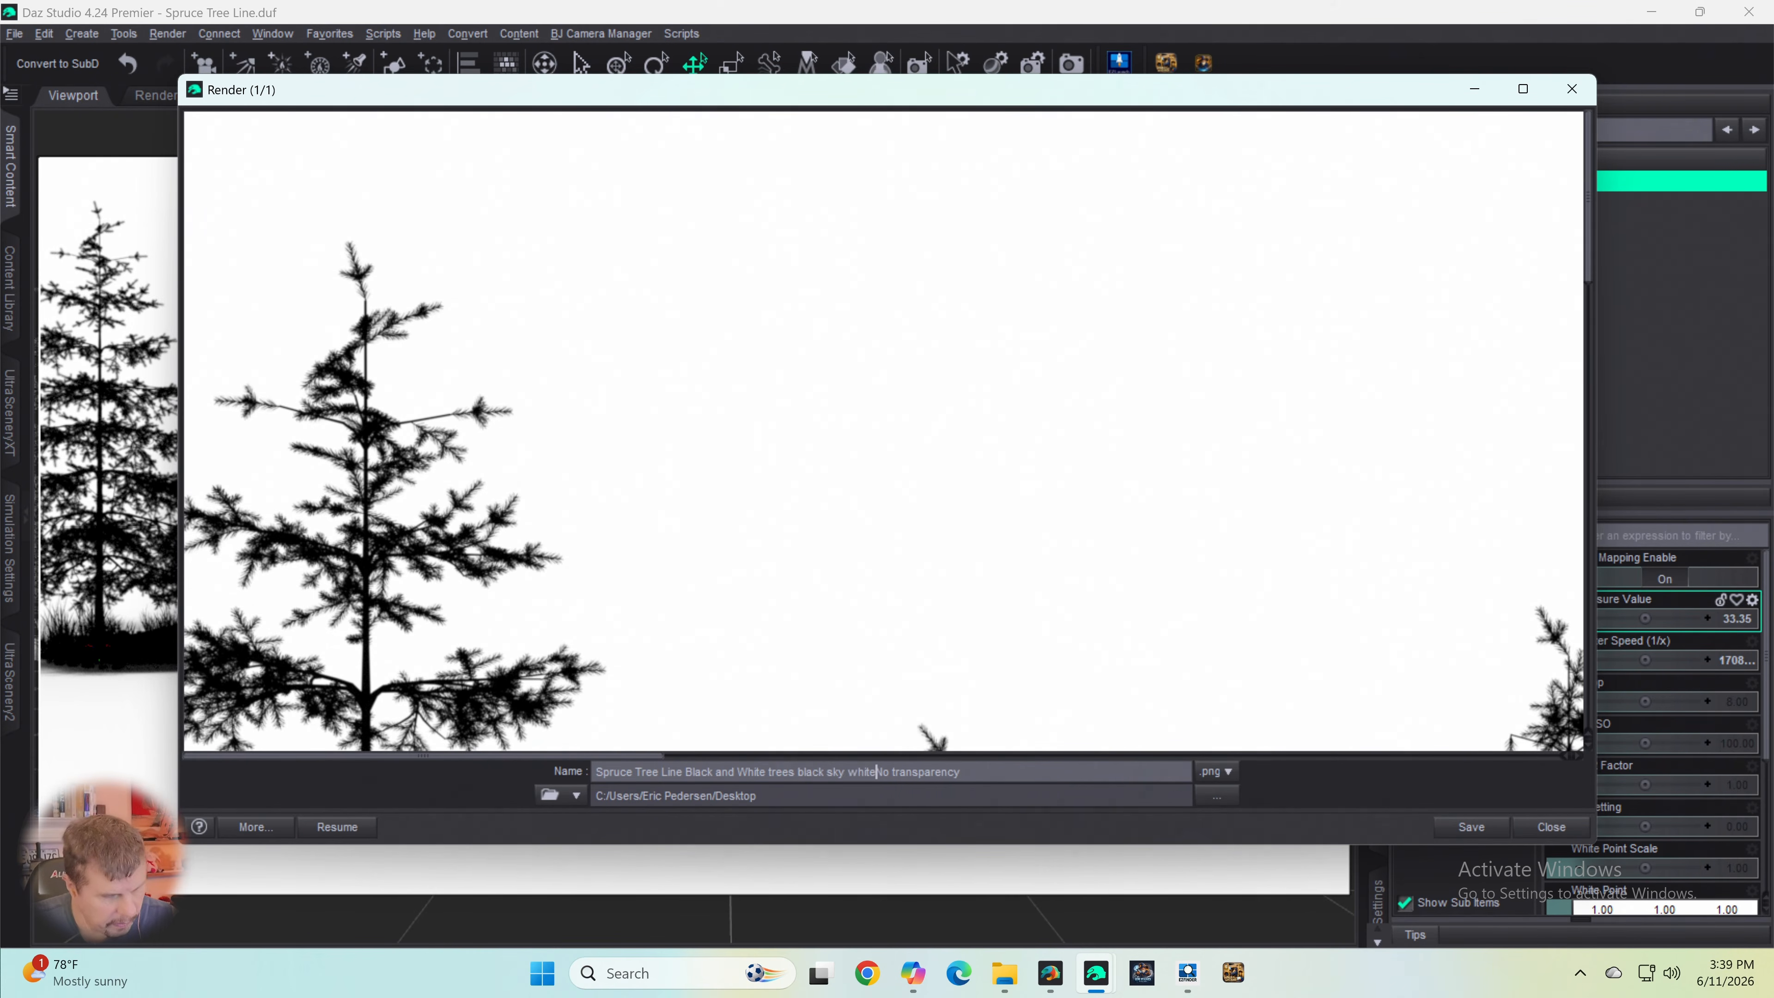
pyautogui.press('Delete')
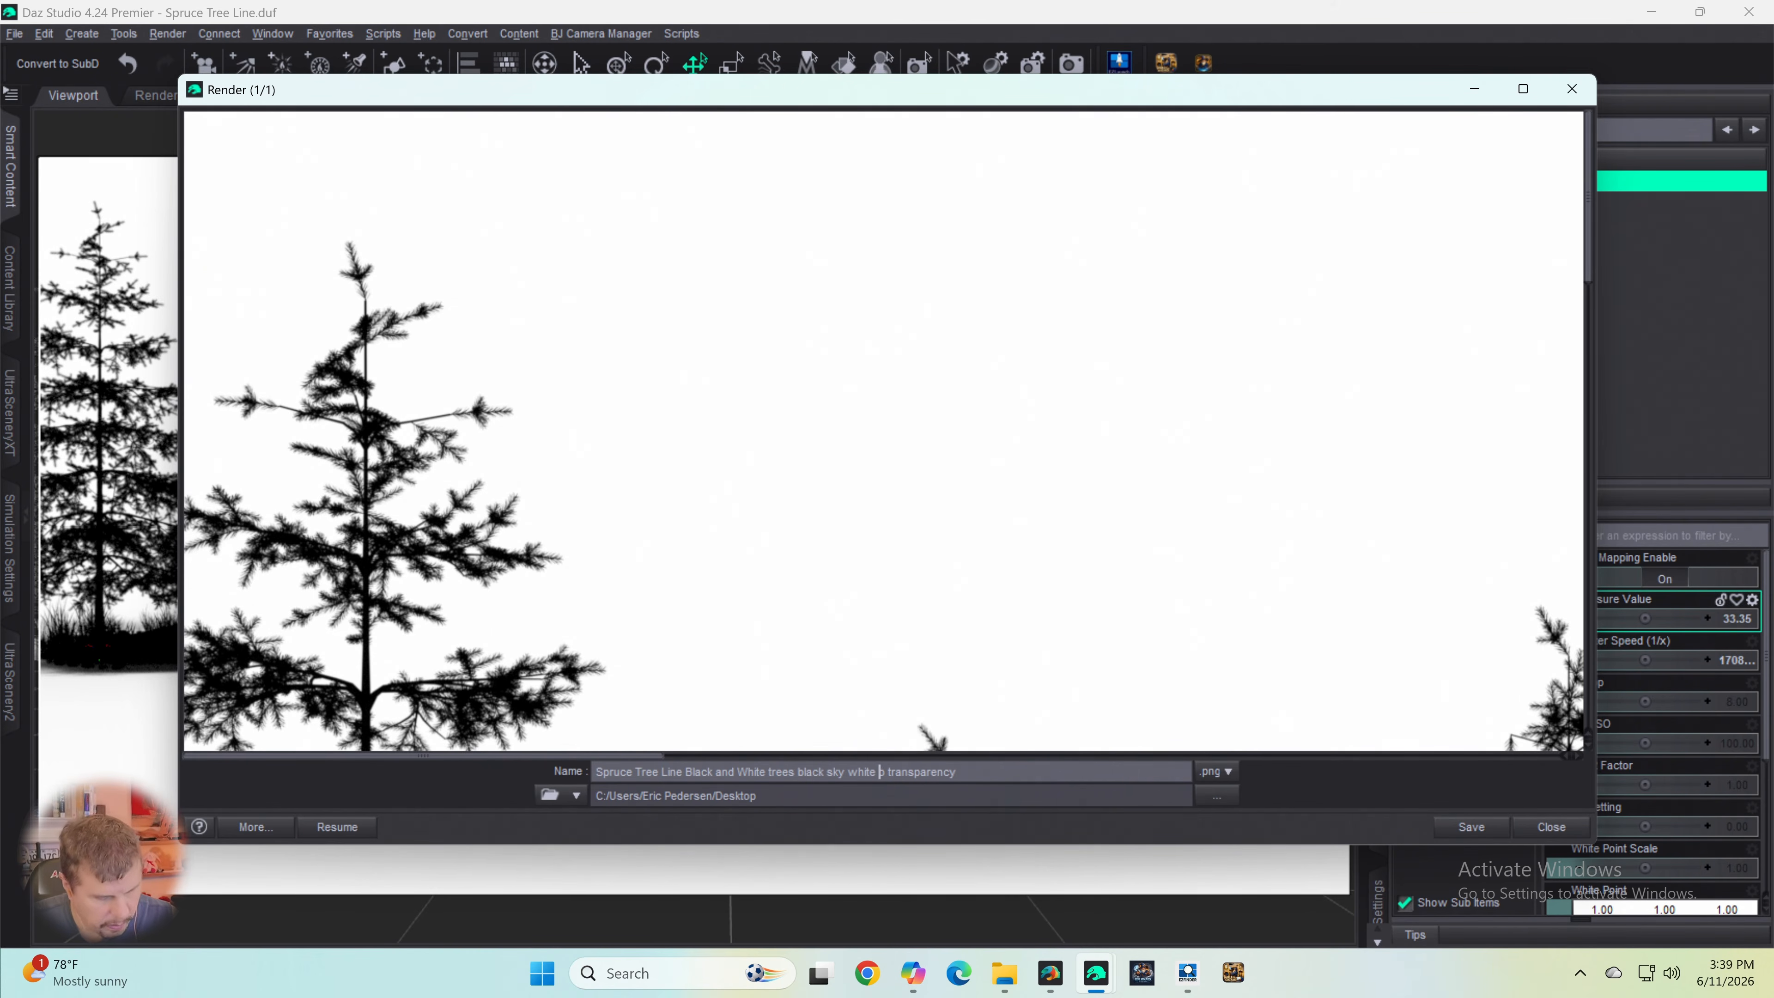
pyautogui.write('n')
pyautogui.press('Return')
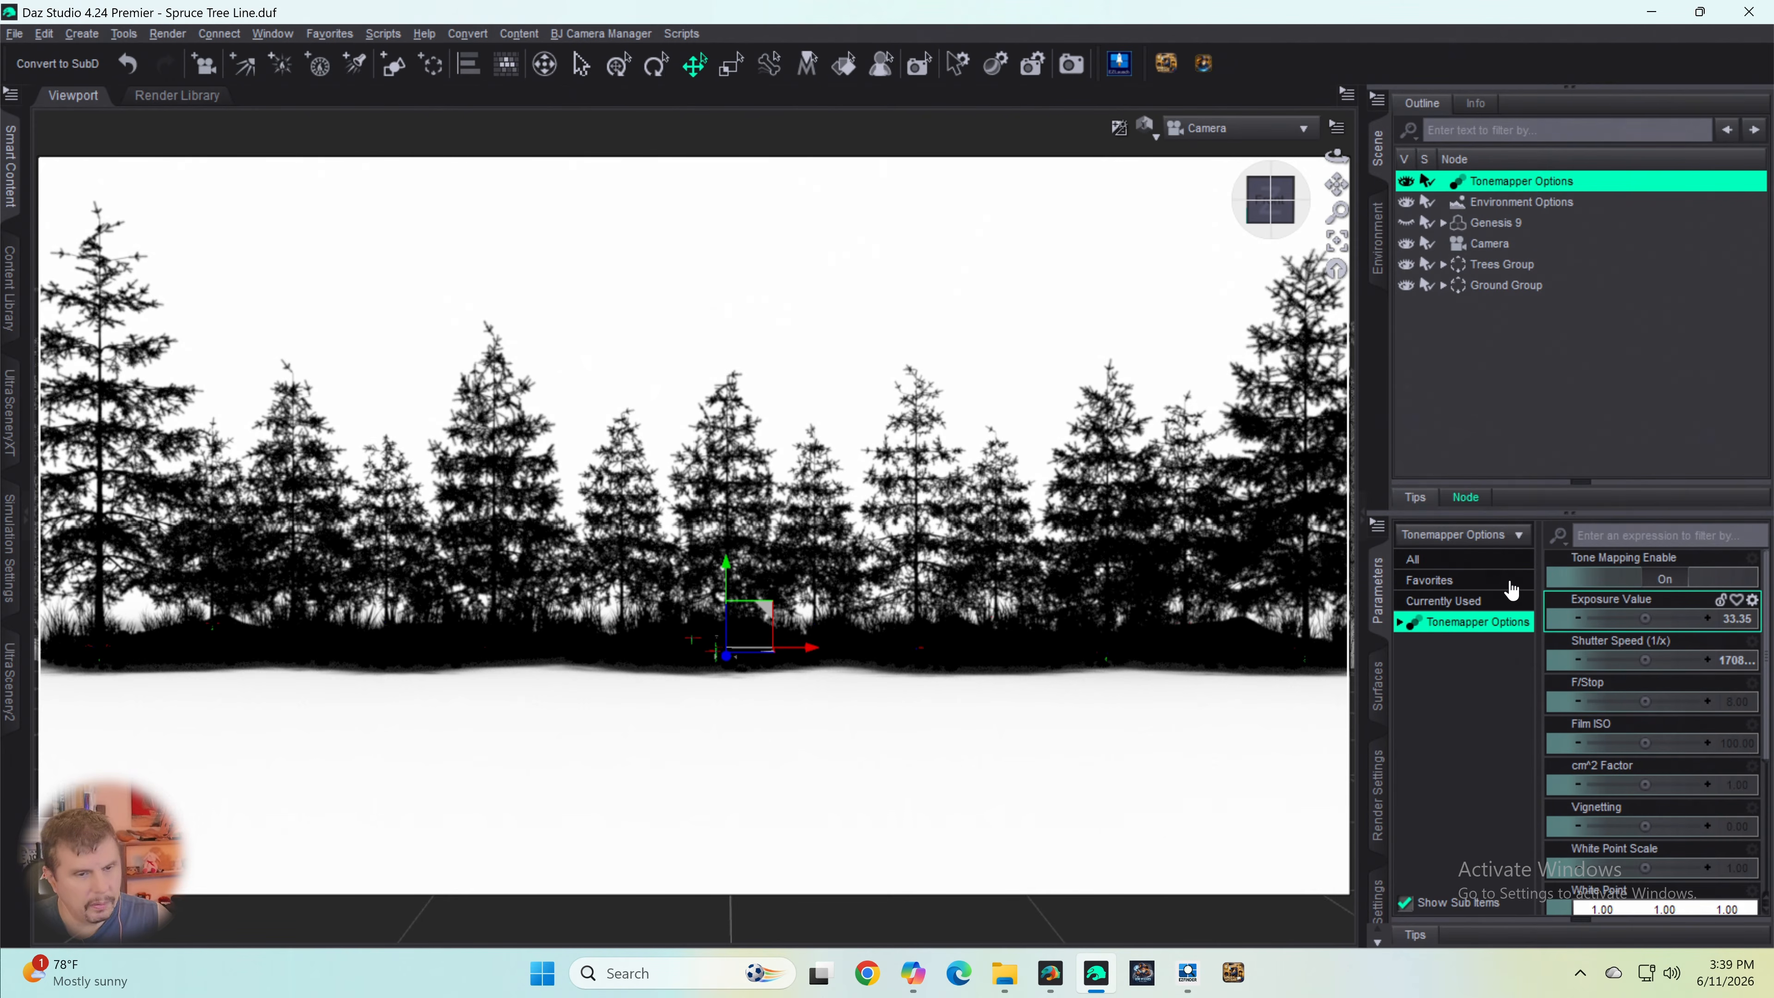
# - Create a new empty scene from the New Scene template, discarding the changes to the spruce tree line scene
pyautogui.click(13, 34)
pyautogui.click(49, 58)
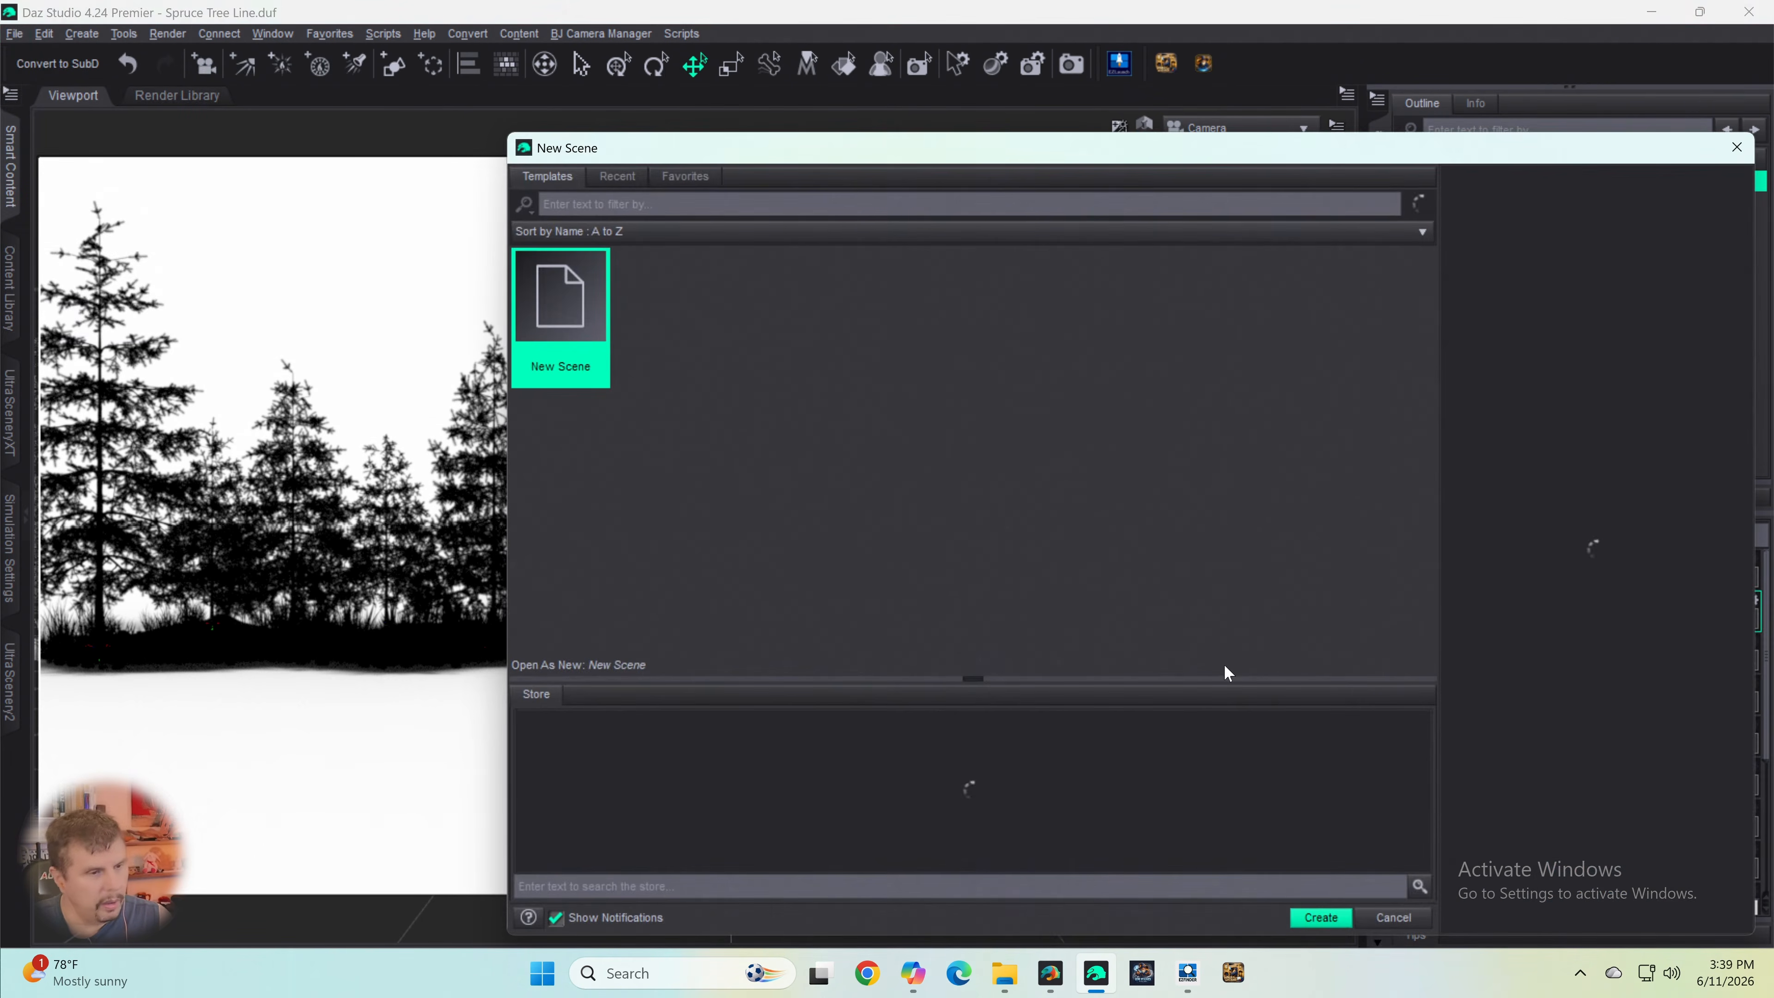
pyautogui.click(1320, 919)
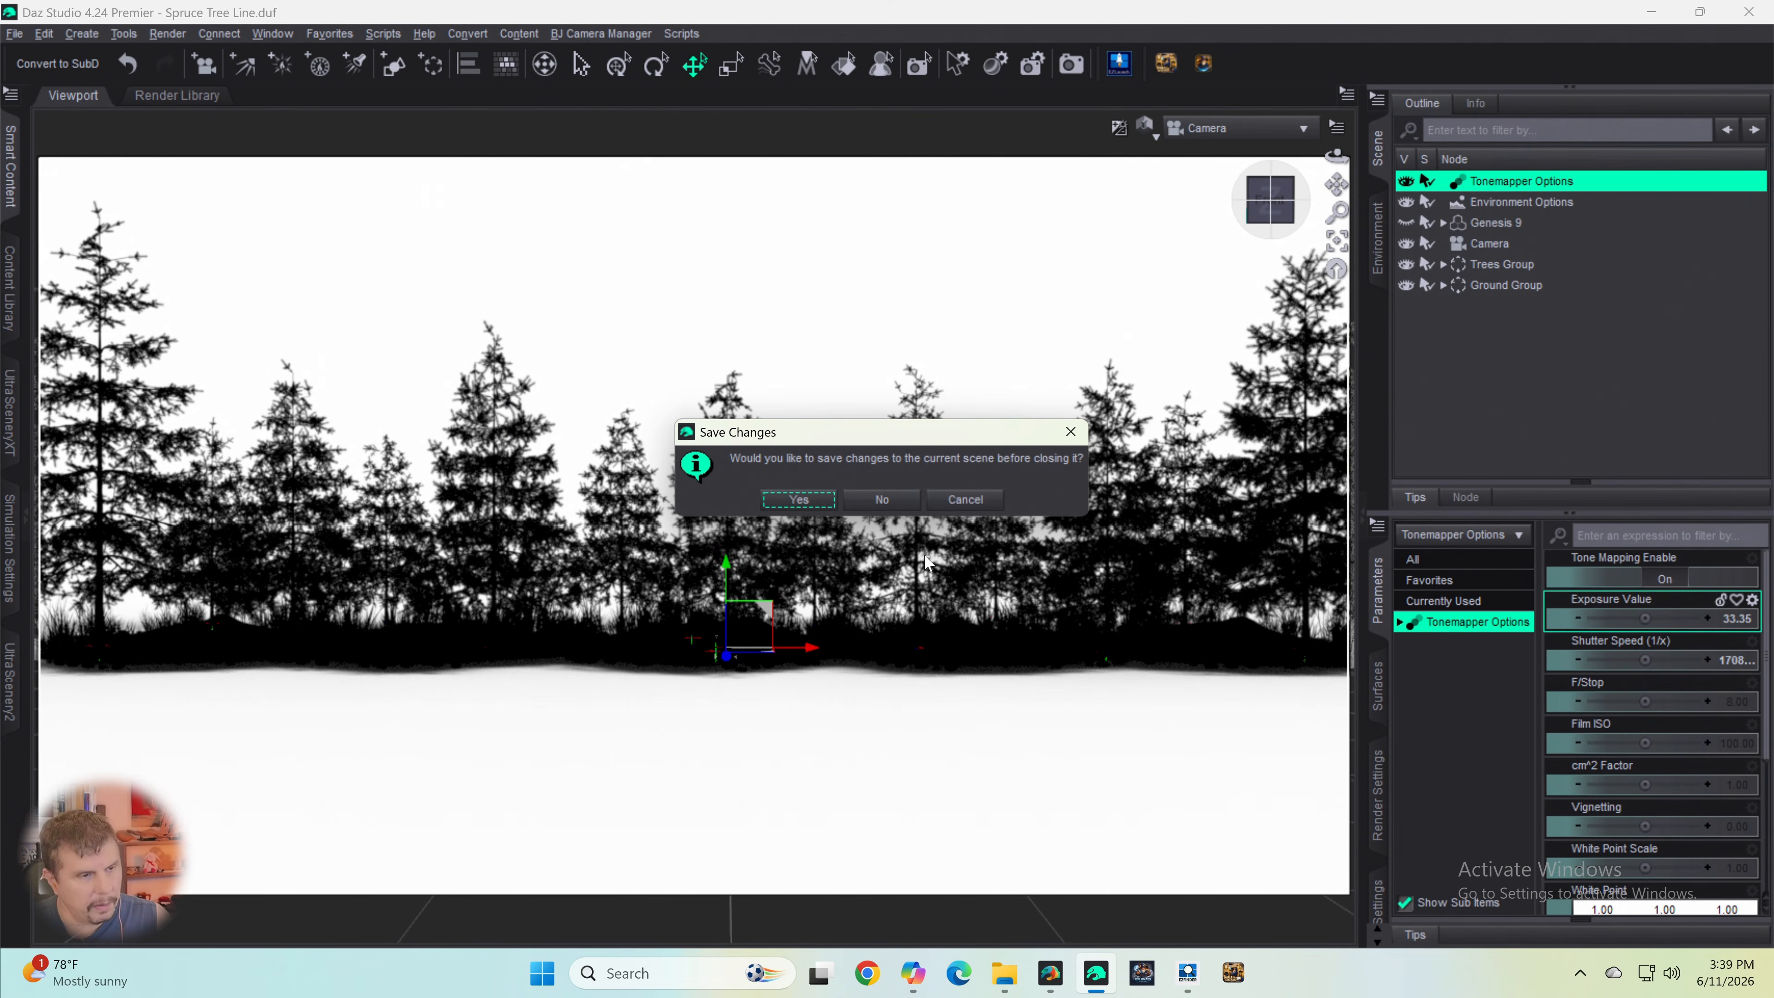
pyautogui.click(887, 500)
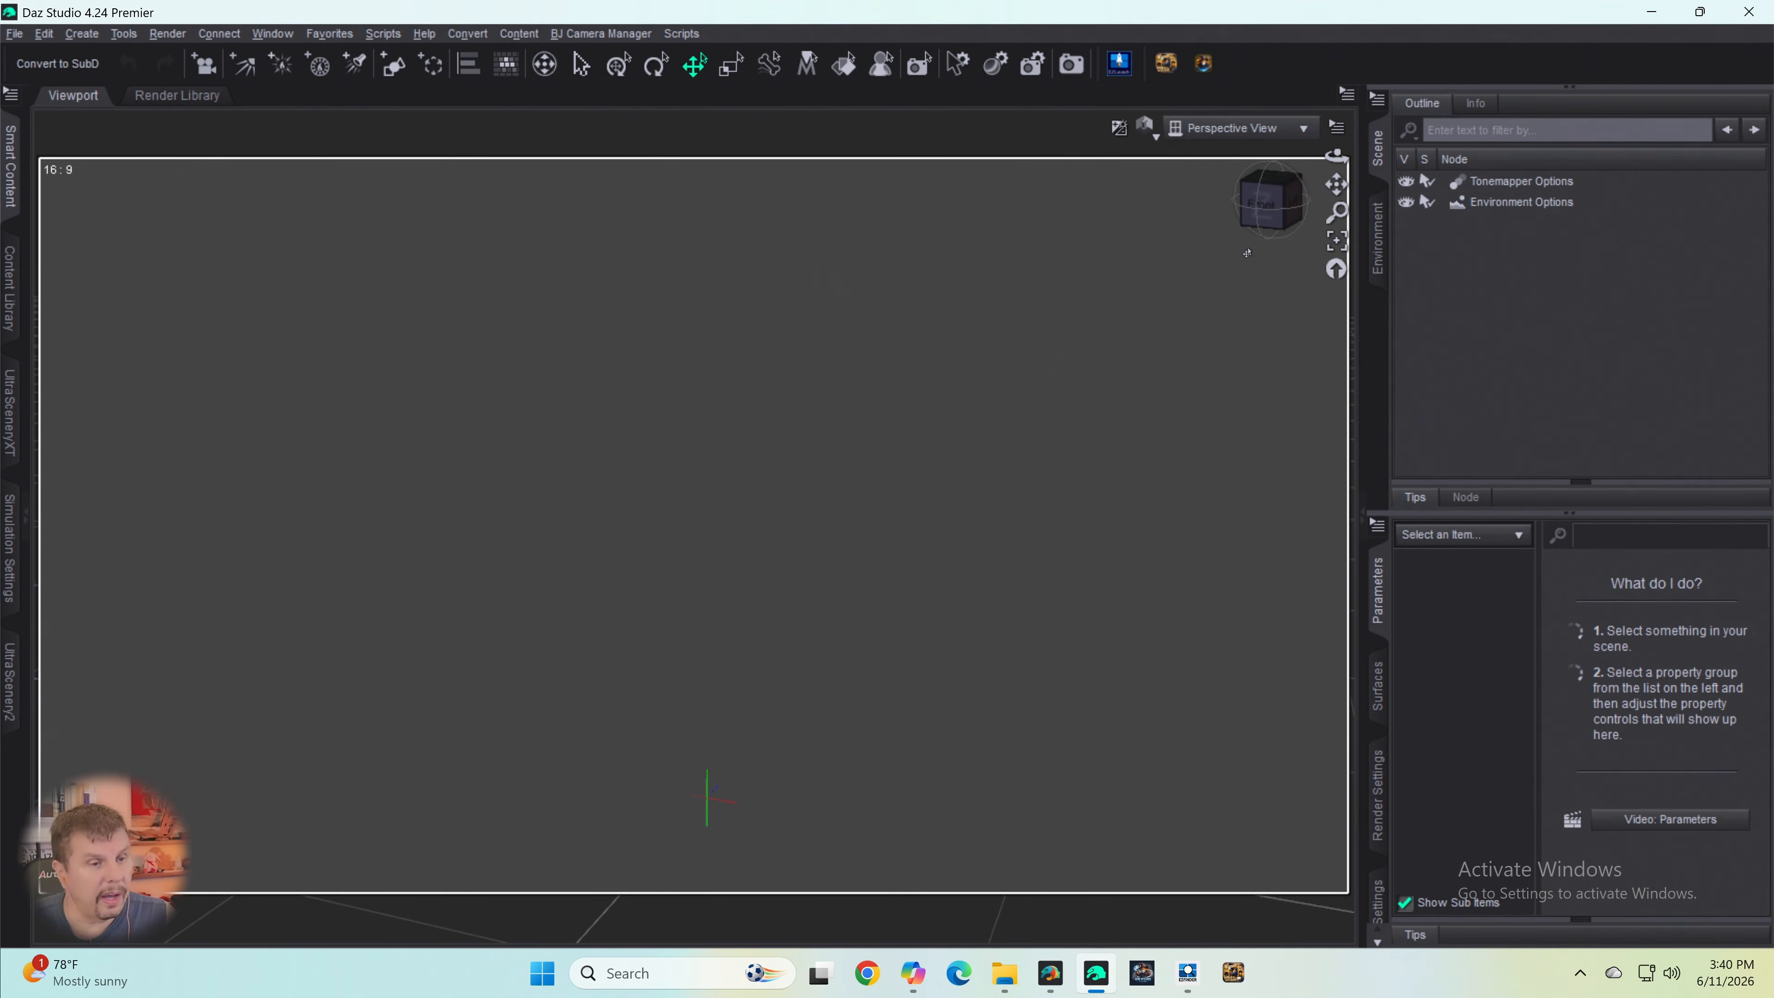
# - Create a 4 m plane primitive with 20 divisions at the world center, with Y Positive as its primary axis
pyautogui.moveTo(1275, 198); pyautogui.dragTo(1265, 238)
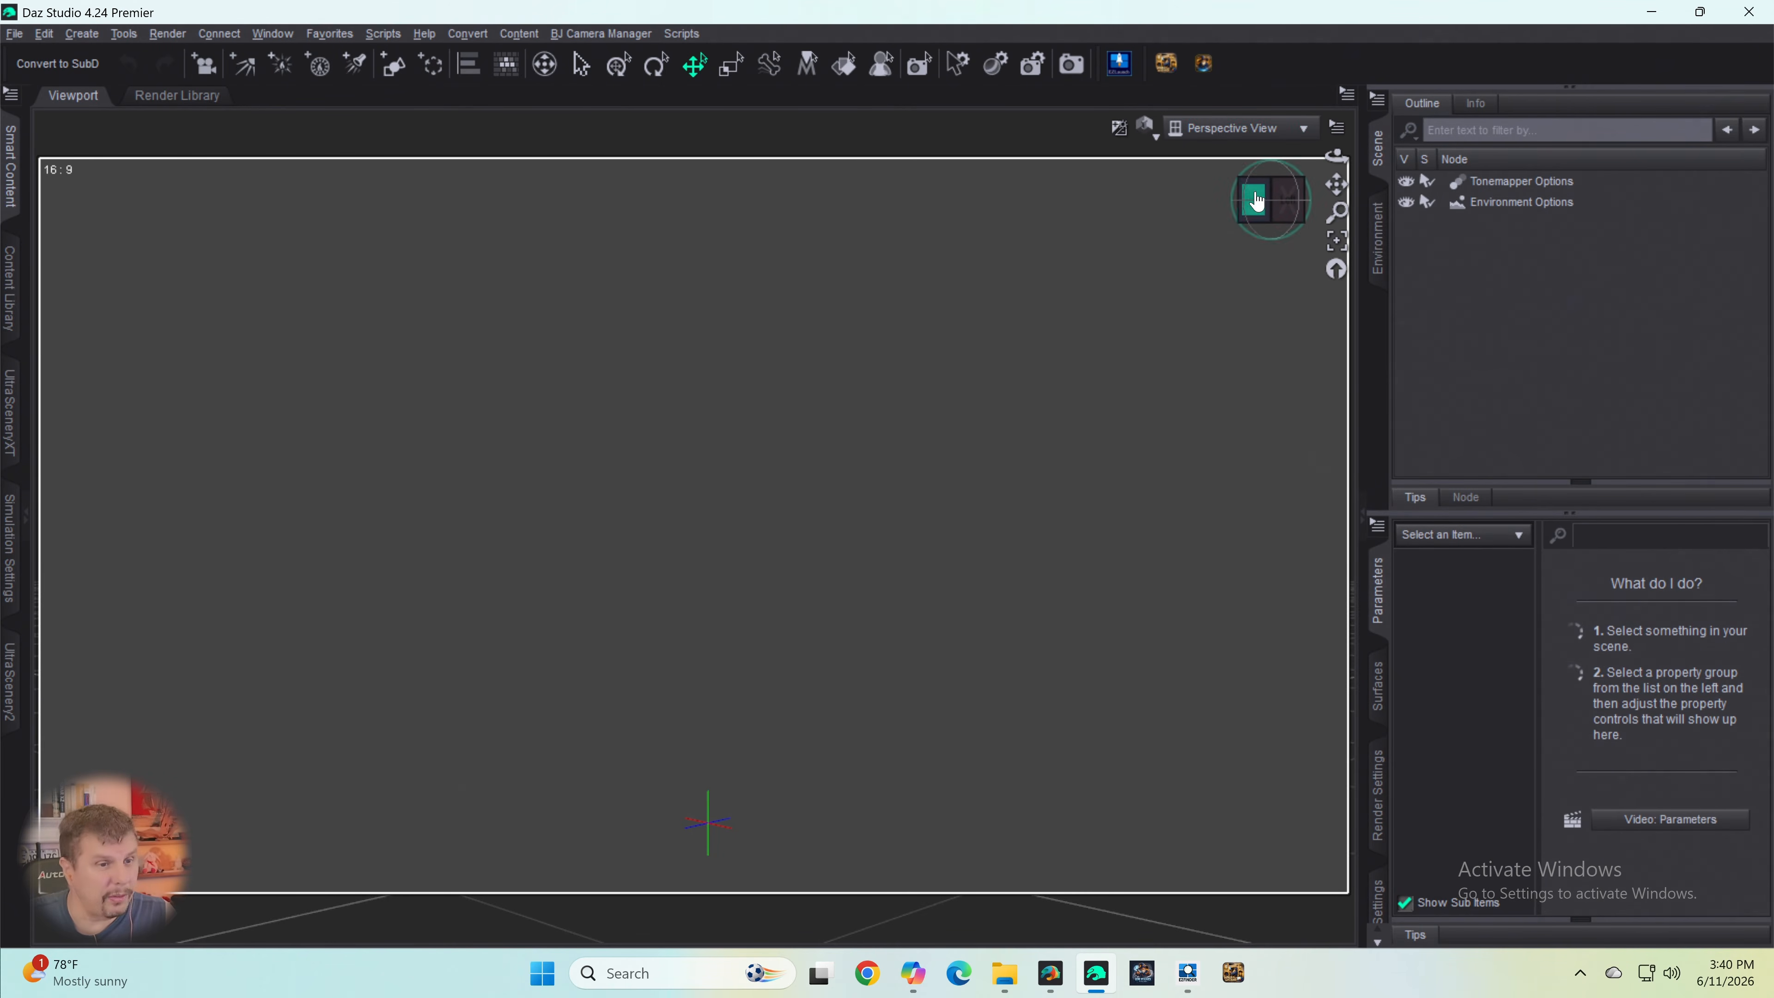
pyautogui.moveTo(1259, 201)
pyautogui.mouseDown()
pyautogui.moveTo(1376, 180)
pyautogui.moveTo(1285, 213)
pyautogui.mouseUp()
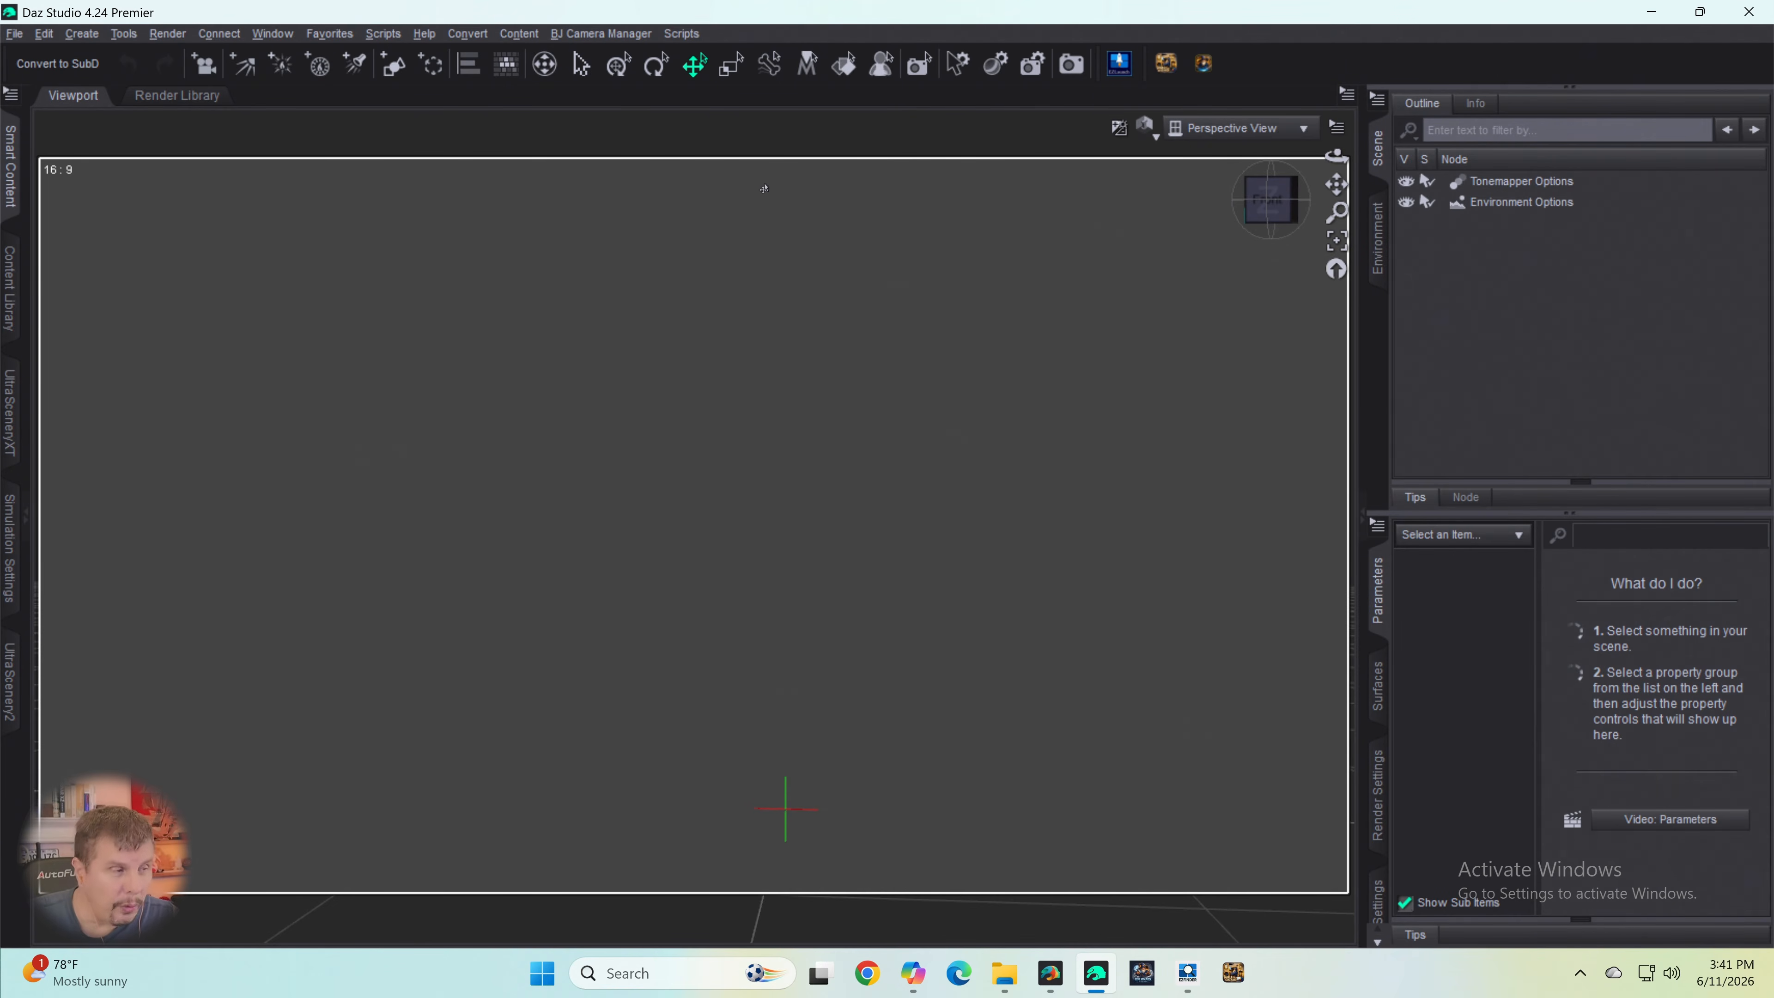
pyautogui.click(393, 64)
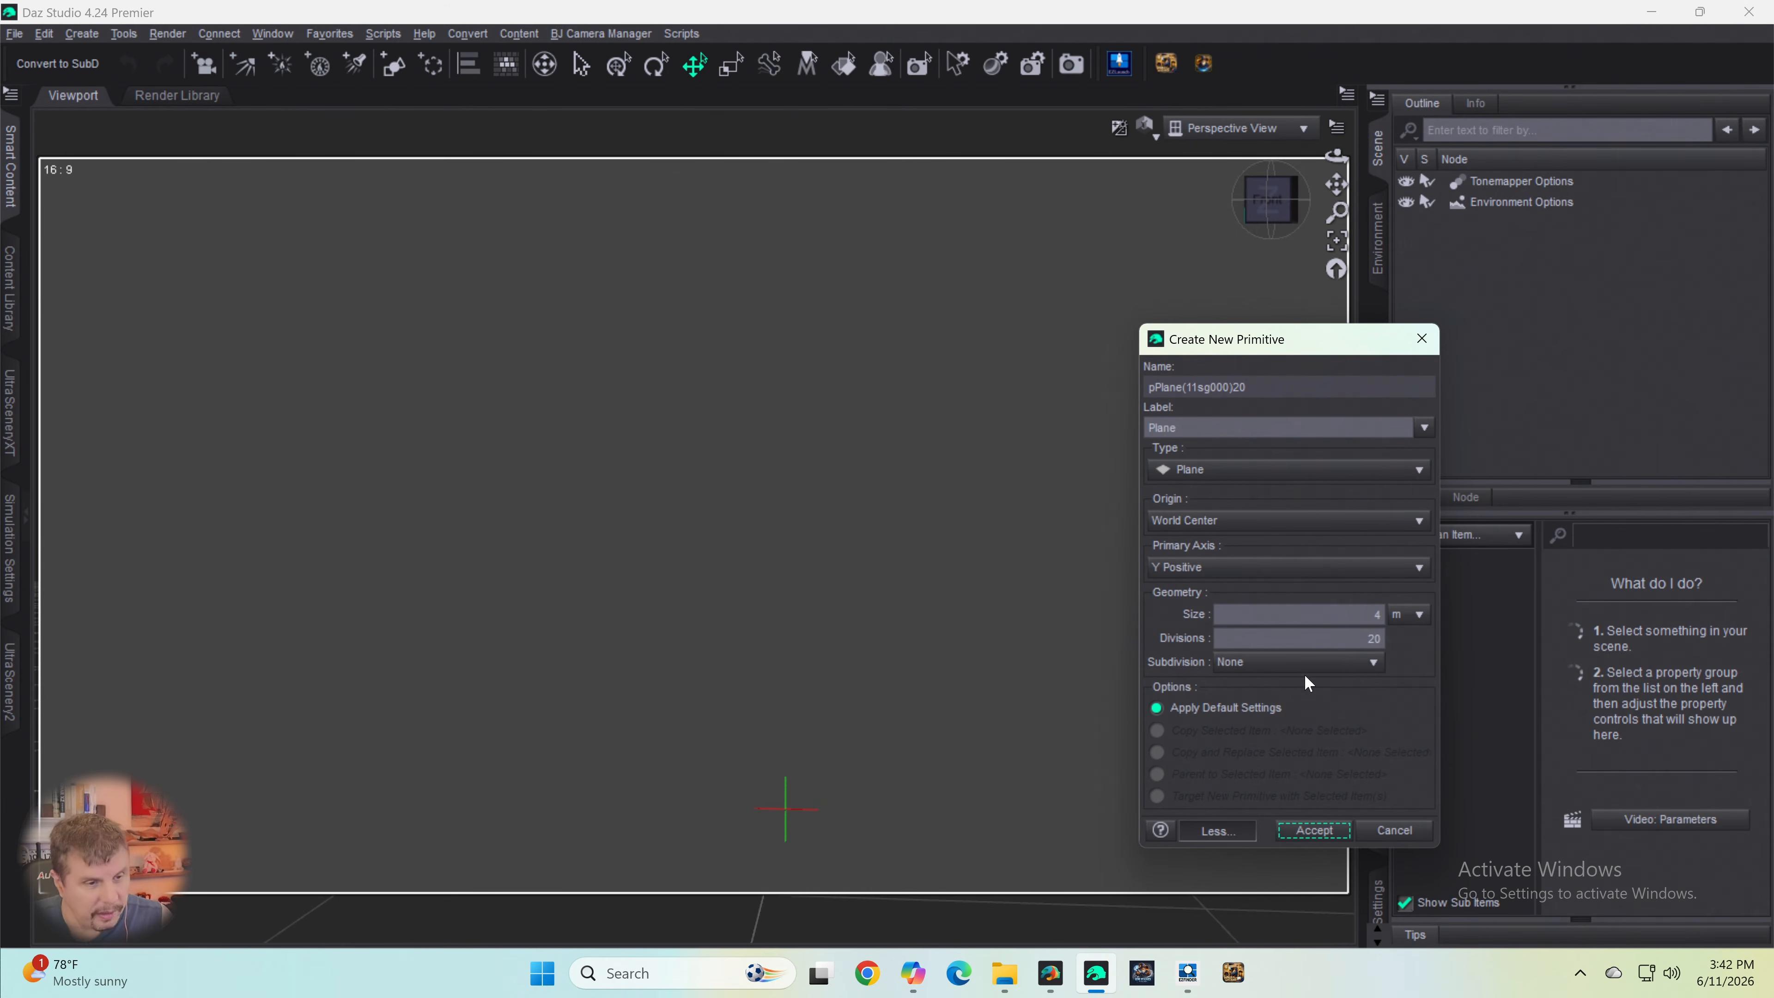
pyautogui.click(1315, 833)
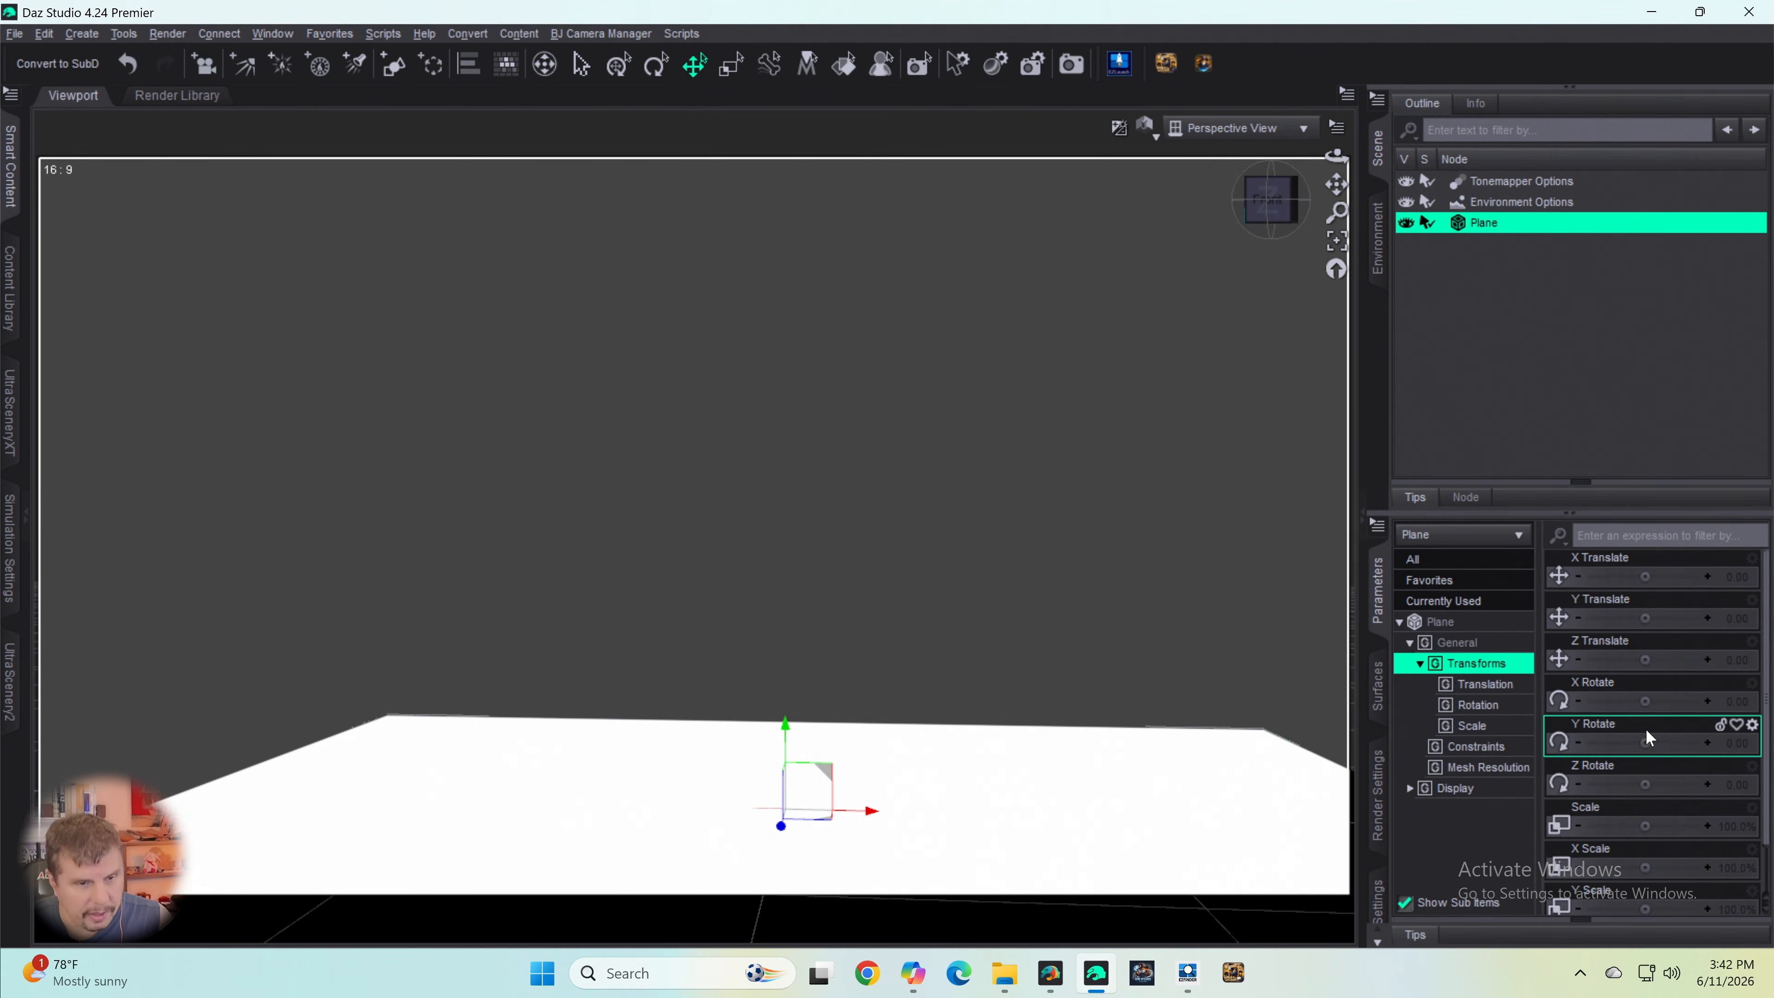
# - Stand the plane upright by setting its X Rotate to 90
pyautogui.click(1731, 709)
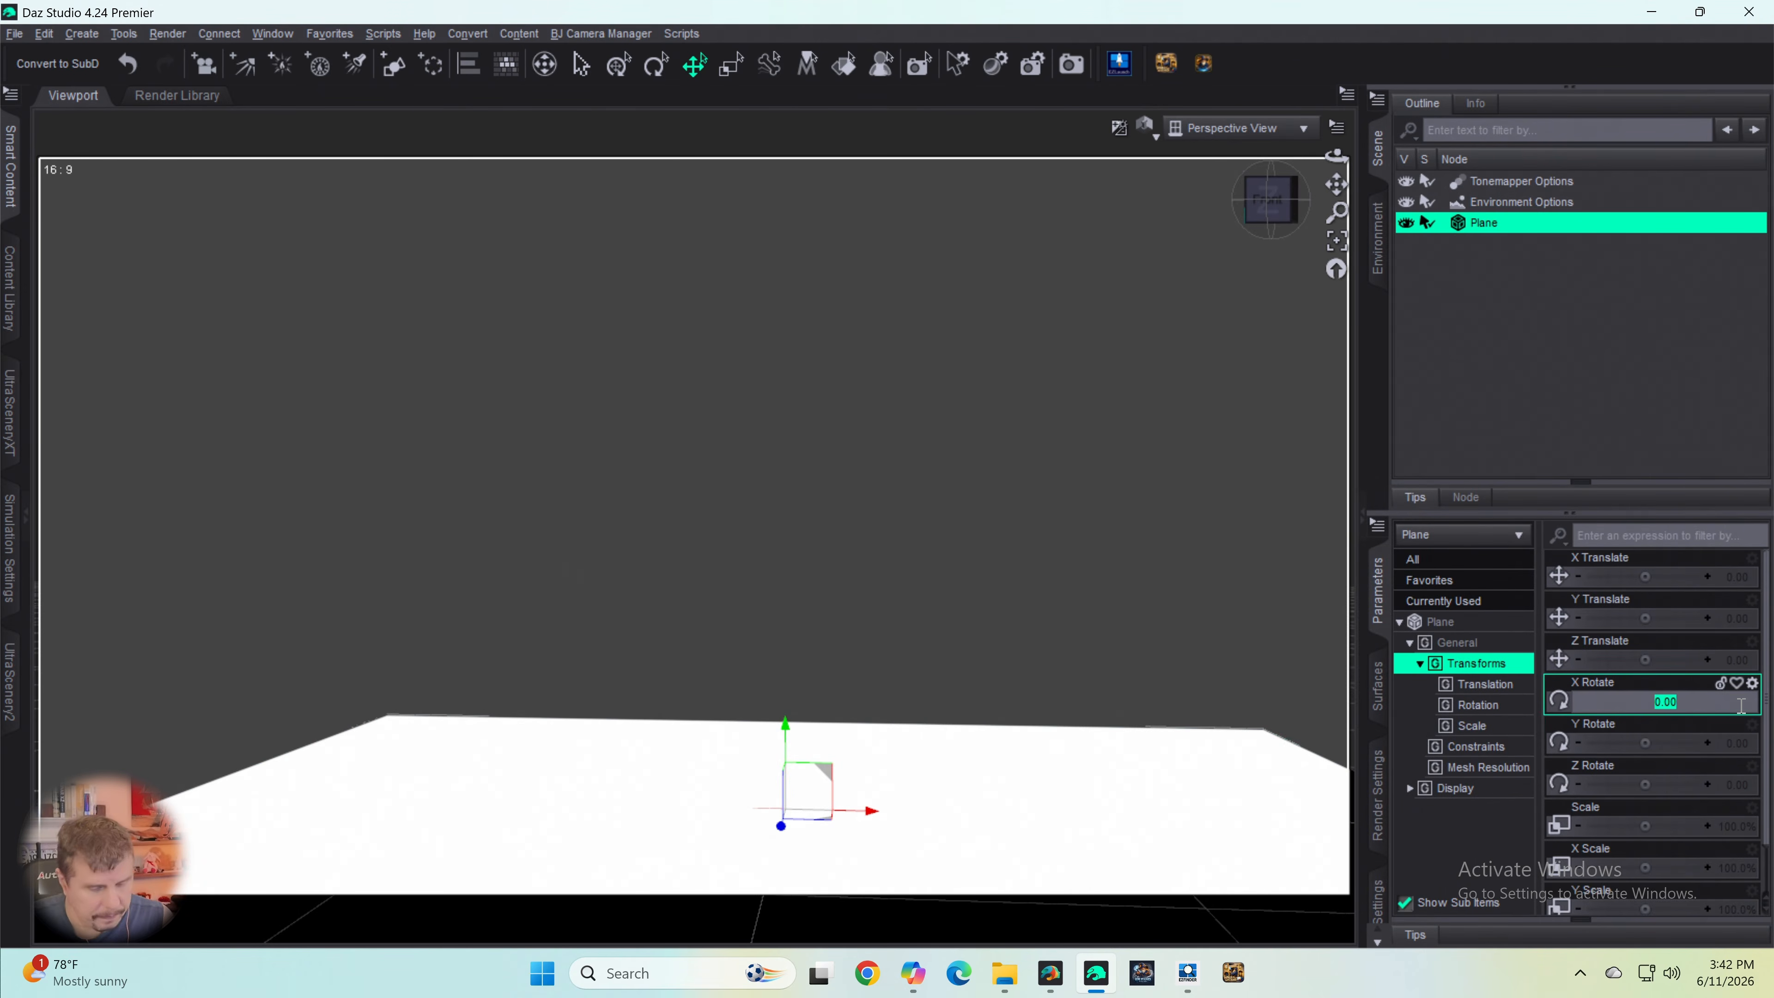
pyautogui.write('90')
pyautogui.press('Return')
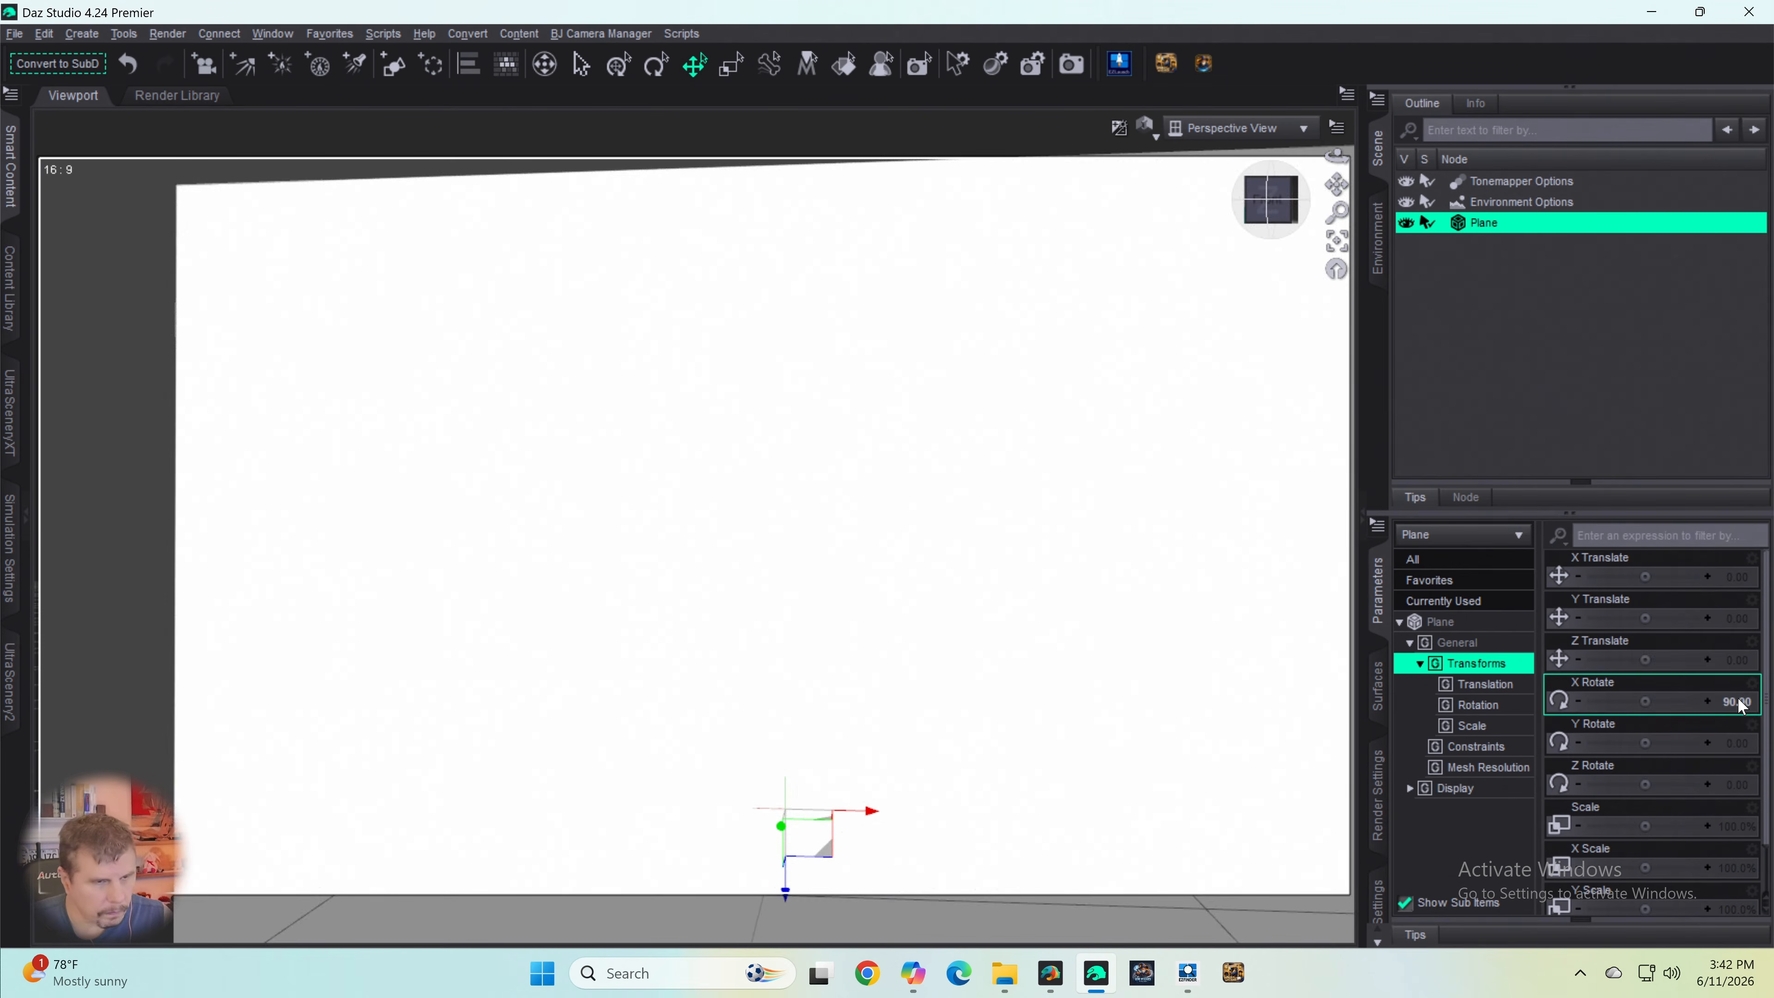
pyautogui.scroll(-5, 1224, 528)
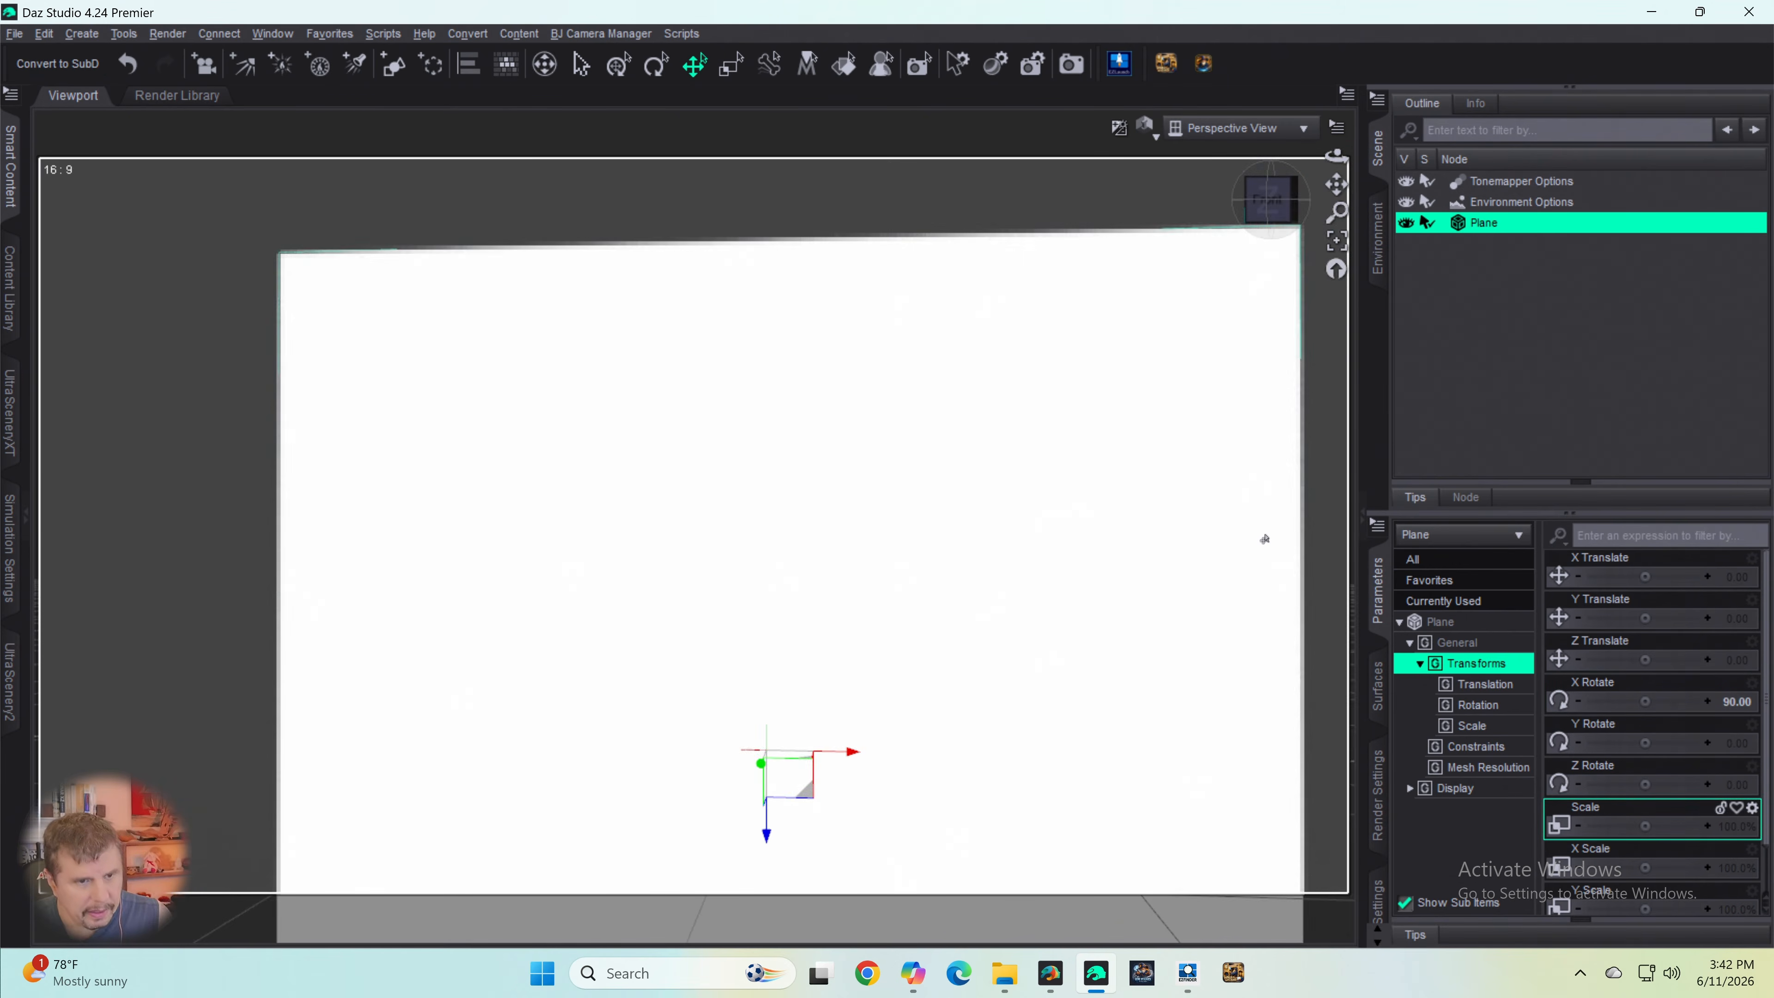
# - Bring up the editable surface properties of the plane's Iray Uber shader
pyautogui.click(1428, 624)
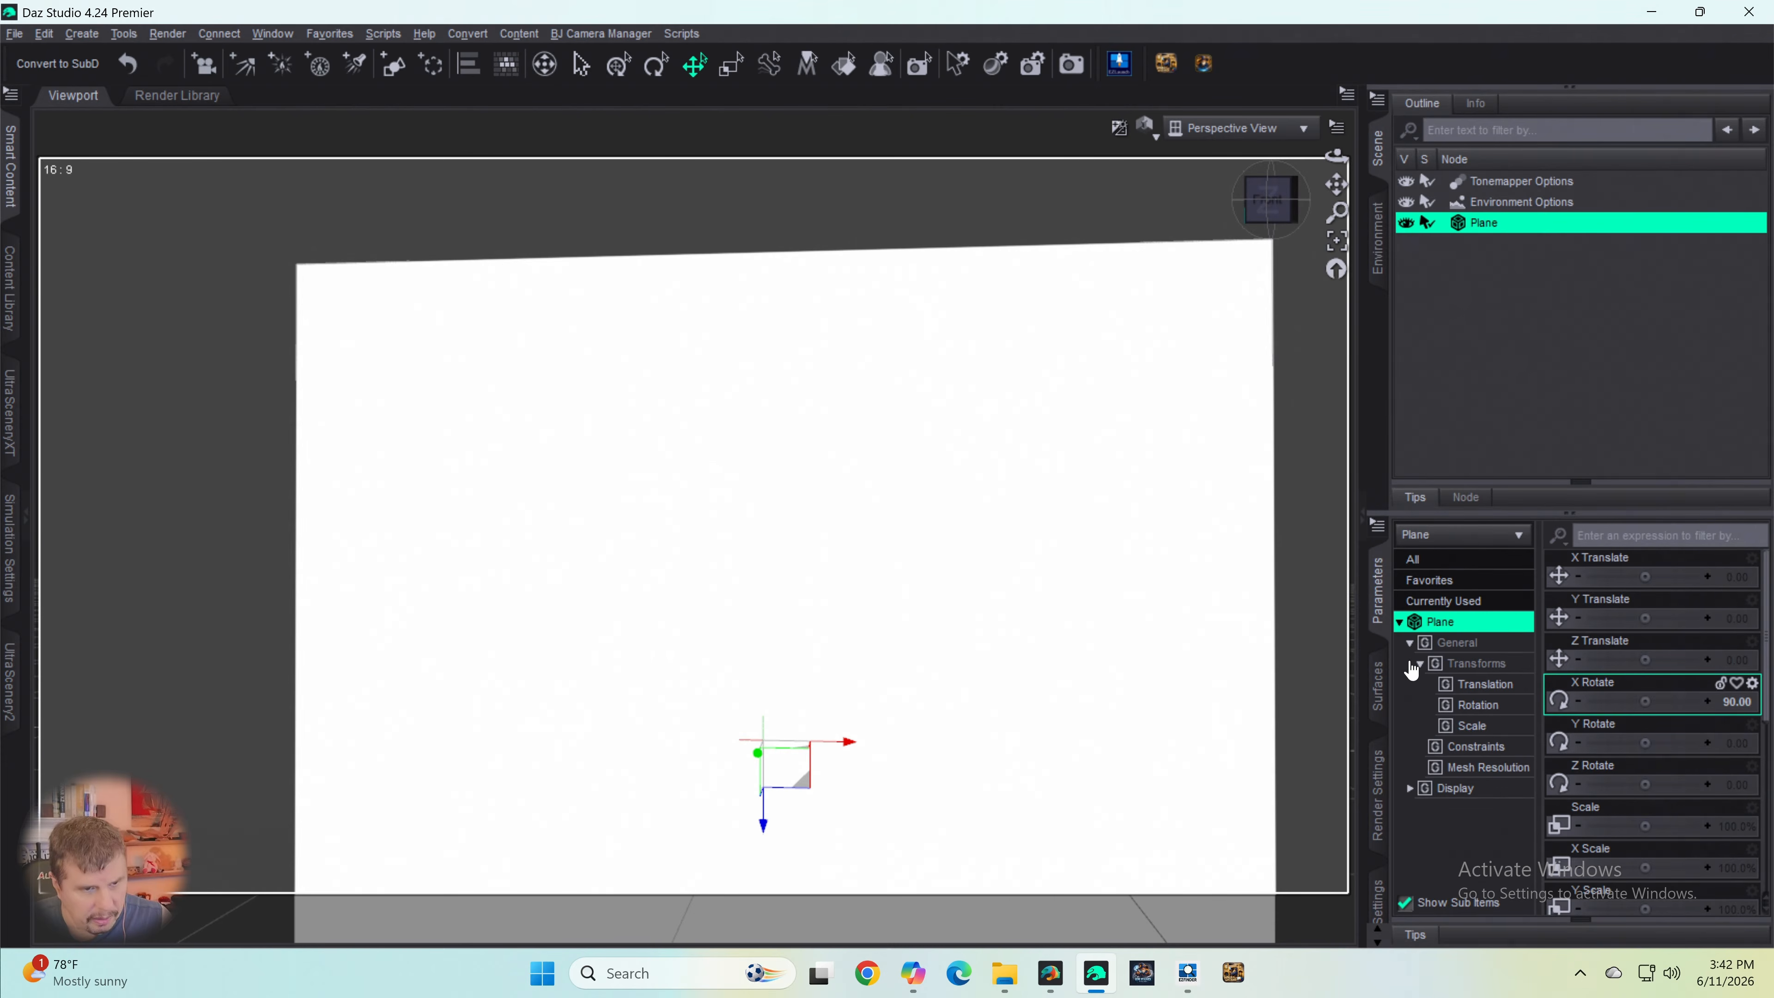
pyautogui.click(1378, 691)
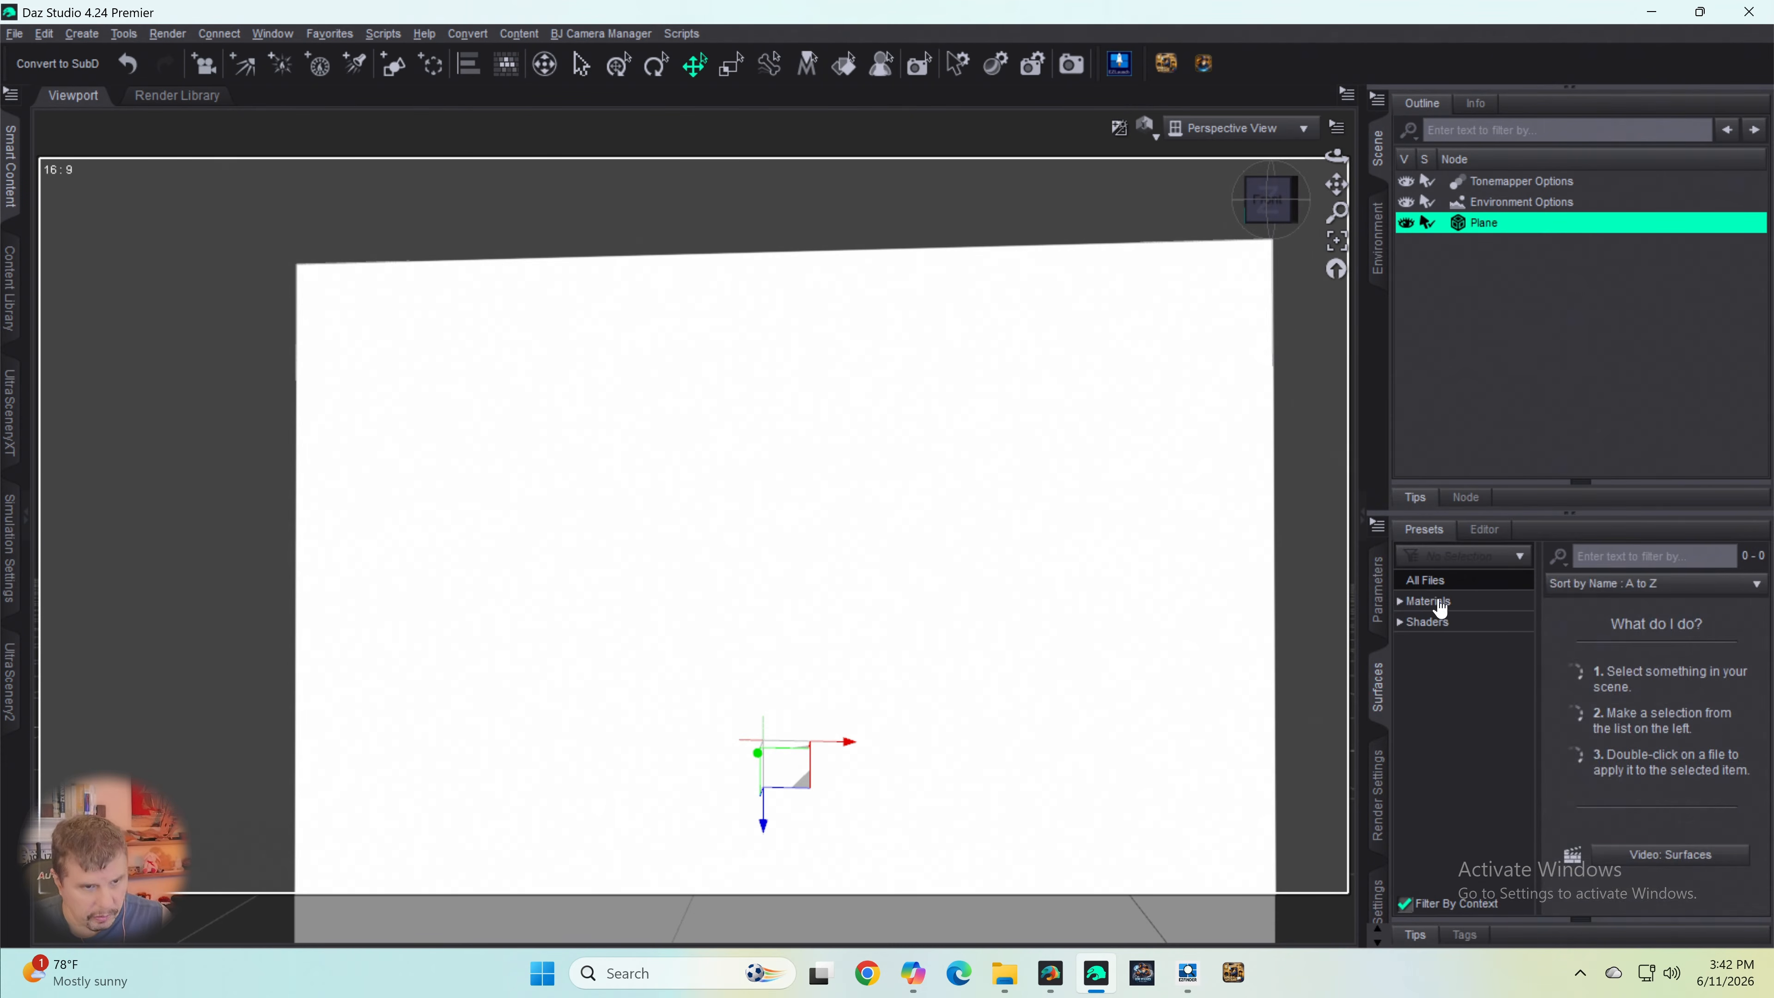
pyautogui.click(1433, 602)
pyautogui.click(1432, 622)
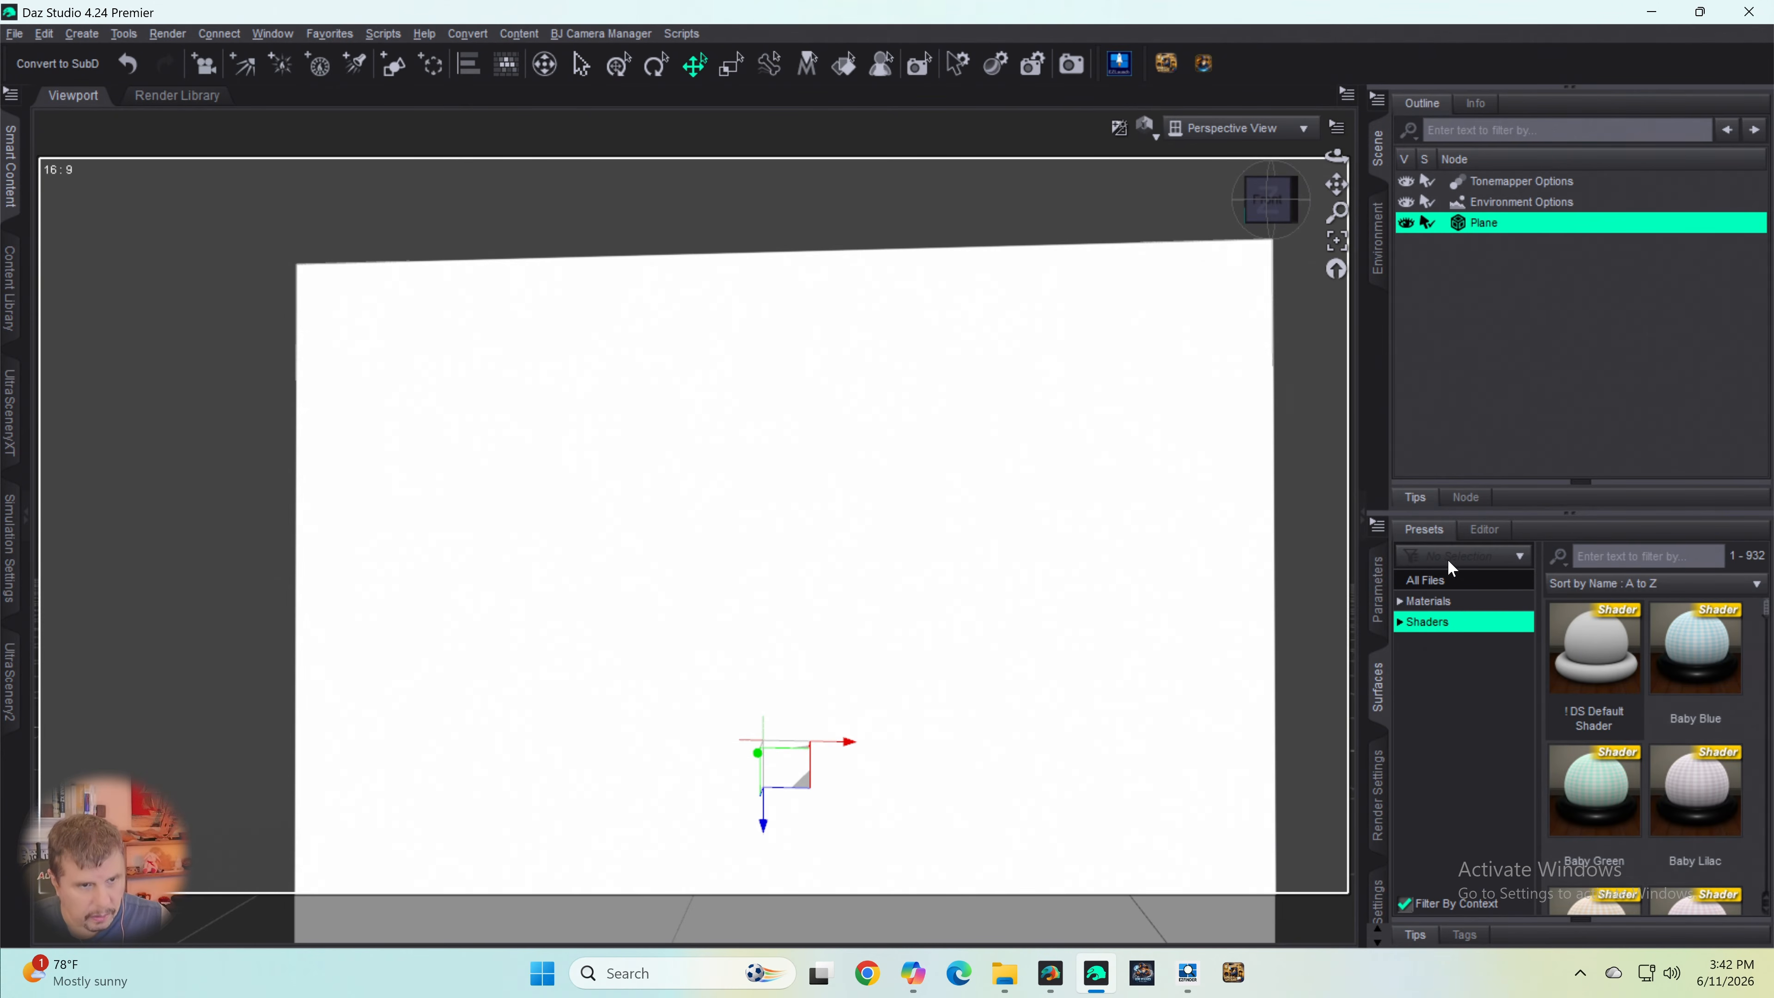
pyautogui.click(1481, 529)
pyautogui.click(1453, 638)
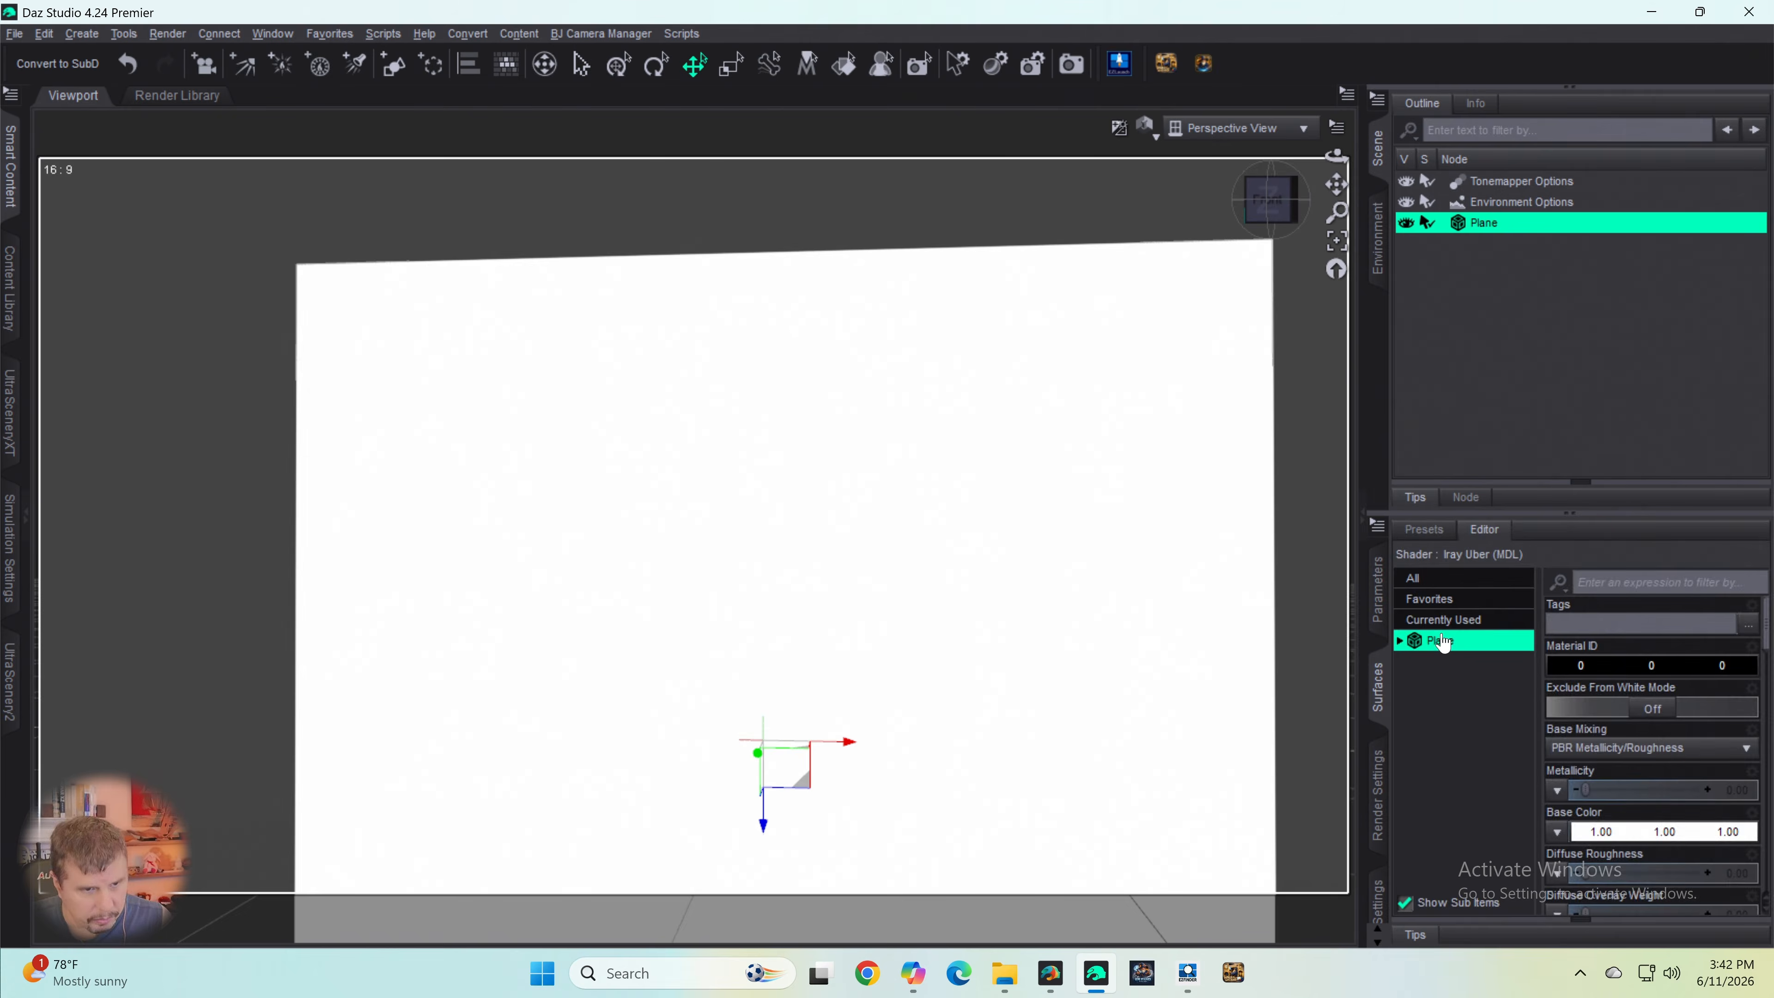
# - Load "Spruce Tree Line Black and White trees black sky white no transparency.png" from the Desktop as the plane's Base Color map
pyautogui.scroll(-3, 1579, 797)
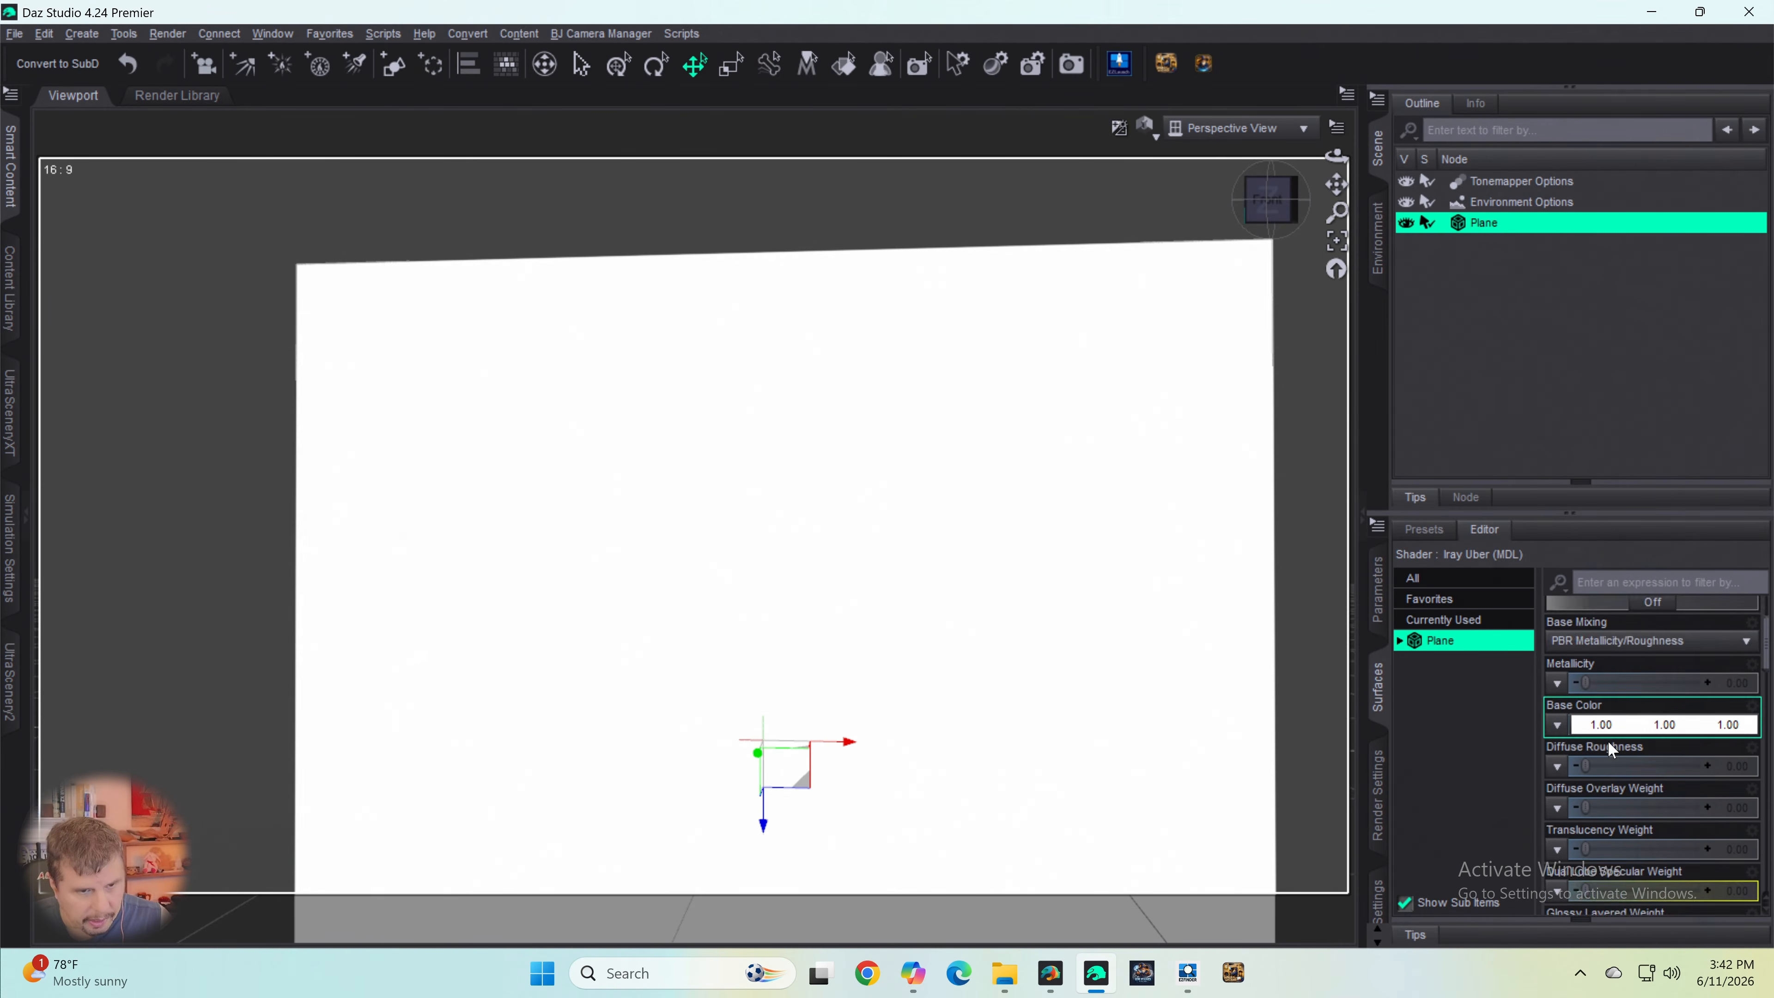
pyautogui.click(1557, 707)
pyautogui.click(1576, 731)
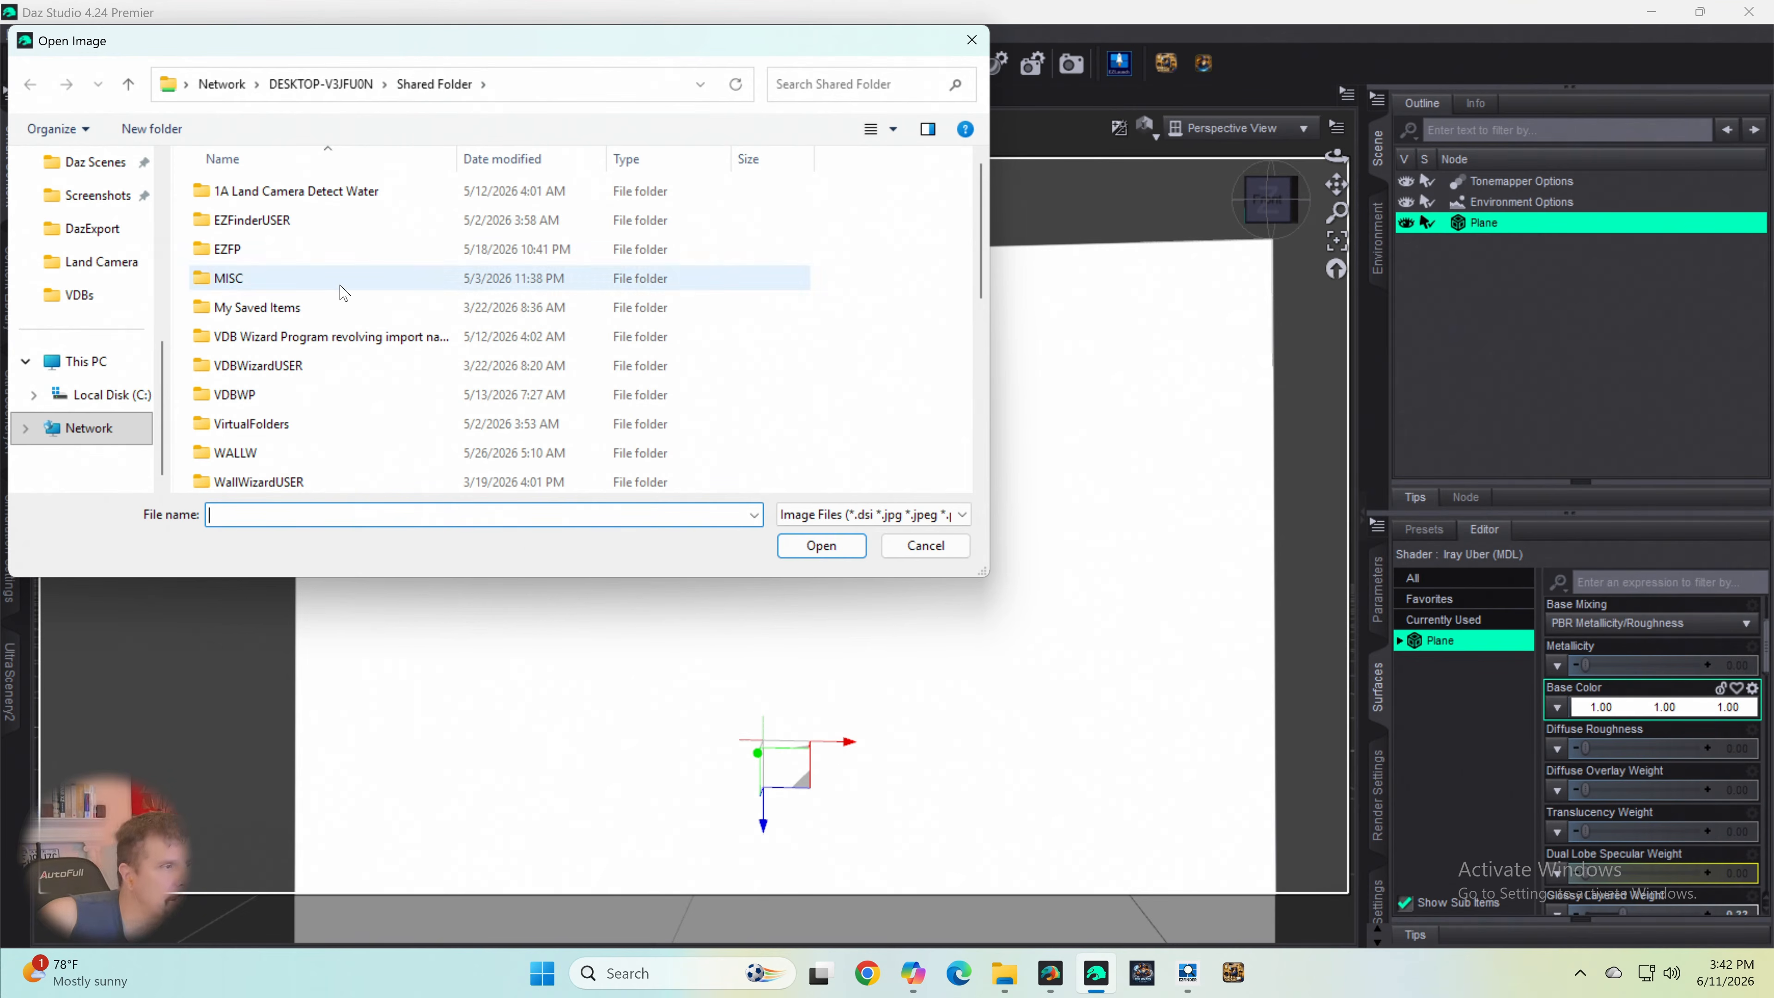
pyautogui.scroll(1, 85, 378)
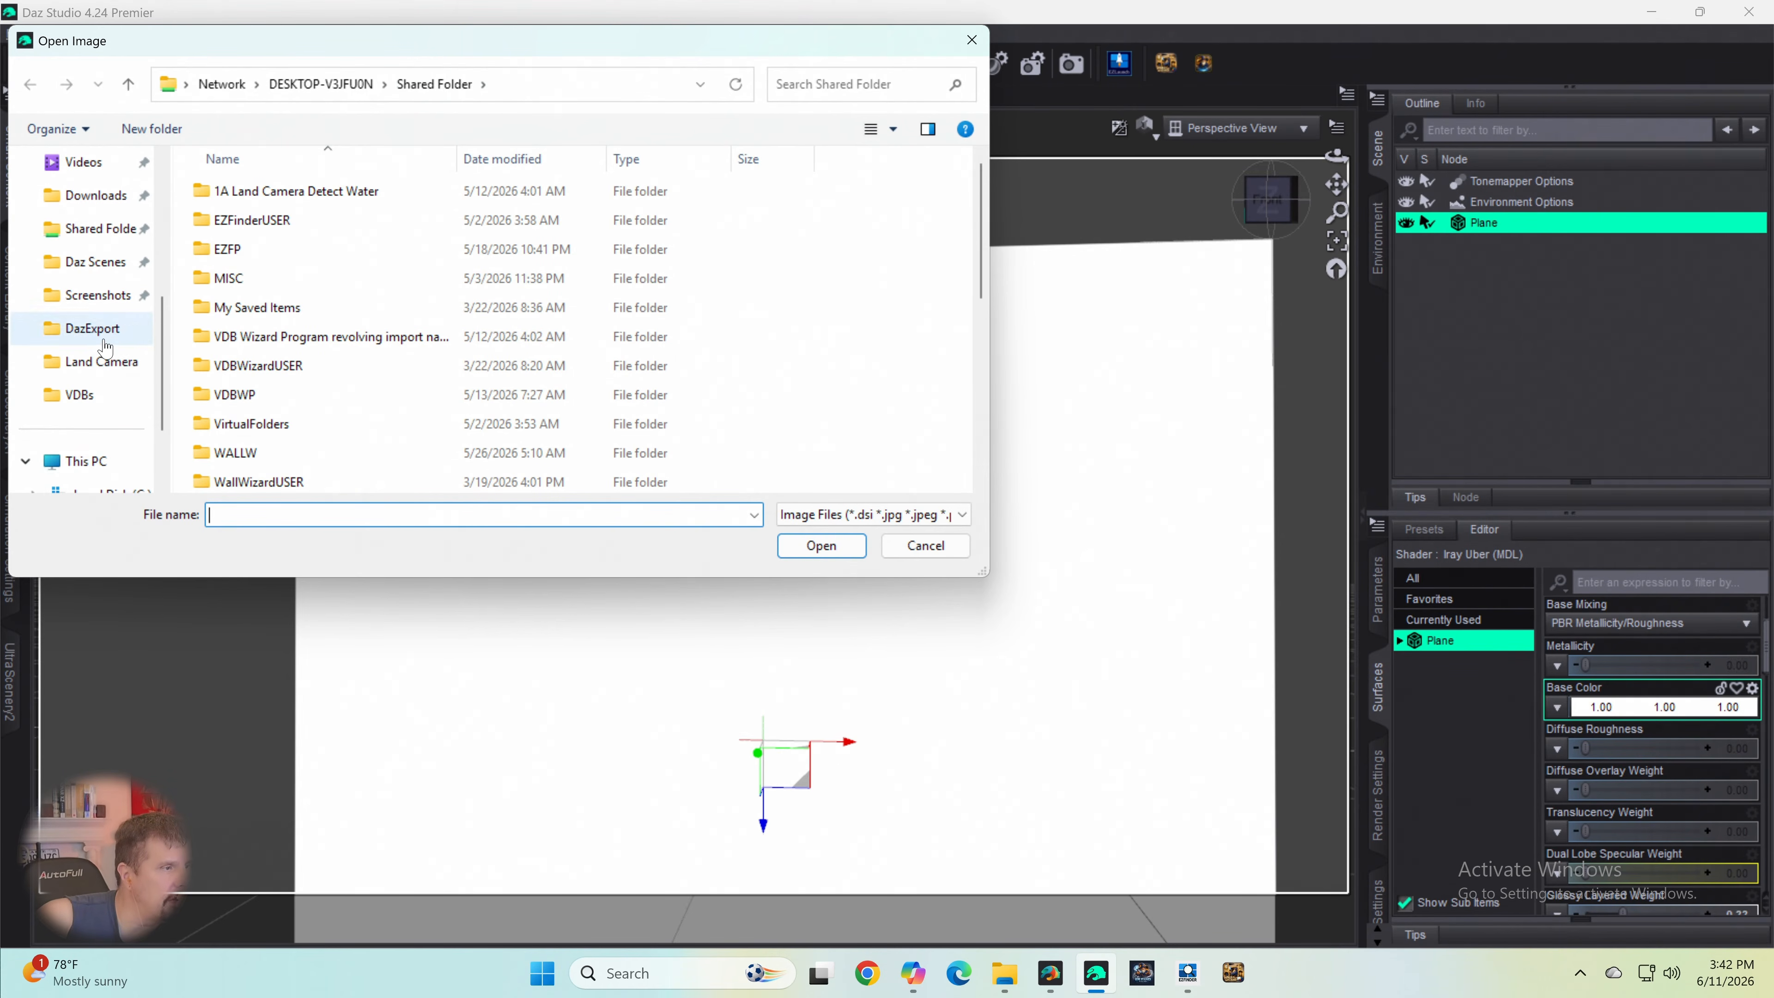
pyautogui.scroll(3, 104, 343)
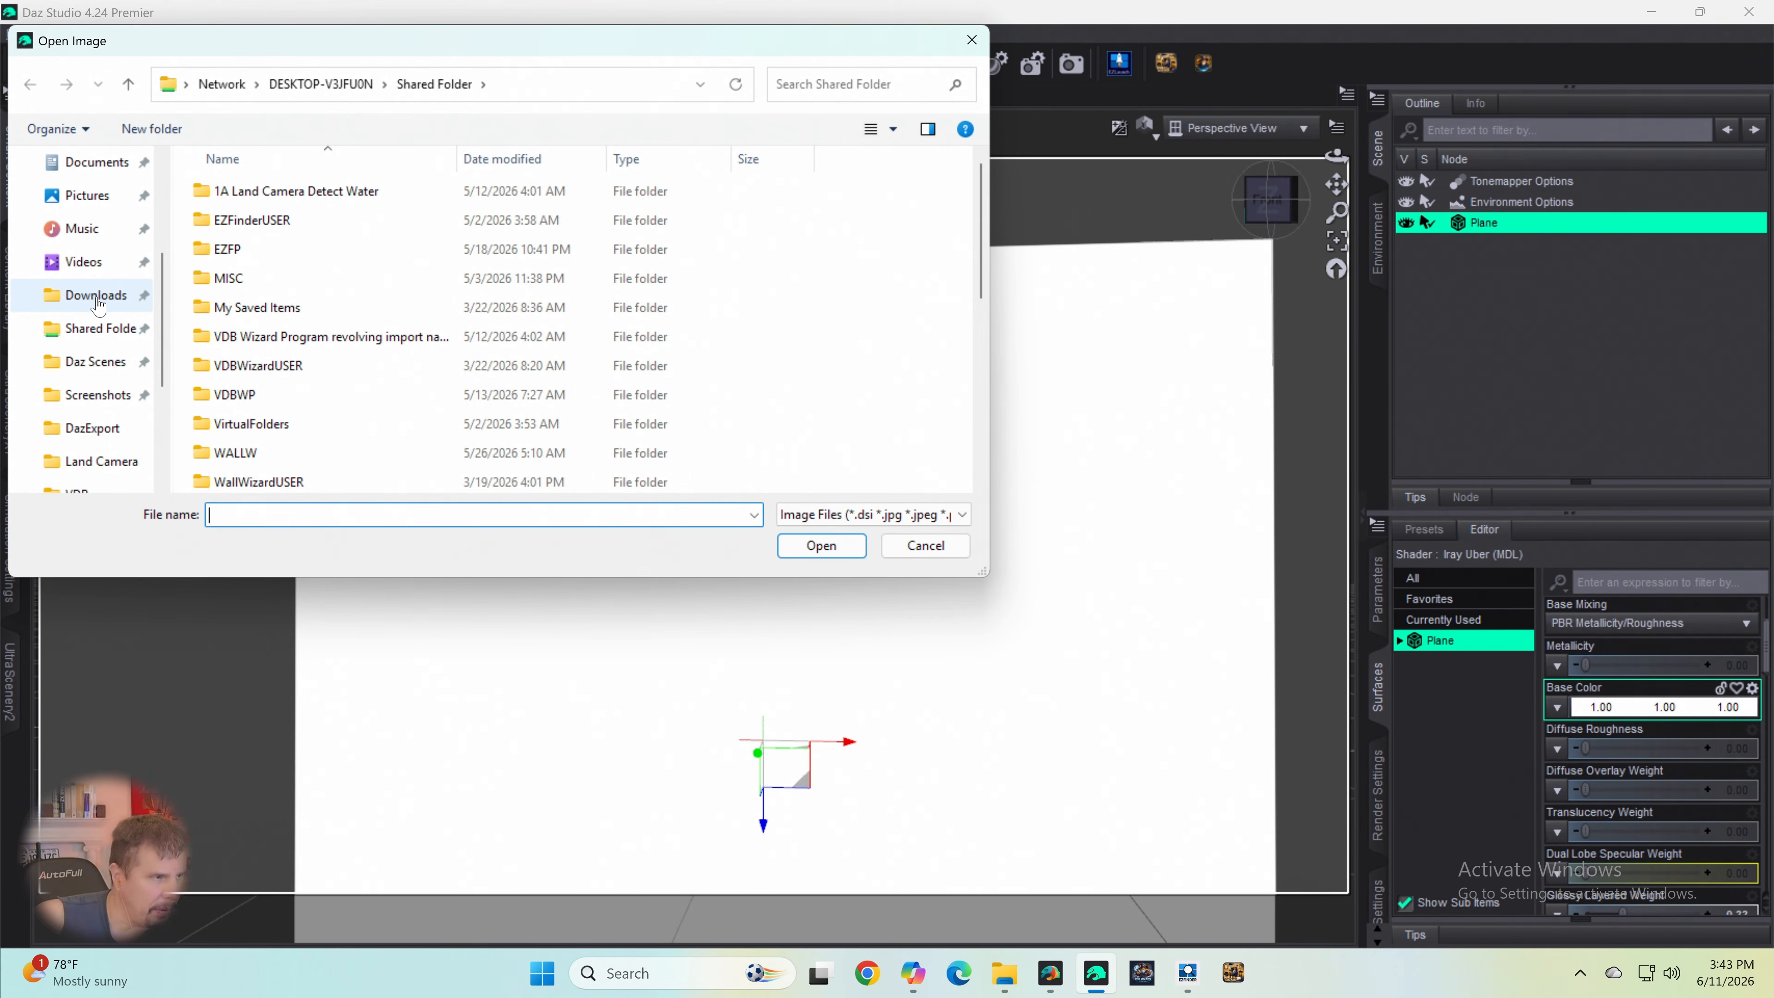
pyautogui.scroll(-5, 98, 308)
pyautogui.scroll(4, 98, 311)
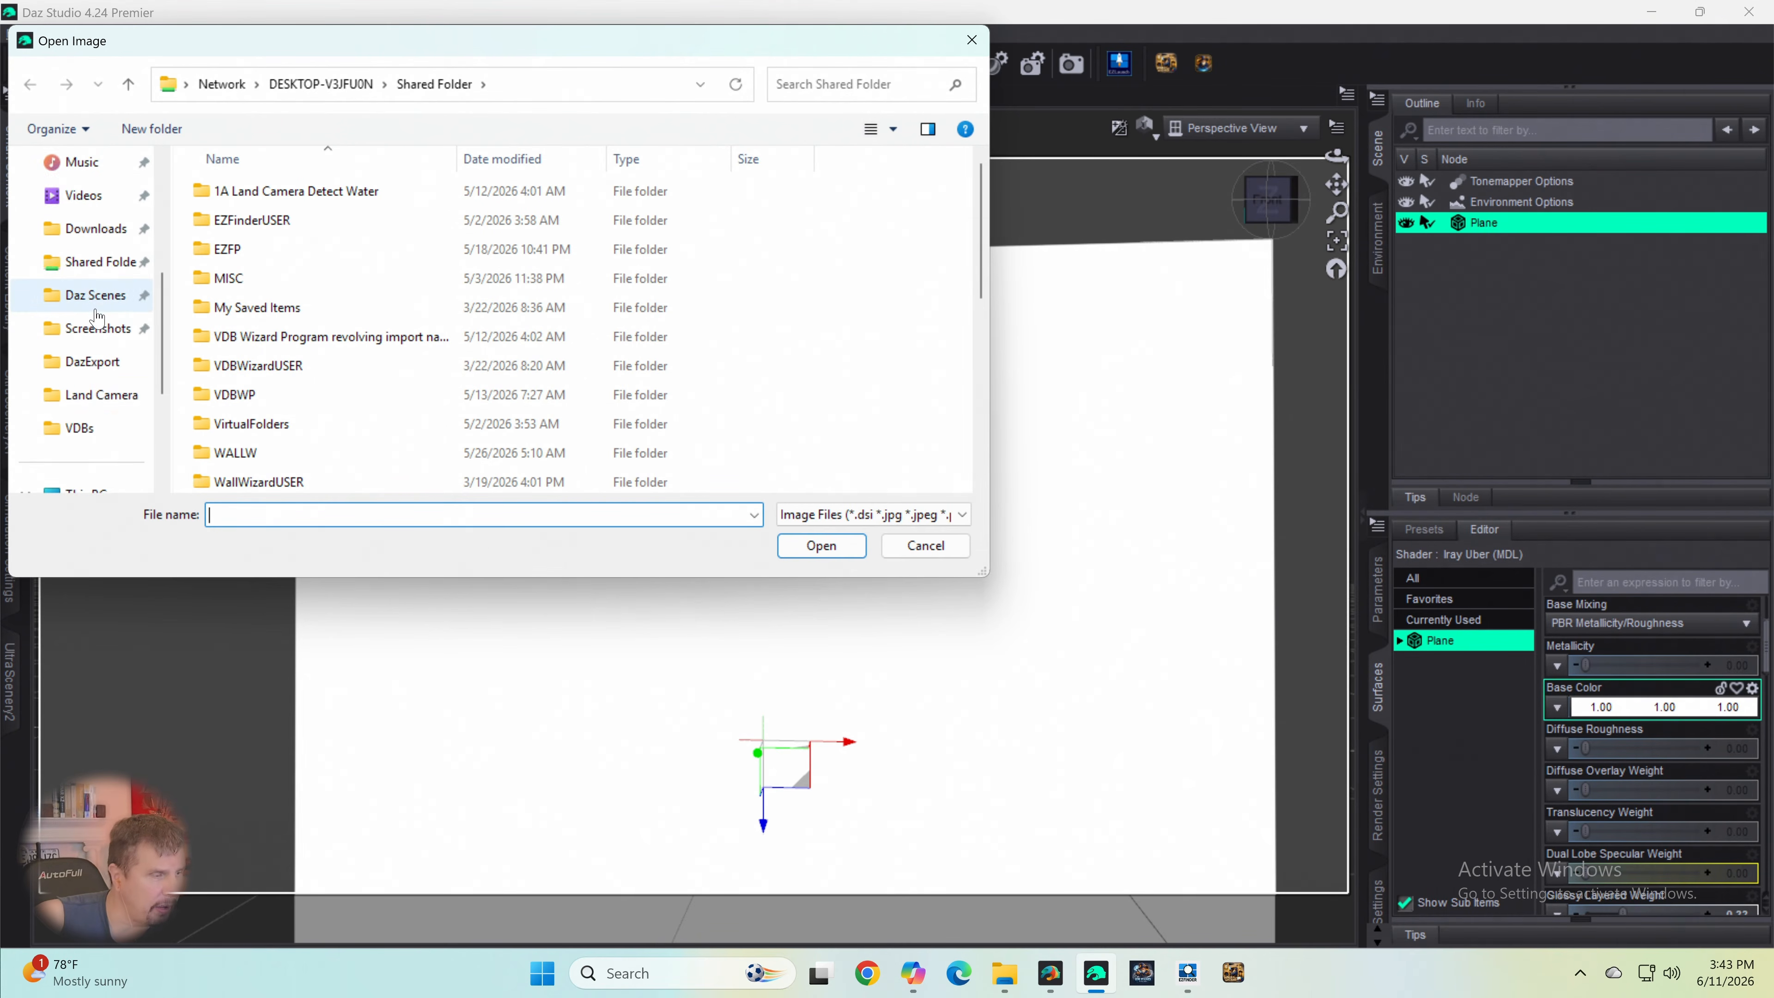
pyautogui.scroll(-3, 98, 329)
pyautogui.scroll(-3, 99, 343)
pyautogui.scroll(9, 99, 341)
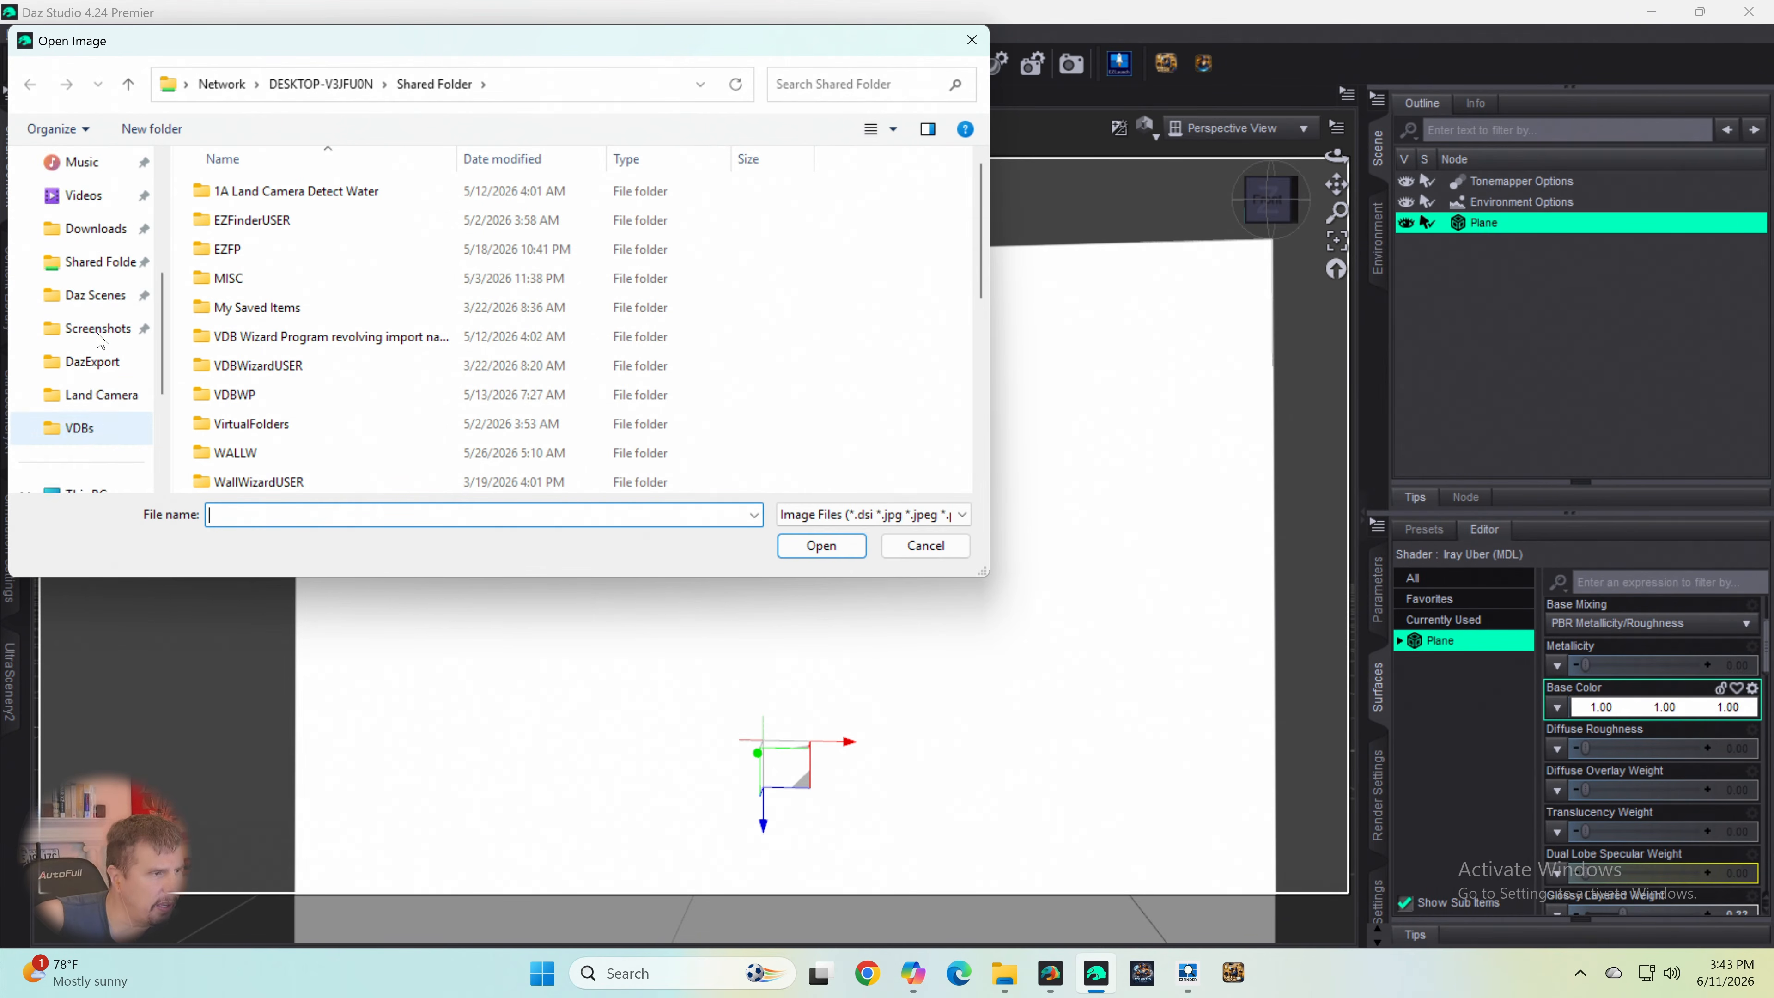
pyautogui.scroll(3, 98, 338)
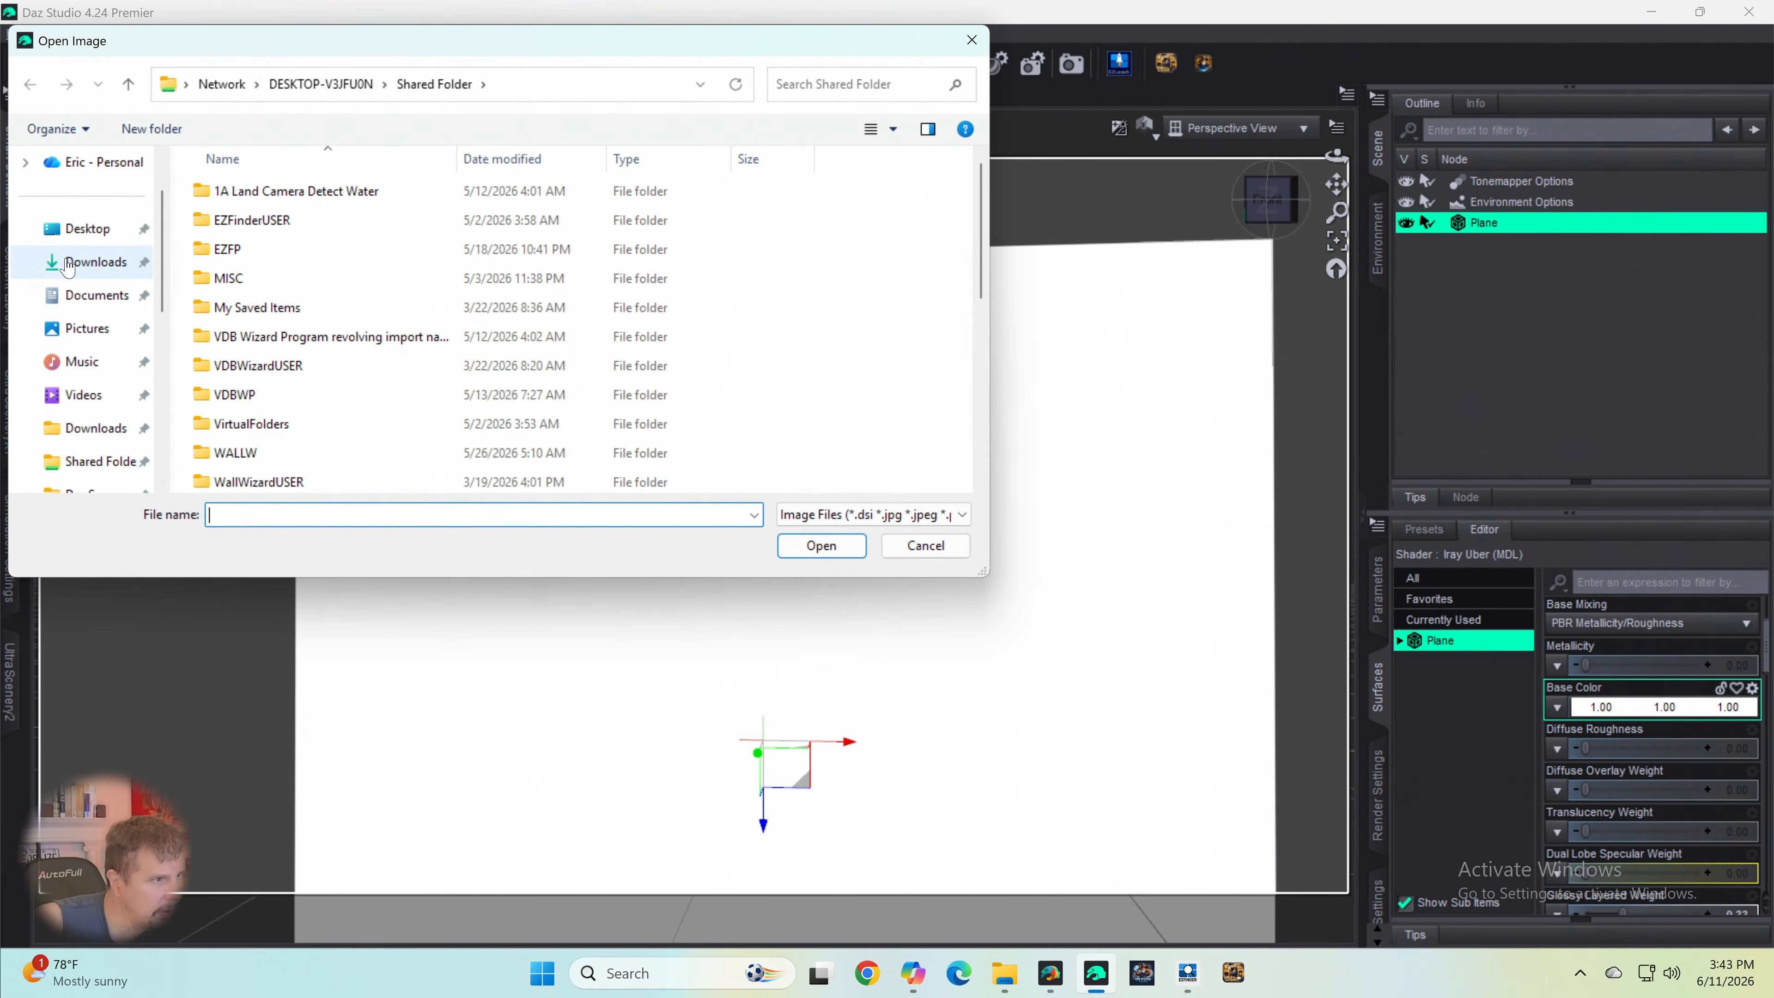
pyautogui.click(88, 245)
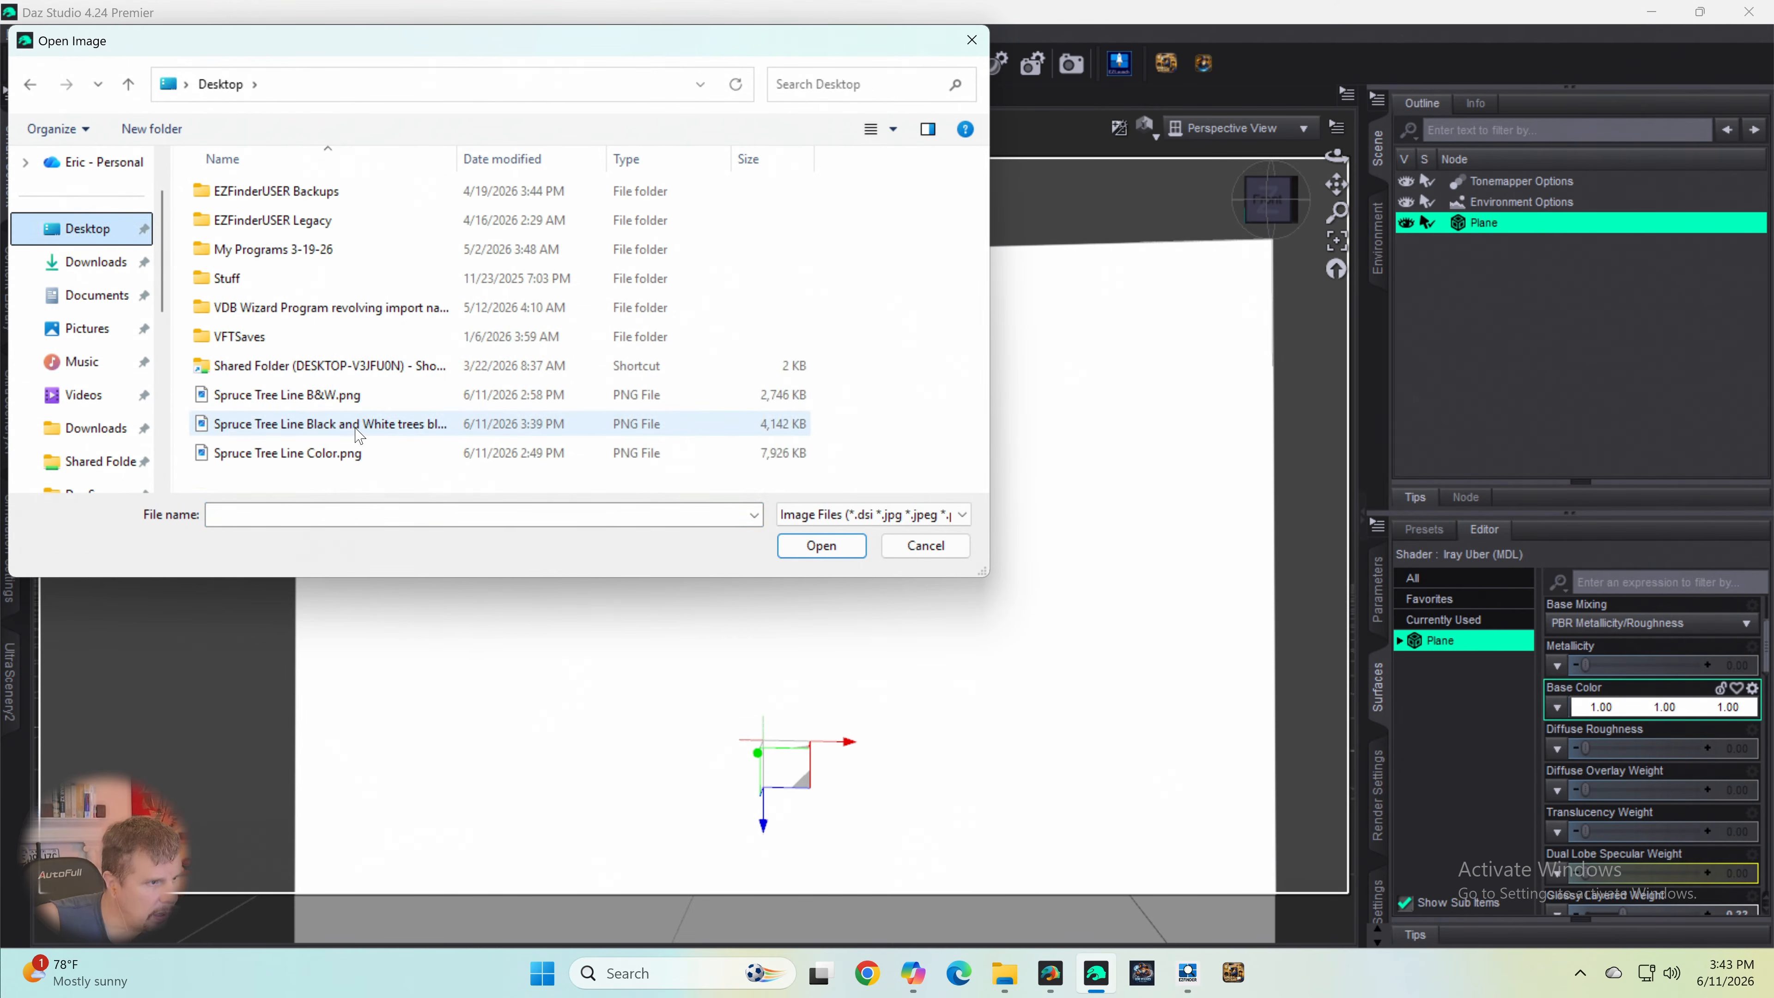
pyautogui.click(351, 428)
pyautogui.doubleClick(349, 426)
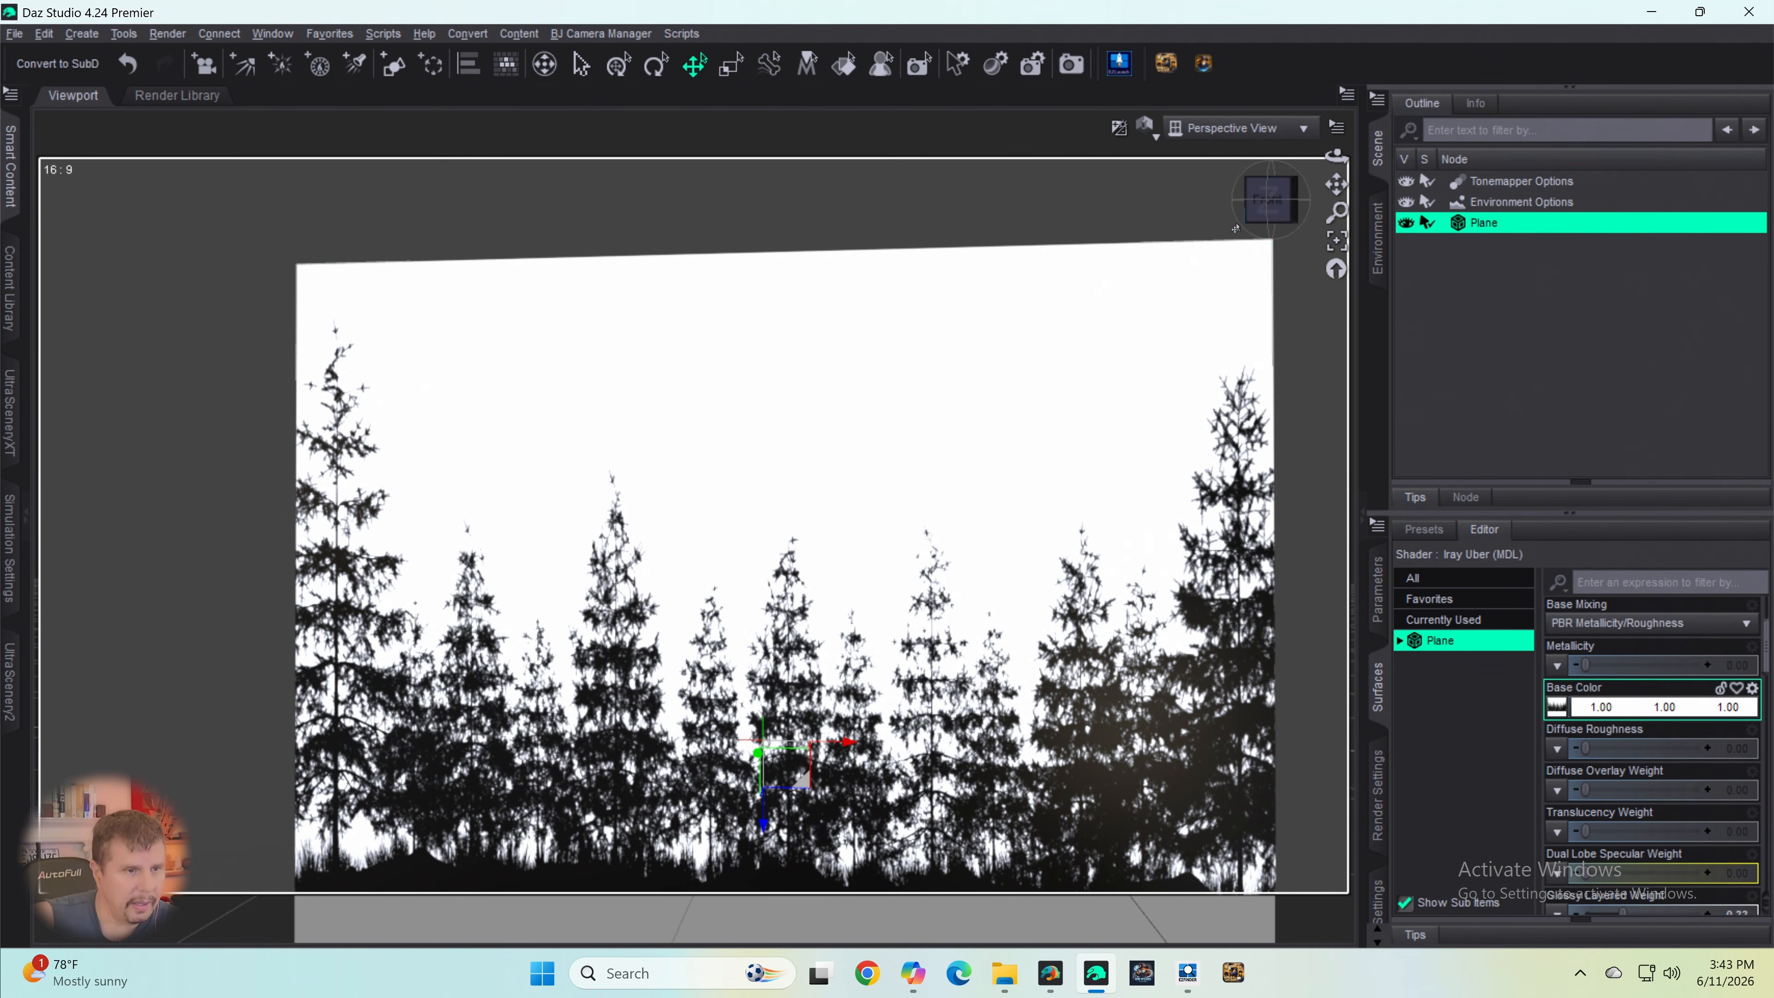
# - Load "Spruce Tree Line B&W inverted no transparency.png" from the Shared Folder as the plane's Cutout Opacity map
pyautogui.click(1270, 201)
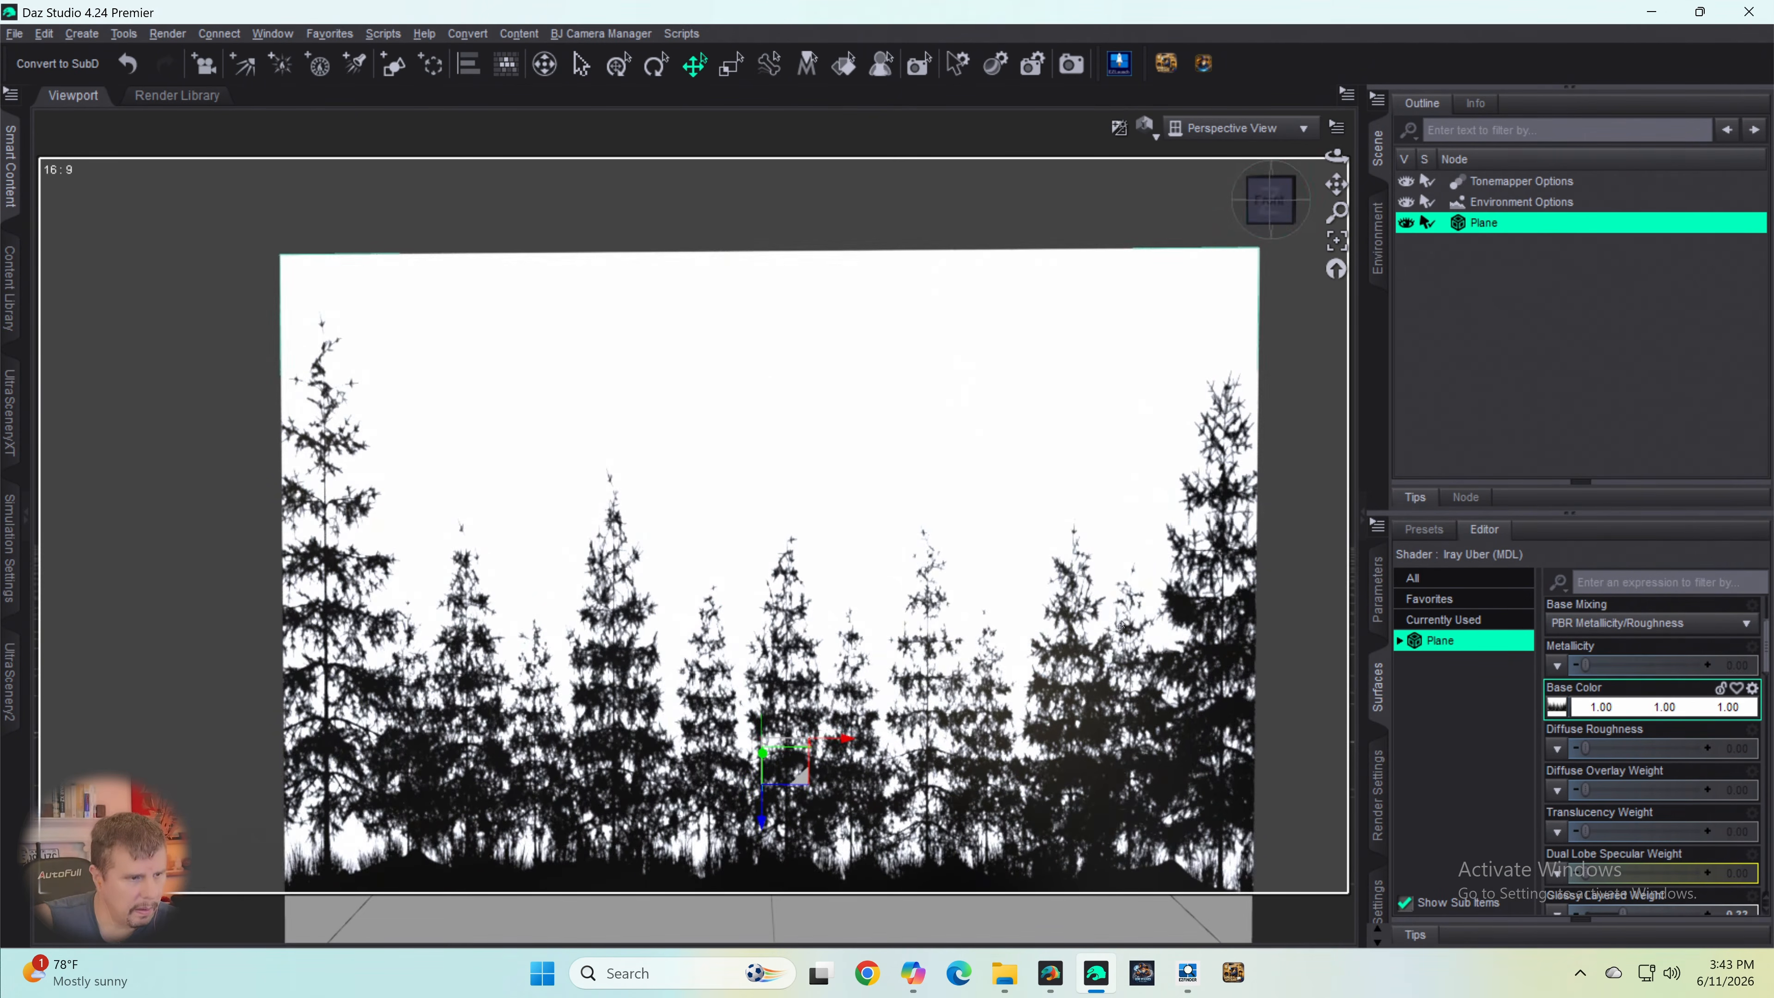
pyautogui.scroll(3, 1097, 675)
pyautogui.scroll(-4, 1095, 660)
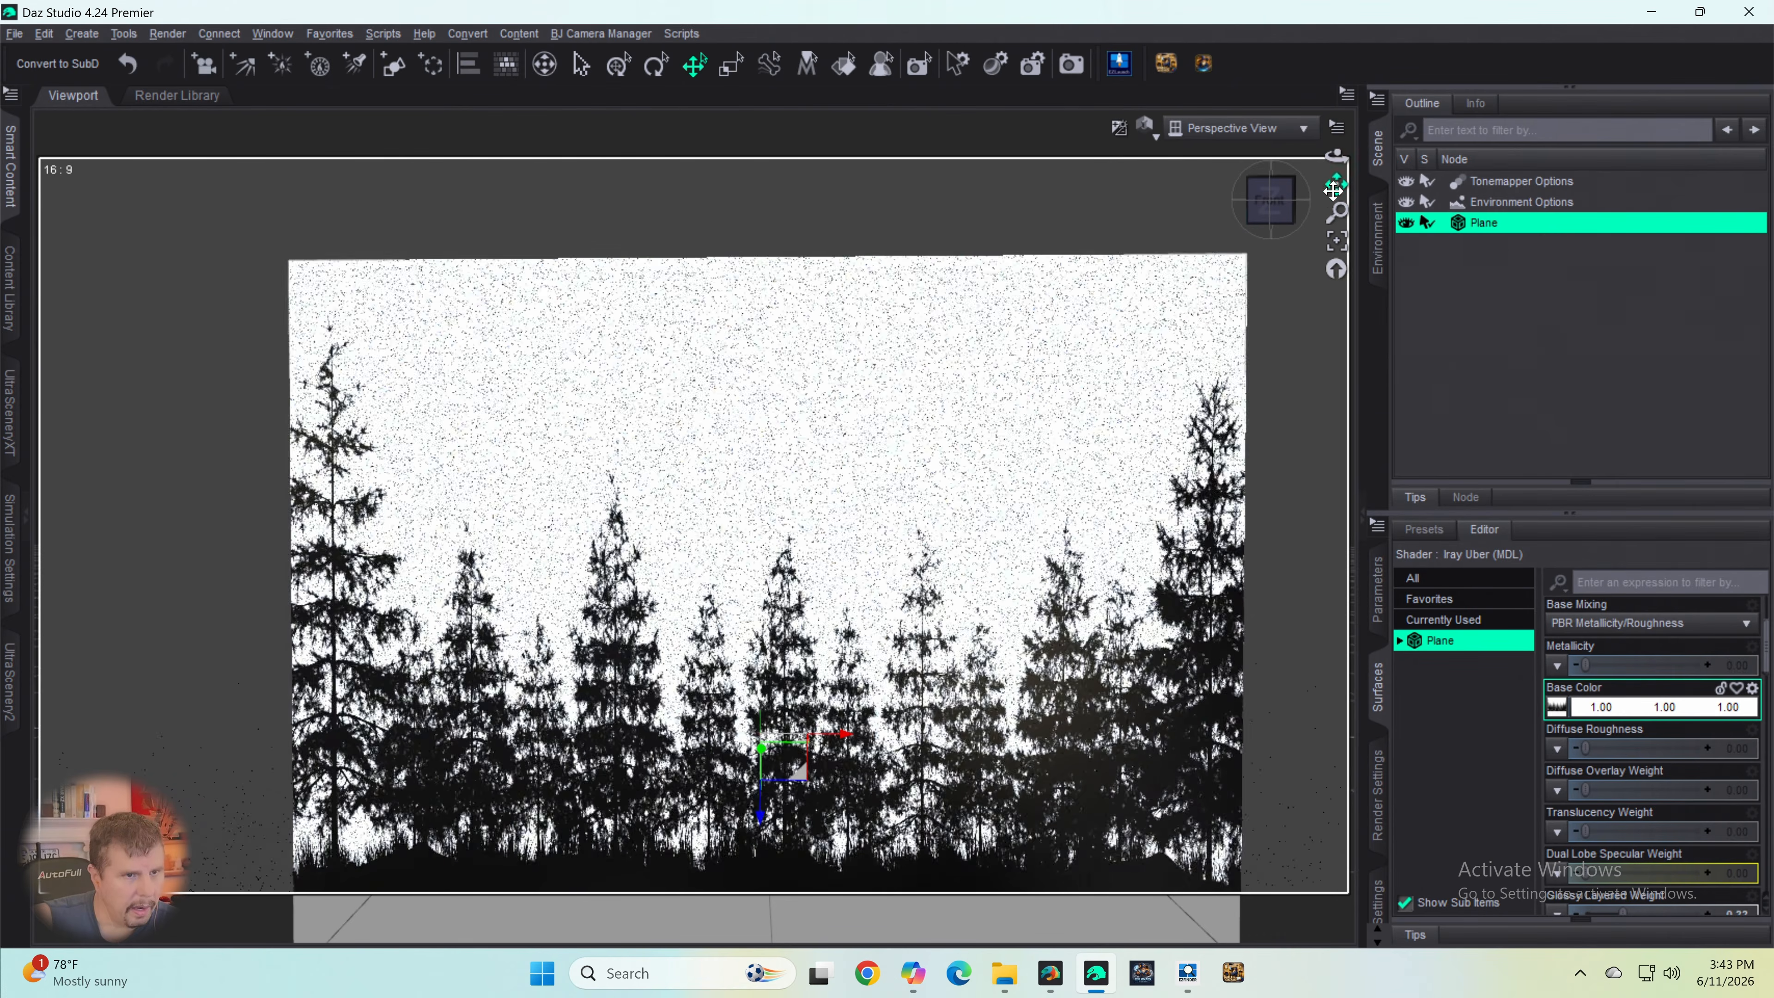
pyautogui.moveTo(1337, 184); pyautogui.dragTo(1294, 109)
pyautogui.moveTo(1314, 229); pyautogui.dragTo(1314, 212)
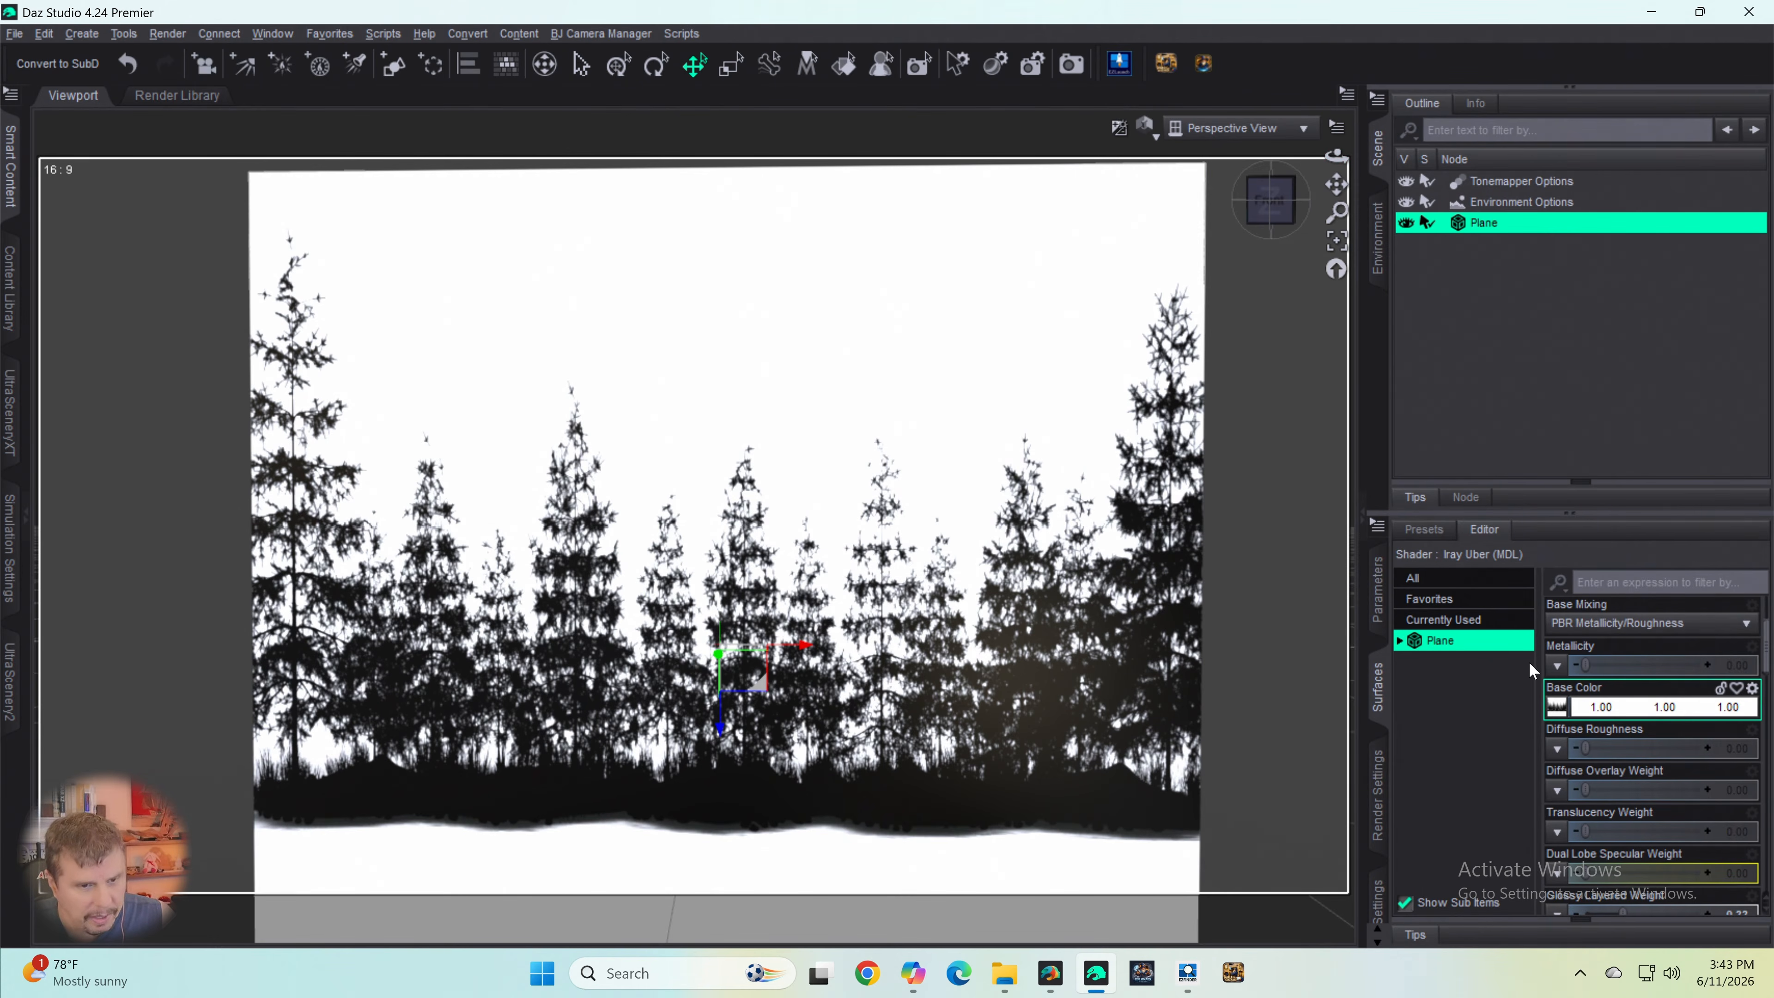
pyautogui.scroll(-5, 1560, 727)
pyautogui.scroll(-10, 1559, 755)
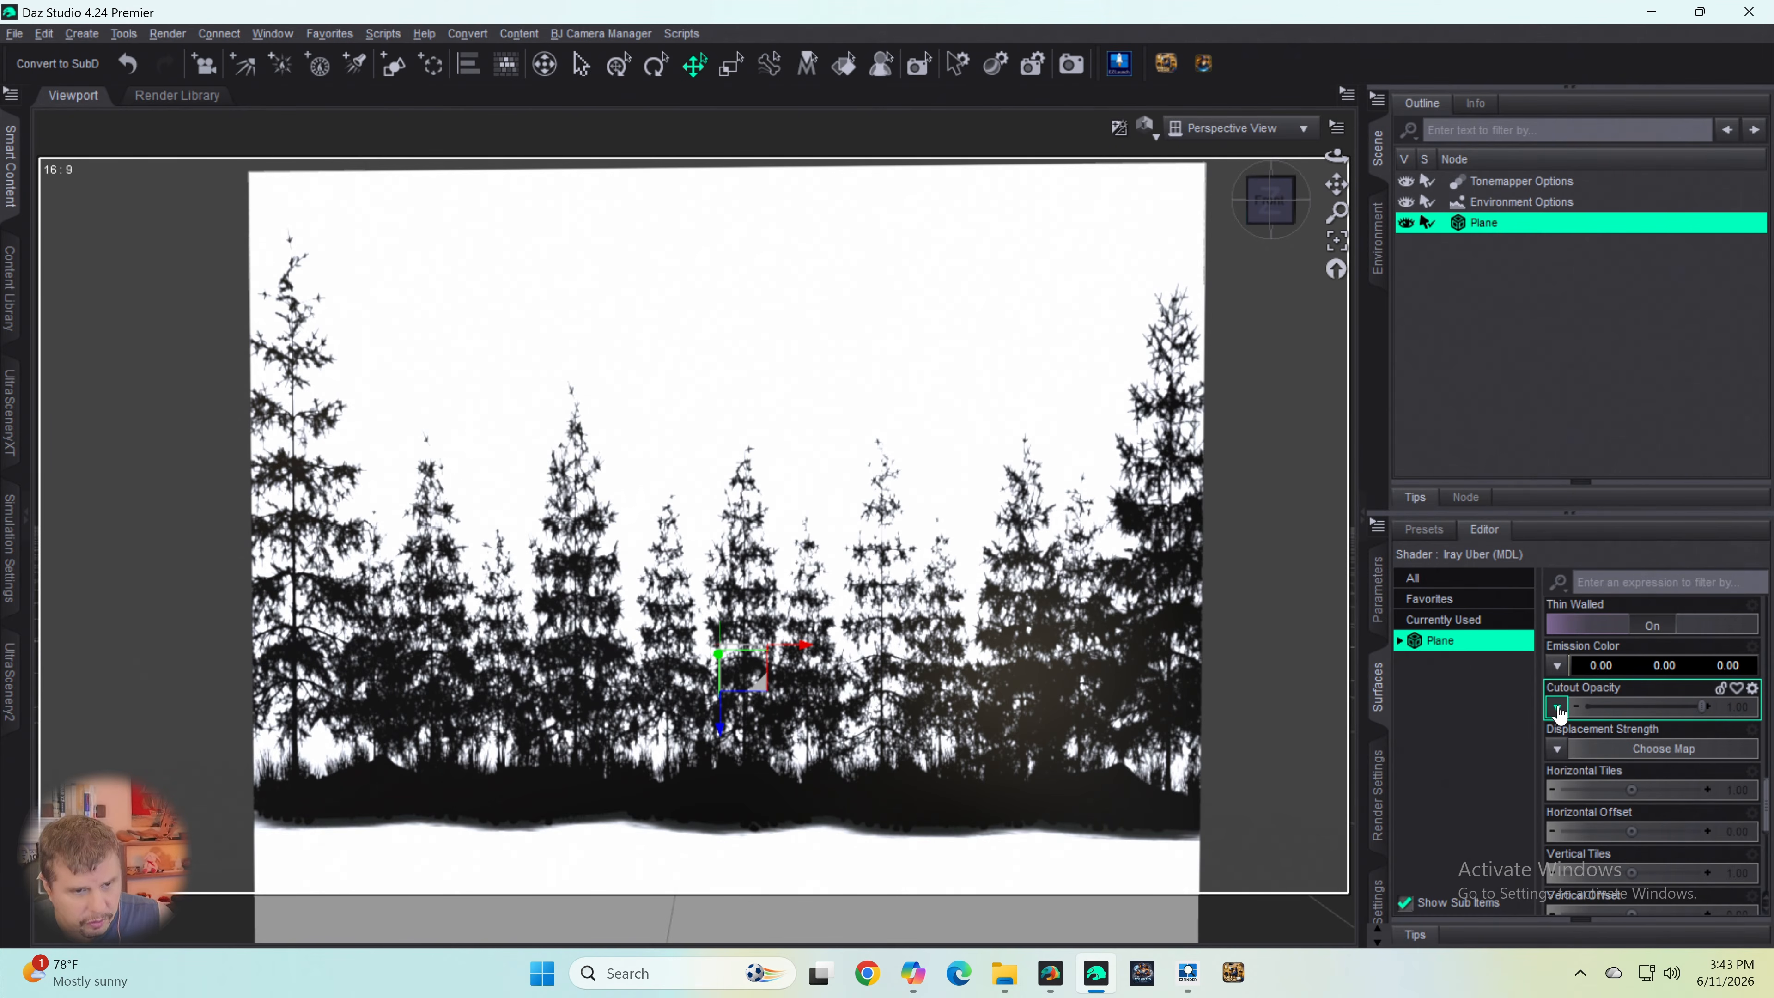
pyautogui.click(1558, 707)
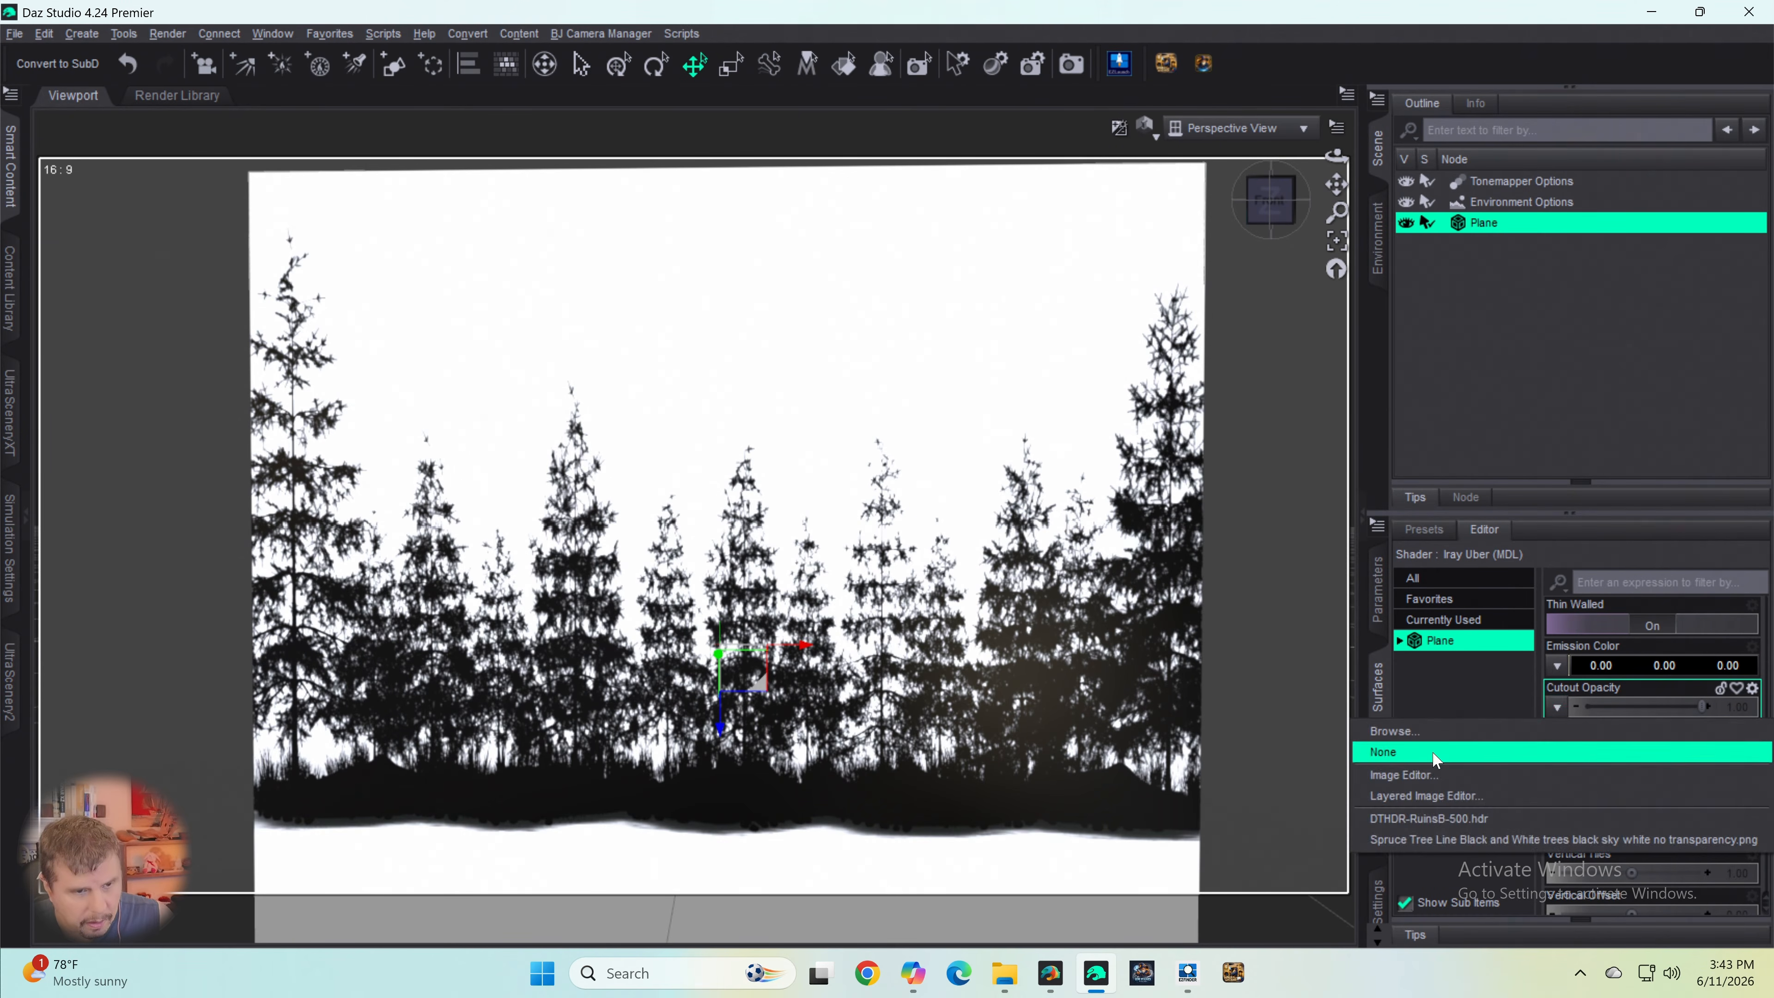
pyautogui.click(1402, 736)
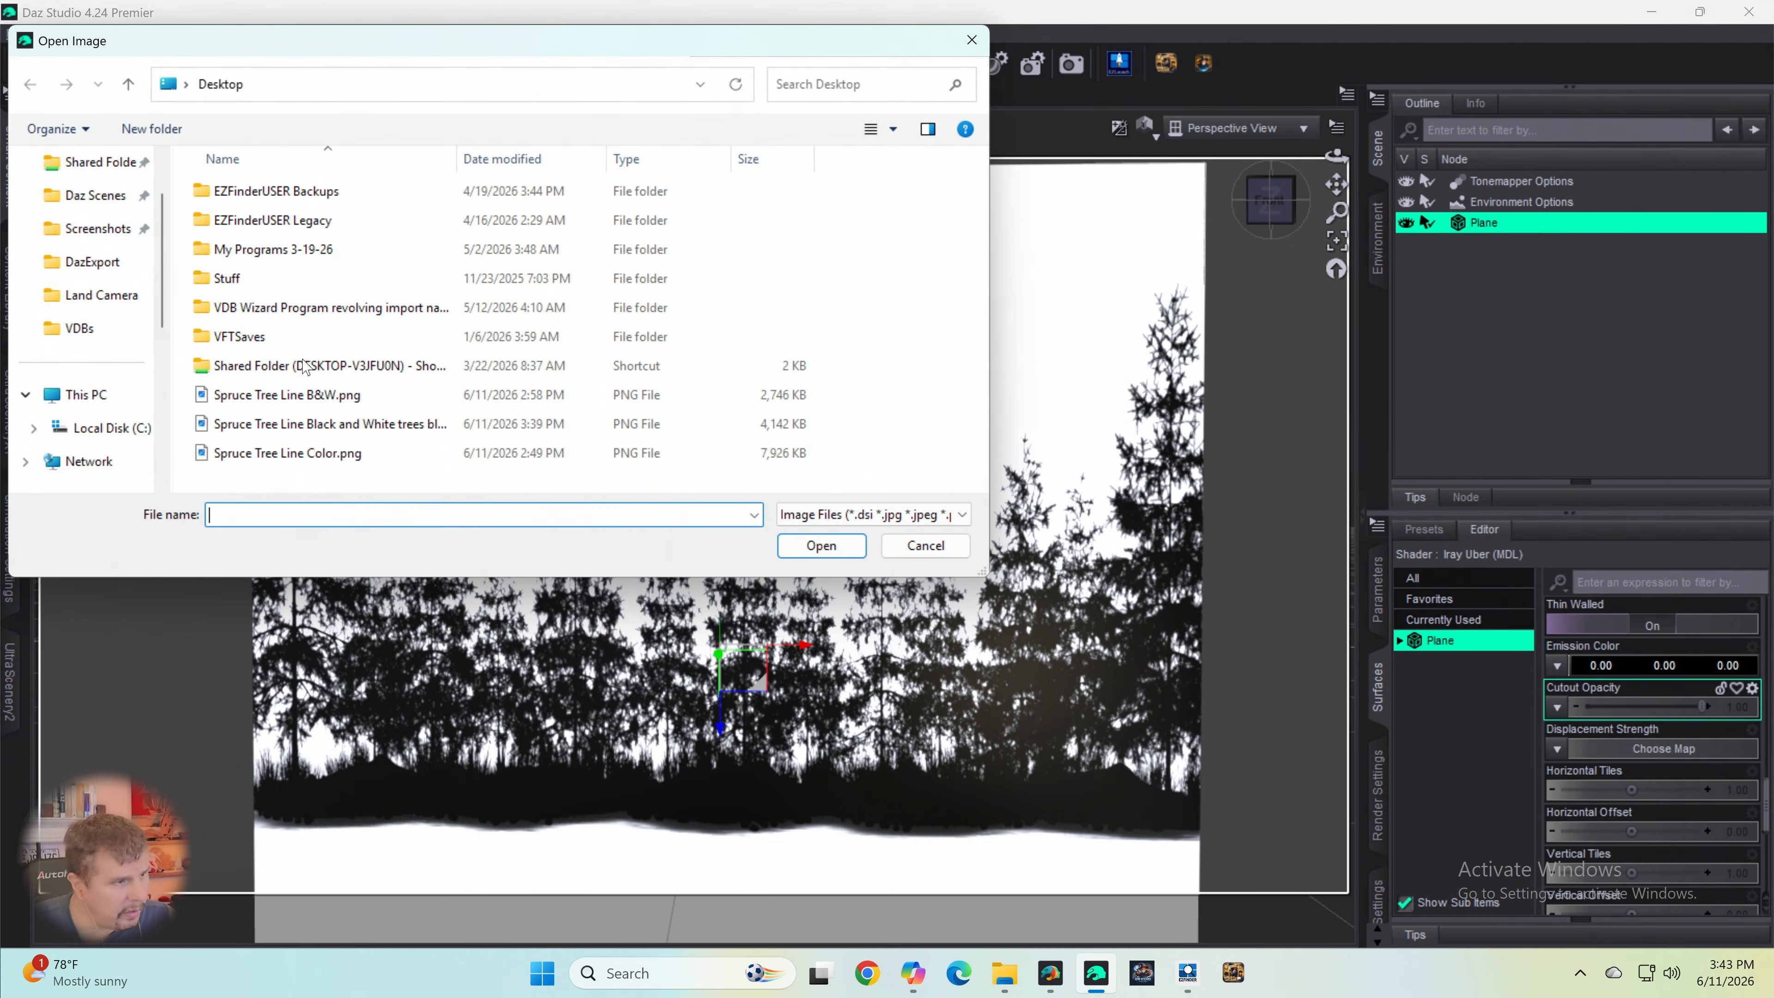
pyautogui.doubleClick(288, 369)
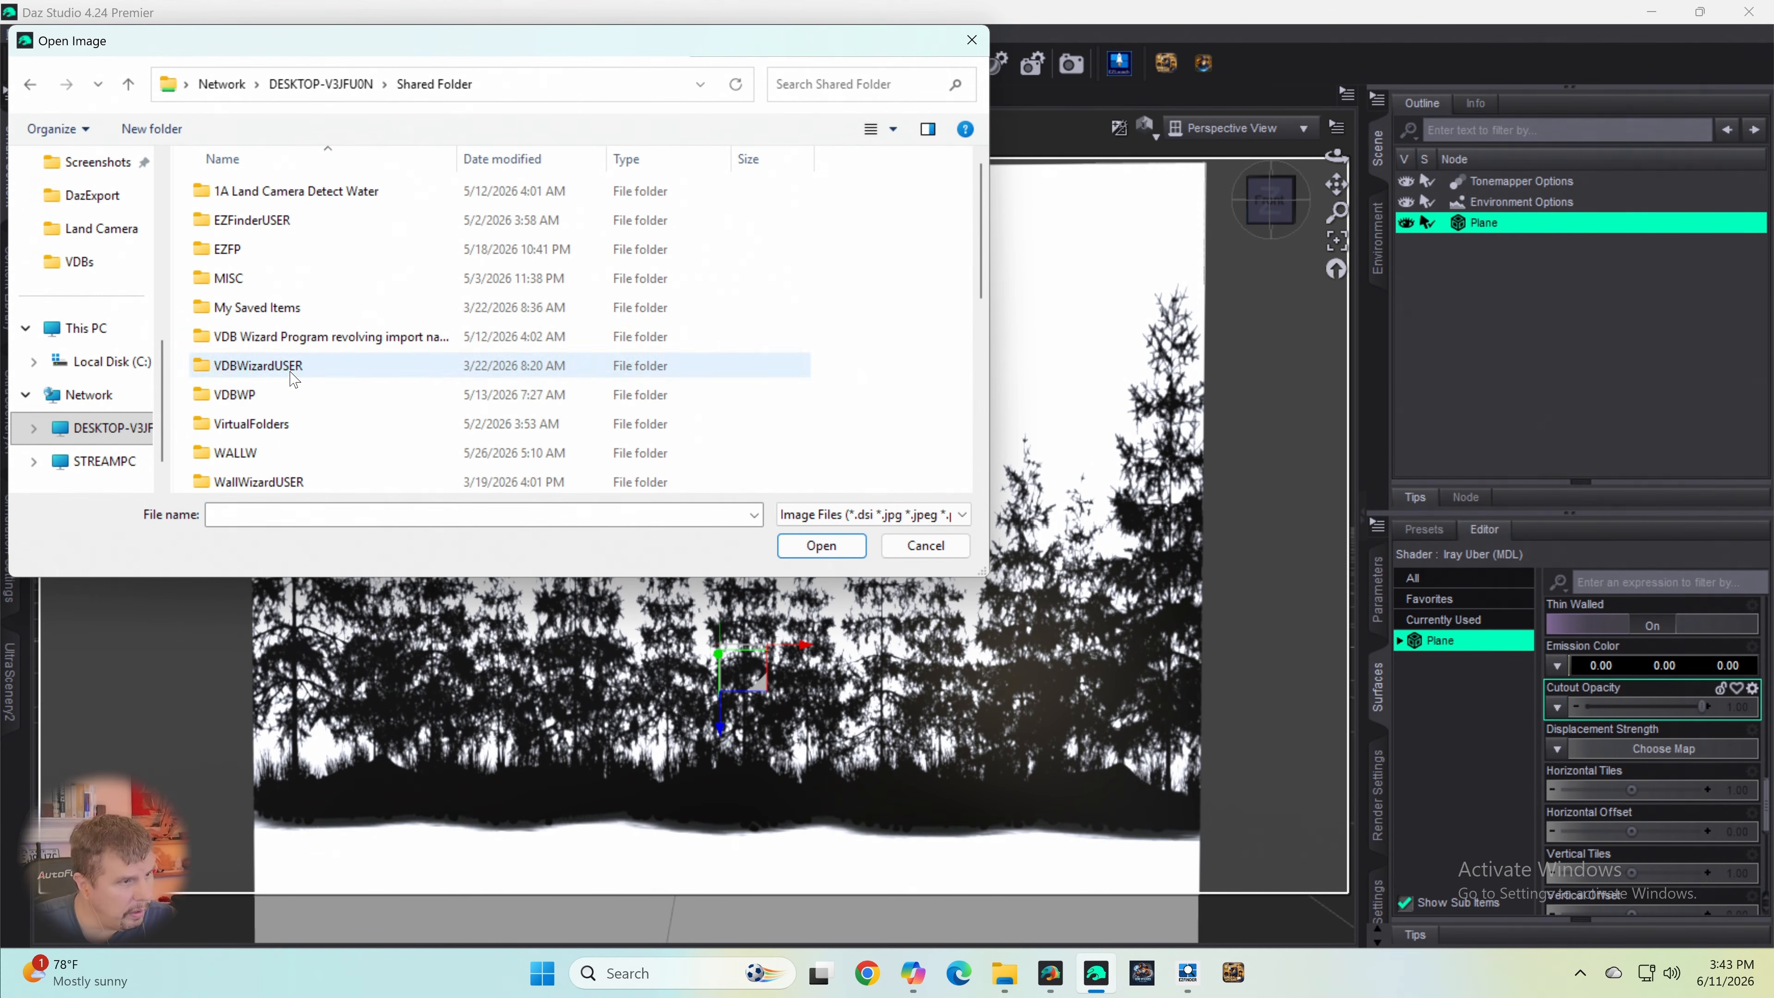
pyautogui.scroll(-5, 359, 419)
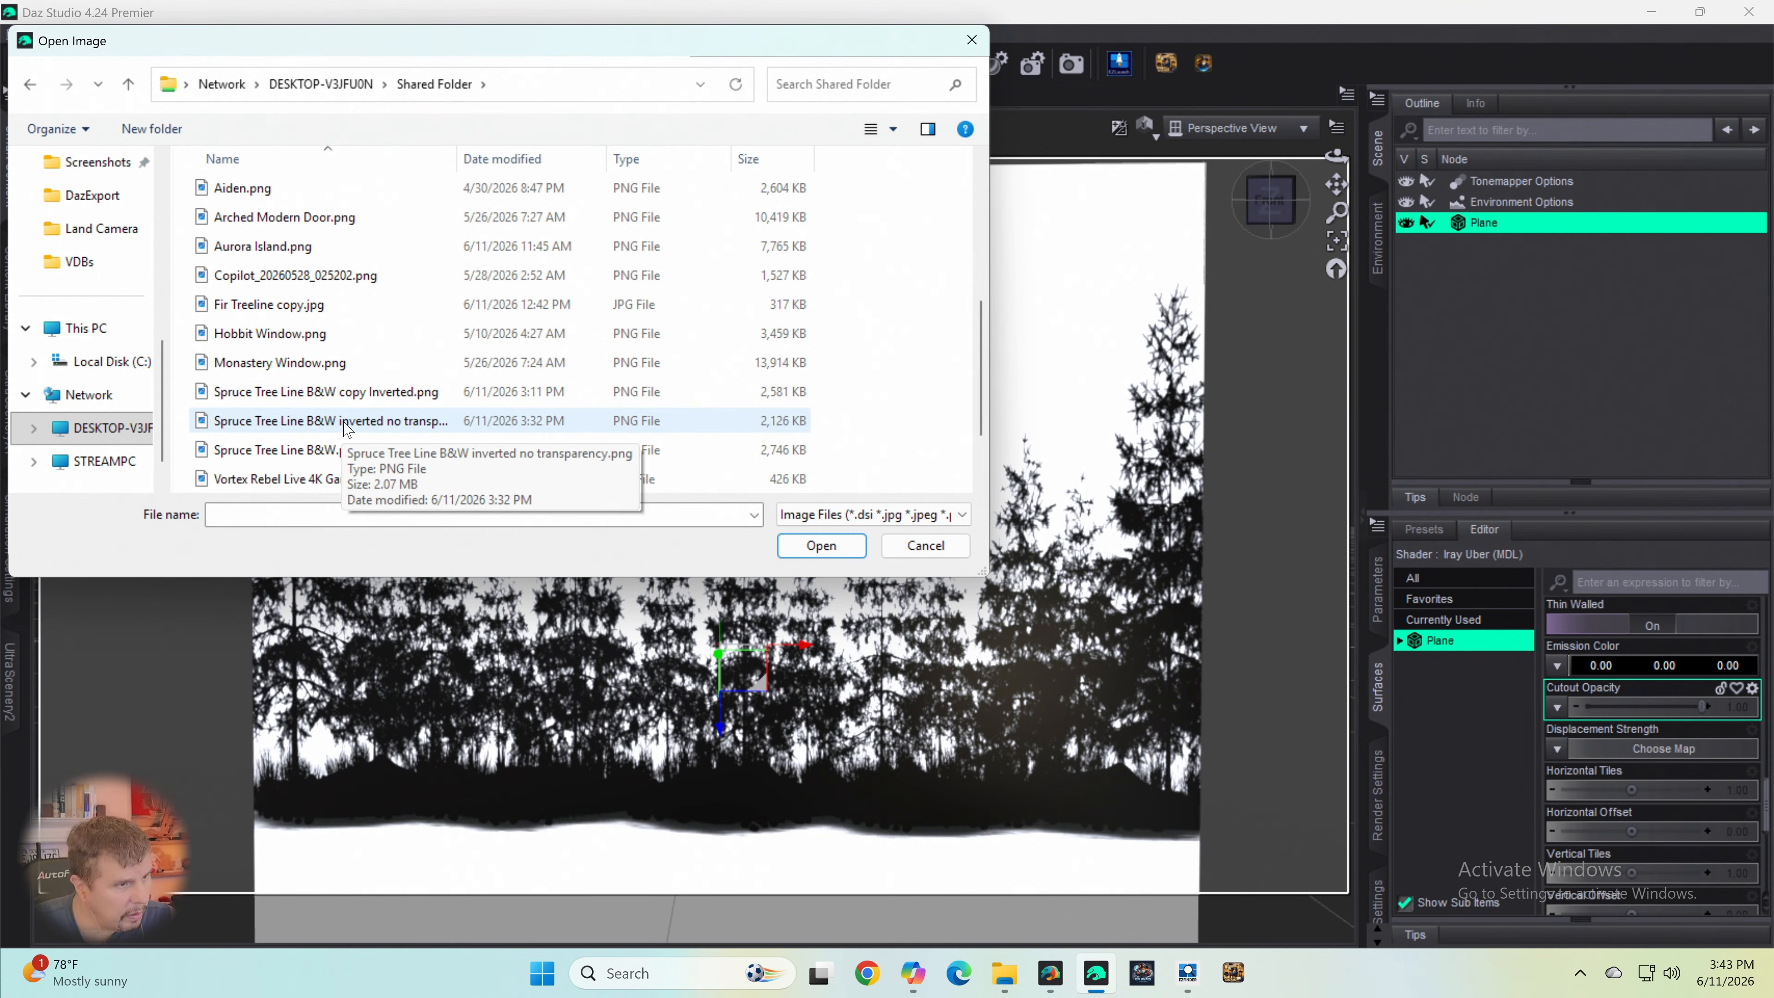
pyautogui.click(349, 422)
pyautogui.click(812, 550)
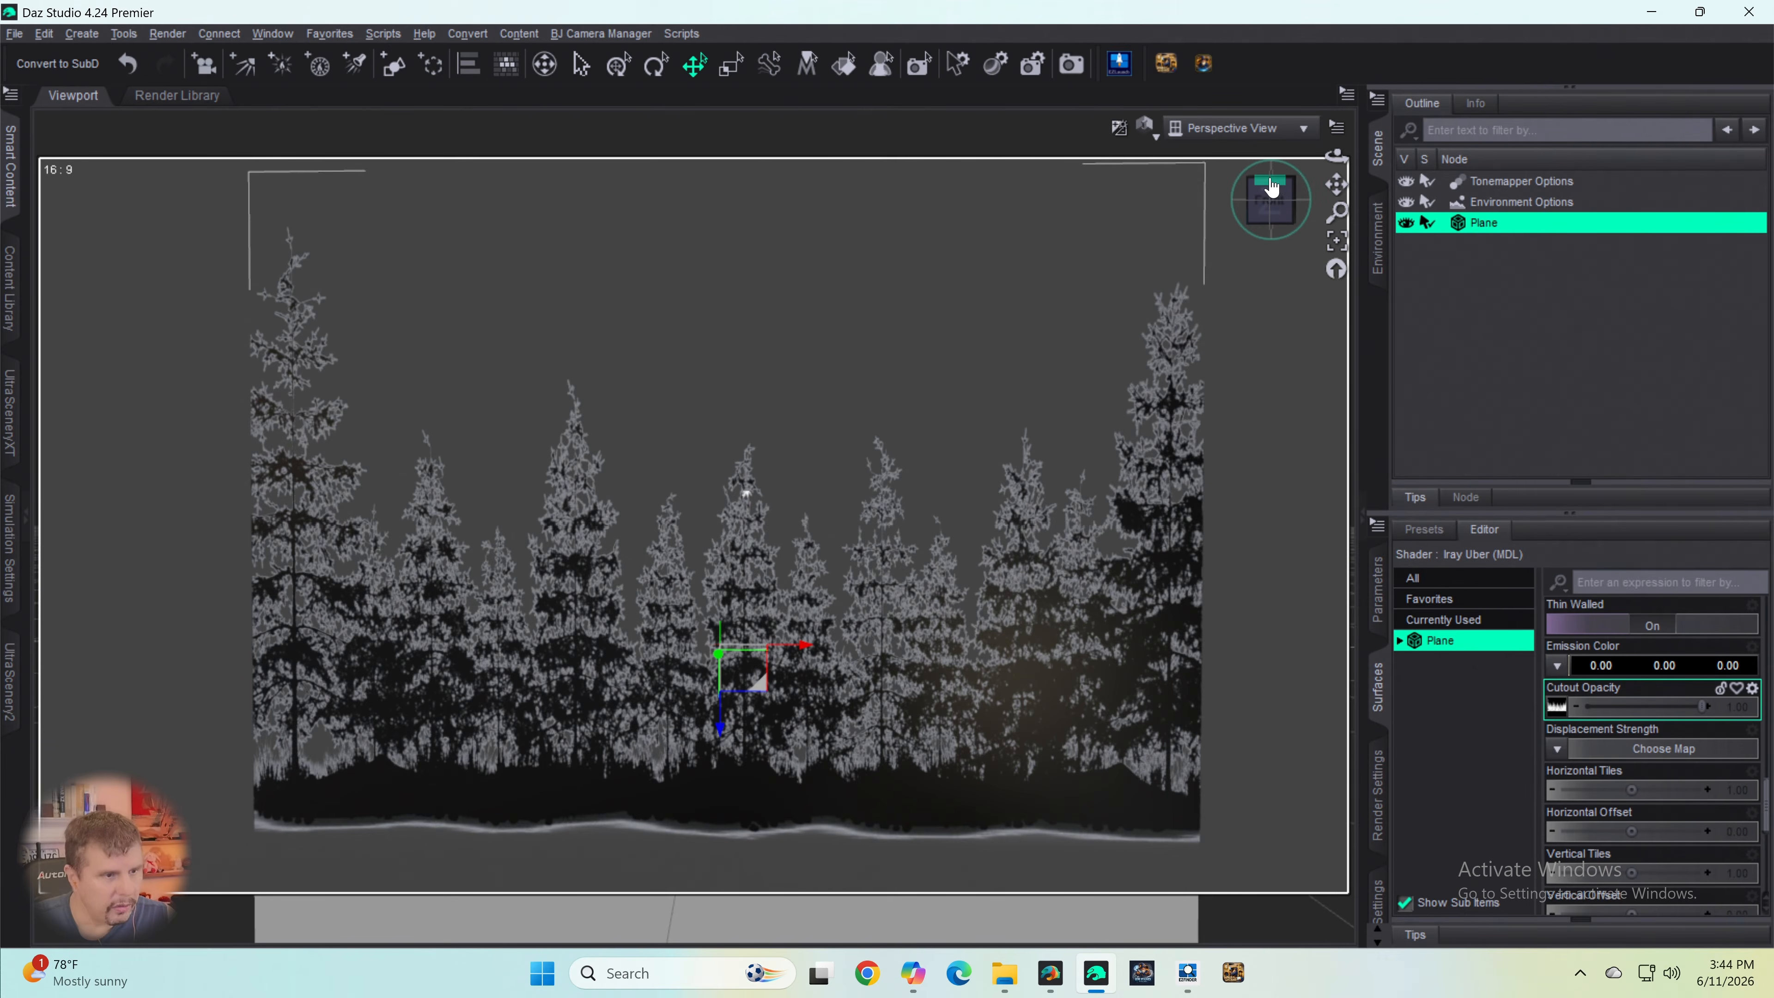
# - Set the environment type to Backdrop and change its background color to black
pyautogui.moveTo(1273, 196); pyautogui.dragTo(1284, 196)
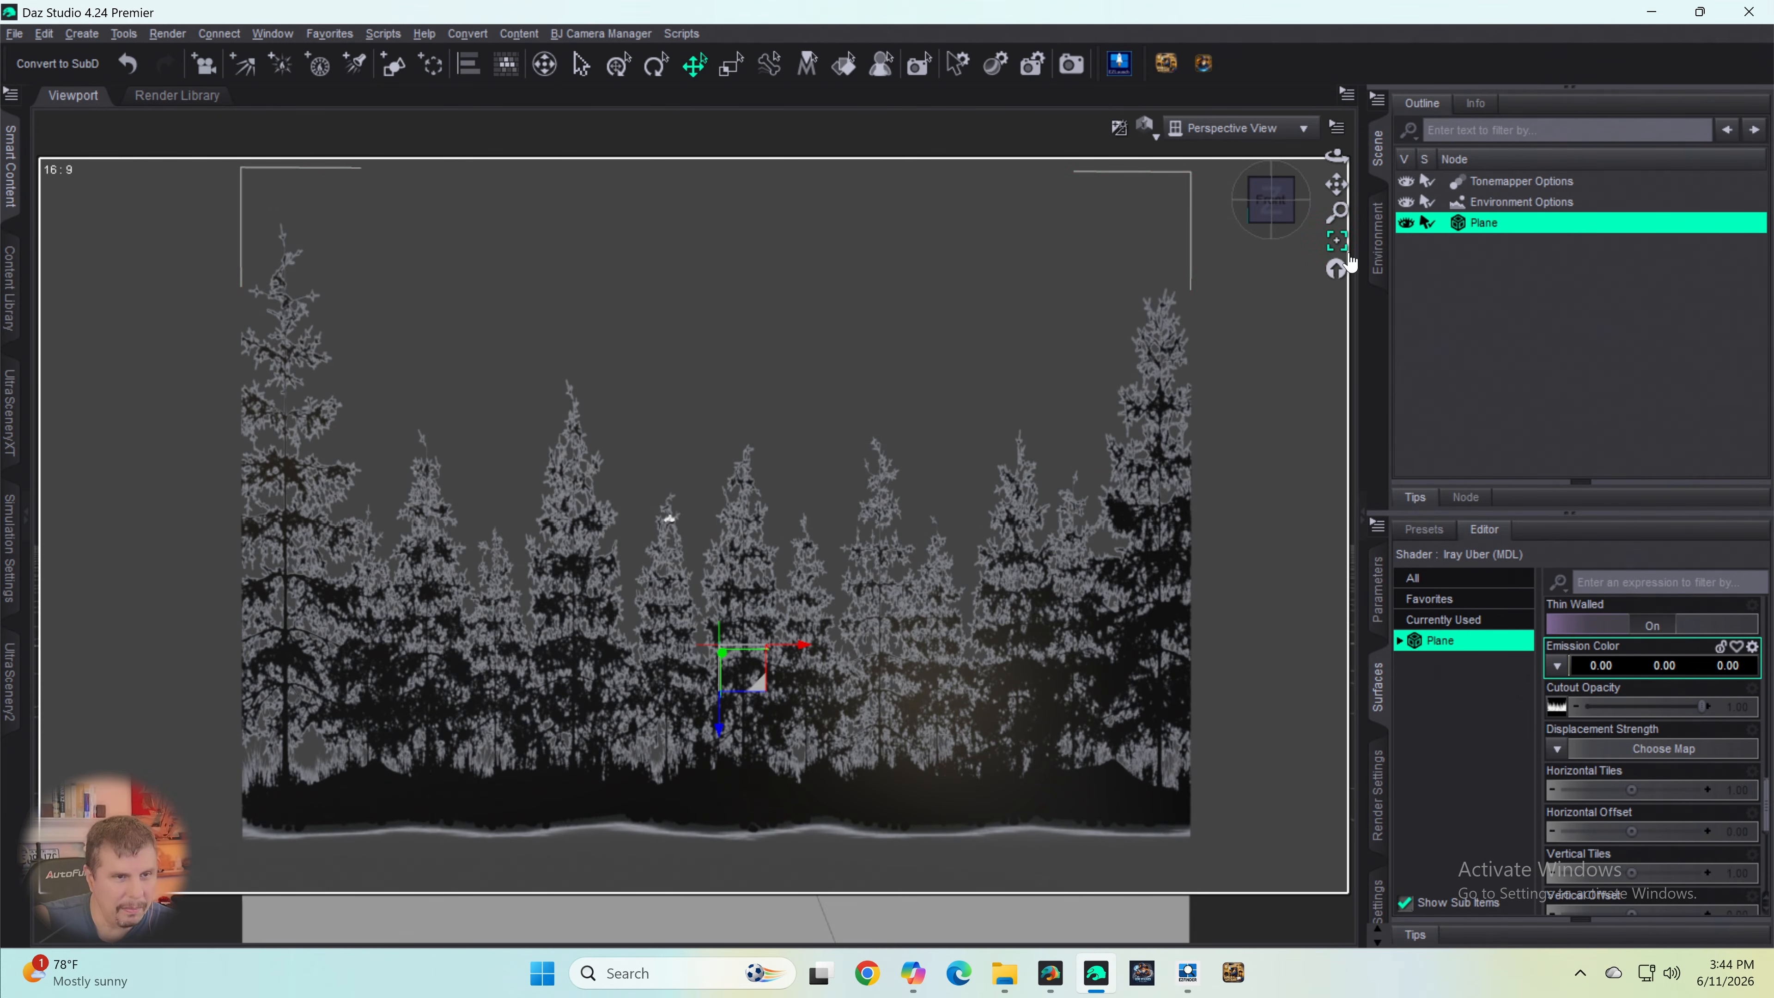
pyautogui.click(1378, 242)
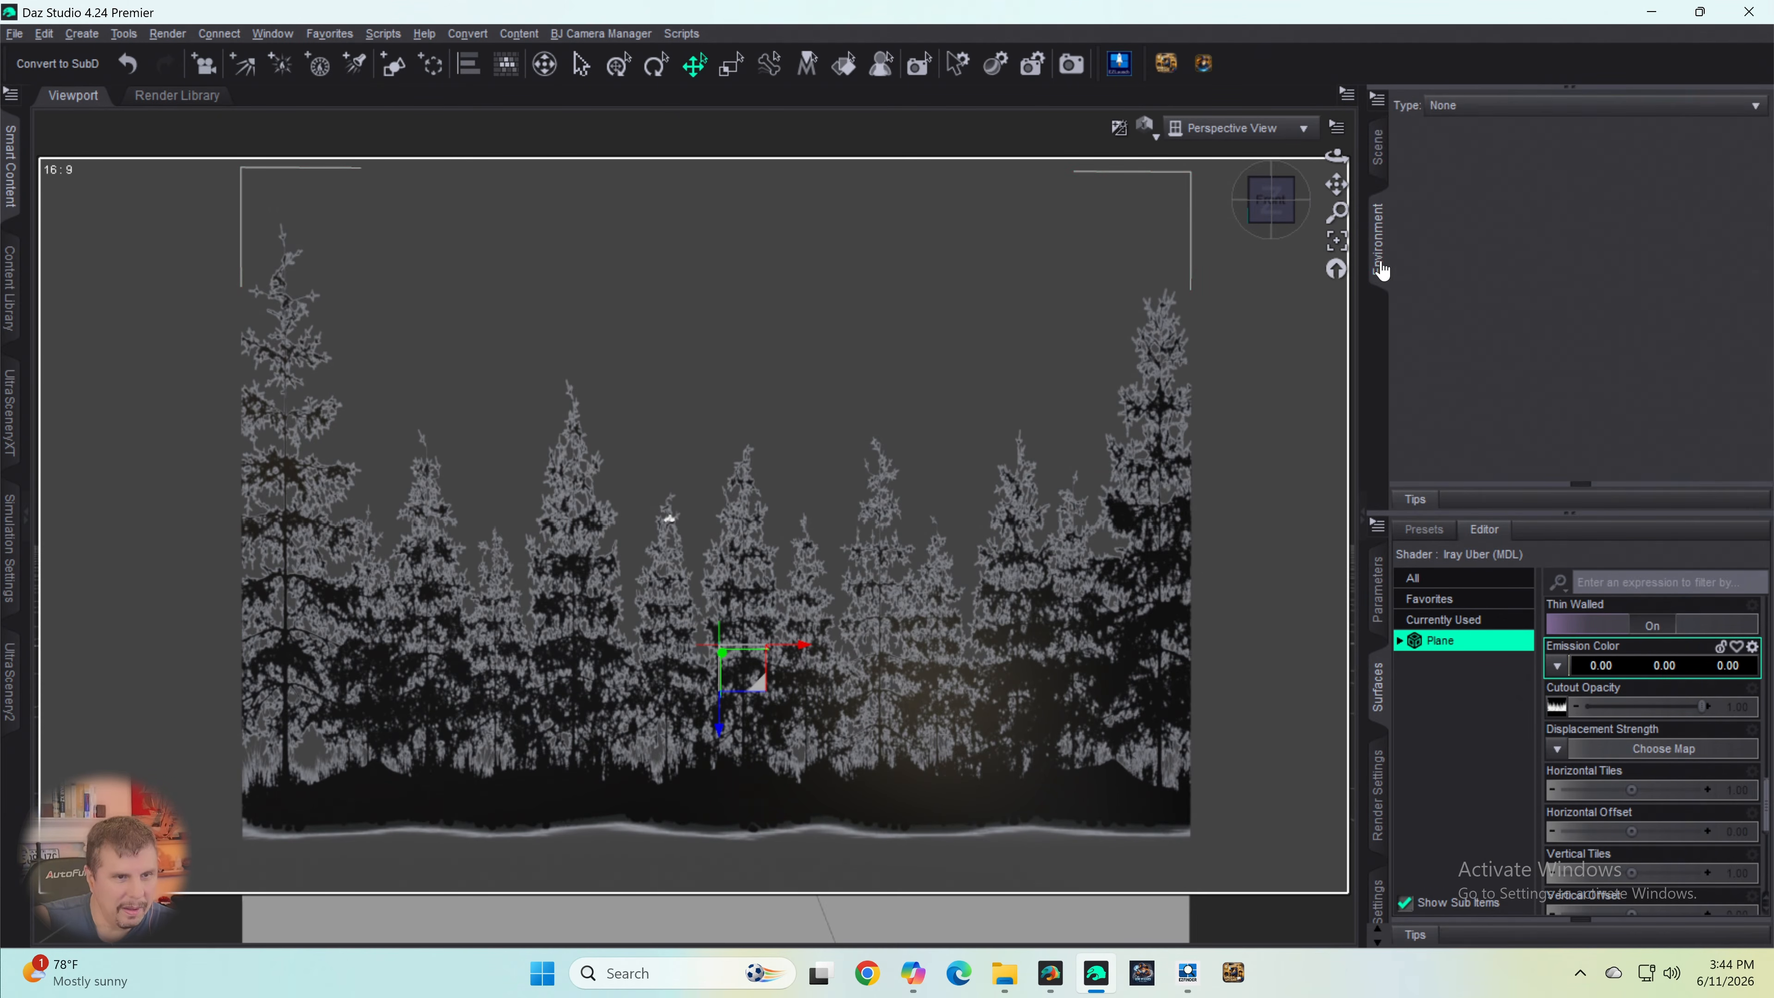
pyautogui.click(1475, 106)
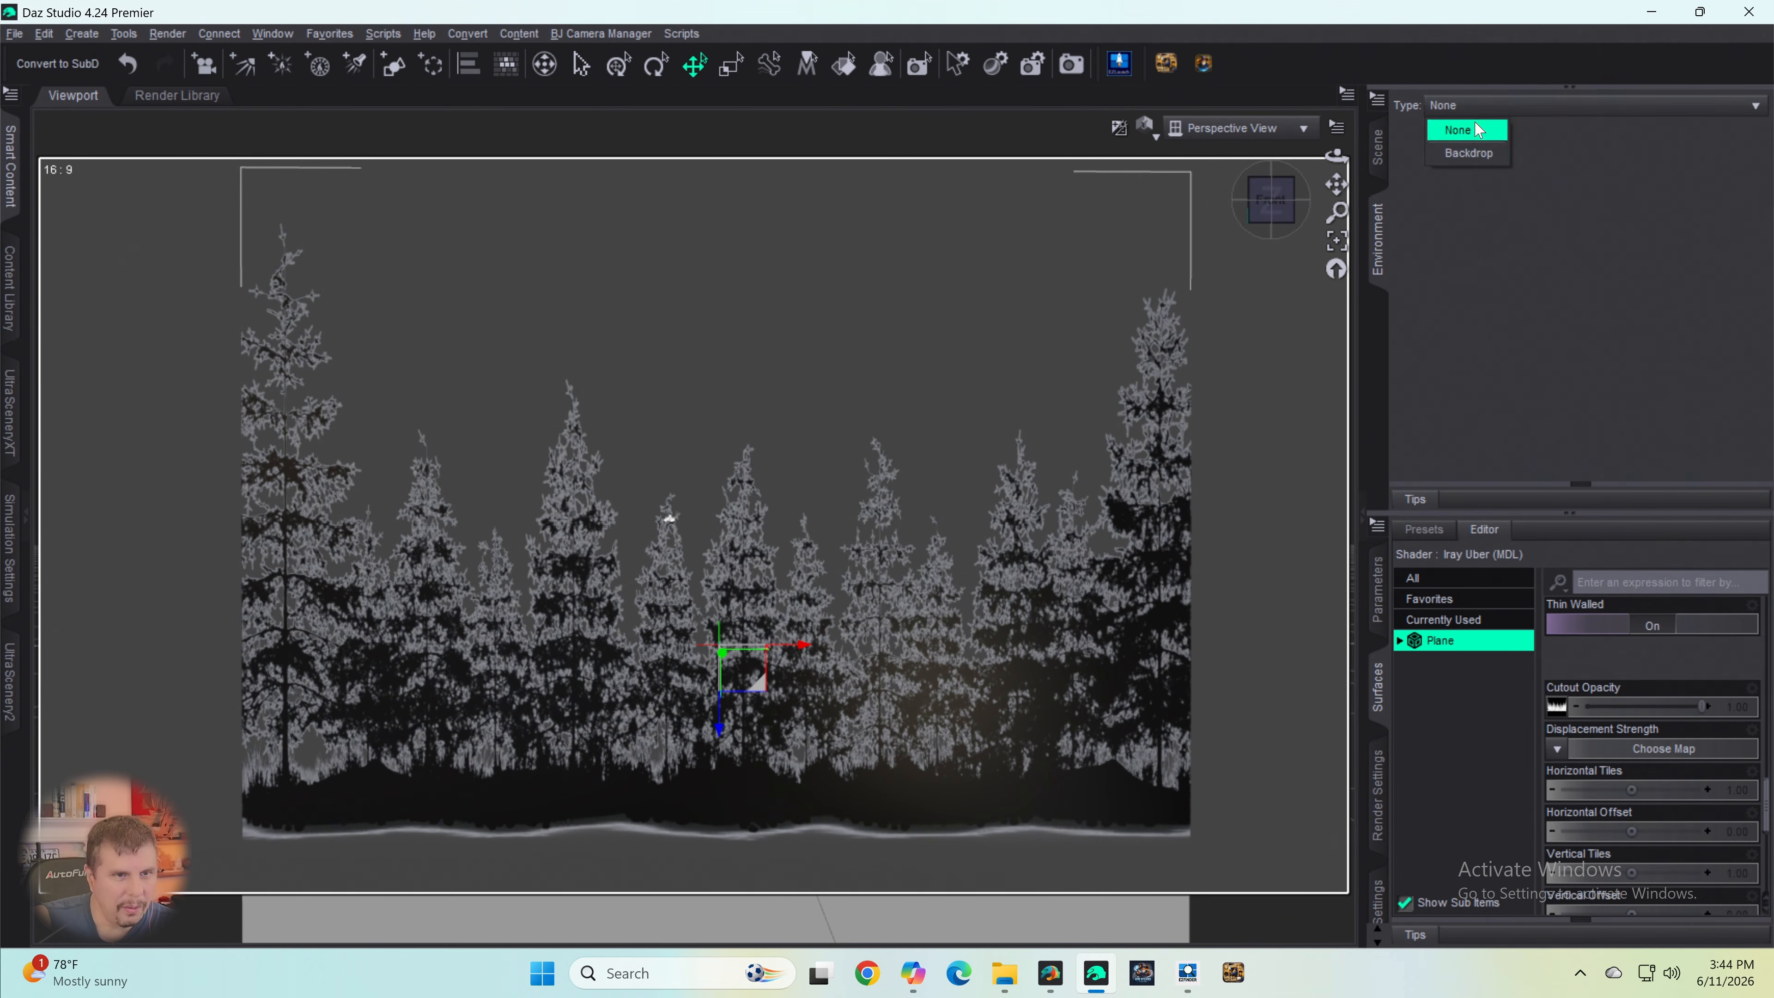
pyautogui.click(1471, 151)
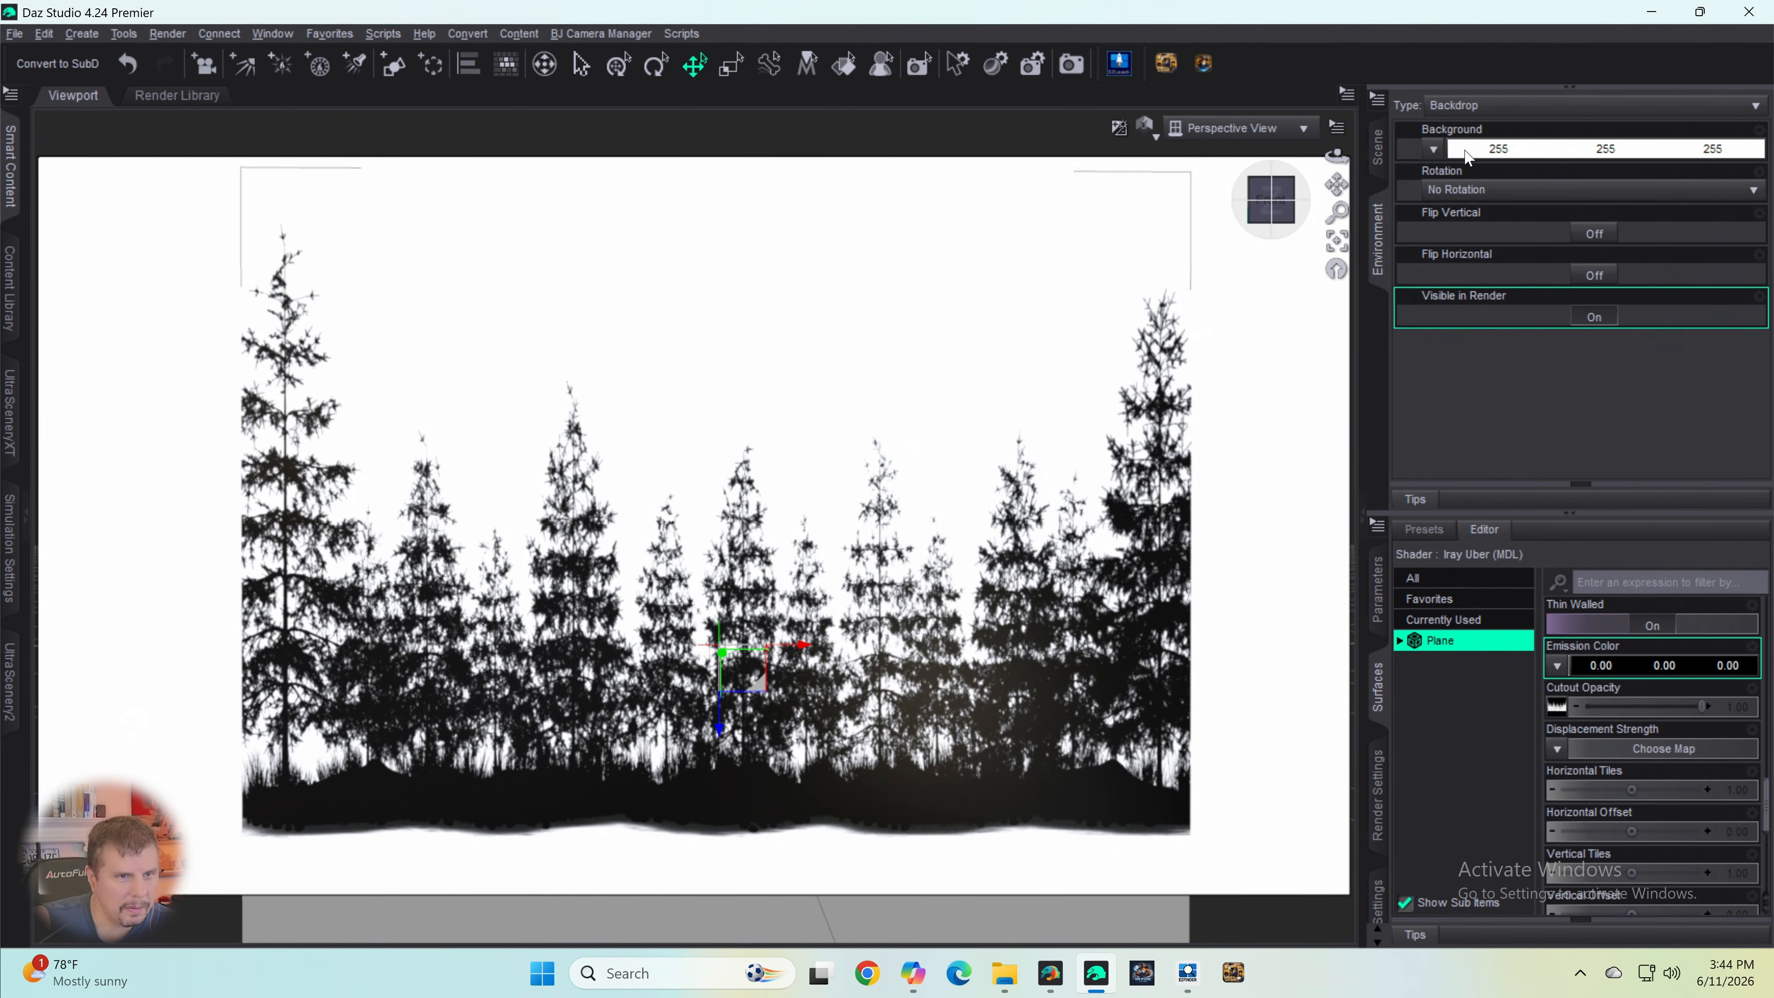
pyautogui.click(1466, 151)
pyautogui.click(649, 478)
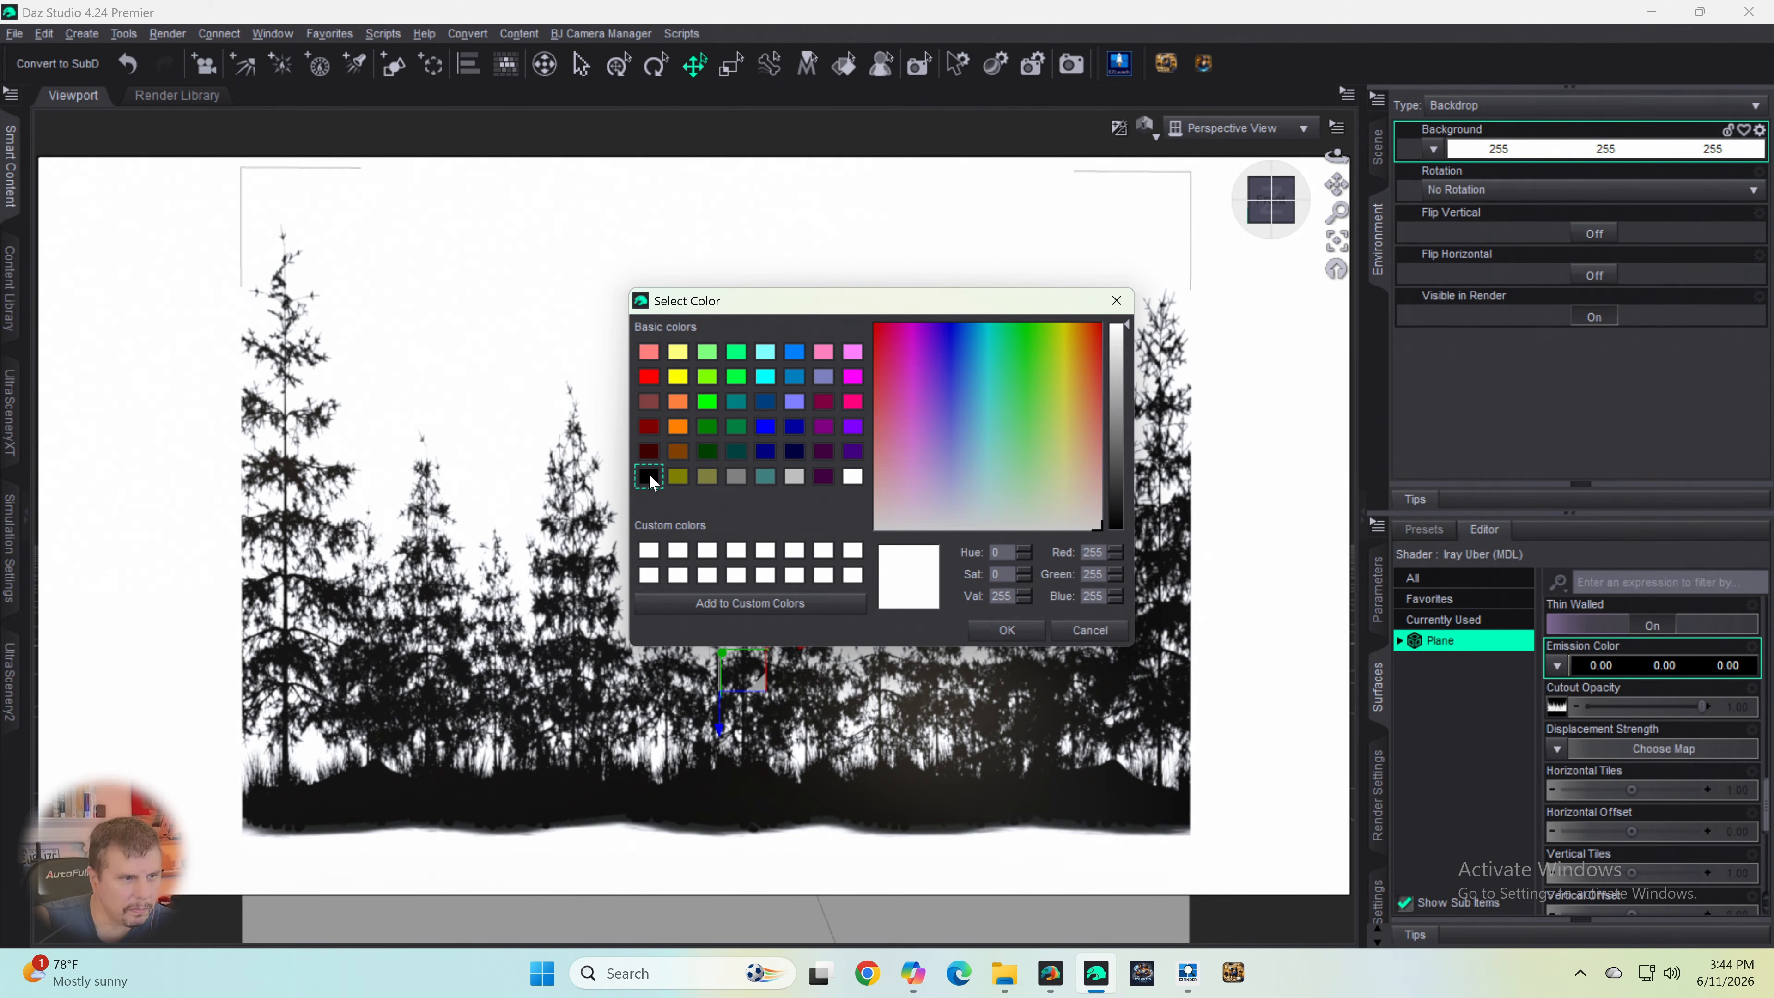
pyautogui.click(1007, 630)
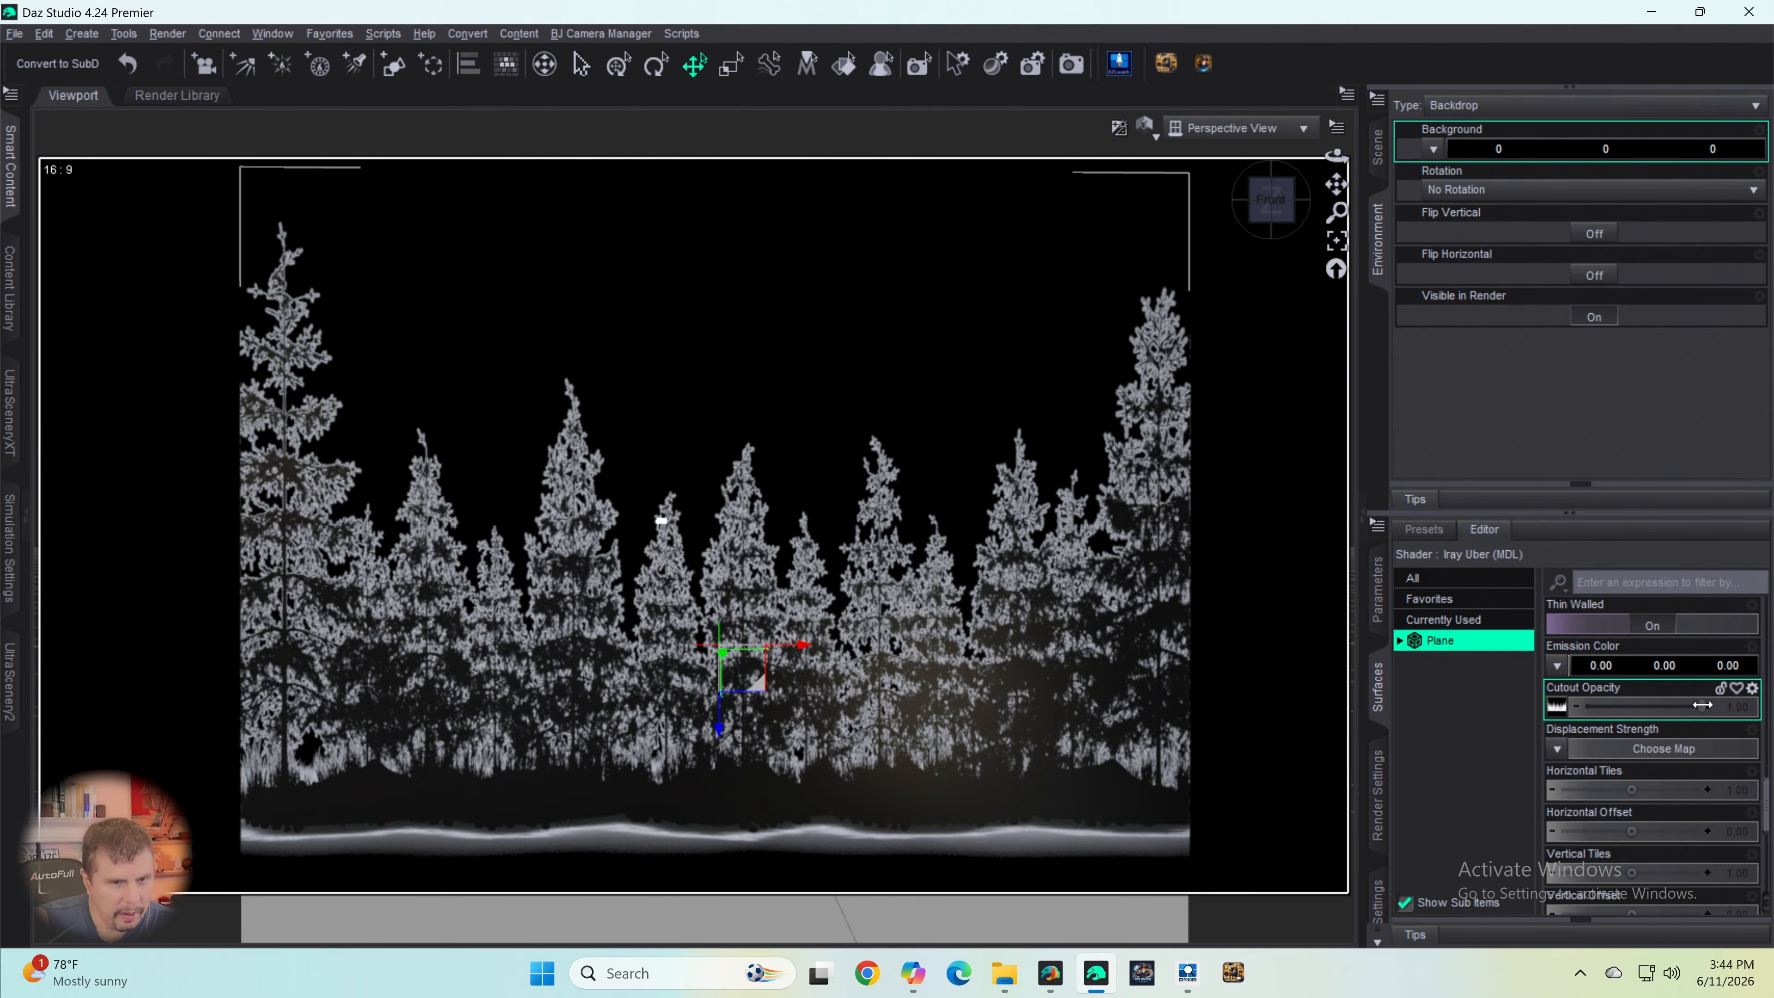
# - Try to raise the strength of the plane's Cutout Opacity
pyautogui.moveTo(1702, 704); pyautogui.dragTo(1746, 709)
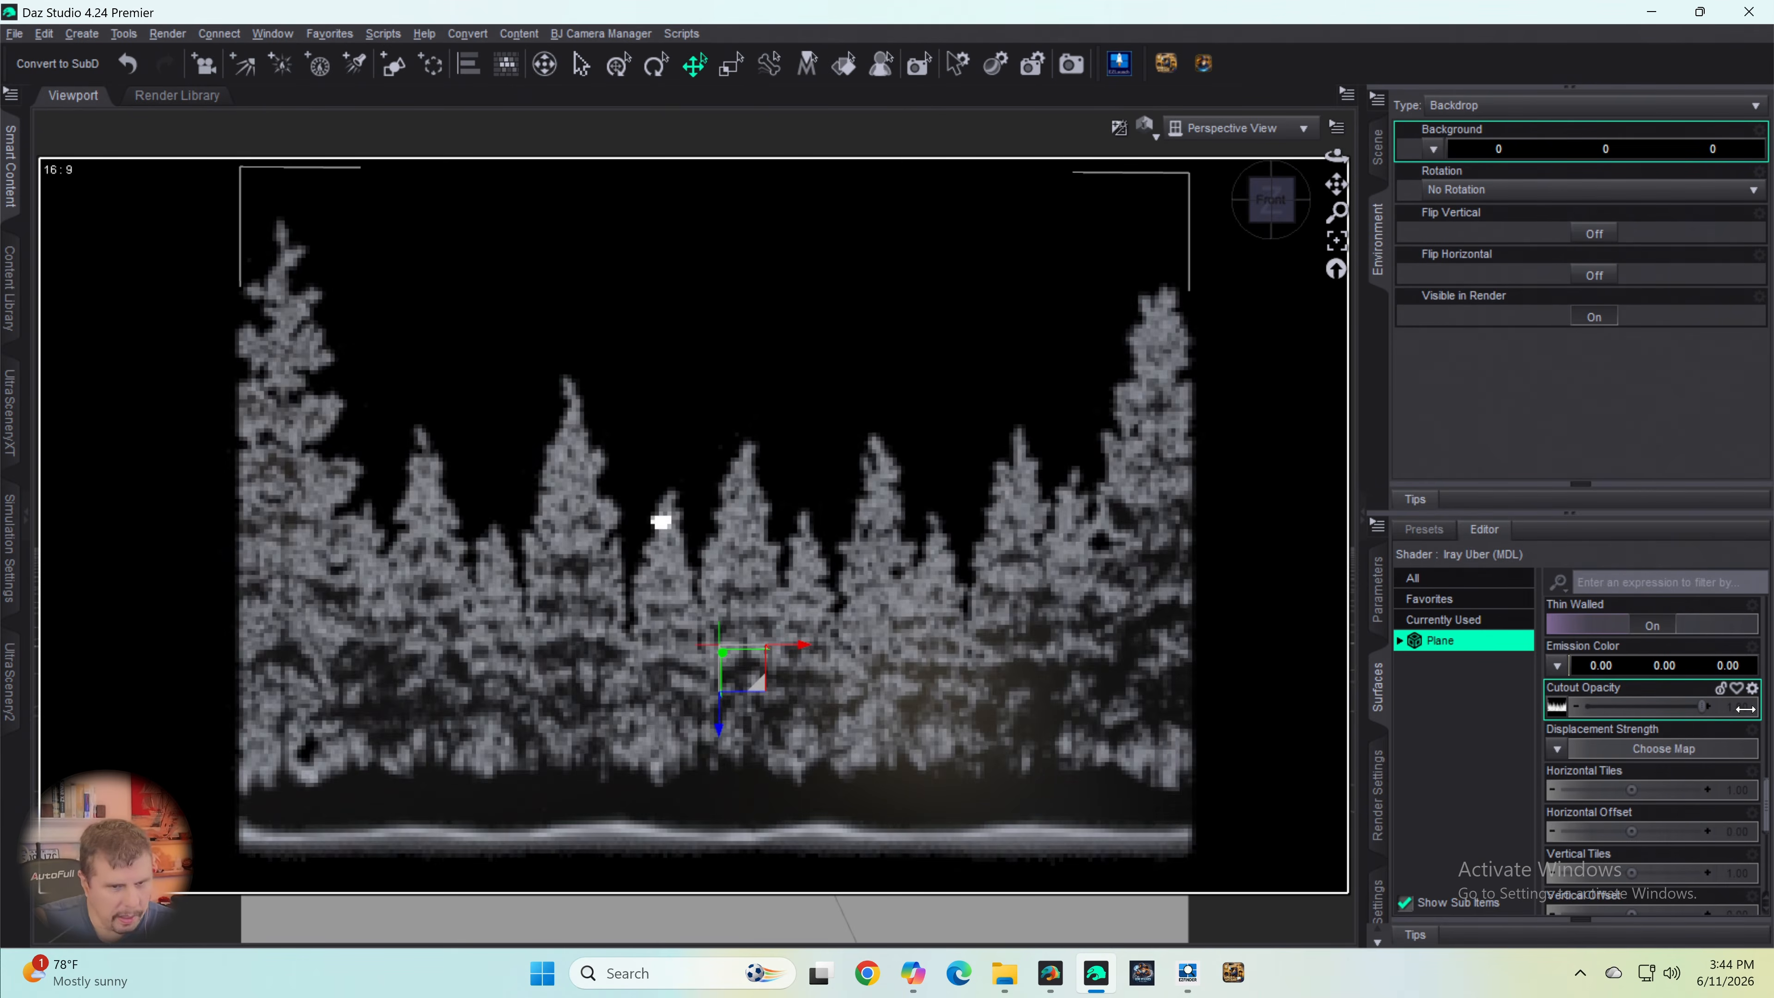
pyautogui.scroll(-3, 1697, 768)
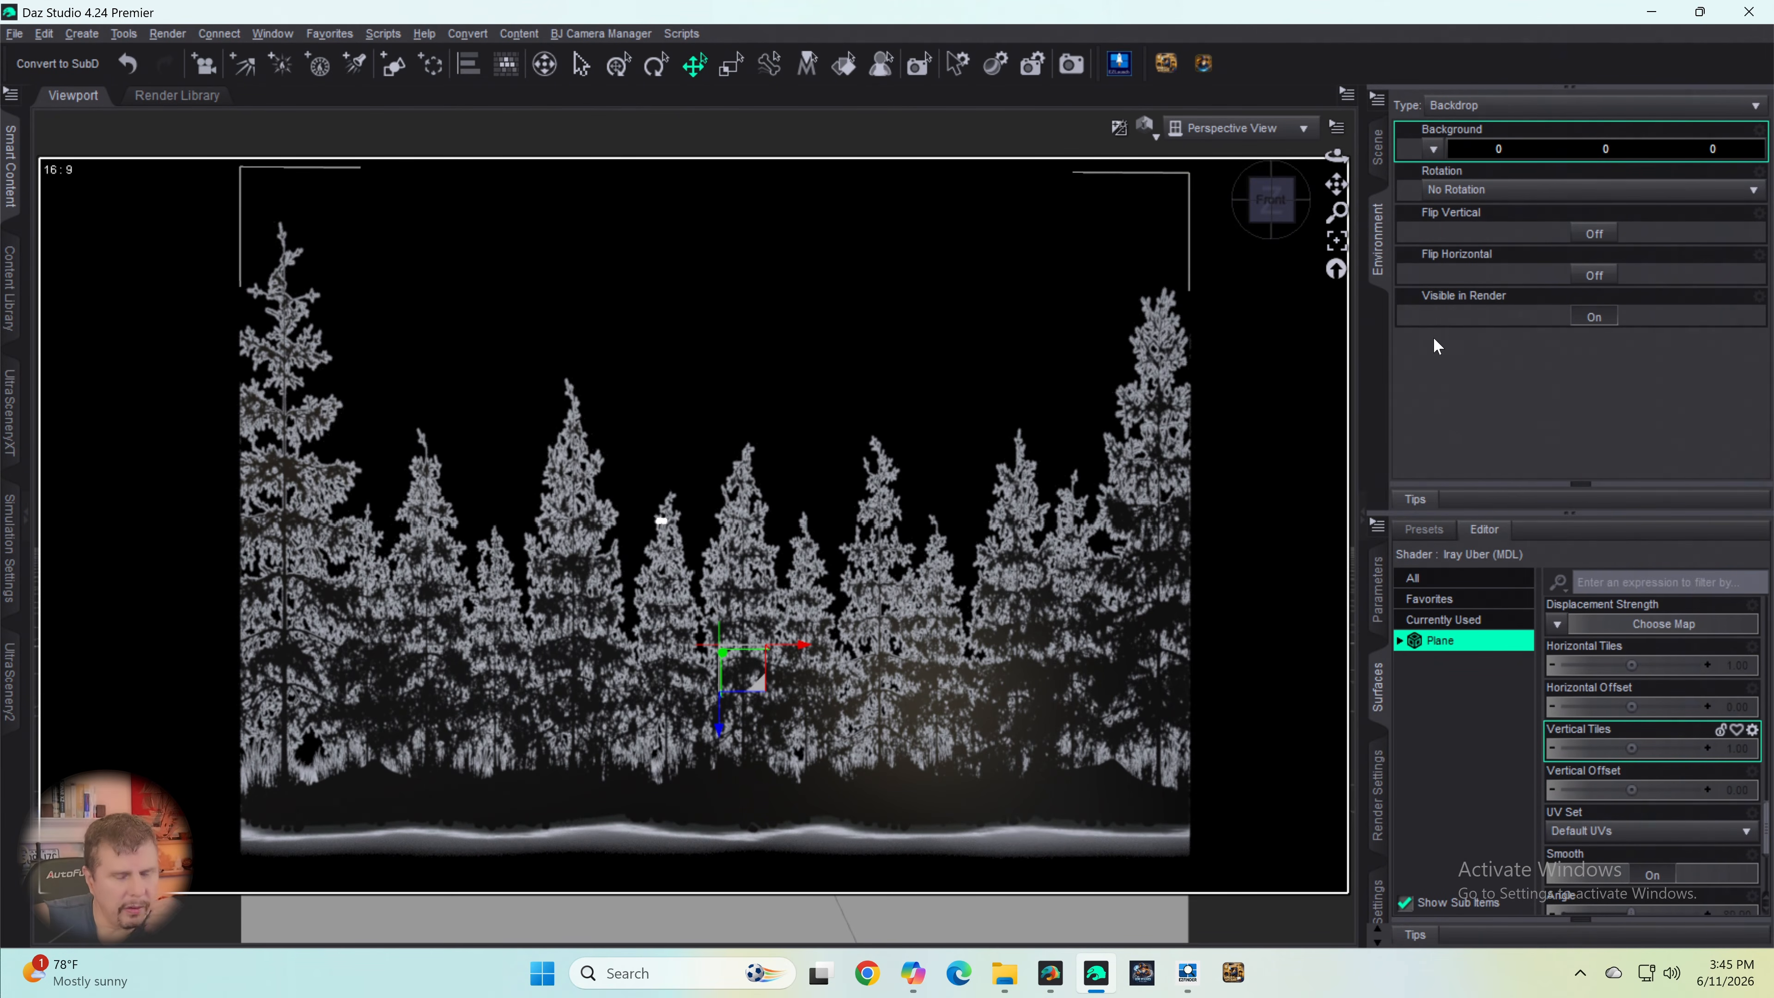
pyautogui.moveTo(1268, 208); pyautogui.dragTo(1276, 208)
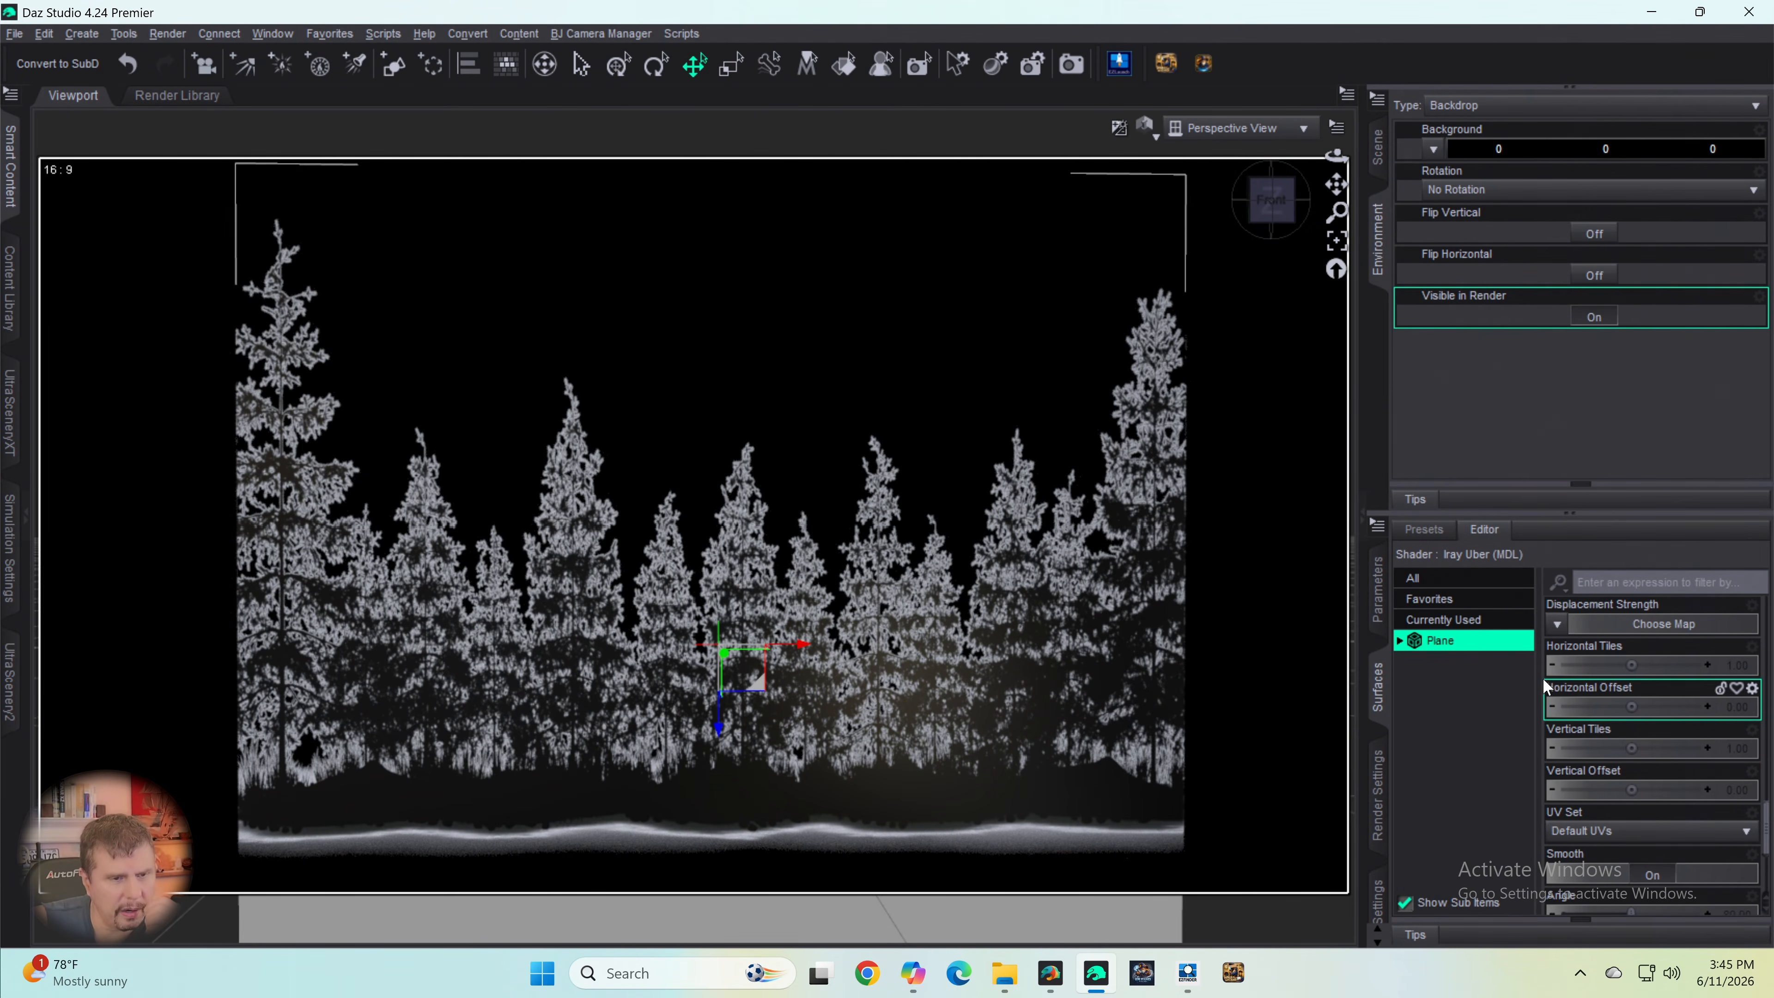
# - Widen the plane by setting its X Scale to 141.3%
pyautogui.click(1379, 588)
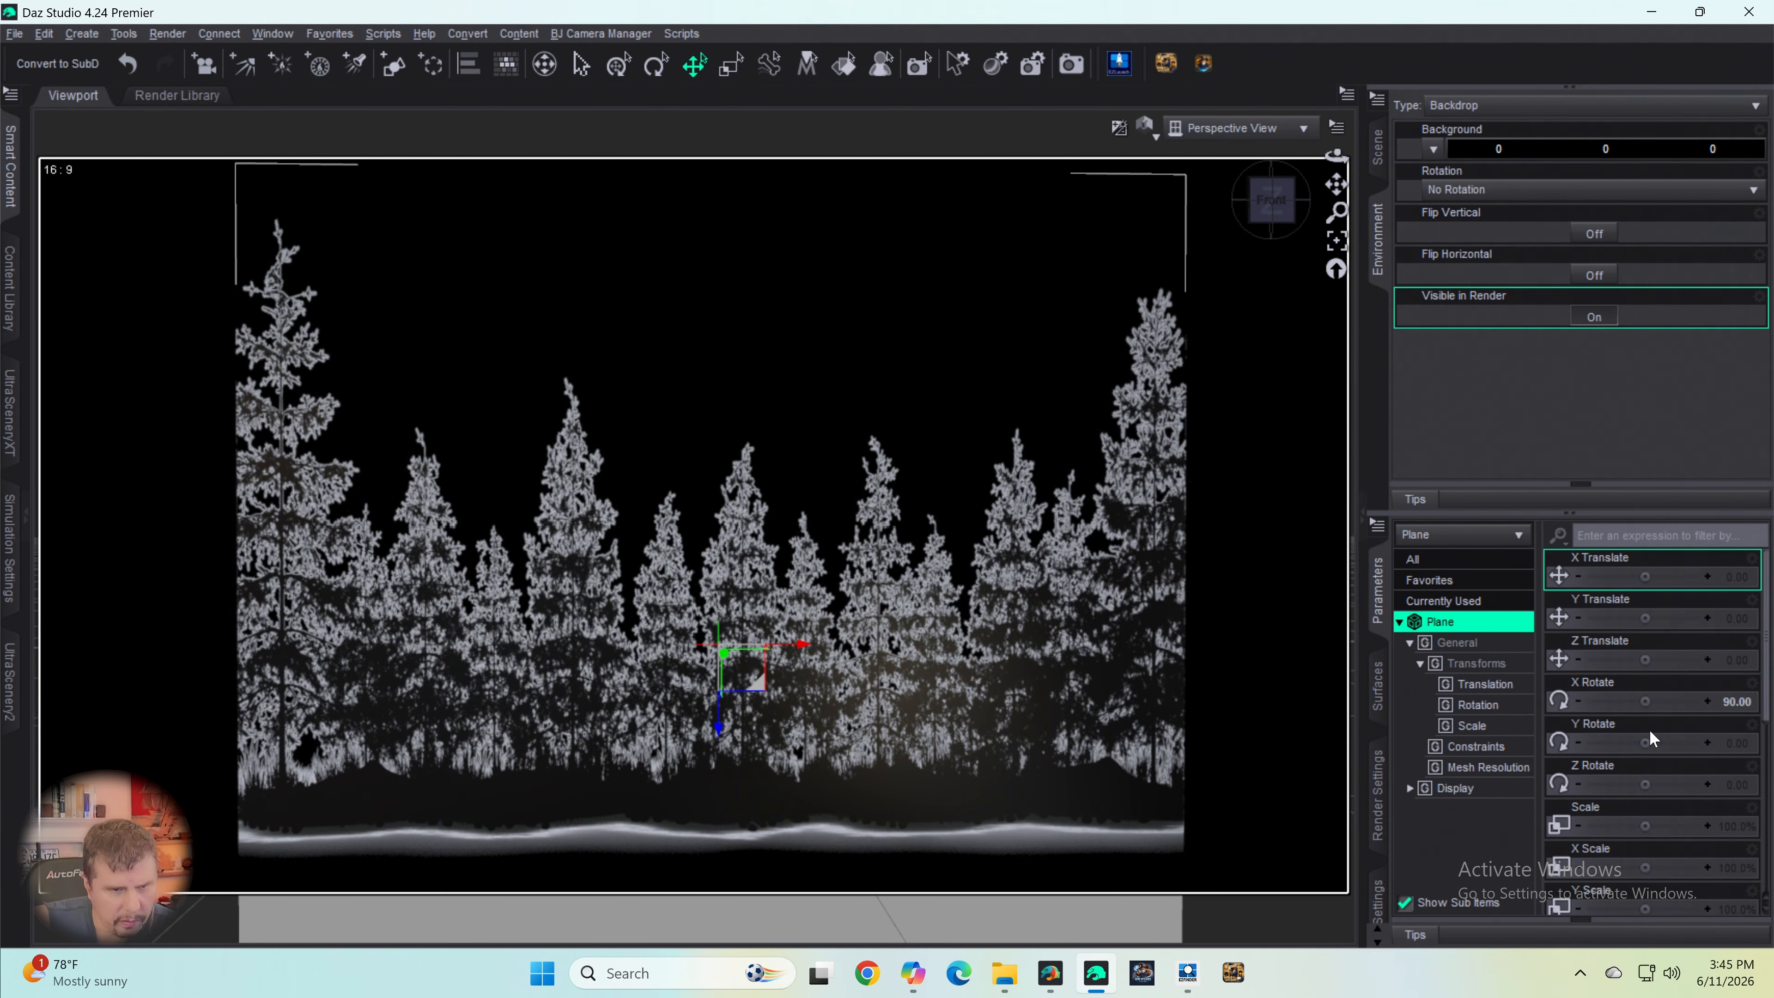
pyautogui.scroll(-3, 1653, 729)
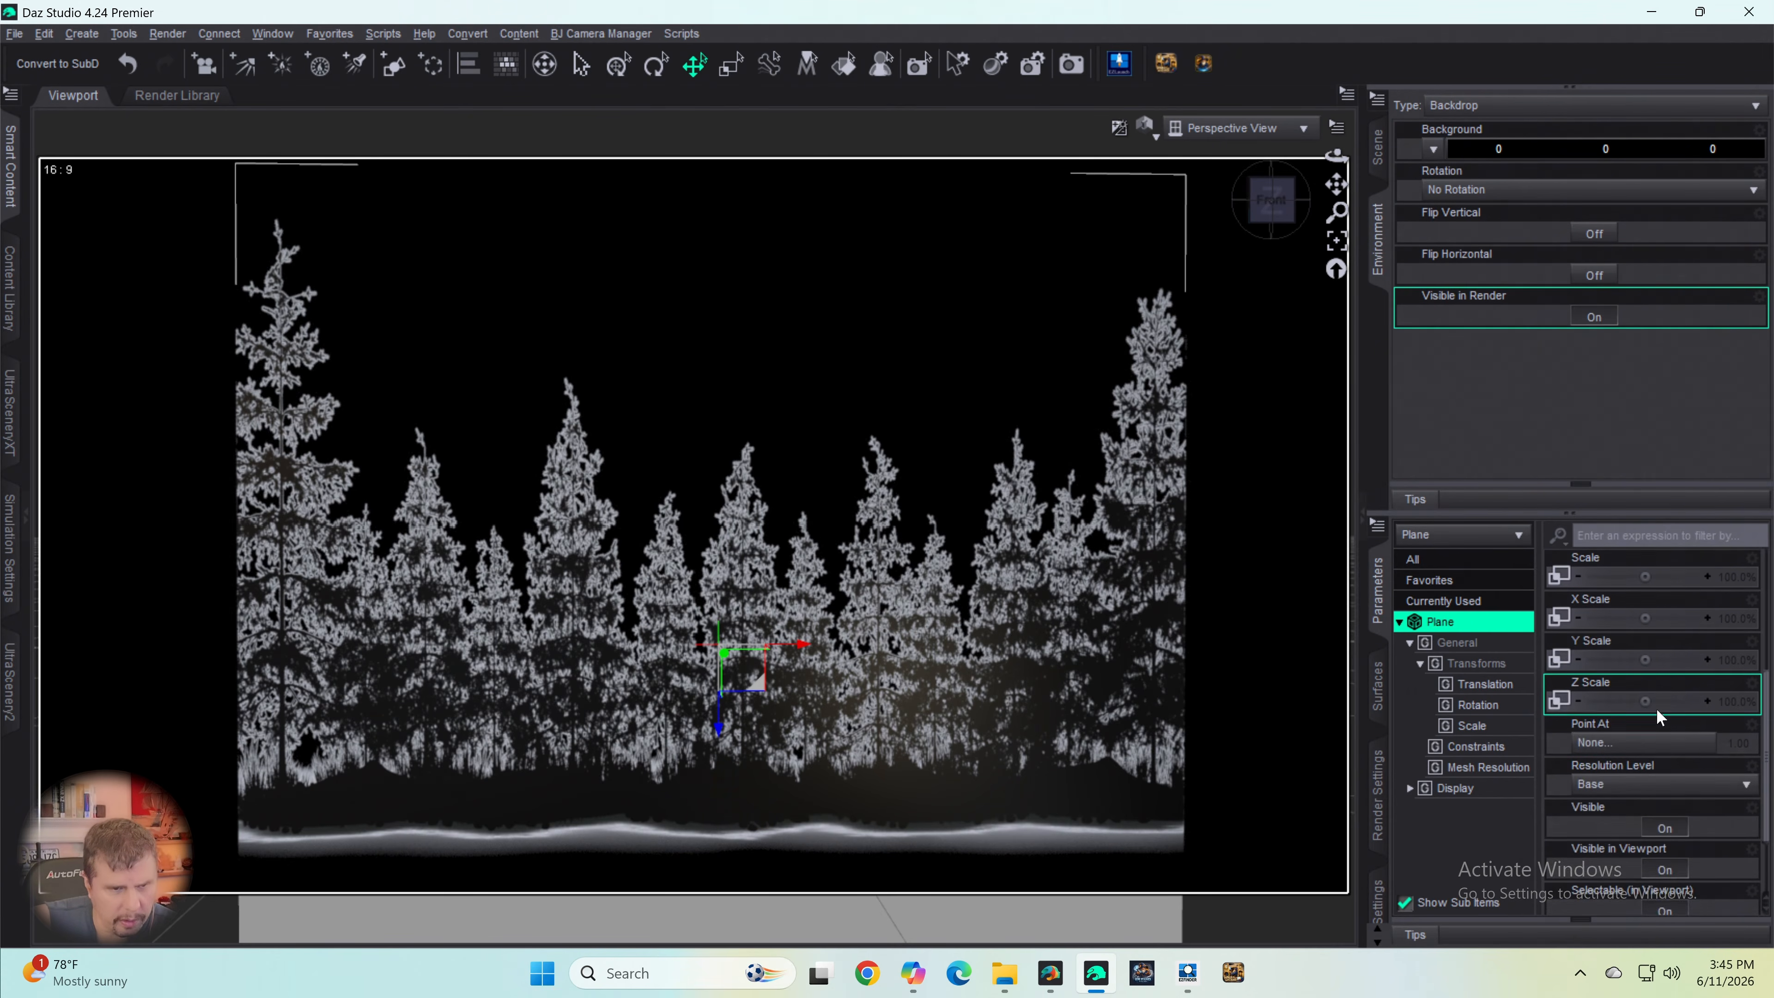
pyautogui.scroll(3, 1656, 720)
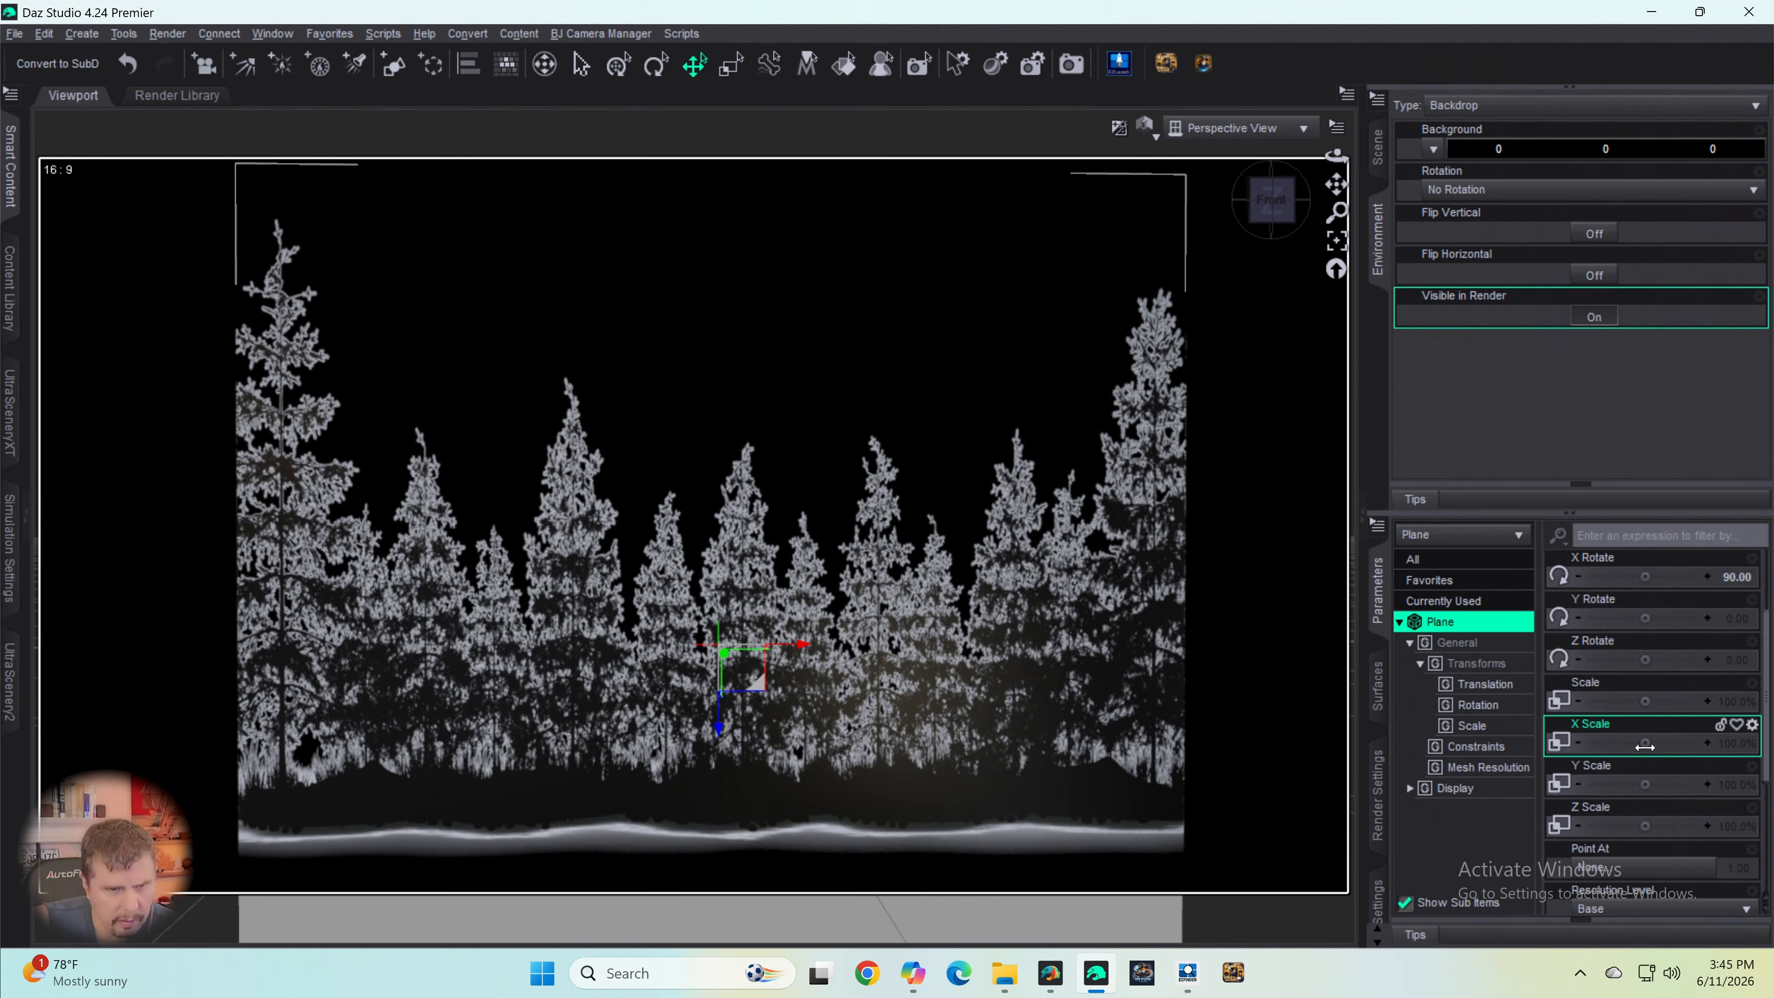
pyautogui.moveTo(1645, 747); pyautogui.dragTo(1672, 743)
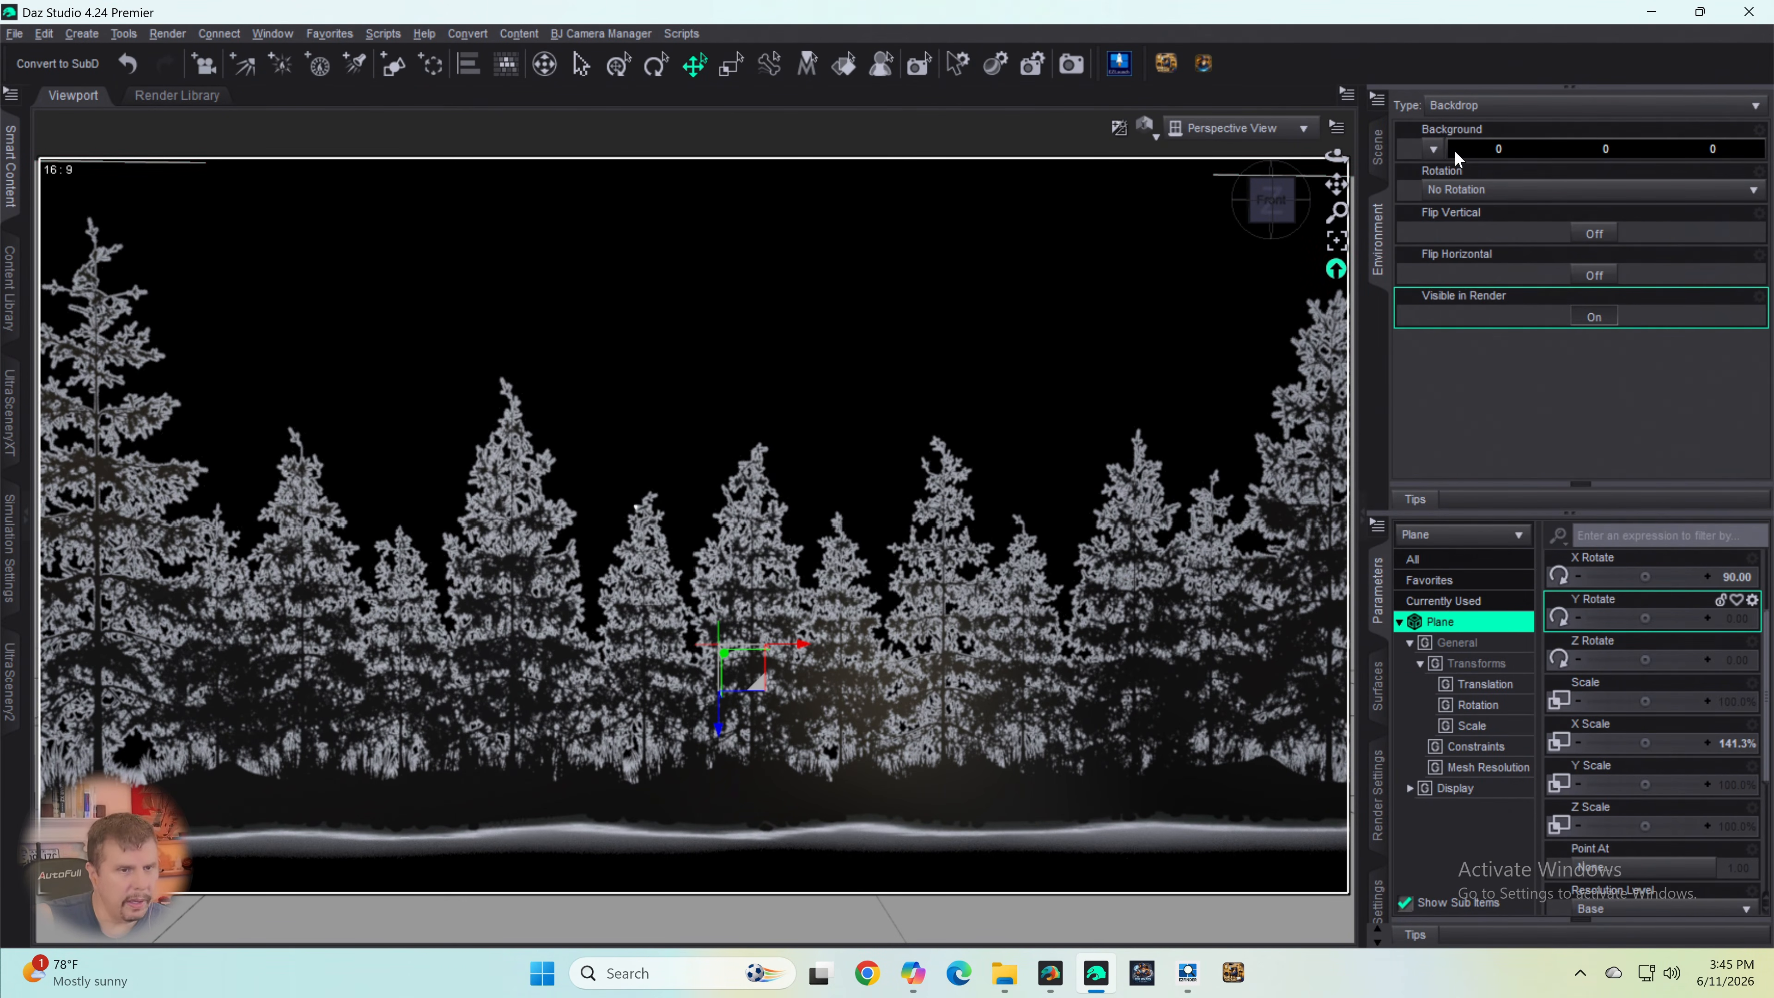
# - Set the environment type to None and inspect the light fringes around the tree cutout up close
pyautogui.click(1456, 109)
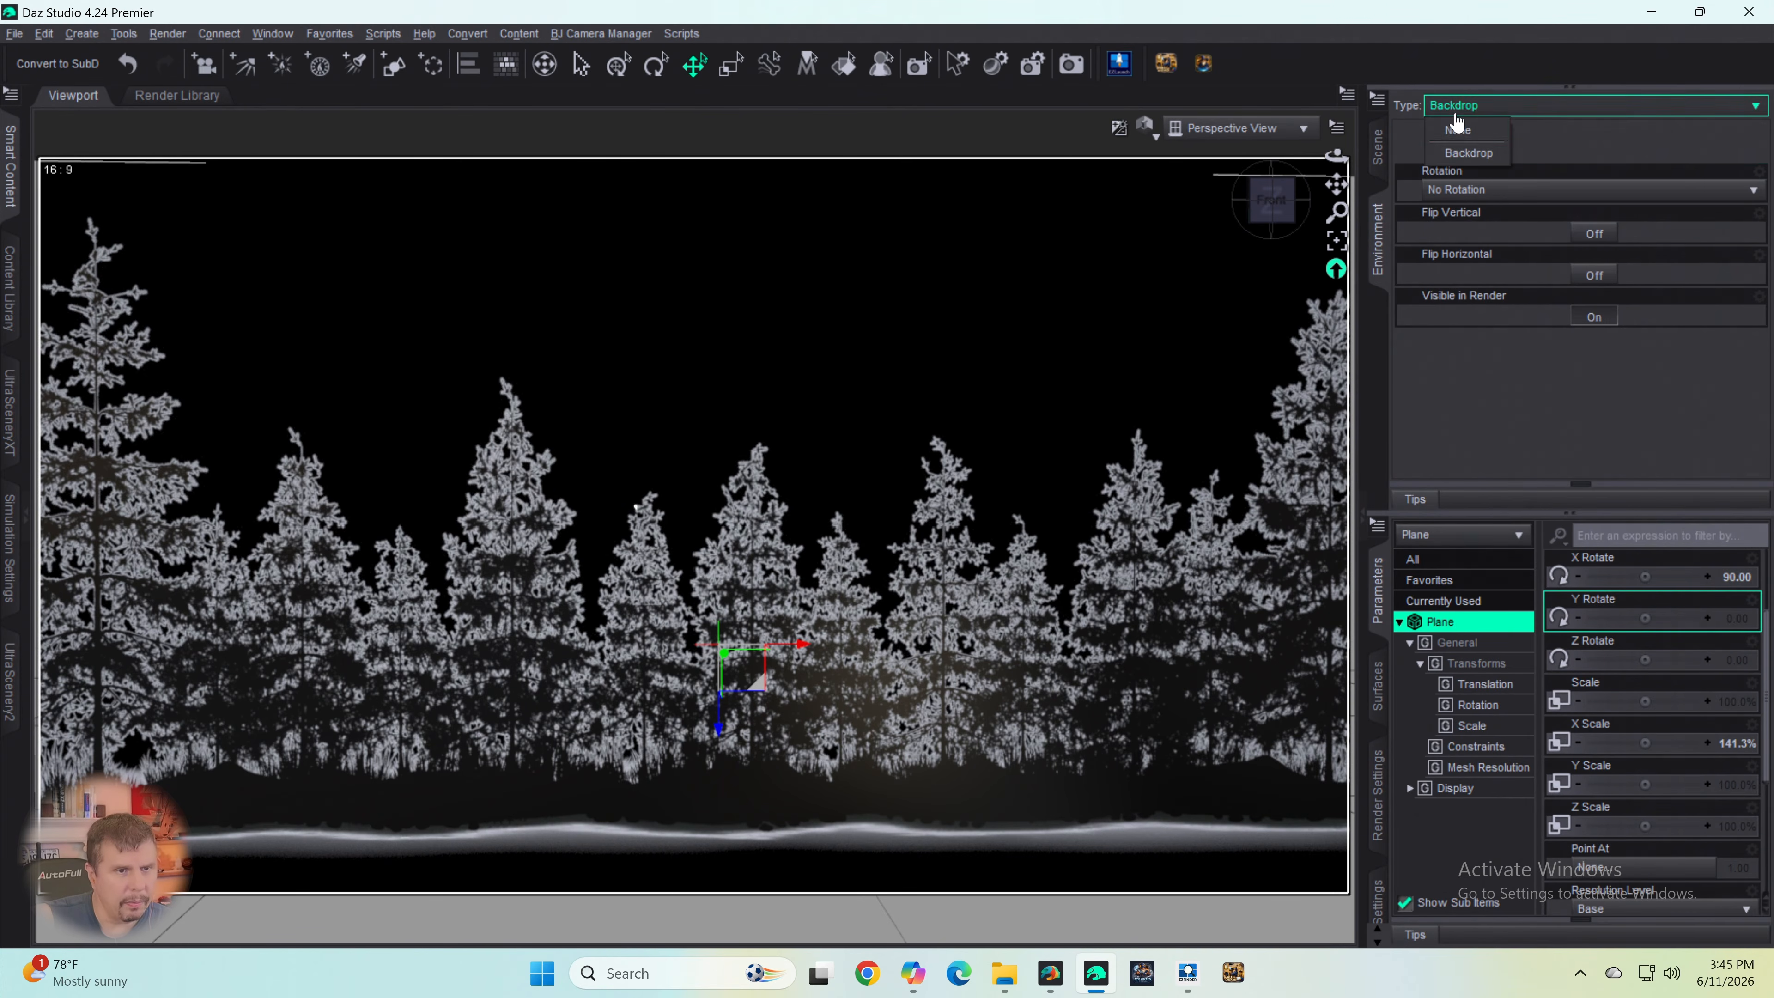
pyautogui.click(1458, 130)
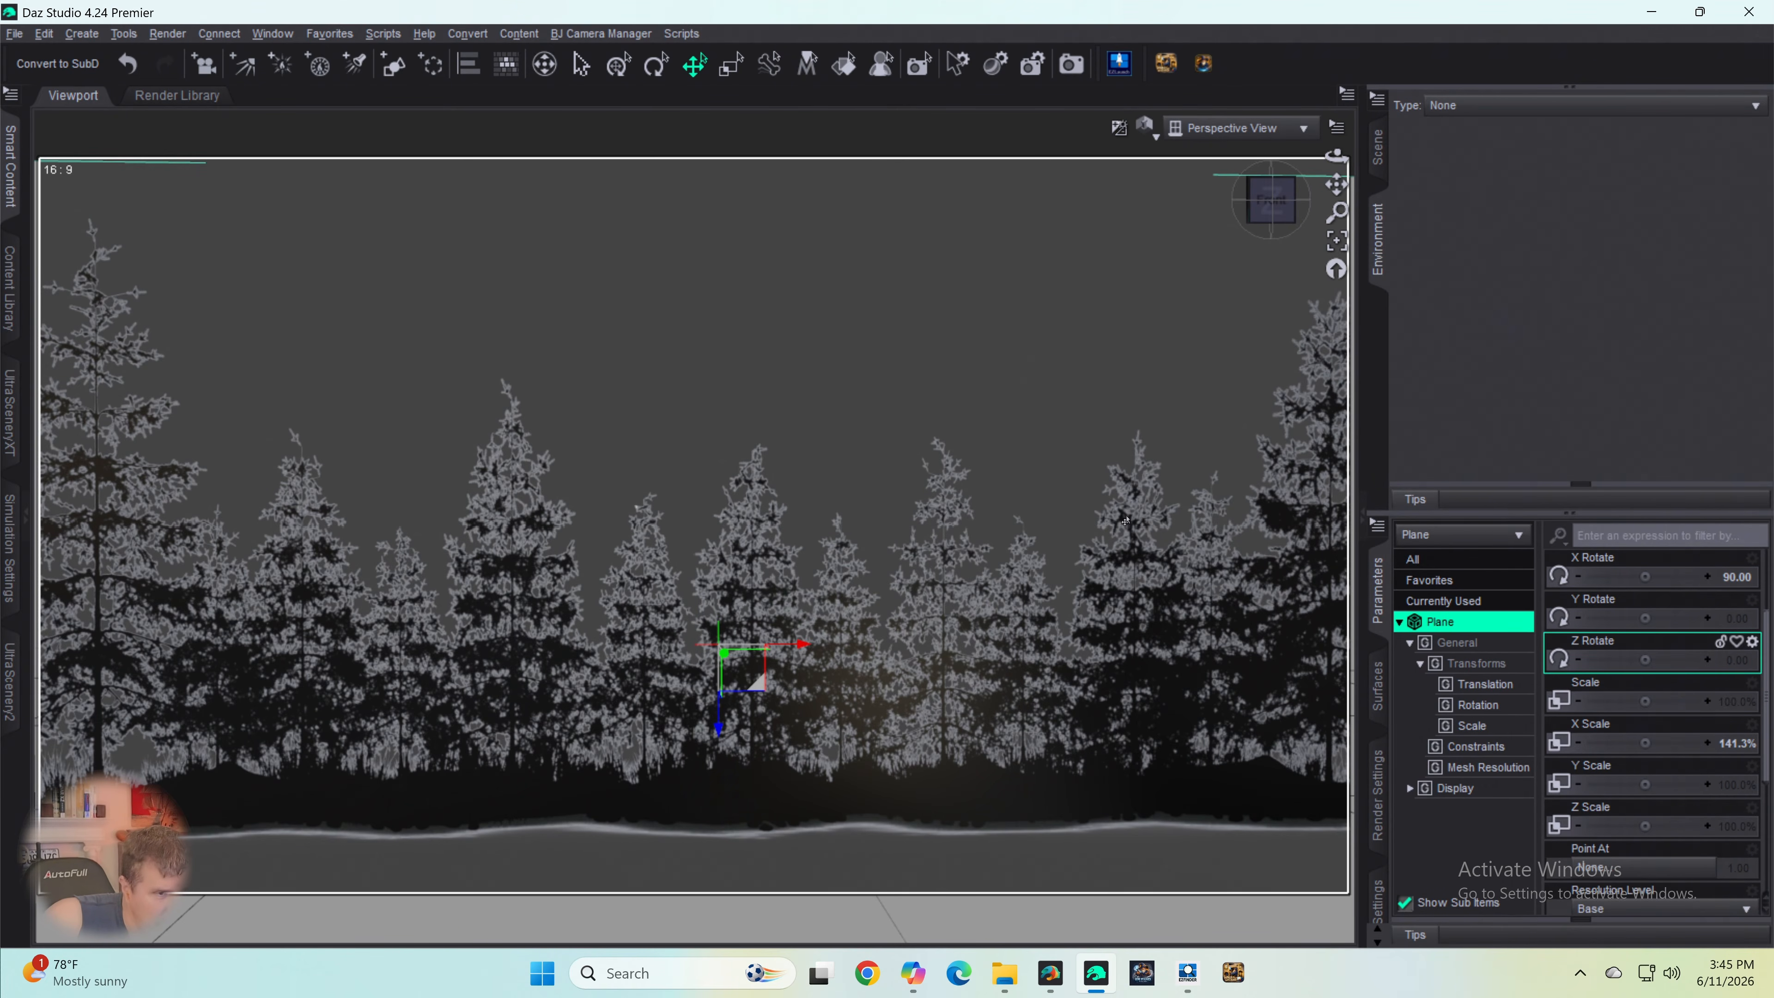
pyautogui.scroll(-1, 1121, 577)
pyautogui.scroll(8, 1126, 618)
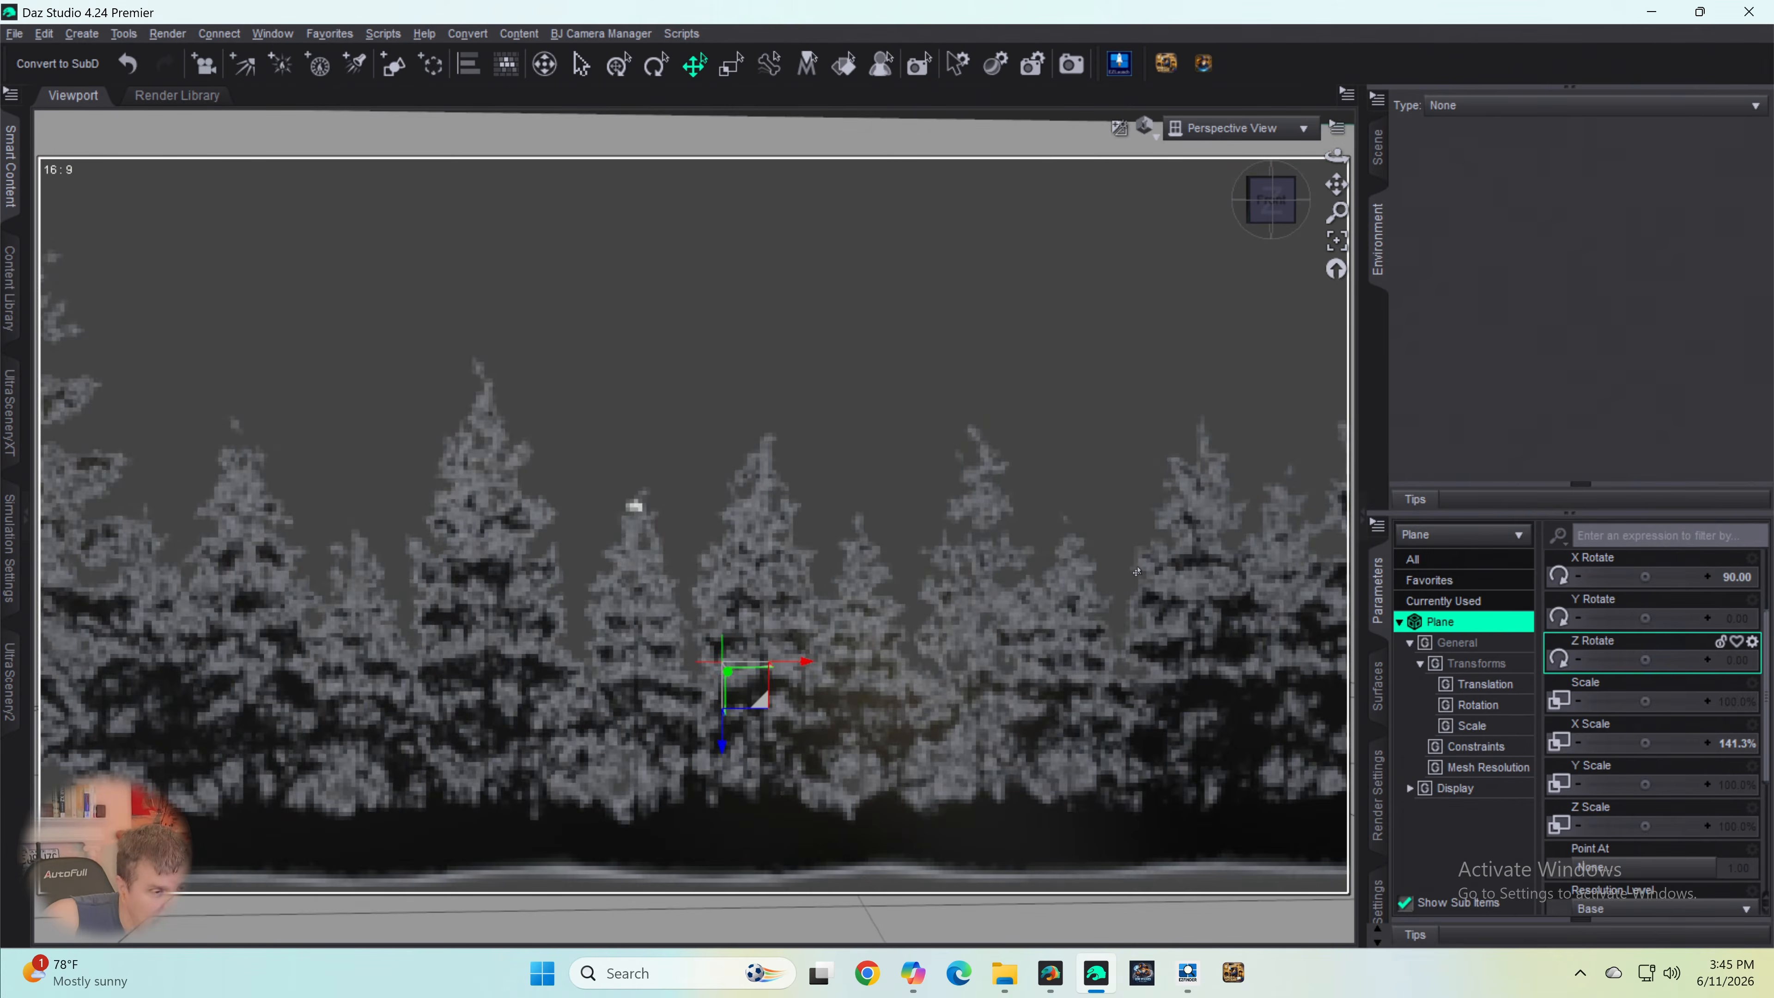
pyautogui.scroll(6, 1126, 618)
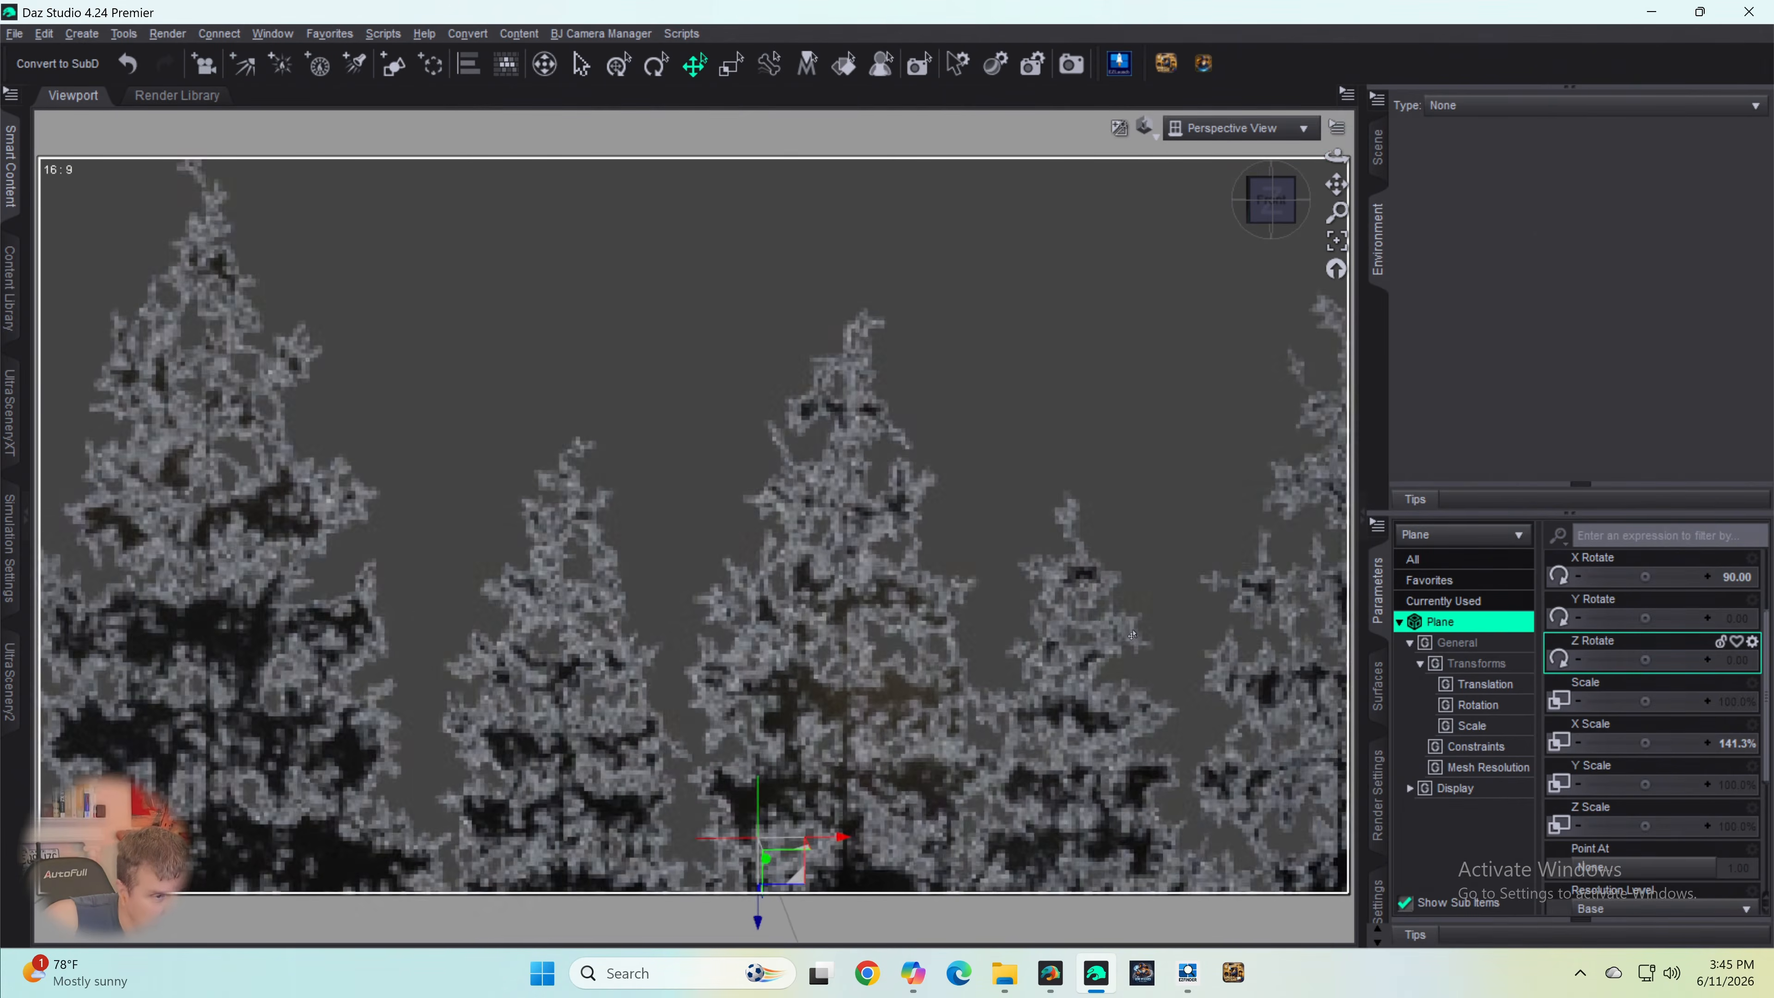
pyautogui.scroll(5, 1128, 644)
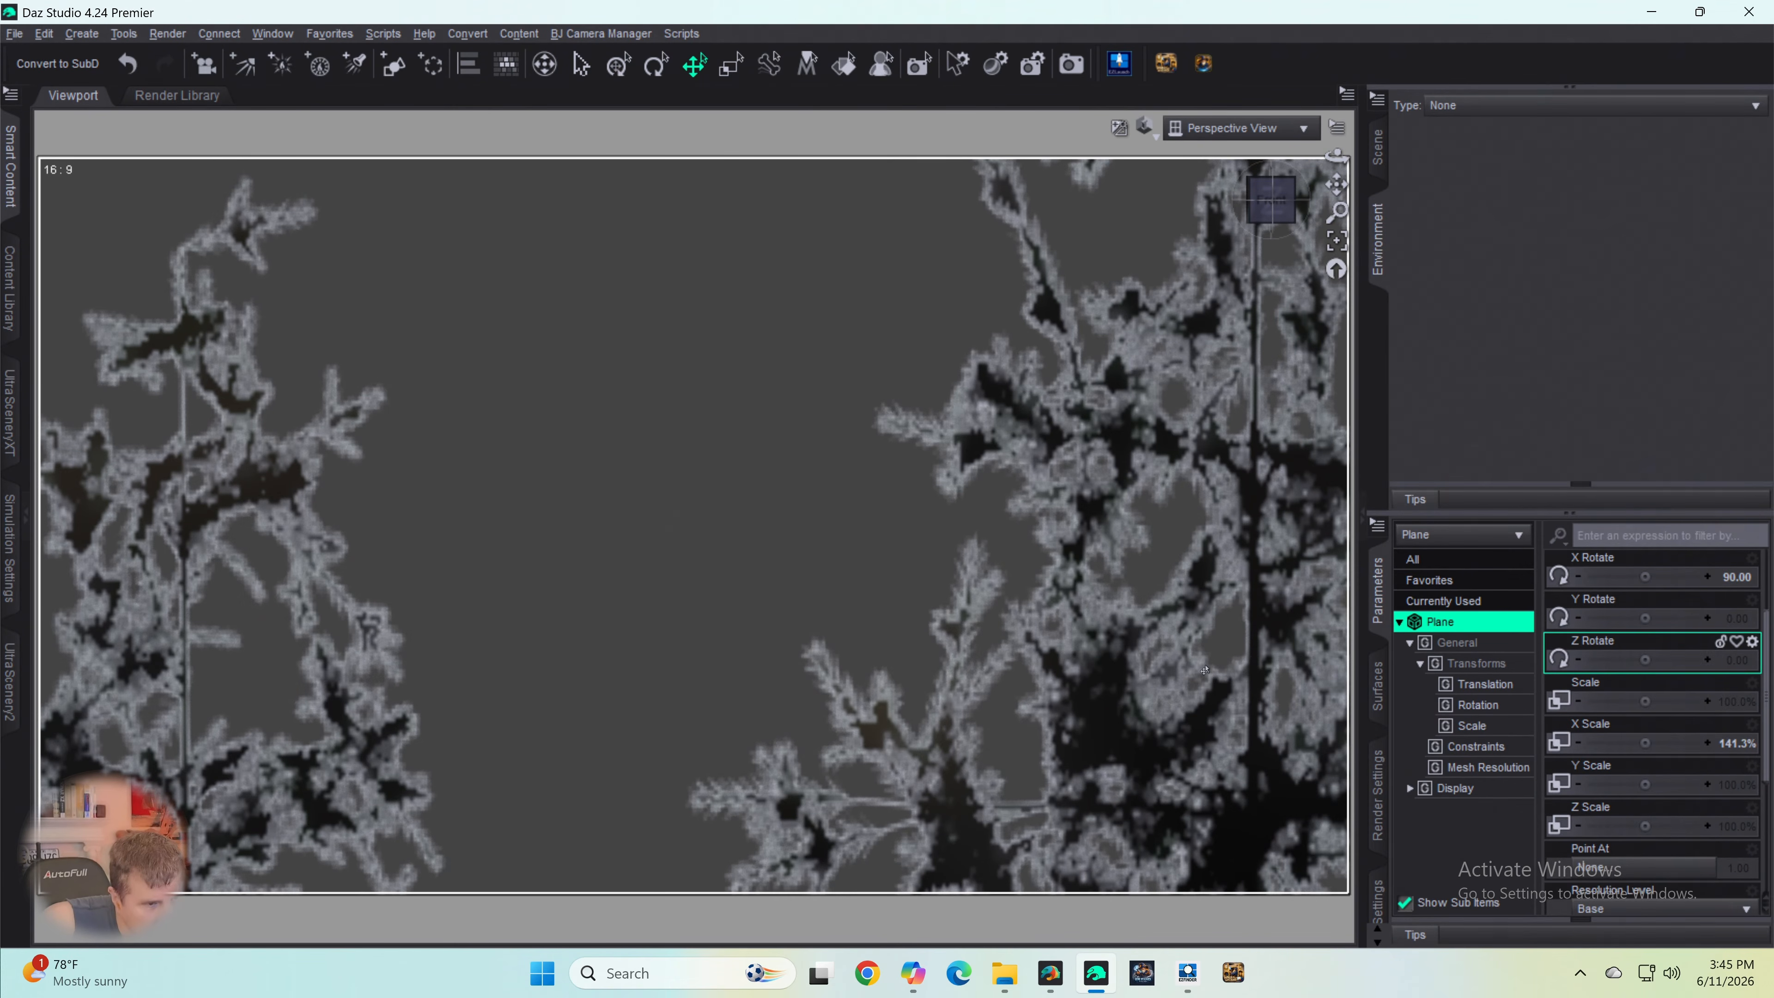
pyautogui.scroll(-10, 1202, 666)
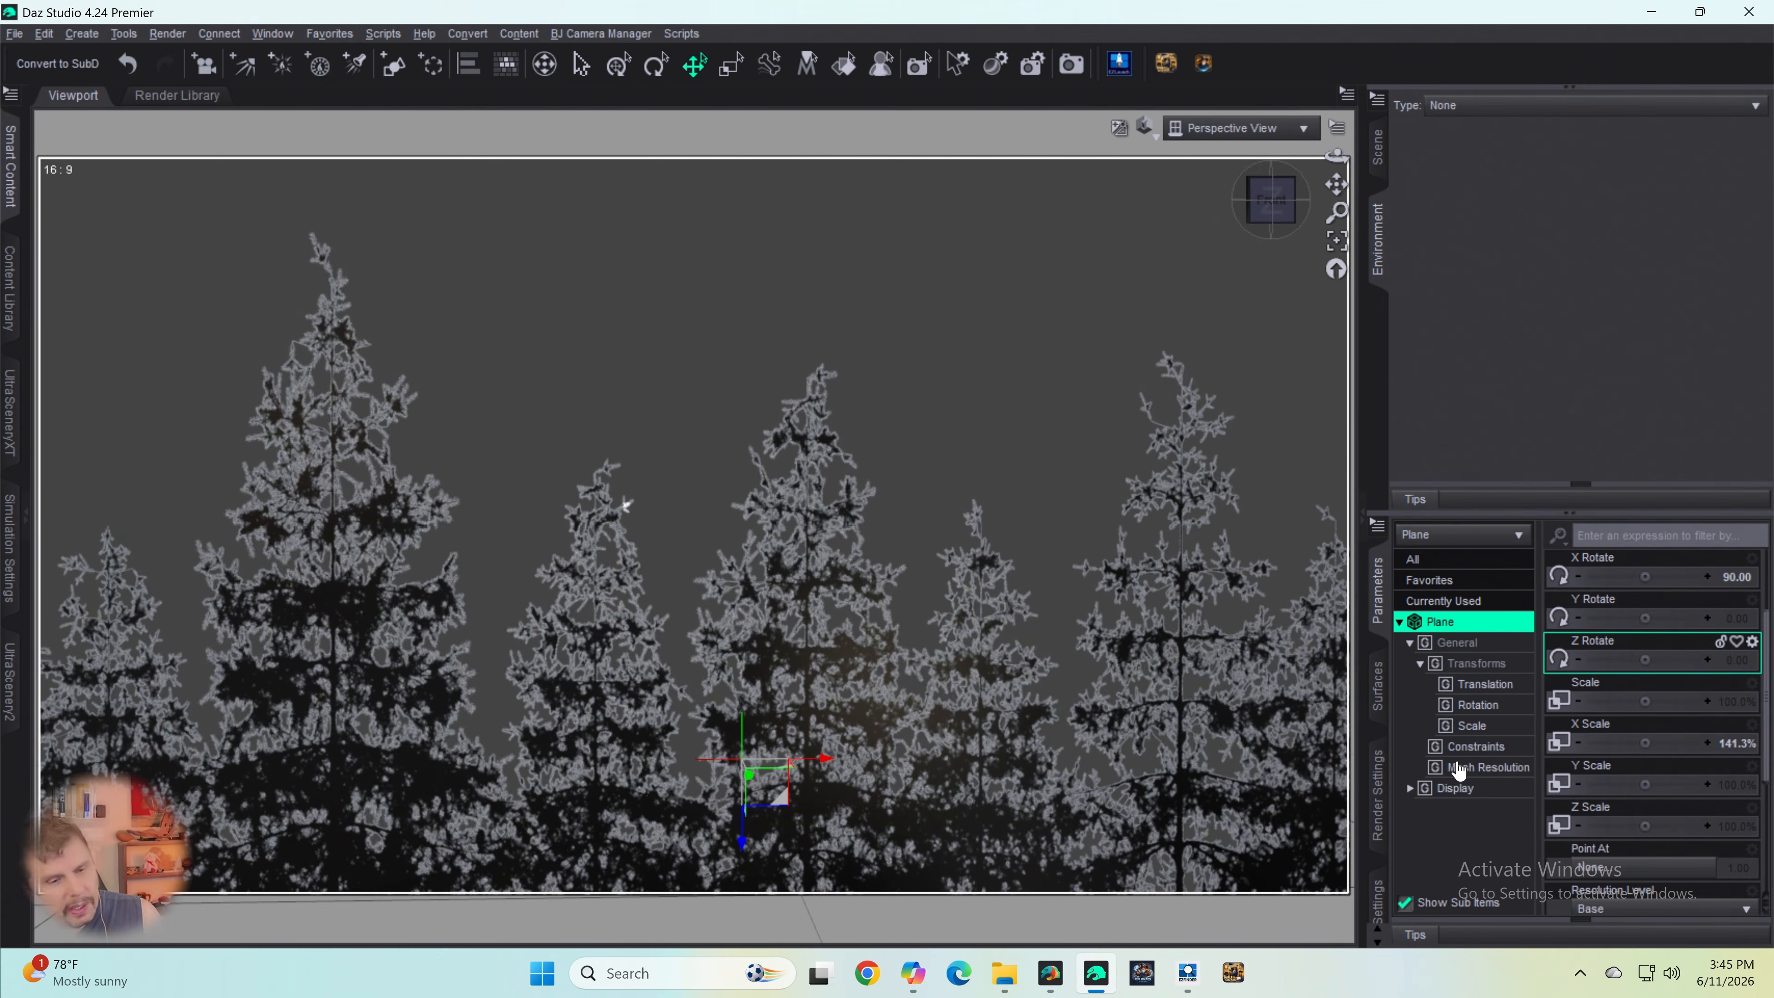
pyautogui.scroll(-4, 1022, 721)
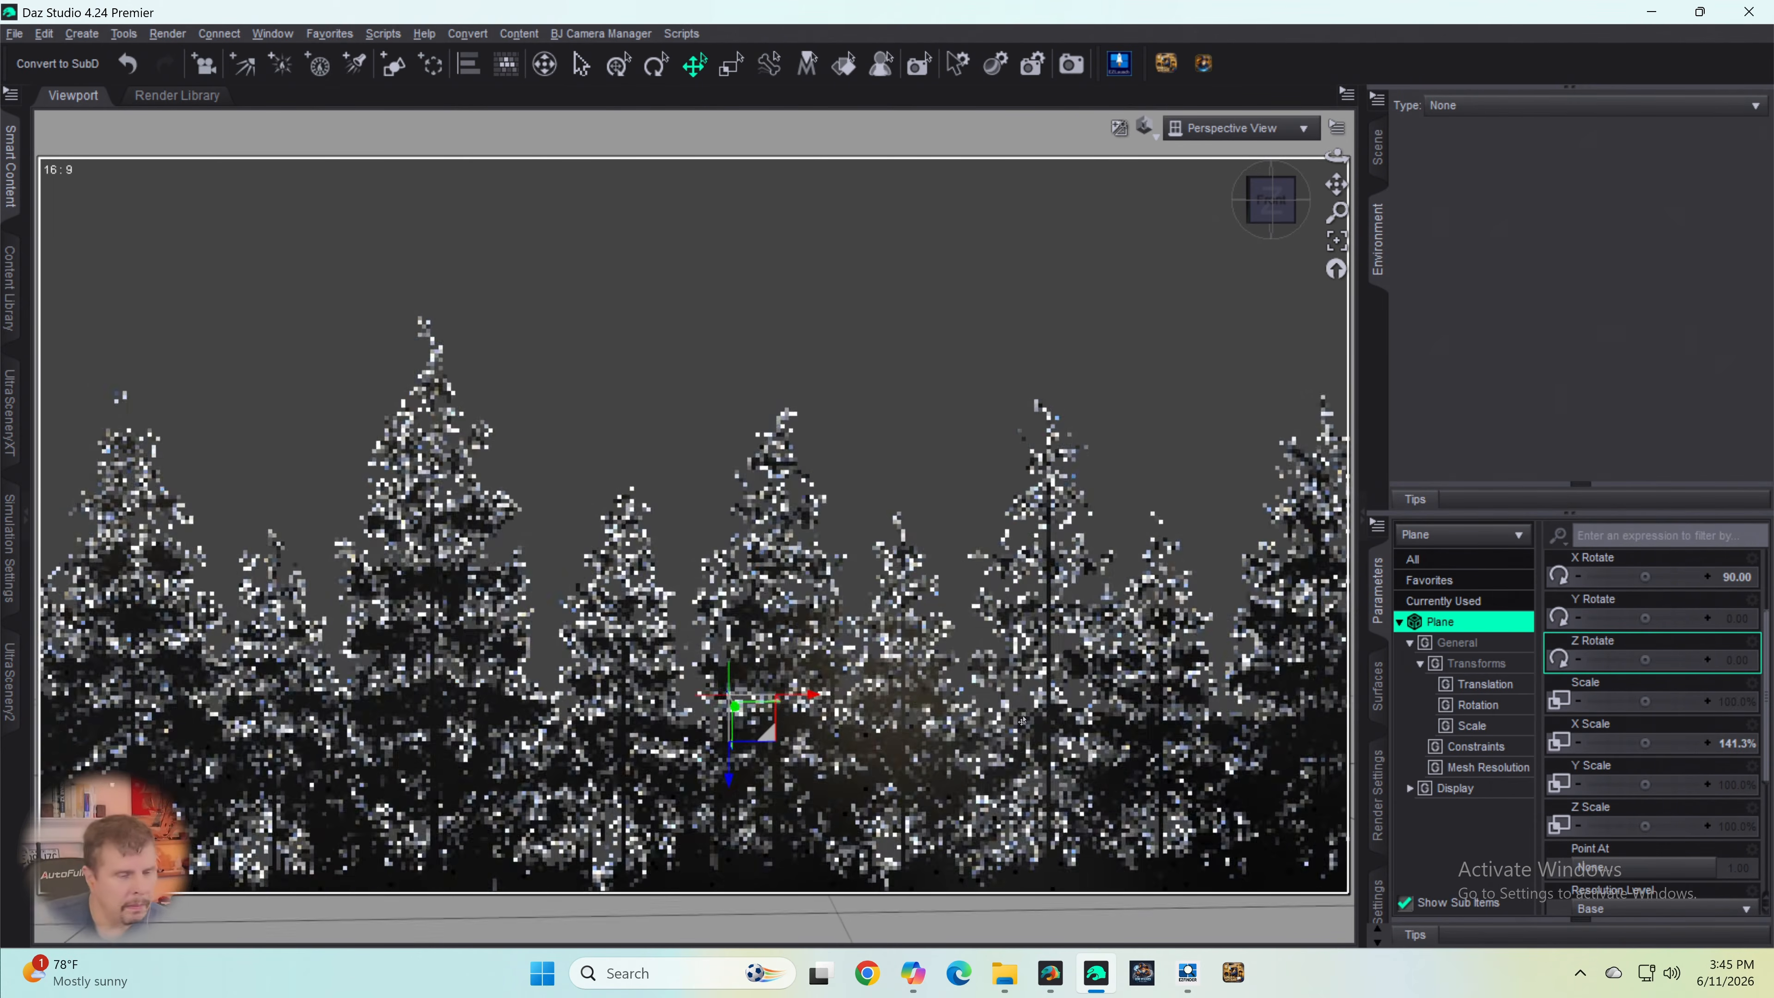
# - Switch to Photoshop with Spruce Tree Line B&W.png, activate the Move tool, and reveal the layer properties and layer list
pyautogui.moveTo(897, 989)
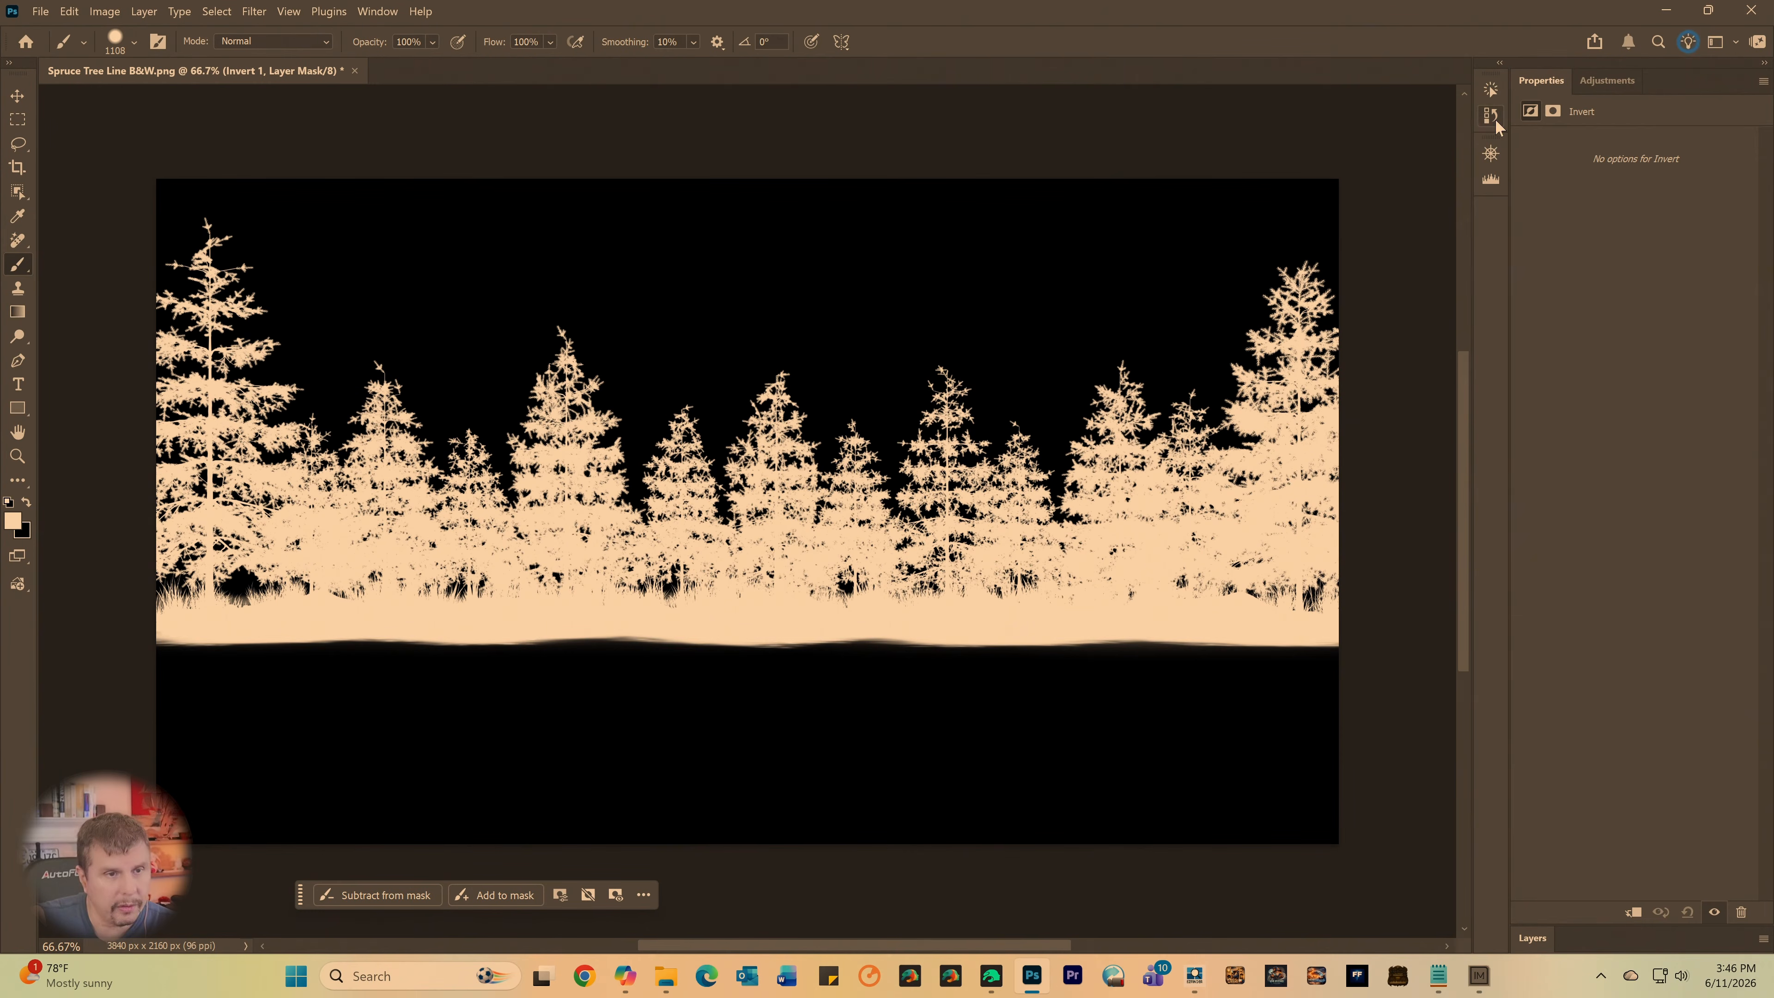
pyautogui.click(1607, 80)
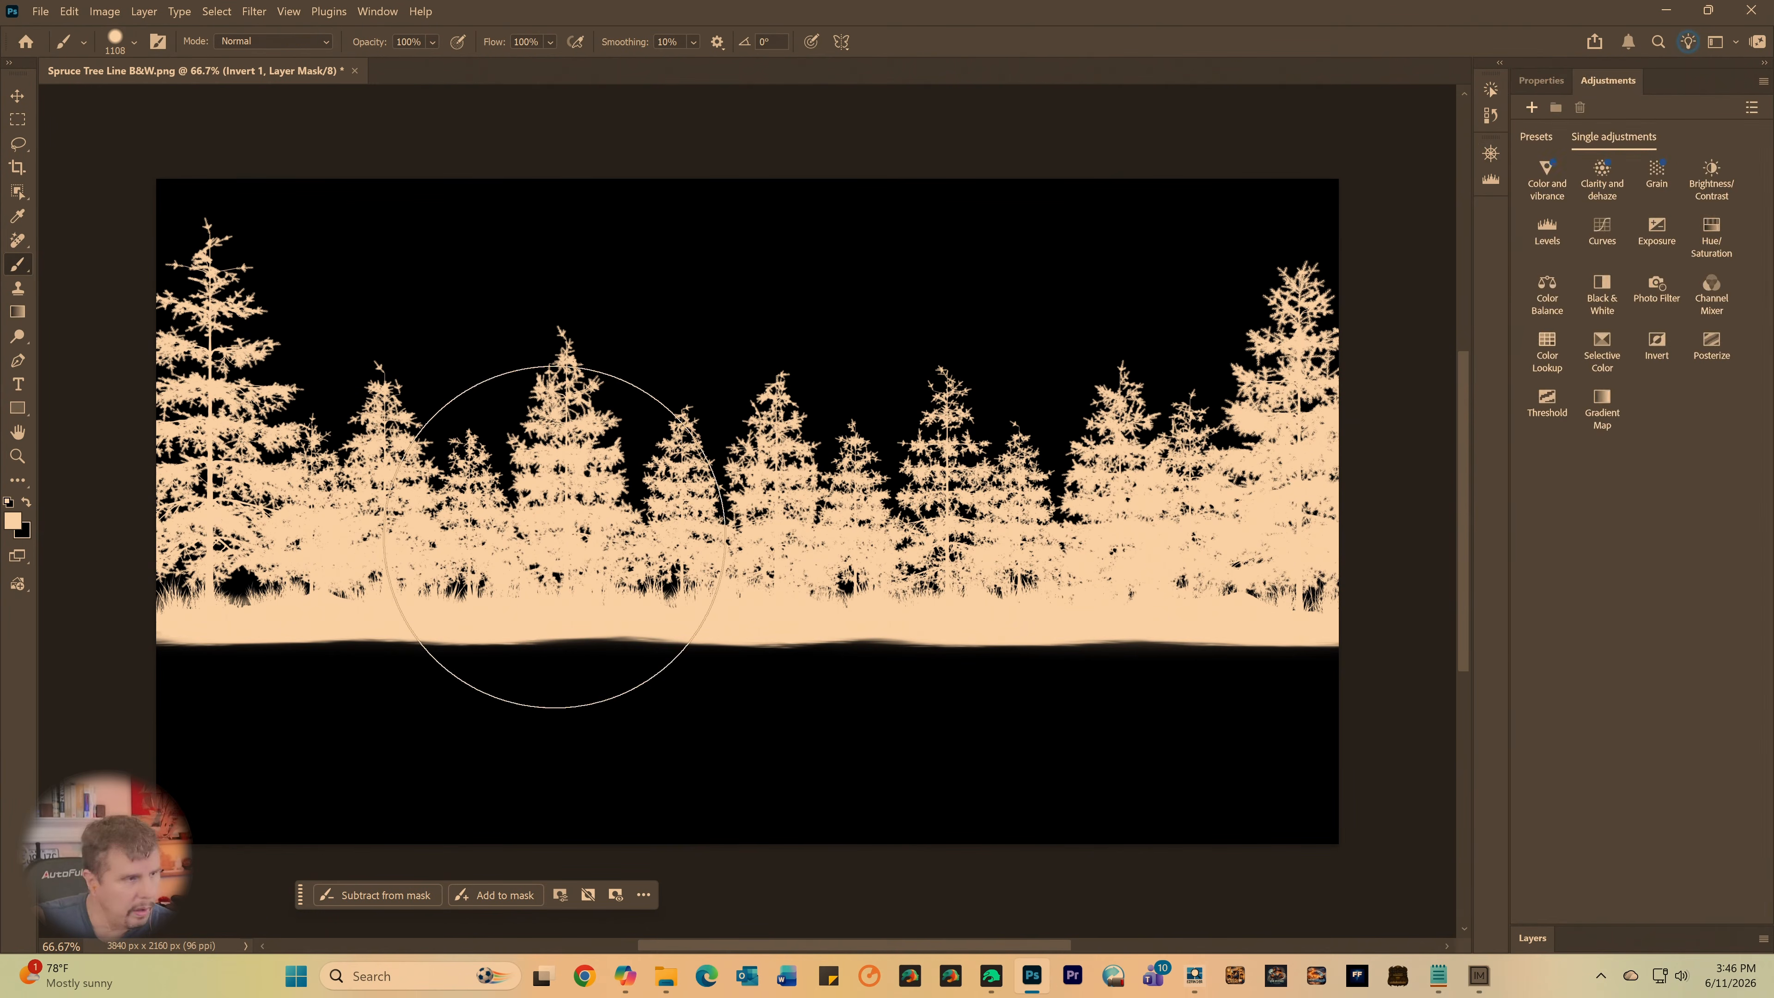
pyautogui.click(18, 98)
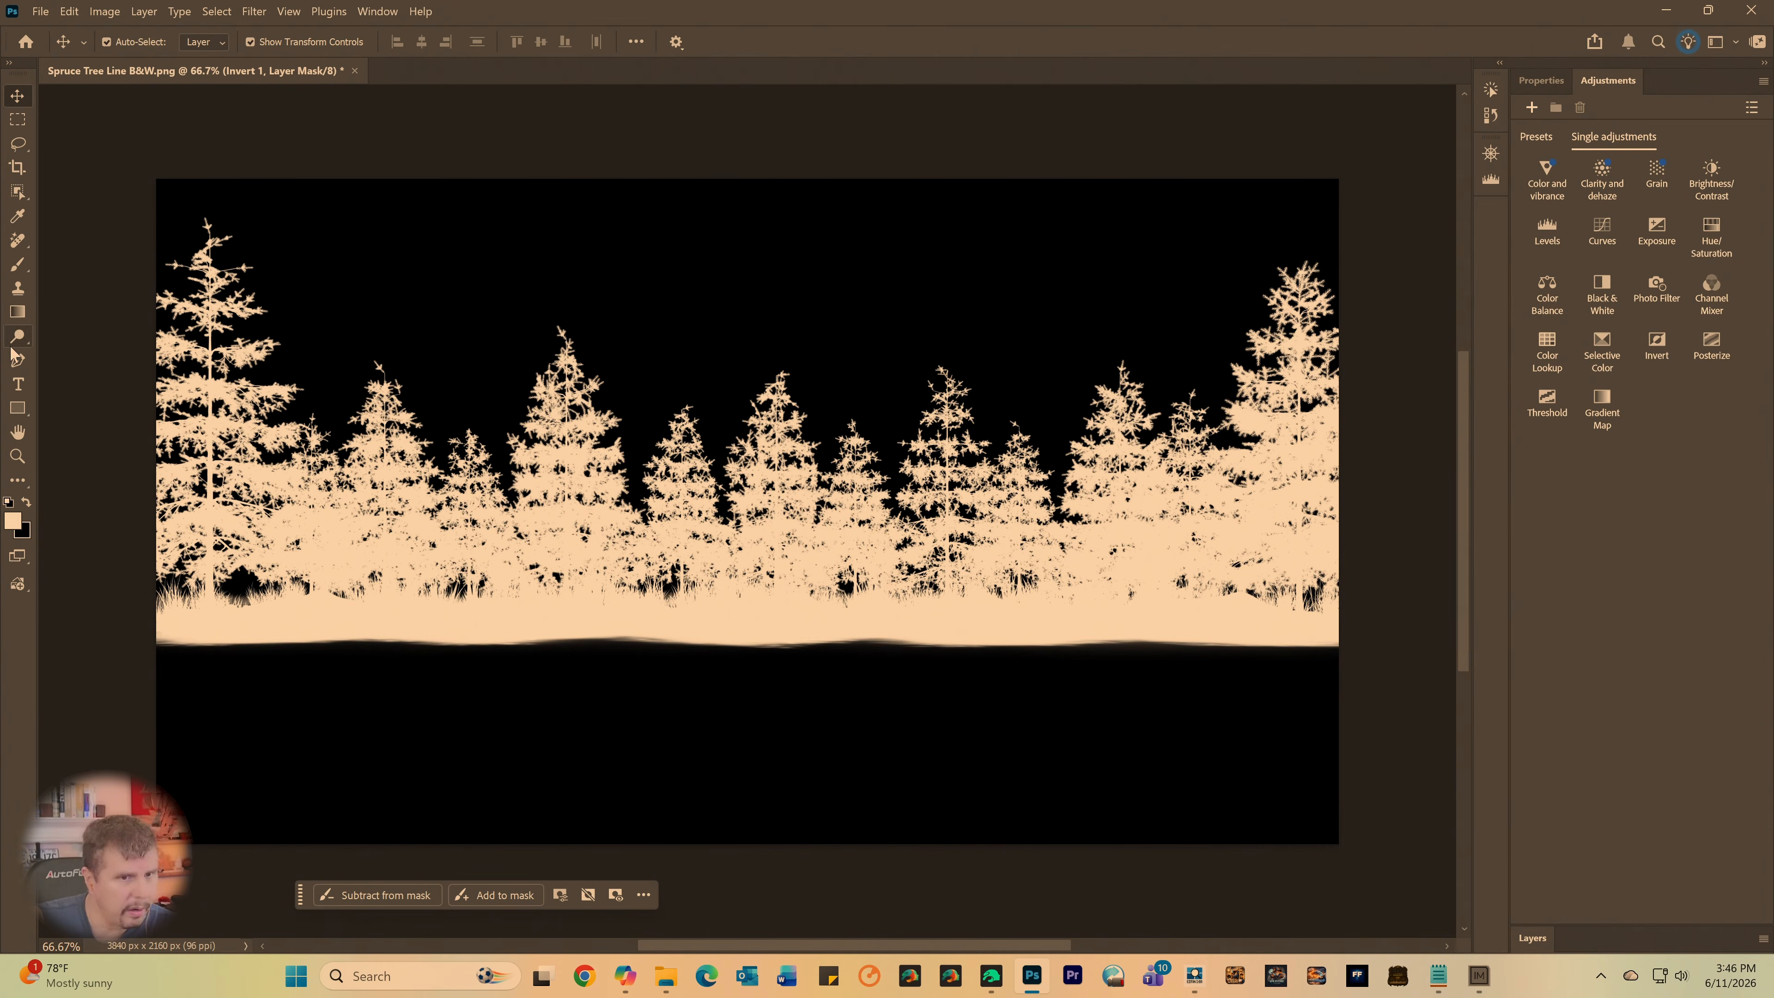
pyautogui.click(1491, 153)
pyautogui.click(1492, 153)
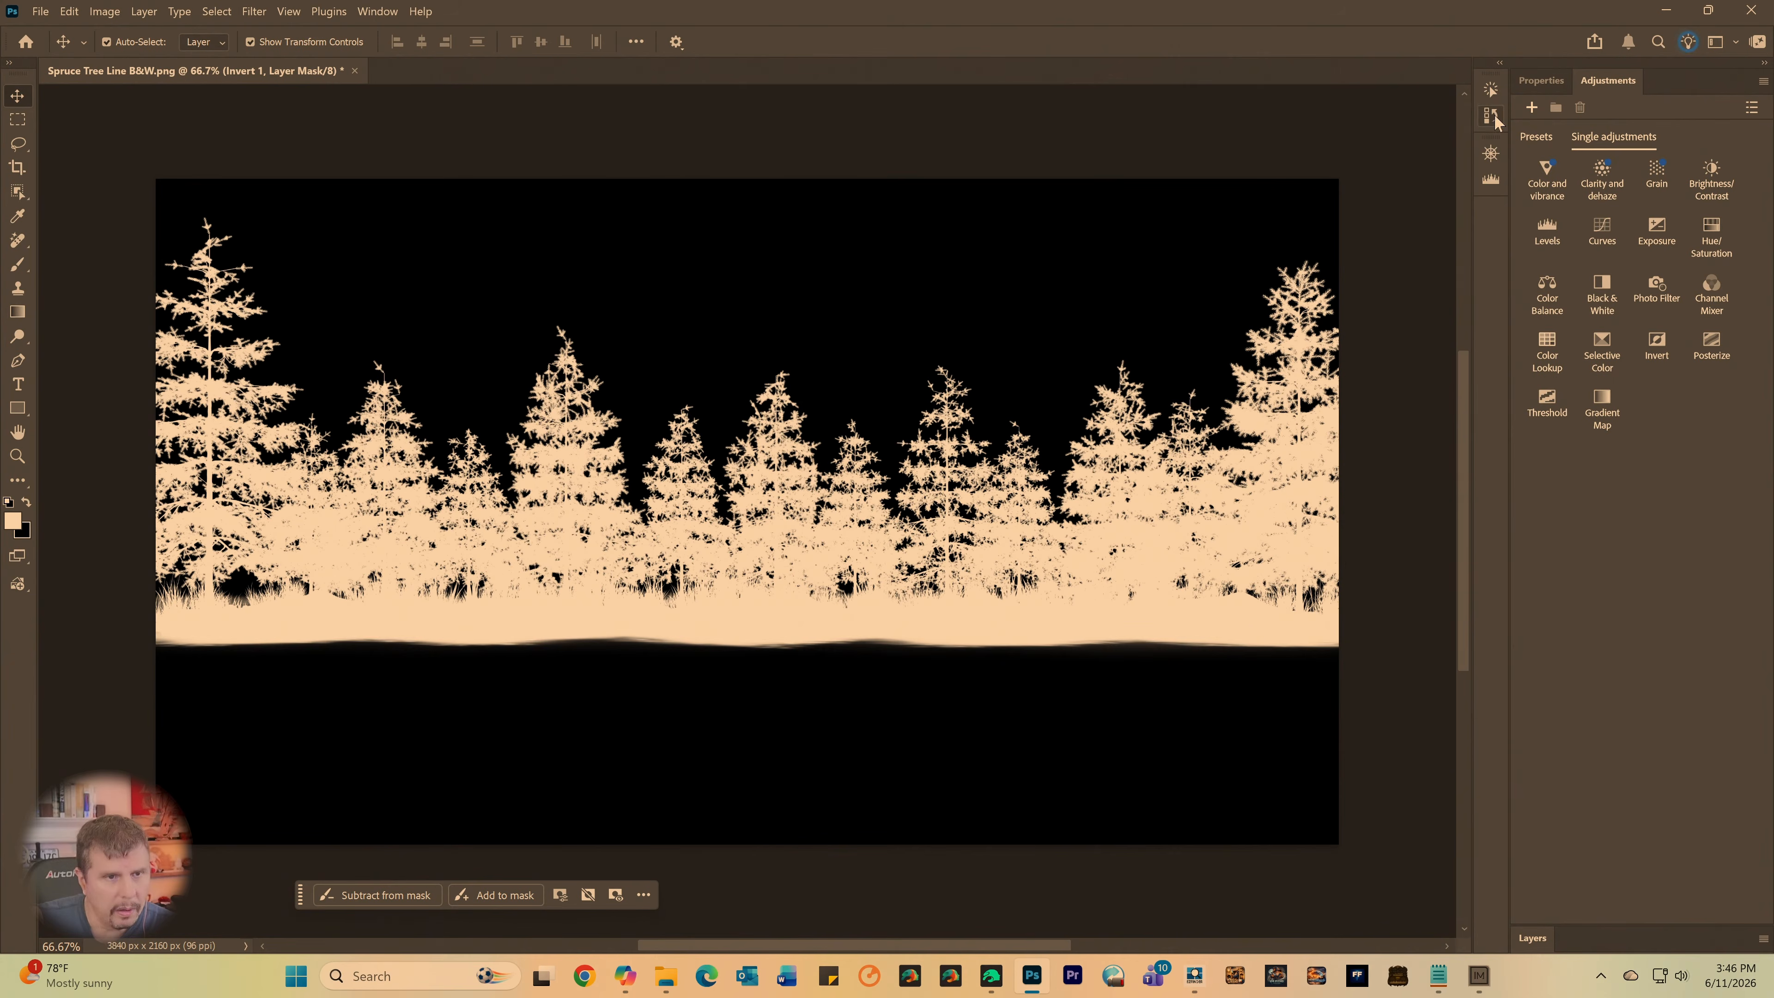
pyautogui.click(377, 11)
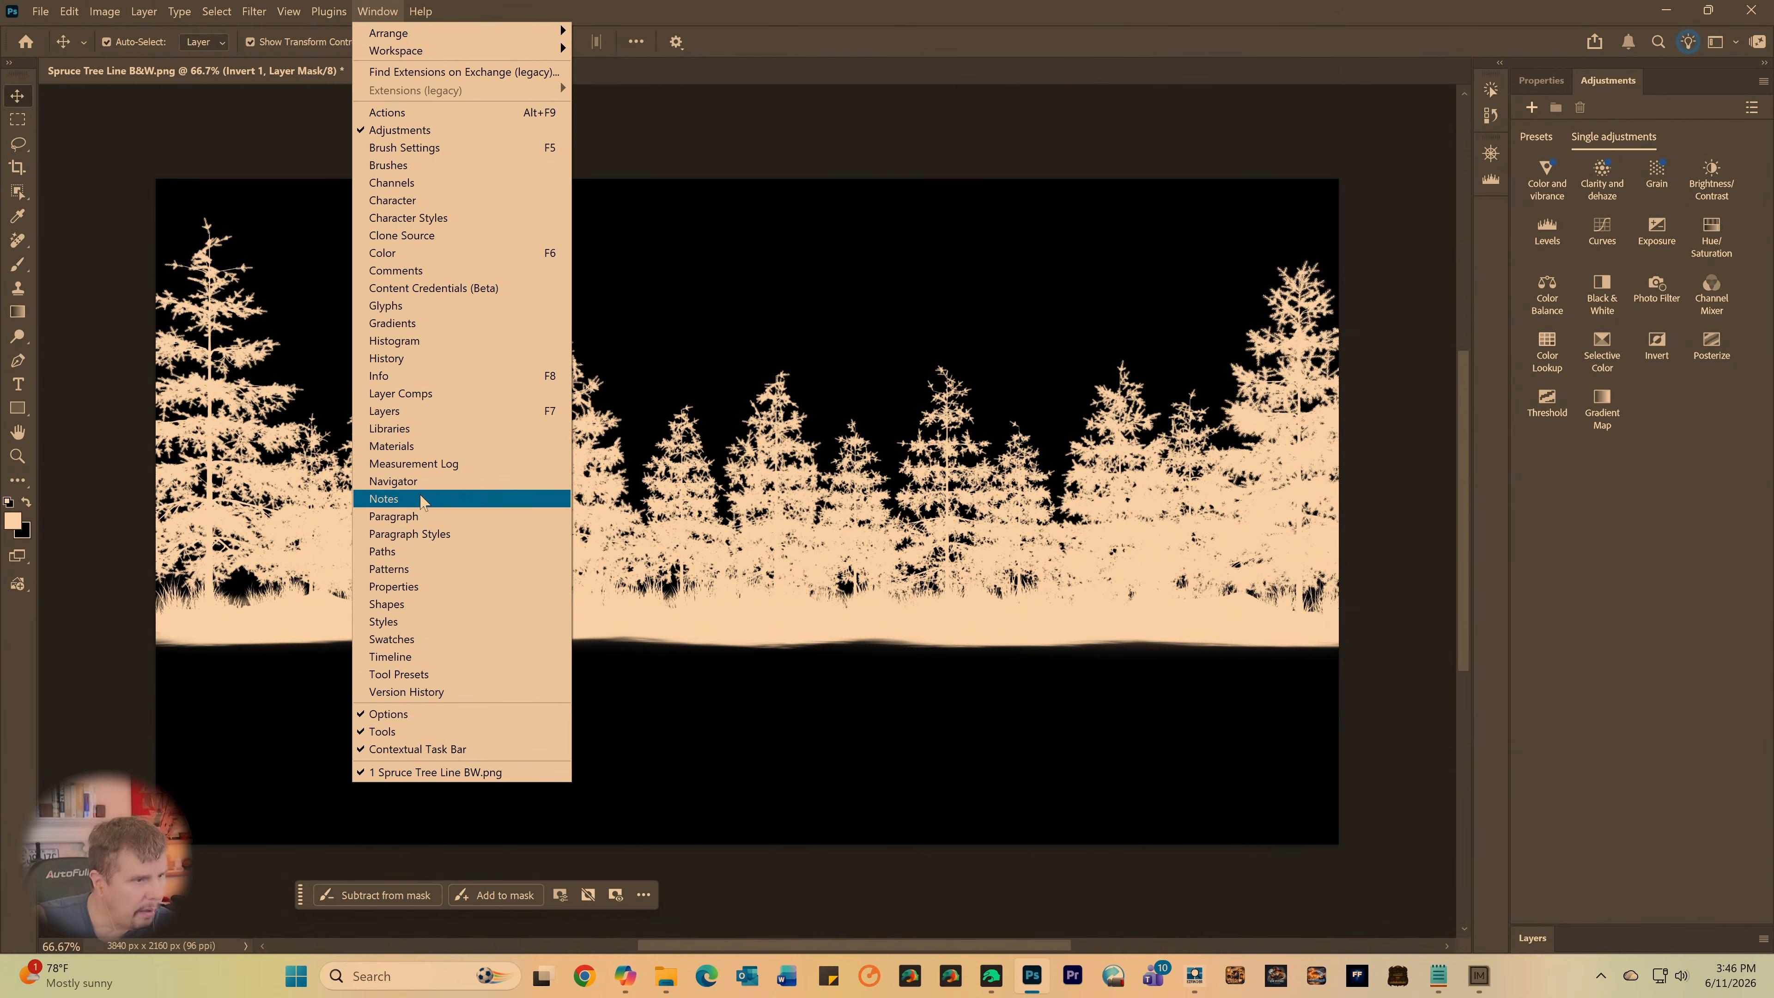
pyautogui.click(403, 587)
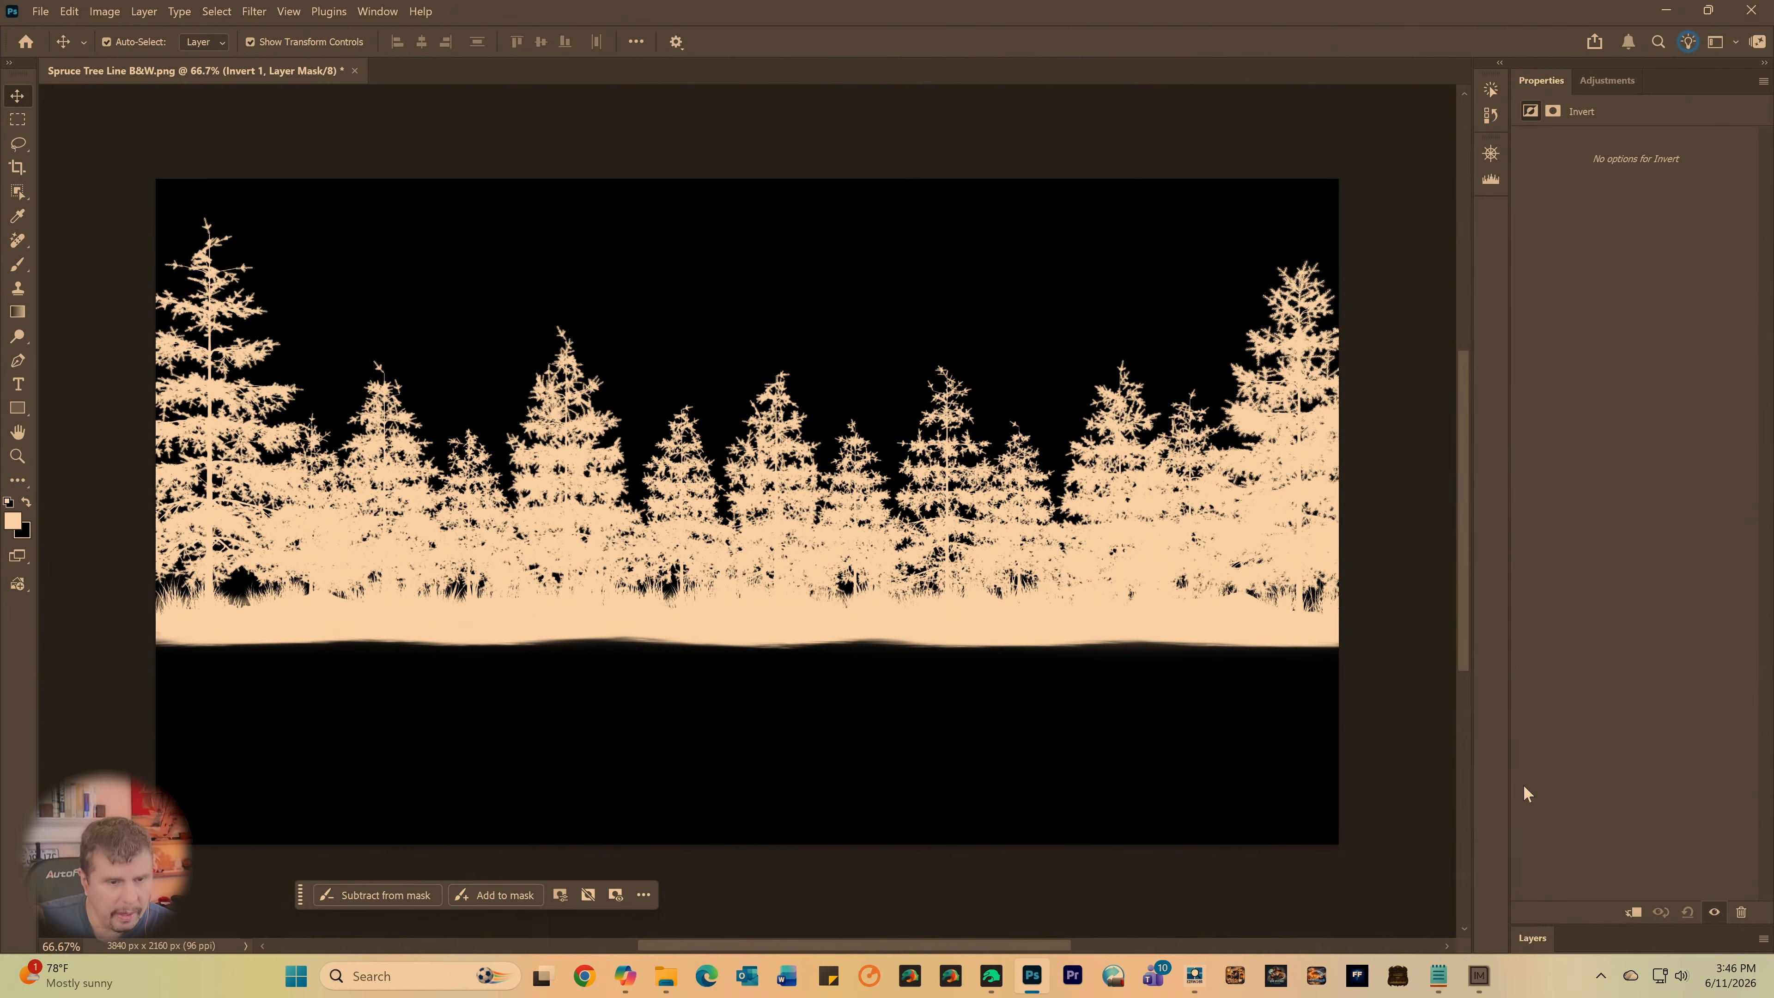
pyautogui.click(1543, 938)
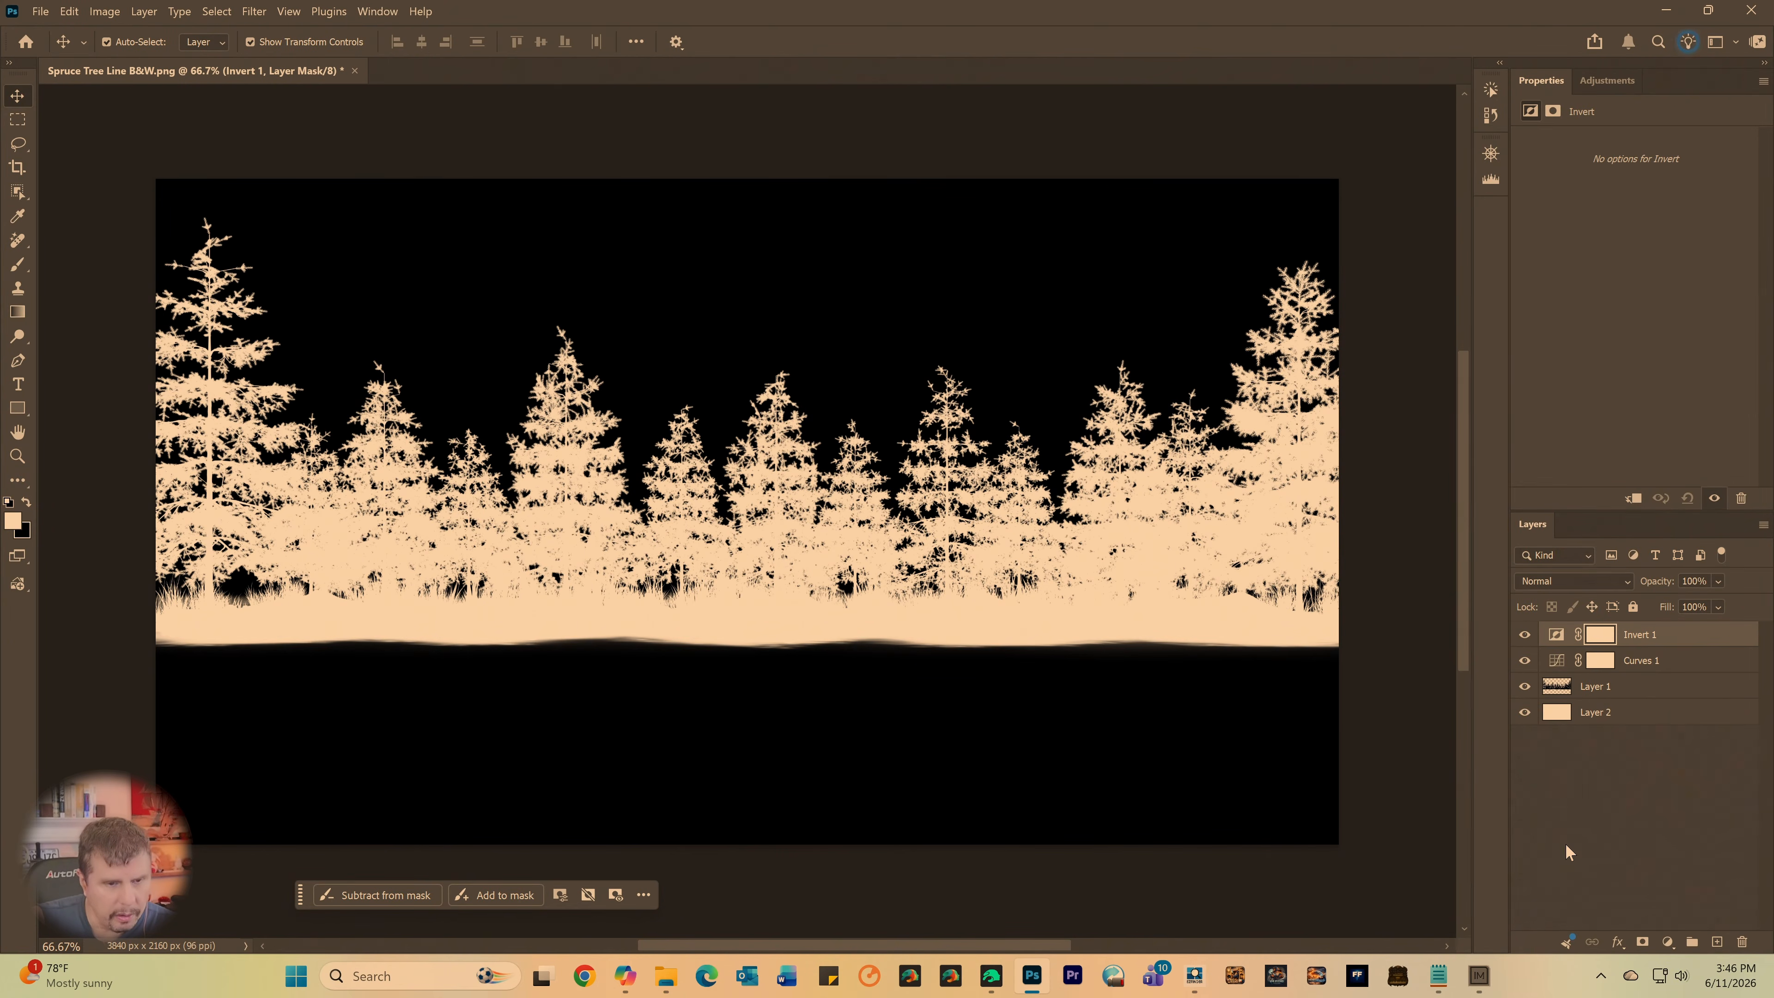
# - Delete the Invert 1 and Curves 1 adjustment layers together with their masks, keeping Layer 1 and Layer 2
pyautogui.click(1587, 690)
pyautogui.click(1638, 637)
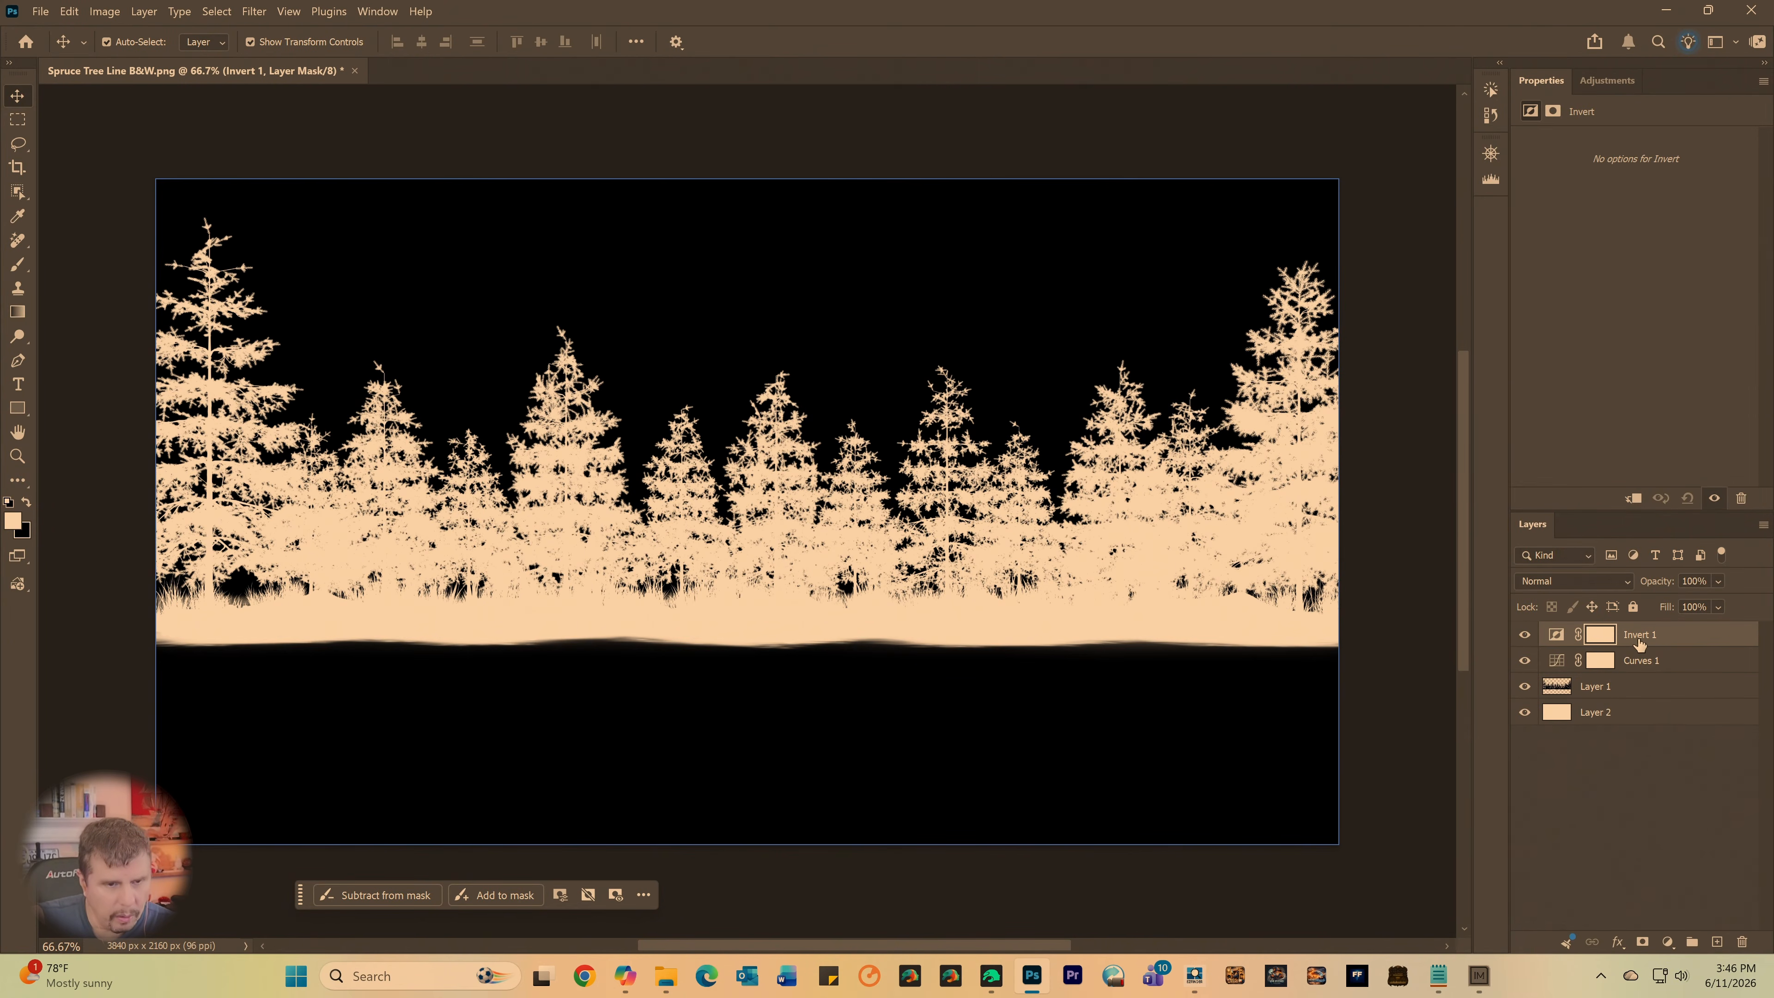
pyautogui.click(1639, 661)
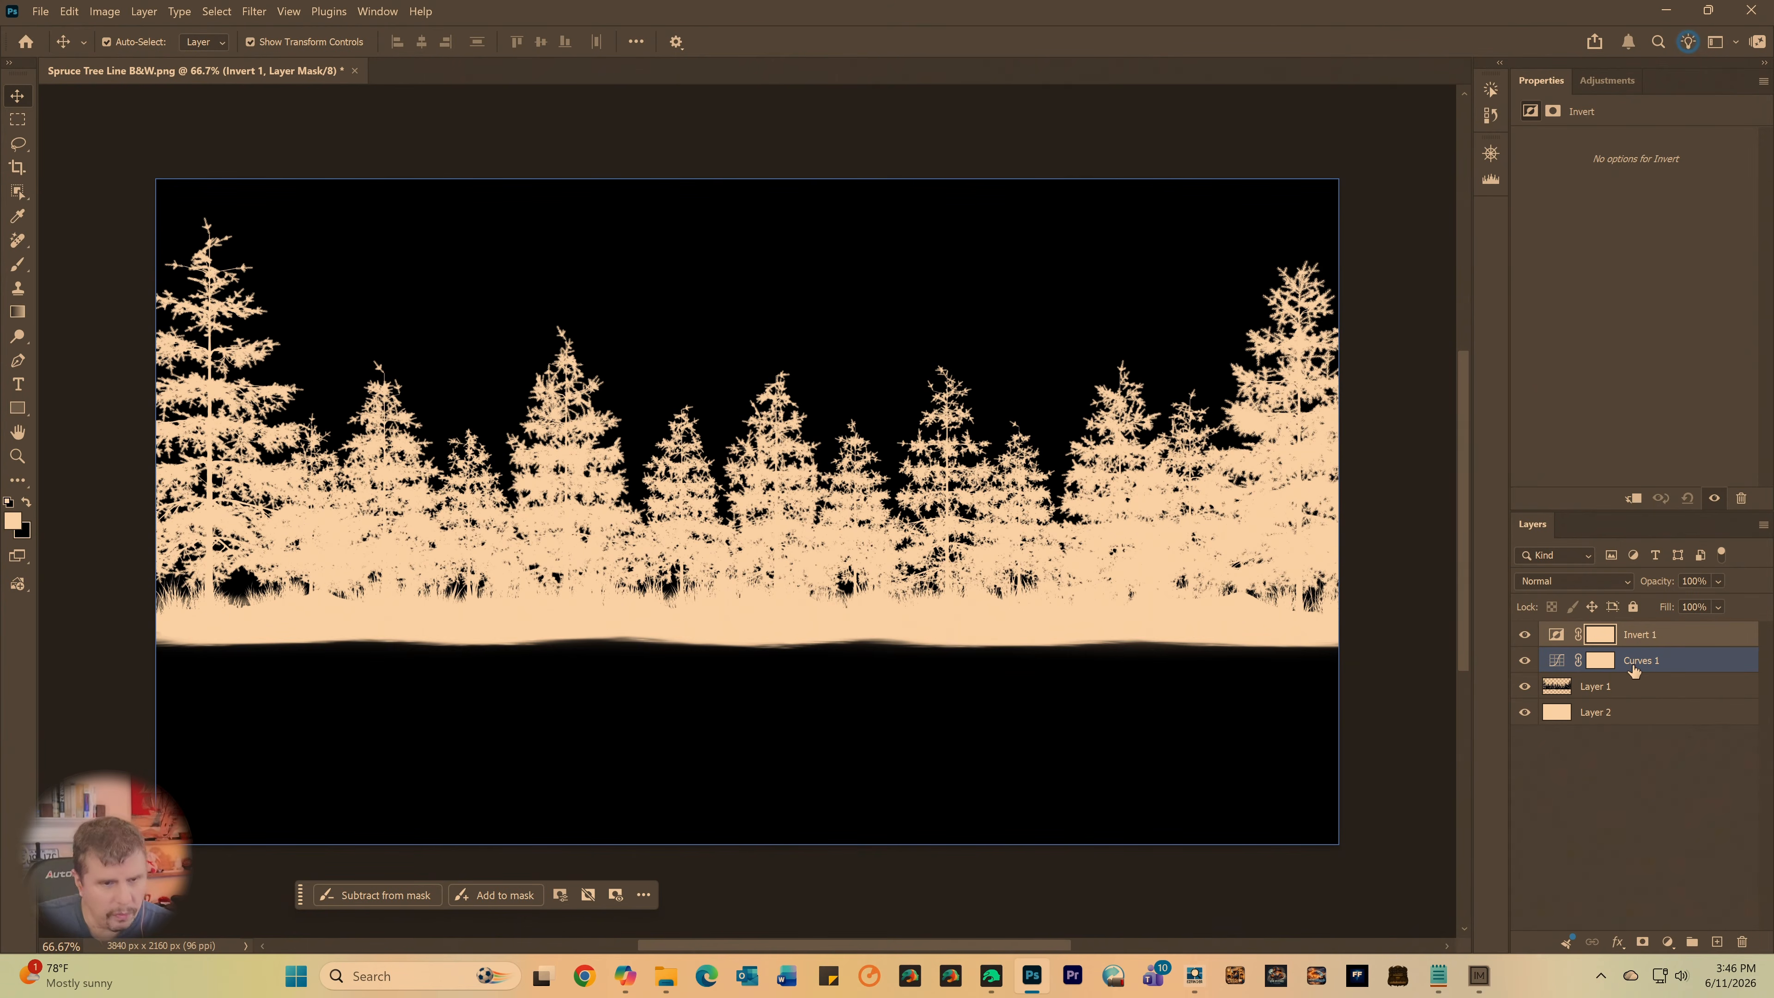
pyautogui.click(1619, 689)
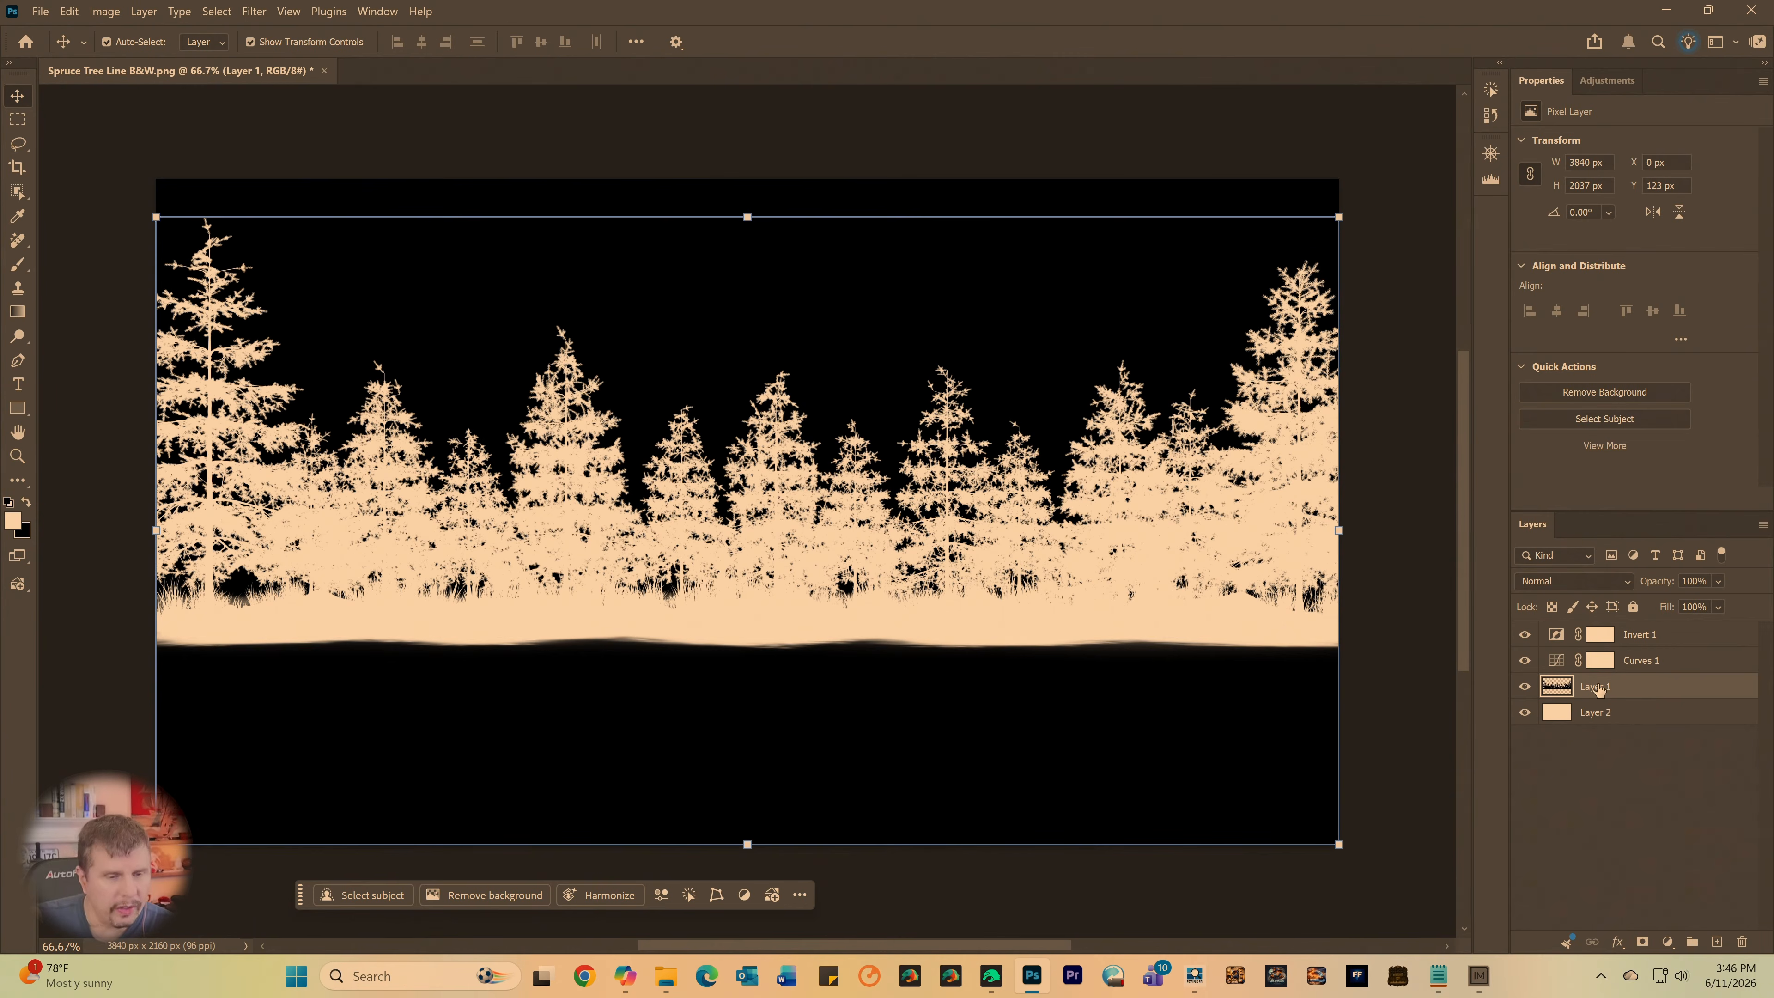
pyautogui.click(1606, 663)
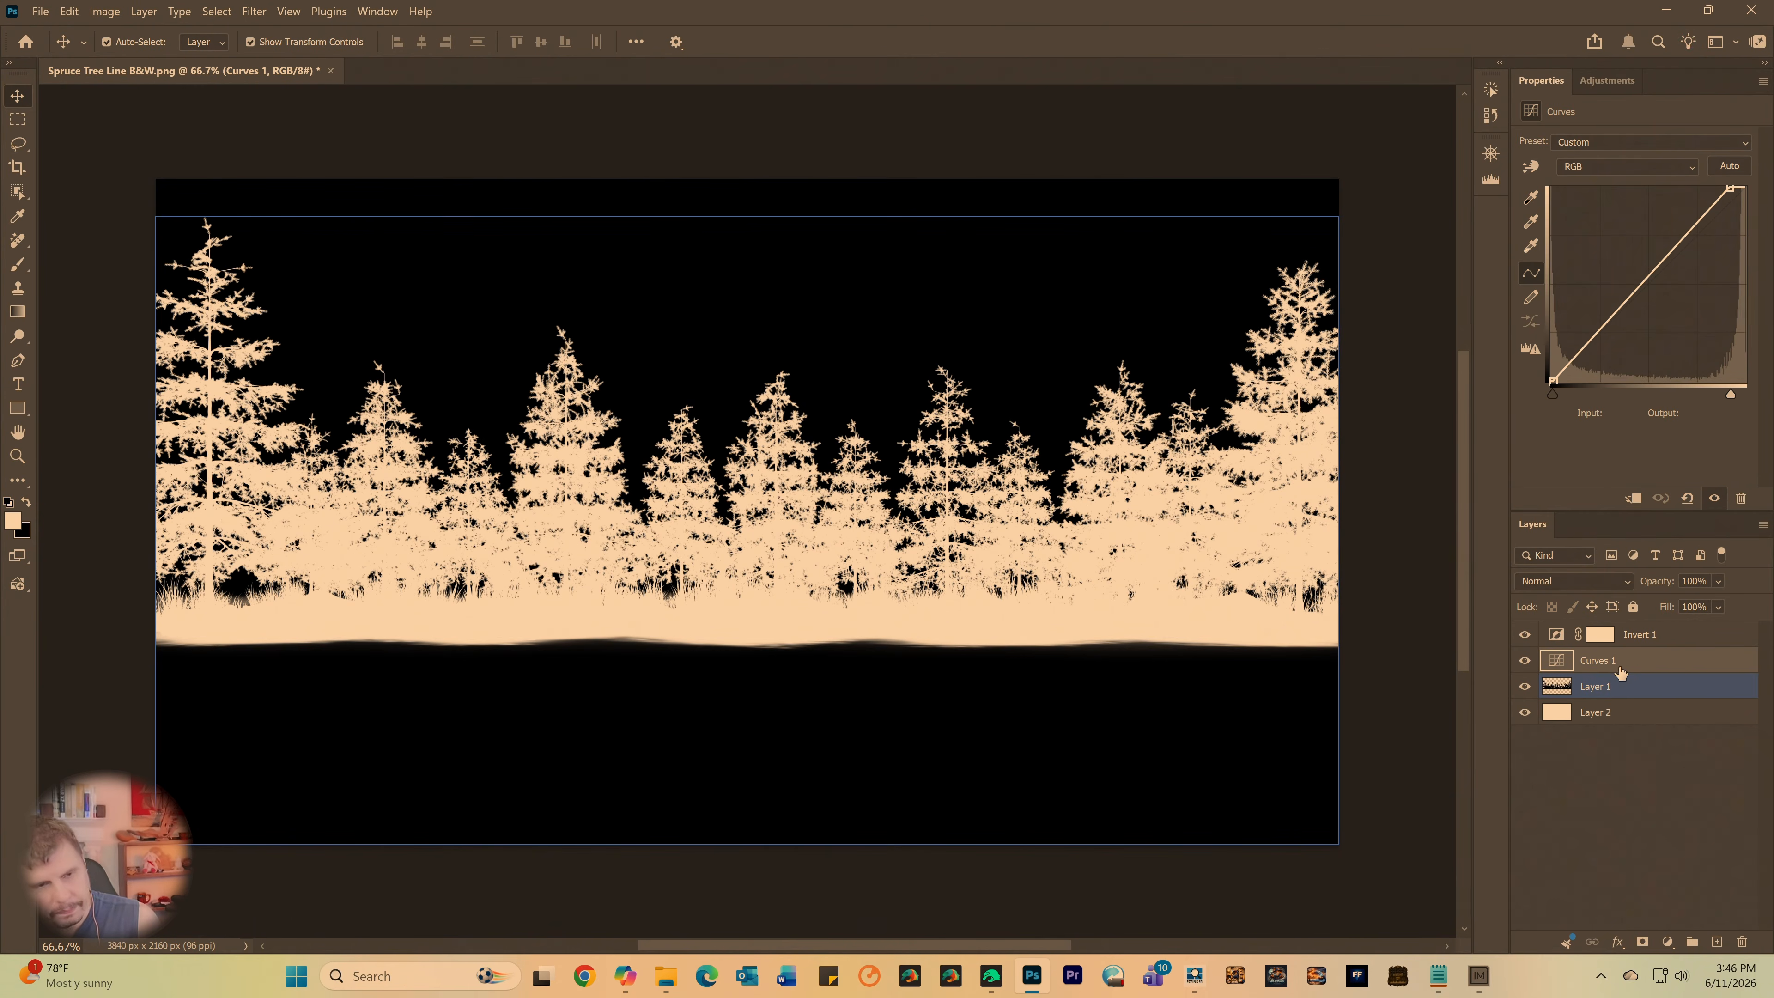
pyautogui.click(1621, 645)
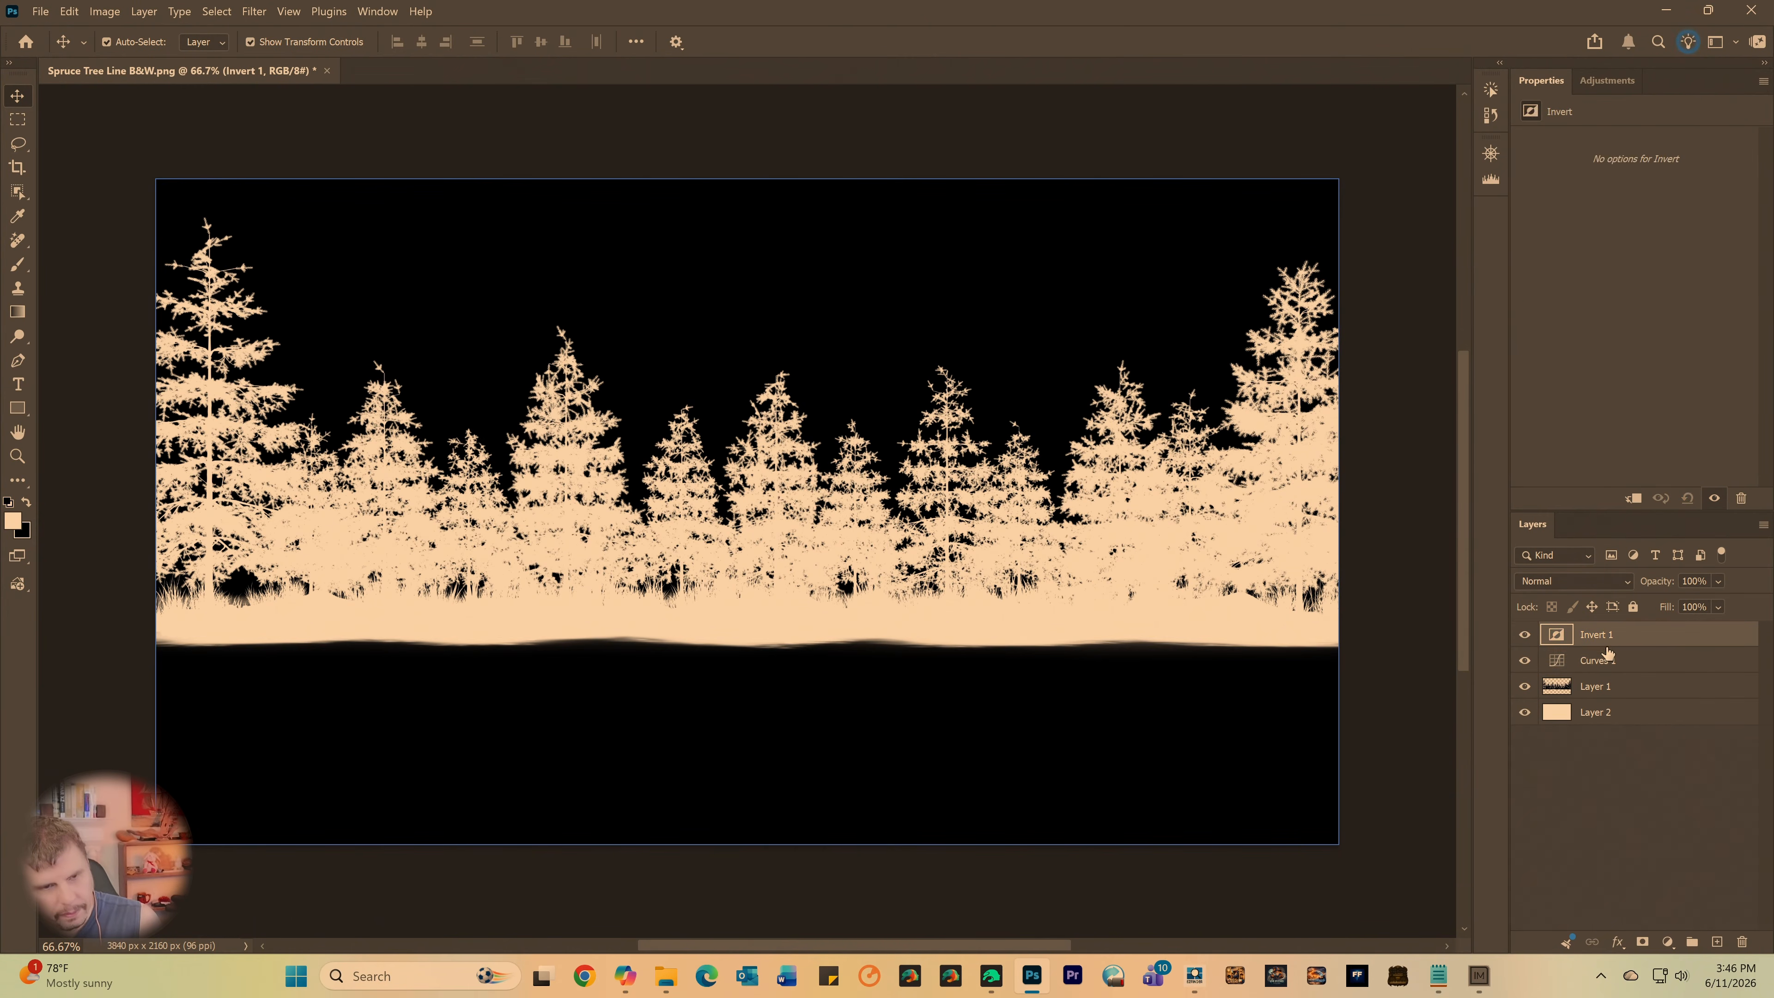
pyautogui.press('Delete')
pyautogui.press('Delete')
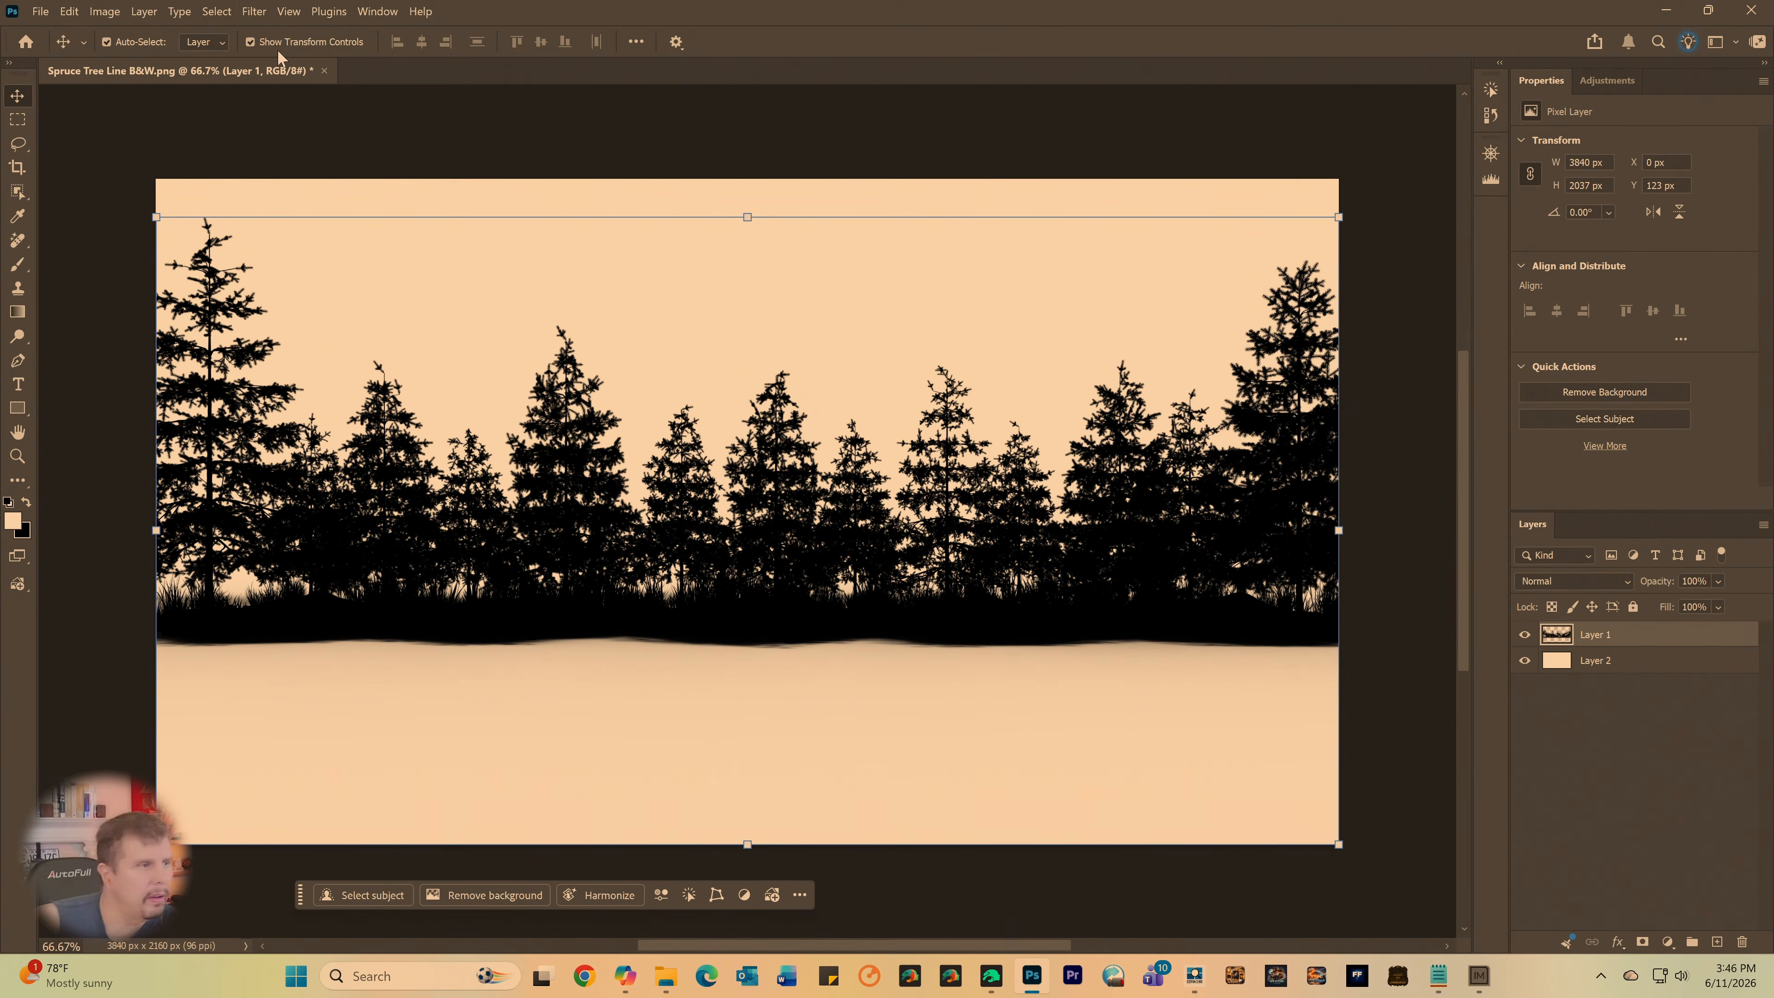
# - Flatten the tree line image and unlock the resulting background into a regular layer
pyautogui.click(147, 13)
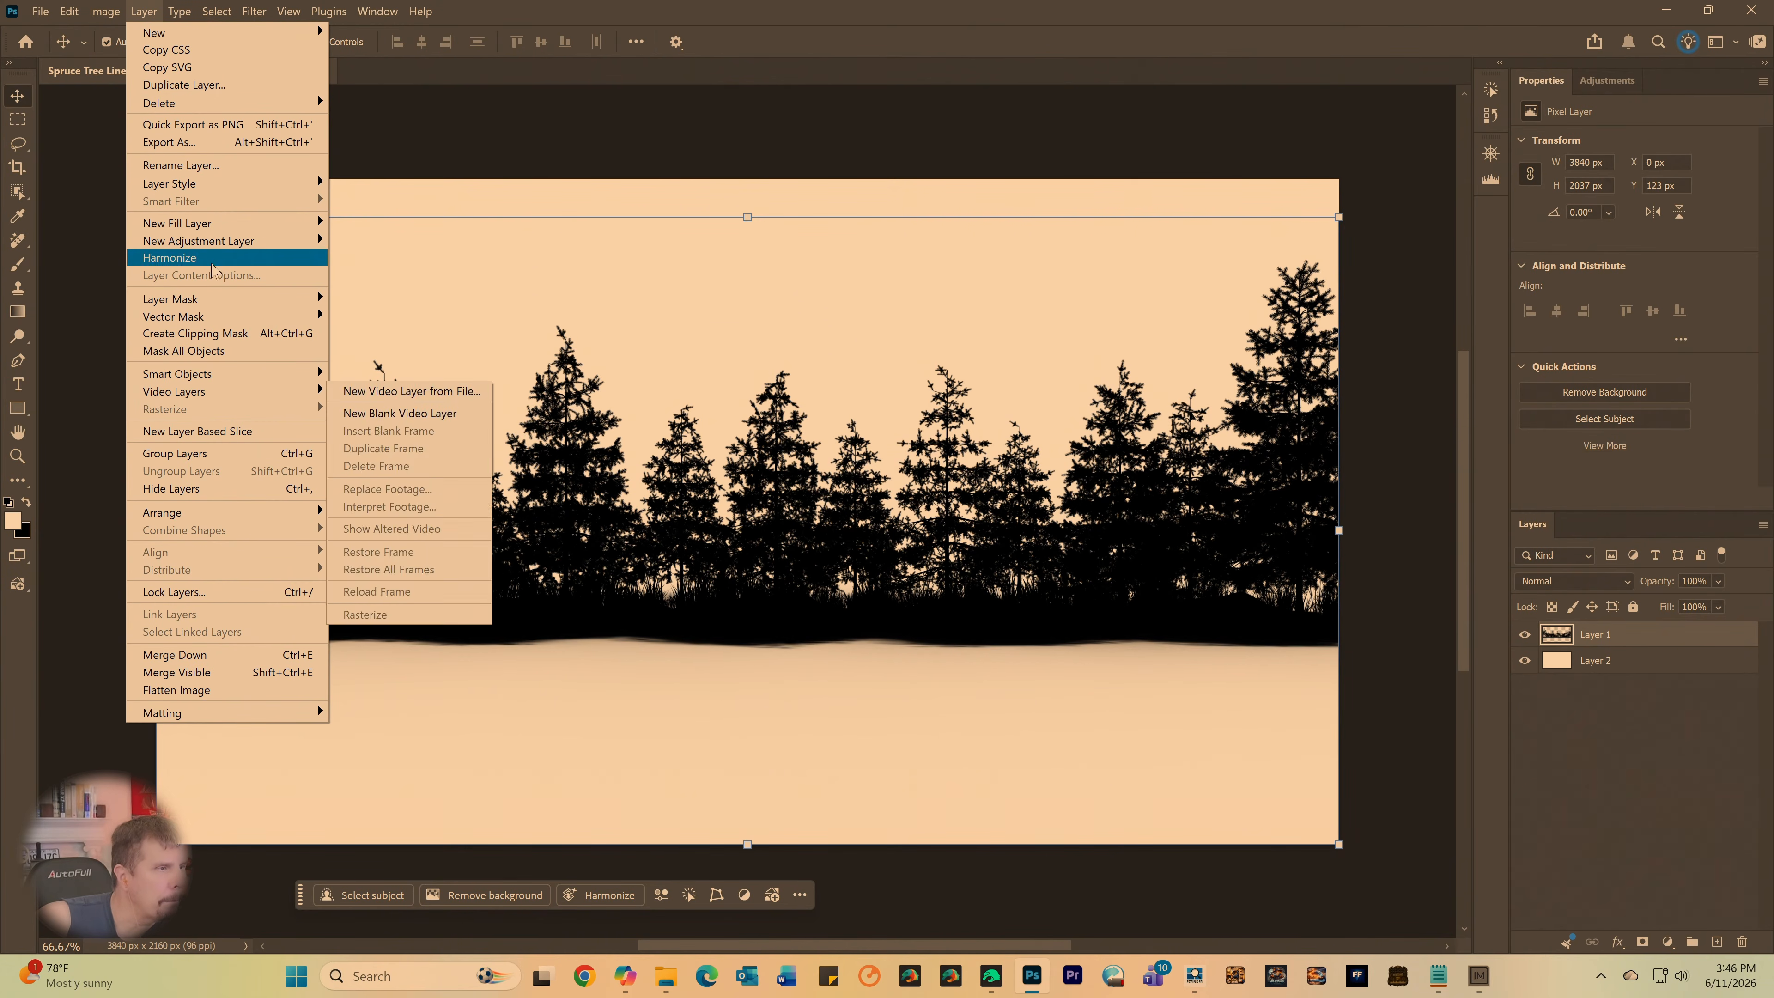
pyautogui.click(177, 689)
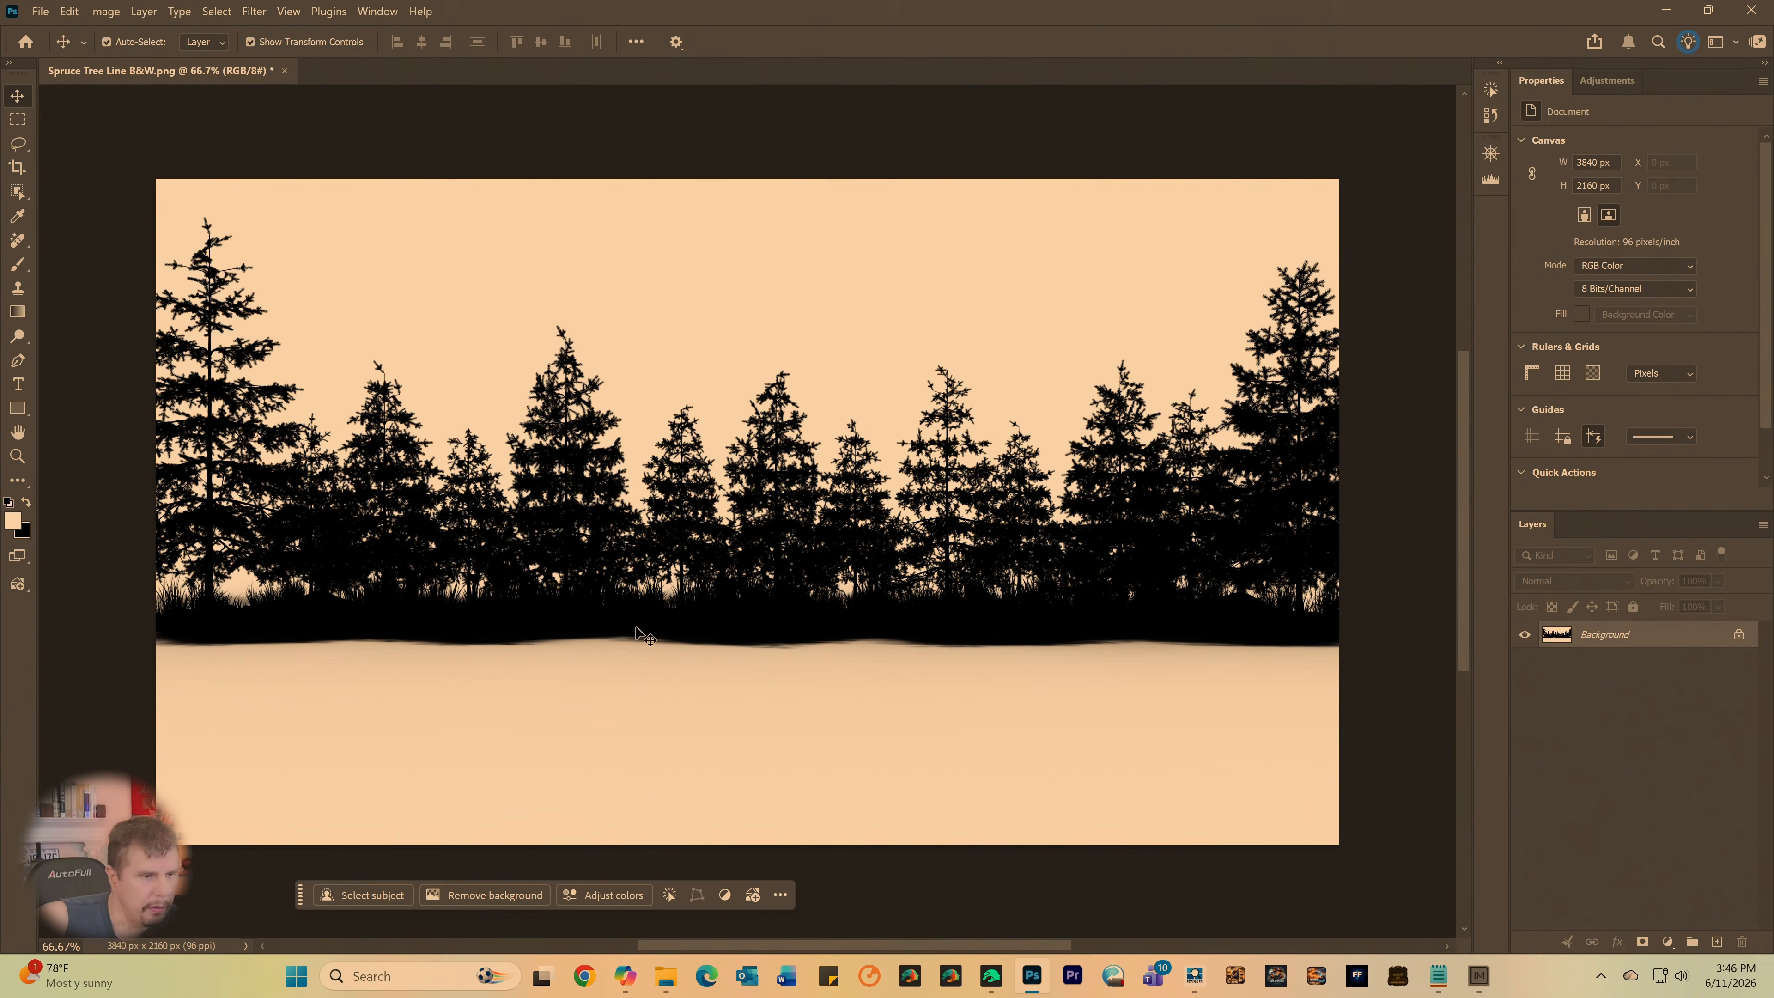
pyautogui.click(1740, 634)
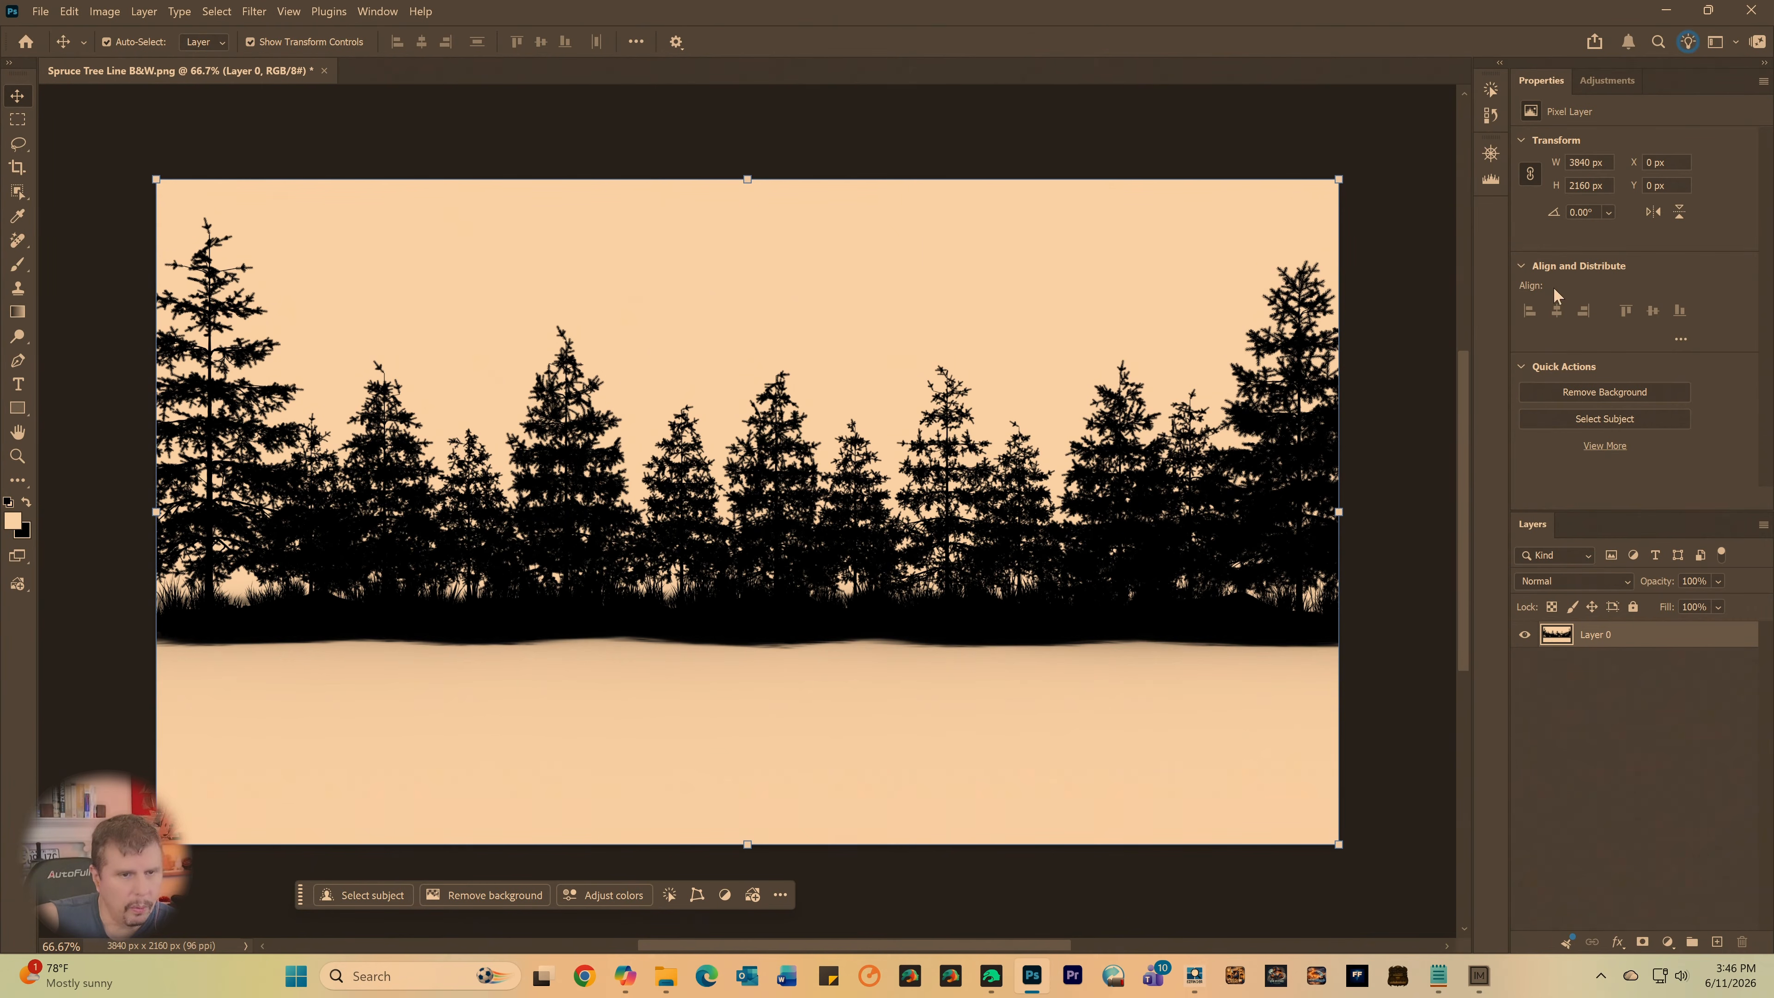
# - Add a Black & White adjustment layer with the default preset above the tree line, and a Curves adjustment layer on top
pyautogui.click(1607, 80)
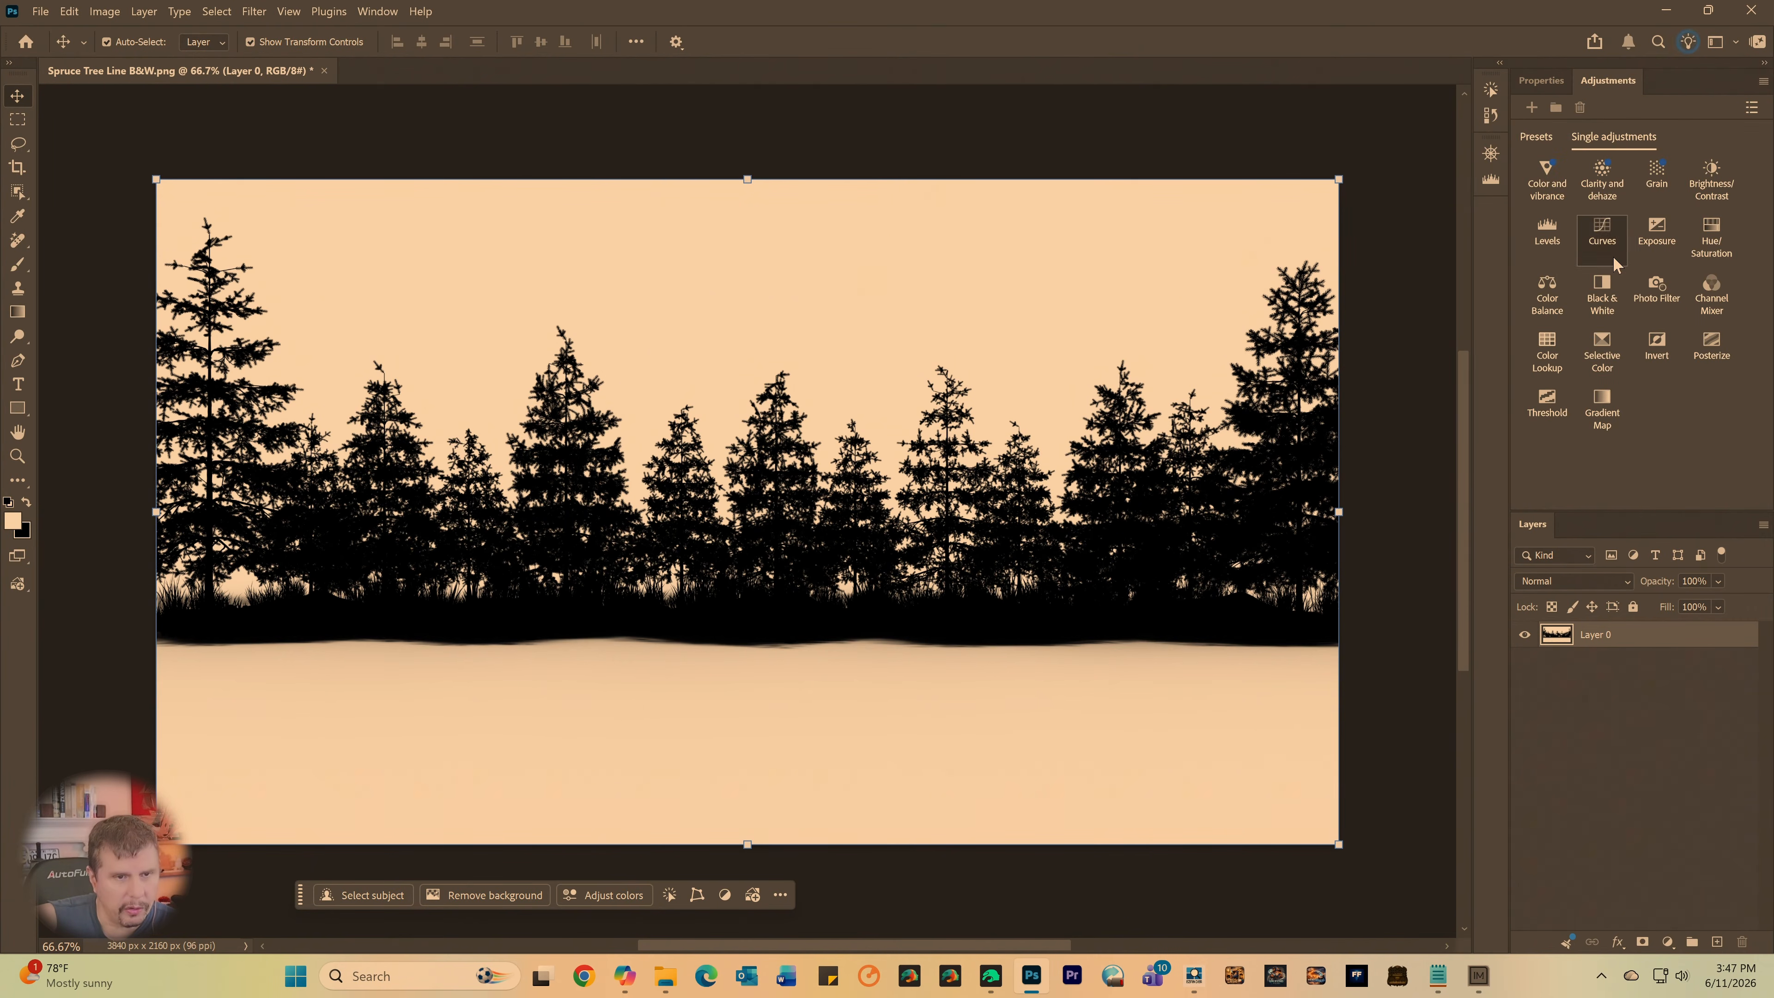
pyautogui.click(1603, 290)
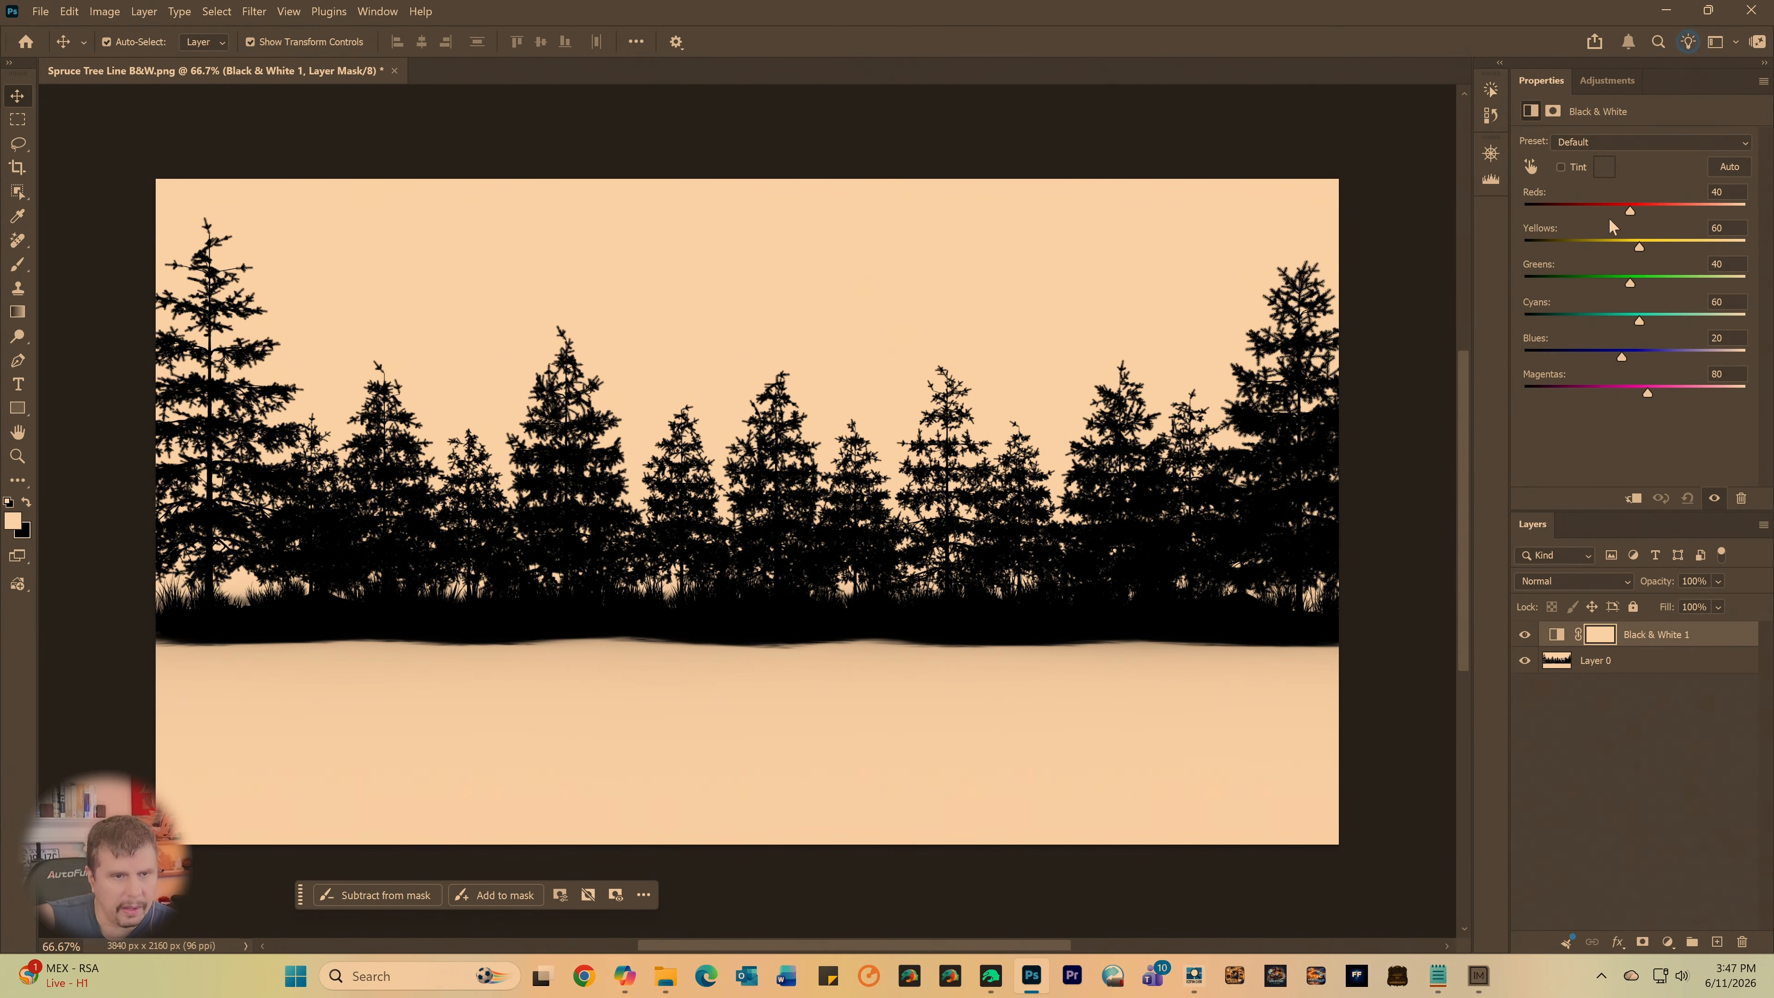
pyautogui.click(1559, 108)
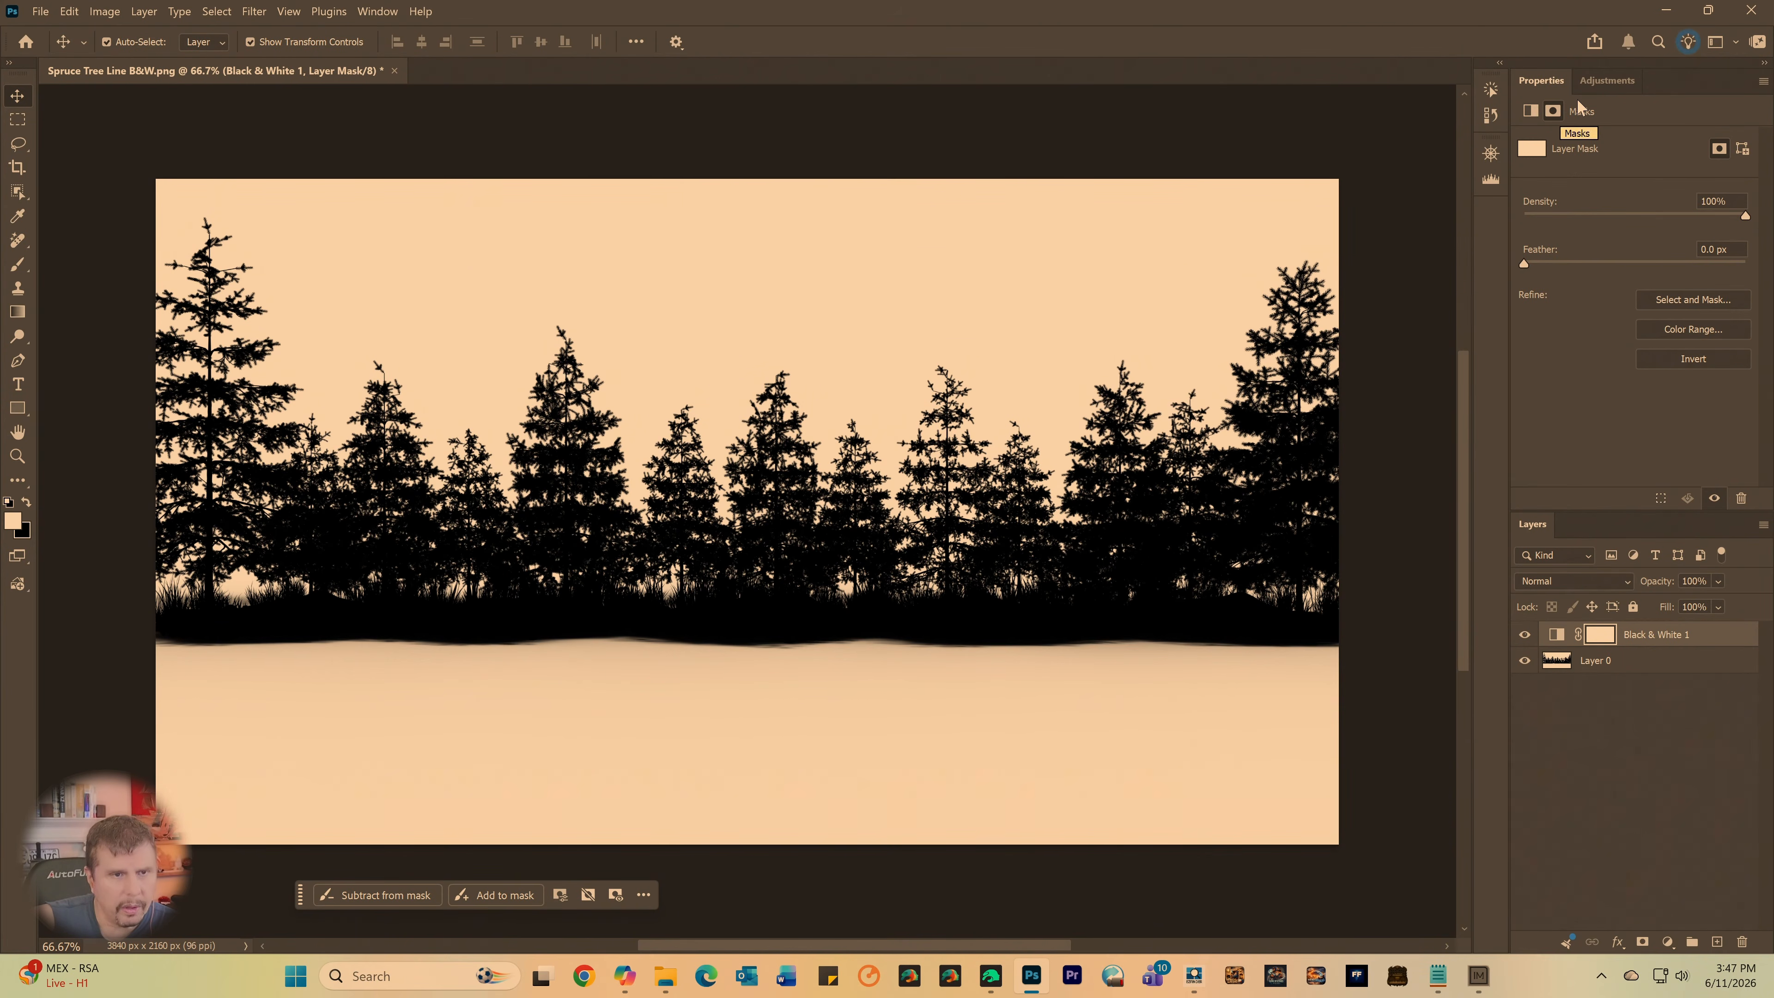
pyautogui.click(1608, 80)
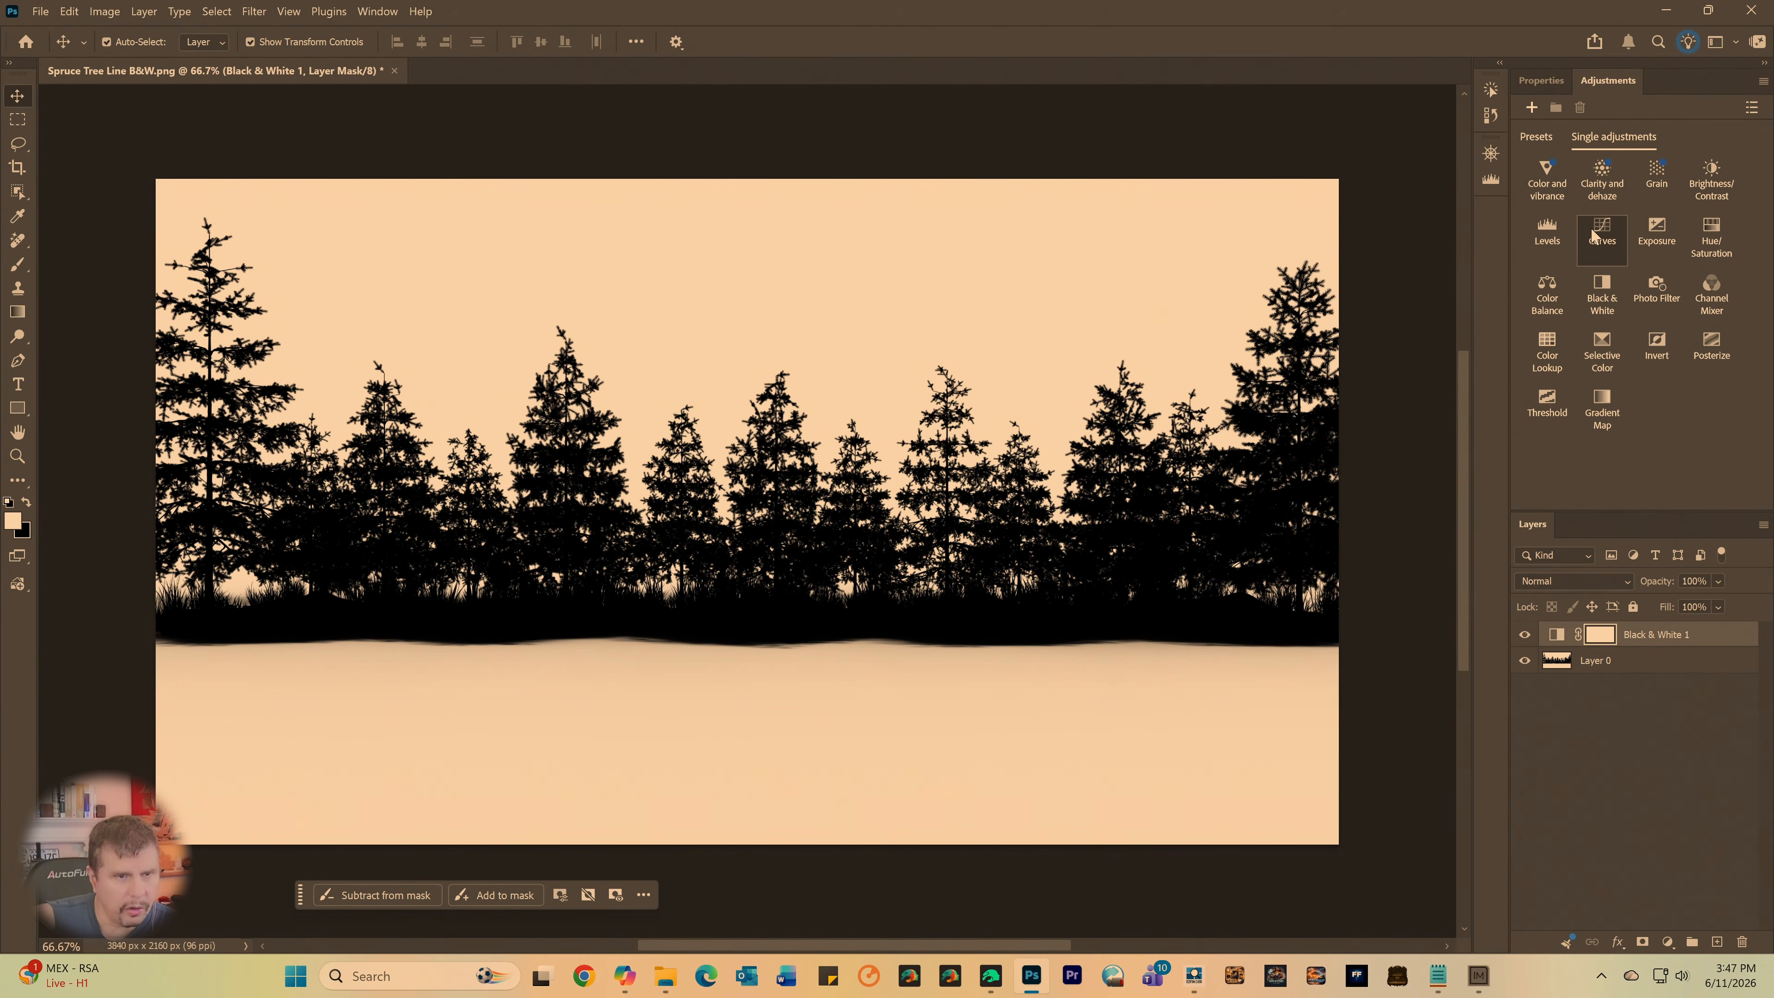
pyautogui.click(1601, 236)
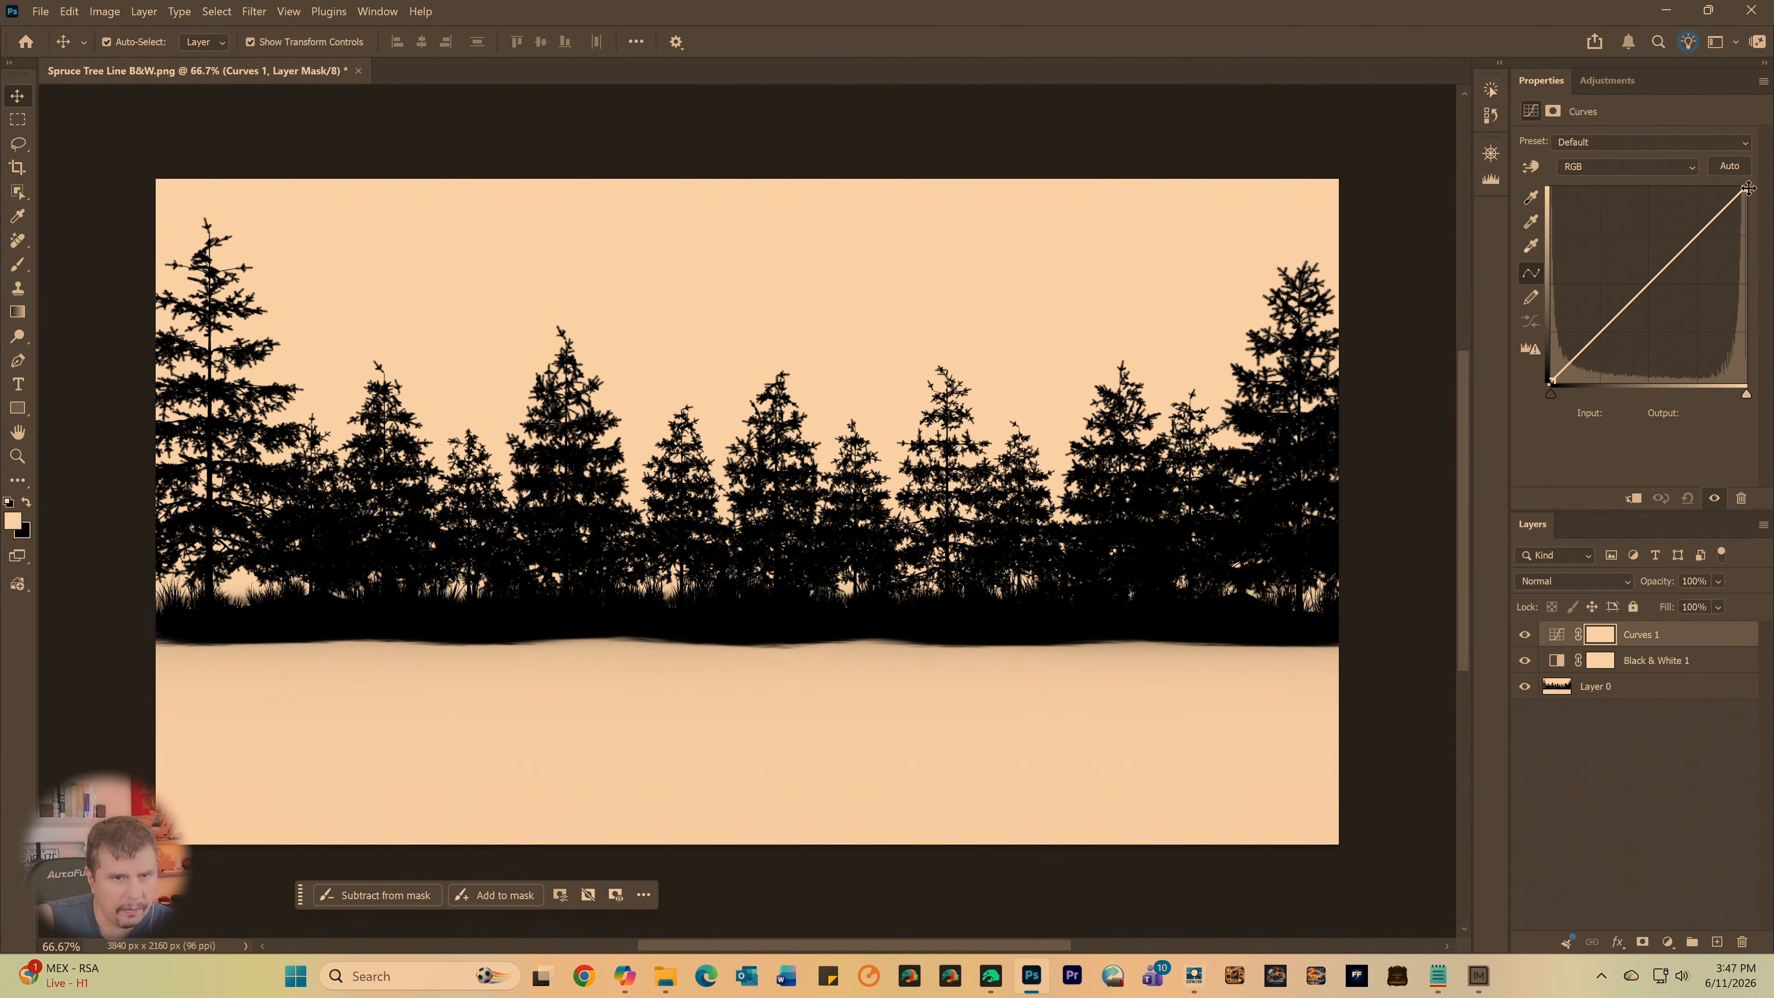
# - Steepen the Curves adjustment on the tree line by moving the black point inward and setting the white point to input 188, output 255
pyautogui.moveTo(1749, 187)
pyautogui.mouseDown()
pyautogui.moveTo(1606, 175)
pyautogui.moveTo(1723, 183)
pyautogui.mouseUp()
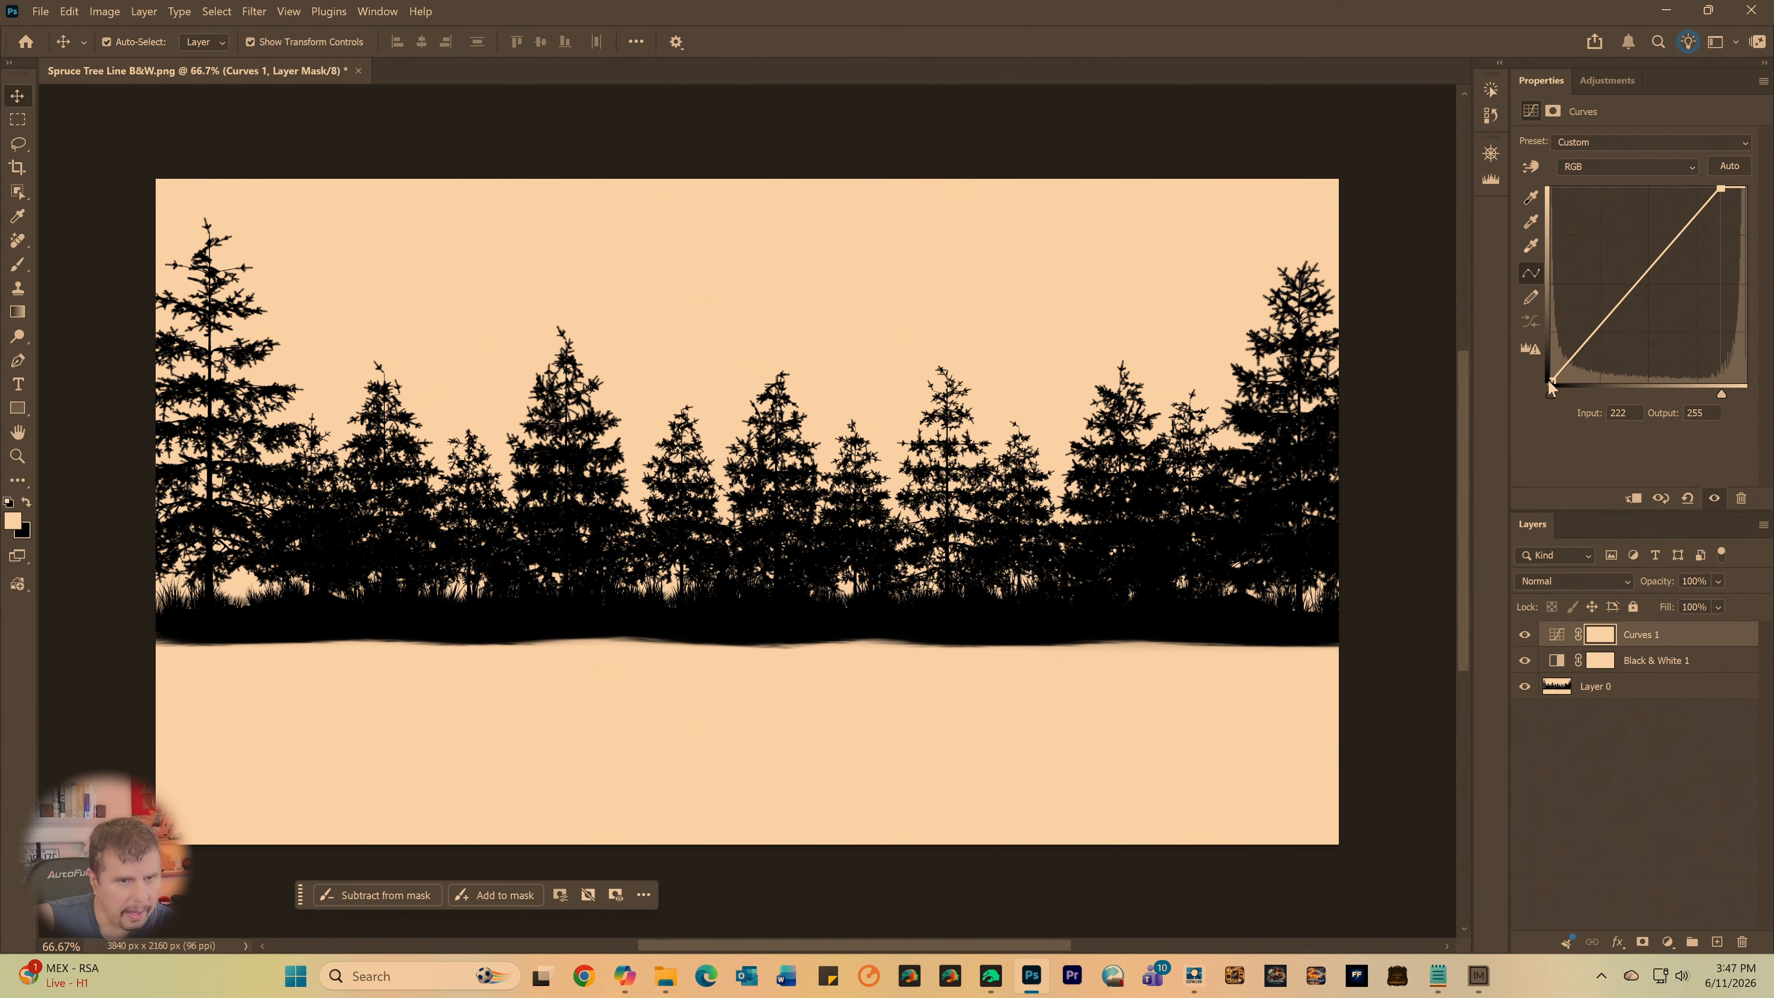
pyautogui.moveTo(1551, 382); pyautogui.dragTo(1590, 434)
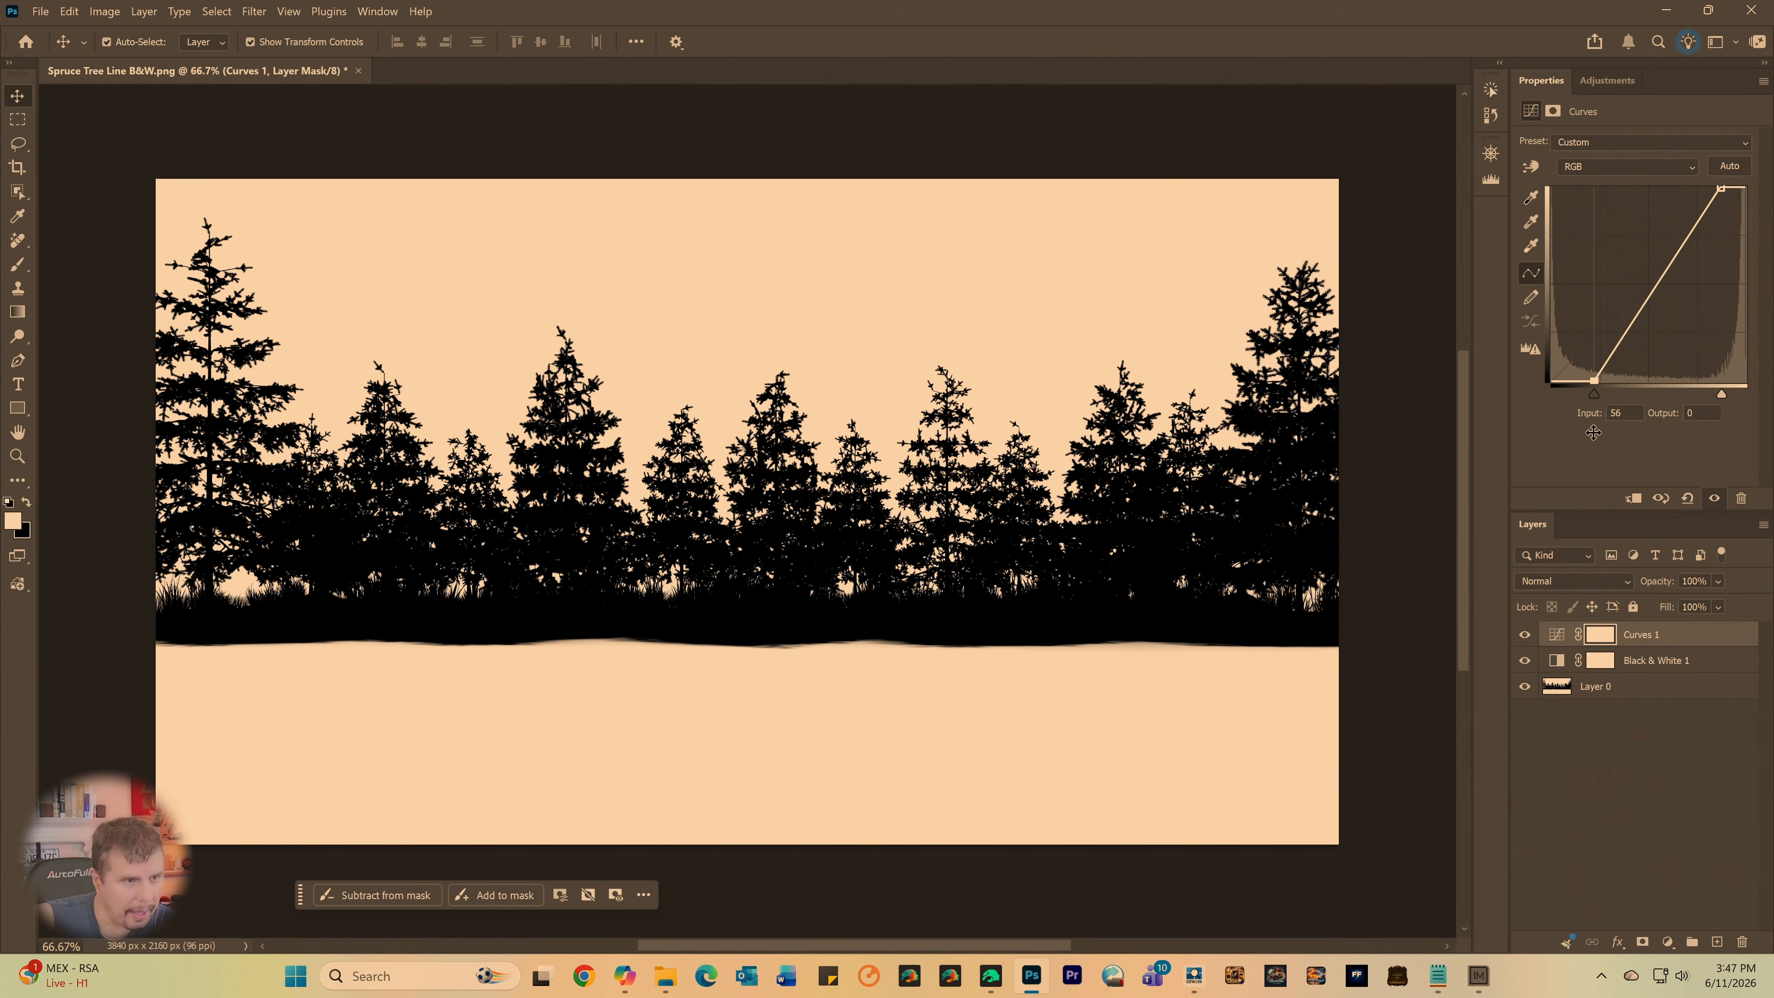
pyautogui.moveTo(1724, 189); pyautogui.dragTo(1698, 178)
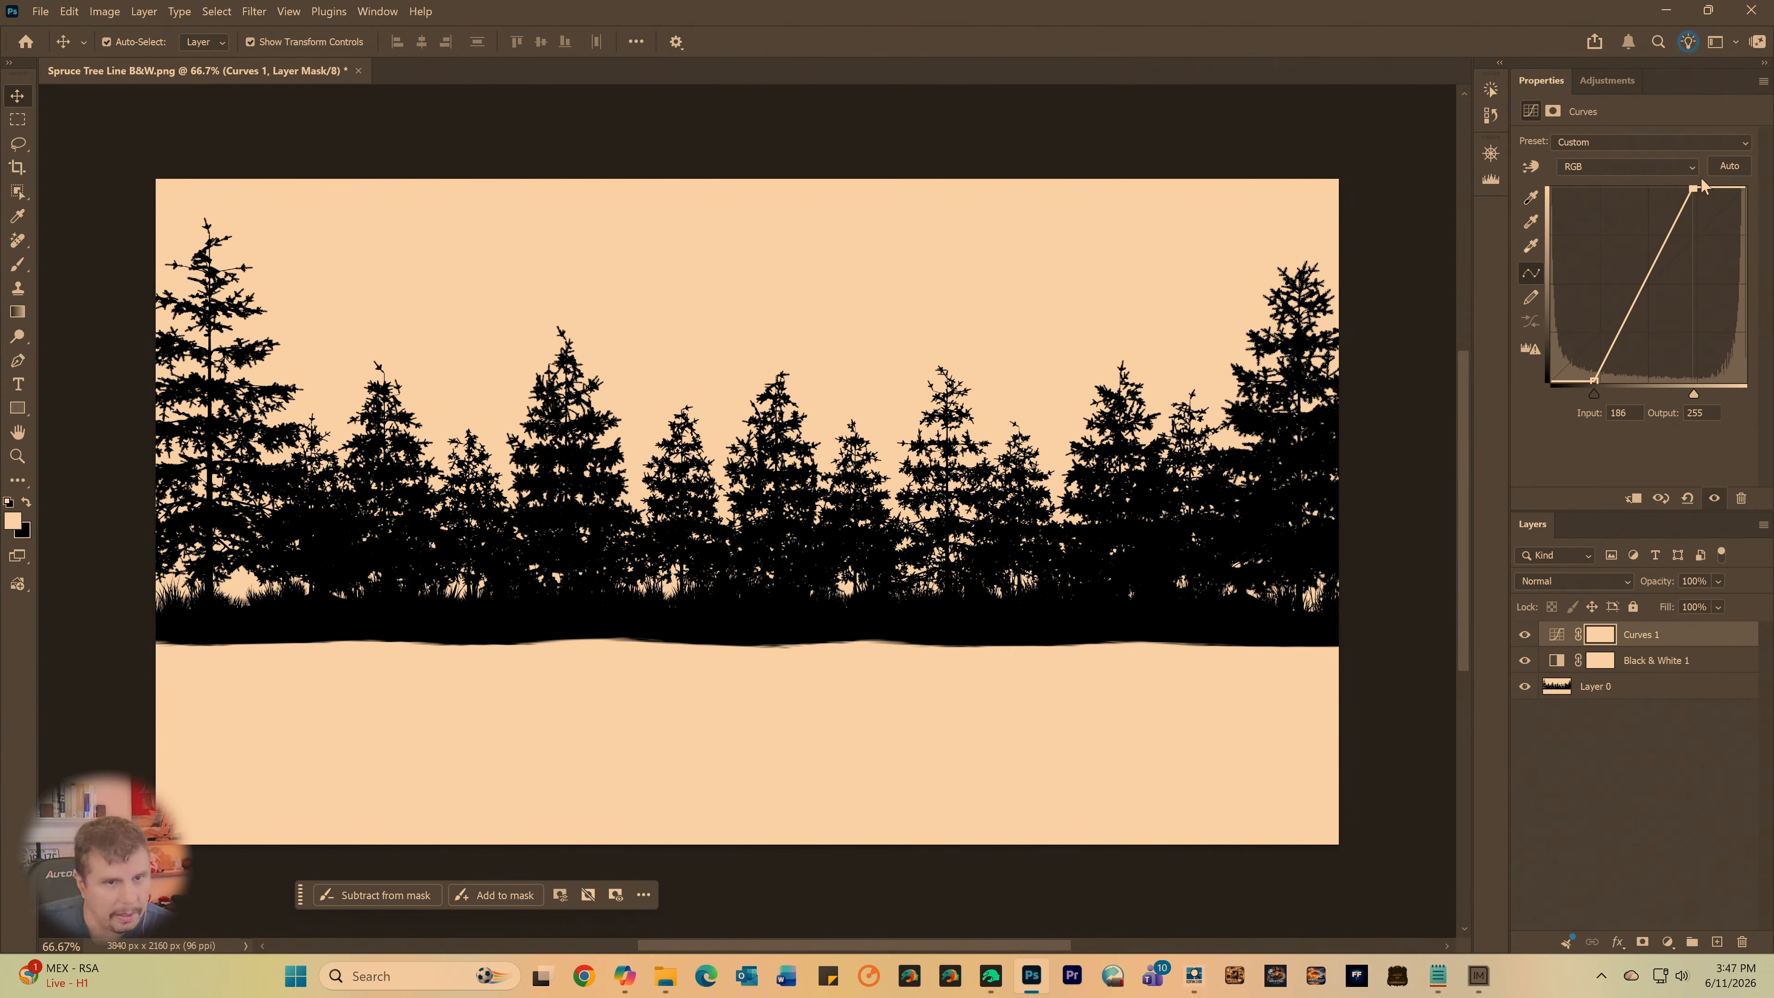
pyautogui.moveTo(1693, 190); pyautogui.dragTo(1726, 186)
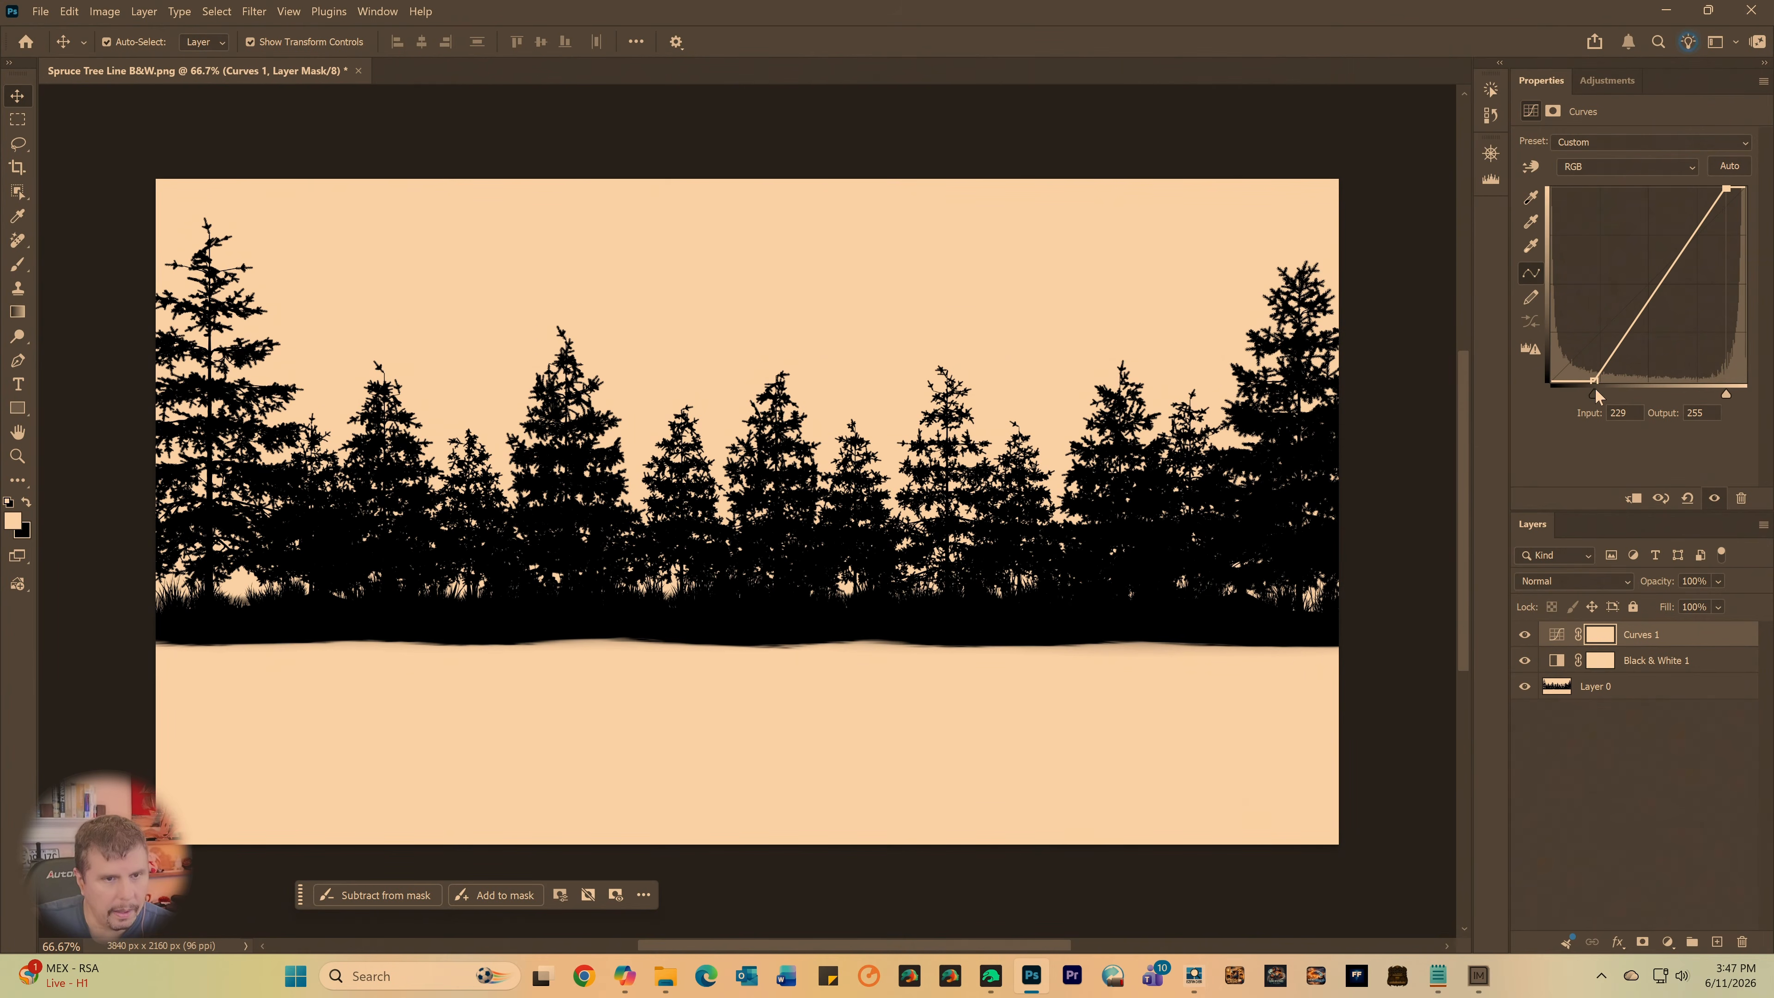
pyautogui.moveTo(1593, 379); pyautogui.dragTo(1573, 454)
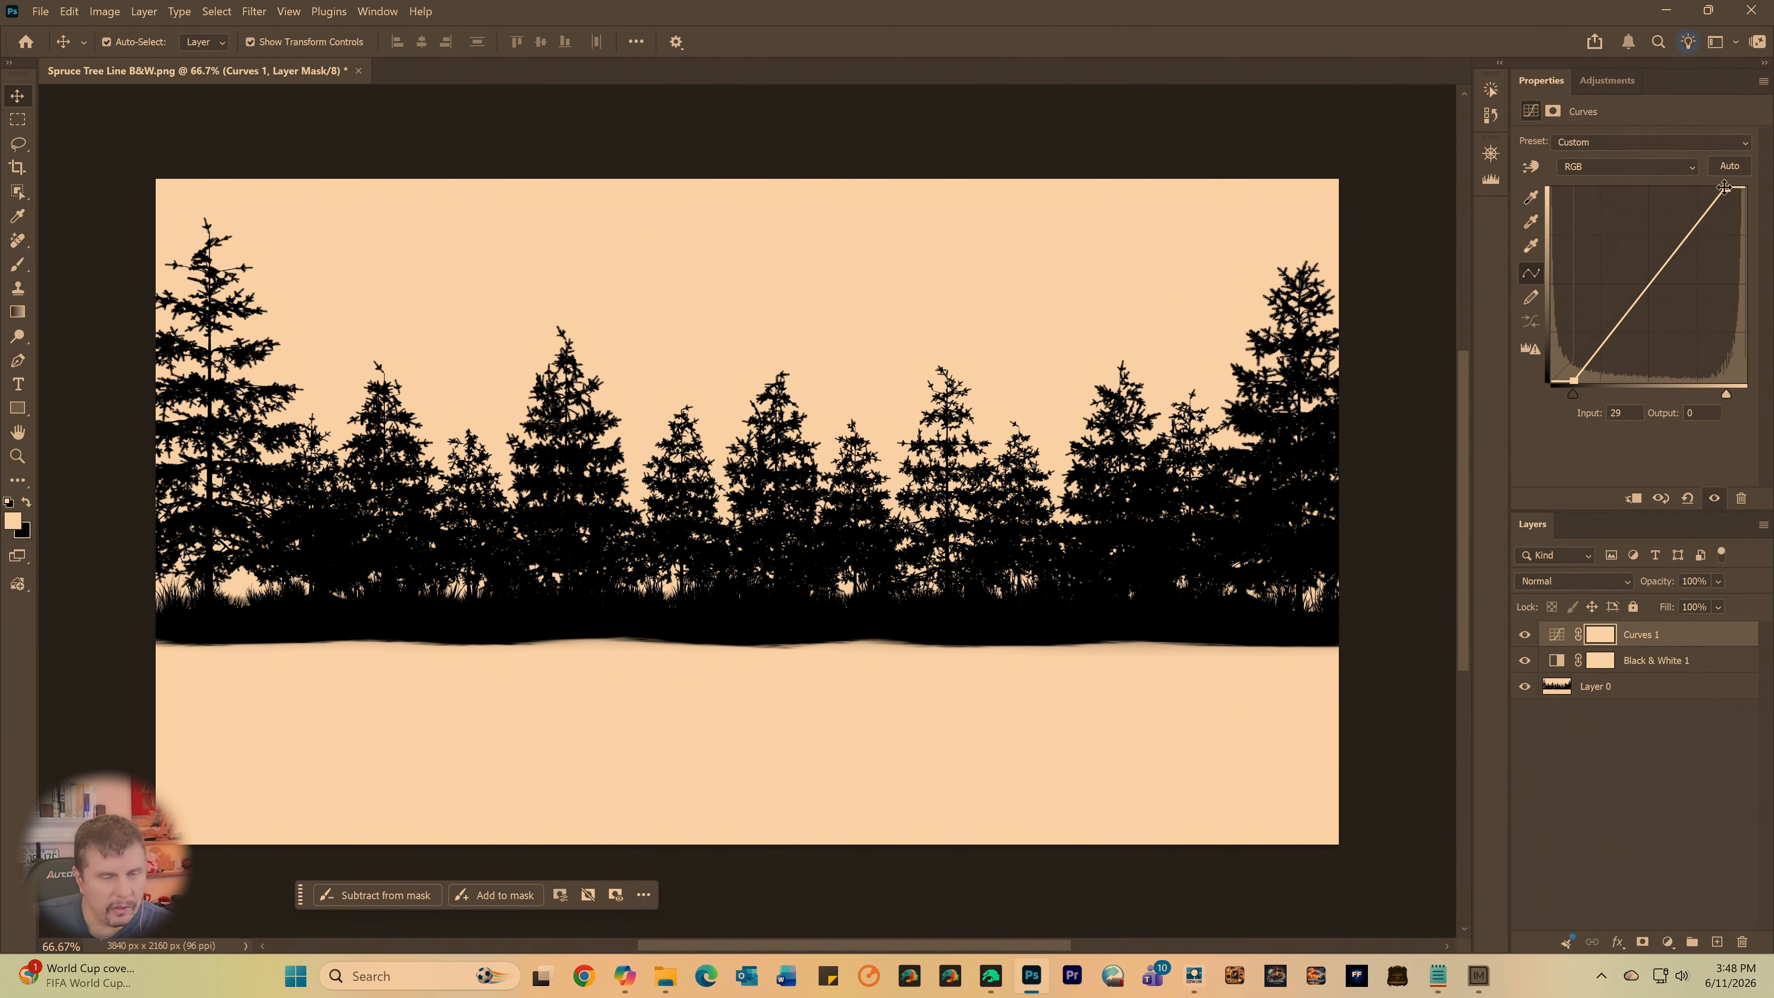
pyautogui.moveTo(1727, 188)
pyautogui.mouseDown()
pyautogui.moveTo(1721, 175)
pyautogui.moveTo(1751, 172)
pyautogui.moveTo(1593, 175)
pyautogui.moveTo(1752, 168)
pyautogui.mouseUp()
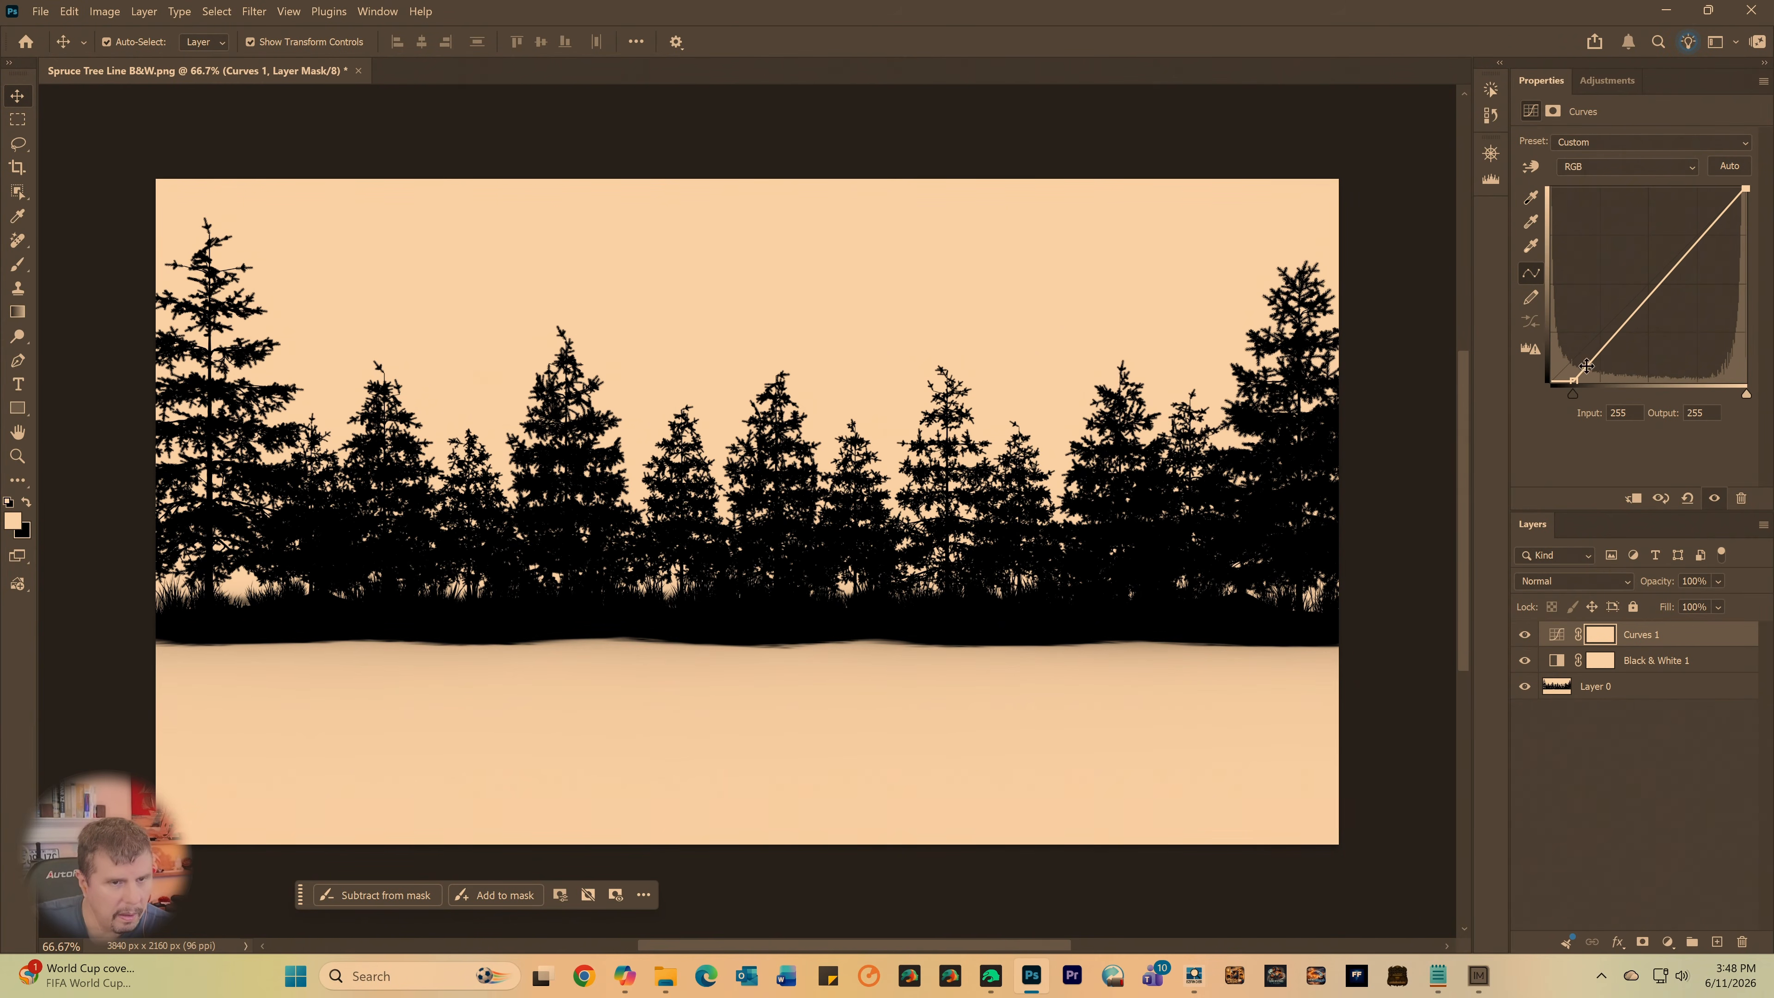
pyautogui.moveTo(1573, 380); pyautogui.dragTo(1606, 404)
pyautogui.moveTo(1748, 185); pyautogui.dragTo(1697, 172)
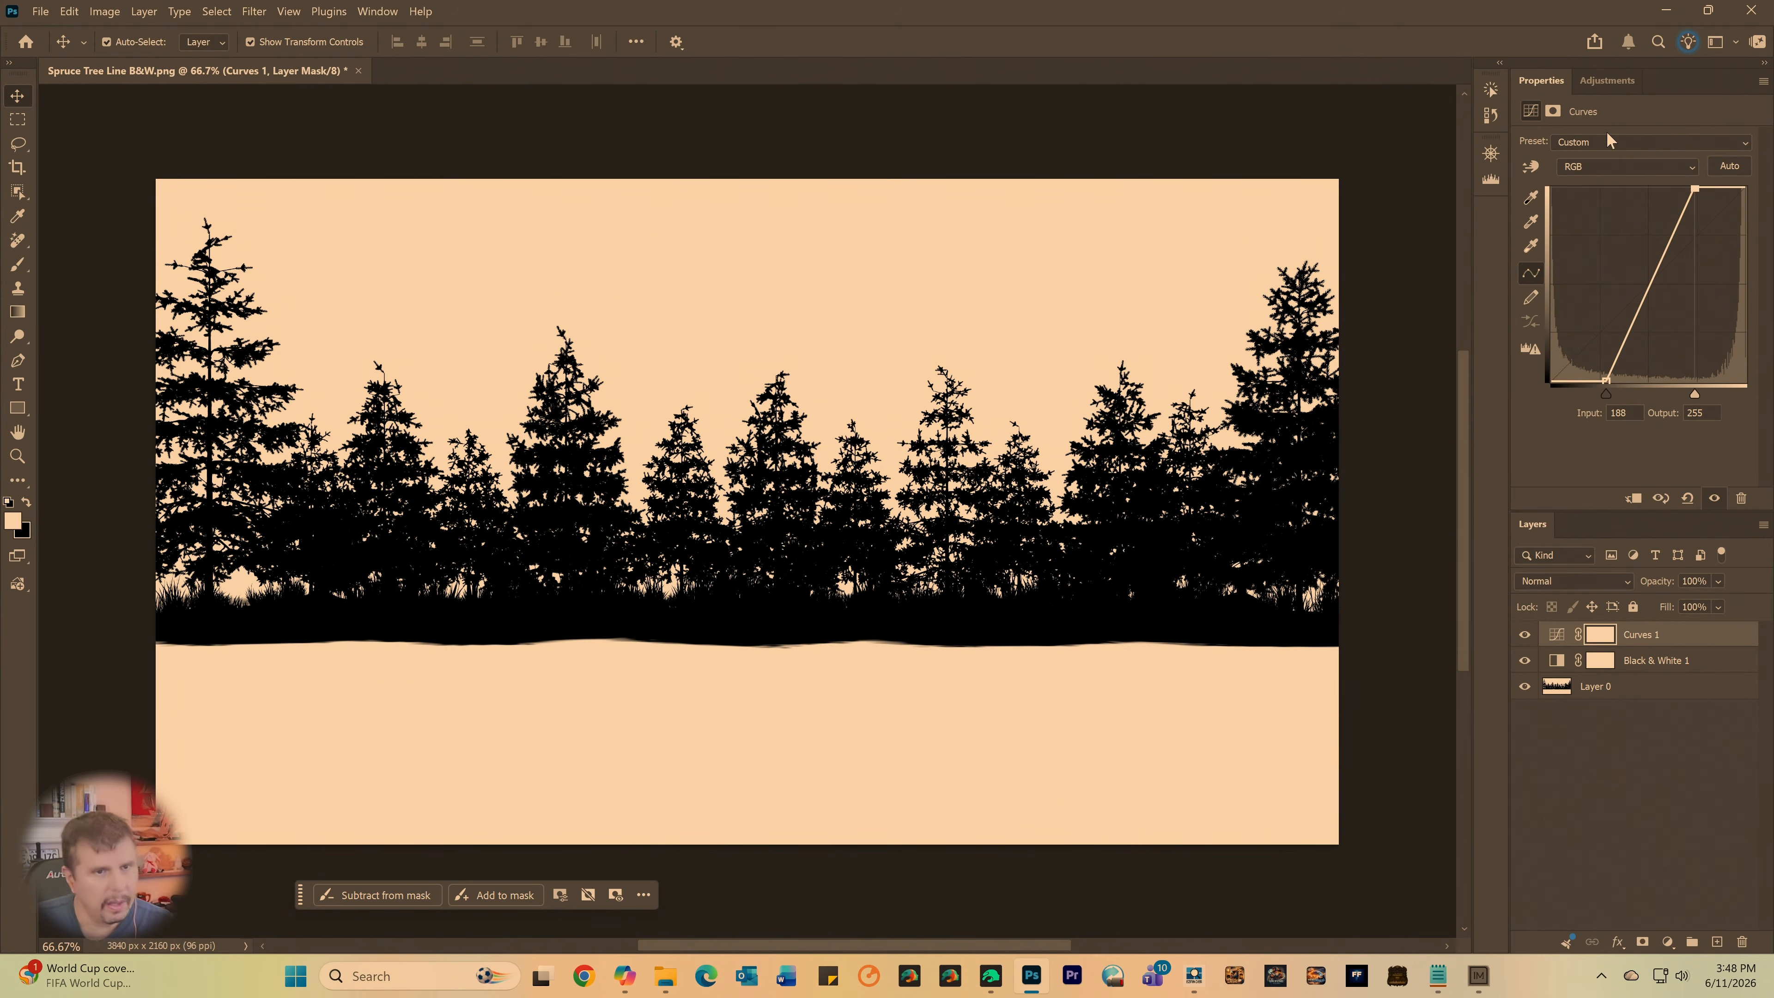
# - Save a PNG copy of the high-contrast mask as Image tight in Shared Folder, using the large file size option
pyautogui.click(40, 11)
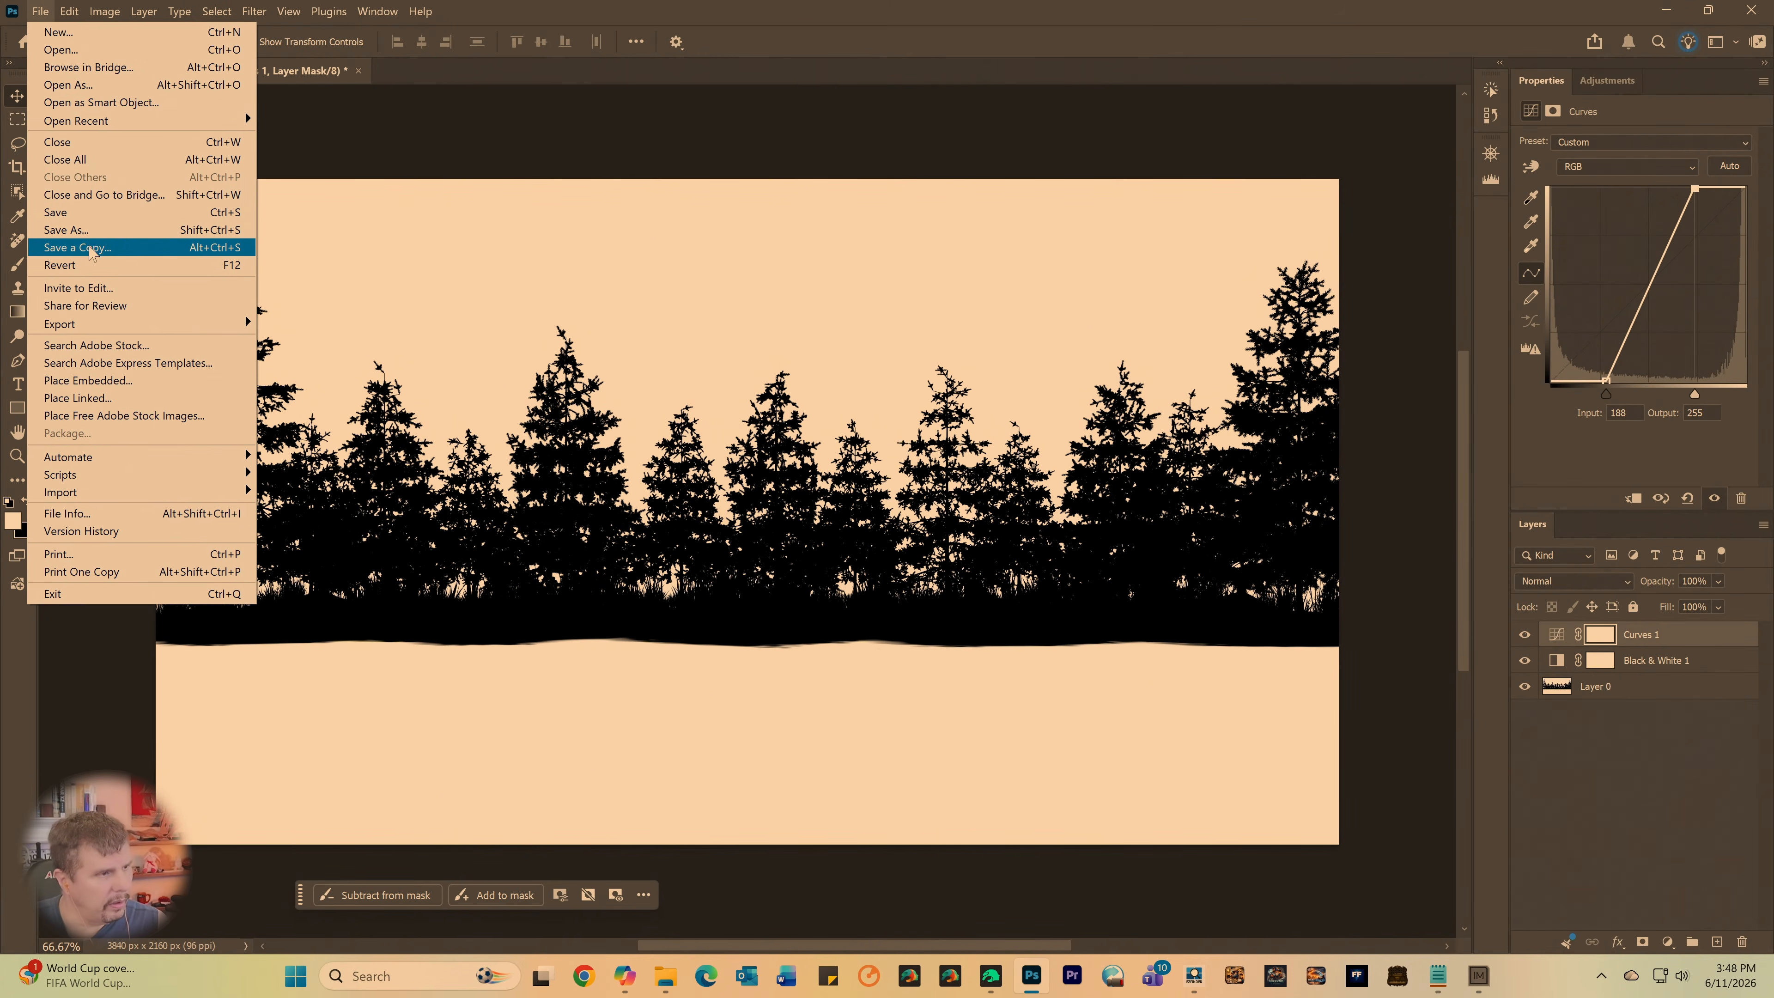
pyautogui.click(88, 246)
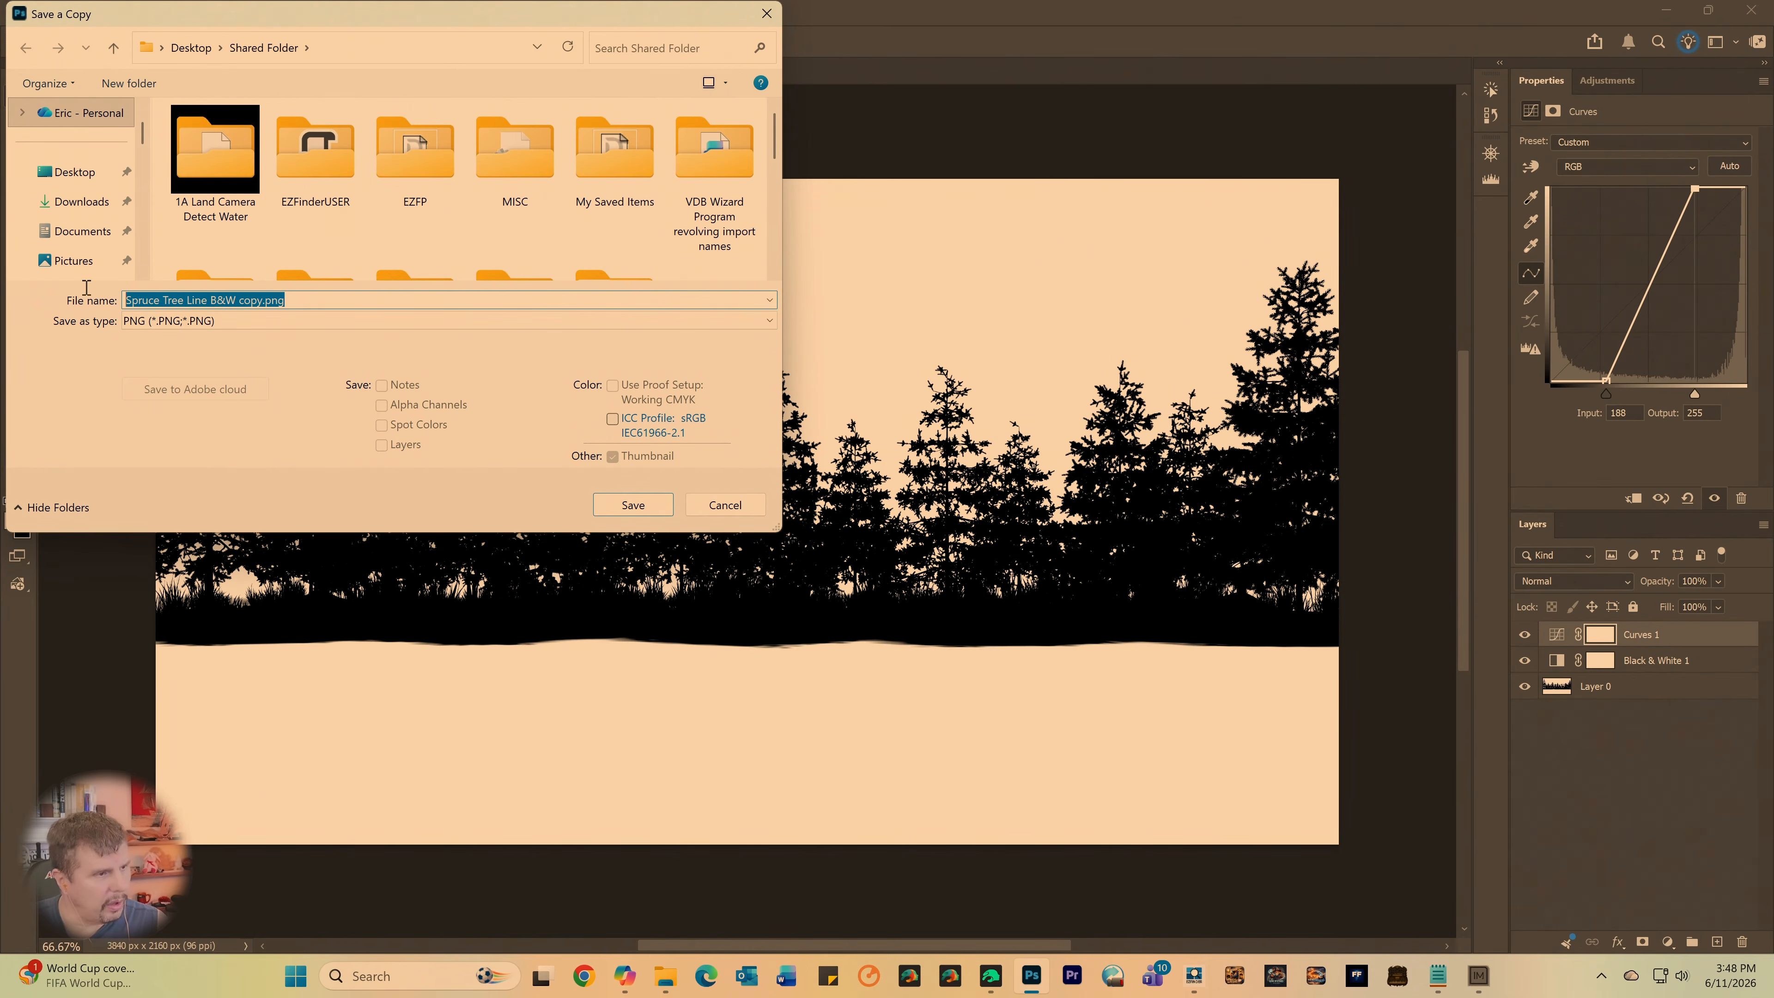
pyautogui.write('Im')
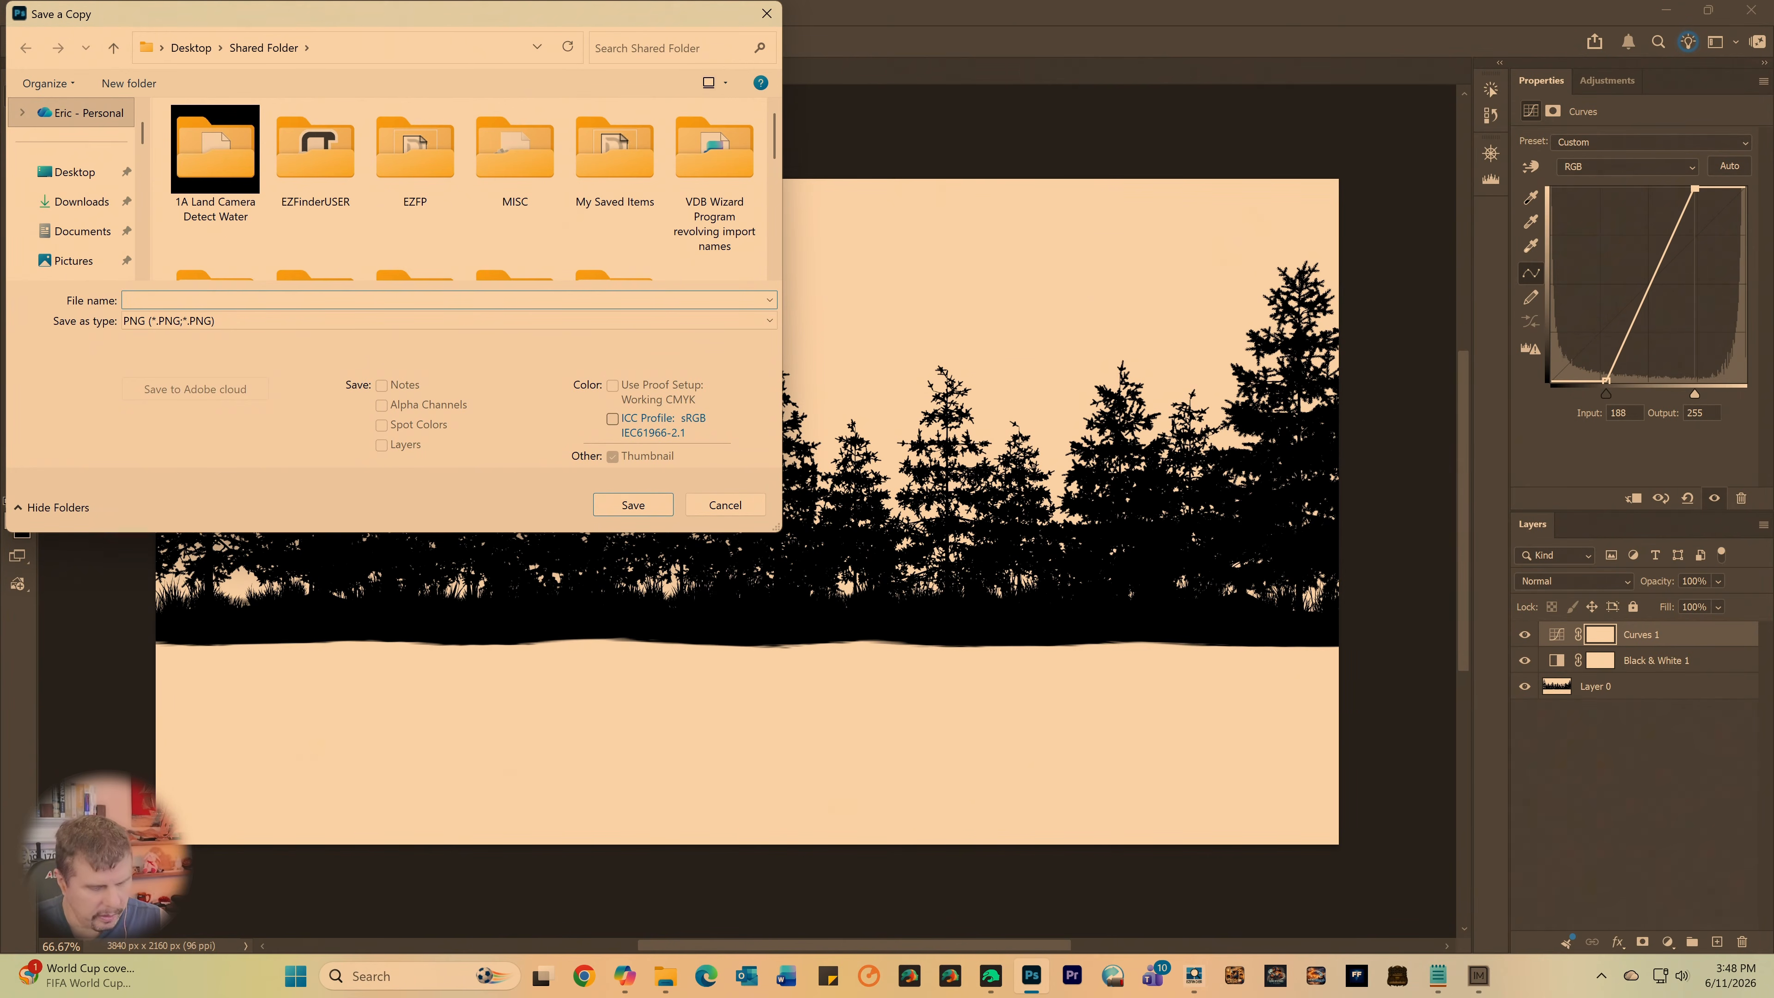
pyautogui.write('mage tight')
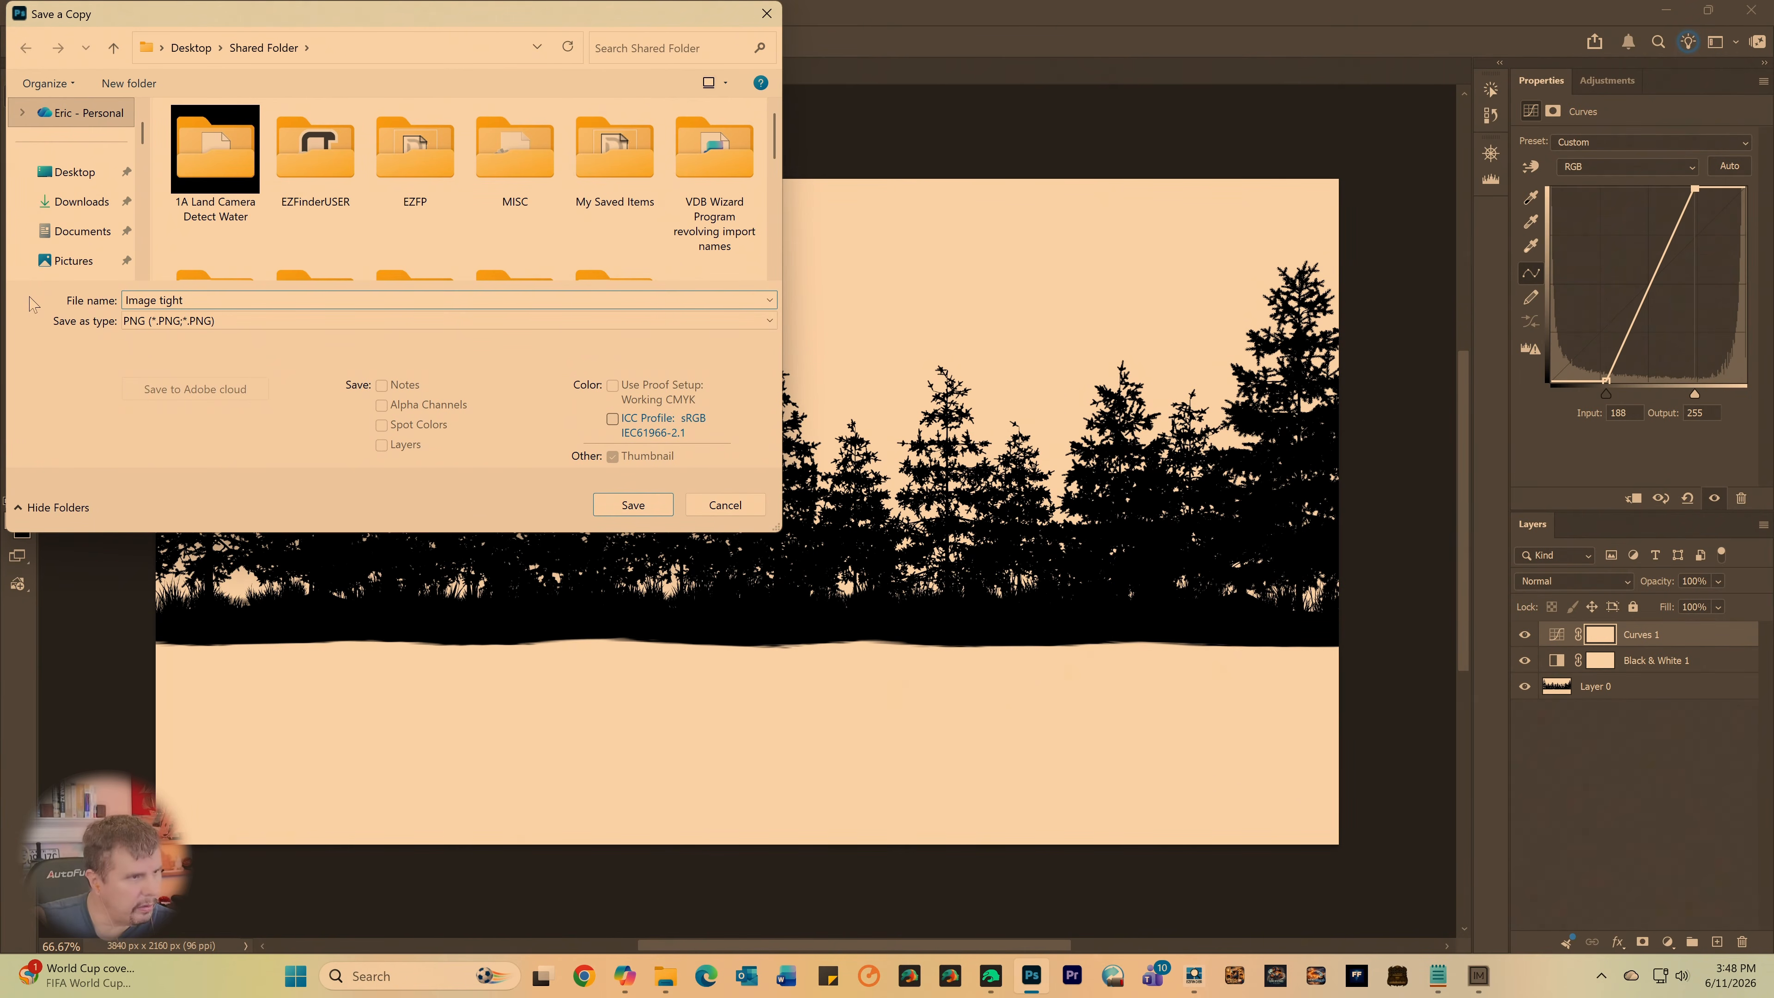
pyautogui.press('Return')
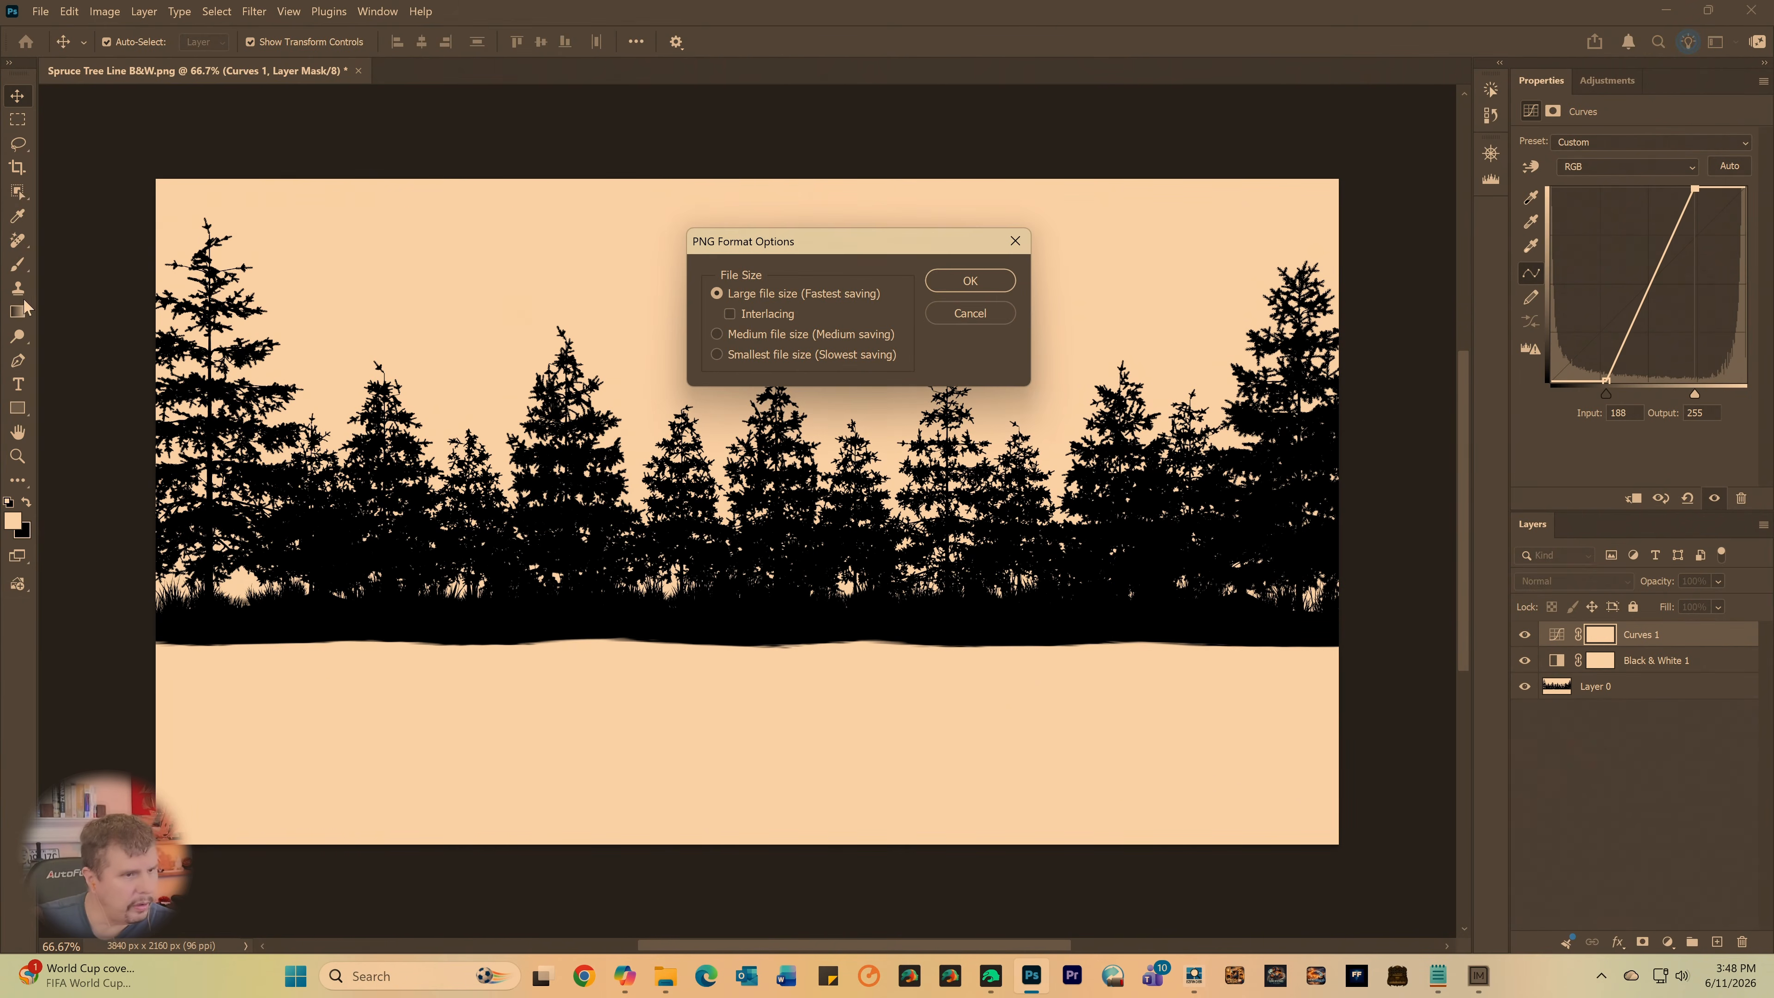
pyautogui.click(1005, 281)
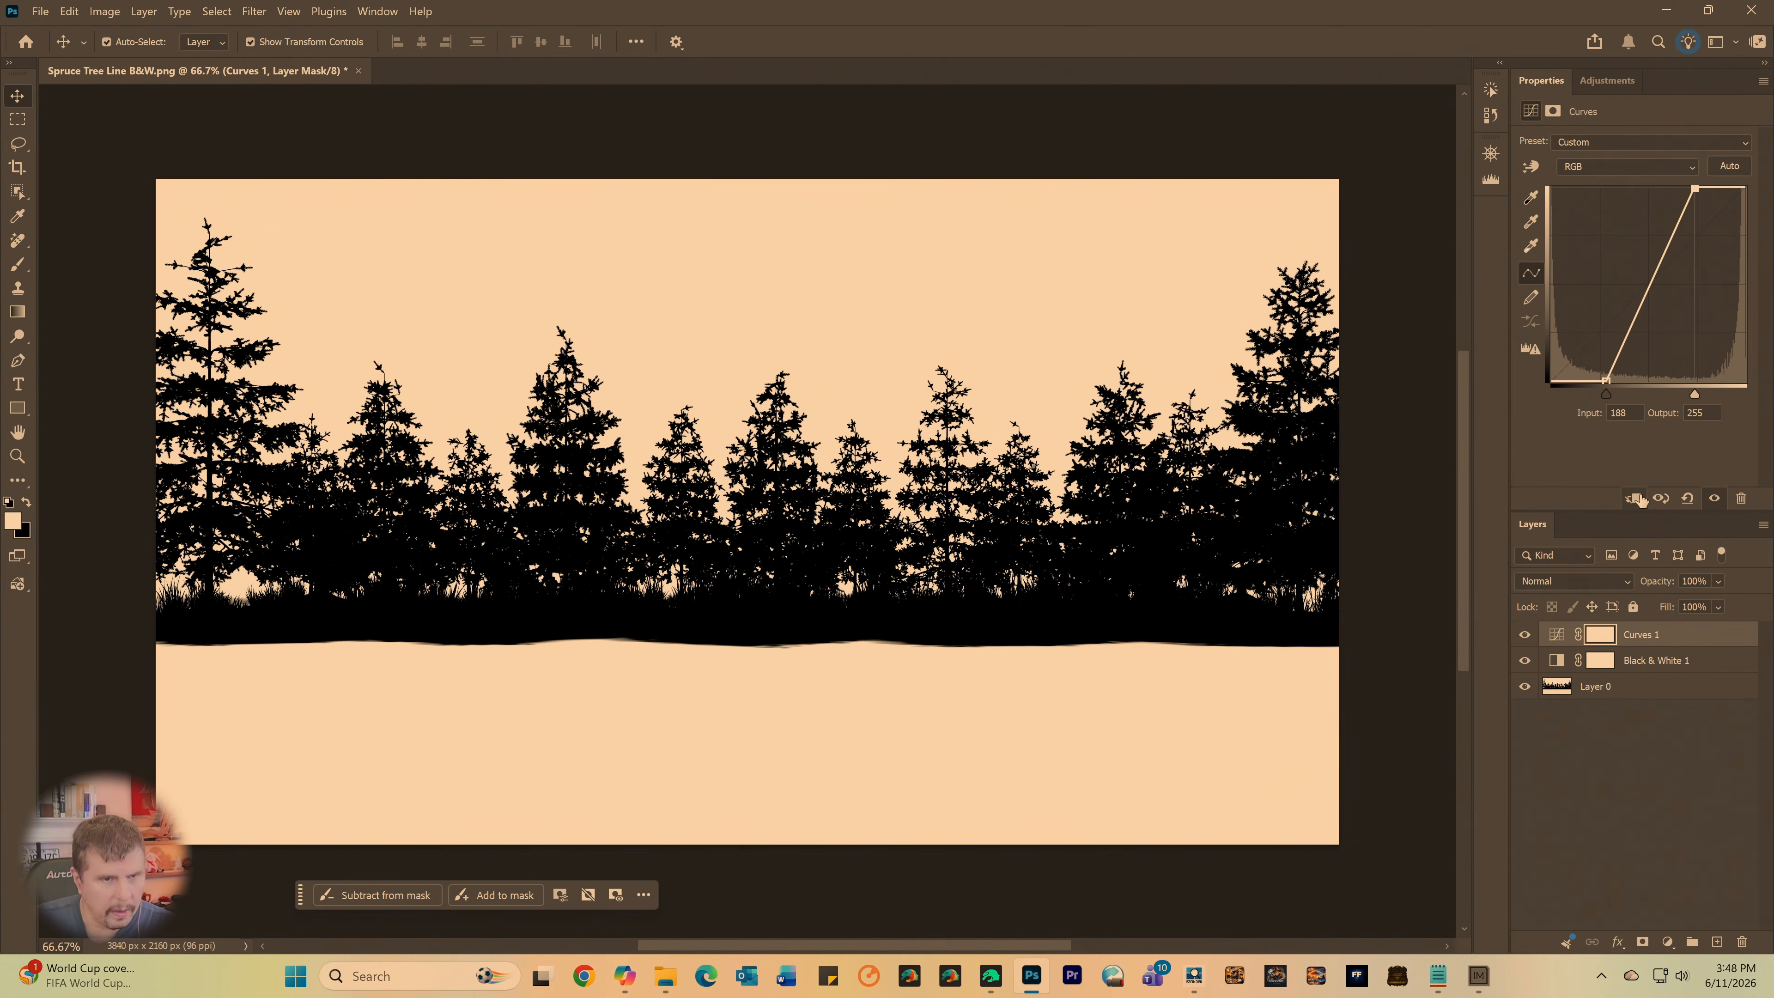
# - Return the curve to a straight full-range diagonal and save a PNG copy as Image Loose with the large file size option
pyautogui.moveTo(1605, 380); pyautogui.dragTo(1495, 384)
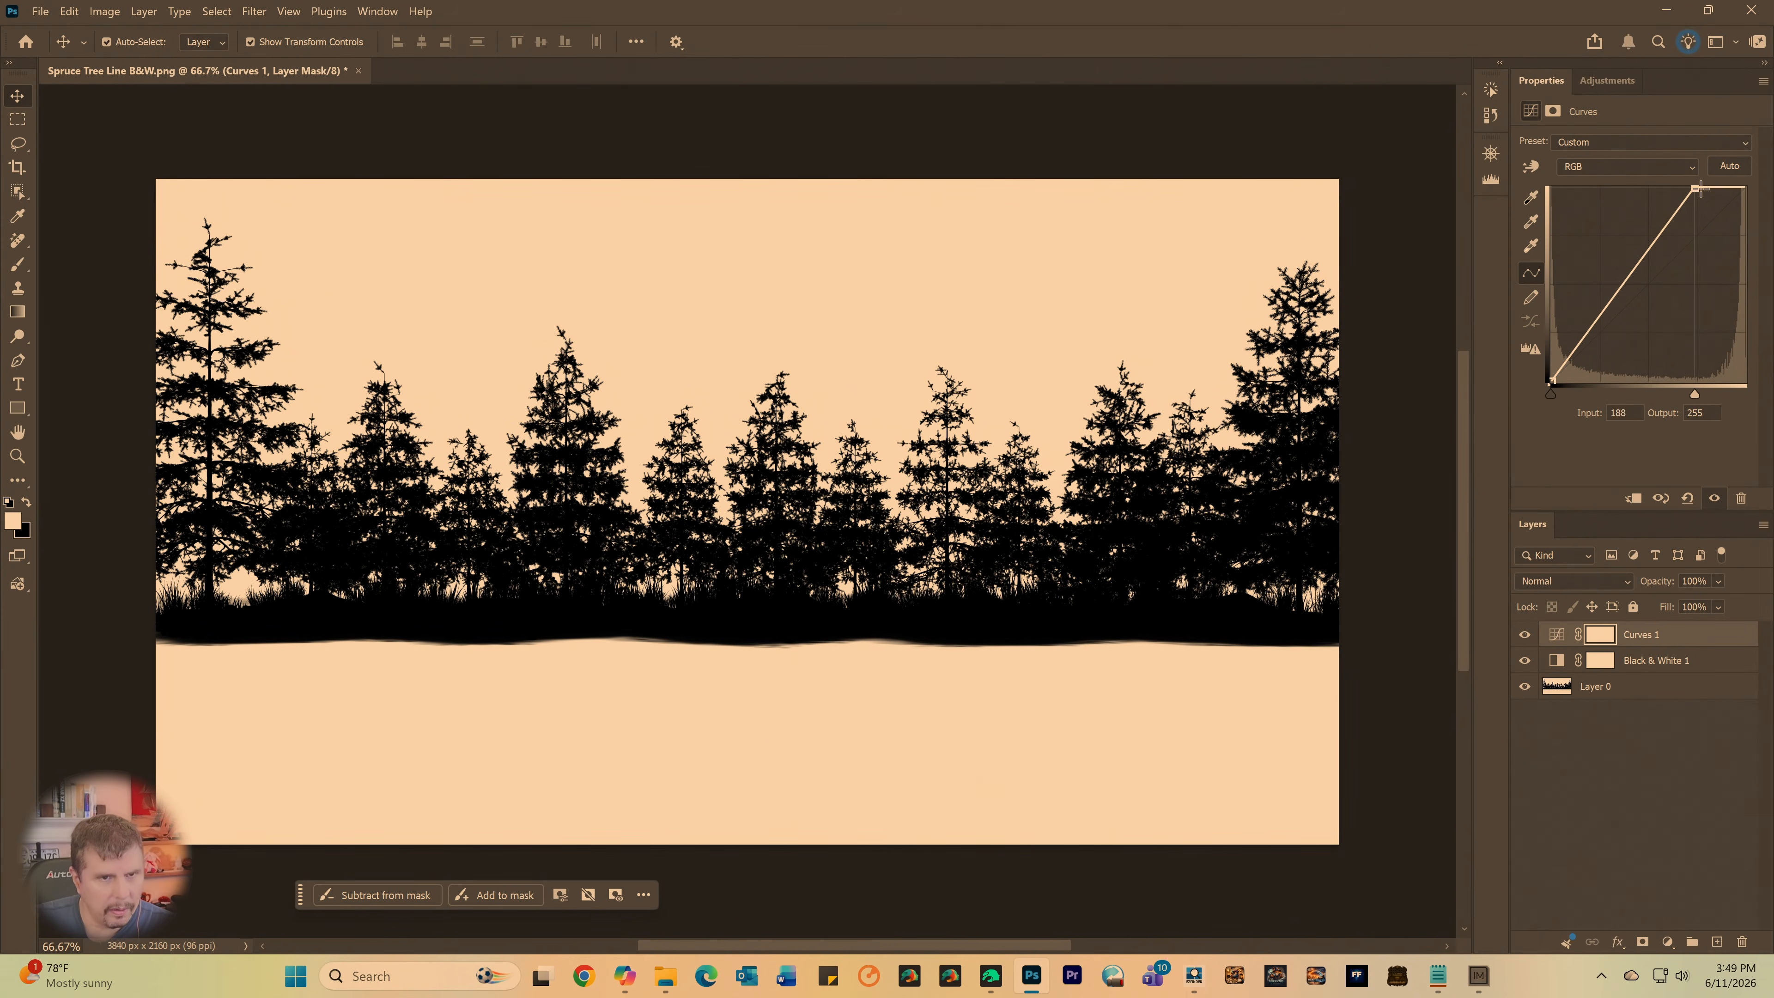
pyautogui.moveTo(1700, 189); pyautogui.dragTo(1753, 189)
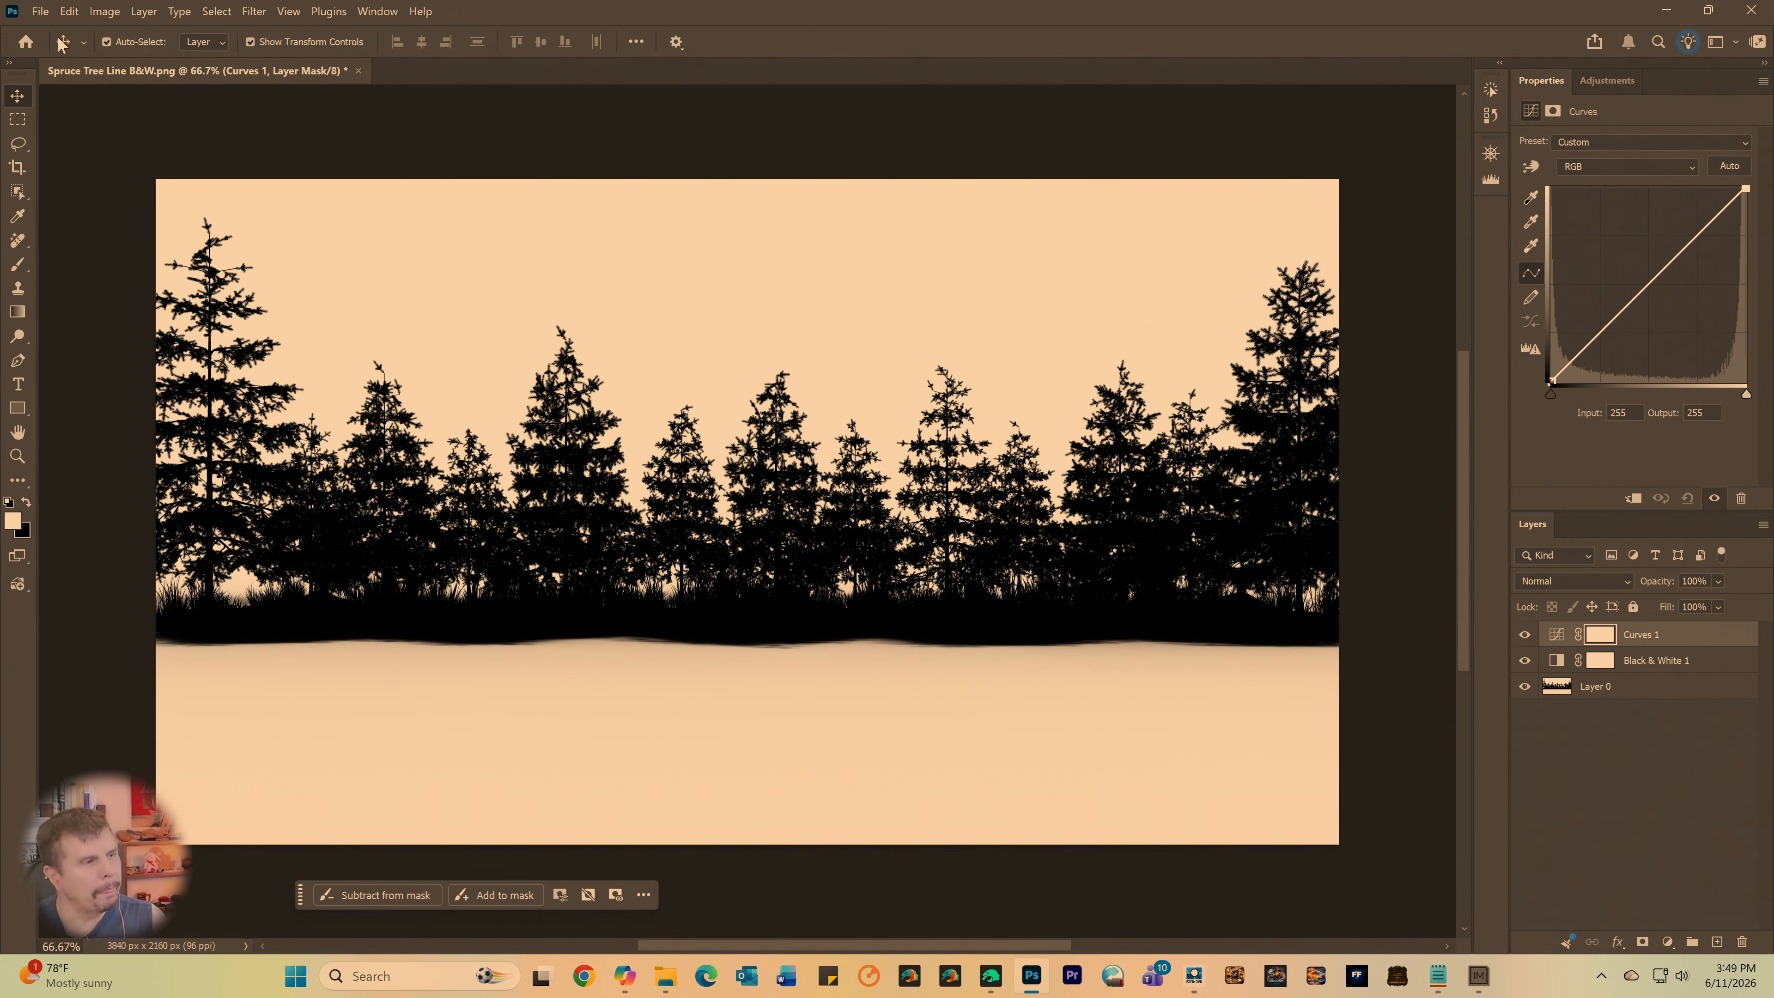
pyautogui.click(40, 11)
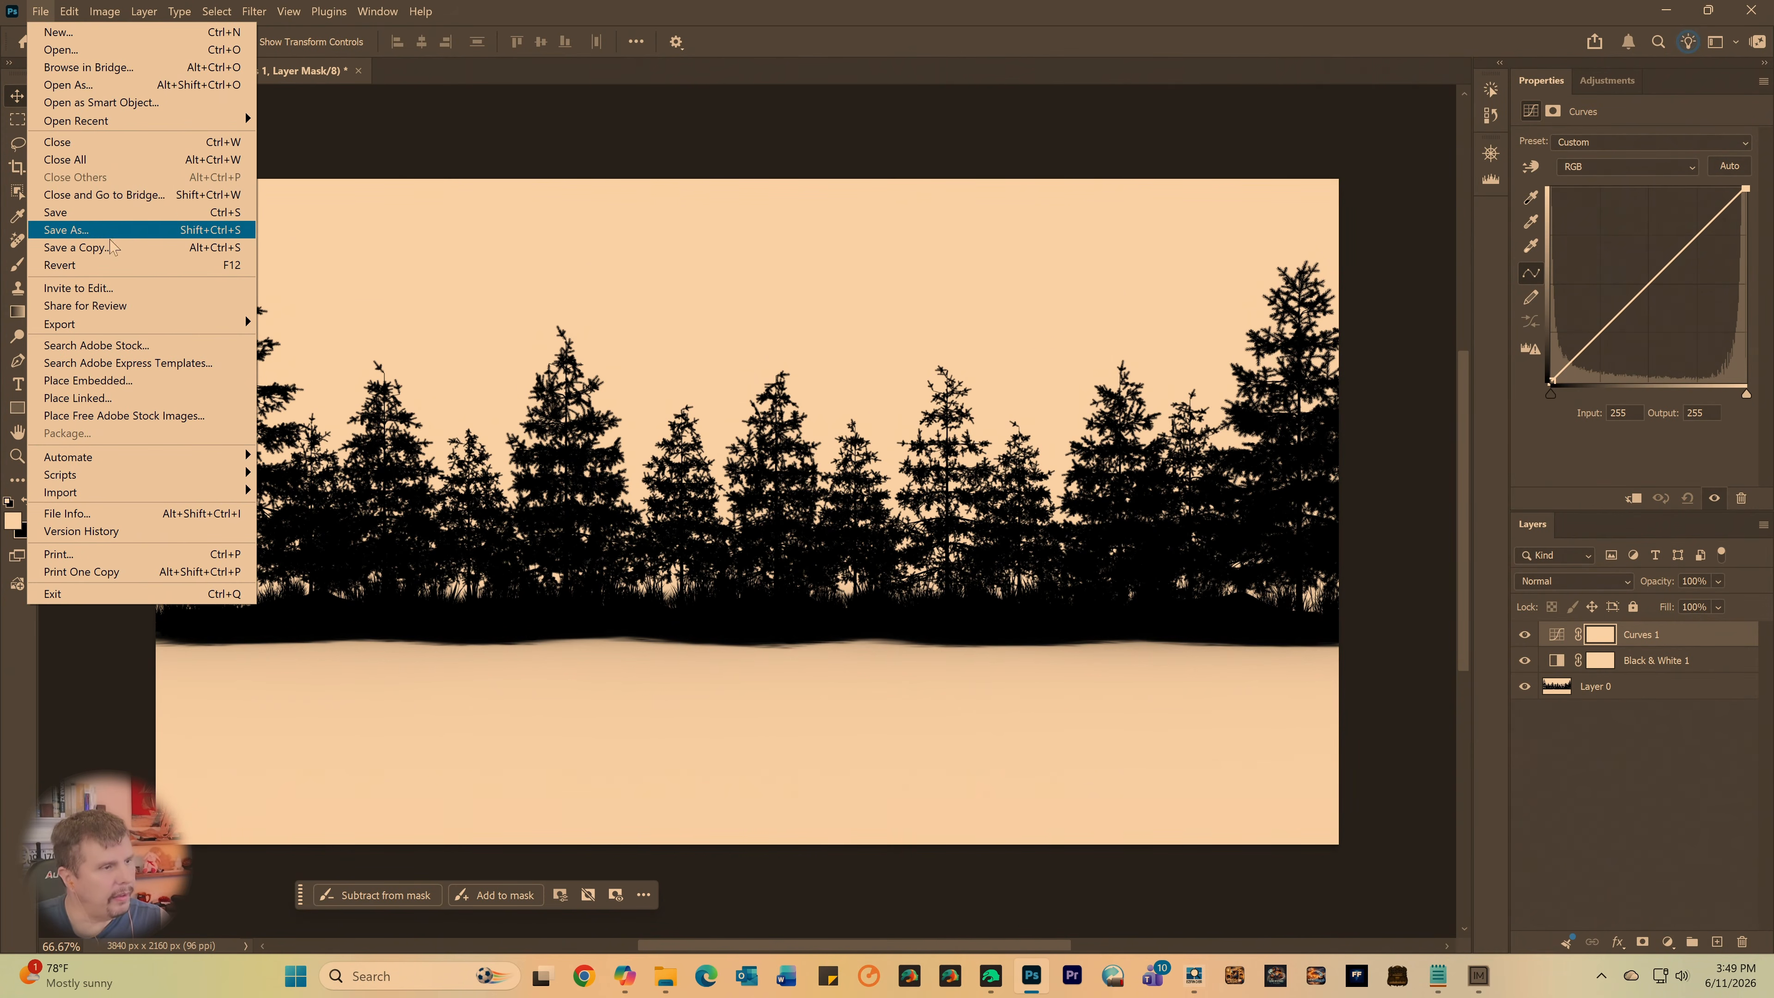
pyautogui.click(83, 247)
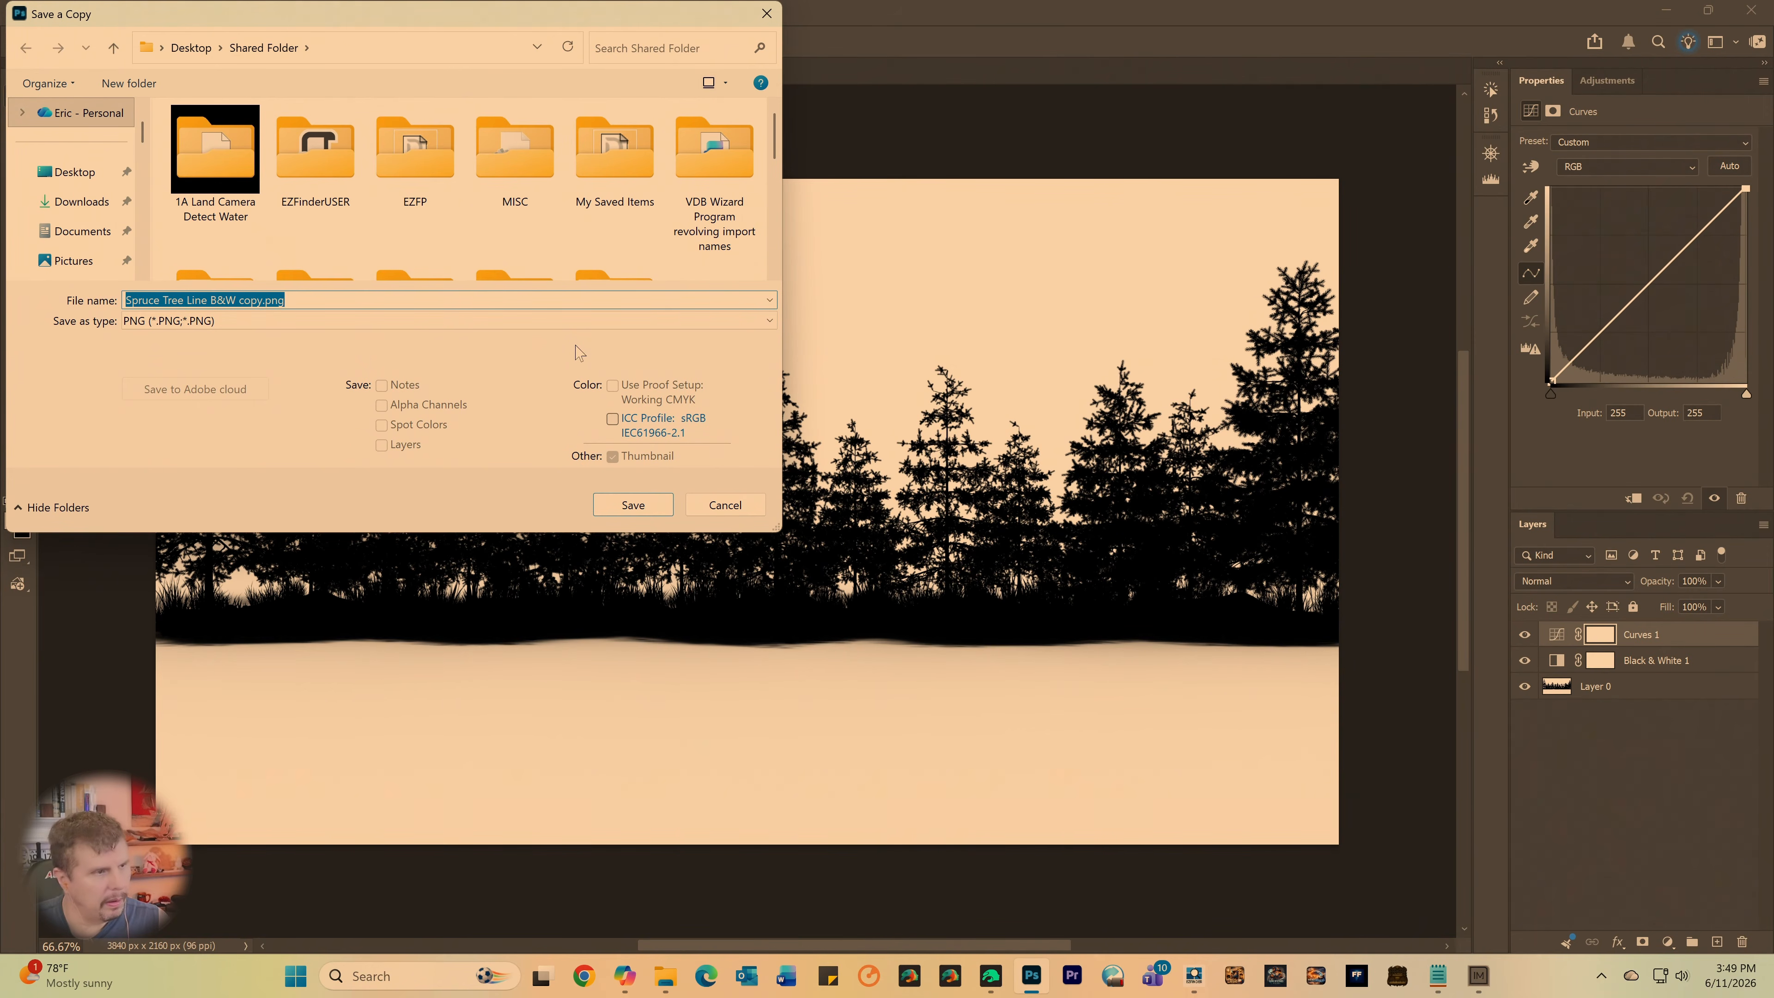
pyautogui.write('Imag')
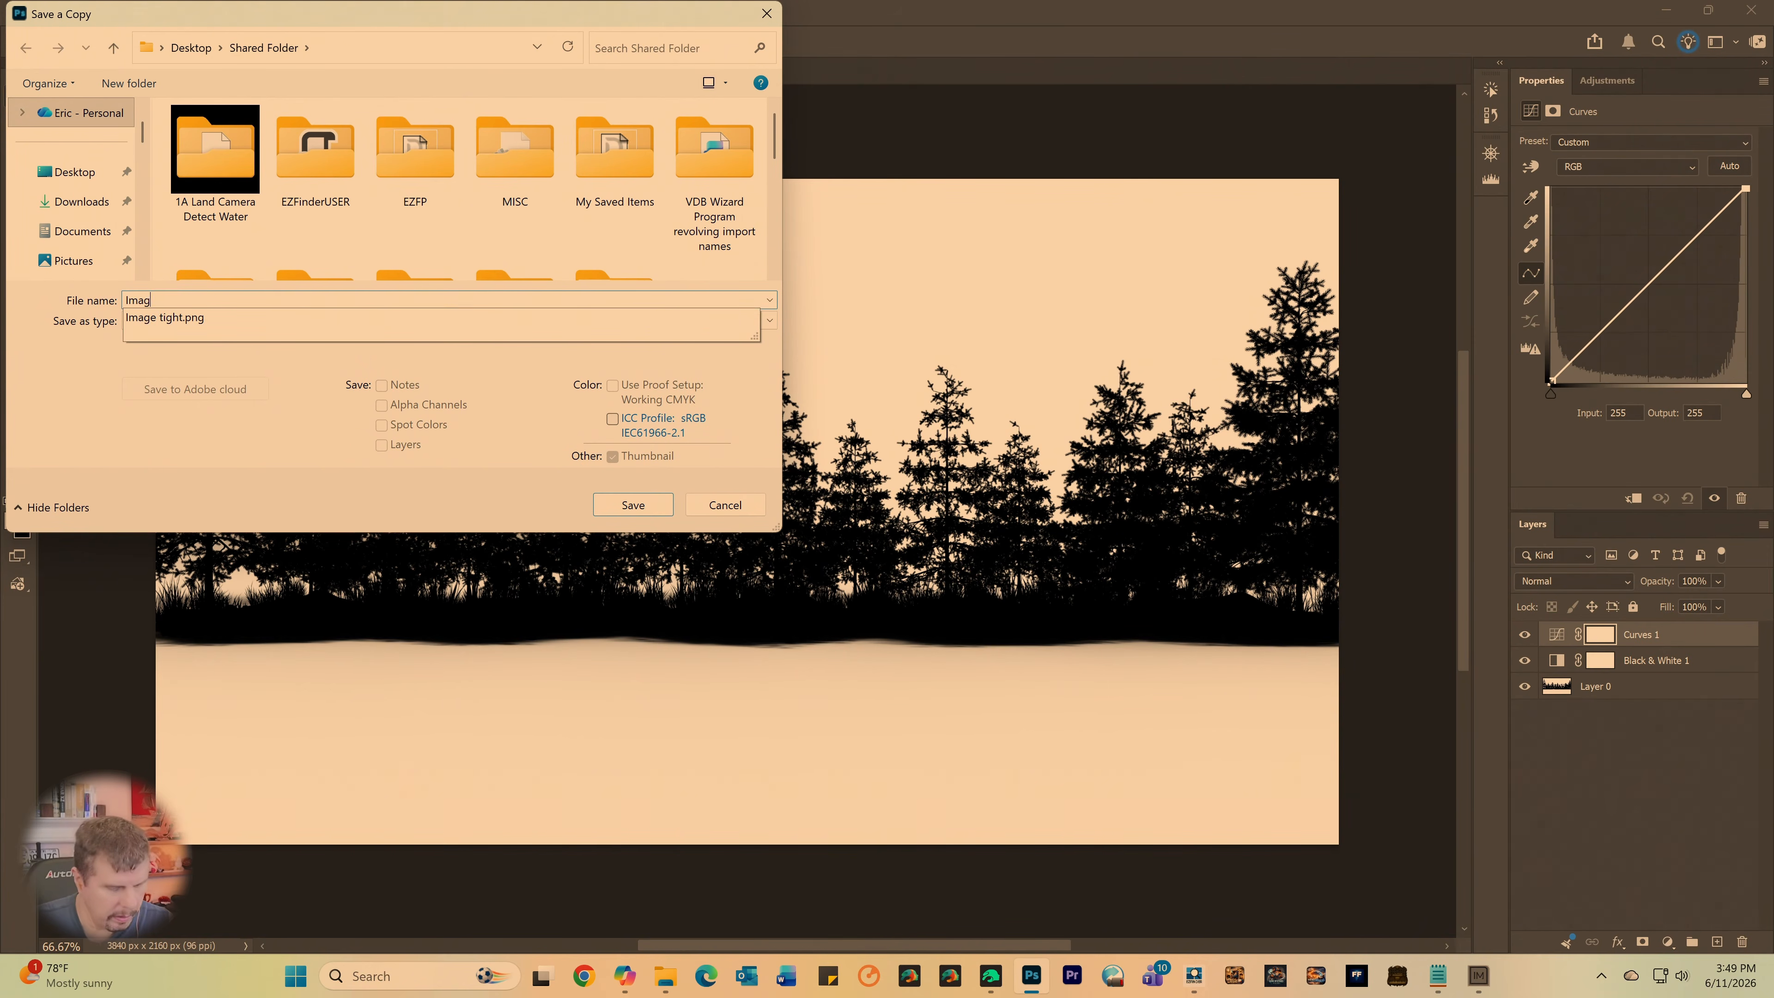
pyautogui.write('e Lo')
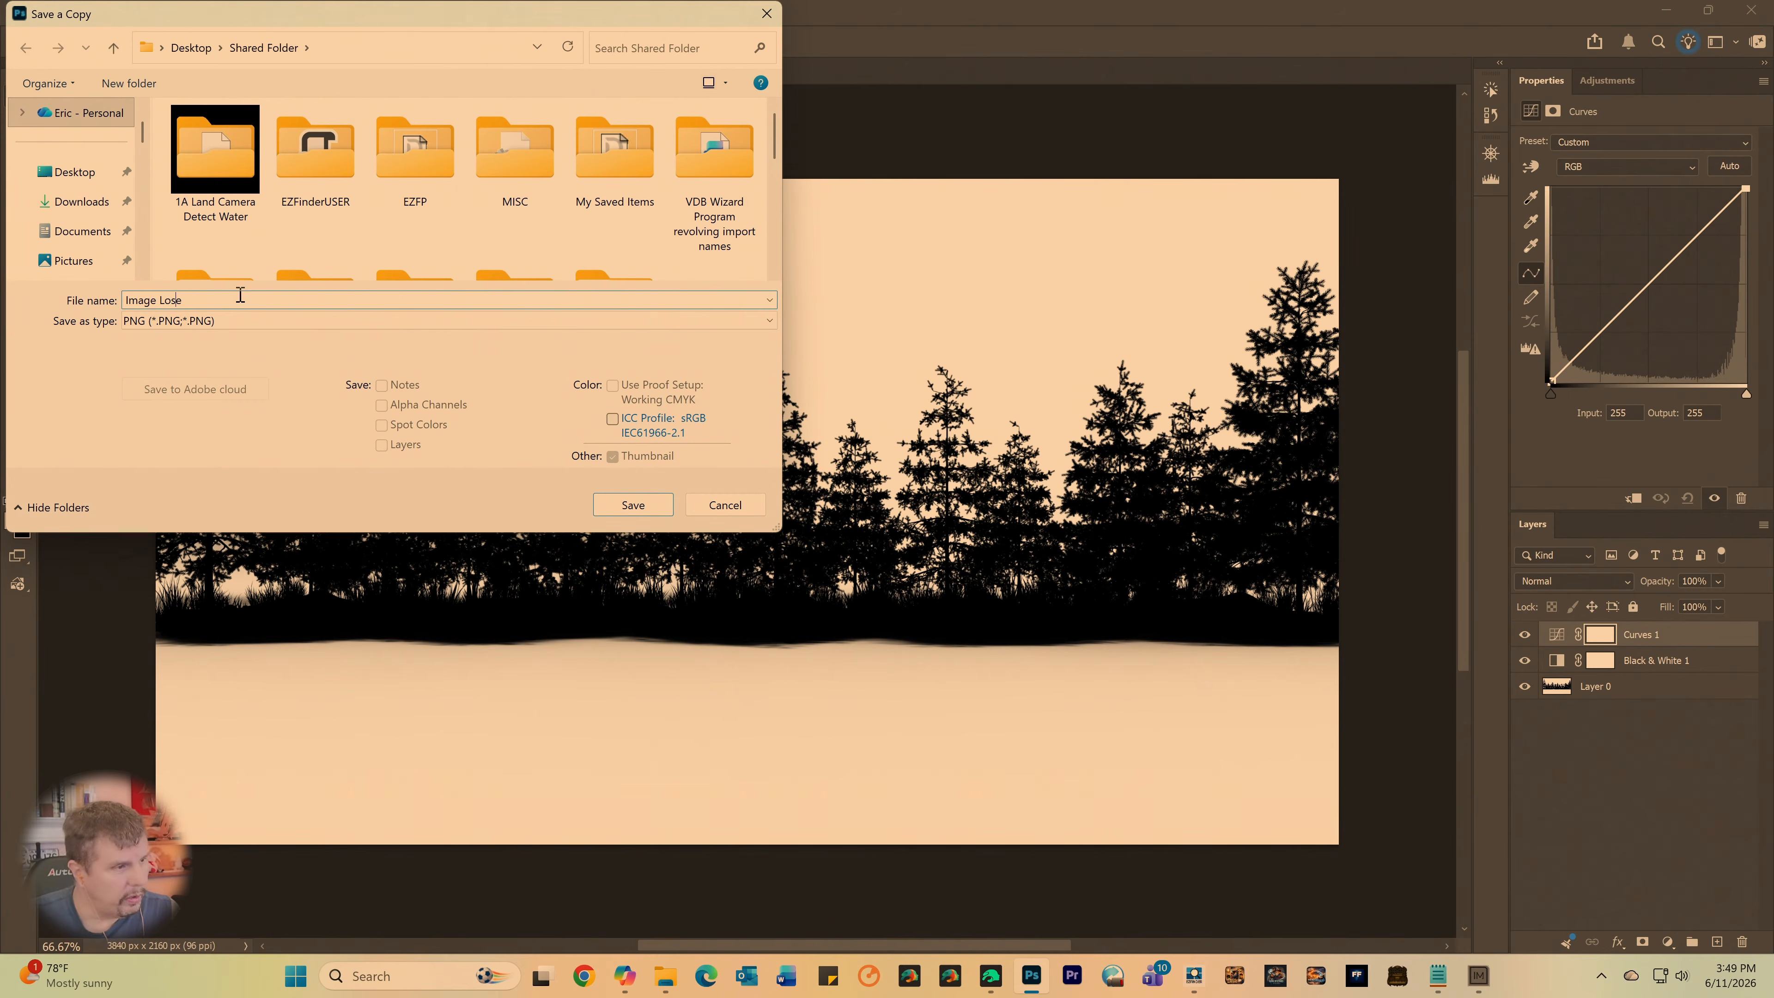
pyautogui.write('o')
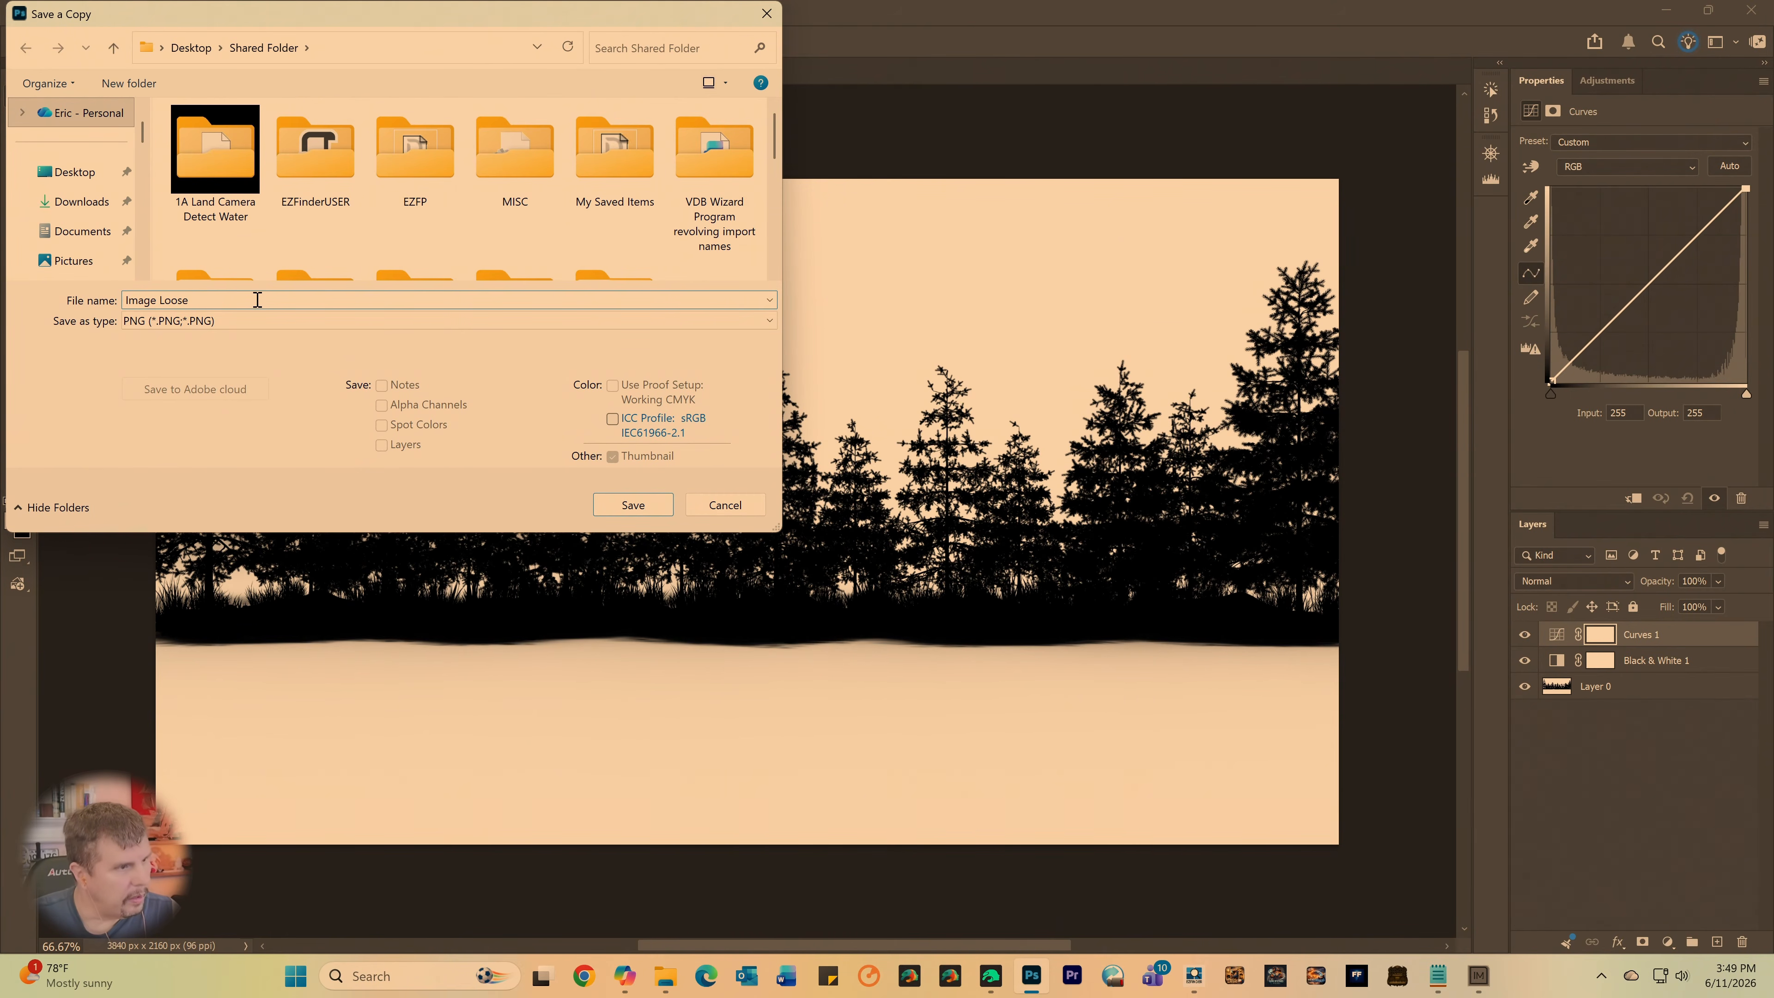
pyautogui.press('Return')
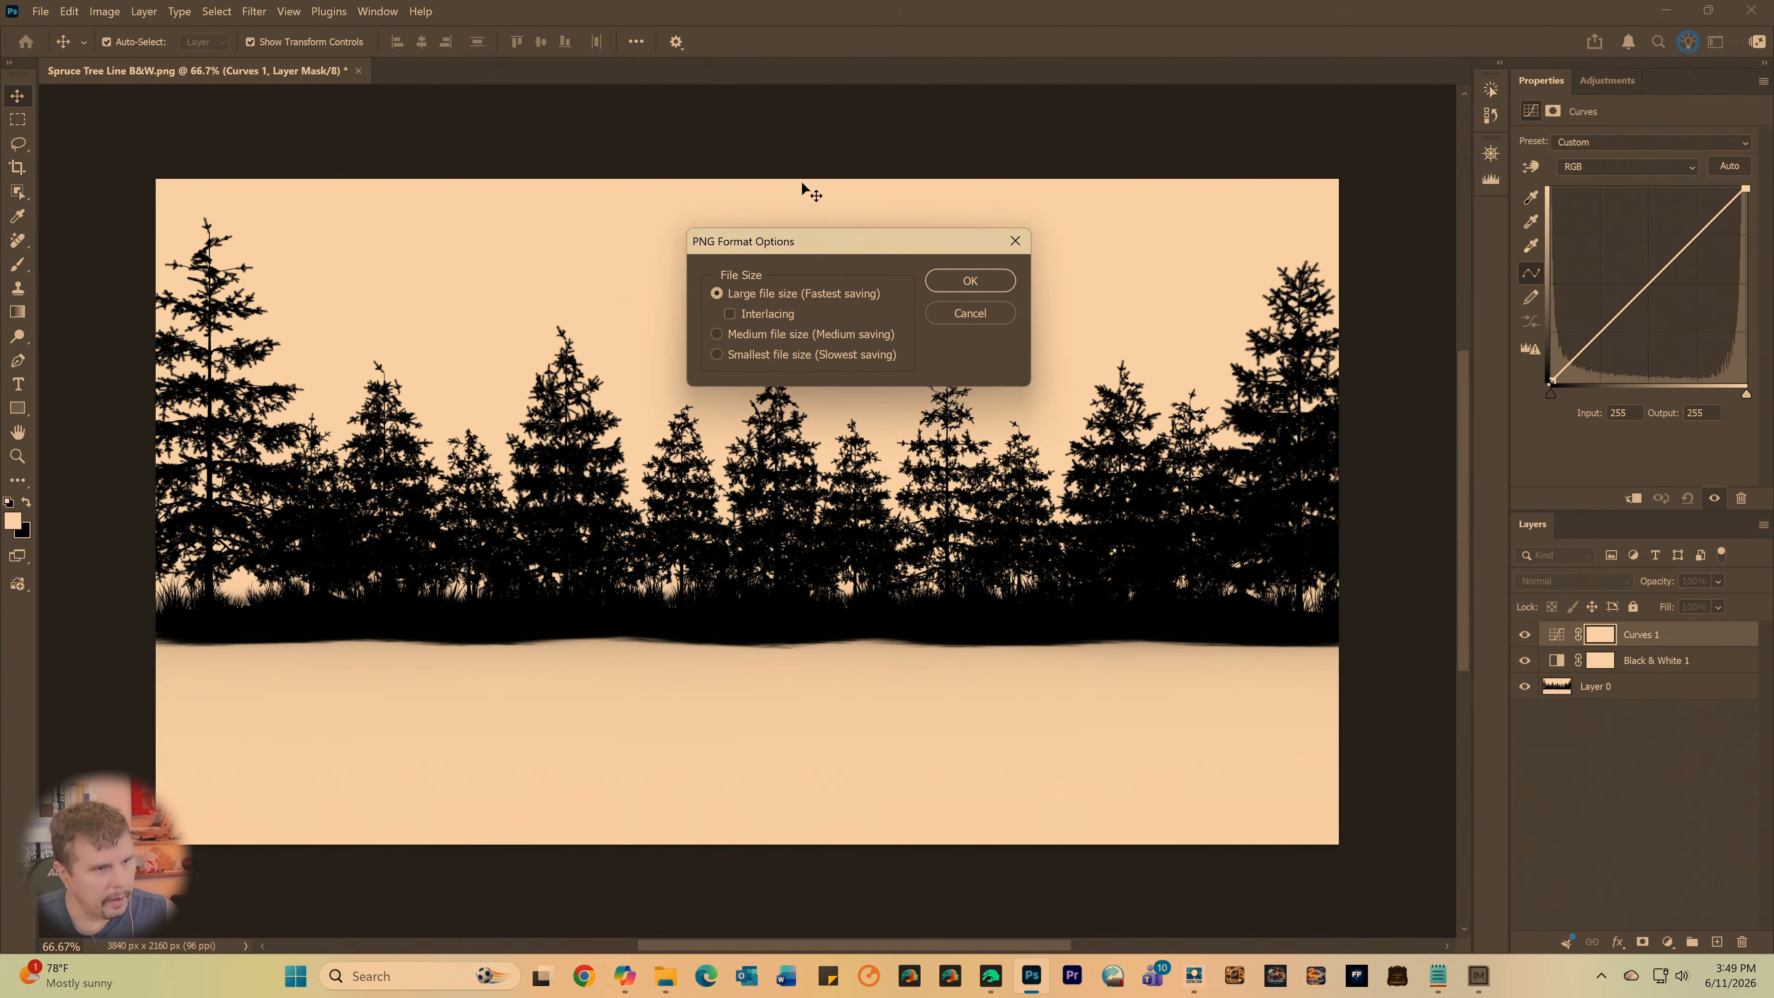
pyautogui.click(944, 284)
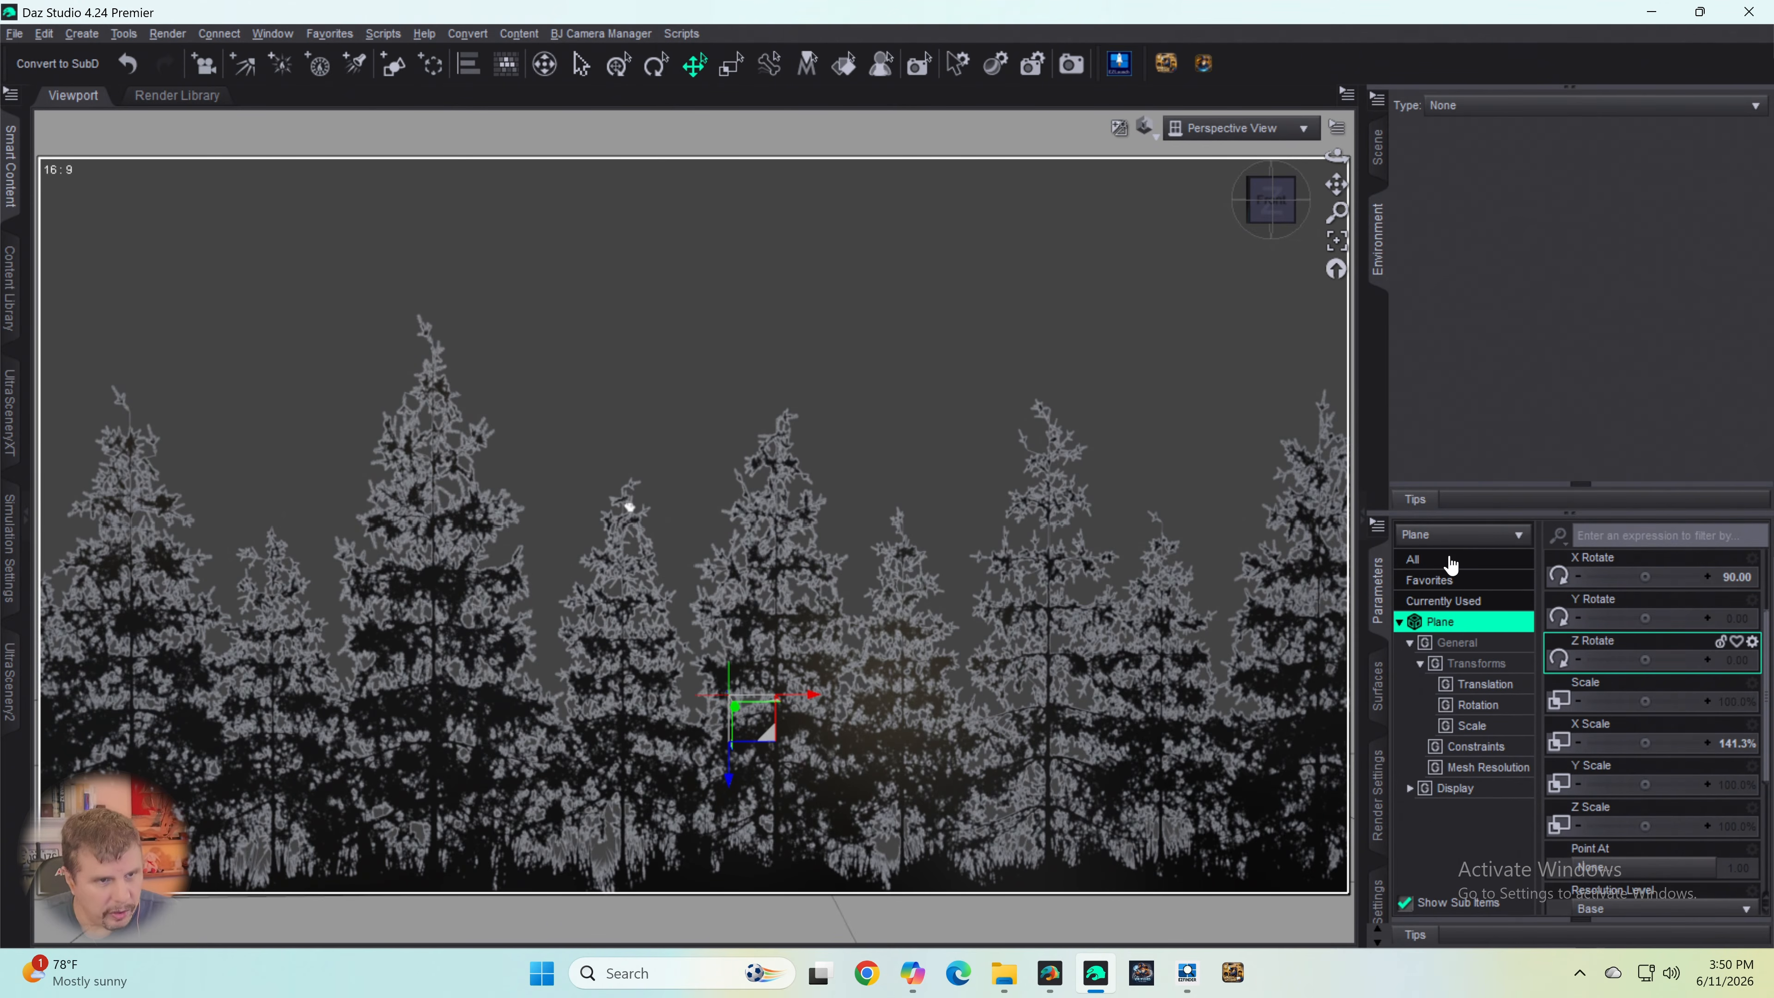
# - In Daz Studio, load Image tight.png from Shared Folder as the Cutout Opacity map of the plane's surface
pyautogui.click(1379, 149)
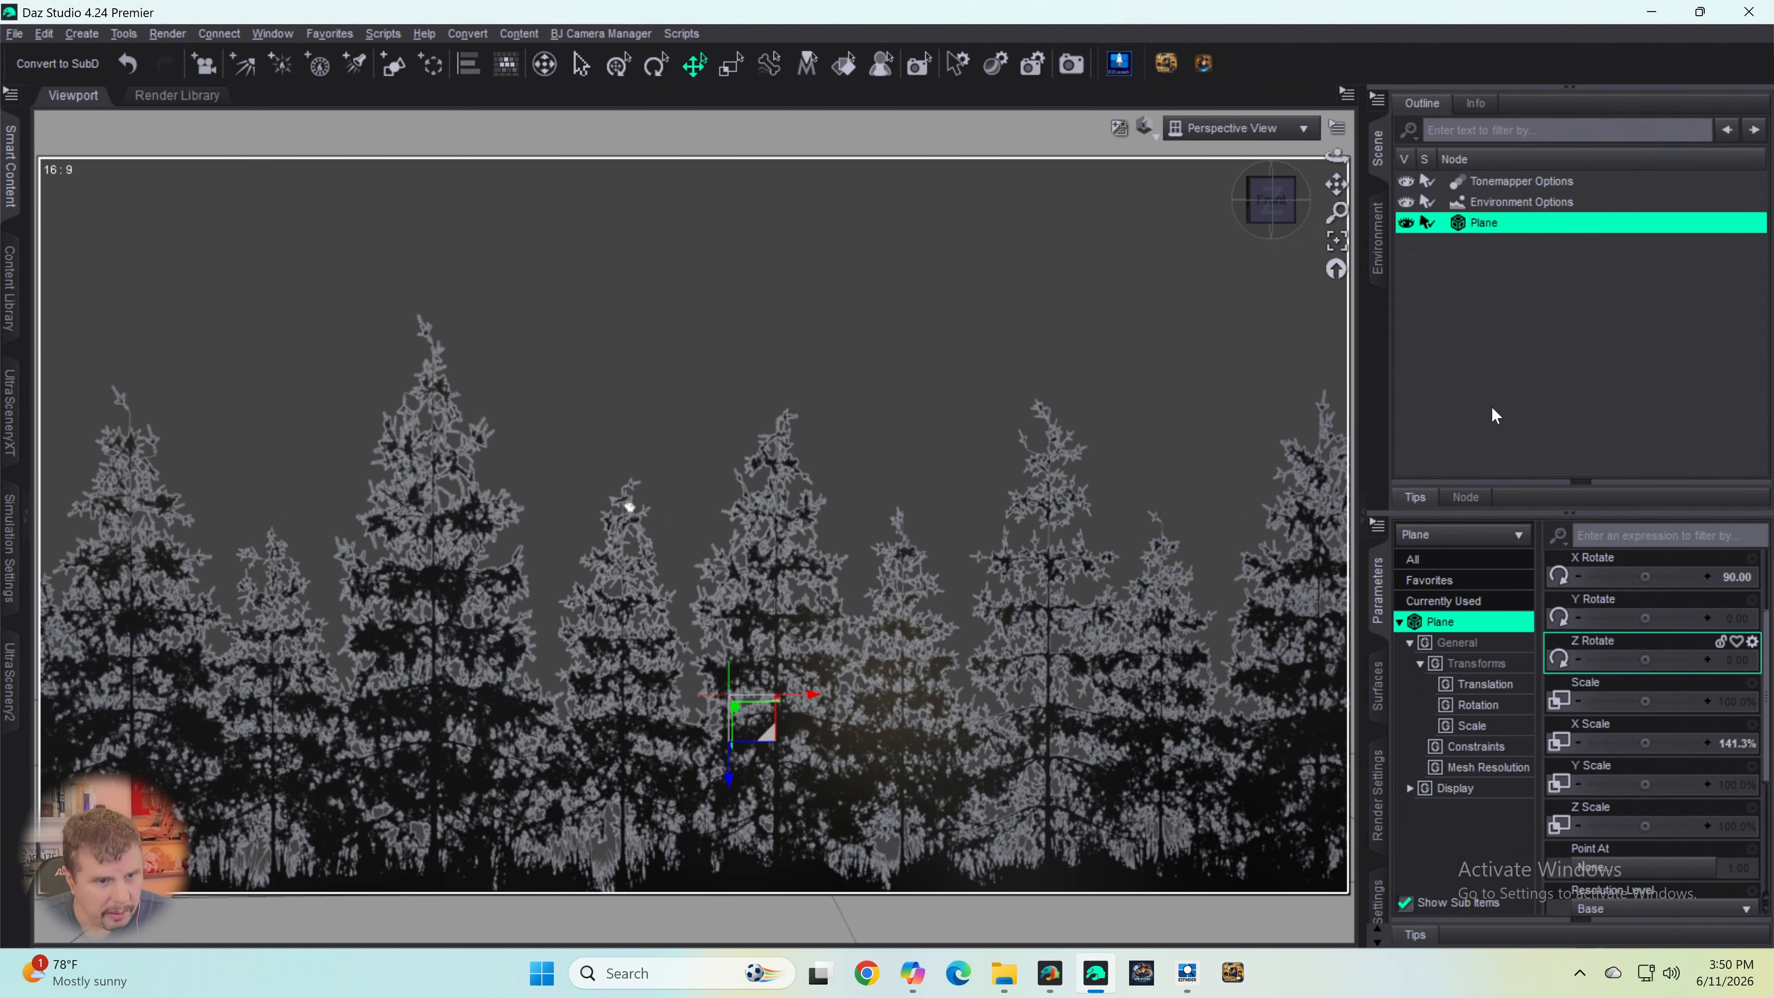
pyautogui.click(1377, 692)
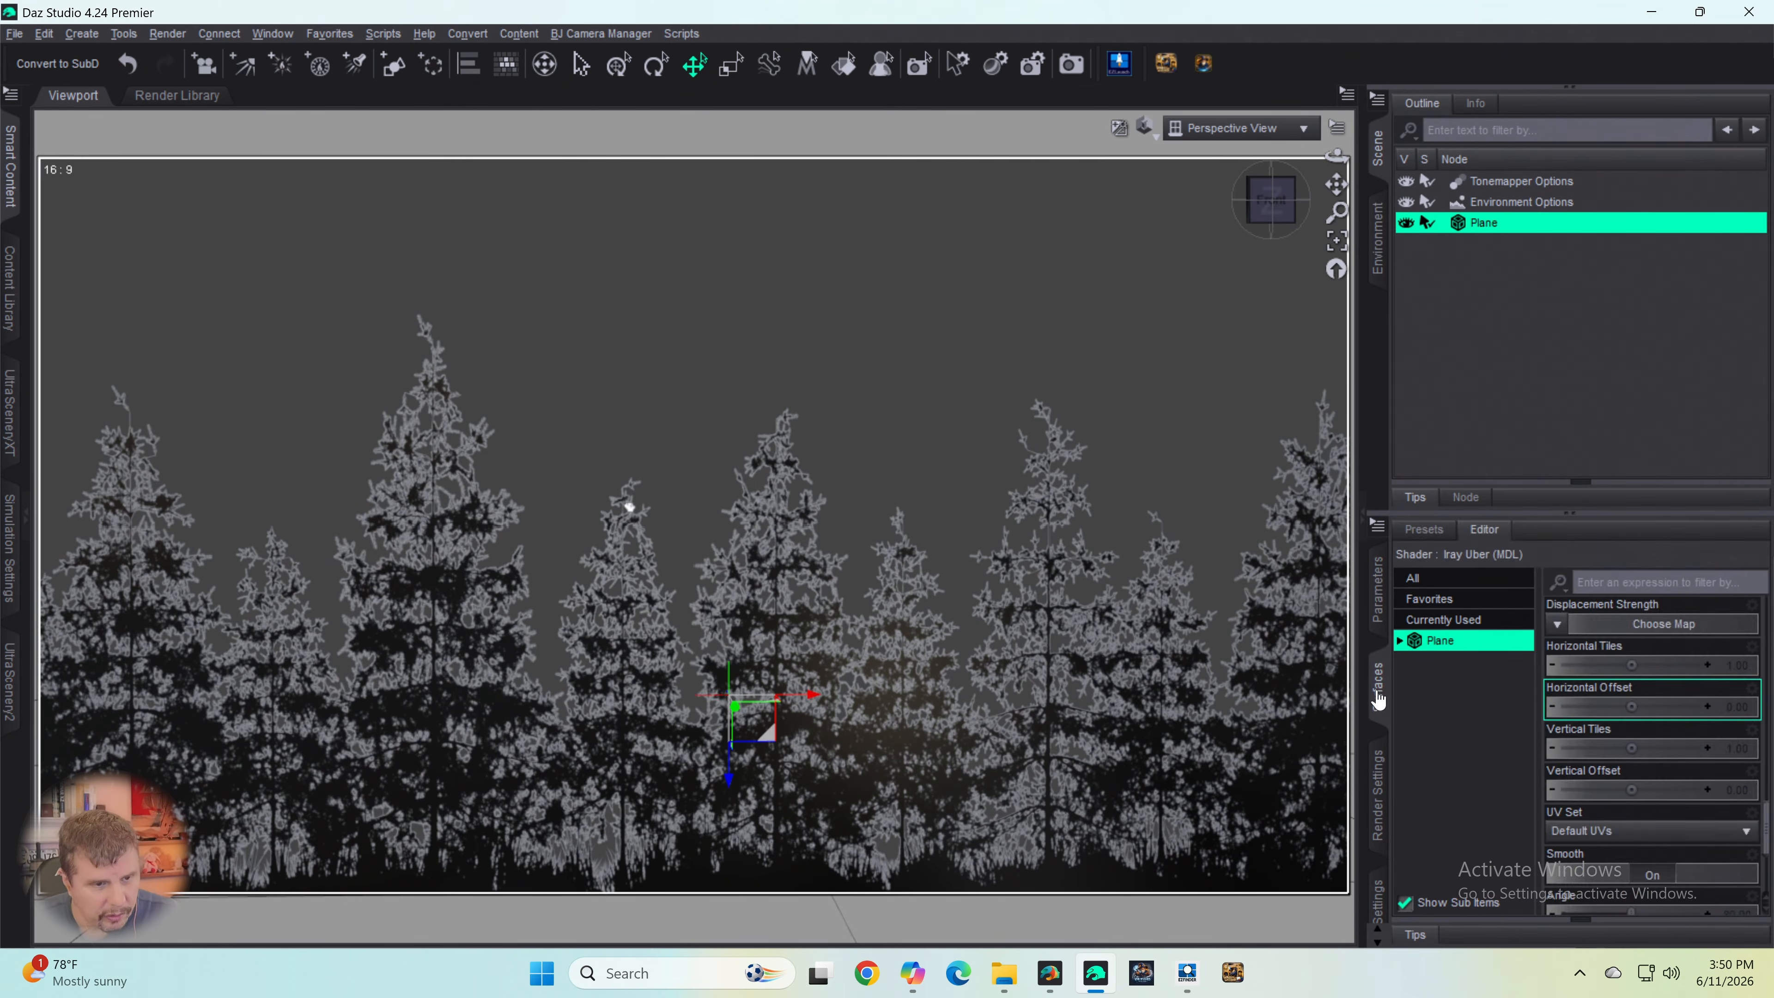
pyautogui.scroll(-3, 1627, 764)
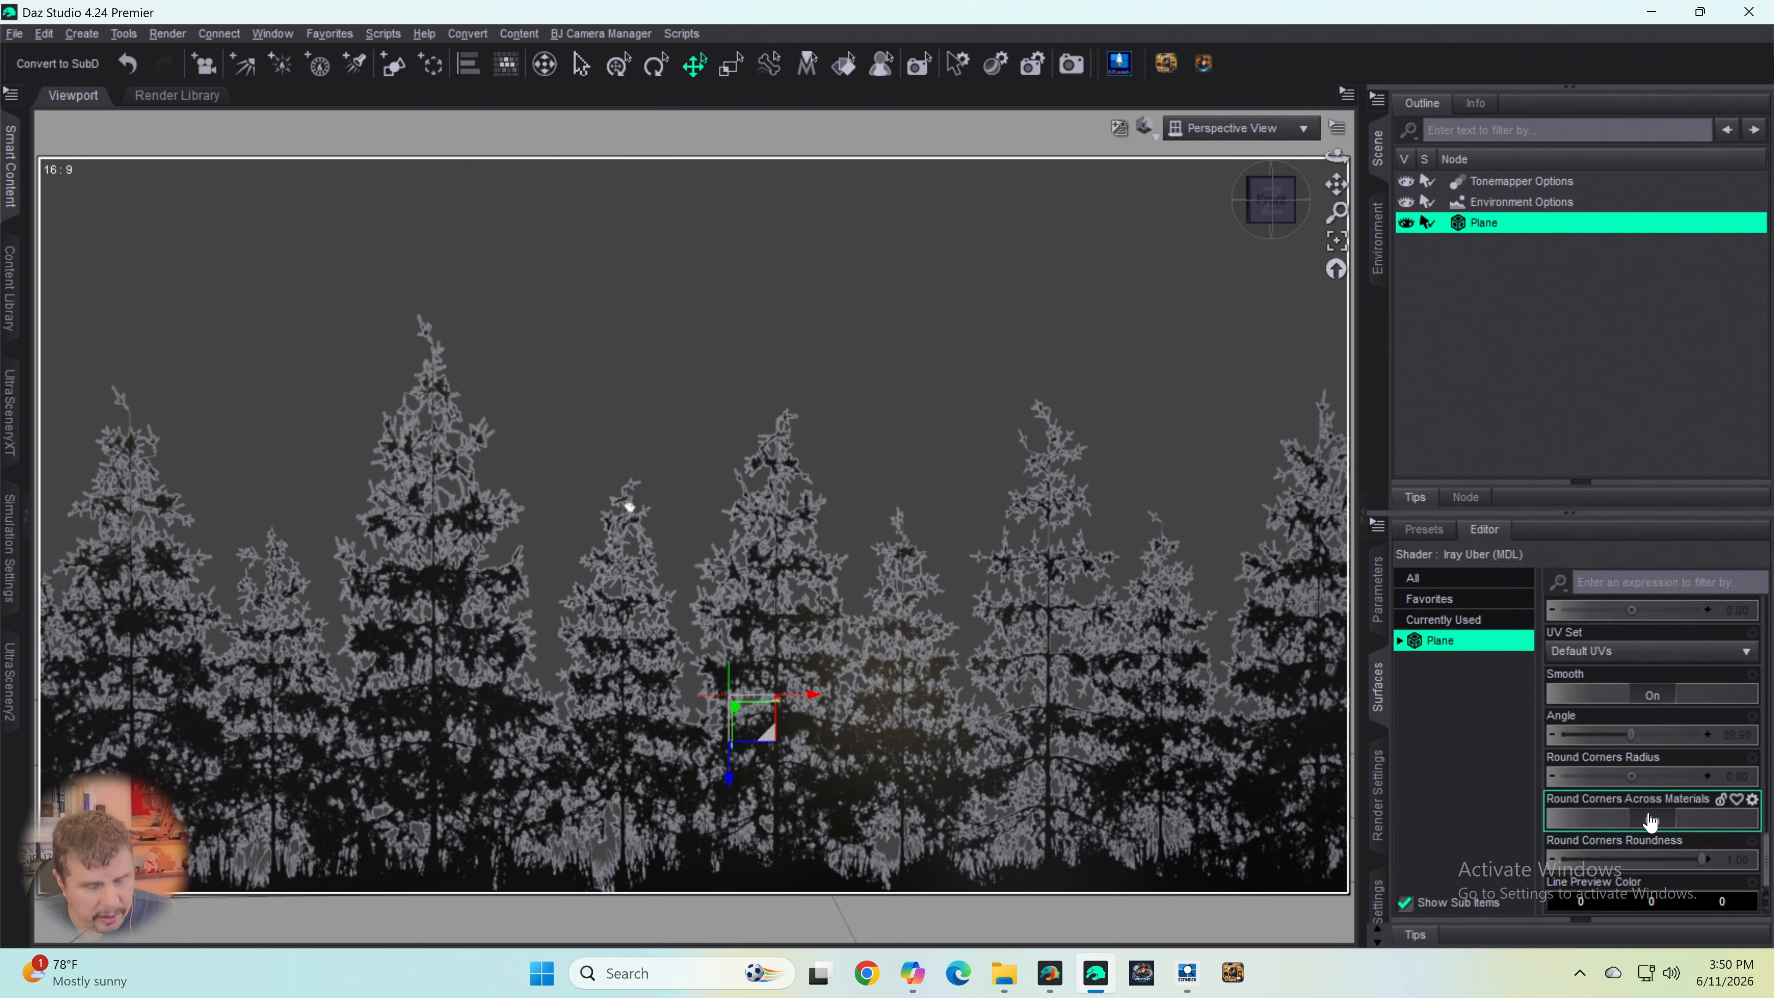
pyautogui.scroll(4, 1634, 838)
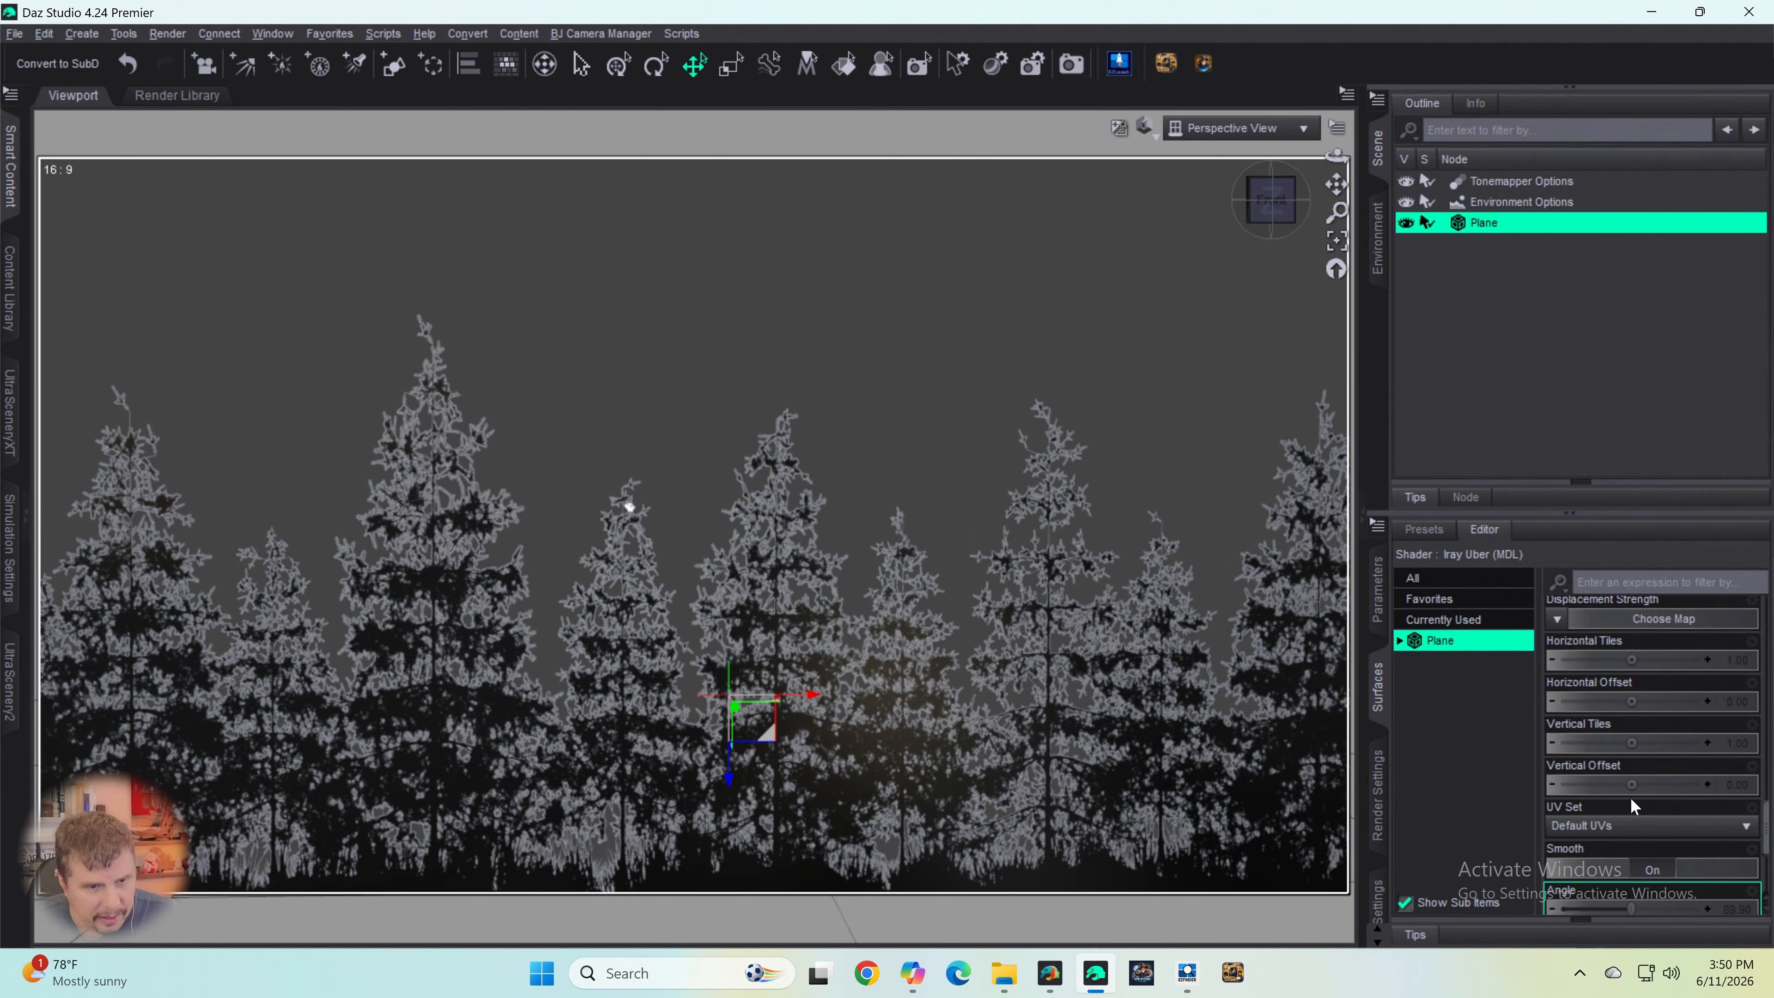
pyautogui.click(1557, 653)
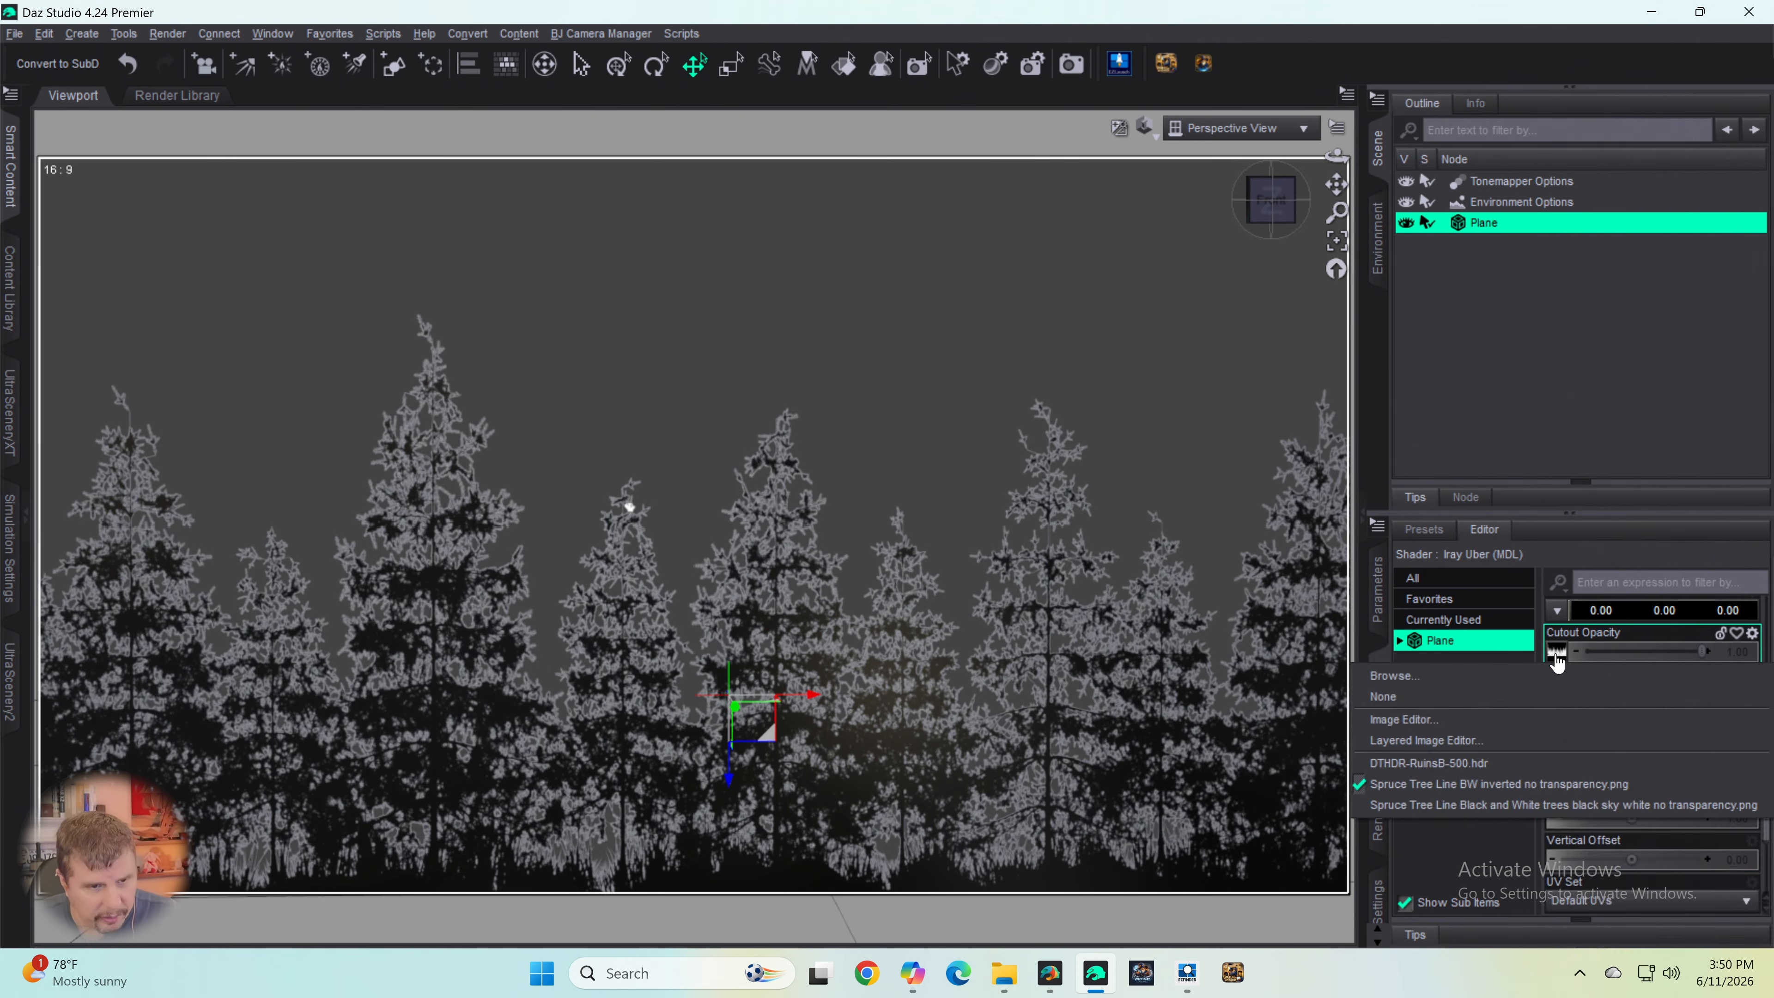
pyautogui.click(1397, 675)
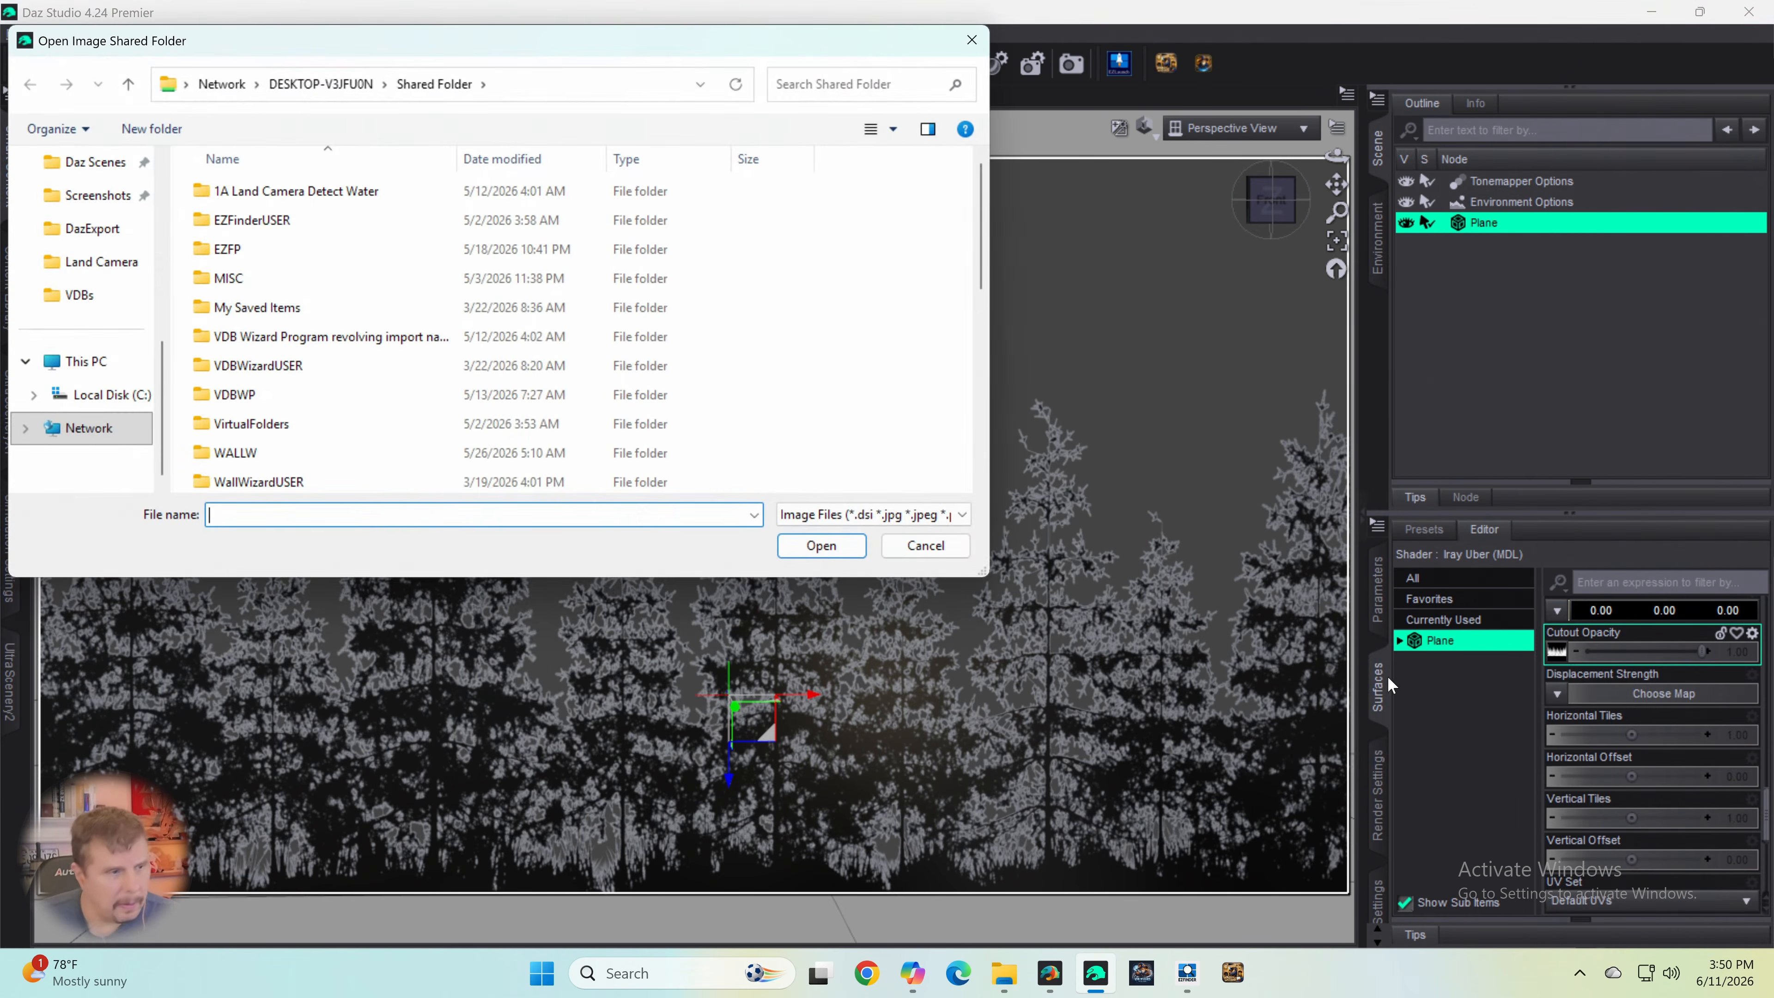
pyautogui.scroll(-2, 458, 368)
pyautogui.scroll(-3, 412, 391)
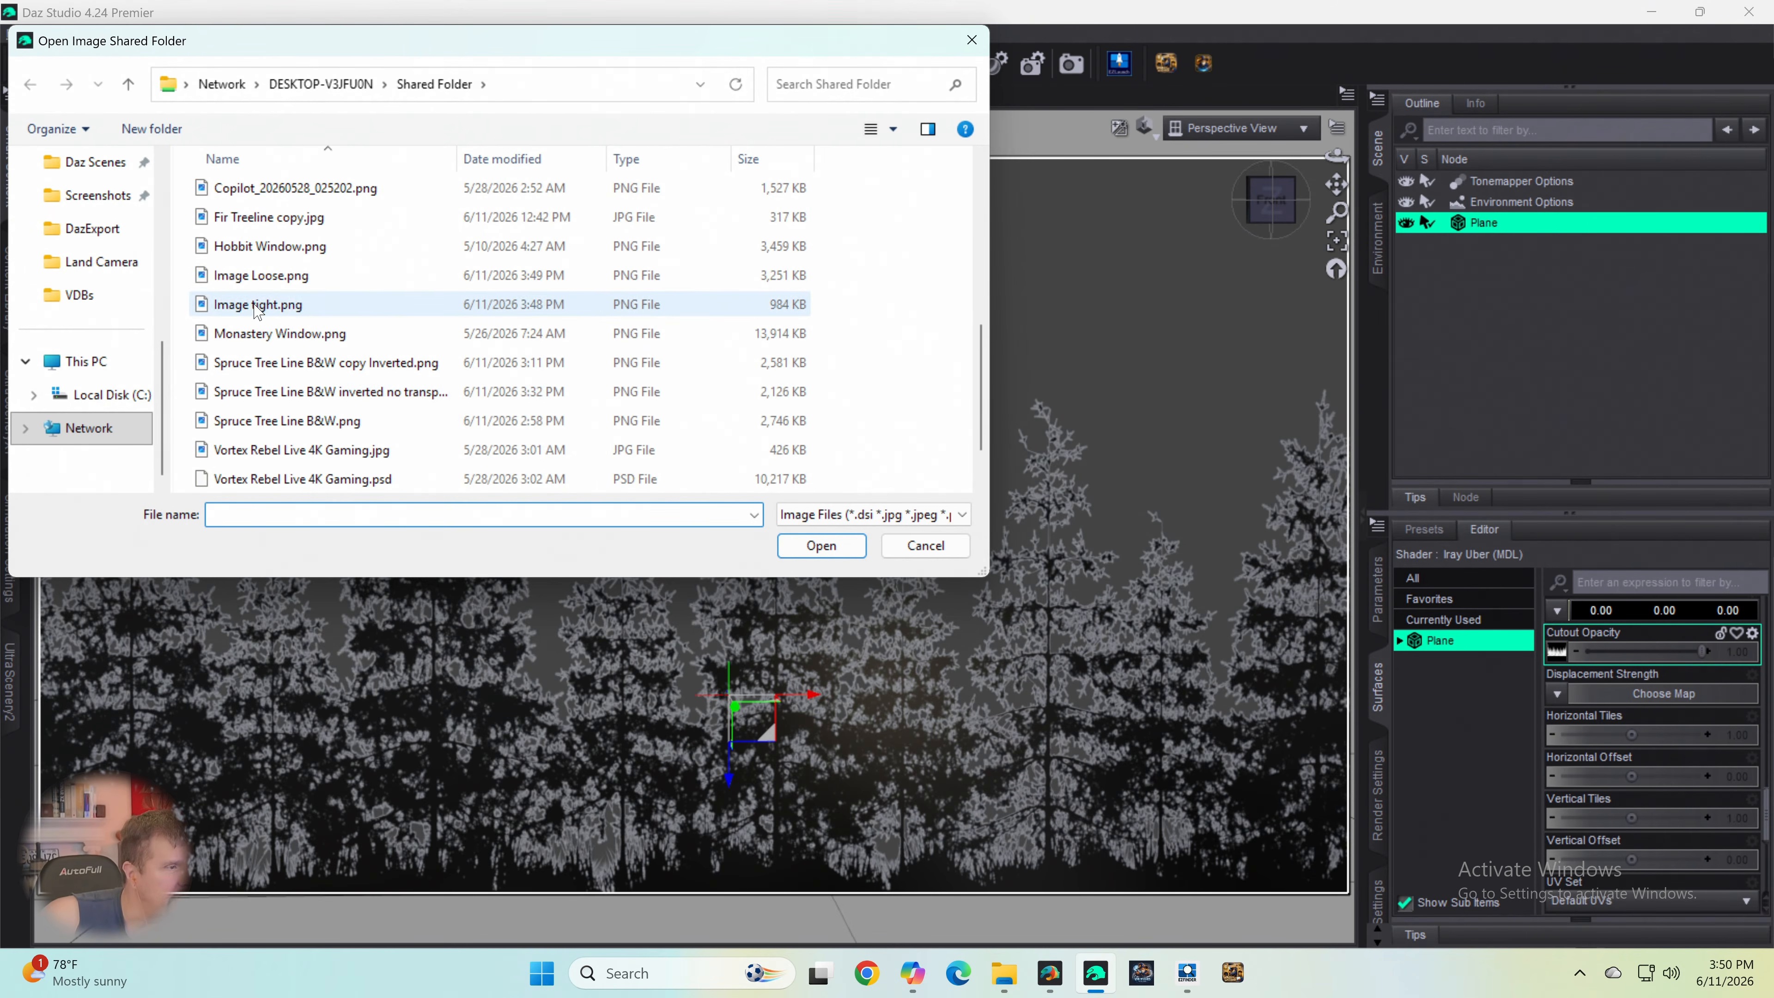
pyautogui.doubleClick(269, 306)
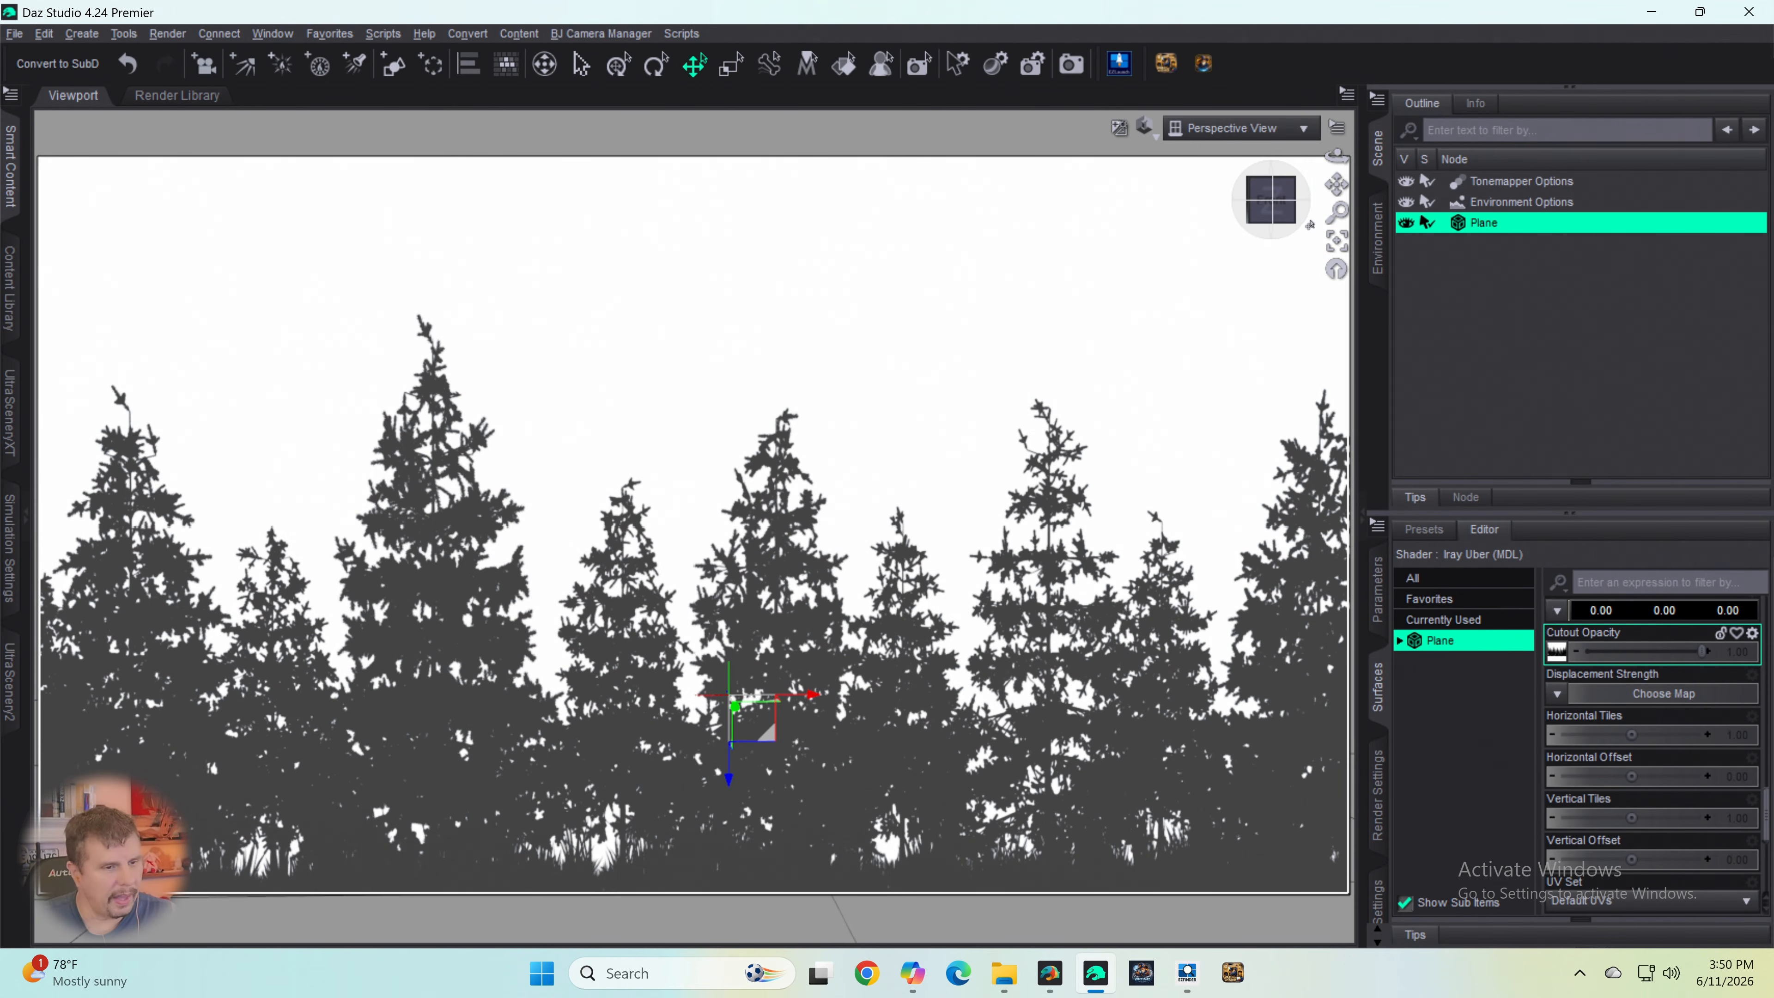
# - Replace the plane's Cutout Opacity map with Image Loose.png from Shared Folder
pyautogui.moveTo(1277, 210); pyautogui.dragTo(1271, 234)
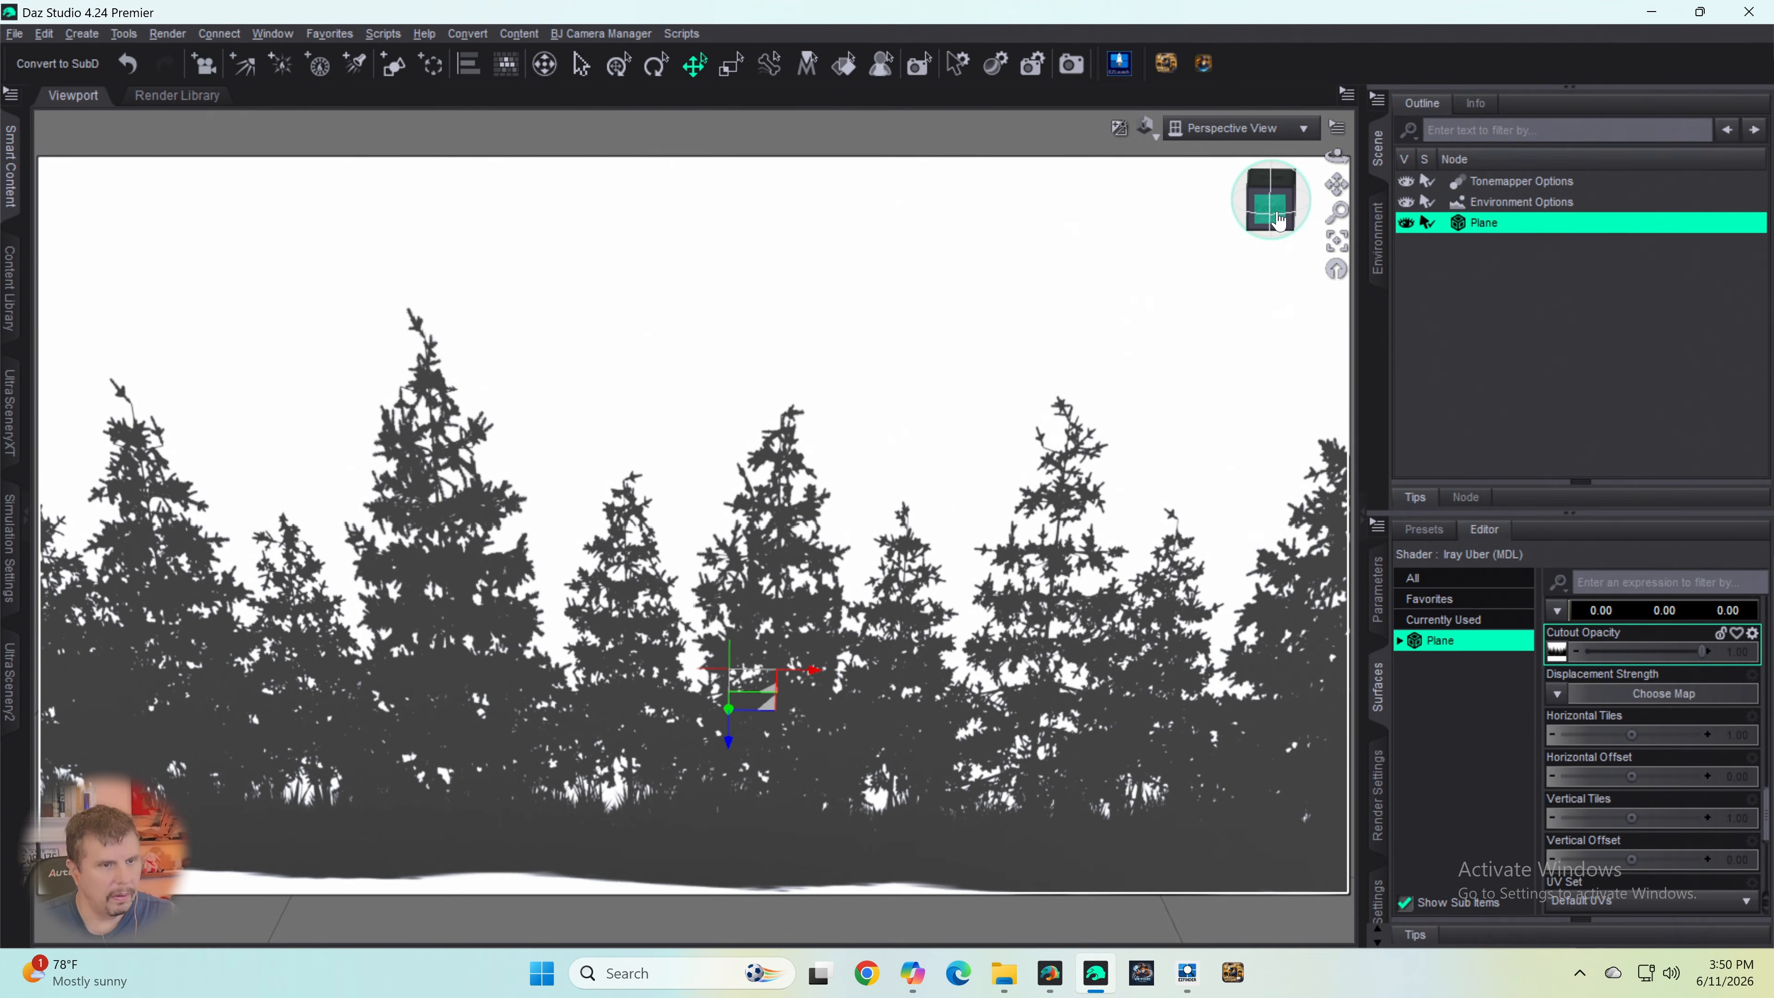
pyautogui.moveTo(1276, 213); pyautogui.dragTo(1272, 212)
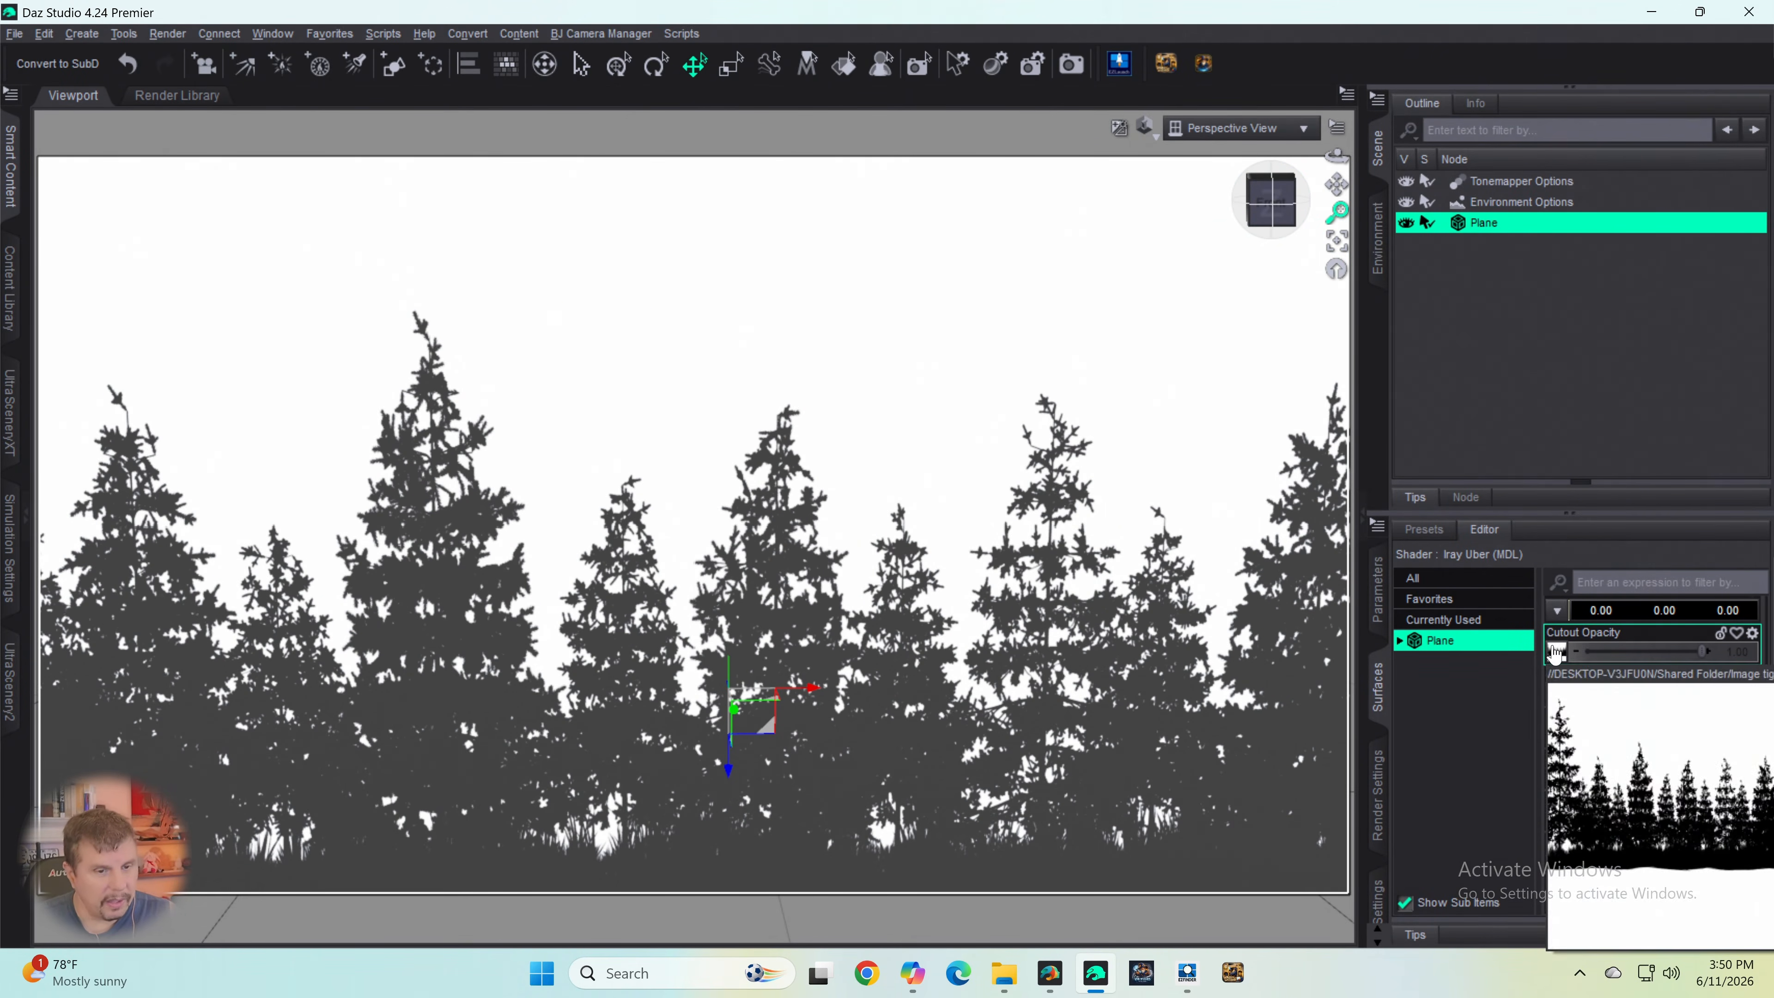
pyautogui.click(1556, 651)
pyautogui.click(1404, 676)
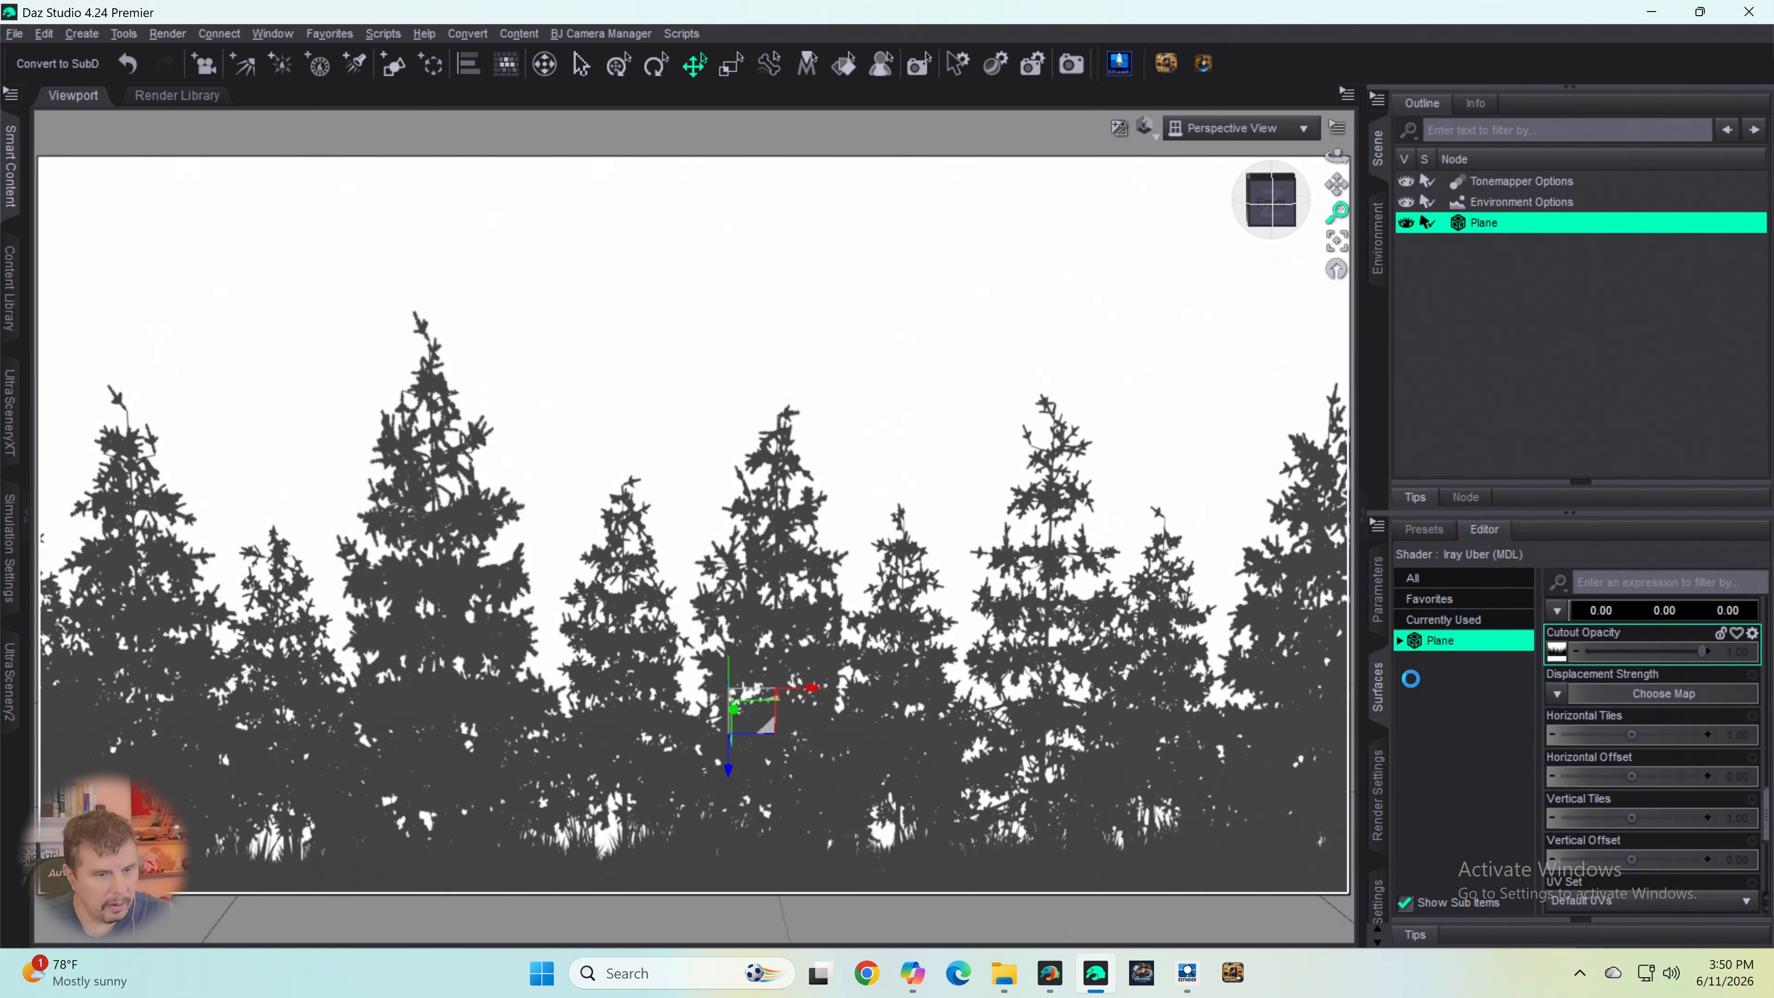
pyautogui.scroll(-4, 326, 371)
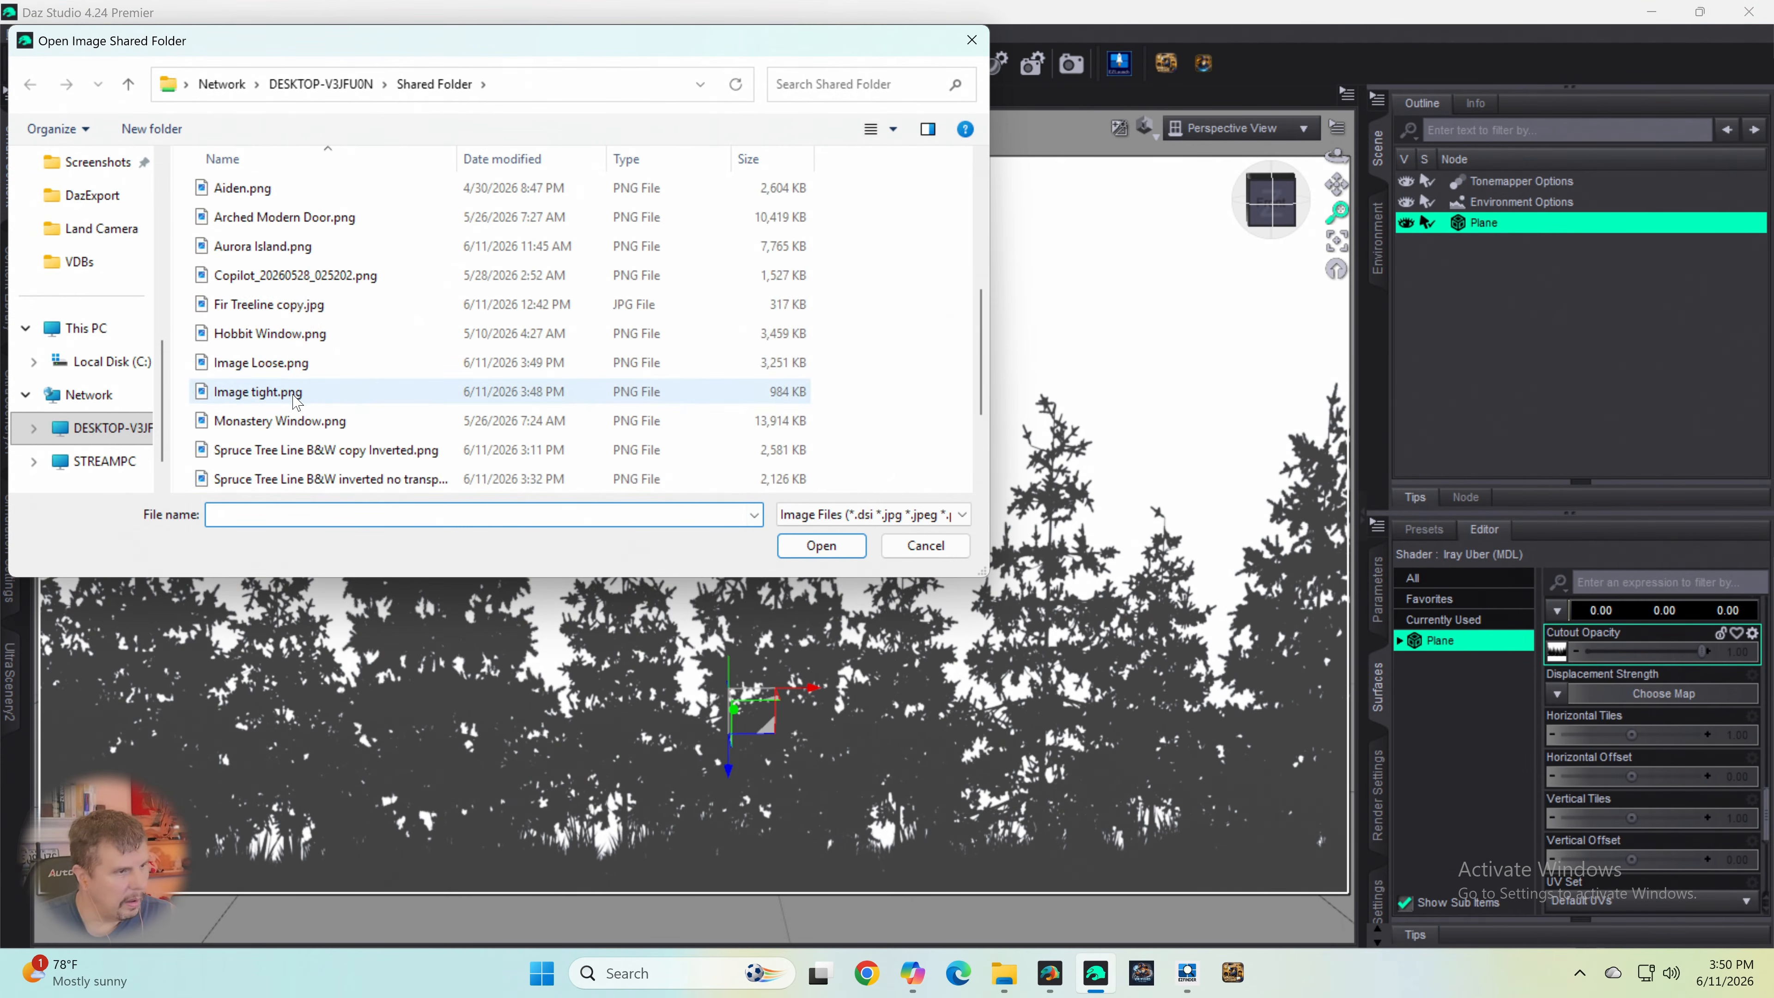
pyautogui.doubleClick(246, 363)
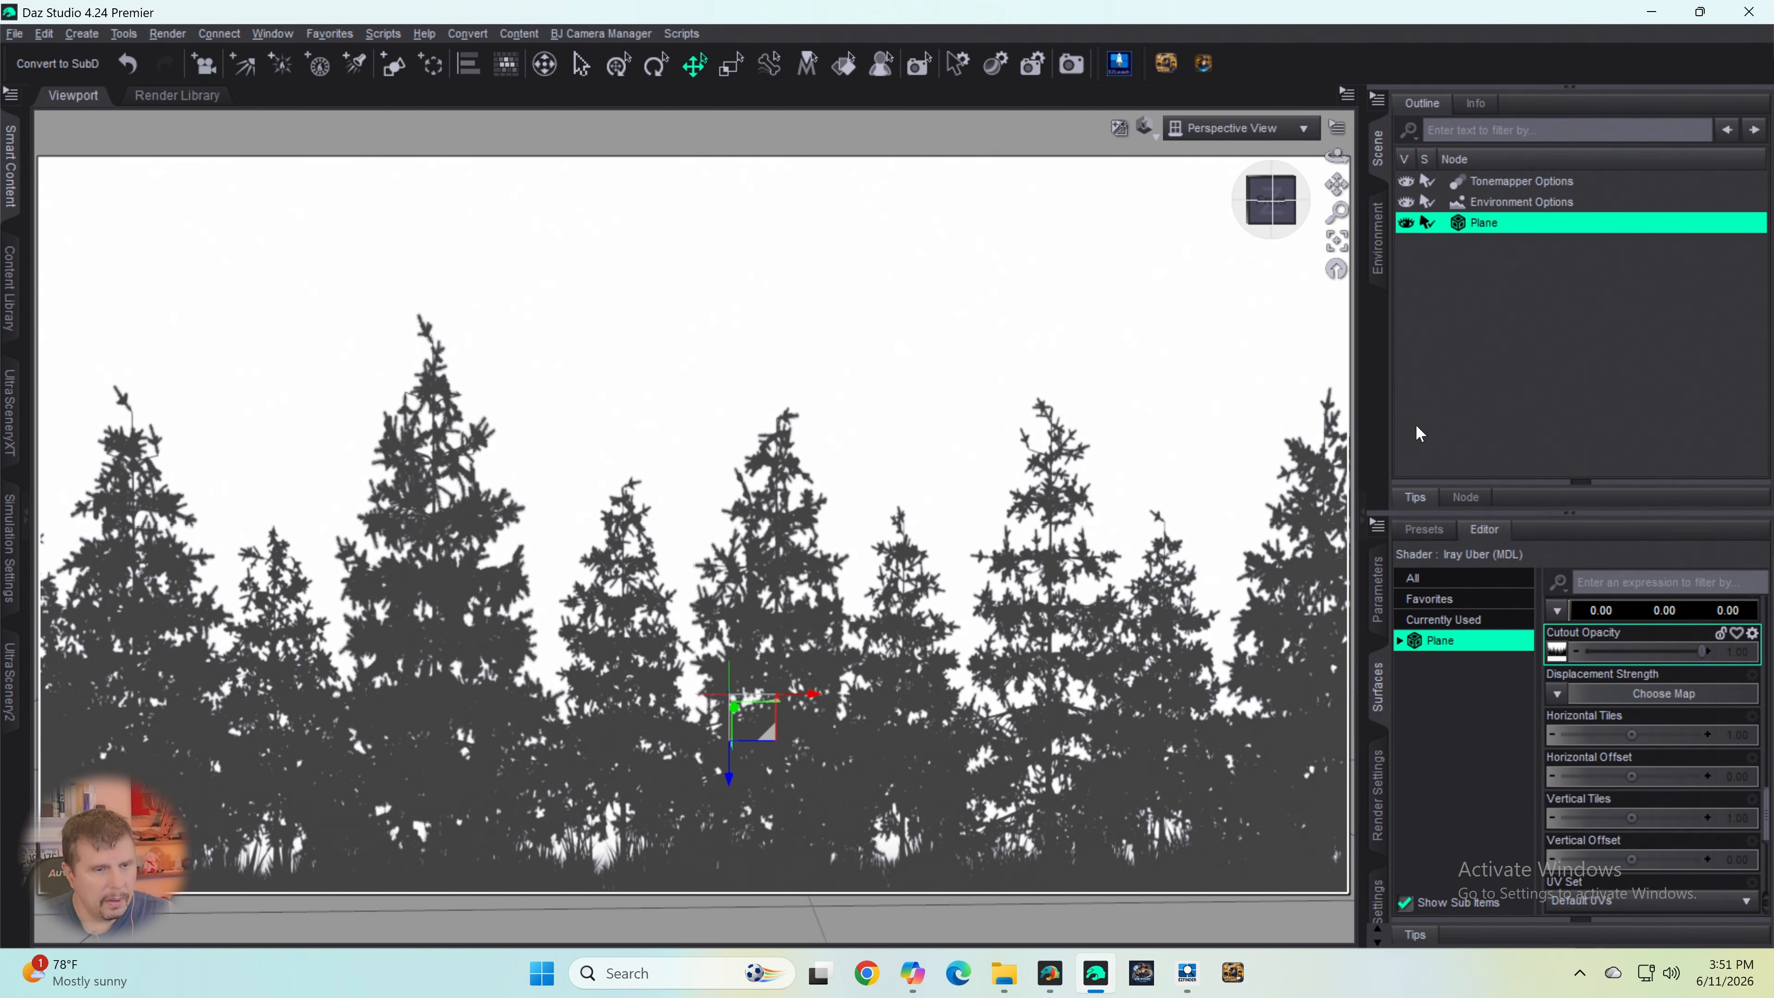
# - Lower the plane's Cutout Opacity strength to 0.90
pyautogui.scroll(2, 1079, 464)
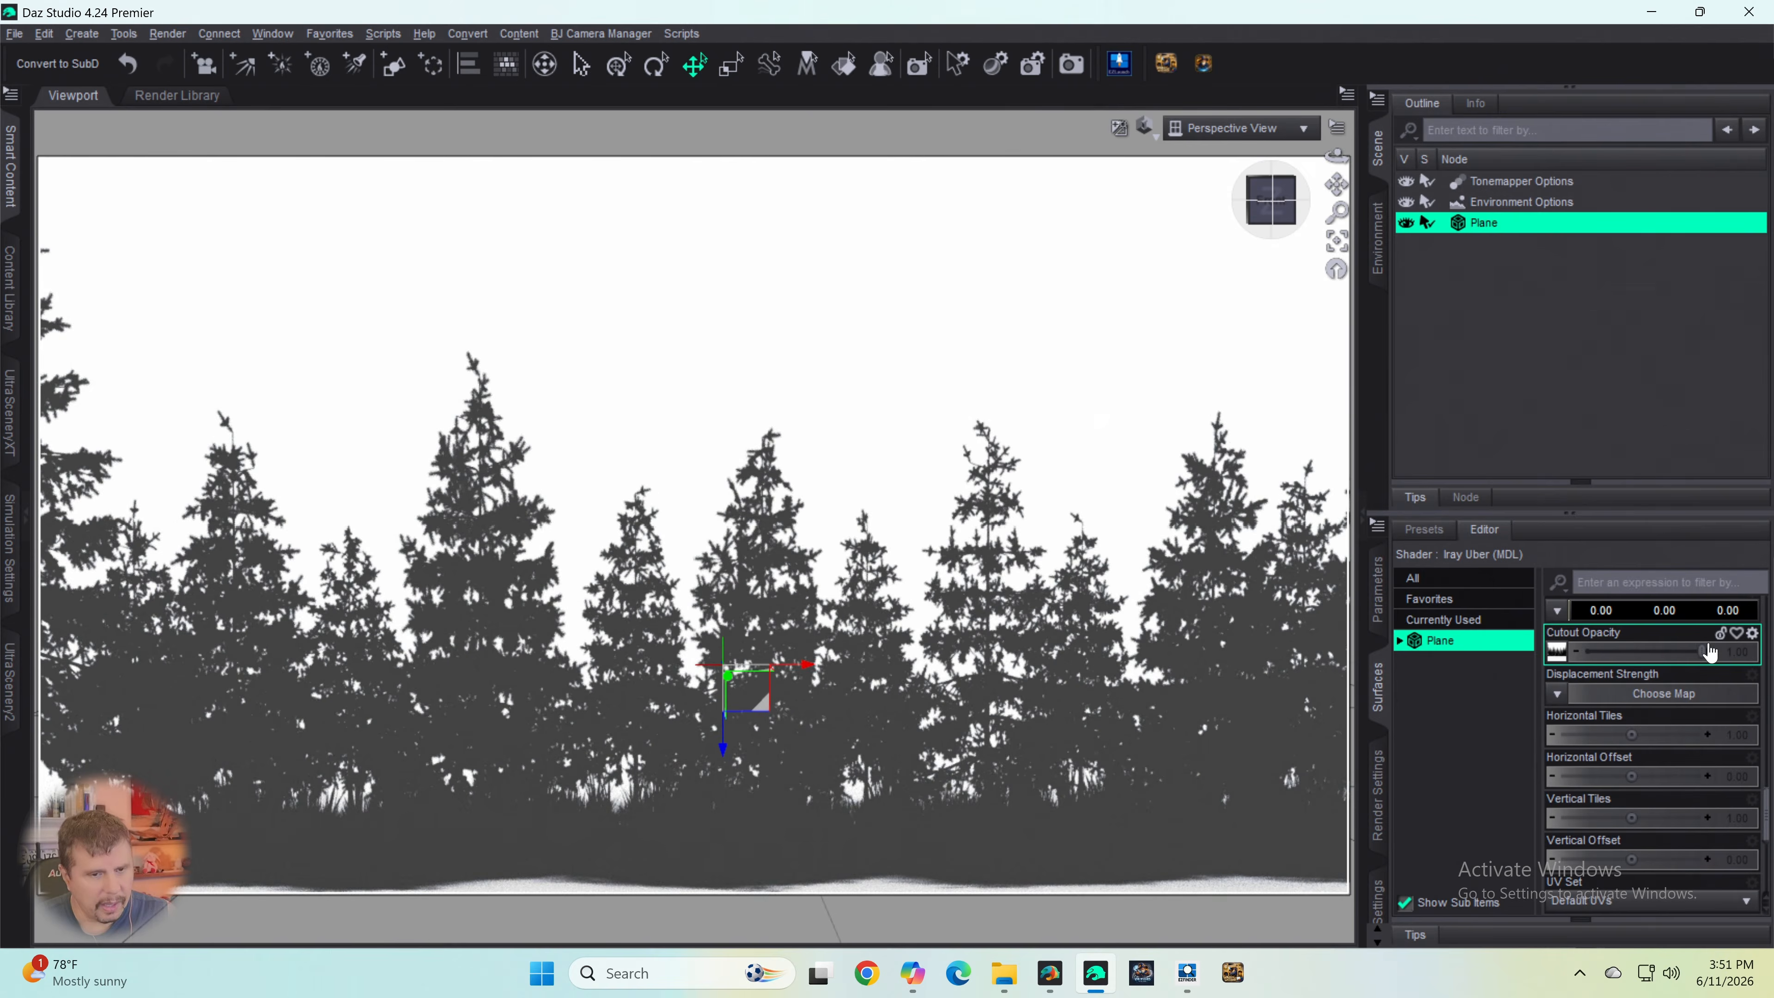
pyautogui.moveTo(1699, 650)
pyautogui.mouseDown()
pyautogui.moveTo(1605, 651)
pyautogui.moveTo(1686, 650)
pyautogui.mouseUp()
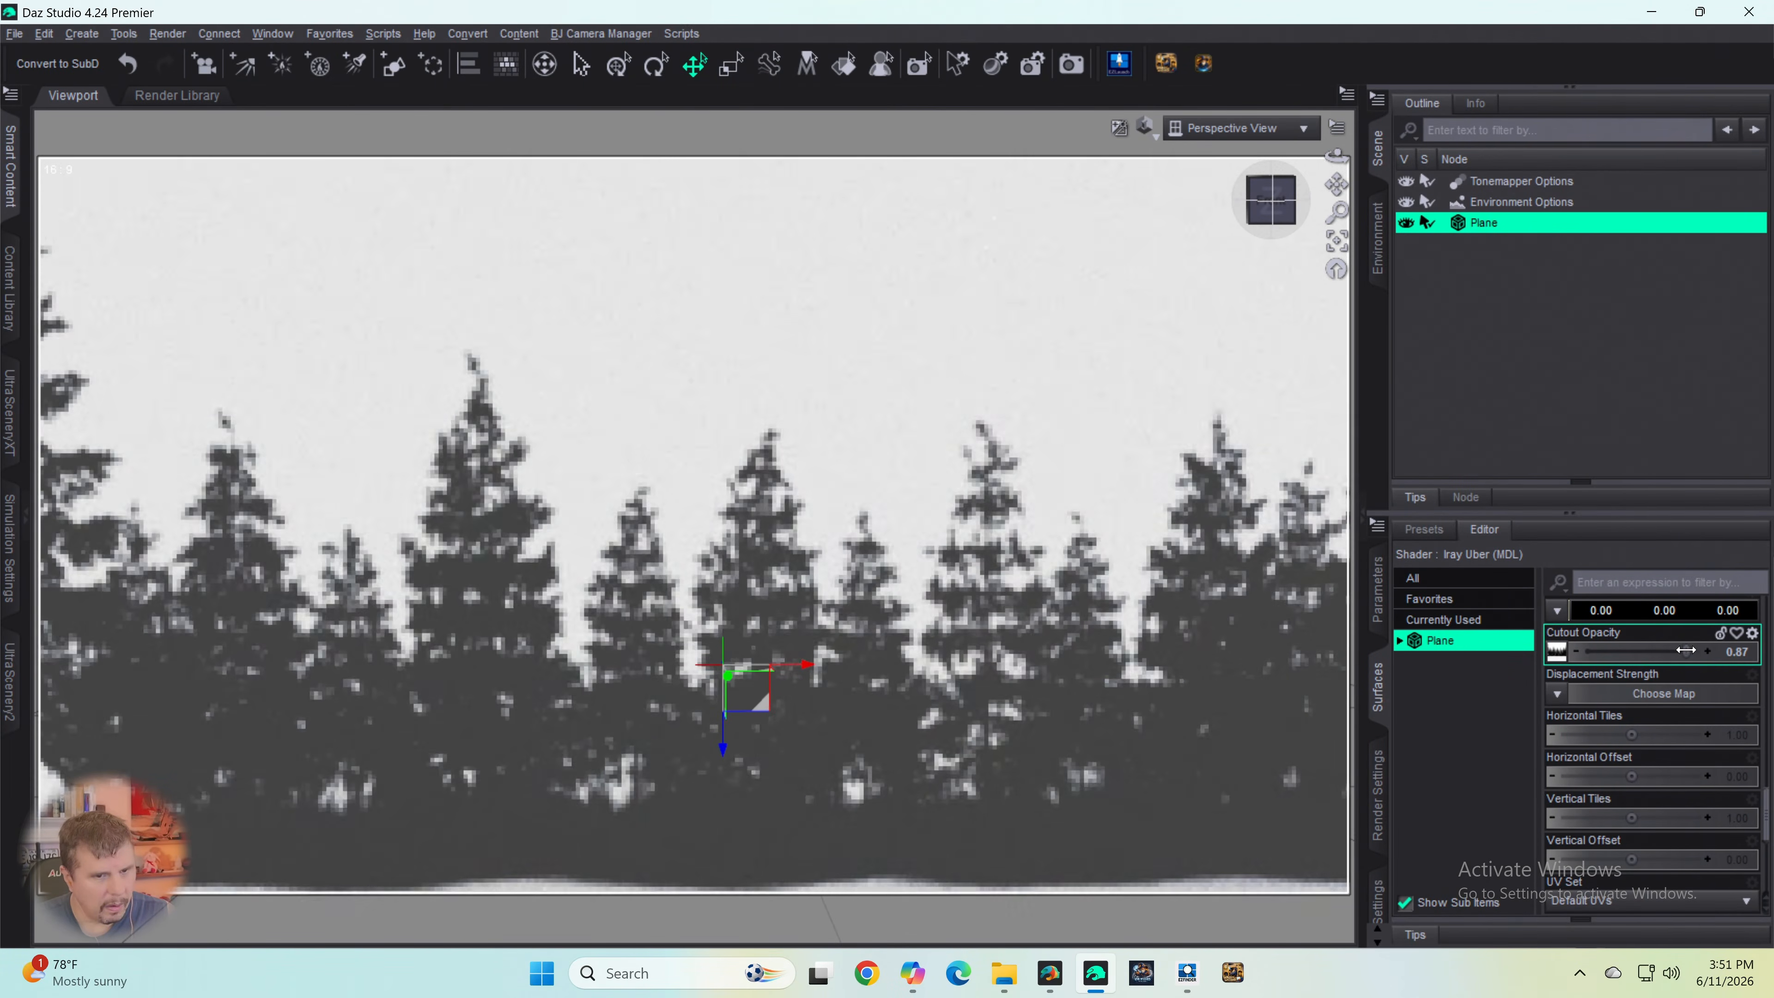
pyautogui.moveTo(1273, 212)
pyautogui.mouseDown()
pyautogui.moveTo(1213, 225)
pyautogui.moveTo(1273, 217)
pyautogui.mouseUp()
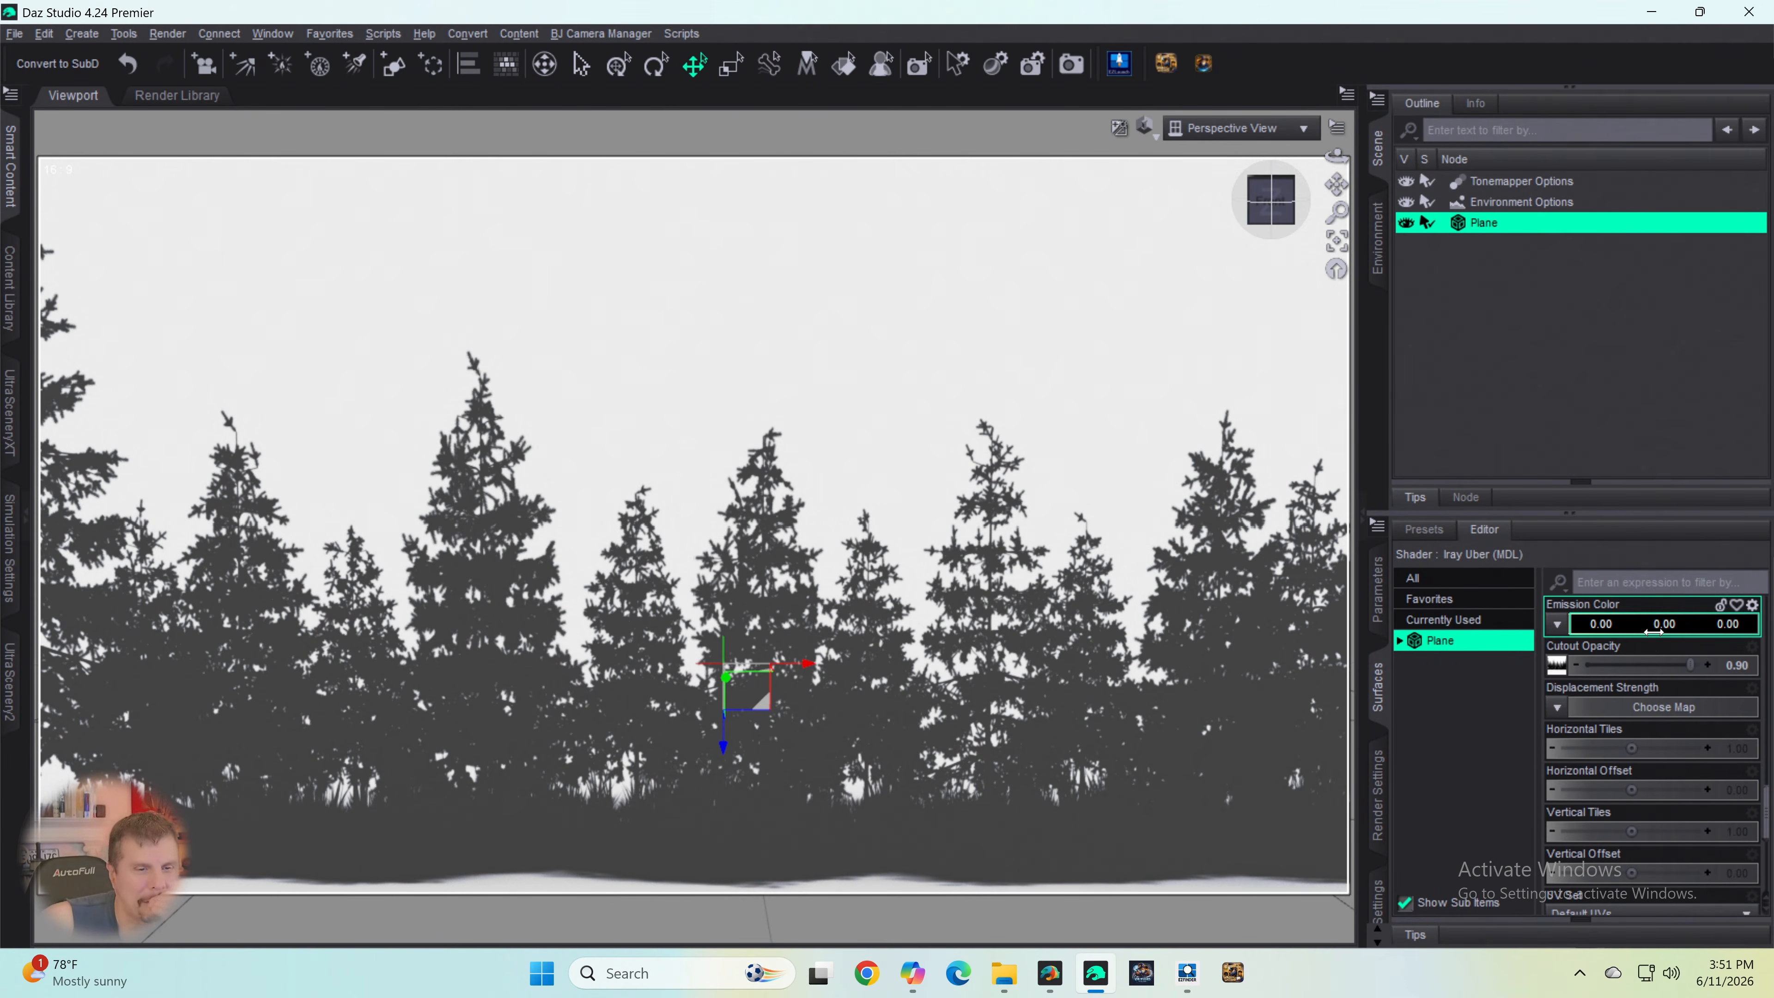
# - Try giving the plane's surface a white emission color and raising its emission temperature to the slider's maximum
pyautogui.click(1615, 625)
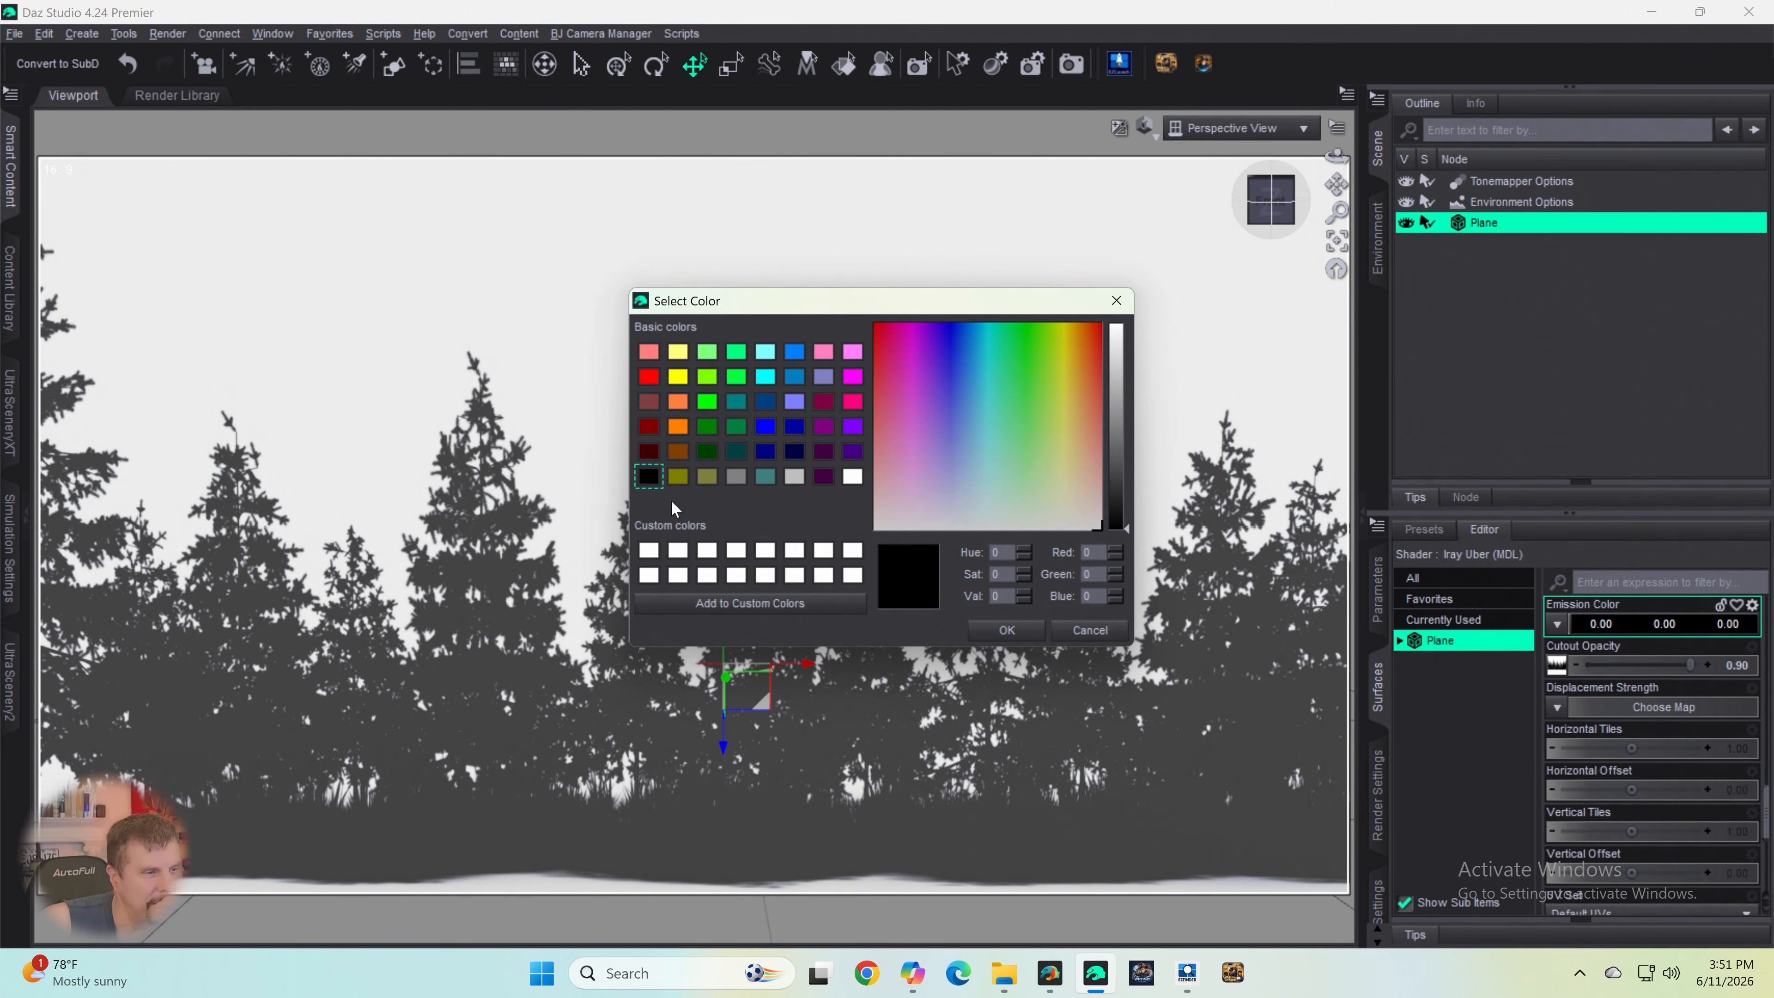
pyautogui.click(852, 476)
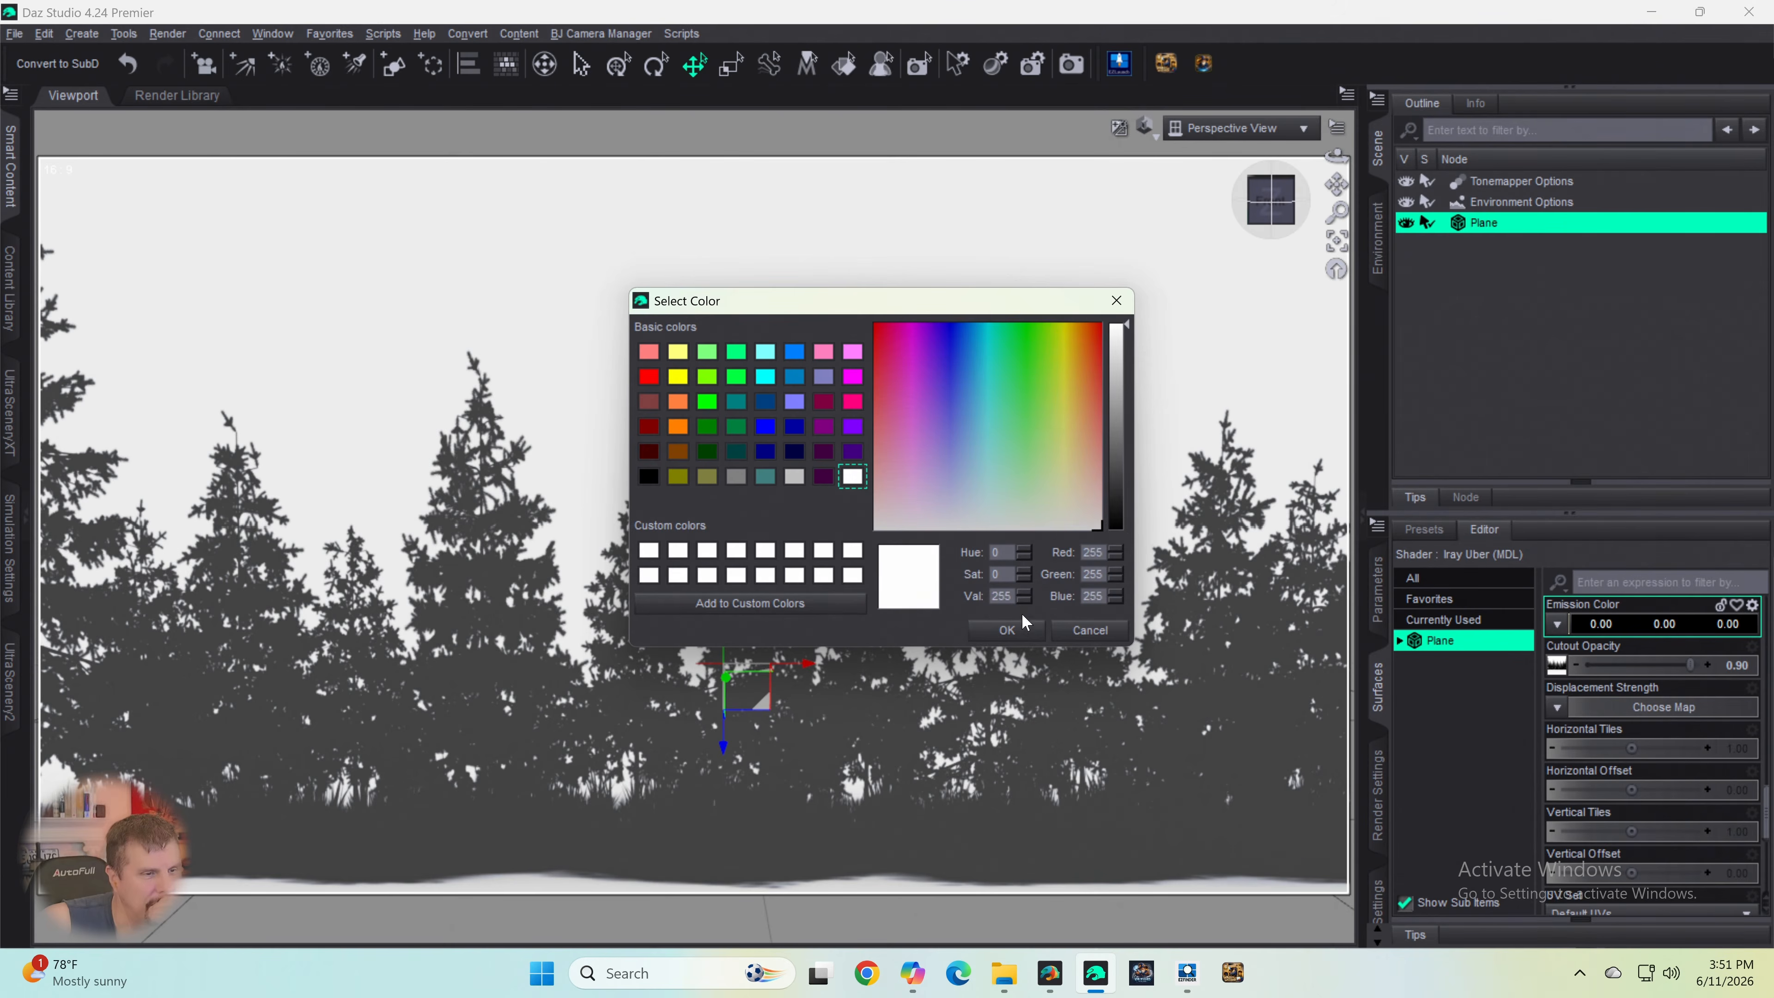
pyautogui.click(1021, 630)
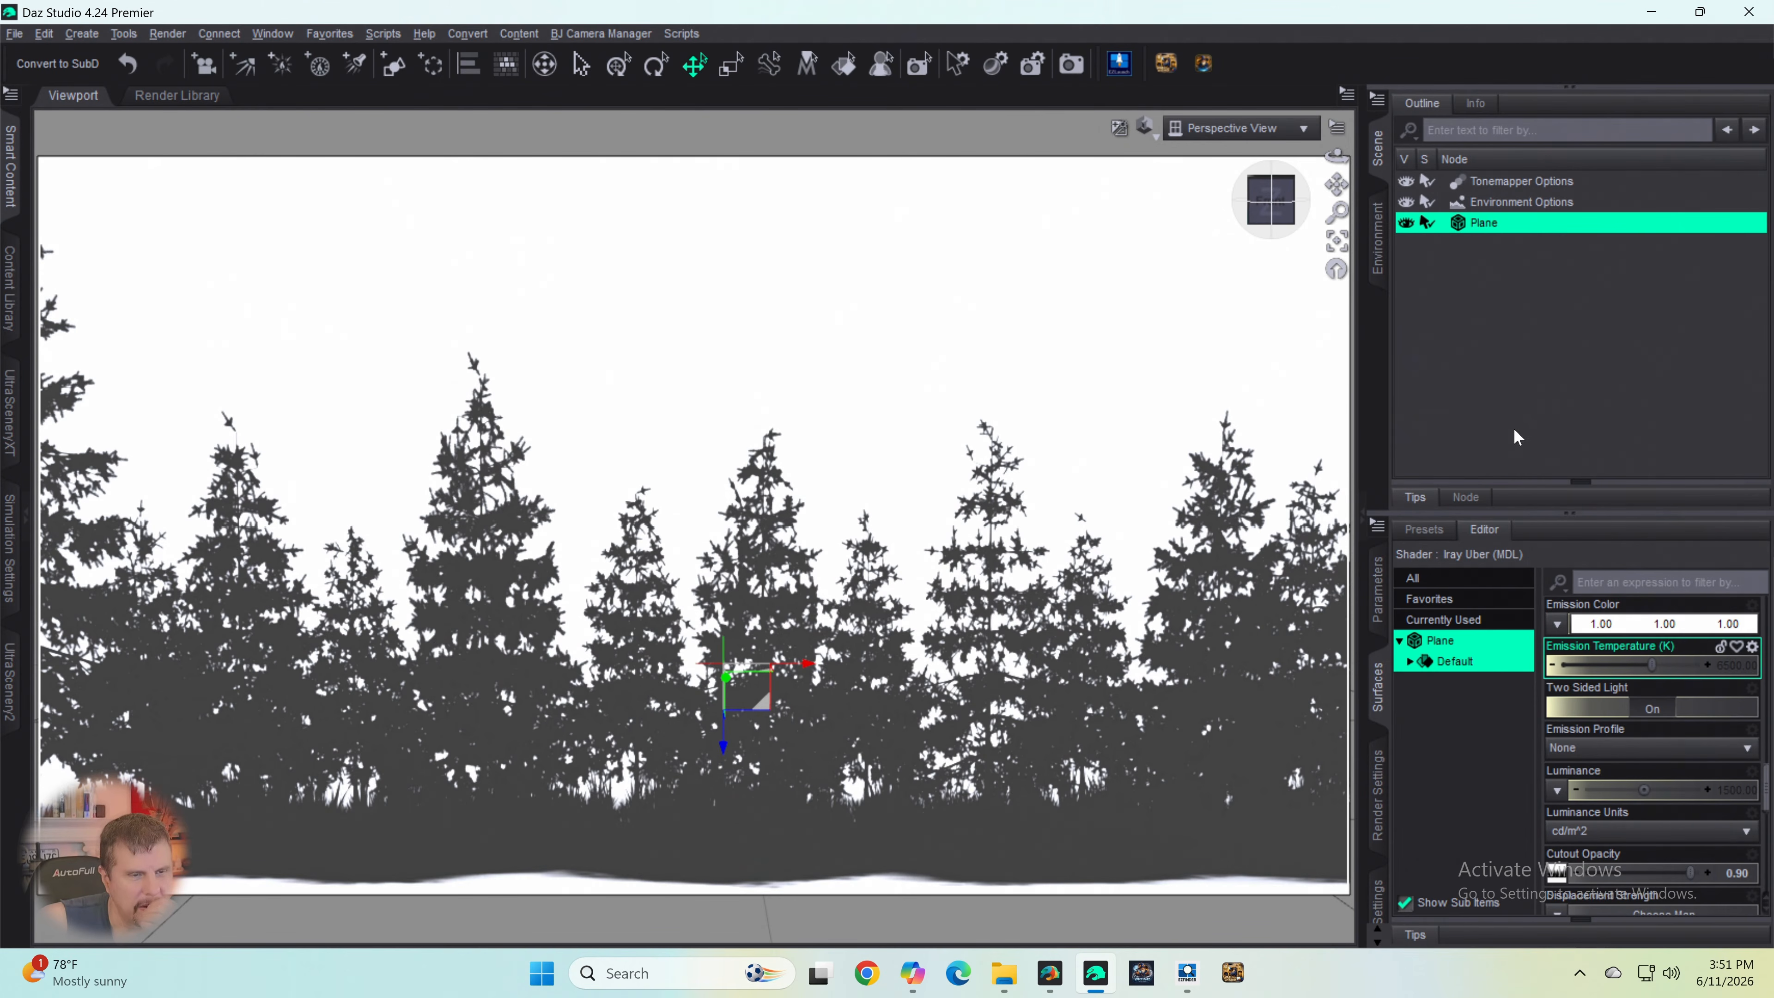
pyautogui.moveTo(1049, 982)
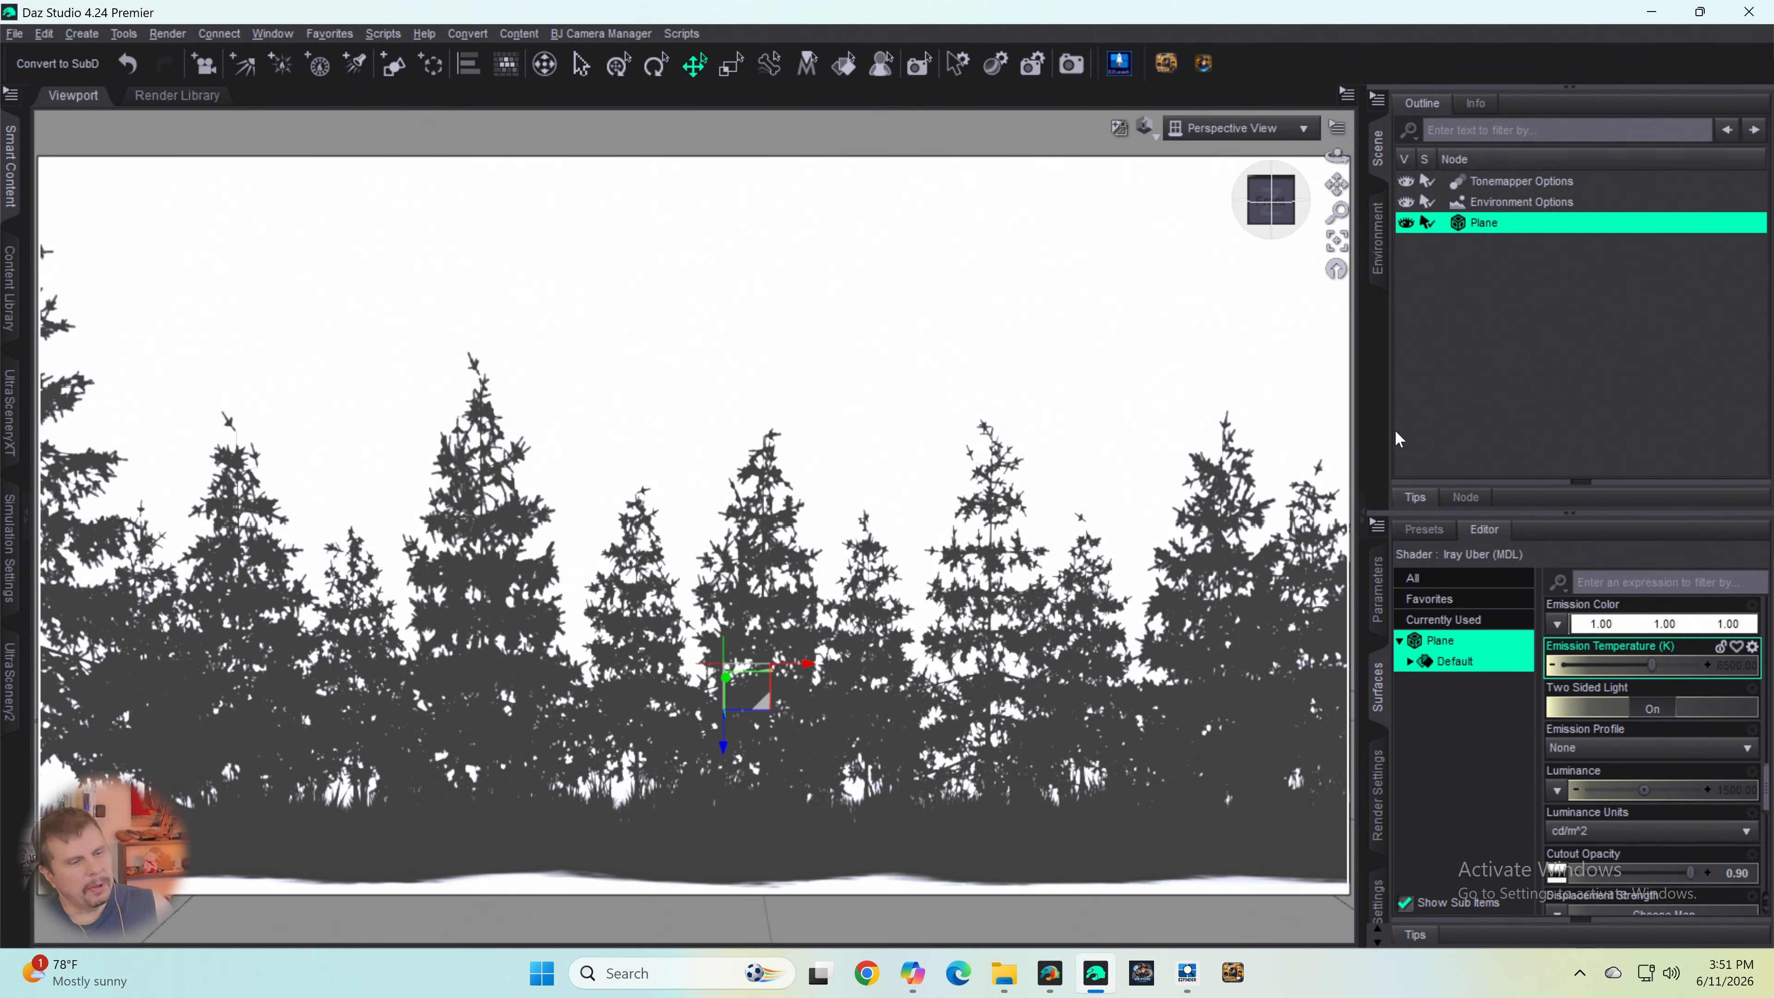
pyautogui.moveTo(1652, 665); pyautogui.dragTo(1710, 665)
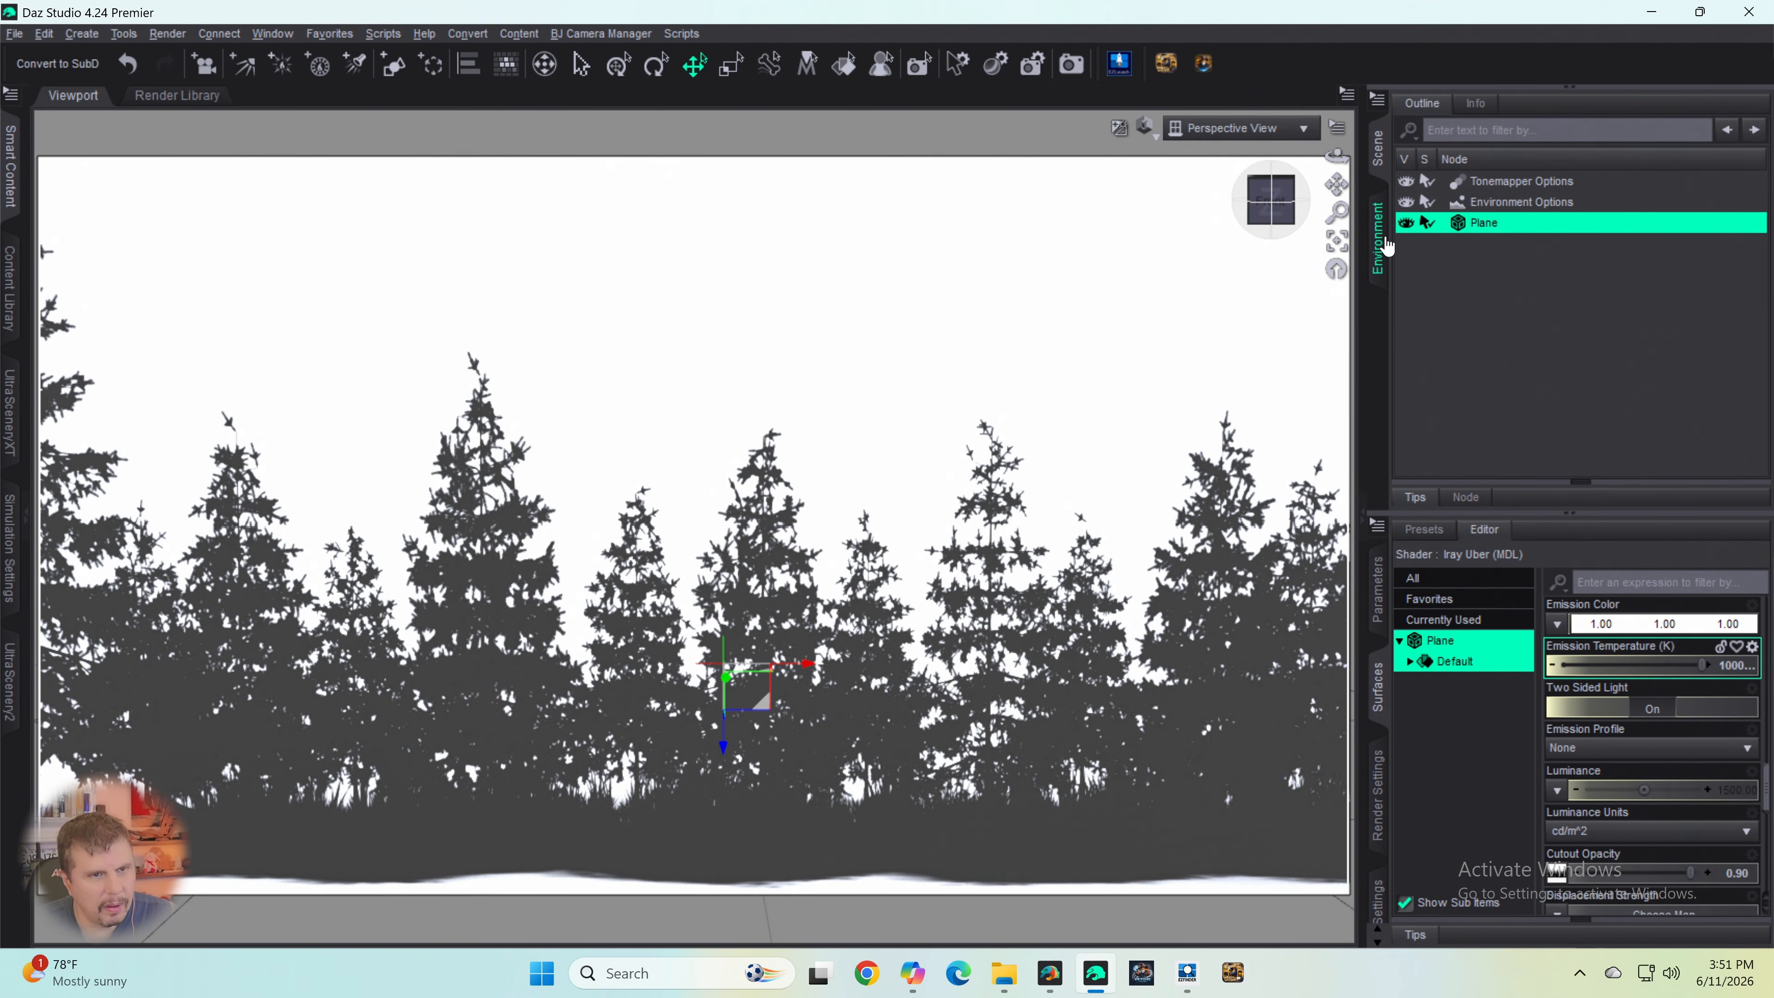
pyautogui.click(1380, 253)
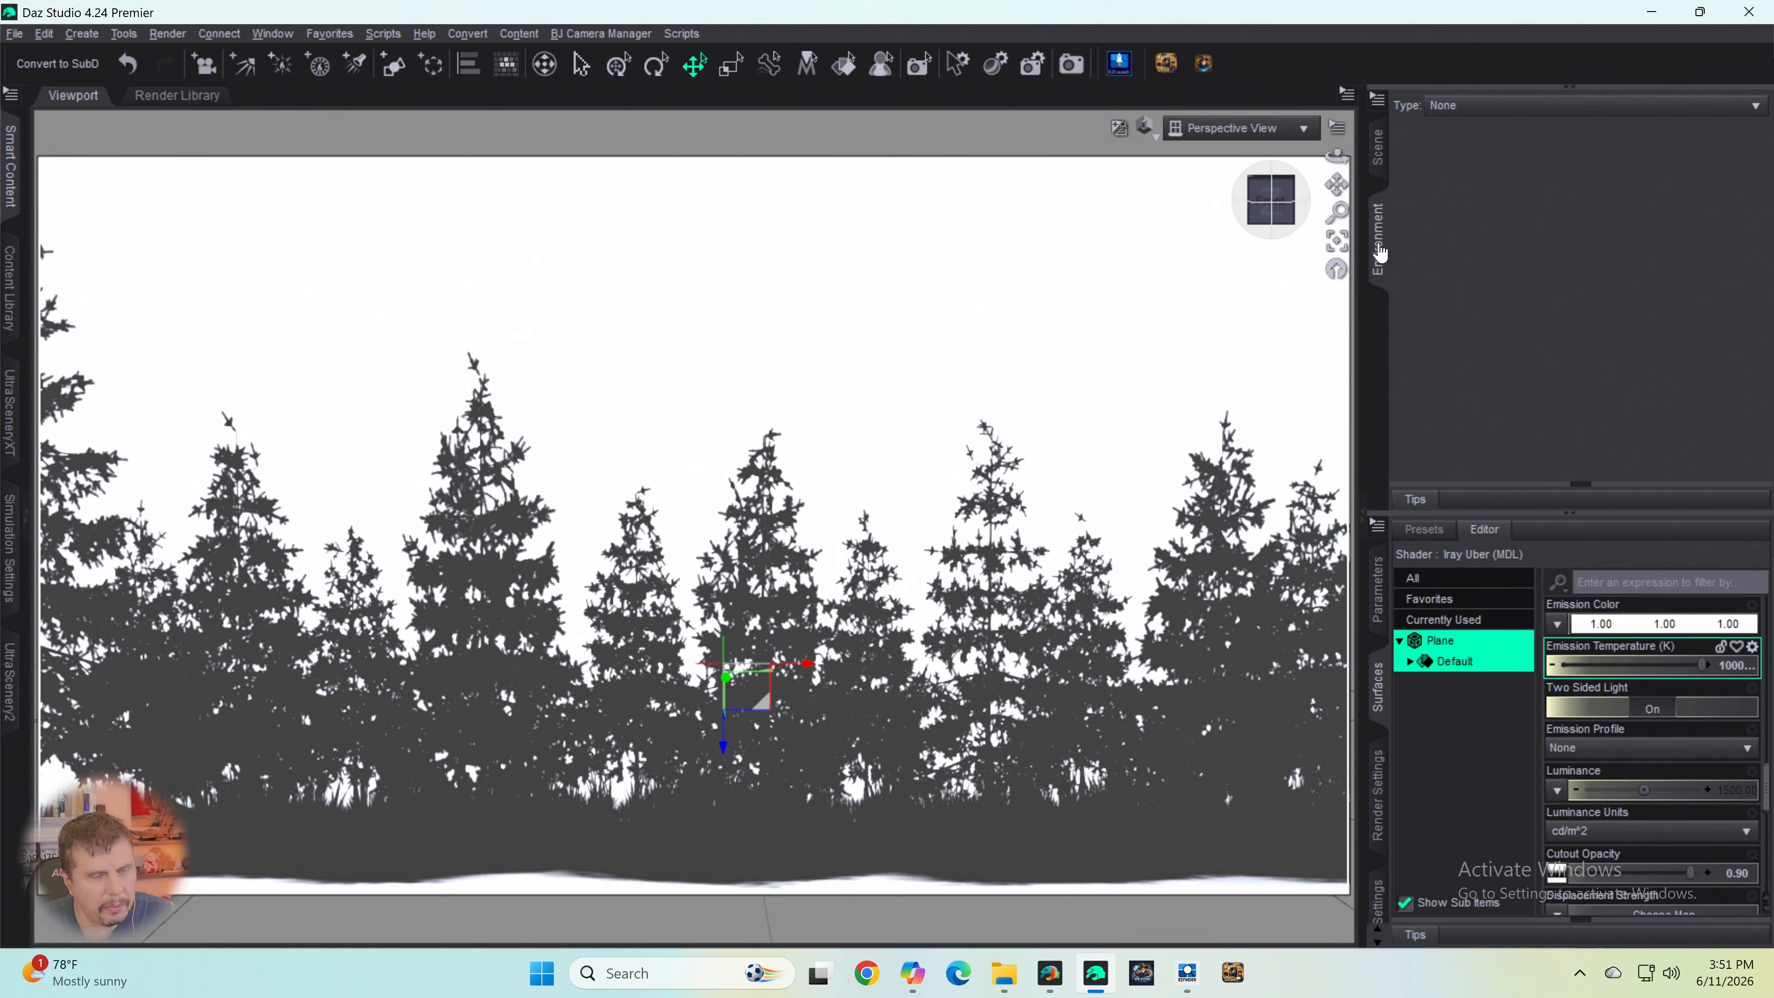
pyautogui.click(1380, 163)
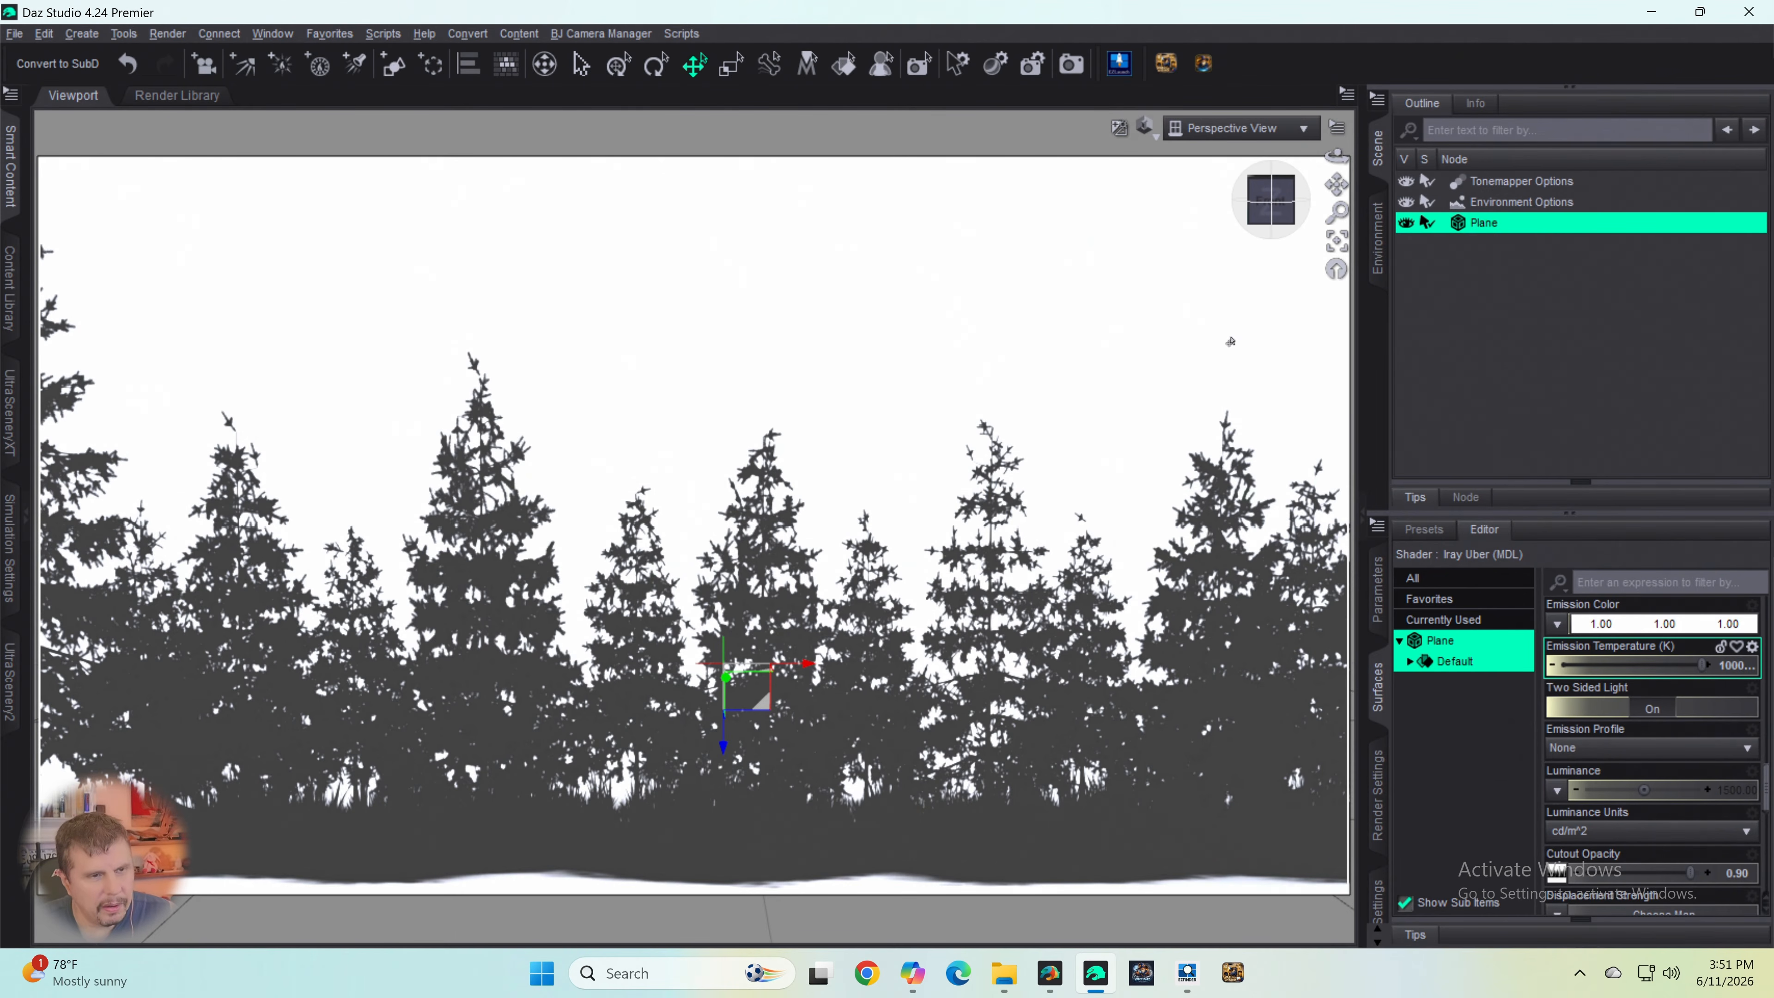
# - Turn off Two Sided Light on the plane's surface and reset its emission color to black
pyautogui.scroll(-4, 1060, 486)
pyautogui.scroll(-3, 1048, 421)
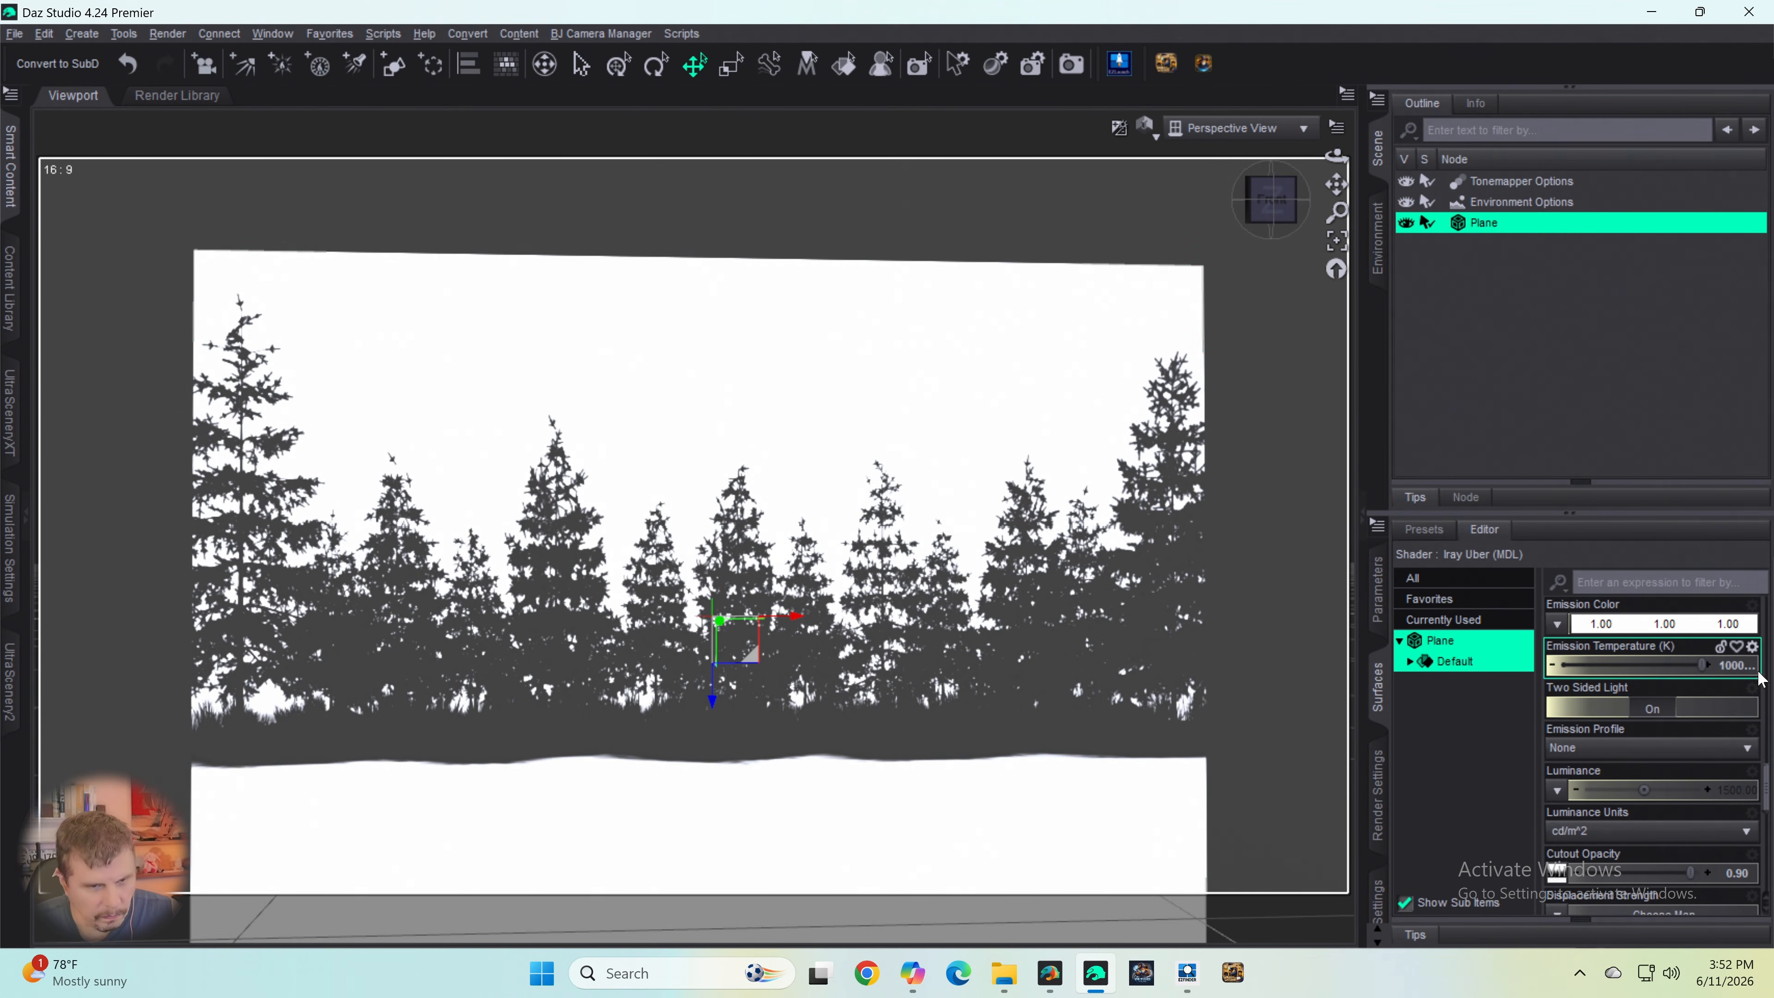
pyautogui.click(1659, 713)
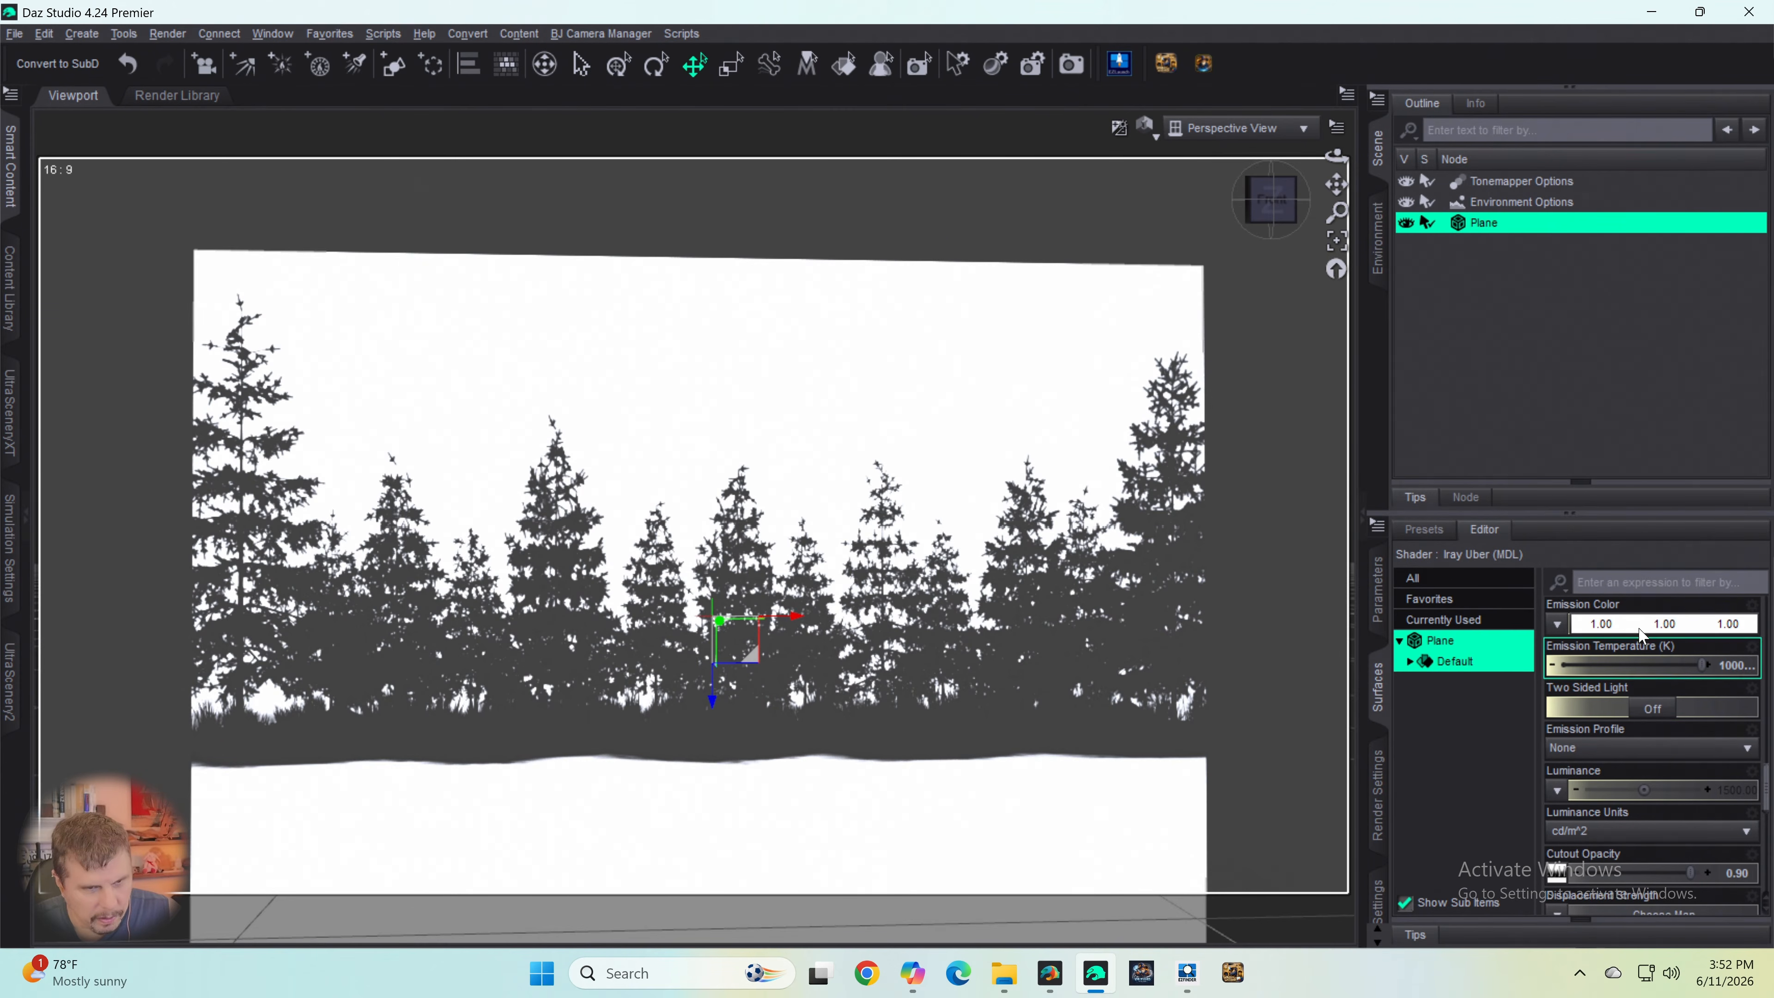
pyautogui.click(1662, 624)
pyautogui.click(649, 476)
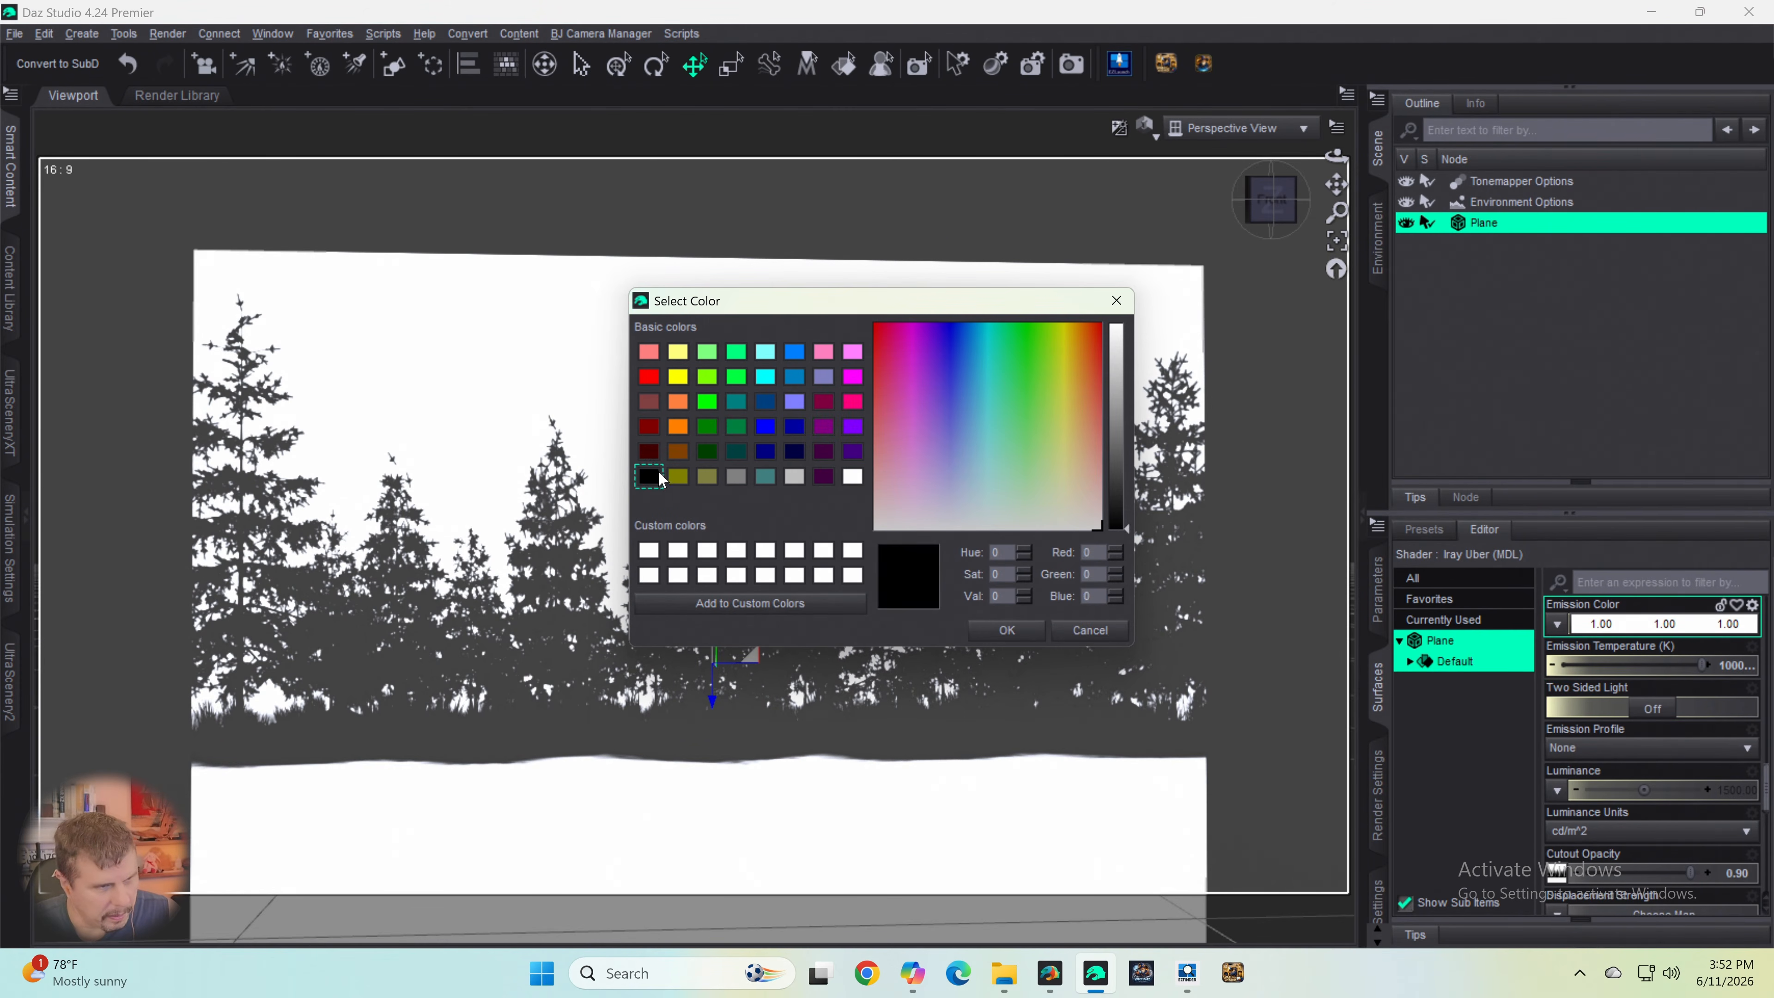
pyautogui.click(1000, 629)
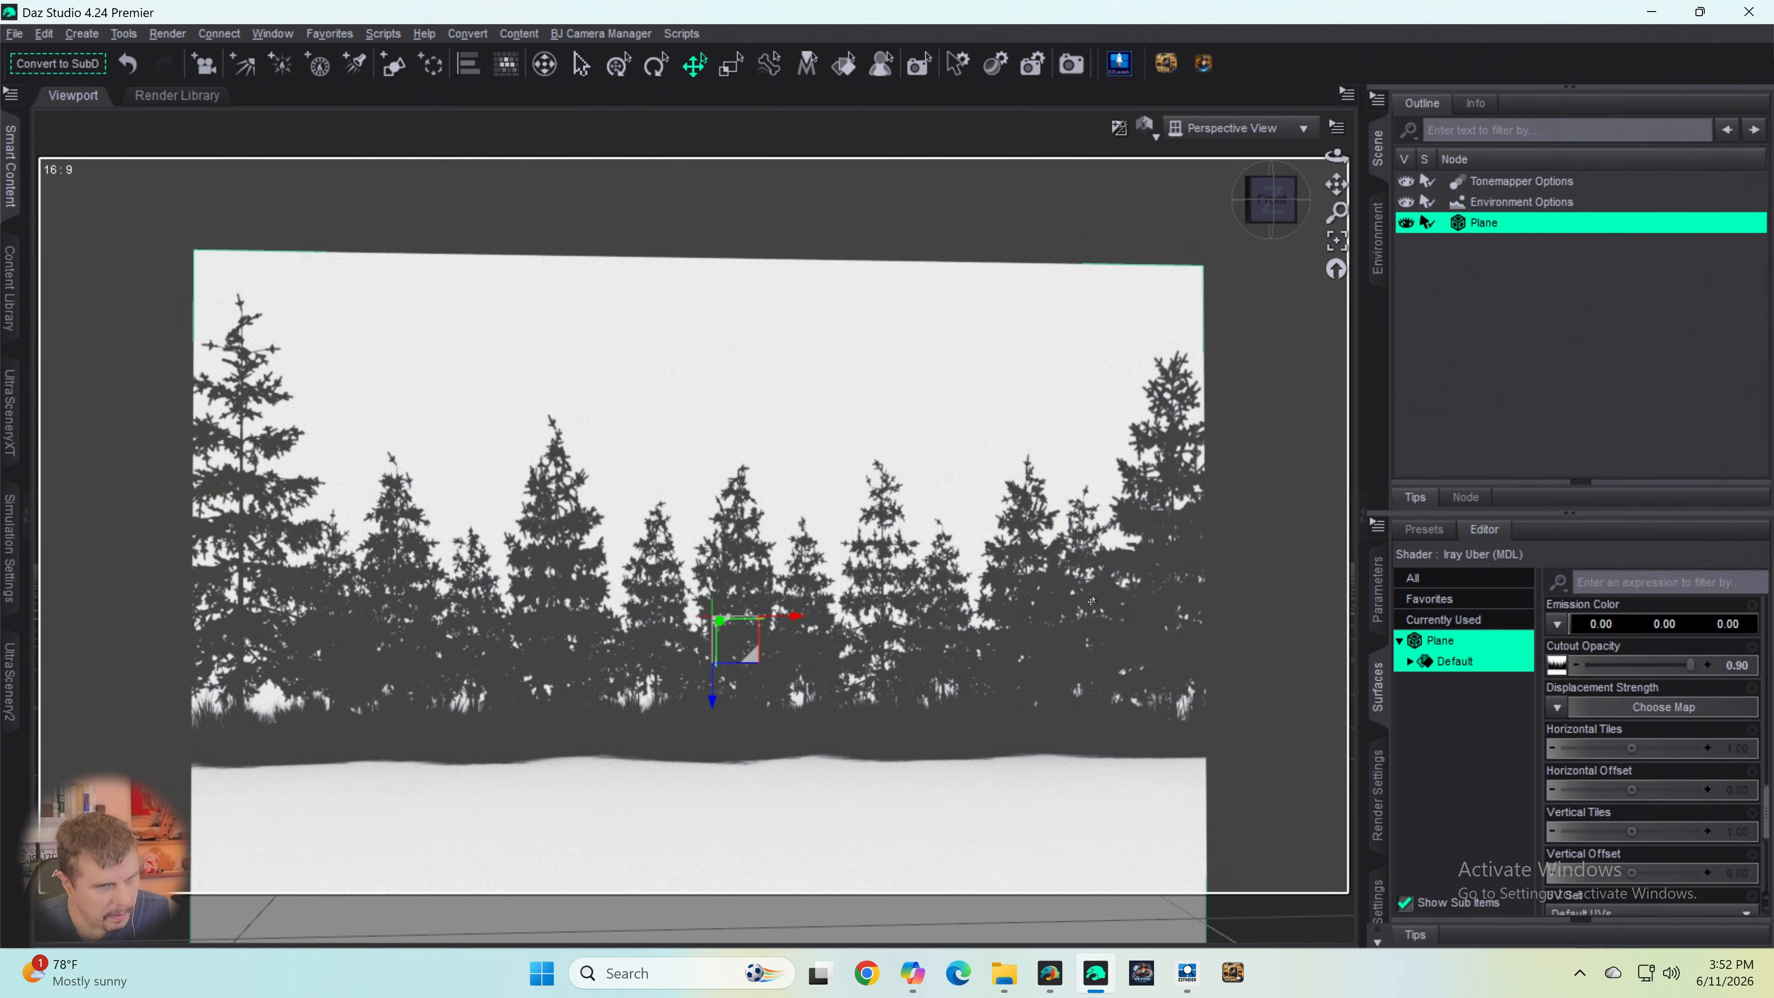
# - Review the plane's Base Color map and its remaining surface properties down to Cutout Opacity
pyautogui.scroll(10, 1579, 797)
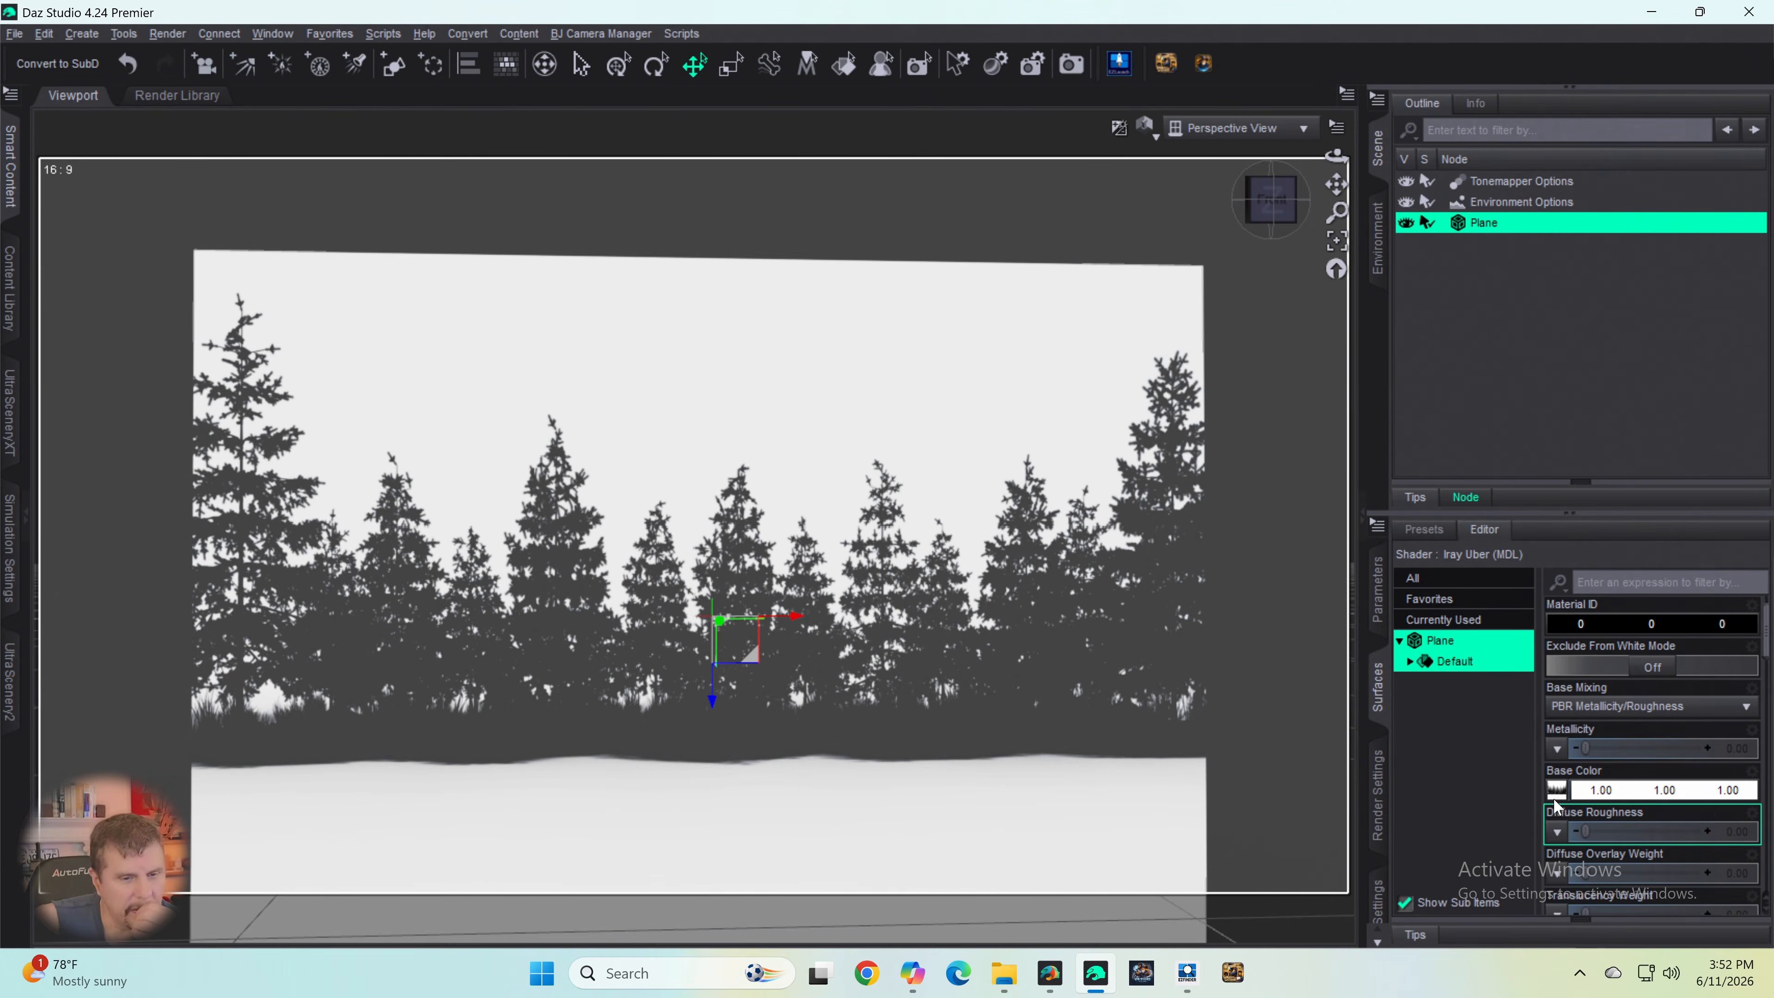
pyautogui.moveTo(1556, 796)
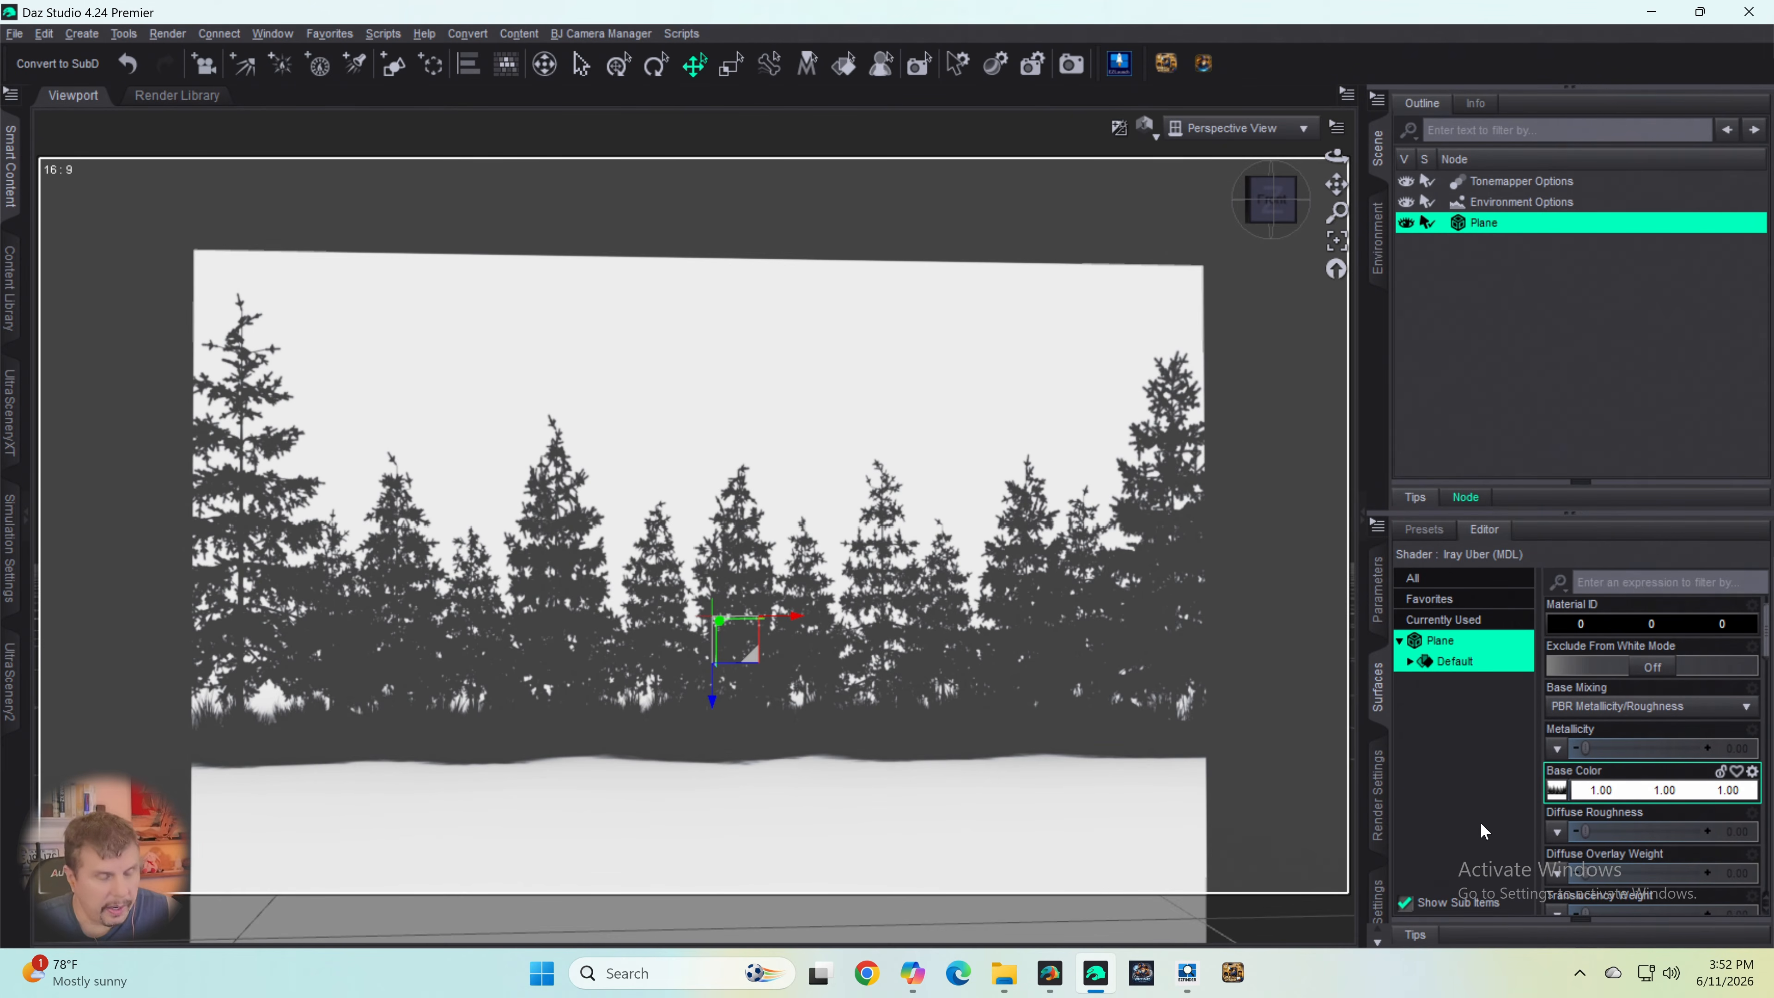
pyautogui.scroll(-4, 1574, 809)
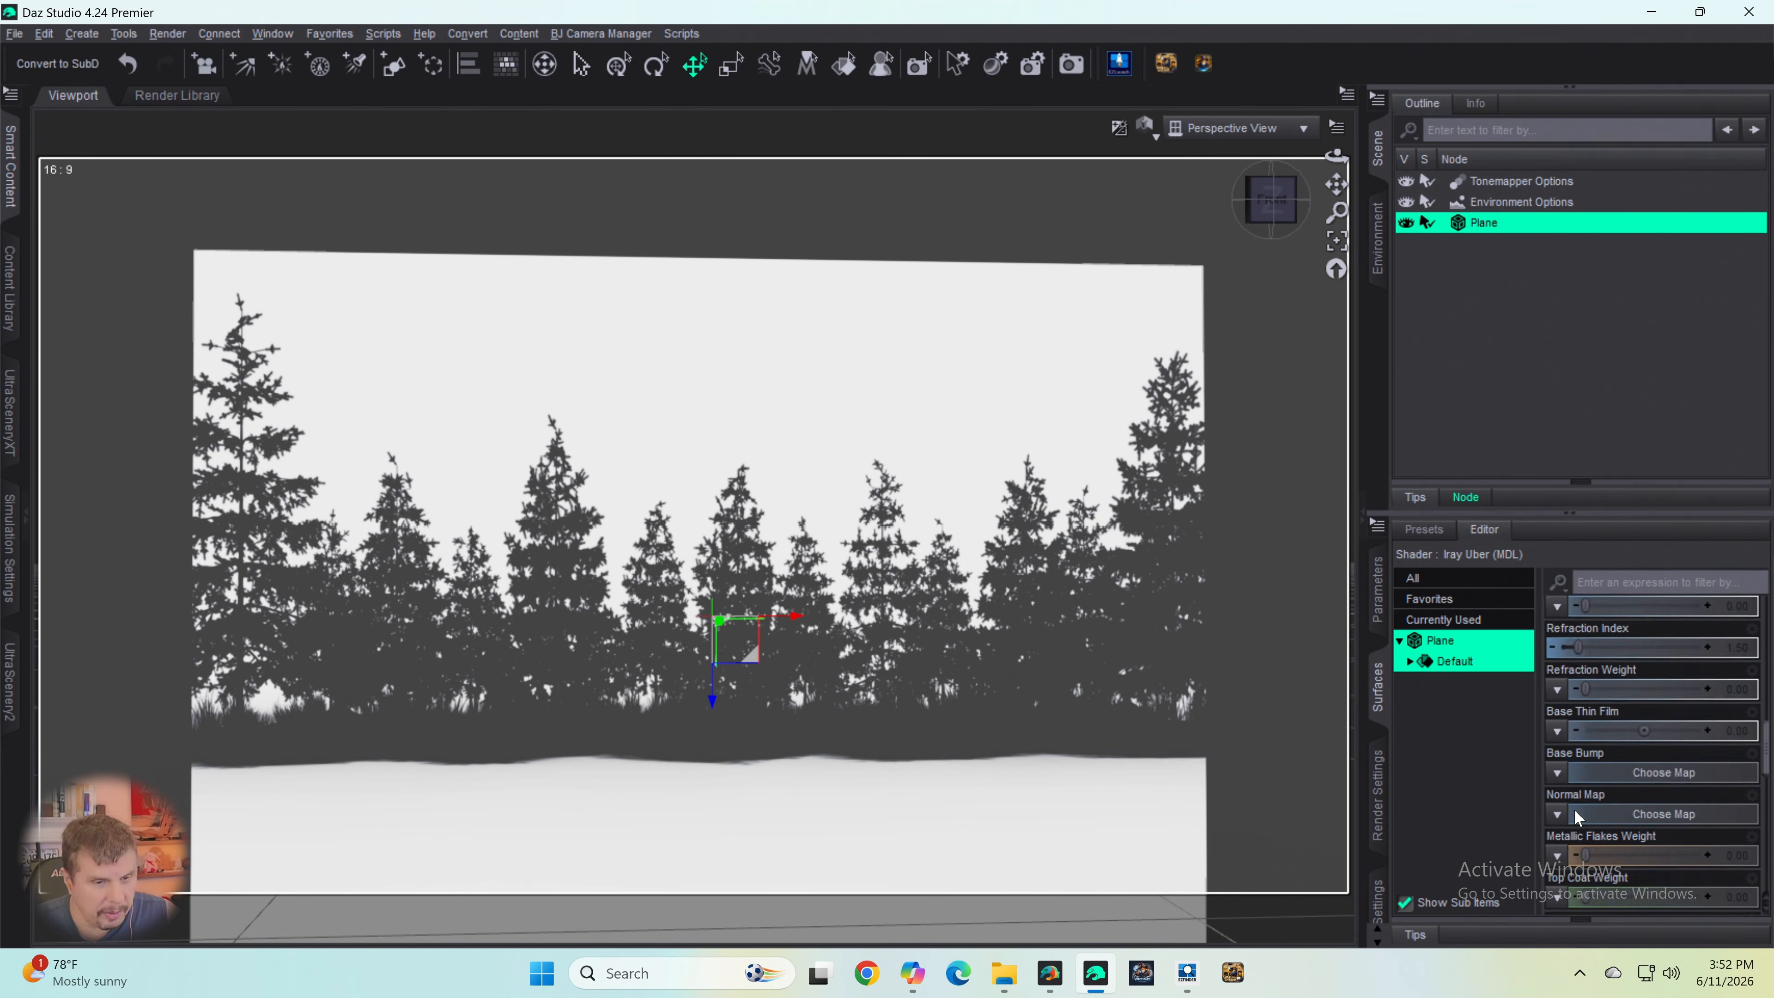
pyautogui.scroll(-6, 1575, 808)
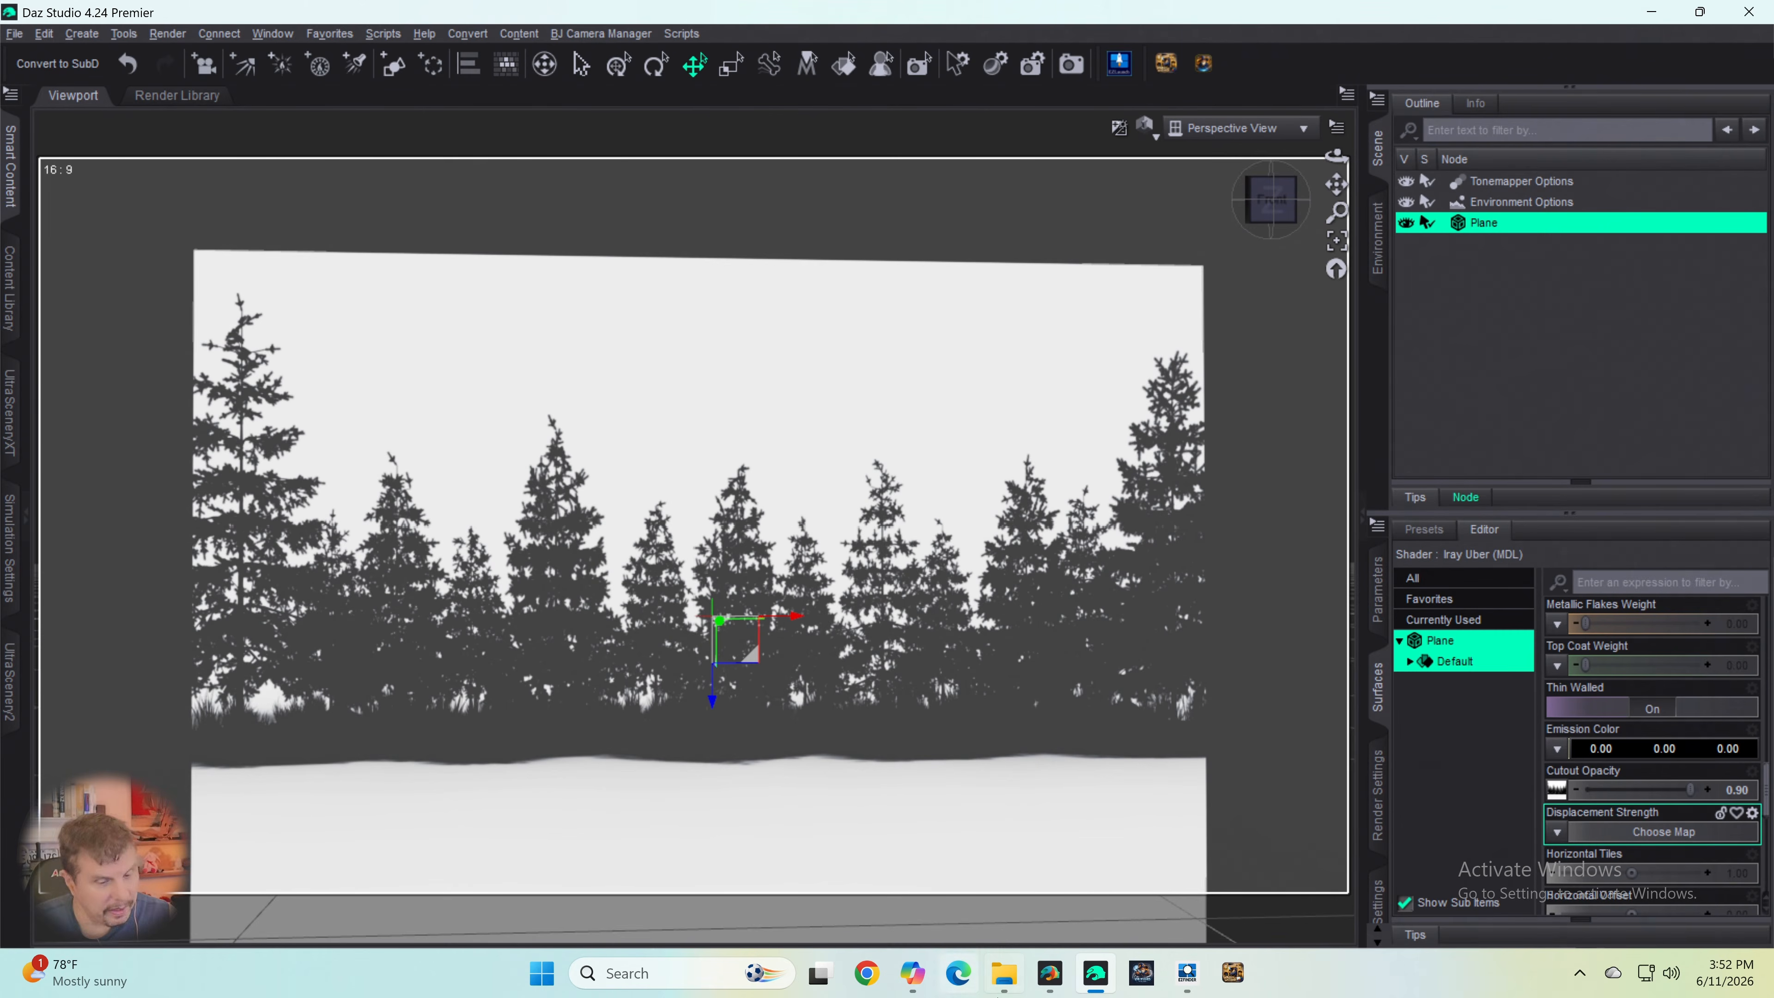
# - In Photoshop, add an Invert adjustment layer on top of the Curves layer of the spruce tree line image
pyautogui.moveTo(1003, 973)
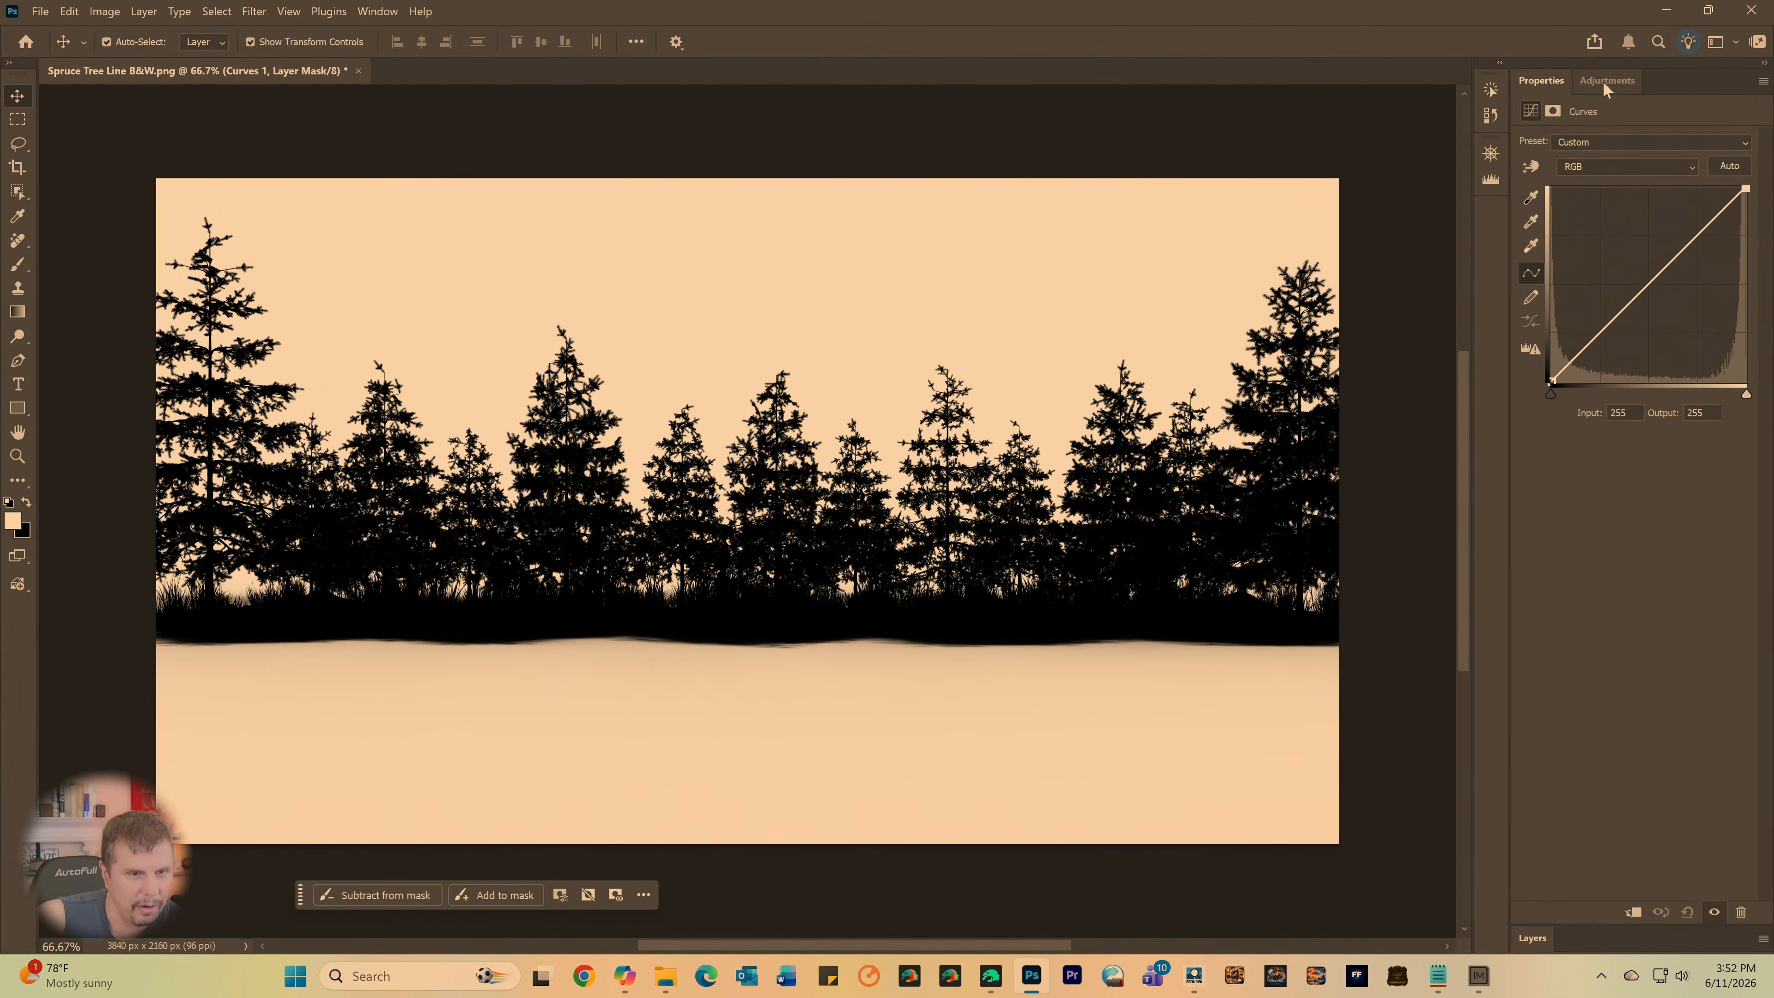
pyautogui.click(1603, 82)
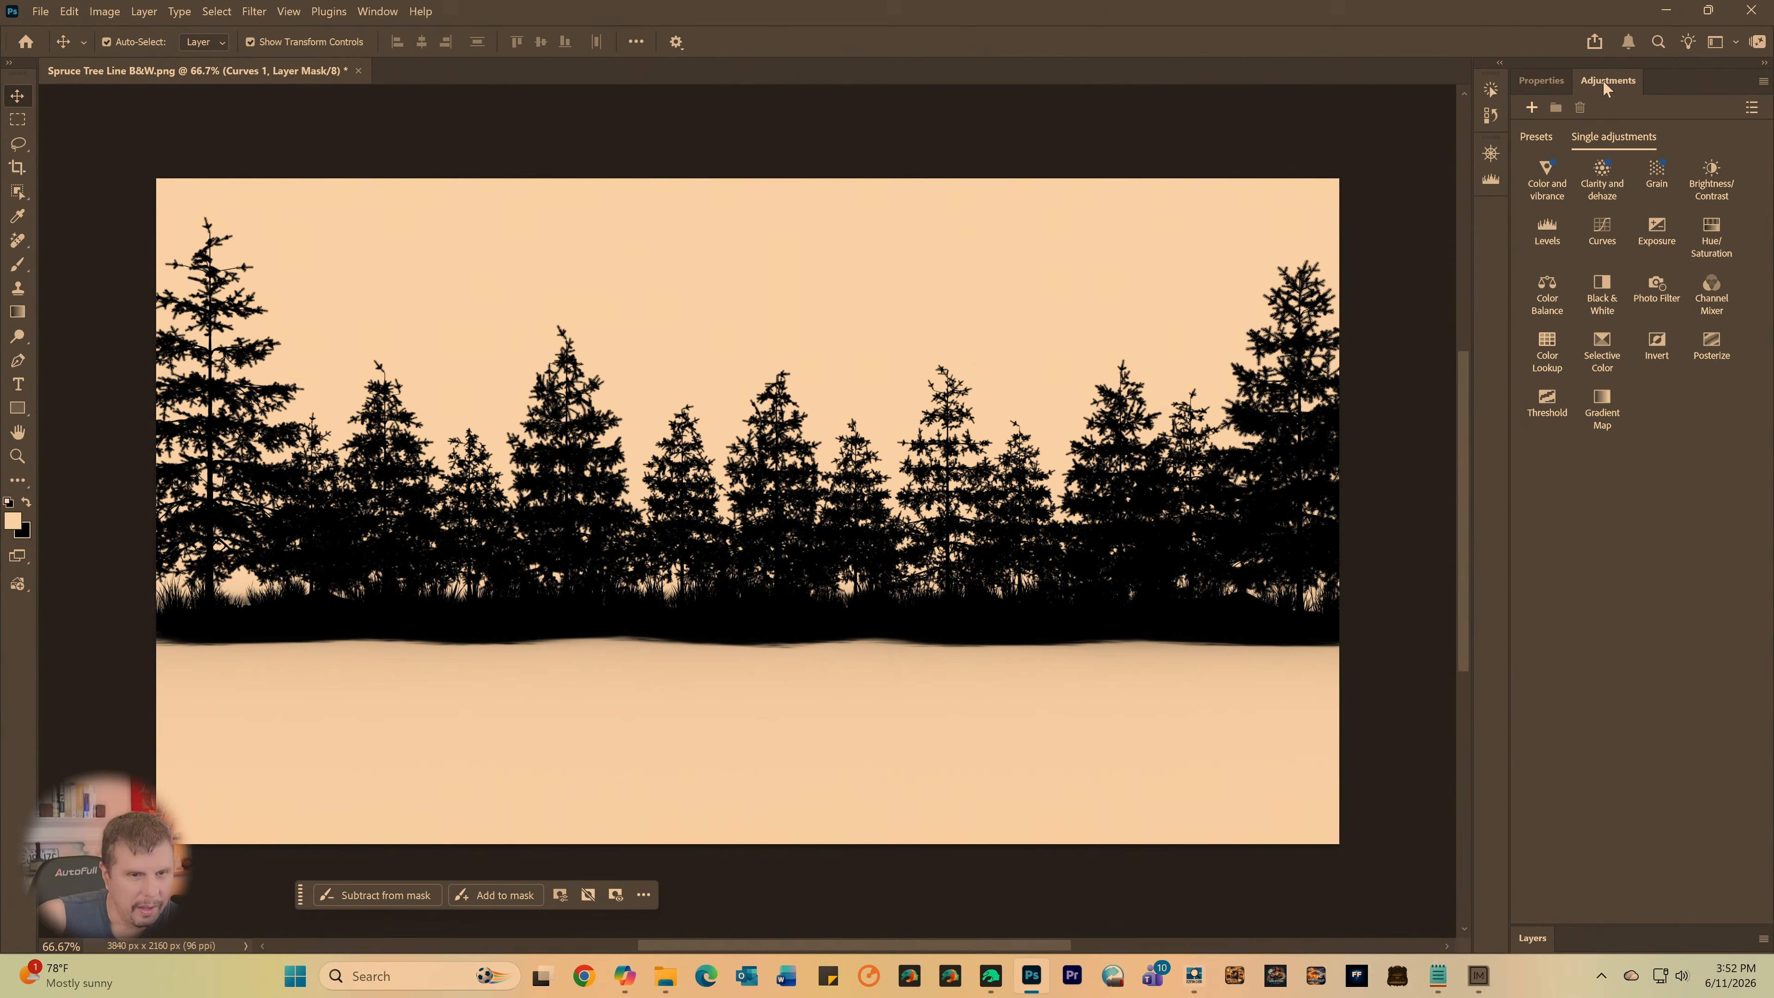
pyautogui.click(1542, 80)
pyautogui.click(1533, 938)
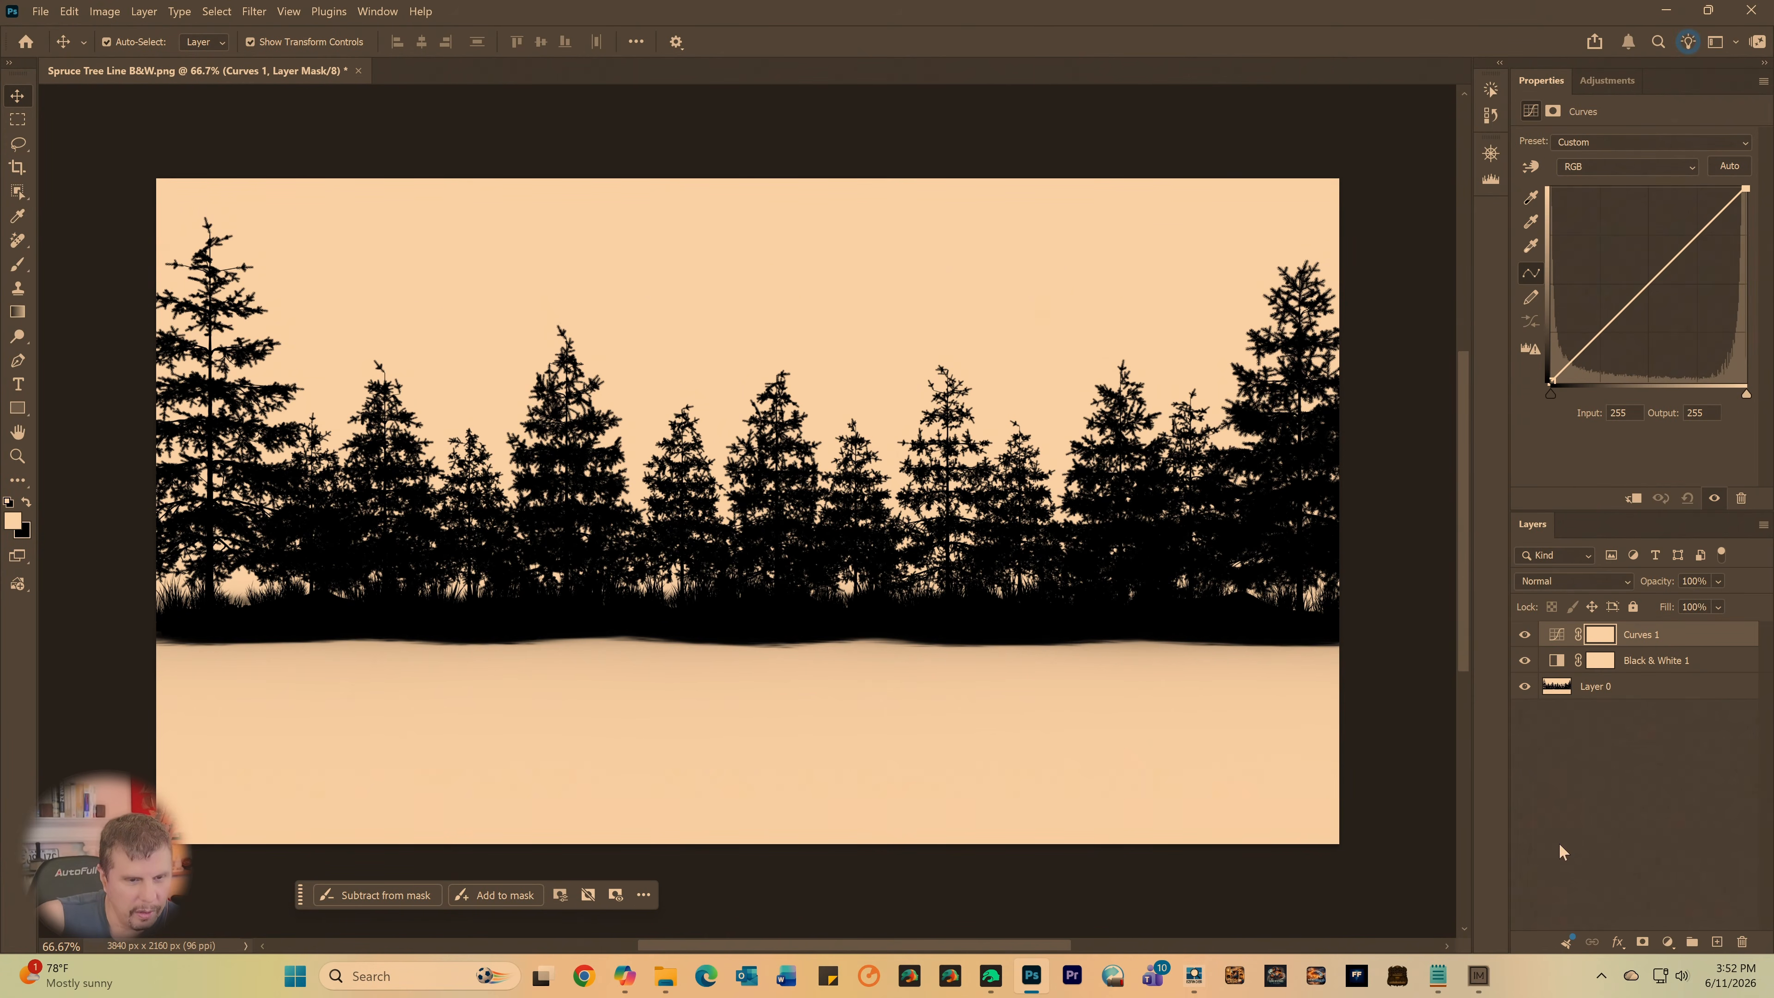
pyautogui.click(1592, 689)
pyautogui.click(1608, 79)
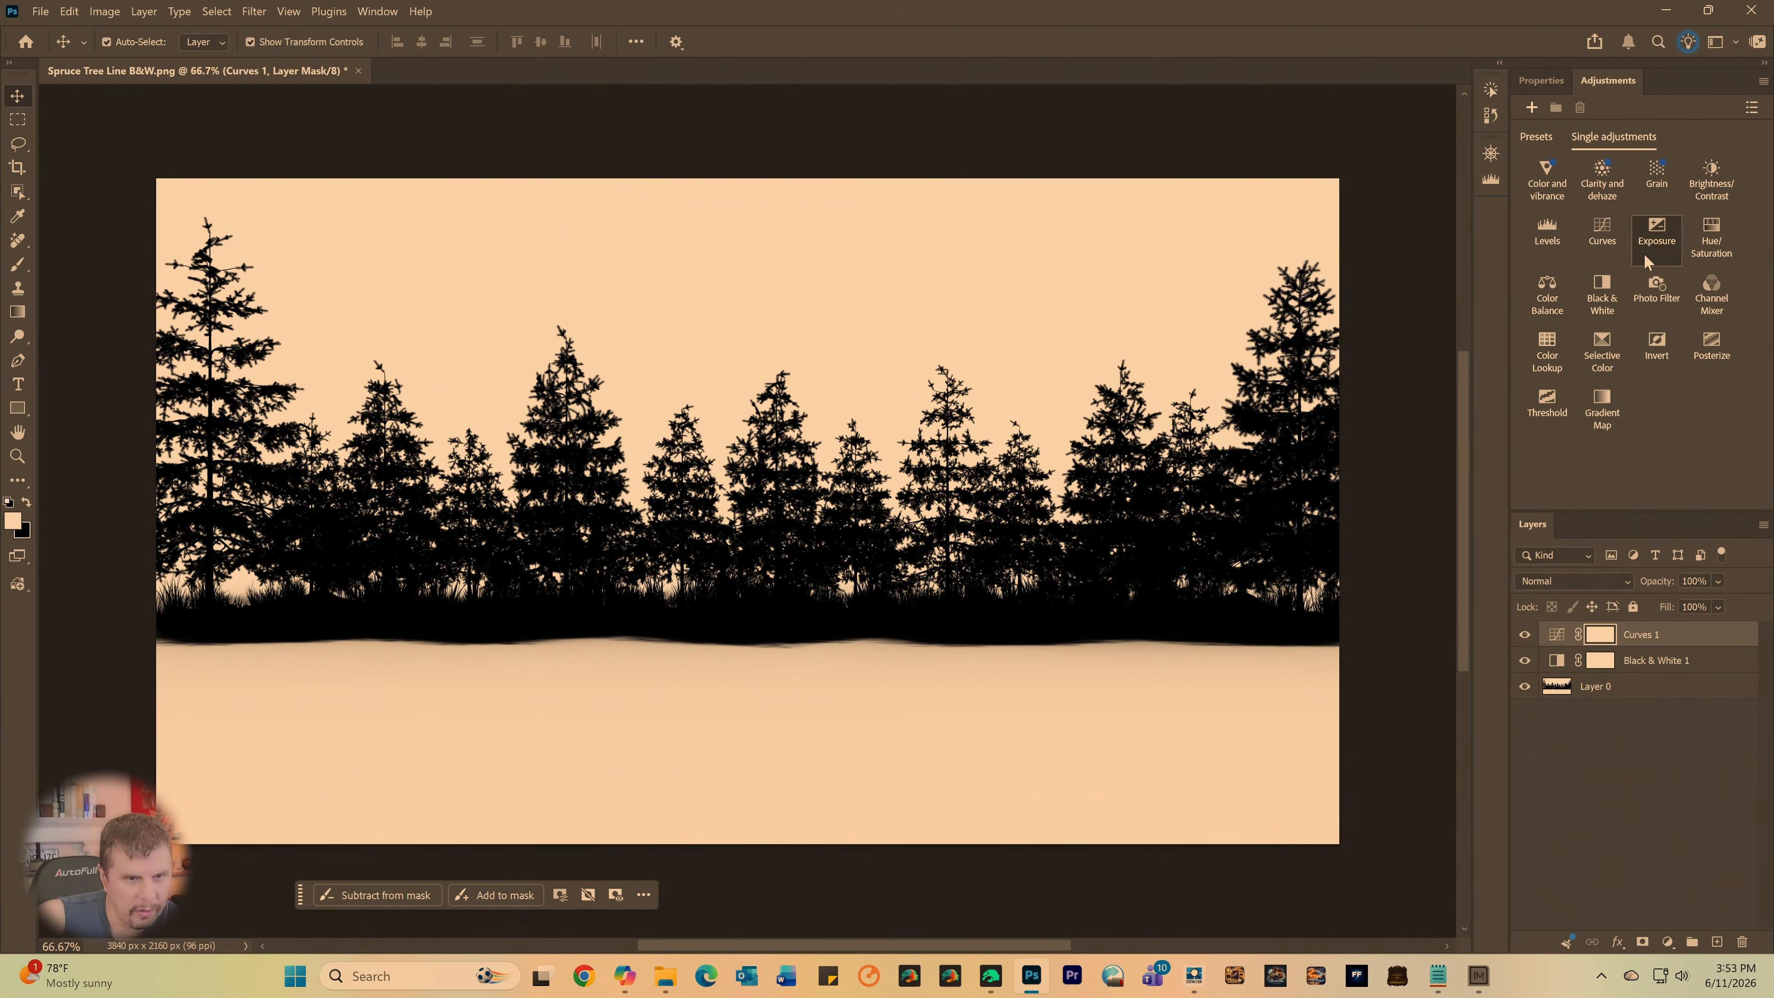
pyautogui.click(1657, 350)
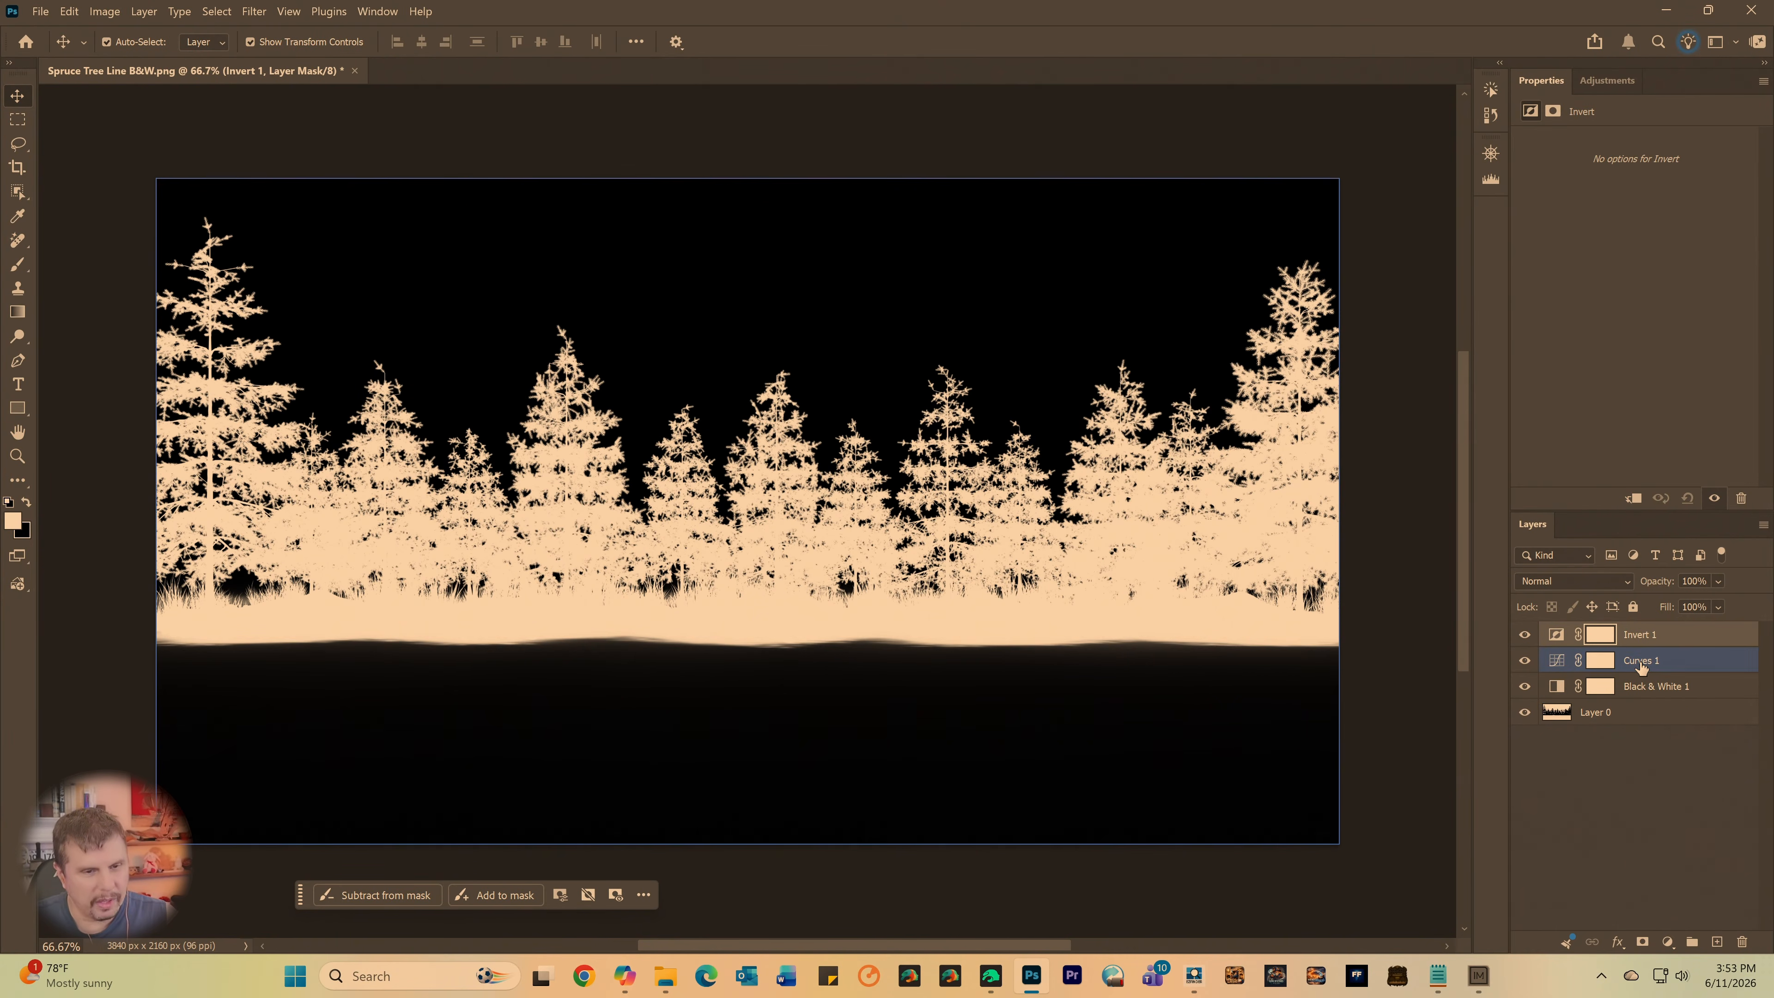
# - Select the Curves 1 layer and save a PNG copy as Inverted Loose in Shared Folder with the large file size option
pyautogui.click(1676, 660)
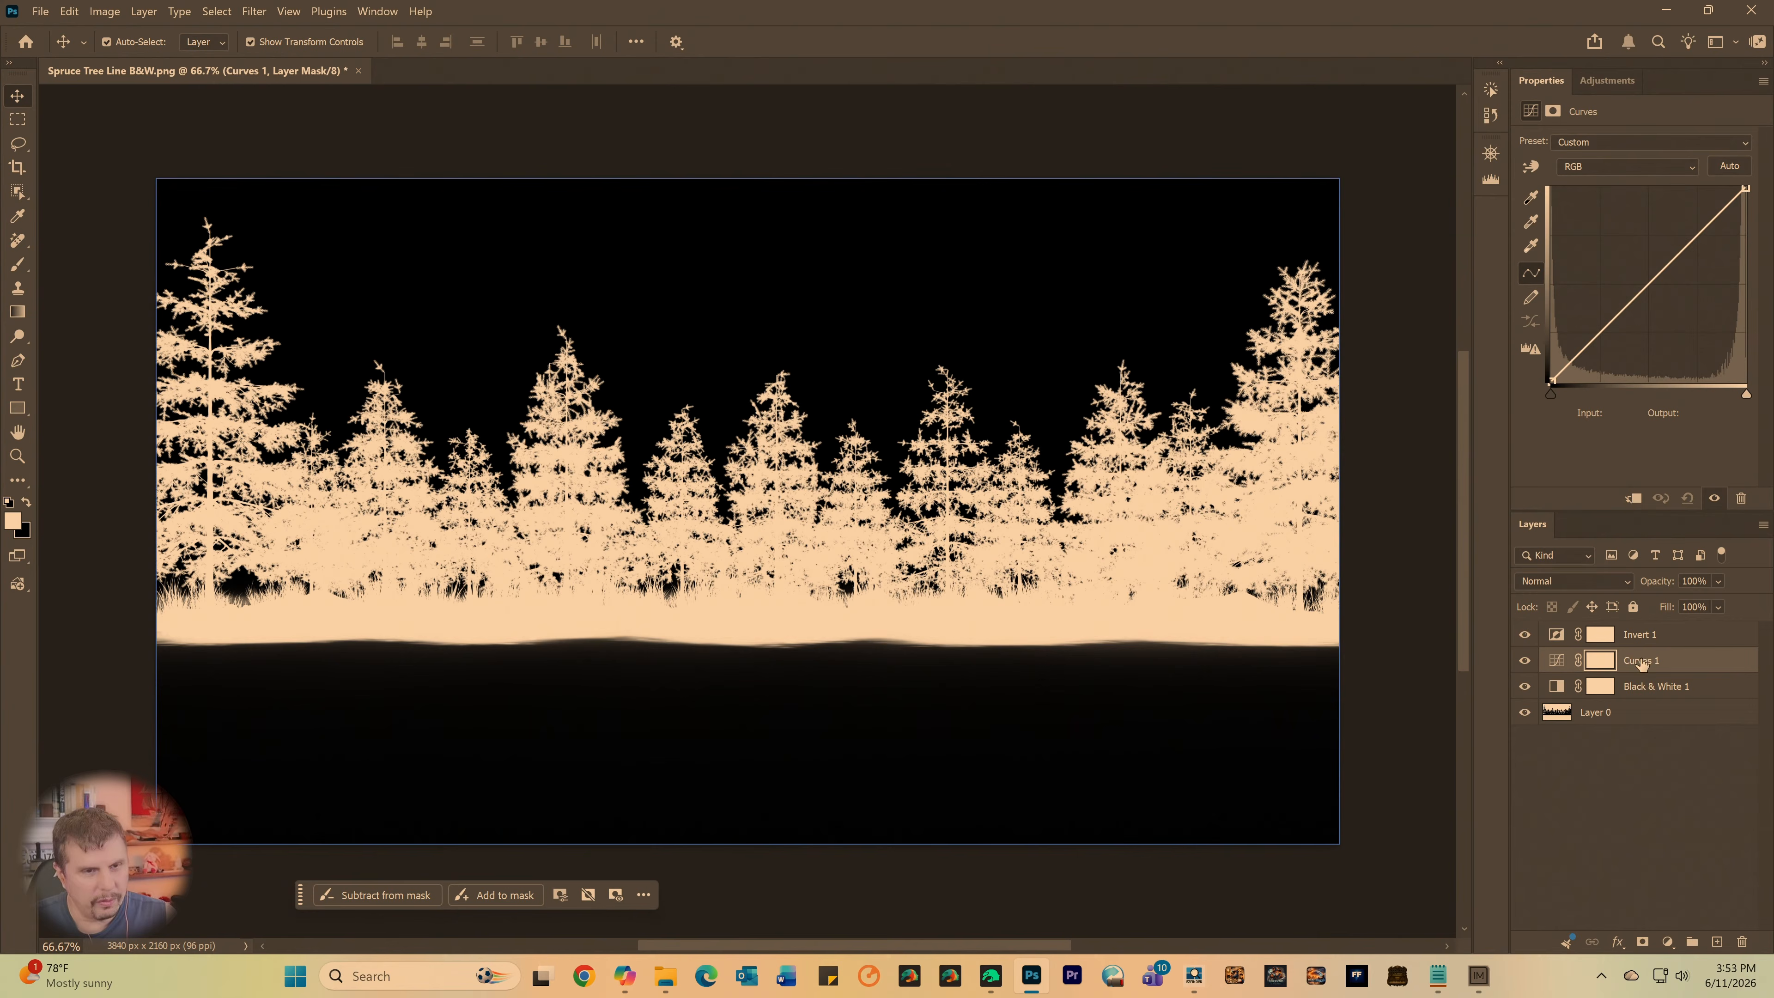
pyautogui.click(41, 12)
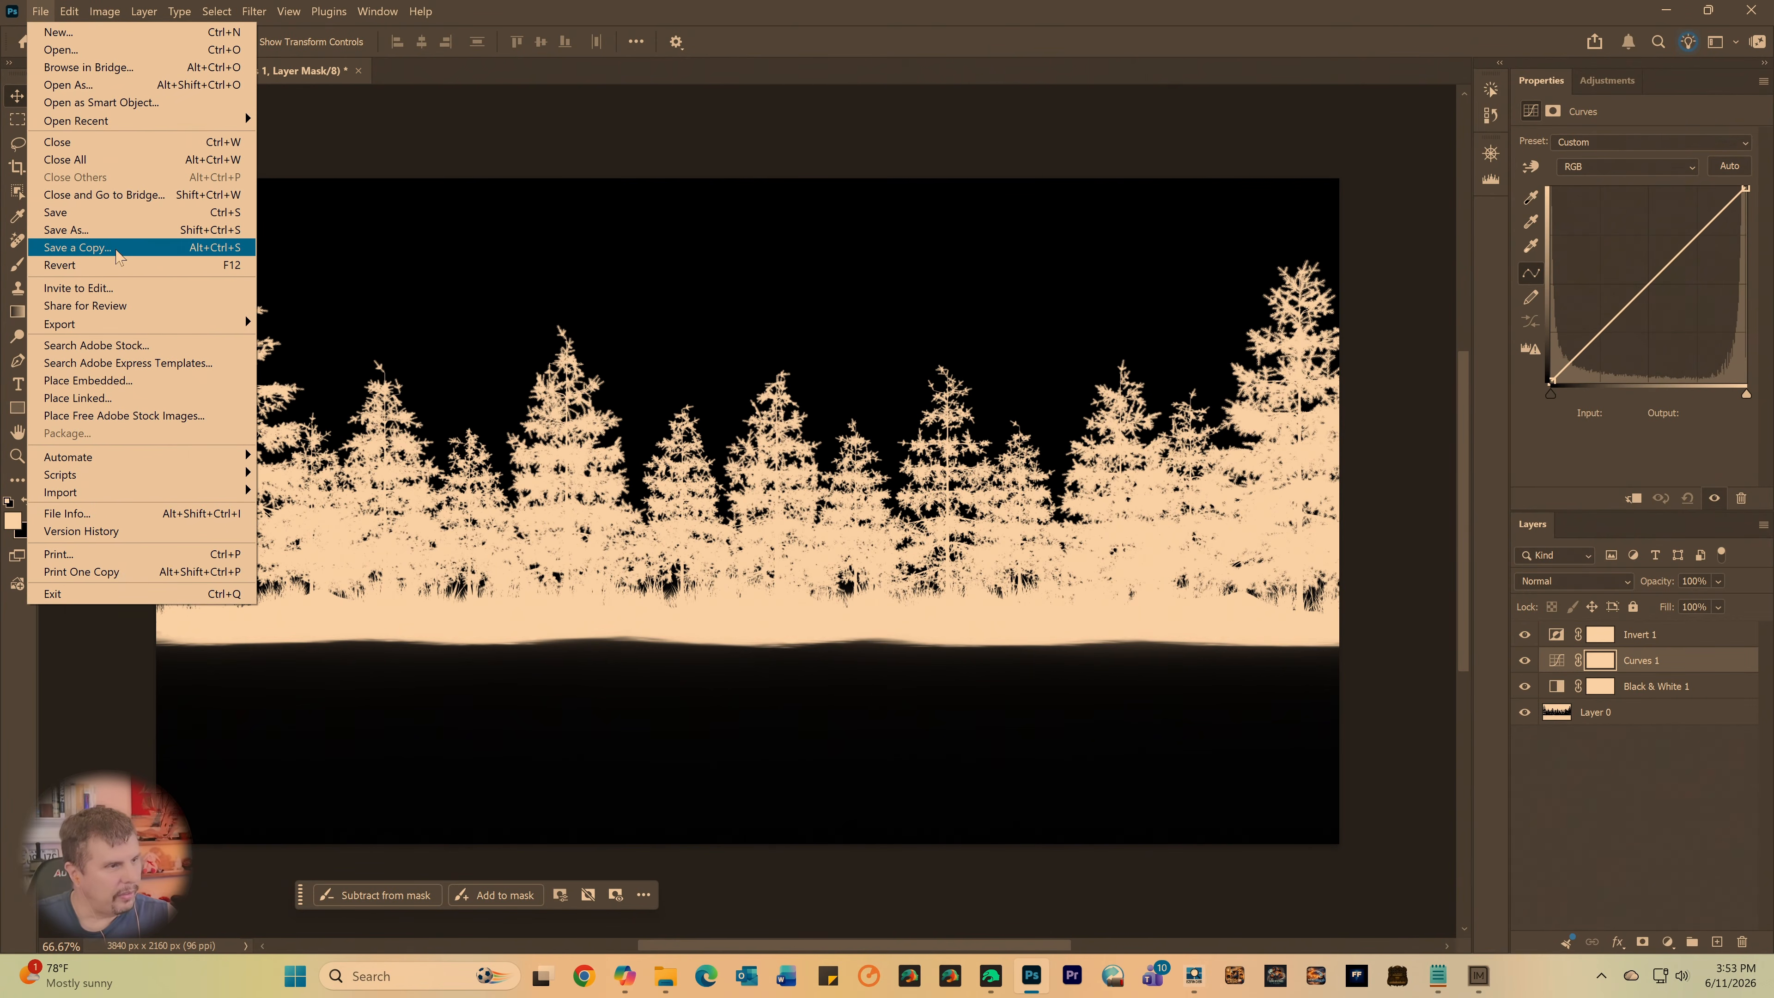
pyautogui.click(76, 247)
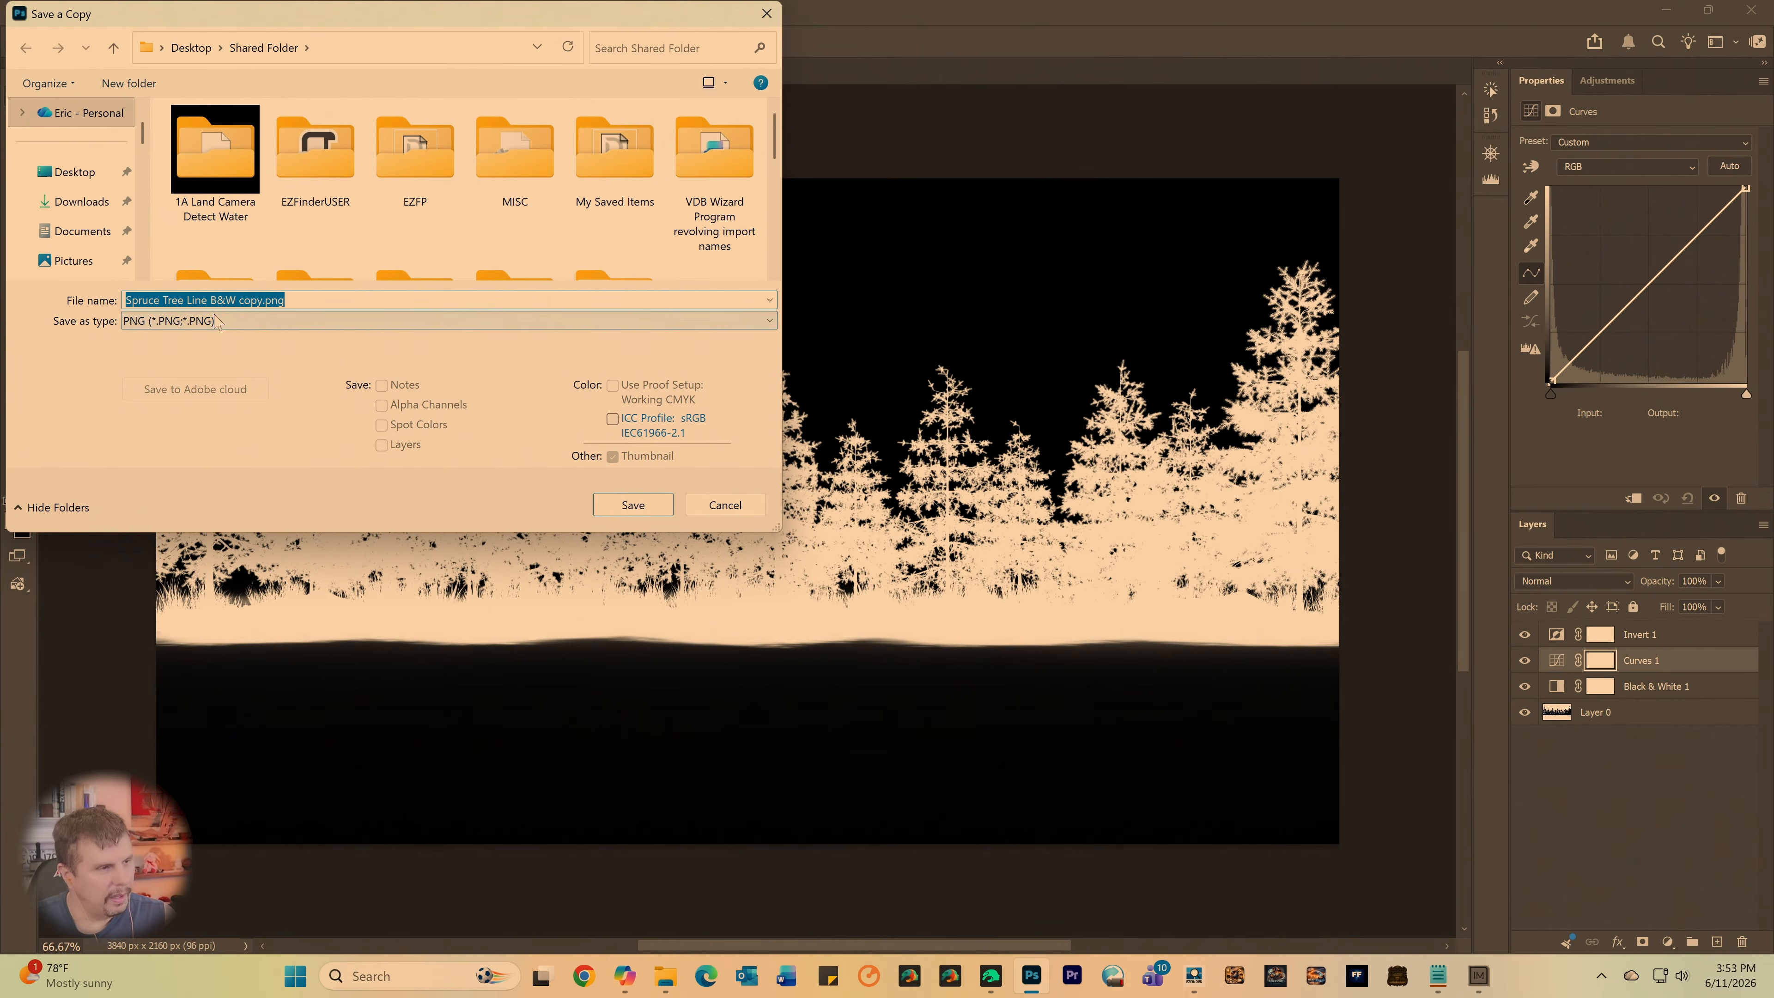
pyautogui.moveTo(258, 302); pyautogui.dragTo(5, 321)
pyautogui.press('BackSpace')
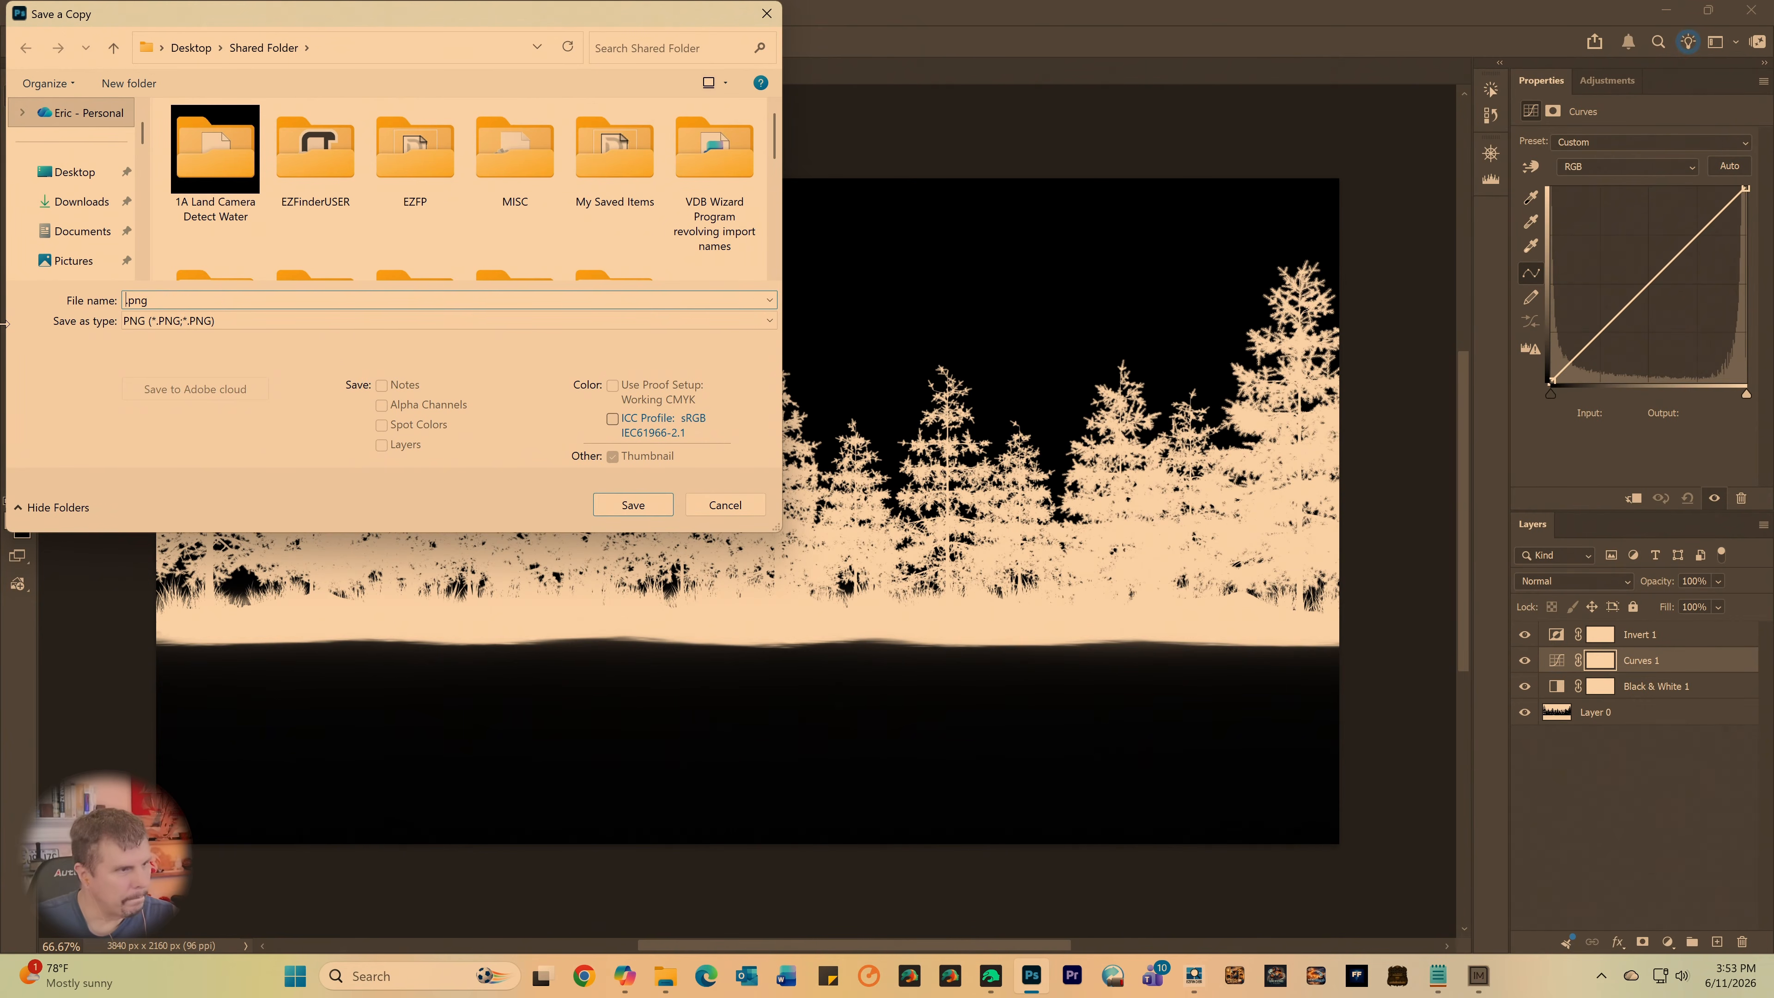
pyautogui.write('Inverted')
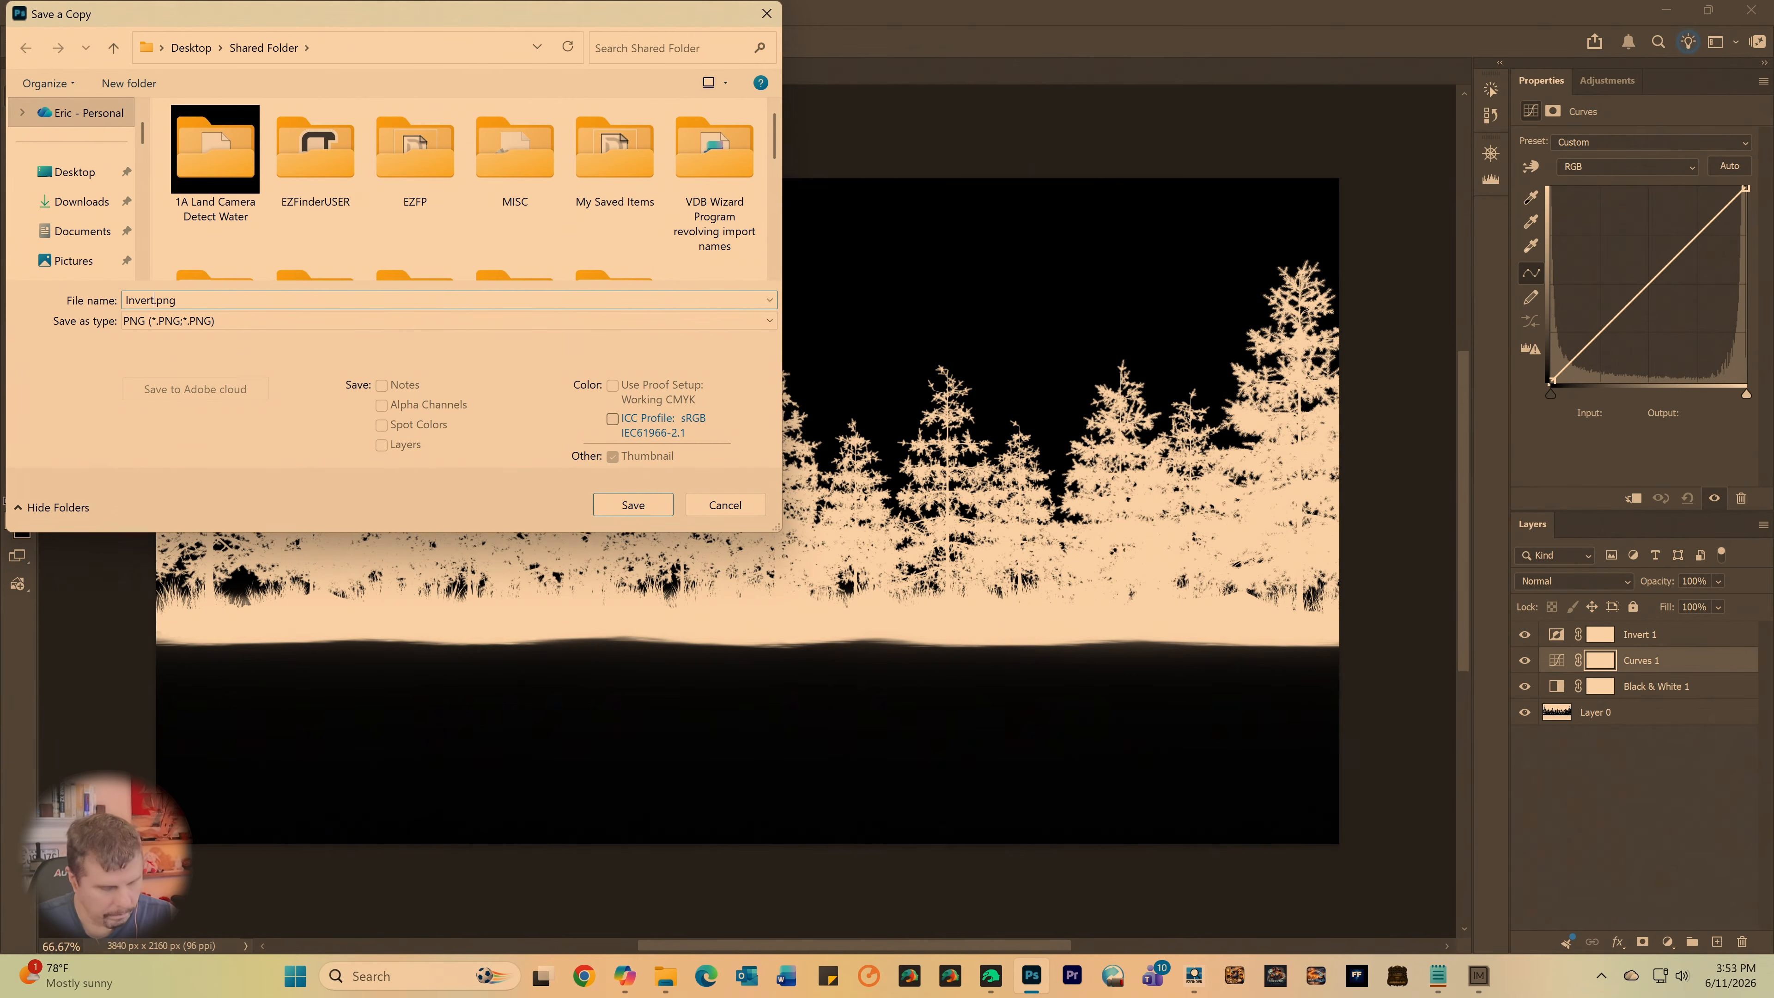
pyautogui.write(' loose')
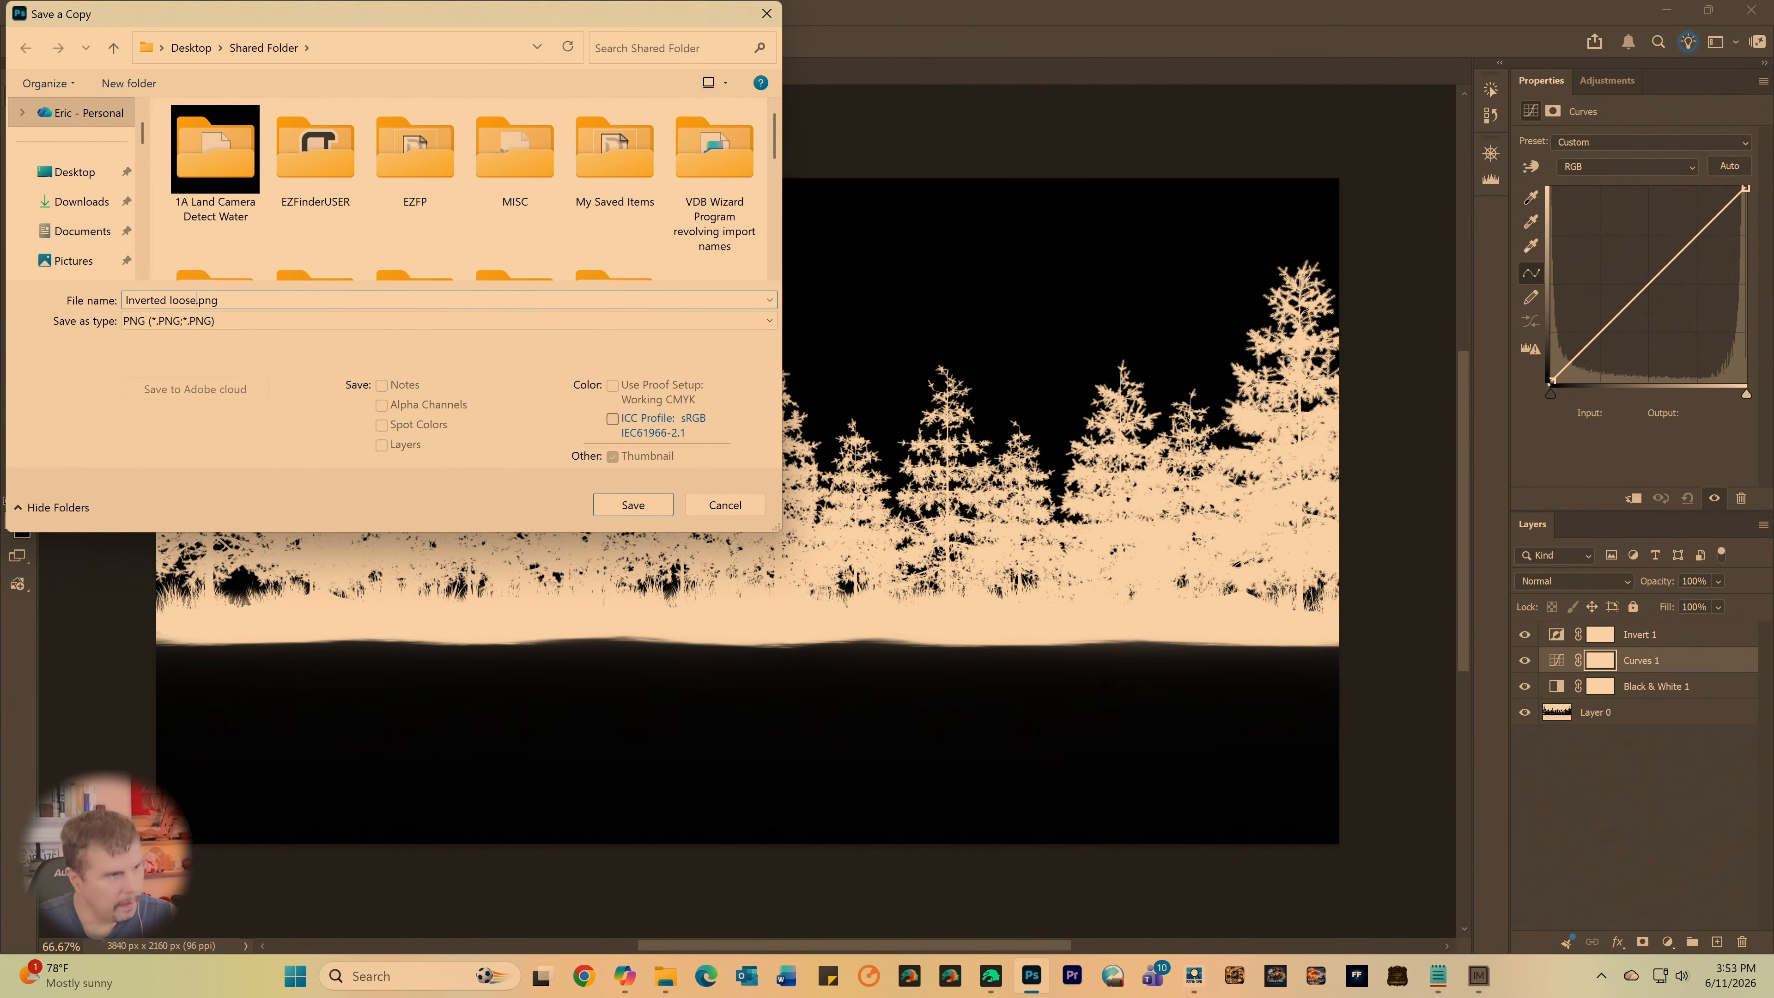
pyautogui.press('Delete')
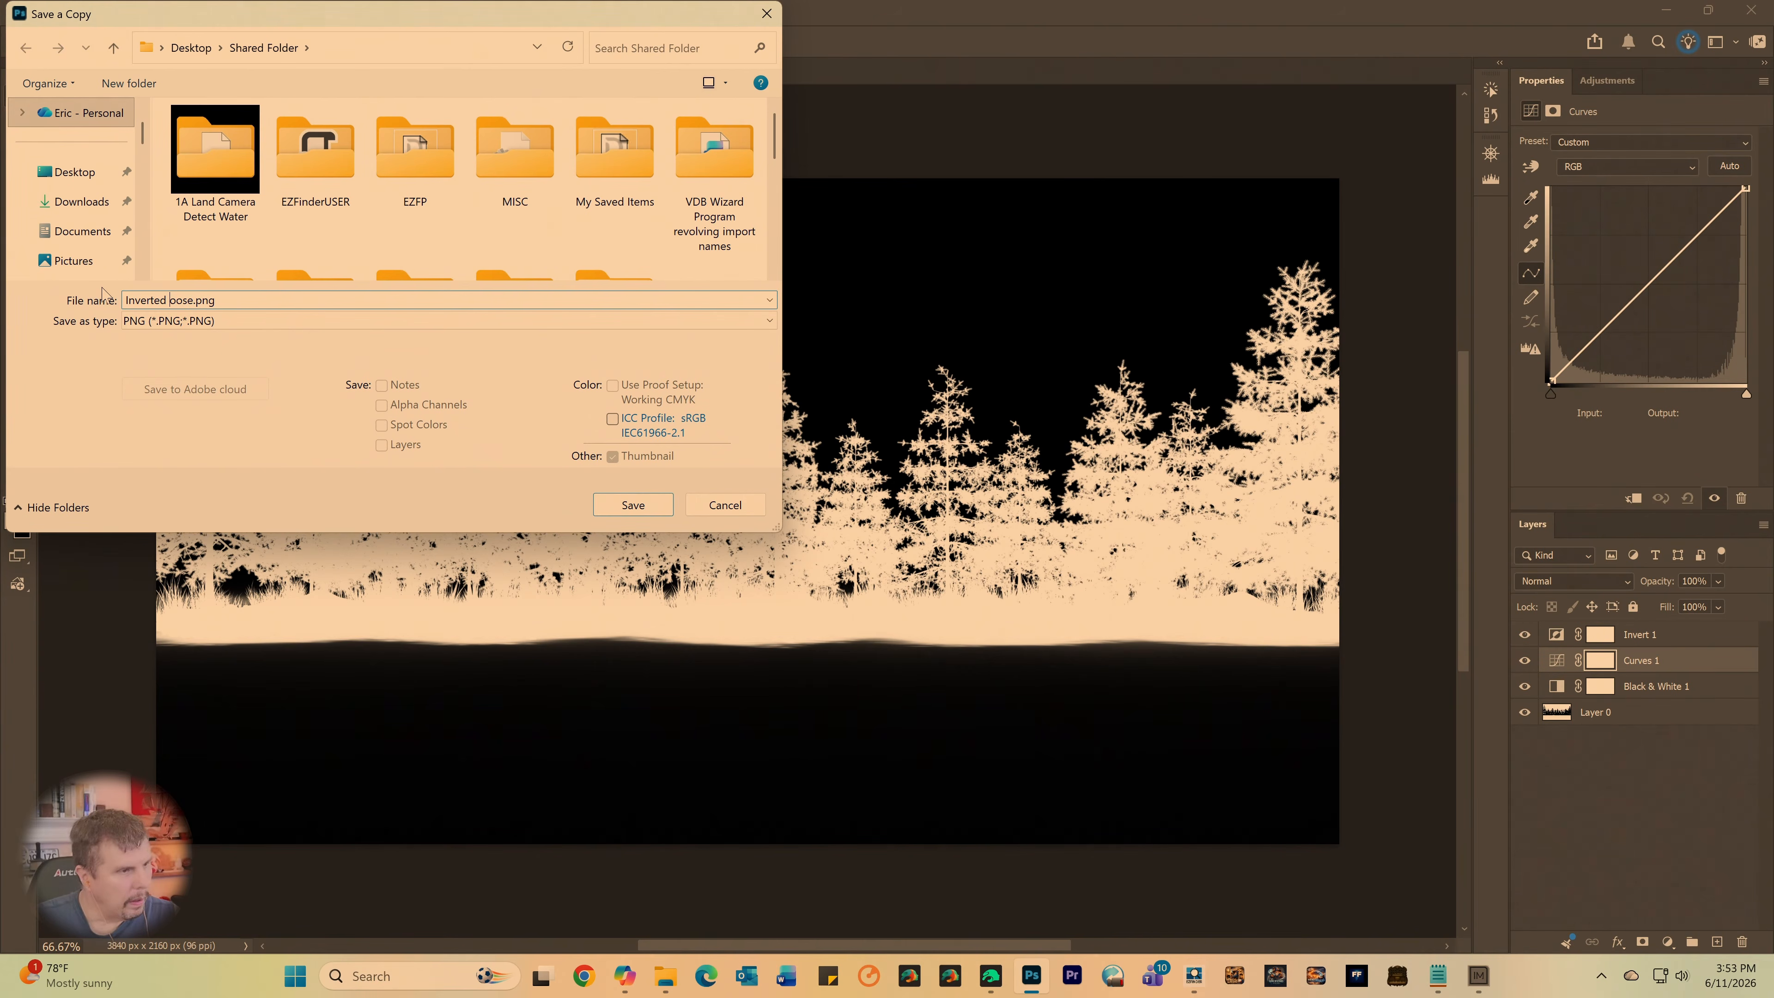
pyautogui.write('L')
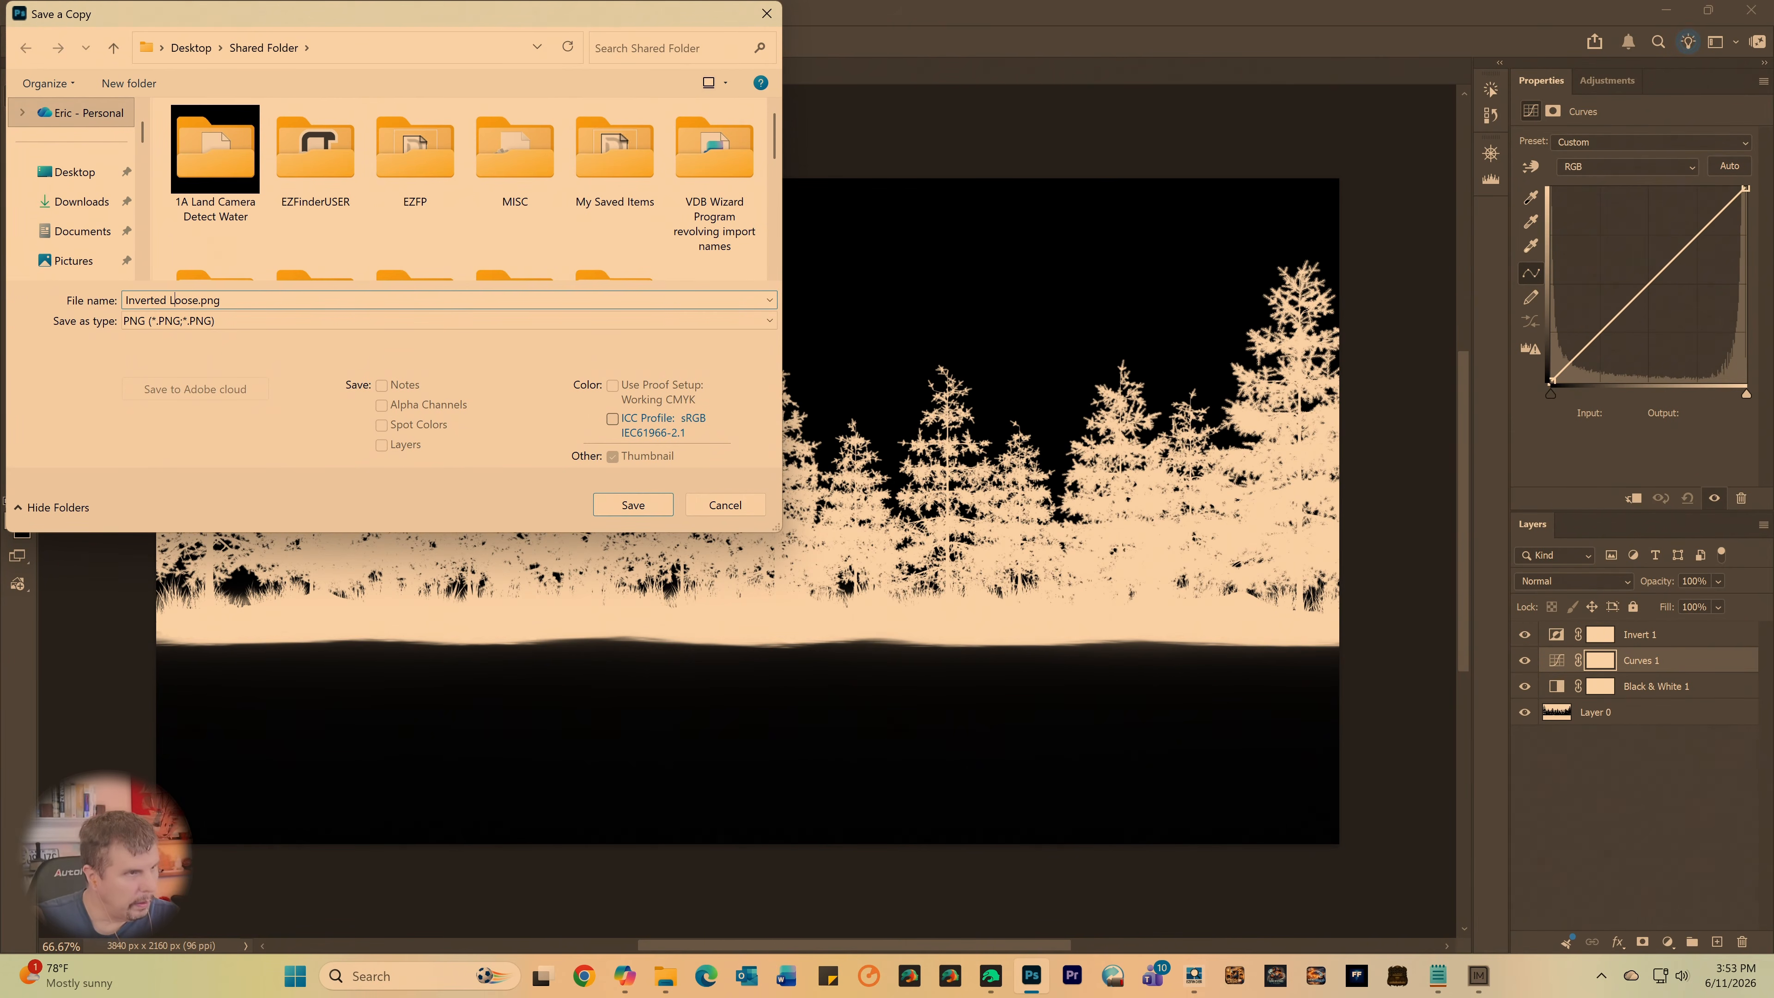
pyautogui.press('Return')
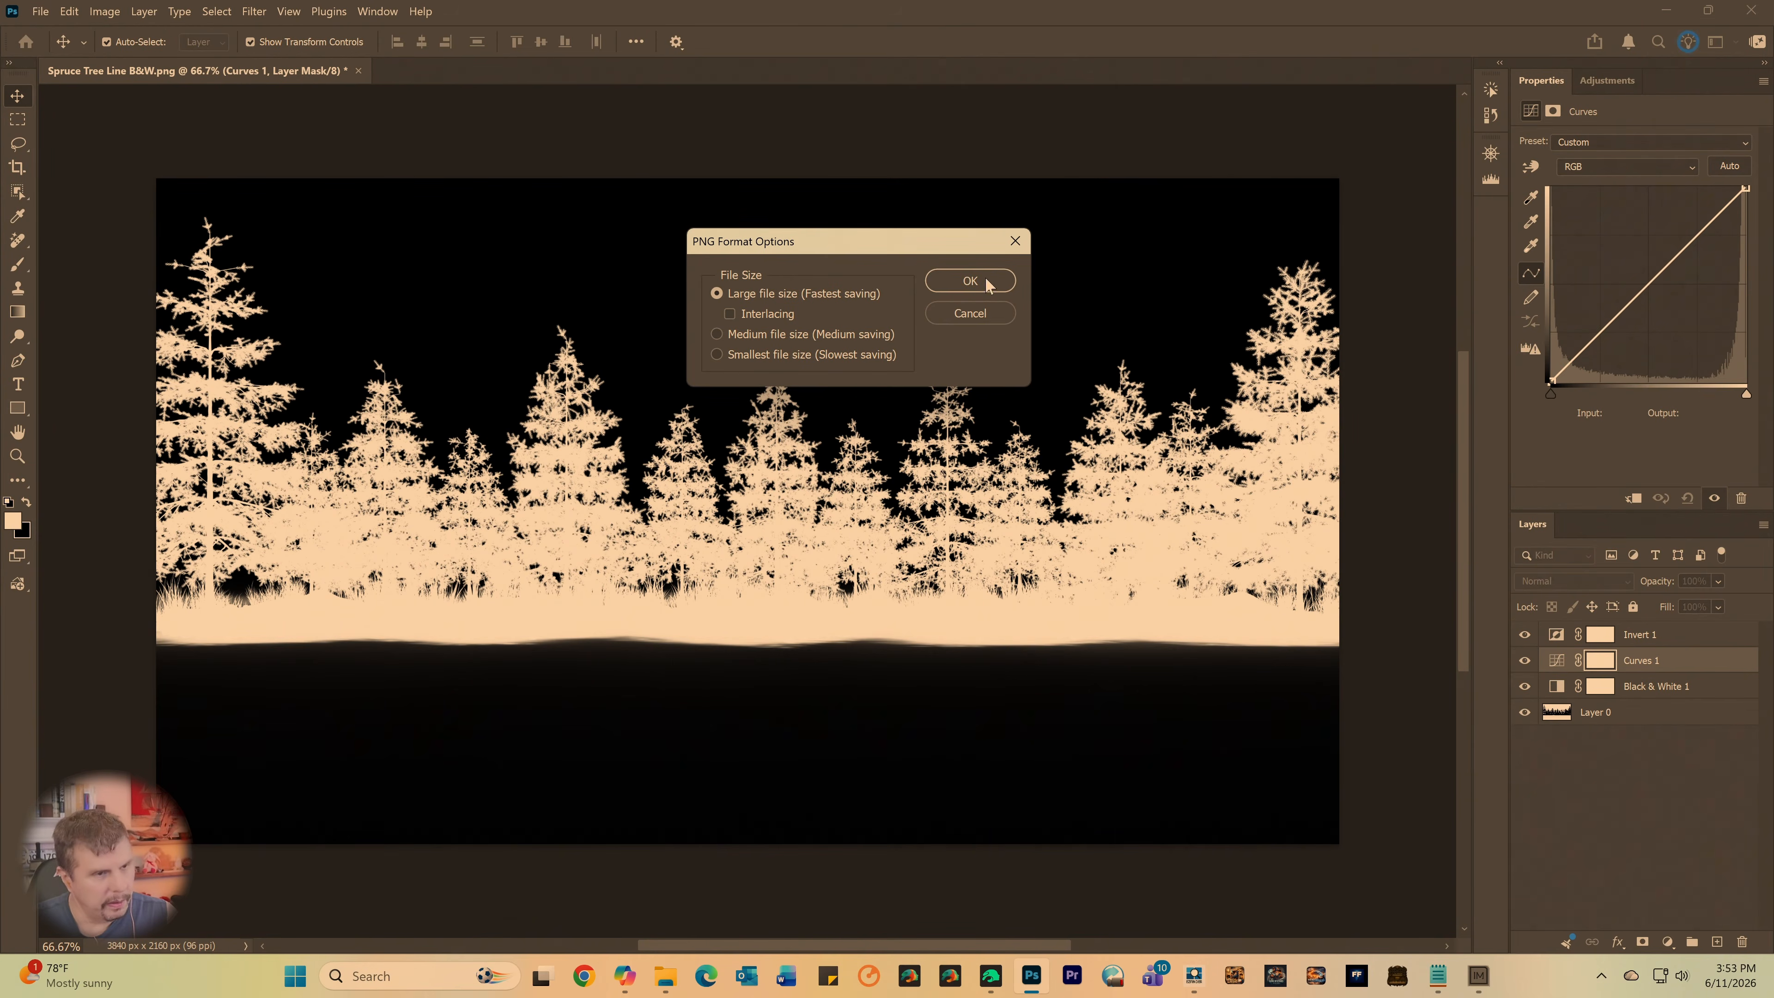
pyautogui.click(970, 281)
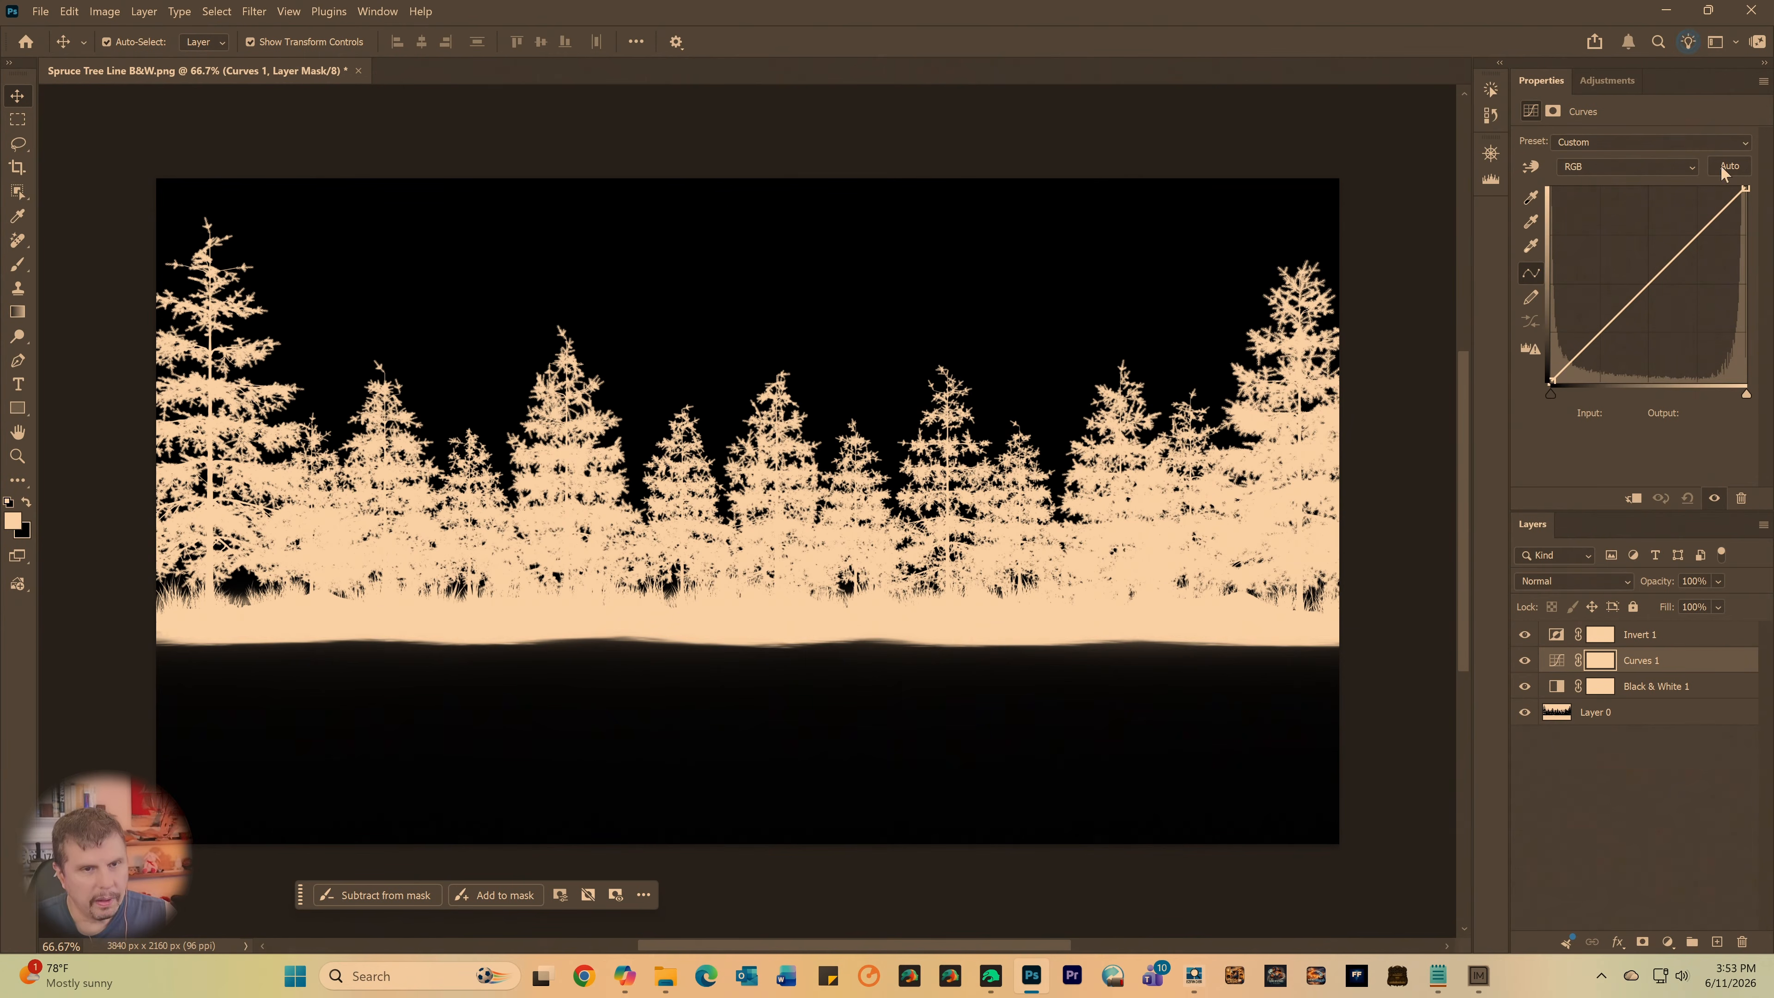
# - Tighten the curve by moving its white point to input 189 and its black point to input 52
pyautogui.moveTo(1744, 189); pyautogui.dragTo(1696, 189)
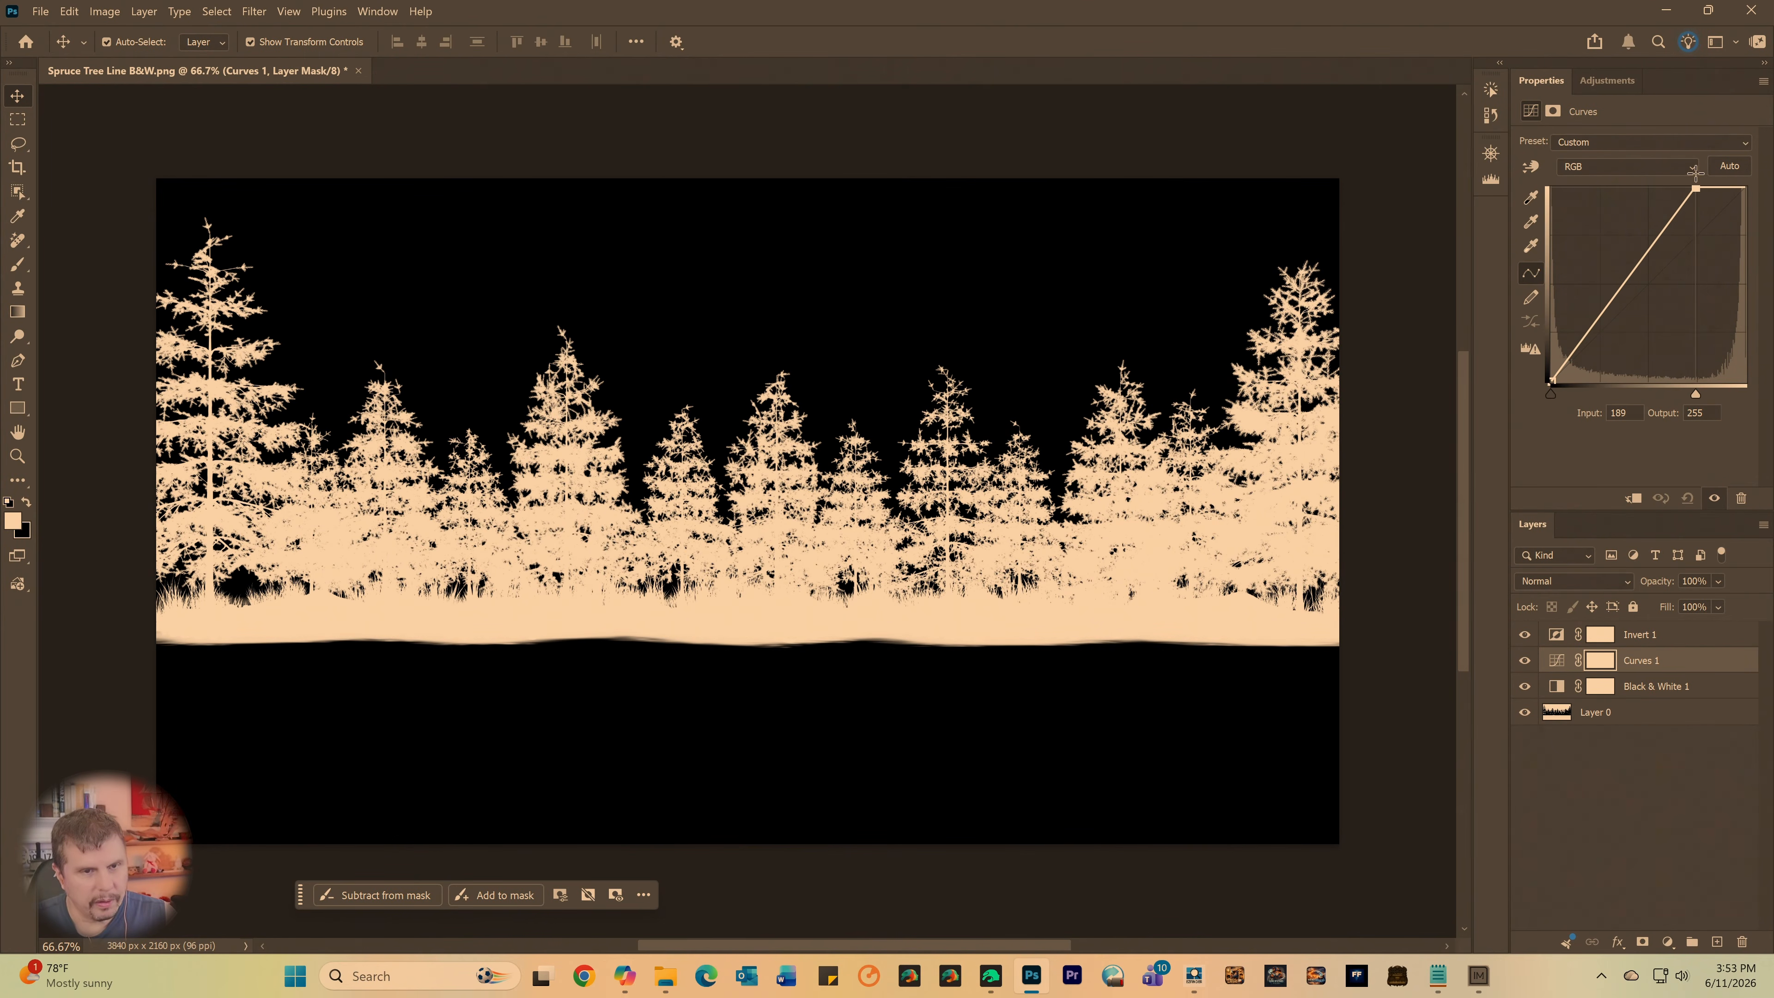
pyautogui.moveTo(1556, 381); pyautogui.dragTo(1595, 394)
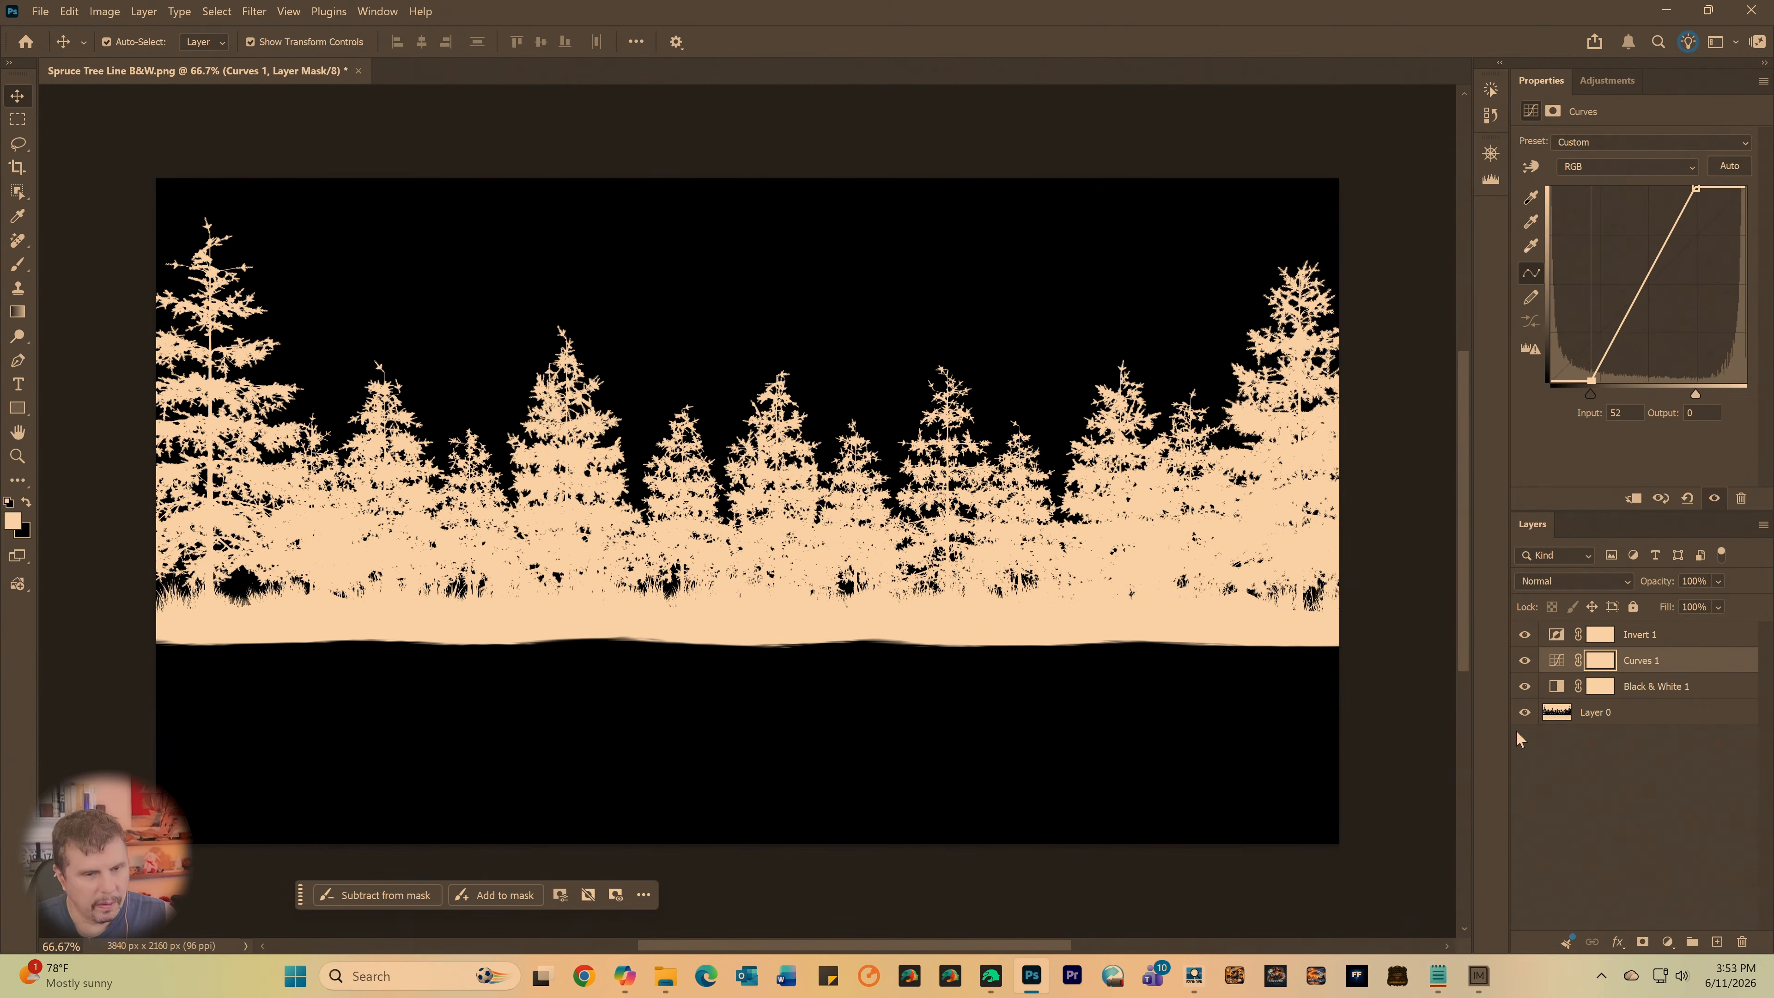
# - Save a PNG copy of the mask as Inverted Tight in Shared Folder with the large file size option
pyautogui.click(29, 14)
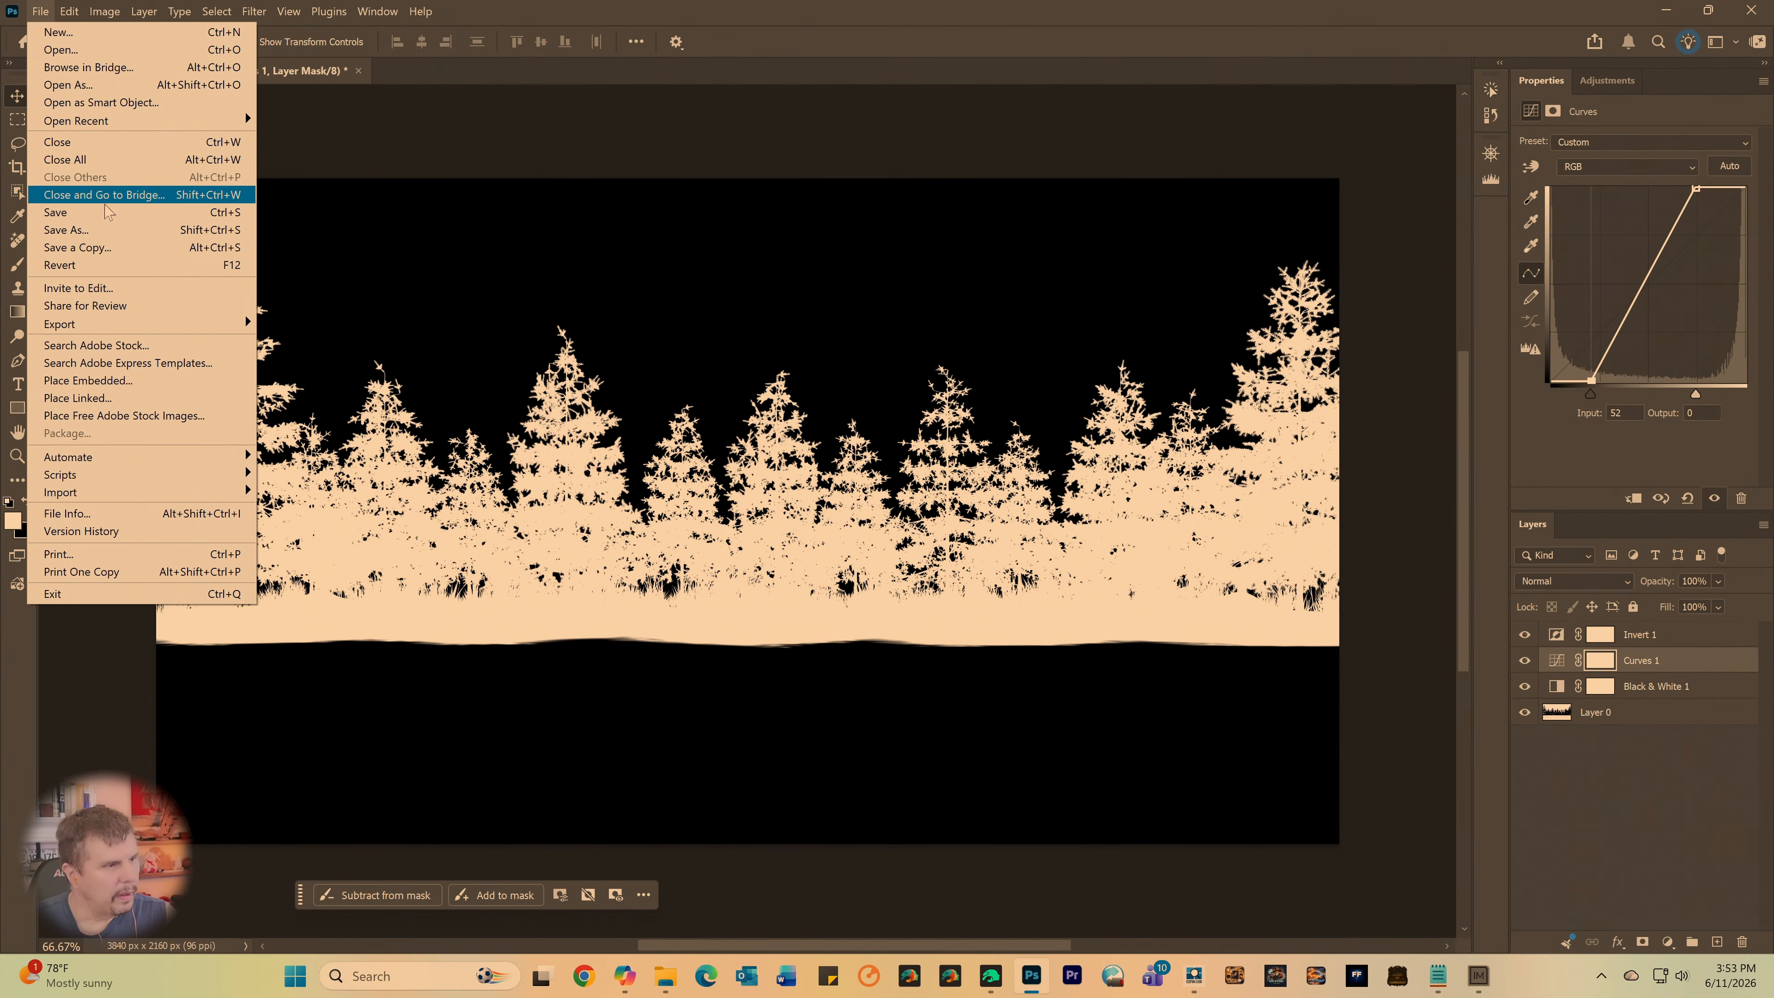
pyautogui.click(105, 251)
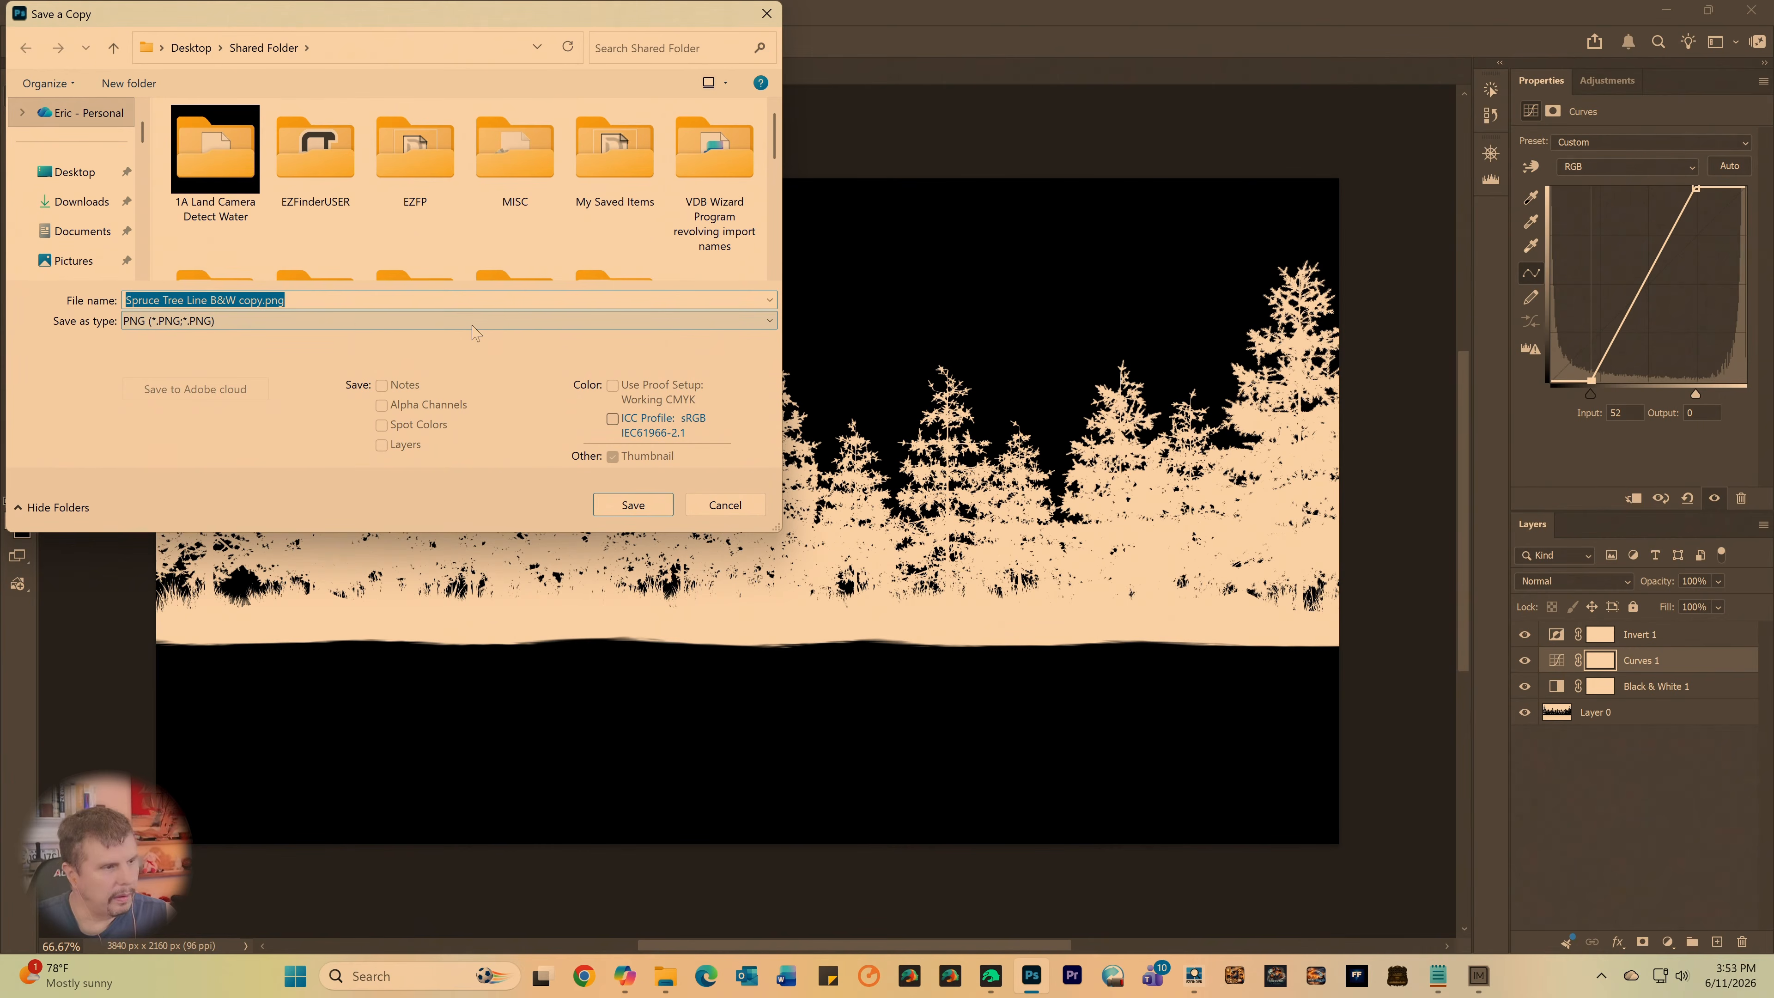
pyautogui.write('Inver')
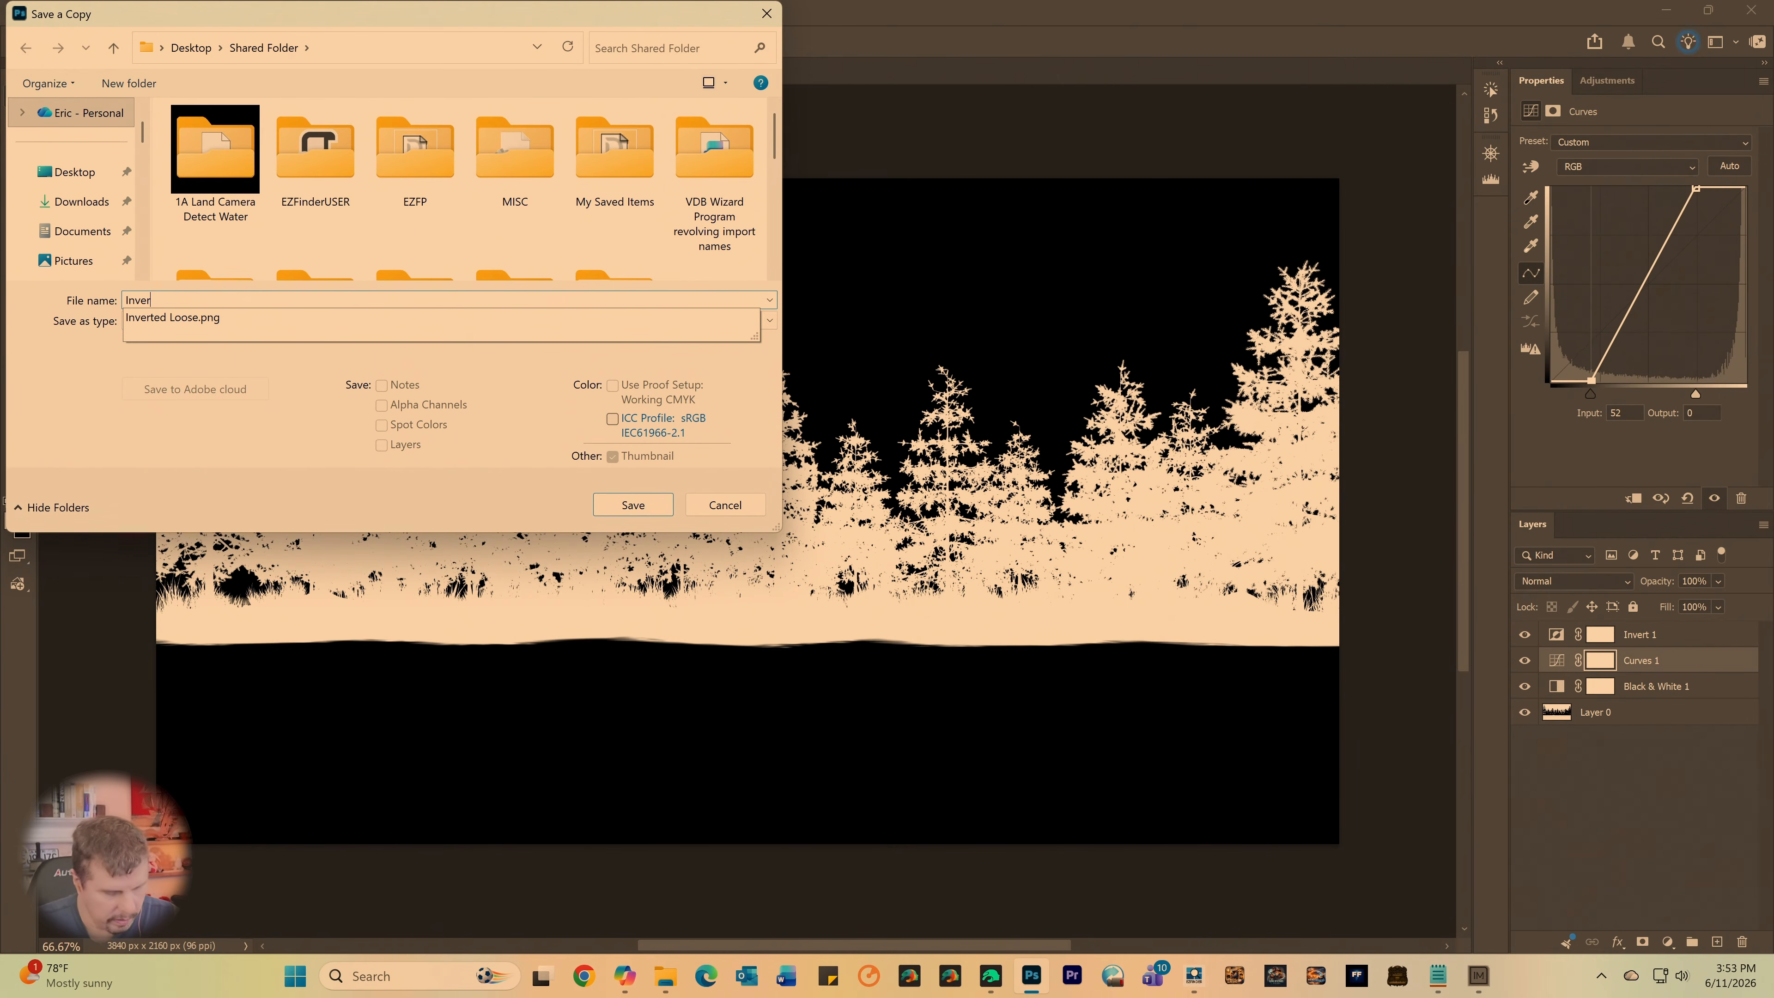
pyautogui.write('ted Tight')
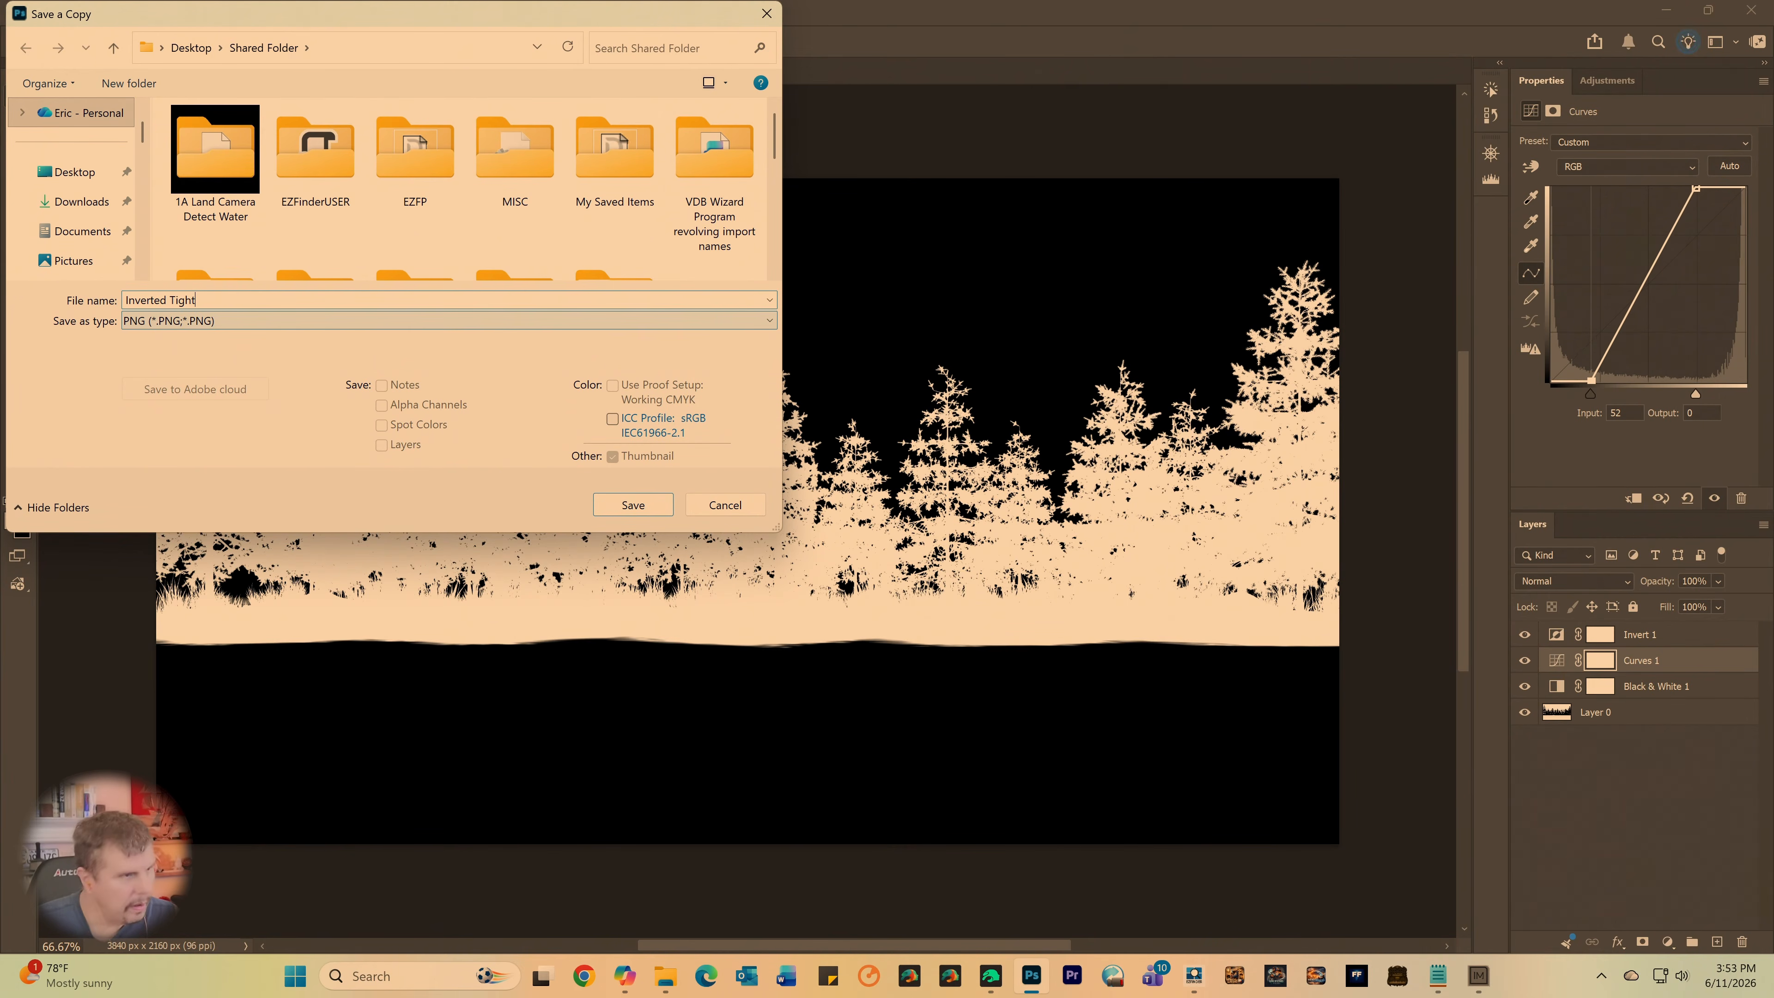
pyautogui.press('Return')
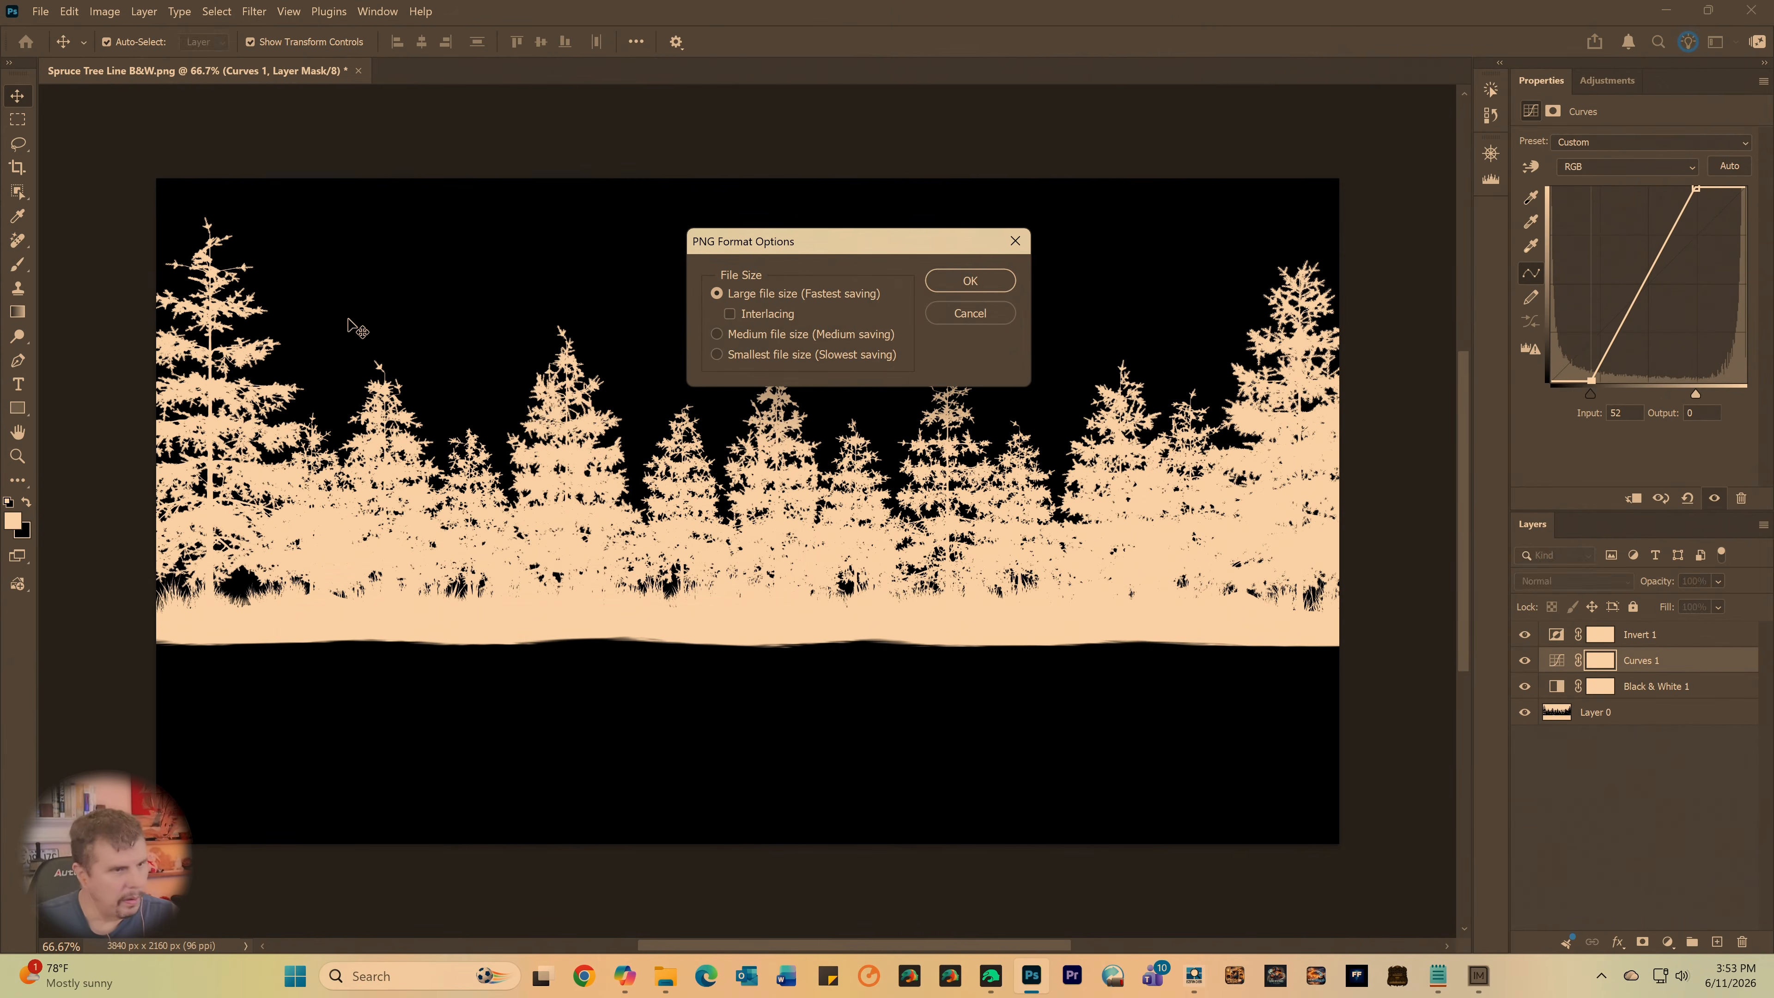
pyautogui.press('Return')
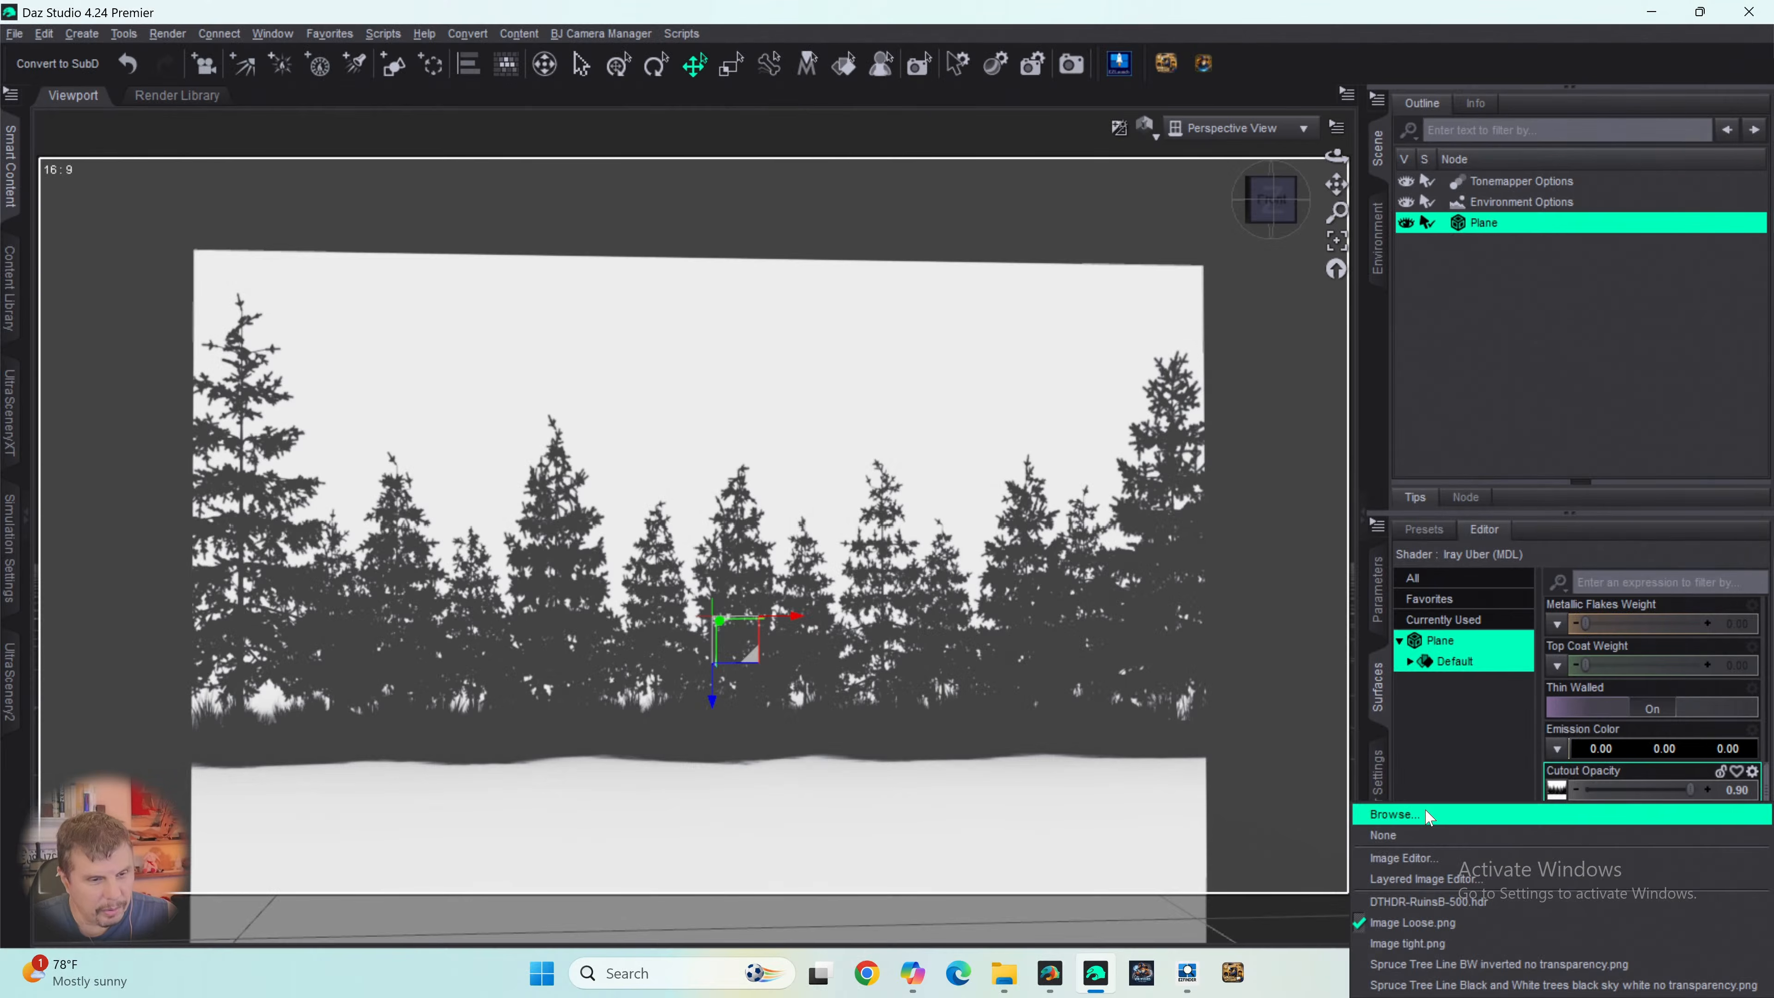
# - In Daz Studio, load Inverted Tight.png from Shared Folder as the plane's Cutout Opacity map
pyautogui.click(1430, 818)
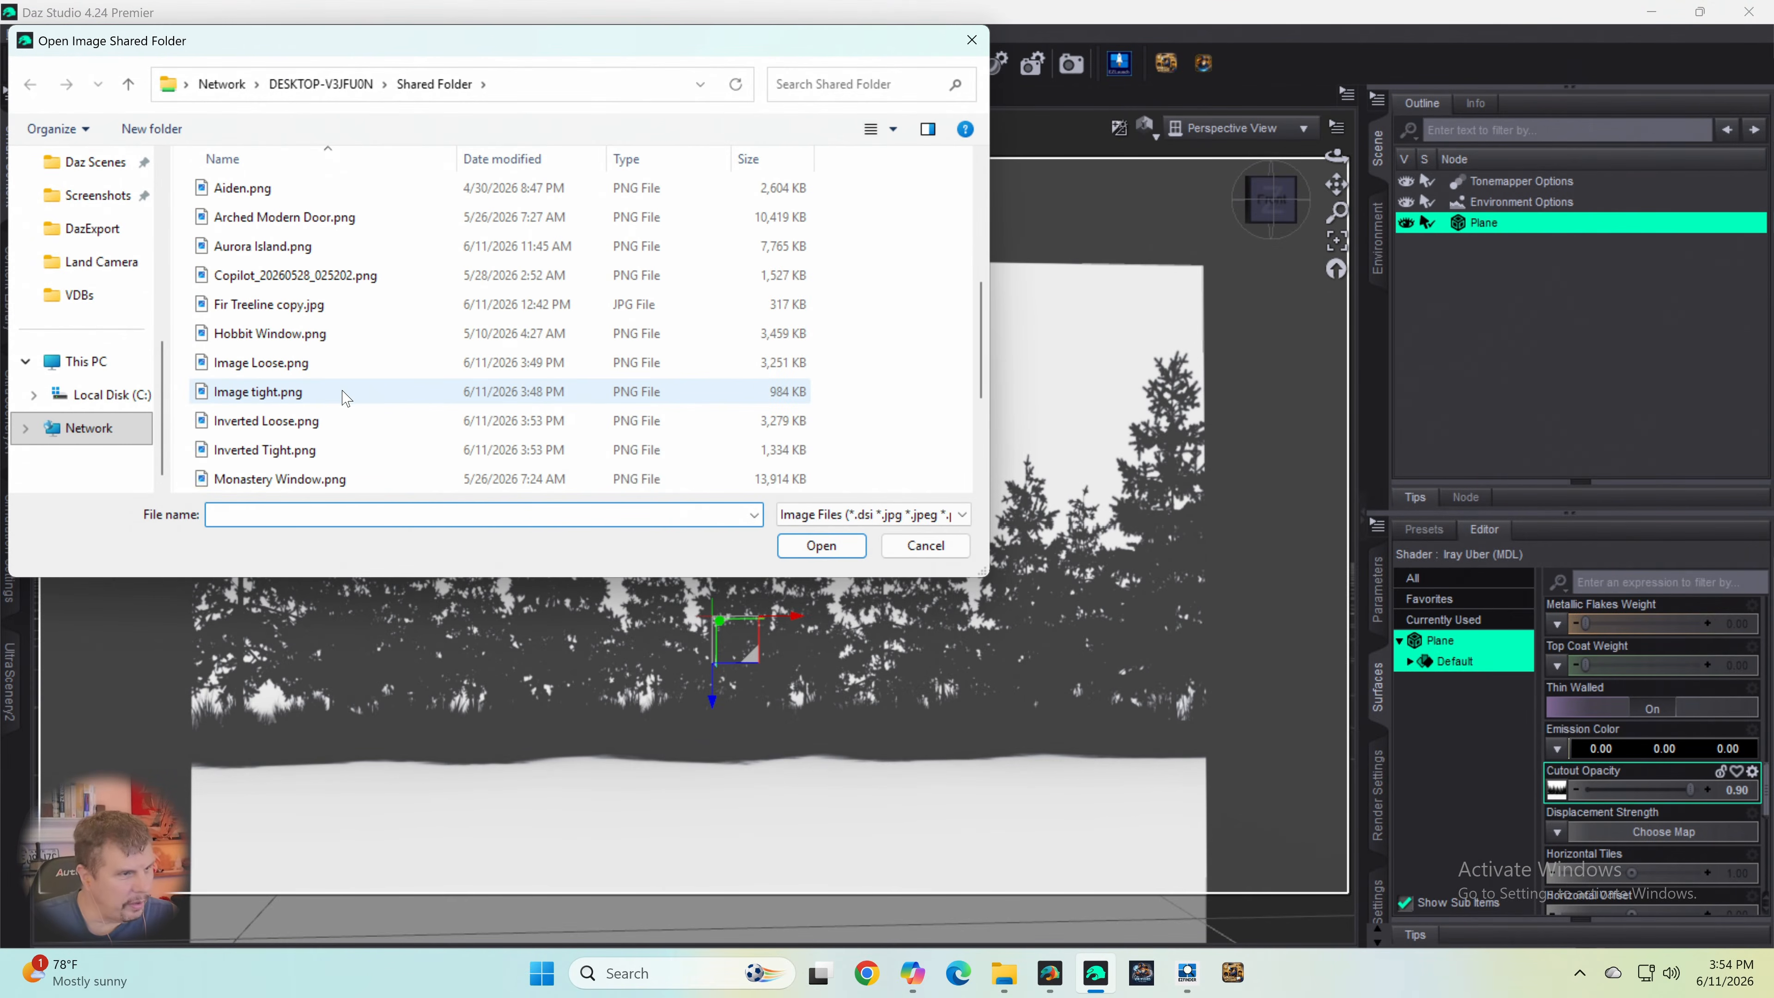
pyautogui.click(248, 425)
pyautogui.click(274, 449)
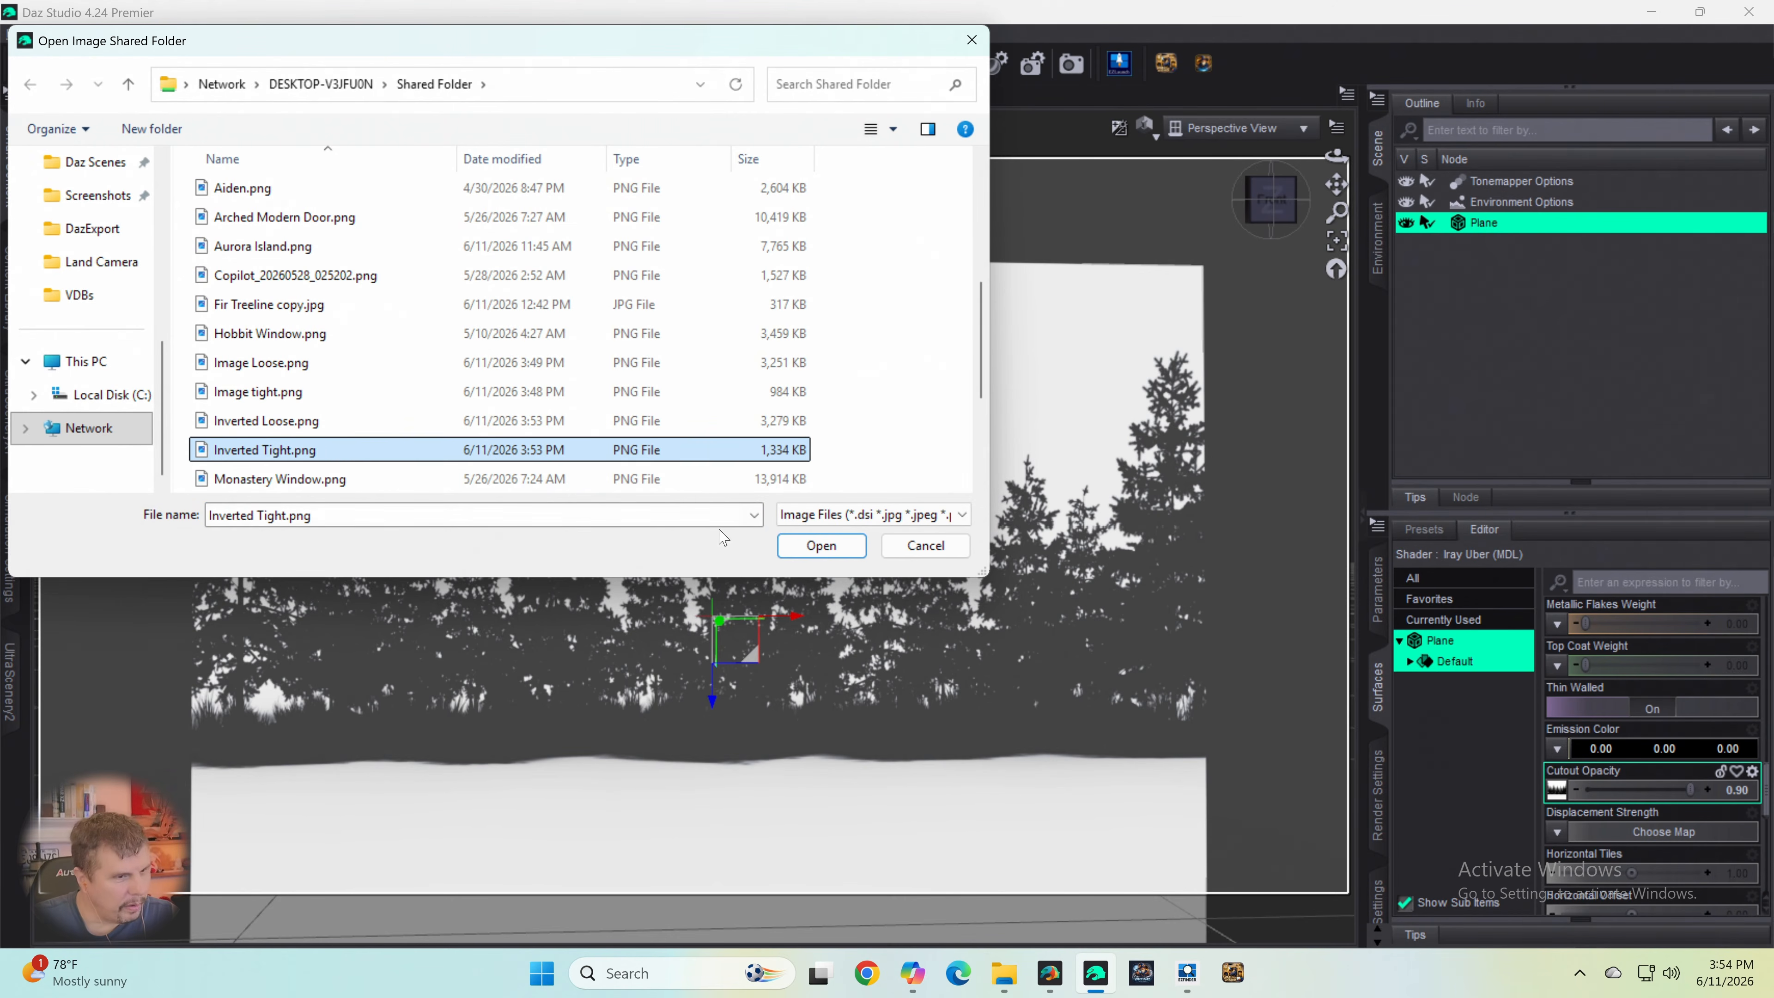
pyautogui.click(801, 550)
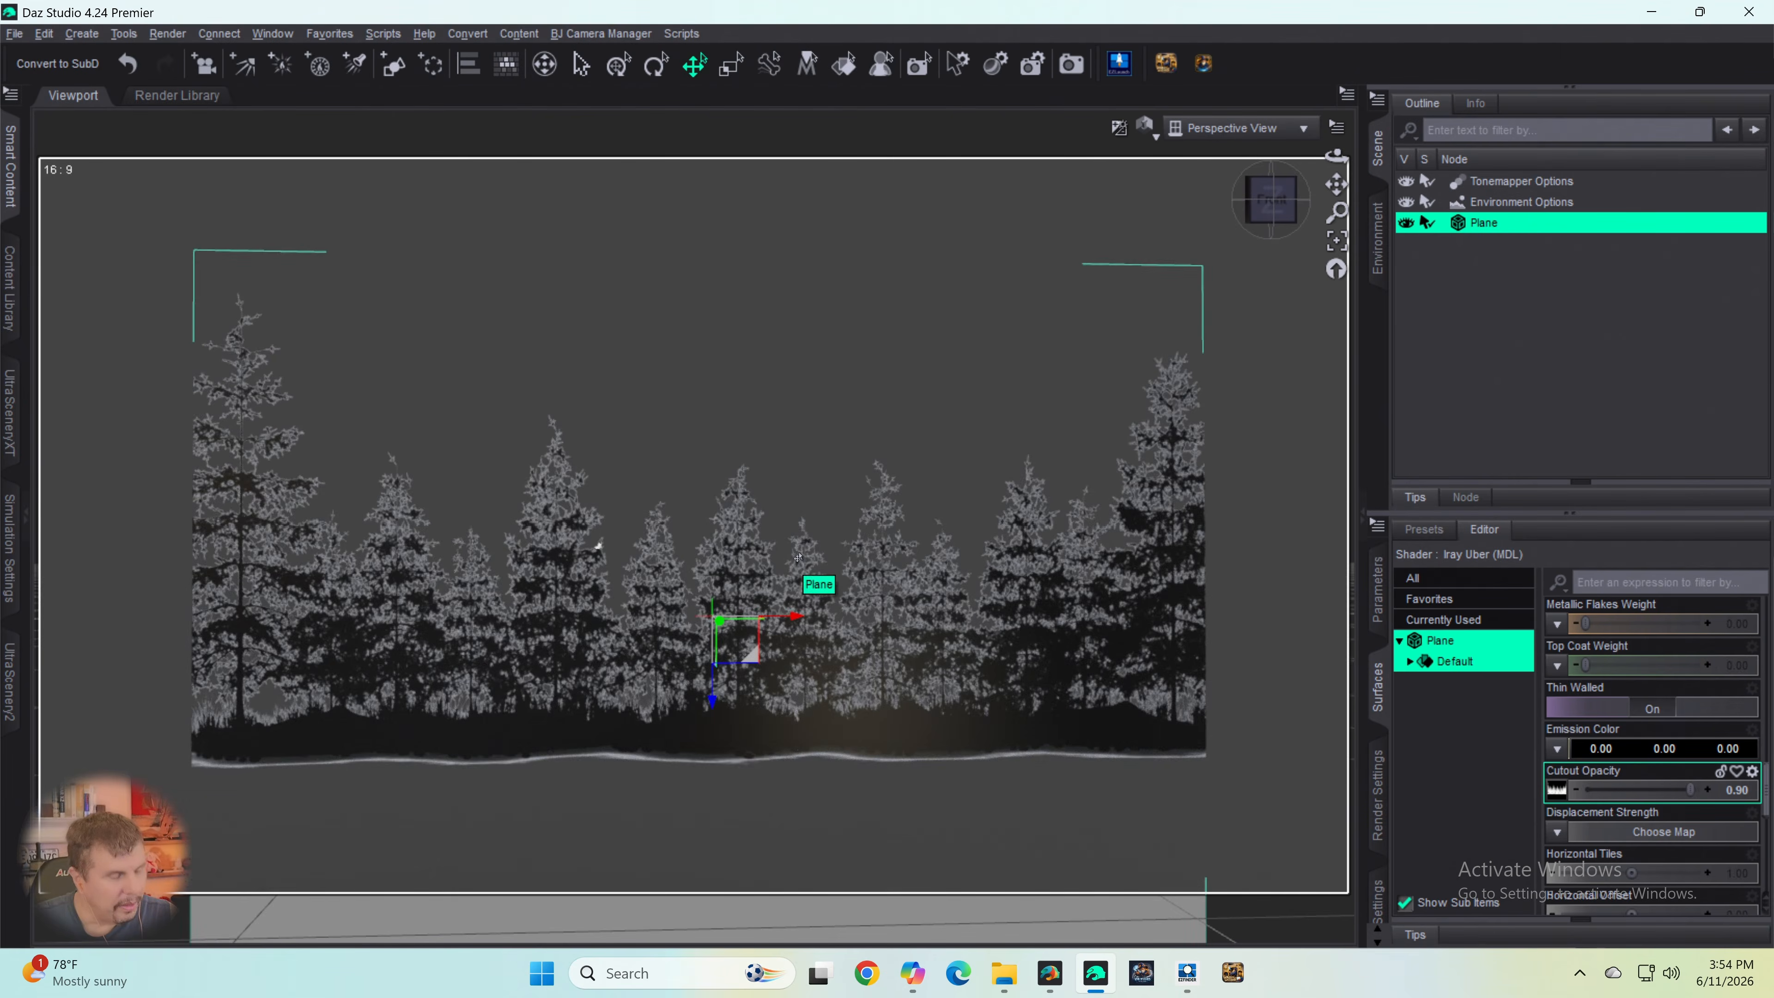
# - Replace the plane's Cutout Opacity map with Inverted Loose.png from Shared Folder
pyautogui.click(1557, 790)
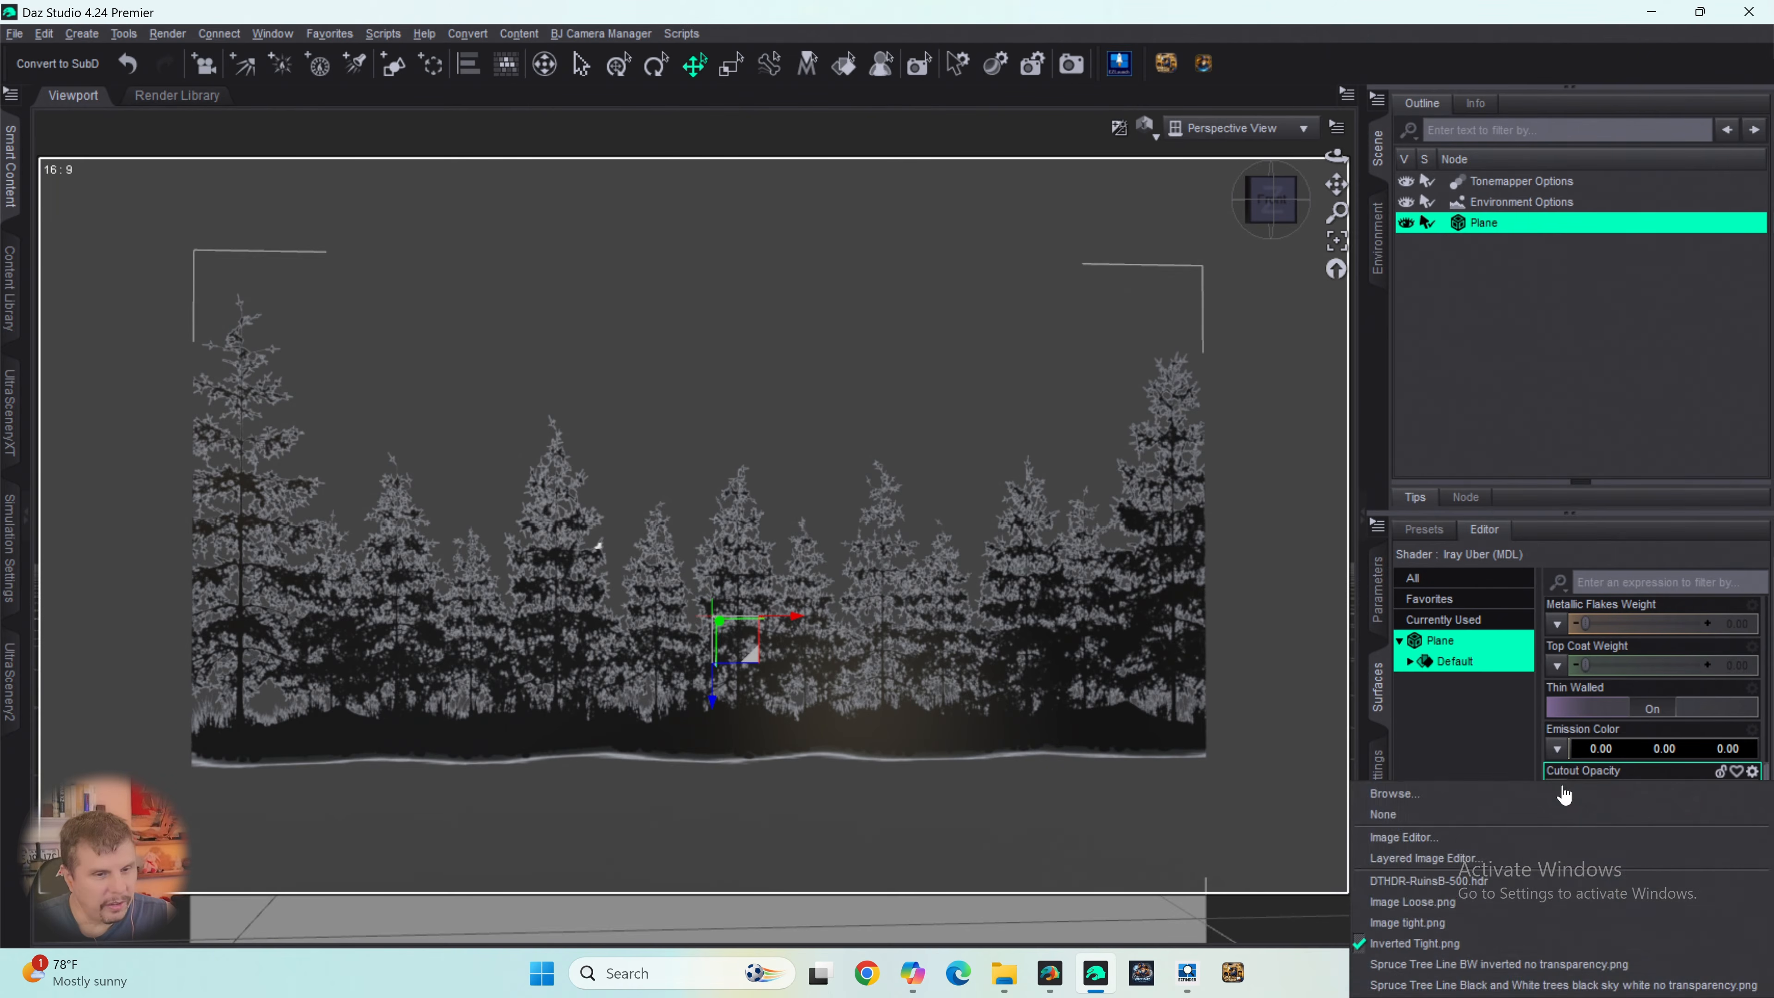
pyautogui.click(1402, 794)
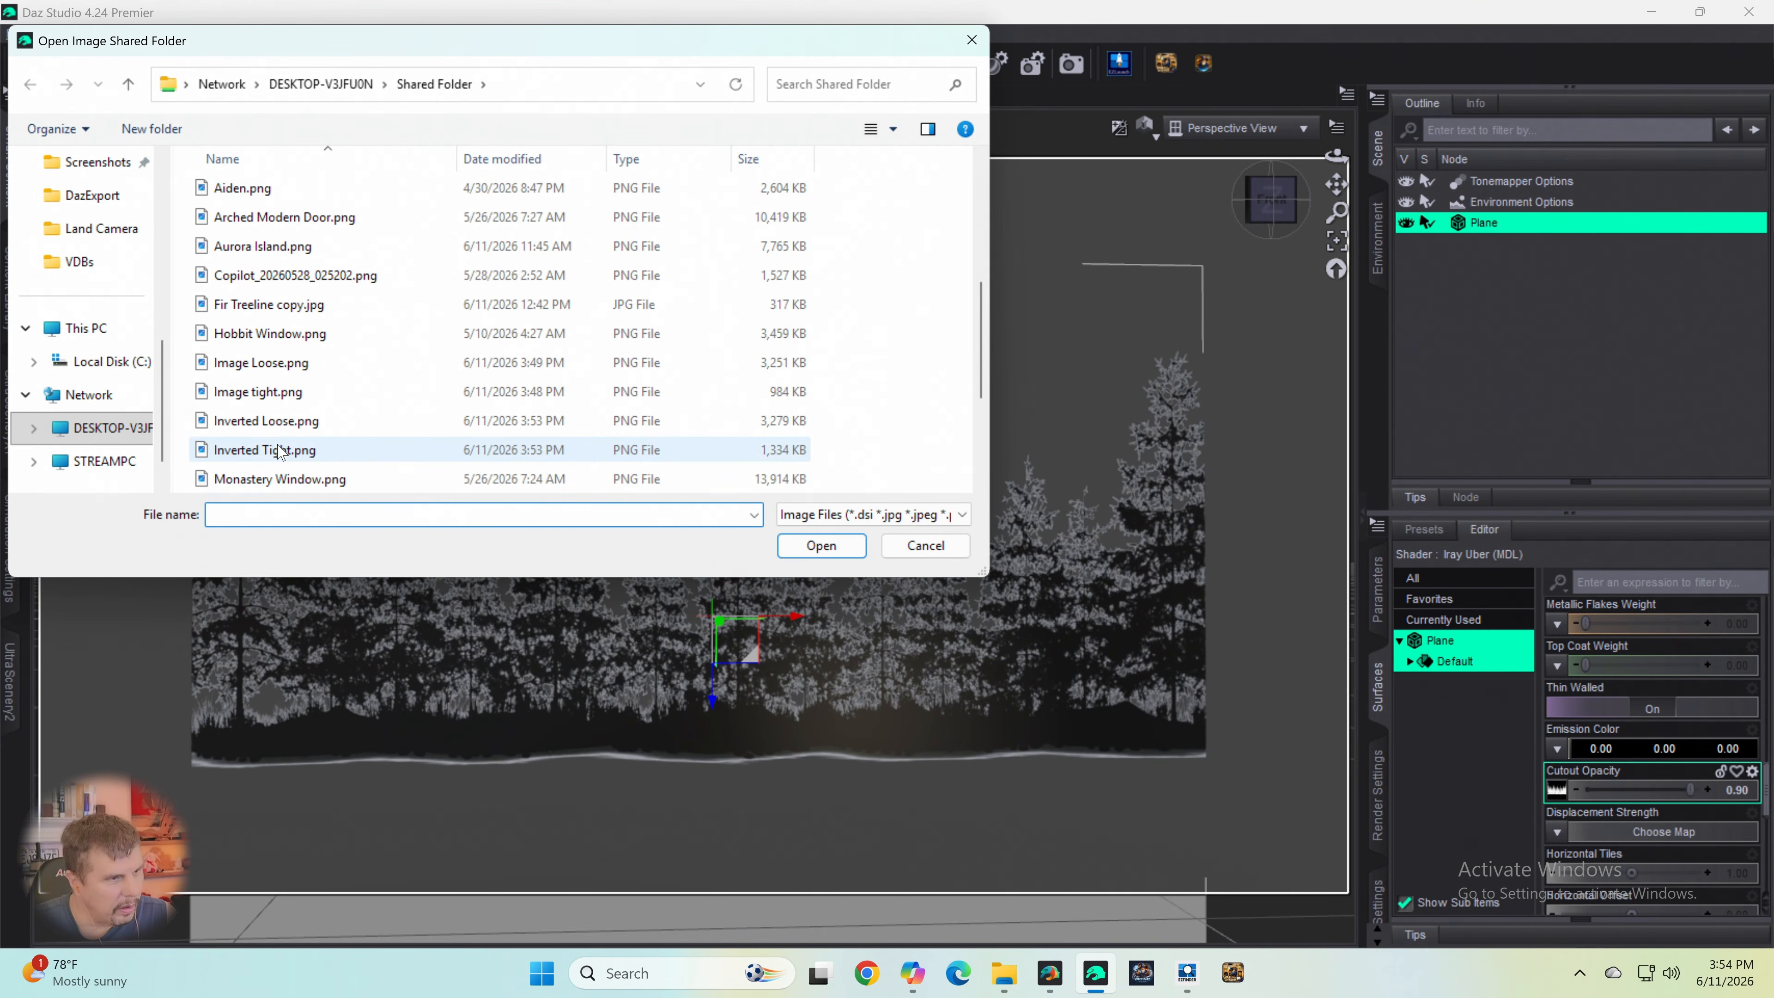
pyautogui.click(274, 425)
pyautogui.click(824, 548)
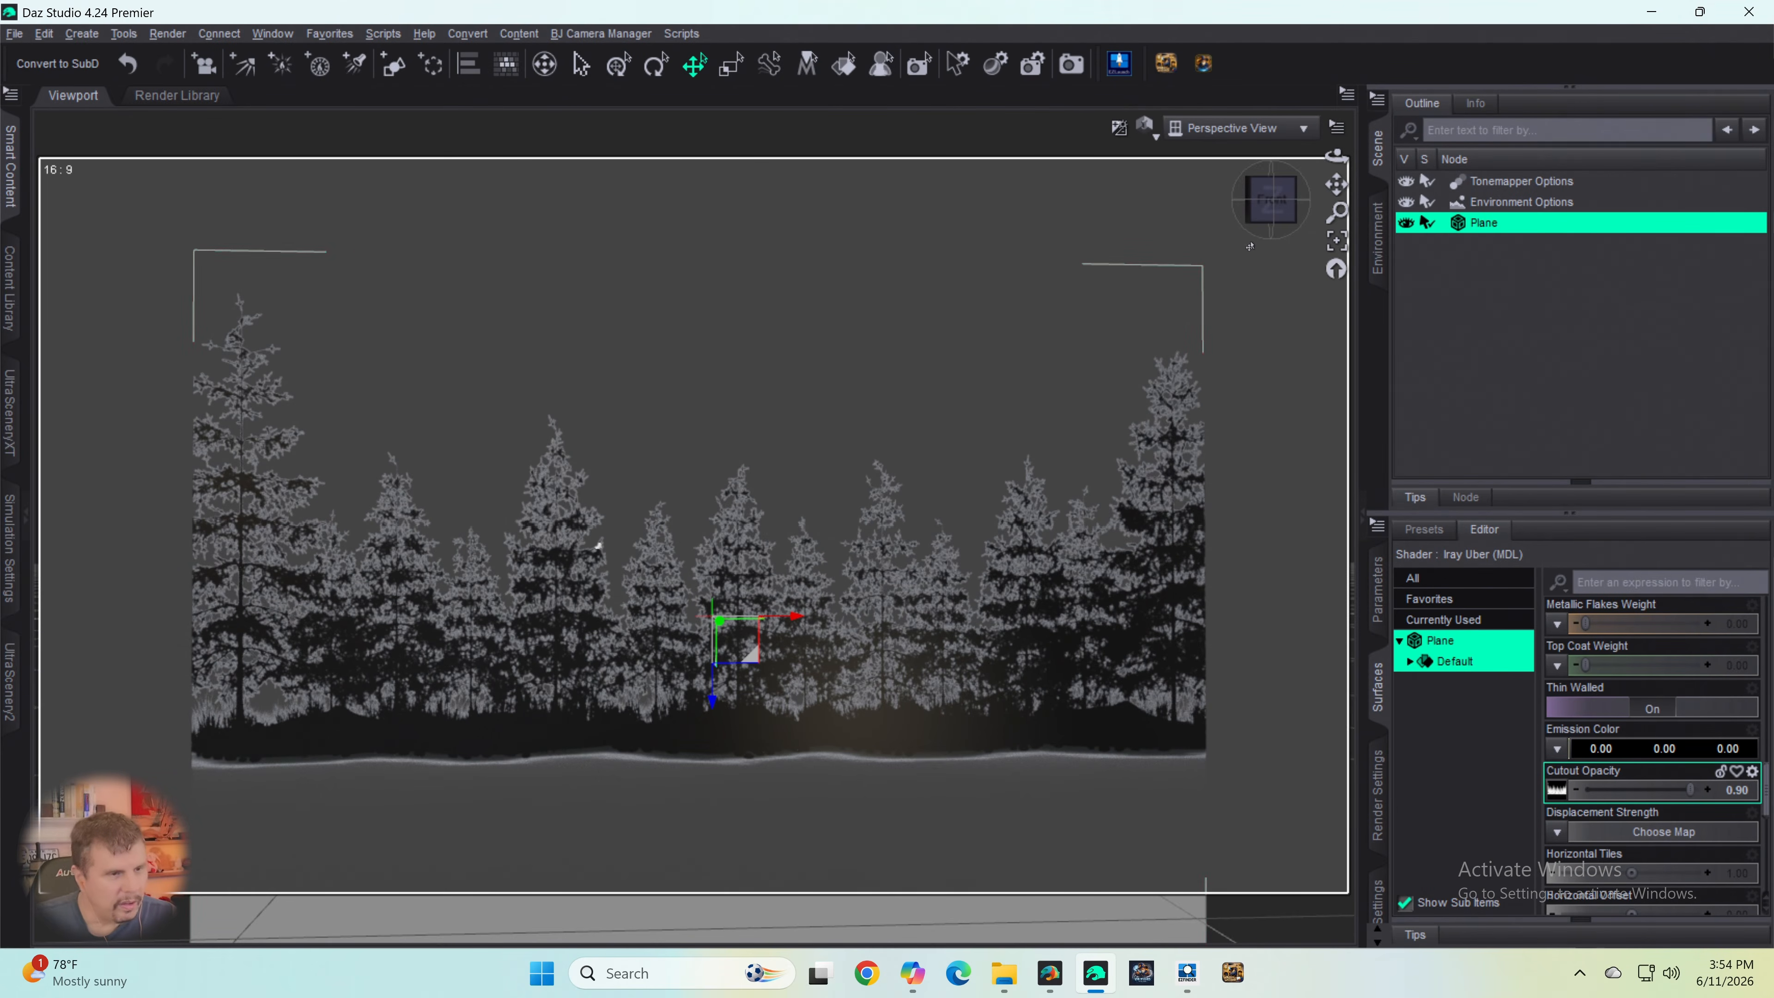
# - Face the plane head-on and examine the cutout edges of the tree line and how the plane fills the 16:9 frame
pyautogui.moveTo(1282, 219); pyautogui.dragTo(1284, 220)
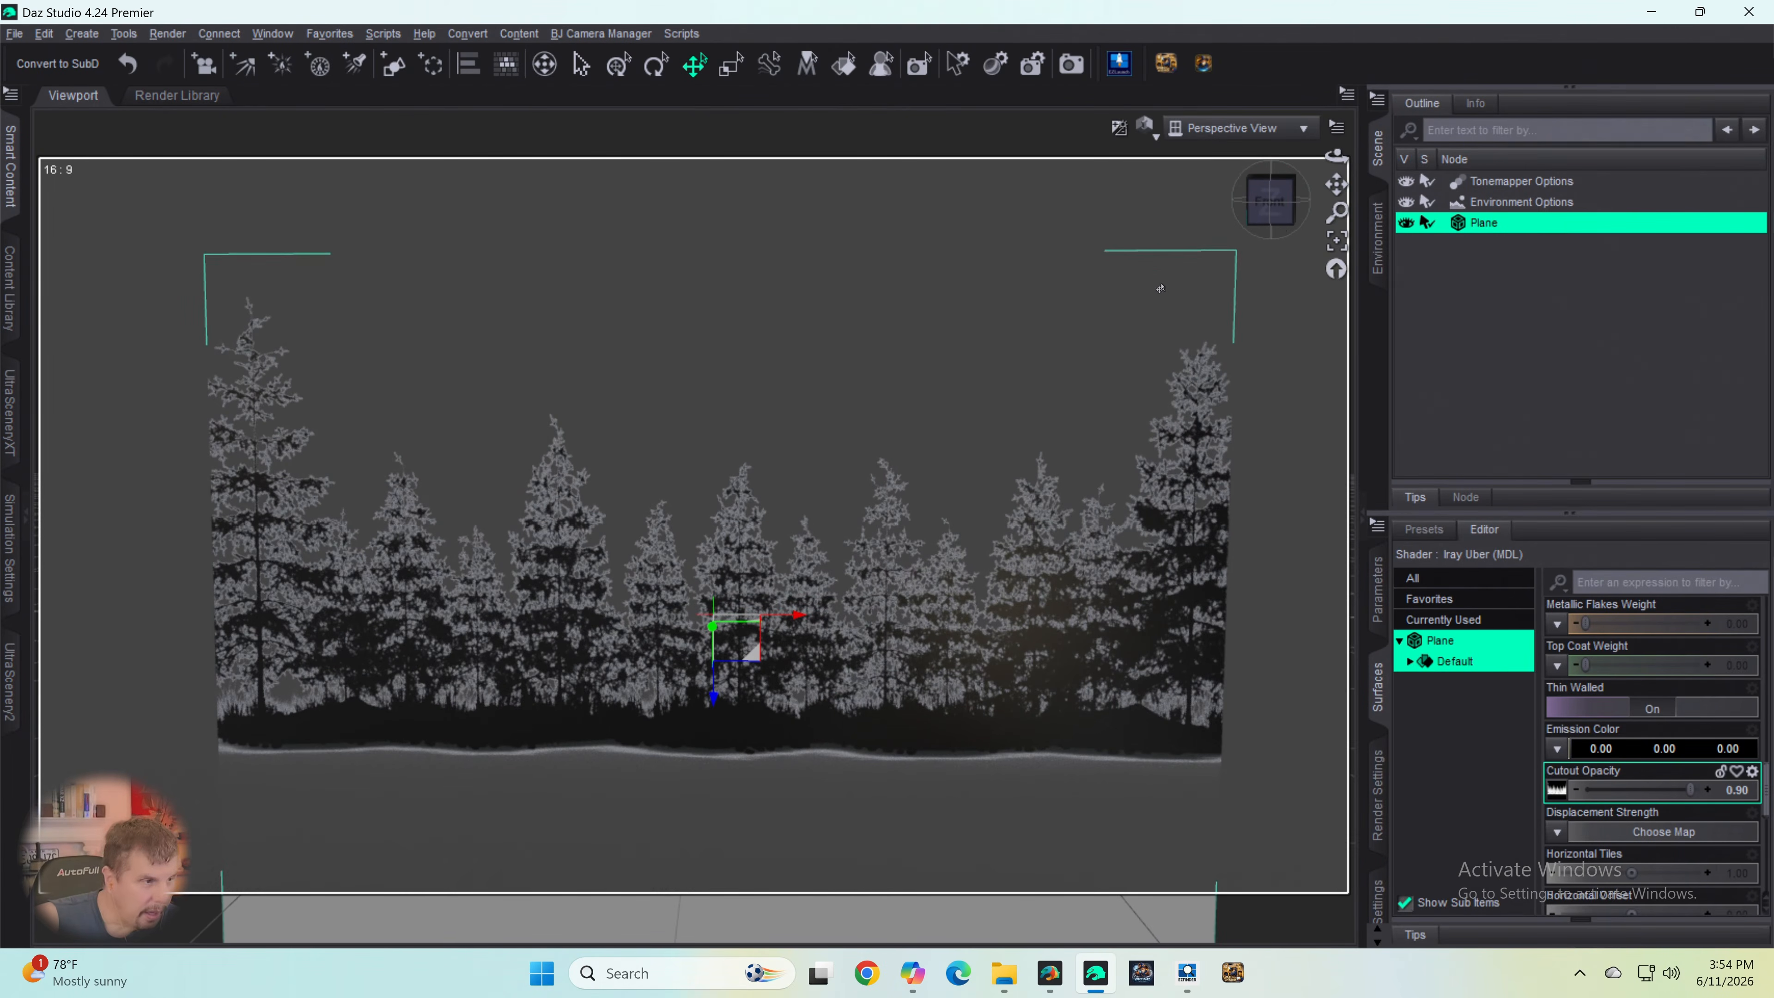
pyautogui.click(1269, 200)
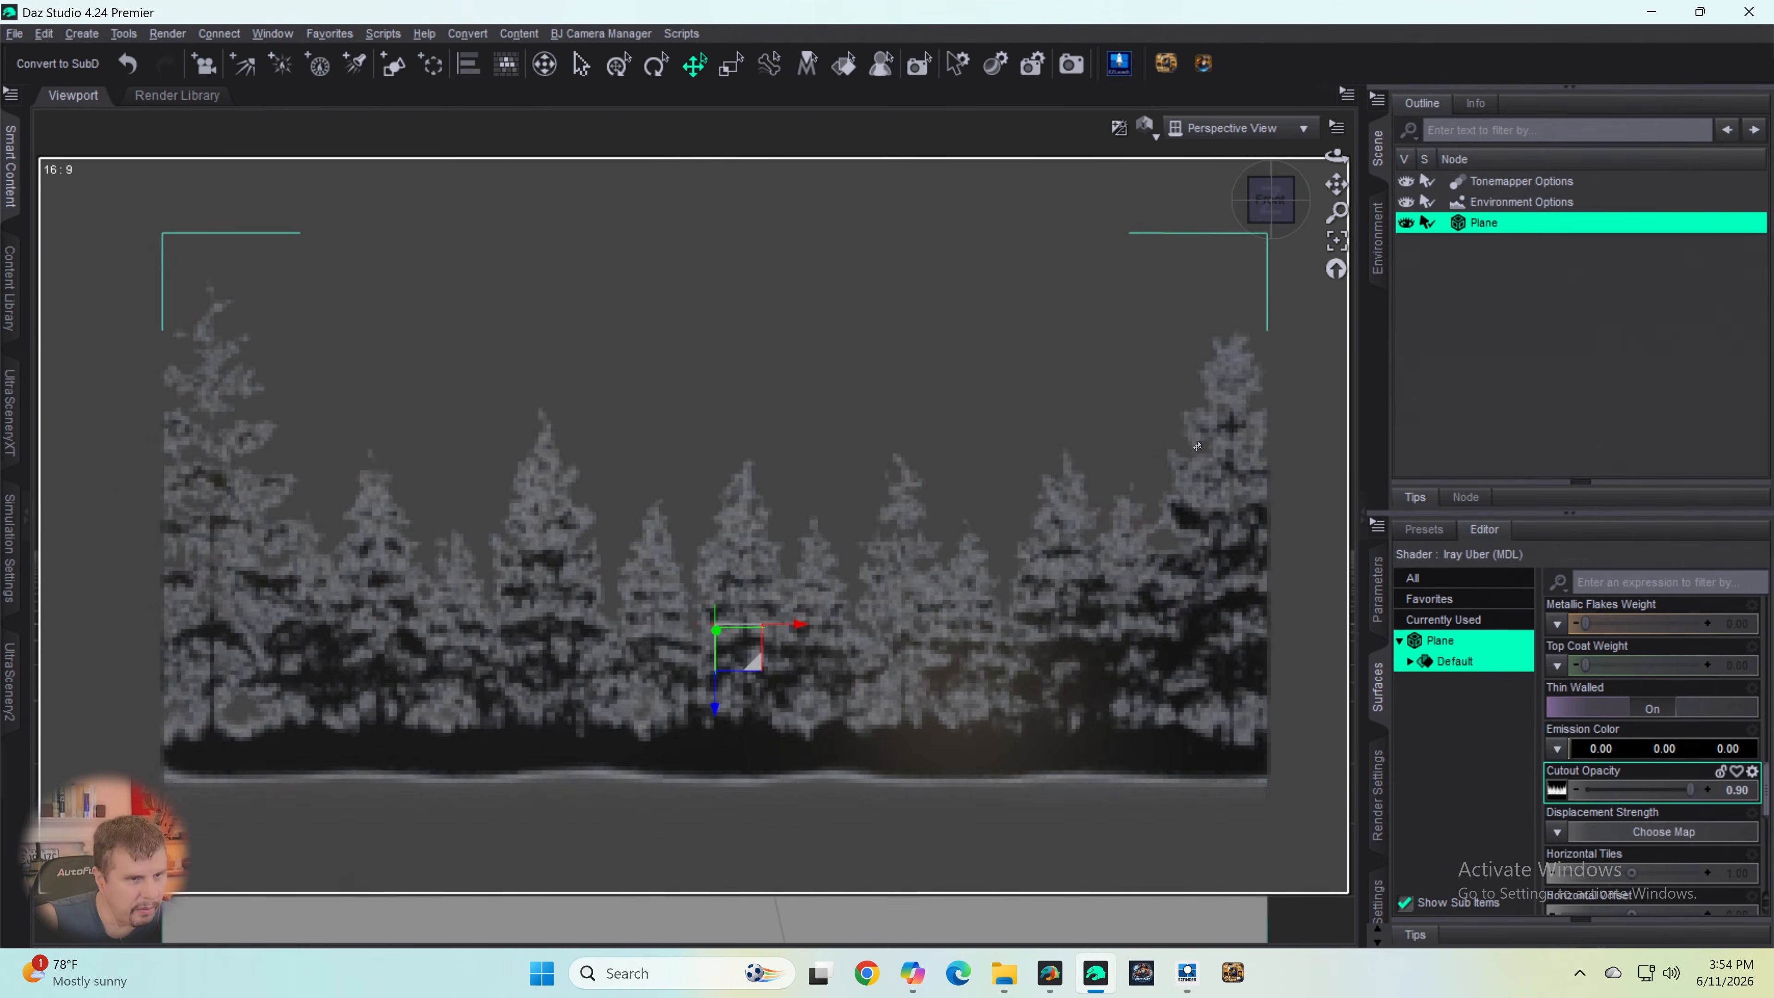
pyautogui.scroll(3, 1207, 420)
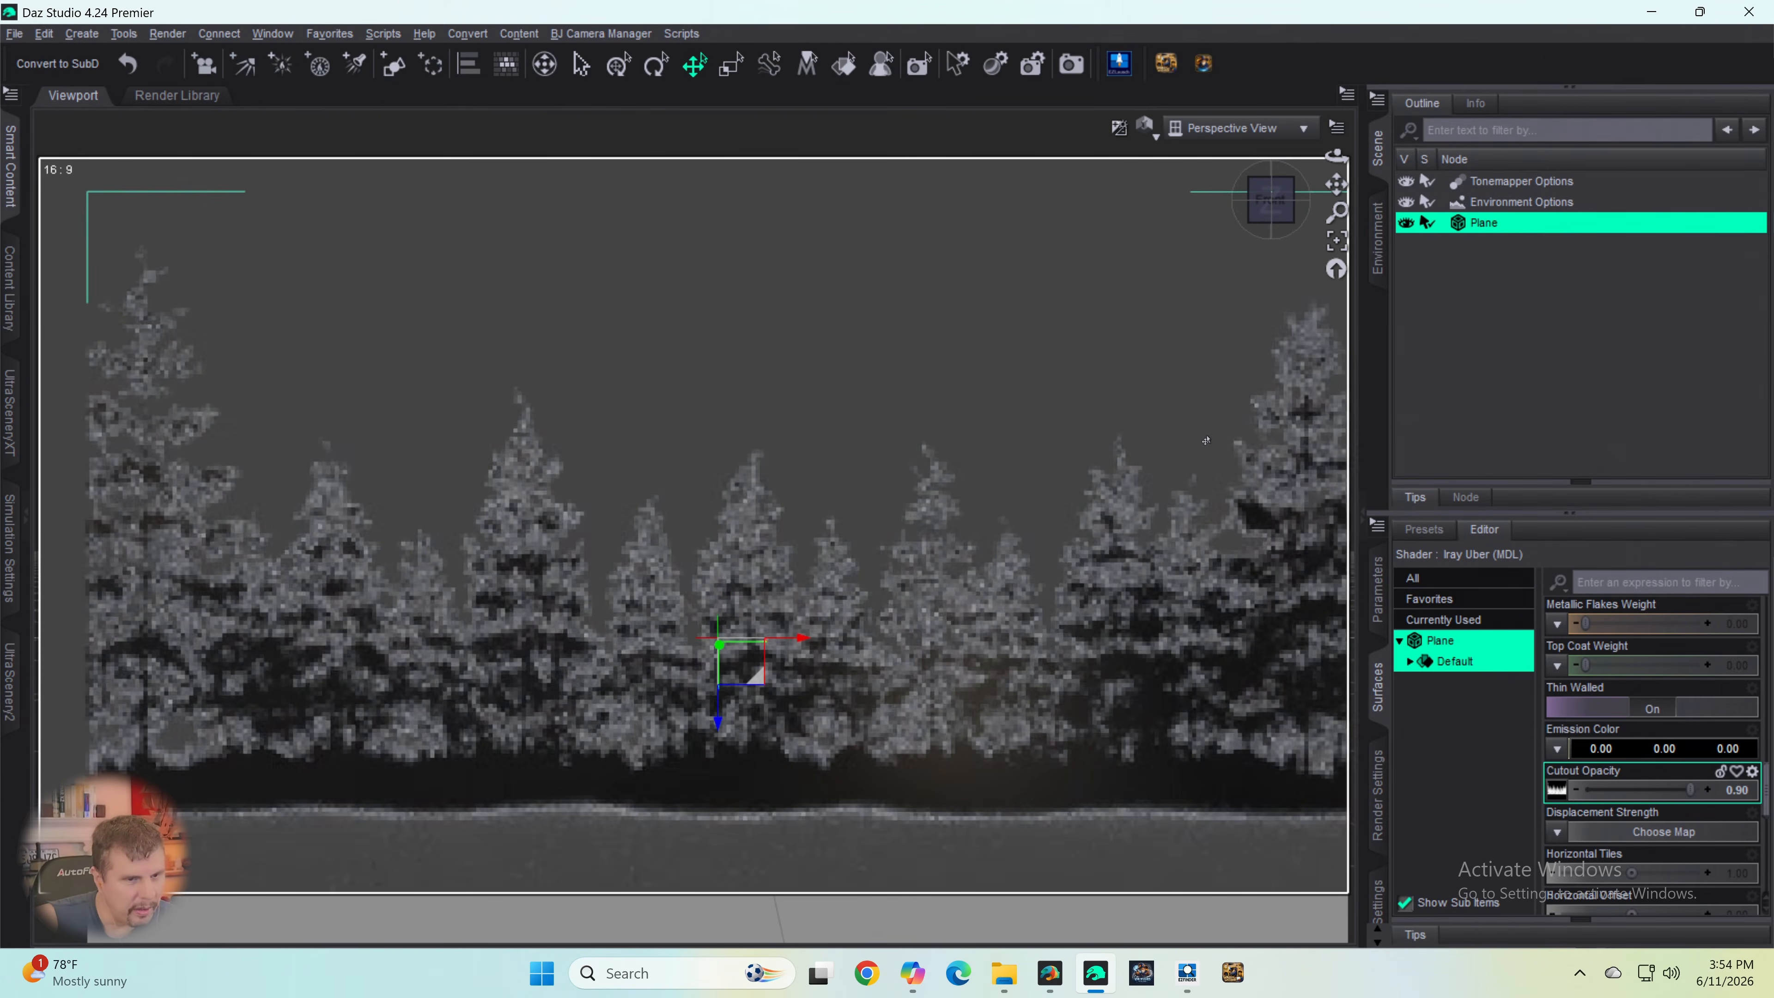
pyautogui.scroll(2, 1207, 440)
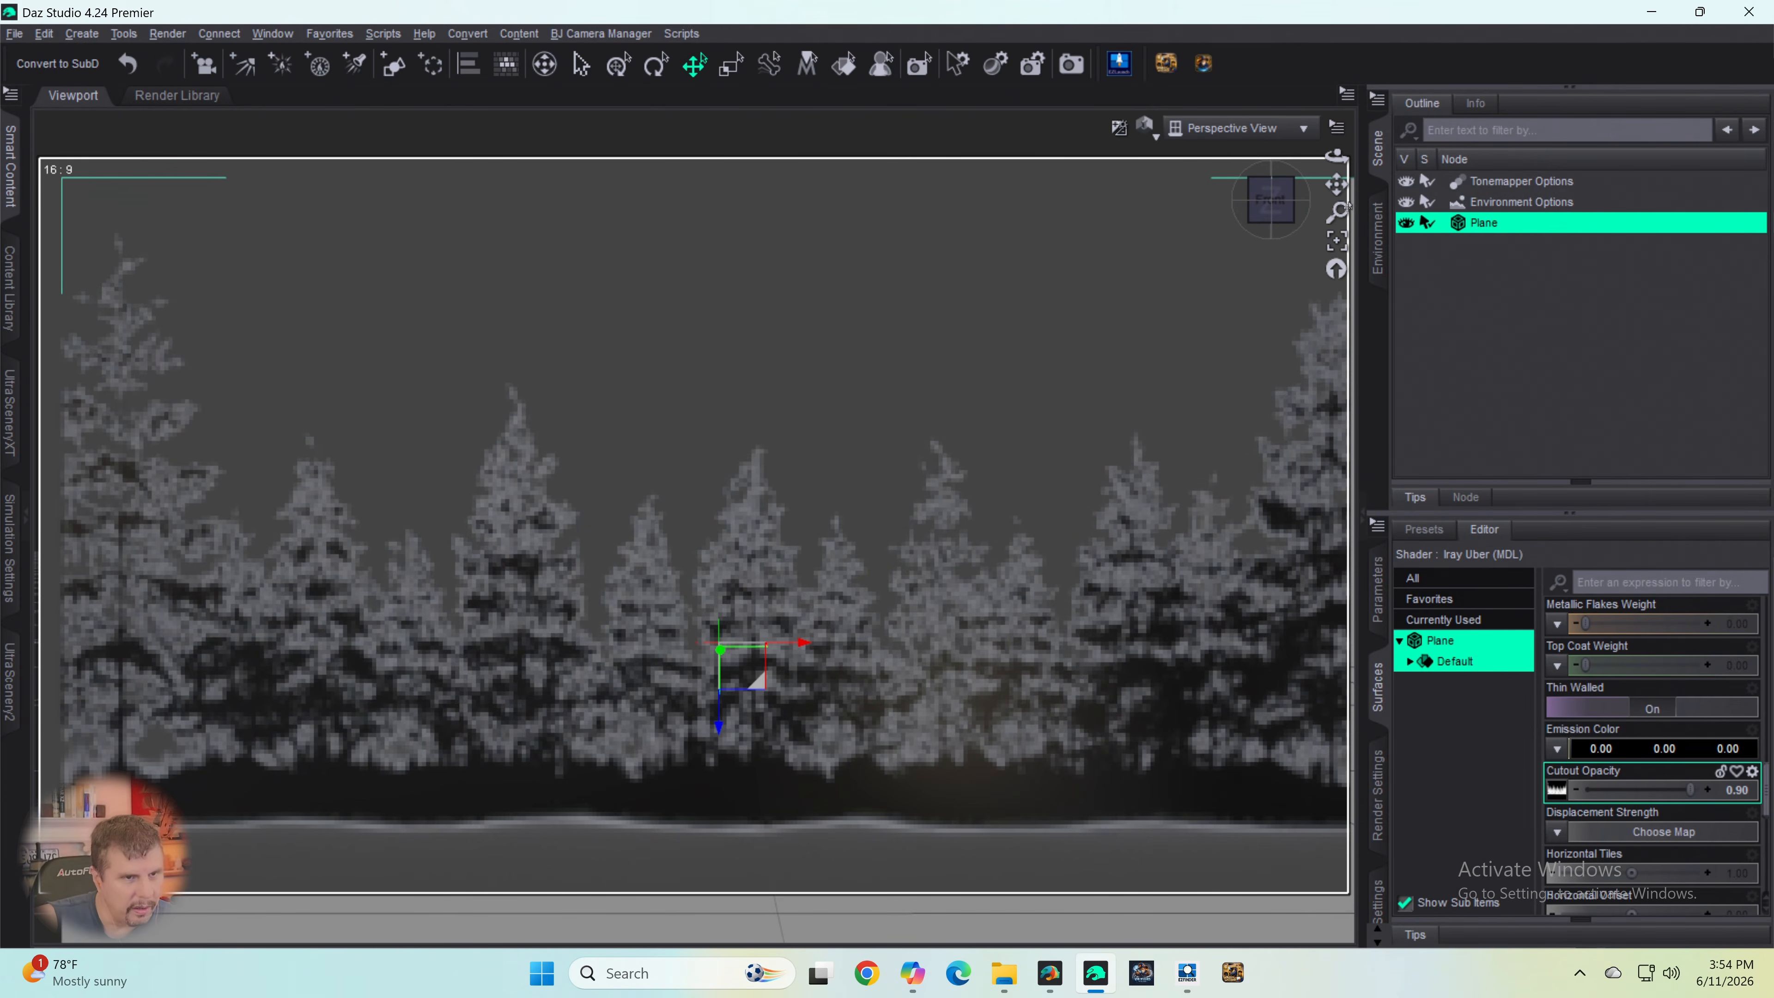
pyautogui.moveTo(1337, 186); pyautogui.dragTo(1342, 264)
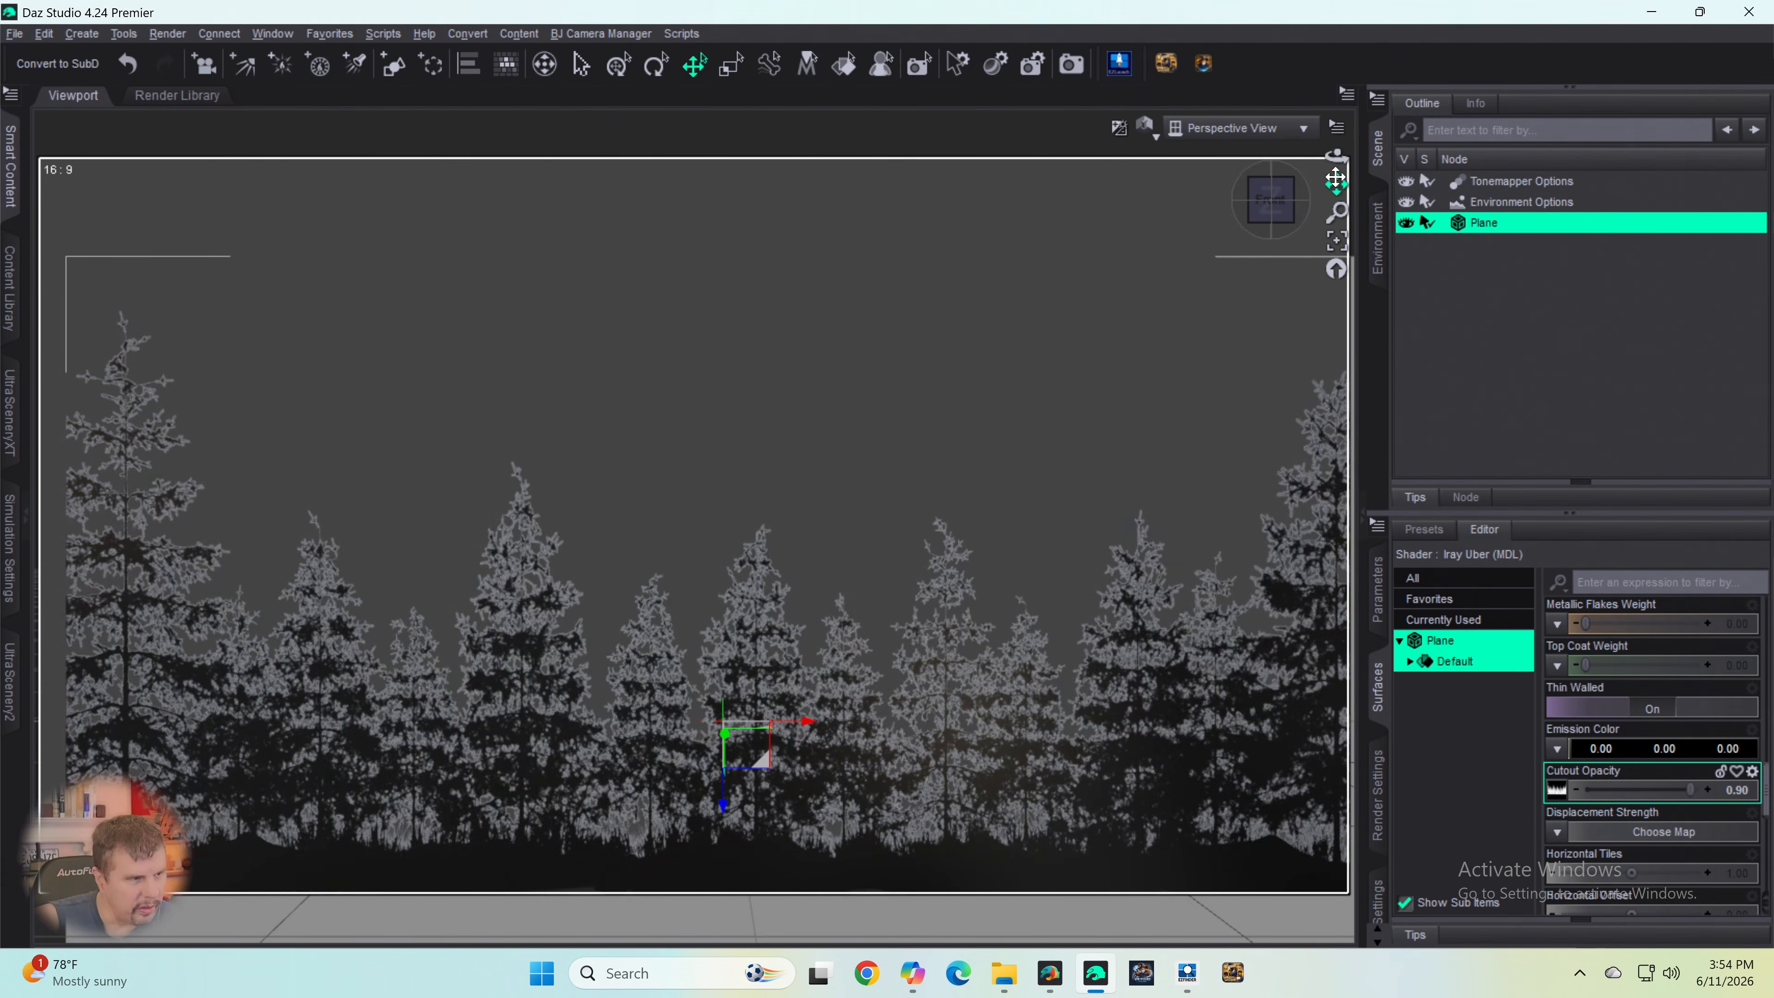
pyautogui.moveTo(1338, 186); pyautogui.dragTo(1325, 186)
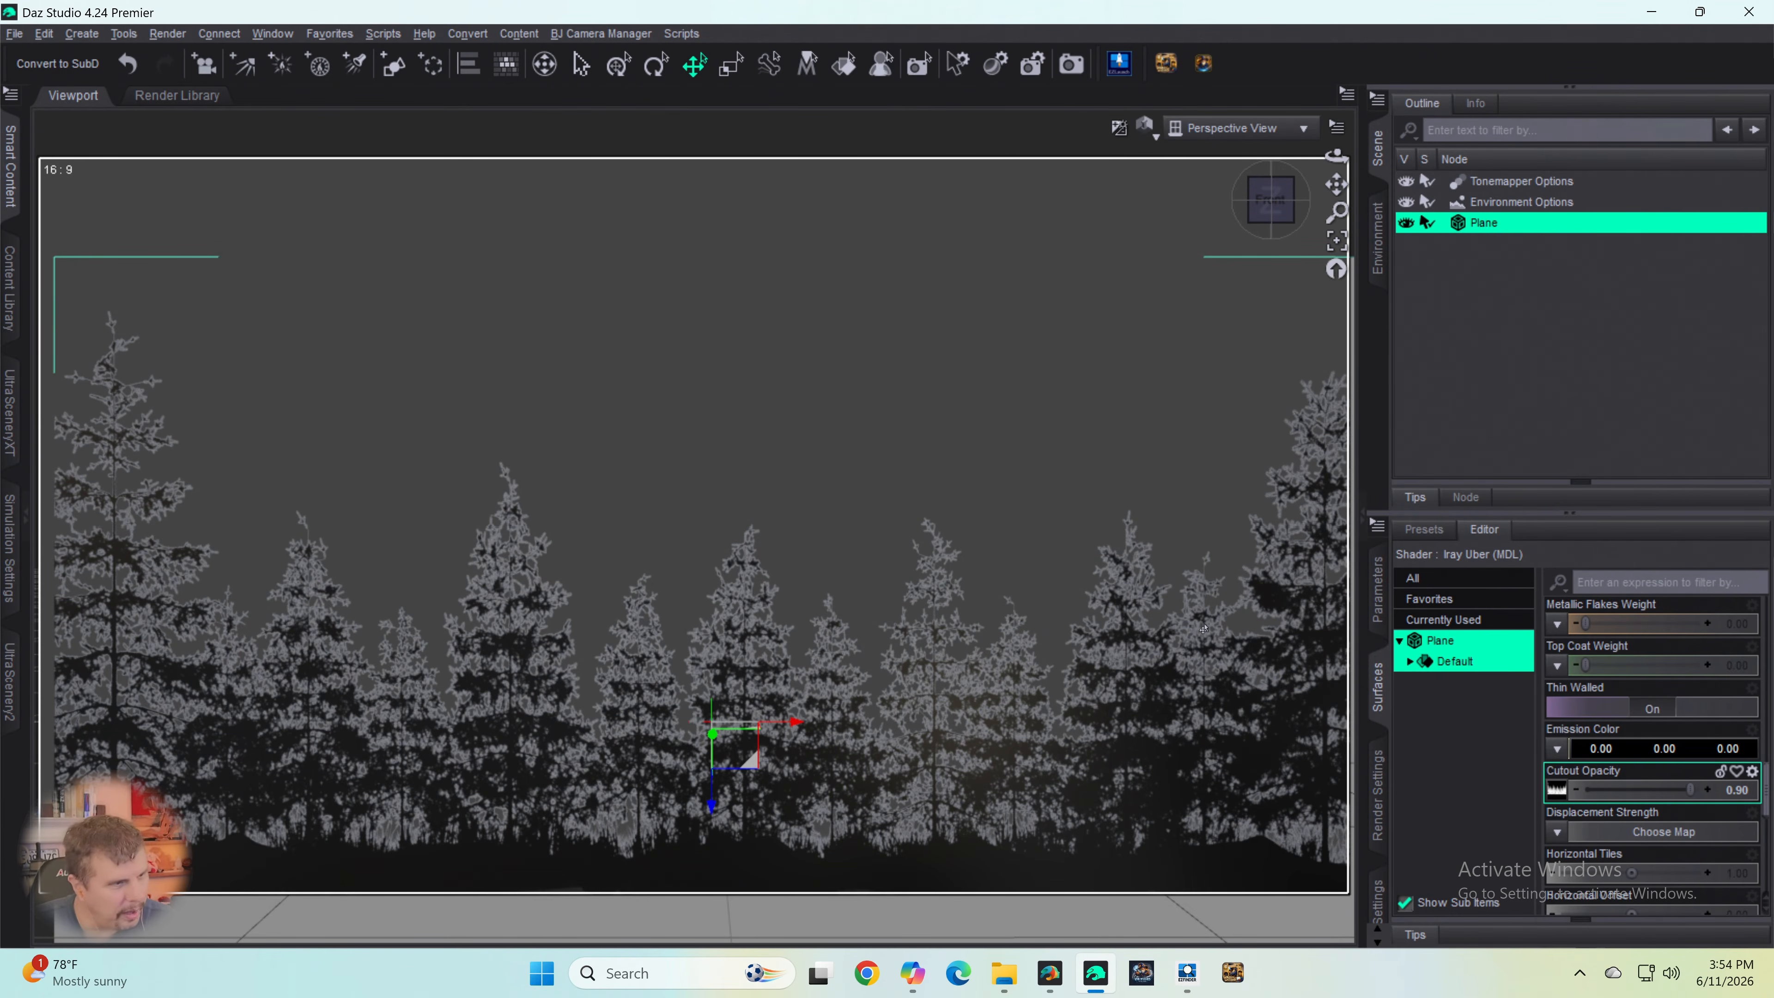
pyautogui.scroll(2, 1212, 628)
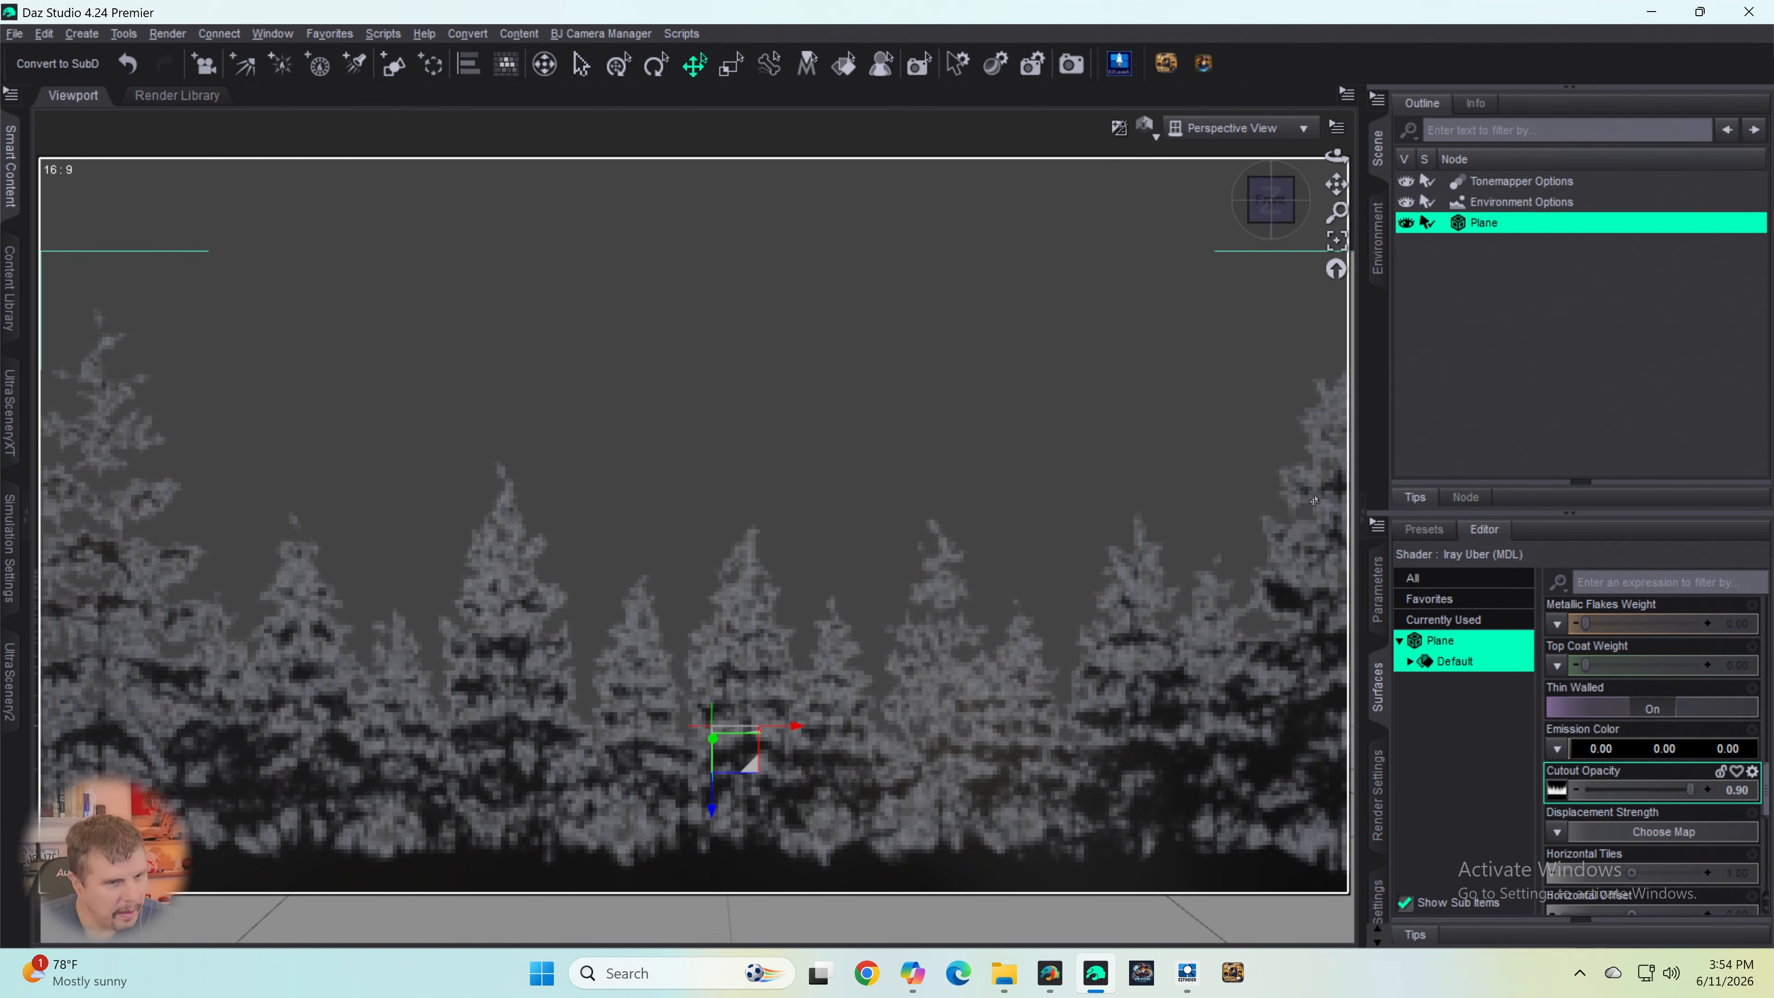
pyautogui.scroll(-2, 1335, 440)
pyautogui.scroll(2, 1334, 440)
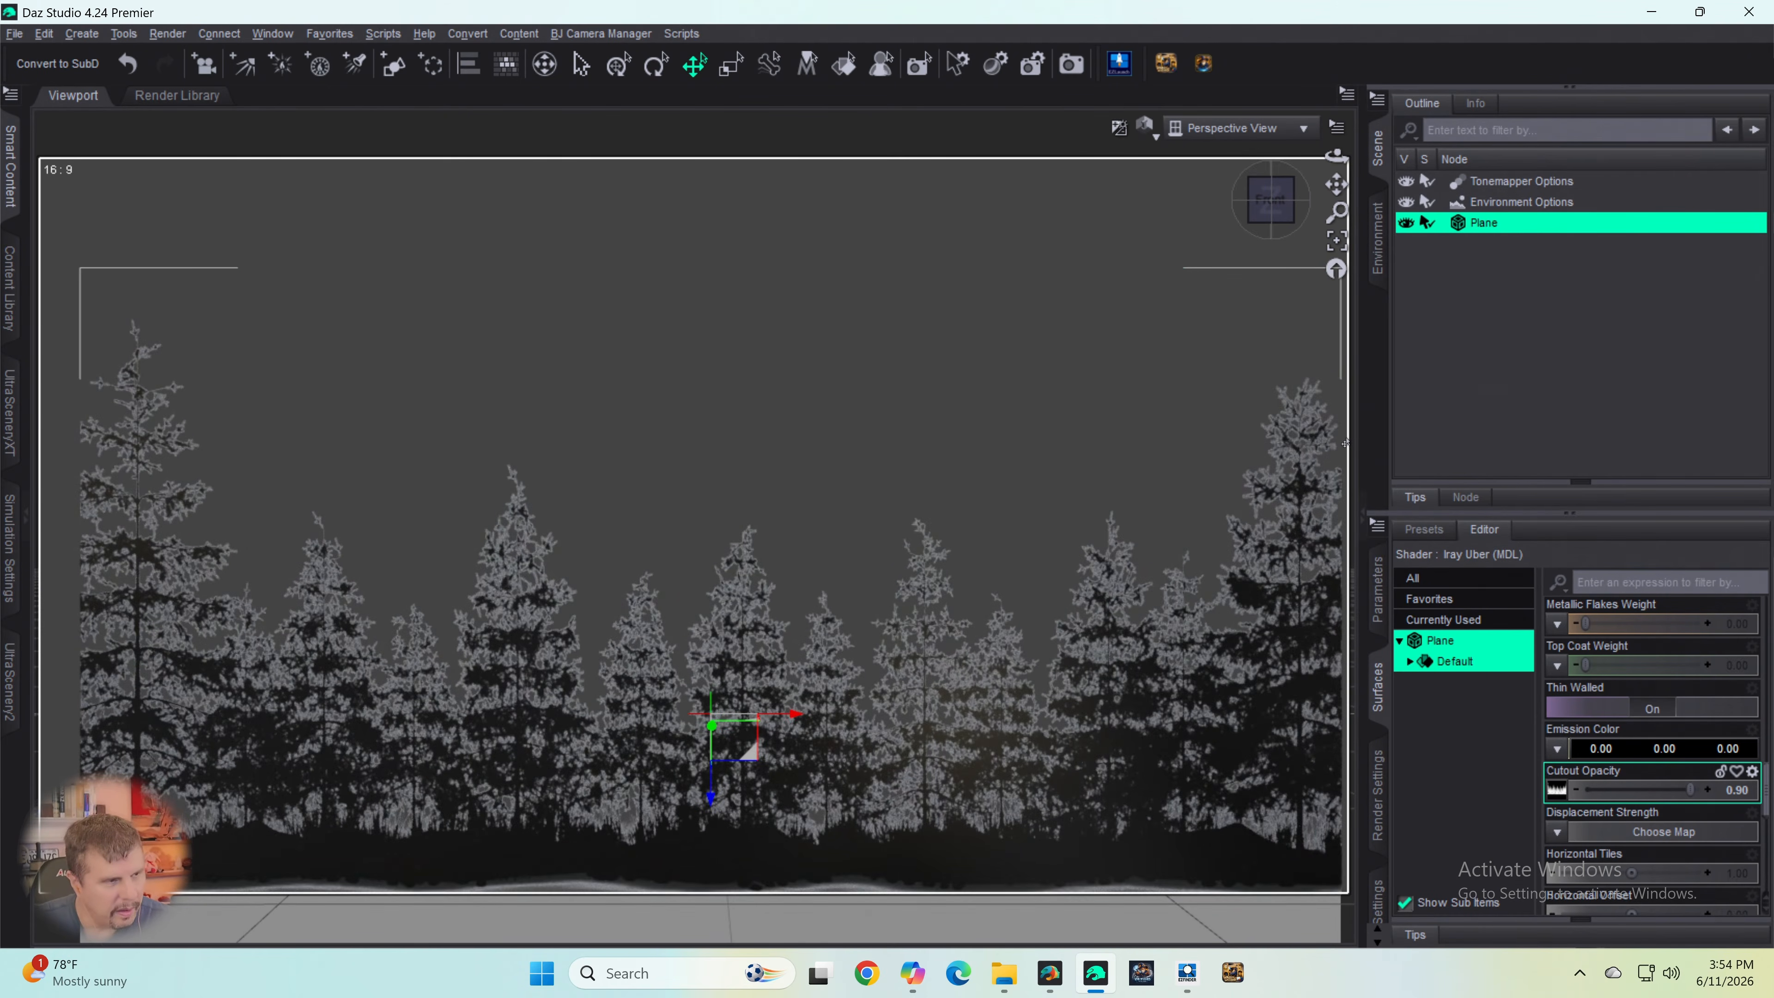
pyautogui.scroll(-1, 1345, 444)
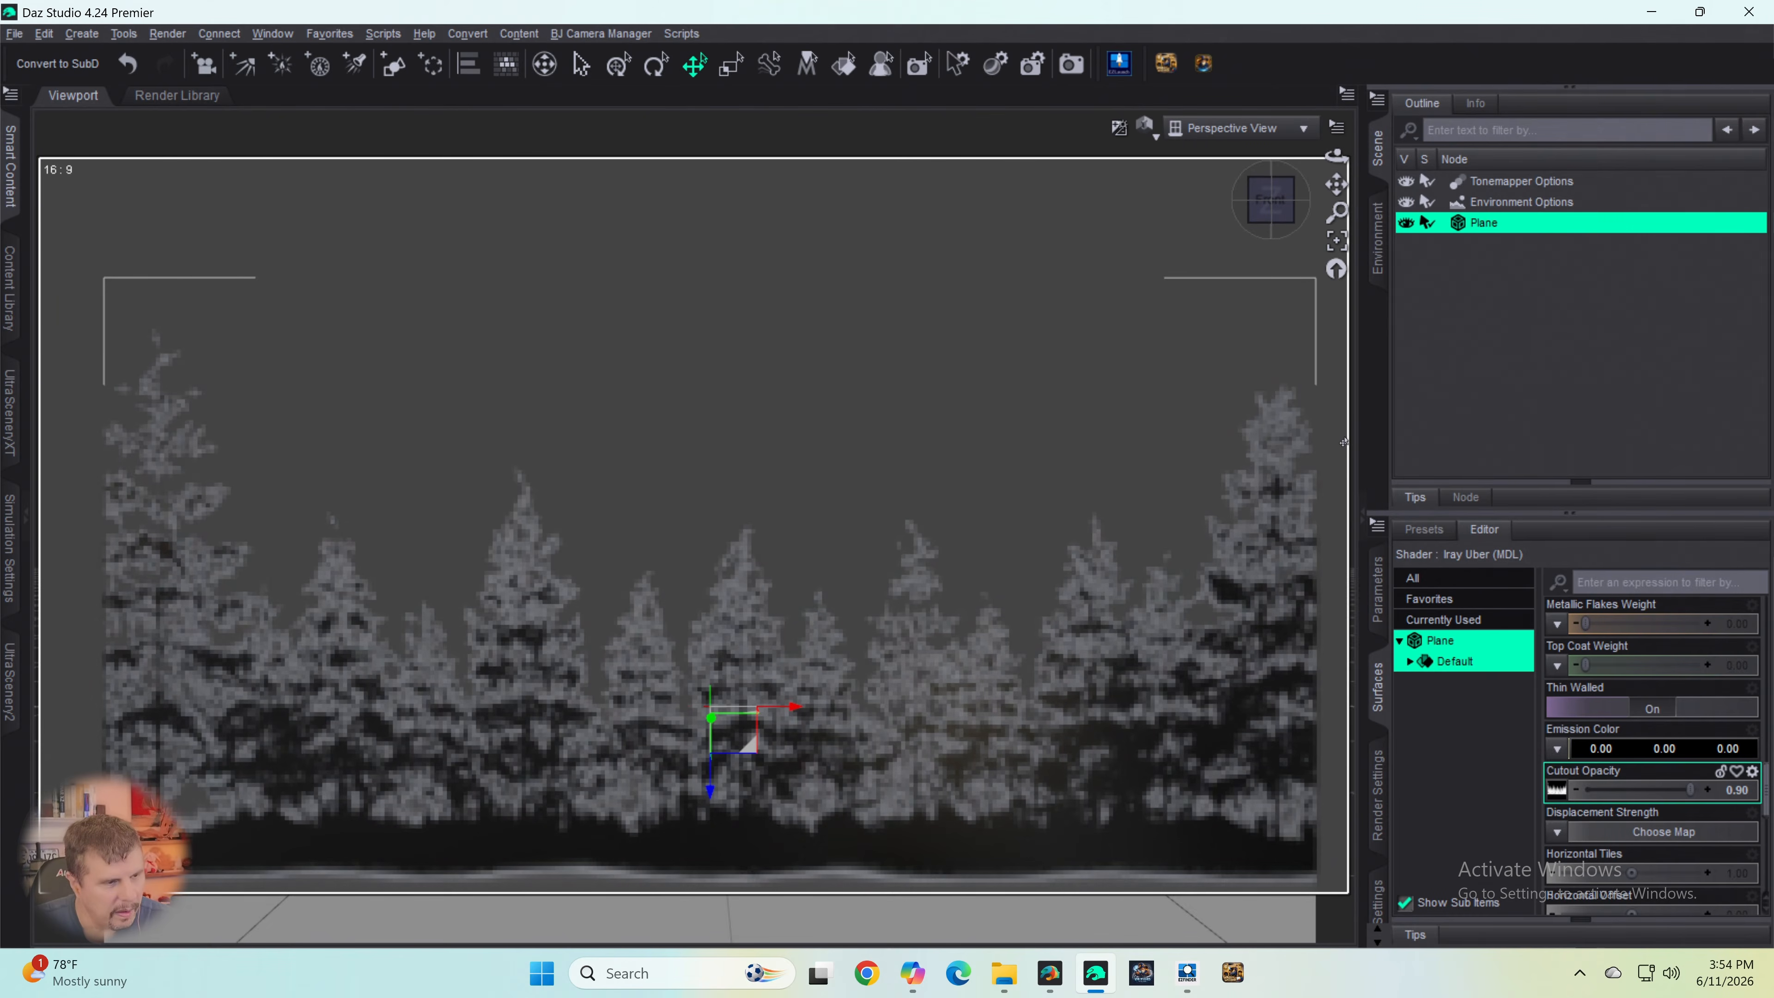
pyautogui.scroll(1, 1344, 442)
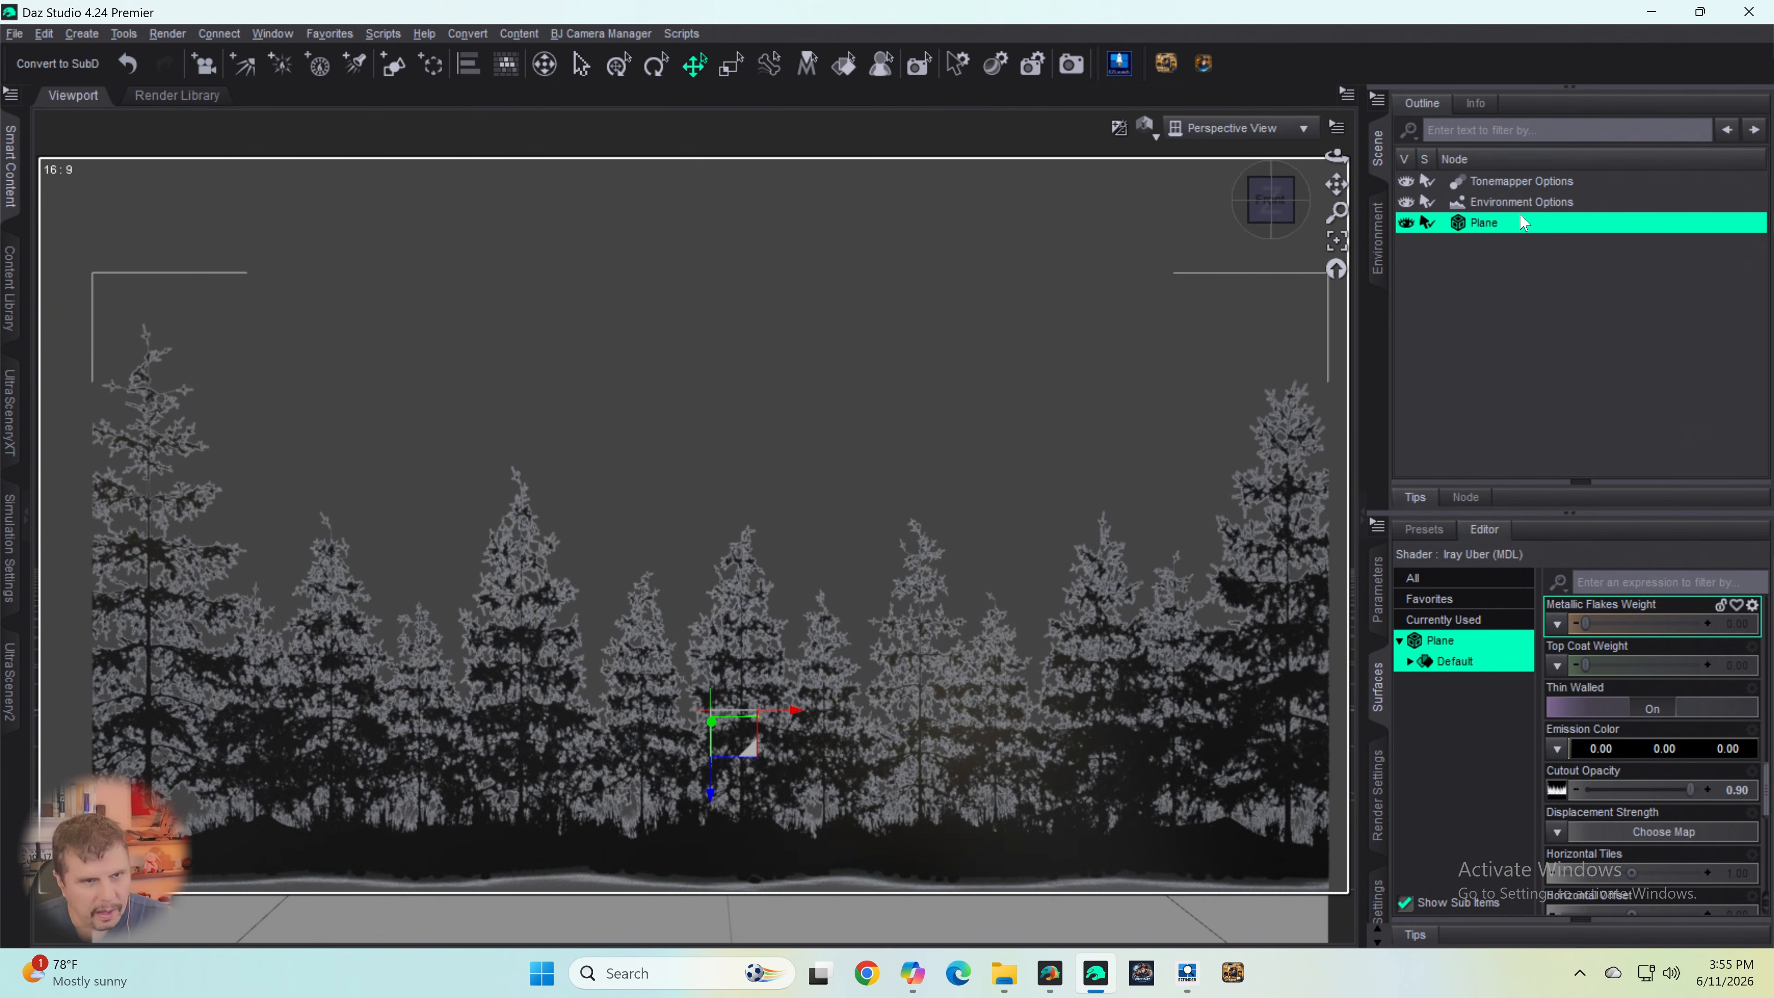
# - Enlarge the plane to fill the frame width by setting its X Scale to 147.1% and overall Scale to 102.9%
pyautogui.click(1378, 589)
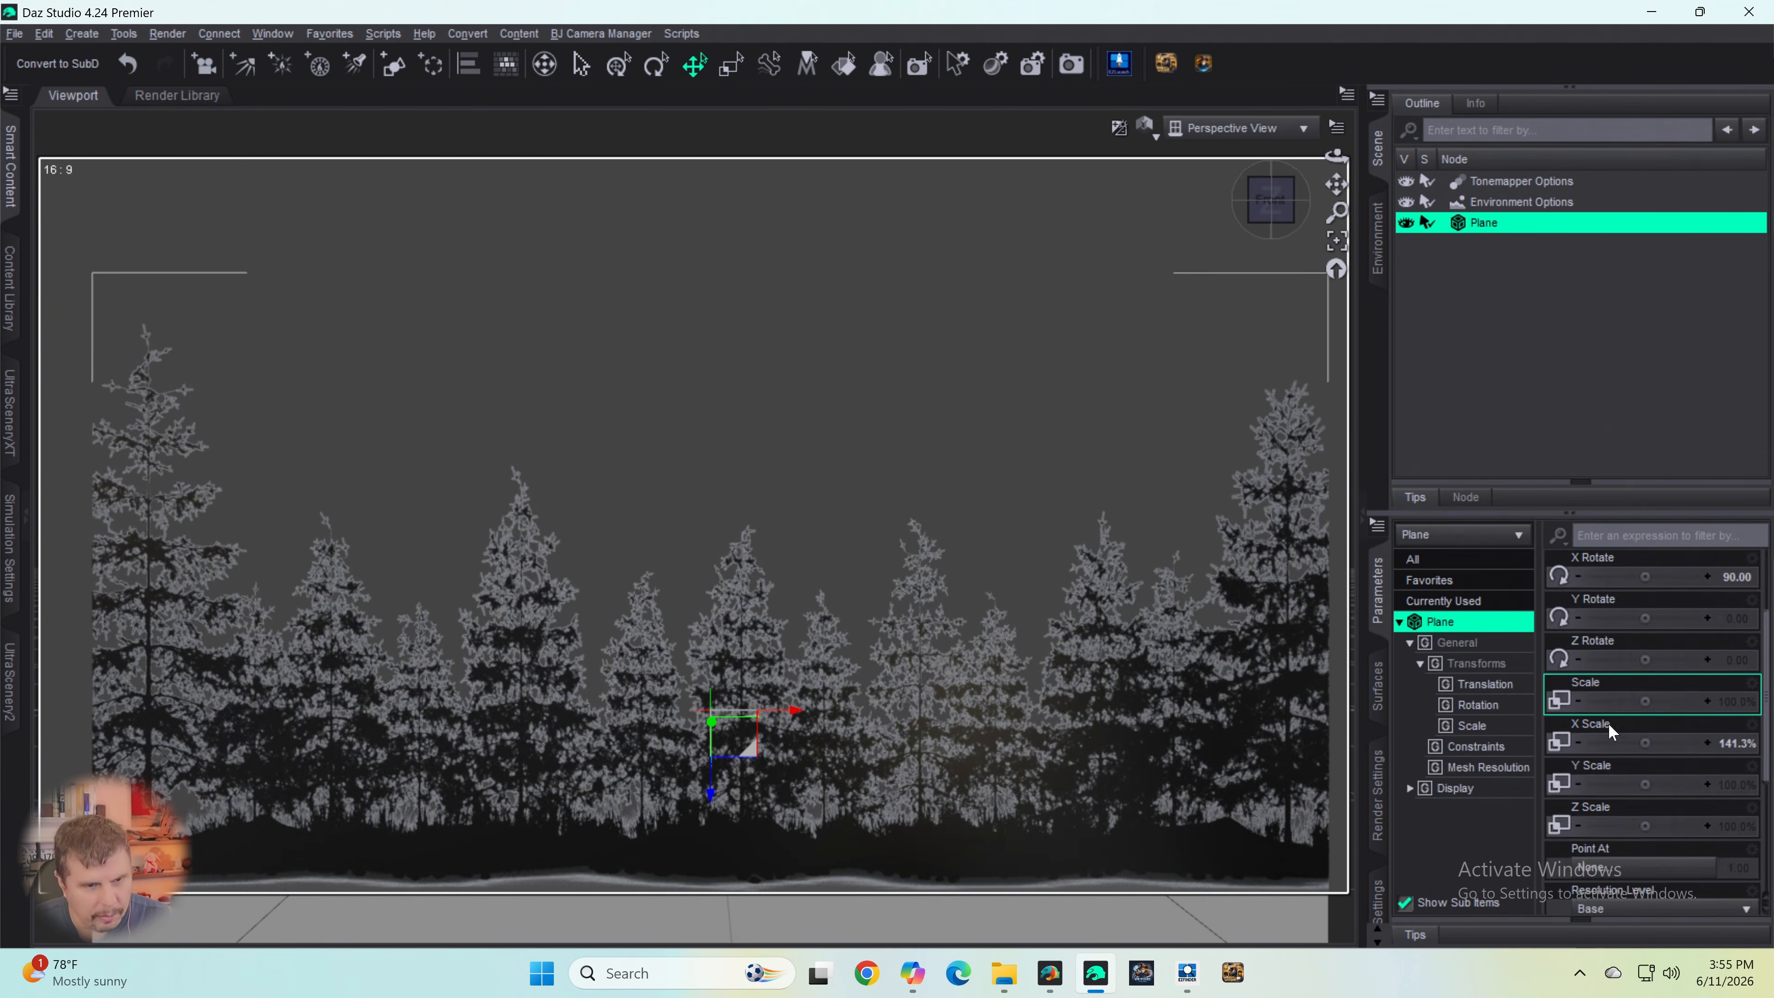
pyautogui.moveTo(1646, 743); pyautogui.dragTo(1672, 743)
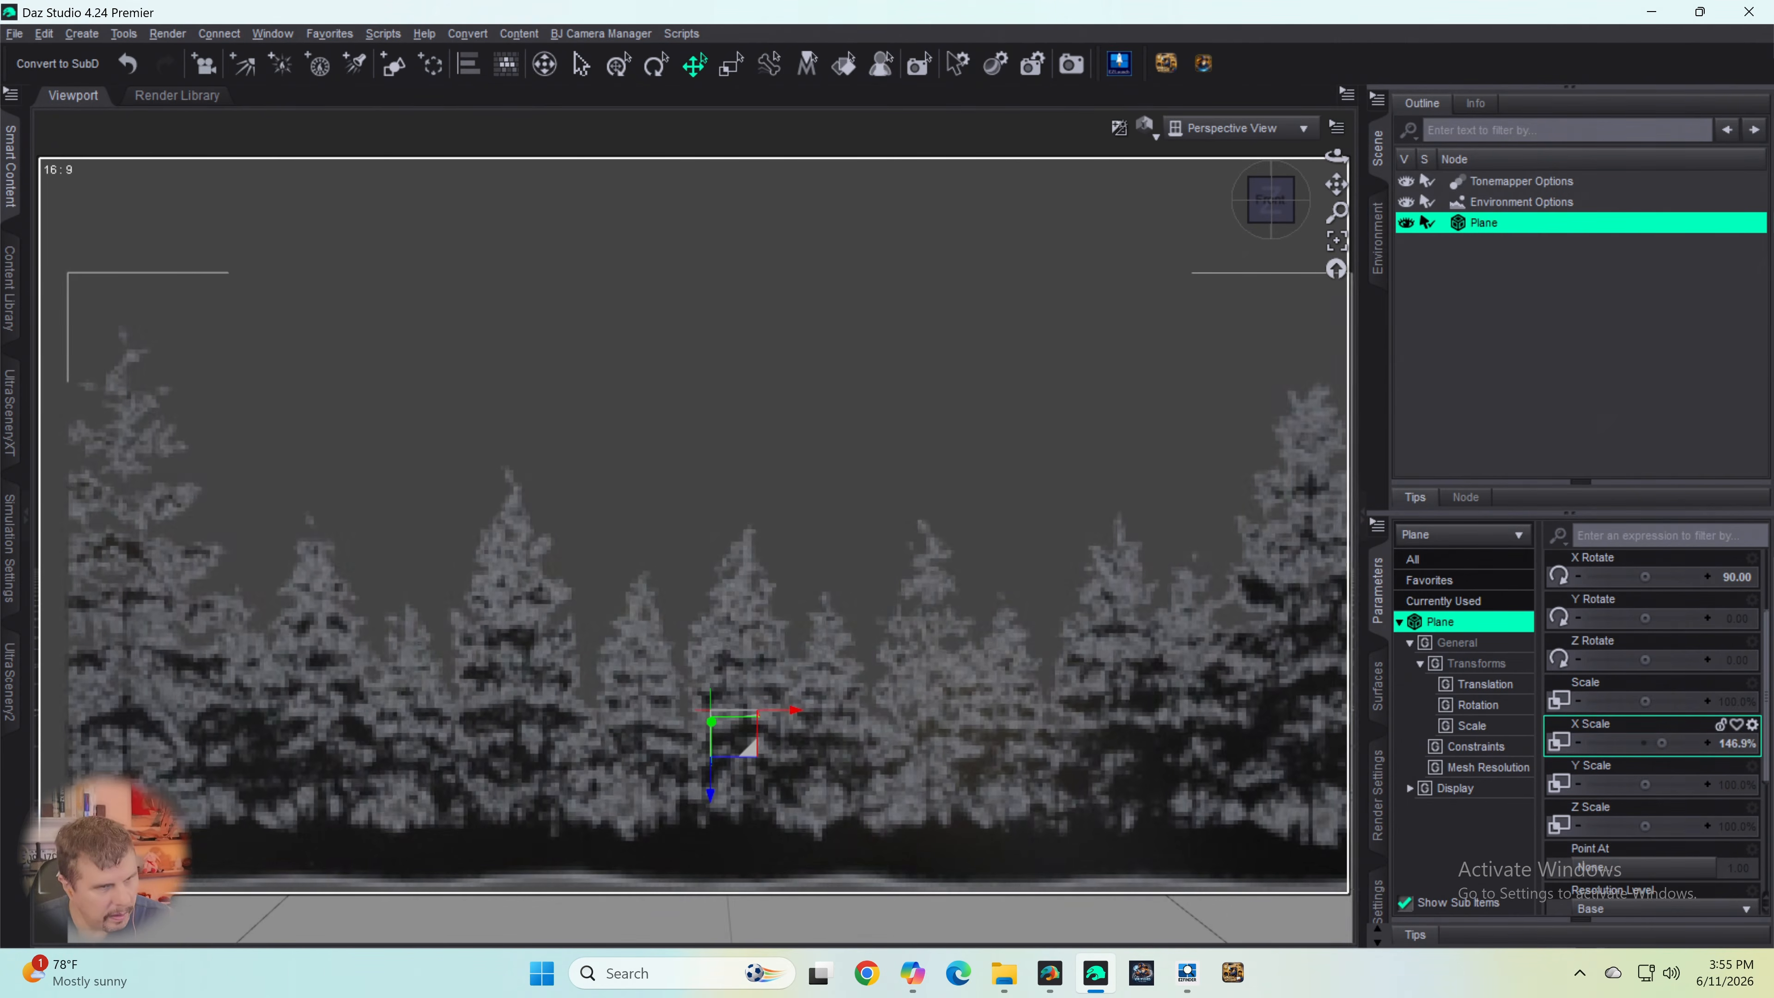
pyautogui.moveTo(1336, 184); pyautogui.dragTo(1317, 187)
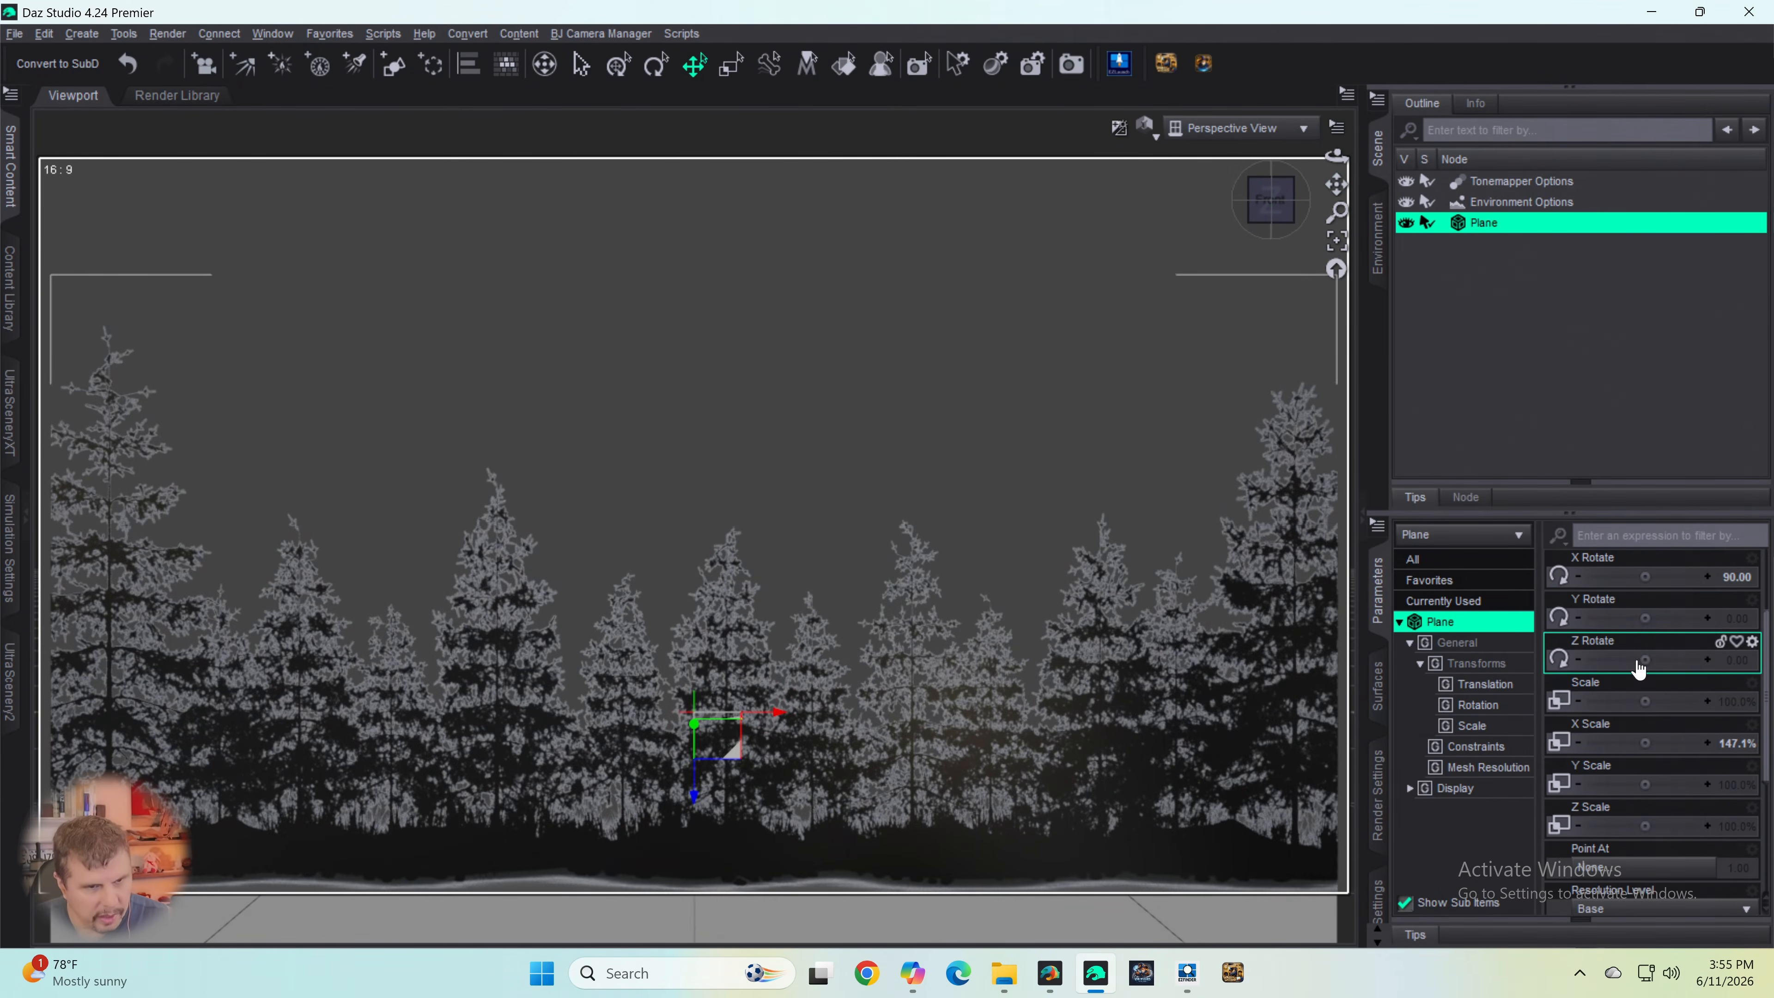
pyautogui.moveTo(1632, 707); pyautogui.dragTo(1648, 704)
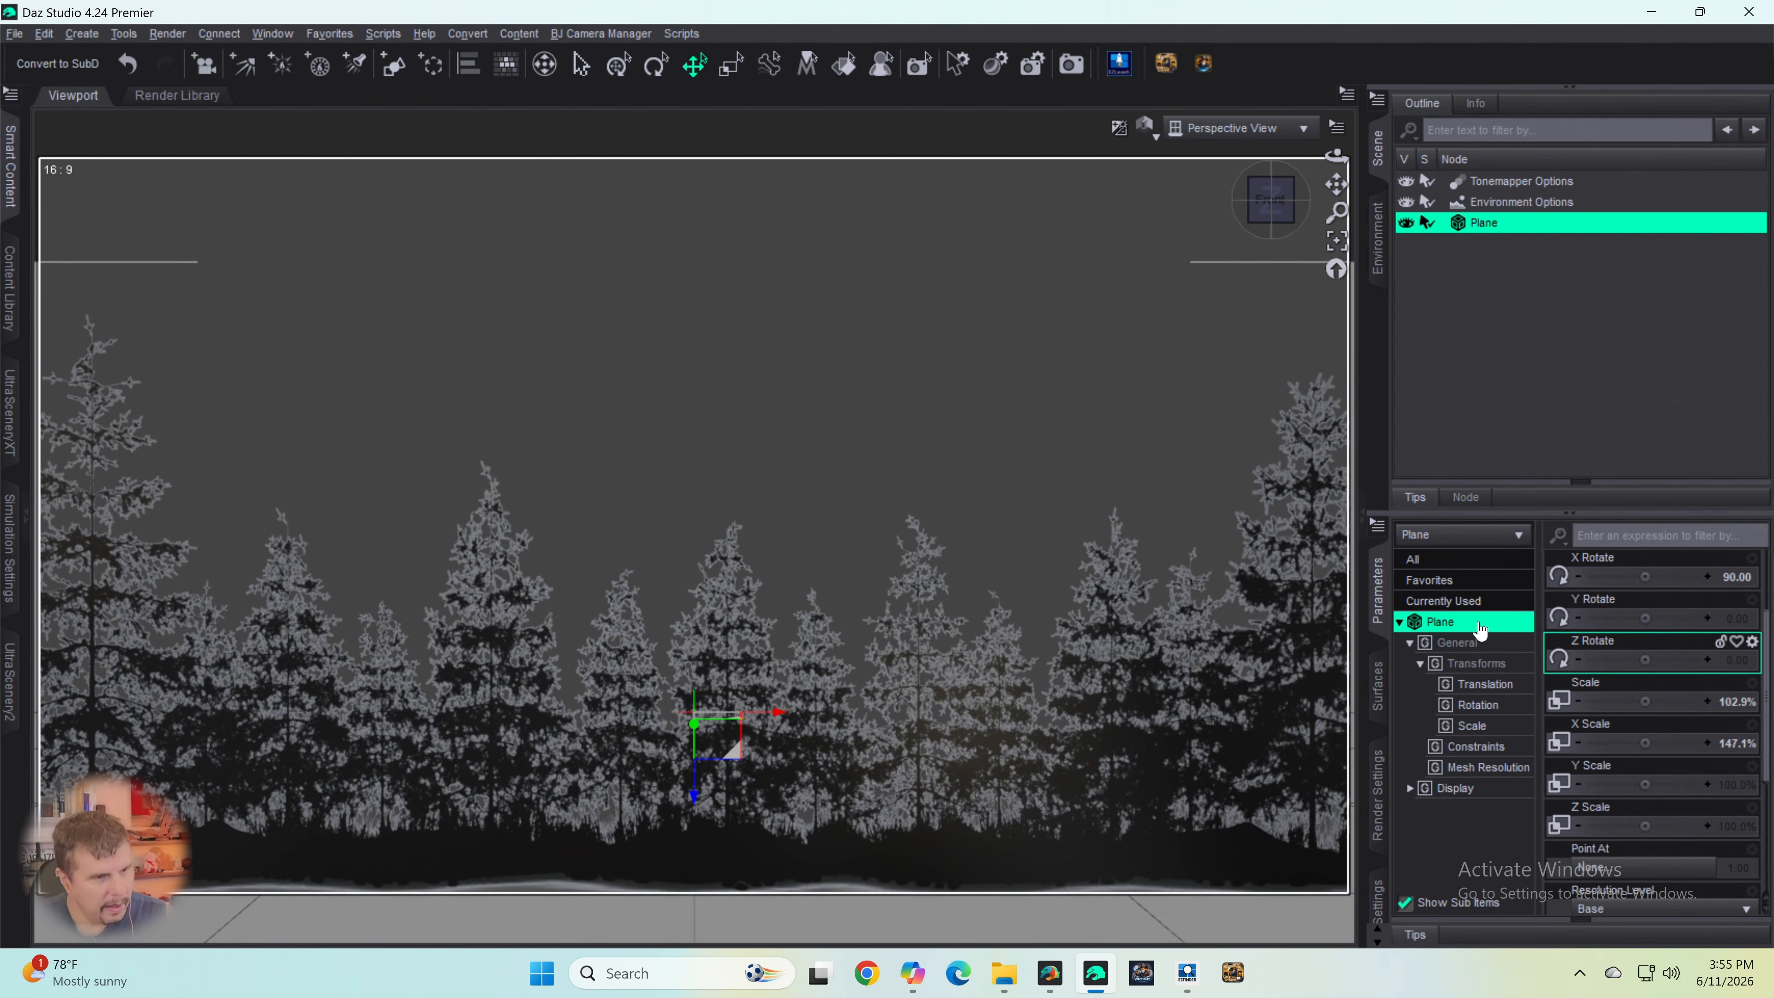
# - Switch to EZFinder
pyautogui.click(1186, 973)
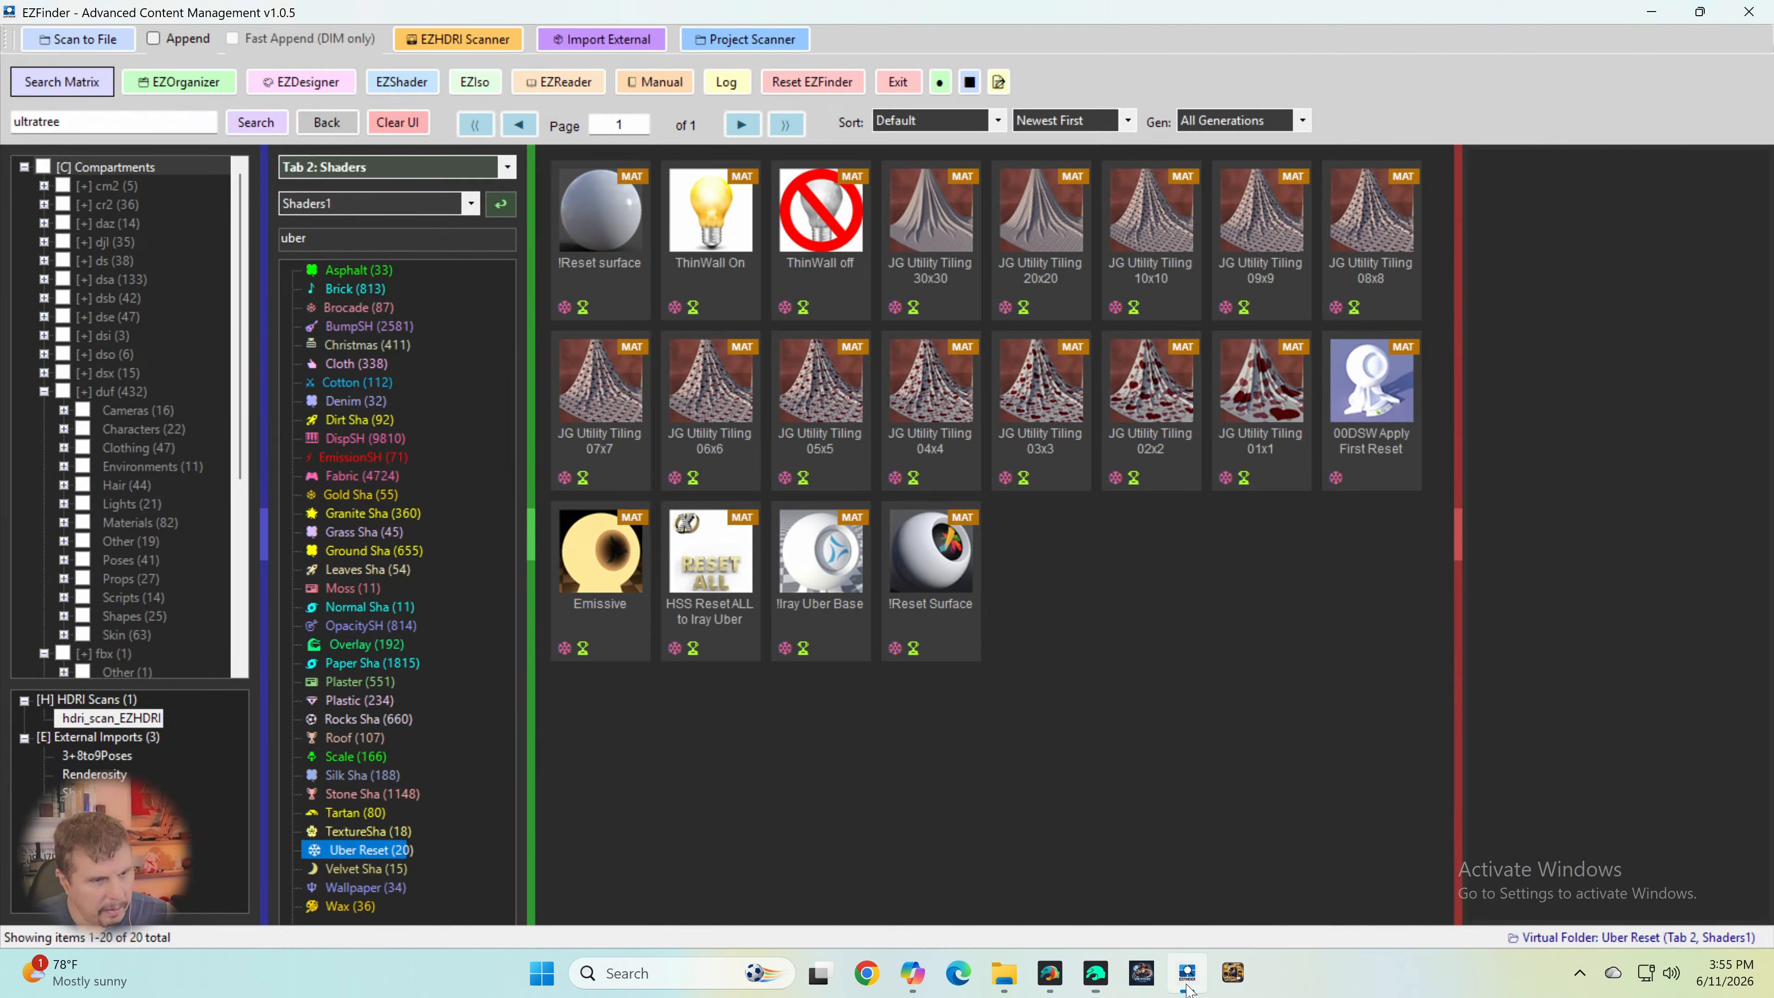
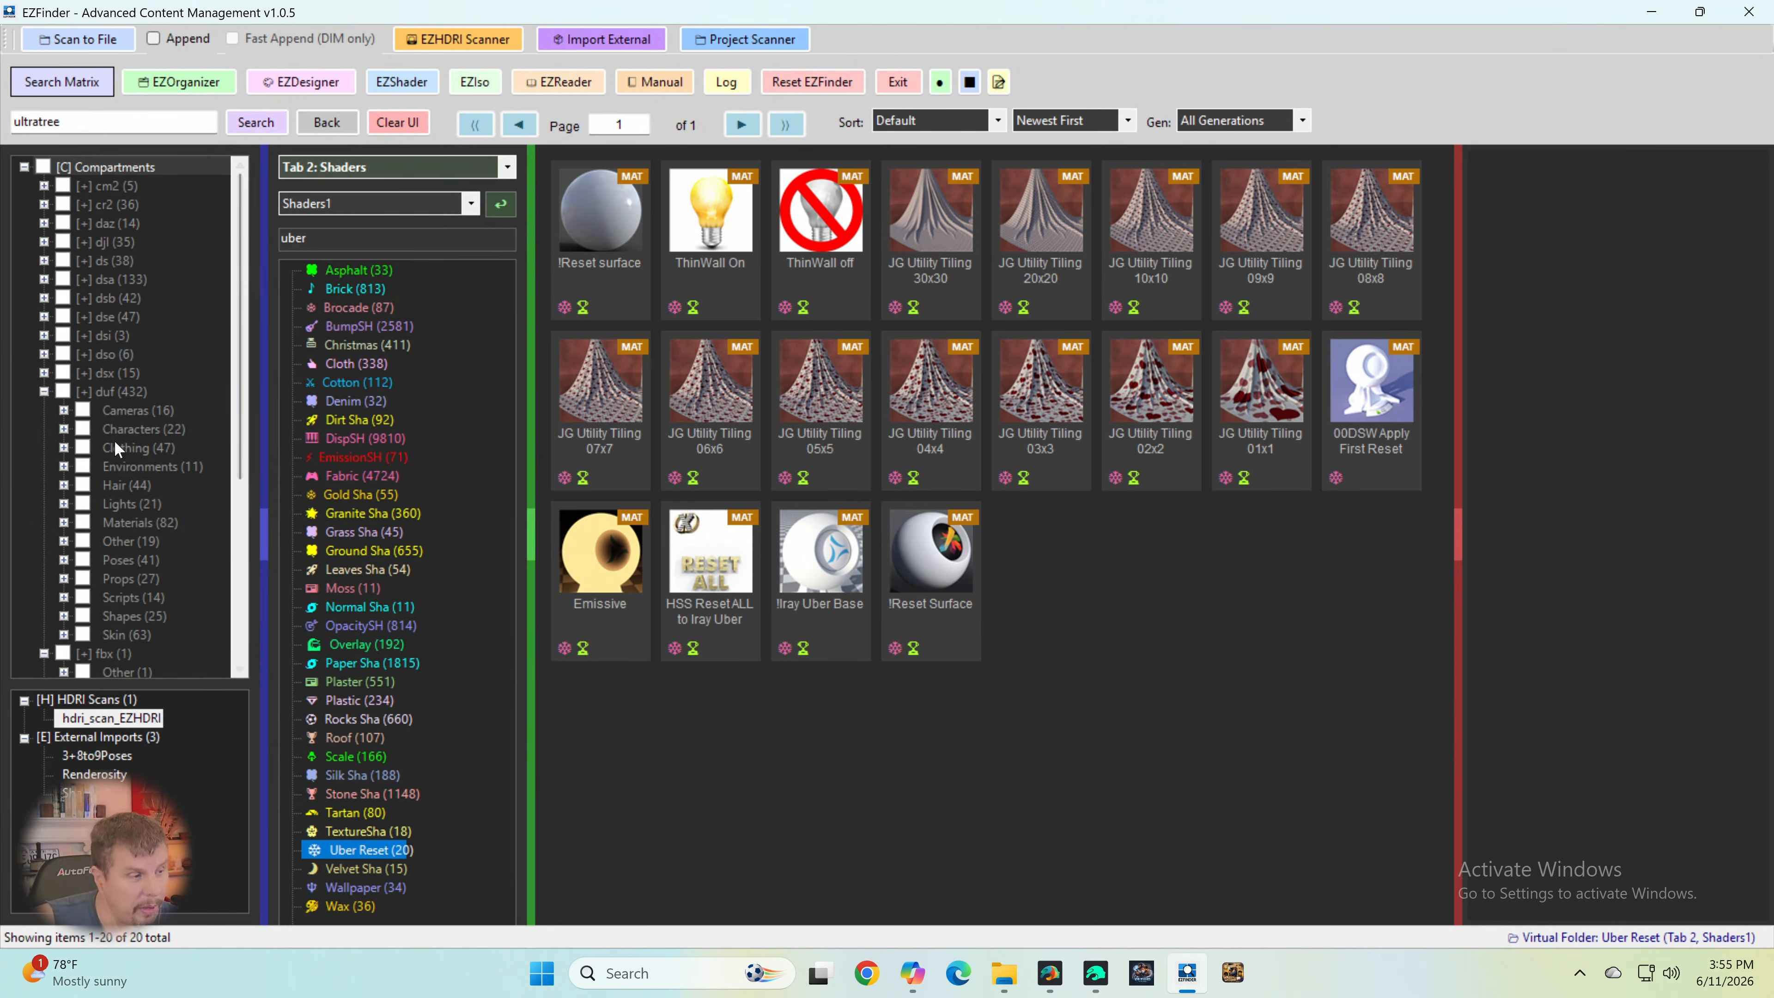
# - Open the hdri_scan_EZHDRI collection and browse its HDRI thumbnails page by page up to page 23
pyautogui.click(104, 723)
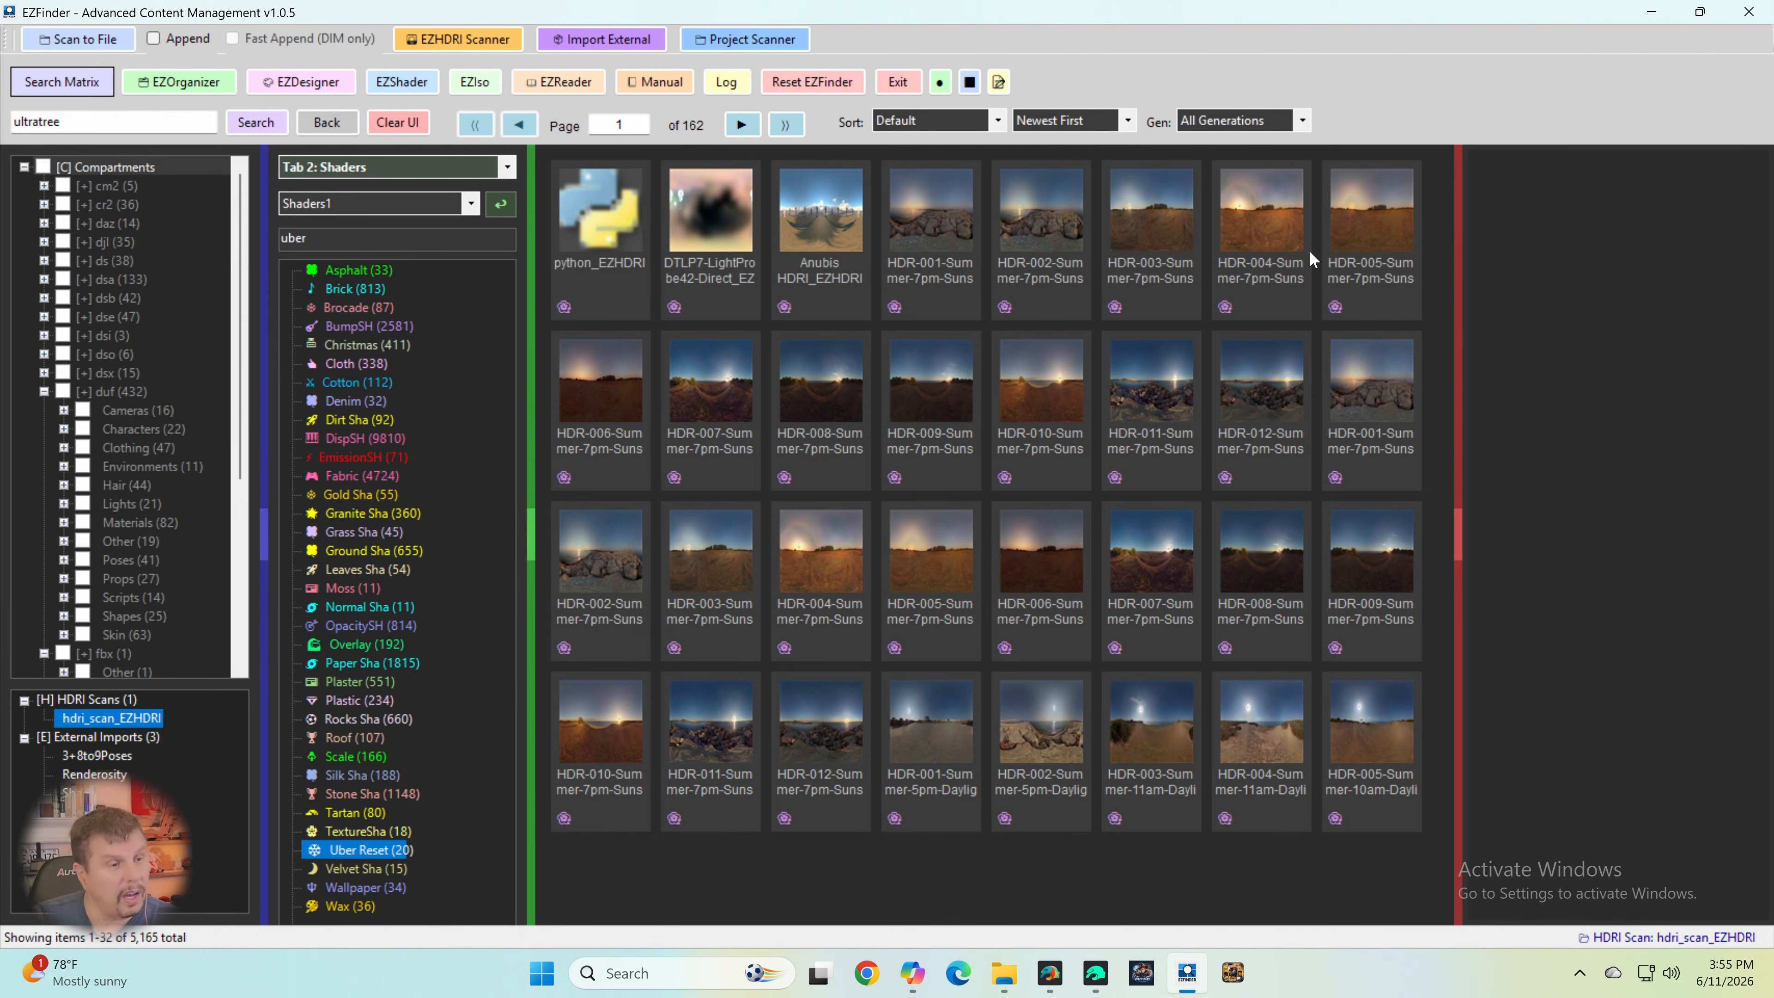
pyautogui.click(741, 126)
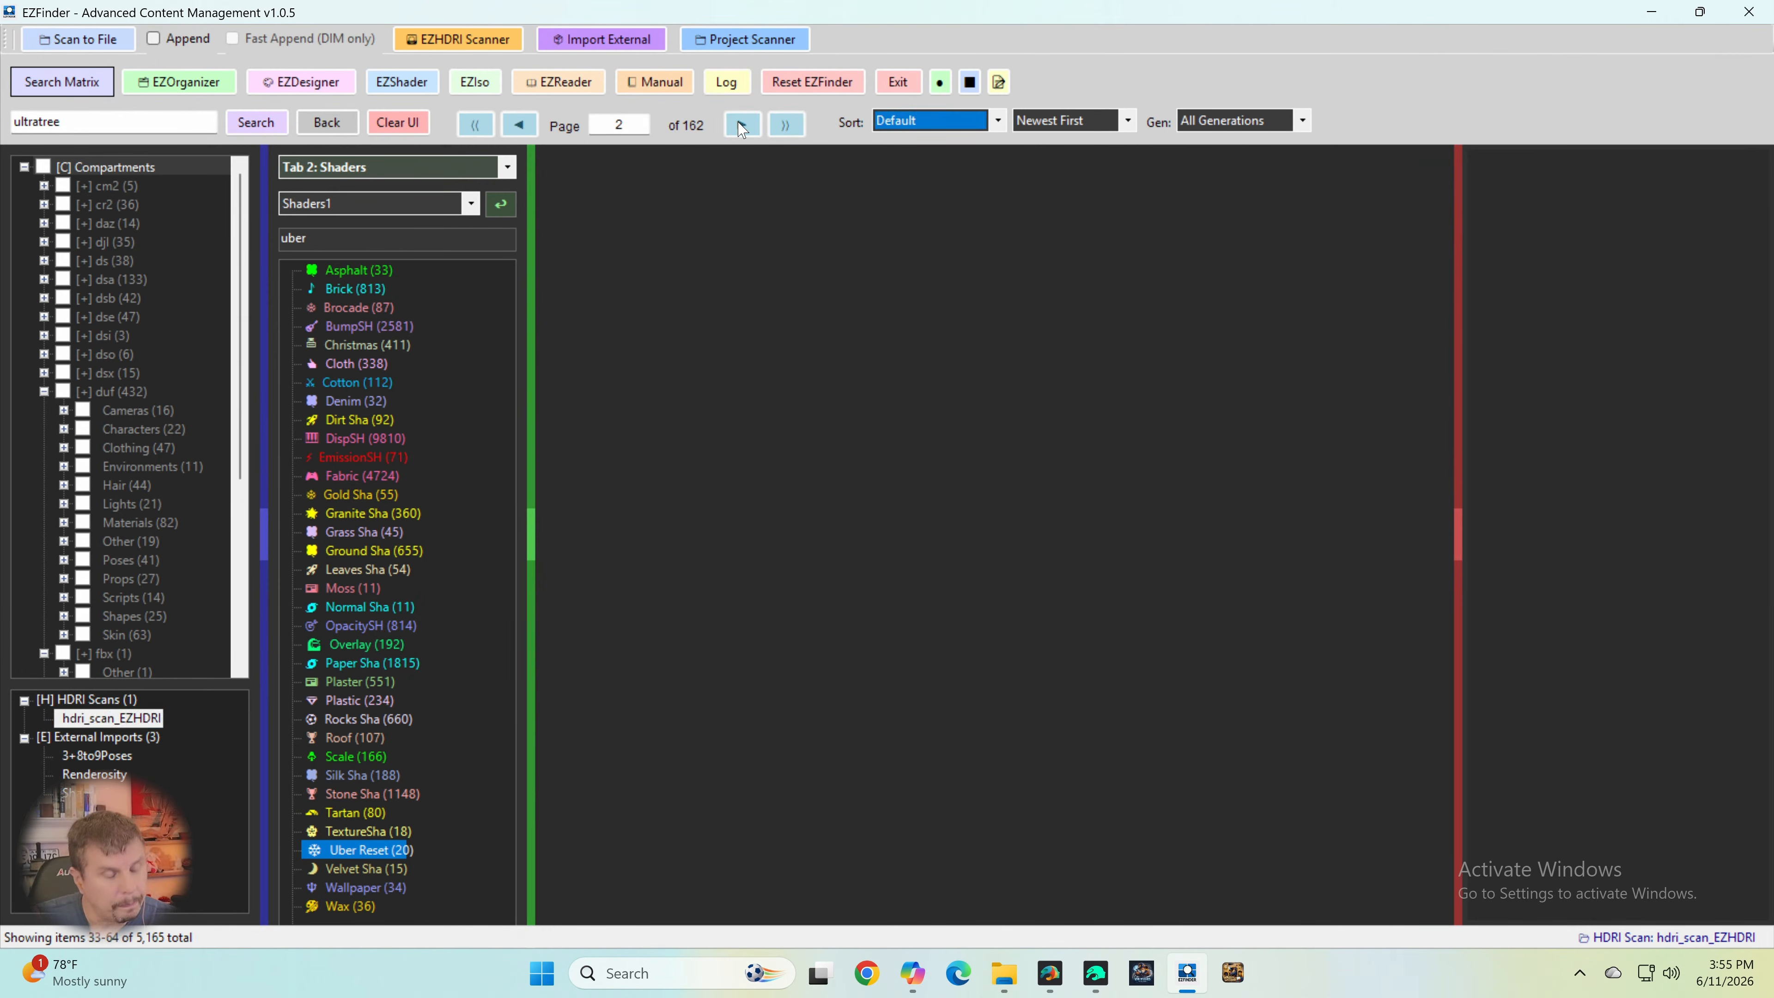
pyautogui.click(741, 125)
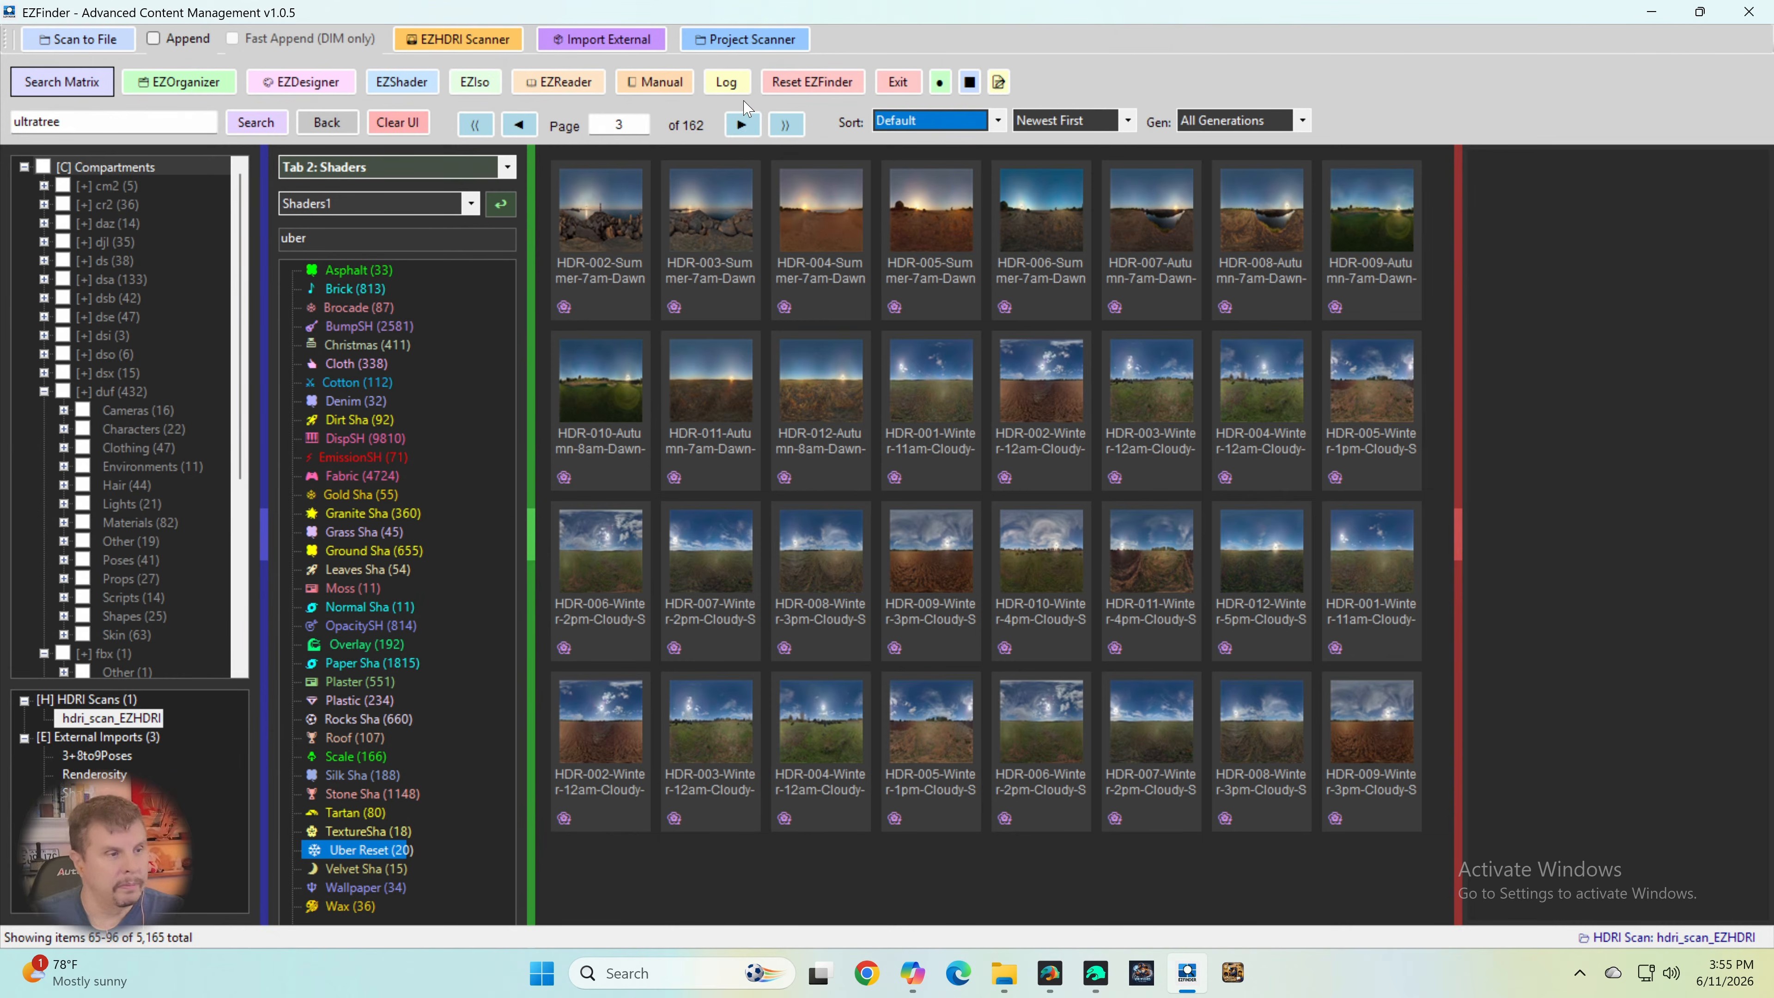
pyautogui.click(753, 125)
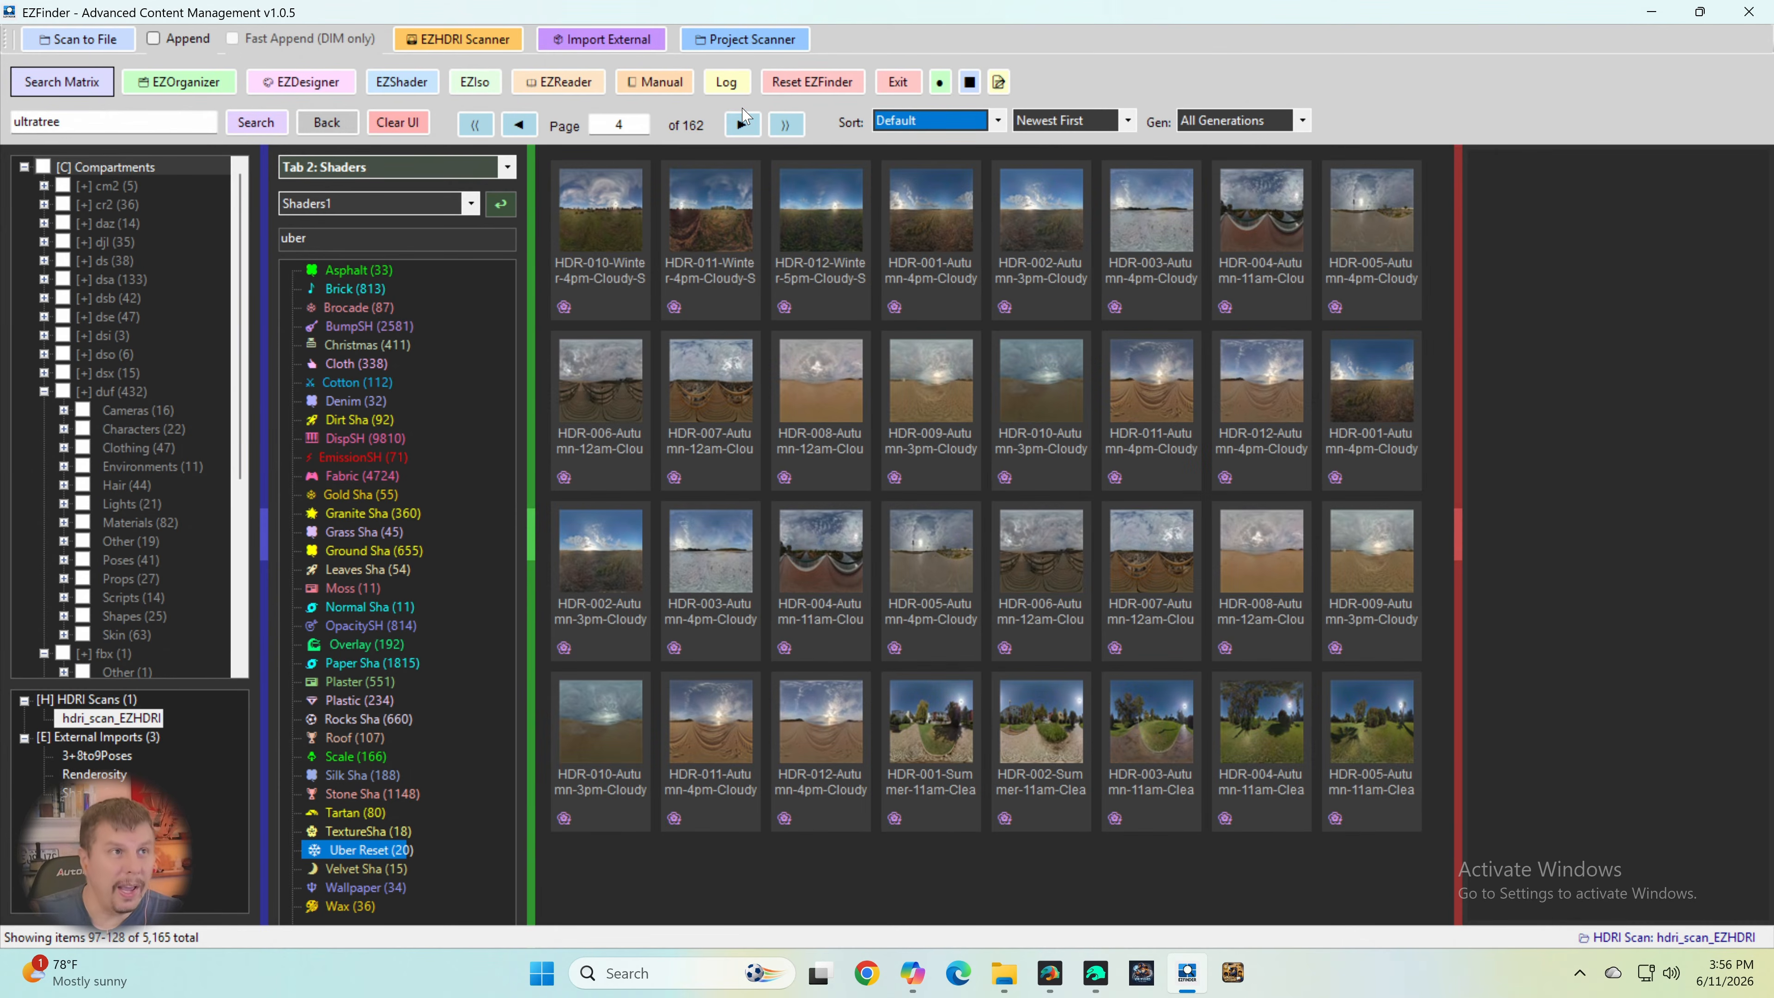
pyautogui.click(743, 124)
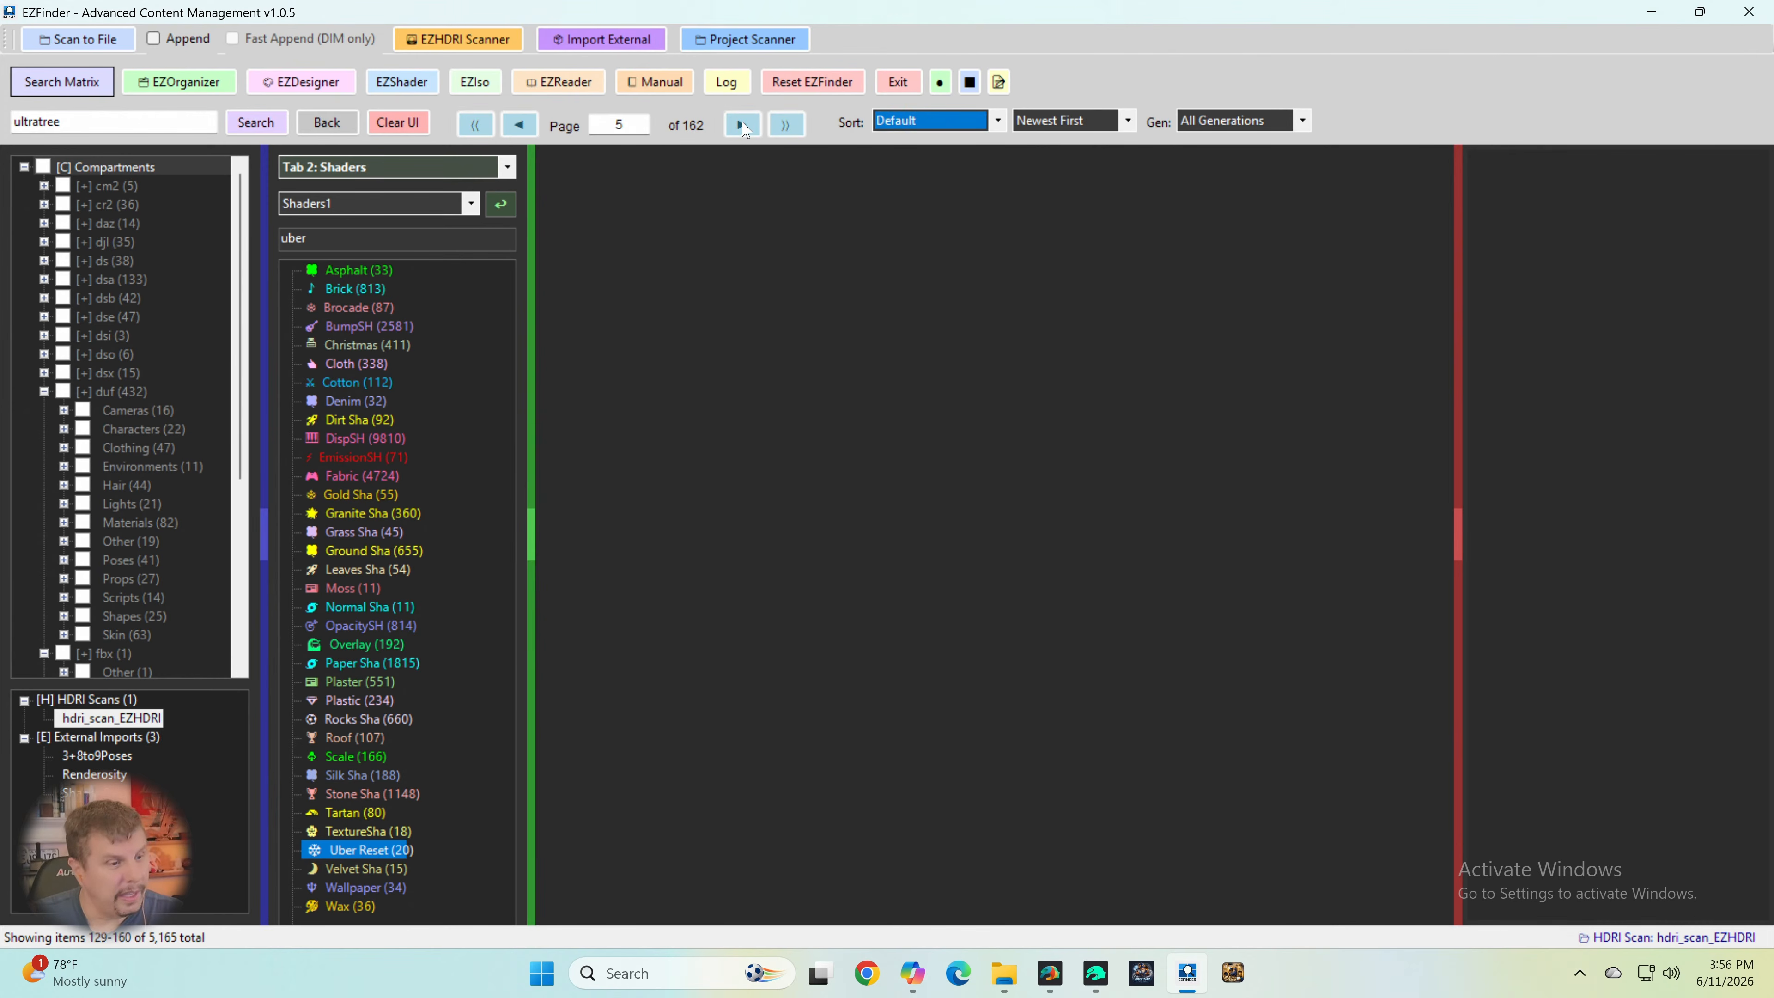
pyautogui.click(743, 124)
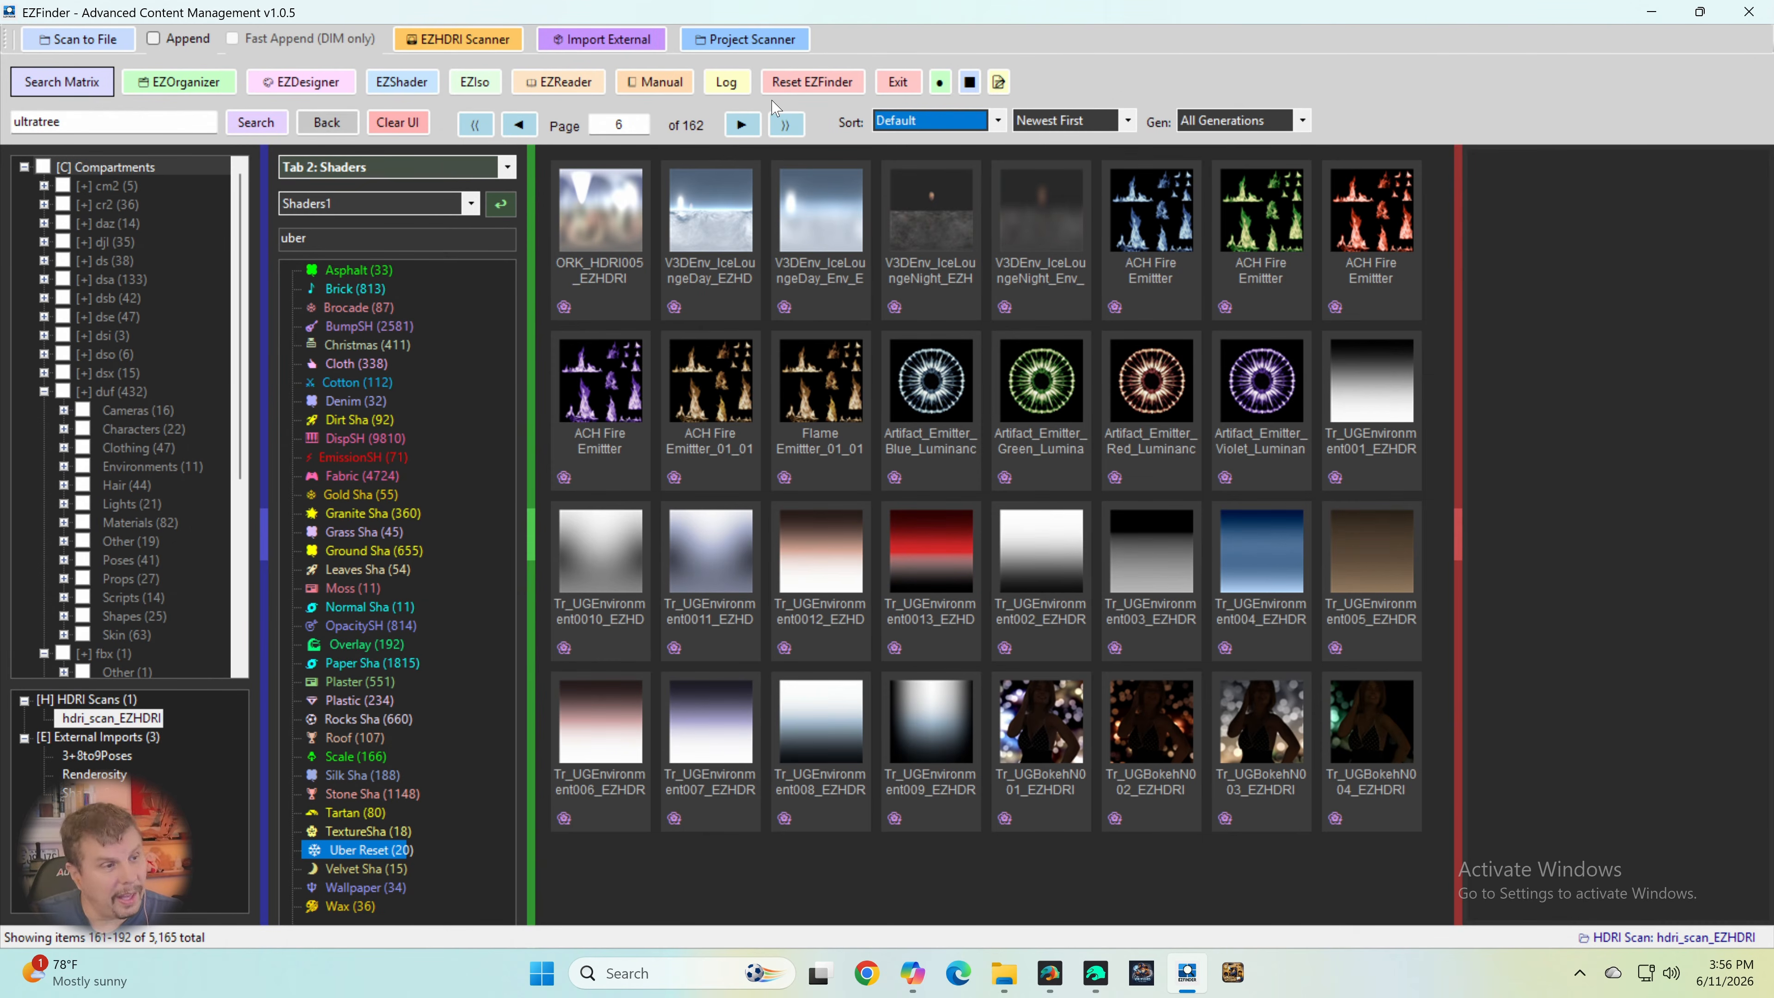
pyautogui.click(743, 125)
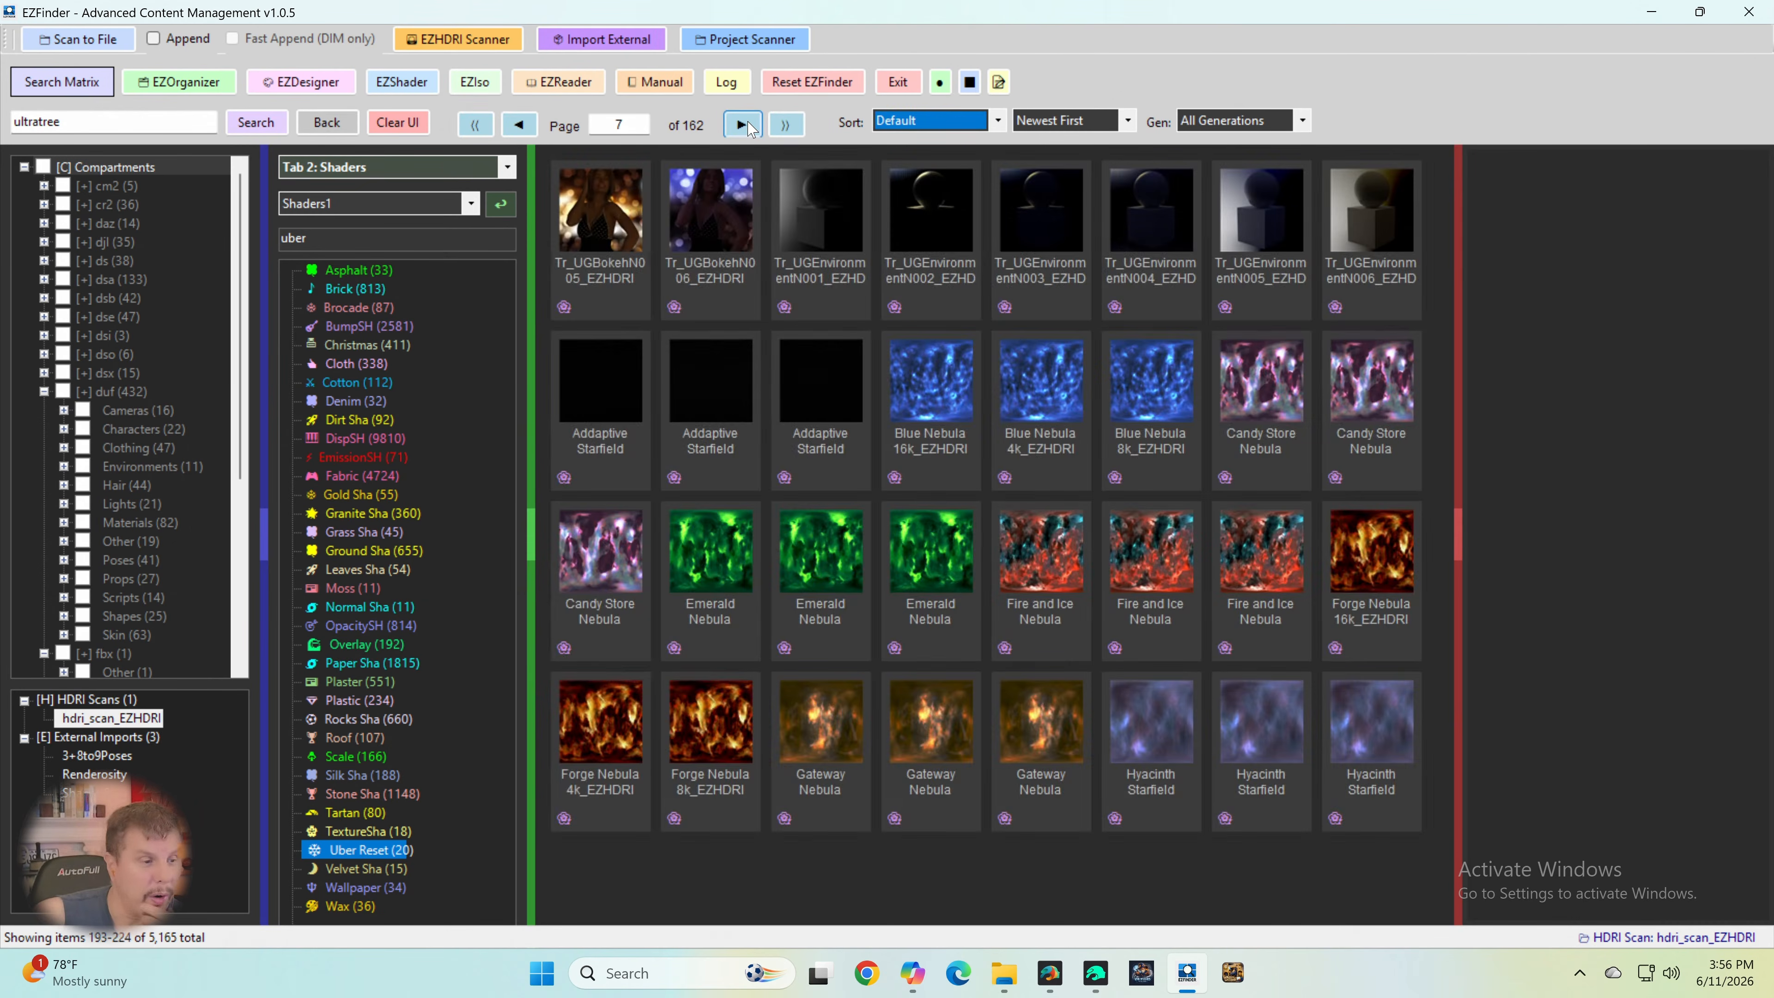
pyautogui.click(742, 126)
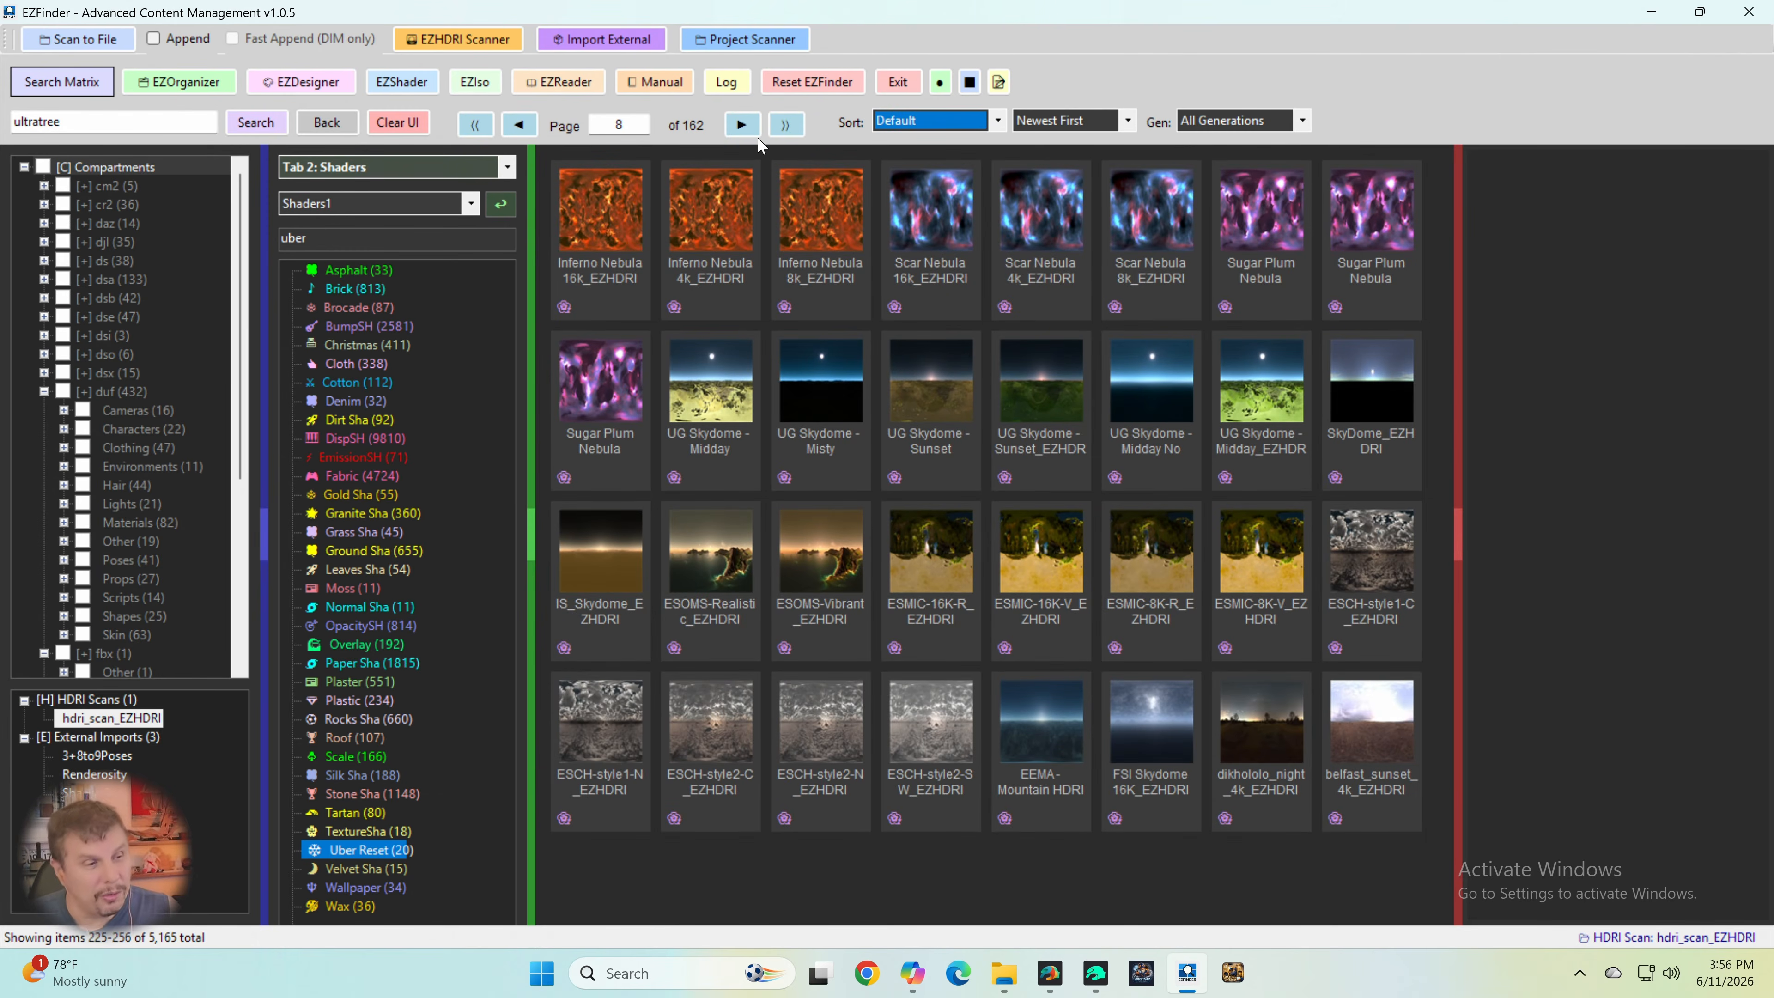
pyautogui.click(743, 125)
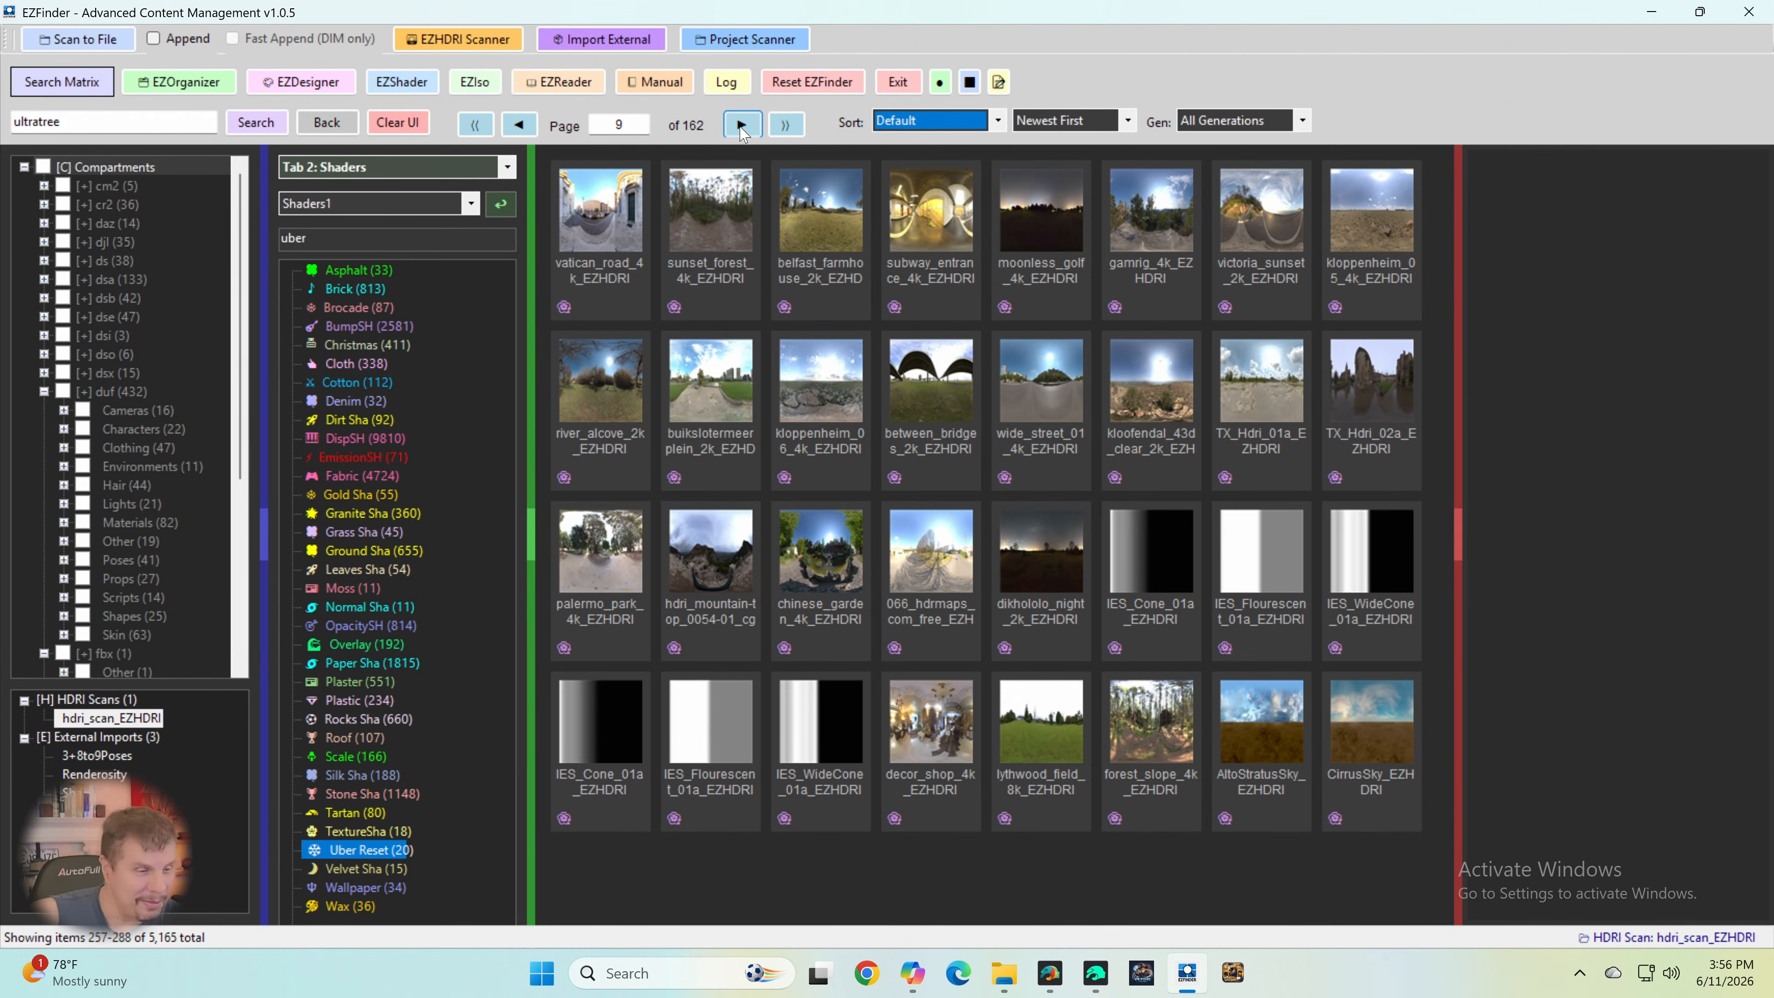
pyautogui.click(743, 126)
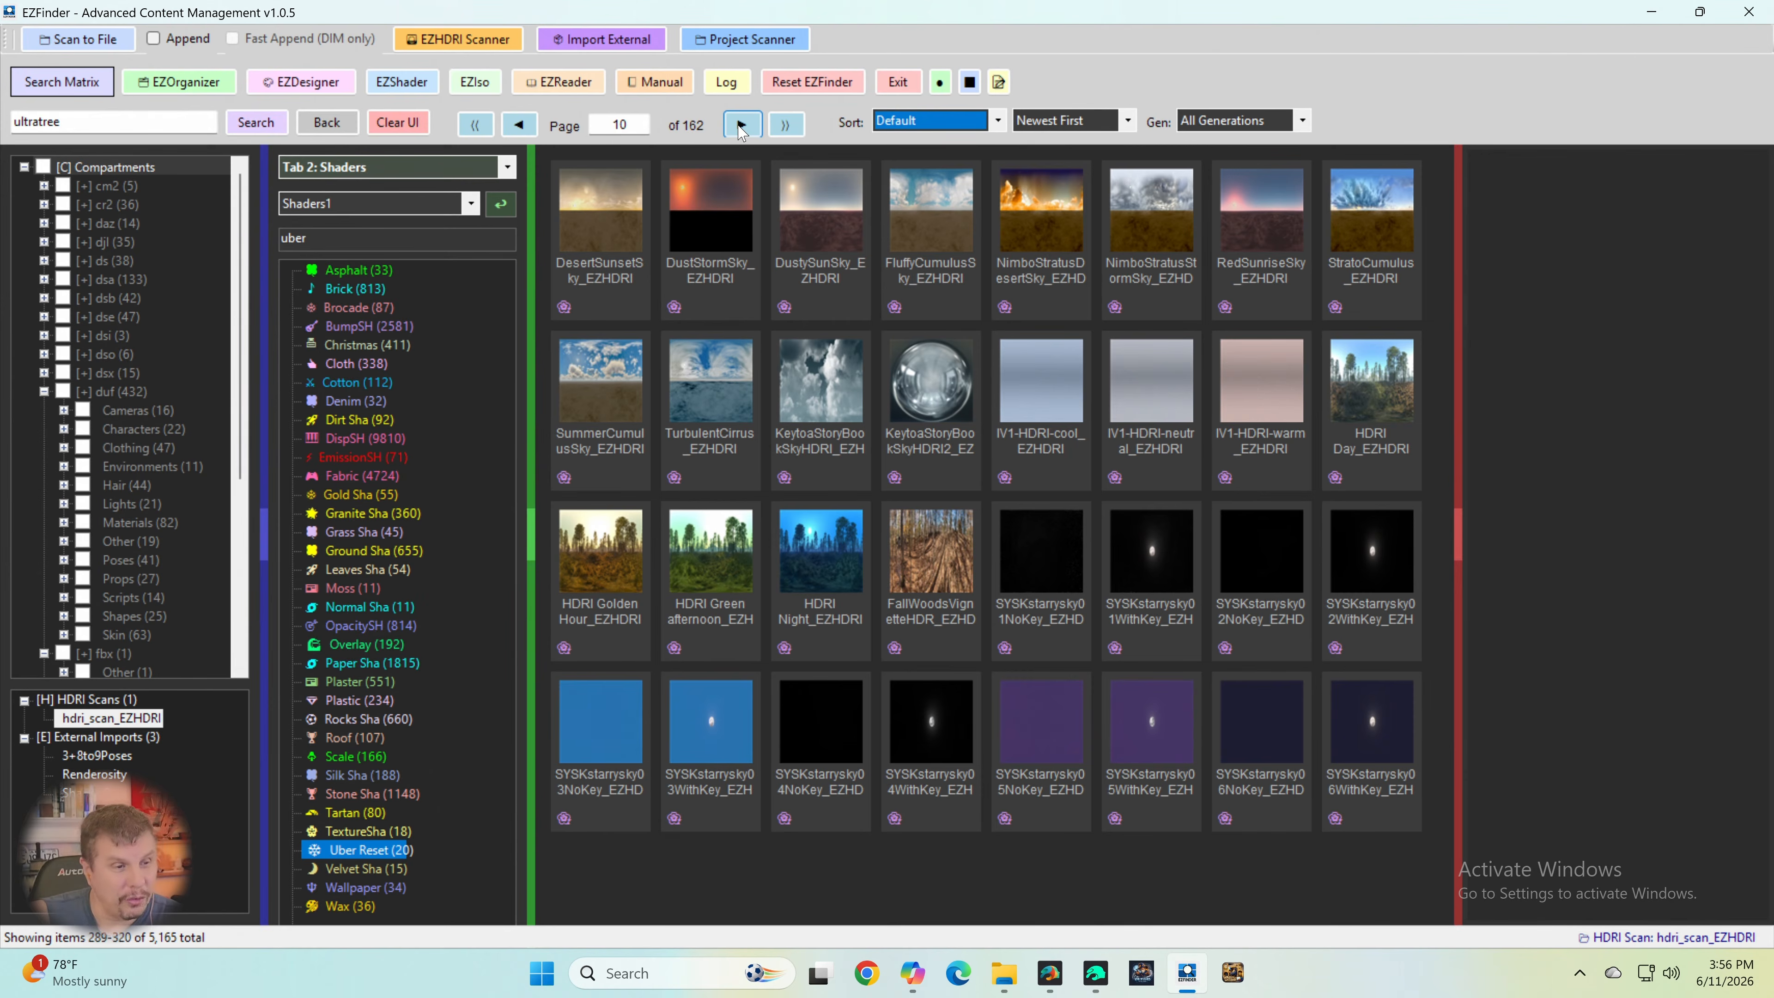
pyautogui.click(742, 126)
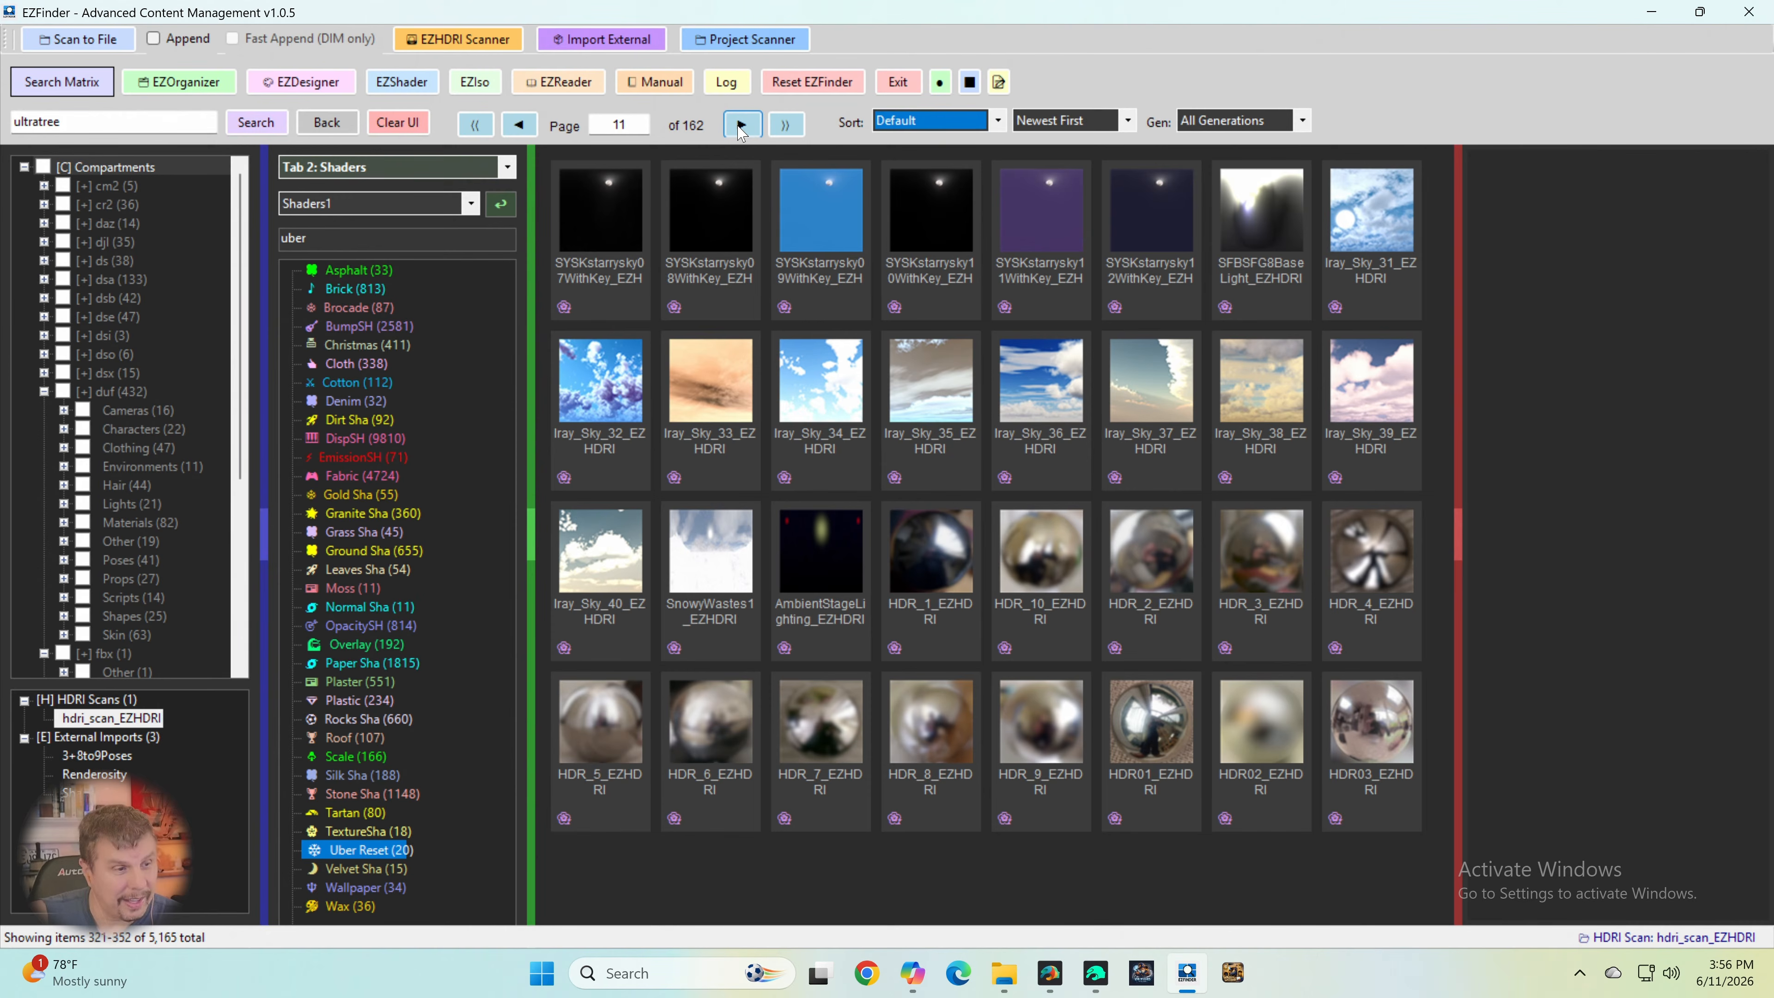
pyautogui.click(742, 126)
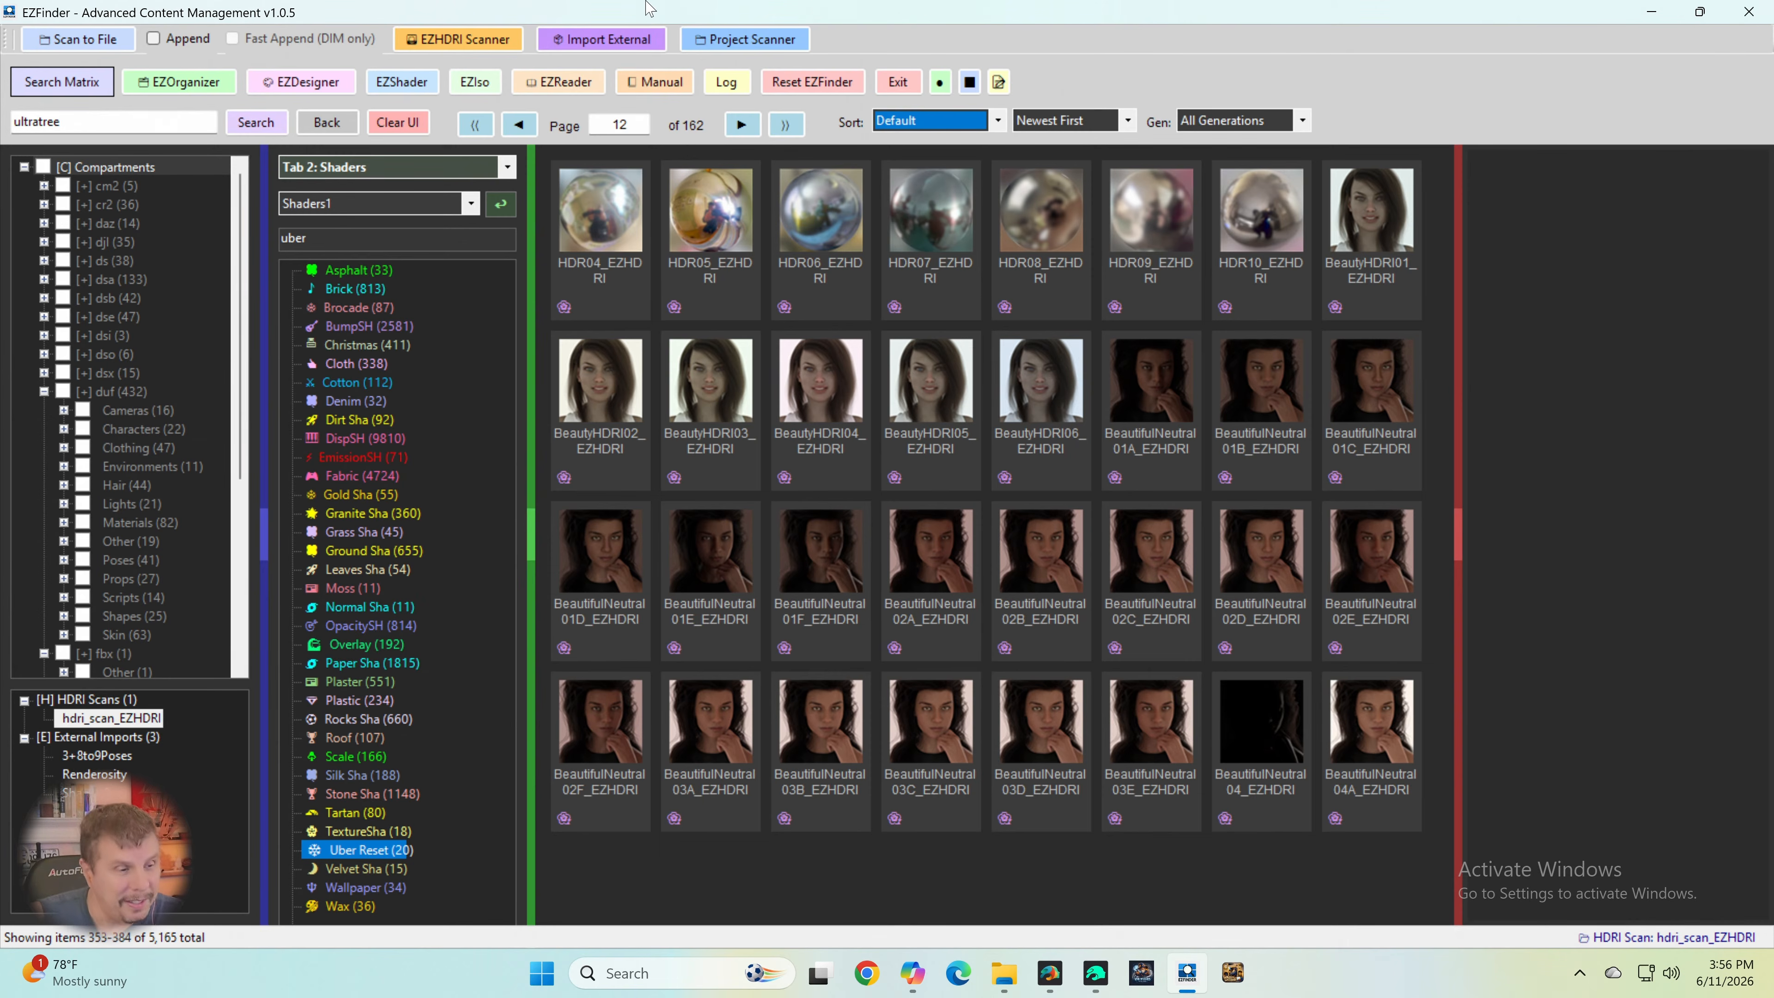
pyautogui.click(741, 125)
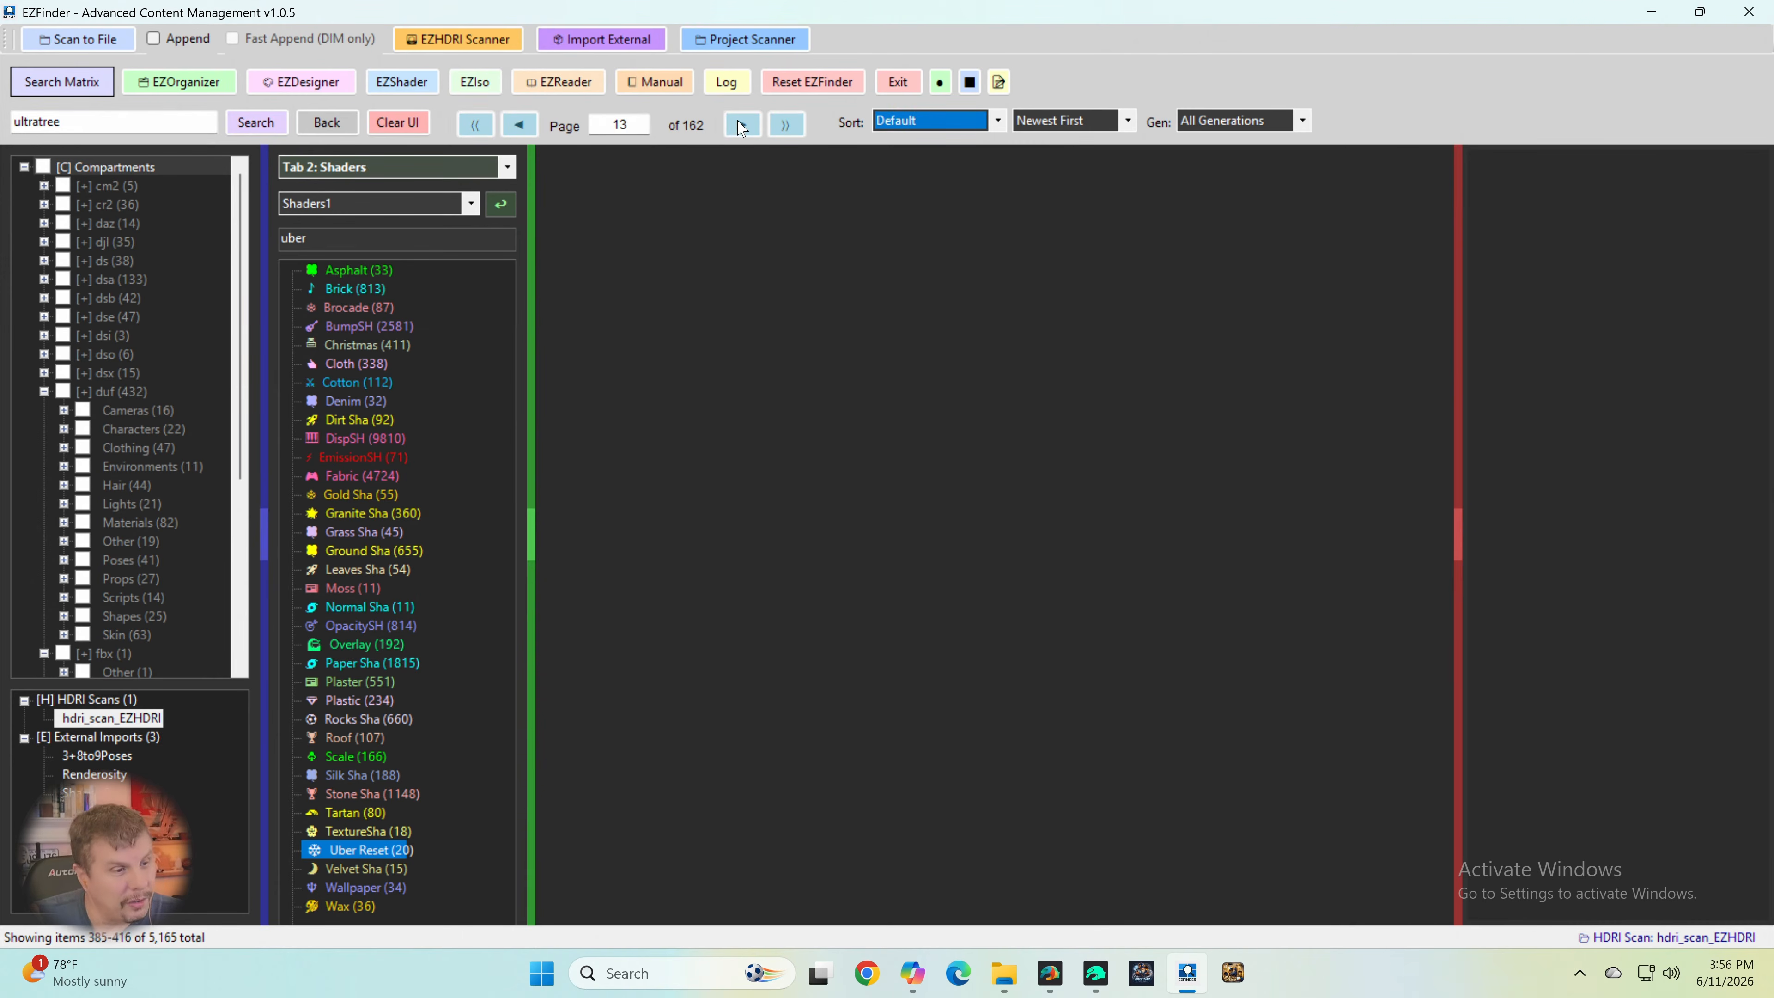
pyautogui.click(741, 125)
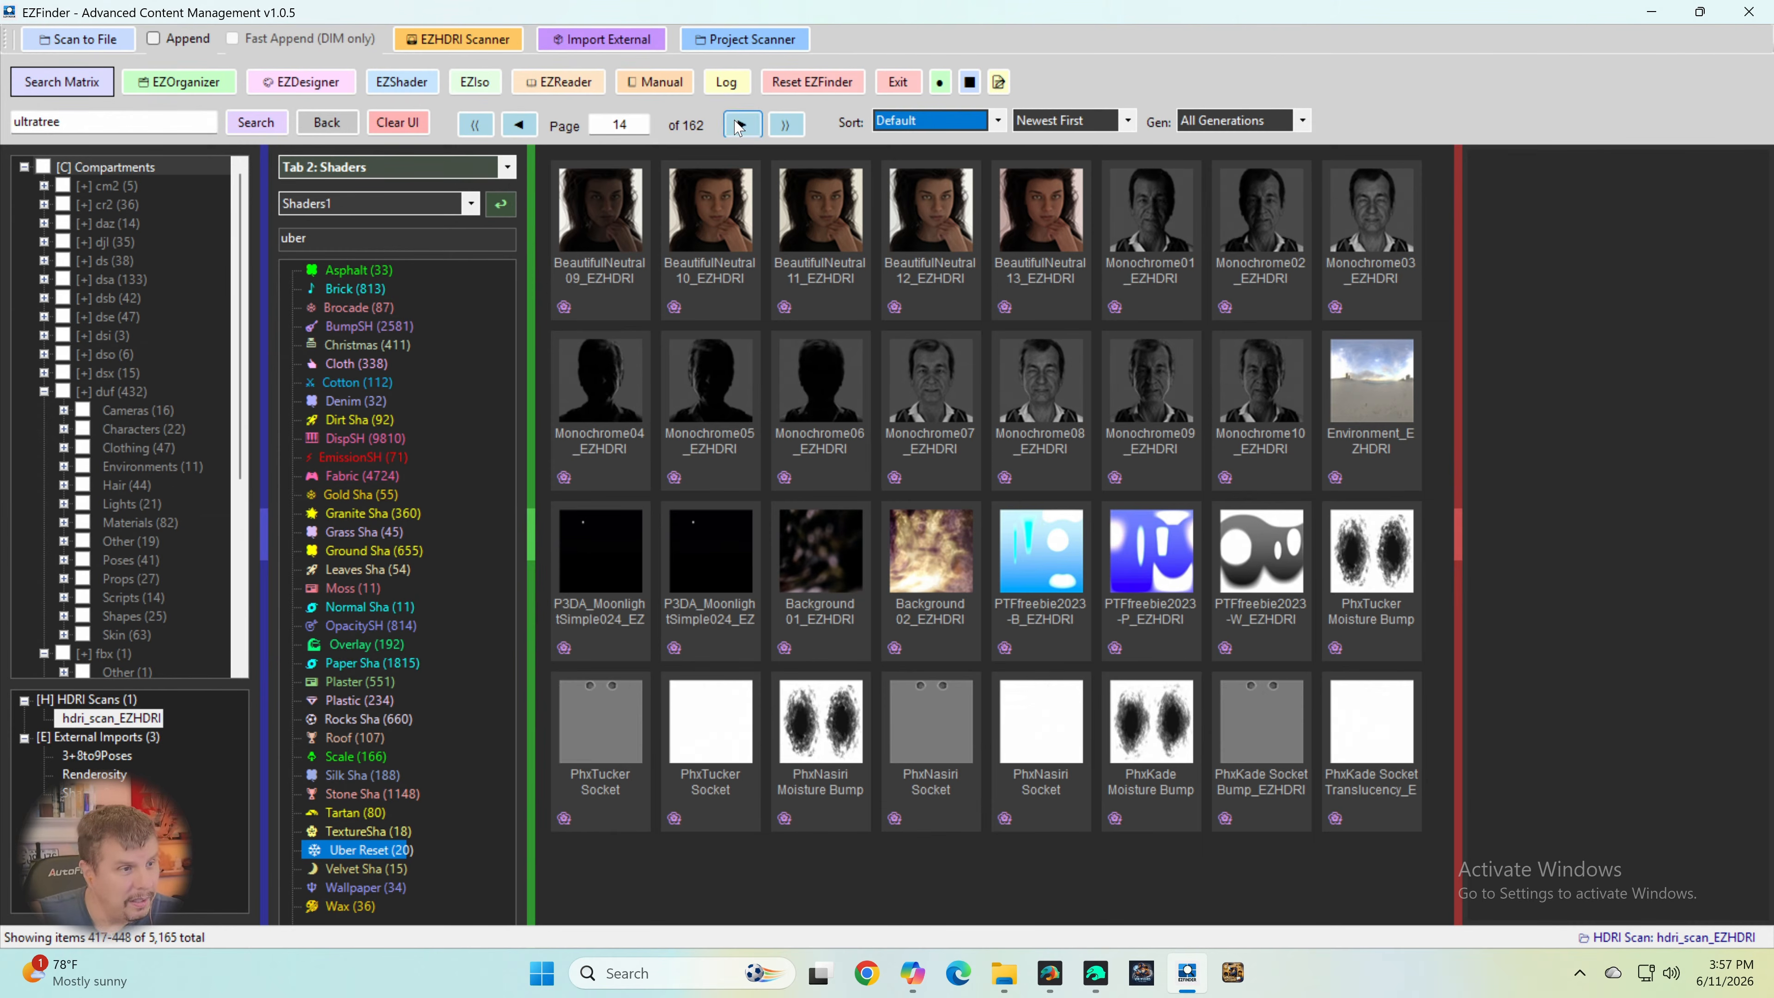
pyautogui.click(741, 126)
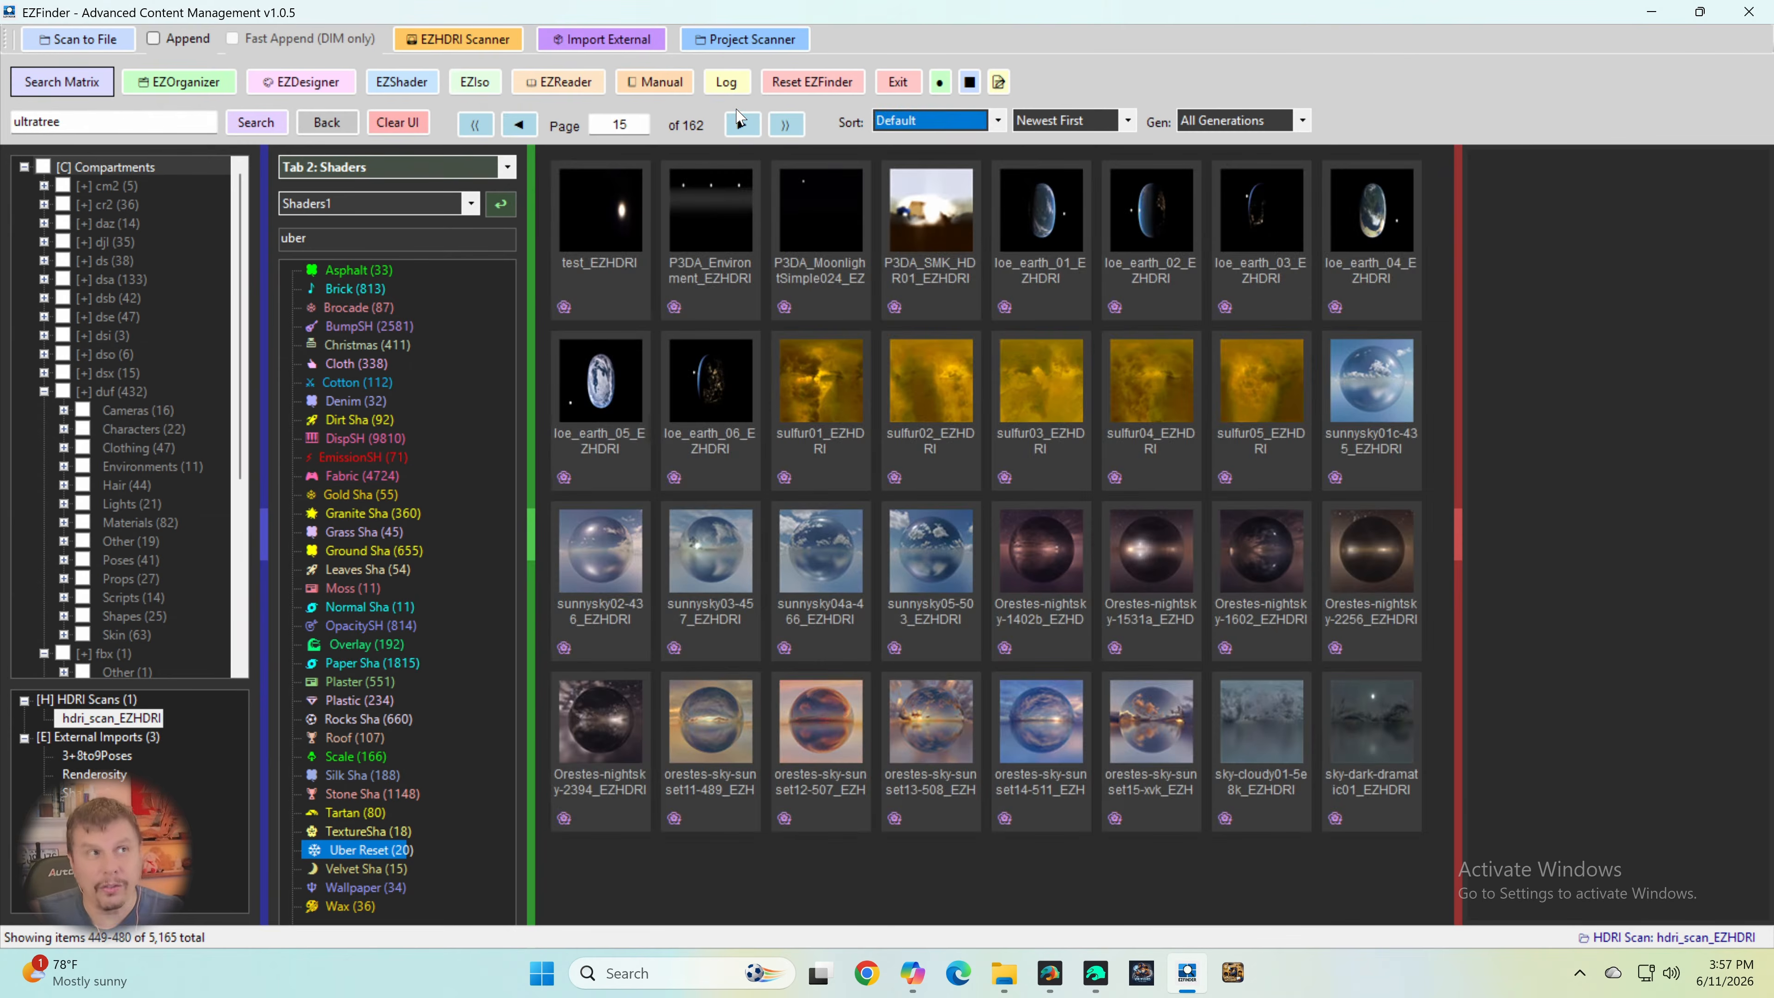
pyautogui.click(740, 120)
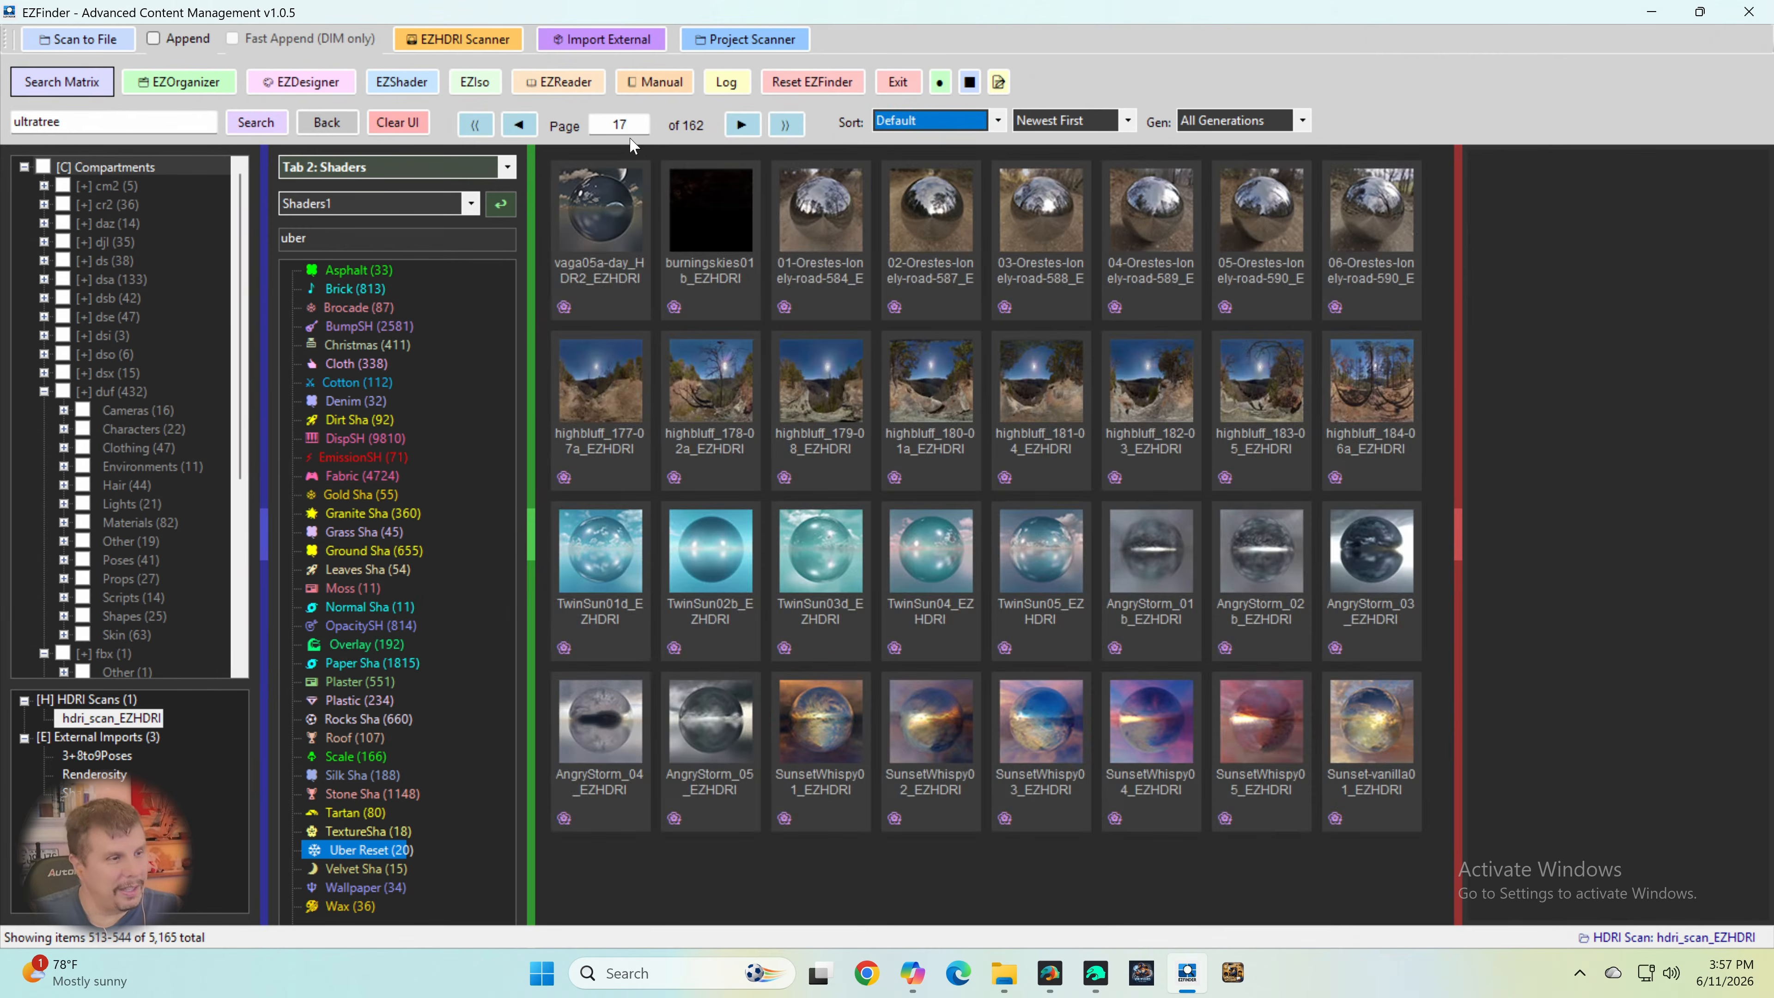
pyautogui.click(747, 128)
pyautogui.click(744, 128)
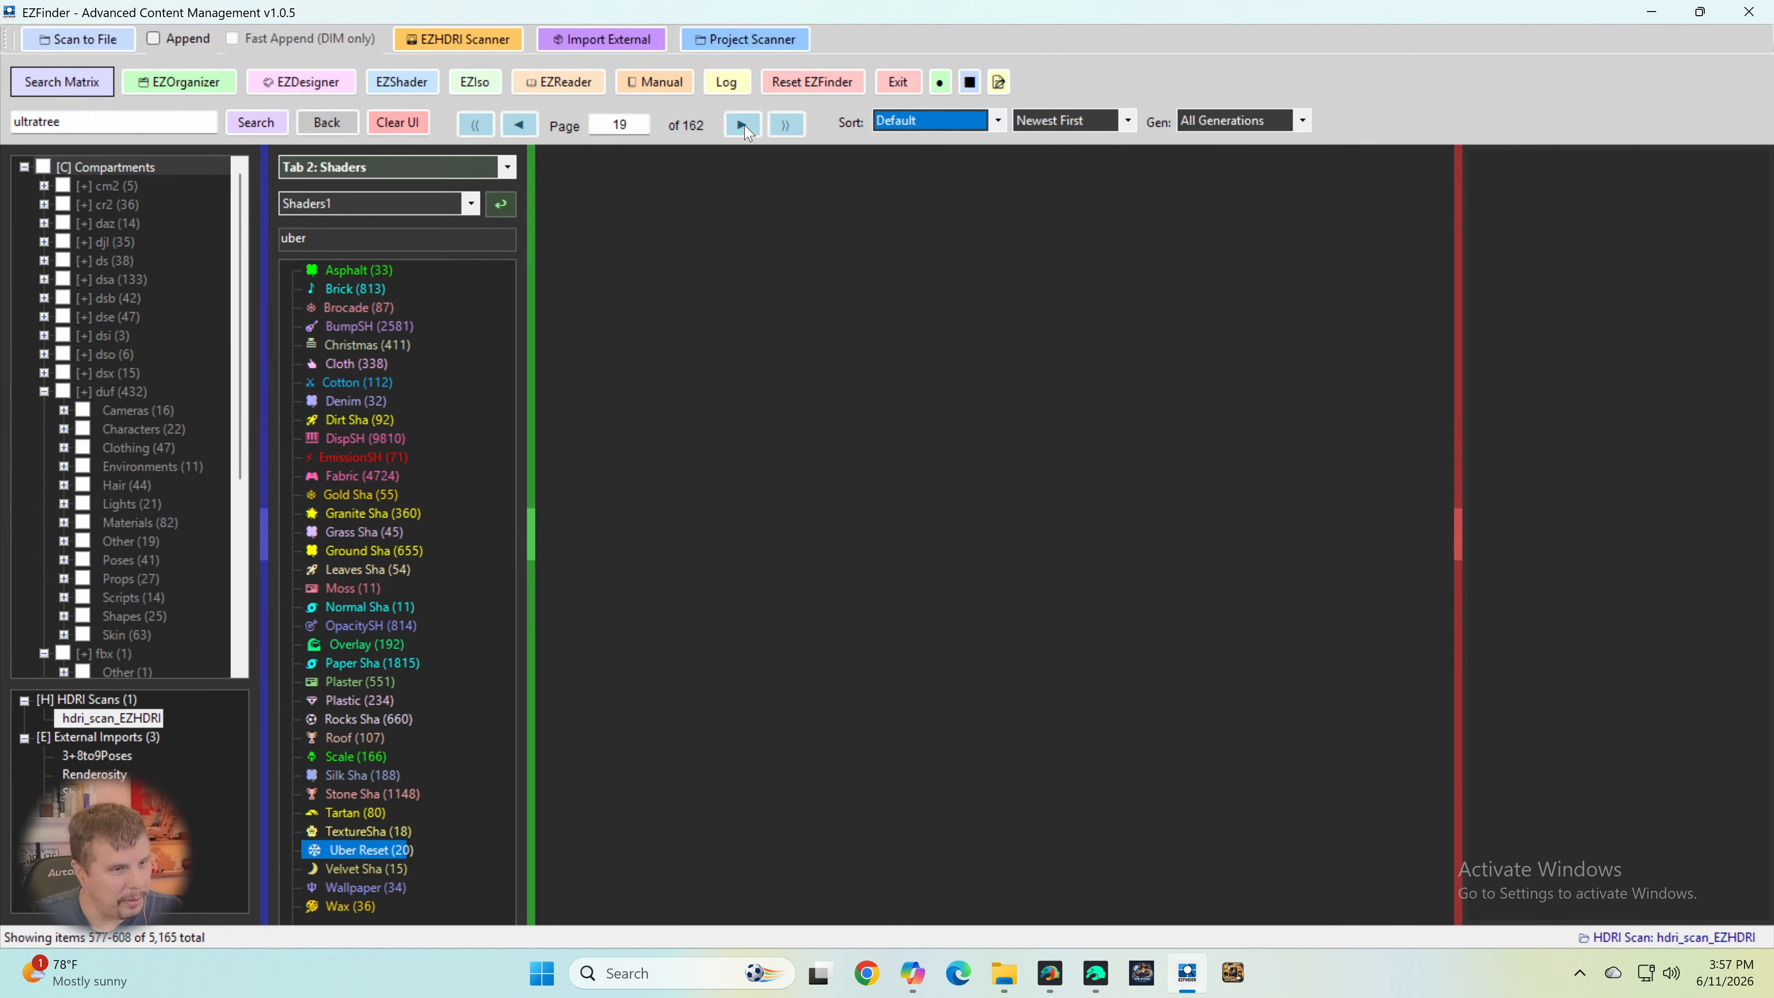
pyautogui.click(744, 128)
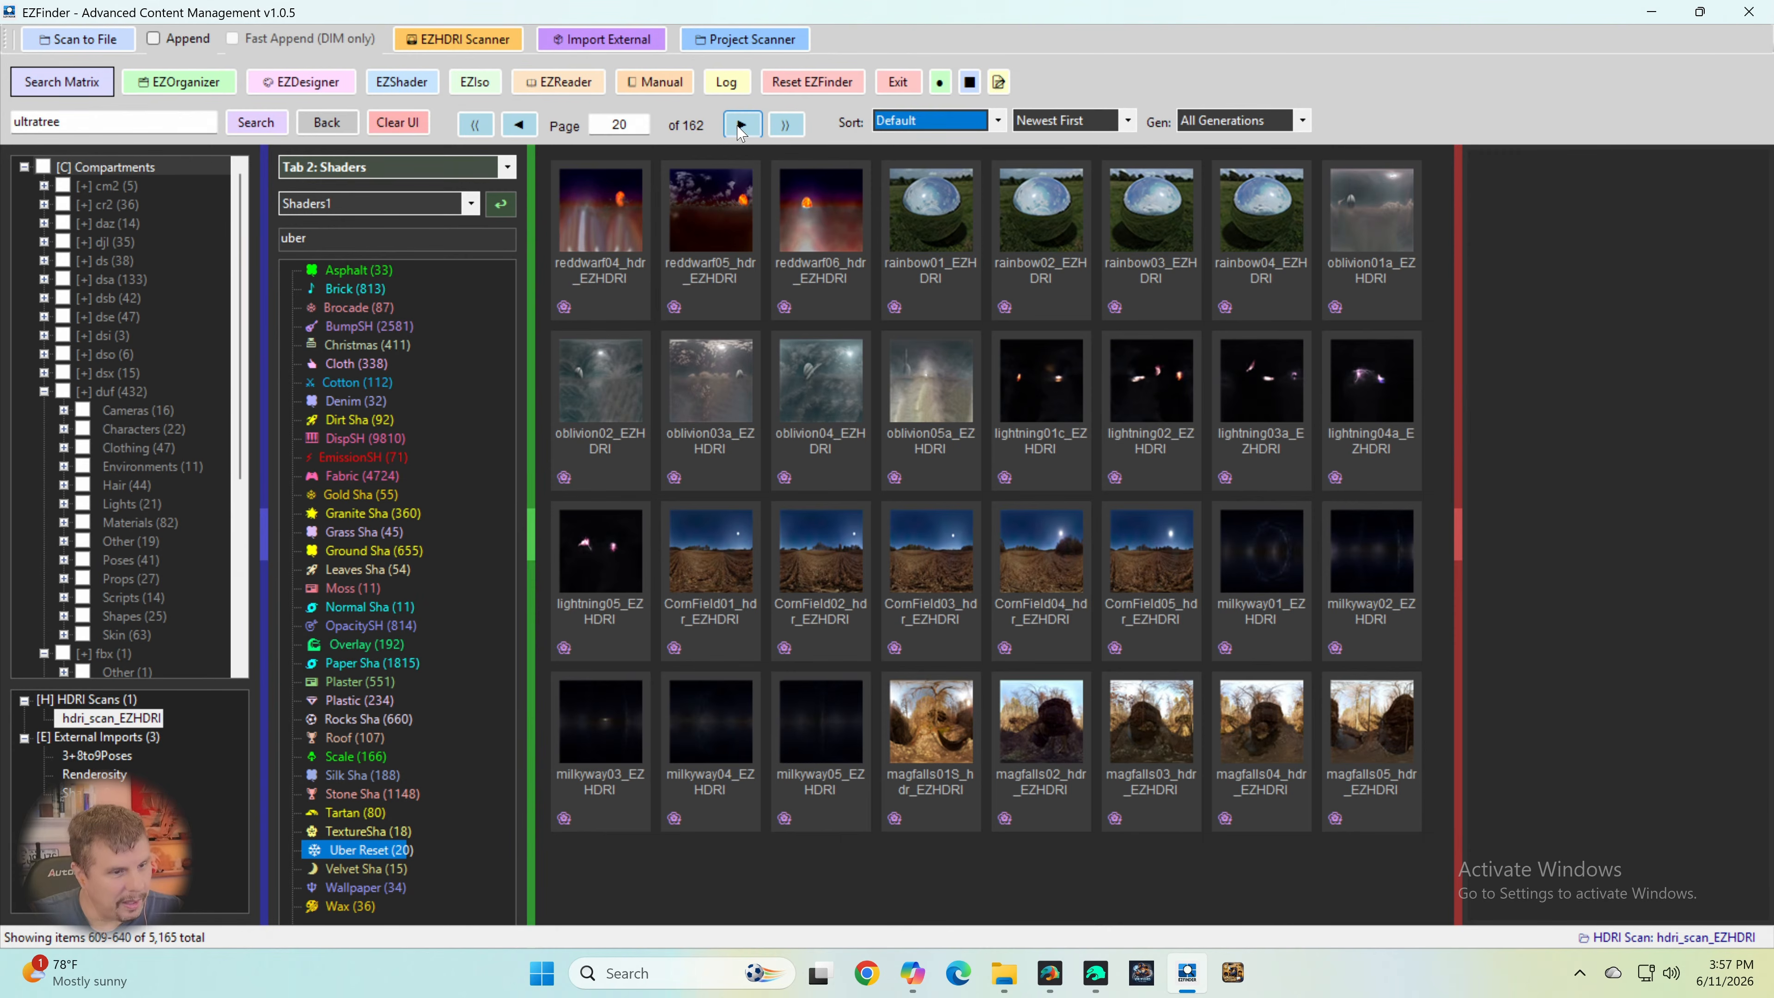
pyautogui.click(739, 129)
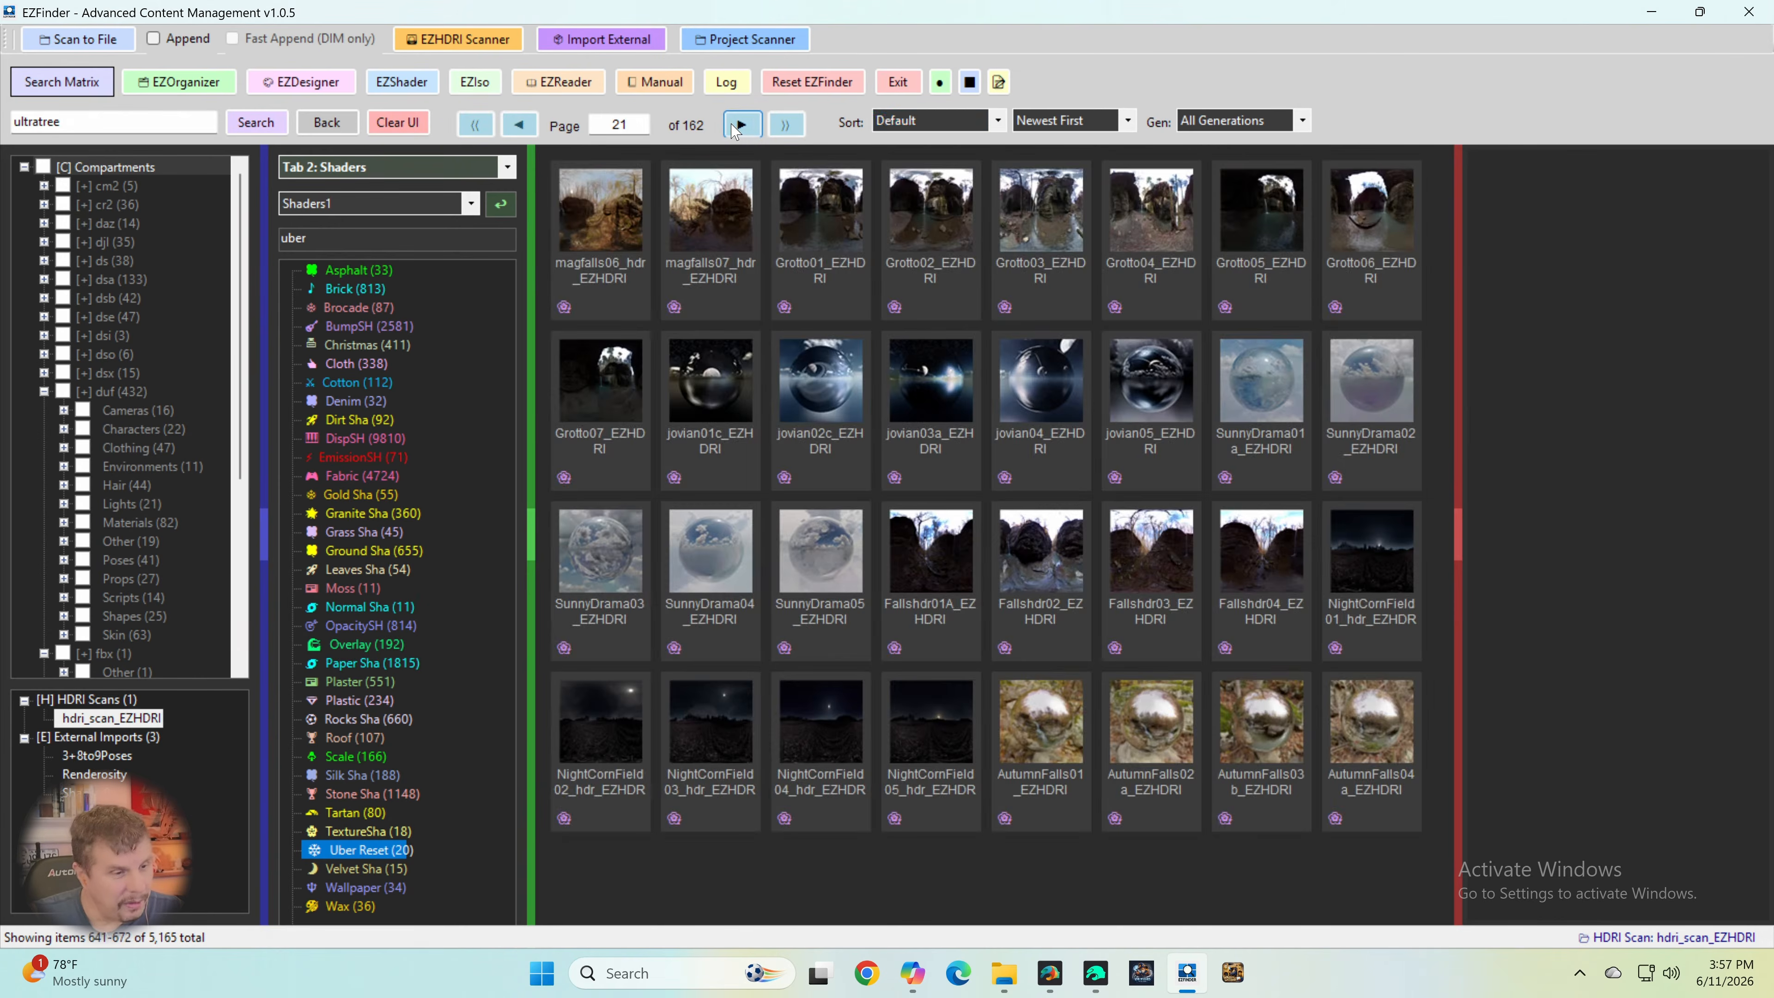
pyautogui.click(740, 128)
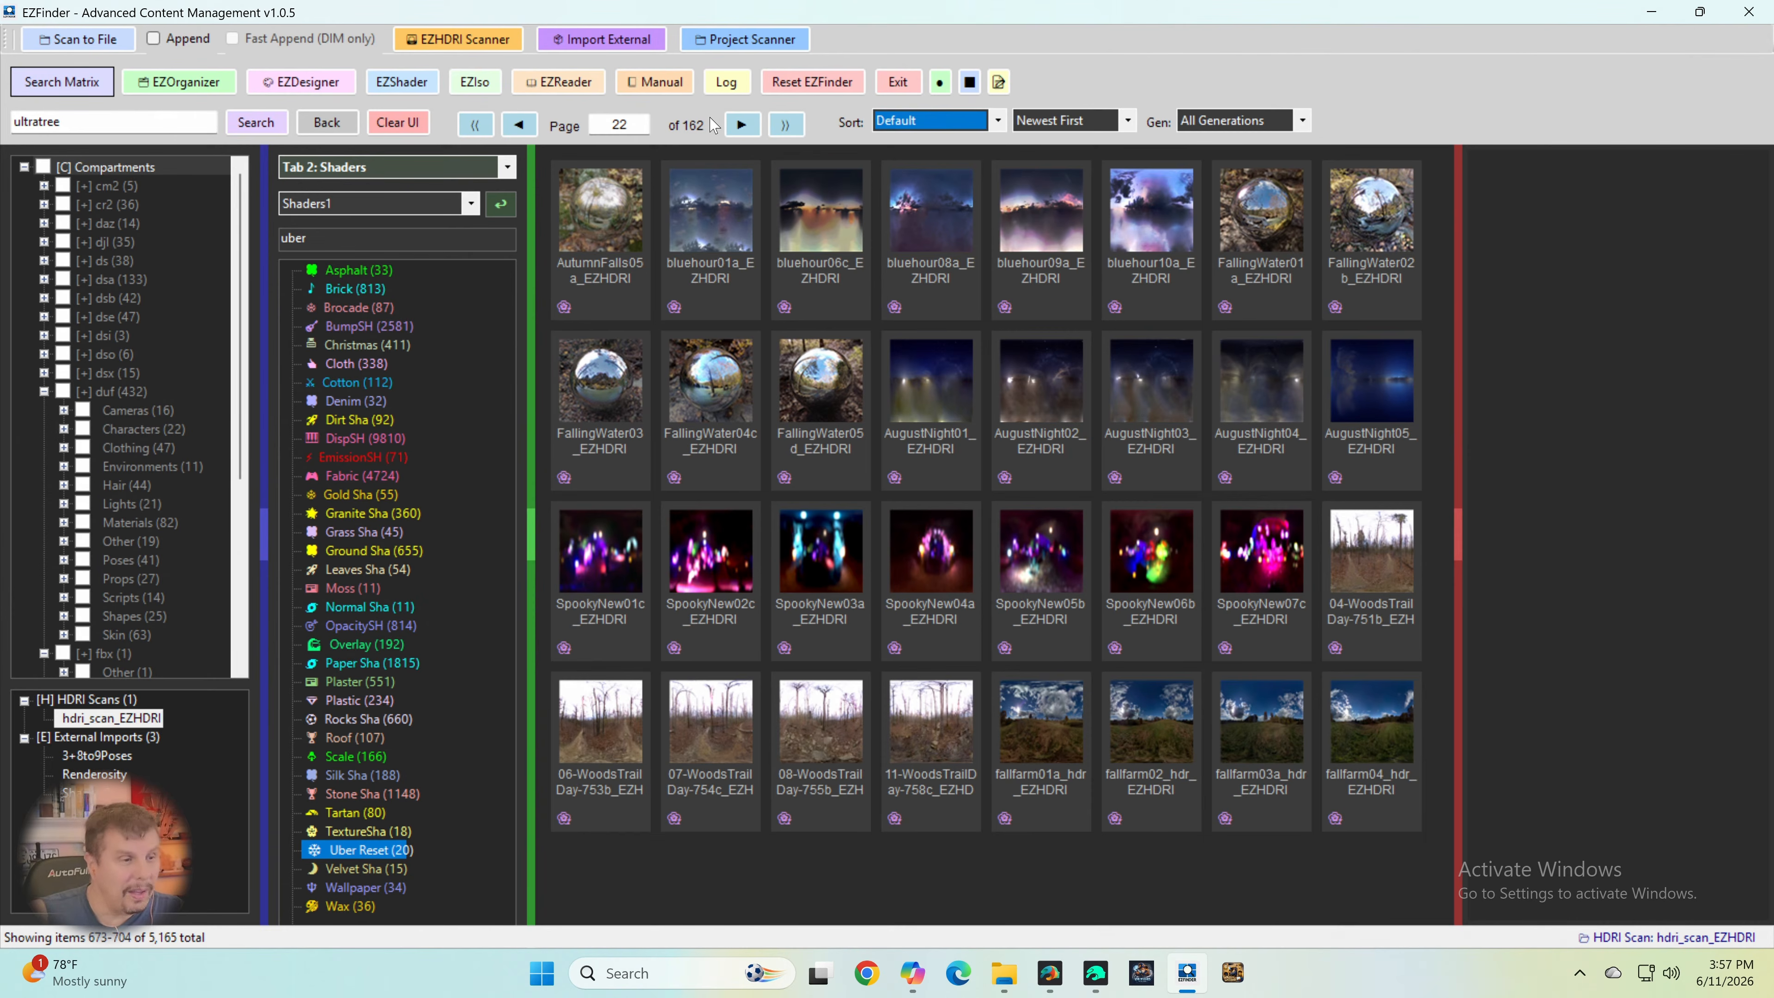
pyautogui.click(740, 128)
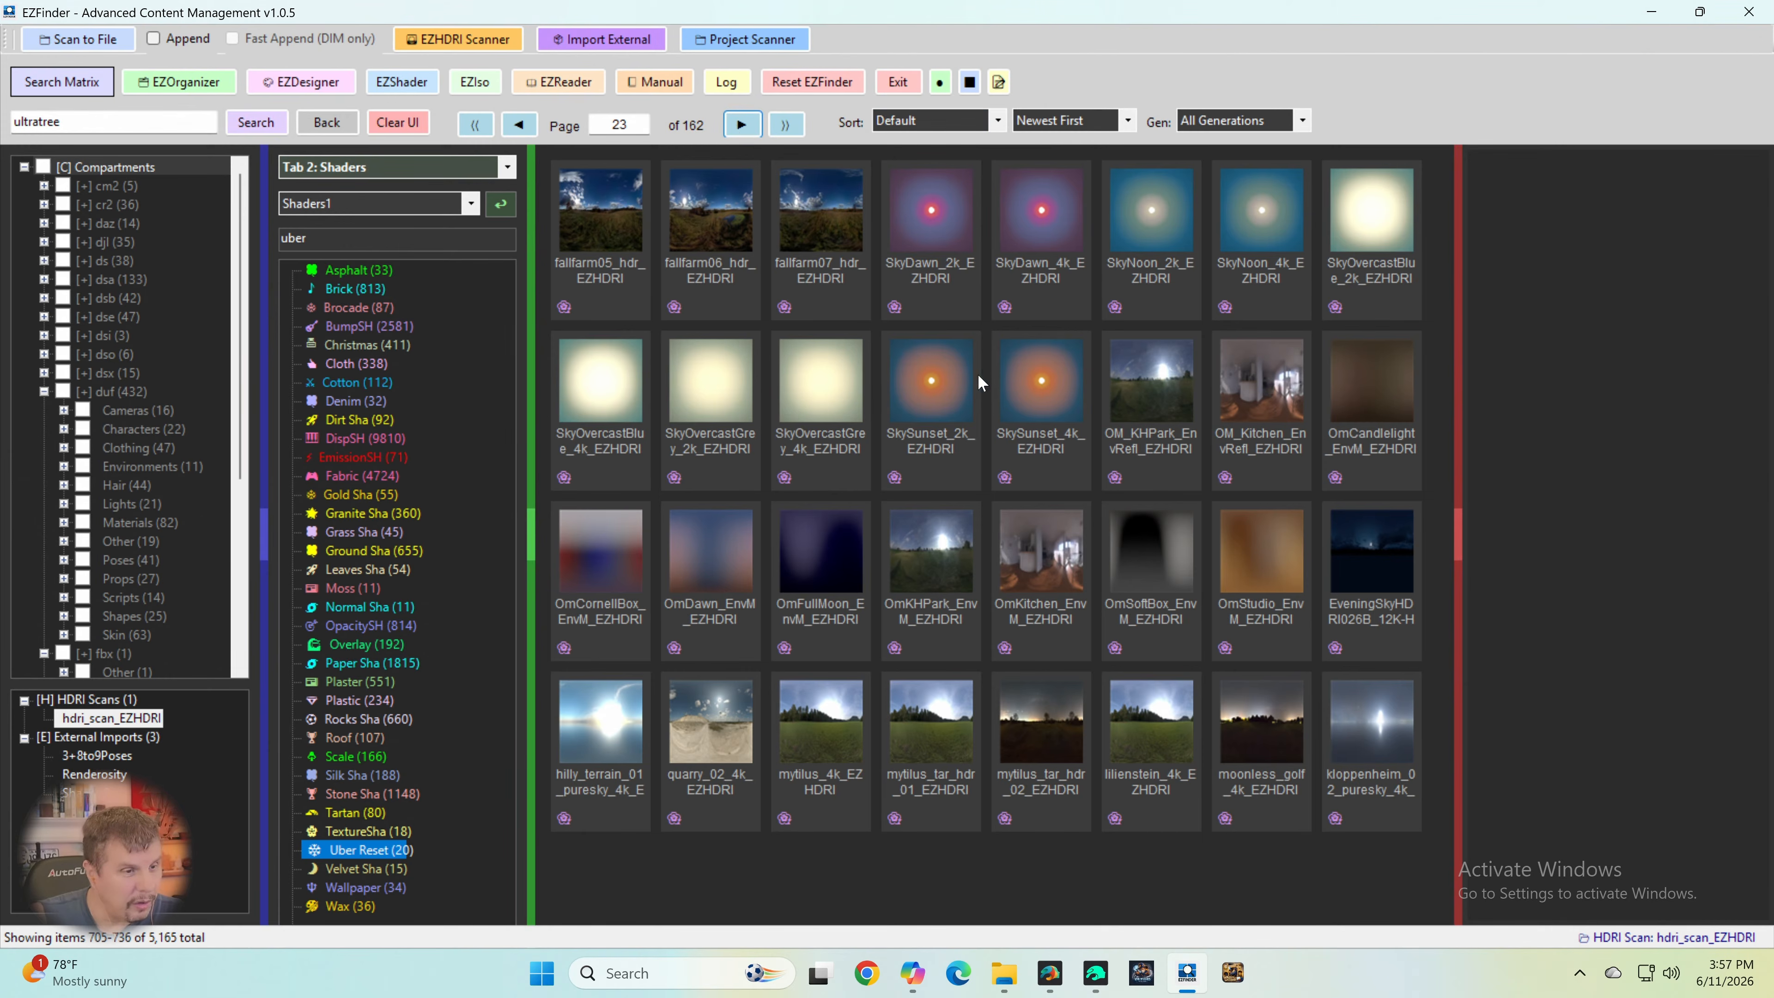
# - Inject the SkySunset_4k_EZHDRI image from page 23 of the HDRI scan
pyautogui.rightClick(1038, 392)
pyautogui.click(1078, 389)
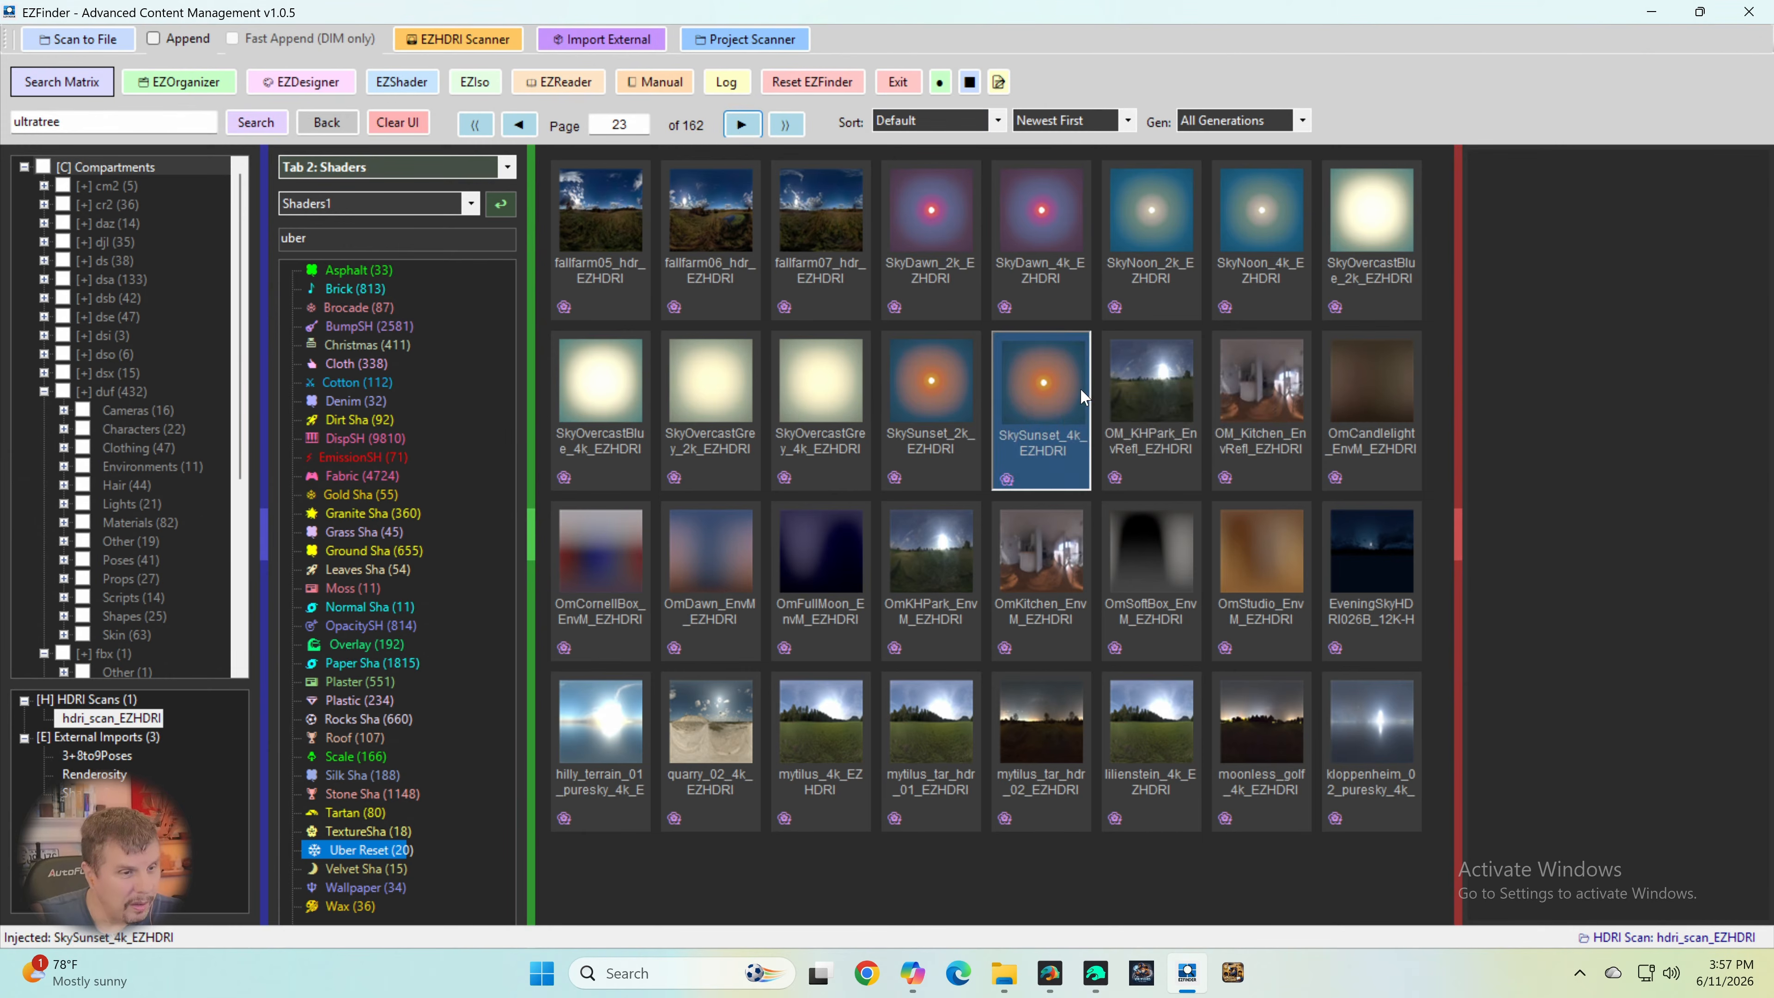
# - Switch to DAZ Studio 6 Premier and close the program
pyautogui.click(1050, 973)
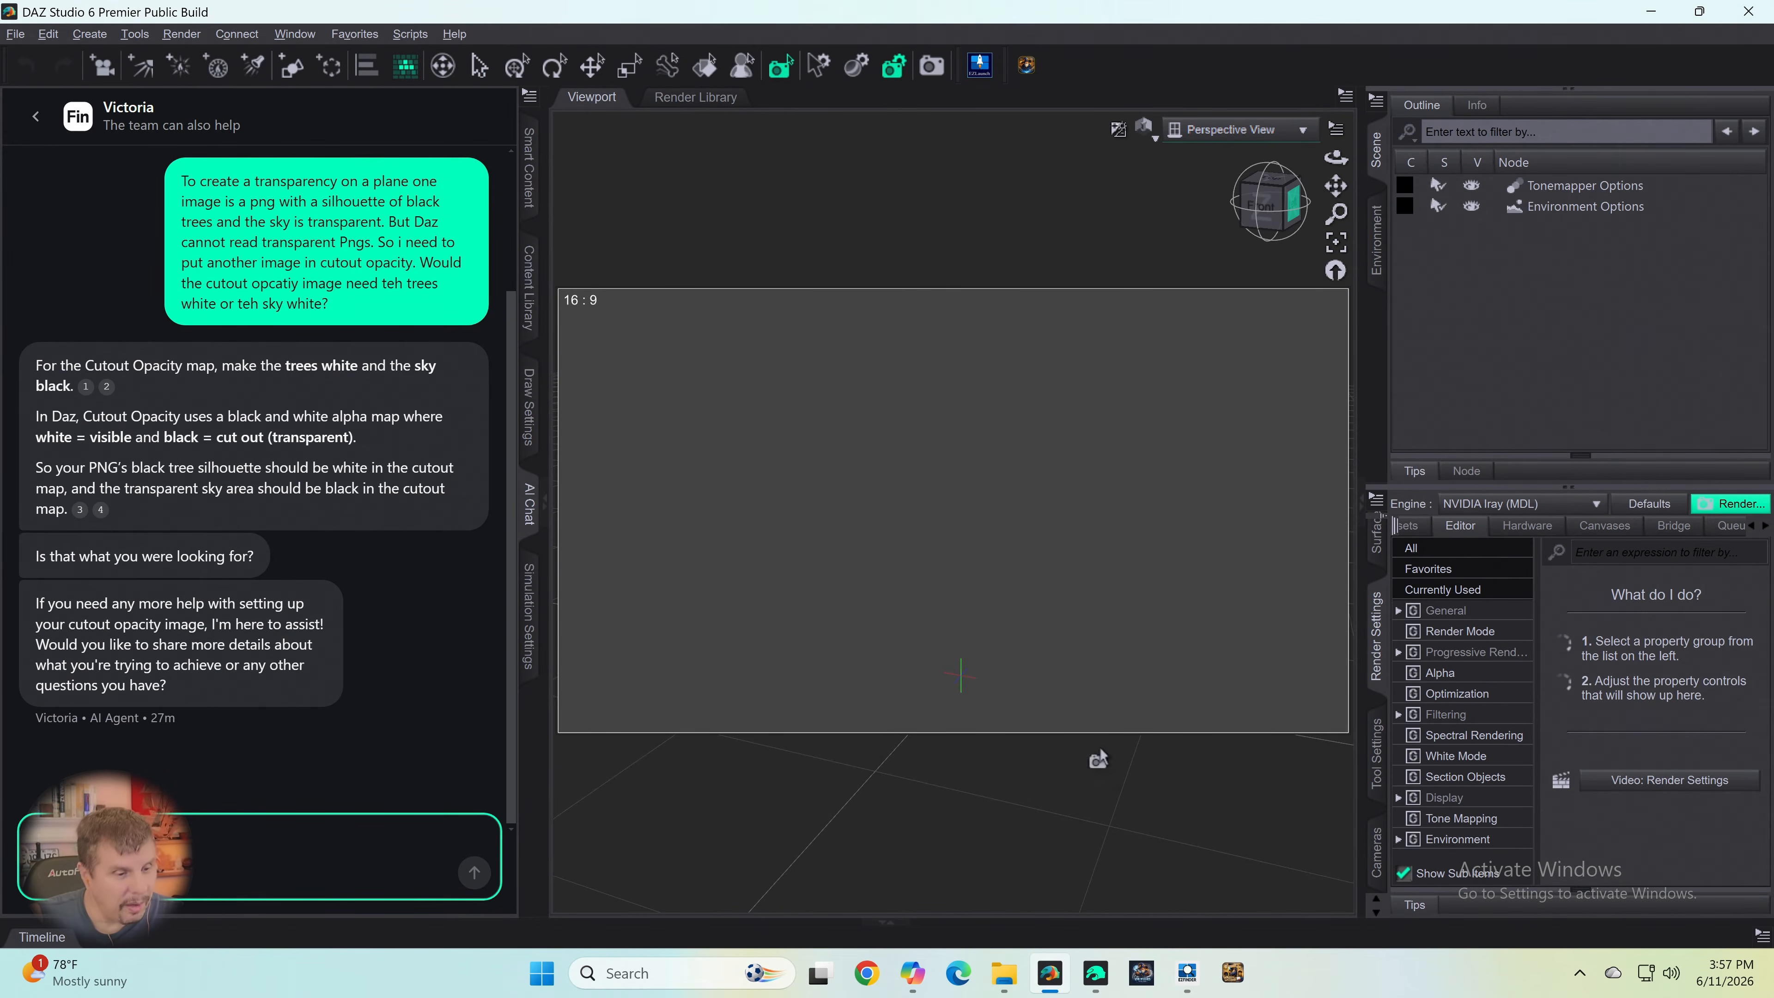
pyautogui.click(1749, 11)
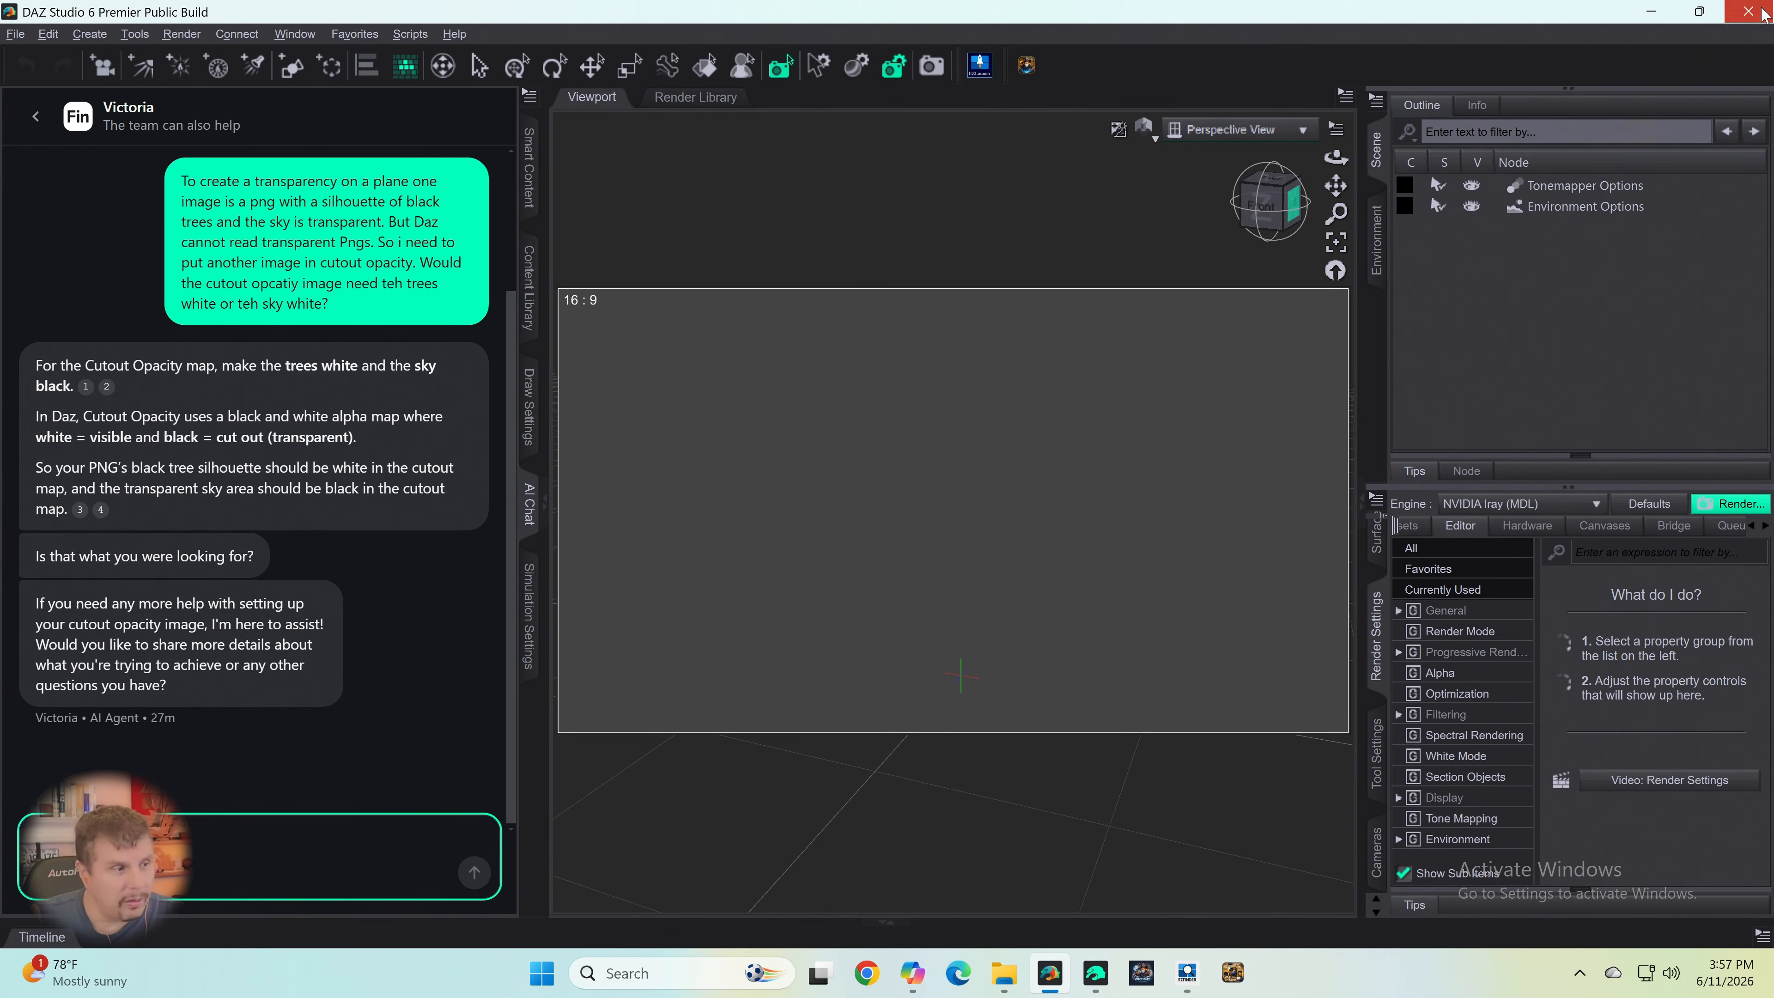
pyautogui.click(905, 494)
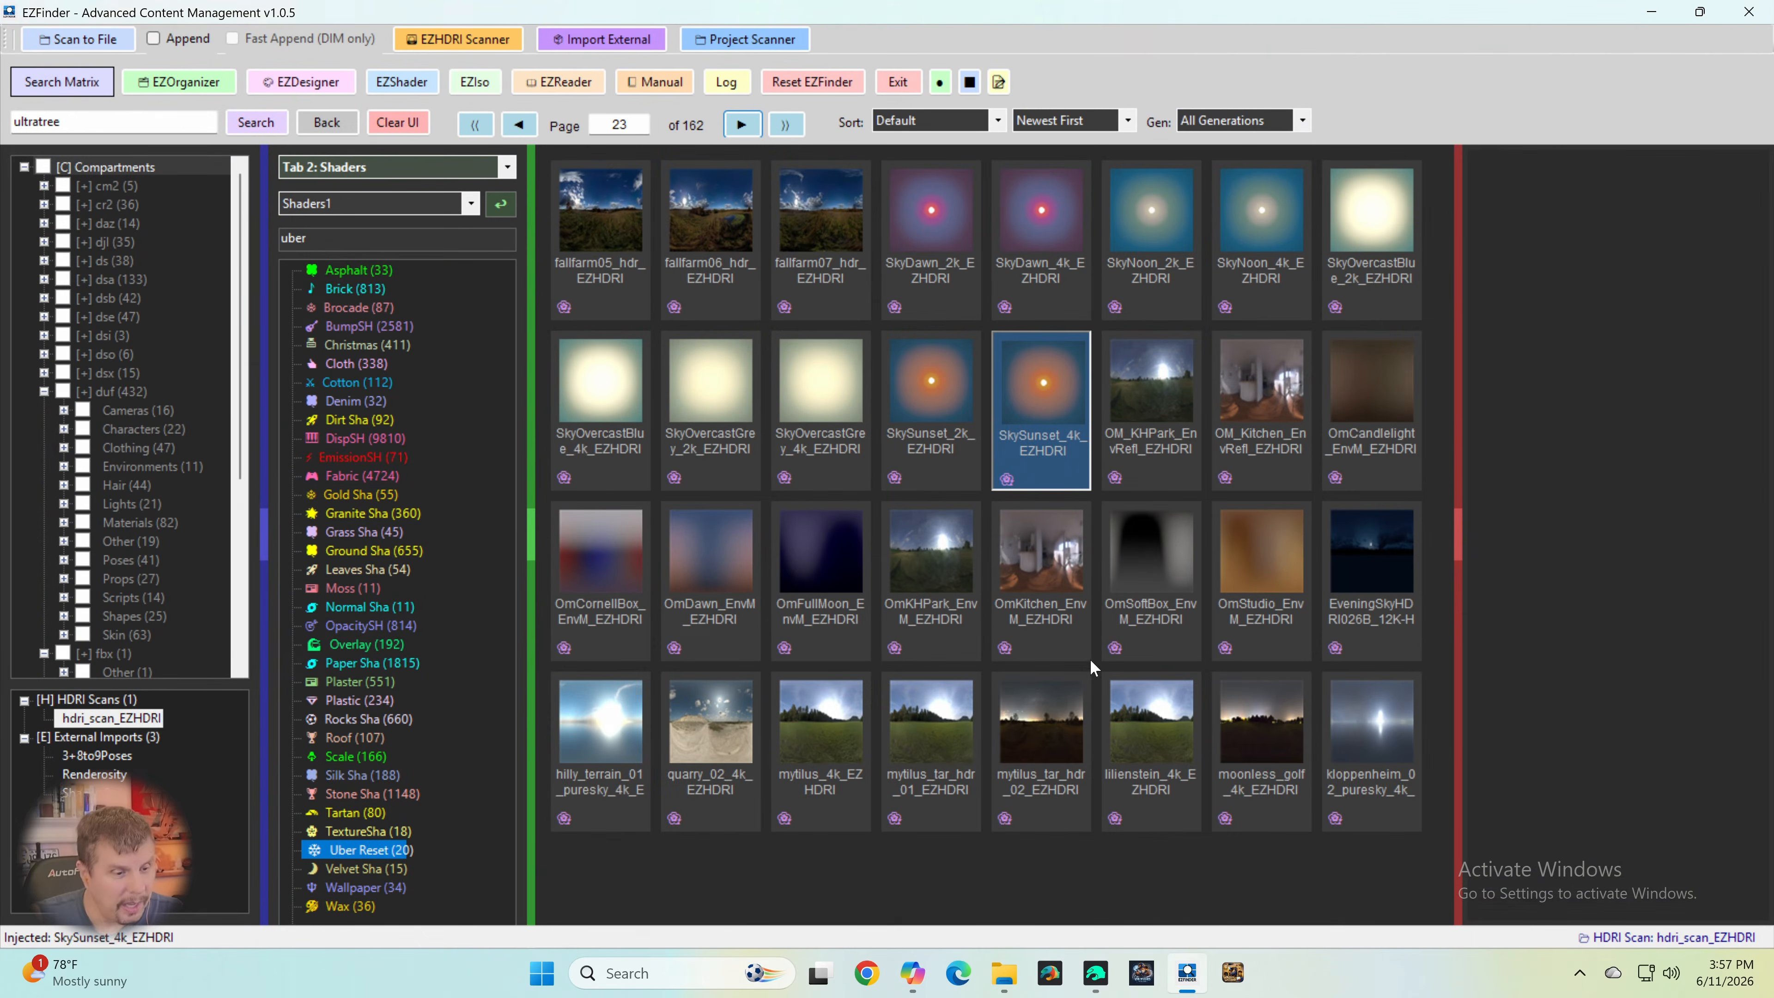
# - Switch to Daz Studio 4.24 and load the injected SkySunset_4k HDRI into the scene with the tree silhouette plane
pyautogui.click(1101, 984)
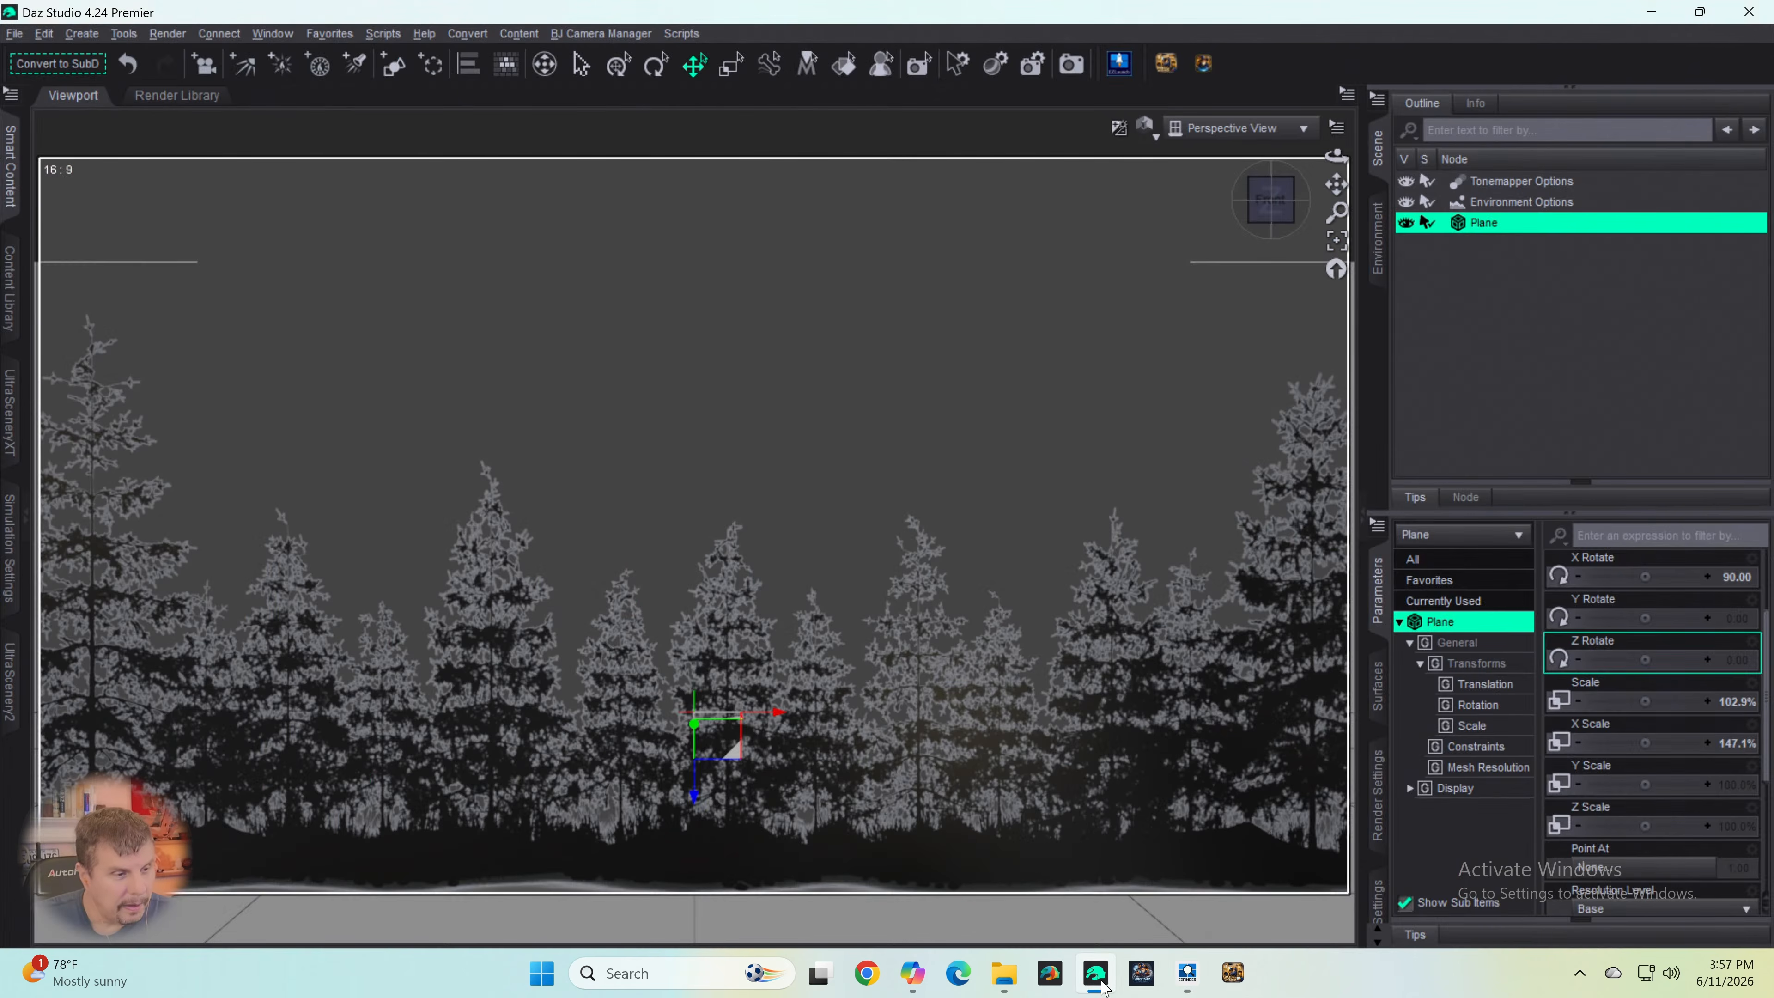
pyautogui.click(1204, 64)
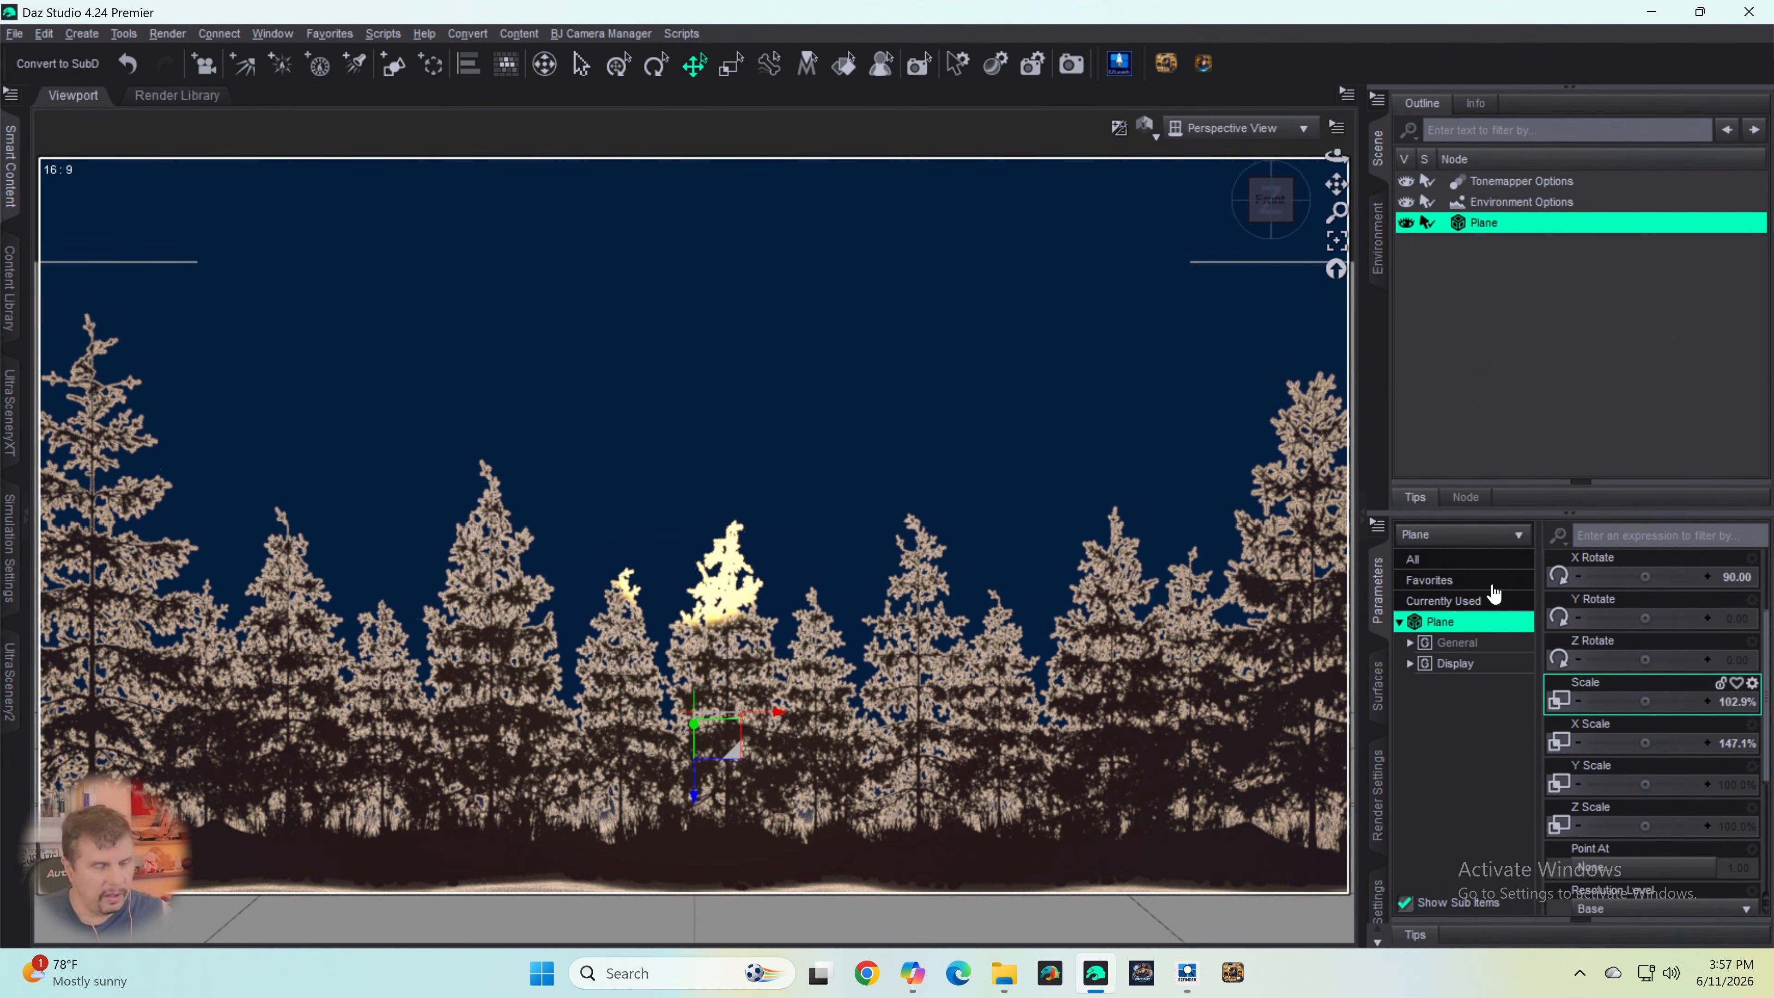
# - Set the Dome Rotation of the Environment Options node to 180 to place the sun behind the trees
pyautogui.doubleClick(1511, 203)
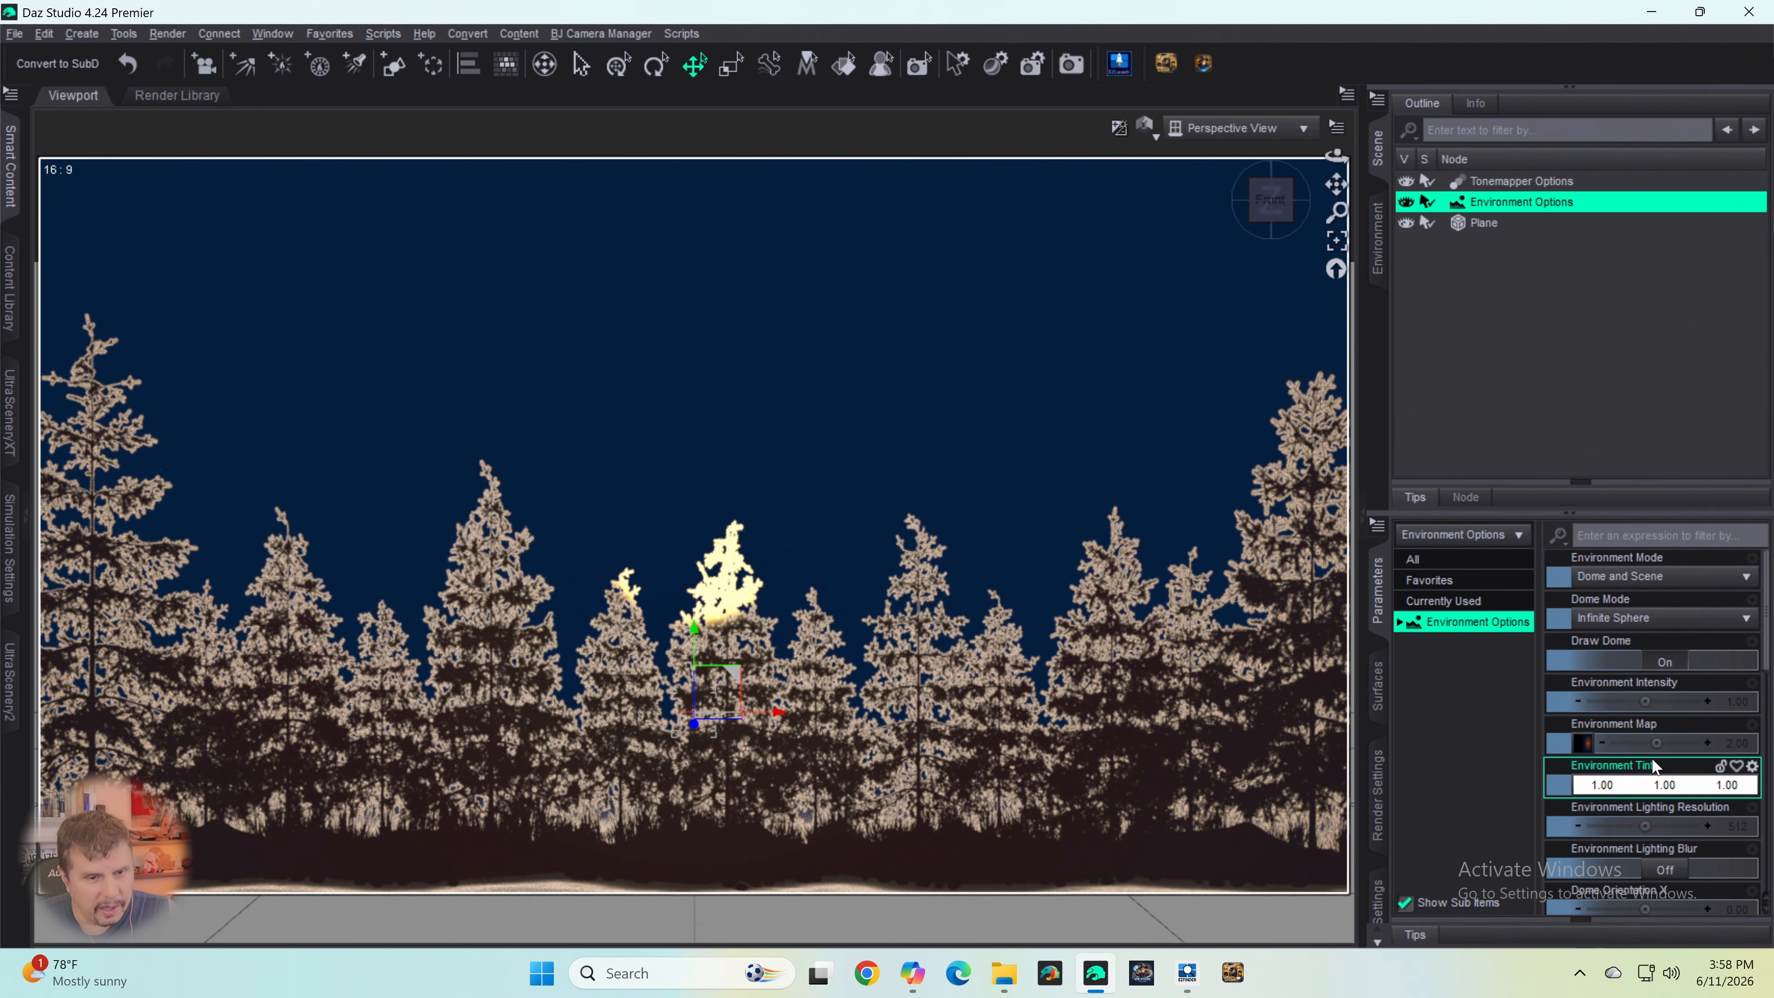
pyautogui.scroll(-5, 1650, 803)
pyautogui.scroll(-1, 1648, 807)
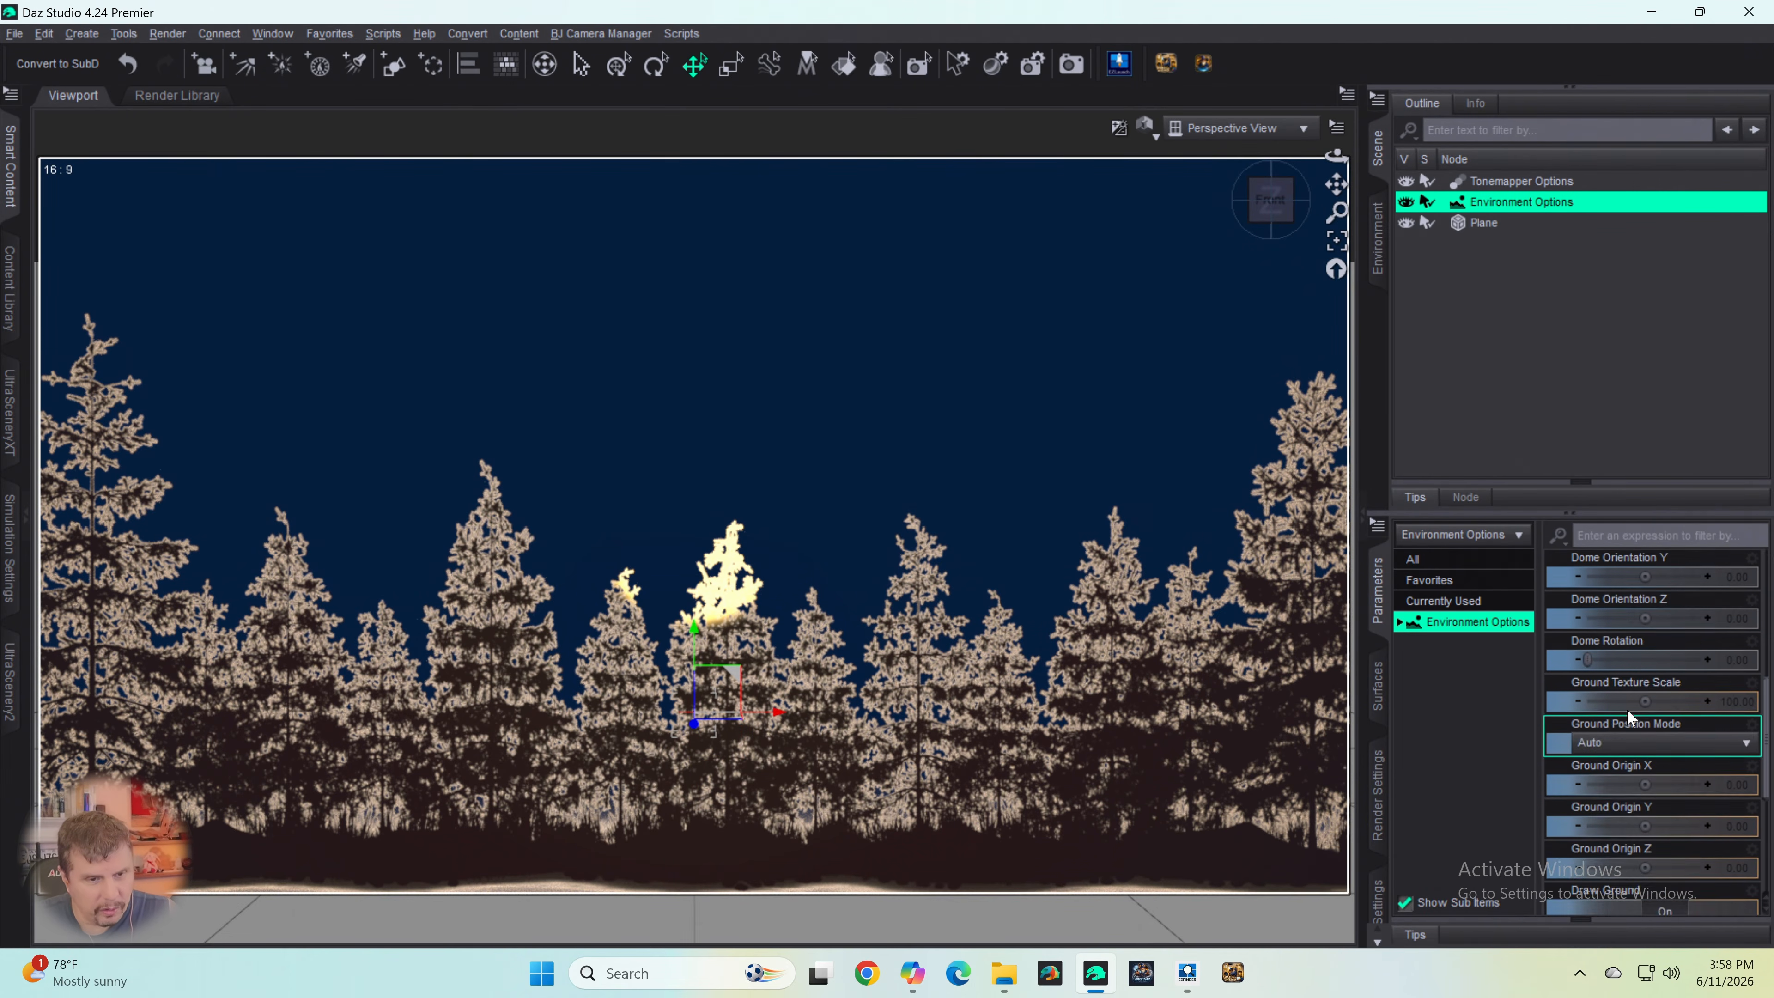
pyautogui.moveTo(1588, 657); pyautogui.dragTo(1645, 652)
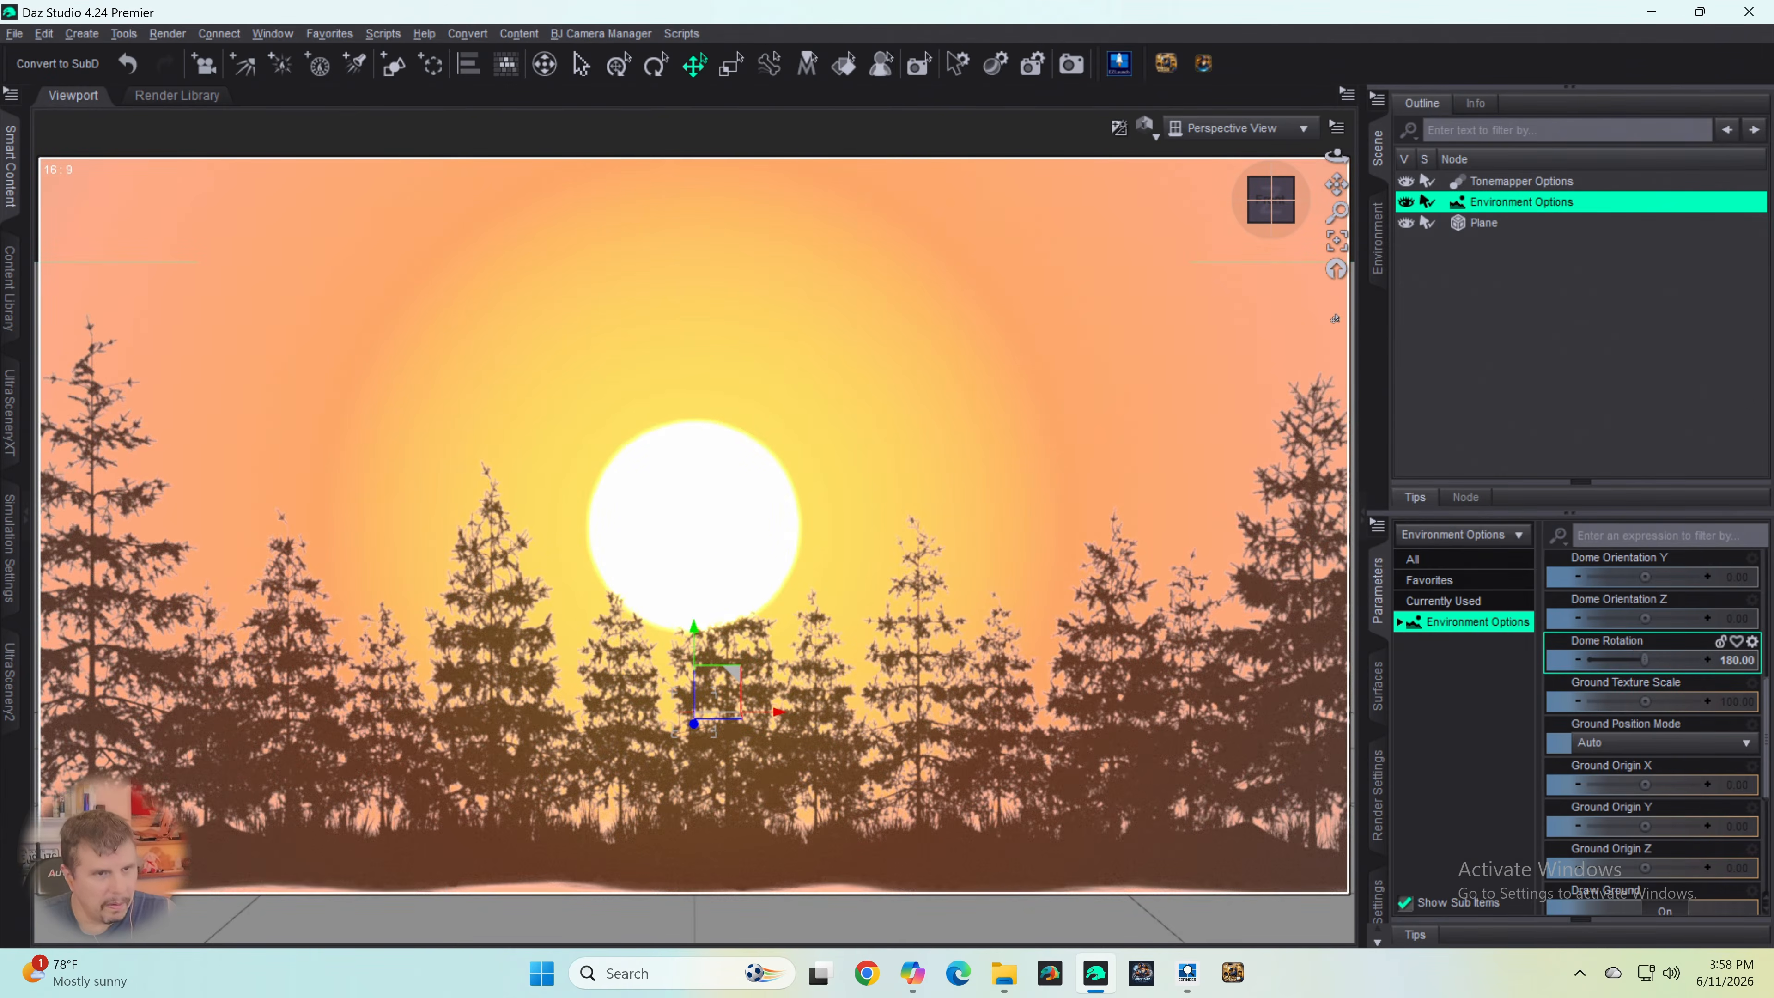
pyautogui.moveTo(1337, 184); pyautogui.dragTo(1324, 219)
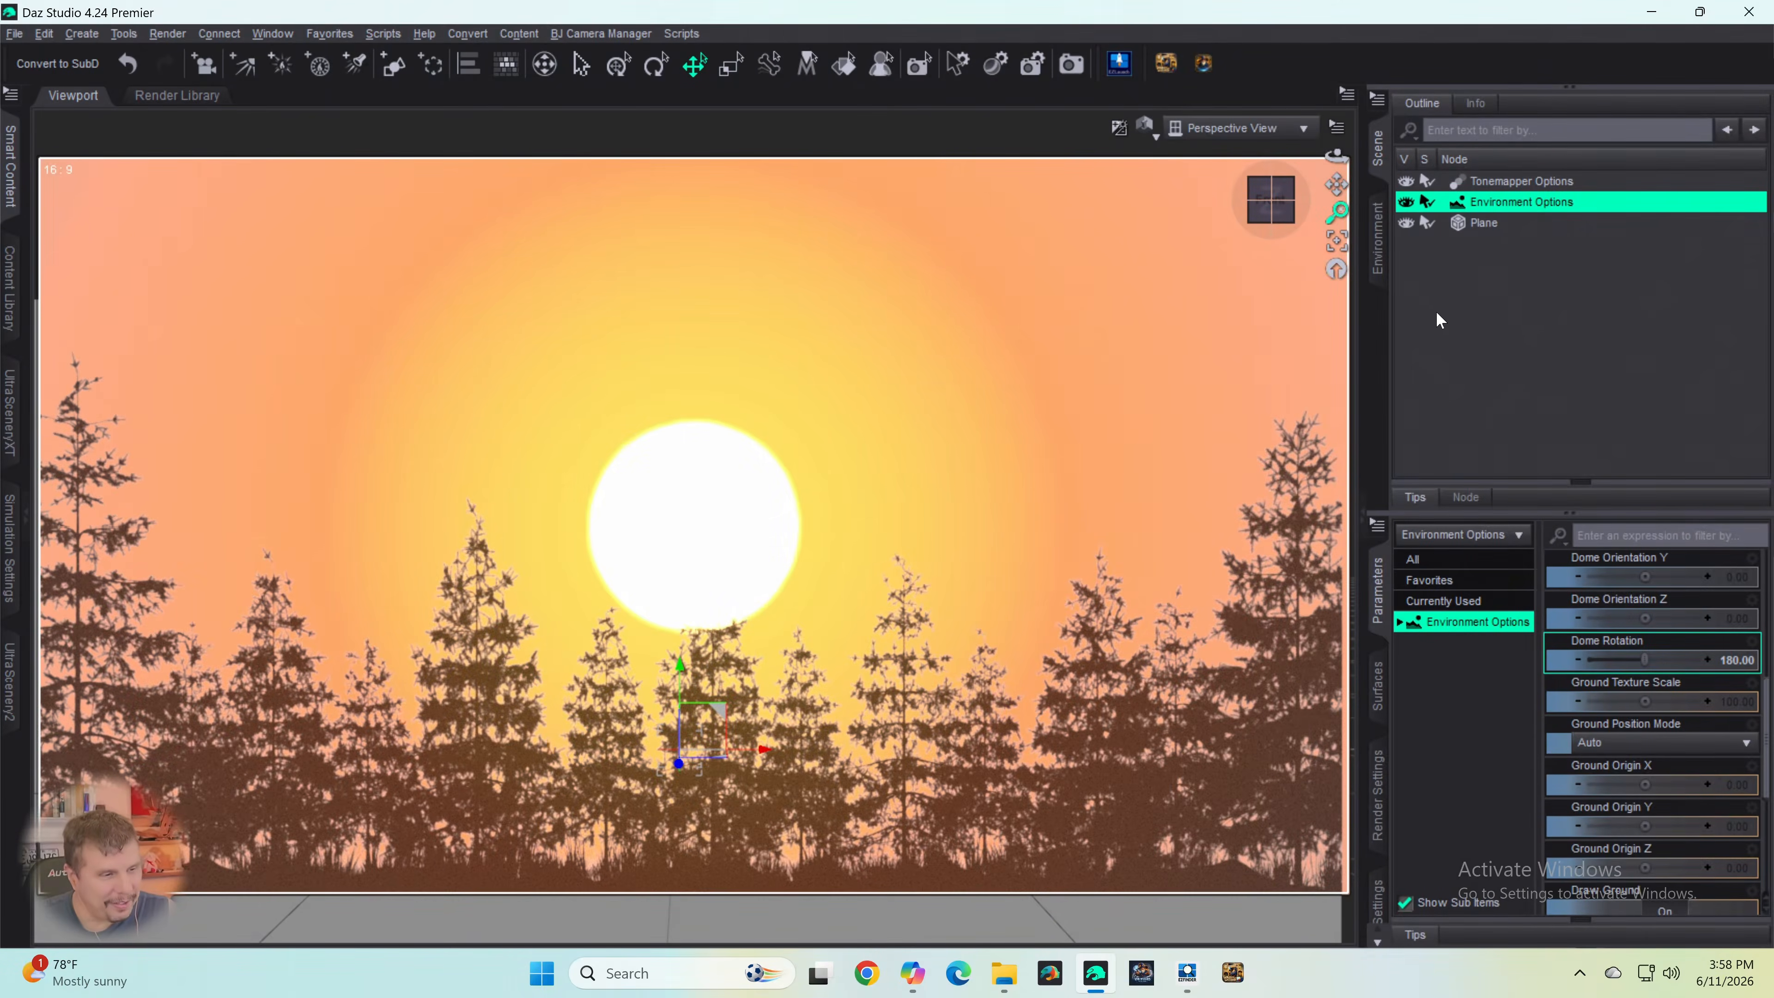
# - Look through the dome and ground parameters of the Environment Options node
pyautogui.scroll(-3, 1666, 615)
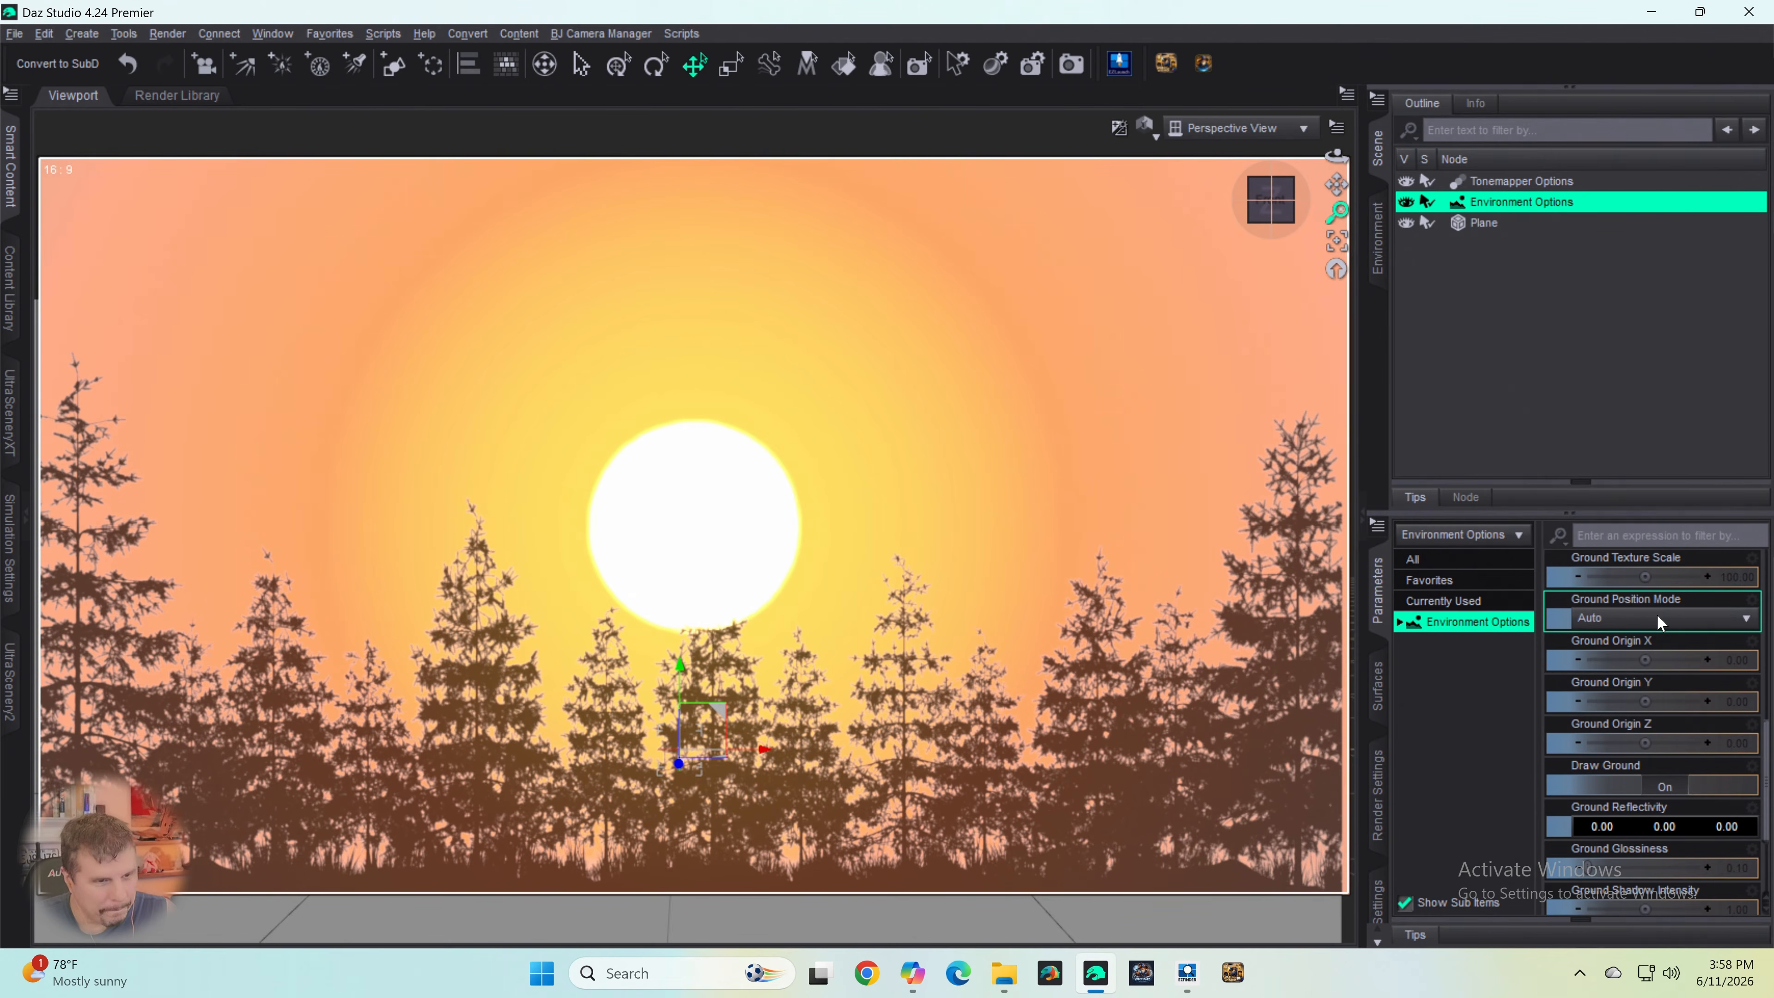
pyautogui.scroll(-3, 1634, 629)
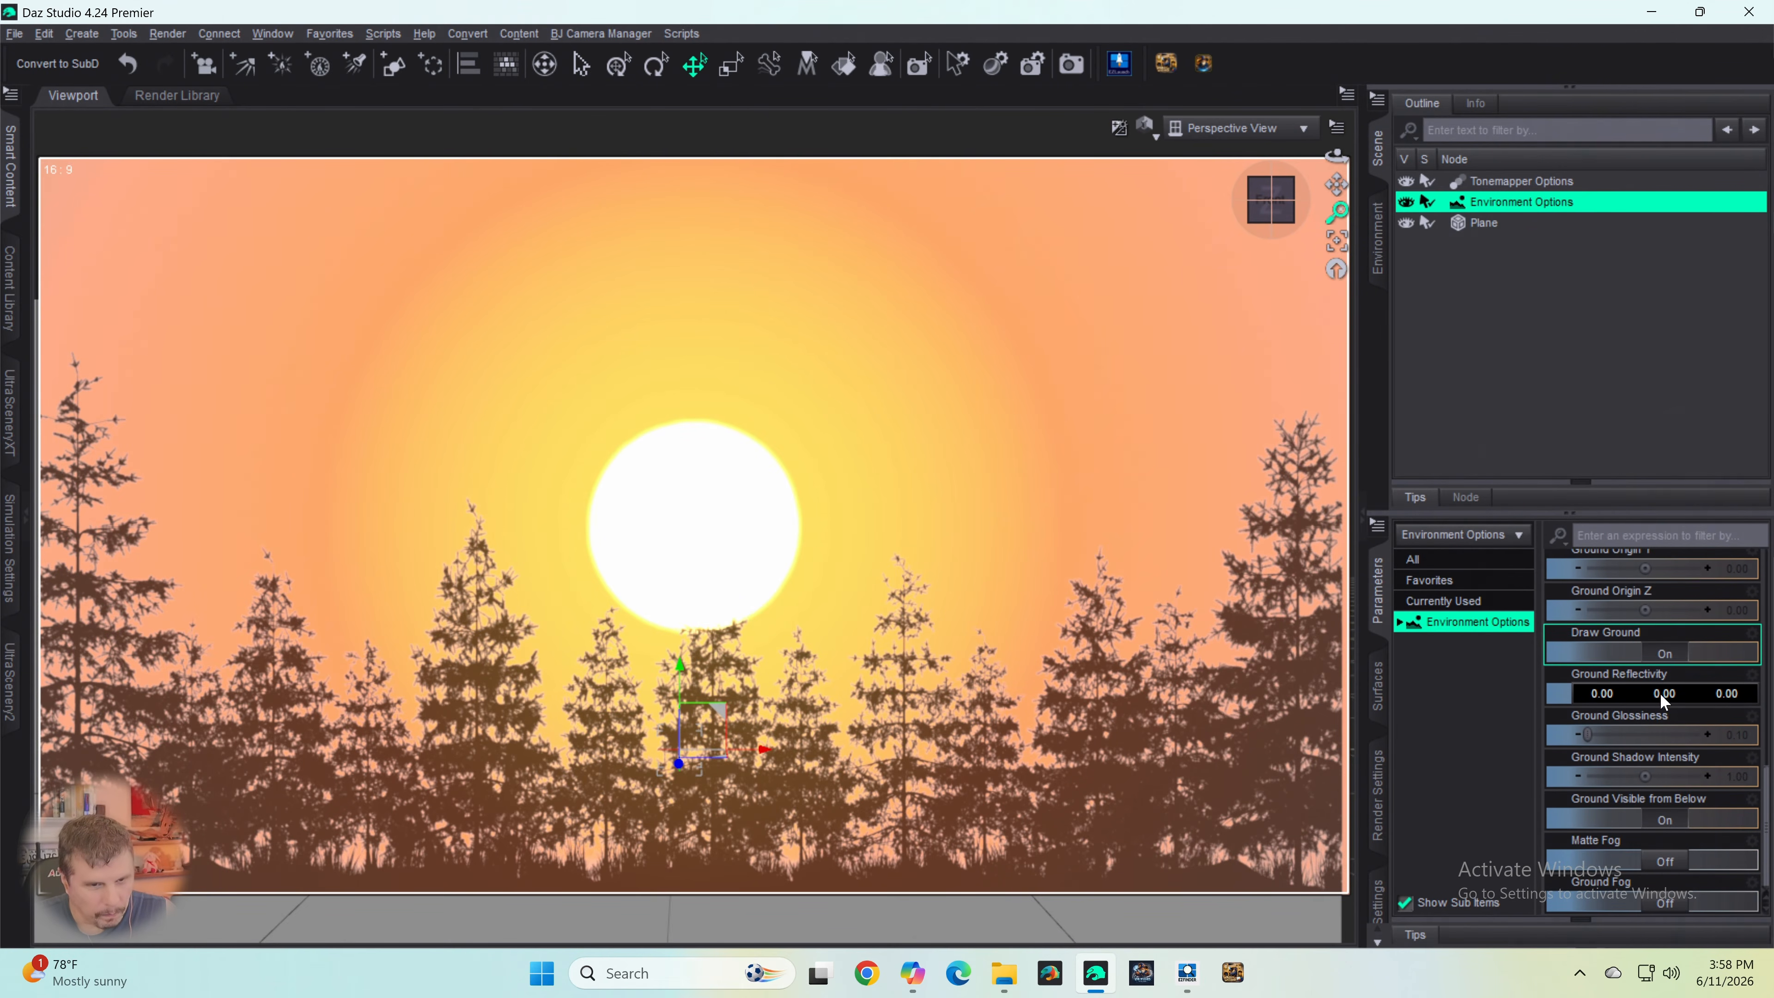
pyautogui.scroll(2, 1649, 669)
pyautogui.scroll(10, 1655, 629)
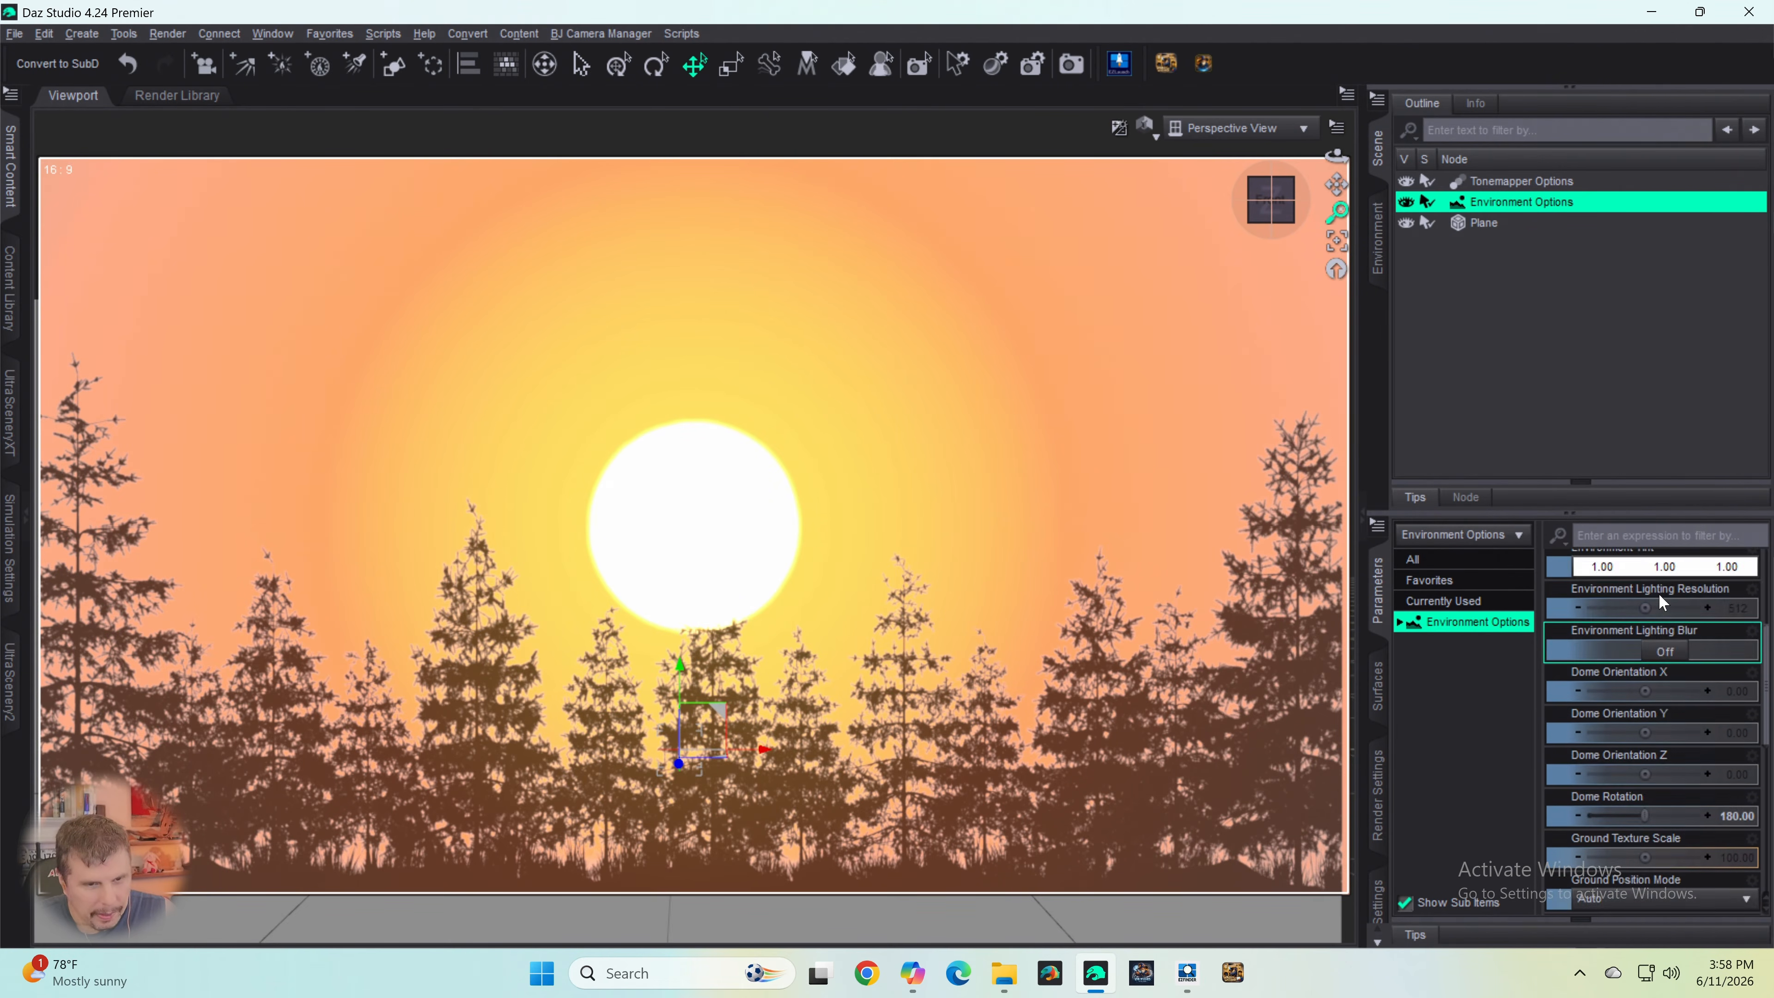
pyautogui.scroll(-6, 1667, 684)
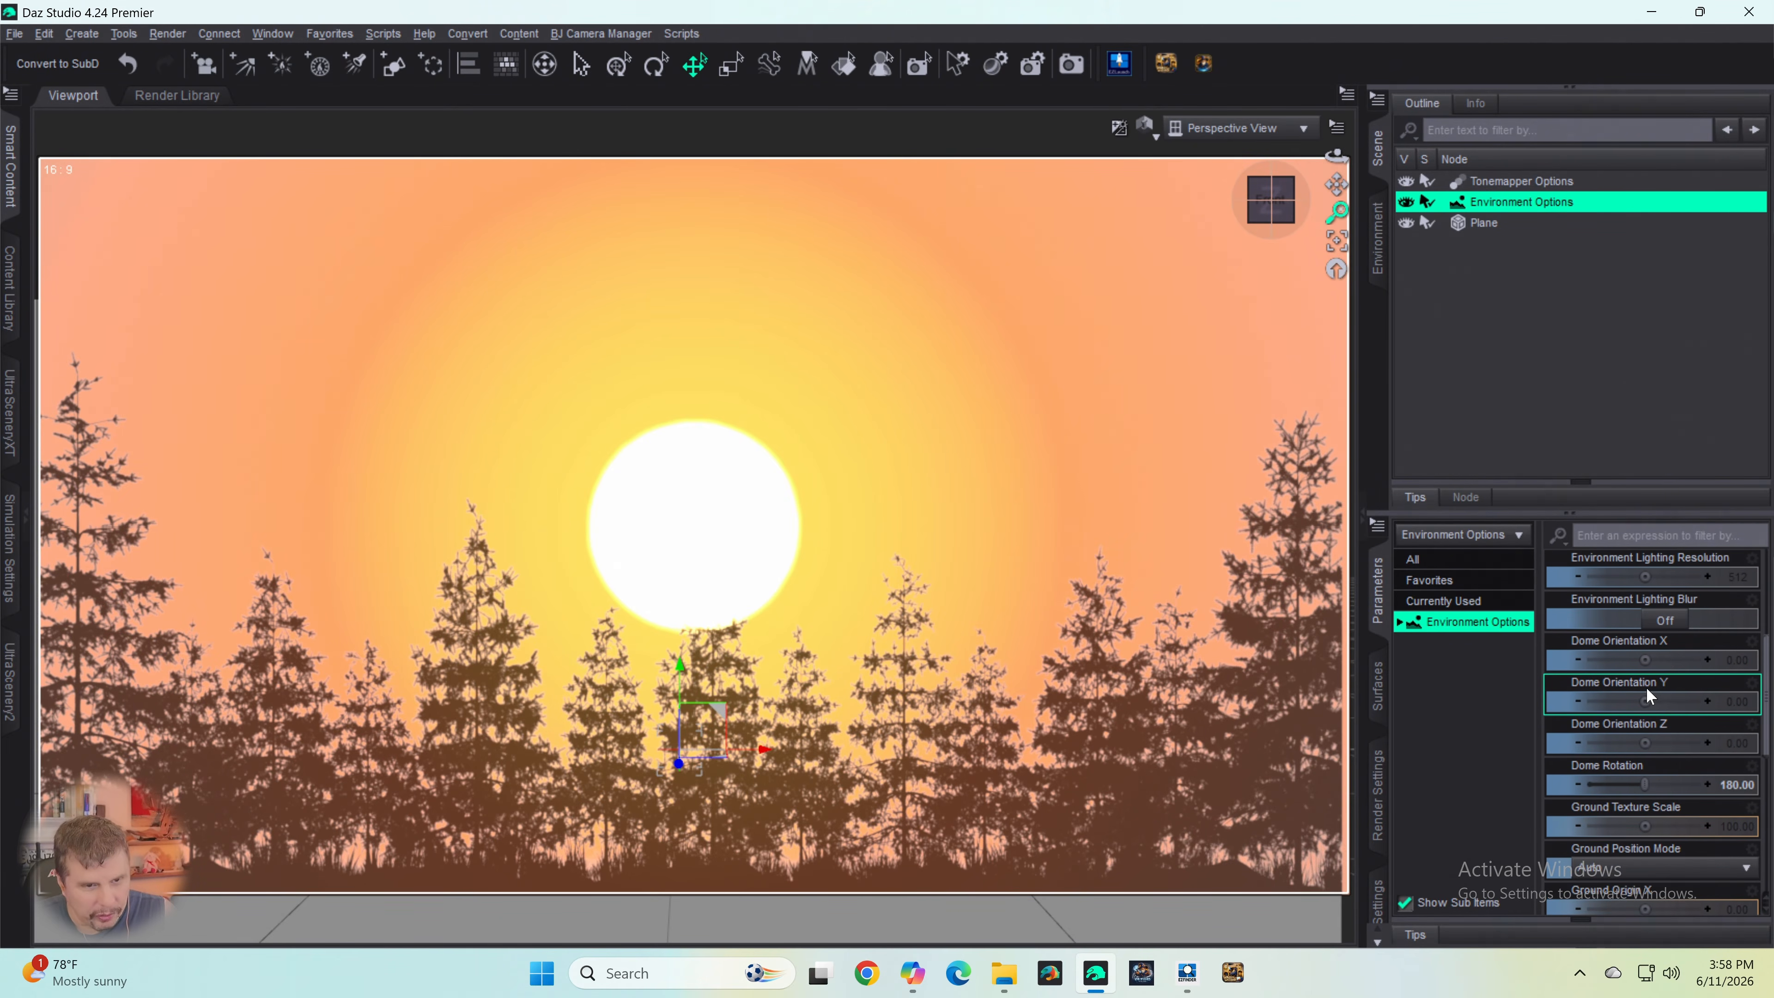
pyautogui.scroll(-7, 1648, 689)
pyautogui.scroll(-2, 1659, 688)
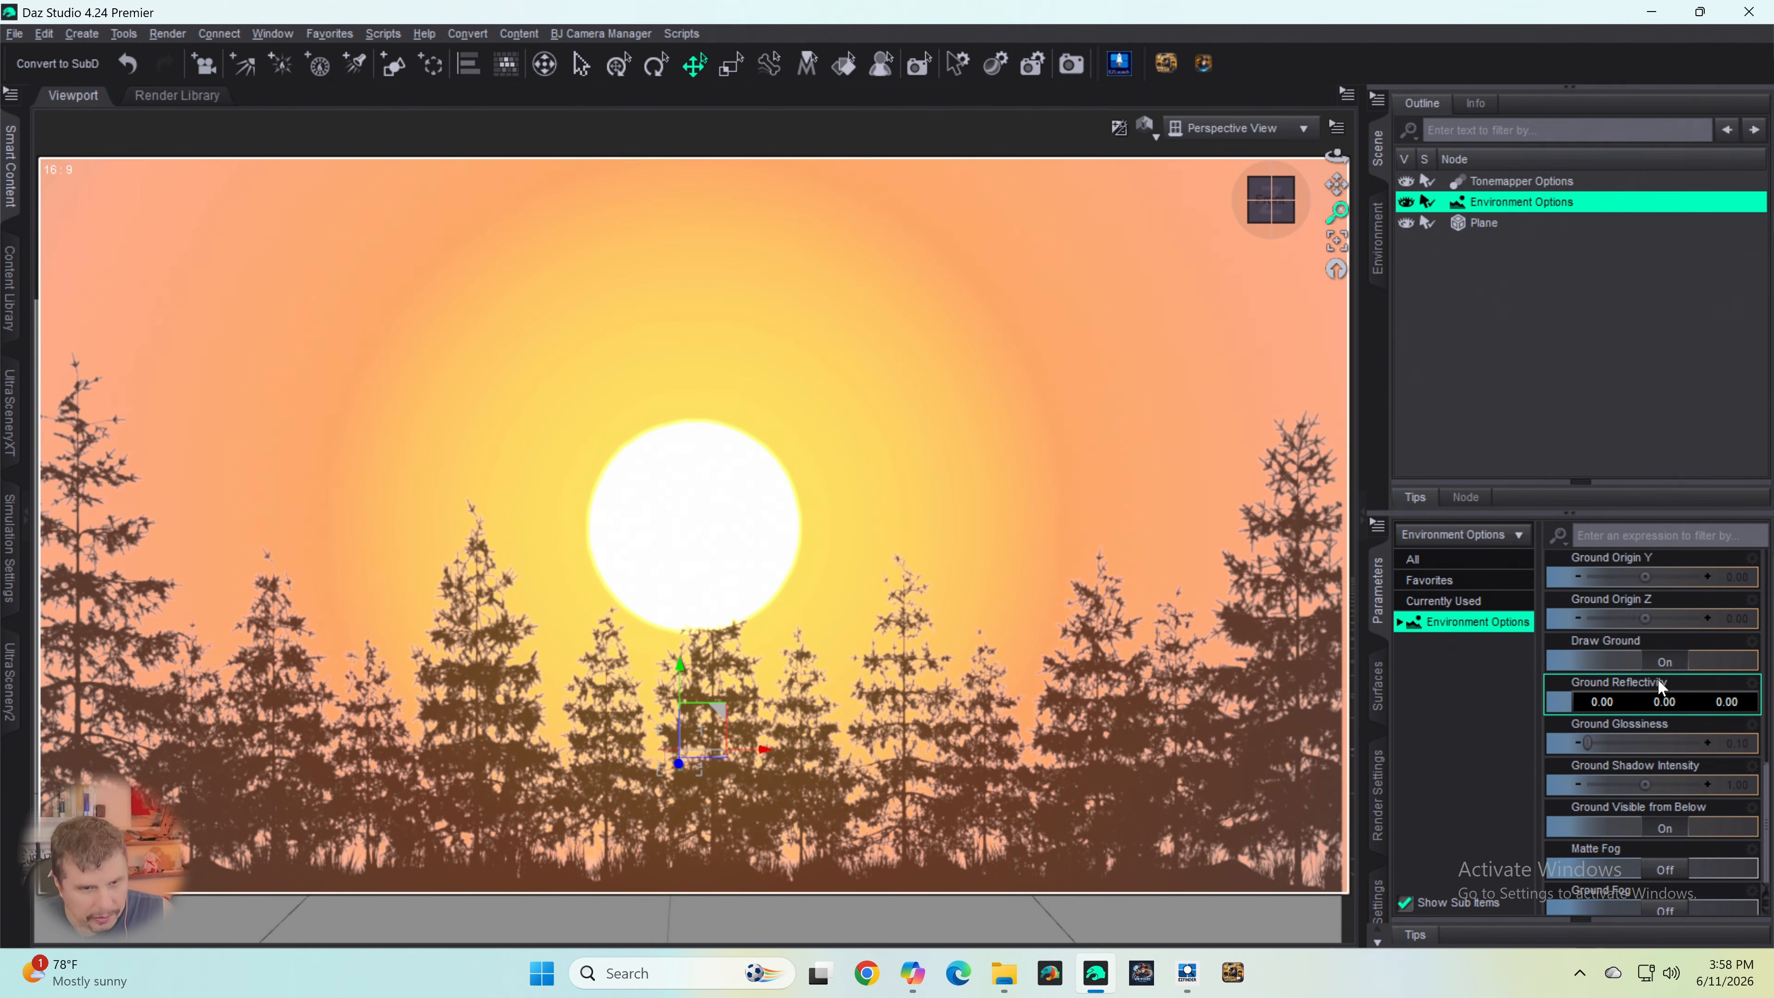
pyautogui.scroll(6, 1651, 717)
pyautogui.scroll(3, 1649, 708)
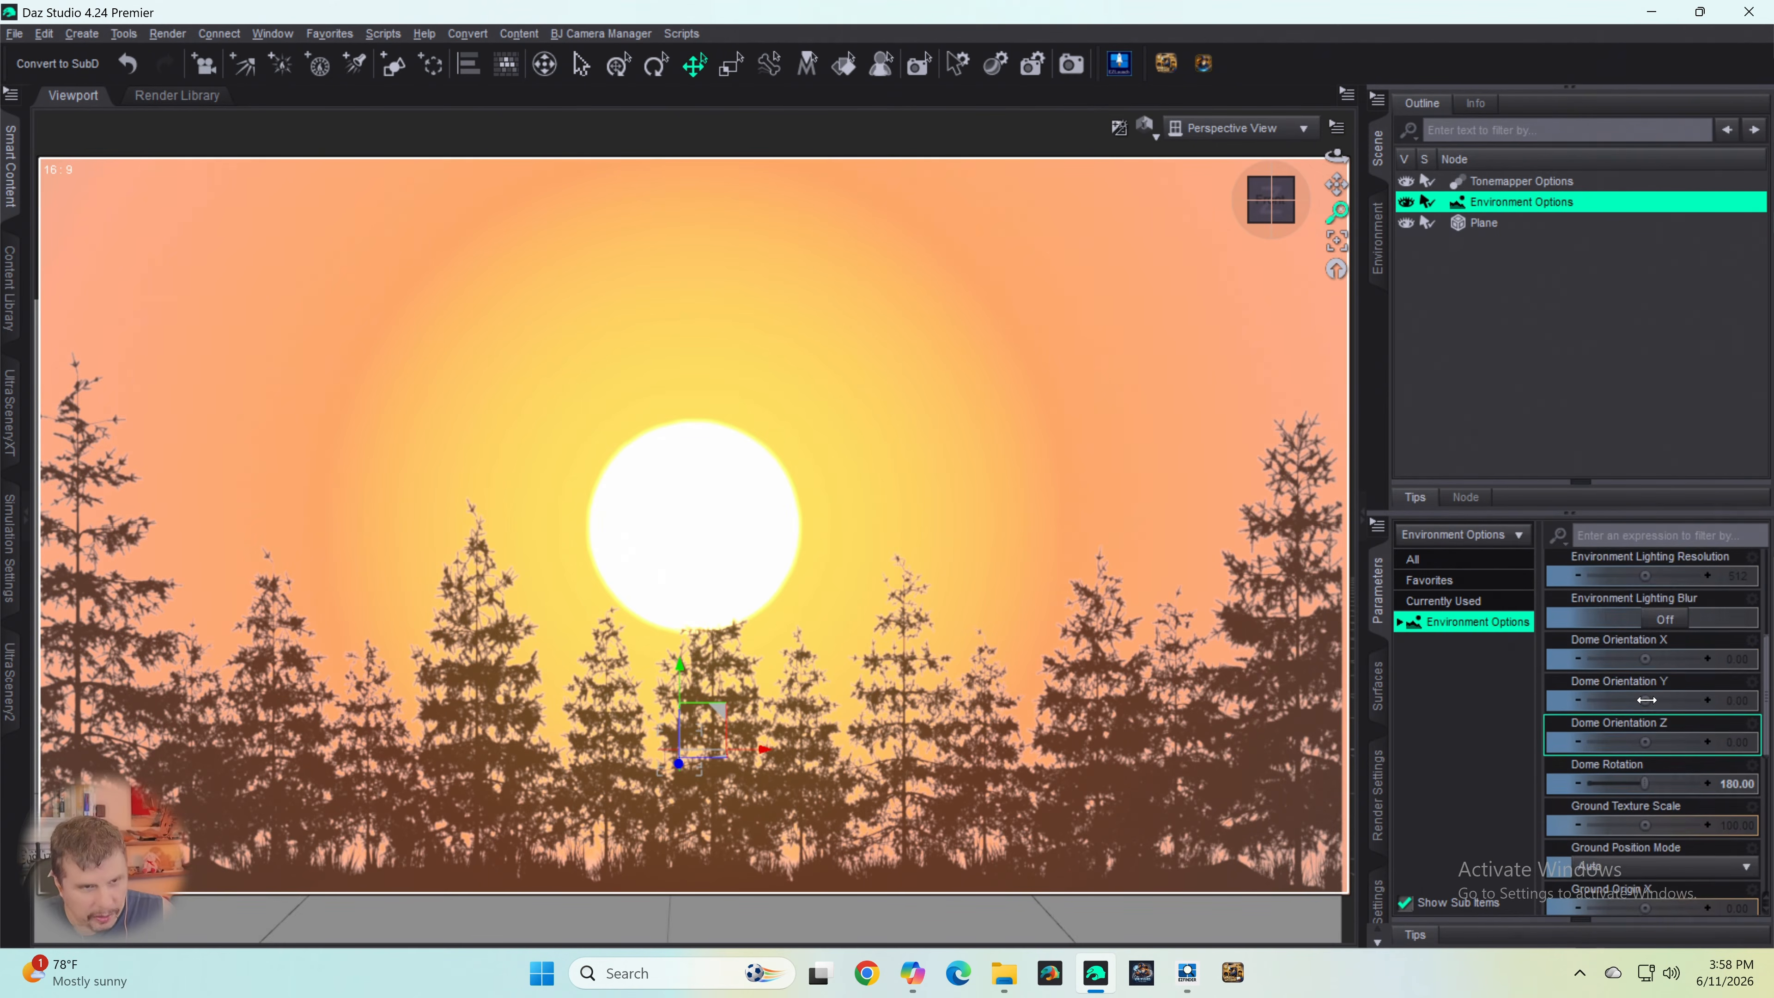
# - Set the tree plane's surface Glossy Color to black (0.00, 0.00, 0.00) and its Glossy Roughness to 1.00
pyautogui.click(1459, 223)
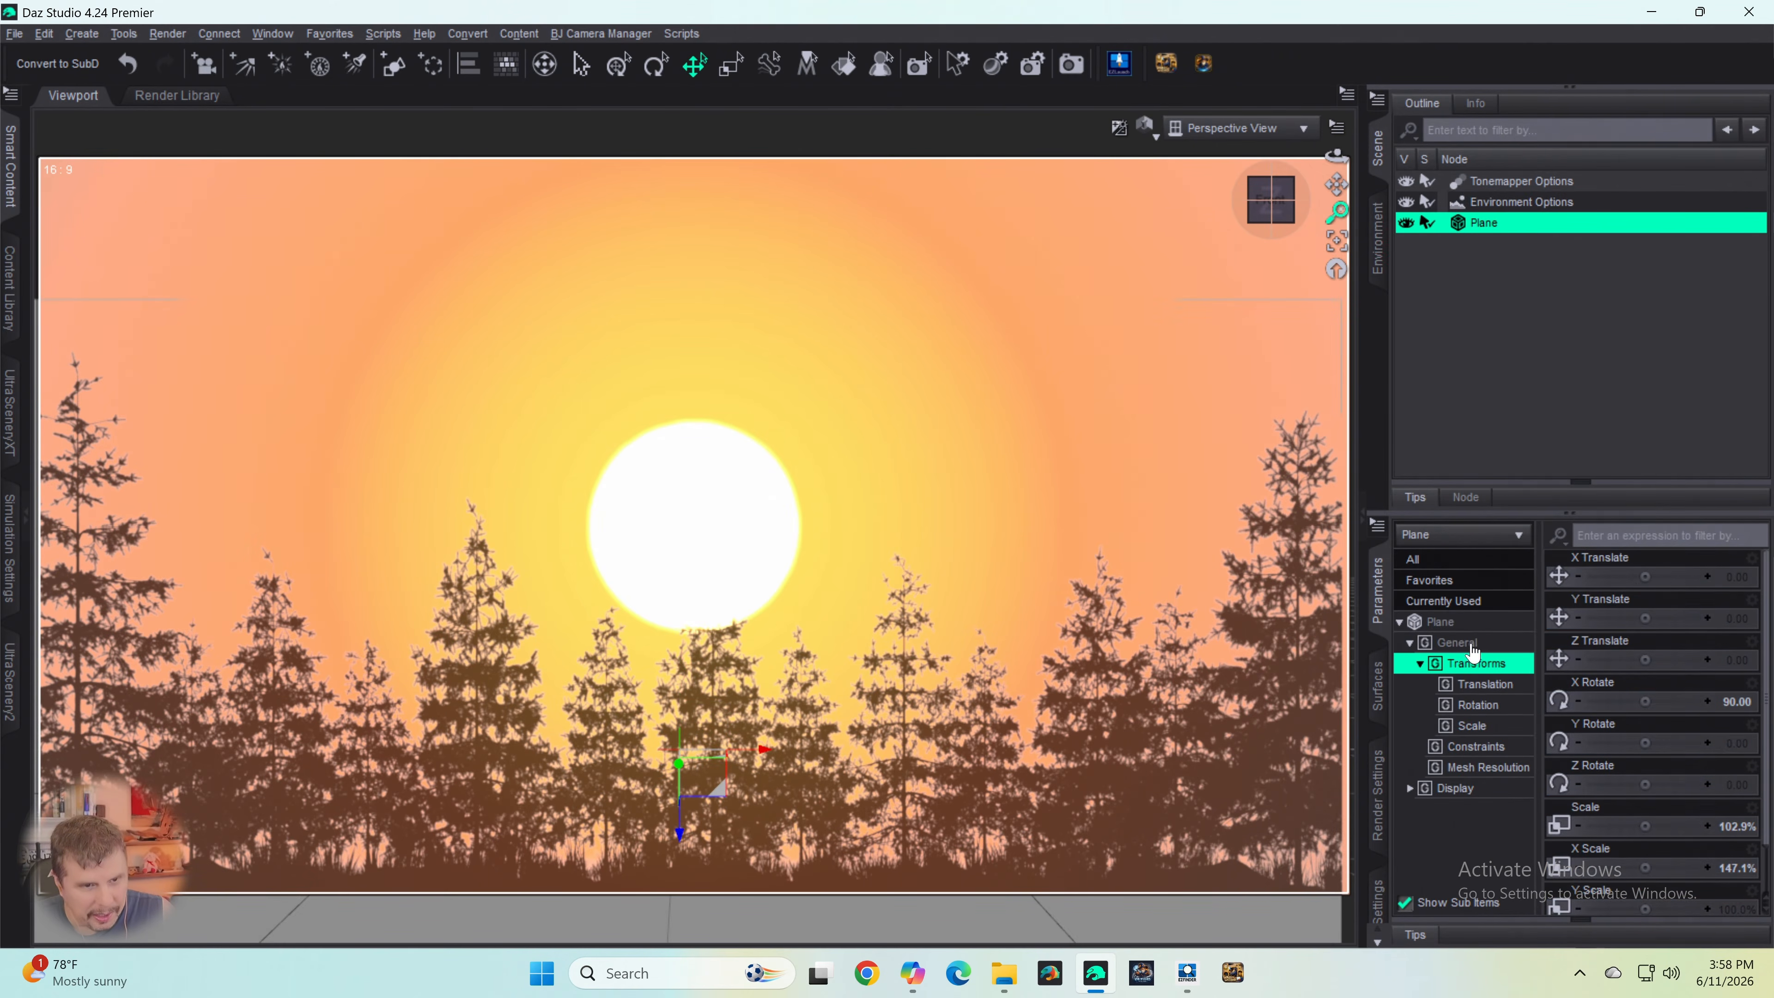
pyautogui.click(1456, 629)
pyautogui.scroll(-5, 1622, 801)
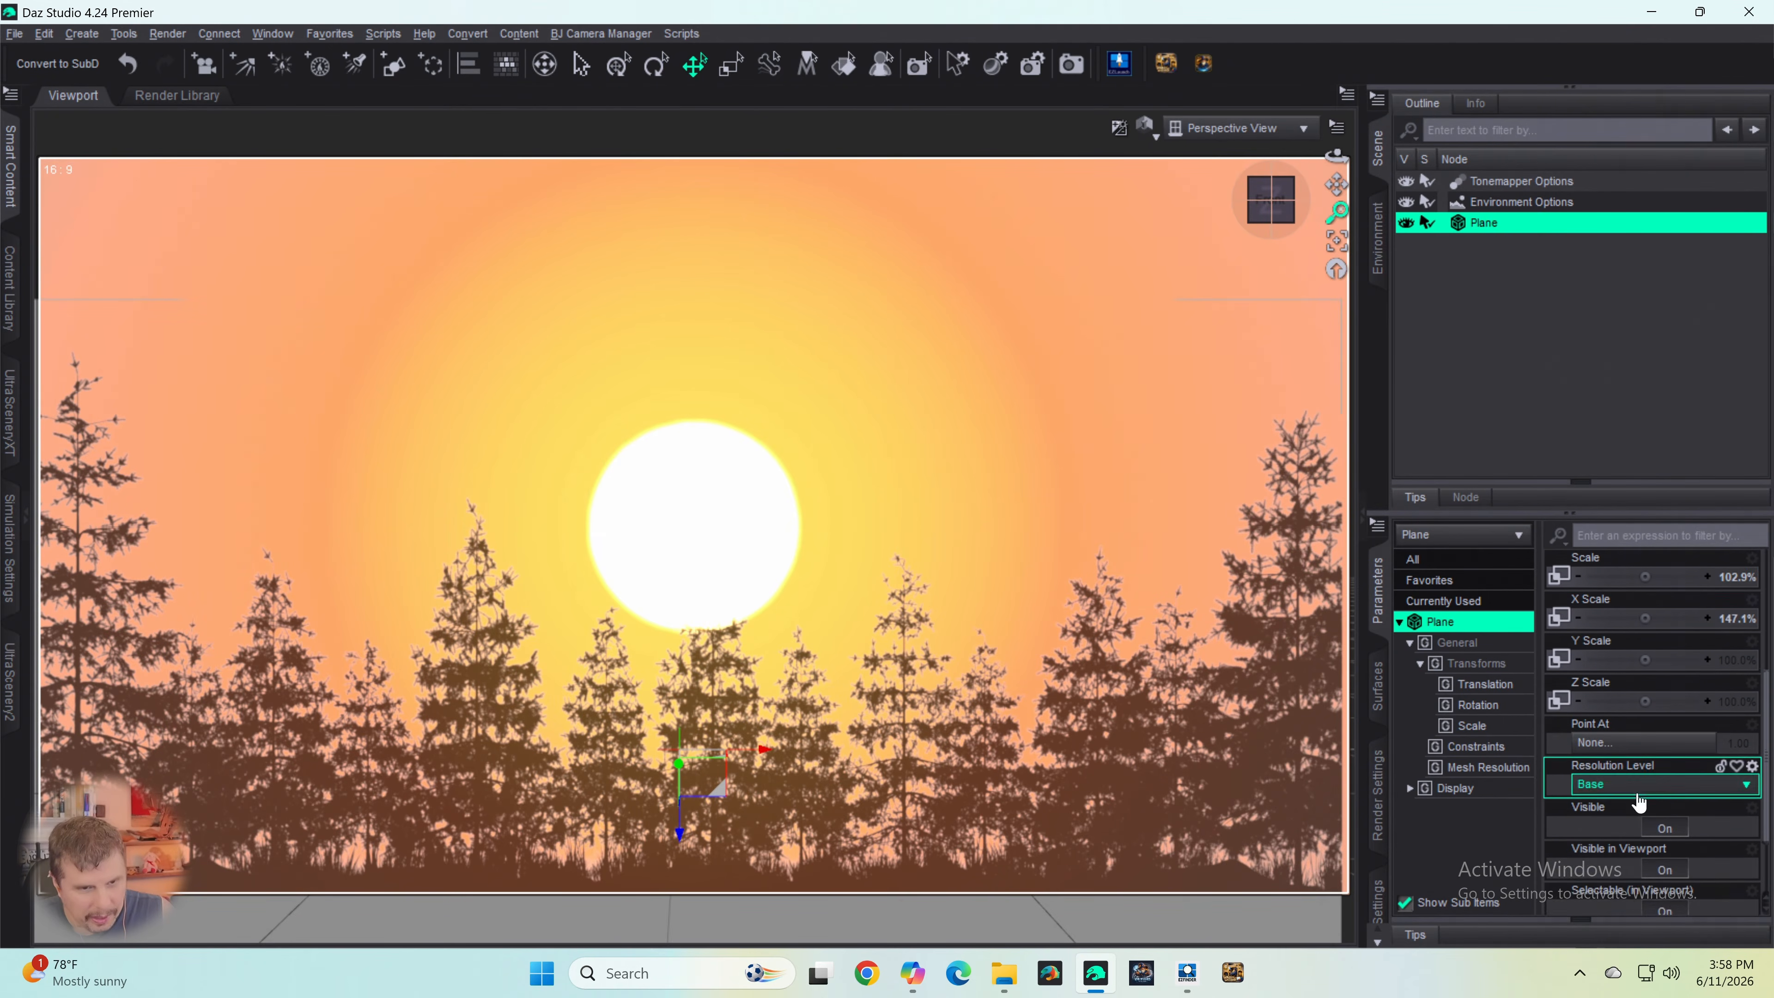
pyautogui.scroll(3, 1639, 790)
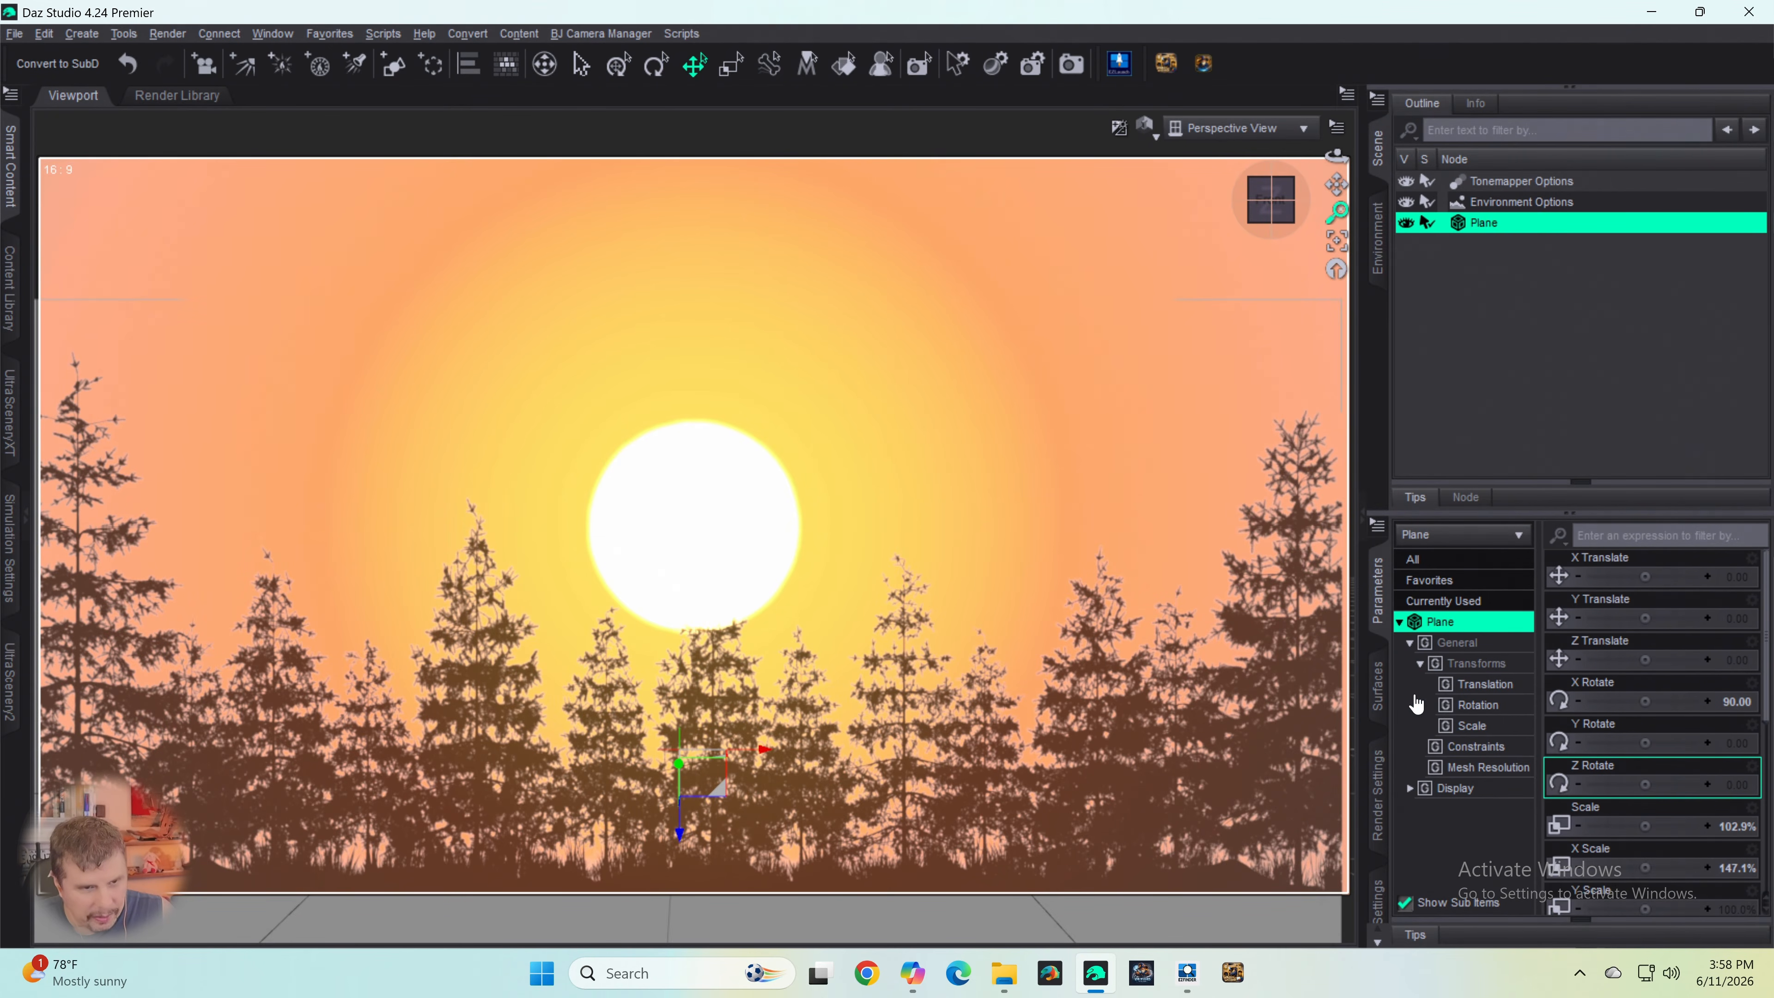
pyautogui.click(1378, 688)
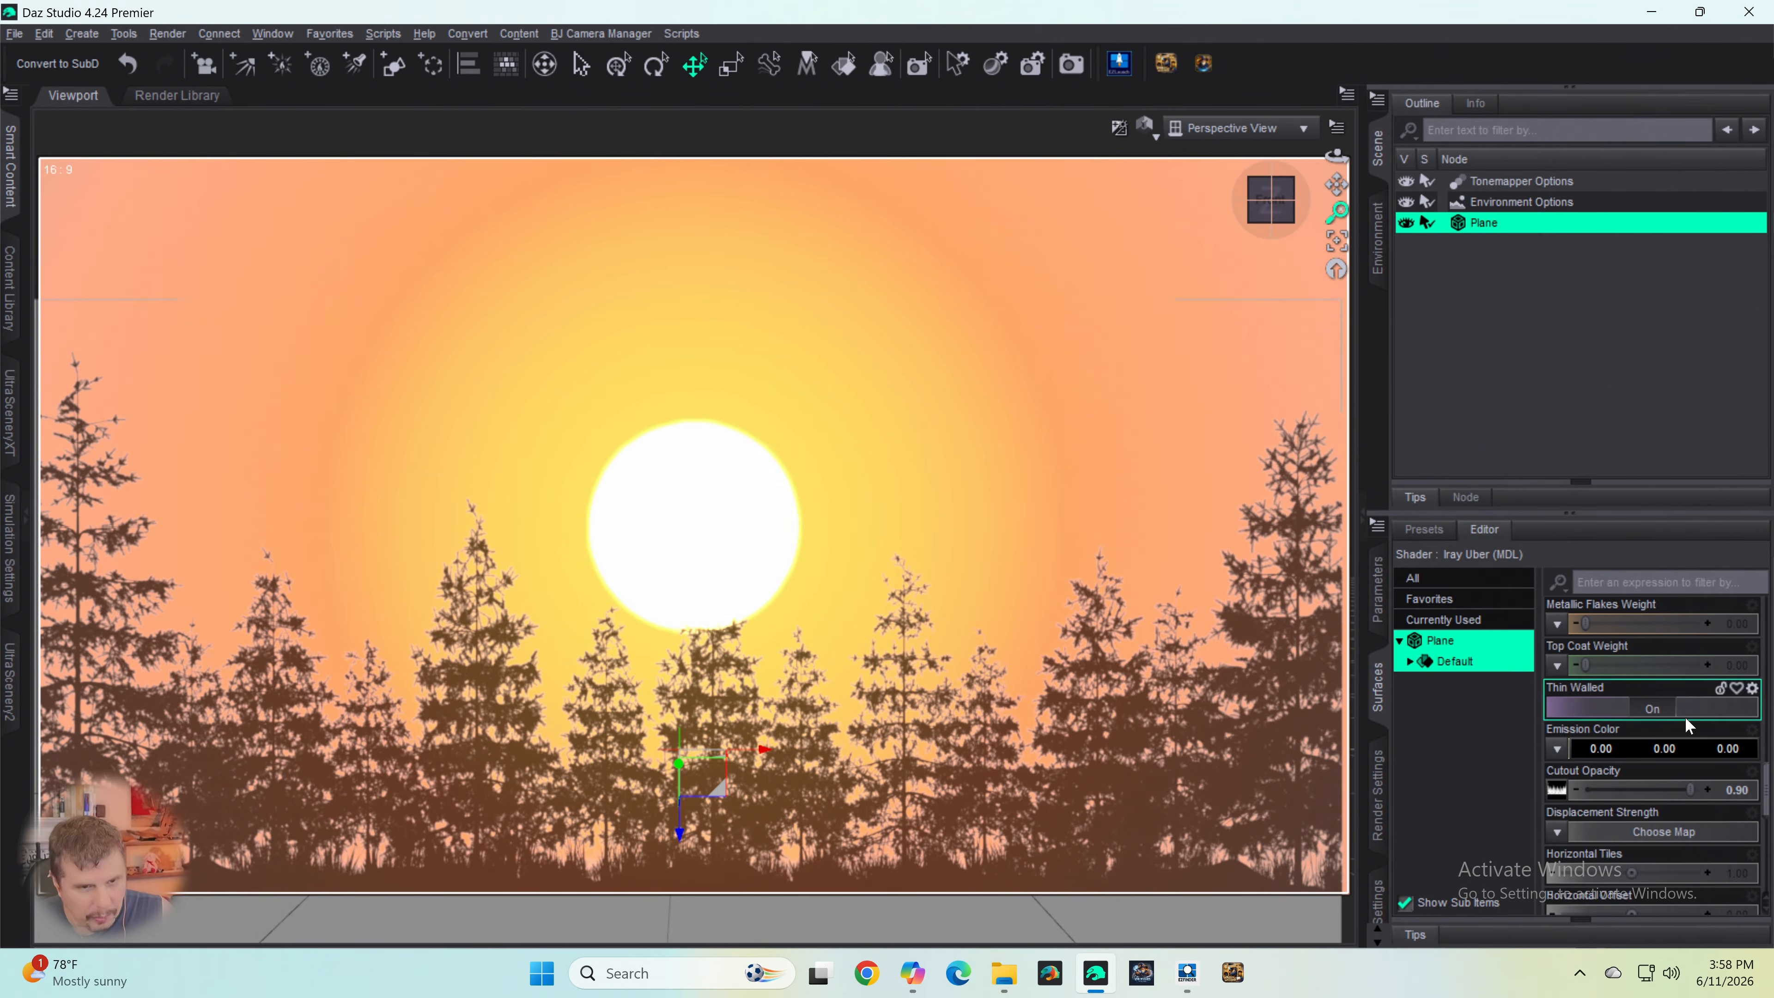
pyautogui.scroll(-10, 1685, 718)
pyautogui.scroll(-3, 1673, 721)
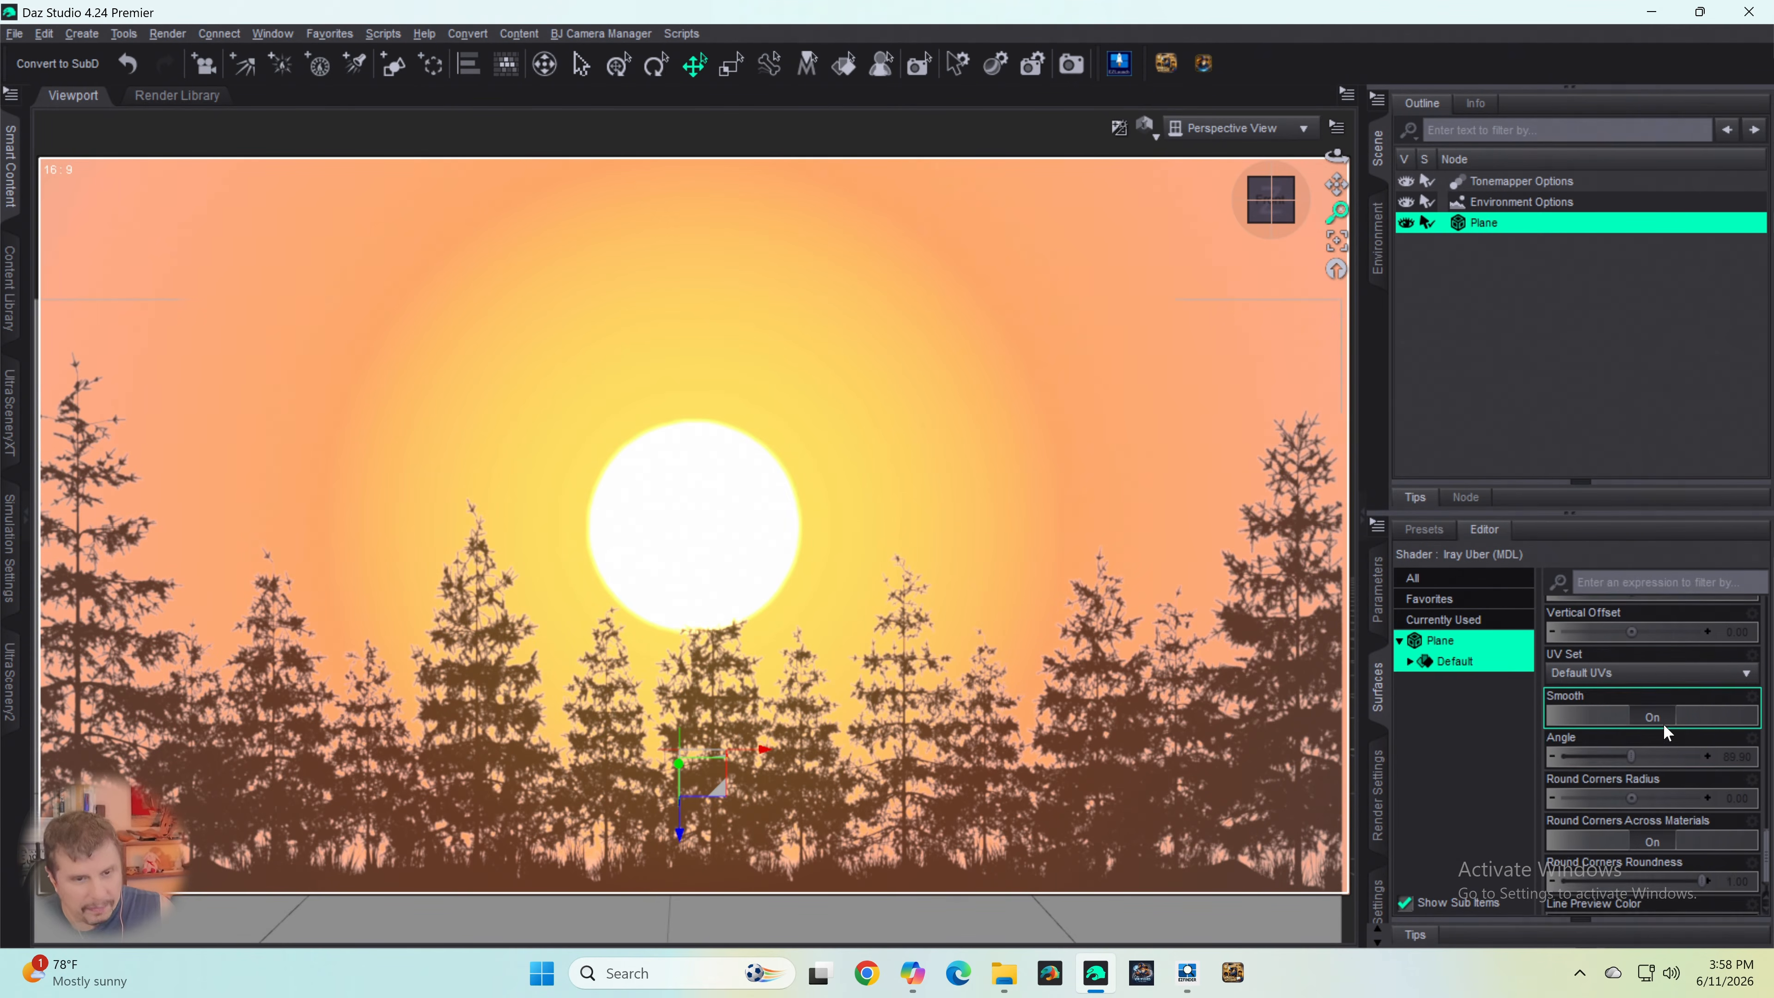
pyautogui.scroll(8, 1620, 782)
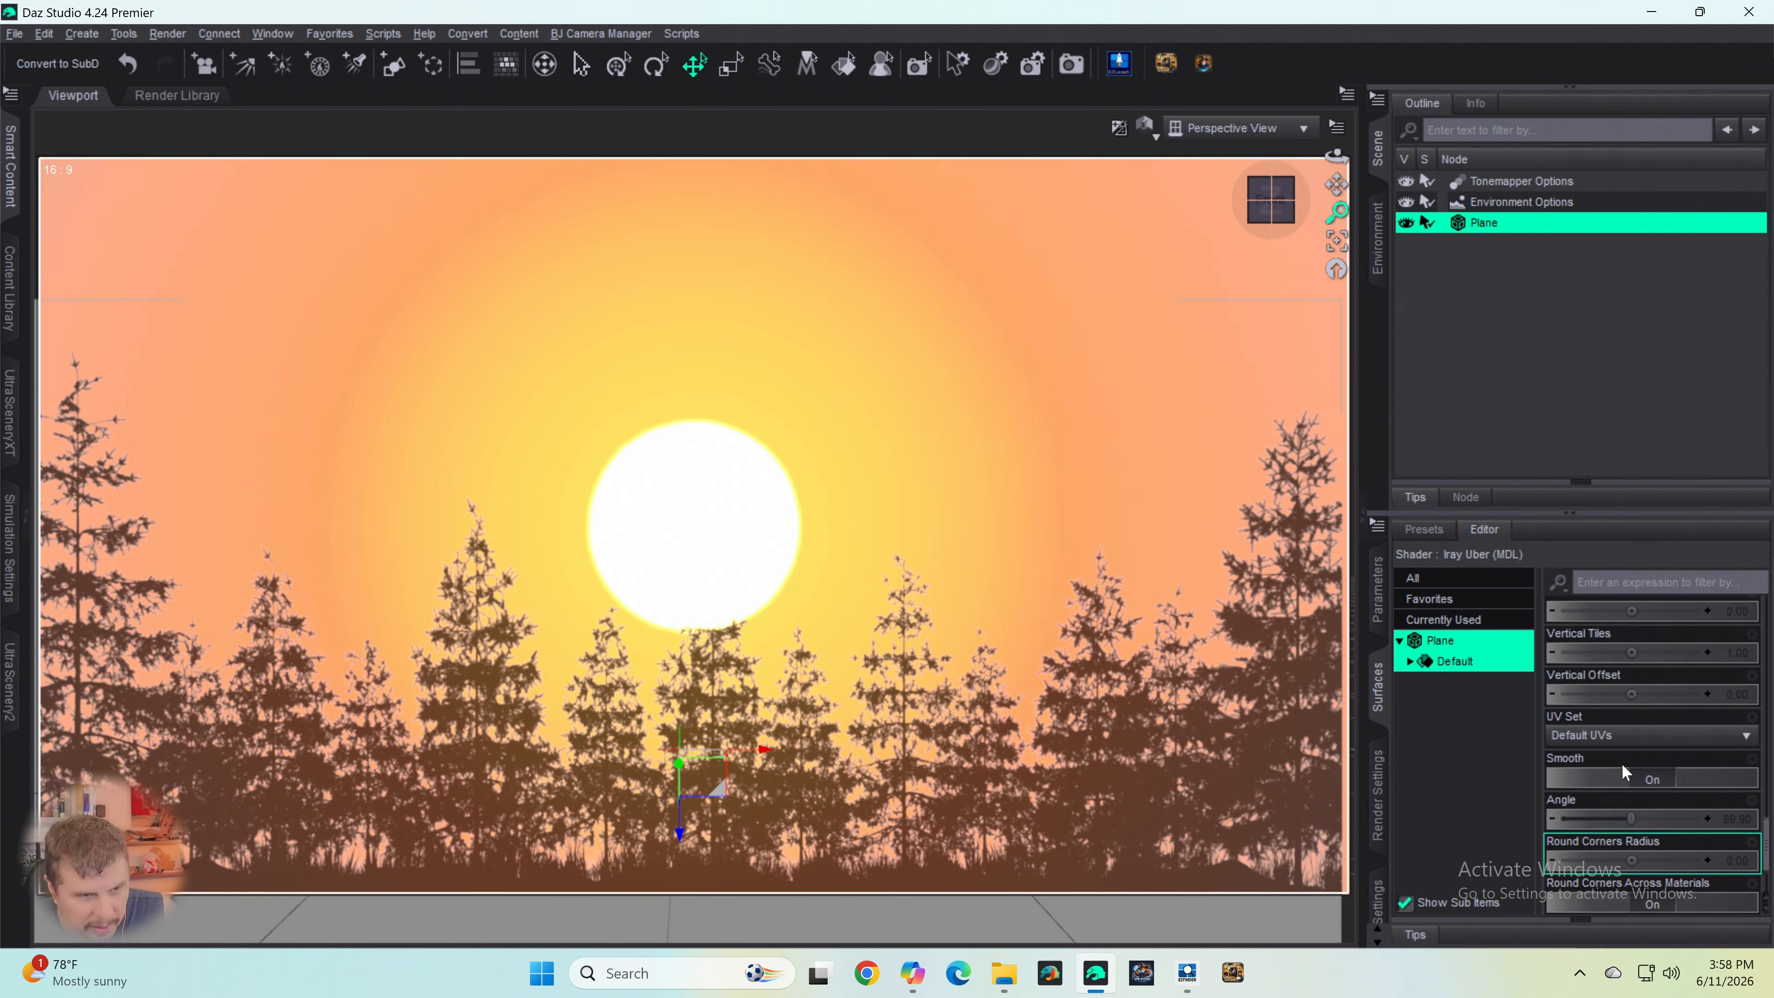
pyautogui.scroll(1, 1625, 752)
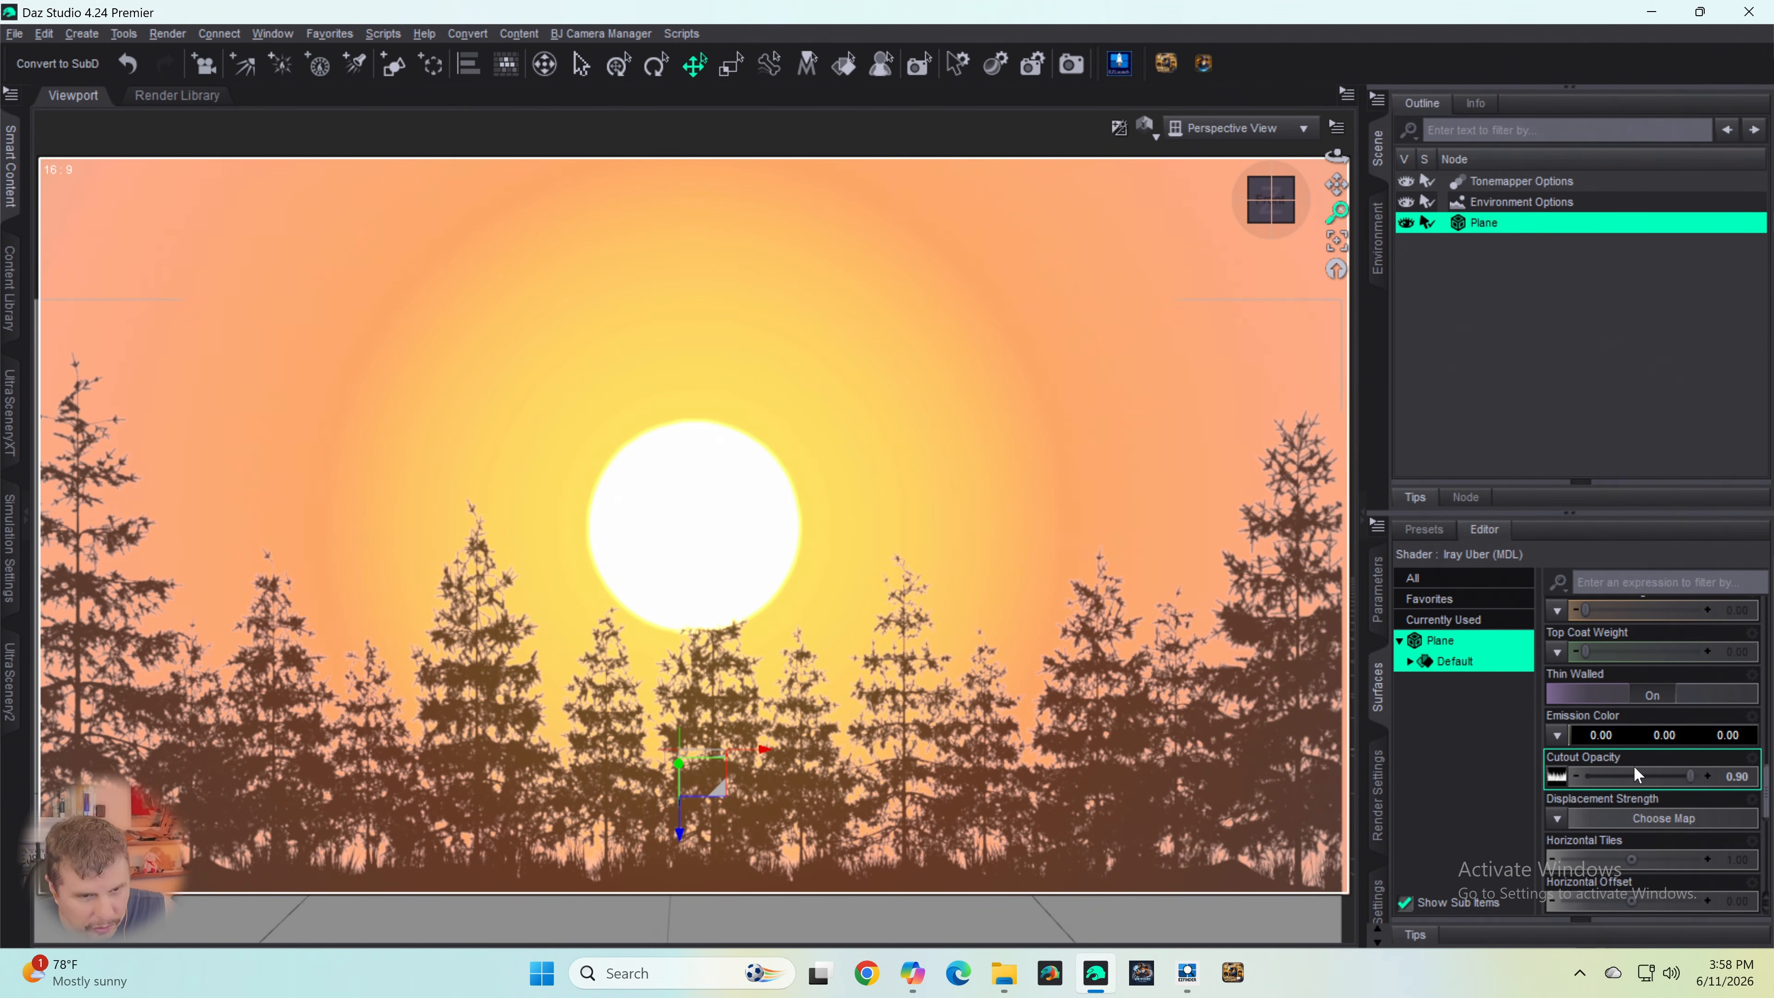
pyautogui.scroll(10, 1634, 762)
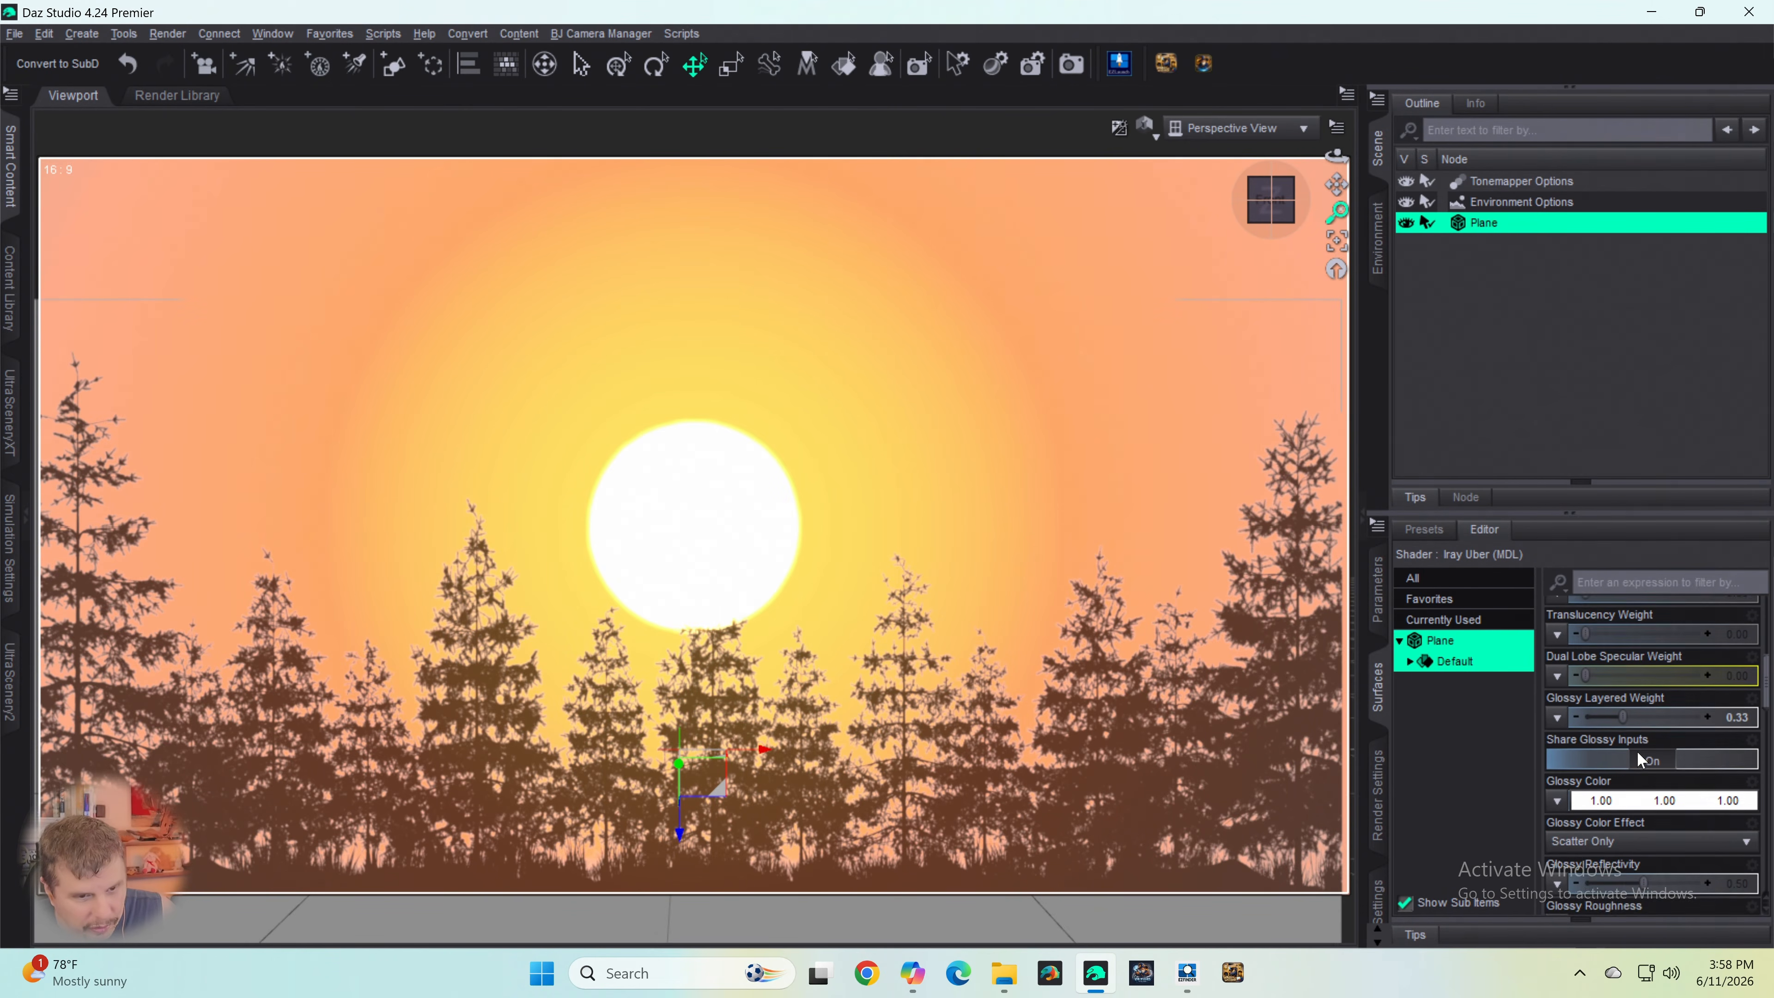
pyautogui.scroll(1, 1637, 751)
pyautogui.click(1628, 817)
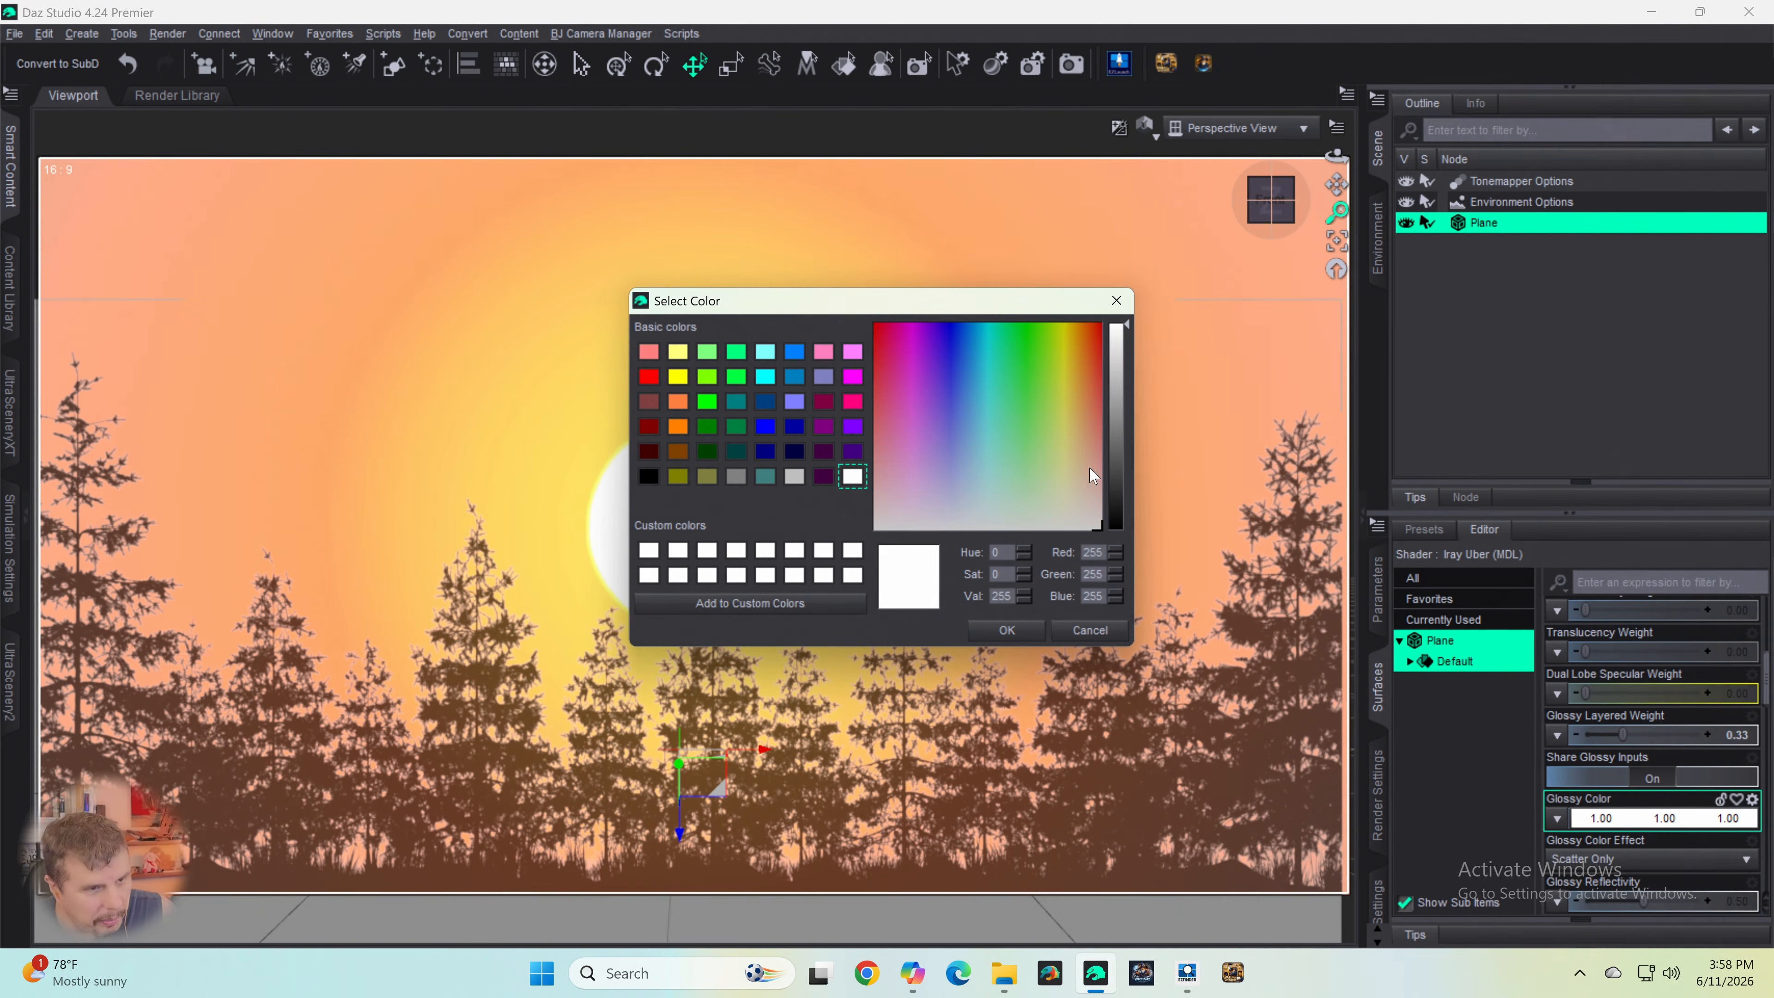
pyautogui.moveTo(1115, 447); pyautogui.dragTo(1114, 509)
pyautogui.click(1007, 629)
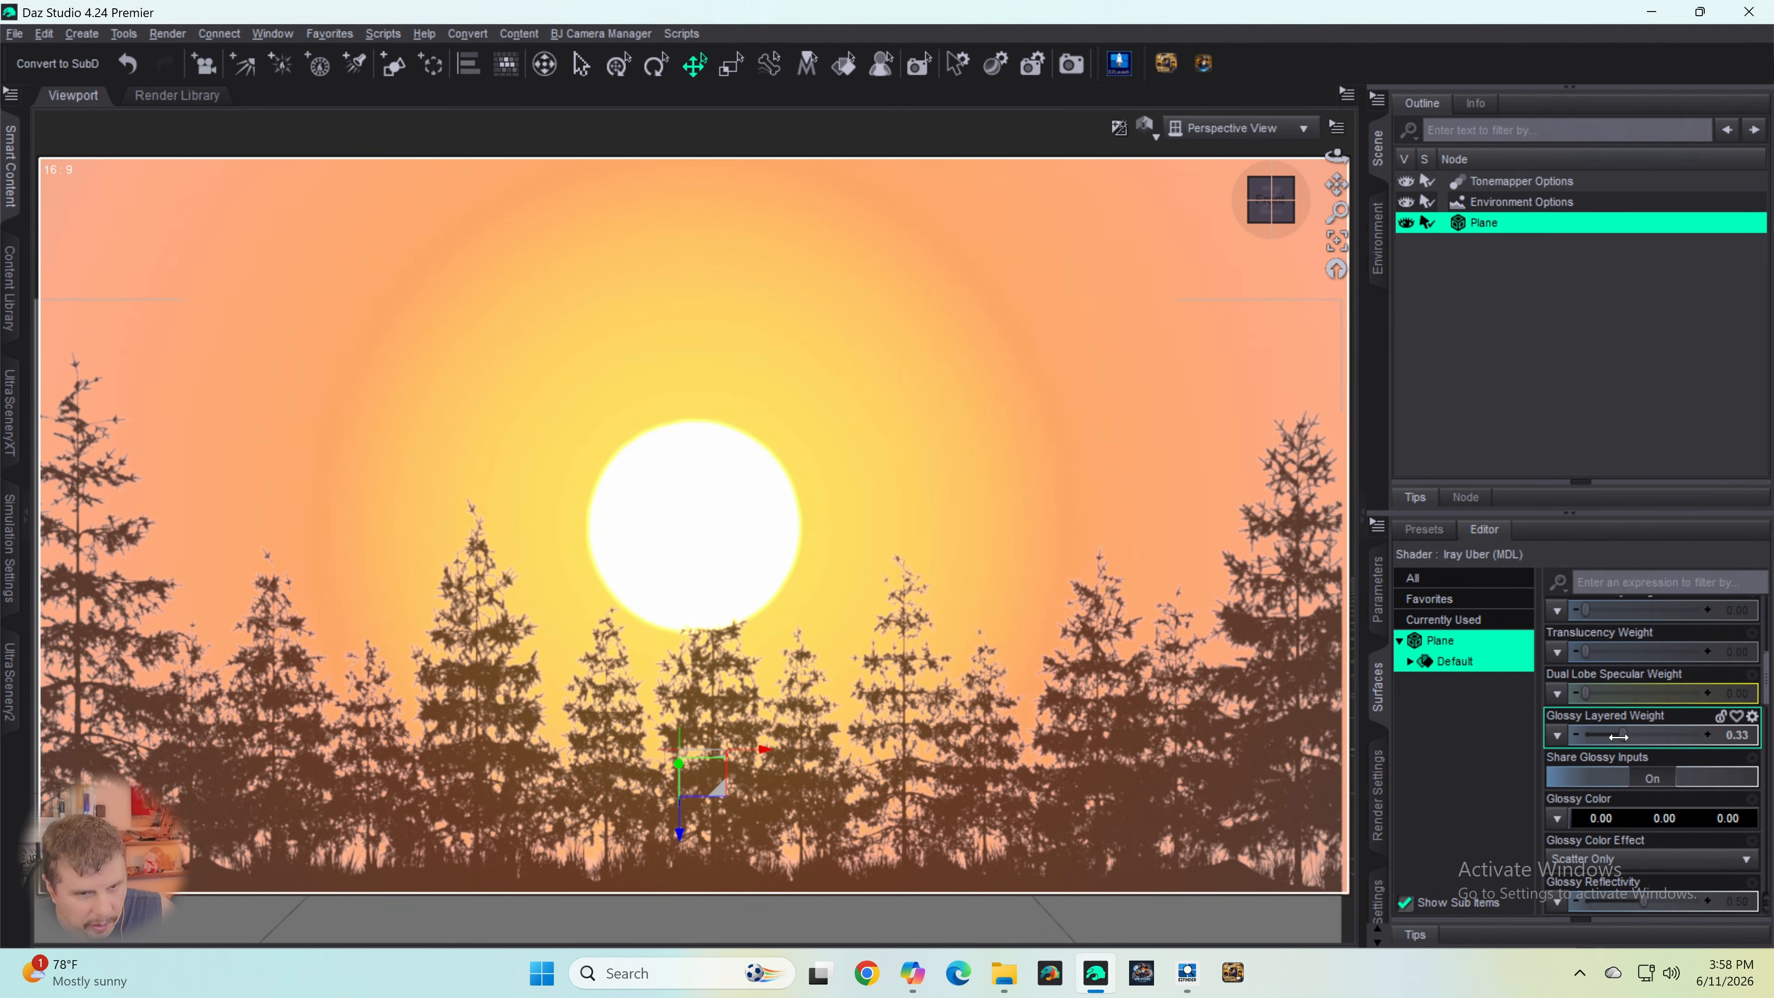
pyautogui.scroll(-5, 1619, 736)
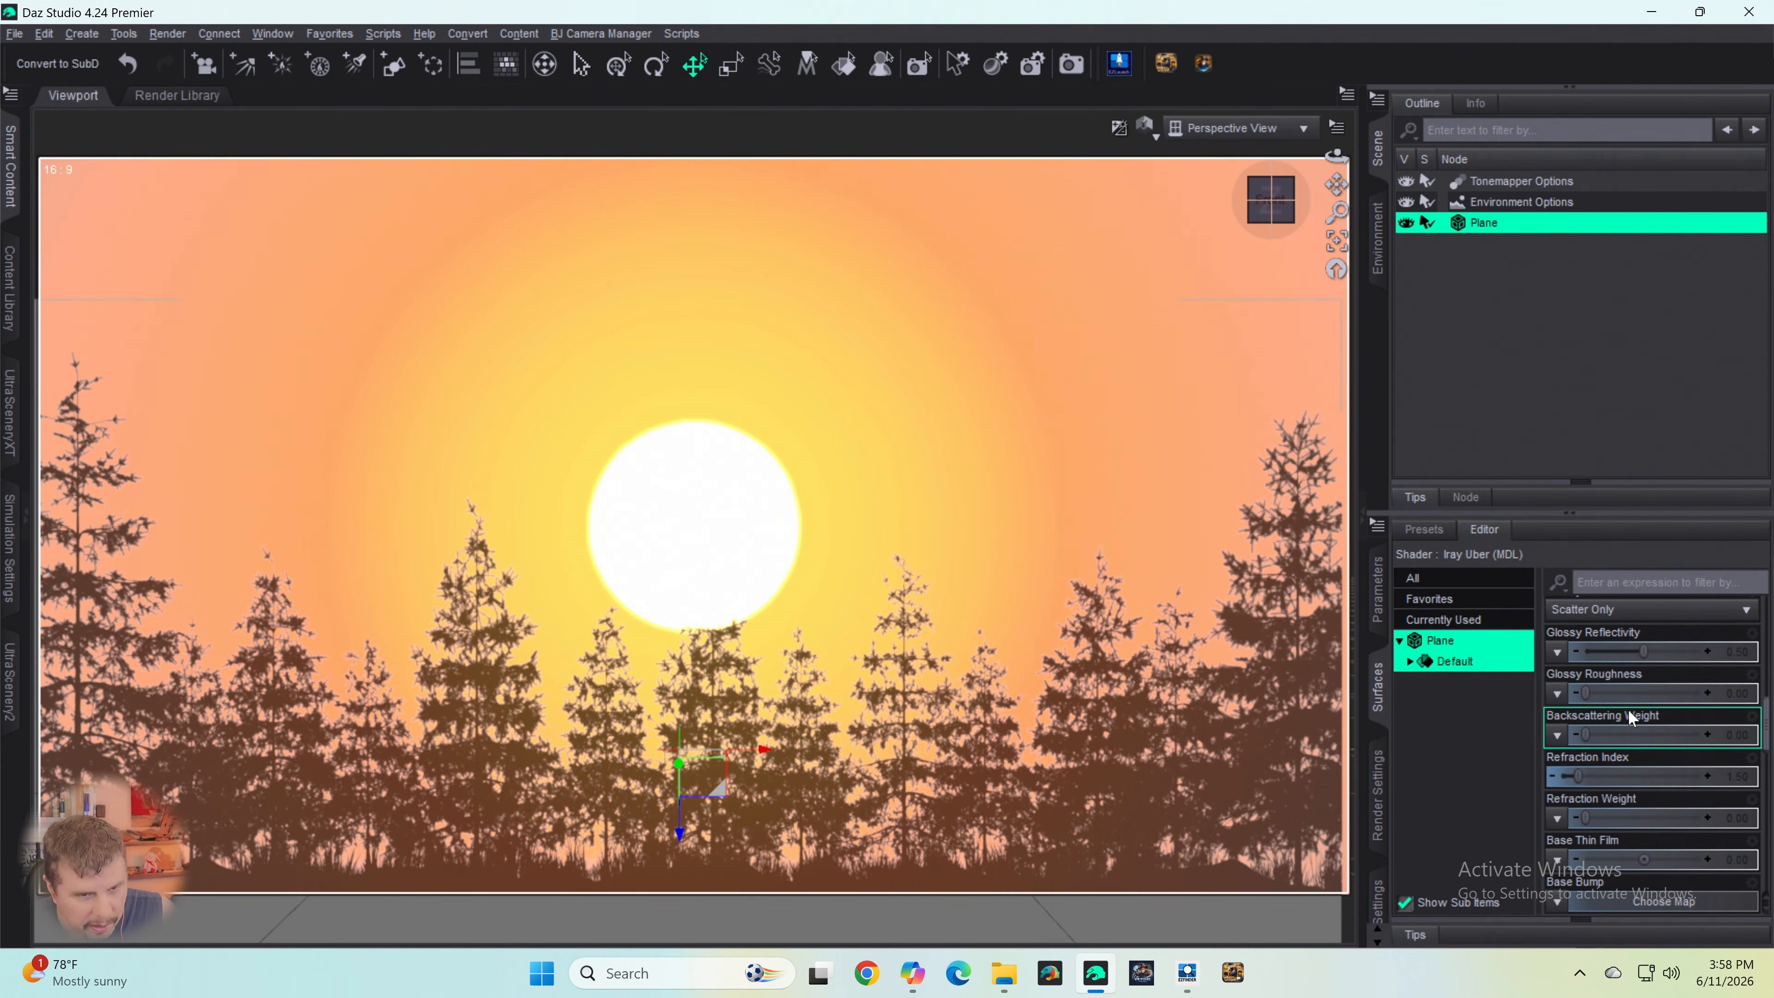
pyautogui.moveTo(1584, 691); pyautogui.dragTo(1708, 692)
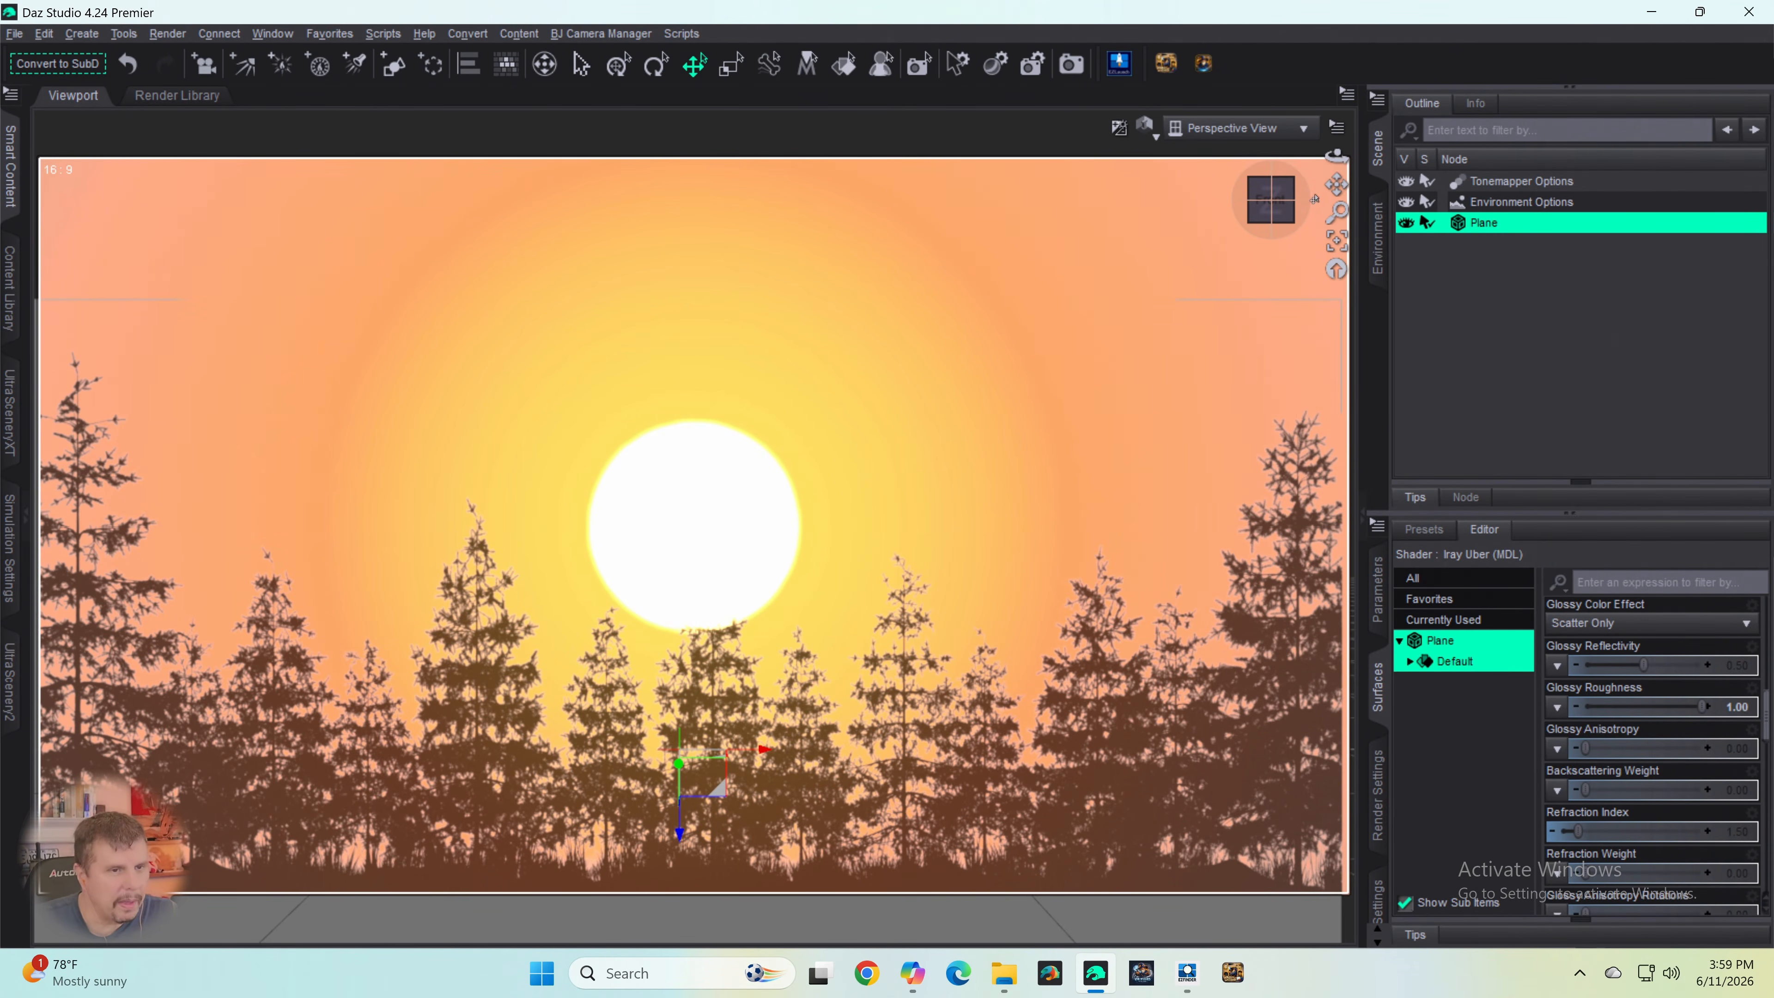
# - Pan the perspective view to check the trees against the sun, and show only the plane's currently used surface properties
pyautogui.moveTo(1336, 186); pyautogui.dragTo(1317, 200)
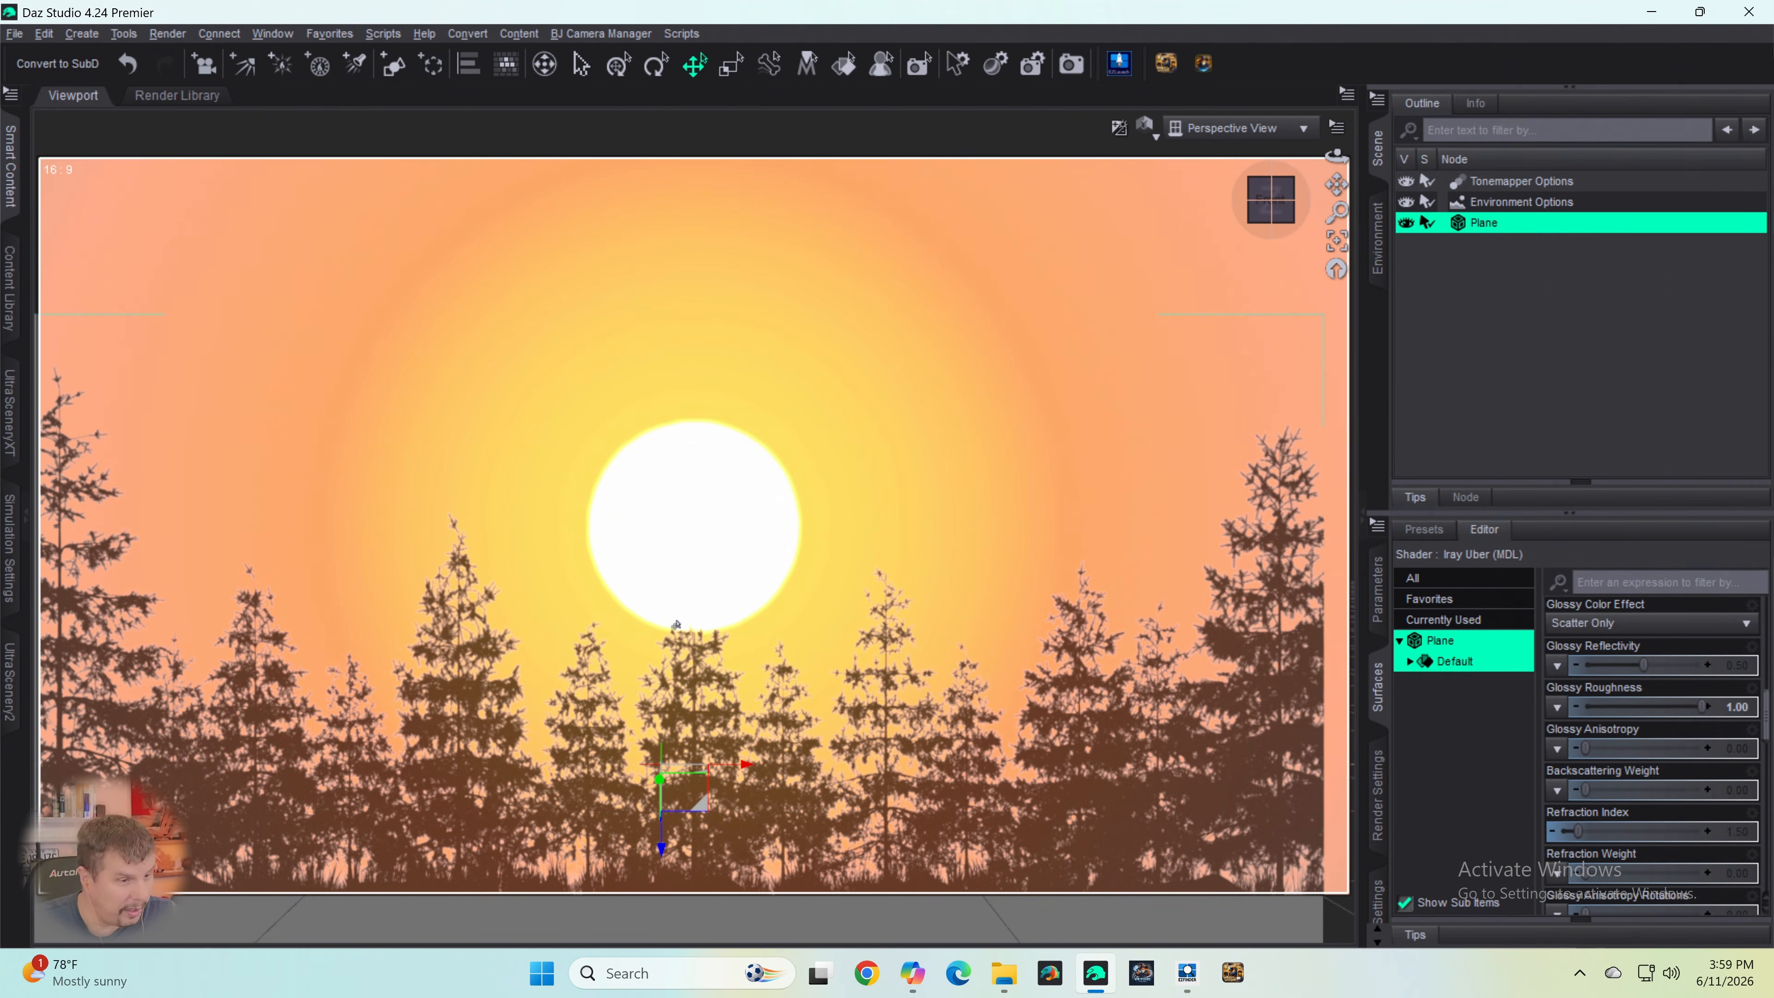
pyautogui.moveTo(1337, 186); pyautogui.dragTo(1336, 185)
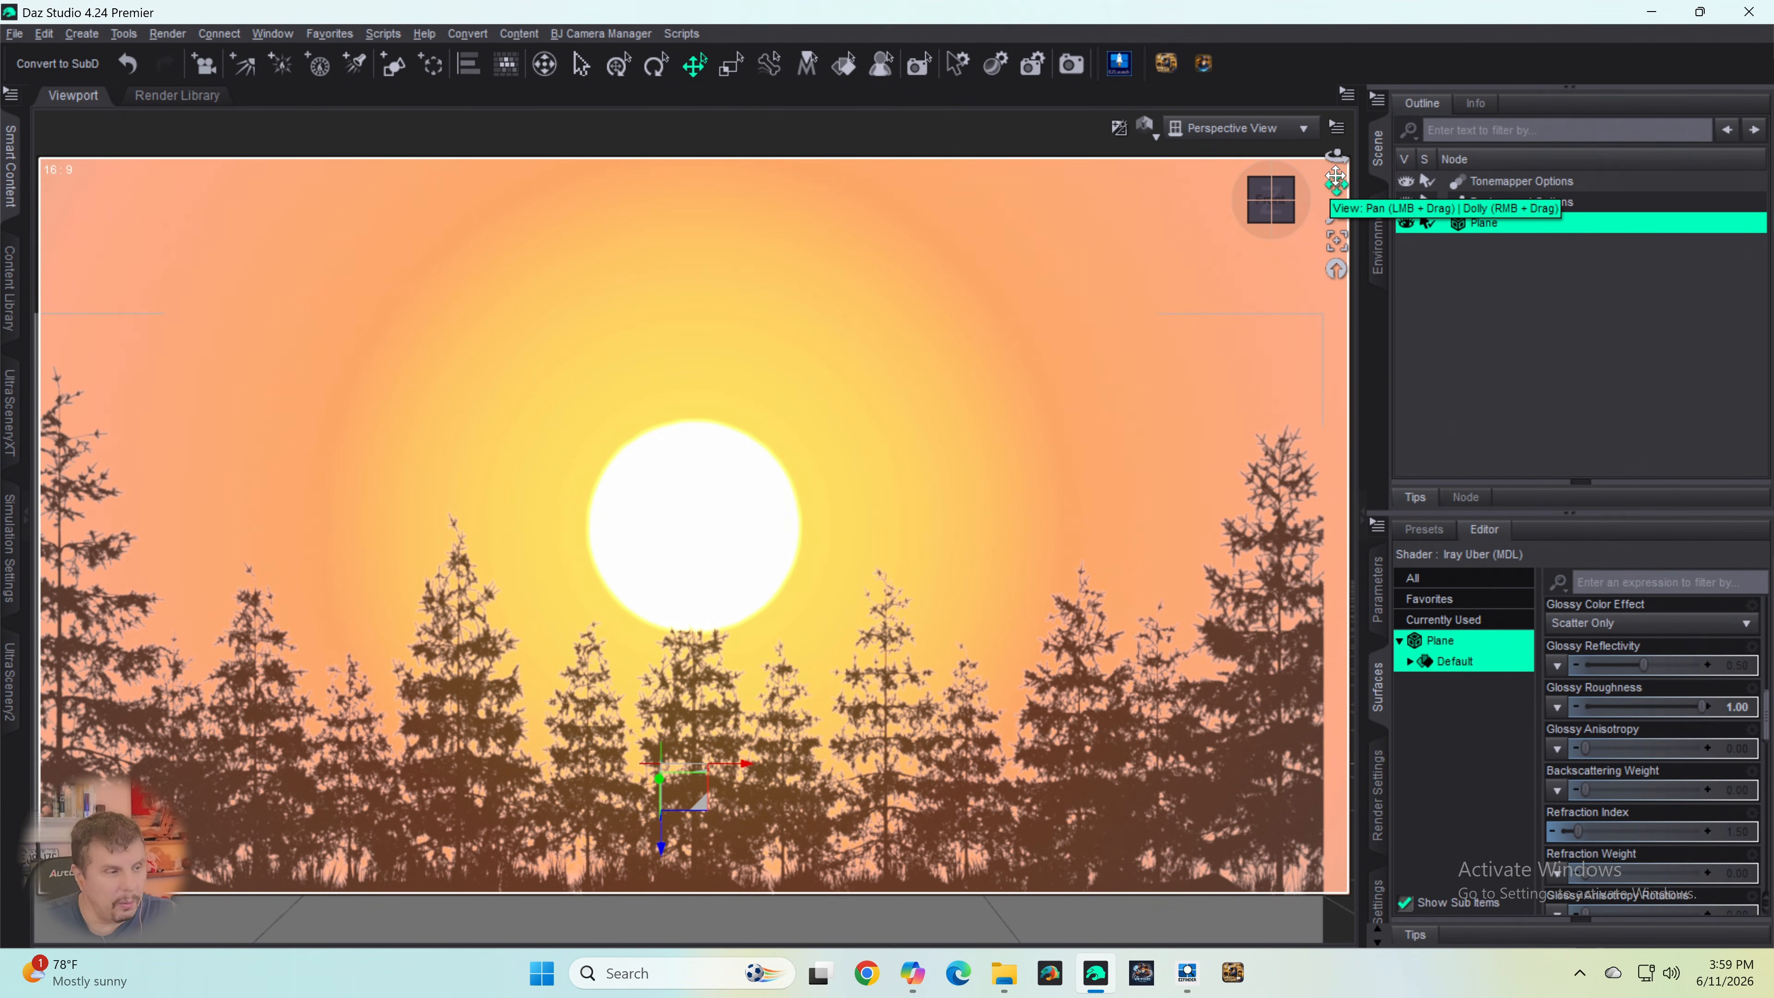
pyautogui.moveTo(1334, 190); pyautogui.dragTo(1336, 169)
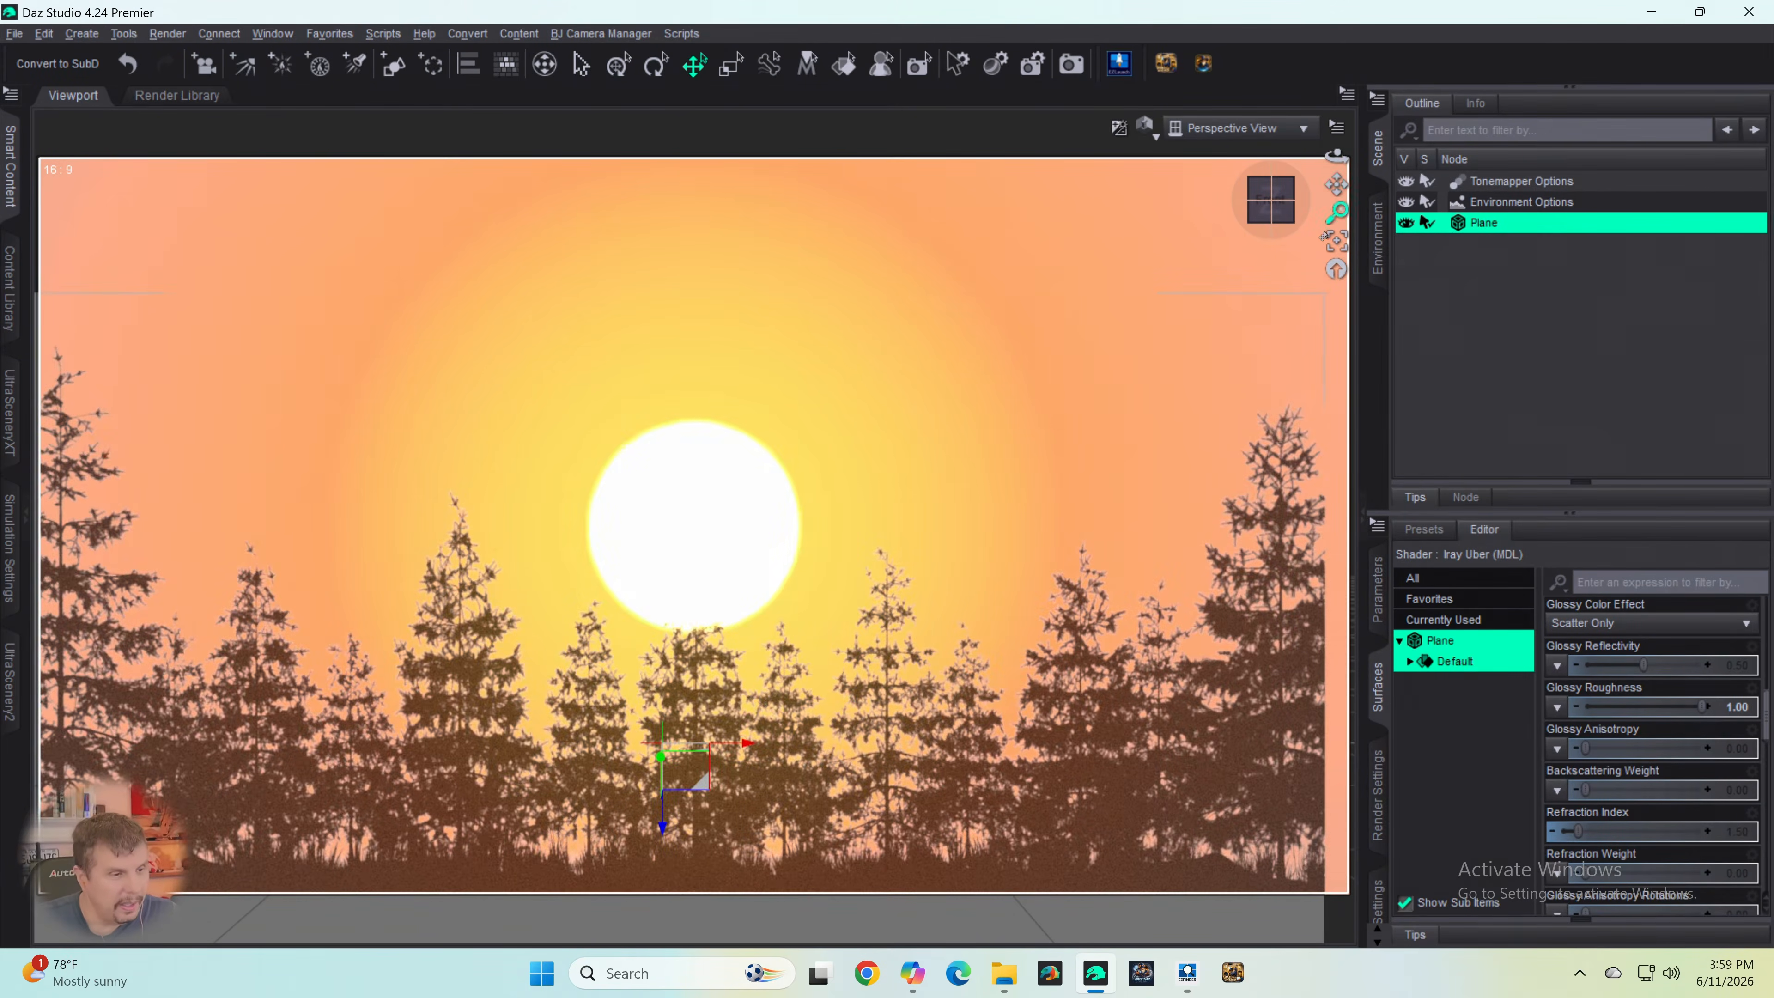
pyautogui.click(1453, 620)
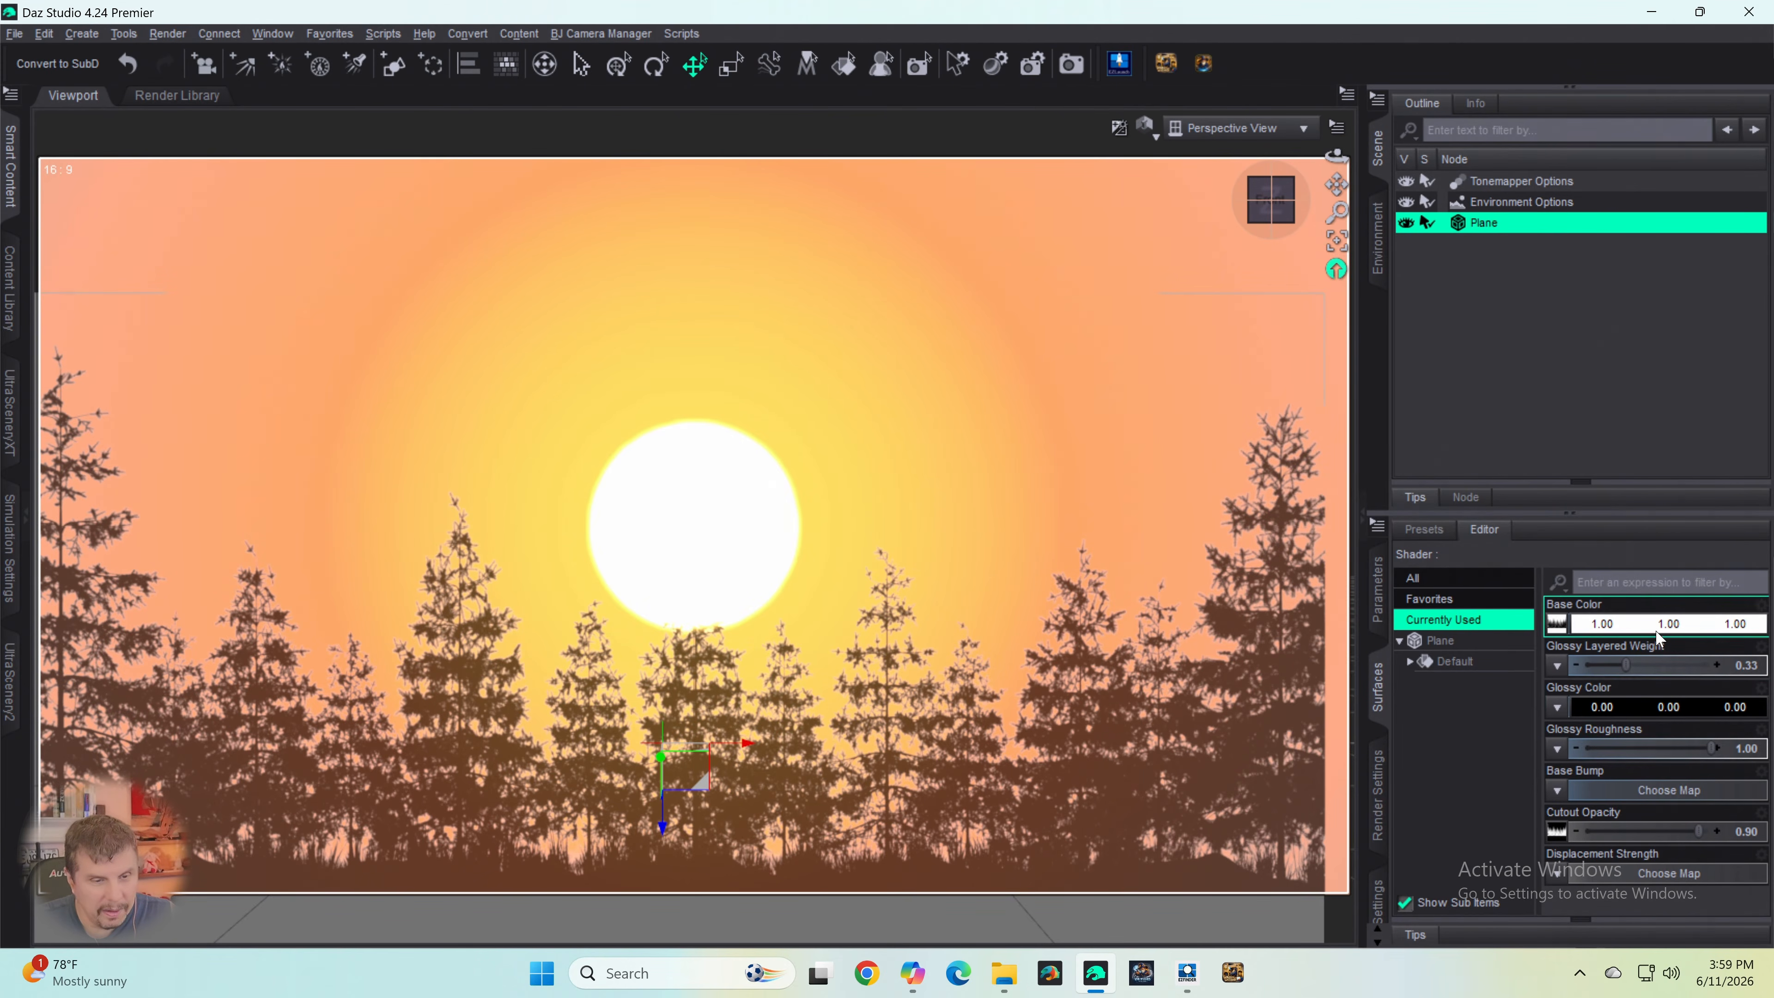
# - Raise the sun above the trees by setting the environment's Dome Orientation X to about -7.89 and Dome Orientation Y to about 0.24
pyautogui.click(1501, 204)
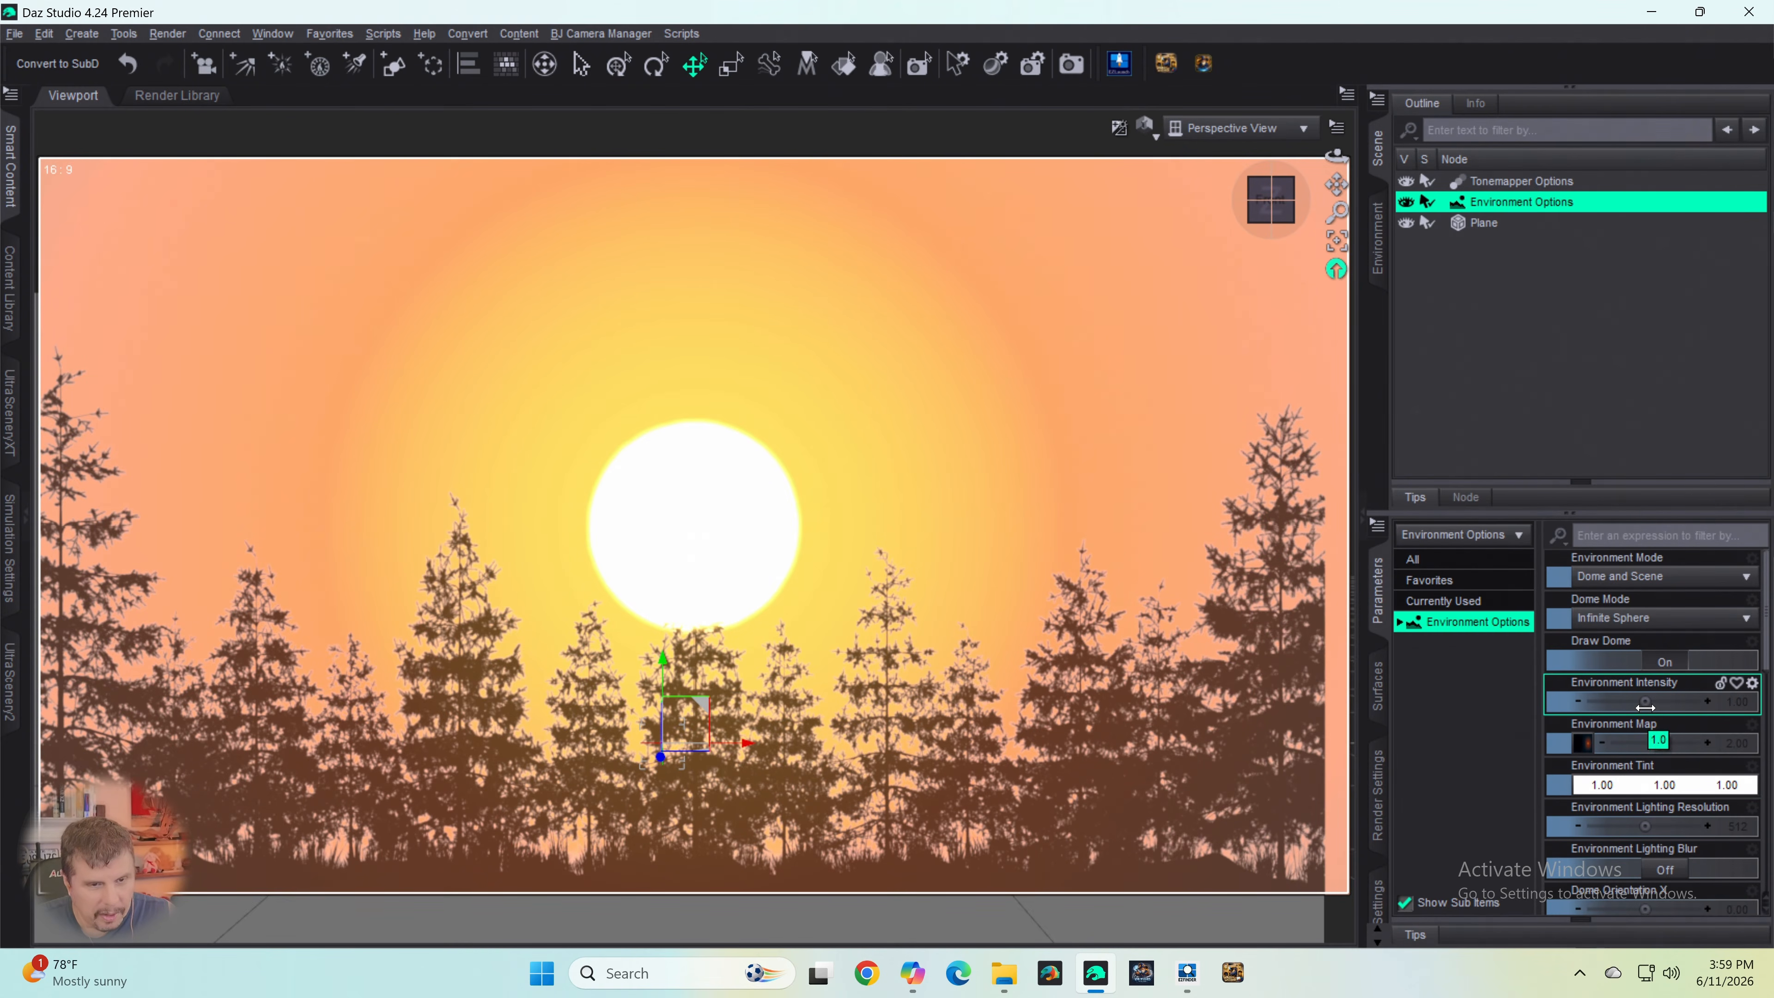
pyautogui.scroll(-9, 1635, 702)
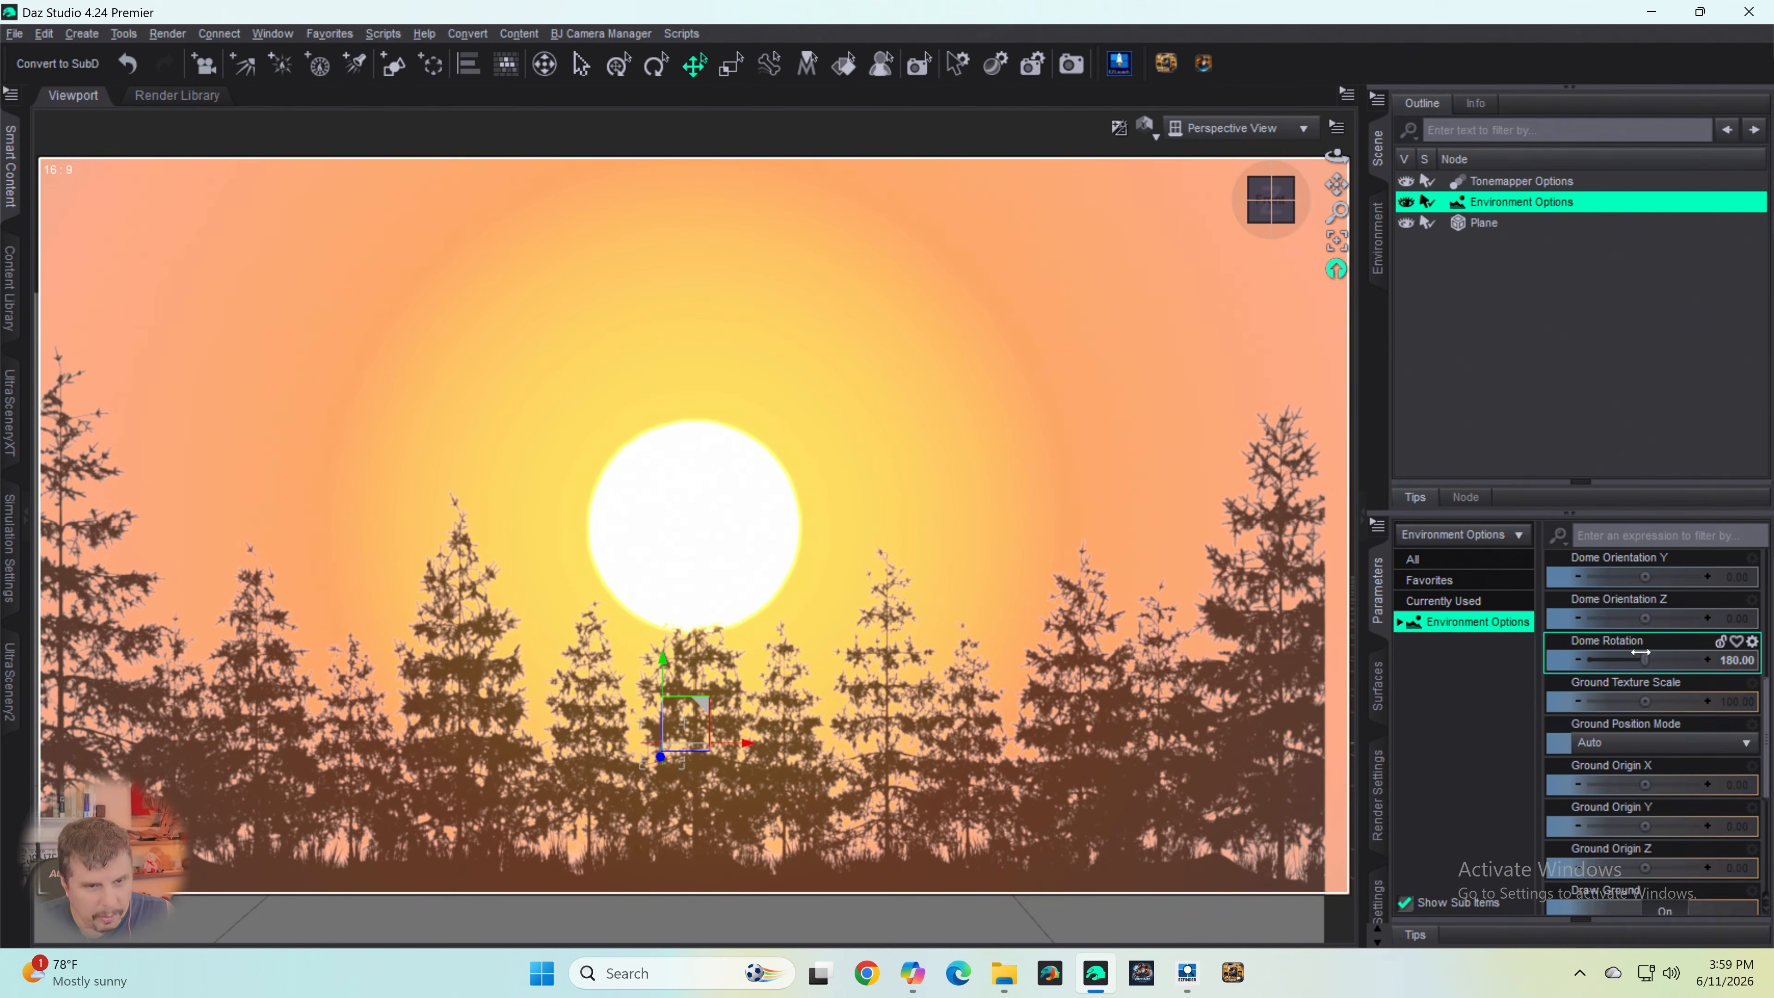
pyautogui.scroll(3, 1647, 660)
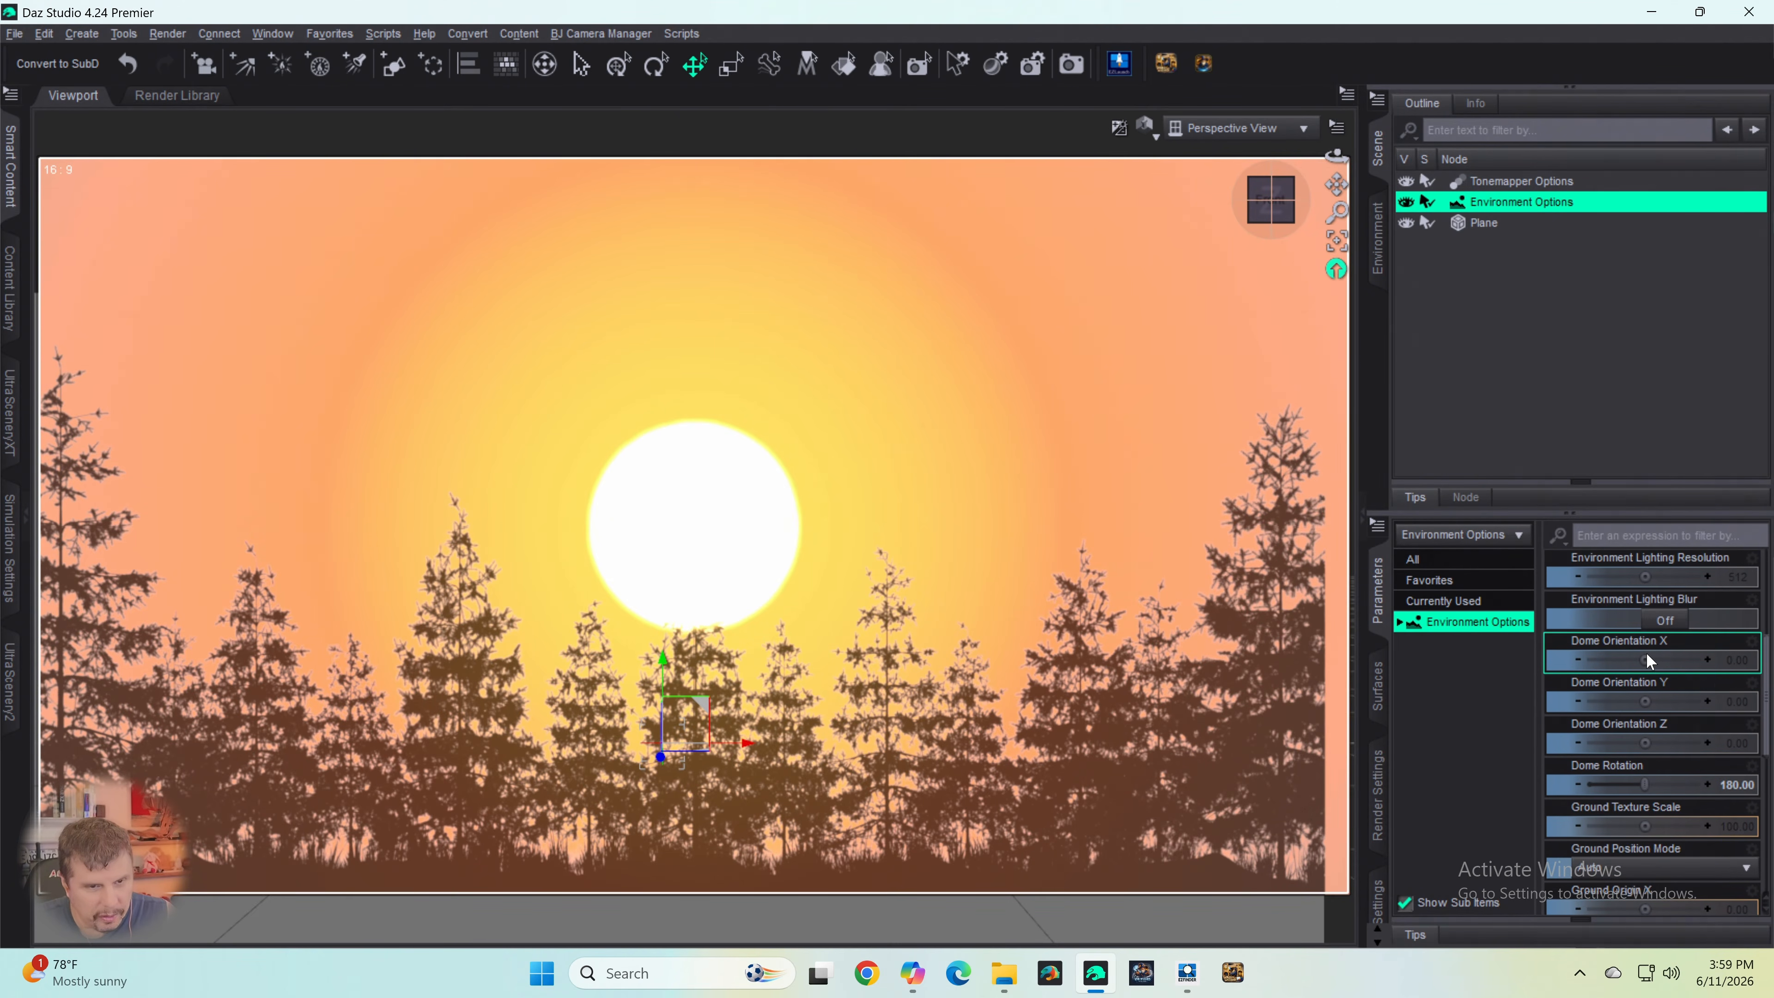
pyautogui.moveTo(1645, 700); pyautogui.dragTo(1613, 660)
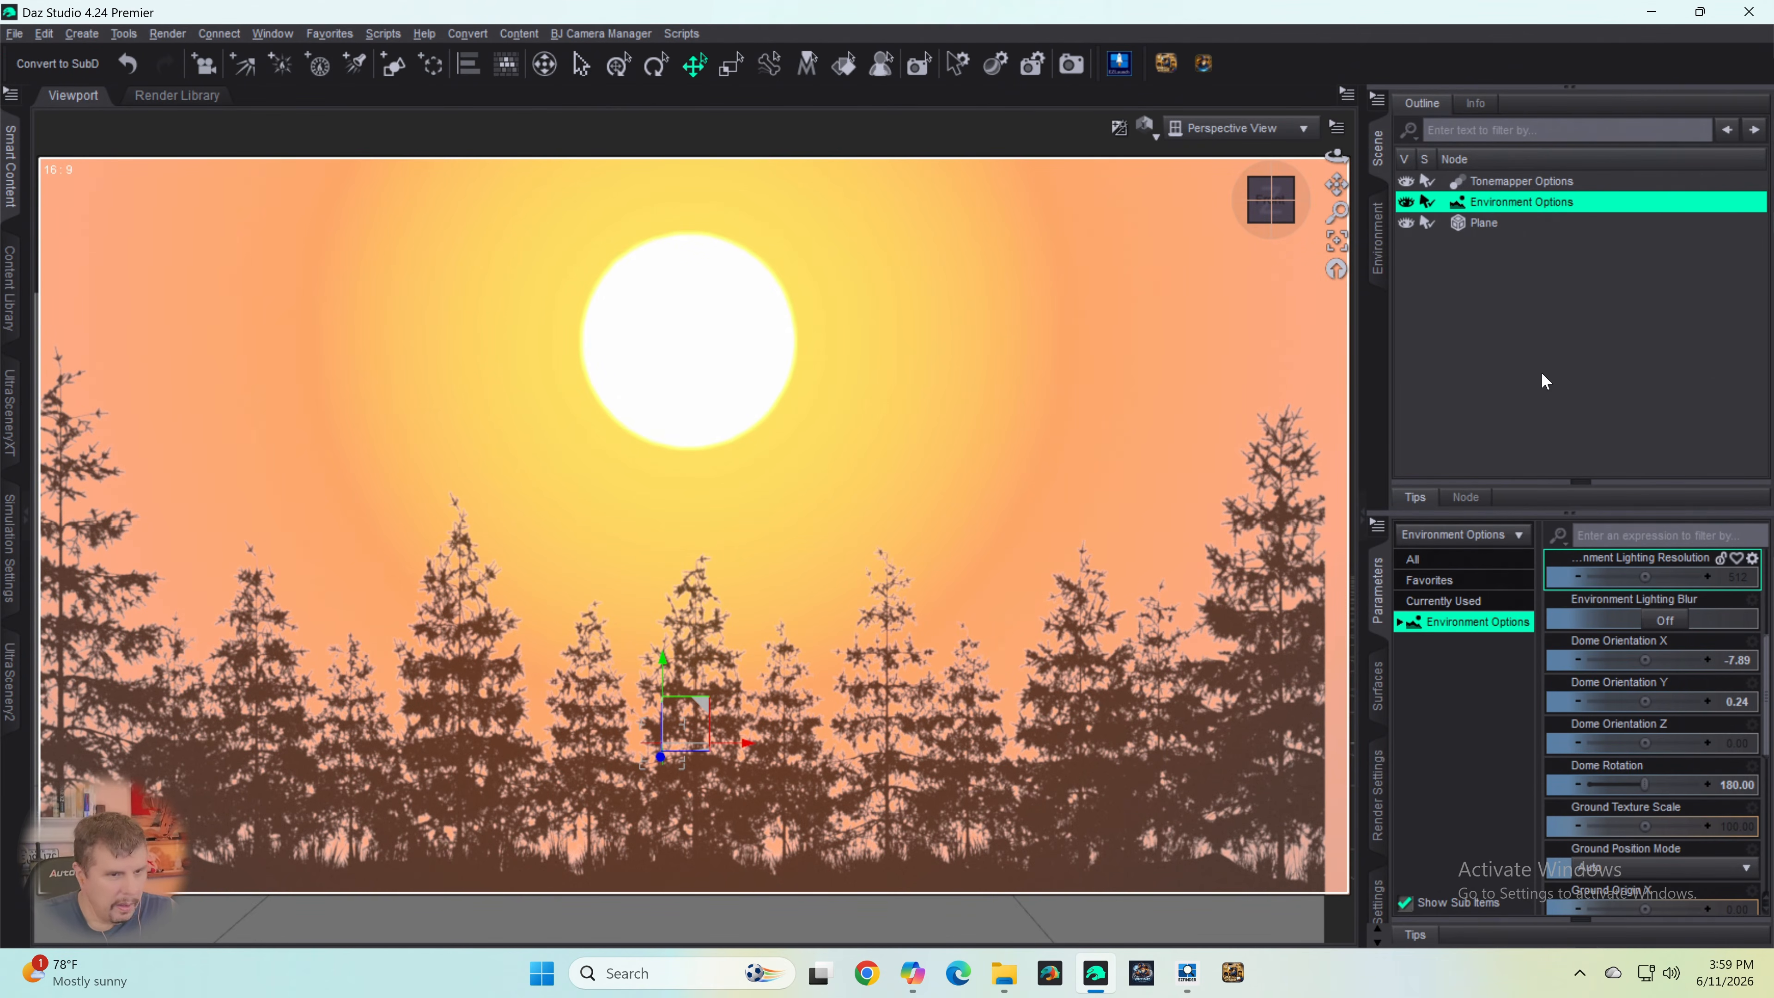
# - Select the tree plane and reframe the perspective view so the trees span the full width of the frame
pyautogui.click(1197, 574)
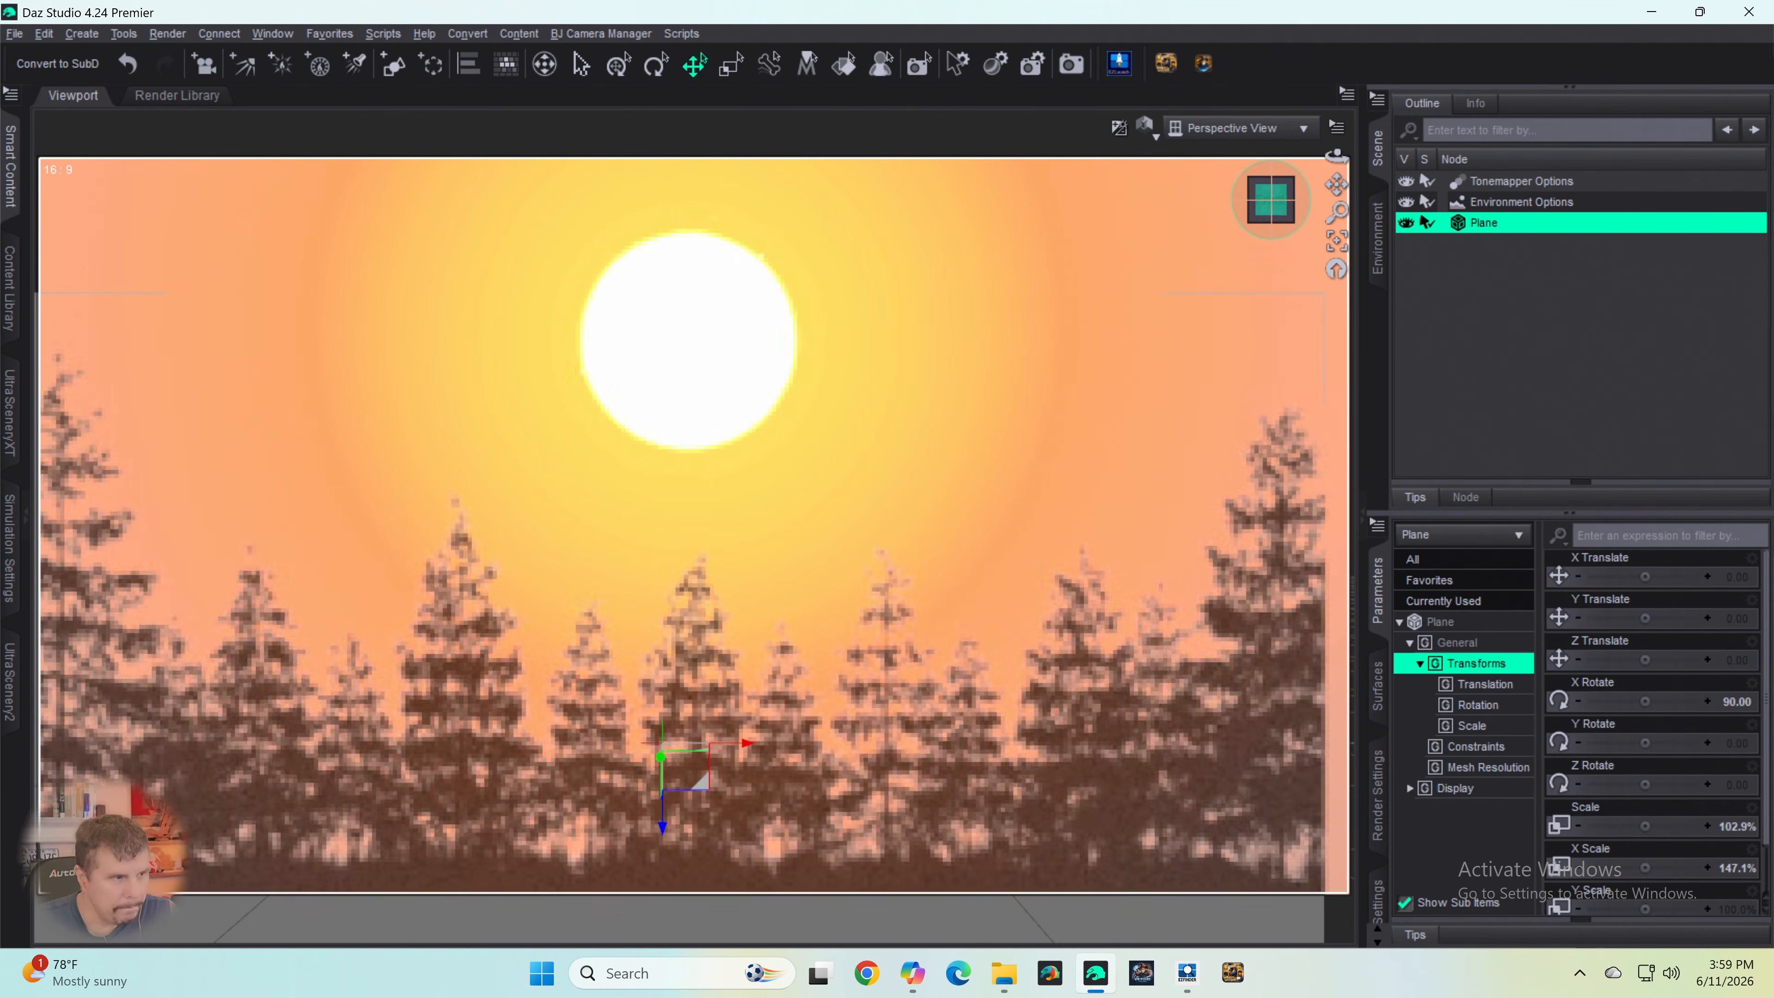
pyautogui.moveTo(1271, 201); pyautogui.dragTo(1335, 188)
pyautogui.click(1280, 226)
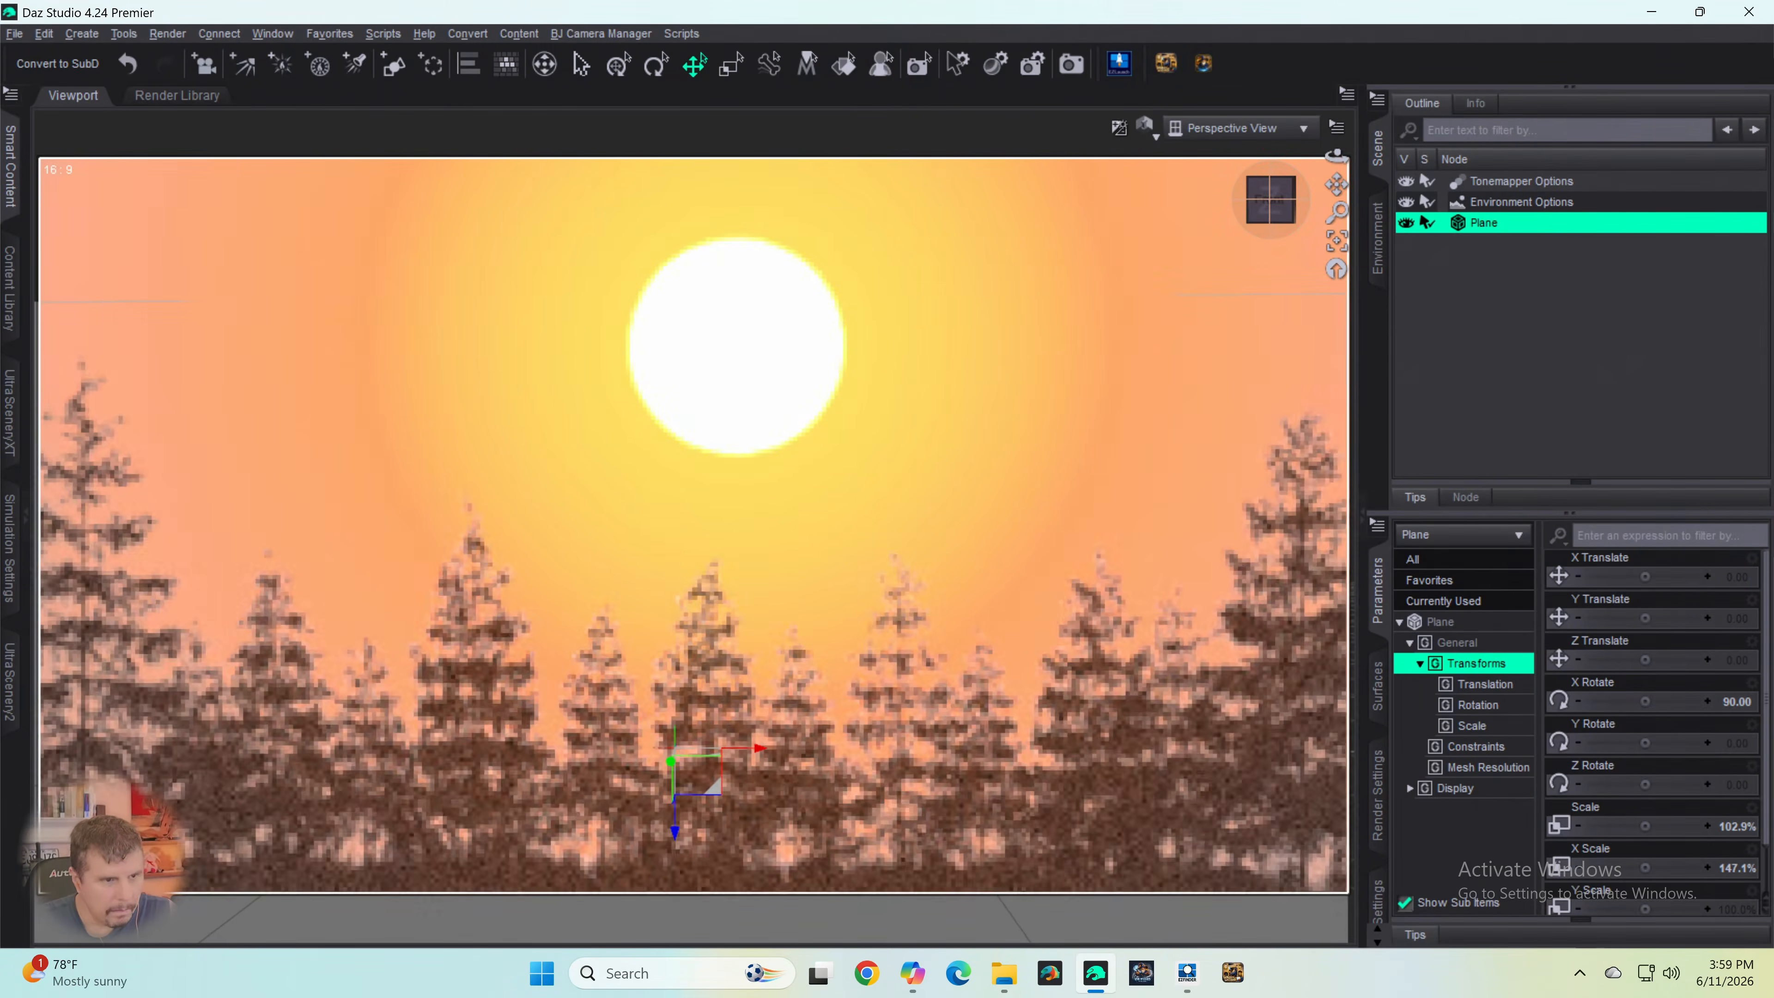
# - Darken the scene by setting the Exposure Value of the Tonemapper Options node to about 13.75
pyautogui.click(1517, 183)
pyautogui.scroll(-4, 1669, 572)
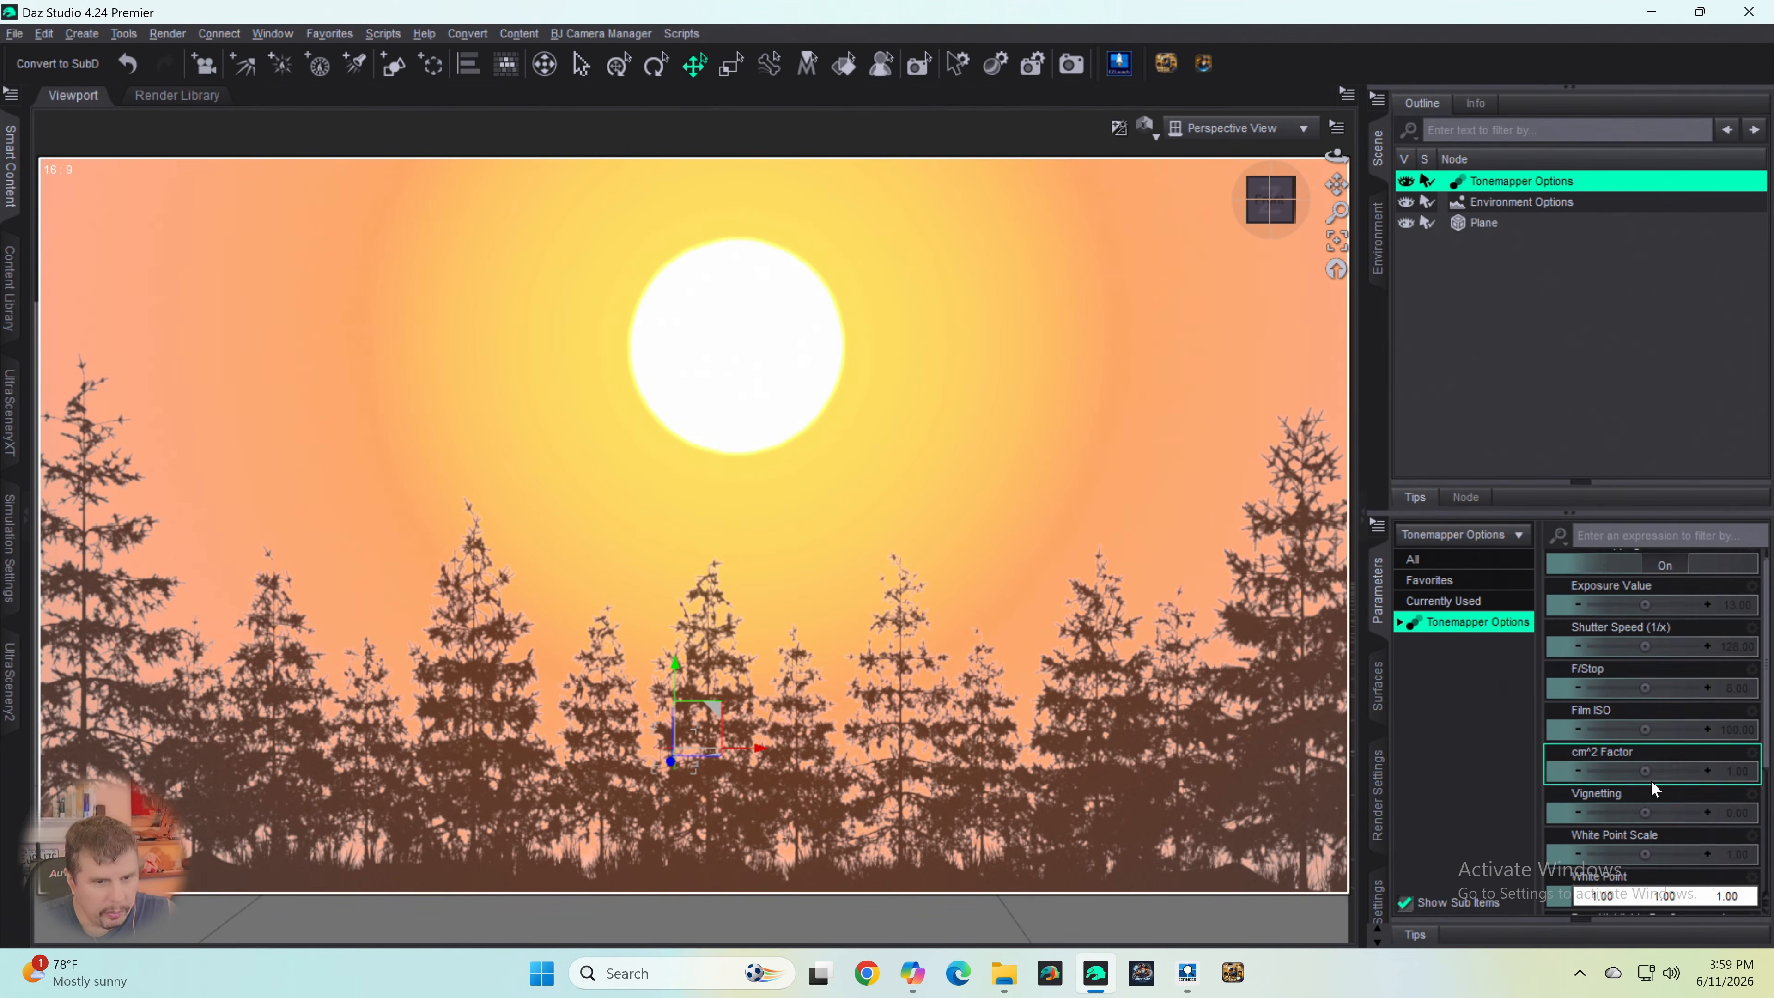
pyautogui.scroll(4, 1673, 563)
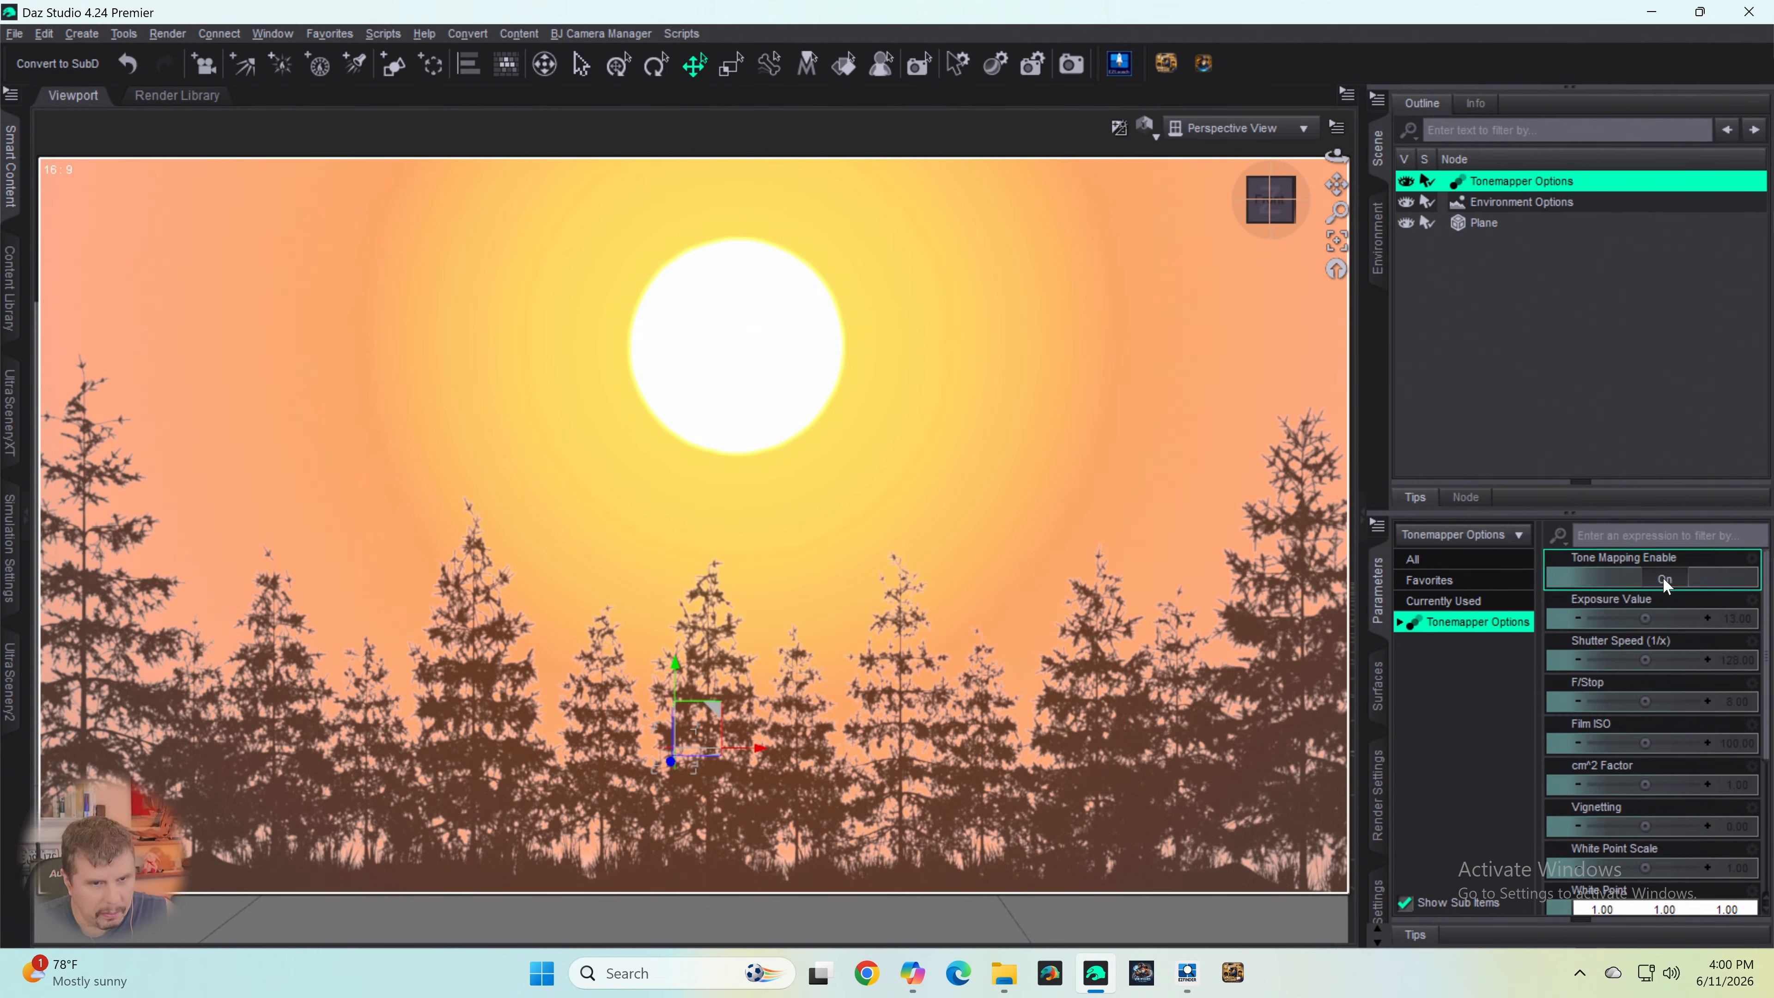
pyautogui.moveTo(1652, 619); pyautogui.dragTo(1649, 619)
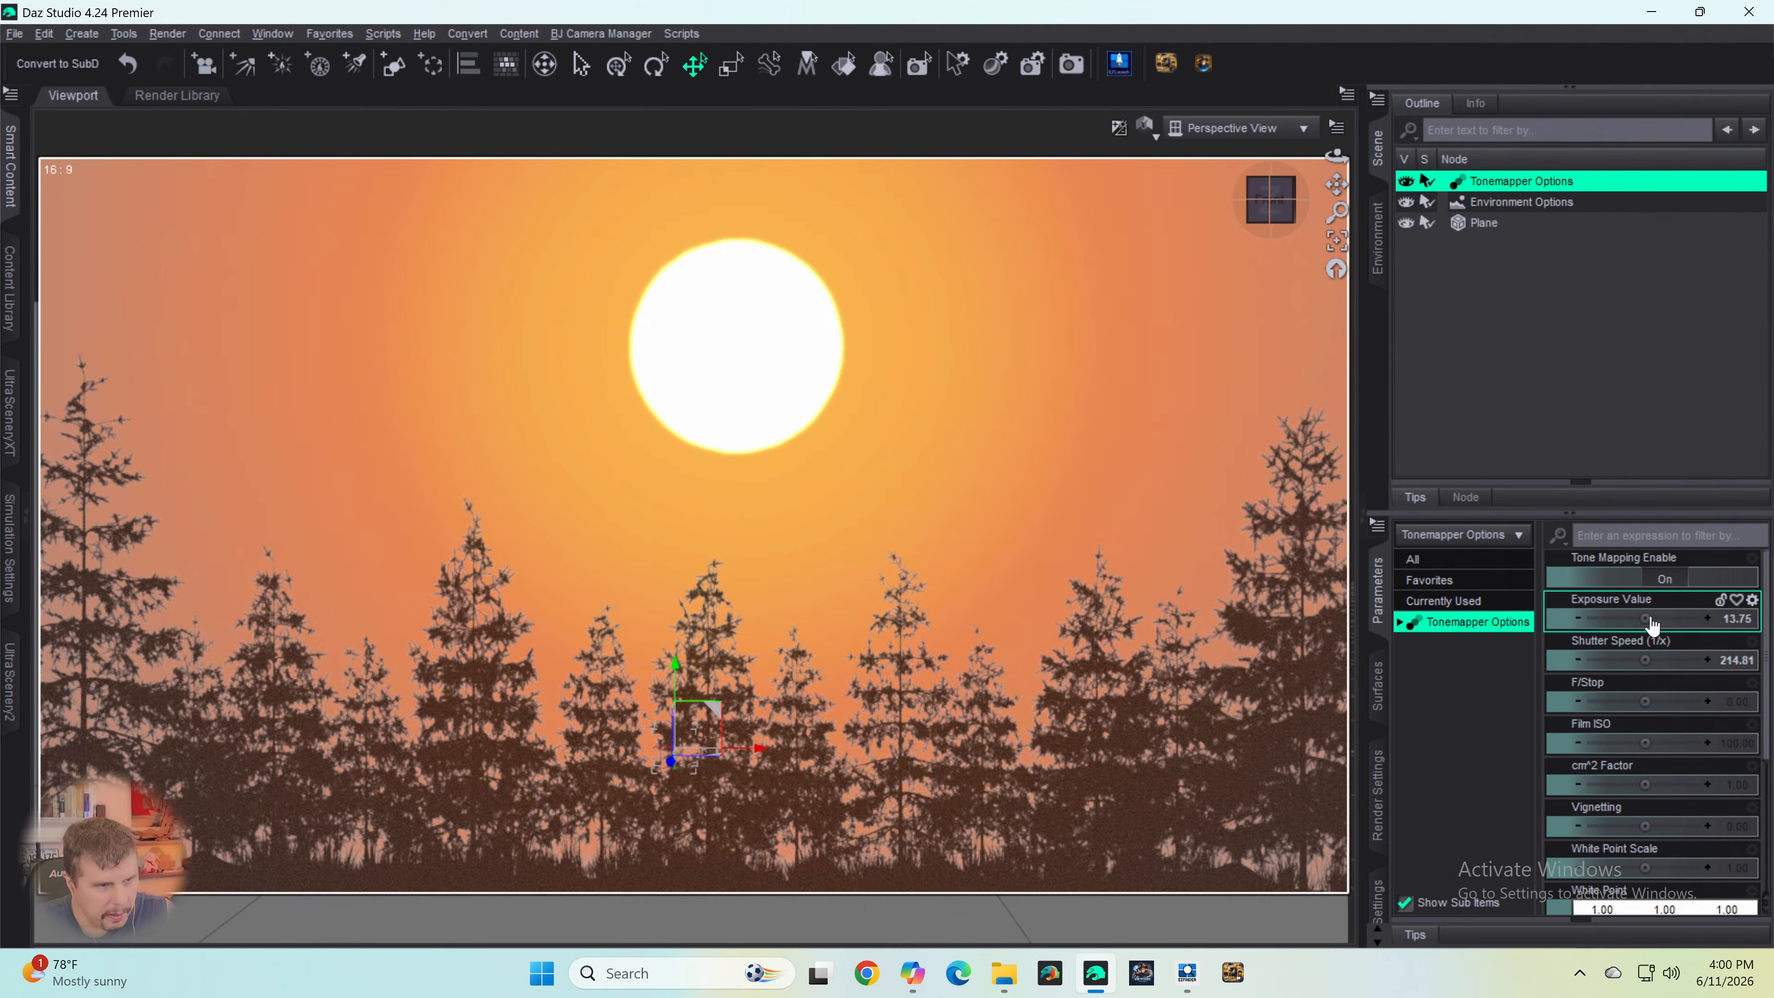
# - Lower the tonemapper's Gamma to about 0.45 for a deep red sky, and shift the trees slightly higher in the view
pyautogui.scroll(-5, 1628, 699)
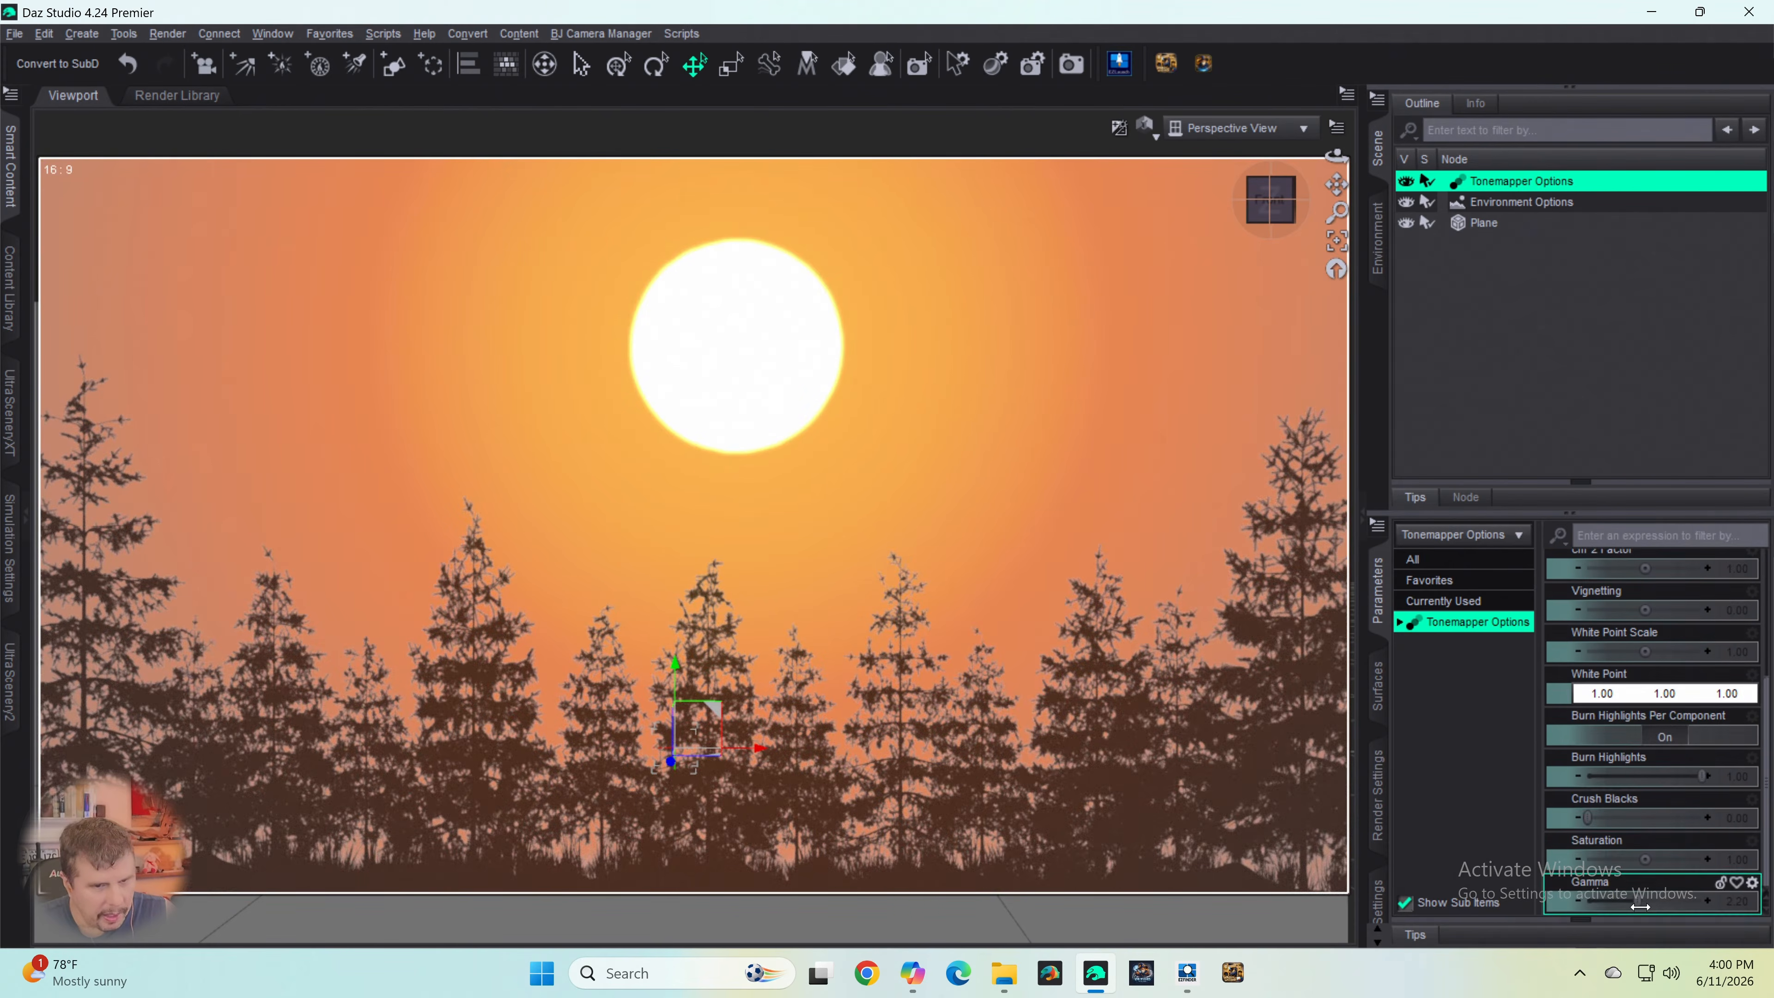
pyautogui.moveTo(1638, 904)
pyautogui.mouseDown()
pyautogui.moveTo(1690, 897)
pyautogui.moveTo(1614, 919)
pyautogui.mouseUp()
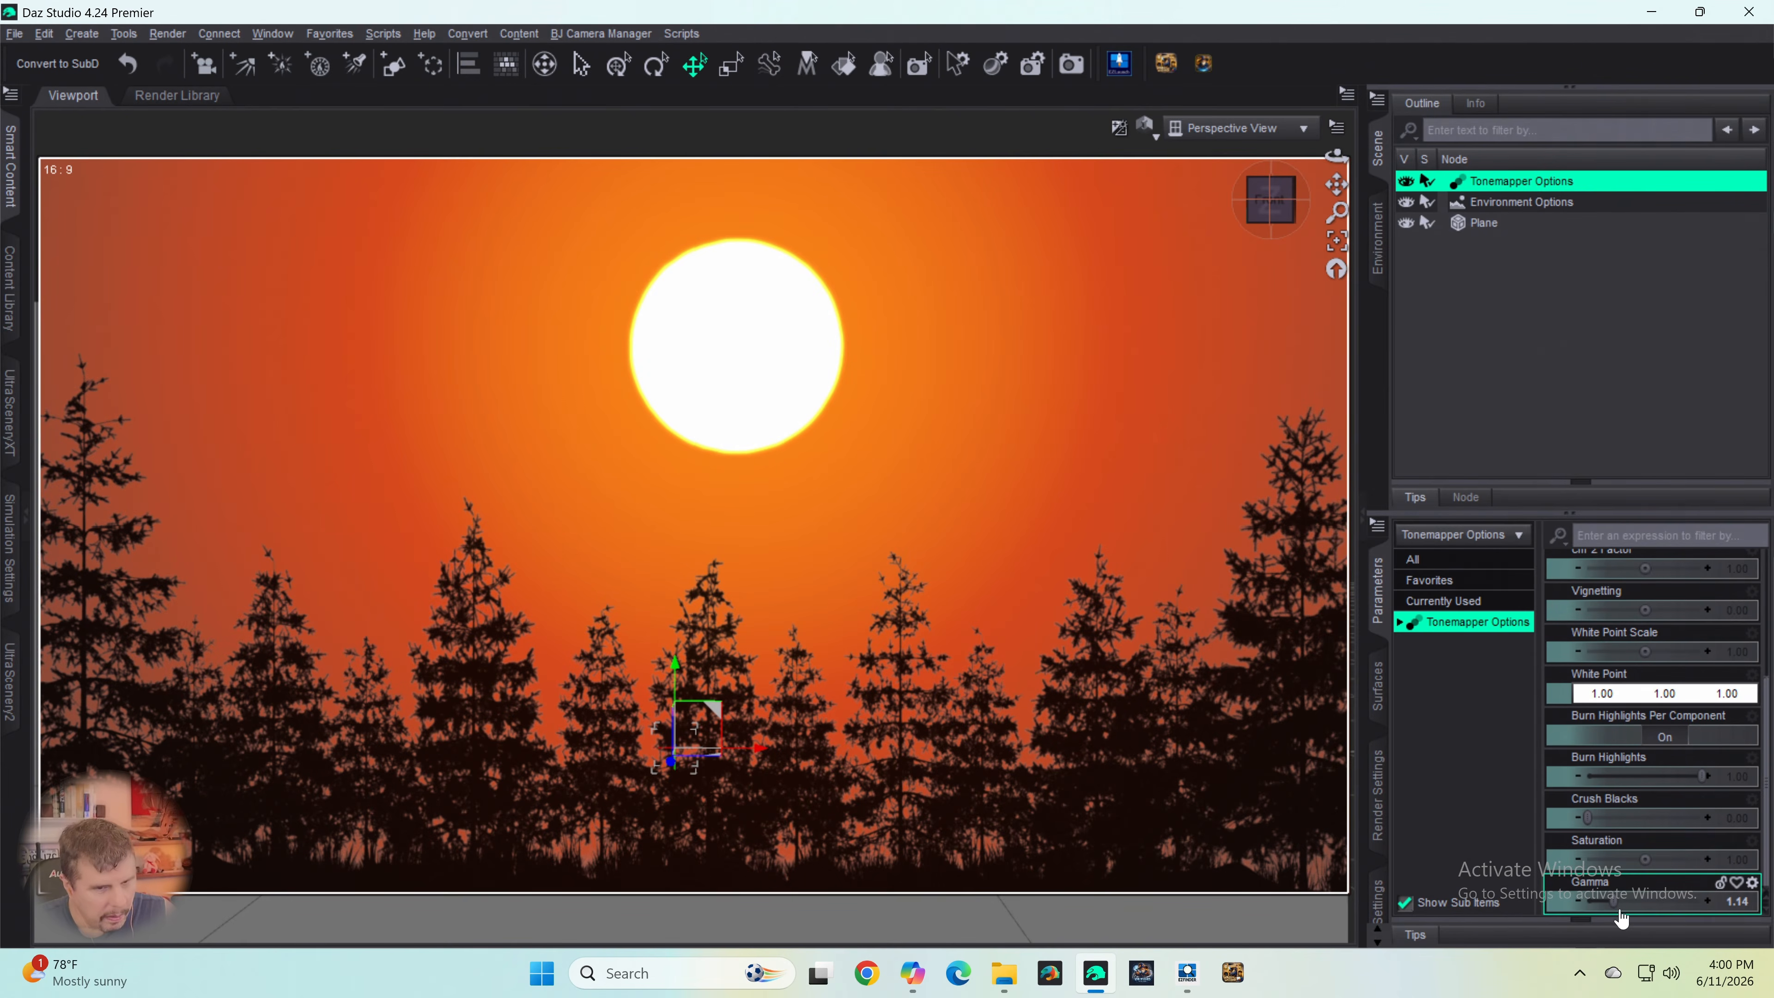
pyautogui.moveTo(1614, 906); pyautogui.dragTo(1597, 908)
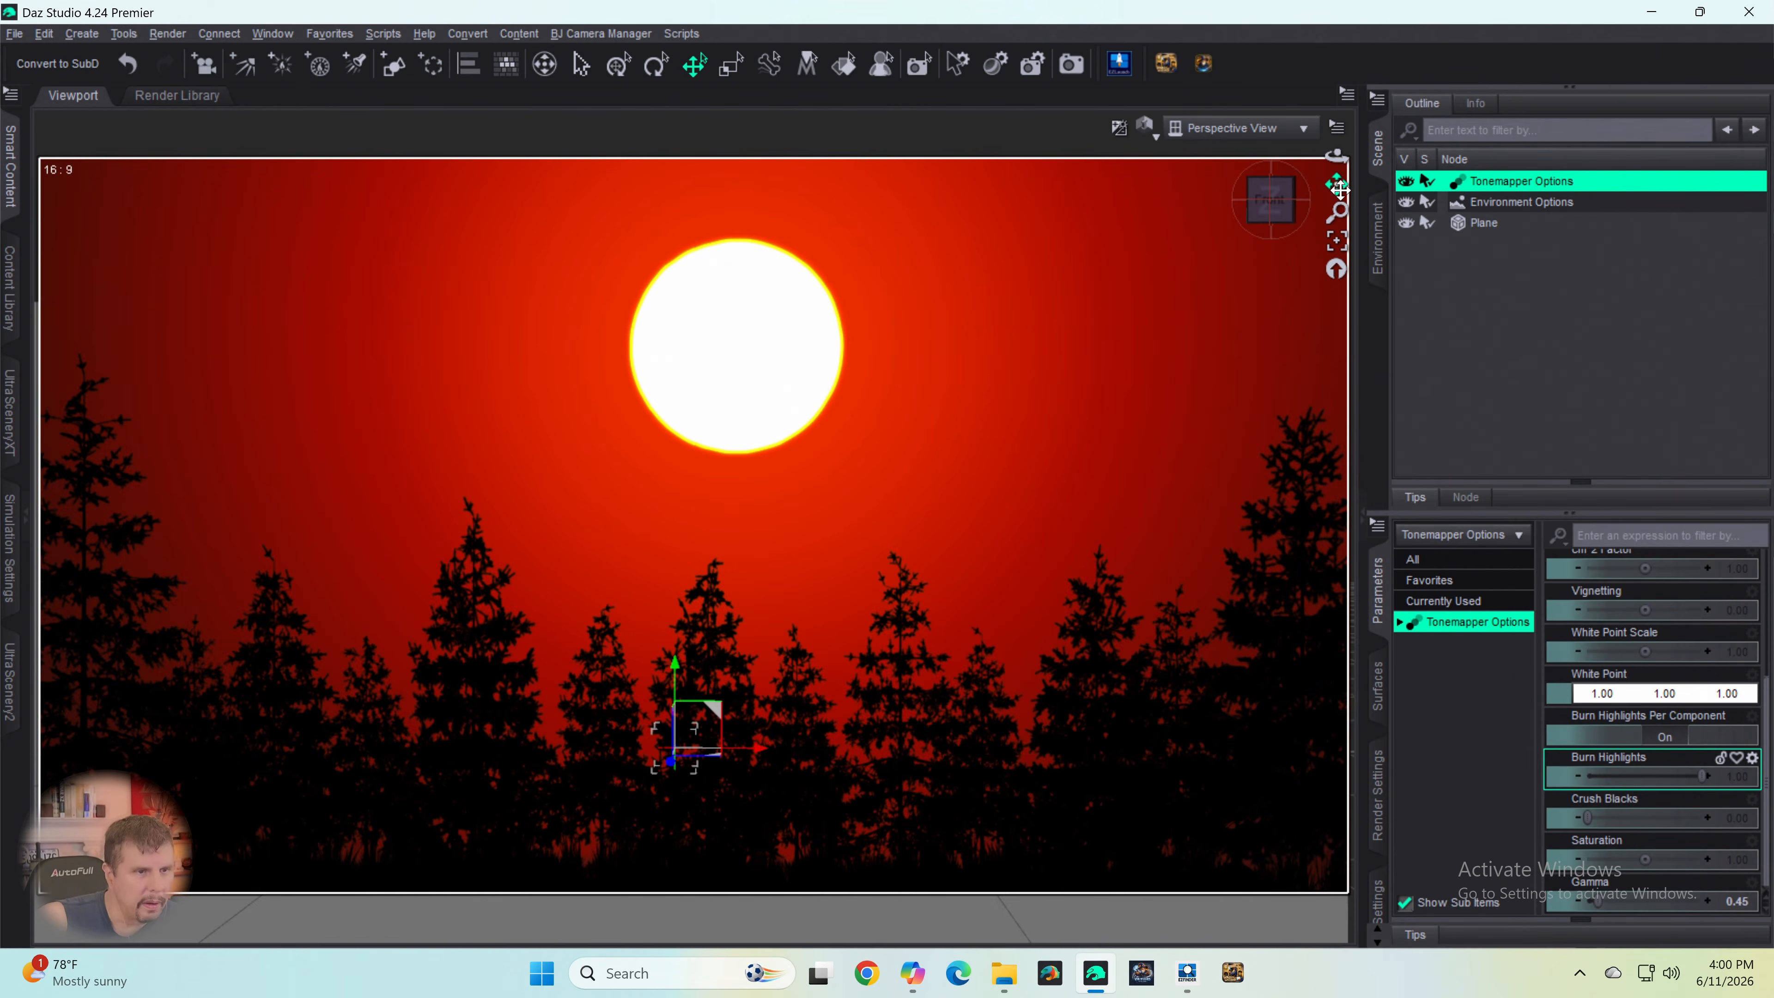
pyautogui.moveTo(1338, 187); pyautogui.dragTo(1337, 153)
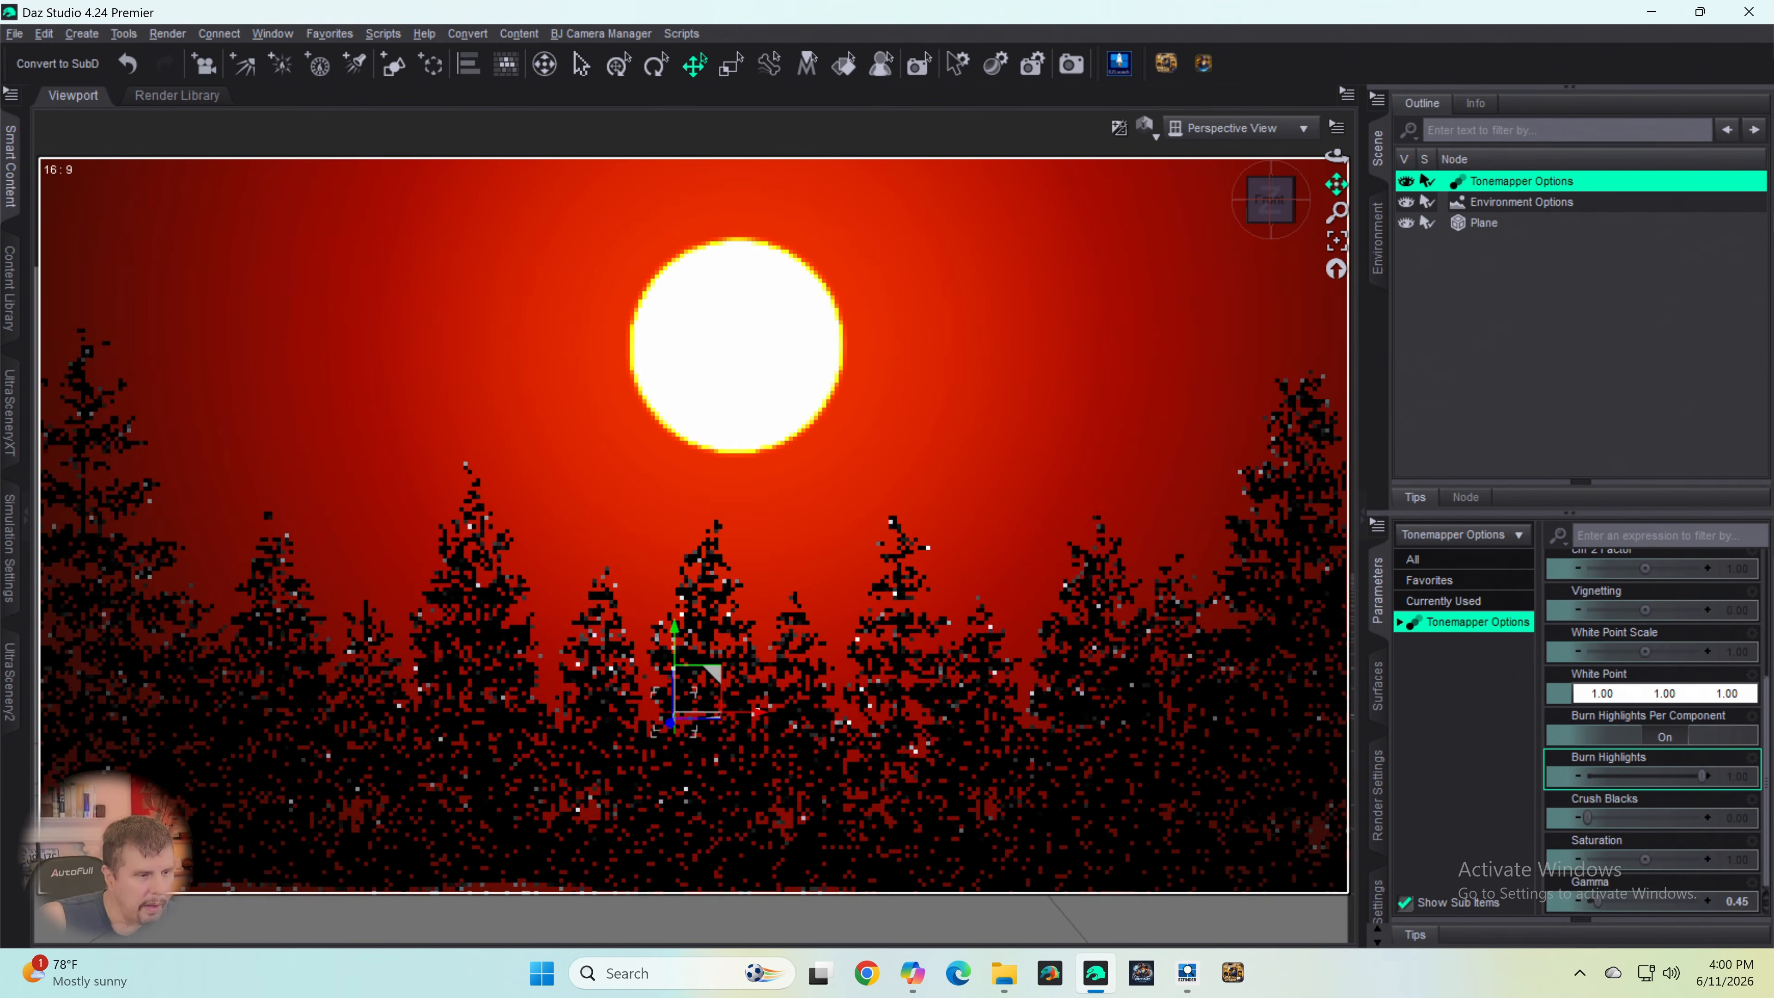
# - Deselect the scene nodes and try to save the scene as Spruce Tree Line in Daz Scenes, declining to replace an existing file
pyautogui.click(1526, 406)
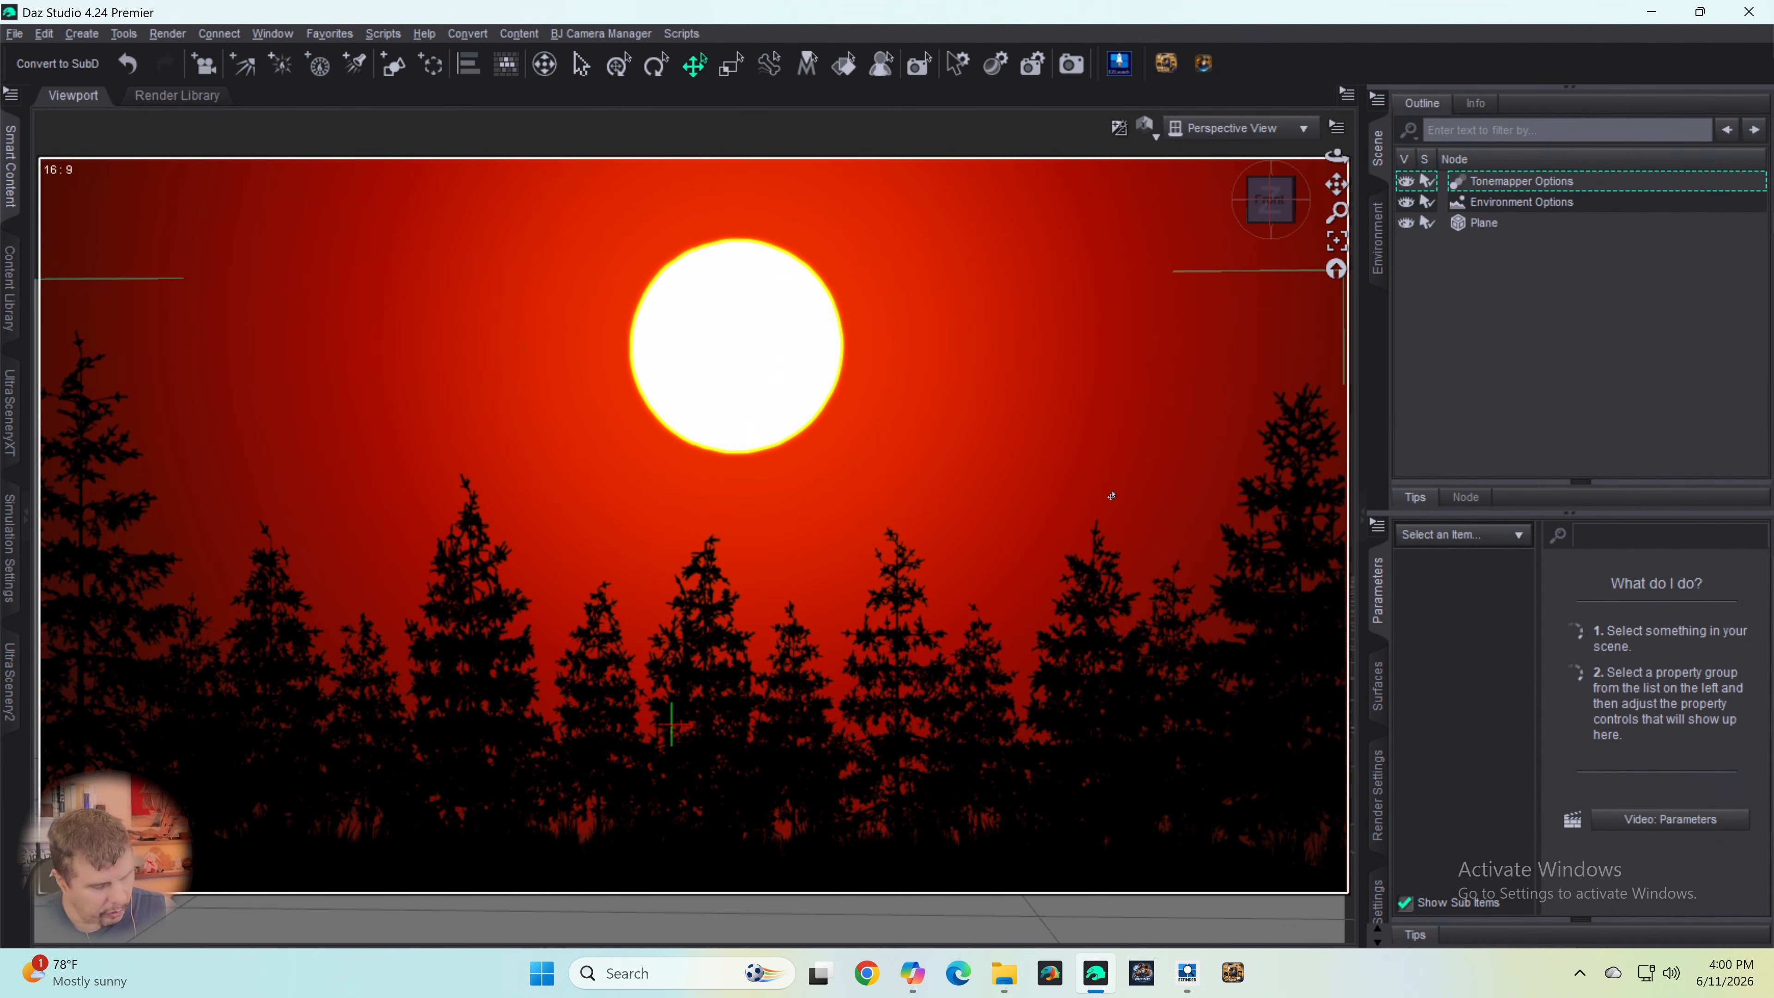
pyautogui.hotkey('ctrl', 's')
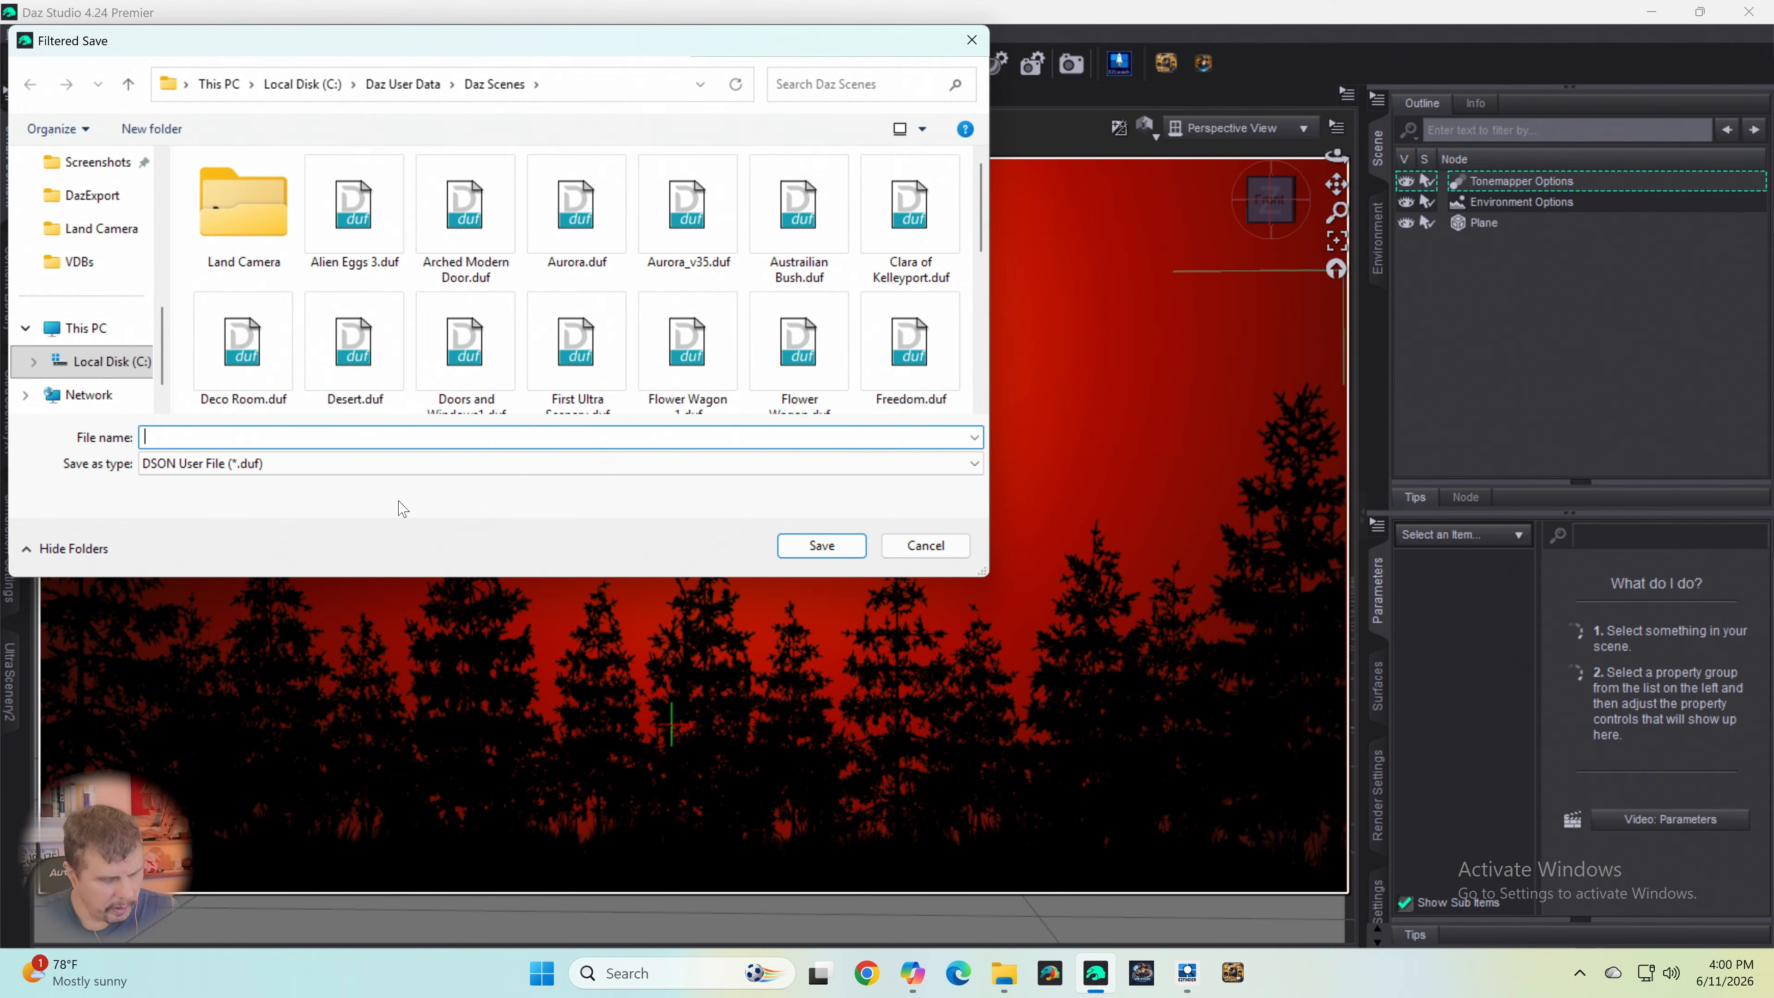
pyautogui.write('Spruce')
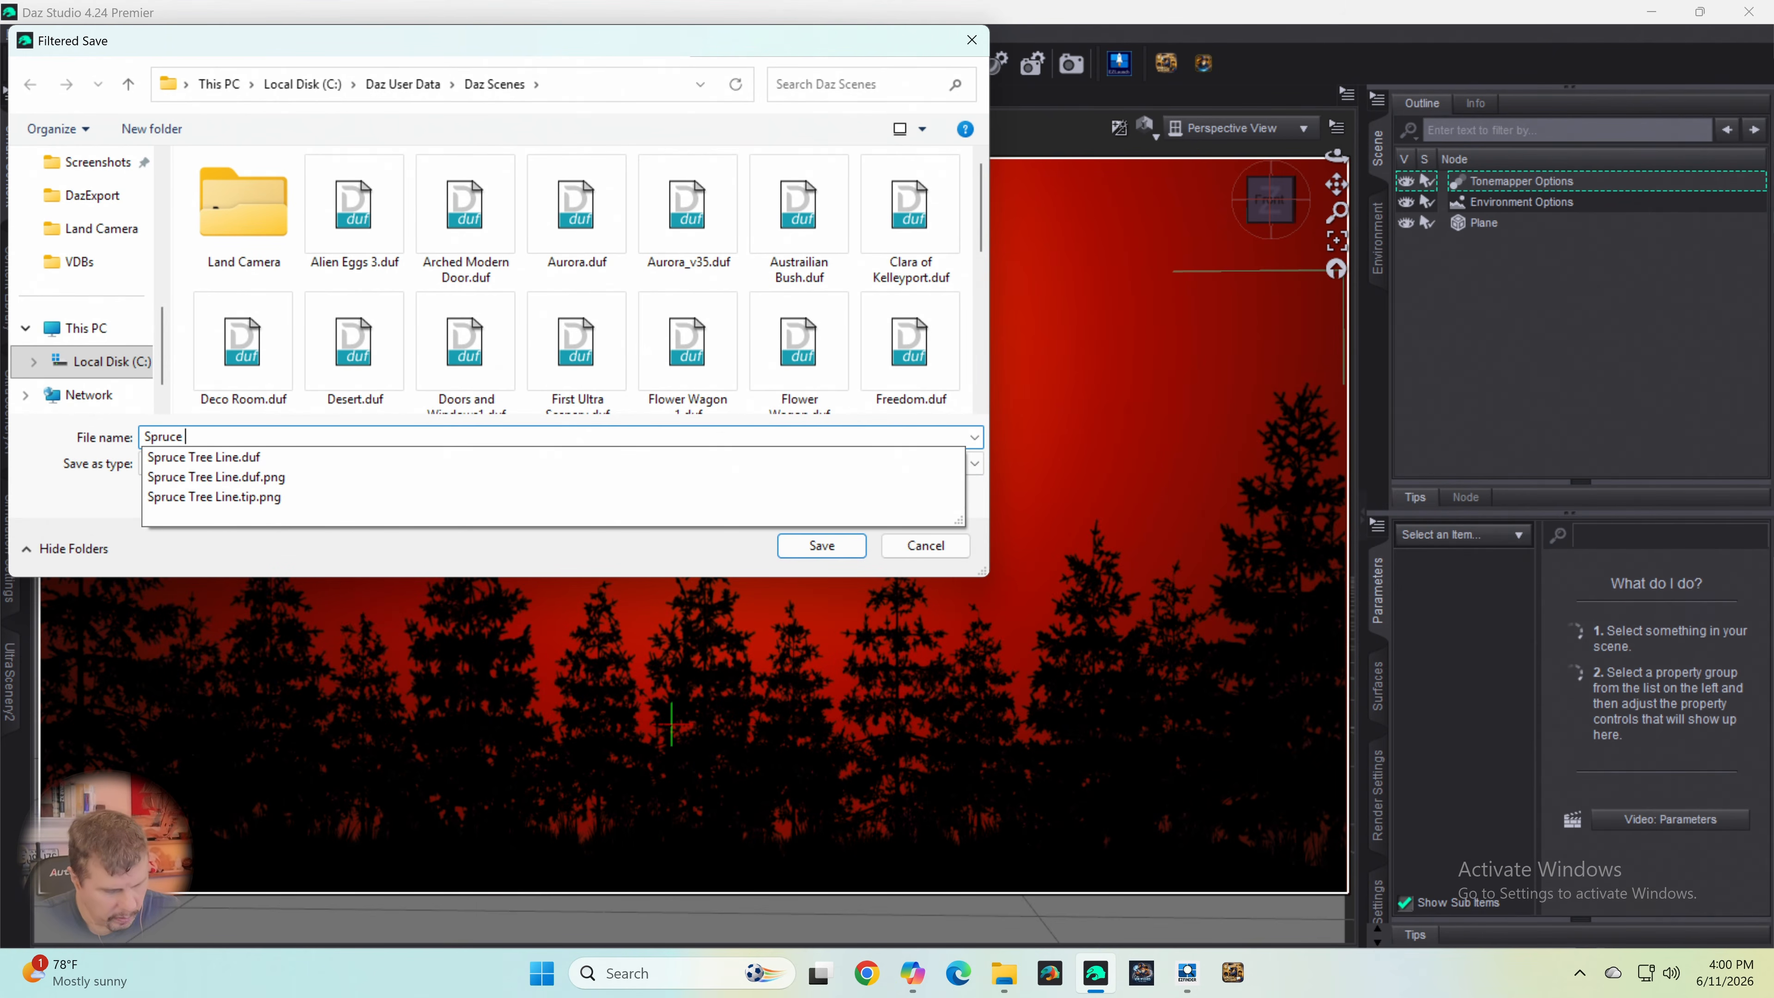
pyautogui.write(' Treee line')
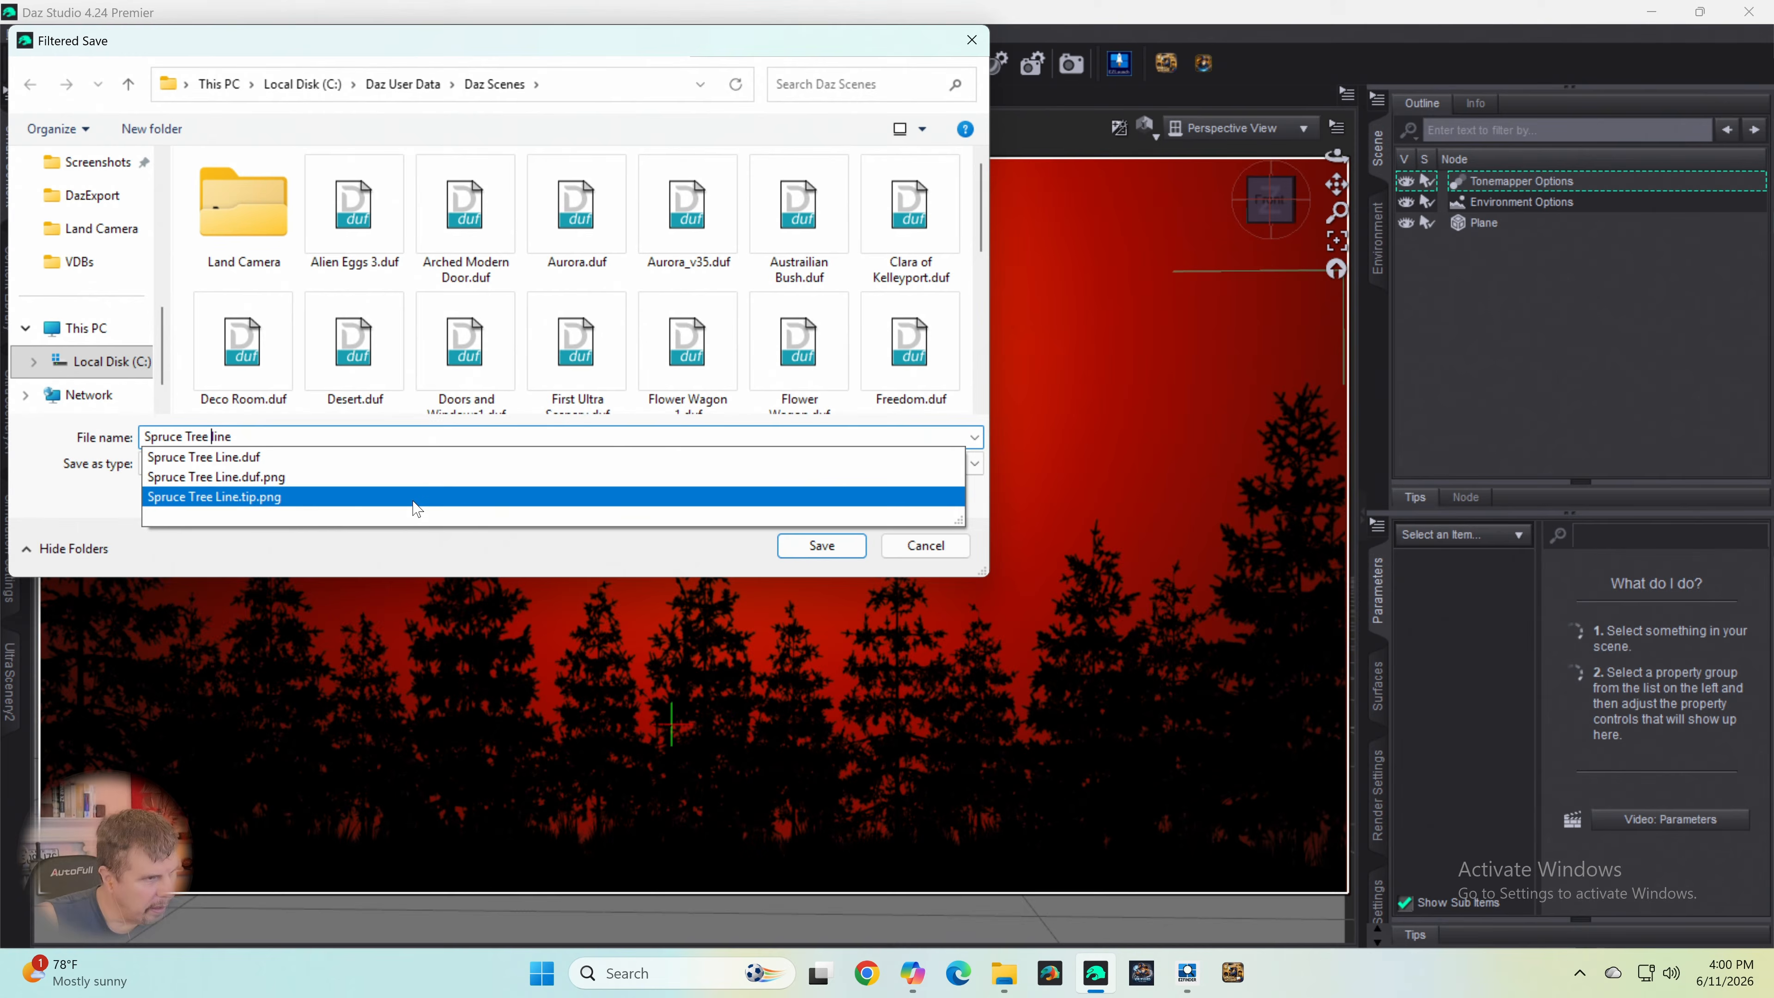
pyautogui.press('BackSpace')
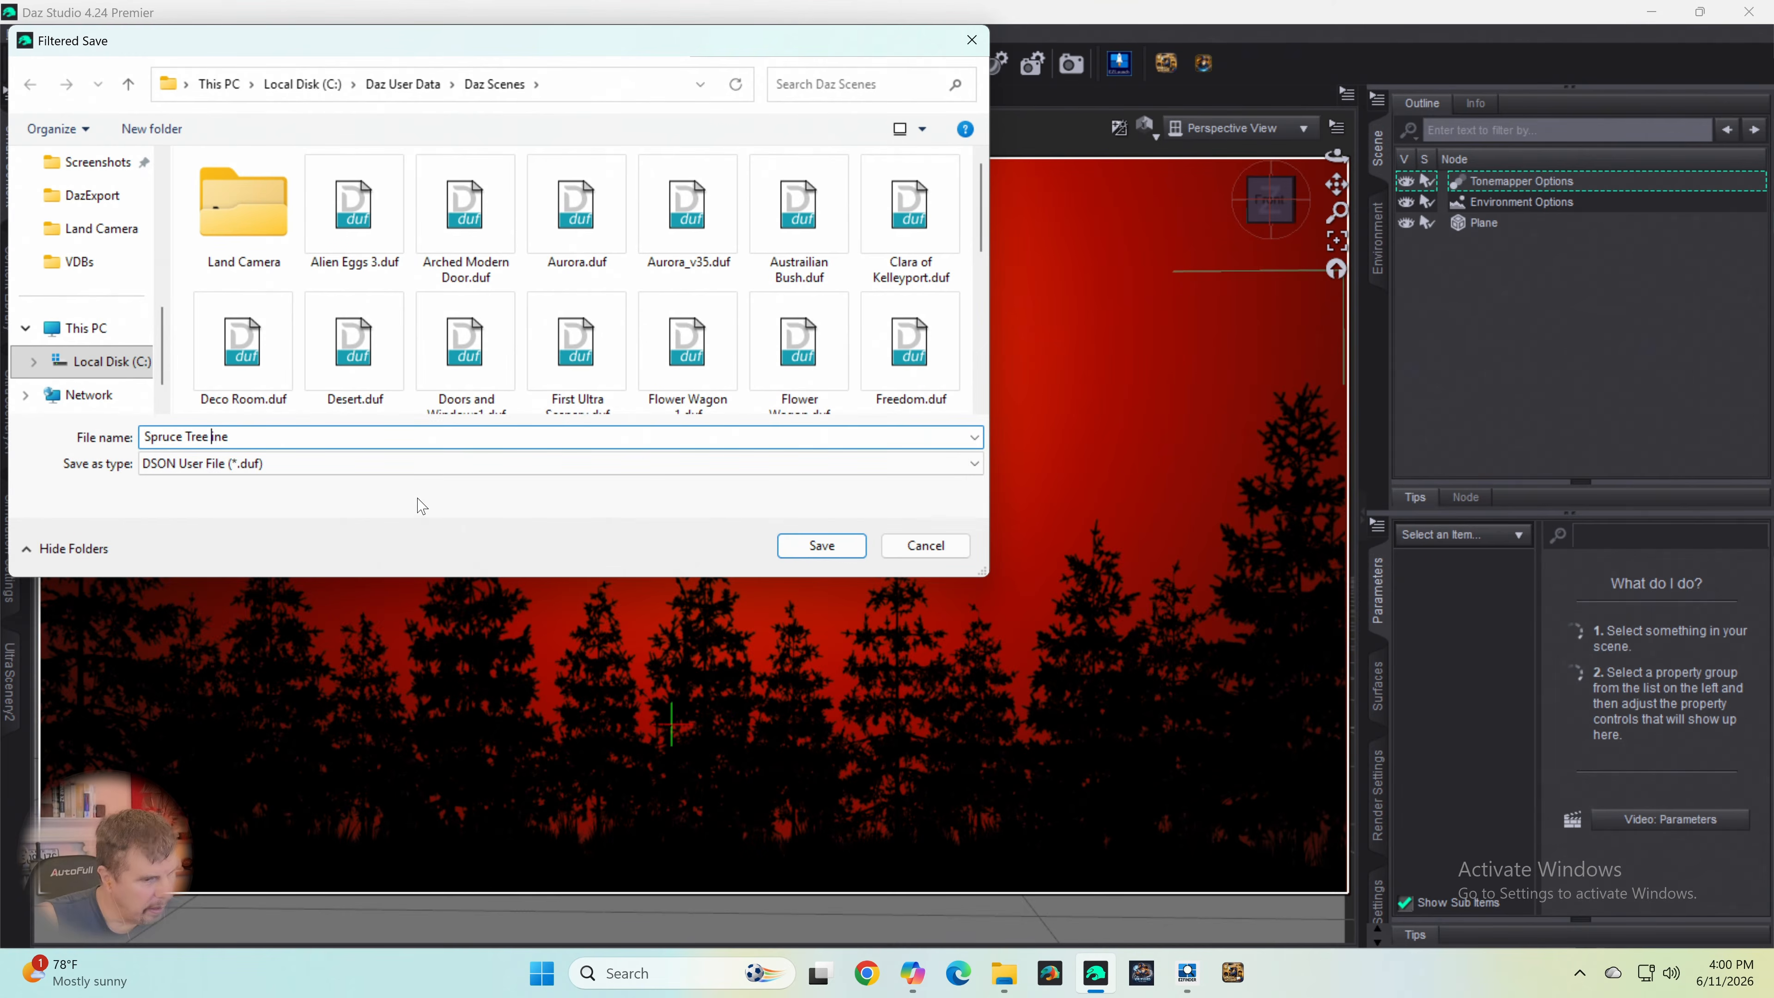
pyautogui.write('L')
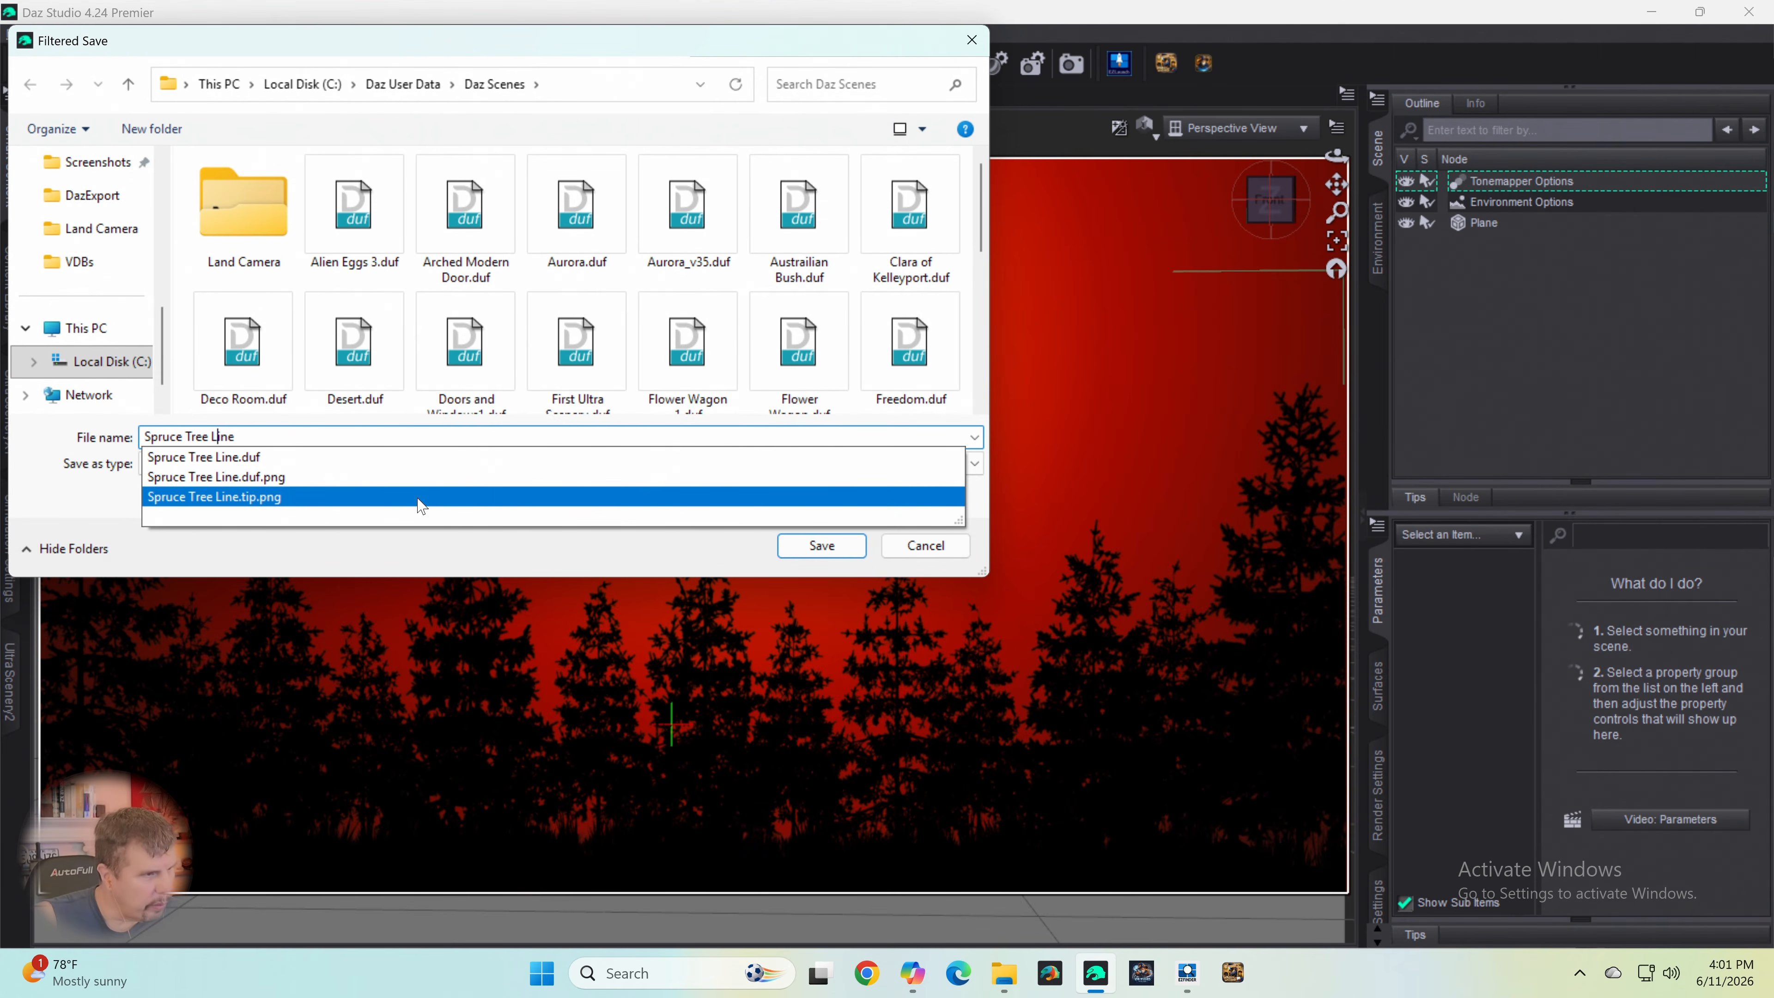
pyautogui.press('Return')
pyautogui.press('Return')
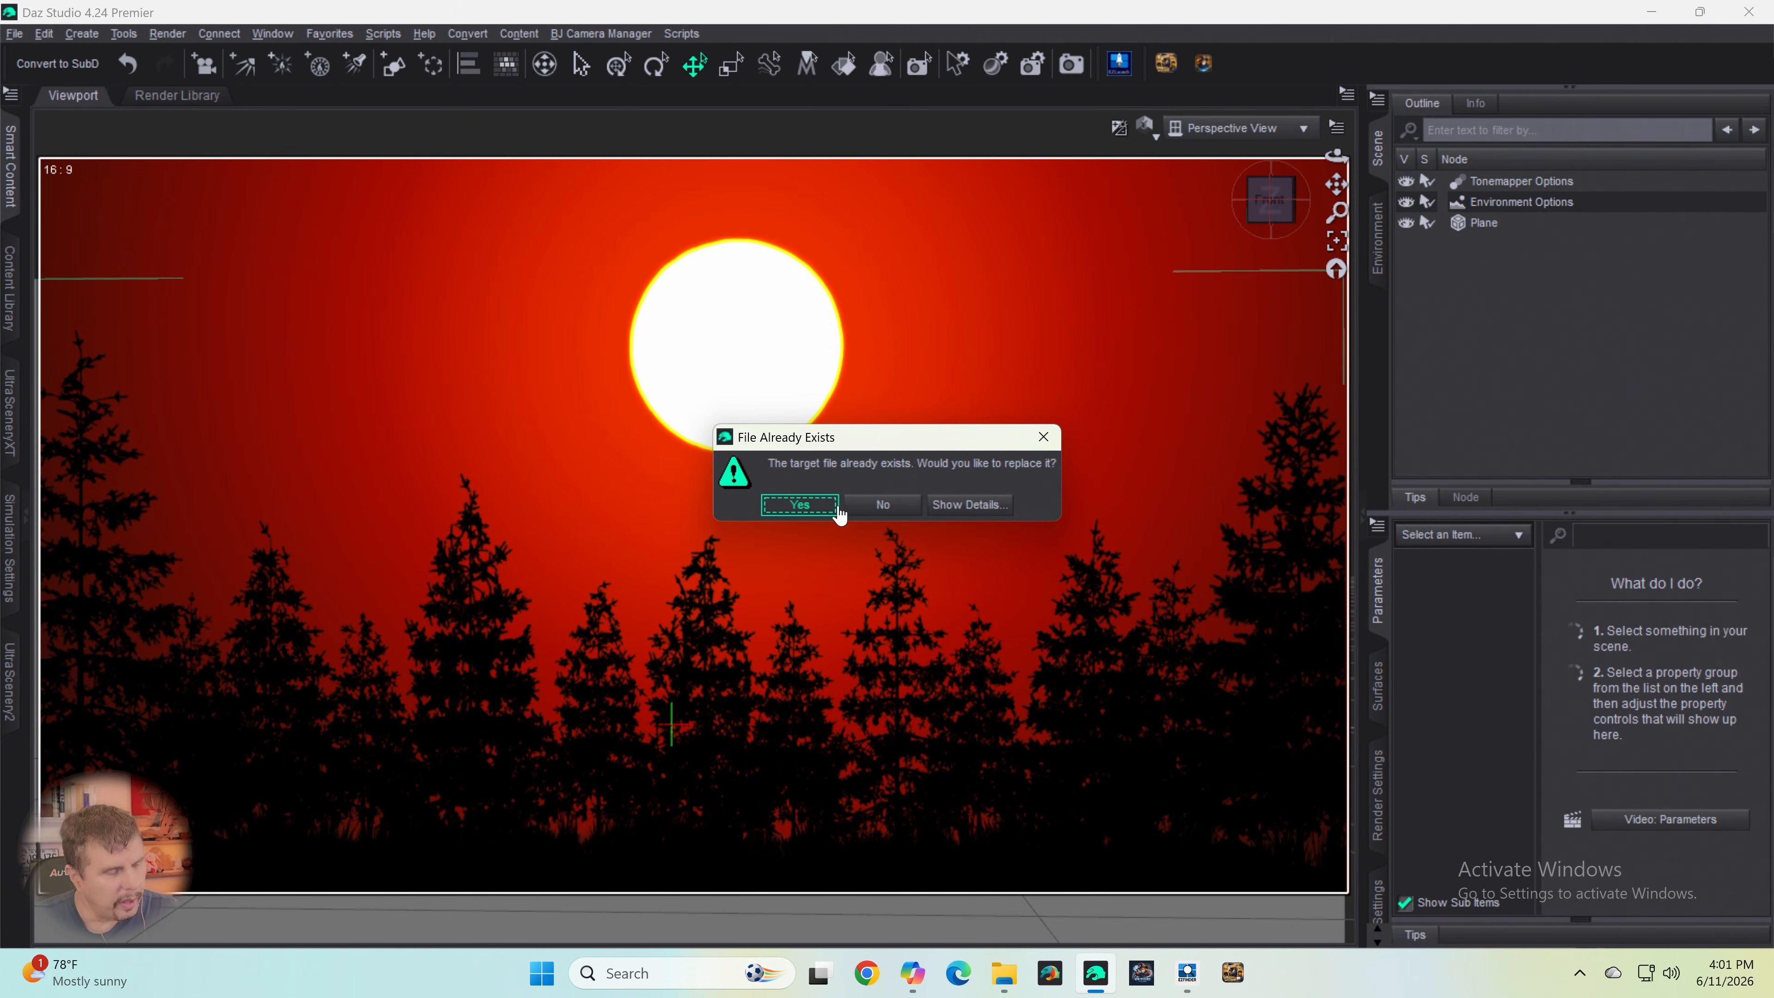
pyautogui.click(866, 506)
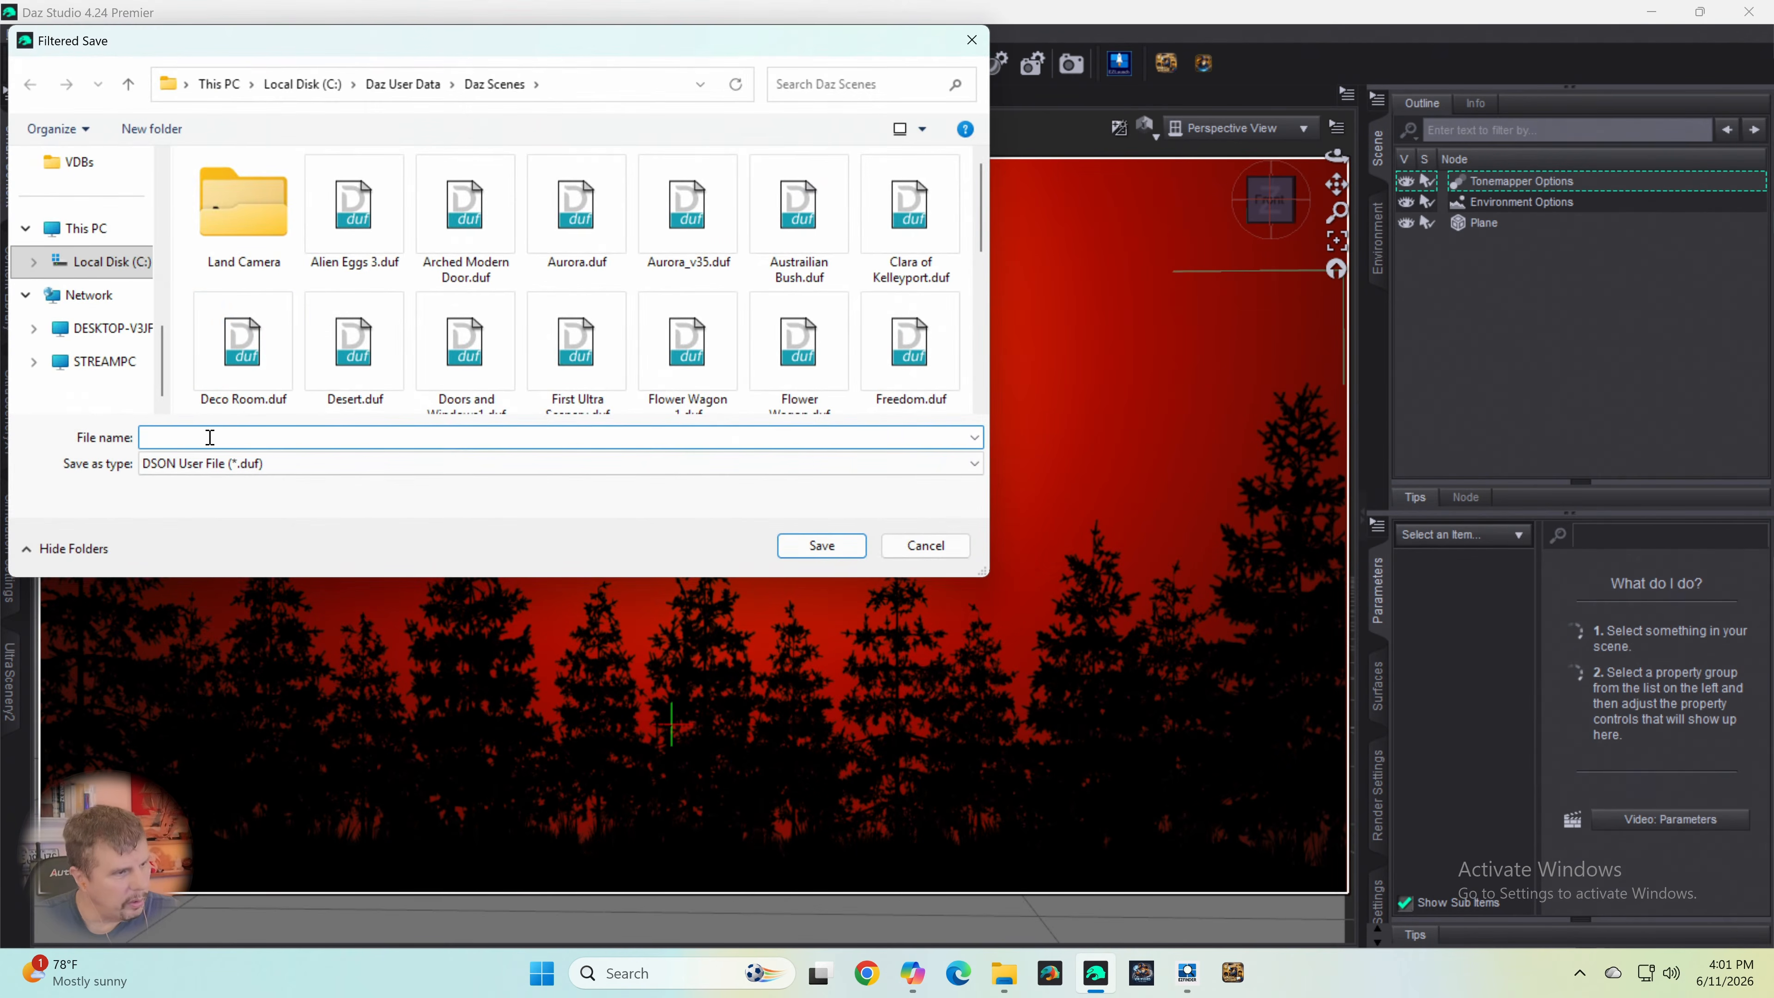
# - Save the scene as Spruce Tree Line1 in the Daz Scenes folder, accepting the default scene save options
pyautogui.write('Spru')
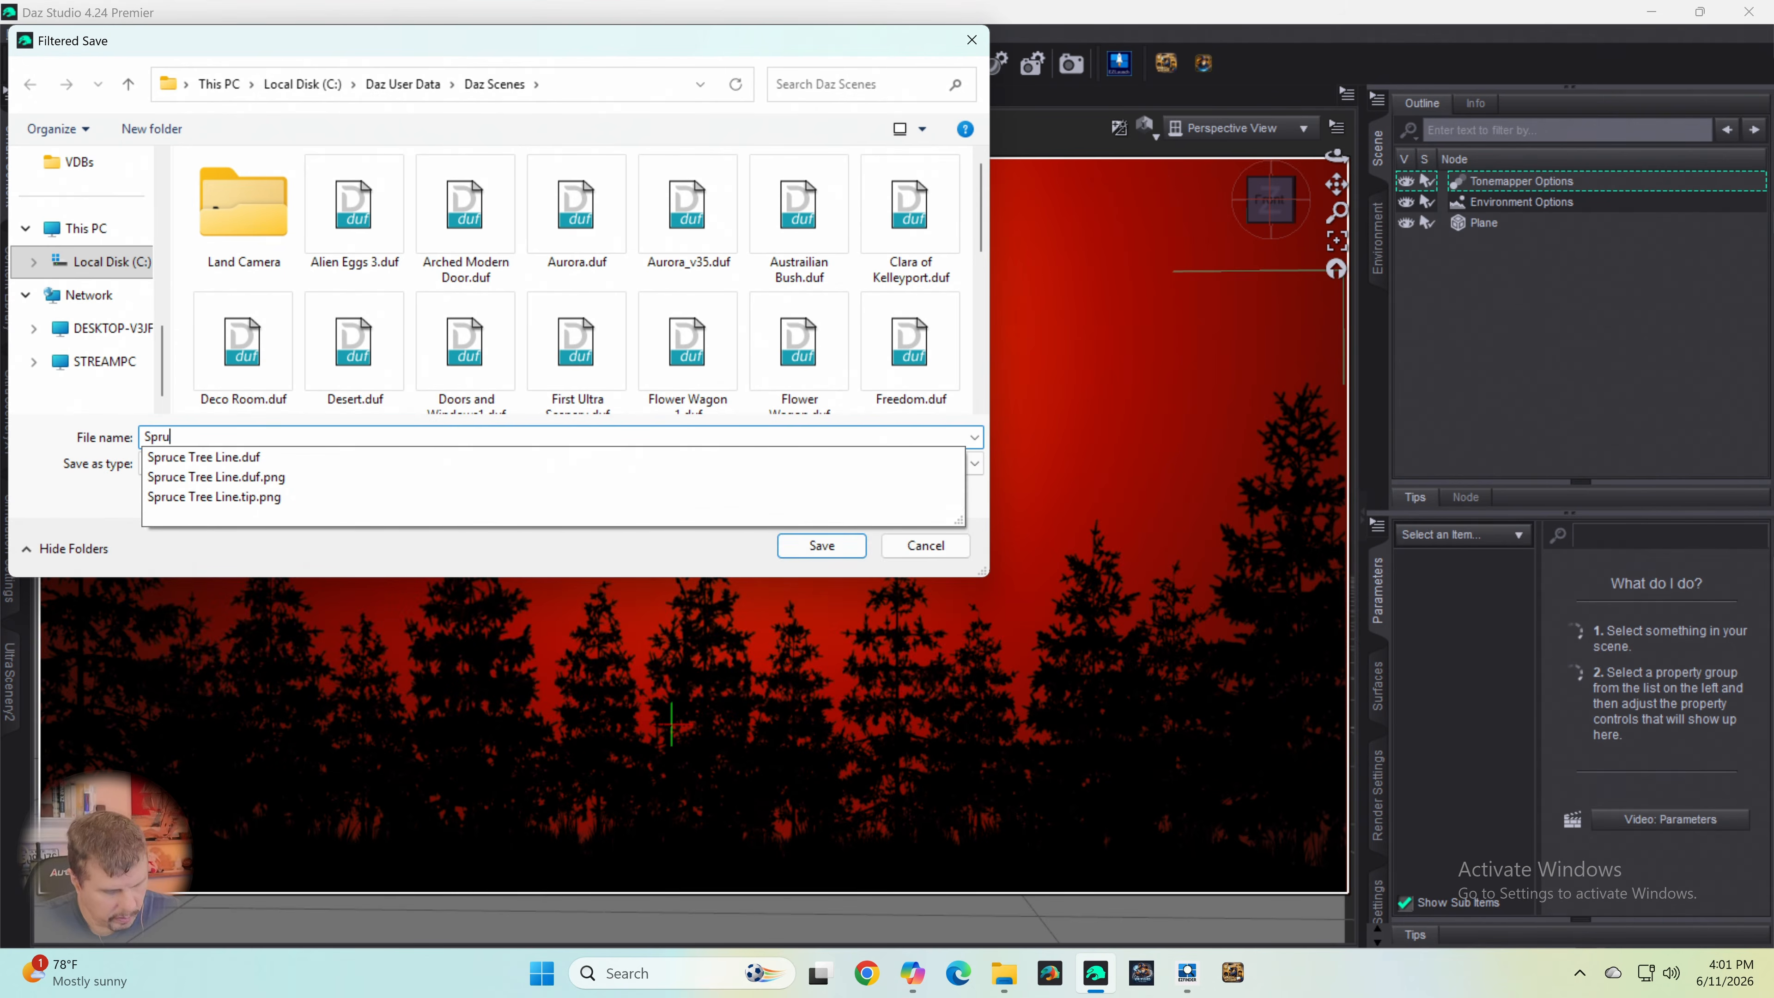
pyautogui.write('ce Tree')
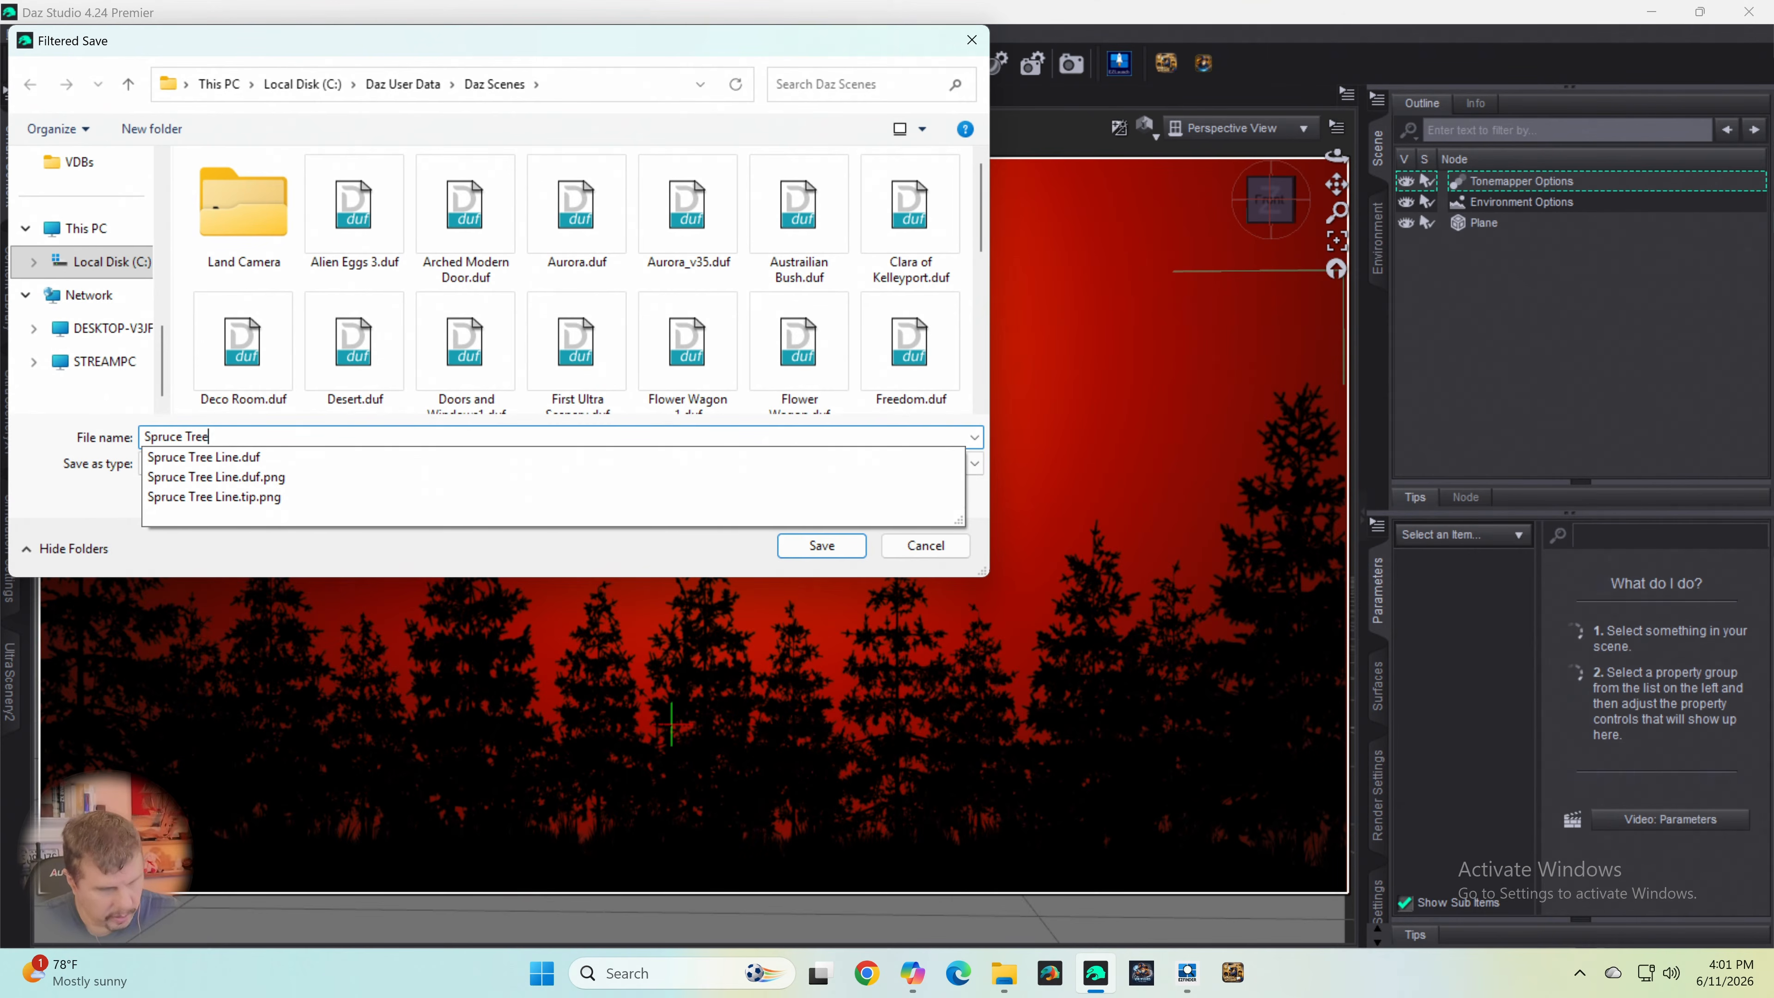
pyautogui.write('LIne')
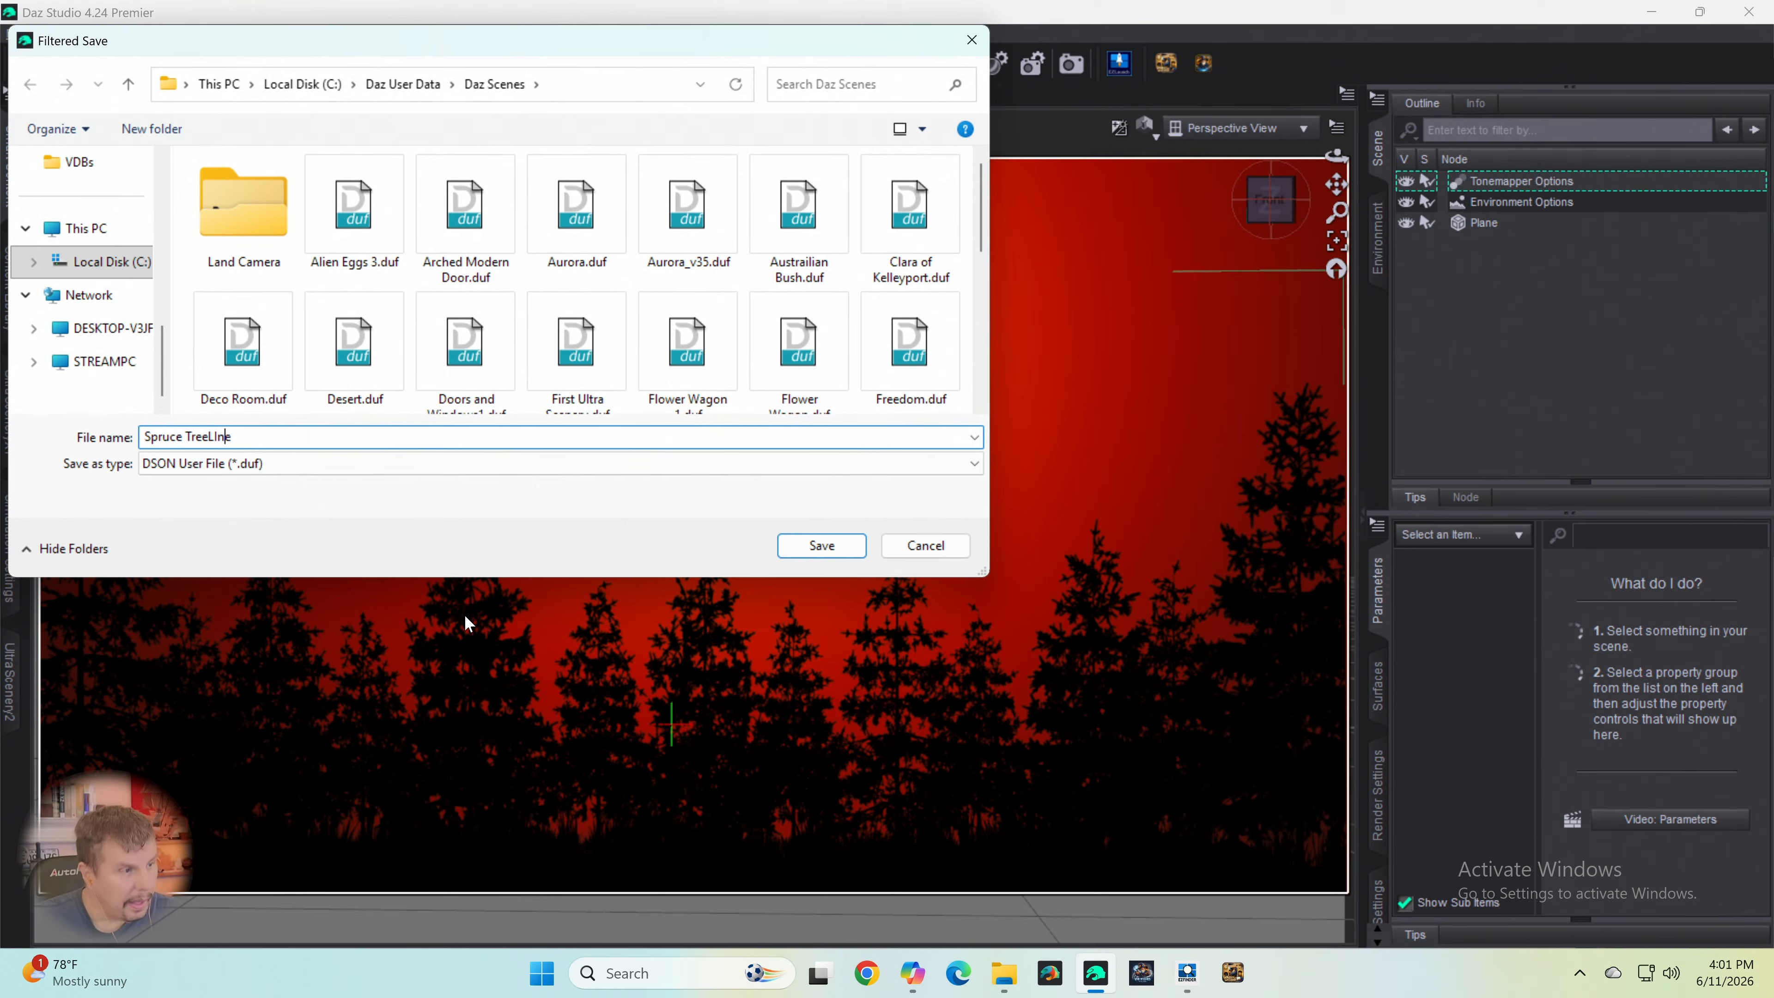
pyautogui.press('Left')
pyautogui.press('BackSpace')
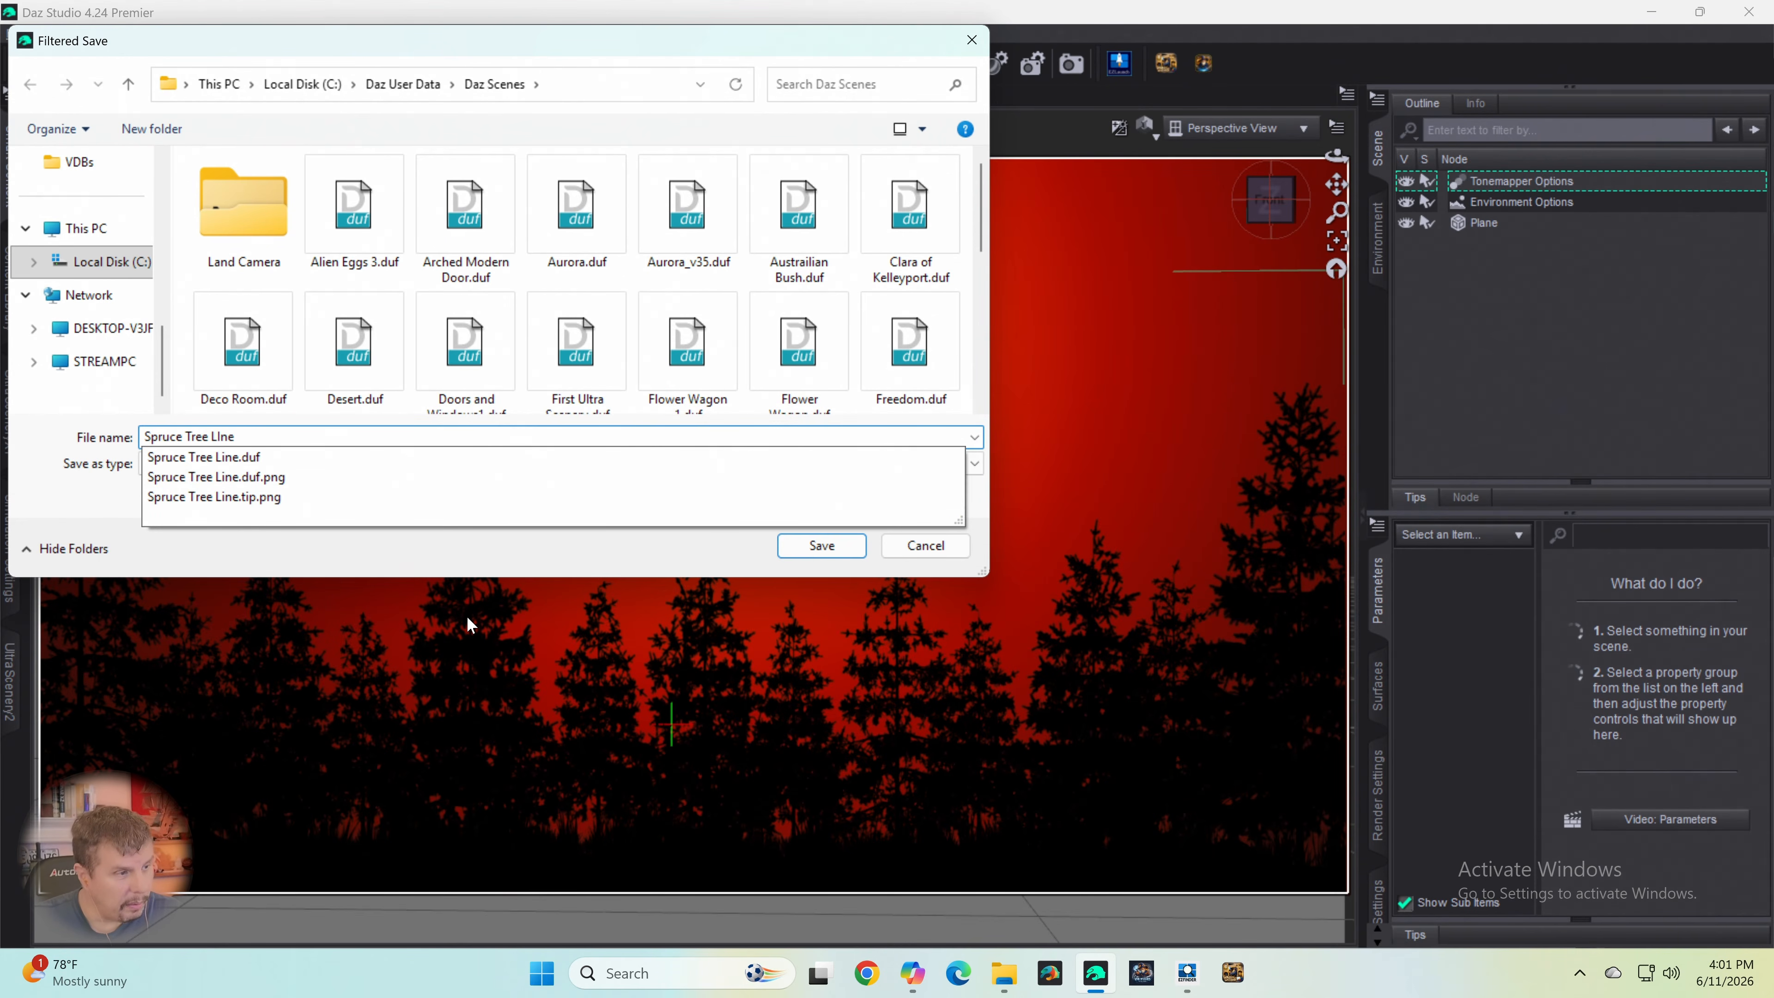
pyautogui.press('BackSpace')
pyautogui.write('ine')
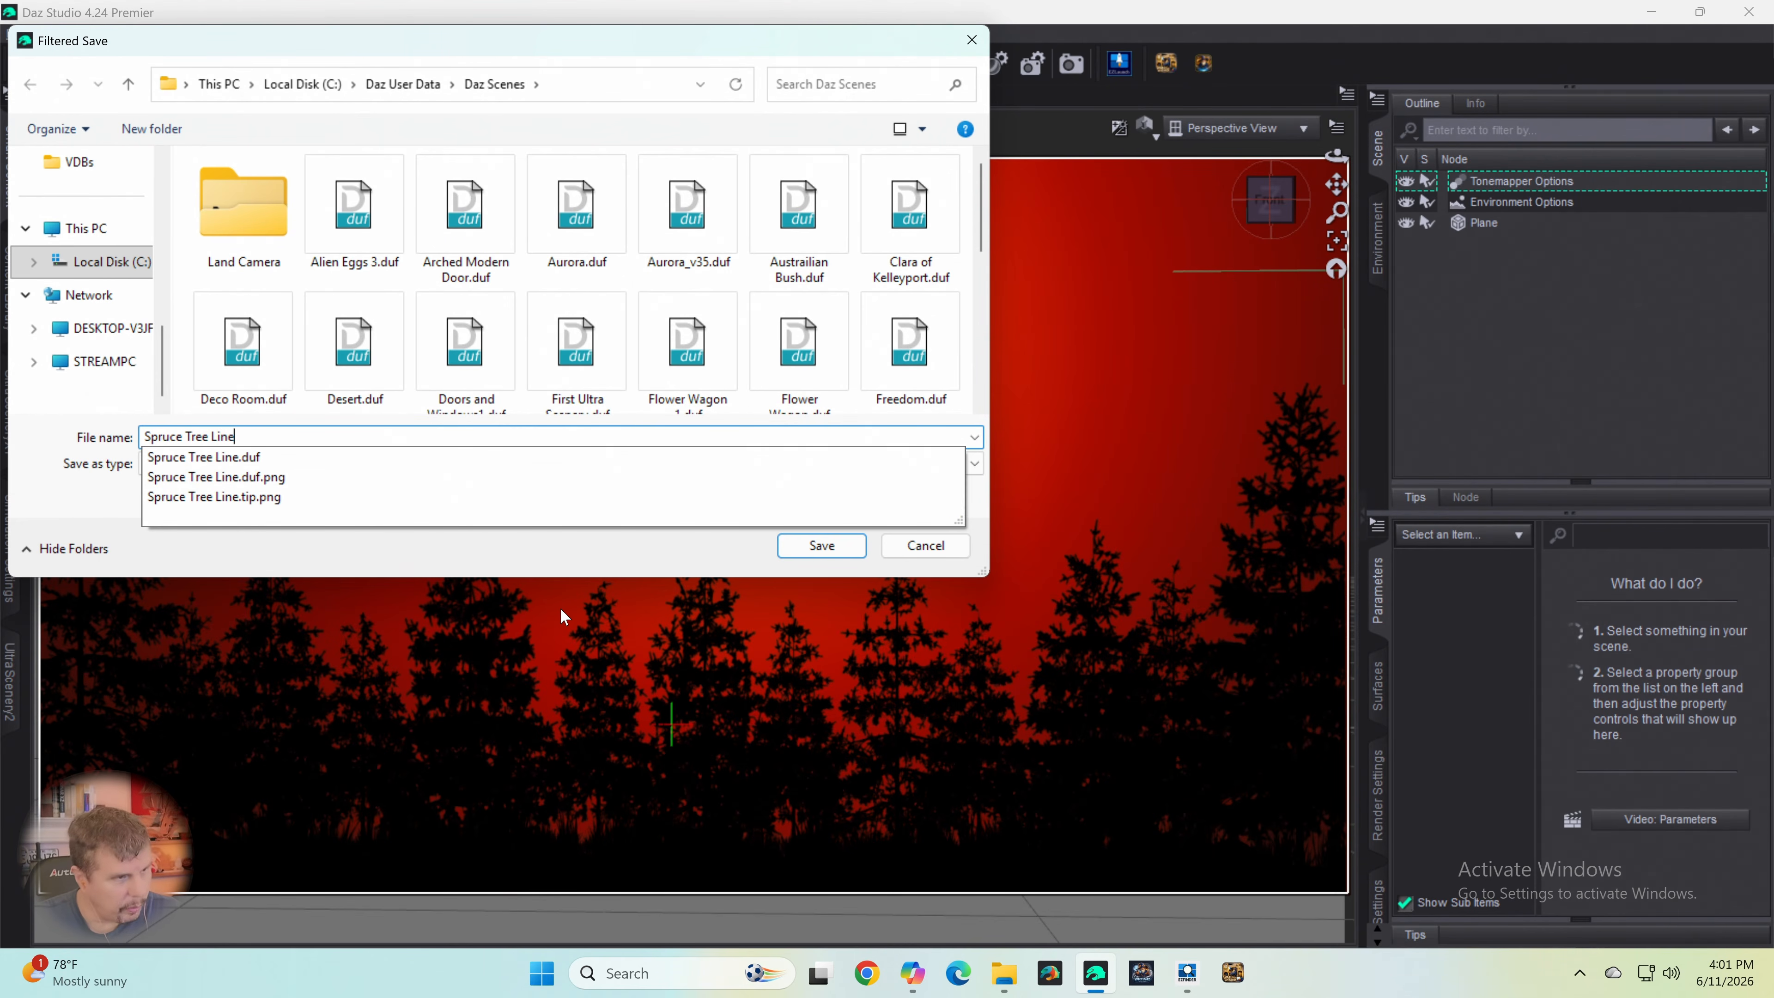
pyautogui.write('1')
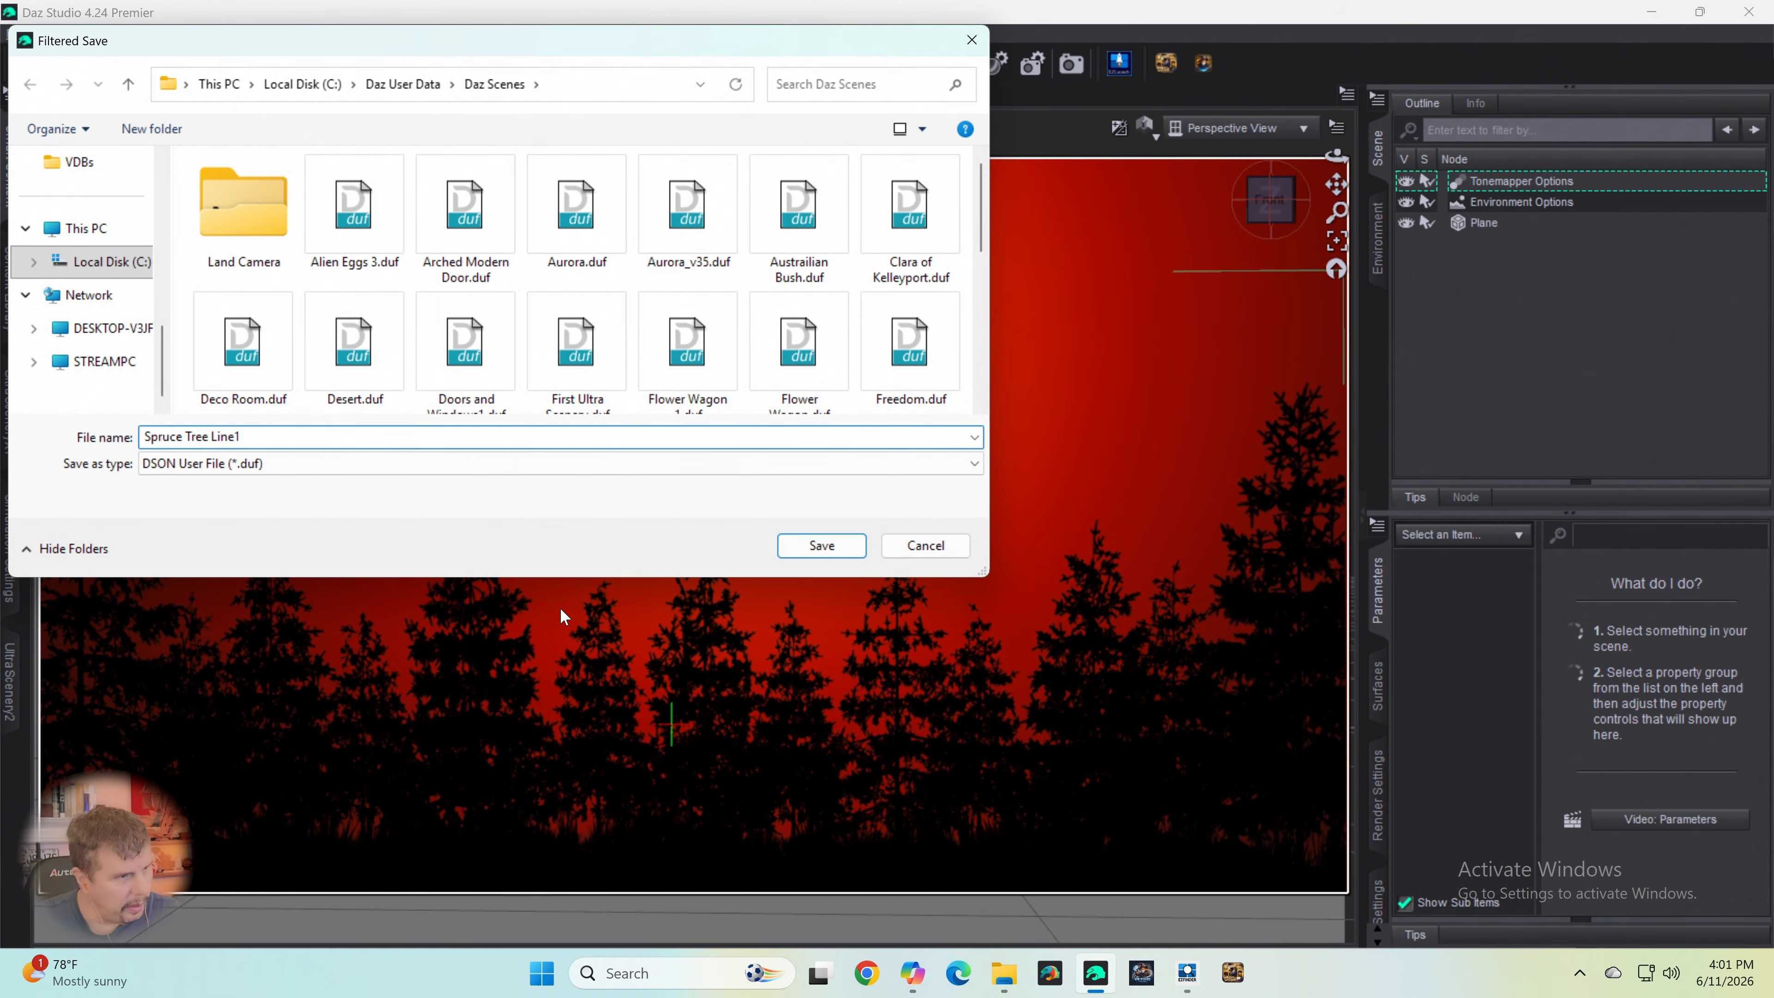
pyautogui.press('Return')
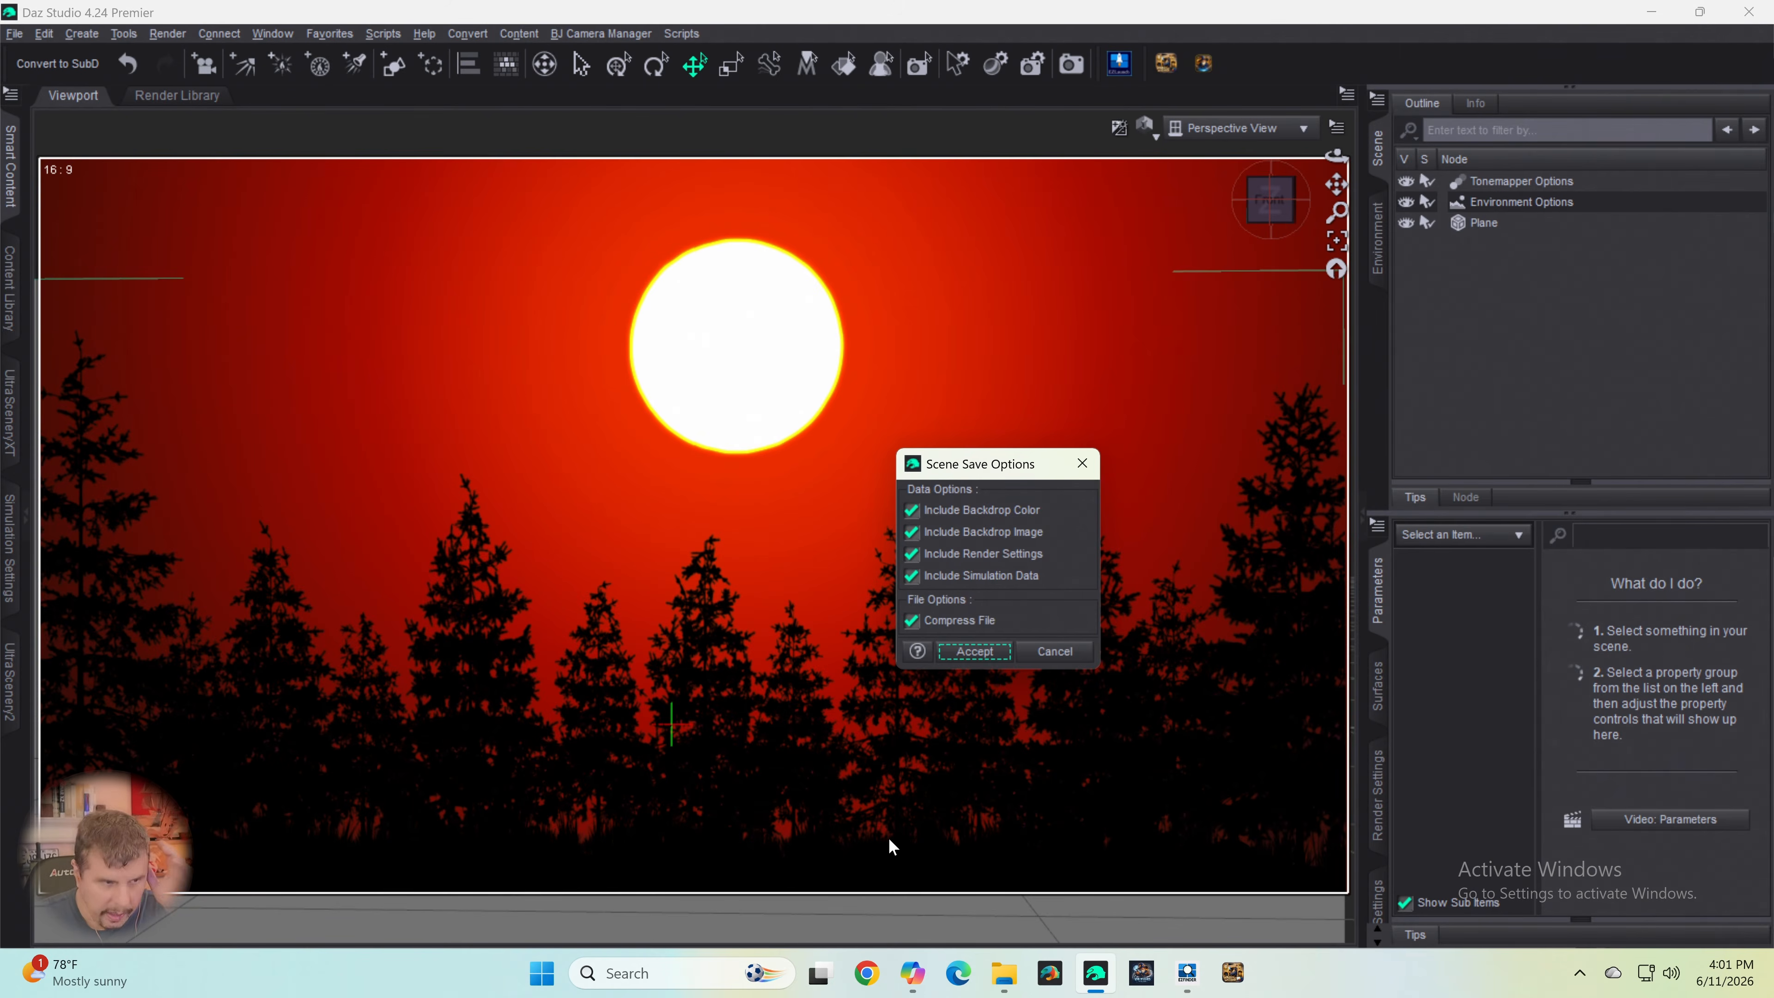
pyautogui.click(978, 651)
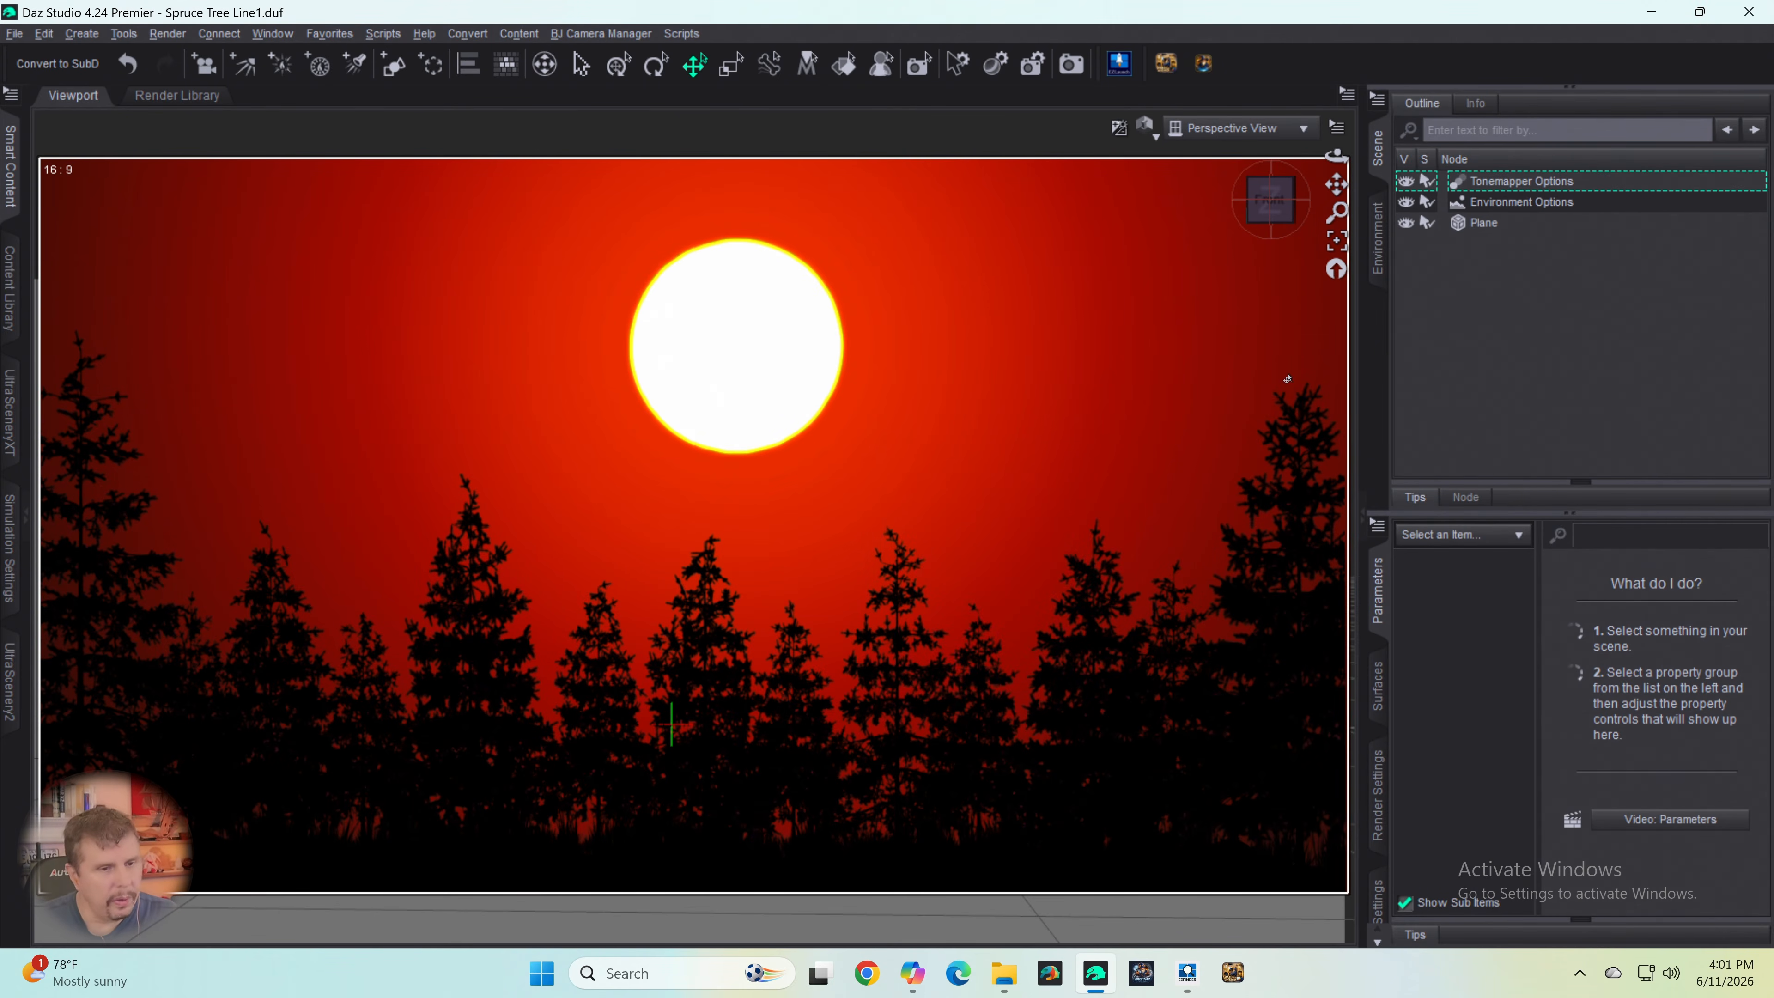
# - Check the General and Progressive Rendering settings, and render the sunset scene in a maximized render window
pyautogui.click(1378, 807)
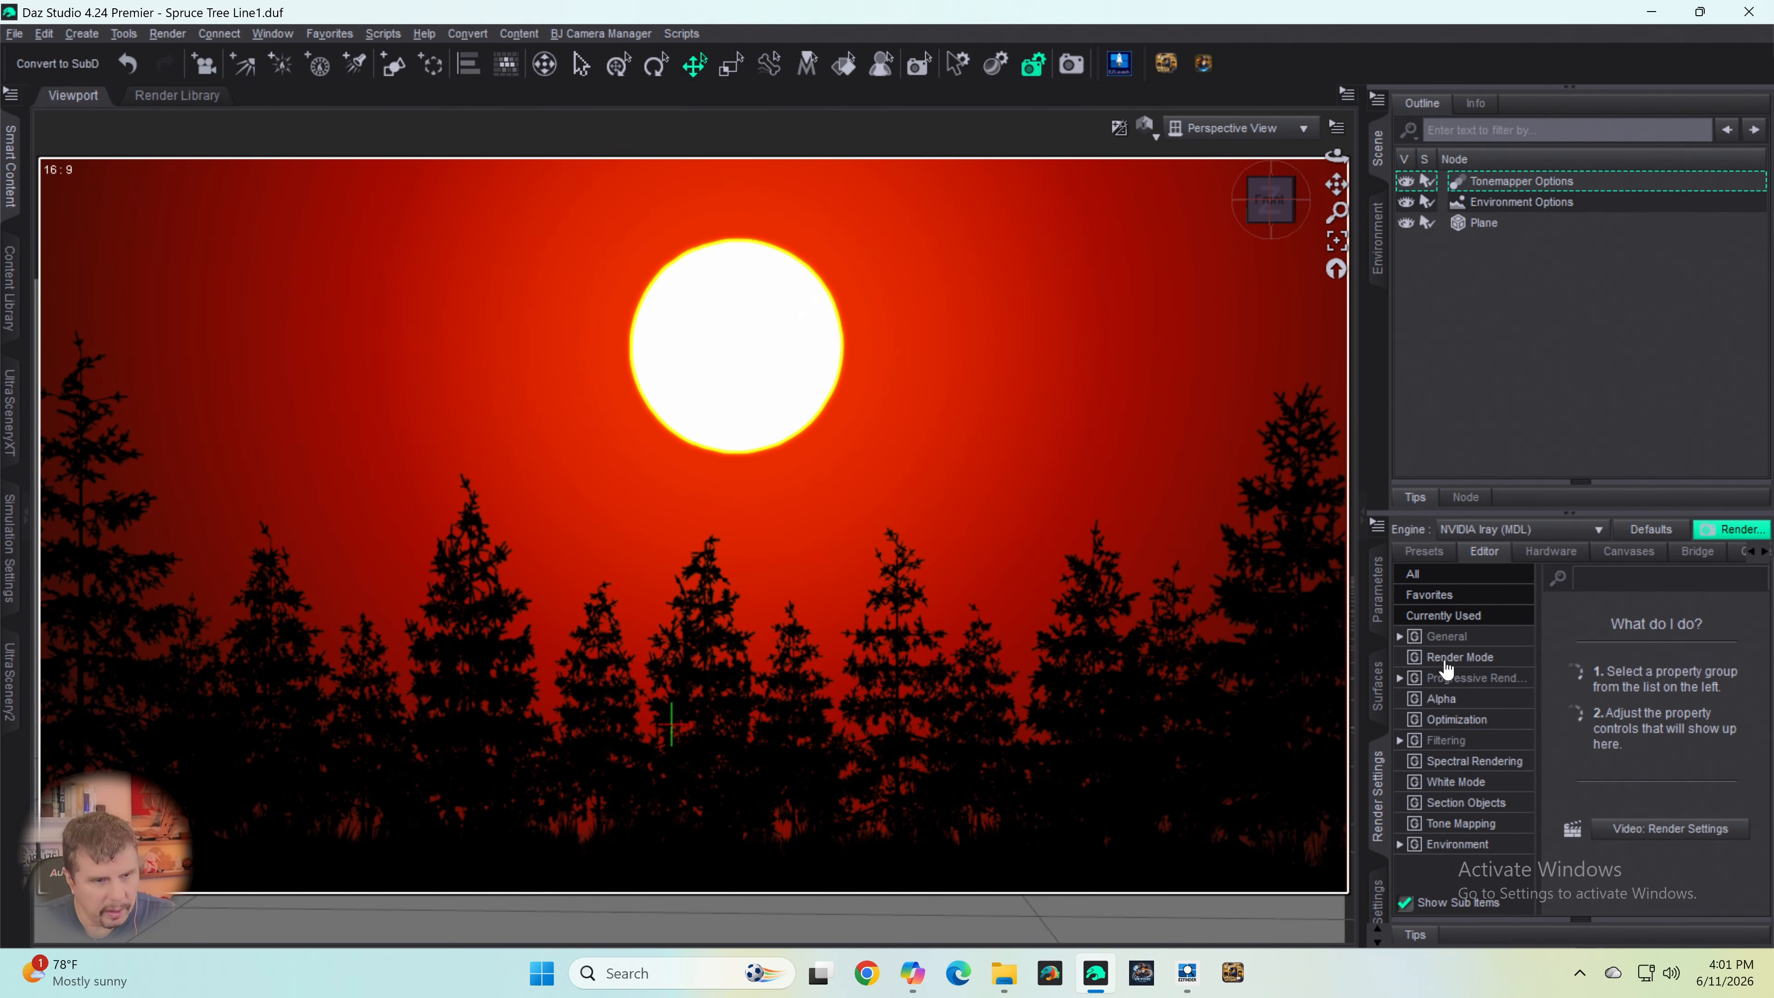
pyautogui.click(1444, 638)
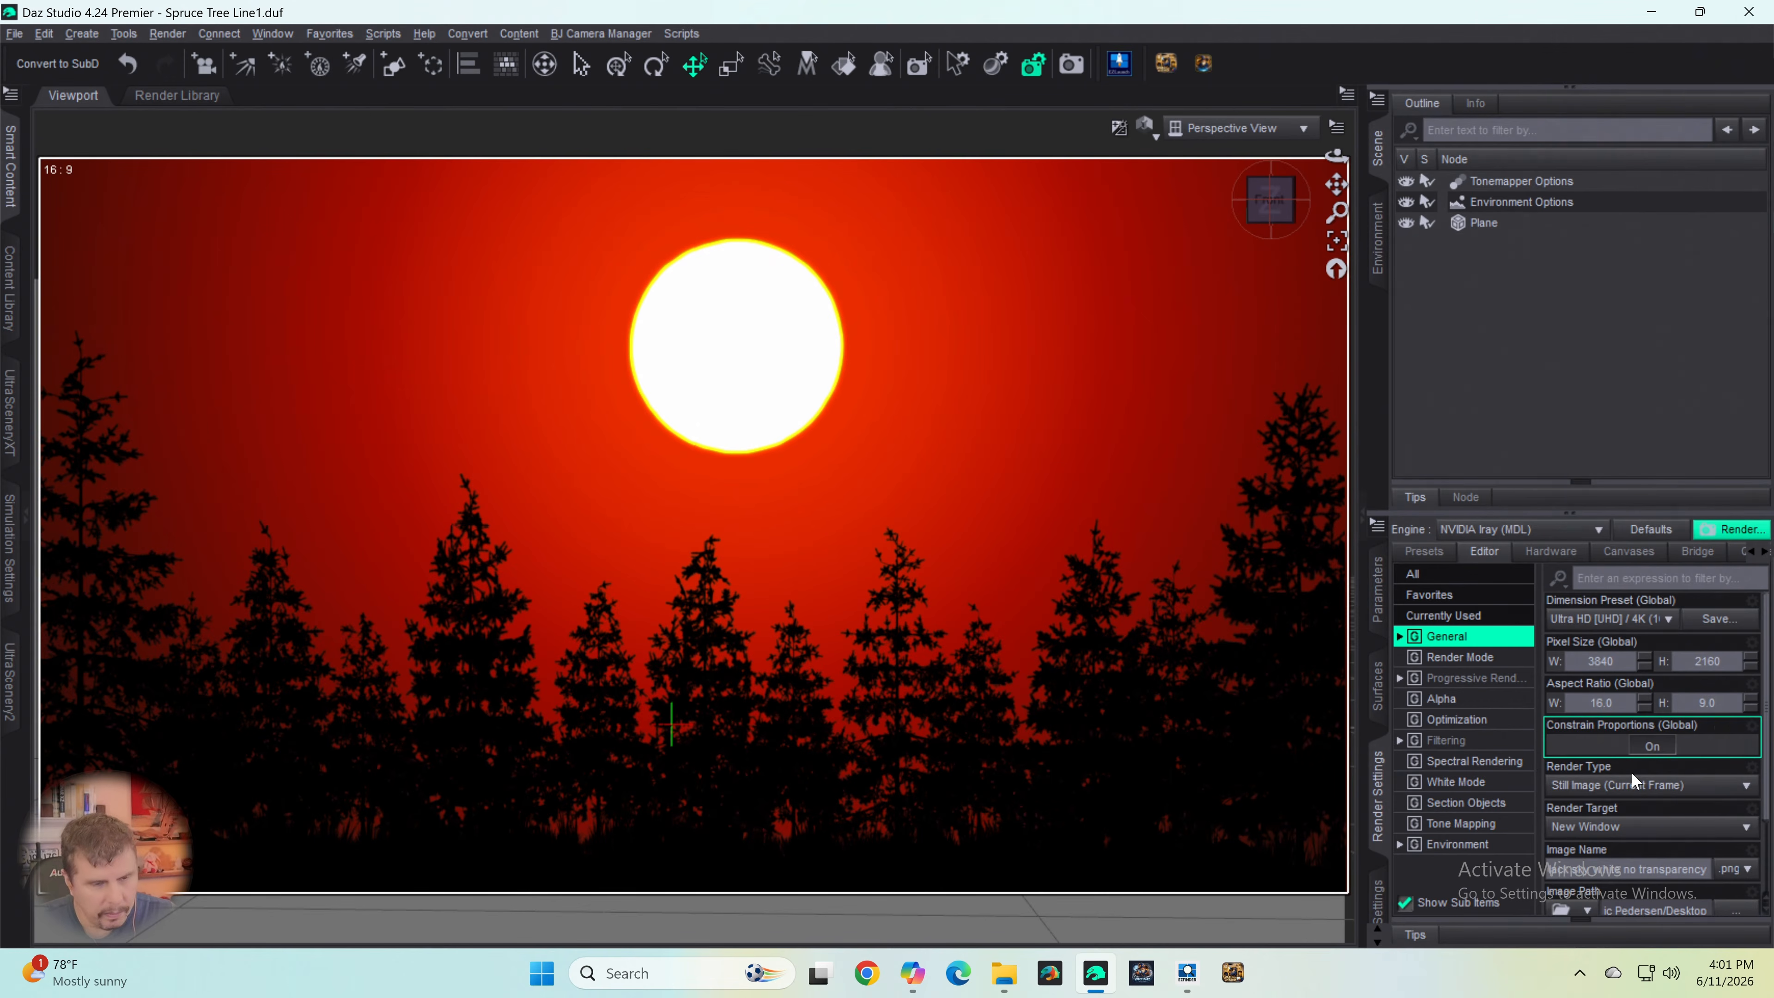
pyautogui.scroll(-2, 1663, 749)
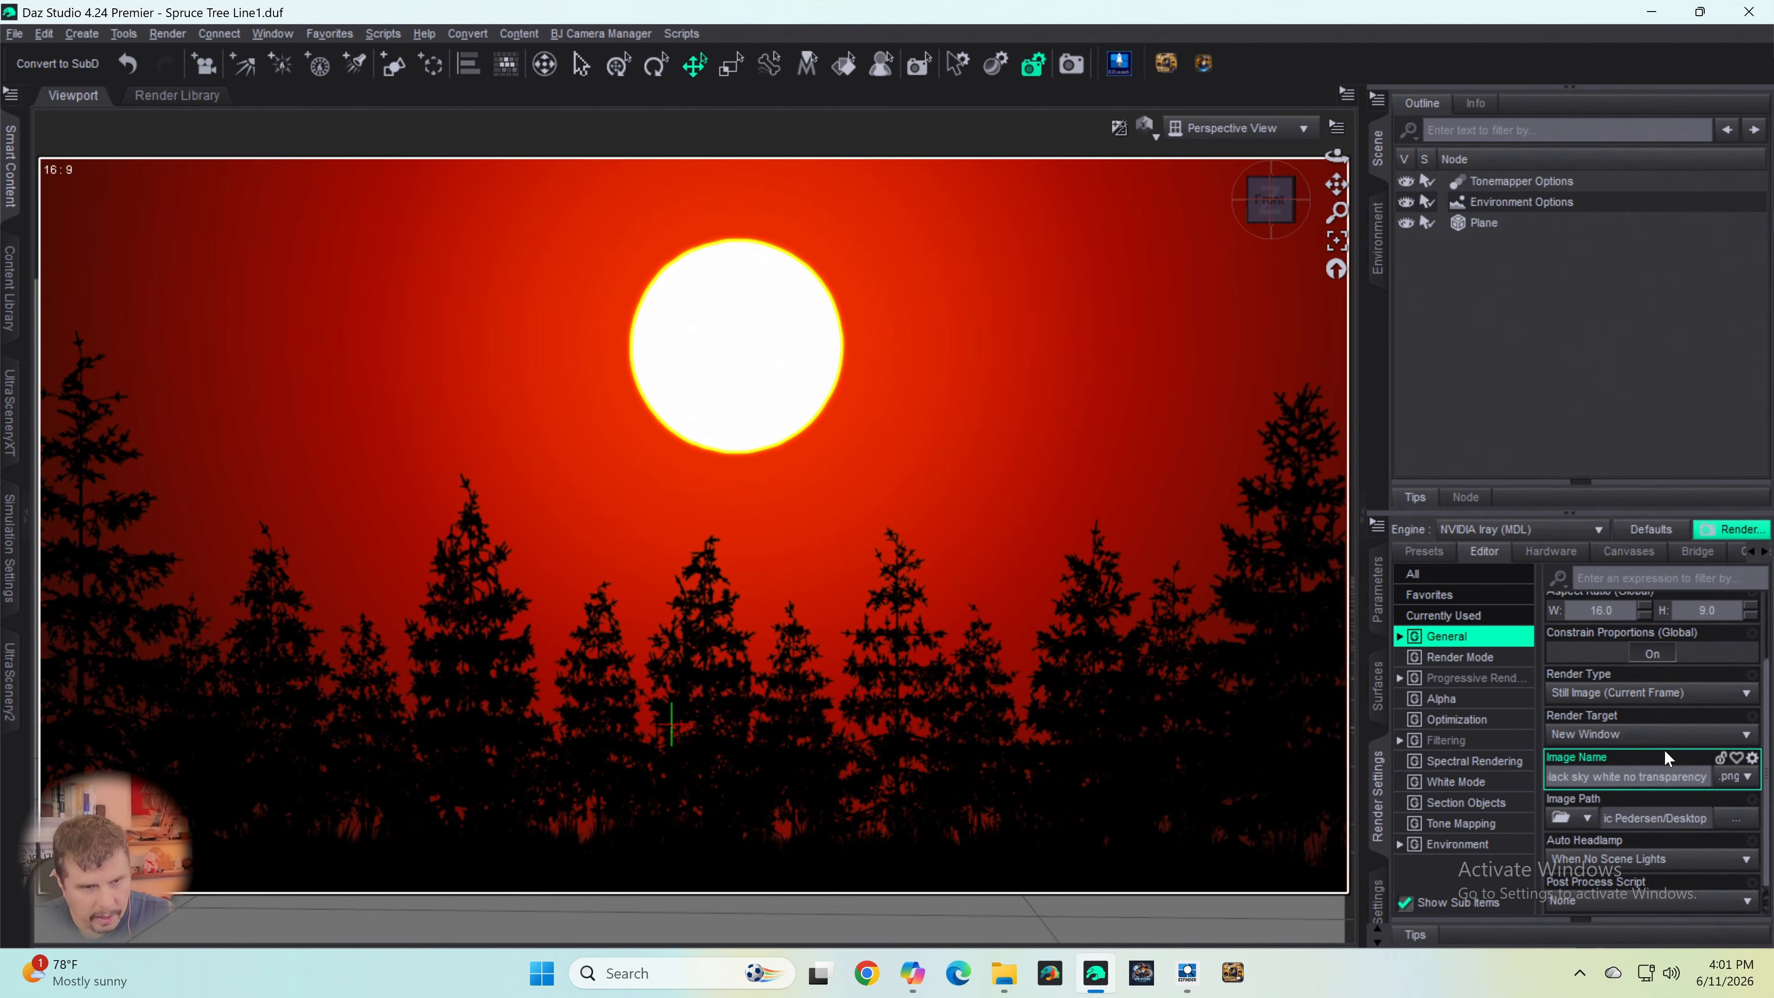
pyautogui.scroll(2, 1664, 747)
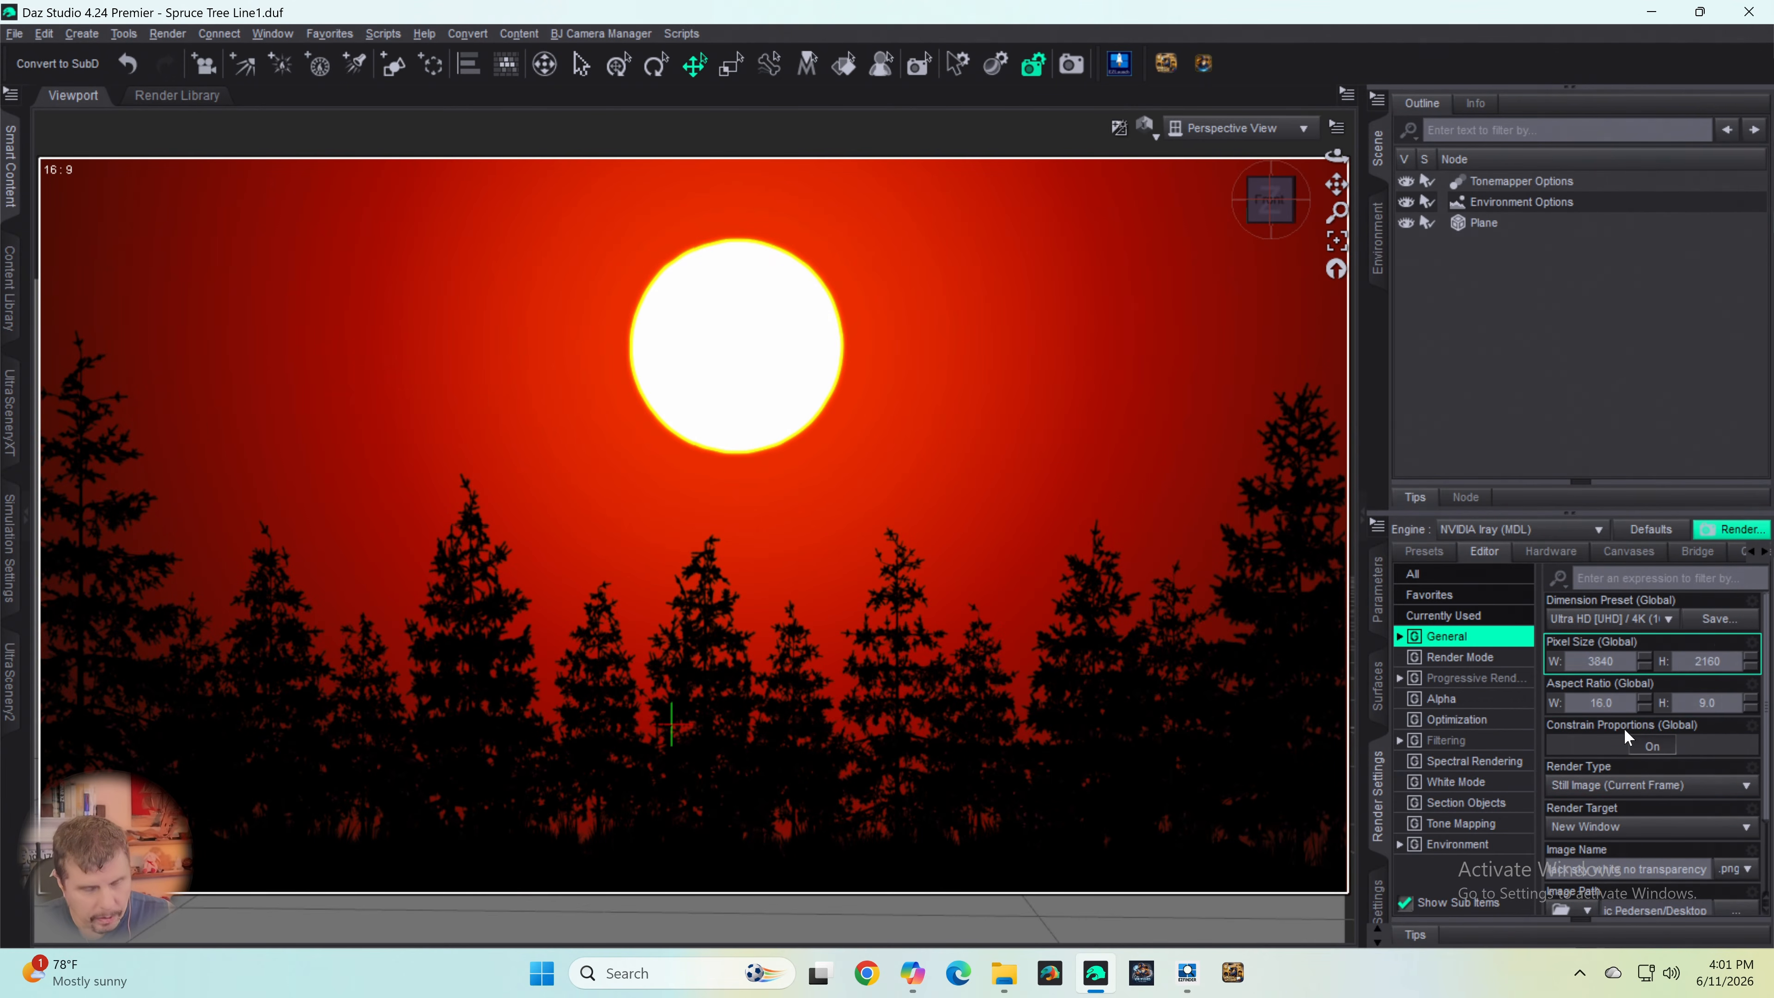
pyautogui.scroll(-2, 1614, 741)
pyautogui.click(1474, 678)
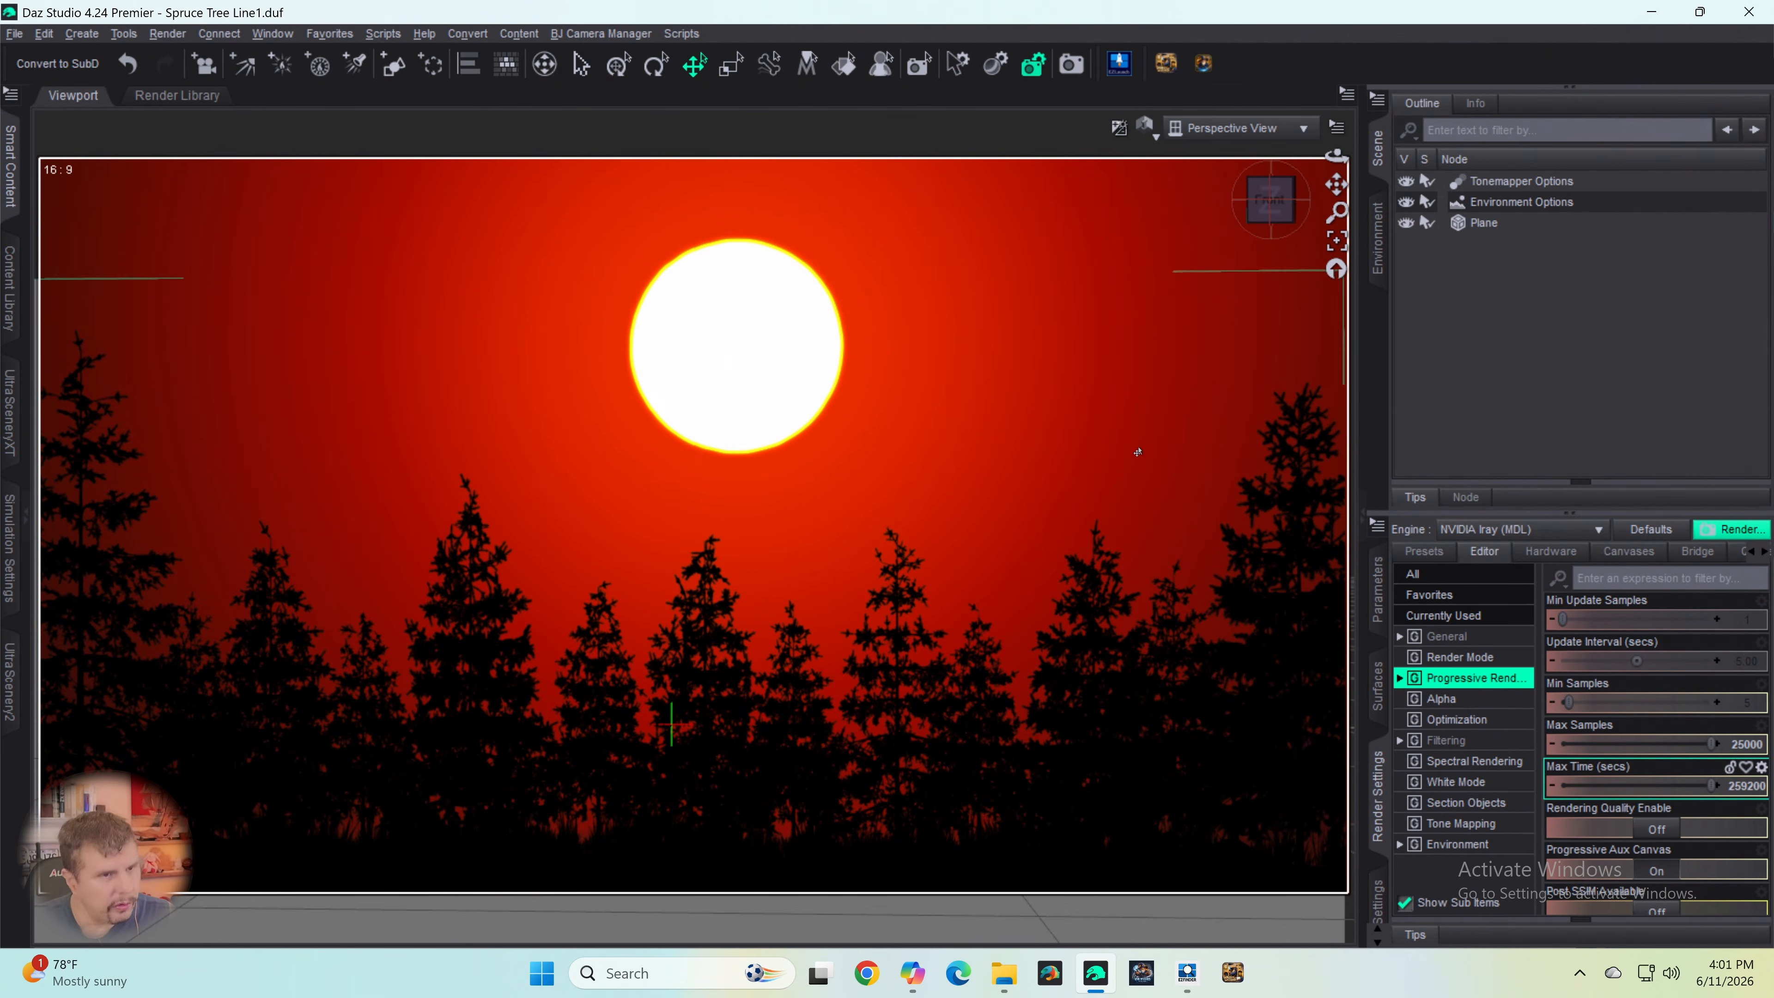
pyautogui.click(1071, 64)
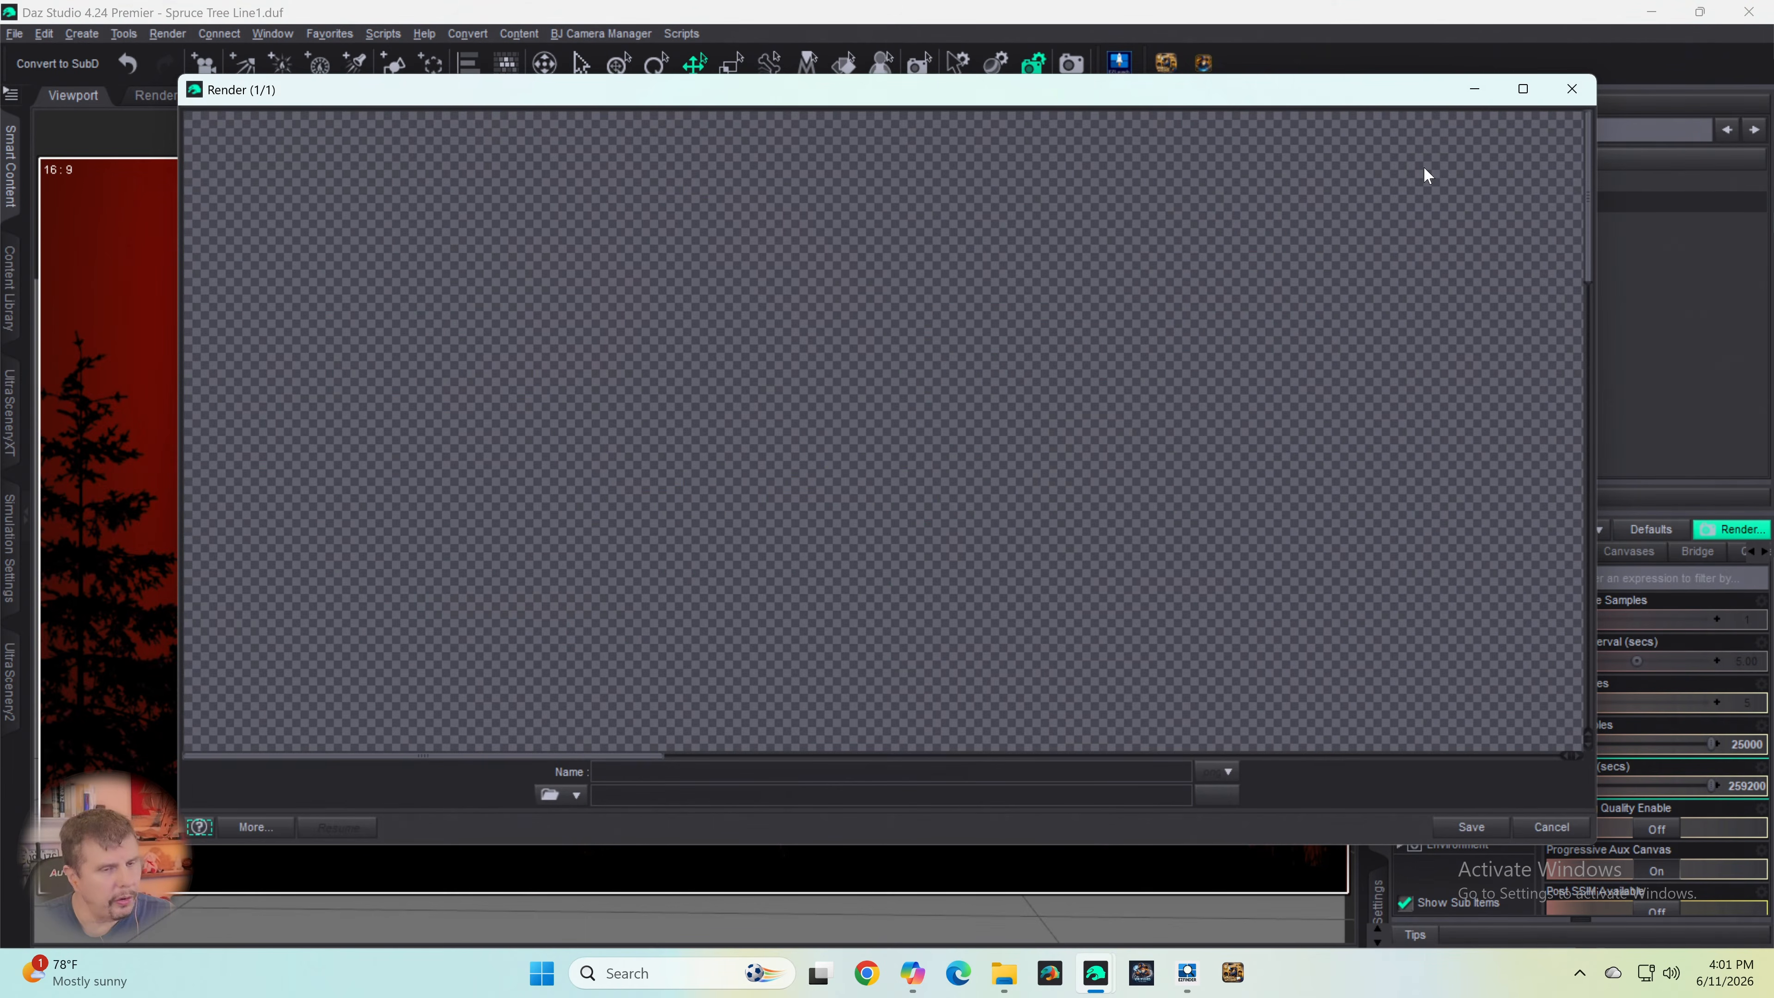
pyautogui.click(1523, 89)
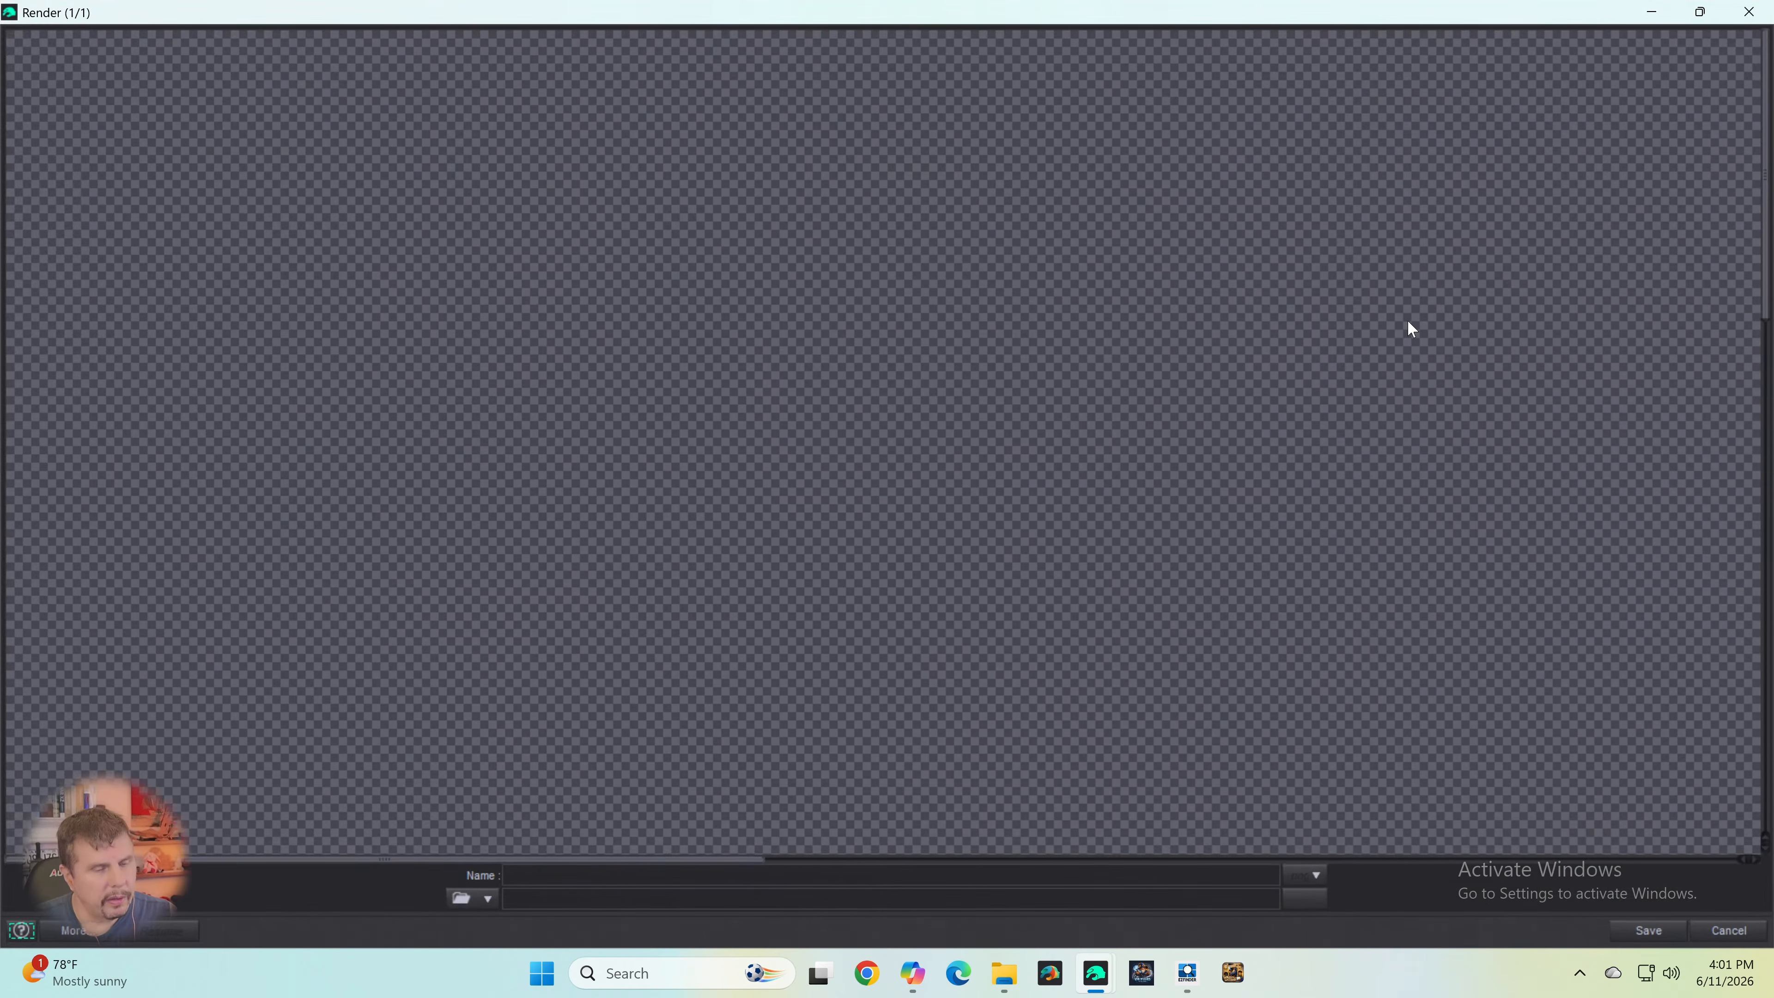
# - Inspect the rendered spruce silhouettes at full size across the whole width of the tree line
pyautogui.scroll(-3, 1441, 305)
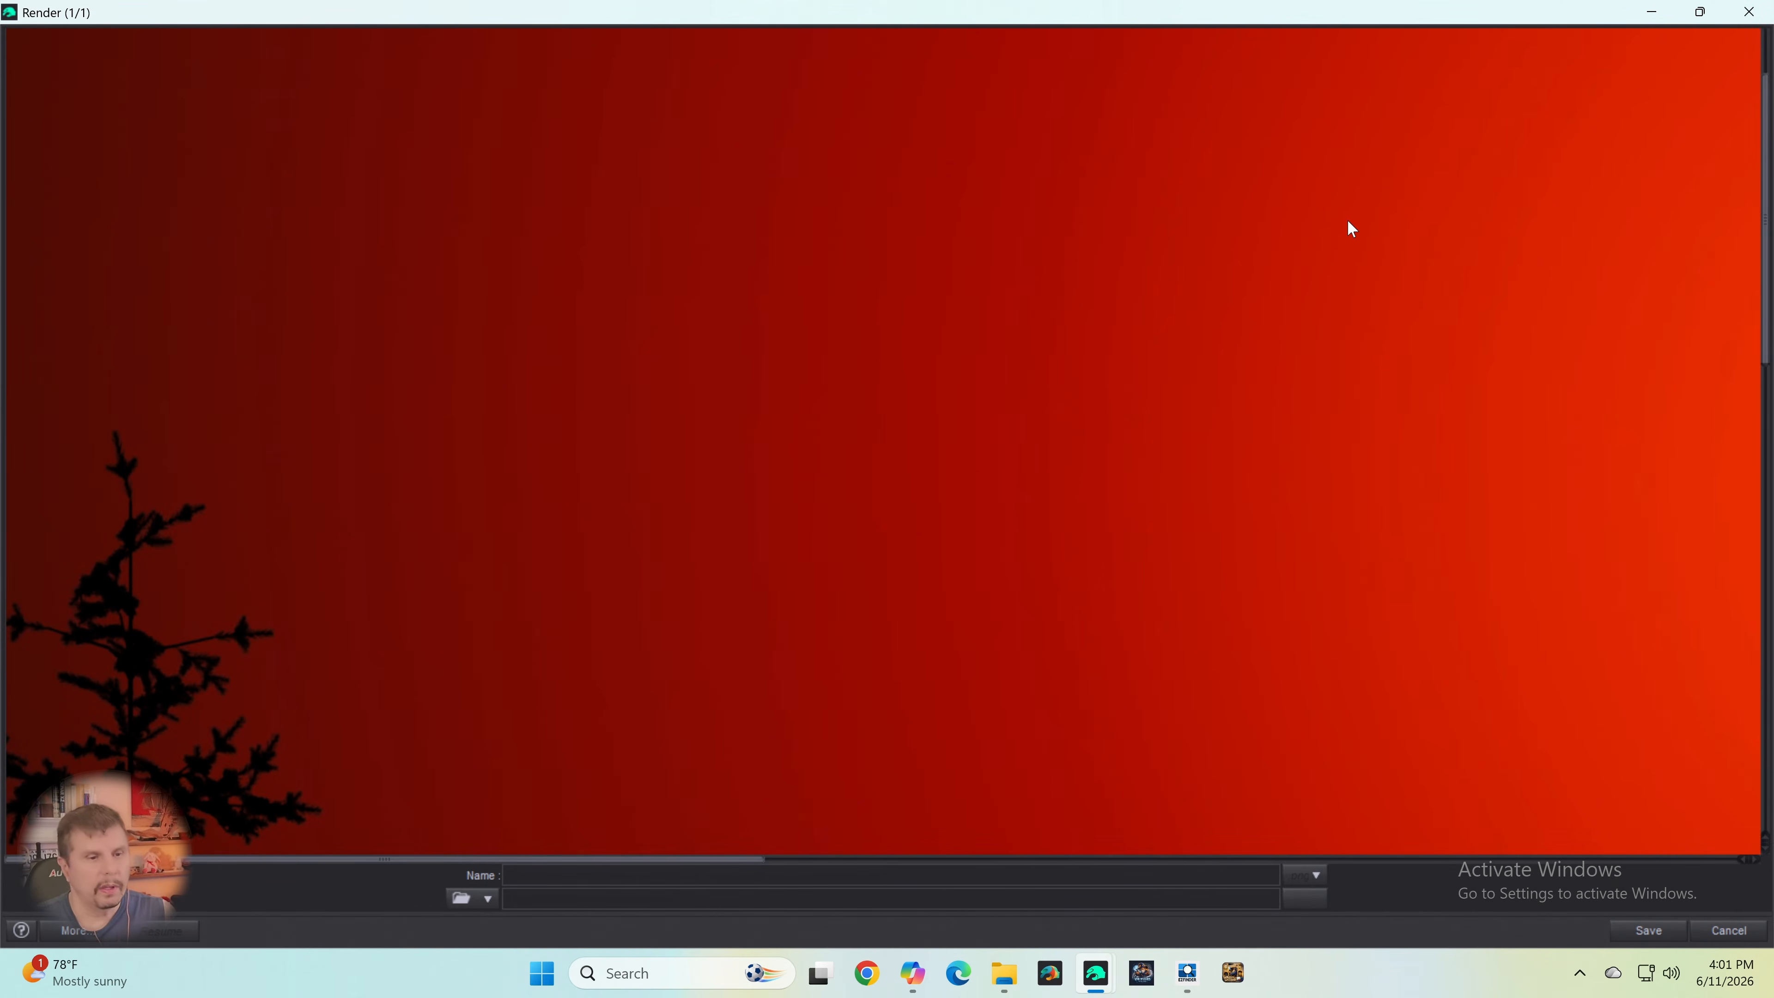
pyautogui.scroll(-3, 1355, 322)
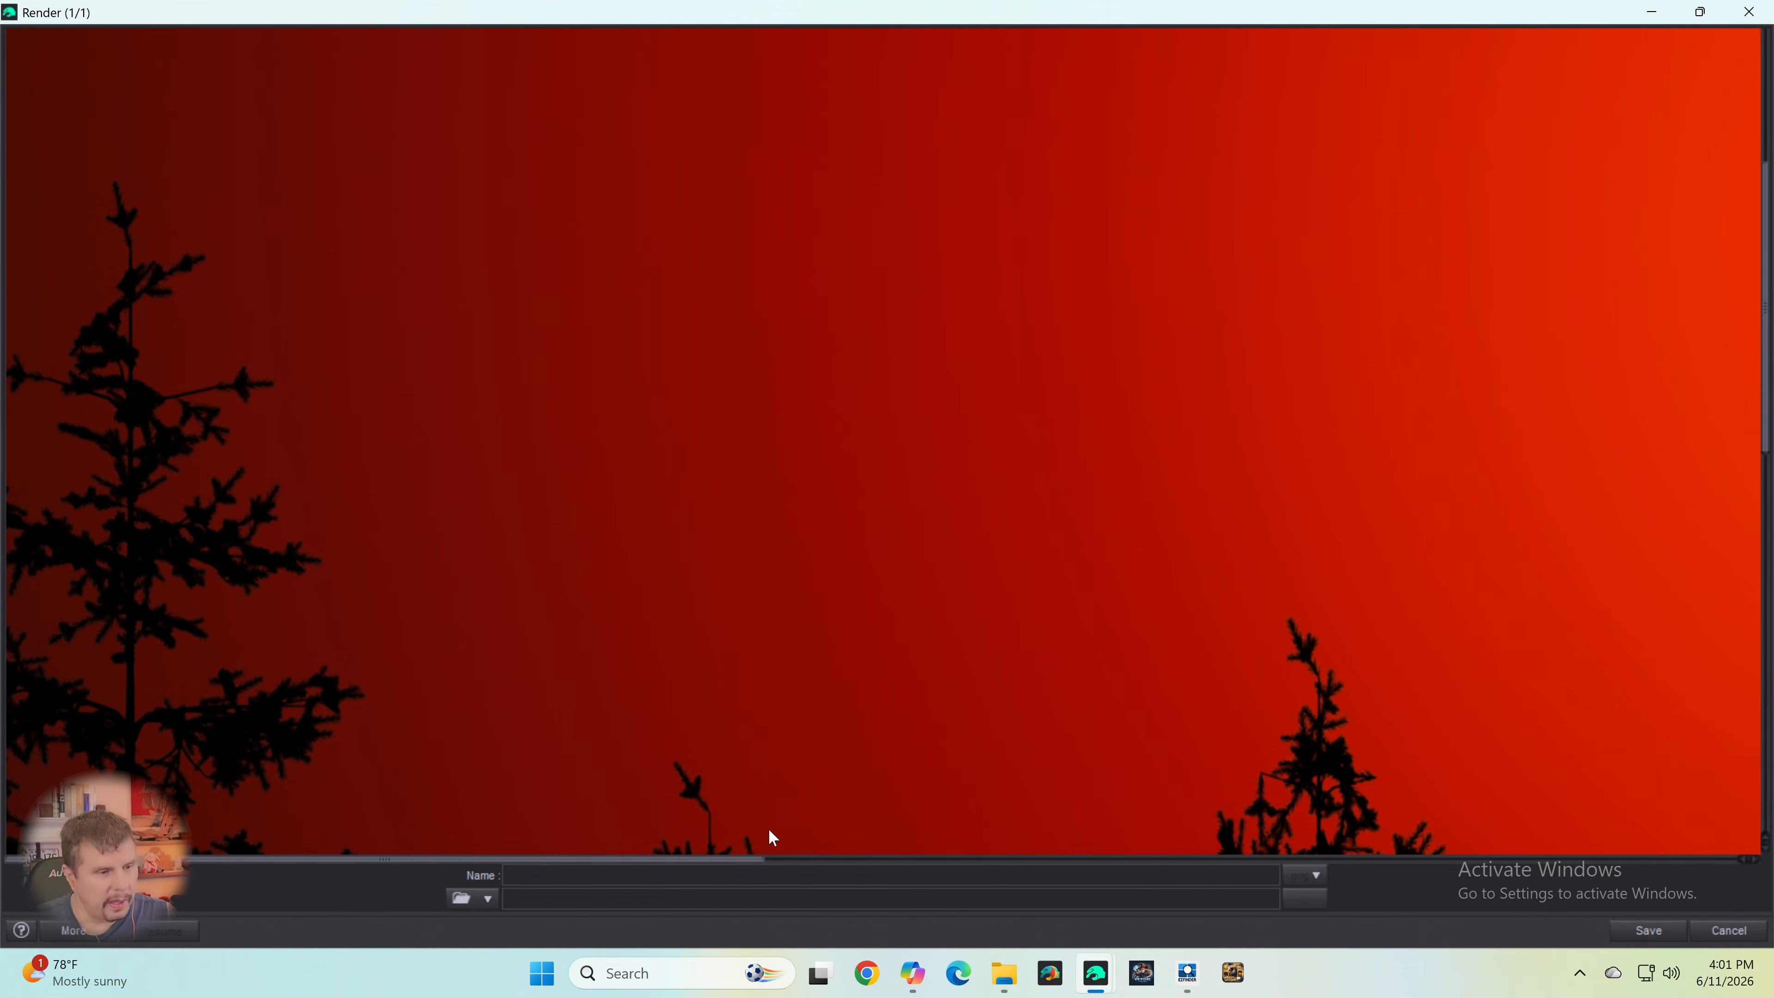
pyautogui.scroll(-5, 844, 681)
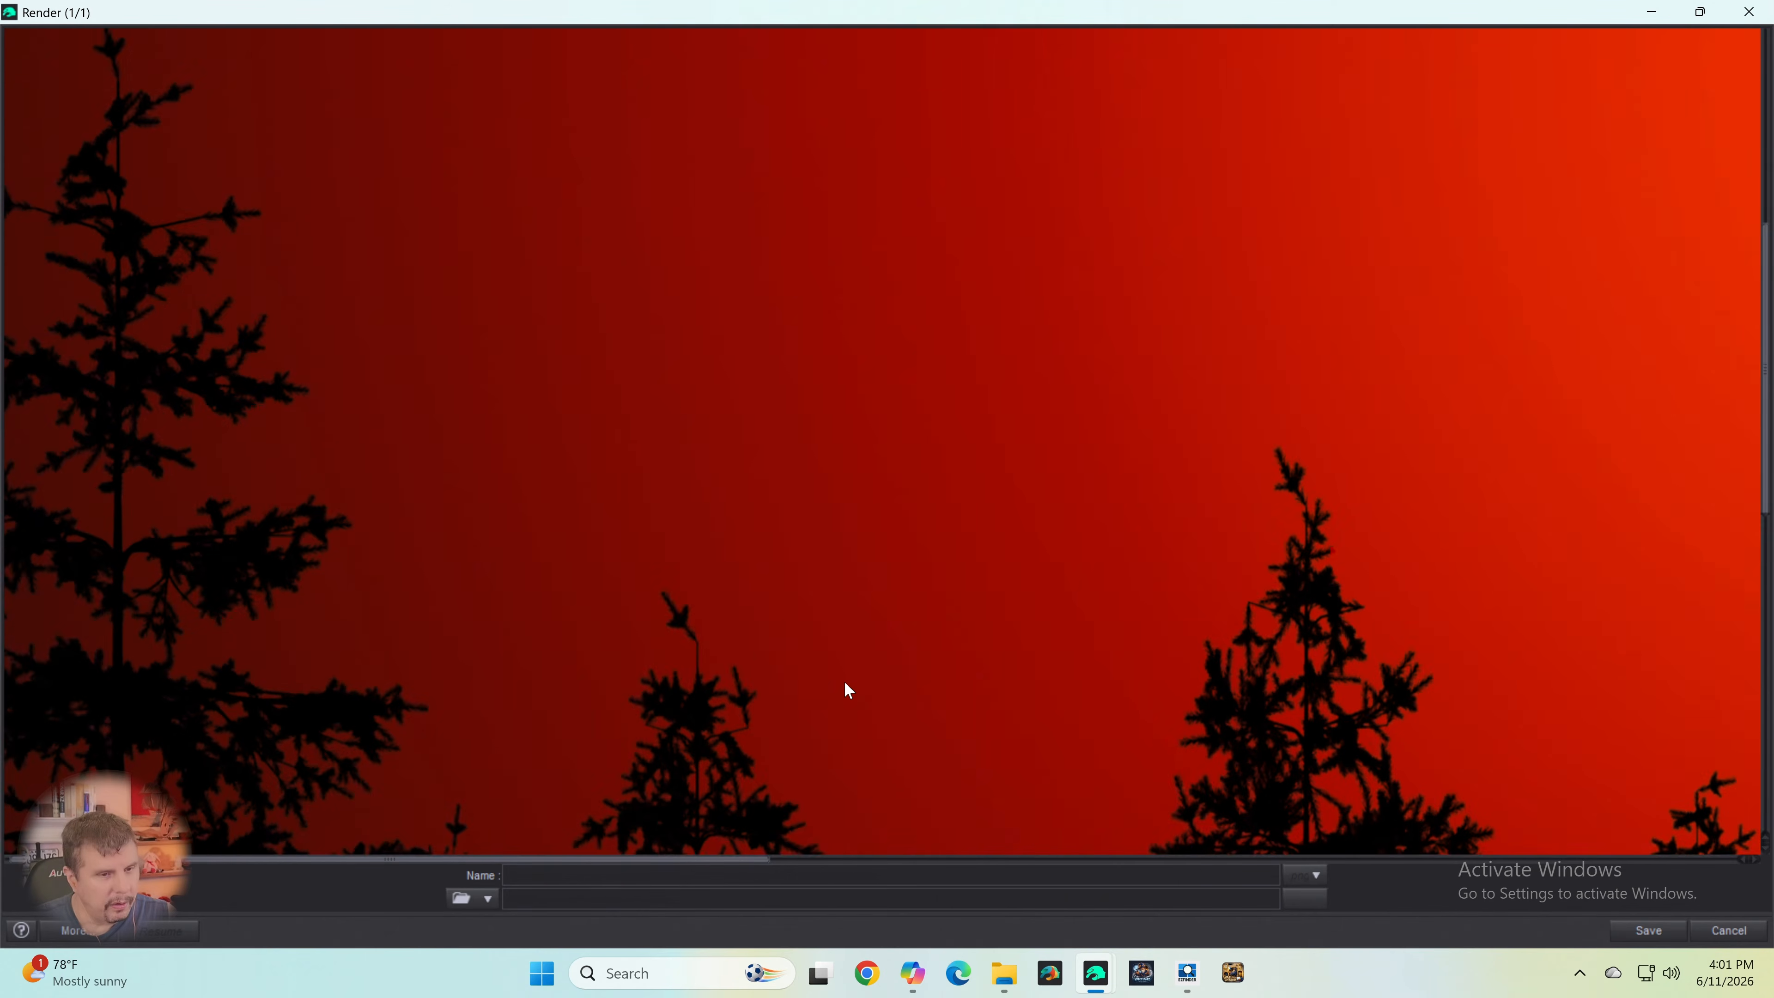
pyautogui.scroll(-5, 844, 680)
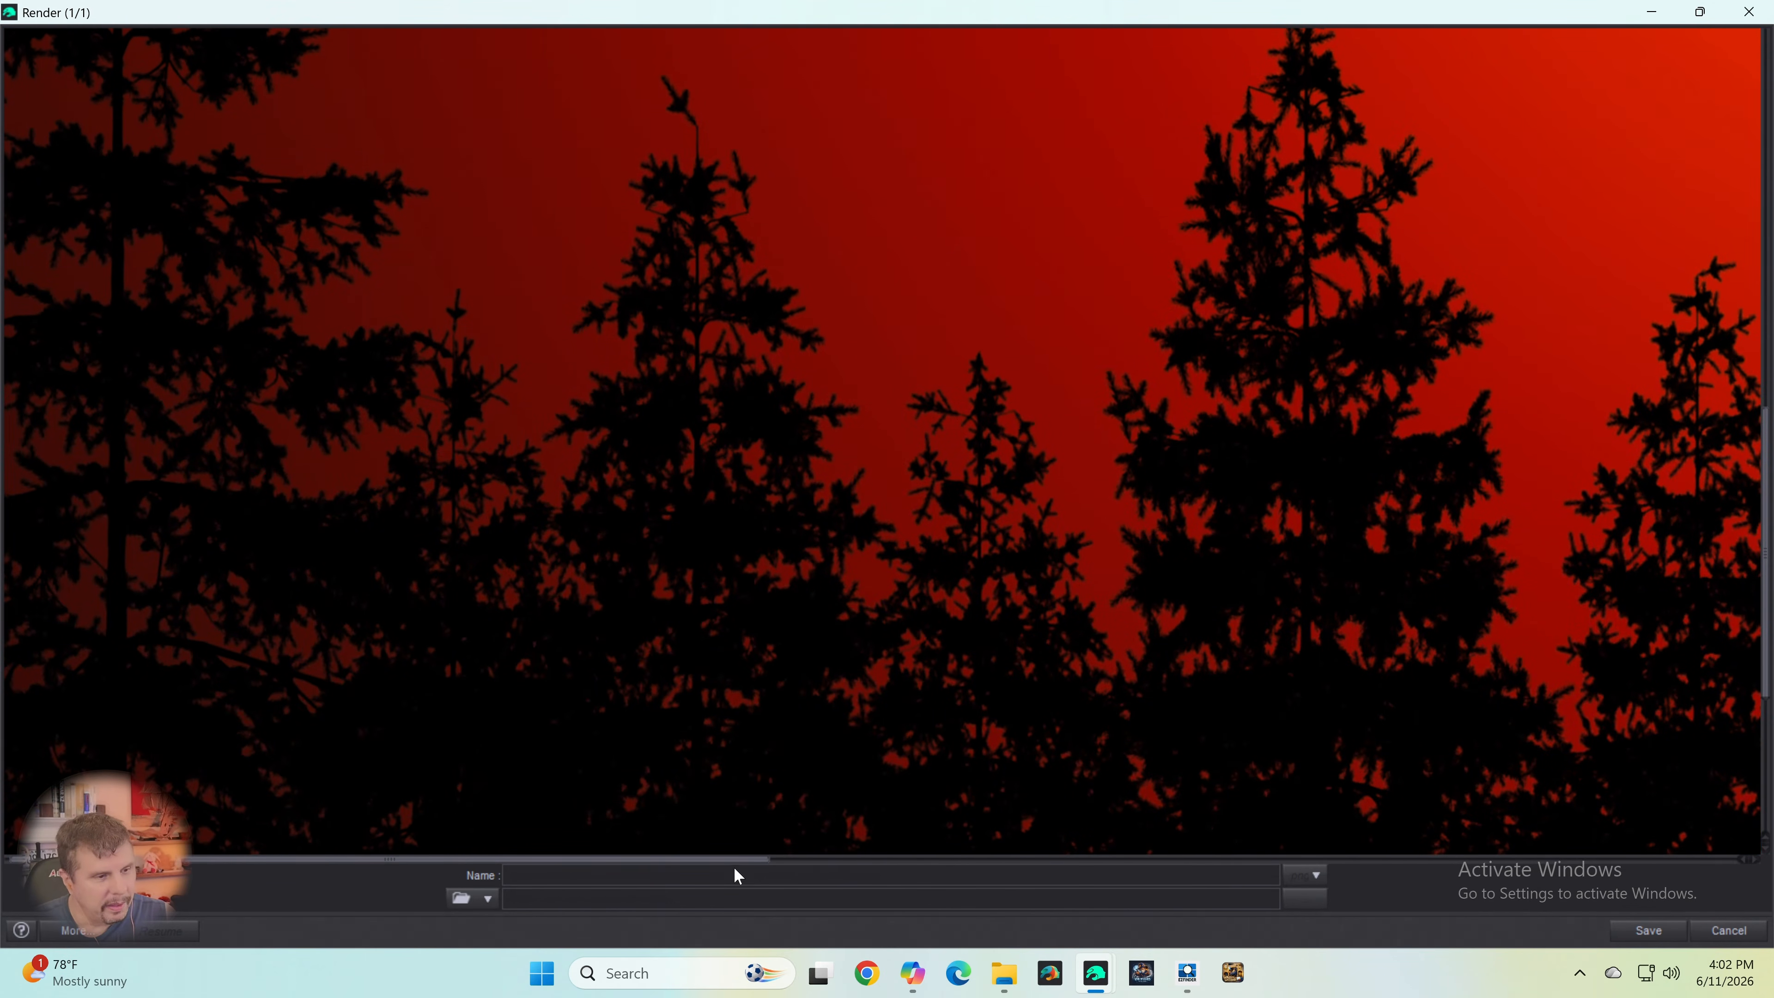
pyautogui.moveTo(743, 866); pyautogui.dragTo(1048, 874)
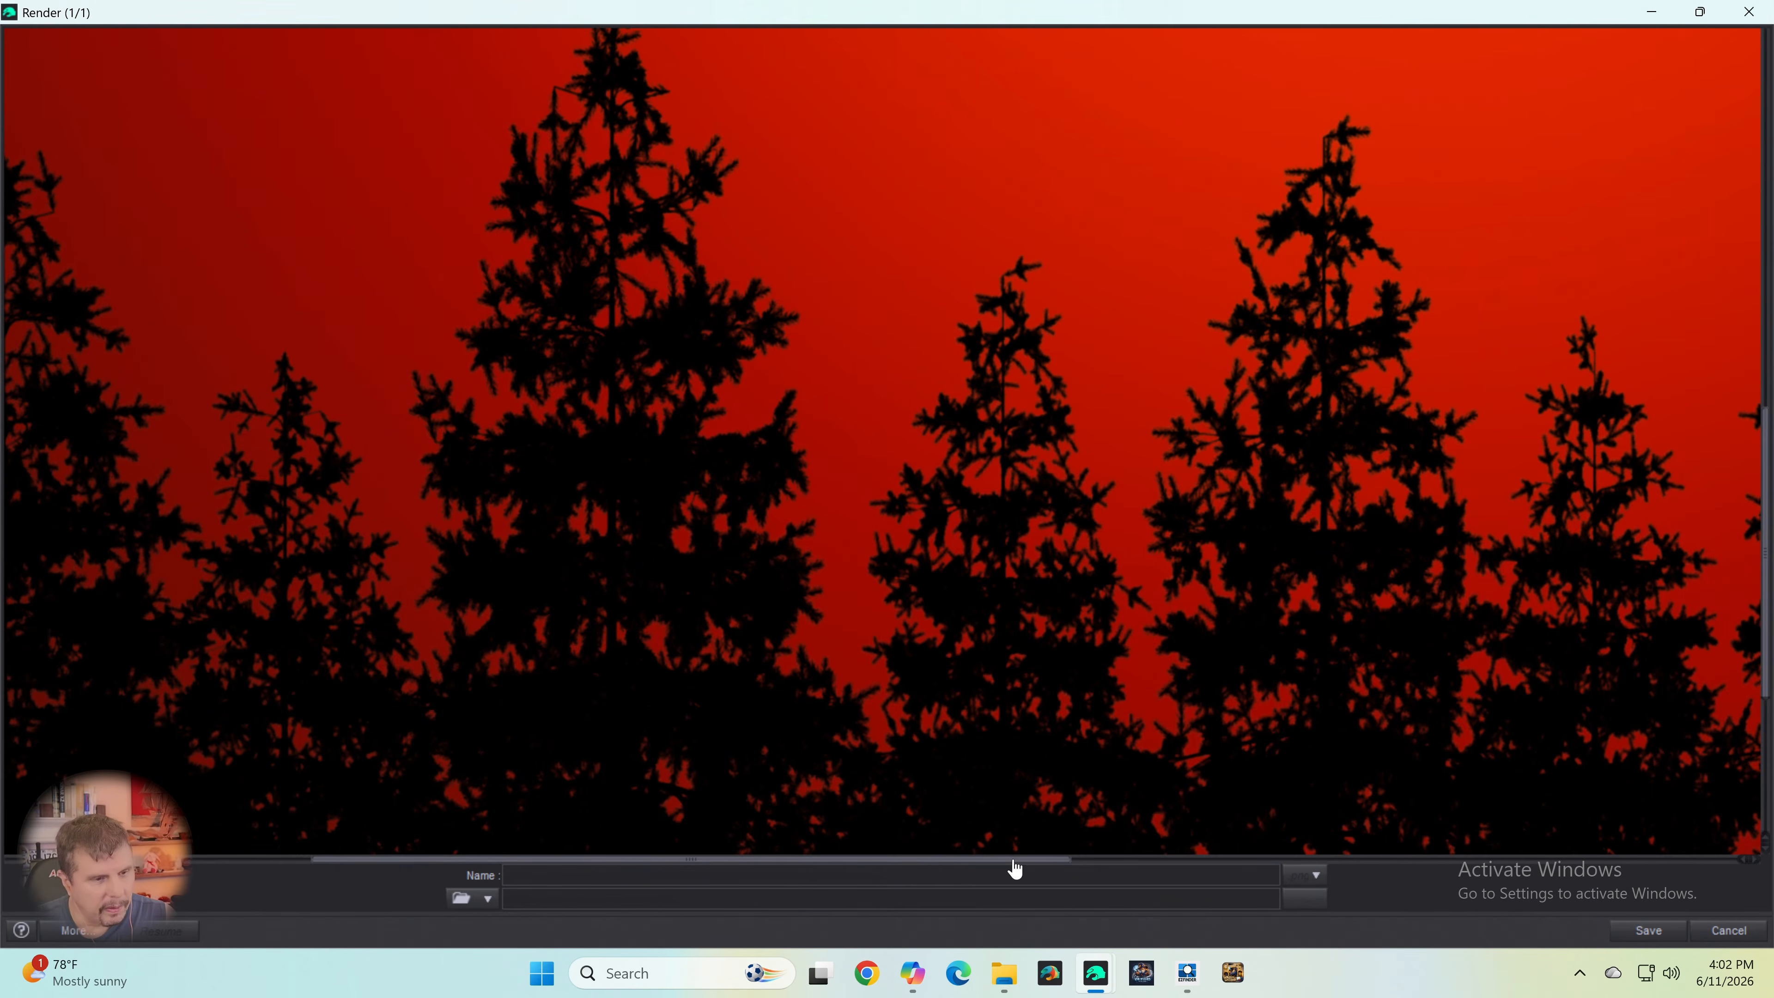
pyautogui.moveTo(1014, 867); pyautogui.dragTo(1628, 817)
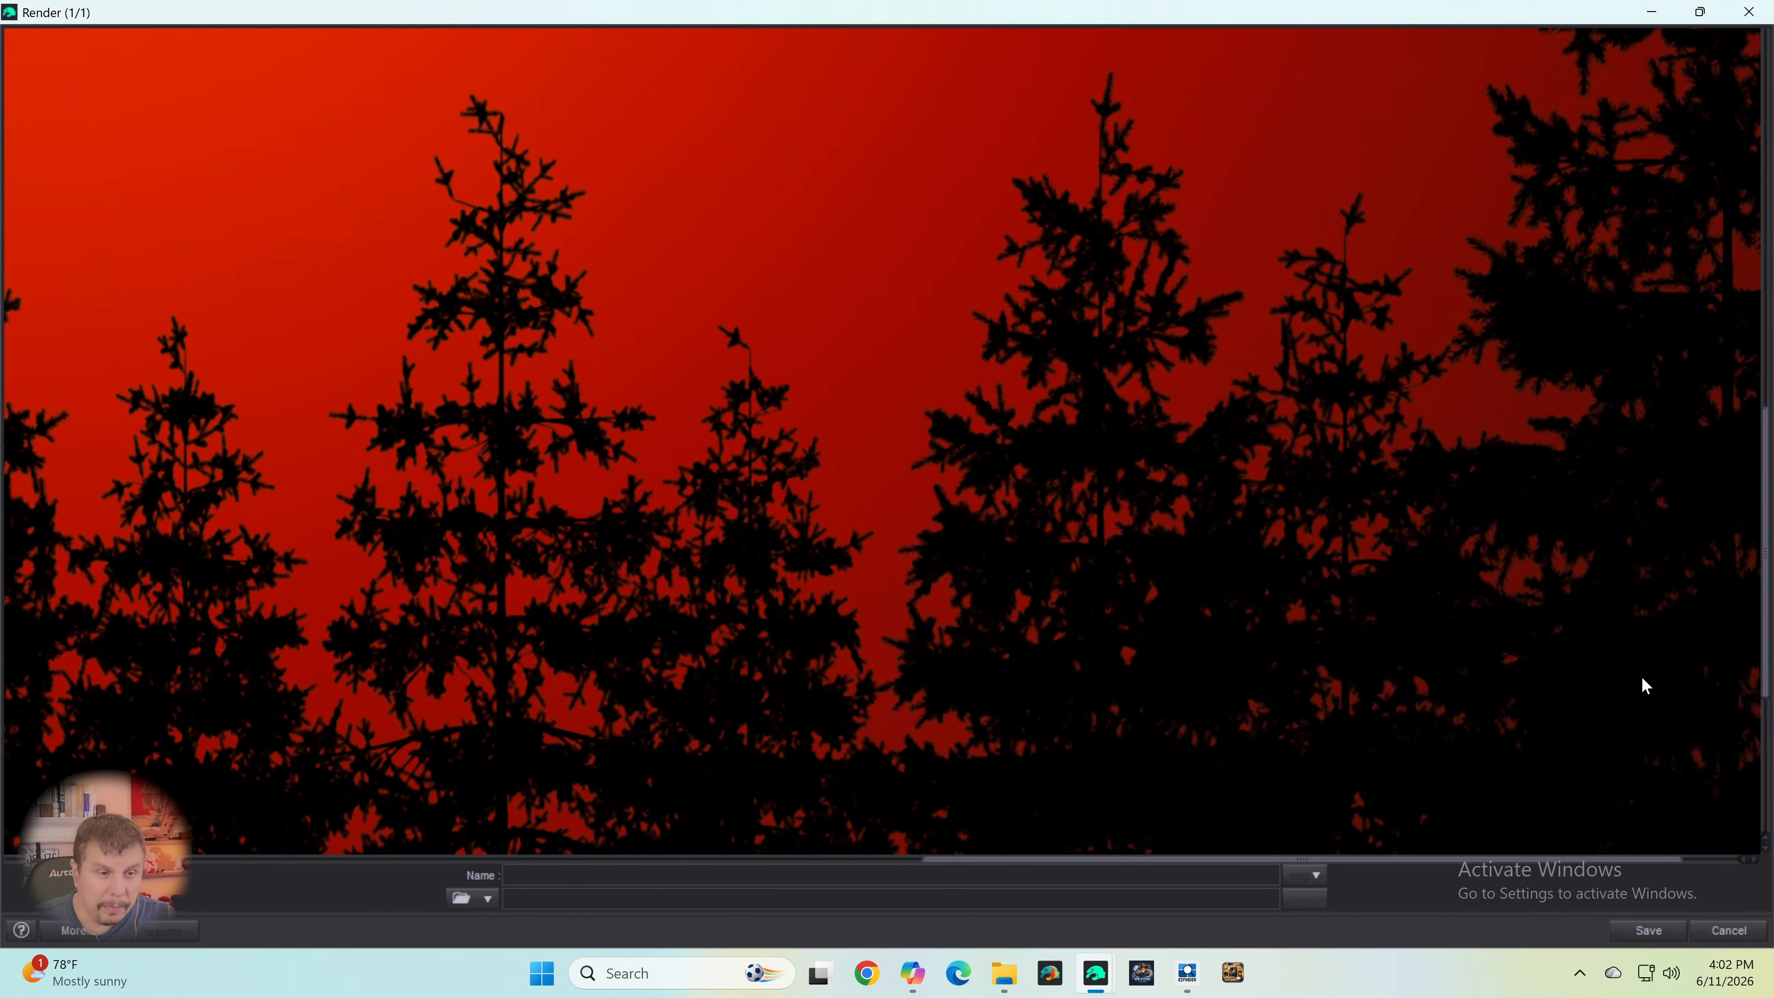
# - Inspect the sun disc, the red sky gradient and the treetops below the sun in the render
pyautogui.scroll(6, 1632, 662)
pyautogui.scroll(4, 1632, 653)
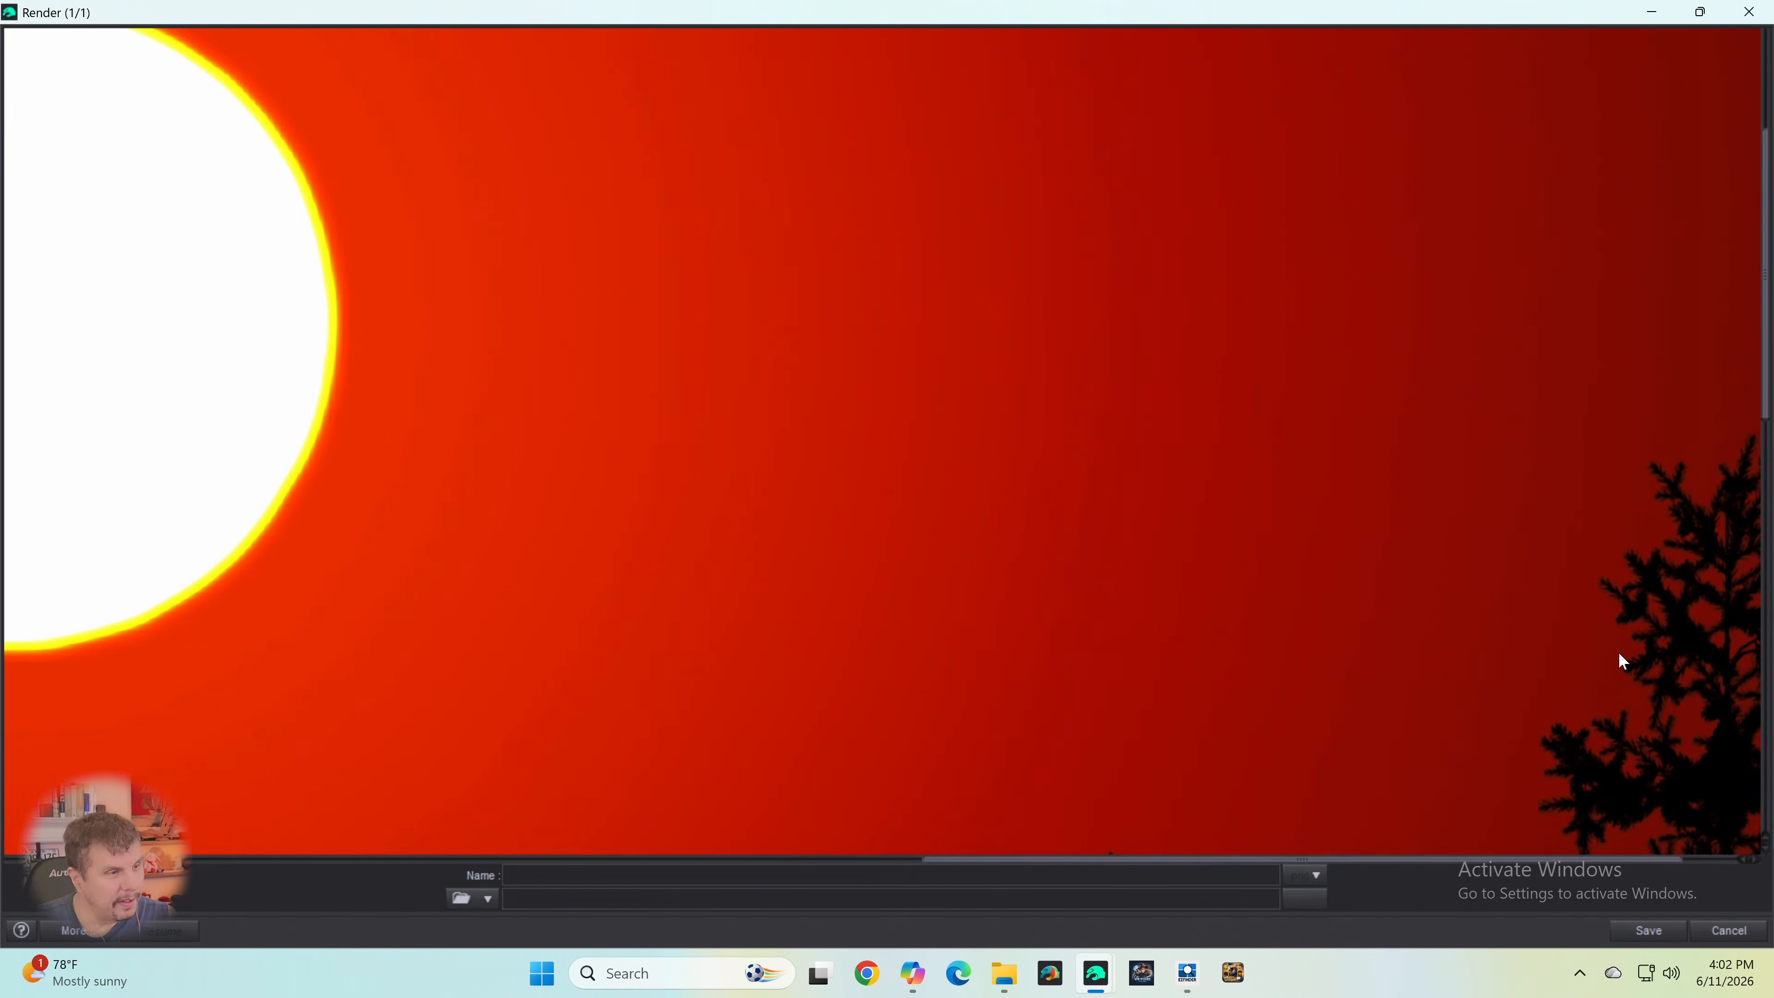
pyautogui.moveTo(1406, 868); pyautogui.dragTo(1042, 903)
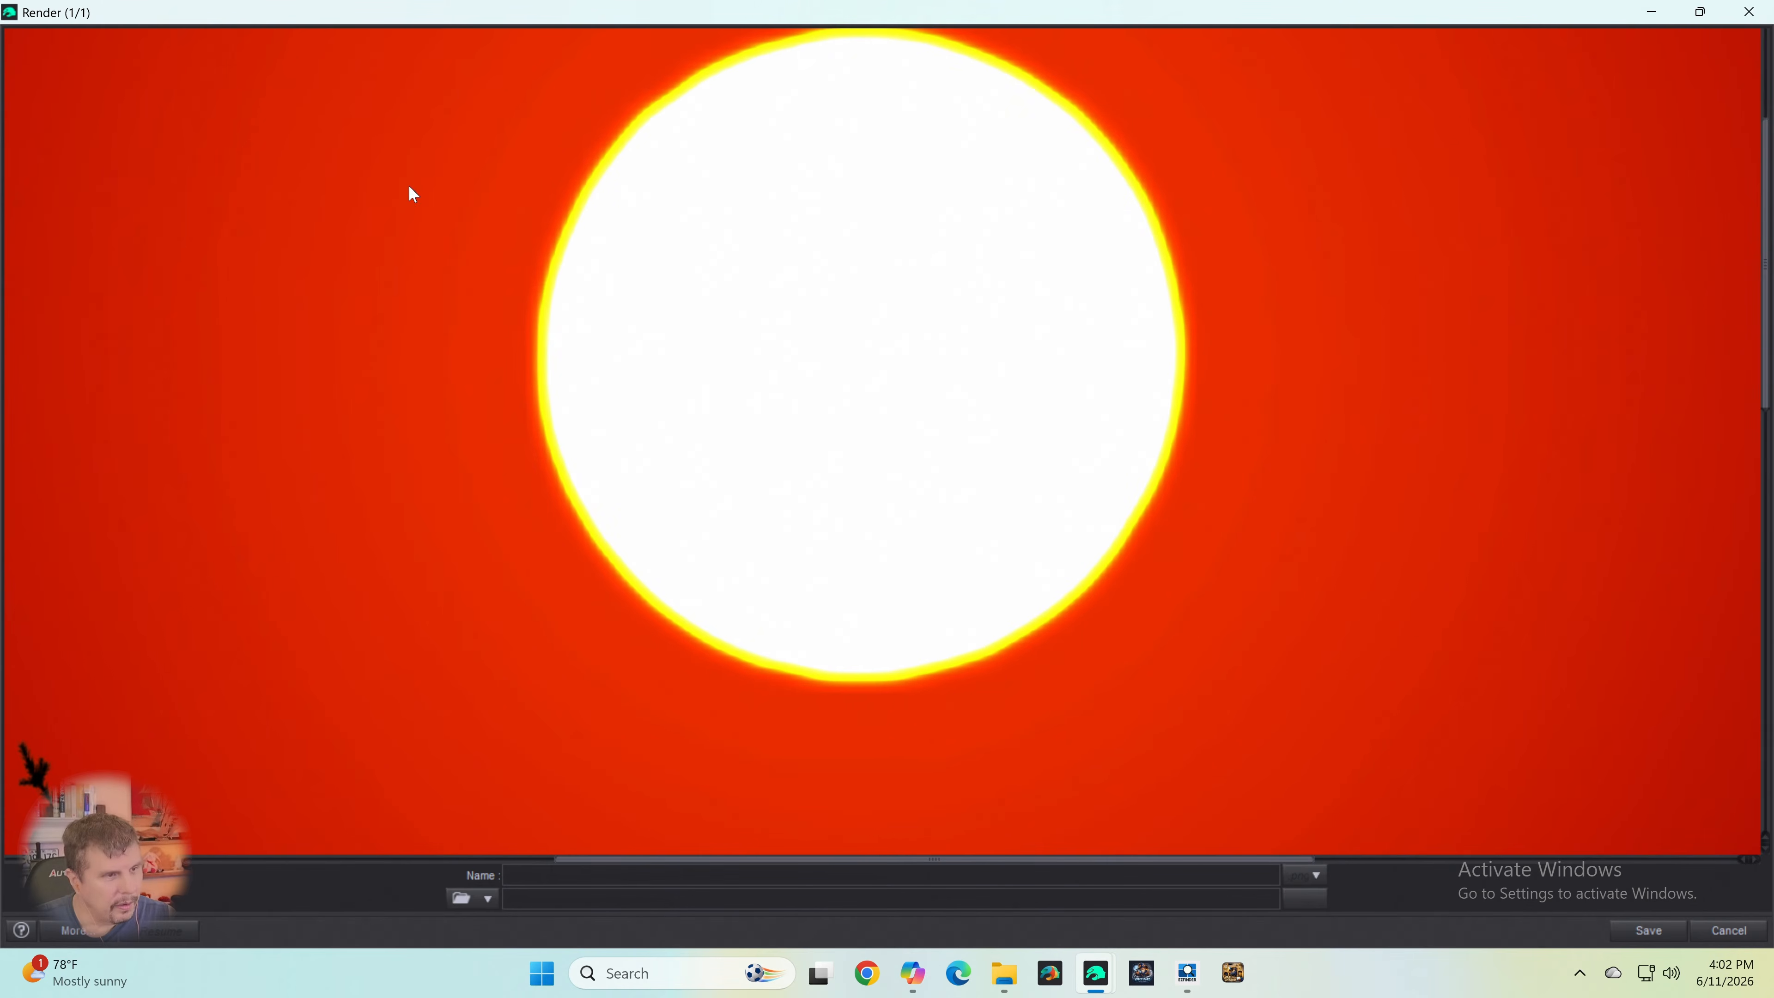
pyautogui.scroll(2, 1211, 480)
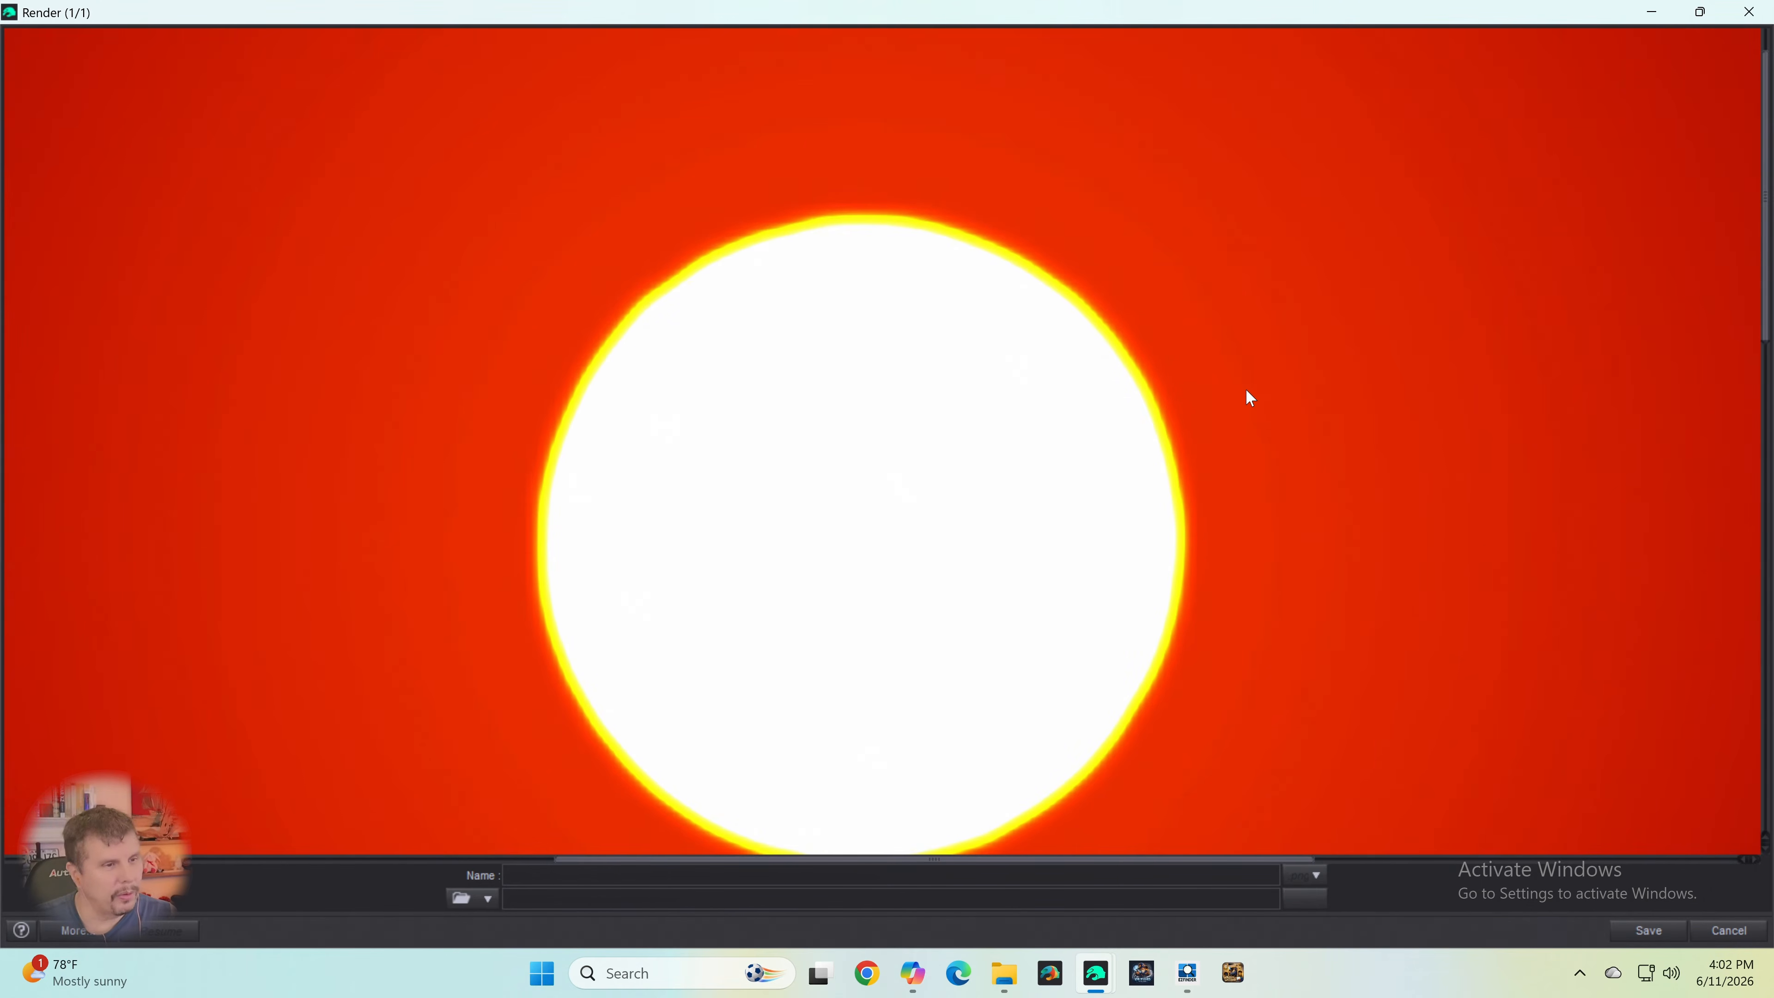
pyautogui.scroll(-3, 1251, 397)
pyautogui.scroll(-3, 1254, 396)
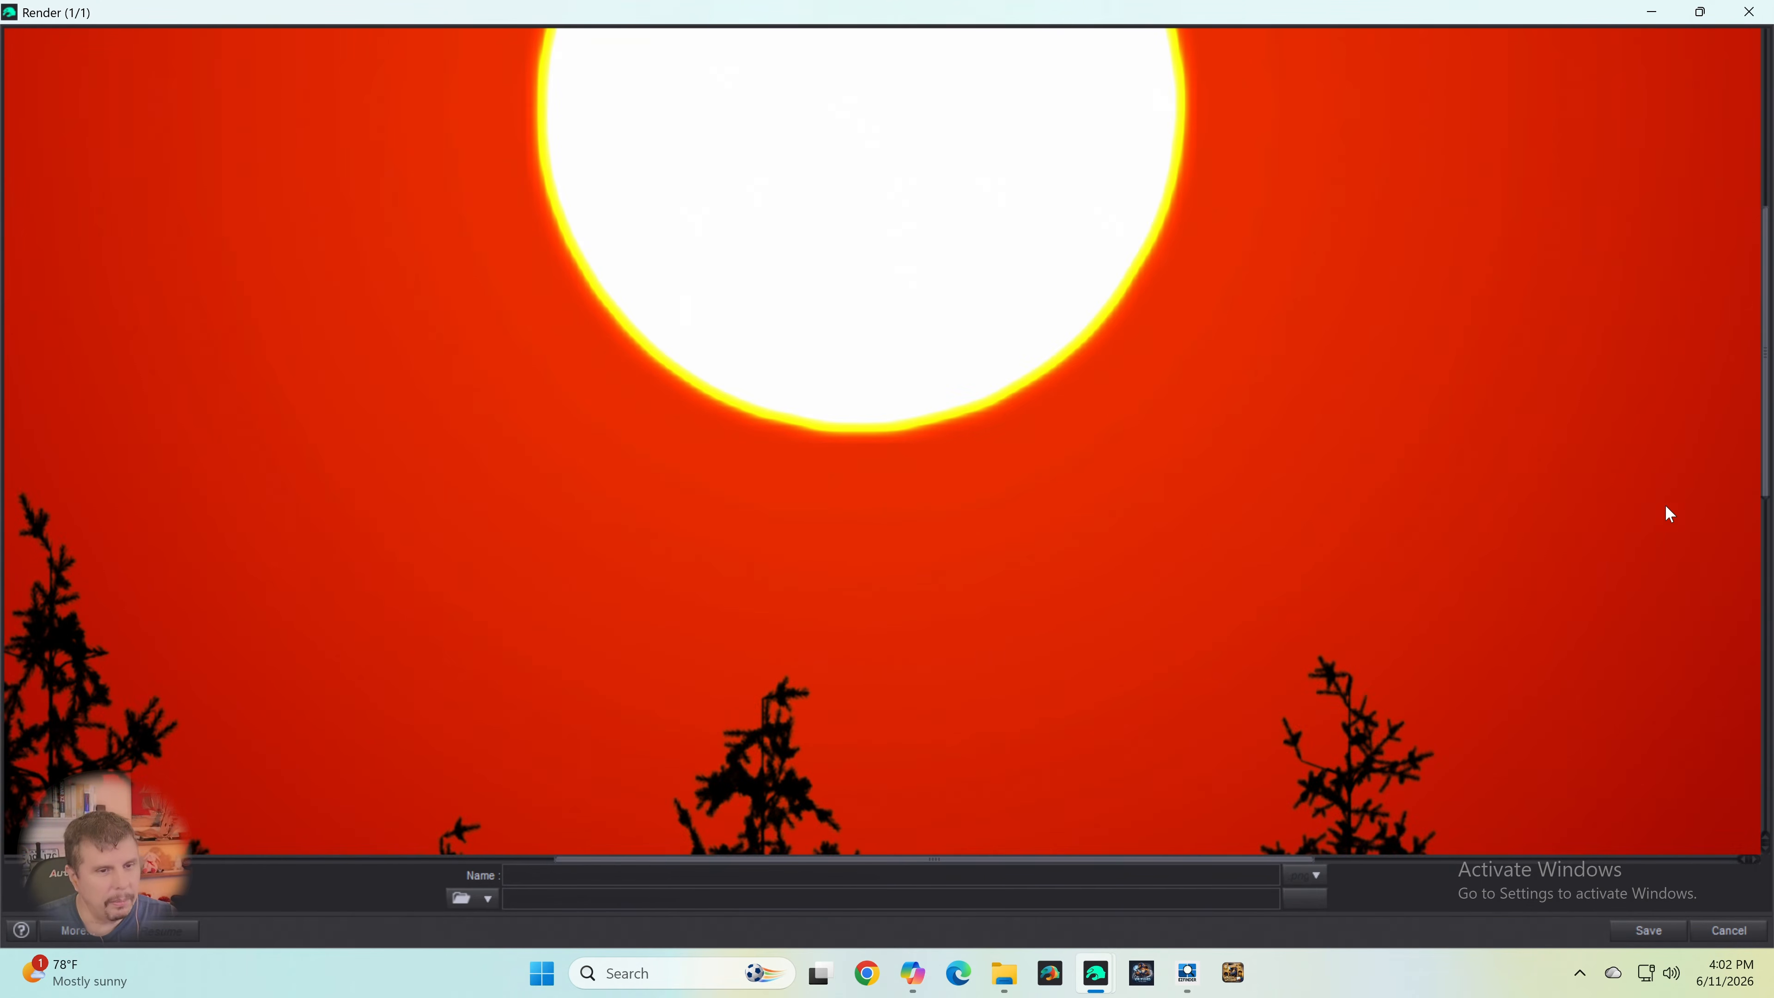
pyautogui.scroll(-3, 1282, 573)
pyautogui.scroll(-3, 1268, 589)
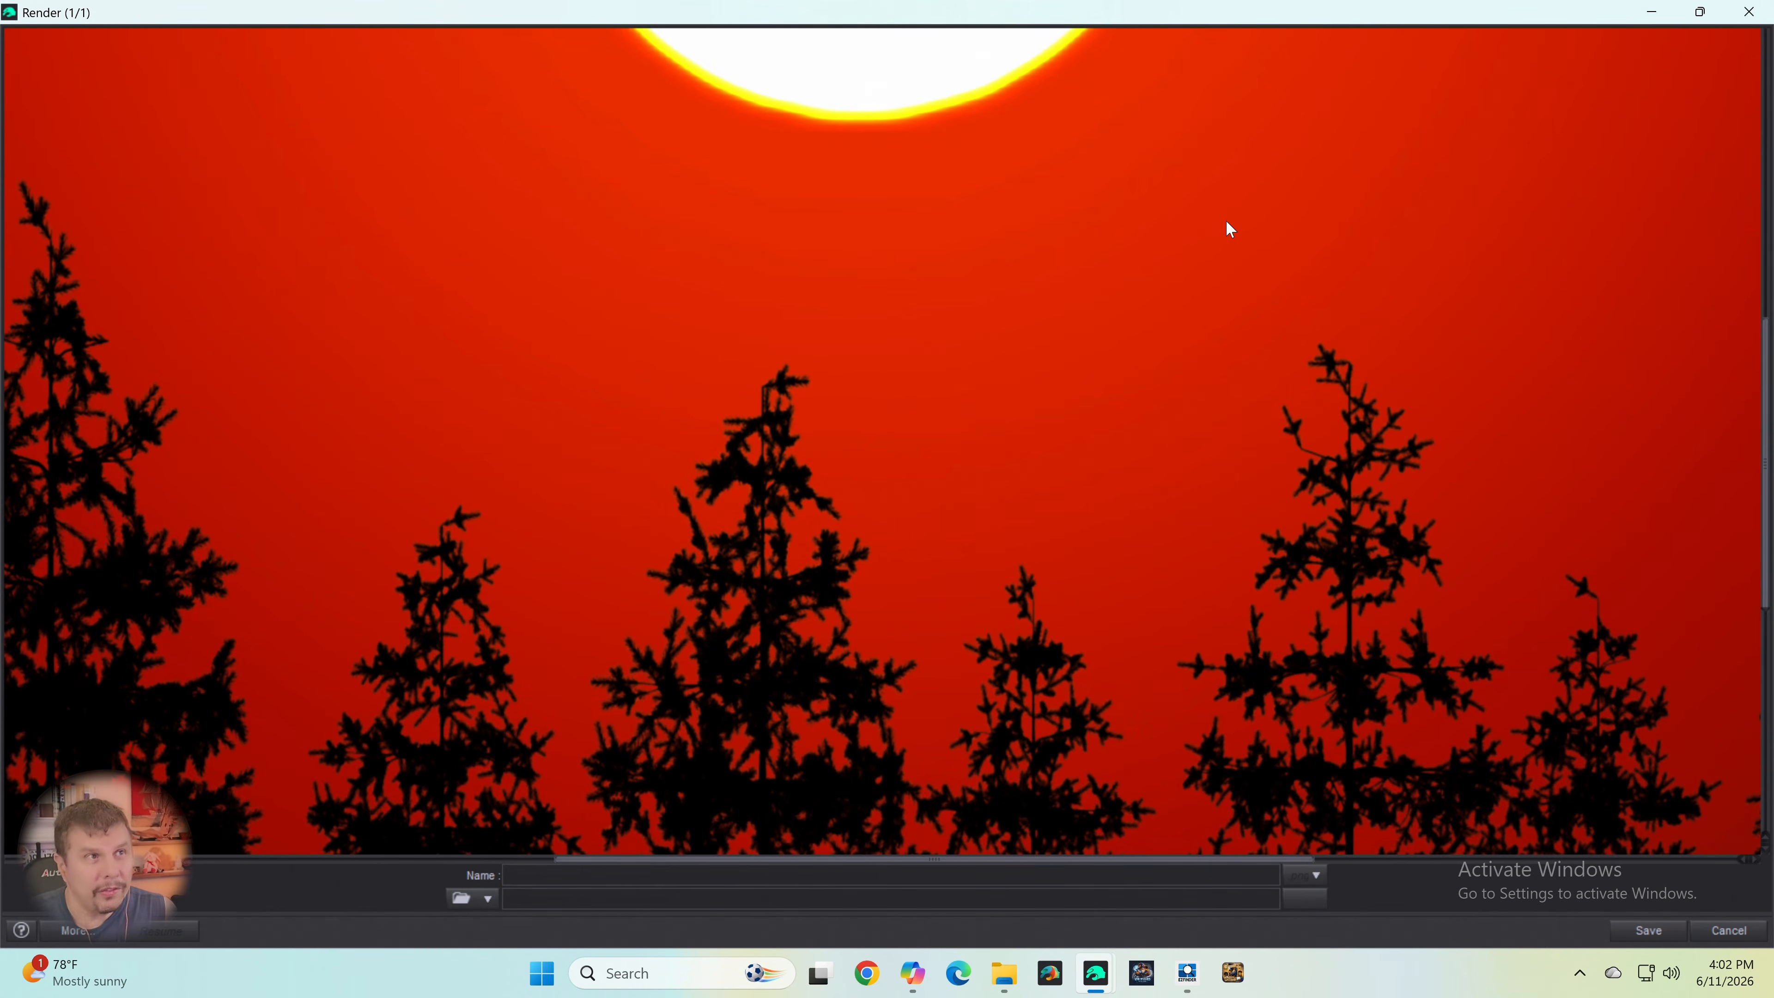
pyautogui.scroll(6, 1233, 273)
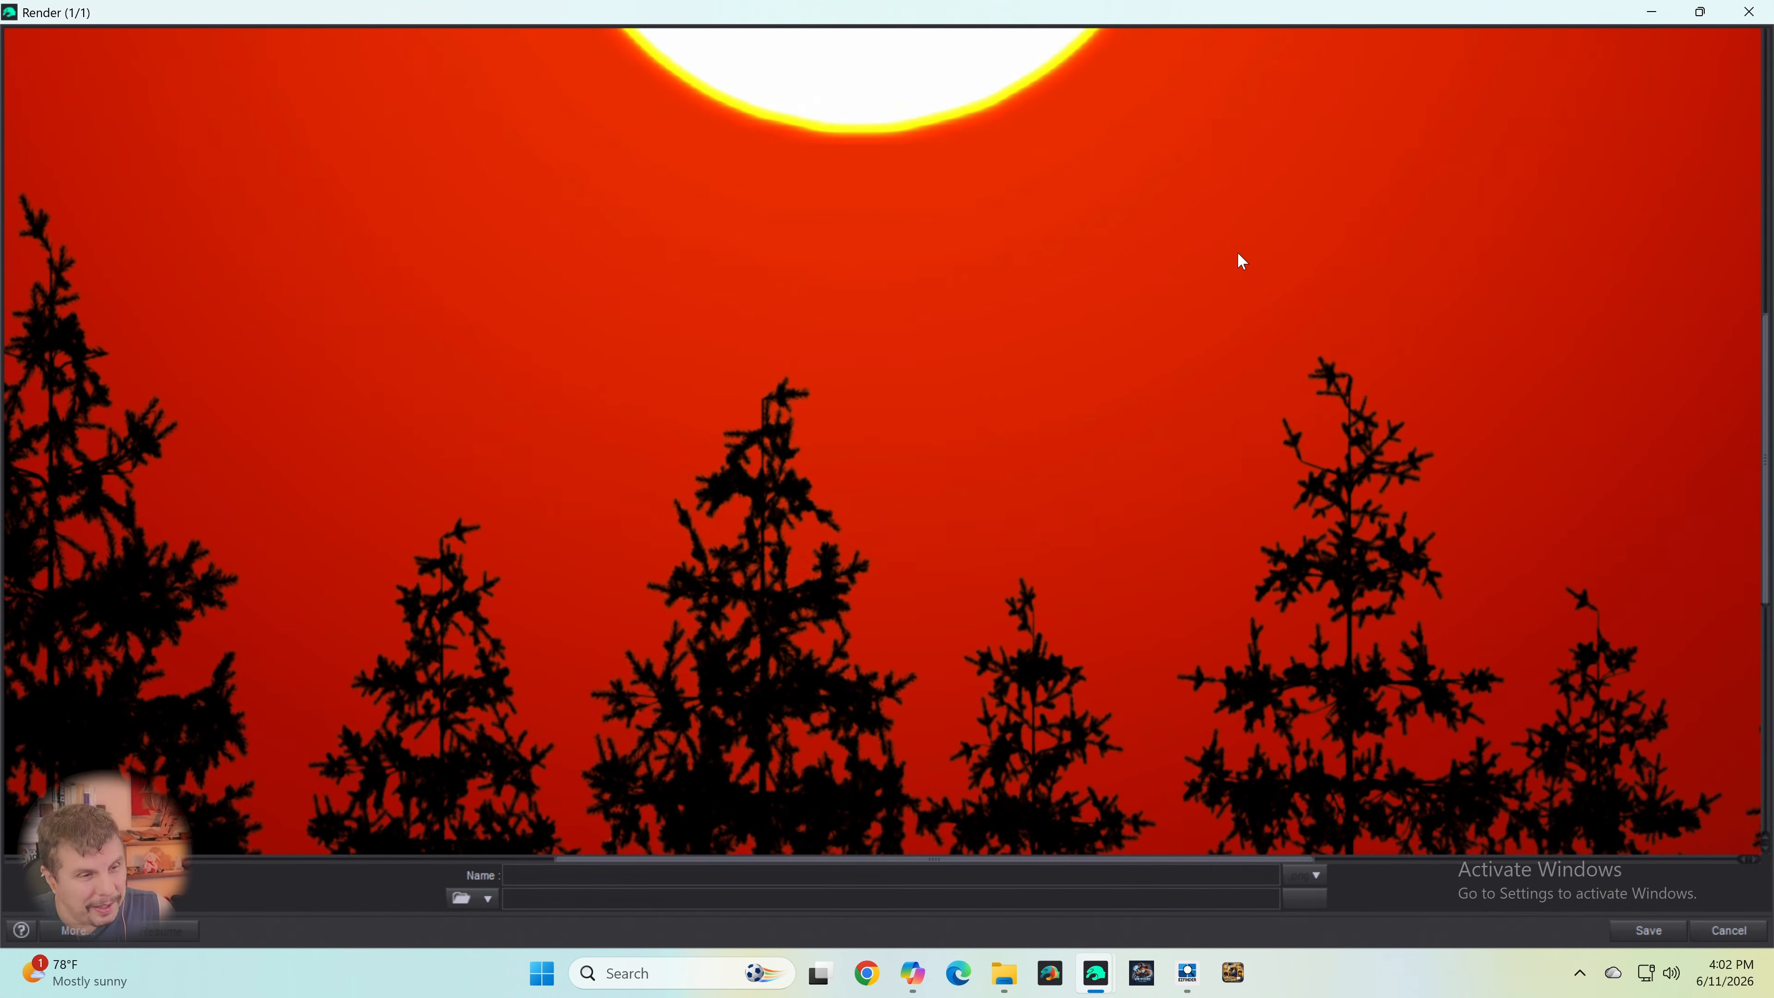
pyautogui.scroll(2, 1254, 249)
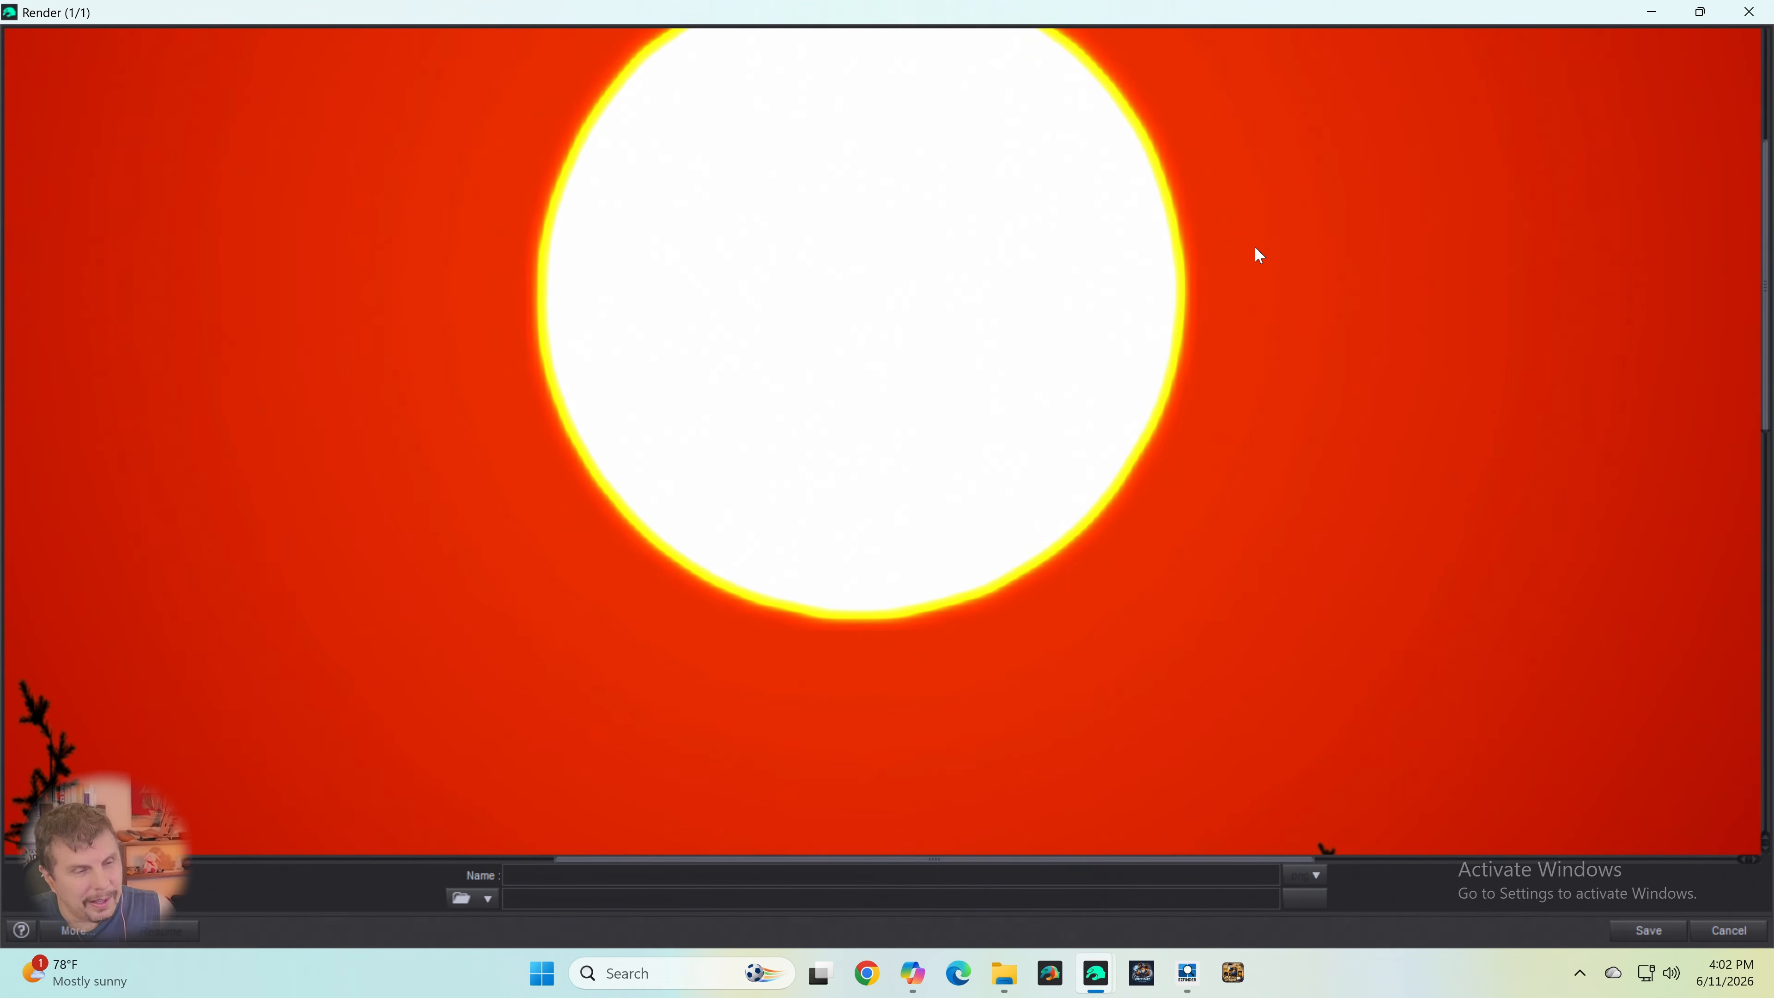
# - Examine the full outline of the sun disc and the darkening red sky over the left part of the render
pyautogui.scroll(6, 1254, 244)
pyautogui.scroll(-9, 1255, 241)
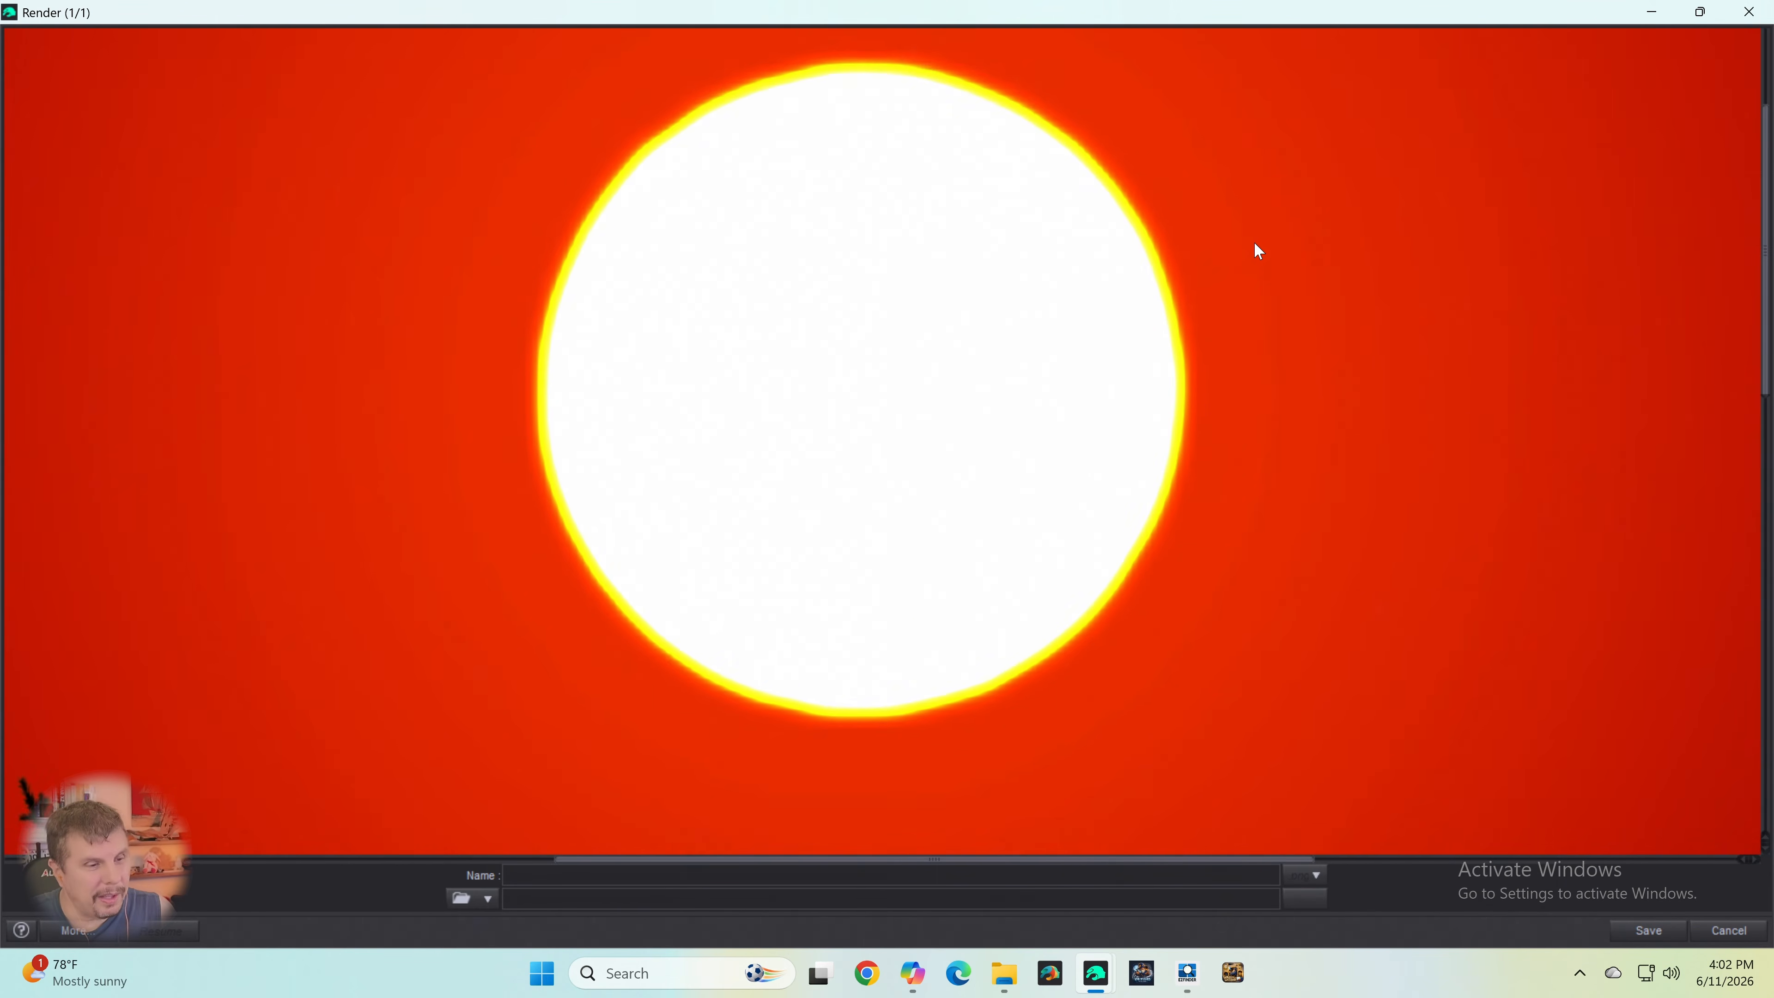
pyautogui.scroll(-8, 1255, 244)
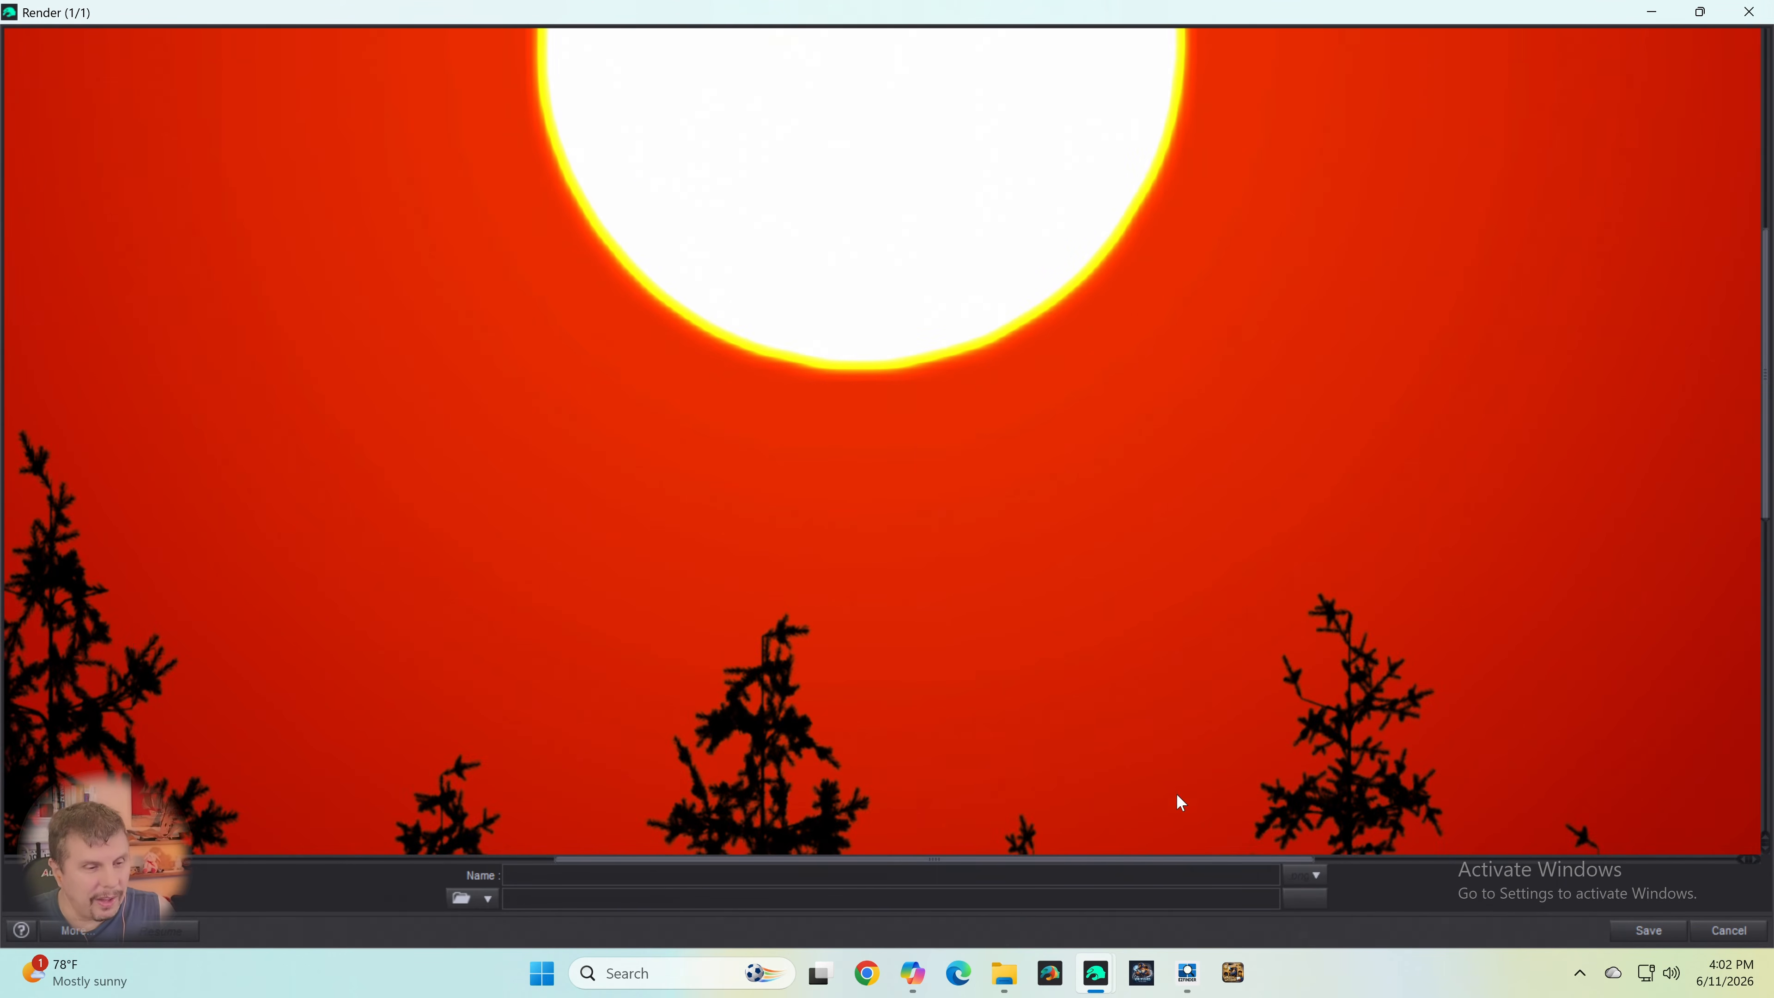
pyautogui.moveTo(1160, 861); pyautogui.dragTo(626, 822)
pyautogui.scroll(9, 1067, 405)
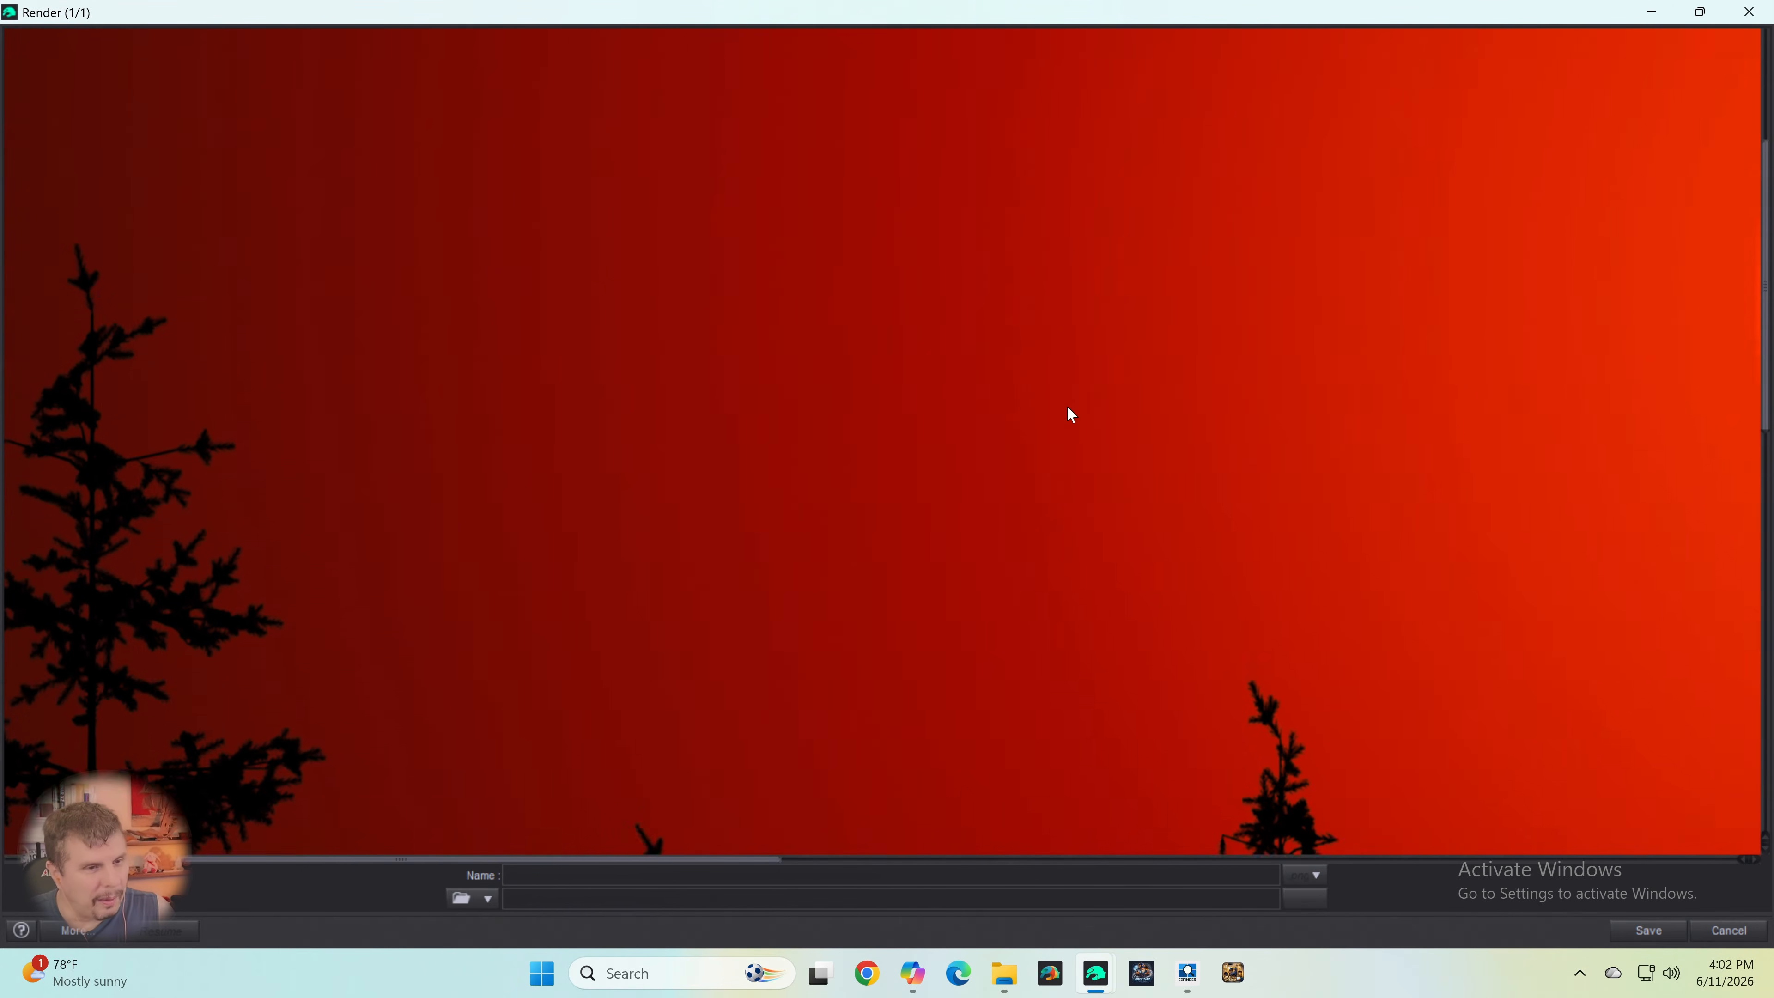
pyautogui.scroll(9, 1384, 405)
pyautogui.scroll(4, 1294, 416)
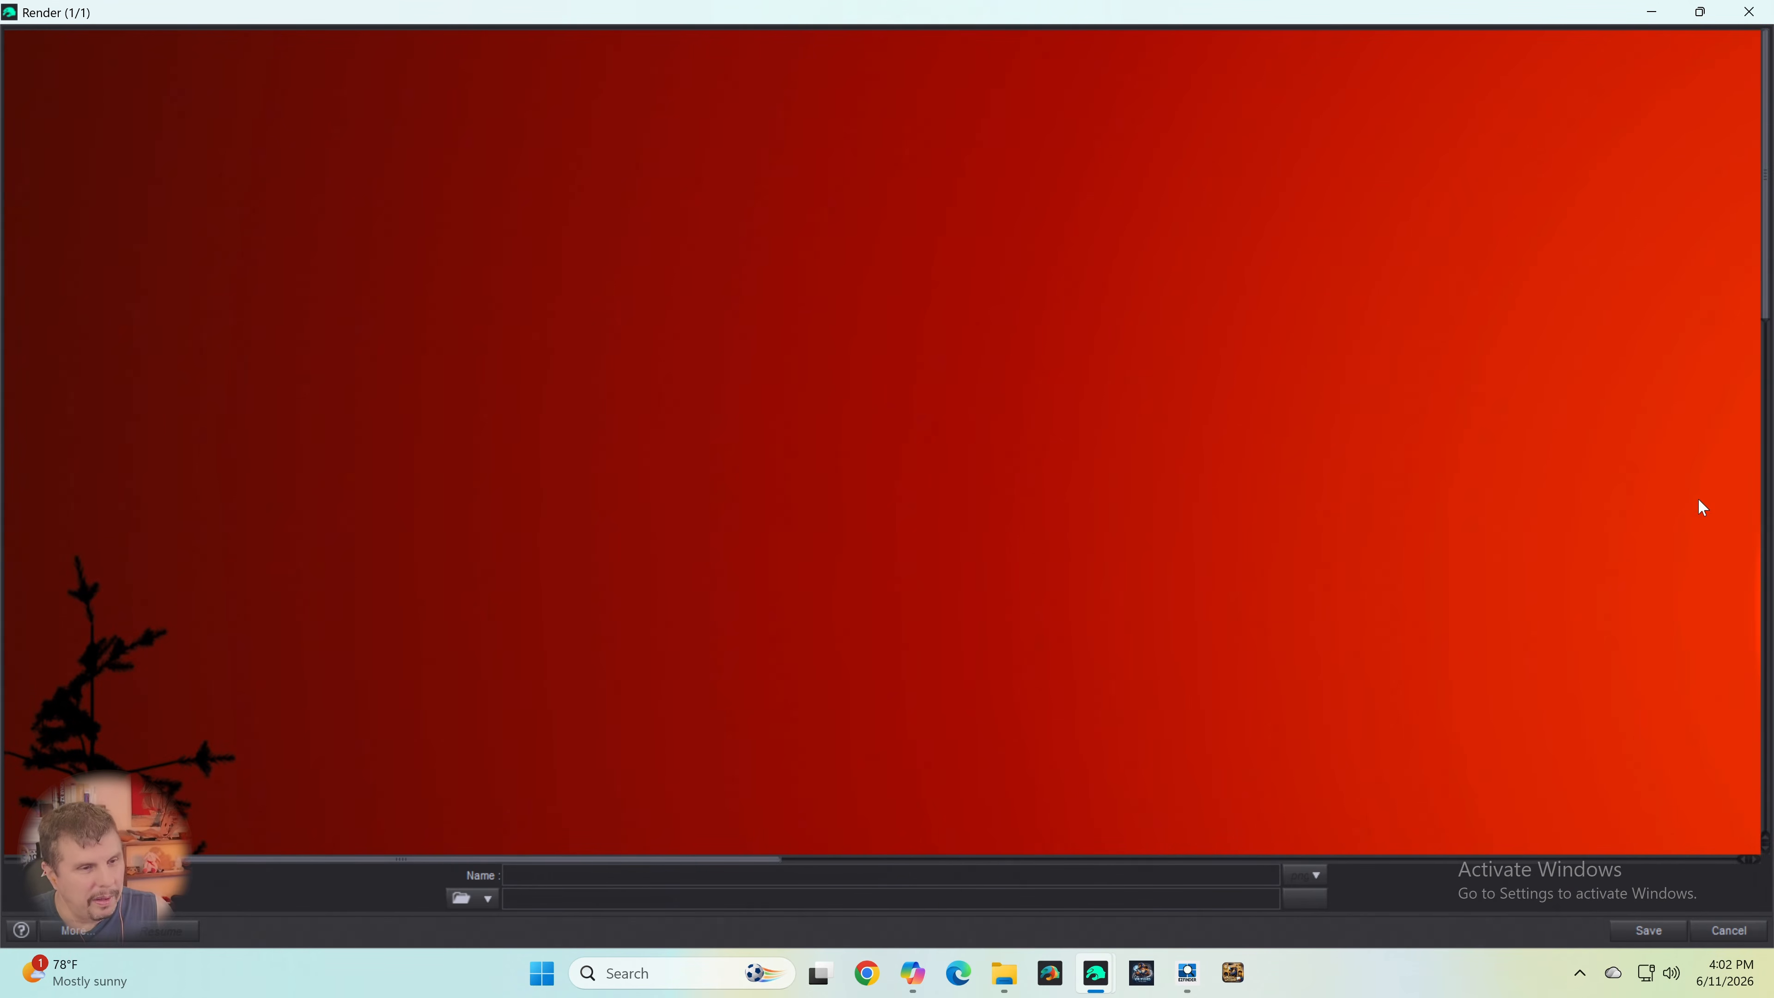
# - Examine the black spruce silhouettes against the sky from the left end of the render to the right end
pyautogui.scroll(-12, 1104, 409)
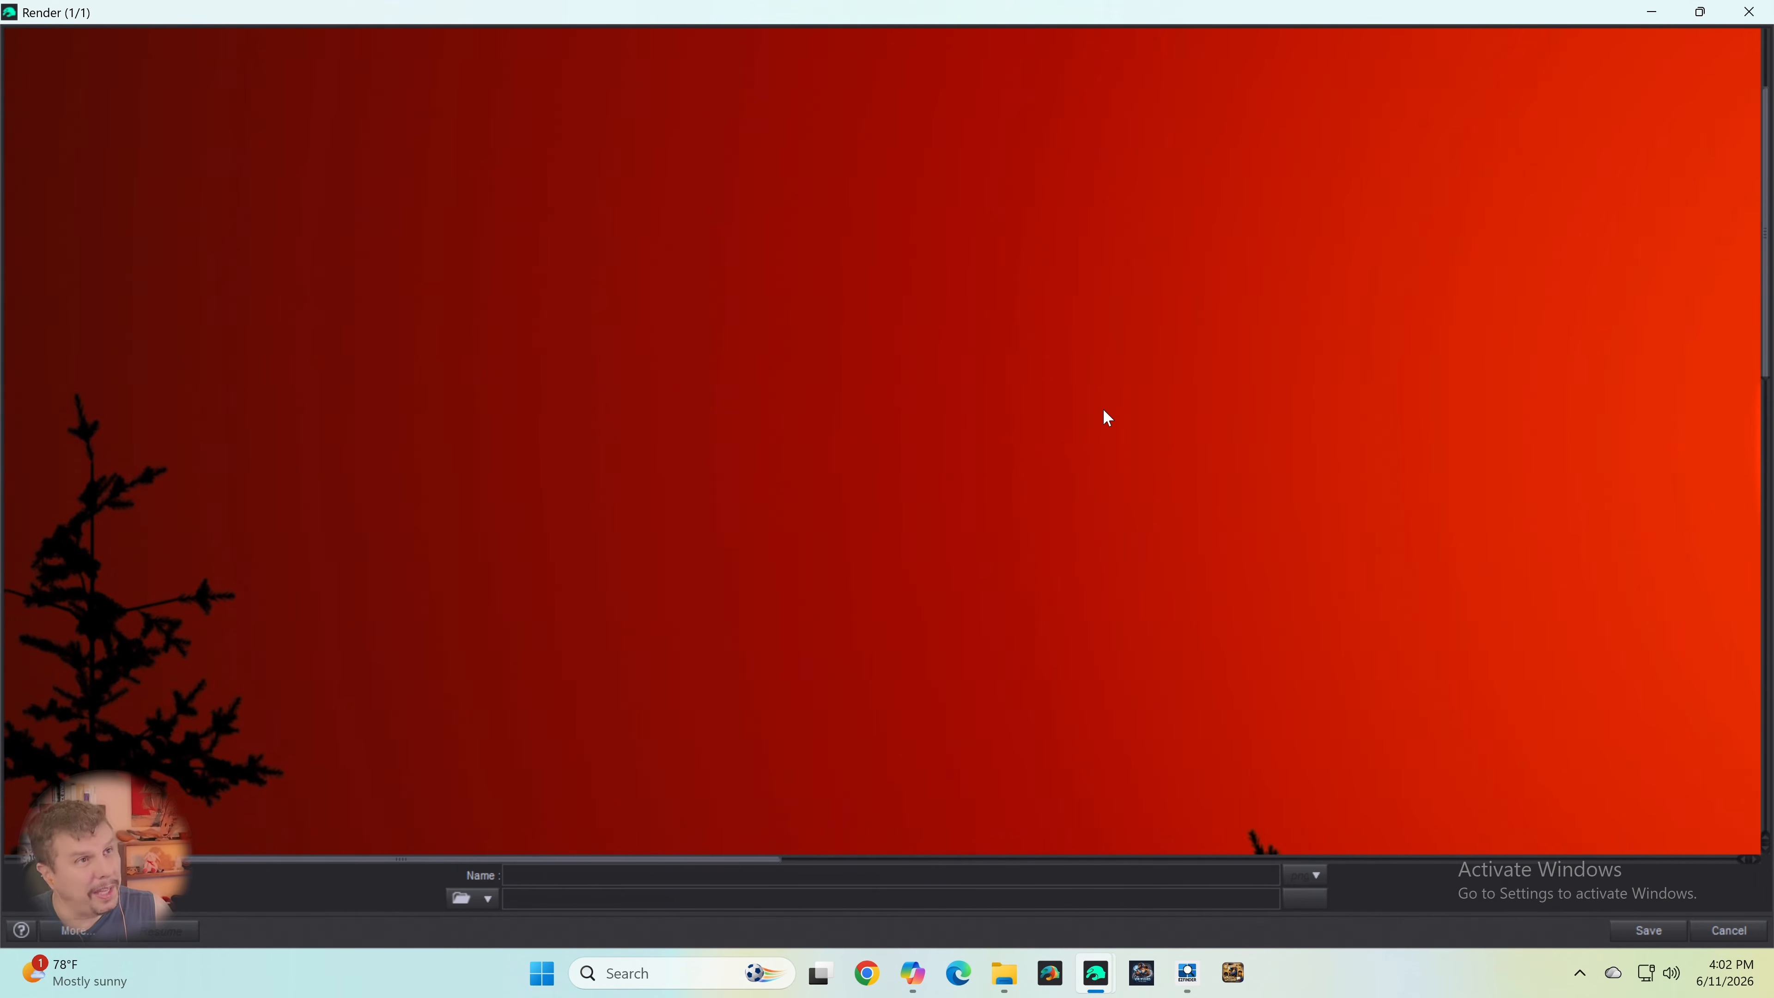
pyautogui.scroll(-15, 1107, 418)
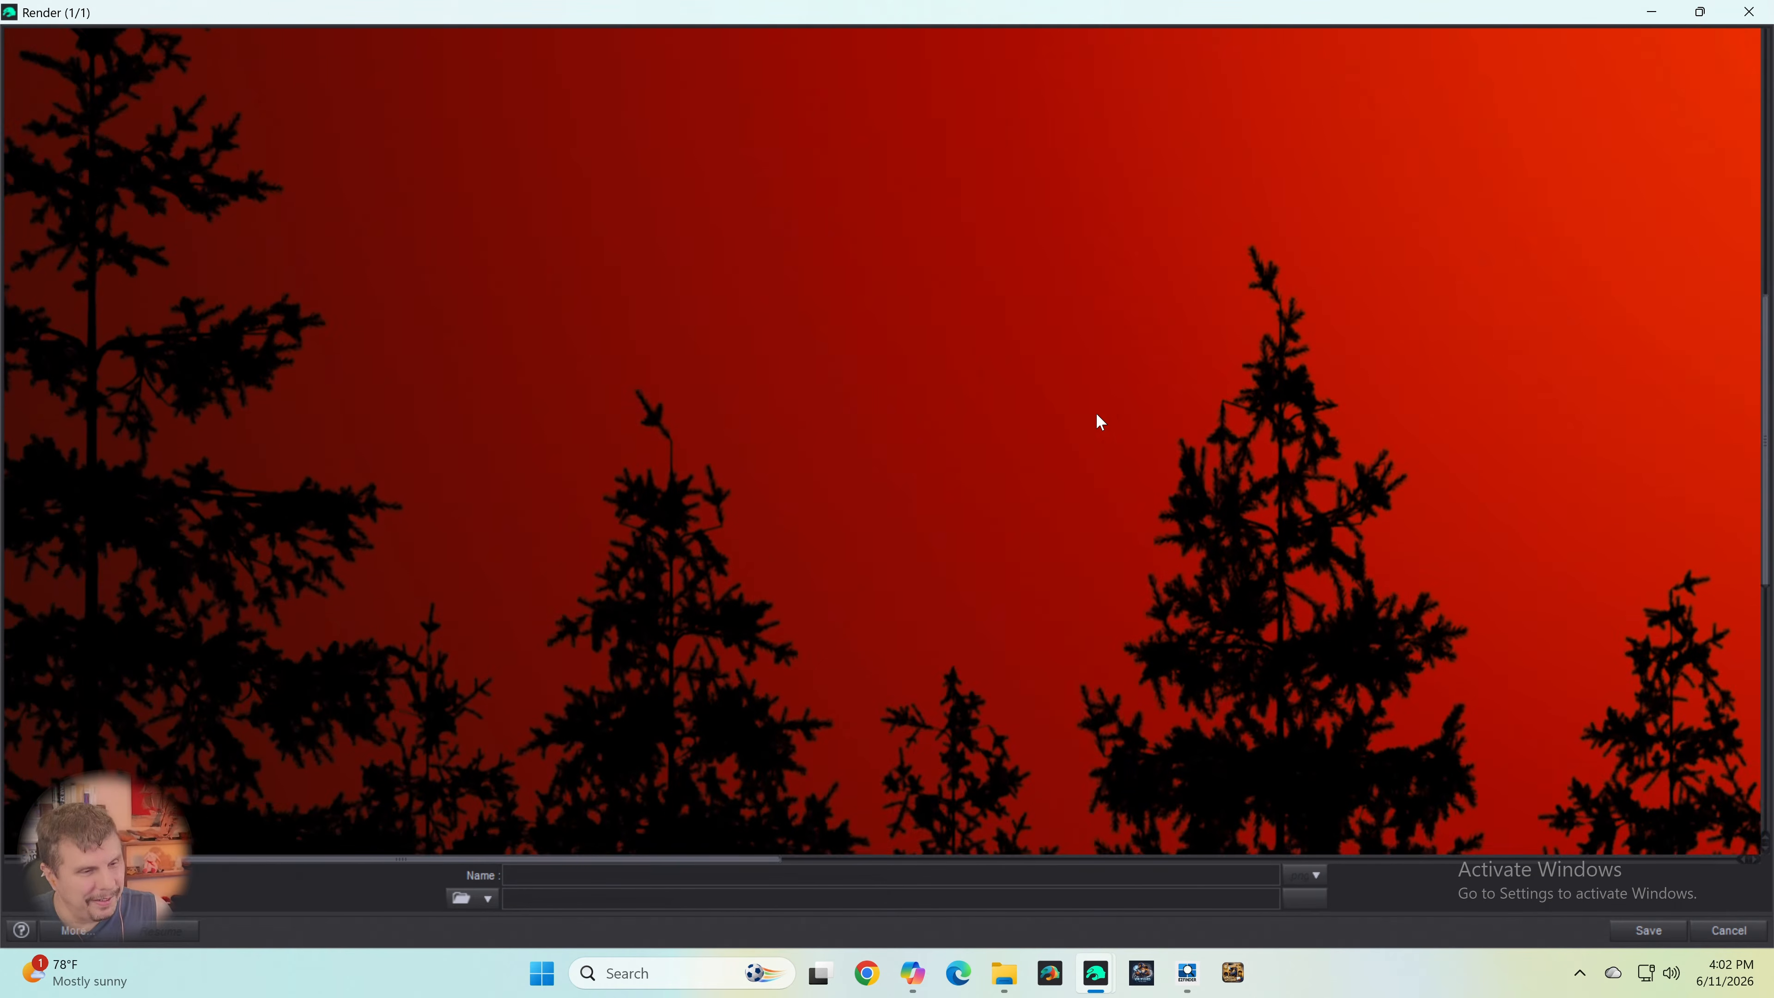
pyautogui.scroll(-5, 1093, 420)
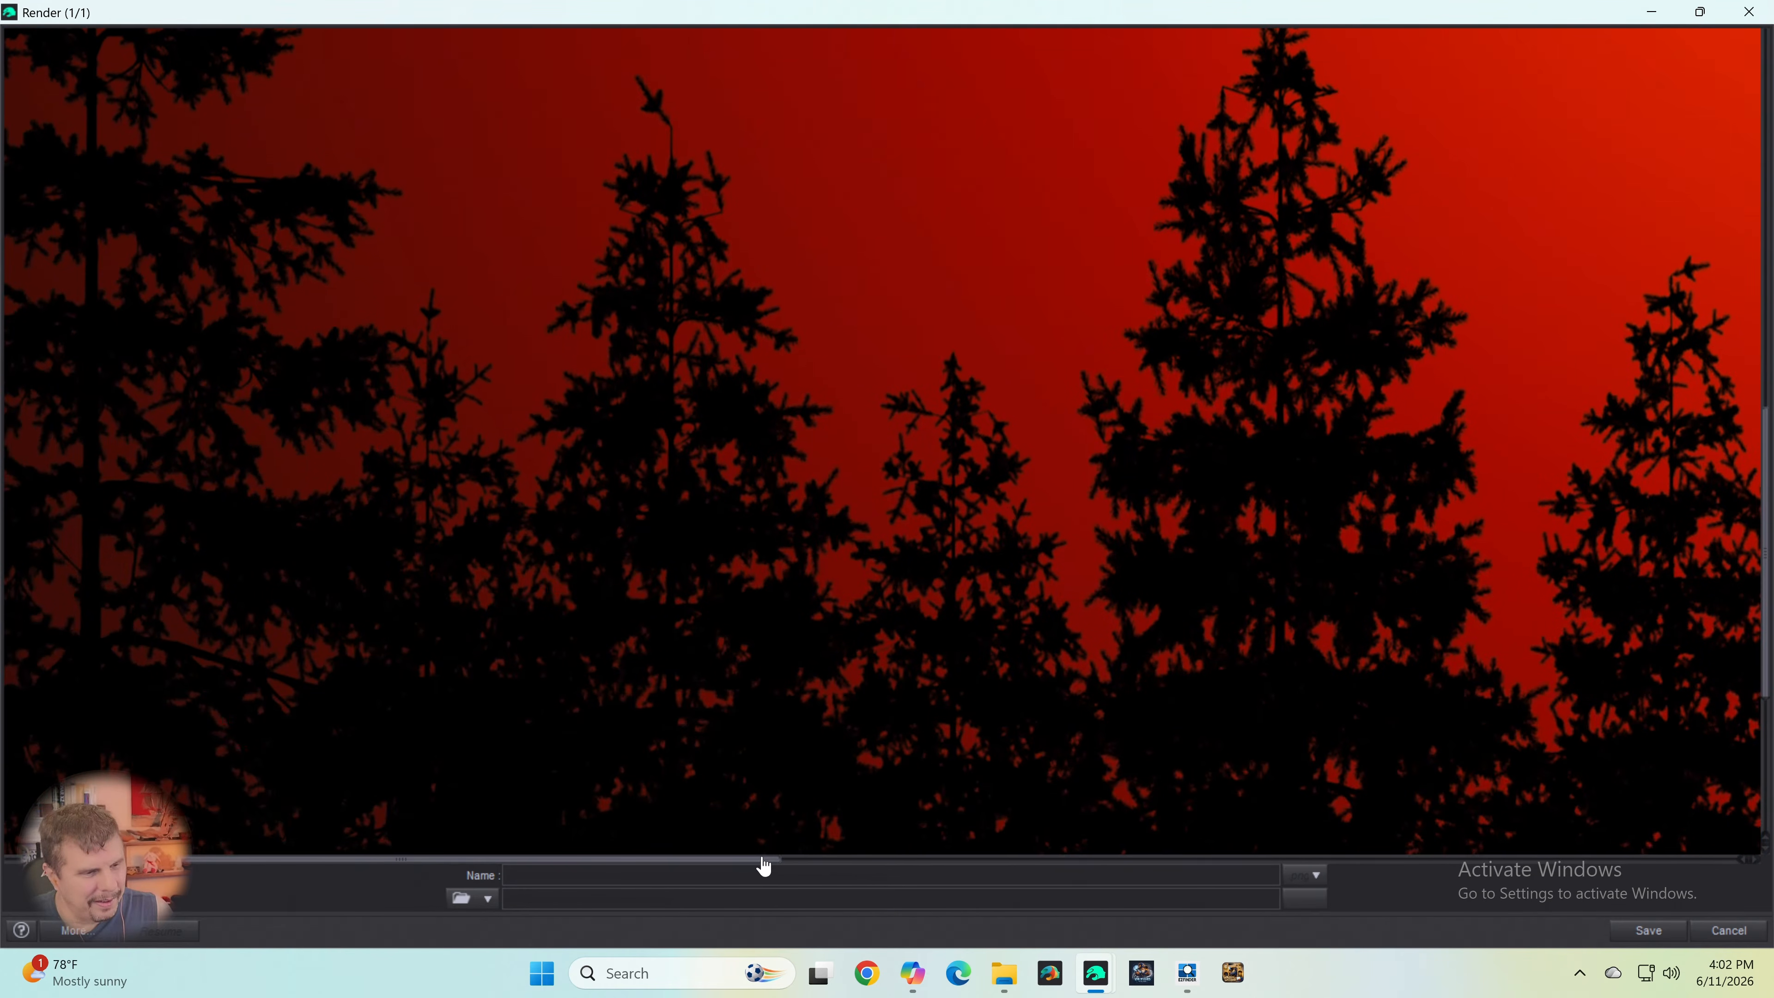
pyautogui.moveTo(764, 864); pyautogui.dragTo(1603, 864)
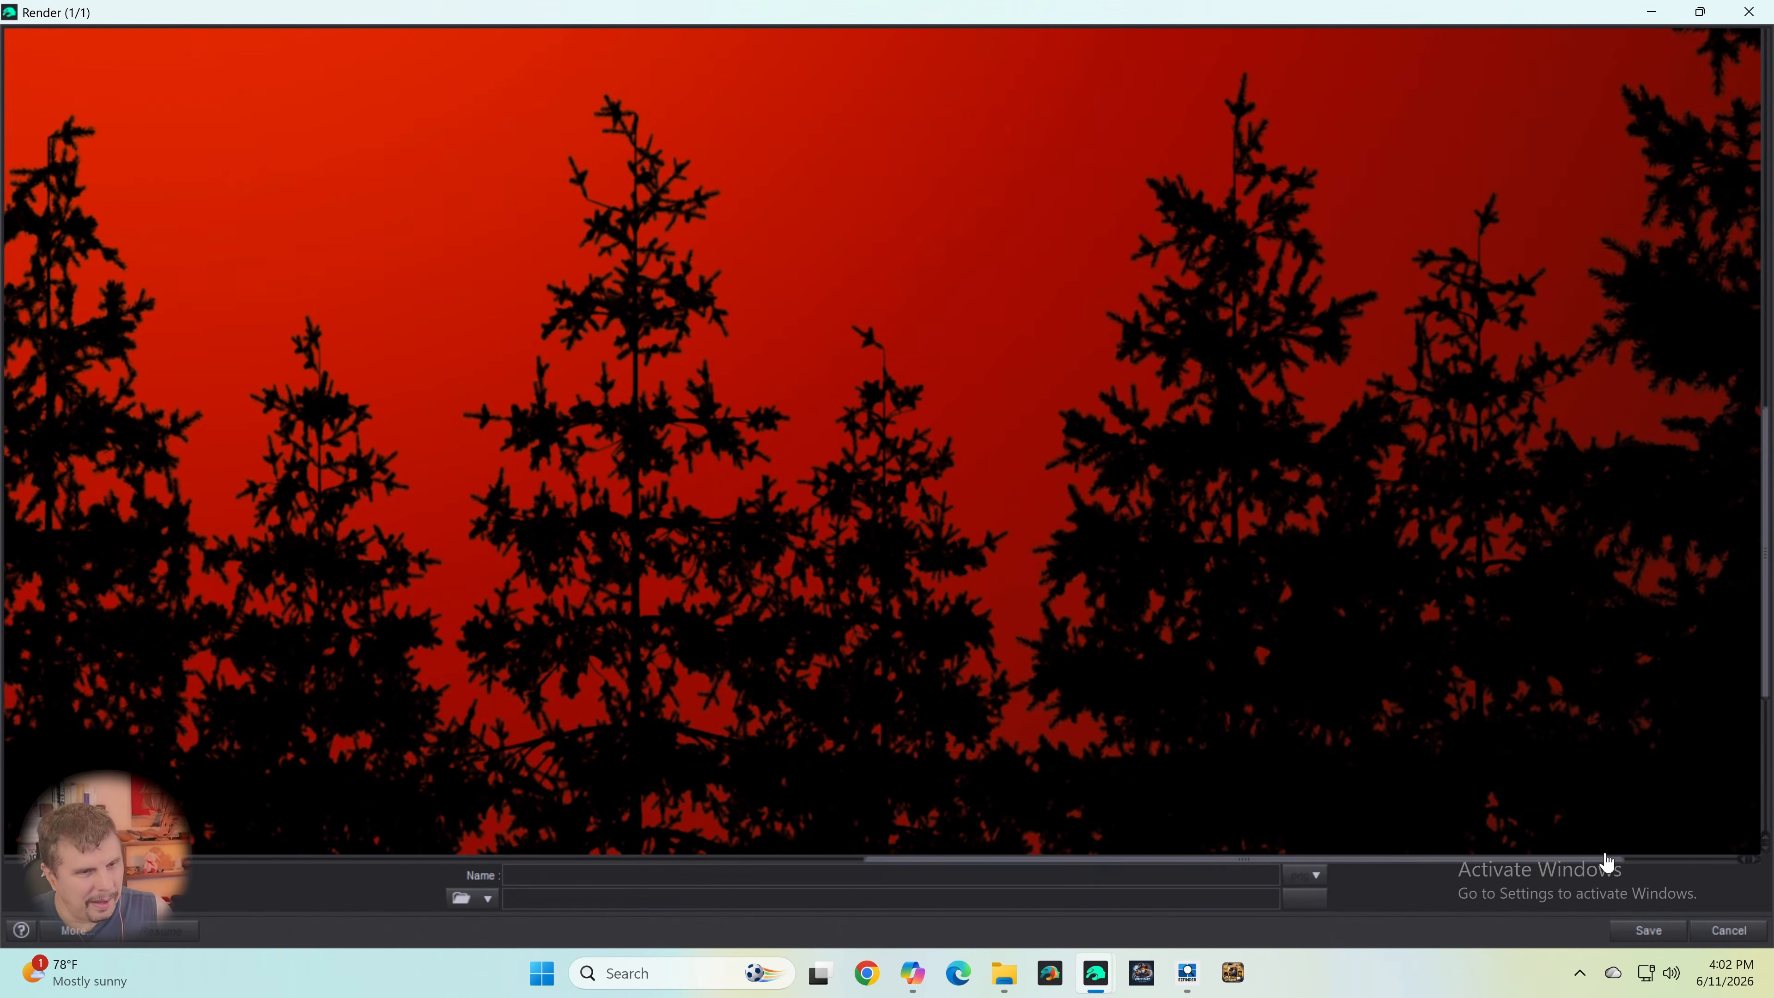
pyautogui.scroll(10, 1698, 638)
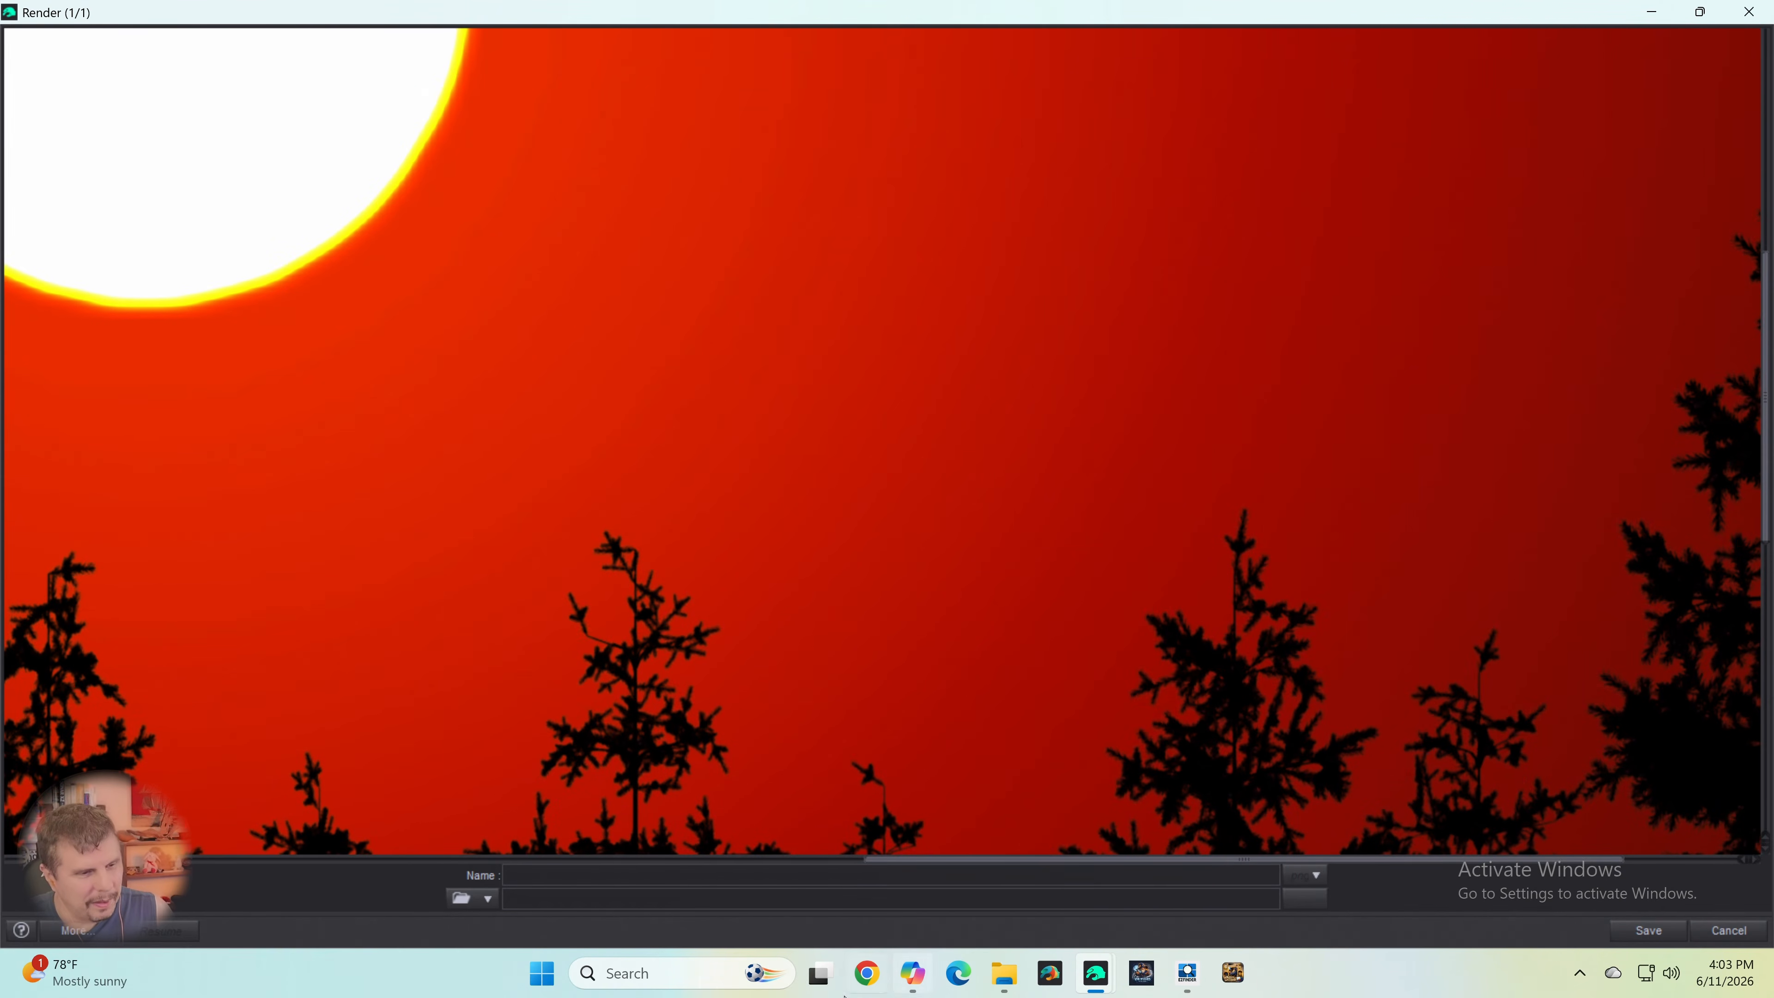
# - Switch to DAZ Studio 6 and ask the AI chat agent "Does Daz Studio downsample 24bit HDRIs?"
pyautogui.moveTo(916, 985)
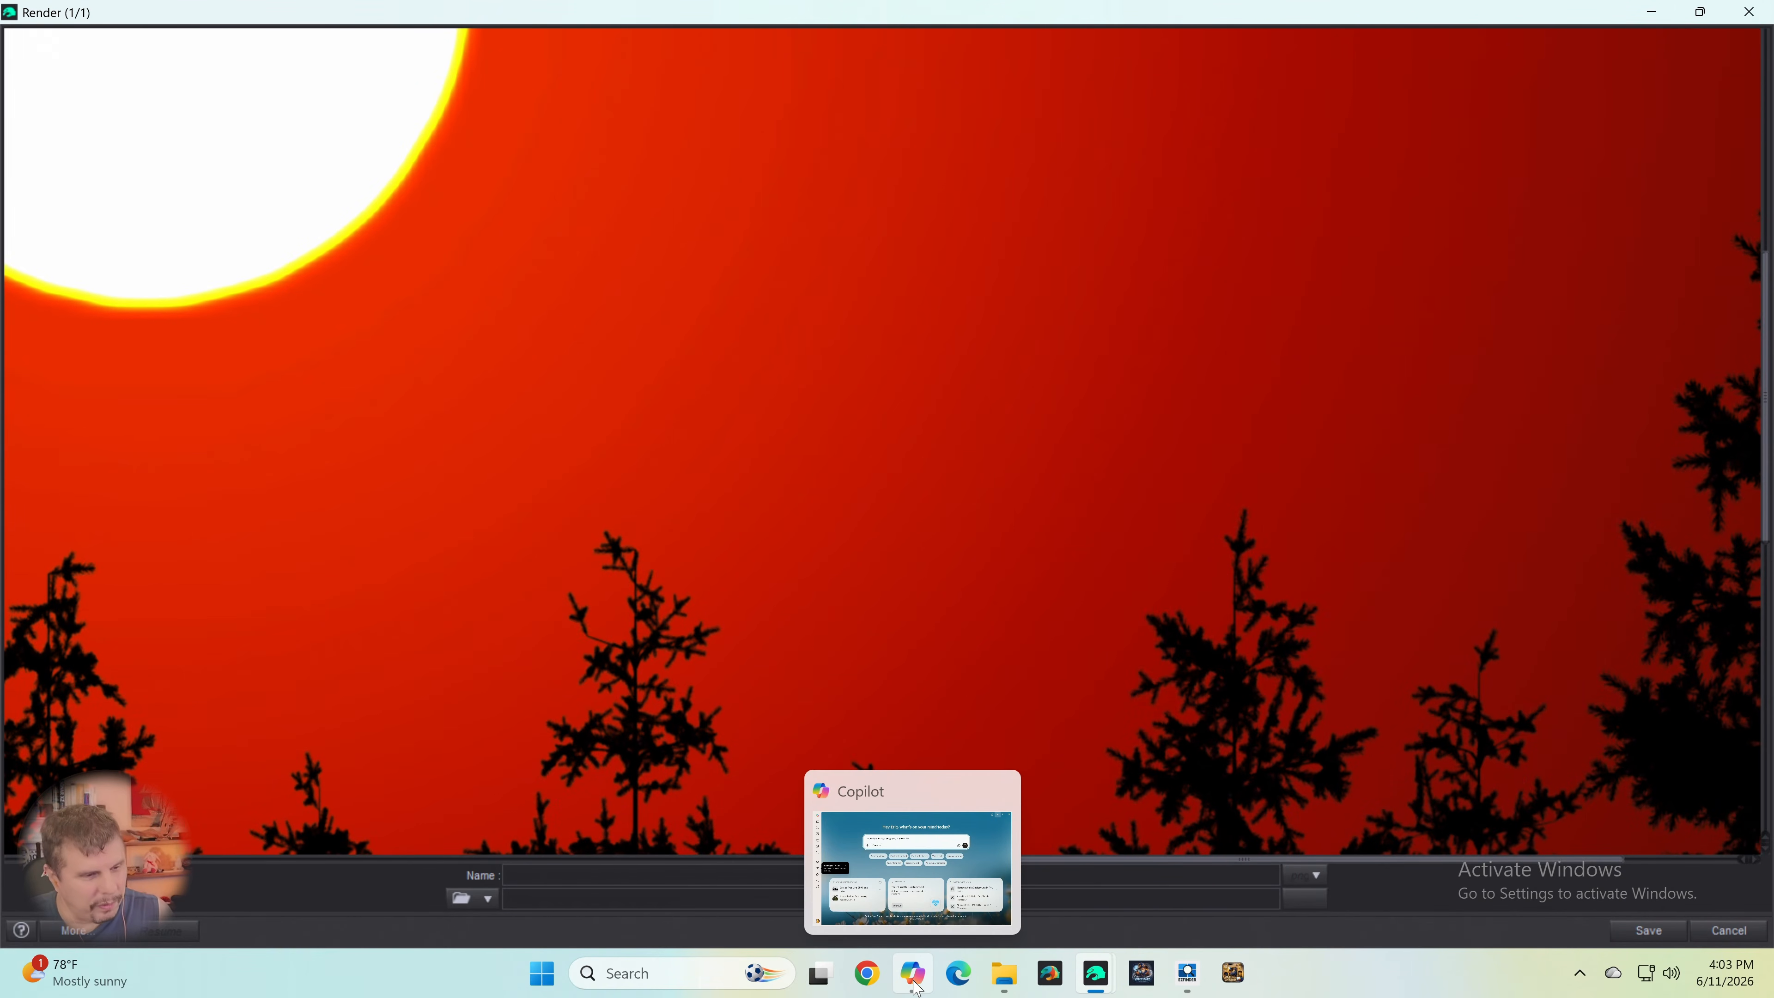
pyautogui.moveTo(916, 986); pyautogui.dragTo(958, 979)
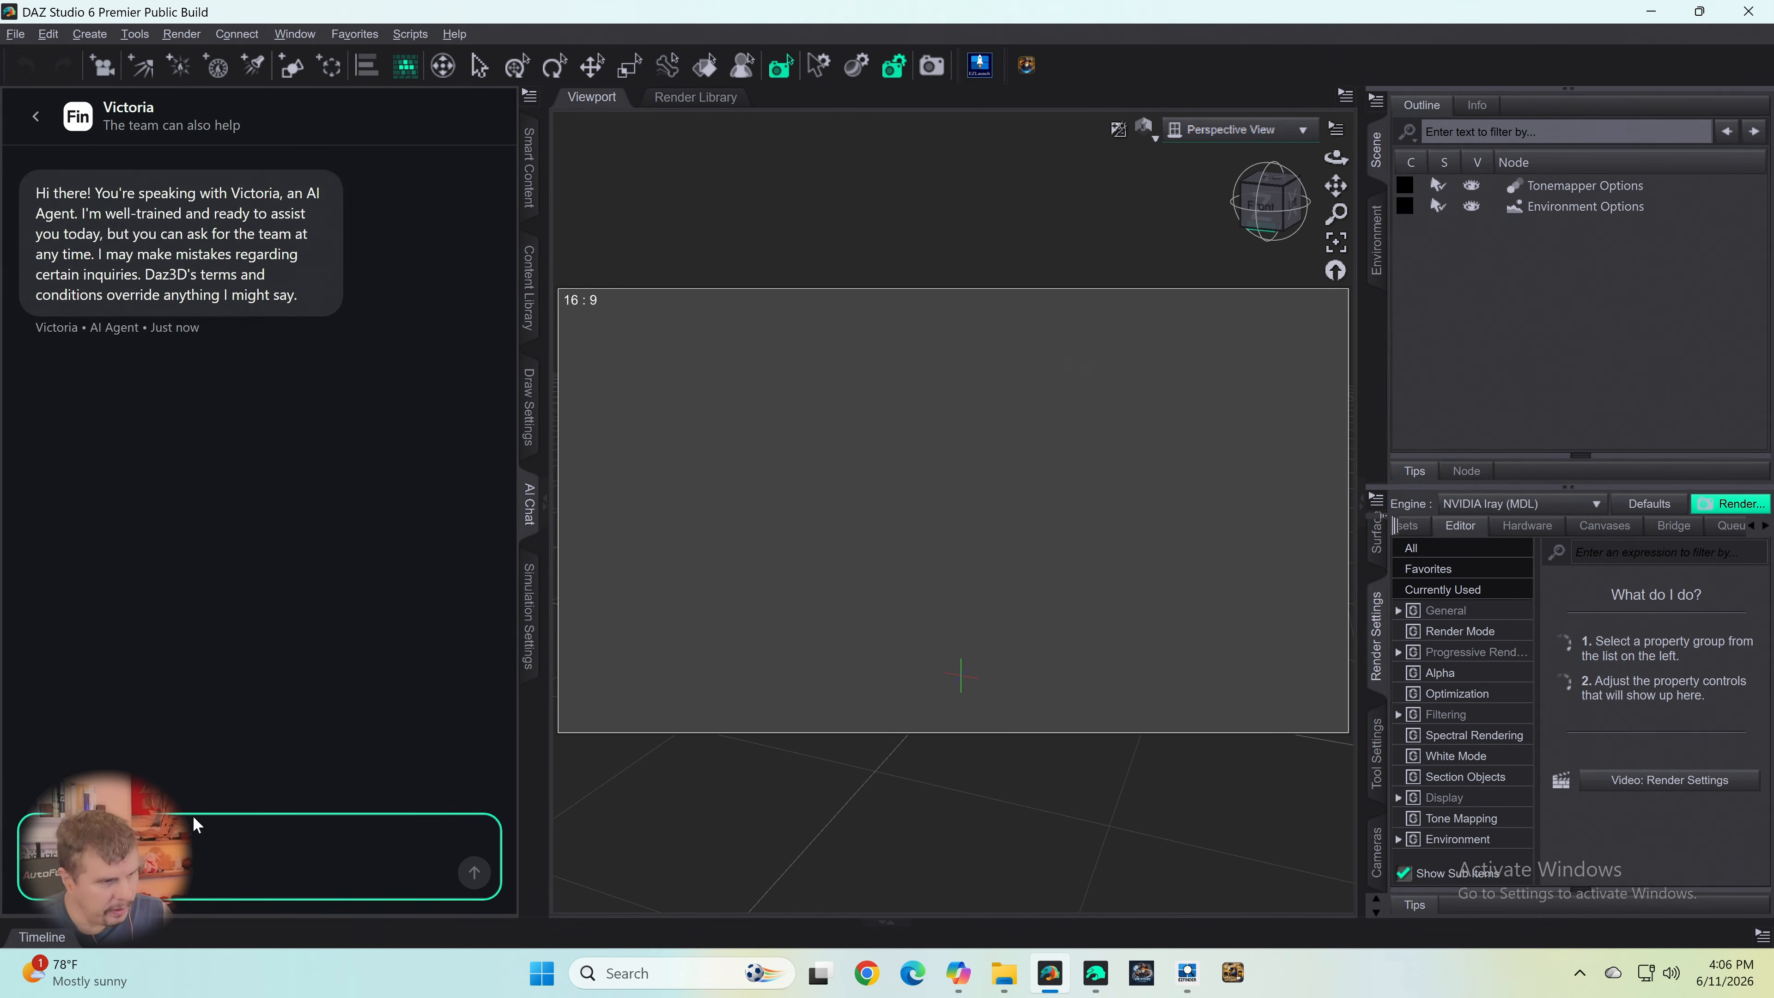
pyautogui.write('H')
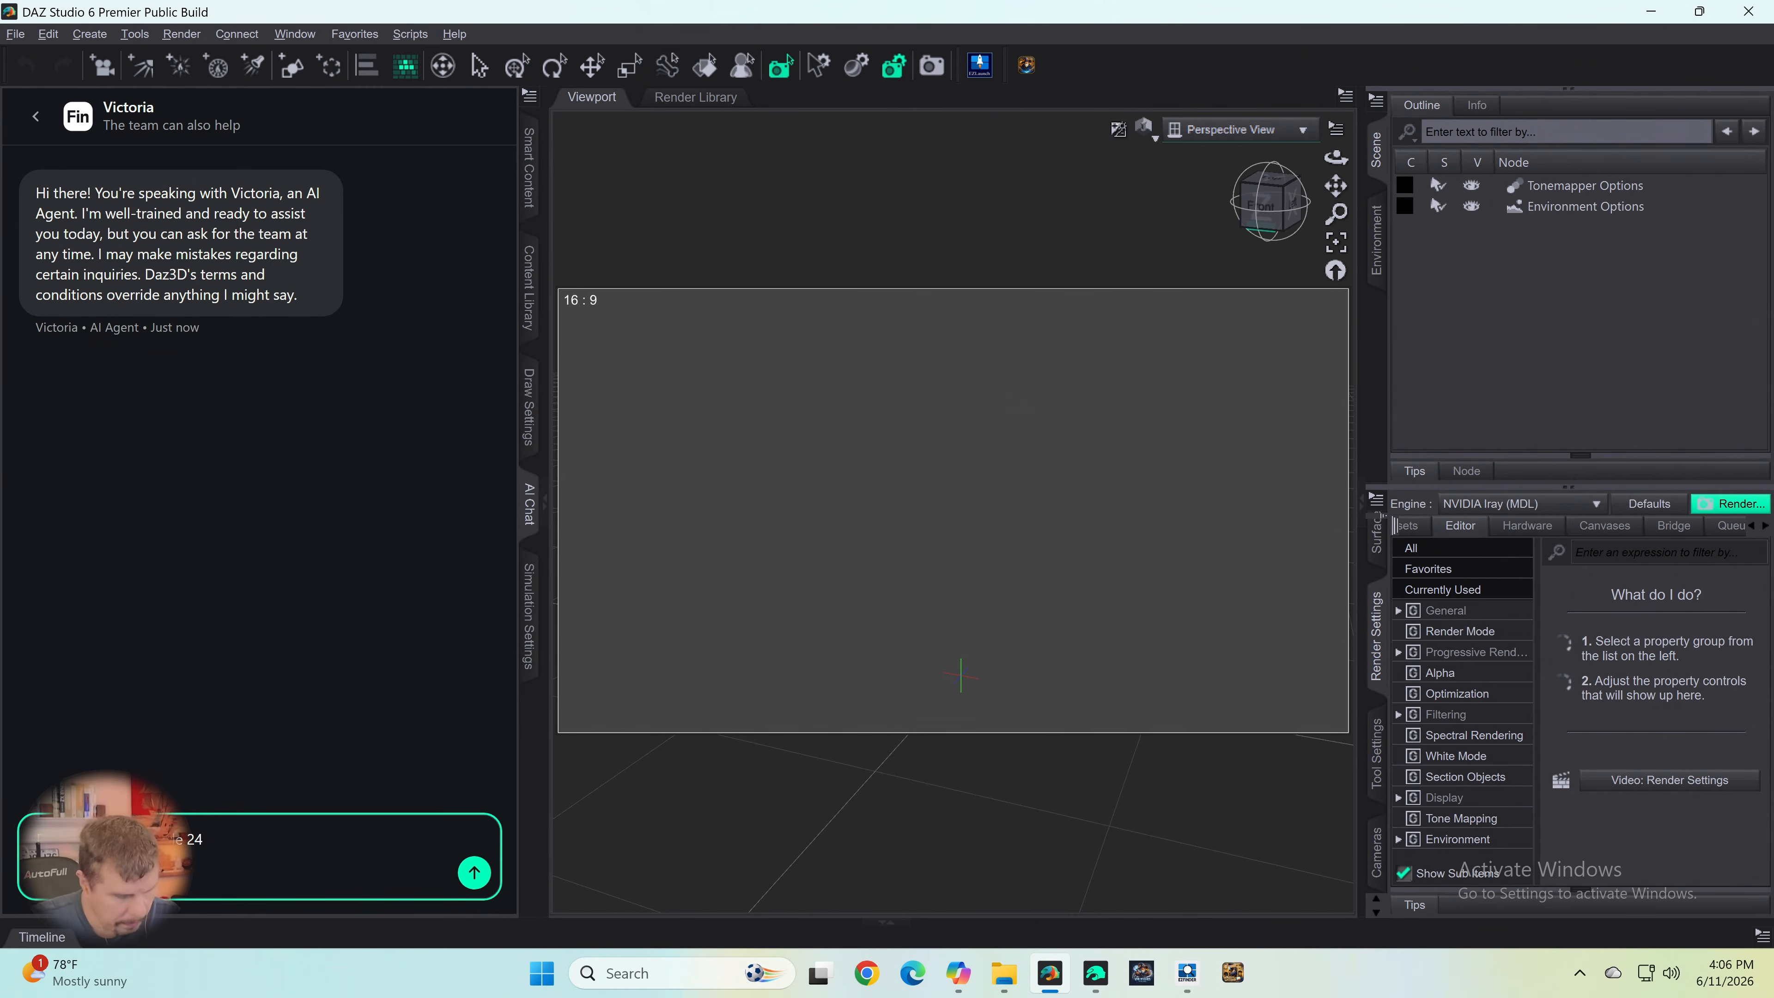
pyautogui.write('HDRIs?')
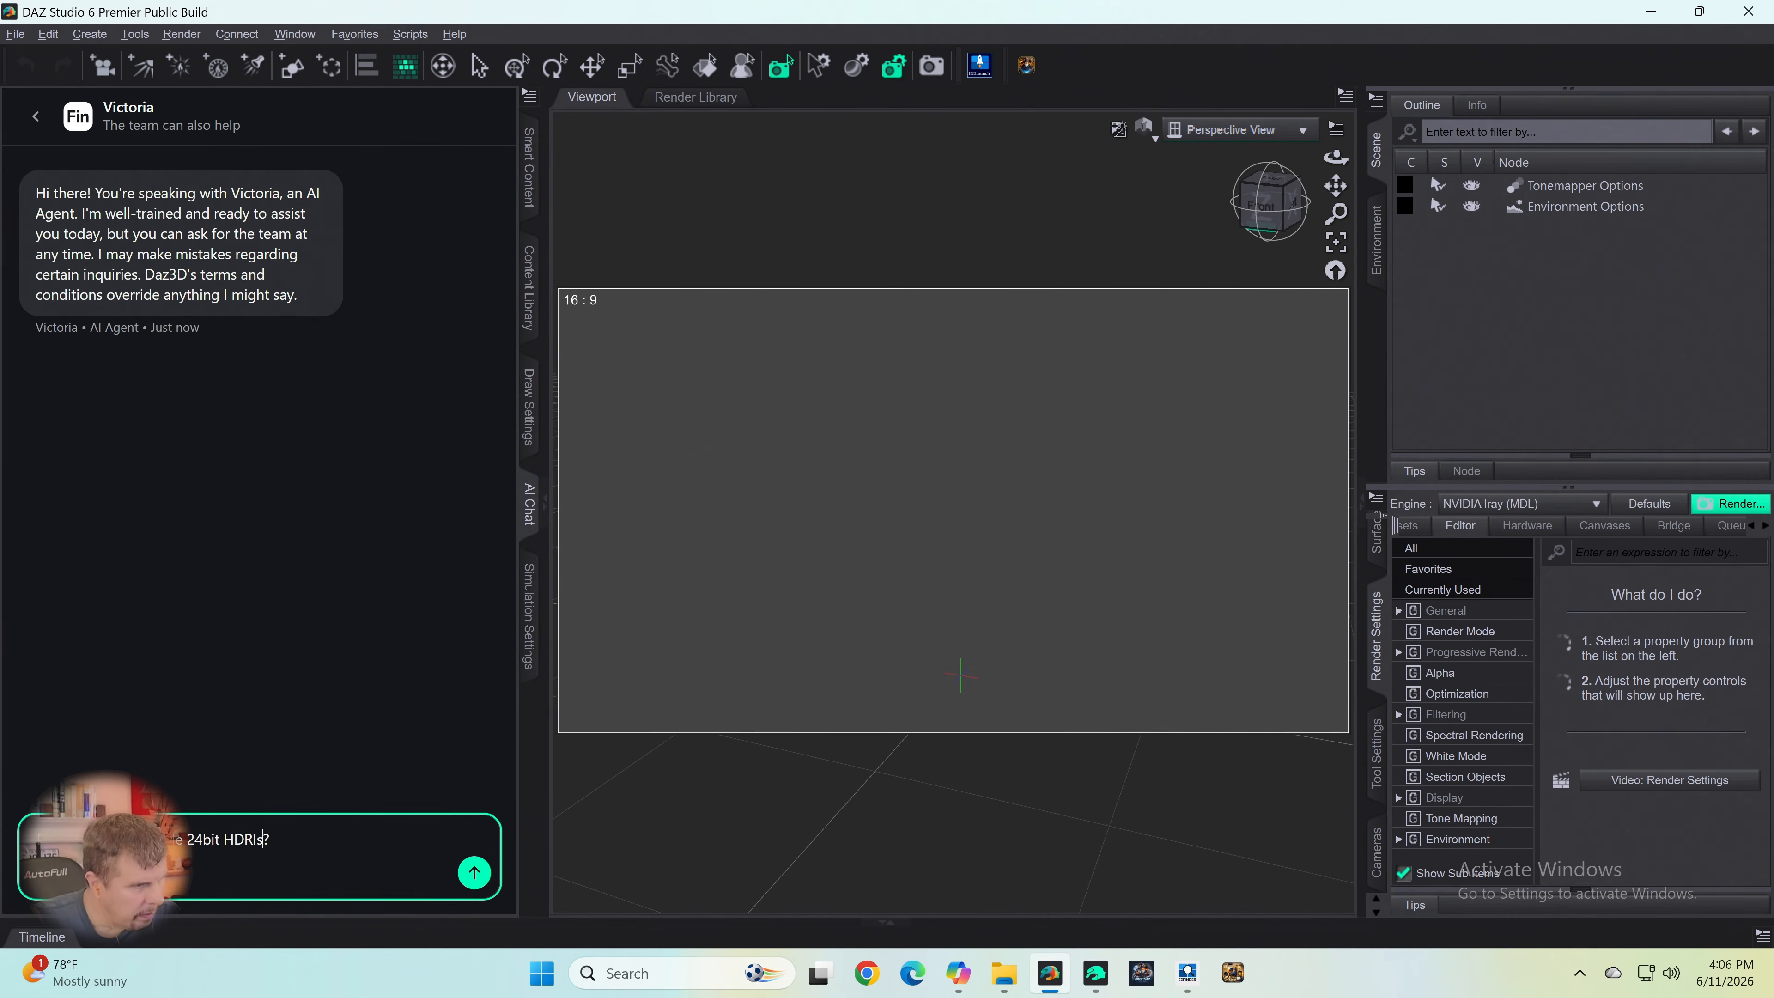
pyautogui.press('Left')
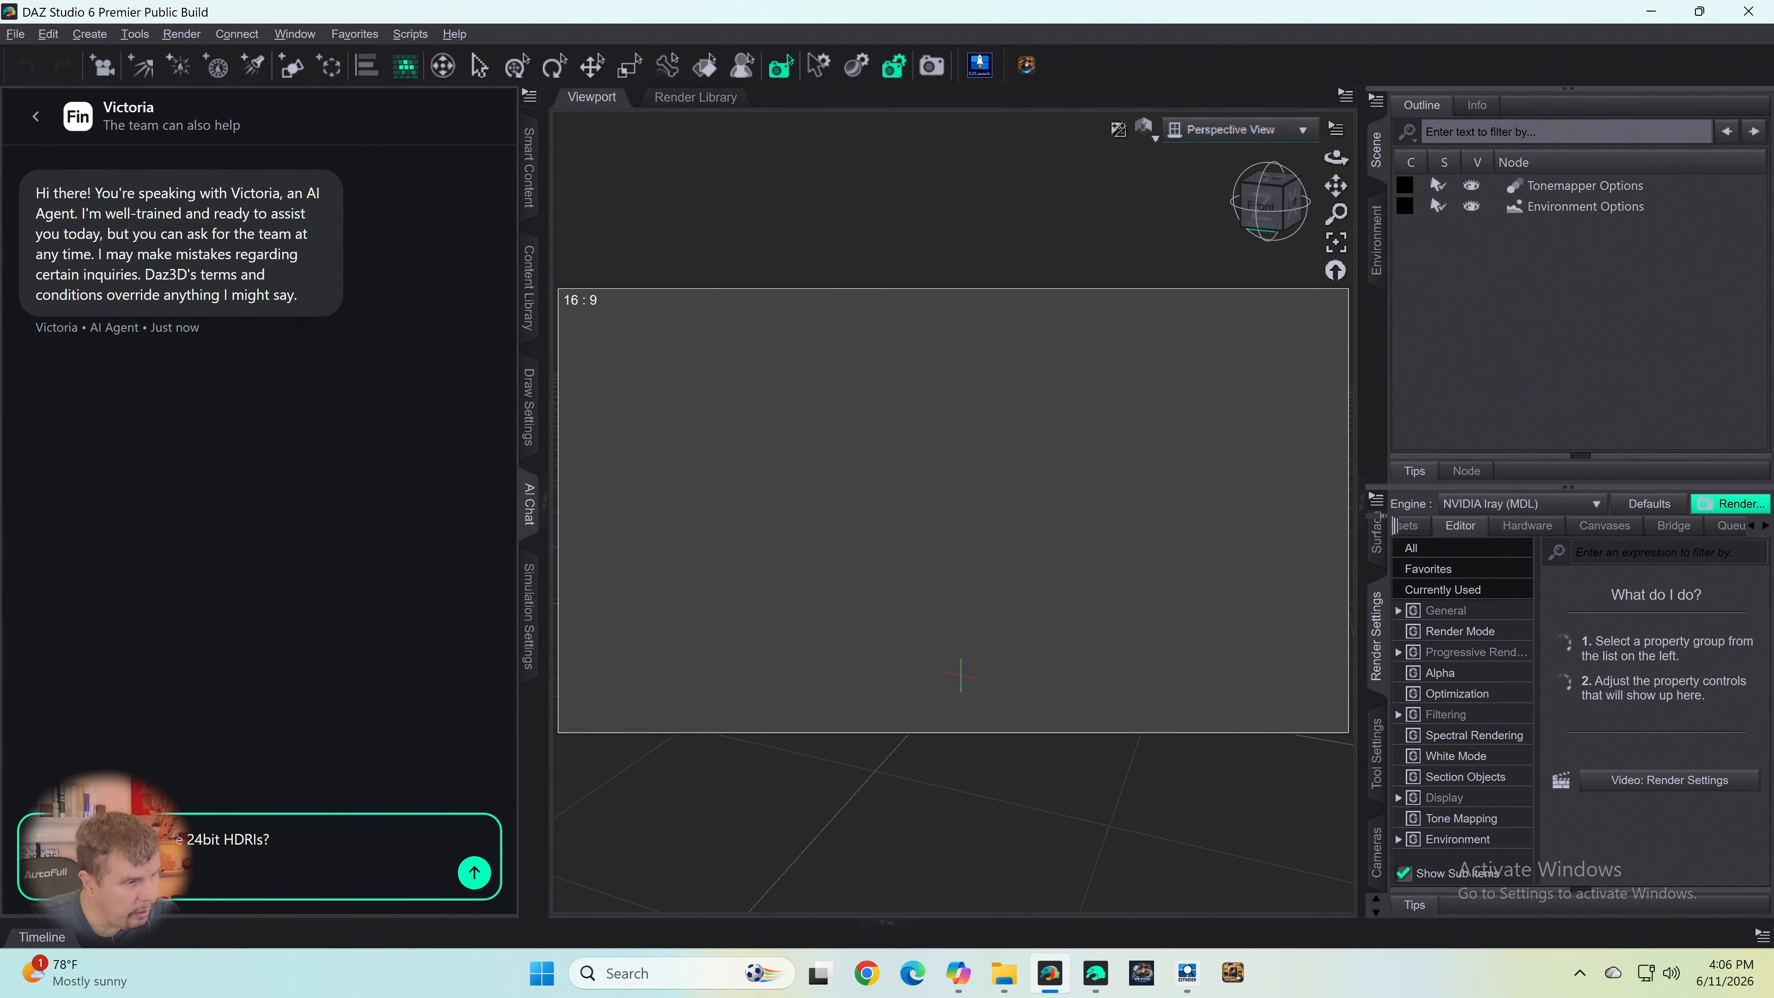
pyautogui.write('store')
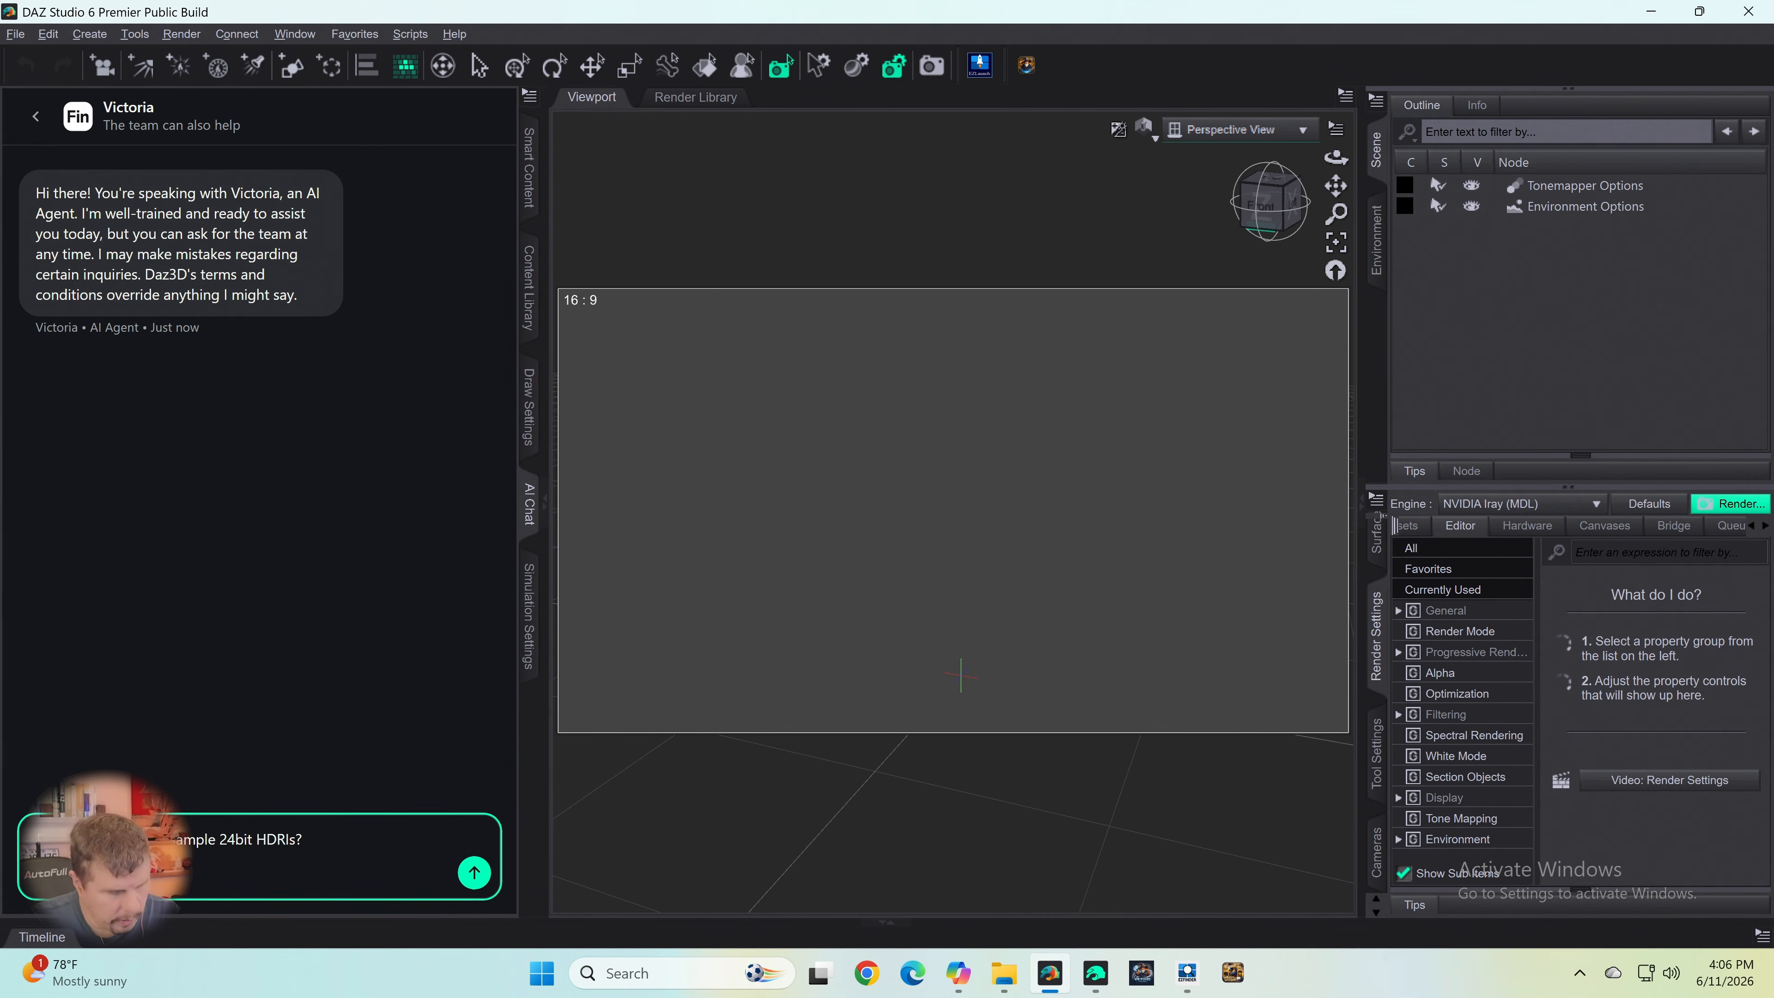
pyautogui.press('BackSpace')
pyautogui.write('ns')
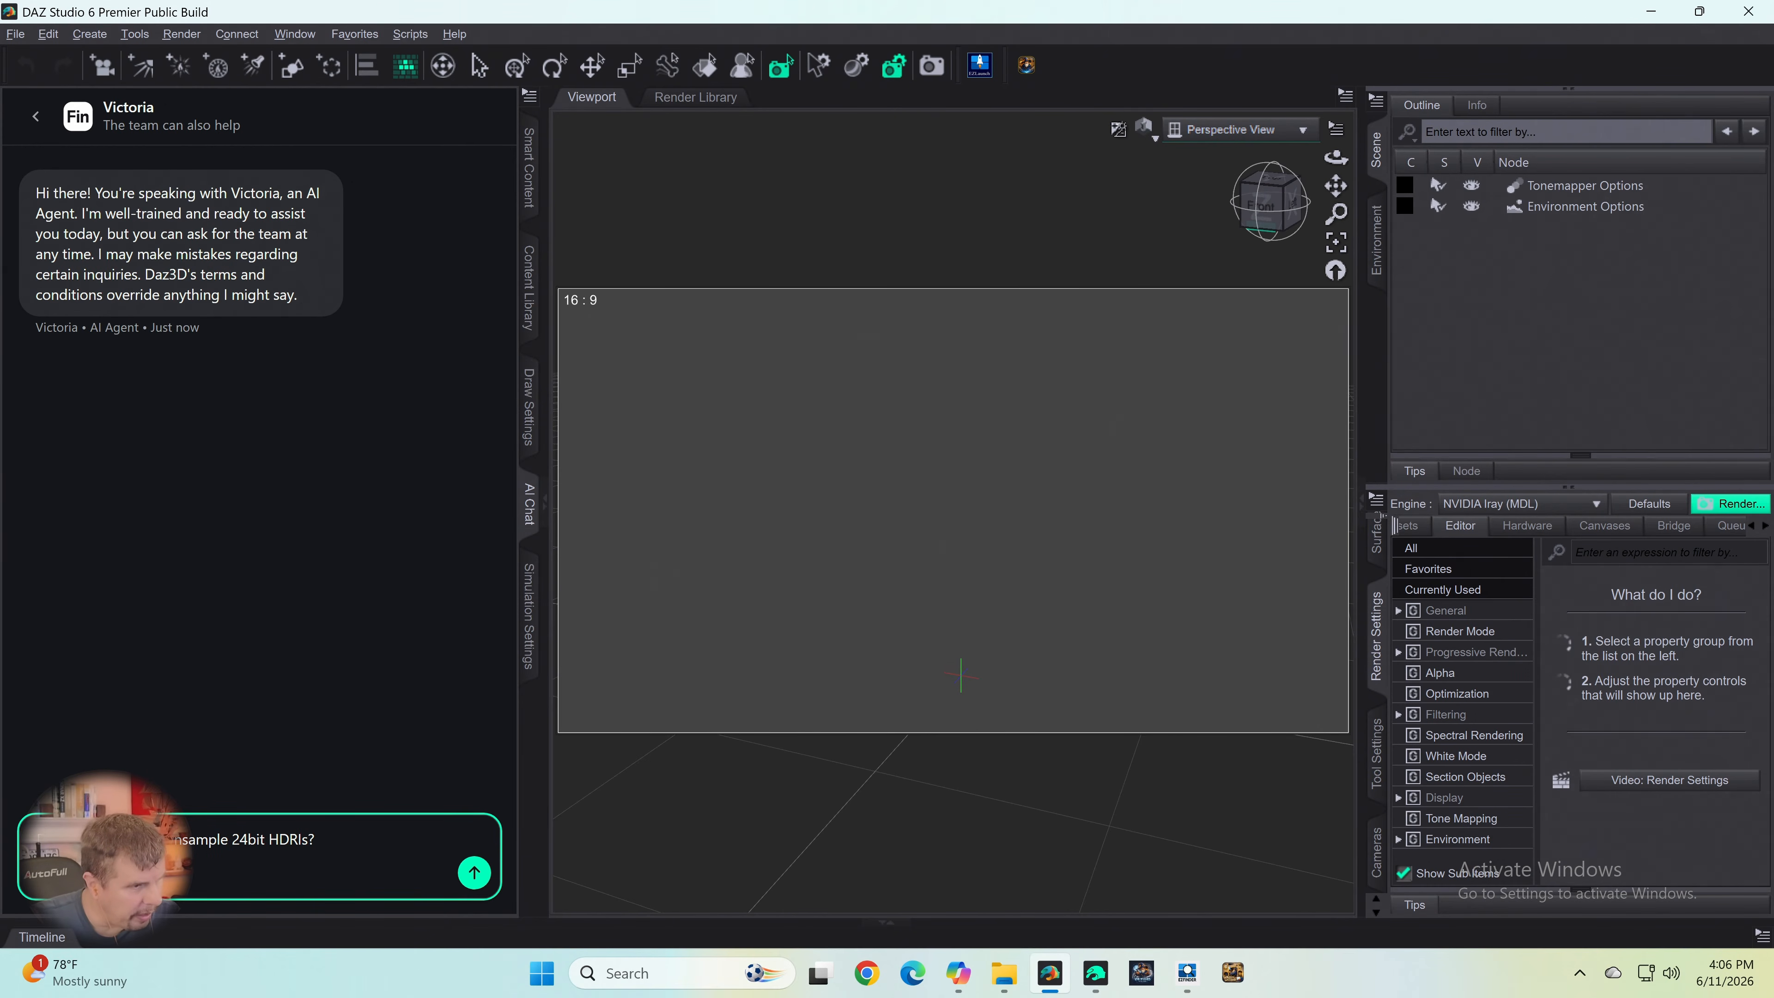
pyautogui.press('Return')
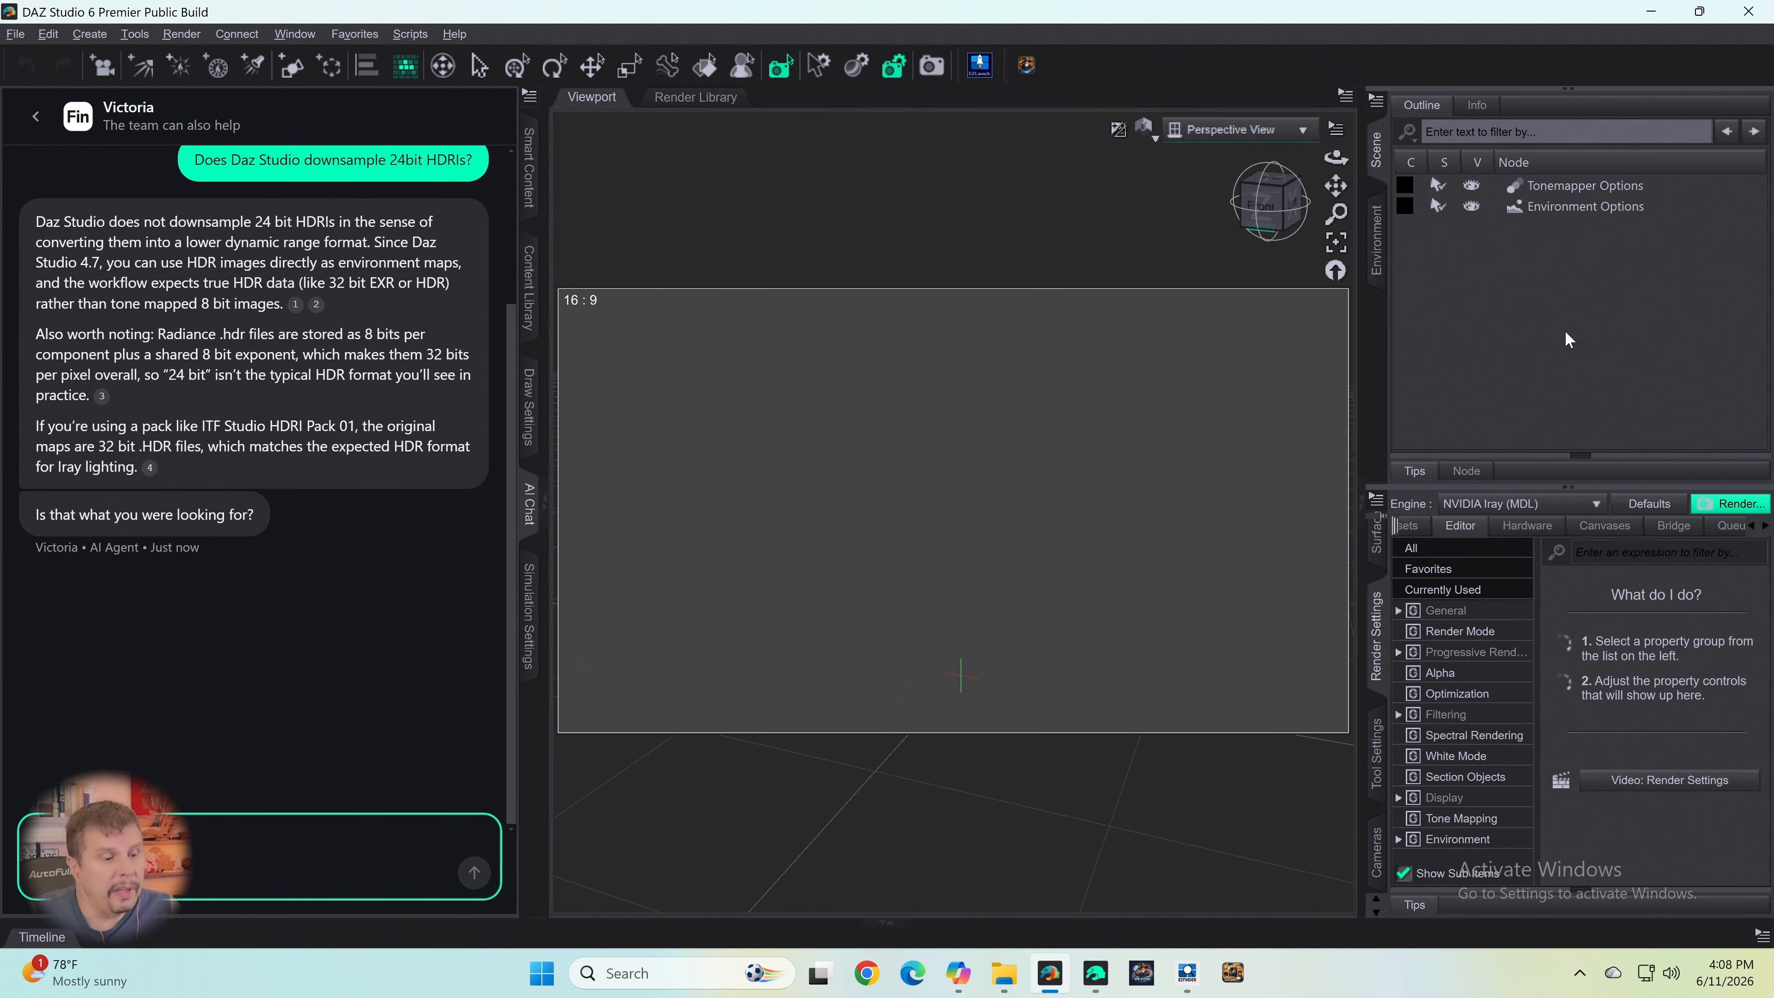
# - Return to the render window in Daz Studio 4.24 and rename the PNG render "Spruce Tree Black With Sun"
pyautogui.click(1094, 968)
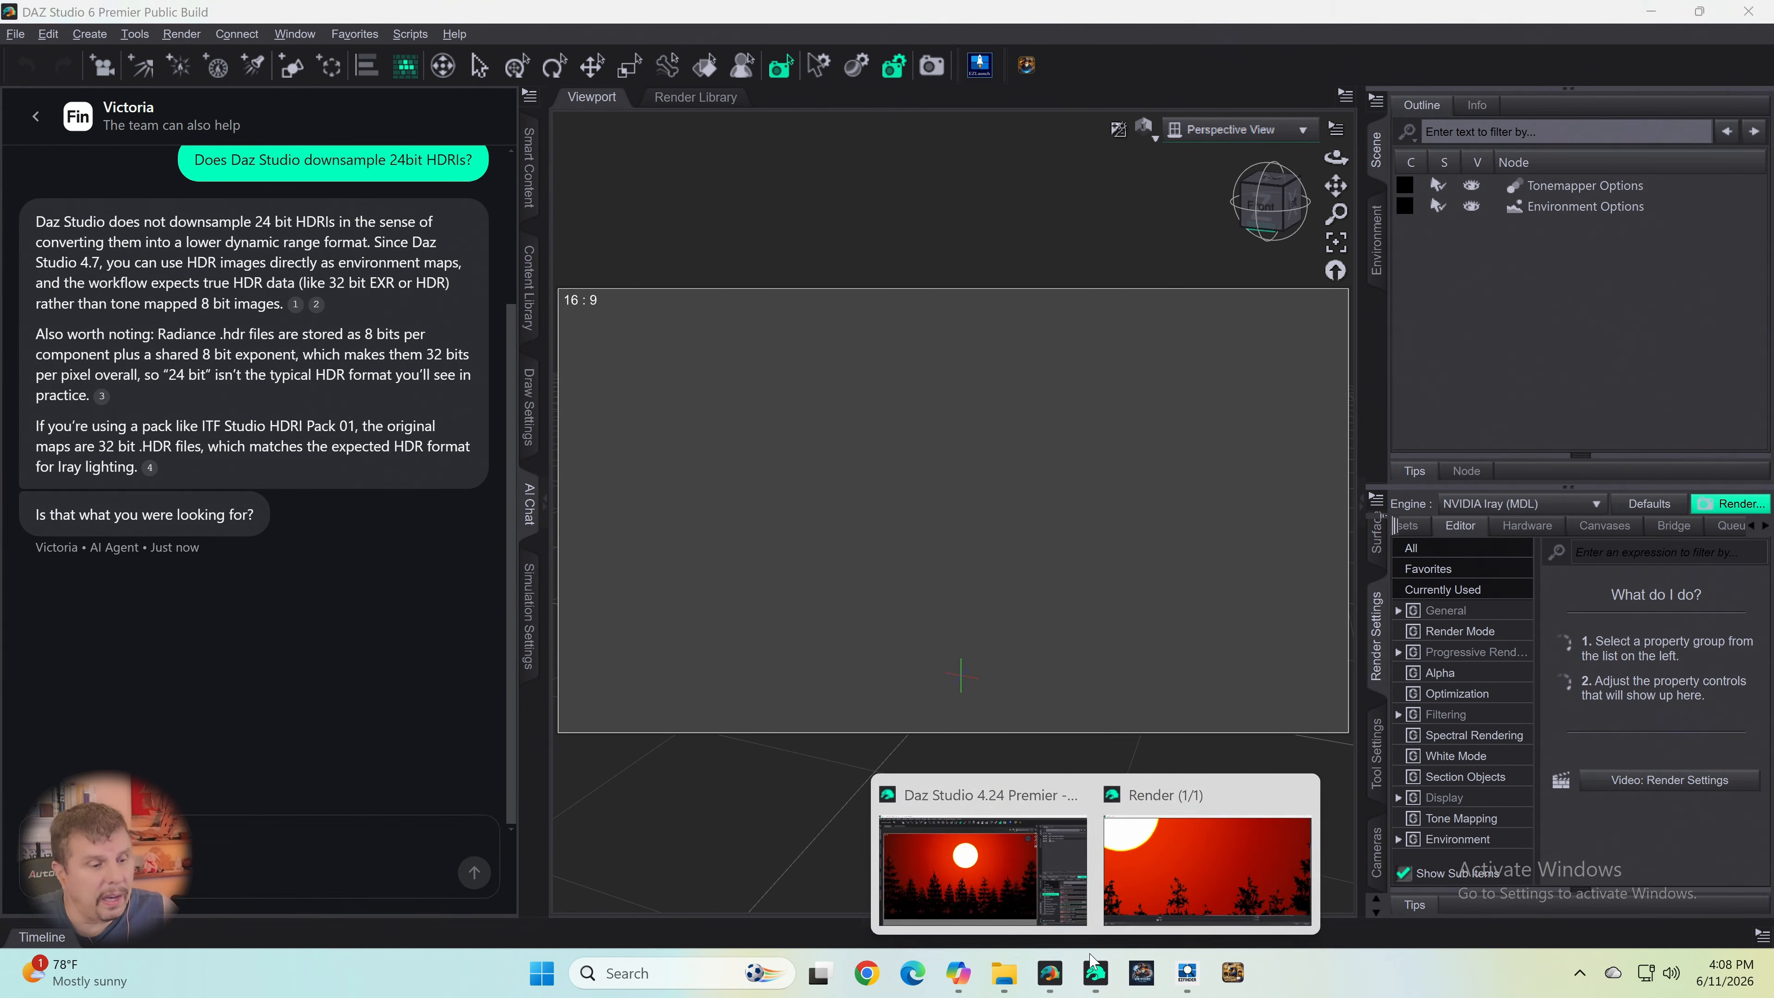
pyautogui.click(1024, 864)
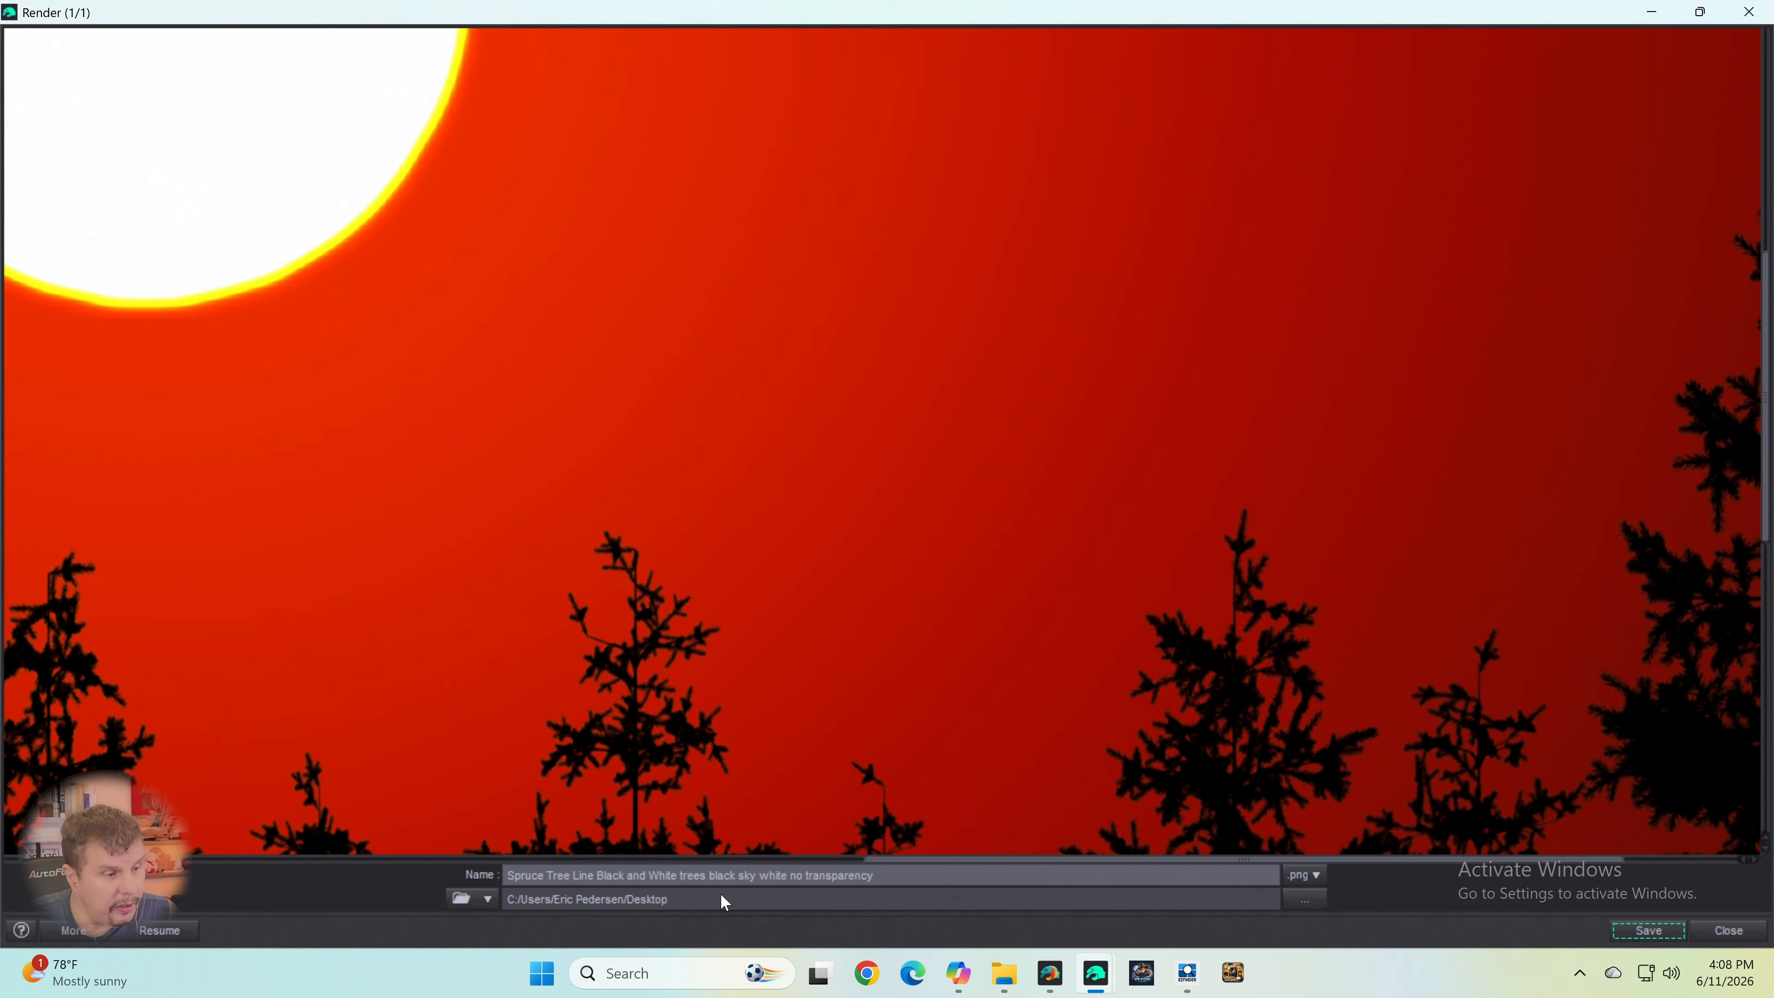
pyautogui.click(656, 879)
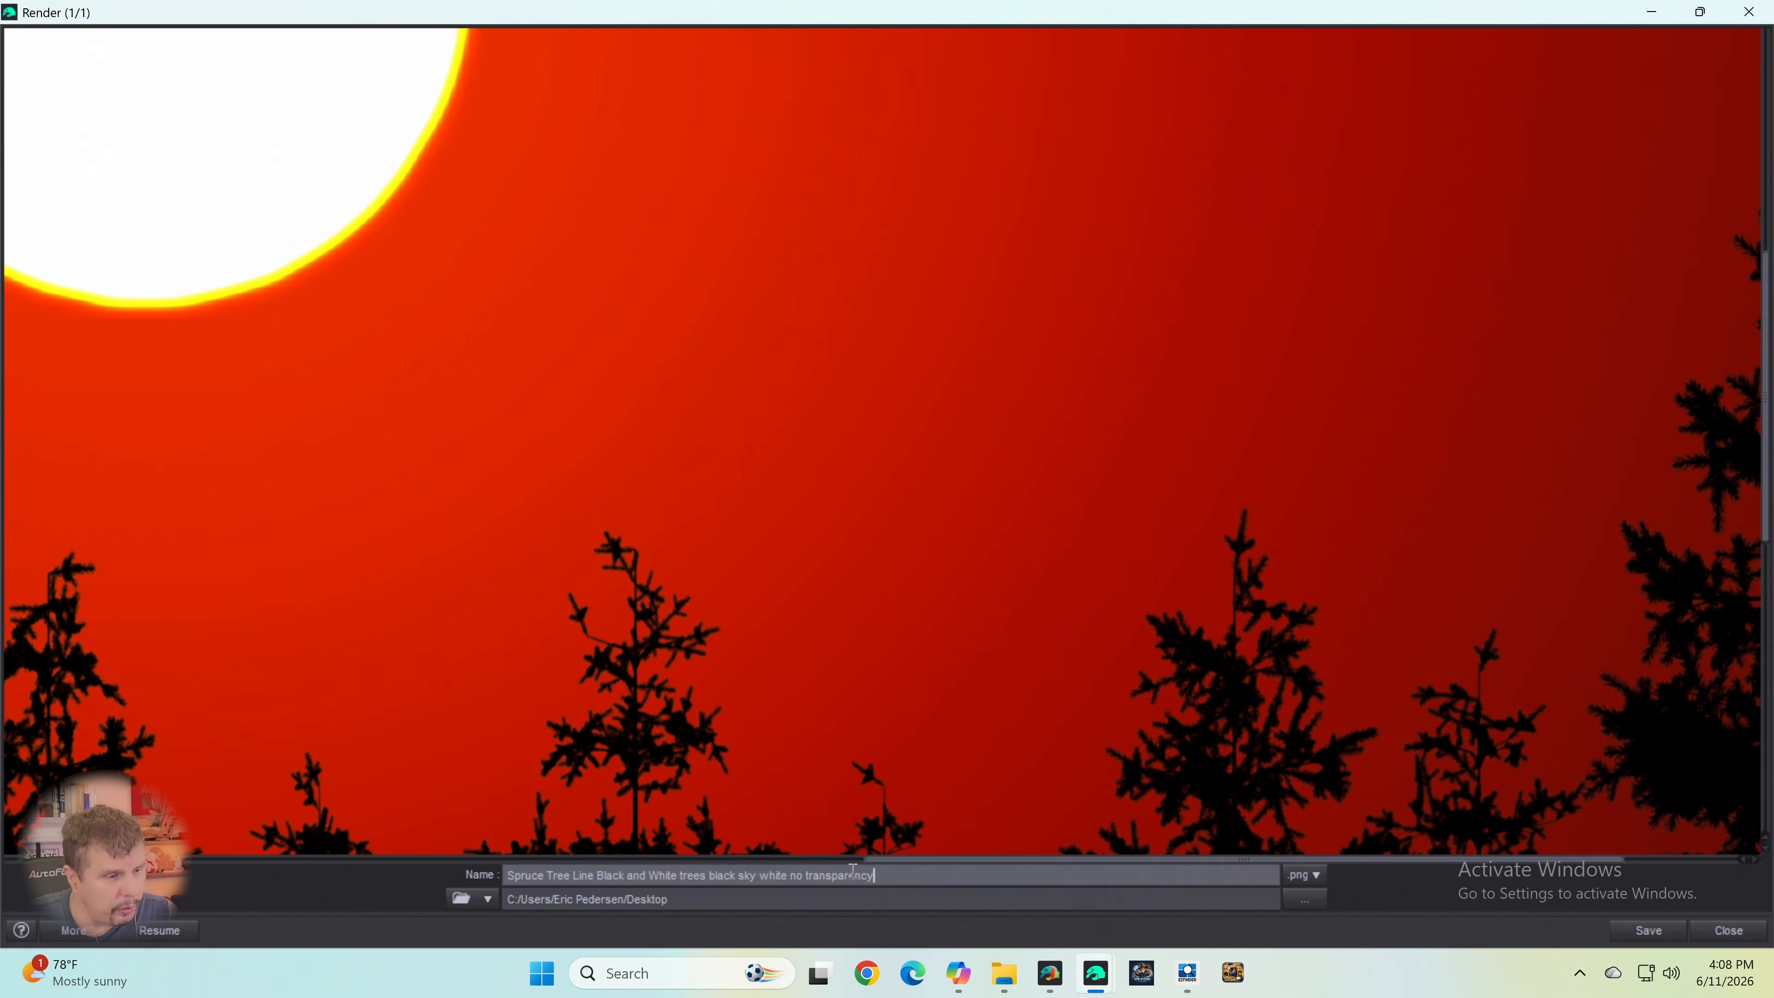
pyautogui.moveTo(874, 875); pyautogui.dragTo(389, 864)
pyautogui.write('Sp')
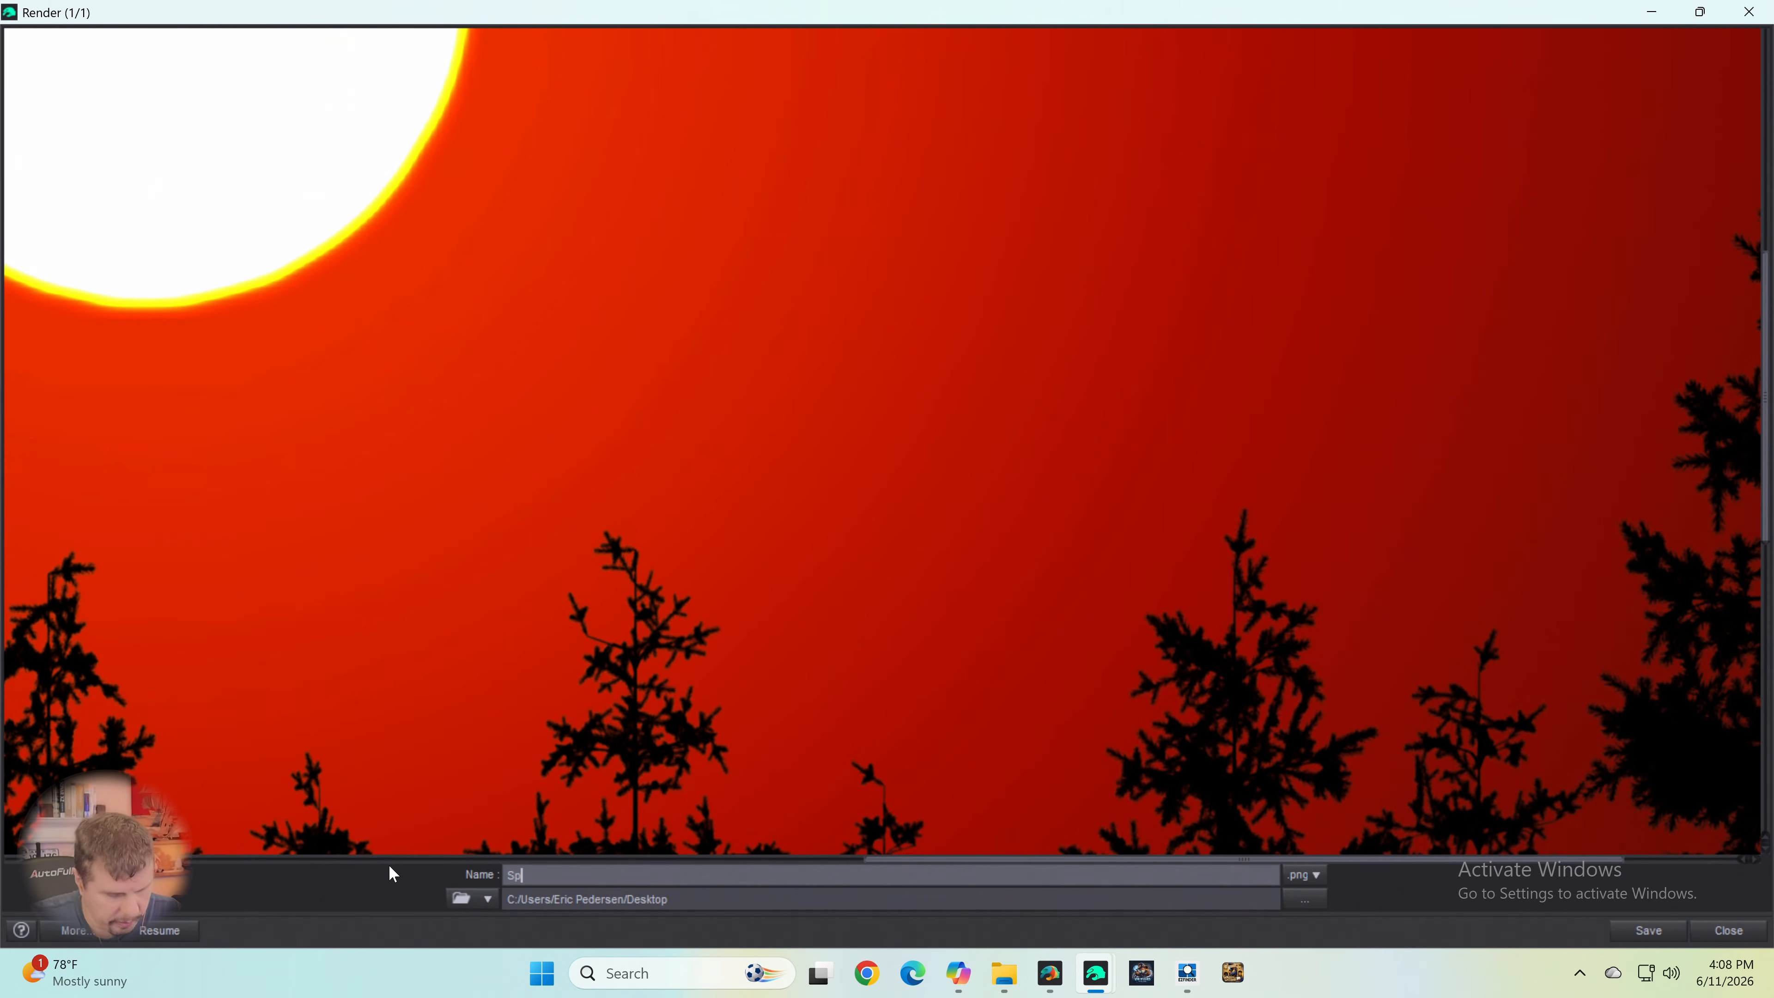
pyautogui.write('ruce Tre')
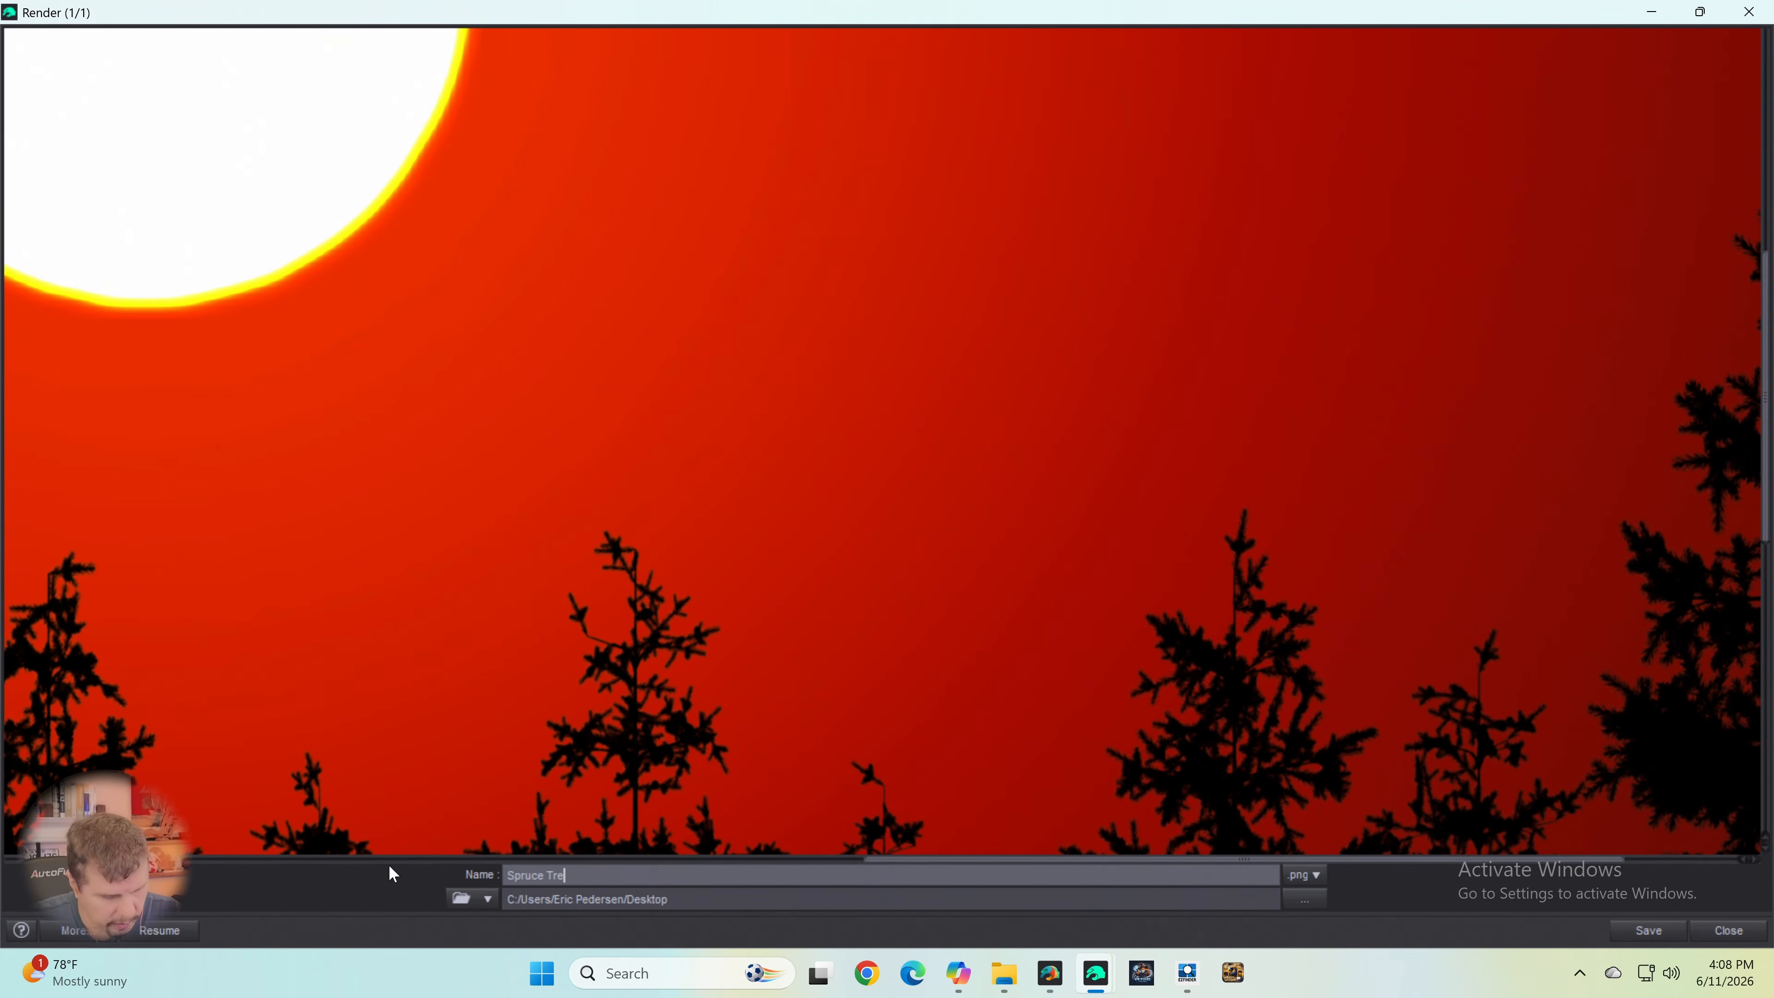
pyautogui.write('ee')
pyautogui.press('BackSpace')
pyautogui.press('BackSpace')
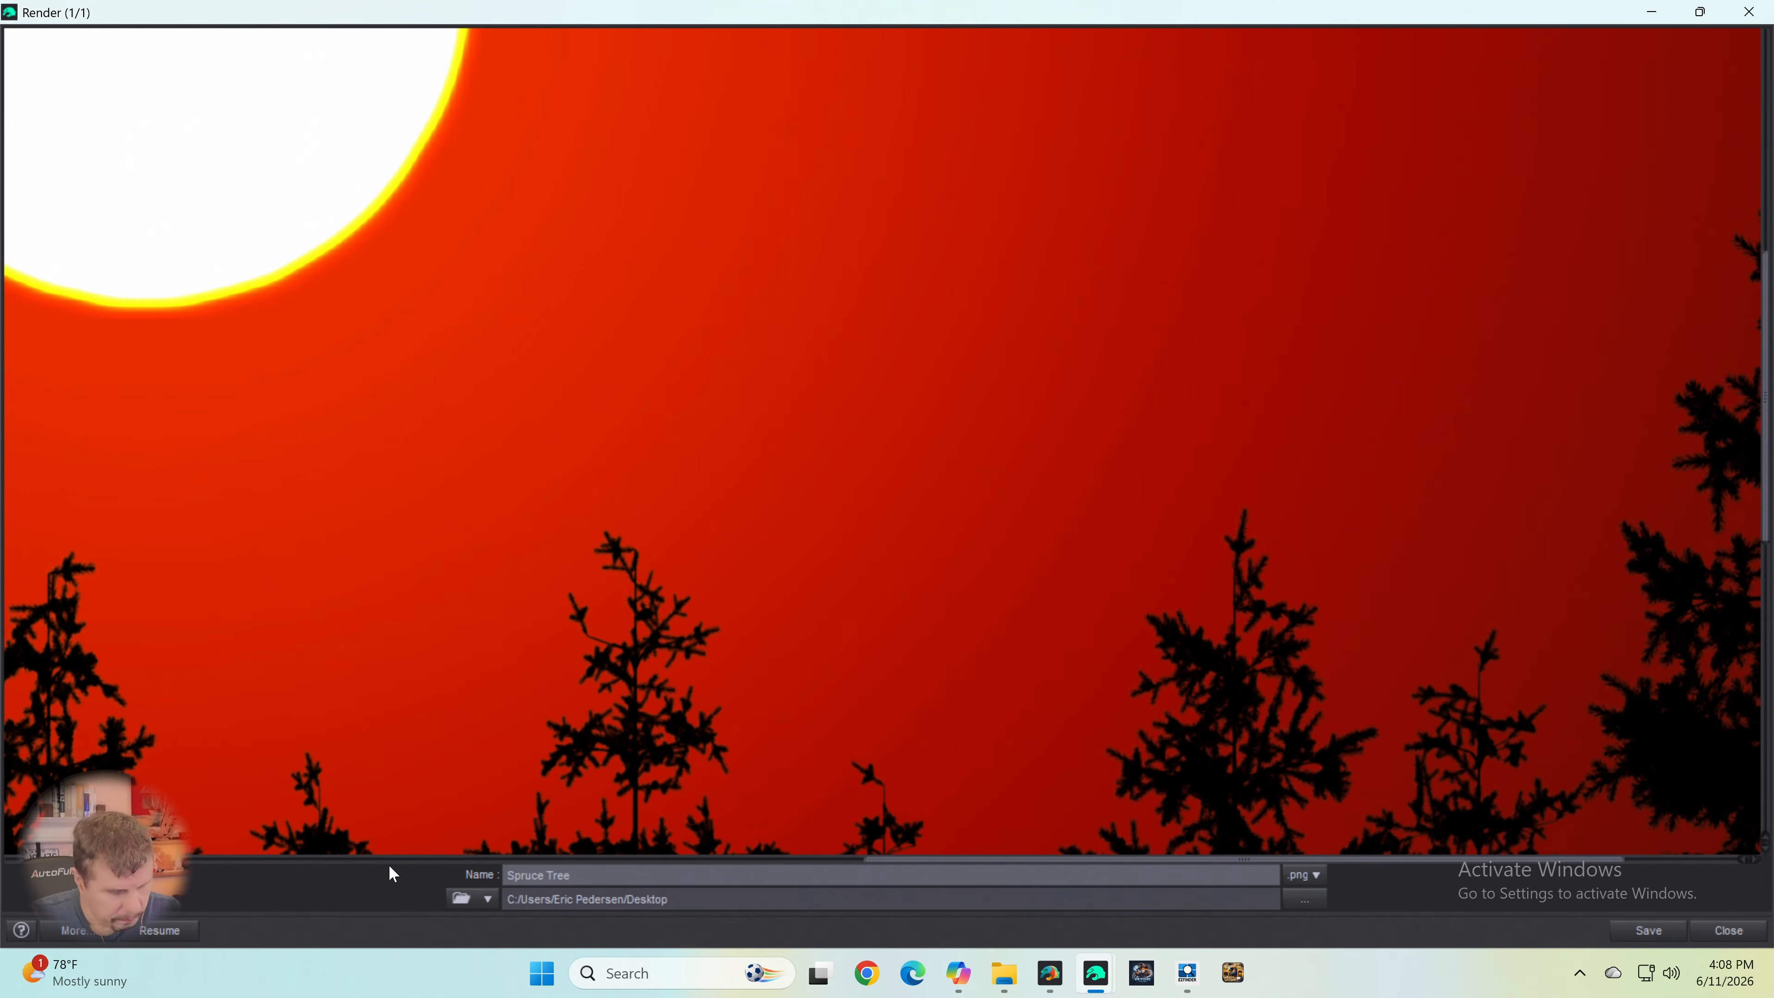
pyautogui.write('Black')
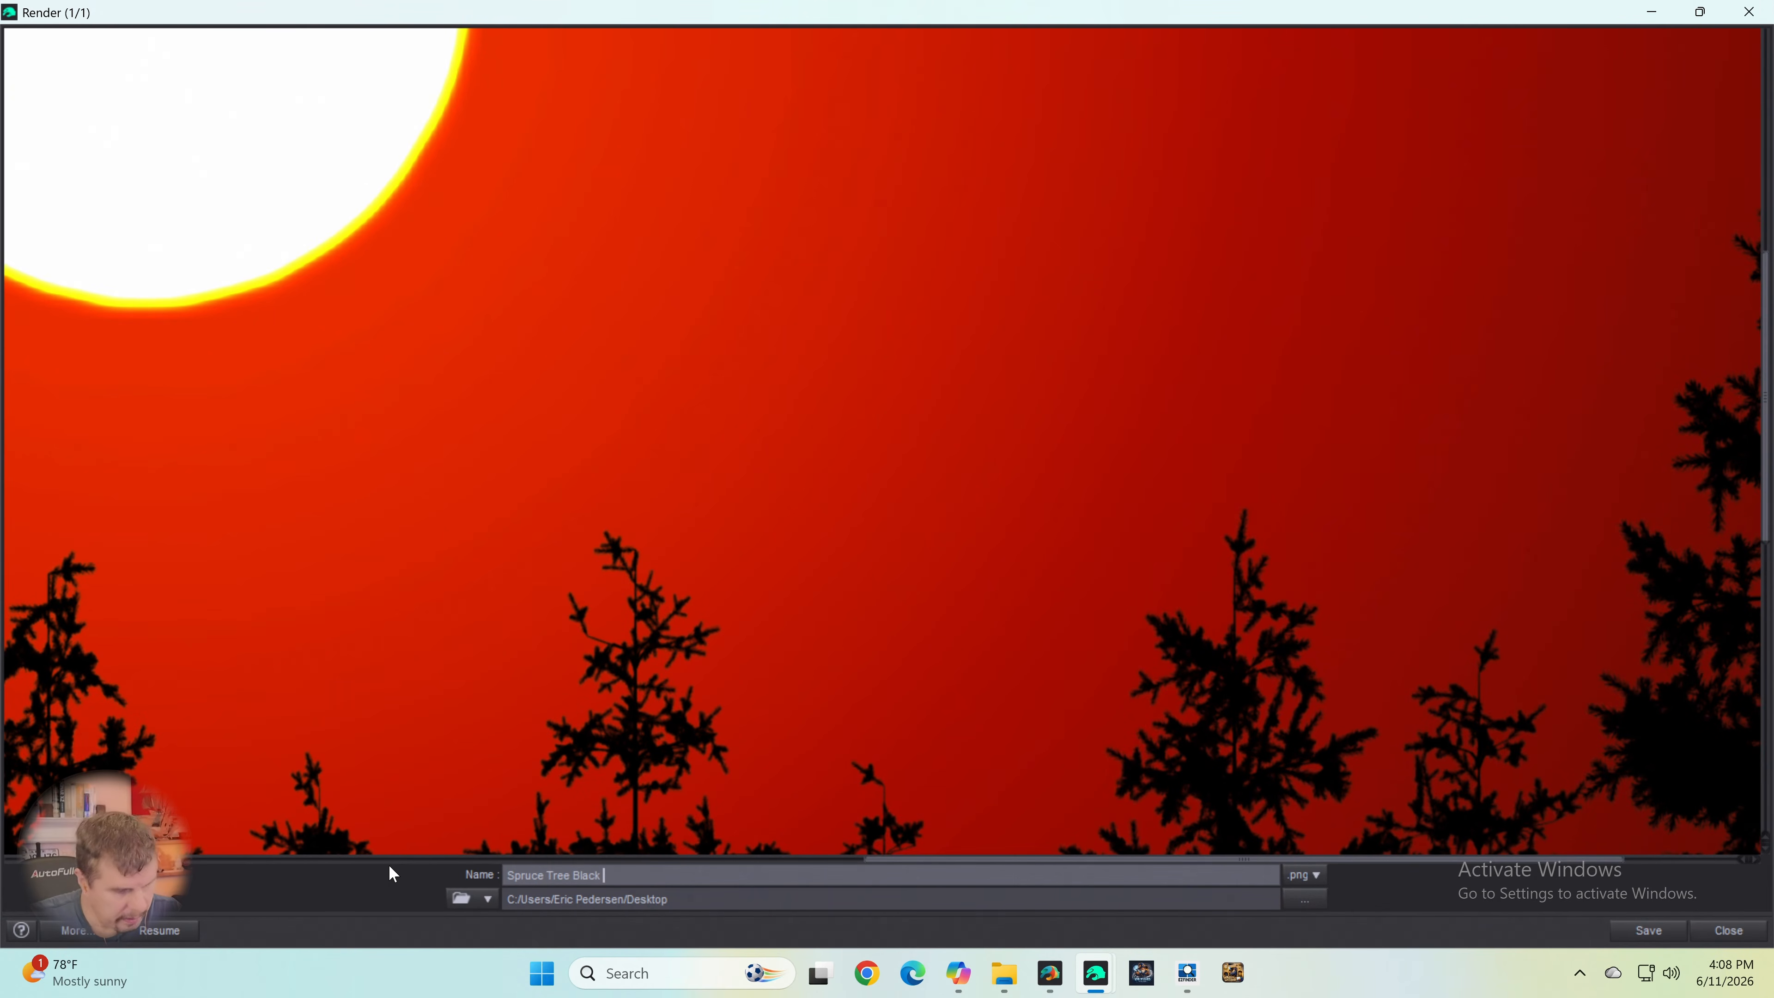
pyautogui.write(' Withe Sun')
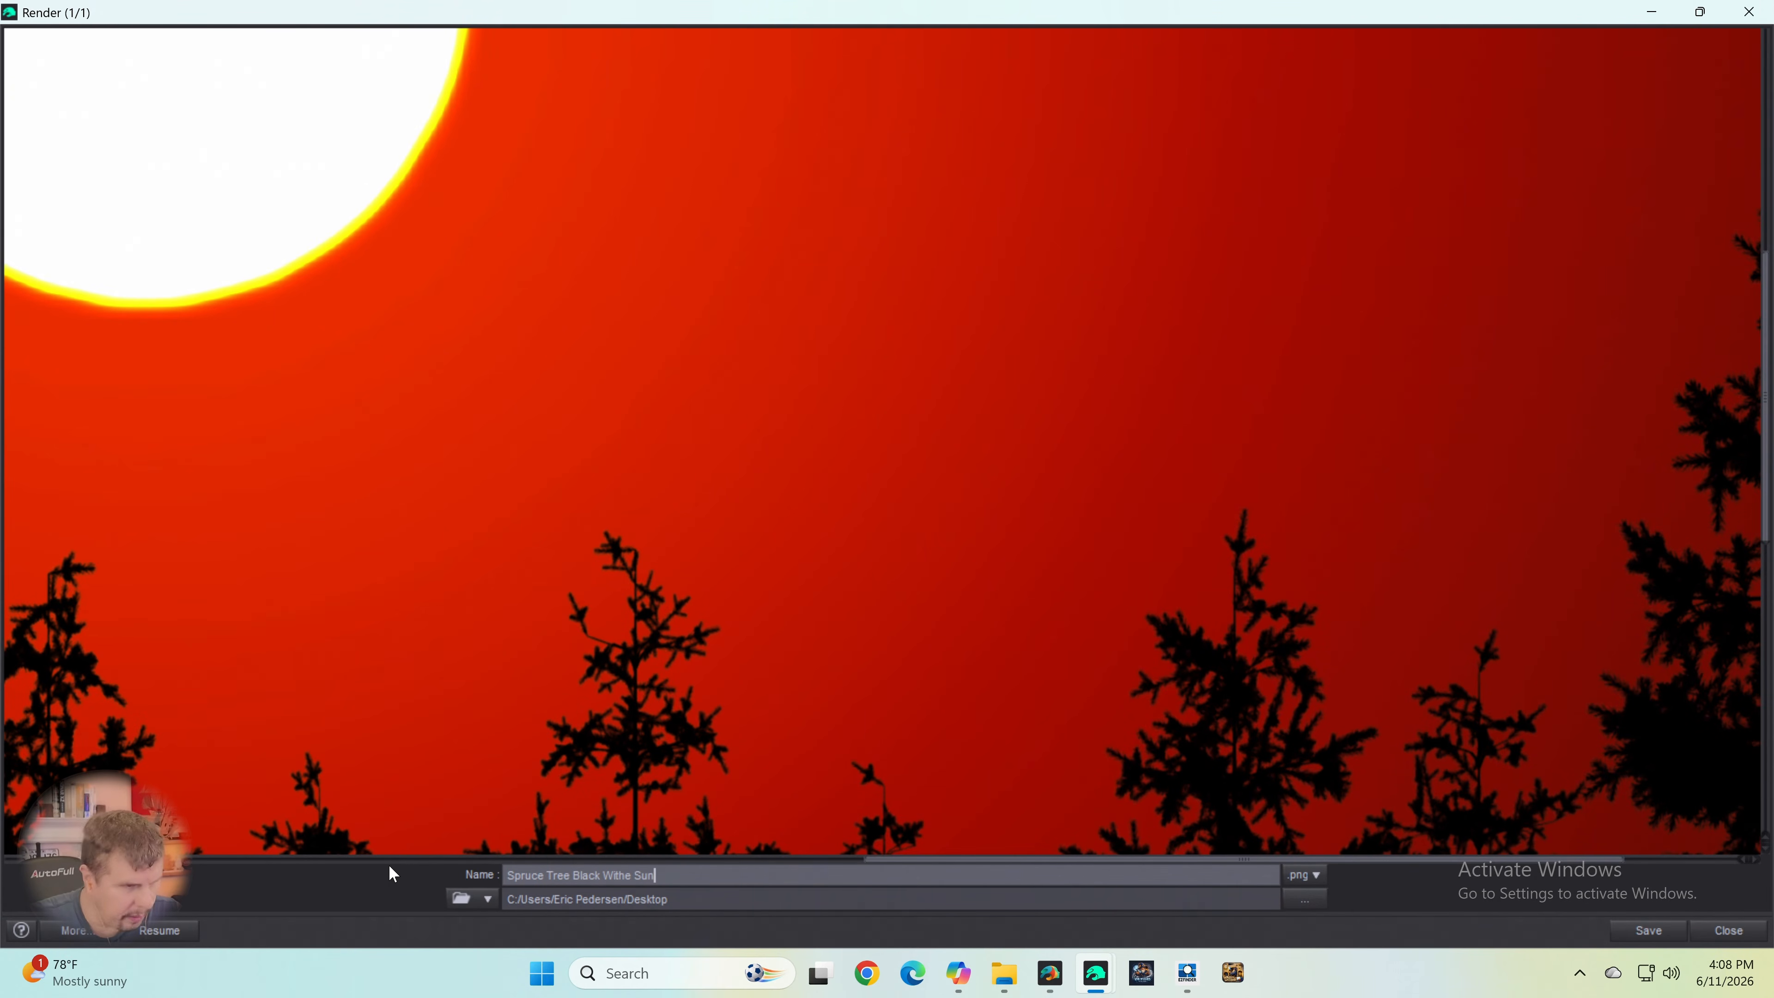
pyautogui.press('Left')
pyautogui.press('Left')
pyautogui.press('Left')
pyautogui.press('Left')
pyautogui.press('Left')
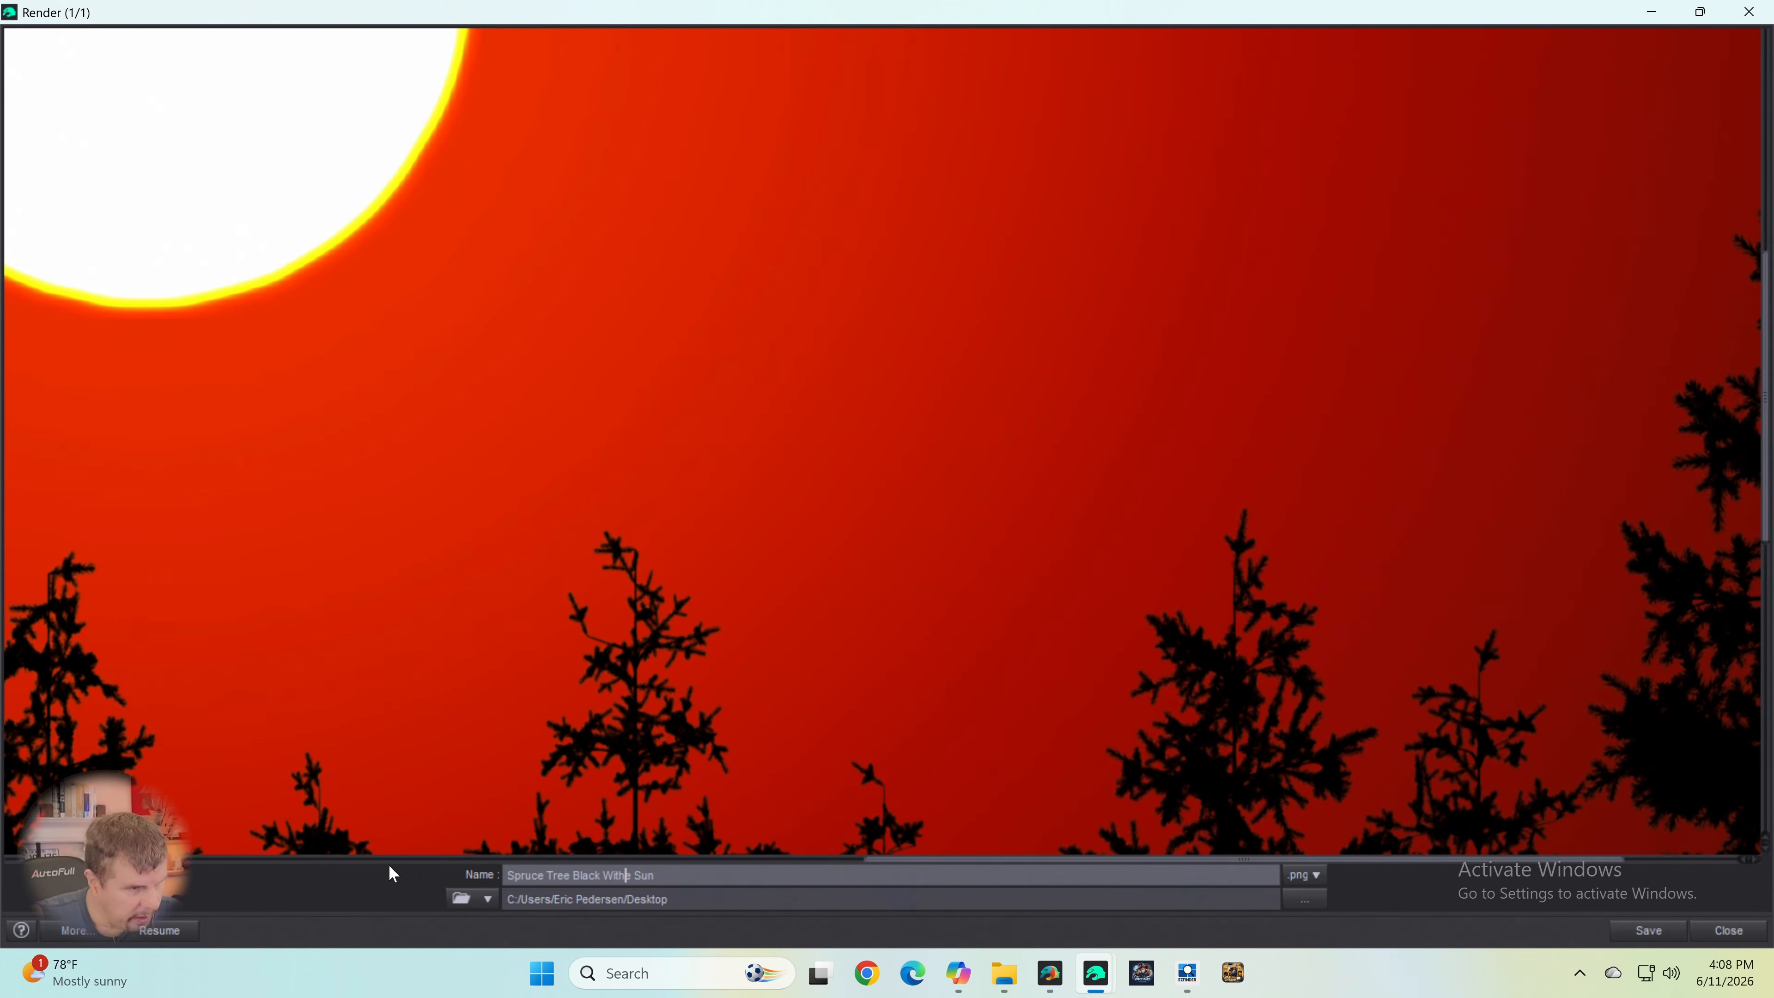
pyautogui.press('Delete')
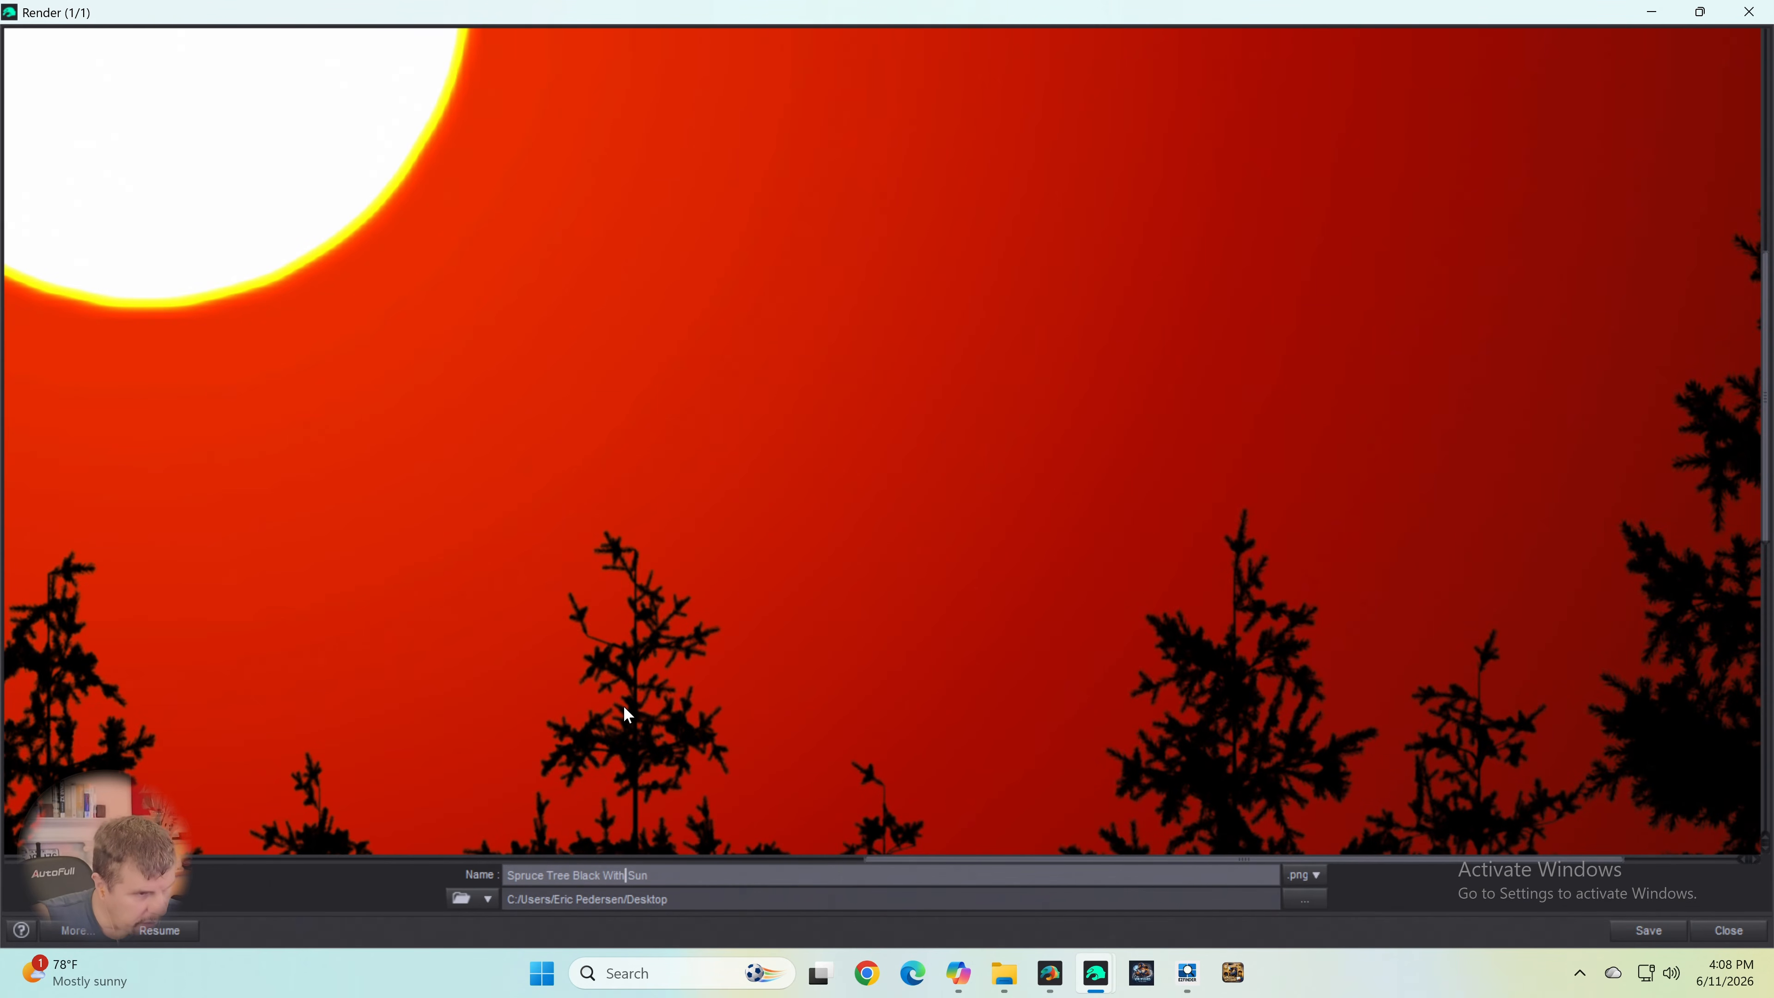
pyautogui.press('Right')
pyautogui.press('Right')
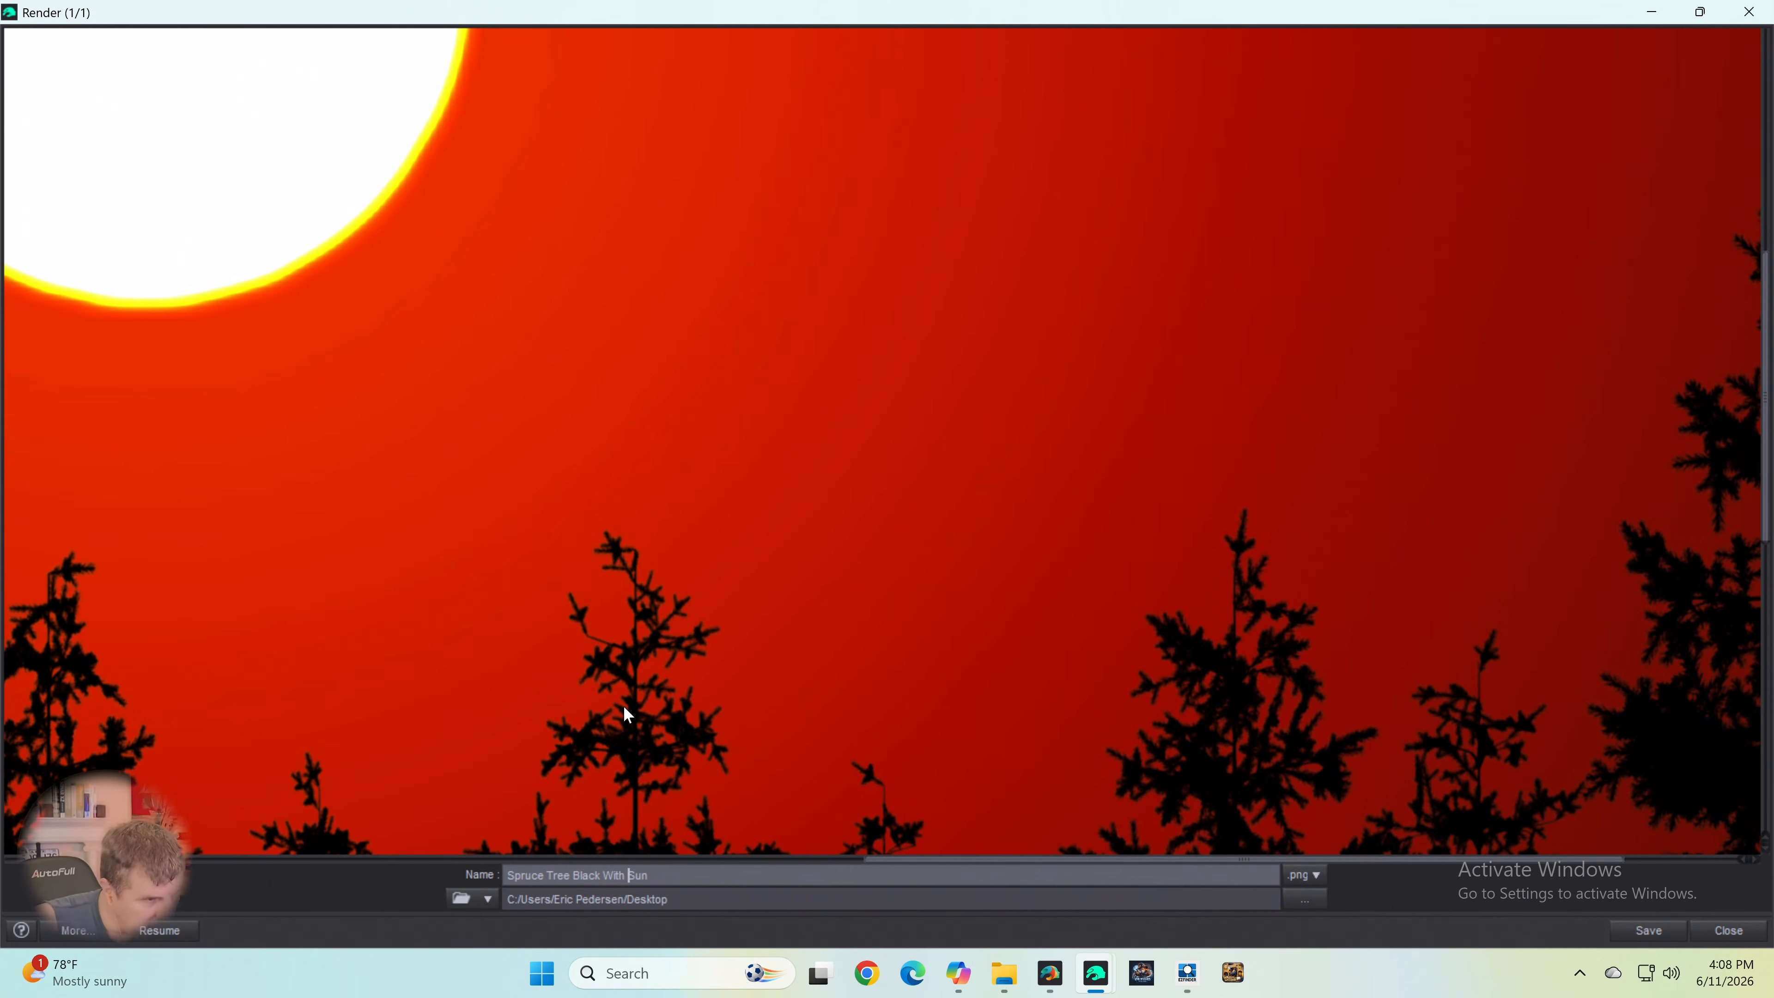
pyautogui.press('Right')
pyautogui.press('Right')
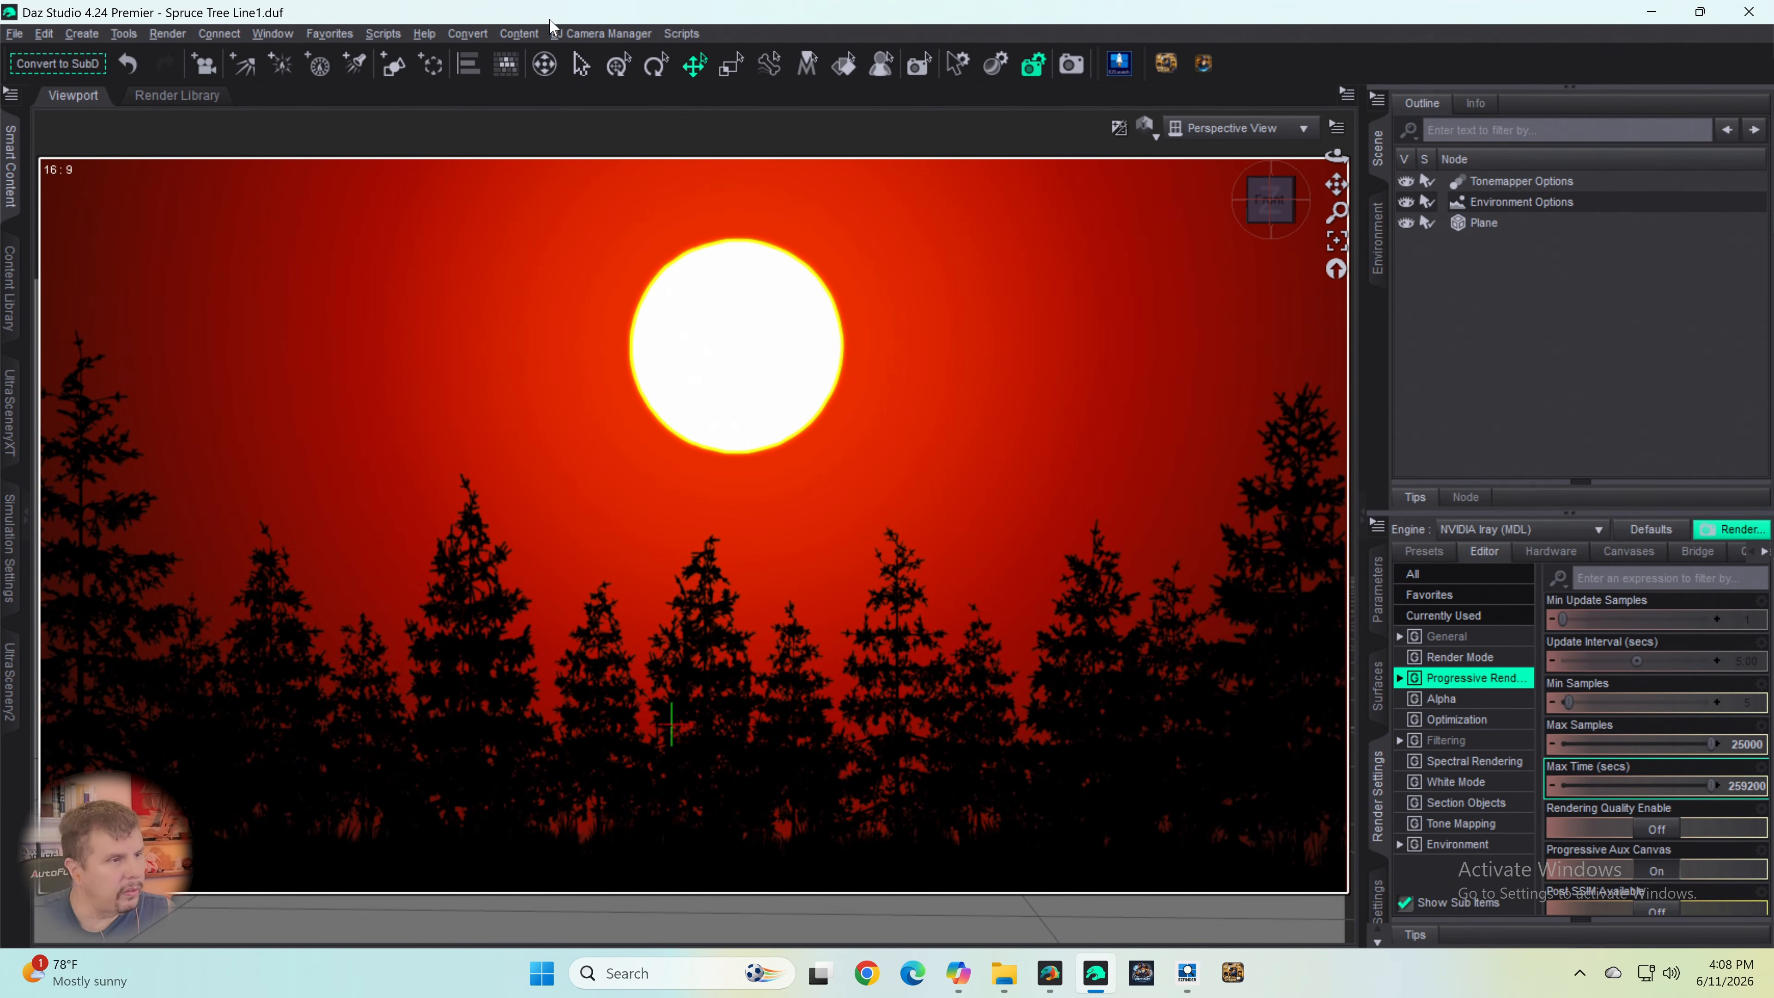
# - Compare the list of available panes in Daz Studio 4.24 with the list in DAZ Studio 6
pyautogui.click(274, 33)
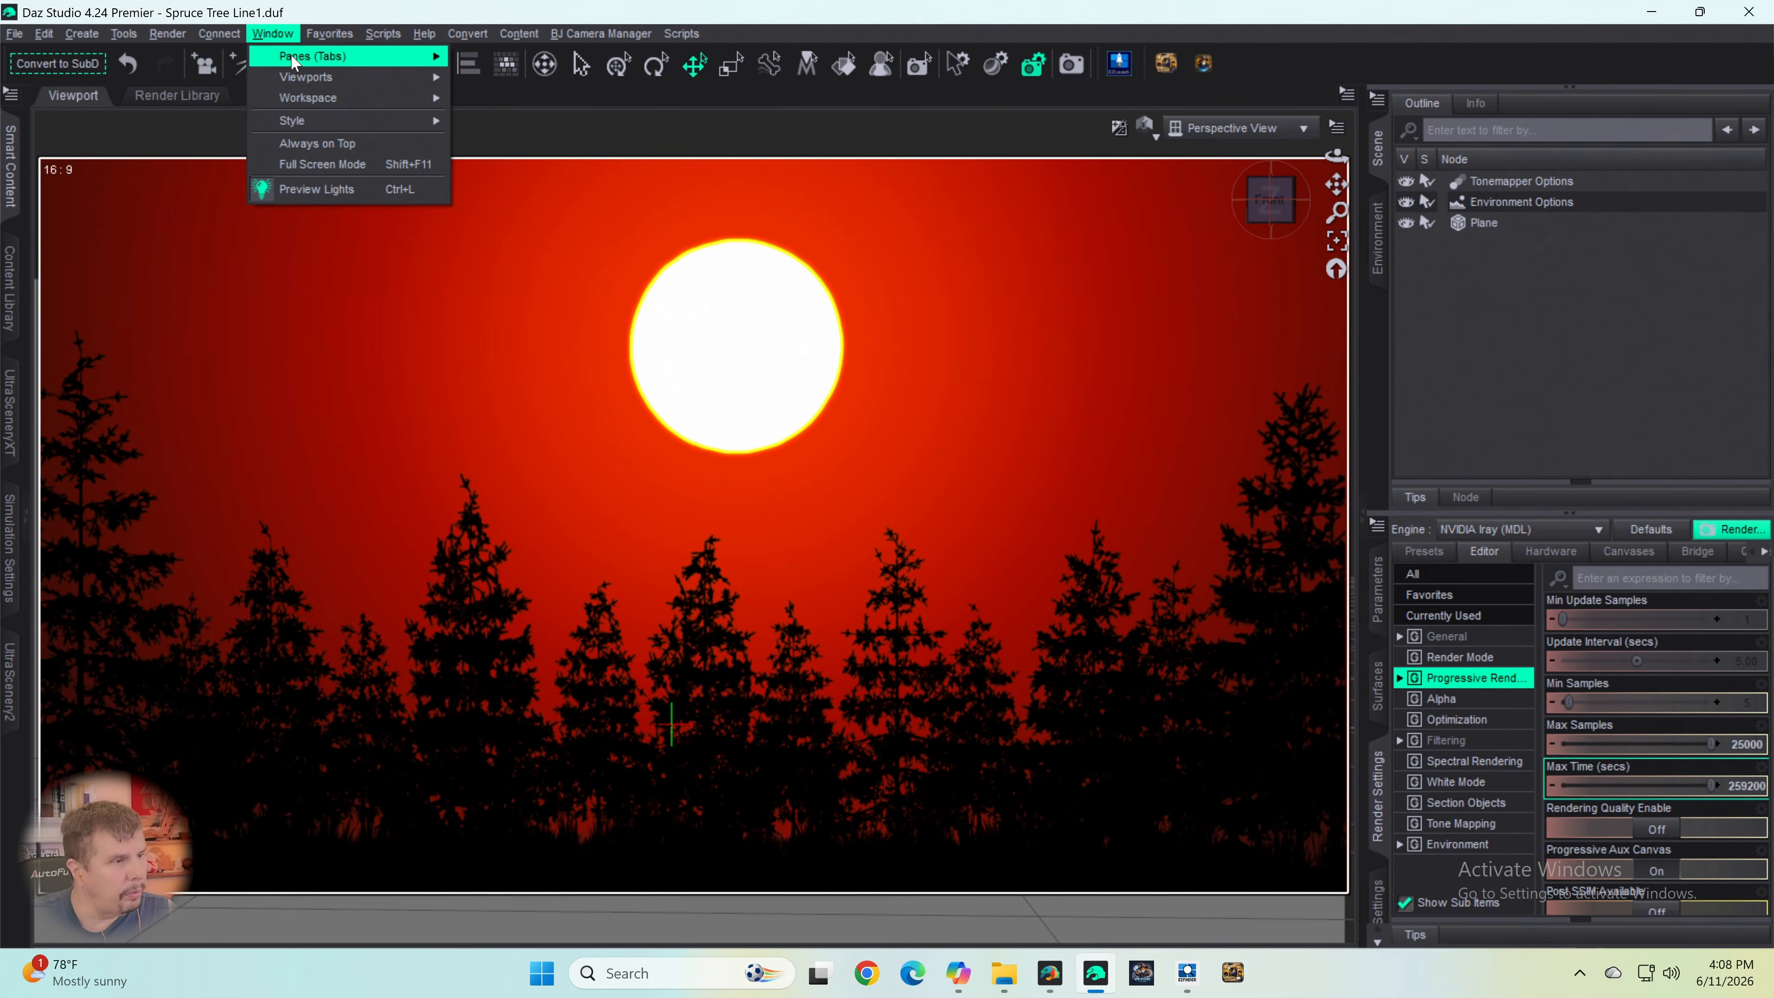
pyautogui.moveTo(300, 57)
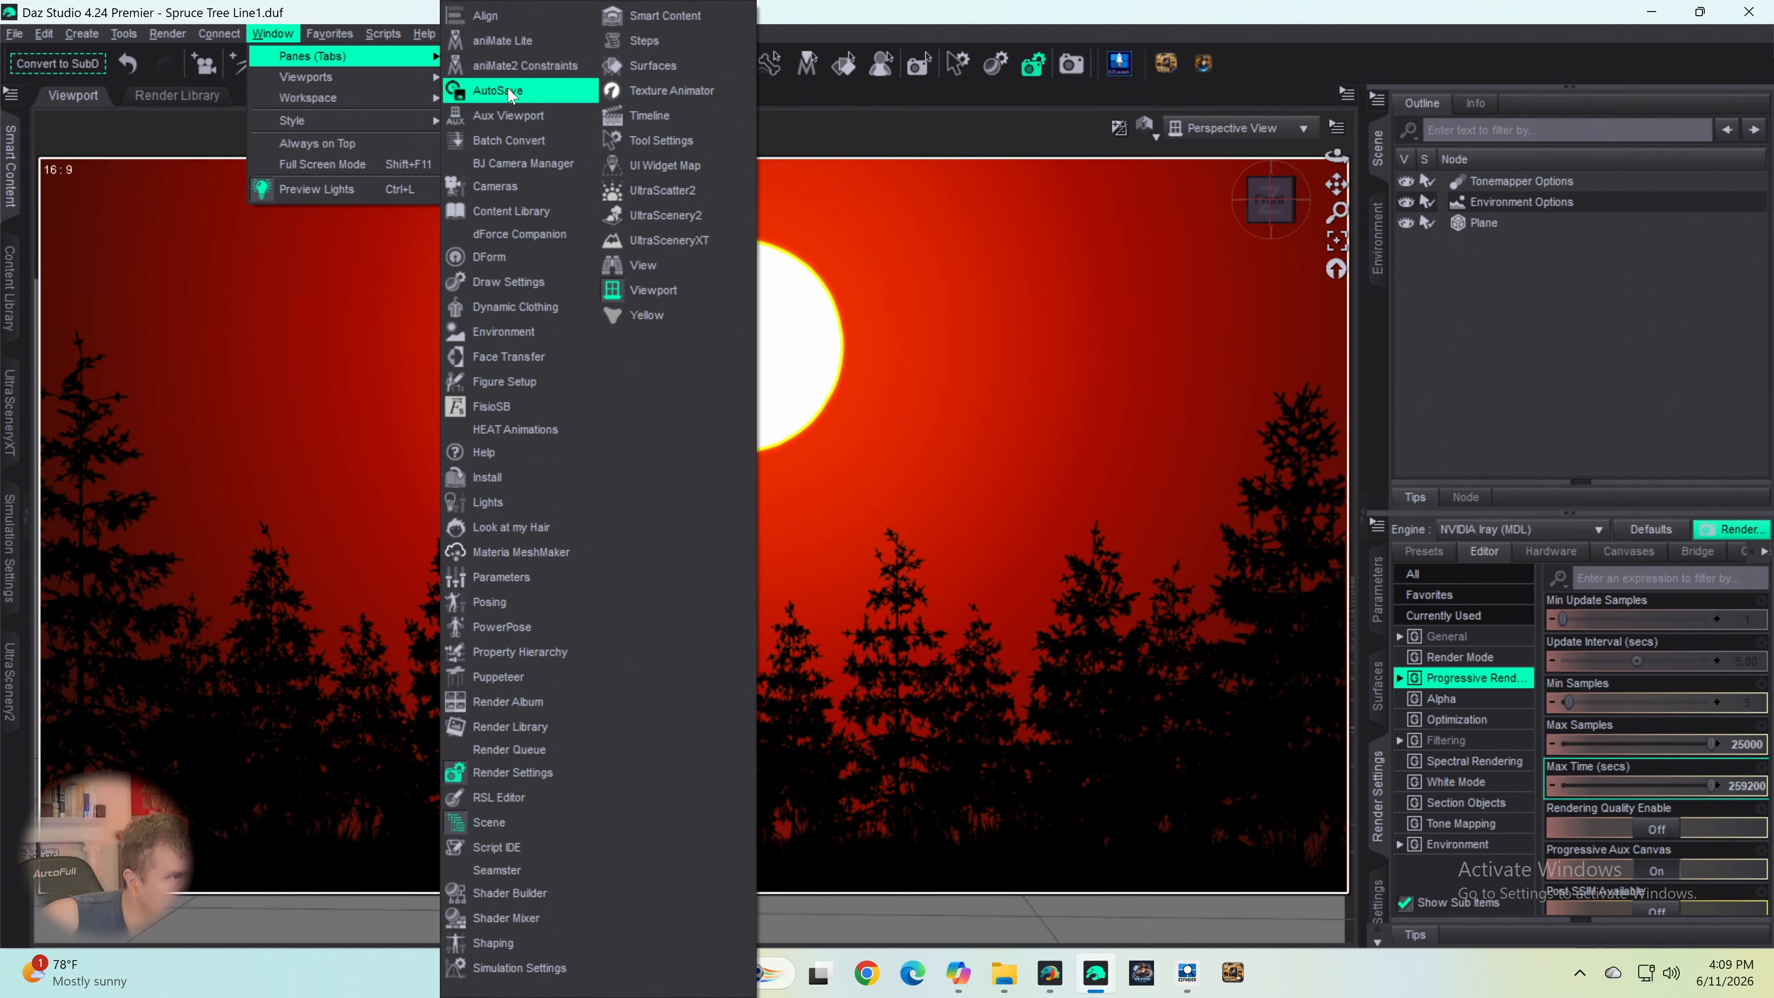
pyautogui.click(1078, 23)
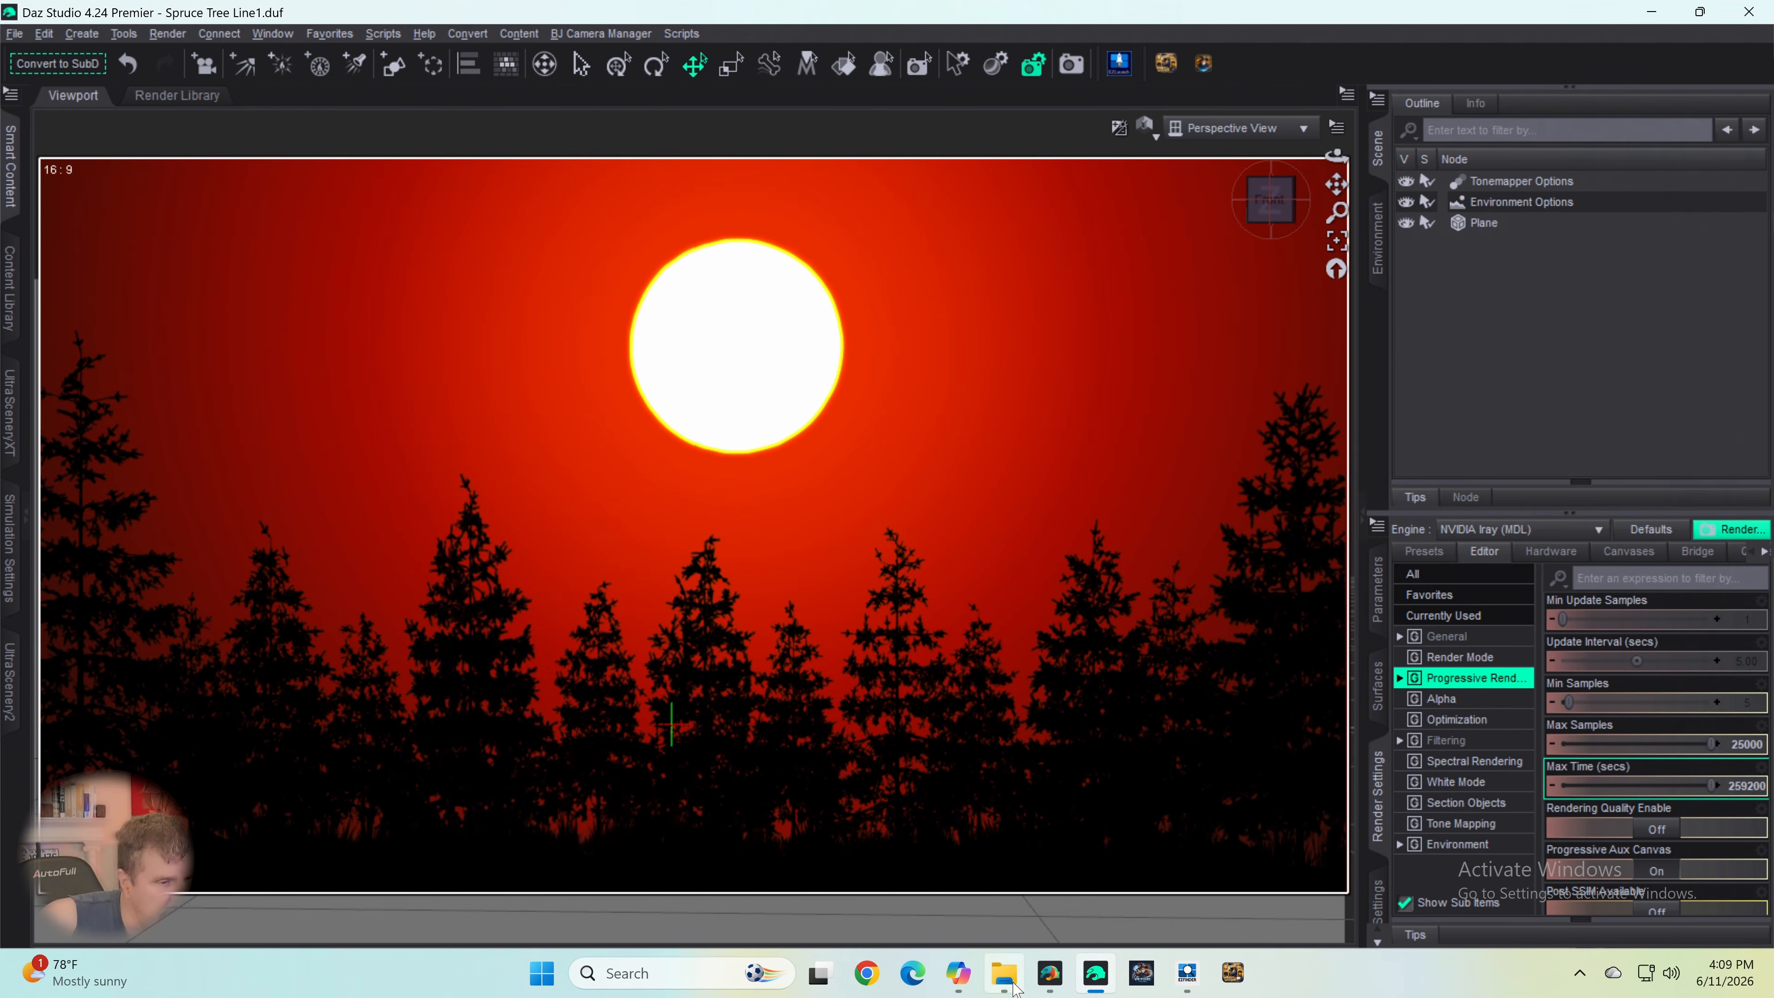
pyautogui.click(1050, 973)
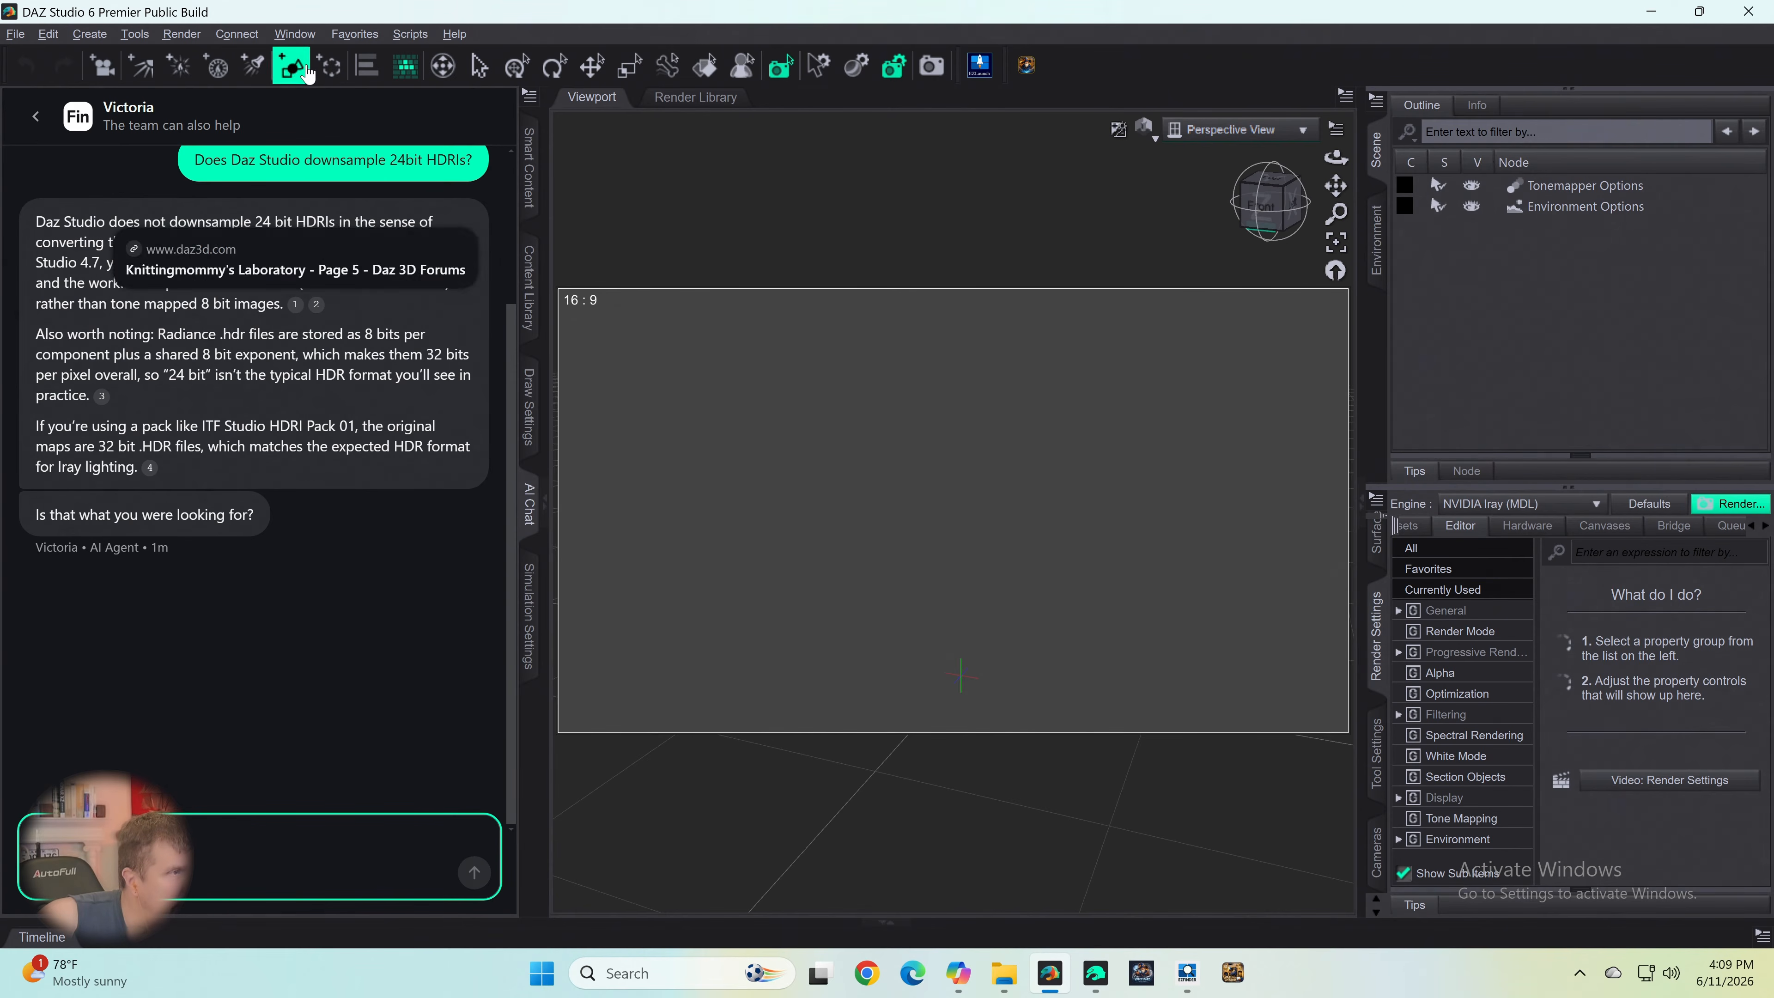
pyautogui.click(296, 40)
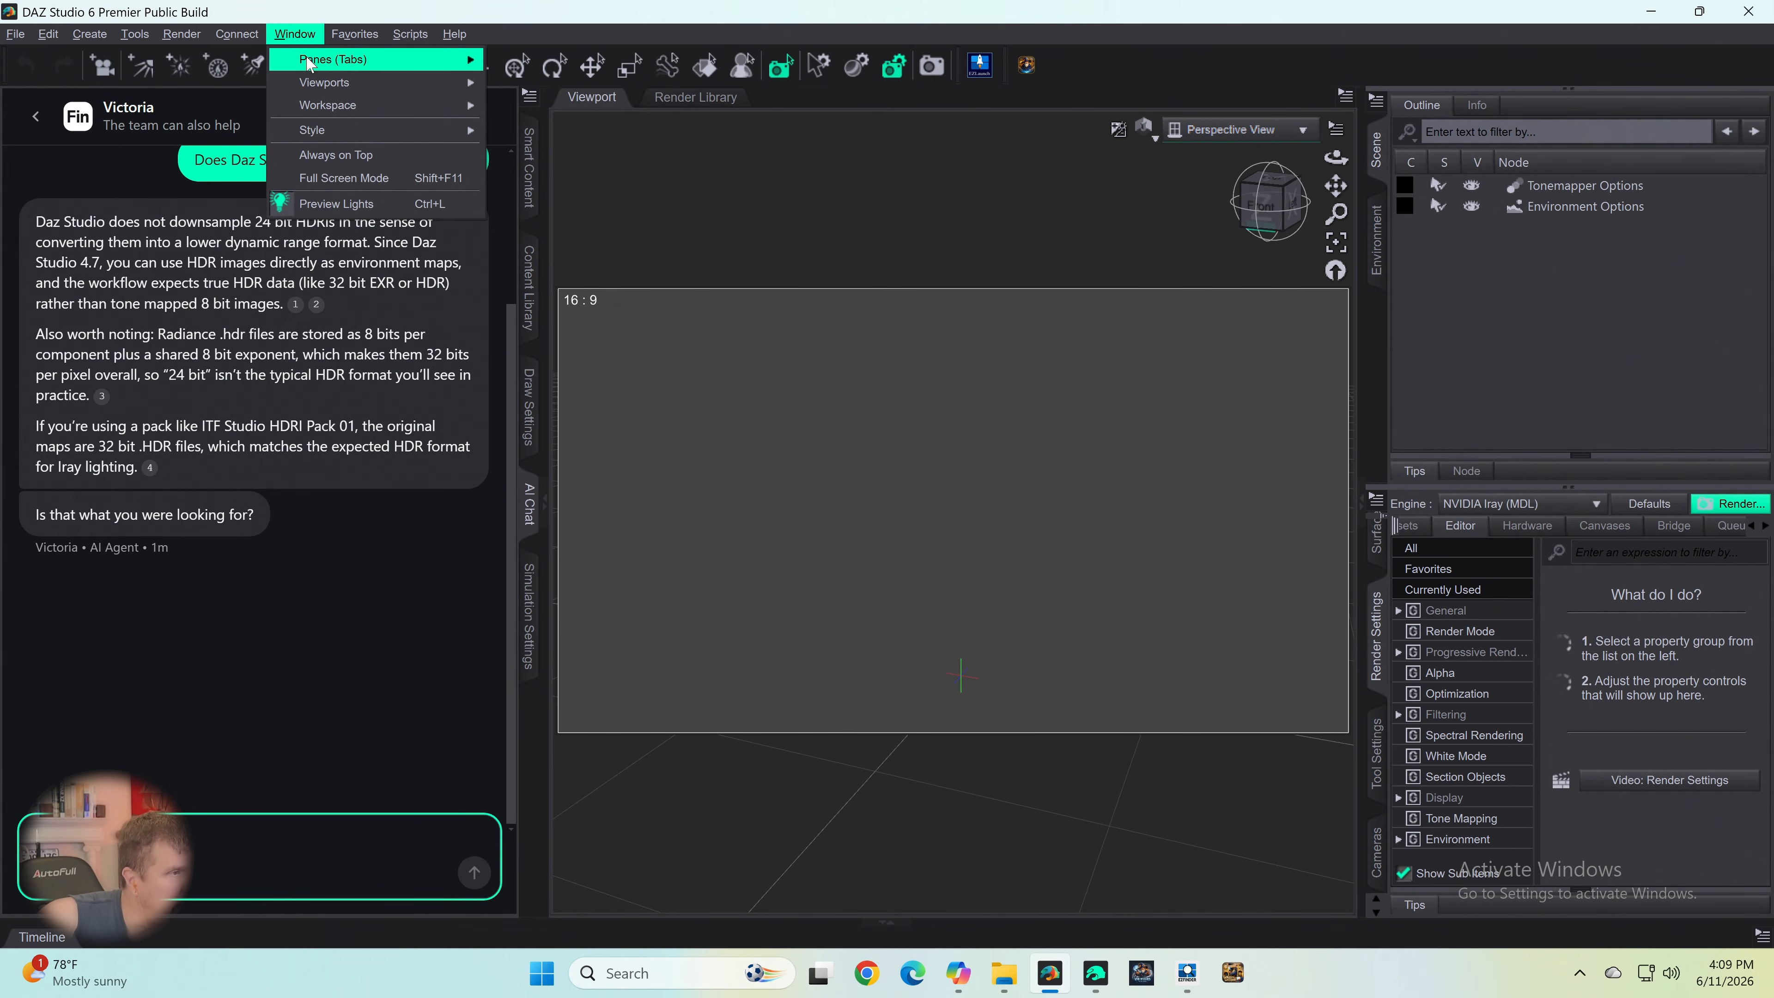
pyautogui.moveTo(311, 61)
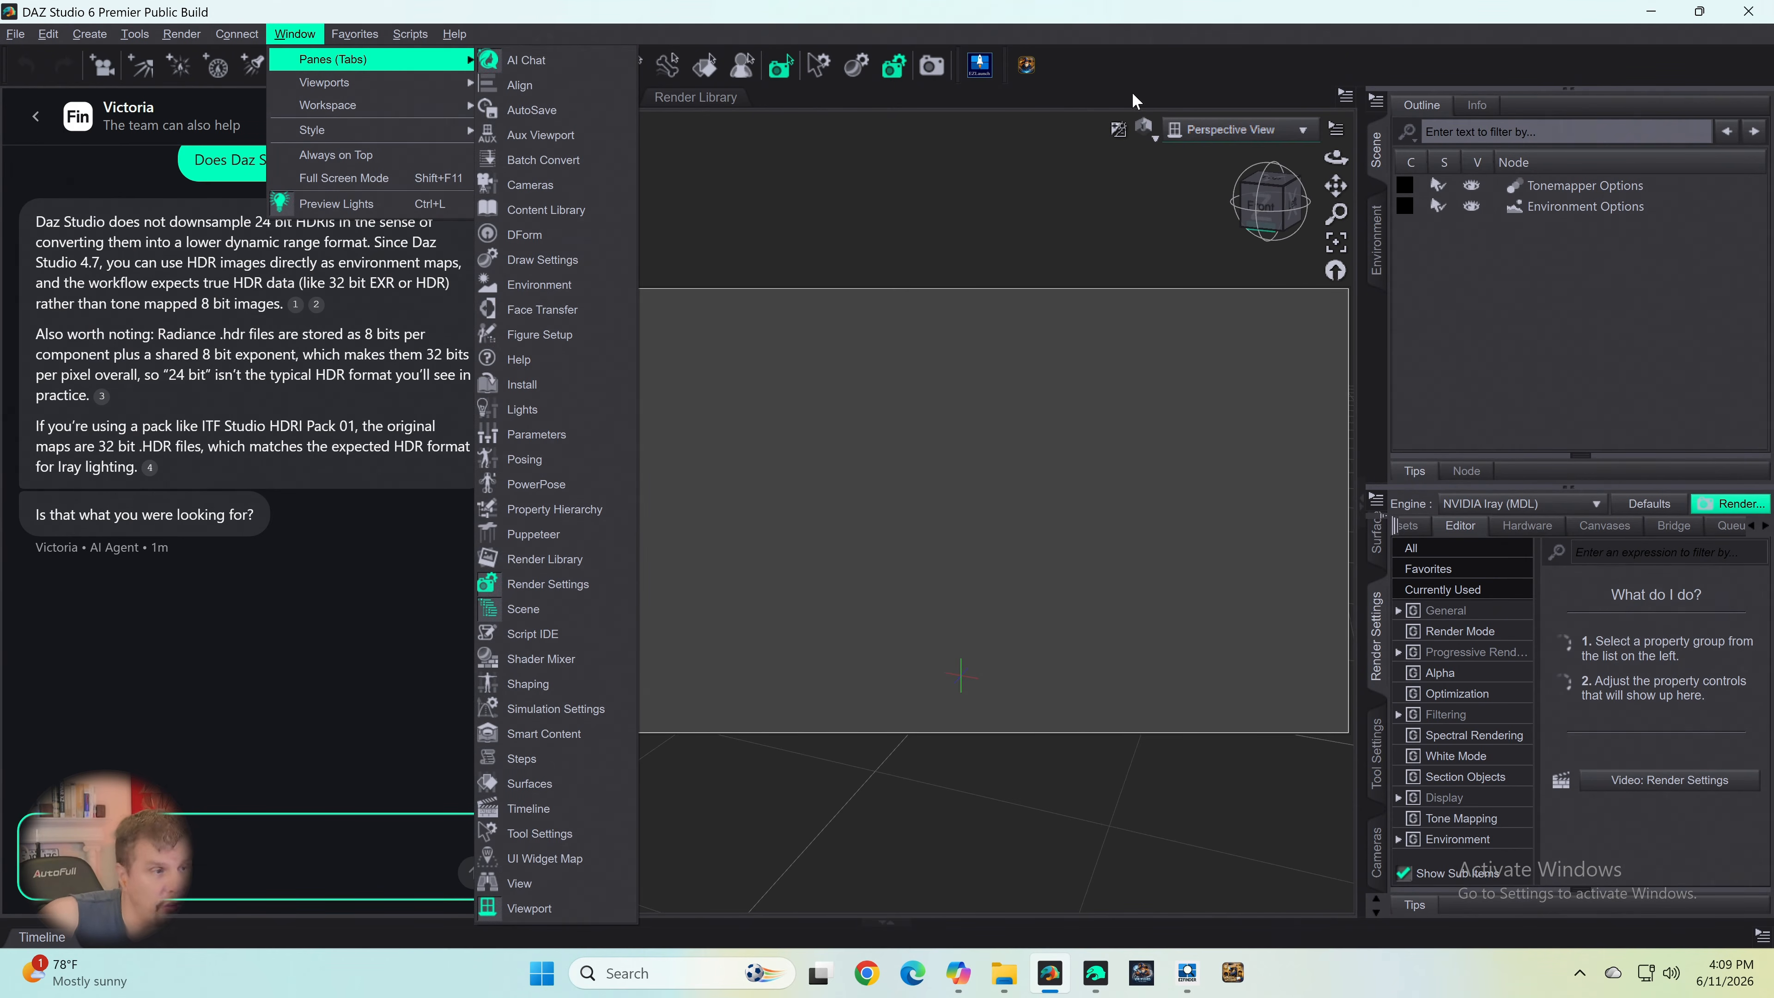
# - Open the AI Chat pane and ask the AI agent "Is Daz Studio AI only for paid accounts?"
pyautogui.click(552, 61)
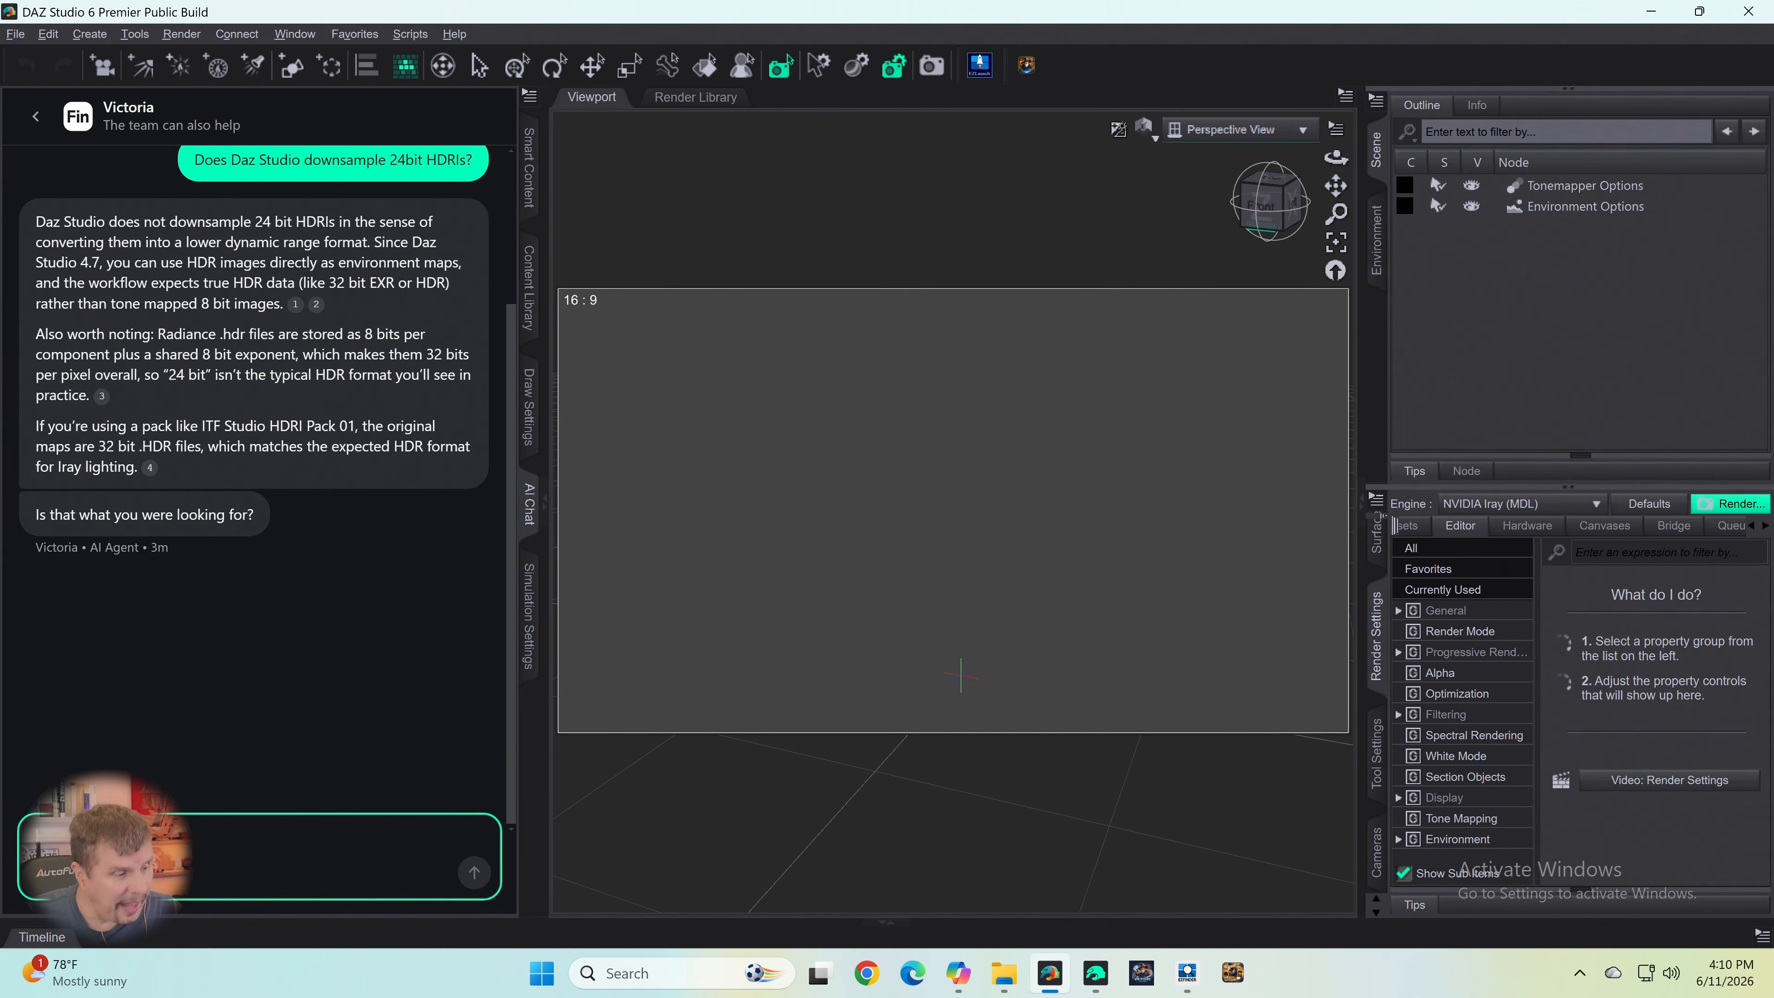
pyautogui.write('I')
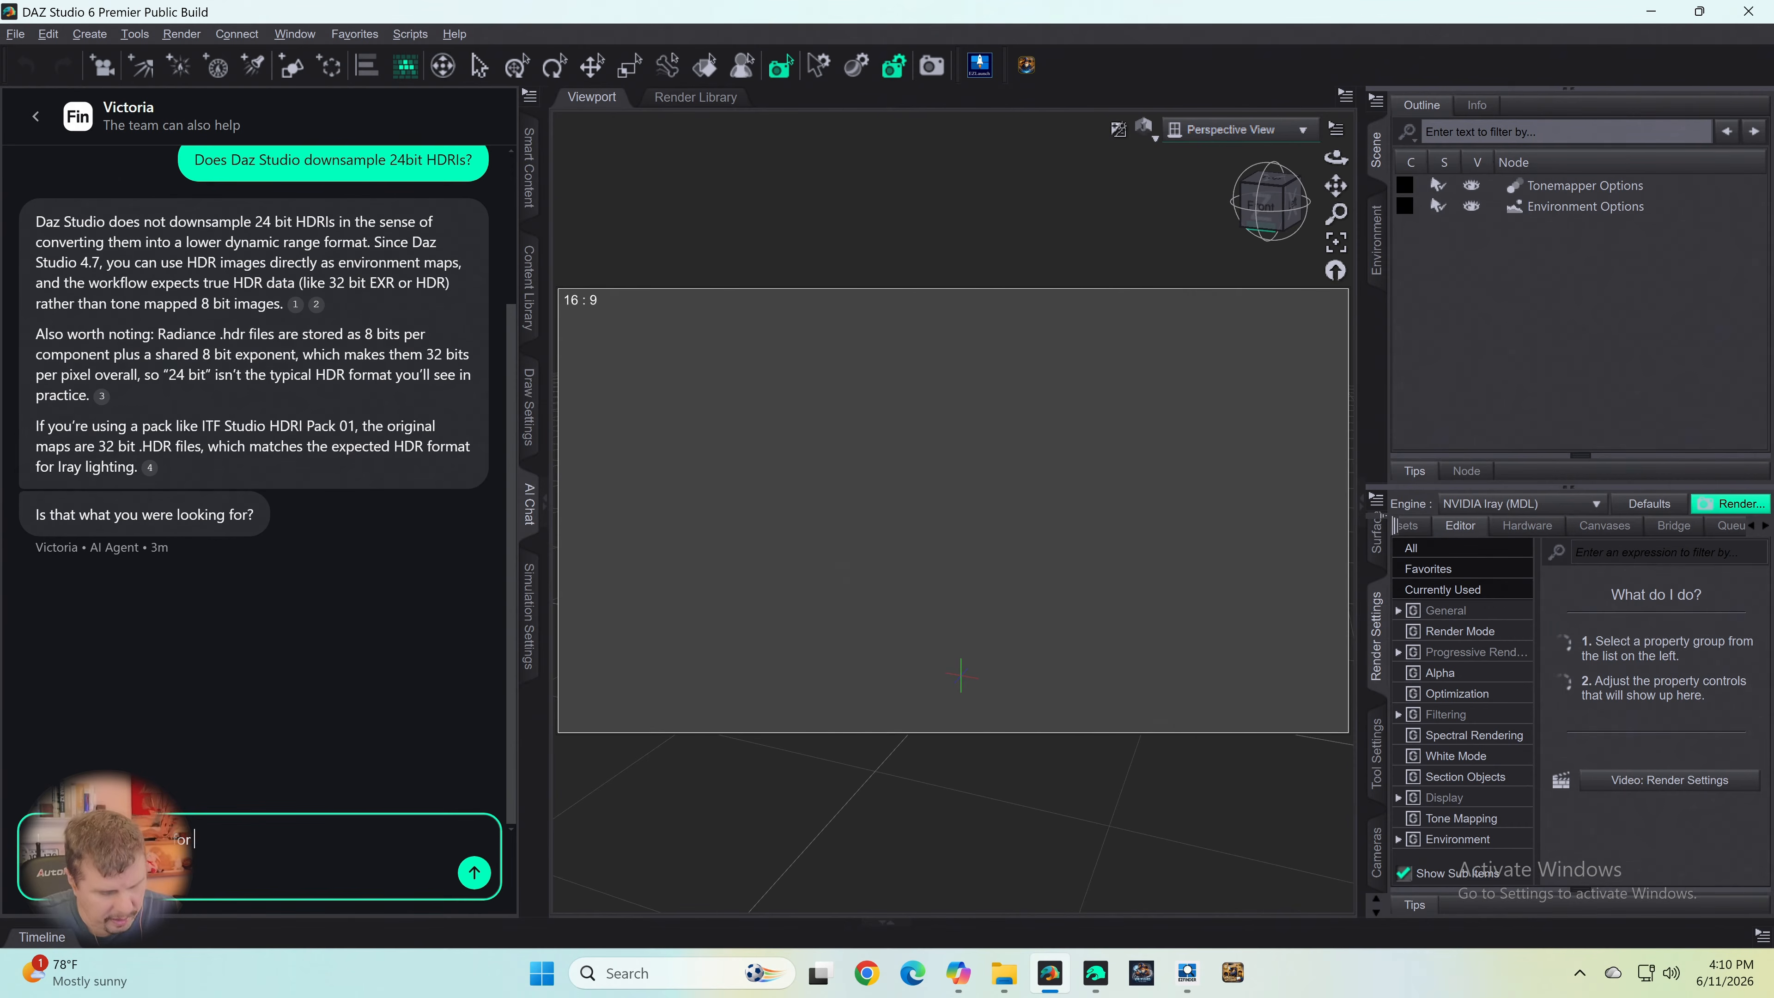
pyautogui.write('d accounts?')
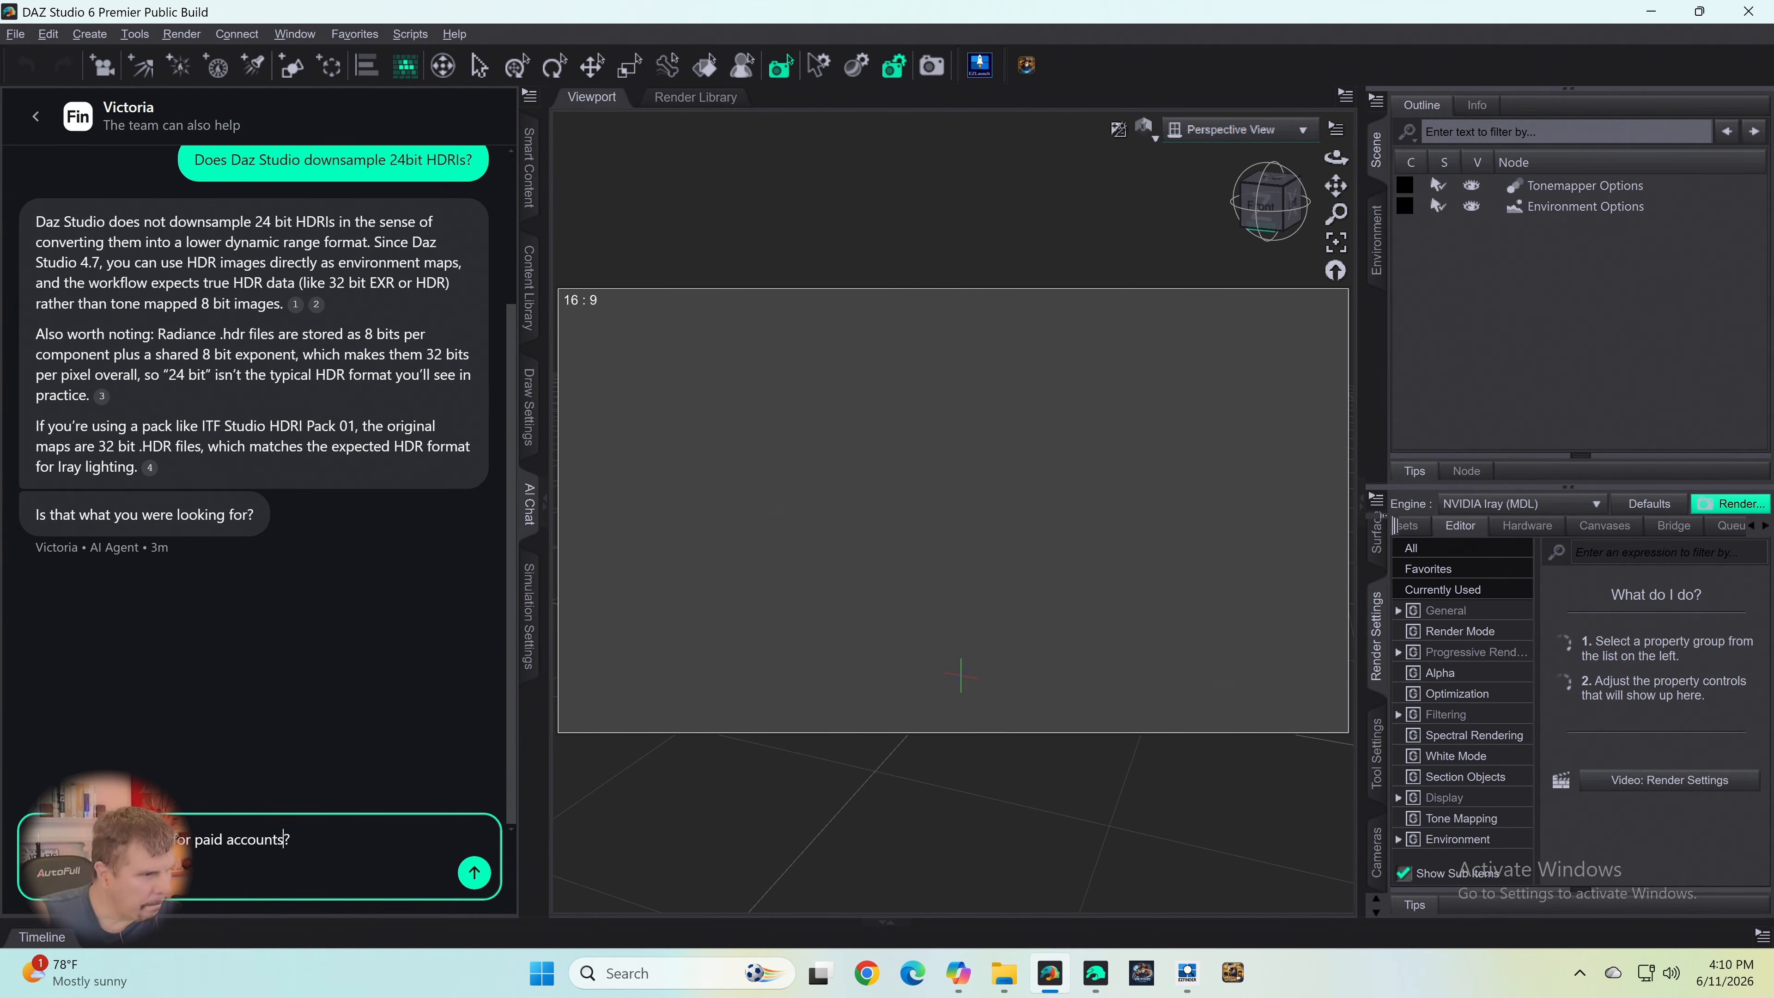
pyautogui.press('Return')
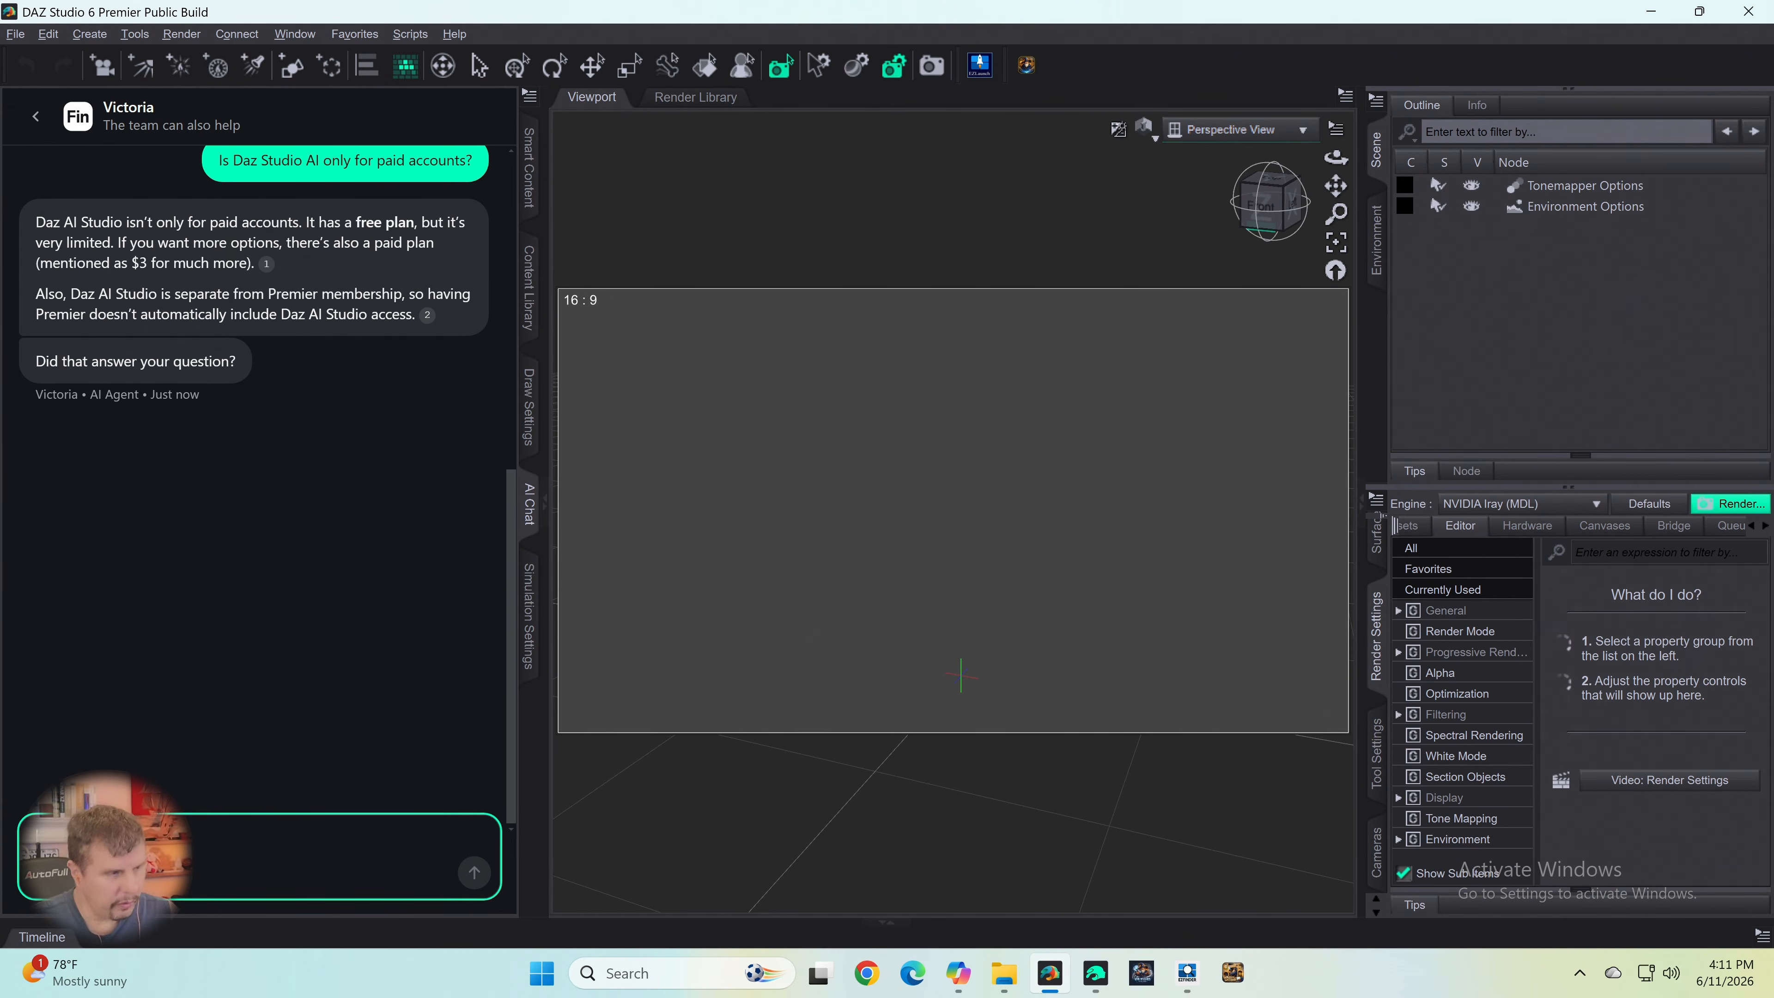
# - Ask the AI agent the follow-up question "So Daz AI Studio is not rolled out for everyone yet?"
pyautogui.write('I')
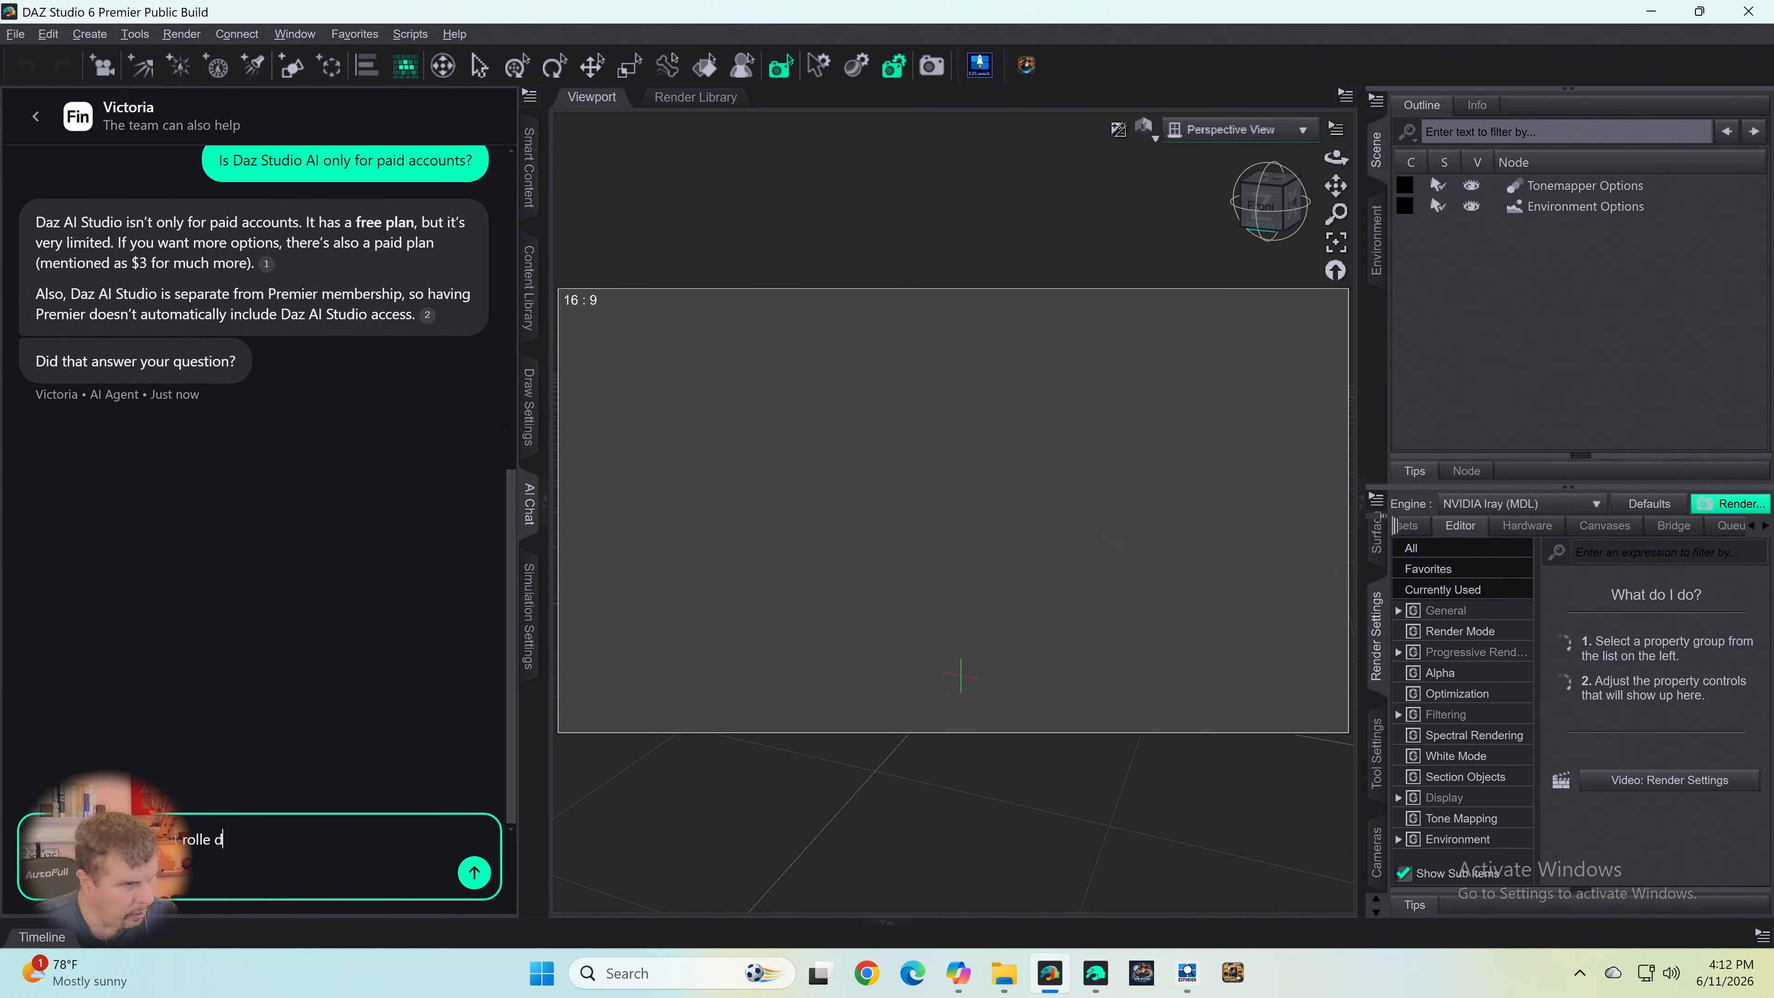
pyautogui.write('out ')
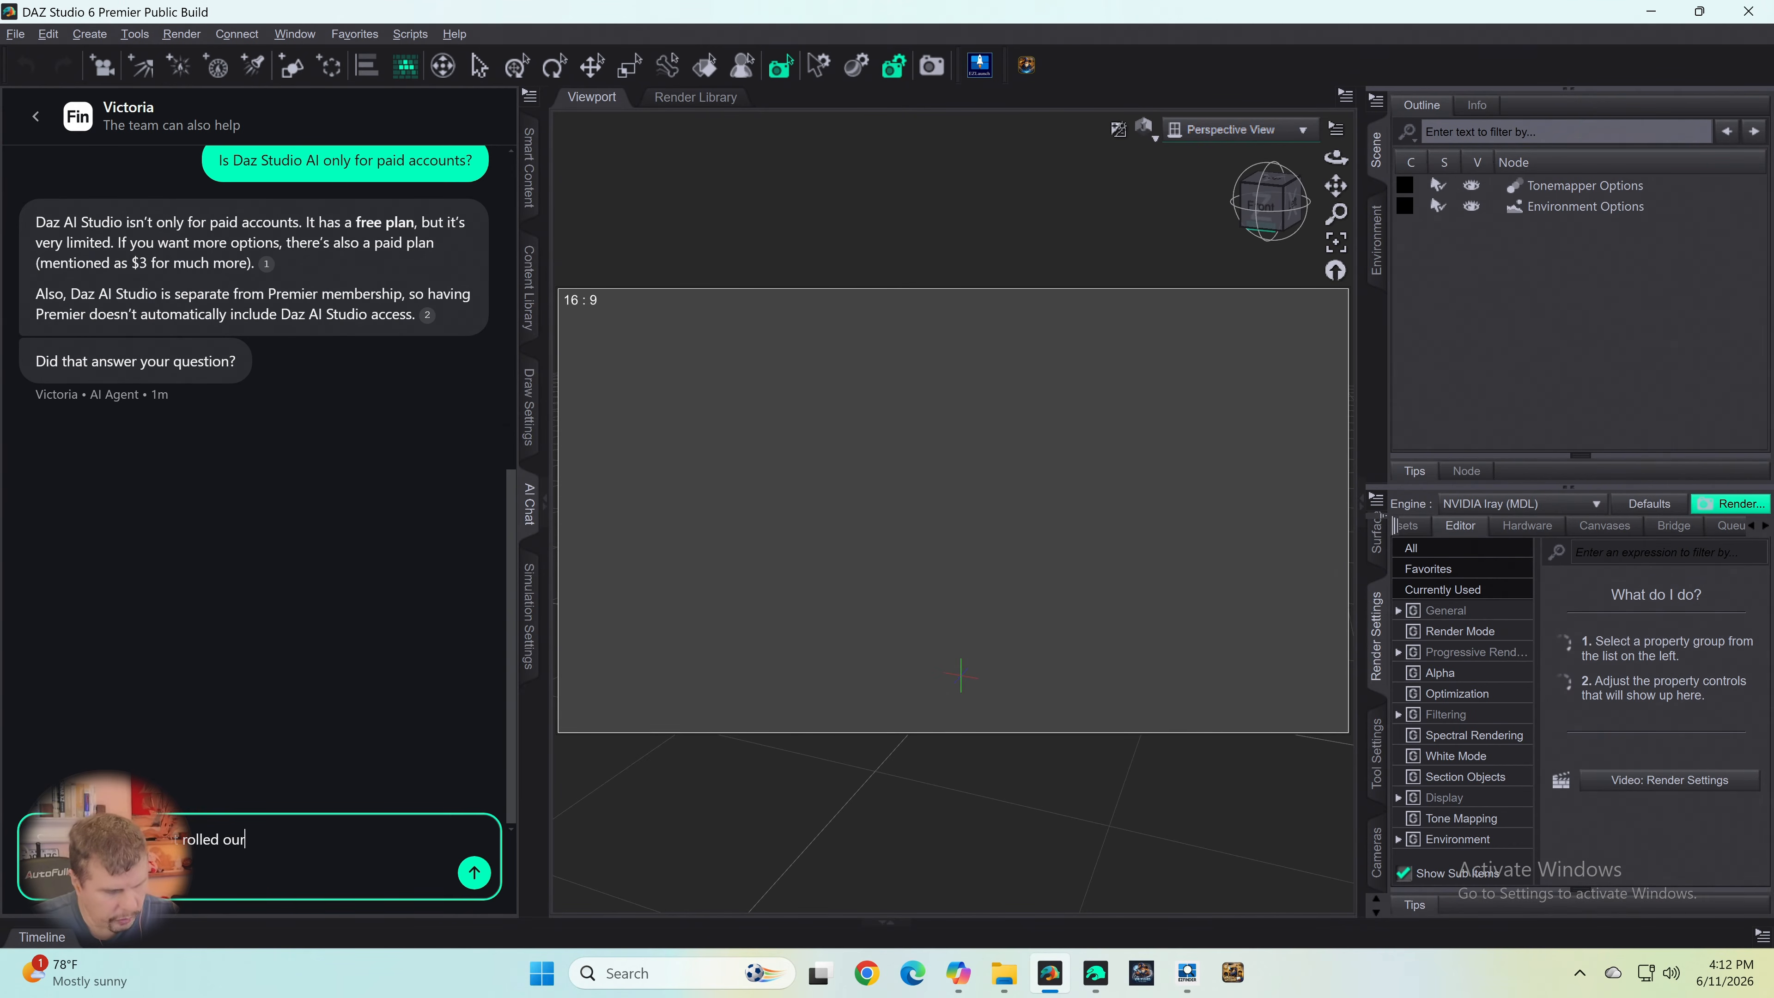
pyautogui.write('fro everyont yet?')
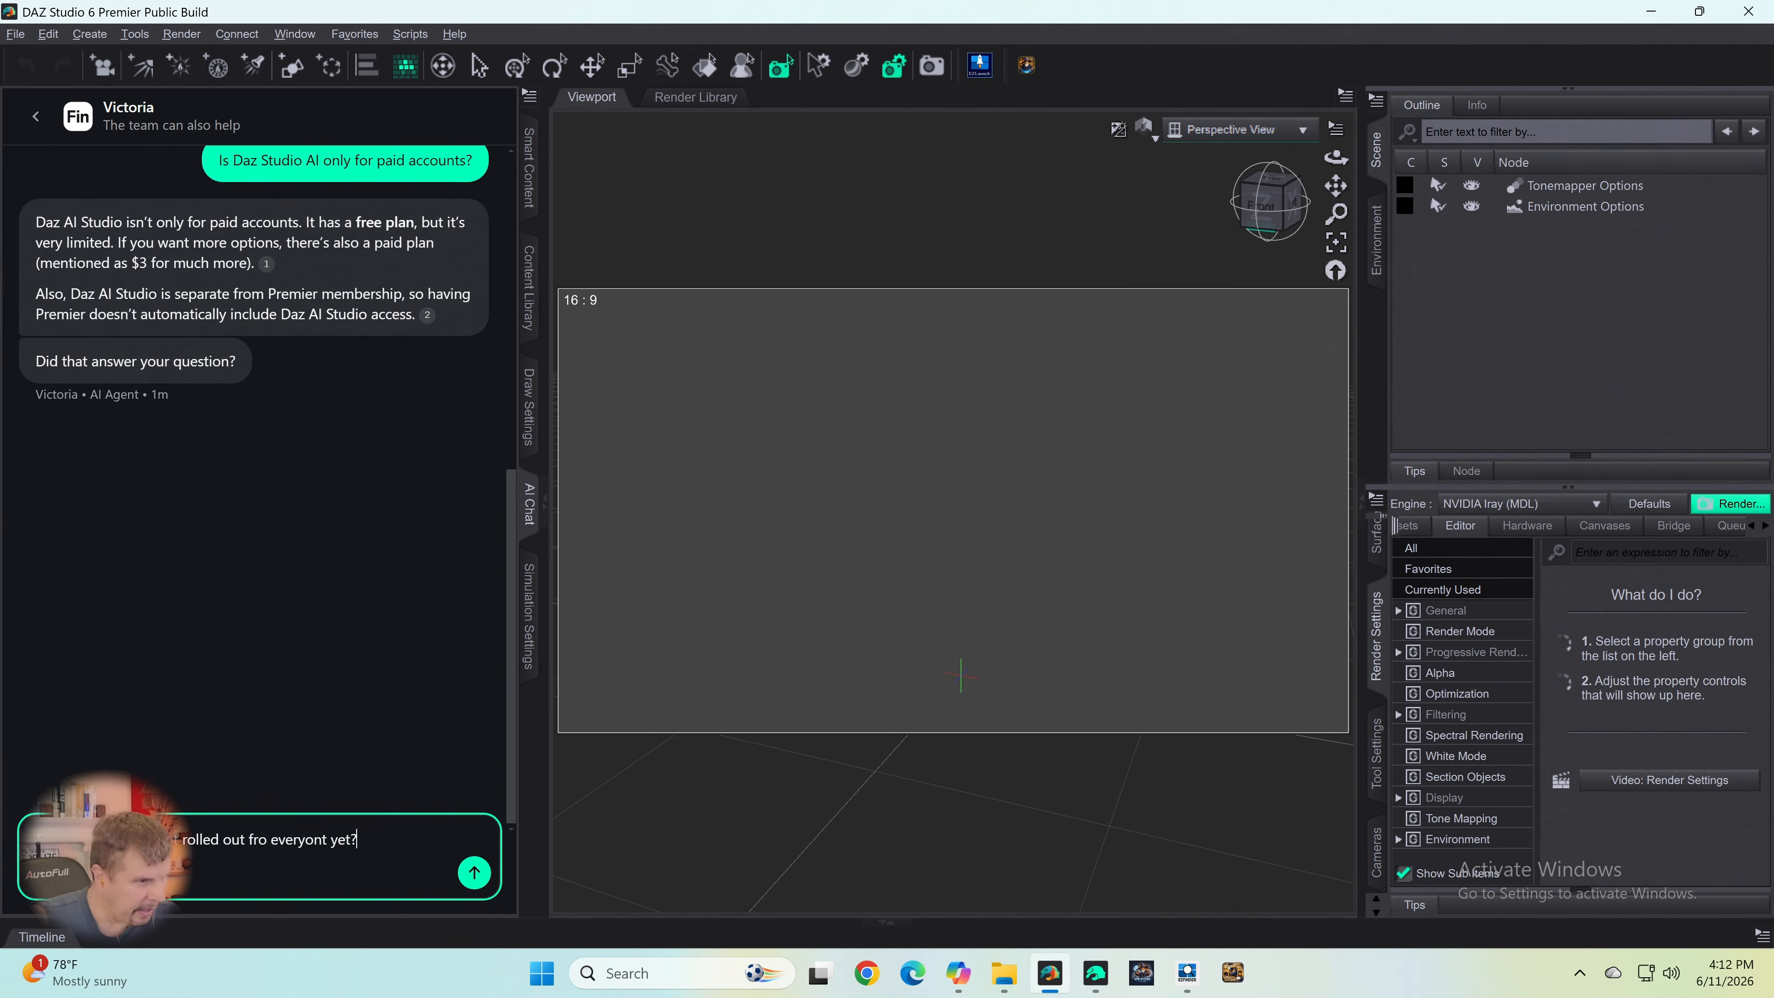
pyautogui.press('Left')
pyautogui.press('Delete')
pyautogui.write('e')
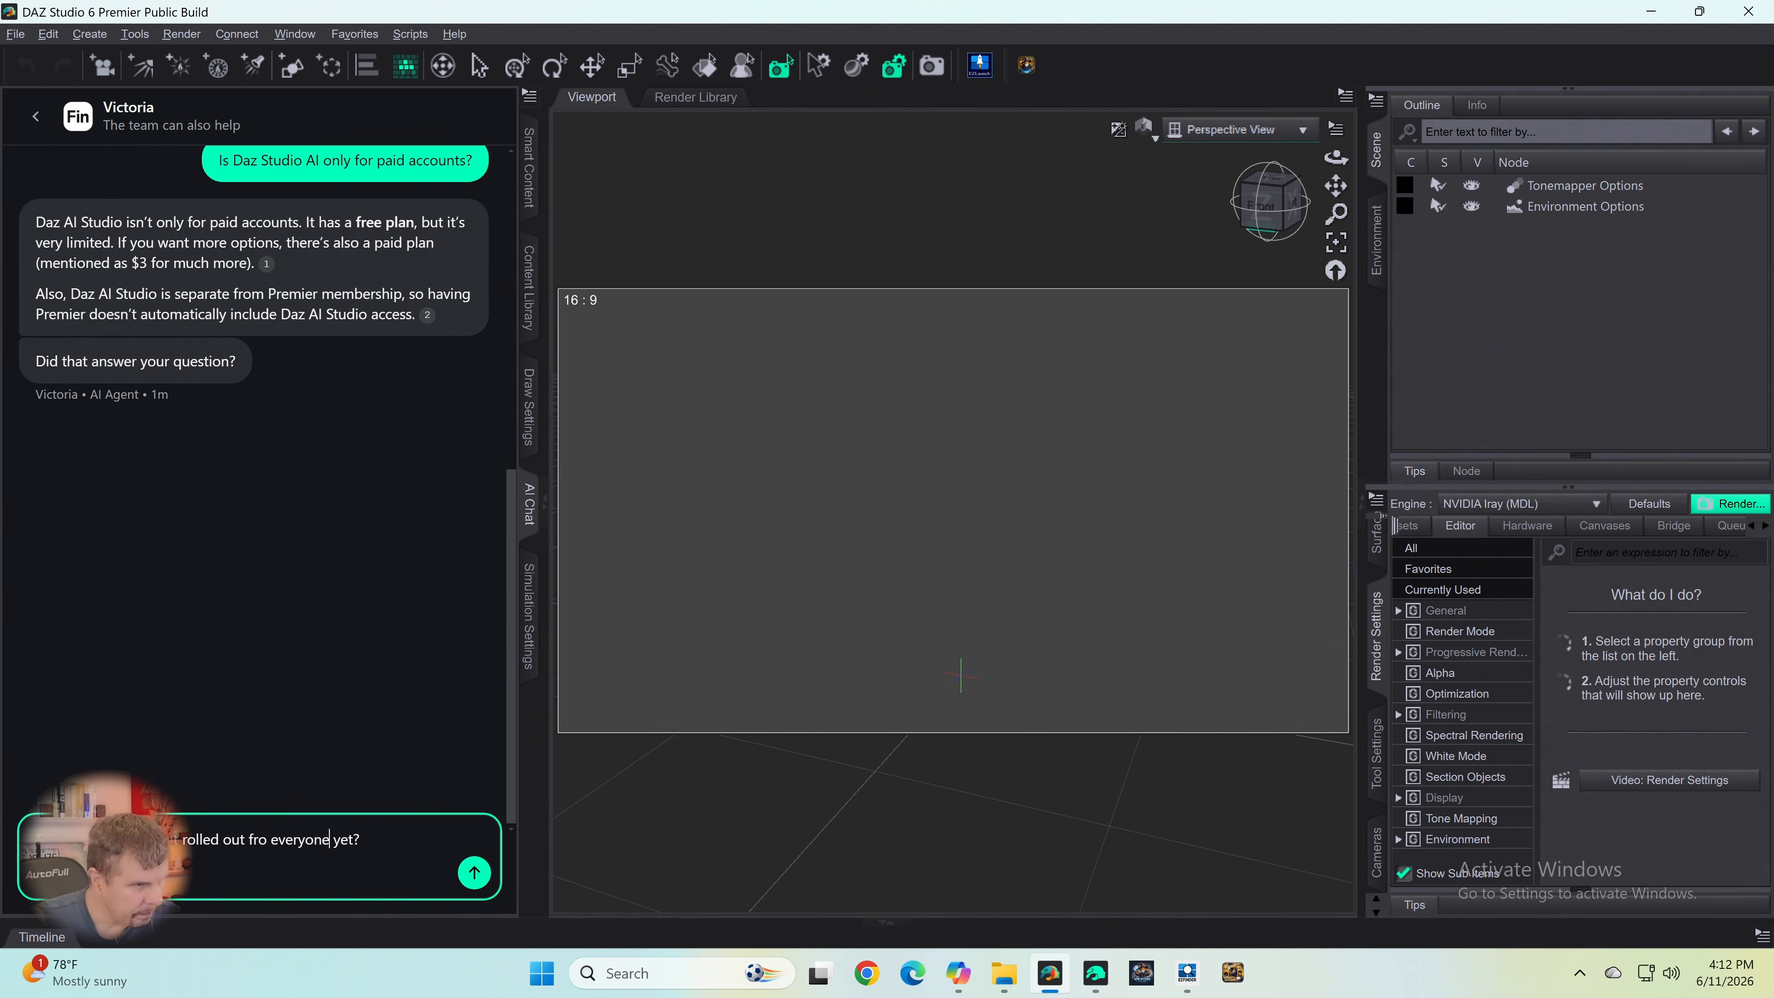
pyautogui.press('Left')
pyautogui.press('Left')
pyautogui.press('Left')
pyautogui.press('Left')
pyautogui.press('Left')
pyautogui.press('Left')
pyautogui.press('Left')
pyautogui.press('Left')
pyautogui.press('Left')
pyautogui.press('Left')
pyautogui.press('Left')
pyautogui.press('Left')
pyautogui.press('Delete')
pyautogui.press('Right')
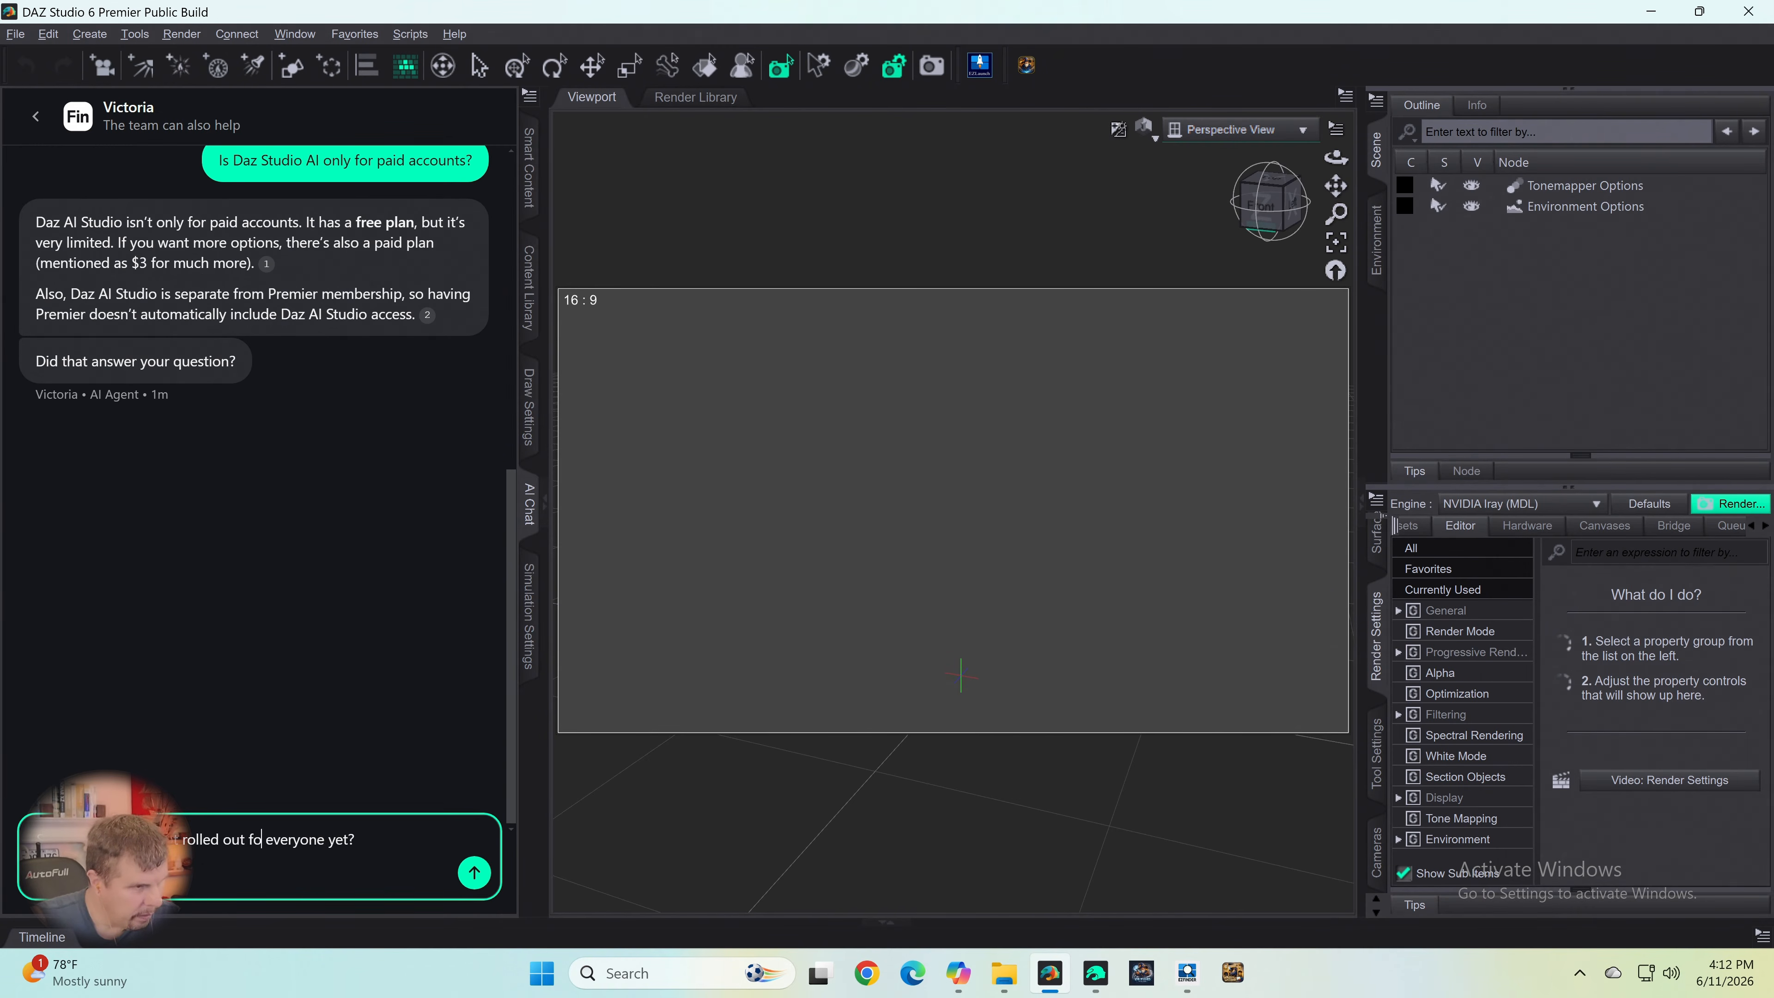
pyautogui.write('r')
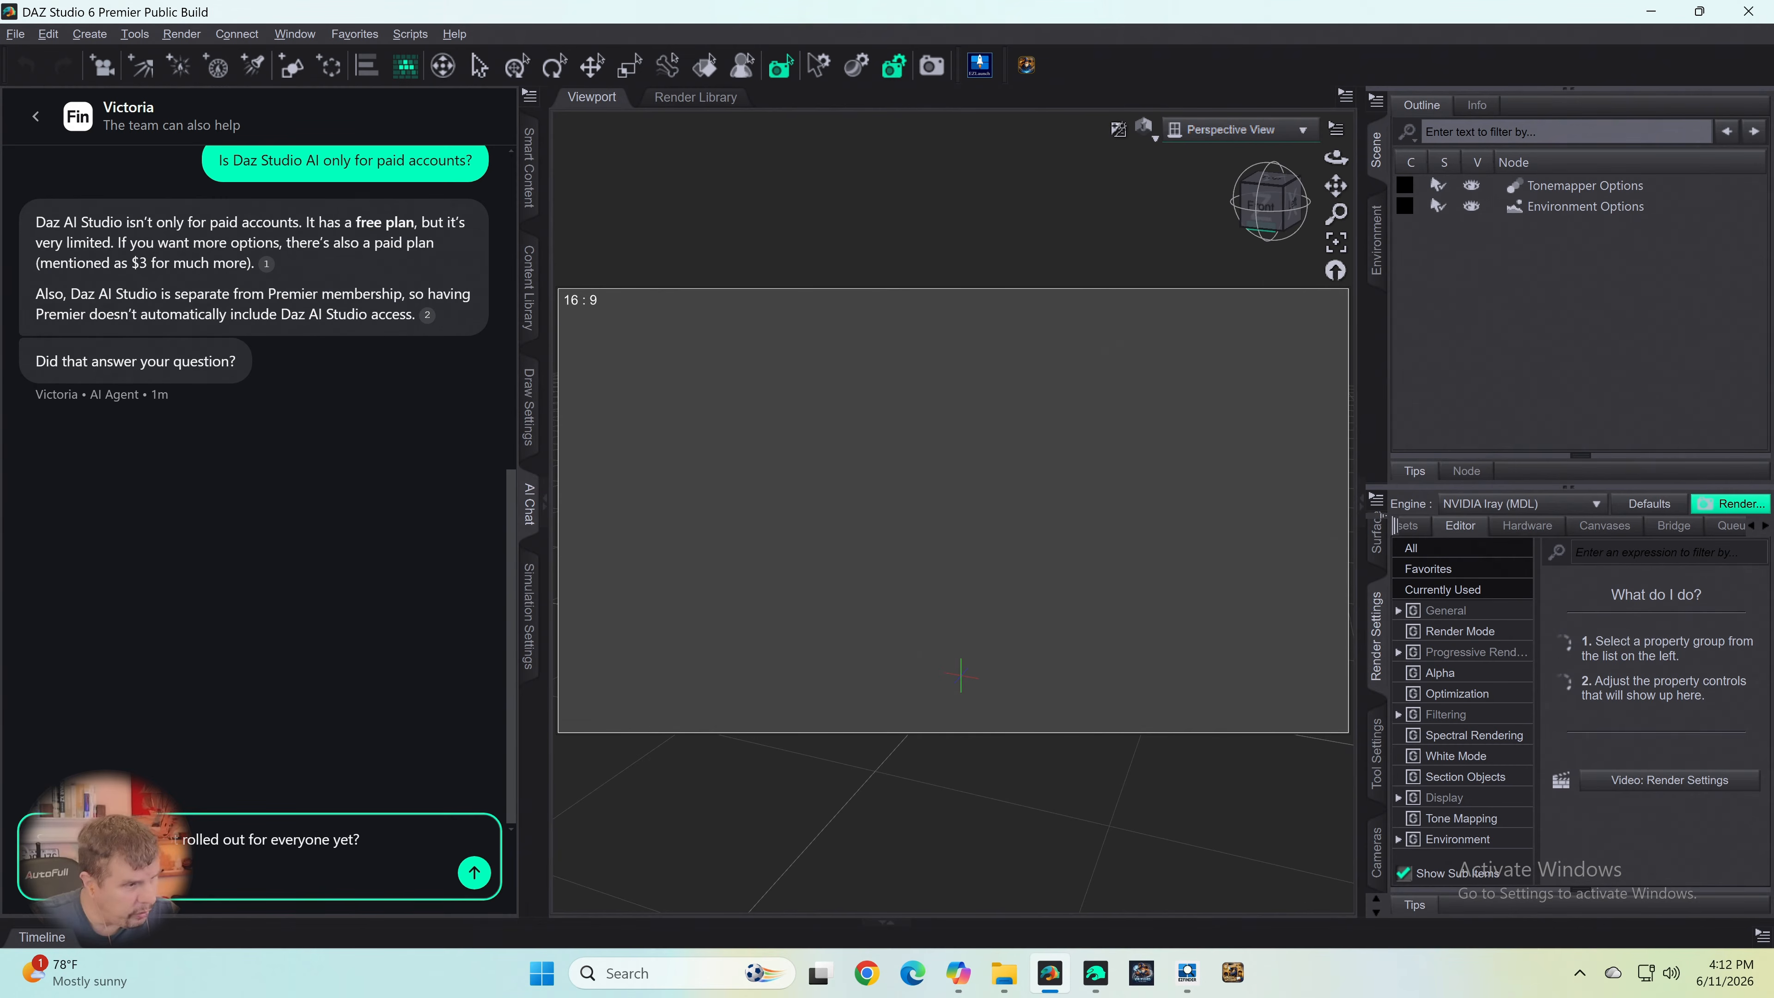
pyautogui.write('t')
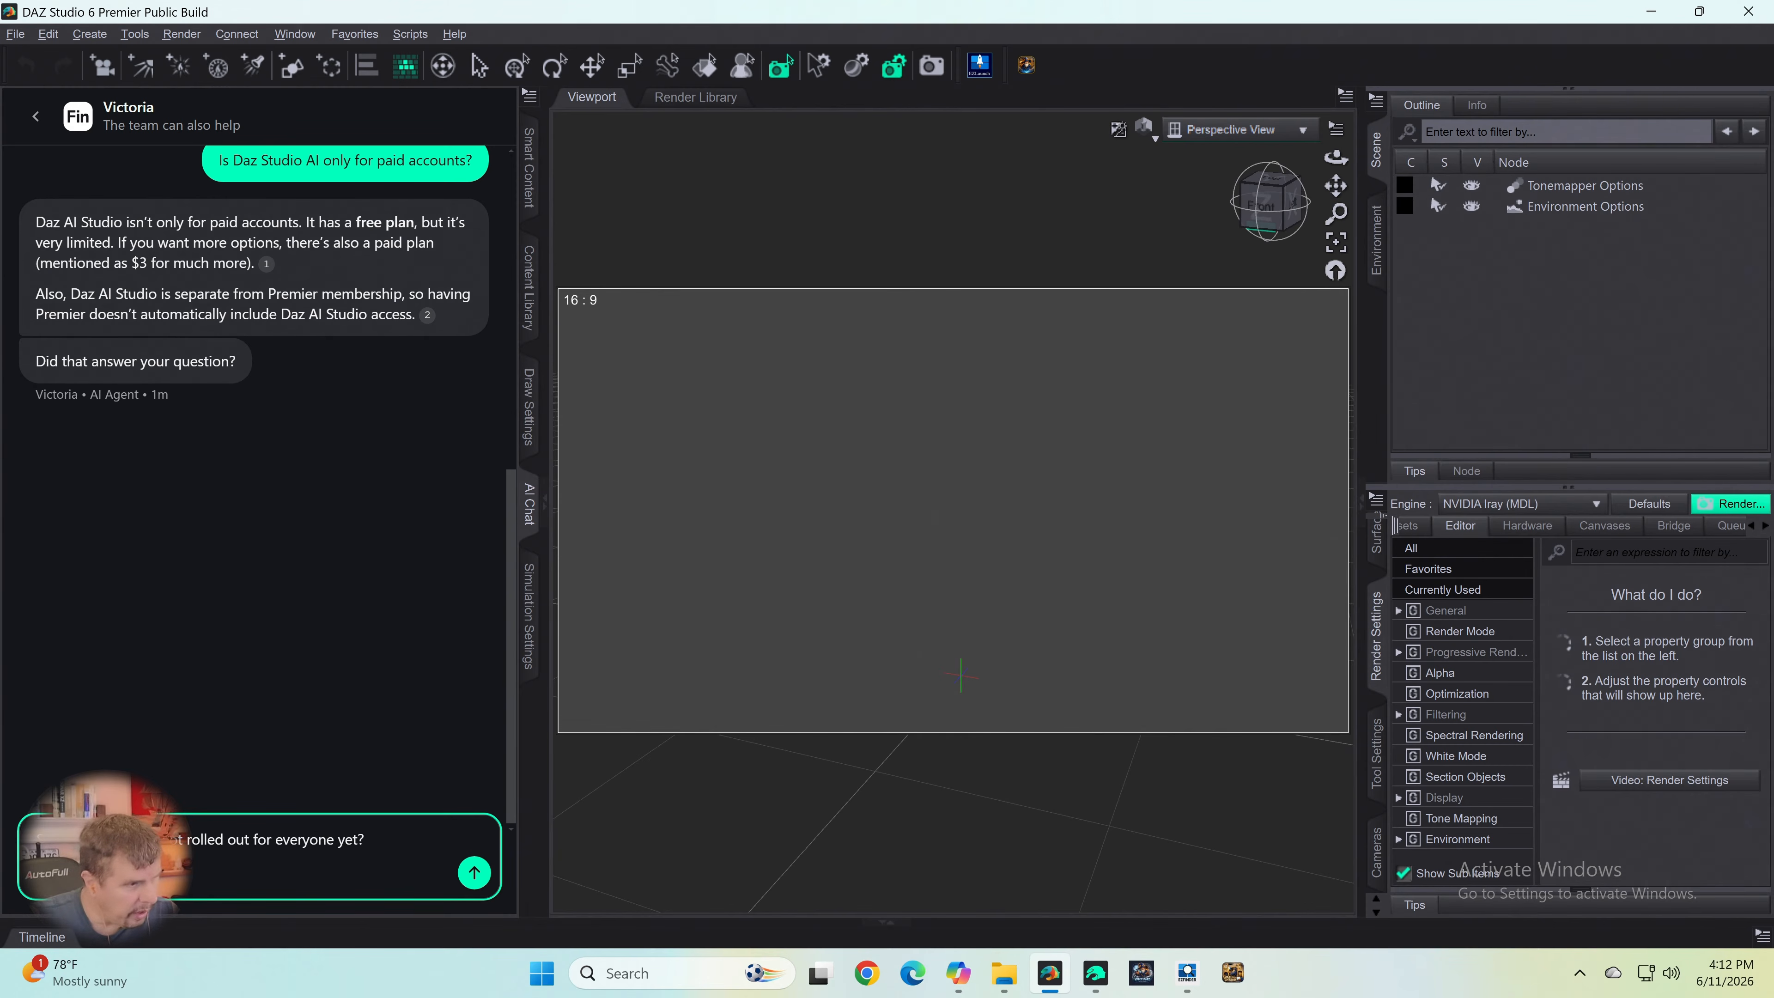
pyautogui.press('Return')
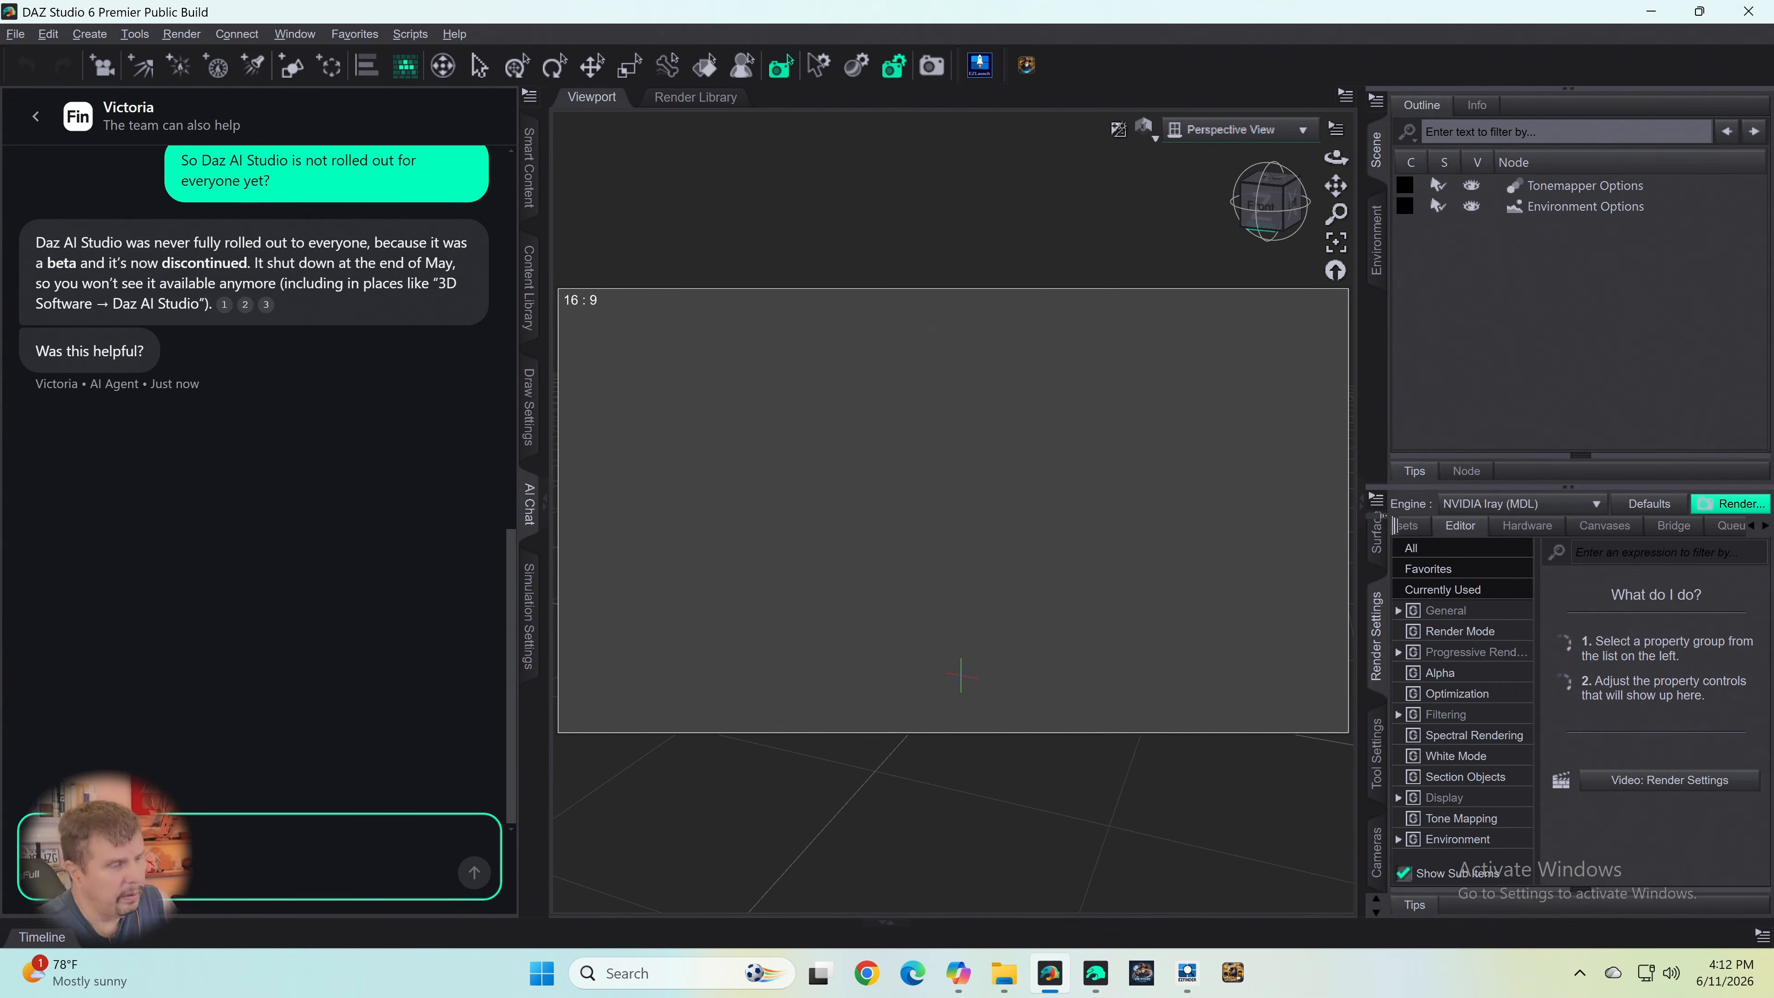
# - Clarify the question to the AI agent with the message "I am not talking about Daz AI Studio I am talking about you."
pyautogui.write('W')
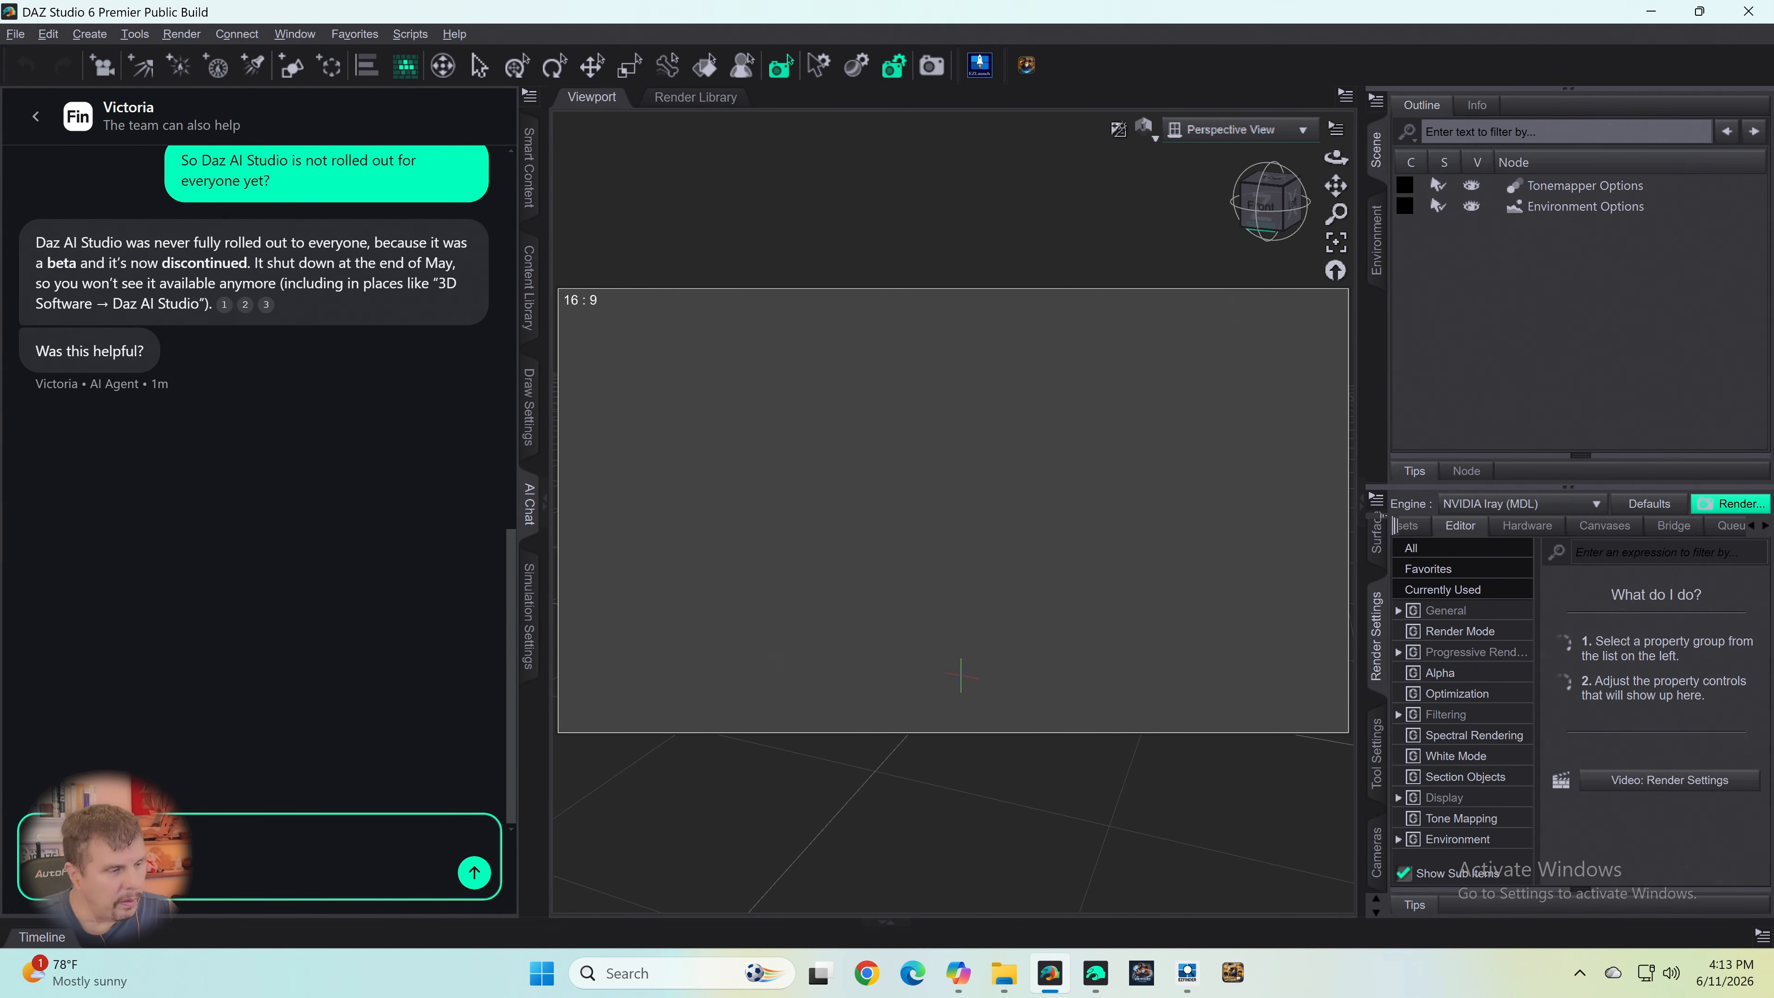
pyautogui.press('BackSpace')
pyautogui.write('W')
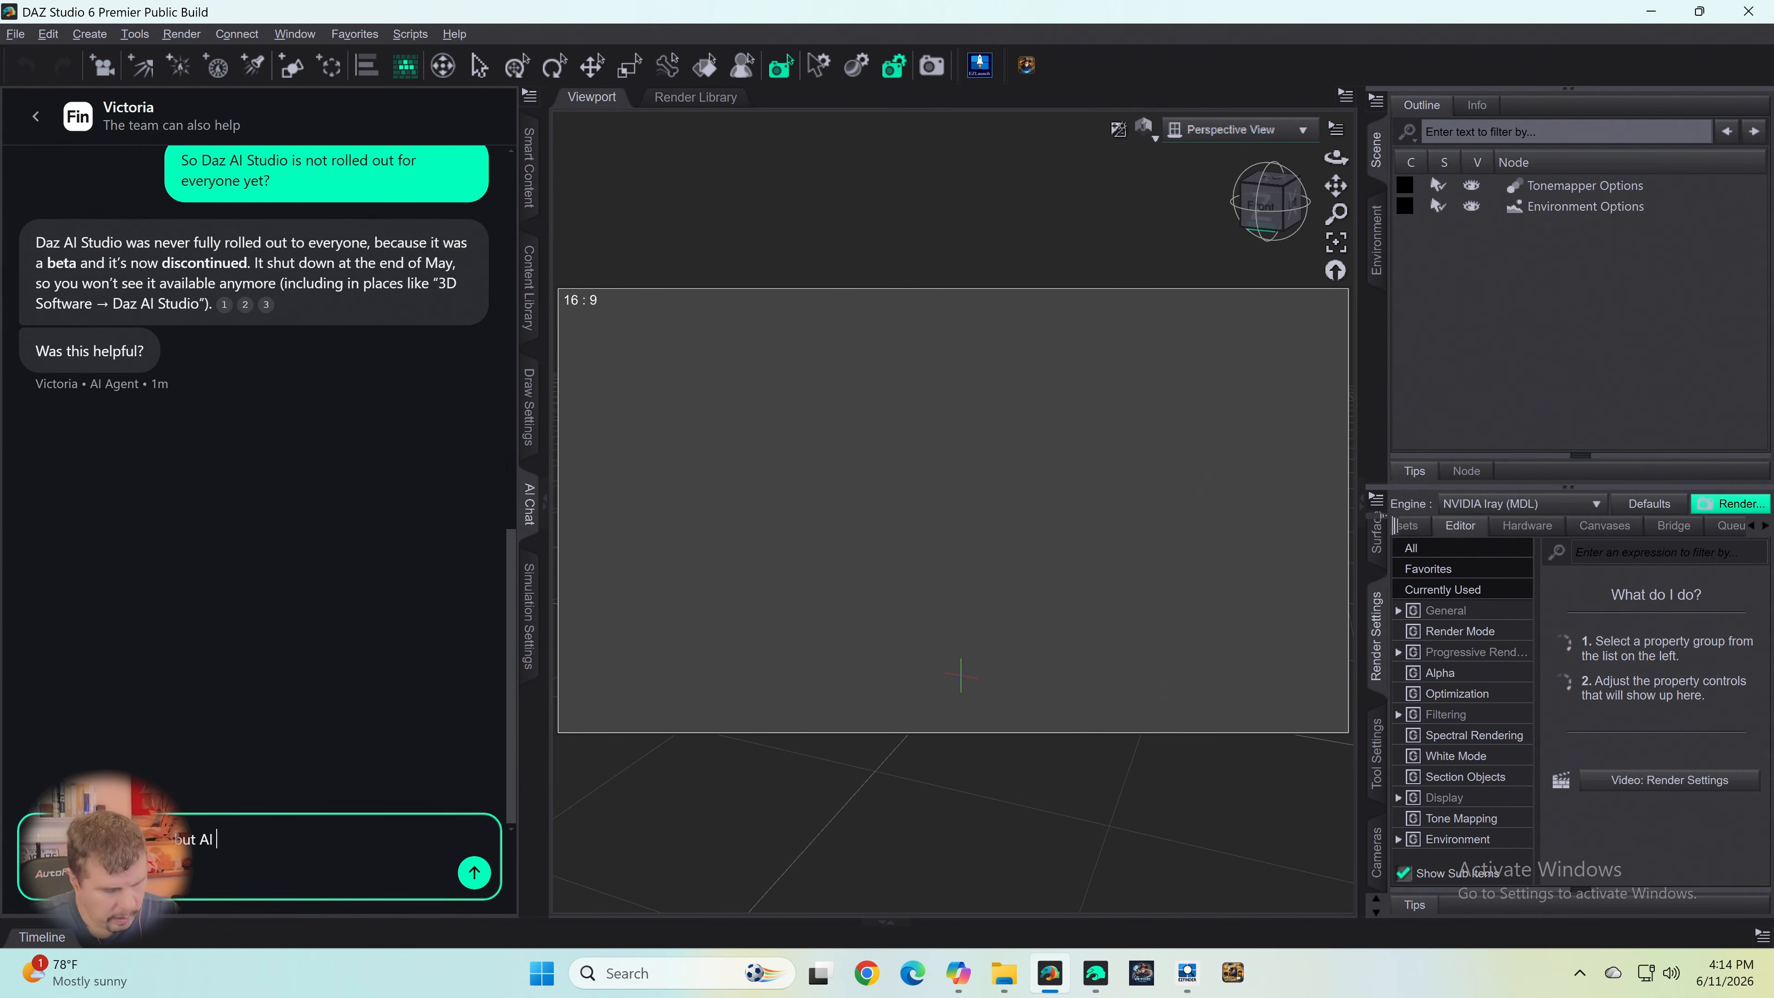
pyautogui.write('Studio')
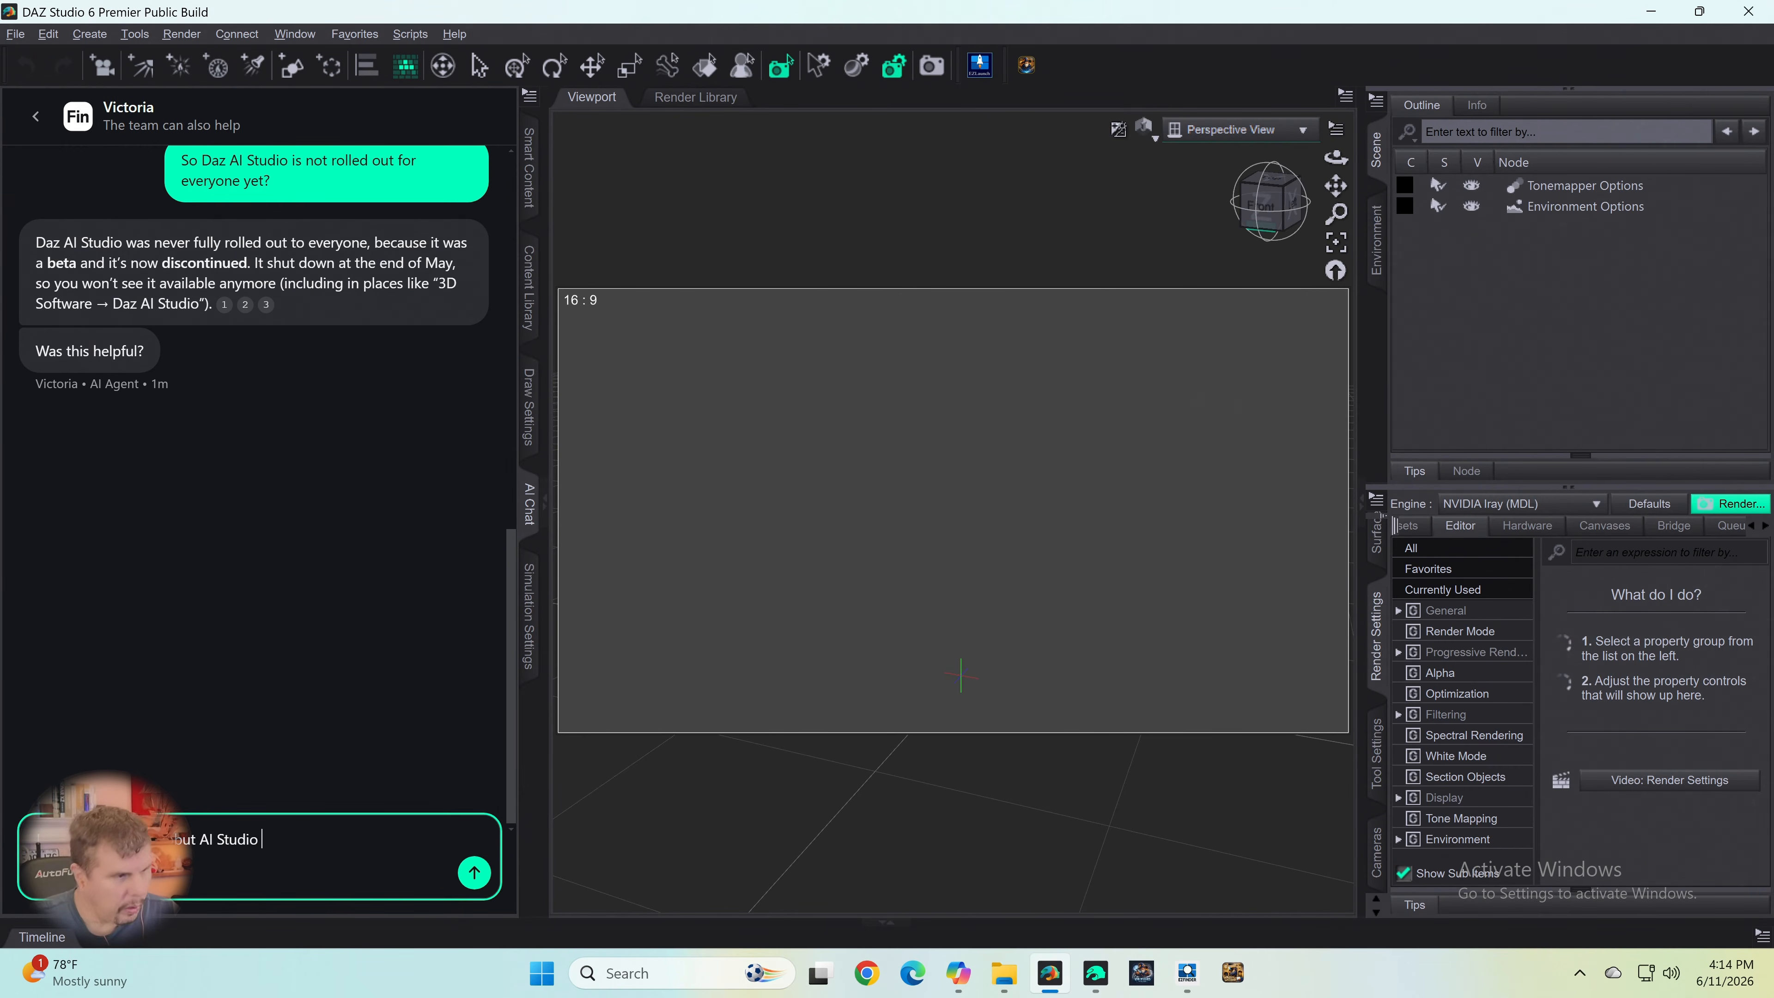
pyautogui.press('Left')
pyautogui.press('Left')
pyautogui.press('Left')
pyautogui.press('Left')
pyautogui.press('Left')
pyautogui.press('Left')
pyautogui.press('Left')
pyautogui.press('Left')
pyautogui.press('Left')
pyautogui.press('Left')
pyautogui.press('Left')
pyautogui.press('Left')
pyautogui.press('Left')
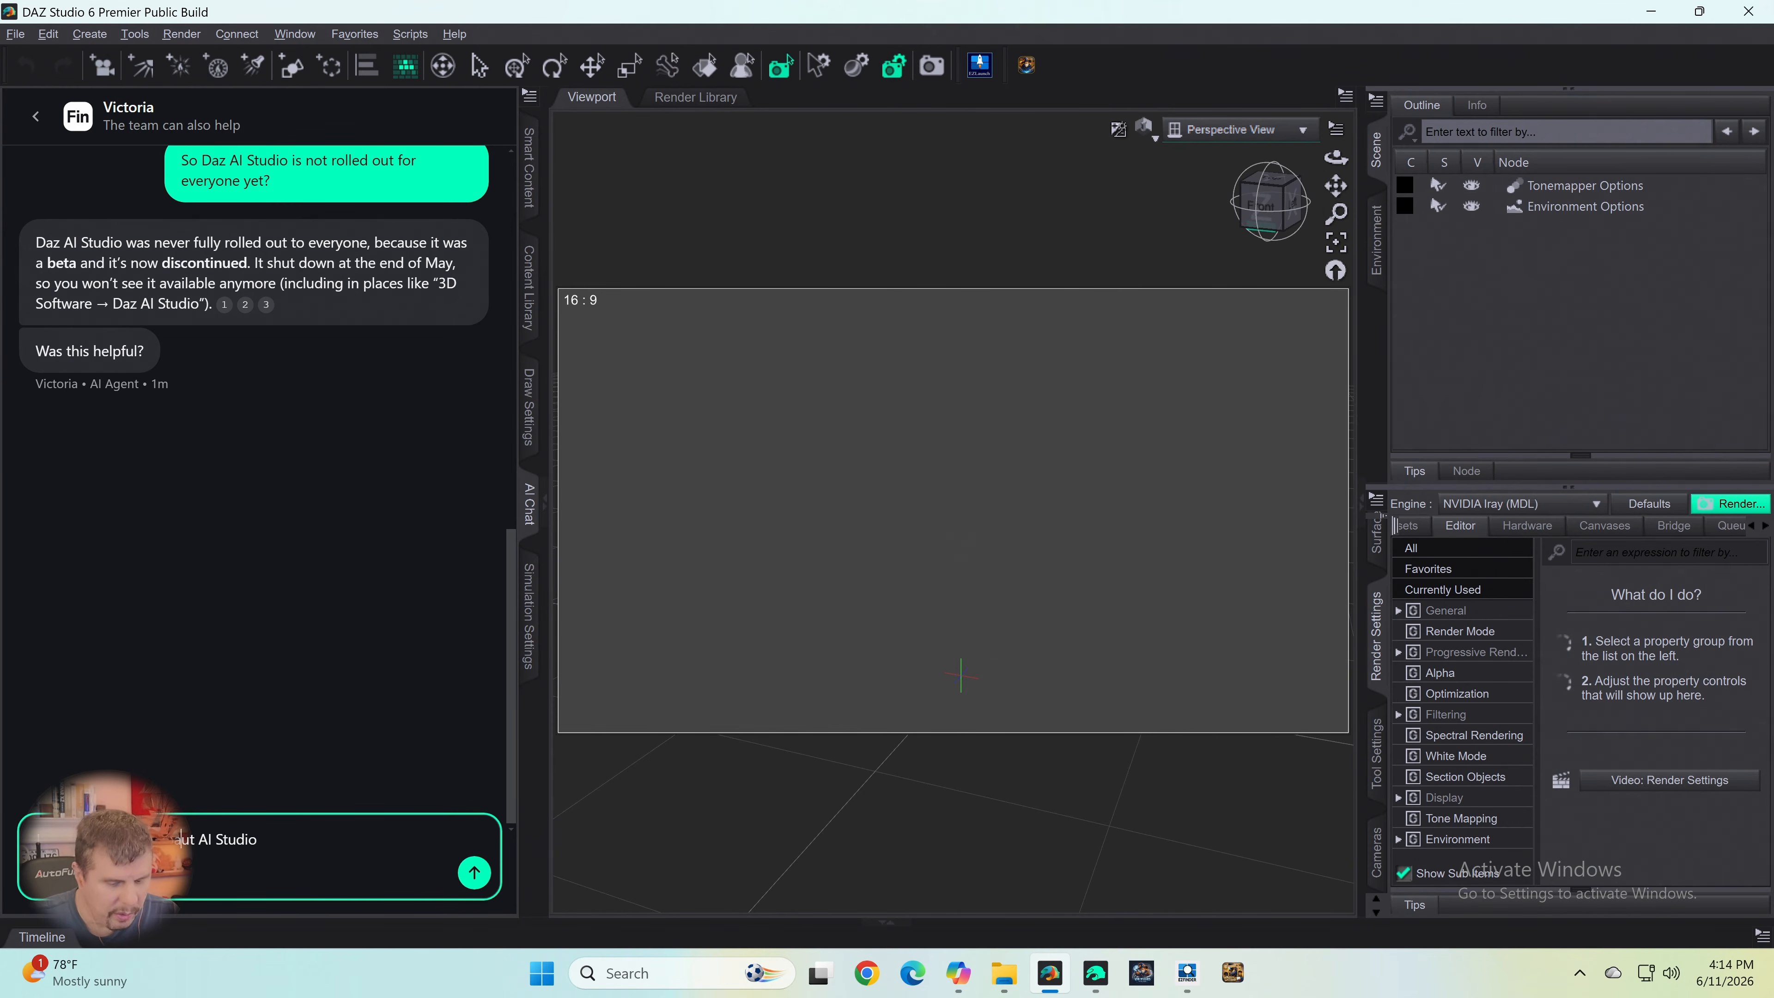
pyautogui.write('o')
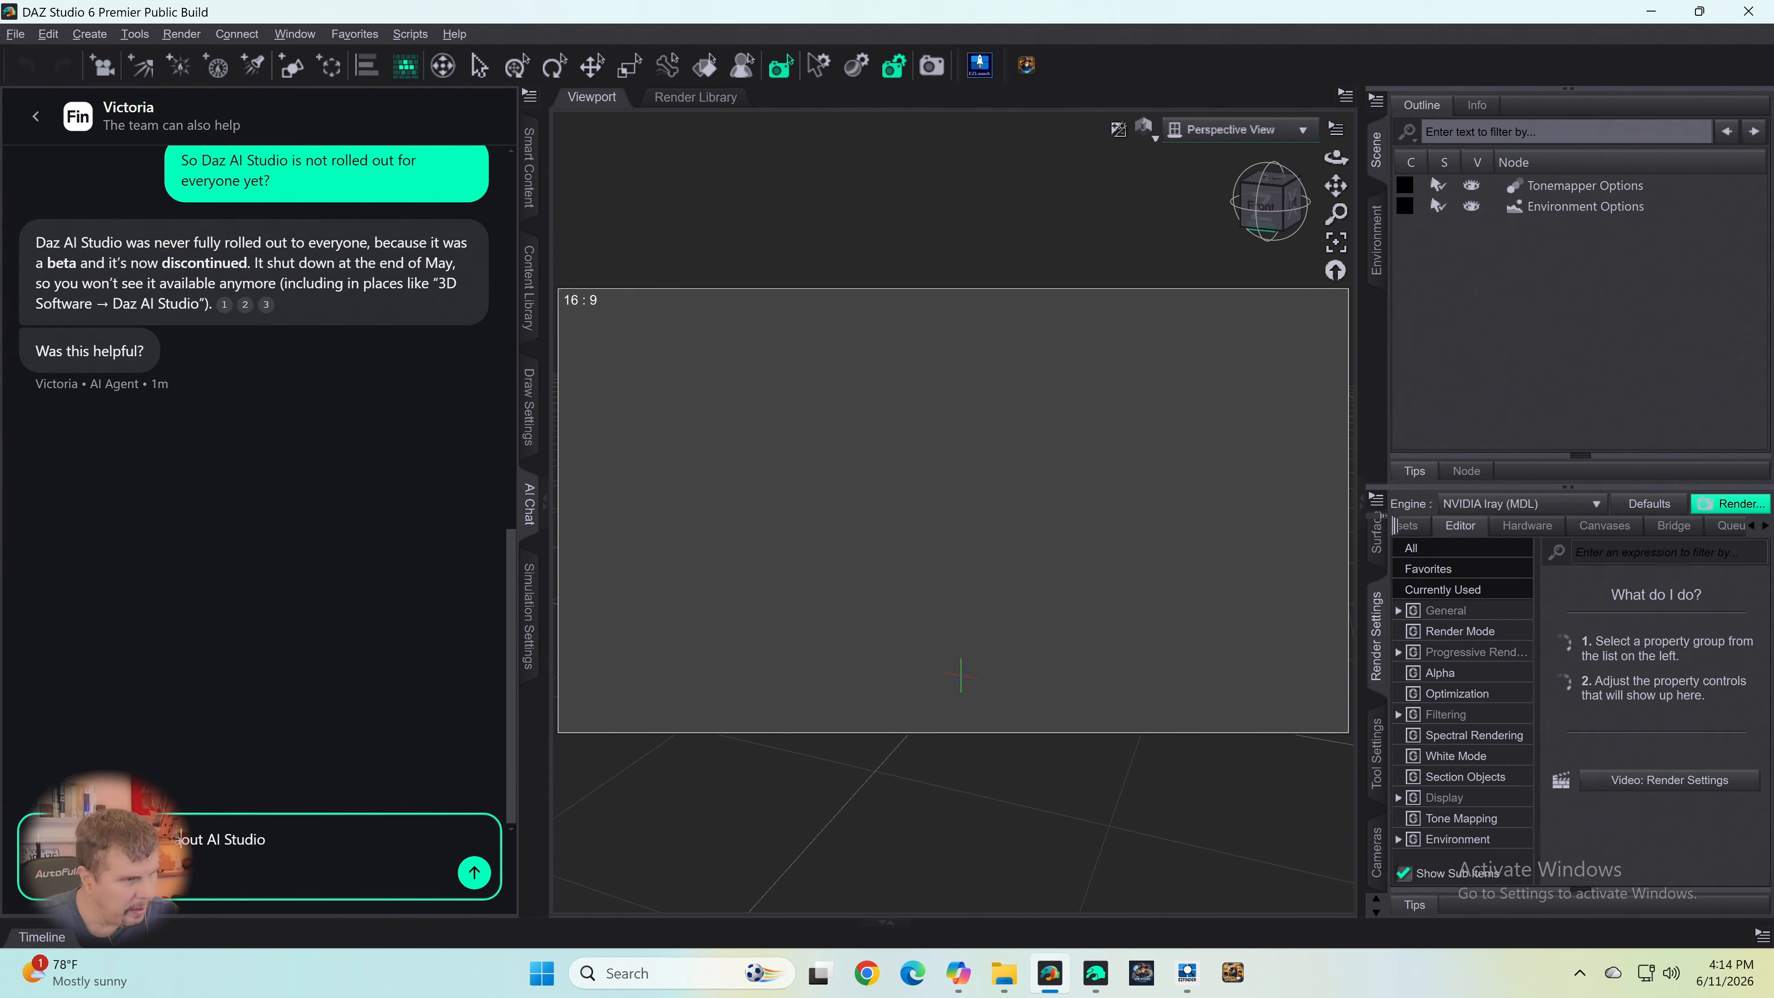
pyautogui.press('Delete')
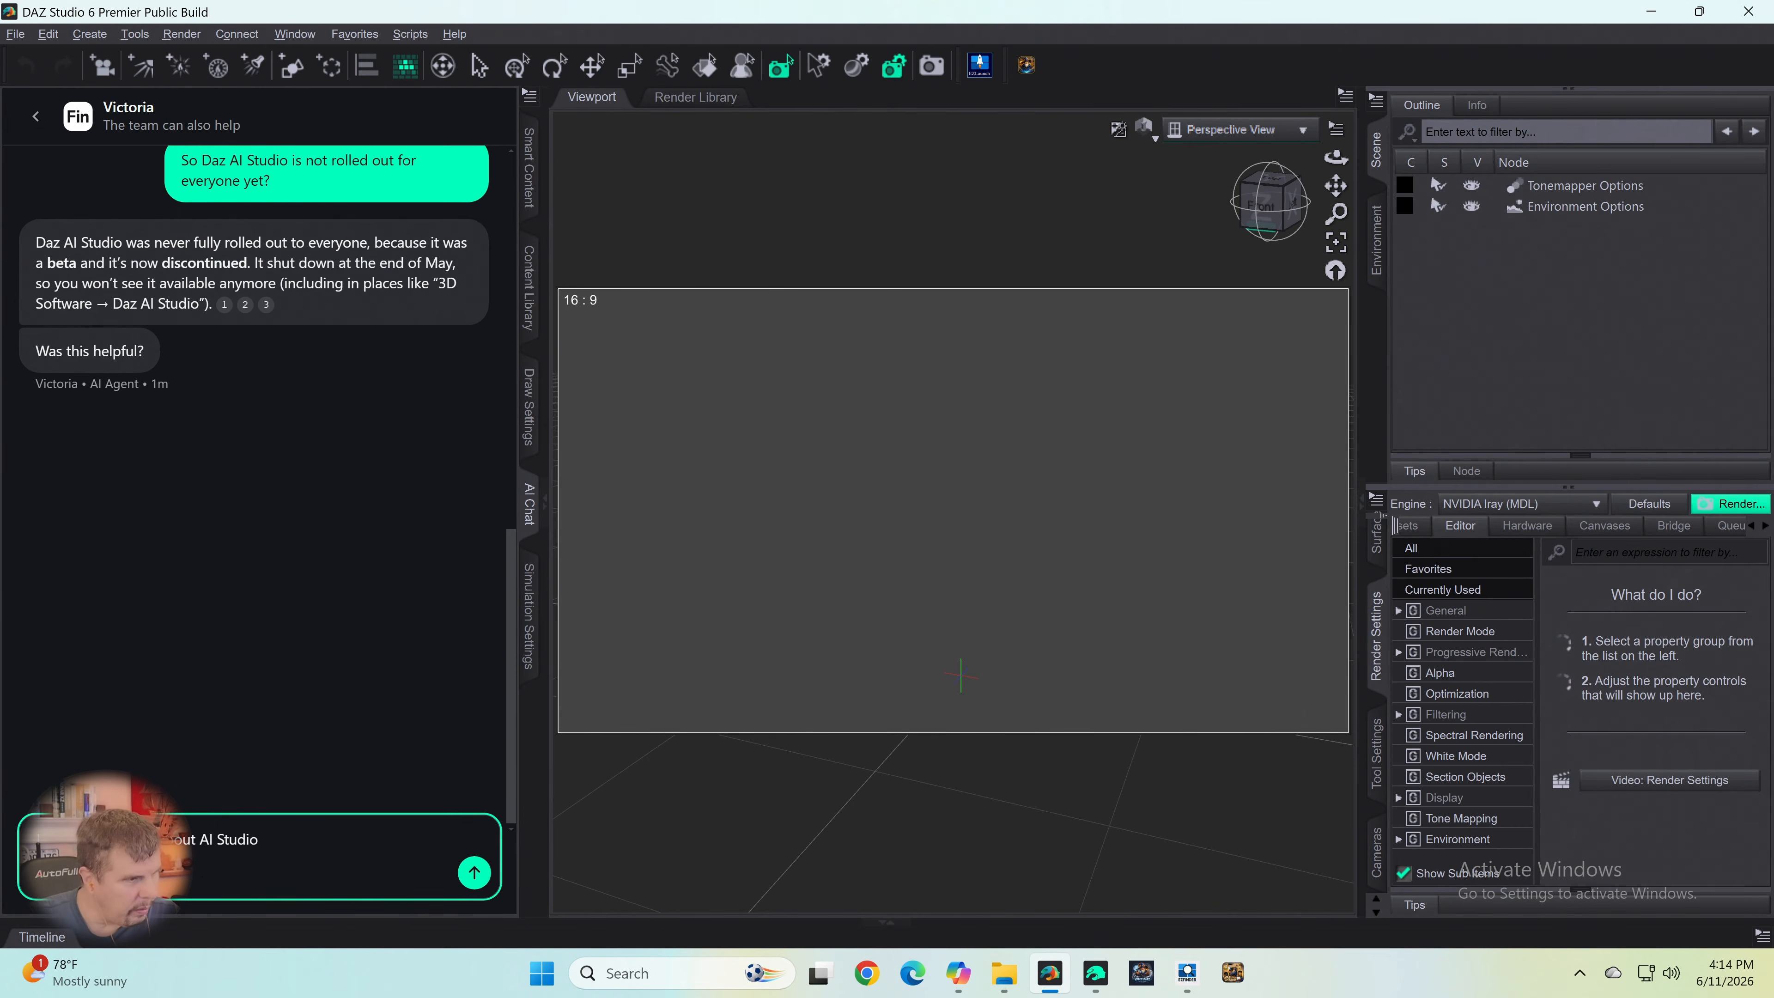
pyautogui.press('Delete')
pyautogui.press('Delete')
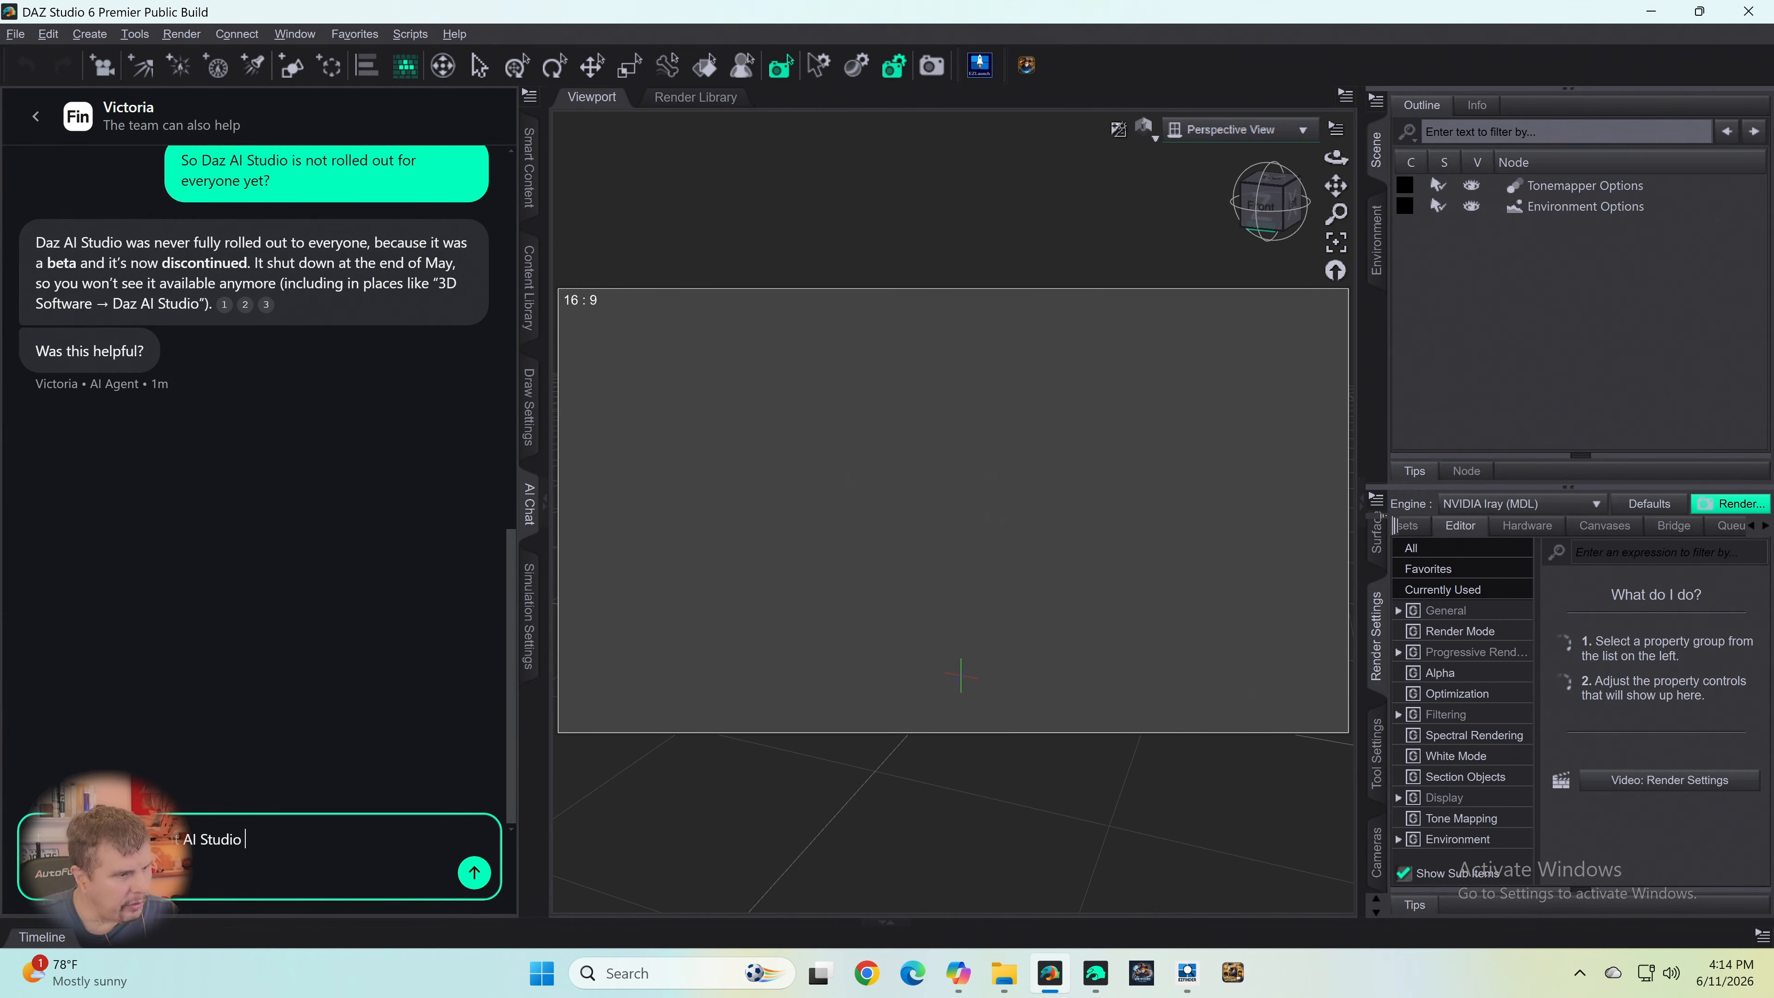
pyautogui.write('am')
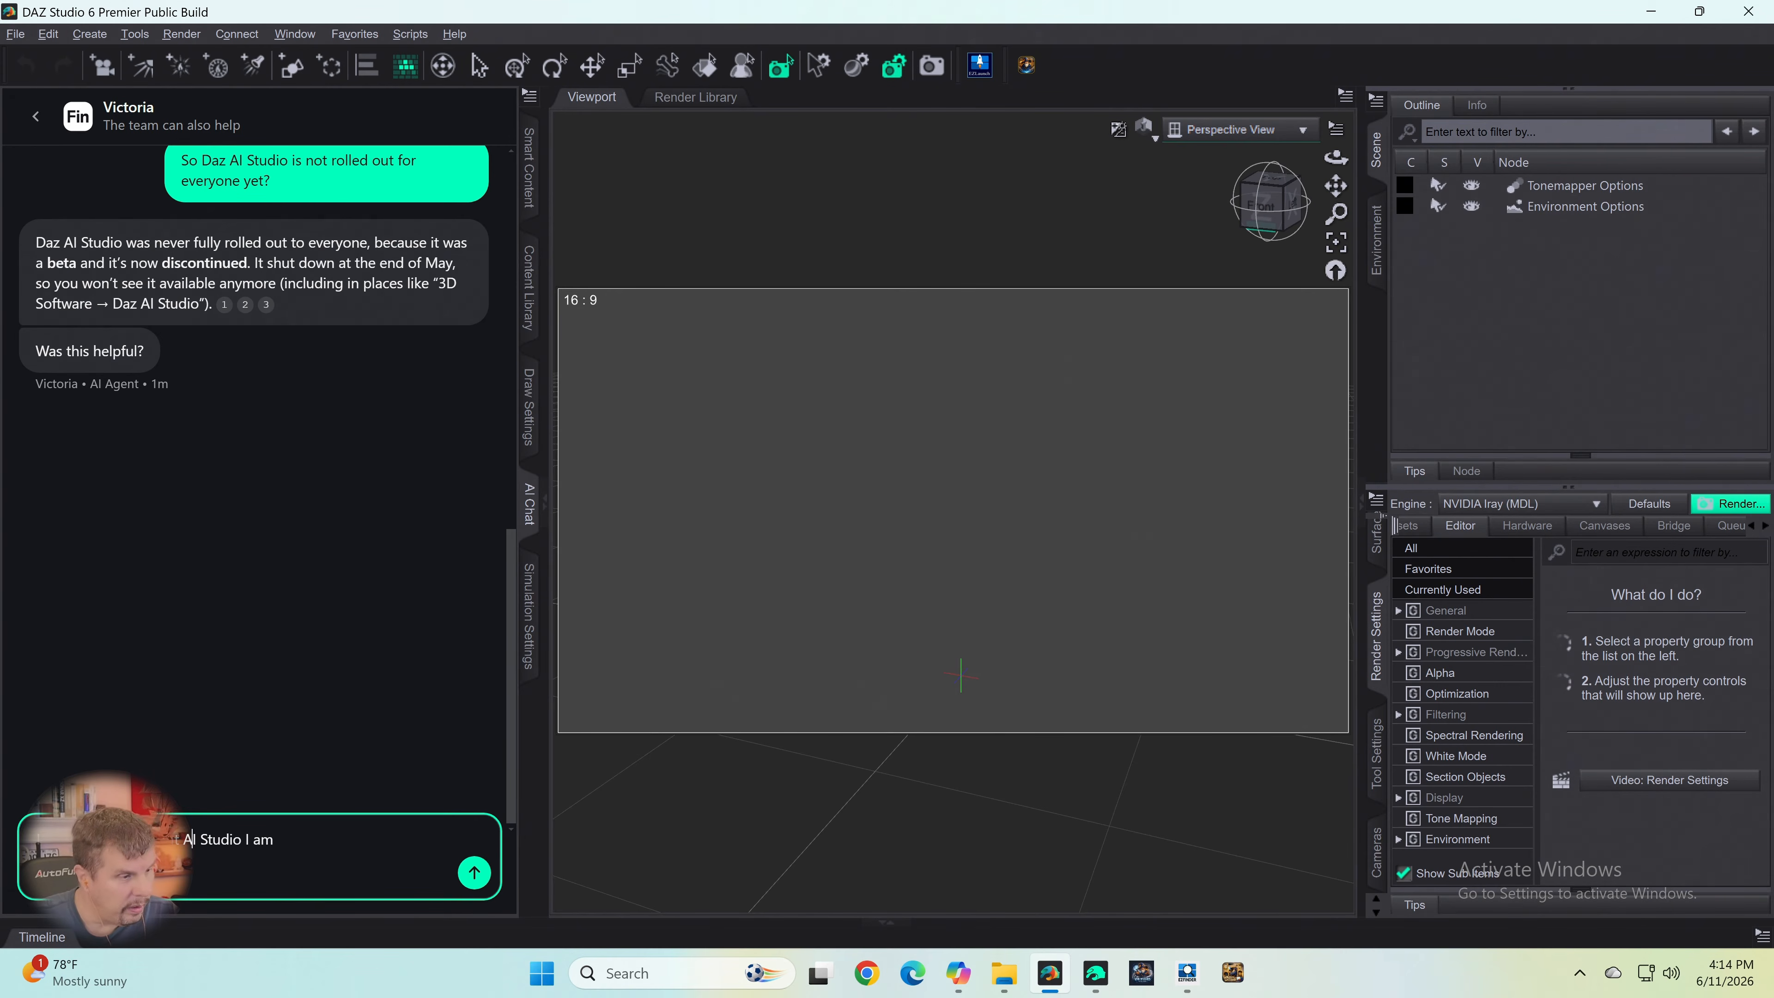
pyautogui.write('Daz ')
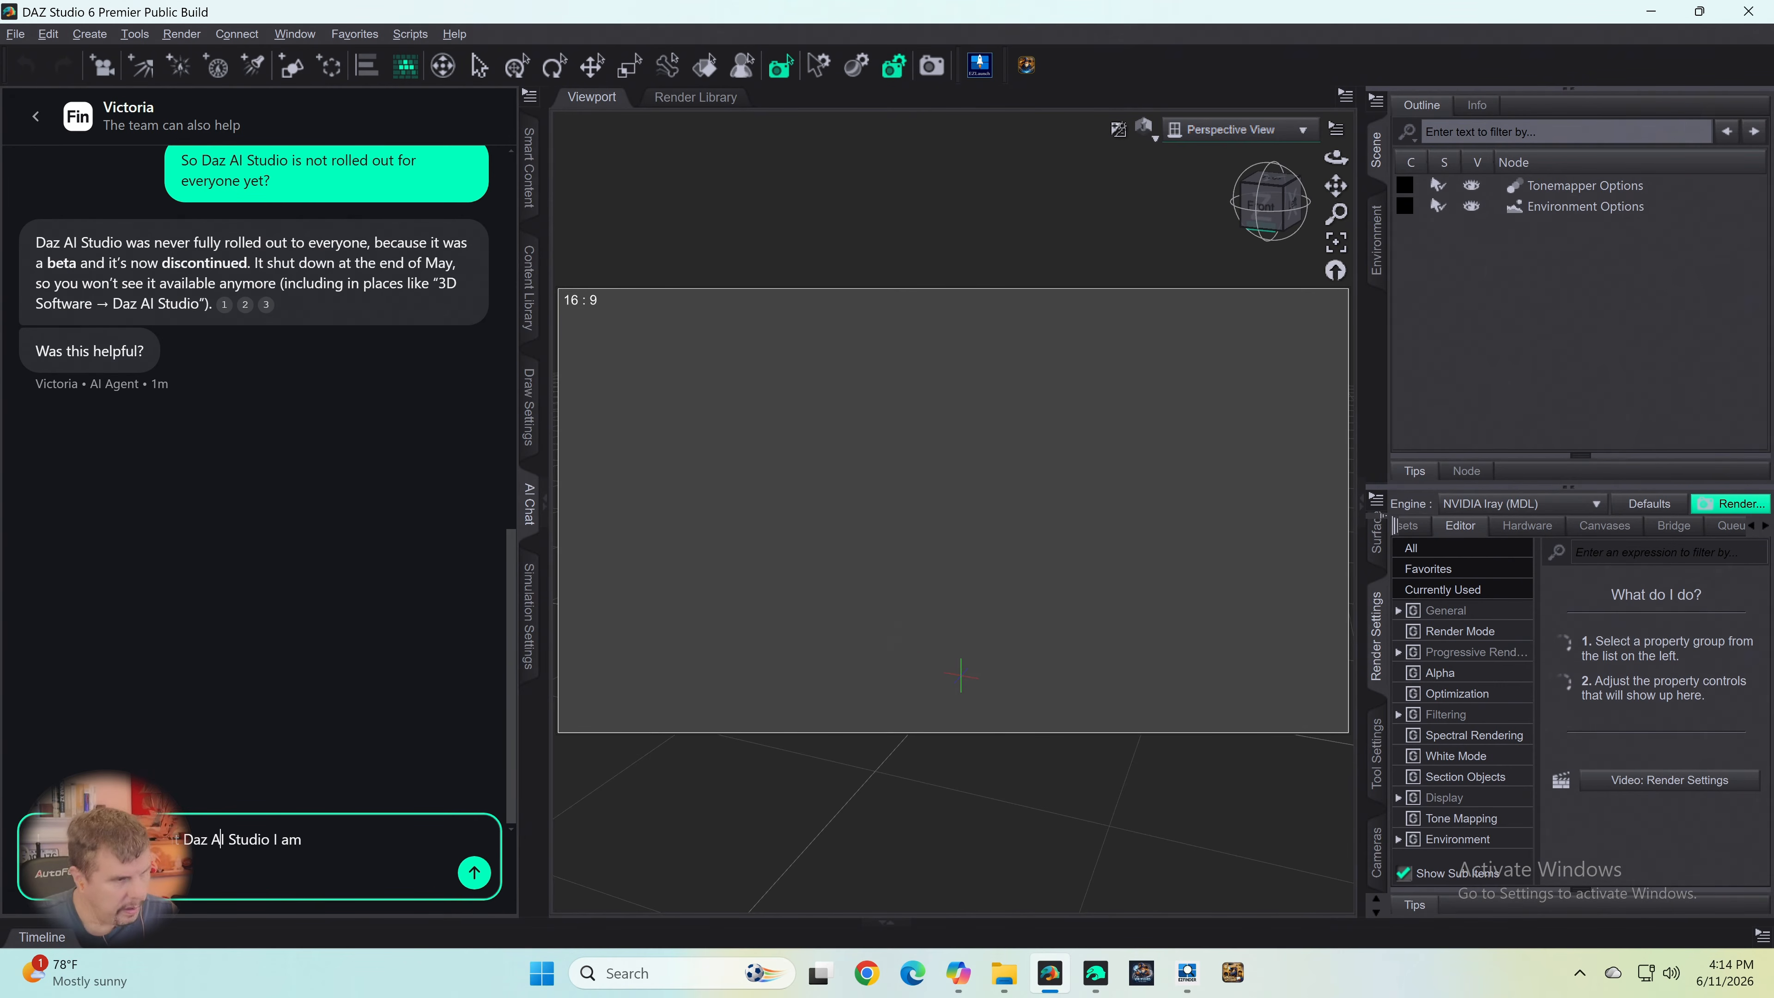
pyautogui.write(' ta')
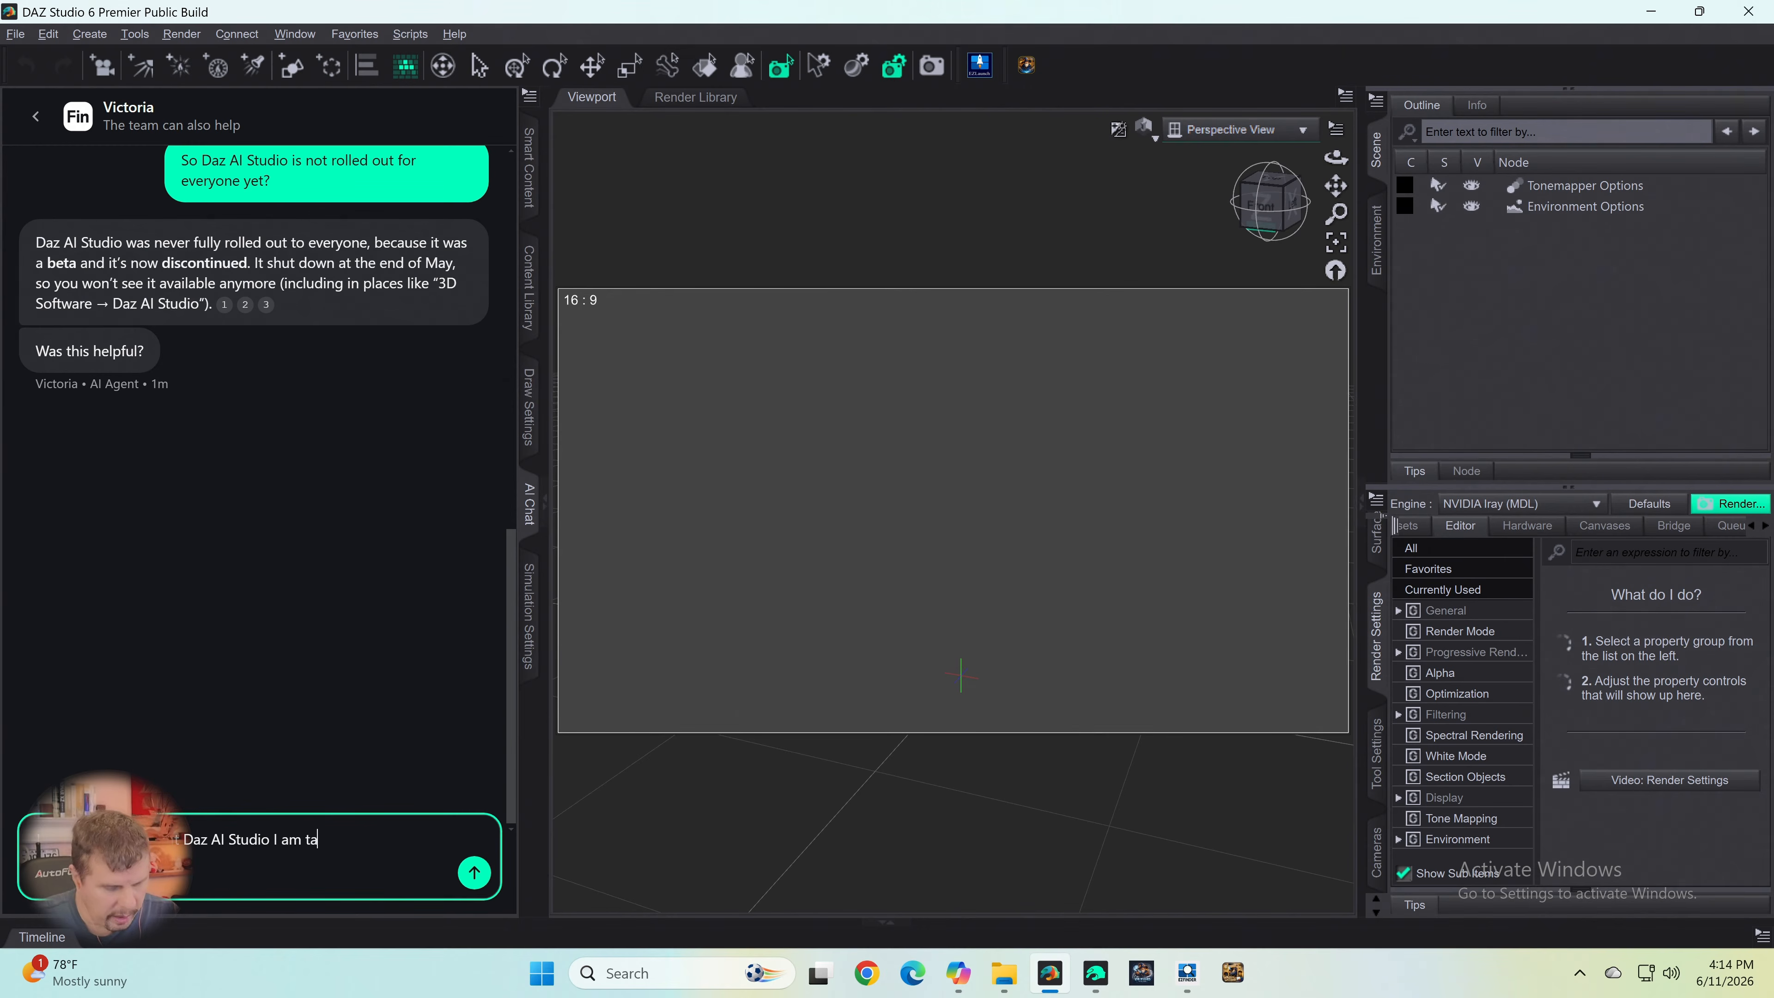
pyautogui.write('lking about you.')
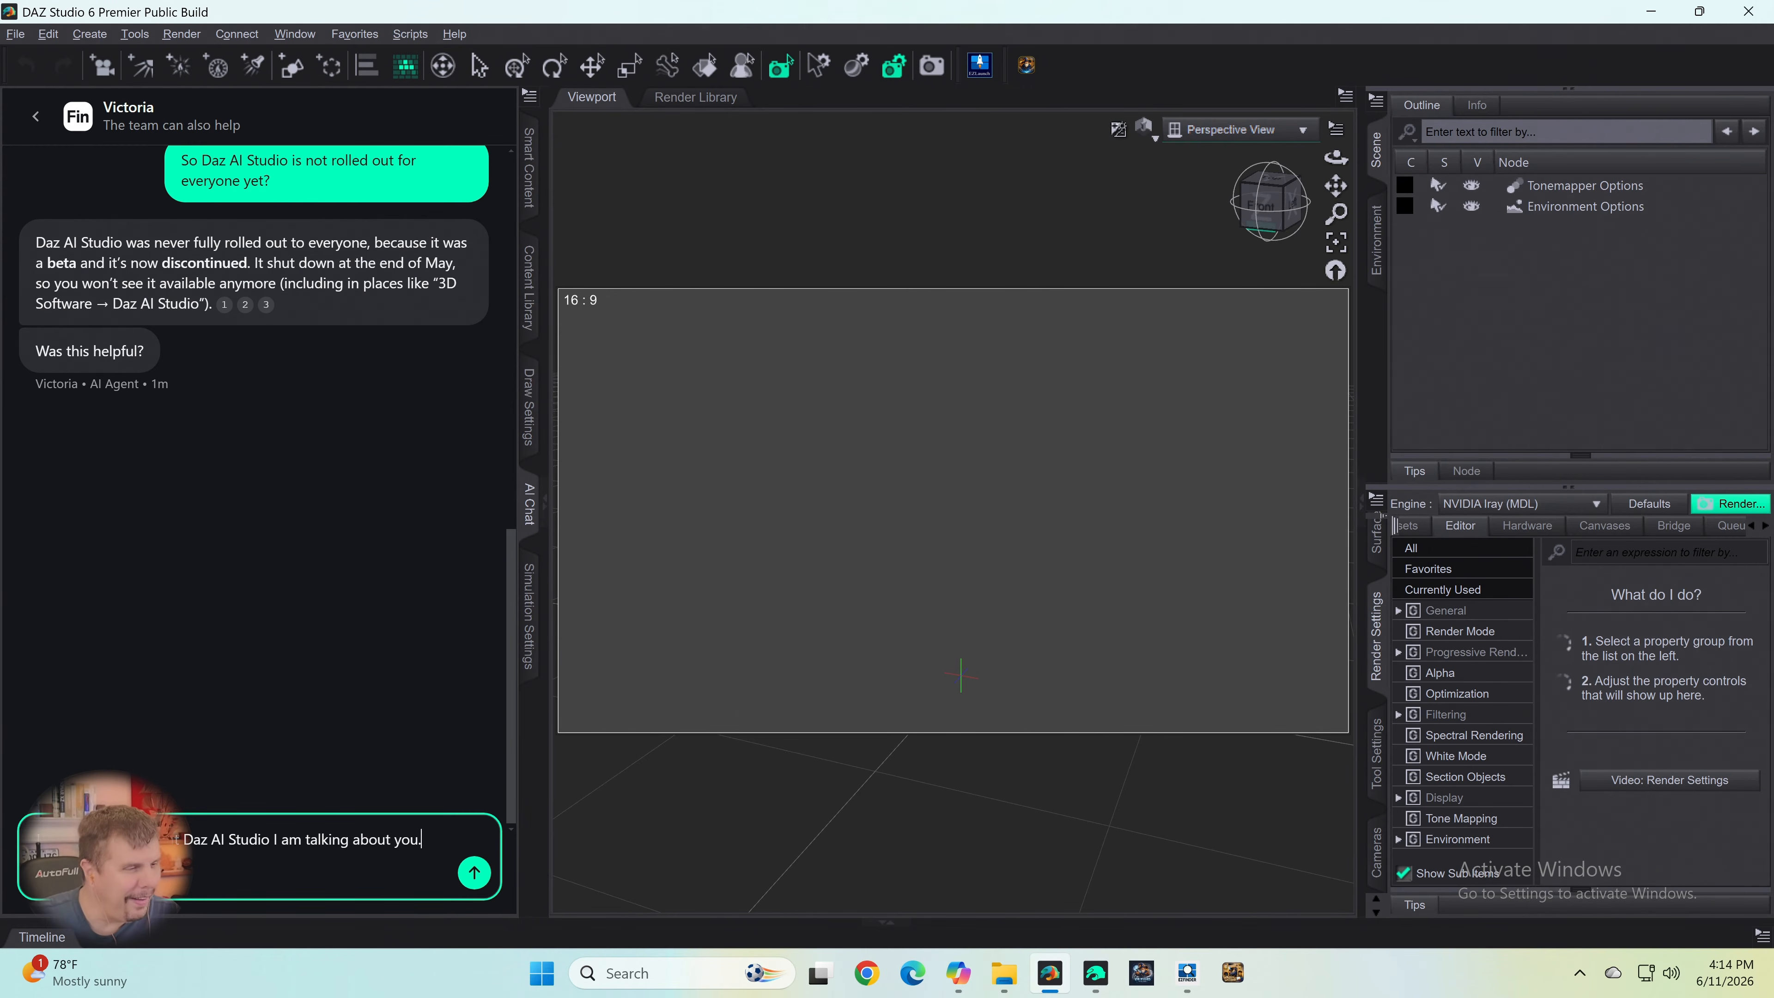
pyautogui.press('Return')
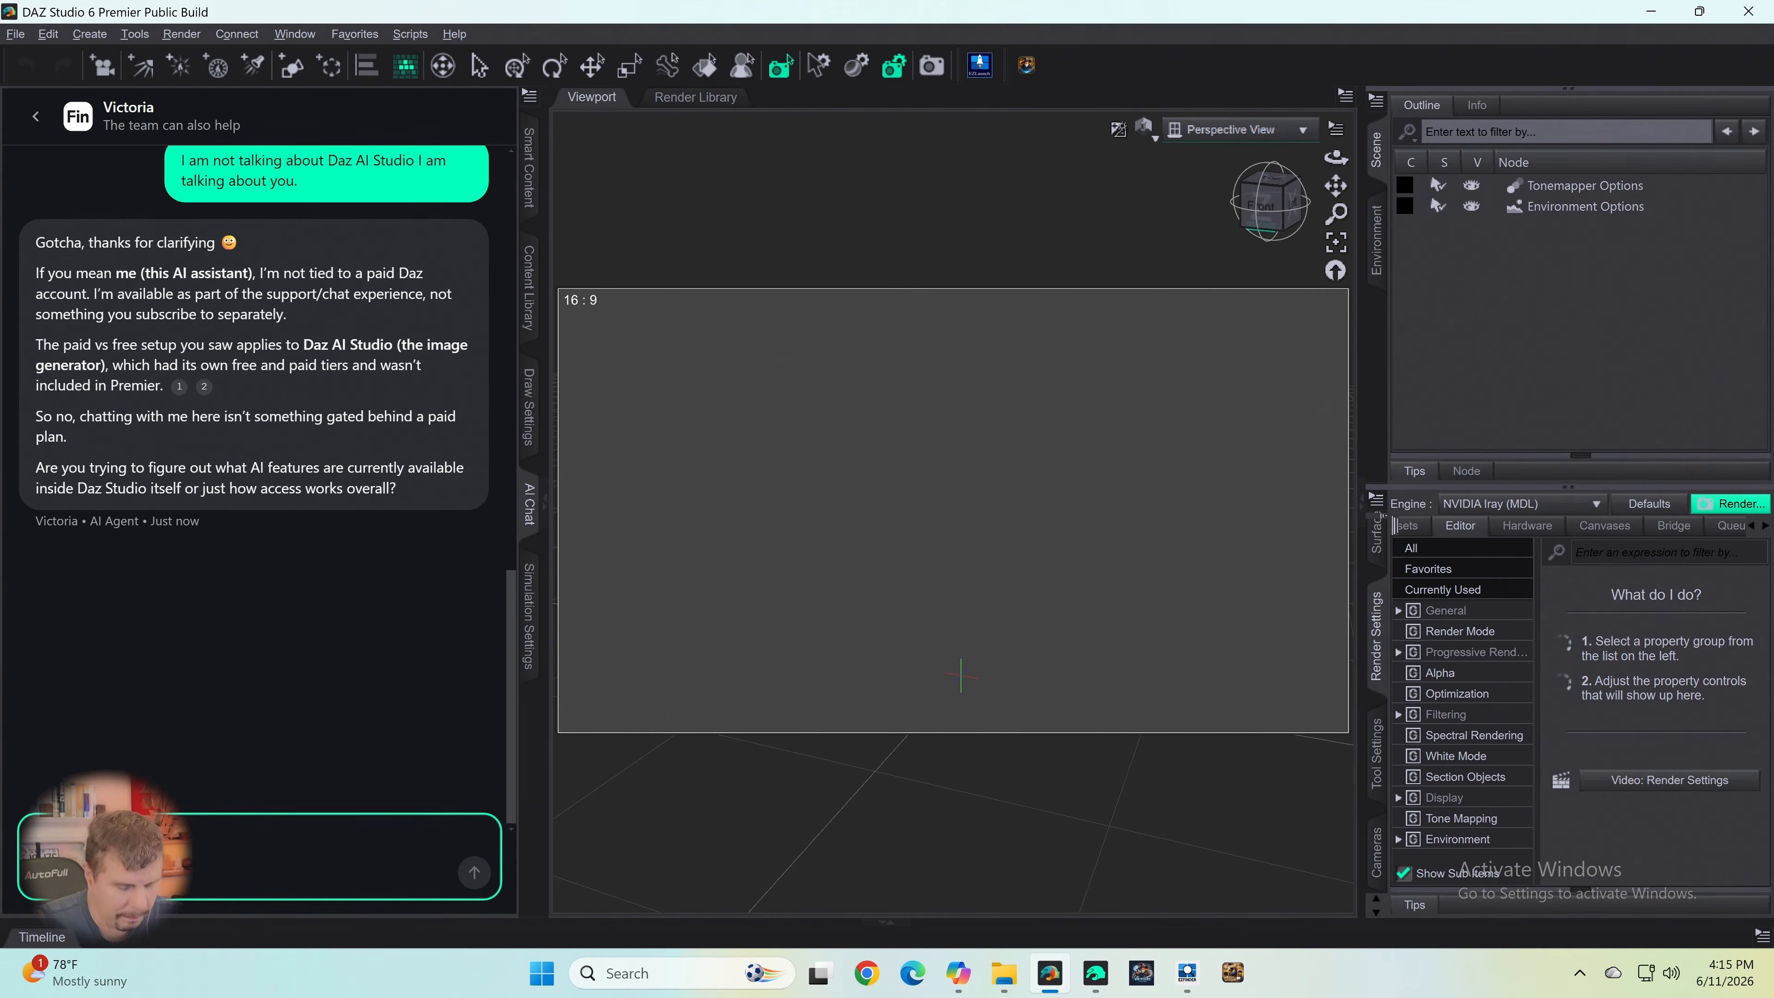
# - Draft a chat message about the assistant being only in the paid version of Daz Studio, V6, with a question about 4.24
pyautogui.write('I')
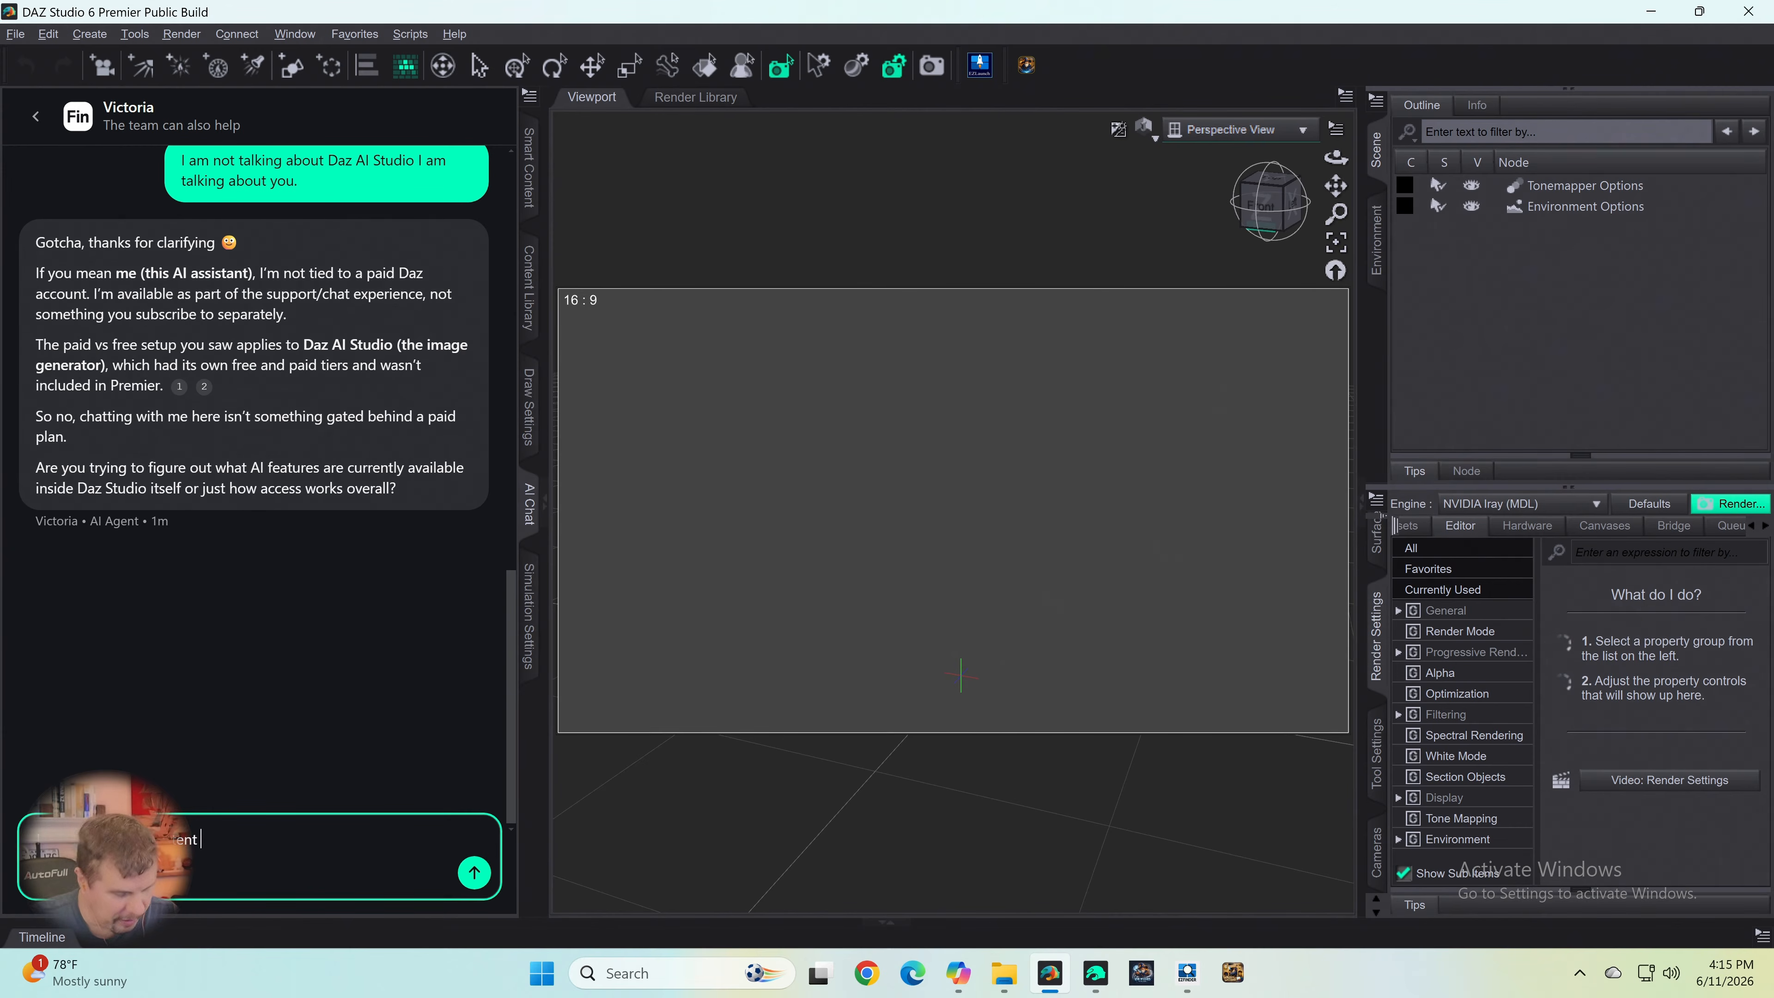
pyautogui.write('y')
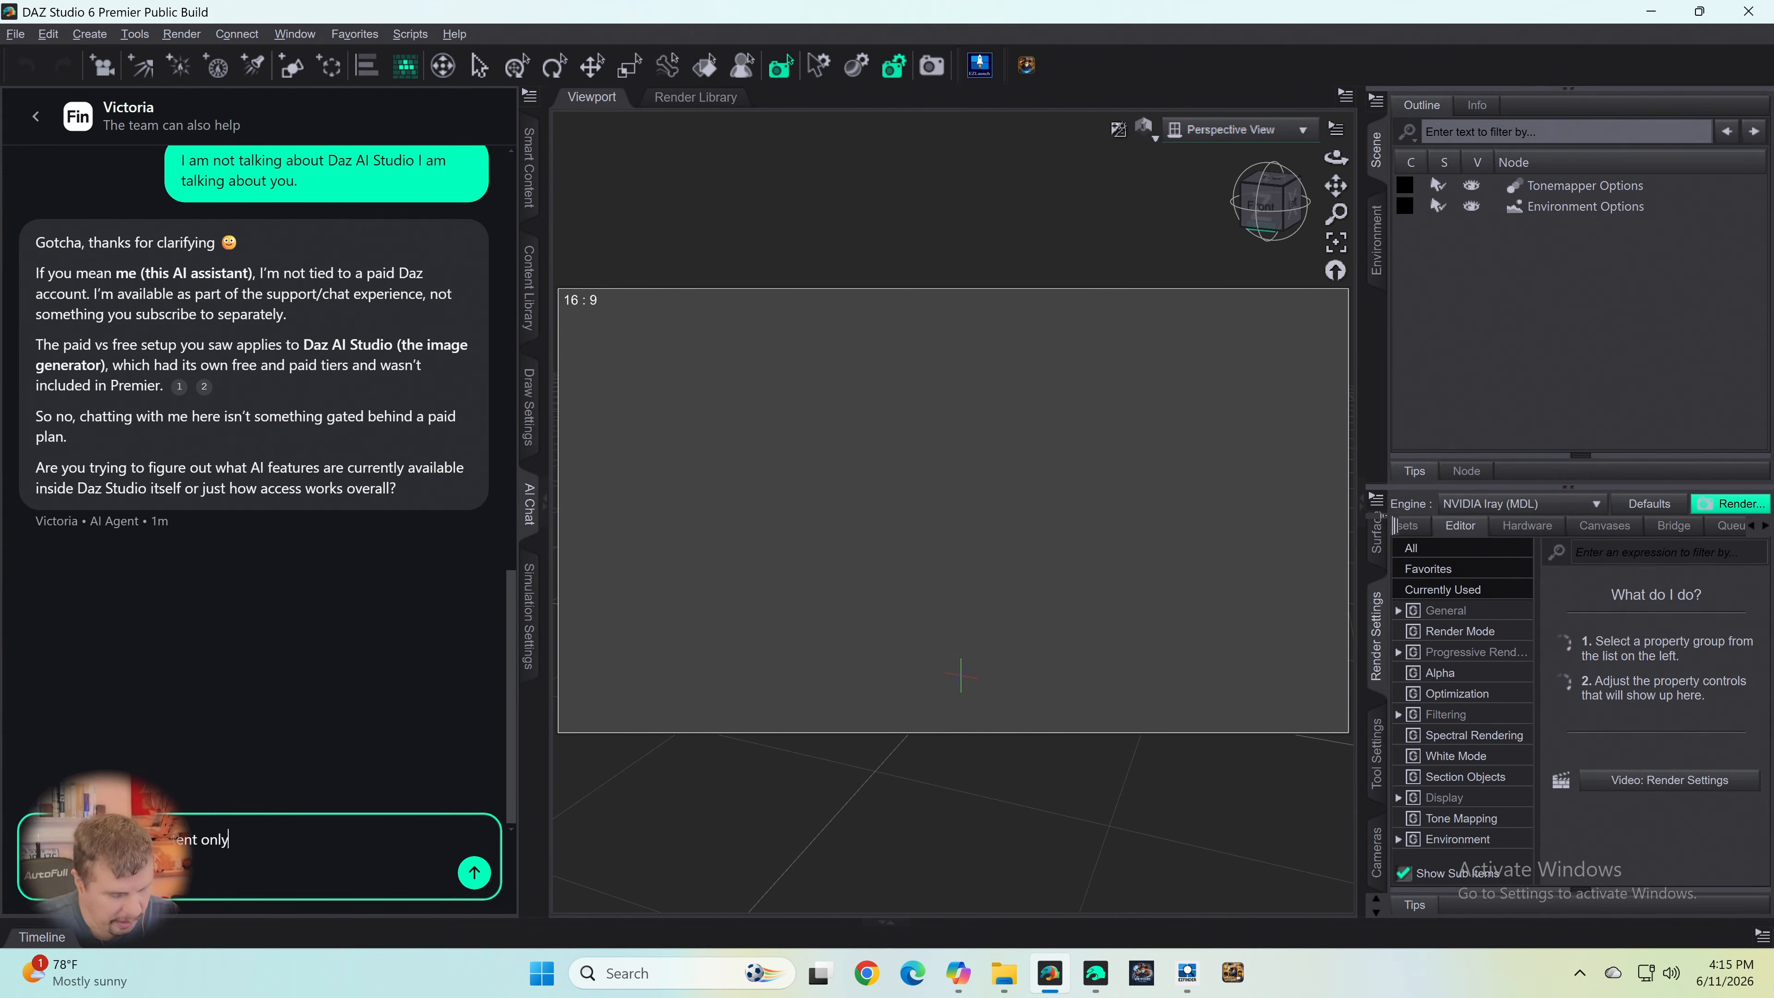
pyautogui.write(' in teh pari')
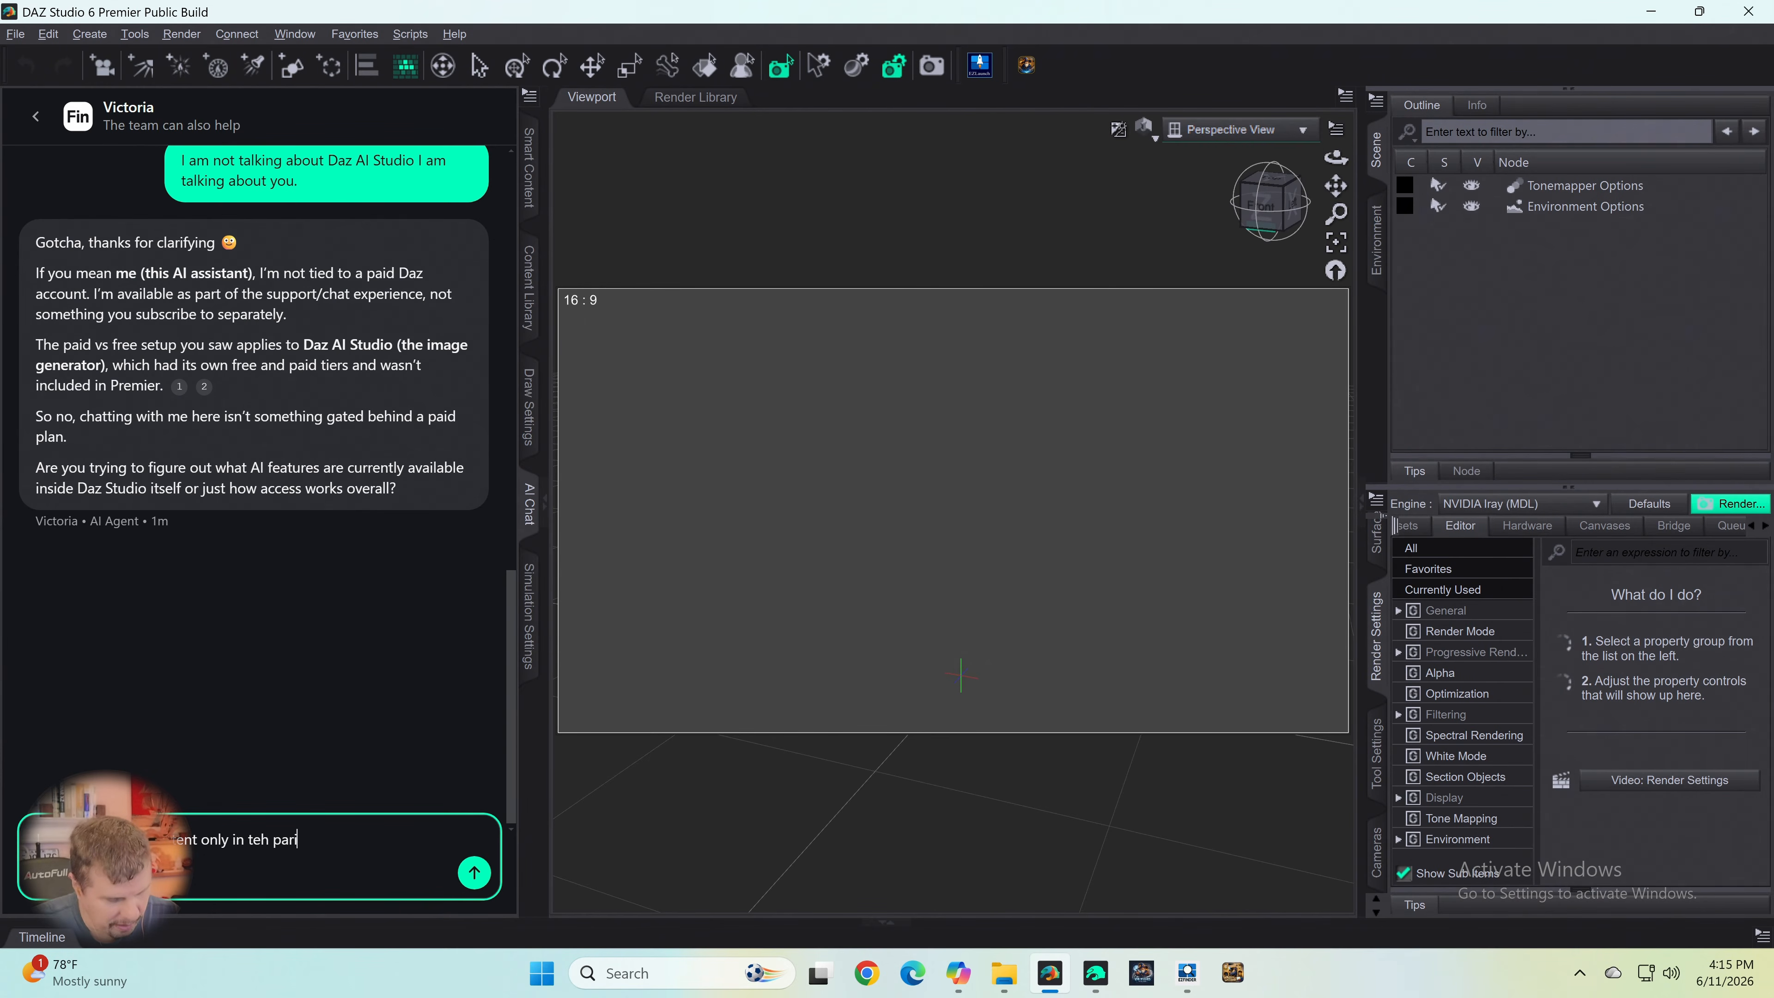
pyautogui.write('d version of Das')
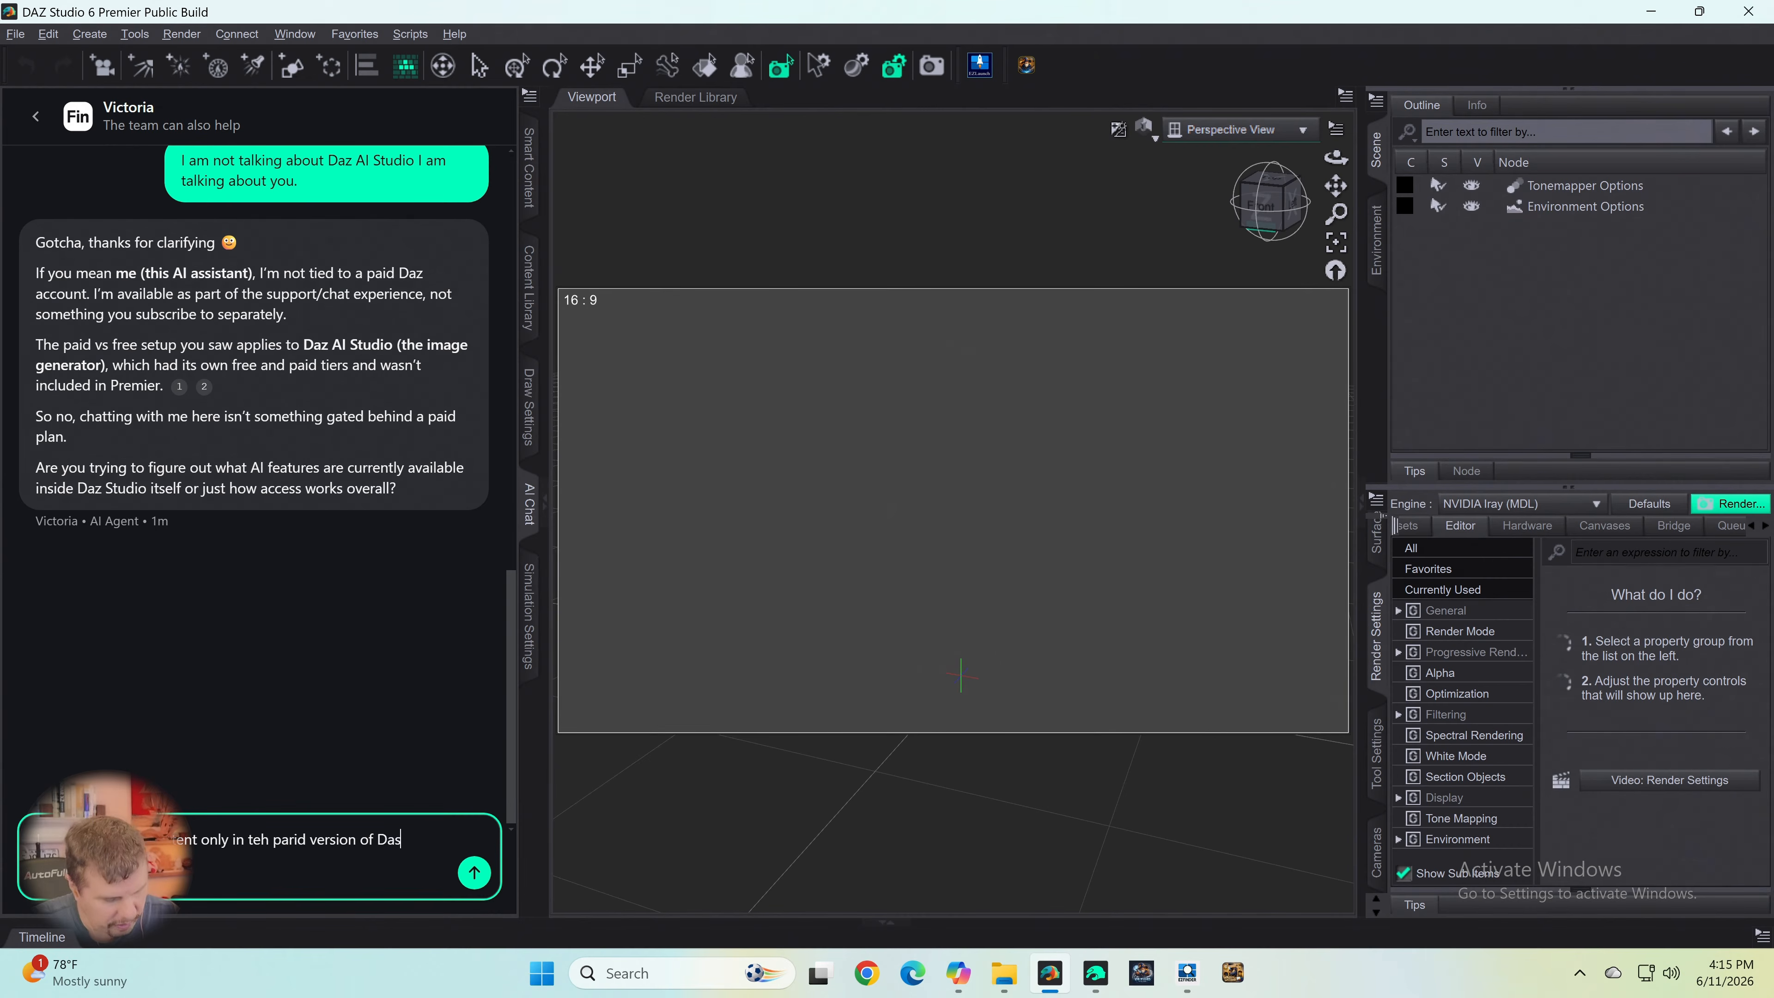
pyautogui.write('z Studio')
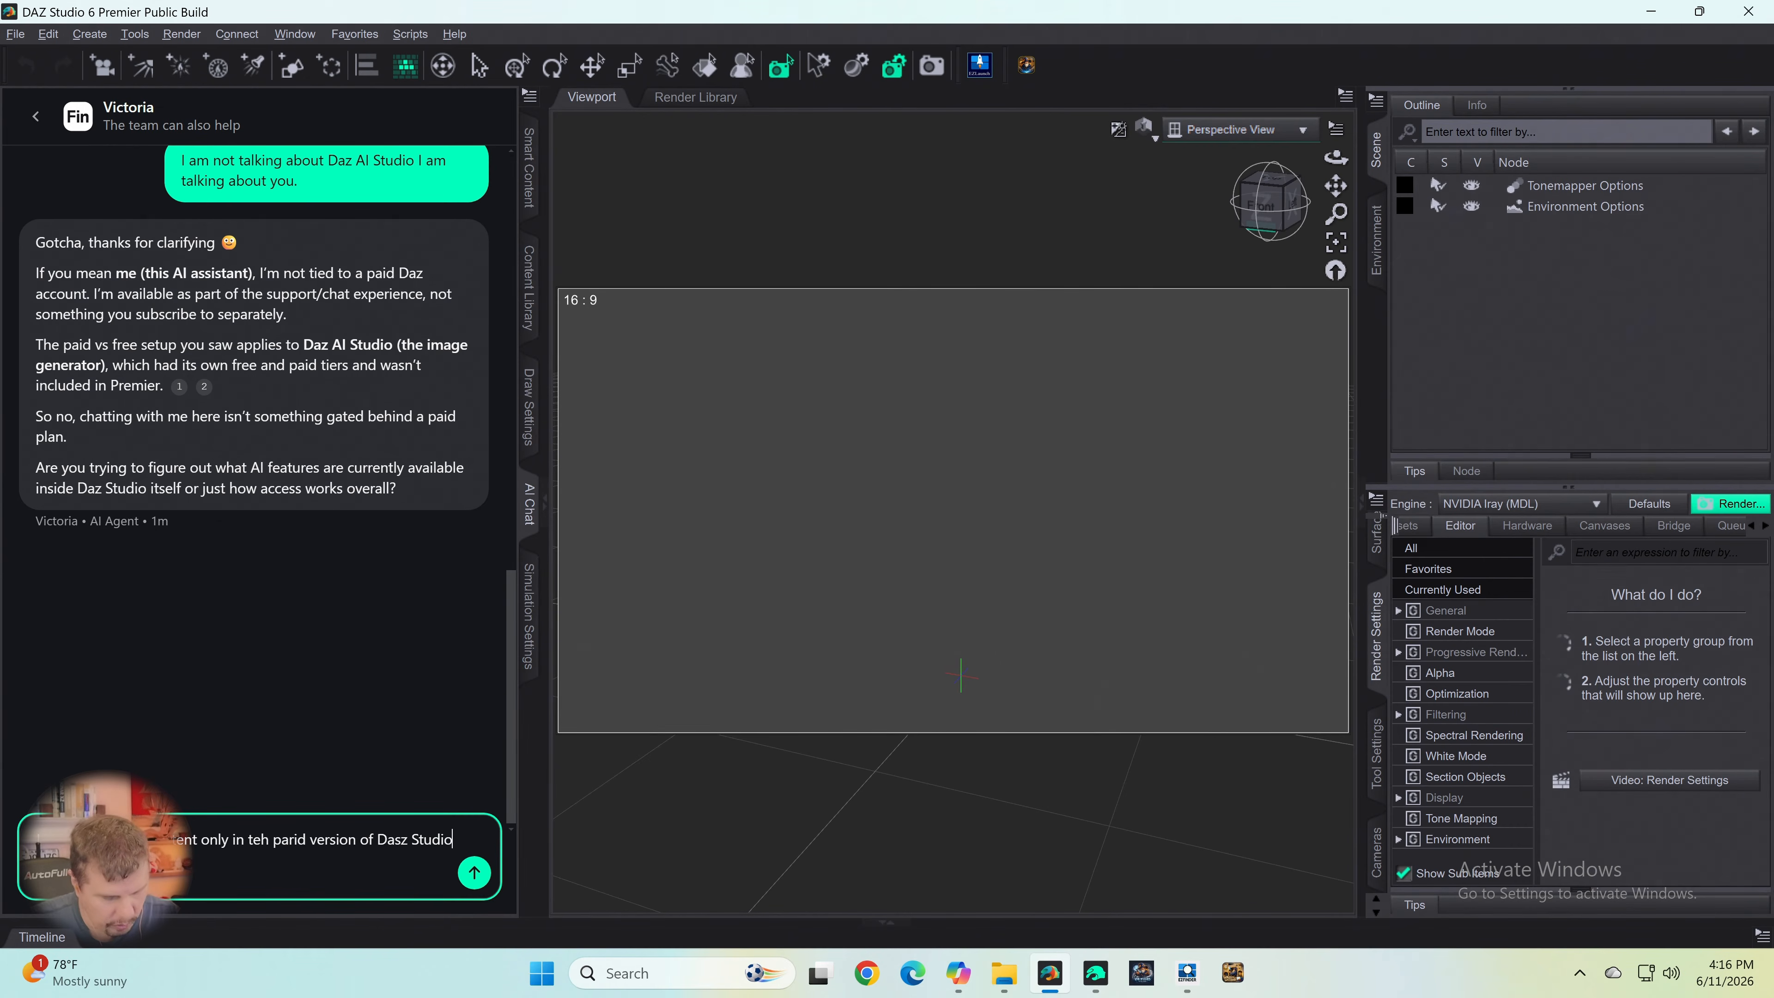
pyautogui.write(' o')
pyautogui.press('BackSpace')
pyautogui.press('BackSpace')
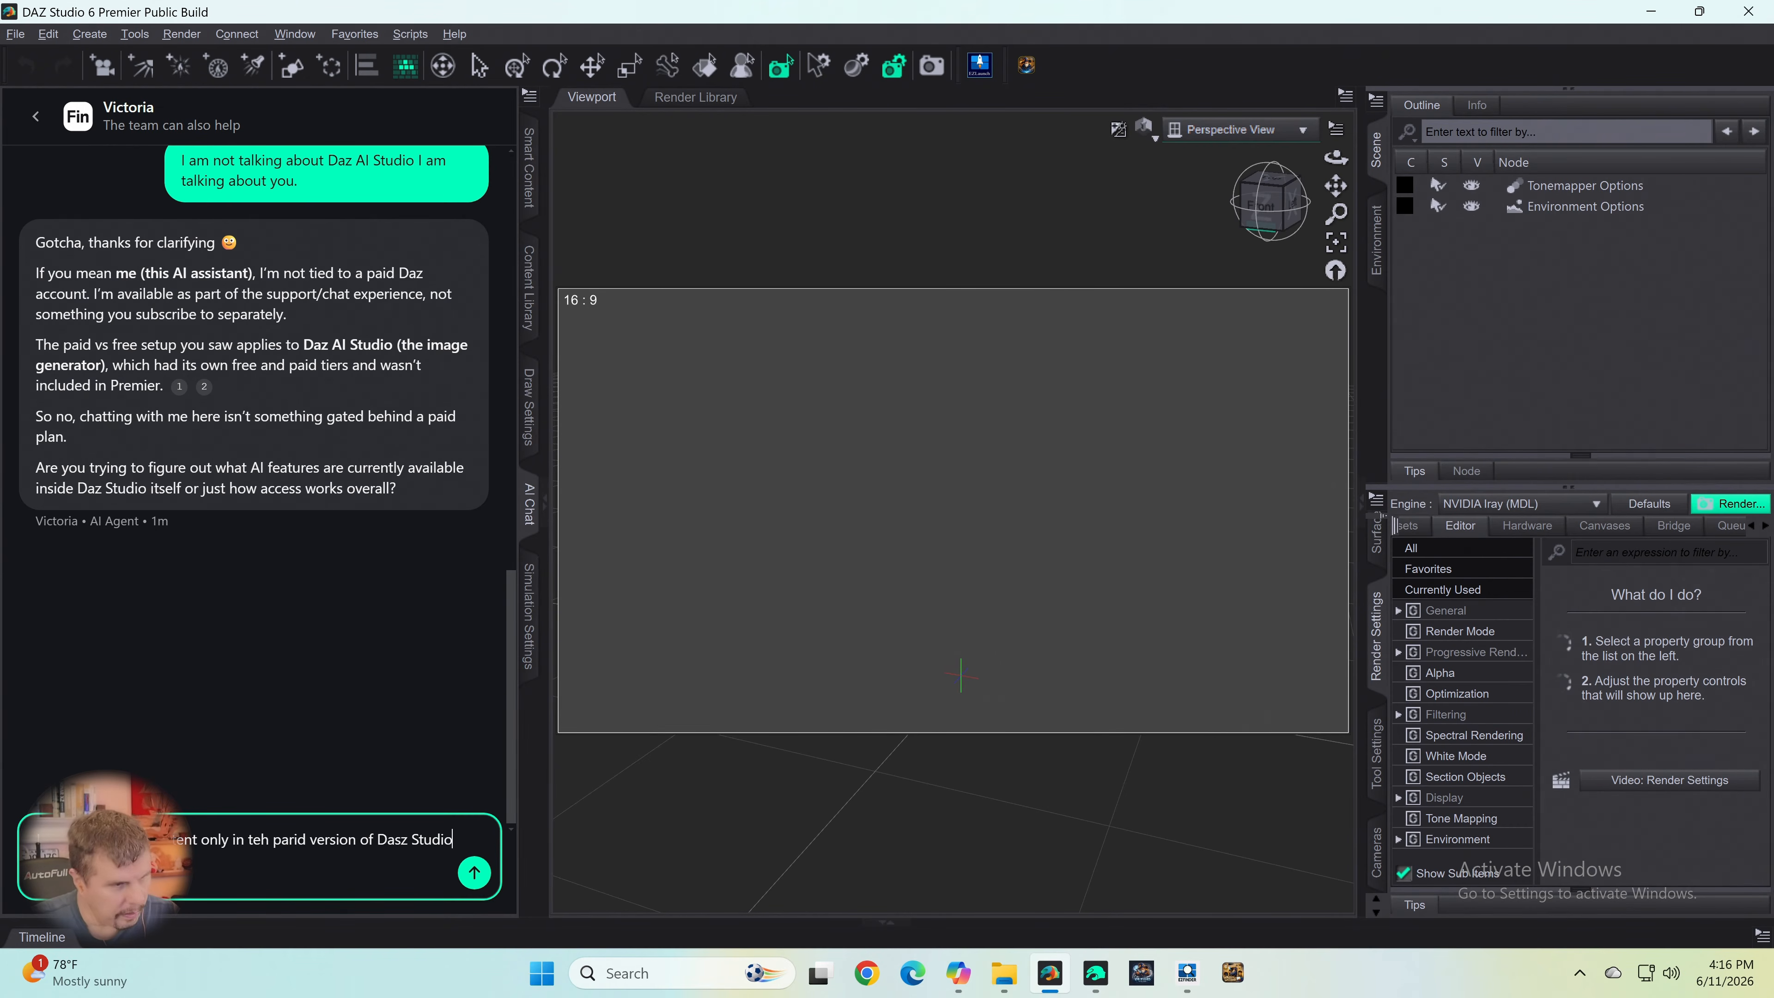
pyautogui.write(', V')
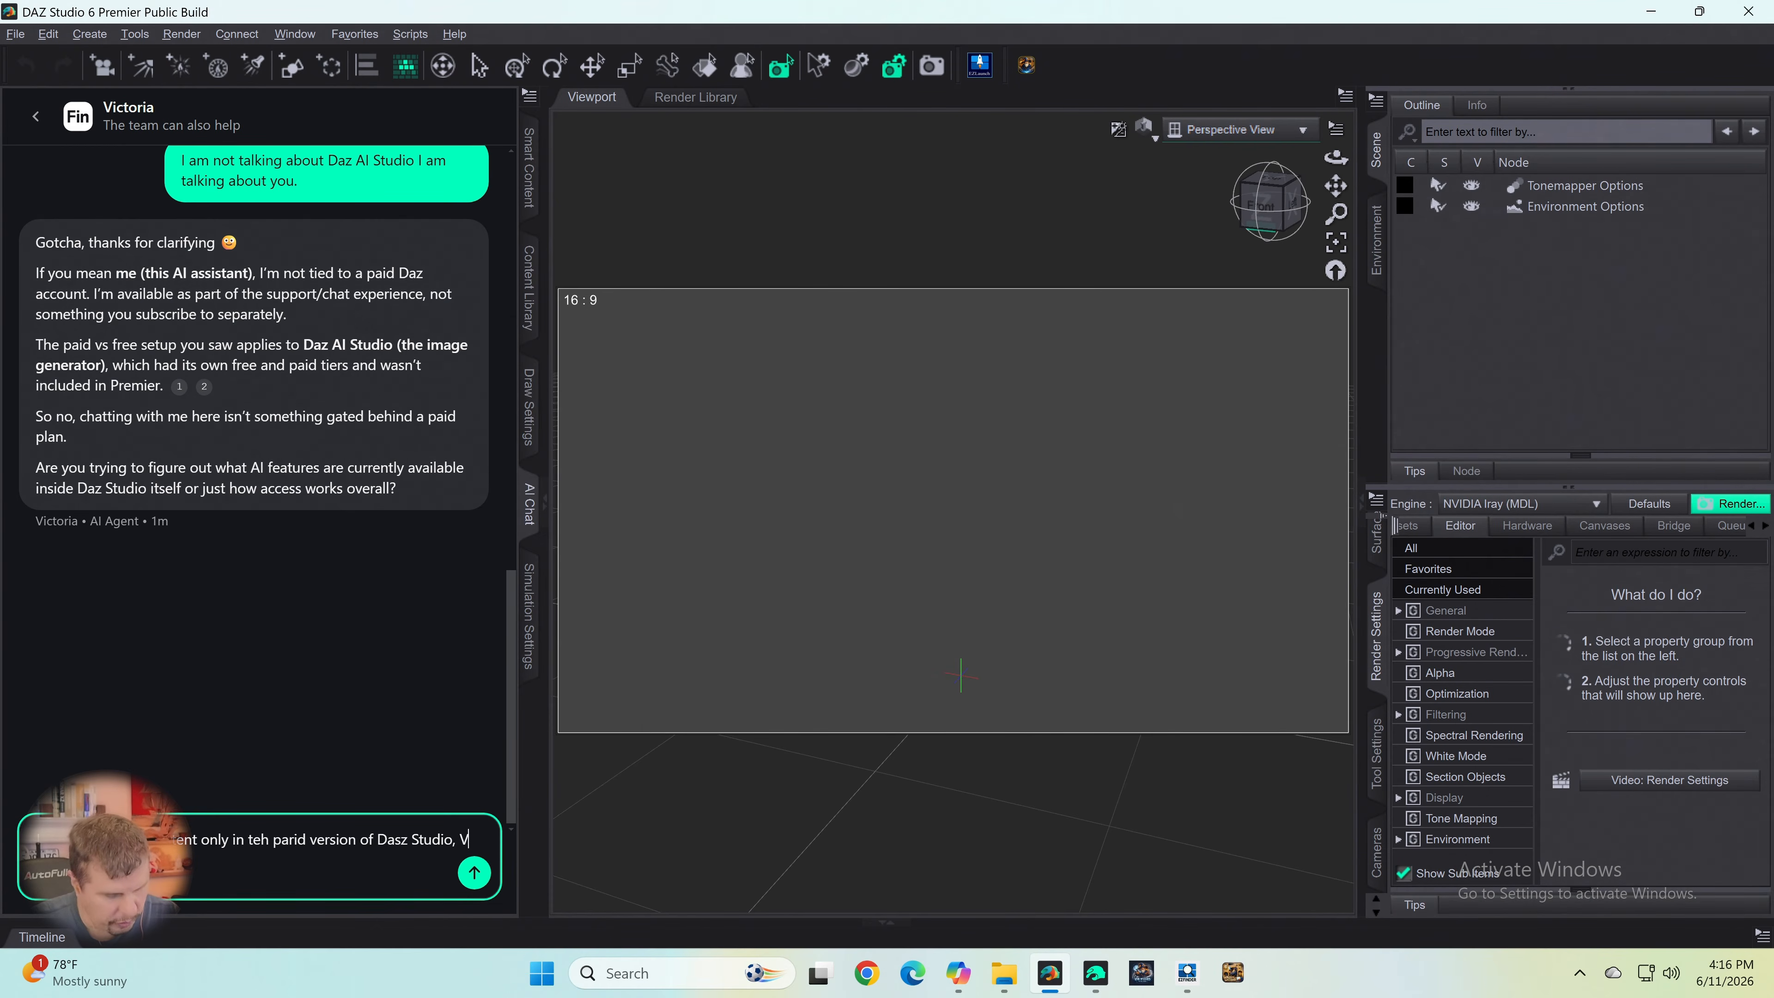
pyautogui.write('6 ')
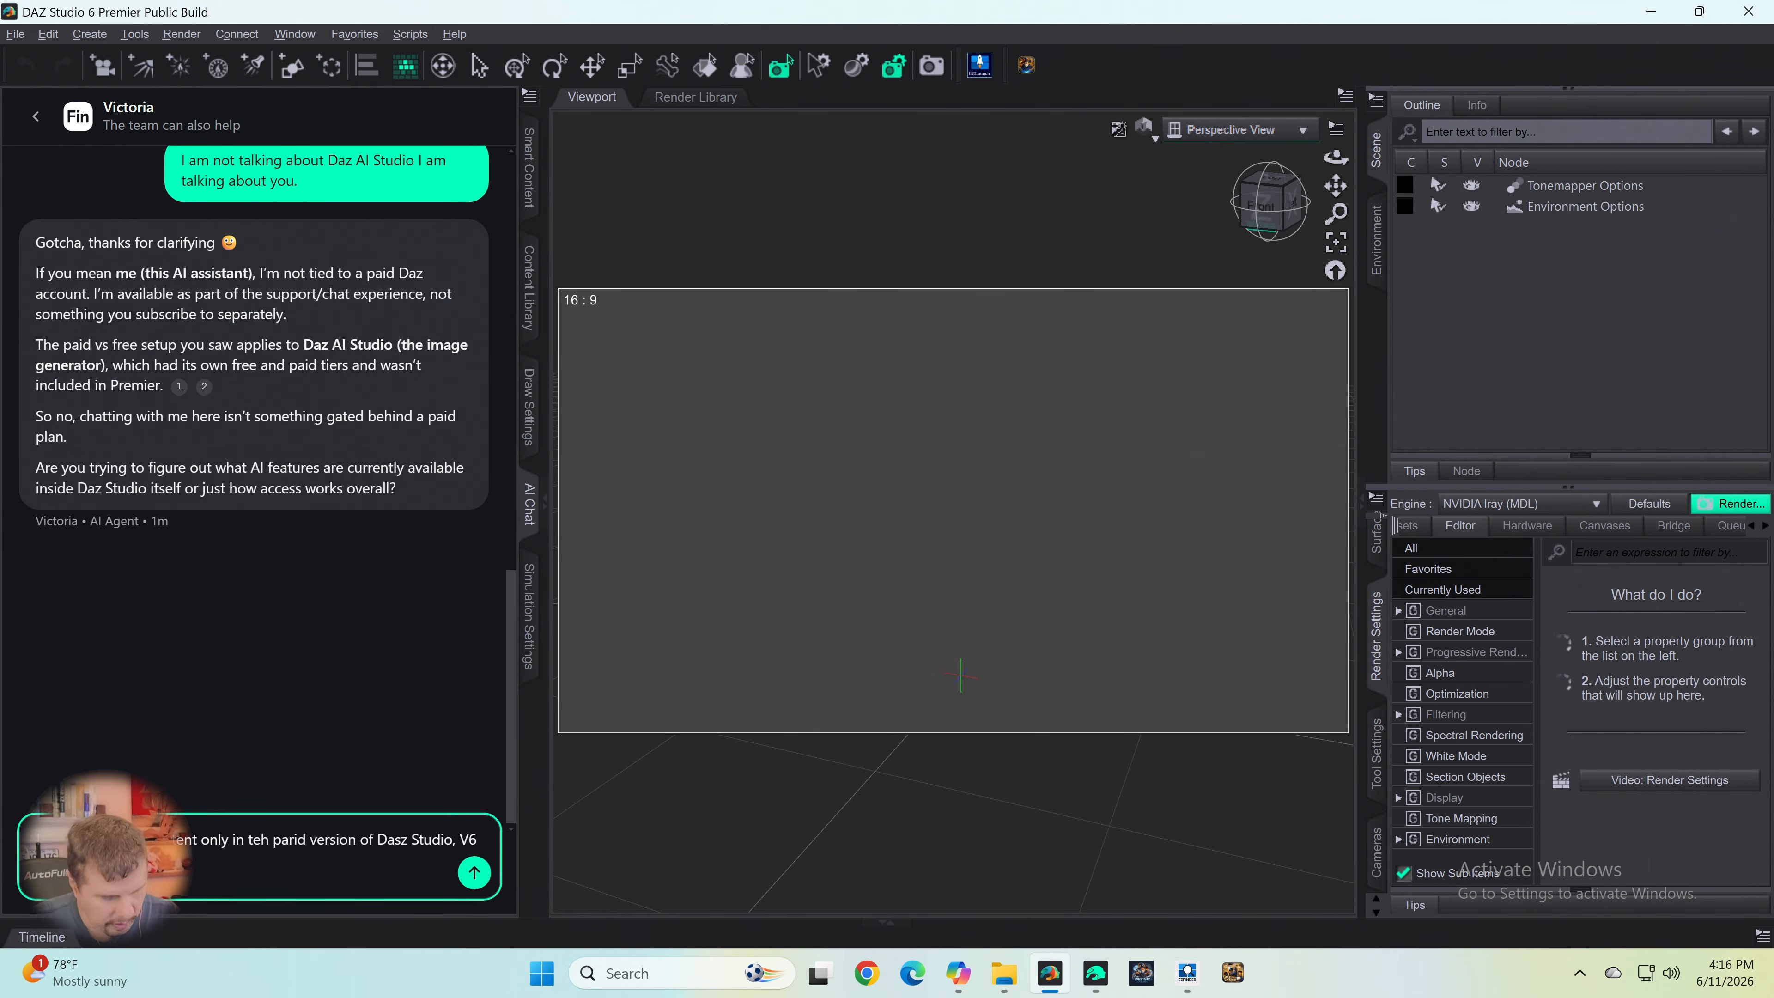
pyautogui.write('is')
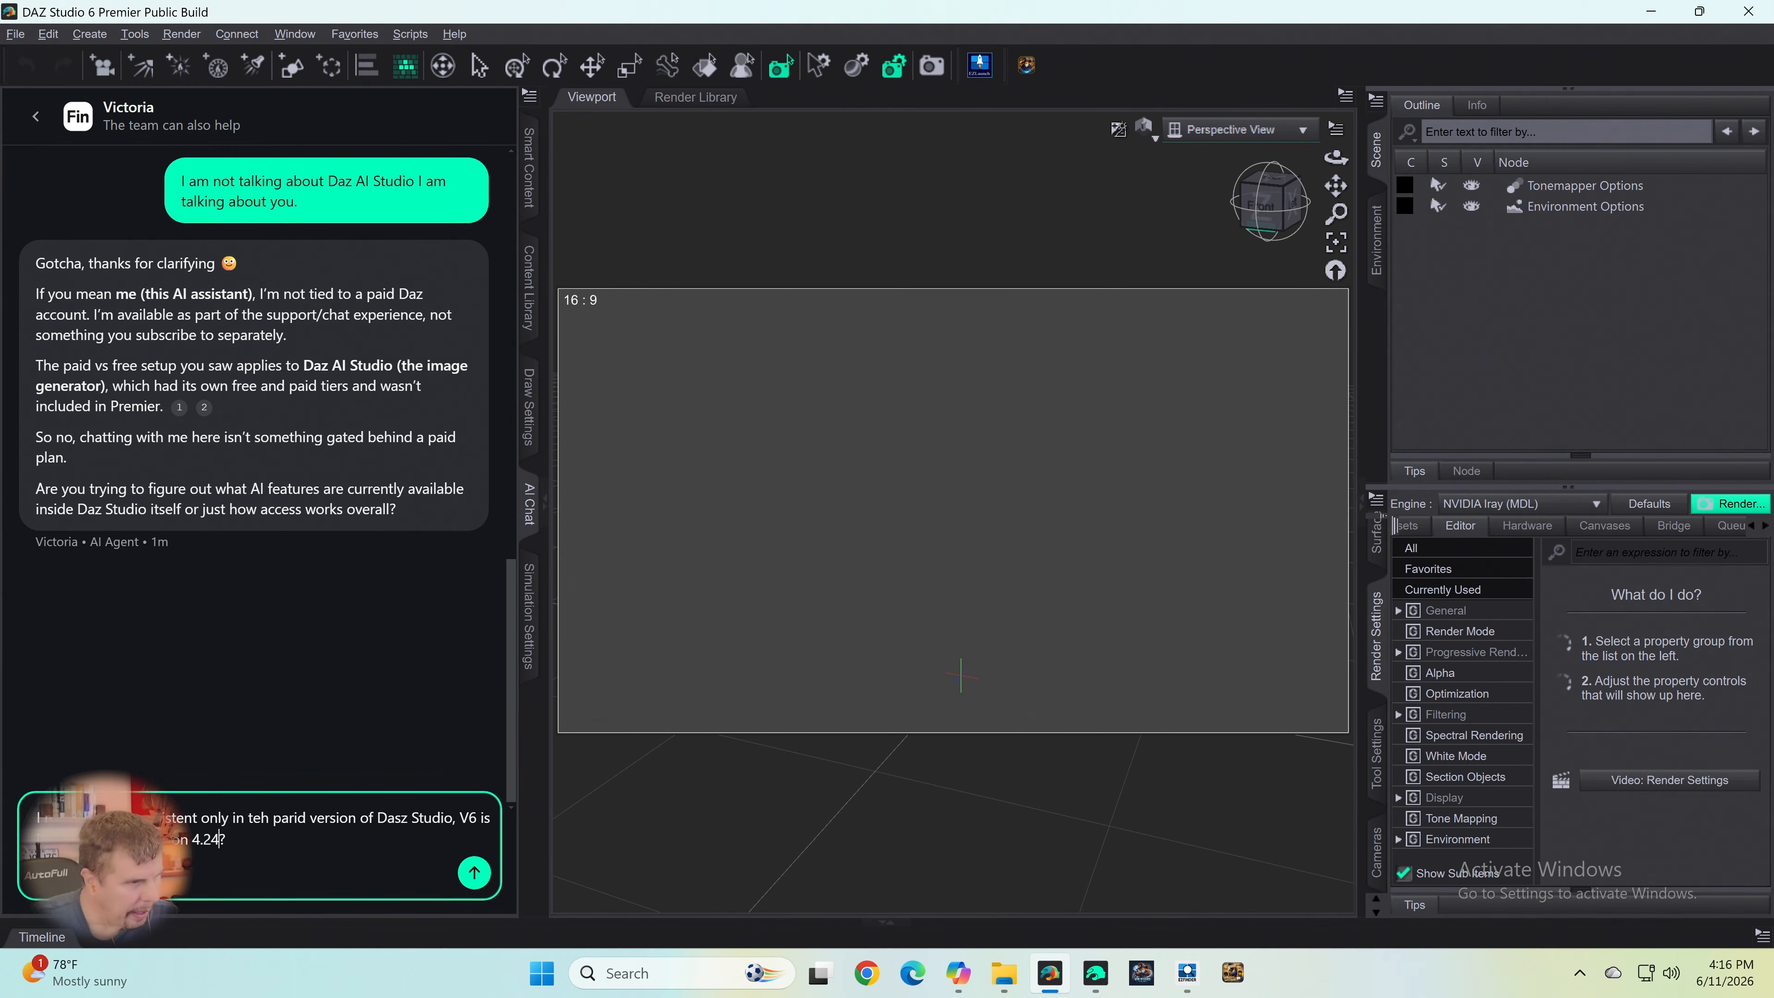
# - Correct the misspelled "teh" to "the" in the drafted chat message about the paid version
pyautogui.press('Left')
pyautogui.press('Left')
pyautogui.press('Left')
pyautogui.press('Left')
pyautogui.press('Left')
pyautogui.press('Left')
pyautogui.press('Left')
pyautogui.press('Left')
pyautogui.press('Left')
pyautogui.press('Left')
pyautogui.press('Left')
pyautogui.press('Left')
pyautogui.press('Left')
pyautogui.press('Left')
pyautogui.press('Left')
pyautogui.press('Left')
pyautogui.press('Left')
pyautogui.press('Left')
pyautogui.press('Left')
pyautogui.press('Left')
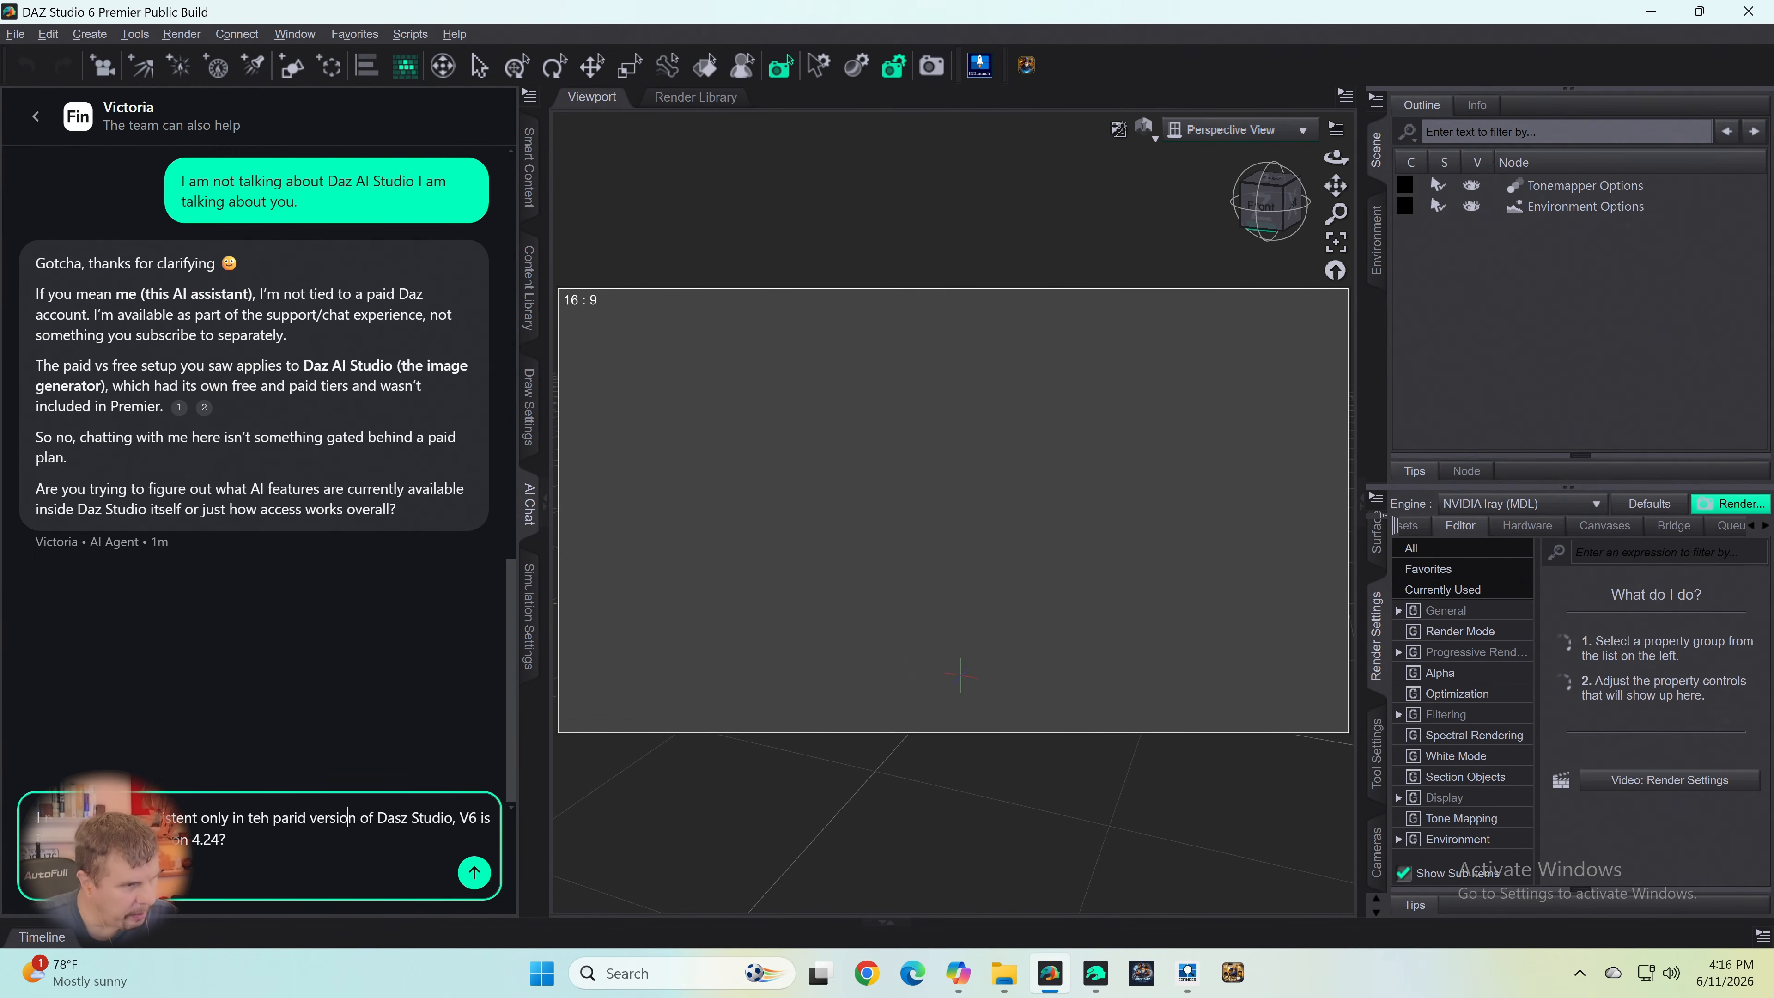
pyautogui.press('Delete')
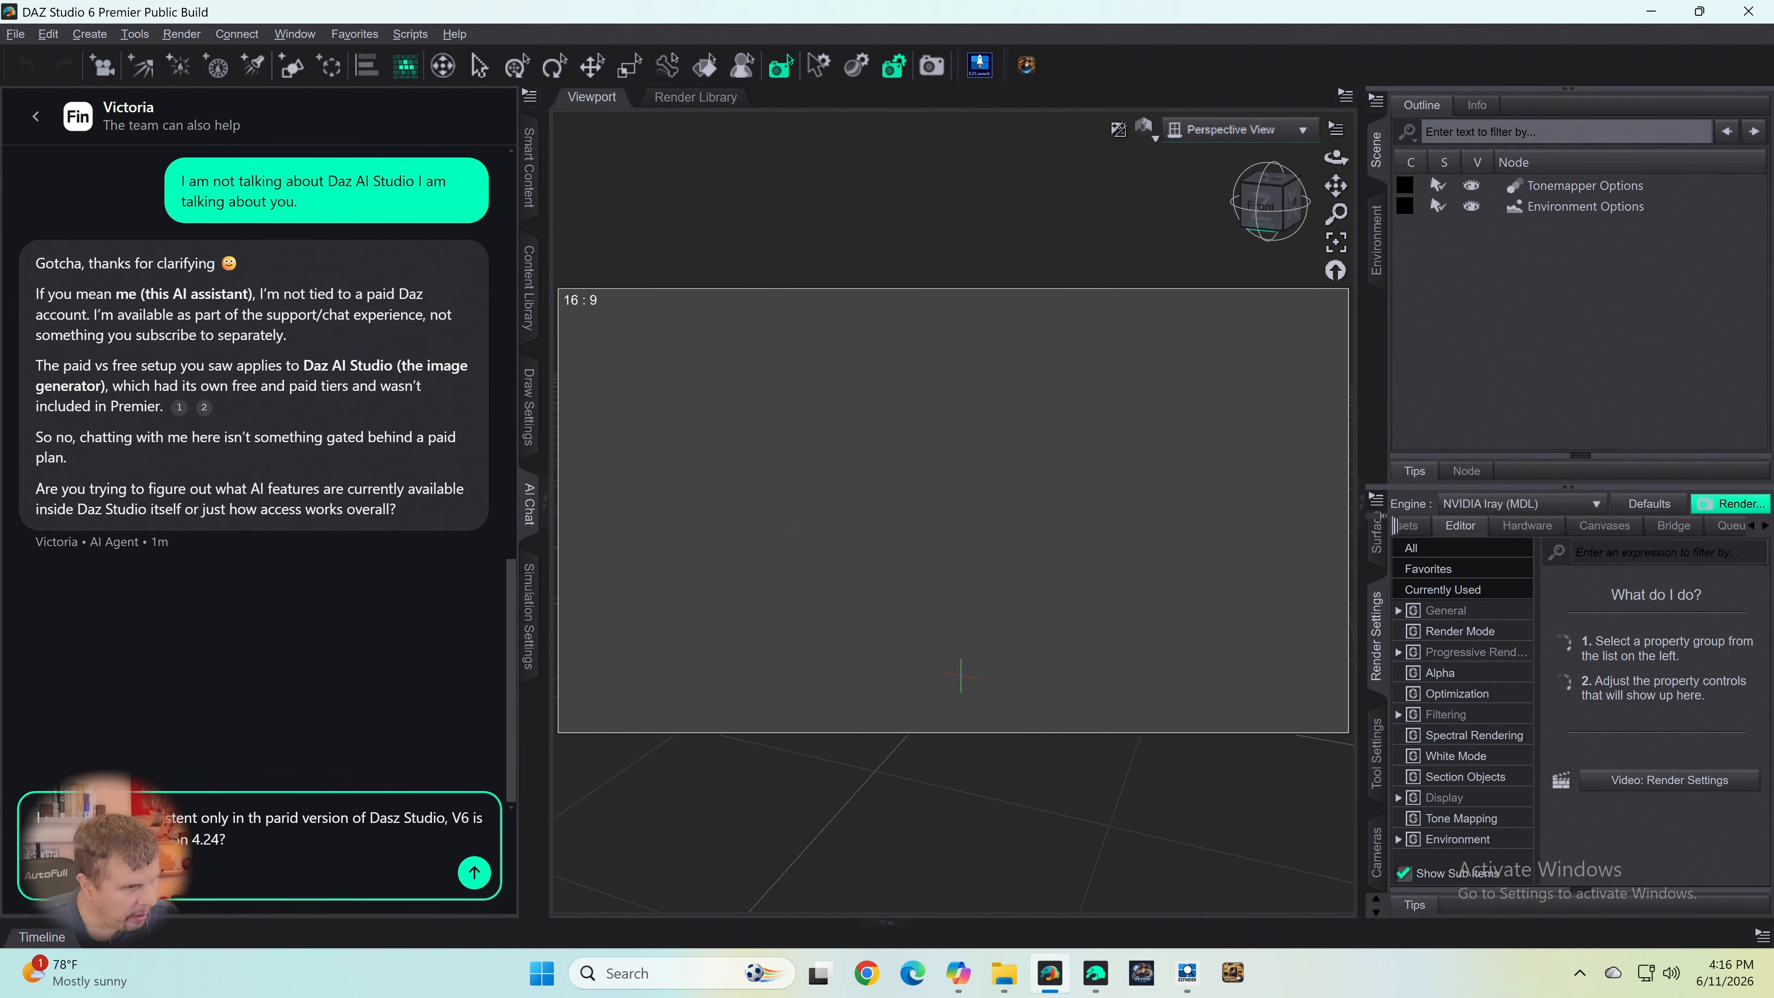
pyautogui.press('Right')
pyautogui.write('e')
# - Correct "Dasz" to "Daz", tidy the wording before "Version 4.24?" and send the message to the AI agent
pyautogui.press('Right')
pyautogui.press('Right')
pyautogui.press('Right')
pyautogui.press('Right')
pyautogui.press('Right')
pyautogui.press('Right')
pyautogui.press('Right')
pyautogui.press('Right')
pyautogui.press('Right')
pyautogui.press('Right')
pyautogui.press('Right')
pyautogui.press('Right')
pyautogui.press('Right')
pyautogui.press('Right')
pyautogui.press('Right')
pyautogui.press('Right')
pyautogui.press('Right')
pyautogui.press('Right')
pyautogui.press('Right')
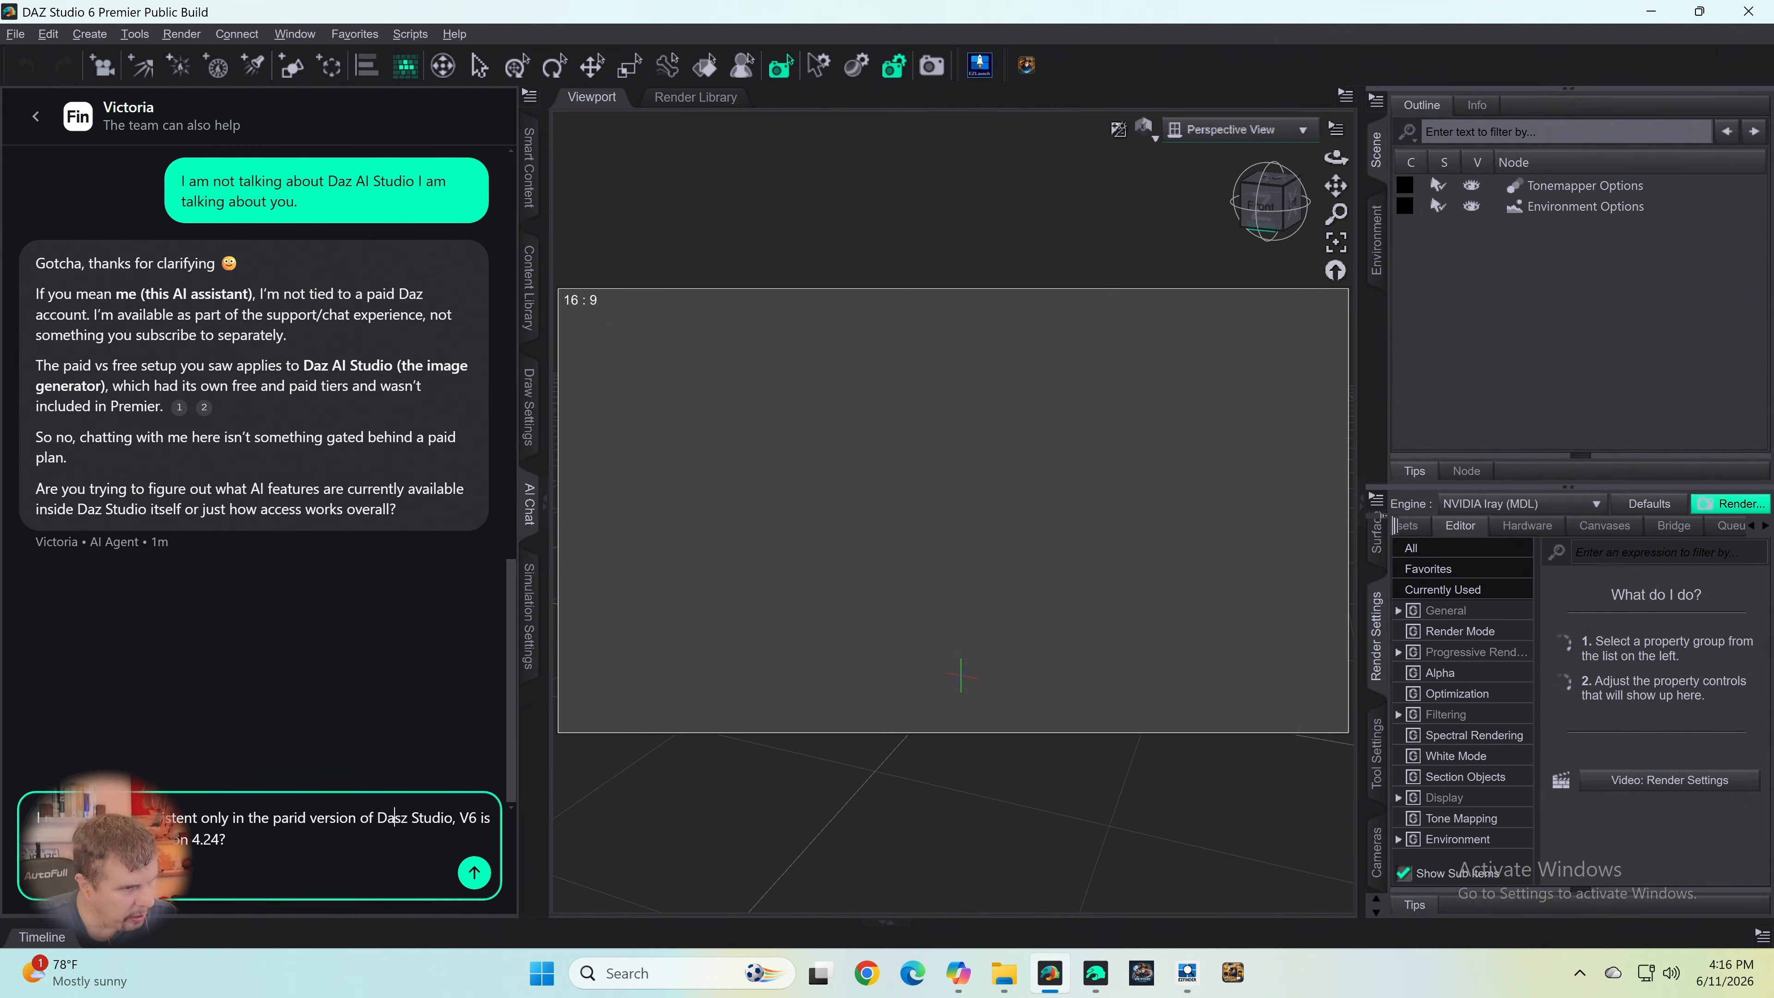
pyautogui.press('Delete')
pyautogui.press('Right')
pyautogui.press('Right')
pyautogui.press('Right')
pyautogui.press('Right')
pyautogui.press('Right')
pyautogui.press('Right')
pyautogui.press('Right')
pyautogui.press('Right')
pyautogui.press('Right')
pyautogui.press('Right')
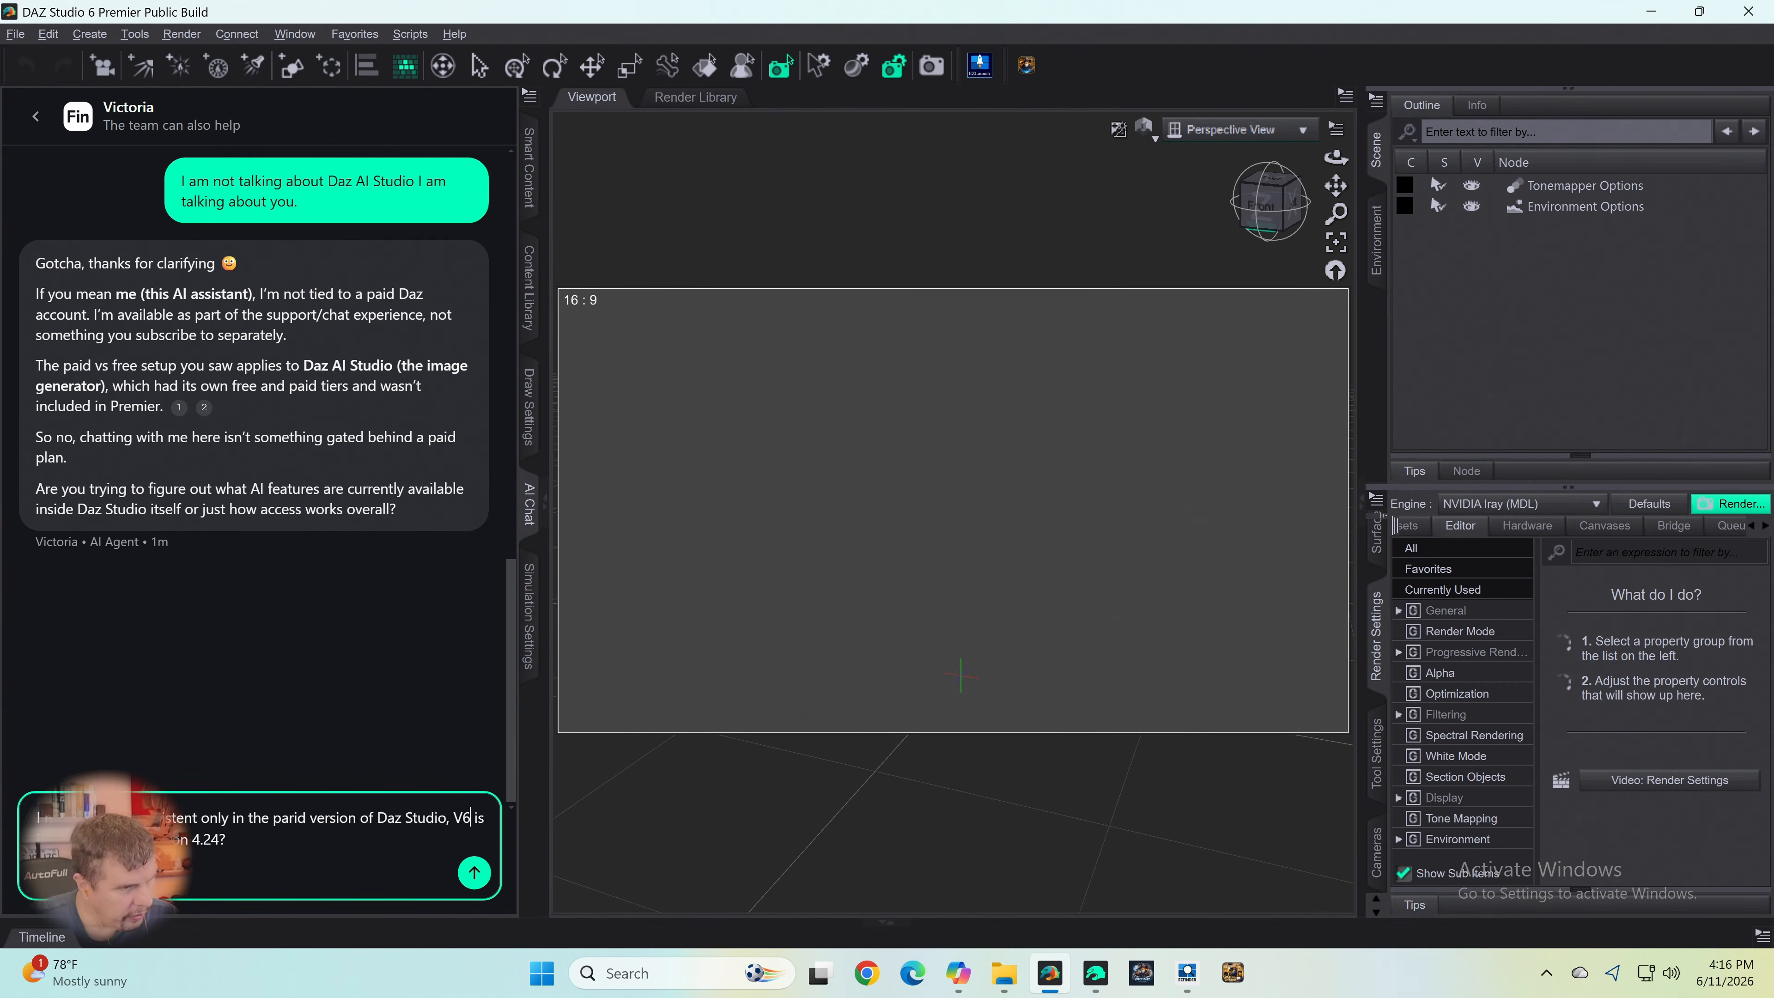
pyautogui.press('Right')
pyautogui.press('Right')
pyautogui.press('BackSpace')
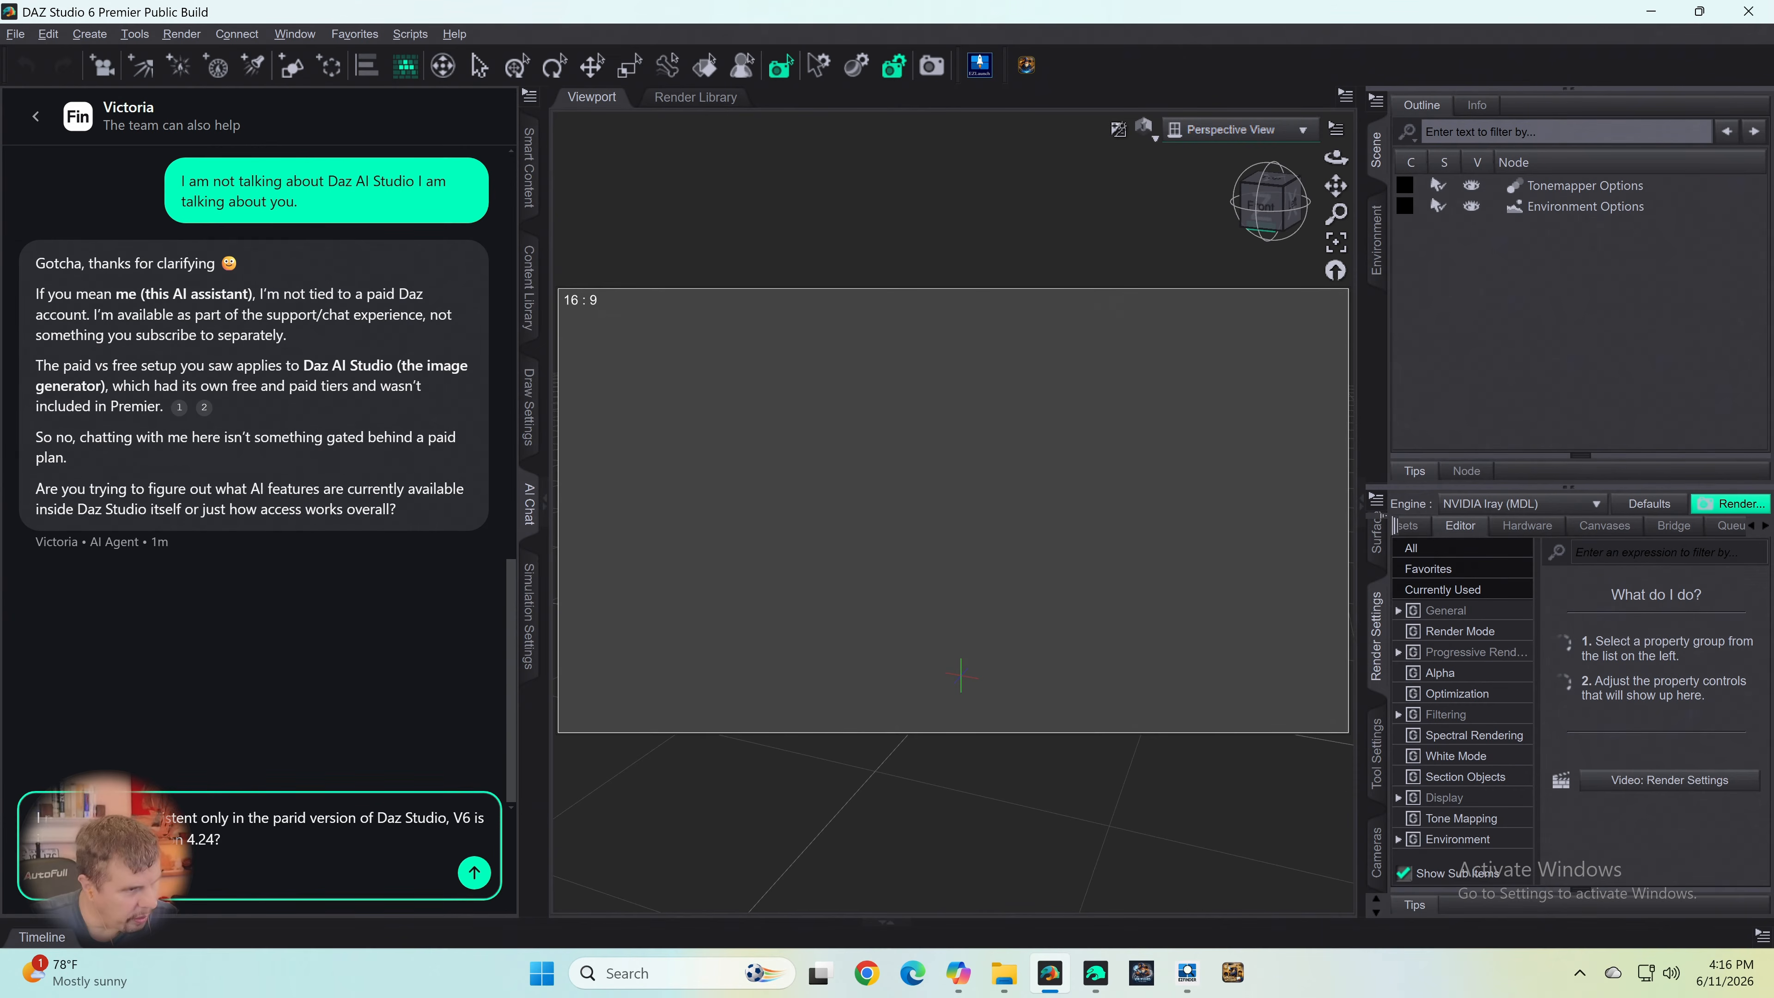
pyautogui.press('BackSpace')
pyautogui.press('Return')
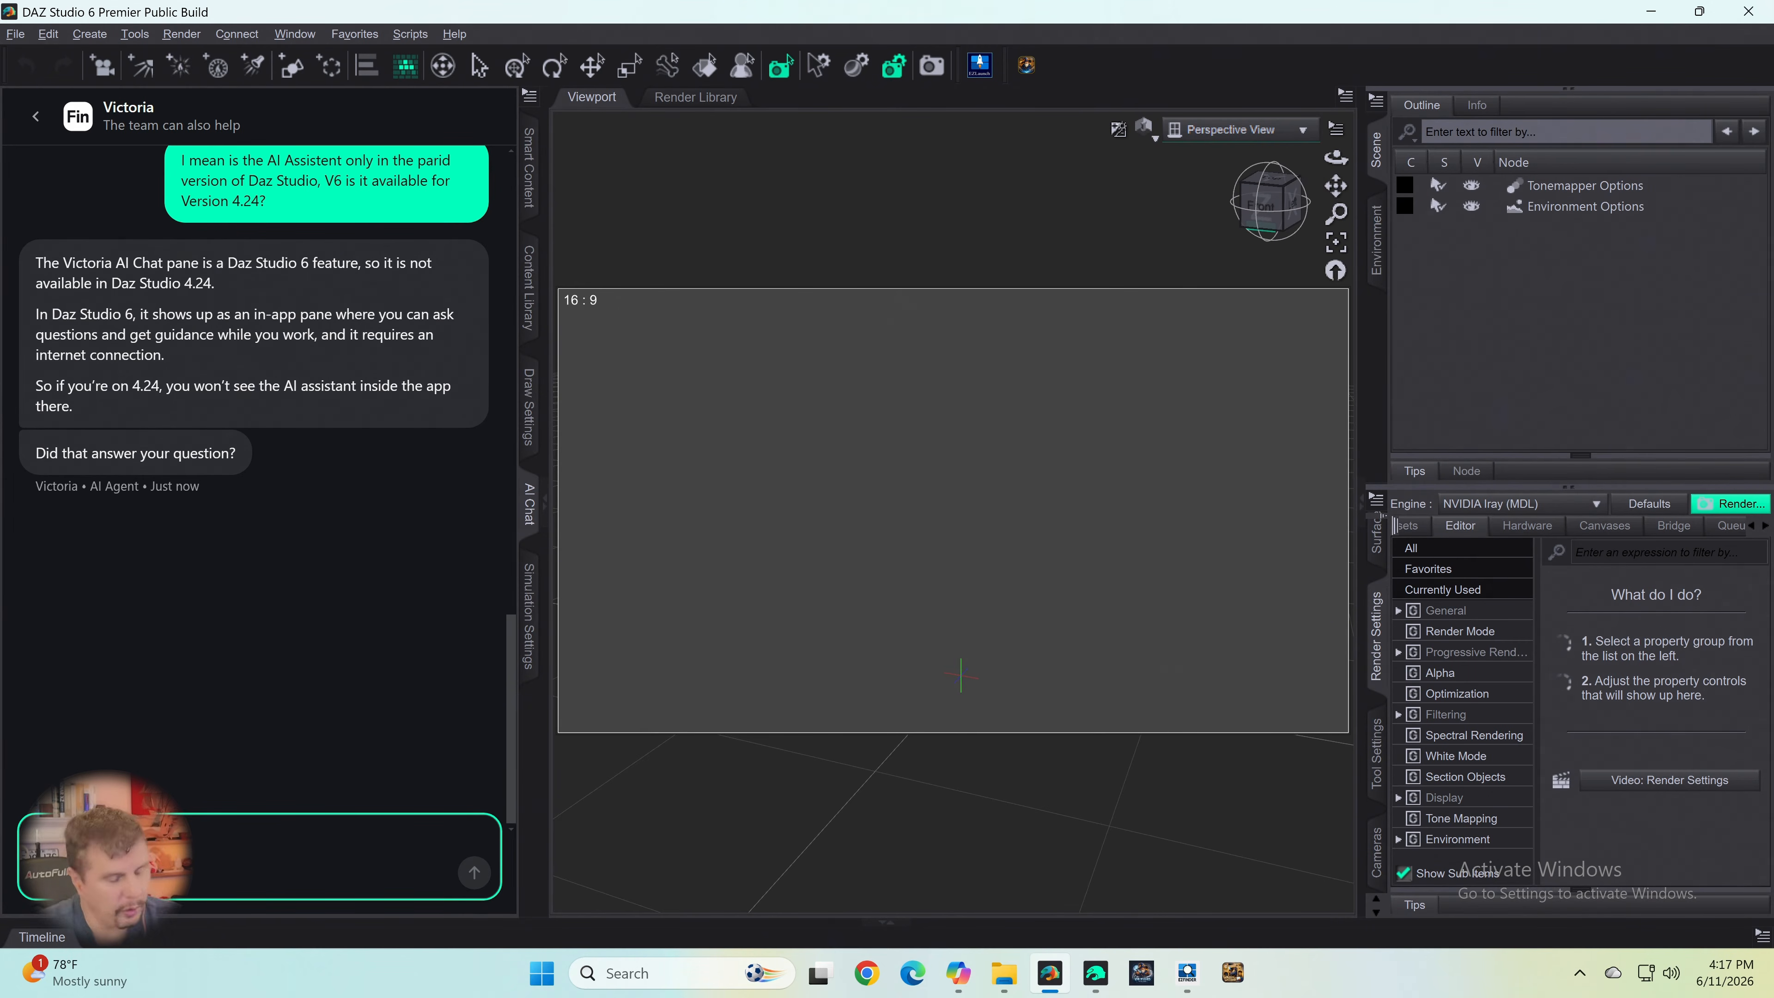
# - Draft a reply to the AI agent beginning "Yes, wonderfully! Does Daz Studio version 6 only"
pyautogui.write('I')
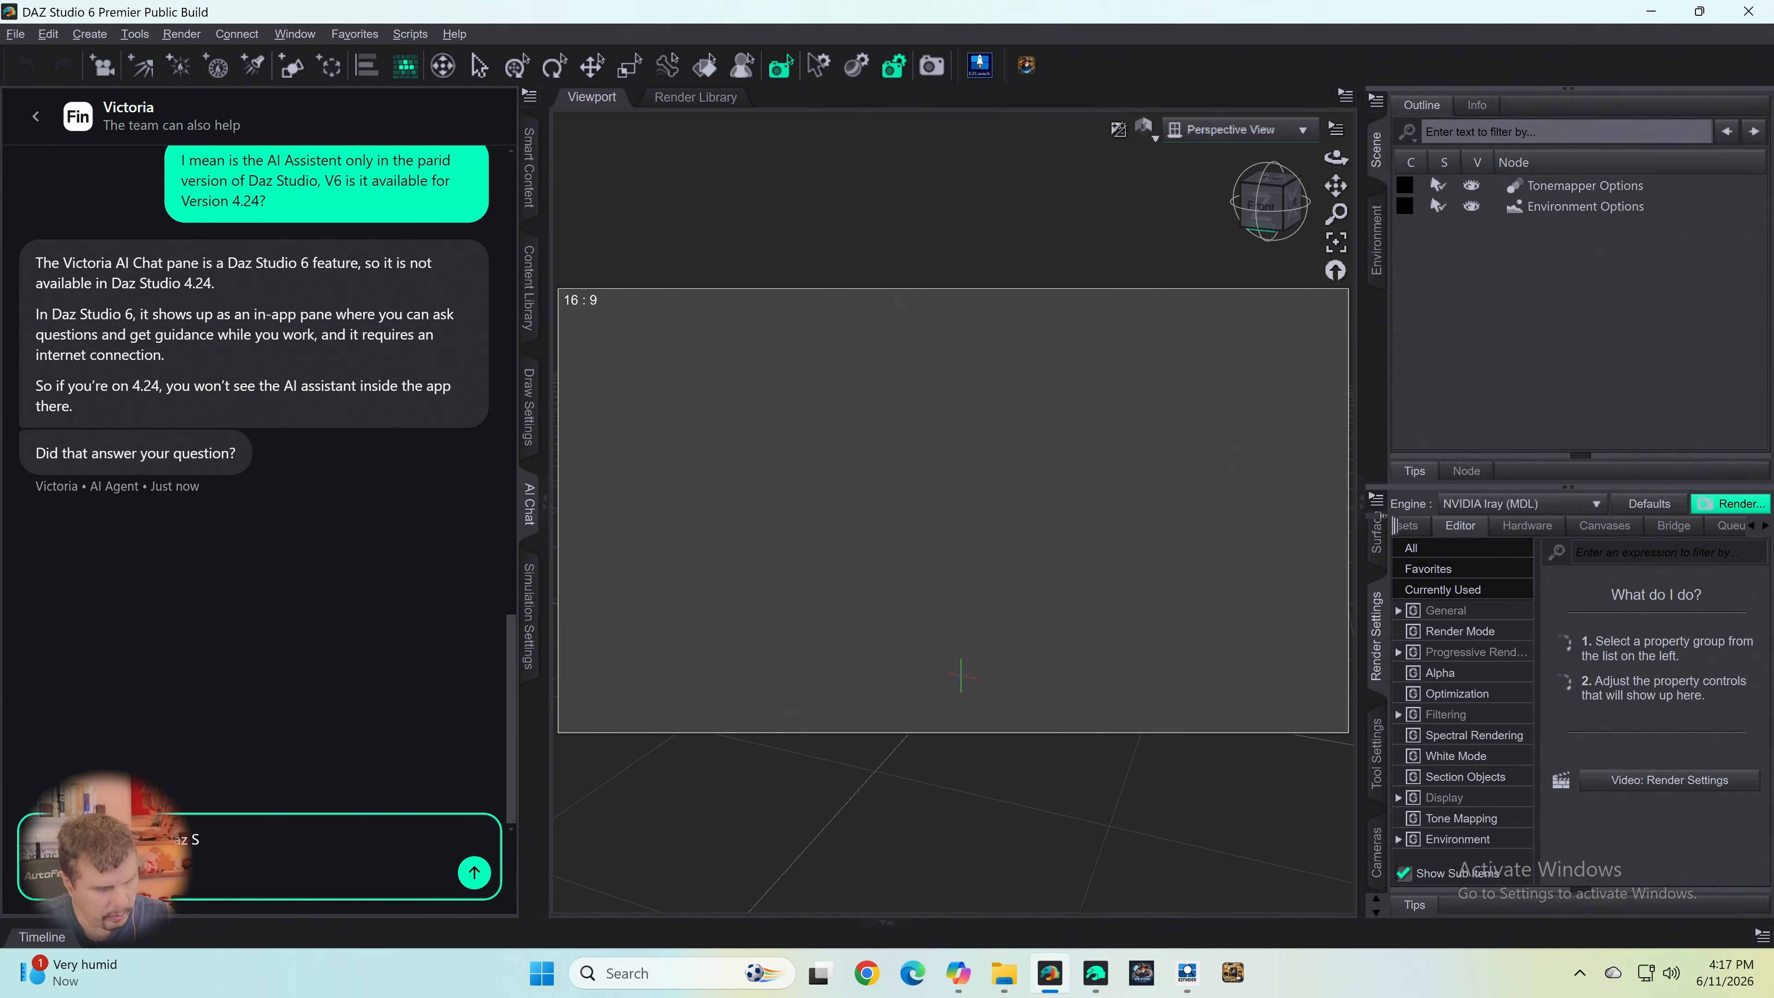
pyautogui.write('on version')
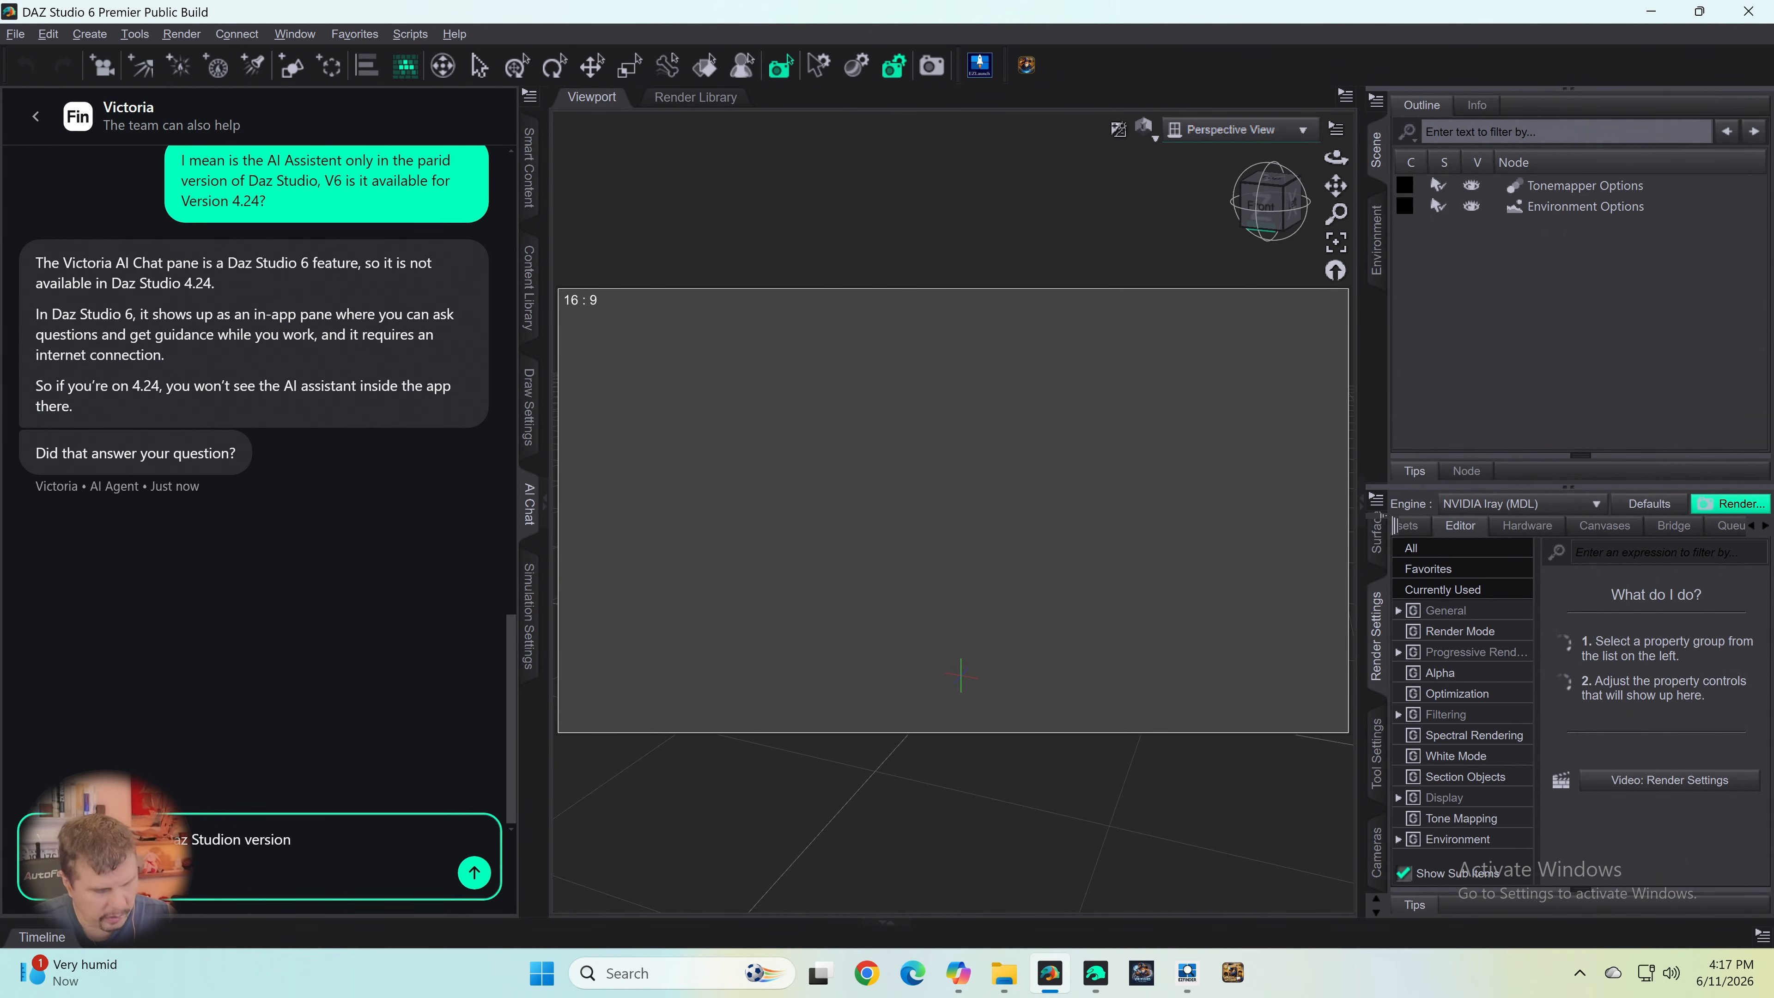
pyautogui.write(' 6 only')
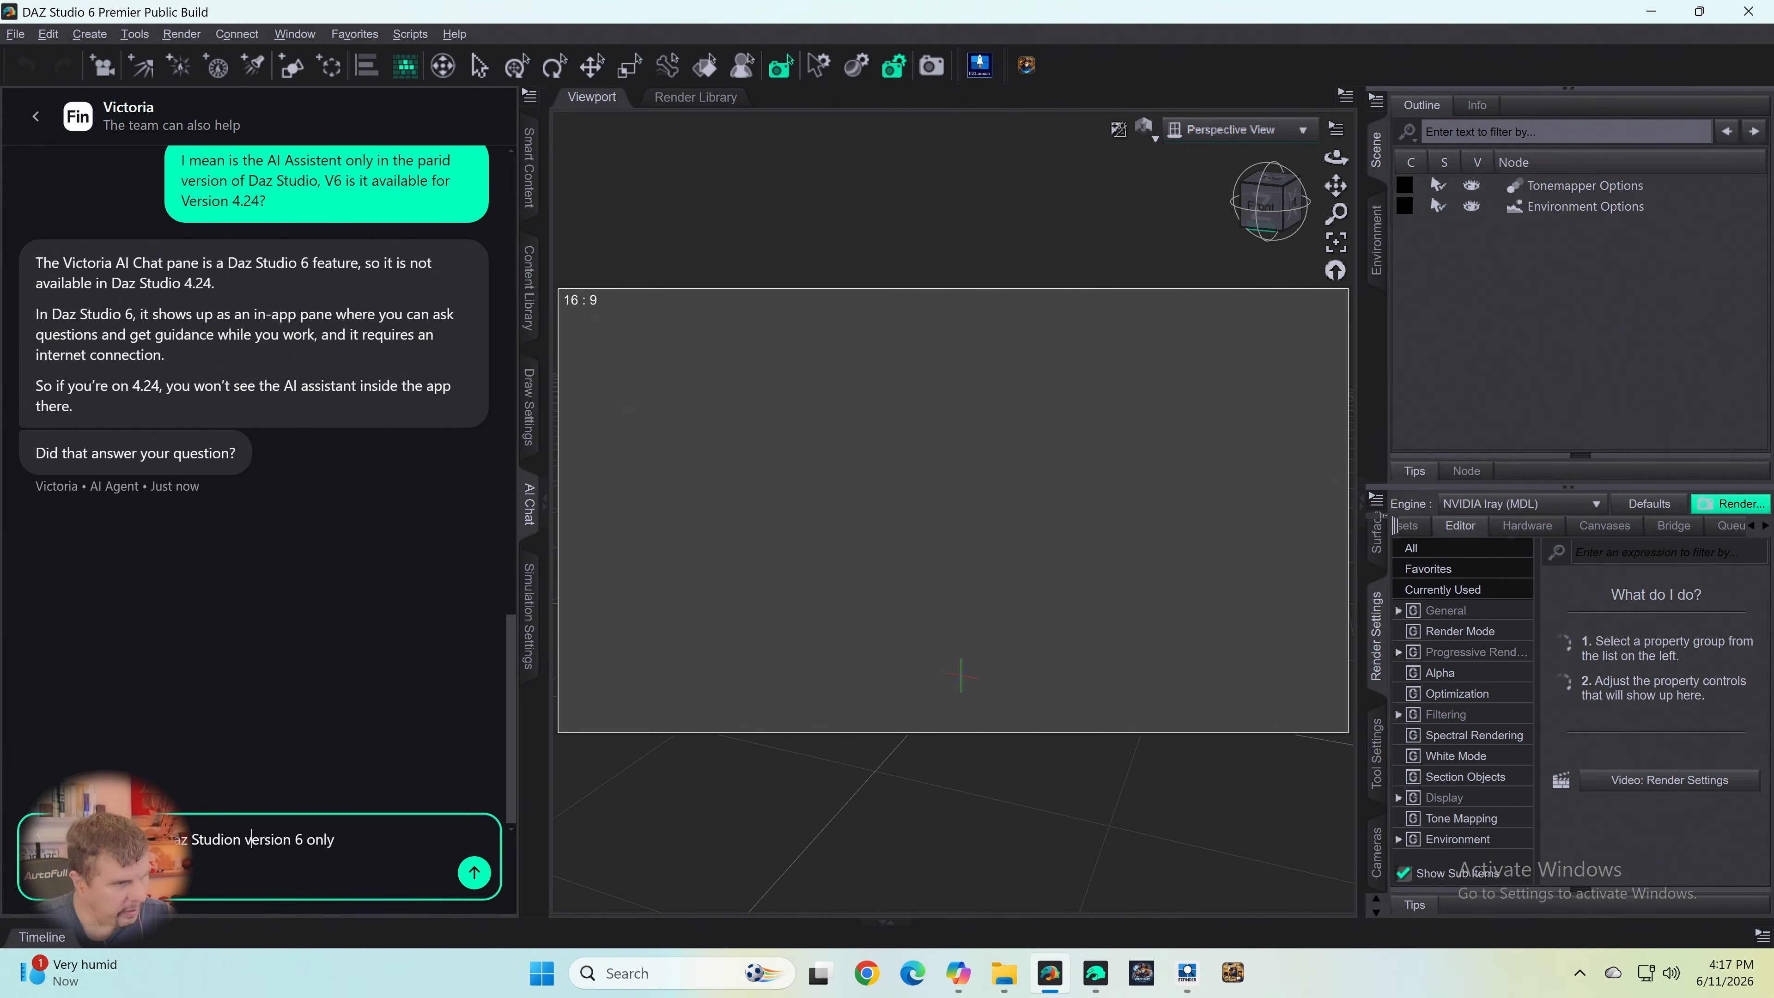
pyautogui.press('BackSpace')
pyautogui.press('BackSpace')
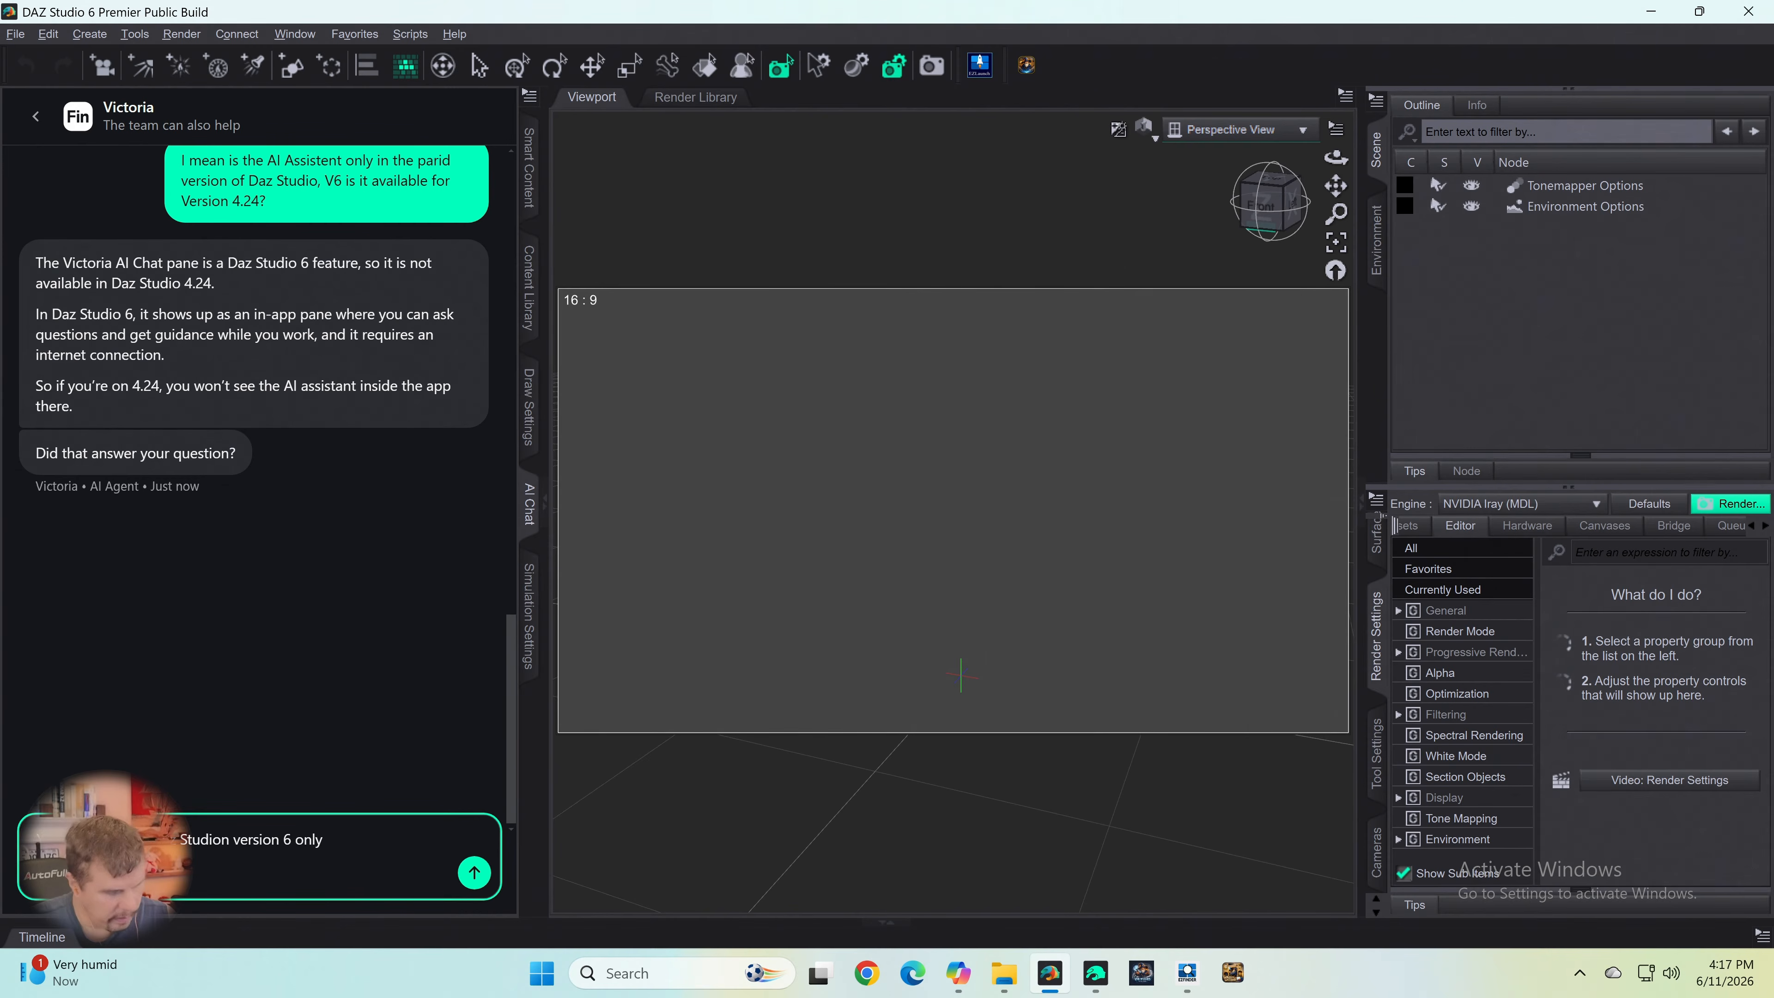
pyautogui.write('uses')
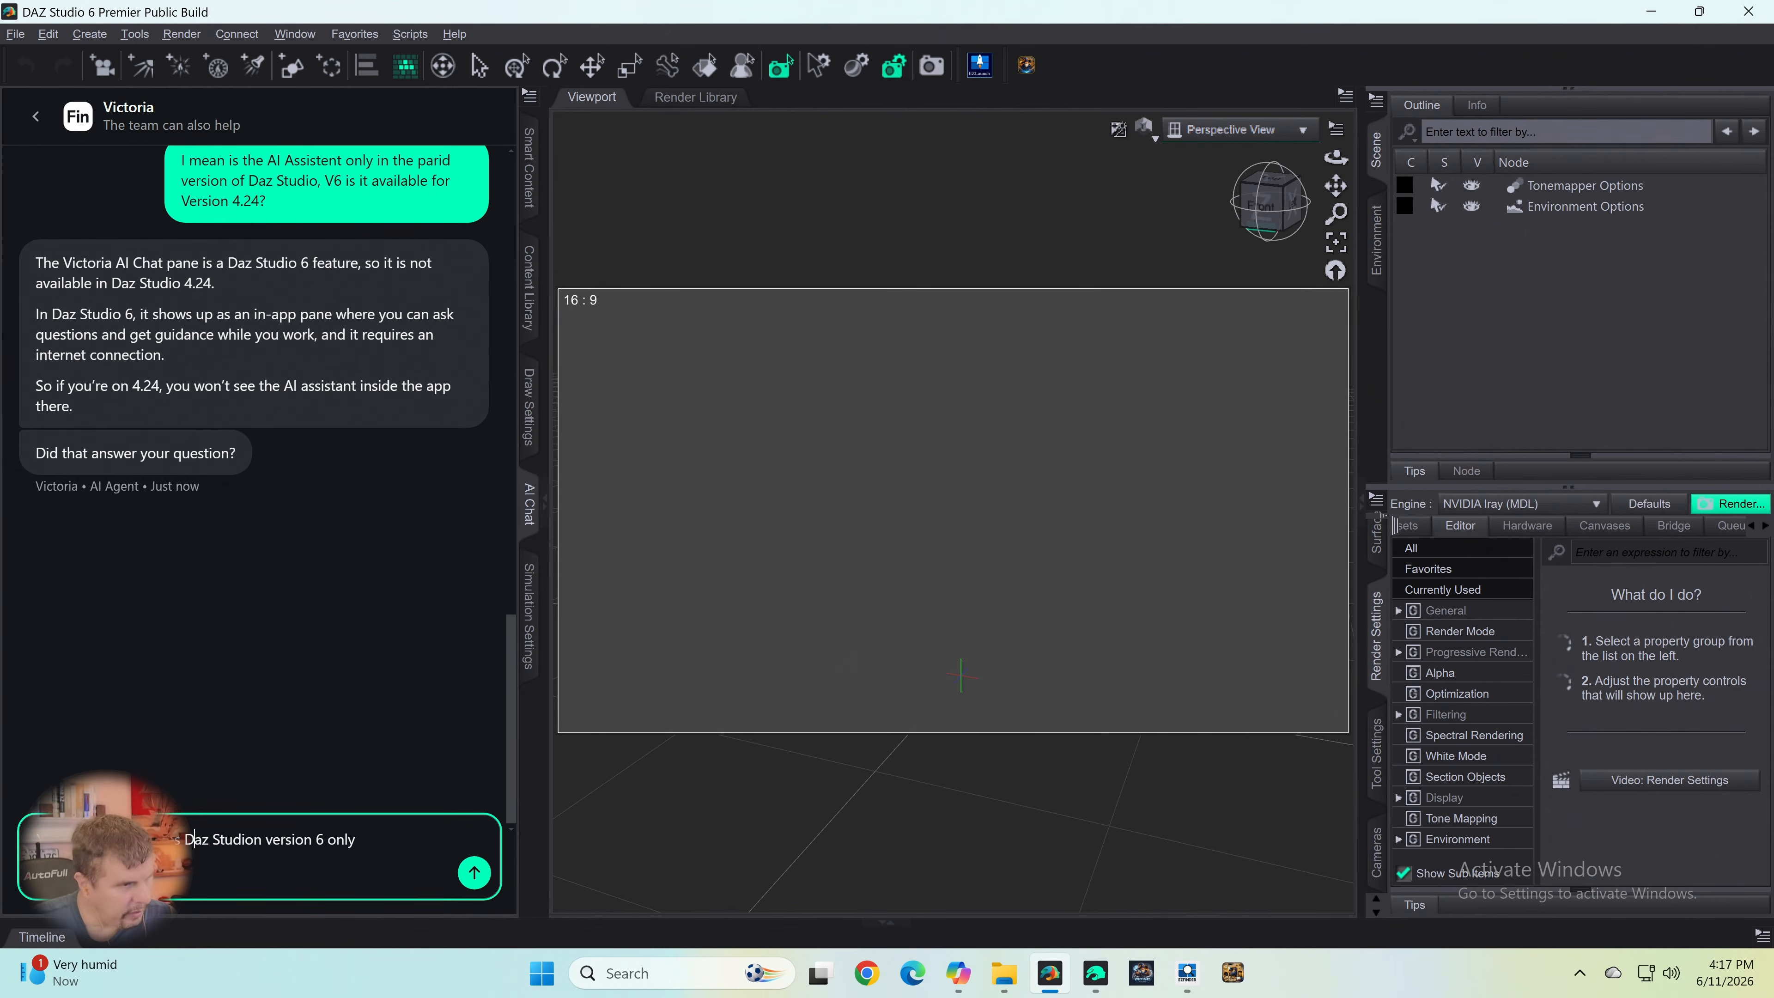
pyautogui.press('Right')
pyautogui.press('Right')
pyautogui.press('Right')
pyautogui.press('Right')
pyautogui.press('Right')
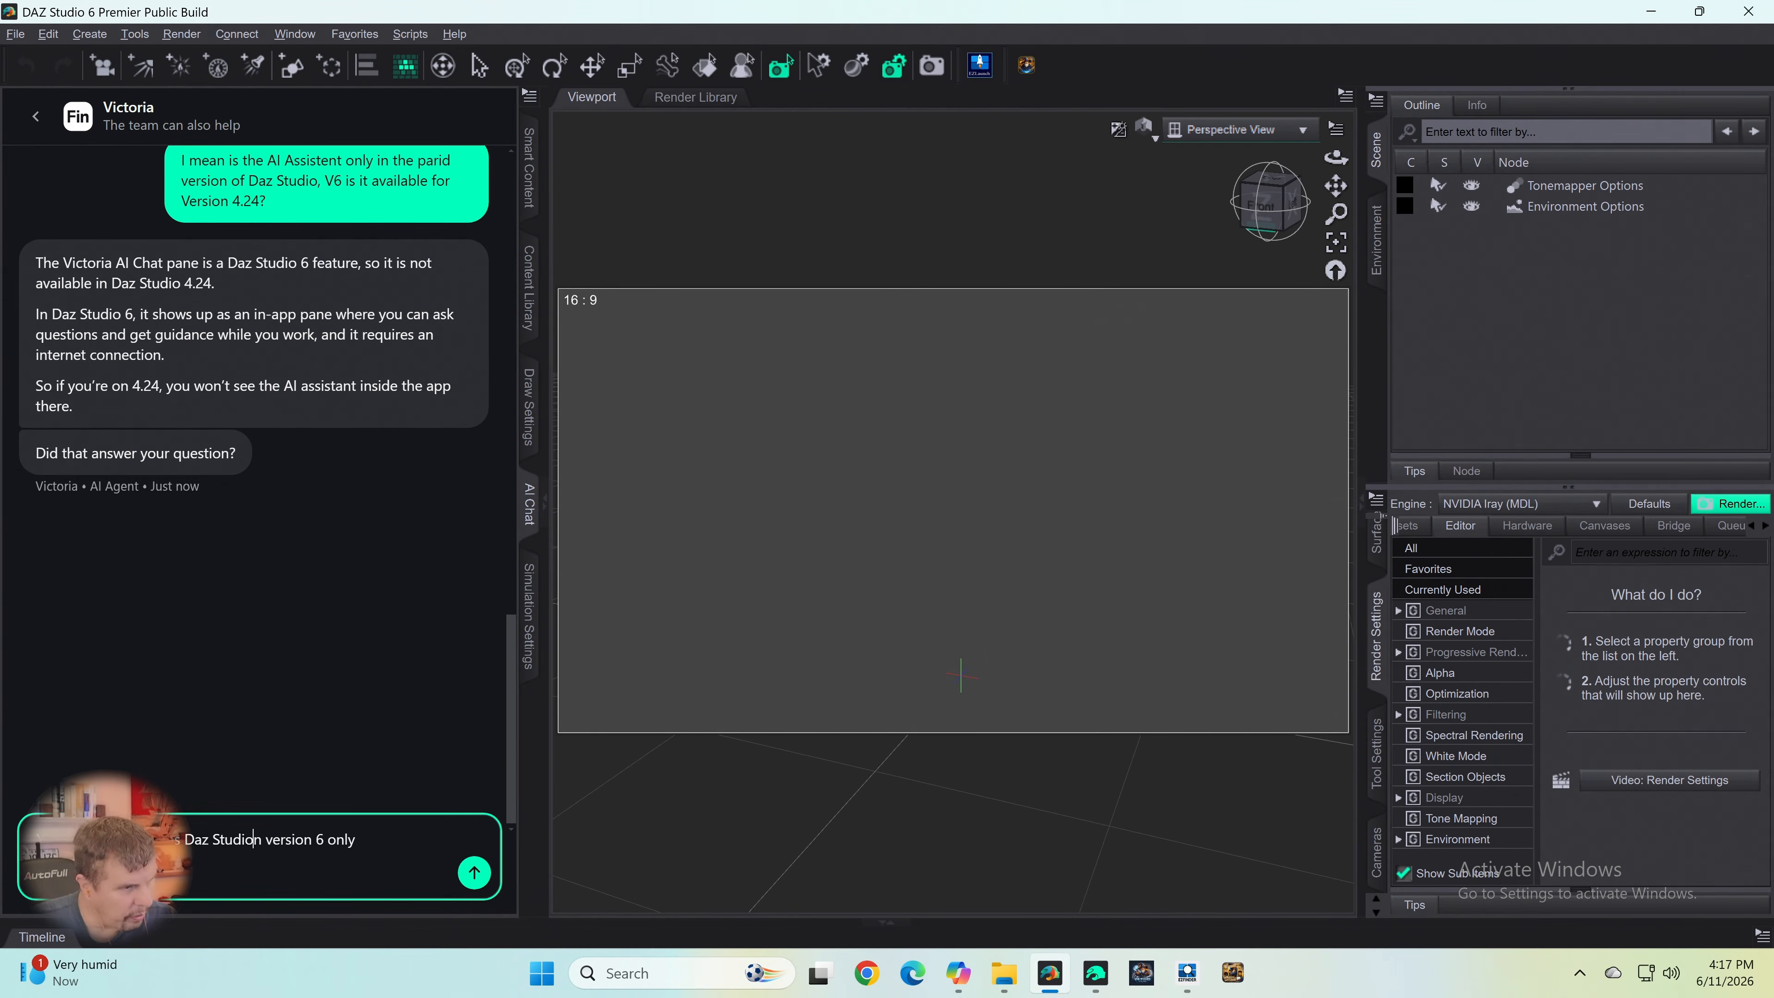
pyautogui.press('Delete')
pyautogui.press('Delete')
# - Complete the question with "come in a paid version?" and send it to the AI agent
pyautogui.write('c')
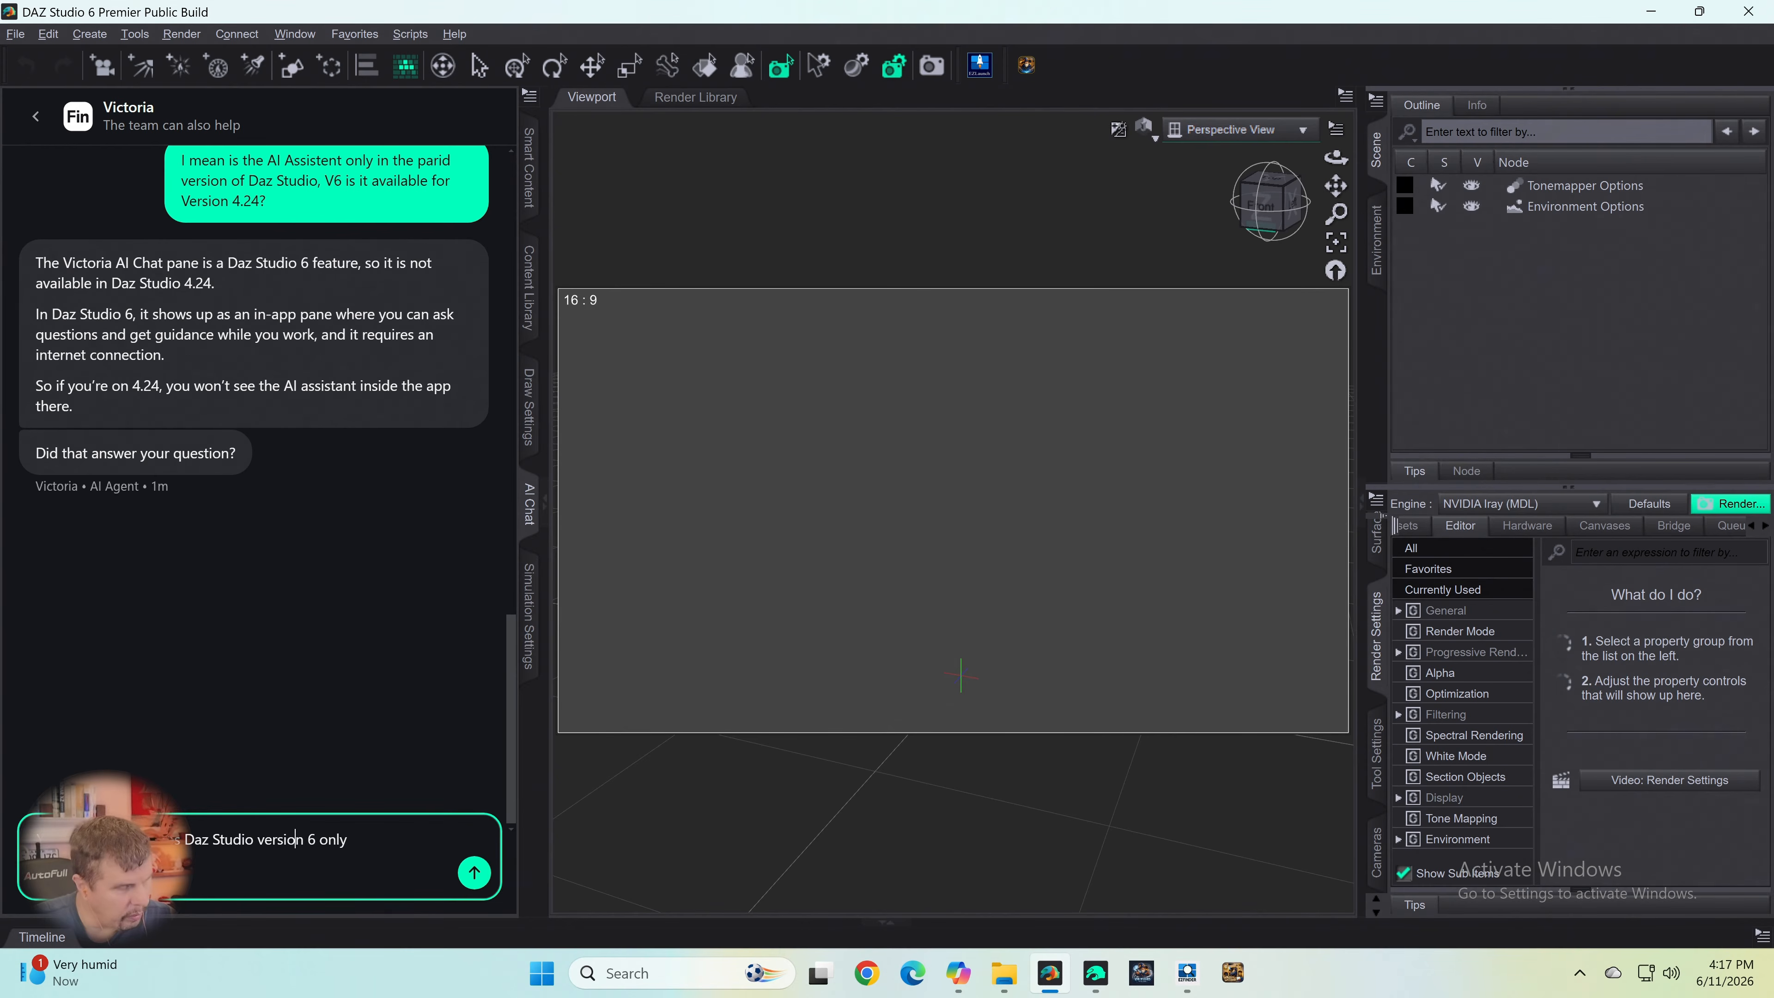
pyautogui.write('ome')
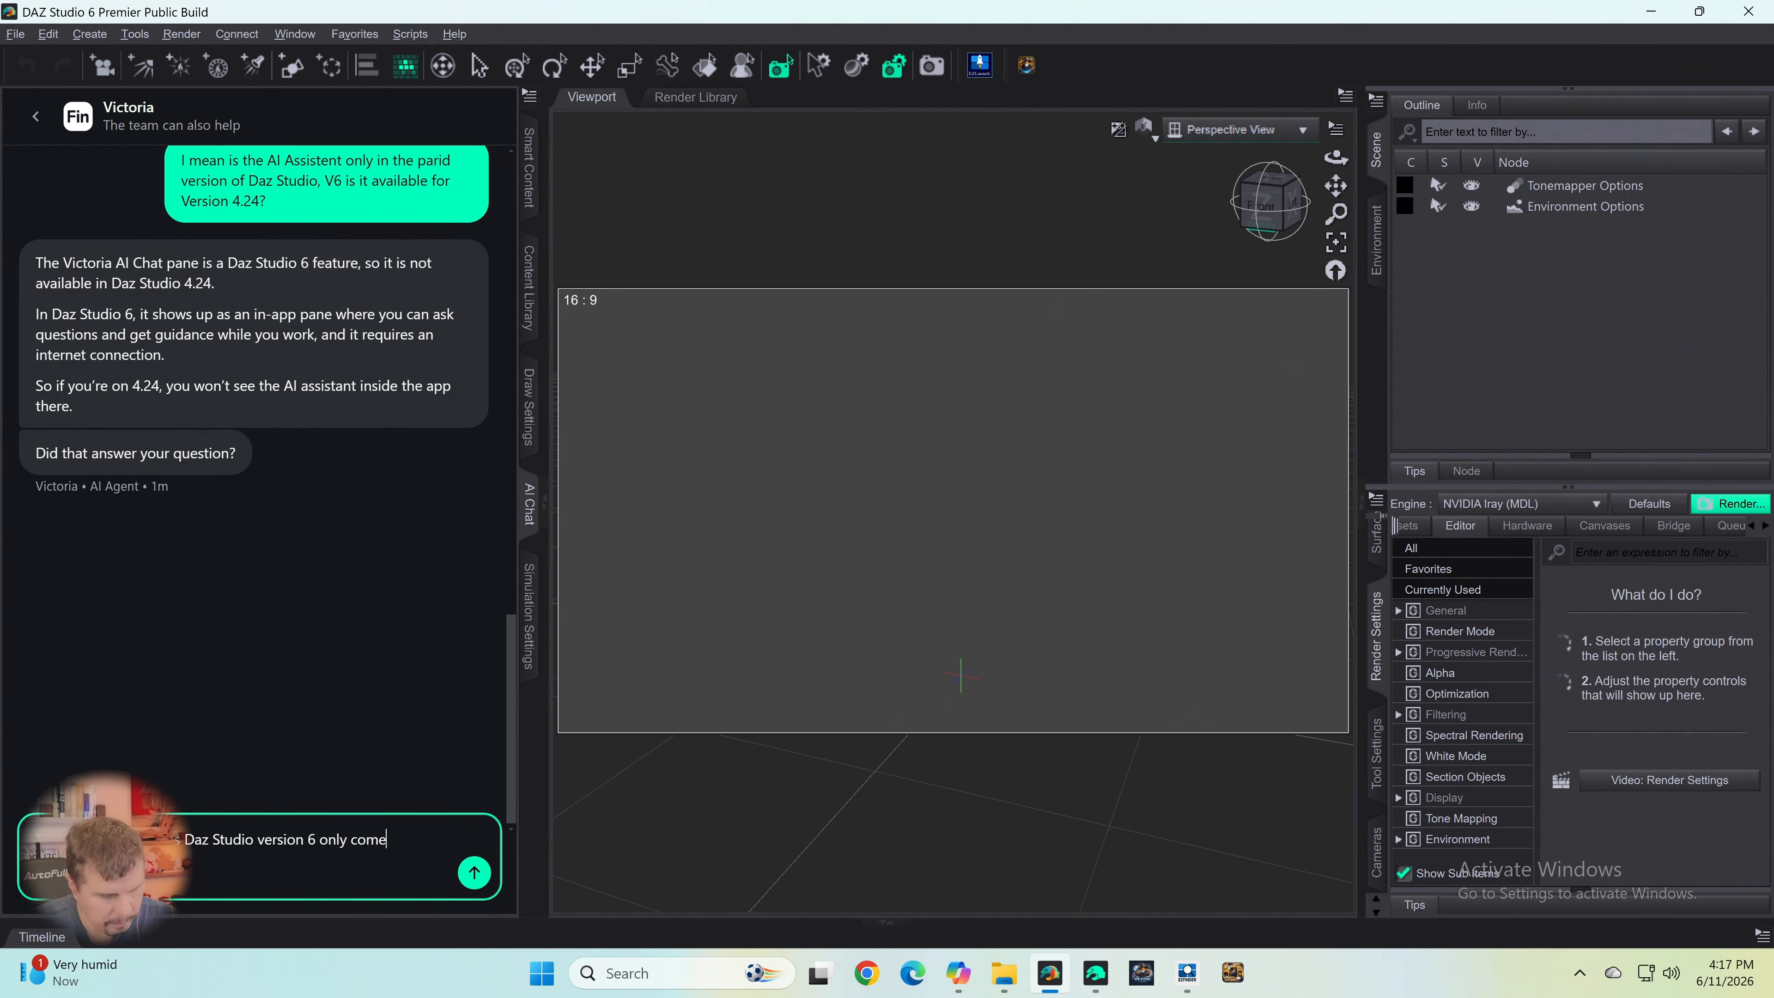
pyautogui.write(' in a pain')
pyautogui.press('BackSpace')
pyautogui.write('dio version')
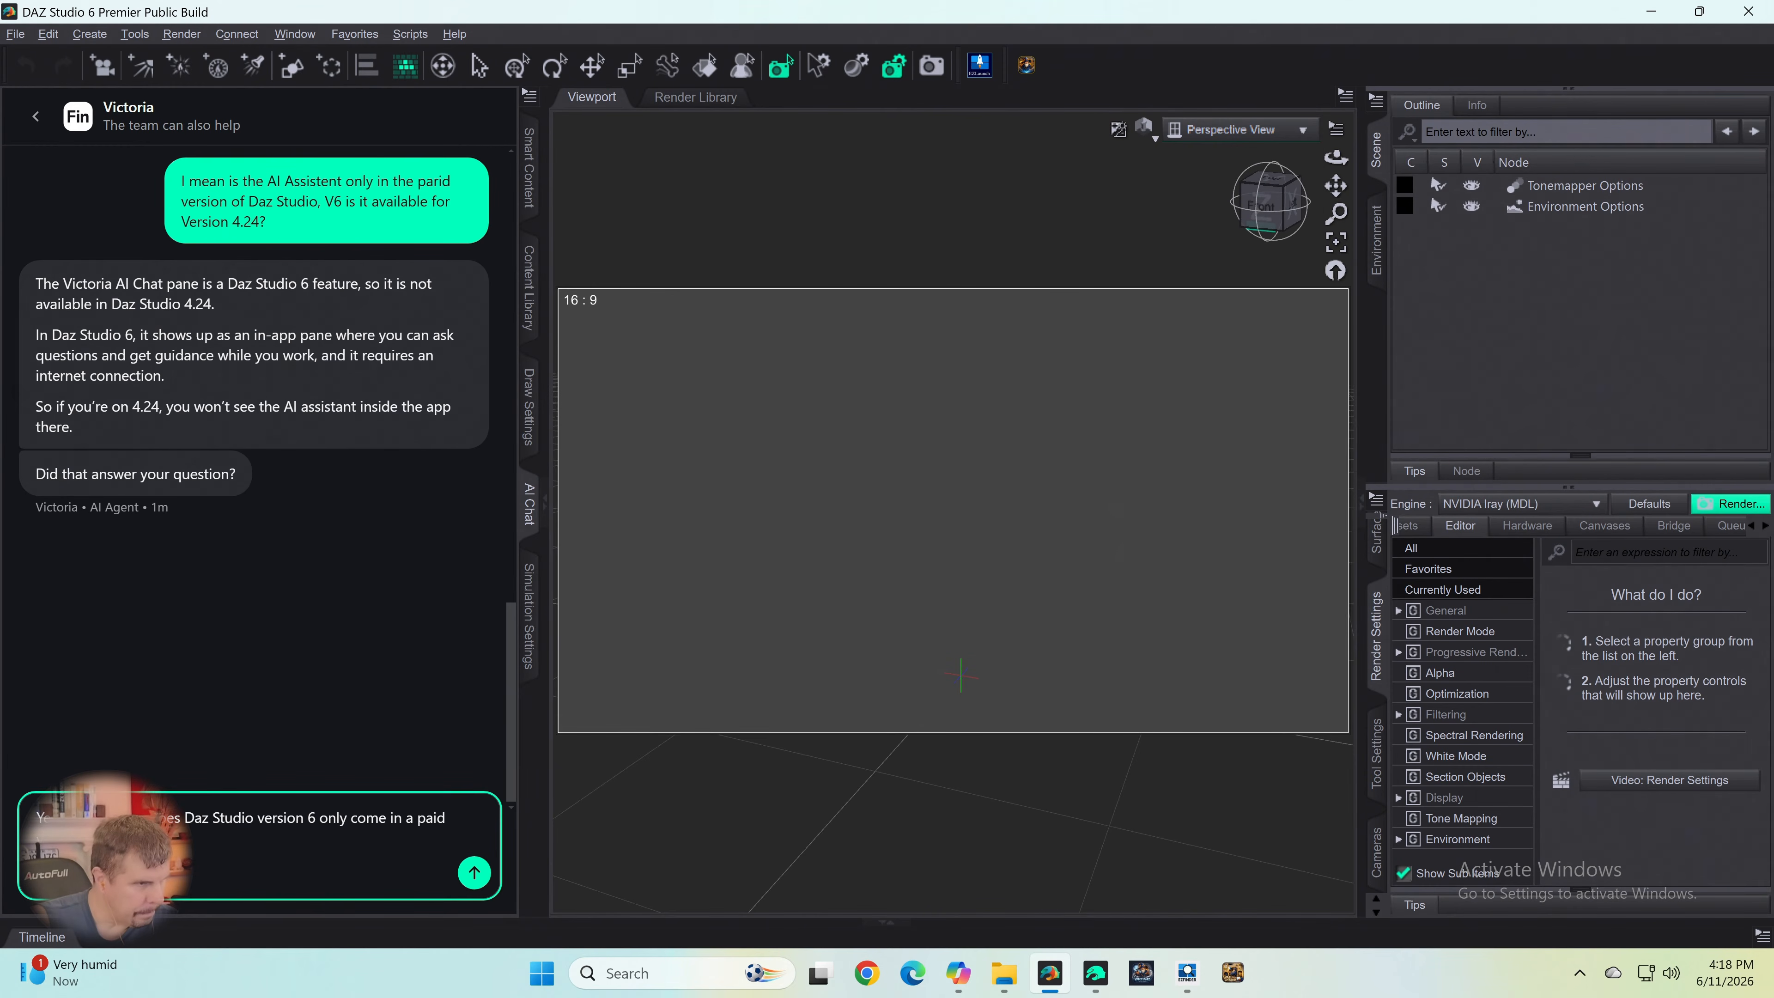
pyautogui.press('Return')
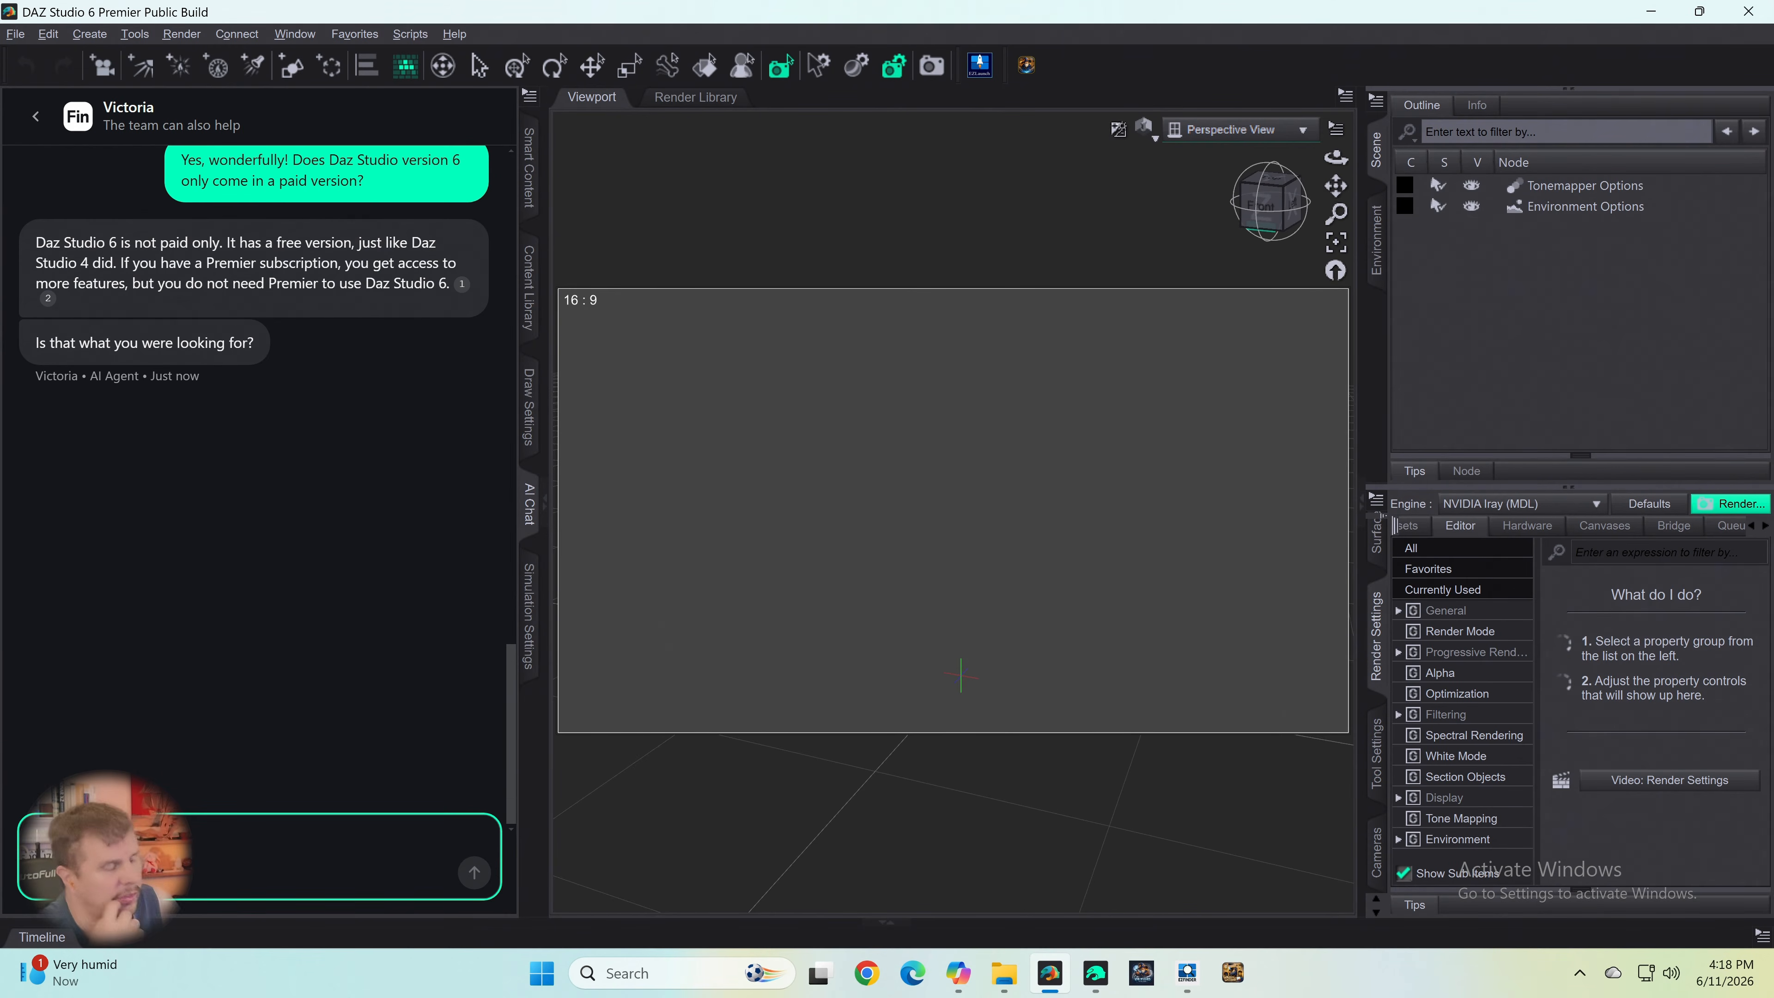
# - Draft a chat question asking whether the AI version is available in v 6 no premium
pyautogui.write('Y')
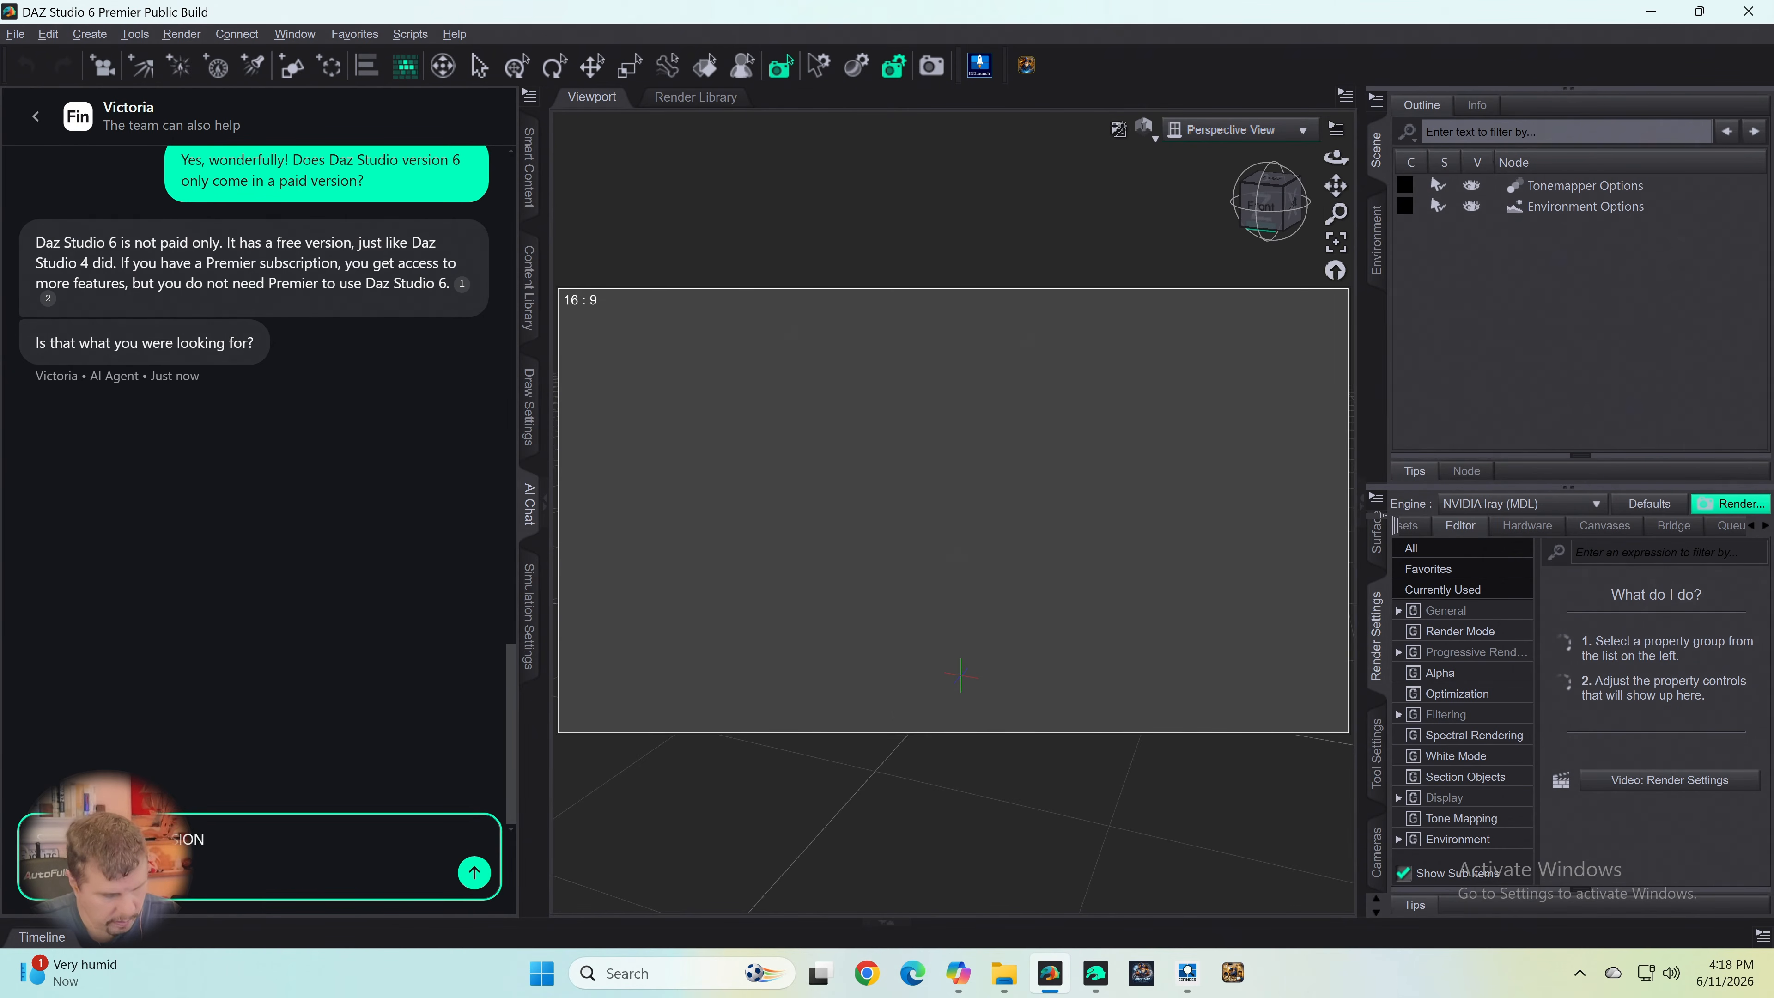
pyautogui.write('vaivl')
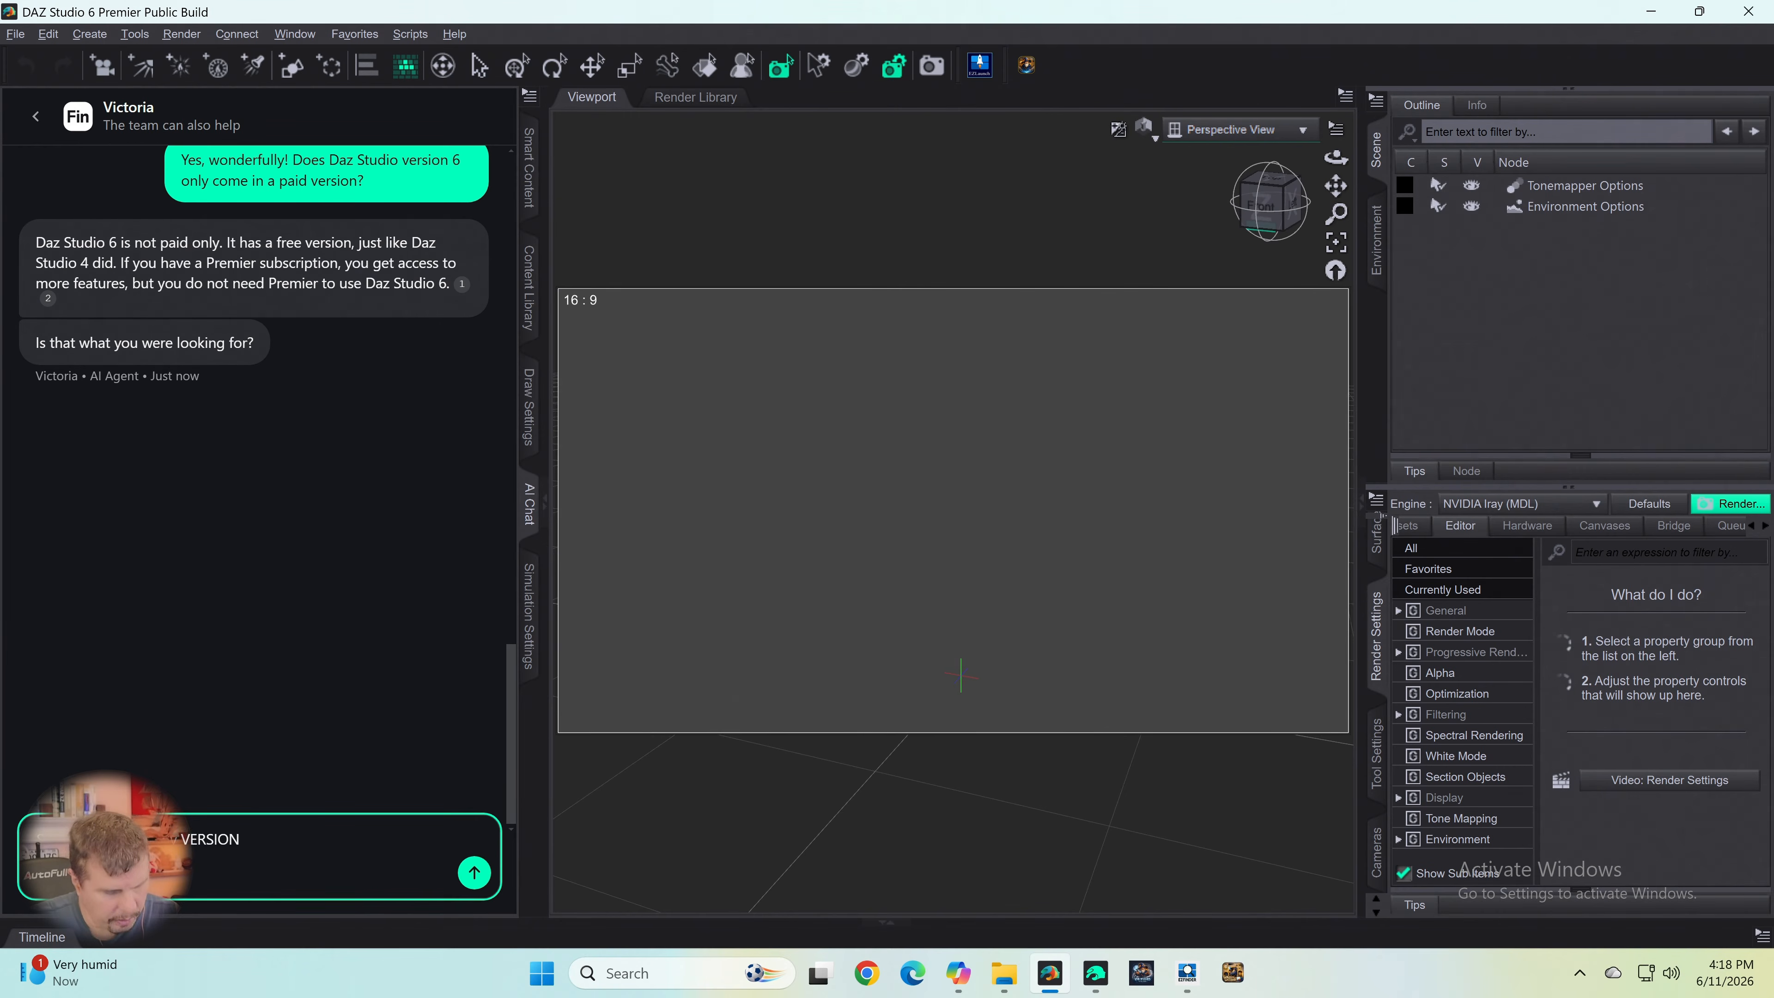
pyautogui.write('abler in v')
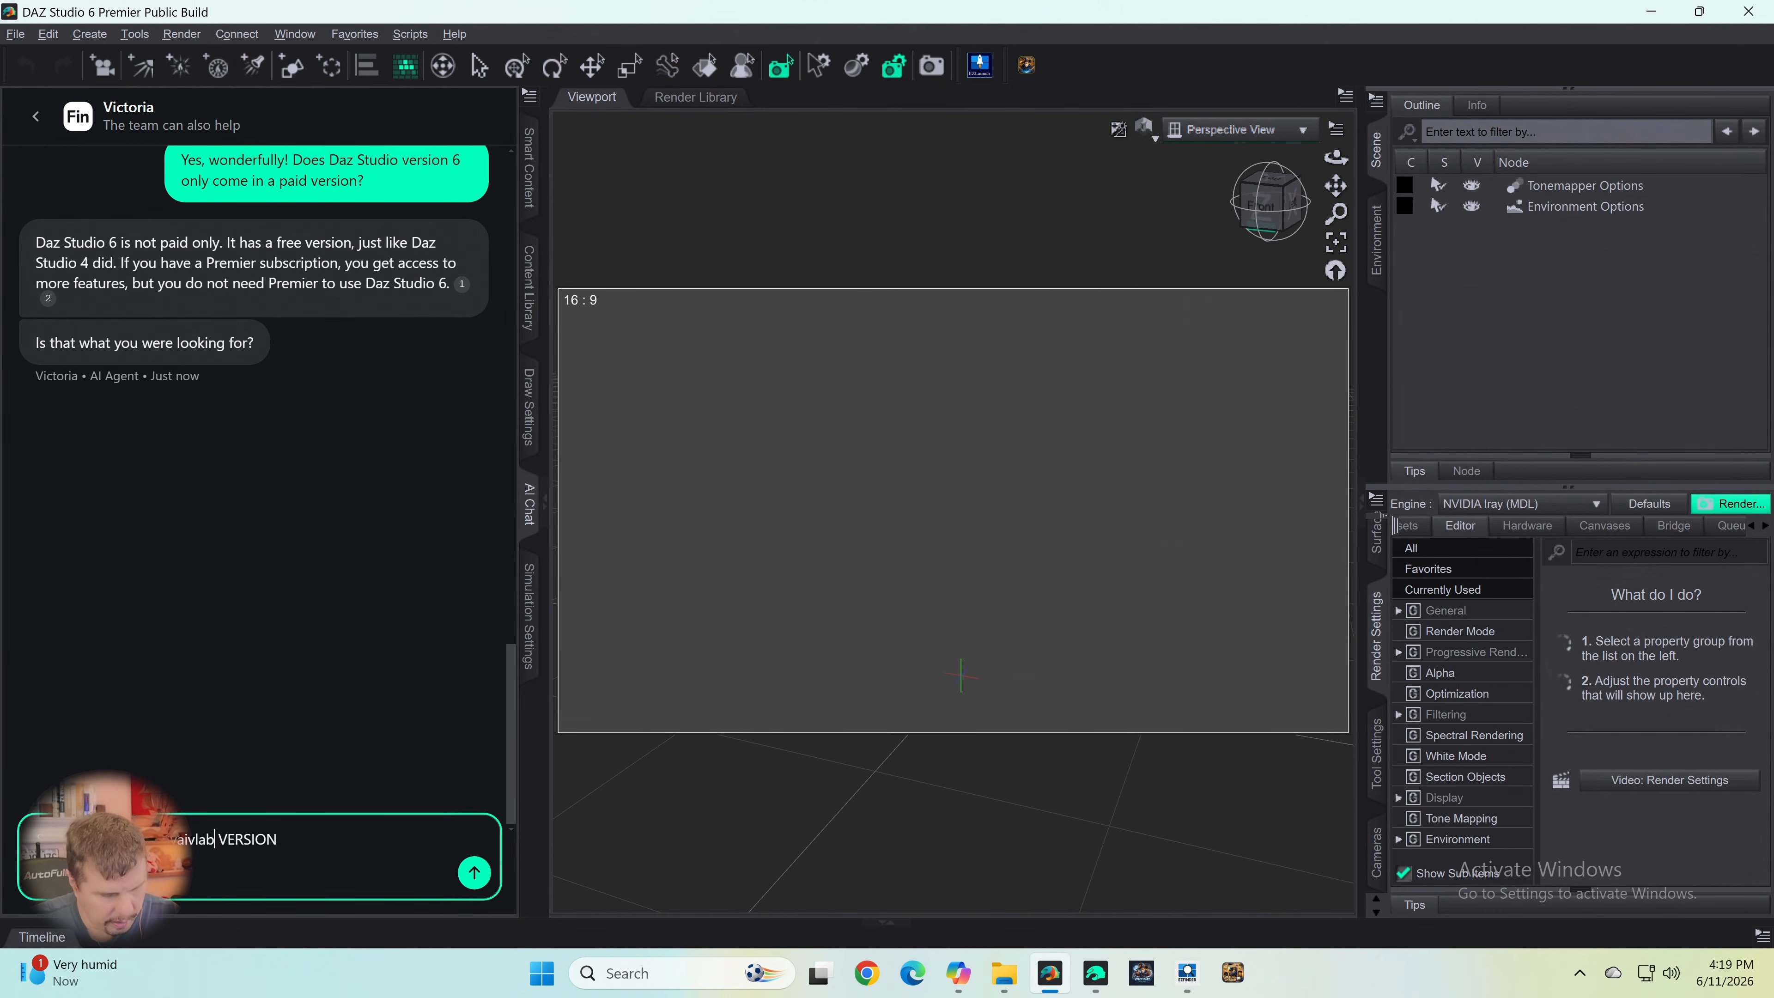
pyautogui.write(' 6')
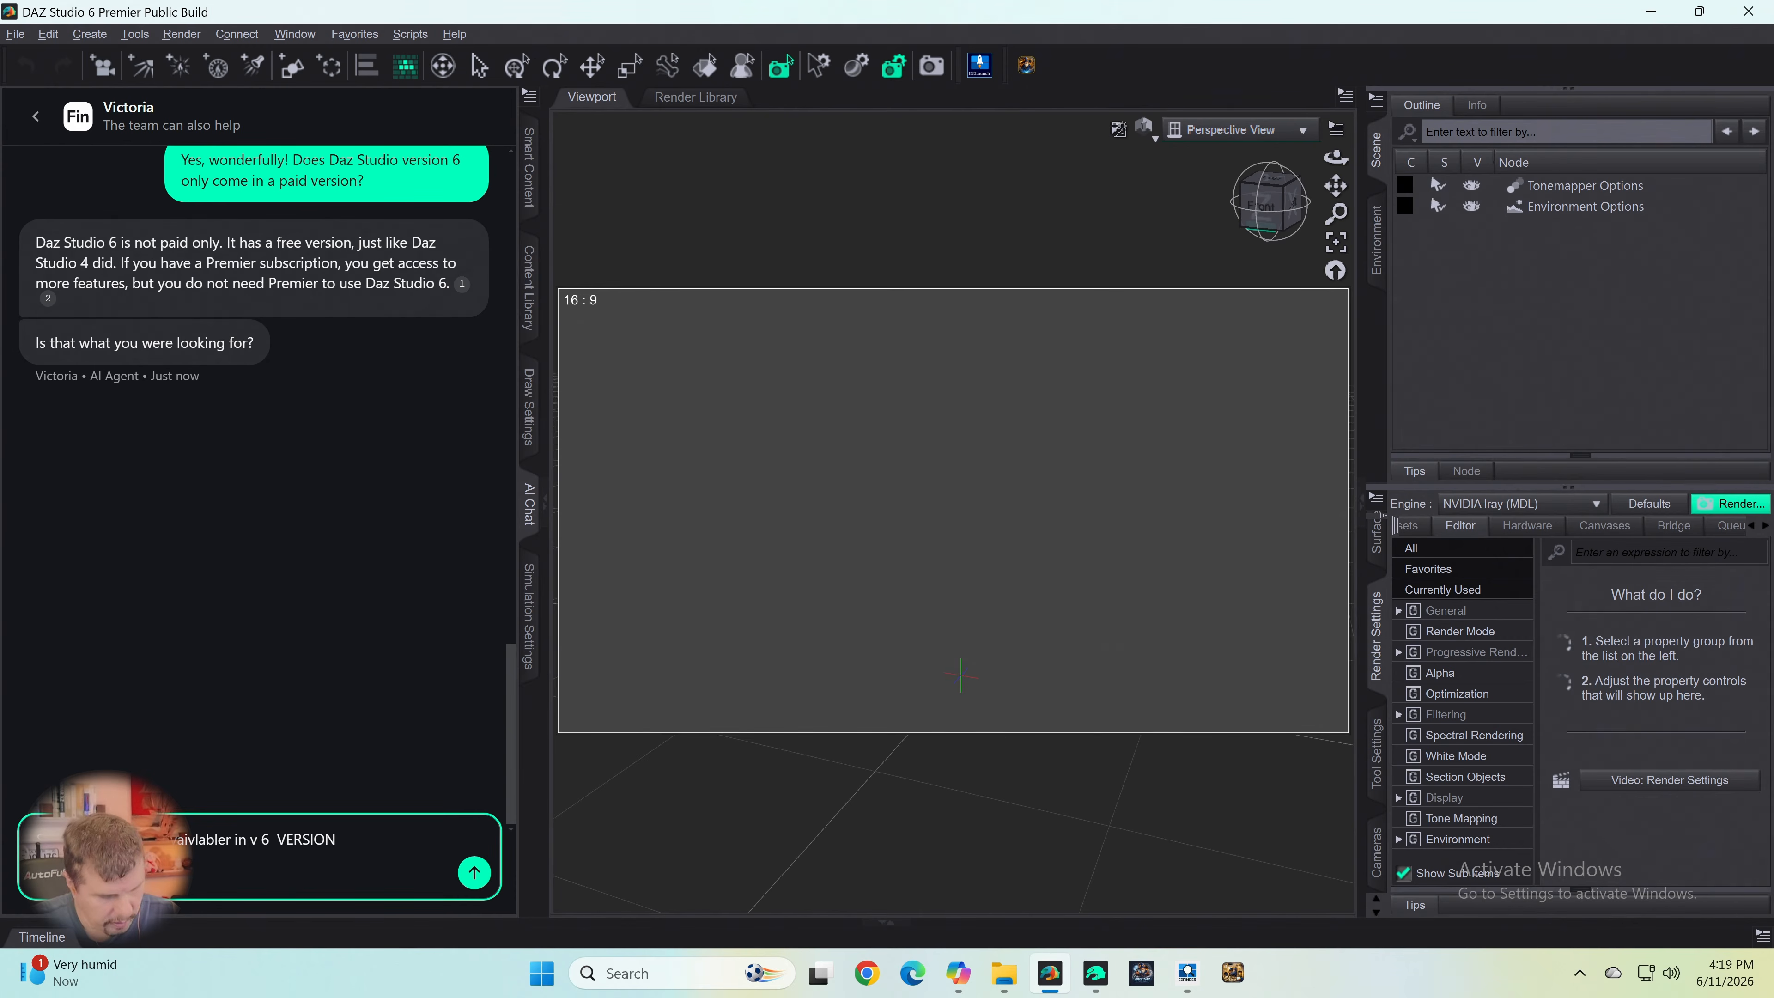
pyautogui.write(' no p ')
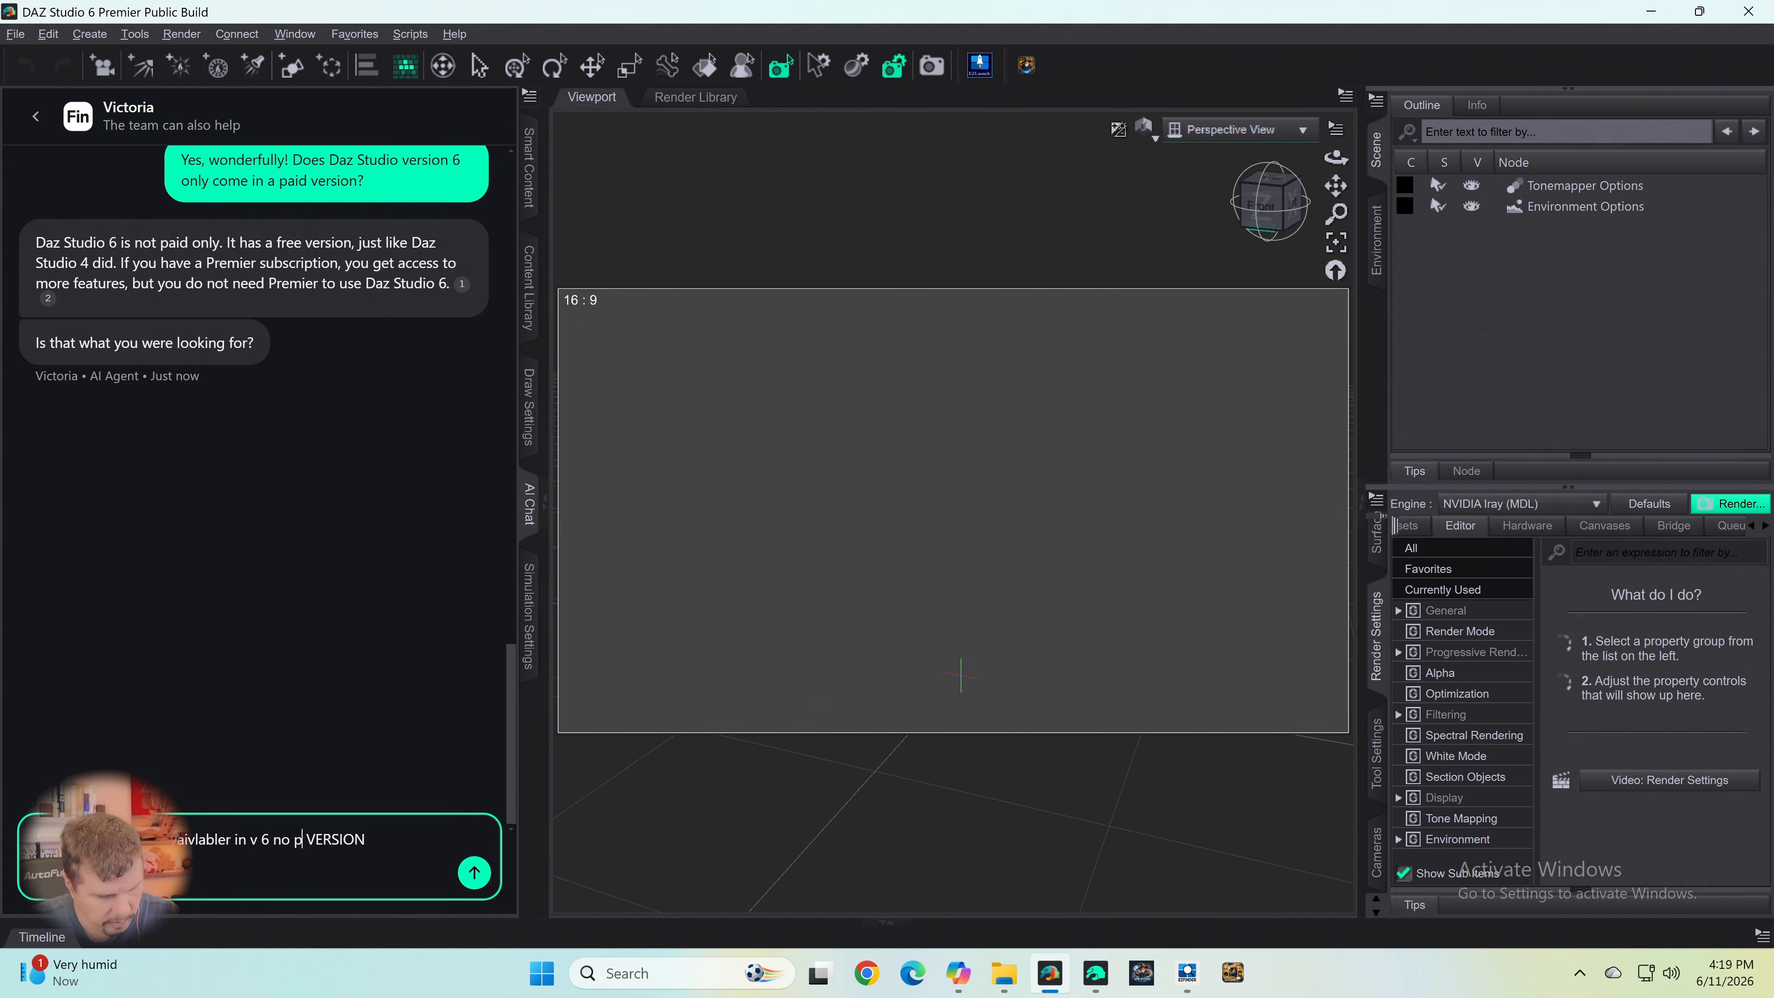
pyautogui.write('remium')
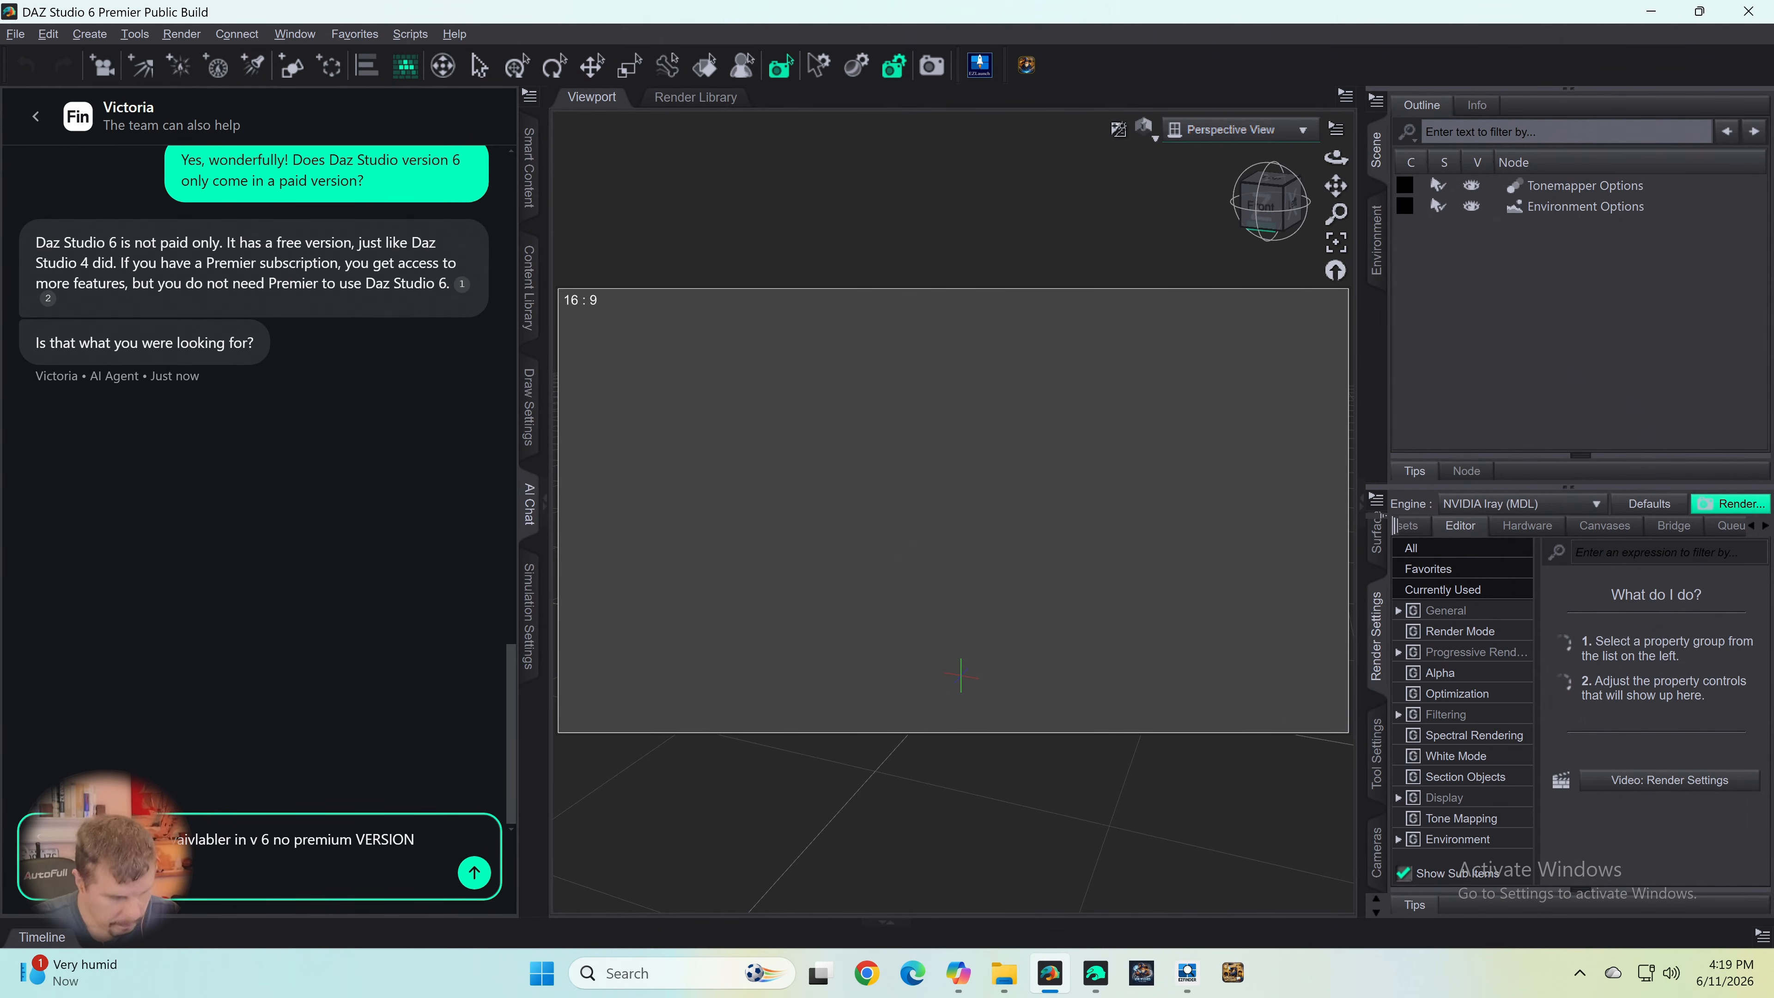
pyautogui.write('?')
# - Correct the drafted question's wording to "available in v6 non premium?"
pyautogui.press('Left')
pyautogui.press('Left')
pyautogui.press('Left')
pyautogui.press('Left')
pyautogui.press('Left')
pyautogui.press('Left')
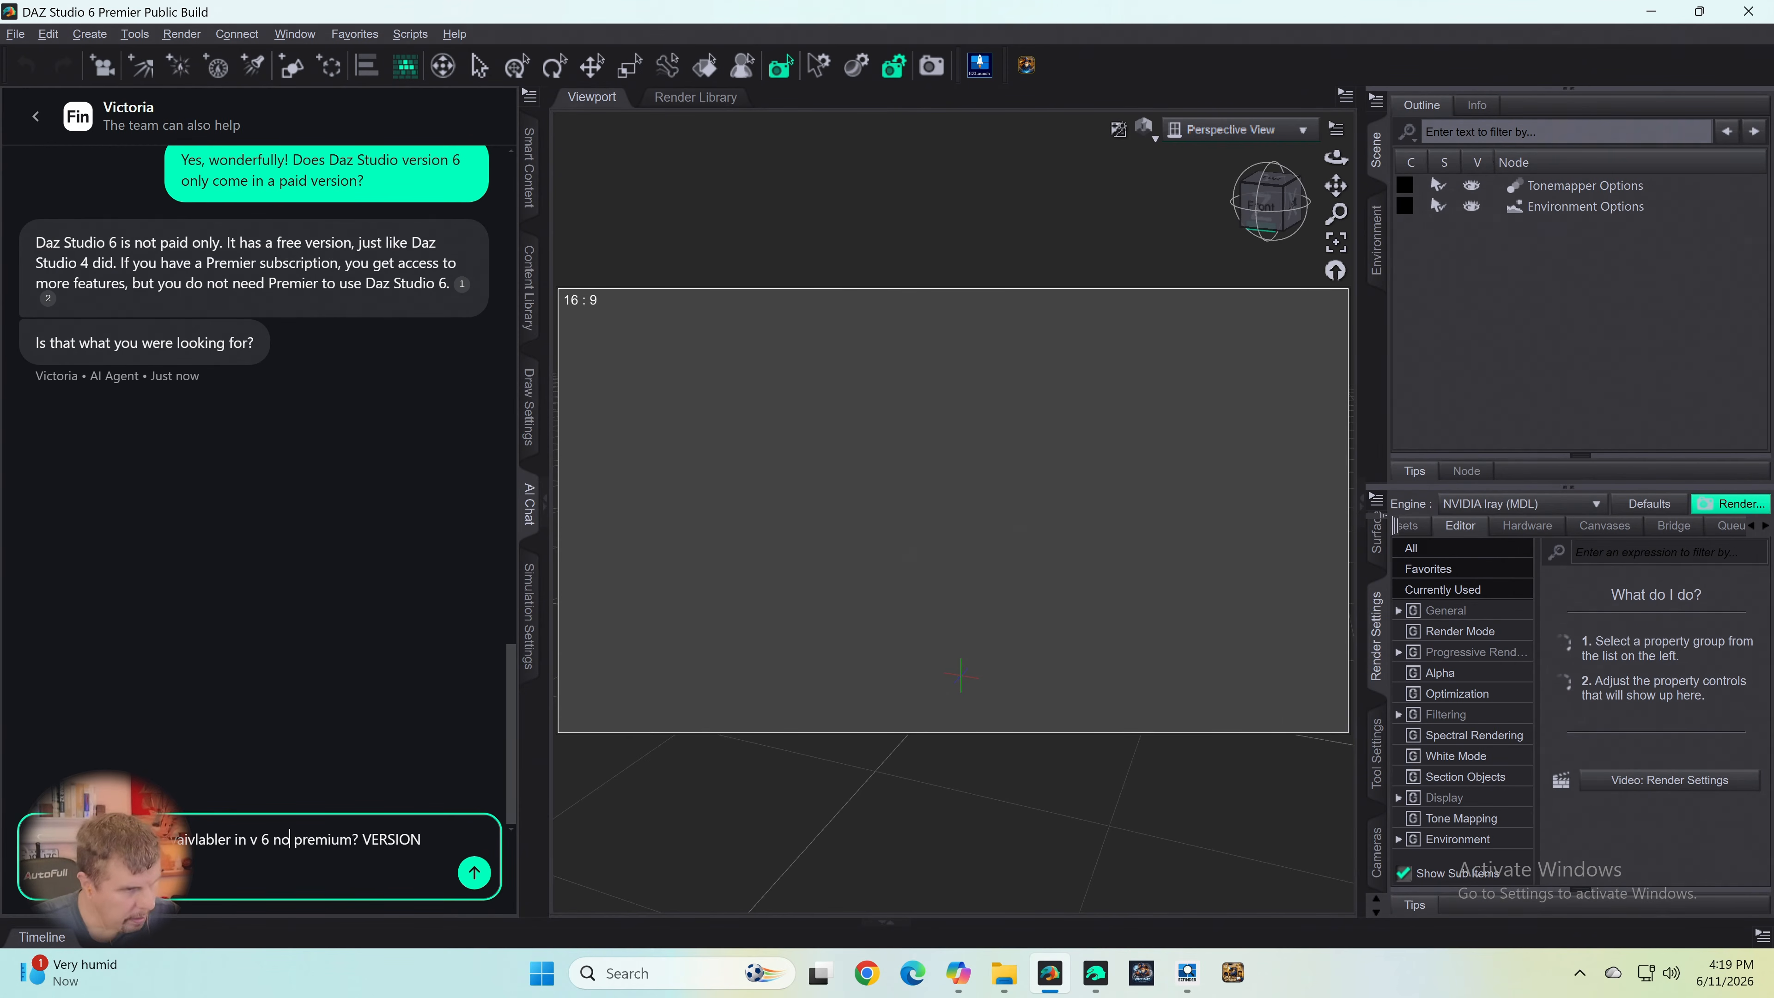
pyautogui.write('n')
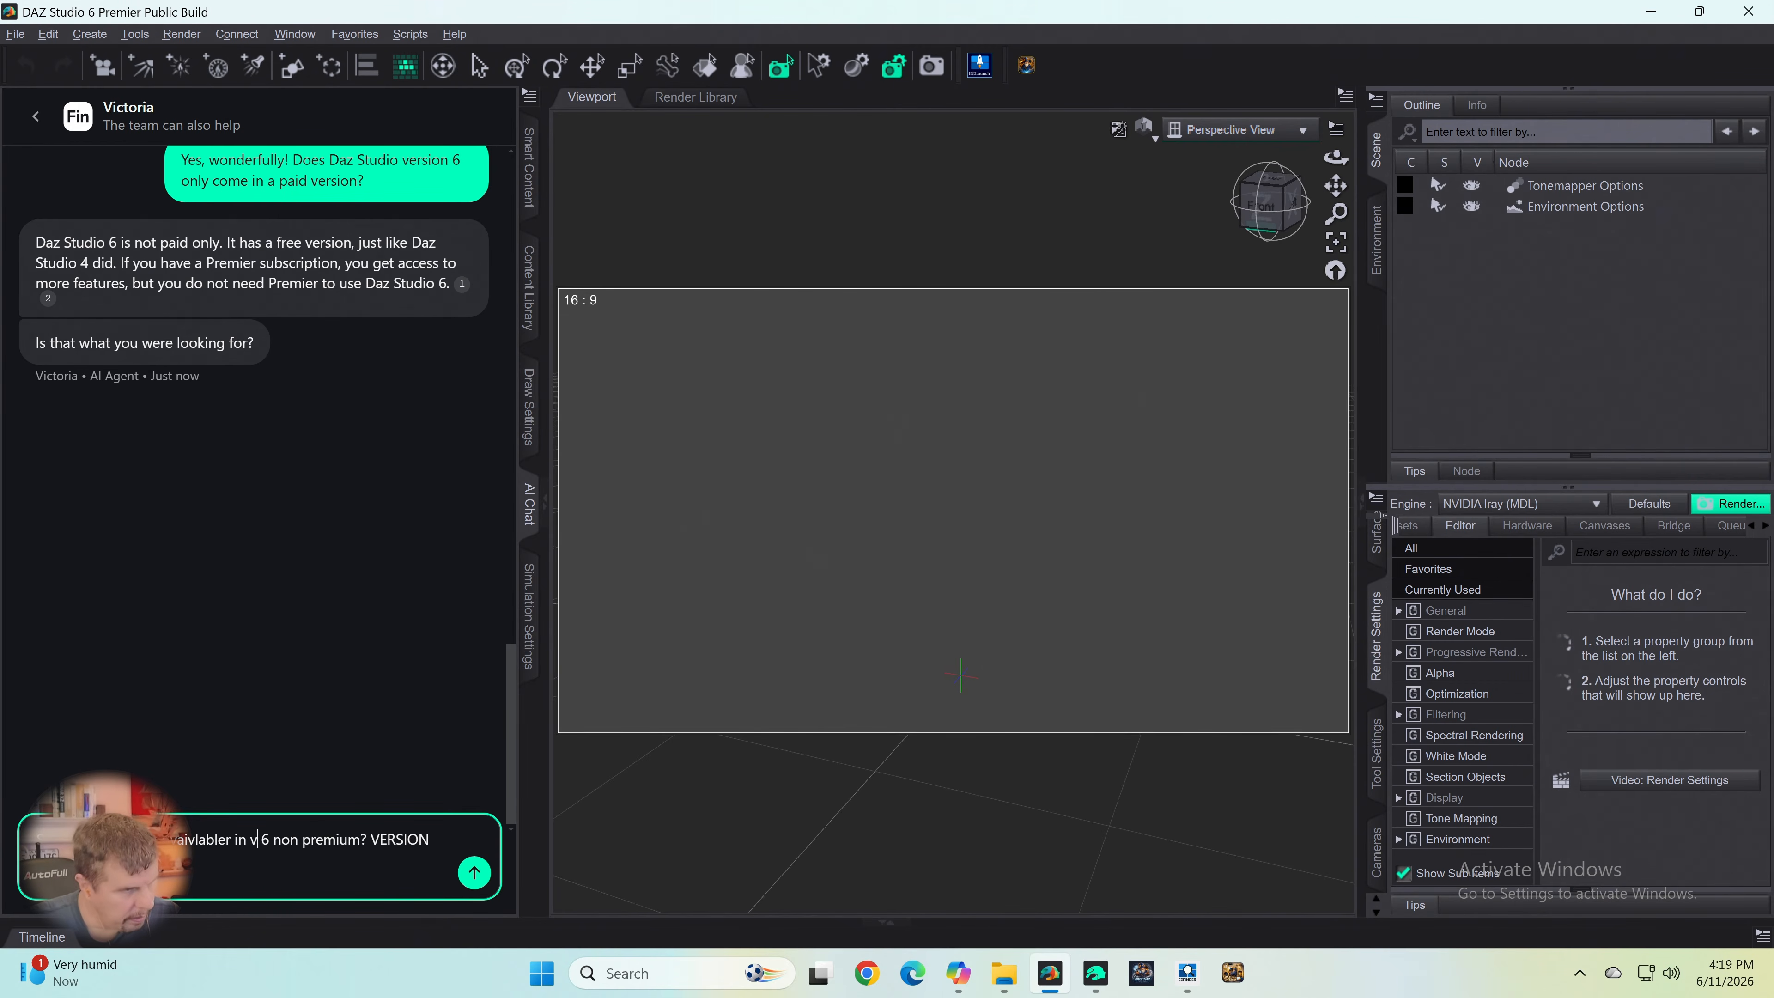
pyautogui.press('Delete')
pyautogui.press('Left')
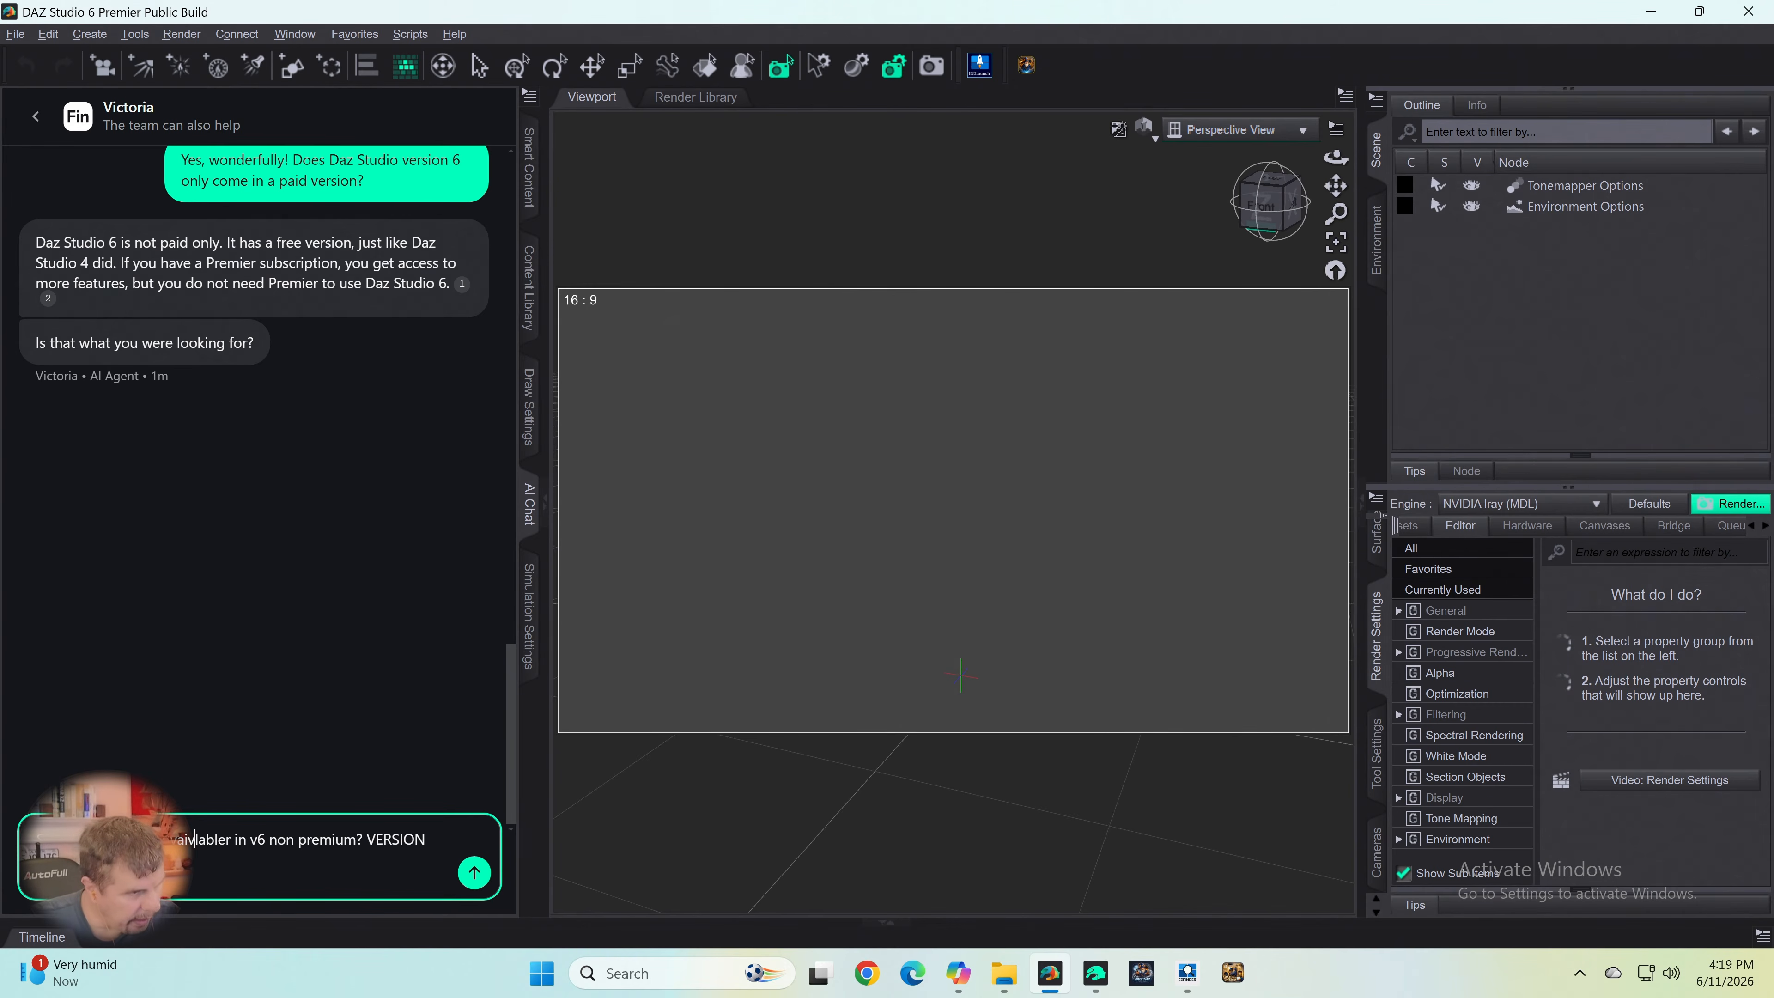
pyautogui.press('Delete')
pyautogui.press('Right')
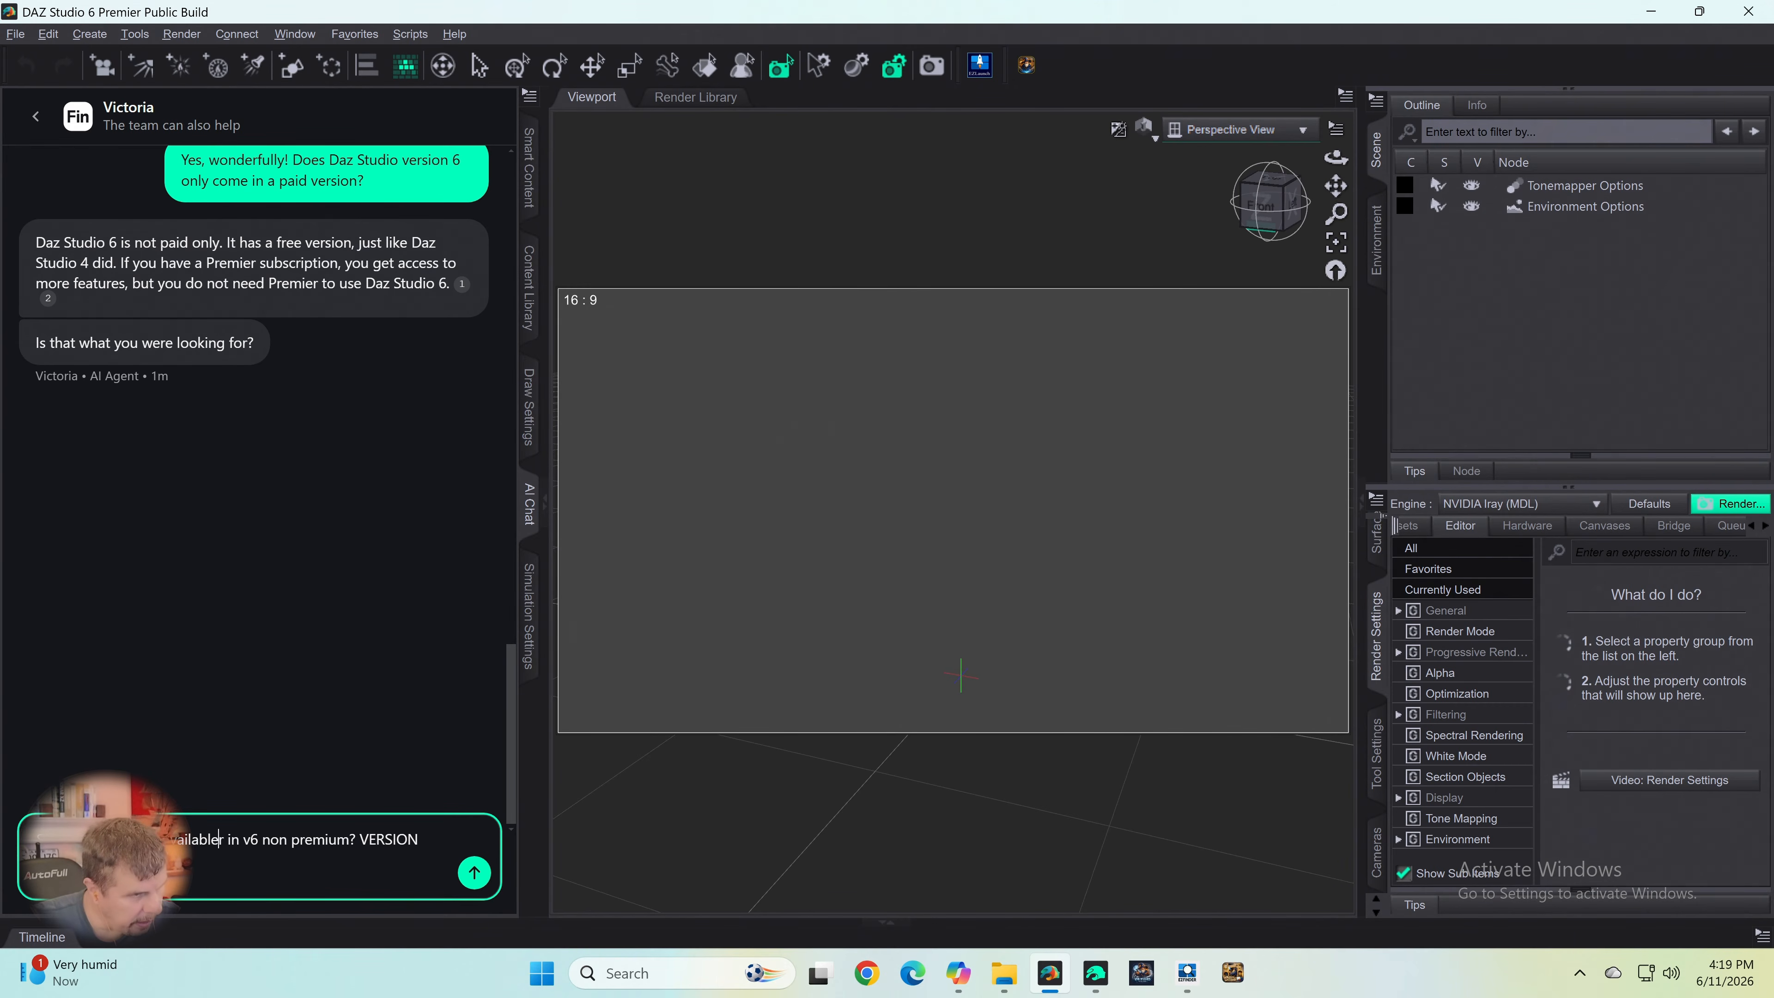
pyautogui.press('Delete')
# - Remove the stray word "VERSION" from the end of the question and send it to the AI agent
pyautogui.press('Right')
pyautogui.press('Right')
pyautogui.press('Right')
pyautogui.press('Right')
pyautogui.press('Right')
pyautogui.press('Right')
pyautogui.press('Right')
pyautogui.press('Right')
pyautogui.press('Right')
pyautogui.press('Right')
pyautogui.press('Right')
pyautogui.press('Right')
pyautogui.press('Right')
pyautogui.press('Right')
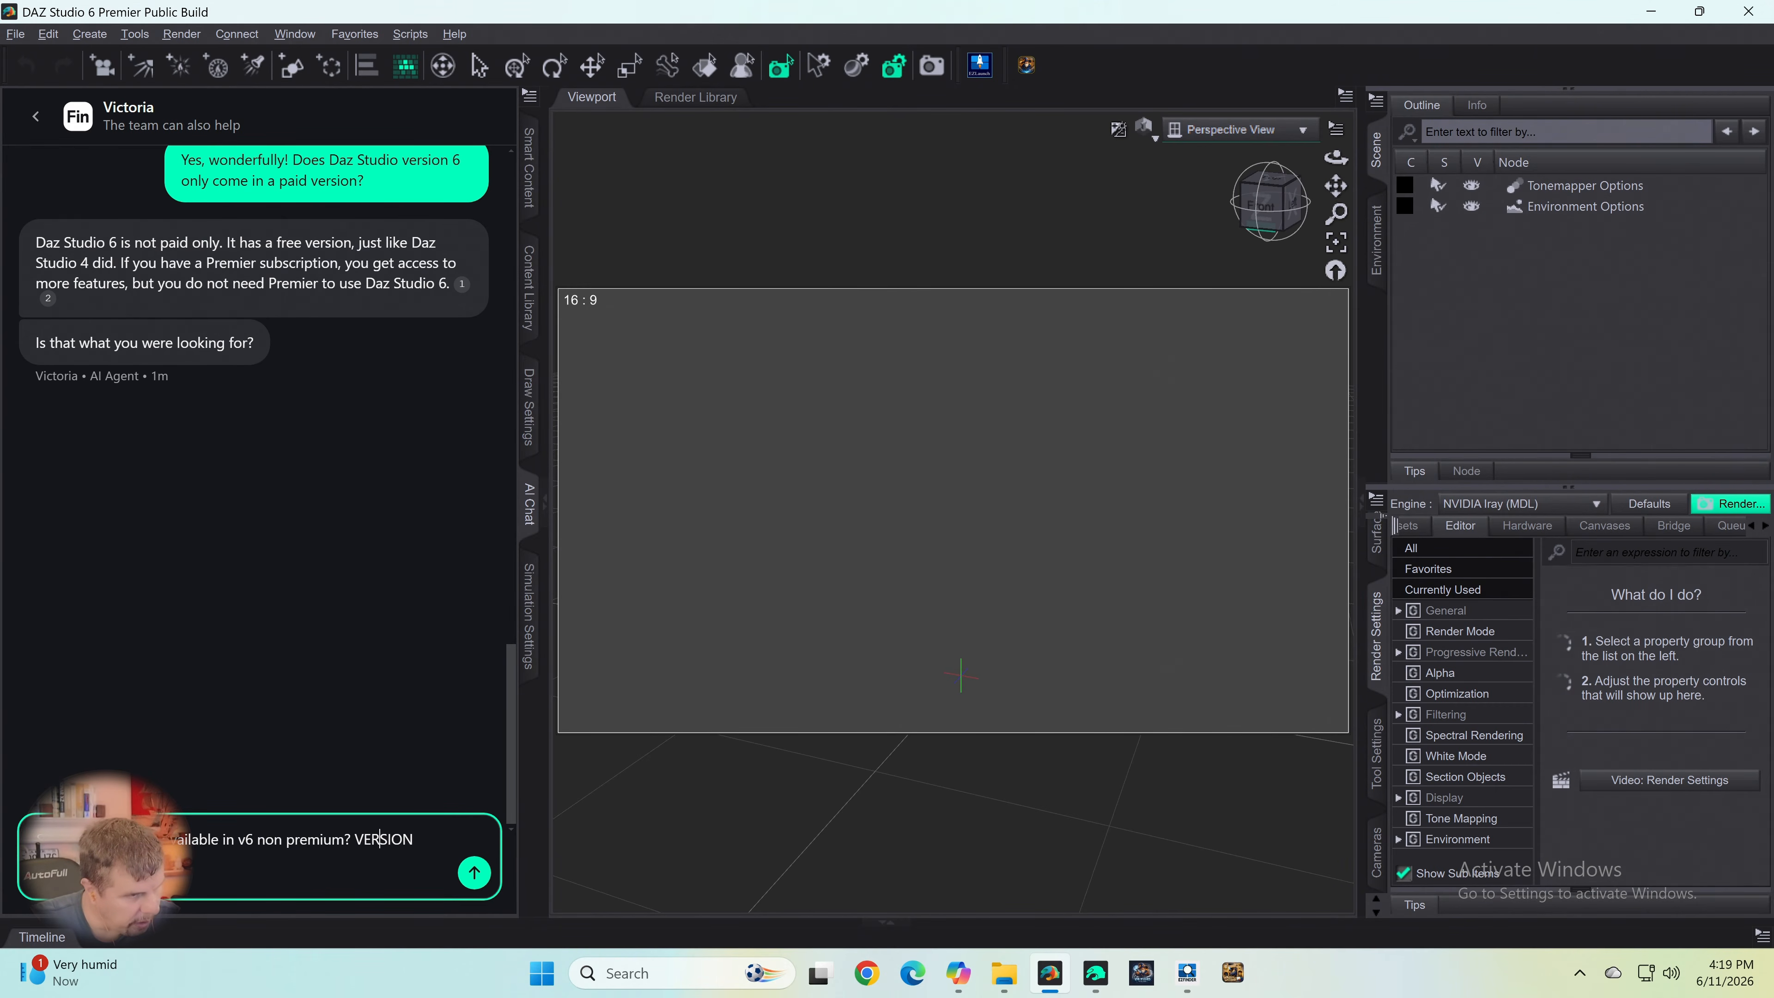
pyautogui.press('Left')
pyautogui.press('Left')
pyautogui.press('Delete')
pyautogui.press('Delete')
pyautogui.press('Delete')
pyautogui.press('Delete')
pyautogui.press('Delete')
pyautogui.press('Delete')
pyautogui.press('Delete')
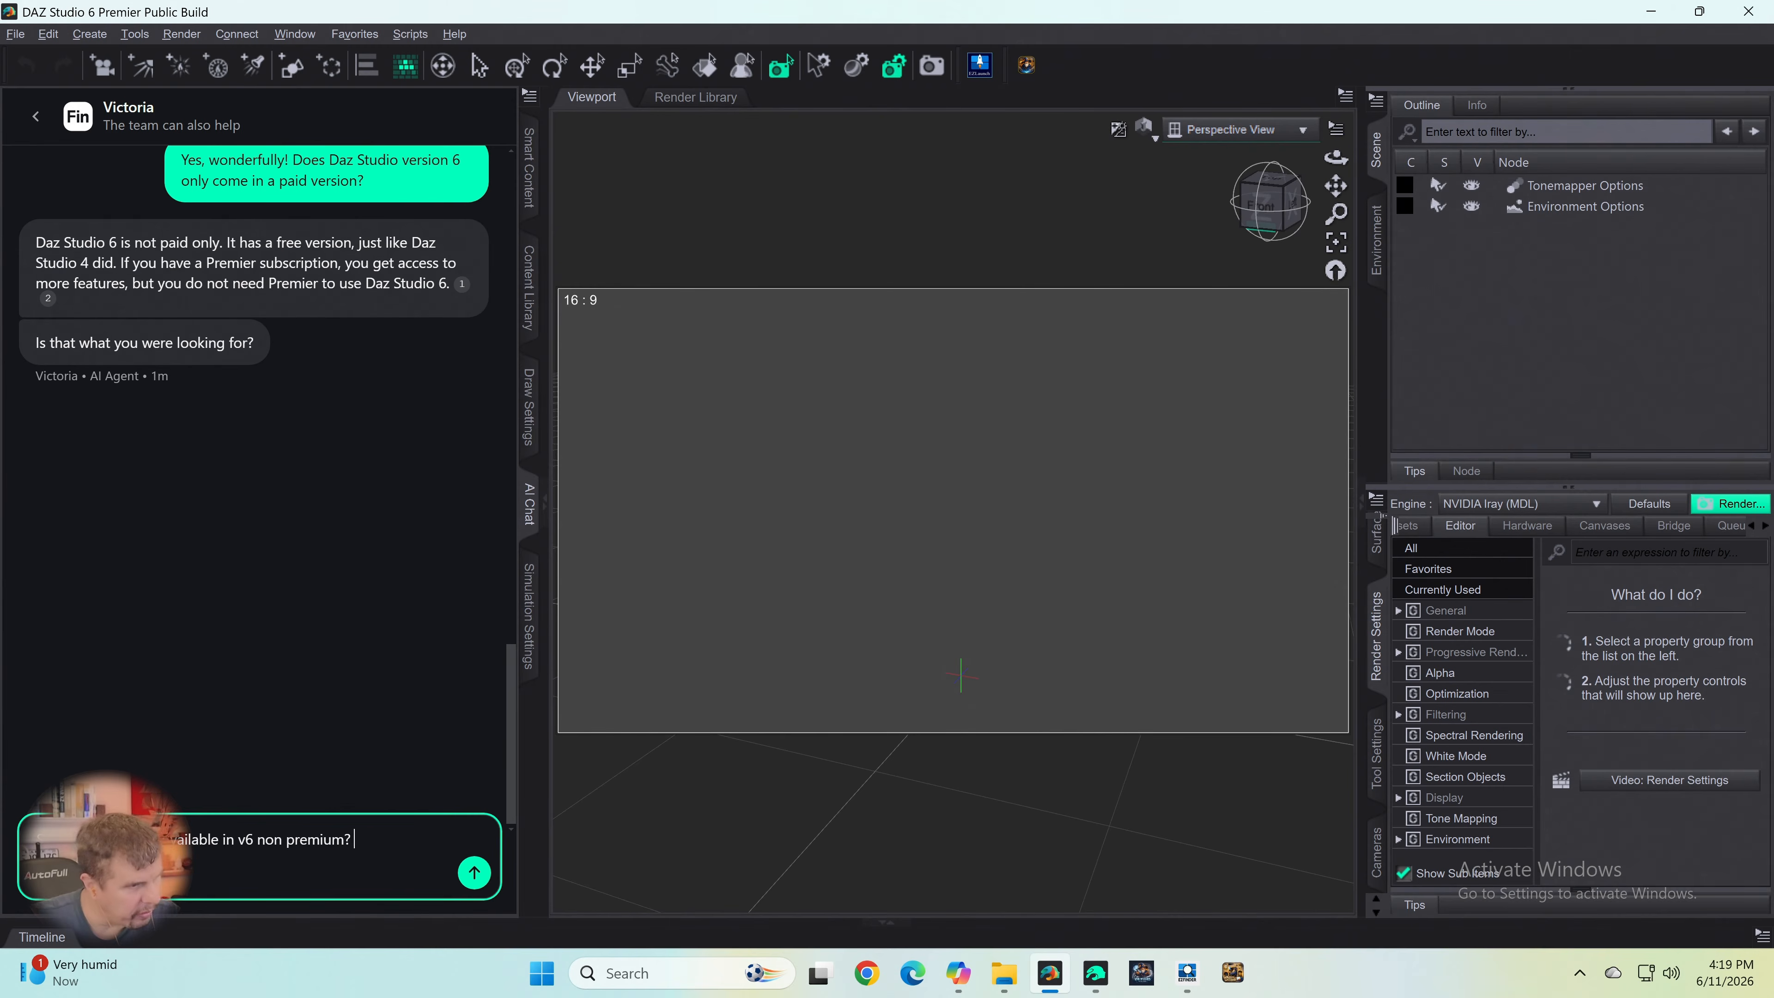
pyautogui.press('Return')
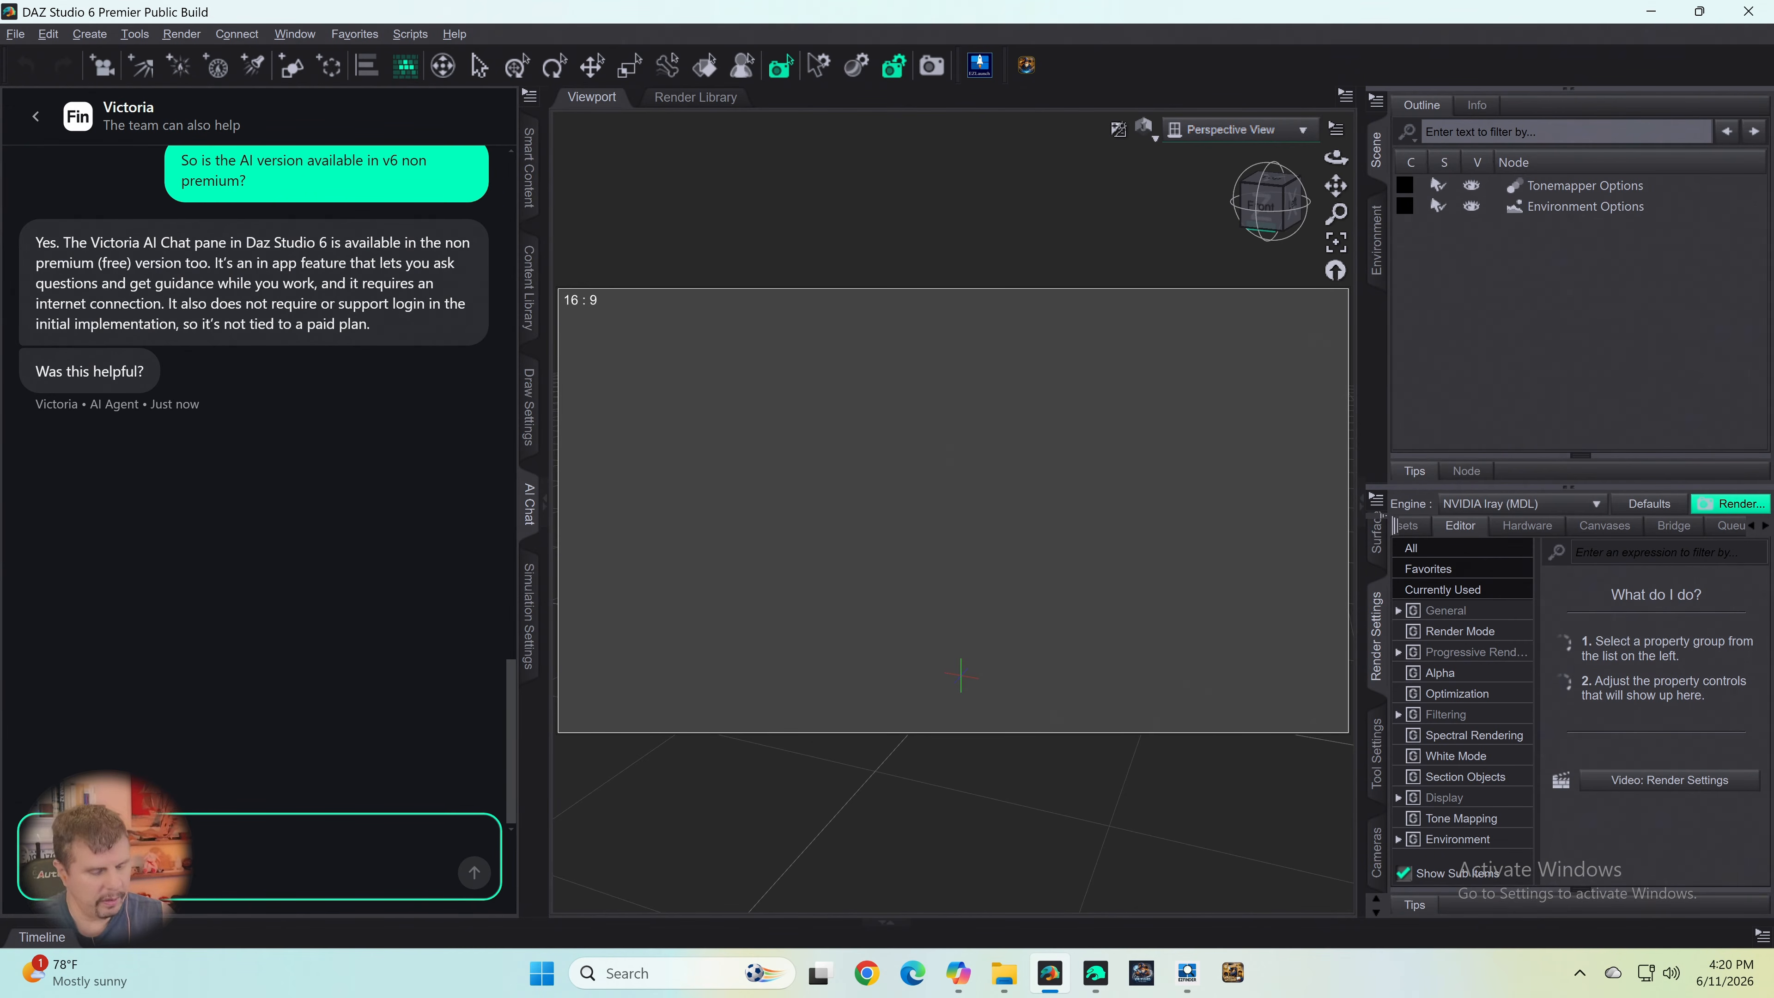
# - Reply to the AI agent with "Yes it was! Thank you!" followed by a smiling-face emoji
pyautogui.write('Wh')
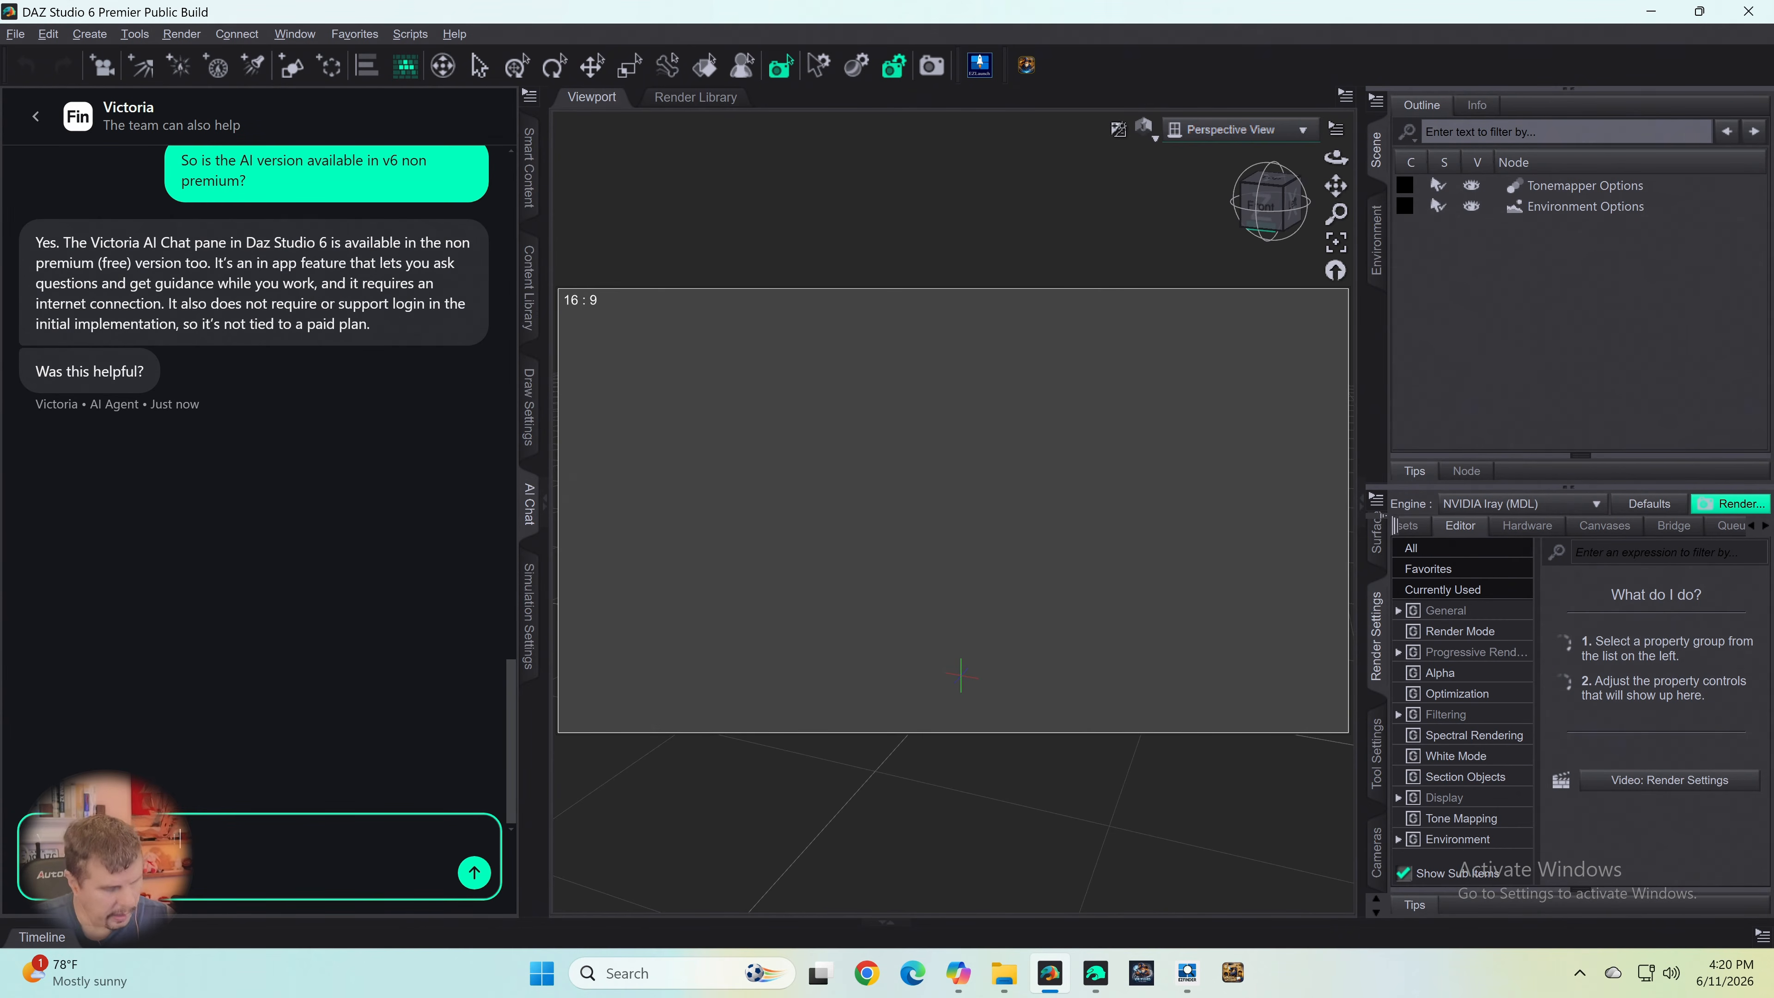
pyautogui.press('super+period')
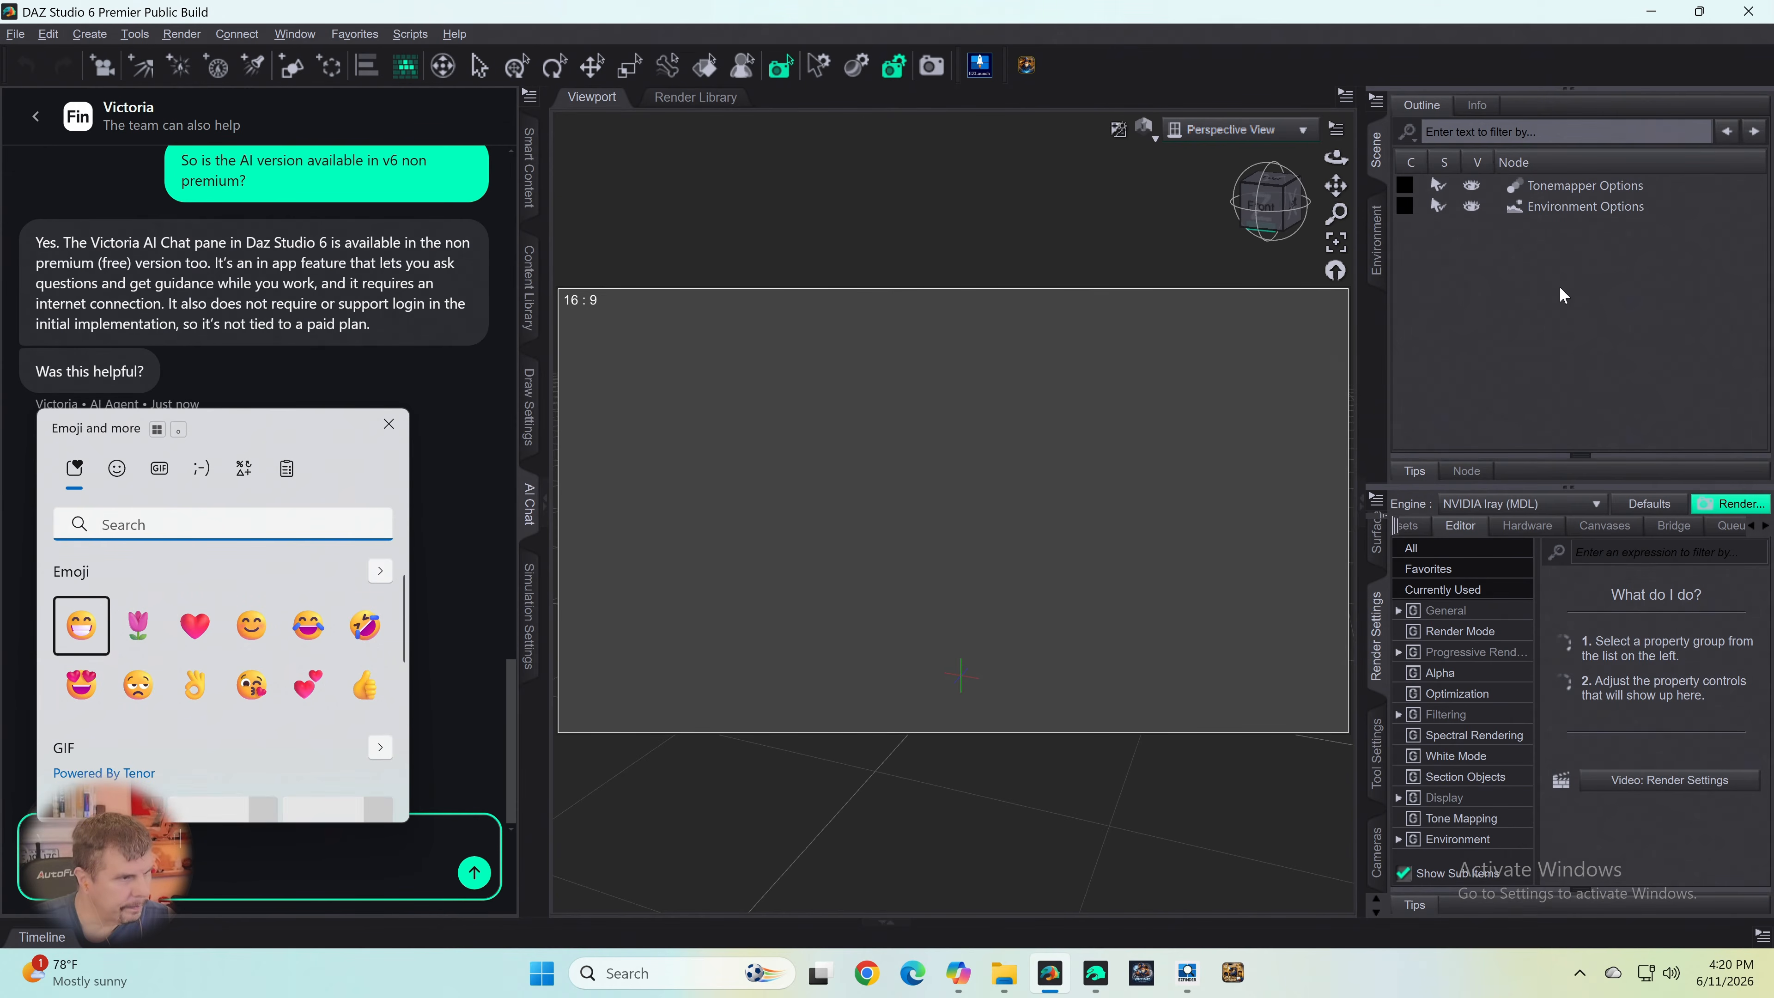
pyautogui.press('Return')
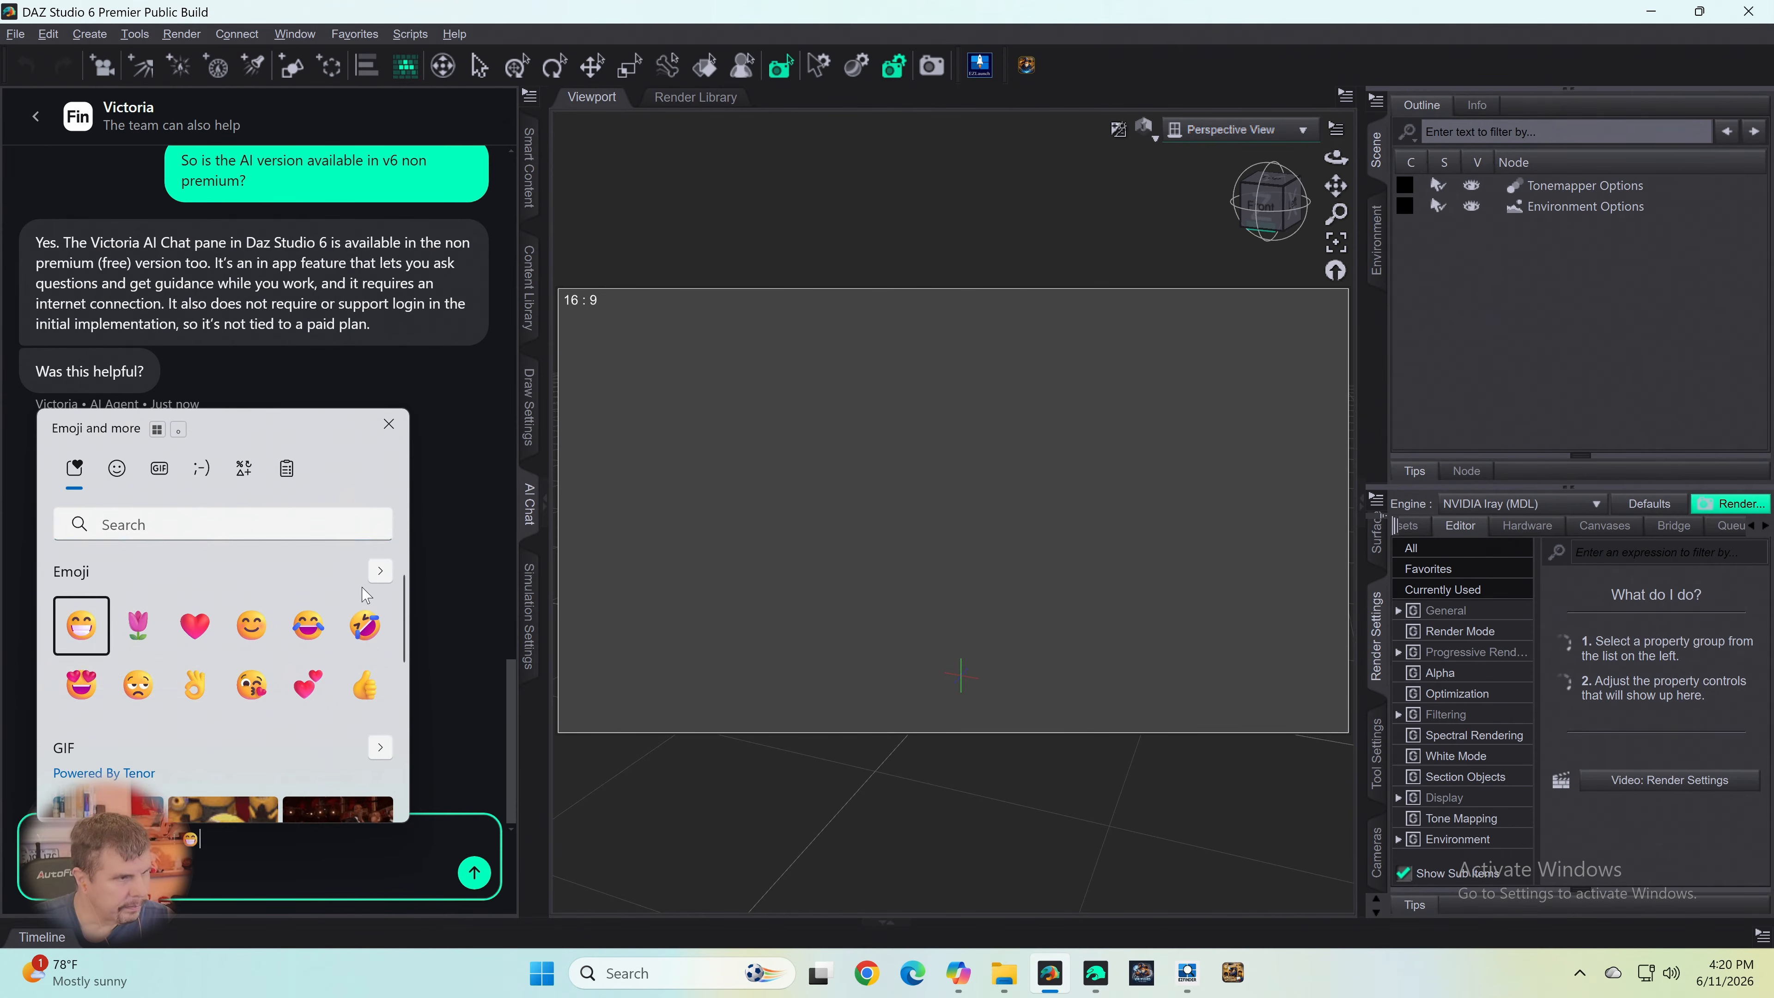
pyautogui.click(251, 626)
pyautogui.click(525, 716)
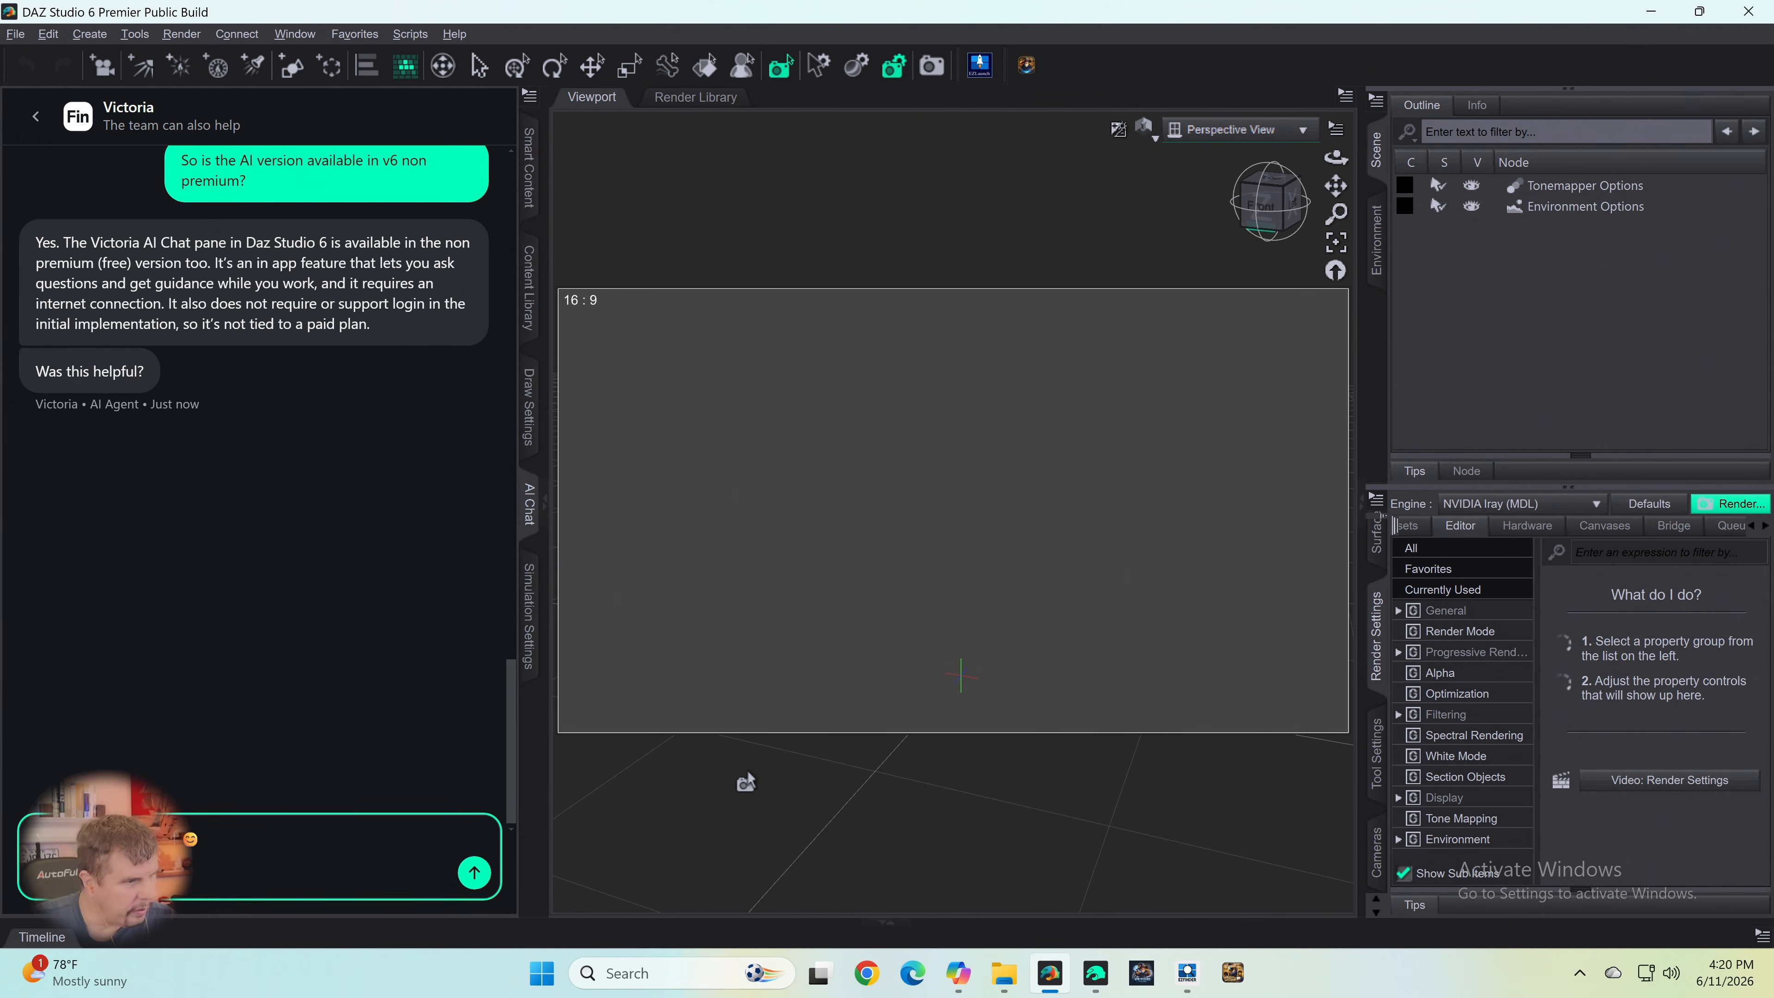
pyautogui.press('Return')
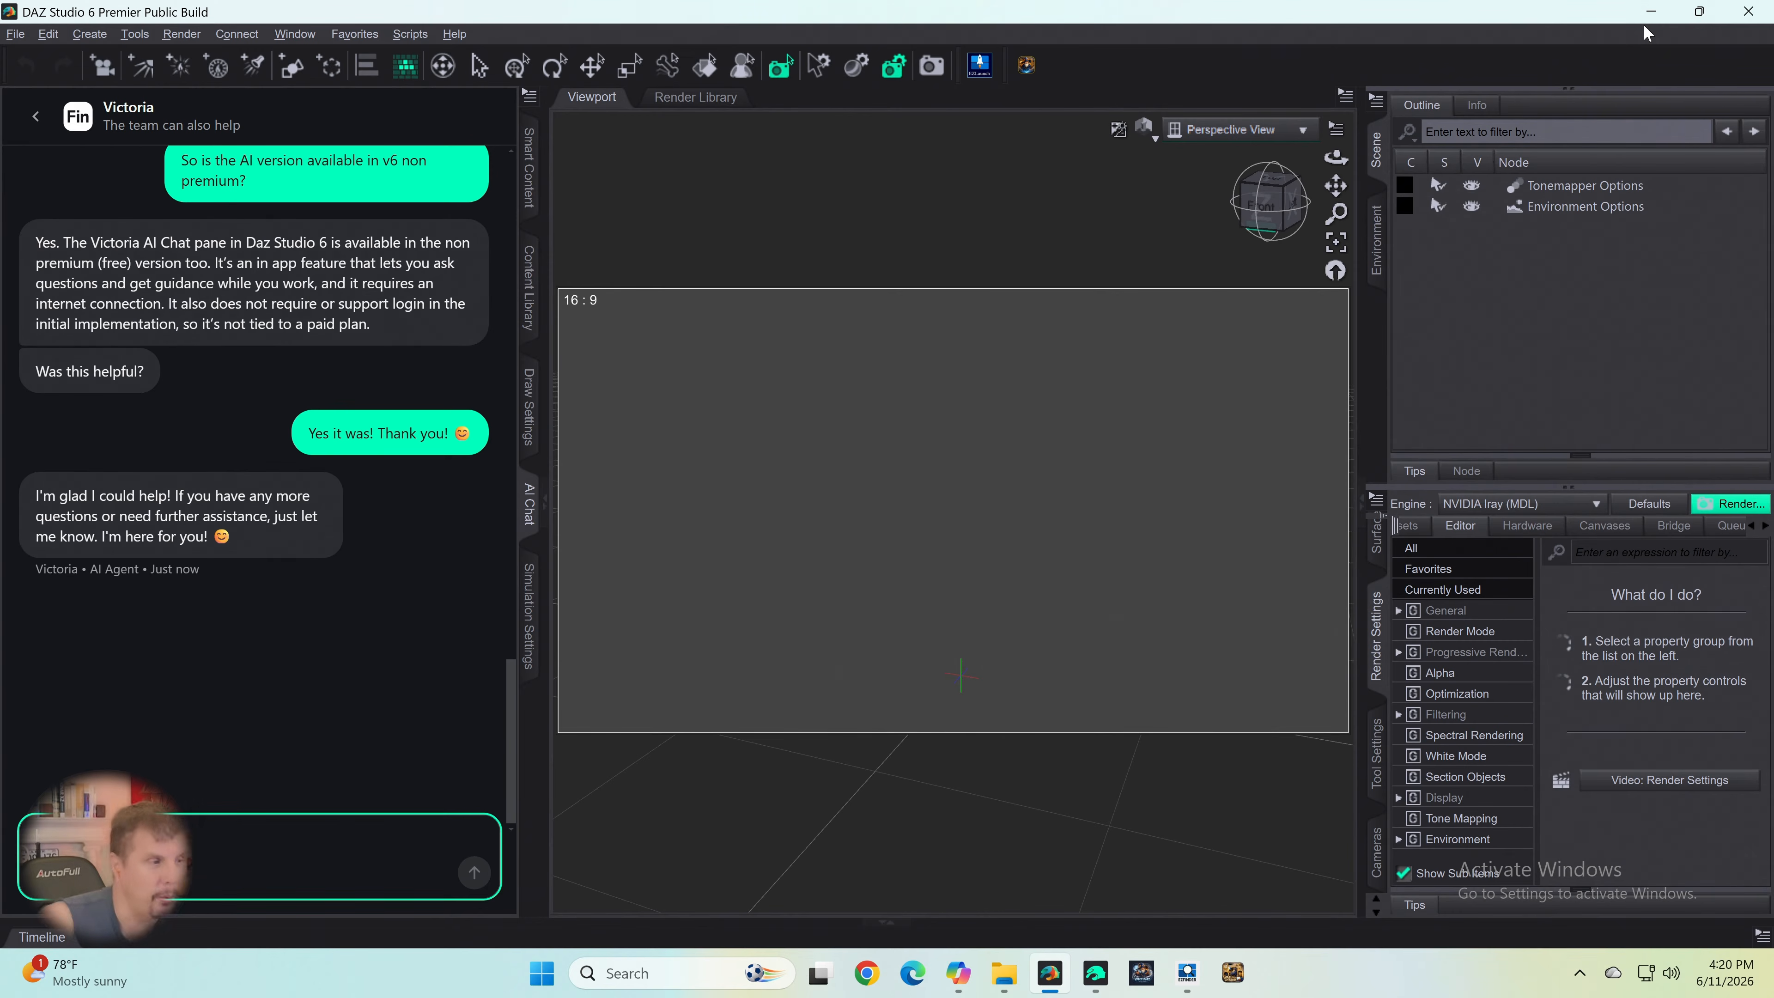
pyautogui.moveTo(1708, 9)
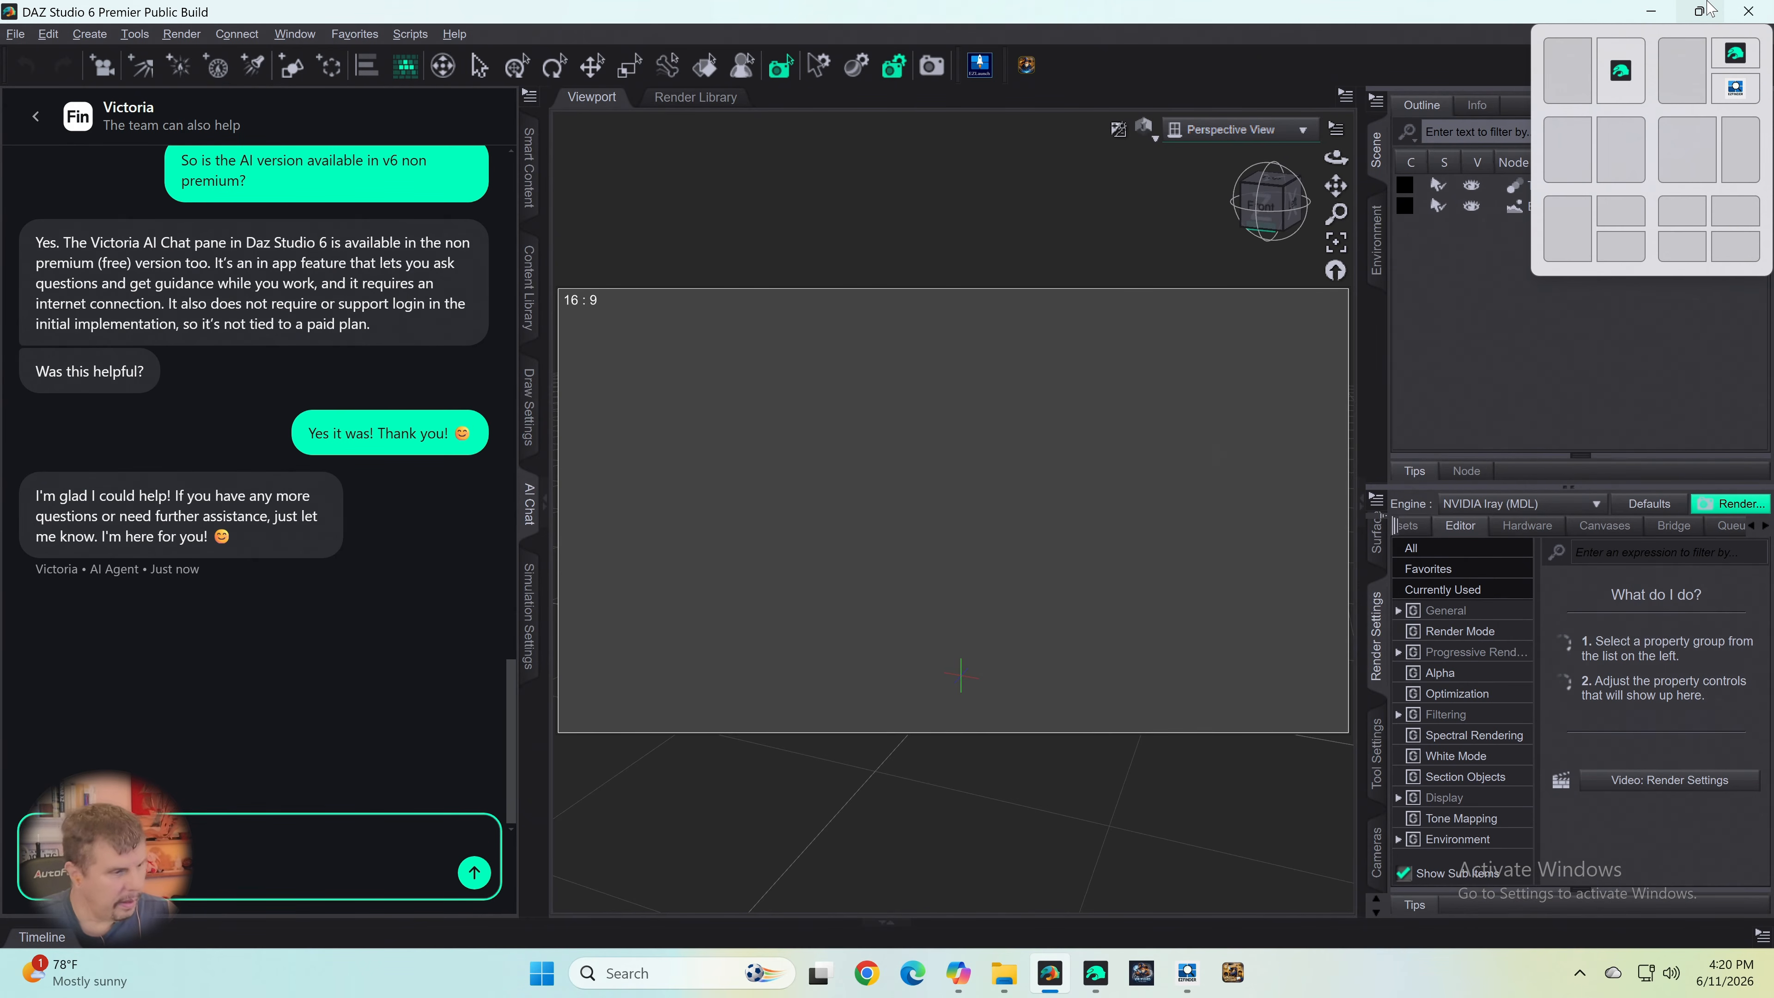
# - Send the reply "I will!" to the AI agent and minimize both Daz Studio windows and the EZFinder window
pyautogui.press('Return')
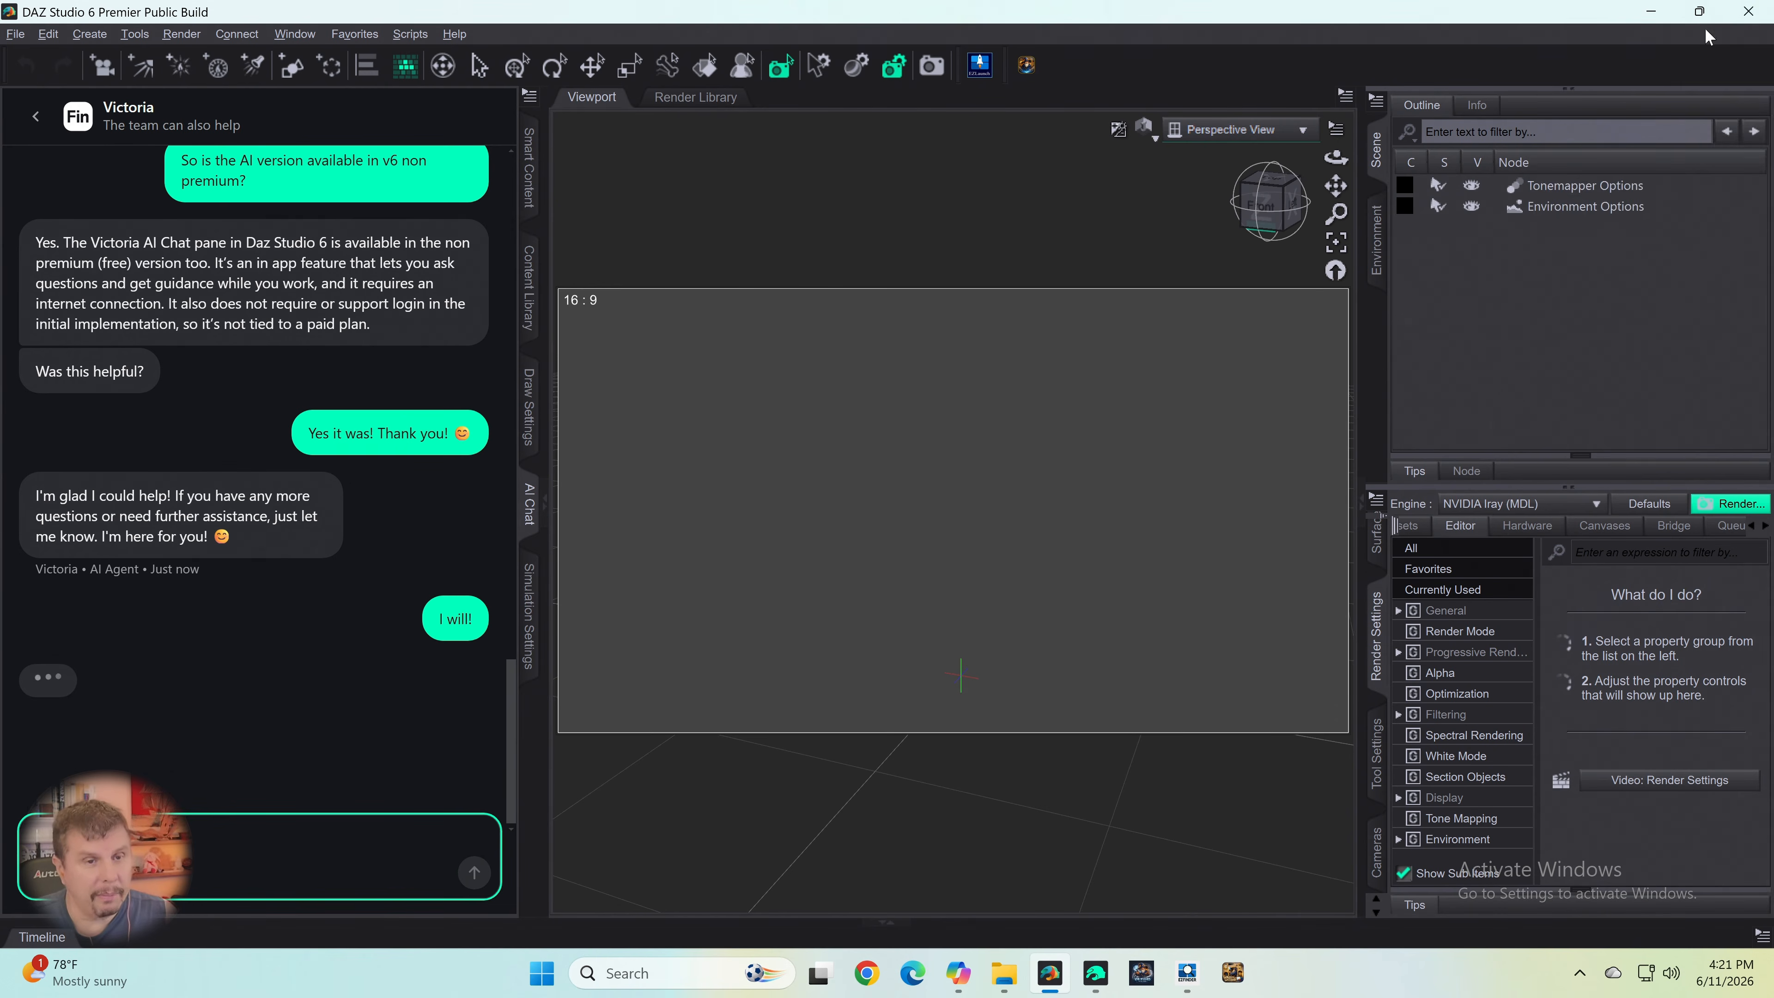
pyautogui.click(1651, 12)
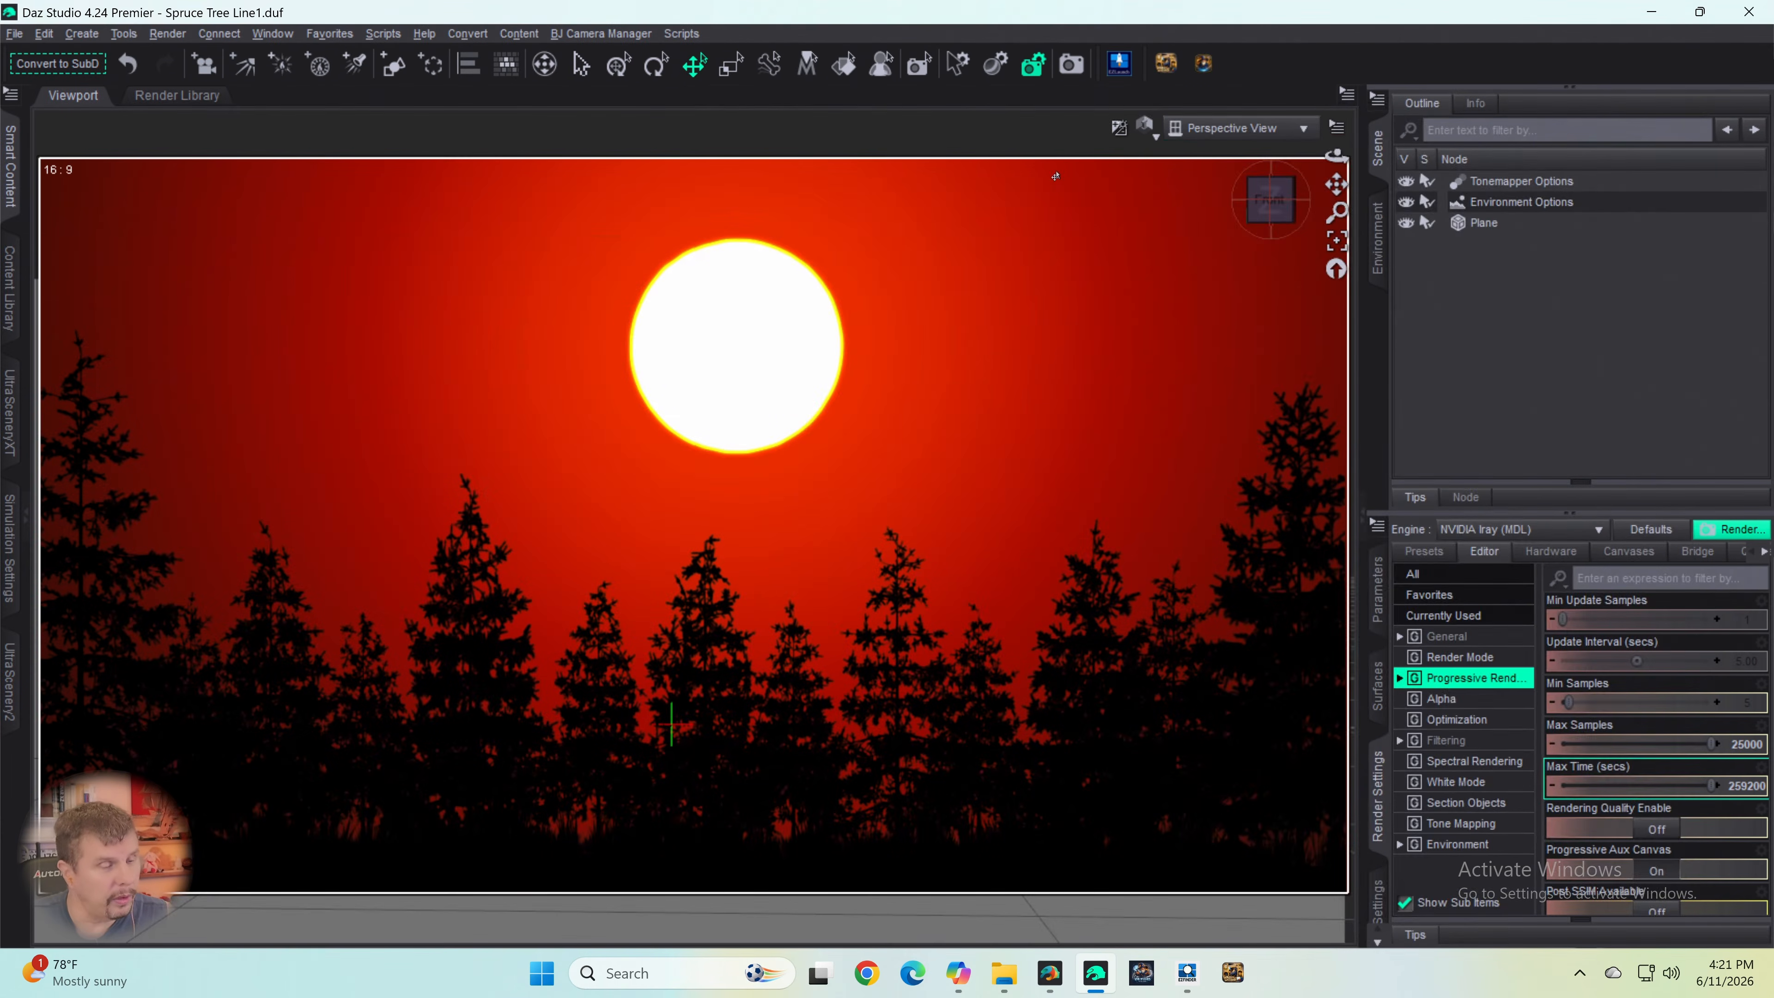
pyautogui.click(1652, 11)
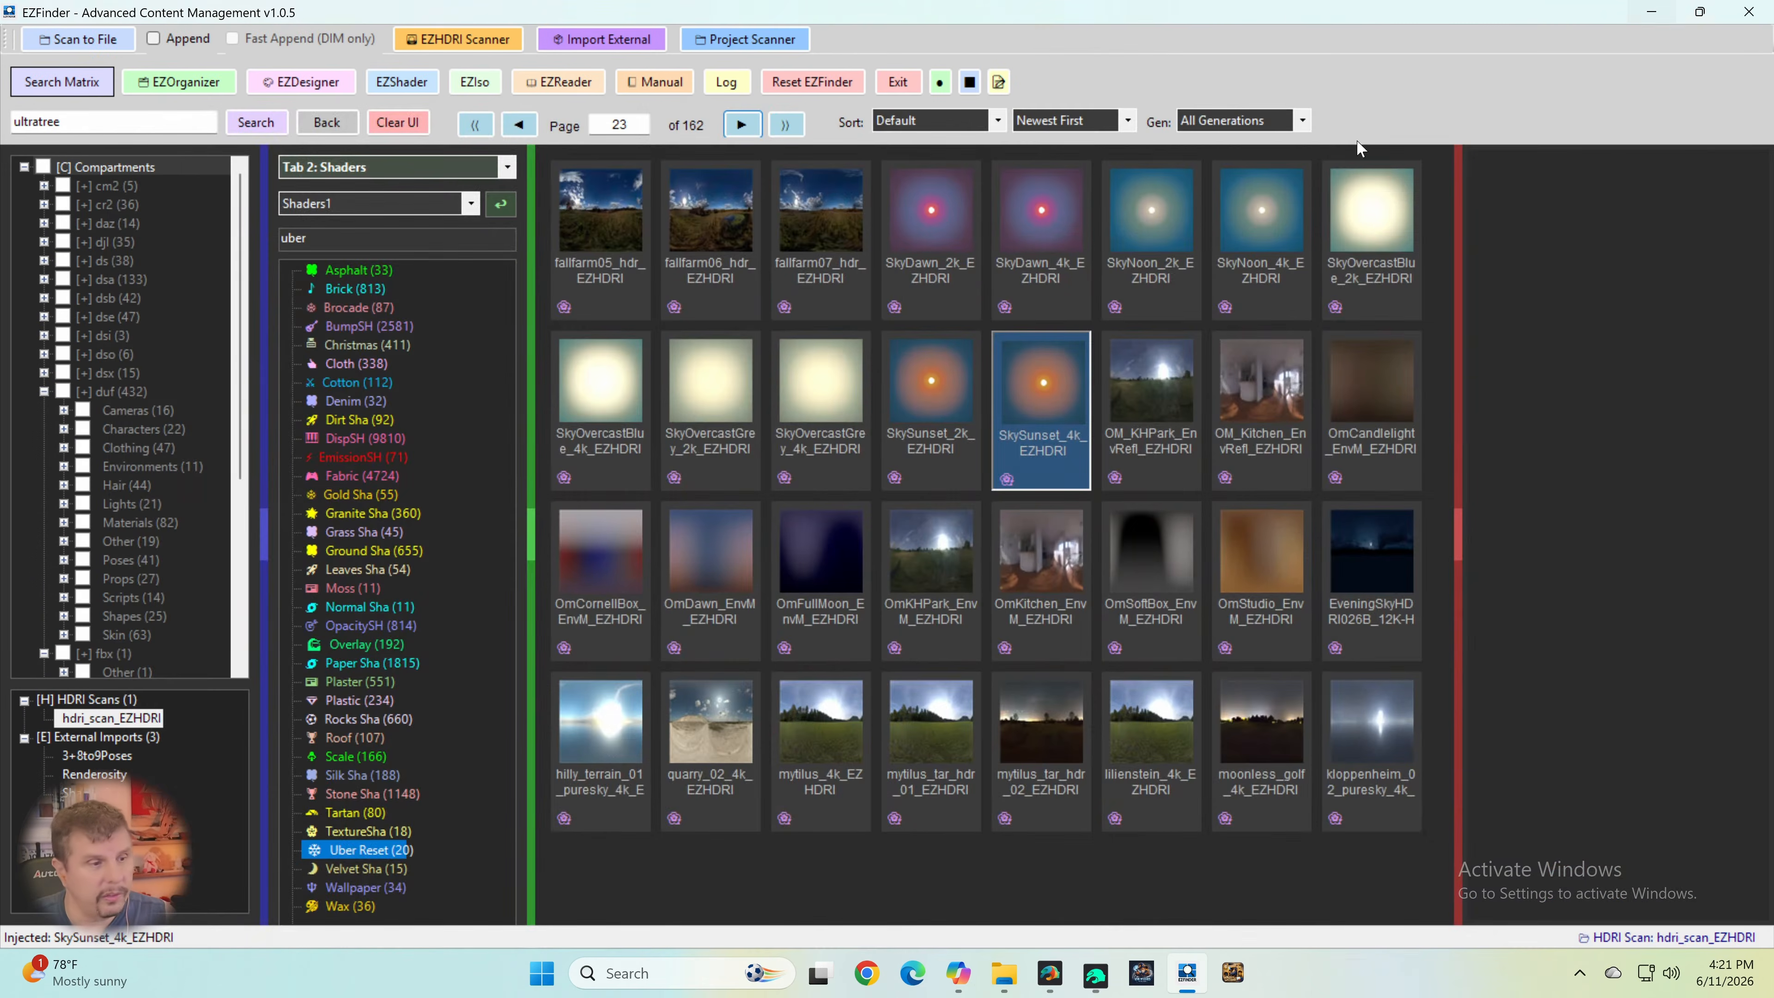
pyautogui.click(1652, 11)
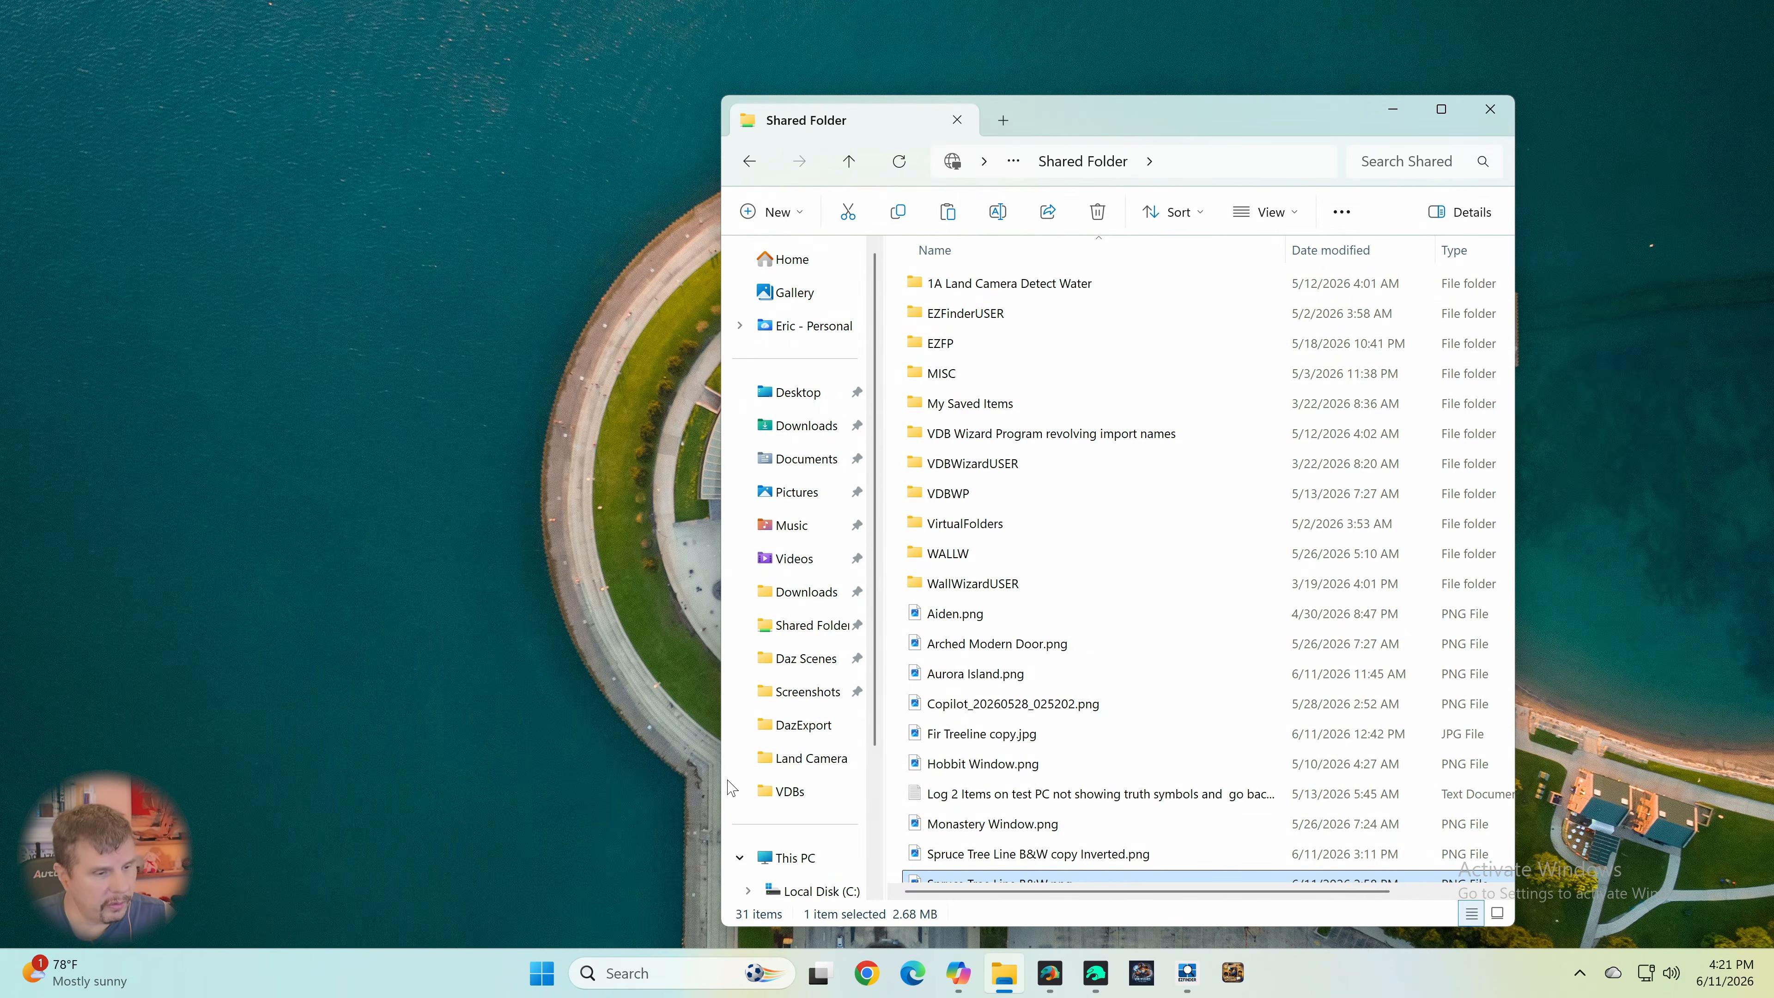
# - Switch File Explorer from the shared folder to the Desktop folder and open Spruce Tree Black With Sun.png
pyautogui.scroll(-3, 1079, 655)
pyautogui.scroll(-1, 1079, 657)
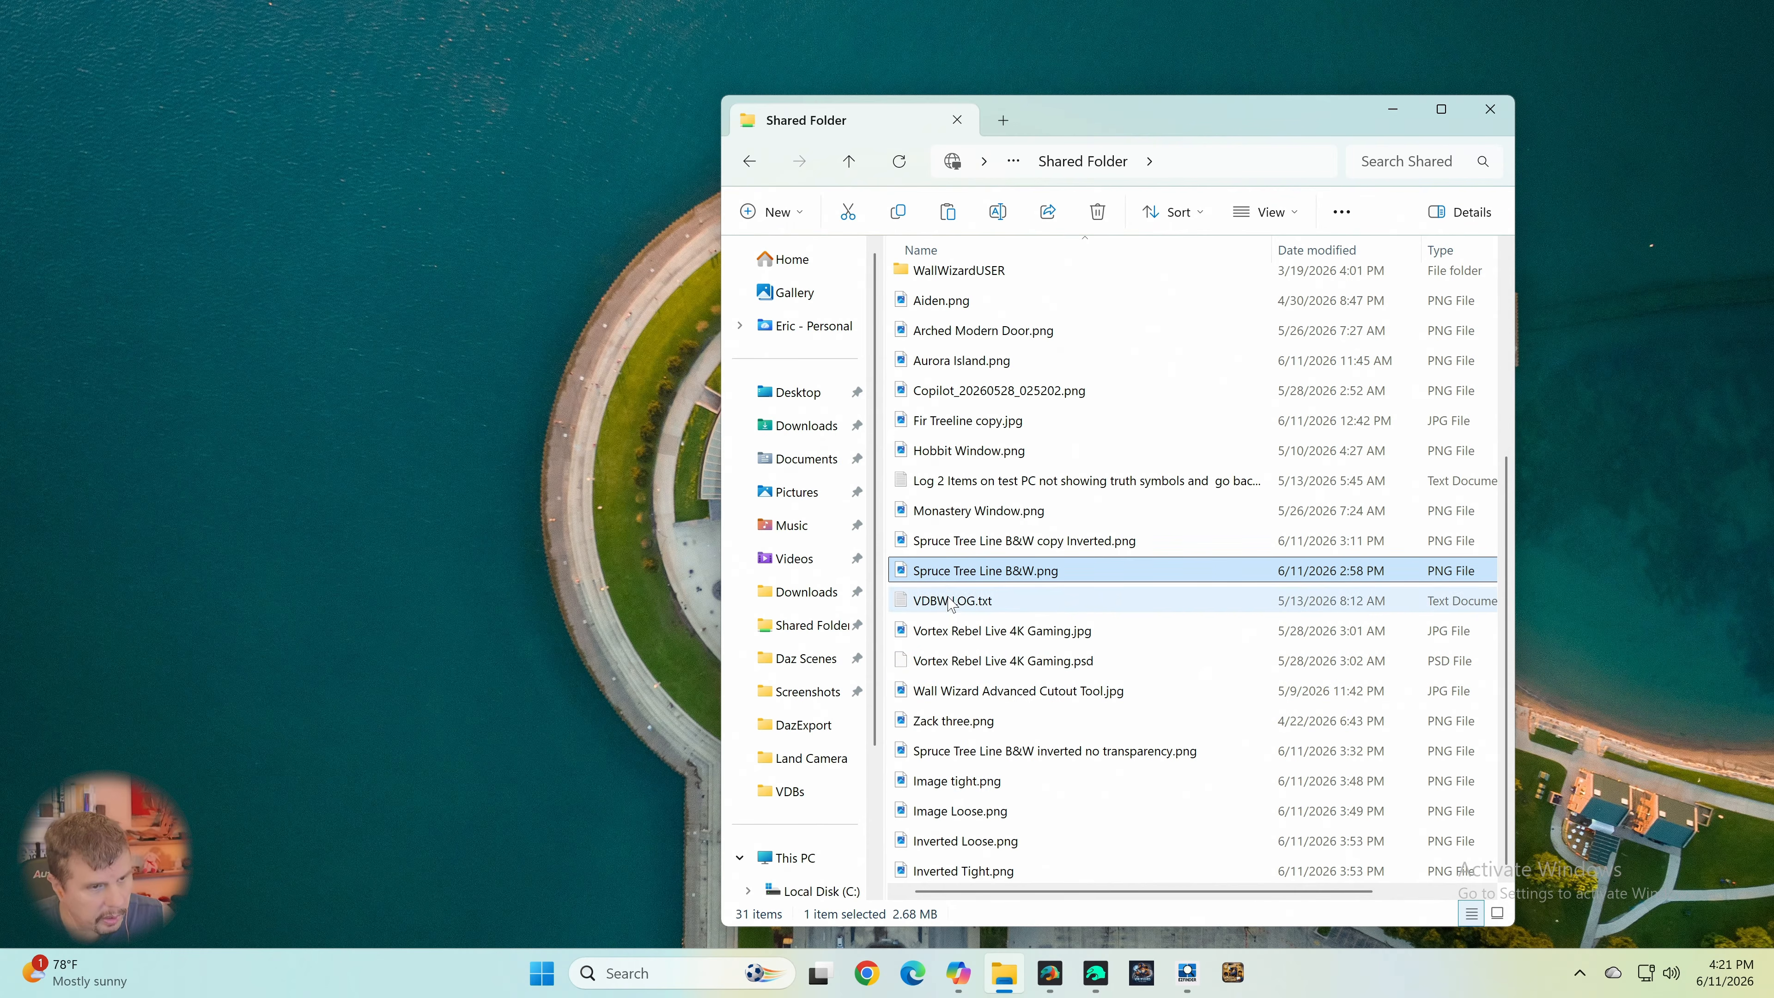
pyautogui.scroll(1, 952, 597)
pyautogui.click(799, 392)
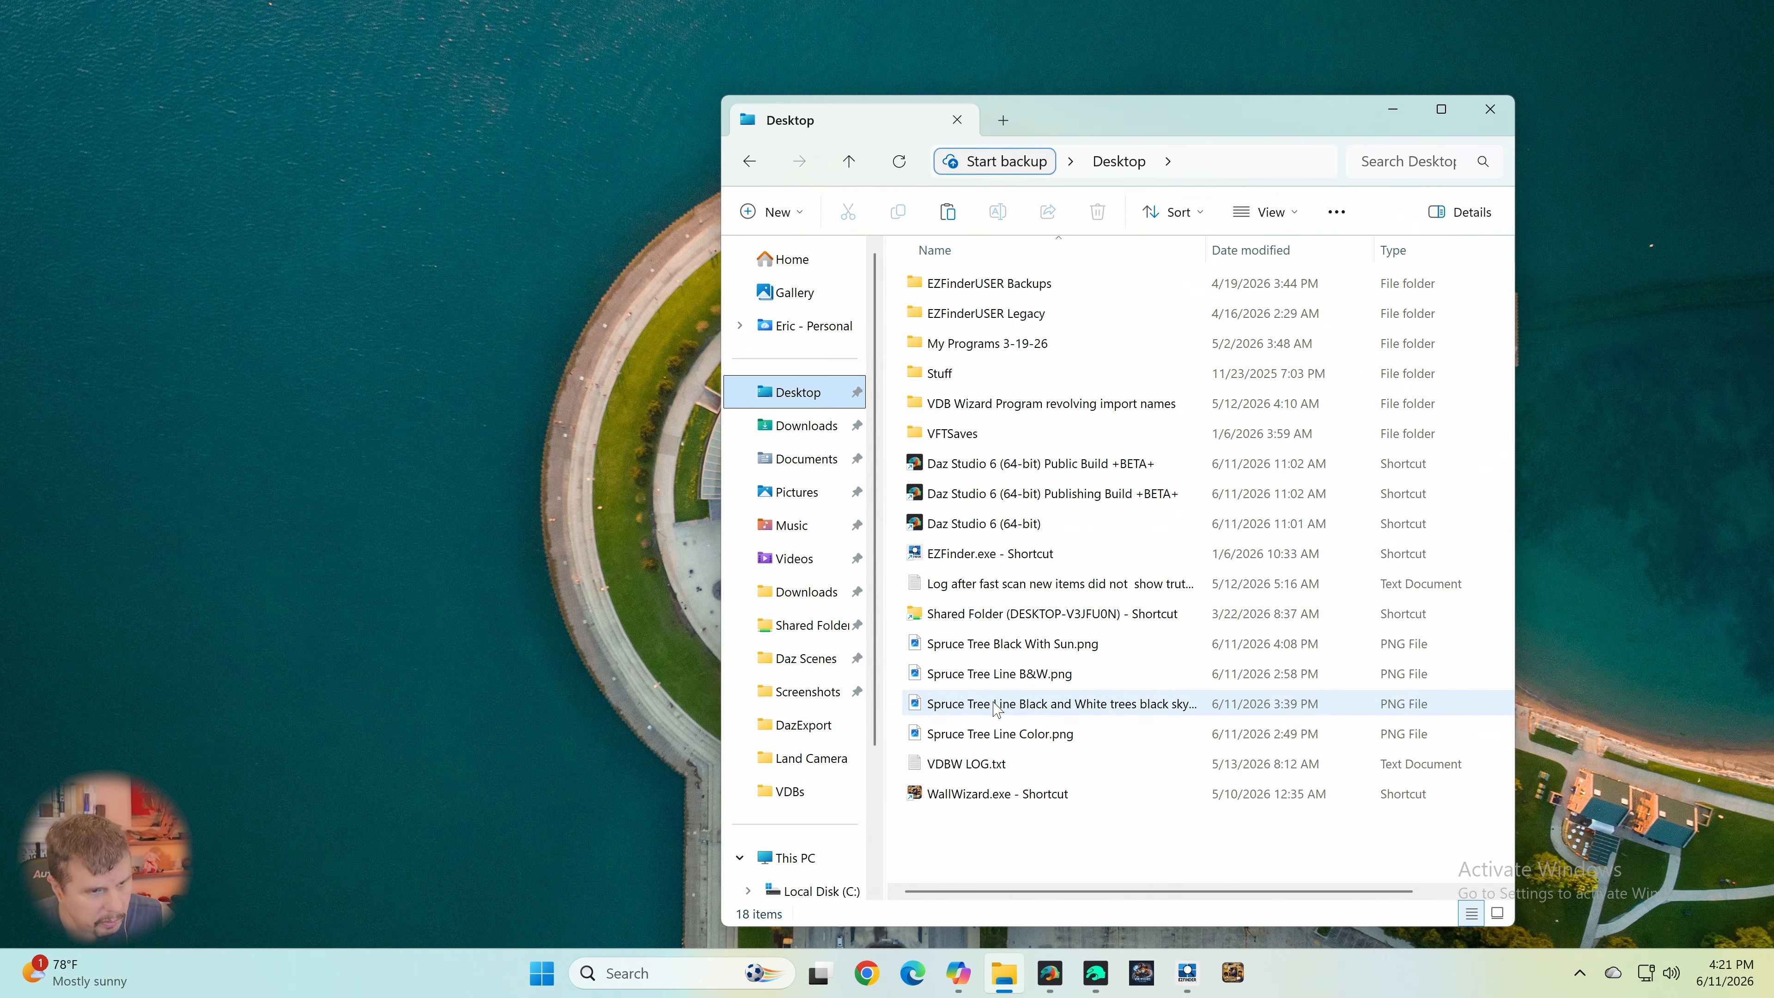
pyautogui.doubleClick(1008, 645)
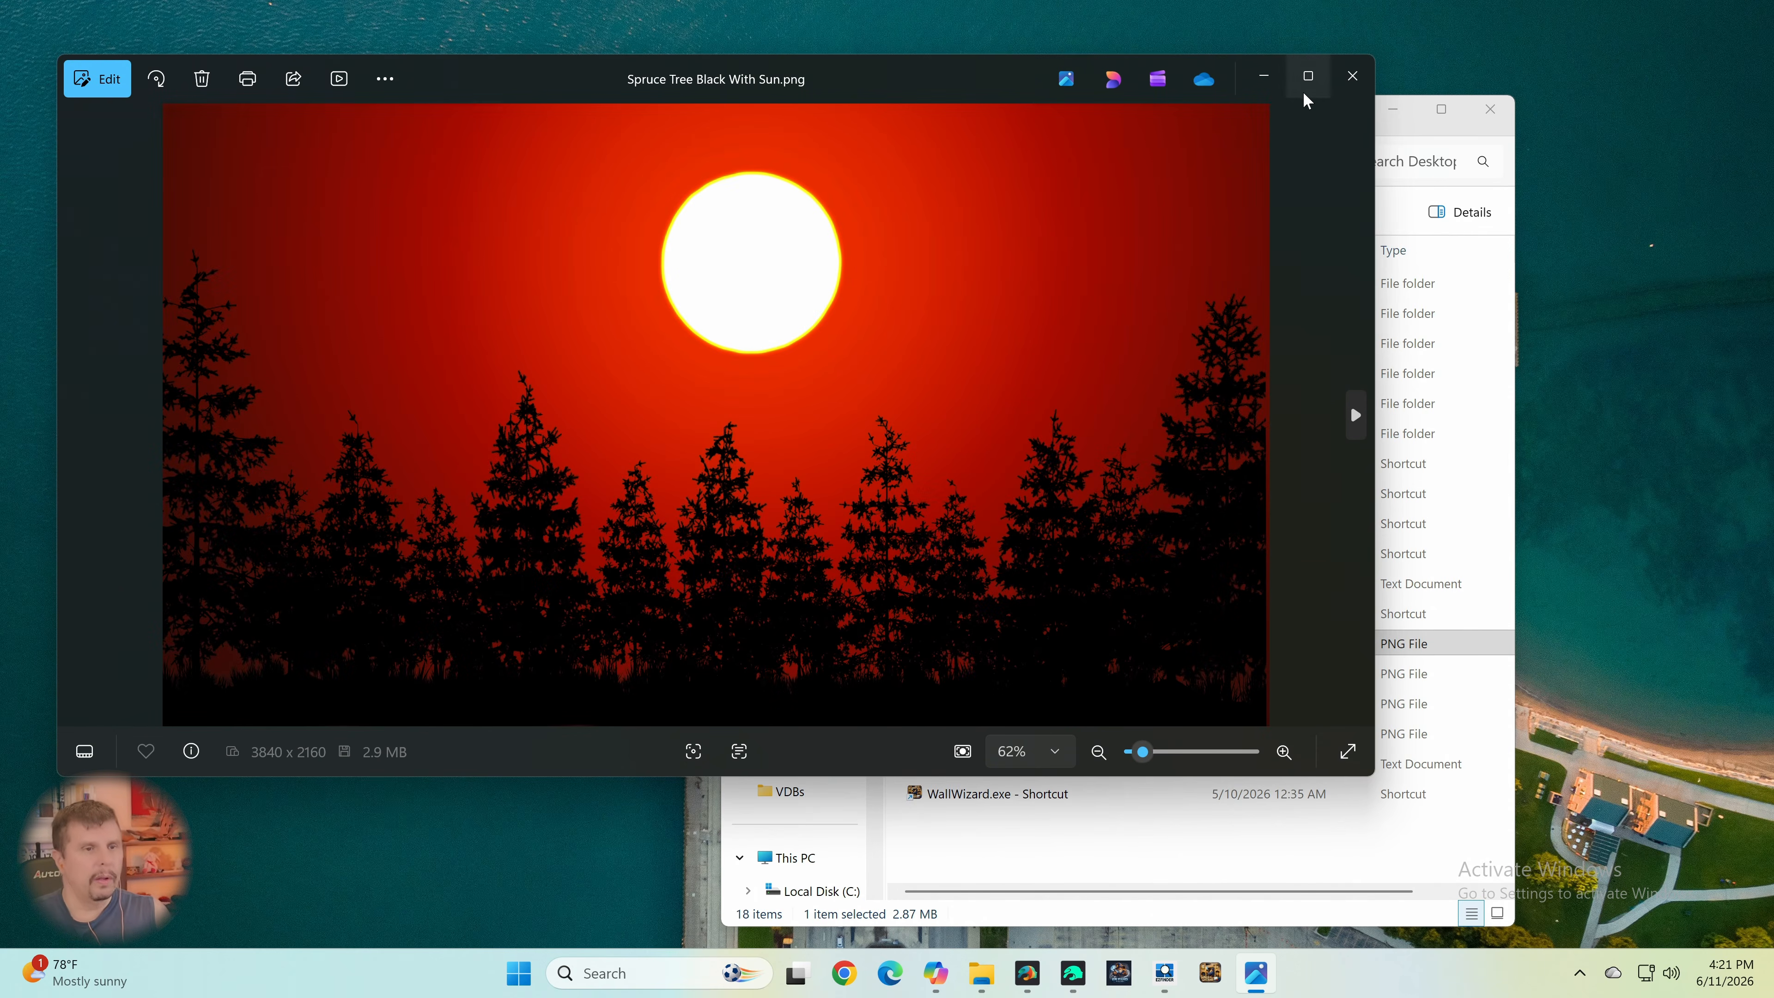
# - View the sunset render in a maximized window, and close both the image and the file browser when finished
pyautogui.moveTo(1307, 81)
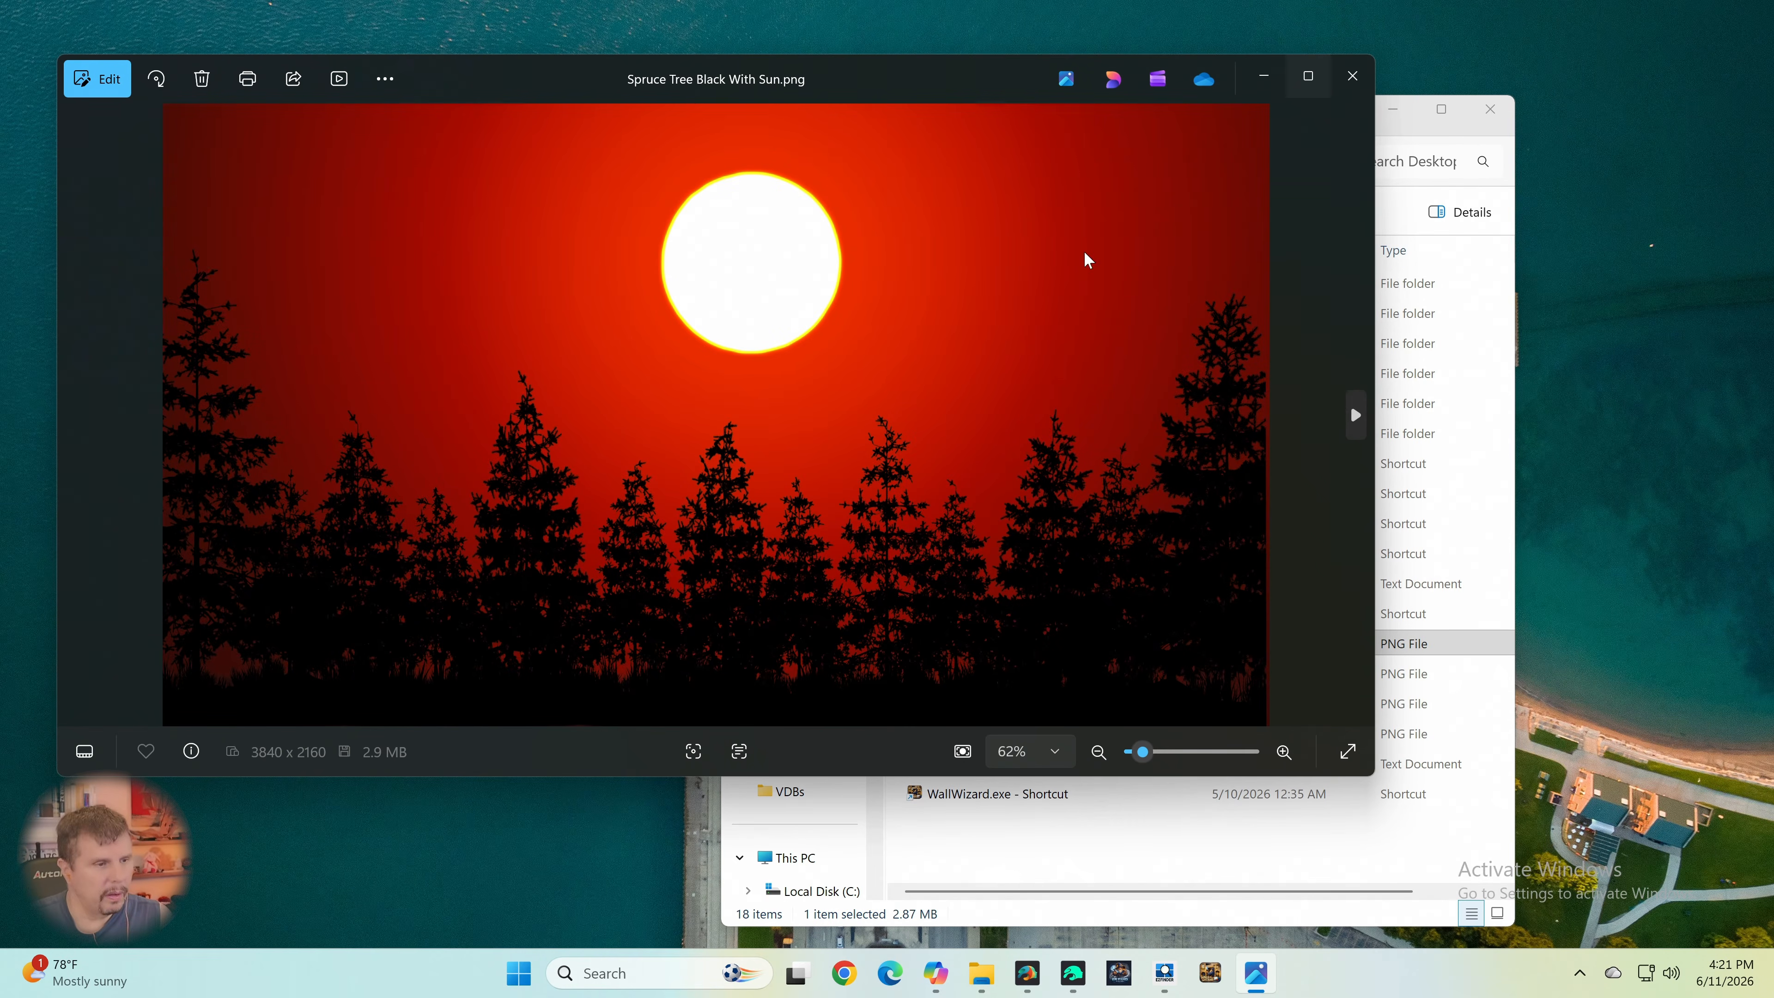
pyautogui.click(1307, 77)
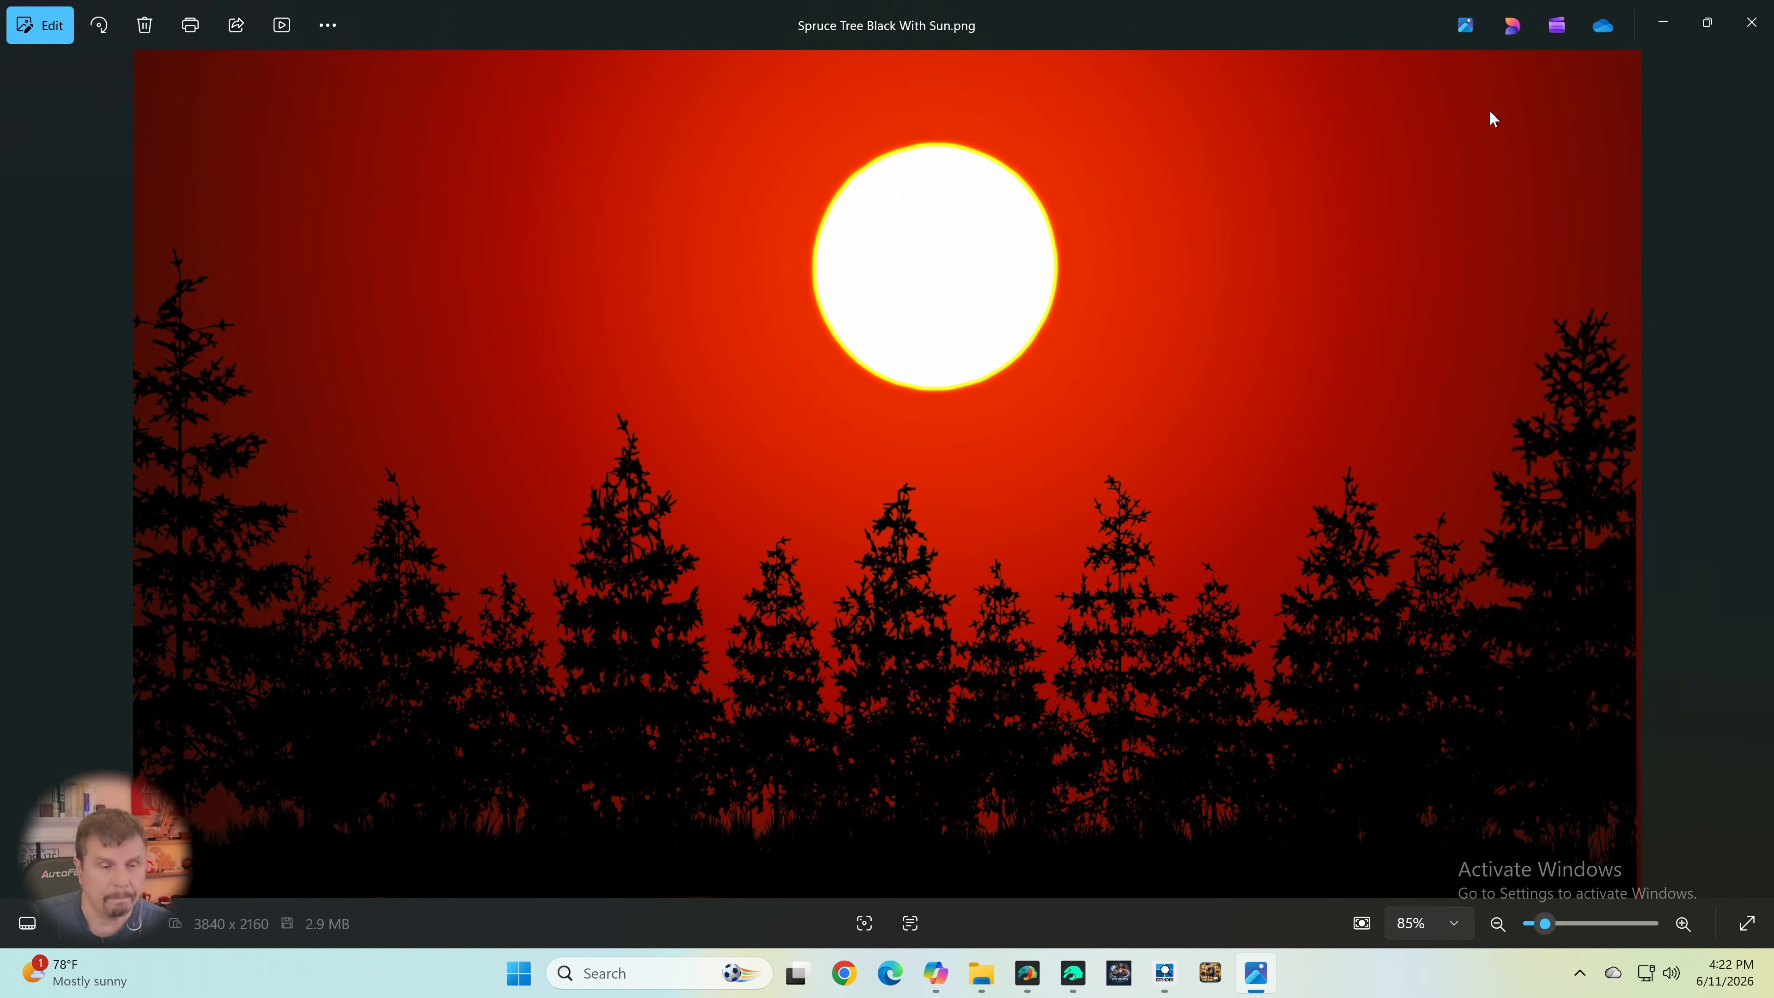
pyautogui.click(1754, 27)
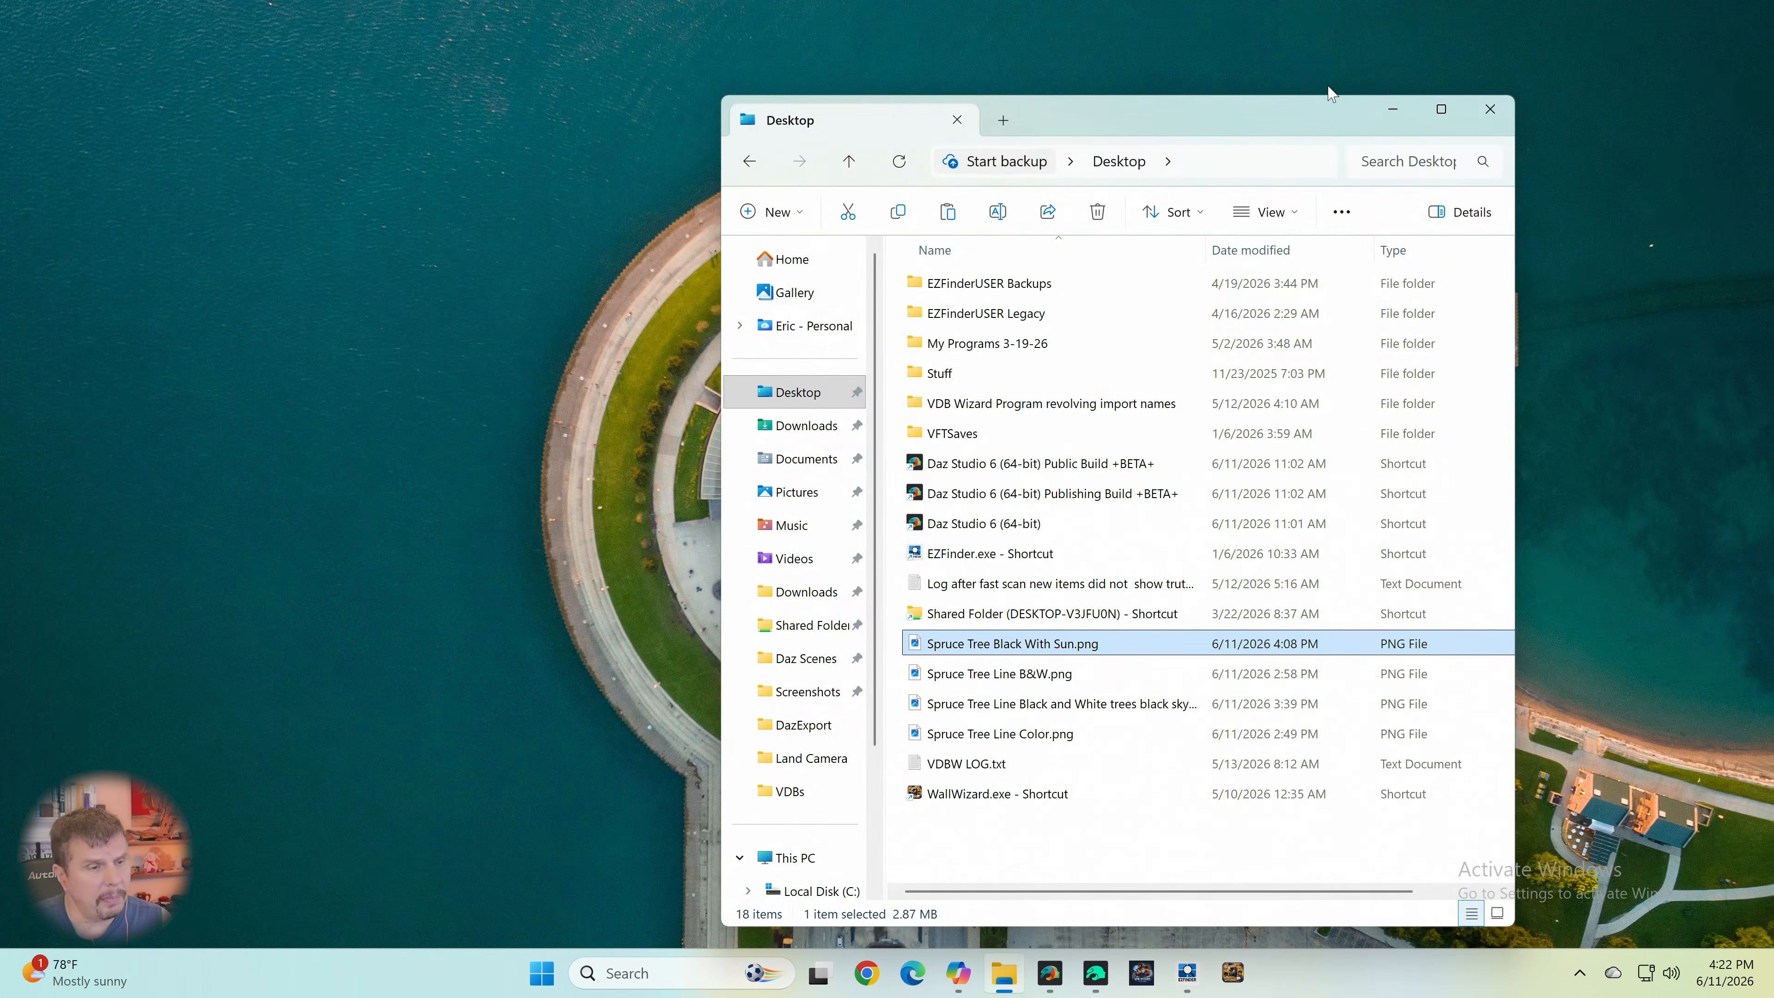
pyautogui.click(1490, 109)
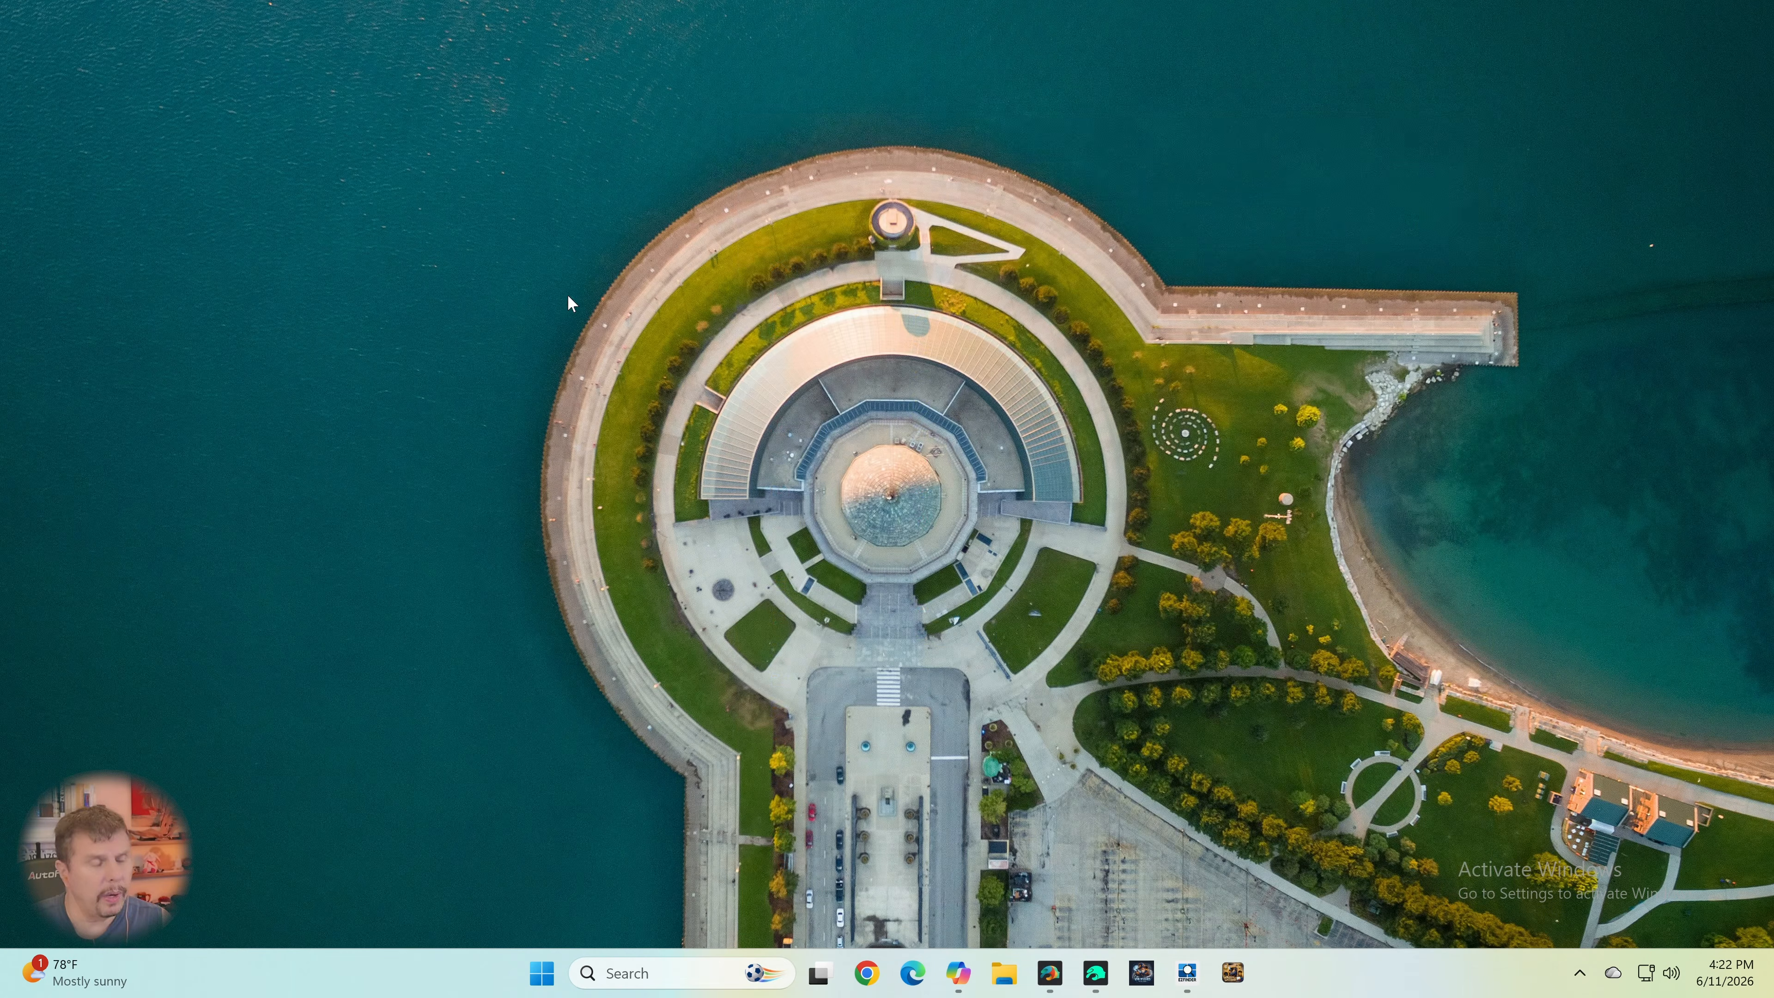